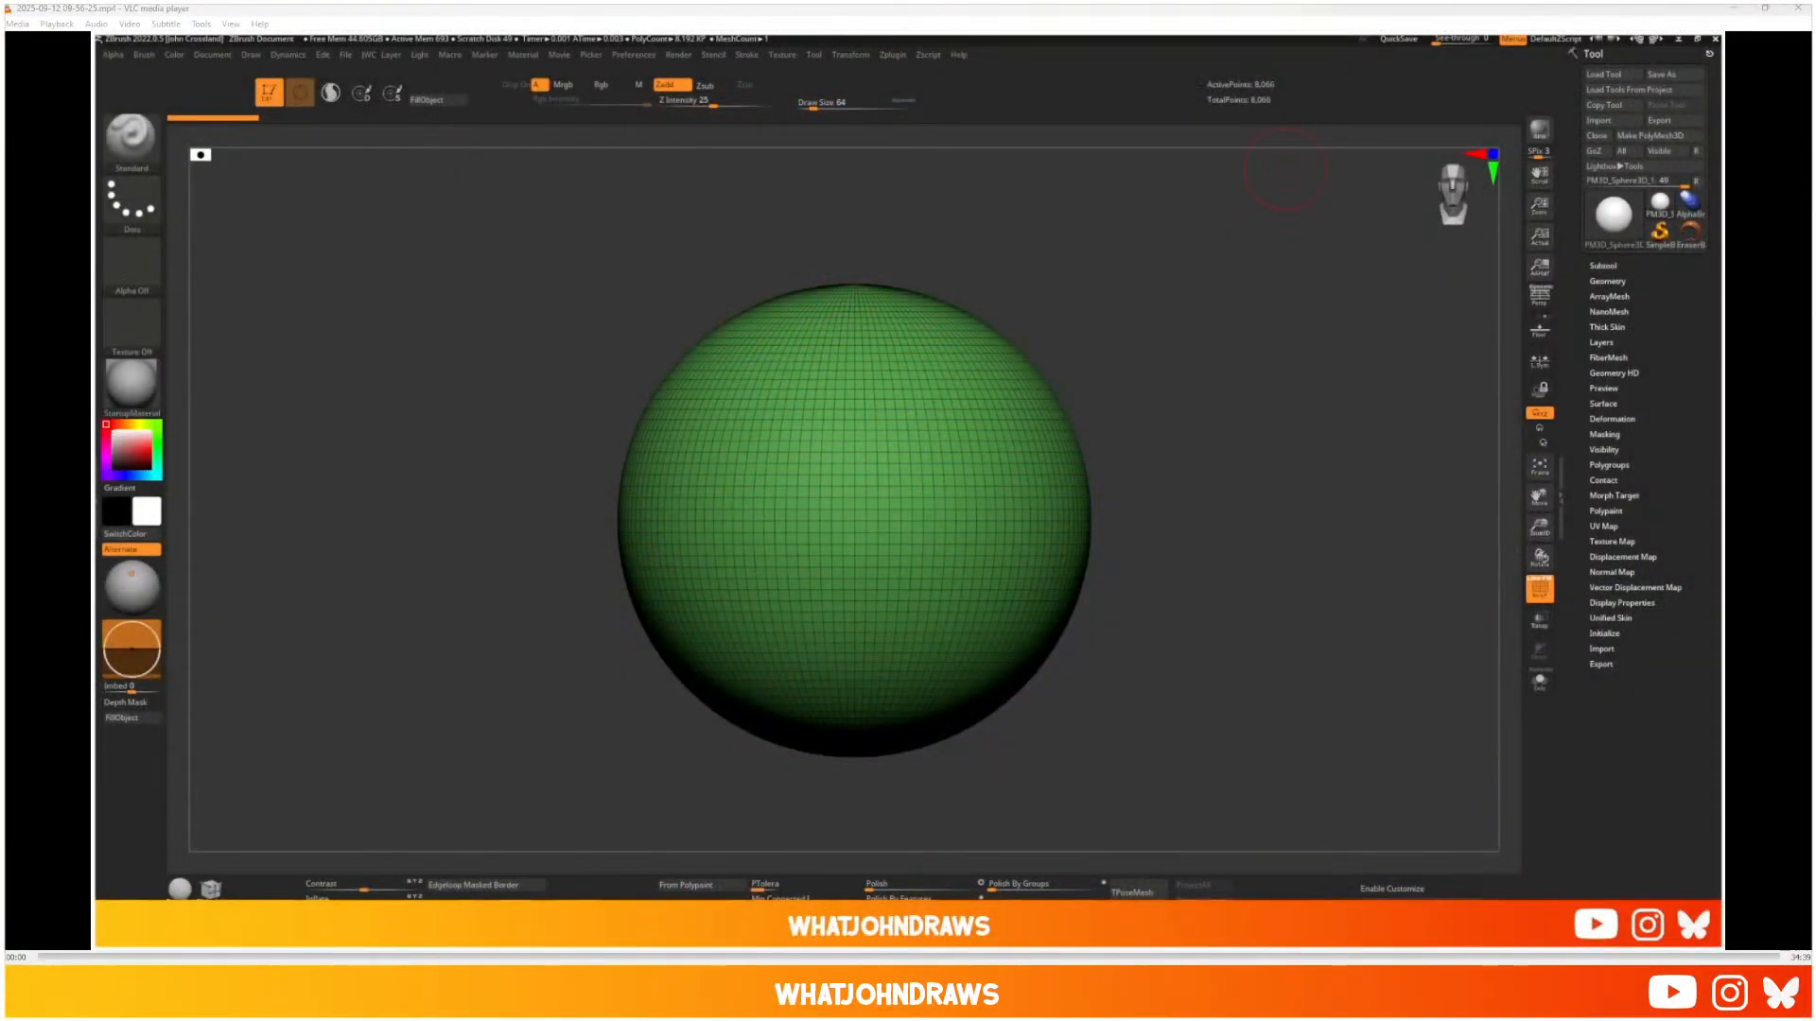
- Switch to ZBrush to examine the finished carrot creature from the front and side, and return to the video player
{"action": "double_click", "coordinate": [1337, 12]}
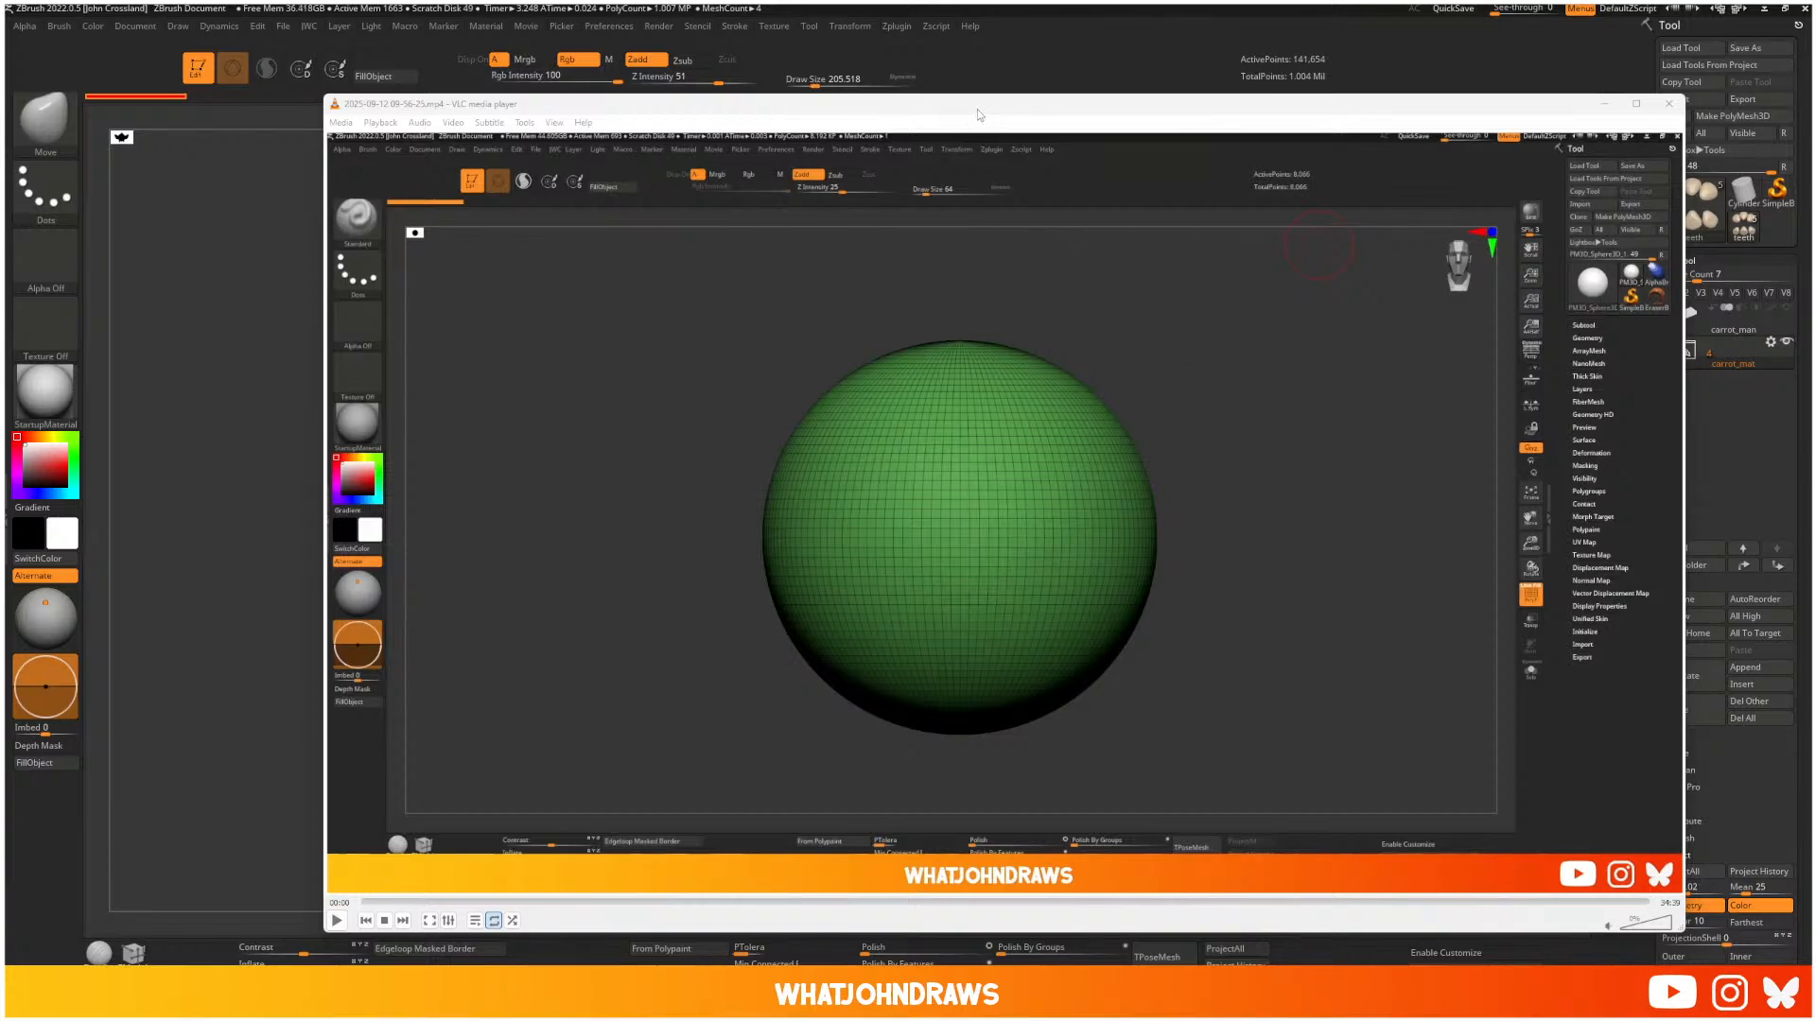
{"action": "left_click_drag", "start_coordinate": [978, 110], "coordinate": [928, 112]}
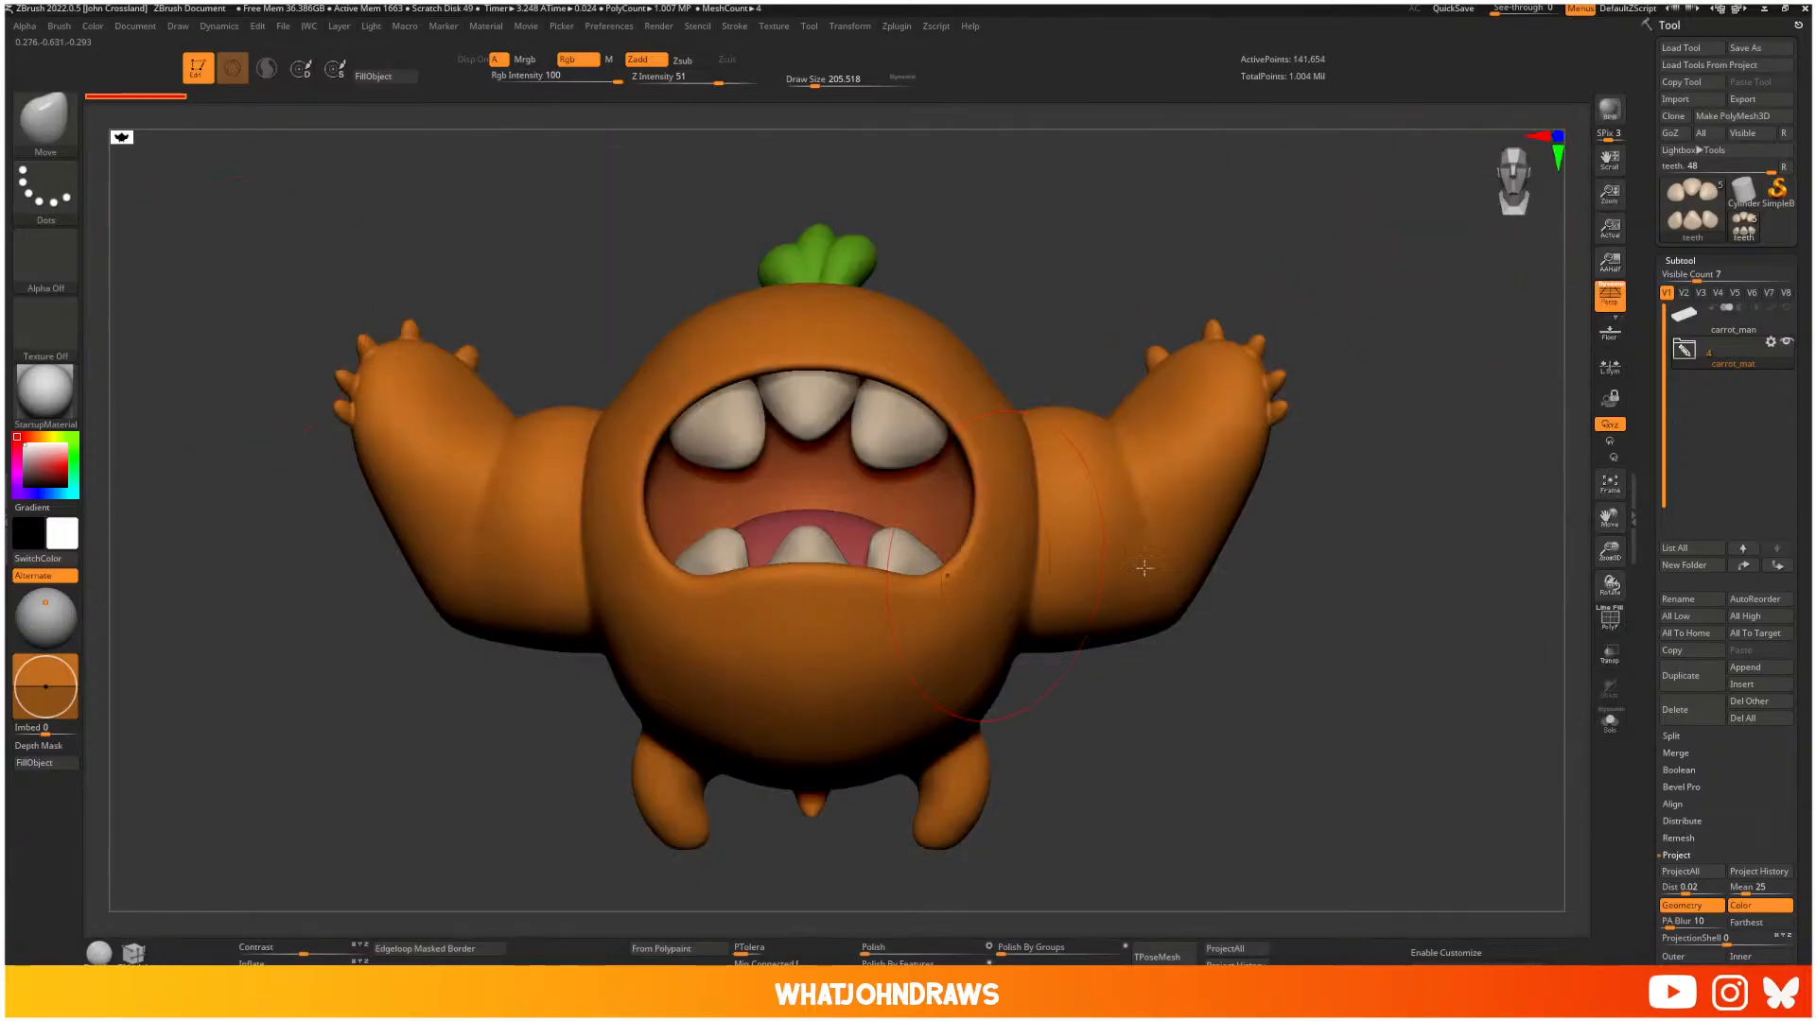
{"action": "left_click_drag", "start_coordinate": [1329, 649], "coordinate": [1381, 752]}
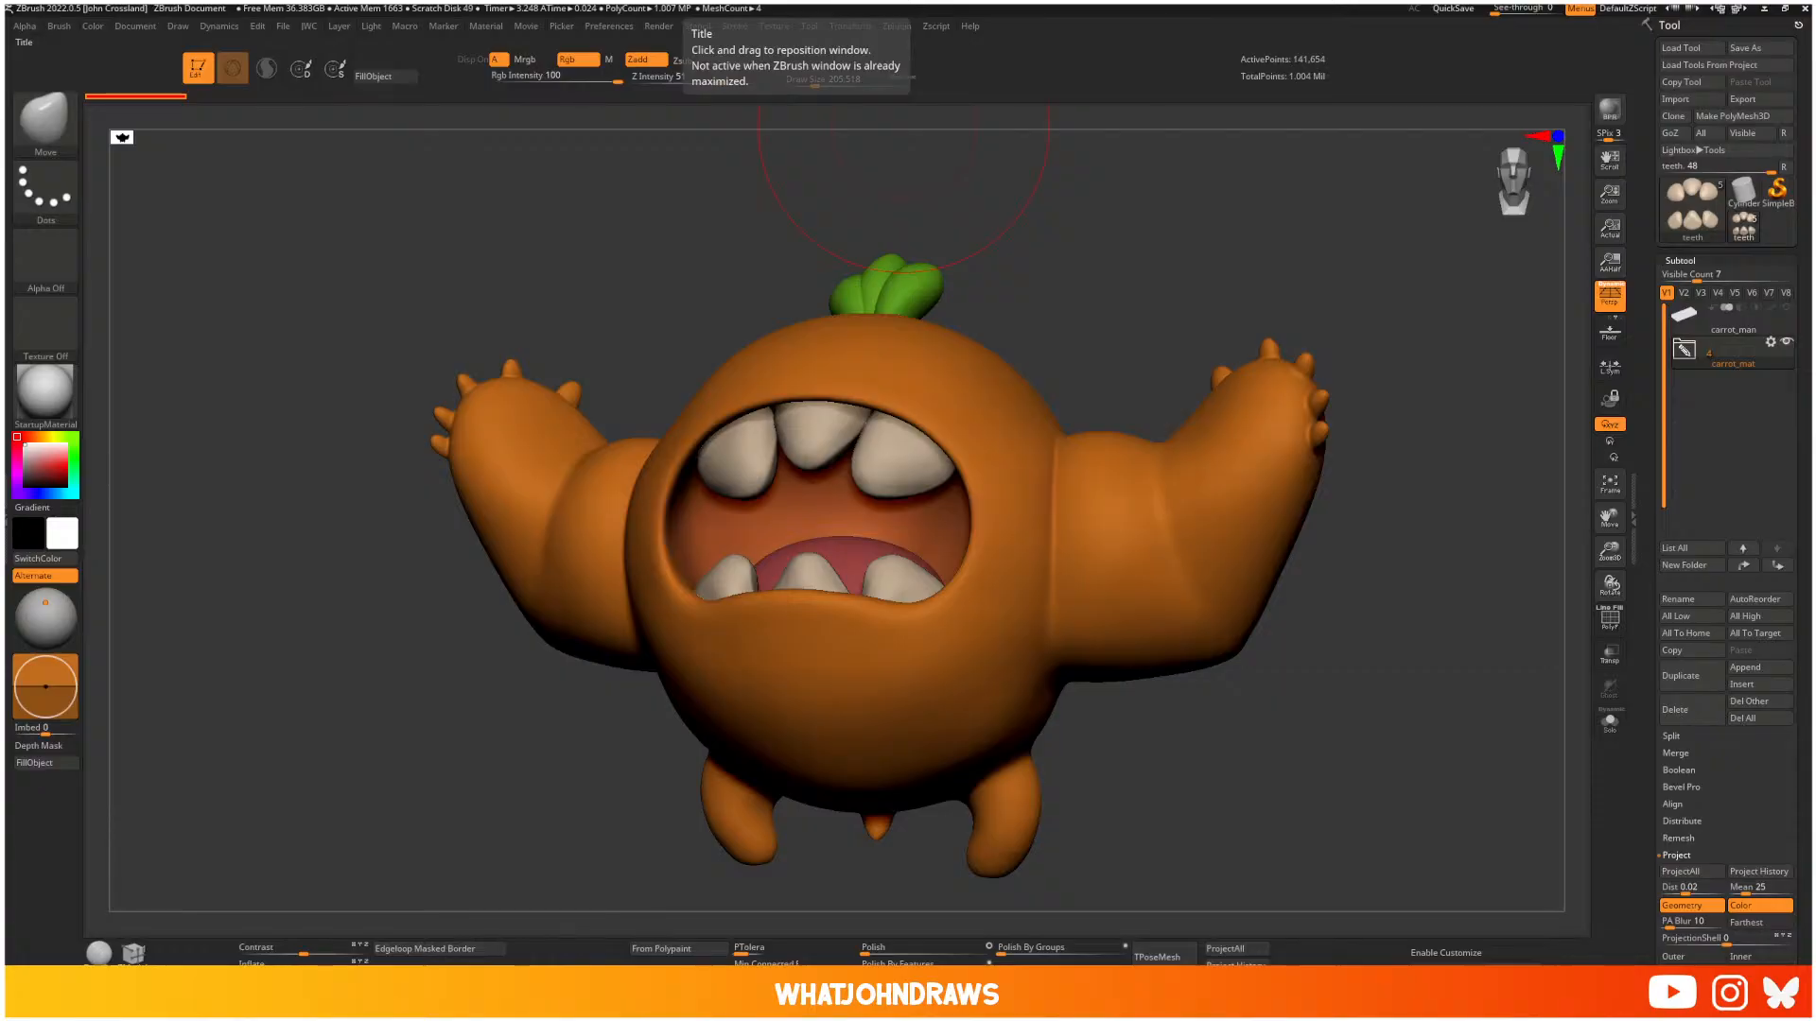
{"action": "left_click_drag", "start_coordinate": [1126, 292], "coordinate": [1378, 463]}
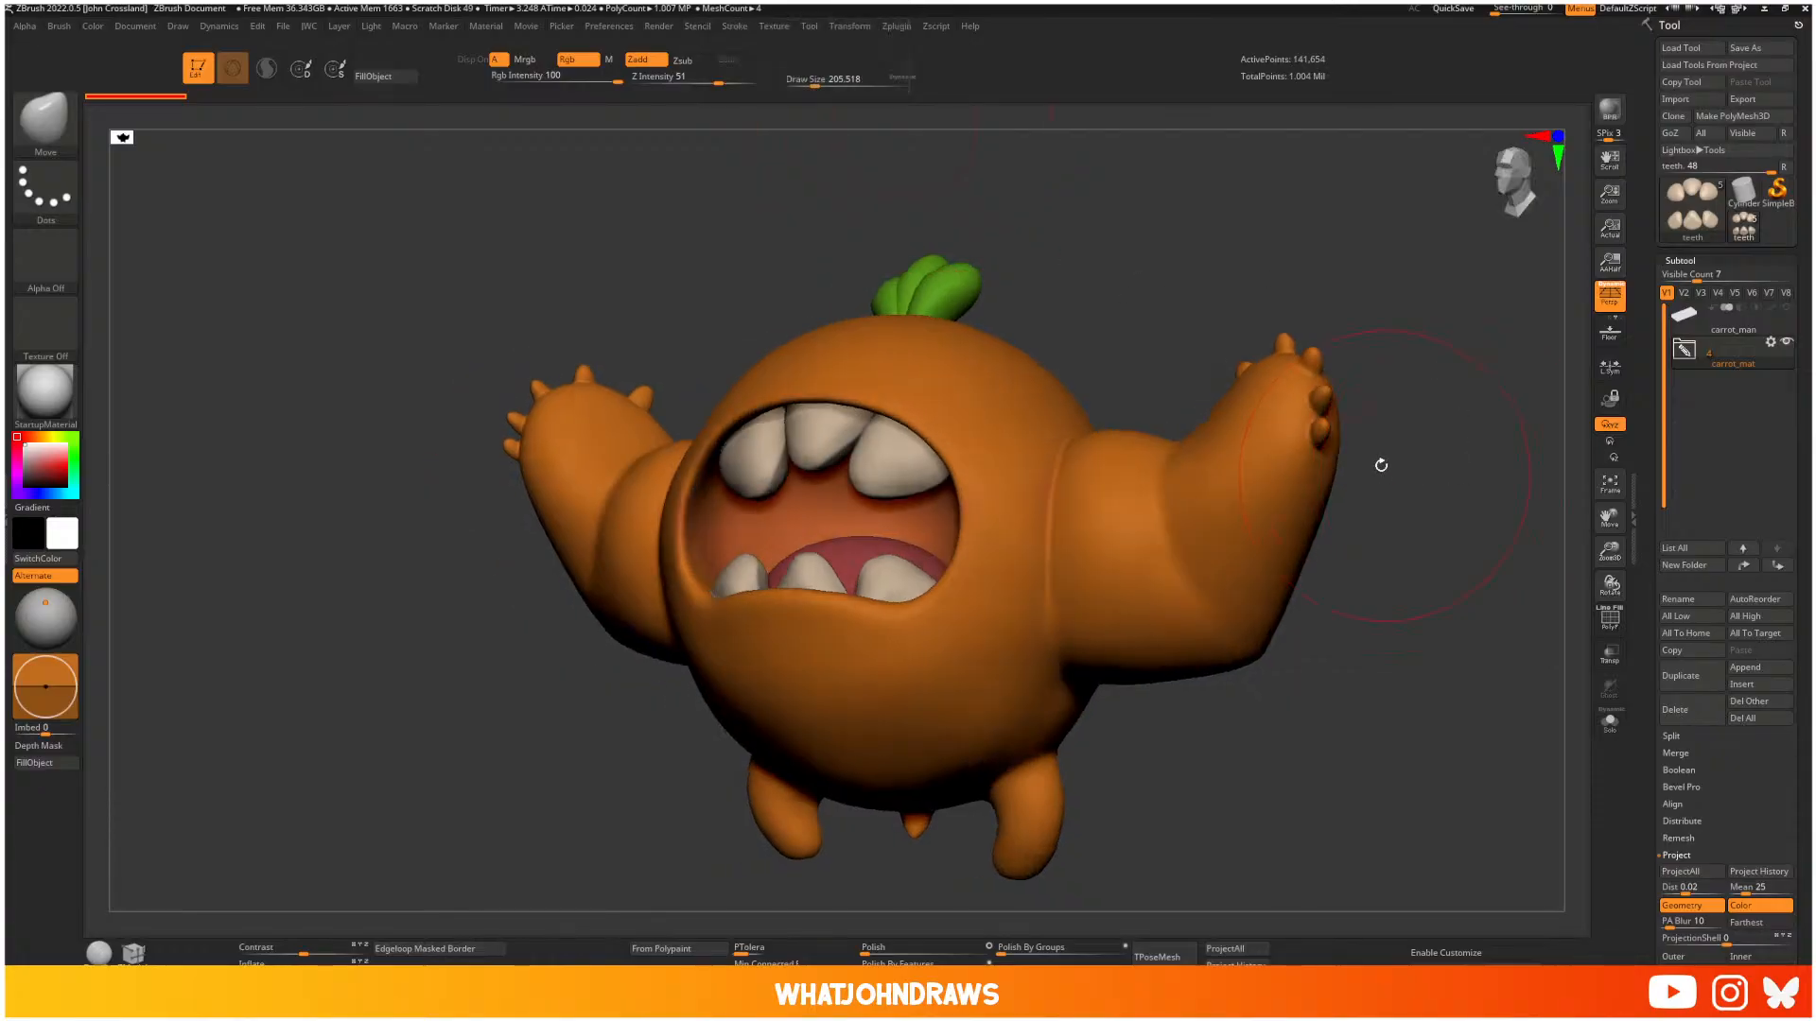
{"action": "key", "text": "alt+Tab"}
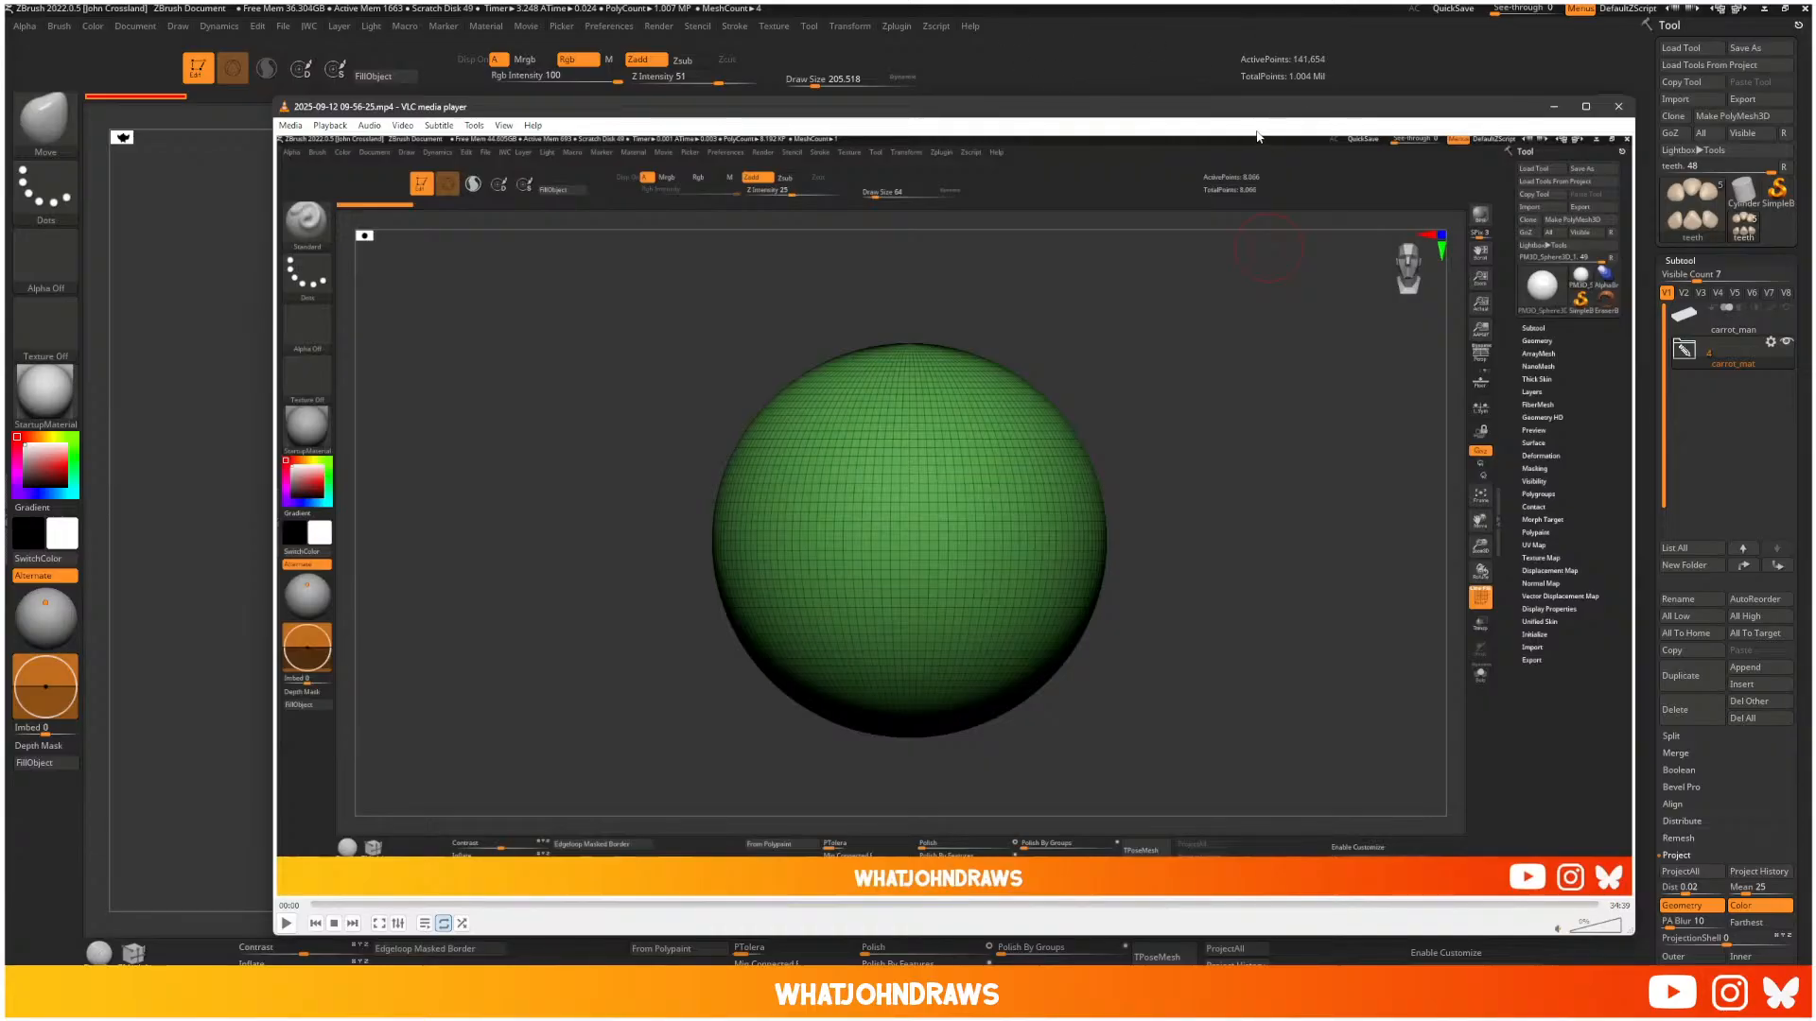
{"action": "double_click", "coordinate": [1293, 112]}
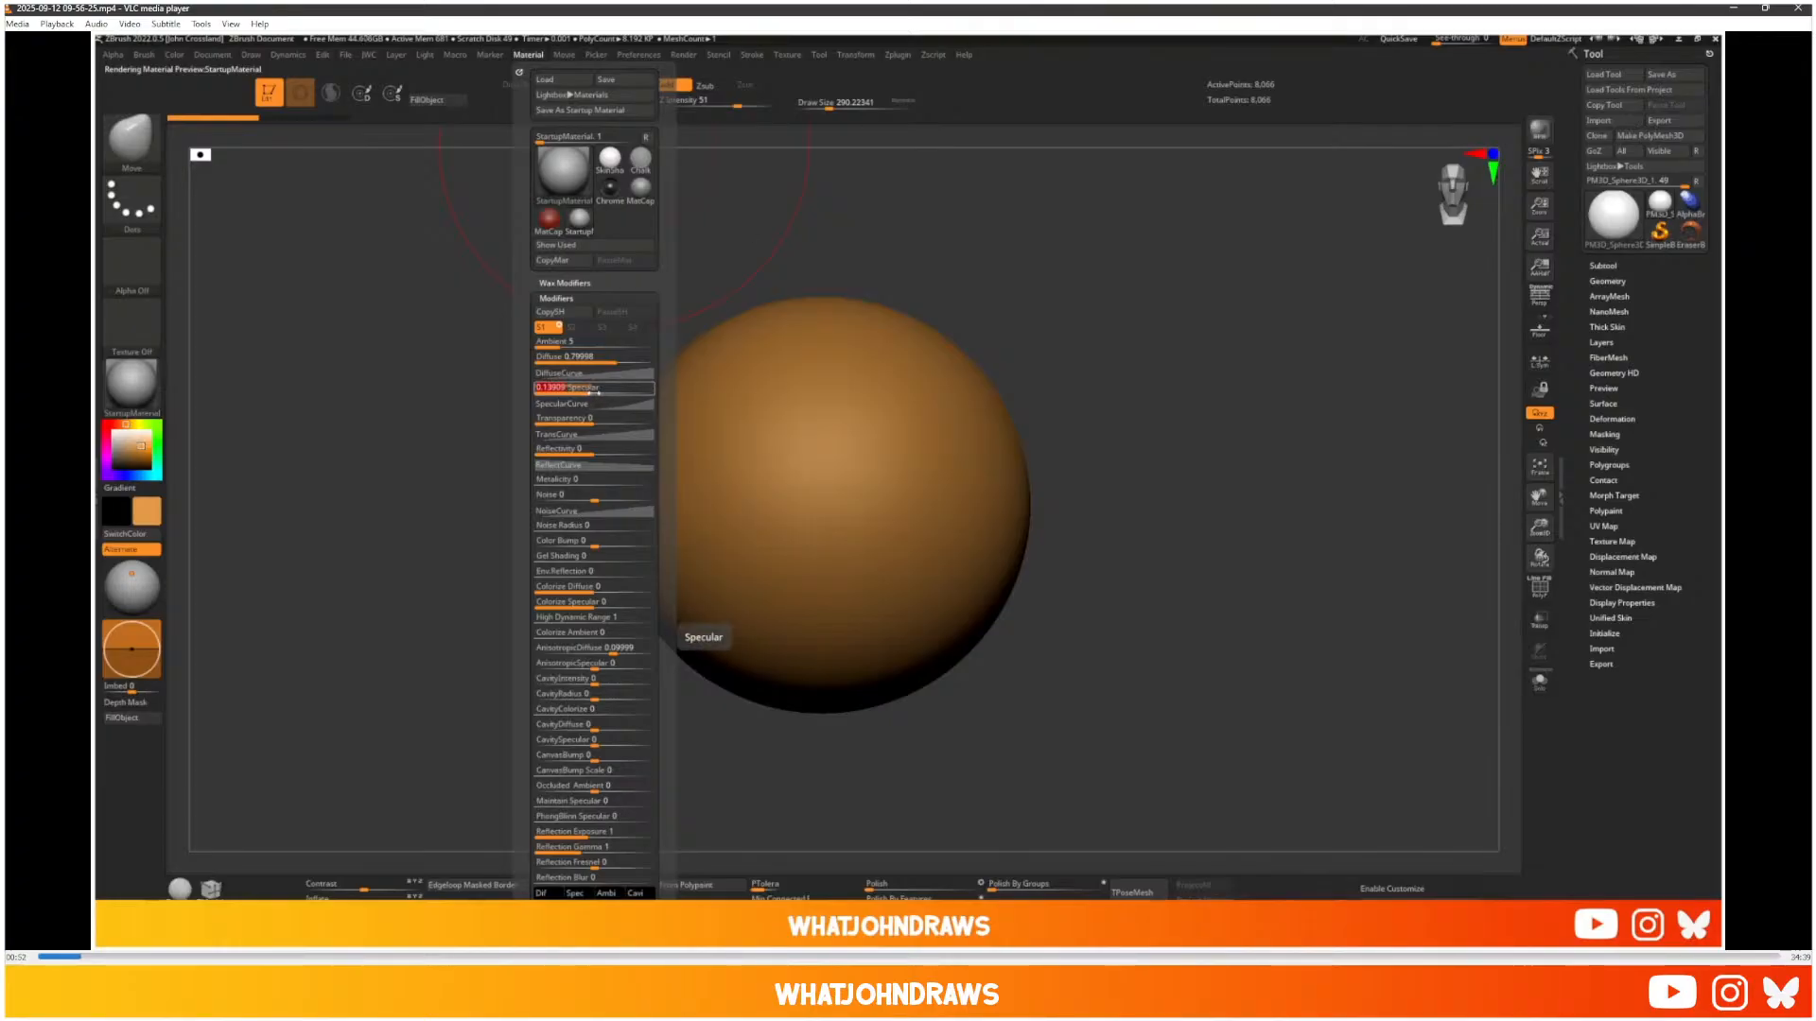
- Bring up the "creature to sculpt" reference image over the video, and show the VLC playback full screen
{"action": "key", "text": "alt+Tab"}
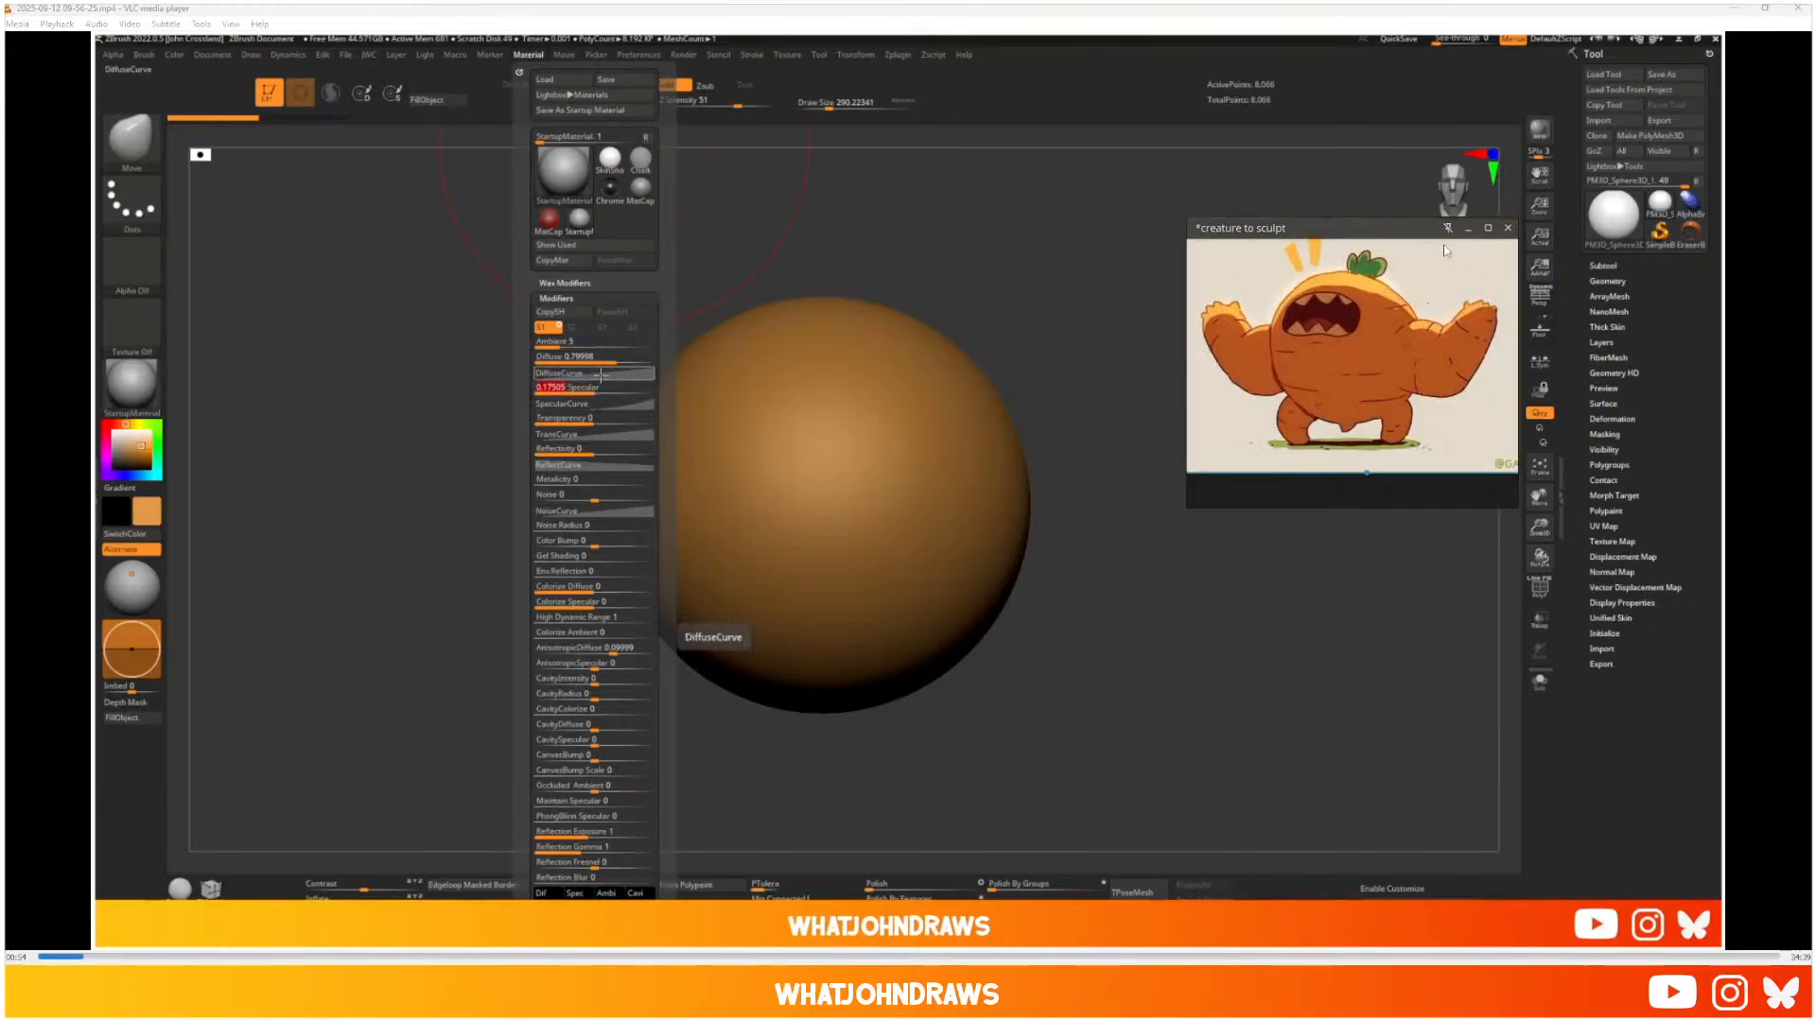
{"action": "left_click_drag", "start_coordinate": [1395, 335], "coordinate": [1294, 338]}
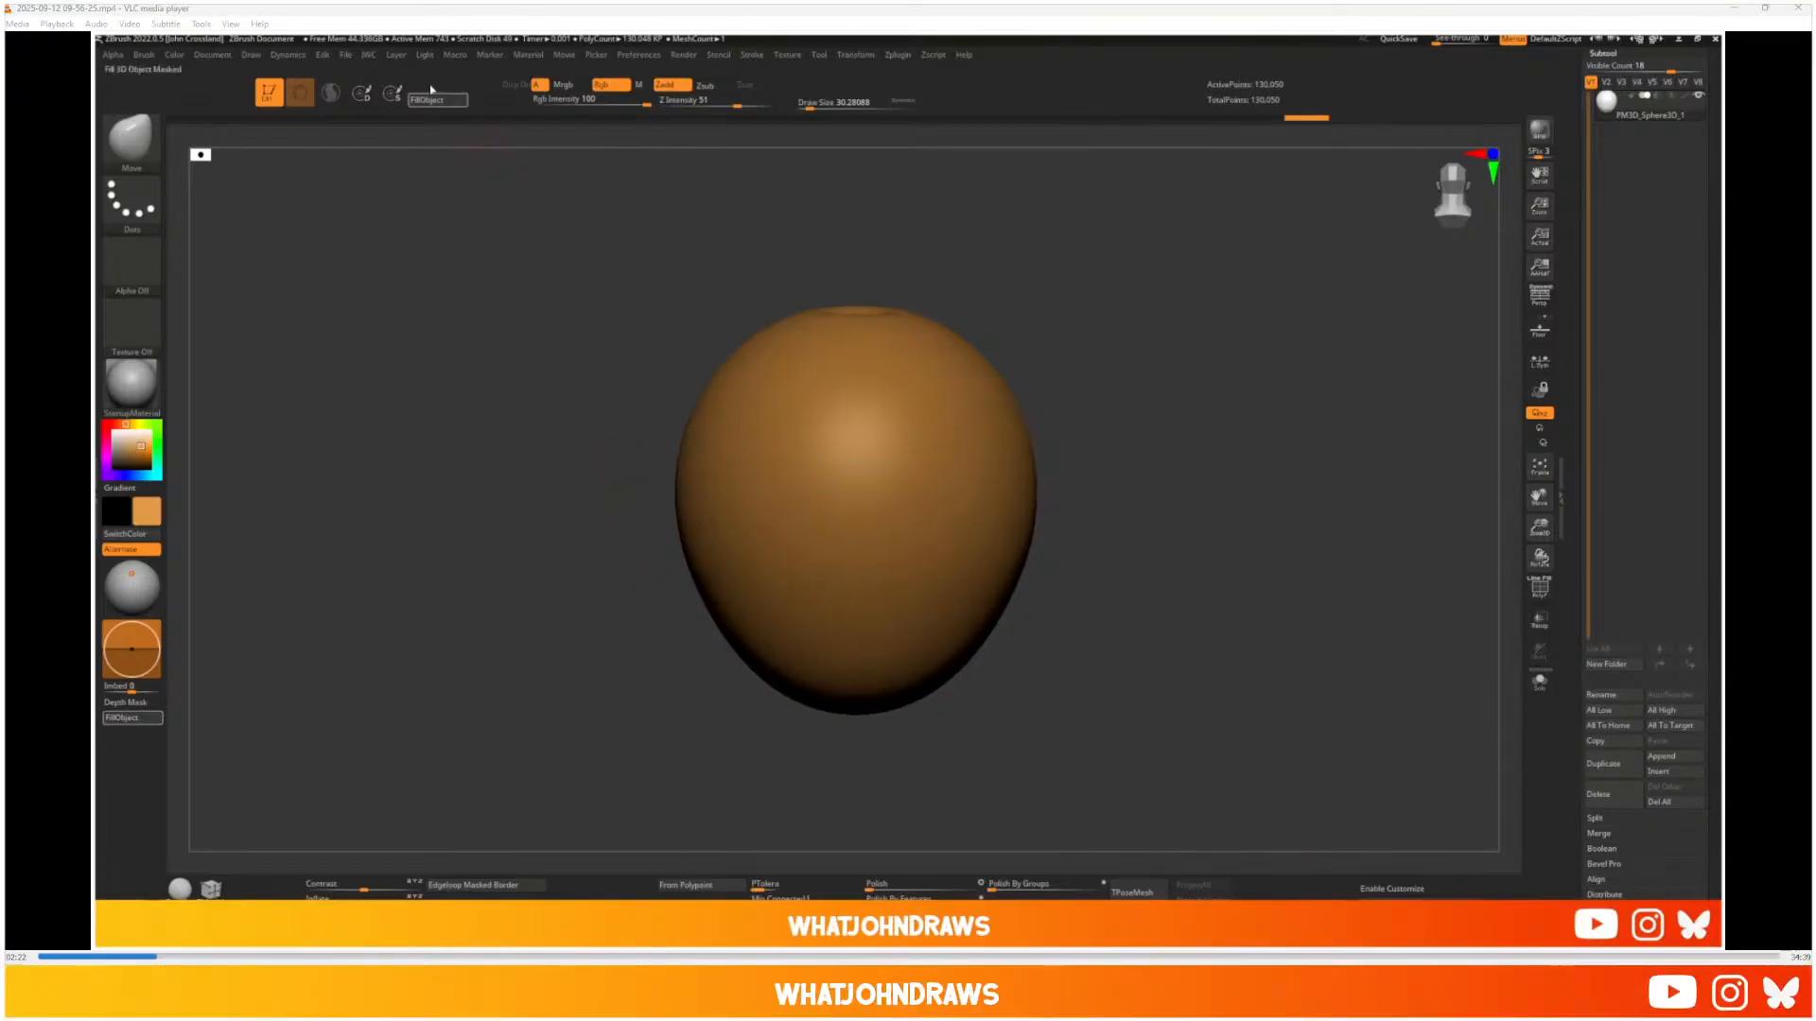
{"action": "double_click", "coordinate": [1452, 322]}
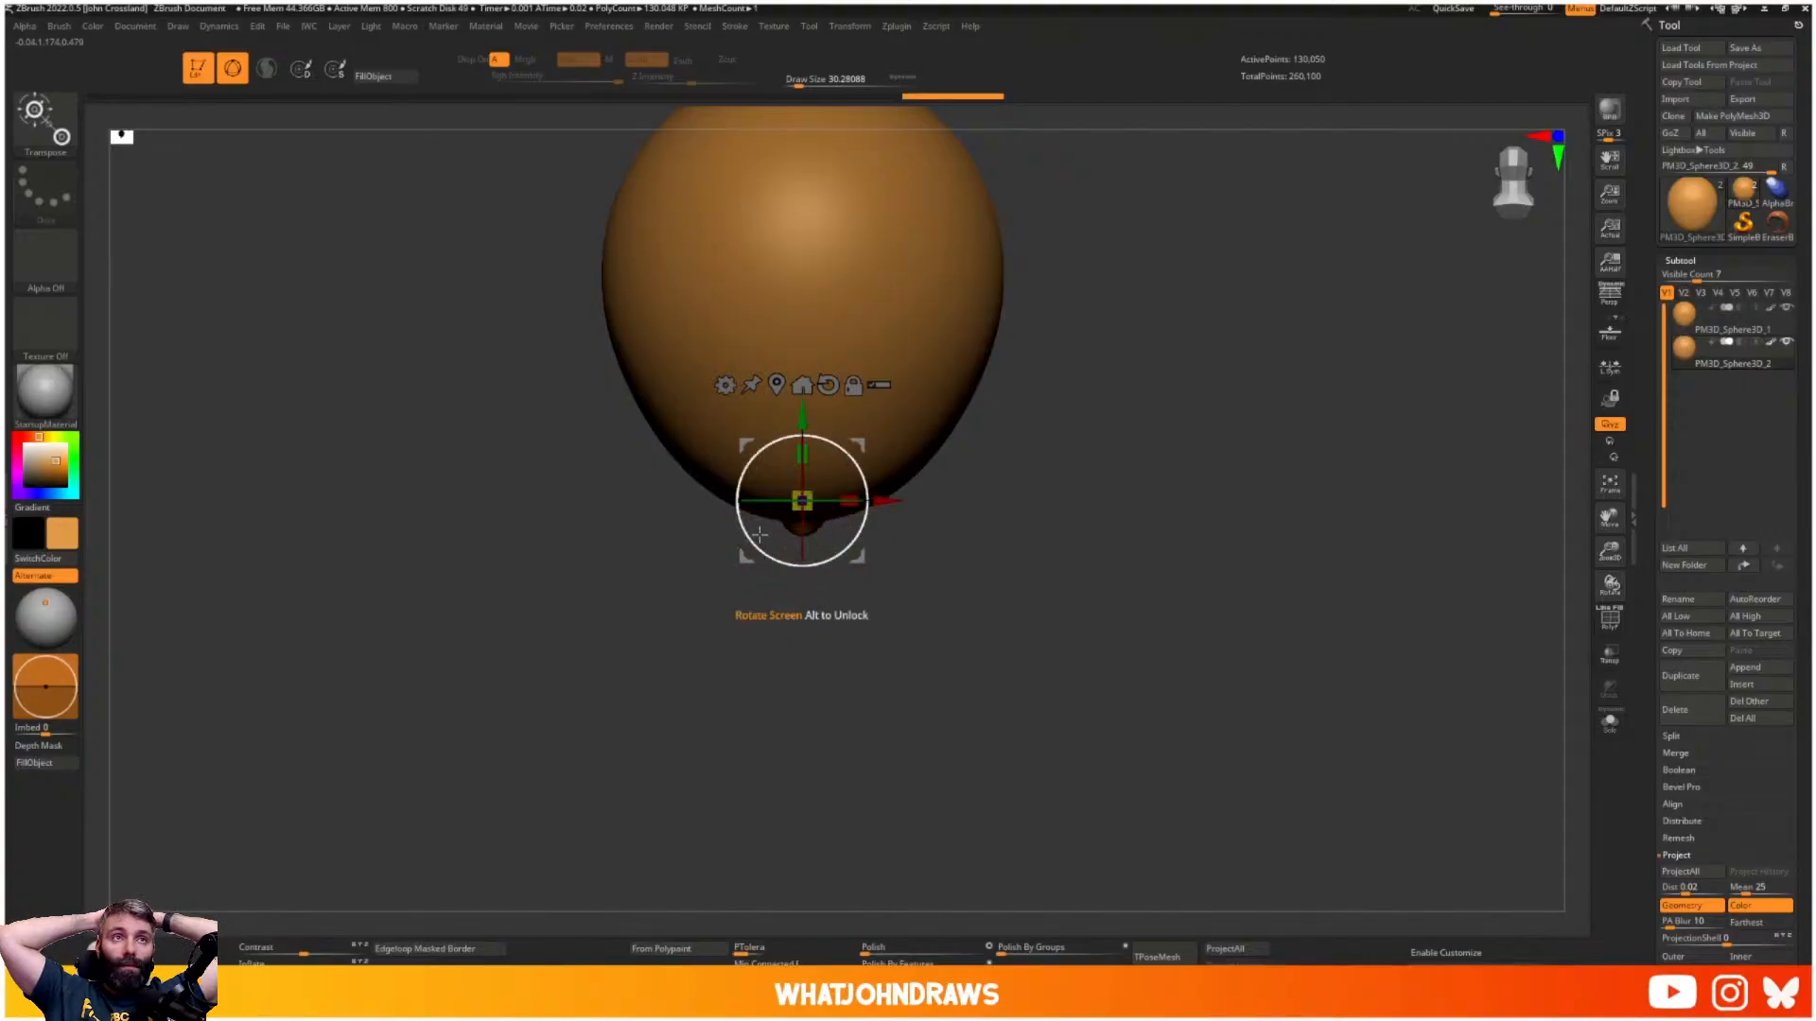
- Move the small sphere down so it sticks out beneath the underside of the body
{"action": "left_click_drag", "start_coordinate": [806, 431], "coordinate": [806, 428]}
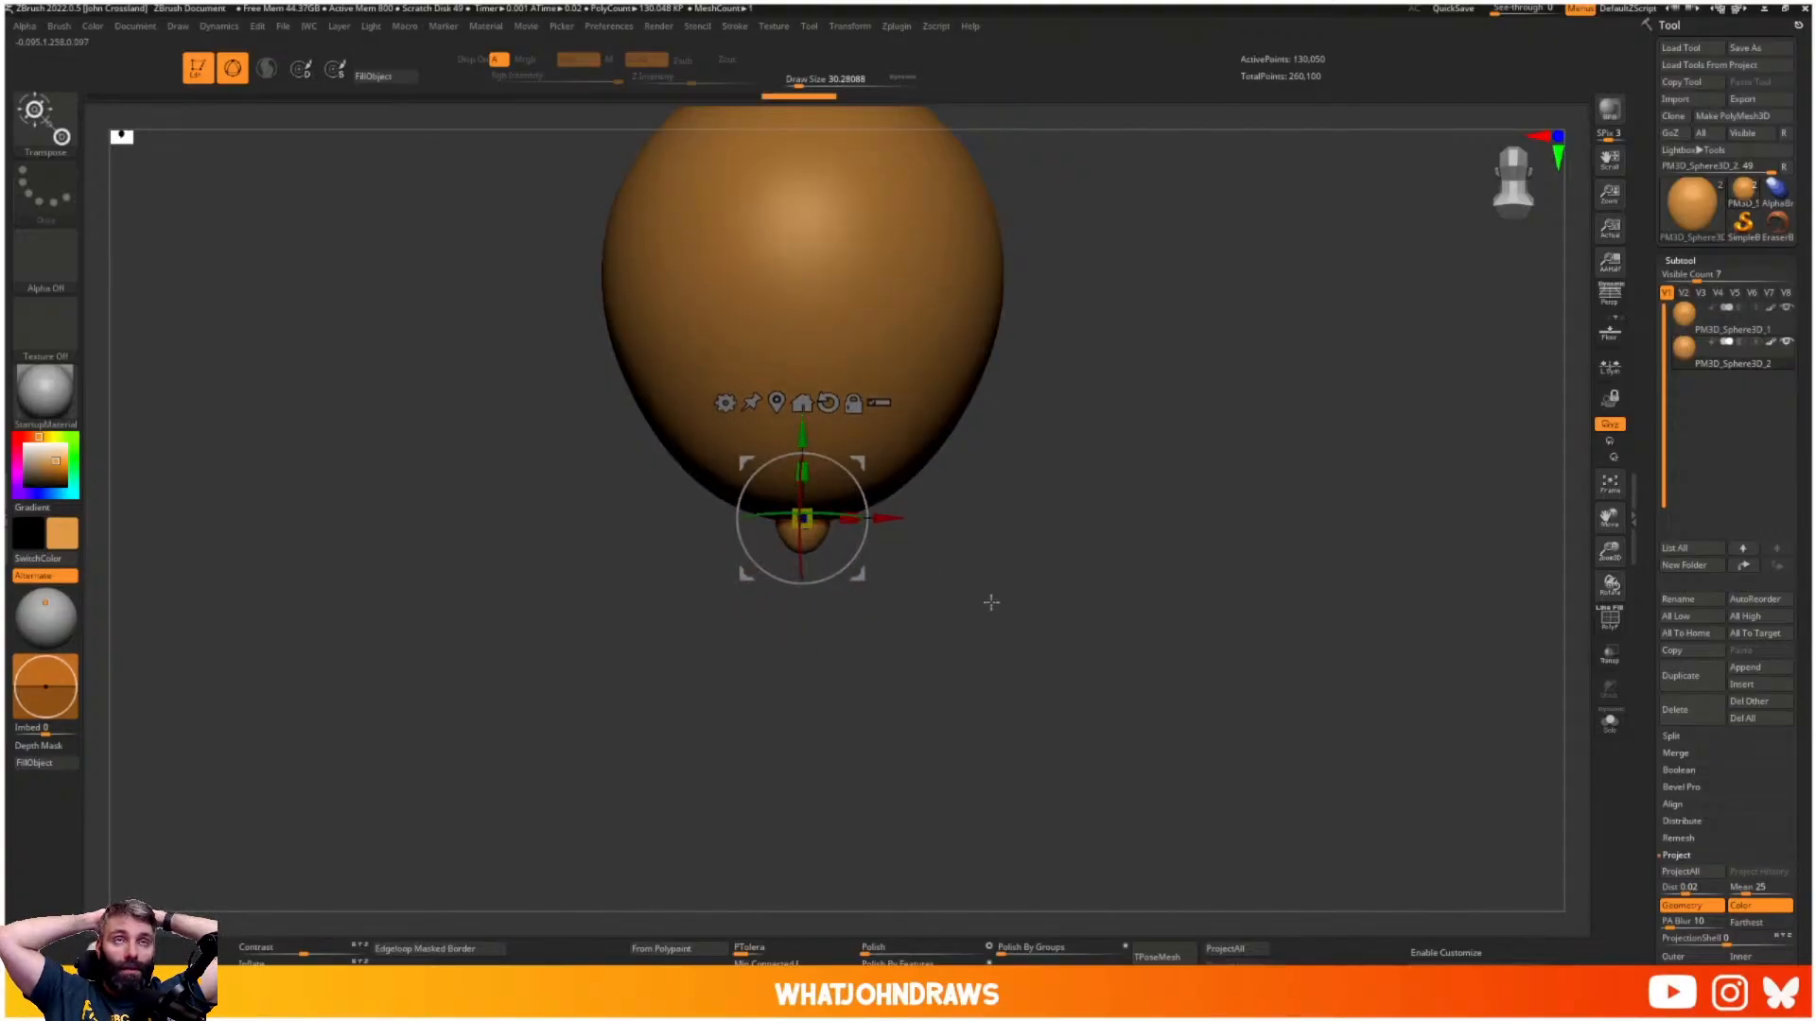
{"action": "key", "text": "q"}
{"action": "key", "text": "s"}
{"action": "left_click_drag", "start_coordinate": [811, 558], "coordinate": [818, 558]}
{"action": "right_click_drag", "start_coordinate": [813, 585], "coordinate": [826, 604], "text": "ctrl"}
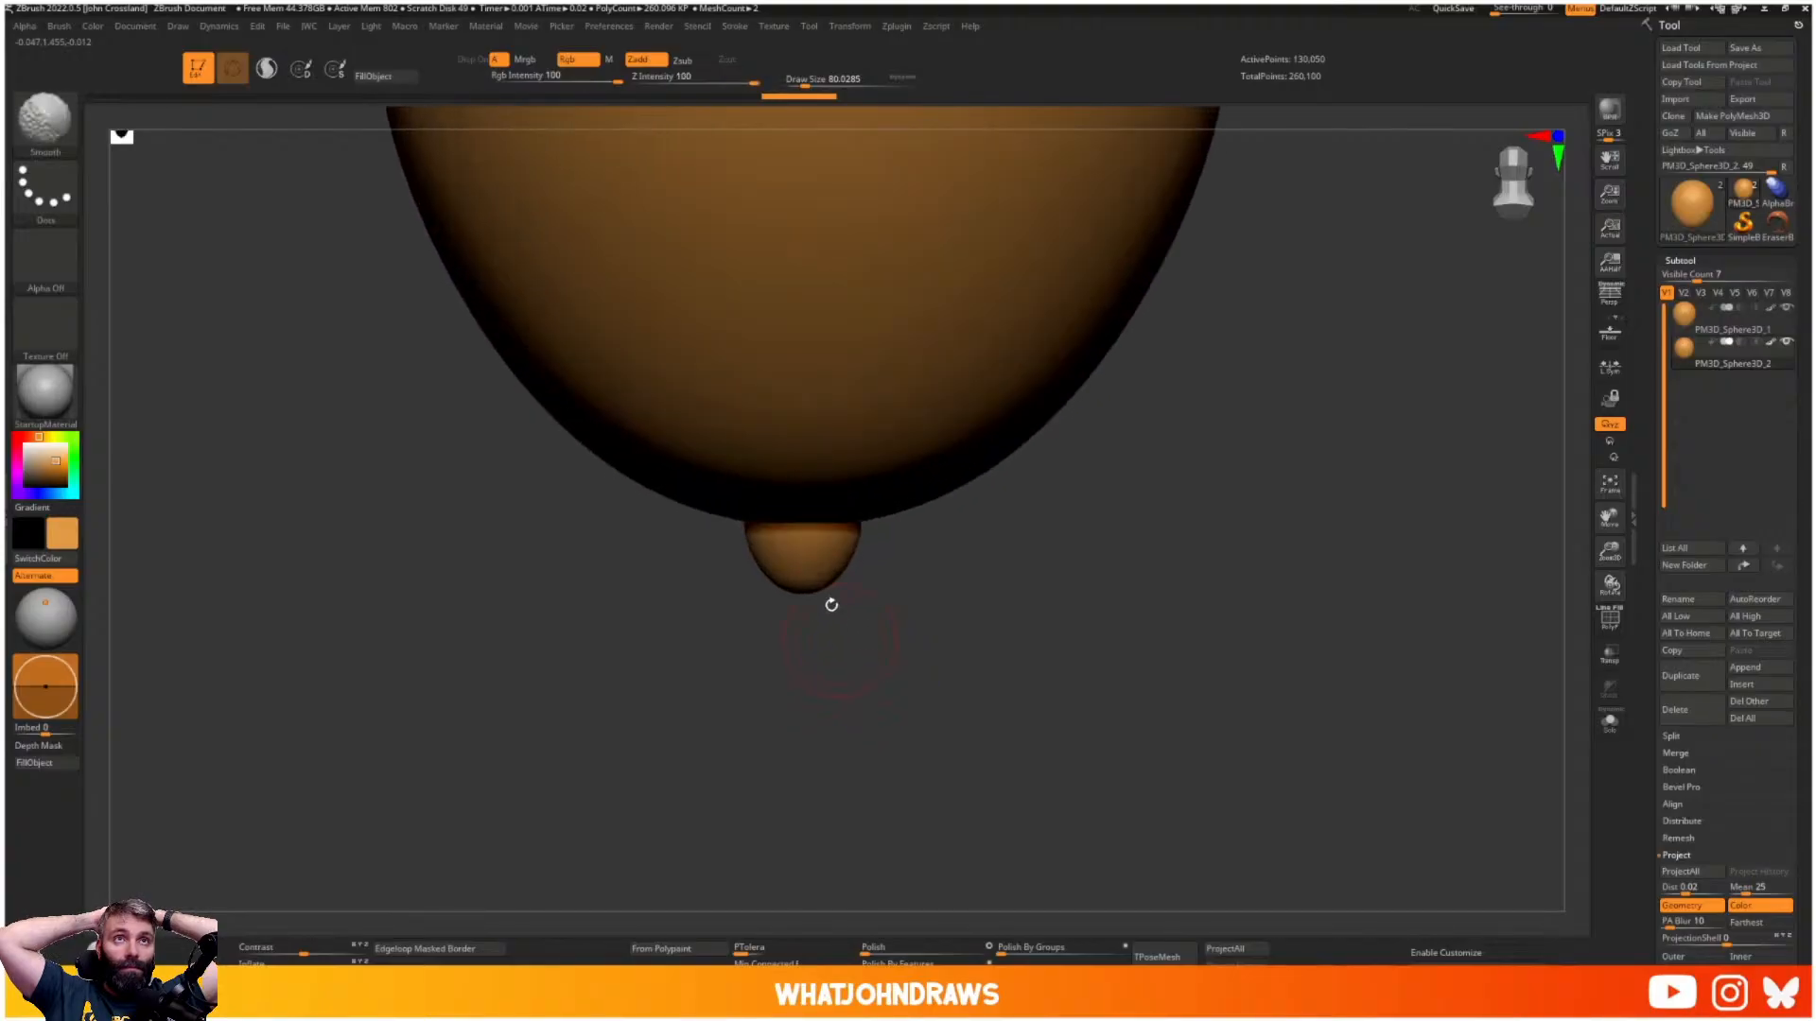
- Select the small sphere beneath the body and pull its tip out into a tail with the SnakeHook brush
{"action": "right_click_drag", "start_coordinate": [965, 613], "coordinate": [979, 534]}
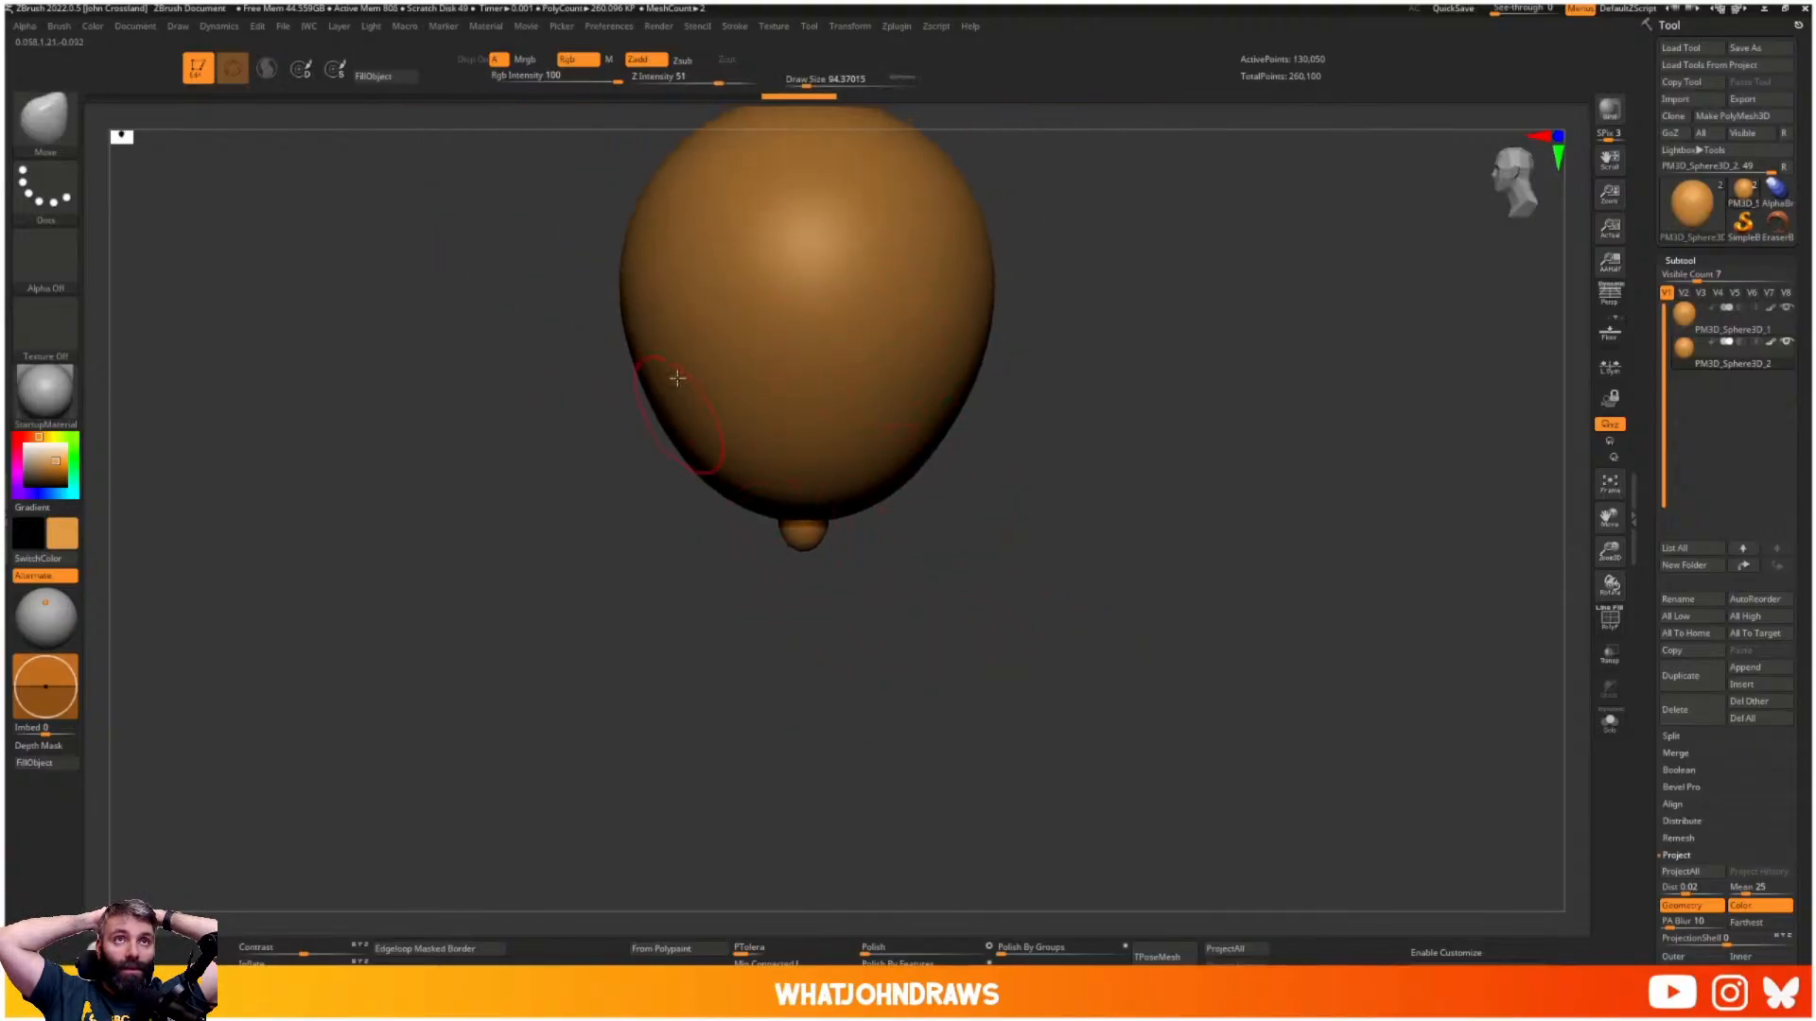
{"action": "right_click_drag", "start_coordinate": [1122, 571], "coordinate": [859, 292], "text": "shift"}
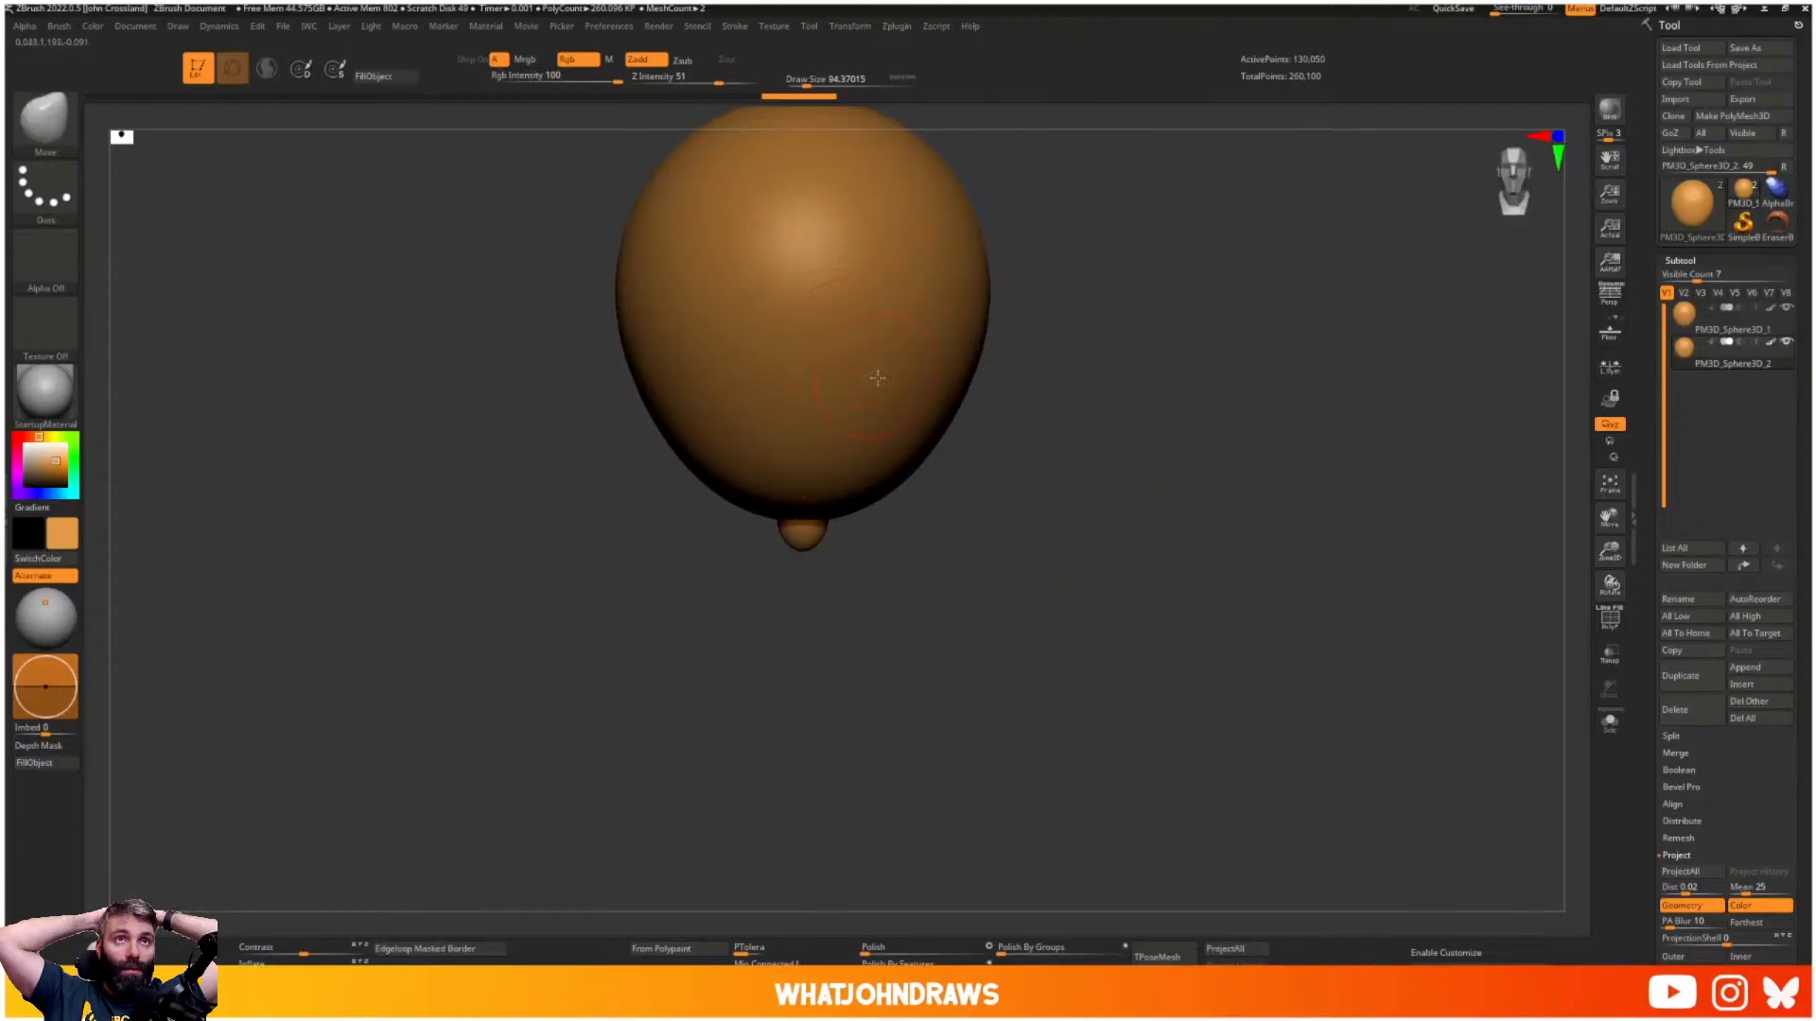
{"action": "left_click", "coordinate": [842, 360], "text": "alt"}
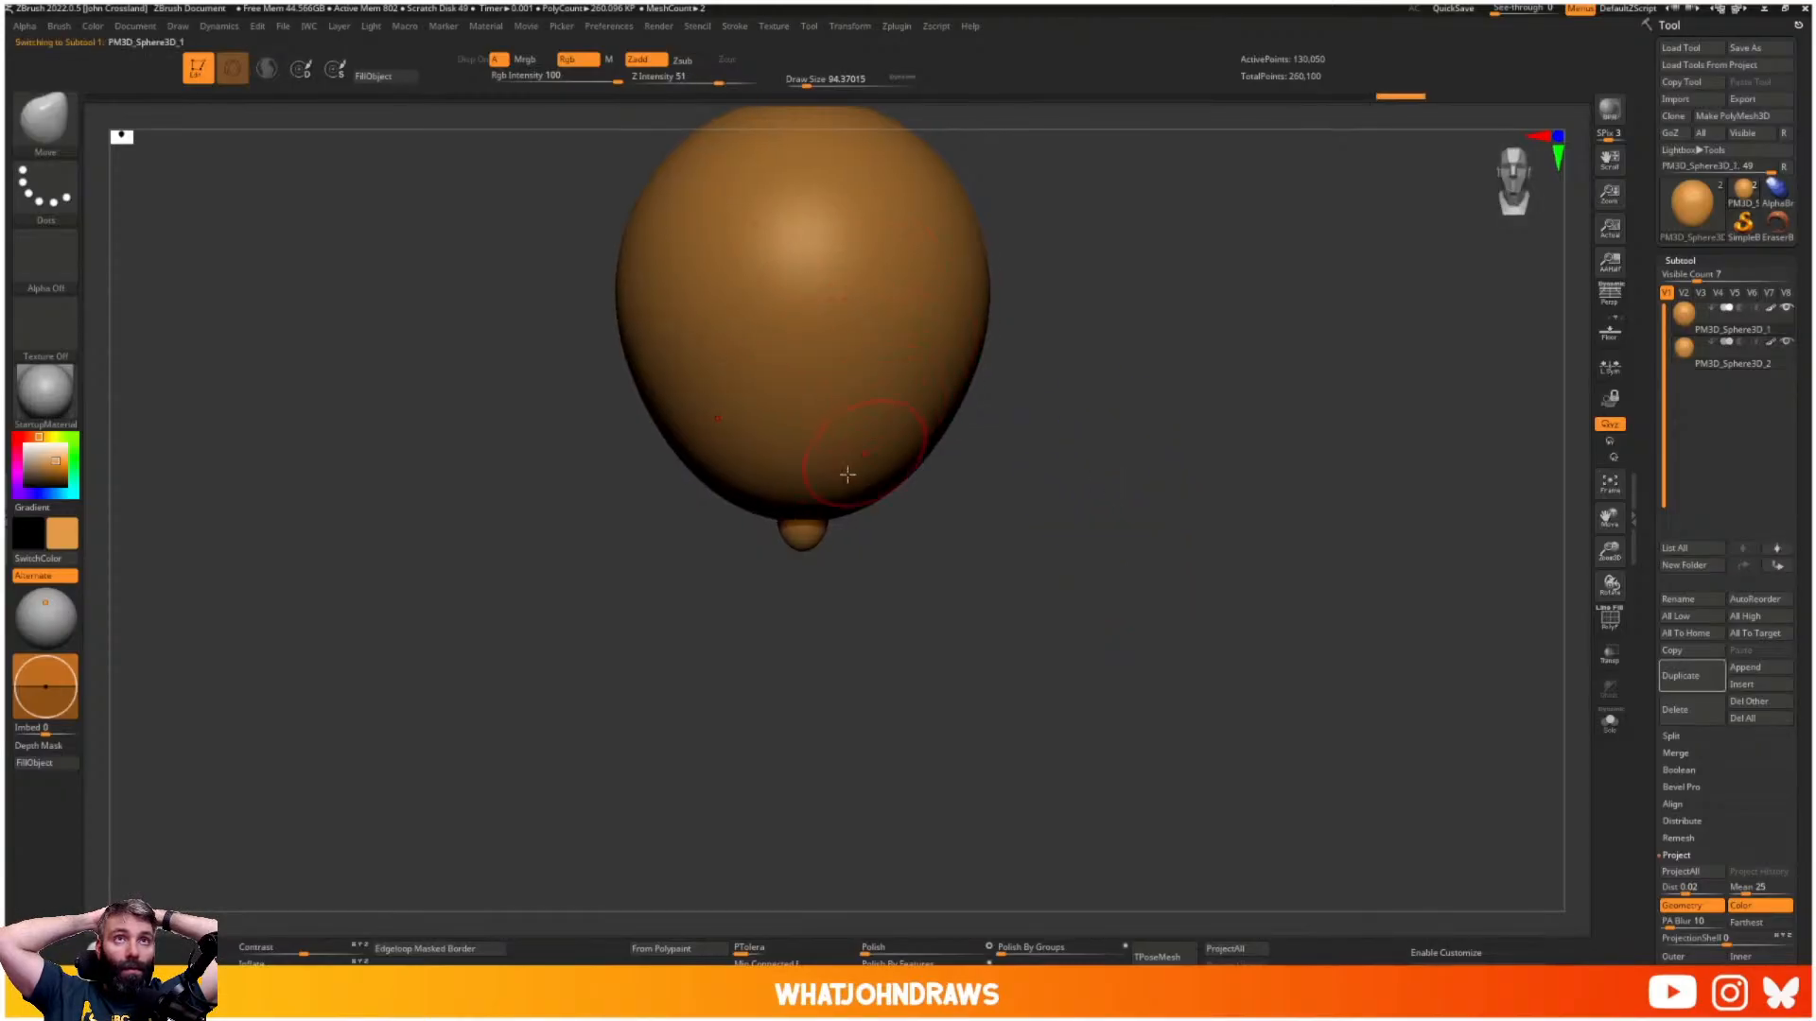
{"action": "left_click", "coordinate": [811, 537], "text": "alt"}
{"action": "right_click_drag", "start_coordinate": [932, 551], "coordinate": [962, 683]}
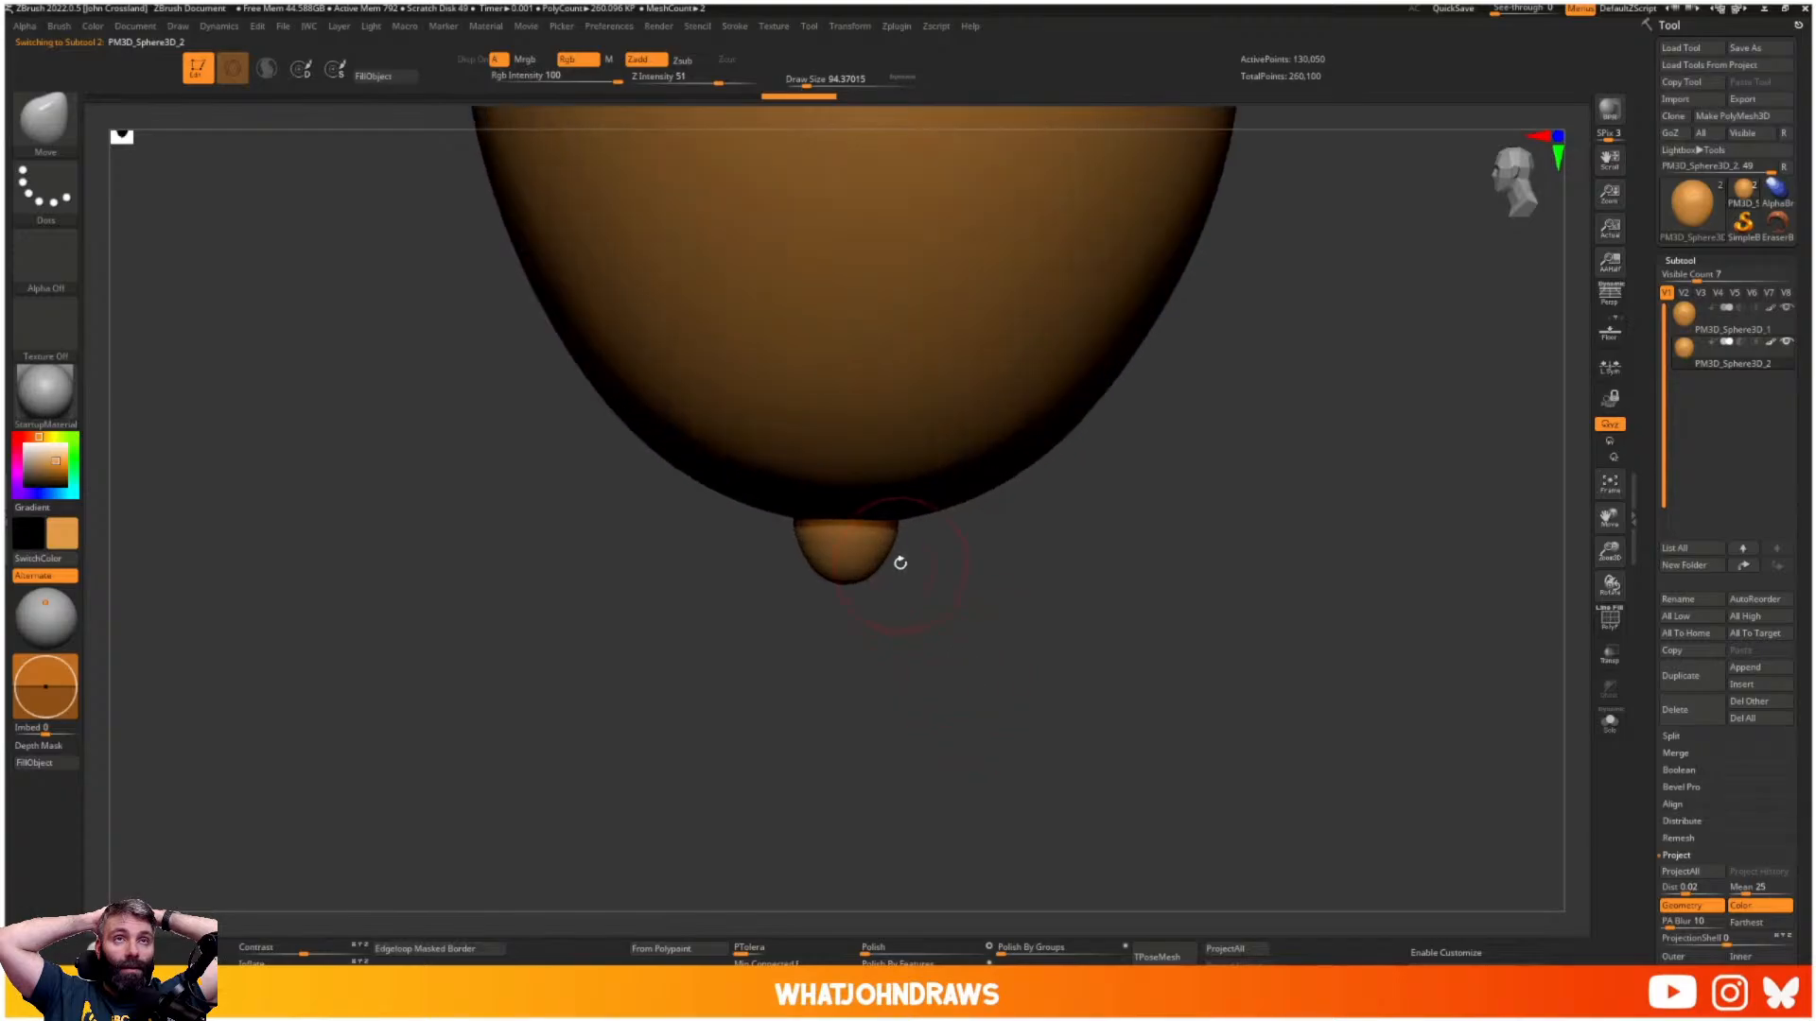
{"action": "key", "text": "b"}
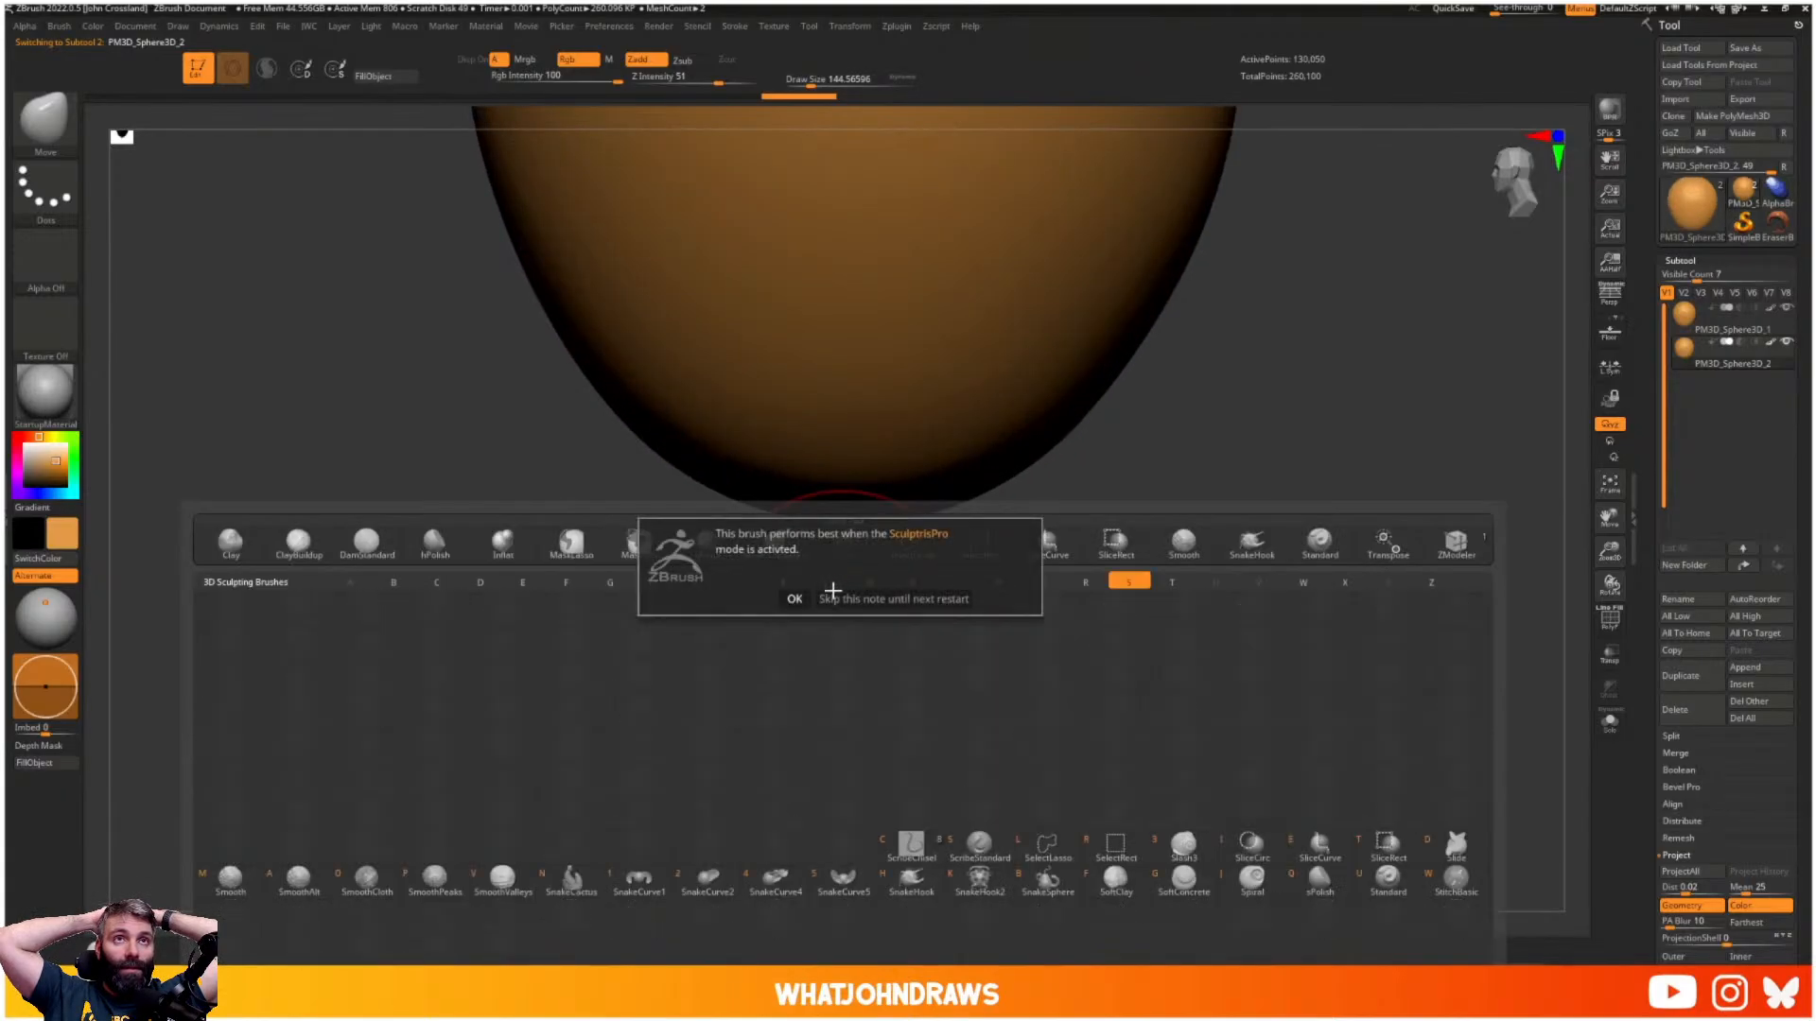
{"action": "key", "text": "h"}
{"action": "key", "text": "s"}
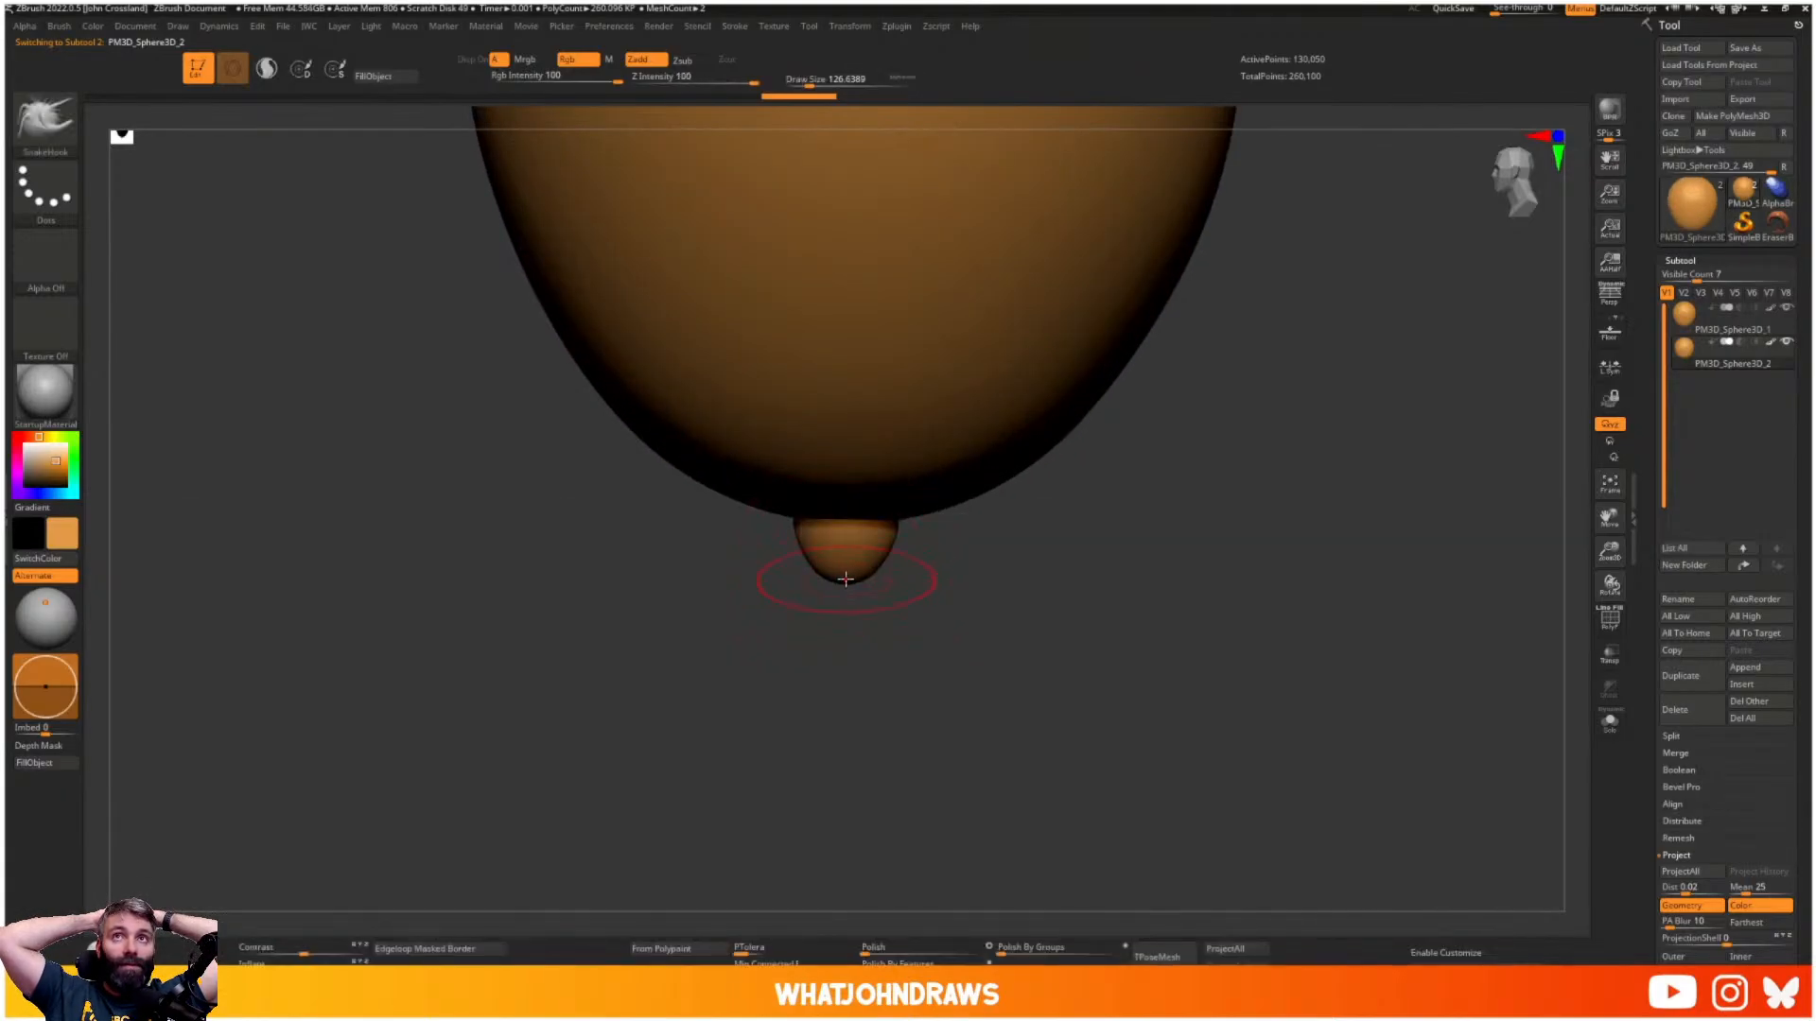
{"action": "mouse_move", "coordinate": [843, 578]}
{"action": "left_mouse_down"}
{"action": "mouse_move", "coordinate": [785, 615]}
{"action": "mouse_move", "coordinate": [793, 571]}
{"action": "mouse_move", "coordinate": [844, 536]}
{"action": "mouse_move", "coordinate": [887, 605]}
{"action": "mouse_move", "coordinate": [825, 598]}
{"action": "mouse_move", "coordinate": [775, 532]}
{"action": "mouse_move", "coordinate": [798, 575]}
{"action": "mouse_move", "coordinate": [801, 550]}
{"action": "mouse_move", "coordinate": [867, 584]}
{"action": "left_mouse_up"}
- Switch to the Move brush, set the draw size to about 102 and enlarge the silhouette thumbnail to about 228
{"action": "key", "text": "b"}
{"action": "key", "text": "m"}
{"action": "key", "text": "v"}
{"action": "key", "text": "s"}
{"action": "key", "text": "s"}
{"action": "left_click_drag", "start_coordinate": [135, 136], "coordinate": [283, 288]}
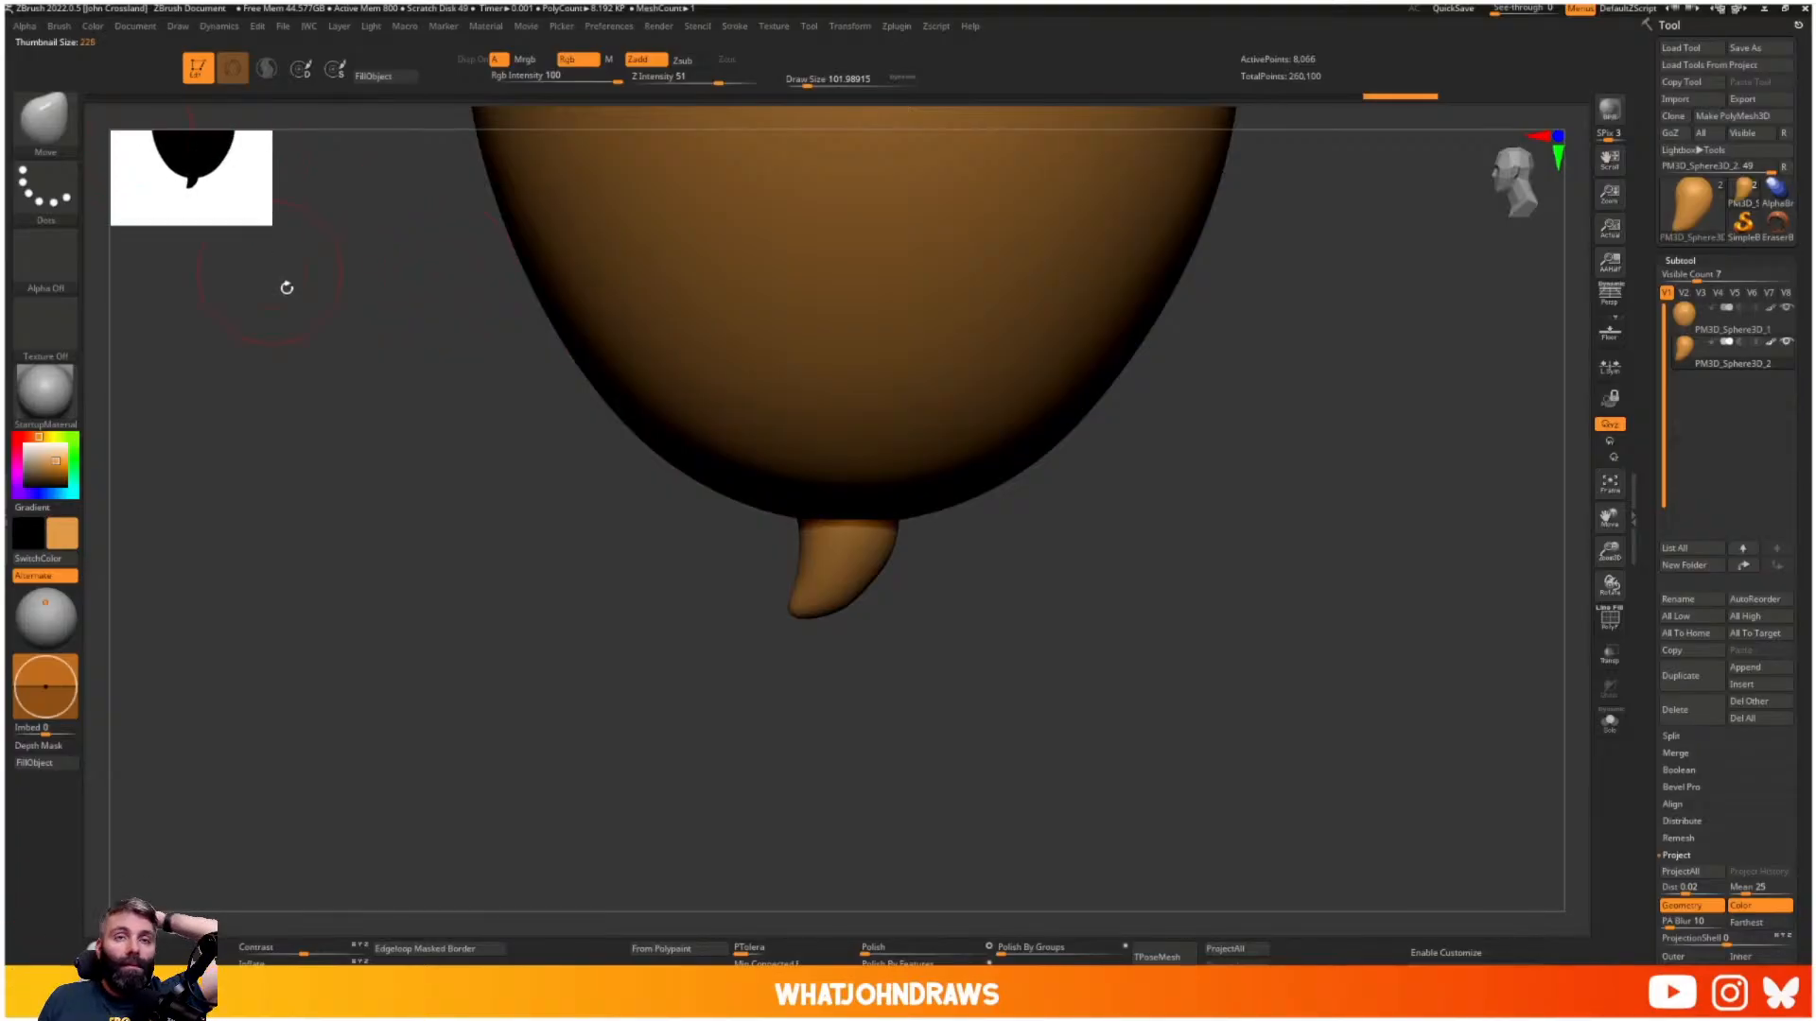
- Refine the tail's curve, tip and base from the side and front with the Move brush
{"action": "right_click_drag", "start_coordinate": [653, 417], "coordinate": [743, 479], "text": "ctrl"}
{"action": "key", "text": "s"}
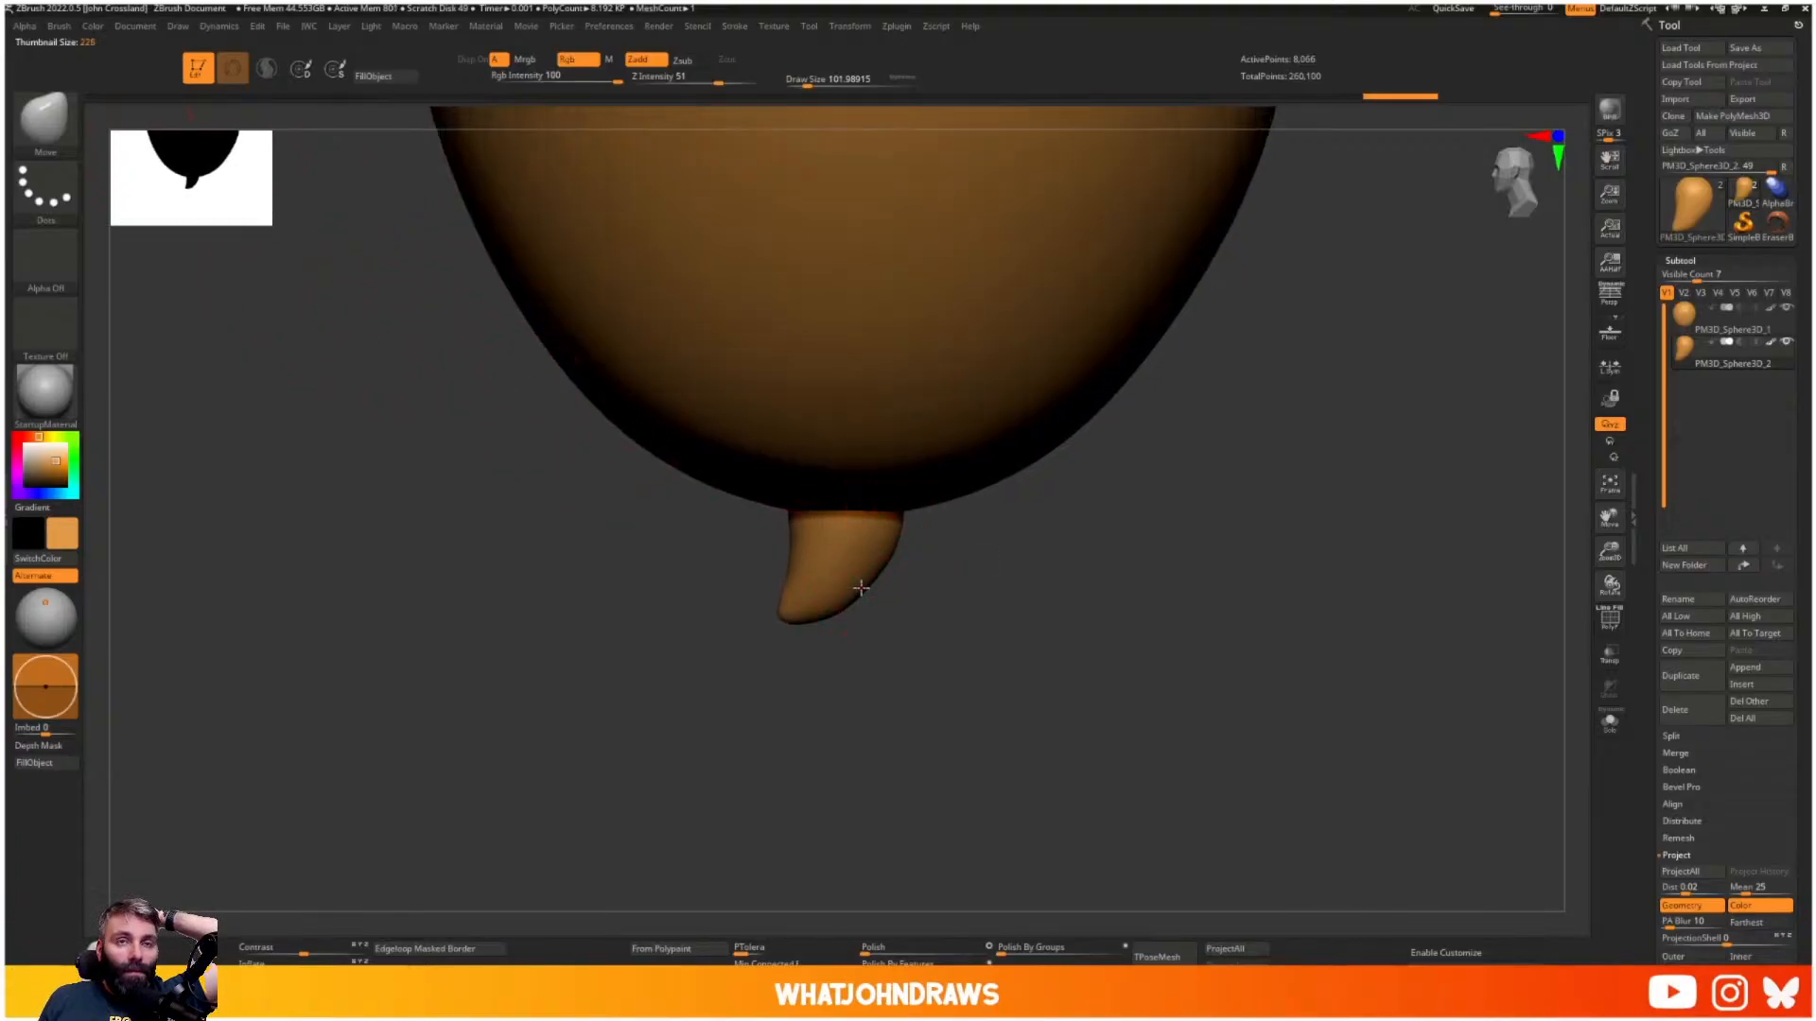
{"action": "left_click_drag", "start_coordinate": [860, 588], "coordinate": [833, 616]}
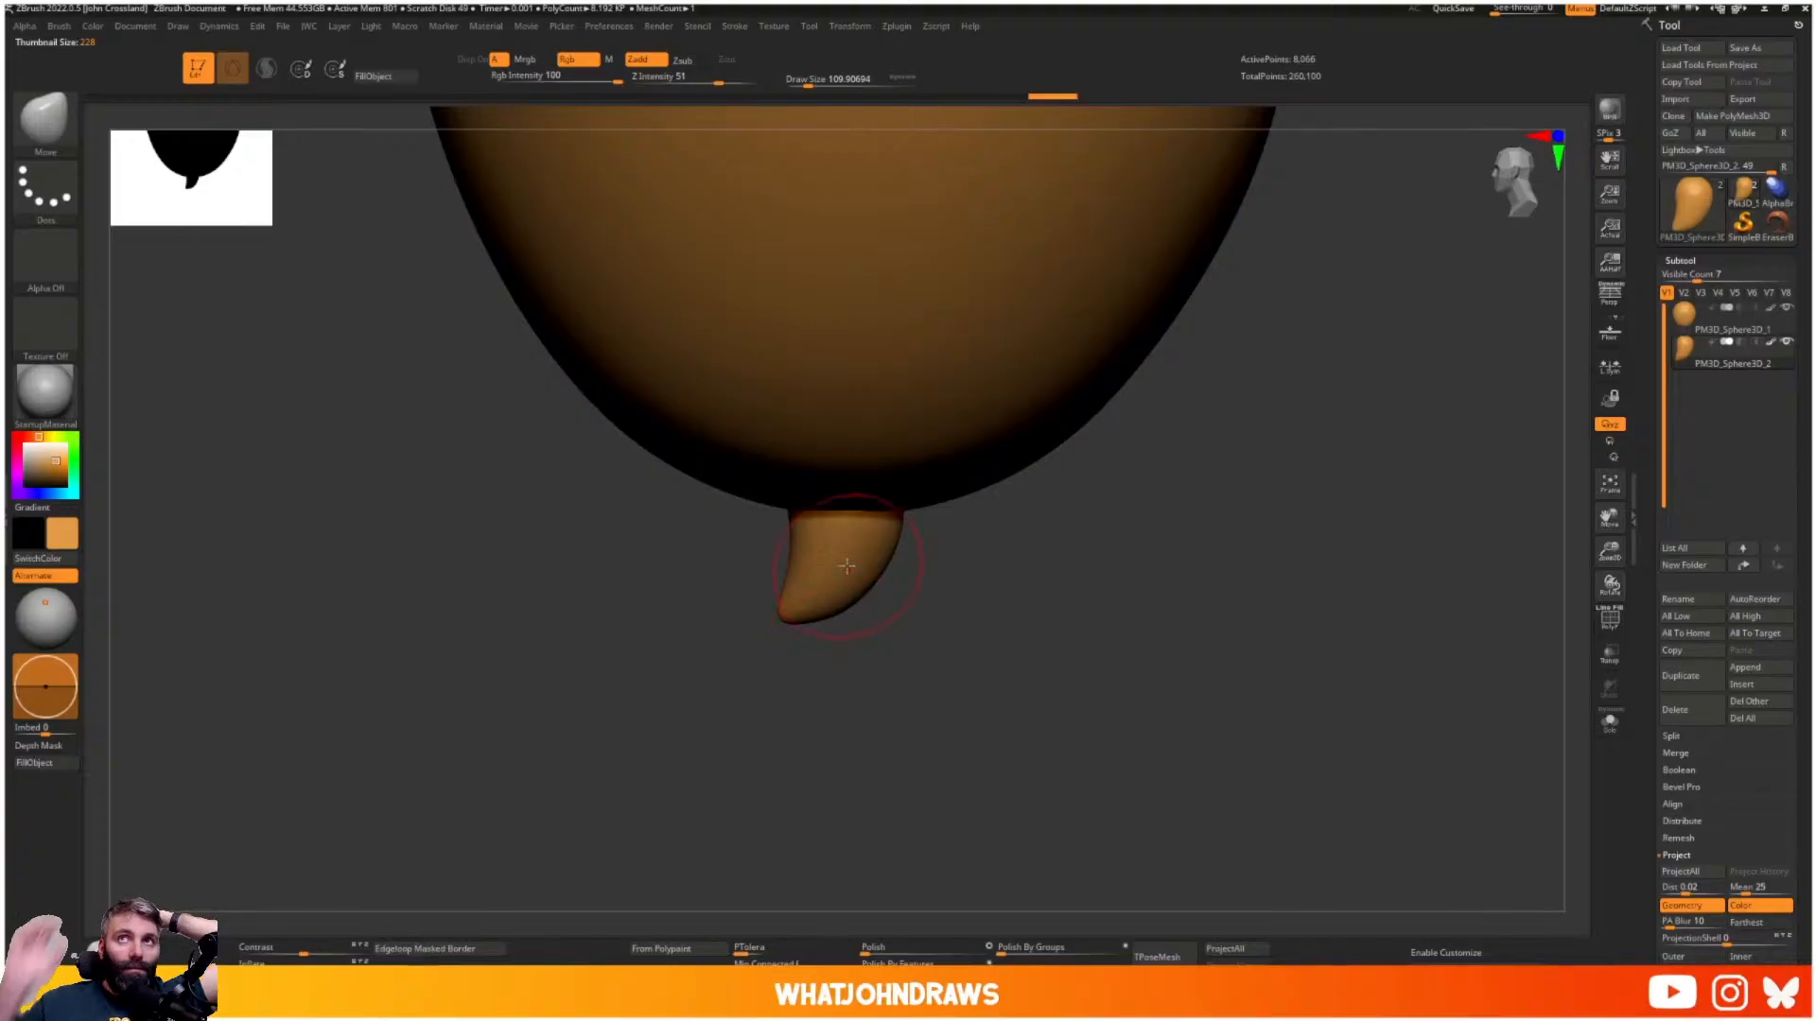
{"action": "left_click_drag", "start_coordinate": [899, 535], "coordinate": [897, 540]}
{"action": "left_click_drag", "start_coordinate": [962, 595], "coordinate": [1102, 593]}
{"action": "left_click_drag", "start_coordinate": [941, 537], "coordinate": [935, 538]}
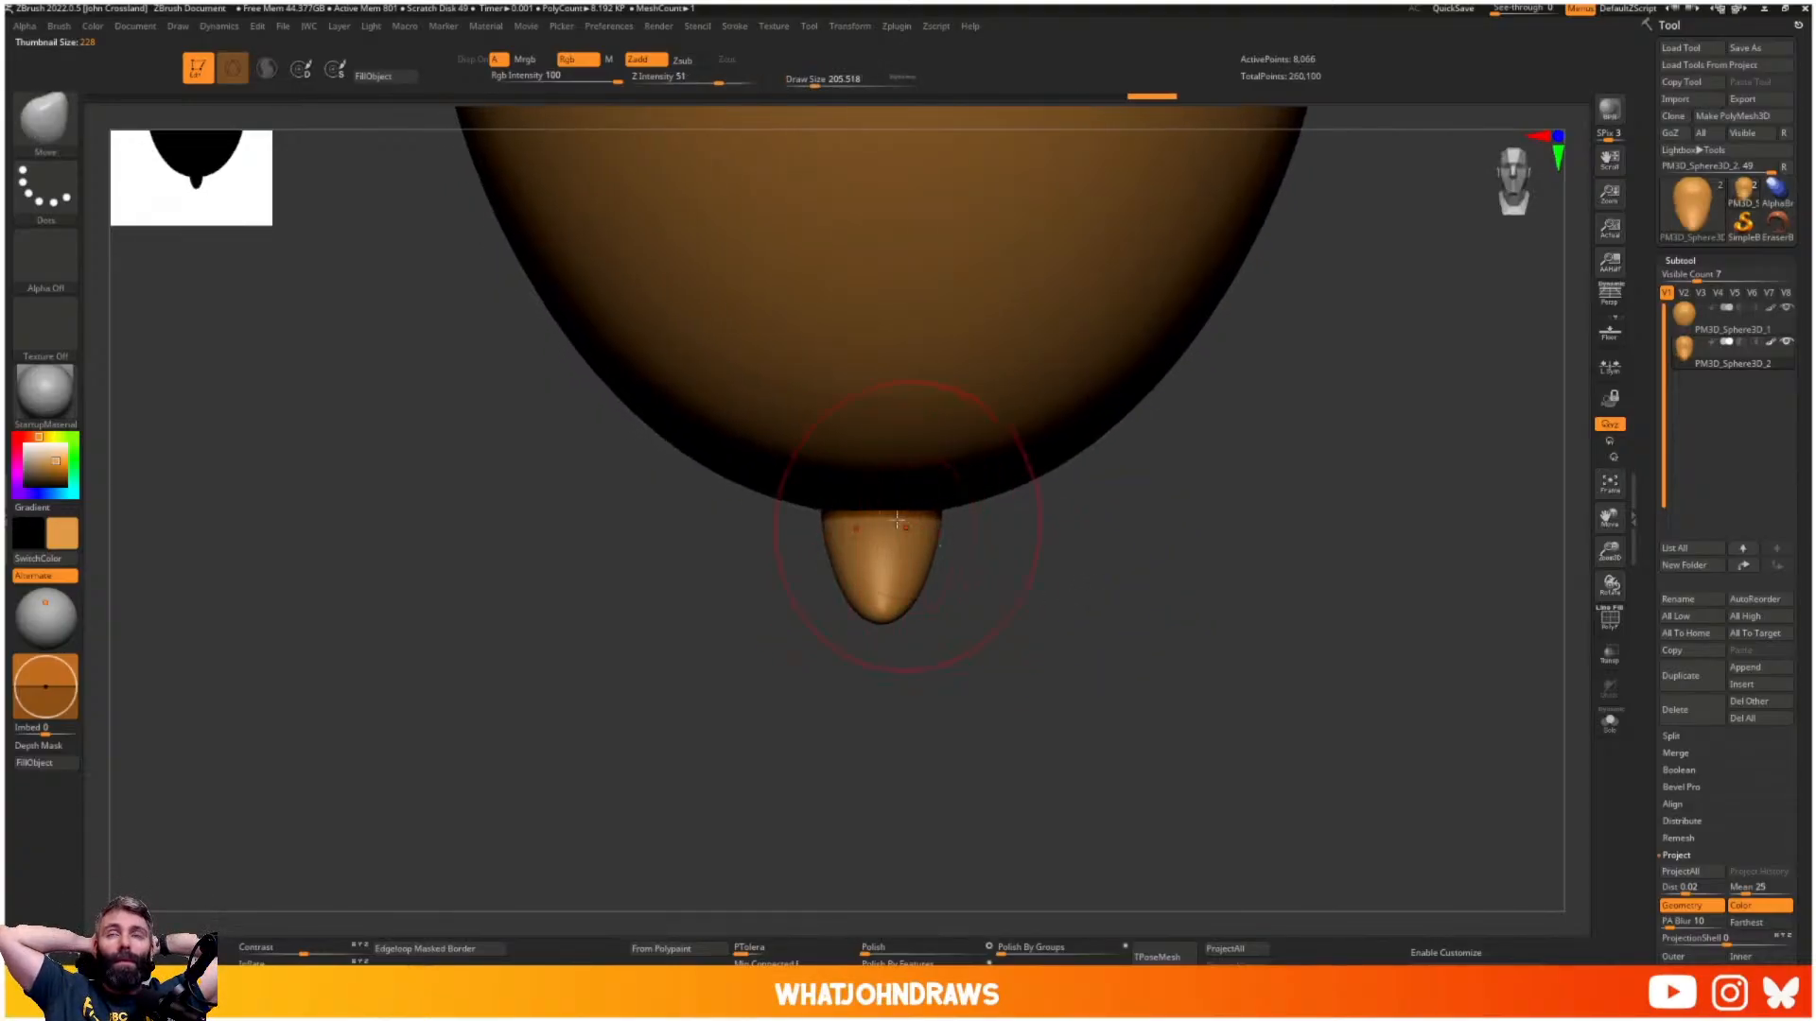
- Duplicate the body subtool, scale the copy down and place it against the body's side as a shoulder
{"action": "mouse_move", "coordinate": [1085, 610]}
{"action": "left_mouse_down", "text": "alt"}
{"action": "mouse_move", "coordinate": [1090, 543]}
{"action": "mouse_move", "coordinate": [1188, 636]}
{"action": "mouse_move", "coordinate": [1215, 452]}
{"action": "left_mouse_up", "text": "alt"}
{"action": "left_click", "coordinate": [876, 440], "text": "alt"}
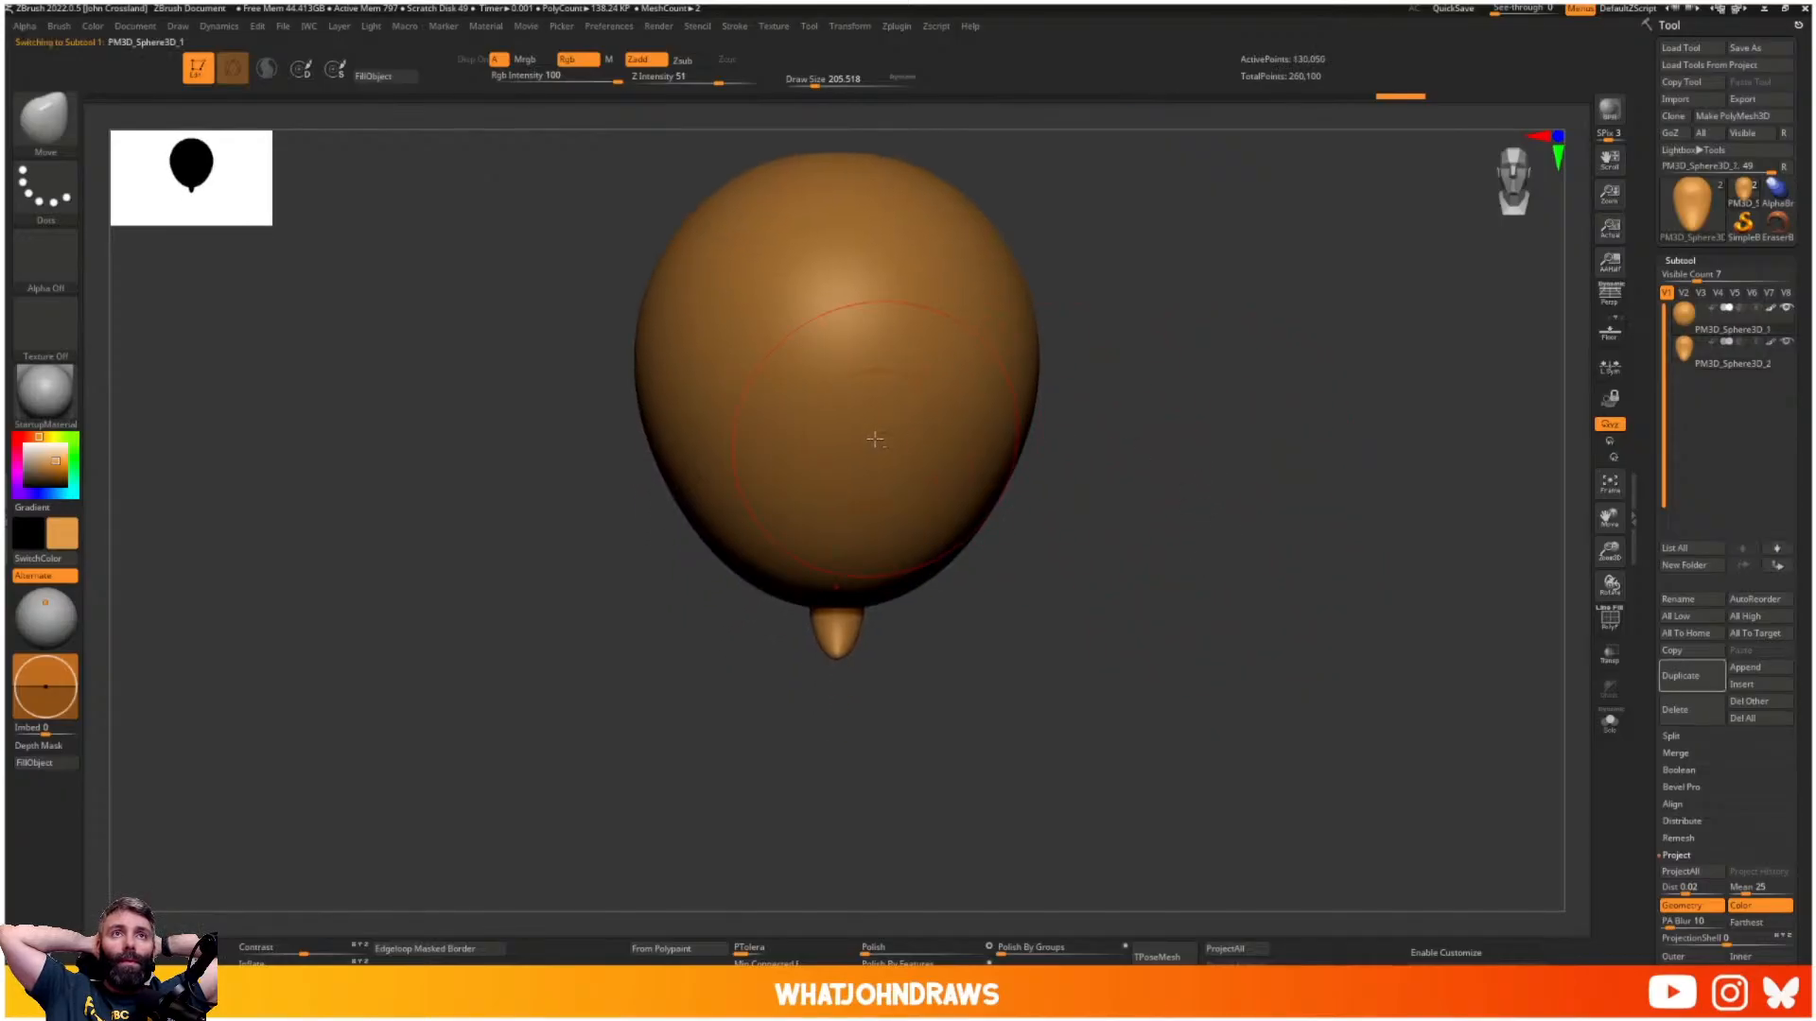
{"action": "key", "text": "w"}
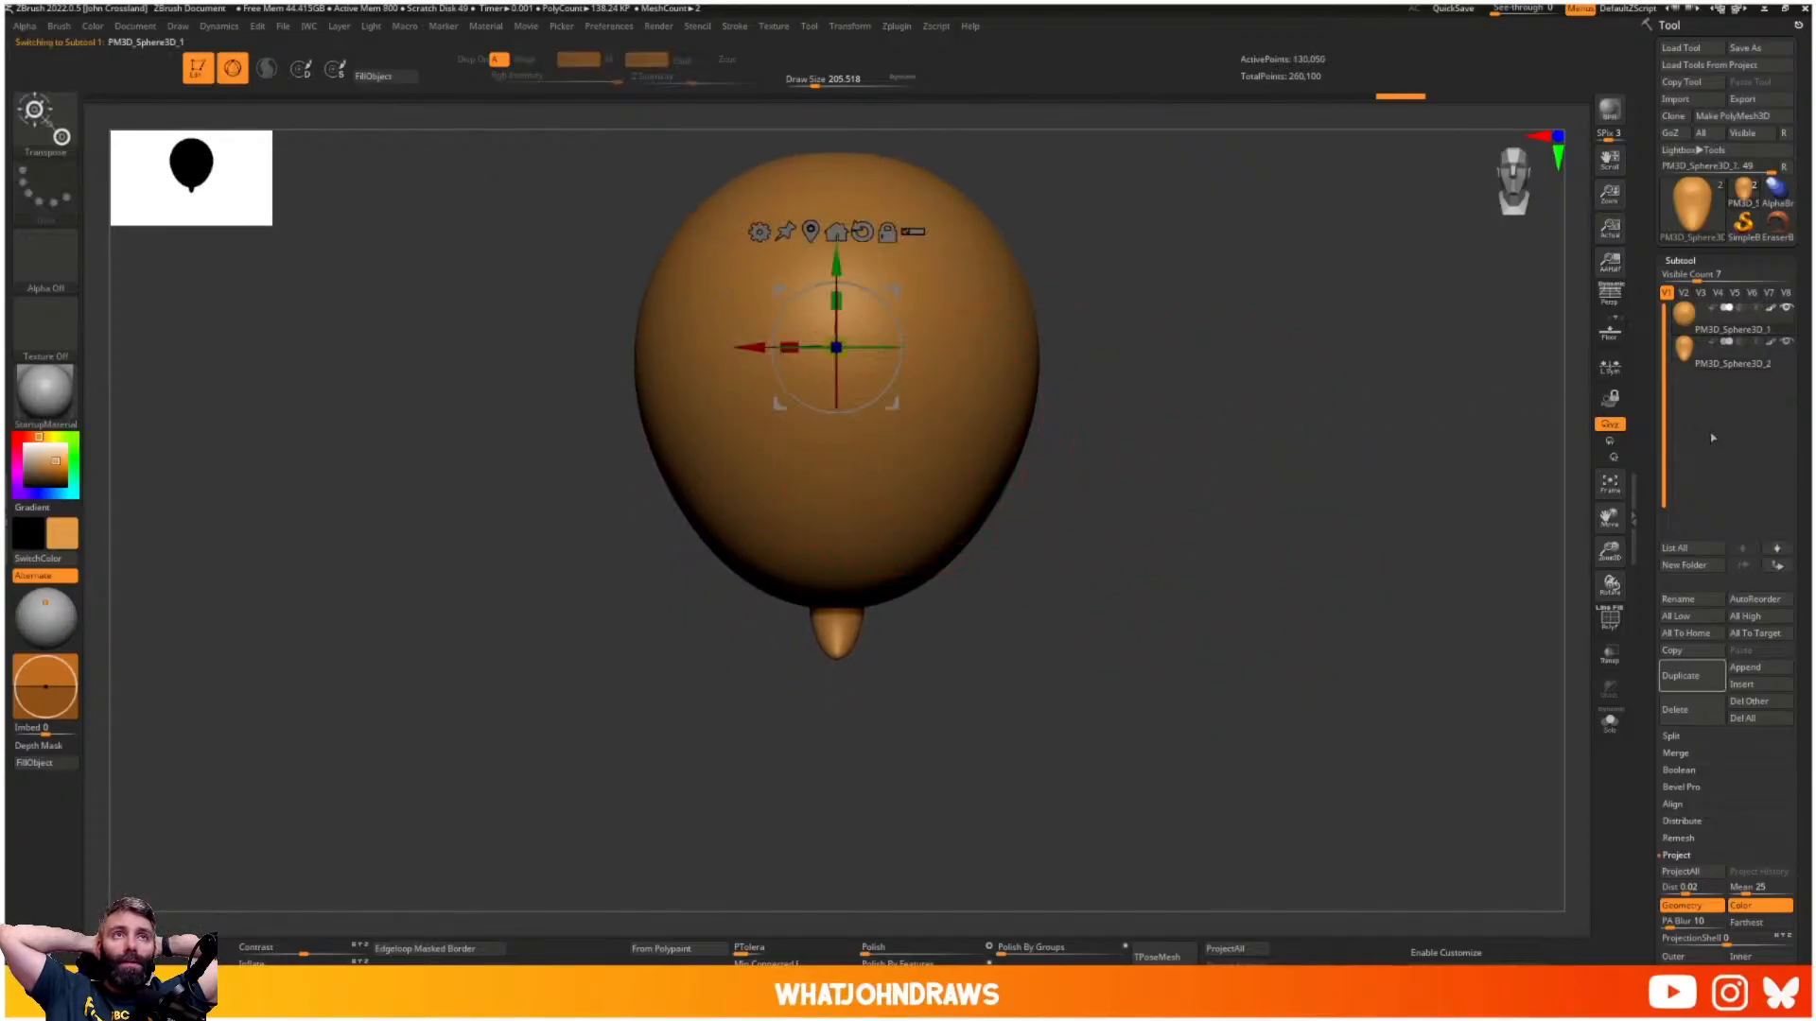
{"action": "left_click", "coordinate": [1690, 678]}
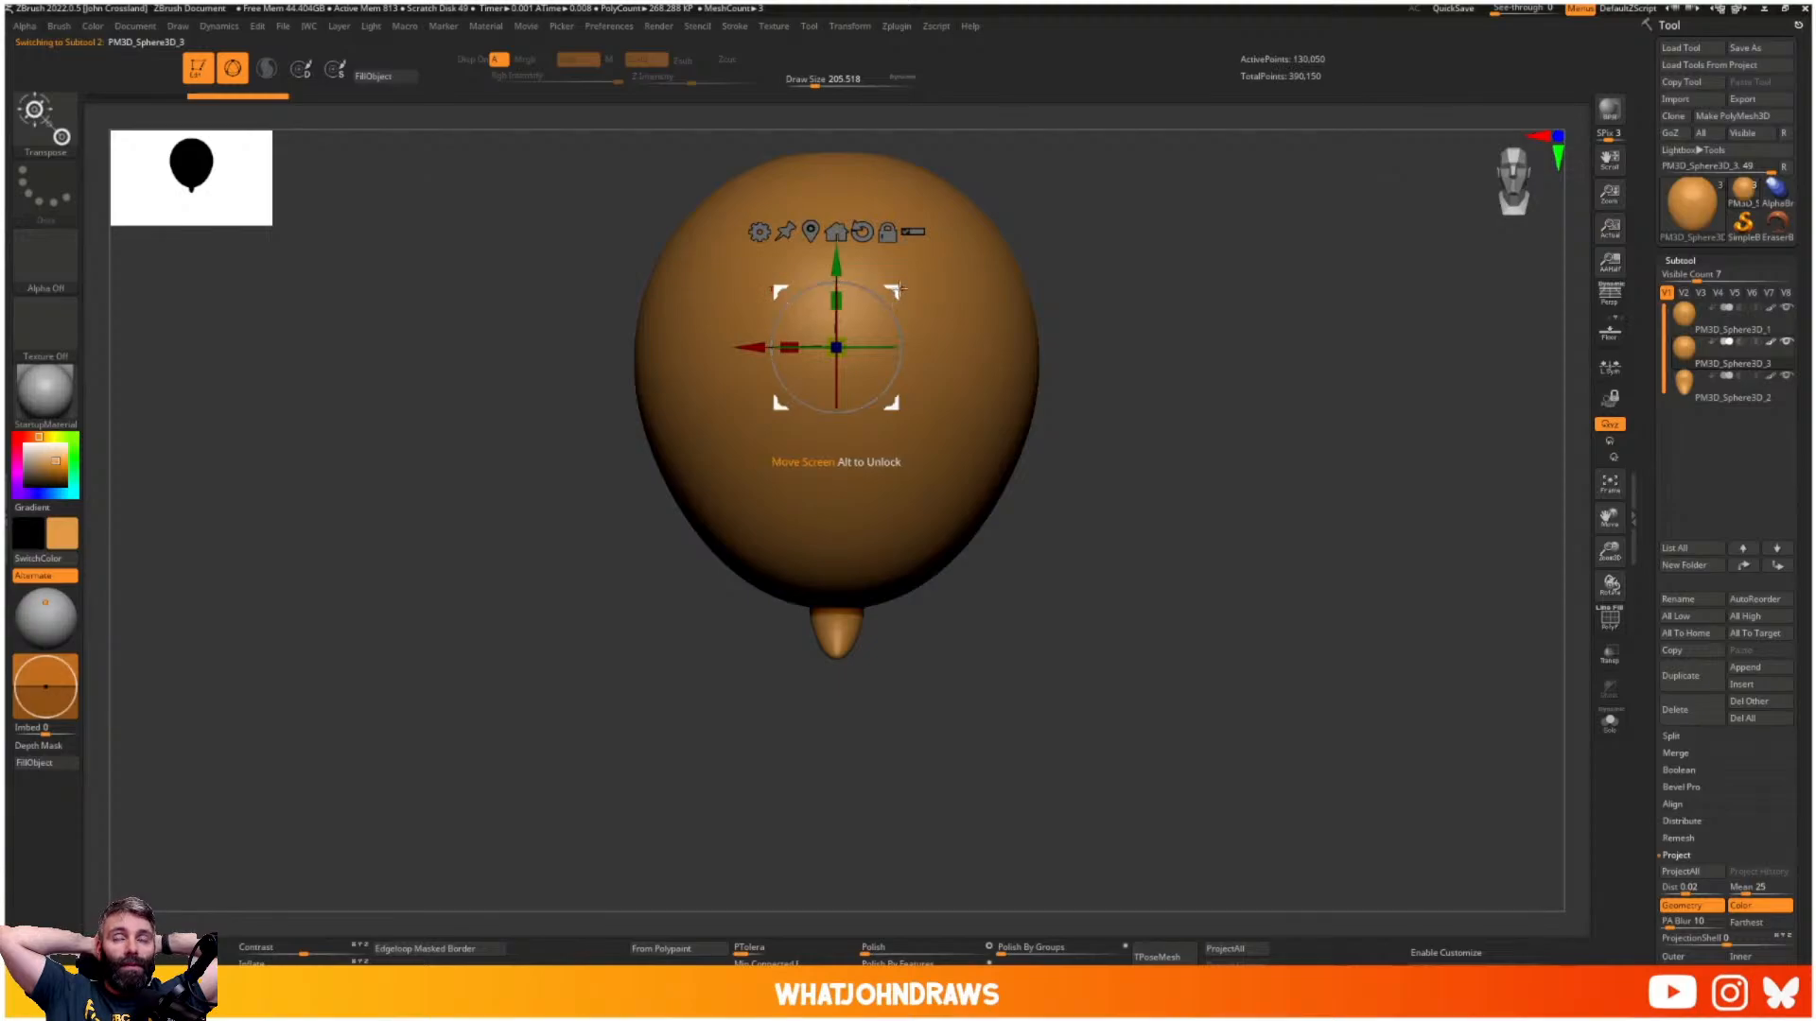
{"action": "left_click_drag", "start_coordinate": [835, 346], "coordinate": [1071, 259]}
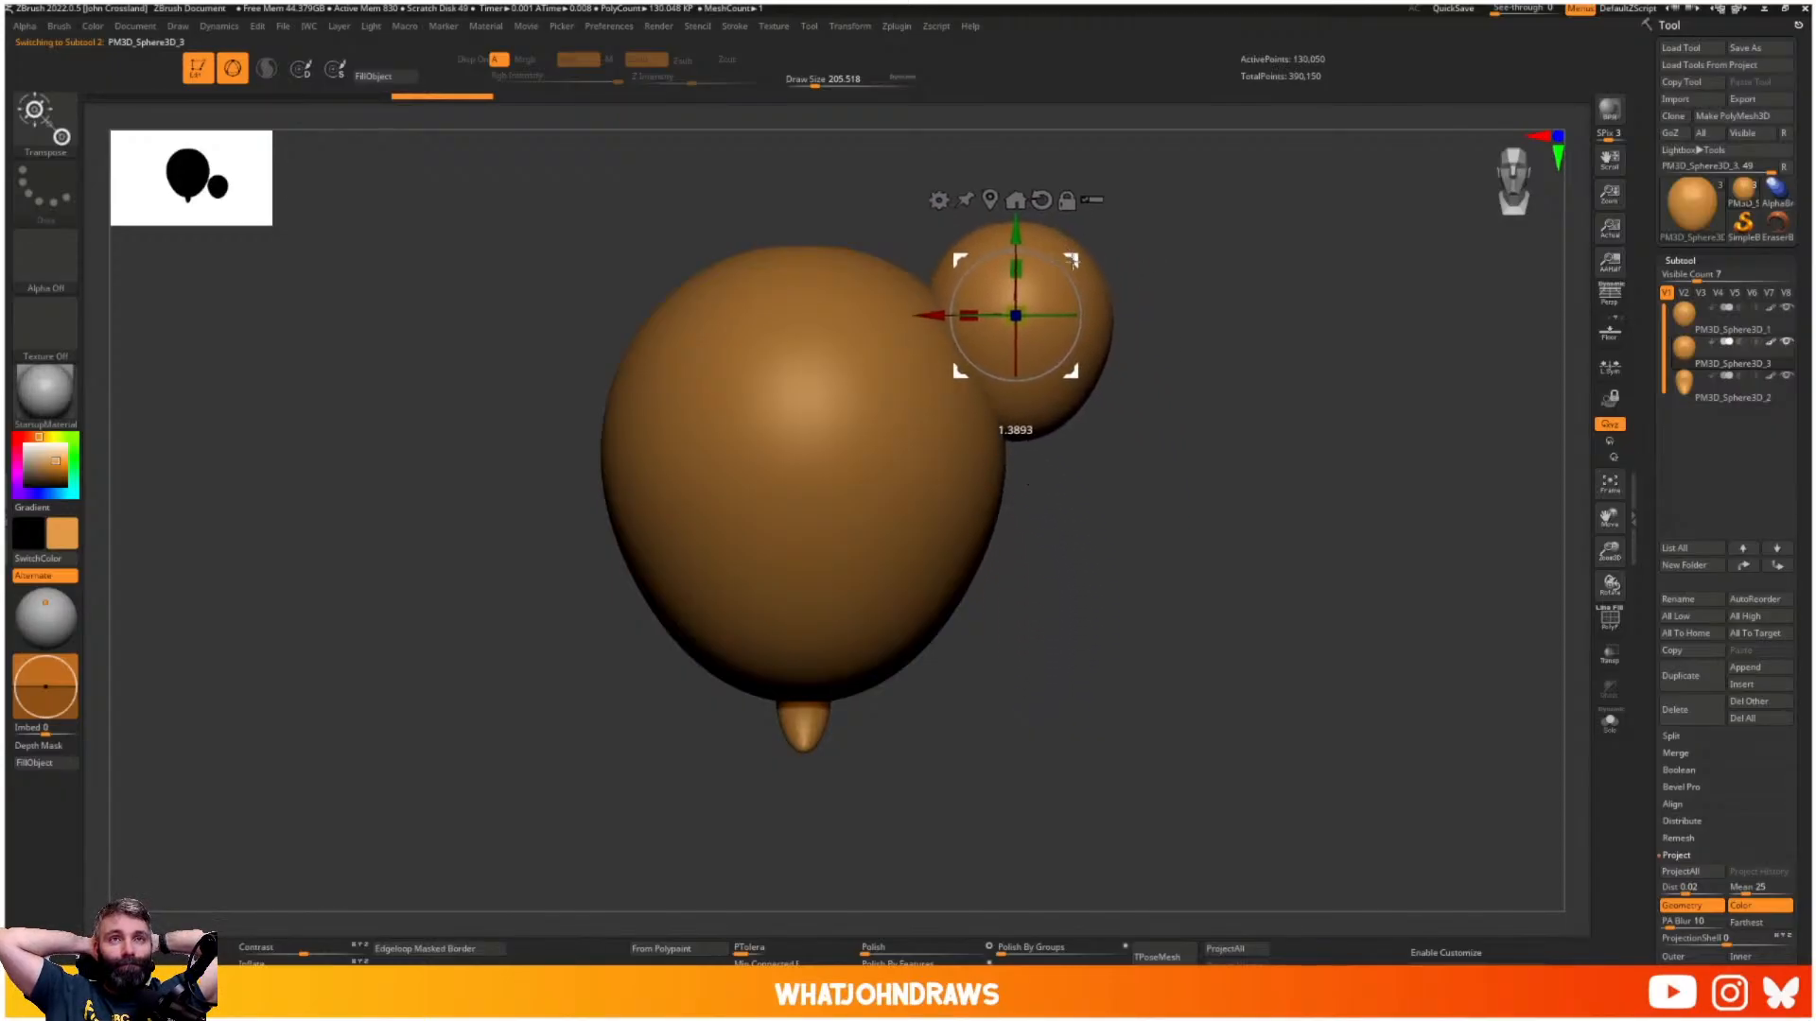
{"action": "left_click_drag", "start_coordinate": [1163, 331], "coordinate": [1033, 478], "text": "alt"}
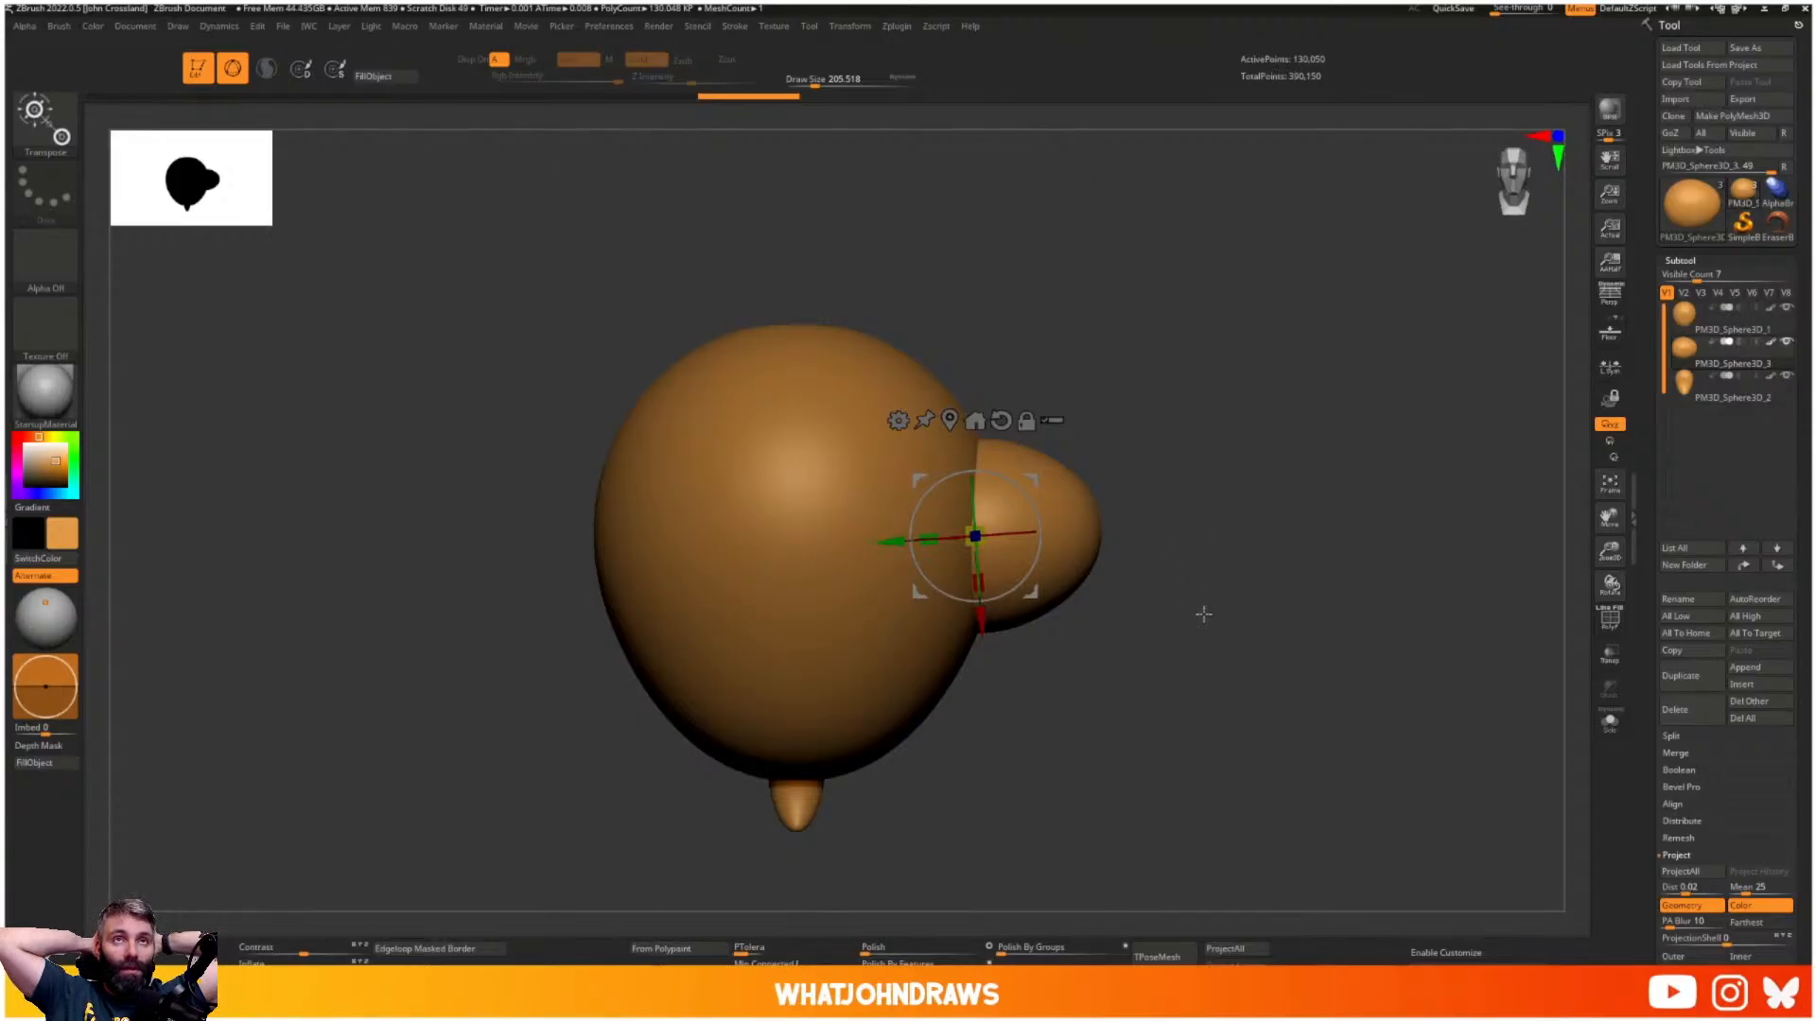
{"action": "mouse_move", "coordinate": [1223, 664]}
{"action": "left_mouse_down", "text": "alt"}
{"action": "mouse_move", "coordinate": [1221, 637]}
{"action": "mouse_move", "coordinate": [1196, 643]}
{"action": "left_mouse_up", "text": "alt"}
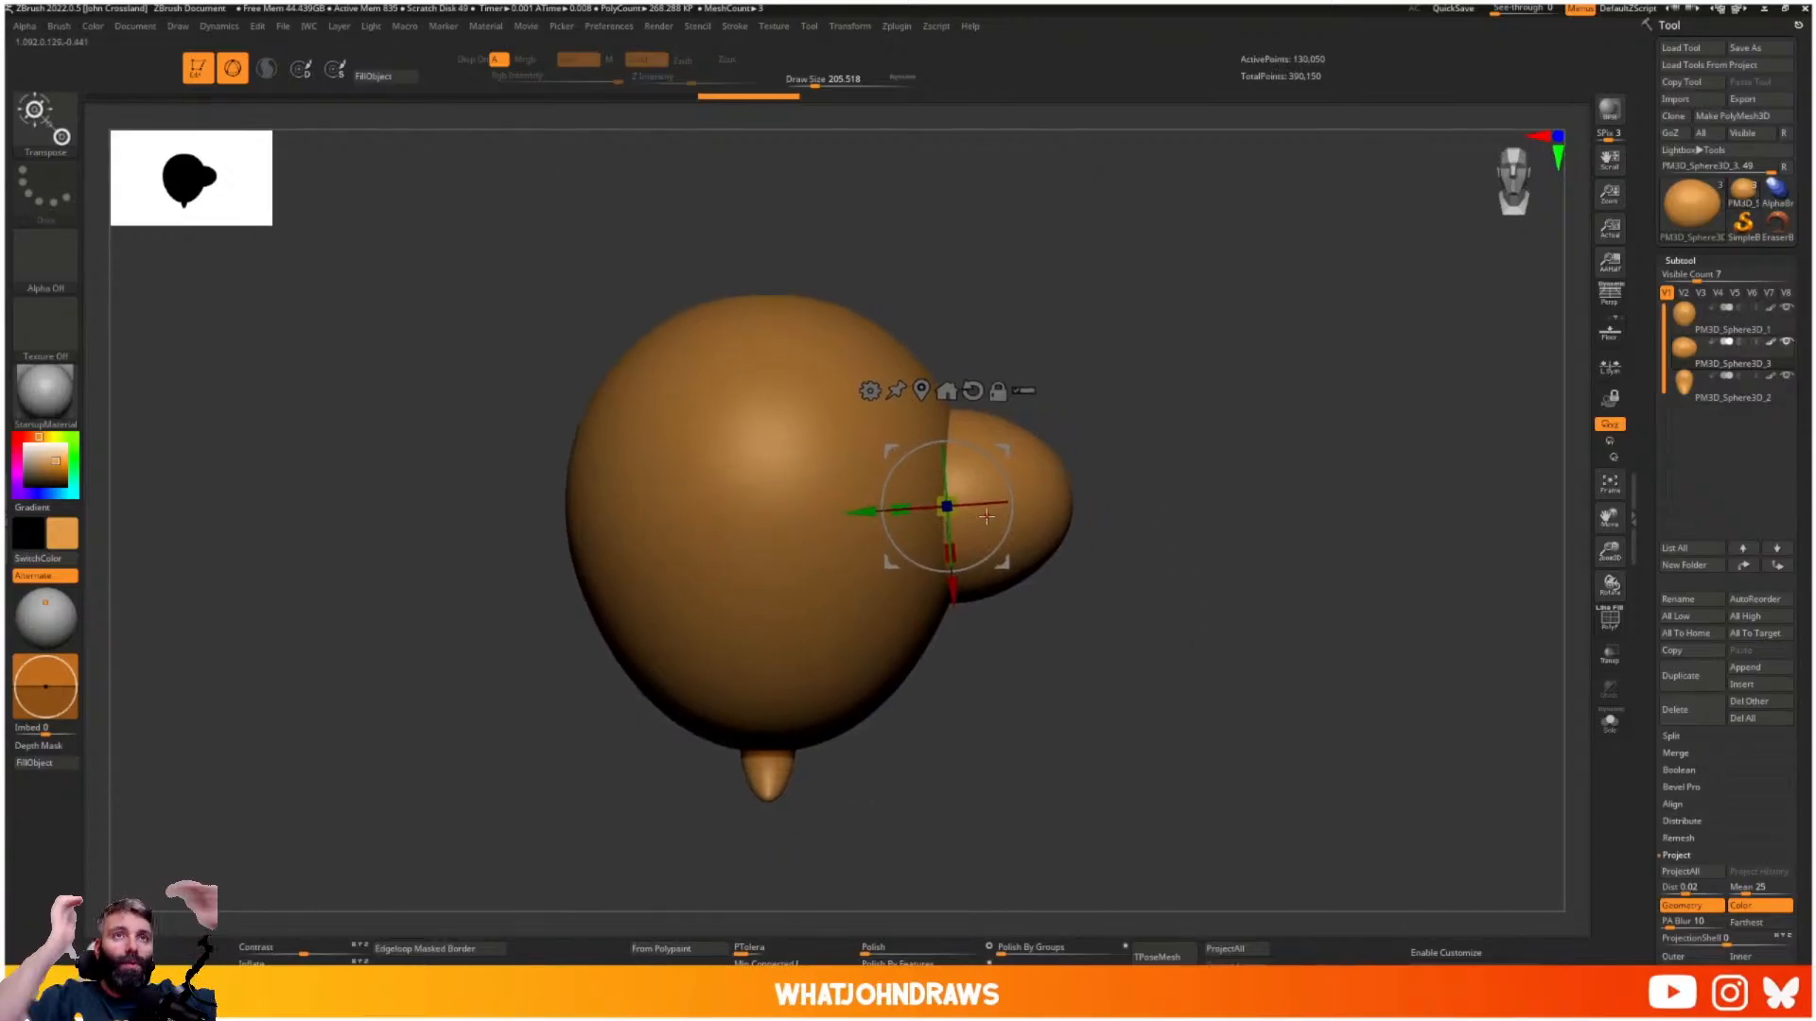
- Load a saved user interface configuration and collapse the custom brush tray
{"action": "left_click", "coordinate": [622, 27]}
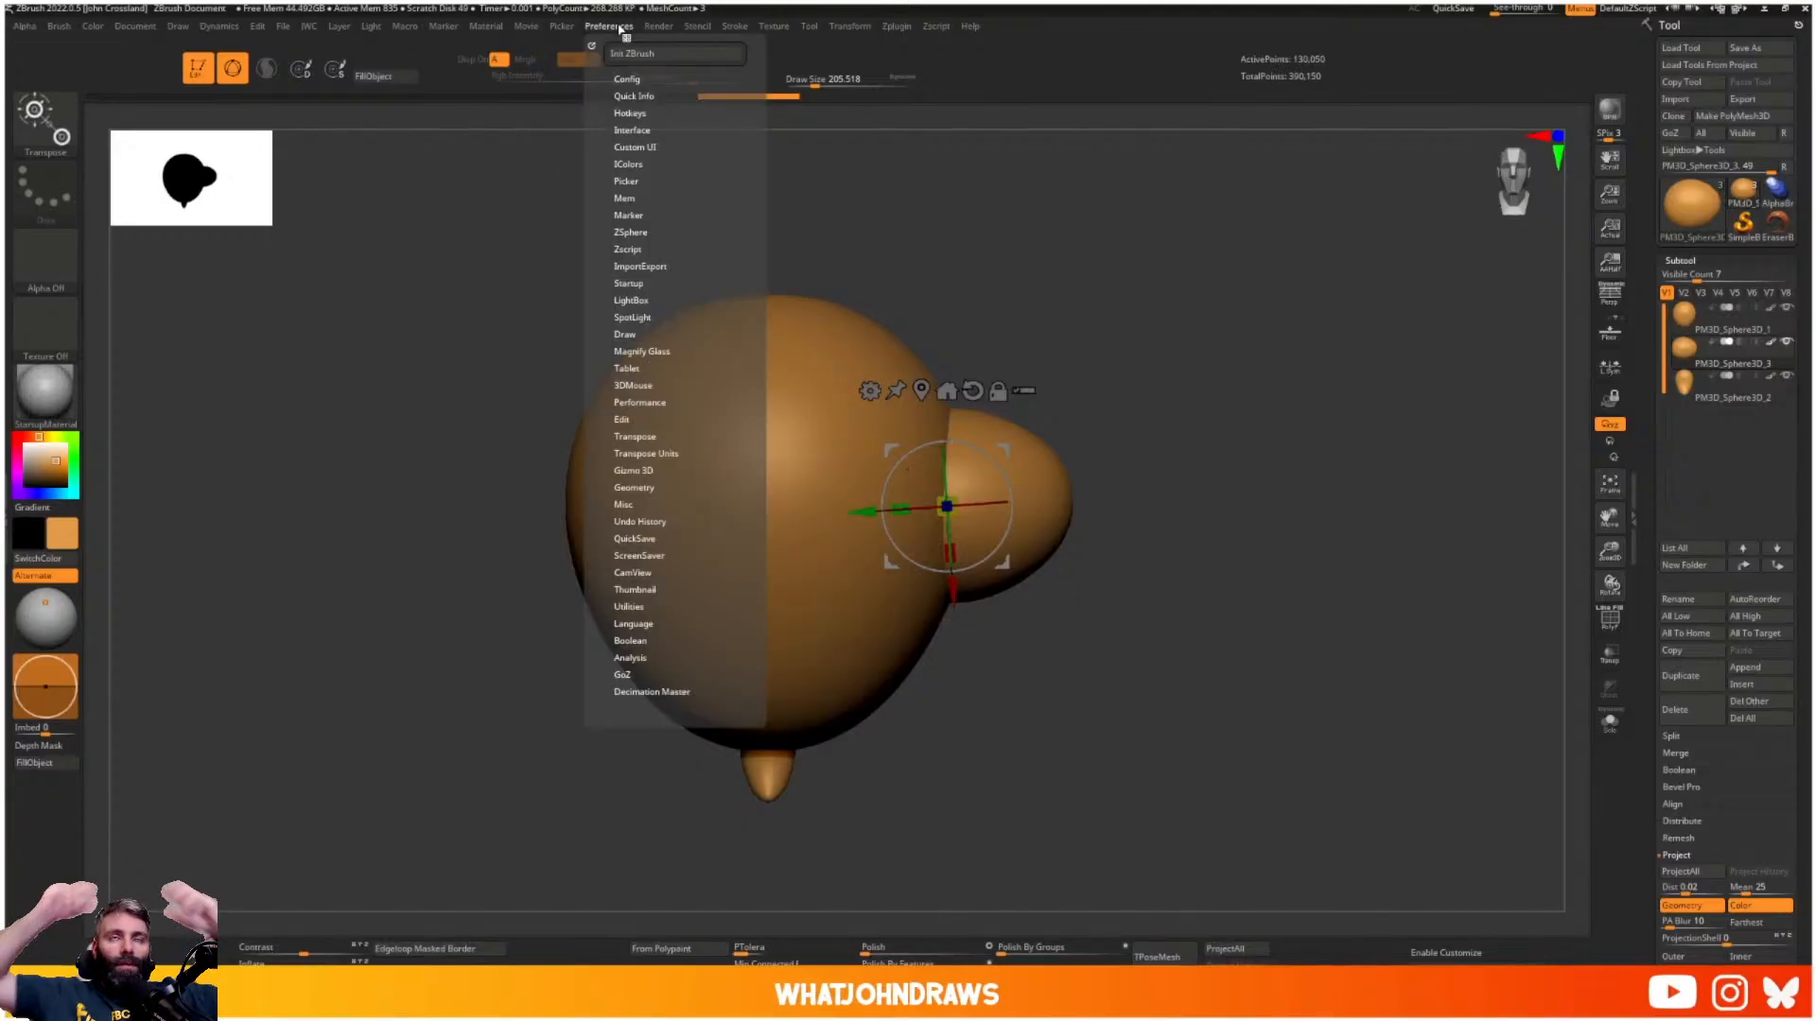
{"action": "left_click", "coordinate": [627, 82]}
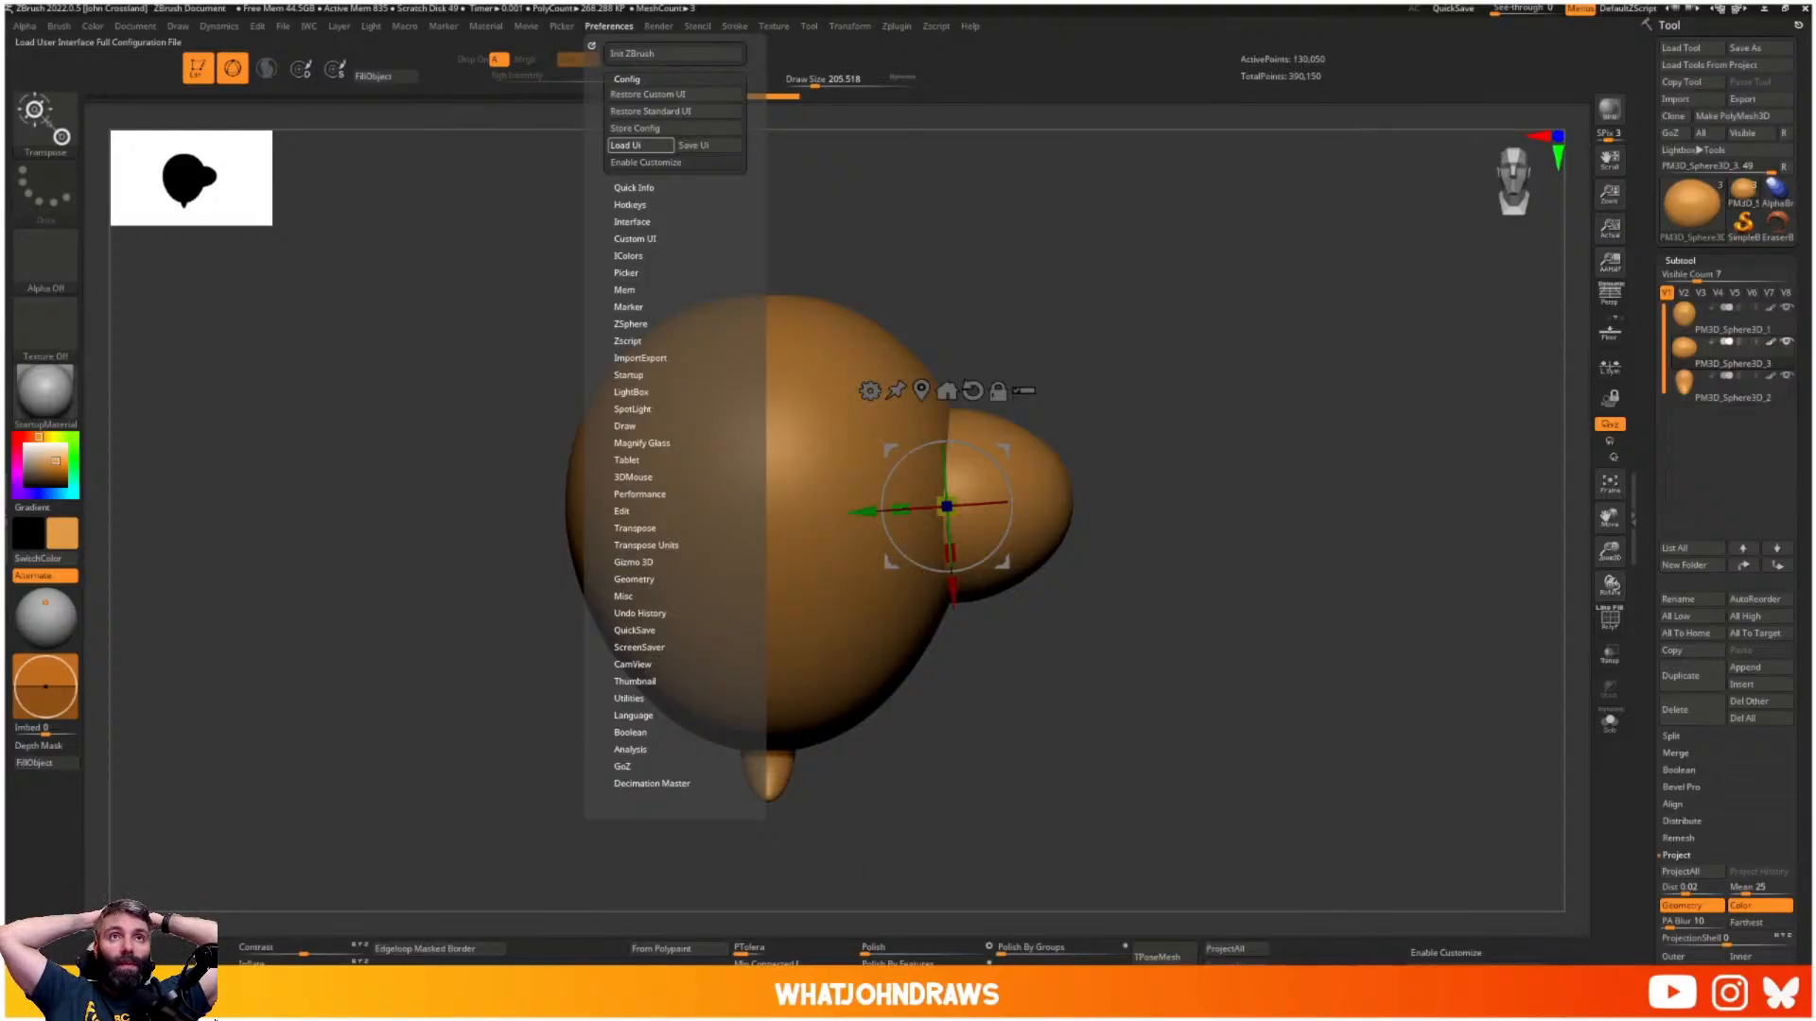
{"action": "left_click", "coordinate": [640, 145]}
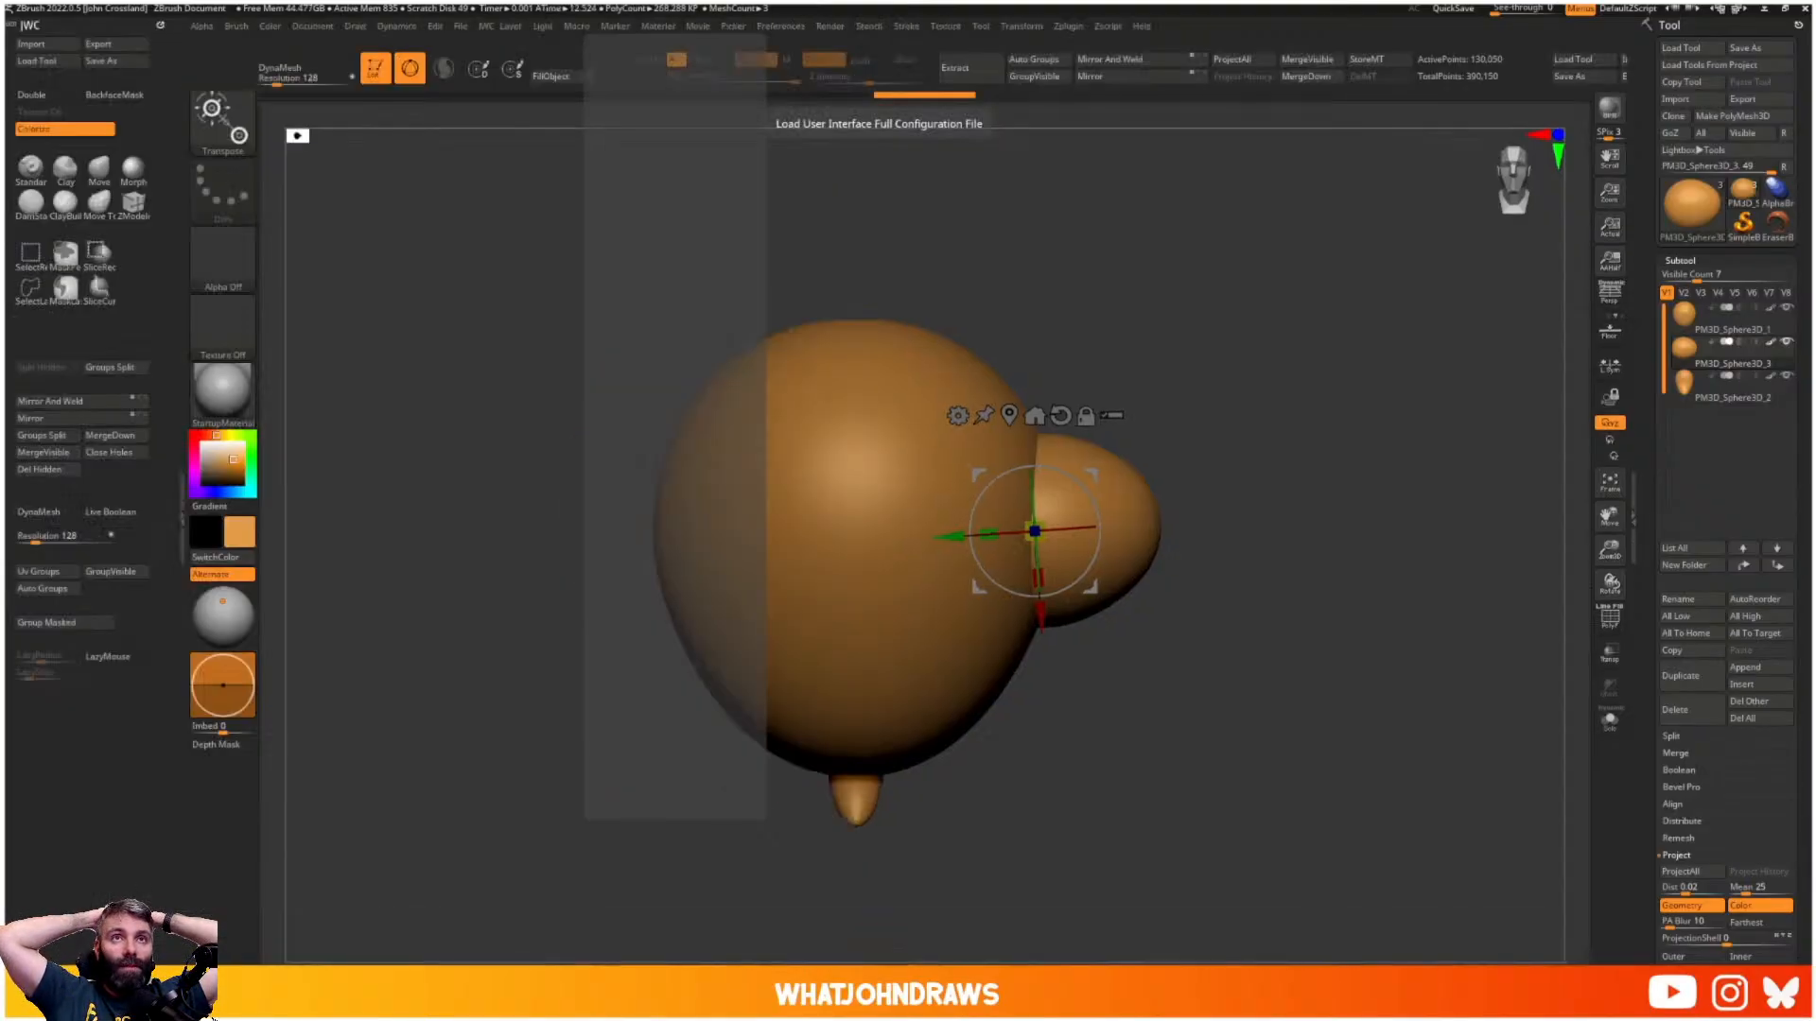
{"action": "left_click", "coordinate": [182, 515]}
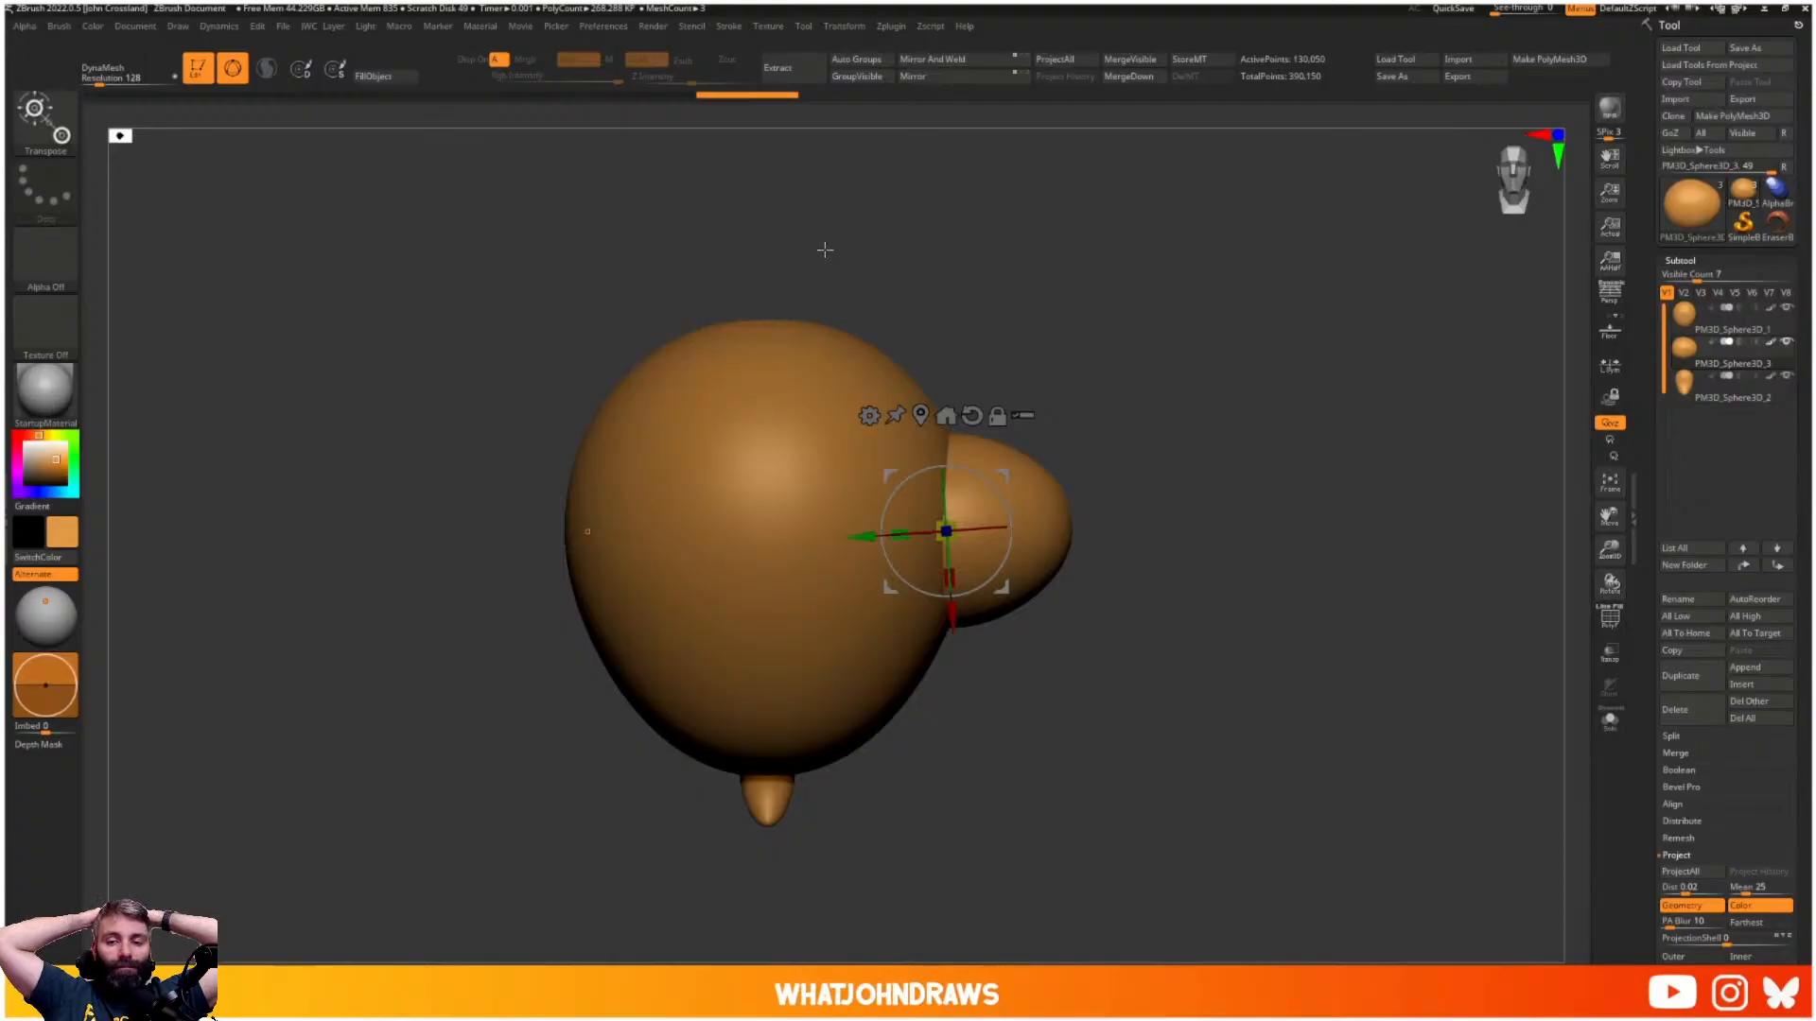
- Reopen the interface configuration options and skip ahead in the playing video
{"action": "left_click", "coordinate": [604, 25]}
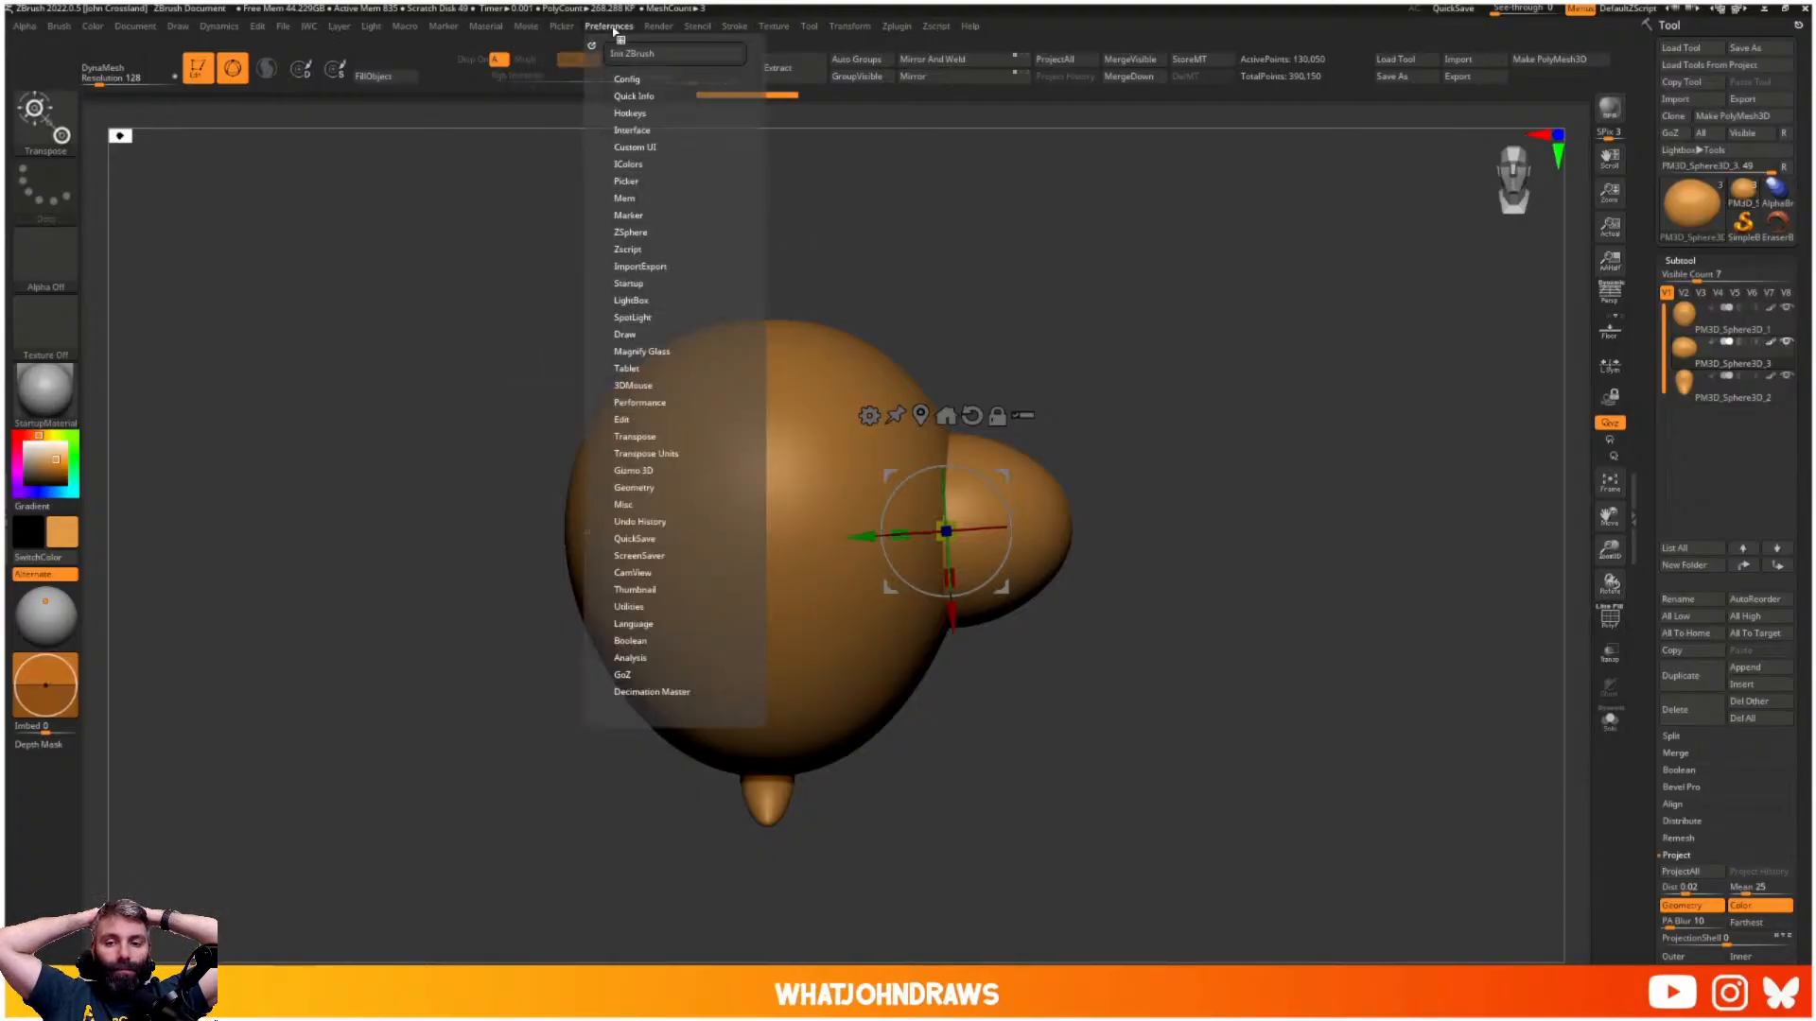
{"action": "left_click", "coordinate": [634, 77]}
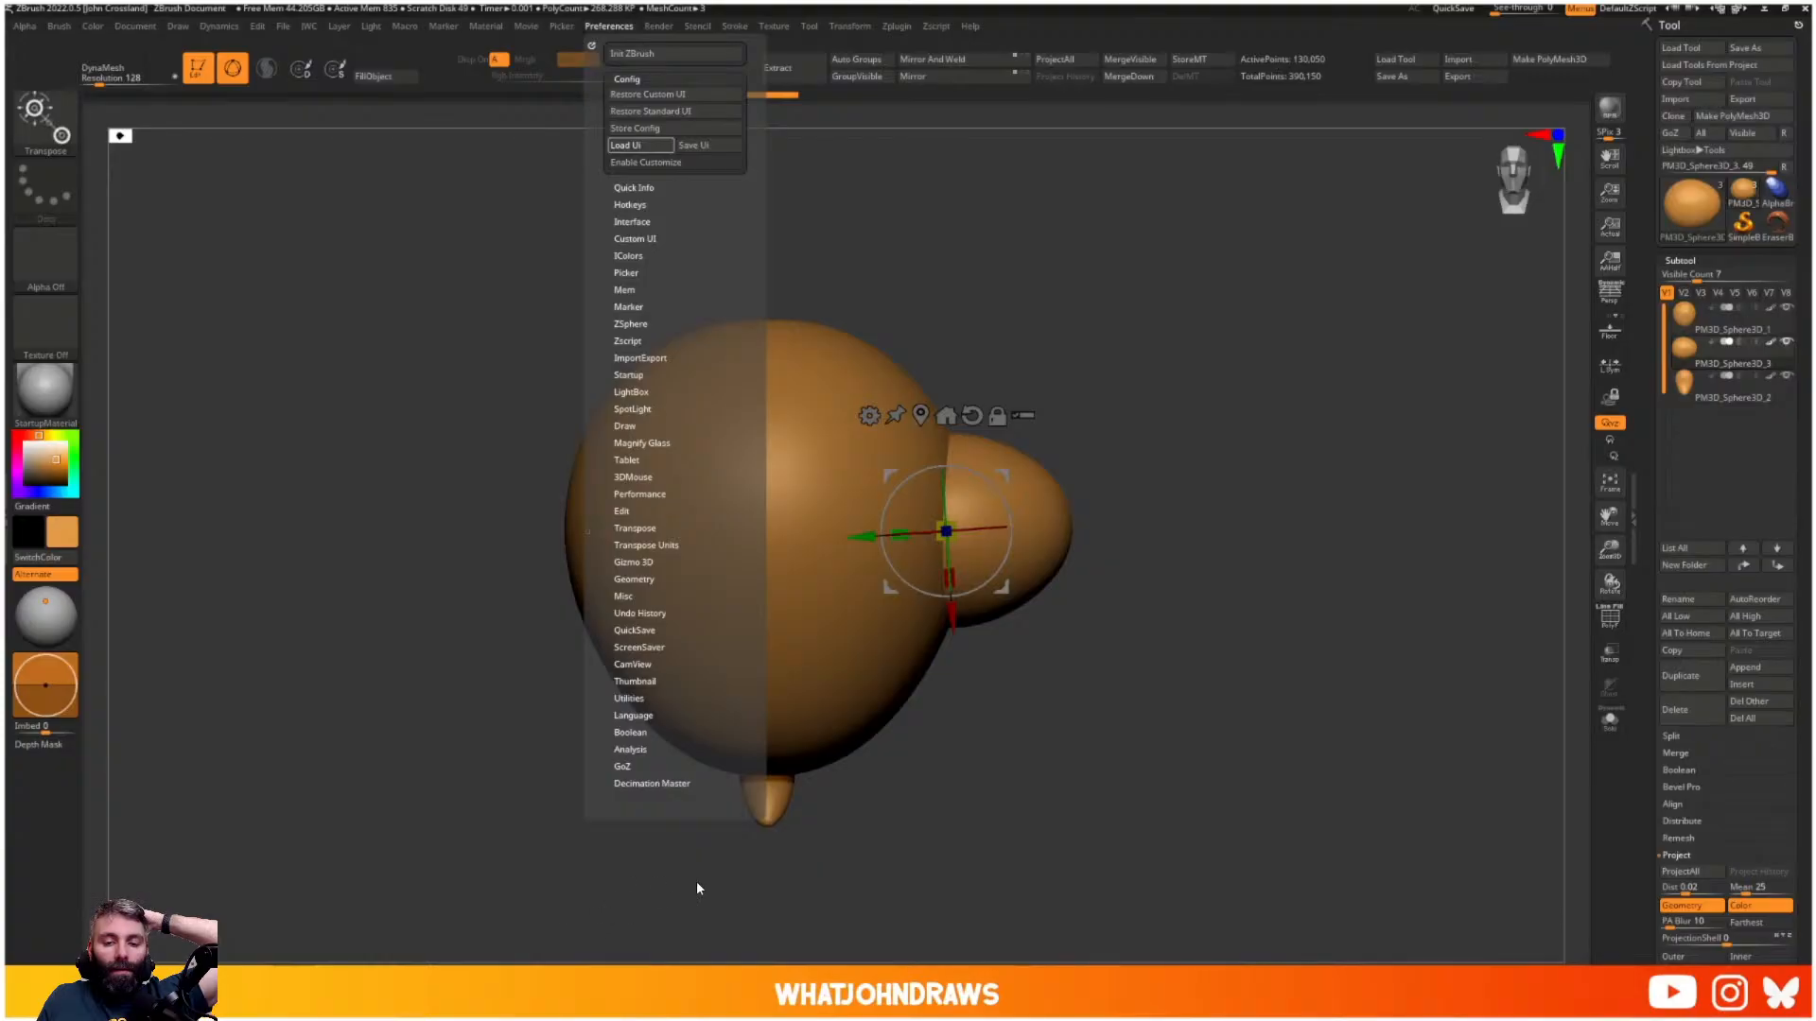
{"action": "mouse_move", "coordinate": [878, 935]}
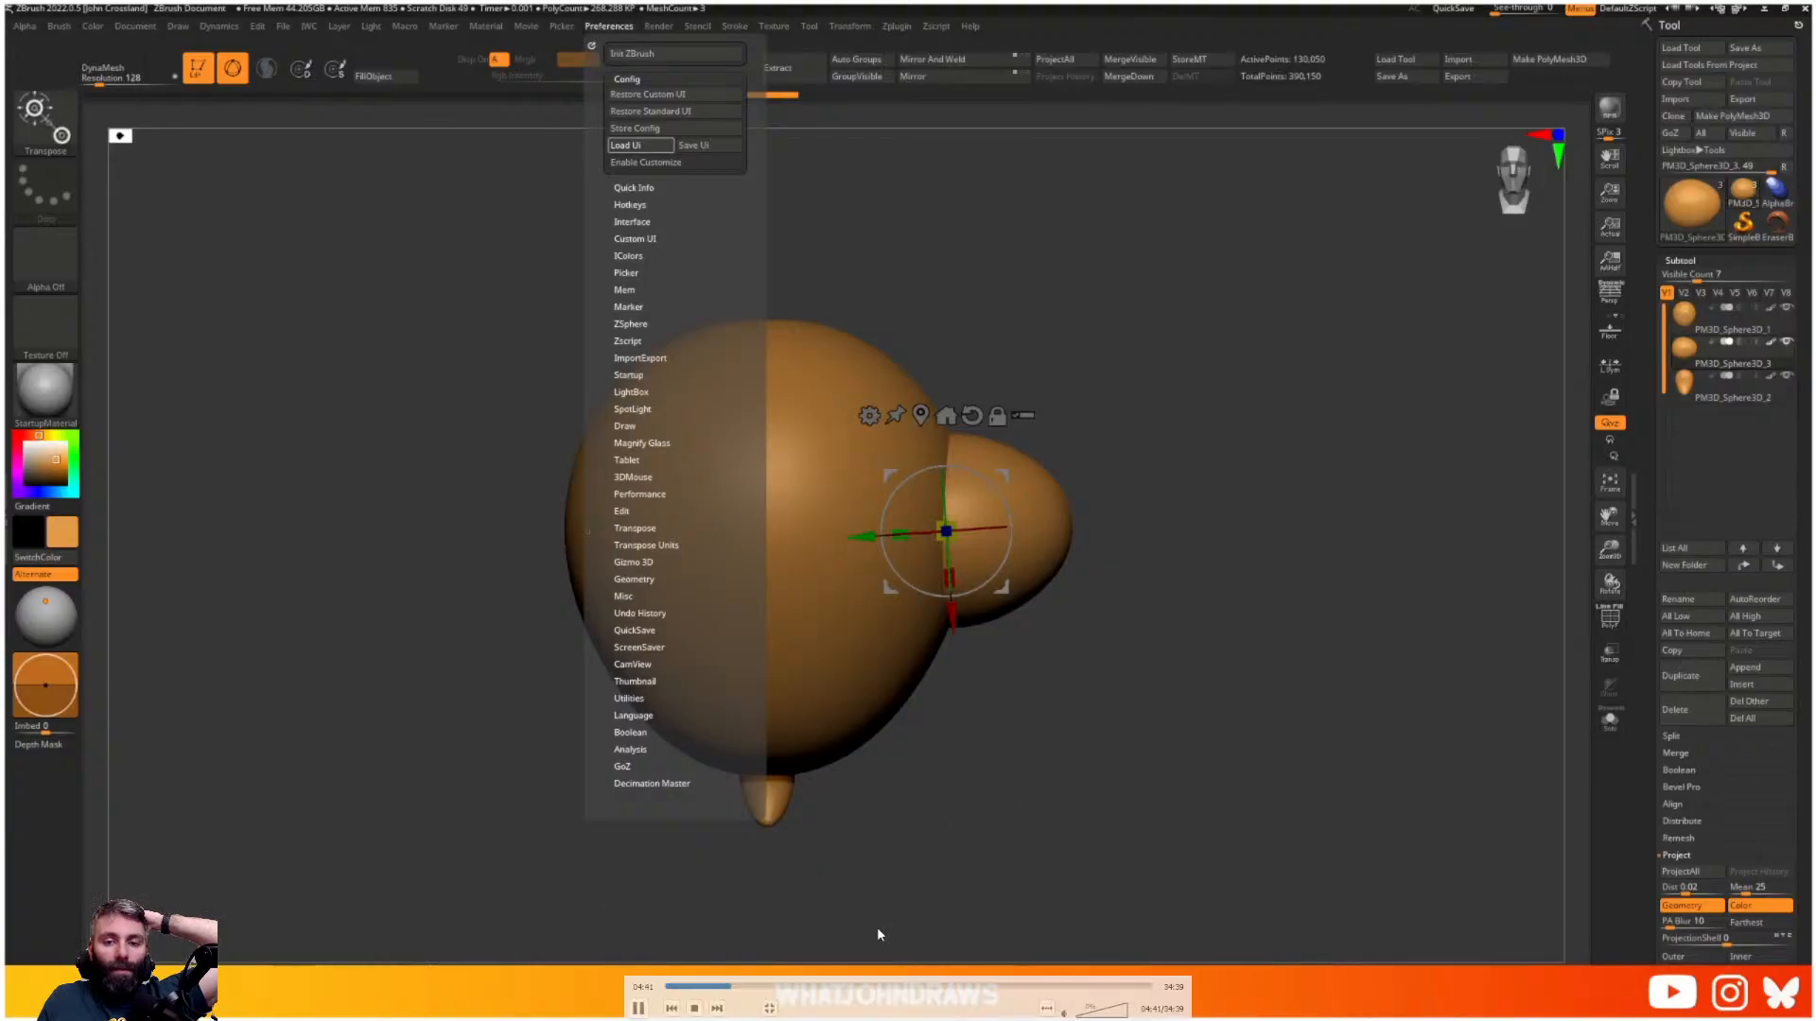
{"action": "left_click", "coordinate": [731, 988]}
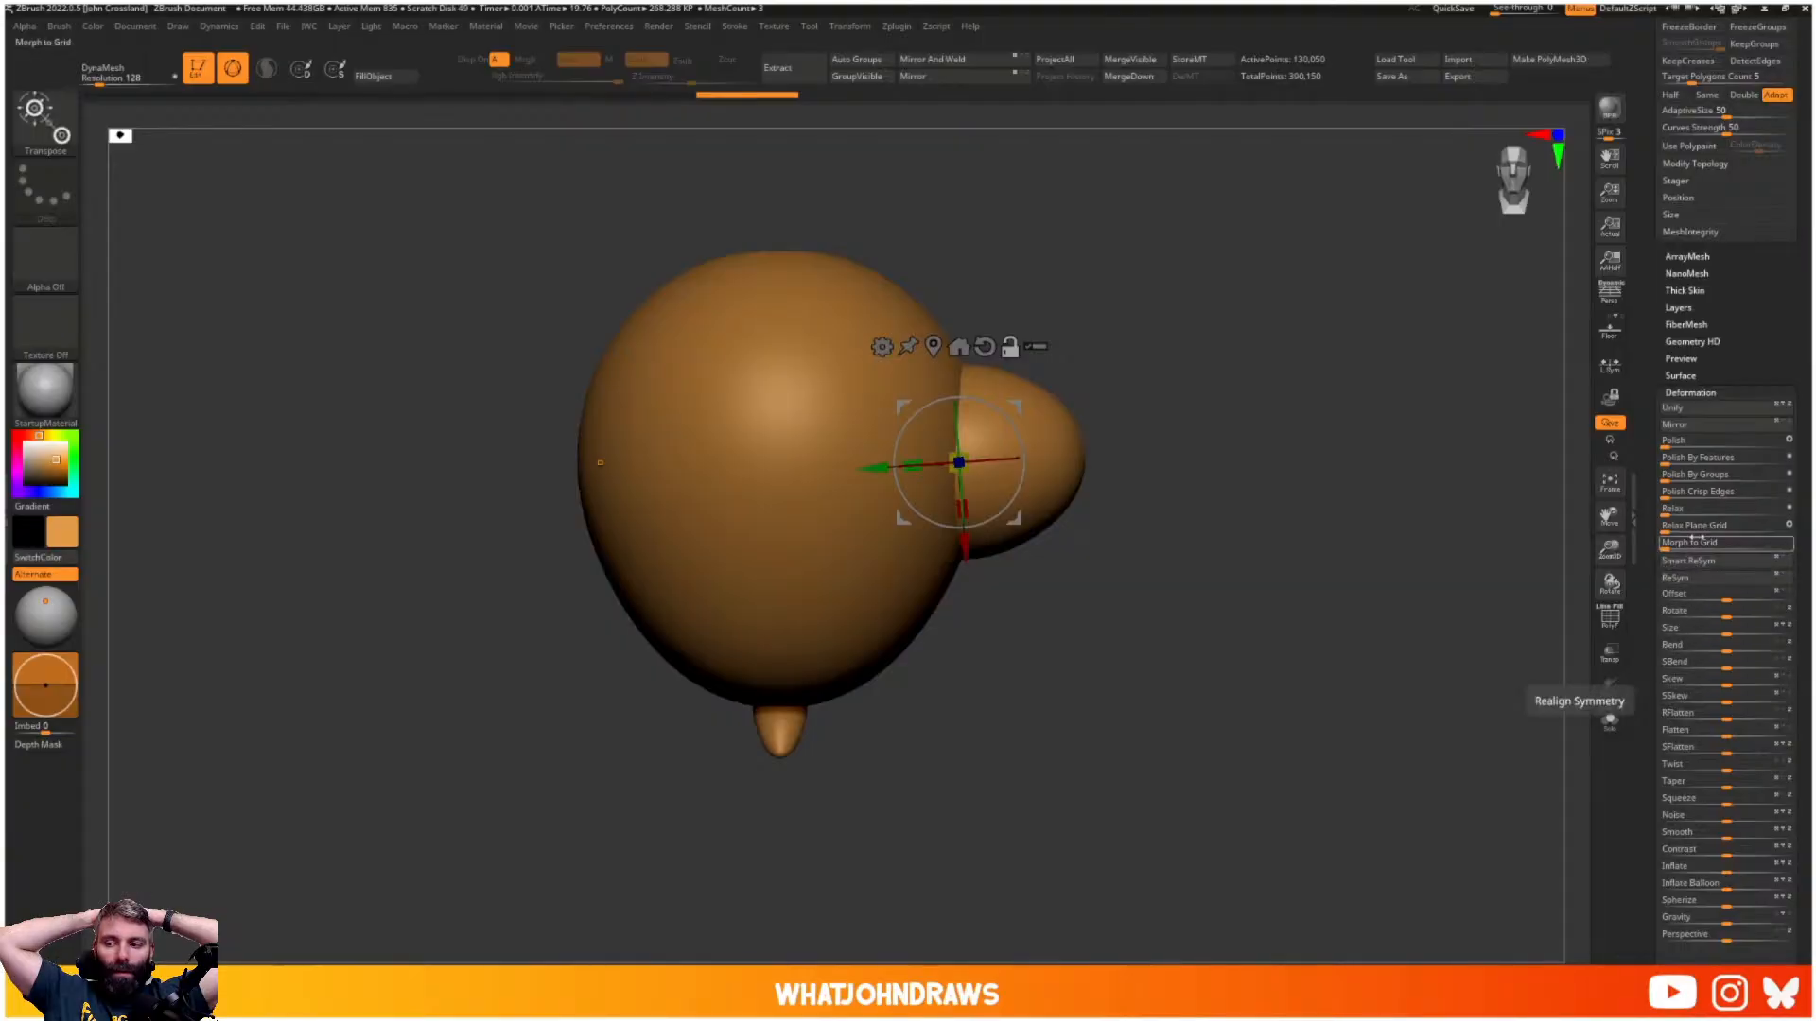
- Reduce the shoulder to a lower subdivision level and delete its higher levels so its geometry can be mirrored
{"action": "left_click", "coordinate": [1684, 427]}
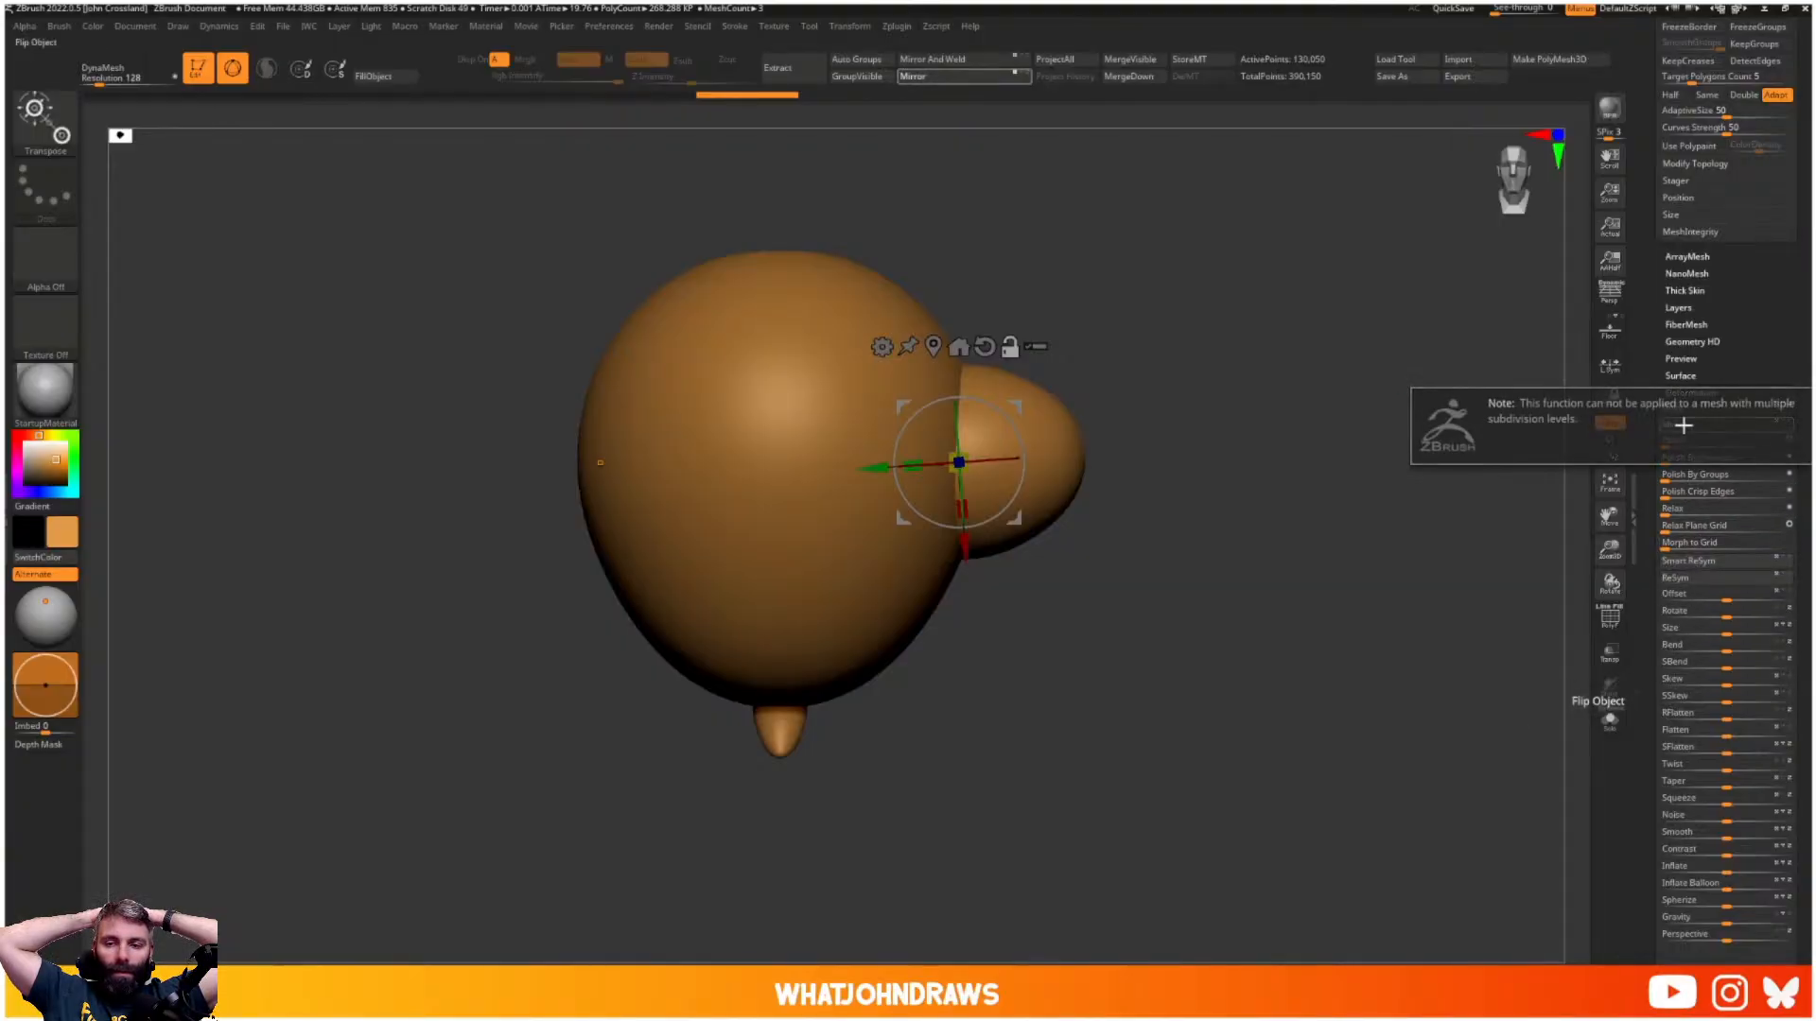
{"action": "scroll", "coordinate": [1754, 231], "scroll_direction": "up", "scroll_amount": 5}
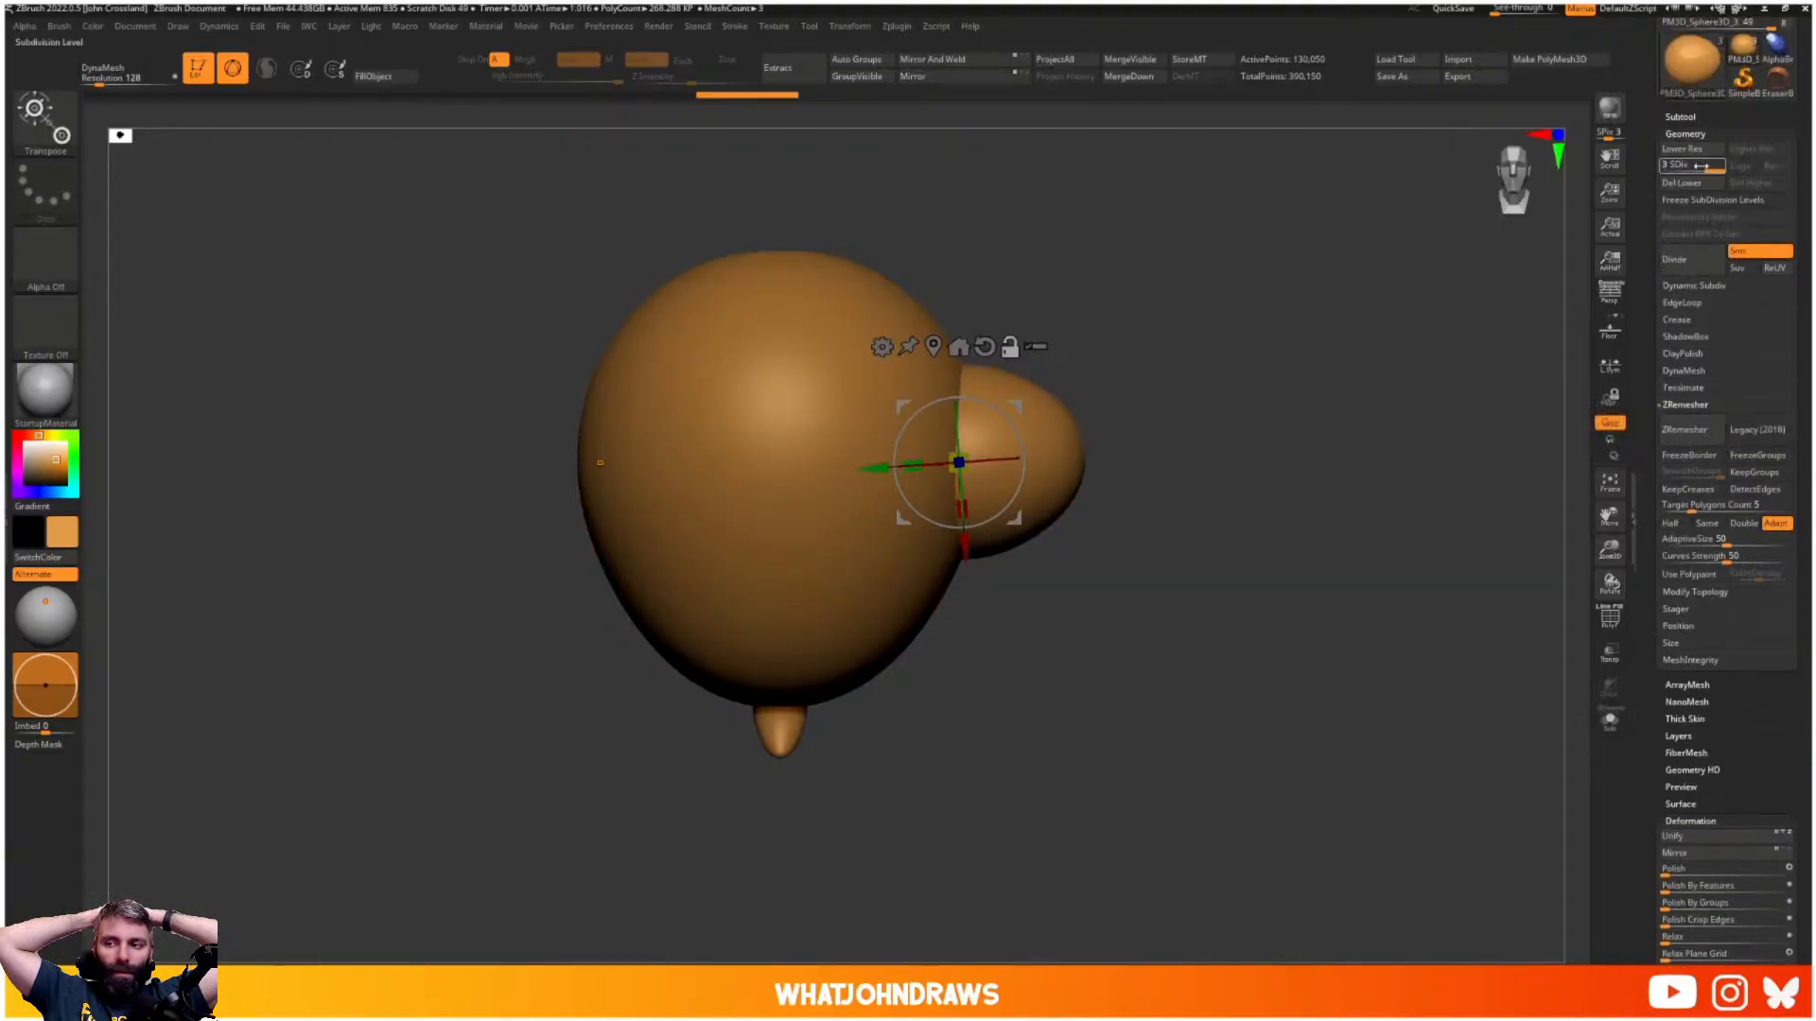
{"action": "left_click_drag", "start_coordinate": [1700, 165], "coordinate": [1683, 166]}
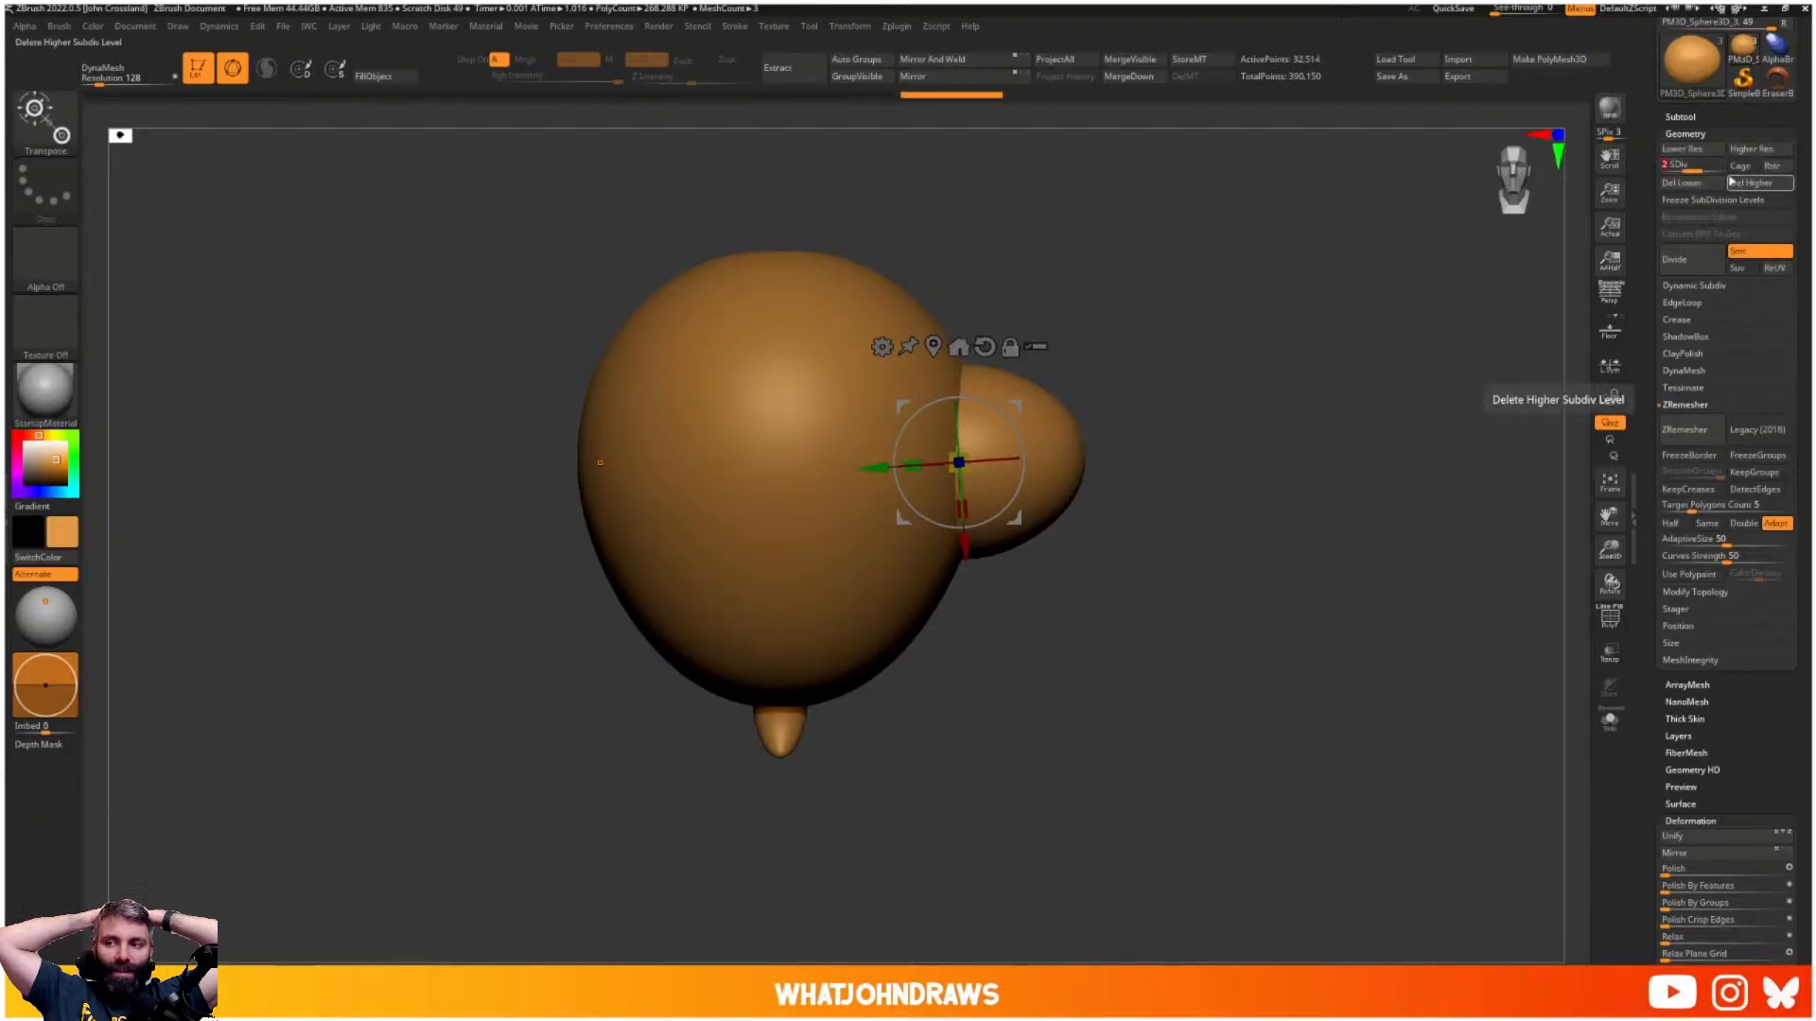
{"action": "left_click", "coordinate": [1731, 182]}
{"action": "scroll", "coordinate": [1794, 372], "scroll_direction": "down", "scroll_amount": 1}
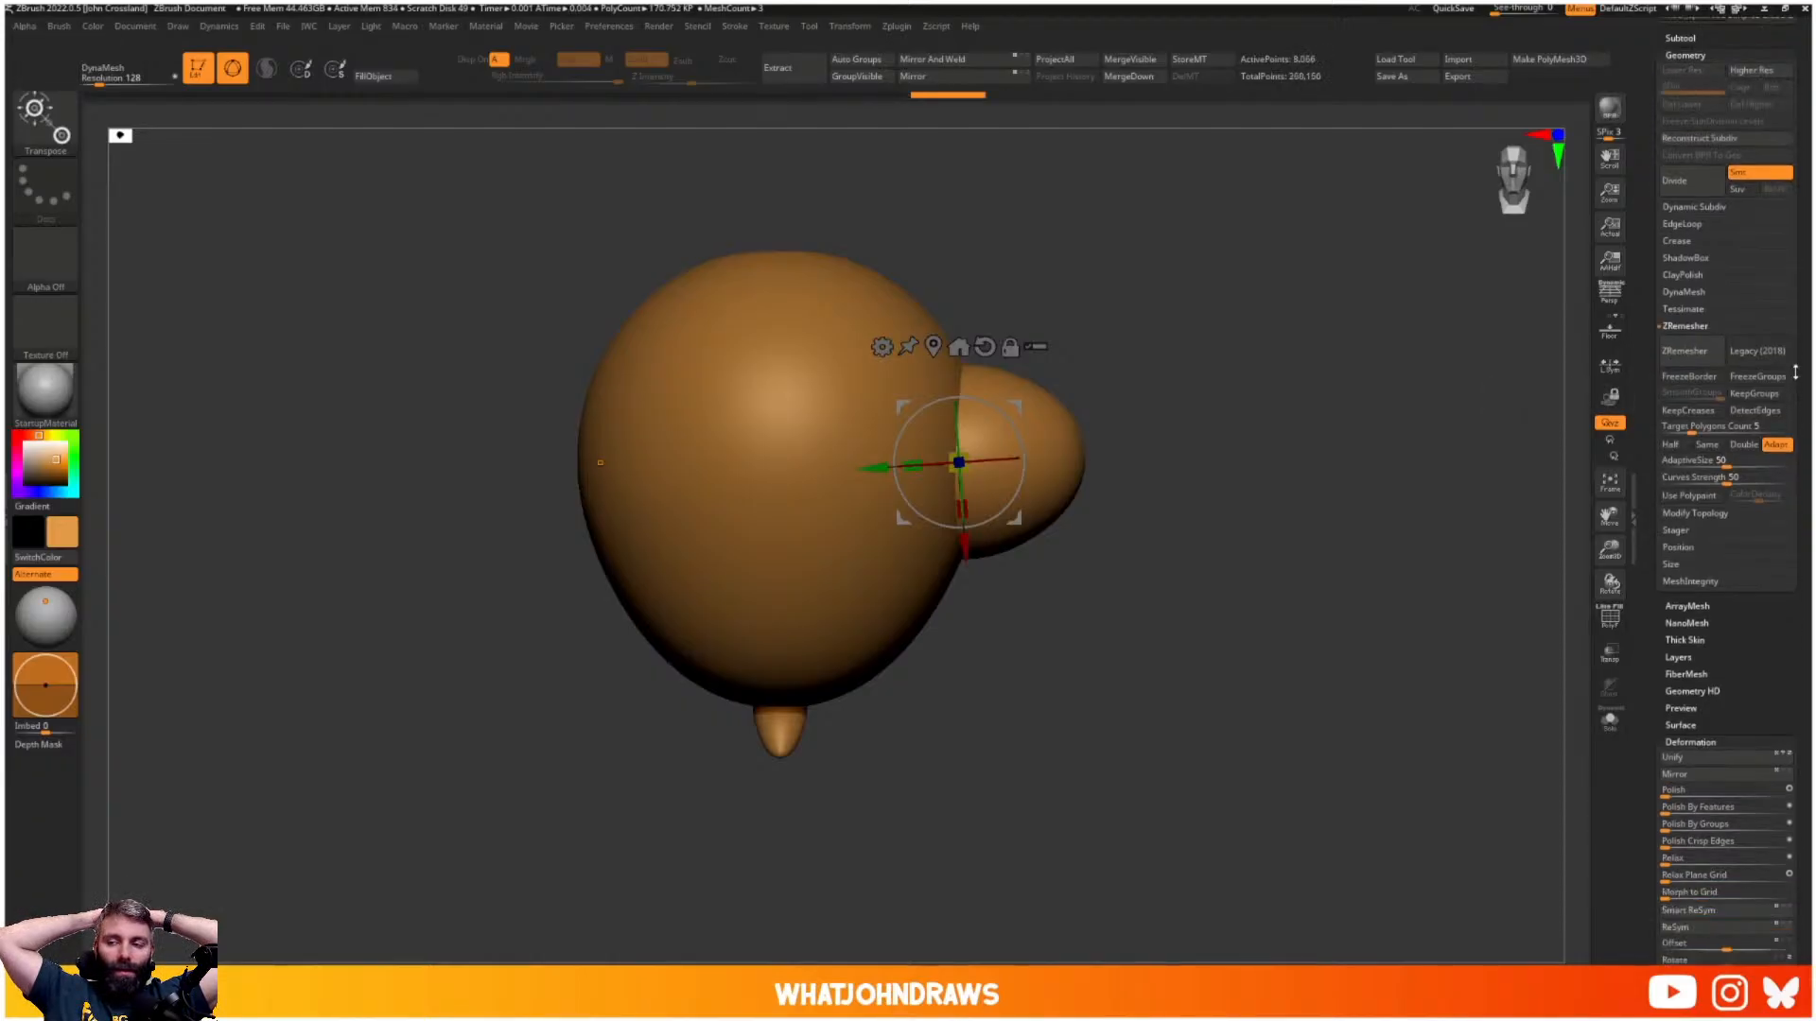
- Flip the shoulder to the opposite side of the body and apply Mirror And Weld to form a matching pair
{"action": "scroll", "coordinate": [1794, 373], "scroll_direction": "down", "scroll_amount": 3}
{"action": "left_click", "coordinate": [1706, 535]}
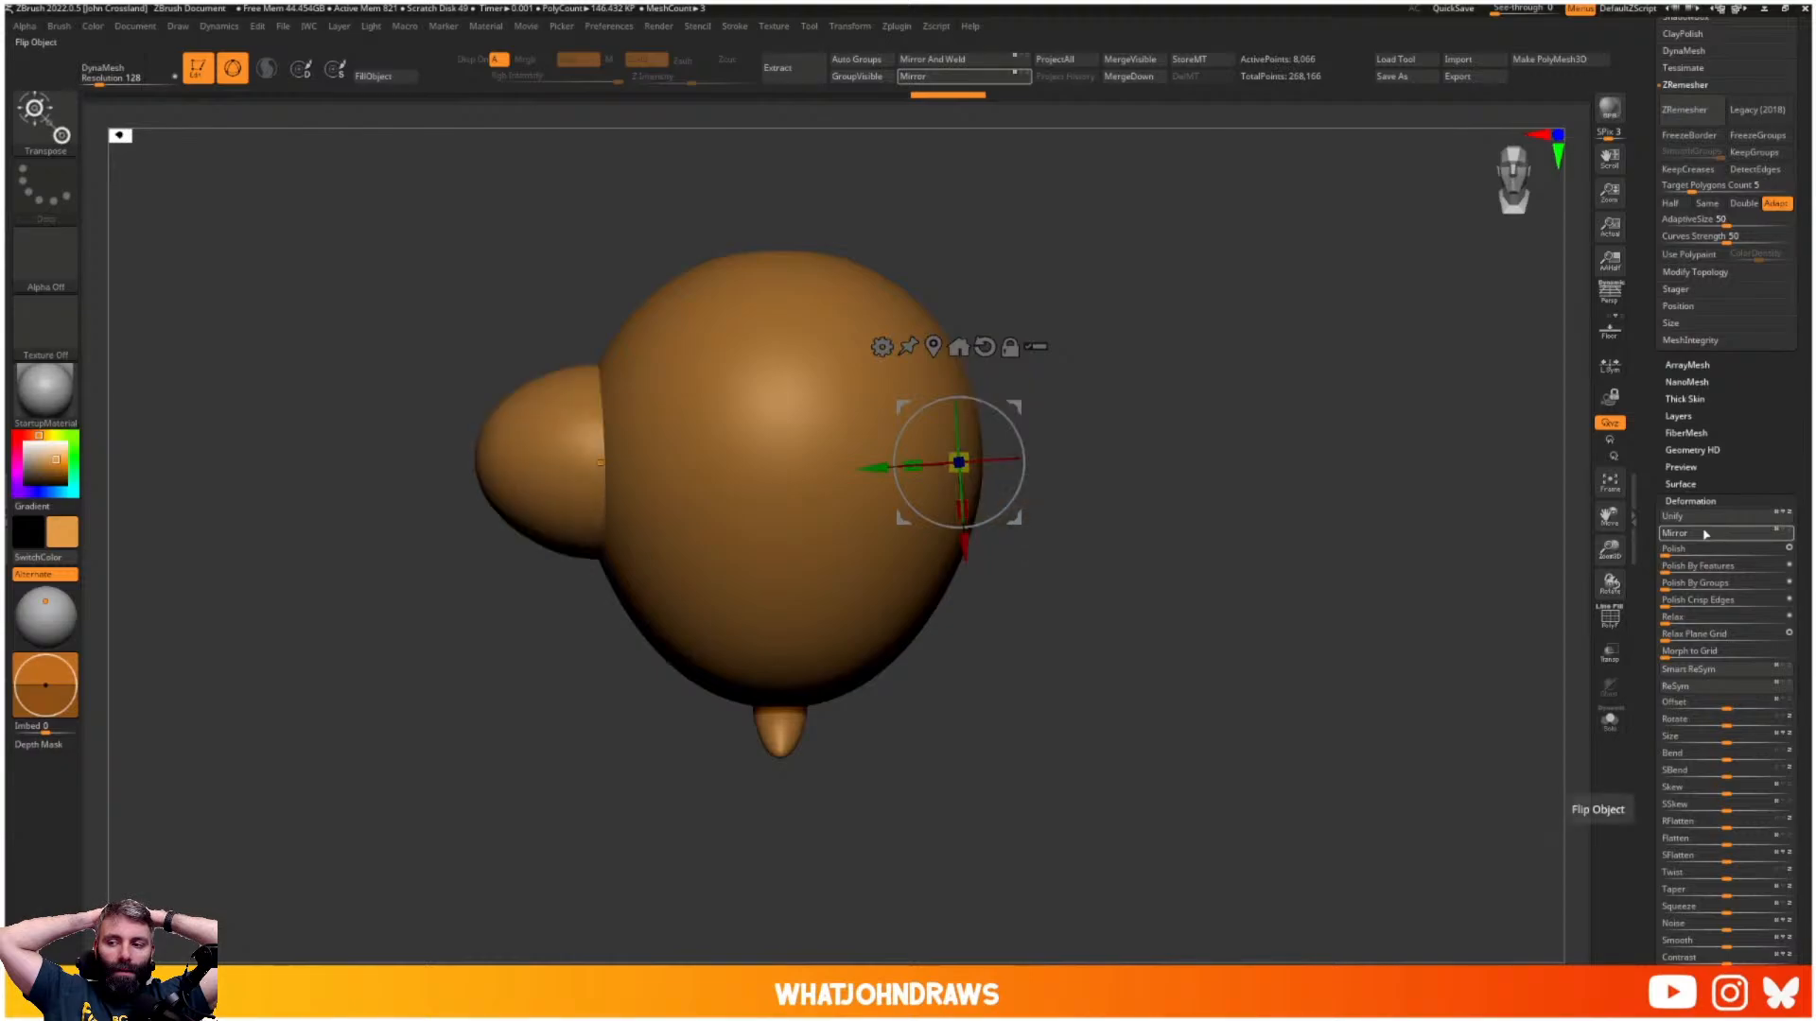
{"action": "left_click", "coordinate": [1706, 535]}
{"action": "left_click", "coordinate": [1706, 535]}
{"action": "scroll", "coordinate": [1720, 834], "scroll_direction": "down", "scroll_amount": 3}
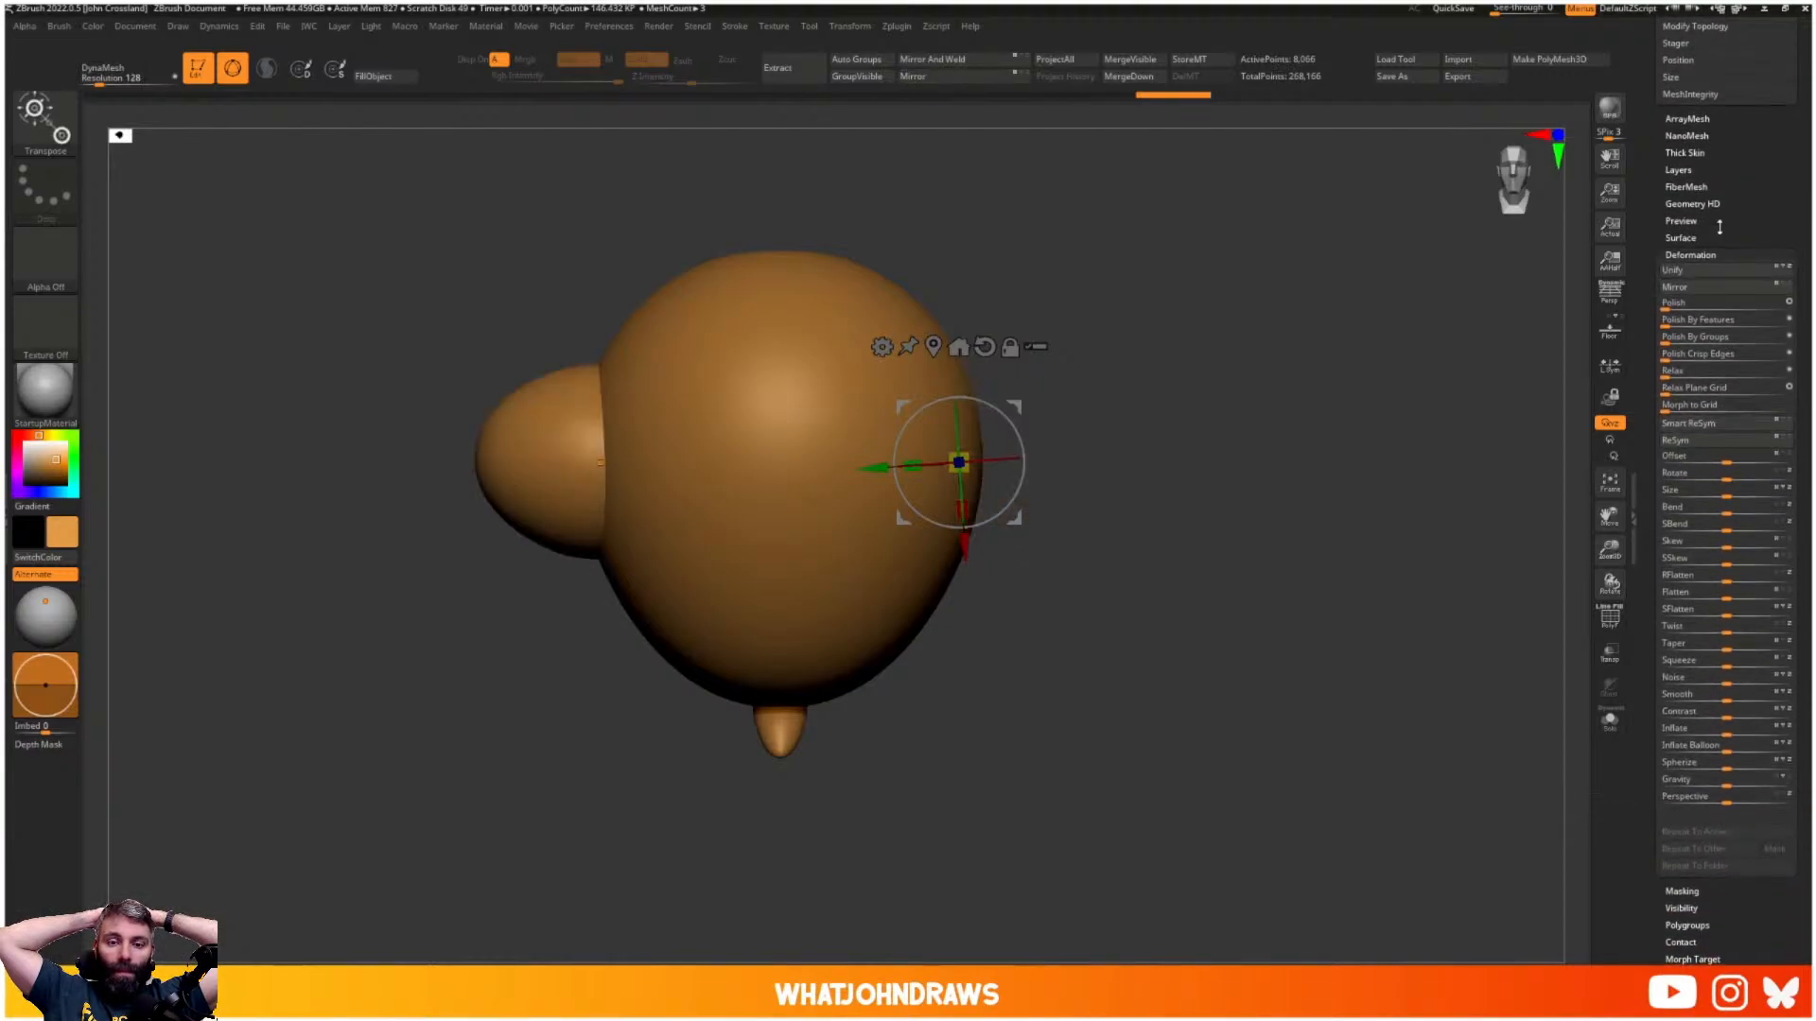
{"action": "scroll", "coordinate": [1731, 567], "scroll_direction": "up", "scroll_amount": 4}
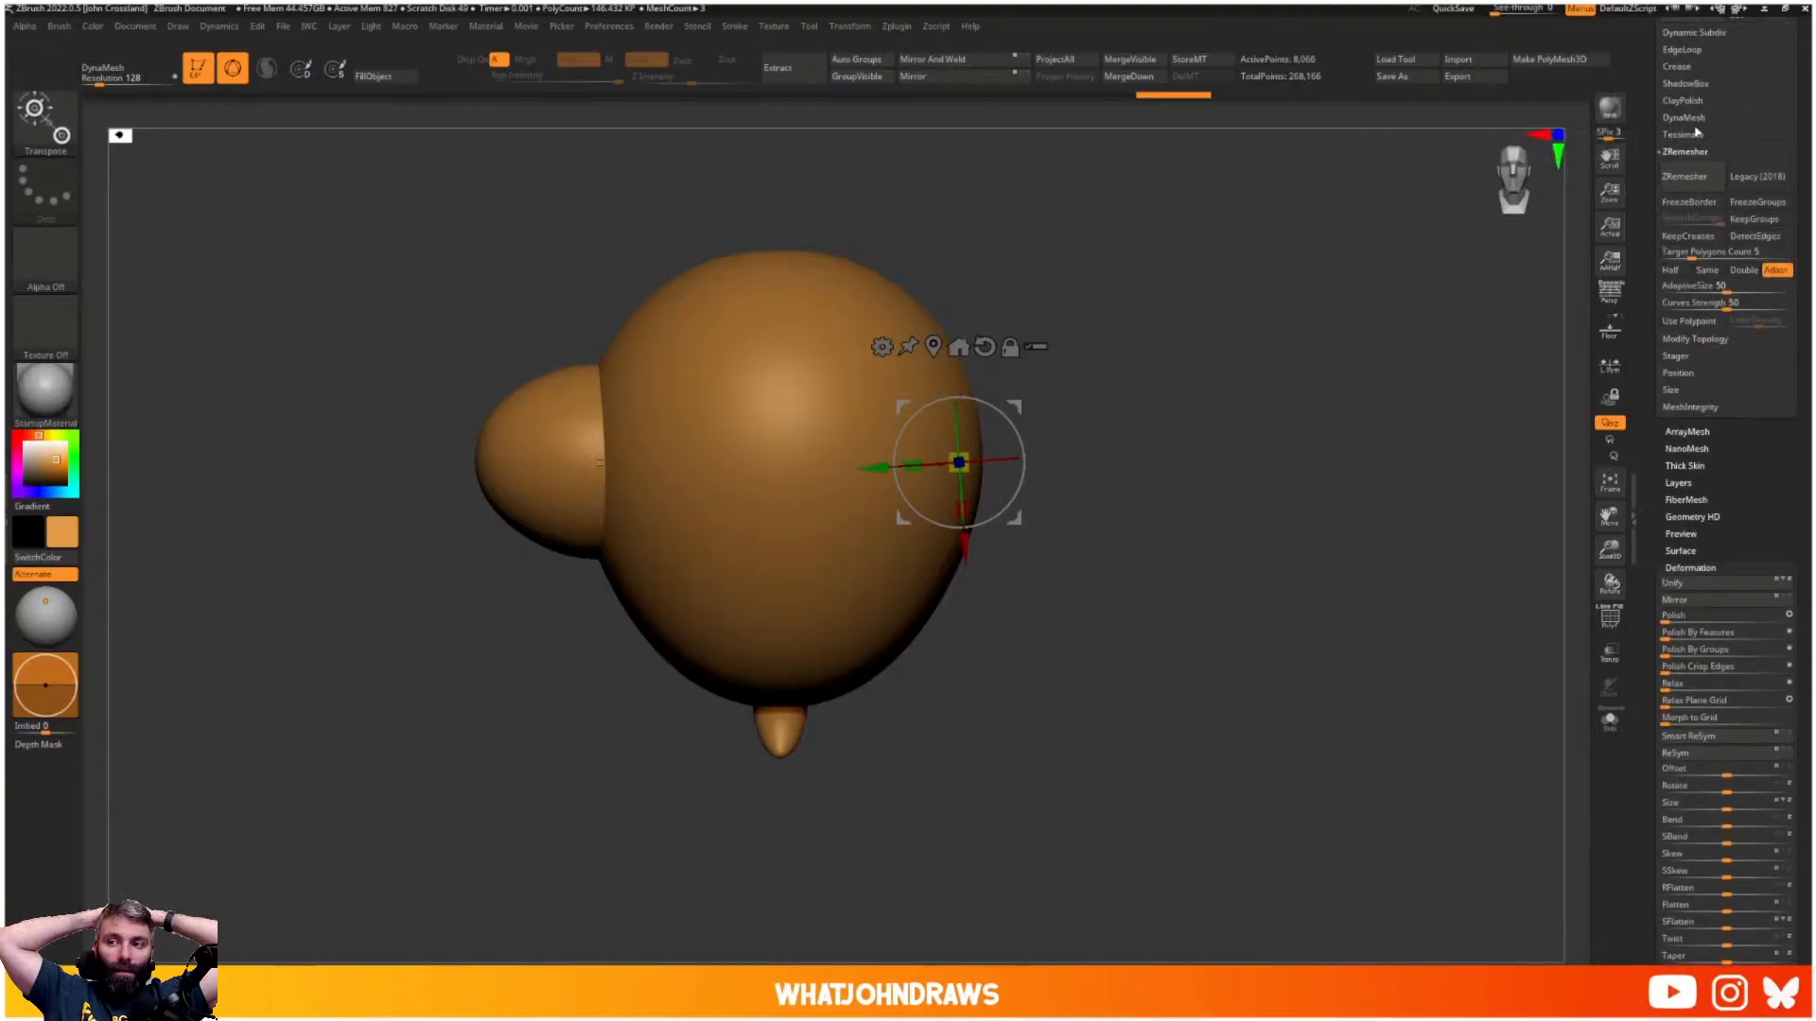
{"action": "left_click", "coordinate": [1695, 338]}
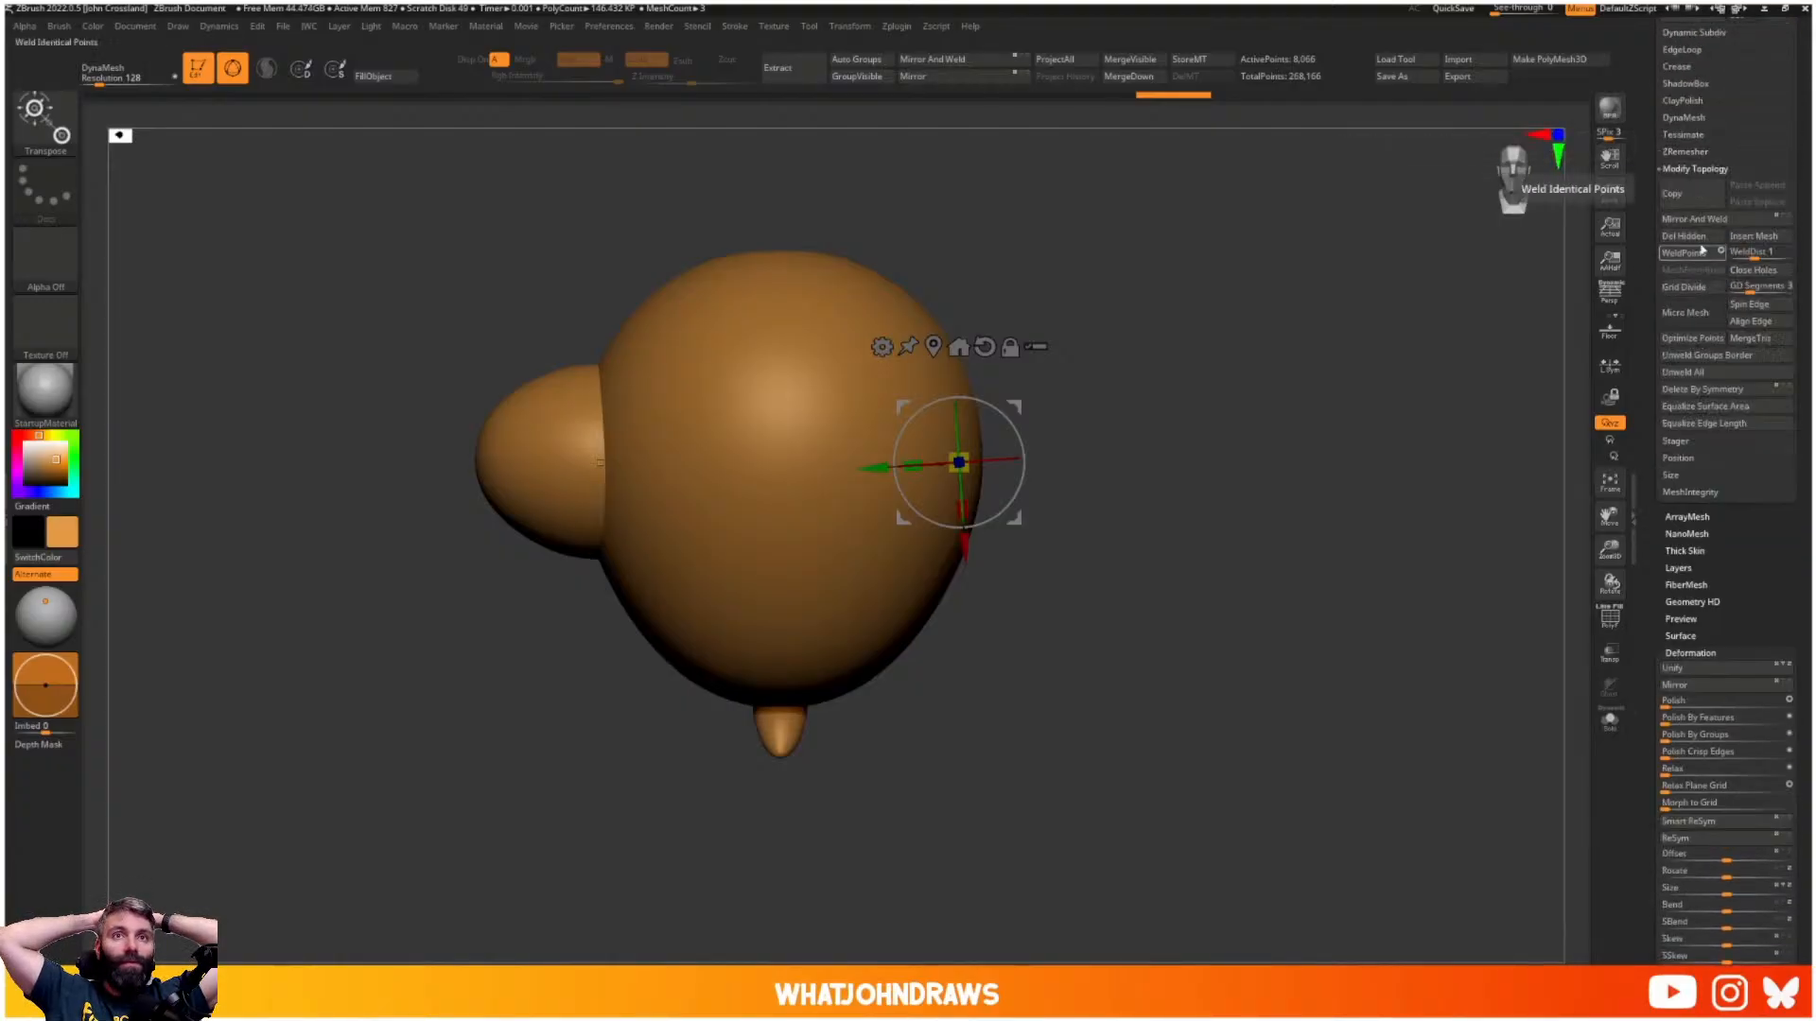
{"action": "left_click", "coordinate": [1693, 218]}
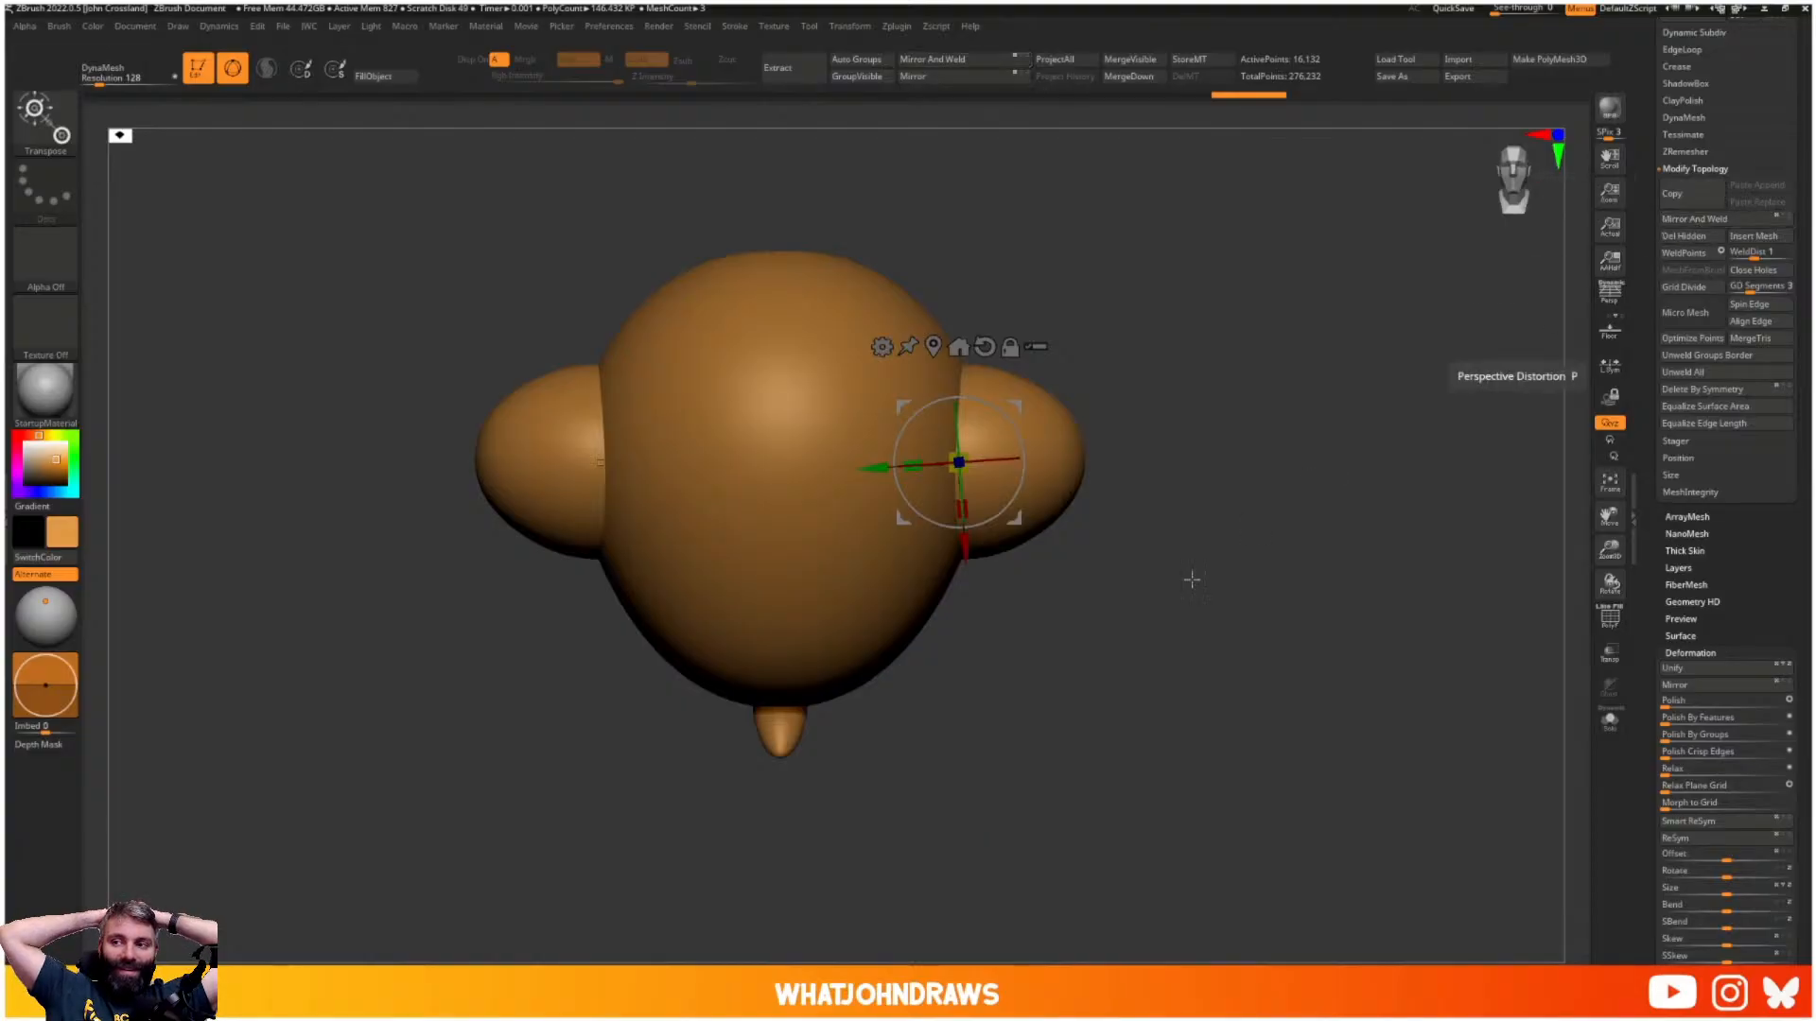
- Turn on X symmetry and move both shoulders outward from the body together
{"action": "left_click_drag", "start_coordinate": [1191, 580], "coordinate": [1201, 597], "text": "alt"}
{"action": "key", "text": "q"}
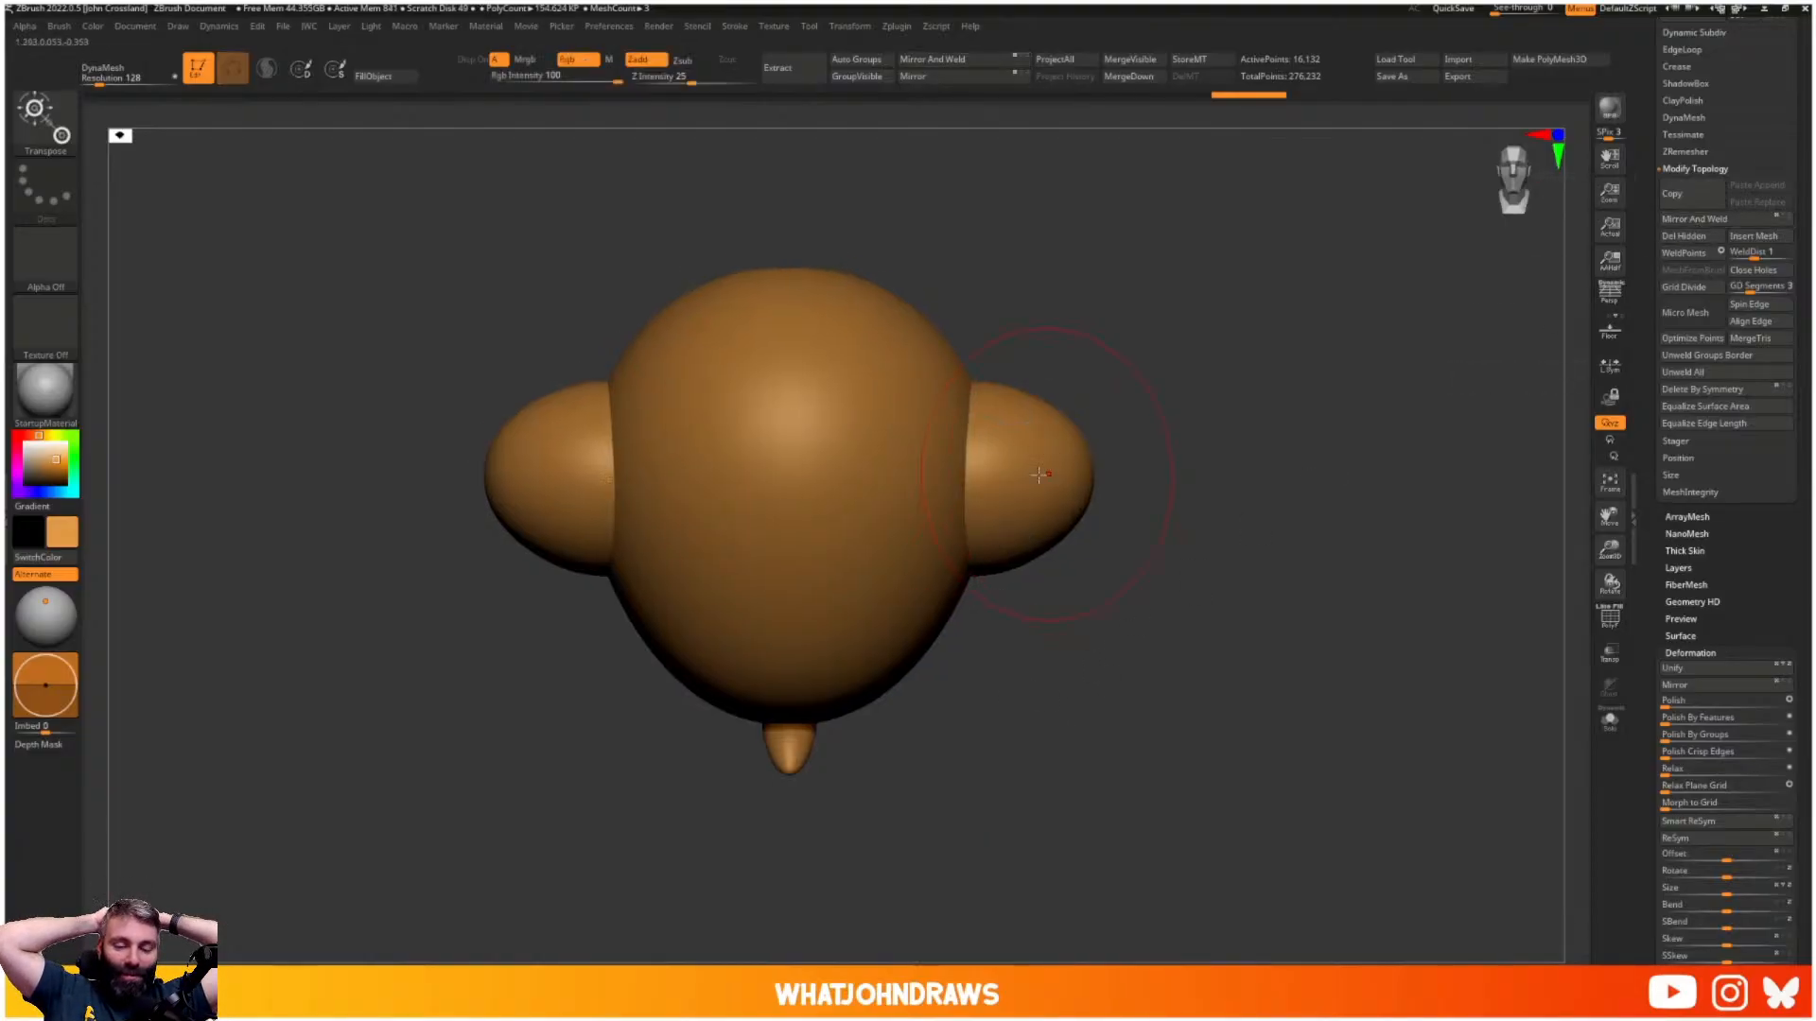
{"action": "key", "text": "w"}
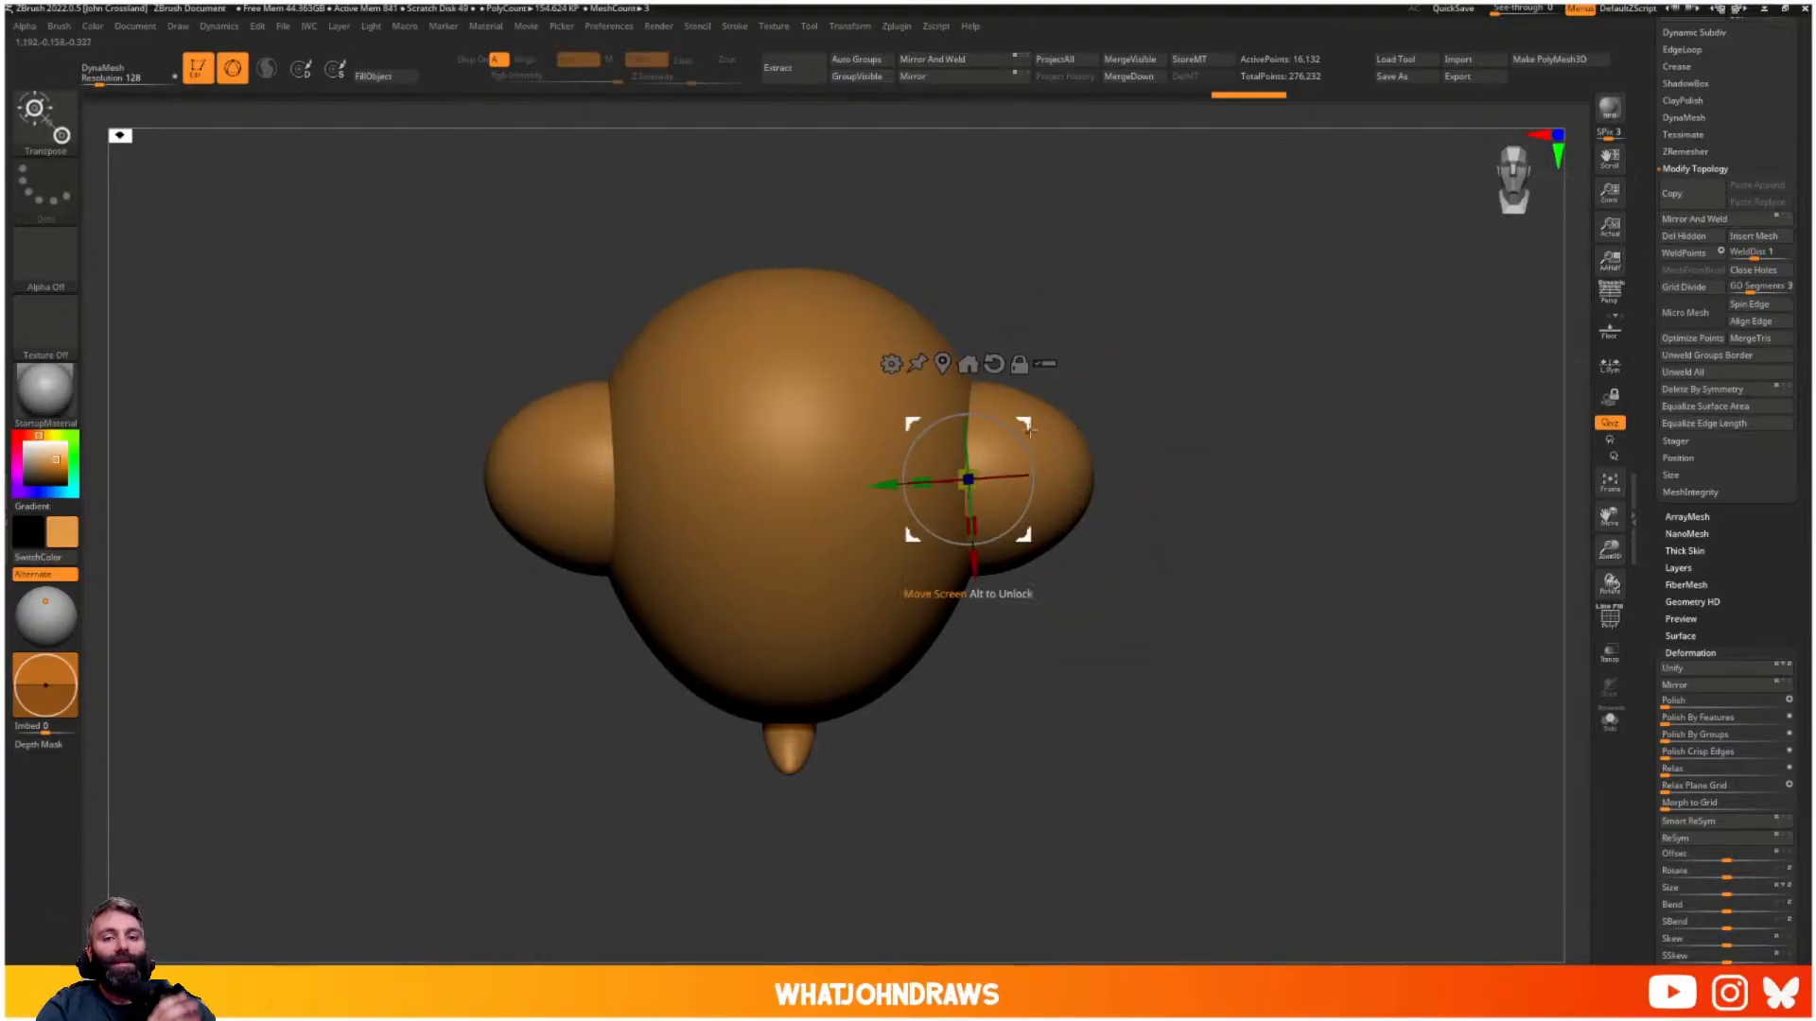
{"action": "left_click_drag", "start_coordinate": [1030, 431], "coordinate": [1102, 520]}
{"action": "key", "text": "ctrl+z"}
{"action": "key", "text": "x"}
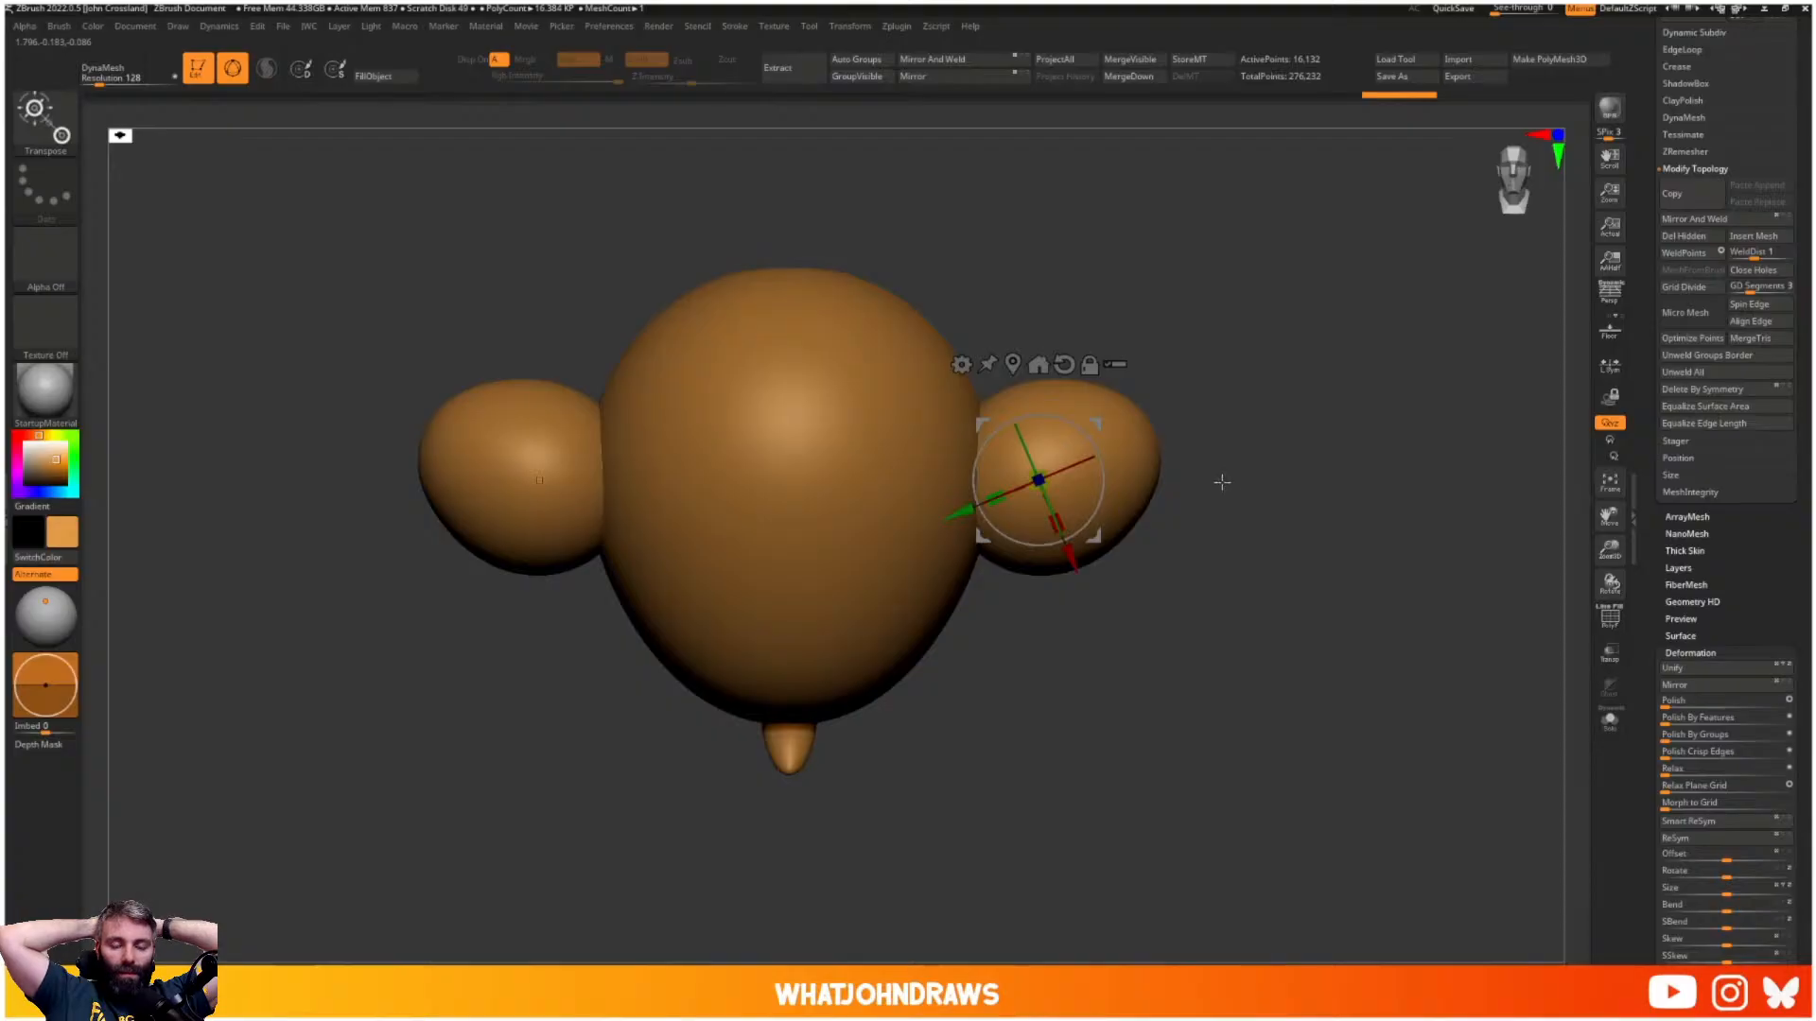
- Rotate and reposition the shoulders against the body's sides, and pull their outer edges out with the Move brush
{"action": "left_click_drag", "start_coordinate": [1297, 479], "coordinate": [1059, 439]}
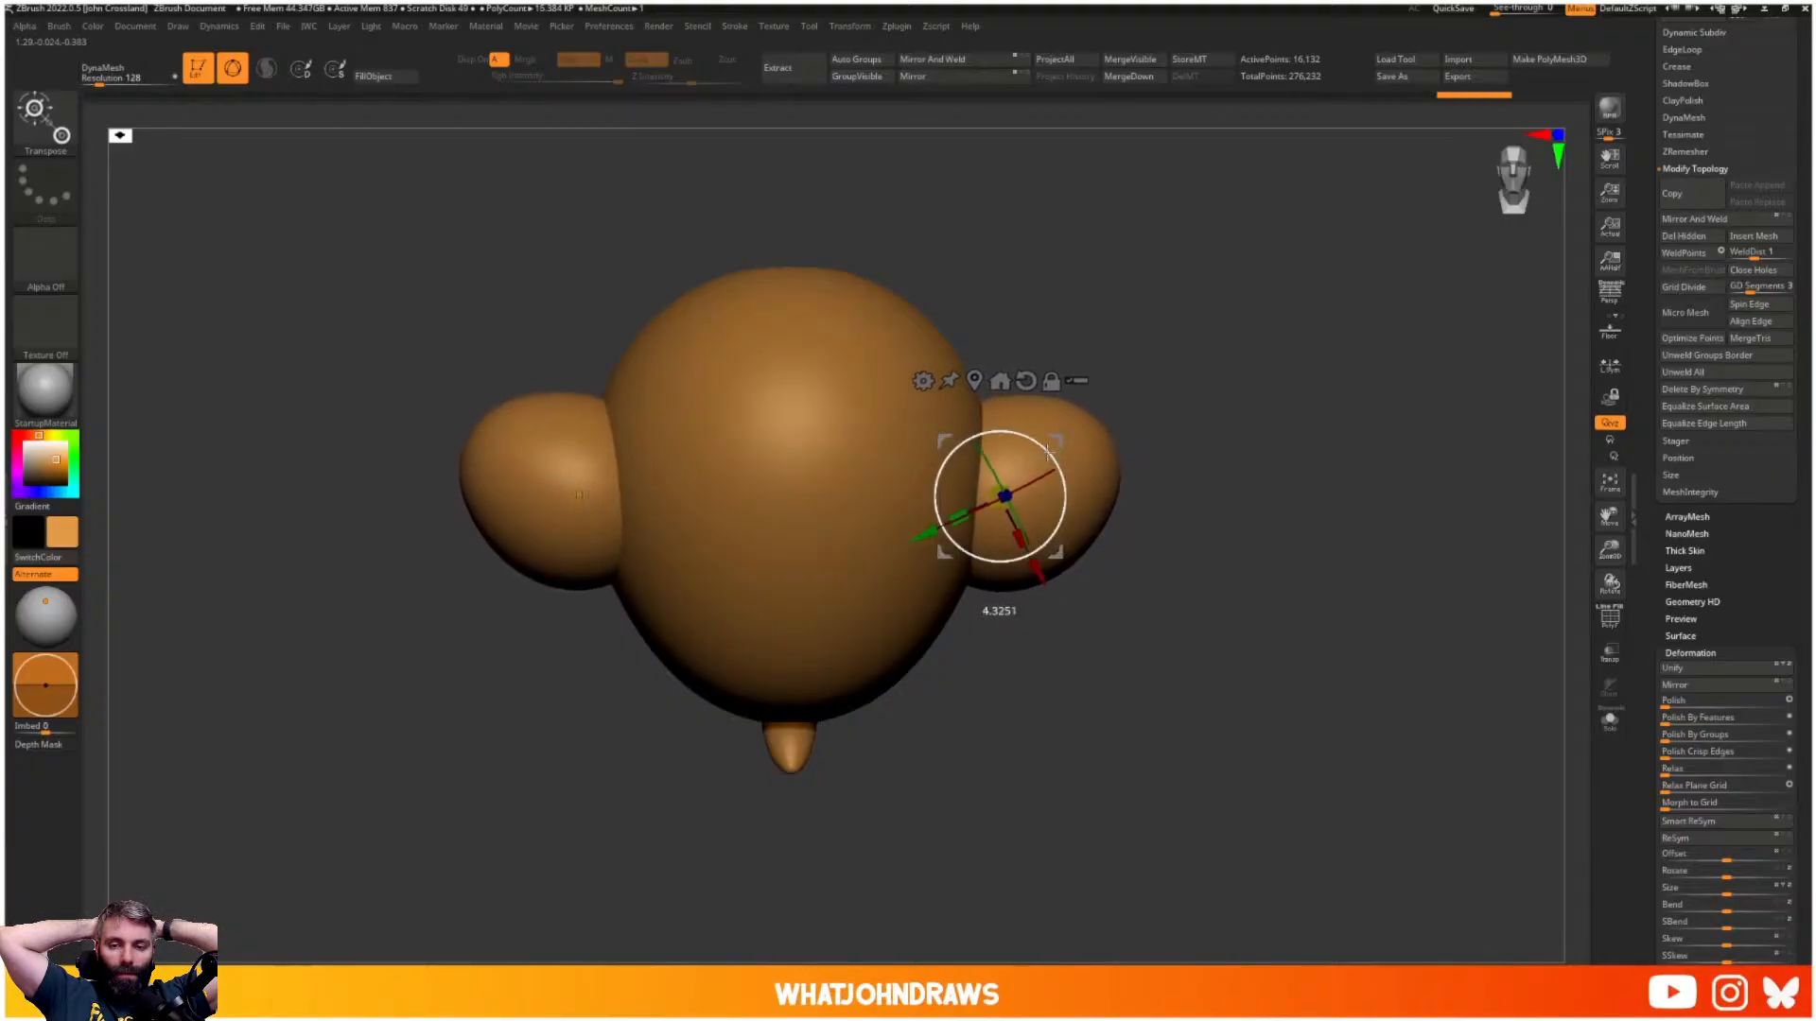
{"action": "left_click_drag", "start_coordinate": [1216, 511], "coordinate": [1135, 499]}
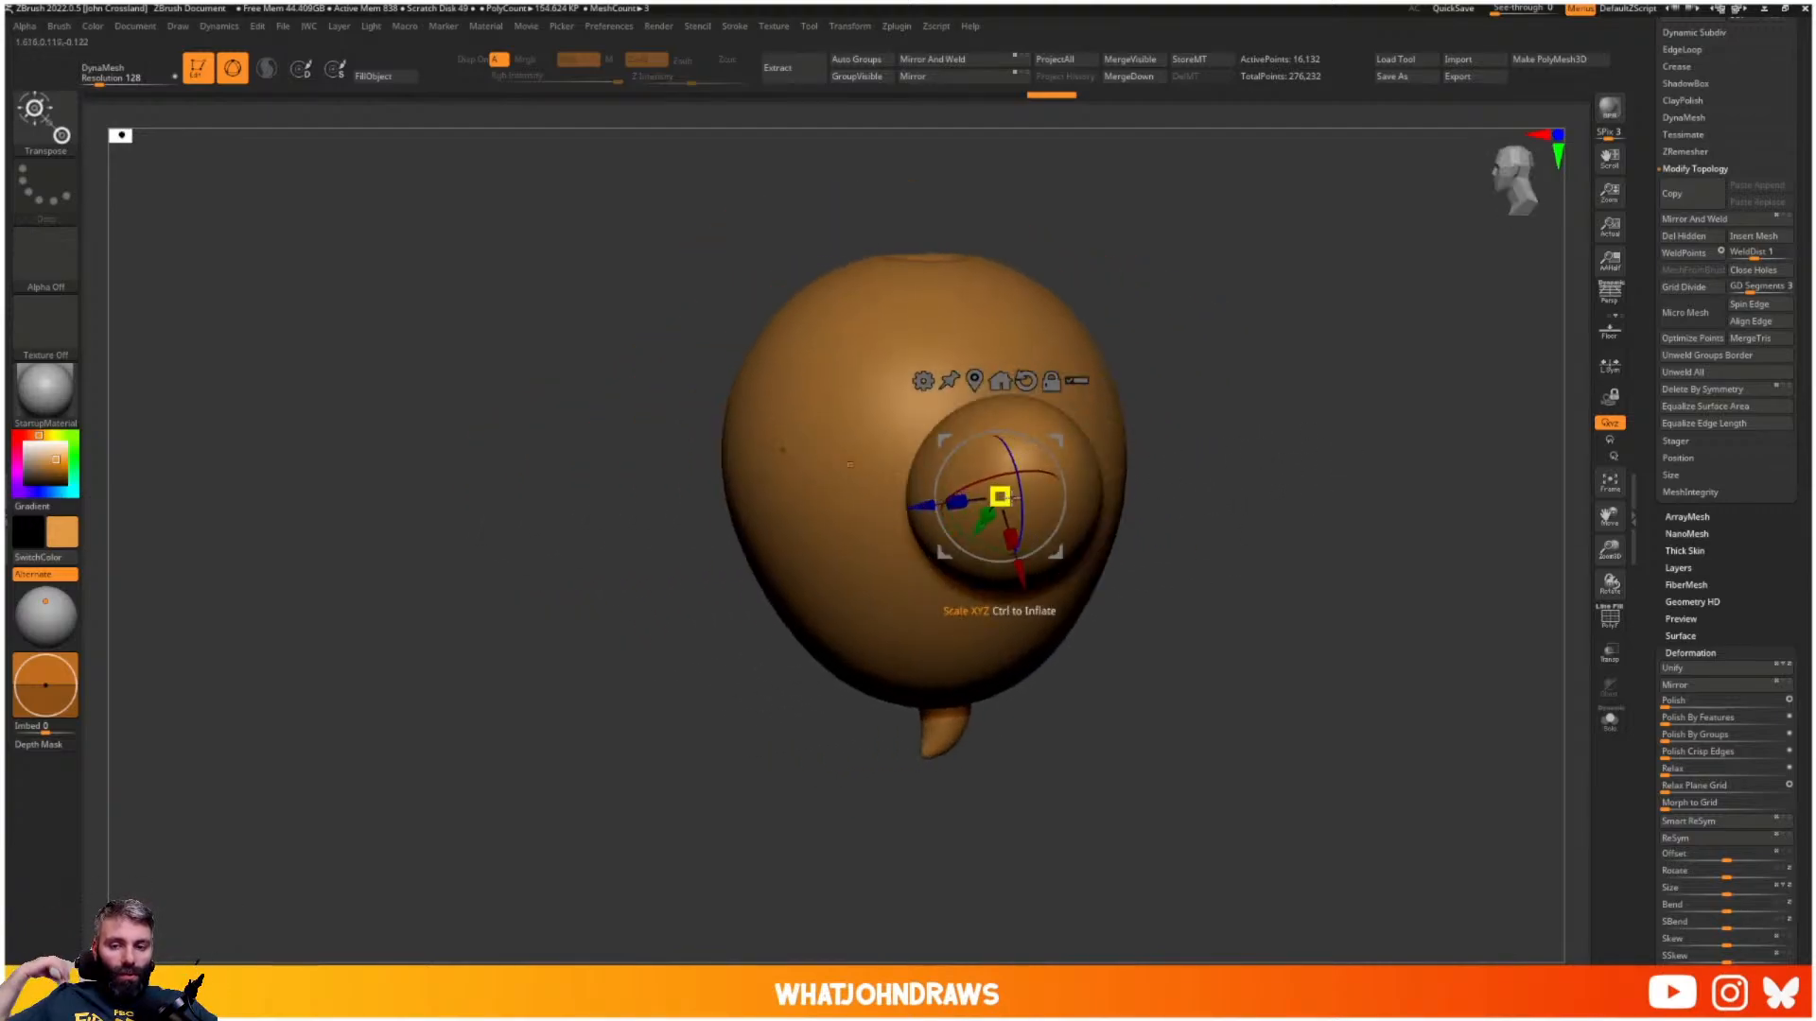
{"action": "left_click_drag", "start_coordinate": [1258, 501], "coordinate": [1038, 431]}
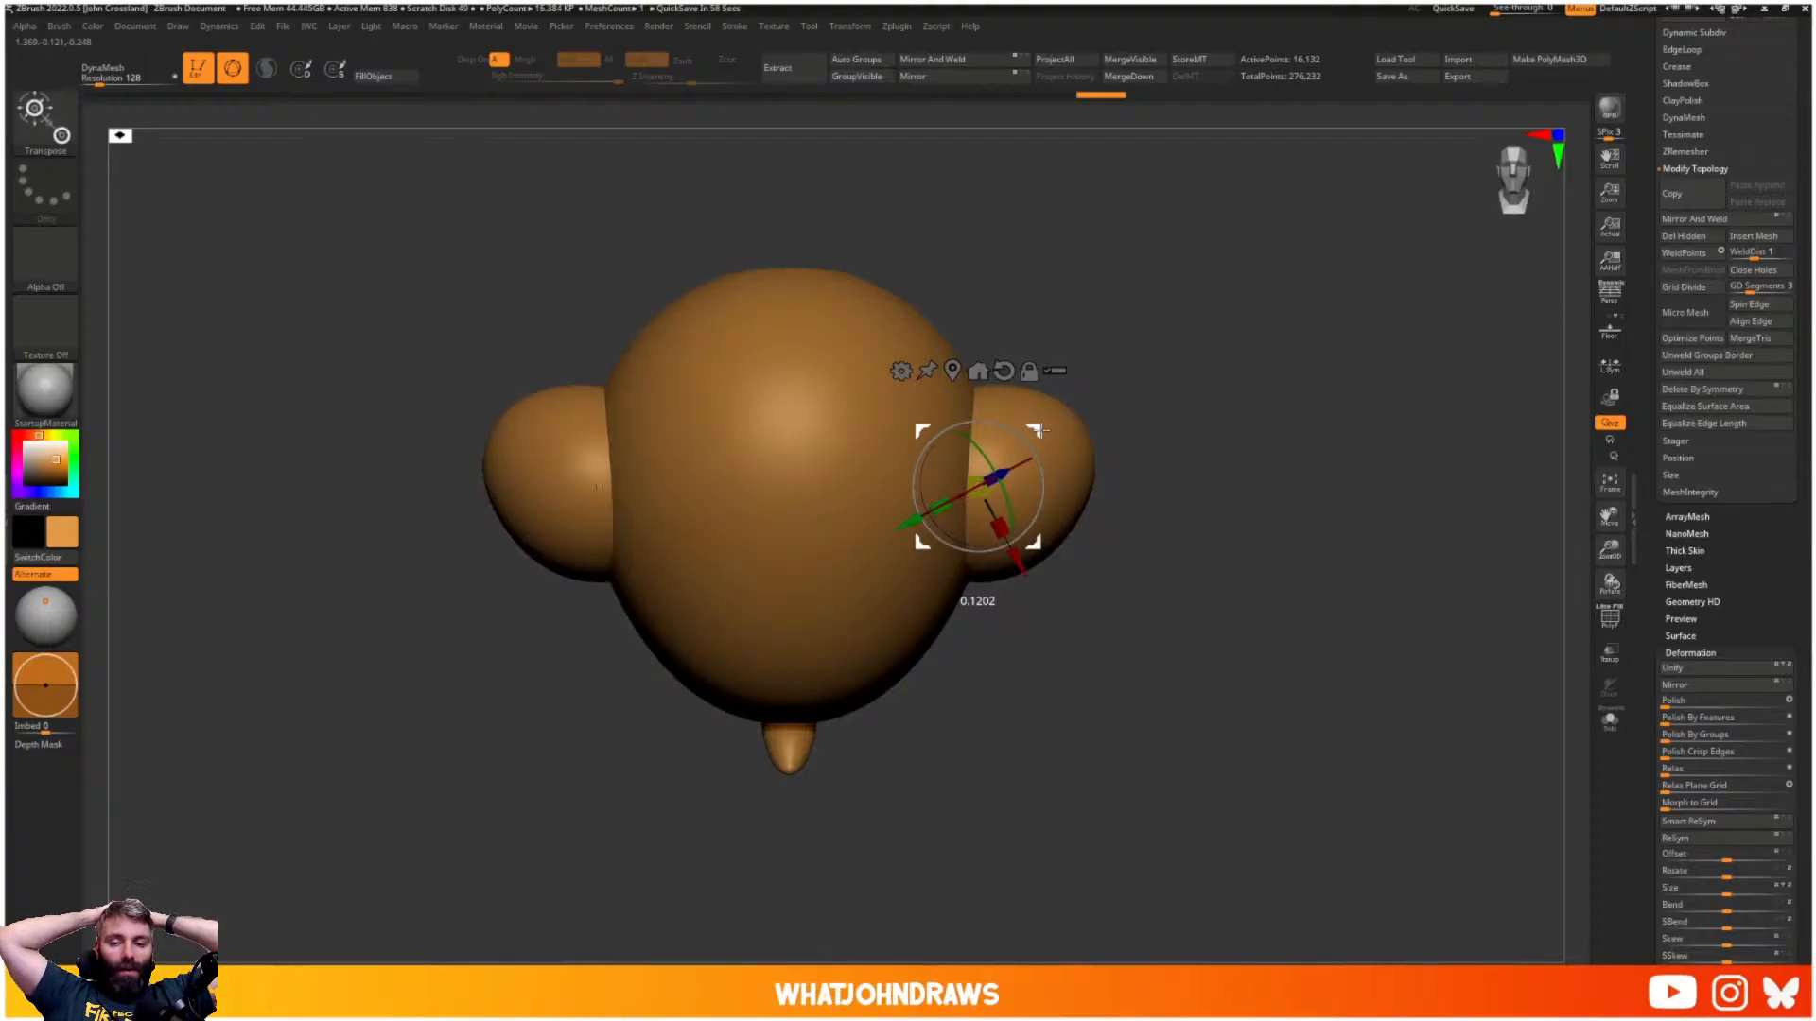
{"action": "key", "text": "q"}
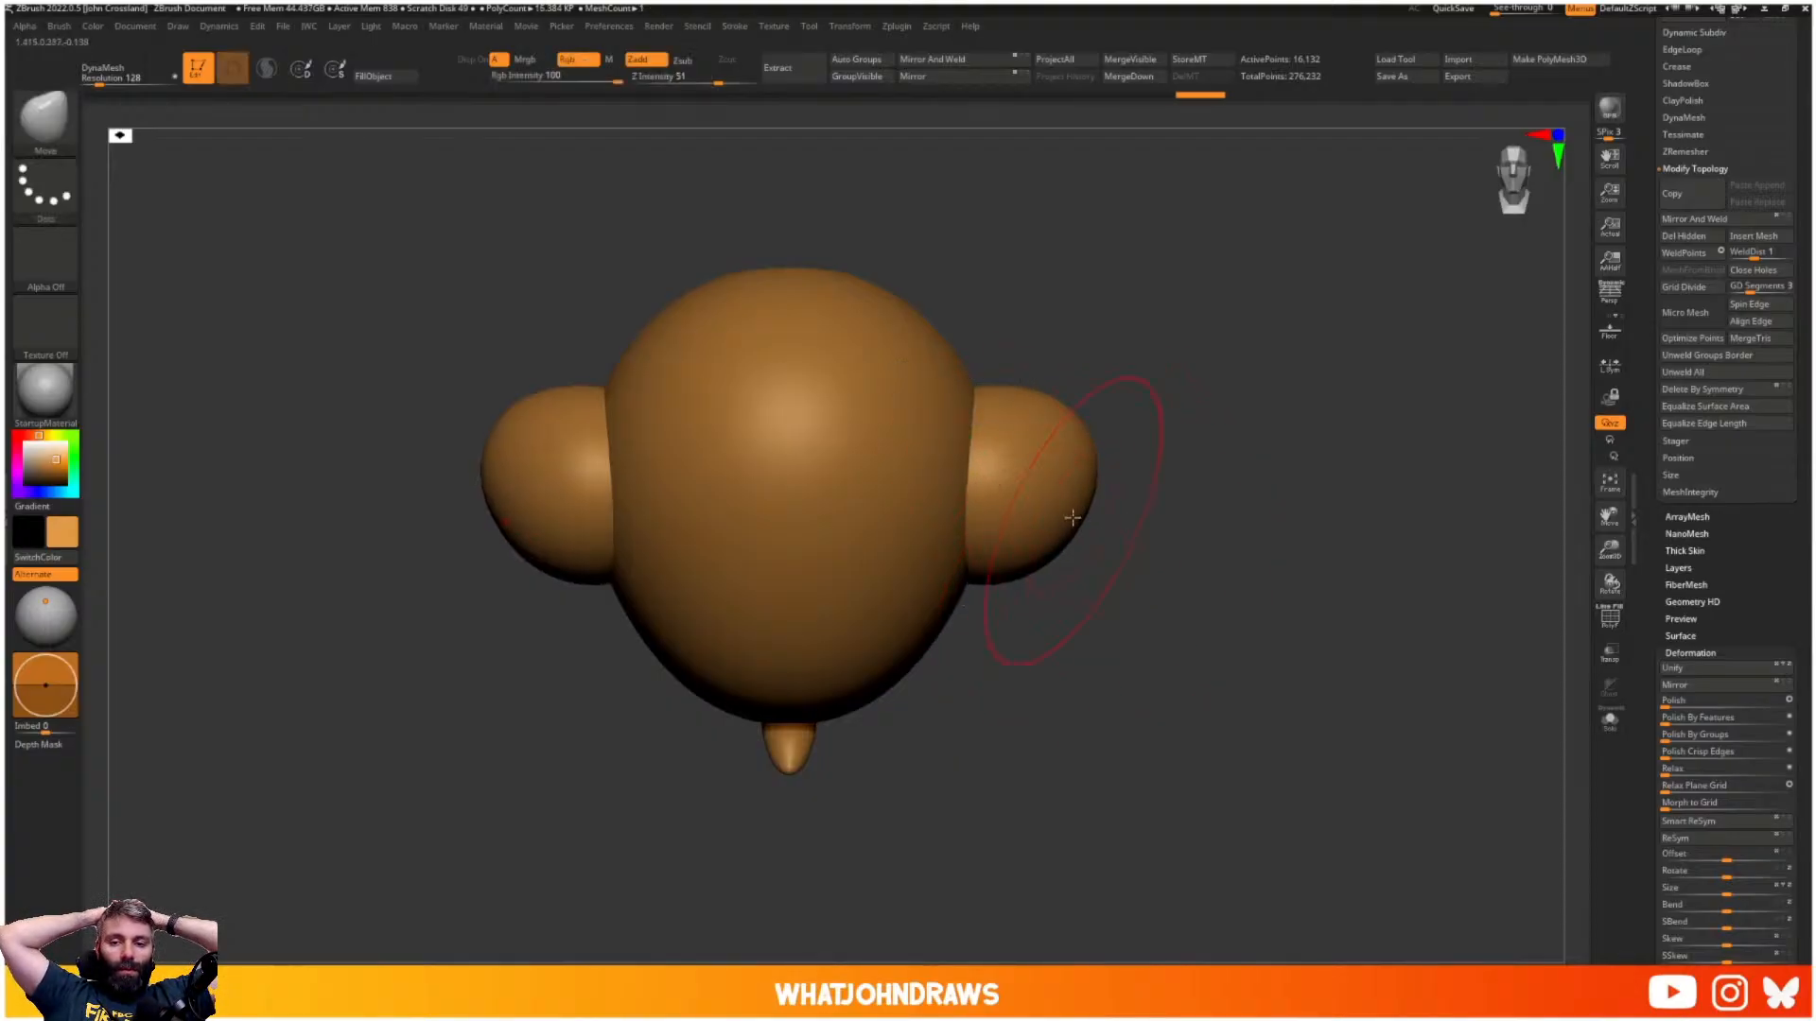
{"action": "left_click_drag", "start_coordinate": [1072, 518], "coordinate": [1093, 518]}
- Duplicate the shoulder spheres within the same subtool and place the copies outward and upward as forearms
{"action": "key", "text": "w"}
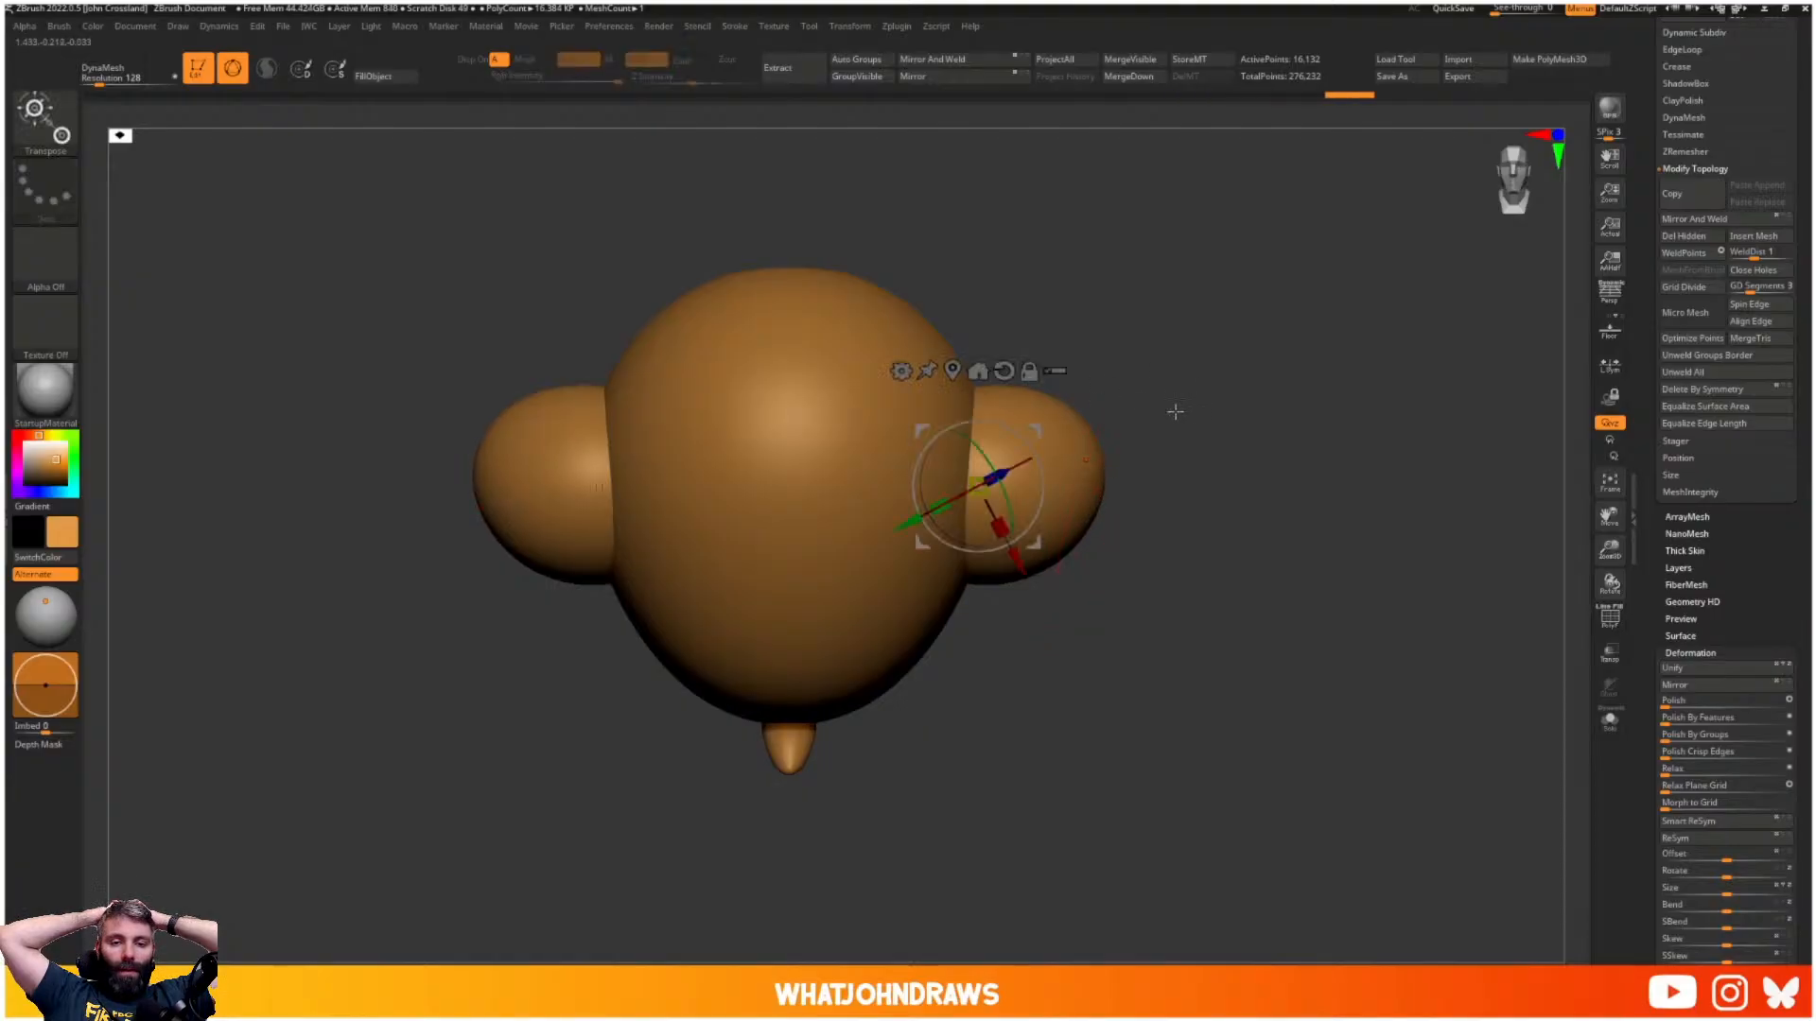
{"action": "mouse_move", "coordinate": [1043, 434]}
{"action": "left_mouse_down"}
{"action": "mouse_move", "coordinate": [1107, 386]}
{"action": "mouse_move", "coordinate": [1088, 443]}
{"action": "mouse_move", "coordinate": [1110, 383]}
{"action": "mouse_move", "coordinate": [1062, 445]}
{"action": "left_mouse_up"}
{"action": "left_click_drag", "start_coordinate": [1147, 361], "coordinate": [1266, 407]}
- Stretch the forearms upward with the Move brush and shape their tips and lower edges
{"action": "key", "text": "q"}
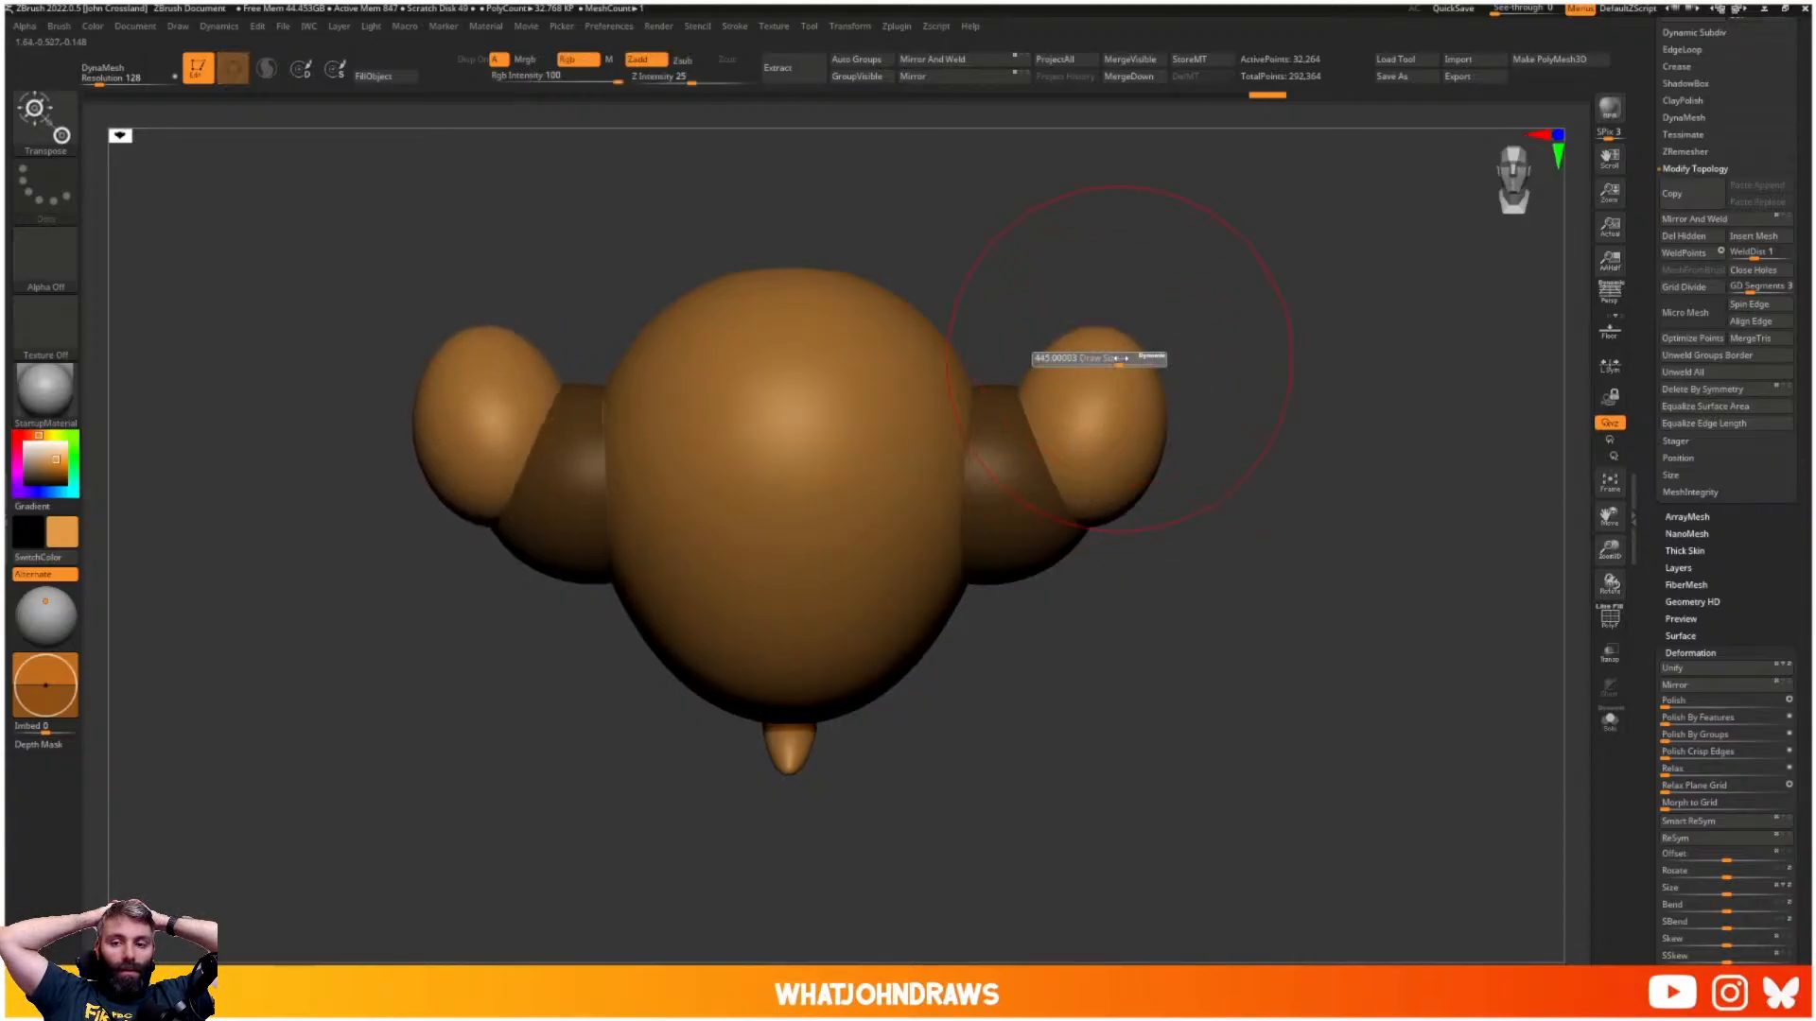
{"action": "mouse_move", "coordinate": [1137, 332]}
{"action": "left_mouse_down"}
{"action": "mouse_move", "coordinate": [1143, 313]}
{"action": "mouse_move", "coordinate": [1215, 363]}
{"action": "mouse_move", "coordinate": [1151, 314]}
{"action": "mouse_move", "coordinate": [1173, 290]}
{"action": "left_mouse_up"}
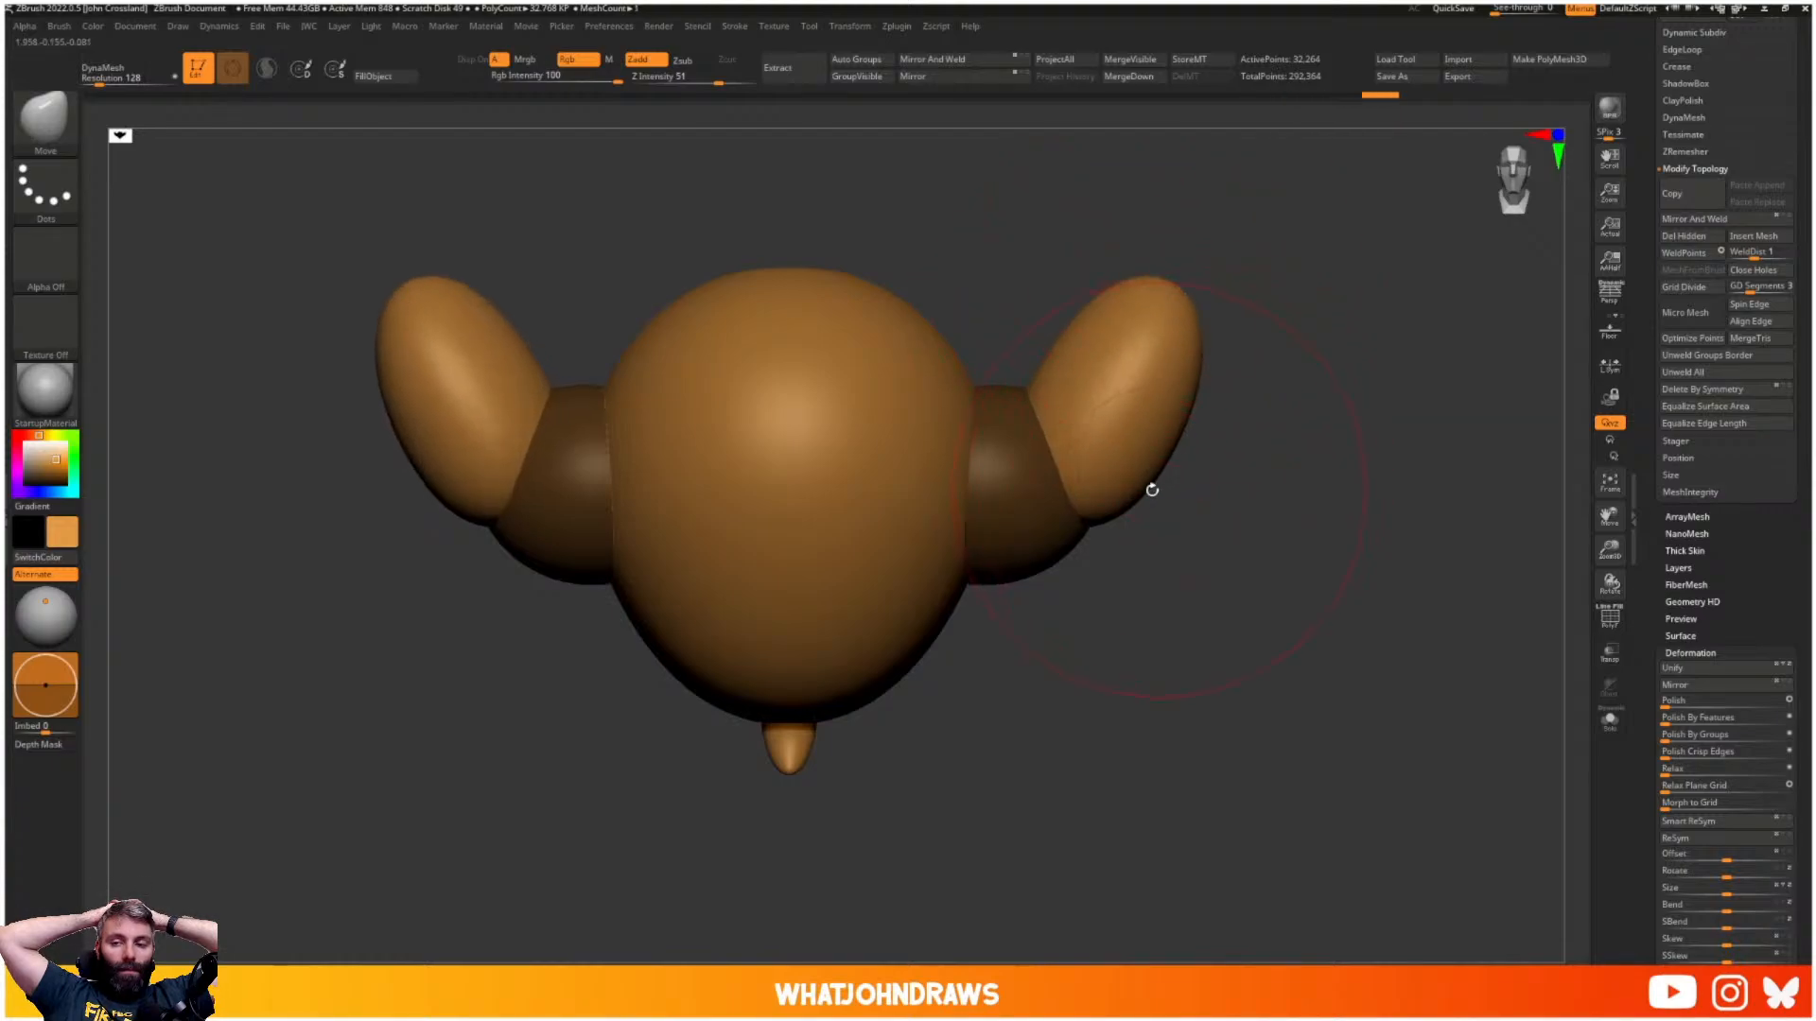
{"action": "left_click_drag", "start_coordinate": [1149, 485], "coordinate": [1087, 532]}
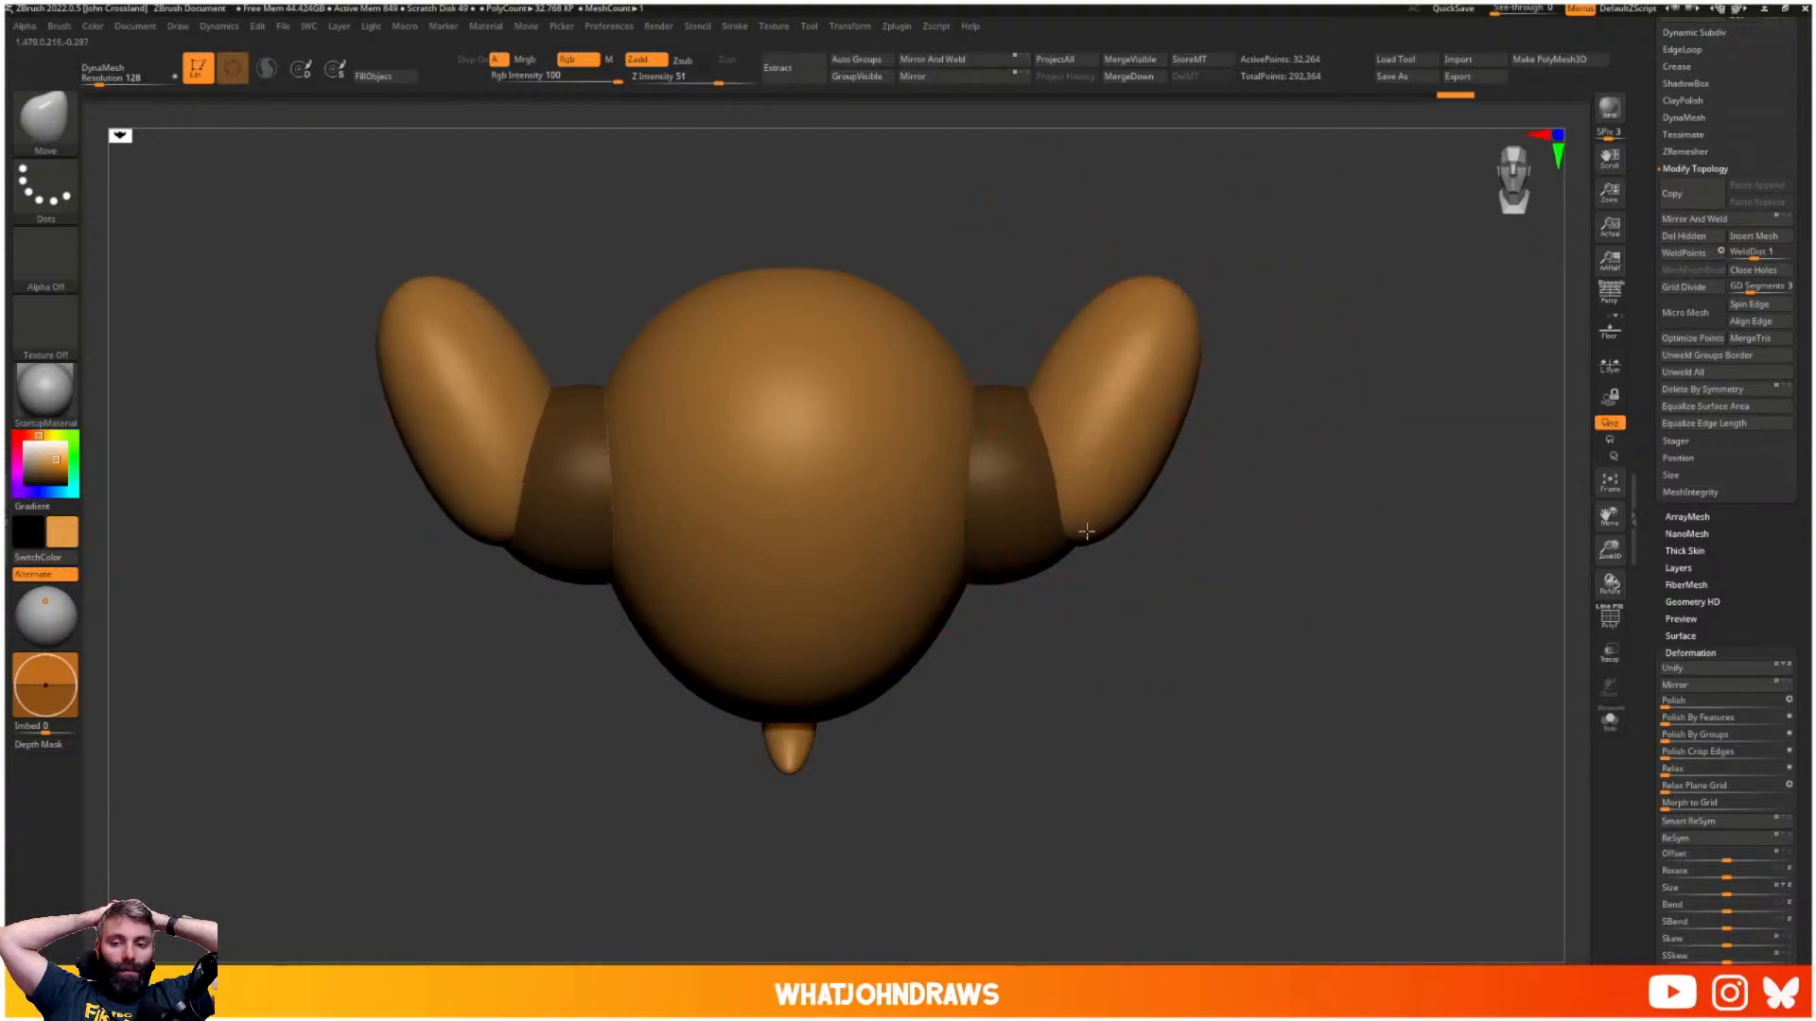
{"action": "left_click_drag", "start_coordinate": [1117, 310], "coordinate": [1156, 342]}
- Invert the mask to raise the shoulders' upper edge, and invert it back to refine the forearms' elbow ends
{"action": "left_click", "coordinate": [1228, 414], "text": "ctrl"}
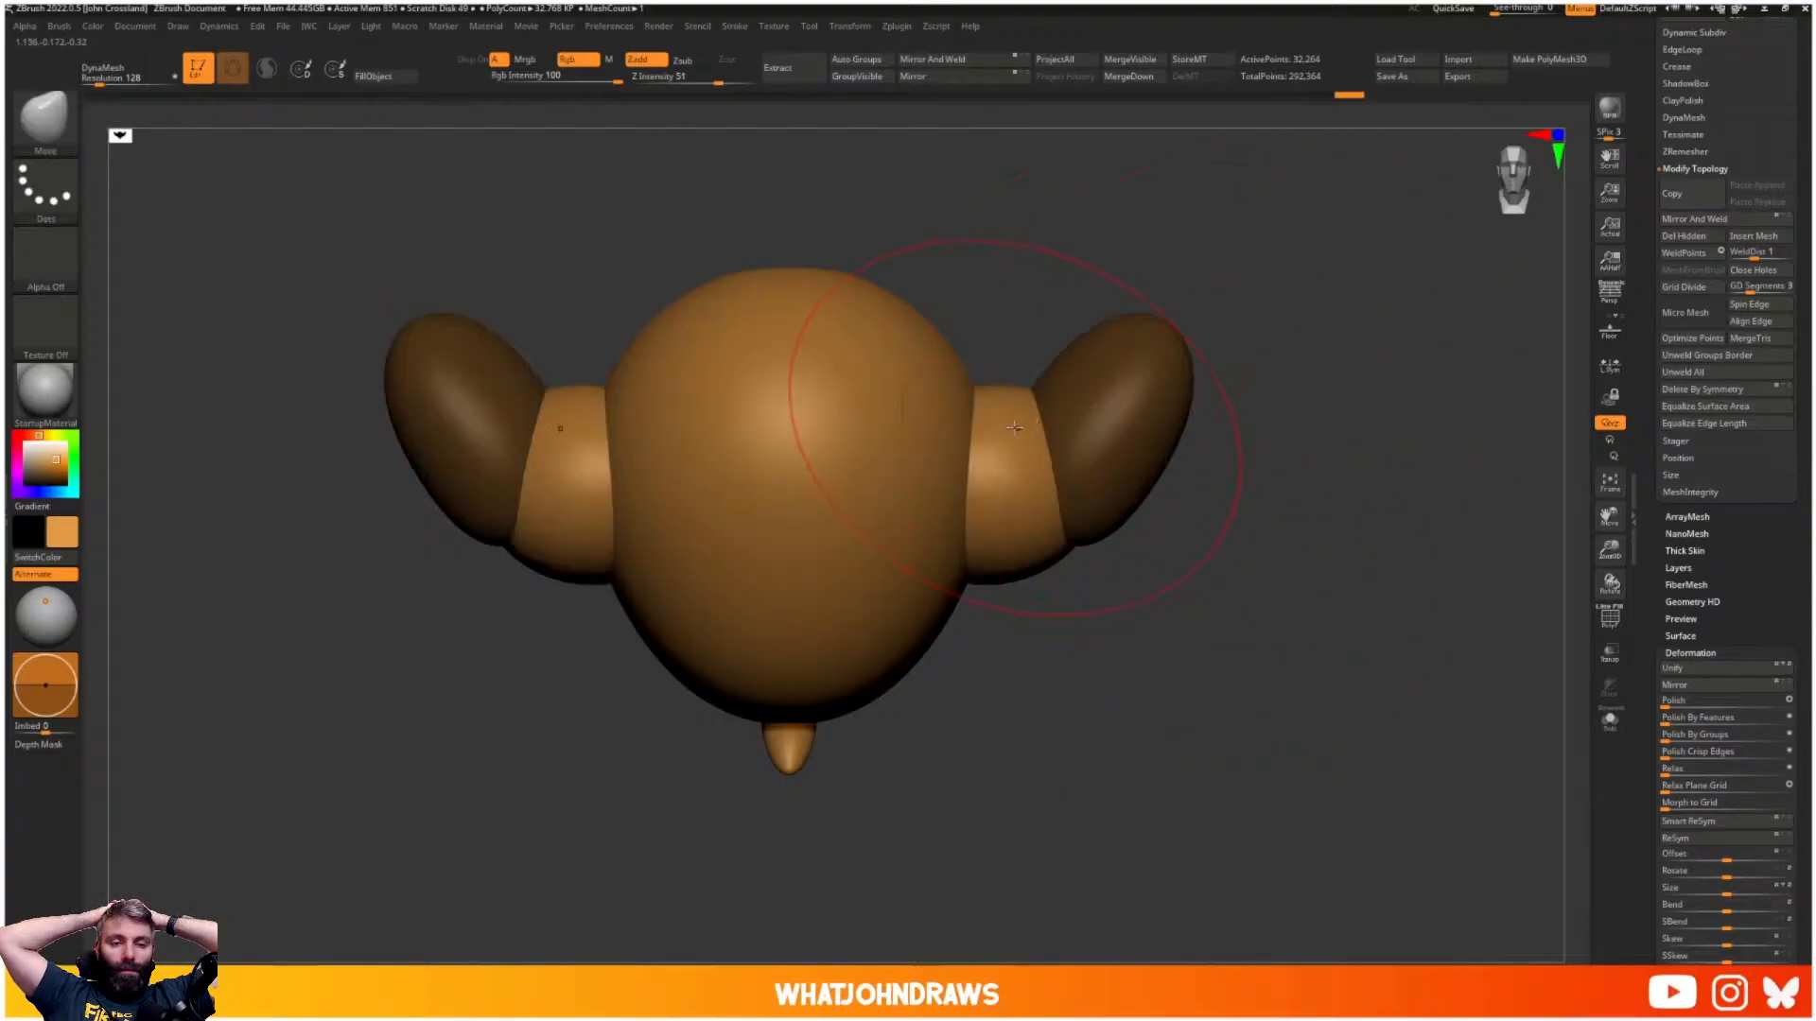
{"action": "left_click_drag", "start_coordinate": [1006, 398], "coordinate": [1010, 372]}
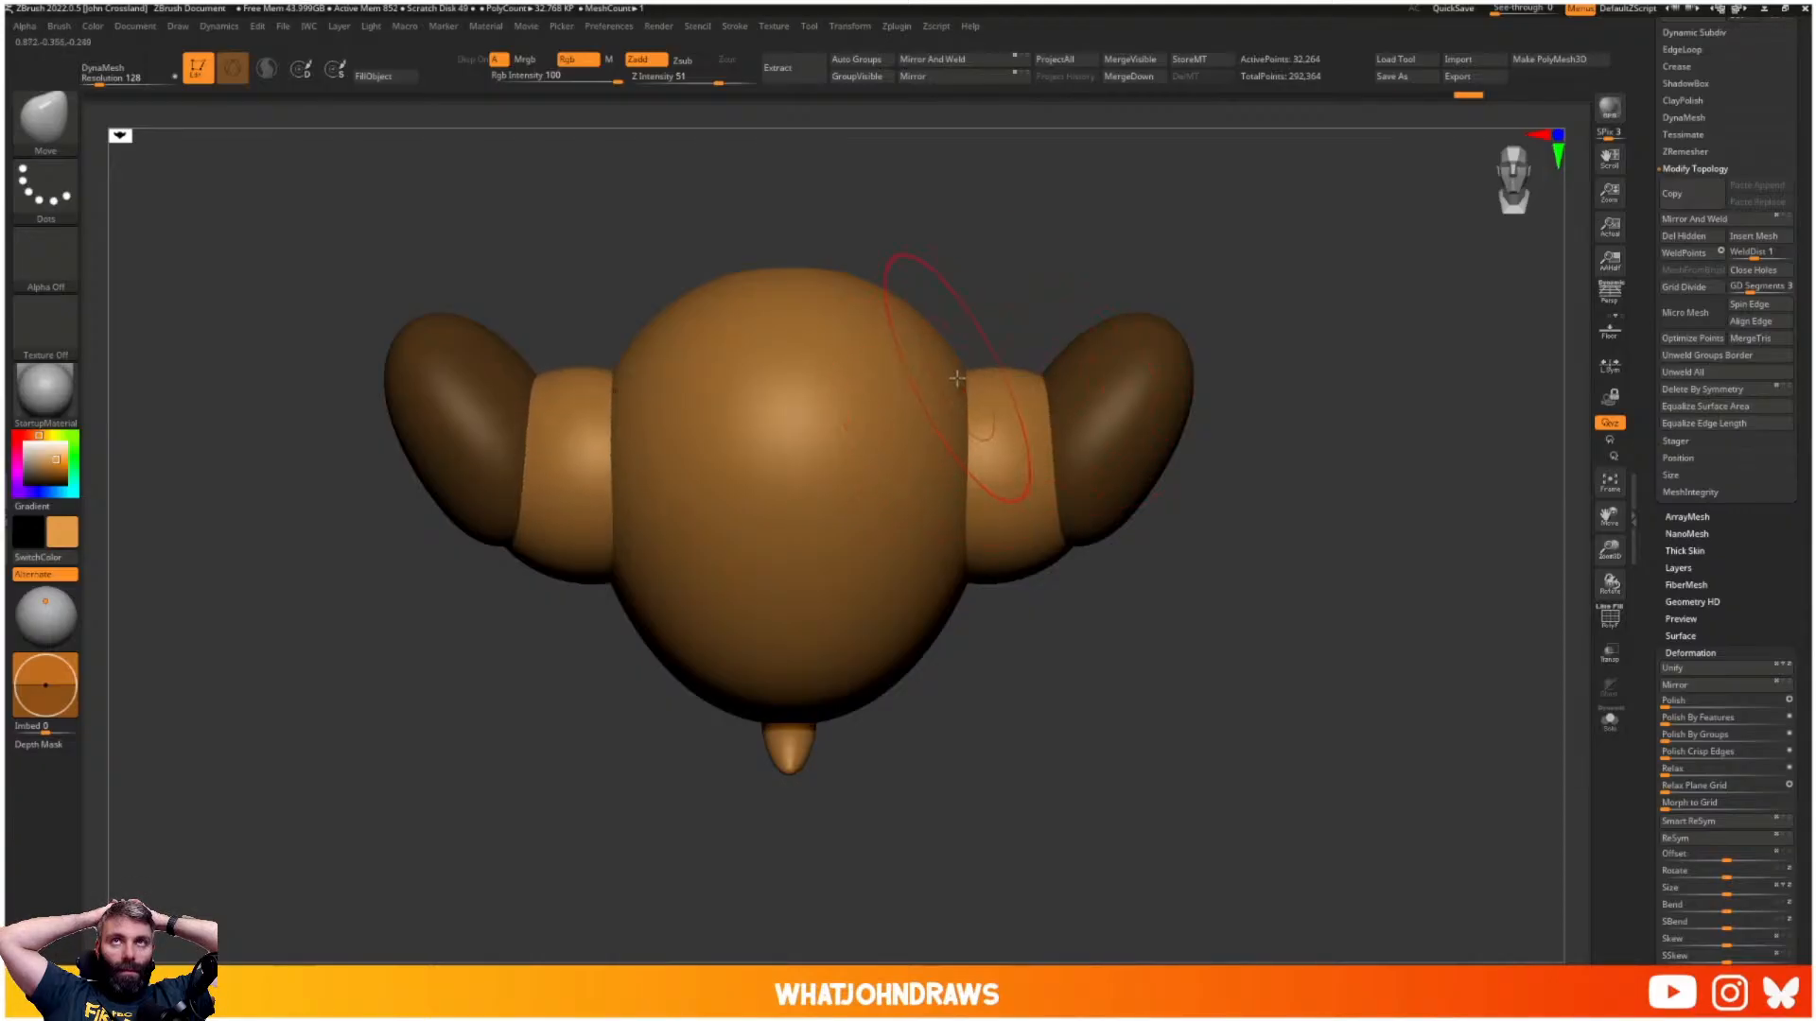
{"action": "left_click", "coordinate": [1265, 340], "text": "ctrl"}
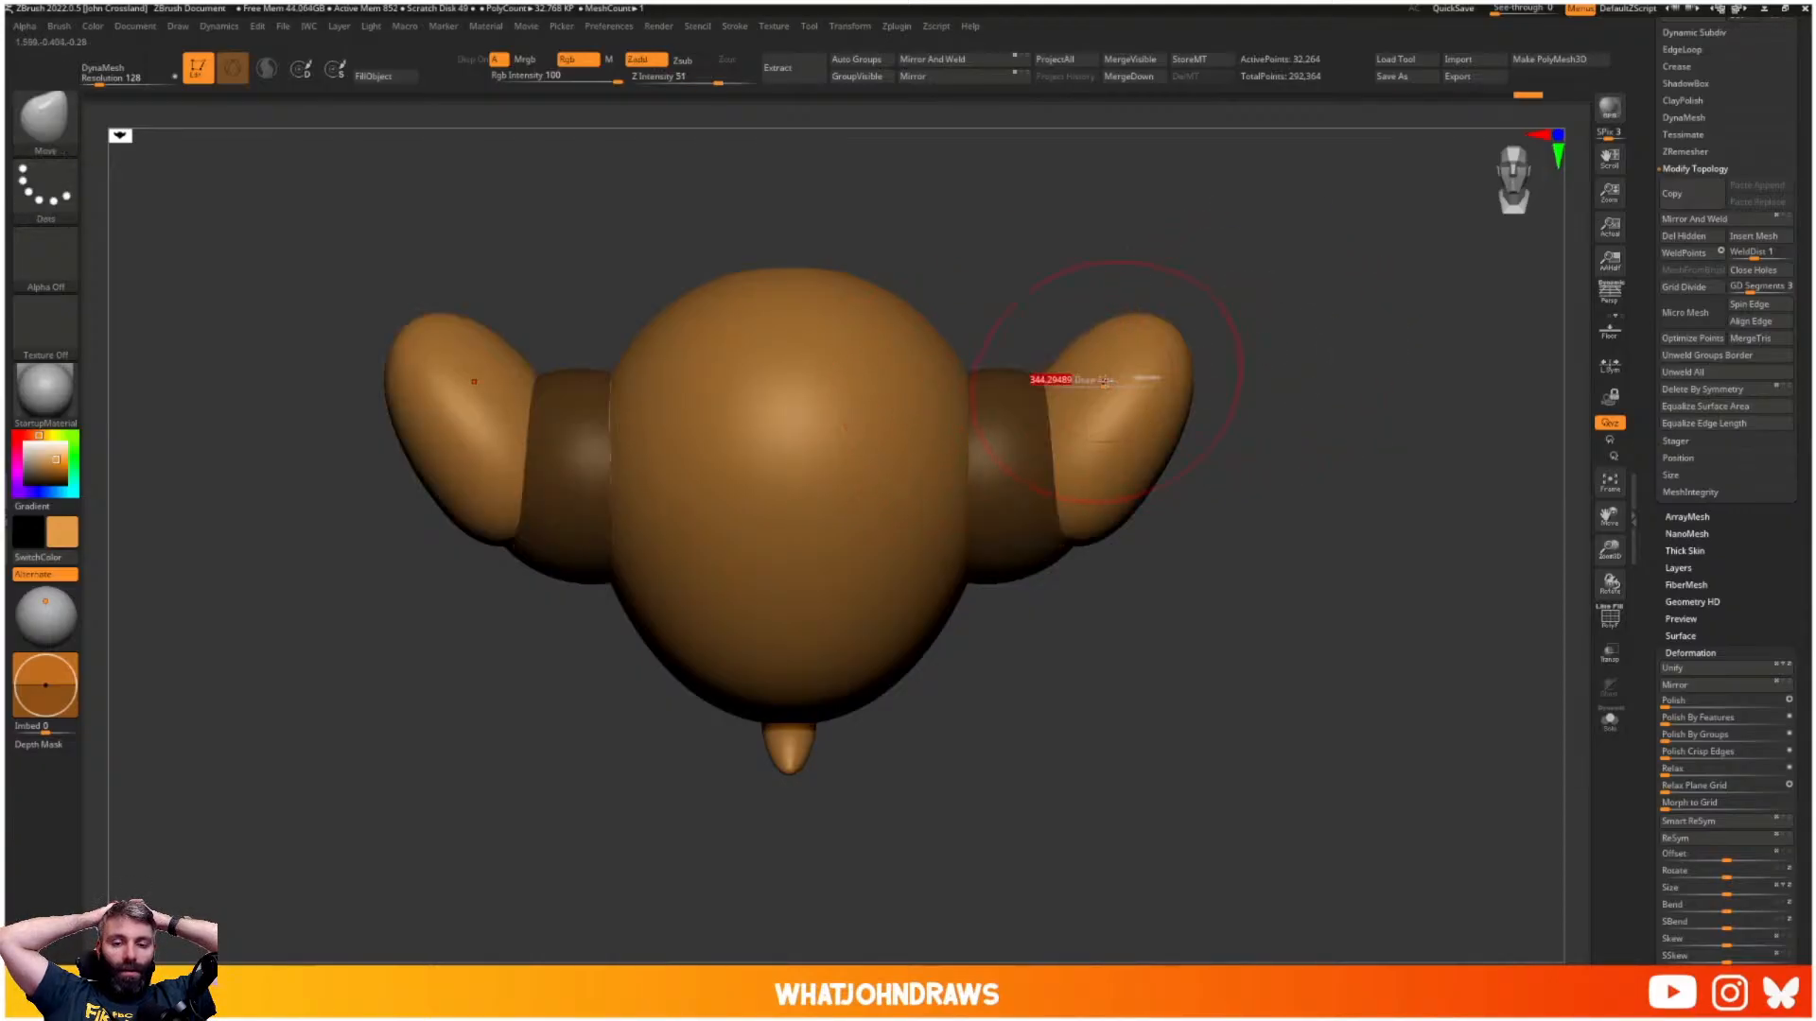
{"action": "left_click_drag", "start_coordinate": [1102, 549], "coordinate": [1086, 537]}
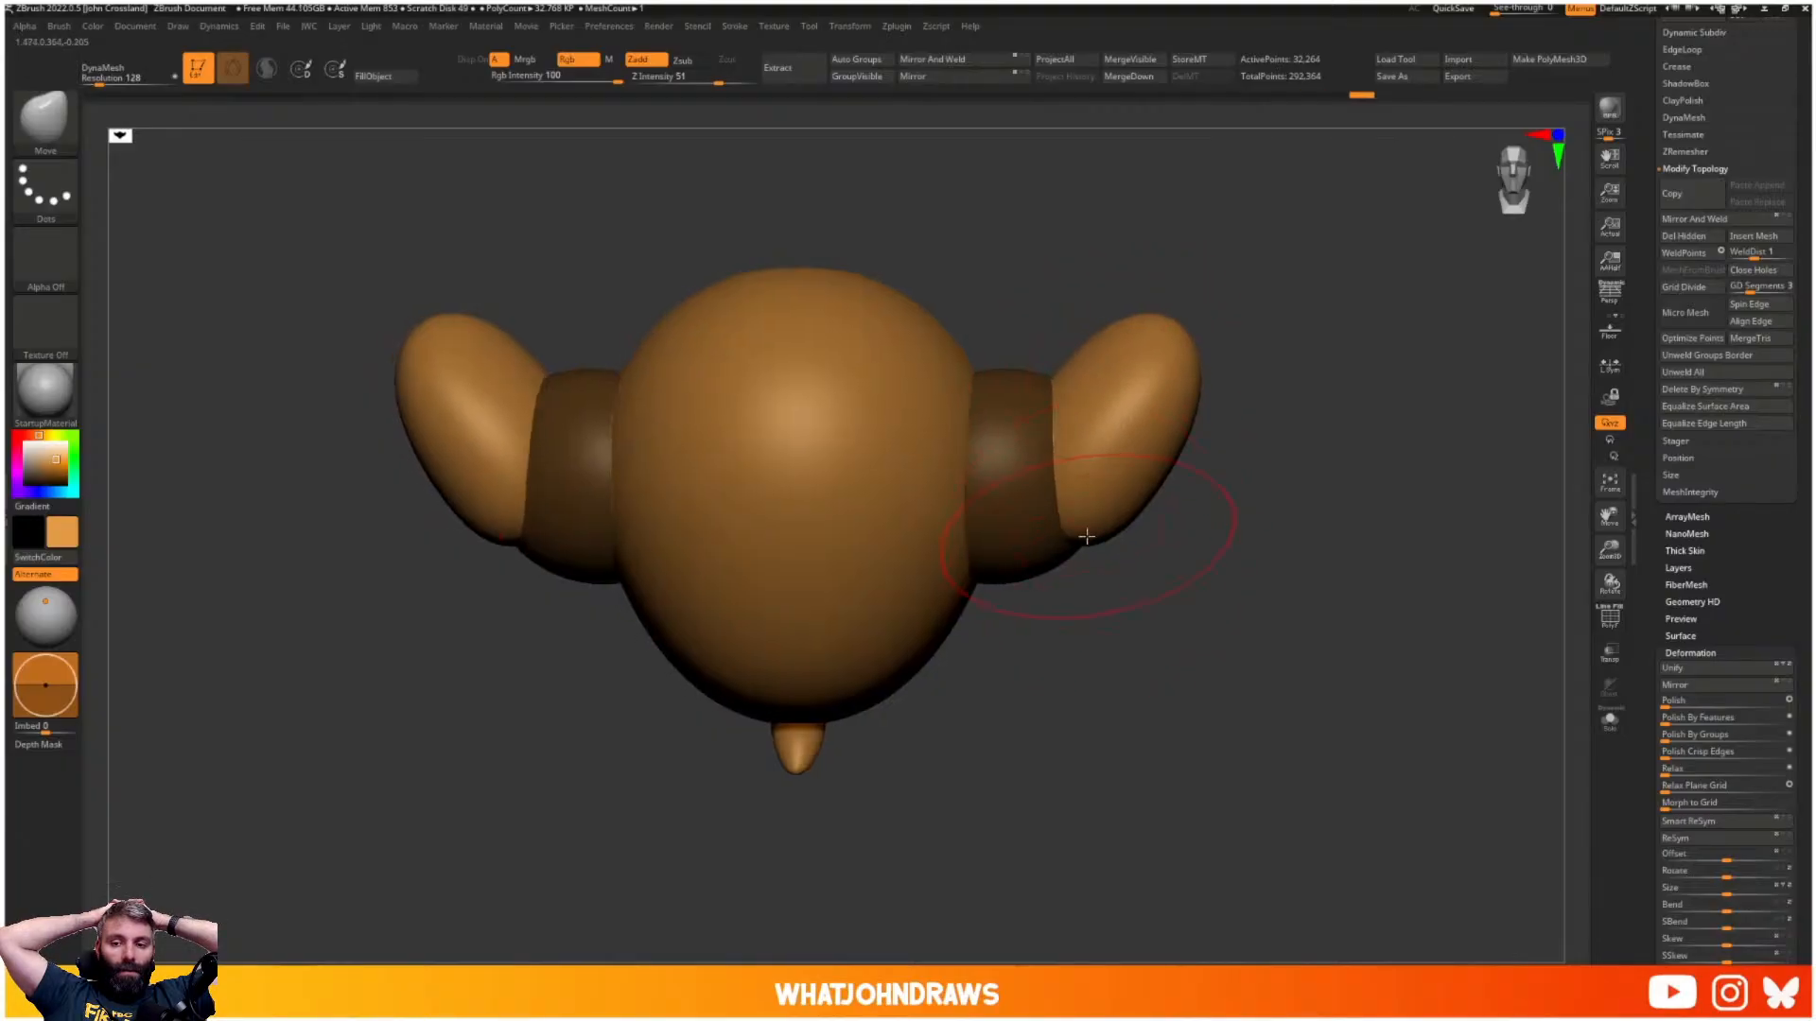
{"action": "left_click_drag", "start_coordinate": [1250, 549], "coordinate": [1102, 535]}
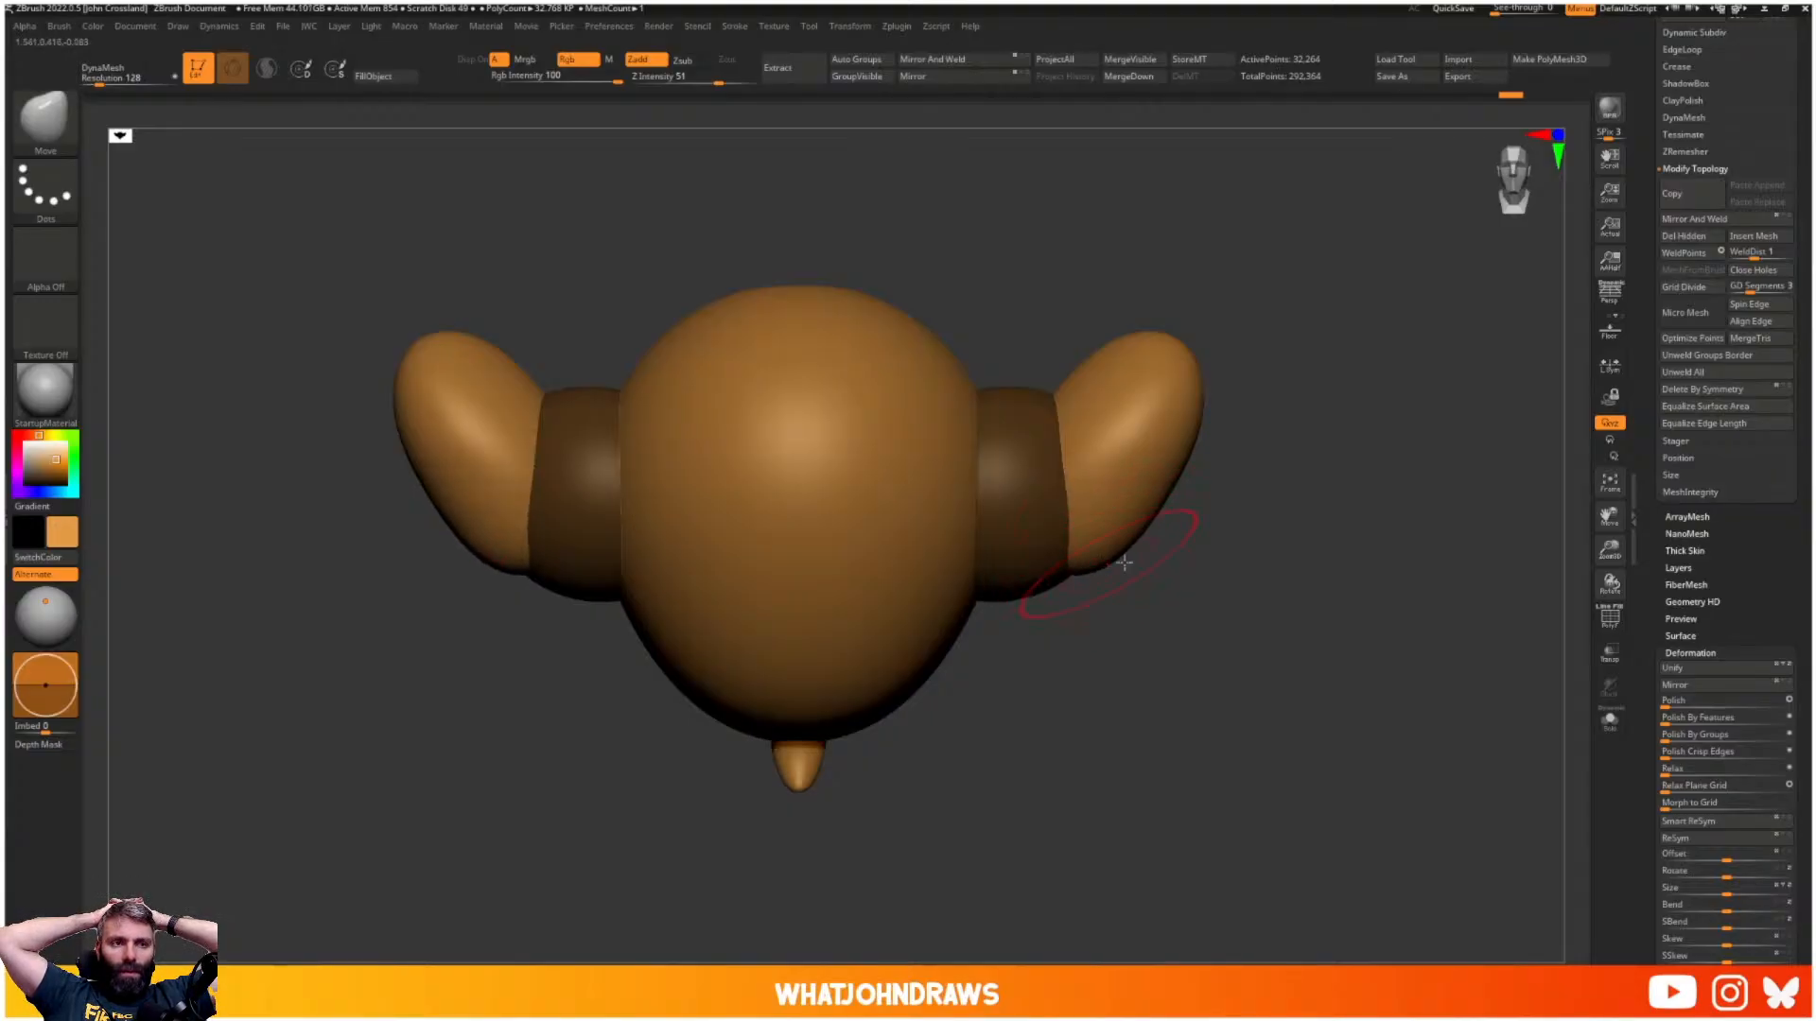
- Mask the forearms instead of the shoulders, enlarge the silhouette thumbnail and check the arms from several angles
{"action": "left_click", "coordinate": [1204, 568], "text": "ctrl"}
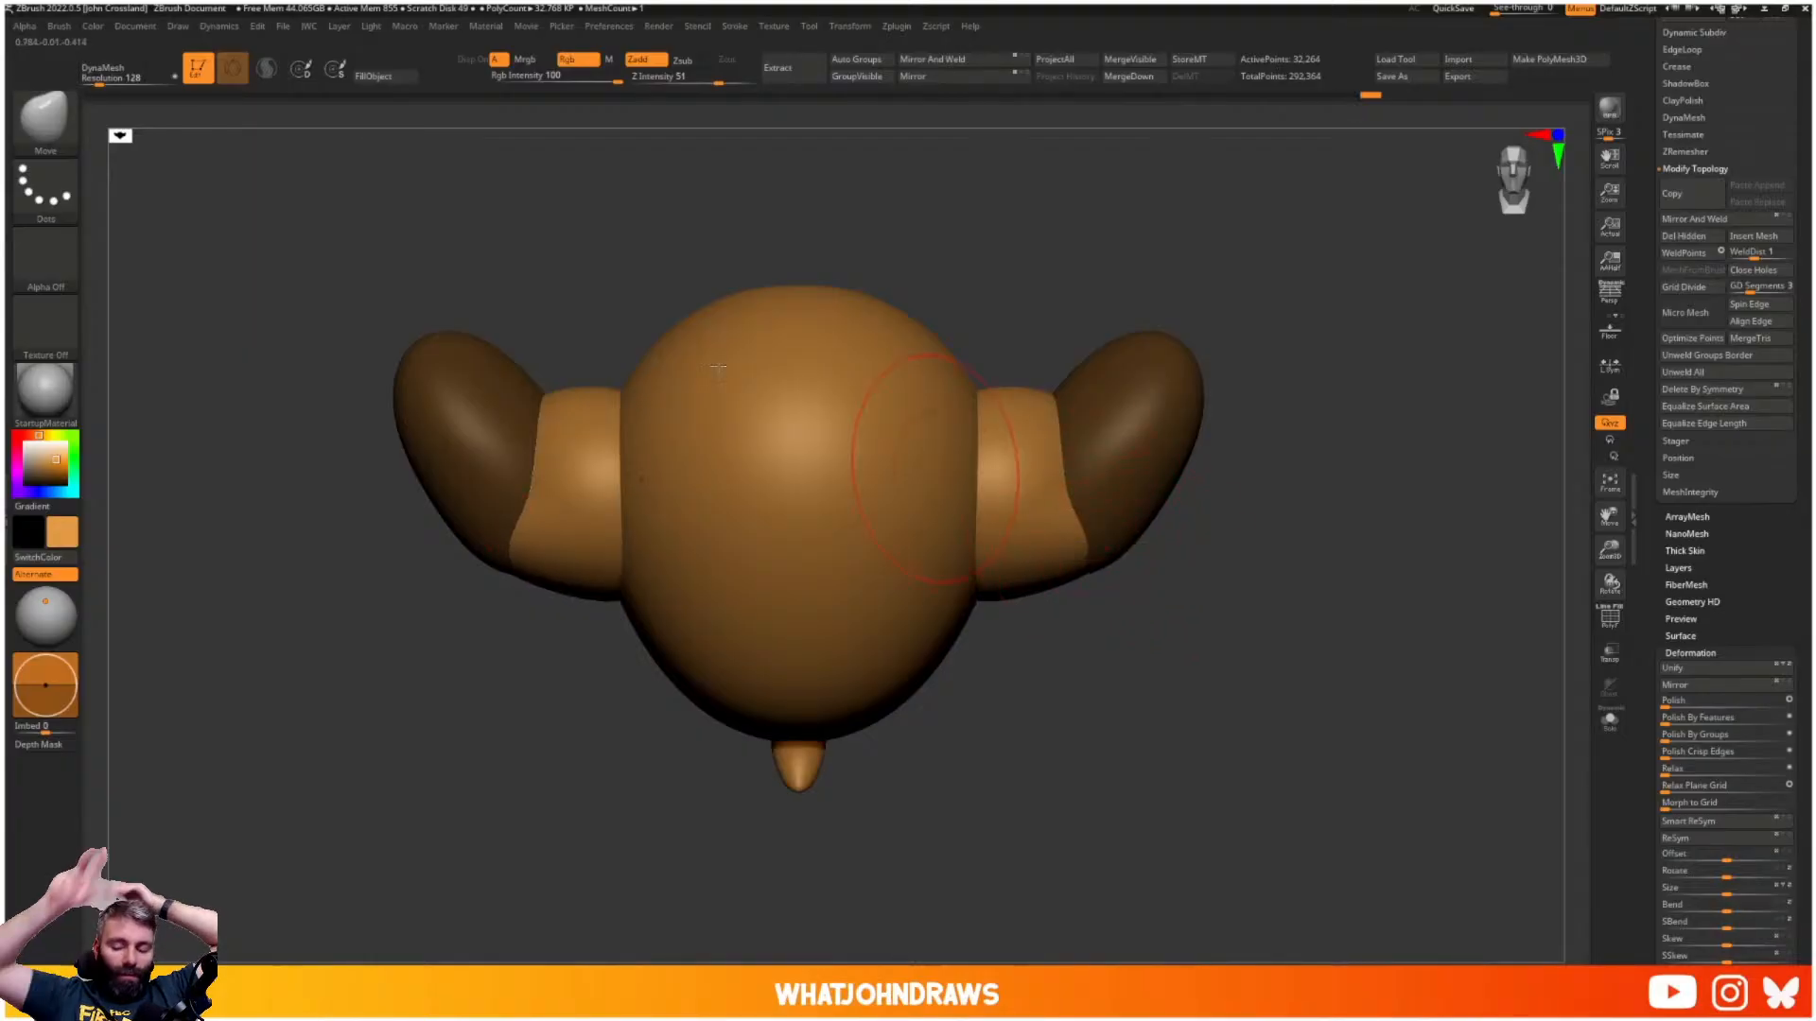
{"action": "left_click_drag", "start_coordinate": [142, 147], "coordinate": [416, 322]}
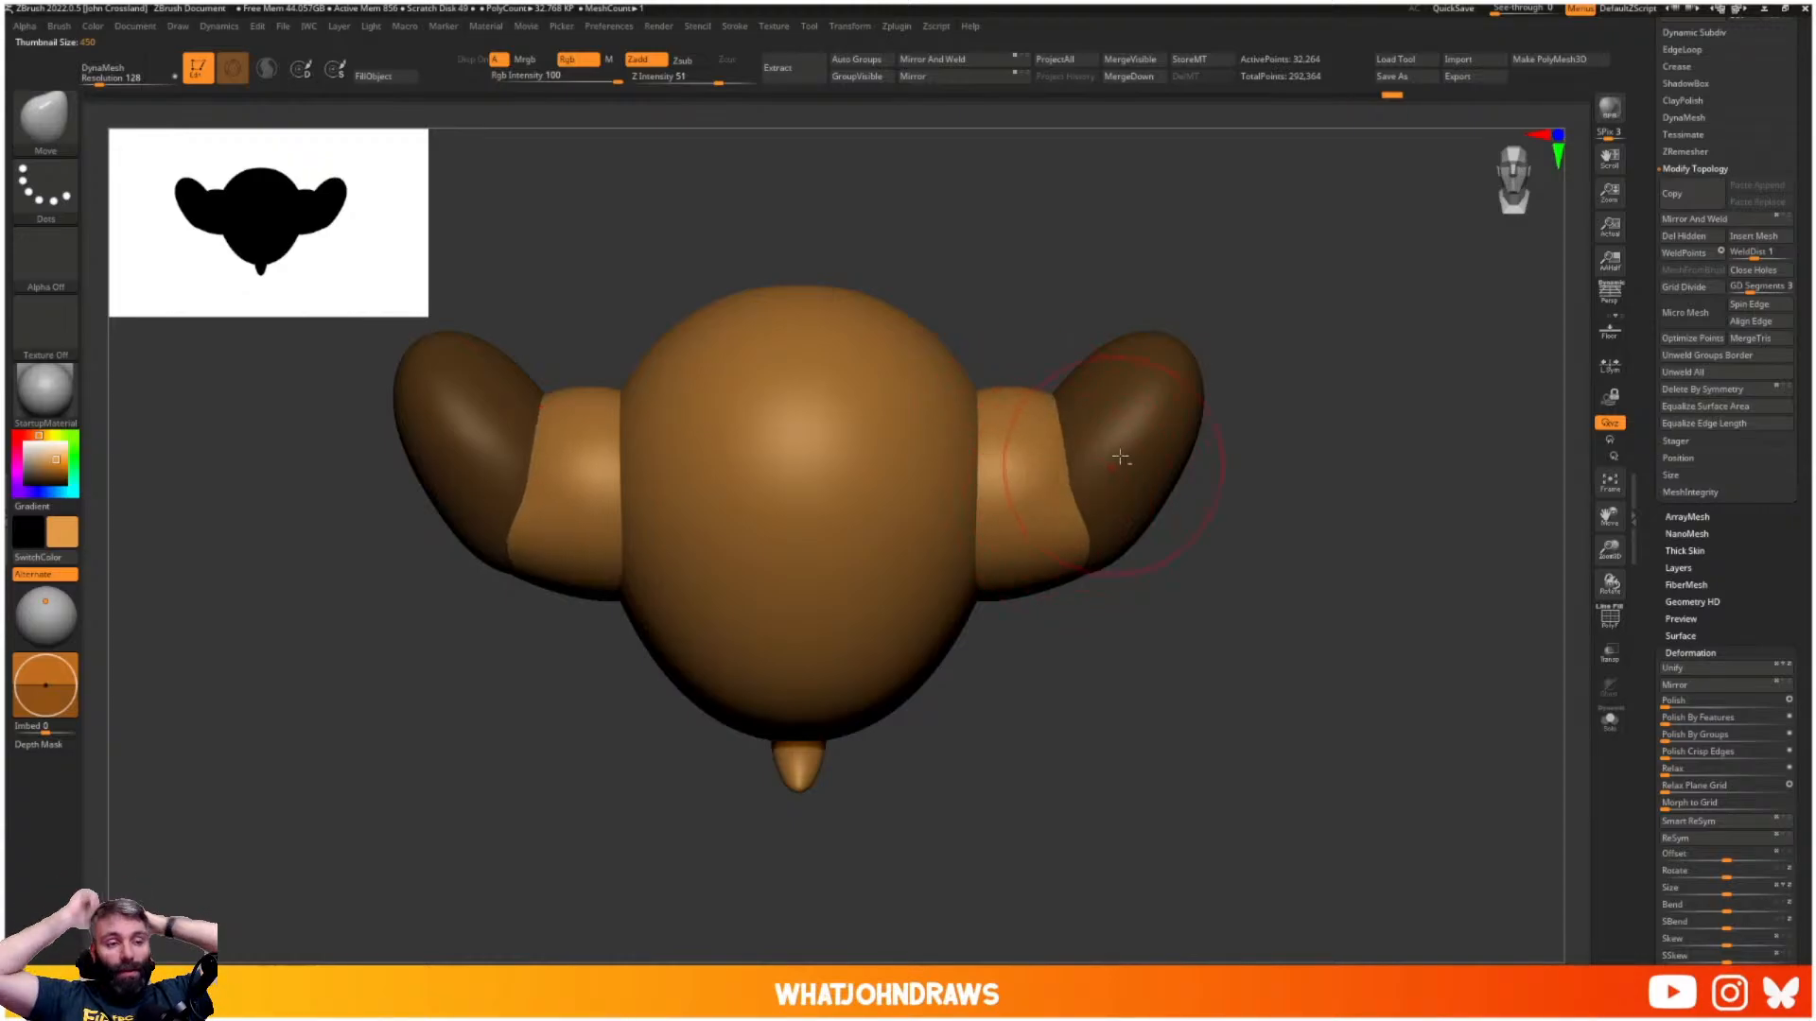
{"action": "left_click_drag", "start_coordinate": [1229, 477], "coordinate": [1148, 499]}
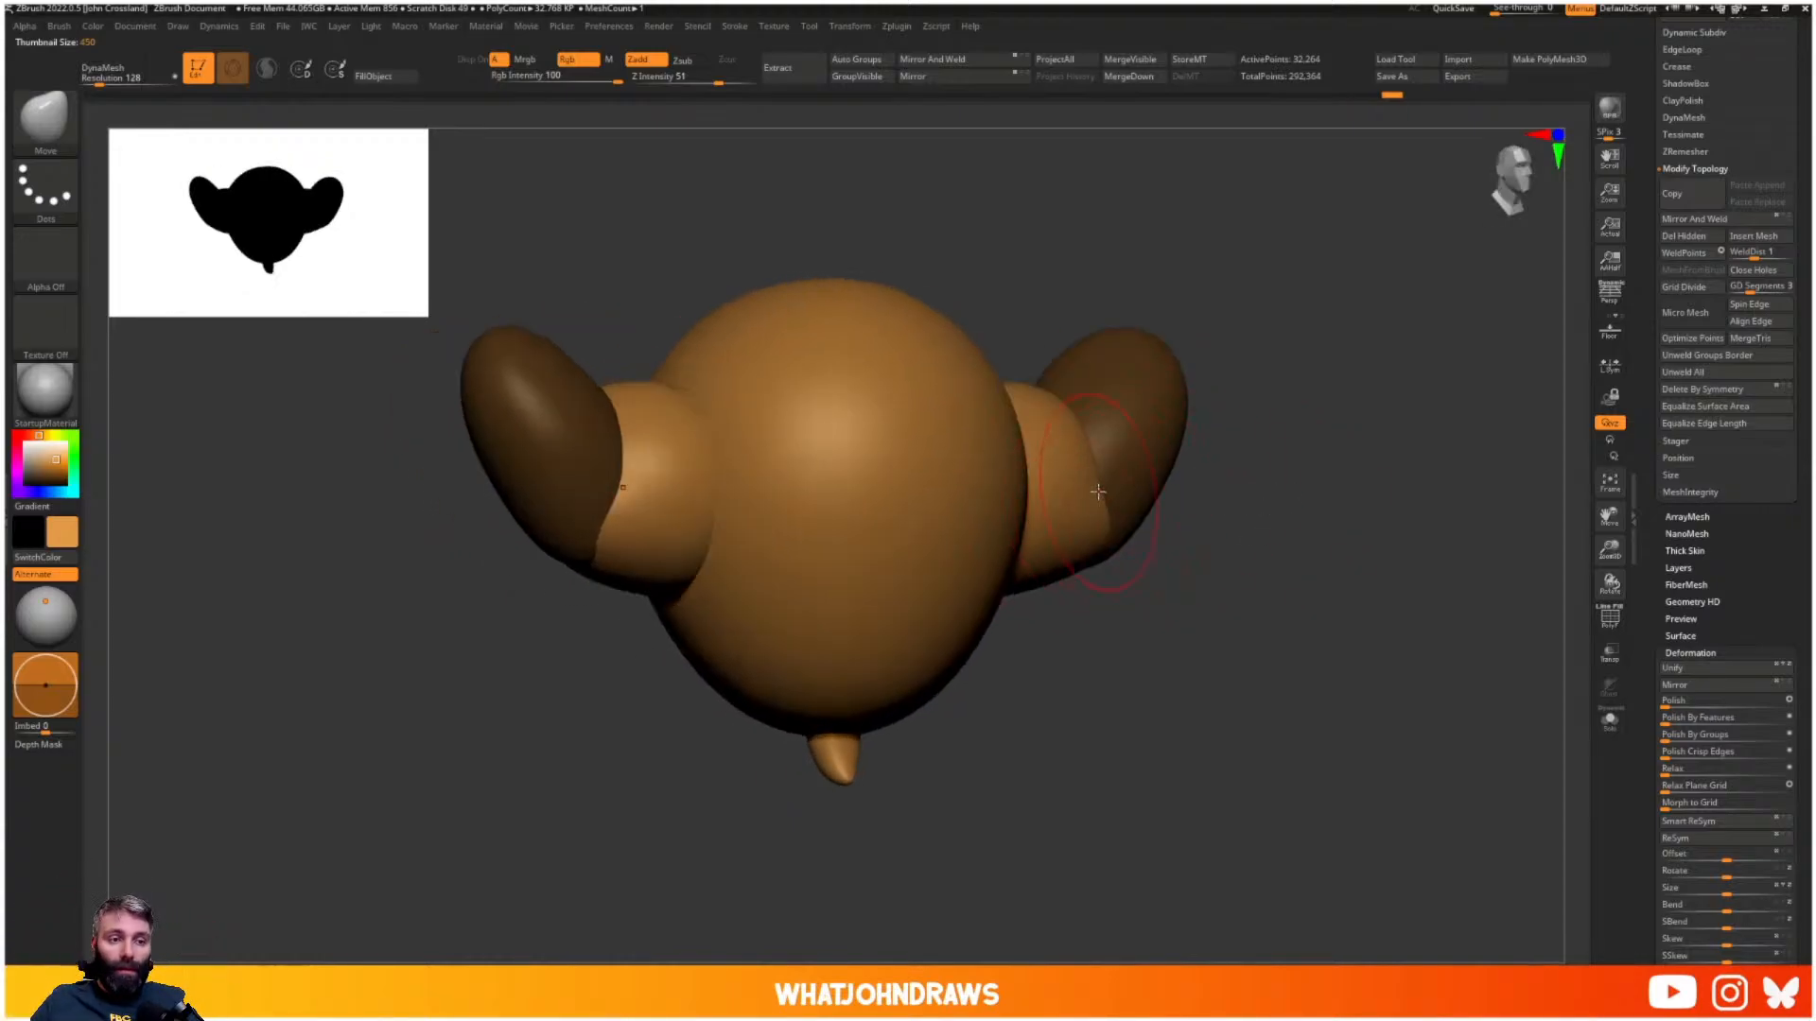
{"action": "left_click_drag", "start_coordinate": [1166, 577], "coordinate": [1179, 515]}
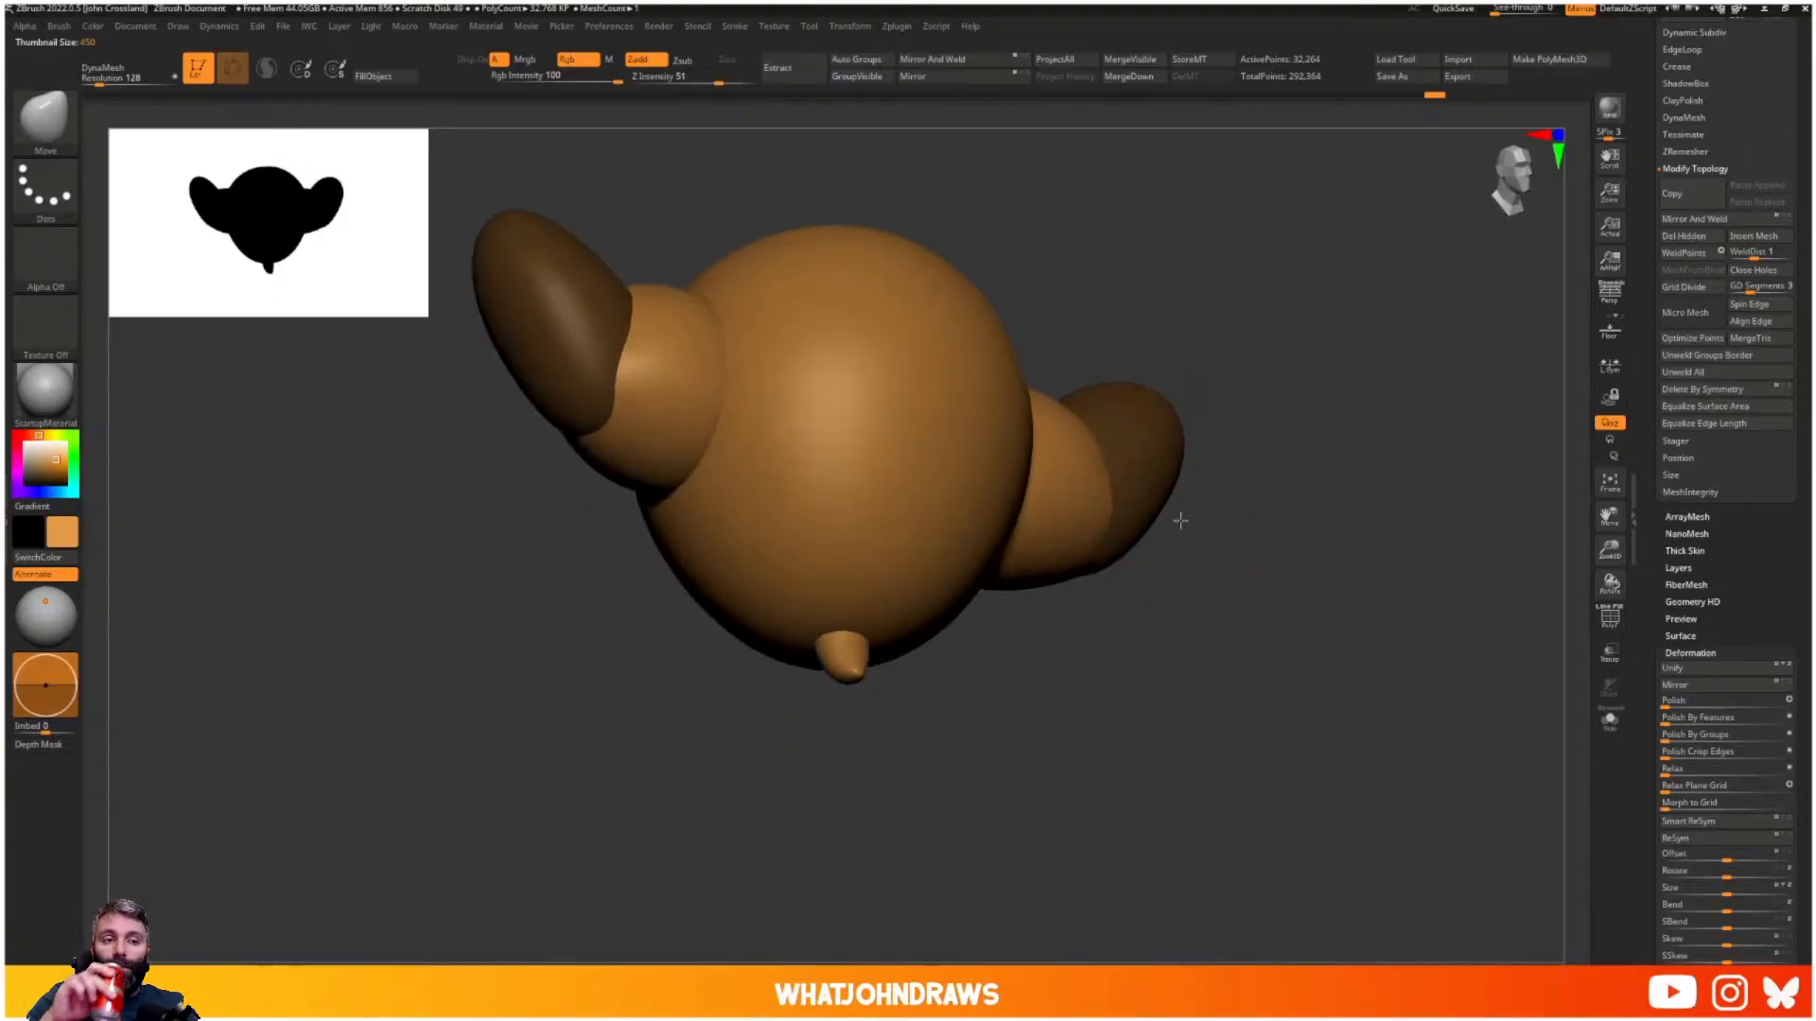
{"action": "mouse_move", "coordinate": [621, 362]}
{"action": "left_mouse_down"}
{"action": "mouse_move", "coordinate": [514, 507]}
{"action": "mouse_move", "coordinate": [984, 446]}
{"action": "mouse_move", "coordinate": [973, 292]}
{"action": "mouse_move", "coordinate": [621, 383]}
{"action": "left_mouse_up"}
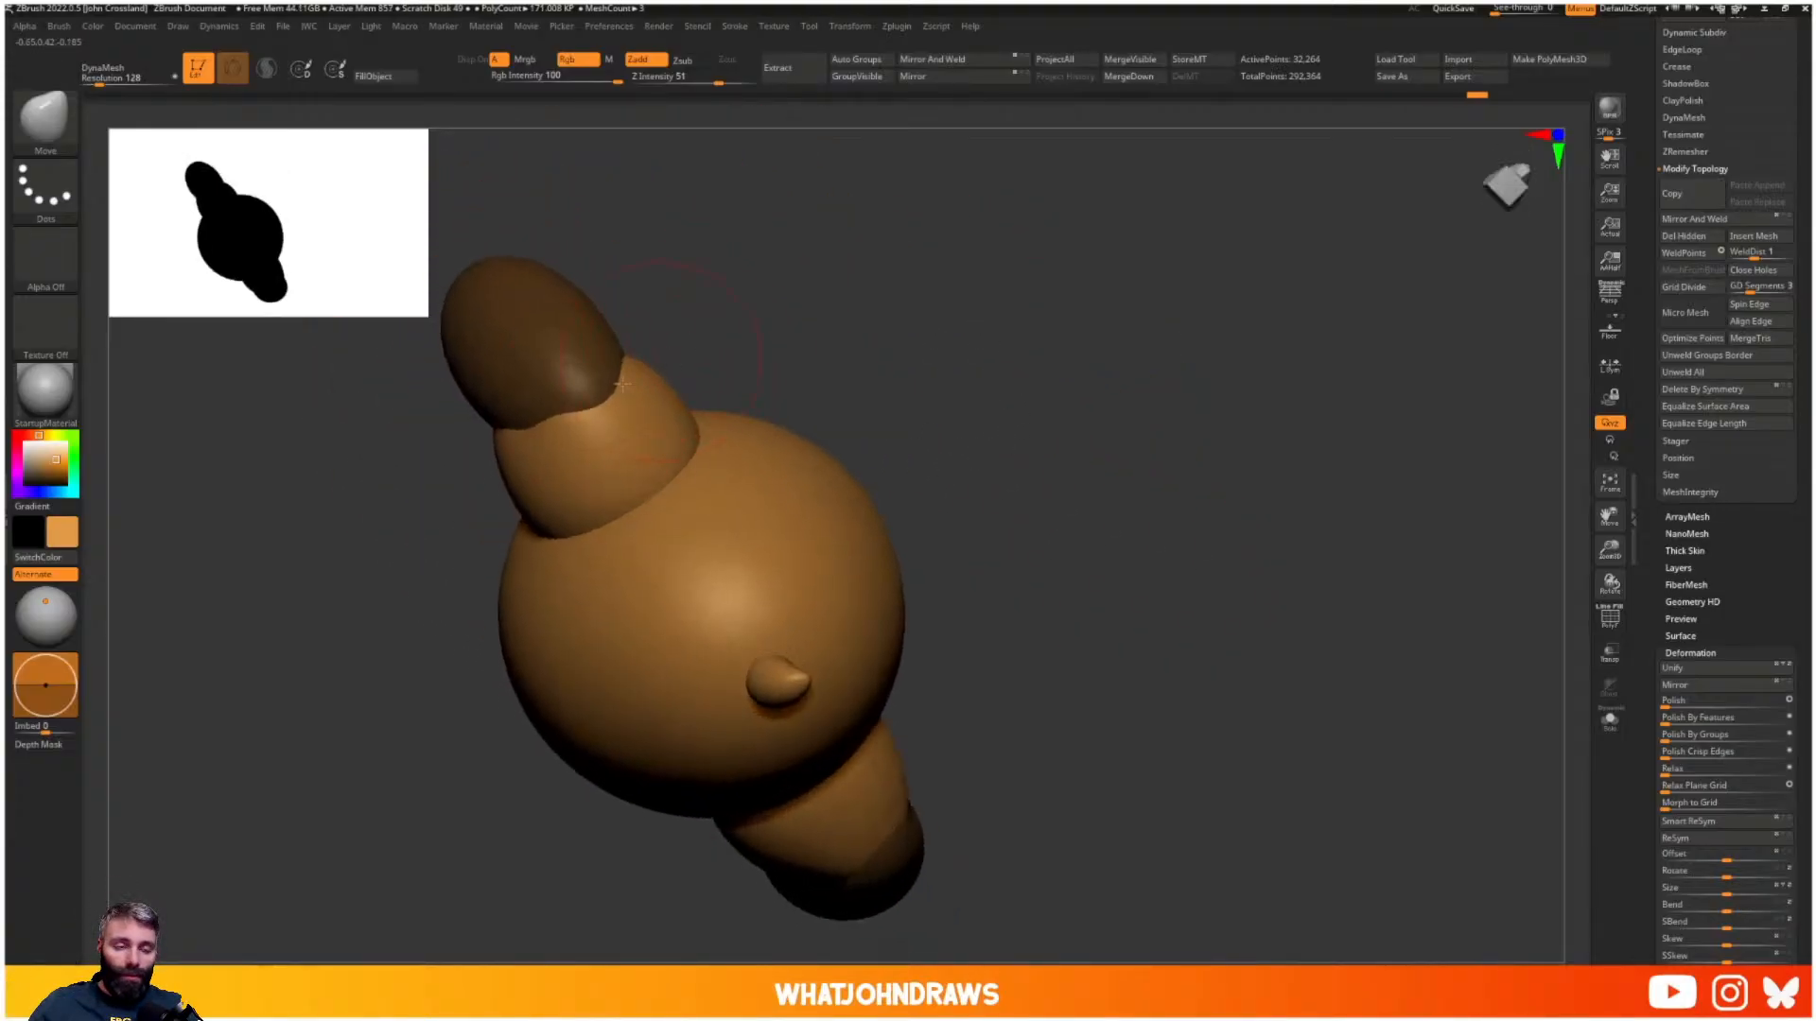
- Invert the mask to free the forearms and adjust their shape and placement from below, the side and the front
{"action": "left_click", "coordinate": [535, 407], "text": "alt"}
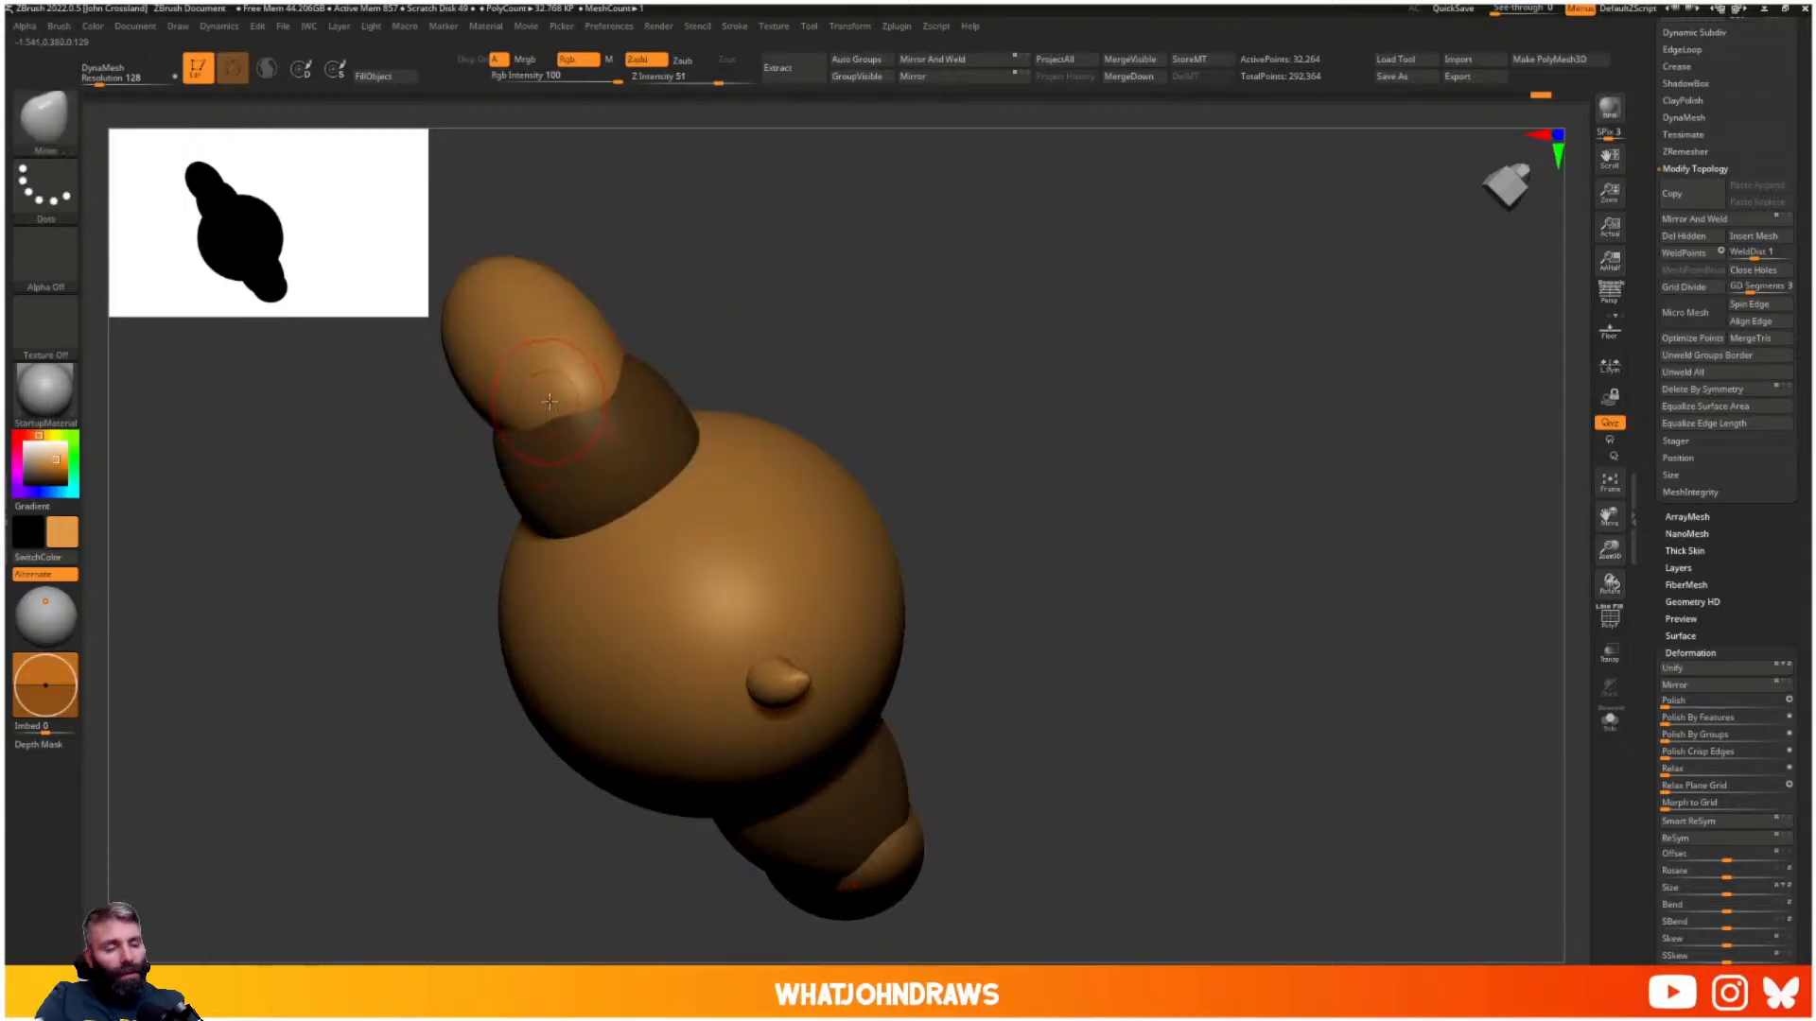
{"action": "left_click_drag", "start_coordinate": [680, 358], "coordinate": [1262, 428]}
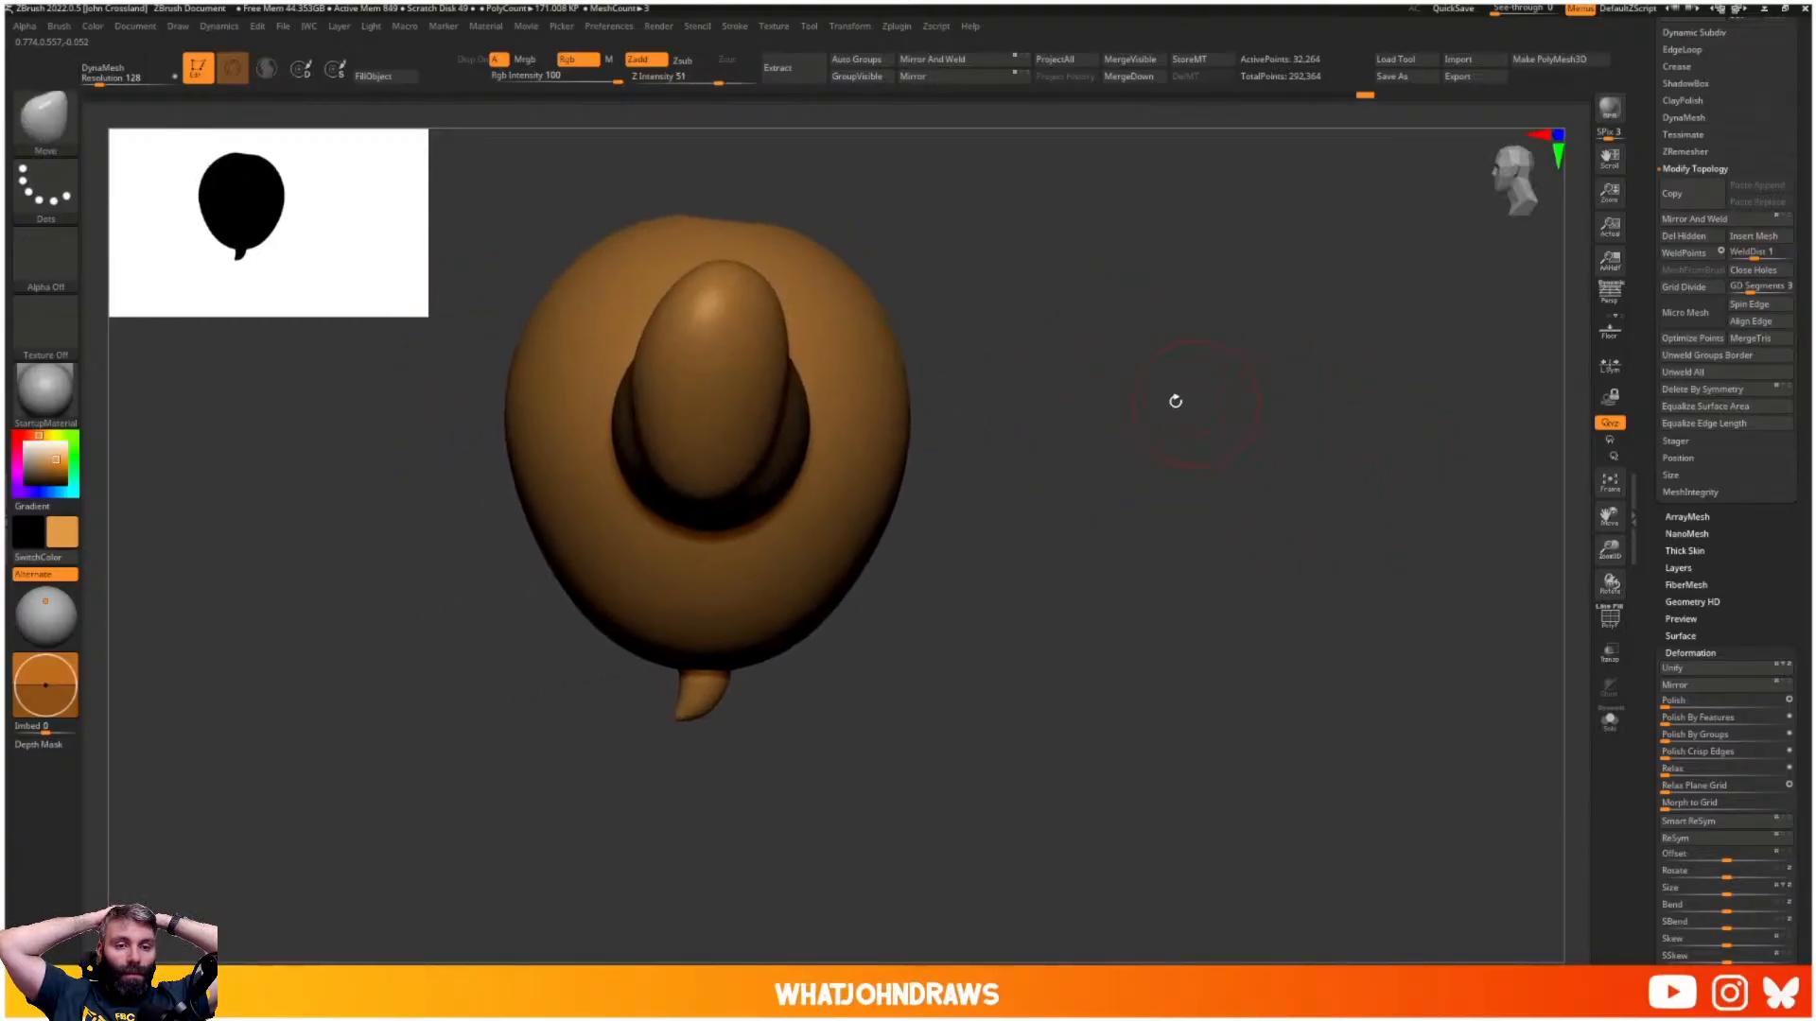
{"action": "key", "text": "w"}
{"action": "left_click_drag", "start_coordinate": [1053, 402], "coordinate": [1182, 424], "text": "alt"}
{"action": "mouse_move", "coordinate": [1352, 410]}
{"action": "left_mouse_down"}
{"action": "mouse_move", "coordinate": [1332, 408]}
{"action": "mouse_move", "coordinate": [1418, 397]}
{"action": "mouse_move", "coordinate": [1303, 421]}
{"action": "mouse_move", "coordinate": [1378, 446]}
{"action": "mouse_move", "coordinate": [1350, 441]}
{"action": "mouse_move", "coordinate": [1409, 391]}
{"action": "left_mouse_up"}
{"action": "key", "text": "q"}
{"action": "left_click_drag", "start_coordinate": [1353, 479], "coordinate": [1346, 555]}
{"action": "key", "text": "w"}
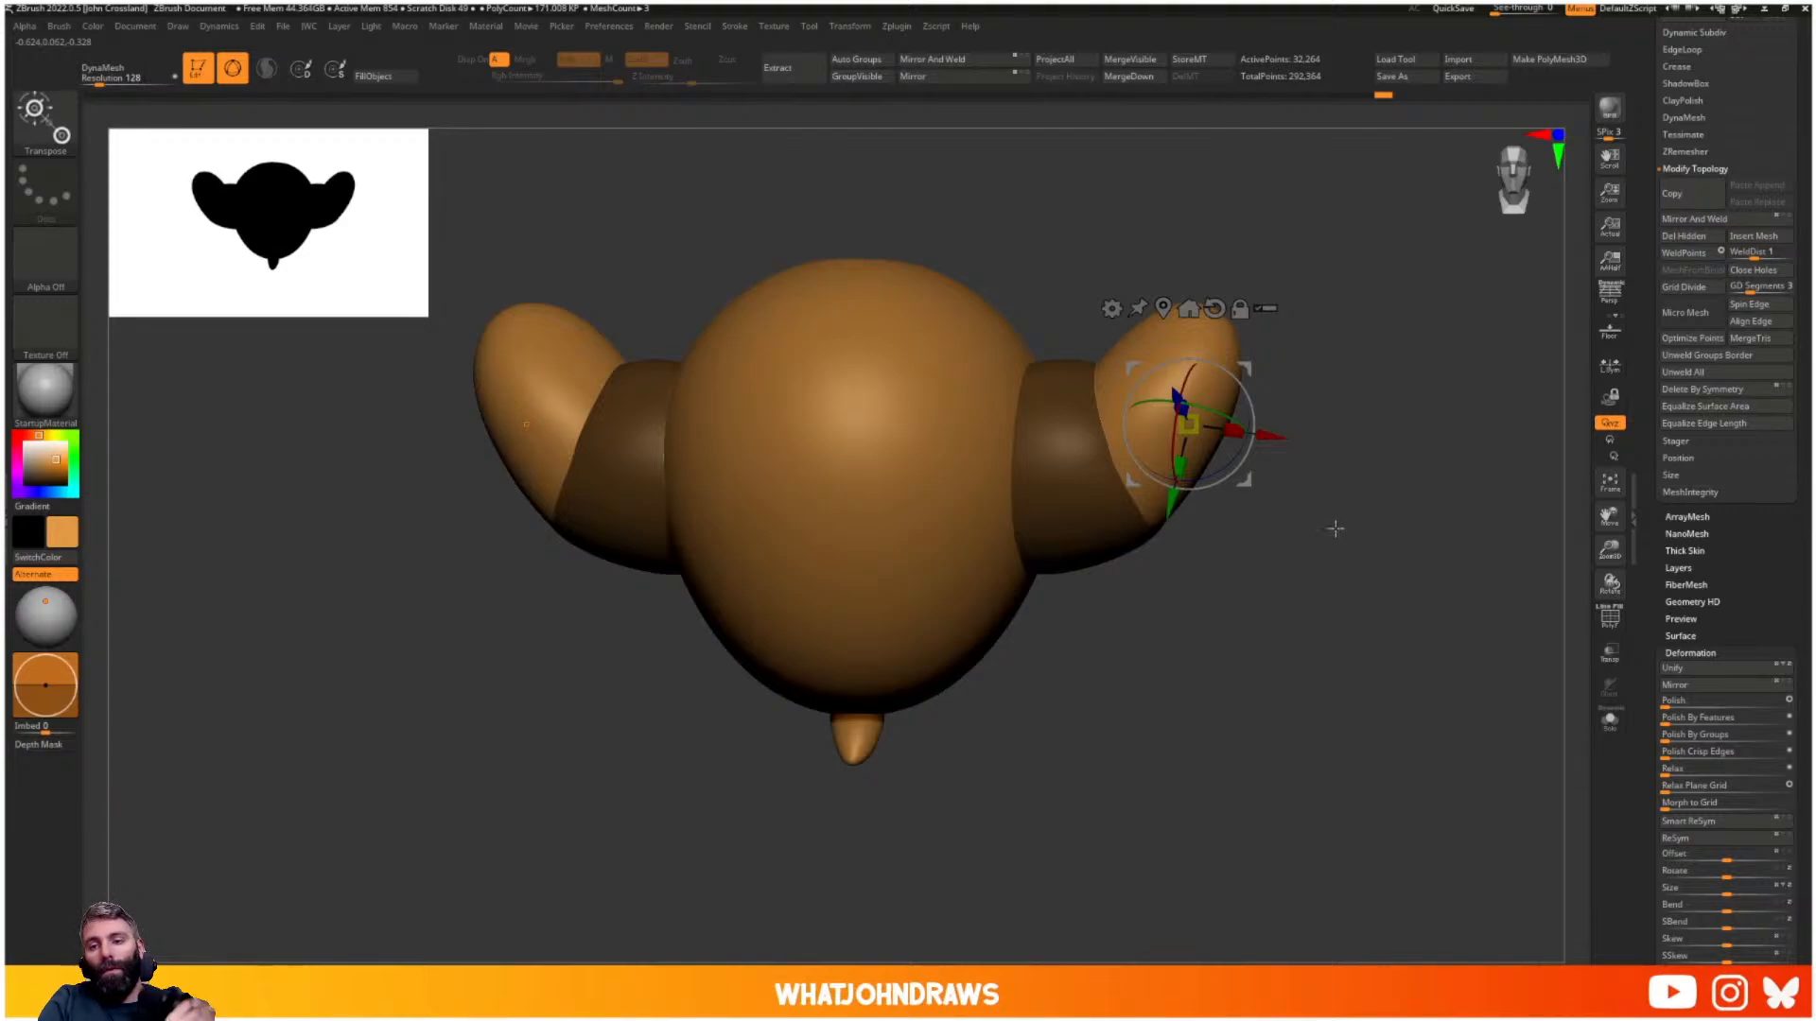
- Clear the mask on the arms and select the body subtool for transforming
{"action": "left_click_drag", "start_coordinate": [1354, 440], "coordinate": [1310, 530], "text": "ctrl"}
{"action": "left_click_drag", "start_coordinate": [1179, 701], "coordinate": [1266, 510], "text": "alt"}
{"action": "key", "text": "q"}
{"action": "left_click", "coordinate": [990, 398], "text": "alt"}
{"action": "key", "text": "w"}
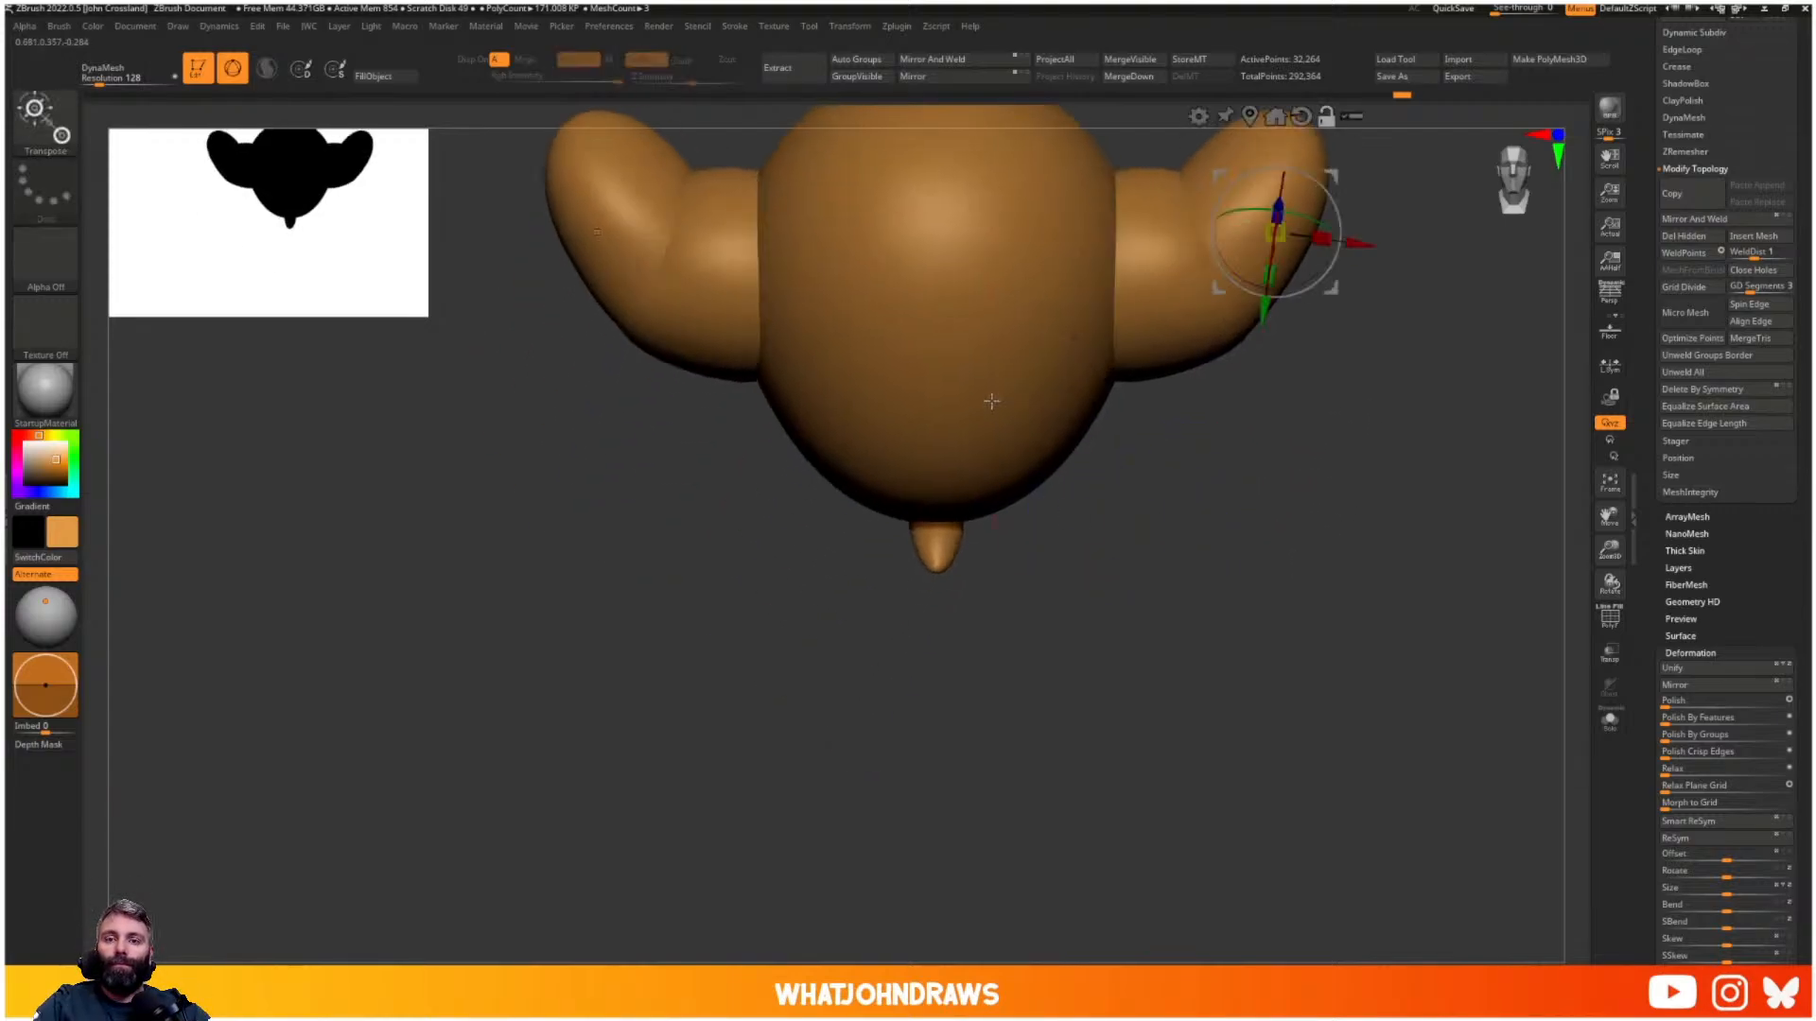
{"action": "left_click_drag", "start_coordinate": [1291, 425], "coordinate": [1305, 502], "text": "alt"}
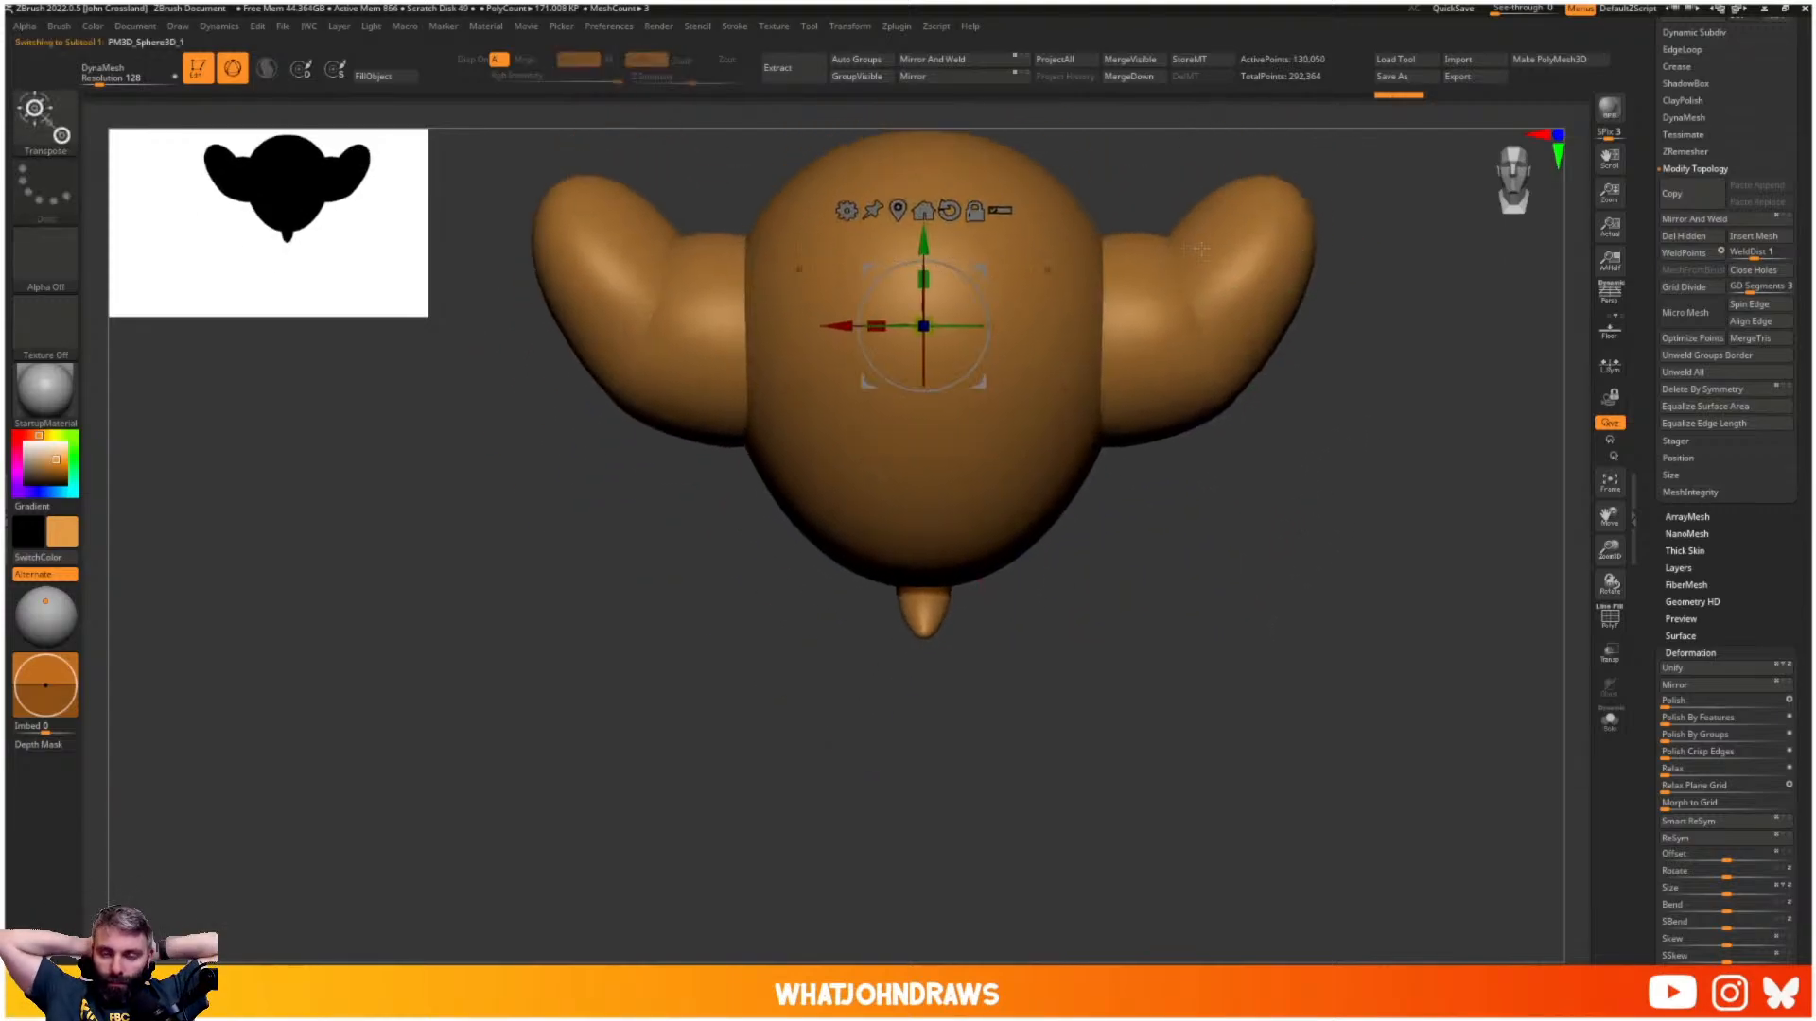
- Duplicate the arms subtool and place the smaller copy beneath the body as a pair of legs
{"action": "scroll", "coordinate": [1794, 115], "scroll_direction": "up", "scroll_amount": 4}
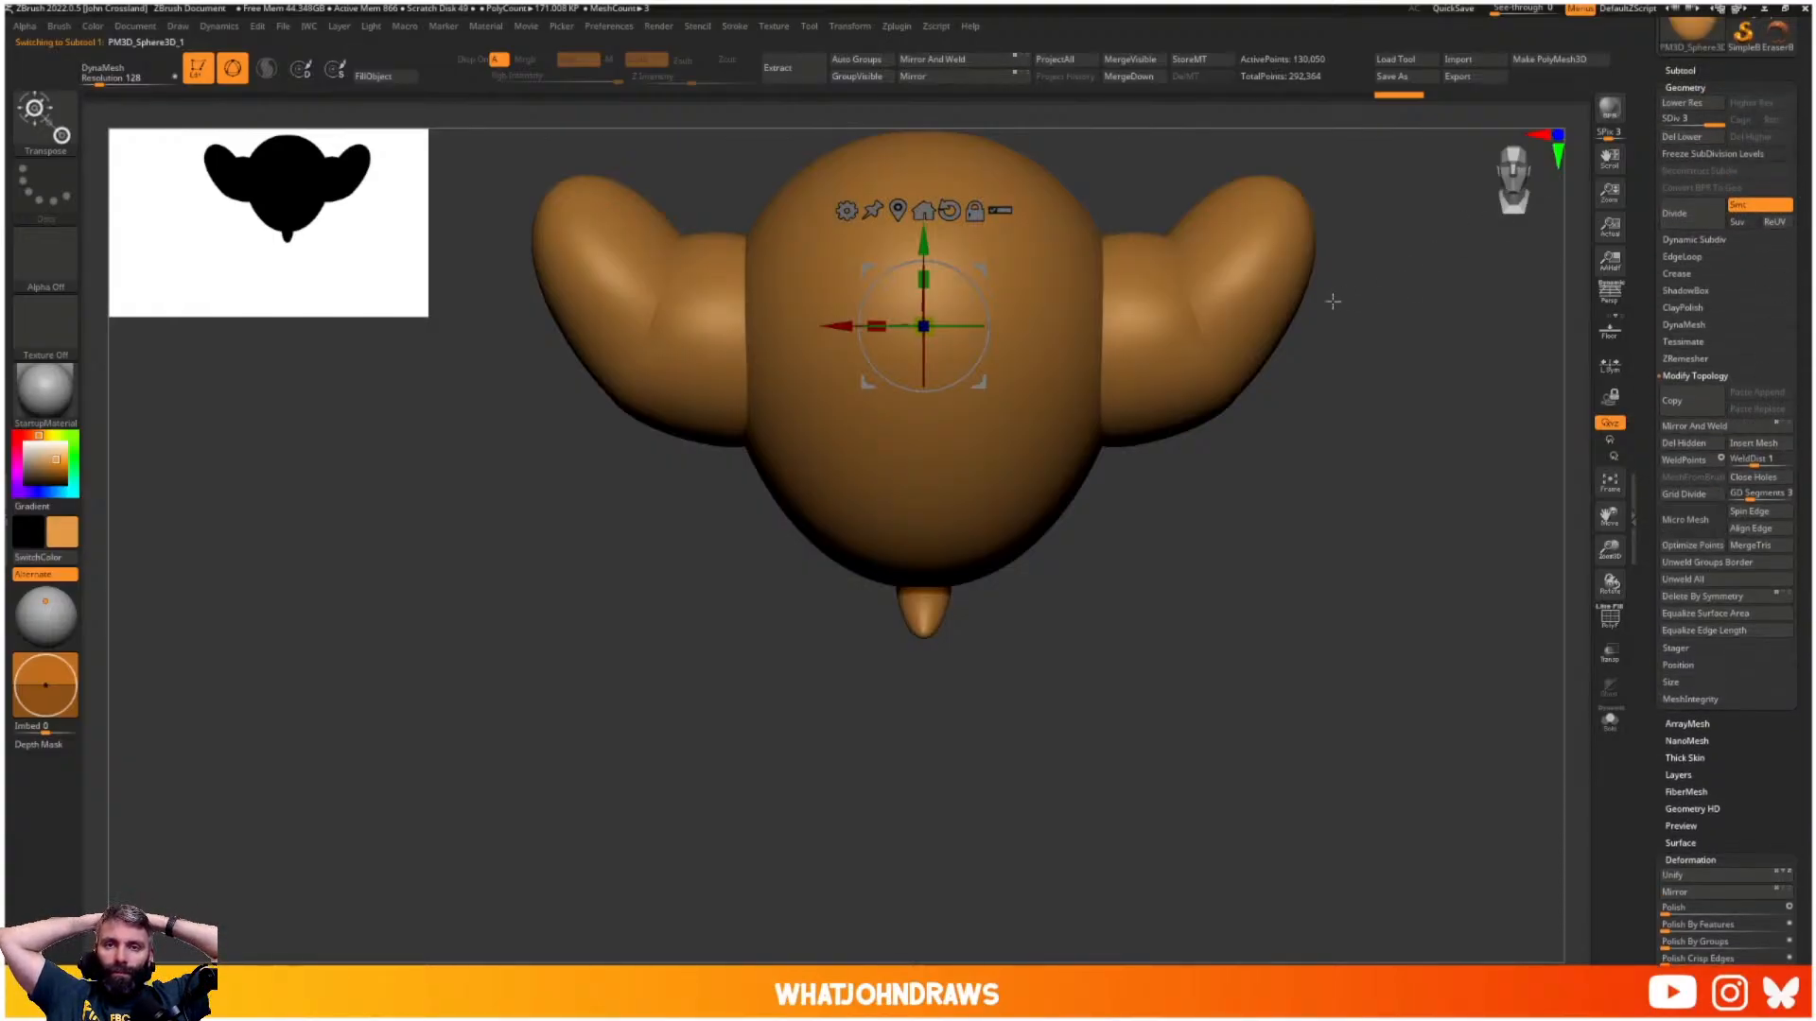
{"action": "left_click", "coordinate": [1225, 340], "text": "alt"}
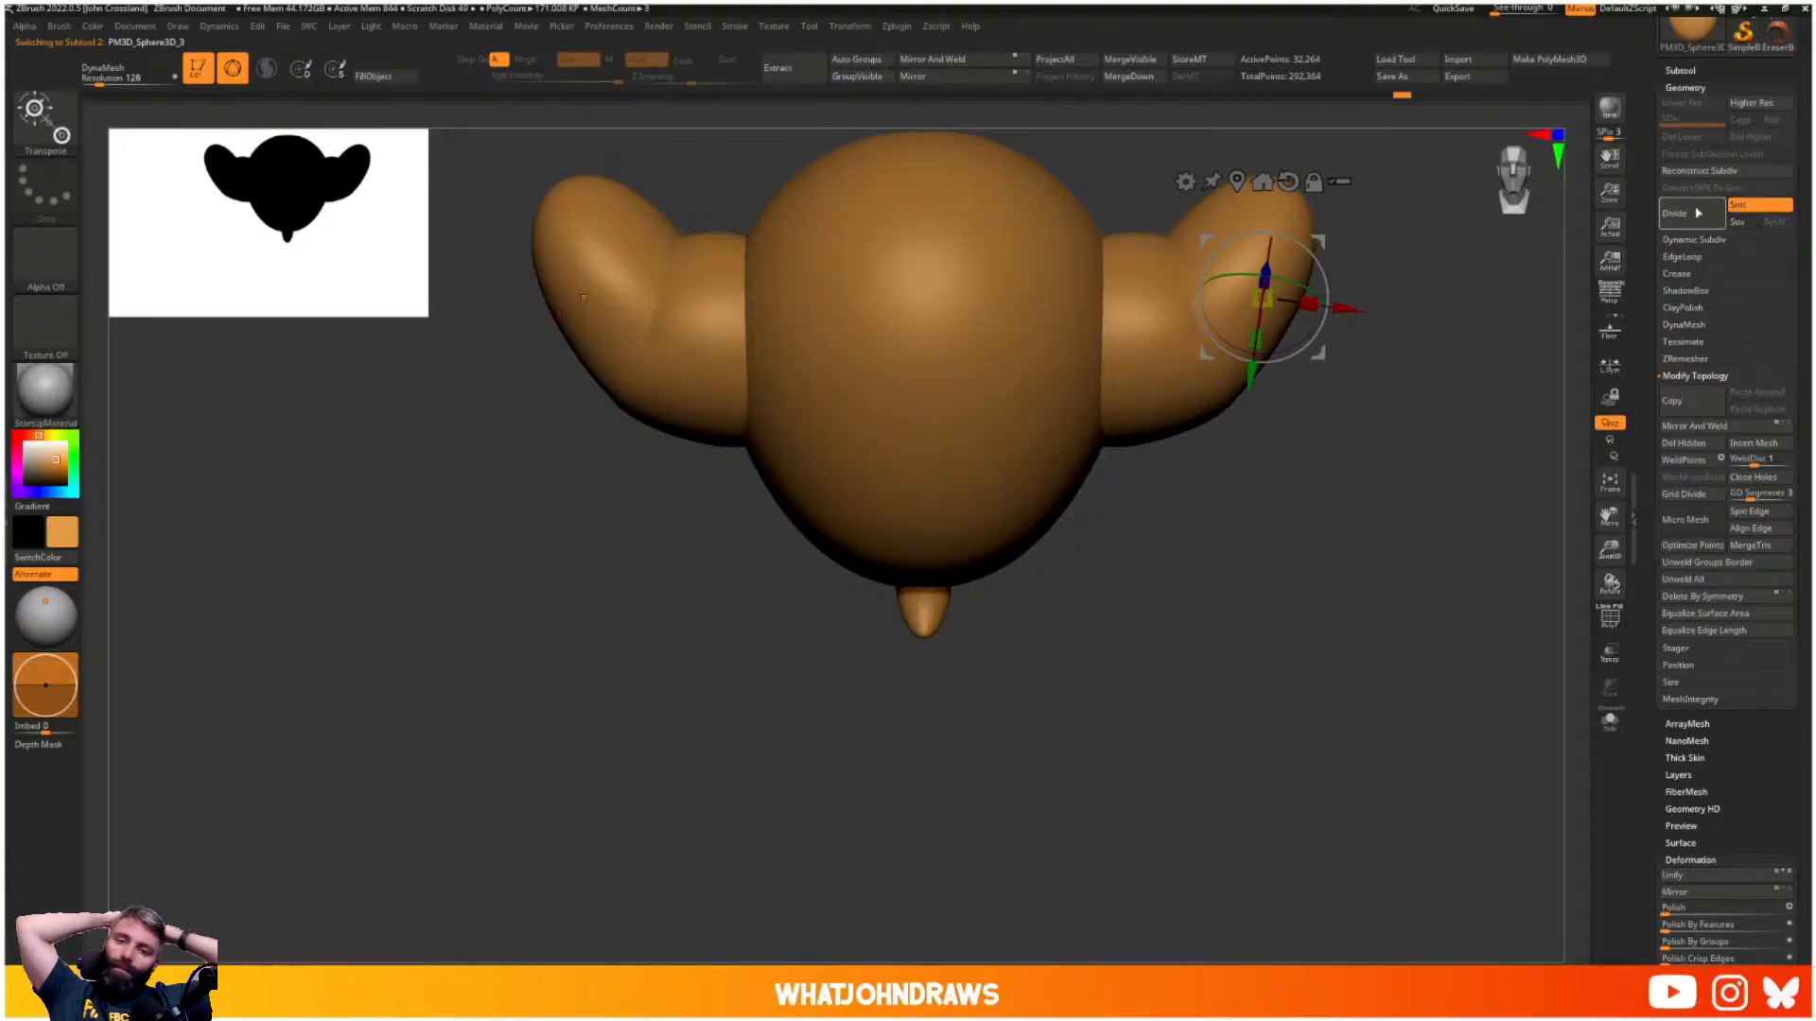
{"action": "left_click", "coordinate": [1687, 74]}
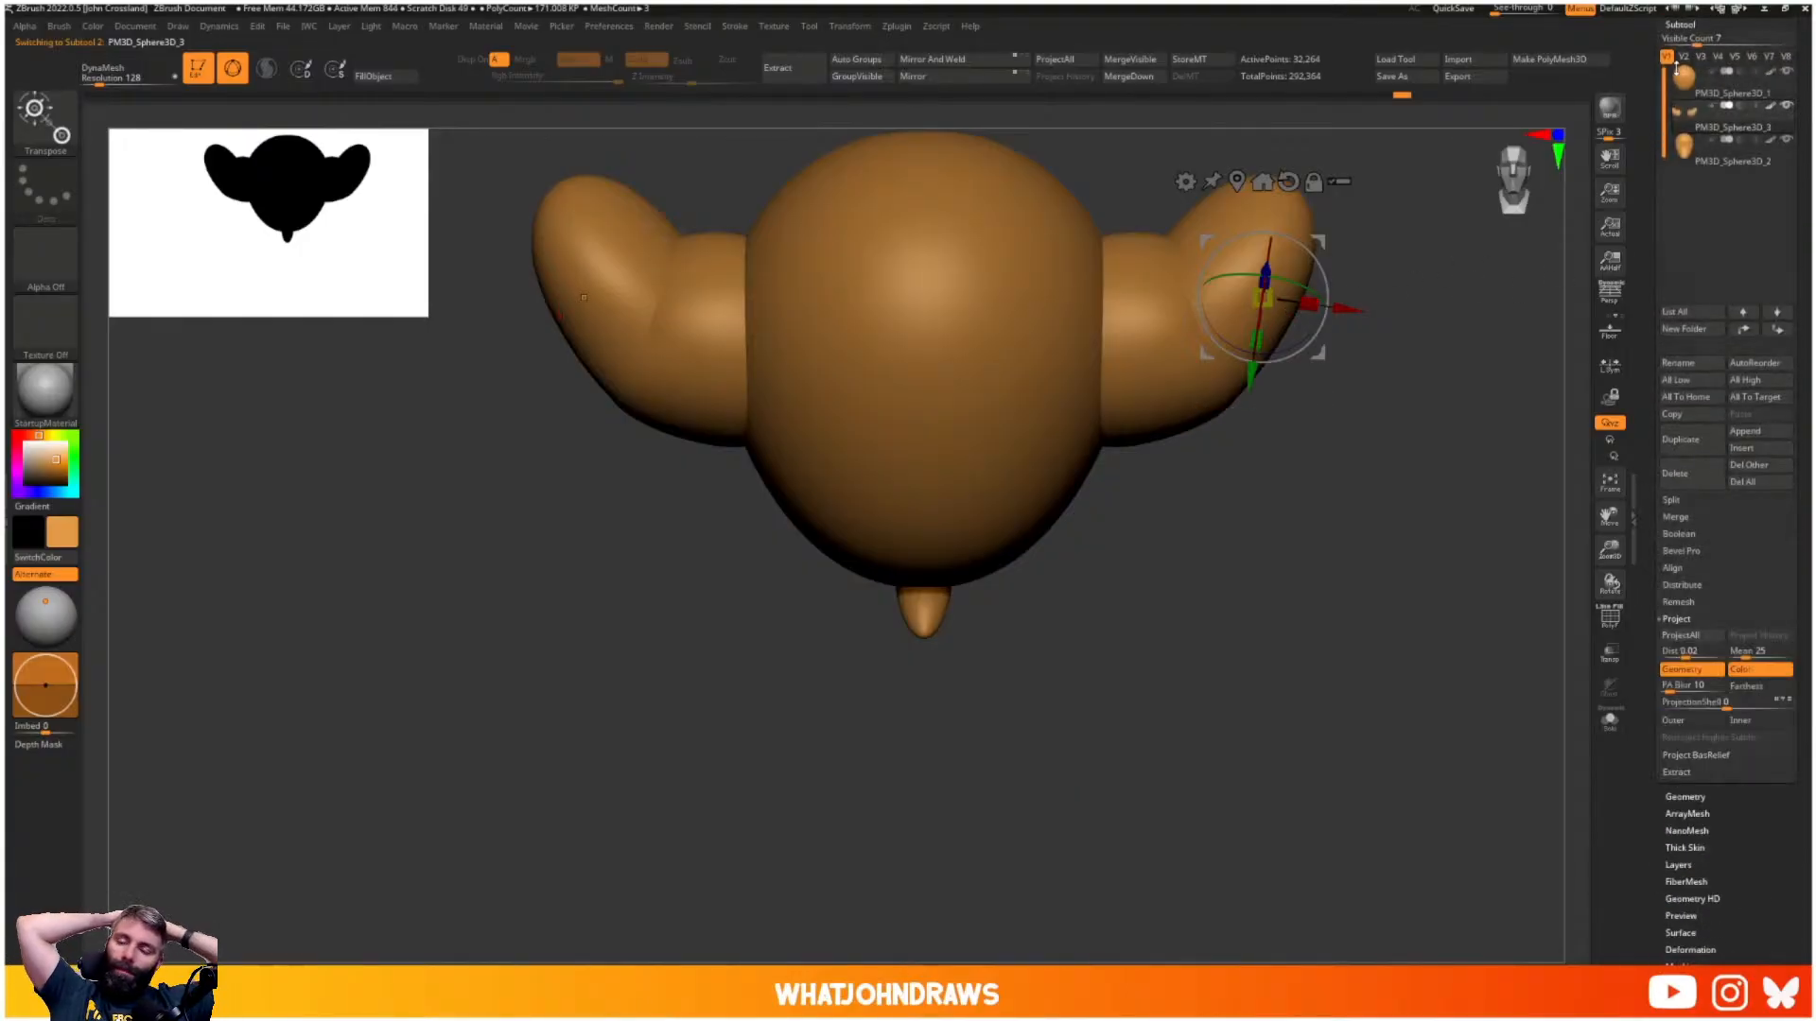
{"action": "left_click", "coordinate": [1694, 439]}
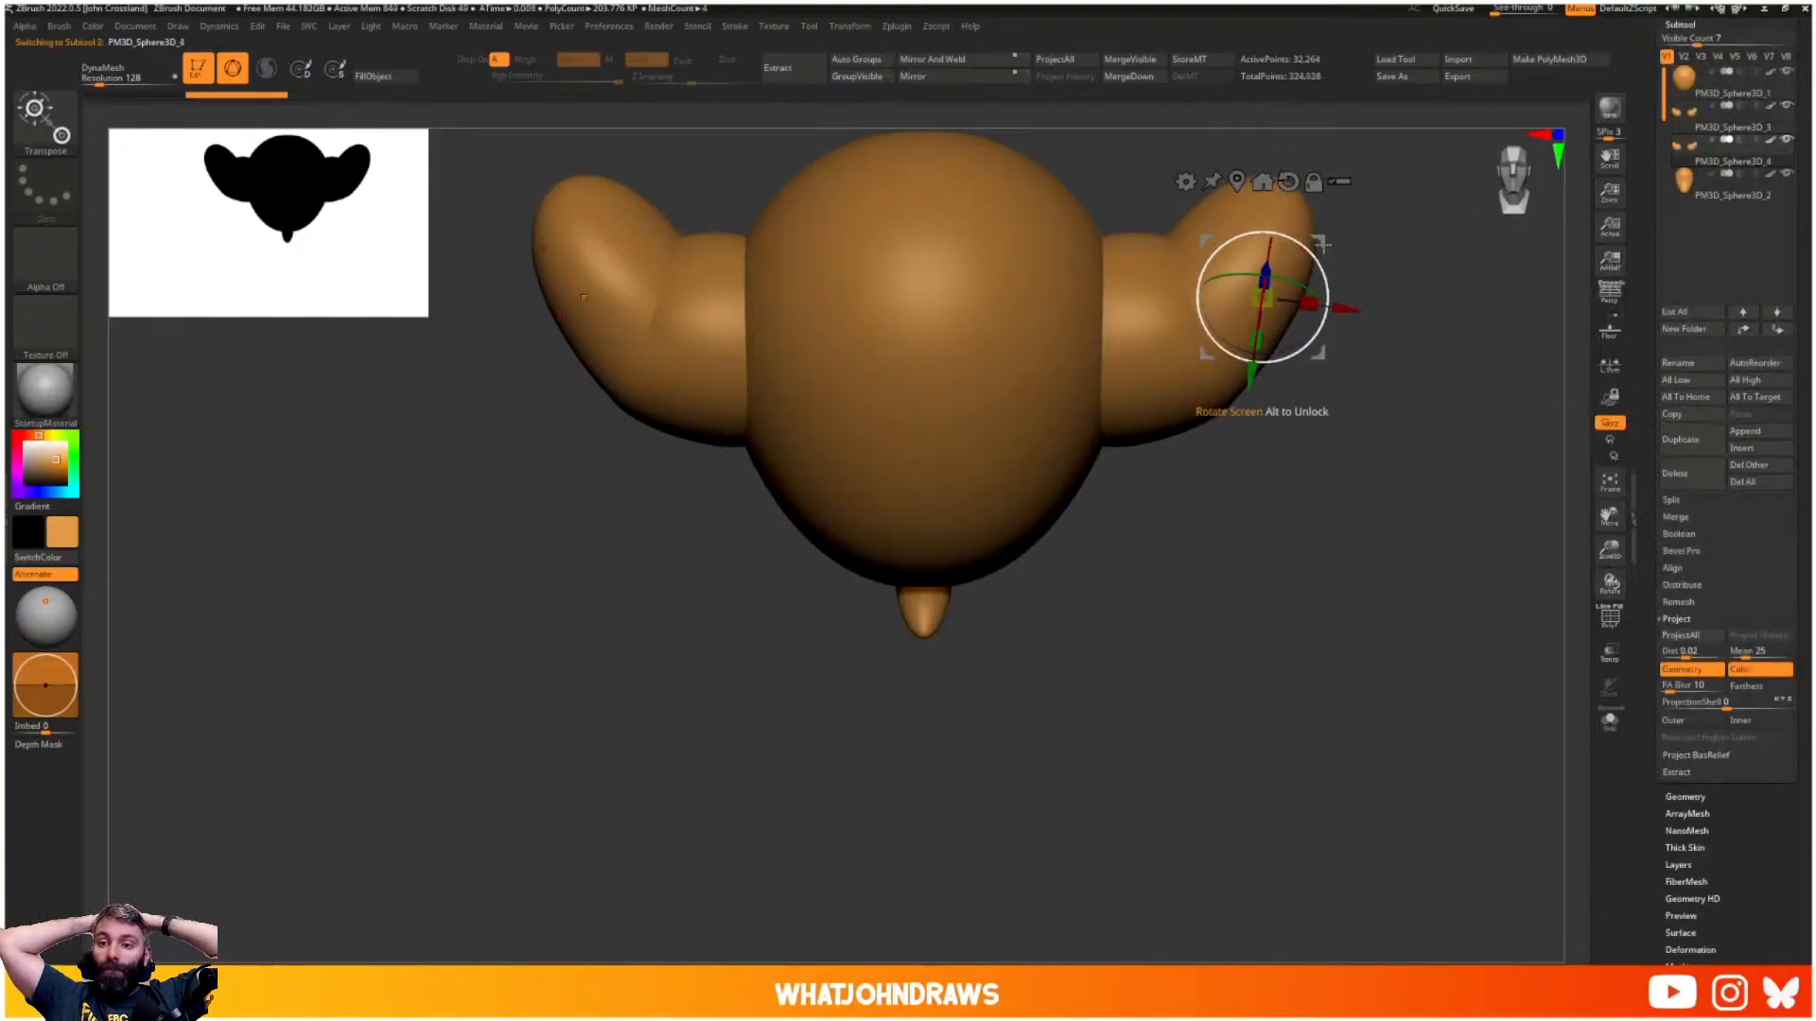
{"action": "left_click", "coordinate": [1288, 183], "text": "alt"}
{"action": "left_click", "coordinate": [1238, 181], "text": "alt"}
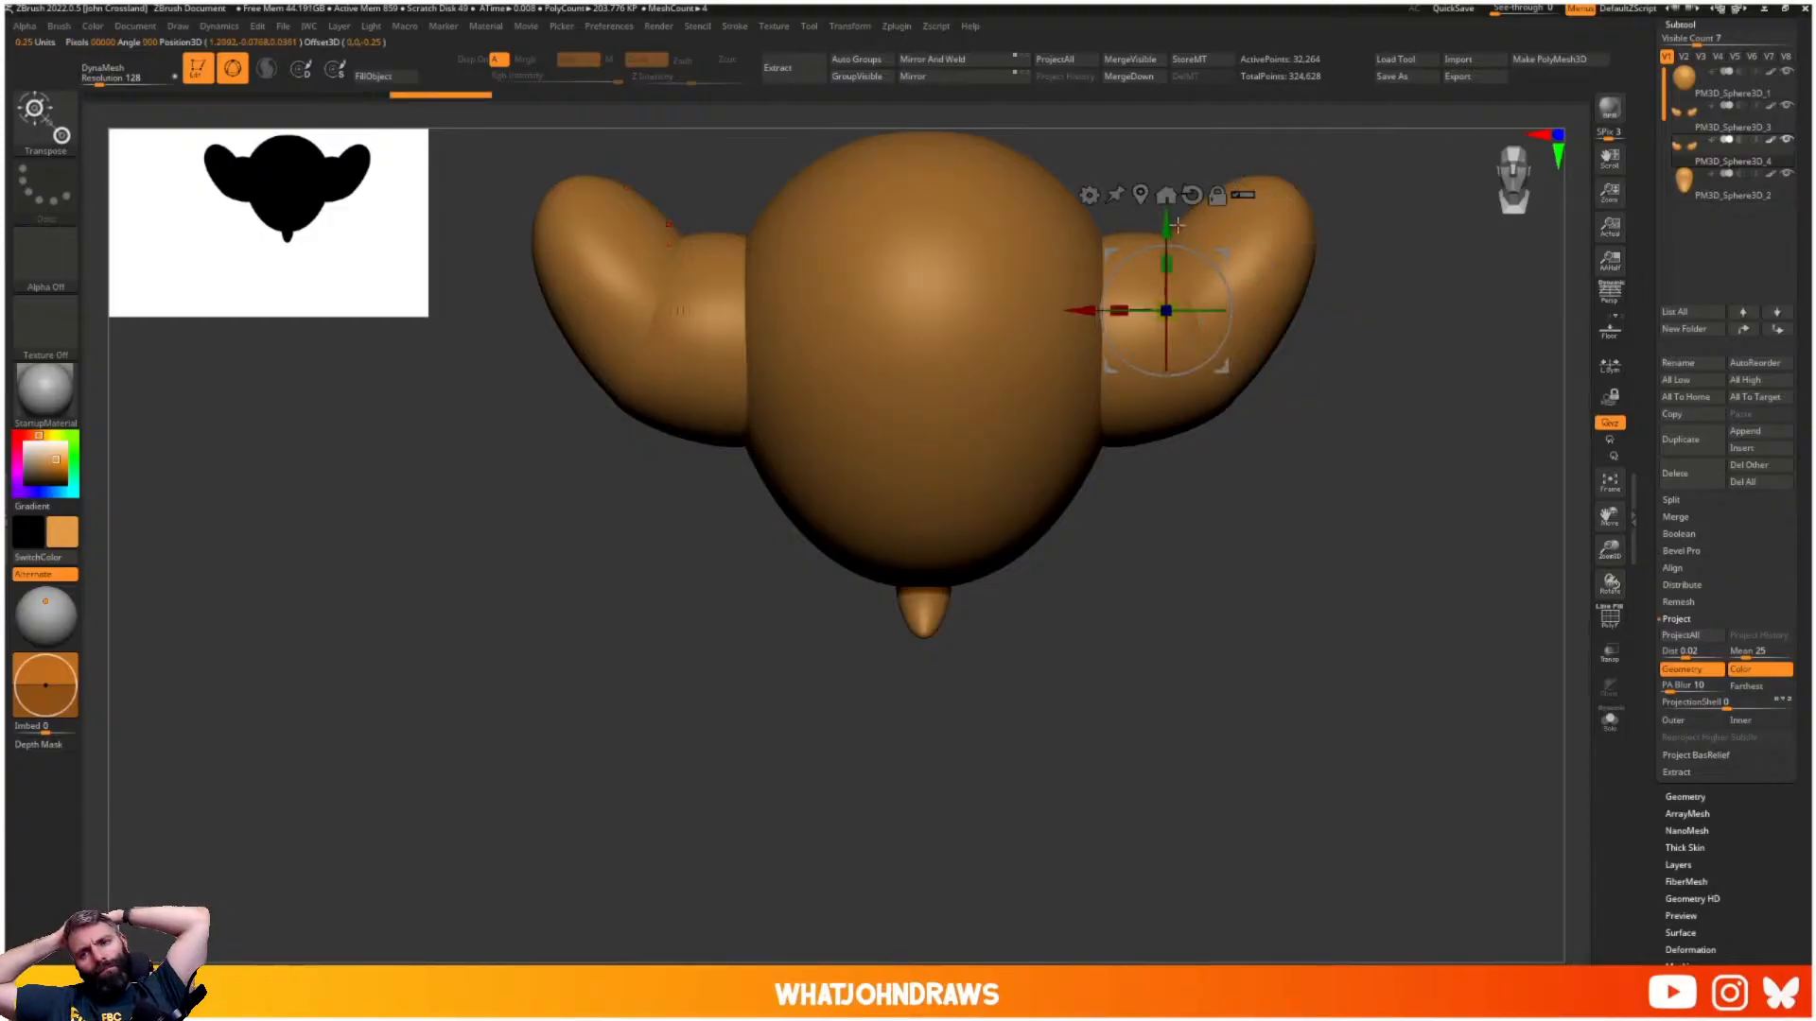
{"action": "left_click_drag", "start_coordinate": [1172, 234], "coordinate": [1139, 628]}
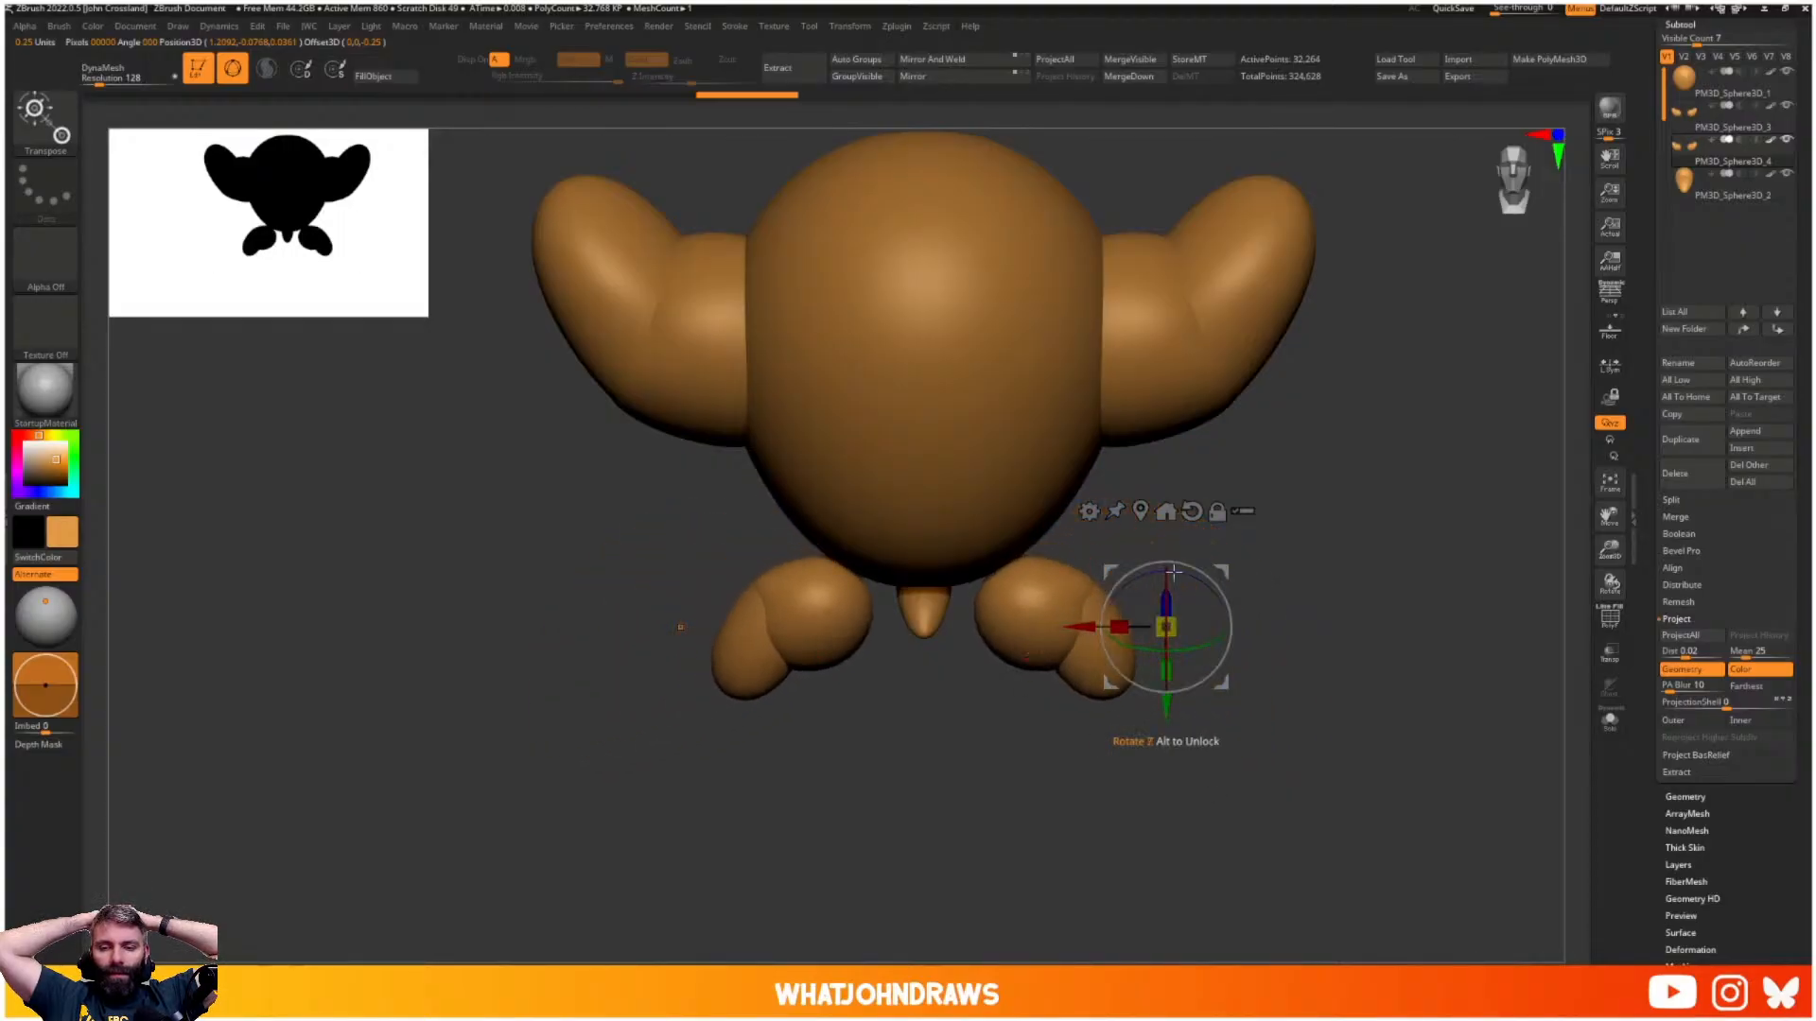
- Try different rotations and positions for the leg pieces, undo the unwanted transforms, and set the legs against the body's underside
{"action": "left_click_drag", "start_coordinate": [1222, 567], "coordinate": [1097, 571]}
{"action": "key", "text": "ctrl+z"}
{"action": "key", "text": "ctrl+z"}
{"action": "key", "text": "ctrl+z"}
{"action": "key", "text": "ctrl+z"}
{"action": "left_click", "coordinate": [1135, 443], "text": "alt"}
{"action": "key", "text": "ctrl+z"}
{"action": "key", "text": "ctrl+z"}
{"action": "key", "text": "ctrl+z"}
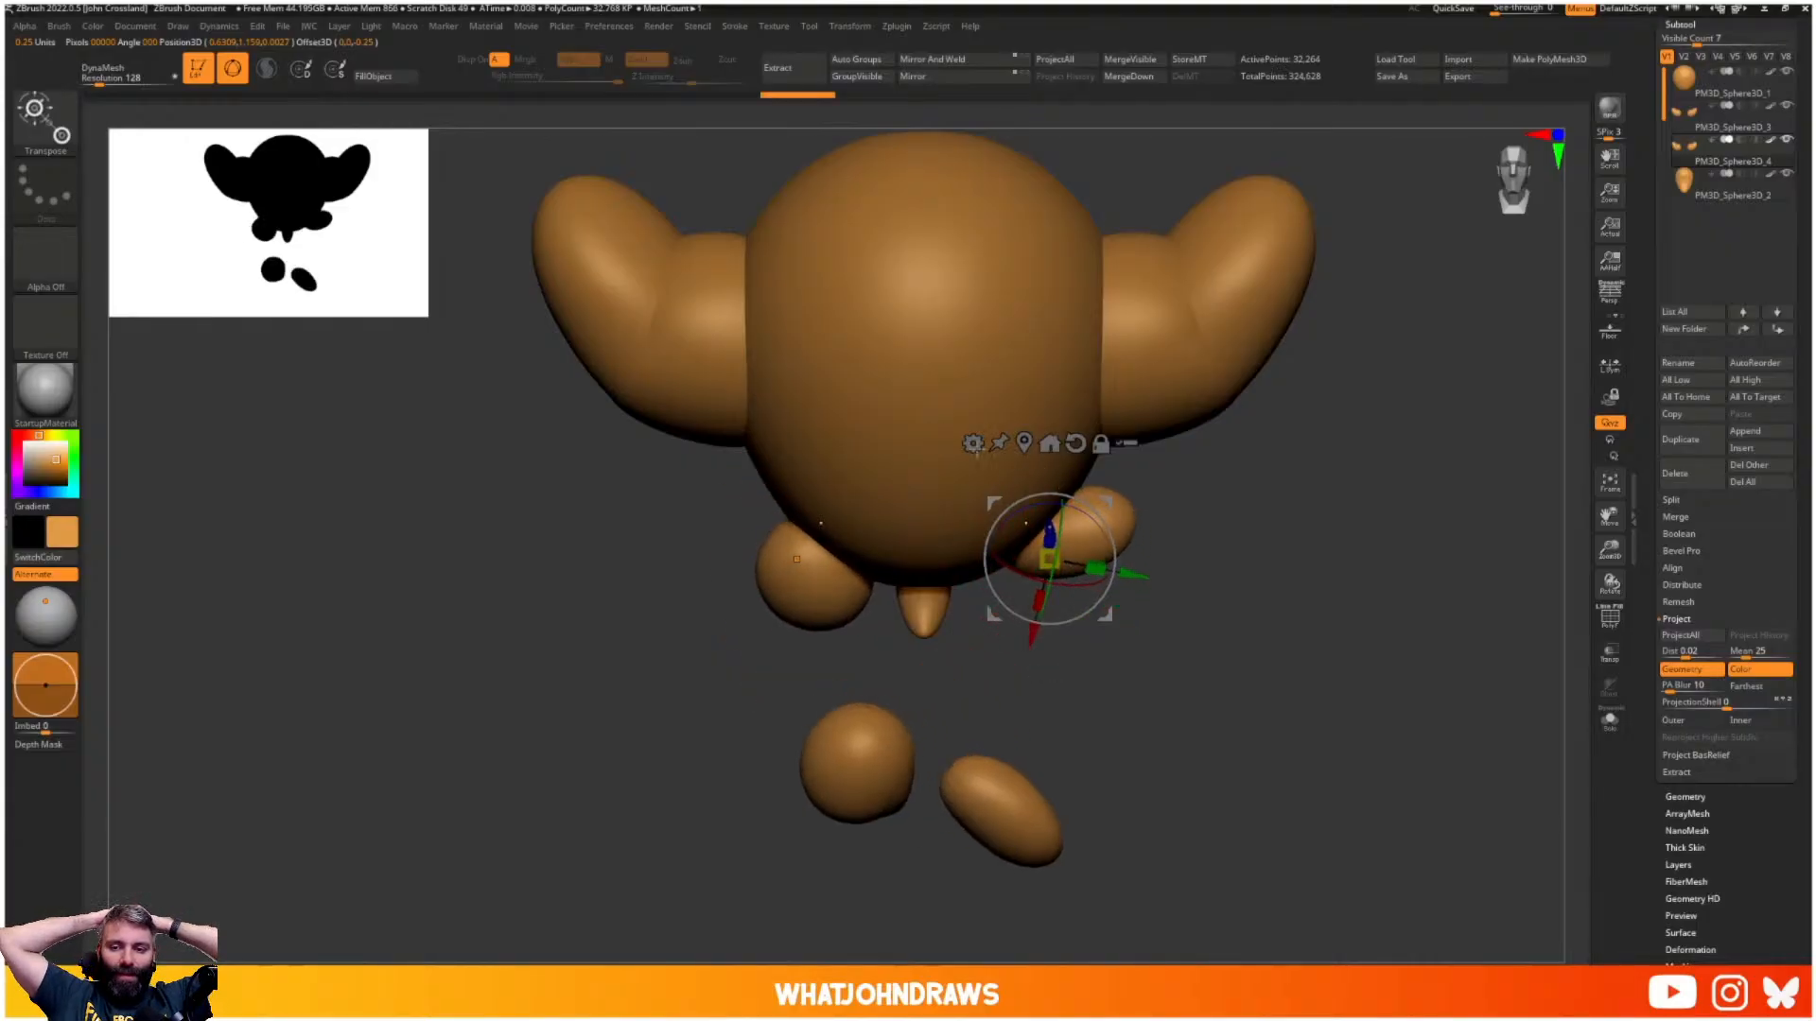
{"action": "left_click_drag", "start_coordinate": [1425, 571], "coordinate": [1362, 605]}
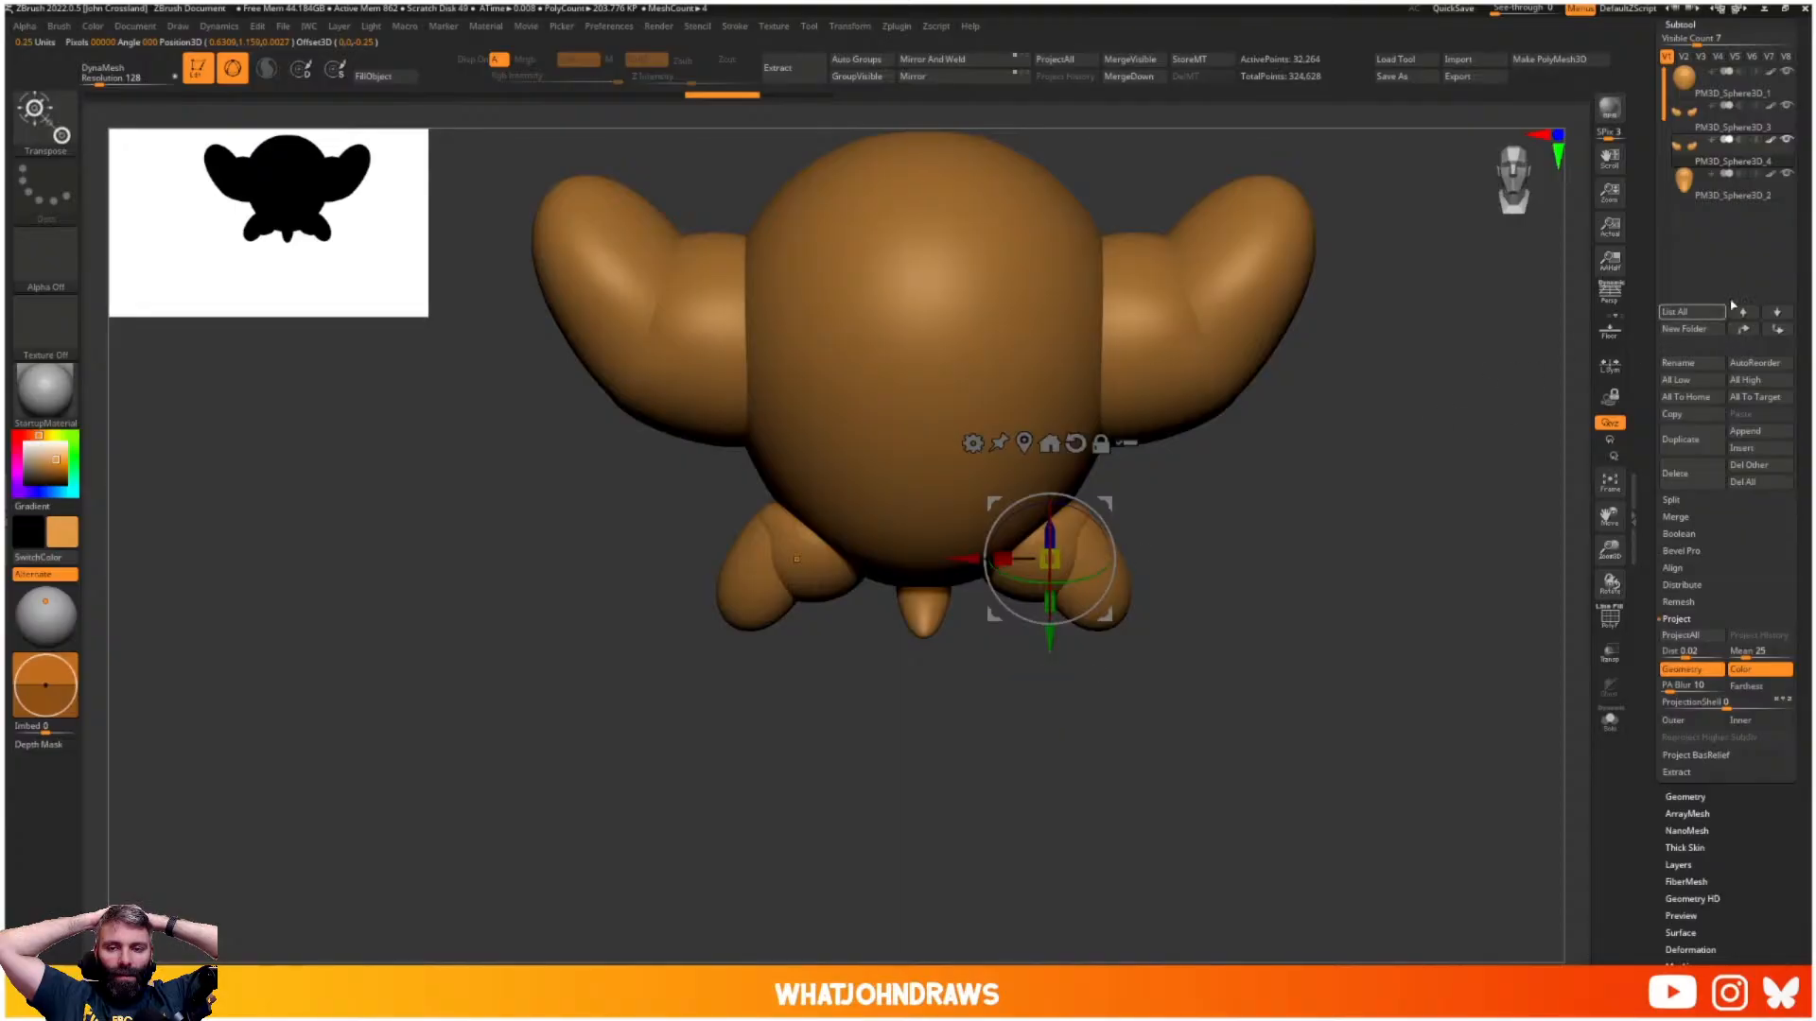
- DynaMesh the legs at resolution 128 and smooth the joins between their upper and lower parts
{"action": "key", "text": "space"}
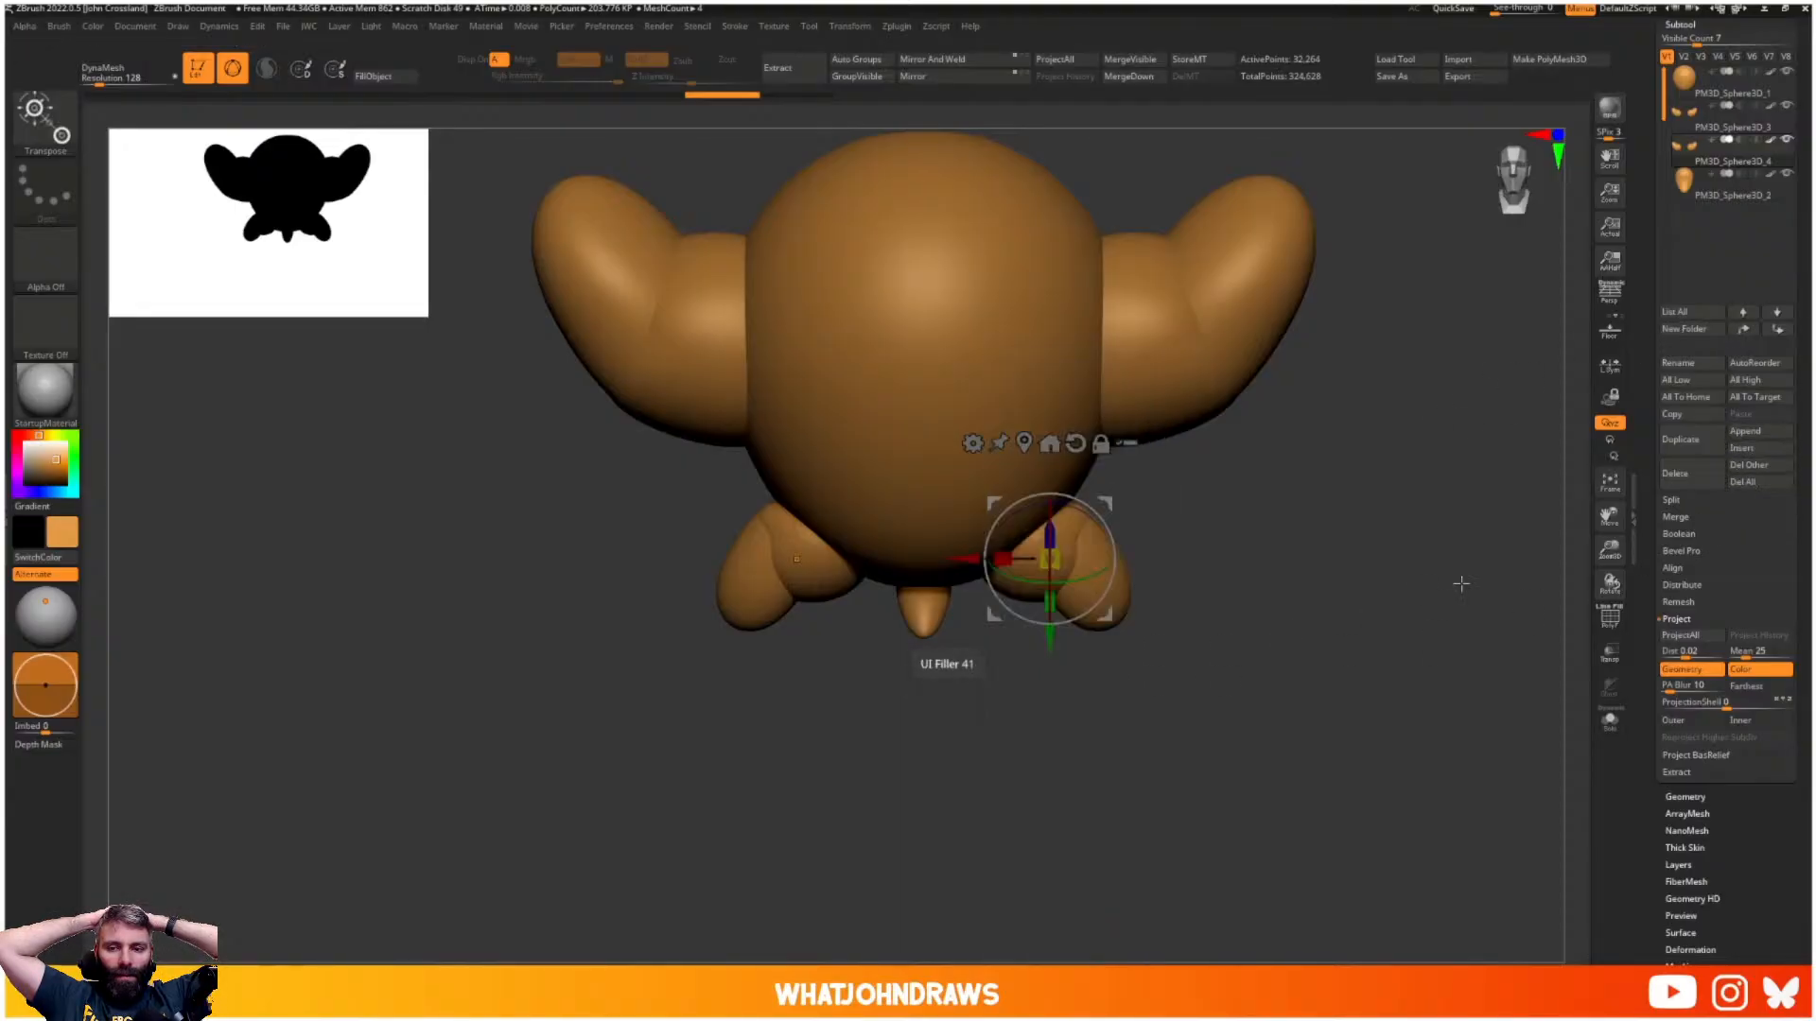
{"action": "key", "text": "space"}
{"action": "key", "text": "space"}
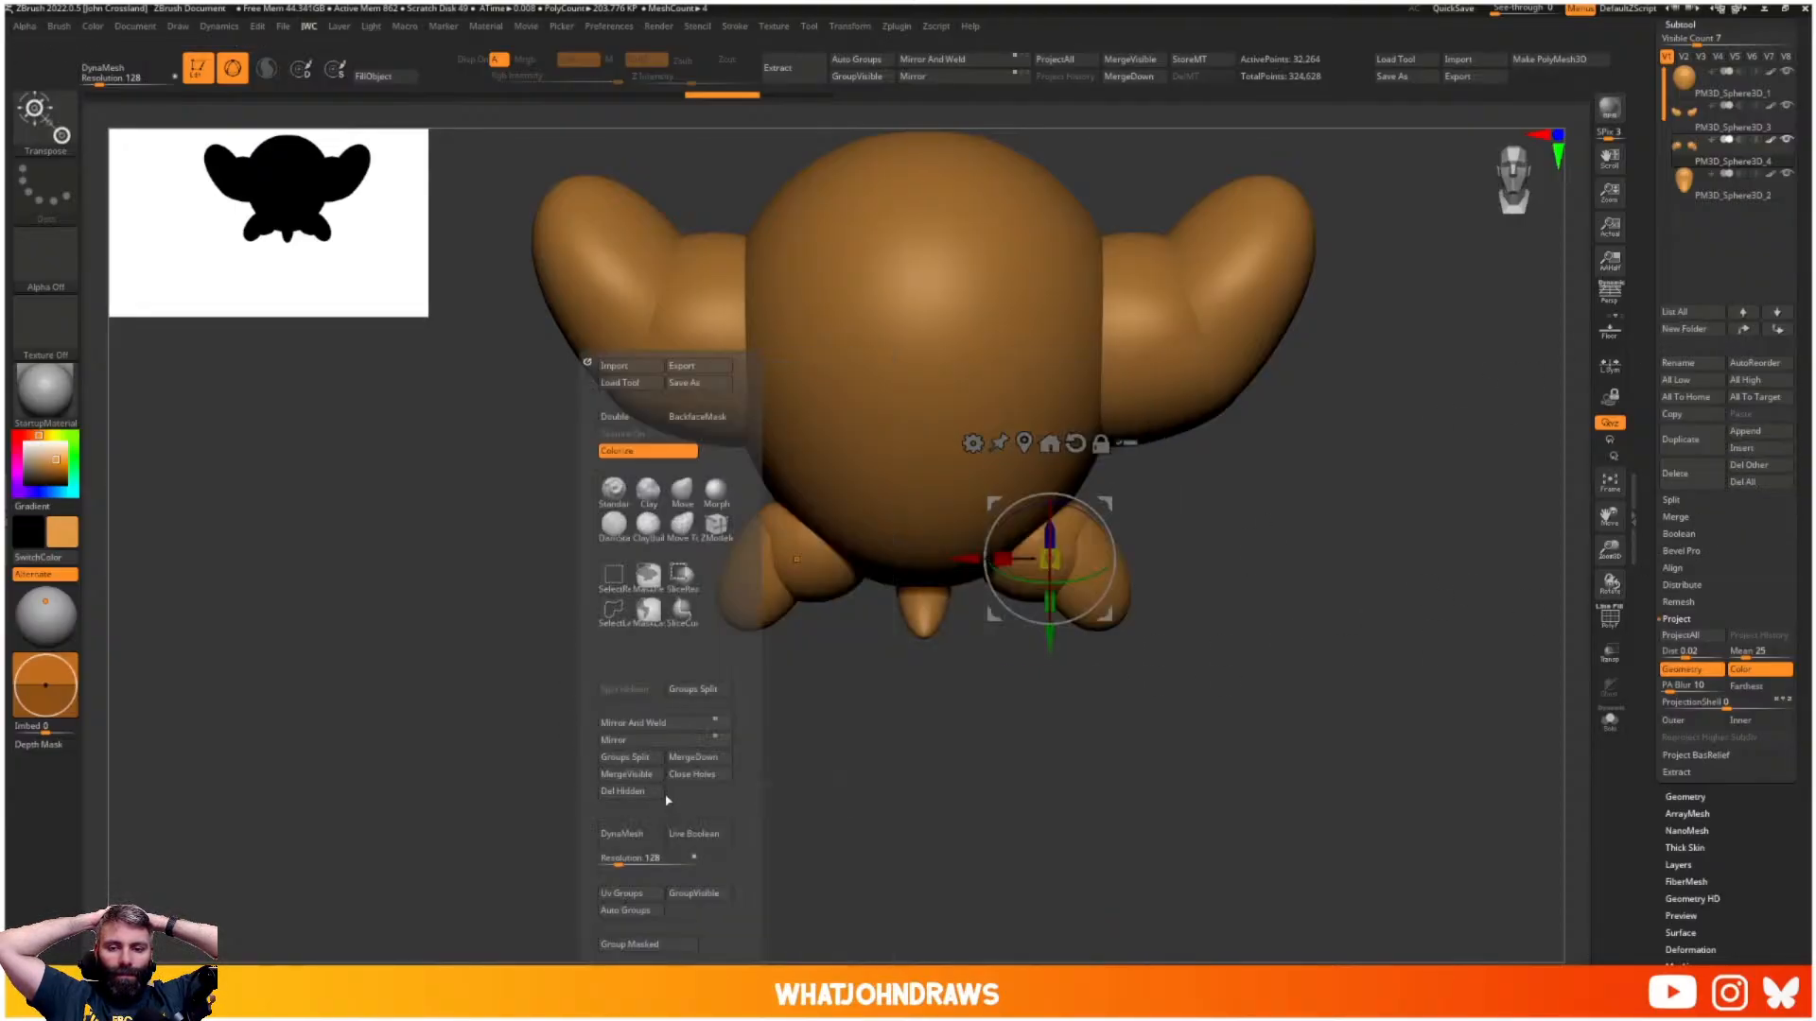
{"action": "left_click", "coordinate": [640, 838]}
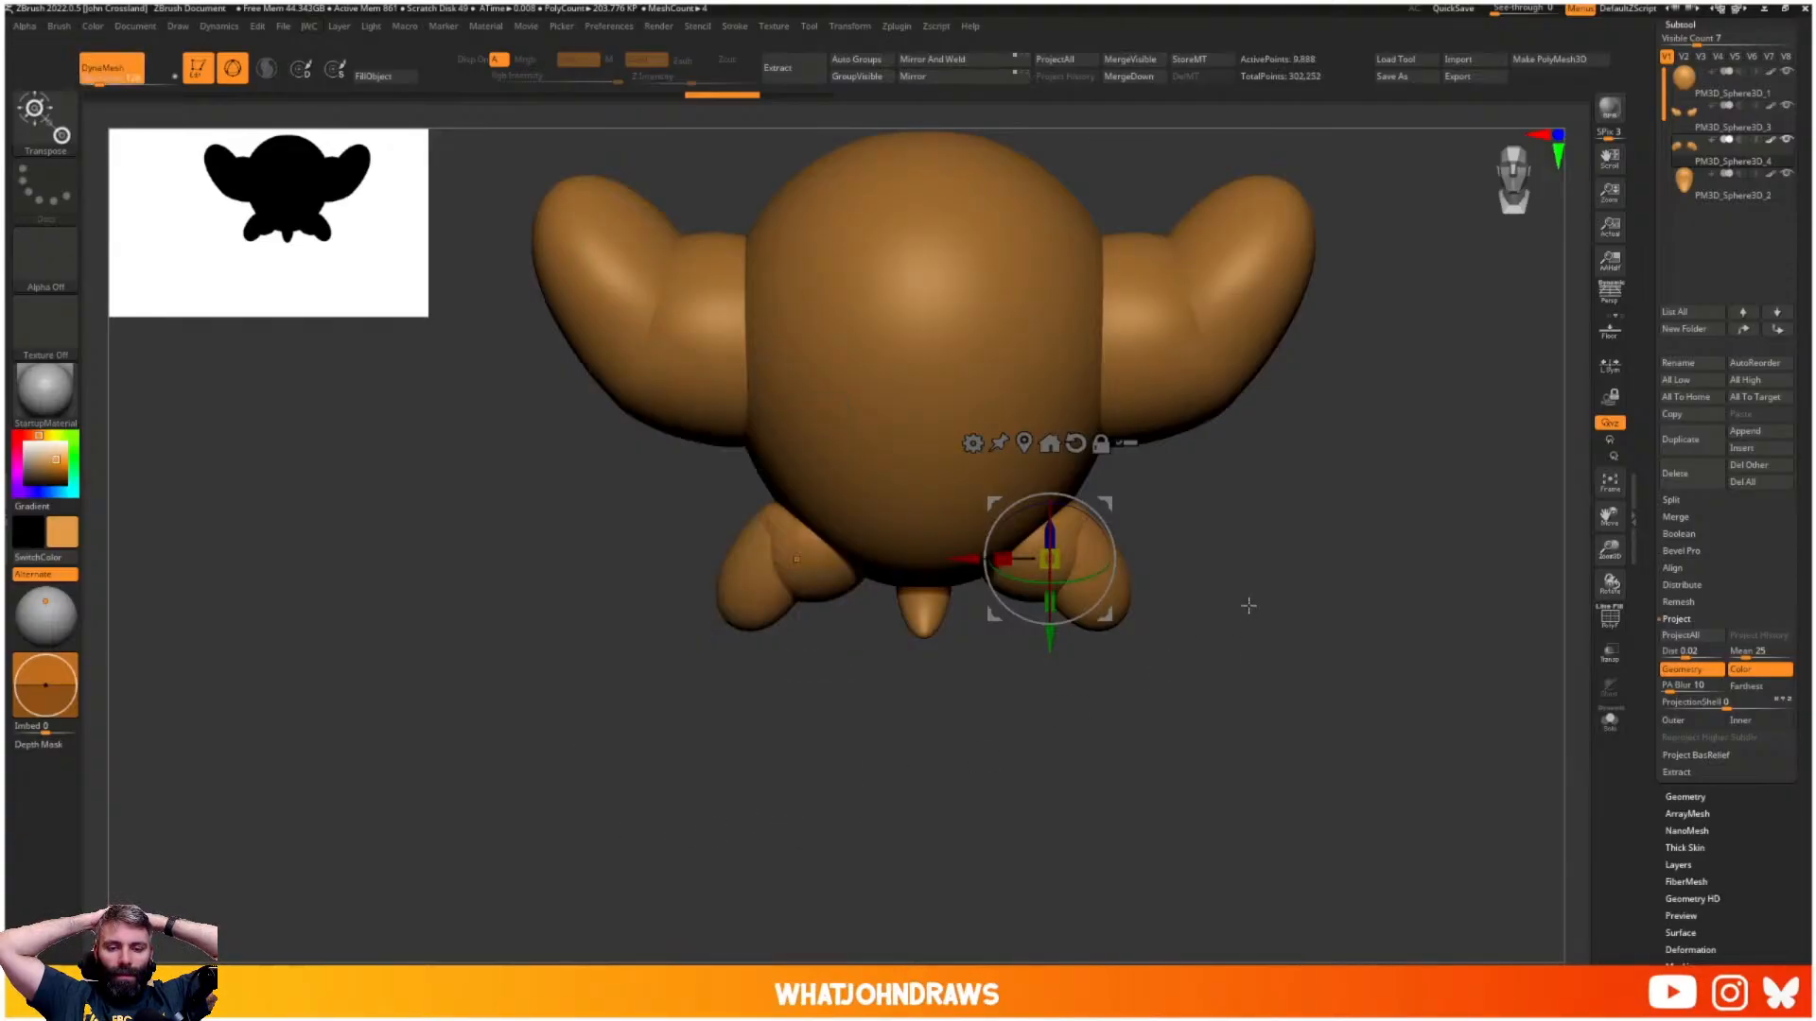
{"action": "left_click_drag", "start_coordinate": [1249, 608], "coordinate": [1138, 520], "text": "alt"}
{"action": "key", "text": "q"}
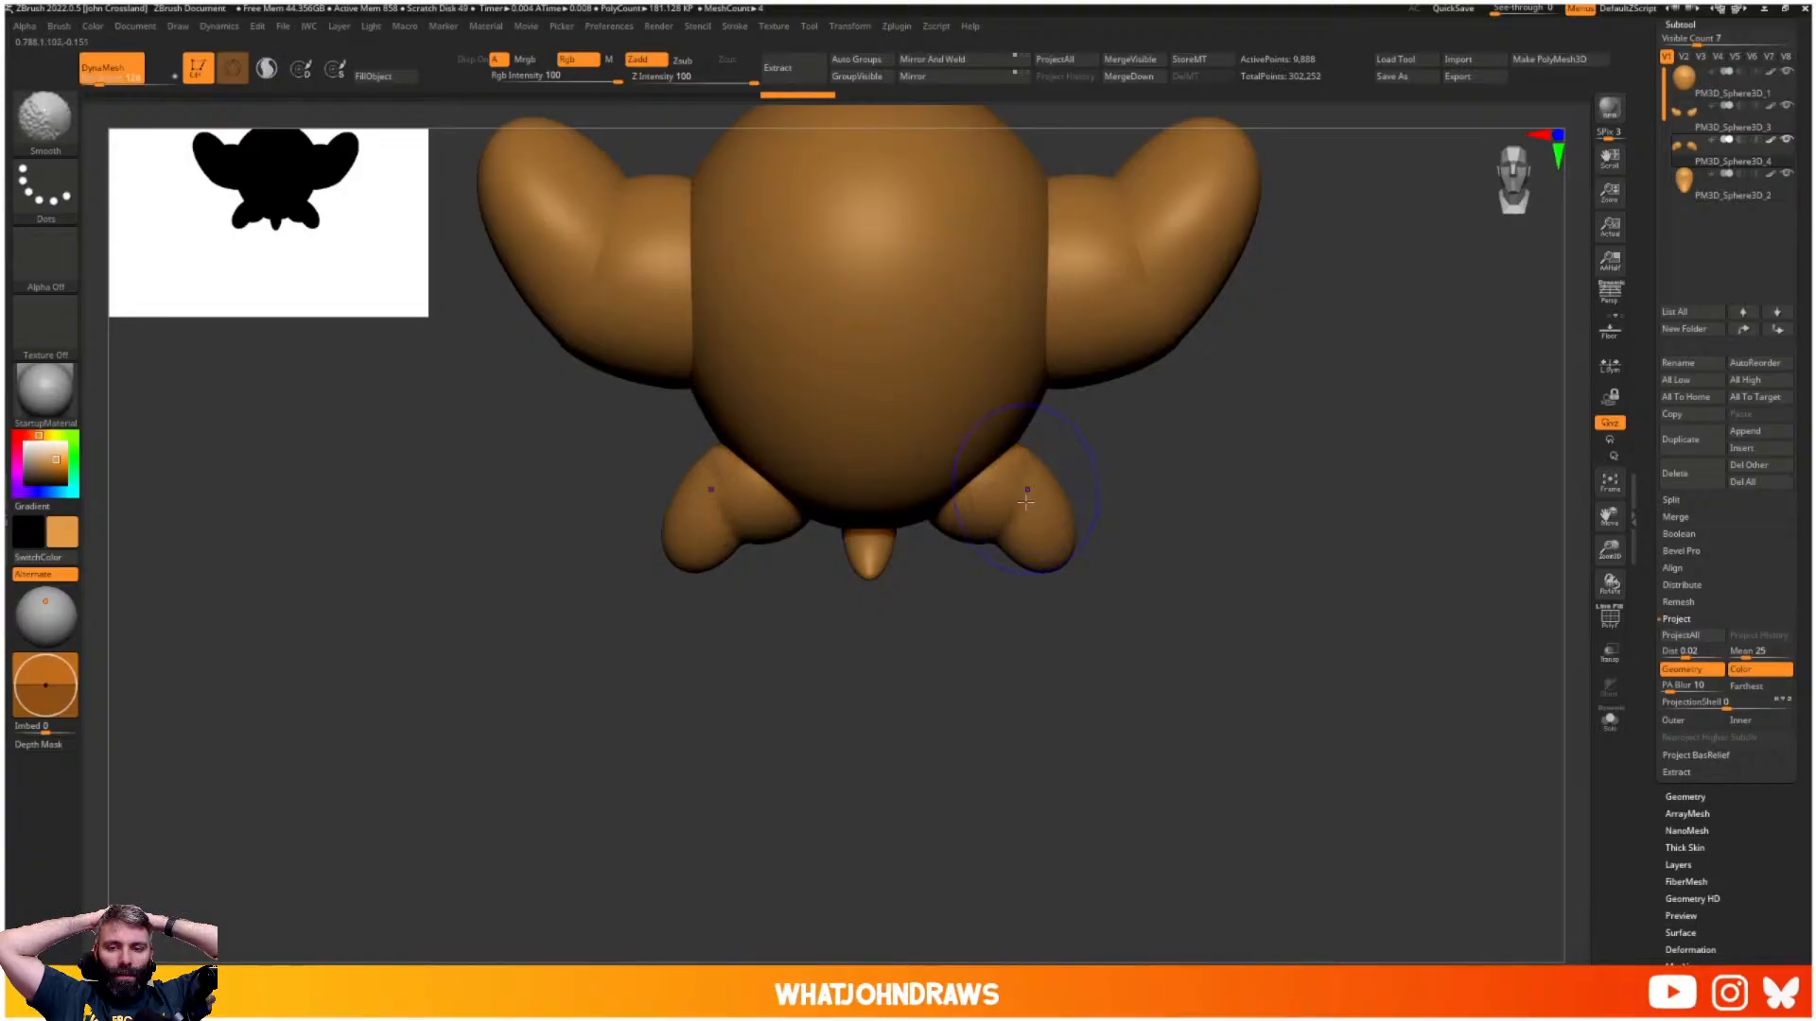
- Rotate the legs upright, move them closer to the body's centre, and adjust their scale from the side
{"action": "key", "text": "w"}
{"action": "left_click_drag", "start_coordinate": [1060, 494], "coordinate": [1054, 520]}
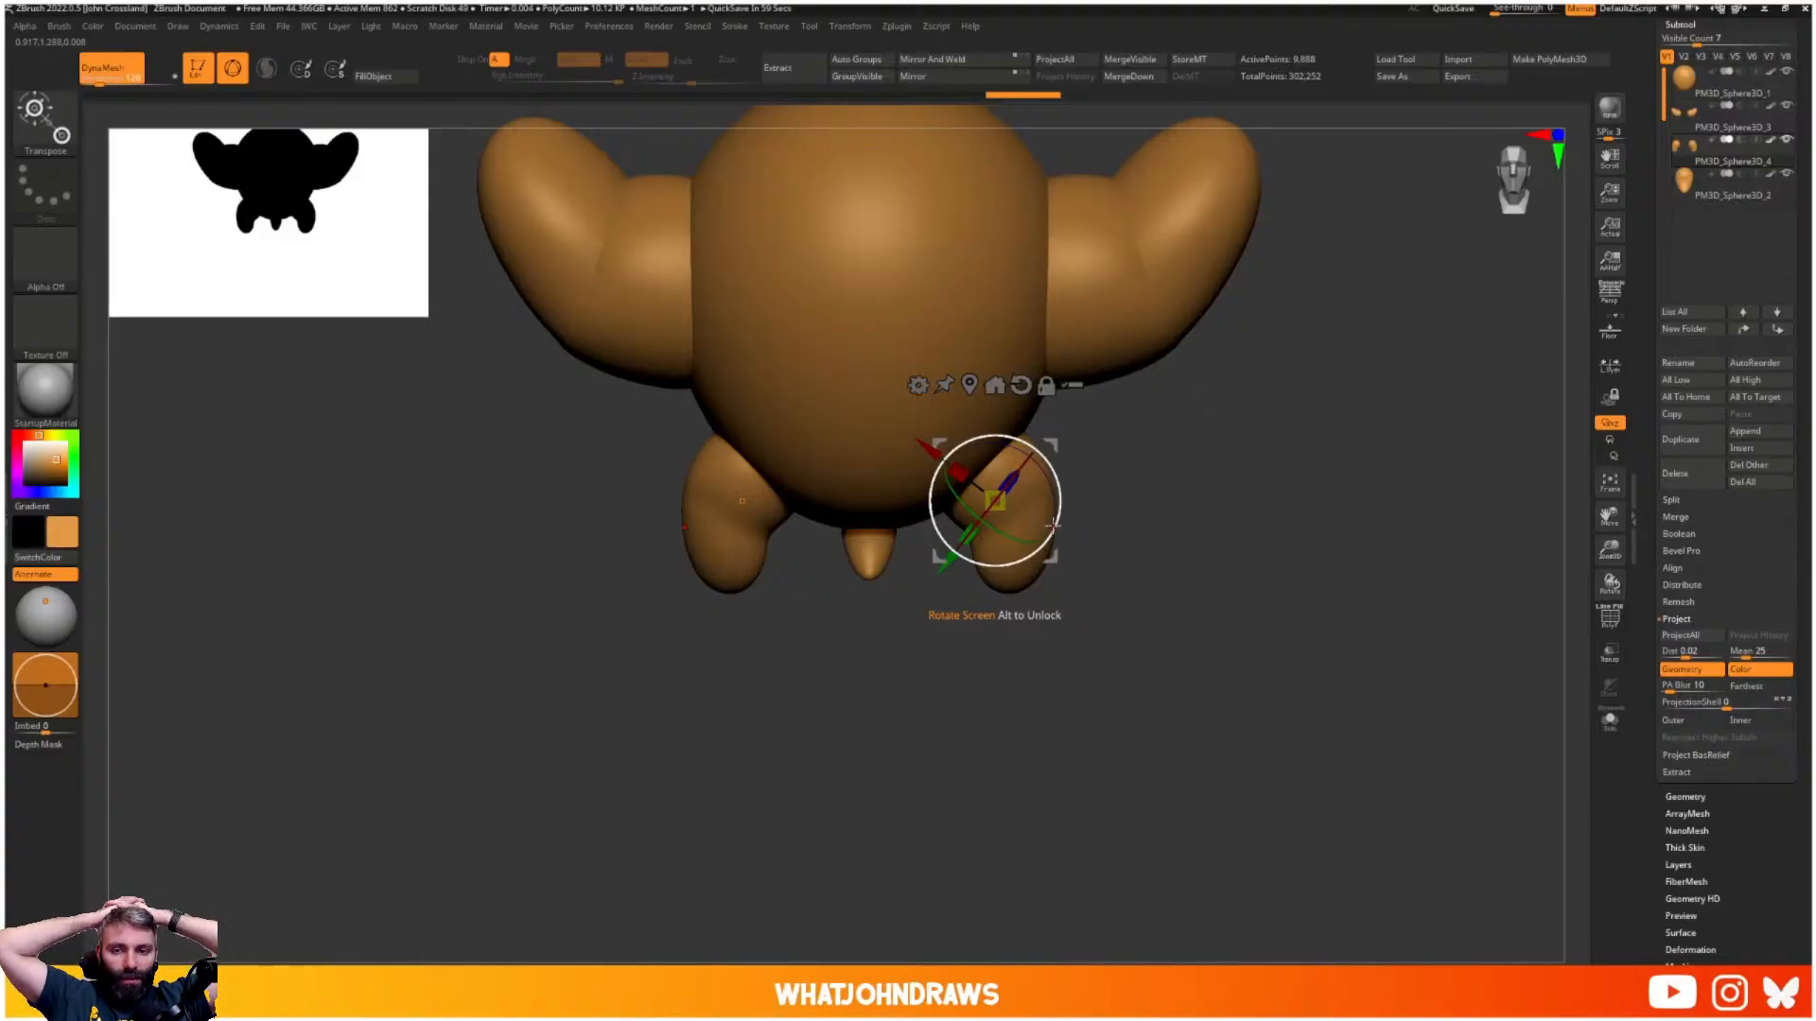
{"action": "left_click_drag", "start_coordinate": [1082, 498], "coordinate": [1079, 555], "text": "alt"}
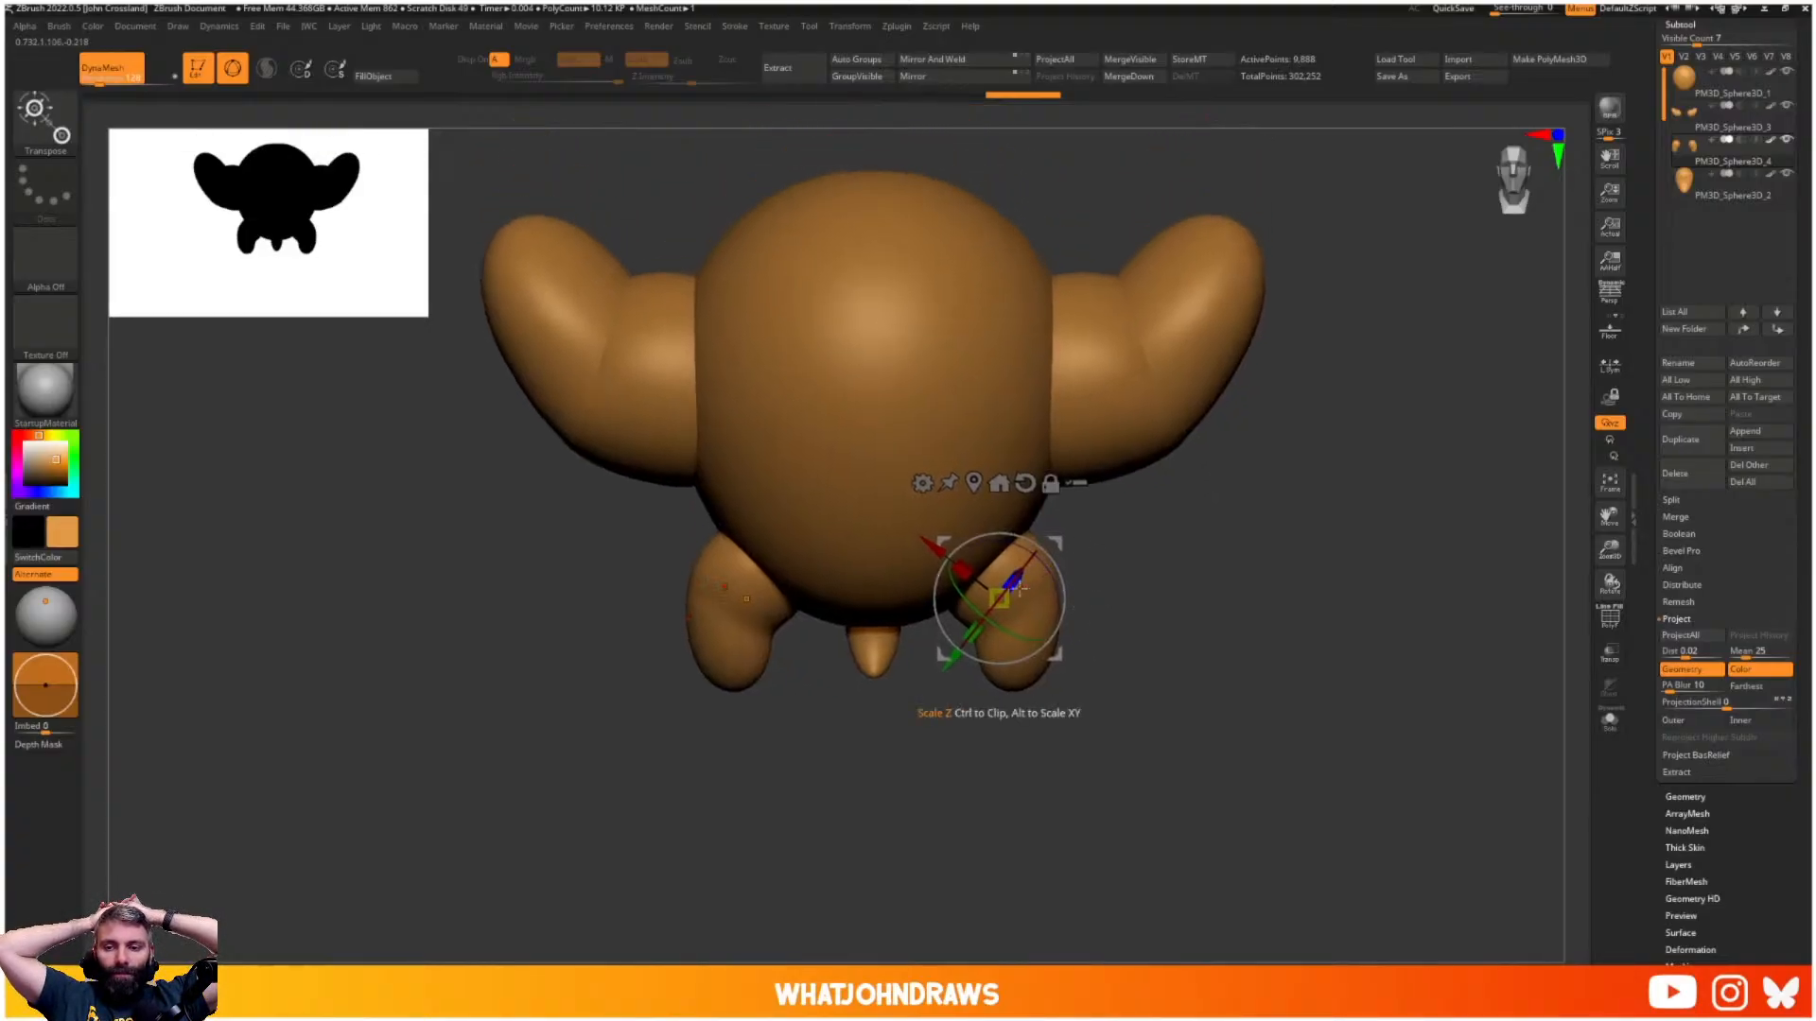
{"action": "left_click_drag", "start_coordinate": [990, 596], "coordinate": [986, 597]}
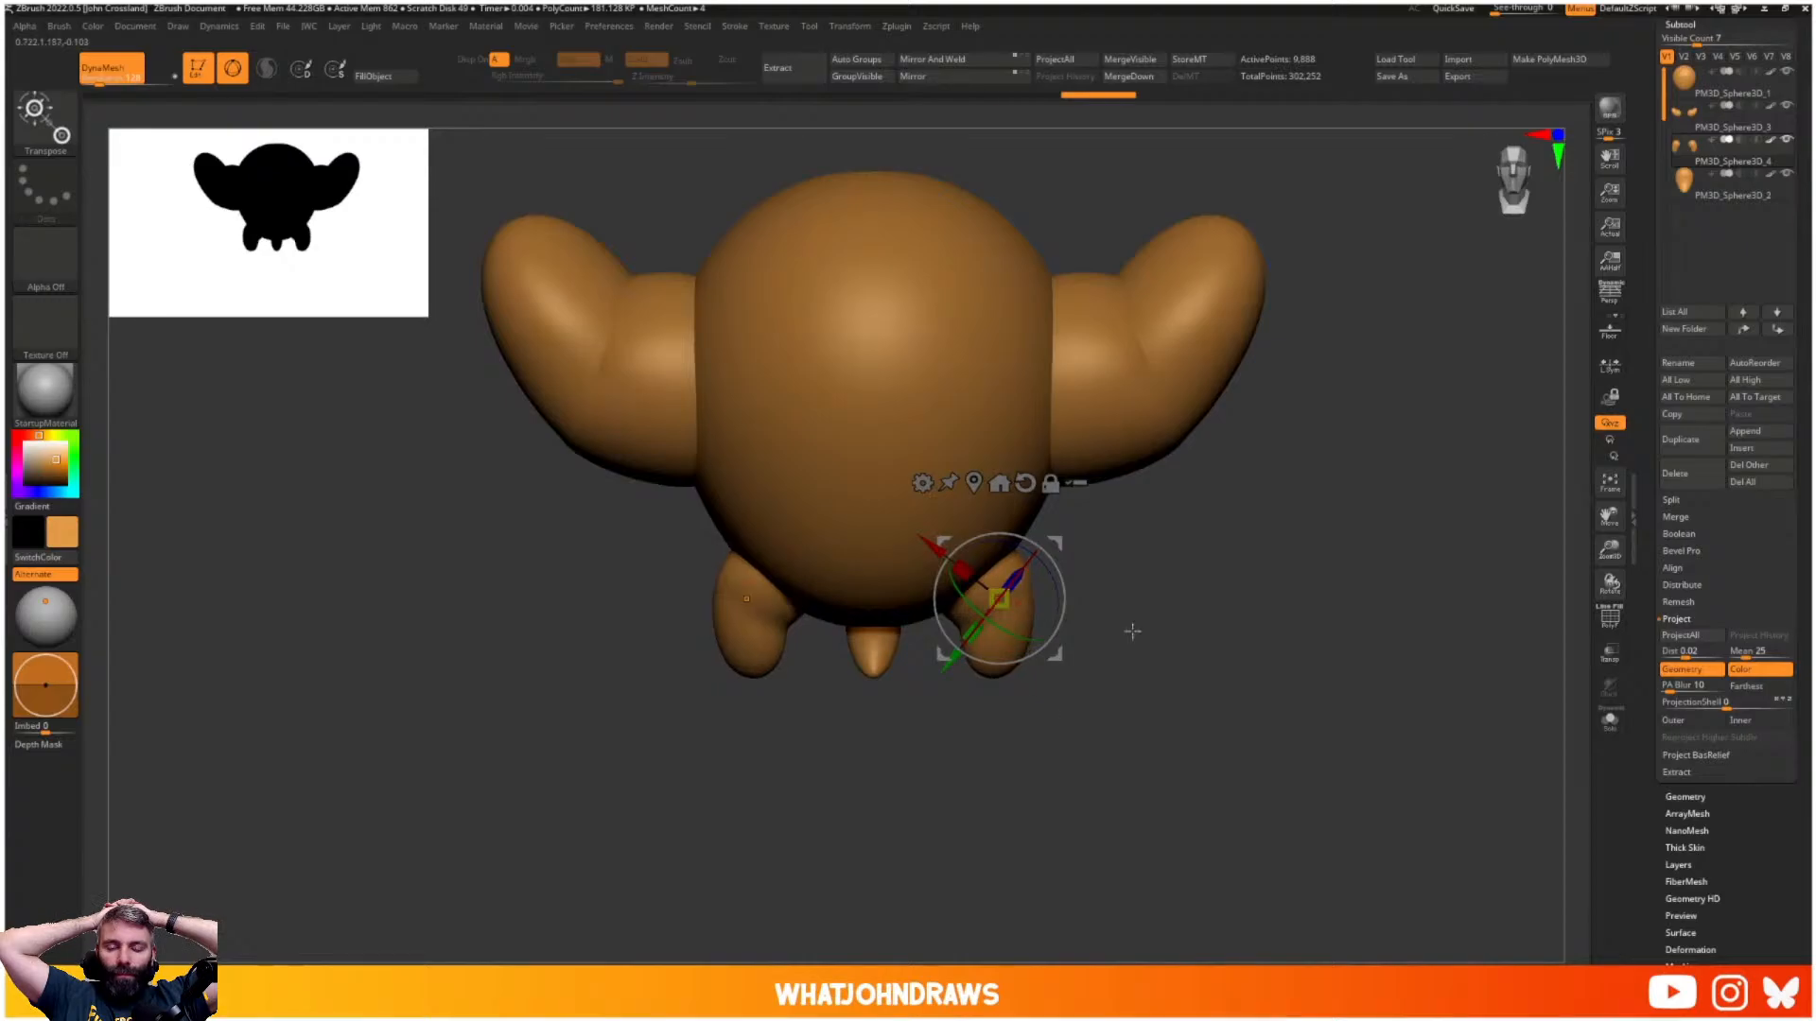
{"action": "left_click_drag", "start_coordinate": [1131, 633], "coordinate": [1062, 624]}
{"action": "left_click_drag", "start_coordinate": [1220, 620], "coordinate": [1063, 610]}
{"action": "left_click_drag", "start_coordinate": [1059, 545], "coordinate": [1036, 542]}
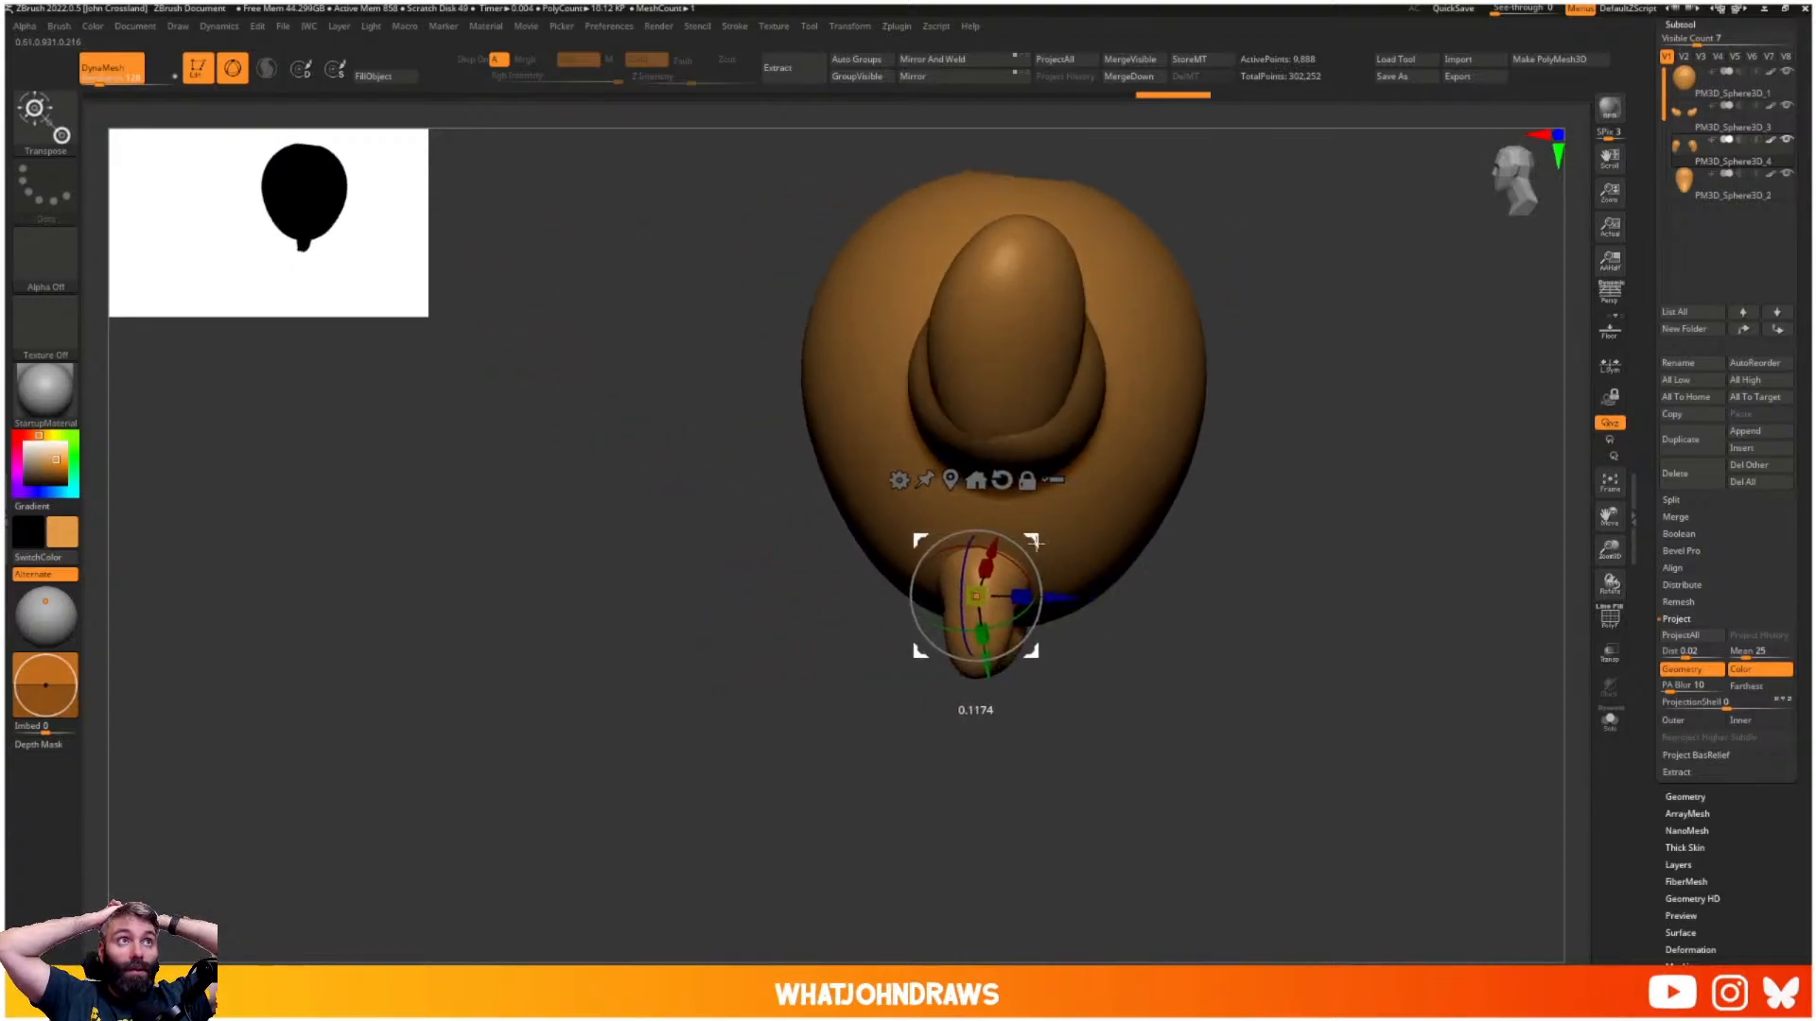
- Smooth the legs' upper ends and reshape their outlines from the front with the Move brush
{"action": "left_click_drag", "start_coordinate": [1007, 711], "coordinate": [1121, 711]}
{"action": "key", "text": "q"}
{"action": "key", "text": "s"}
{"action": "key", "text": "shift"}
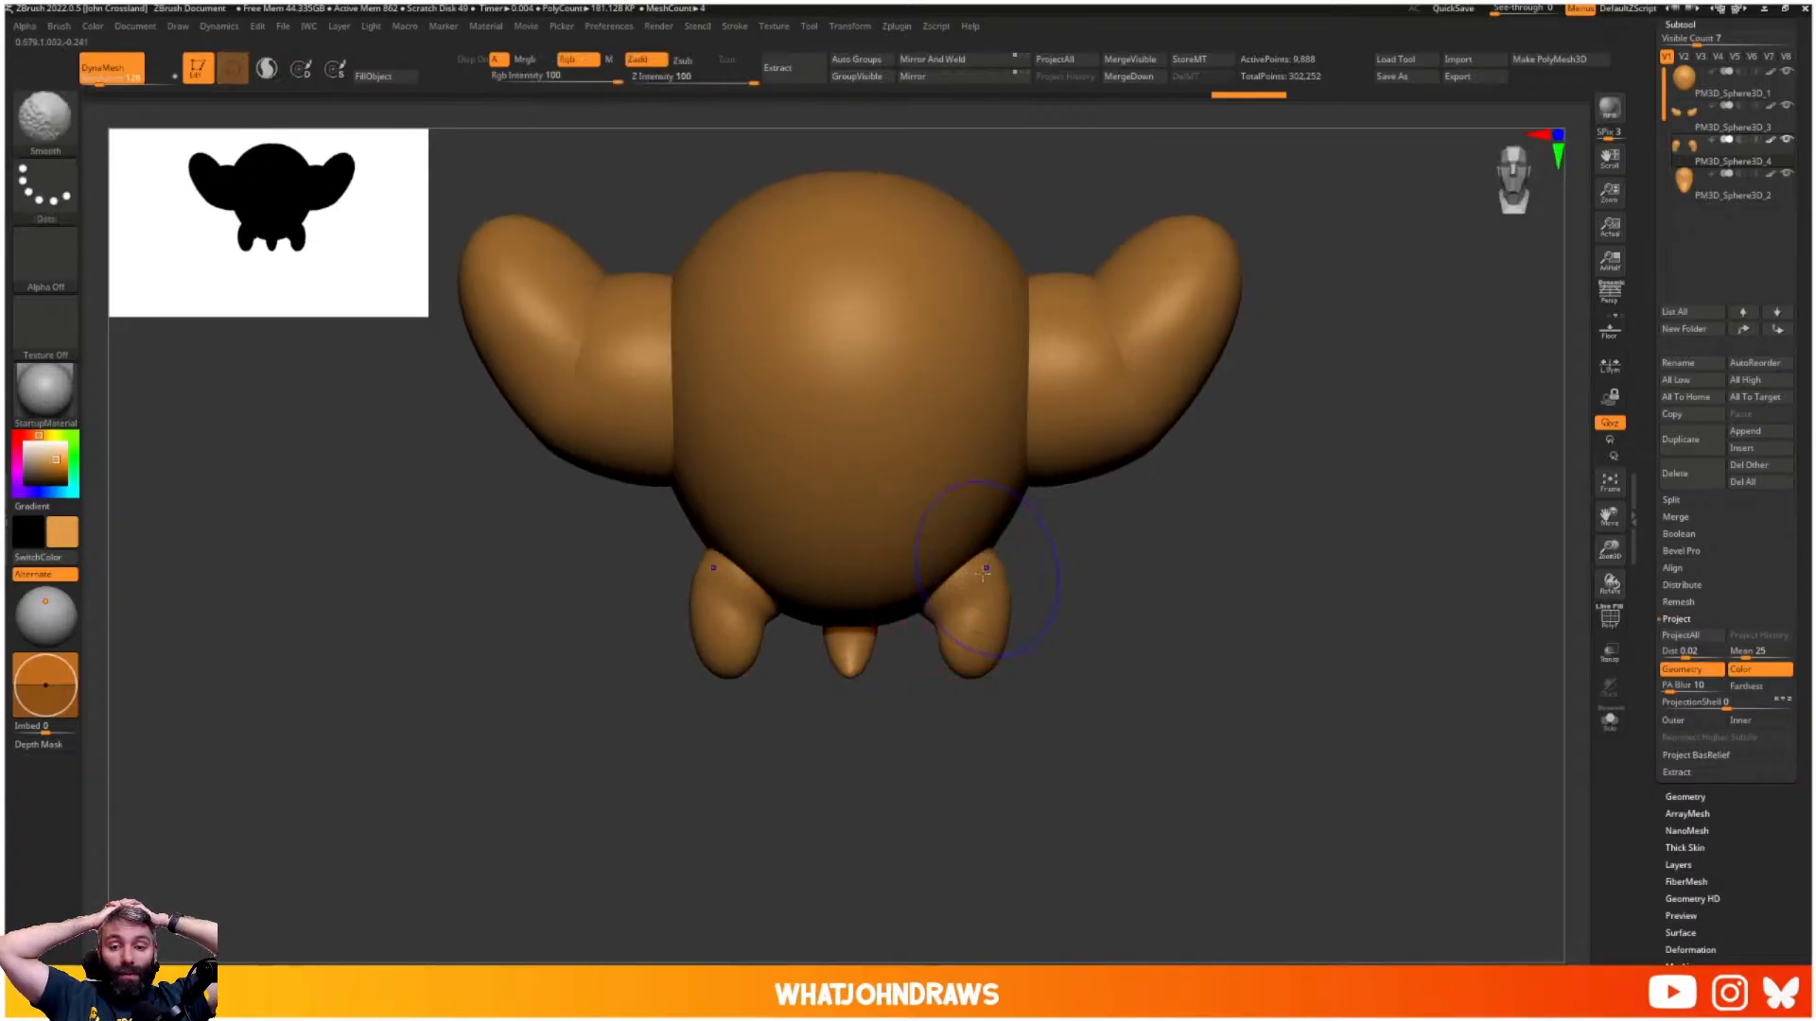
{"action": "left_click_drag", "start_coordinate": [1076, 637], "coordinate": [1031, 642]}
{"action": "key", "text": "shift"}
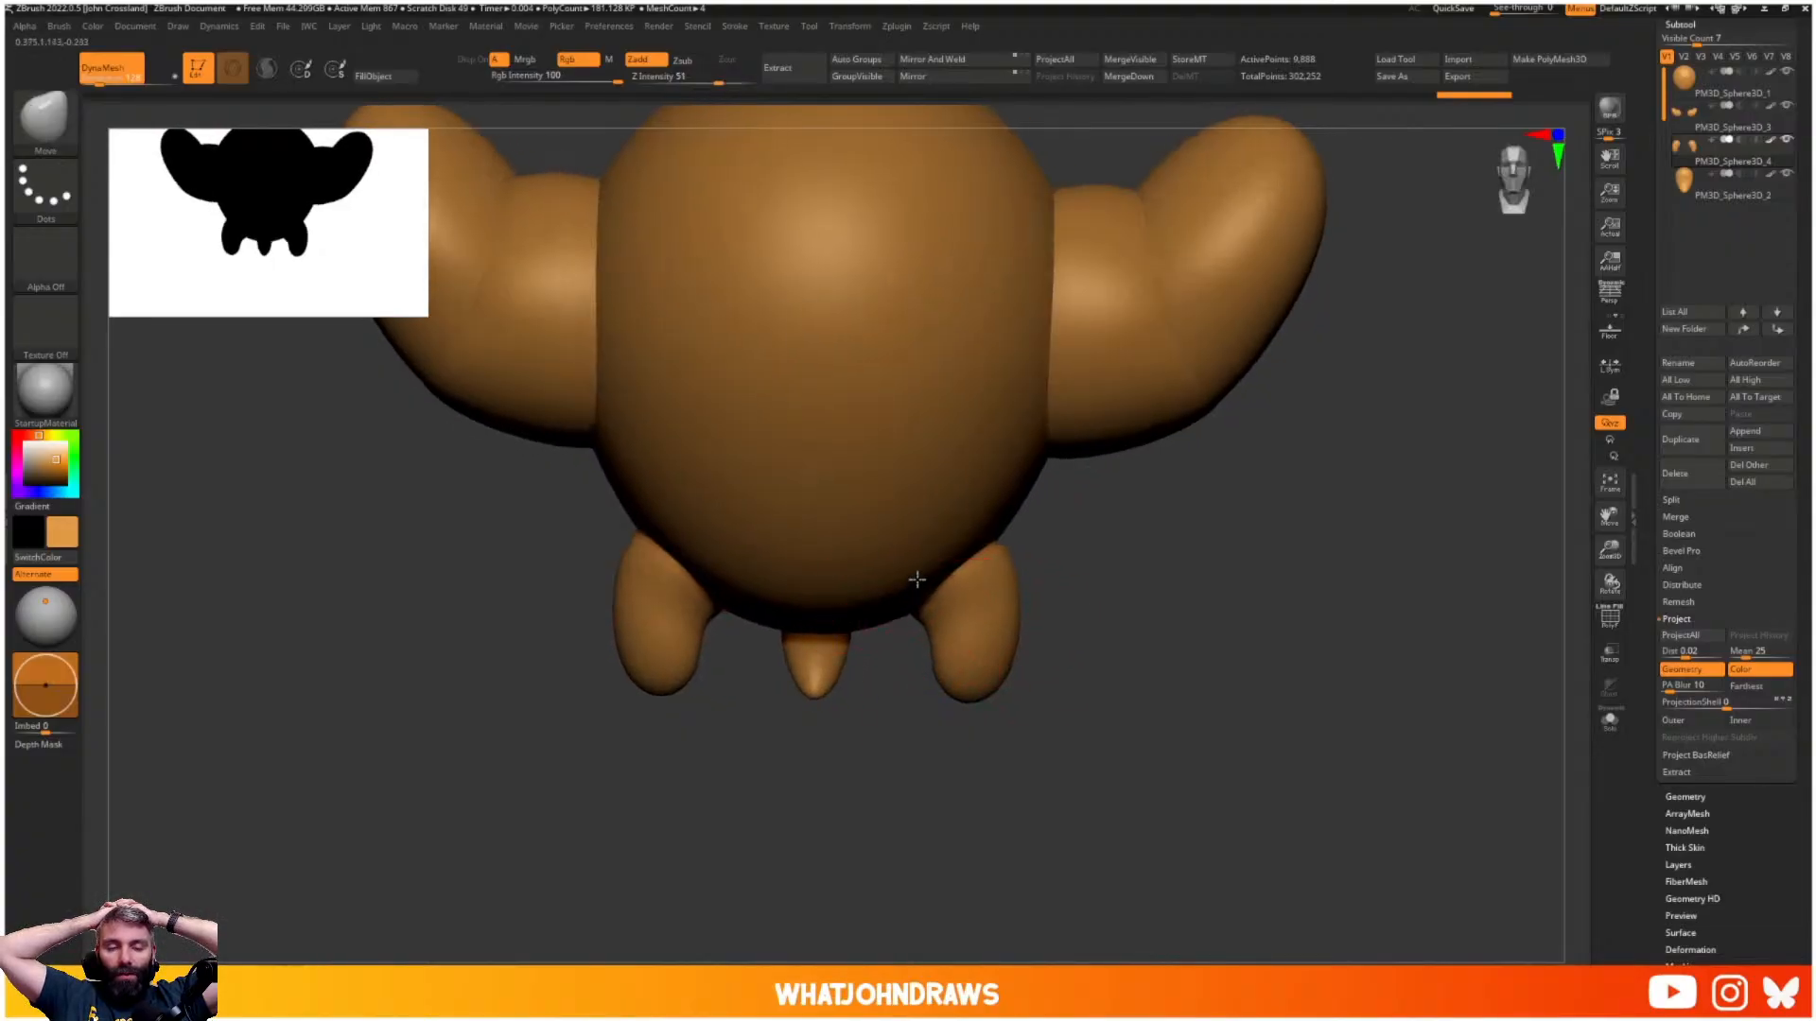
{"action": "left_click_drag", "start_coordinate": [918, 580], "coordinate": [961, 661]}
- Smooth and shape the legs from the side and at an angle, and update their DynaMesh
{"action": "left_click_drag", "start_coordinate": [1102, 619], "coordinate": [1004, 618], "text": "shift"}
{"action": "left_click_drag", "start_coordinate": [1250, 598], "coordinate": [1277, 596]}
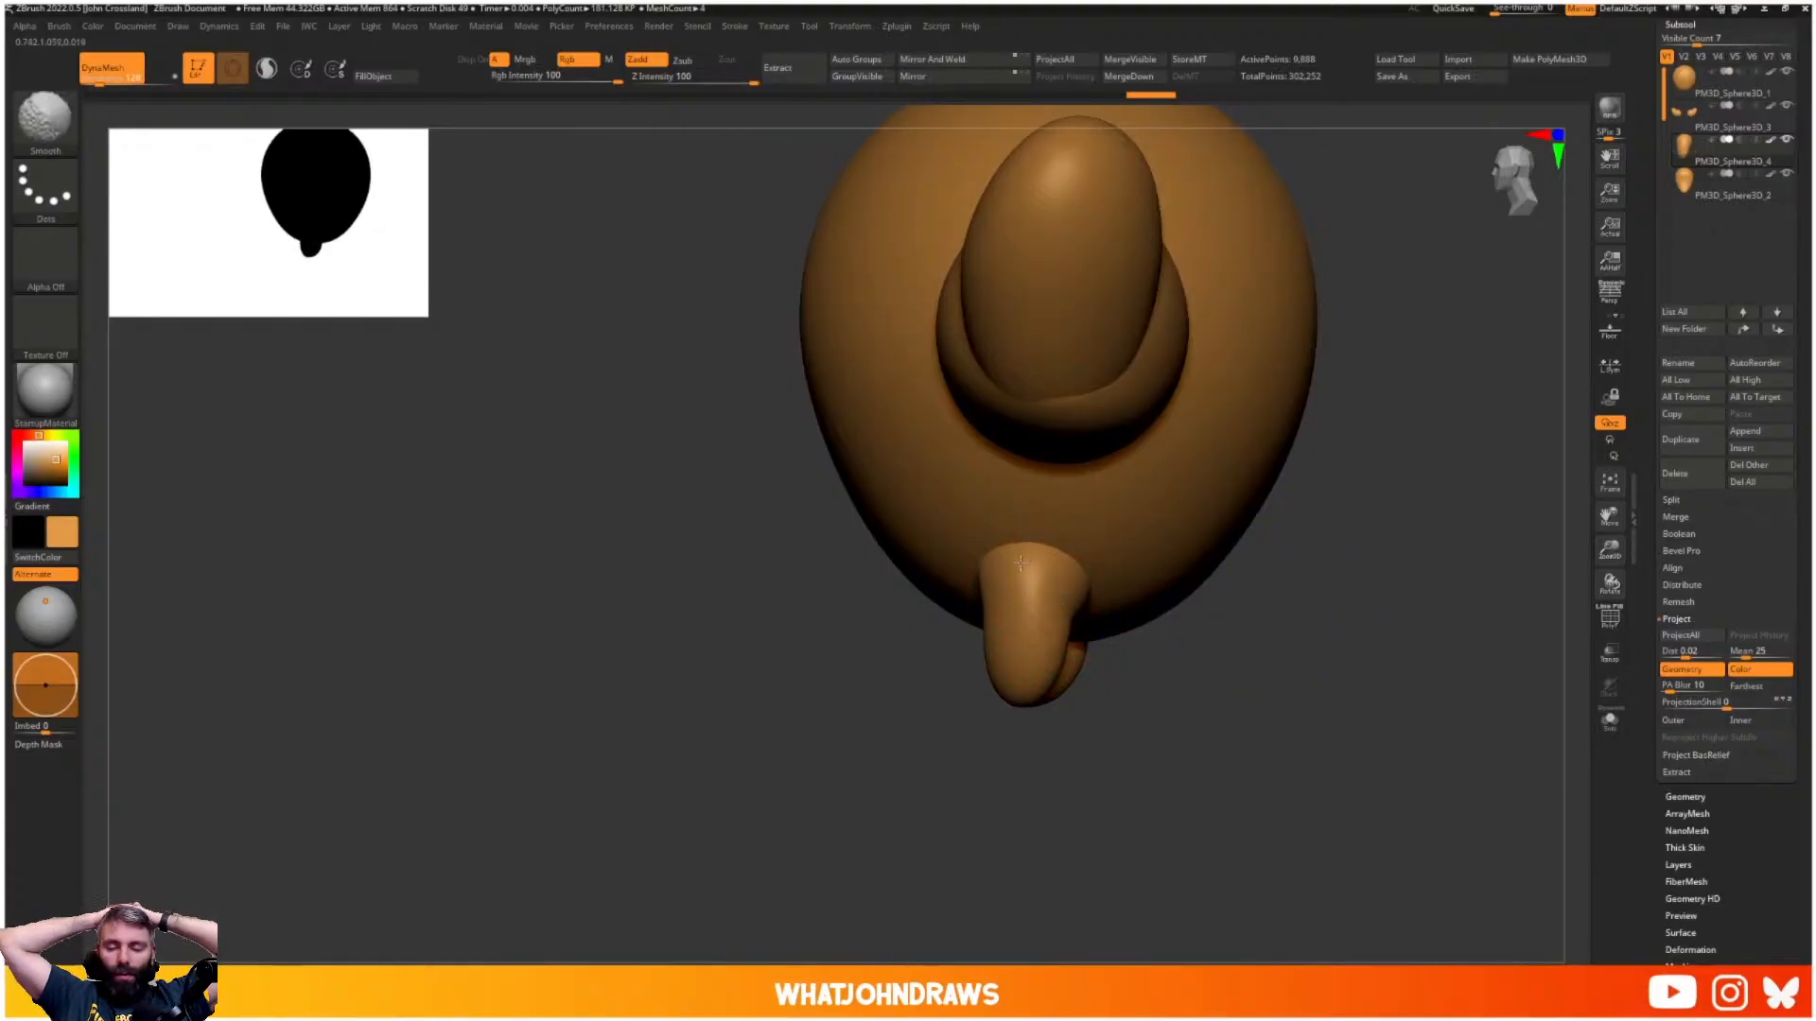
{"action": "left_click_drag", "start_coordinate": [1020, 563], "coordinate": [1023, 566], "text": "shift"}
{"action": "left_click_drag", "start_coordinate": [1268, 689], "coordinate": [1215, 631]}
{"action": "left_click_drag", "start_coordinate": [1089, 634], "coordinate": [1081, 627]}
{"action": "left_click_drag", "start_coordinate": [893, 638], "coordinate": [942, 676]}
{"action": "left_click_drag", "start_coordinate": [1029, 606], "coordinate": [1063, 650], "text": "shift"}
{"action": "left_click_drag", "start_coordinate": [1125, 724], "coordinate": [962, 670]}
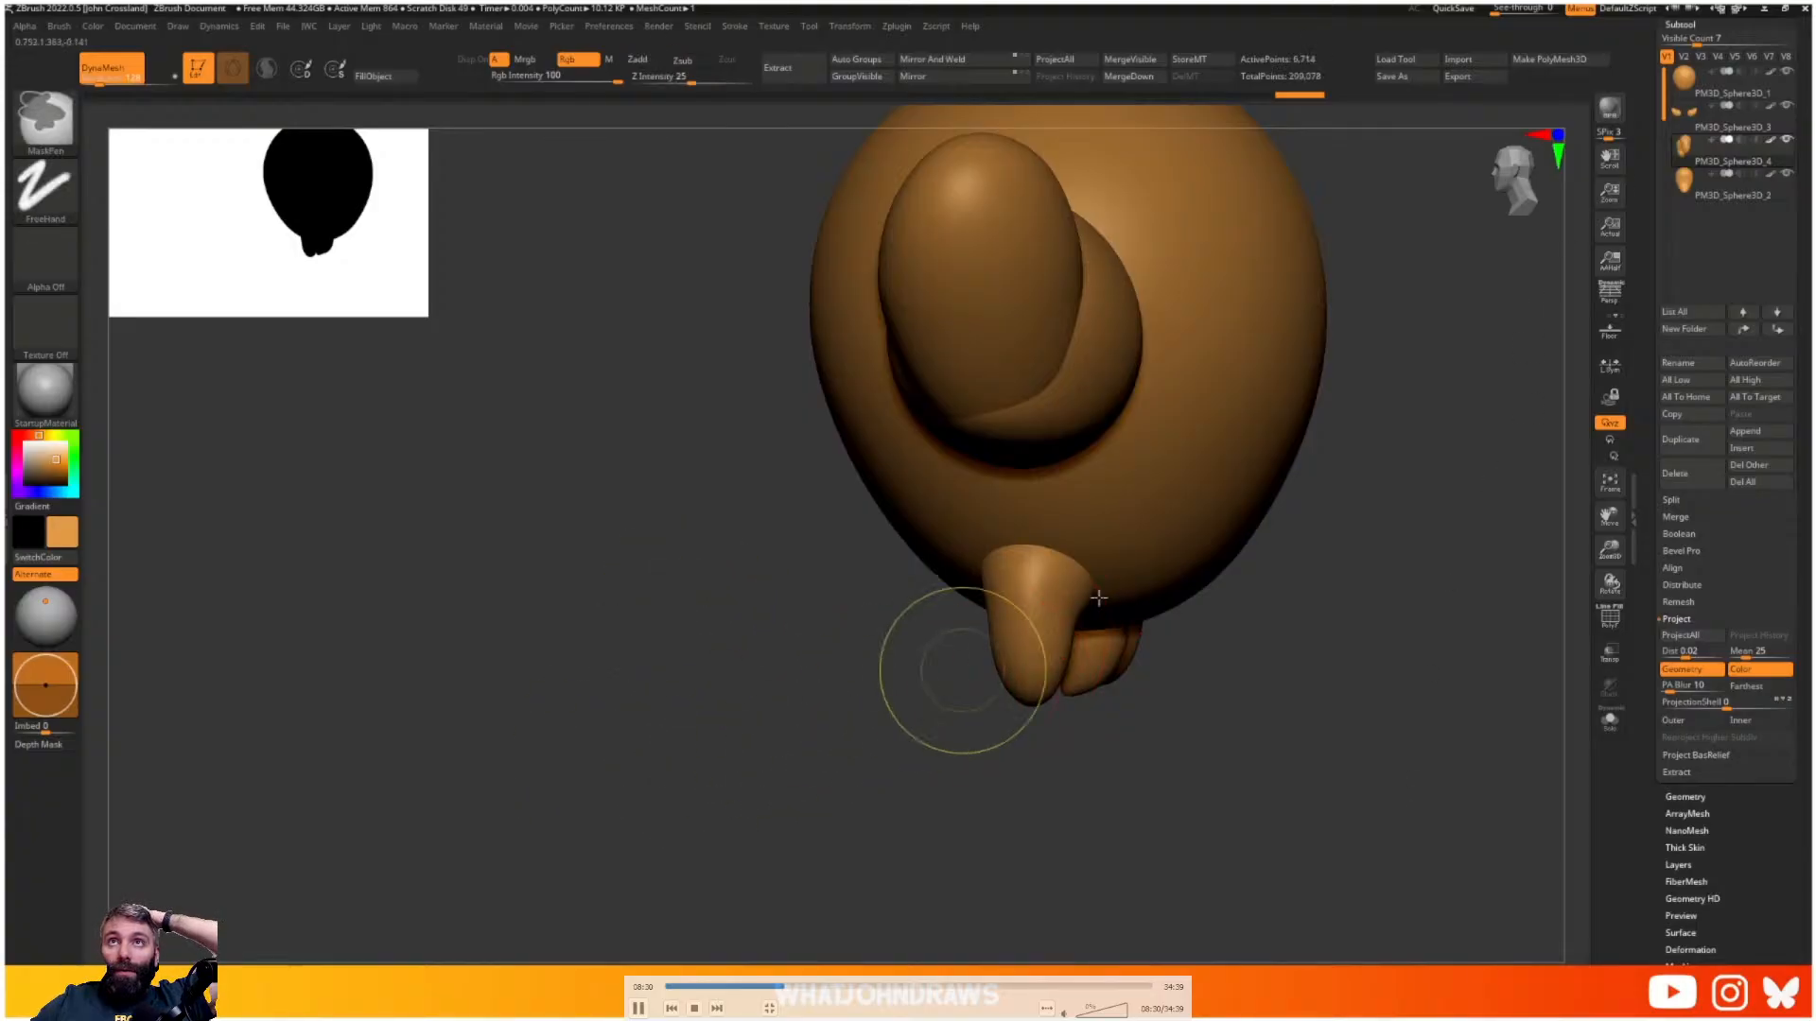
{"action": "mouse_move", "coordinate": [1109, 605]}
{"action": "left_mouse_down"}
{"action": "mouse_move", "coordinate": [1116, 592]}
{"action": "mouse_move", "coordinate": [1038, 649]}
{"action": "left_mouse_up"}
{"action": "left_click_drag", "start_coordinate": [1009, 778], "coordinate": [1107, 770]}
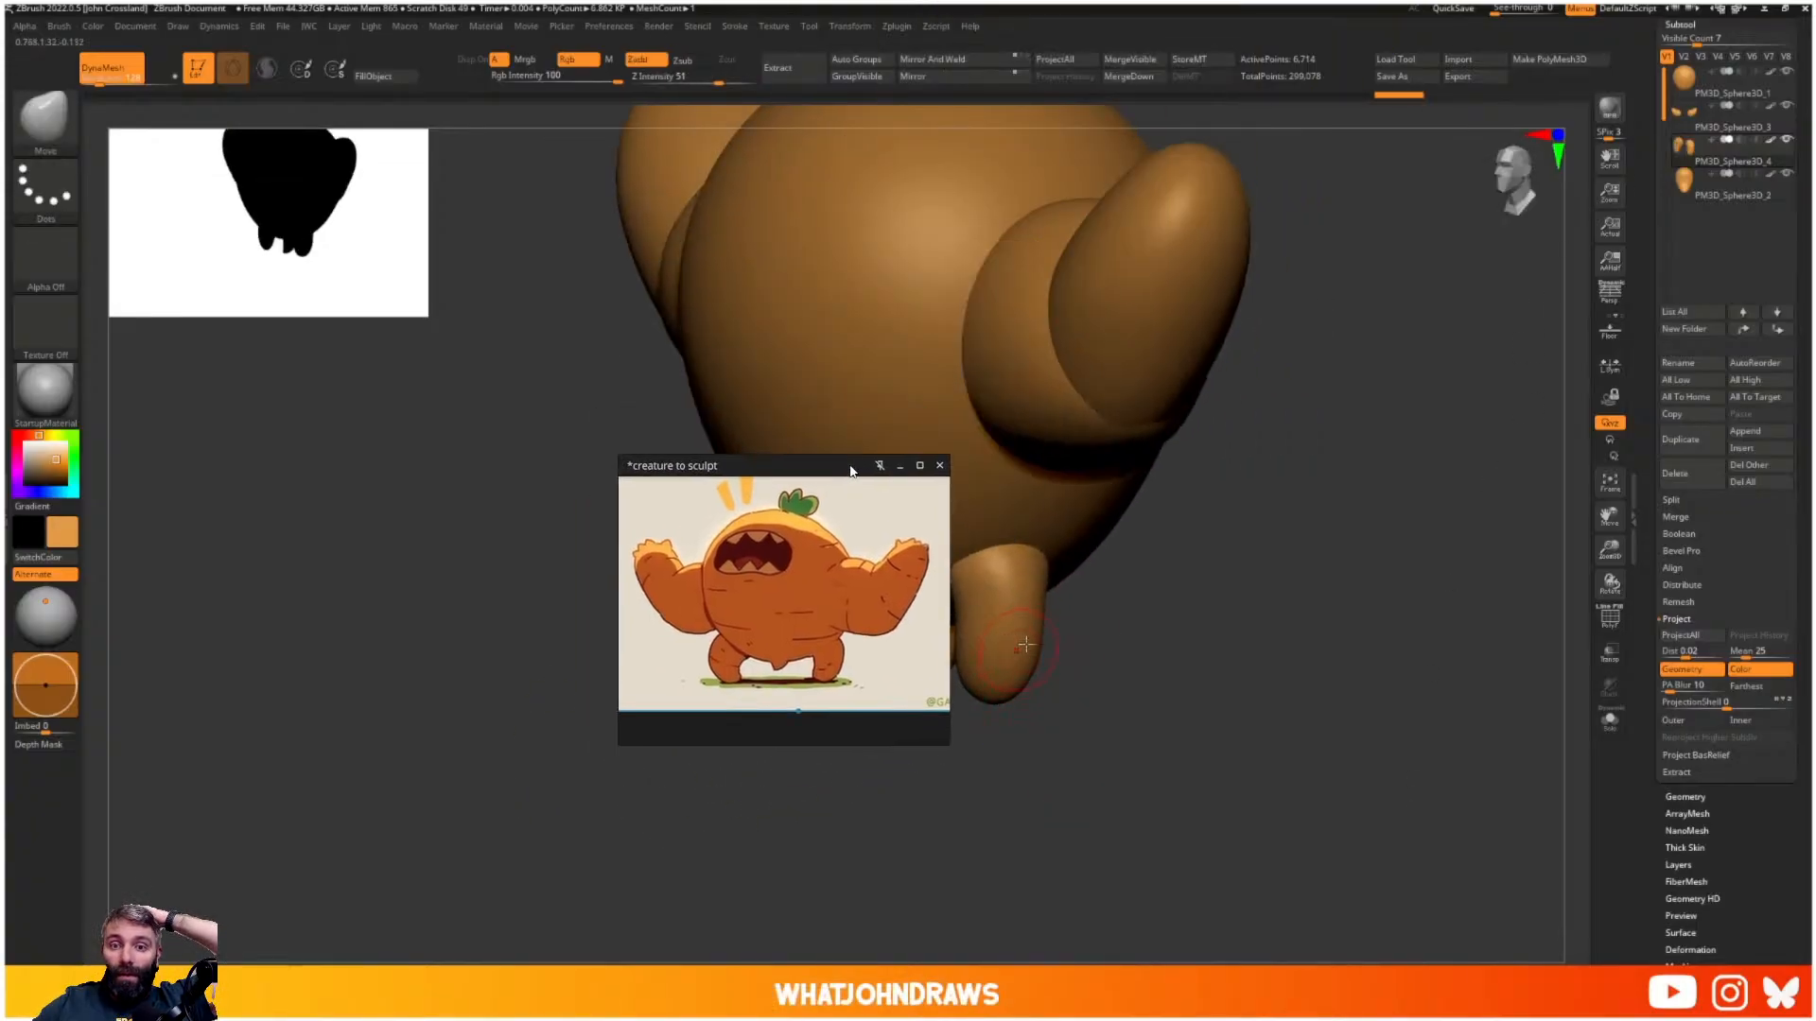
- Reposition and zoom the creature reference image to compare it with the model, and select the arms subtool
{"action": "left_click_drag", "start_coordinate": [847, 467], "coordinate": [610, 483]}
{"action": "mouse_move", "coordinate": [1385, 568]}
{"action": "left_mouse_down"}
{"action": "mouse_move", "coordinate": [1293, 556]}
{"action": "mouse_move", "coordinate": [1472, 514]}
{"action": "left_mouse_up"}
{"action": "scroll", "coordinate": [591, 613], "scroll_direction": "up", "scroll_amount": 2}
{"action": "scroll", "coordinate": [591, 613], "scroll_direction": "up", "scroll_amount": 2}
{"action": "left_click", "coordinate": [1215, 316], "text": "alt"}
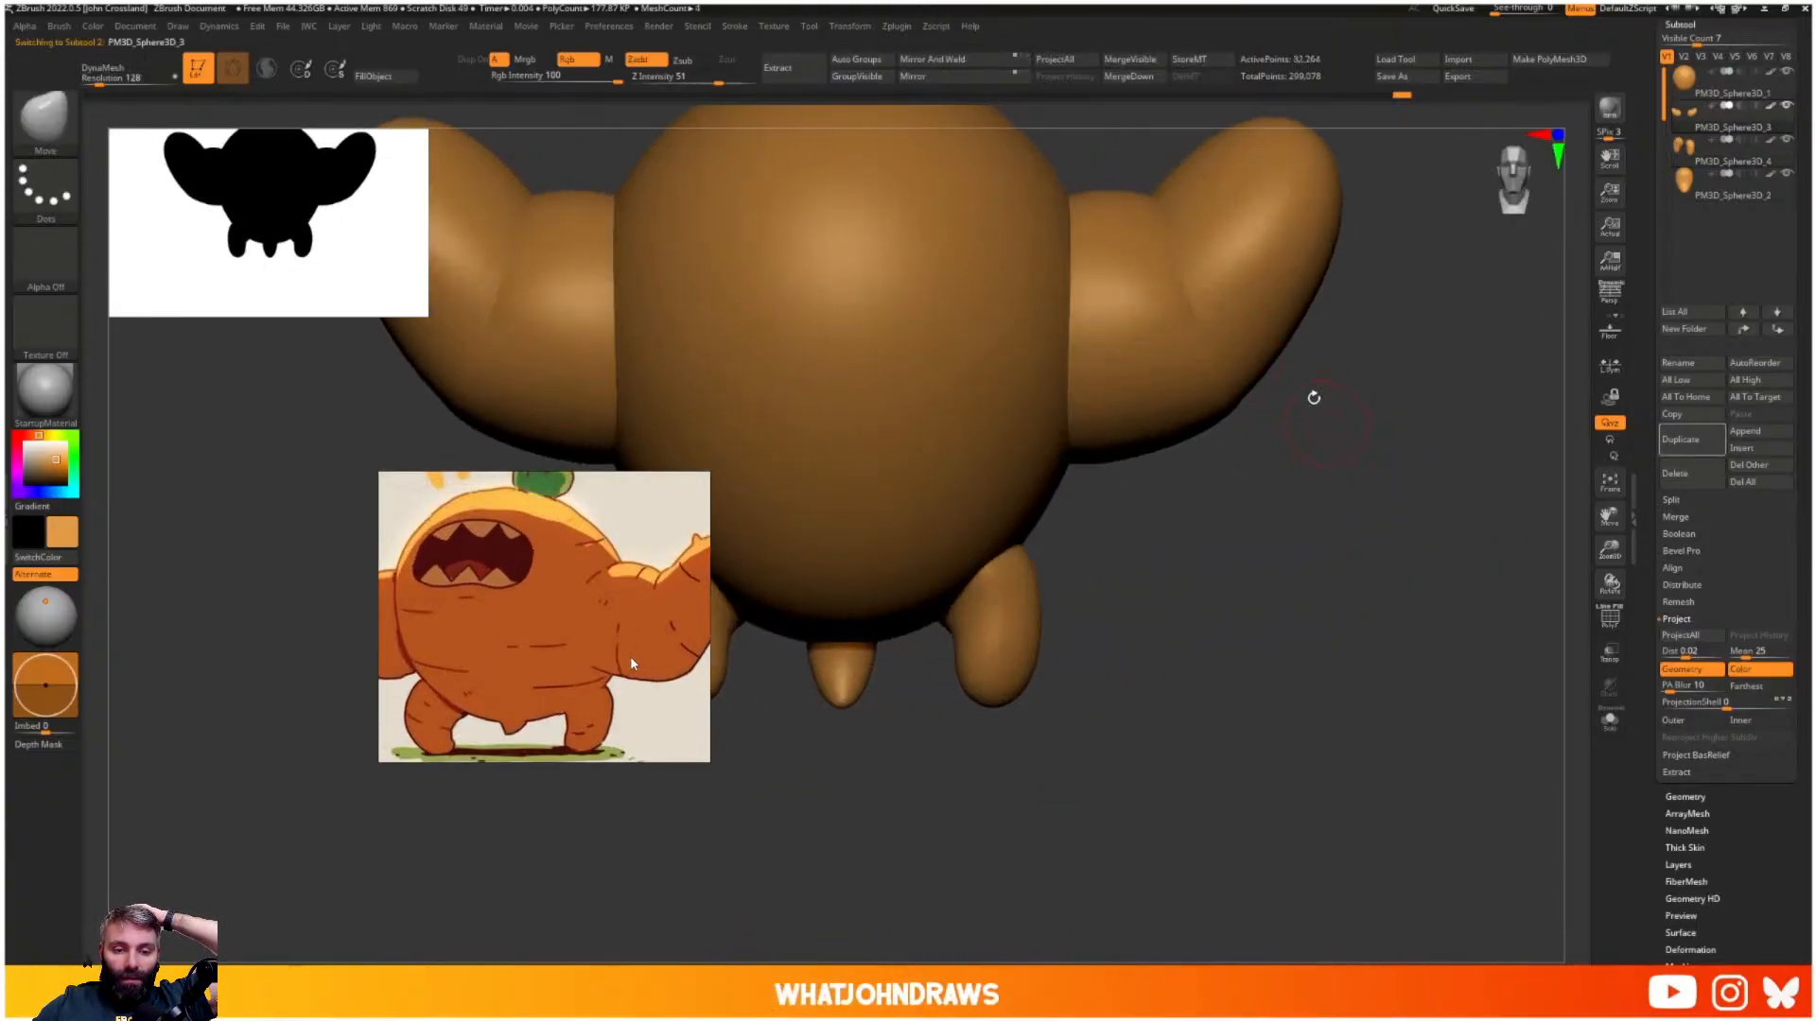
{"action": "left_click_drag", "start_coordinate": [1384, 466], "coordinate": [1350, 624], "text": "alt"}
- Hide the surrounding interface for a larger canvas and move the creature reference clear of the body and legs
{"action": "key", "text": "Tab"}
{"action": "key", "text": "Tab"}
{"action": "key", "text": "space"}
{"action": "key", "text": "Tab"}
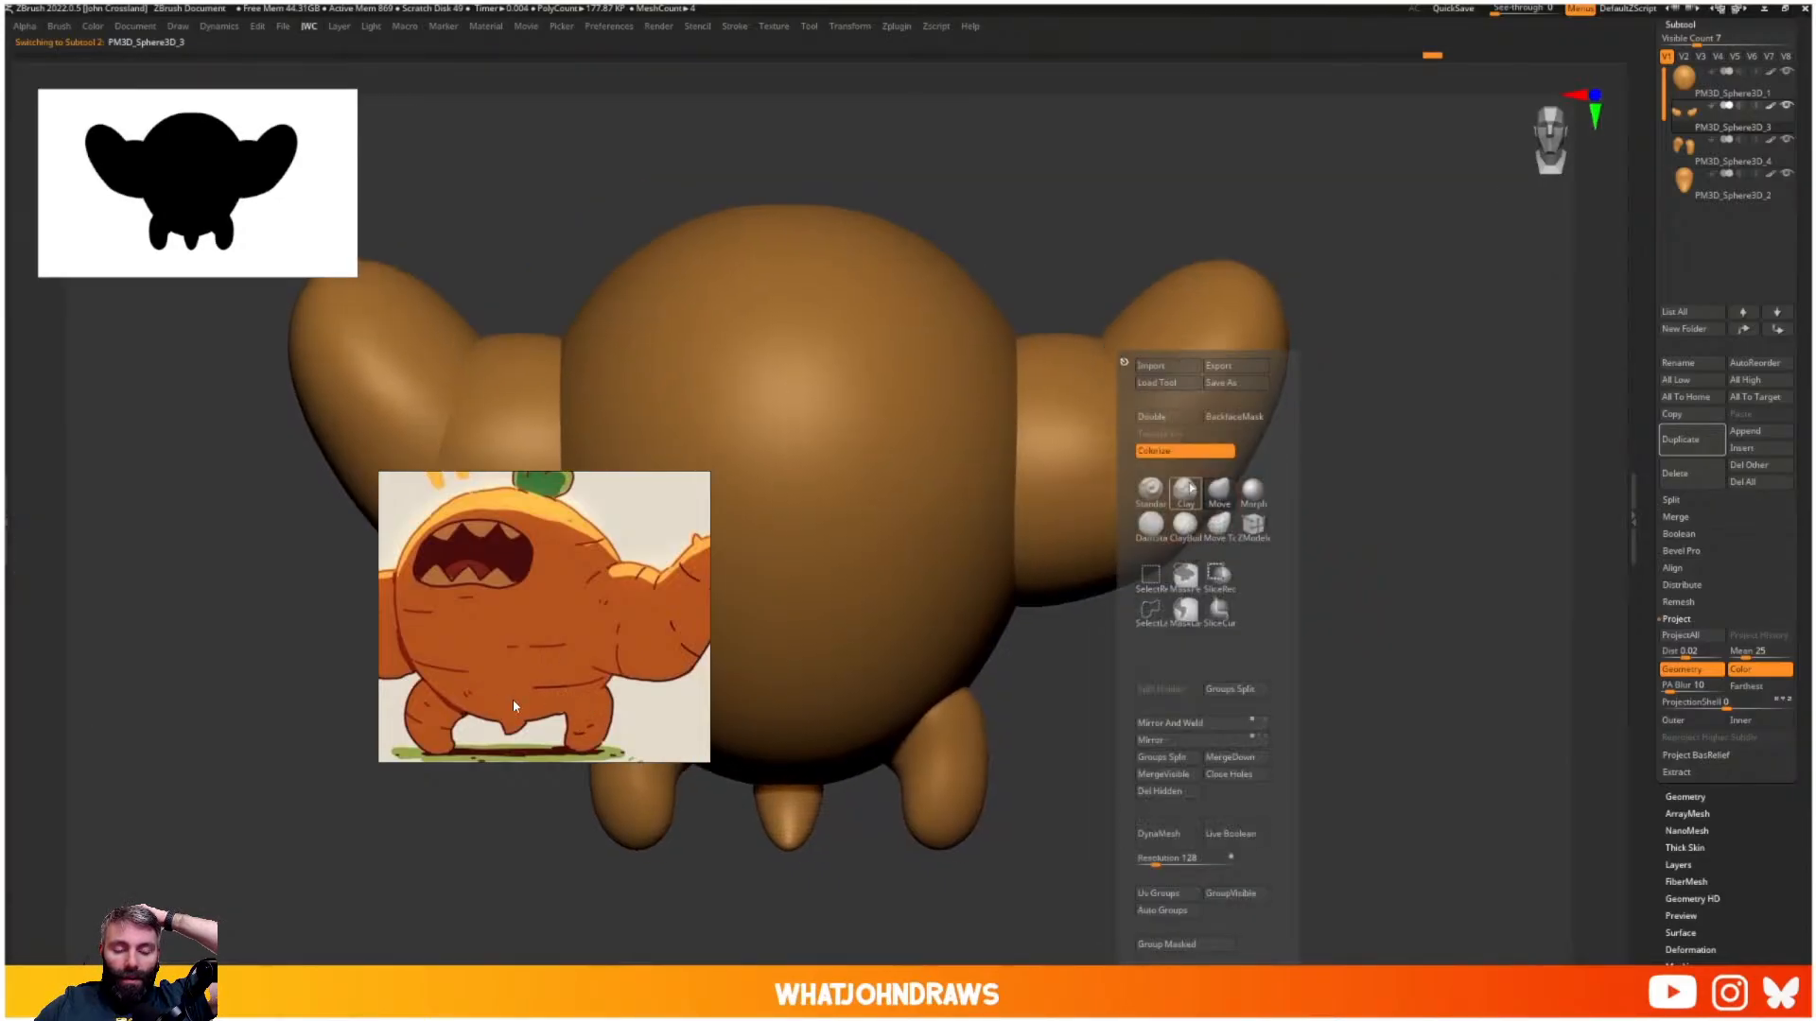
{"action": "key", "text": "space"}
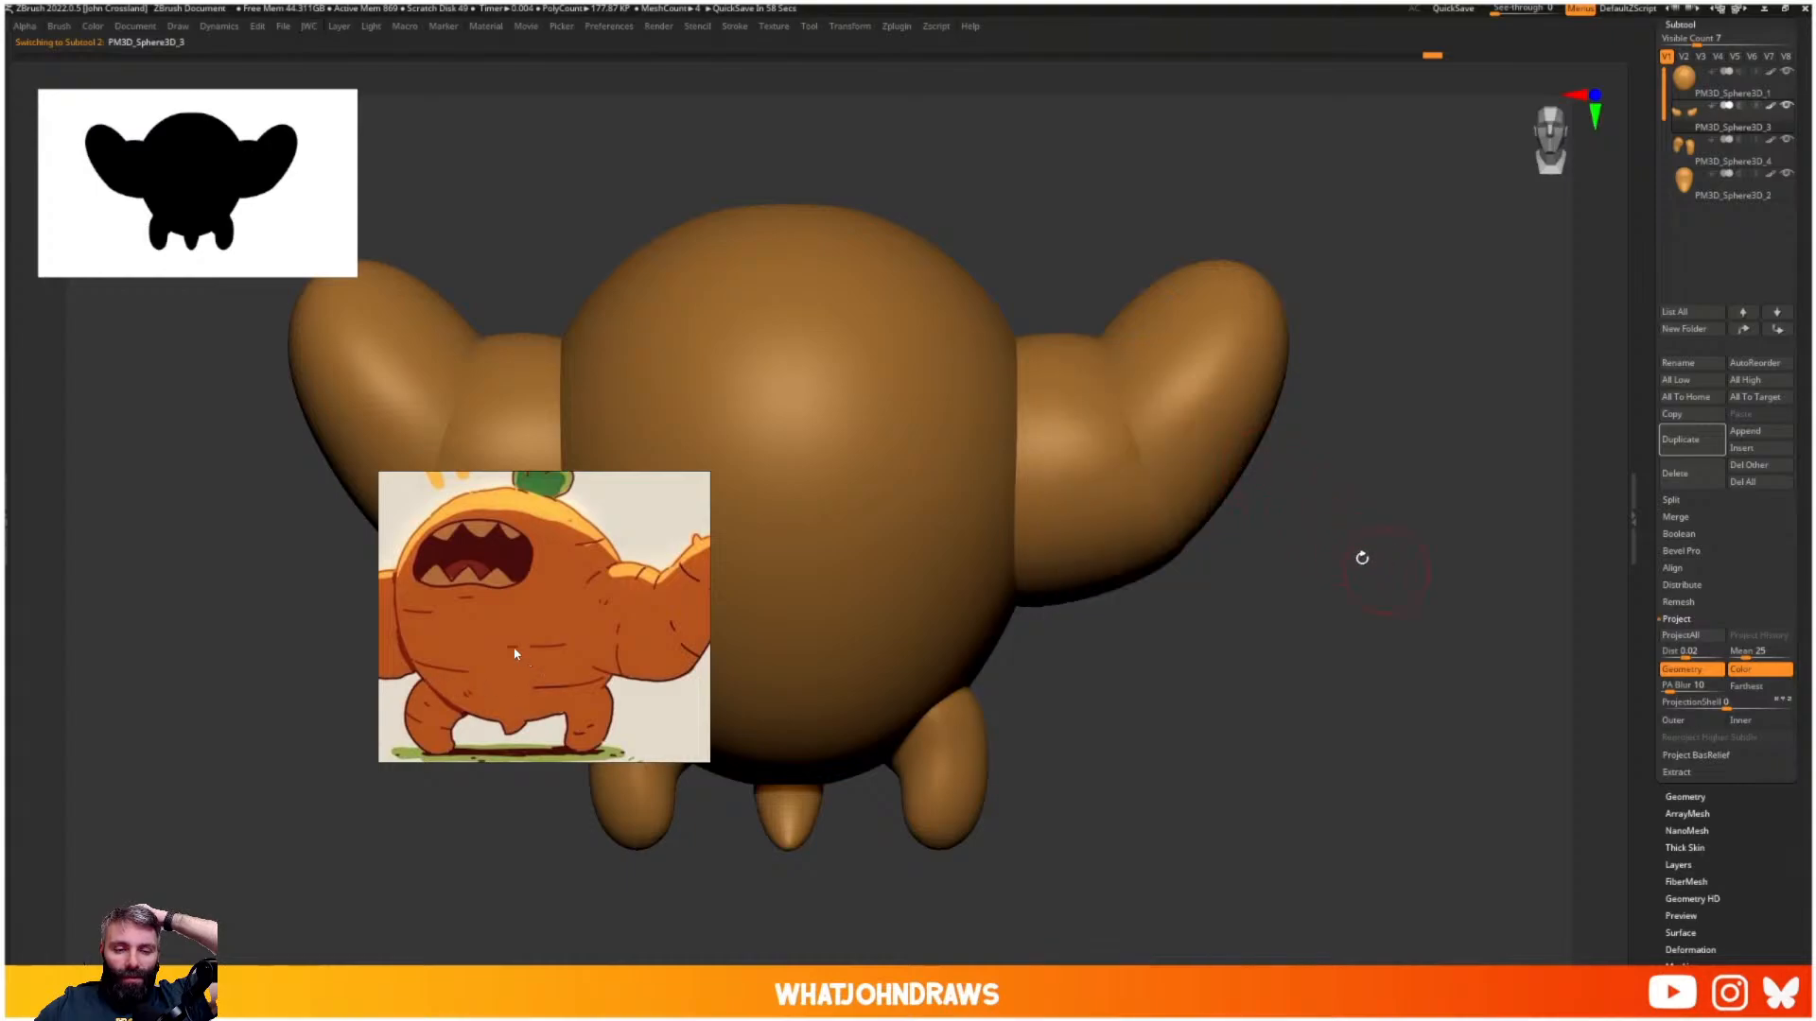
{"action": "key", "text": "space"}
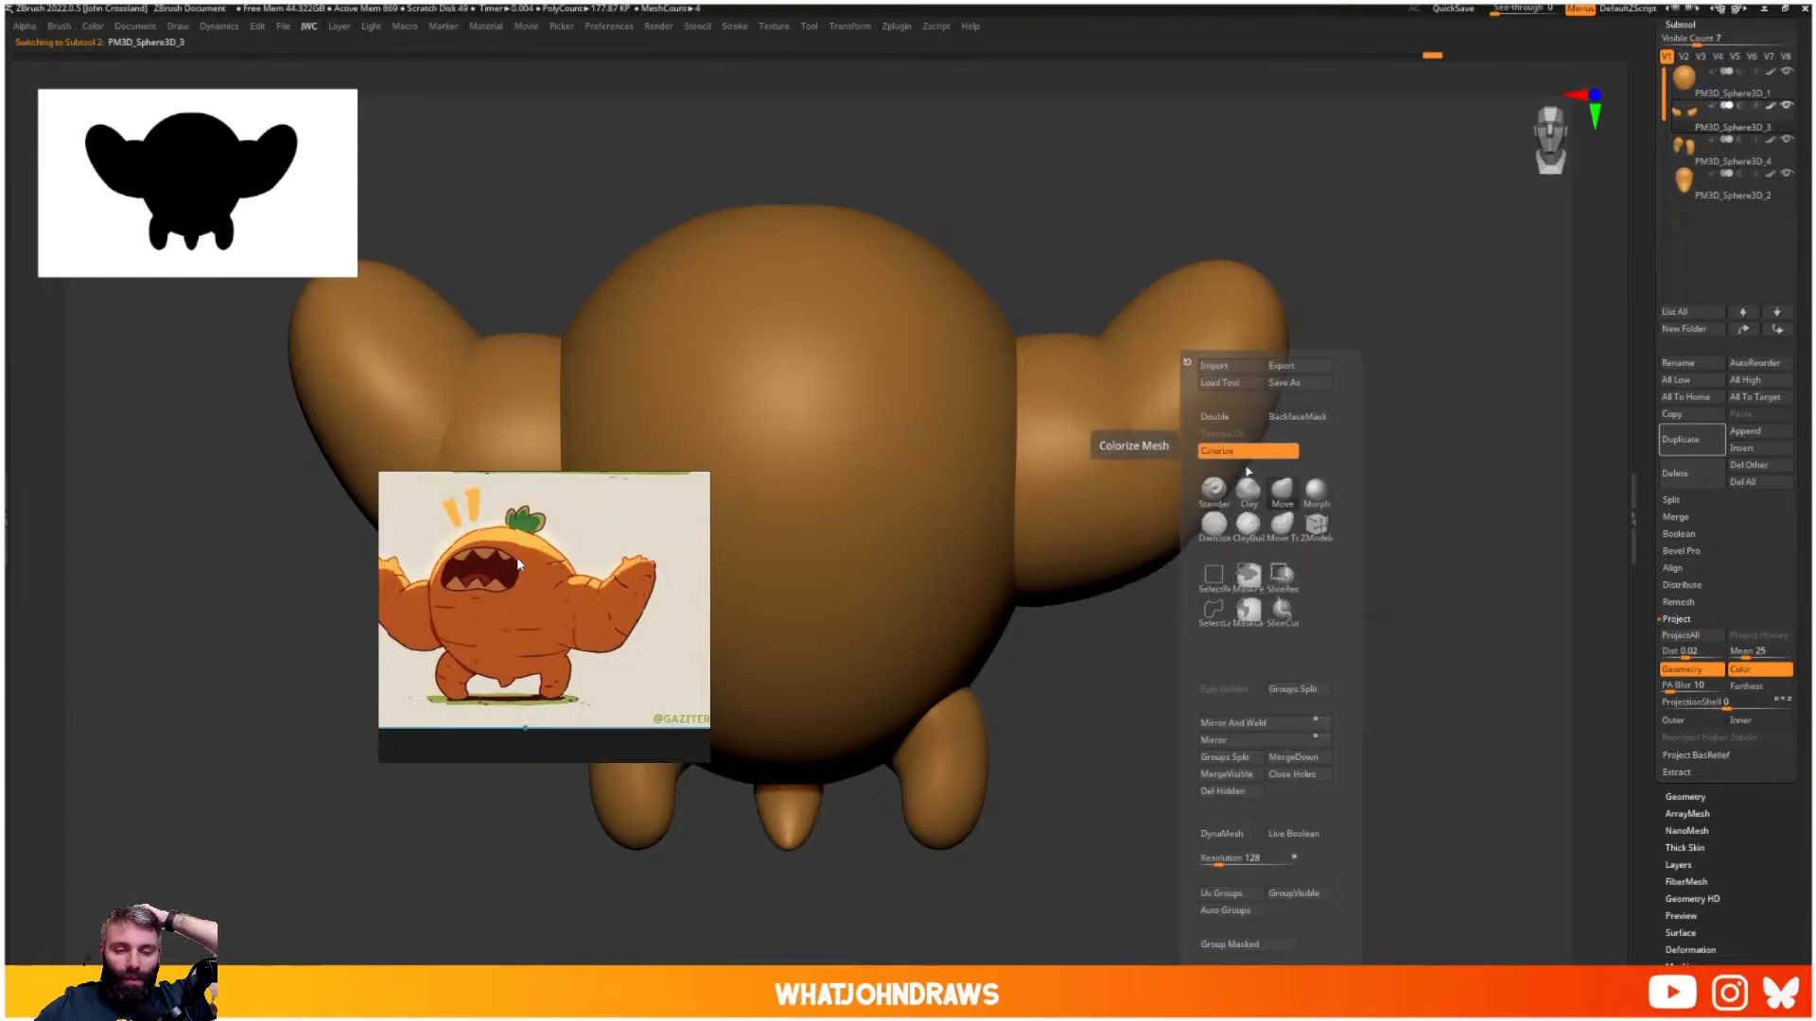
{"action": "left_click", "coordinate": [1241, 451]}
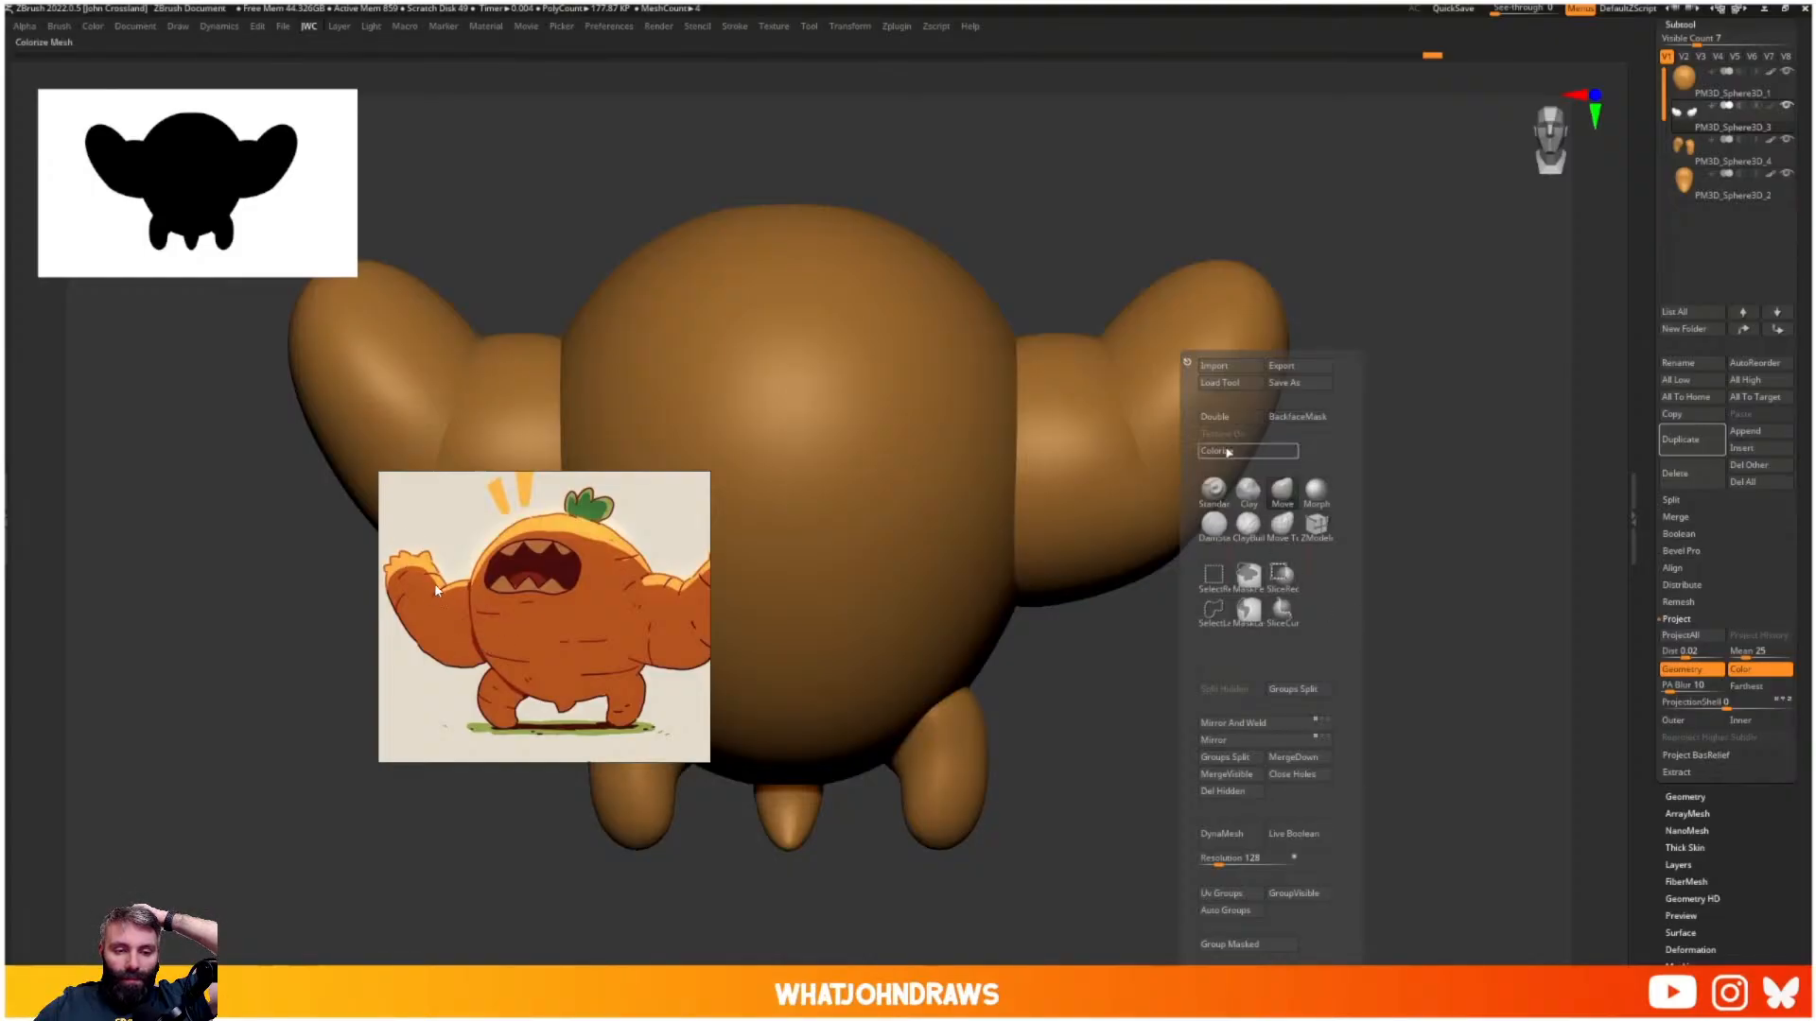
{"action": "left_click_drag", "start_coordinate": [528, 586], "coordinate": [1415, 219]}
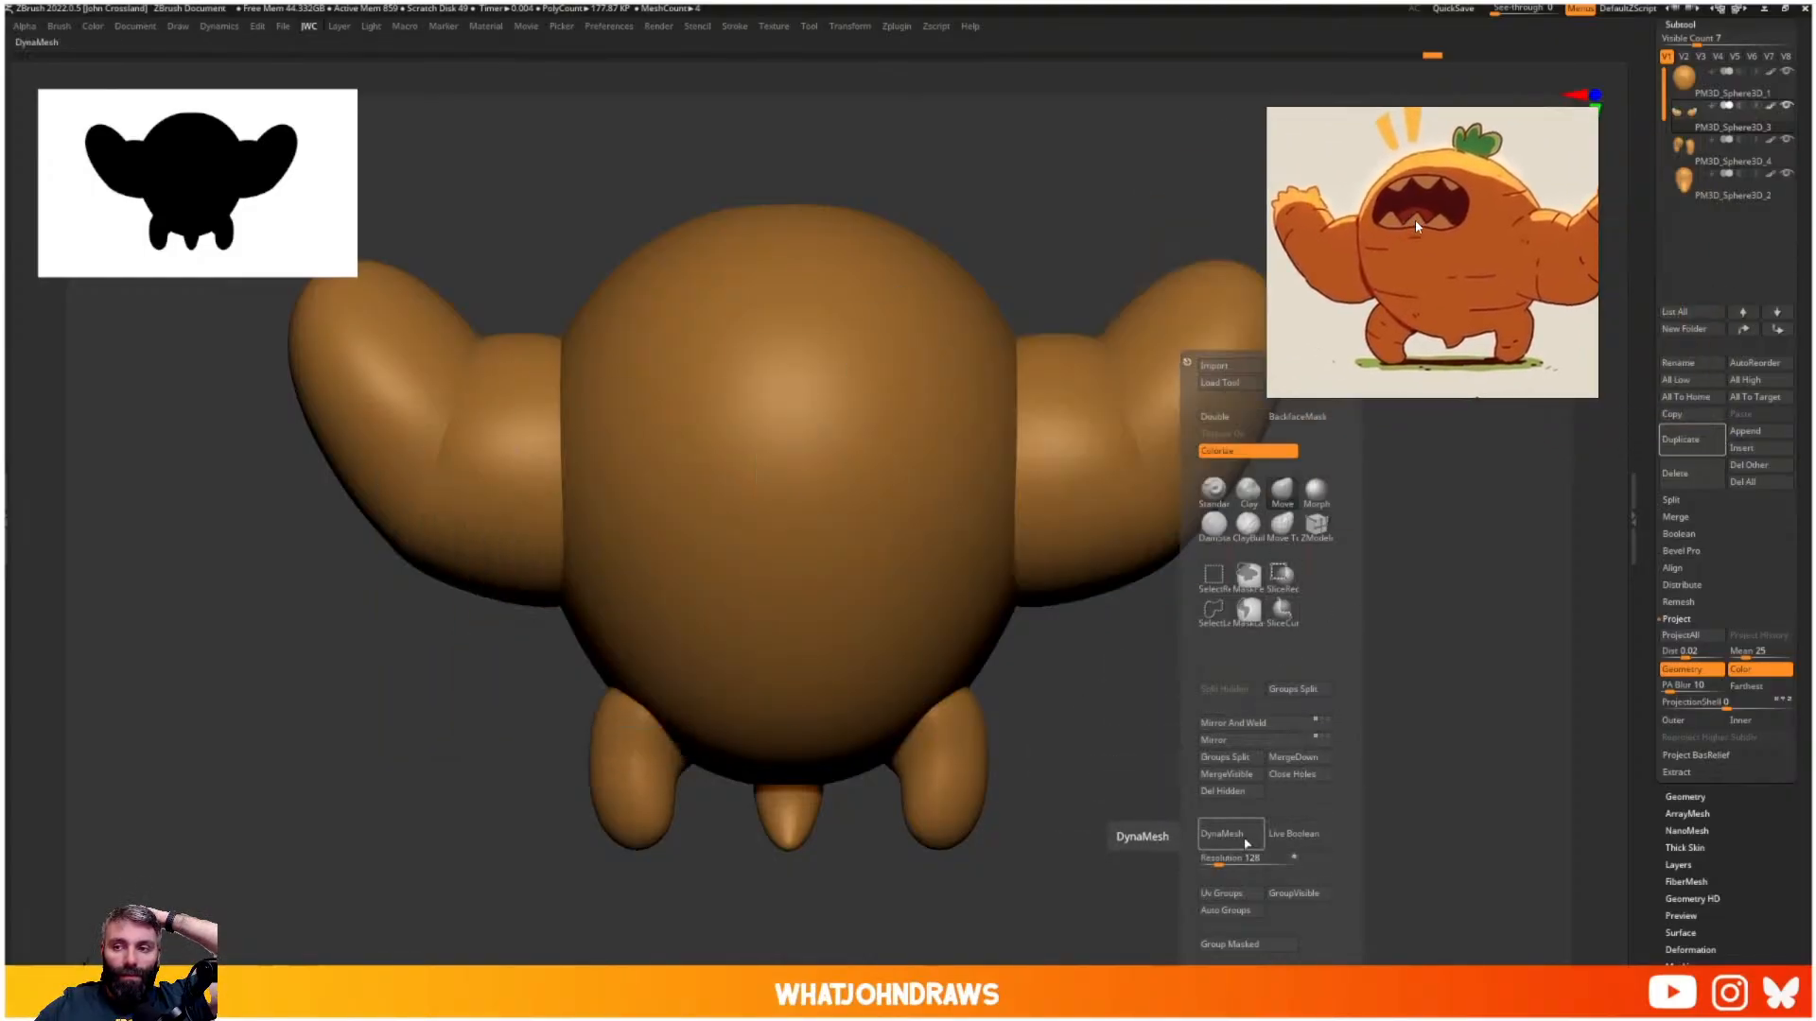
- DynaMesh the arms at resolution 128 and minimize the creature reference image
{"action": "left_click", "coordinate": [1247, 844]}
{"action": "left_click_drag", "start_coordinate": [1407, 560], "coordinate": [1226, 523]}
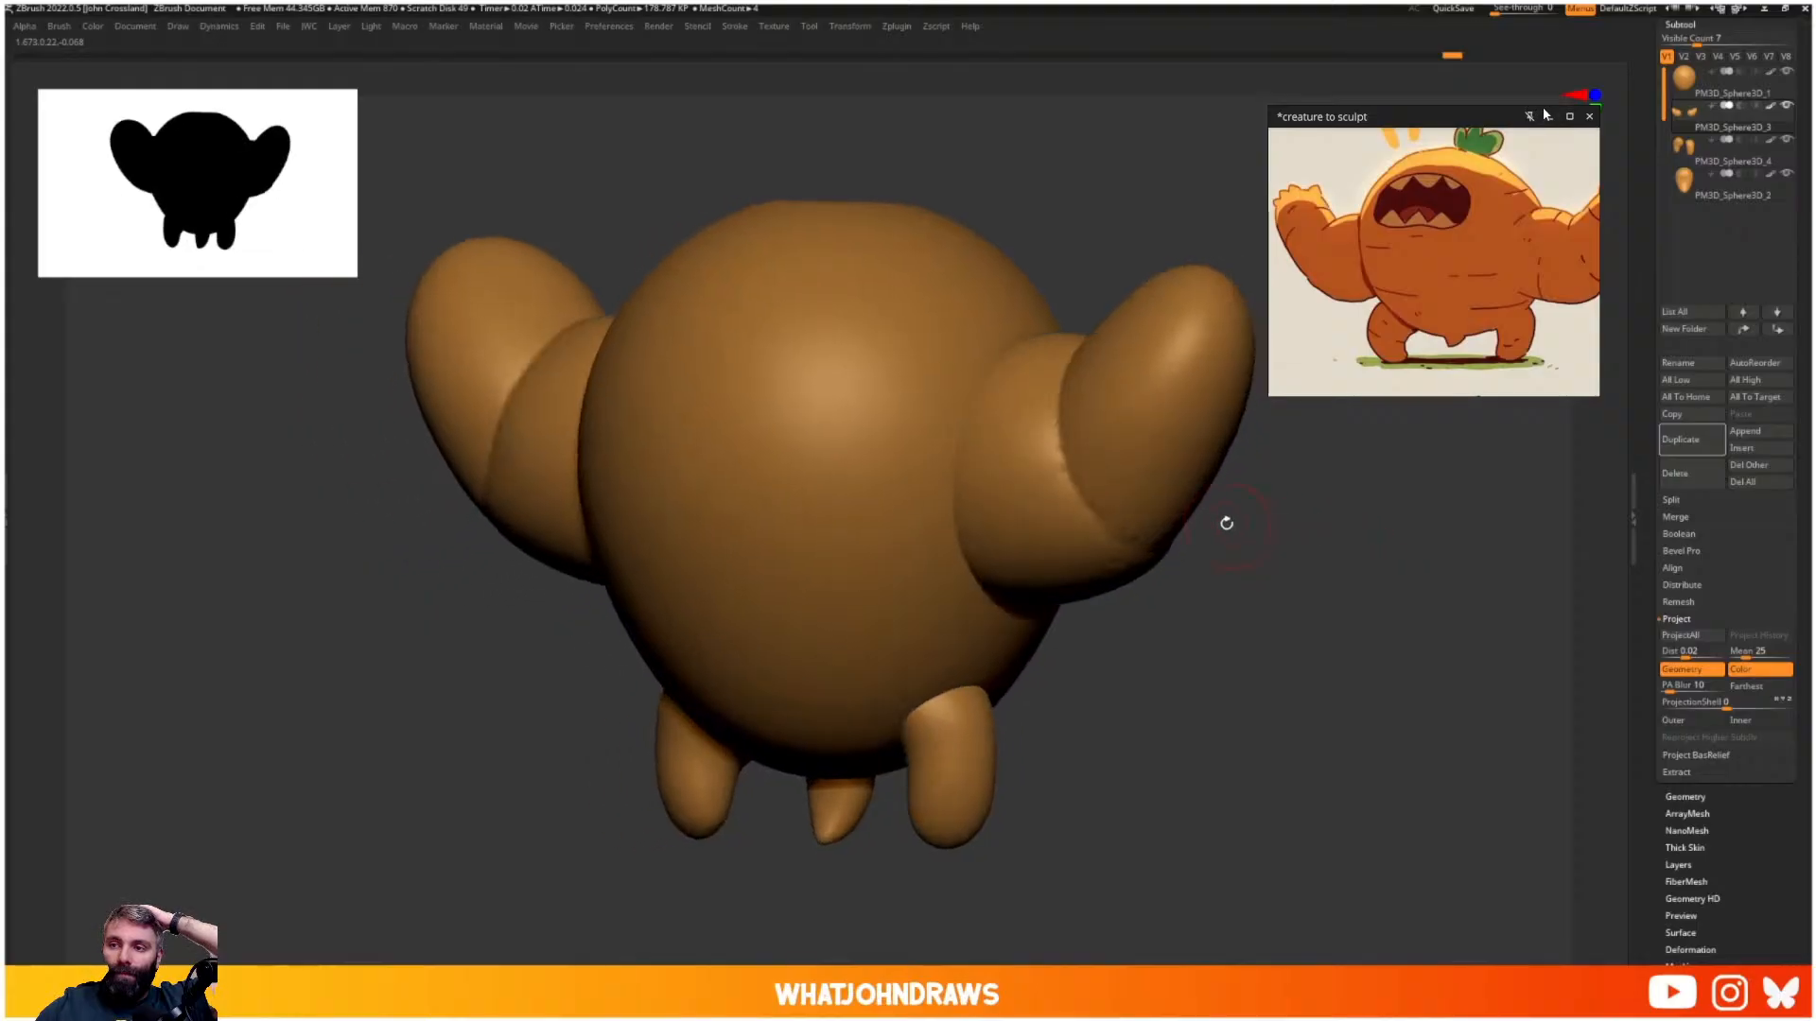
{"action": "left_click", "coordinate": [1549, 116]}
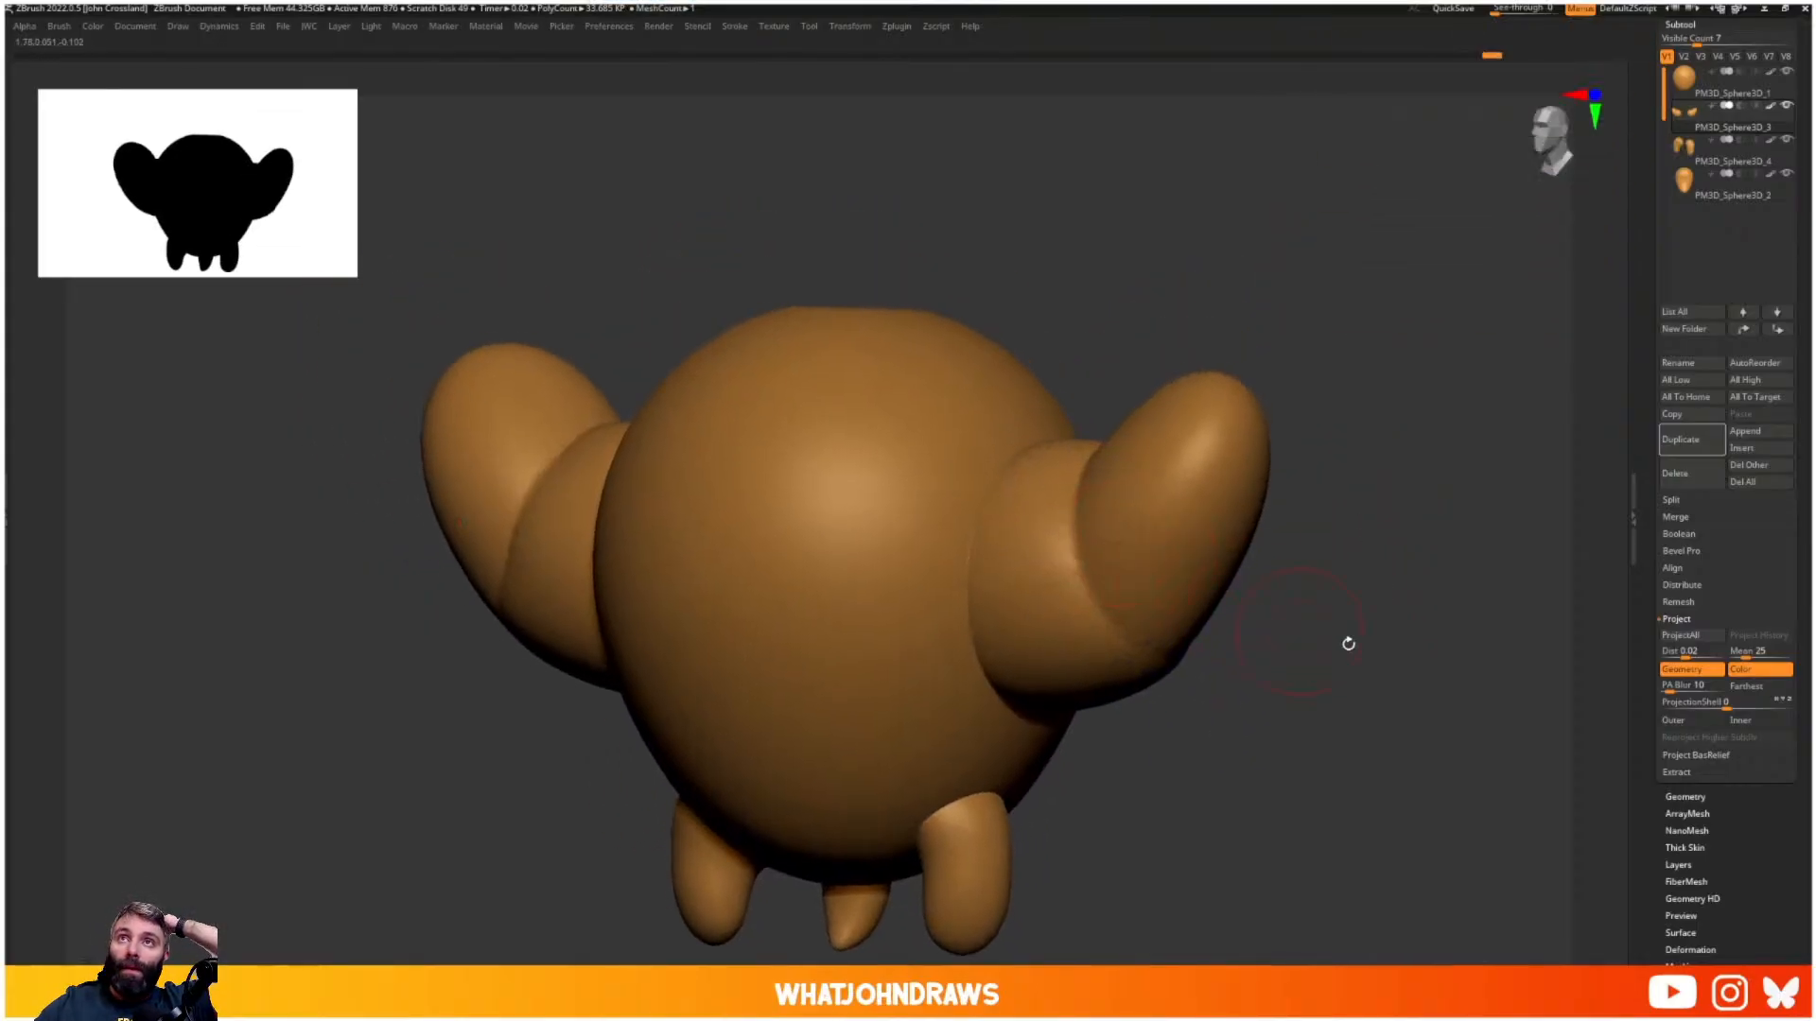
- Raise the arms' DynaMesh resolution to 400 and remesh them
{"action": "left_click_drag", "start_coordinate": [1348, 644], "coordinate": [1280, 626], "text": "shift"}
{"action": "key", "text": "space"}
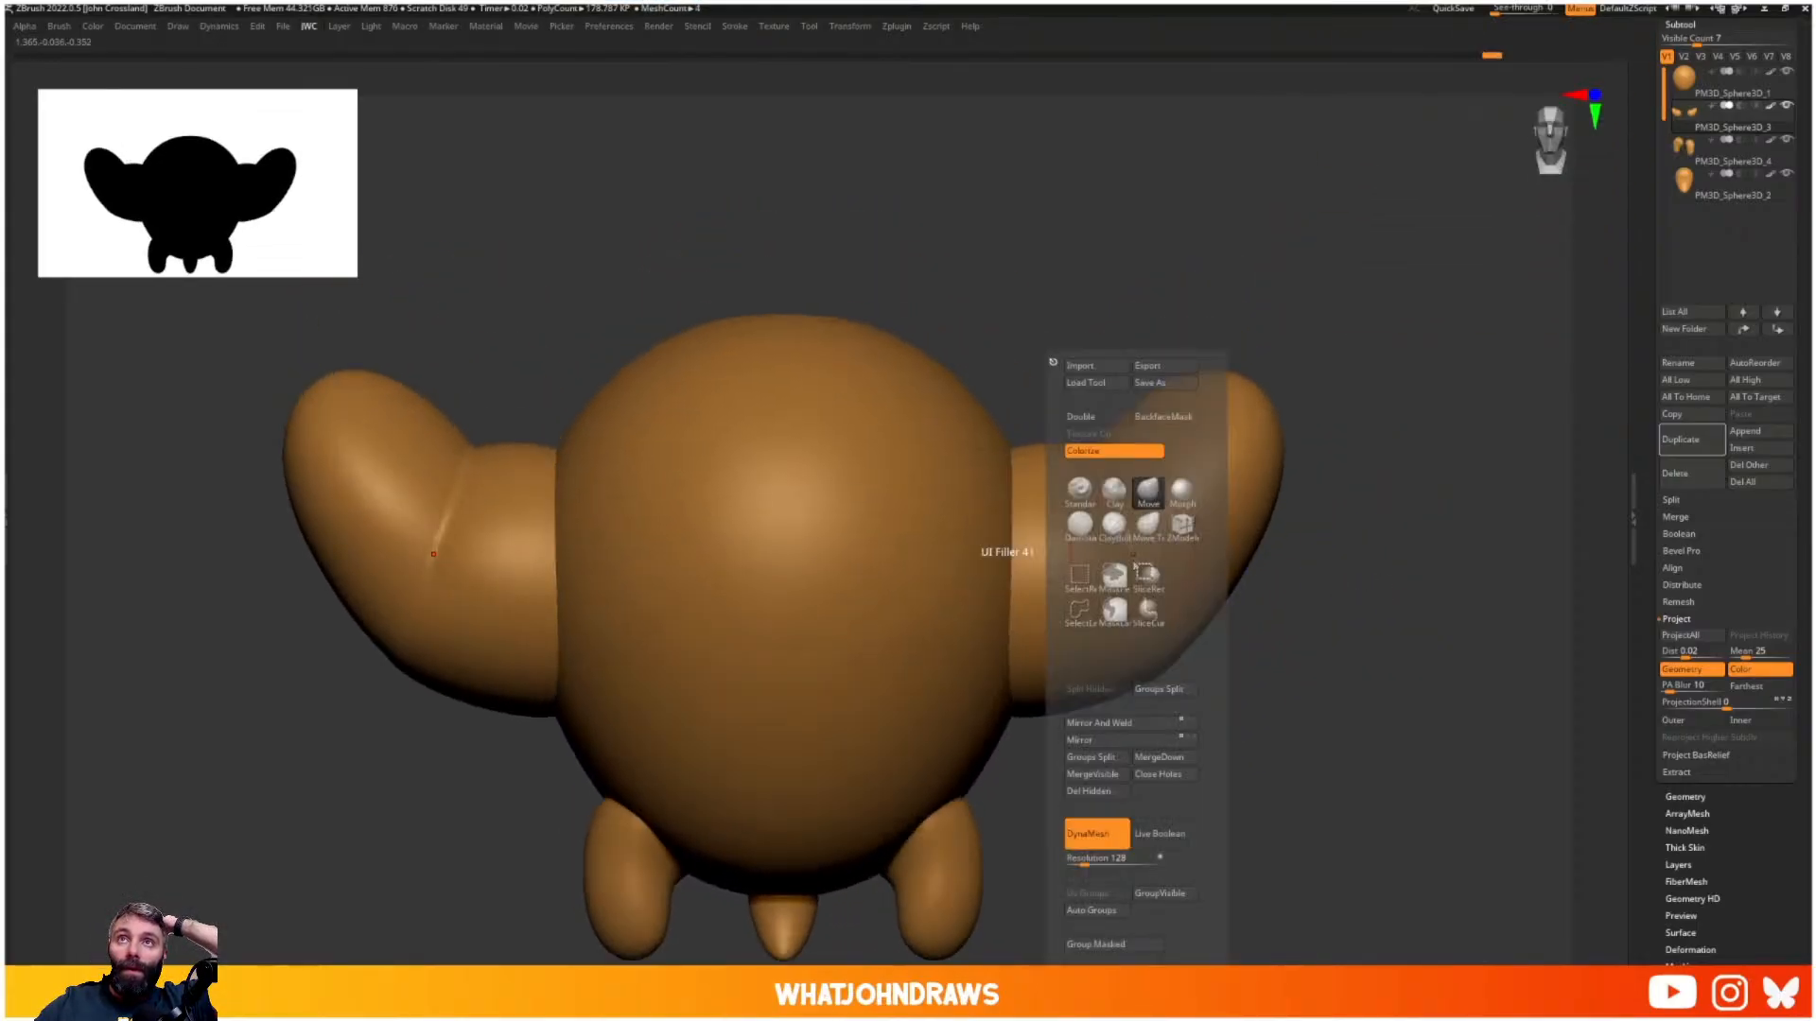
{"action": "left_click_drag", "start_coordinate": [1090, 859], "coordinate": [1089, 858]}
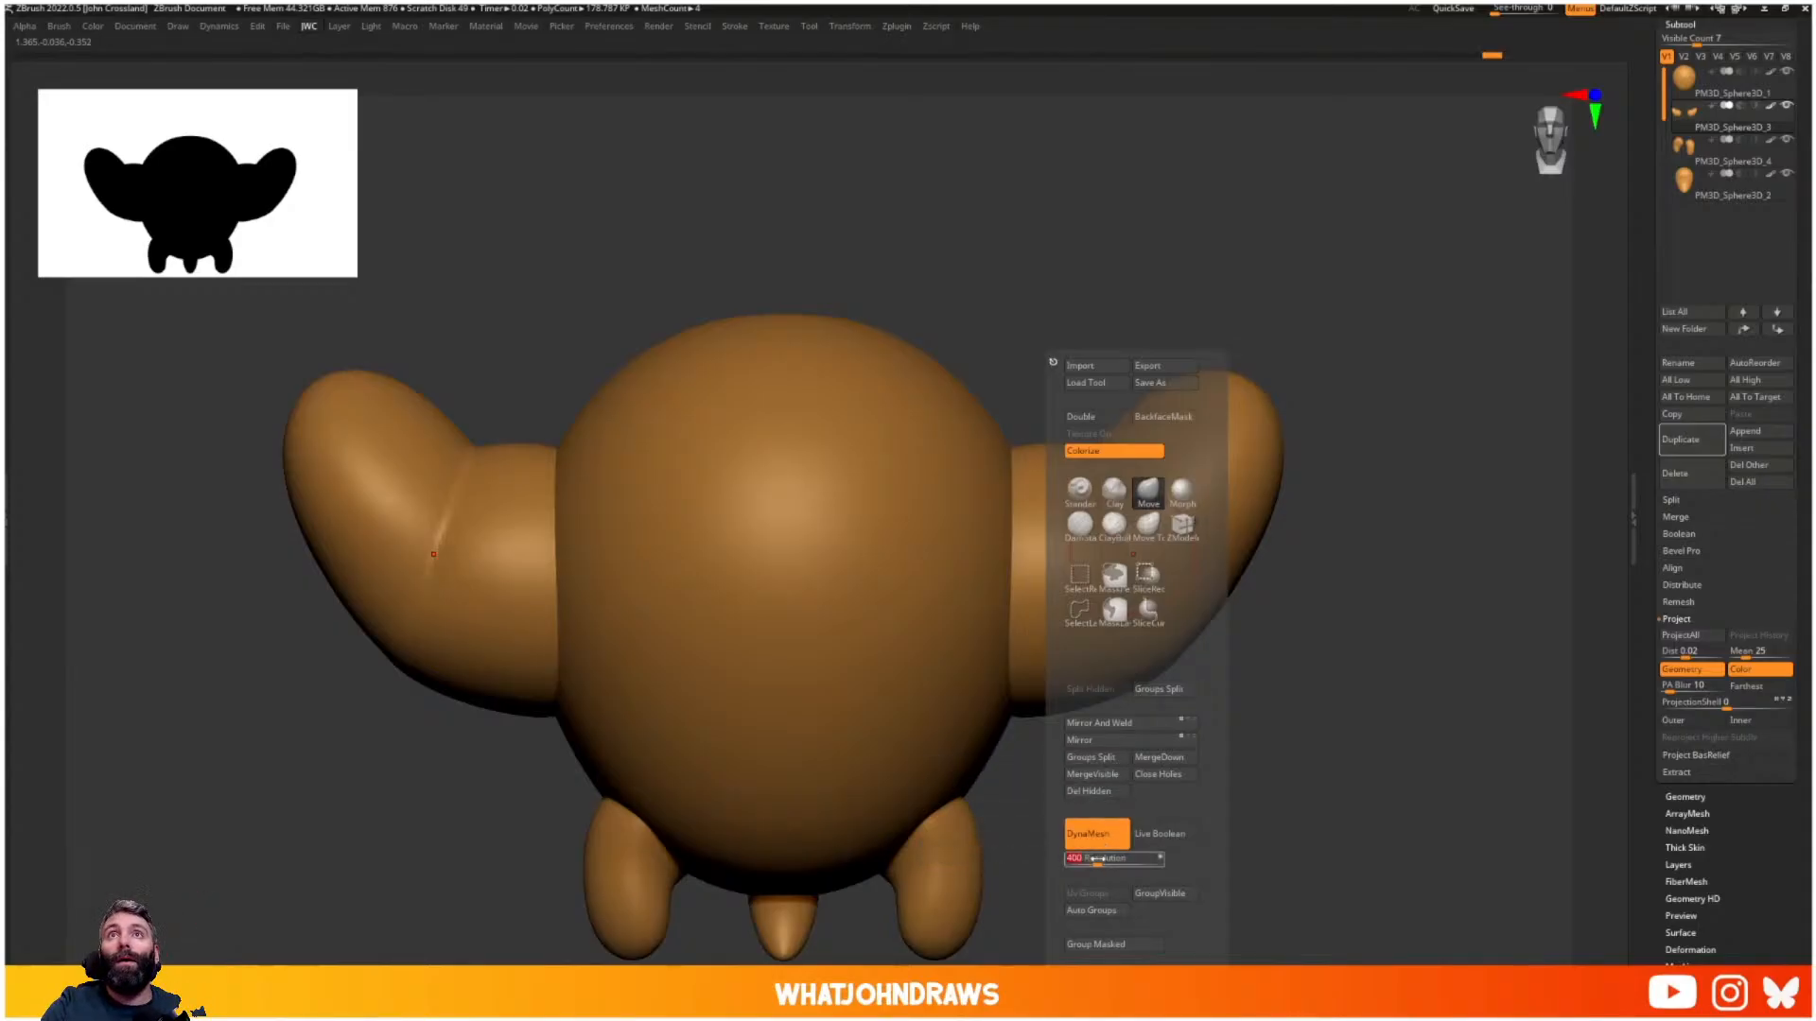
{"action": "left_click_drag", "start_coordinate": [1330, 641], "coordinate": [1085, 454]}
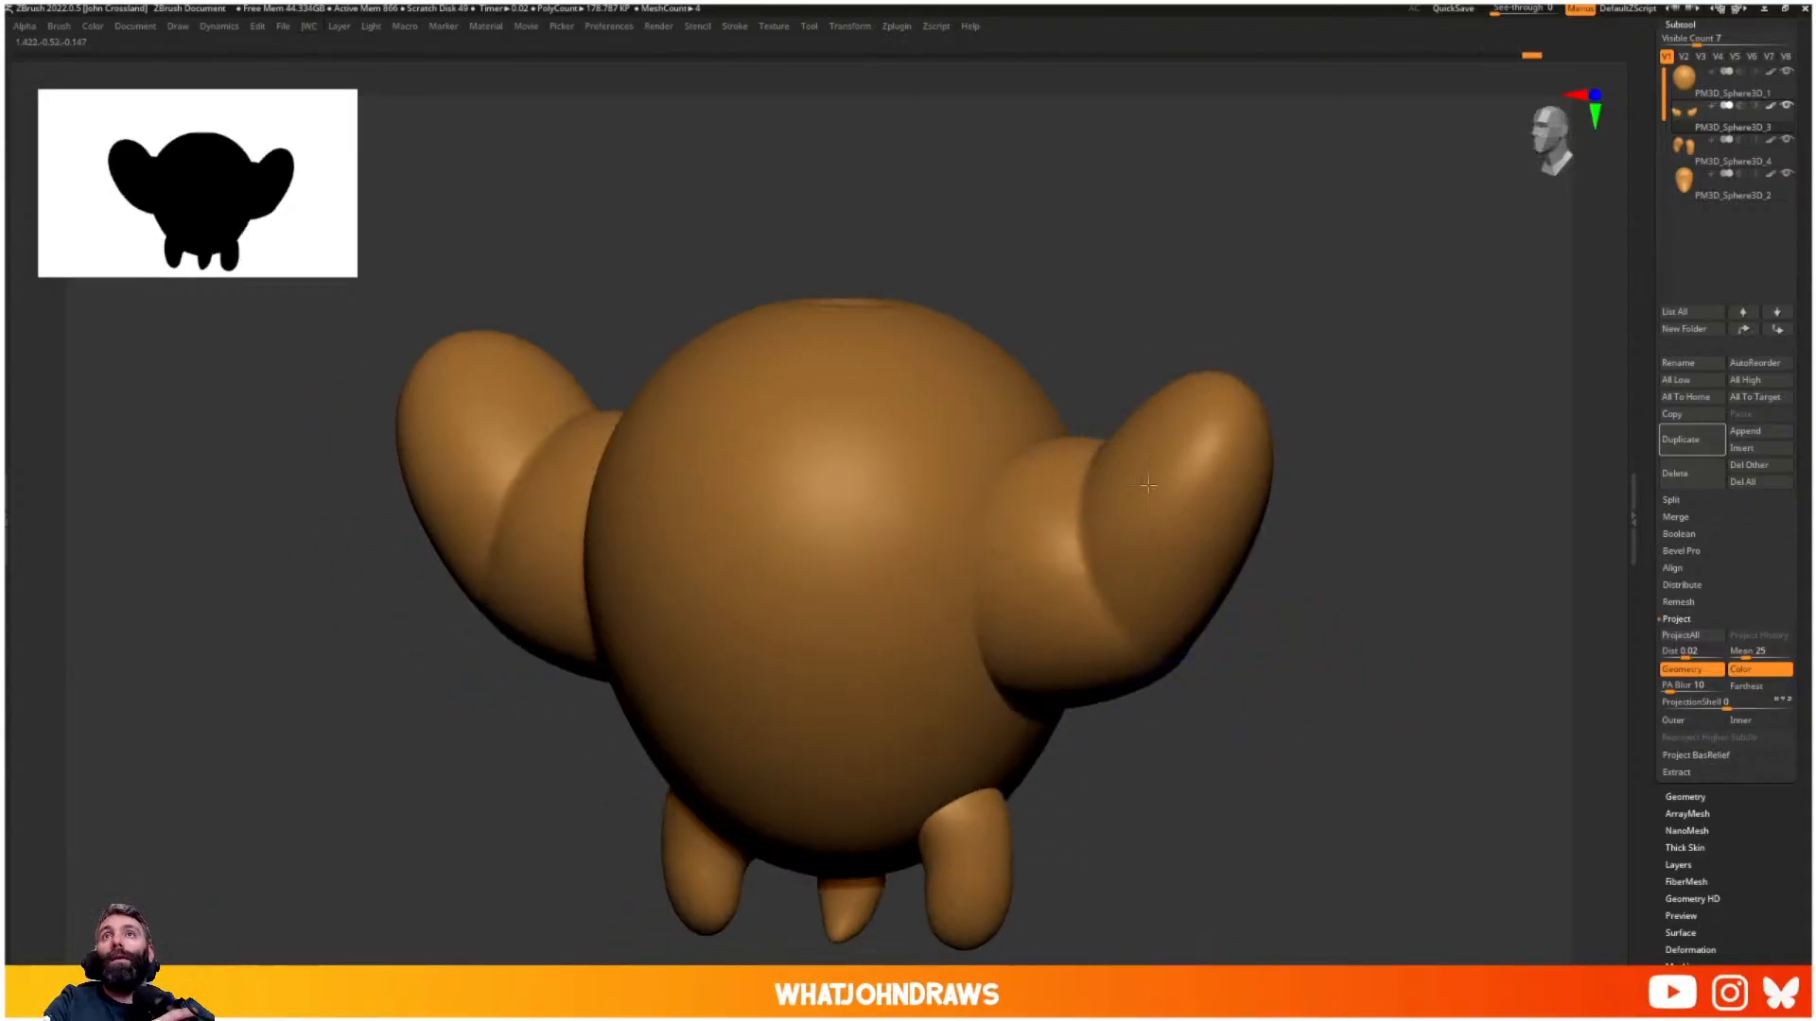
{"action": "mouse_move", "coordinate": [1285, 303]}
{"action": "left_mouse_down"}
{"action": "mouse_move", "coordinate": [1394, 519]}
{"action": "mouse_move", "coordinate": [1373, 524]}
{"action": "left_mouse_up"}
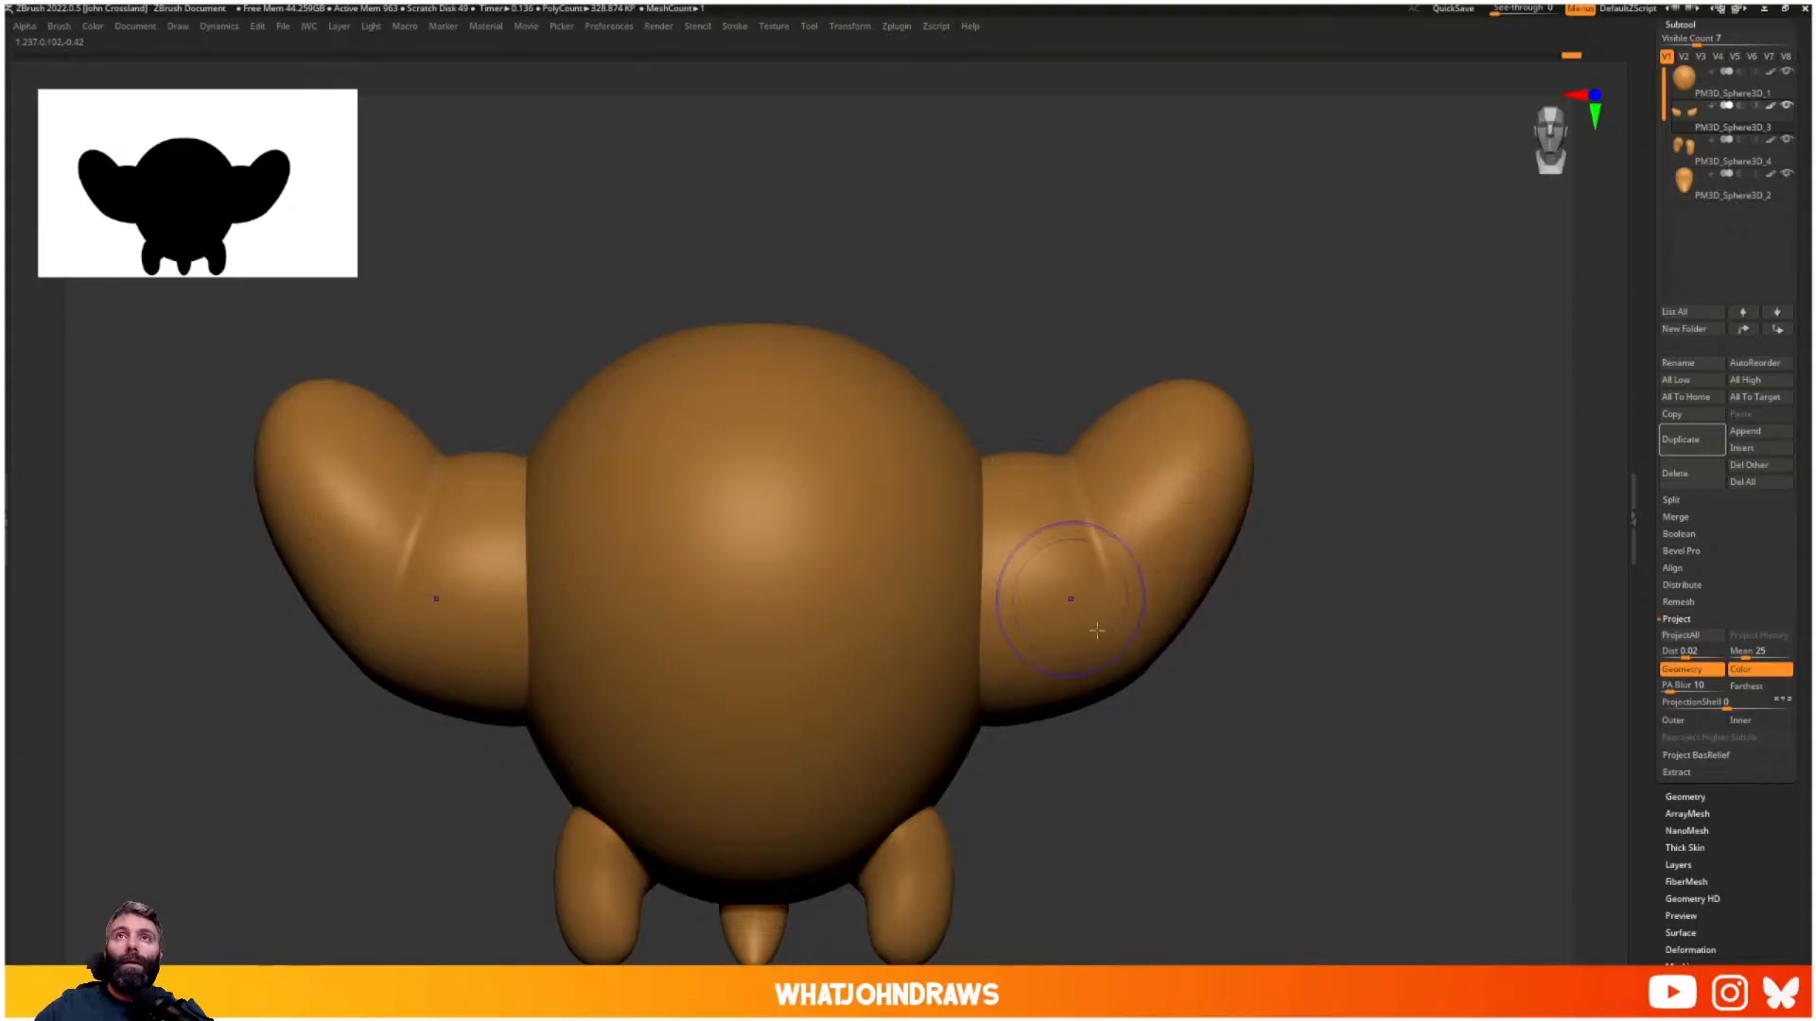
- Examine the shape of the arms where they meet the body, viewing them from the front, side and below
{"action": "mouse_move", "coordinate": [1272, 757]}
{"action": "left_mouse_down", "text": "alt"}
{"action": "mouse_move", "coordinate": [1318, 616]}
{"action": "mouse_move", "coordinate": [1325, 644]}
{"action": "mouse_move", "coordinate": [1240, 540]}
{"action": "mouse_move", "coordinate": [1047, 544]}
{"action": "left_mouse_up", "text": "alt"}
{"action": "key", "text": "s"}
{"action": "mouse_move", "coordinate": [1167, 651]}
{"action": "left_mouse_down"}
{"action": "mouse_move", "coordinate": [1067, 545]}
{"action": "mouse_move", "coordinate": [1131, 571]}
{"action": "left_mouse_up"}
{"action": "left_click_drag", "start_coordinate": [1288, 599], "coordinate": [1361, 480]}
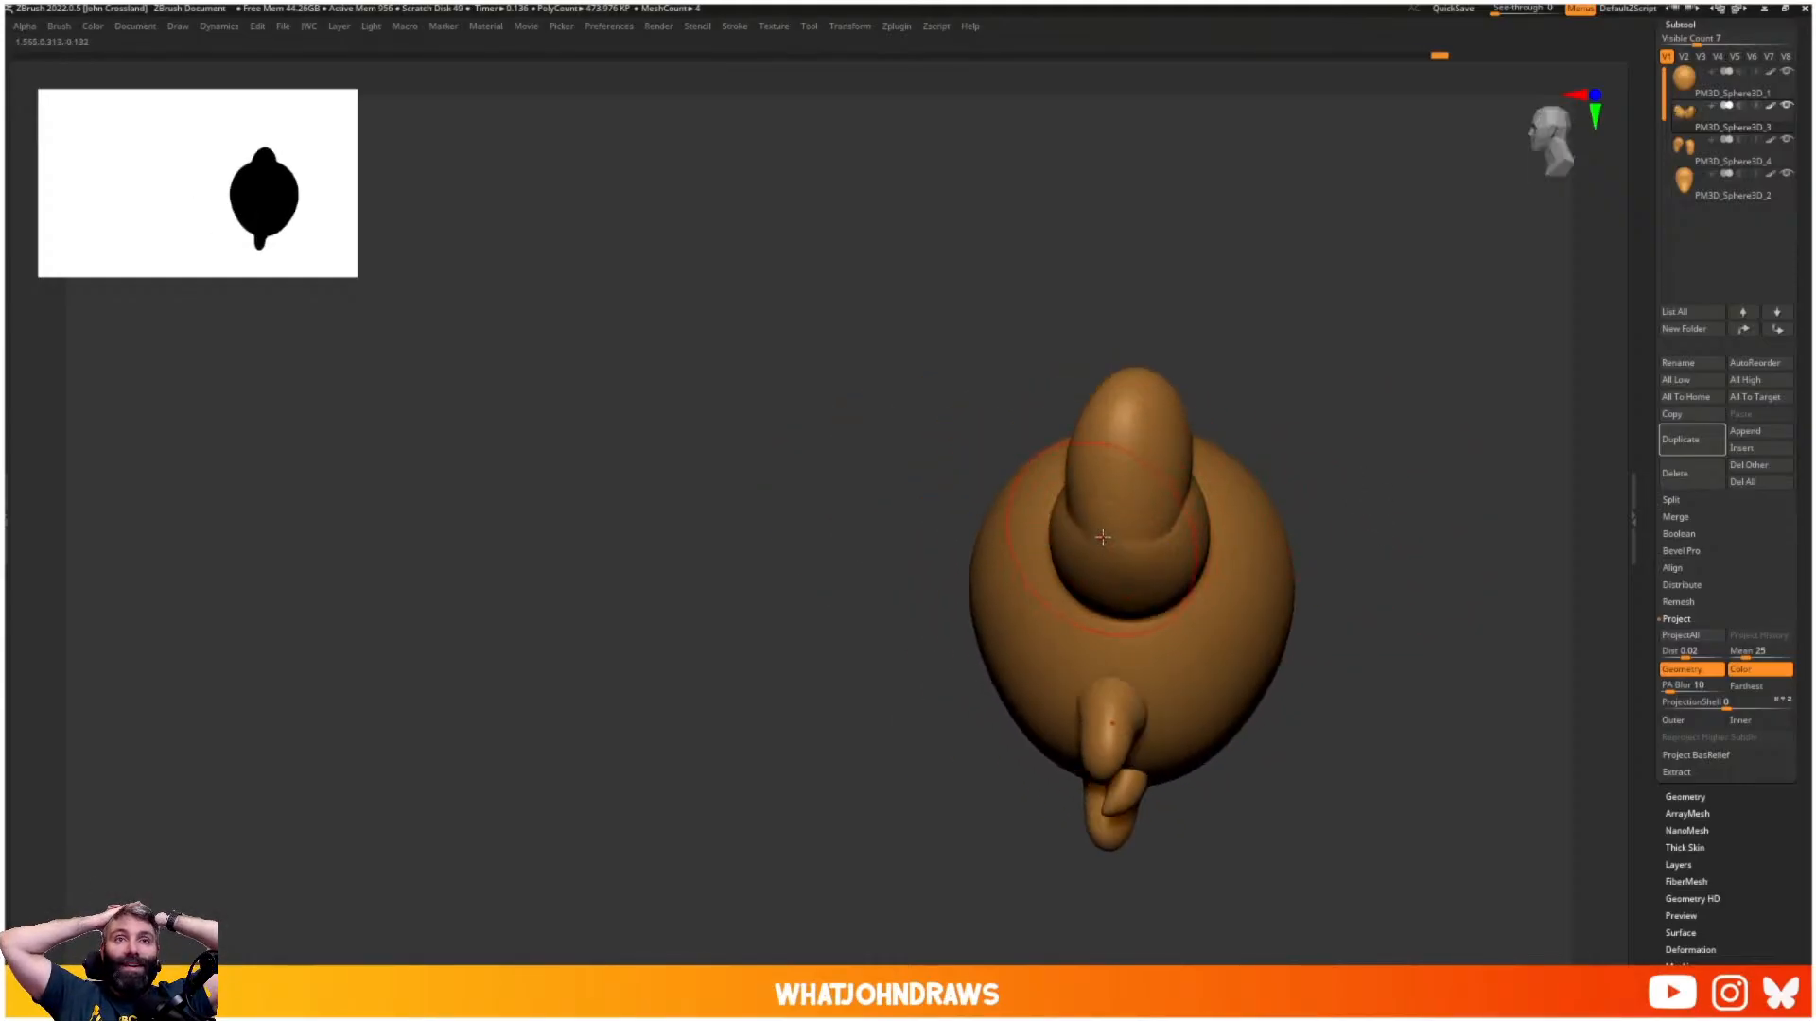
{"action": "left_click_drag", "start_coordinate": [1166, 555], "coordinate": [1159, 513]}
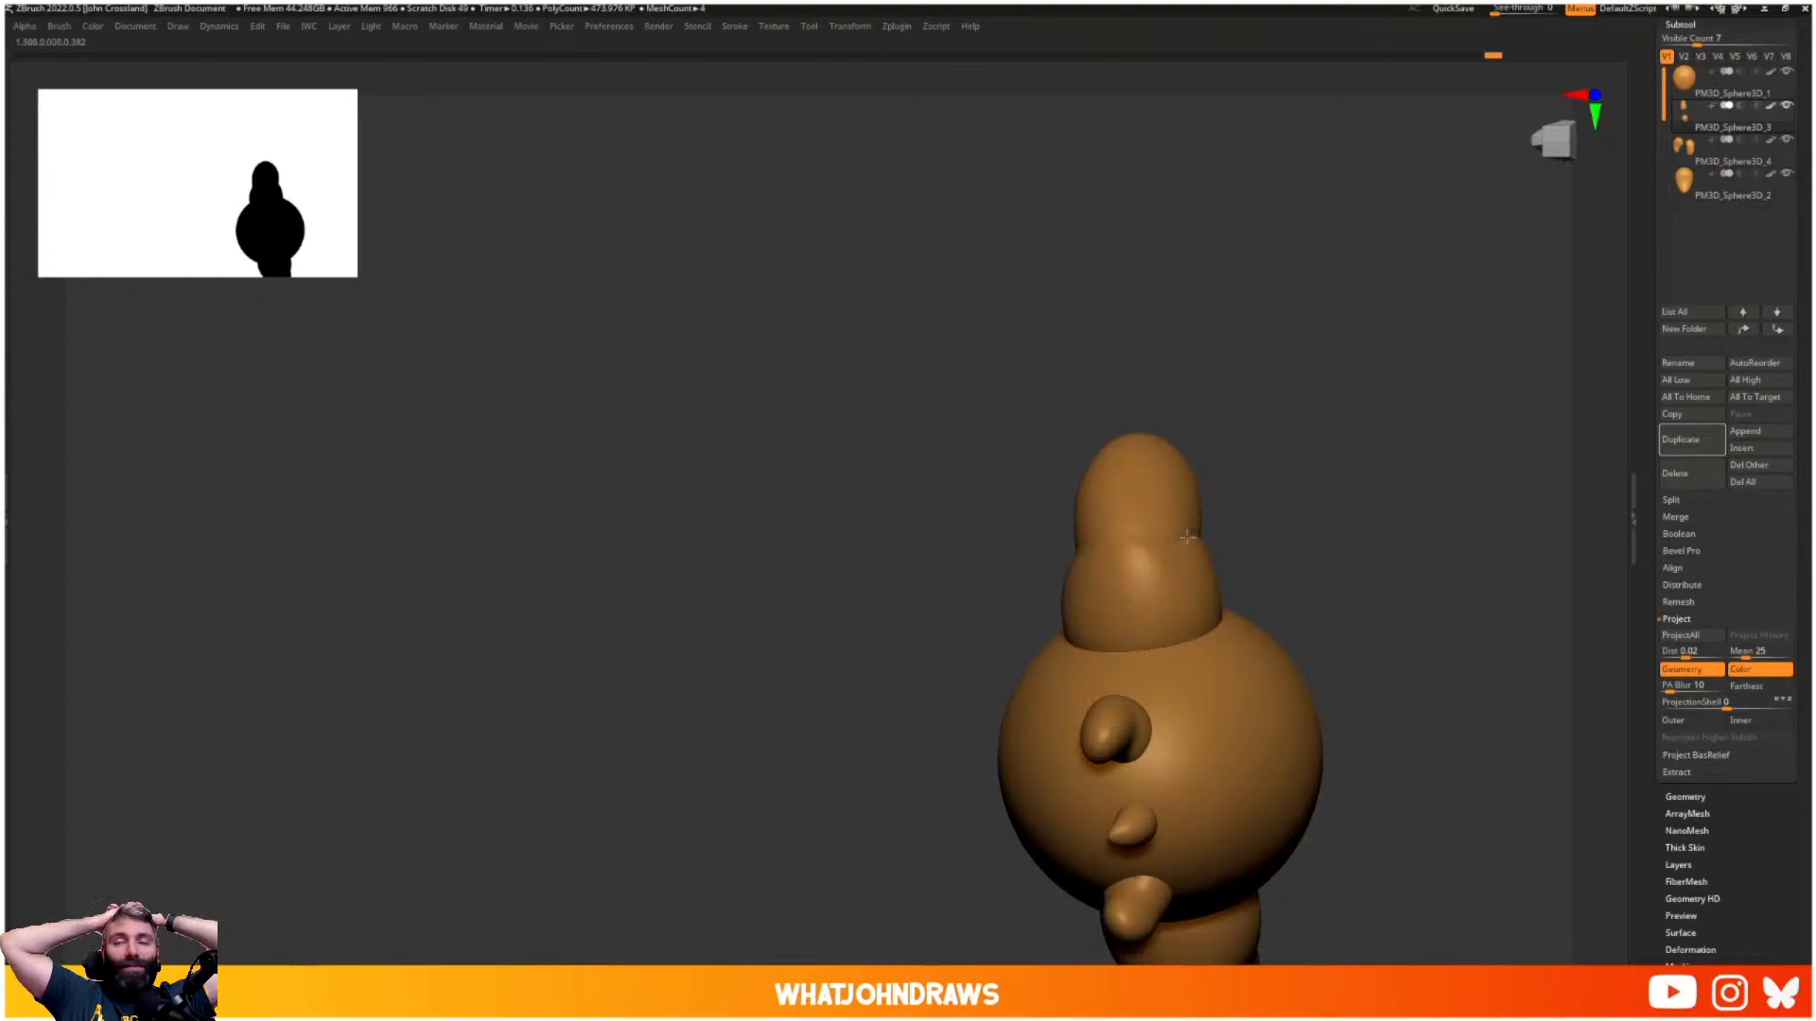
{"action": "mouse_move", "coordinate": [1247, 455]}
{"action": "left_mouse_down"}
{"action": "mouse_move", "coordinate": [1143, 549]}
{"action": "mouse_move", "coordinate": [1188, 533]}
{"action": "left_mouse_up"}
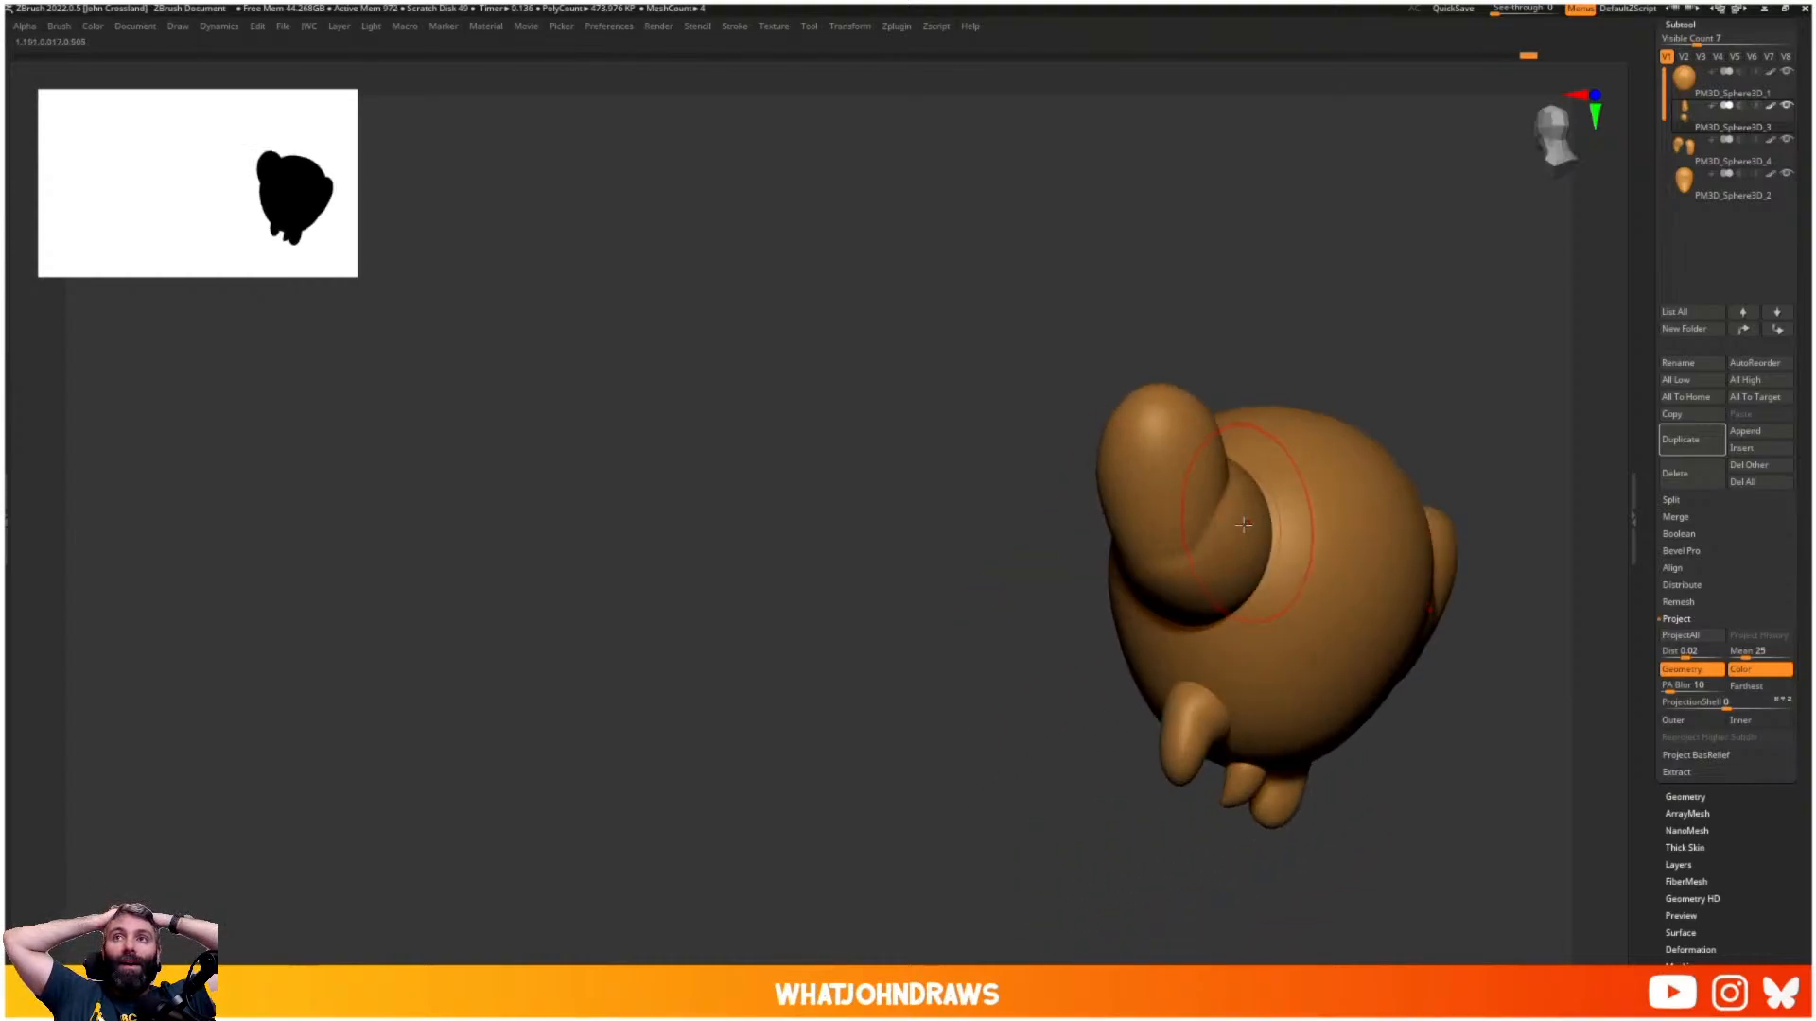
{"action": "mouse_move", "coordinate": [907, 617]}
{"action": "left_mouse_down"}
{"action": "mouse_move", "coordinate": [1196, 533]}
{"action": "mouse_move", "coordinate": [900, 632]}
{"action": "left_mouse_up"}
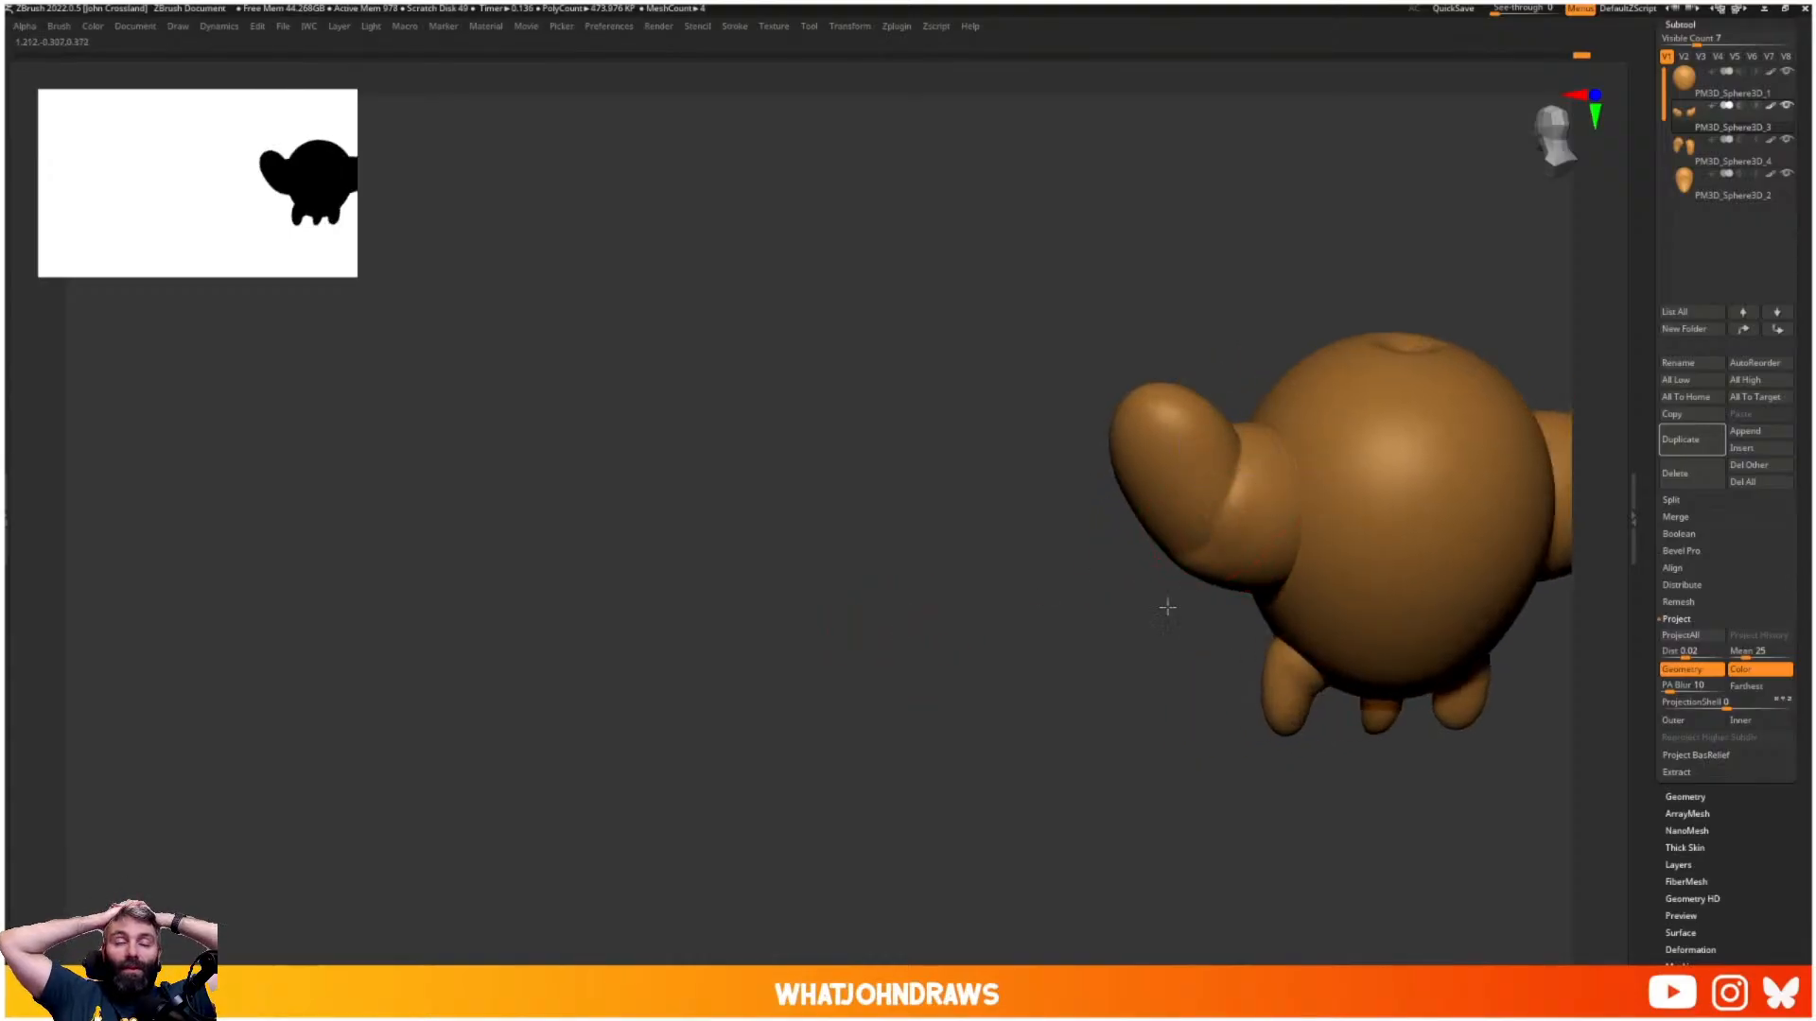
{"action": "left_click_drag", "start_coordinate": [1167, 607], "coordinate": [976, 640]}
- Refine the rounded end of the raised arm from the side and front with large-brush strokes
{"action": "left_click_drag", "start_coordinate": [1502, 424], "coordinate": [1202, 416]}
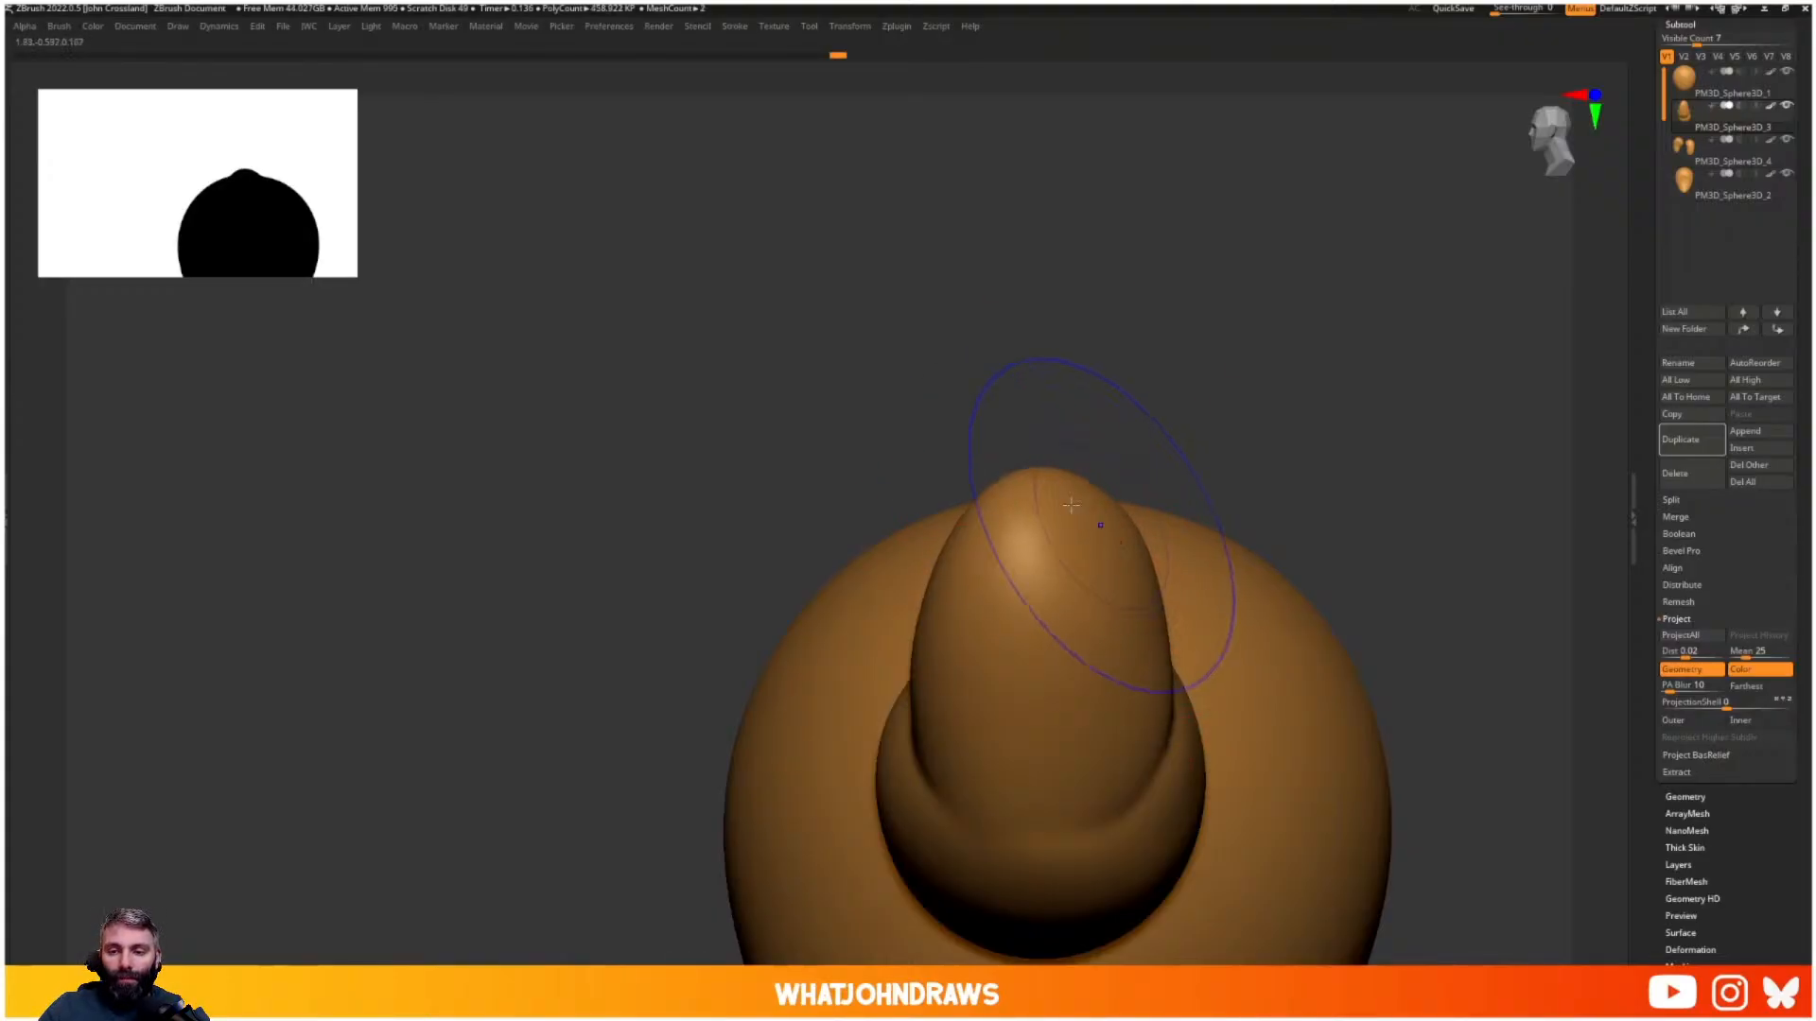
{"action": "left_click_drag", "start_coordinate": [1258, 259], "coordinate": [1094, 555]}
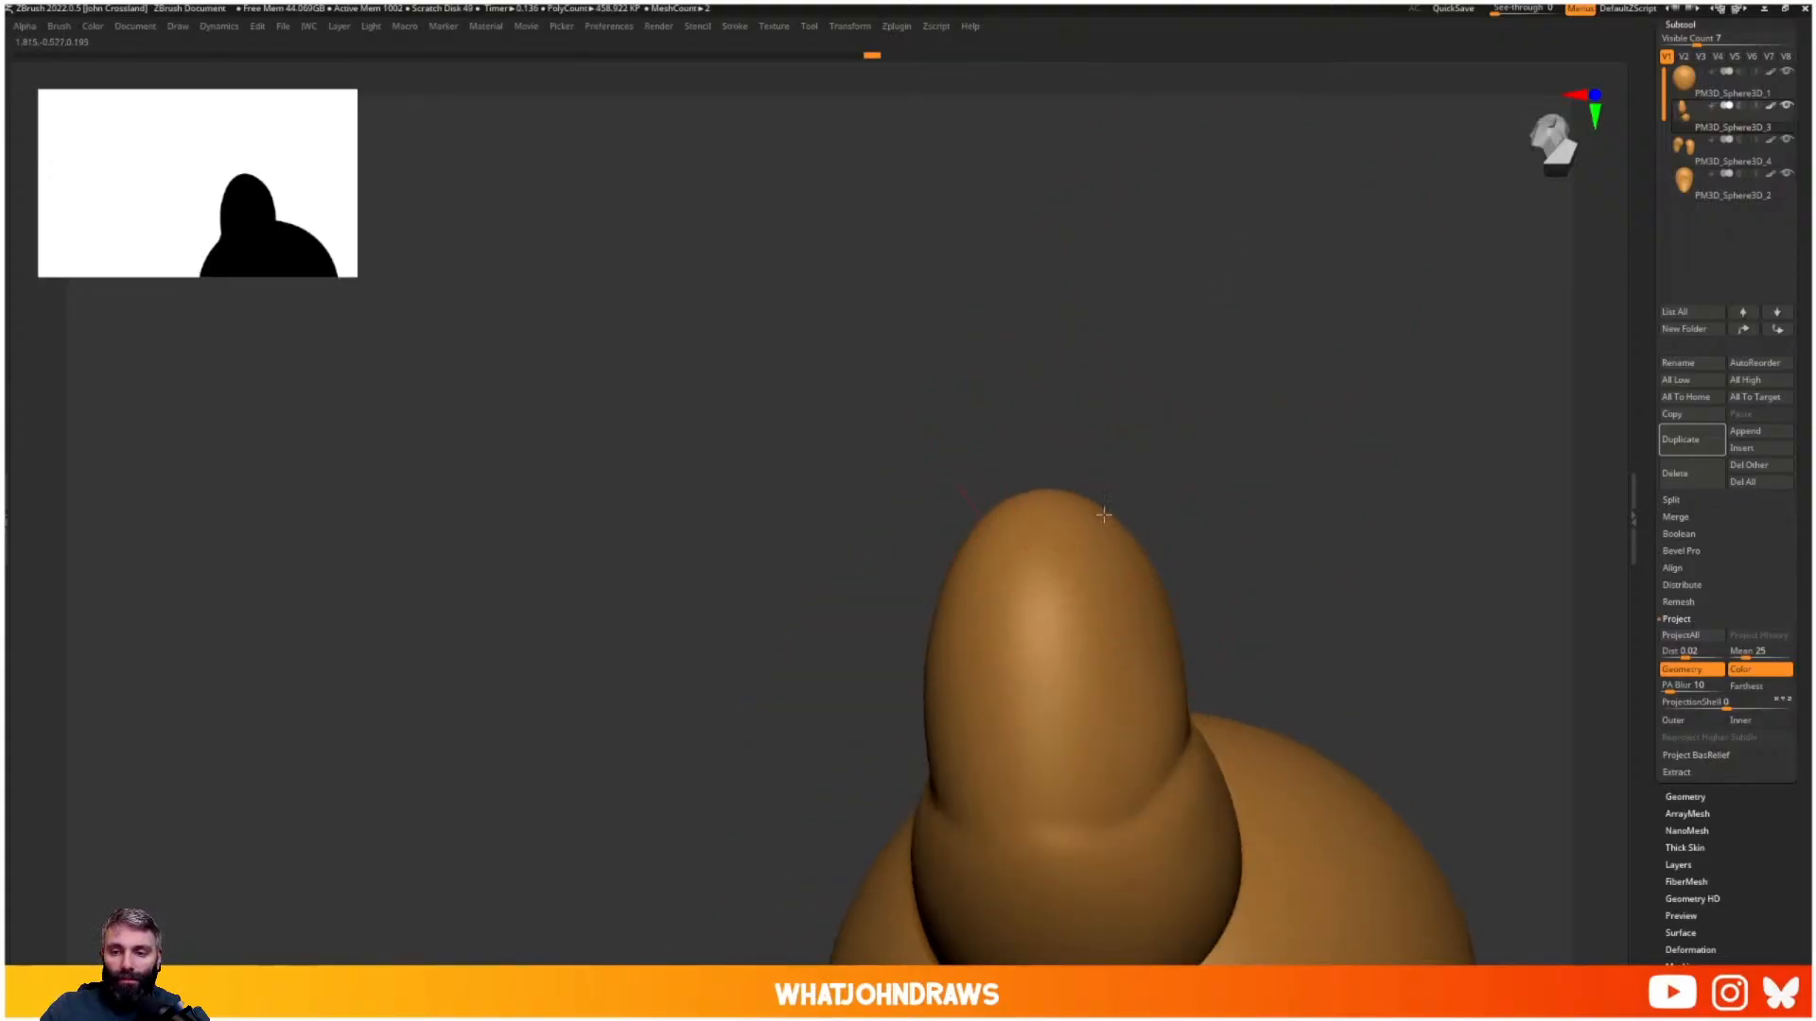
{"action": "left_click_drag", "start_coordinate": [1130, 468], "coordinate": [1038, 508]}
{"action": "mouse_move", "coordinate": [1083, 349]}
{"action": "left_mouse_down"}
{"action": "mouse_move", "coordinate": [1148, 417]}
{"action": "mouse_move", "coordinate": [1265, 406]}
{"action": "mouse_move", "coordinate": [1081, 362]}
{"action": "left_mouse_up"}
{"action": "left_click_drag", "start_coordinate": [1234, 414], "coordinate": [984, 435]}
{"action": "left_click_drag", "start_coordinate": [939, 364], "coordinate": [1325, 568]}
{"action": "left_click_drag", "start_coordinate": [1205, 492], "coordinate": [1171, 410]}
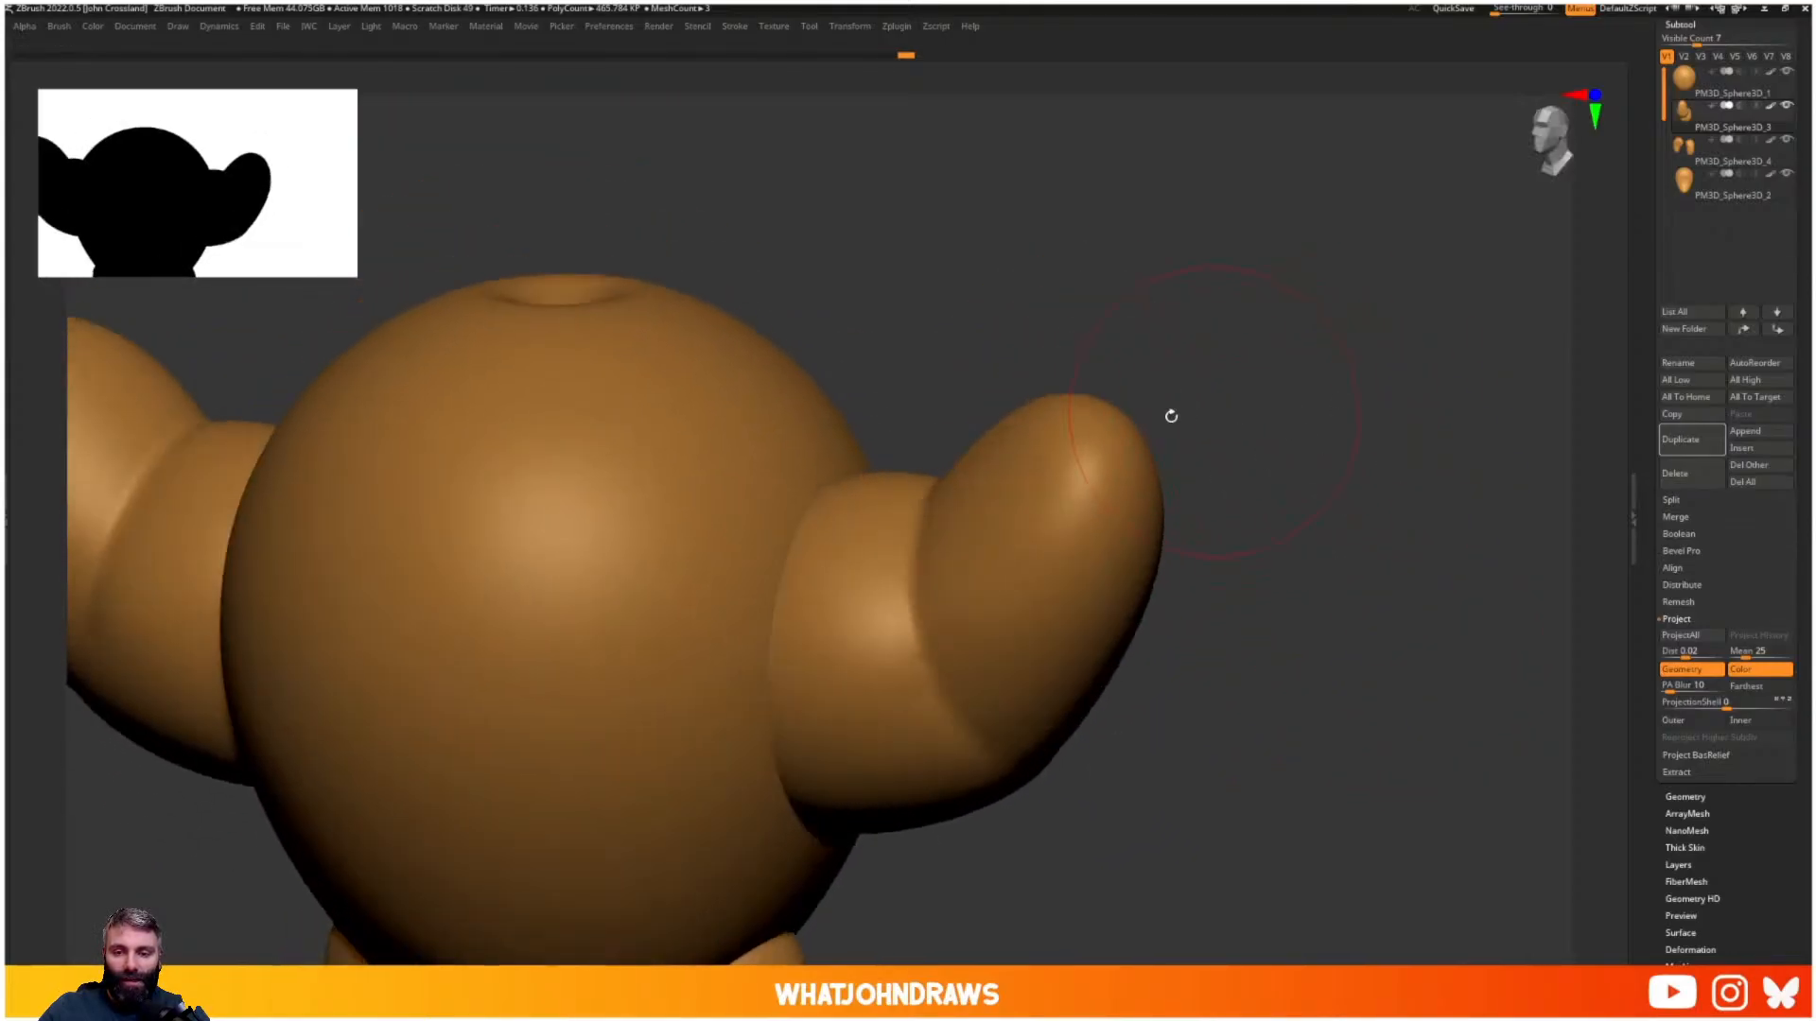
{"action": "left_click_drag", "start_coordinate": [1158, 337], "coordinate": [1081, 510]}
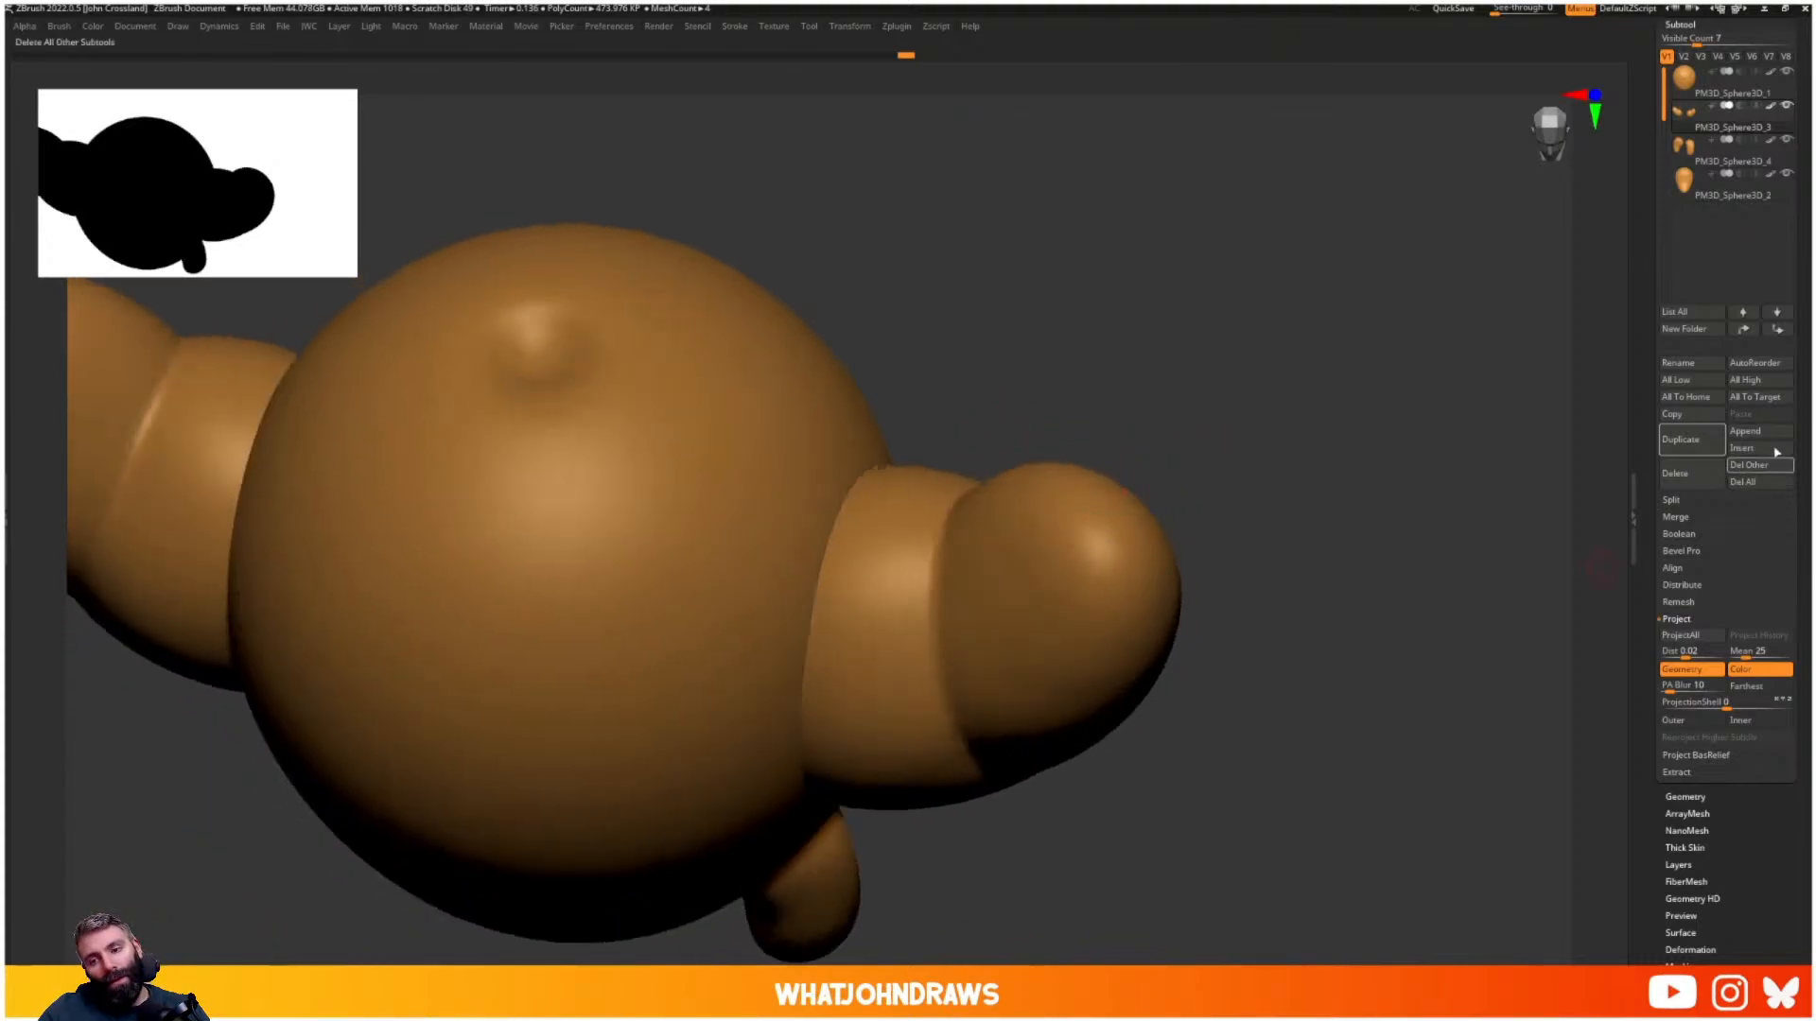
- Append a new sphere as a subtool and make it active with the transform gizmo, viewed straight on
{"action": "scroll", "coordinate": [1790, 379], "scroll_direction": "up", "scroll_amount": 2}
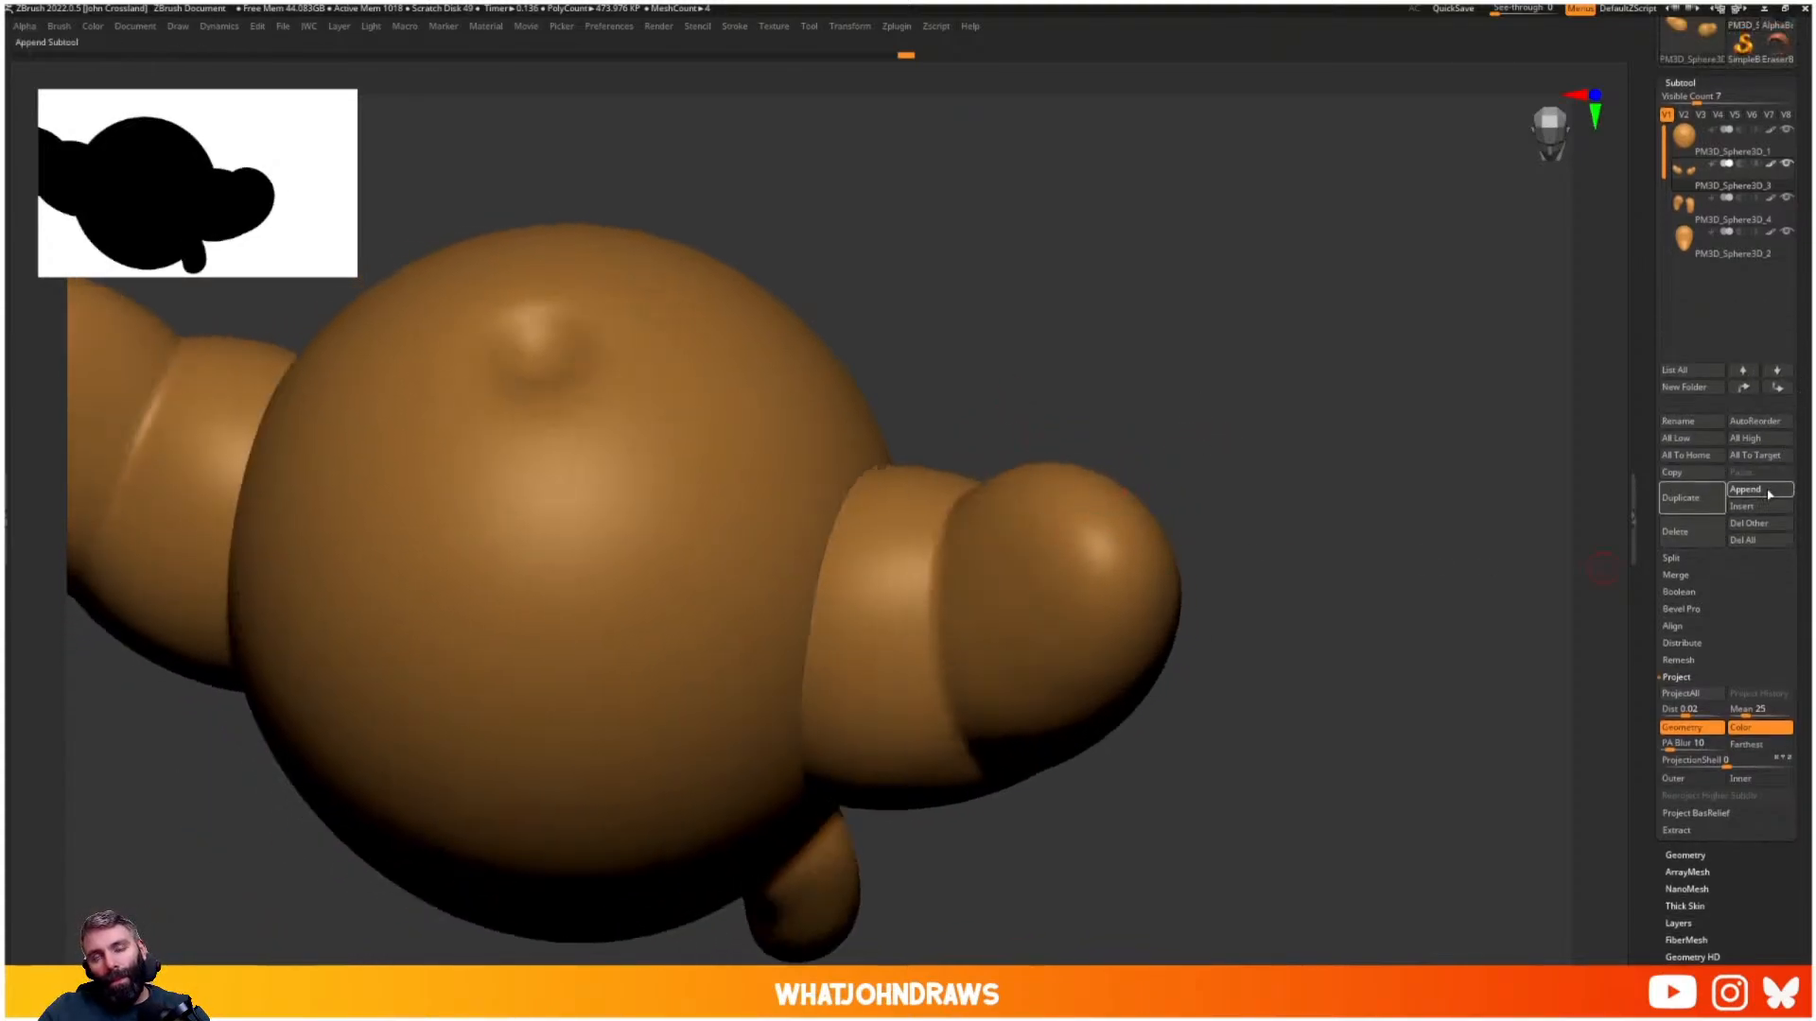
{"action": "left_click", "coordinate": [1761, 490]}
{"action": "left_click", "coordinate": [1130, 581]}
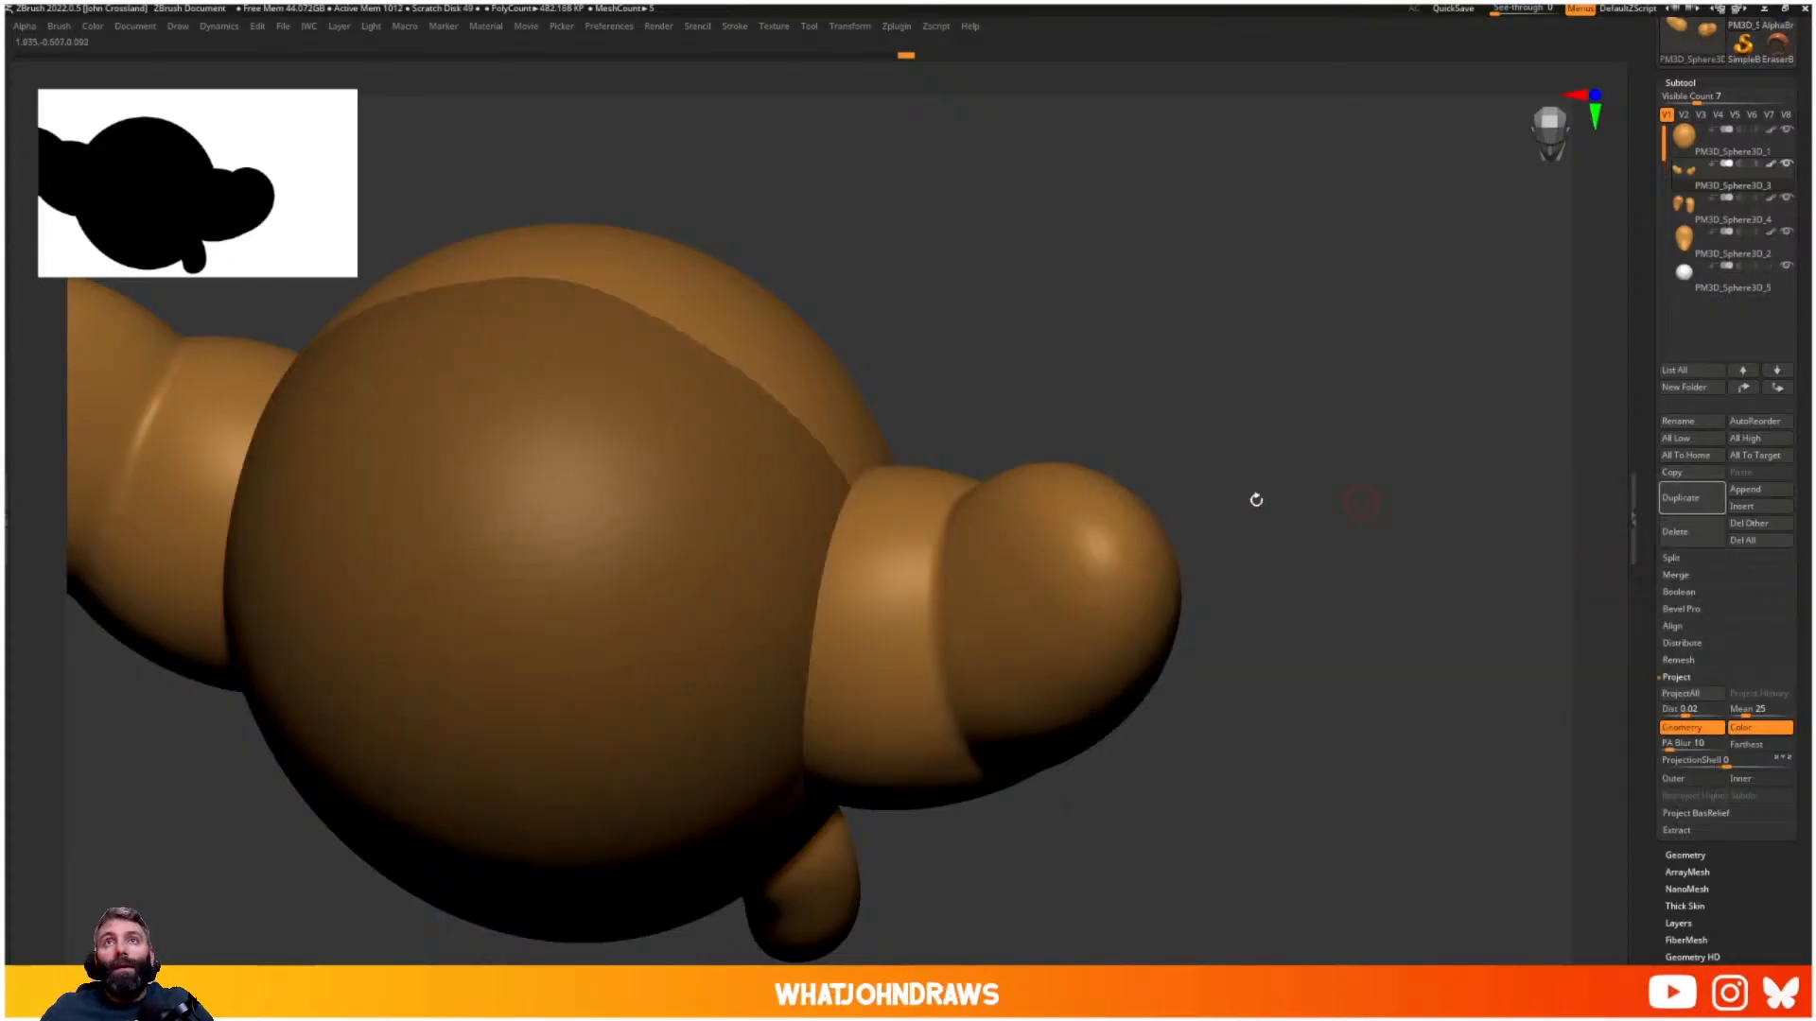
{"action": "left_click", "coordinate": [658, 573], "text": "alt"}
{"action": "key", "text": "w"}
{"action": "left_click_drag", "start_coordinate": [955, 279], "coordinate": [961, 353], "text": "shift"}
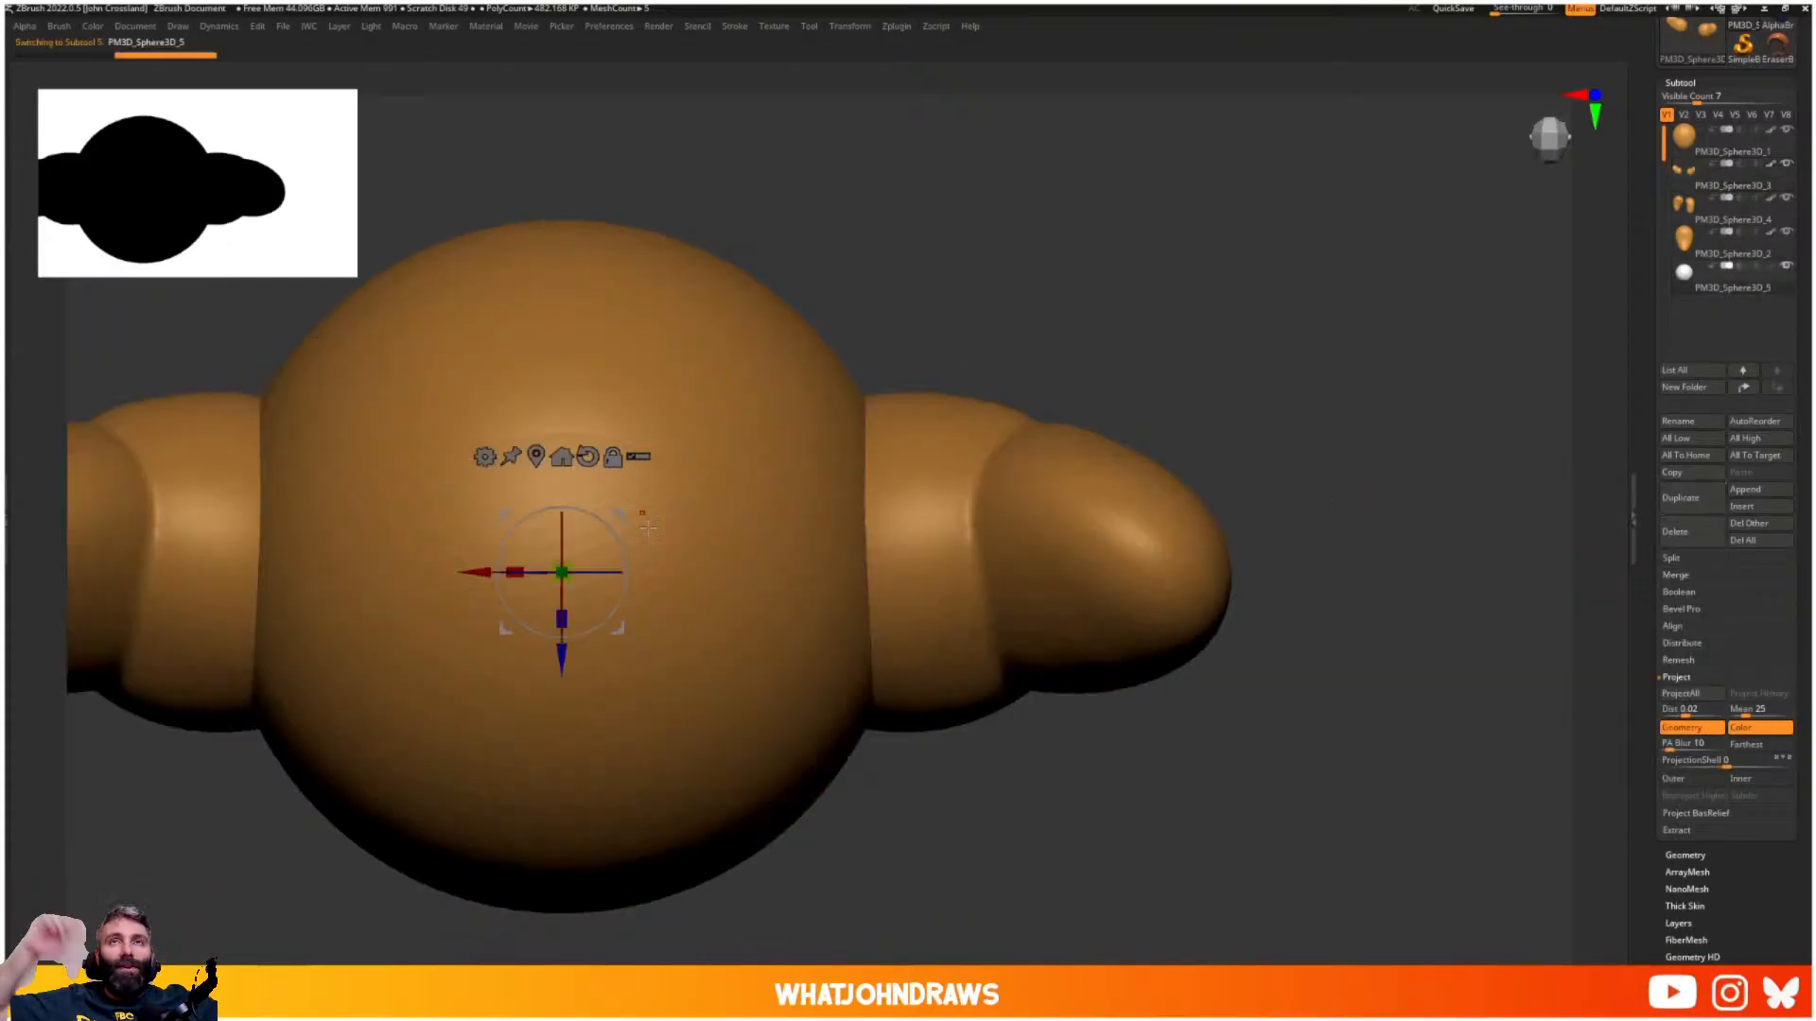
- Shrink the new sphere, place it on the inner edge of the raised hand and stretch it into a finger nub
{"action": "left_click_drag", "start_coordinate": [533, 607], "coordinate": [1066, 758]}
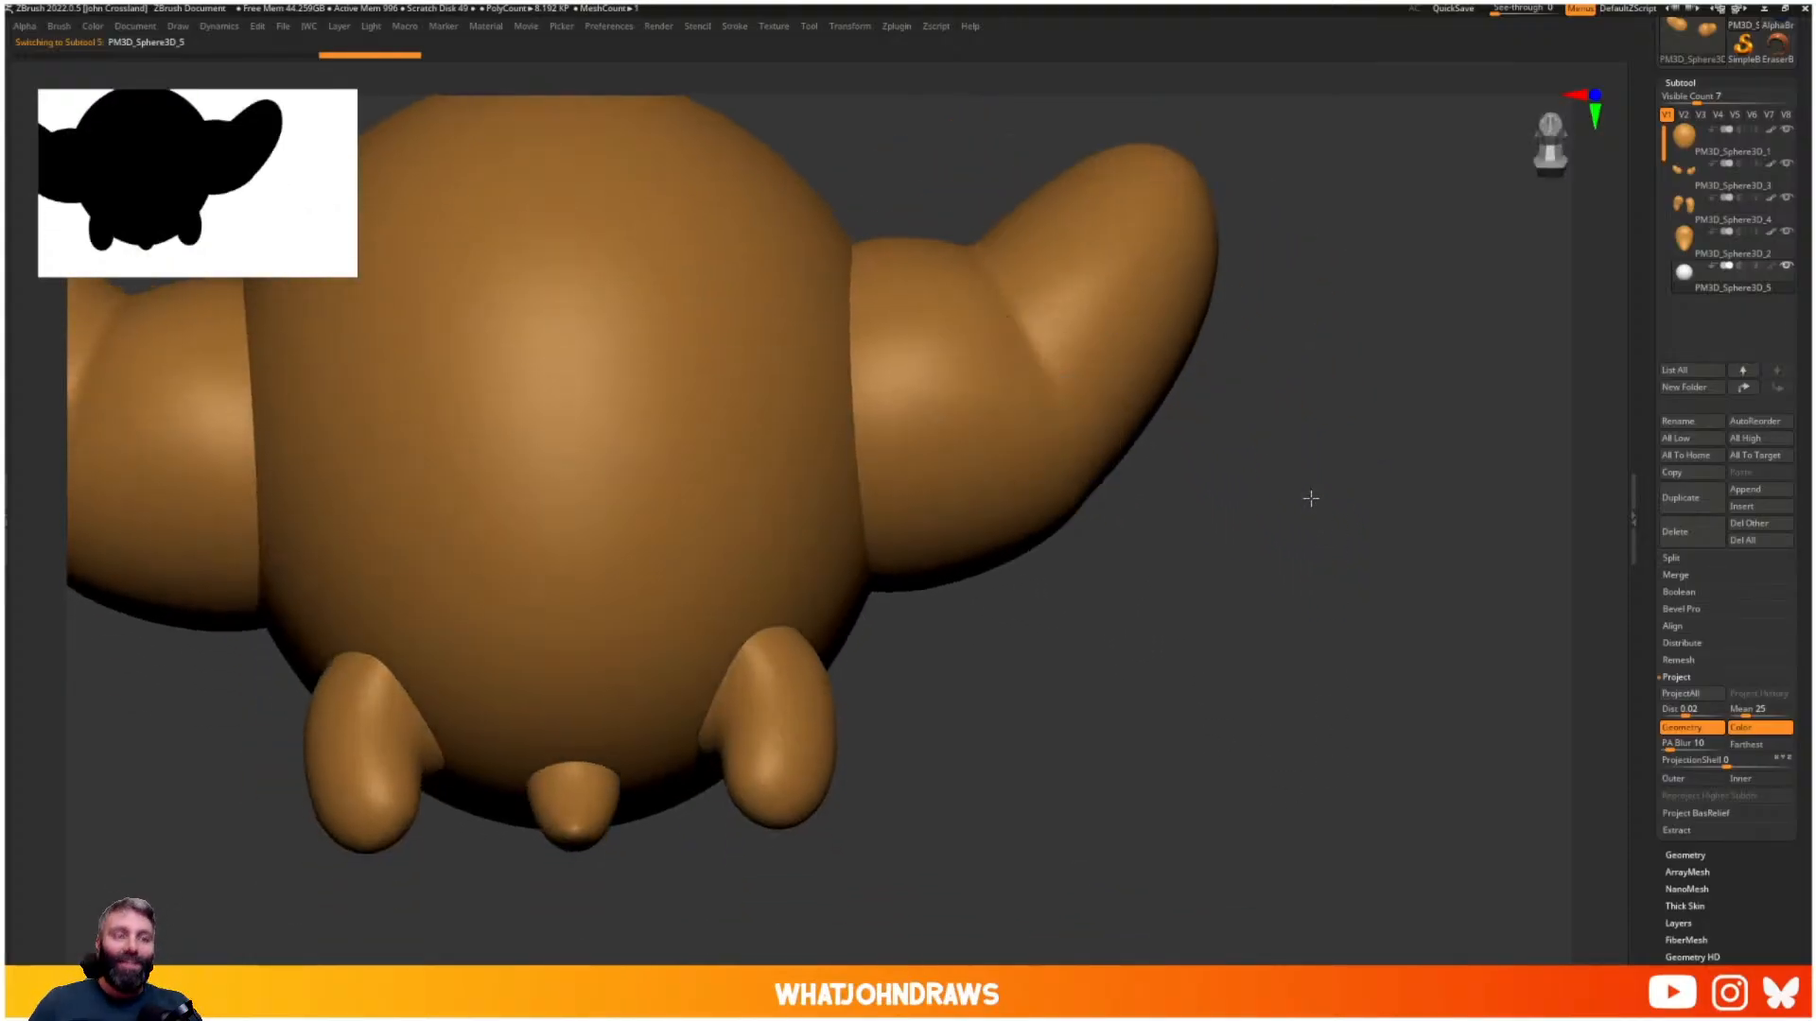
{"action": "left_click_drag", "start_coordinate": [1117, 384], "coordinate": [1174, 102]}
{"action": "left_click_drag", "start_coordinate": [1298, 153], "coordinate": [1053, 373], "text": "alt"}
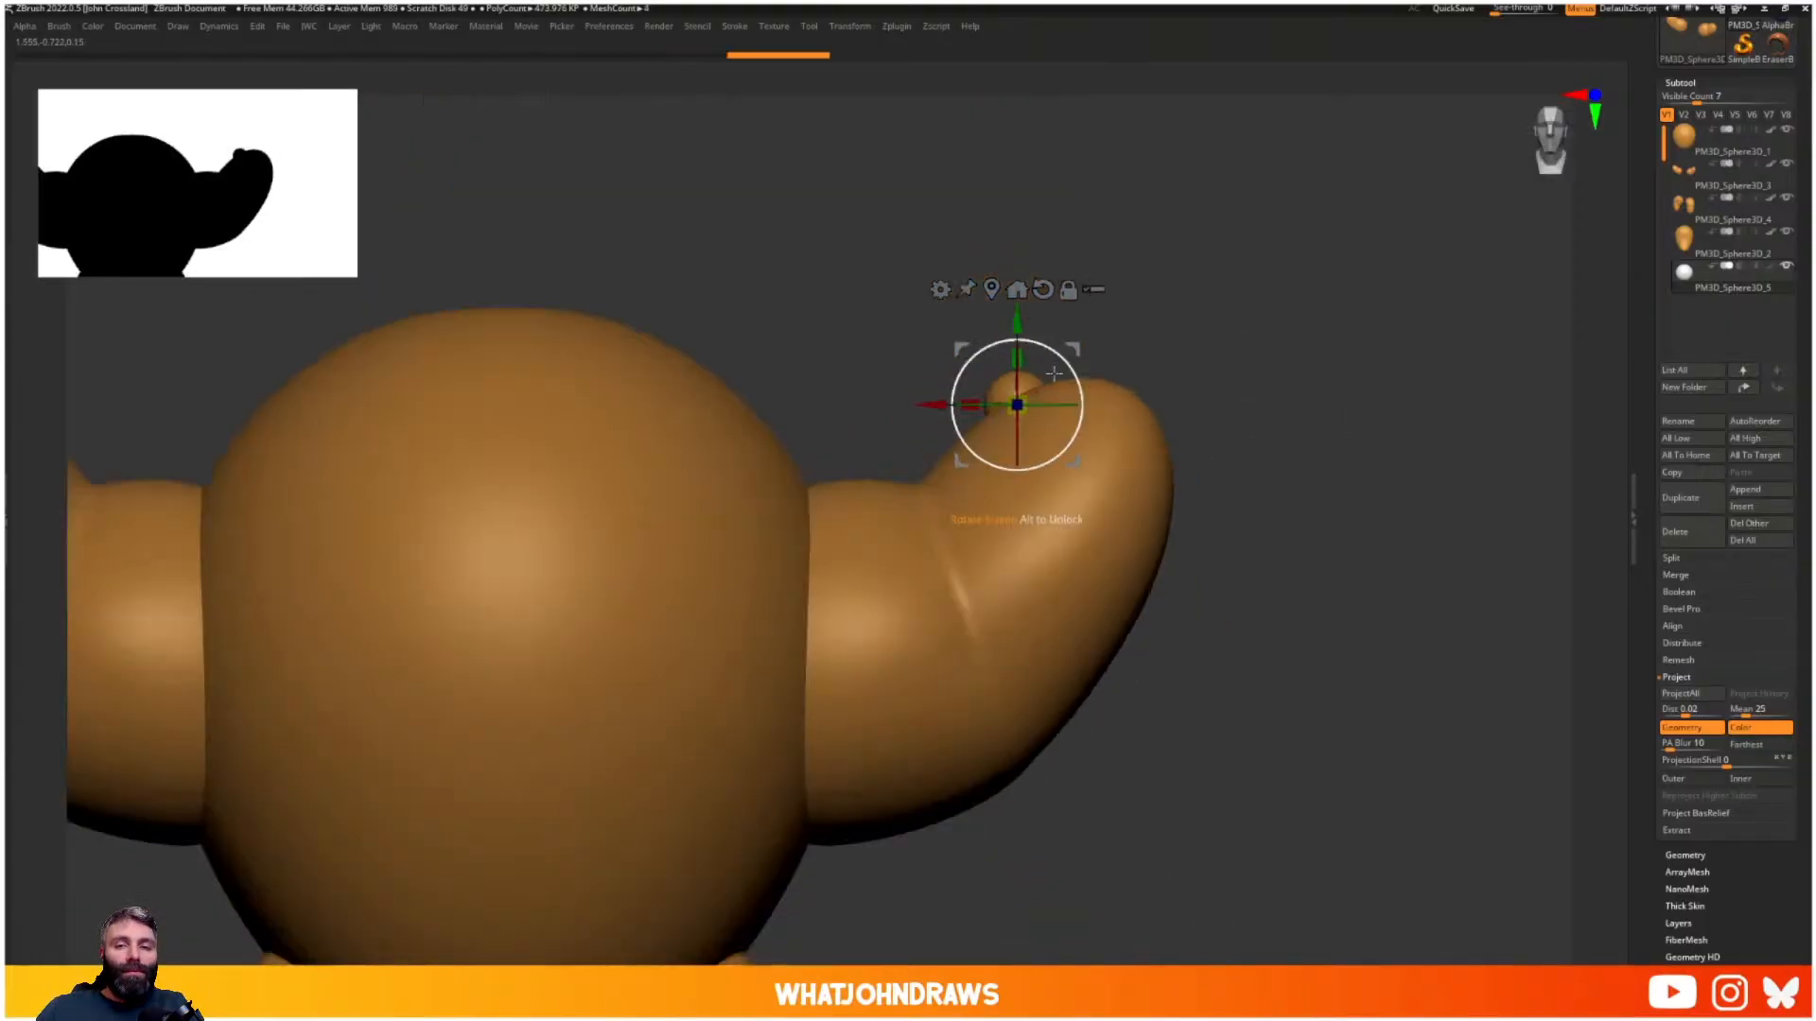
{"action": "left_click_drag", "start_coordinate": [1108, 319], "coordinate": [1041, 373]}
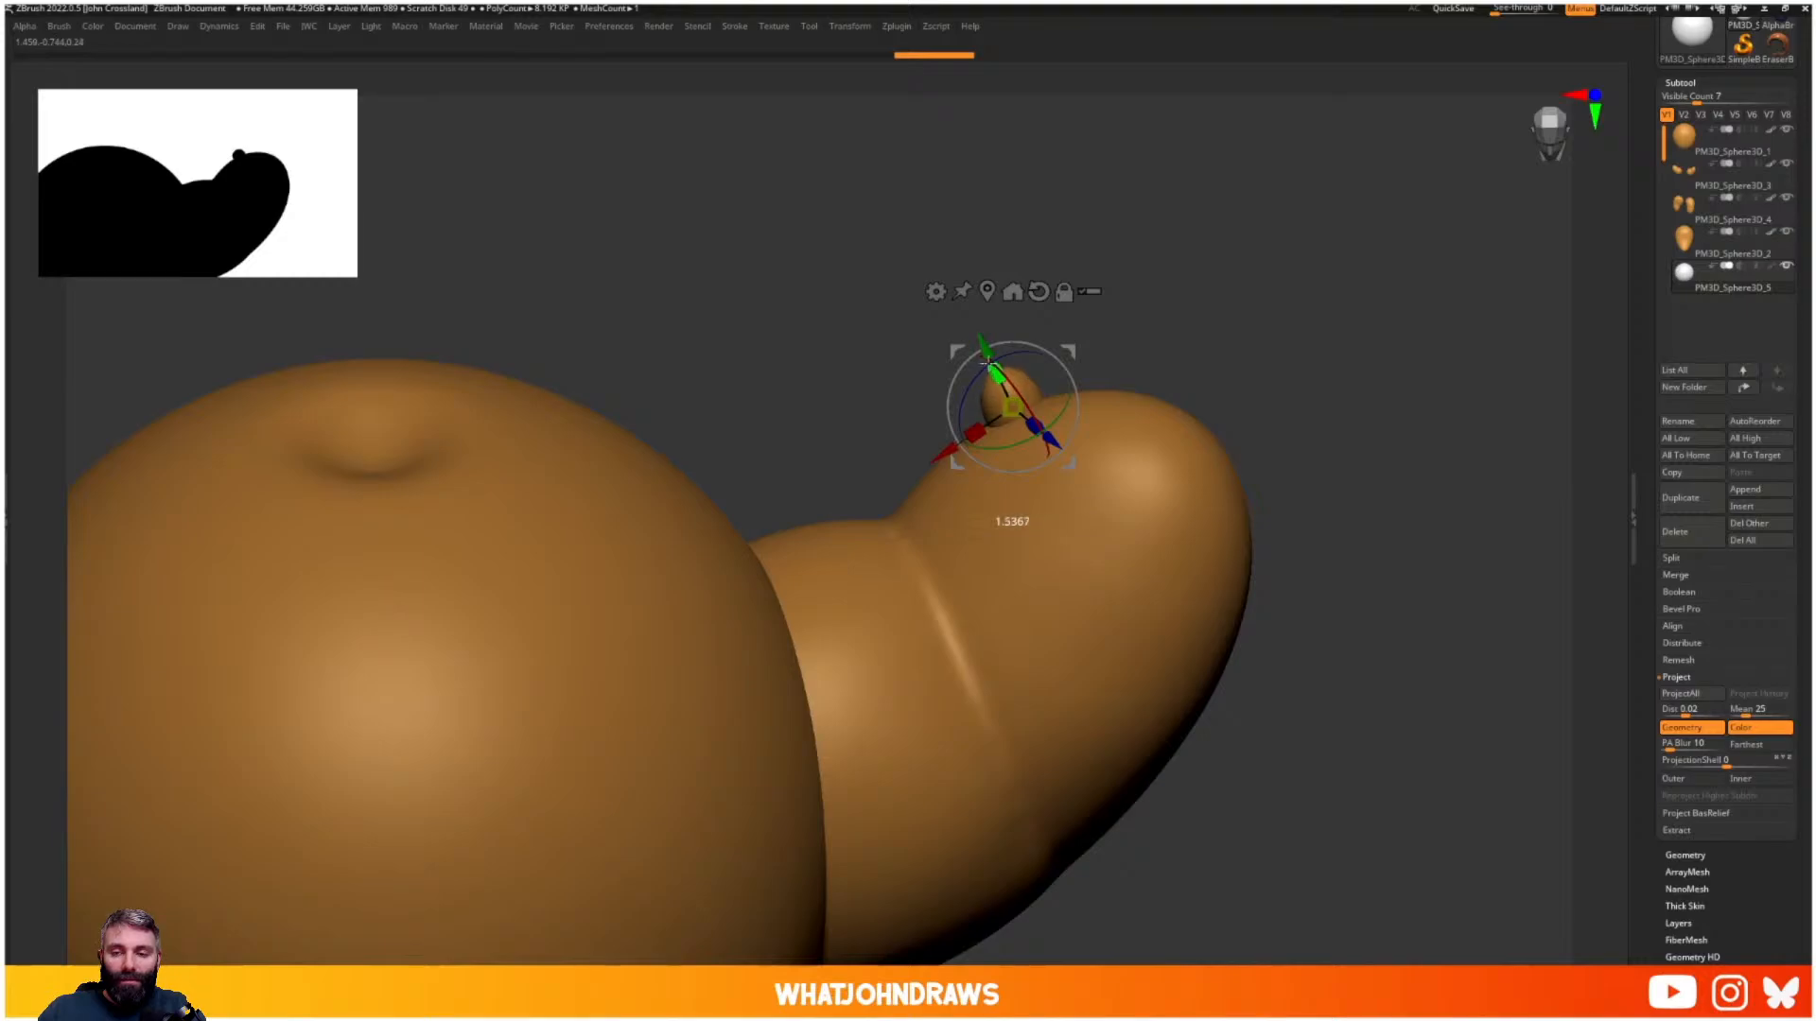
{"action": "left_click_drag", "start_coordinate": [1171, 255], "coordinate": [1082, 255]}
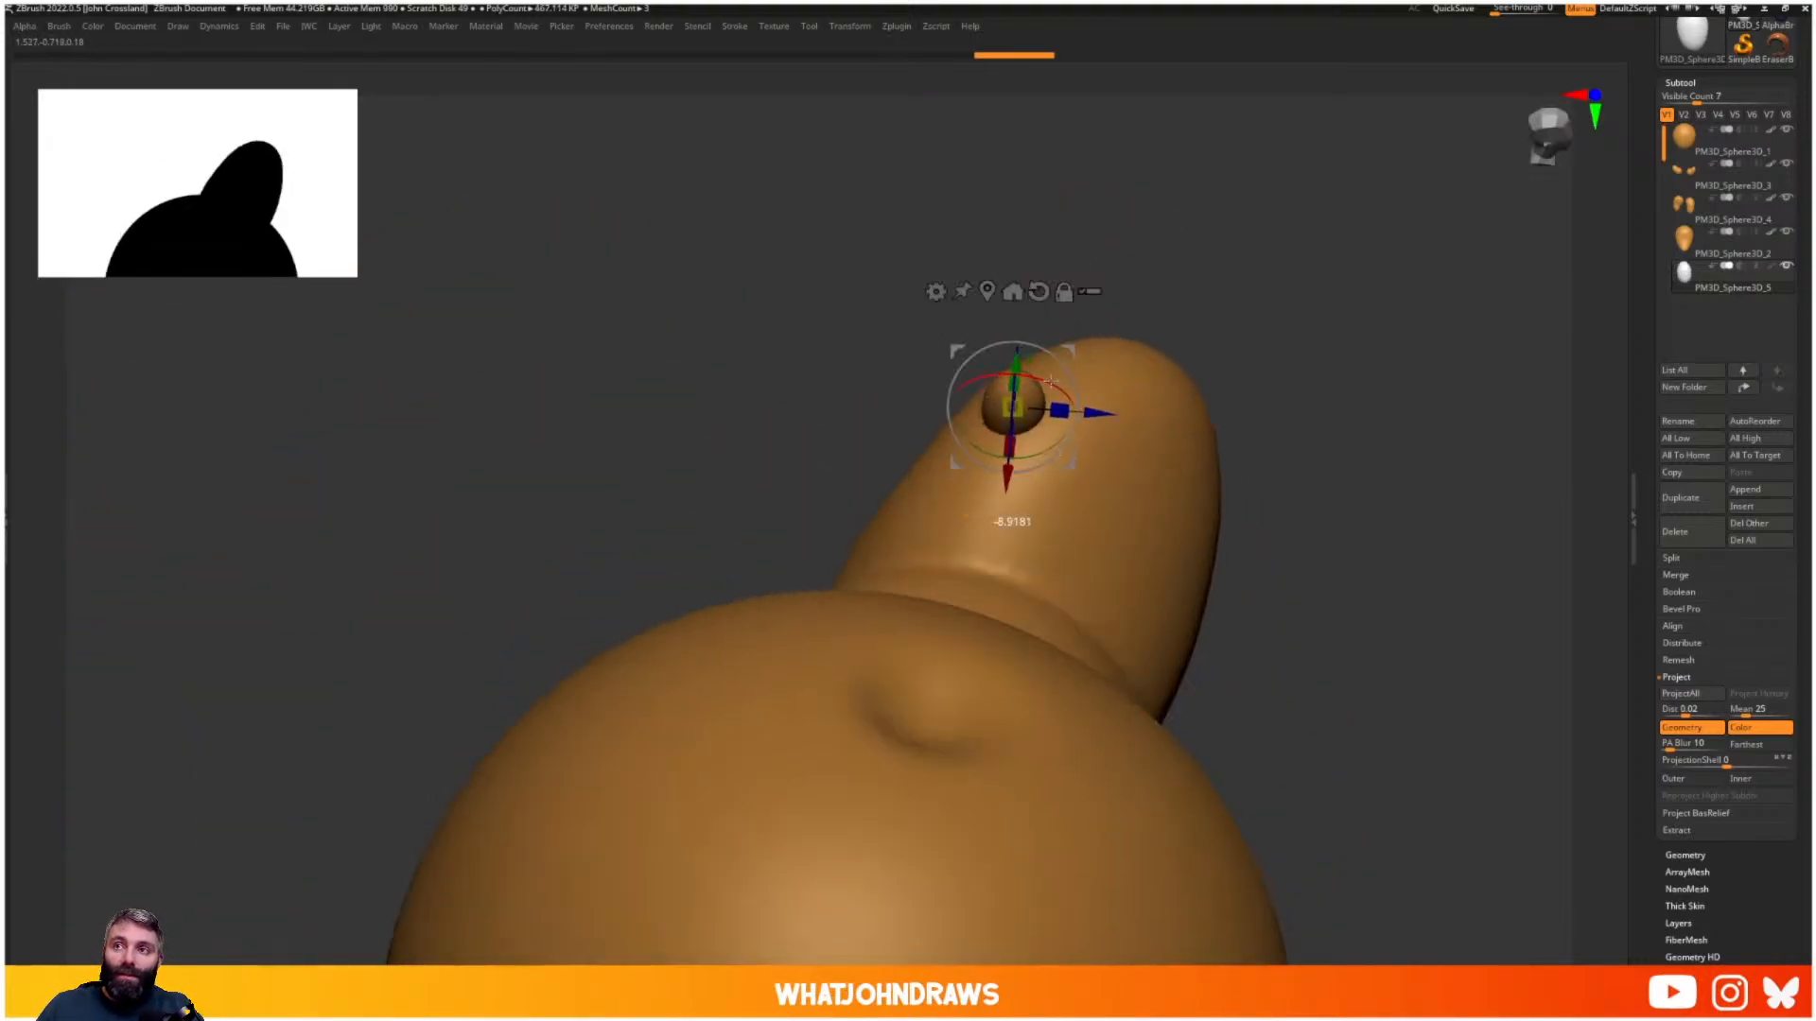
- Duplicate the finger nub around the hand's edge to make five fingers, re-centring the gizmo and orienting the copies along the curve
{"action": "left_click_drag", "start_coordinate": [1034, 375], "coordinate": [1265, 252]}
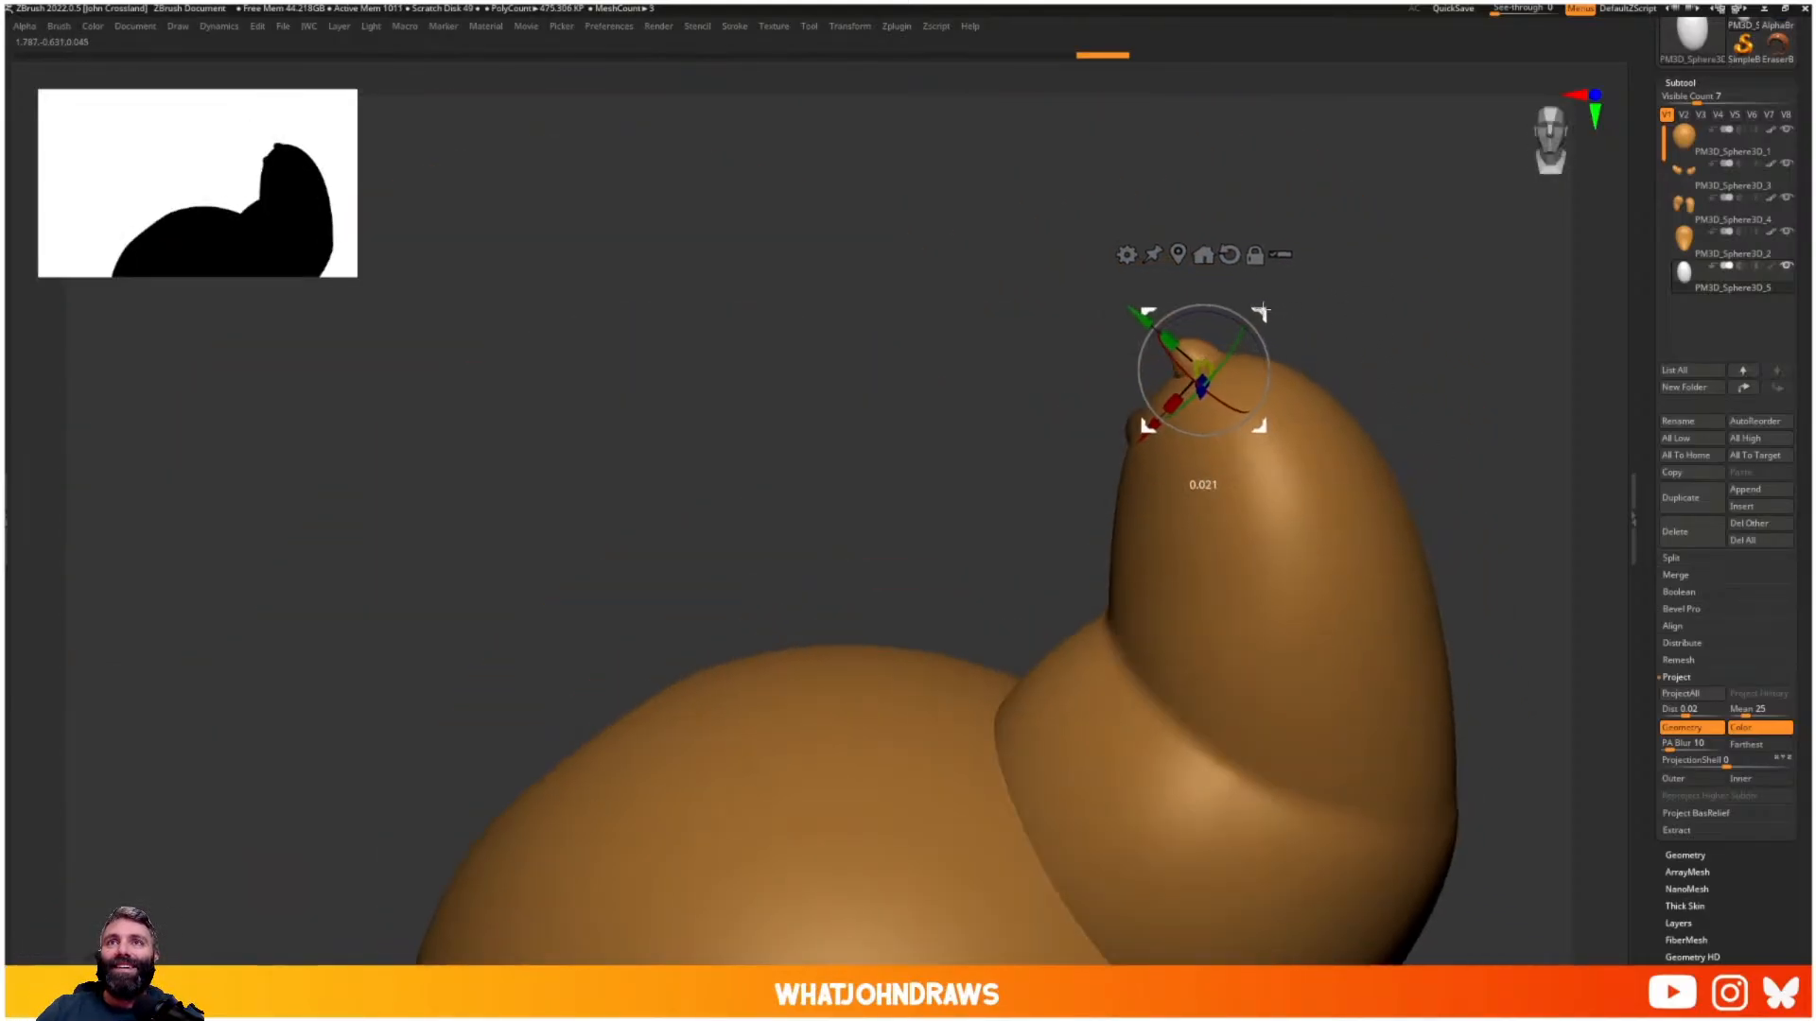
{"action": "mouse_move", "coordinate": [1289, 316]}
{"action": "left_mouse_down"}
{"action": "mouse_move", "coordinate": [1336, 331]}
{"action": "mouse_move", "coordinate": [1362, 309]}
{"action": "mouse_move", "coordinate": [1257, 312]}
{"action": "left_mouse_up"}
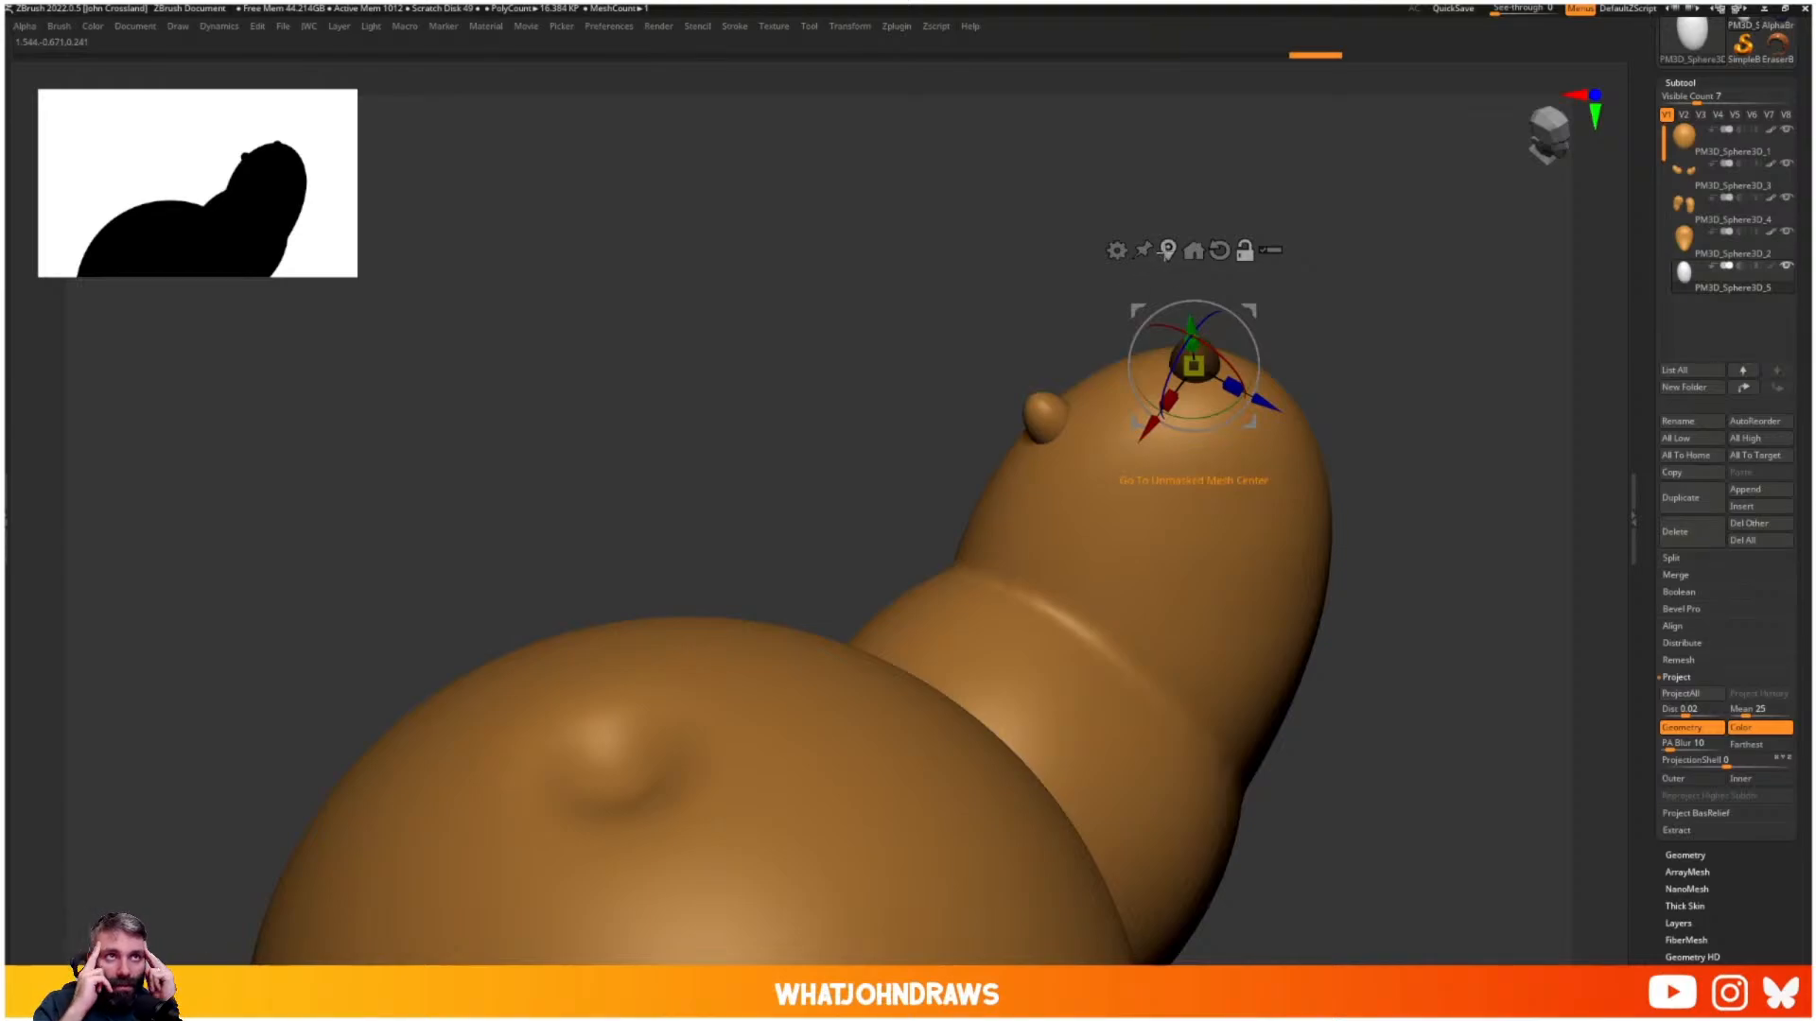
{"action": "left_click", "coordinate": [1166, 252], "text": "alt"}
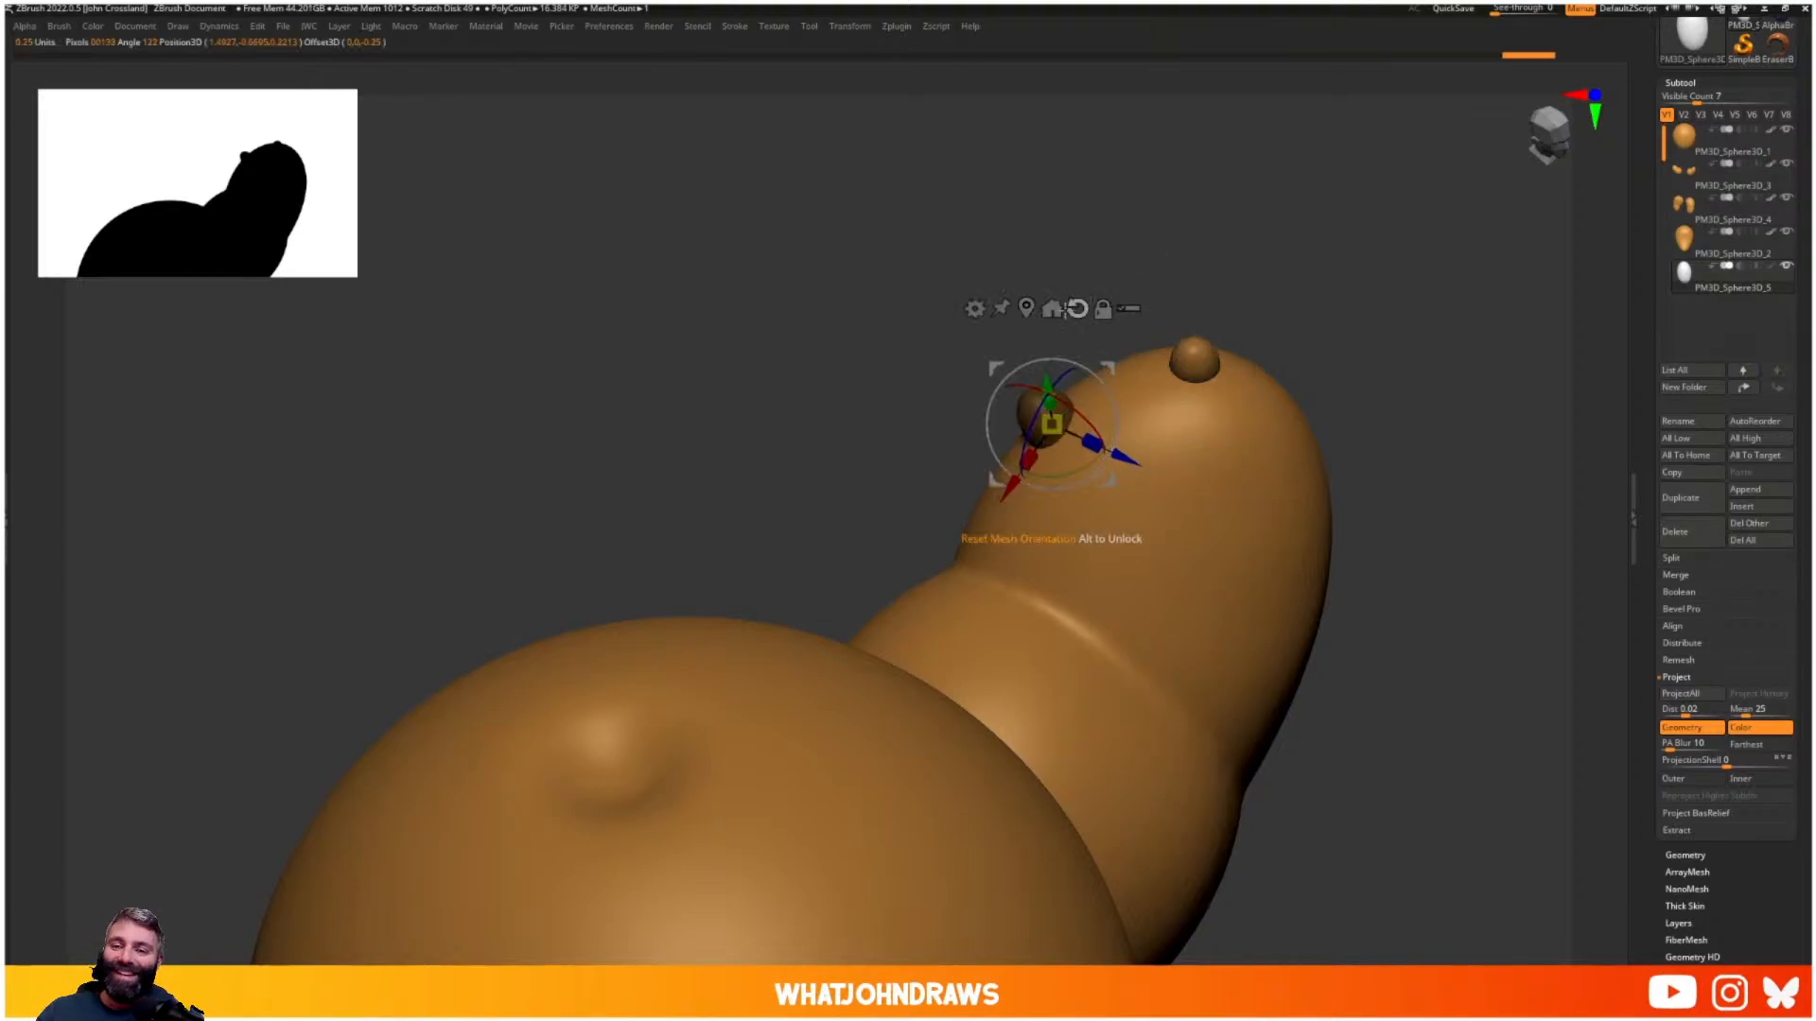
{"action": "left_click", "coordinate": [1027, 308], "text": "alt"}
{"action": "left_click_drag", "start_coordinate": [1284, 321], "coordinate": [1447, 649]}
{"action": "left_click_drag", "start_coordinate": [1306, 577], "coordinate": [1431, 573]}
{"action": "left_click_drag", "start_coordinate": [1473, 479], "coordinate": [1444, 560], "text": "alt"}
- Clear the mask from the fingers and split them into polygroups with Auto Groups
{"action": "key", "text": "q"}
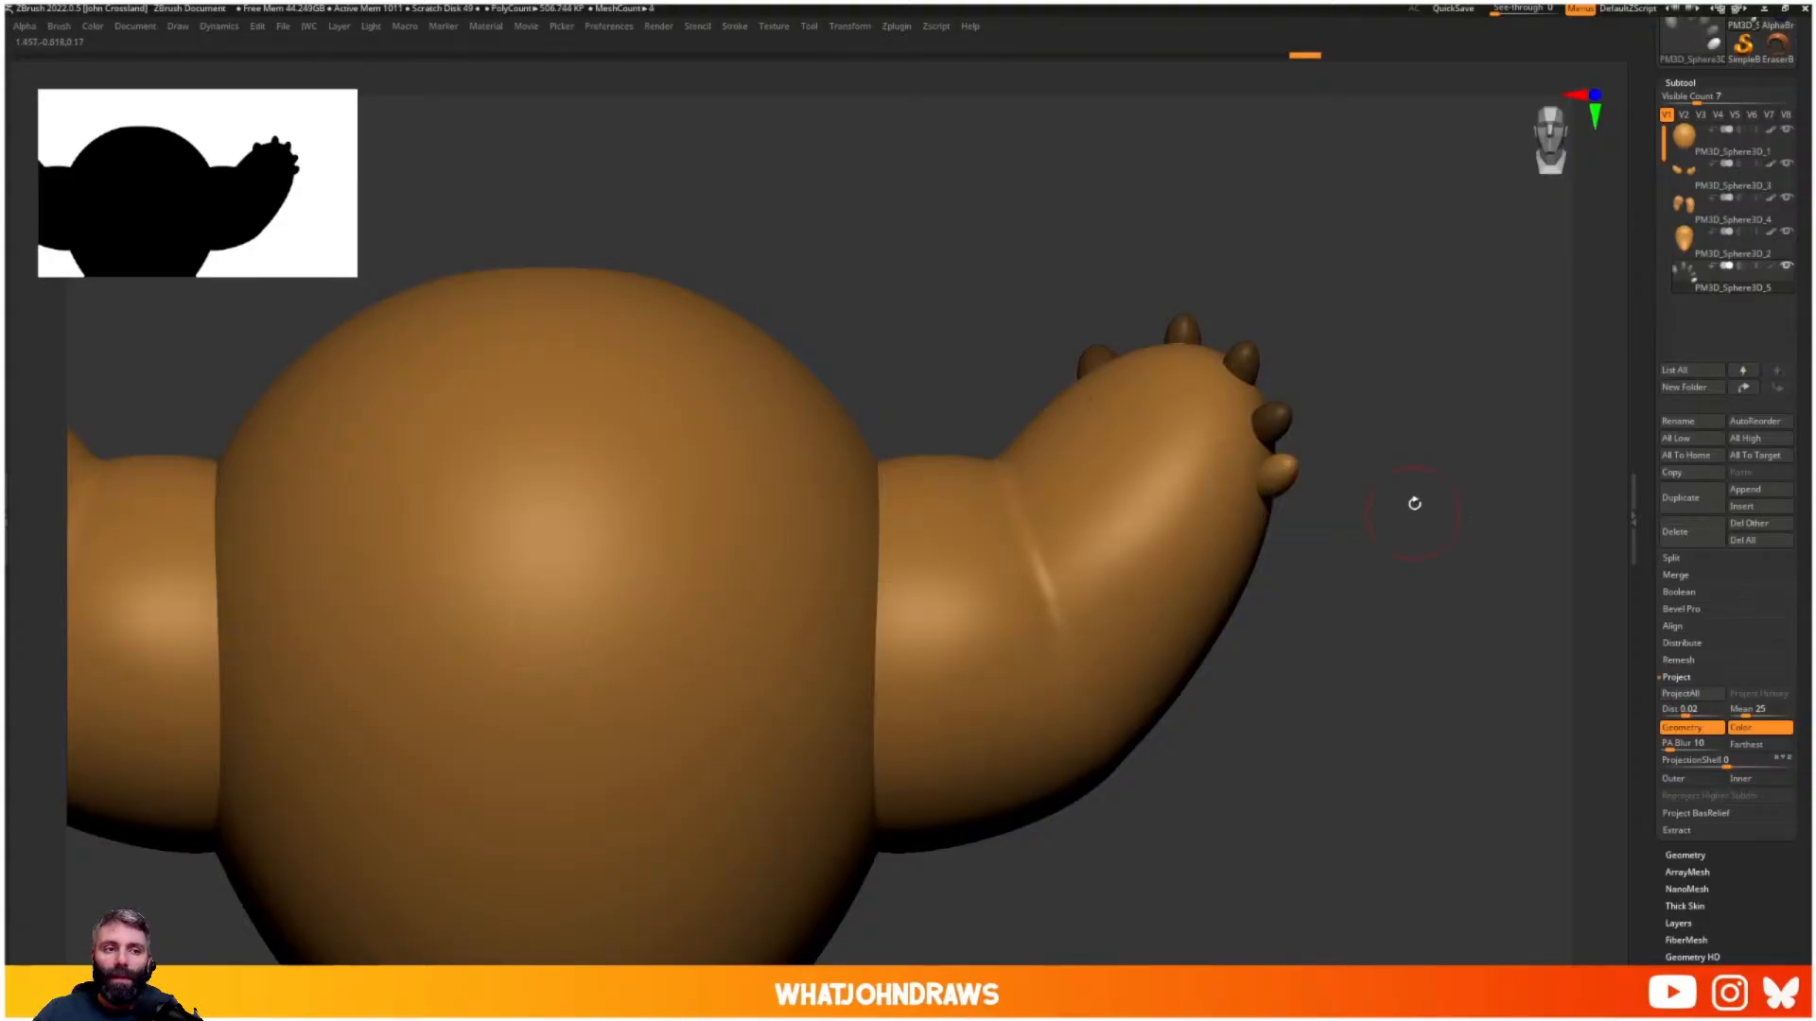
{"action": "key", "text": "w"}
{"action": "key", "text": "q"}
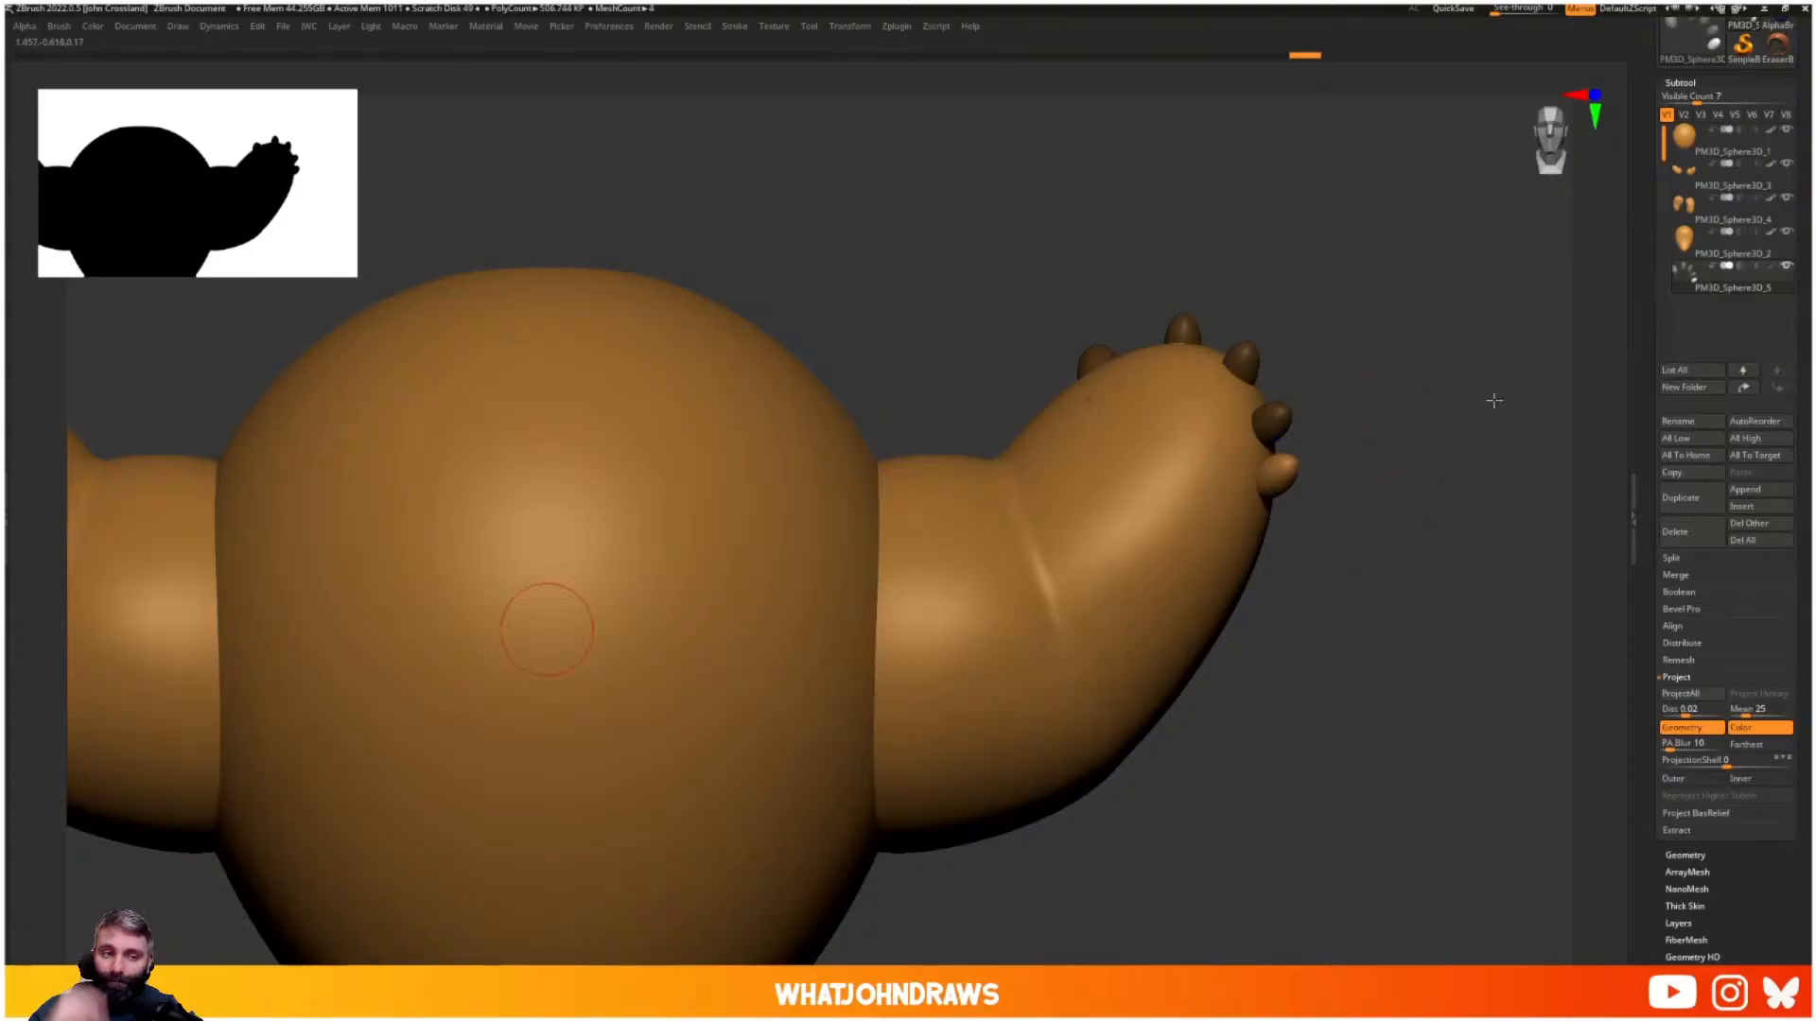
{"action": "left_click_drag", "start_coordinate": [1488, 352], "coordinate": [1456, 388], "text": "ctrl"}
{"action": "key", "text": "w"}
{"action": "key", "text": "space"}
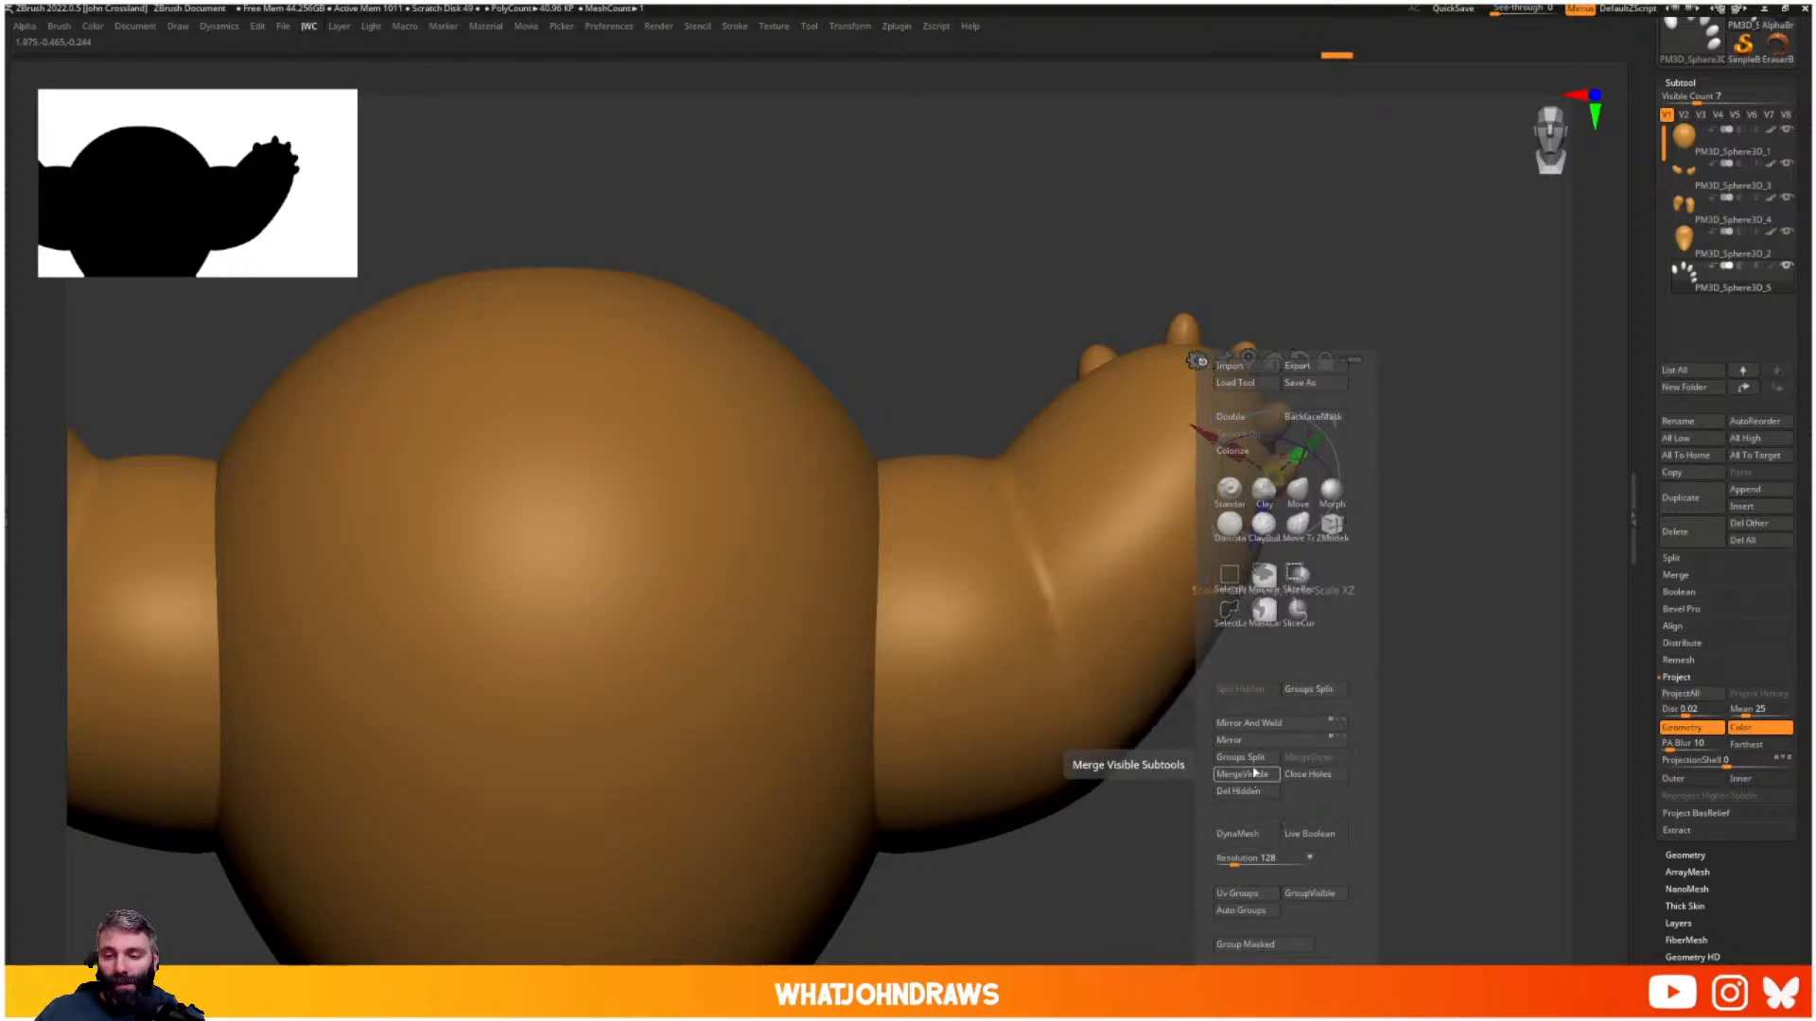
{"action": "left_click", "coordinate": [1257, 911]}
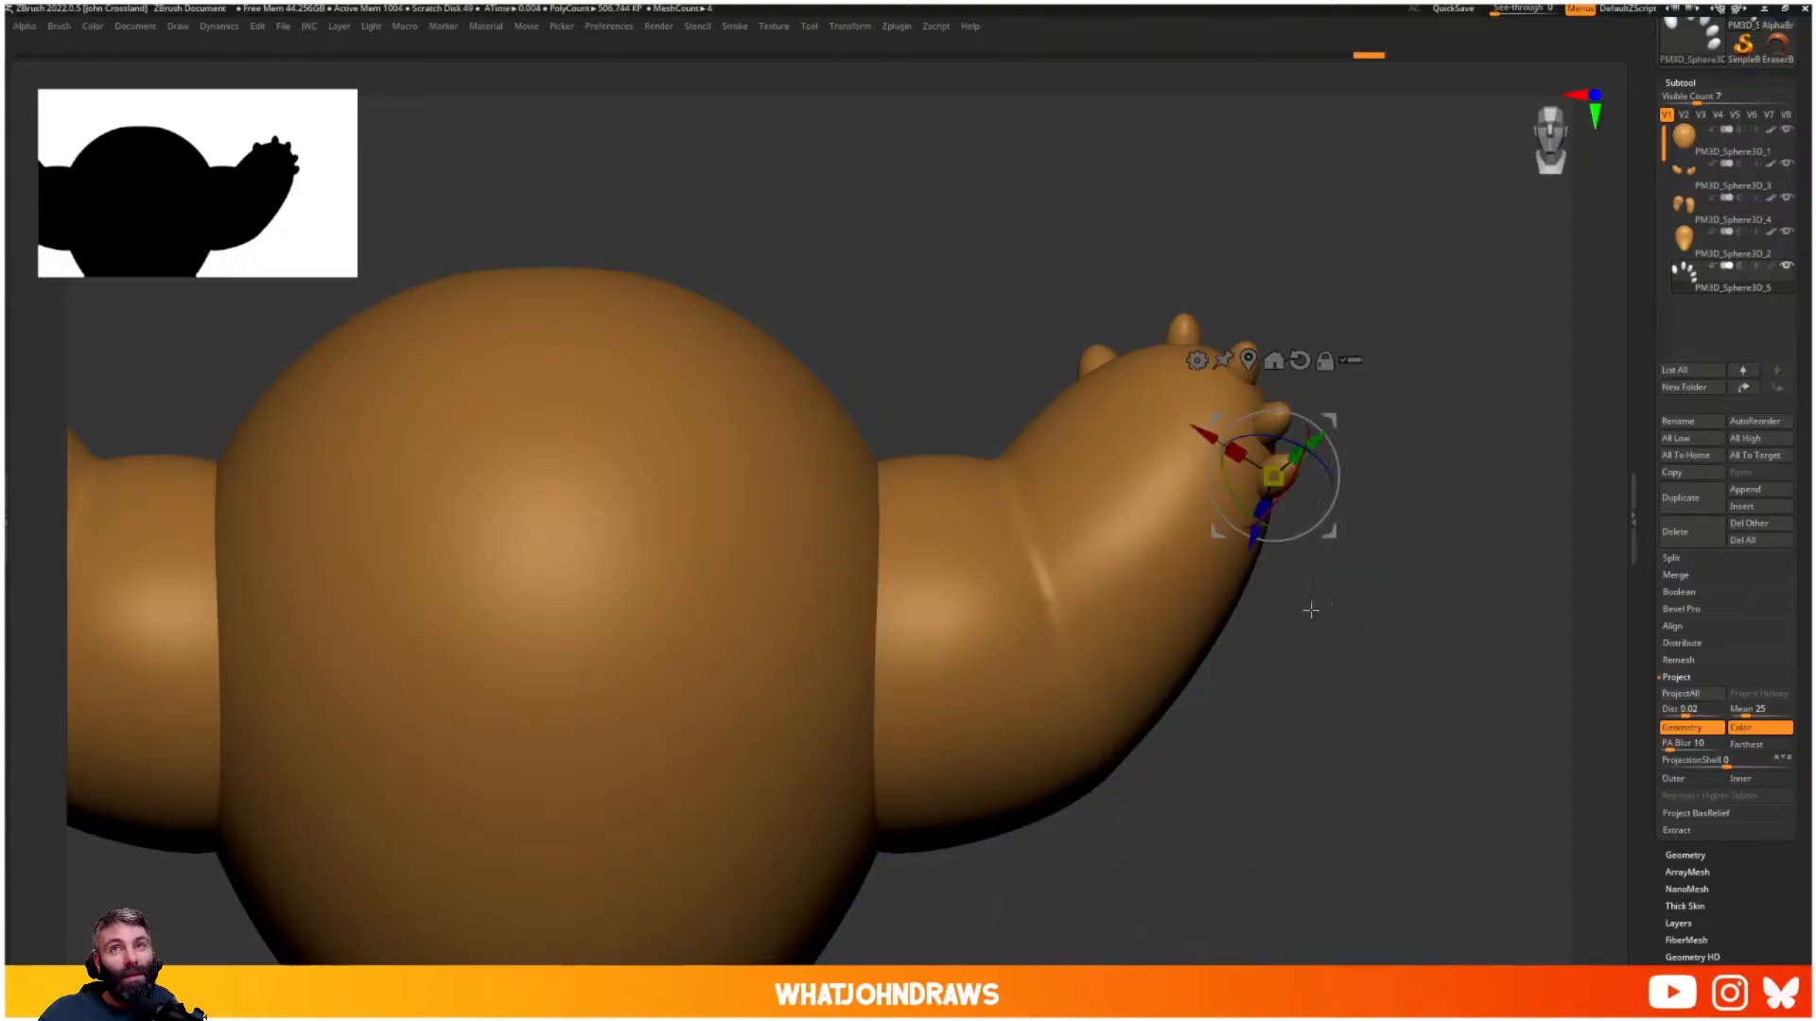
- Mirror the five fingers onto the opposite hand and select the body subtool
{"action": "left_click_drag", "start_coordinate": [1305, 580], "coordinate": [1230, 492]}
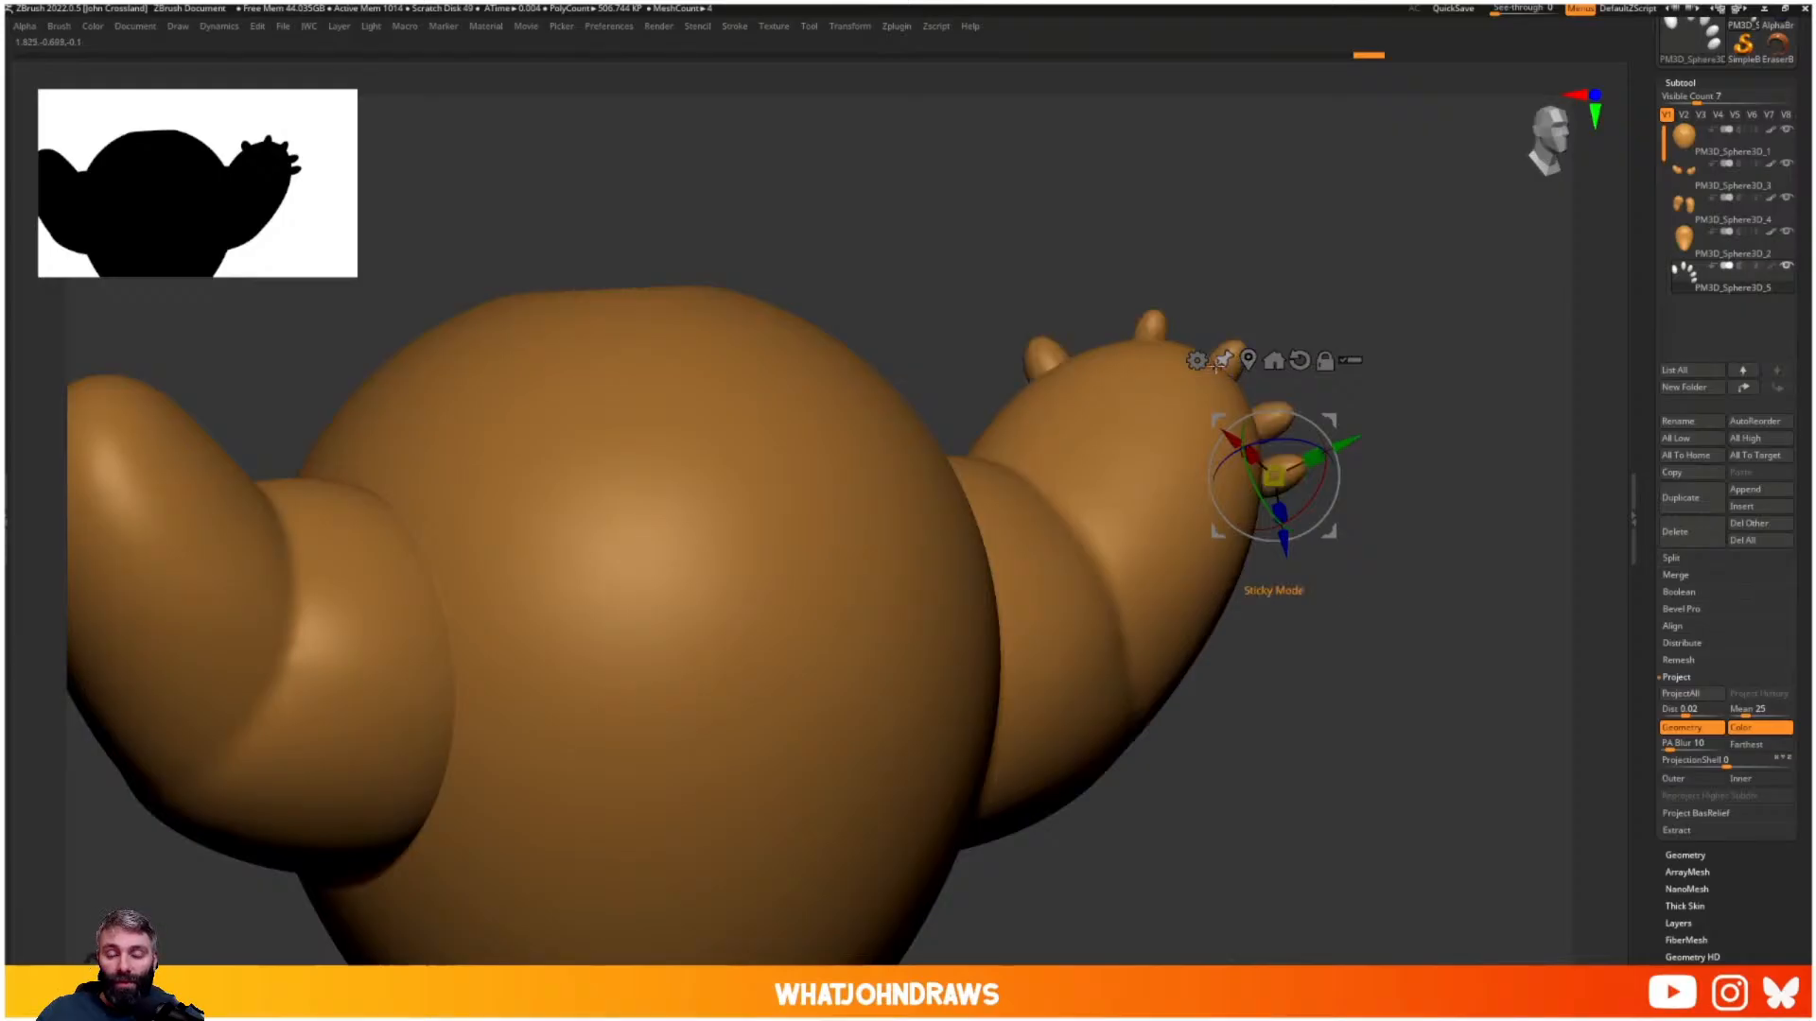
{"action": "mouse_move", "coordinate": [1373, 317]}
{"action": "left_mouse_down", "text": "shift"}
{"action": "mouse_move", "coordinate": [1407, 342]}
{"action": "mouse_move", "coordinate": [1382, 286]}
{"action": "left_mouse_up", "text": "shift"}
{"action": "key", "text": "q"}
{"action": "key", "text": "space"}
{"action": "left_click_drag", "start_coordinate": [1415, 393], "coordinate": [1343, 426], "text": "shift"}
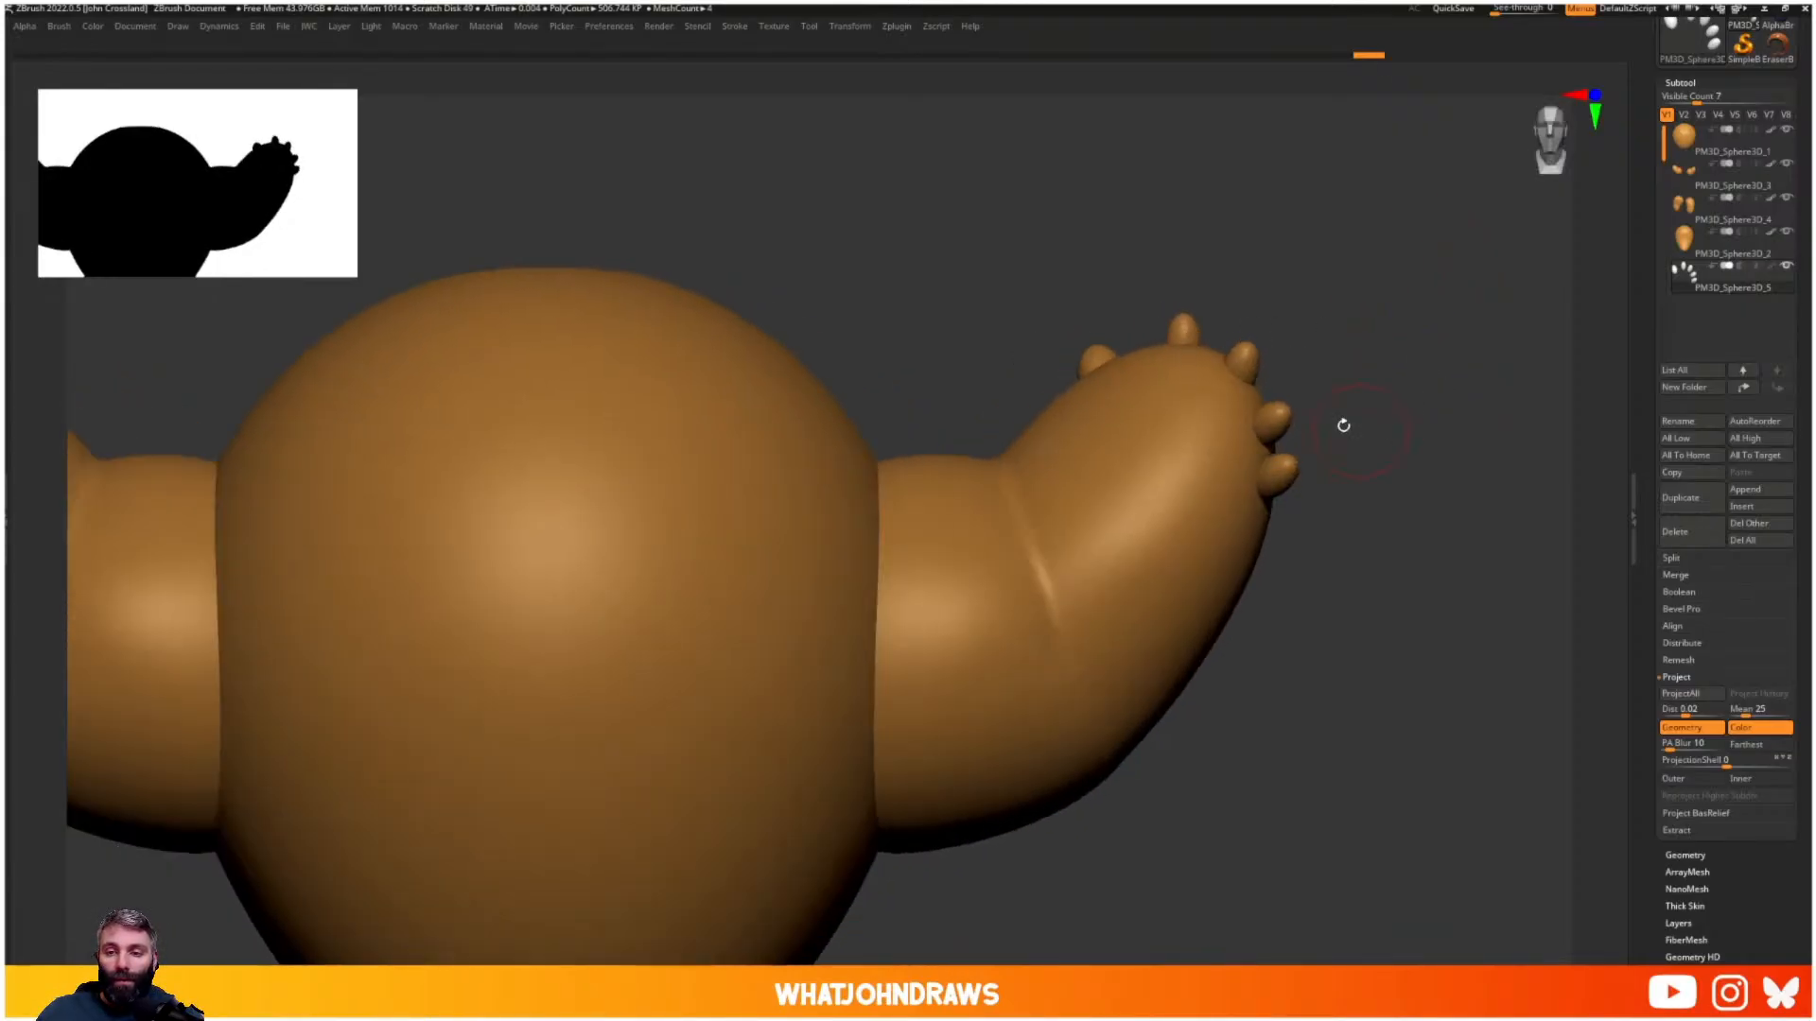
{"action": "key", "text": "space"}
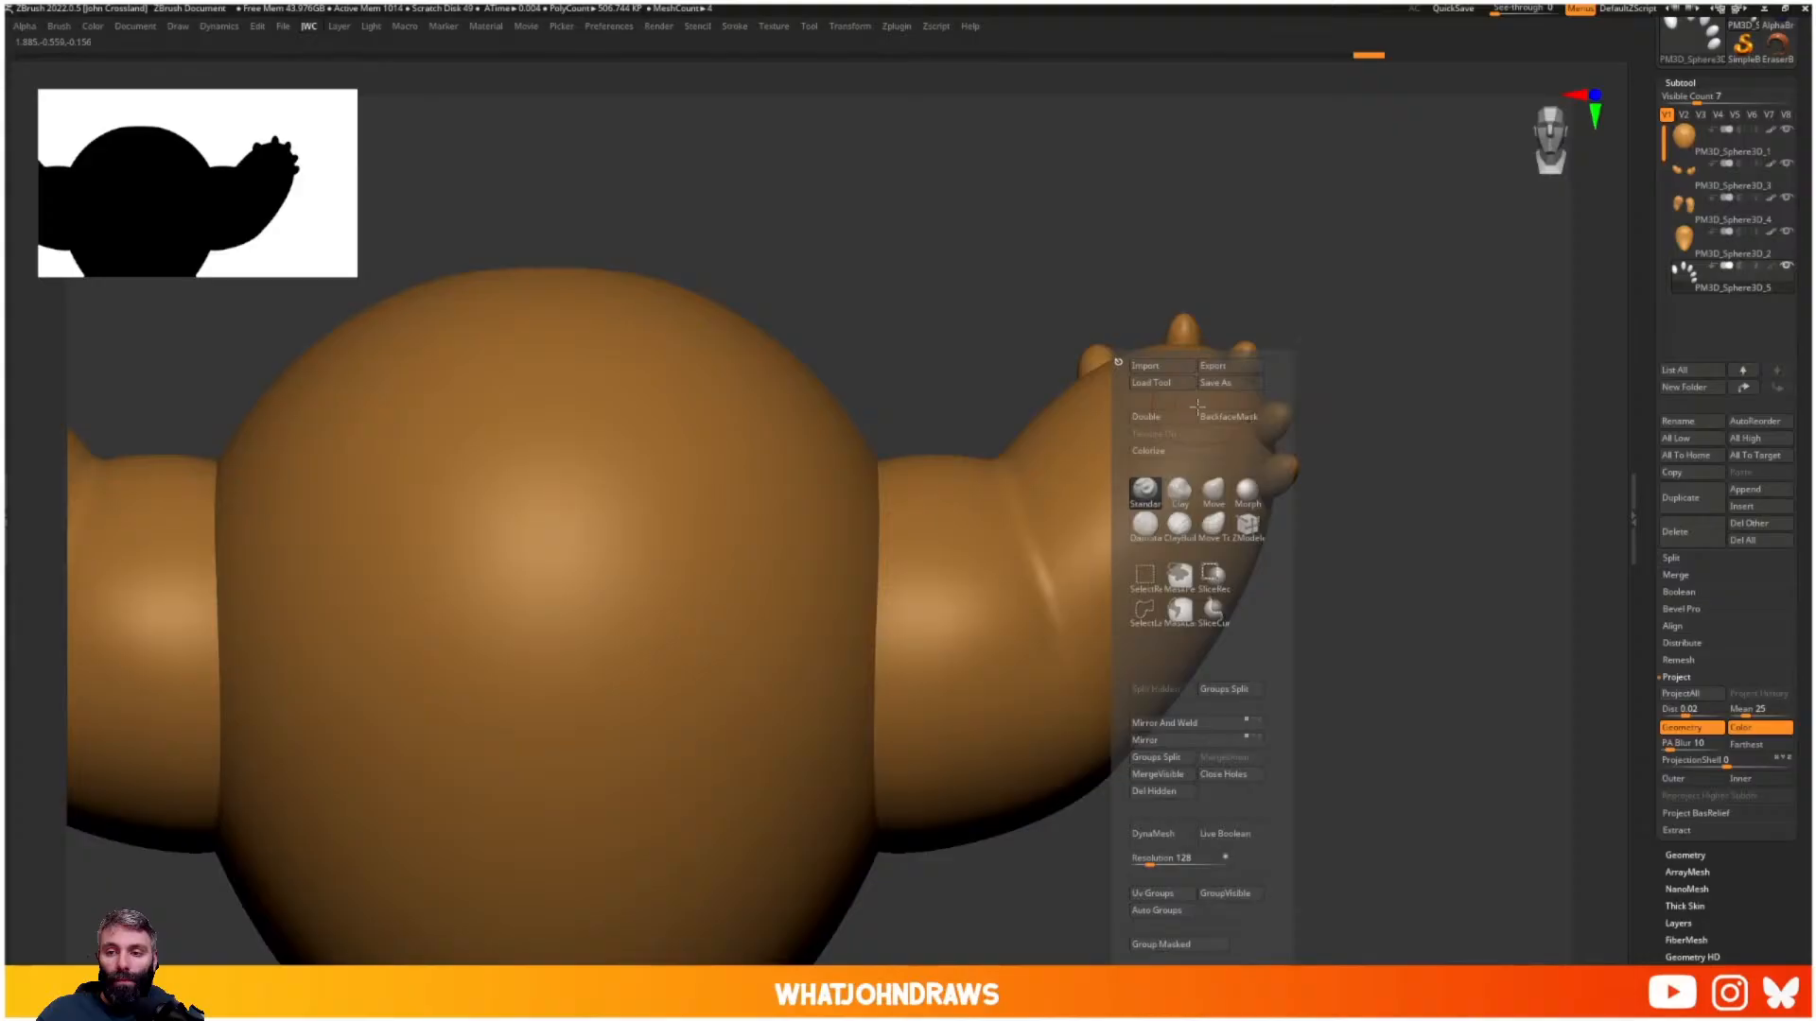
{"action": "left_click", "coordinate": [1200, 729]}
{"action": "mouse_move", "coordinate": [1370, 665]}
{"action": "left_mouse_down"}
{"action": "mouse_move", "coordinate": [1430, 683]}
{"action": "mouse_move", "coordinate": [1343, 653]}
{"action": "left_mouse_up"}
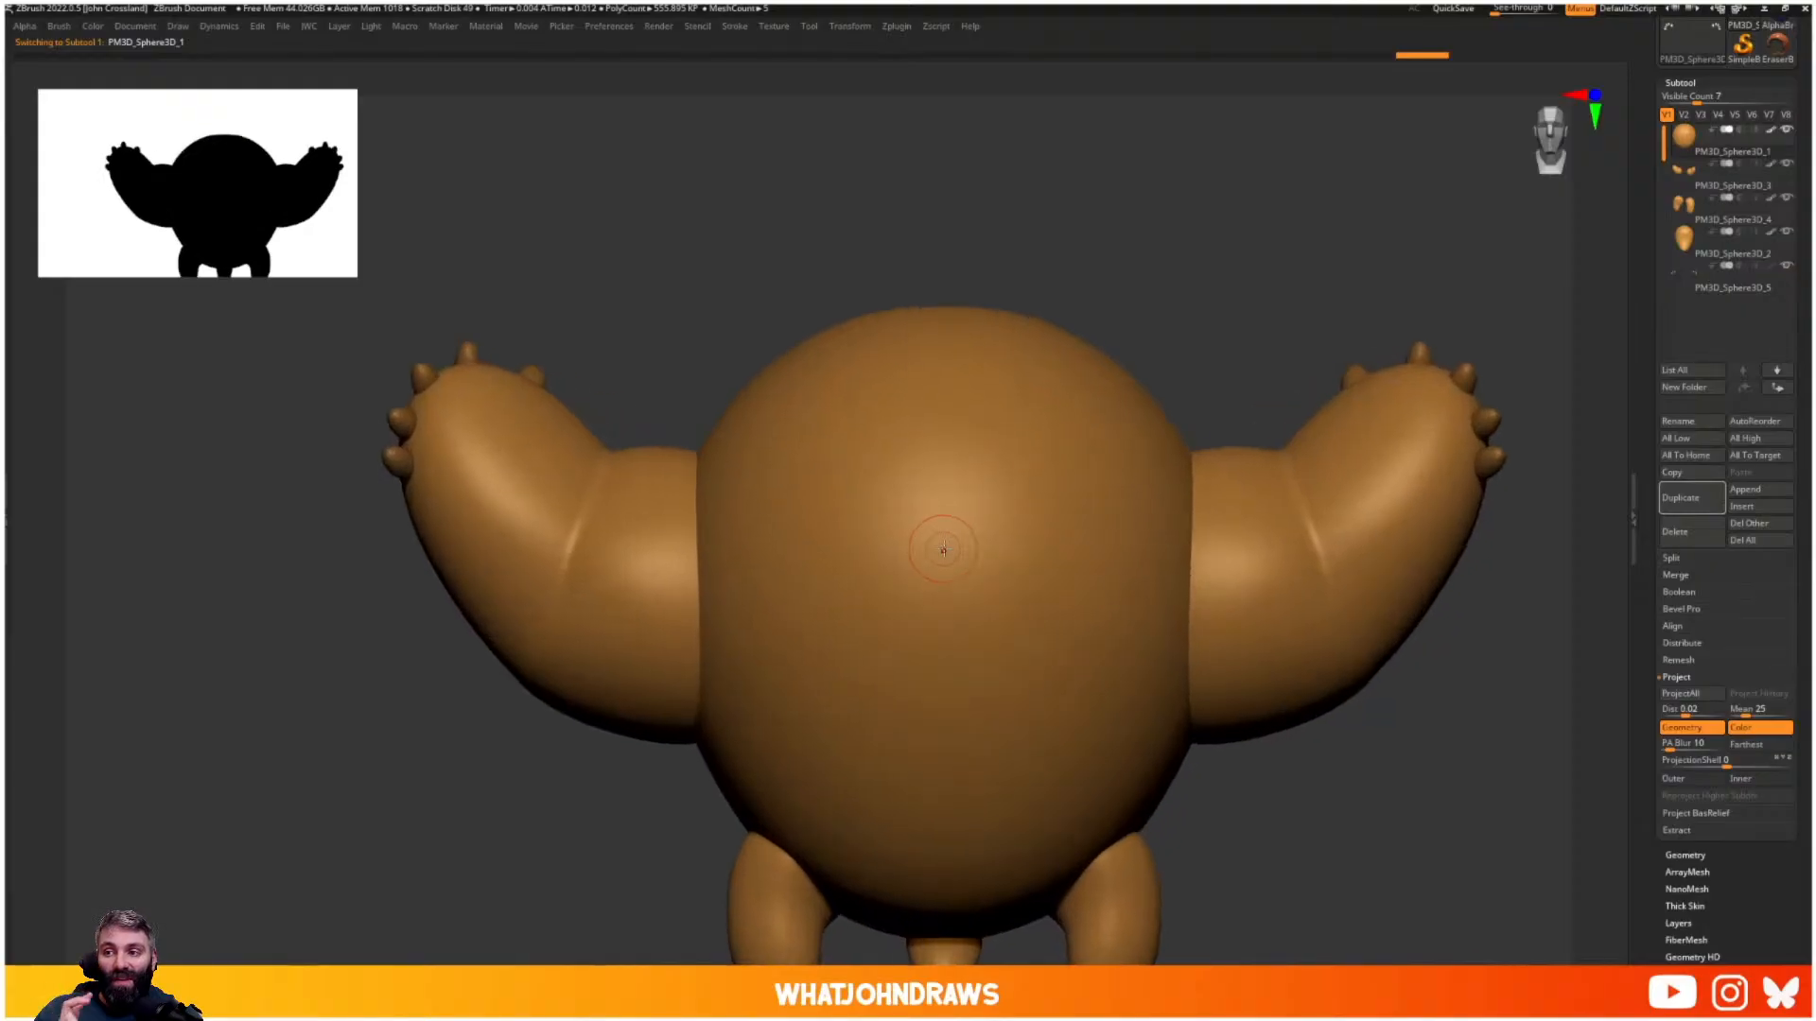
- Paint a symmetrical mask for a wide rounded face patch across the upper front of the body
{"action": "scroll", "coordinate": [941, 529], "scroll_direction": "up", "scroll_amount": 1}
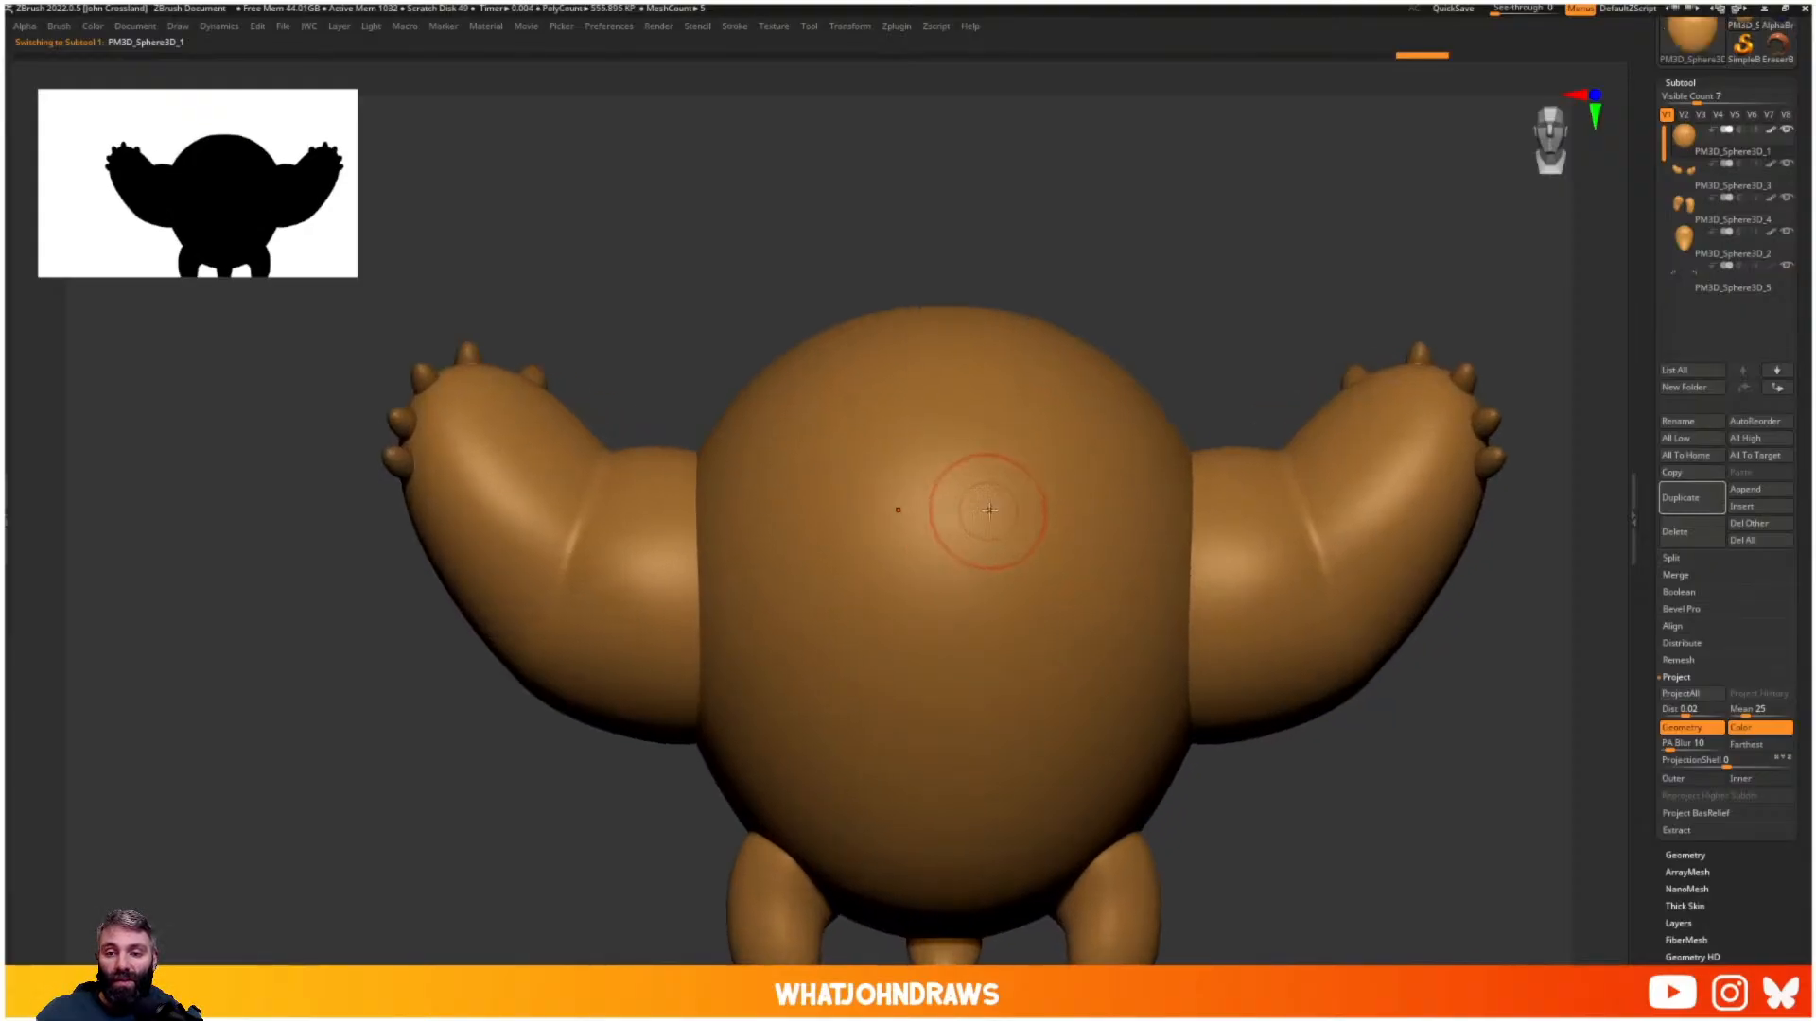
{"action": "mouse_move", "coordinate": [988, 511]}
{"action": "left_mouse_down"}
{"action": "mouse_move", "coordinate": [908, 482]}
{"action": "mouse_move", "coordinate": [852, 501]}
{"action": "mouse_move", "coordinate": [851, 548]}
{"action": "mouse_move", "coordinate": [906, 558]}
{"action": "mouse_move", "coordinate": [916, 605]}
{"action": "mouse_move", "coordinate": [814, 564]}
{"action": "mouse_move", "coordinate": [857, 484]}
{"action": "mouse_move", "coordinate": [968, 471]}
{"action": "mouse_move", "coordinate": [871, 608]}
{"action": "mouse_move", "coordinate": [963, 584]}
{"action": "left_mouse_up"}
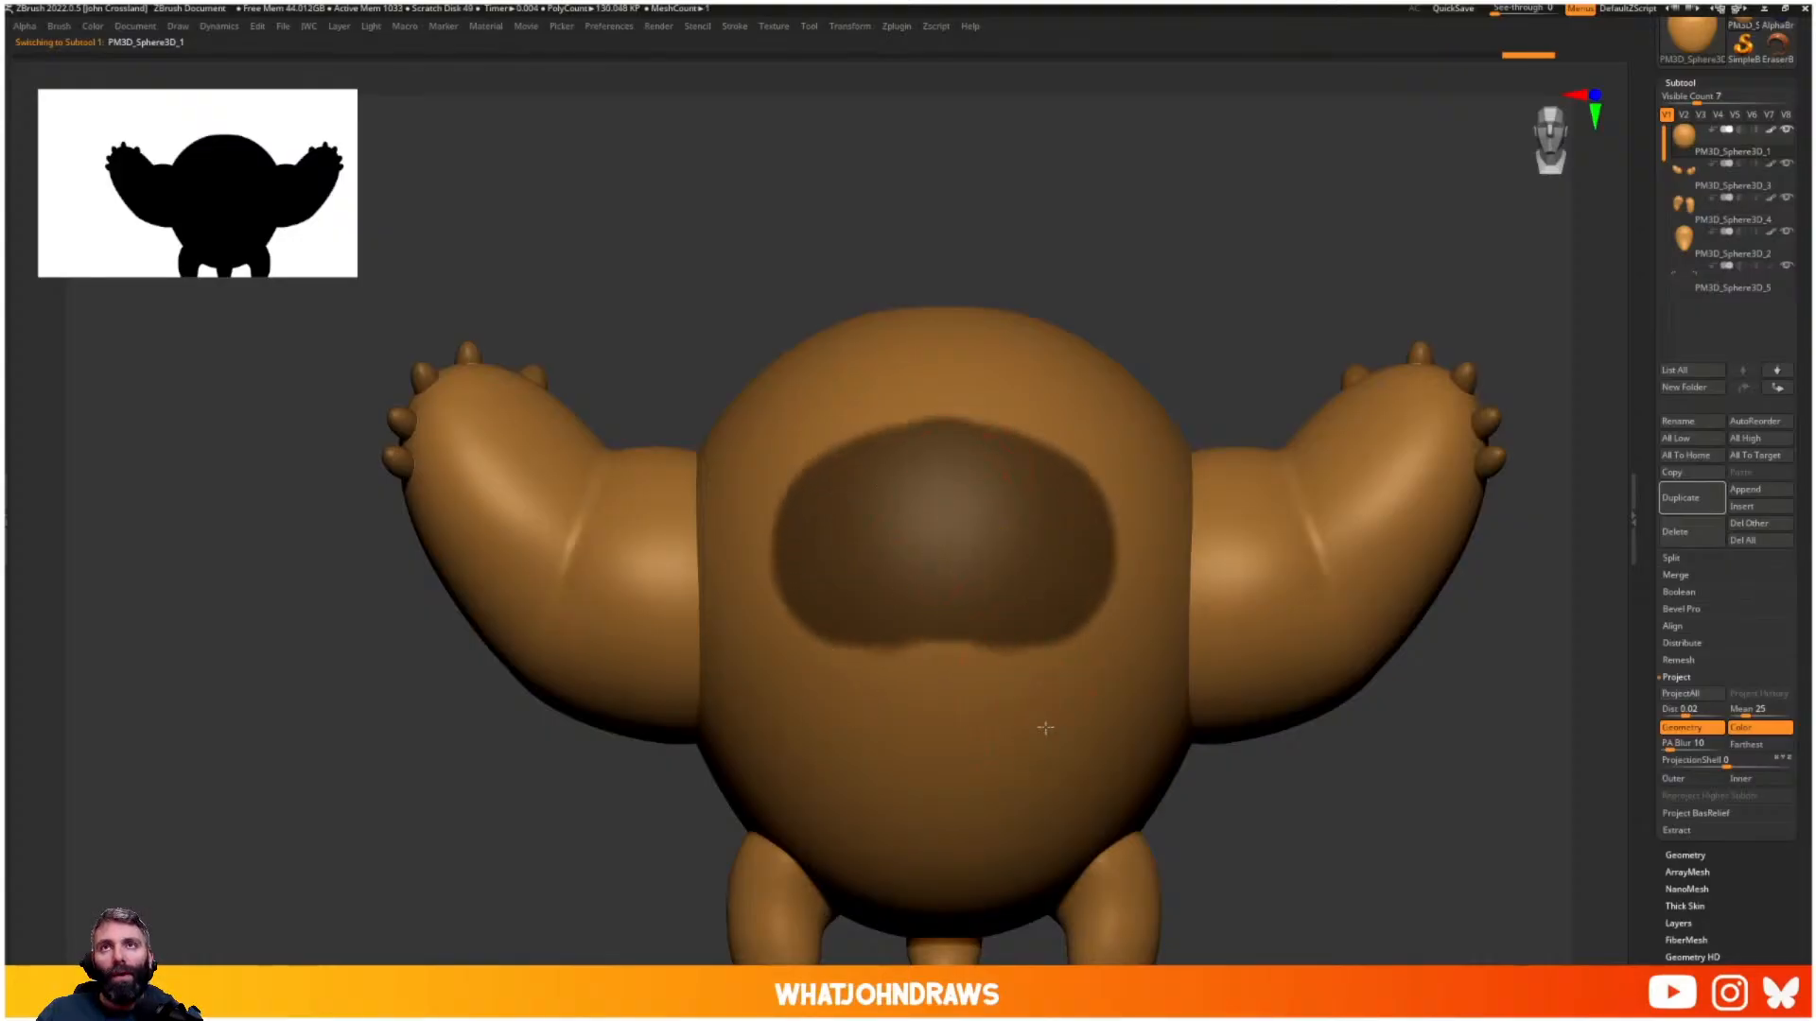
{"action": "mouse_move", "coordinate": [1045, 727]}
{"action": "left_mouse_down", "text": "alt"}
{"action": "mouse_move", "coordinate": [932, 681]}
{"action": "mouse_move", "coordinate": [884, 697]}
{"action": "mouse_move", "coordinate": [1012, 683]}
{"action": "mouse_move", "coordinate": [883, 669]}
{"action": "mouse_move", "coordinate": [855, 684]}
{"action": "left_mouse_up", "text": "alt"}
{"action": "key", "text": "ctrl+z"}
- Trim the face mask's lower edge into an upward arch and round off its upper edge
{"action": "left_click_drag", "start_coordinate": [988, 672], "coordinate": [983, 665], "text": "ctrl+alt"}
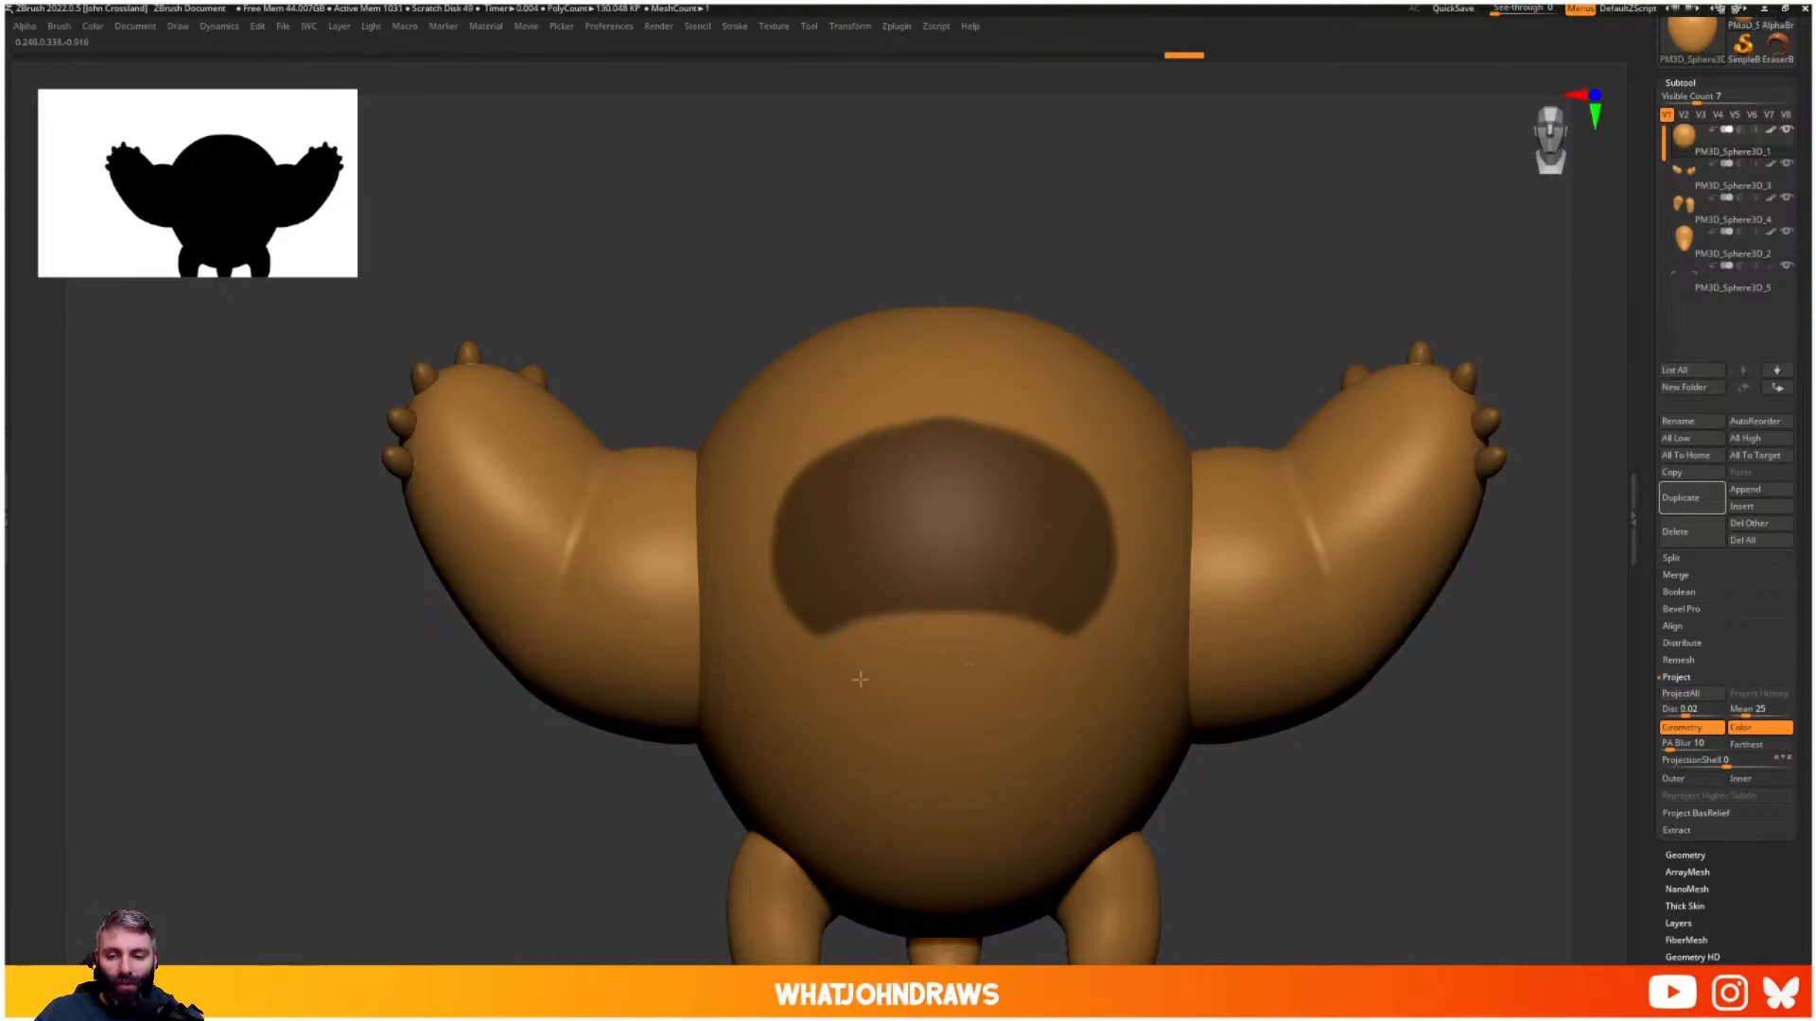
{"action": "left_click_drag", "start_coordinate": [790, 686], "coordinate": [766, 682], "text": "ctrl+alt"}
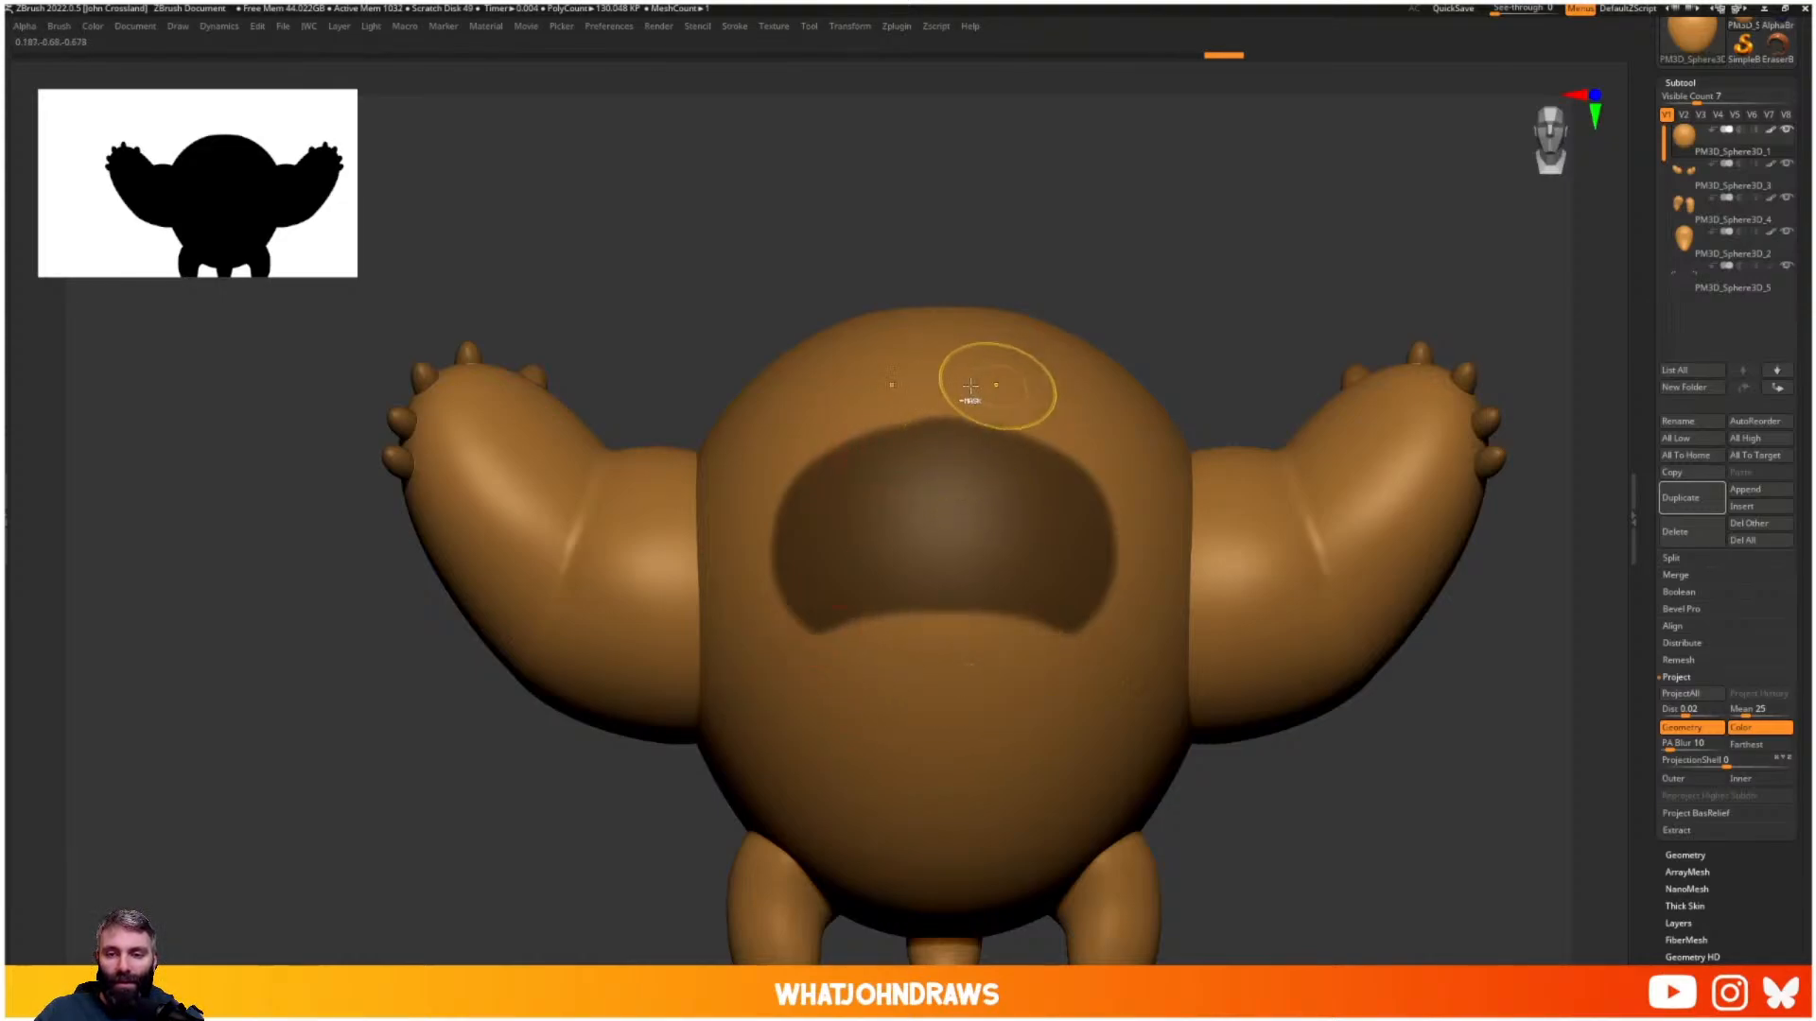
{"action": "left_click_drag", "start_coordinate": [1002, 390], "coordinate": [973, 387], "text": "ctrl+alt"}
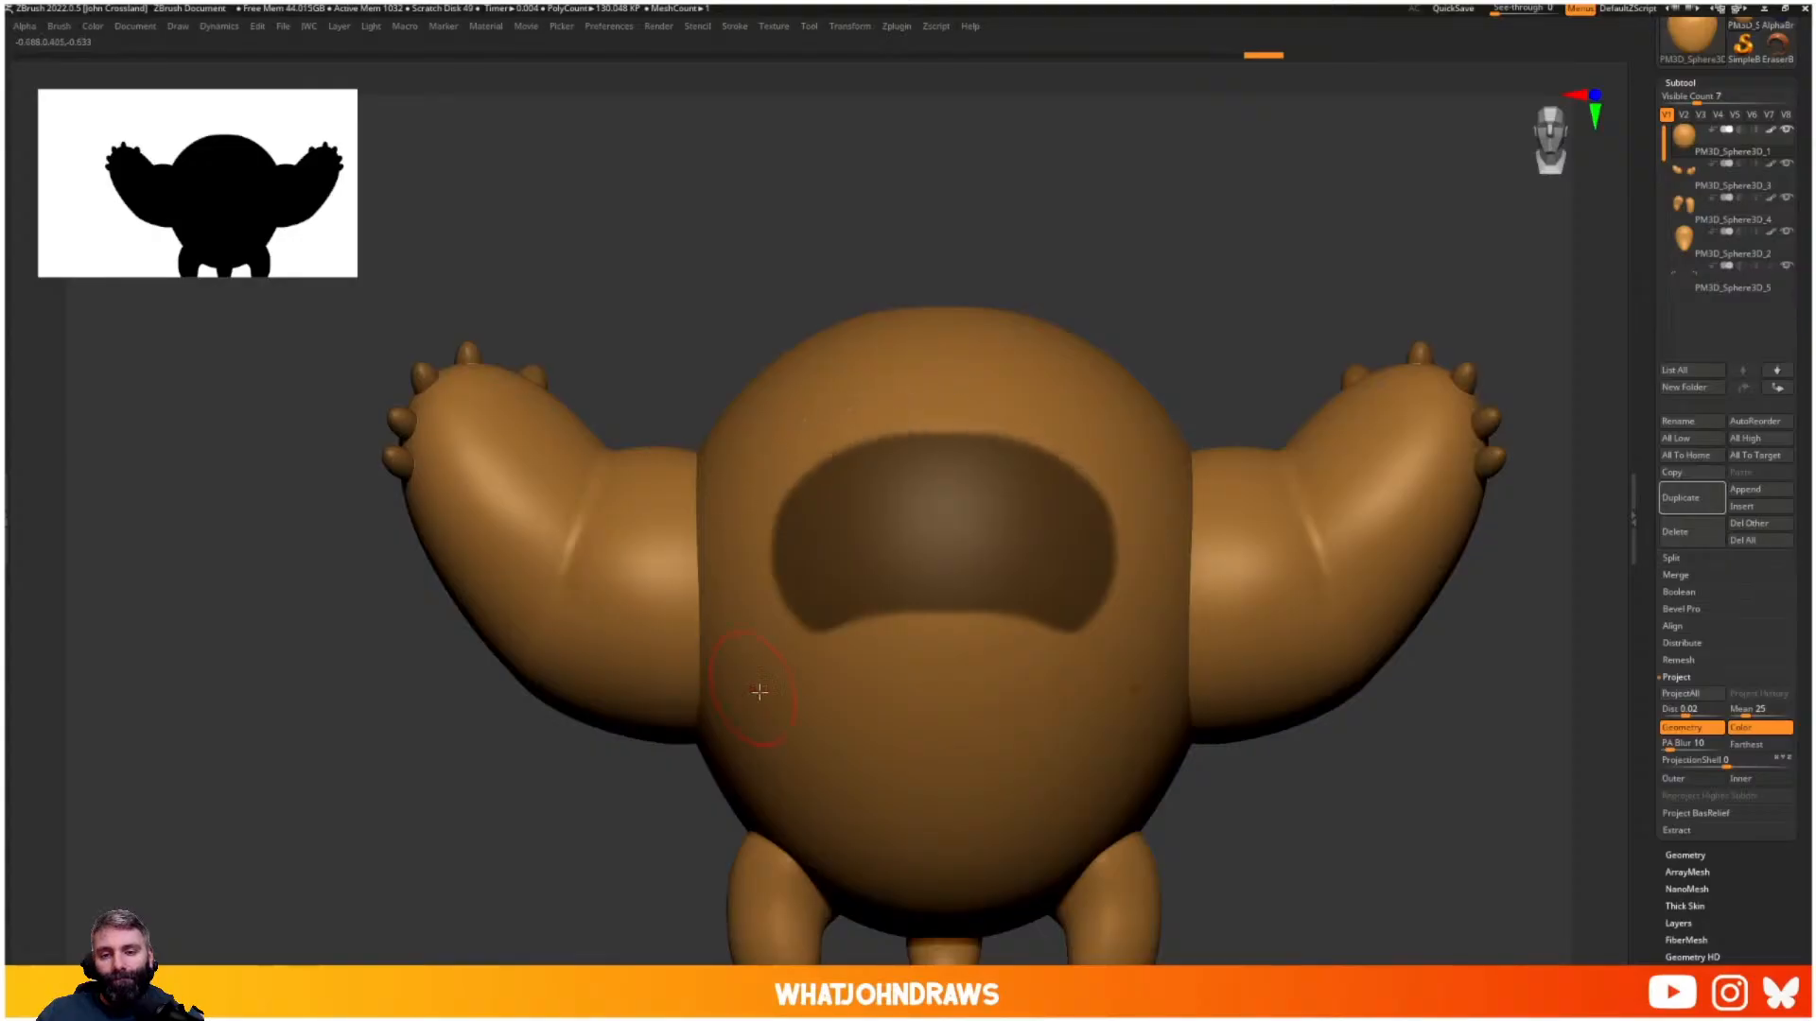
- Invert the body's mask to leave only the face patch unmasked, and blur the mask's edge
{"action": "left_click_drag", "start_coordinate": [1551, 783], "coordinate": [1317, 795], "text": "alt"}
{"action": "left_click", "coordinate": [1314, 614], "text": "ctrl"}
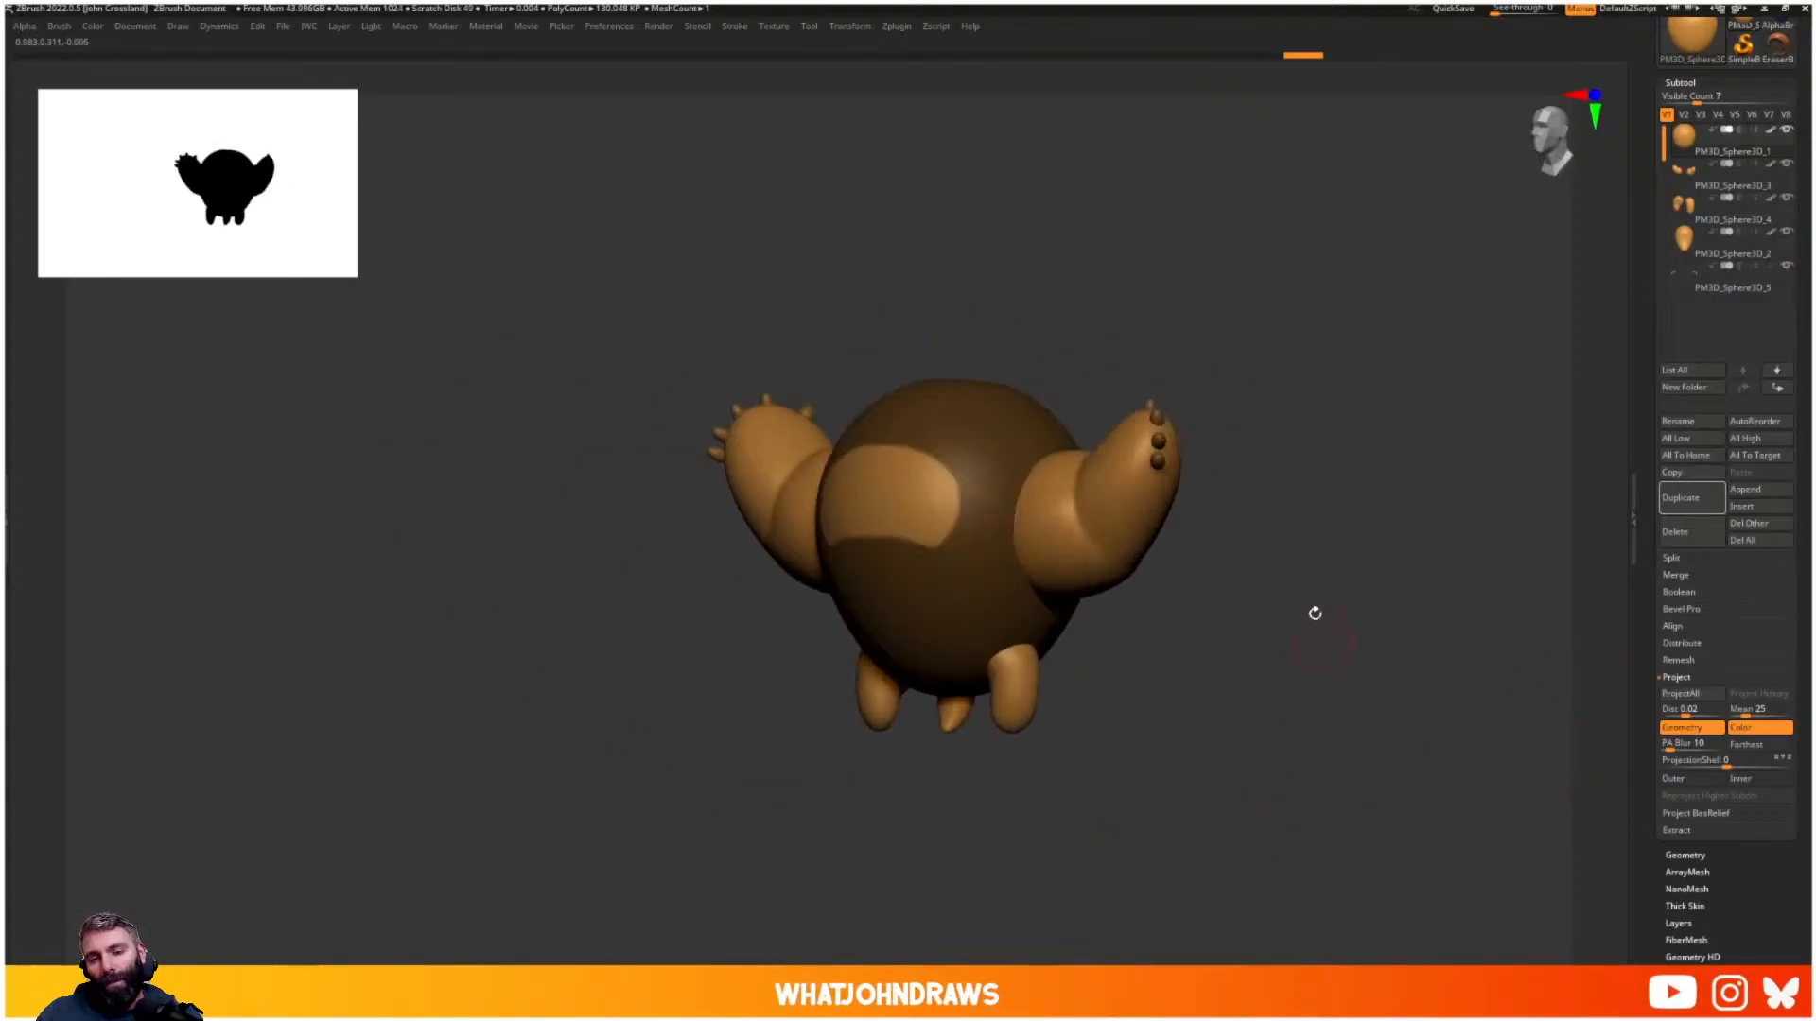
{"action": "left_click_drag", "start_coordinate": [1315, 615], "coordinate": [1353, 620], "text": "alt"}
{"action": "left_click", "coordinate": [1007, 626], "text": "ctrl"}
- Return to the front view and centre the transform gizmo on the unmasked face patch
{"action": "left_click_drag", "start_coordinate": [1318, 762], "coordinate": [1348, 758], "text": "shift"}
{"action": "key", "text": "w"}
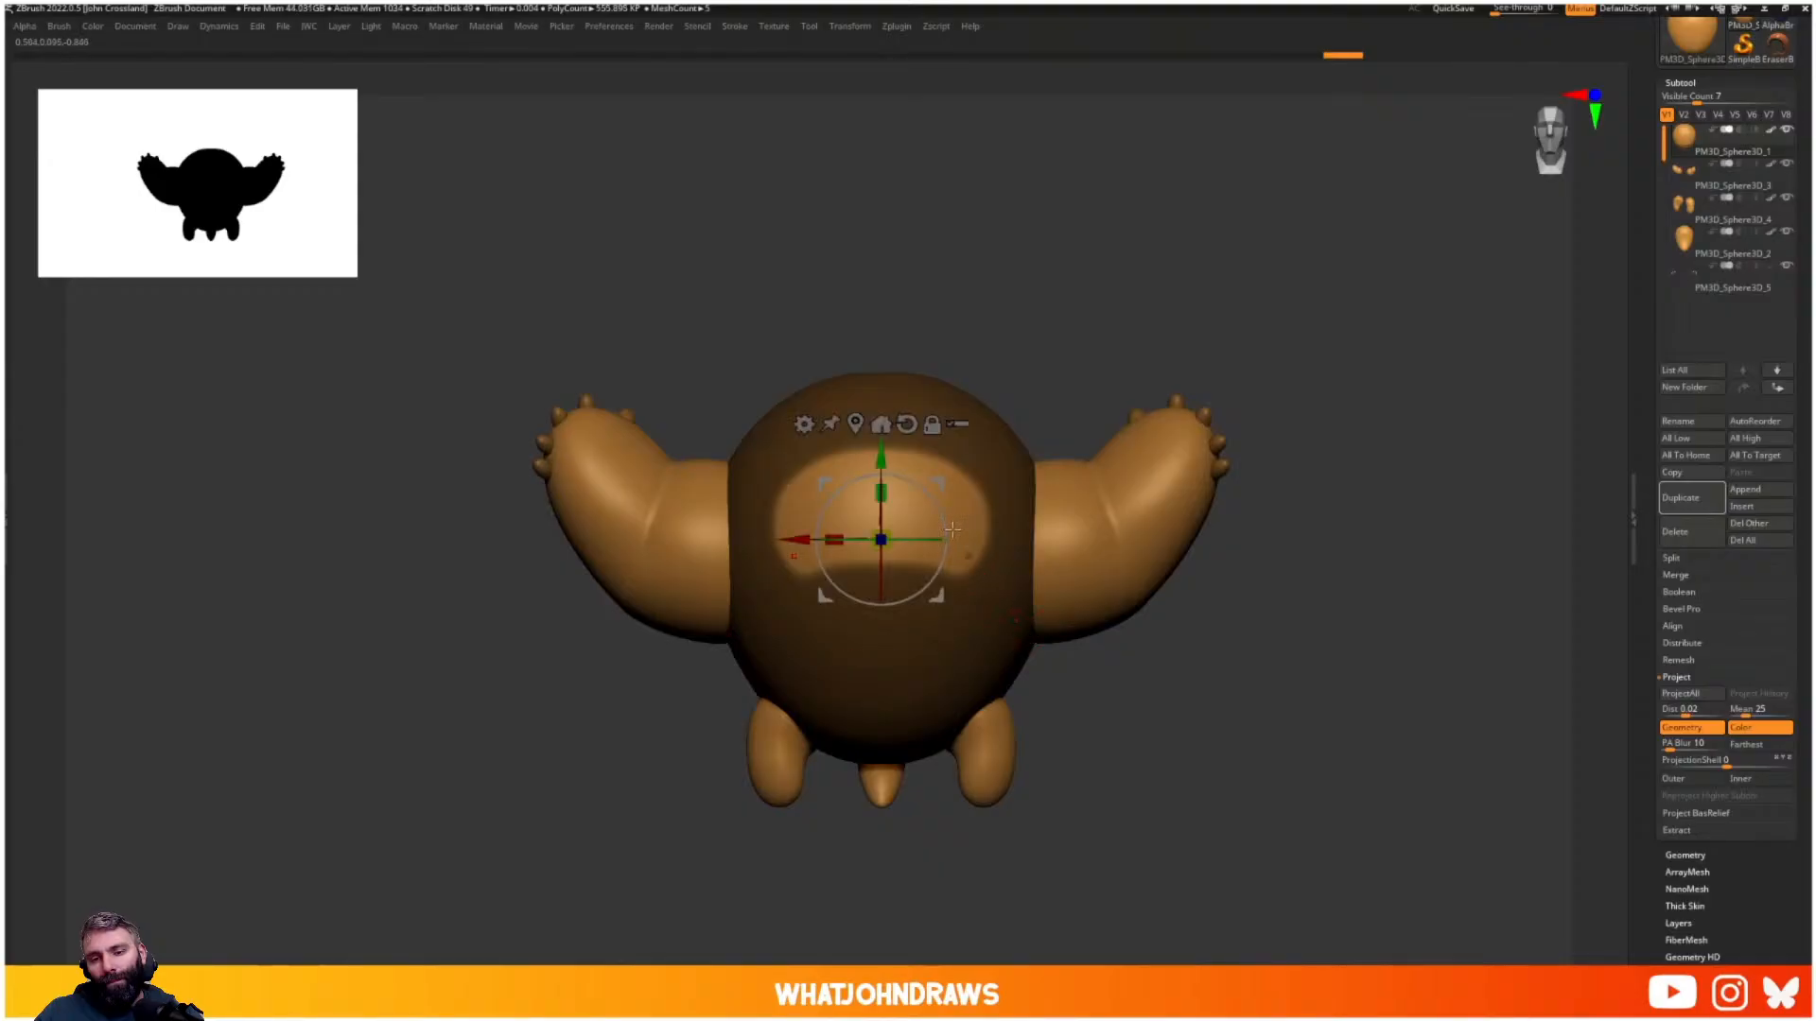
{"action": "left_click_drag", "start_coordinate": [822, 481], "coordinate": [857, 424], "text": "alt"}
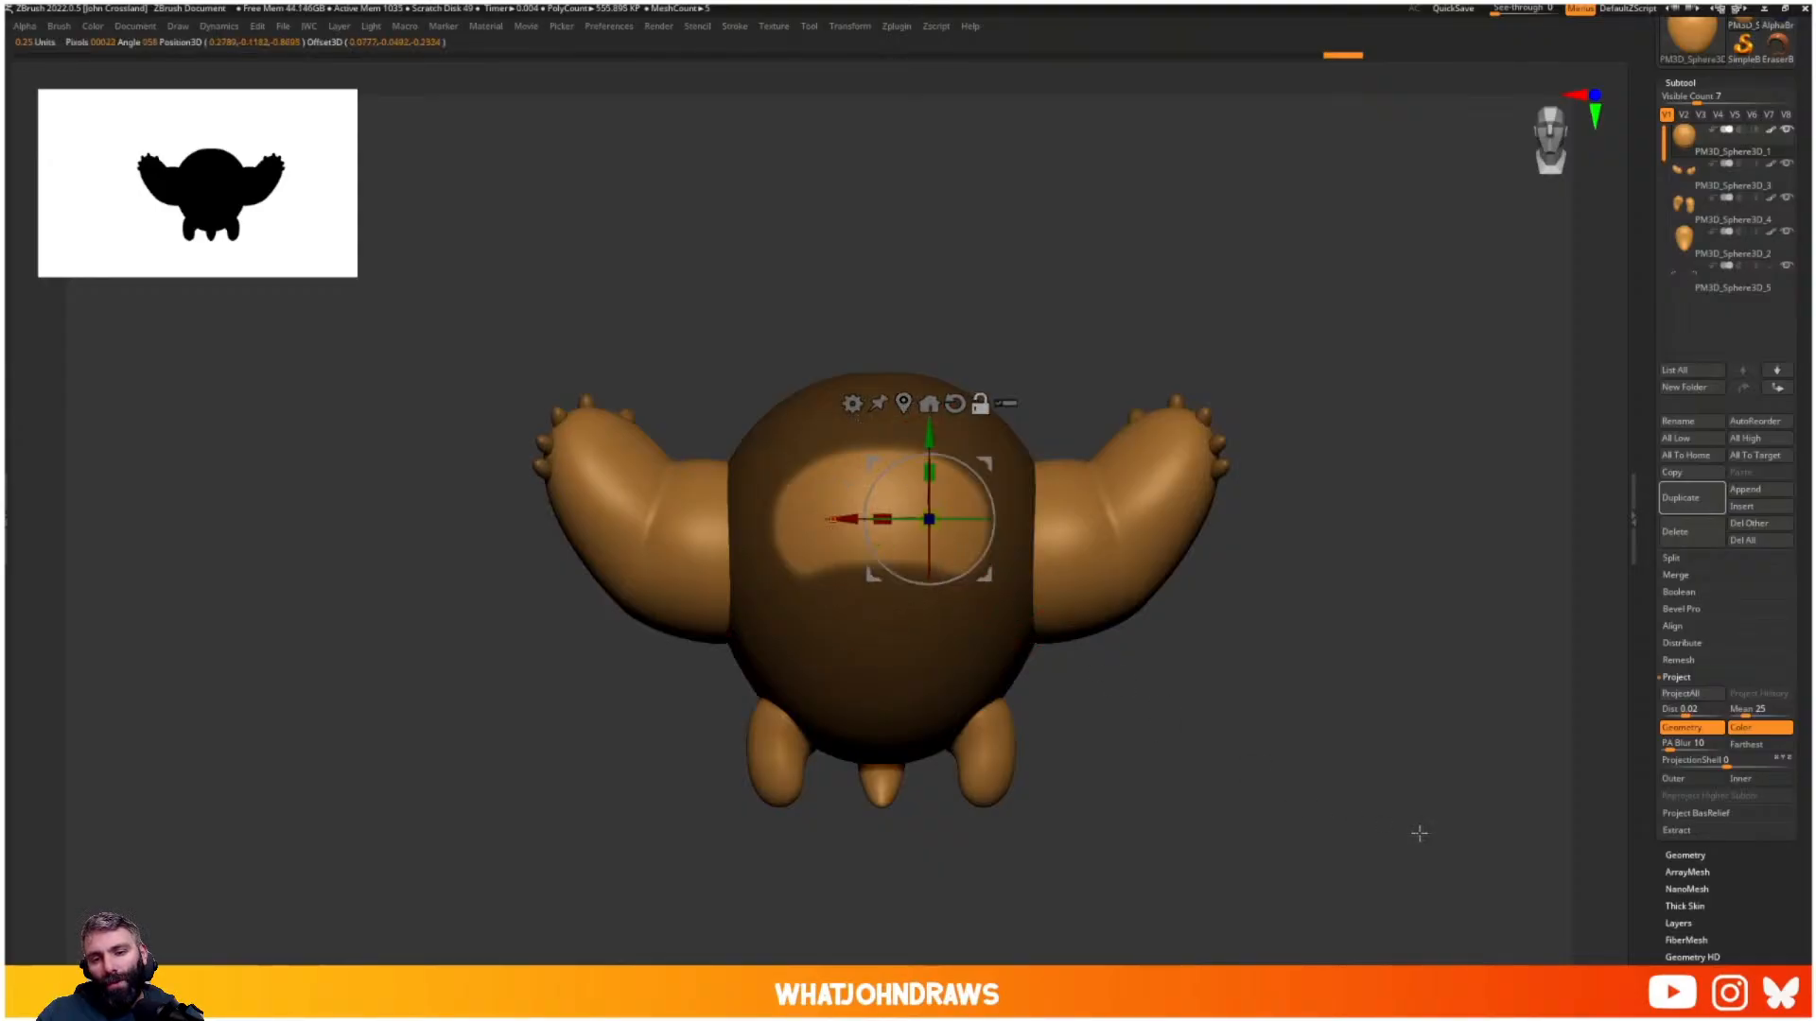
{"action": "left_click", "coordinate": [900, 401], "text": "alt"}
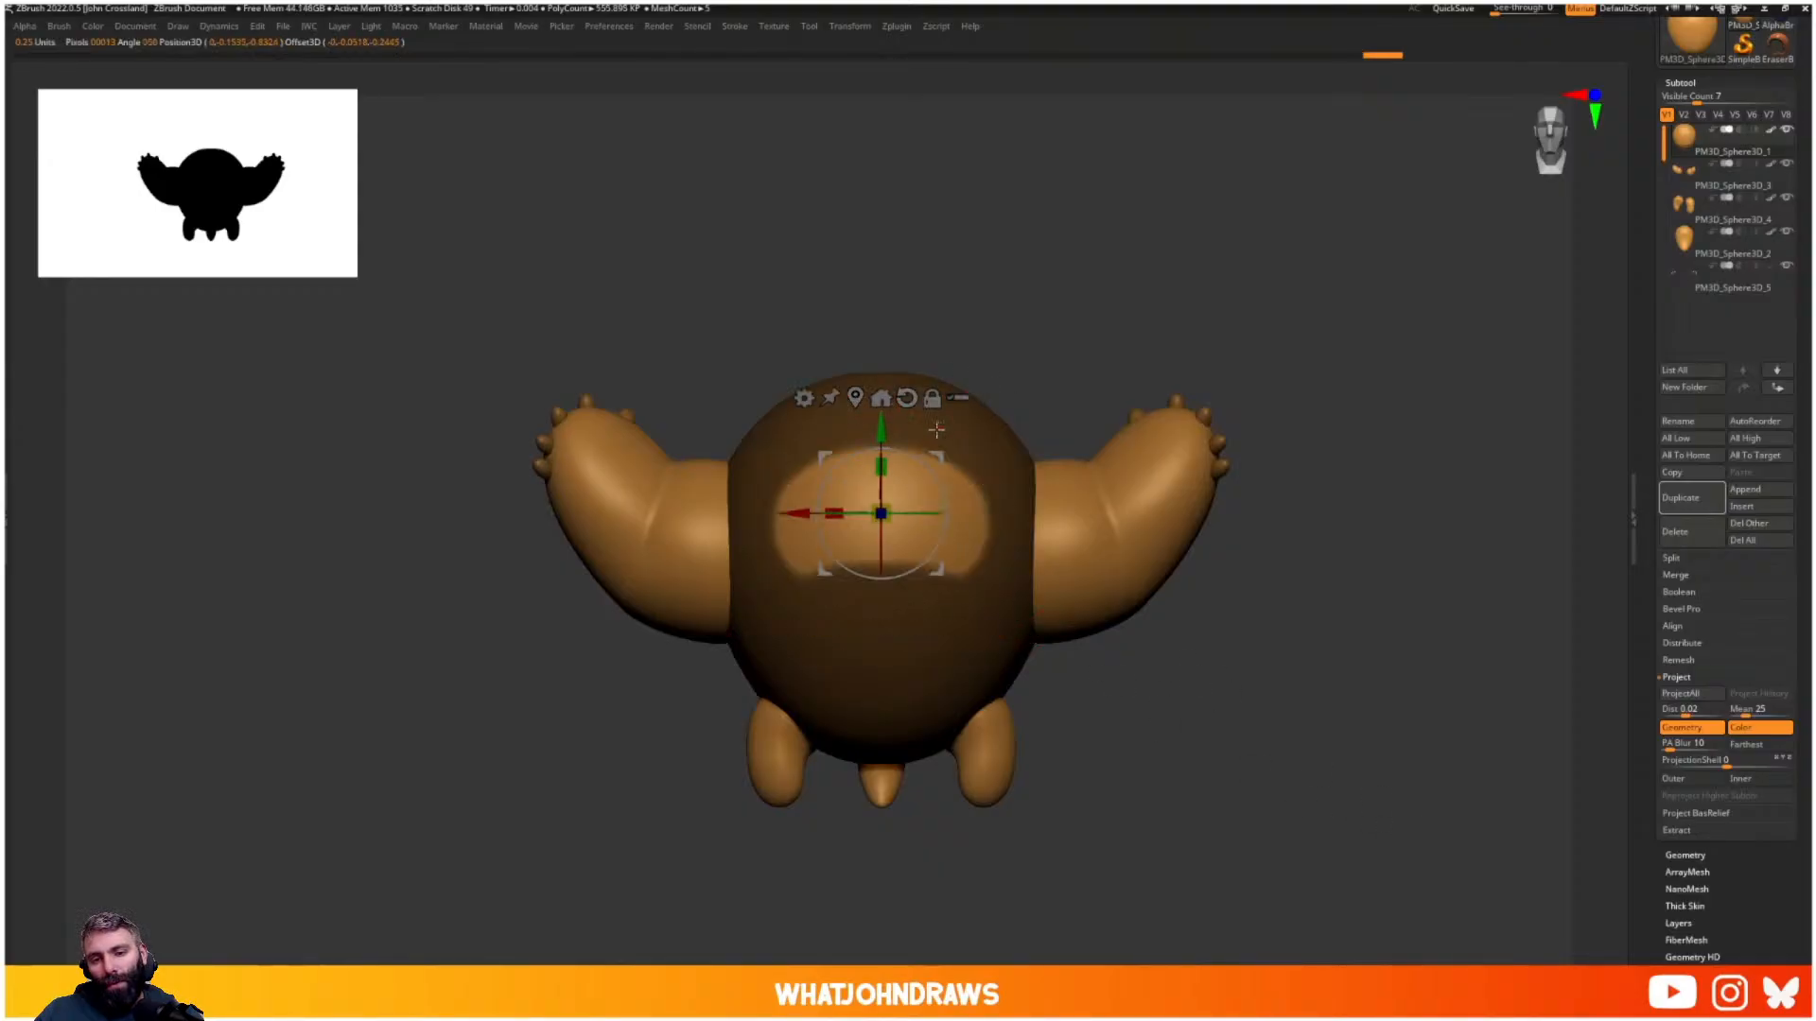
- Try pushing the unmasked face patch deep into the body to form a mouth recess
{"action": "left_click_drag", "start_coordinate": [1086, 324], "coordinate": [1139, 312], "text": "shift"}
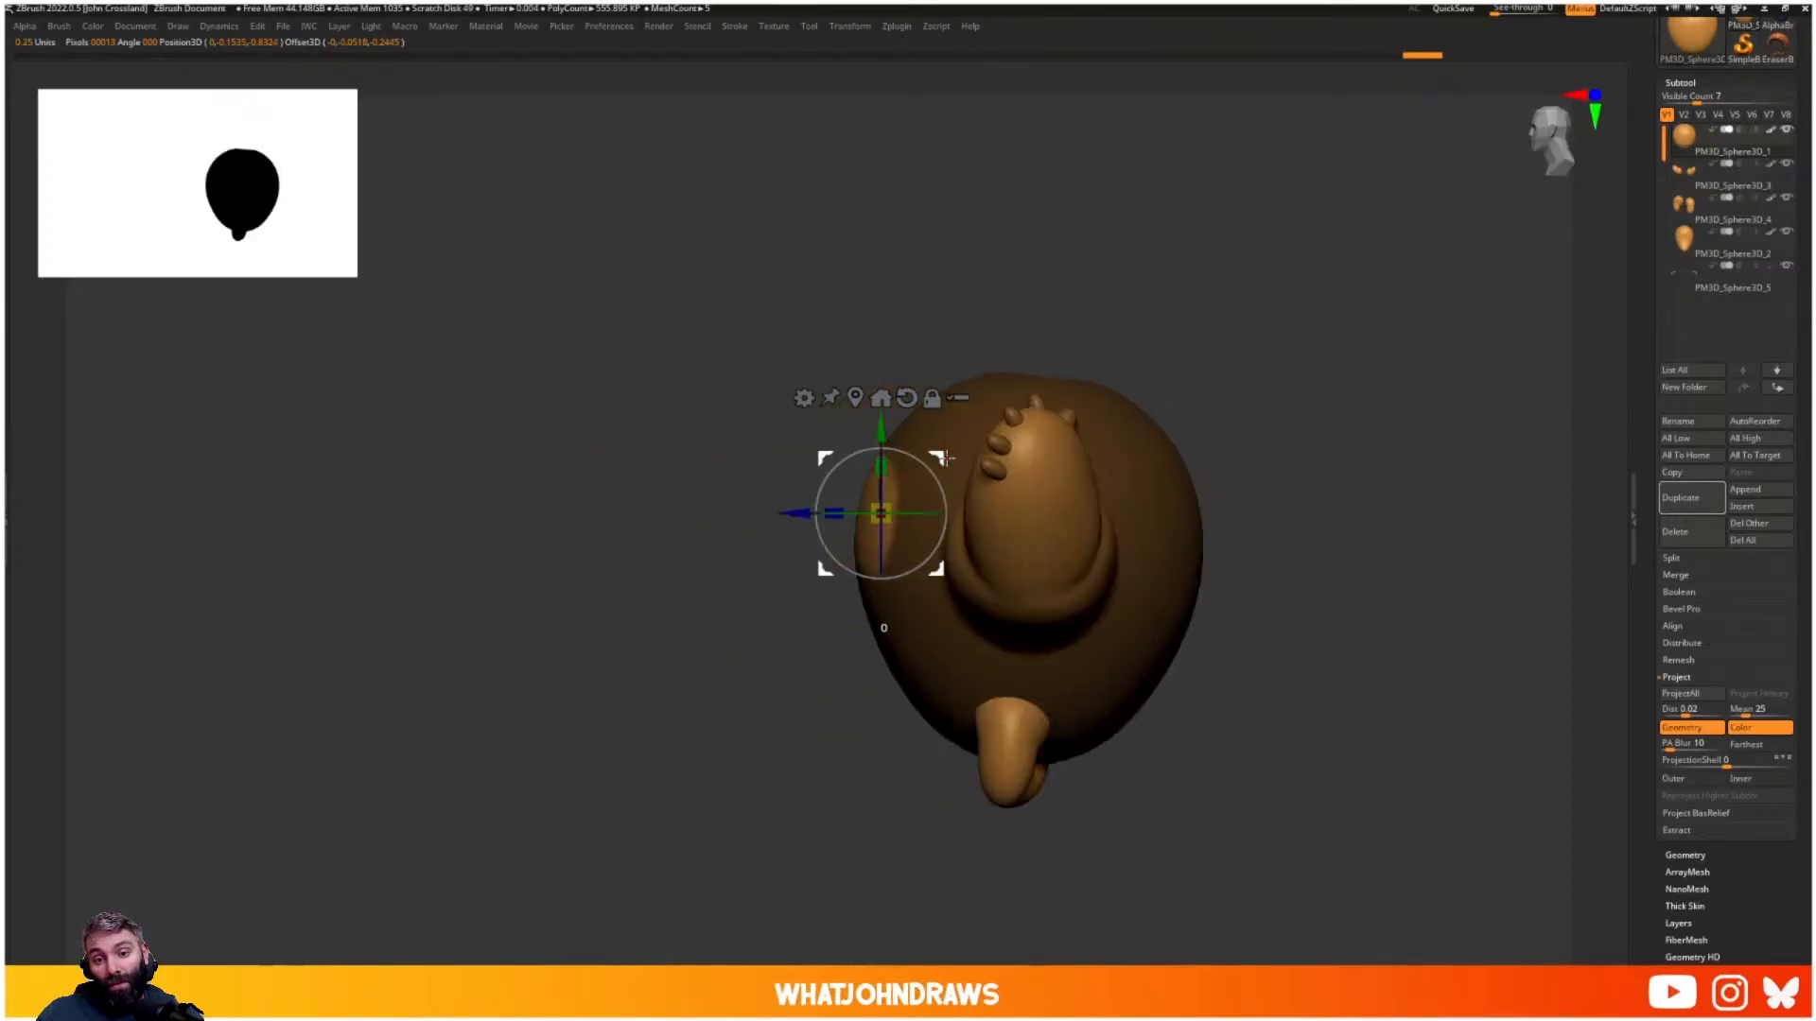
{"action": "left_click_drag", "start_coordinate": [948, 459], "coordinate": [989, 464]}
{"action": "left_click_drag", "start_coordinate": [425, 667], "coordinate": [1394, 713]}
{"action": "left_click_drag", "start_coordinate": [1253, 515], "coordinate": [1232, 585]}
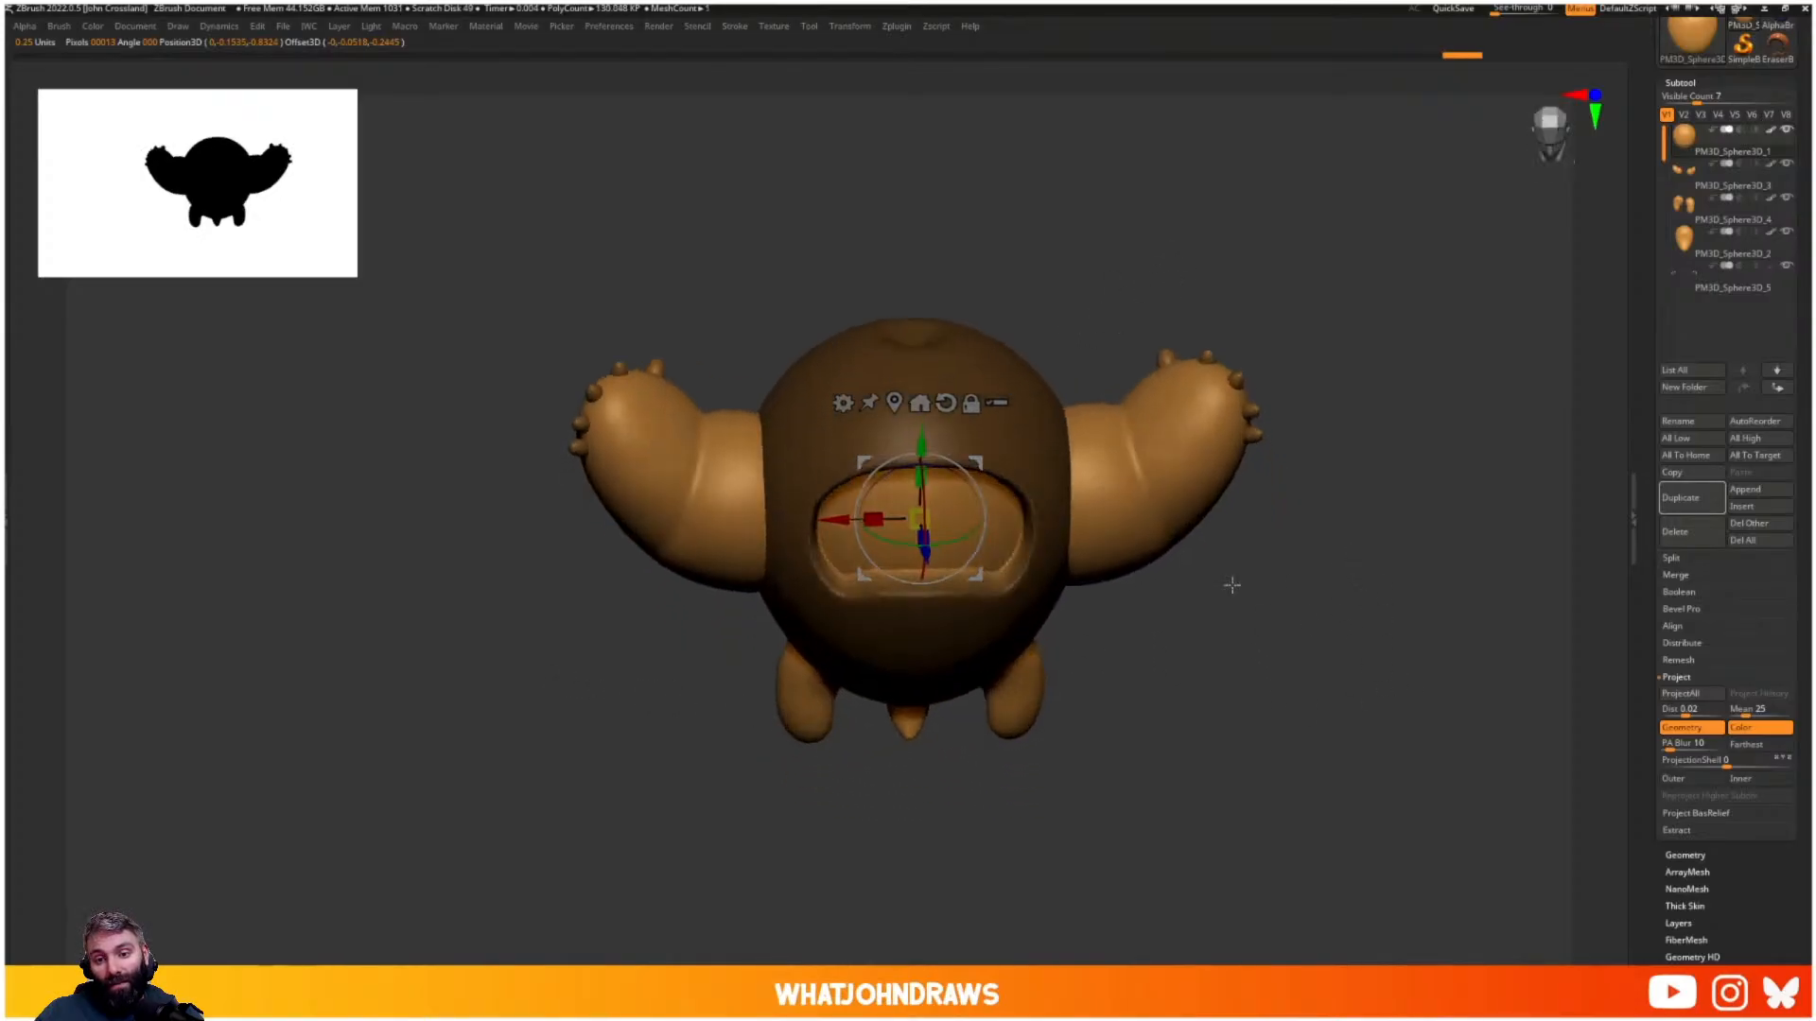
{"action": "key", "text": "q"}
{"action": "left_click_drag", "start_coordinate": [1305, 673], "coordinate": [1344, 557]}
{"action": "key", "text": "w"}
{"action": "left_click_drag", "start_coordinate": [1185, 271], "coordinate": [1172, 227]}
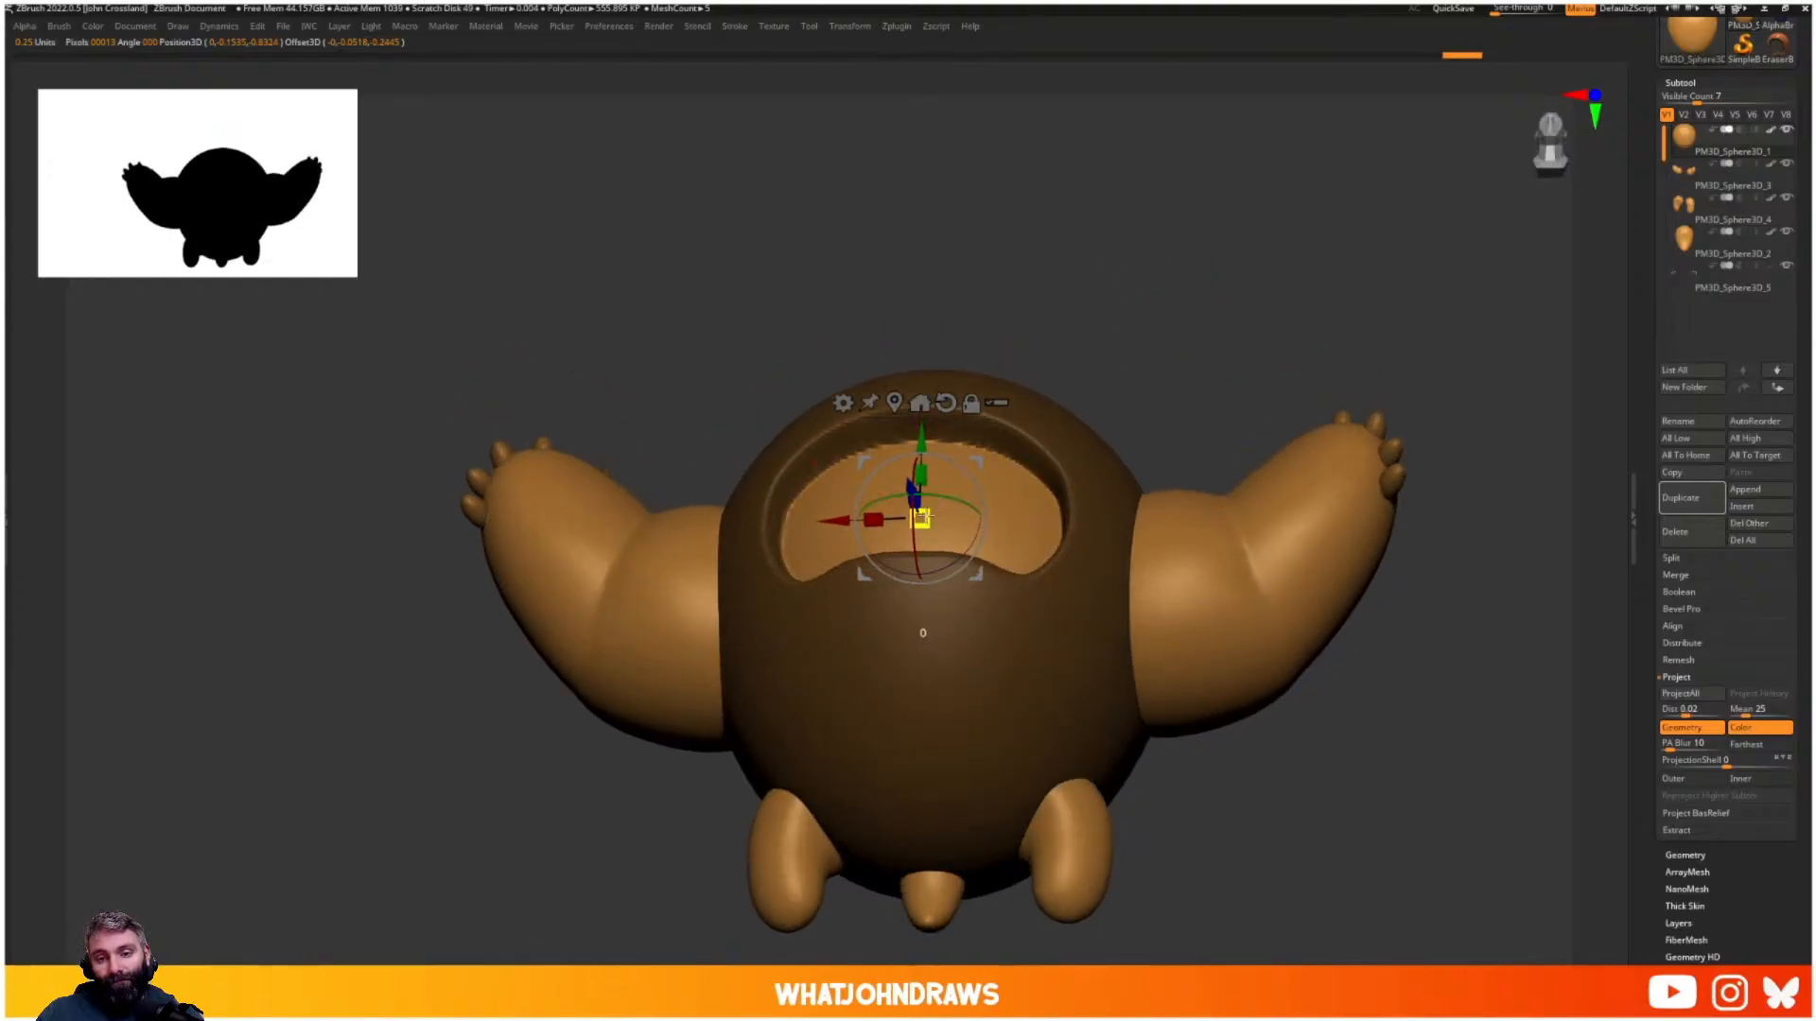
{"action": "left_click_drag", "start_coordinate": [920, 519], "coordinate": [917, 518]}
{"action": "left_click_drag", "start_coordinate": [1175, 256], "coordinate": [1075, 342]}
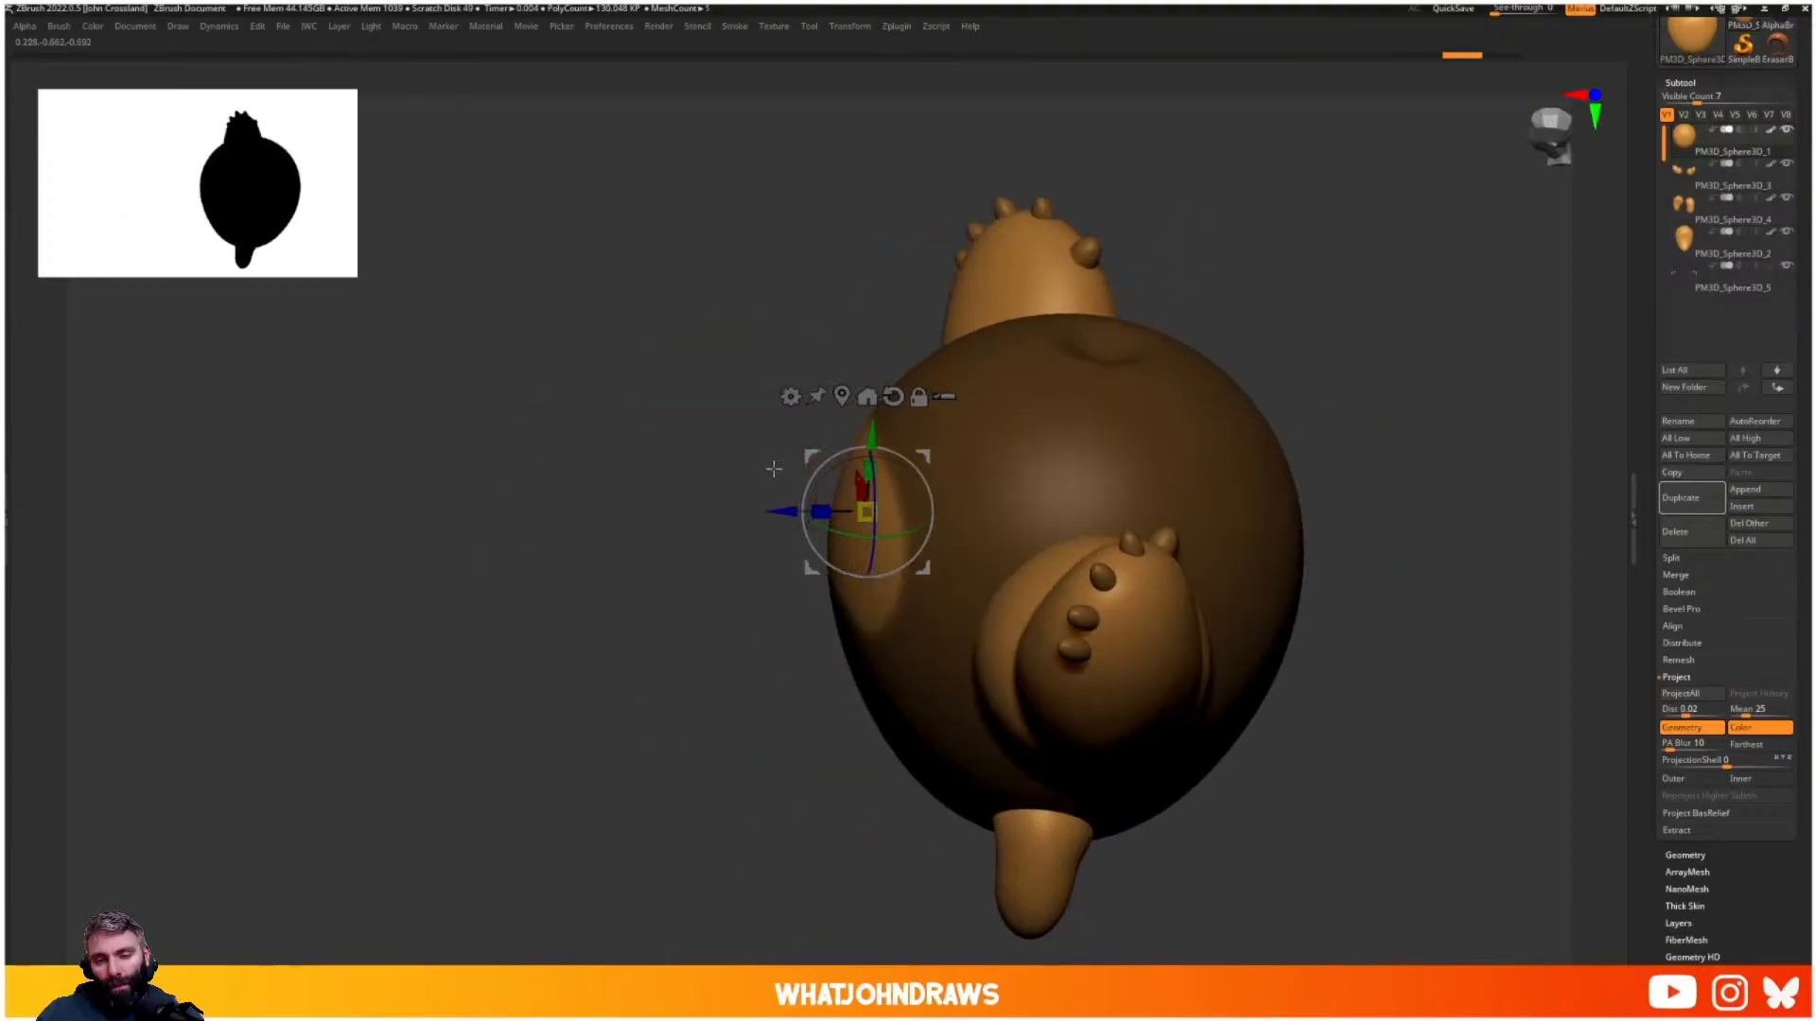
- Push the unmasked face patch back into the body from the side to form a shallow recess
{"action": "left_click_drag", "start_coordinate": [773, 469], "coordinate": [639, 502]}
{"action": "left_click_drag", "start_coordinate": [925, 471], "coordinate": [923, 477]}
{"action": "left_click_drag", "start_coordinate": [782, 502], "coordinate": [785, 504]}
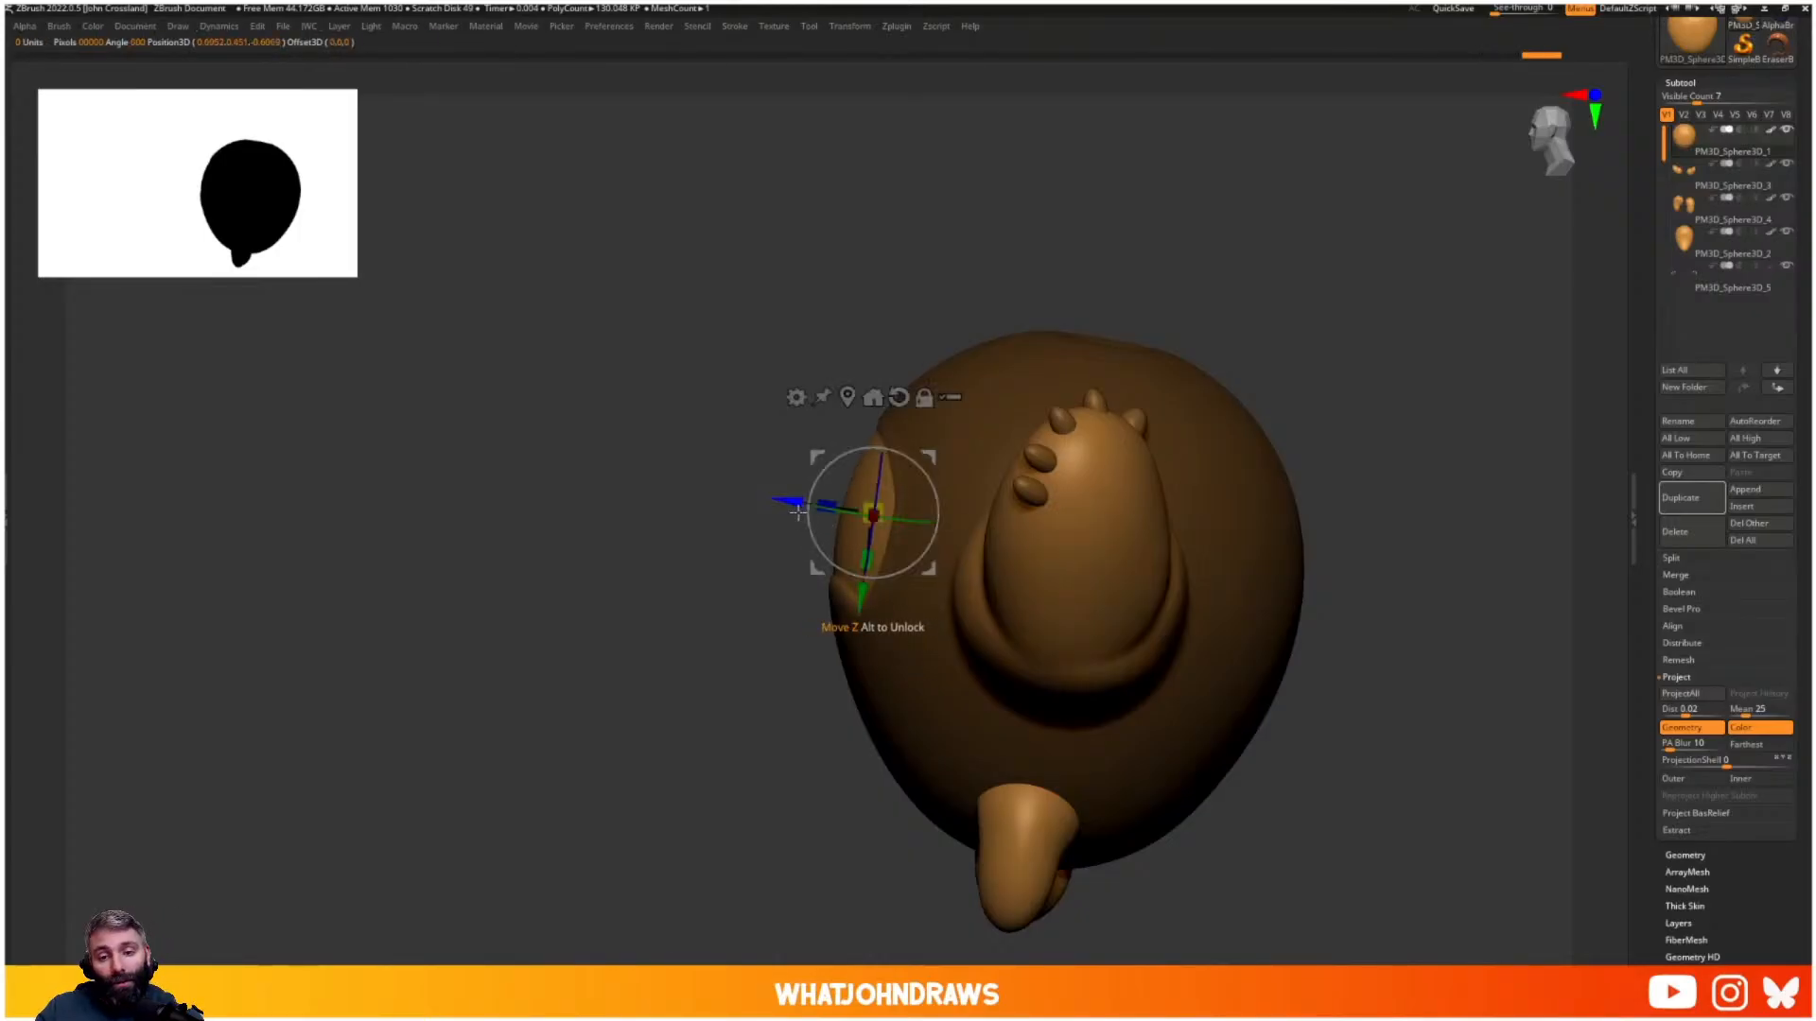
{"action": "mouse_move", "coordinate": [697, 552]}
{"action": "left_mouse_down"}
{"action": "mouse_move", "coordinate": [1222, 212]}
{"action": "mouse_move", "coordinate": [1188, 283]}
{"action": "left_mouse_up"}
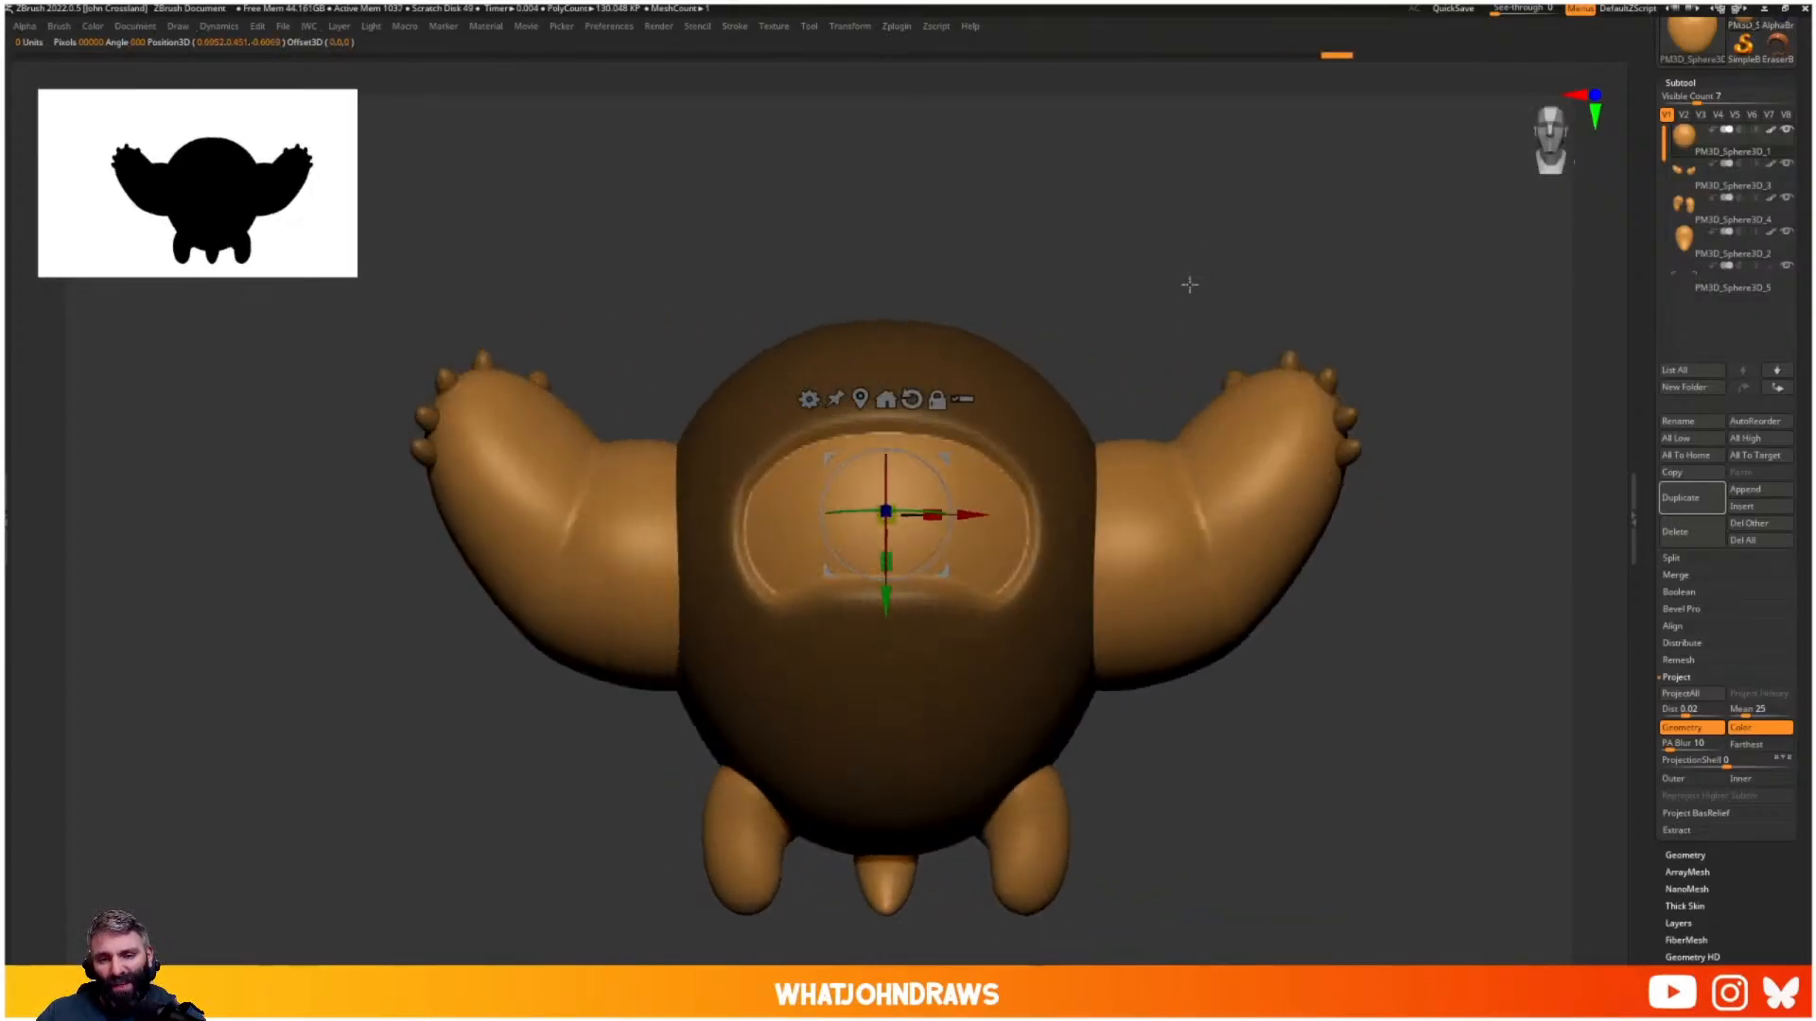
{"action": "key", "text": "q"}
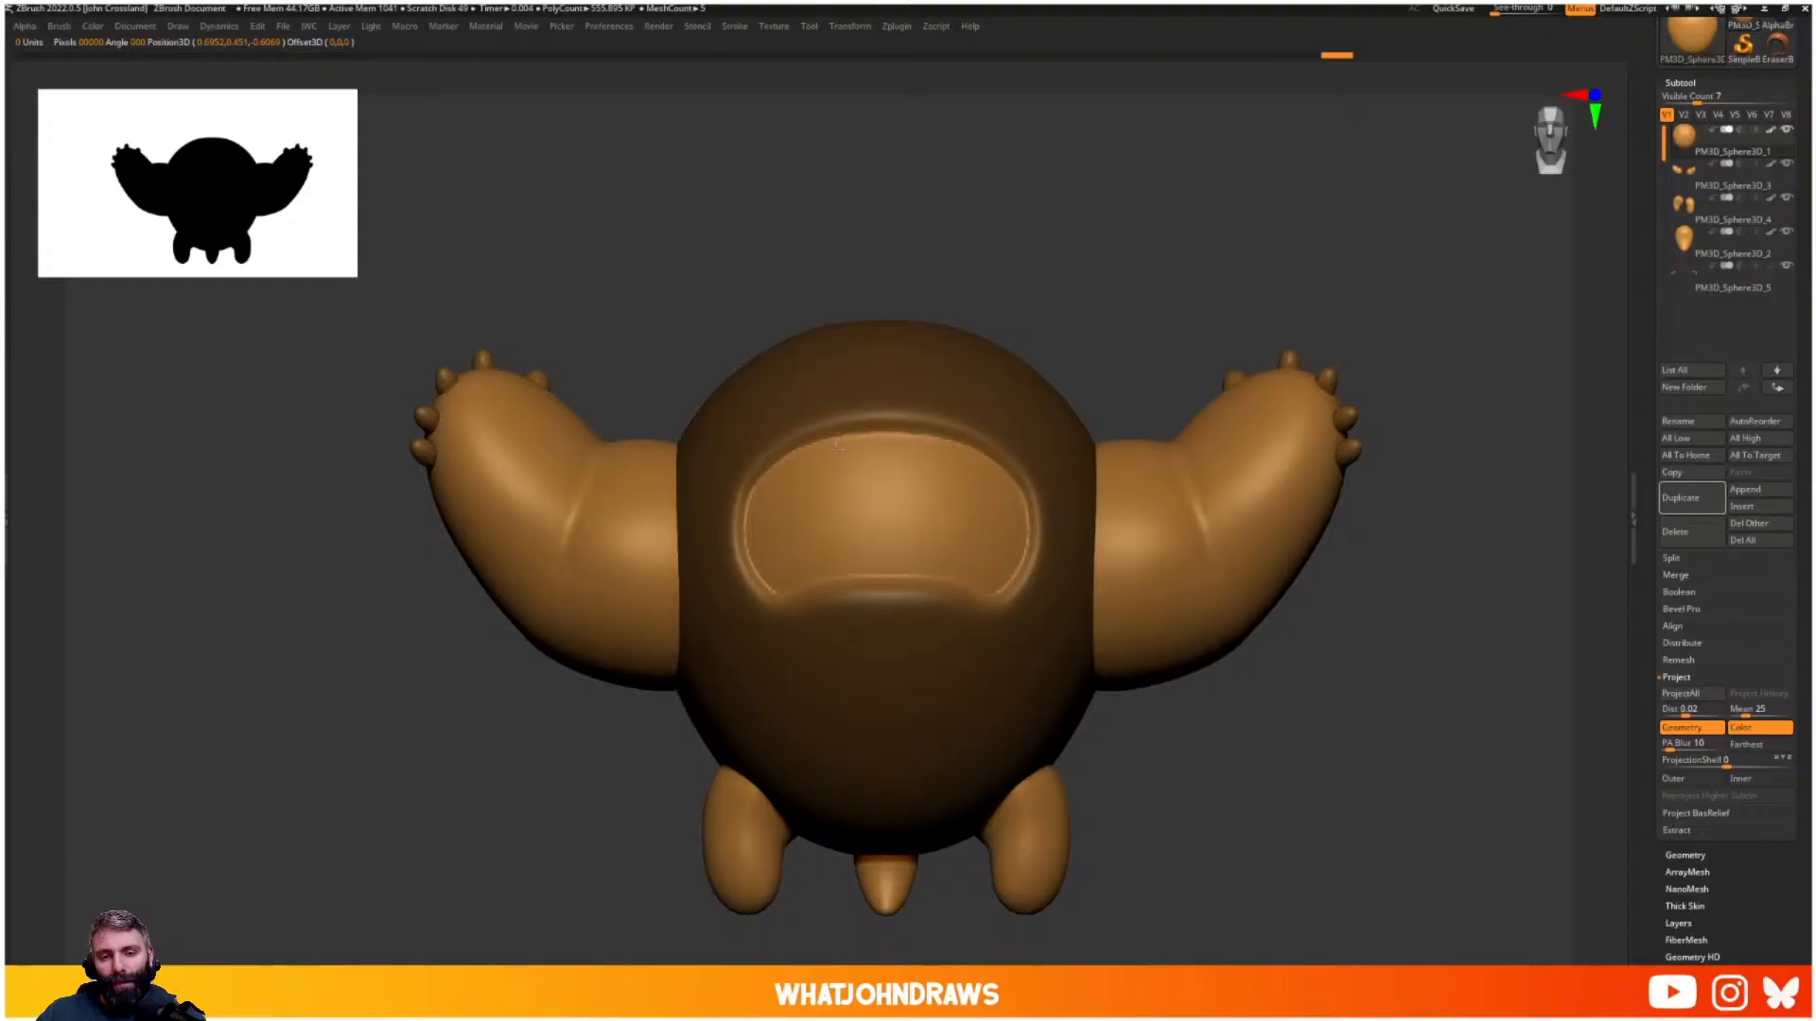
{"action": "key", "text": "ctrl+shift+z"}
{"action": "key", "text": "ctrl+shift+z"}
{"action": "key", "text": "ctrl+shift+z"}
{"action": "key", "text": "q"}
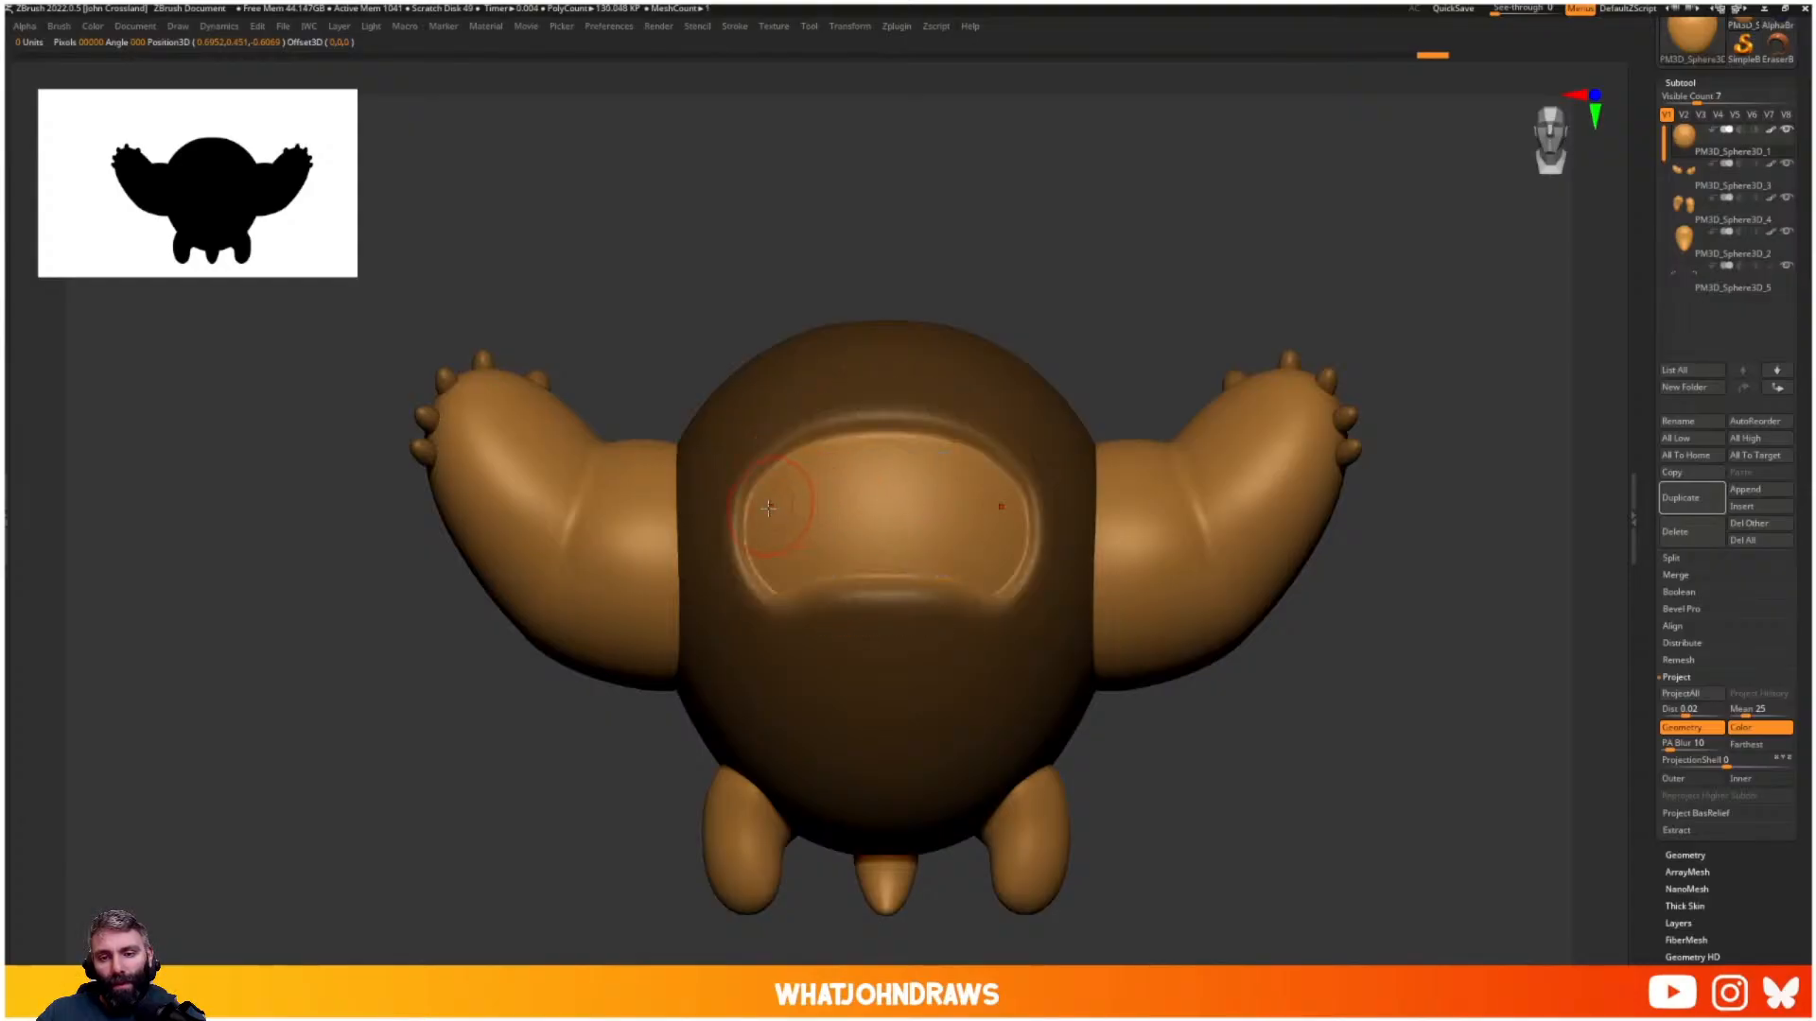
{"action": "key", "text": "ctrl+z"}
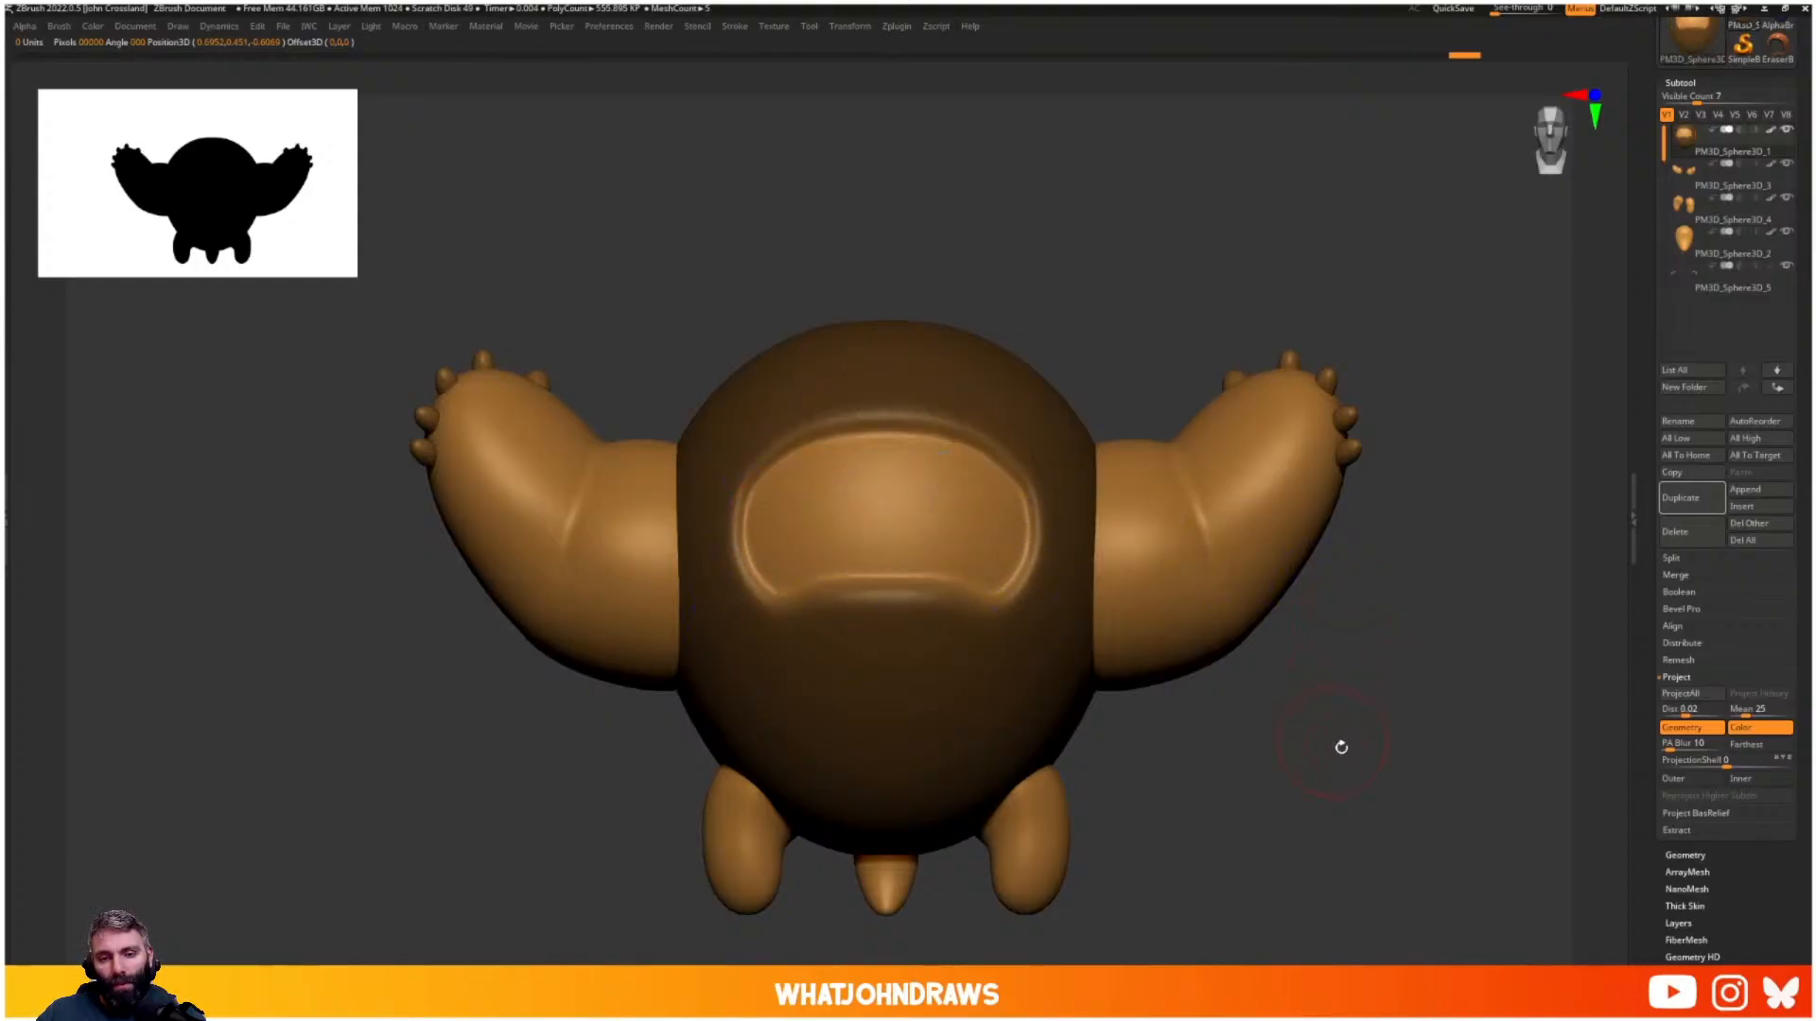
{"action": "left_click_drag", "start_coordinate": [1341, 747], "coordinate": [818, 653]}
{"action": "key", "text": "w"}
{"action": "left_click_drag", "start_coordinate": [640, 657], "coordinate": [1150, 659]}
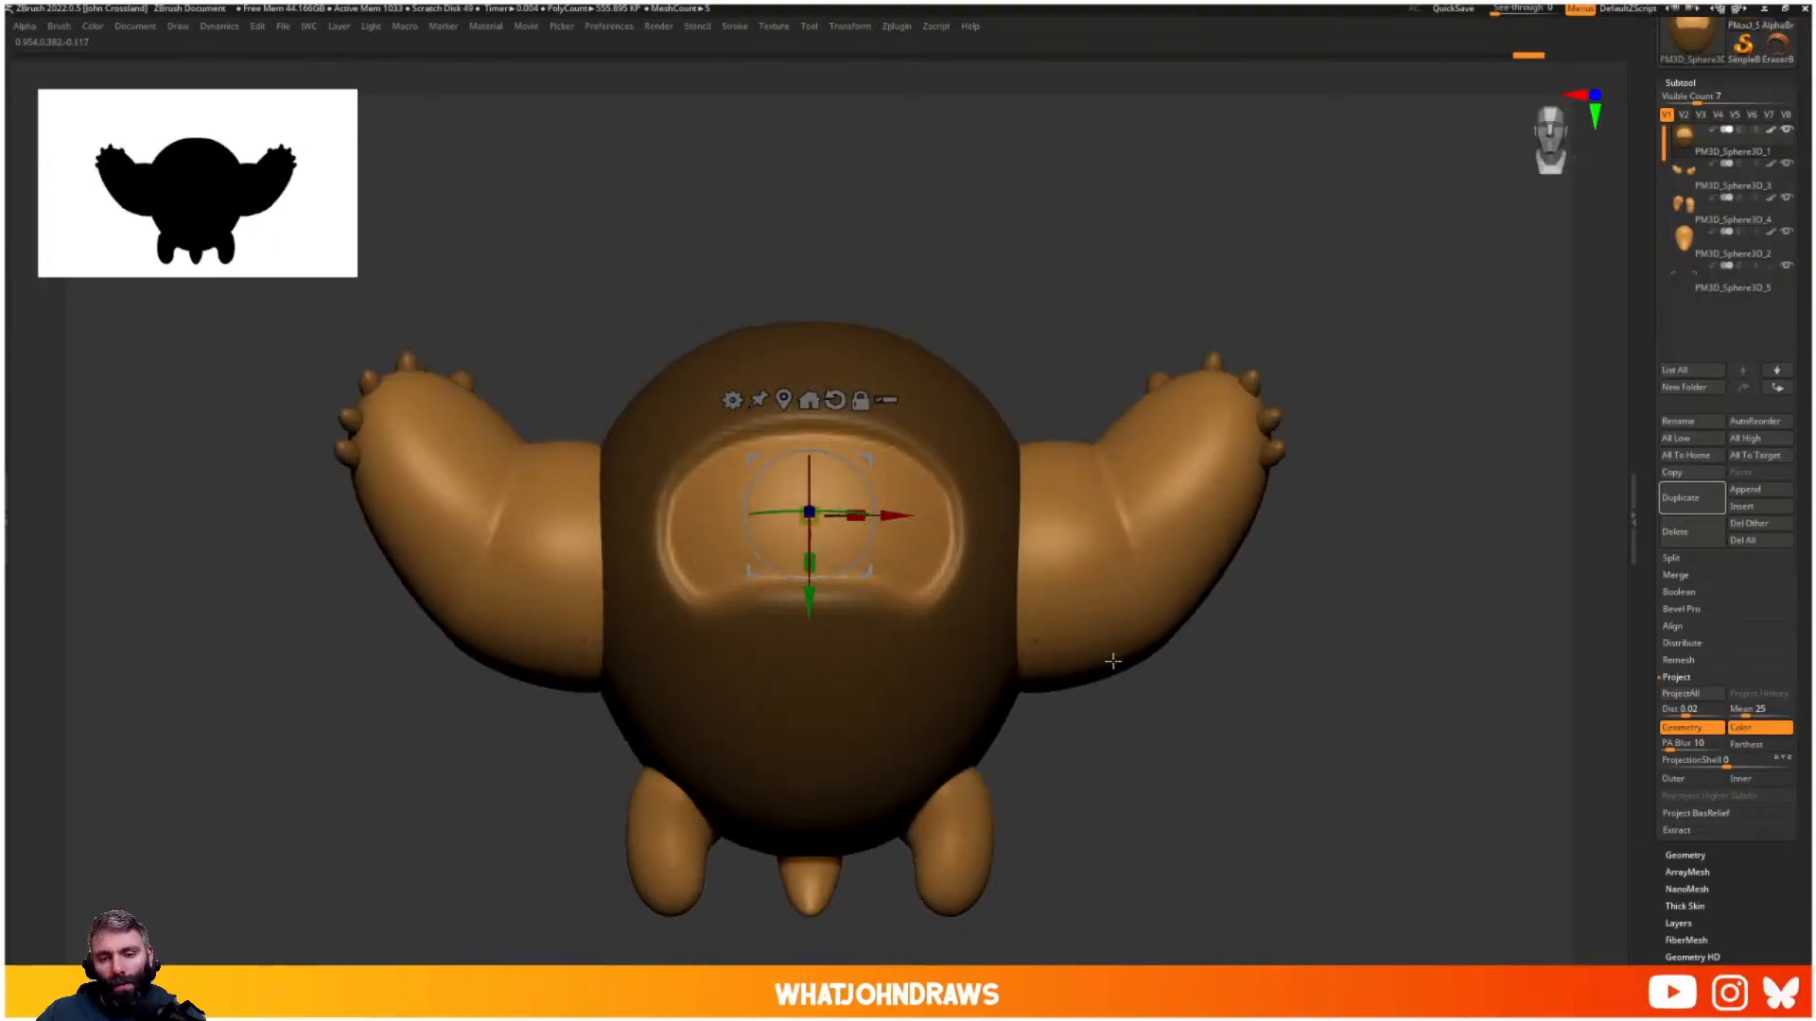
{"action": "key", "text": "q"}
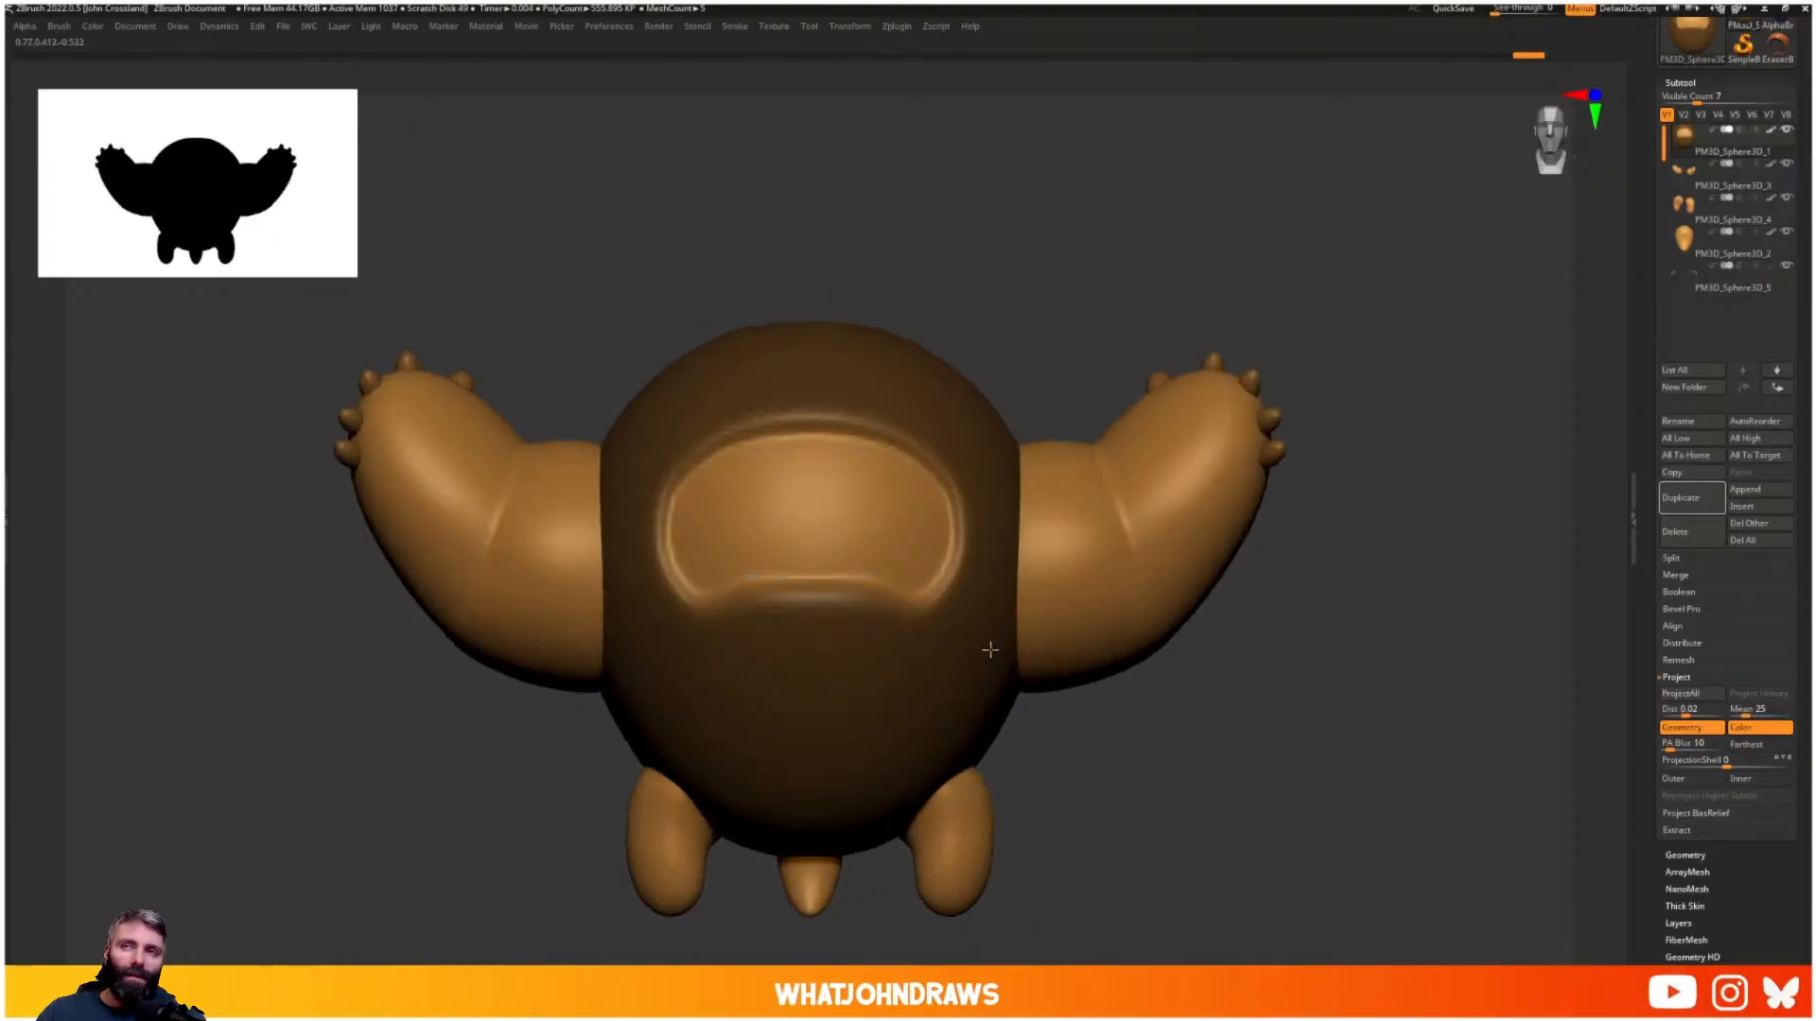
- Push the face patch about 0.05 units farther back into the body along its depth axis, and return to the front view
{"action": "key", "text": "w"}
{"action": "left_click_drag", "start_coordinate": [1447, 752], "coordinate": [1239, 747]}
{"action": "left_click_drag", "start_coordinate": [511, 600], "coordinate": [379, 594]}
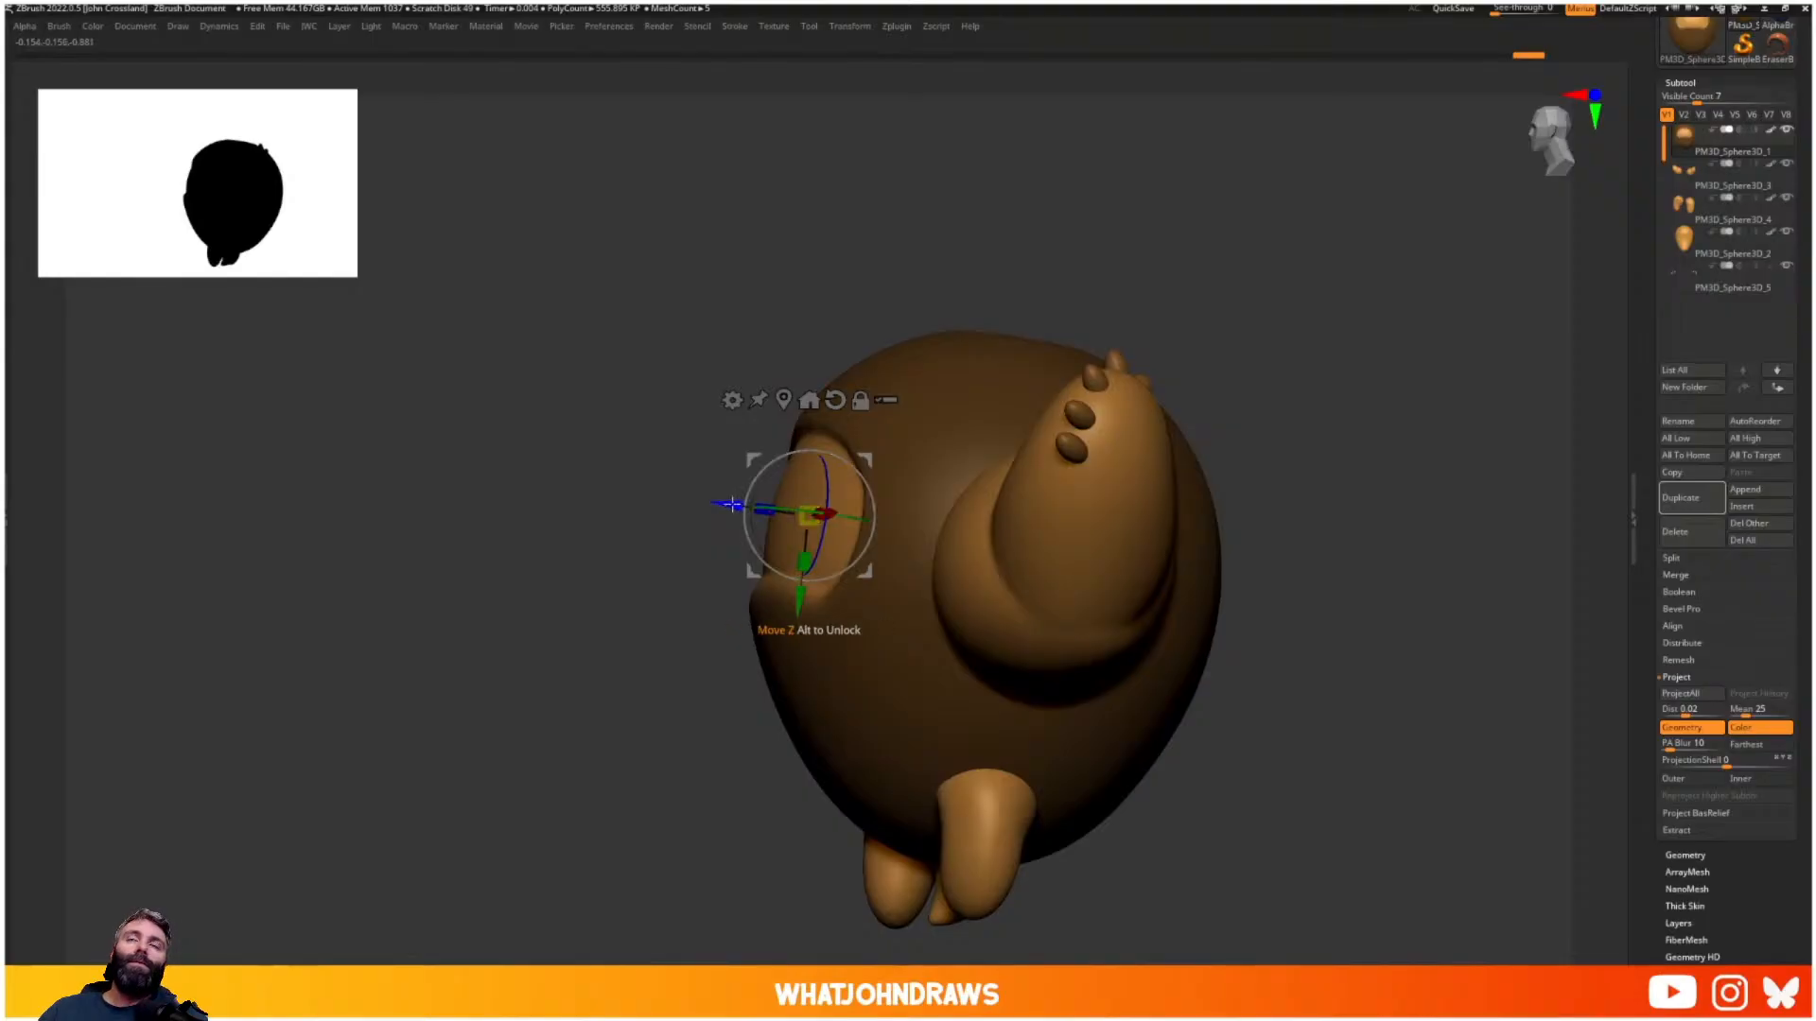
{"action": "left_click_drag", "start_coordinate": [731, 504], "coordinate": [742, 510]}
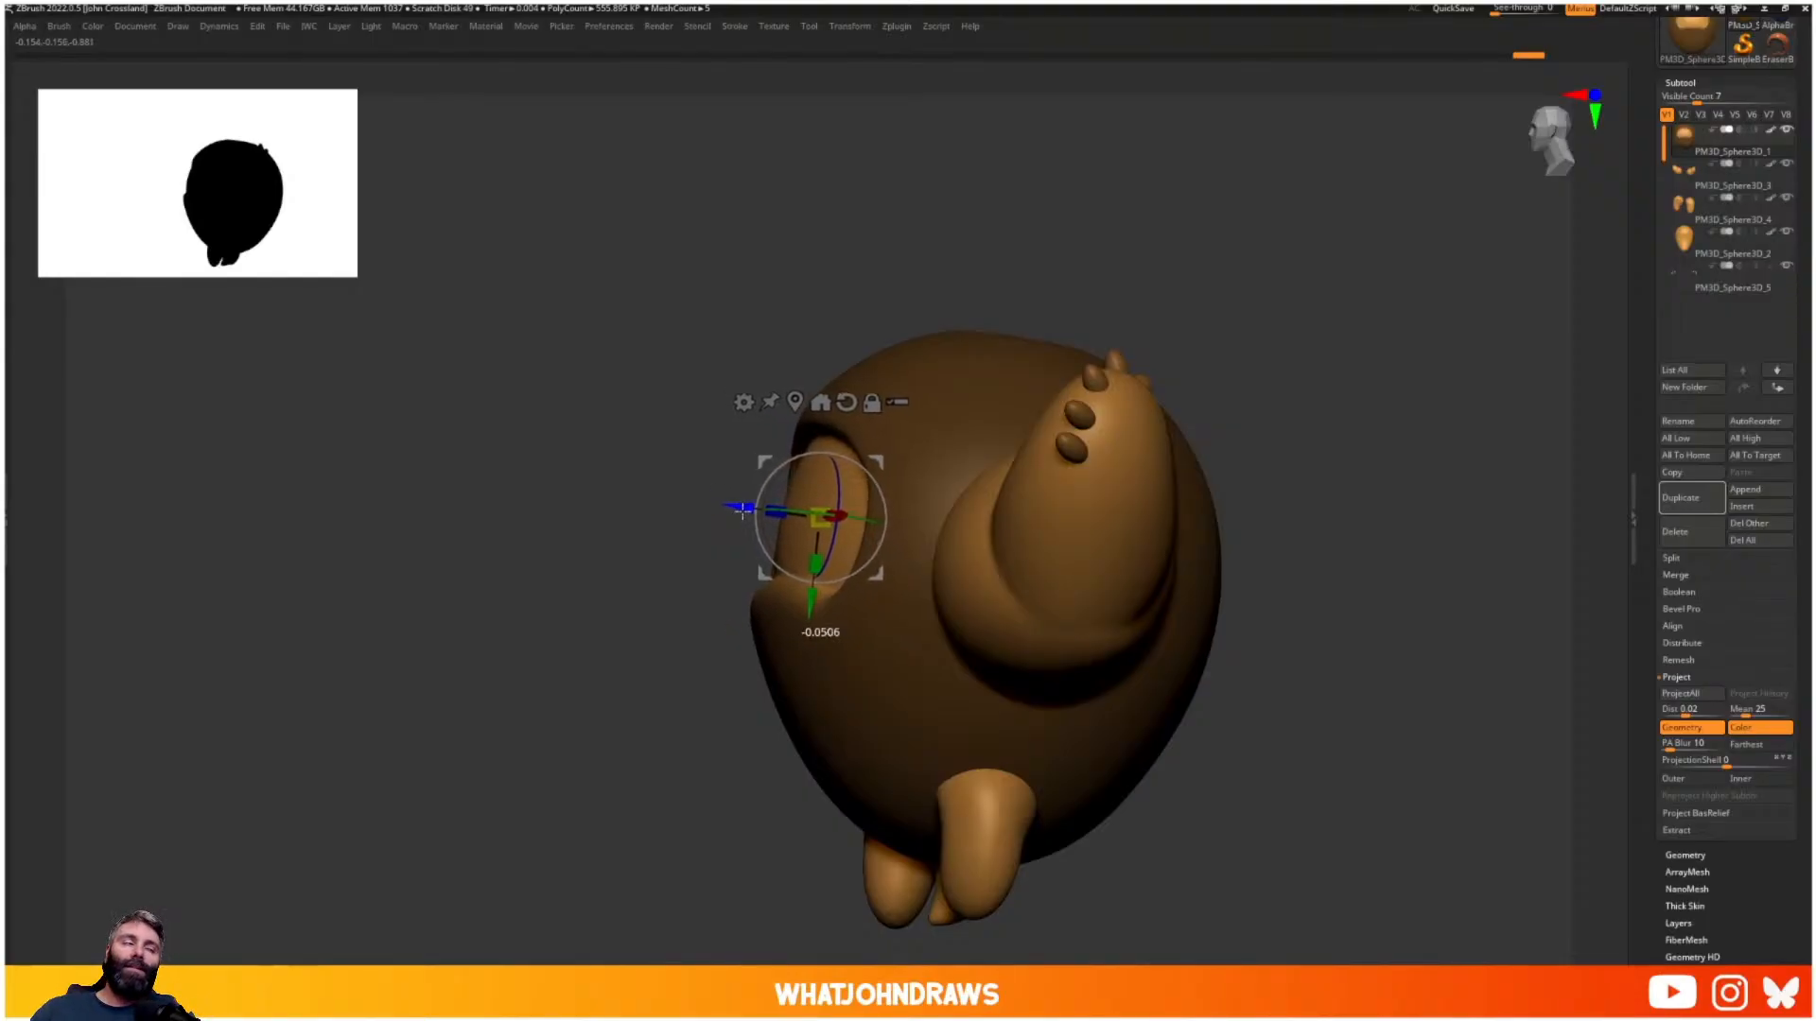
{"action": "key", "text": "q"}
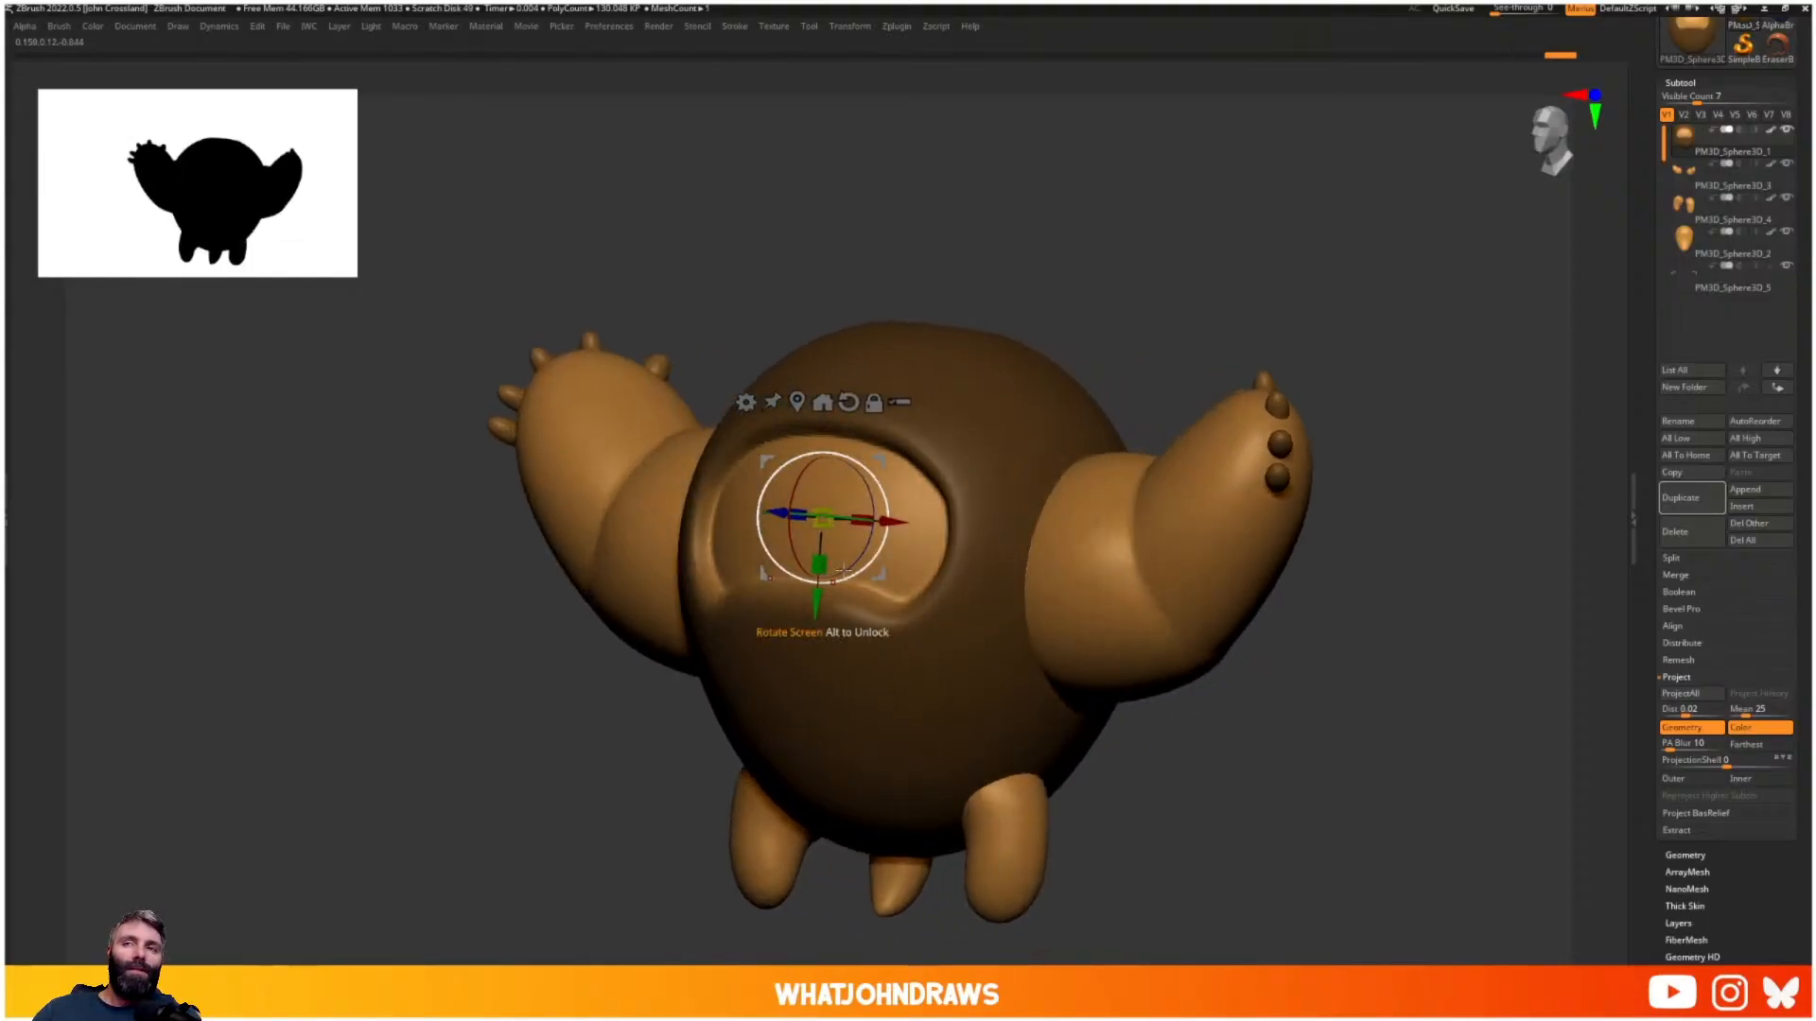
{"action": "key", "text": "q"}
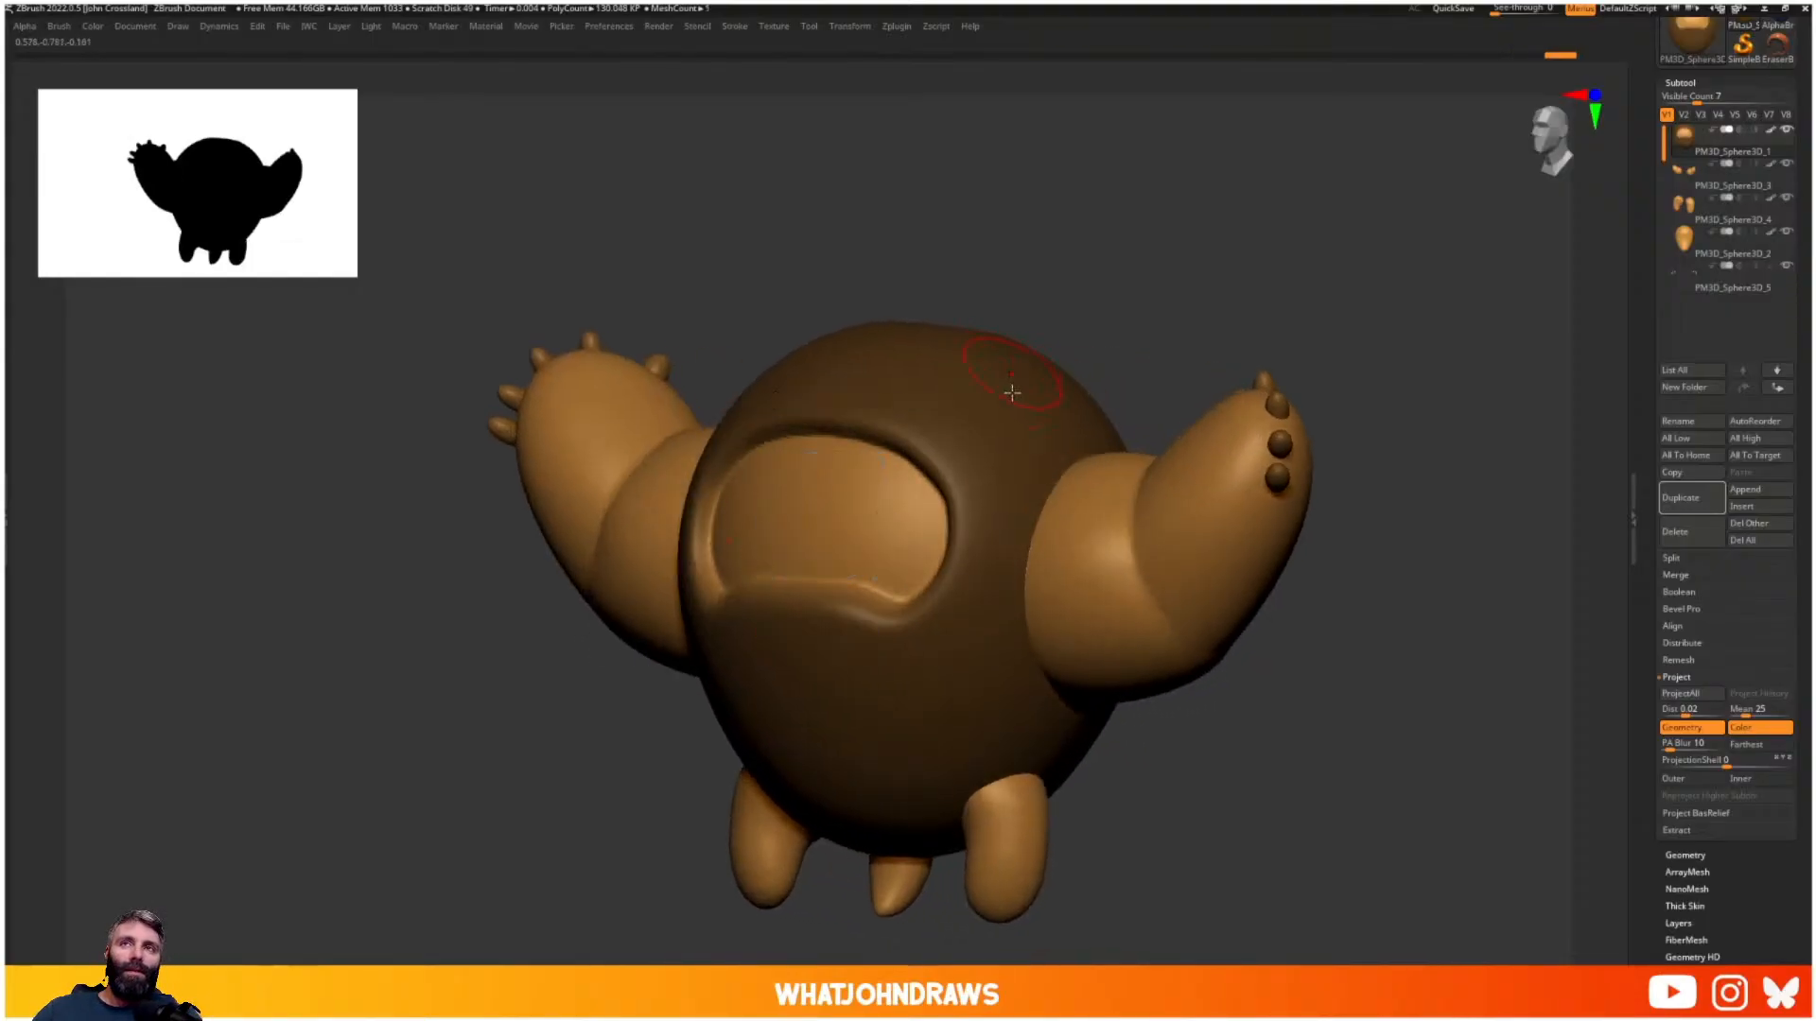
{"action": "right_click", "coordinate": [912, 360]}
{"action": "left_click_drag", "start_coordinate": [1500, 770], "coordinate": [1435, 766], "text": "shift"}
{"action": "key", "text": "w"}
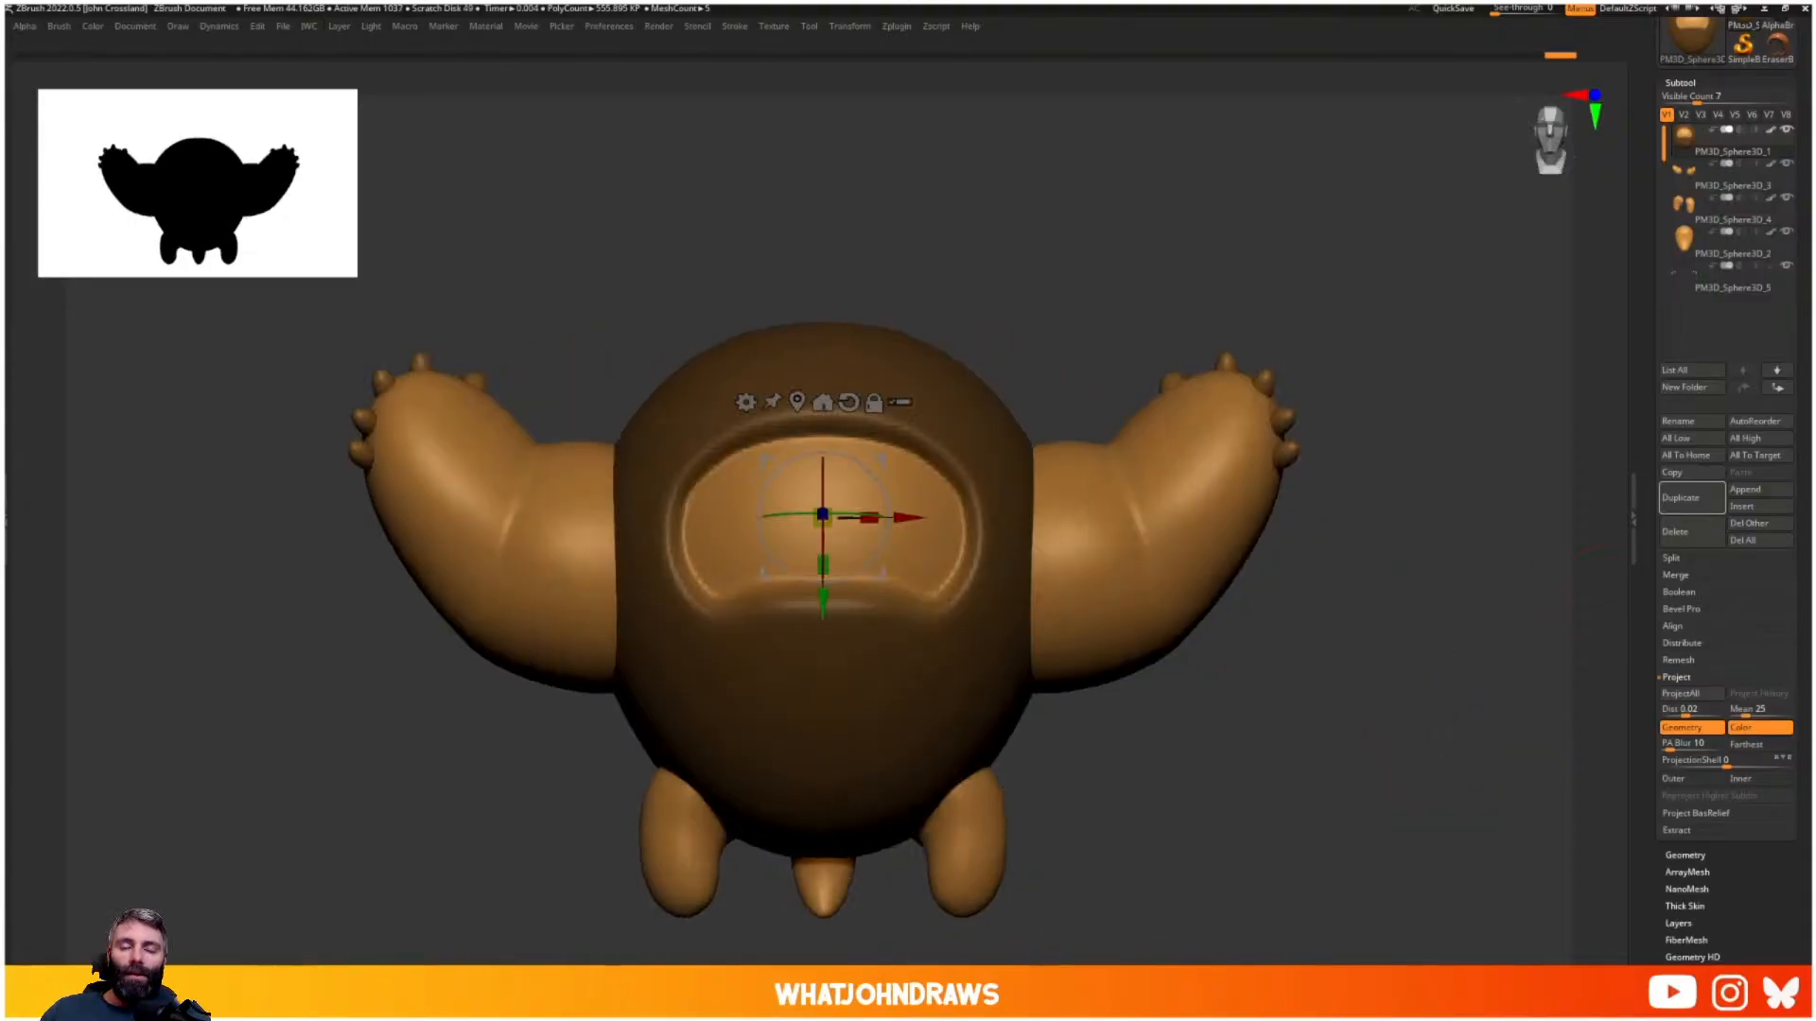
- Grow the body's mask in several increments to tighten its edge around the recessed face patch
{"action": "scroll", "coordinate": [1717, 829], "scroll_direction": "down", "scroll_amount": 3}
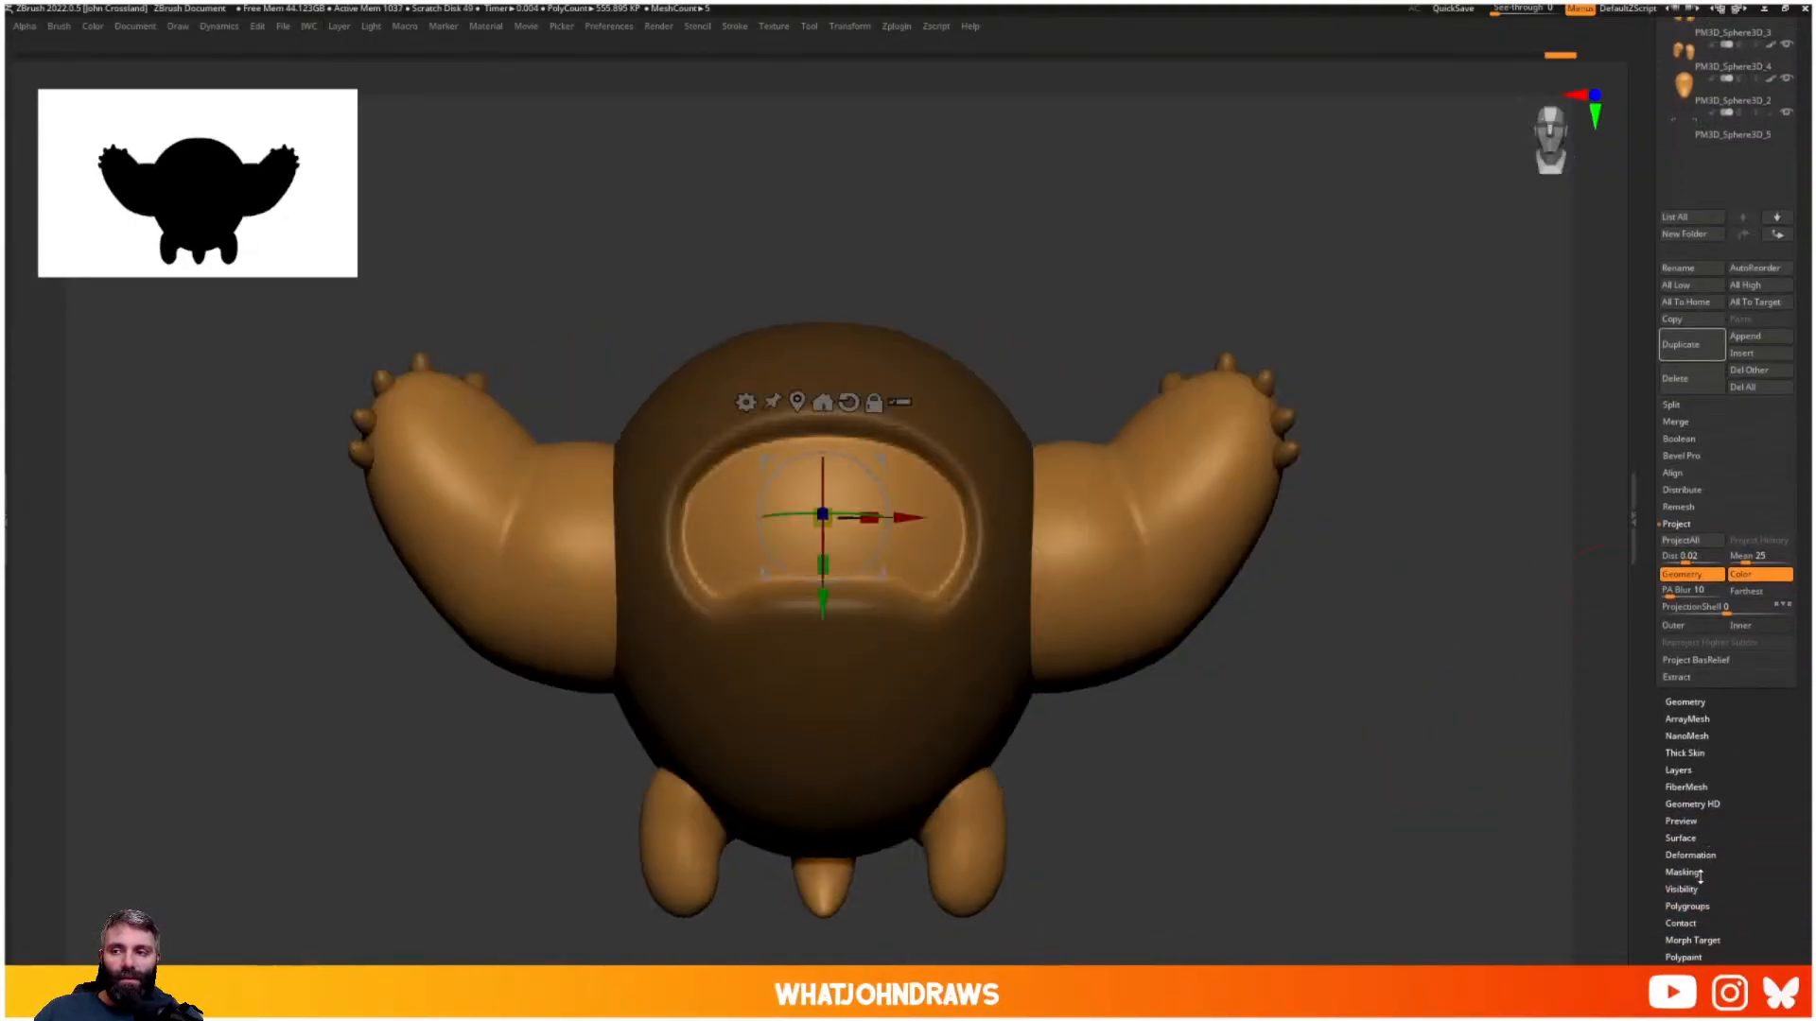
{"action": "left_click", "coordinate": [1698, 873]}
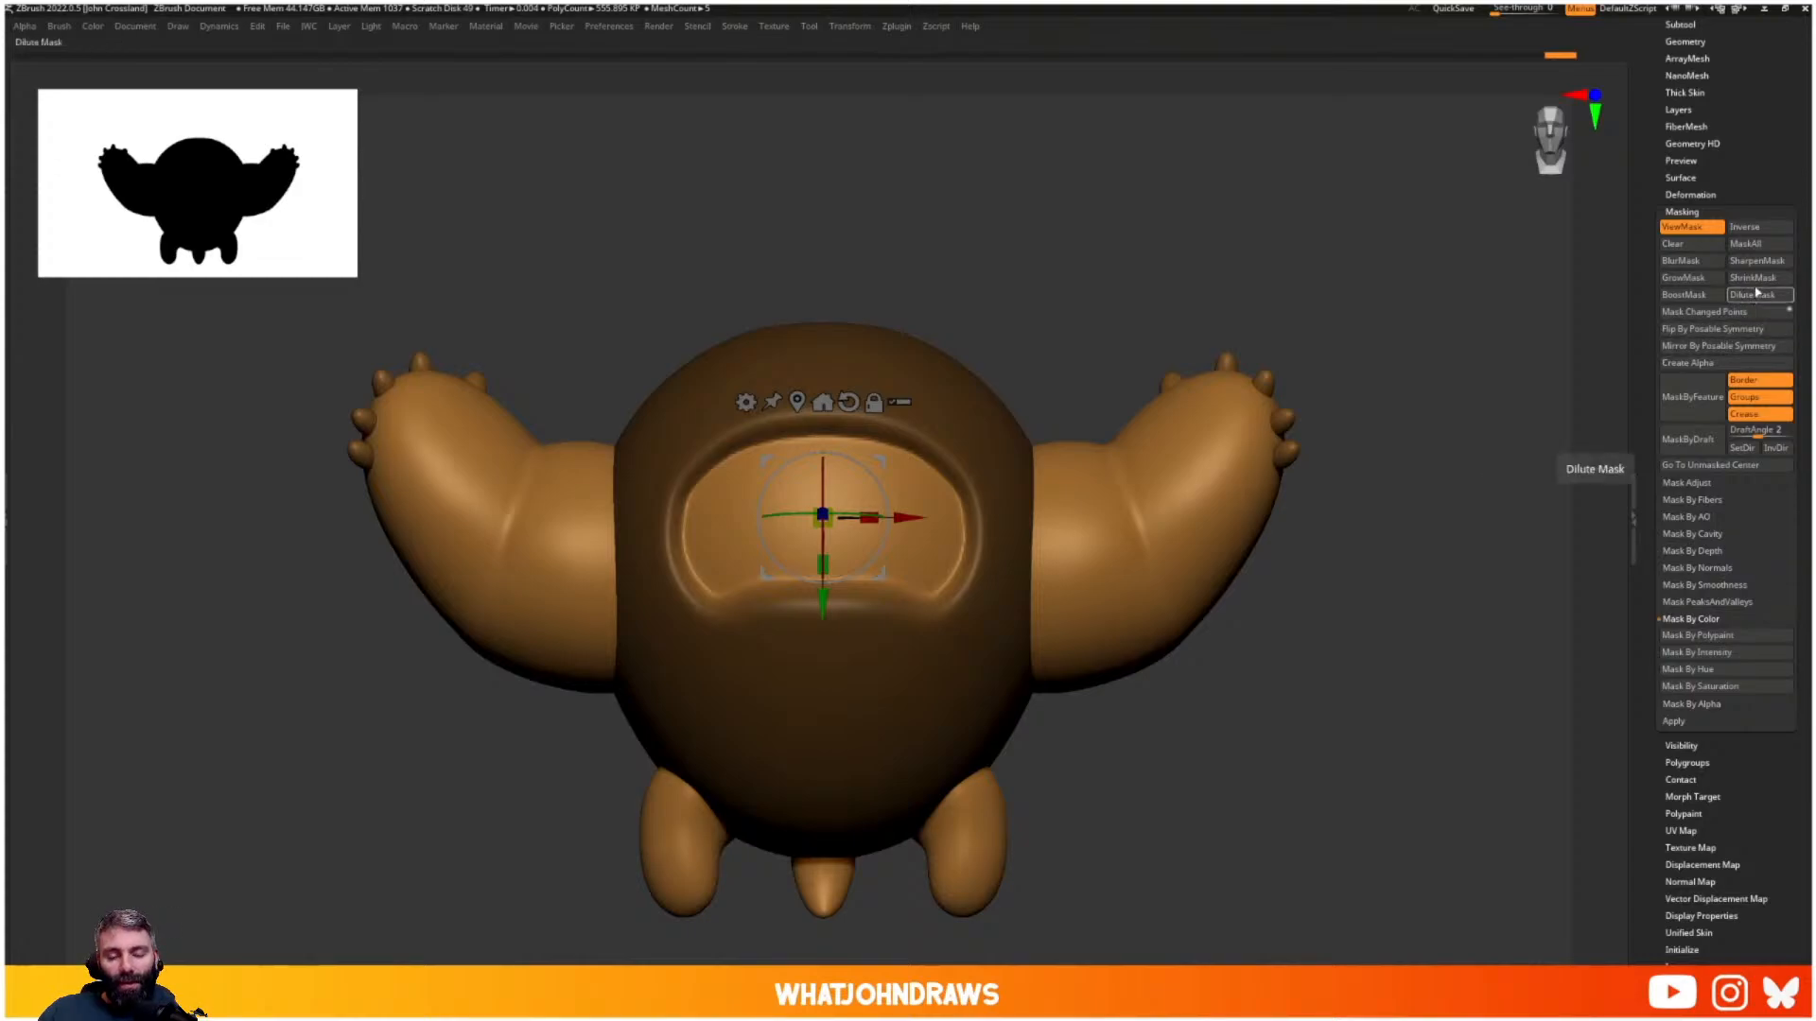
{"action": "left_click", "coordinate": [1759, 283]}
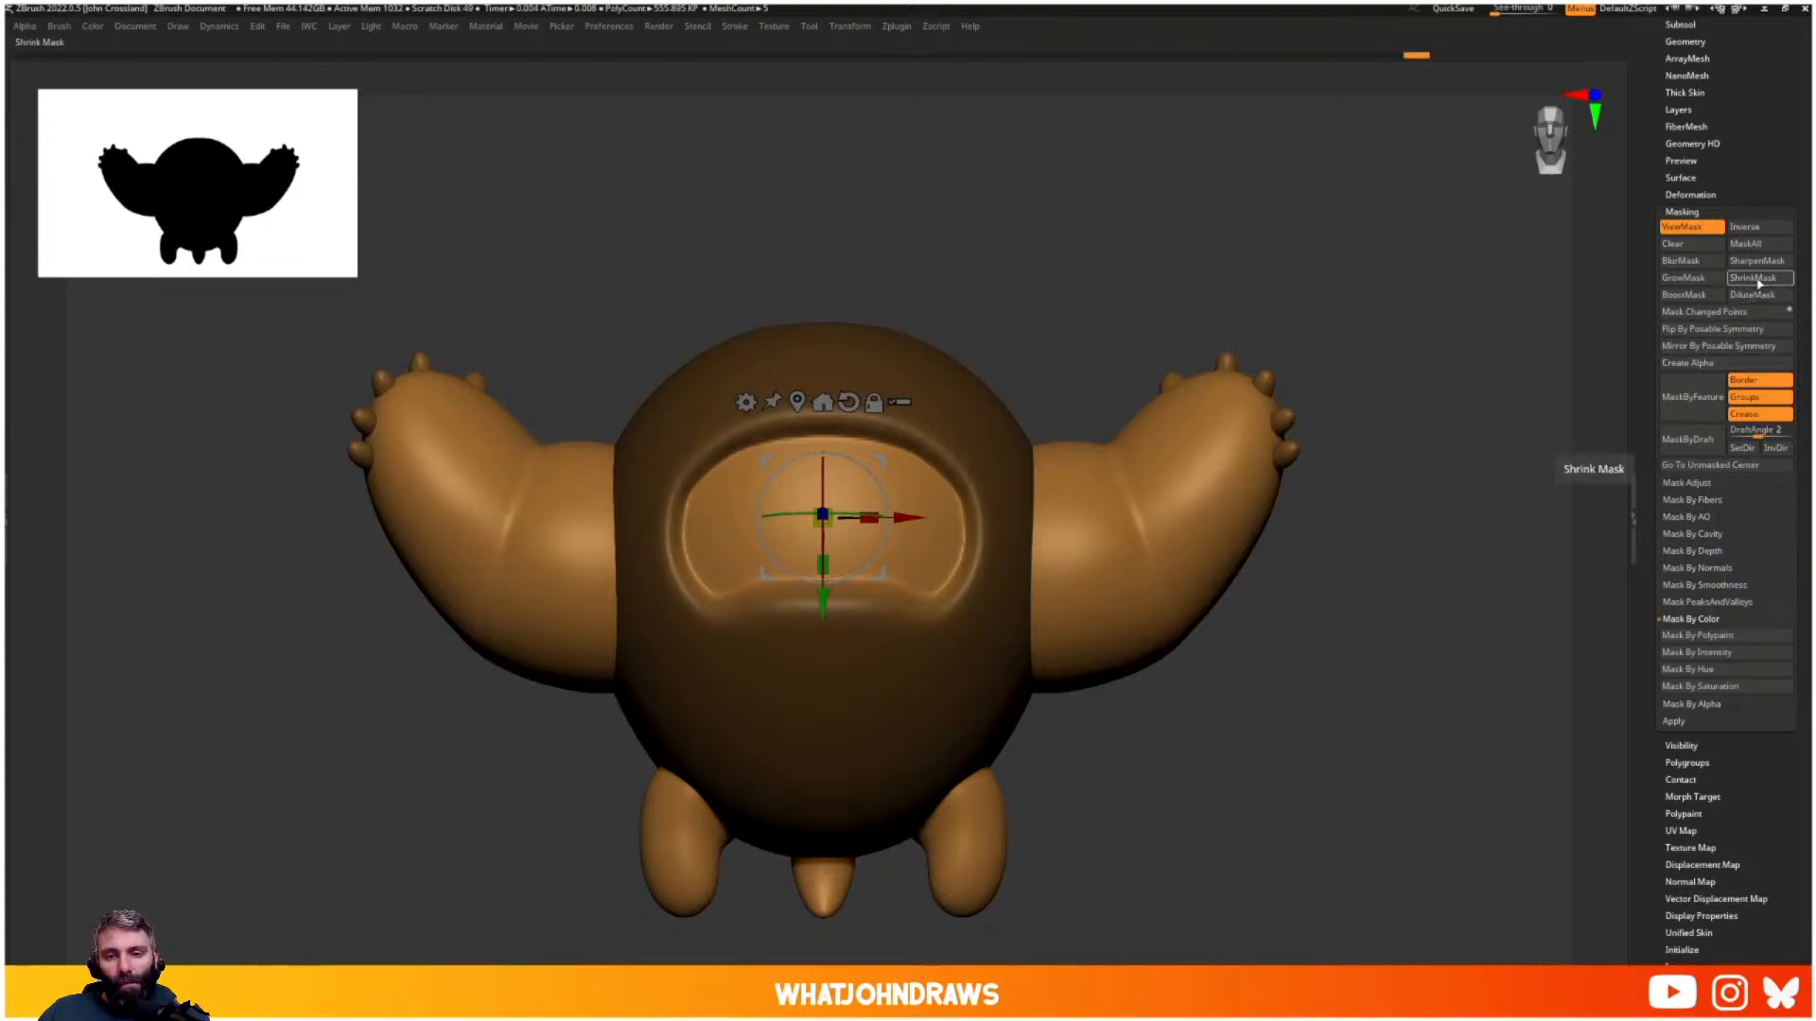
{"action": "left_click", "coordinate": [1715, 285]}
{"action": "left_click", "coordinate": [1713, 284]}
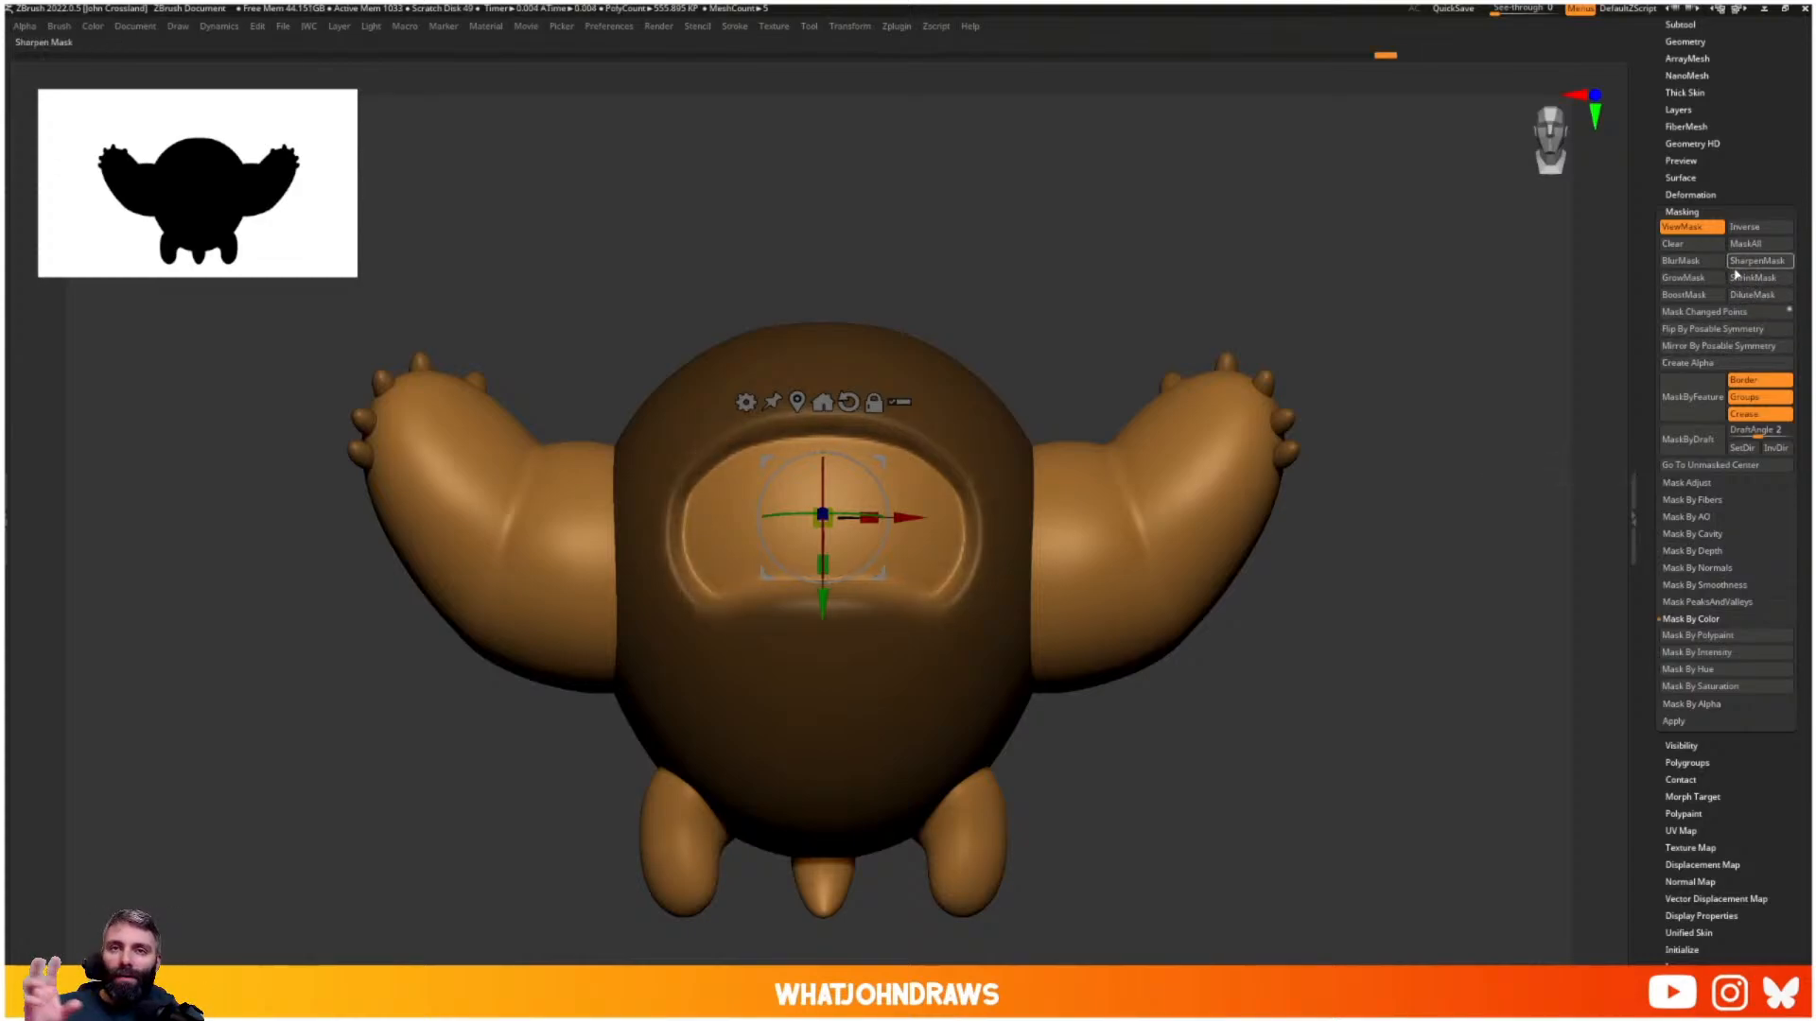
{"action": "left_click", "coordinate": [1708, 283]}
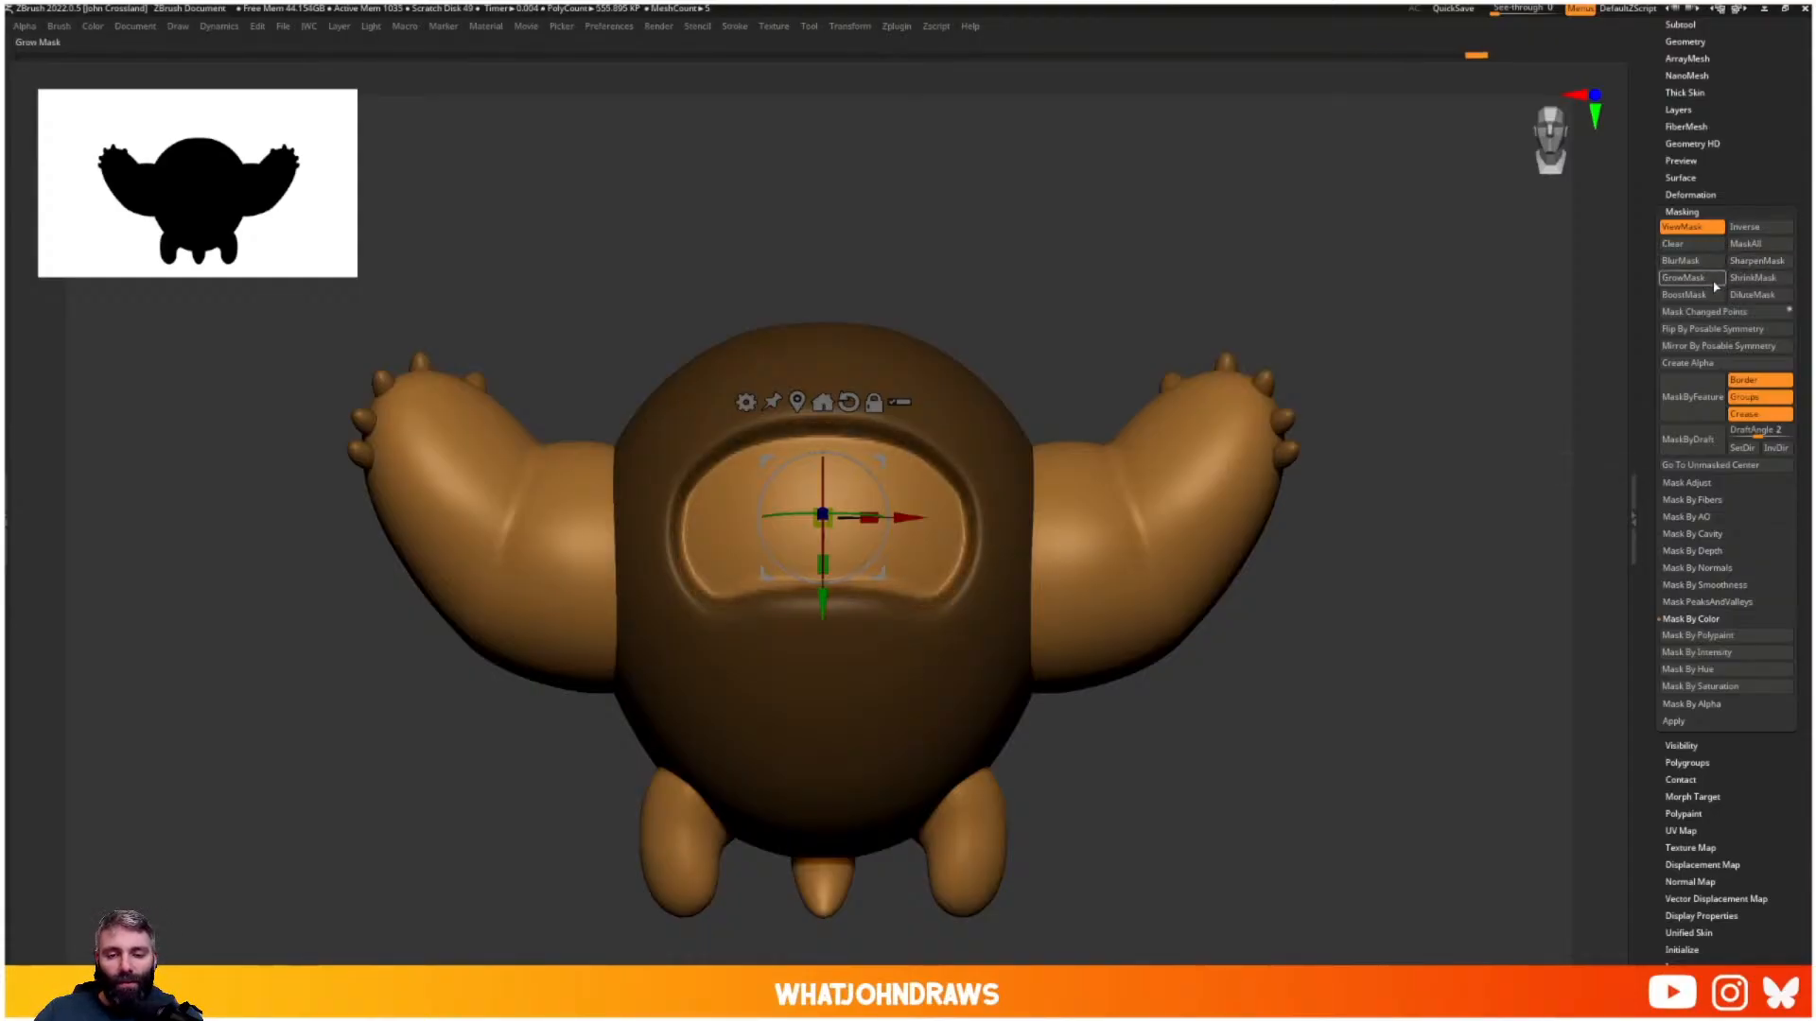
{"action": "left_click", "coordinate": [1680, 281]}
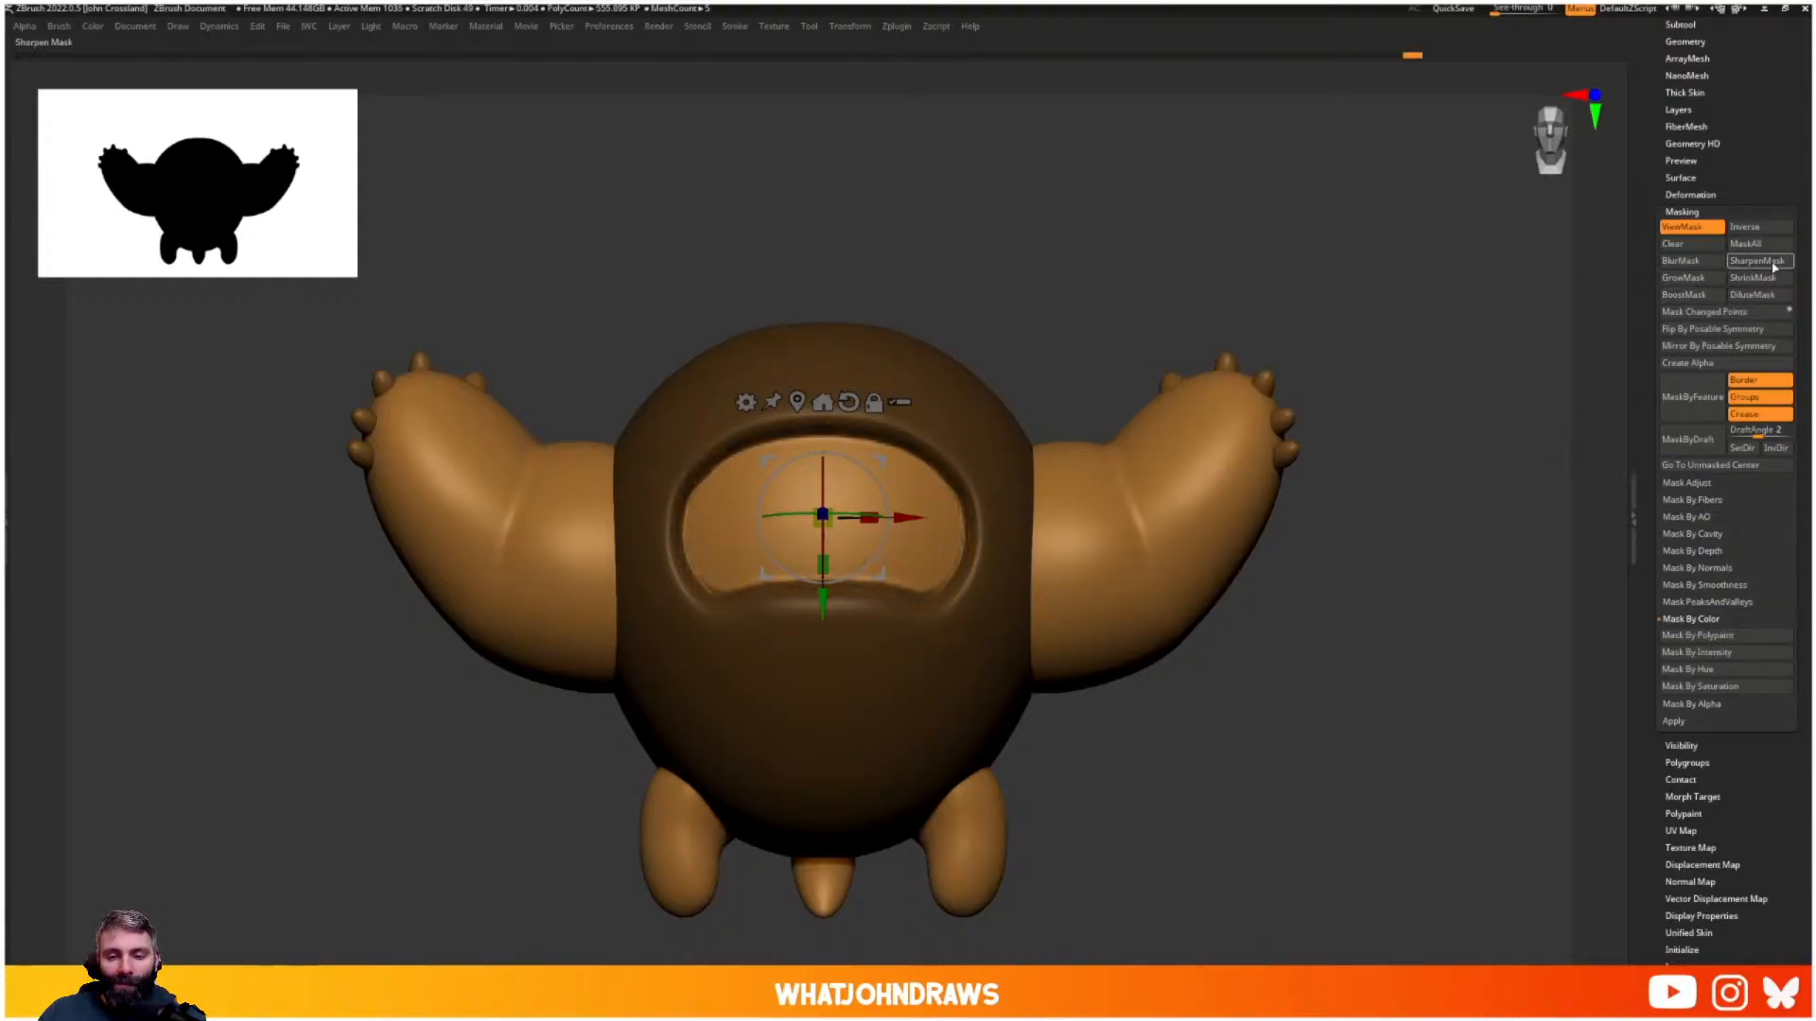
- Push the face patch deeper into the body and scale it up to widen the inside of the mouth cavity
{"action": "left_click_drag", "start_coordinate": [1244, 872], "coordinate": [813, 516]}
{"action": "left_click_drag", "start_coordinate": [503, 740], "coordinate": [572, 766], "text": "shift"}
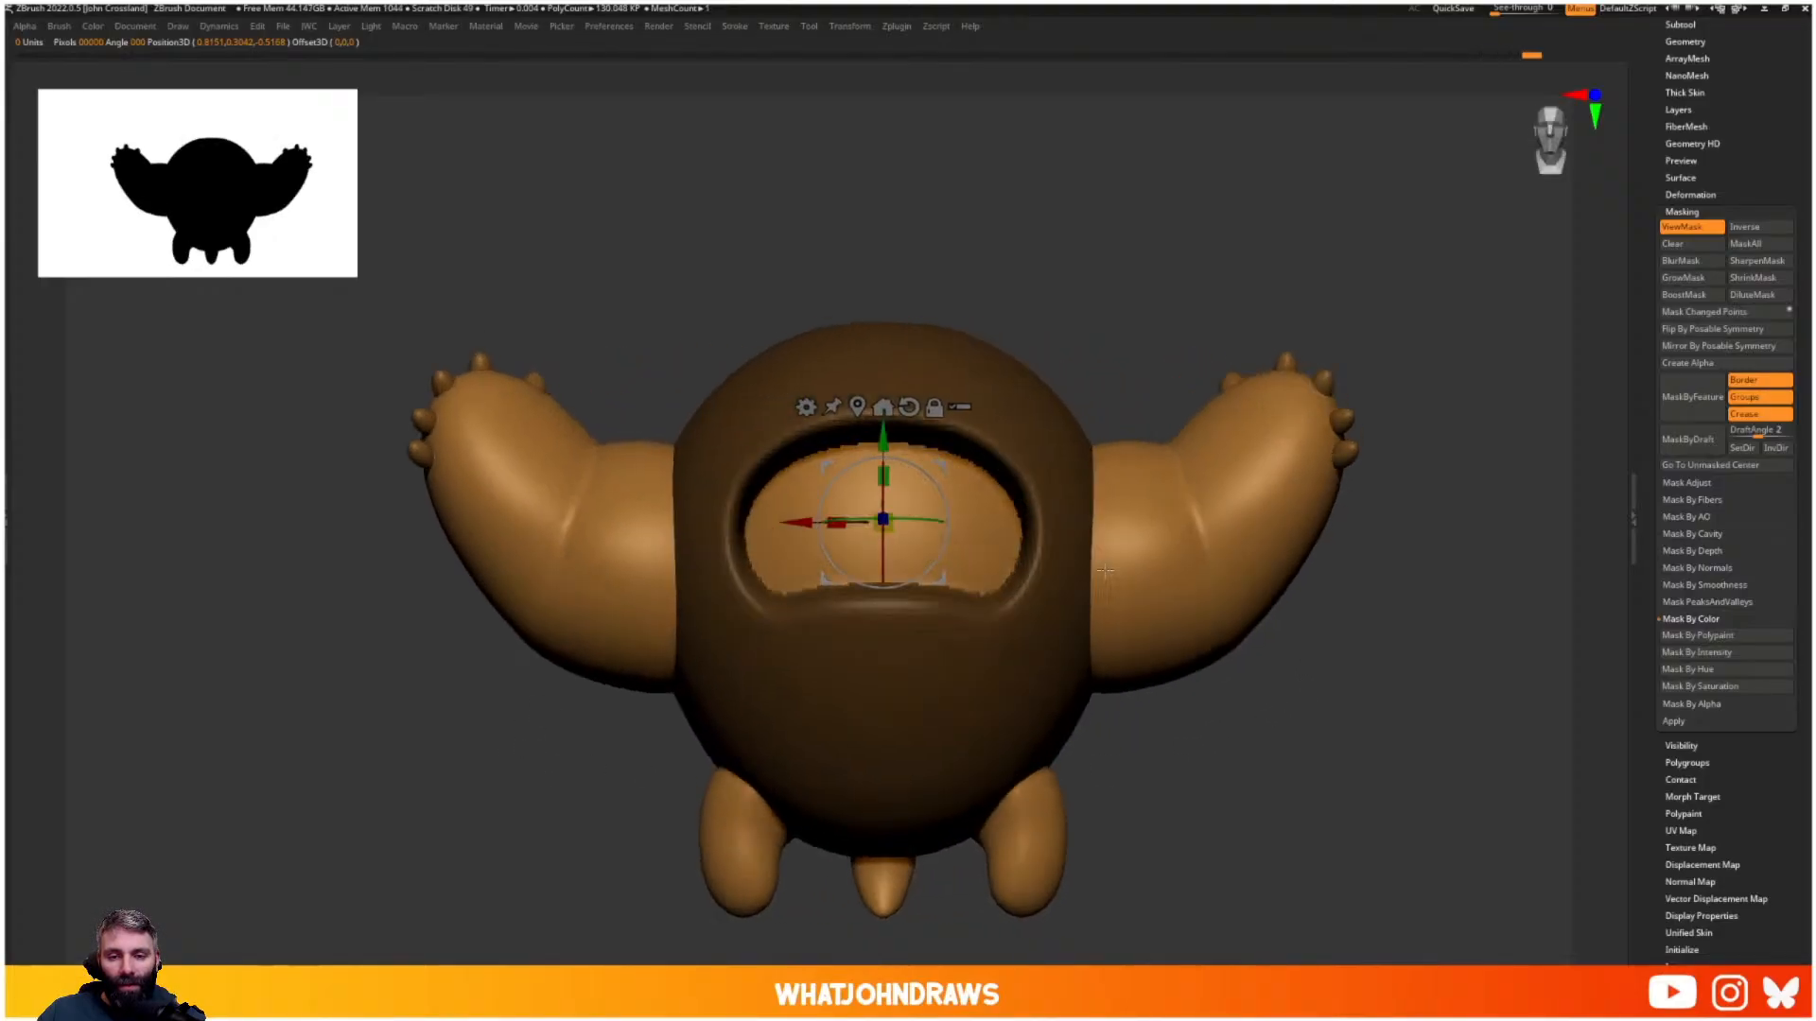
{"action": "left_click_drag", "start_coordinate": [889, 520], "coordinate": [923, 525]}
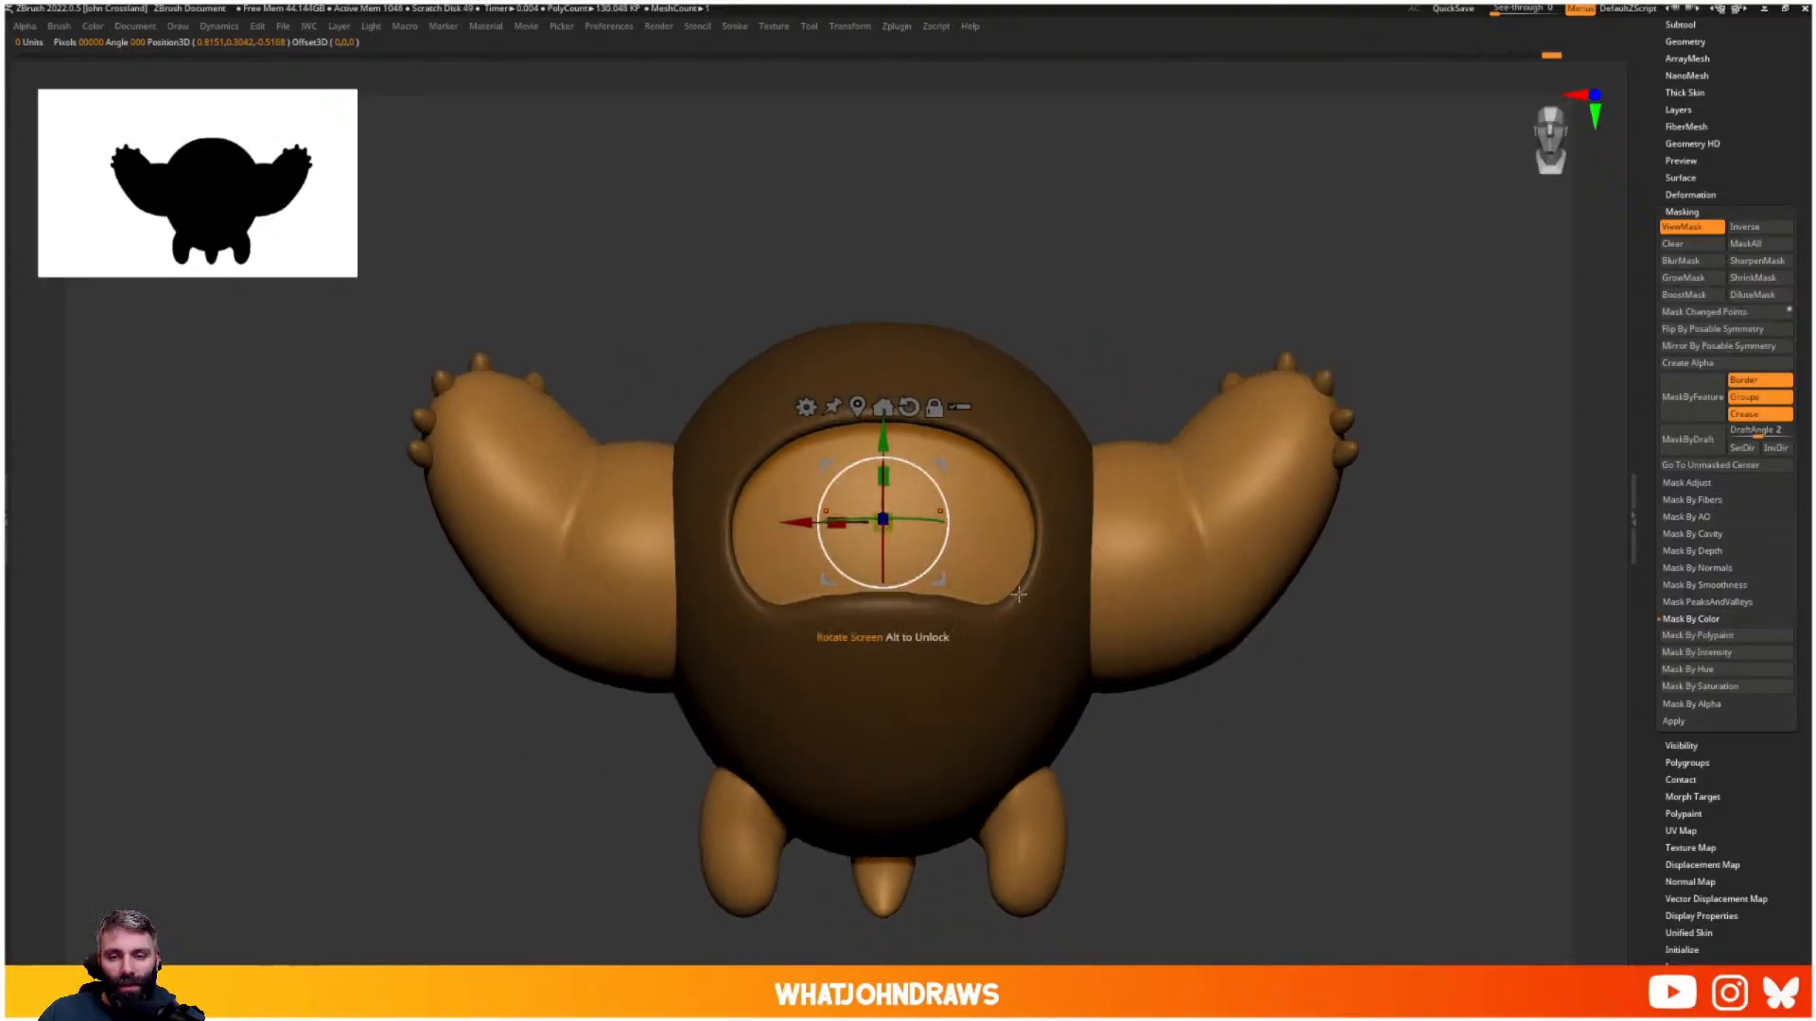
{"action": "left_click_drag", "start_coordinate": [1324, 624], "coordinate": [1046, 599]}
{"action": "key", "text": "q"}
- Reshape both sides of the recessed patch symmetrically to form the mouth cavity's inner side walls
{"action": "left_click", "coordinate": [709, 558], "text": "alt"}
{"action": "left_click_drag", "start_coordinate": [629, 695], "coordinate": [719, 662], "text": "shift"}
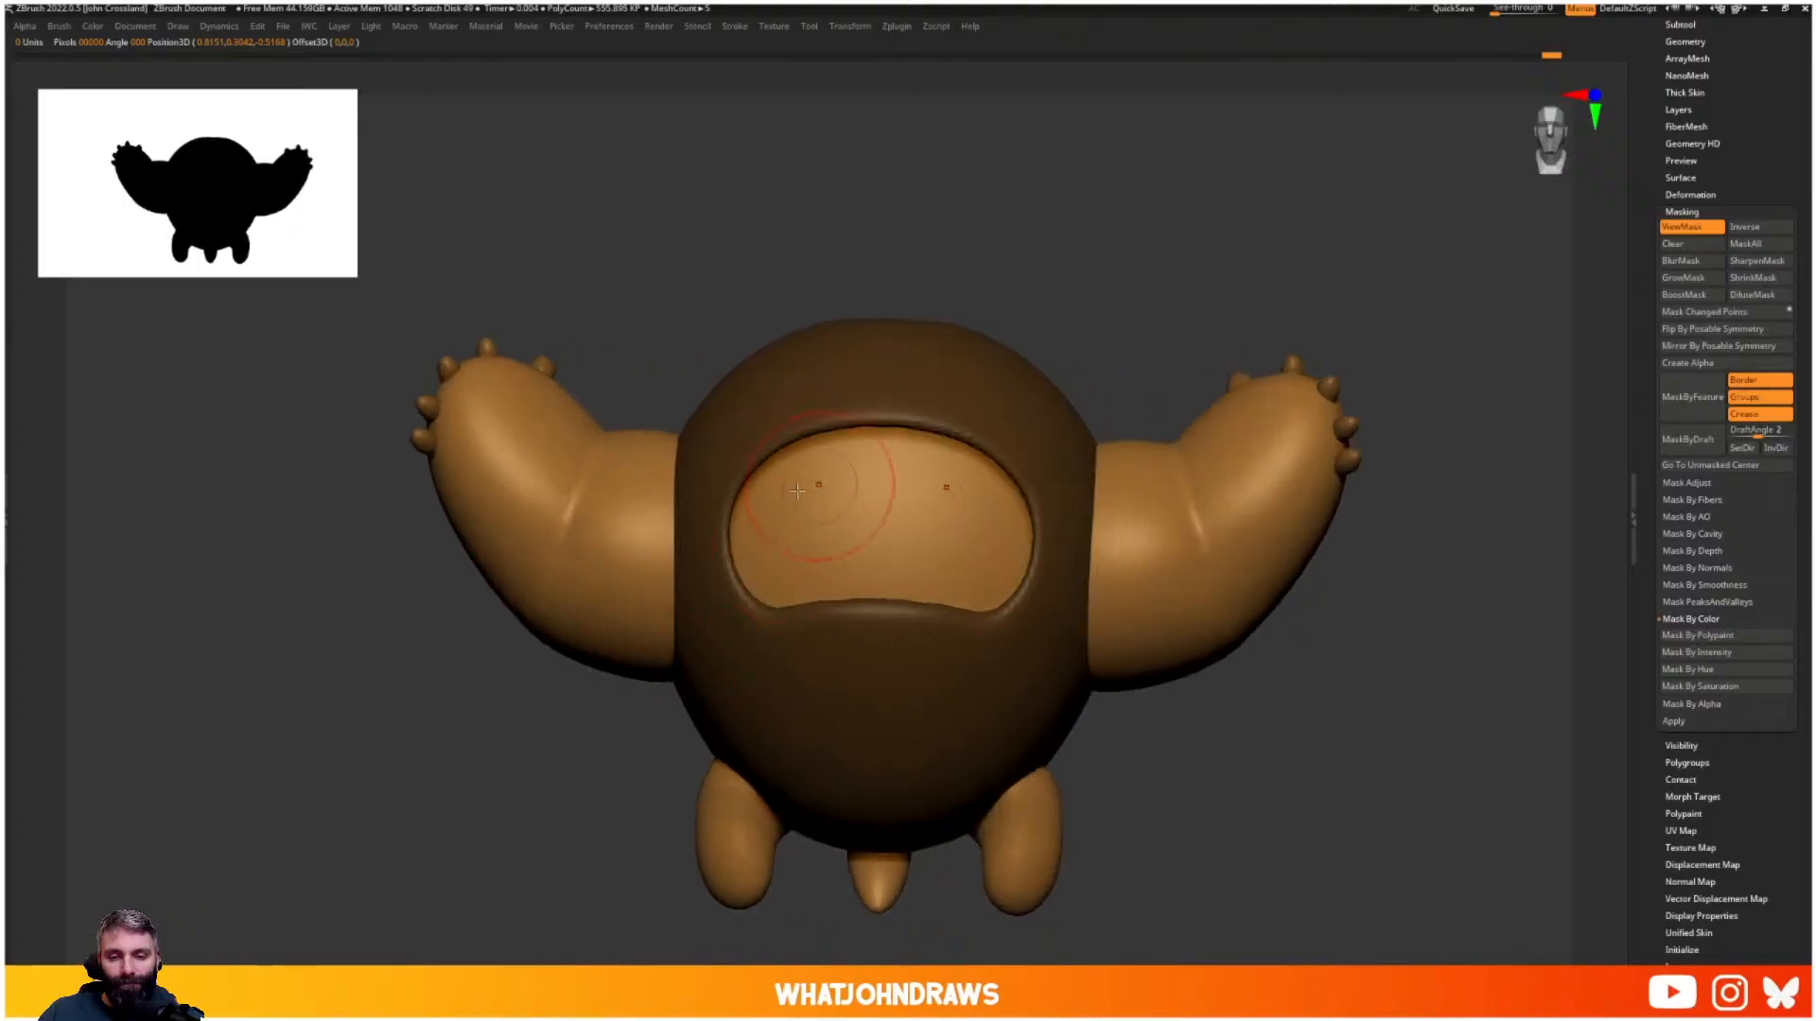
{"action": "left_click", "coordinate": [710, 581], "text": "alt"}
{"action": "left_click_drag", "start_coordinate": [624, 695], "coordinate": [369, 689]}
{"action": "left_click_drag", "start_coordinate": [605, 653], "coordinate": [785, 629]}
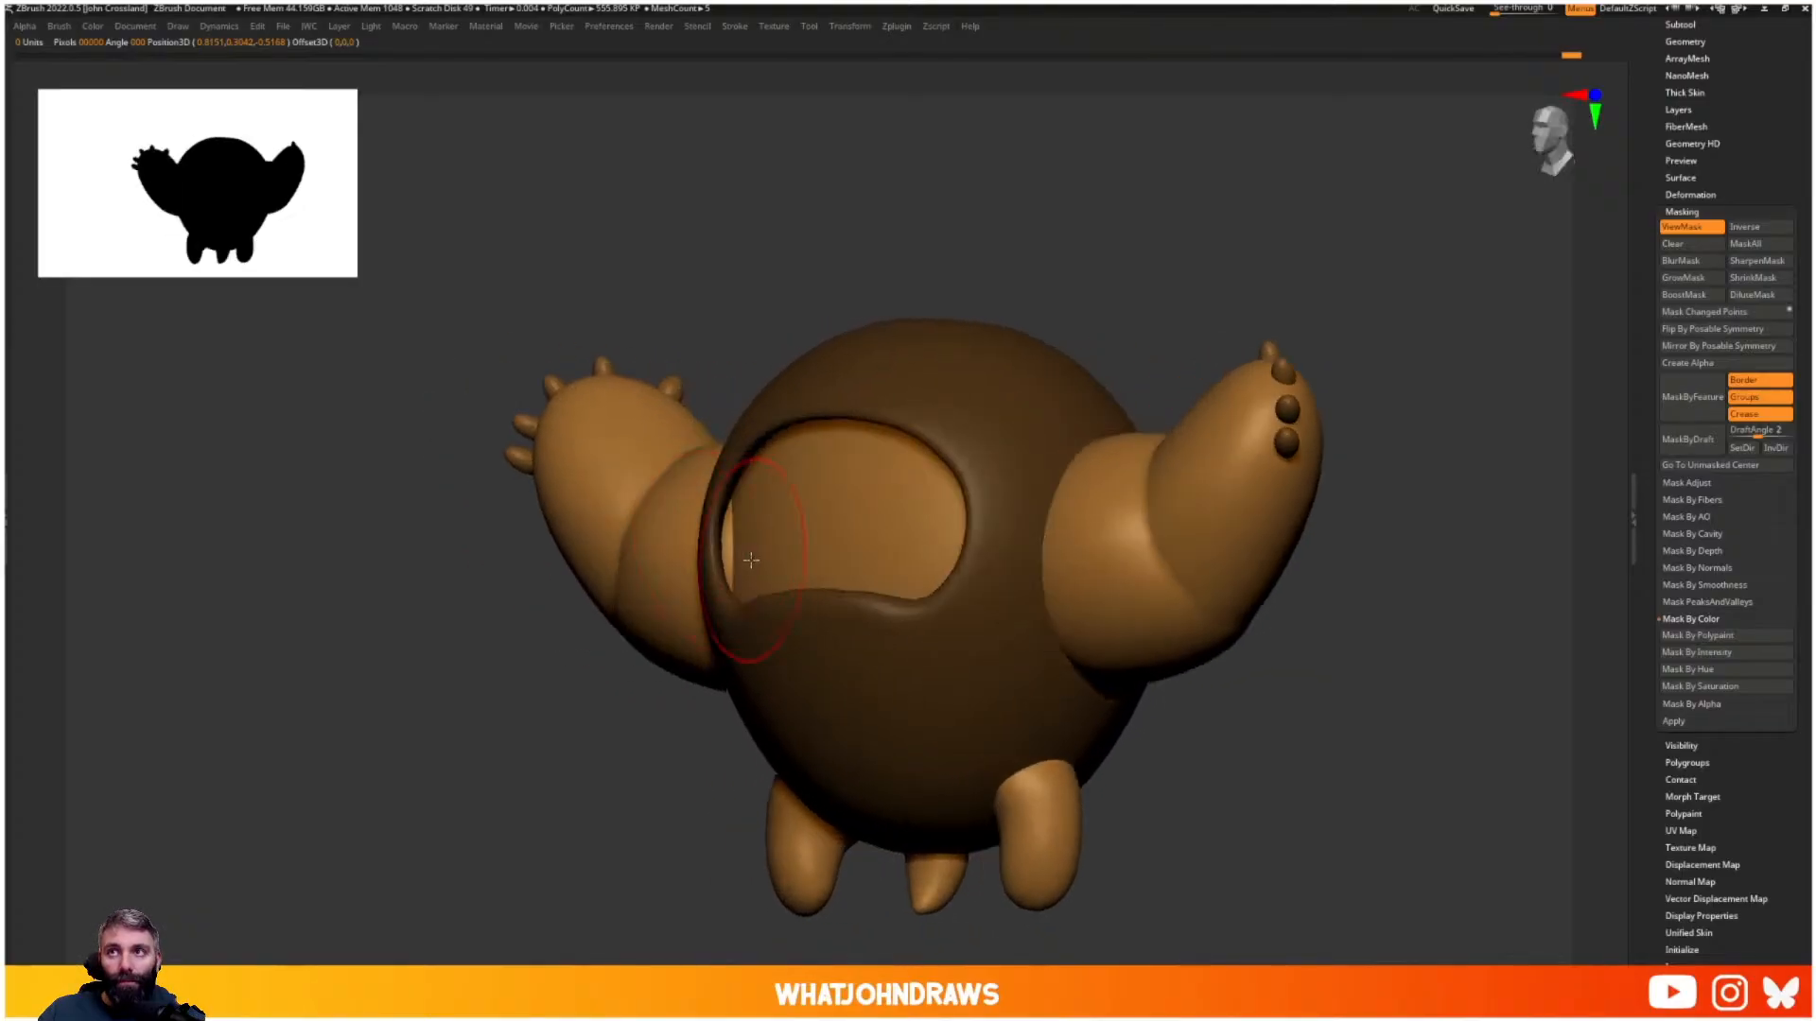
{"action": "left_click_drag", "start_coordinate": [764, 554], "coordinate": [736, 549]}
{"action": "left_click_drag", "start_coordinate": [614, 700], "coordinate": [813, 567]}
{"action": "left_click_drag", "start_coordinate": [908, 429], "coordinate": [934, 416]}
{"action": "right_click_drag", "start_coordinate": [789, 460], "coordinate": [953, 484]}
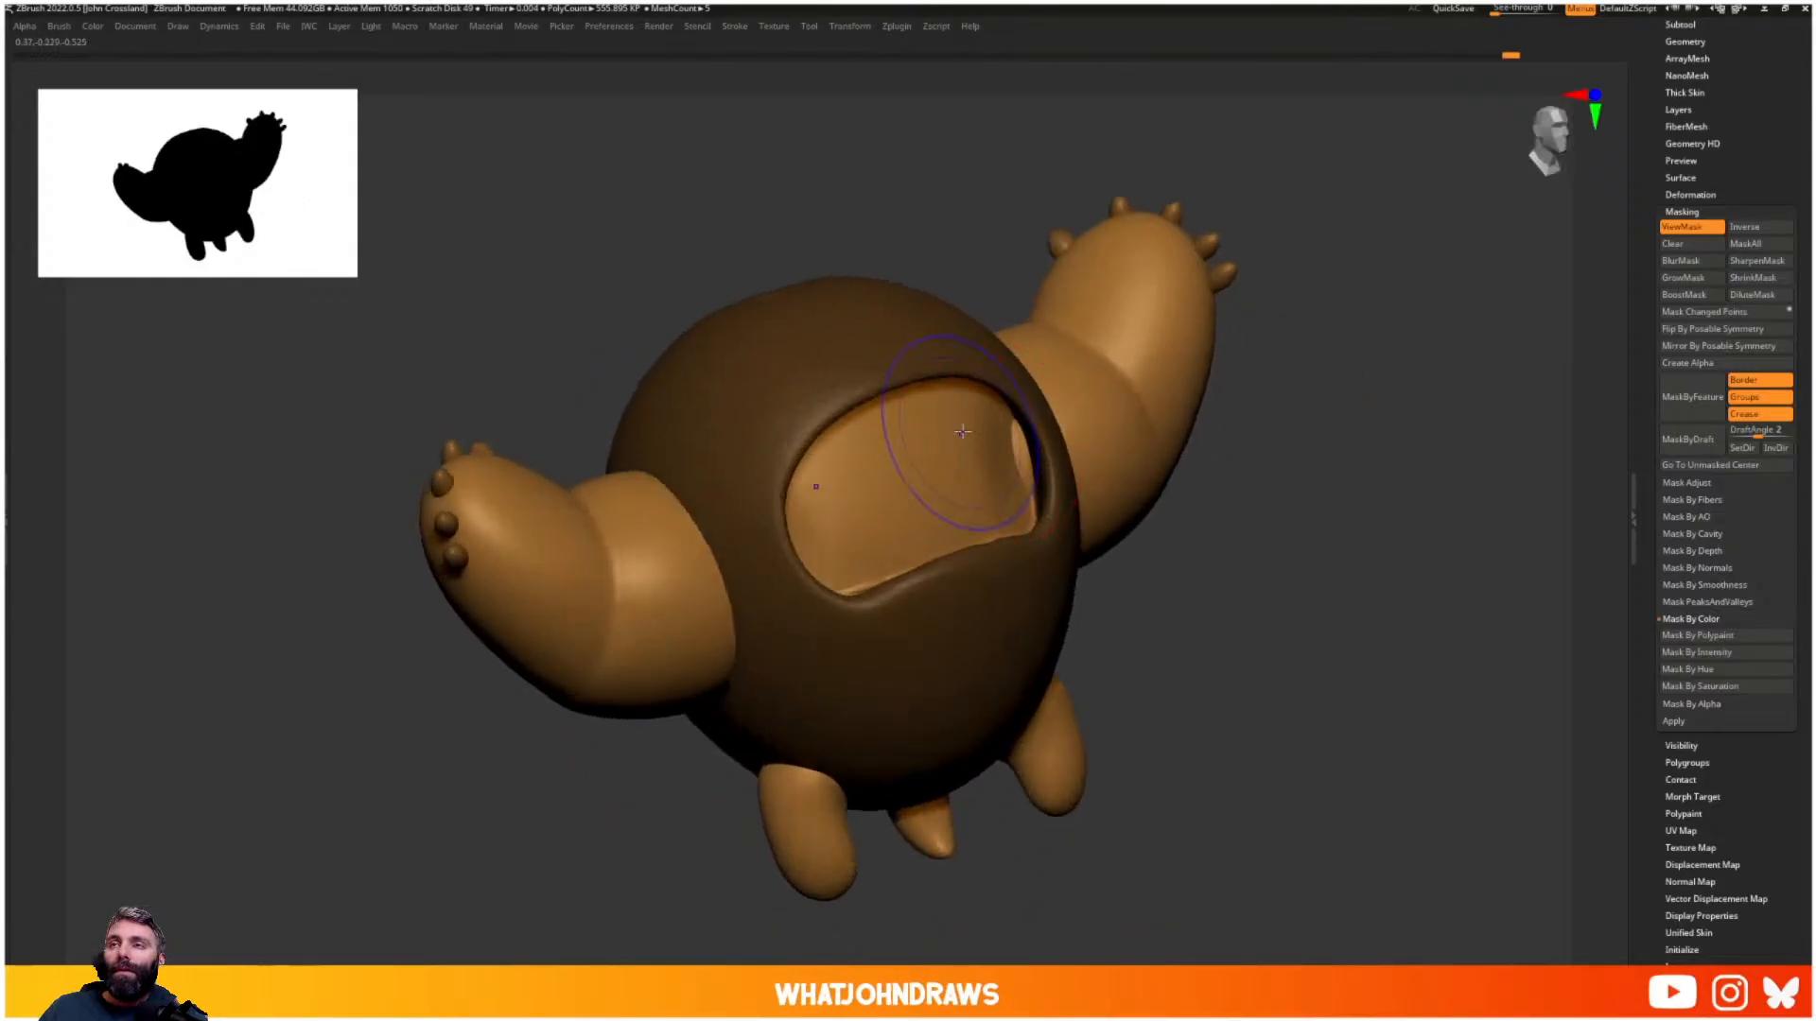
{"action": "left_click_drag", "start_coordinate": [1033, 450], "coordinate": [1022, 445]}
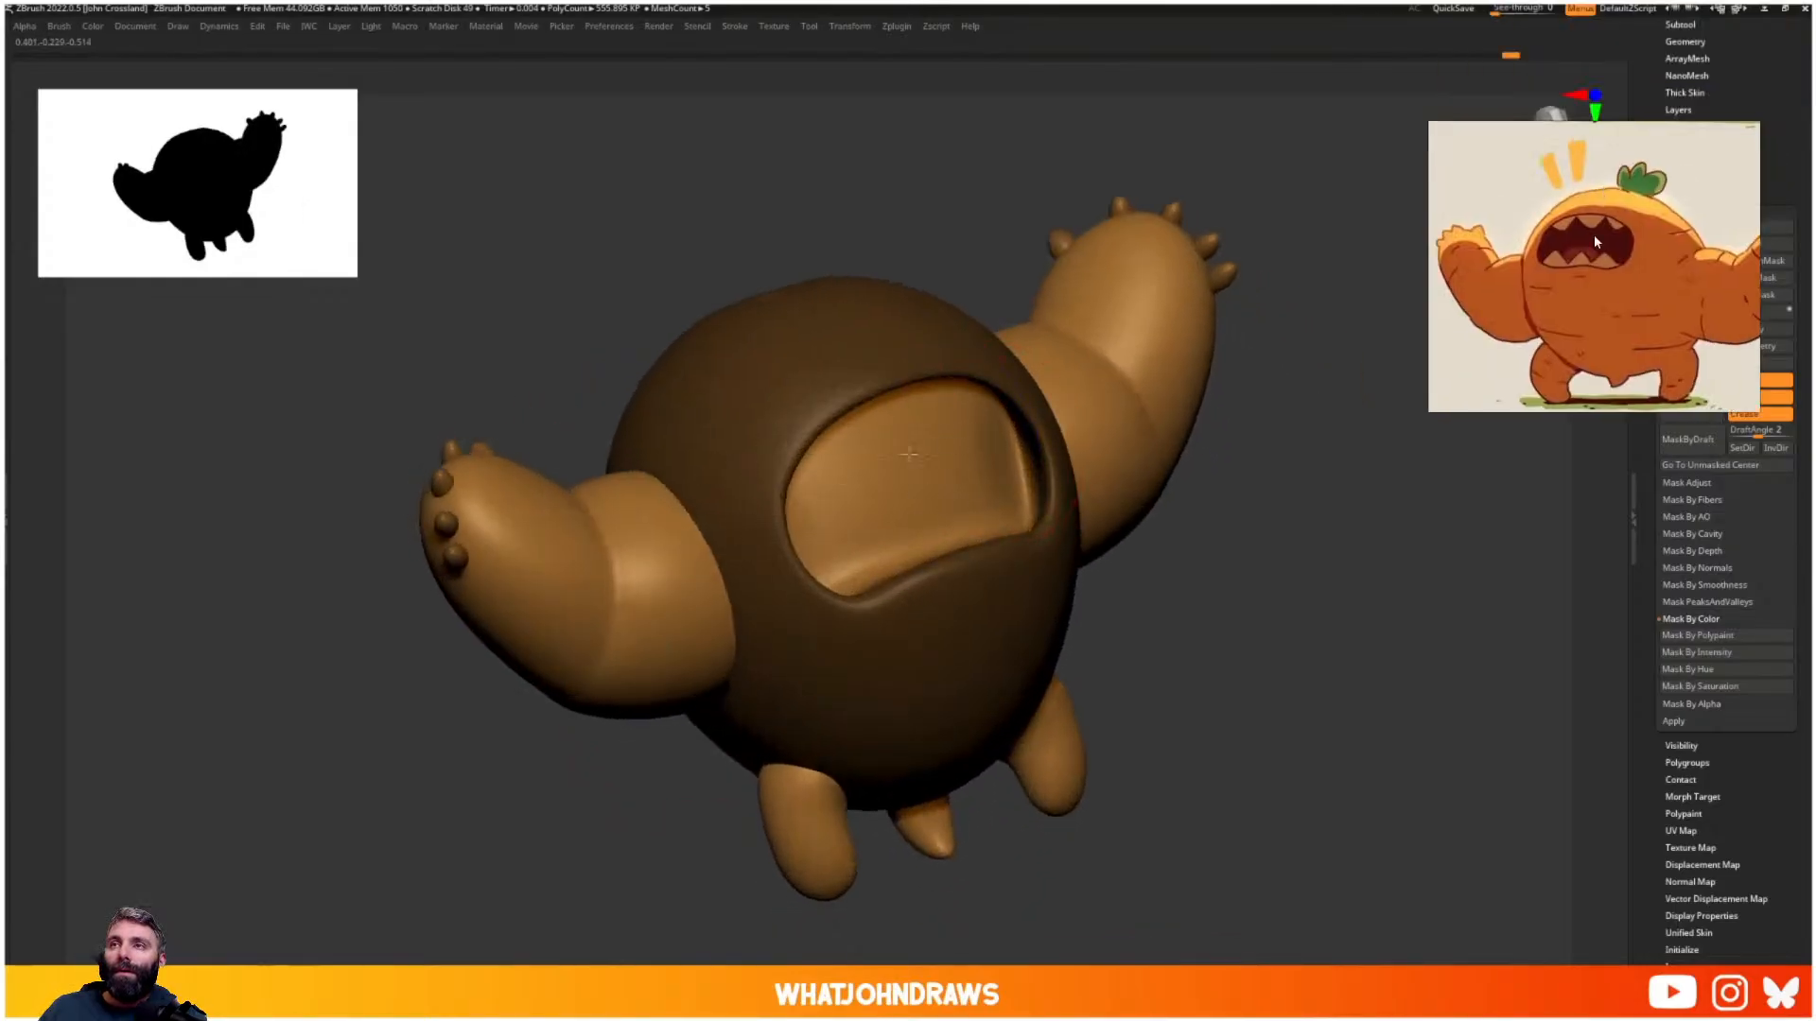
- Compare the mouth with the carrot reference image and pull the cavity's inner surface into shape from the side
{"action": "left_click_drag", "start_coordinate": [1593, 234], "coordinate": [1494, 202]}
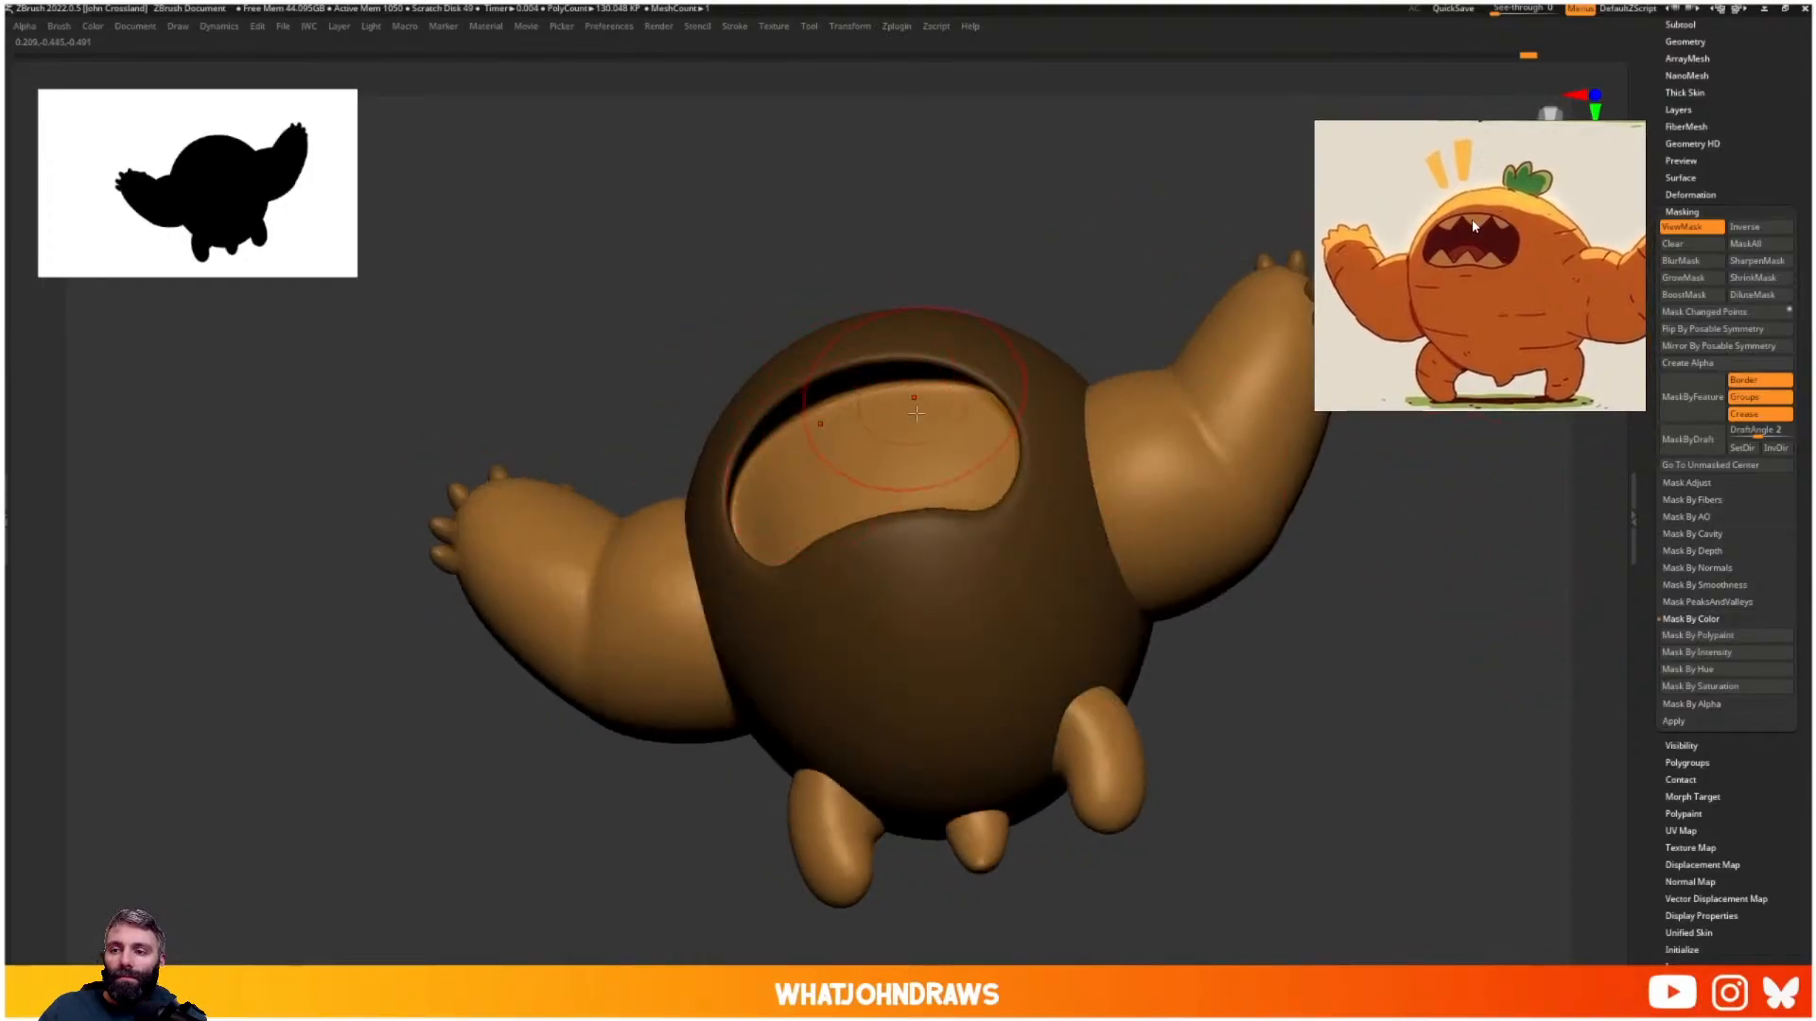
{"action": "right_click_drag", "start_coordinate": [916, 414], "coordinate": [897, 412]}
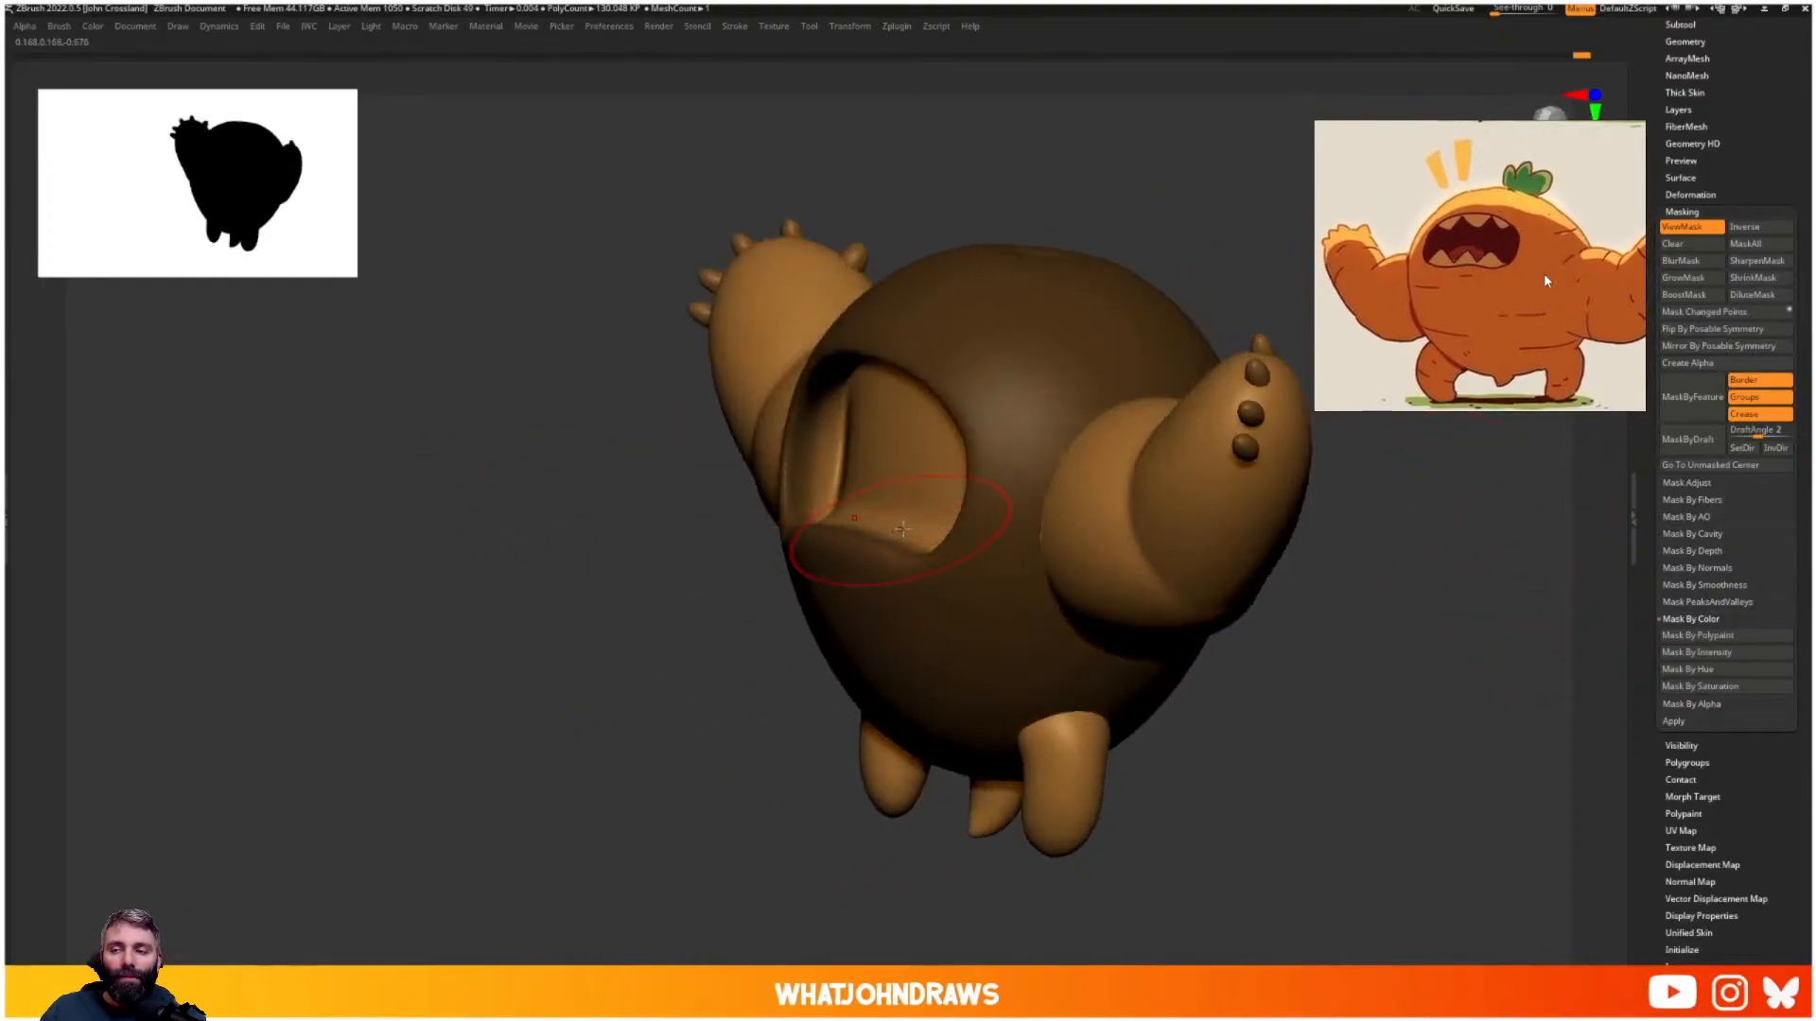
{"action": "left_click_drag", "start_coordinate": [911, 479], "coordinate": [845, 469]}
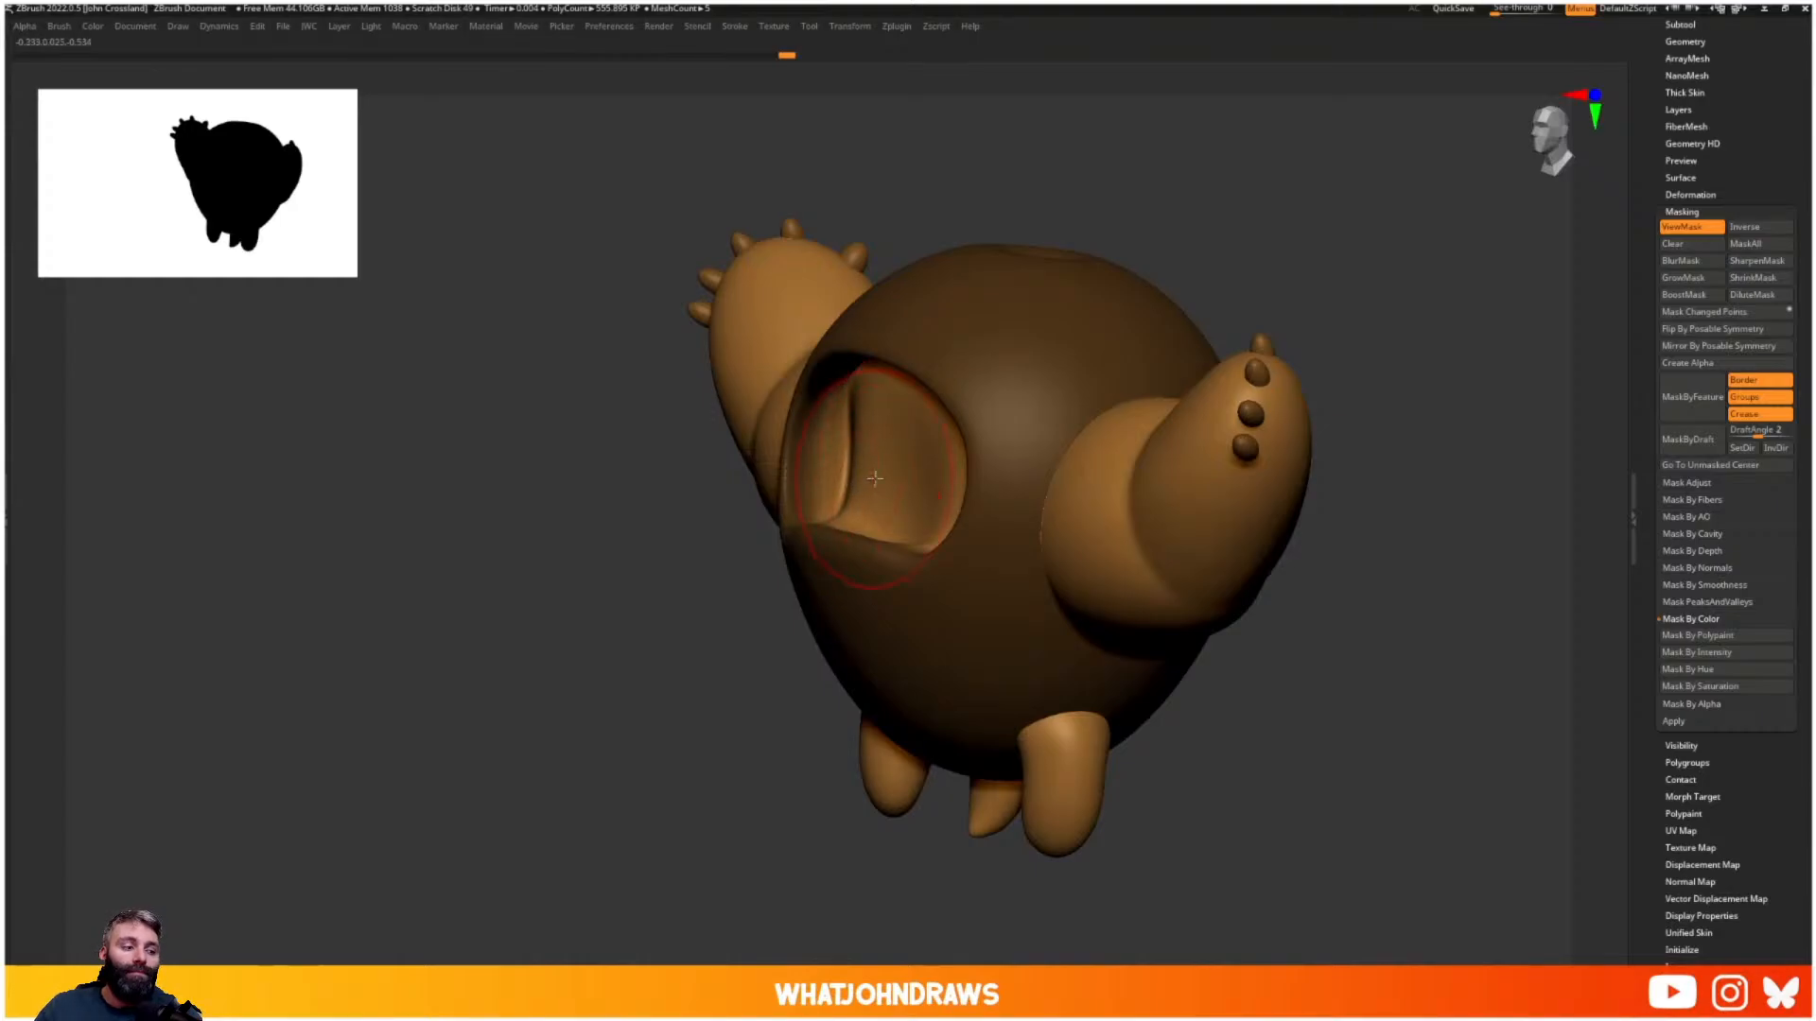
- Enlarge the brush and reshape the mouth cavity's inner surface behind the lower lip from below
{"action": "key", "text": "space"}
{"action": "key", "text": "Caps_Lock"}
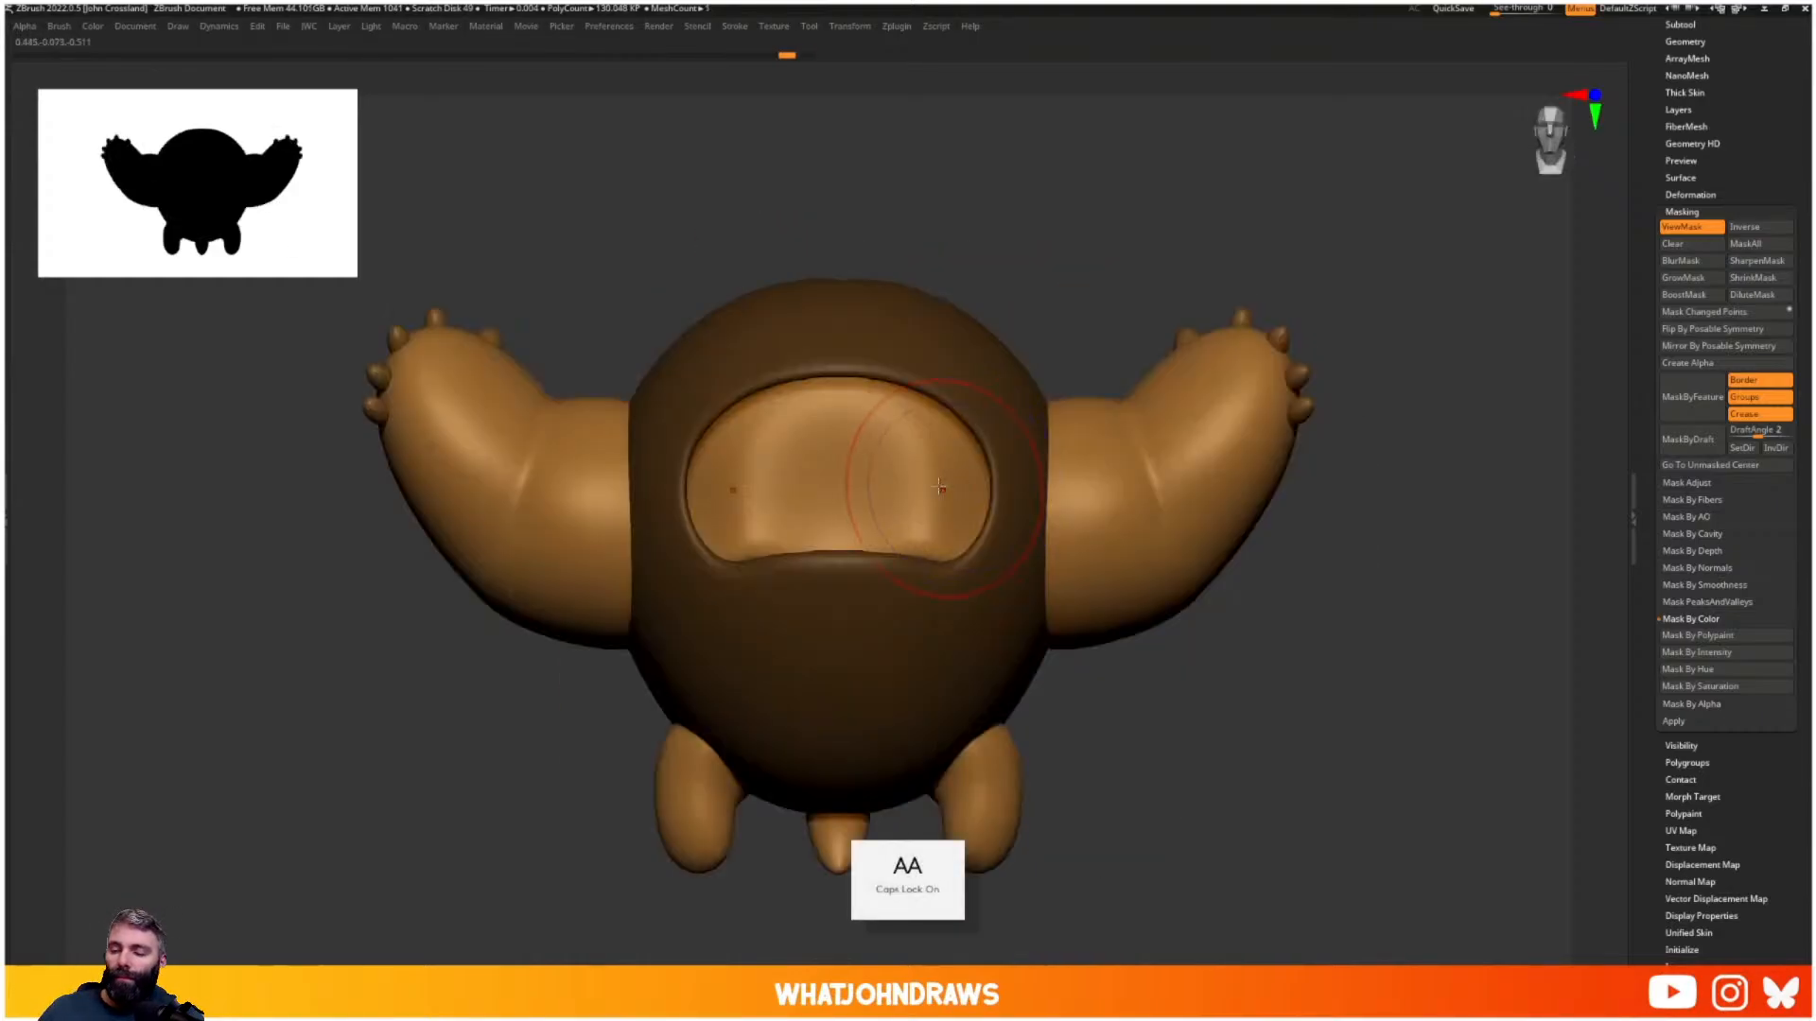
{"action": "right_click_drag", "start_coordinate": [833, 444], "coordinate": [925, 452]}
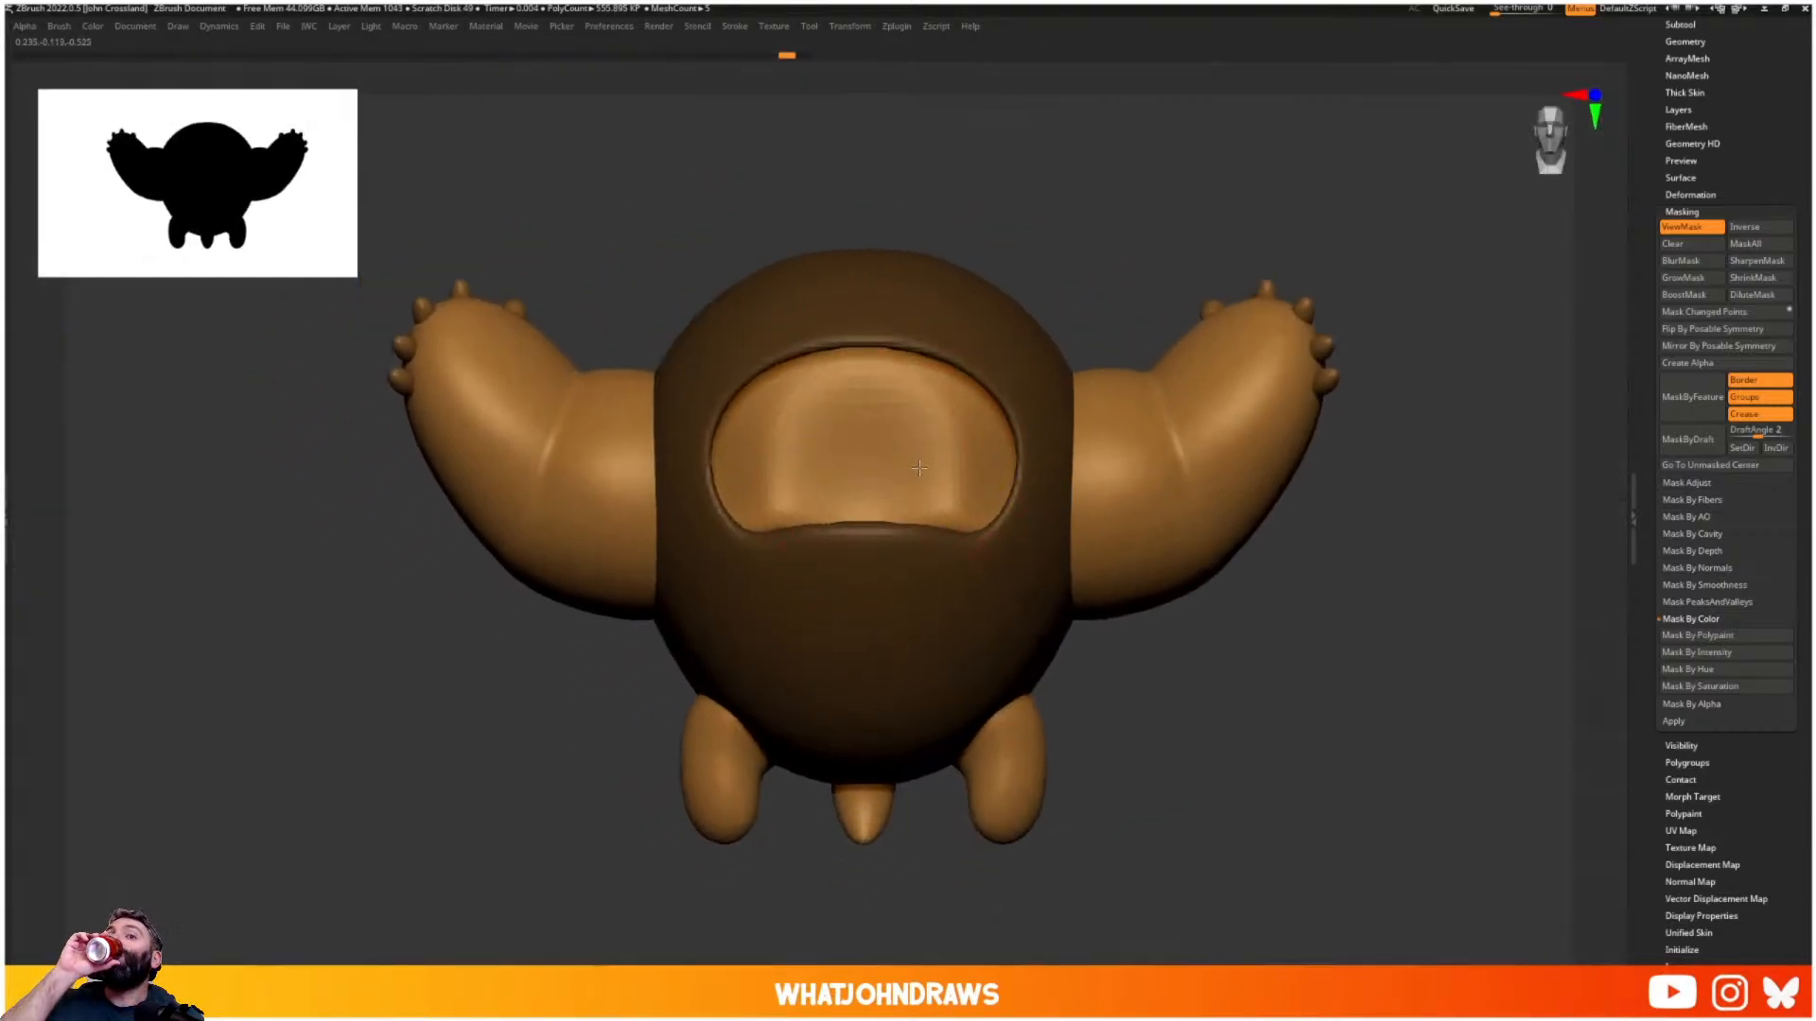
{"action": "mouse_move", "coordinate": [918, 467]}
{"action": "right_mouse_down"}
{"action": "mouse_move", "coordinate": [916, 448]}
{"action": "mouse_move", "coordinate": [869, 462]}
{"action": "right_mouse_up"}
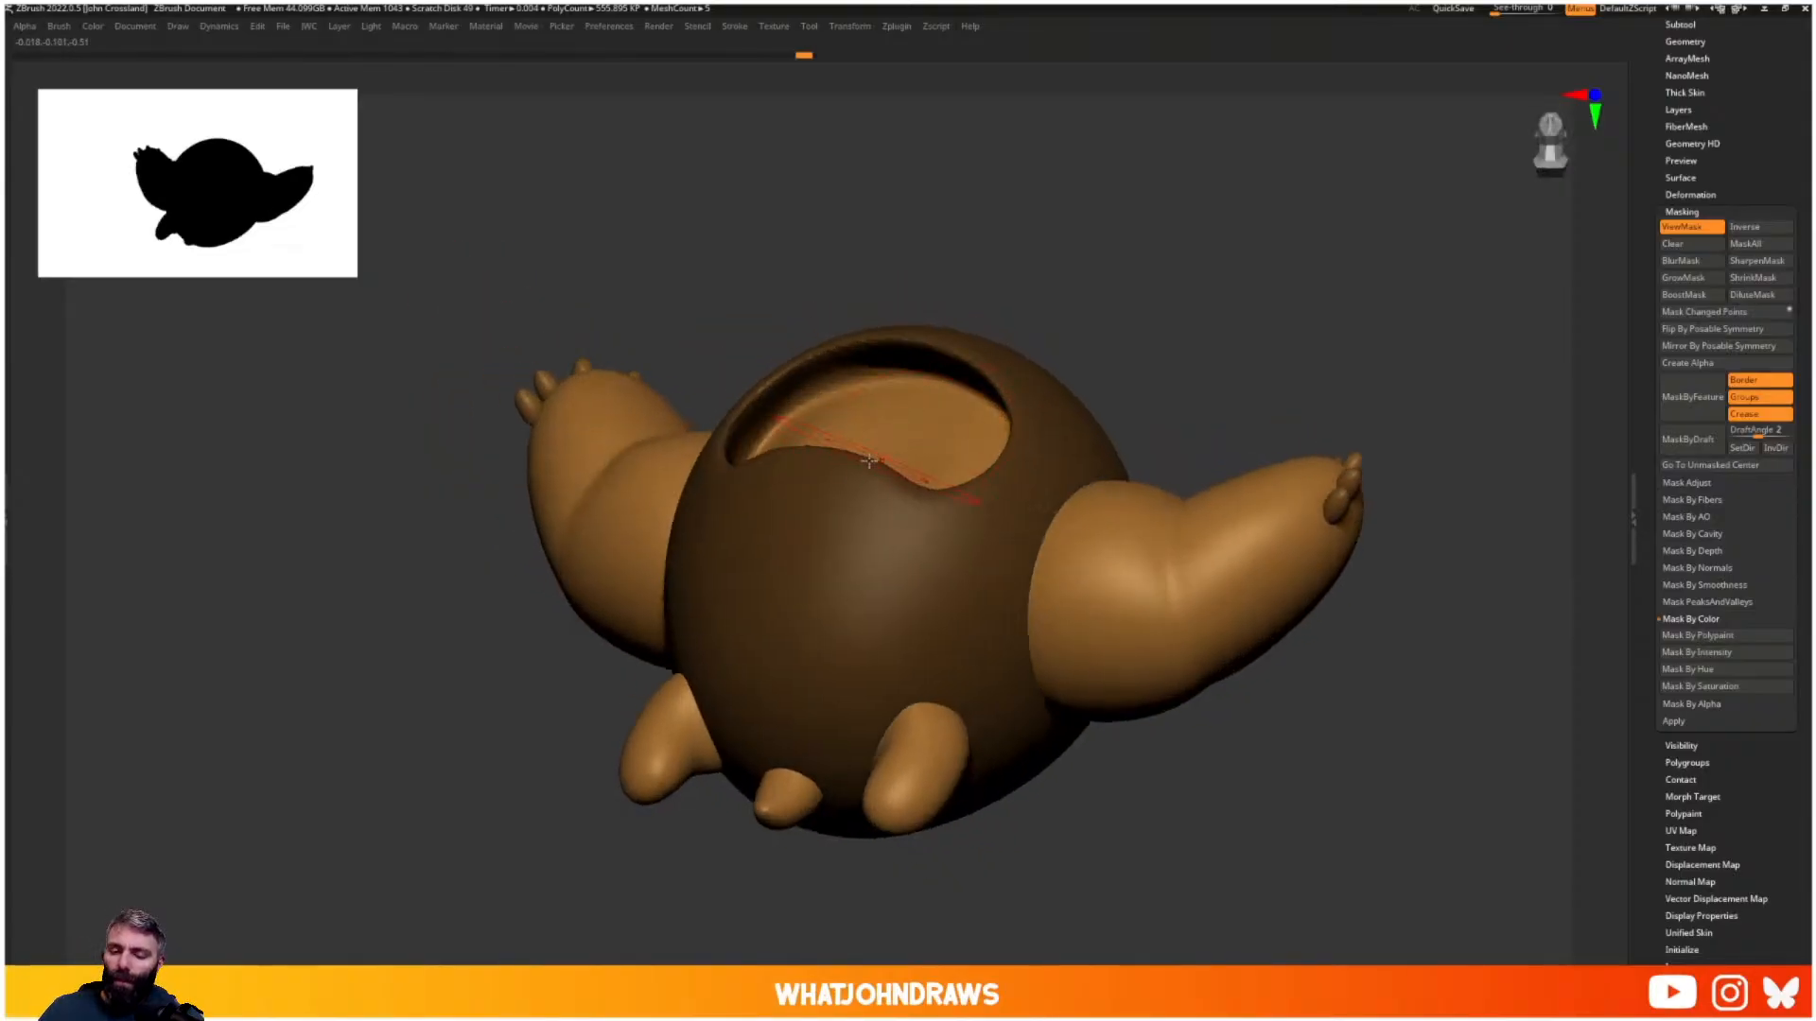
{"action": "left_click_drag", "start_coordinate": [889, 464], "coordinate": [856, 474]}
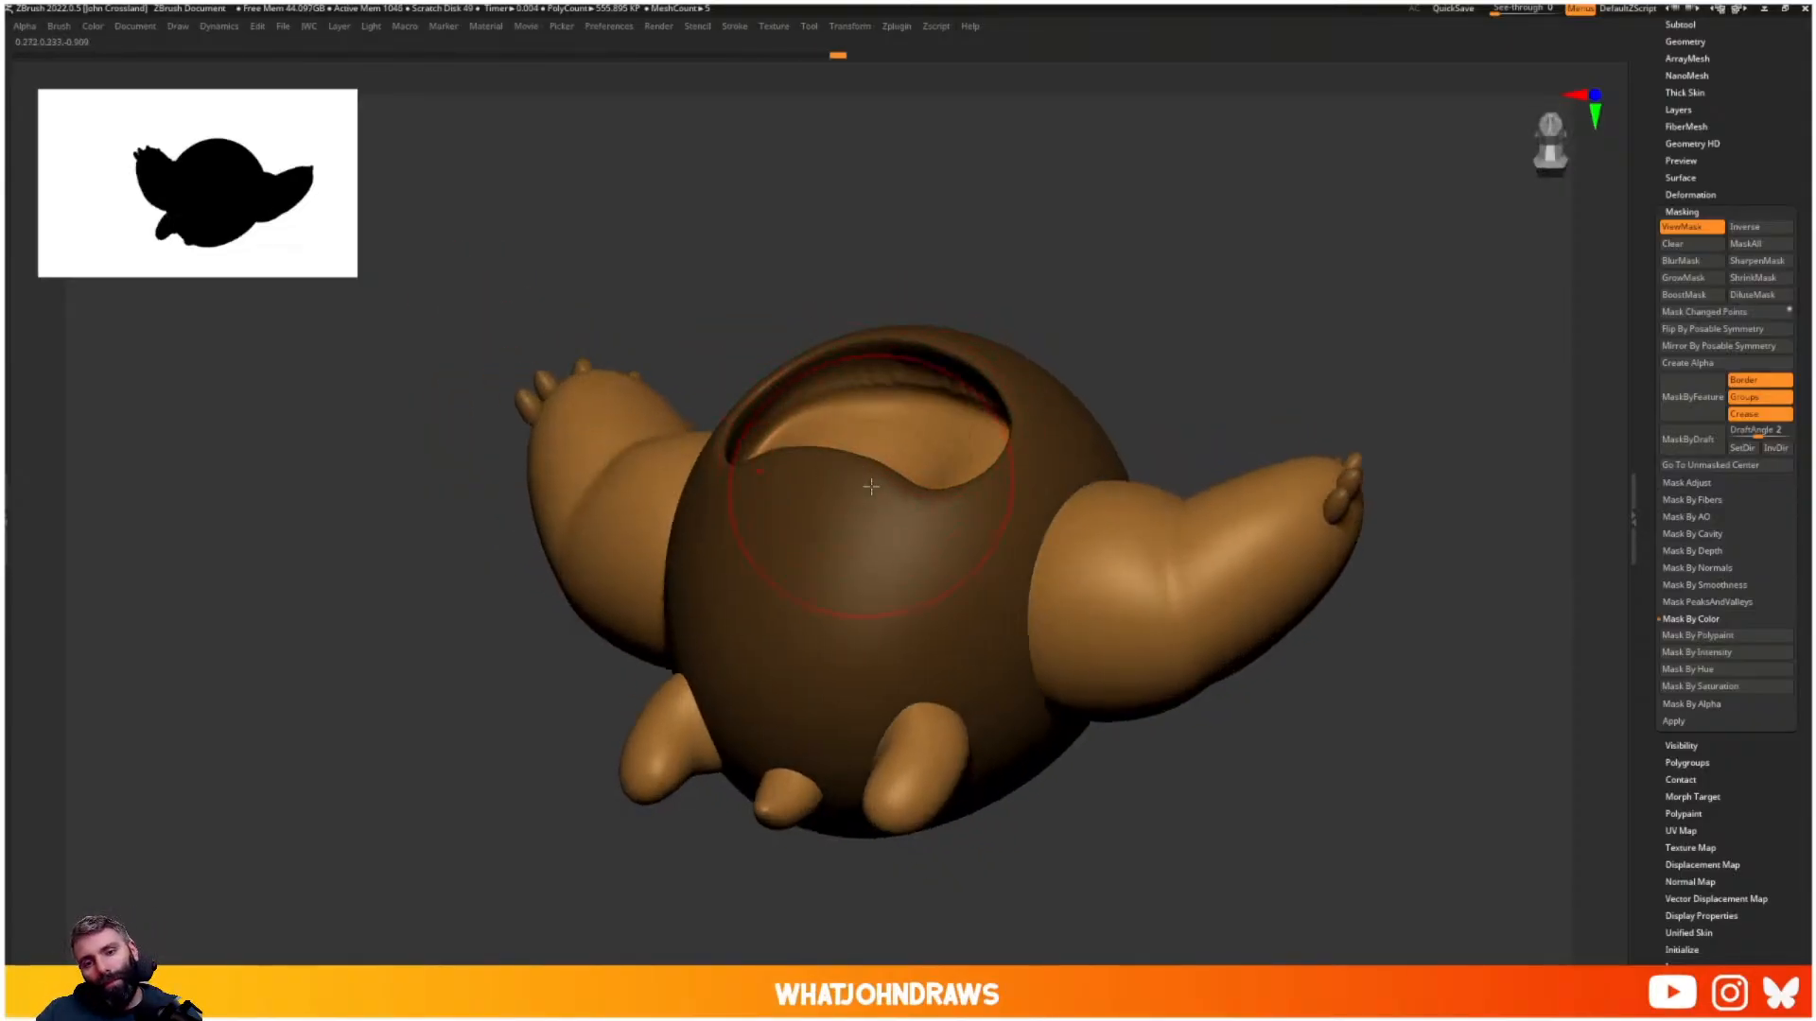
- Return to the front of the creature and clear the mask from its body
{"action": "right_click_drag", "start_coordinate": [1015, 406], "coordinate": [932, 512]}
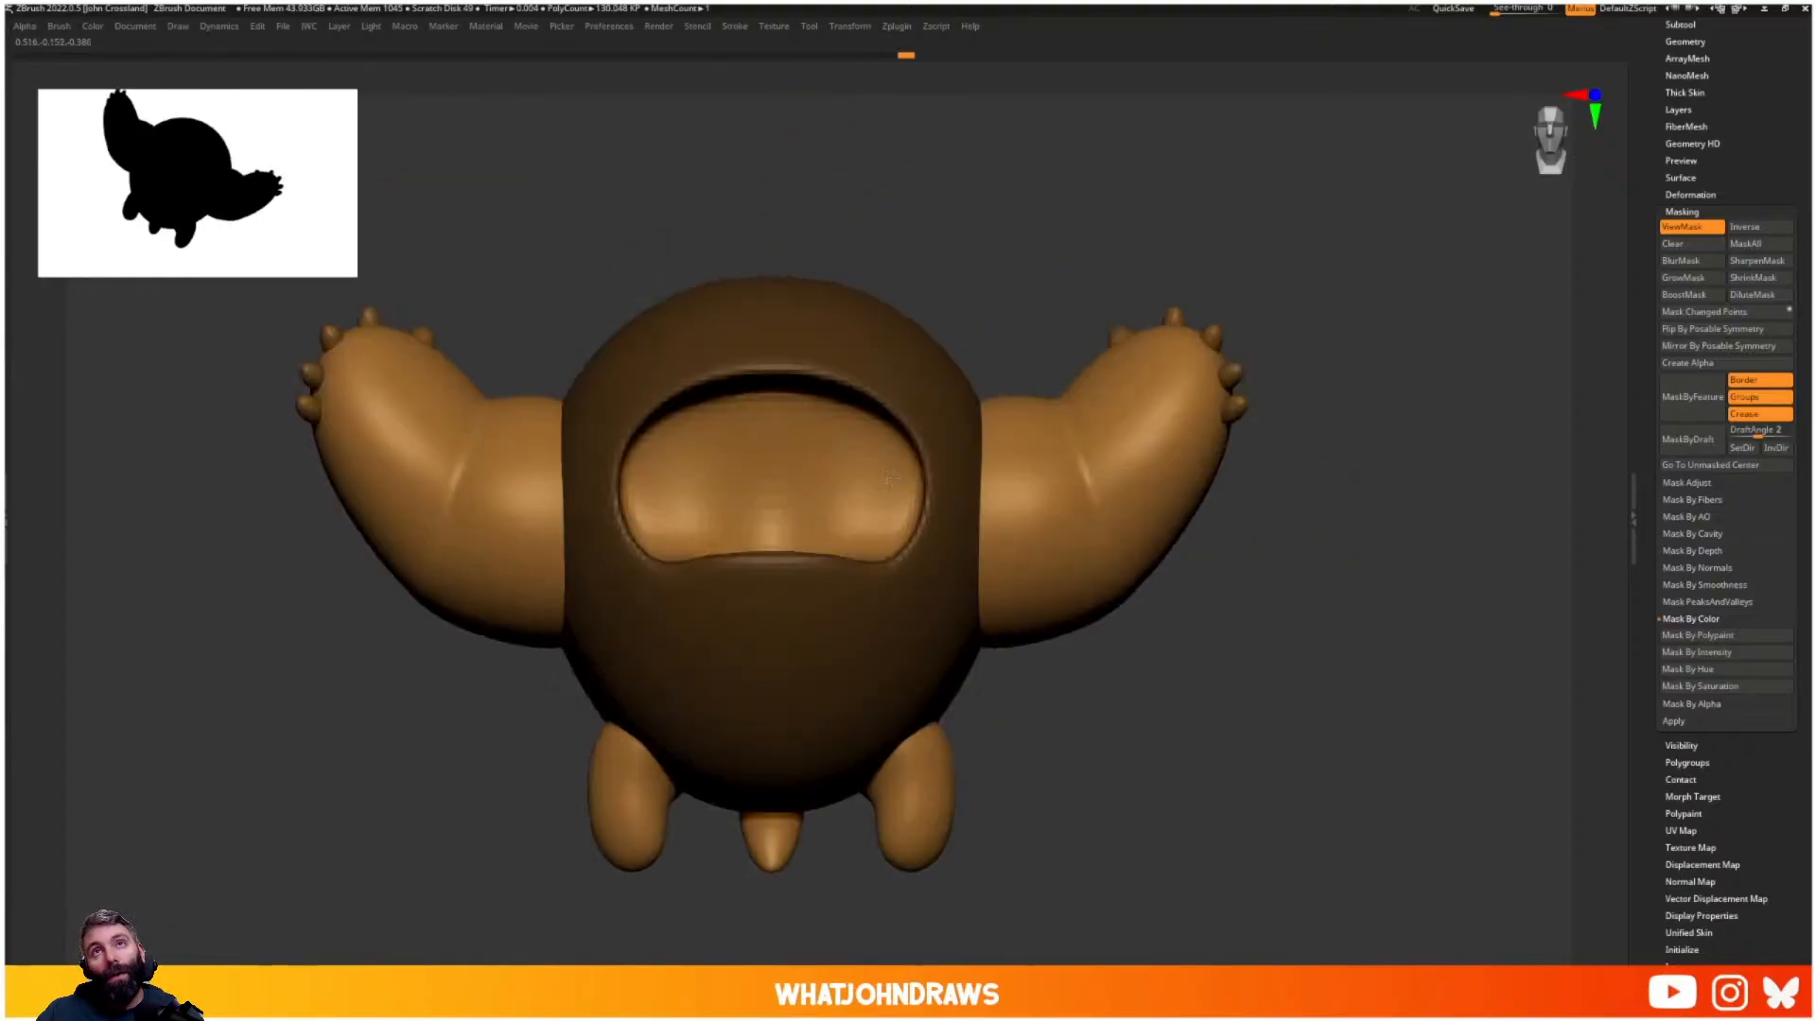
{"action": "right_click_drag", "start_coordinate": [1162, 643], "coordinate": [1252, 652], "text": "alt"}
{"action": "left_click_drag", "start_coordinate": [1377, 596], "coordinate": [1303, 644], "text": "ctrl"}
- Refine the inner side and back walls of the mouth cavity with short brush strokes
{"action": "right_click_drag", "start_coordinate": [819, 564], "coordinate": [850, 622]}
{"action": "right_click_drag", "start_coordinate": [810, 528], "coordinate": [838, 564]}
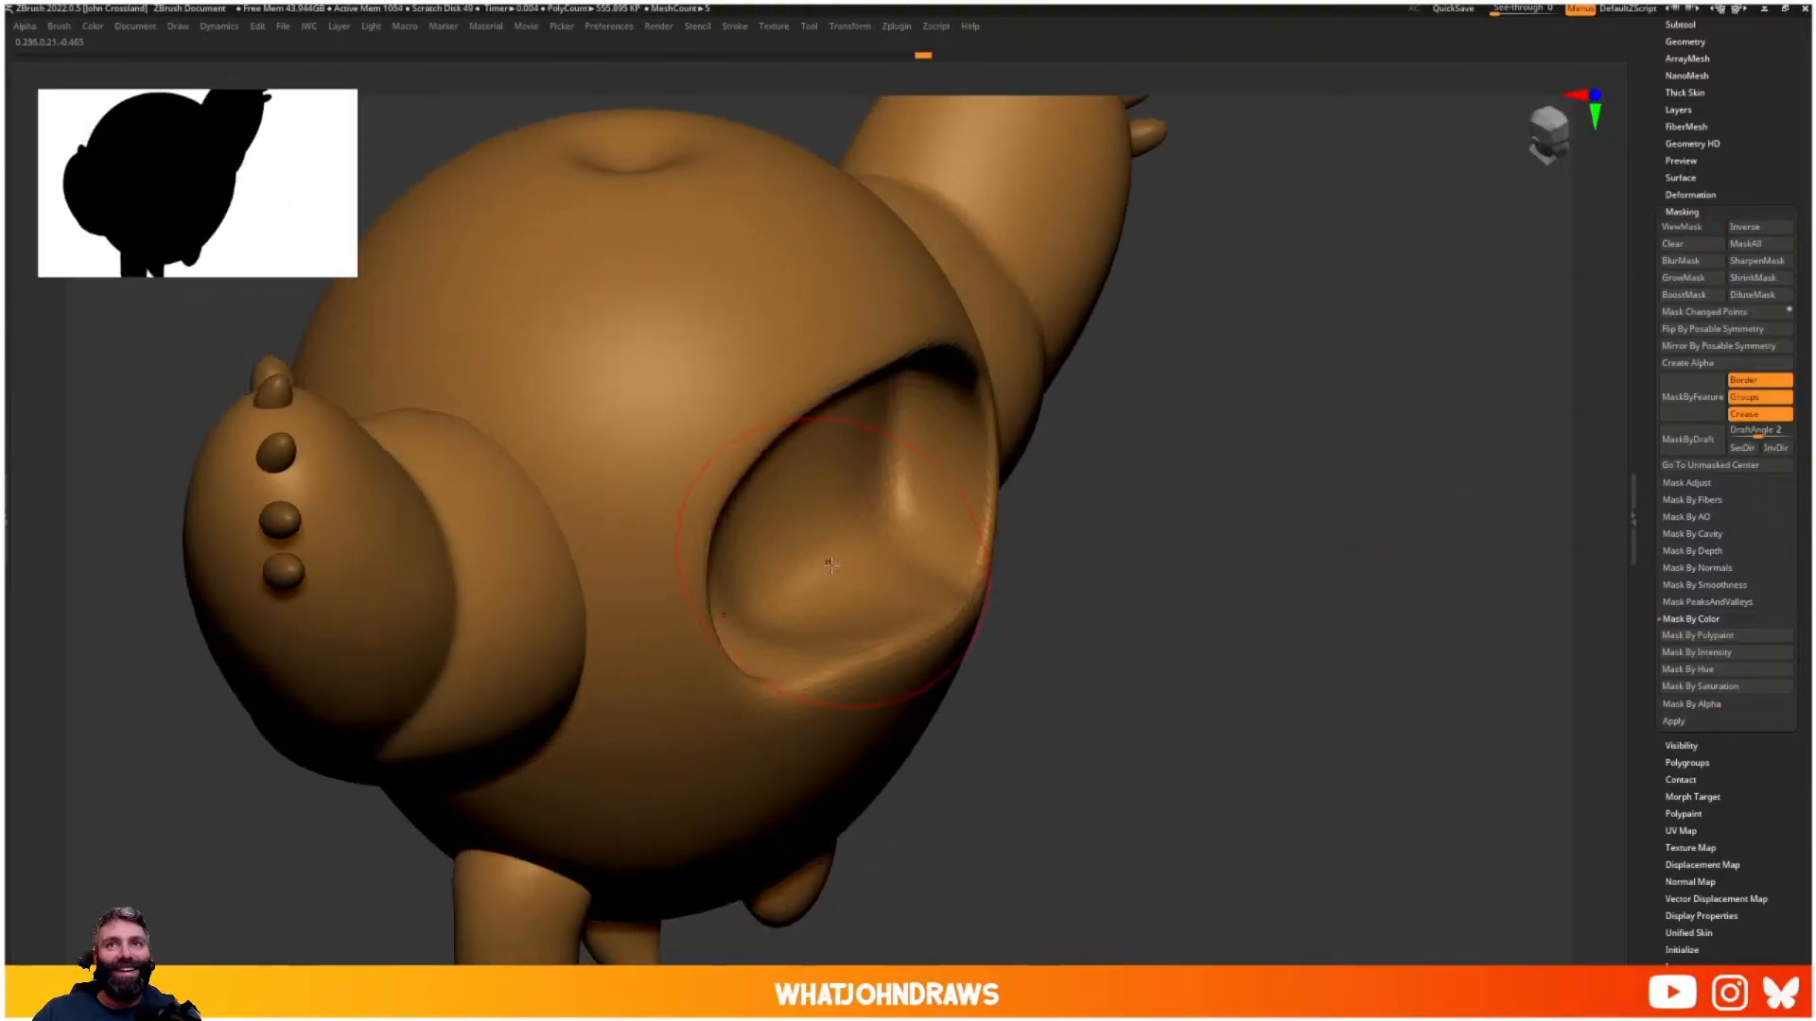
{"action": "left_click_drag", "start_coordinate": [830, 565], "coordinate": [827, 576]}
{"action": "right_click_drag", "start_coordinate": [922, 562], "coordinate": [836, 554], "text": "shift"}
{"action": "left_click_drag", "start_coordinate": [792, 600], "coordinate": [770, 577]}
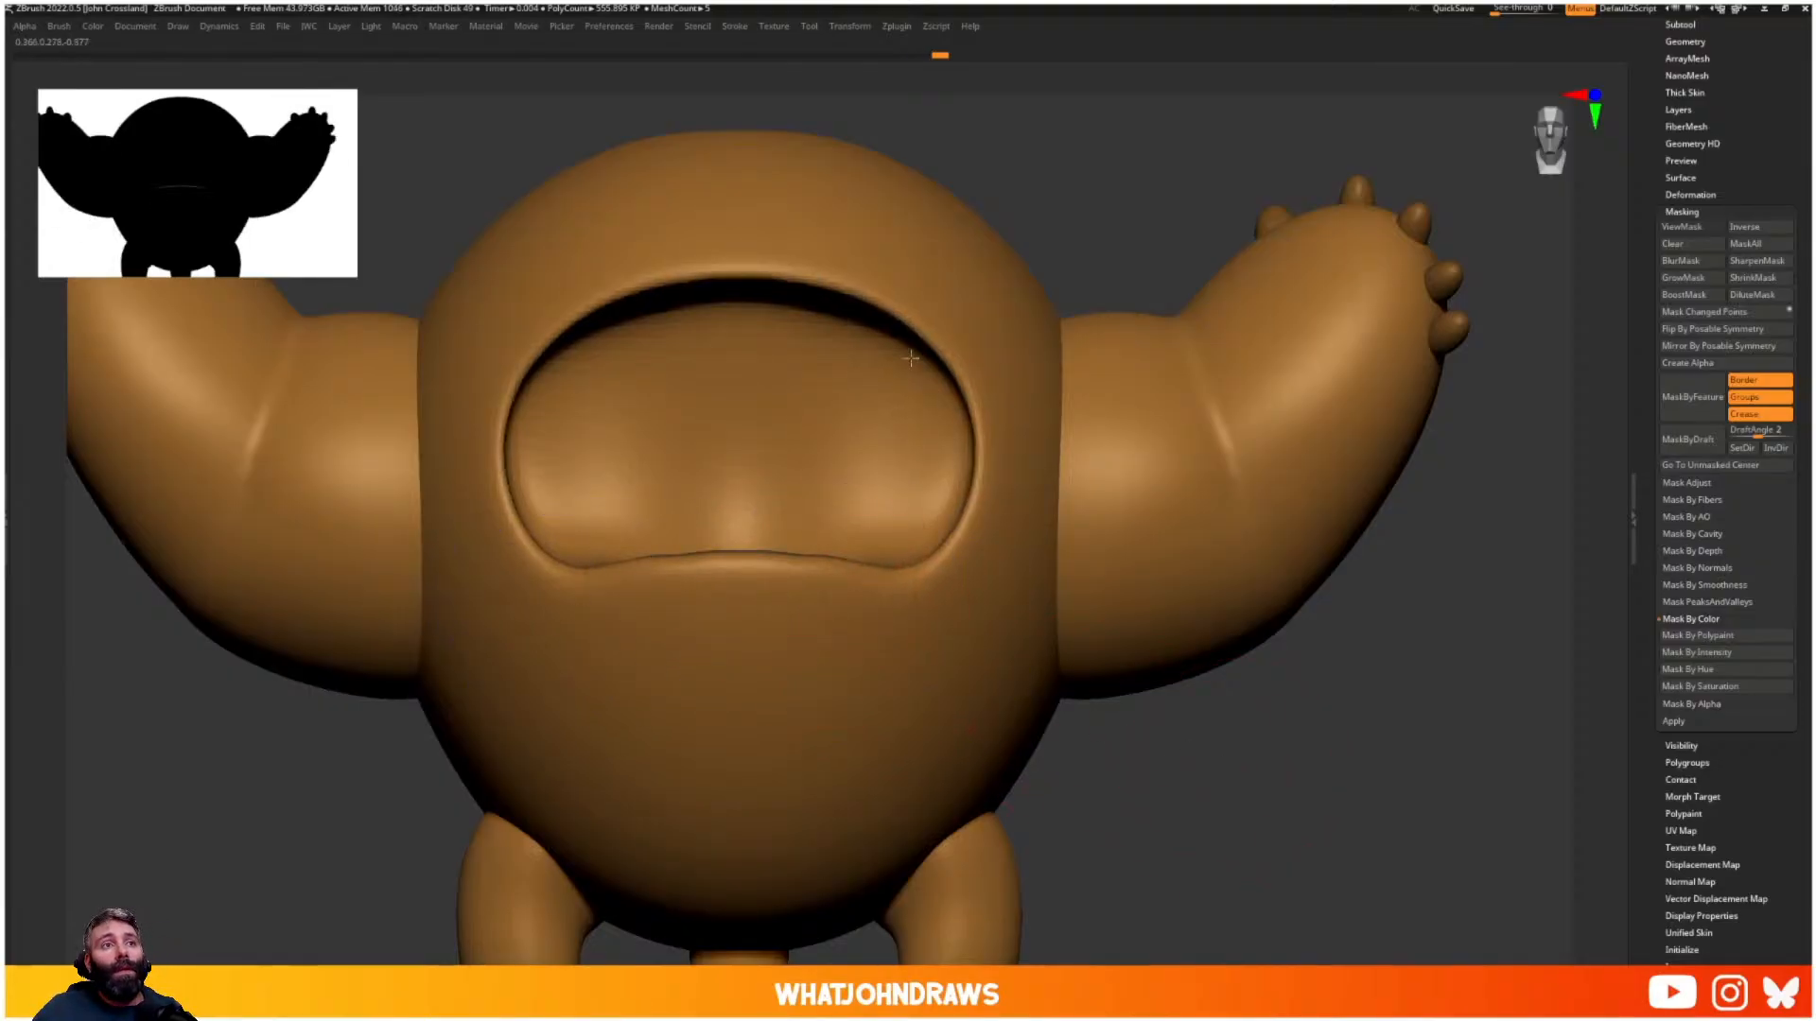
- Select the fingers subtool and duplicate it
{"action": "right_click_drag", "start_coordinate": [910, 358], "coordinate": [784, 351]}
{"action": "right_click_drag", "start_coordinate": [1011, 478], "coordinate": [1078, 377], "text": "ctrl"}
{"action": "right_click_drag", "start_coordinate": [1043, 457], "coordinate": [1055, 521], "text": "ctrl"}
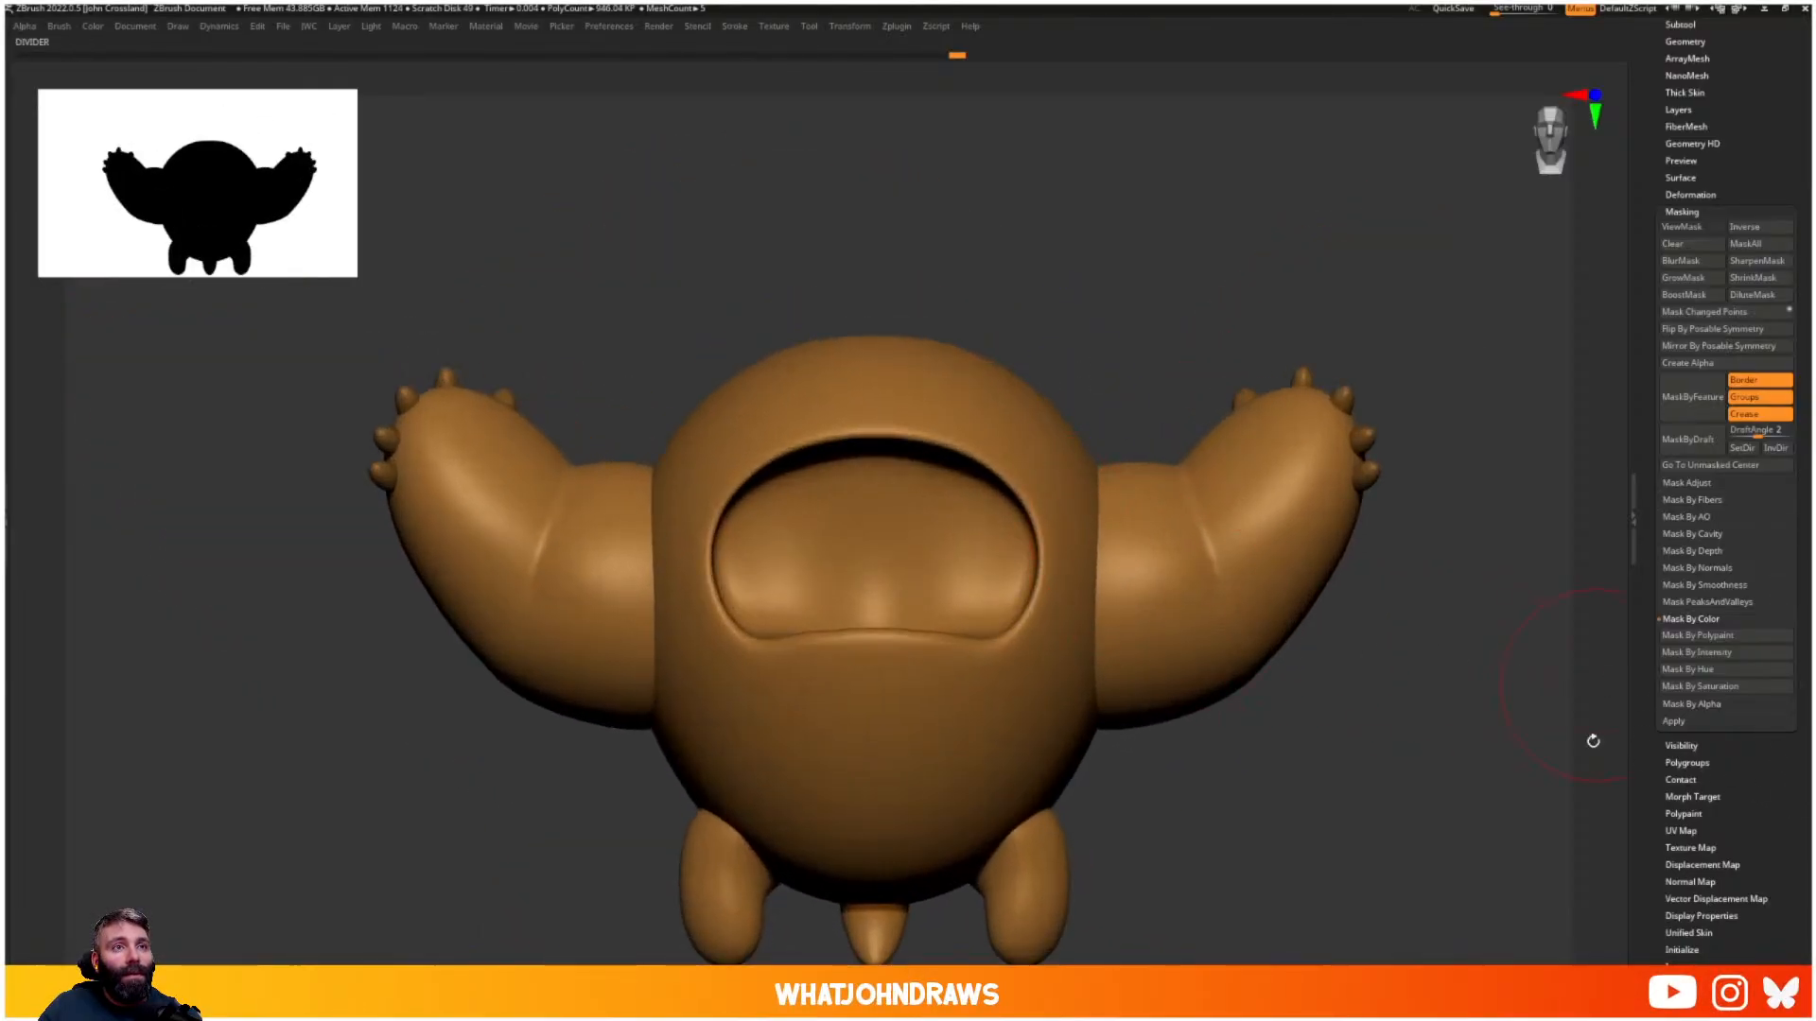
{"action": "right_click_drag", "start_coordinate": [1506, 645], "coordinate": [1466, 692], "text": "alt"}
{"action": "left_click", "coordinate": [1331, 431], "text": "alt"}
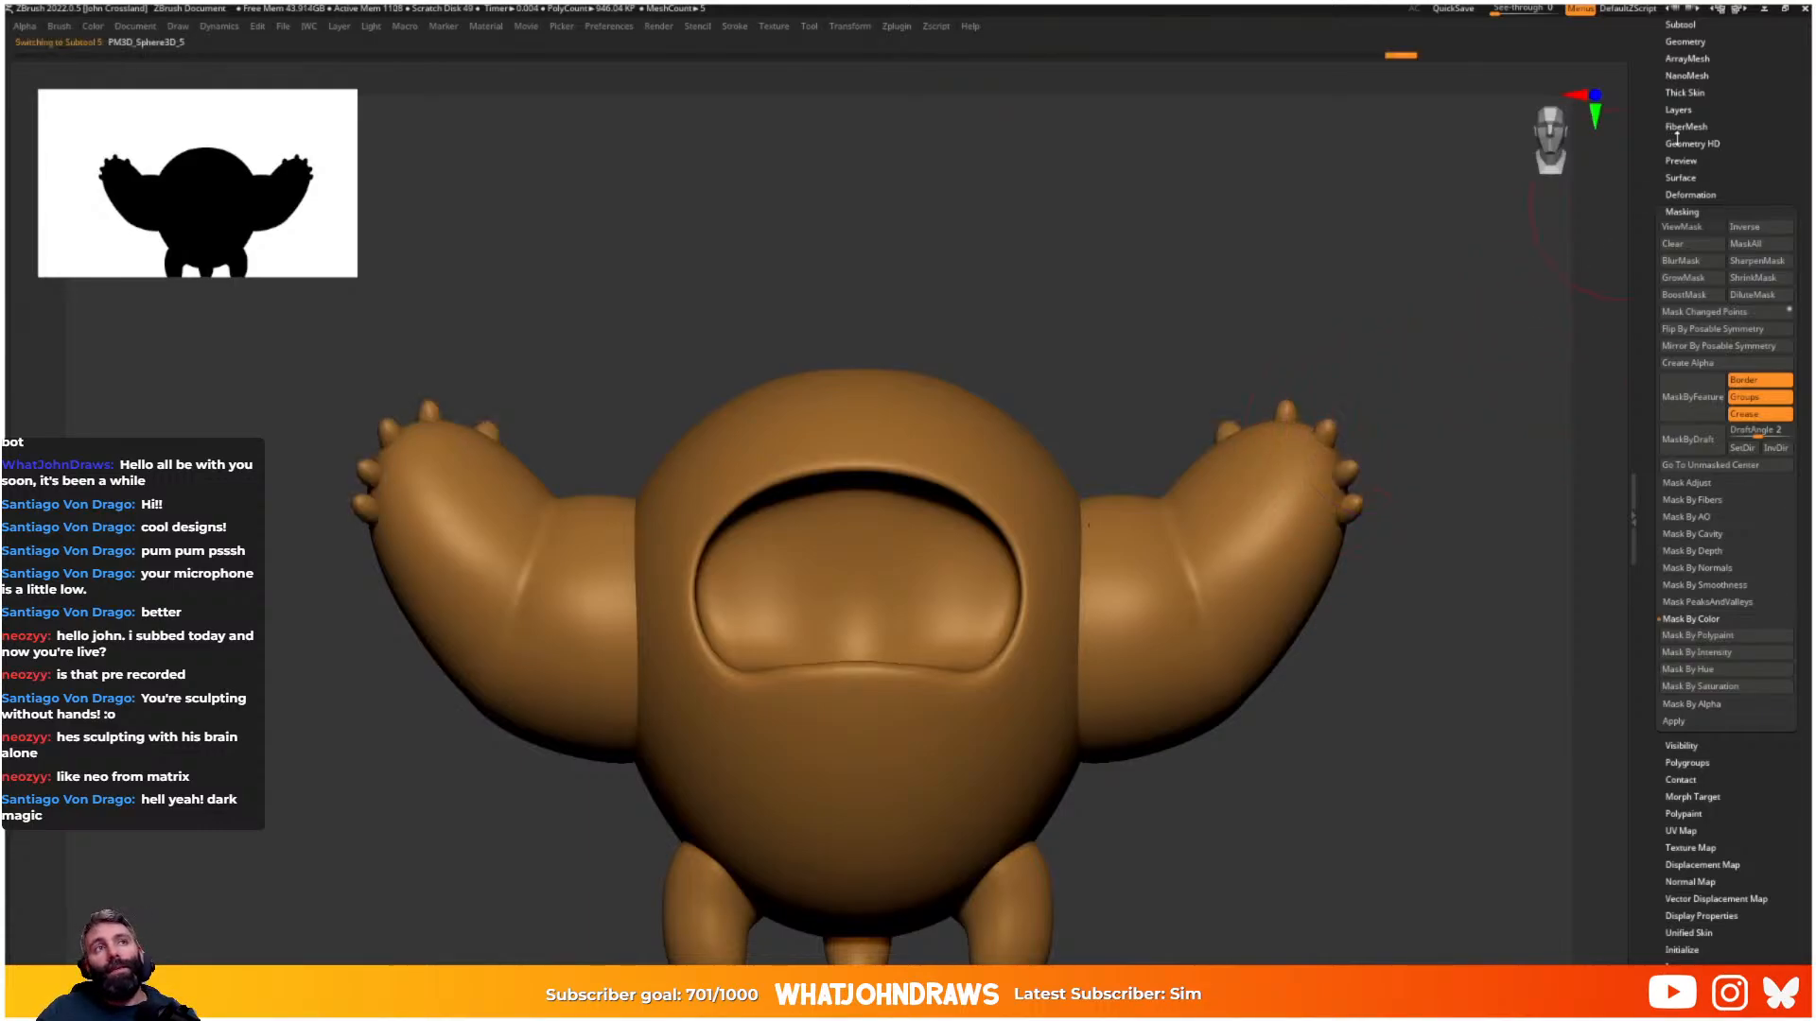
{"action": "left_click_drag", "start_coordinate": [1677, 139], "coordinate": [1731, 297]}
{"action": "left_click", "coordinate": [1692, 260]}
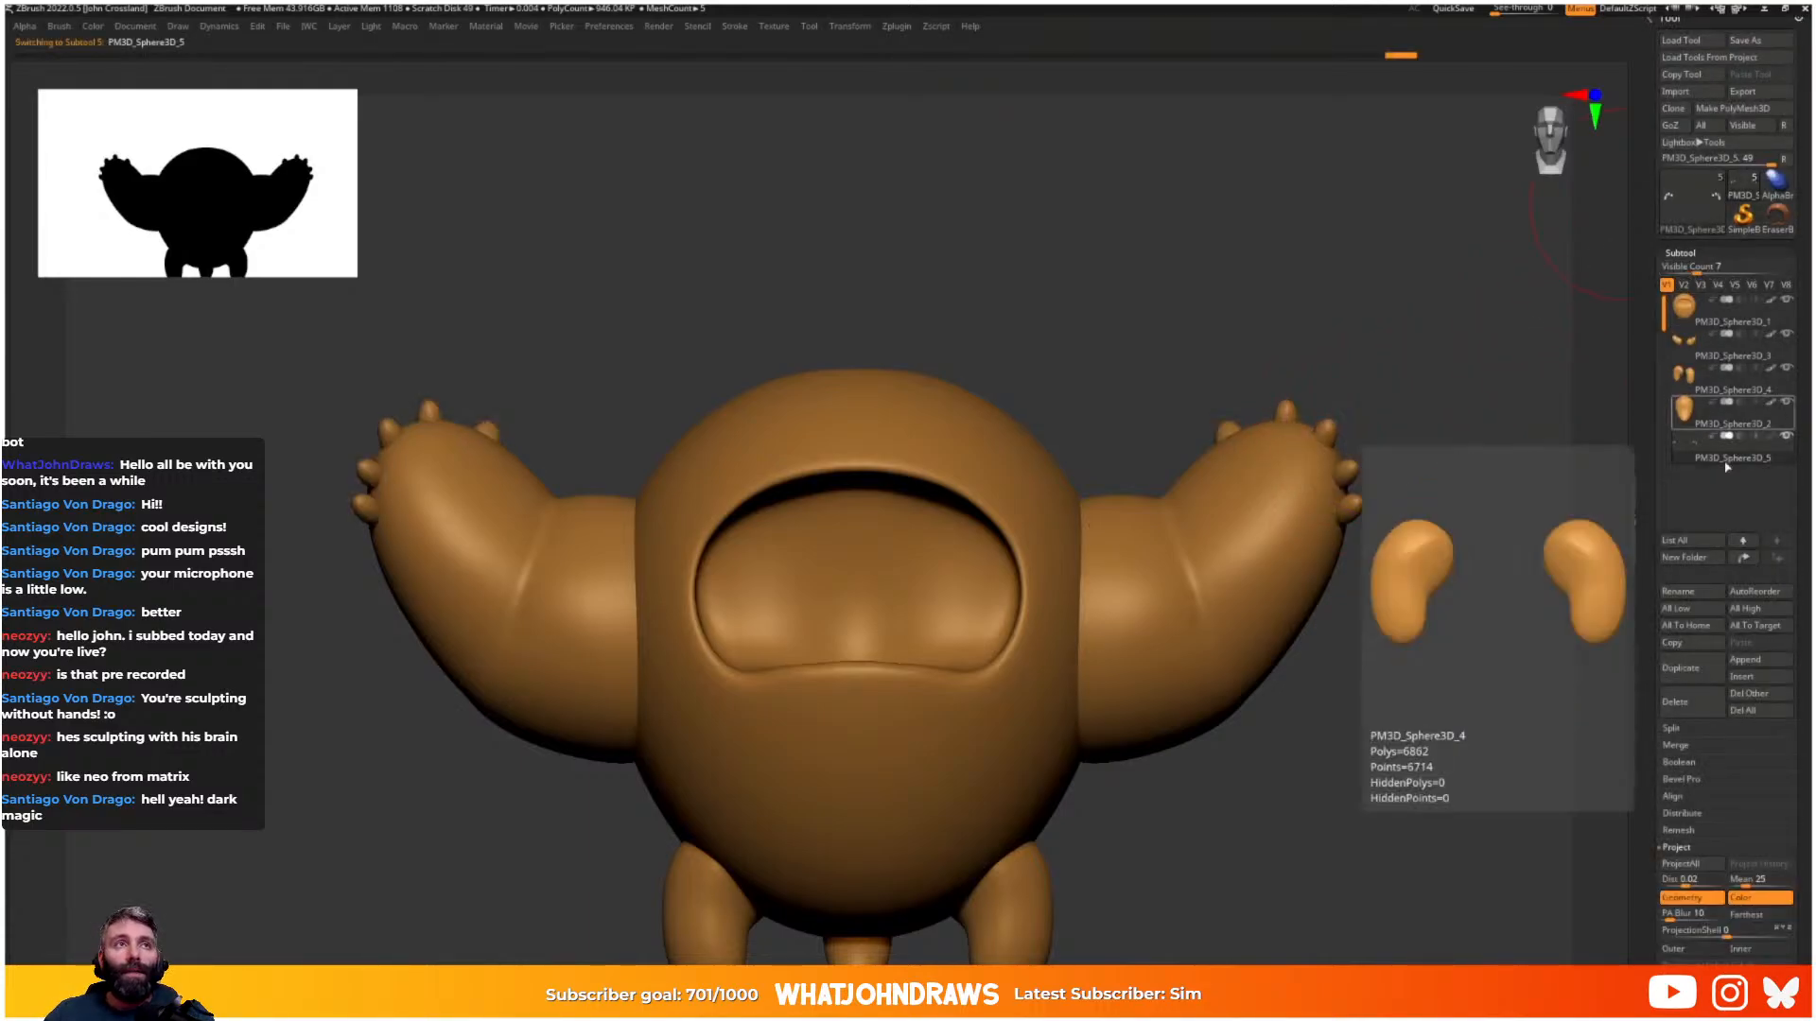
{"action": "left_click", "coordinate": [1699, 669]}
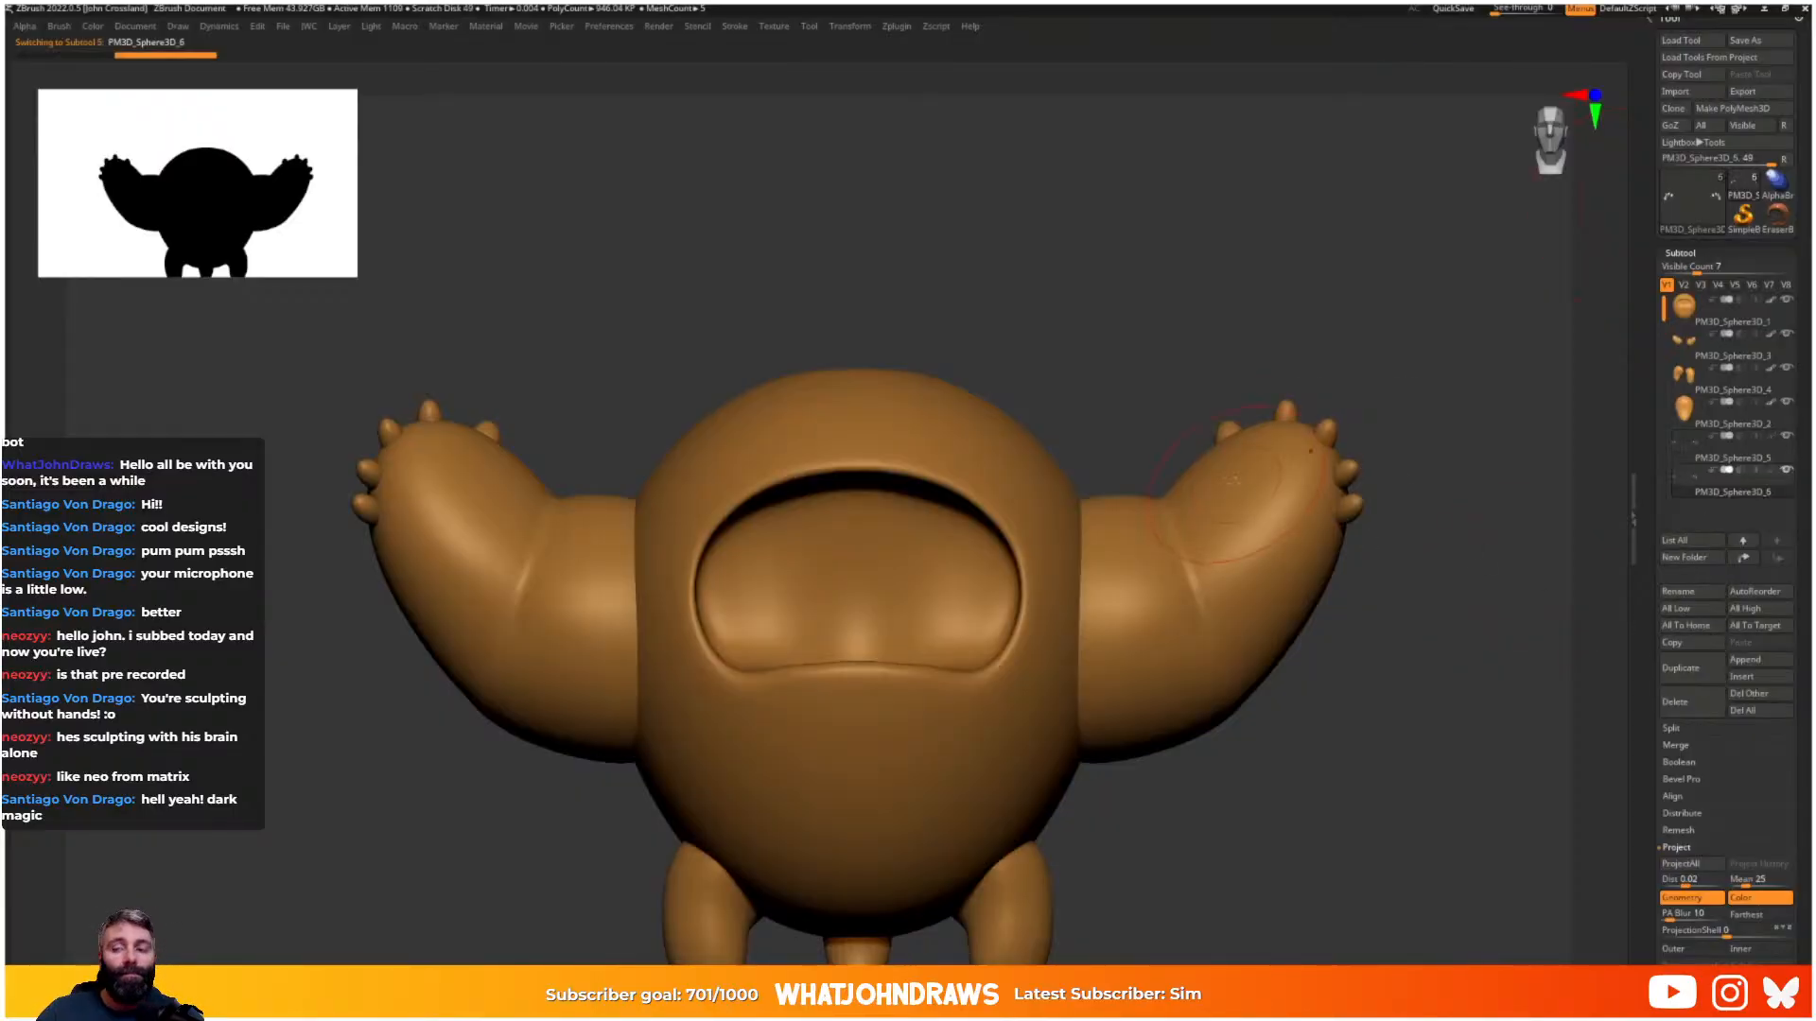
- Centre the transform gizmo on the duplicated fingers and move them straight up above the hands
{"action": "key", "text": "w"}
{"action": "left_click", "coordinate": [1372, 394]}
{"action": "left_click", "coordinate": [1321, 393]}
{"action": "left_click", "coordinate": [908, 348]}
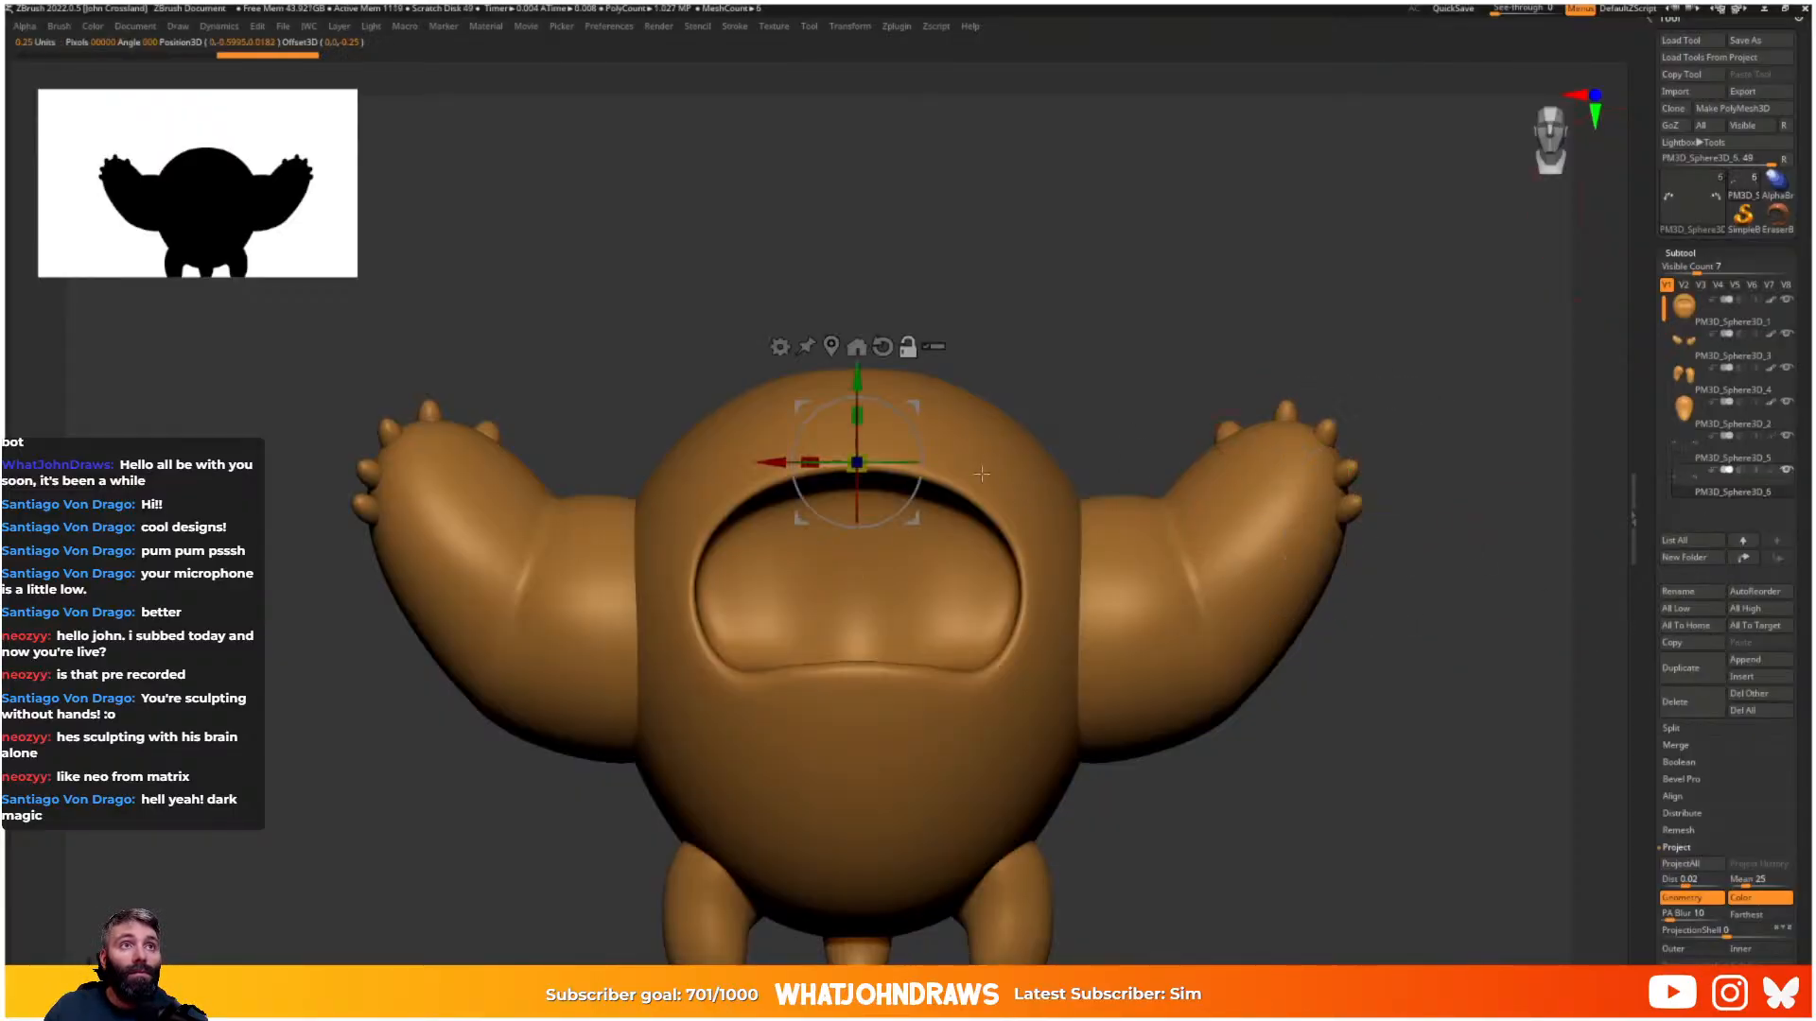
{"action": "left_click_drag", "start_coordinate": [857, 357], "coordinate": [857, 244]}
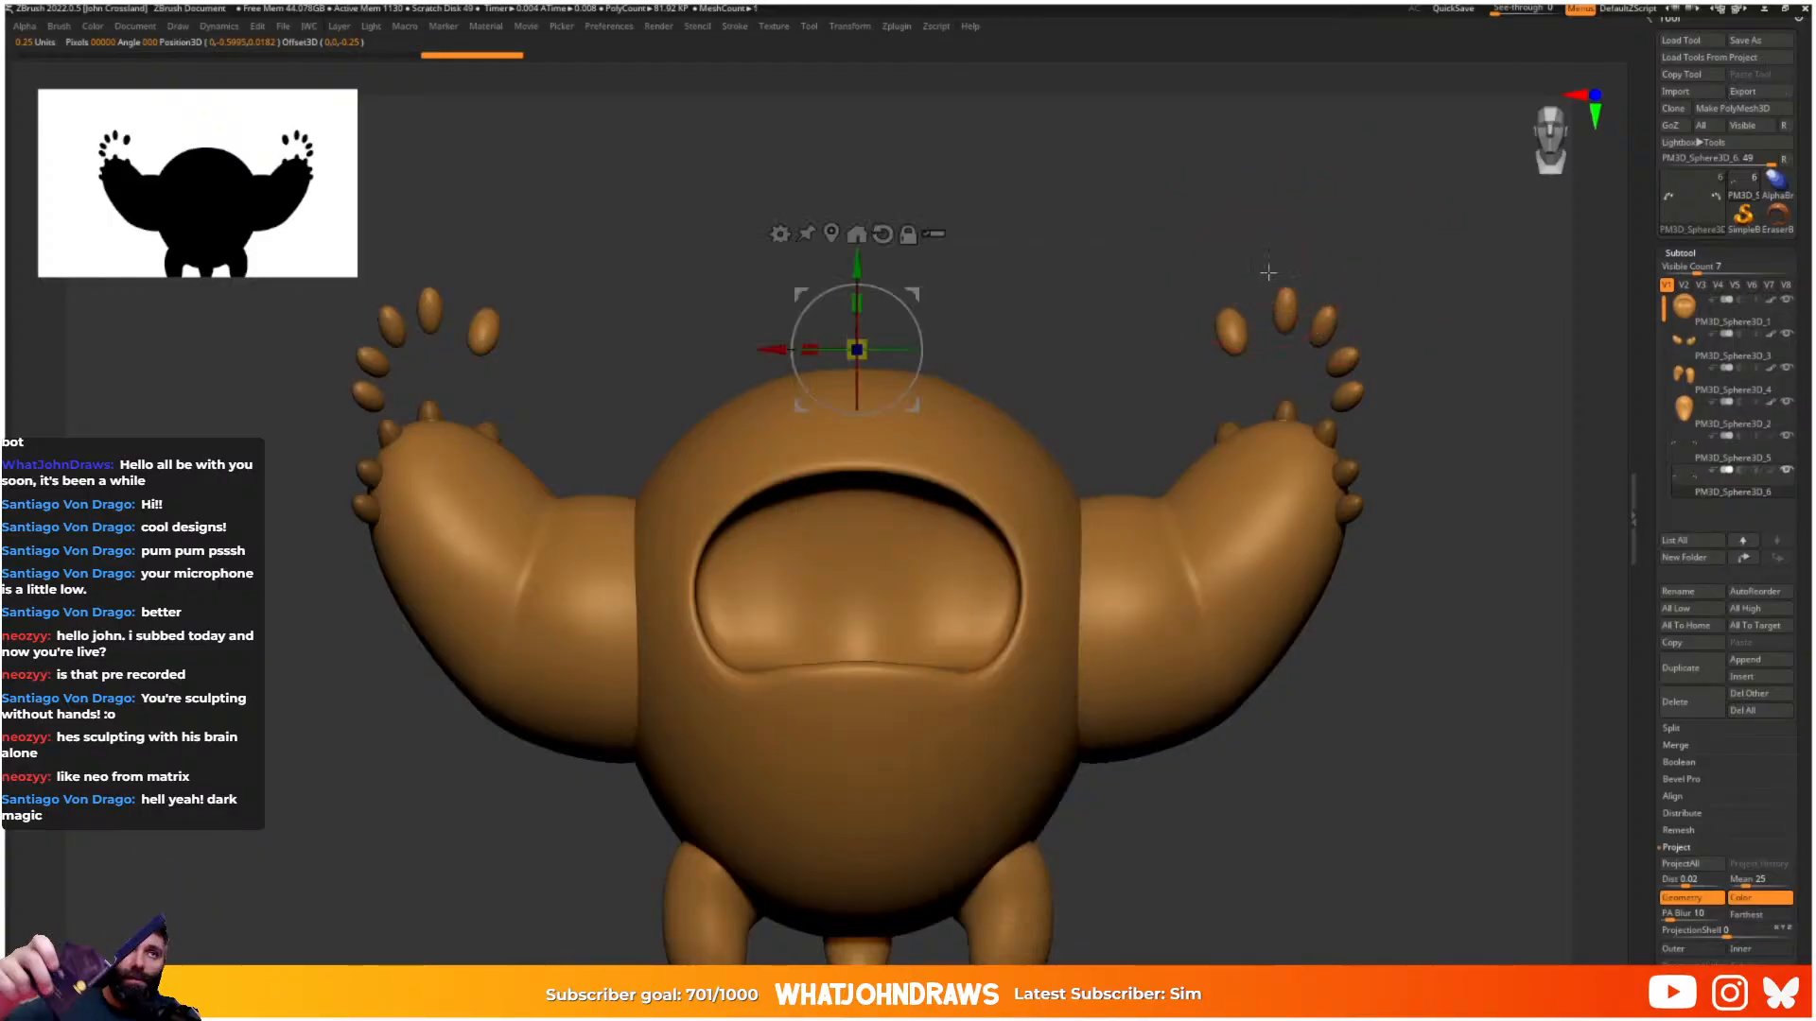
- Reduce the duplicated fingers to the innermost pair and move that pair onto the top of the head
{"action": "left_click_drag", "start_coordinate": [1187, 201], "coordinate": [1268, 373], "text": "ctrl+shift"}
{"action": "key", "text": "space"}
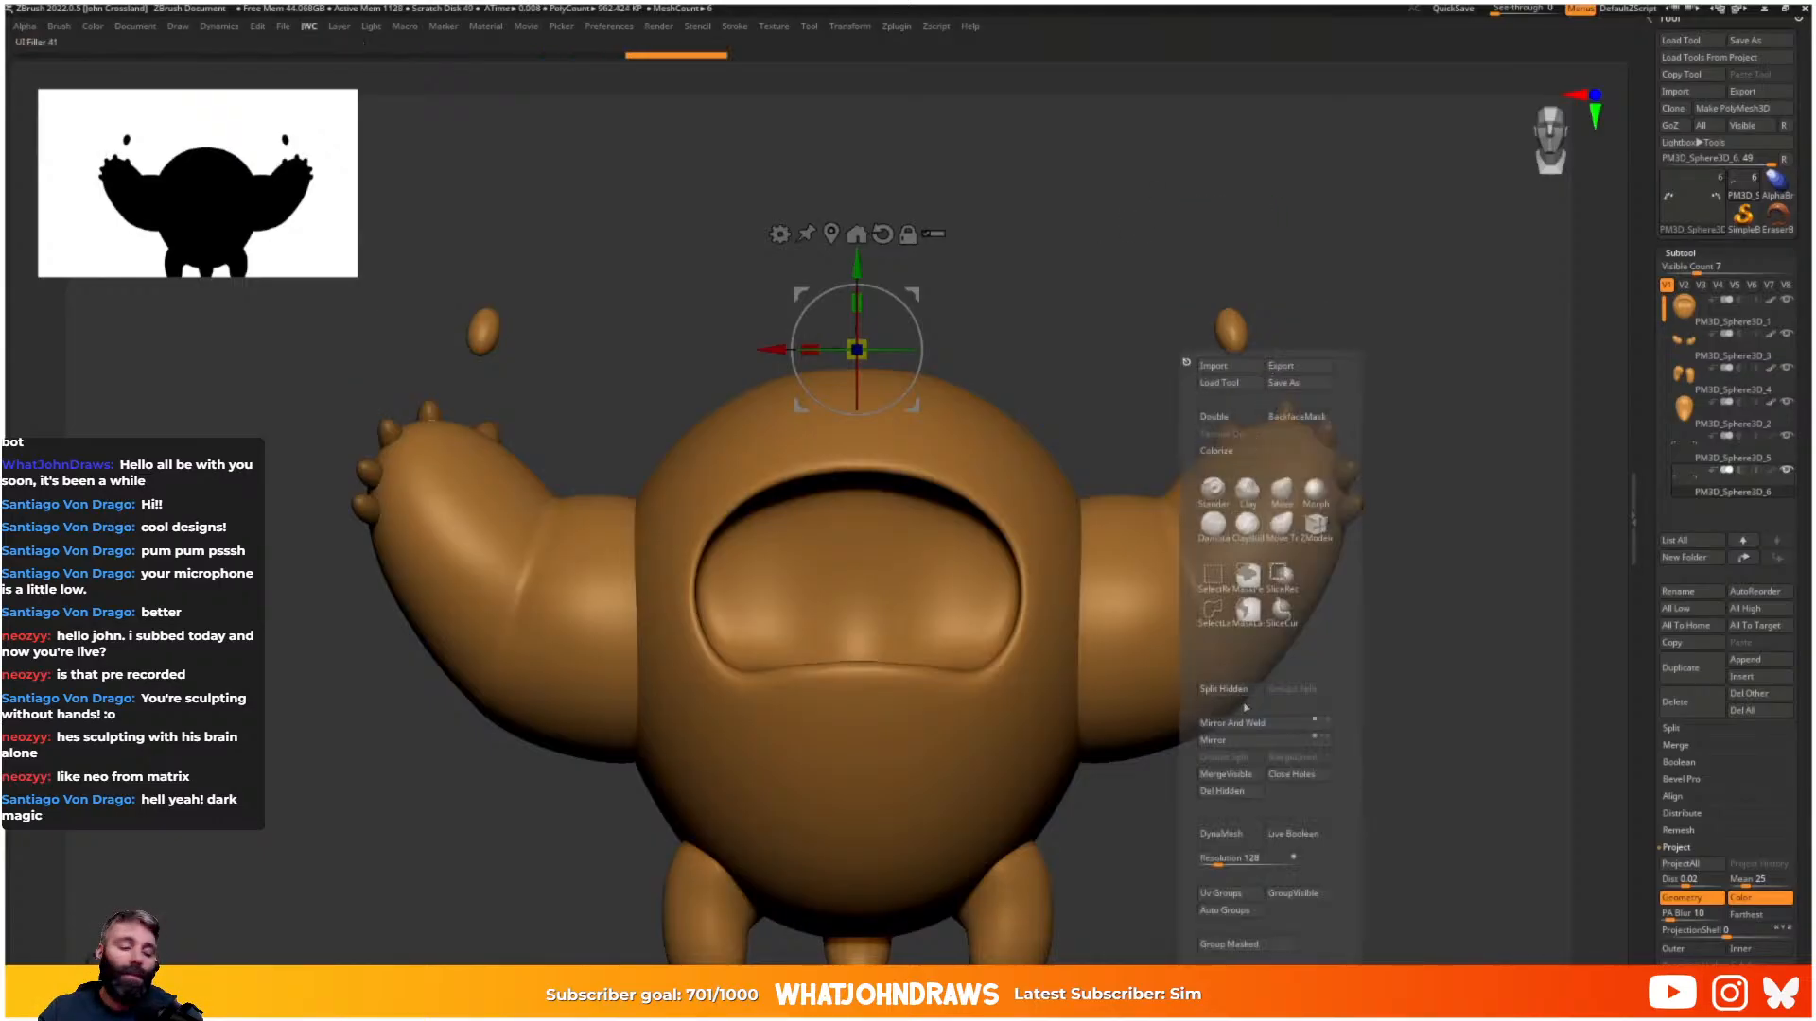
{"action": "left_click", "coordinate": [1229, 690]}
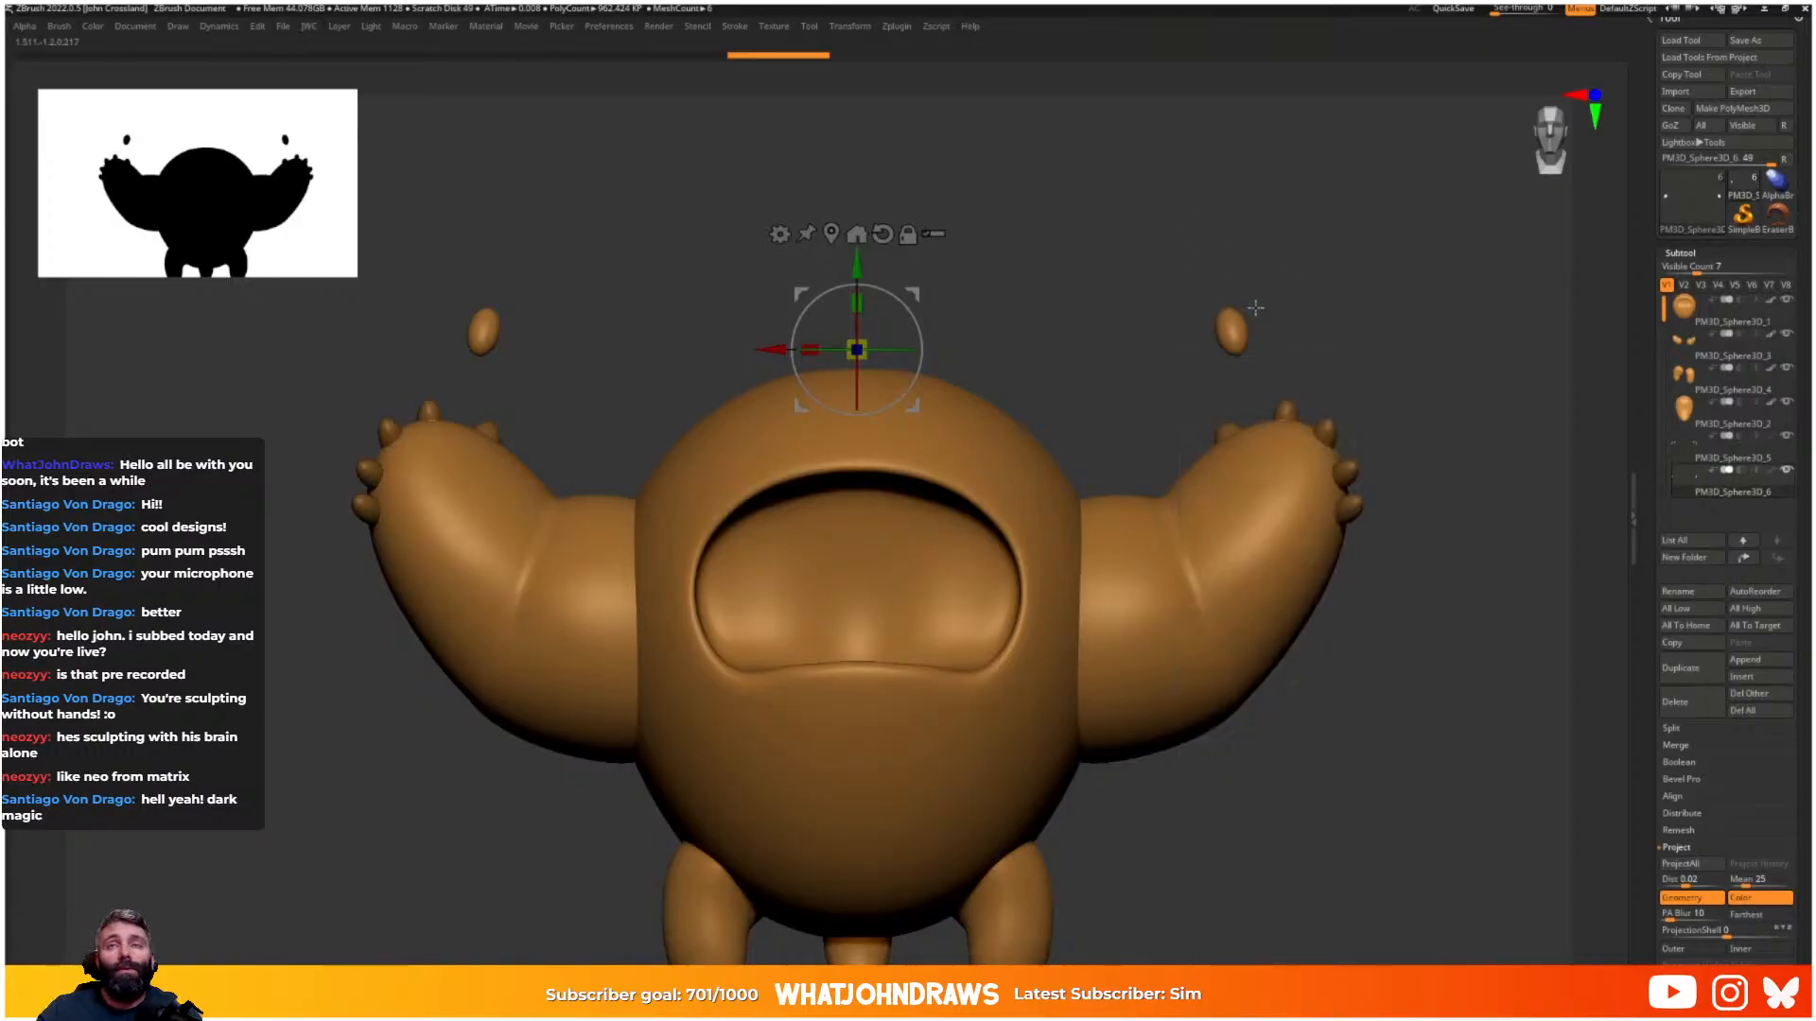
{"action": "left_click", "coordinate": [1231, 331], "text": "alt"}
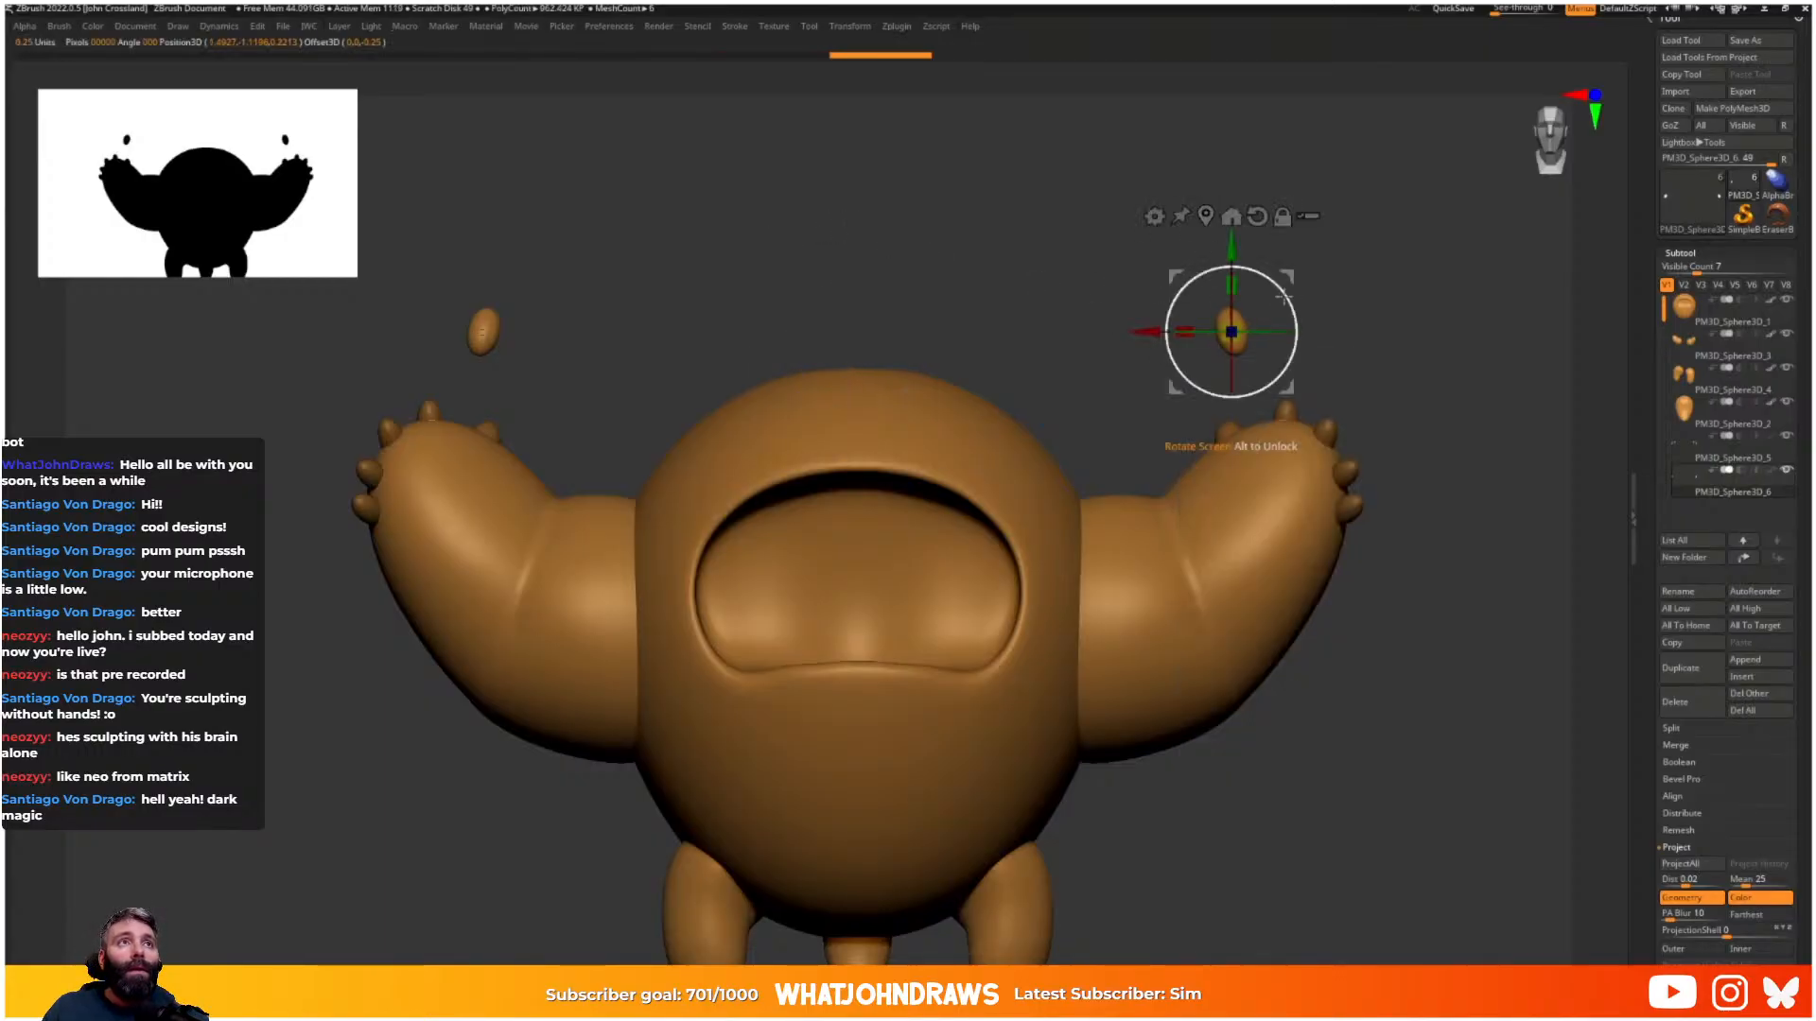
{"action": "left_click_drag", "start_coordinate": [1291, 280], "coordinate": [965, 321]}
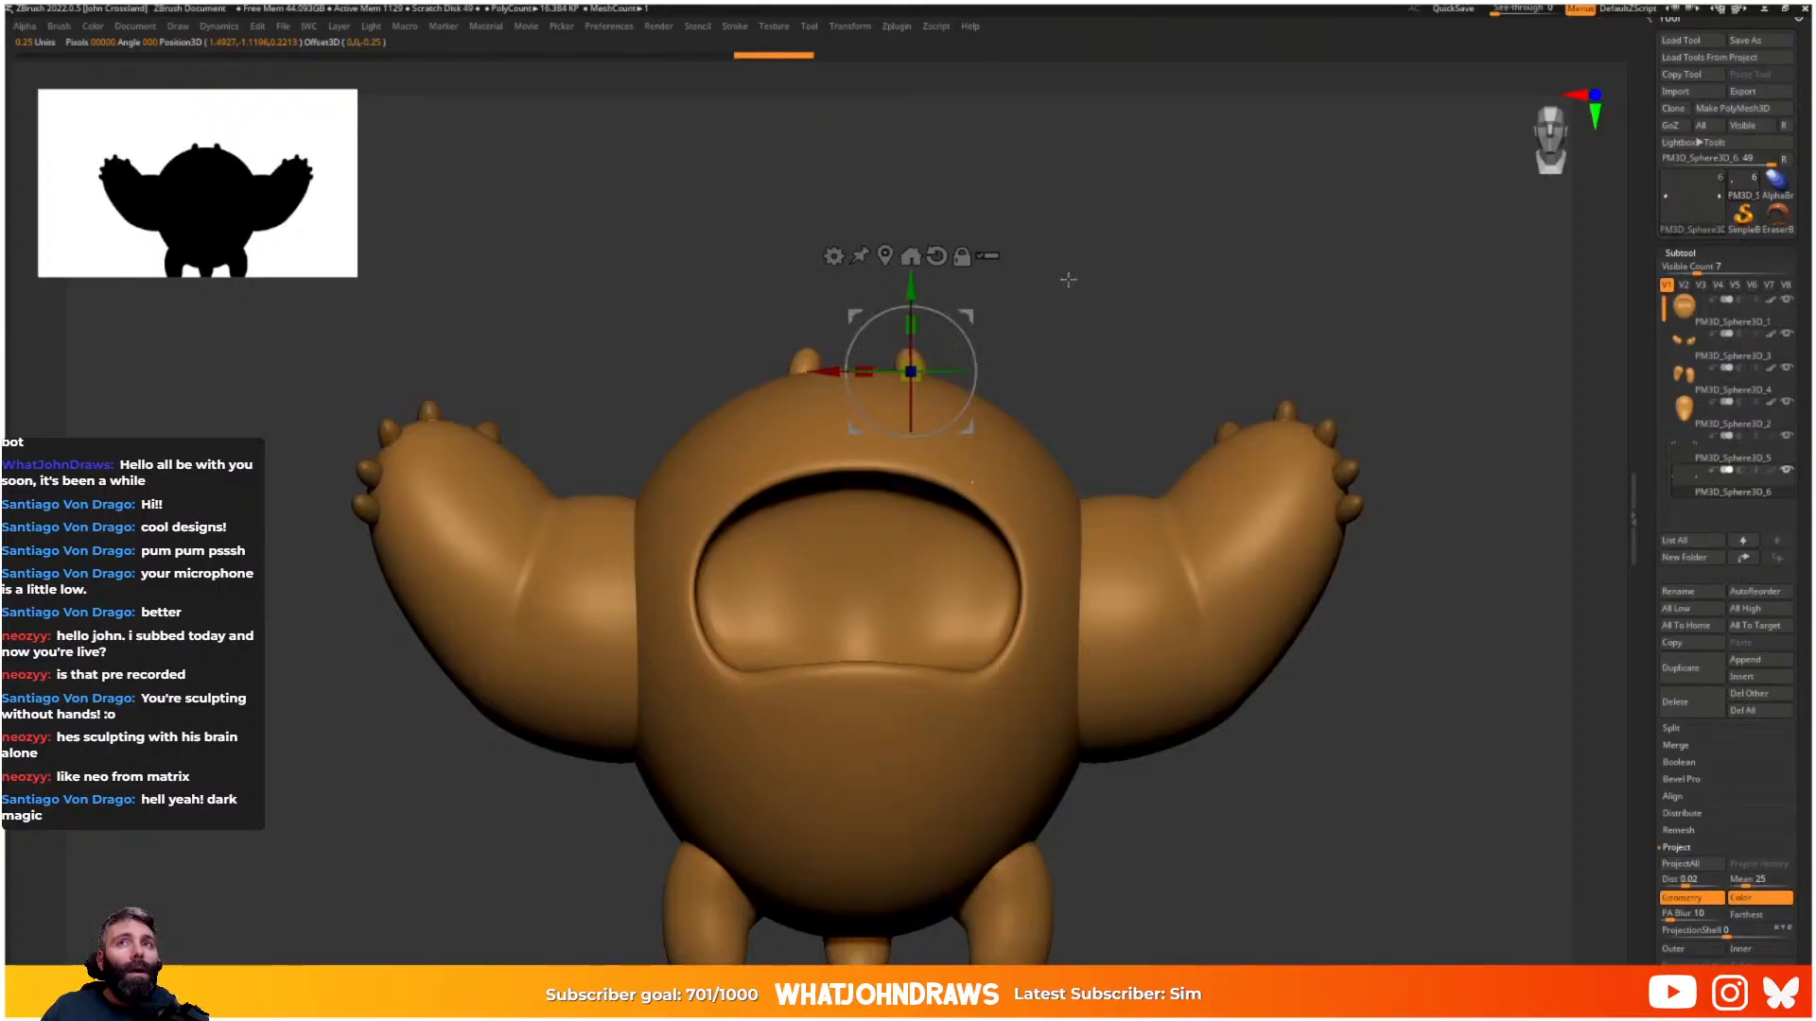
- Isolate one of the two nubs on the head and remove its mirrored counterpart
{"action": "left_click_drag", "start_coordinate": [1082, 254], "coordinate": [866, 468], "text": "ctrl+shift"}
{"action": "key", "text": "space"}
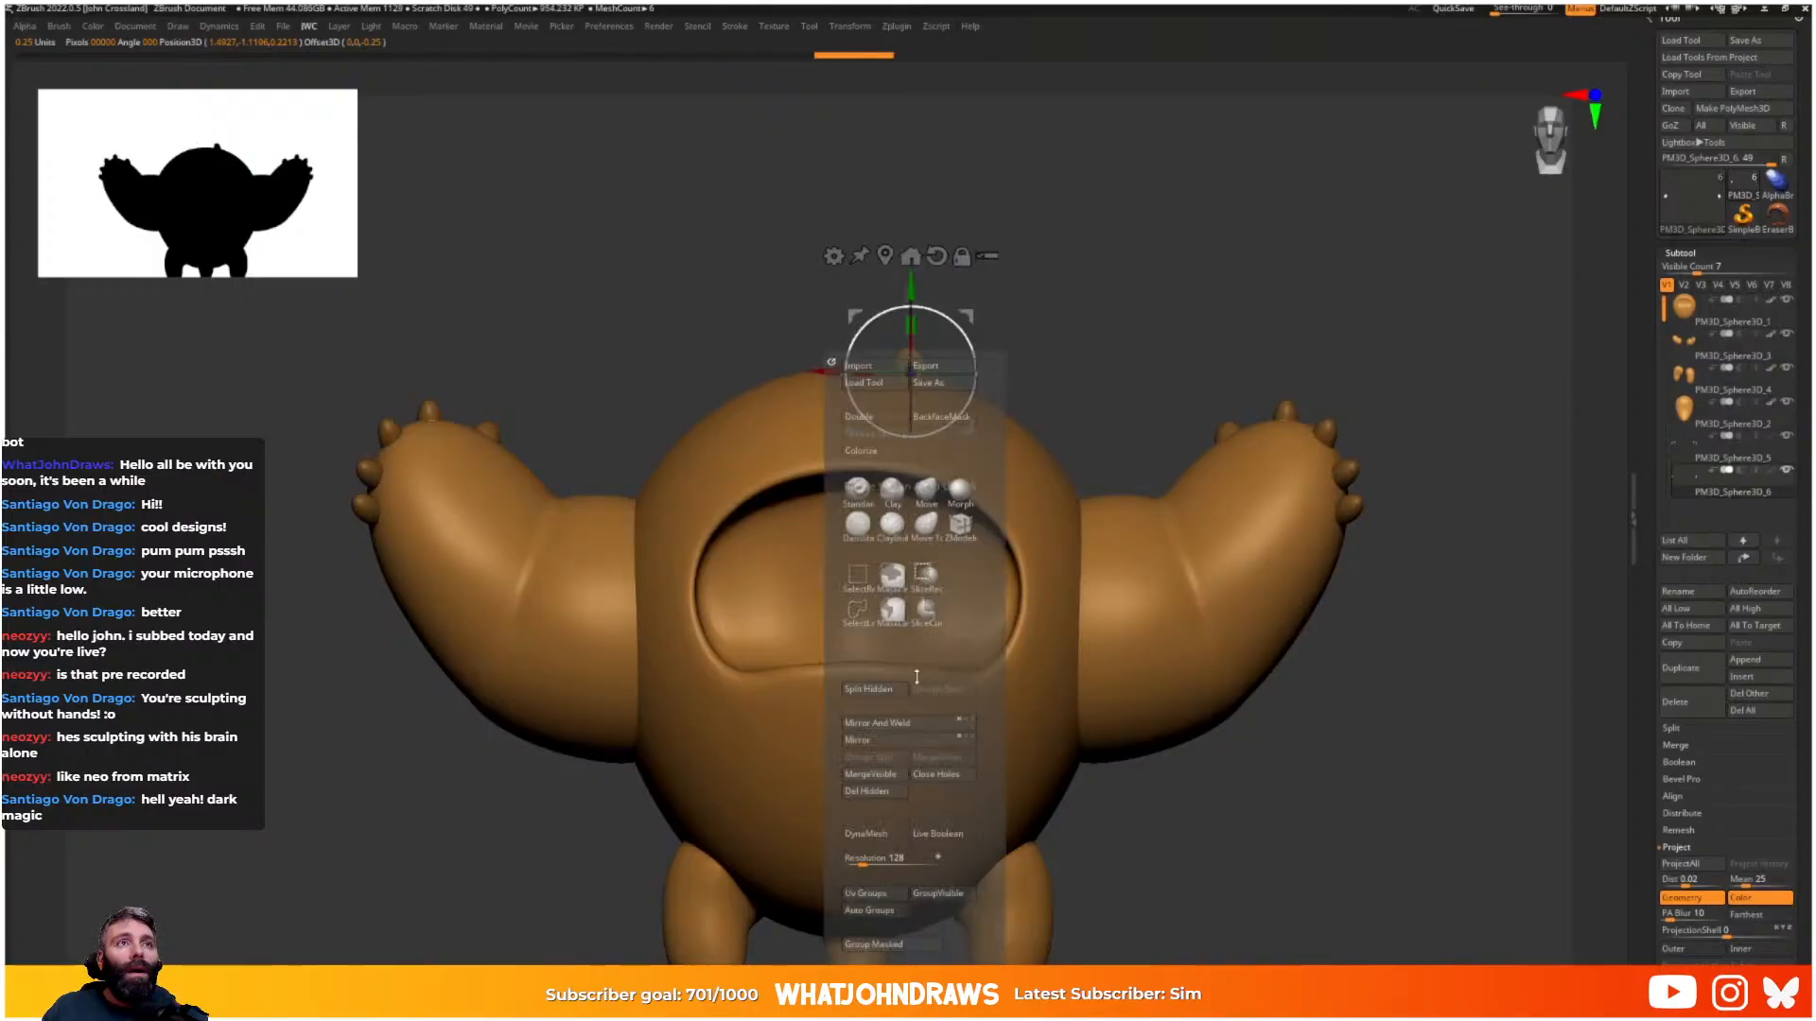
{"action": "left_click", "coordinate": [889, 690]}
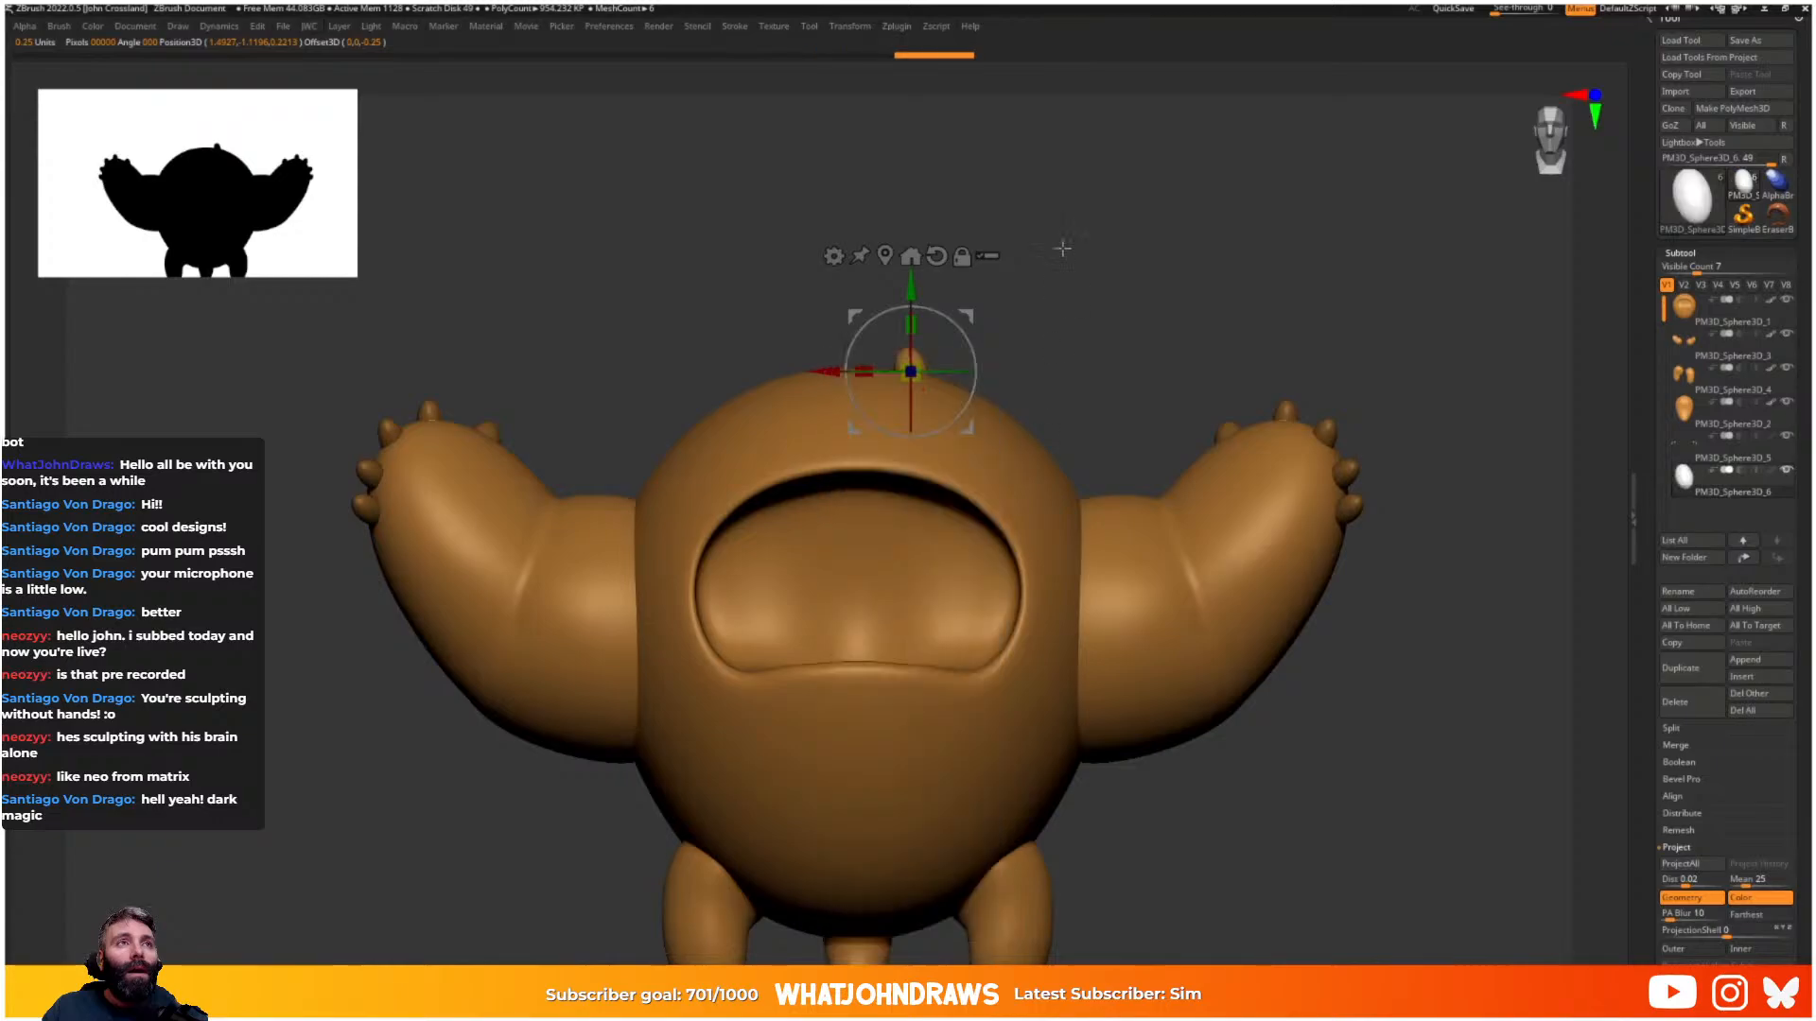
- Enlarge the remaining nub and centre it on top of the head as a stem
{"action": "left_click_drag", "start_coordinate": [975, 342], "coordinate": [924, 315]}
{"action": "left_click_drag", "start_coordinate": [863, 370], "coordinate": [848, 374]}
{"action": "left_click_drag", "start_coordinate": [1116, 331], "coordinate": [1068, 341]}
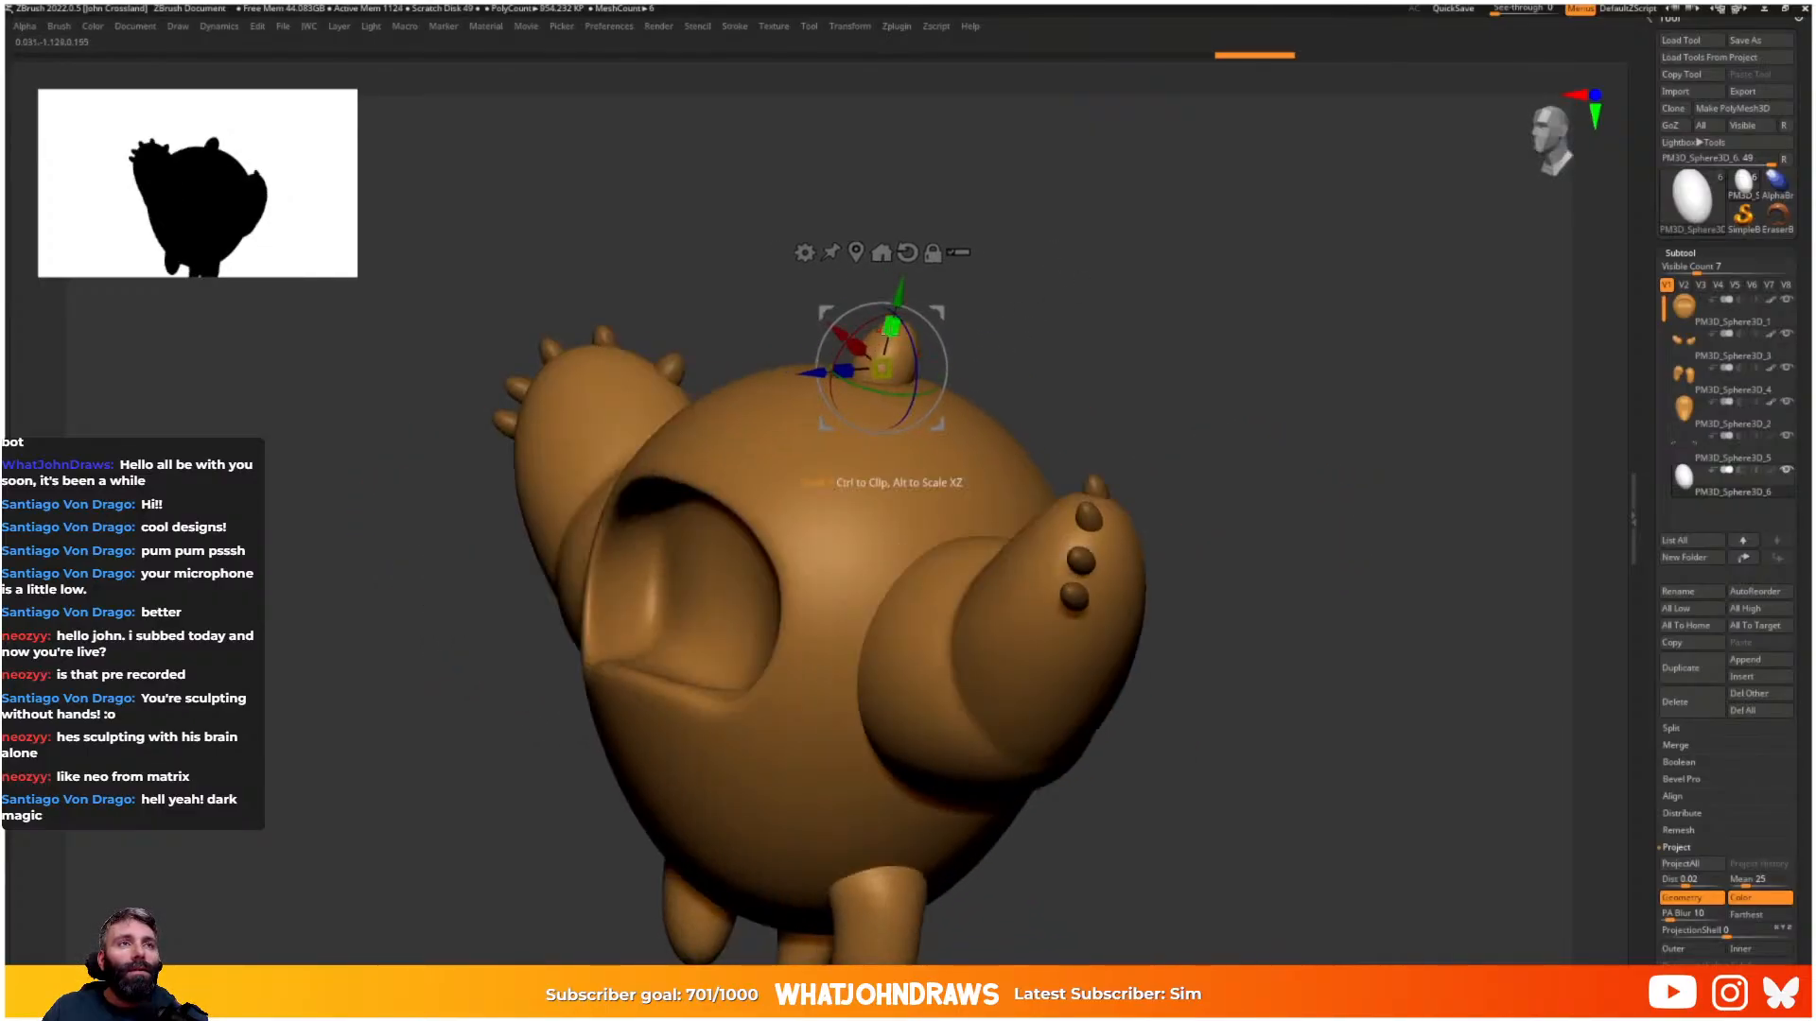
- Pick a pale green as the current colour for the fingers and head stem
{"action": "key", "text": "space"}
{"action": "key", "text": "Tab"}
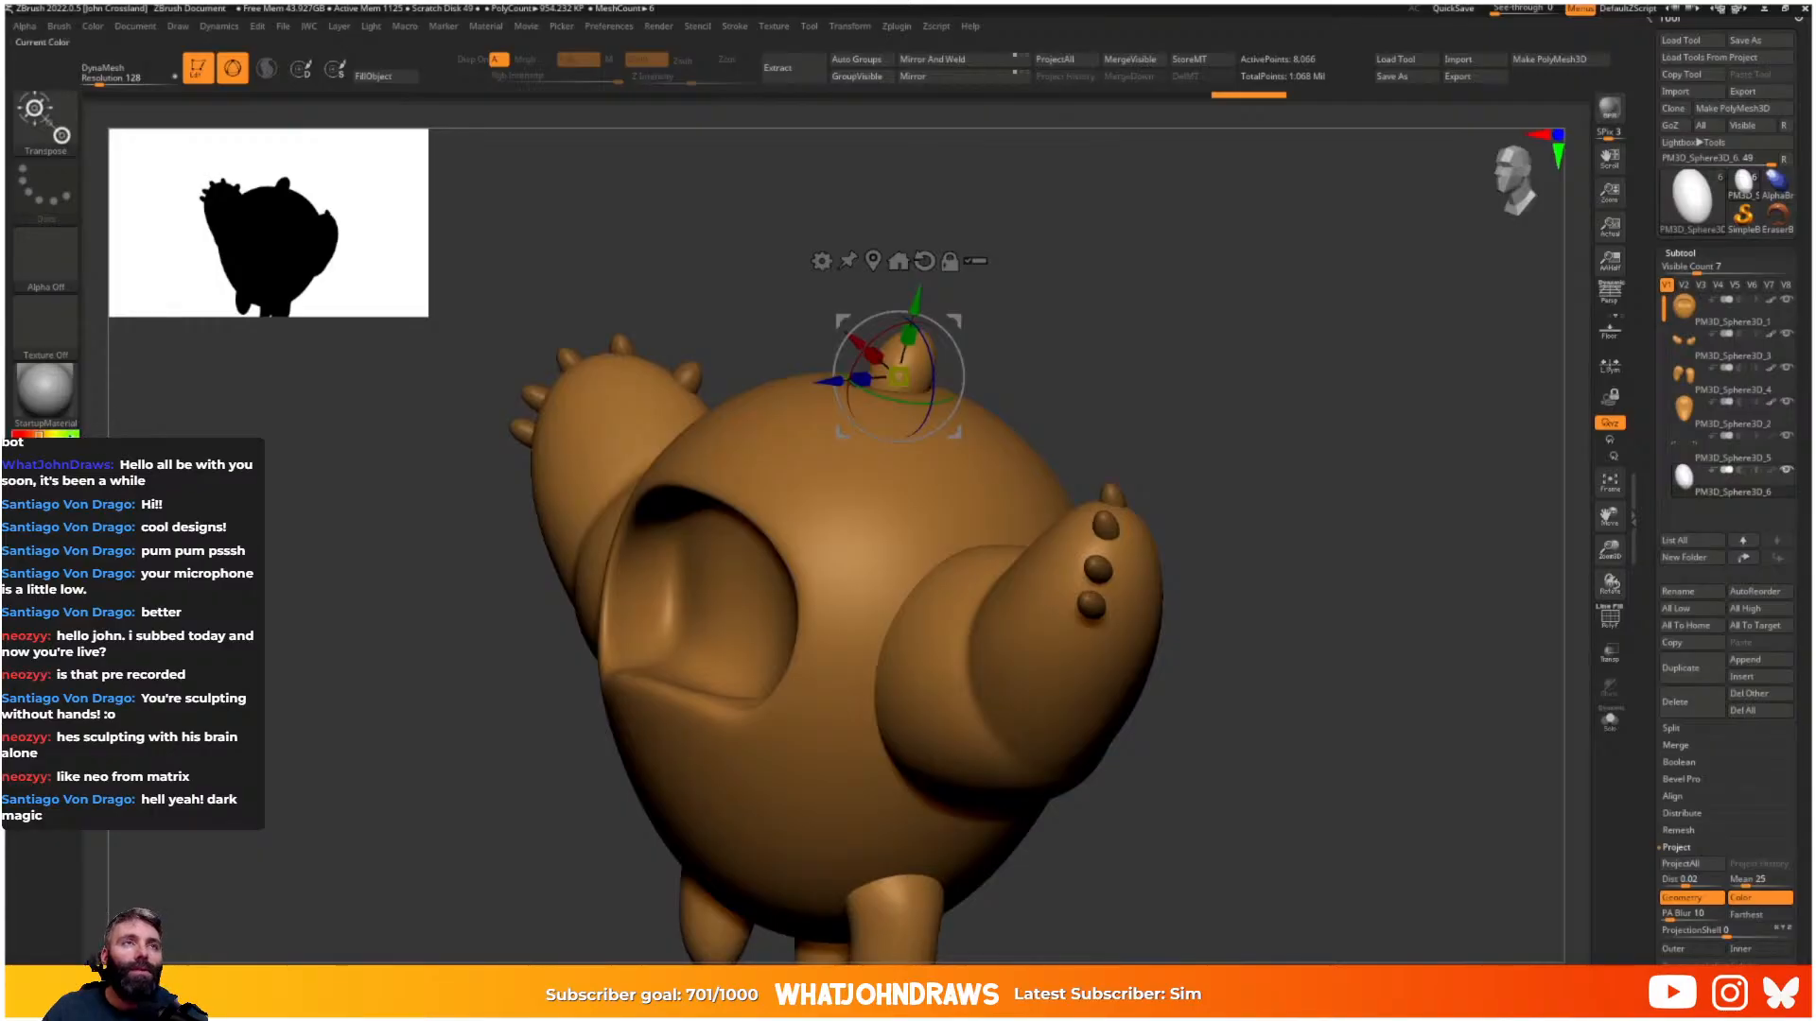
{"action": "left_click", "coordinate": [74, 435]}
{"action": "left_click", "coordinate": [42, 458]}
{"action": "left_click_drag", "start_coordinate": [406, 518], "coordinate": [904, 500]}
{"action": "mouse_move", "coordinate": [1316, 387]}
{"action": "left_mouse_down", "text": "alt"}
{"action": "mouse_move", "coordinate": [1239, 386]}
{"action": "mouse_move", "coordinate": [1304, 396]}
{"action": "left_mouse_up", "text": "alt"}
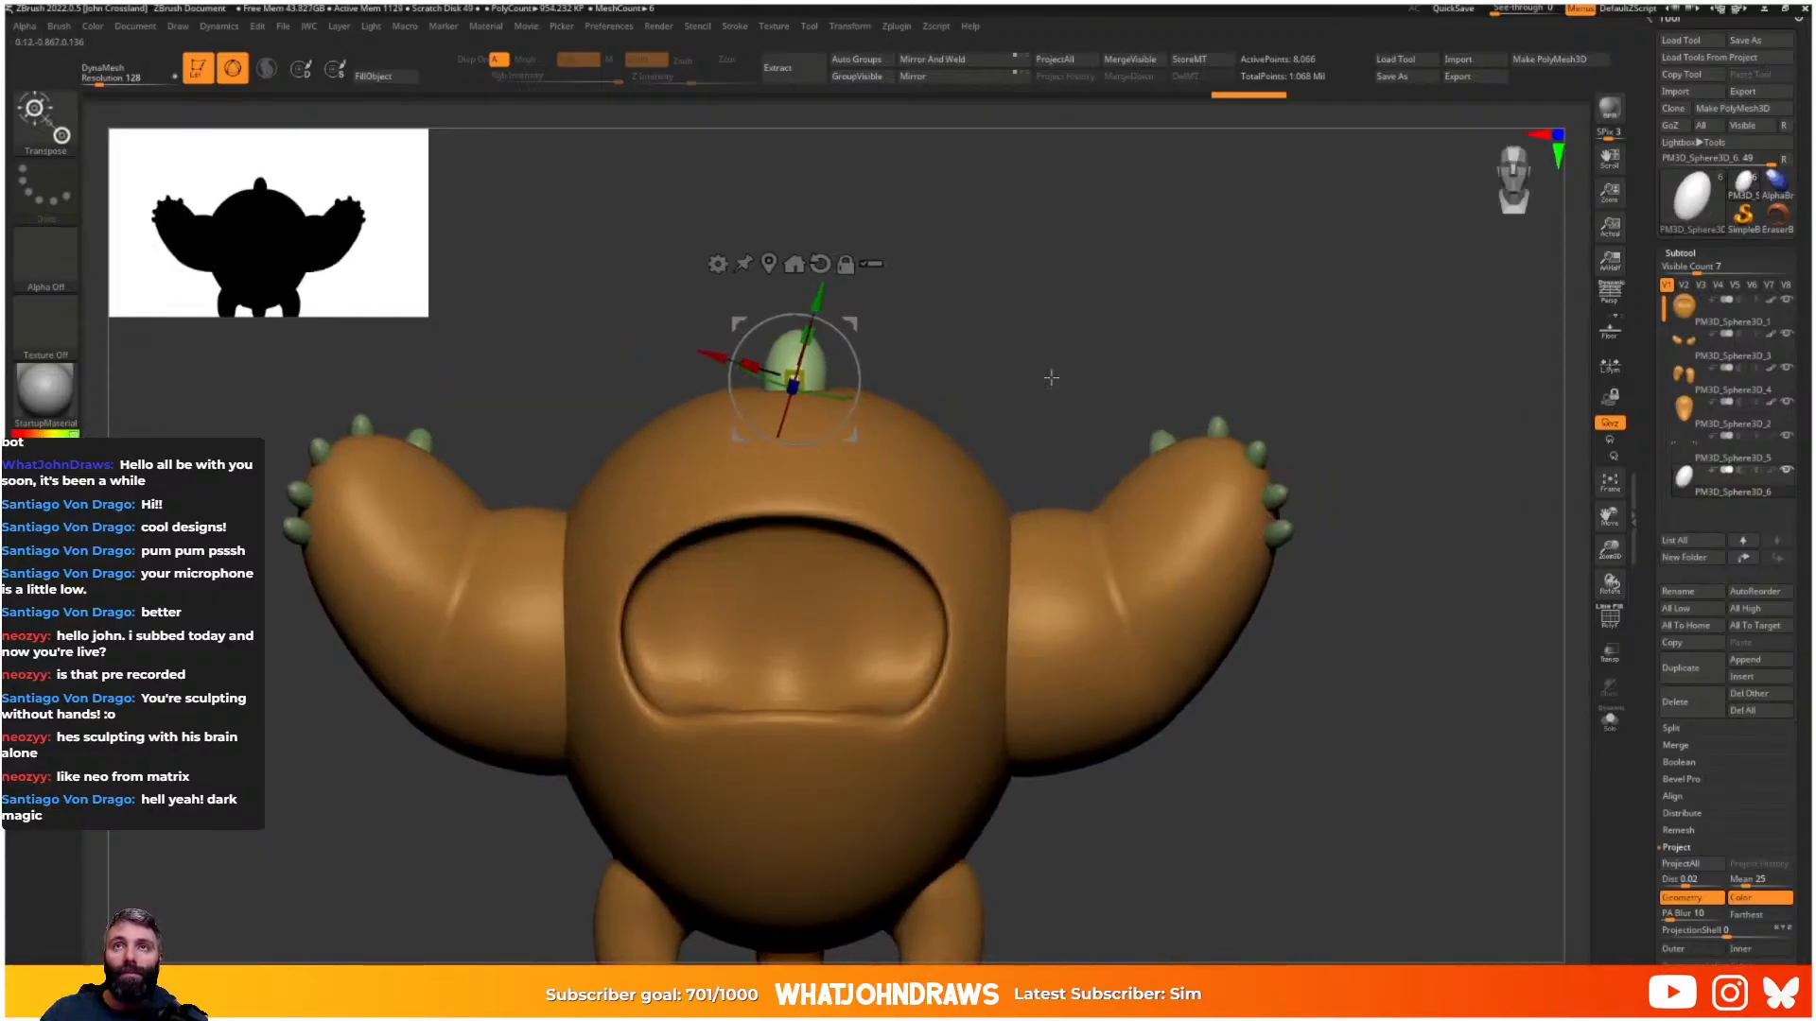
{"action": "key", "text": "space"}
{"action": "key", "text": "q"}
{"action": "key", "text": "w"}
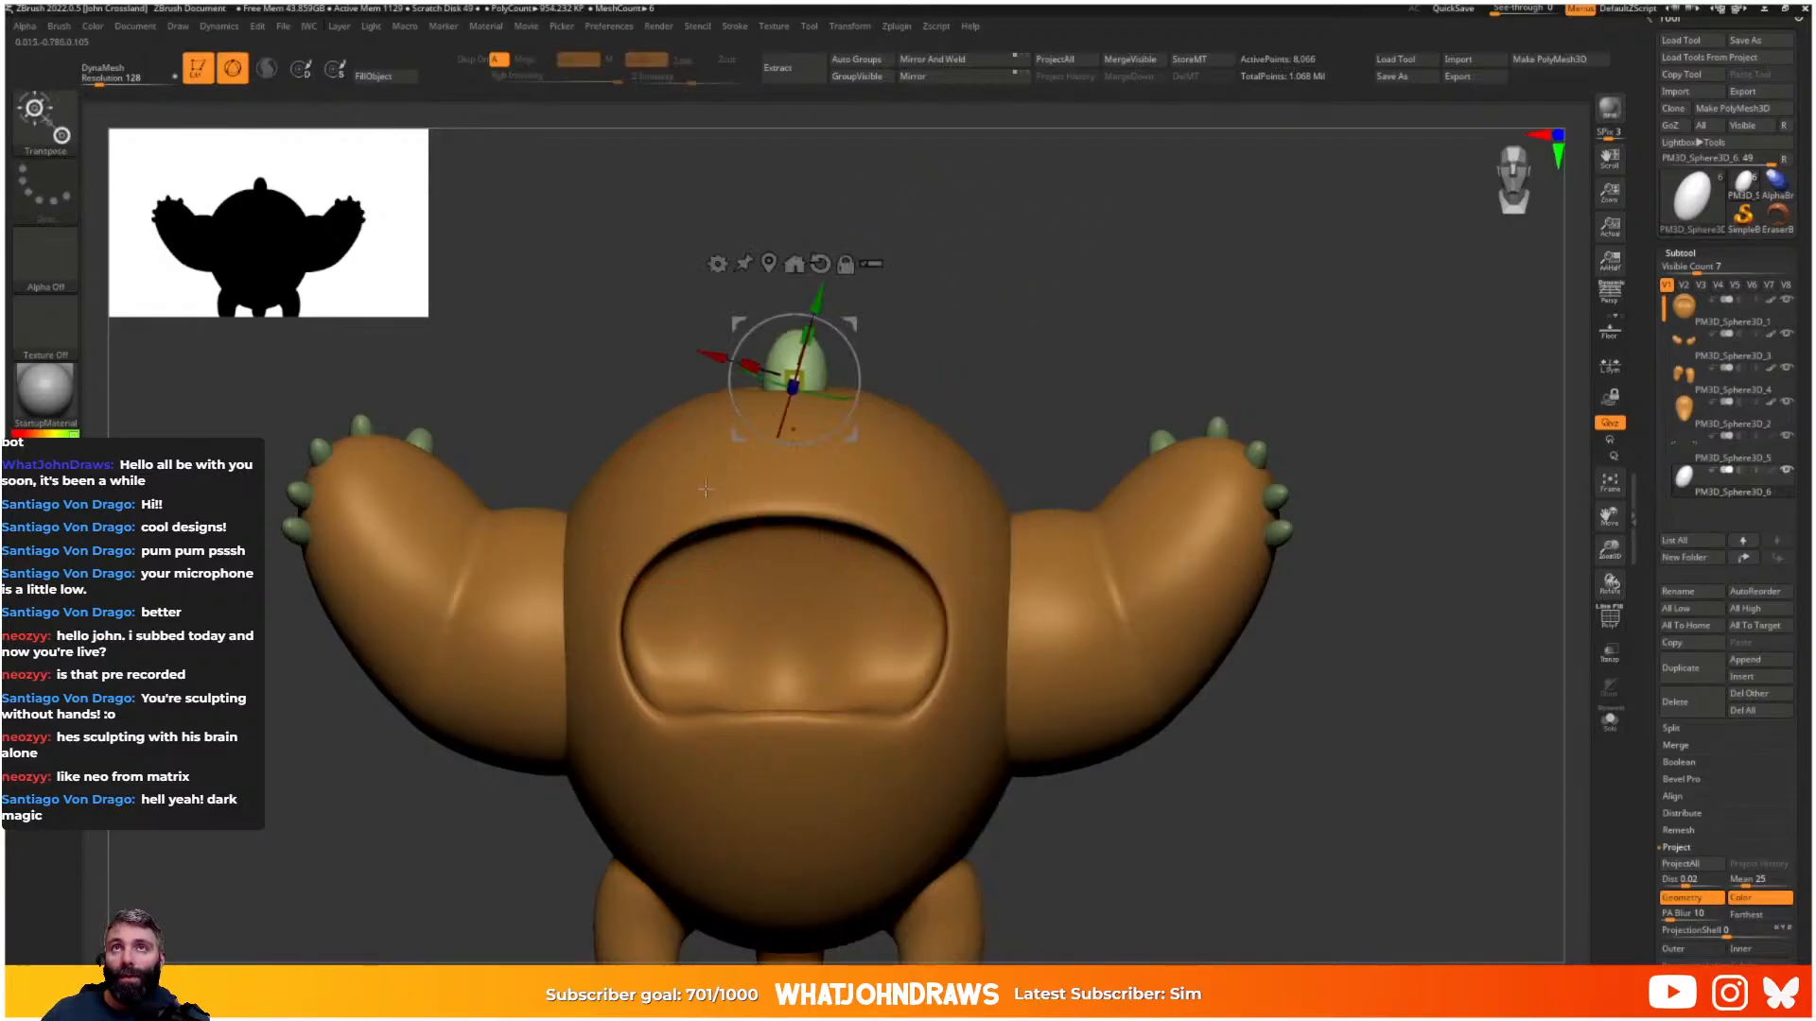
{"action": "key", "text": "q"}
{"action": "key", "text": "space"}
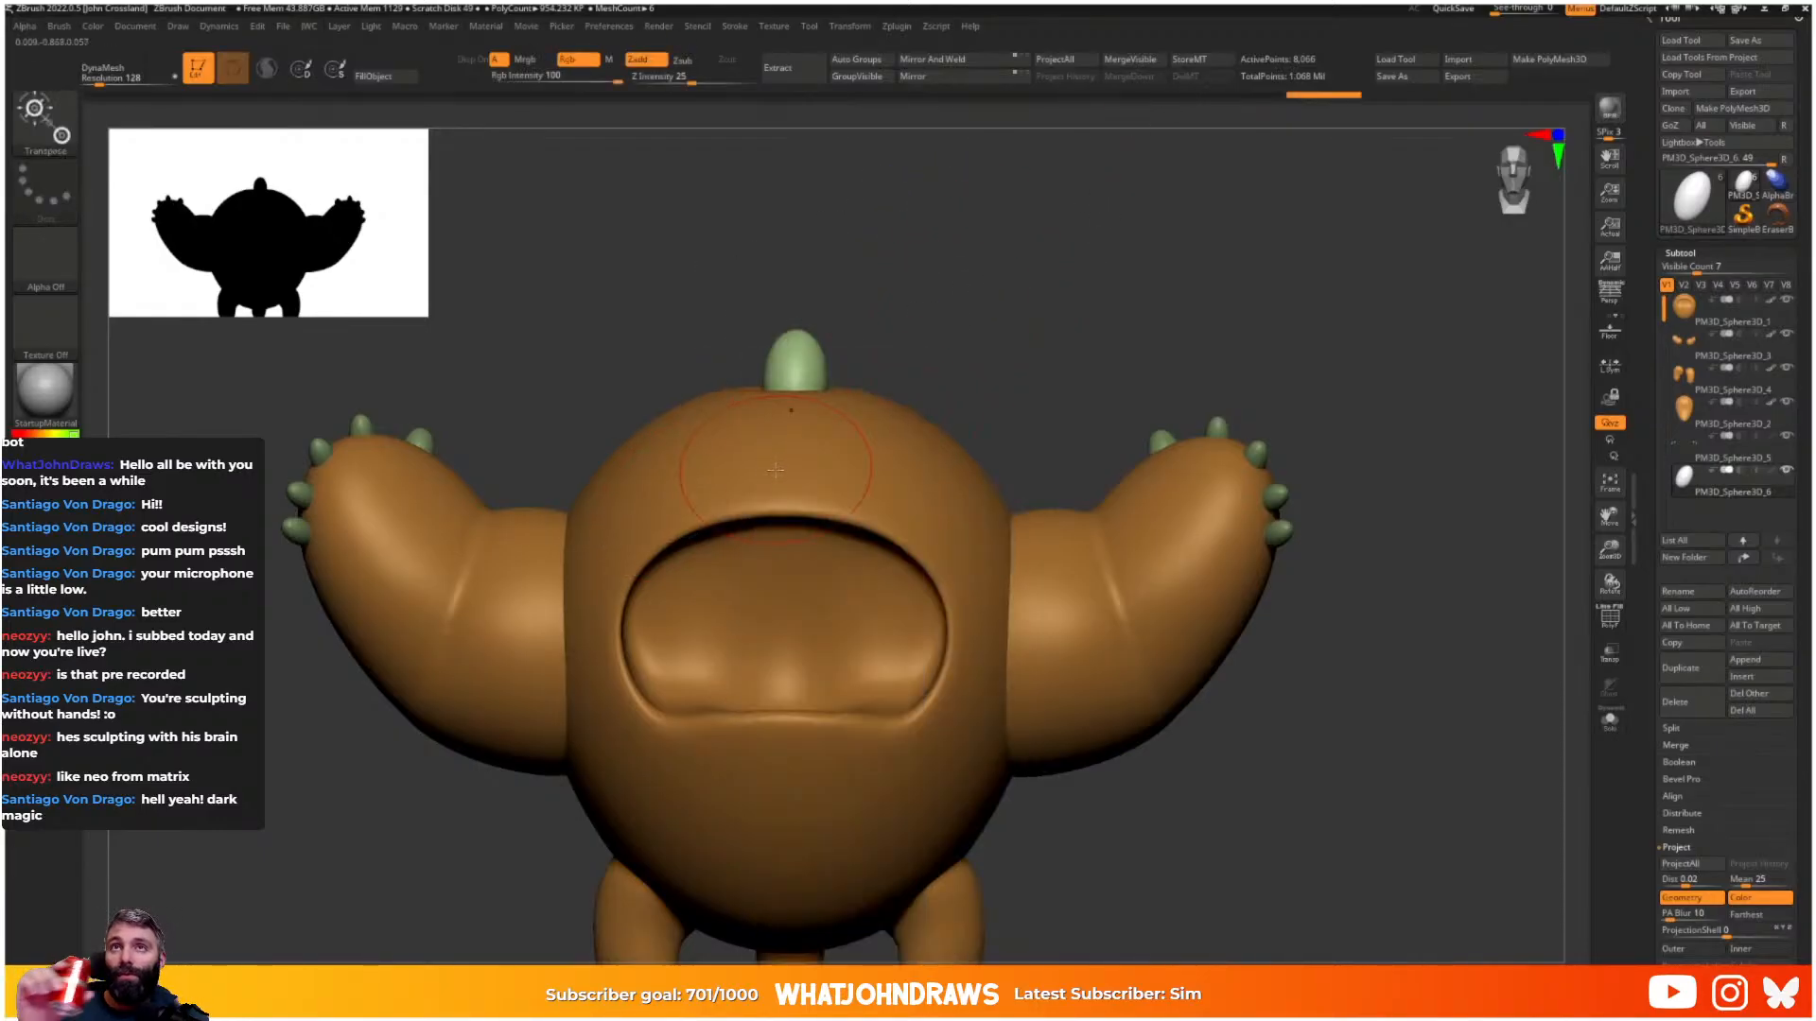
{"action": "key", "text": "shift+f"}
{"action": "key", "text": "shift+f"}
{"action": "key", "text": "w"}
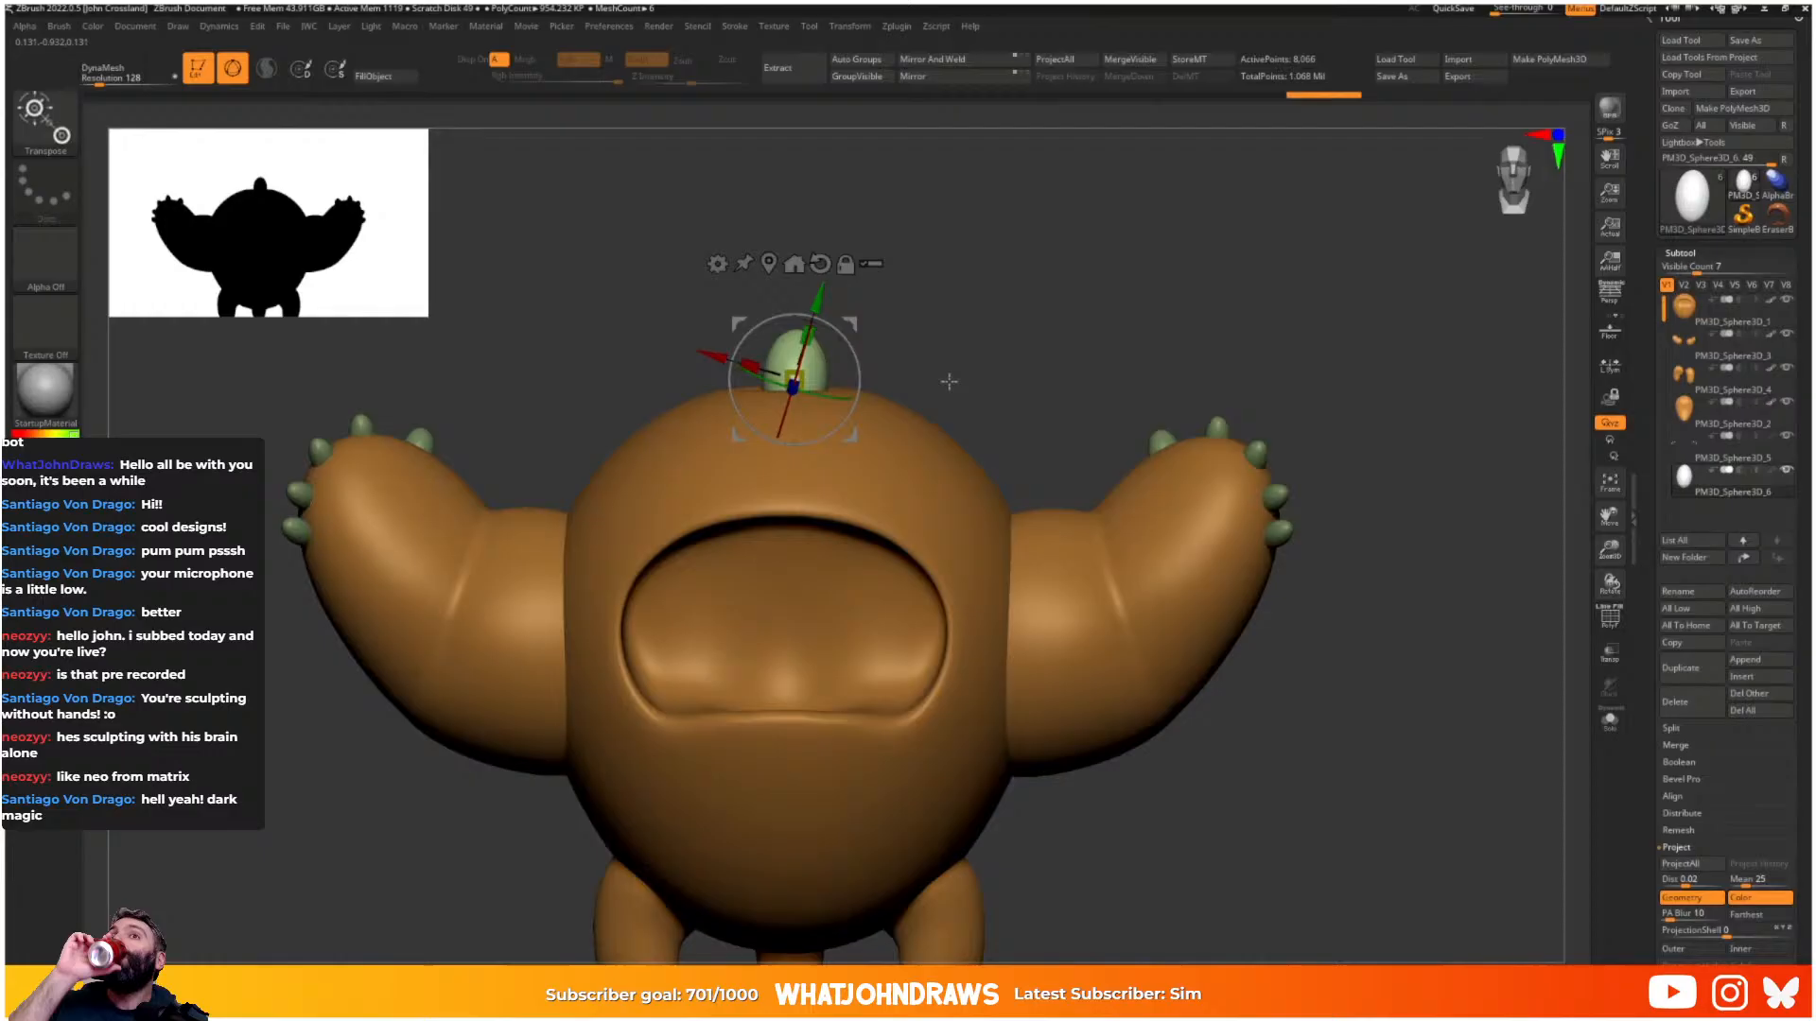
- Select the fingers subtool, choose a more saturated green and fill the fingers with it
{"action": "left_click", "coordinate": [1220, 421]}
{"action": "key", "text": "q"}
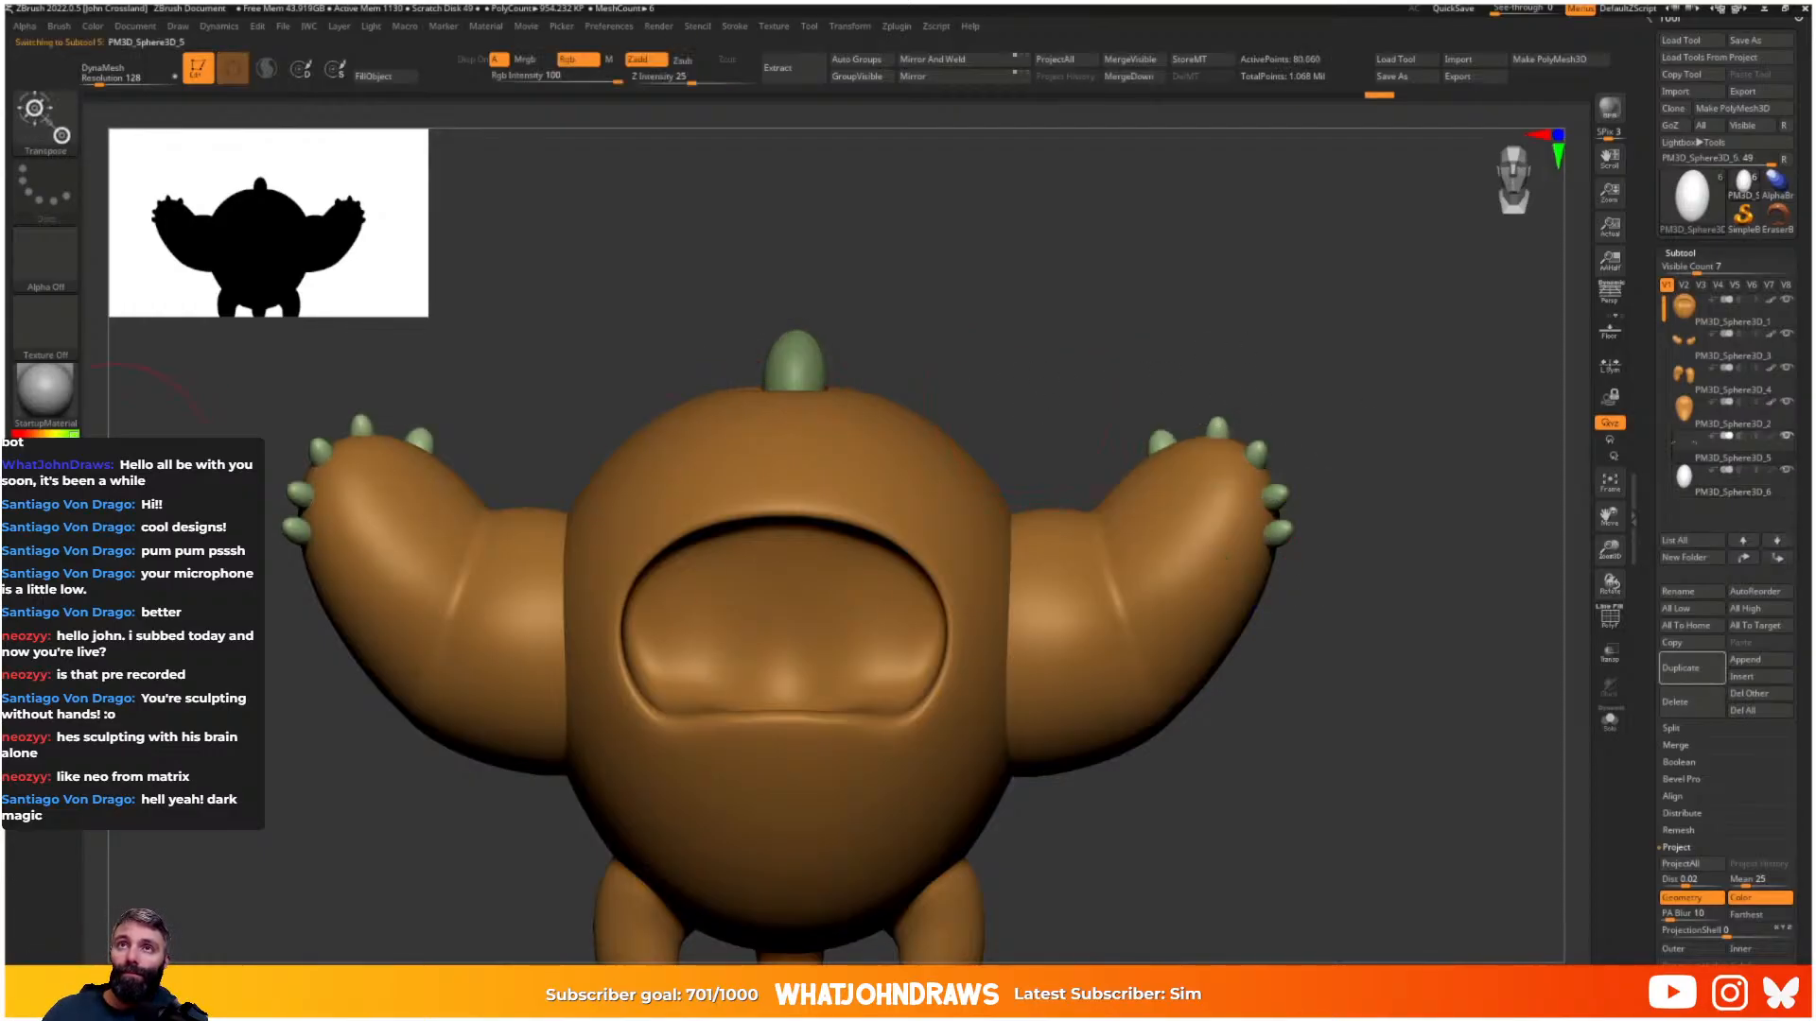
{"action": "left_click", "coordinate": [63, 462]}
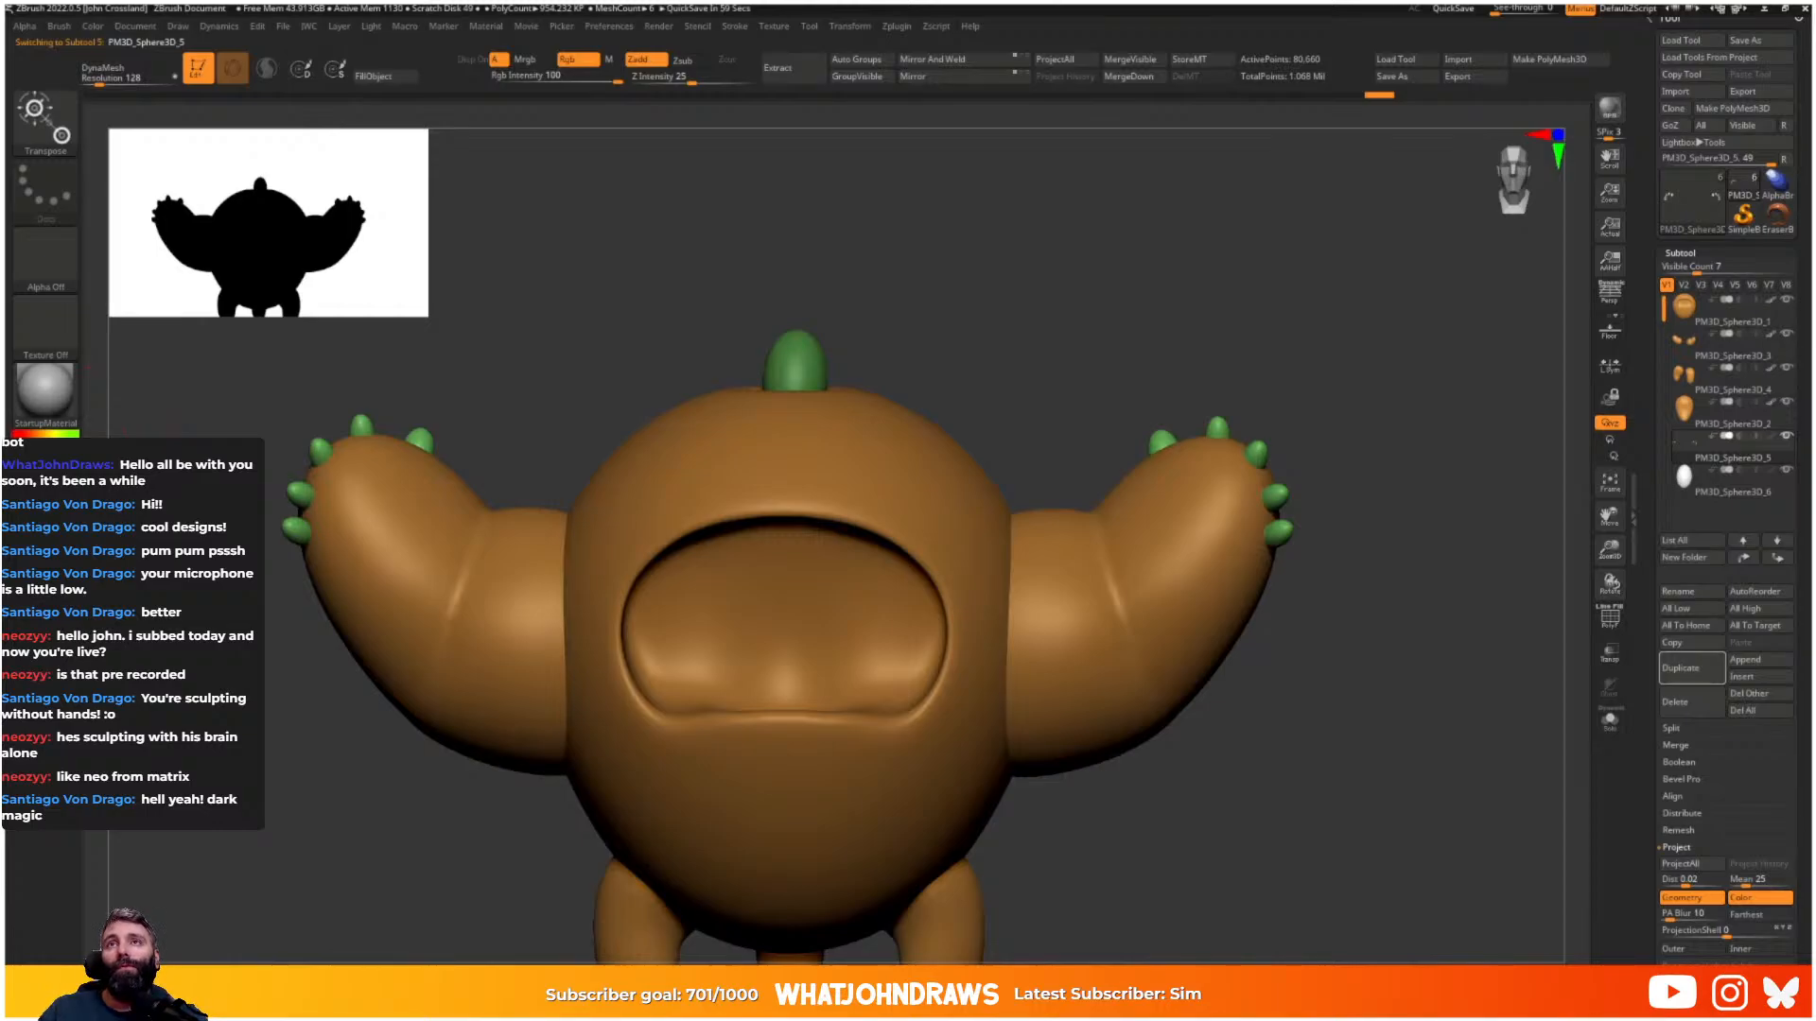
{"action": "key", "text": "space"}
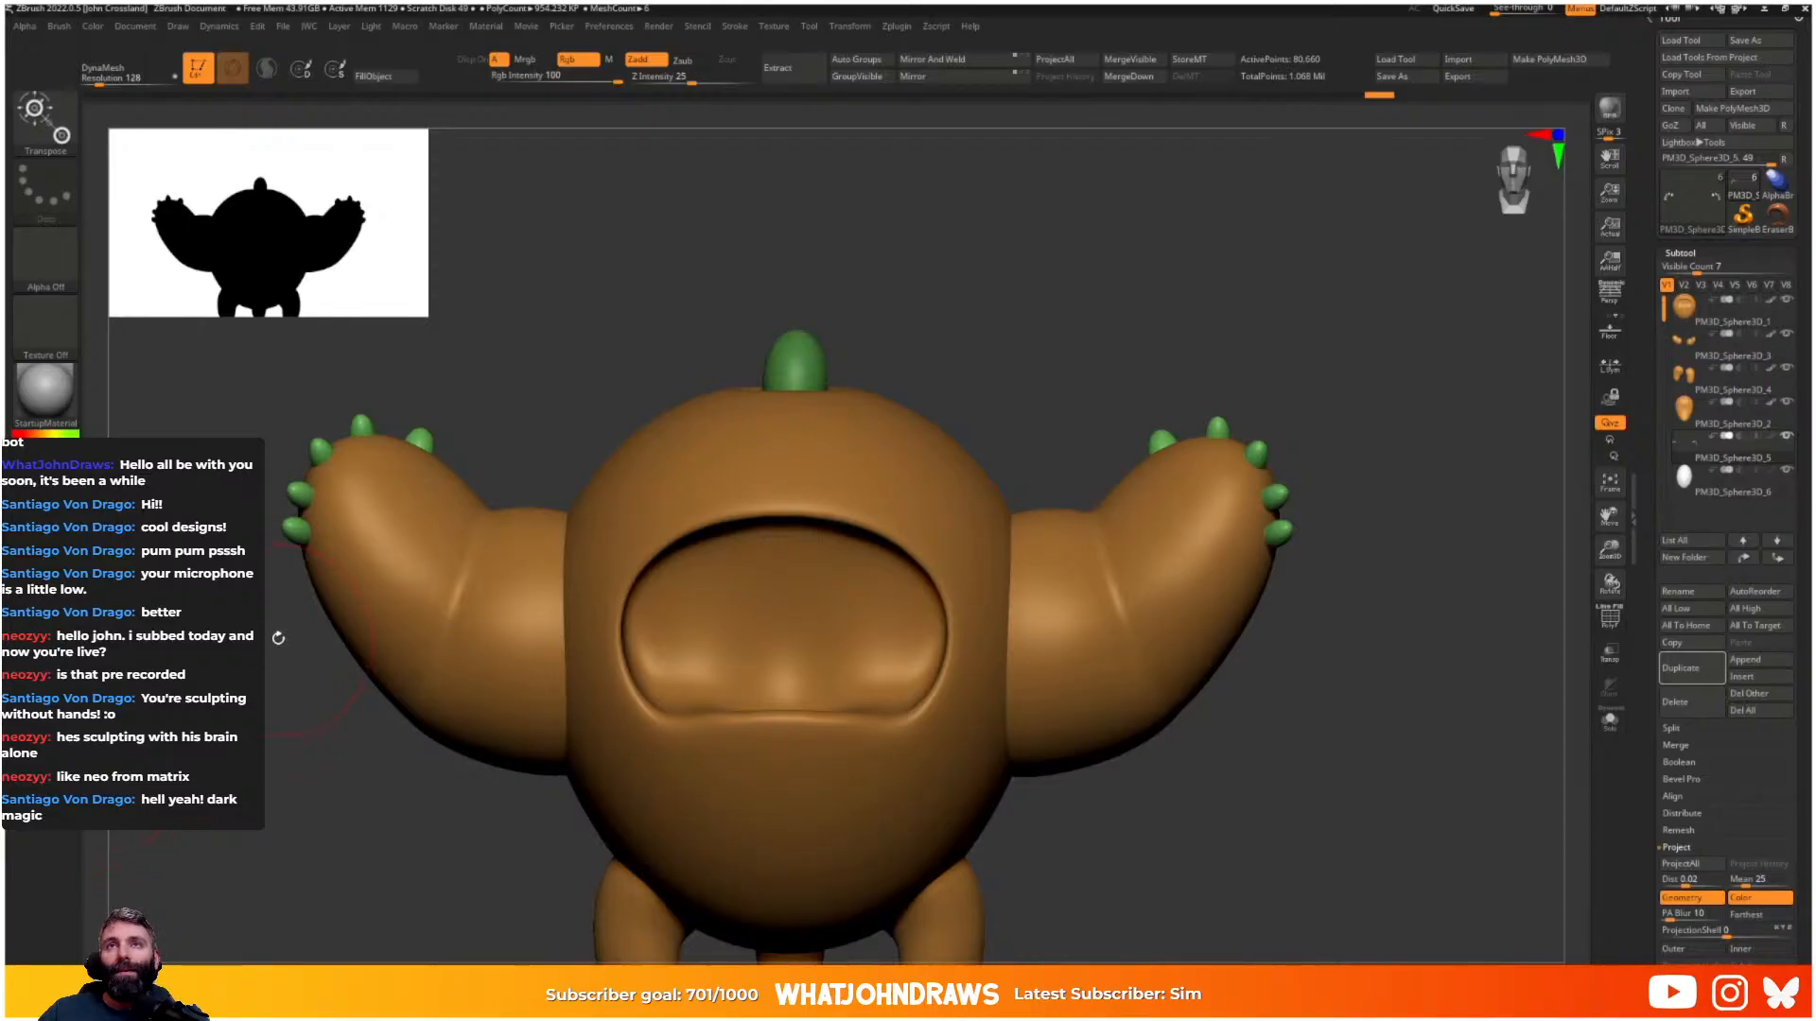
{"action": "key", "text": "space"}
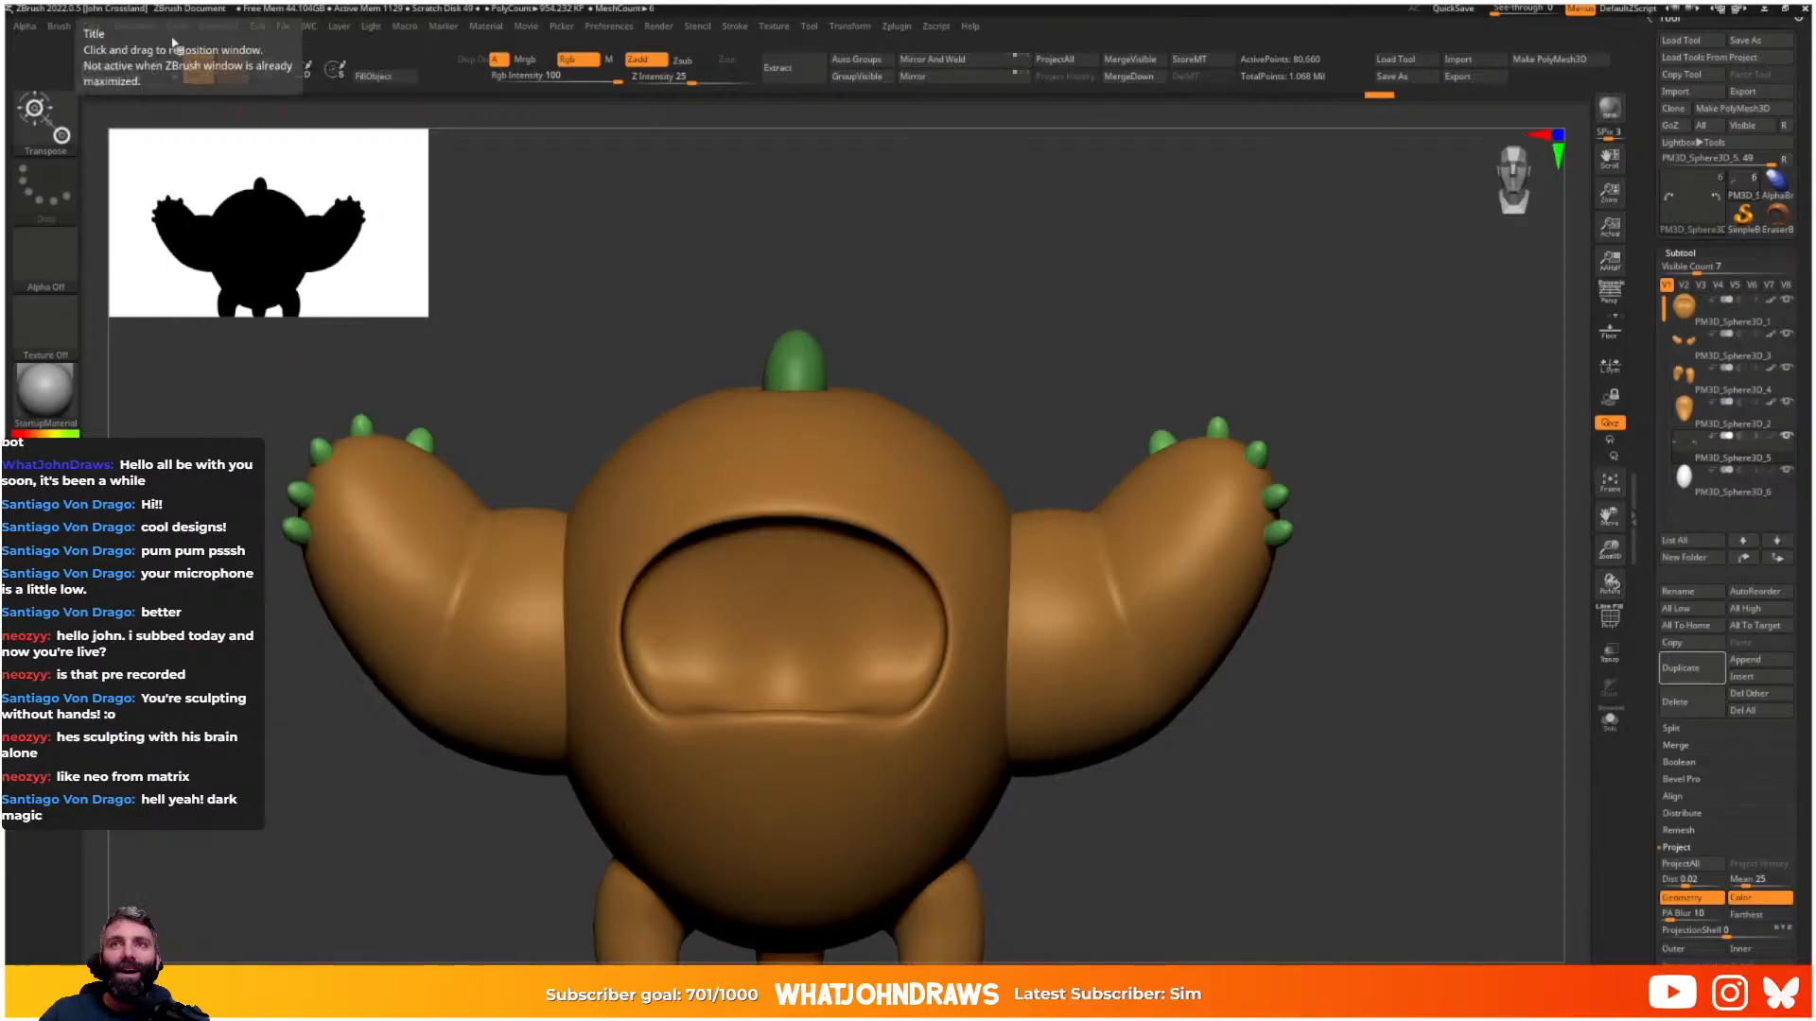
{"action": "left_click", "coordinate": [93, 27]}
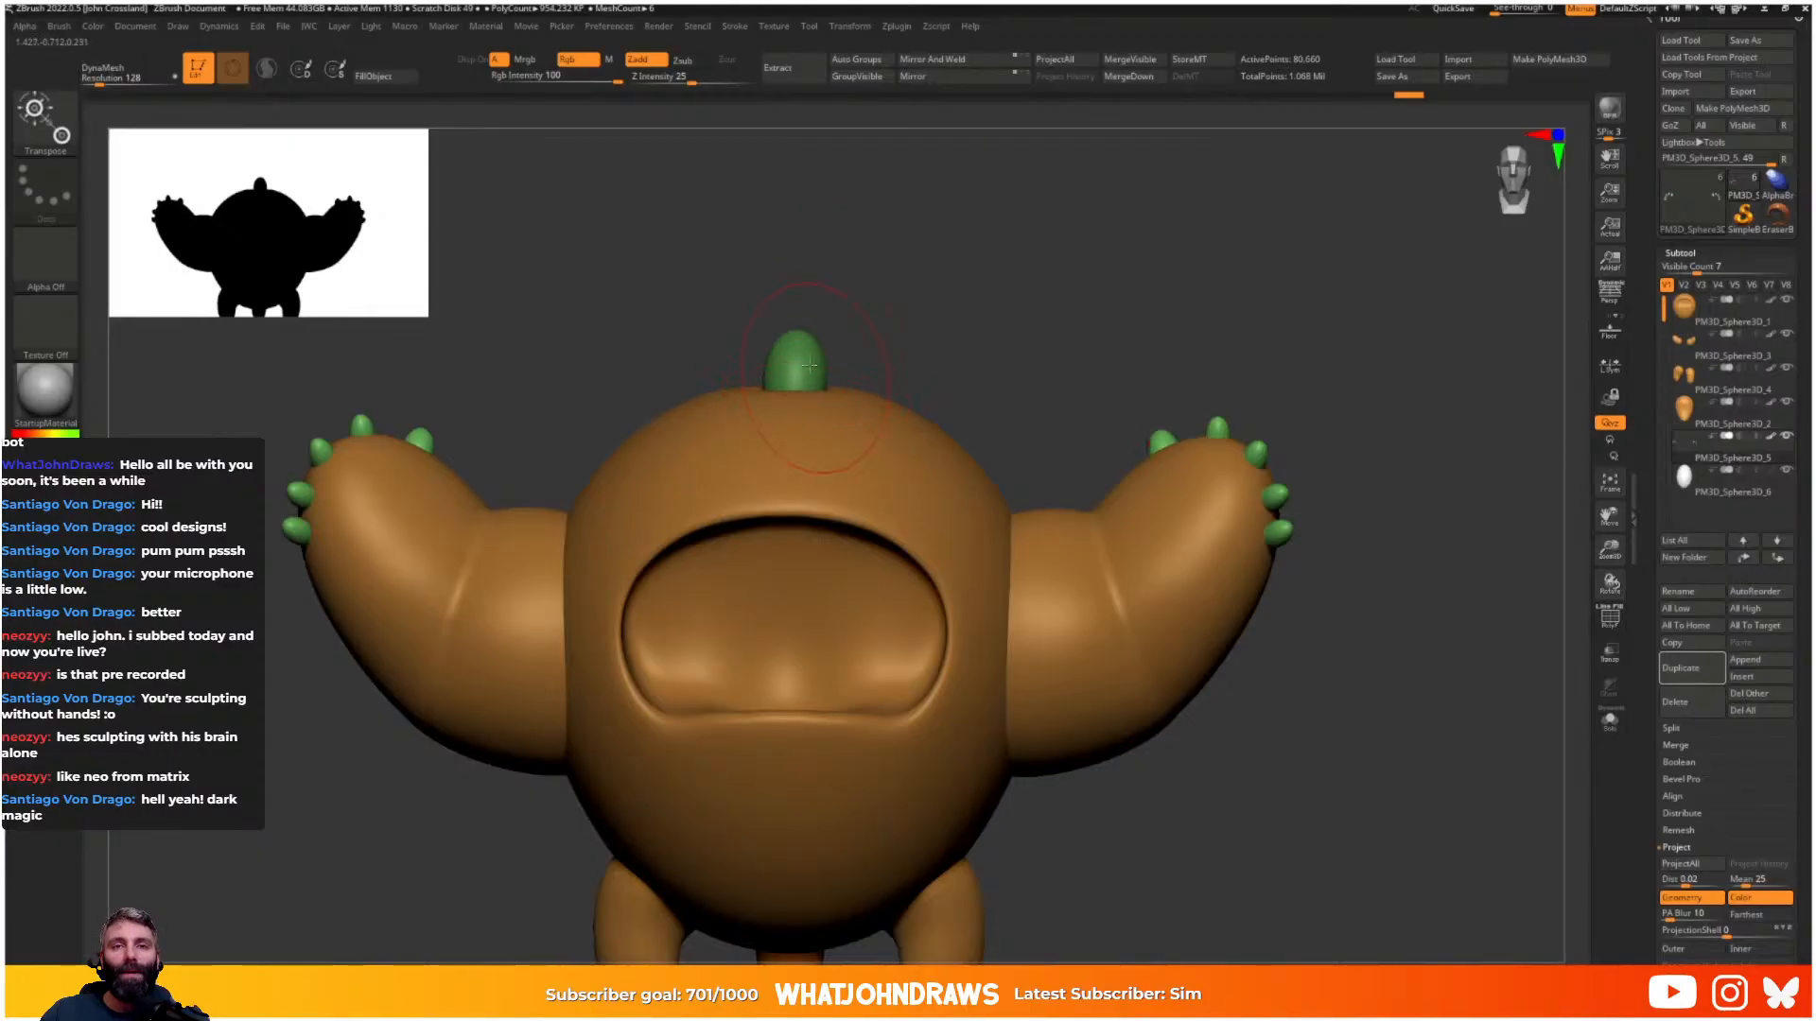
{"action": "key", "text": "space"}
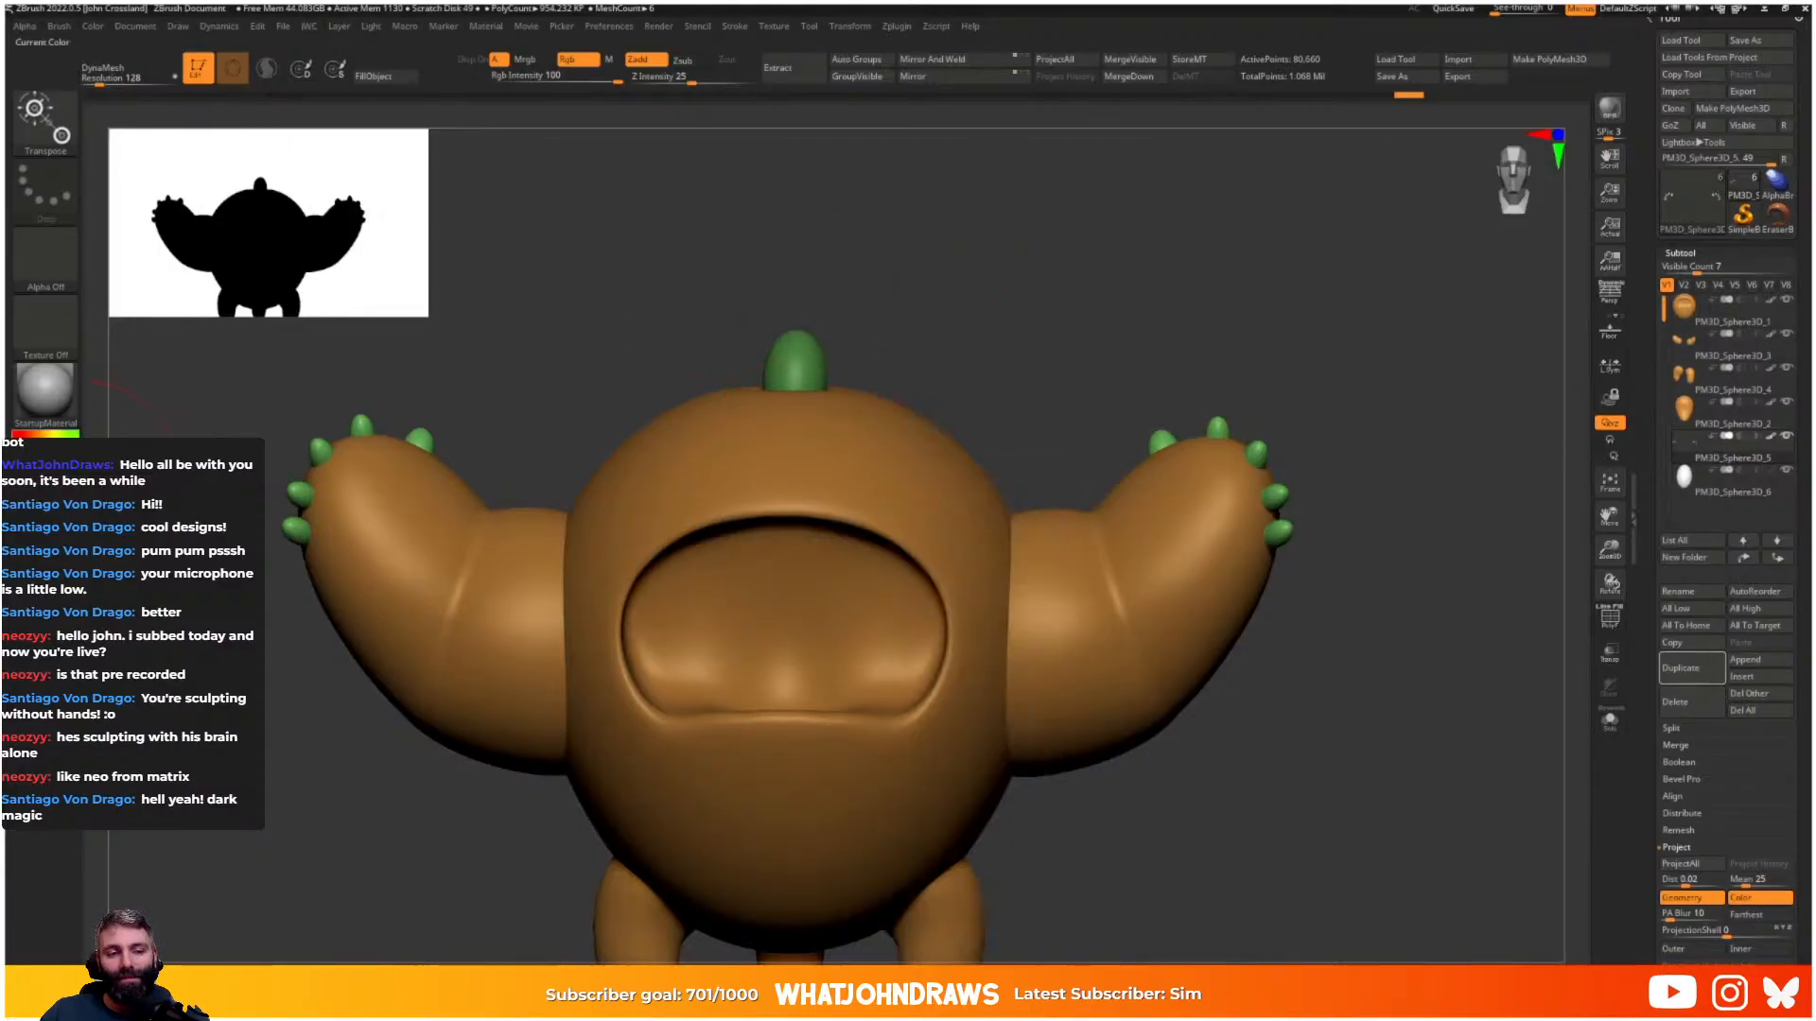
- Select the stem on top of the head and fill it with the current light green
{"action": "left_click_drag", "start_coordinate": [563, 376], "coordinate": [584, 349], "text": "alt"}
{"action": "key", "text": "q"}
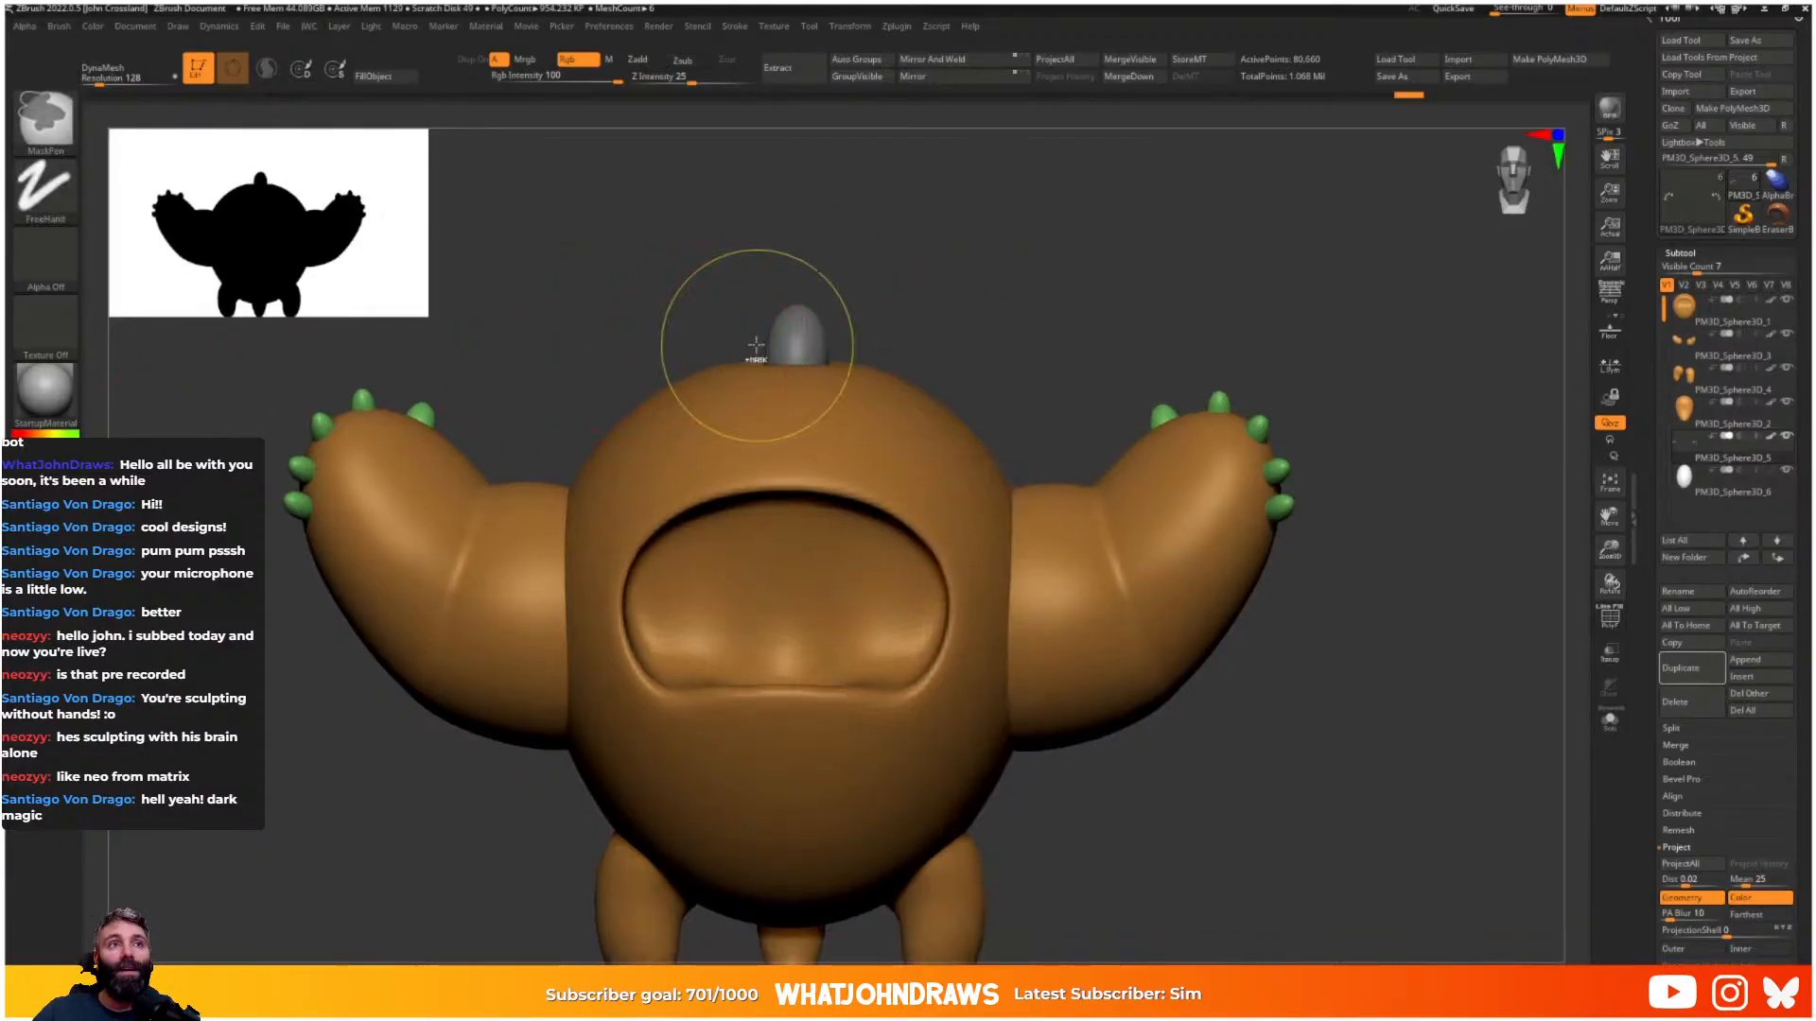
{"action": "key", "text": "w"}
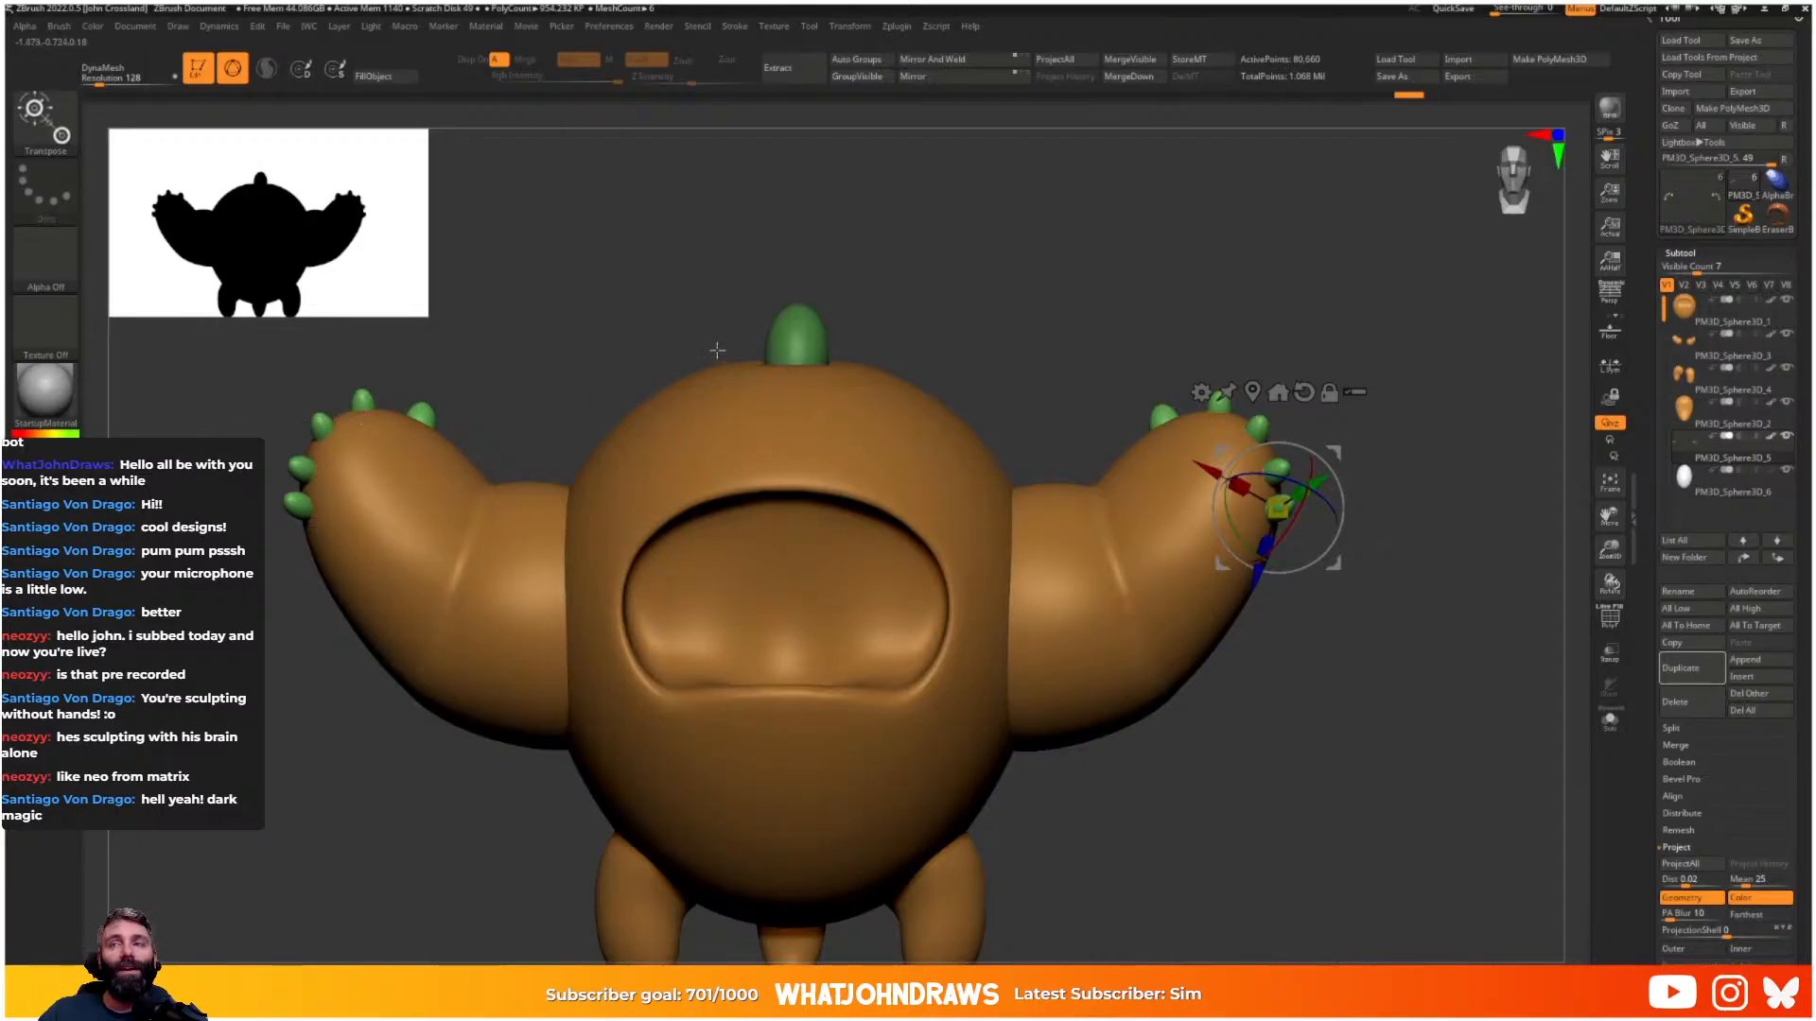
{"action": "left_click", "coordinate": [798, 333], "text": "alt"}
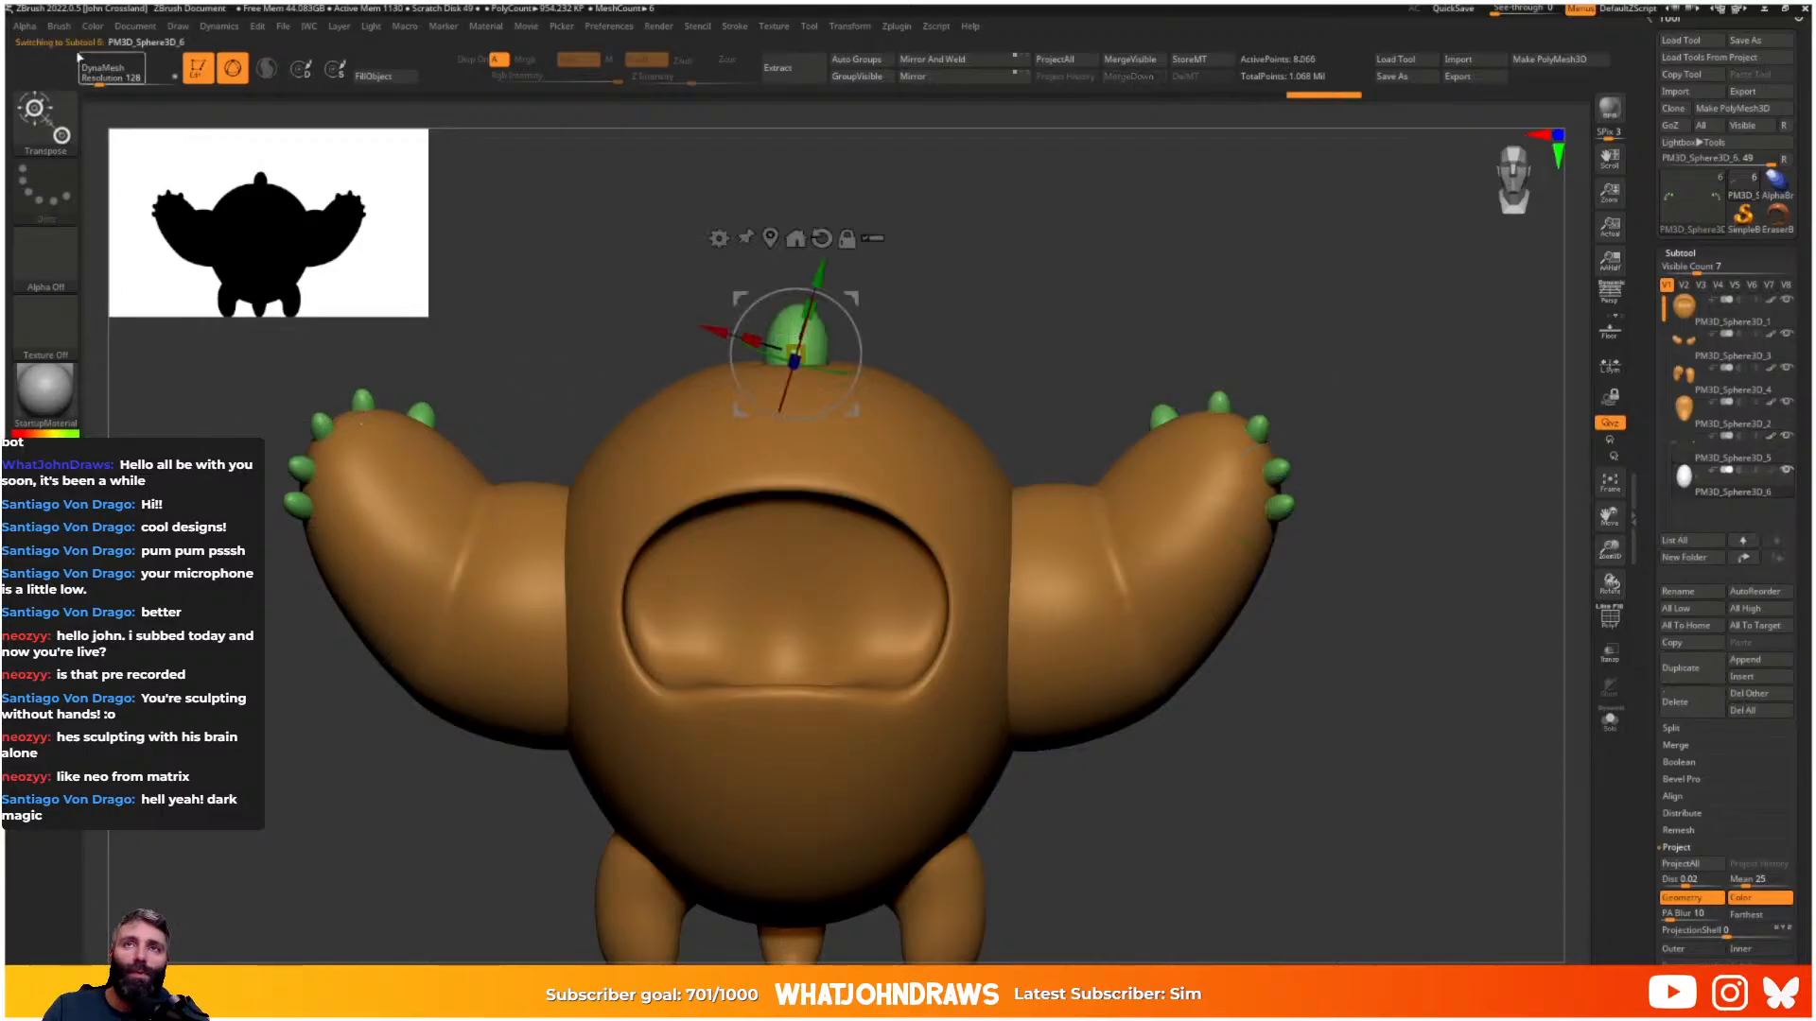
{"action": "left_click", "coordinate": [95, 27]}
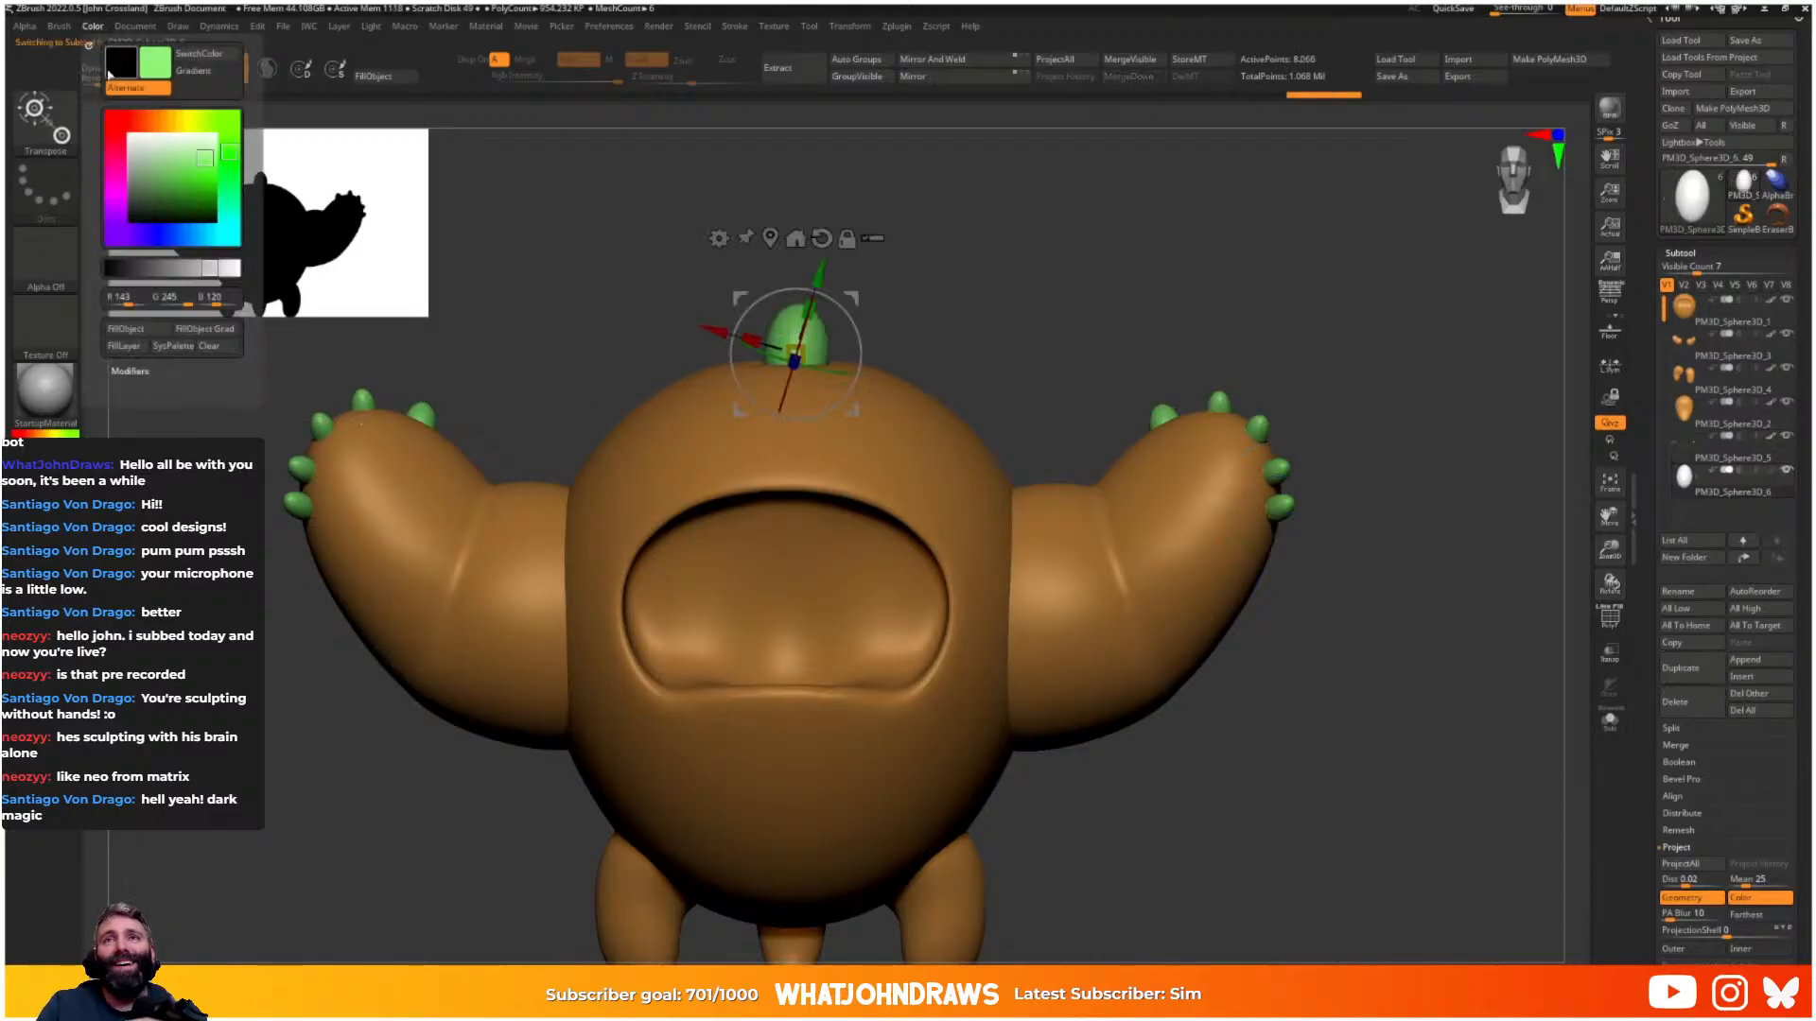
{"action": "left_click", "coordinate": [117, 329]}
{"action": "left_click_drag", "start_coordinate": [1170, 336], "coordinate": [1176, 303], "text": "alt"}
{"action": "left_click_drag", "start_coordinate": [1327, 302], "coordinate": [1277, 299]}
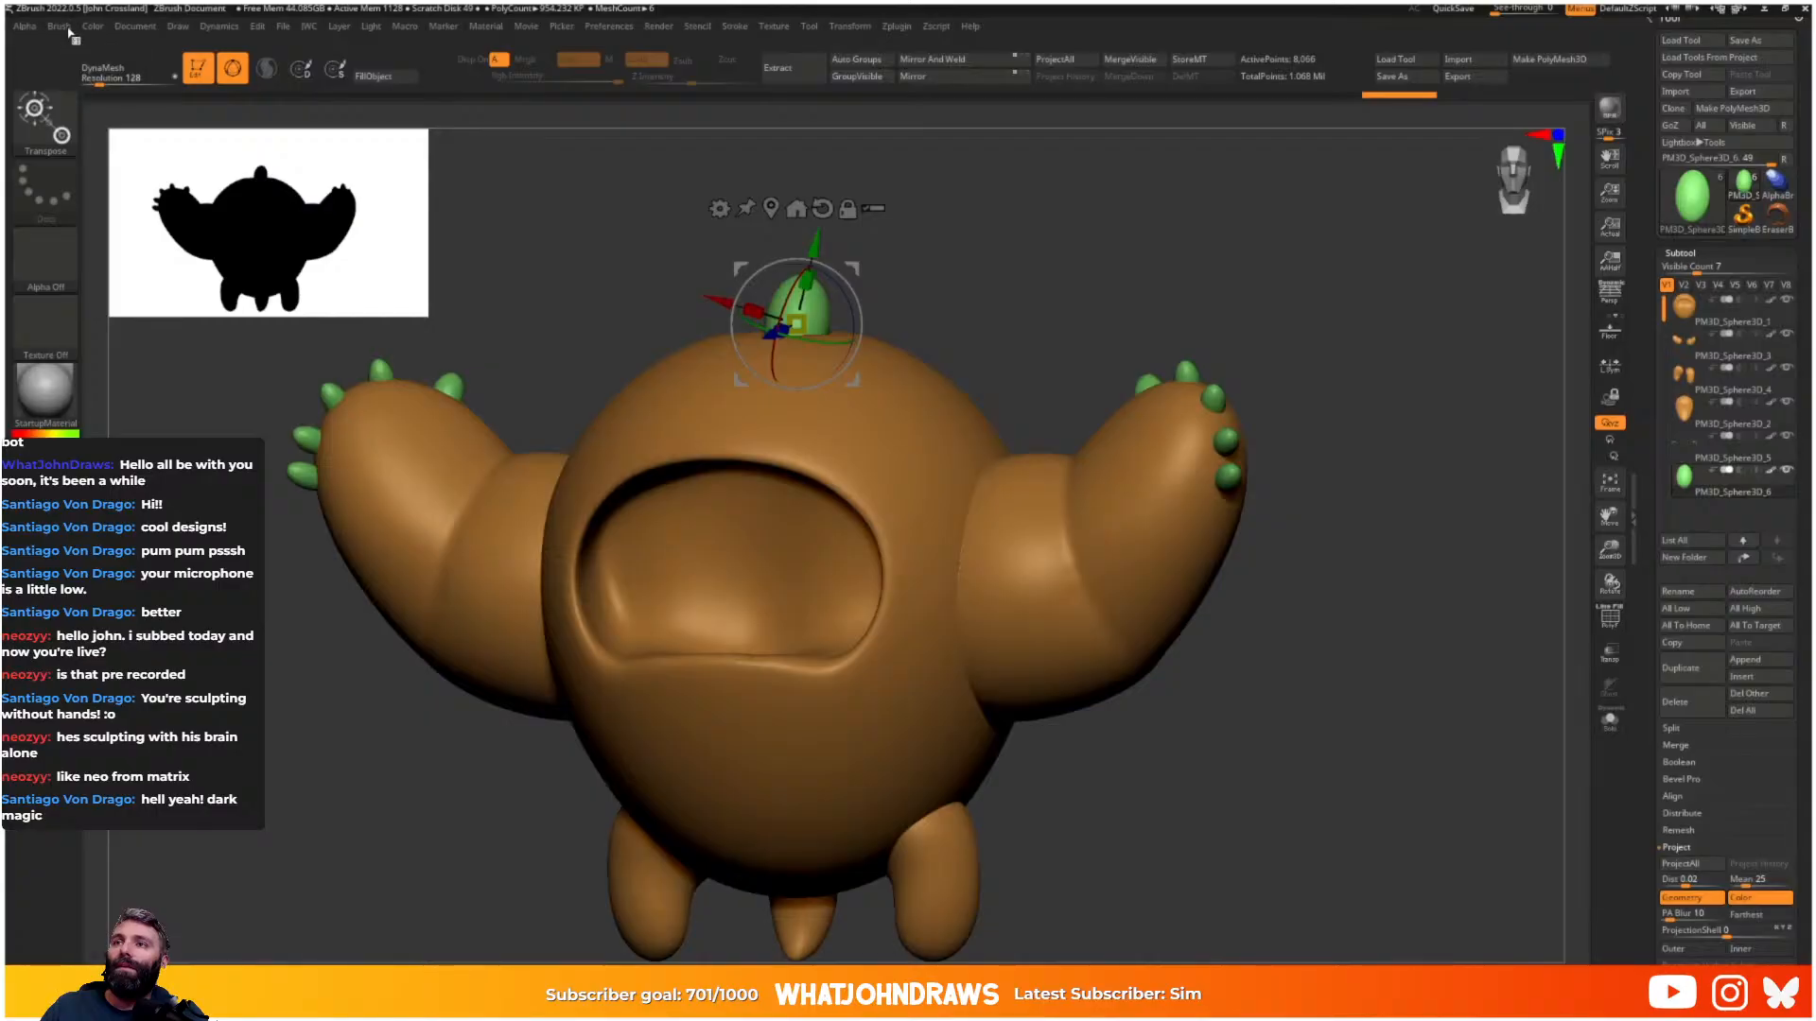
- Choose a yellowish green with RGB 105, 180, 30 and fill the stem on top of the head with it
{"action": "left_click", "coordinate": [97, 27]}
{"action": "left_click", "coordinate": [127, 329]}
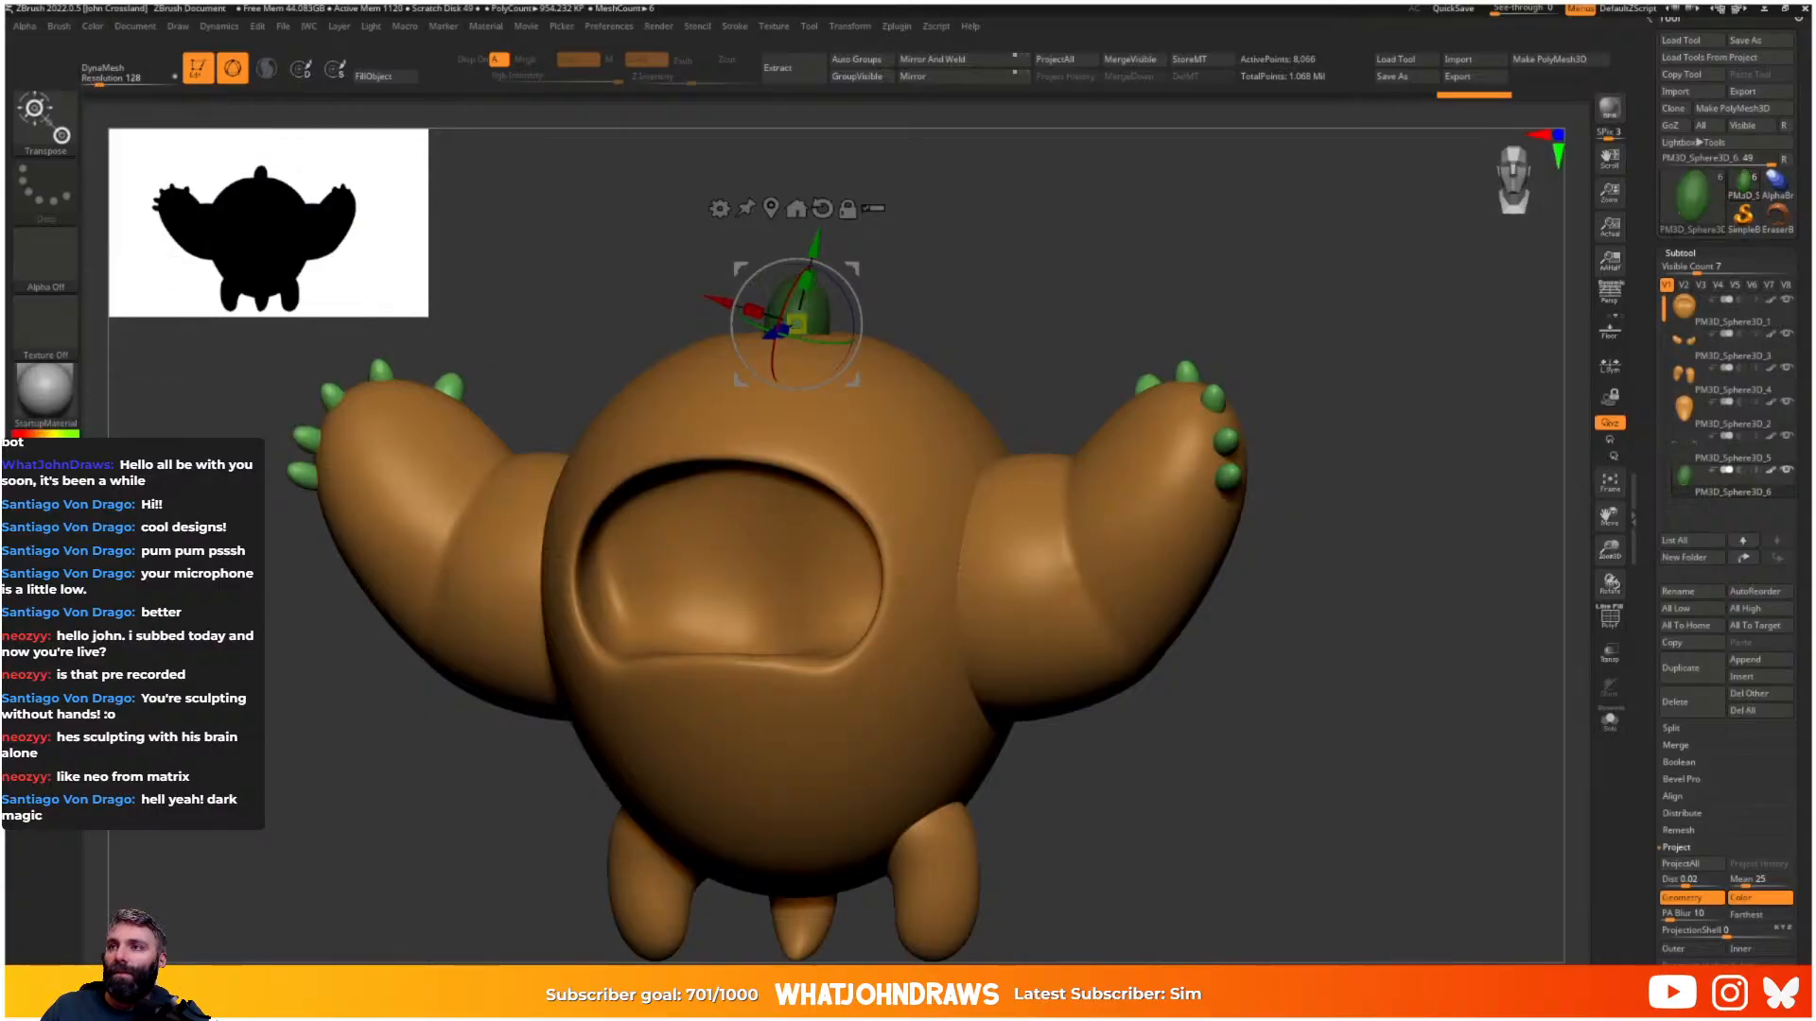
{"action": "key", "text": "space"}
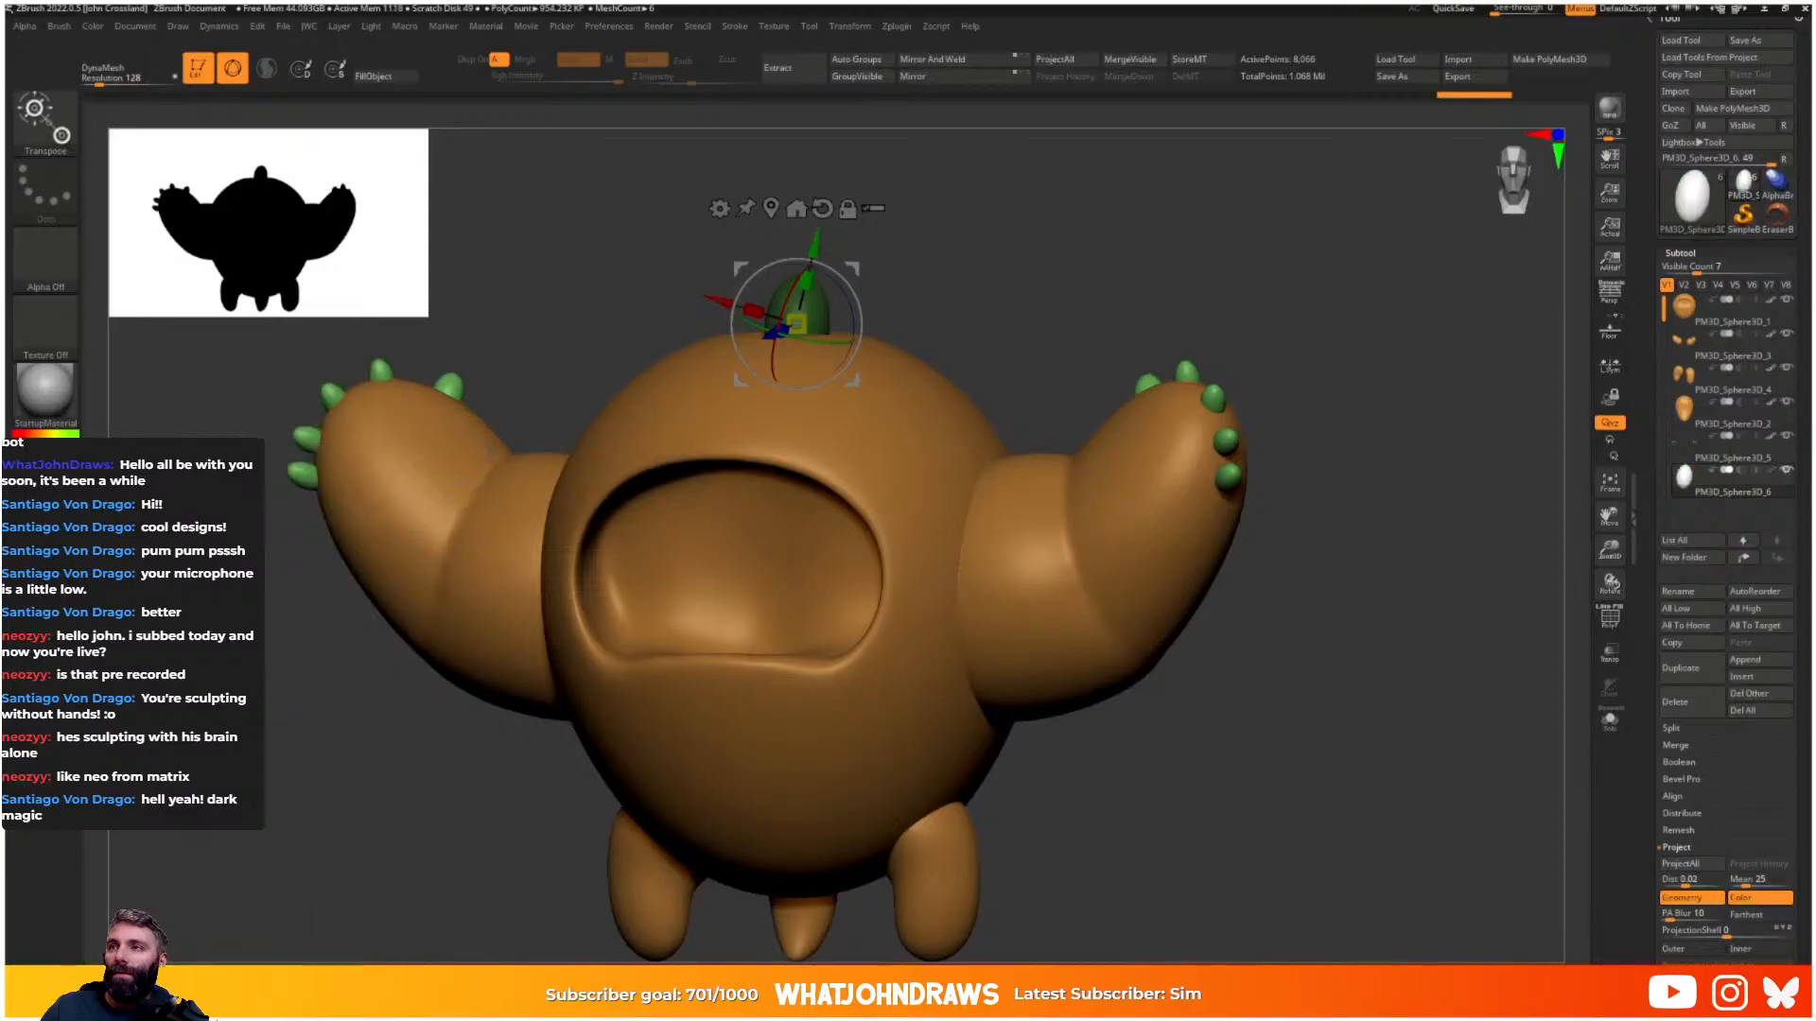
{"action": "left_click_drag", "start_coordinate": [48, 475], "coordinate": [60, 461]}
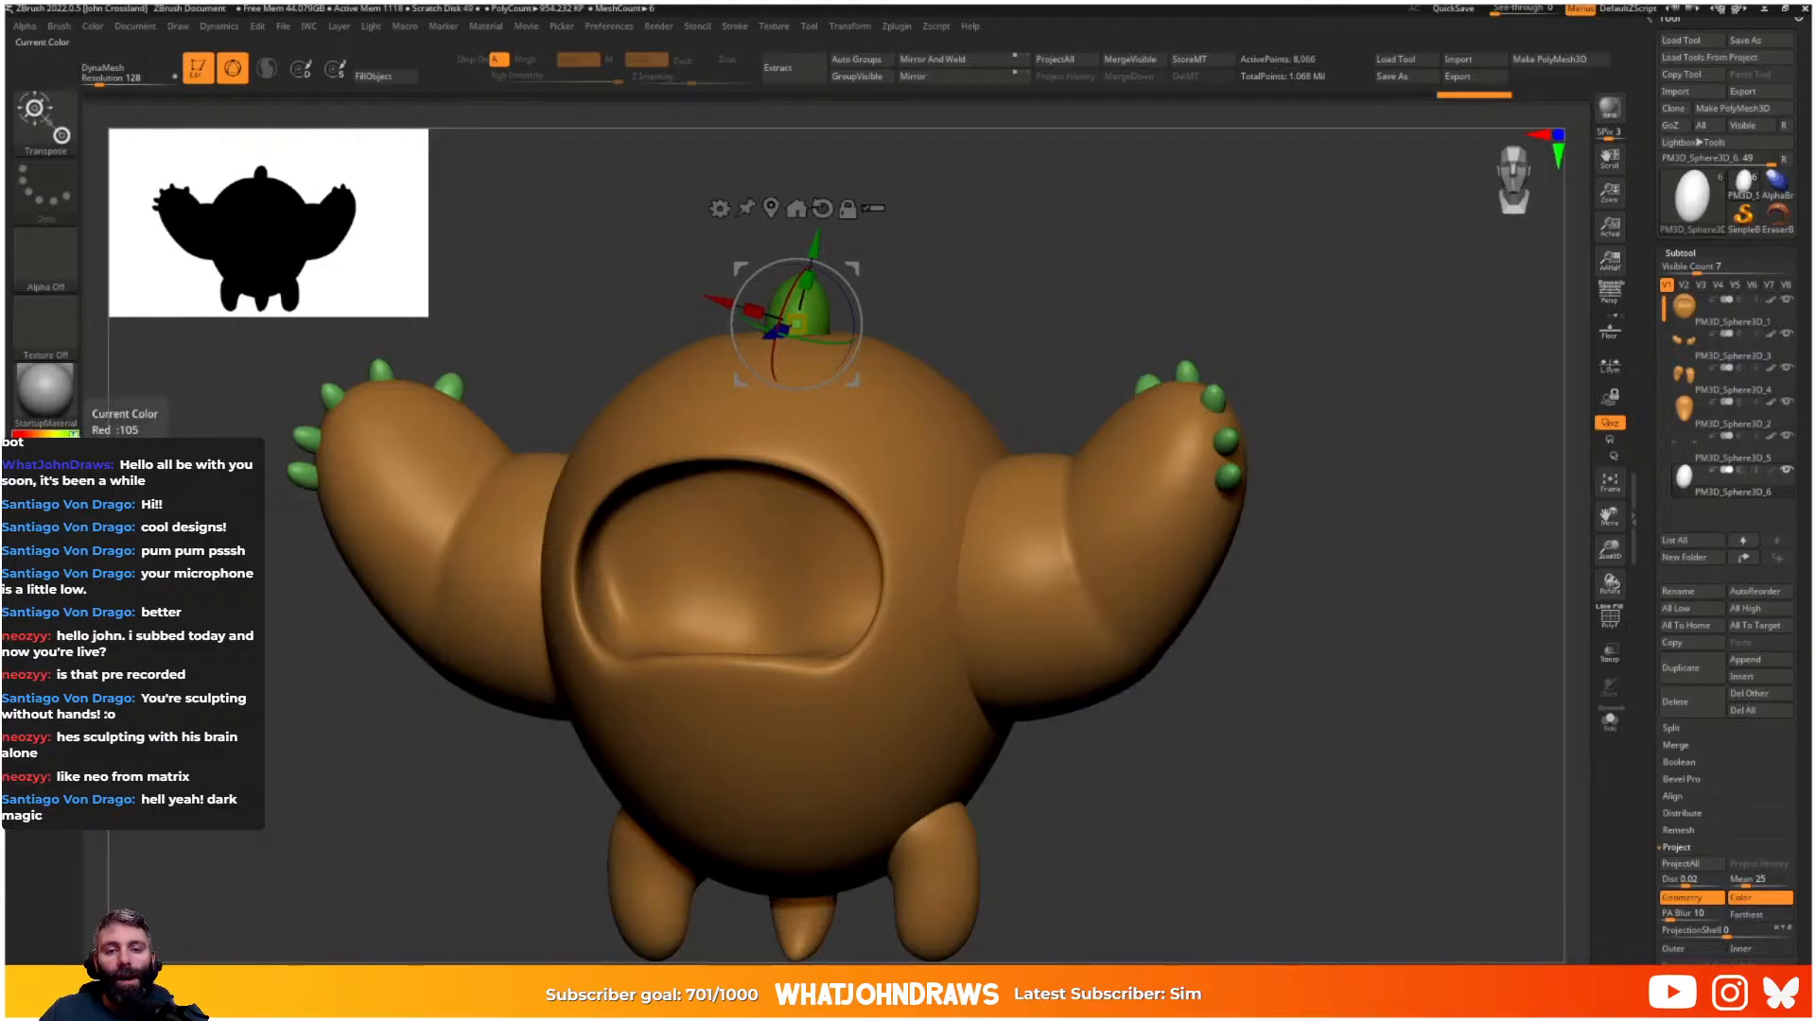
{"action": "left_click", "coordinate": [87, 26]}
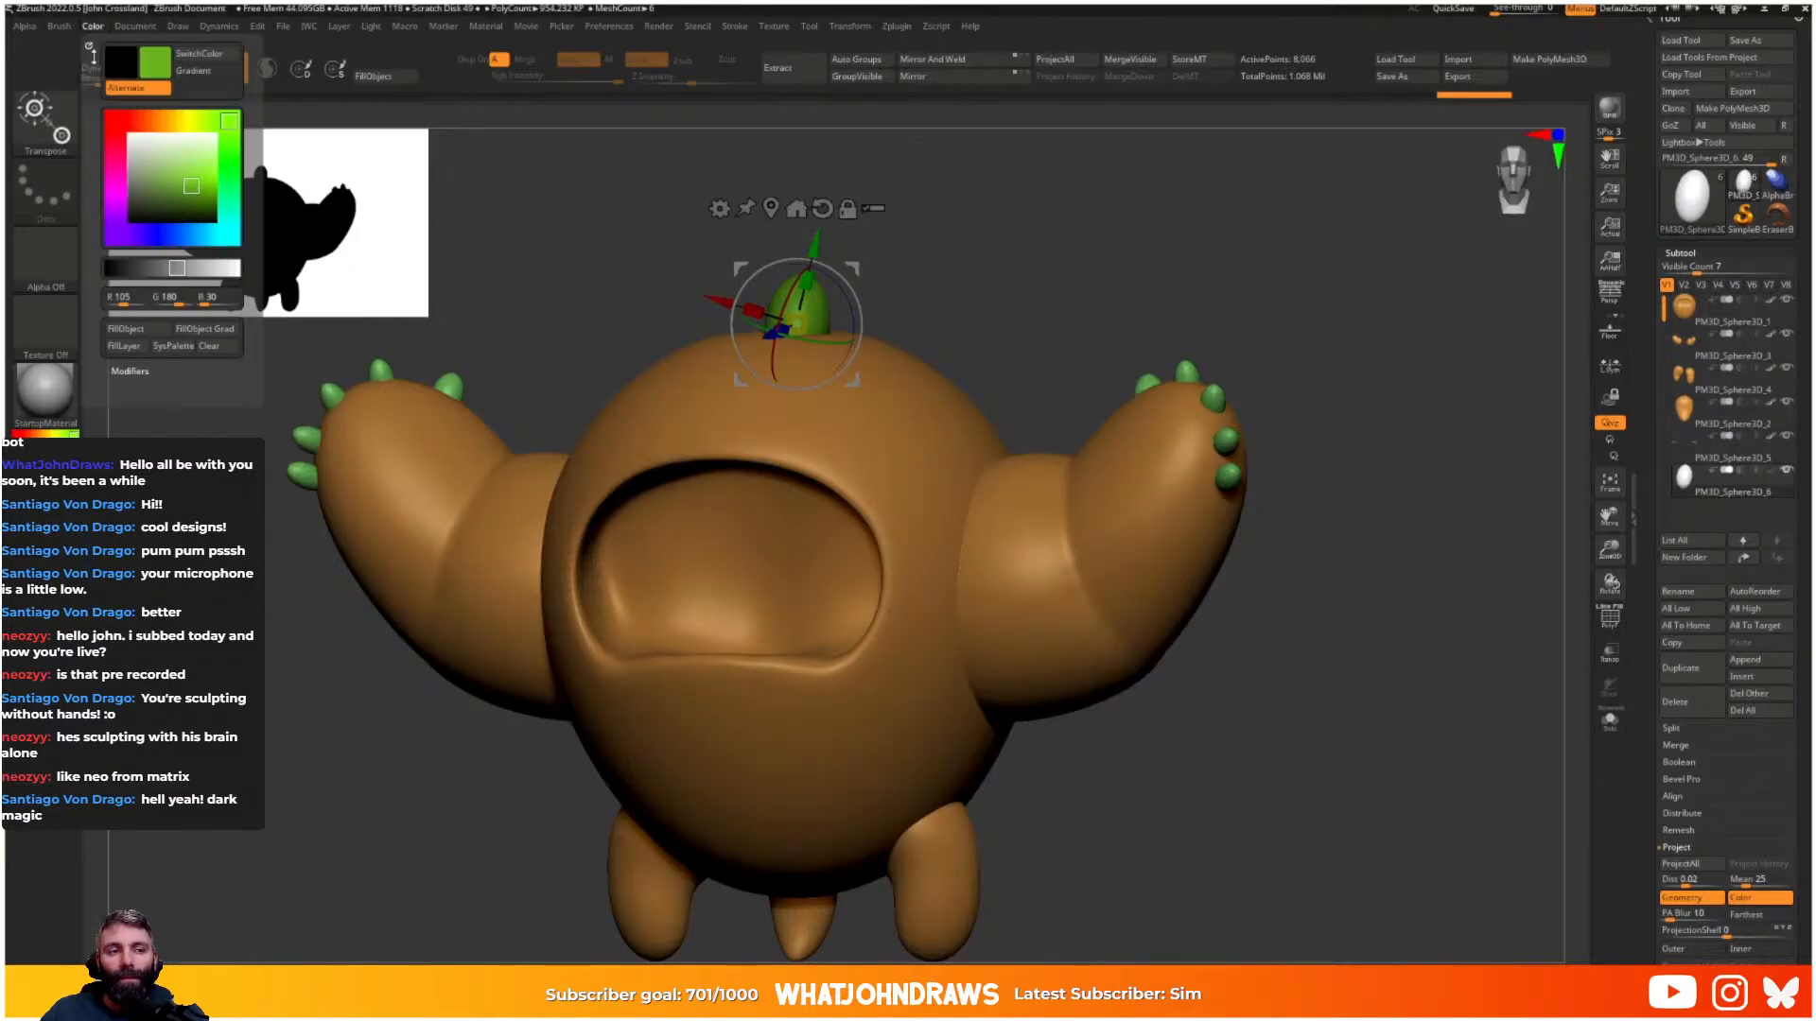
{"action": "left_click", "coordinate": [133, 329]}
- Select the fingers subtool and fill it with the body's orange instead of green
{"action": "left_click", "coordinate": [382, 375], "text": "alt"}
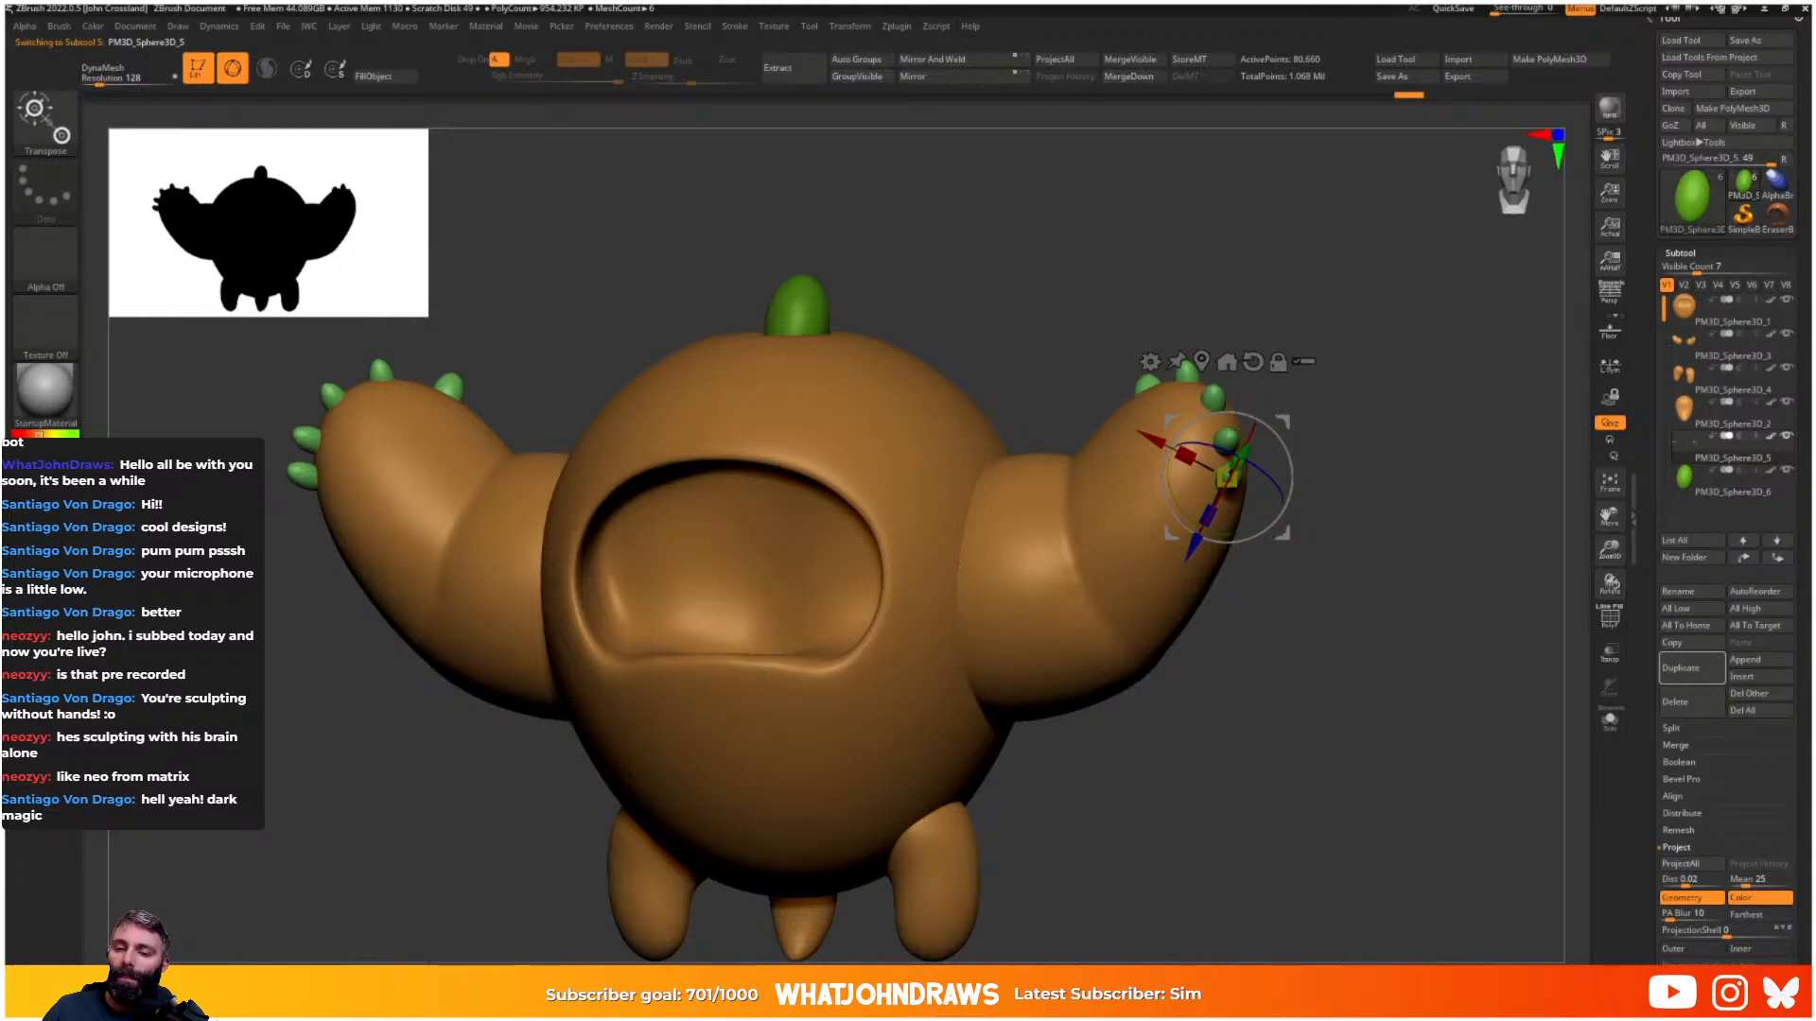
{"action": "mouse_move", "coordinate": [93, 29]}
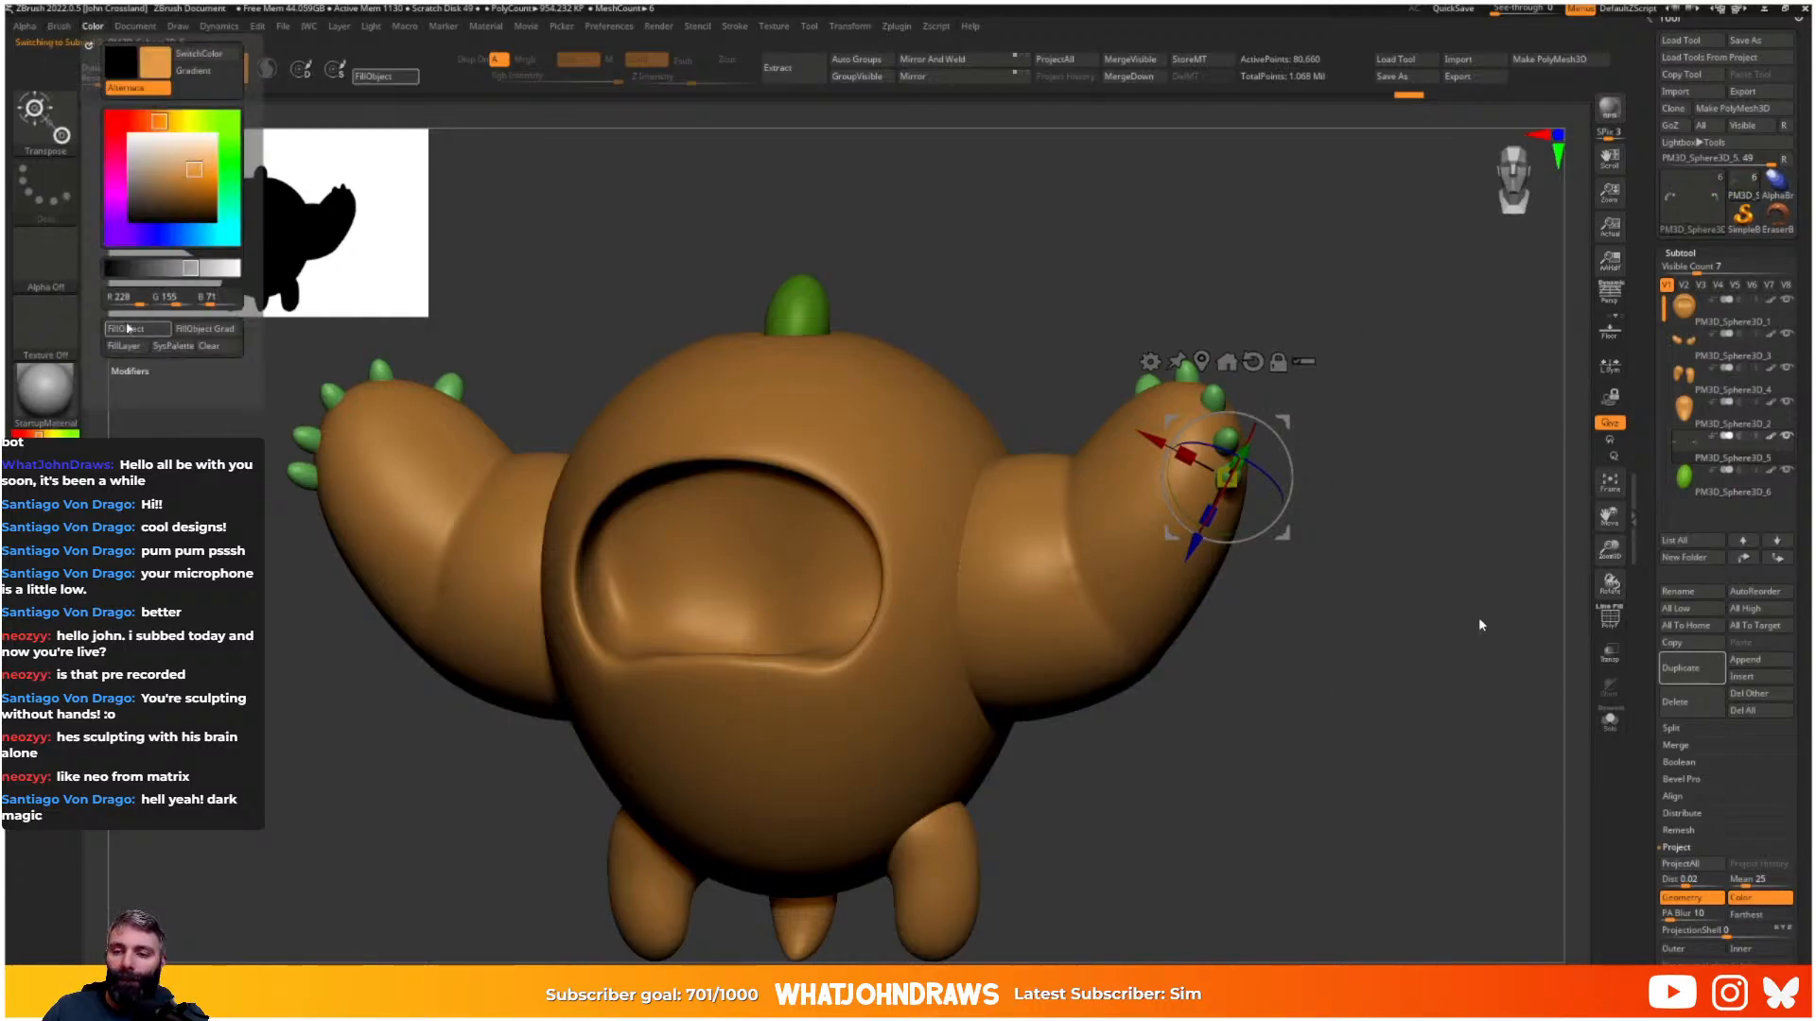
{"action": "left_click", "coordinate": [130, 330]}
{"action": "left_click_drag", "start_coordinate": [622, 262], "coordinate": [684, 316], "text": "shift"}
{"action": "key", "text": "q"}
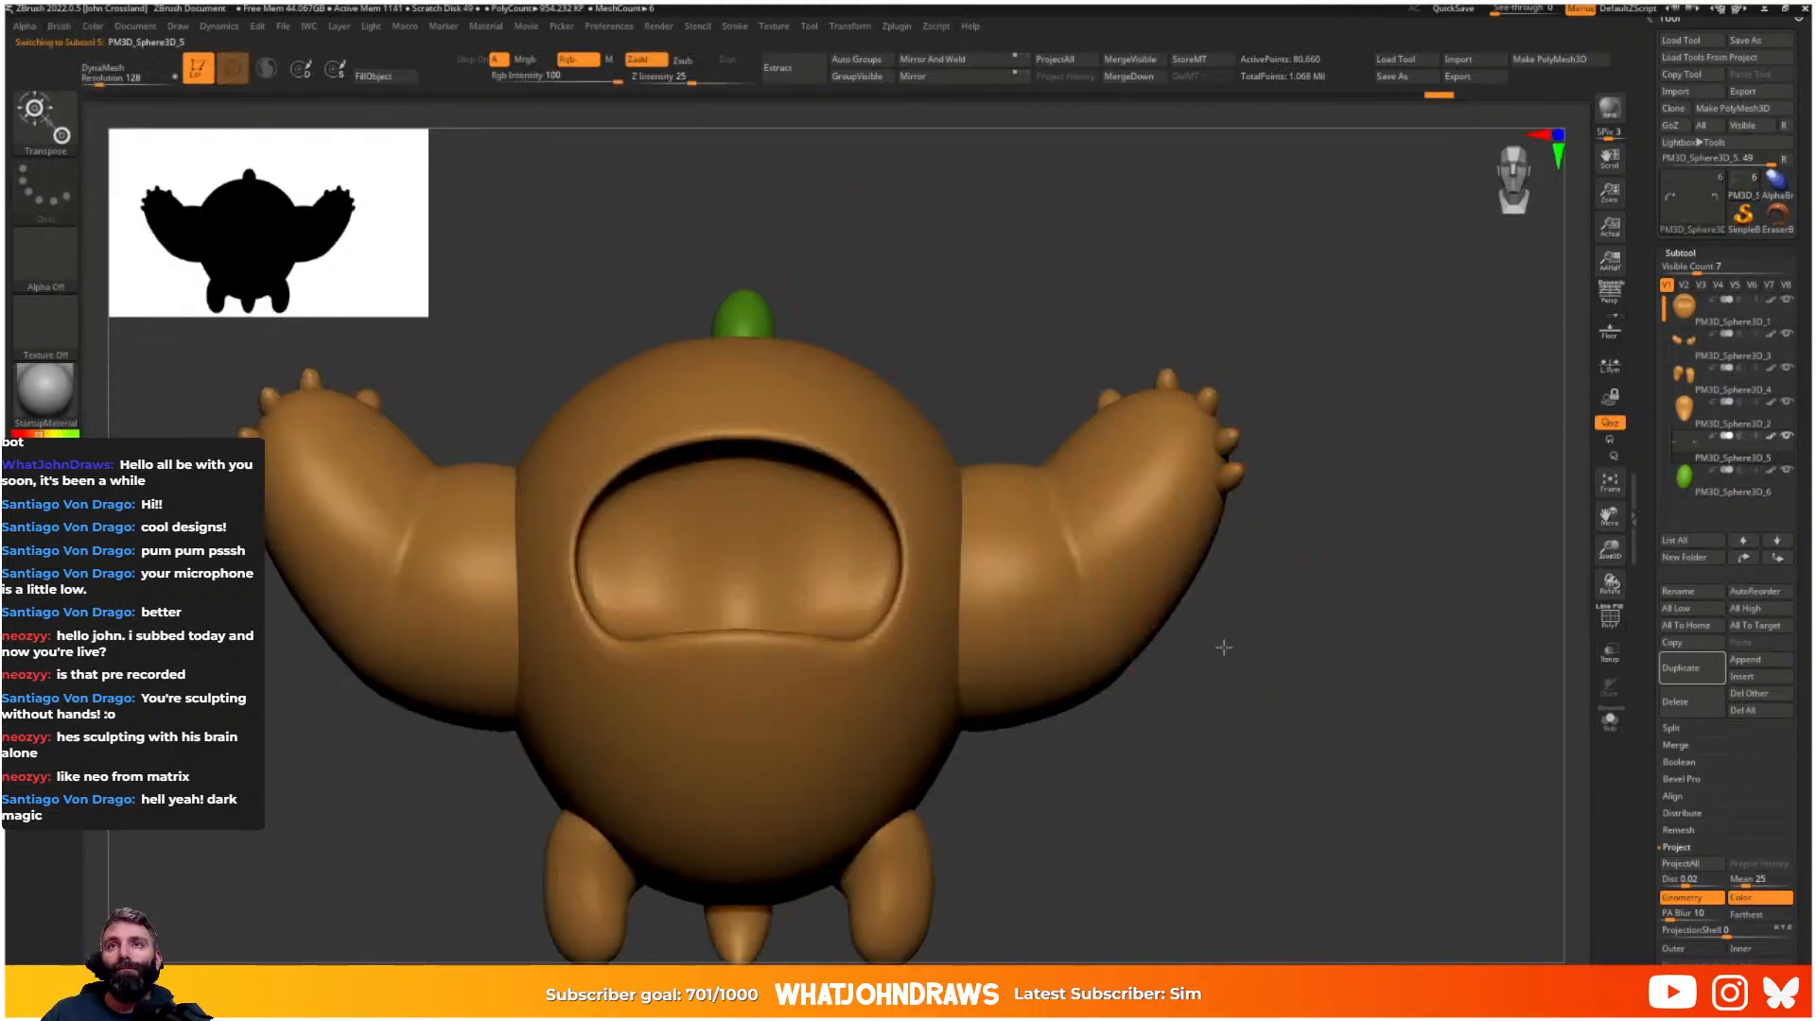
- Select the legs subtool and scale both legs down very slightly with the gizmo
{"action": "left_click_drag", "start_coordinate": [1224, 648], "coordinate": [1208, 578]}
{"action": "left_click", "coordinate": [1158, 522], "text": "alt"}
{"action": "left_click_drag", "start_coordinate": [1269, 742], "coordinate": [1277, 594], "text": "alt"}
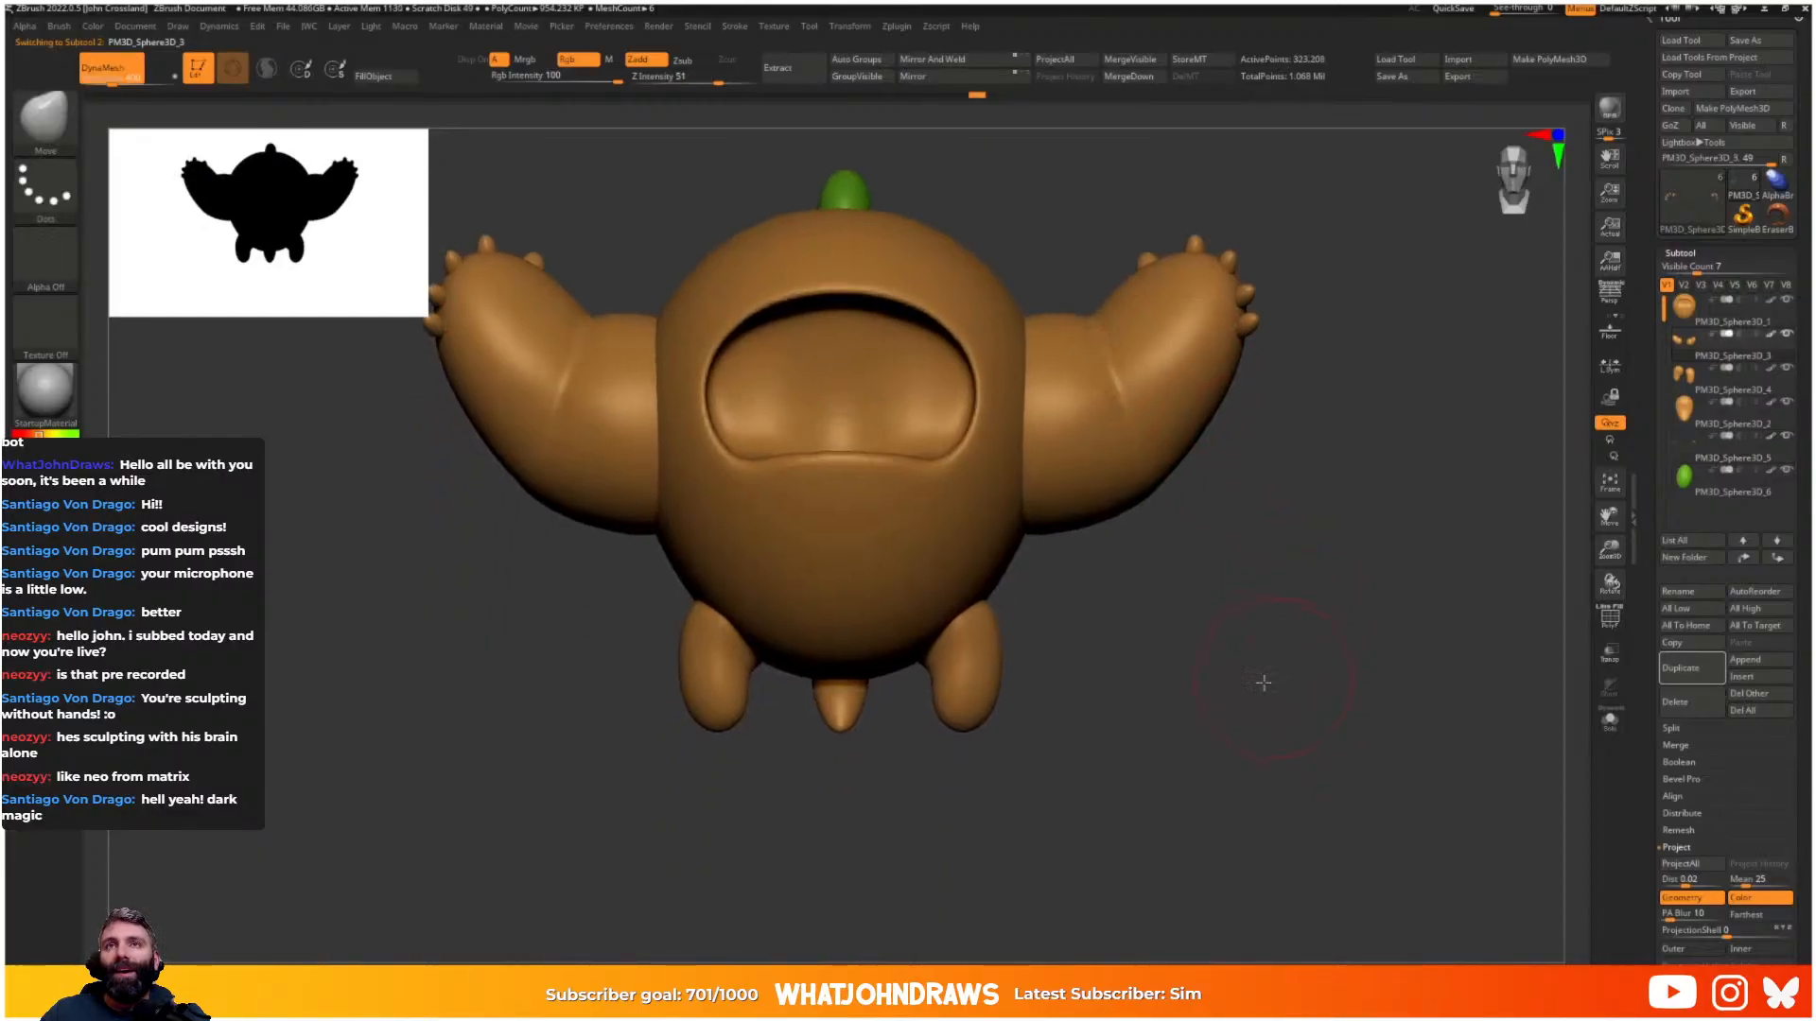
{"action": "left_click_drag", "start_coordinate": [1264, 681], "coordinate": [1220, 683]}
{"action": "left_click", "coordinate": [979, 683], "text": "alt"}
{"action": "key", "text": "e"}
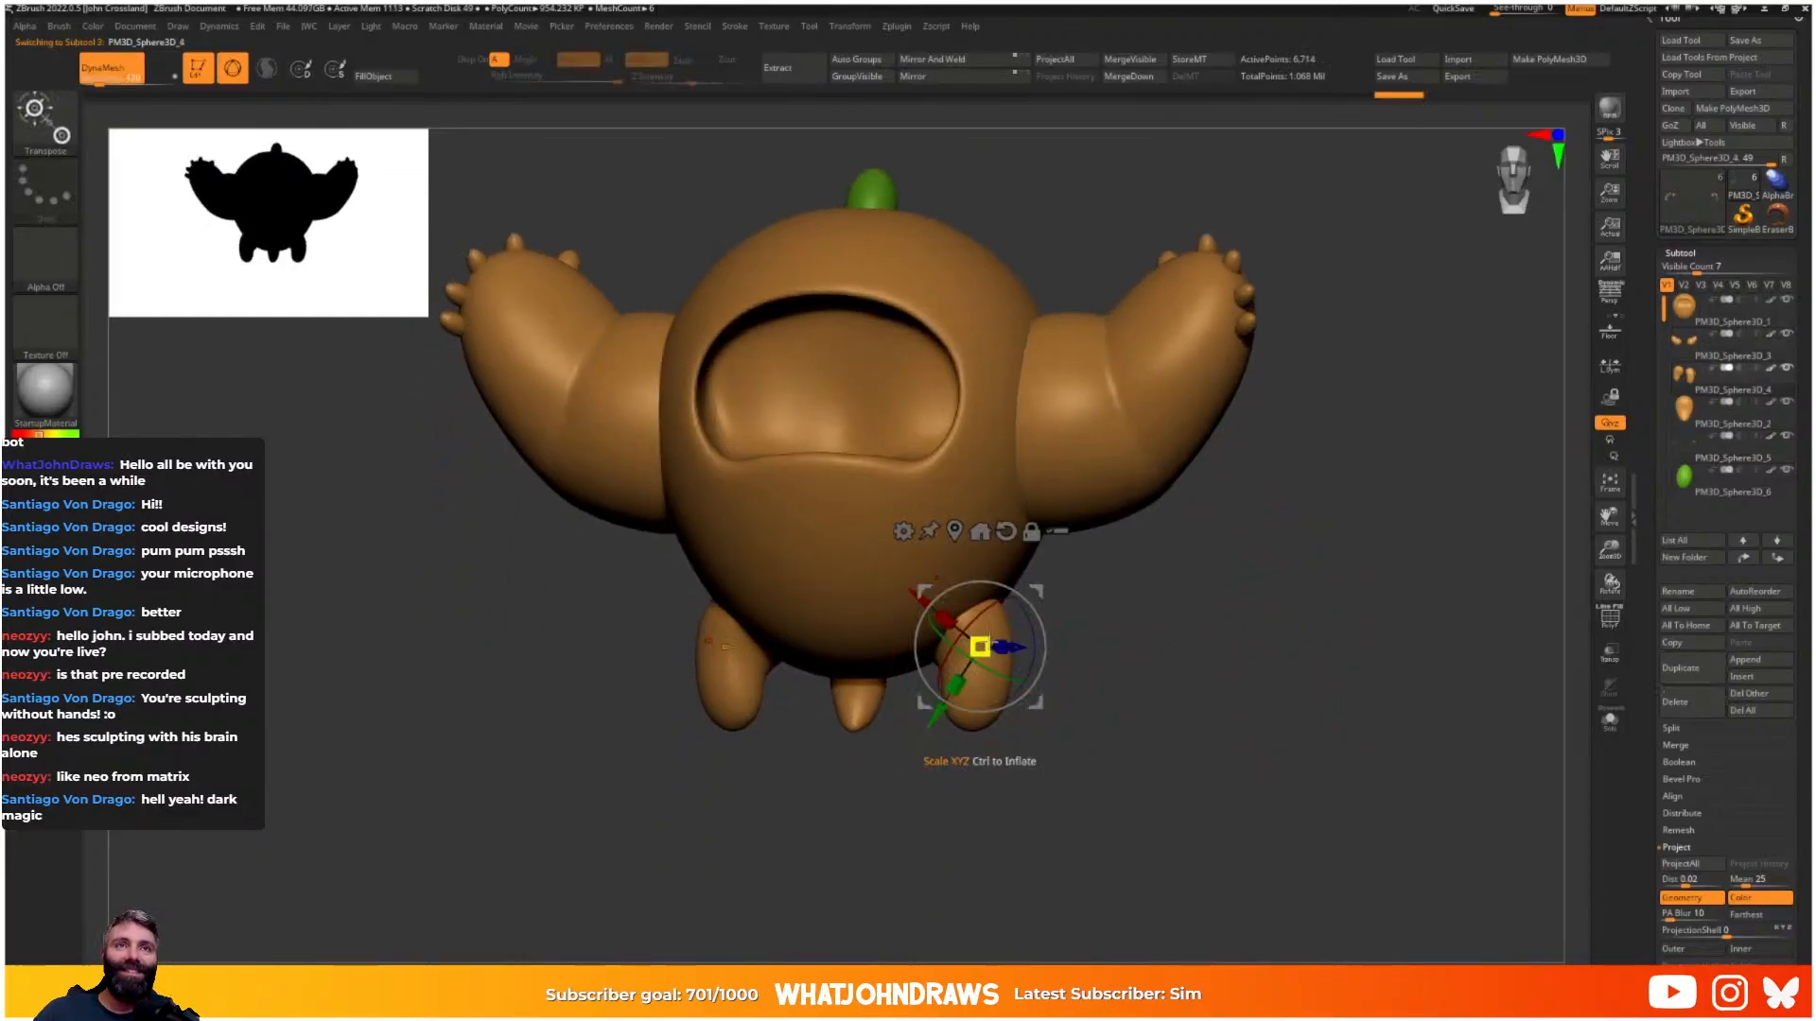
{"action": "left_click_drag", "start_coordinate": [980, 647], "coordinate": [980, 649]}
- Shrink the pointed nub between the legs and raise it slightly into the underside of the body
{"action": "left_click", "coordinate": [864, 688], "text": "alt"}
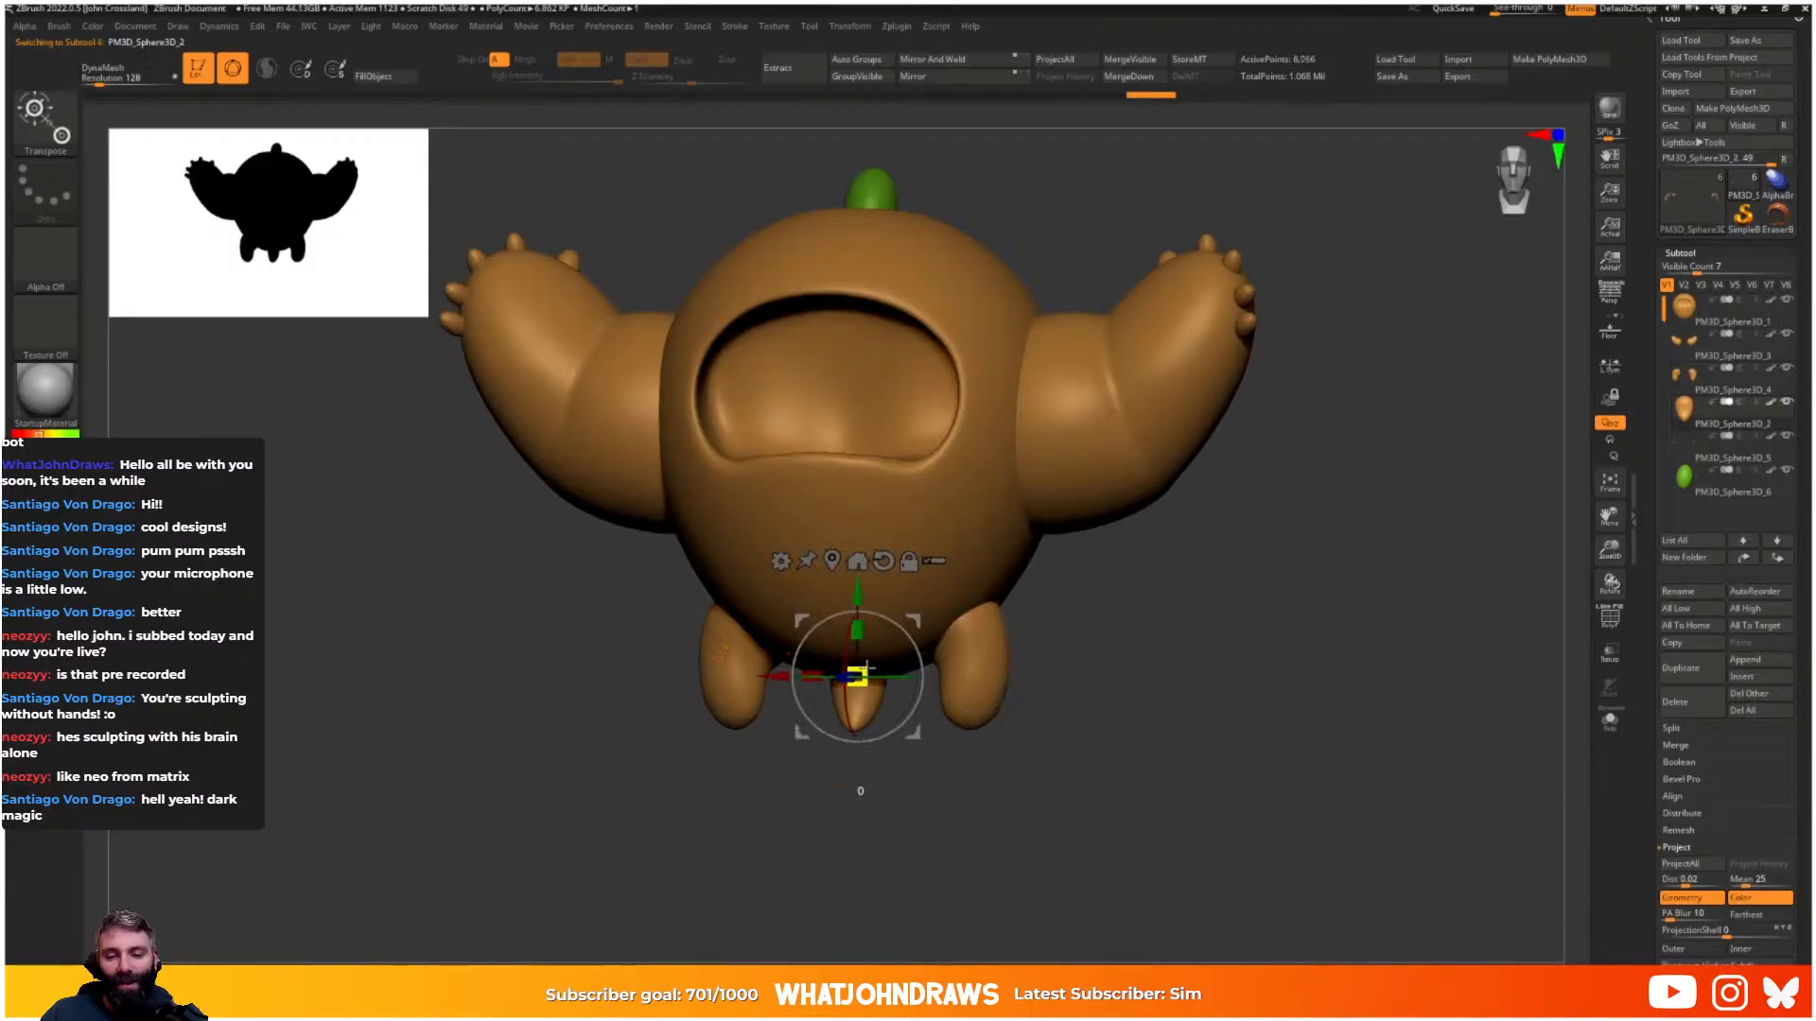
{"action": "left_click_drag", "start_coordinate": [866, 668], "coordinate": [863, 689]}
{"action": "left_click_drag", "start_coordinate": [859, 592], "coordinate": [858, 589]}
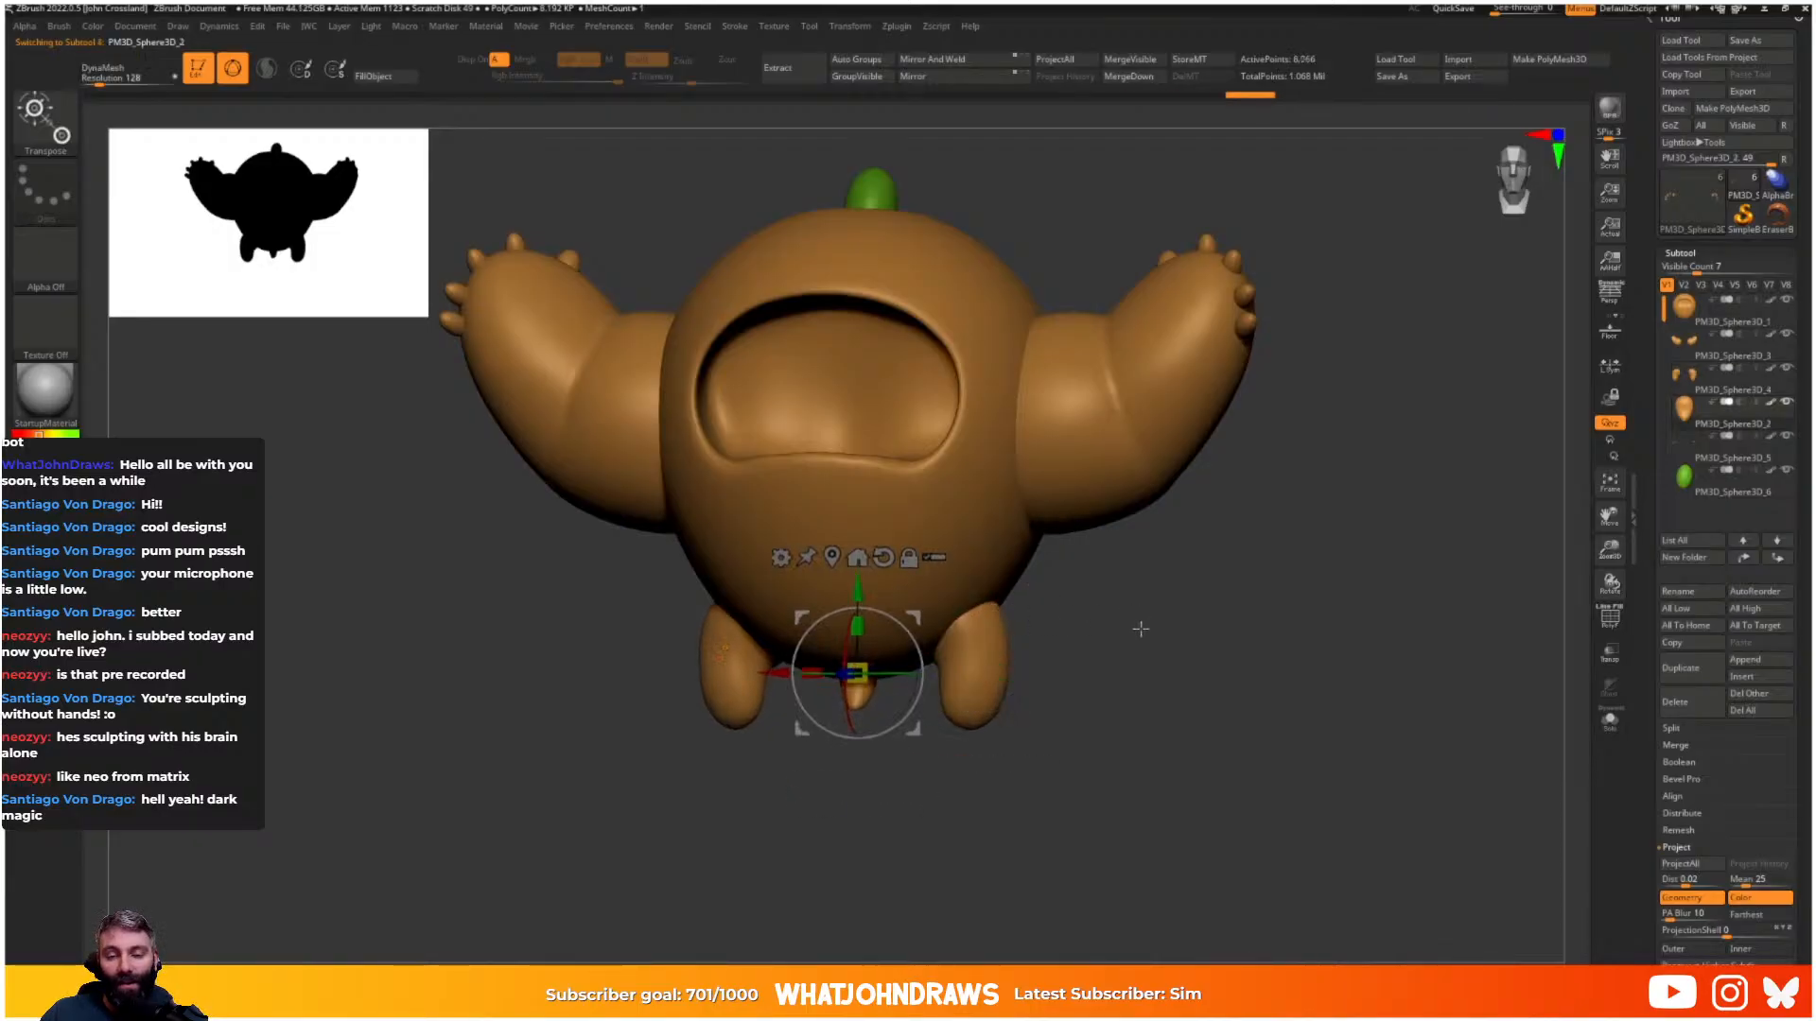
{"action": "left_click_drag", "start_coordinate": [1141, 629], "coordinate": [1195, 648], "text": "shift"}
{"action": "key", "text": "q"}
{"action": "left_click_drag", "start_coordinate": [991, 195], "coordinate": [929, 262]}
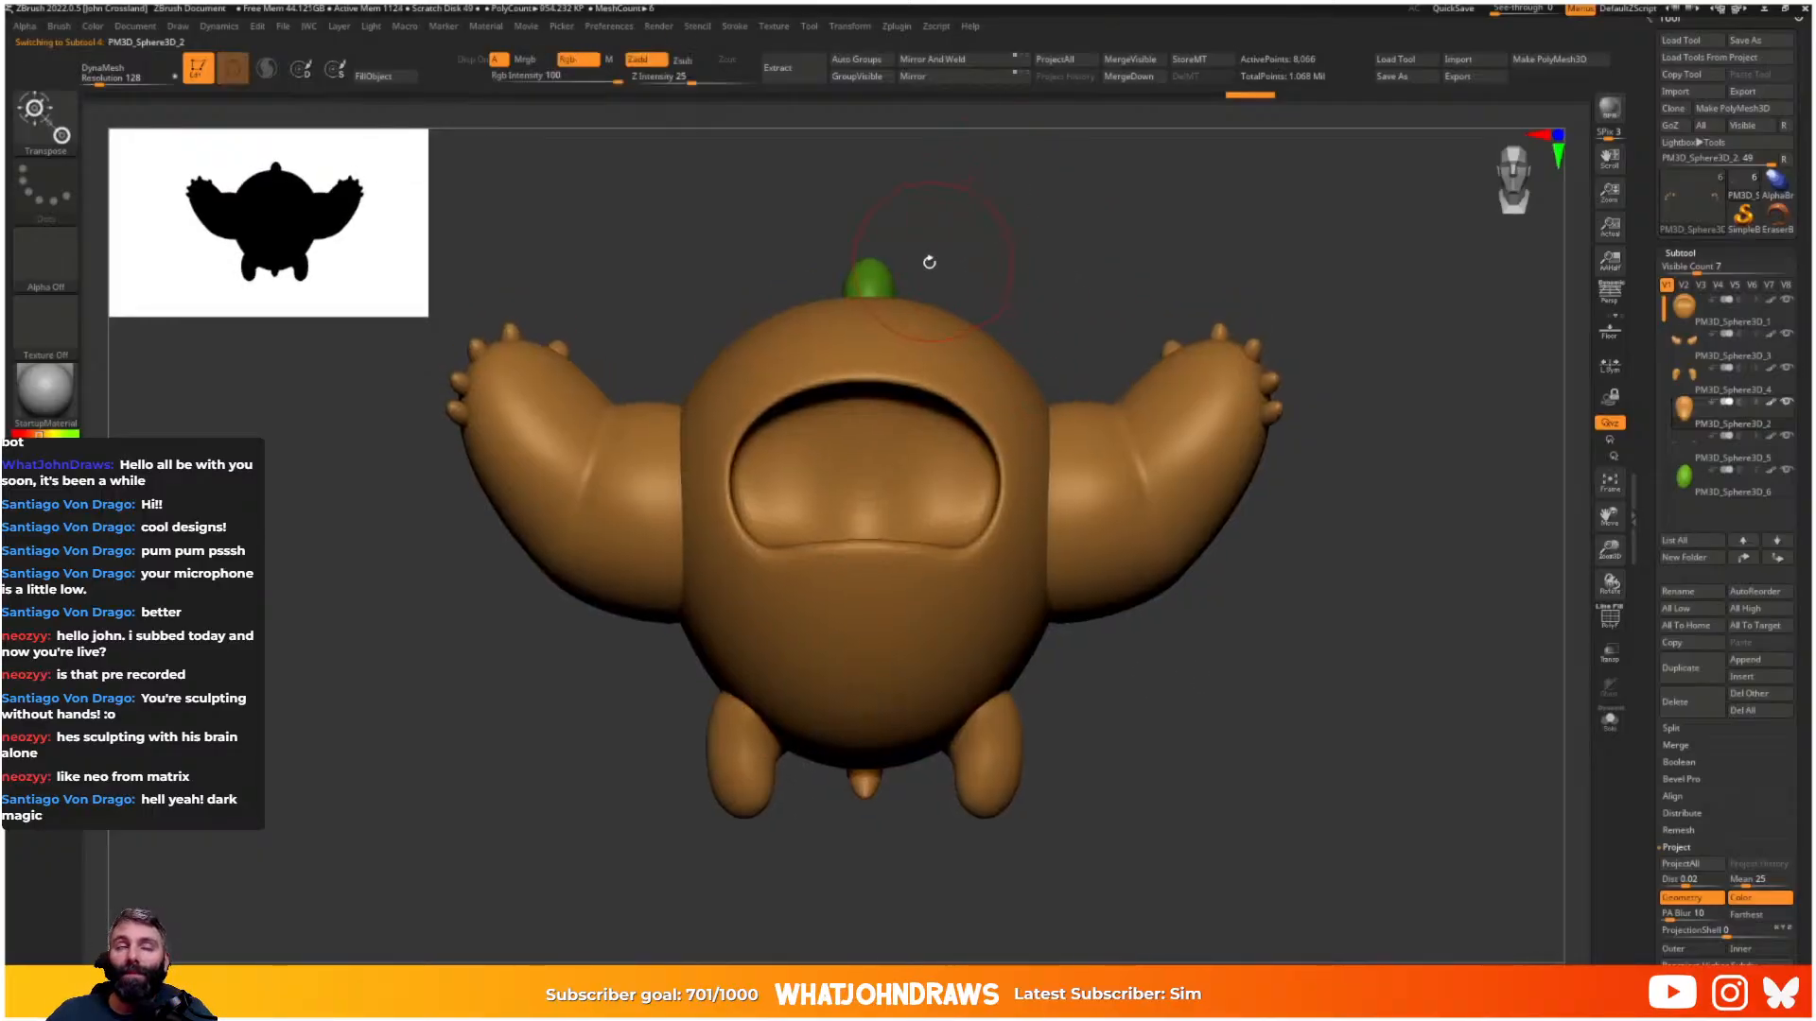
- Append a sphere as a new subtool, select it and fill it with a muted red for the tongue
{"action": "left_click", "coordinate": [1757, 661]}
{"action": "left_click", "coordinate": [1146, 753]}
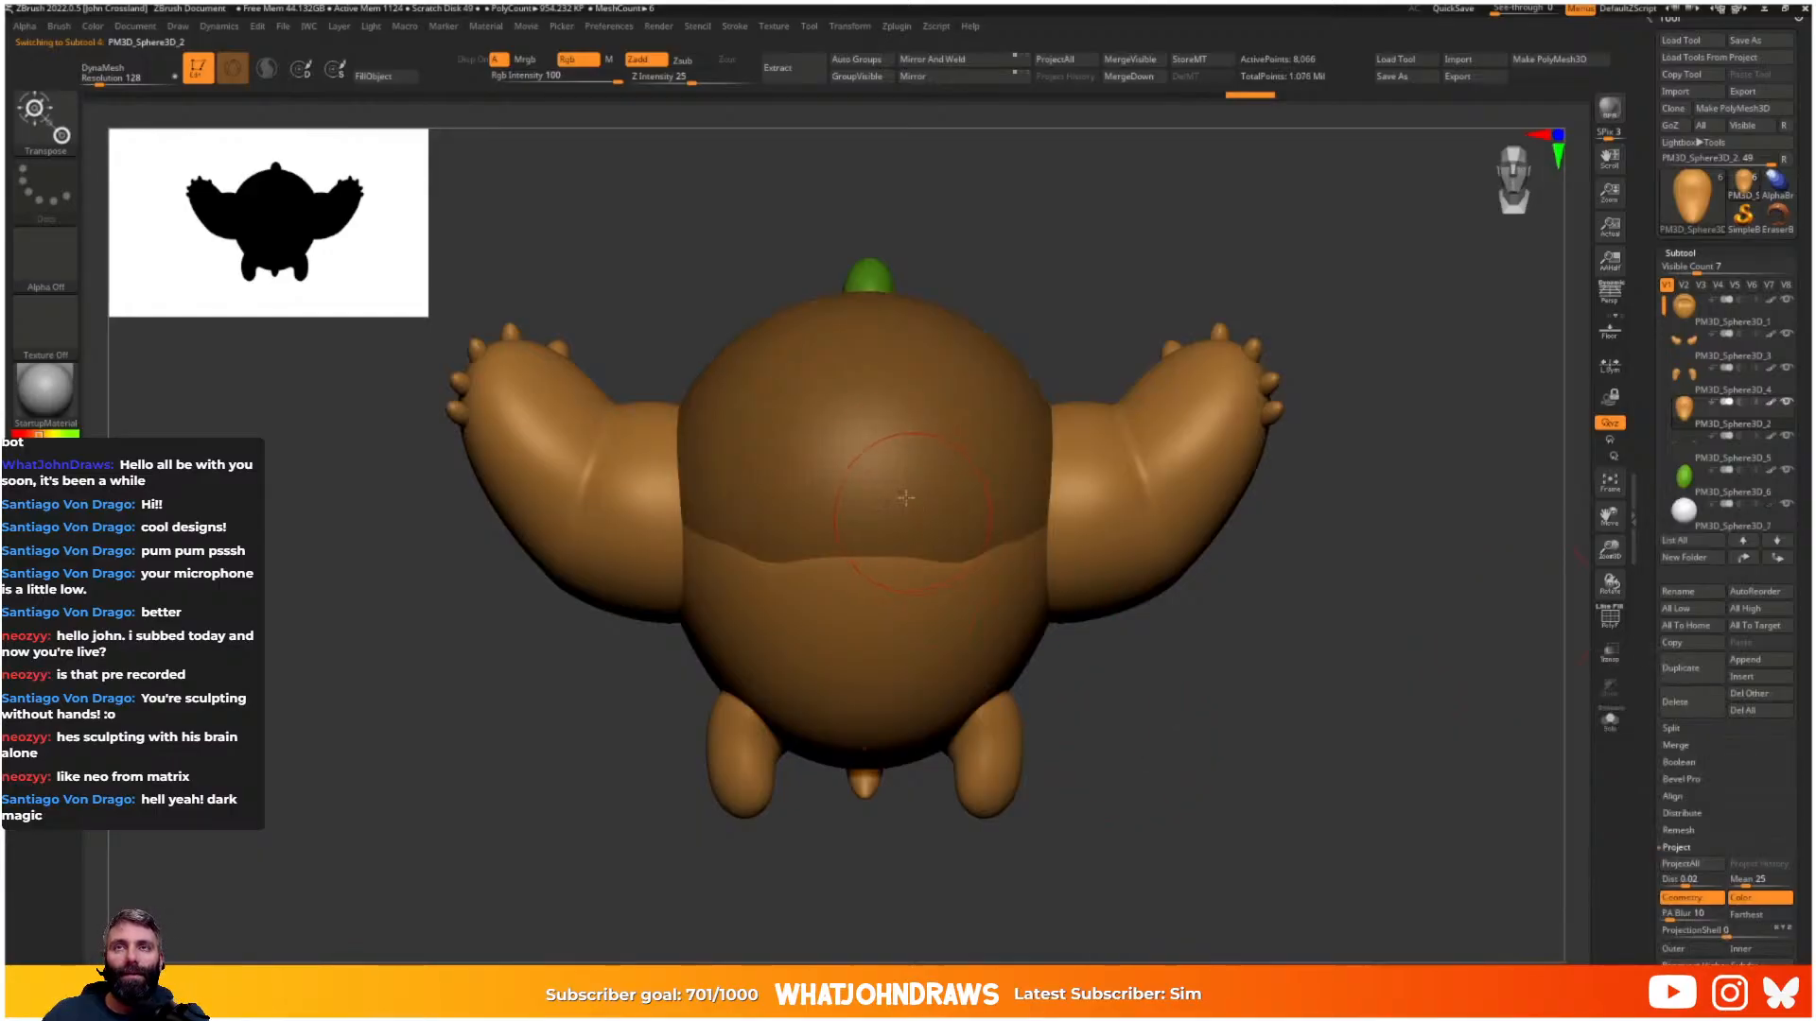
{"action": "key", "text": "w"}
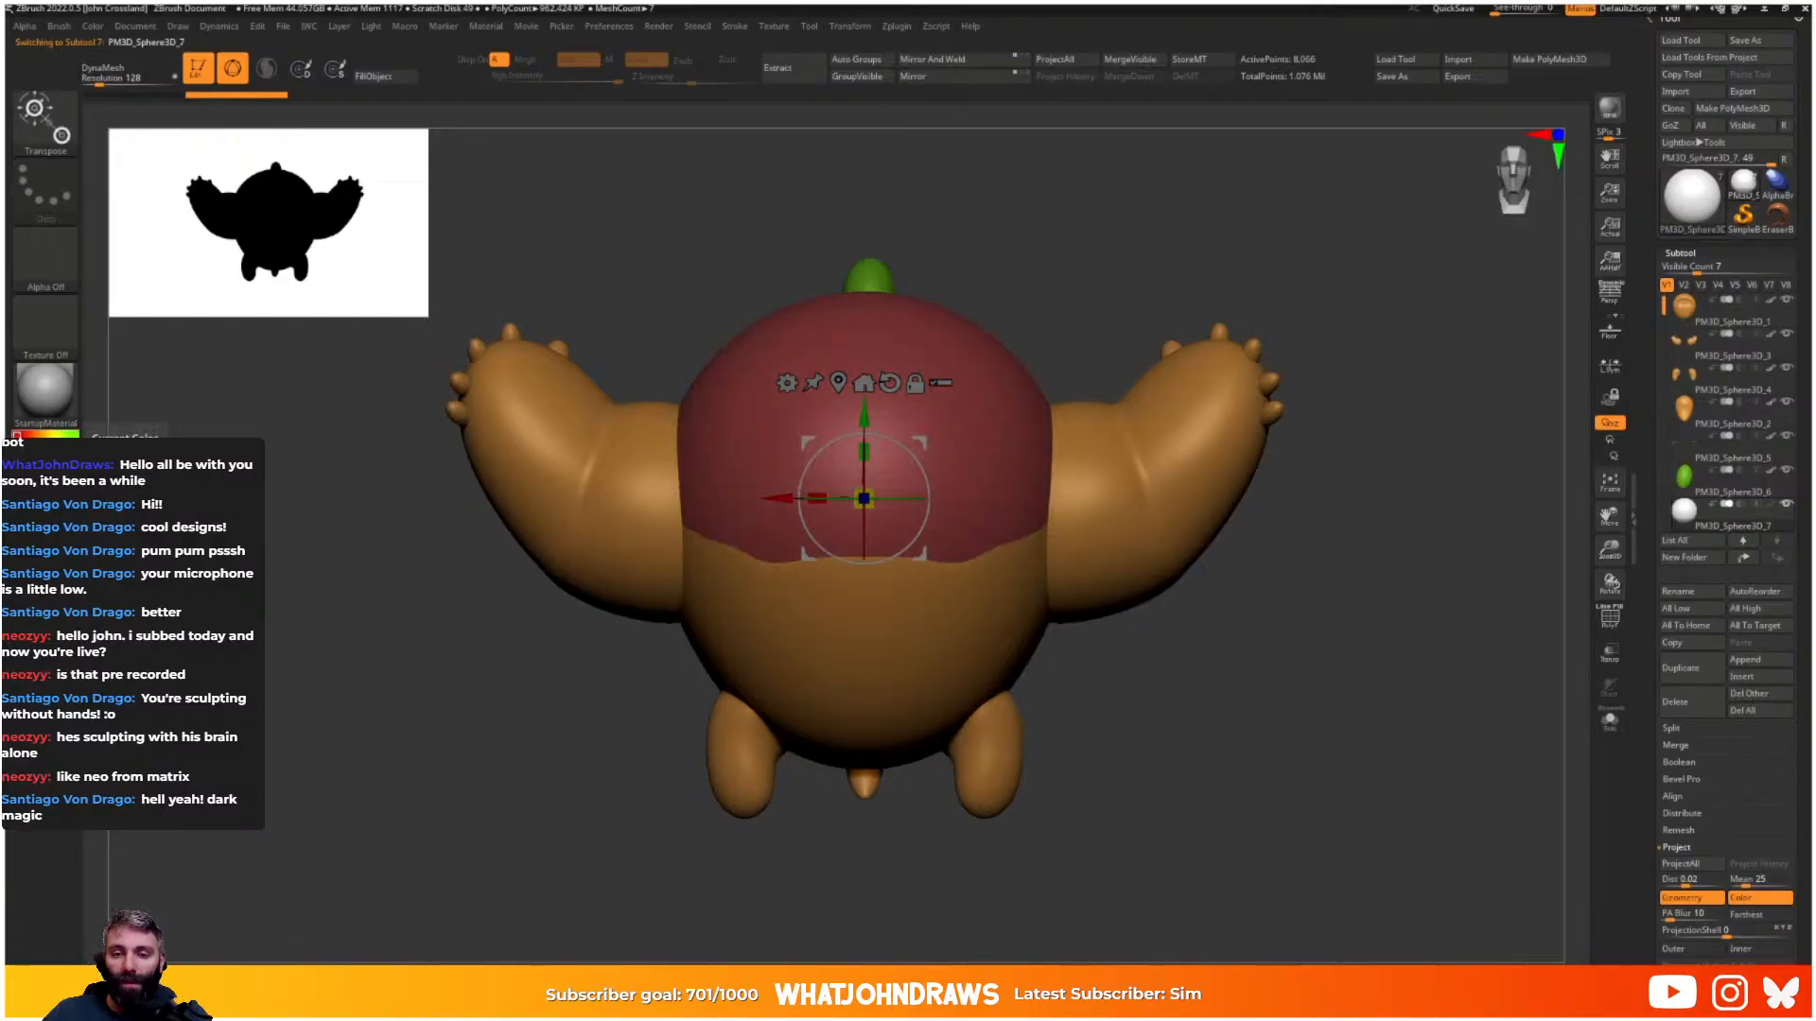
{"action": "left_click", "coordinate": [92, 27]}
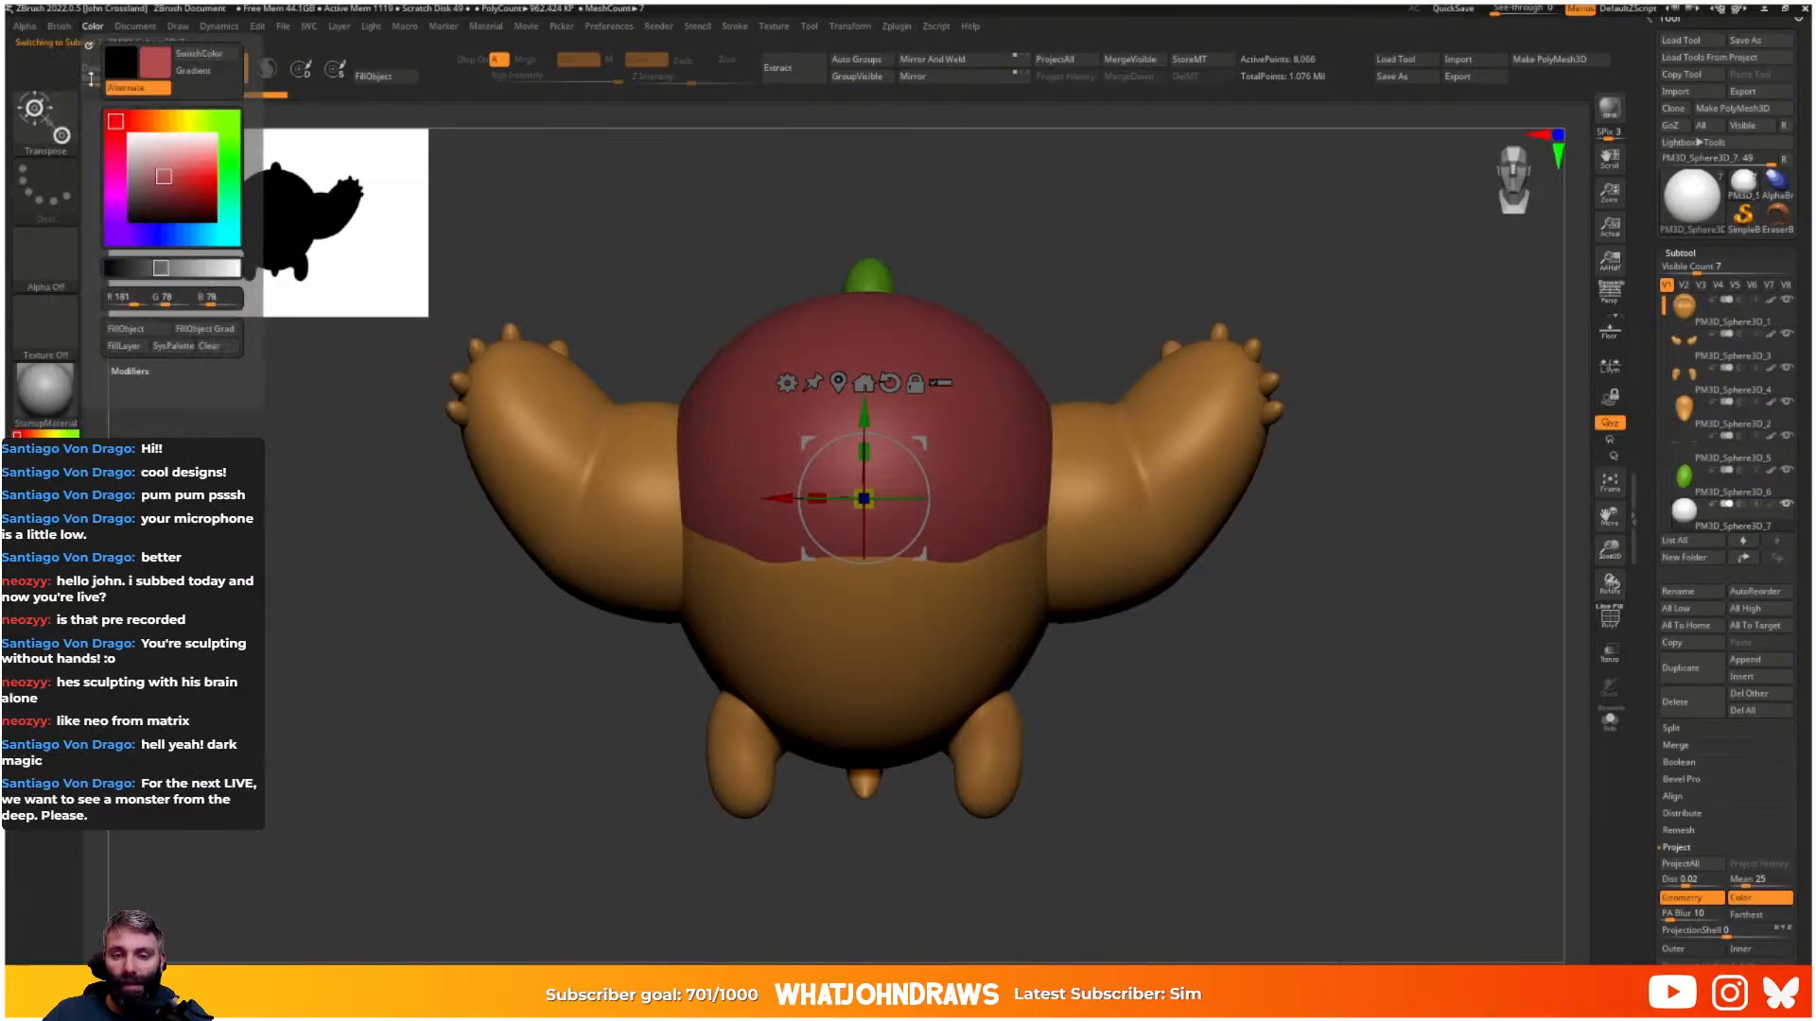
{"action": "left_click", "coordinate": [126, 329]}
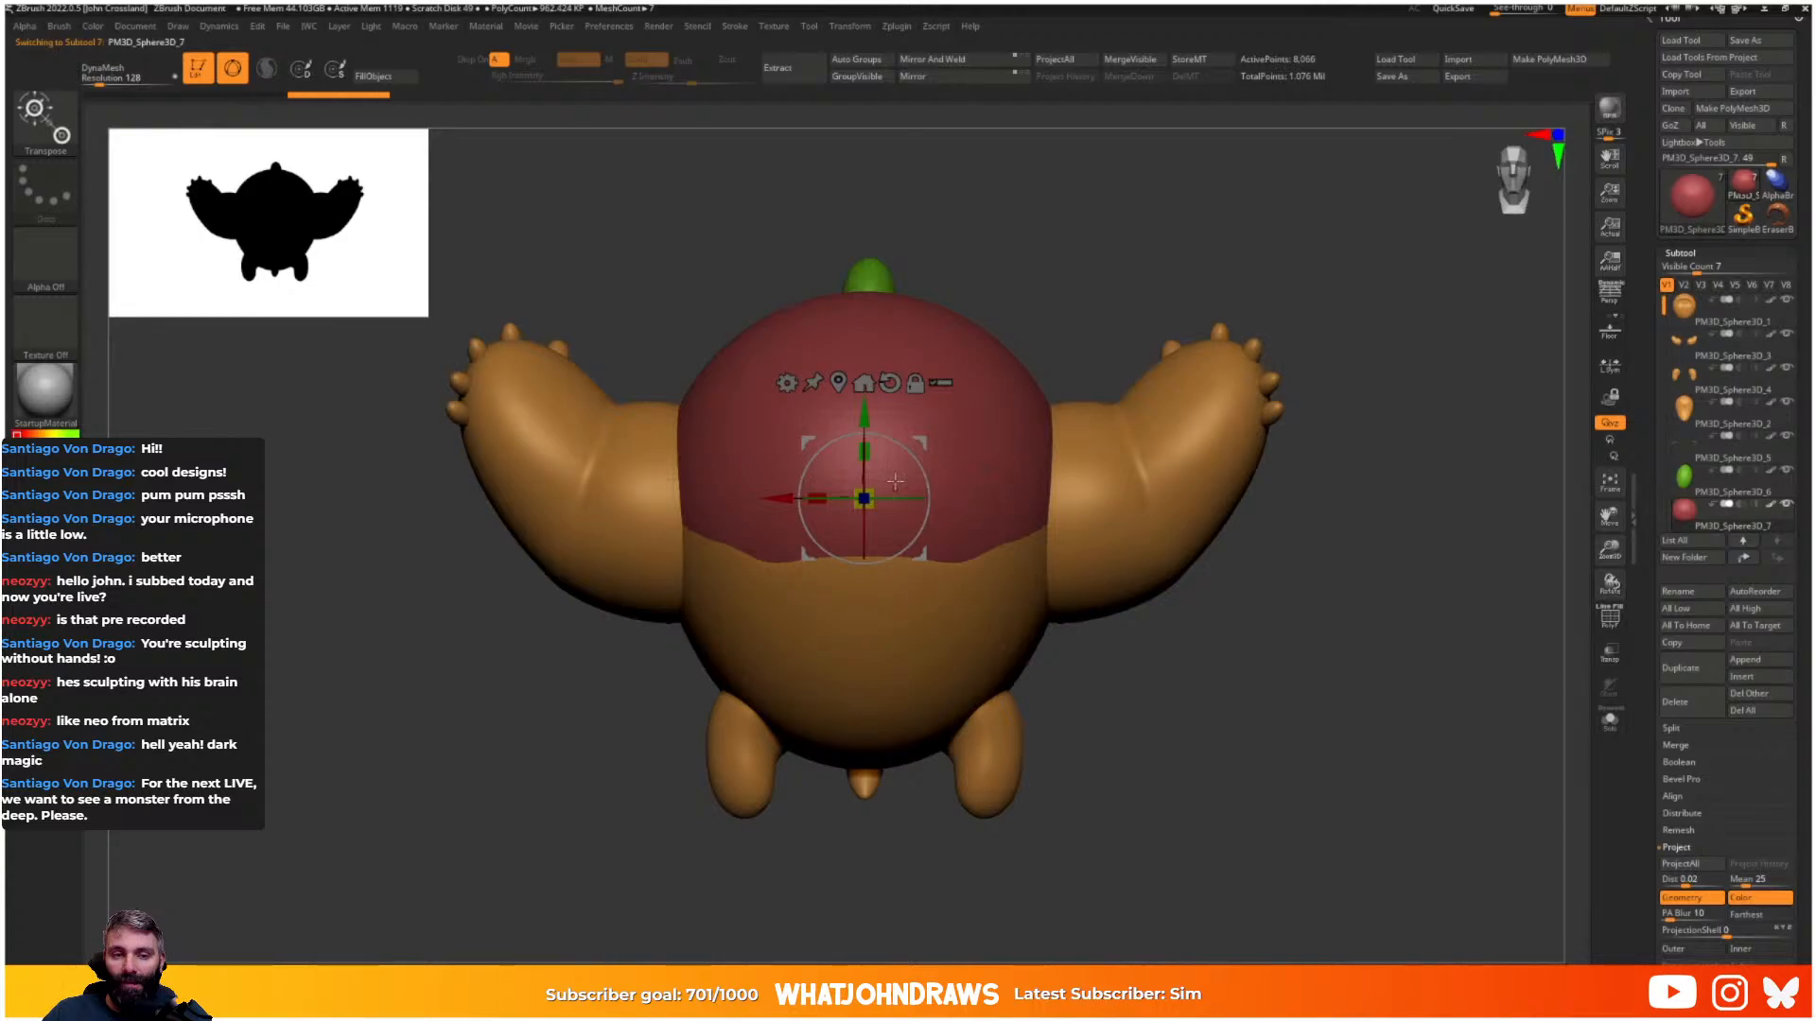
- Scale the red sphere down uniformly so that it fits inside the mouth cavity
{"action": "mouse_move", "coordinate": [879, 489]}
{"action": "left_mouse_down"}
{"action": "mouse_move", "coordinate": [741, 612]}
{"action": "mouse_move", "coordinate": [802, 585]}
{"action": "left_mouse_up"}
{"action": "right_click_drag", "start_coordinate": [899, 595], "coordinate": [771, 573]}
{"action": "key", "text": "q"}
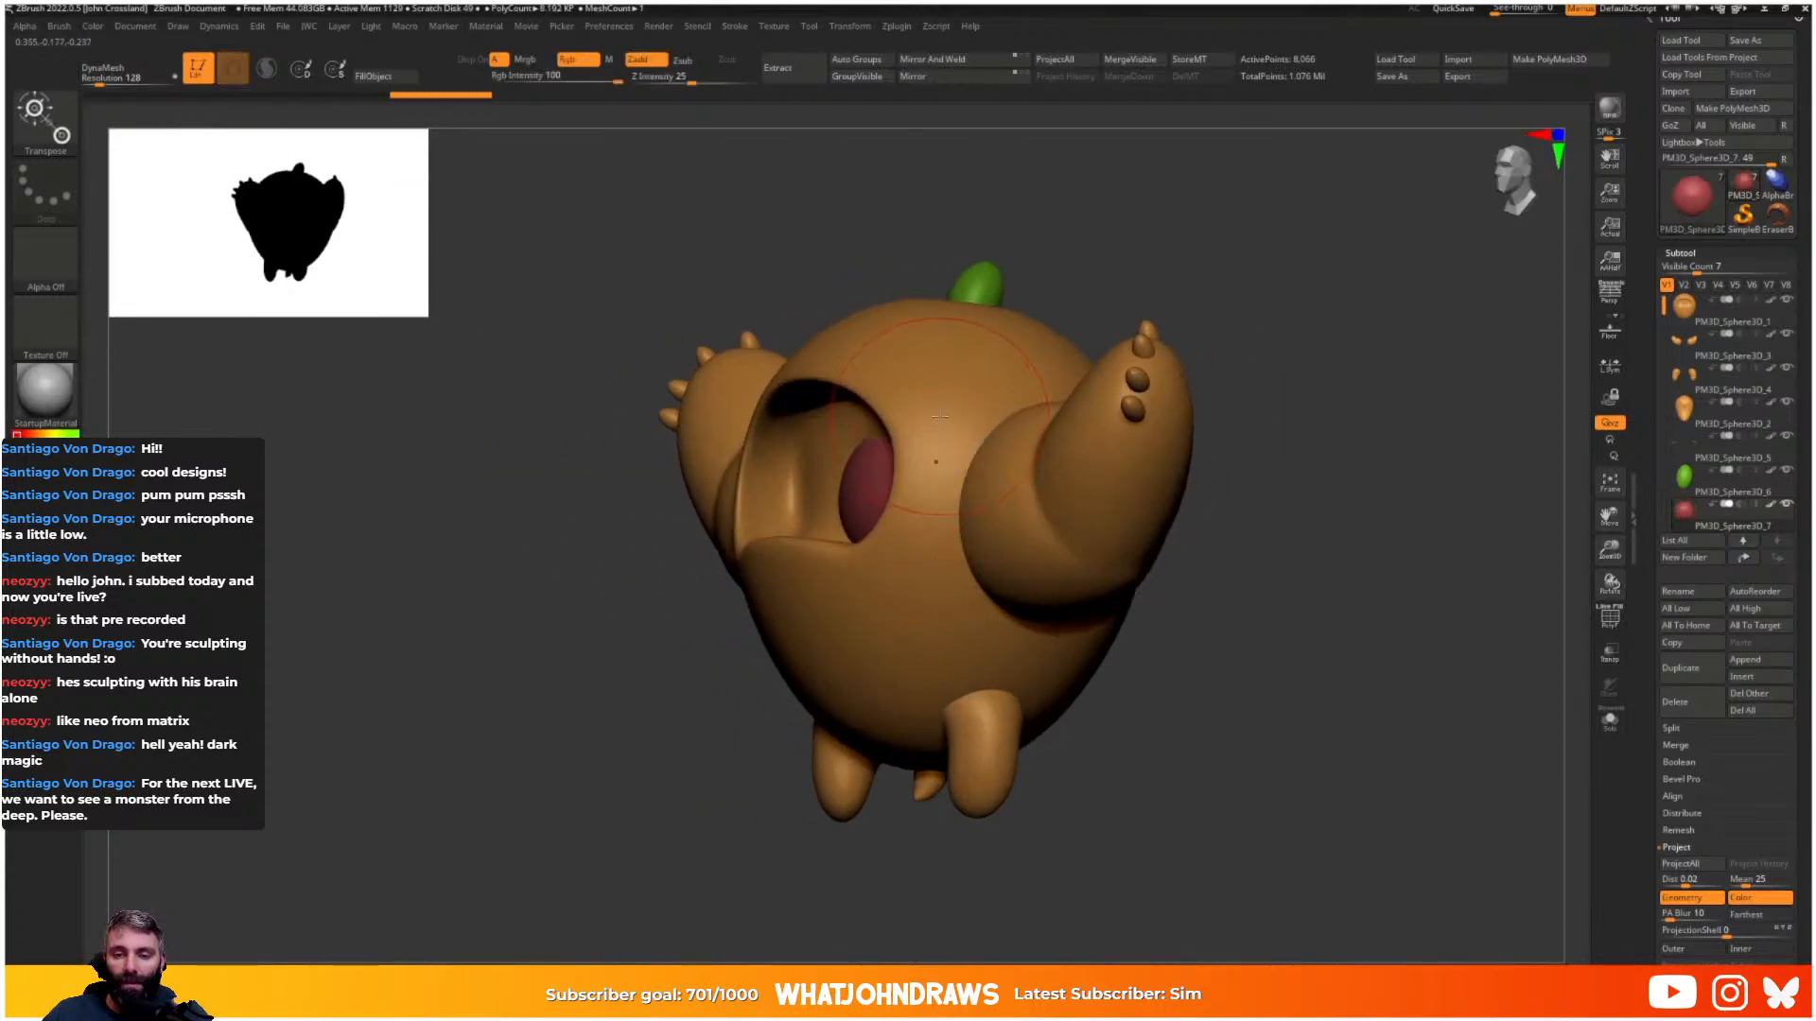
{"action": "key", "text": "w"}
{"action": "right_click_drag", "start_coordinate": [940, 416], "coordinate": [1050, 421]}
{"action": "key", "text": "q"}
{"action": "key", "text": "w"}
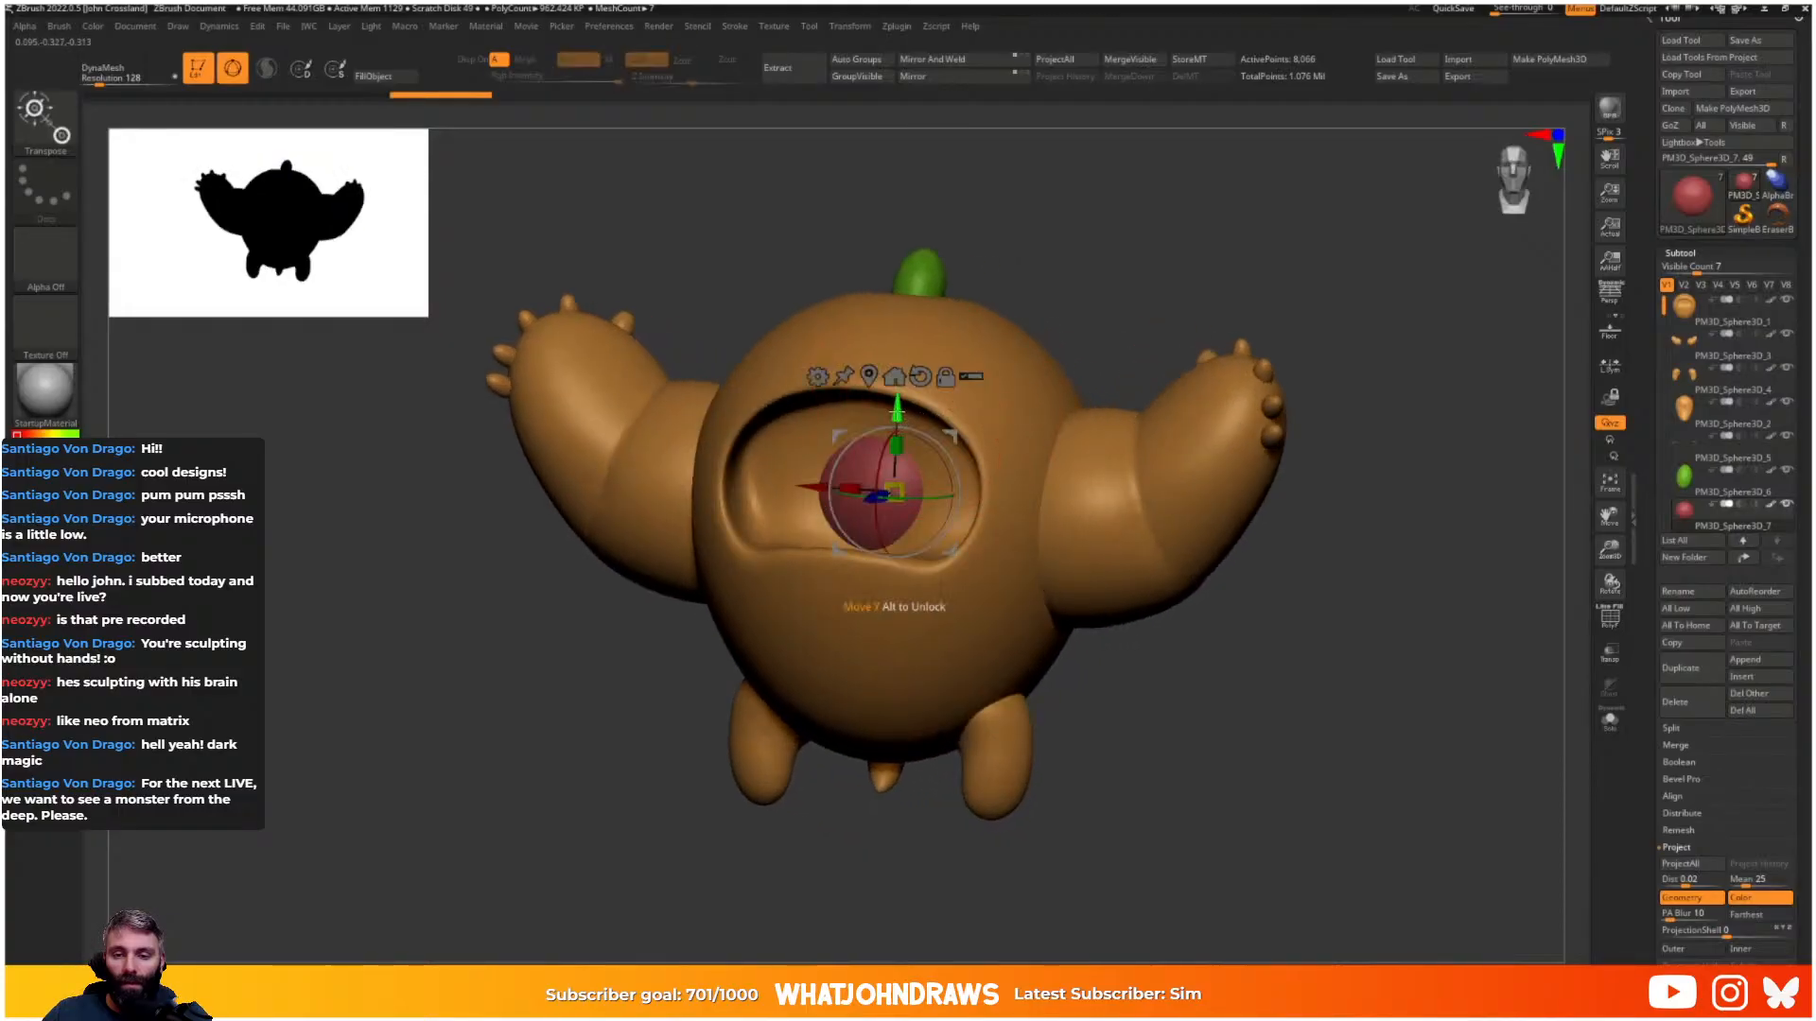
- Move the red sphere down and forward into the mouth opening
{"action": "left_click_drag", "start_coordinate": [897, 412], "coordinate": [897, 434]}
{"action": "right_click_drag", "start_coordinate": [955, 454], "coordinate": [885, 511]}
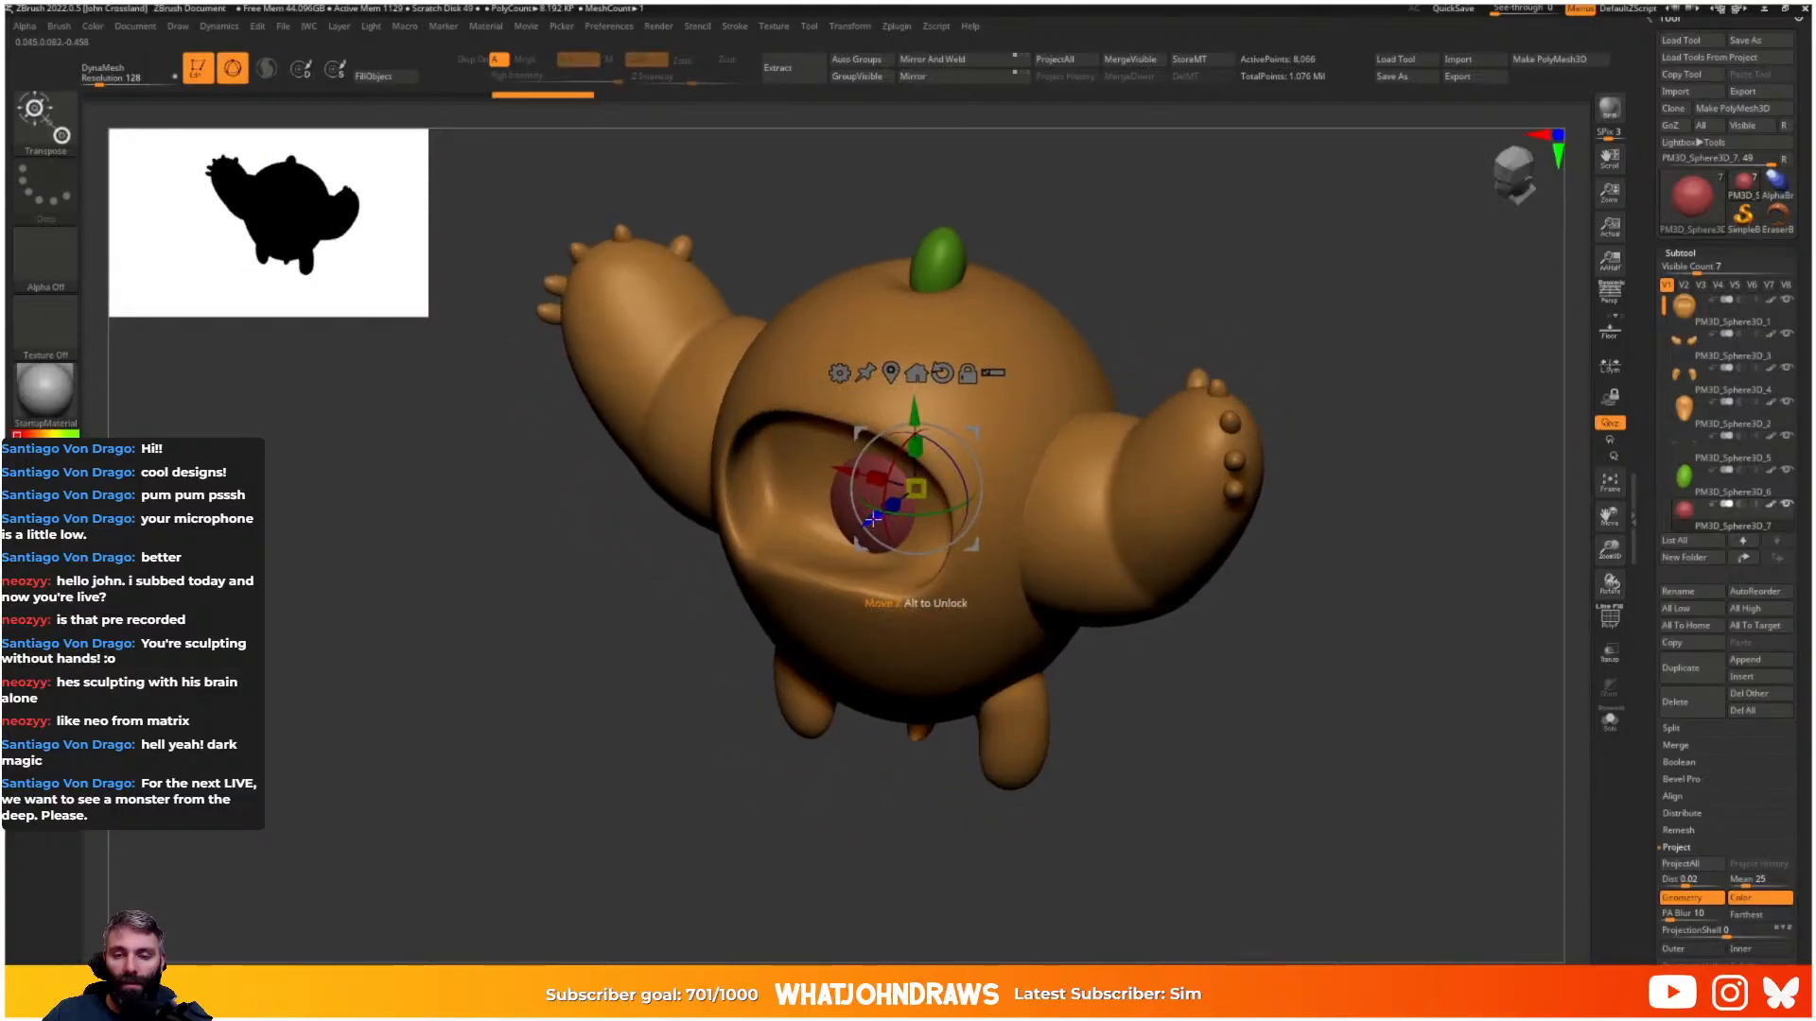
{"action": "left_click_drag", "start_coordinate": [873, 519], "coordinate": [828, 551]}
{"action": "right_click_drag", "start_coordinate": [817, 558], "coordinate": [879, 497]}
- Flatten the red sphere into a low tongue along the mouth floor with the Move brush
{"action": "key", "text": "q"}
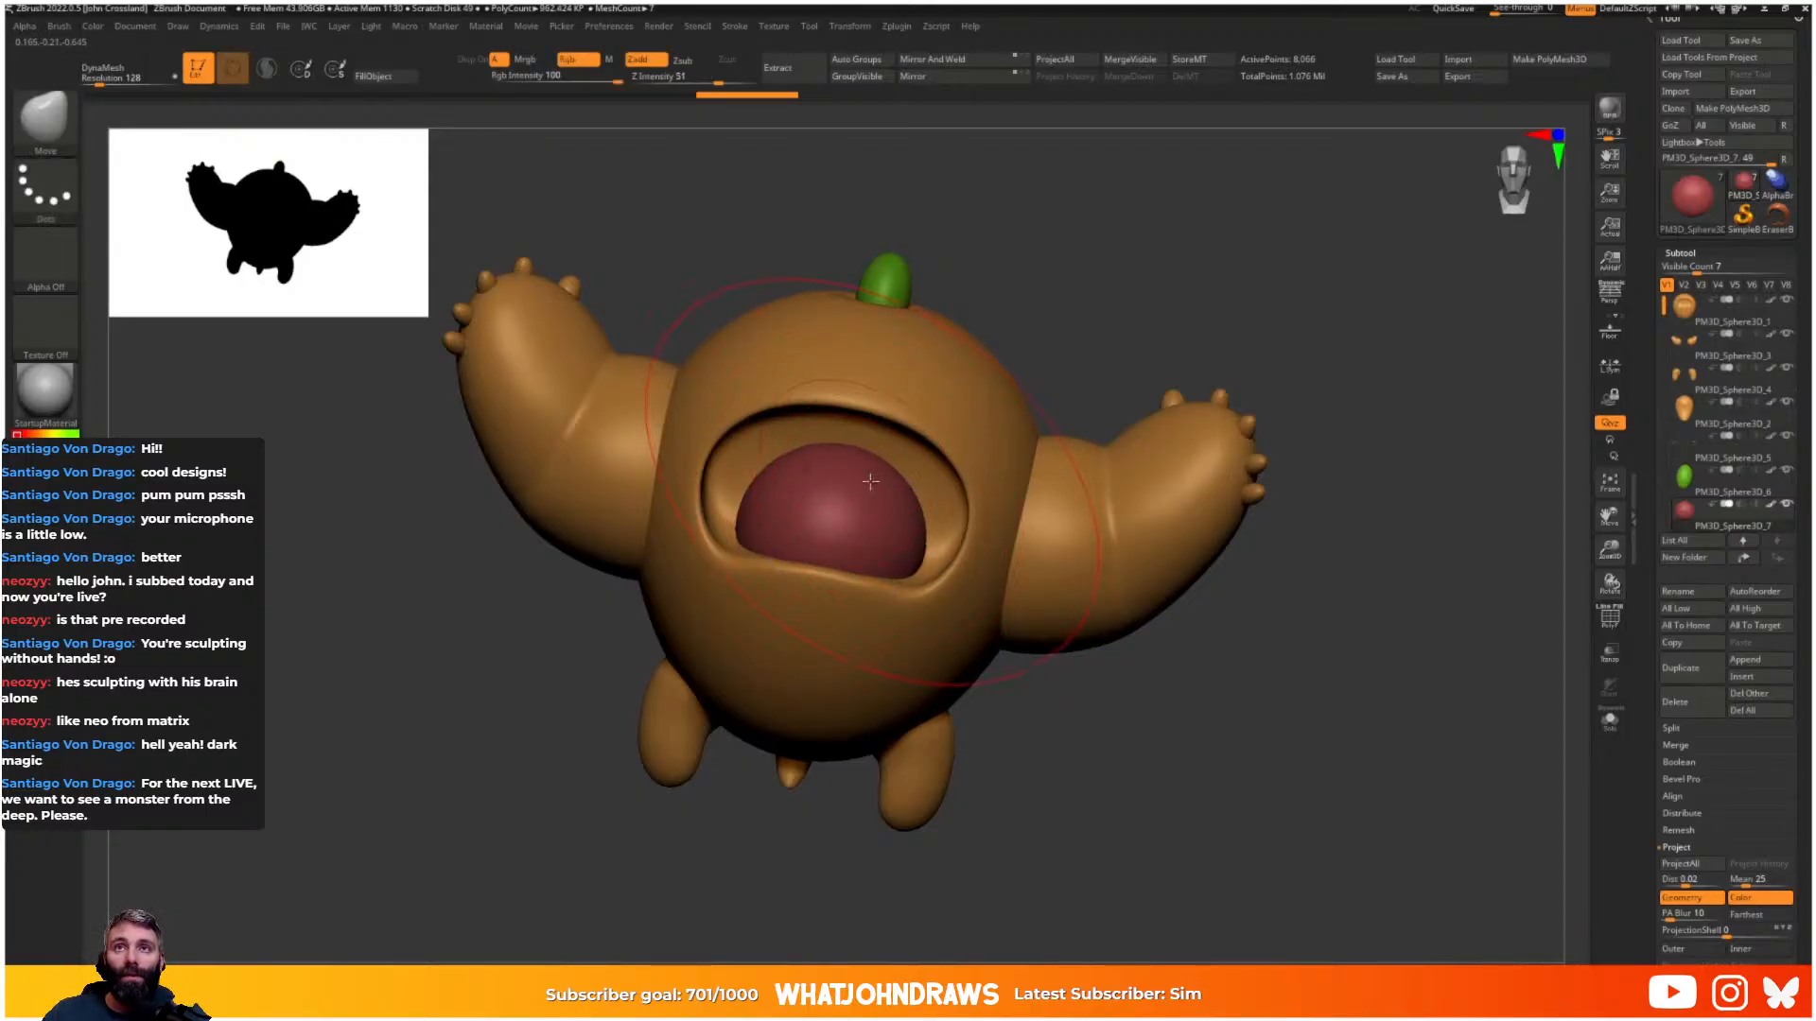
{"action": "left_click_drag", "start_coordinate": [866, 487], "coordinate": [923, 573]}
{"action": "right_click_drag", "start_coordinate": [922, 572], "coordinate": [868, 580]}
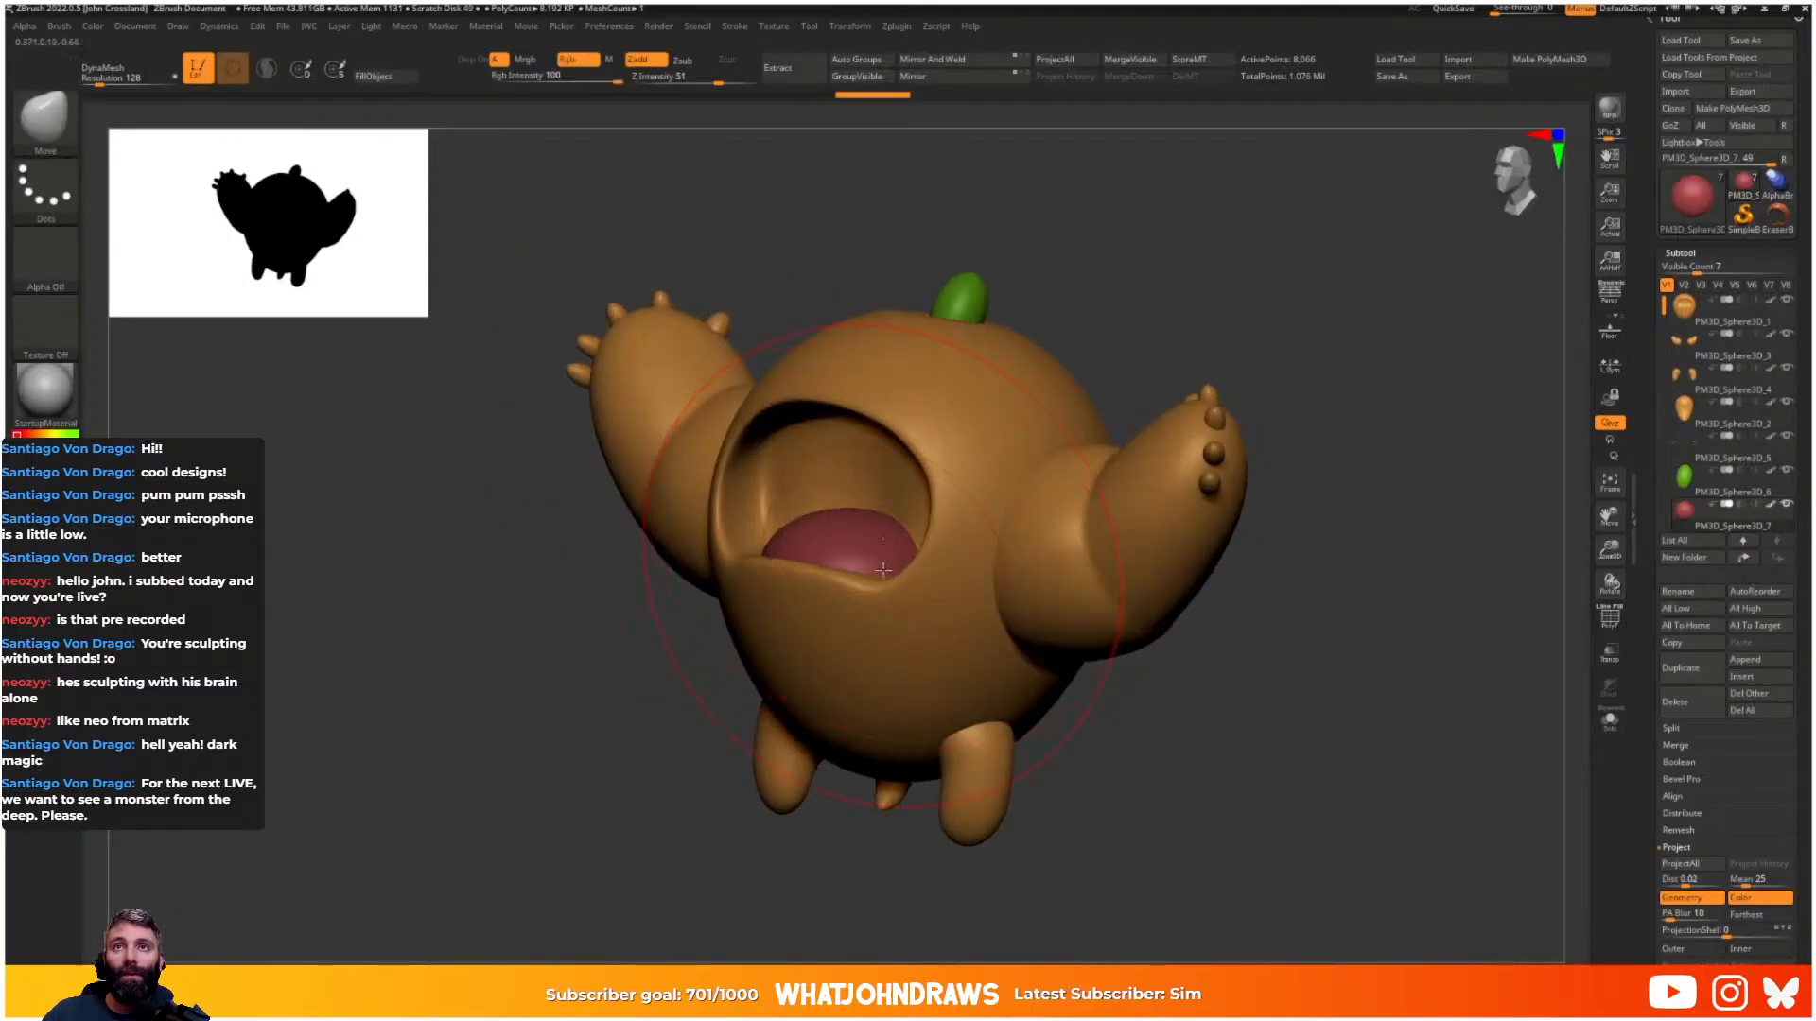
{"action": "left_click_drag", "start_coordinate": [812, 584], "coordinate": [817, 566]}
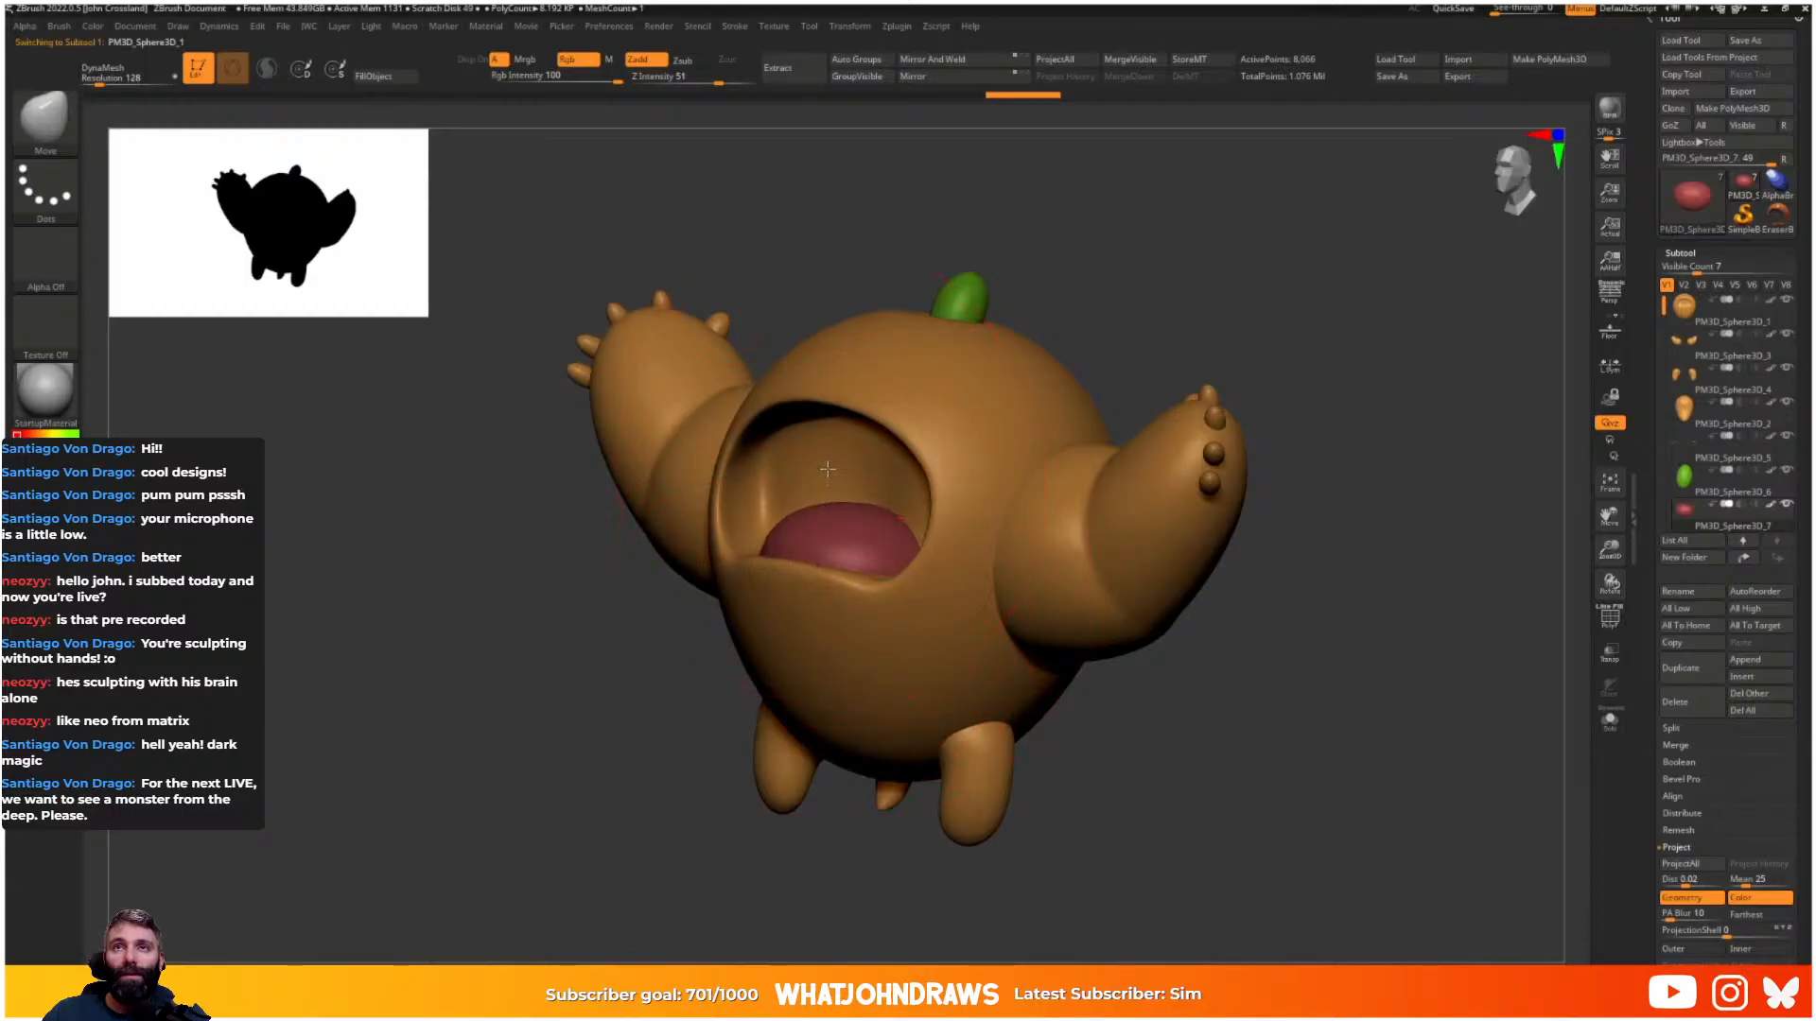
- Select the body subtool and shape the mouth cavity with the Standard and Move brushes
{"action": "right_click_drag", "start_coordinate": [828, 469], "coordinate": [856, 567], "text": "ctrl"}
{"action": "mouse_move", "coordinate": [856, 567]}
{"action": "right_mouse_down", "text": "shift"}
{"action": "mouse_move", "coordinate": [972, 502]}
{"action": "mouse_move", "coordinate": [894, 407]}
{"action": "mouse_move", "coordinate": [880, 421]}
{"action": "mouse_move", "coordinate": [1031, 499]}
{"action": "mouse_move", "coordinate": [949, 446]}
{"action": "right_mouse_up", "text": "shift"}
{"action": "key", "text": "b"}
{"action": "key", "text": "s"}
{"action": "key", "text": "t"}
{"action": "key", "text": "b"}
{"action": "key", "text": "m"}
{"action": "key", "text": "v"}
{"action": "left_click_drag", "start_coordinate": [949, 447], "coordinate": [936, 434]}
{"action": "right_click_drag", "start_coordinate": [935, 433], "coordinate": [953, 527]}
{"action": "left_click_drag", "start_coordinate": [1121, 539], "coordinate": [1149, 573]}
{"action": "right_click_drag", "start_coordinate": [949, 578], "coordinate": [1010, 571], "text": "shift"}
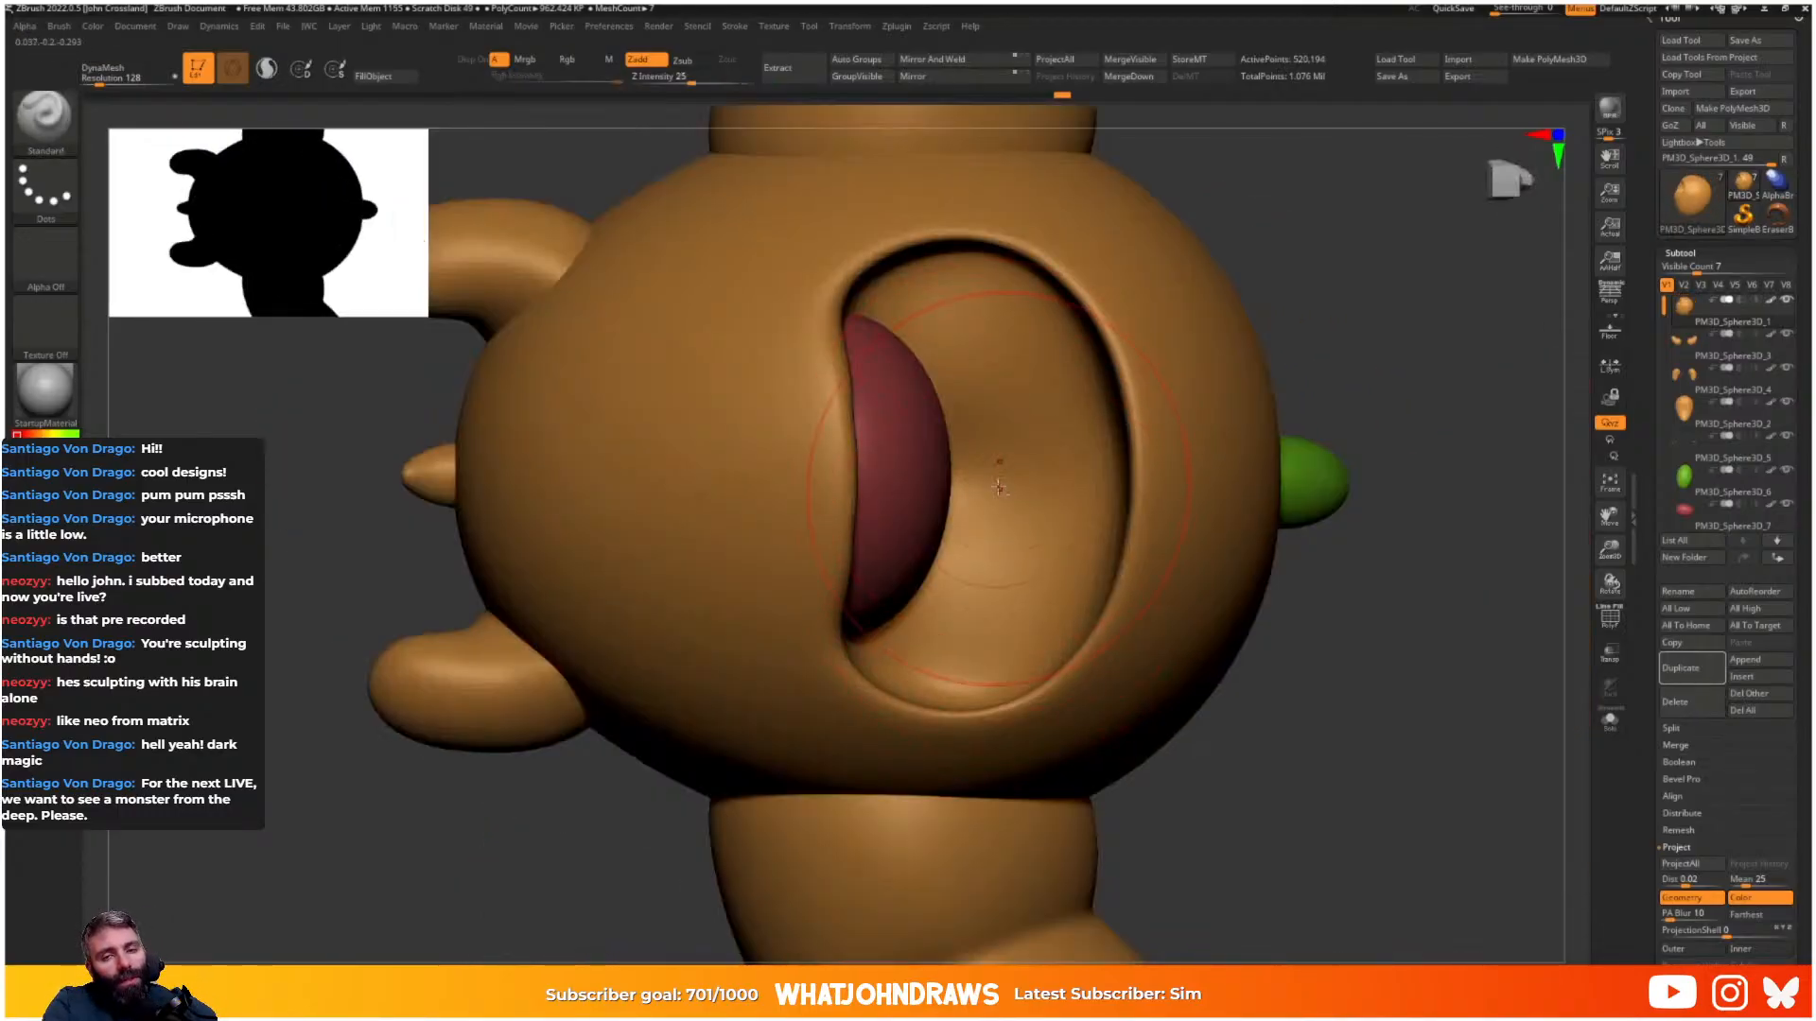
- Sculpt and smooth the inner wall of the mouth behind the tongue with the Standard brush, undoing the last smoothing stroke
{"action": "left_click_drag", "start_coordinate": [989, 402], "coordinate": [984, 388]}
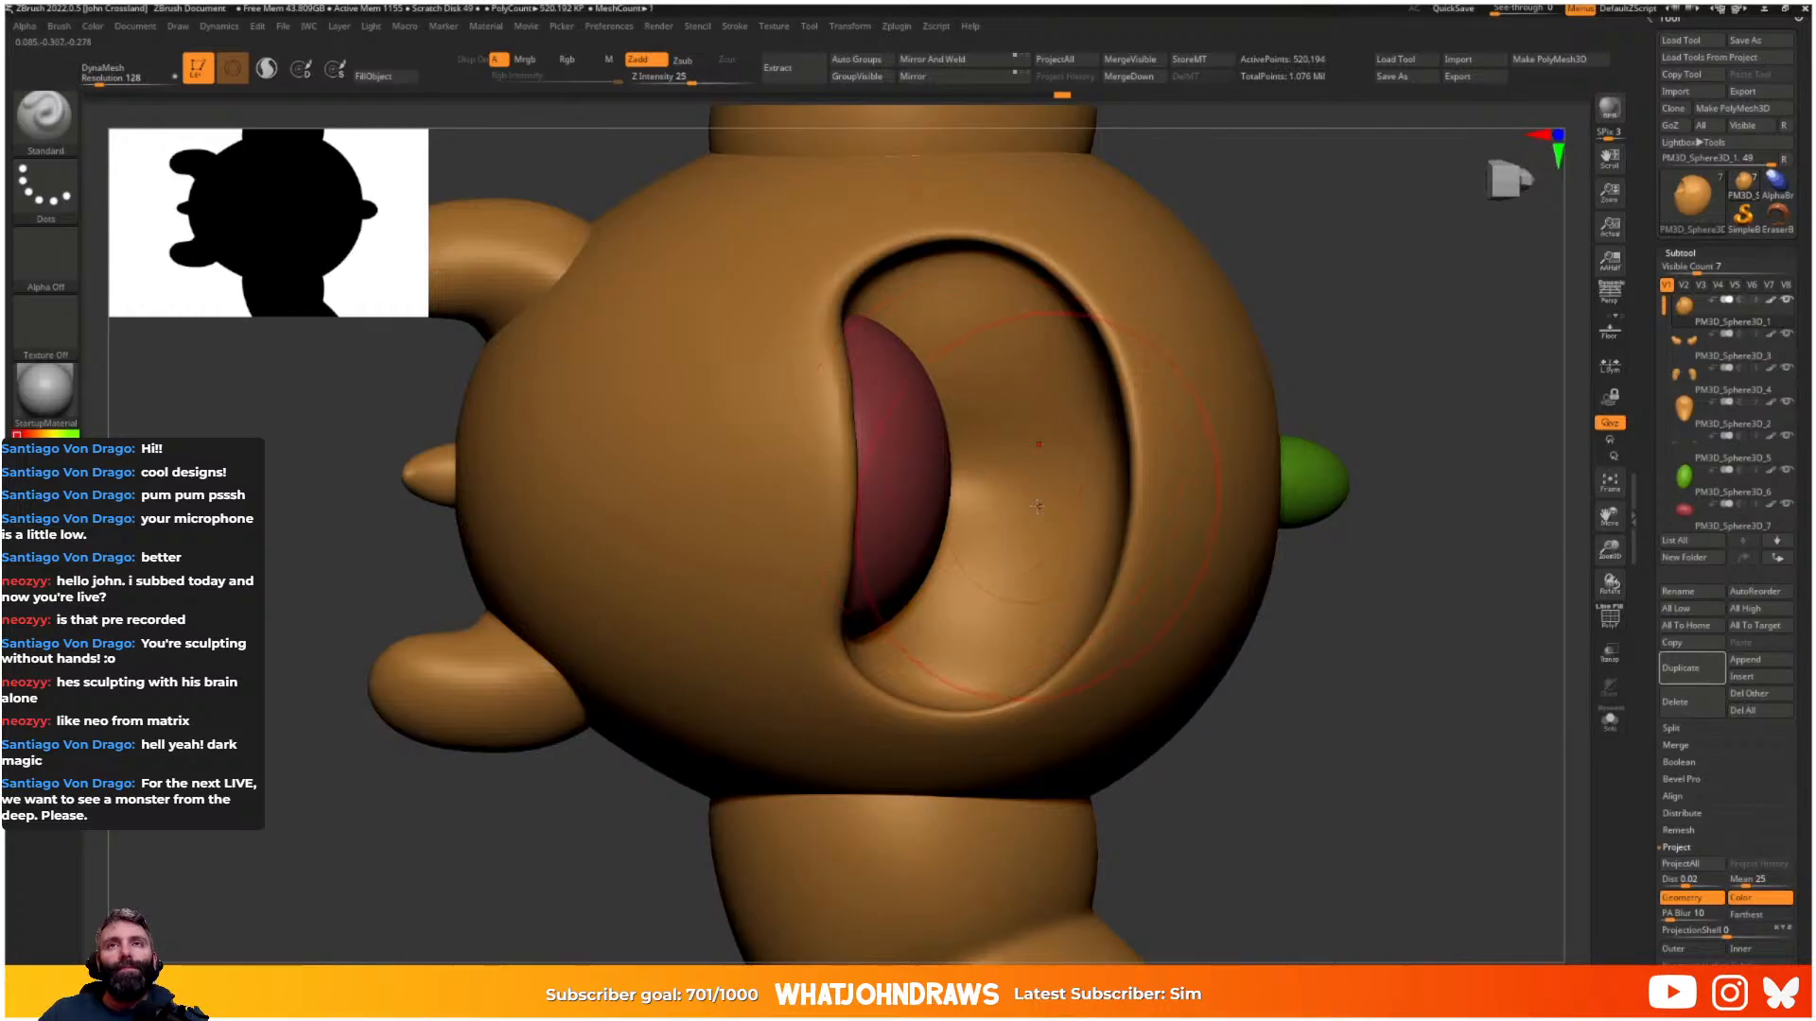
{"action": "right_click_drag", "start_coordinate": [1037, 506], "coordinate": [983, 412]}
{"action": "mouse_move", "coordinate": [991, 413]}
{"action": "left_mouse_down"}
{"action": "mouse_move", "coordinate": [991, 390]}
{"action": "mouse_move", "coordinate": [1003, 433]}
{"action": "left_mouse_up"}
{"action": "right_click_drag", "start_coordinate": [1005, 437], "coordinate": [1097, 454]}
{"action": "left_click_drag", "start_coordinate": [1050, 426], "coordinate": [1036, 492], "text": "shift"}
{"action": "left_click_drag", "start_coordinate": [1047, 388], "coordinate": [1083, 516]}
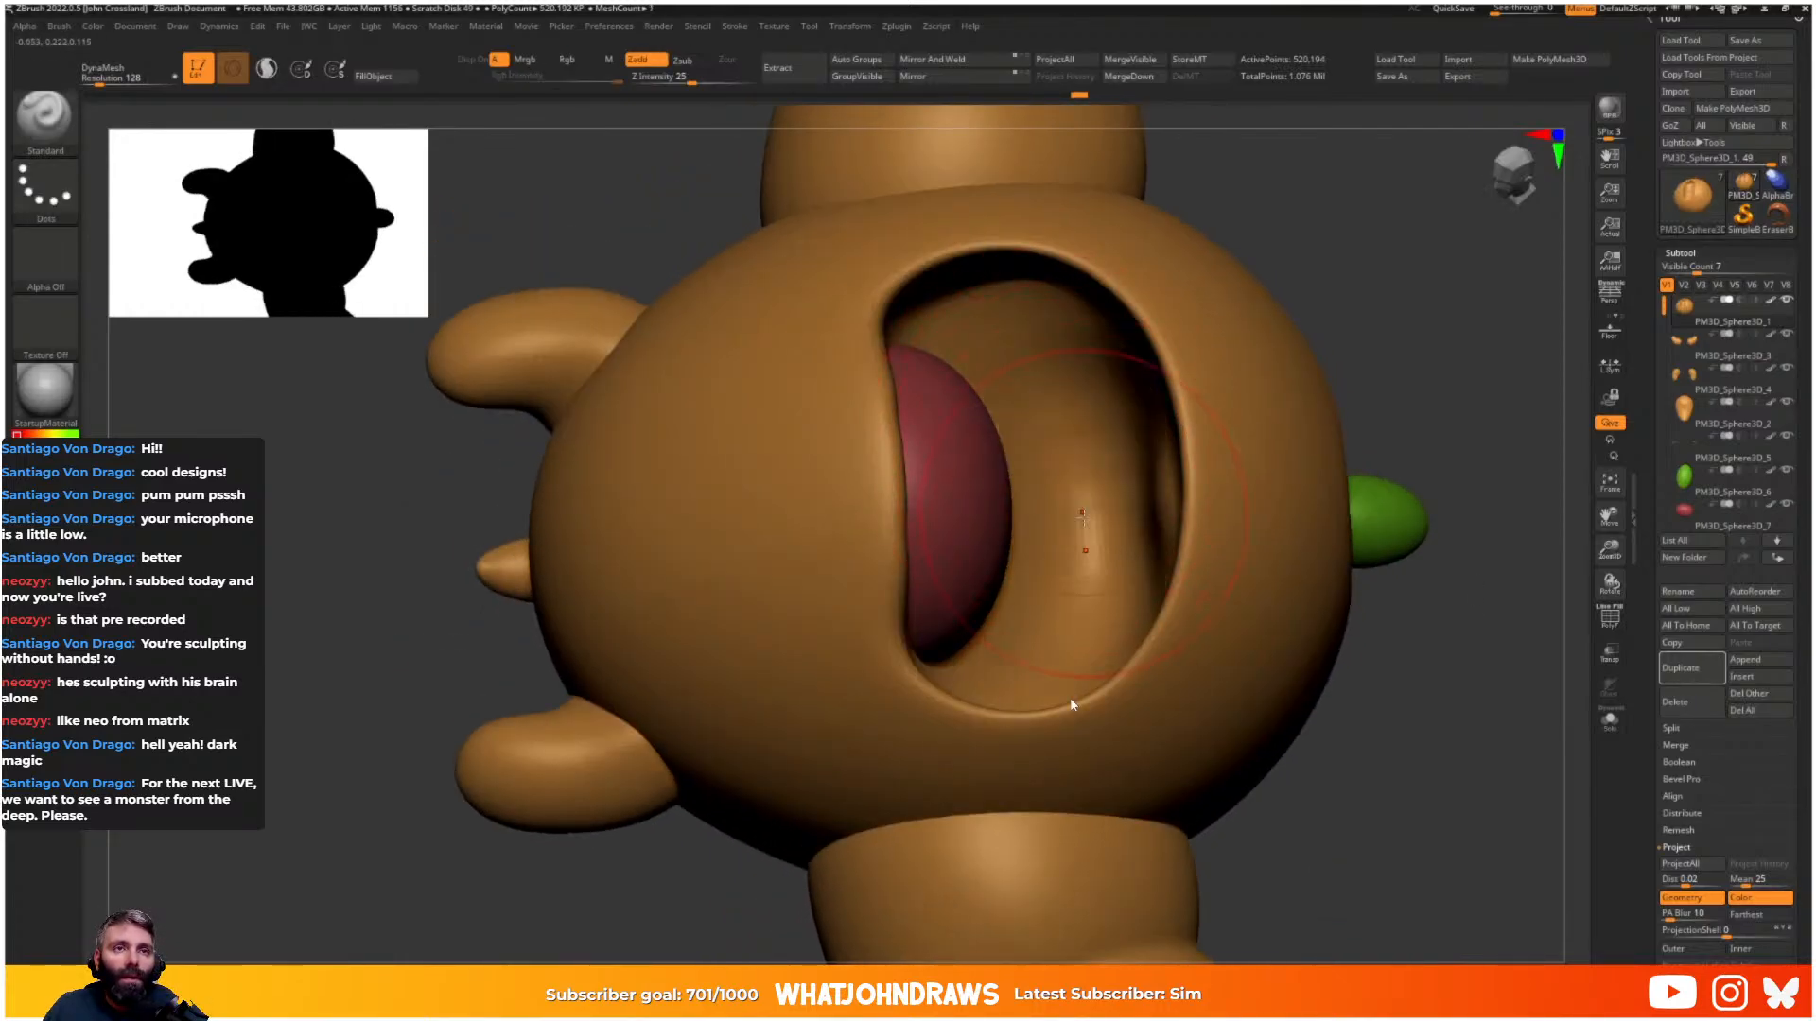
{"action": "right_click_drag", "start_coordinate": [1083, 516], "coordinate": [1152, 497]}
{"action": "left_click_drag", "start_coordinate": [1152, 497], "coordinate": [1192, 520]}
{"action": "left_click_drag", "start_coordinate": [1171, 441], "coordinate": [1175, 425], "text": "shift"}
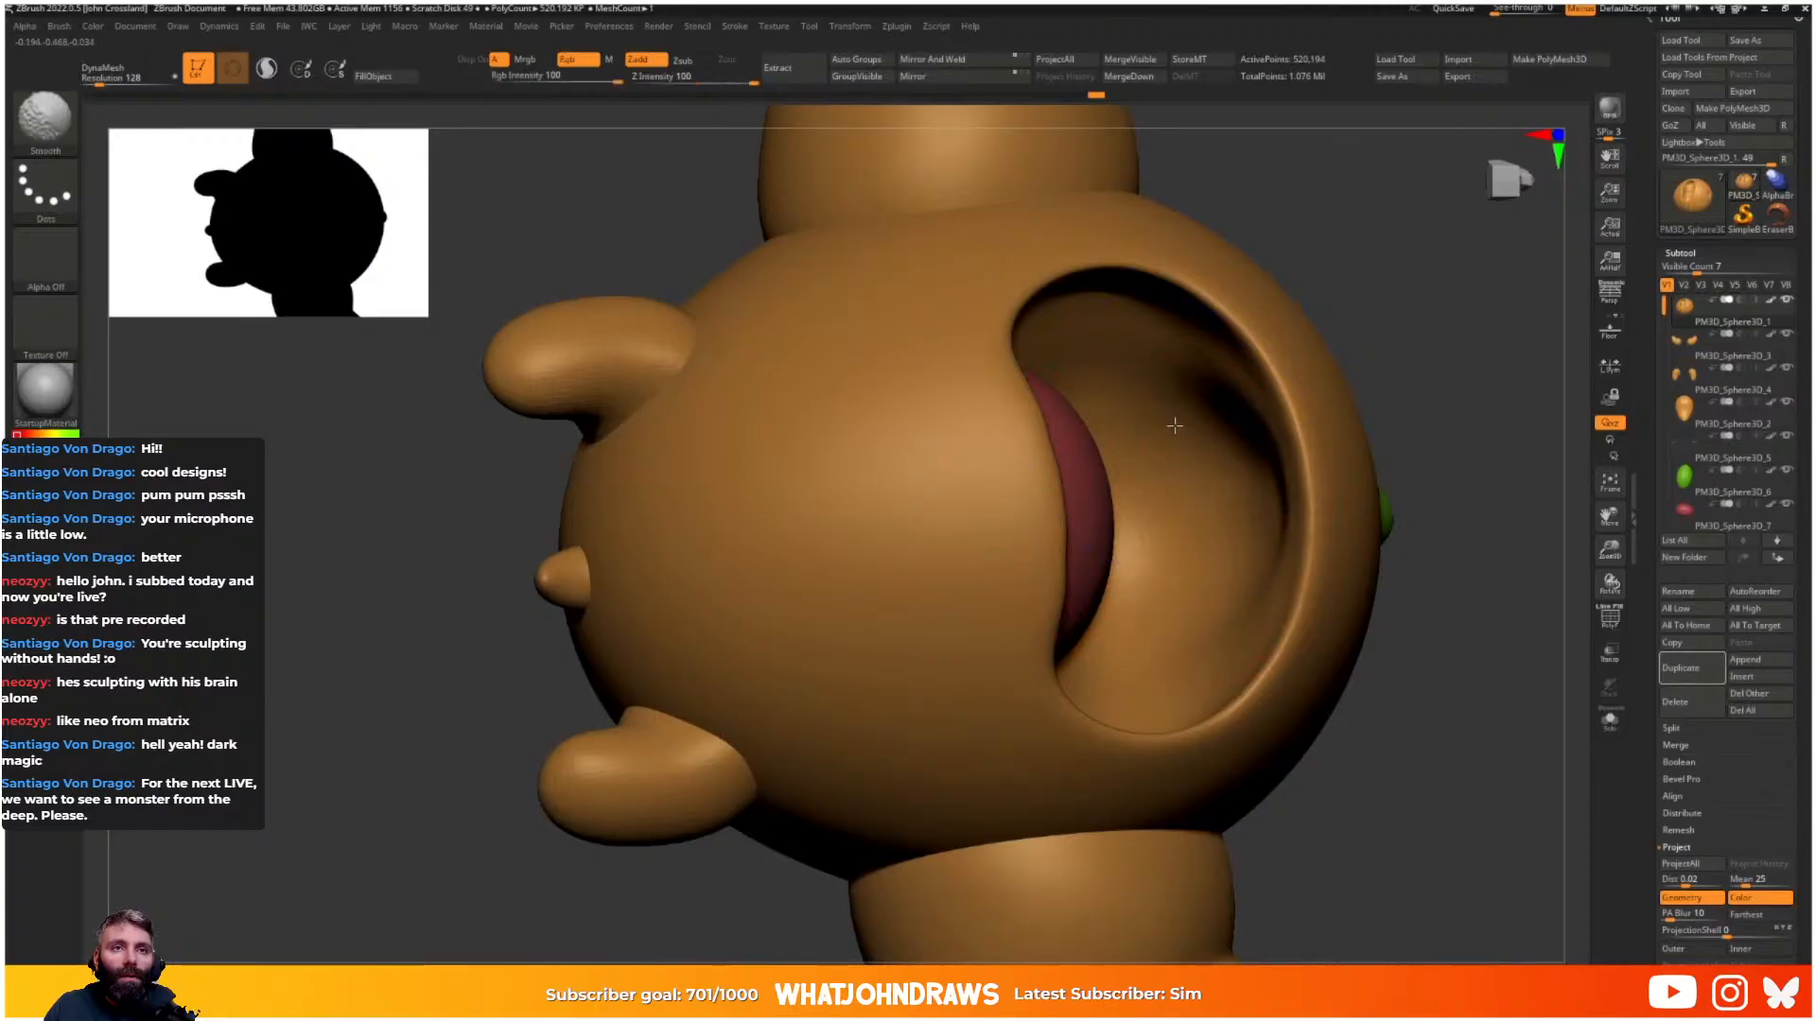
{"action": "key", "text": "ctrl+z"}
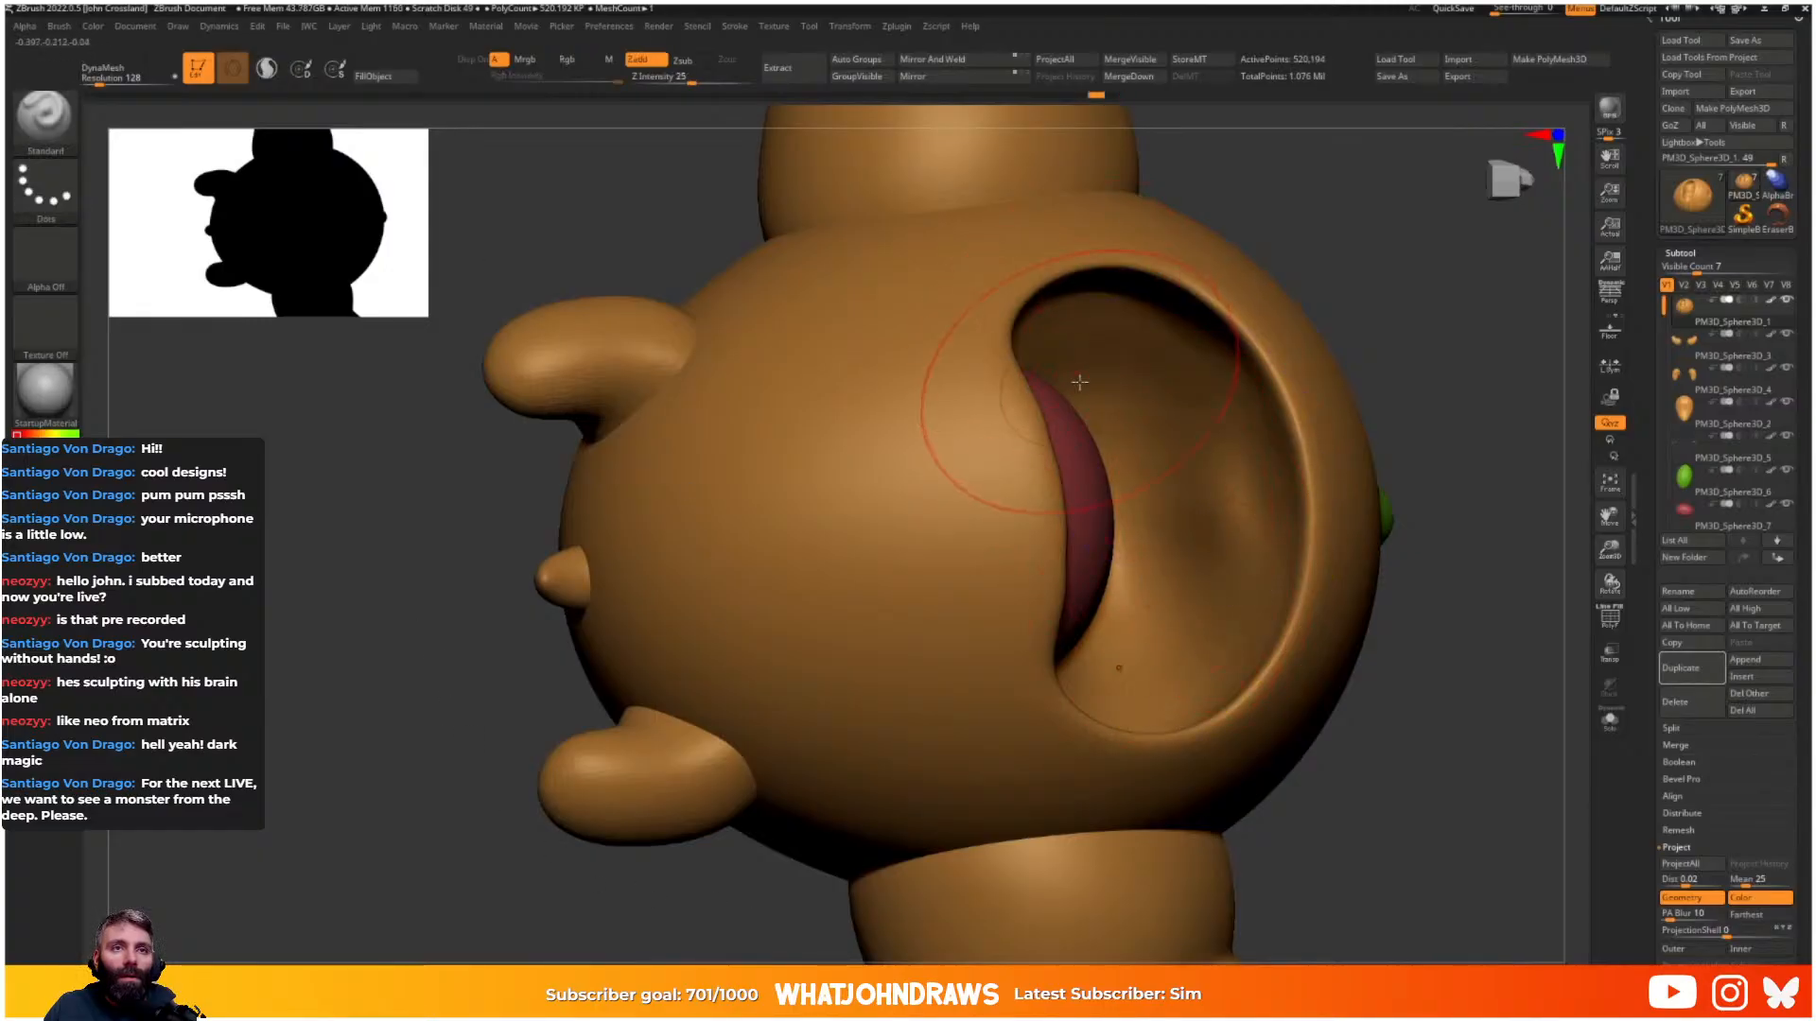
- Lower the Standard brush's Z Intensity to 9 and sculpt the back wall of the mouth more gently
{"action": "key", "text": "u"}
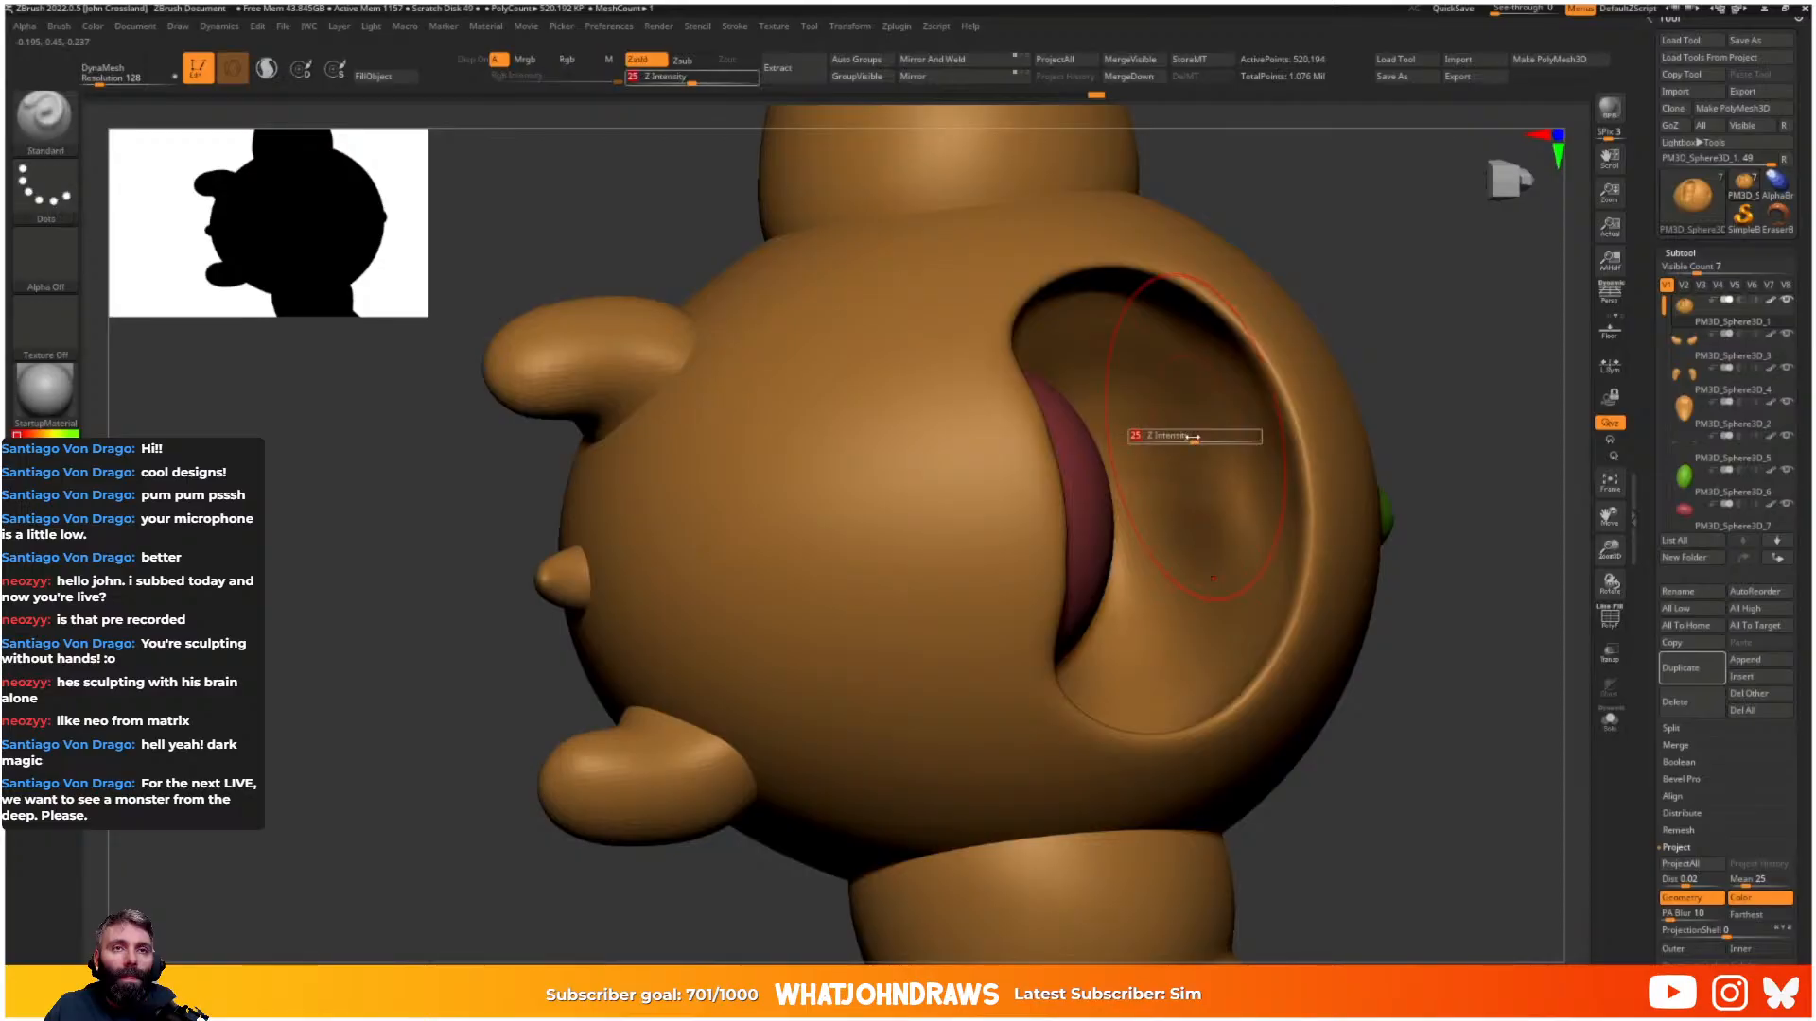
{"action": "left_click_drag", "start_coordinate": [1184, 436], "coordinate": [1167, 436]}
{"action": "right_click_drag", "start_coordinate": [1249, 473], "coordinate": [1192, 490]}
{"action": "left_click_drag", "start_coordinate": [1188, 473], "coordinate": [1199, 548]}
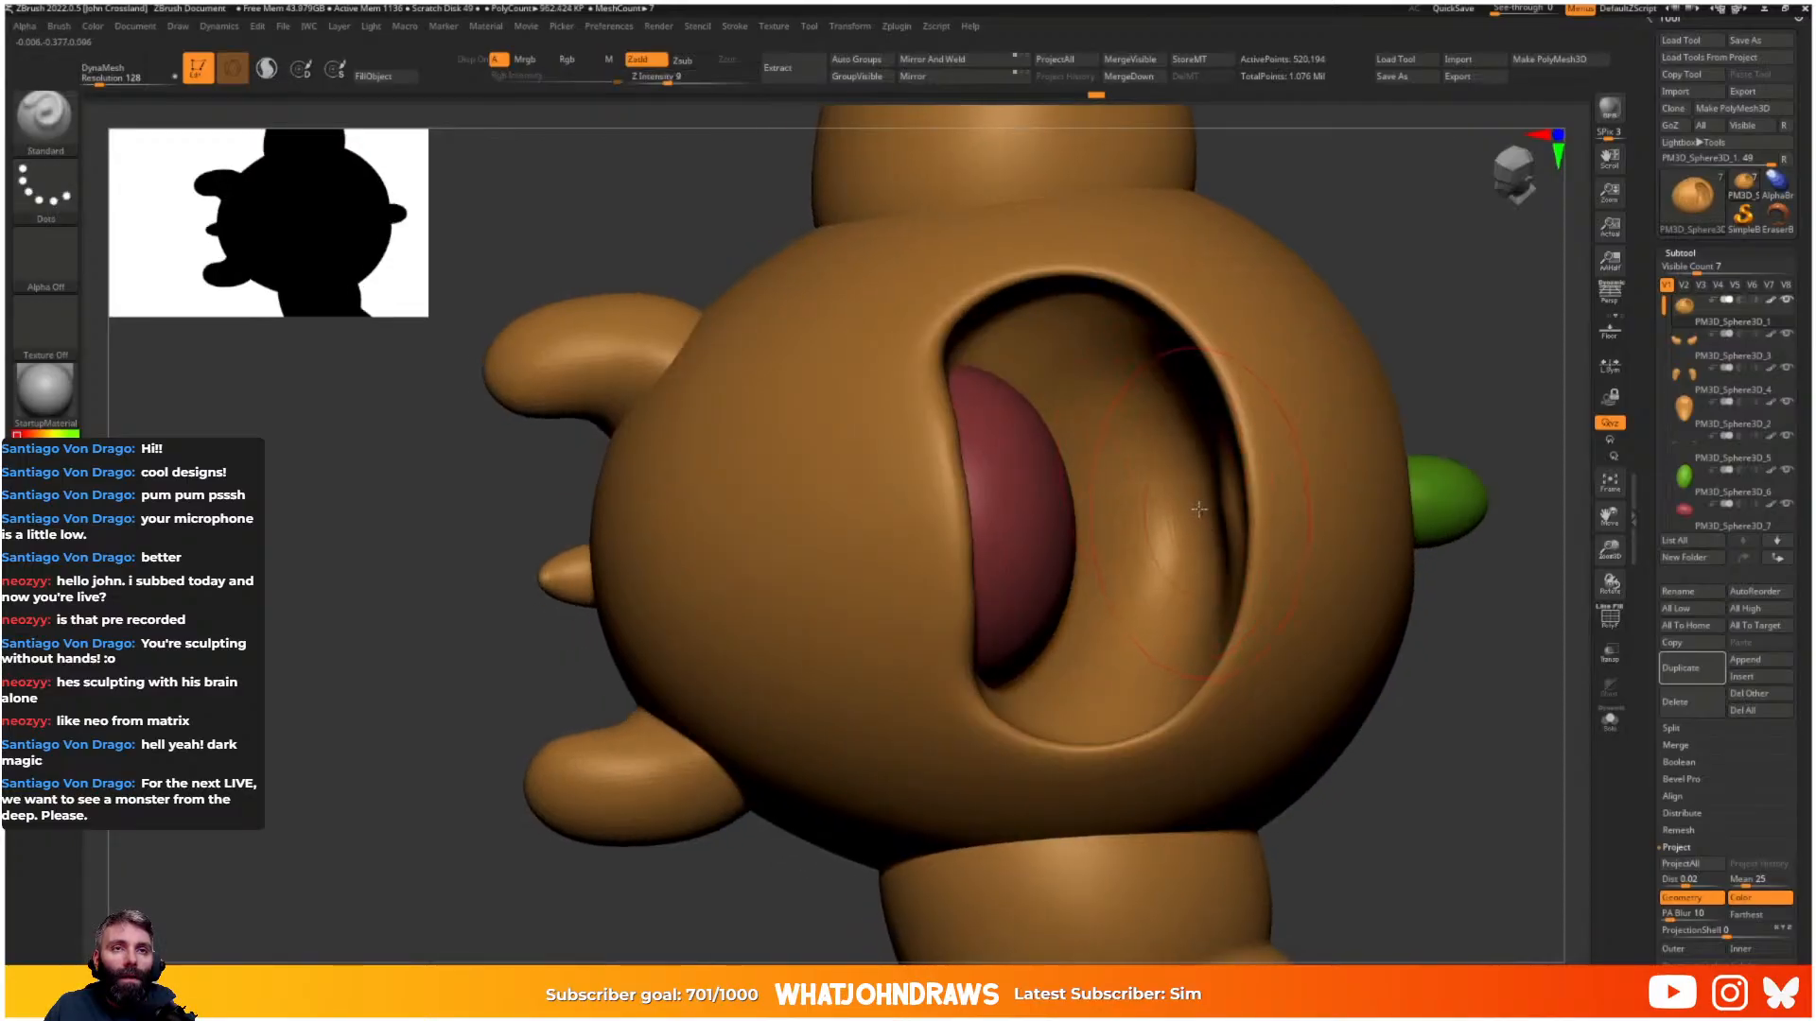
- Carve the back and side walls of the mouth deeper with inverted Standard brush strokes
{"action": "right_click_drag", "start_coordinate": [1188, 494], "coordinate": [1239, 490]}
{"action": "mouse_move", "coordinate": [1241, 454]}
{"action": "left_mouse_down", "text": "alt"}
{"action": "mouse_move", "coordinate": [1263, 511]}
{"action": "mouse_move", "coordinate": [1241, 528]}
{"action": "mouse_move", "coordinate": [1233, 471]}
{"action": "mouse_move", "coordinate": [1211, 458]}
{"action": "left_mouse_up", "text": "alt"}
{"action": "right_click_drag", "start_coordinate": [1211, 458], "coordinate": [1094, 421]}
{"action": "left_click_drag", "start_coordinate": [1038, 380], "coordinate": [1052, 364], "text": "alt"}
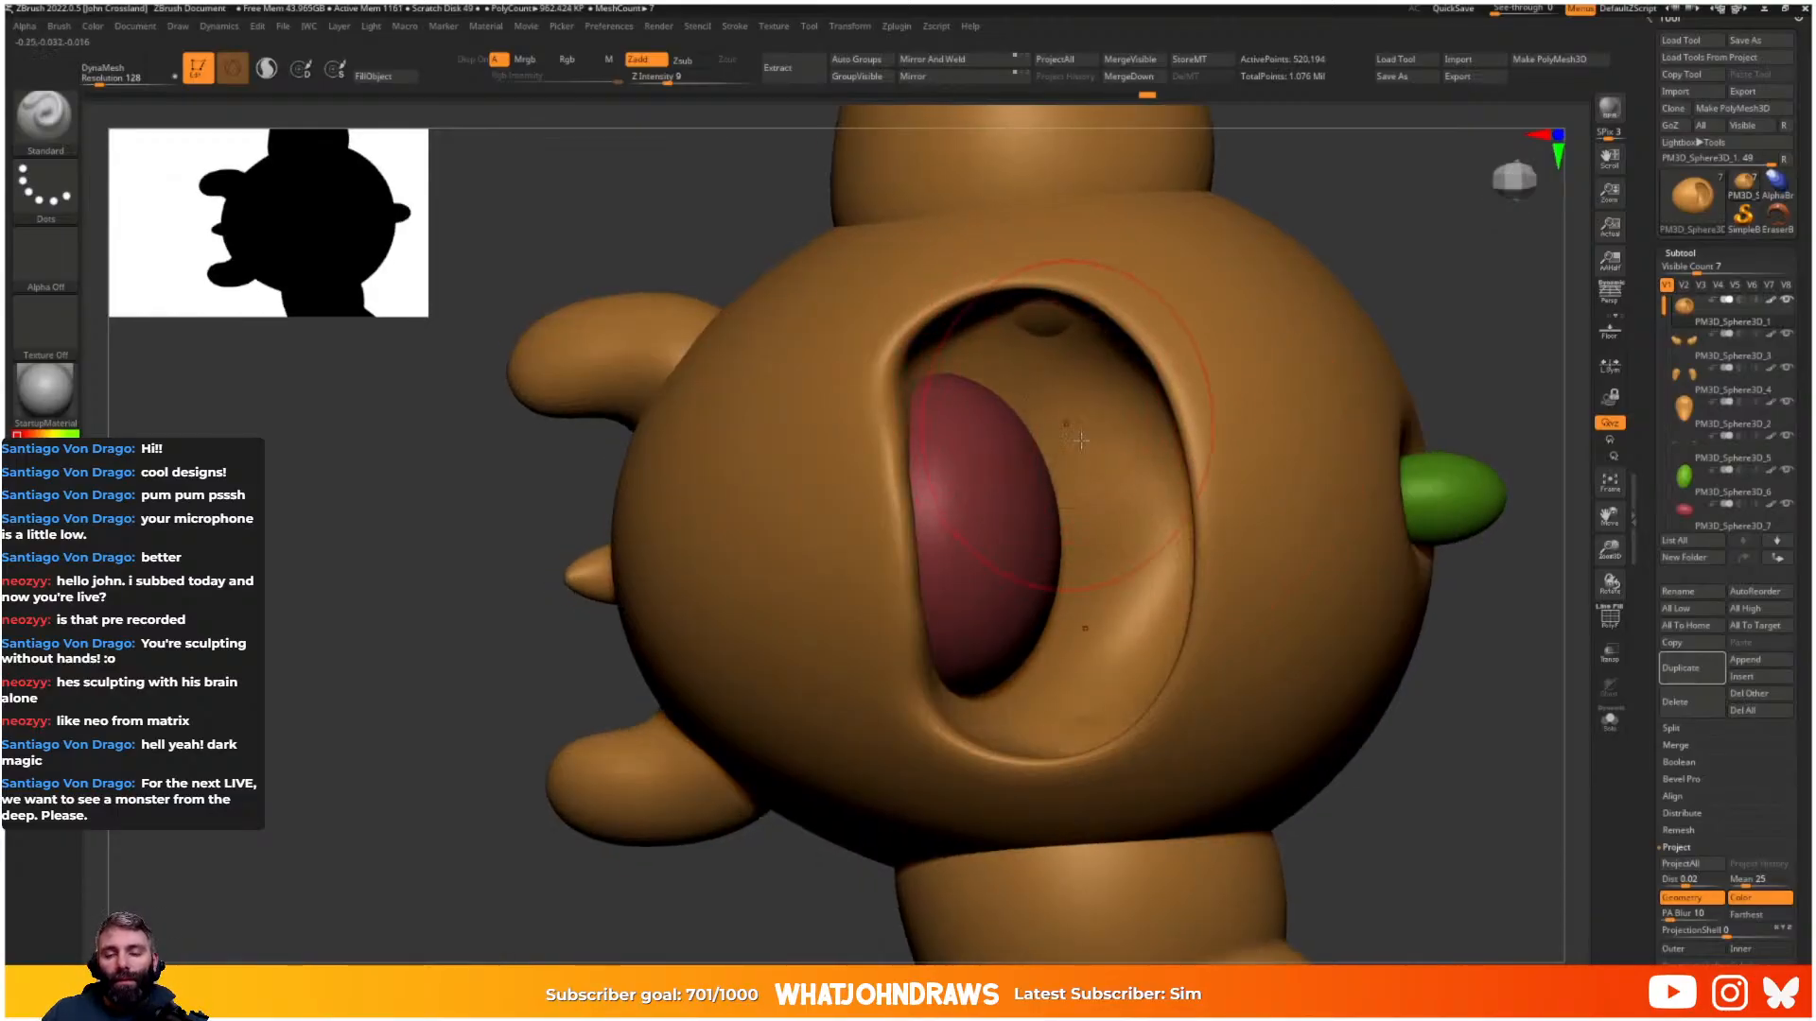
{"action": "left_click_drag", "start_coordinate": [1116, 473], "coordinate": [1107, 563], "text": "alt"}
{"action": "left_click_drag", "start_coordinate": [1073, 444], "coordinate": [1077, 544], "text": "alt"}
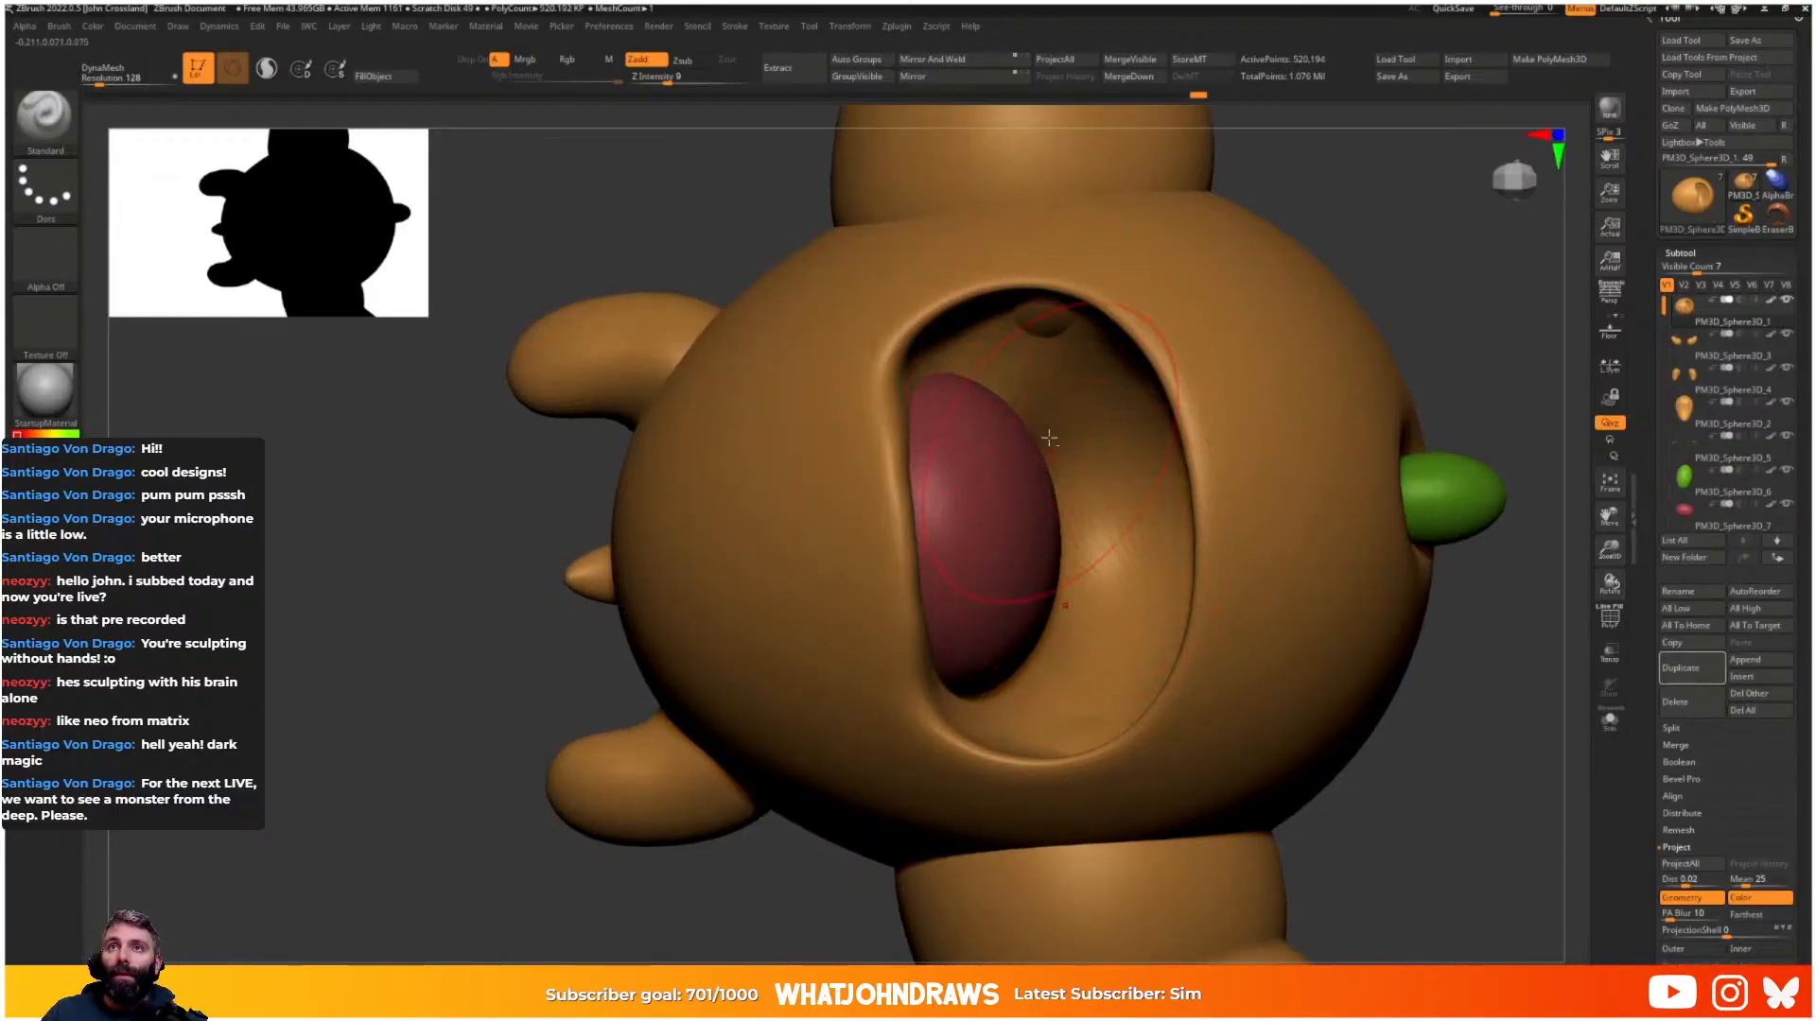
{"action": "left_click_drag", "start_coordinate": [1048, 438], "coordinate": [1045, 426], "text": "alt"}
{"action": "right_click_drag", "start_coordinate": [1168, 454], "coordinate": [1038, 474]}
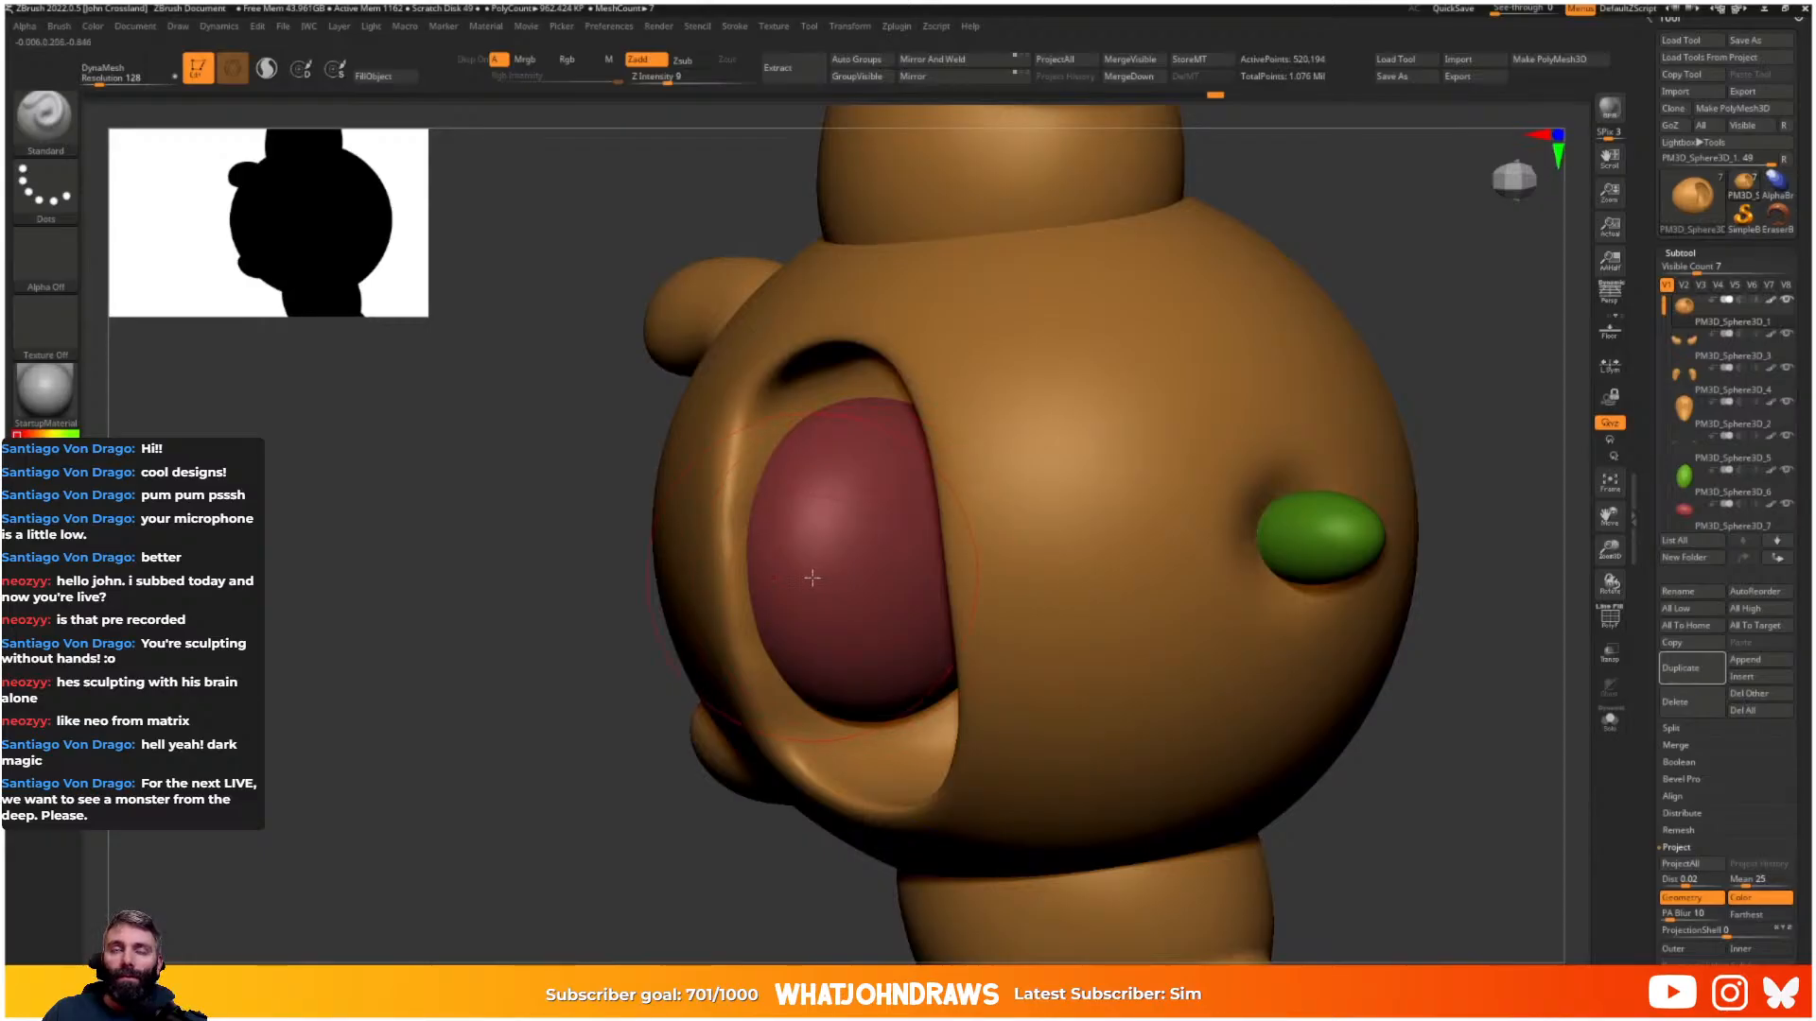
- Isolate the body in Solo mode, carve the cavity behind the mouth rim and smooth its inner edge
{"action": "key", "text": "alt+s"}
{"action": "right_click_drag", "start_coordinate": [850, 626], "coordinate": [891, 482]}
{"action": "mouse_move", "coordinate": [893, 440]}
{"action": "left_mouse_down", "text": "alt"}
{"action": "mouse_move", "coordinate": [905, 369]}
{"action": "mouse_move", "coordinate": [908, 416]}
{"action": "left_mouse_up", "text": "alt"}
{"action": "right_click_drag", "start_coordinate": [898, 425], "coordinate": [924, 350]}
{"action": "mouse_move", "coordinate": [924, 335]}
{"action": "left_mouse_down", "text": "alt"}
{"action": "mouse_move", "coordinate": [936, 558]}
{"action": "mouse_move", "coordinate": [955, 454]}
{"action": "mouse_move", "coordinate": [946, 520]}
{"action": "mouse_move", "coordinate": [960, 515]}
{"action": "mouse_move", "coordinate": [951, 454]}
{"action": "left_mouse_up", "text": "alt"}
{"action": "mouse_move", "coordinate": [951, 454]}
{"action": "right_mouse_down"}
{"action": "mouse_move", "coordinate": [1008, 469]}
{"action": "mouse_move", "coordinate": [908, 482]}
{"action": "mouse_move", "coordinate": [823, 444]}
{"action": "right_mouse_up"}
{"action": "mouse_move", "coordinate": [789, 381]}
{"action": "left_mouse_down", "text": "alt"}
{"action": "mouse_move", "coordinate": [810, 565]}
{"action": "mouse_move", "coordinate": [790, 535]}
{"action": "mouse_move", "coordinate": [823, 306]}
{"action": "mouse_move", "coordinate": [797, 317]}
{"action": "mouse_move", "coordinate": [793, 530]}
{"action": "mouse_move", "coordinate": [800, 463]}
{"action": "mouse_move", "coordinate": [767, 377]}
{"action": "mouse_move", "coordinate": [785, 610]}
{"action": "mouse_move", "coordinate": [753, 327]}
{"action": "left_mouse_up", "text": "alt"}
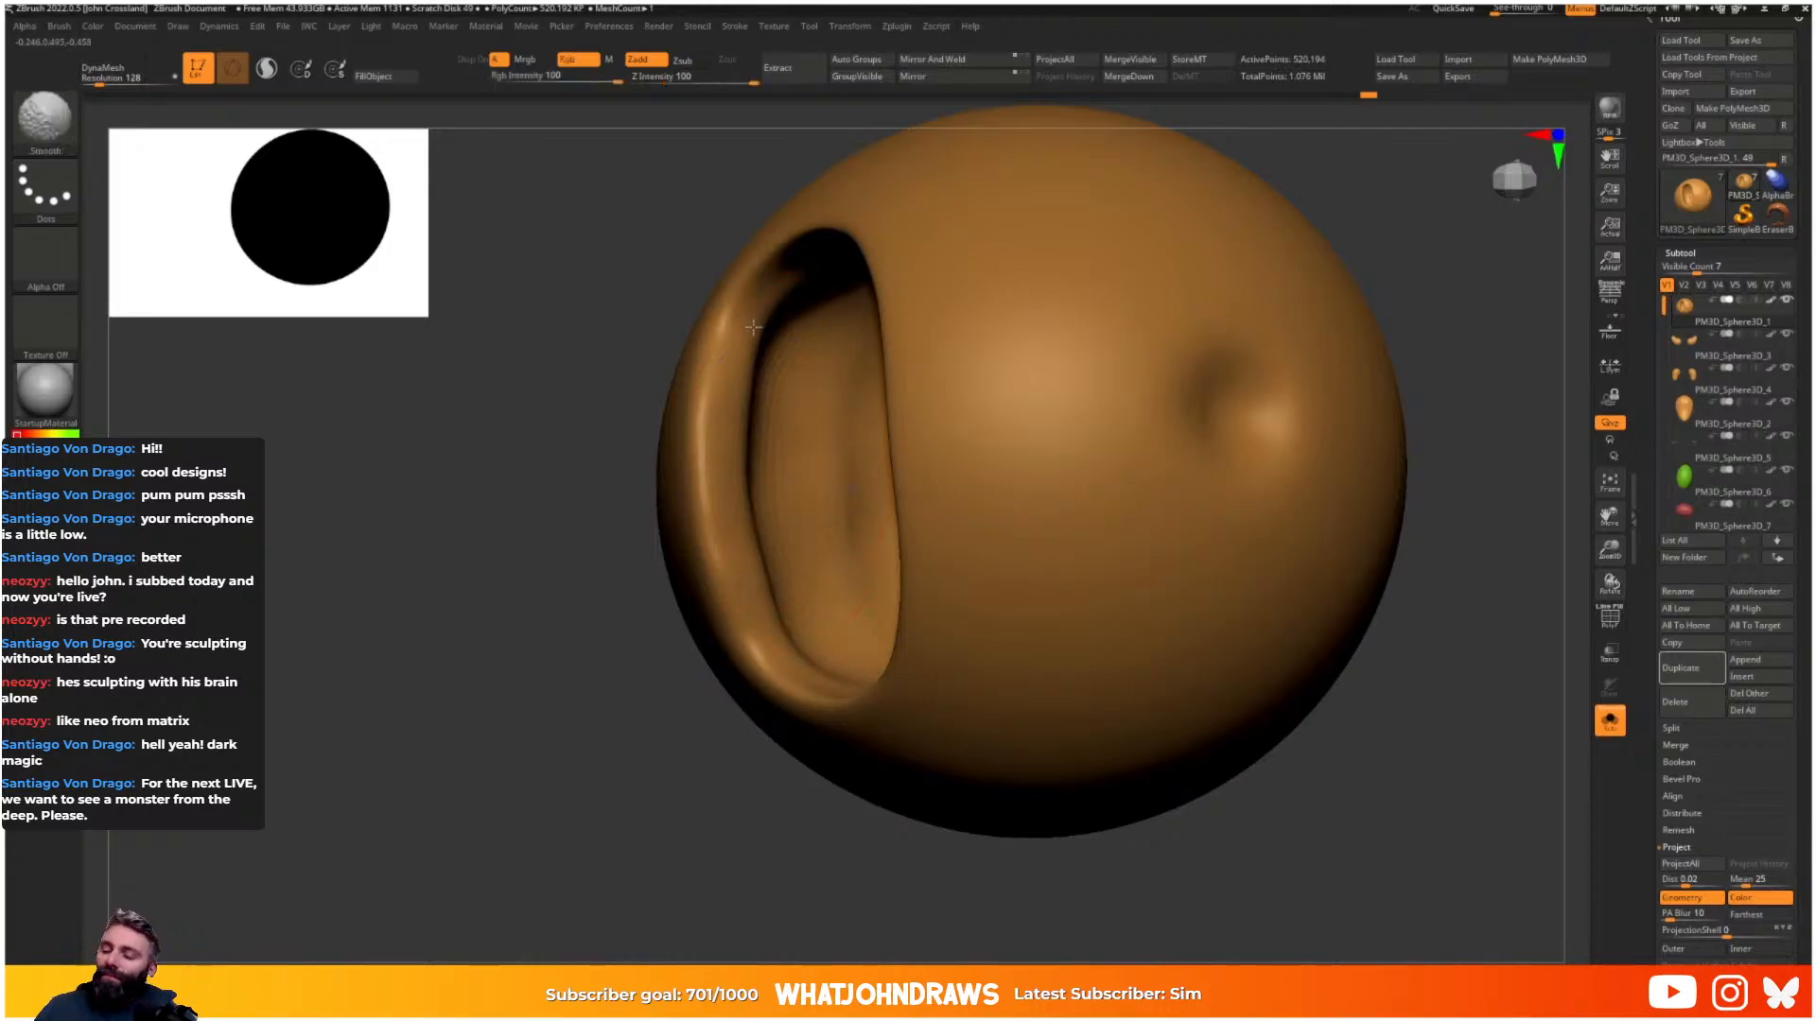
{"action": "left_click_drag", "start_coordinate": [760, 407], "coordinate": [735, 412], "text": "shift"}
{"action": "mouse_move", "coordinate": [843, 606]}
{"action": "right_mouse_down"}
{"action": "mouse_move", "coordinate": [899, 468]}
{"action": "mouse_move", "coordinate": [842, 473]}
{"action": "mouse_move", "coordinate": [888, 475]}
{"action": "right_mouse_up"}
- Sculpt the back wall of the body's mouth cavity with the Standard brush and smooth the result
{"action": "key", "text": "s"}
{"action": "key", "text": "b"}
{"action": "key", "text": "m"}
{"action": "key", "text": "v"}
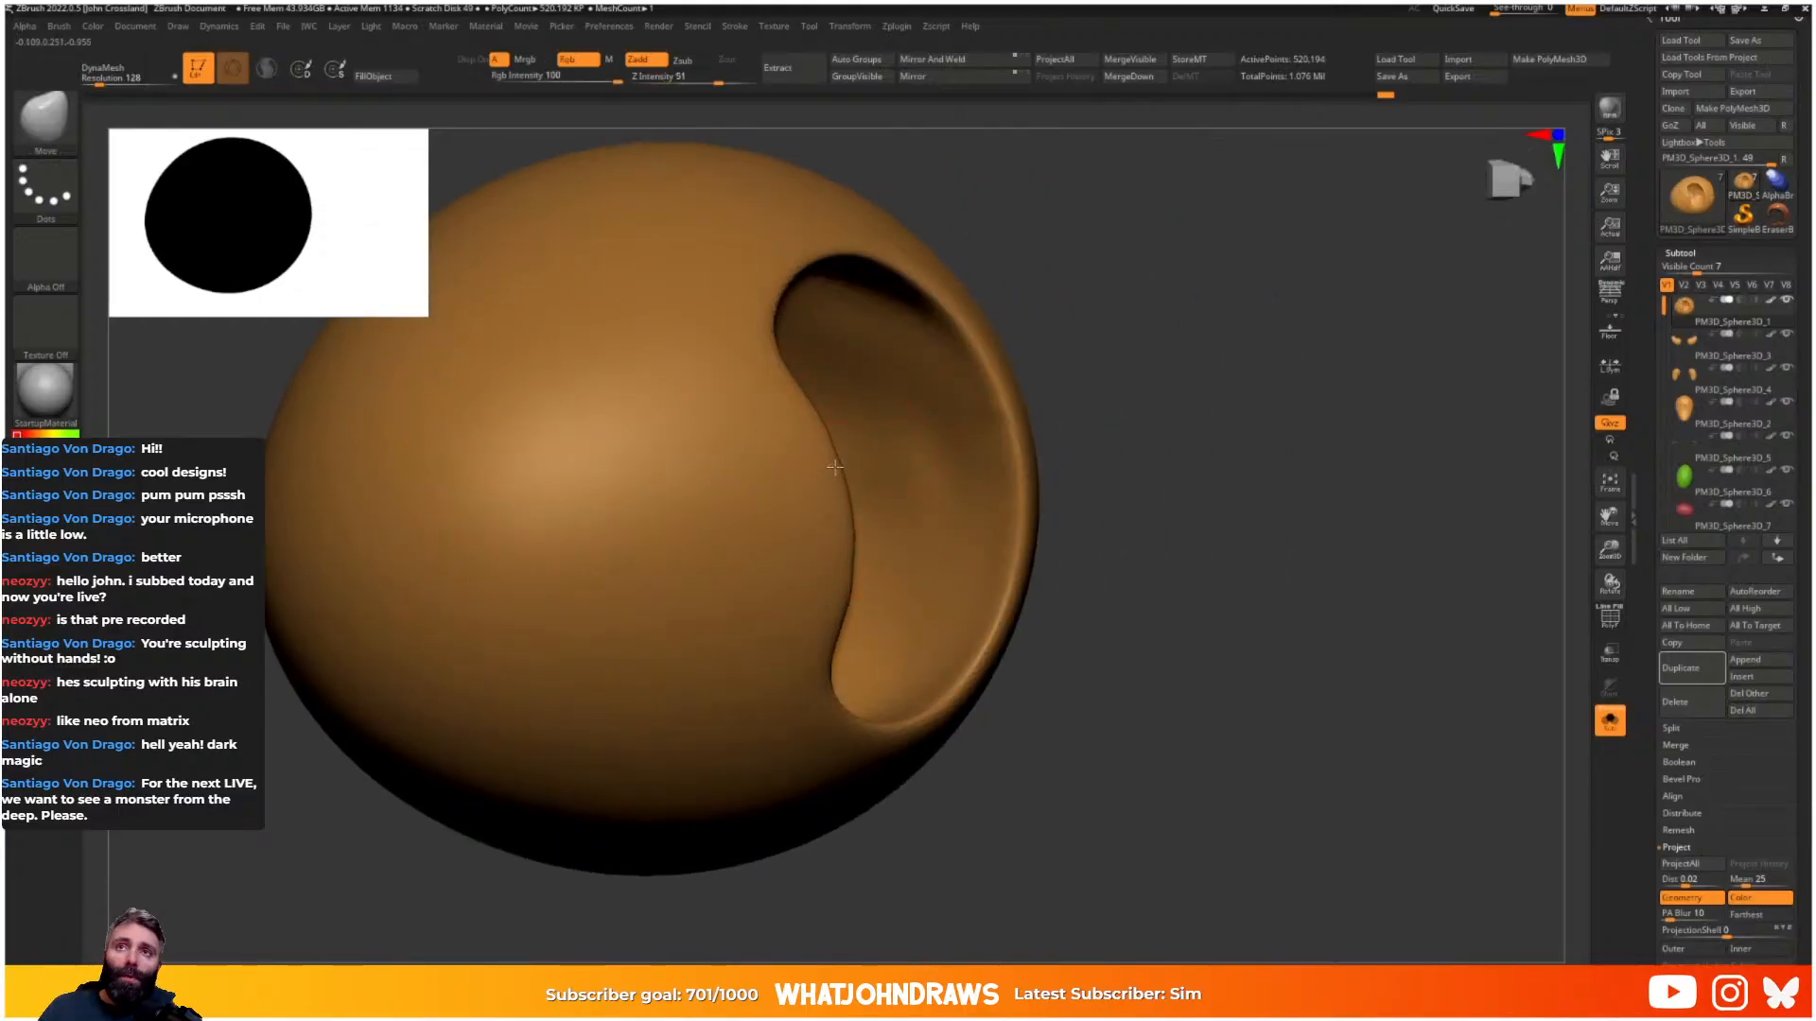
{"action": "mouse_move", "coordinate": [819, 594]}
{"action": "right_mouse_down"}
{"action": "mouse_move", "coordinate": [791, 559]}
{"action": "mouse_move", "coordinate": [908, 406]}
{"action": "mouse_move", "coordinate": [1078, 284]}
{"action": "mouse_move", "coordinate": [1024, 602]}
{"action": "mouse_move", "coordinate": [1036, 585]}
{"action": "right_mouse_up"}
{"action": "key", "text": "b"}
{"action": "key", "text": "s"}
{"action": "key", "text": "t"}
{"action": "mouse_move", "coordinate": [1204, 532]}
{"action": "left_mouse_down"}
{"action": "mouse_move", "coordinate": [1167, 495]}
{"action": "mouse_move", "coordinate": [977, 482]}
{"action": "left_mouse_up"}
{"action": "right_click_drag", "start_coordinate": [977, 482], "coordinate": [972, 536]}
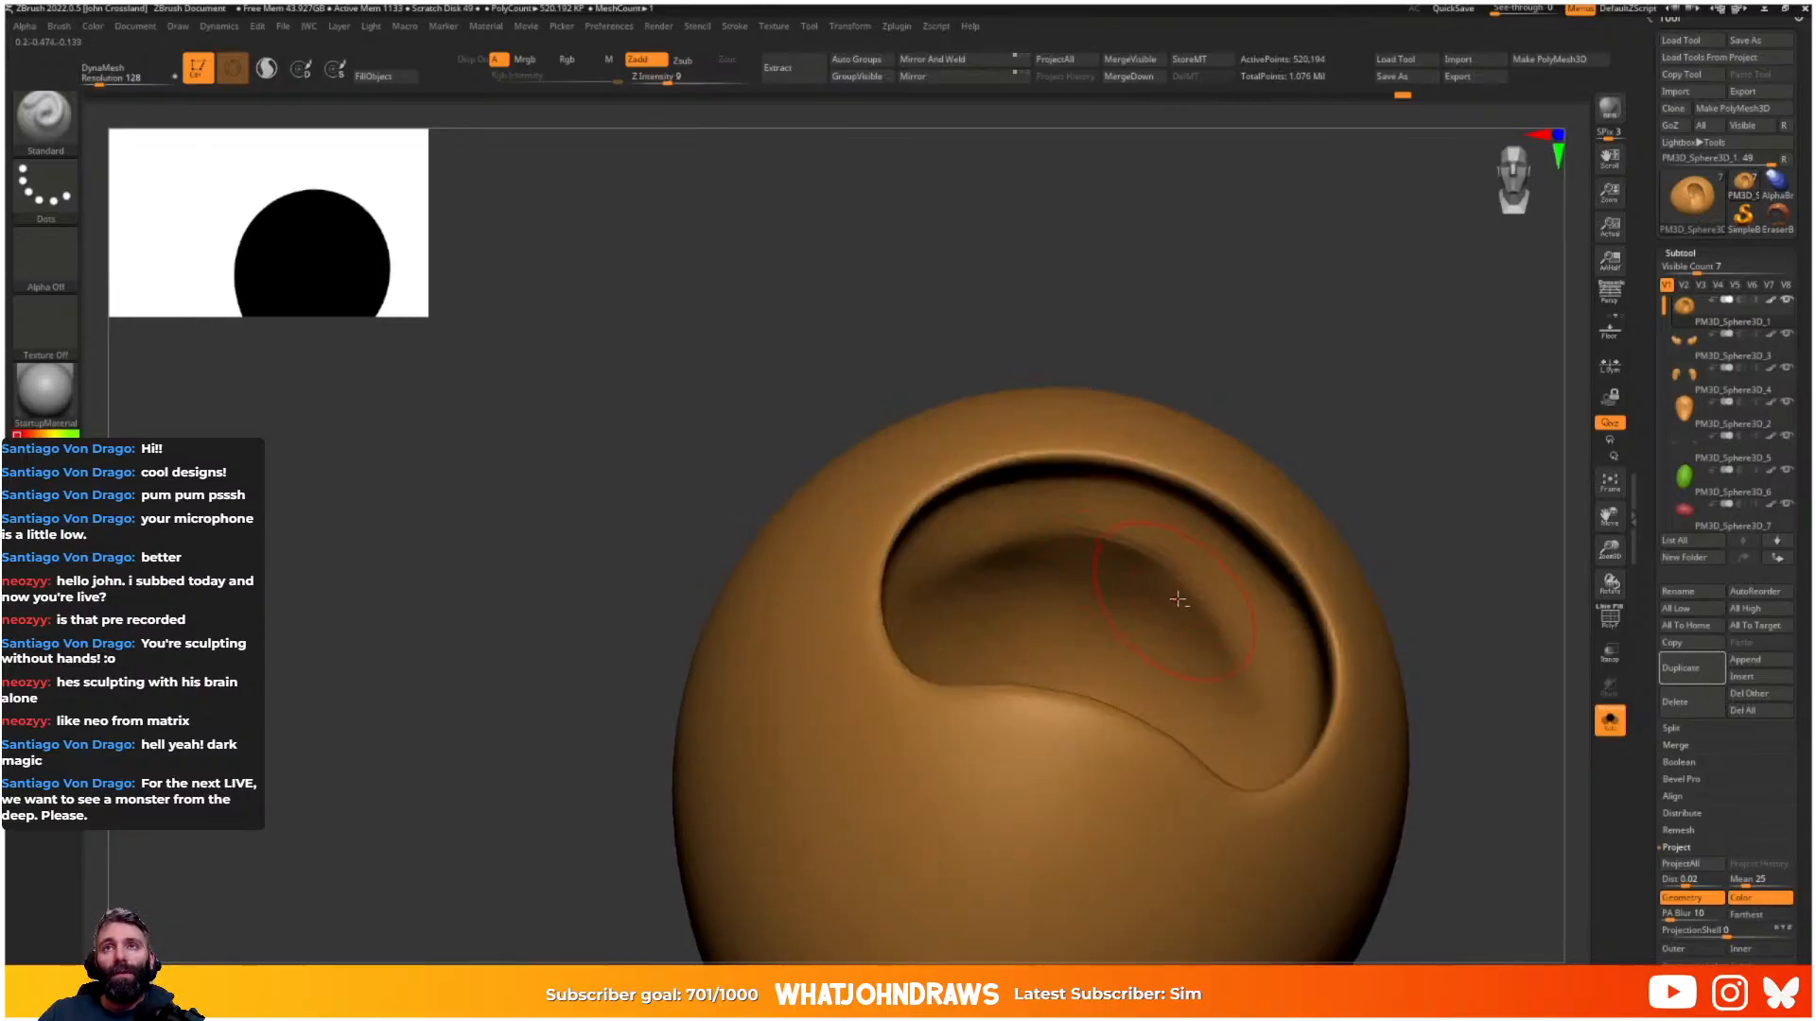
{"action": "left_click_drag", "start_coordinate": [971, 535], "coordinate": [1079, 534], "text": "shift"}
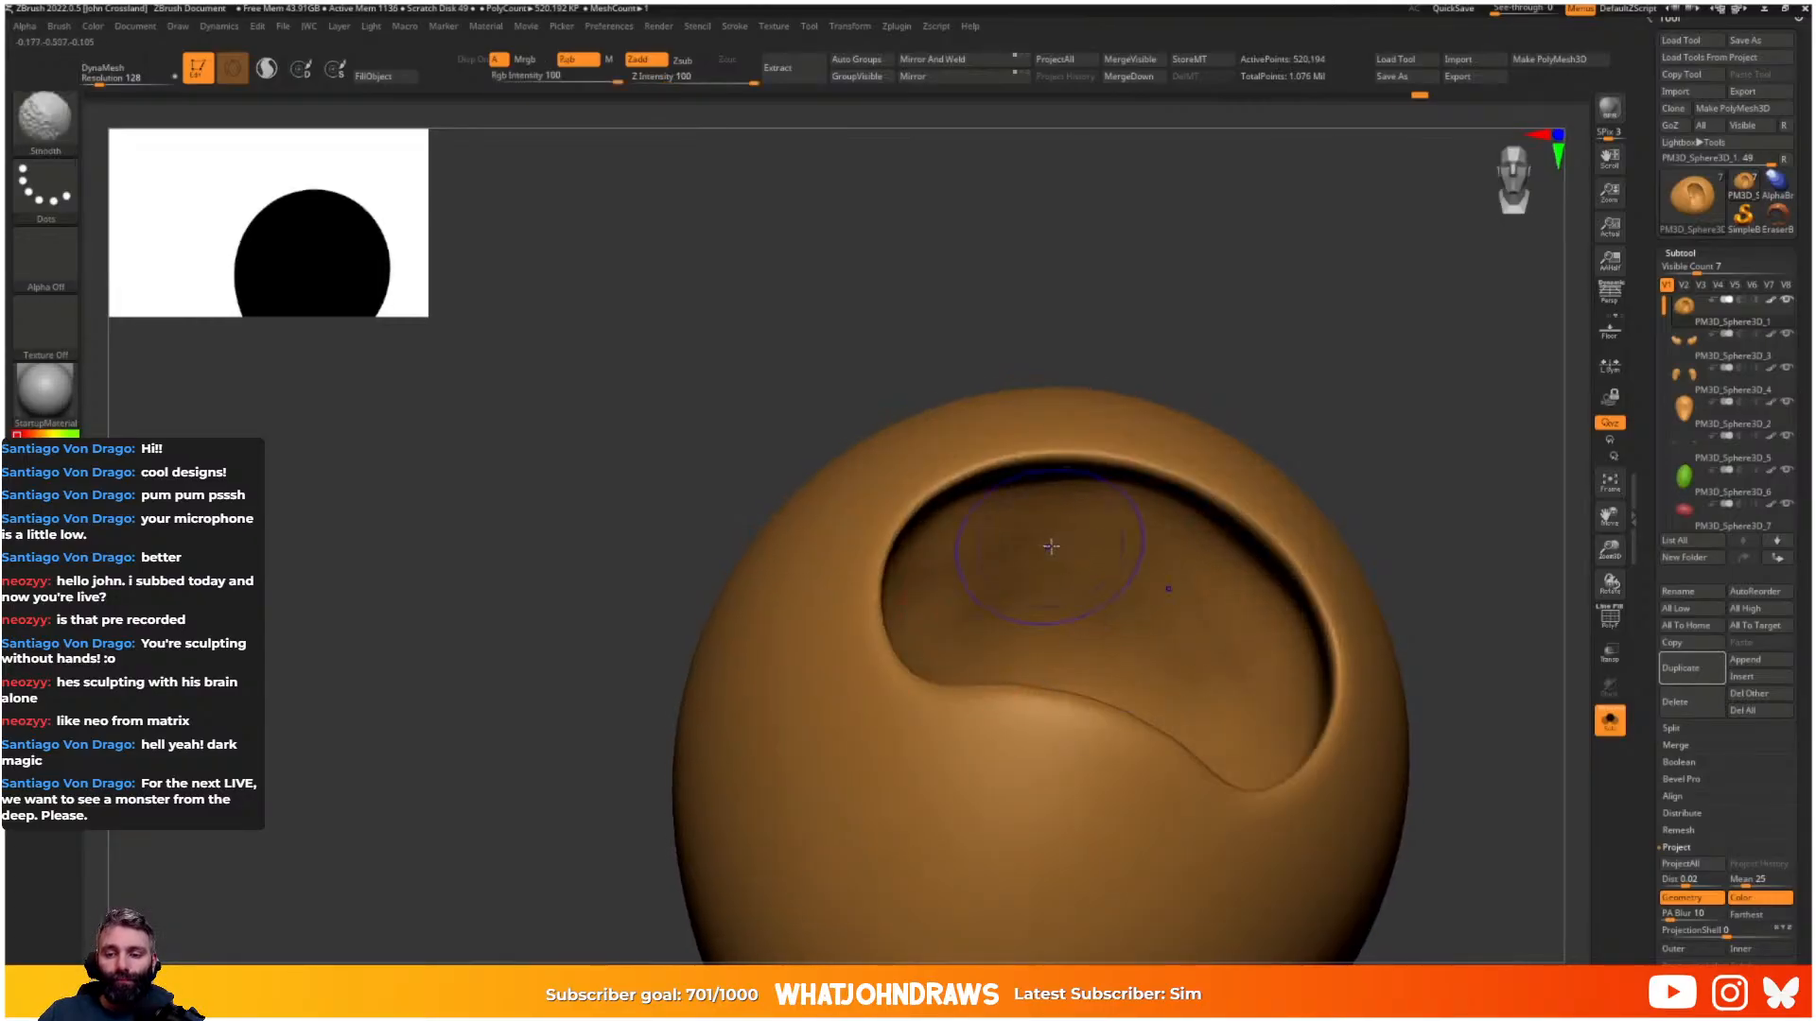
- Leave Solo mode to show the whole creature and make the body the active subtool
{"action": "mouse_move", "coordinate": [1046, 540]}
{"action": "right_mouse_down"}
{"action": "mouse_move", "coordinate": [1072, 550]}
{"action": "mouse_move", "coordinate": [973, 601]}
{"action": "right_mouse_up"}
{"action": "key", "text": "alt+s"}
{"action": "left_click", "coordinate": [858, 630], "text": "alt"}
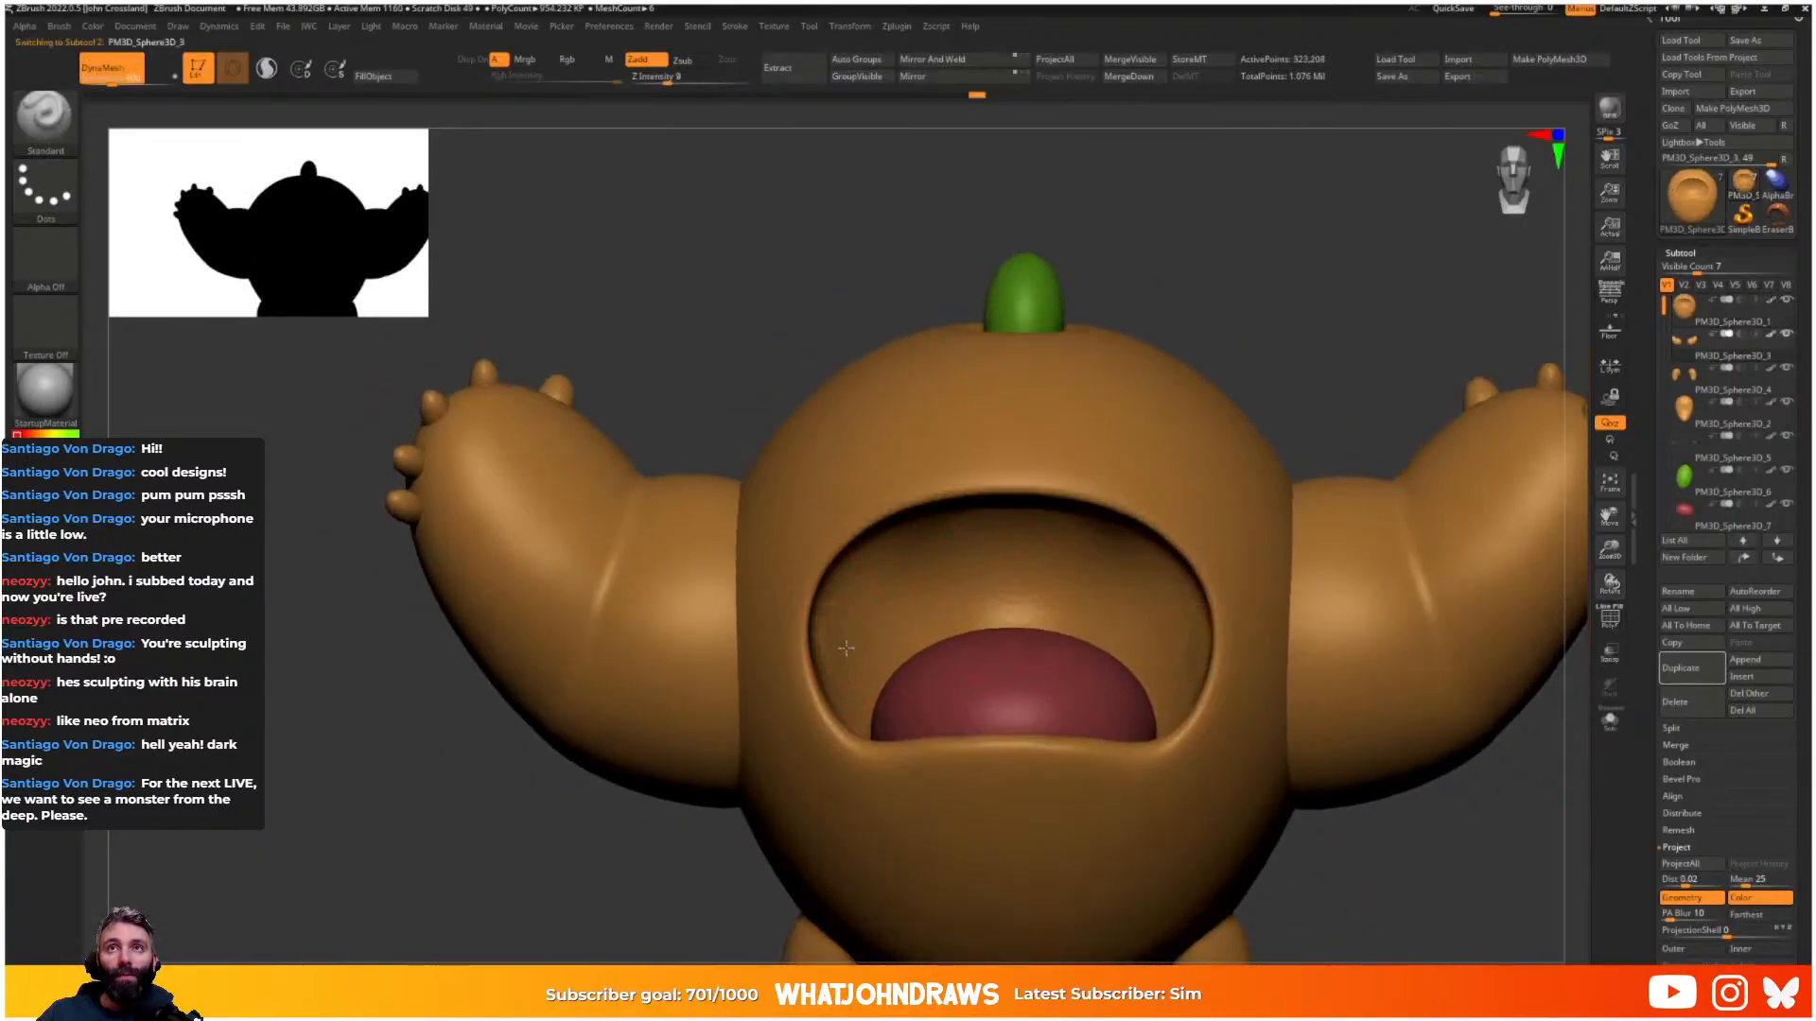
{"action": "mouse_move", "coordinate": [1135, 619]}
{"action": "right_mouse_down"}
{"action": "mouse_move", "coordinate": [1139, 580]}
{"action": "mouse_move", "coordinate": [1063, 495]}
{"action": "mouse_move", "coordinate": [1062, 516]}
{"action": "mouse_move", "coordinate": [1067, 483]}
{"action": "mouse_move", "coordinate": [1018, 553]}
{"action": "right_mouse_up"}
{"action": "left_click", "coordinate": [1063, 522], "text": "alt"}
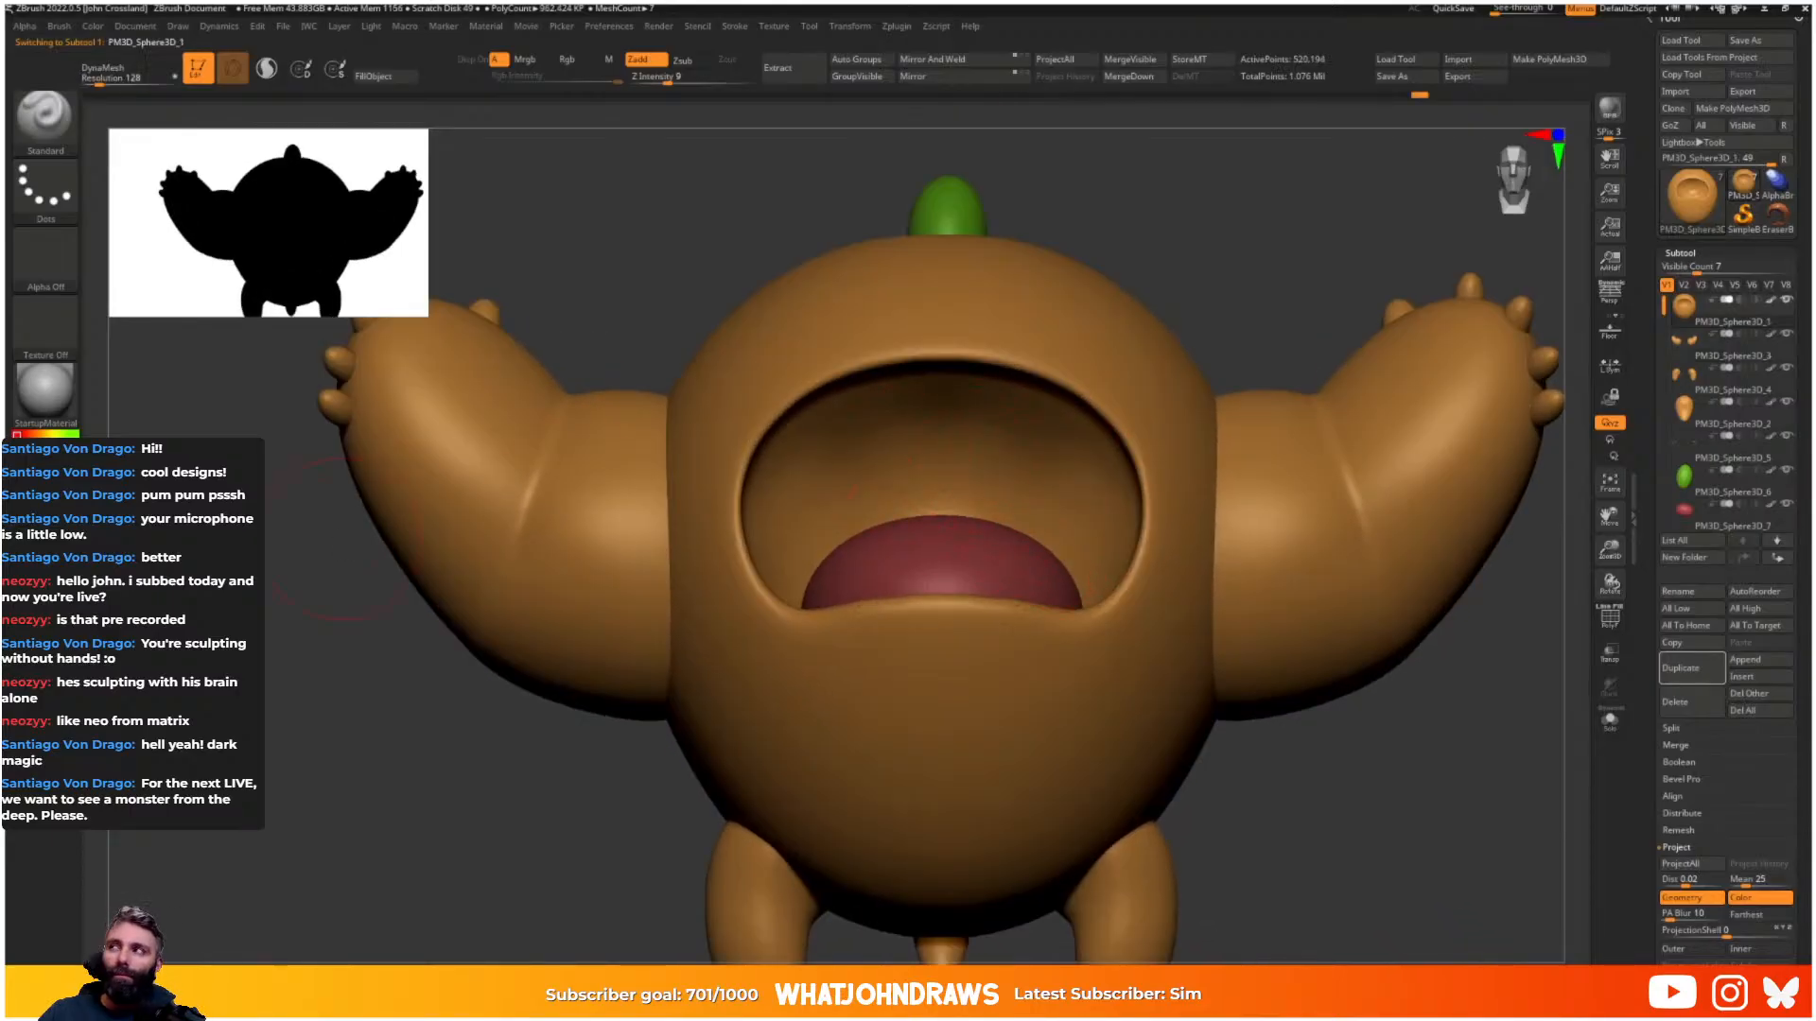
- Sample the body's orange, shift it to a reddish brown for the mouth, and keep Colorize enabled on the body
{"action": "key", "text": "space"}
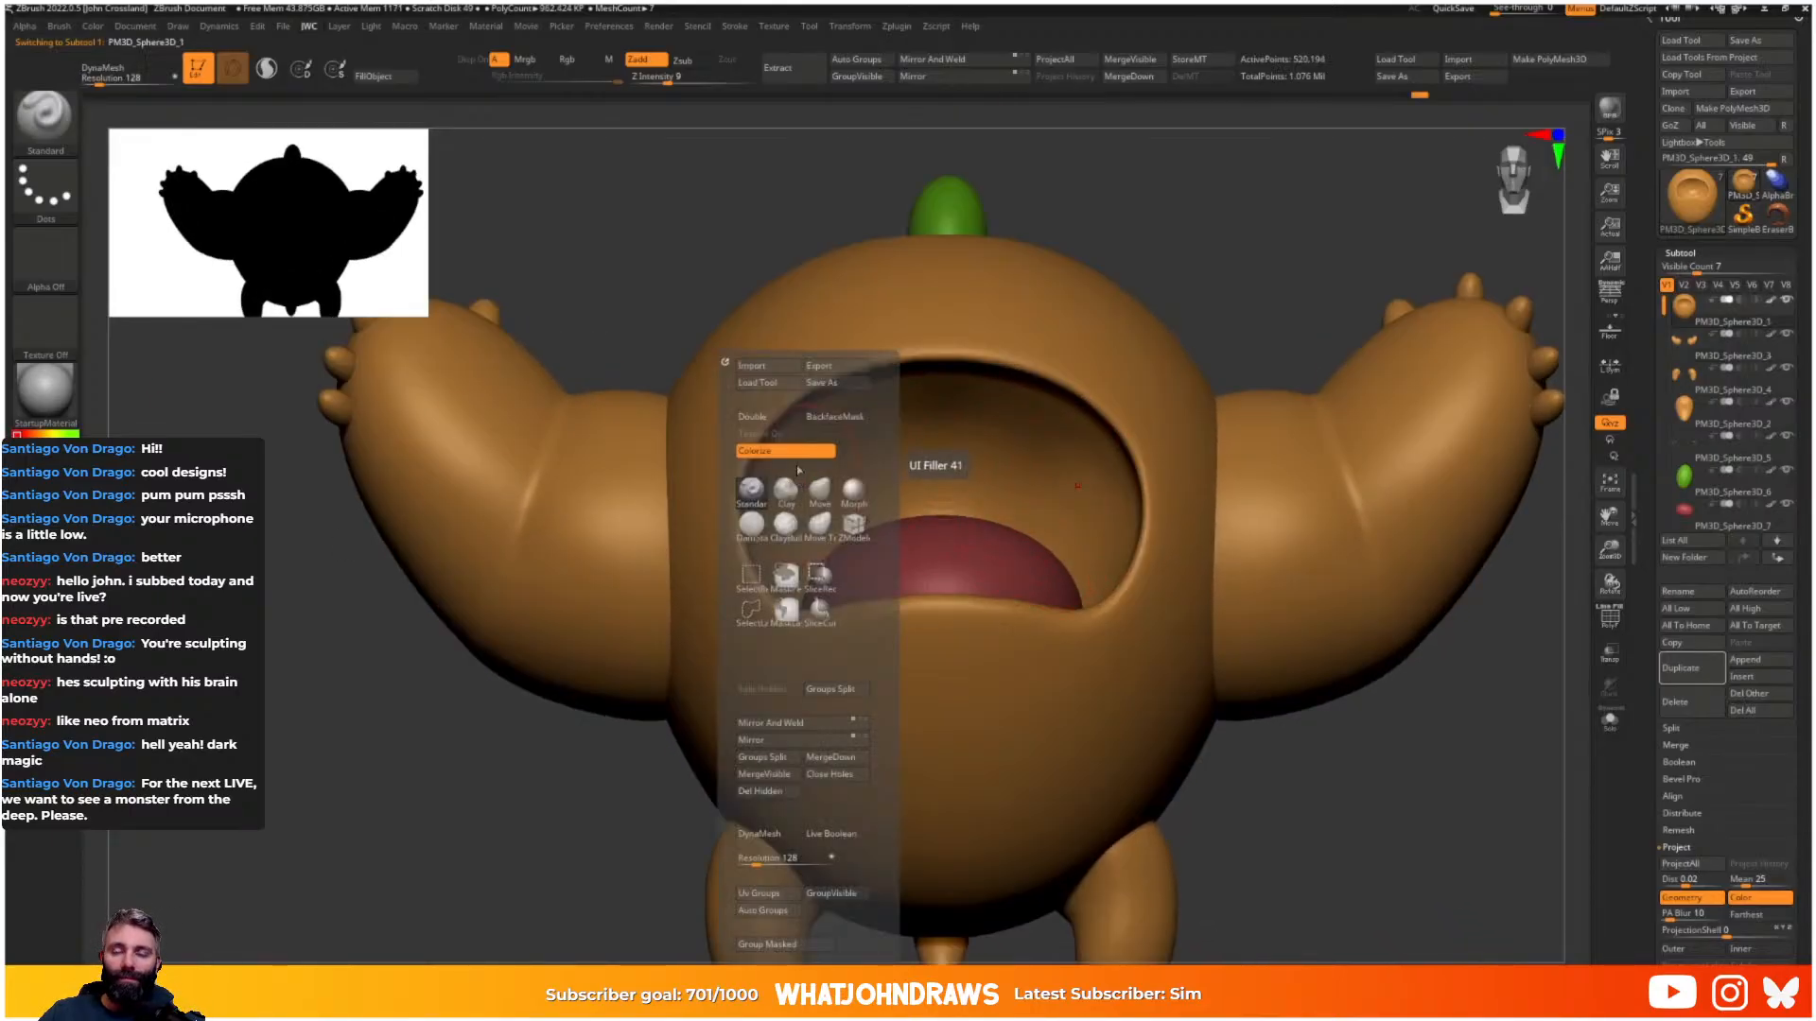
{"action": "left_click", "coordinate": [790, 452]}
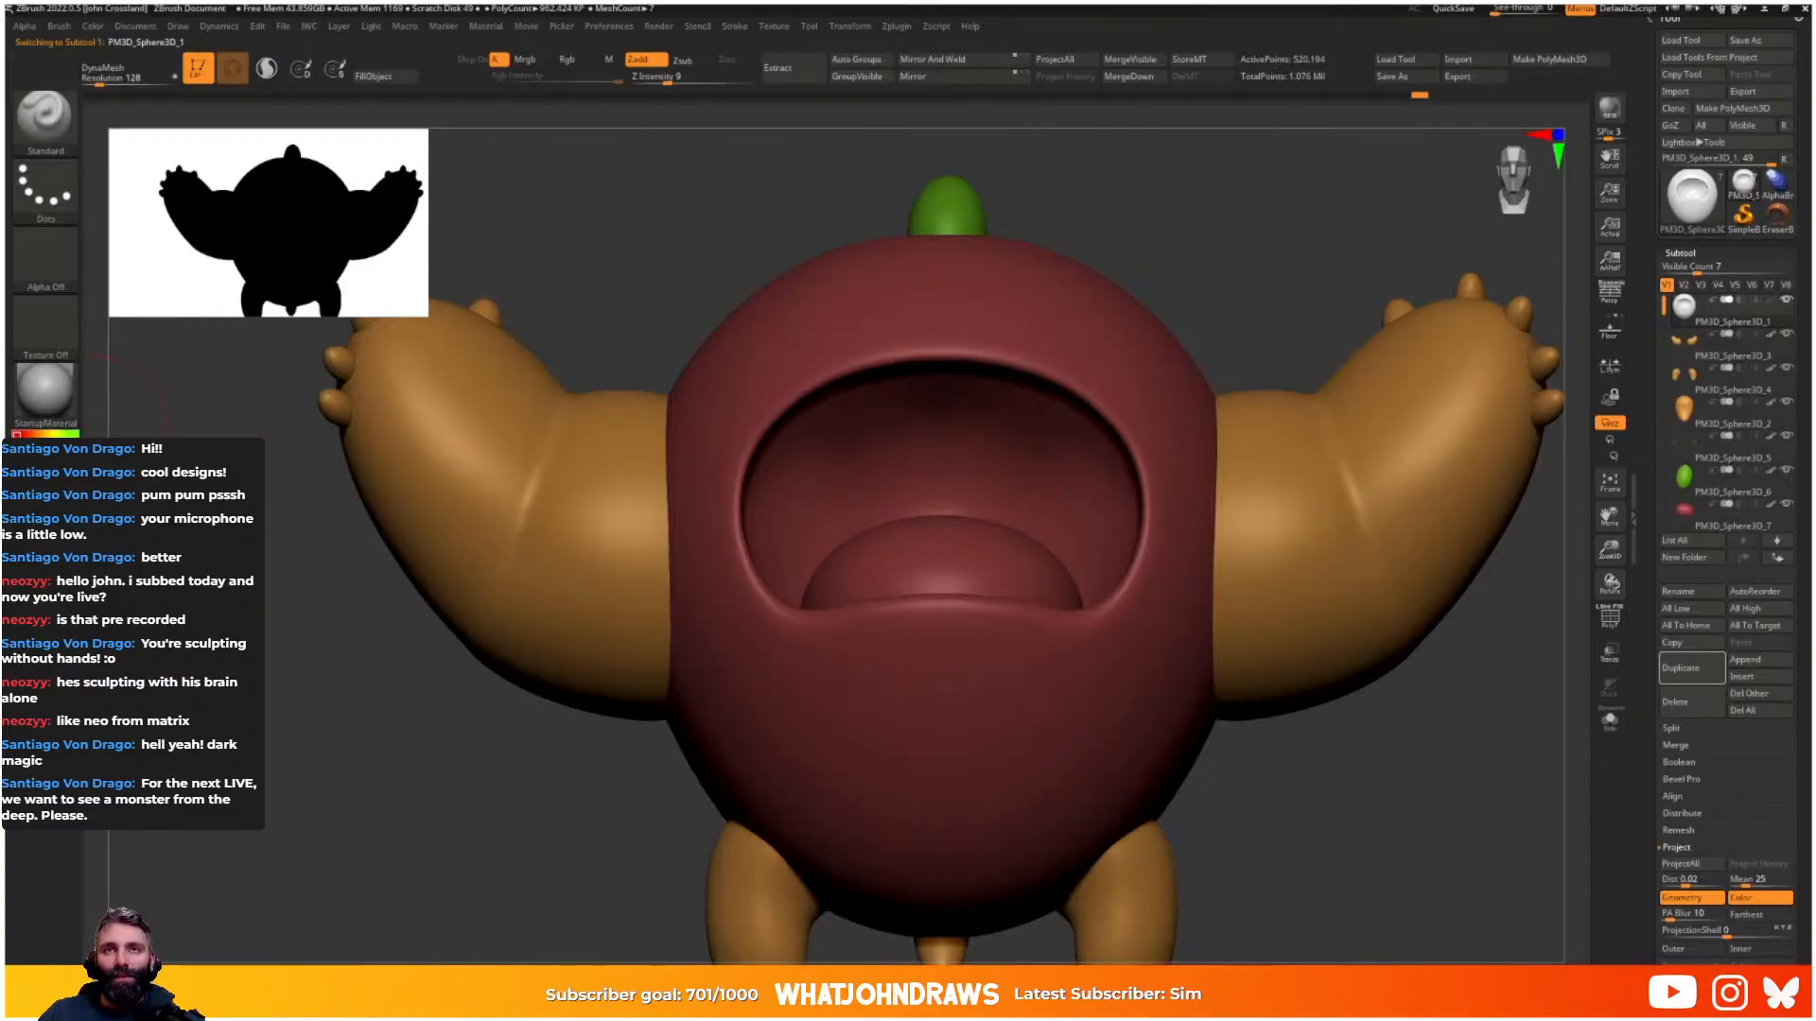
{"action": "key", "text": "c"}
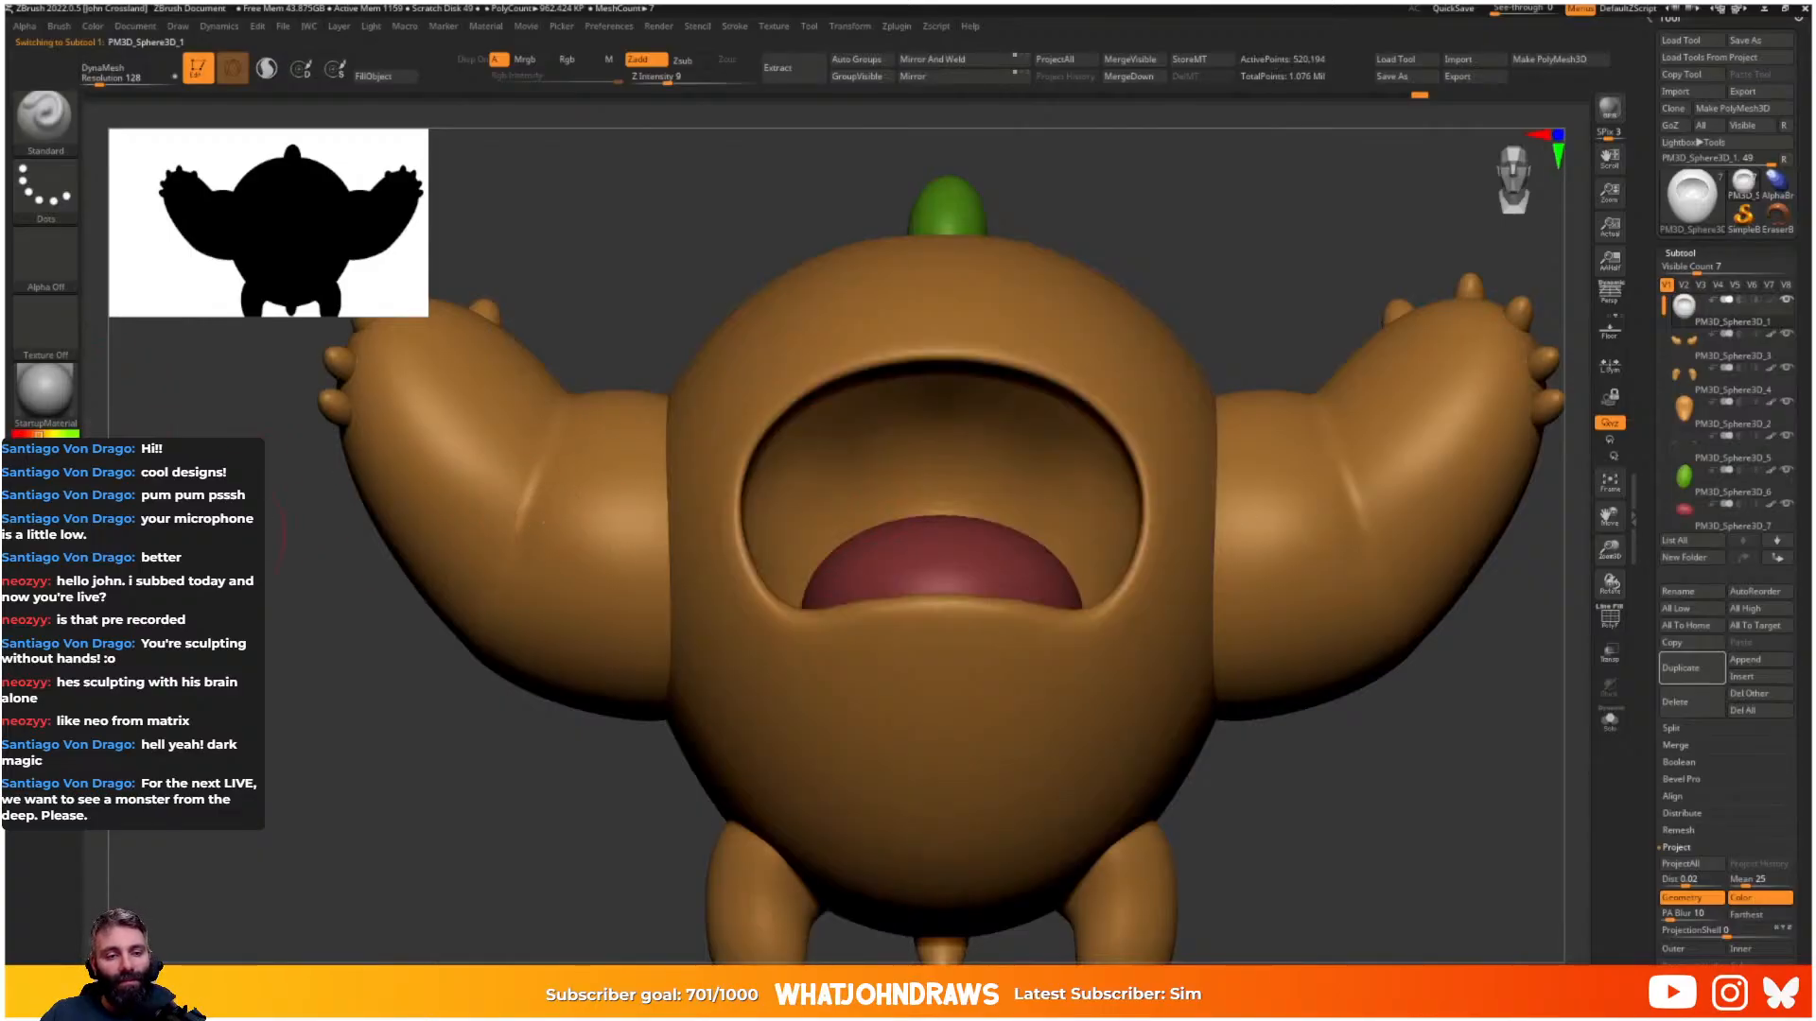
{"action": "left_click", "coordinate": [66, 471]}
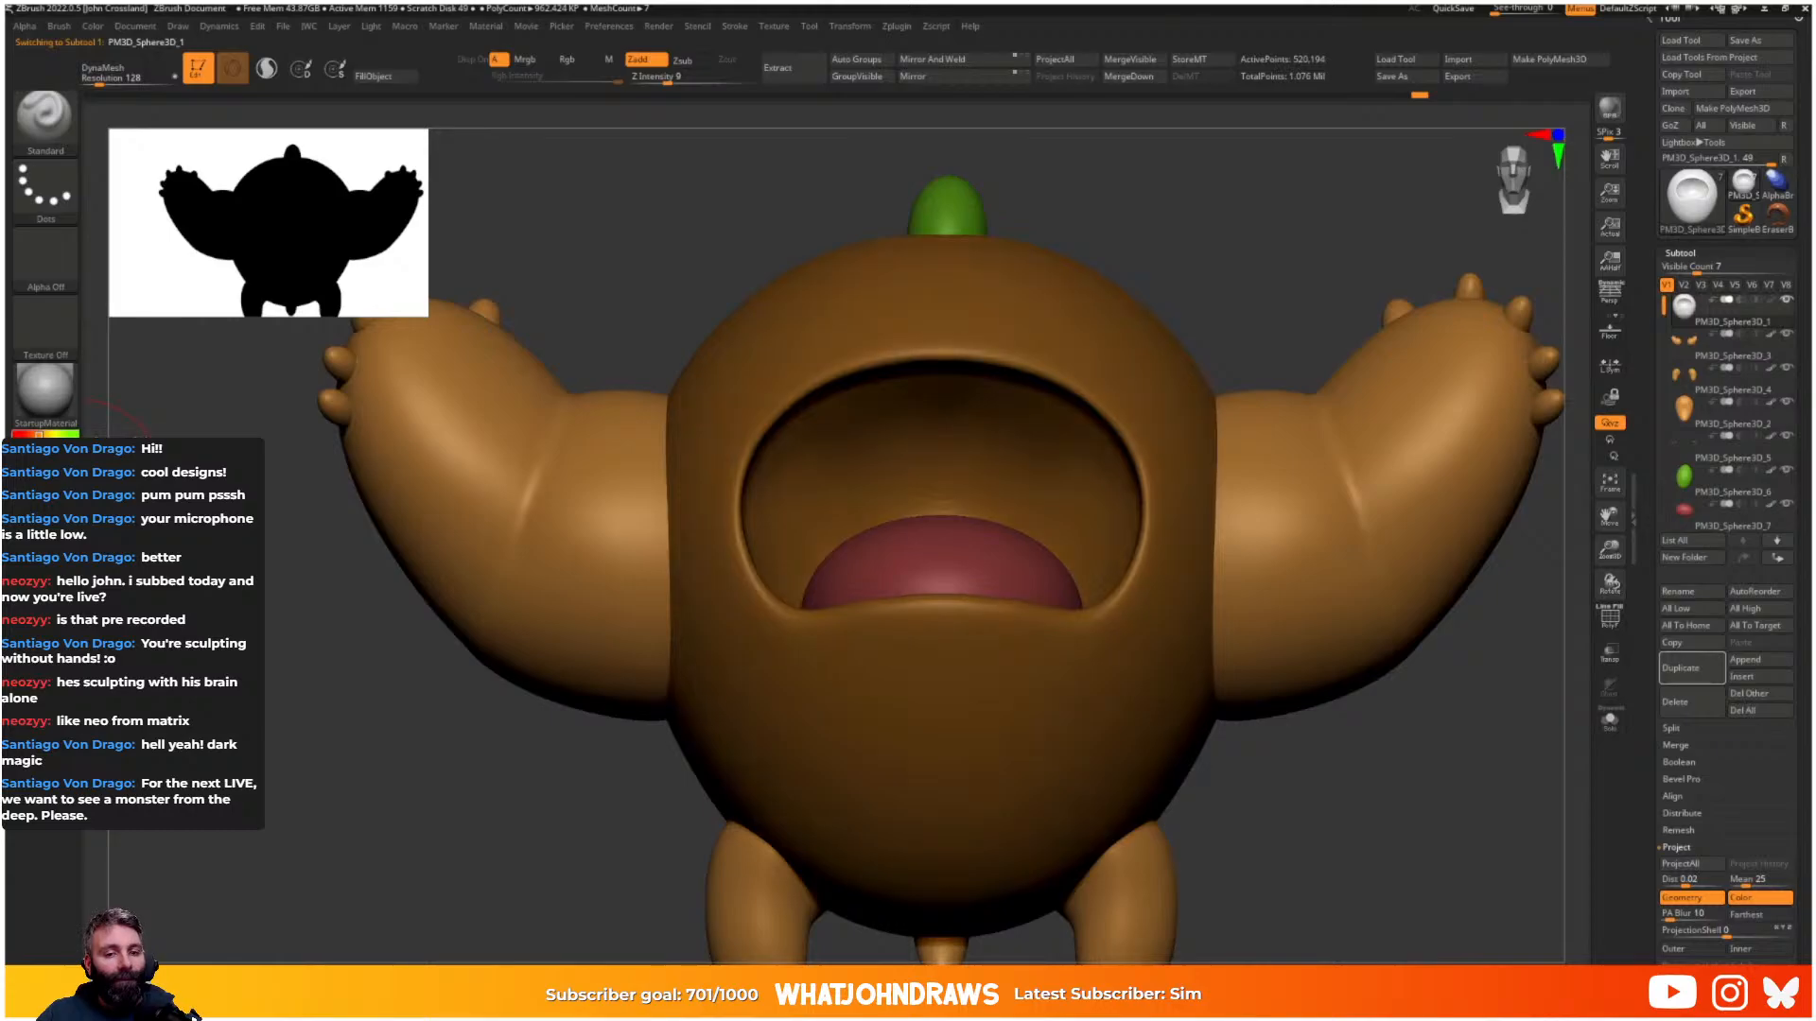
{"action": "left_click", "coordinate": [33, 432]}
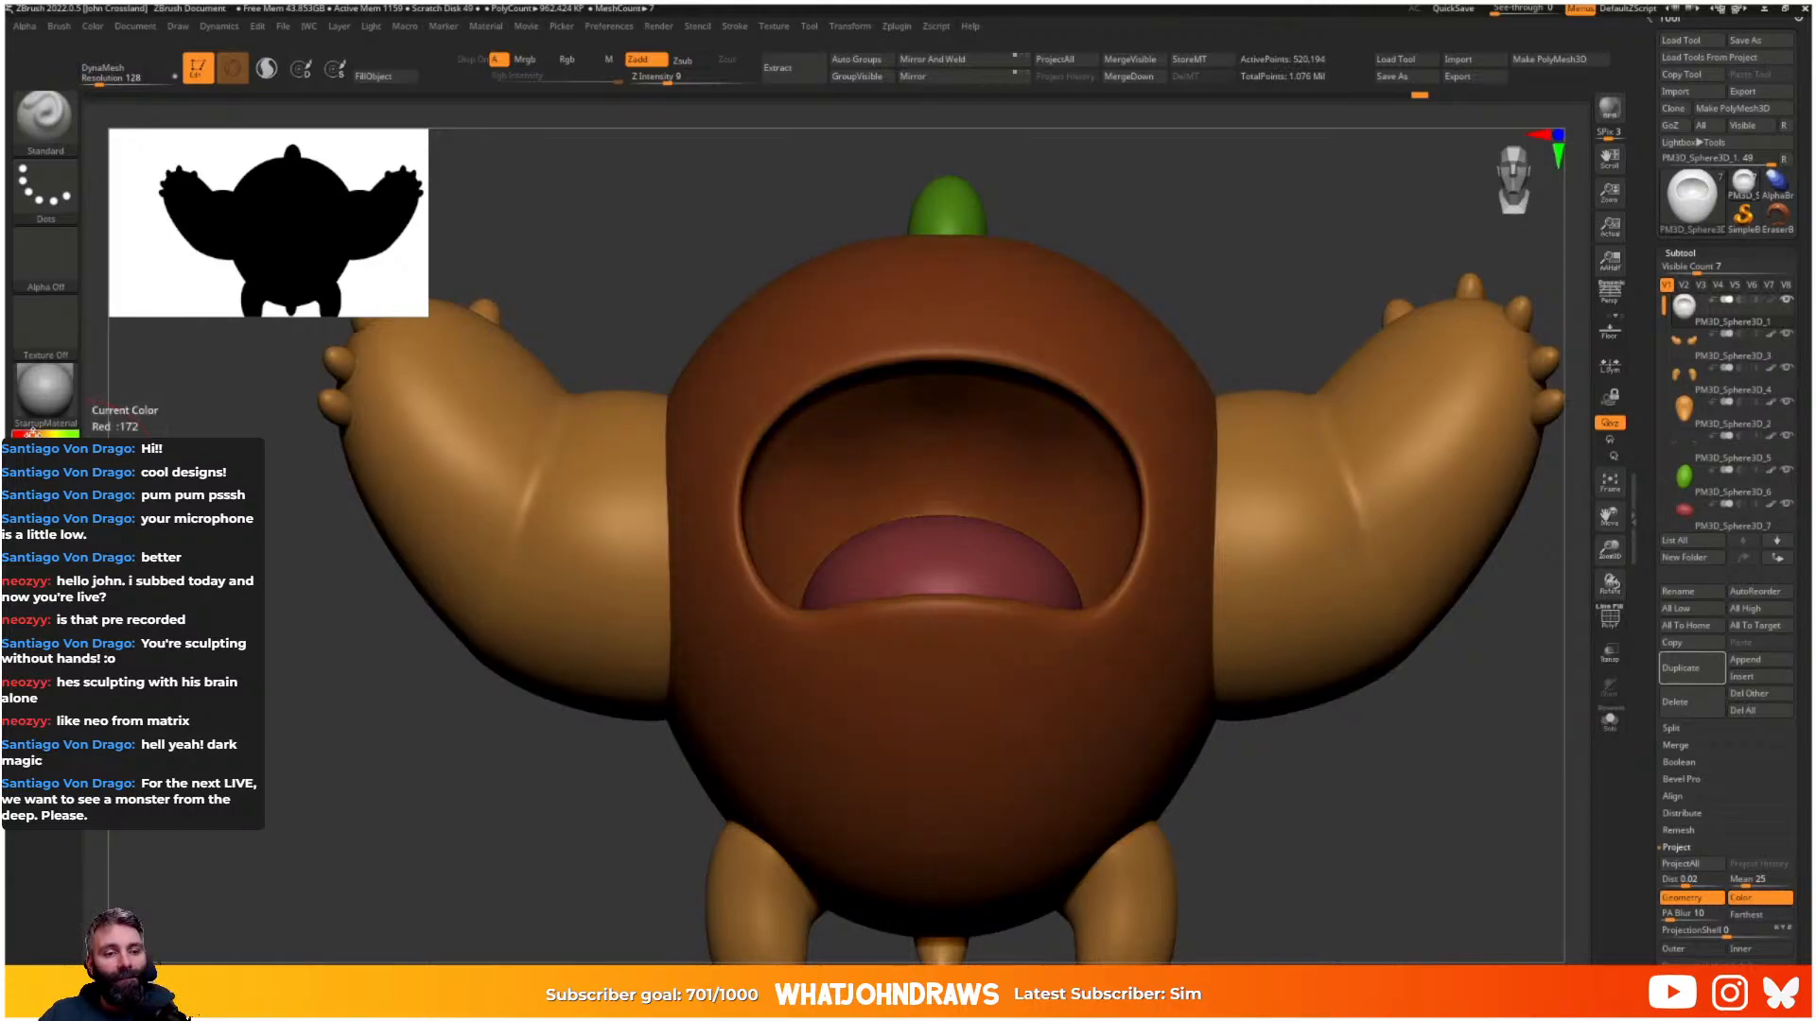
{"action": "key", "text": "space"}
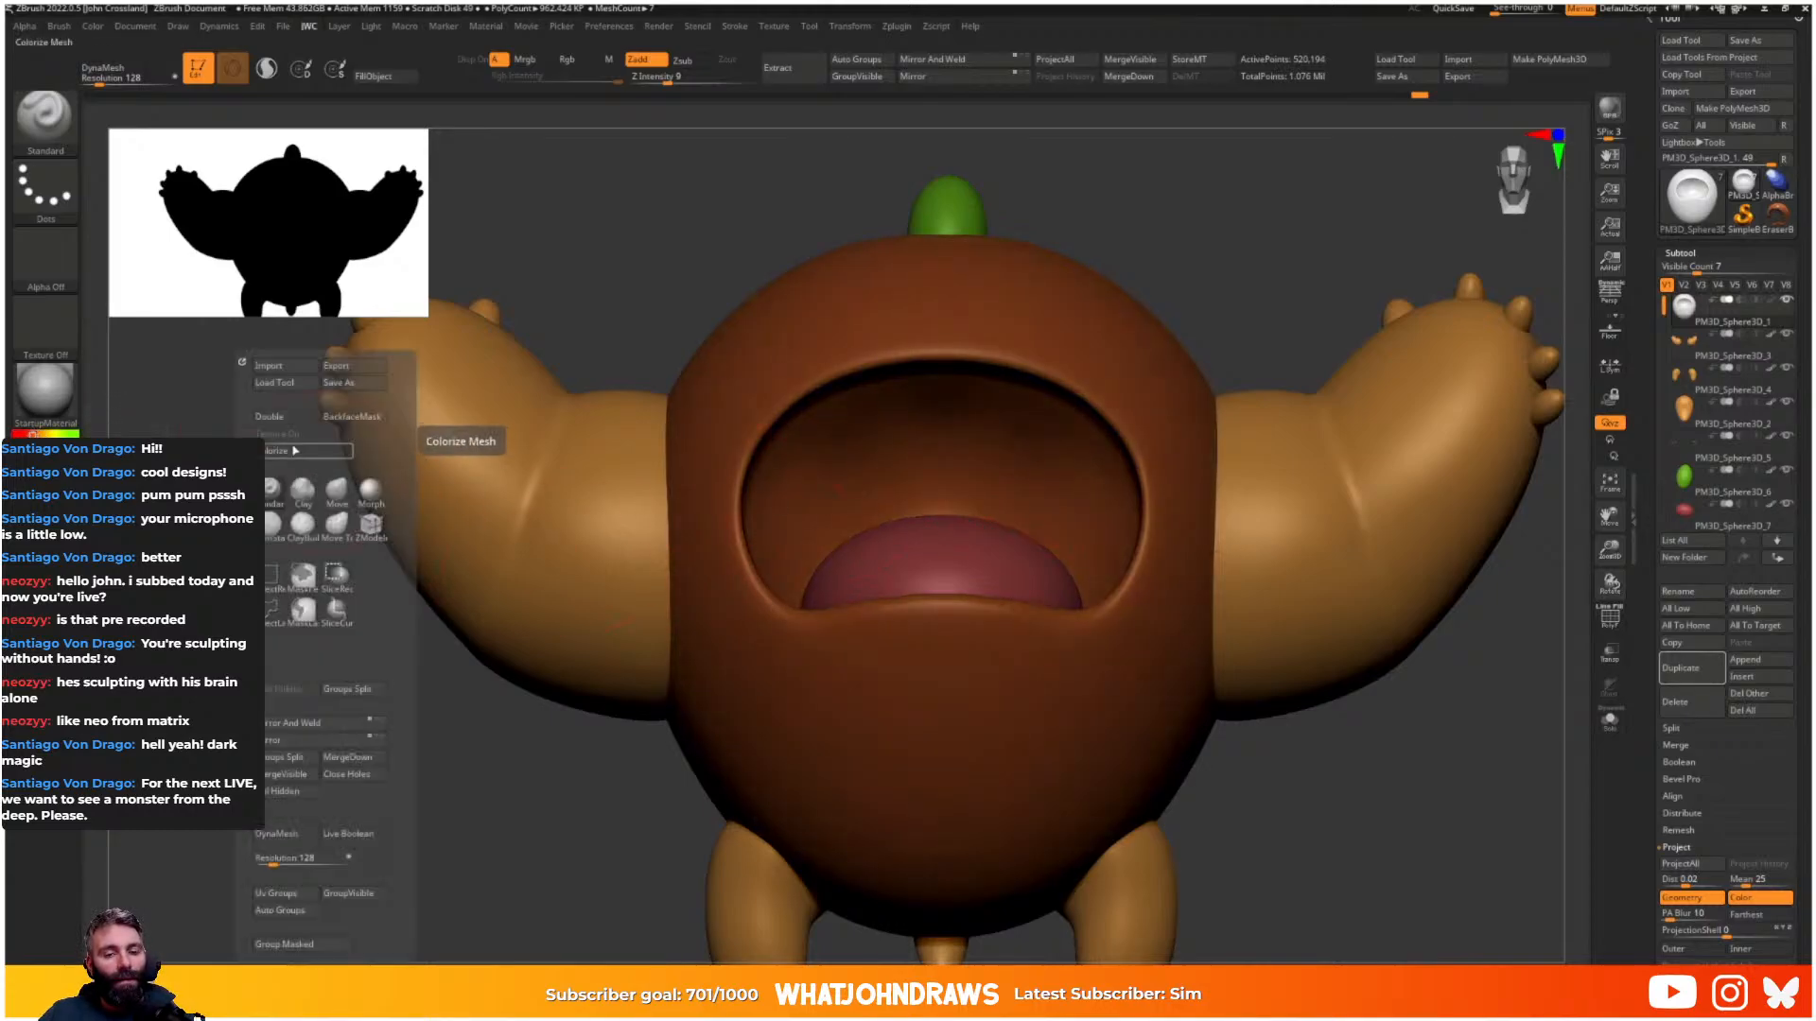
{"action": "left_click", "coordinate": [301, 447]}
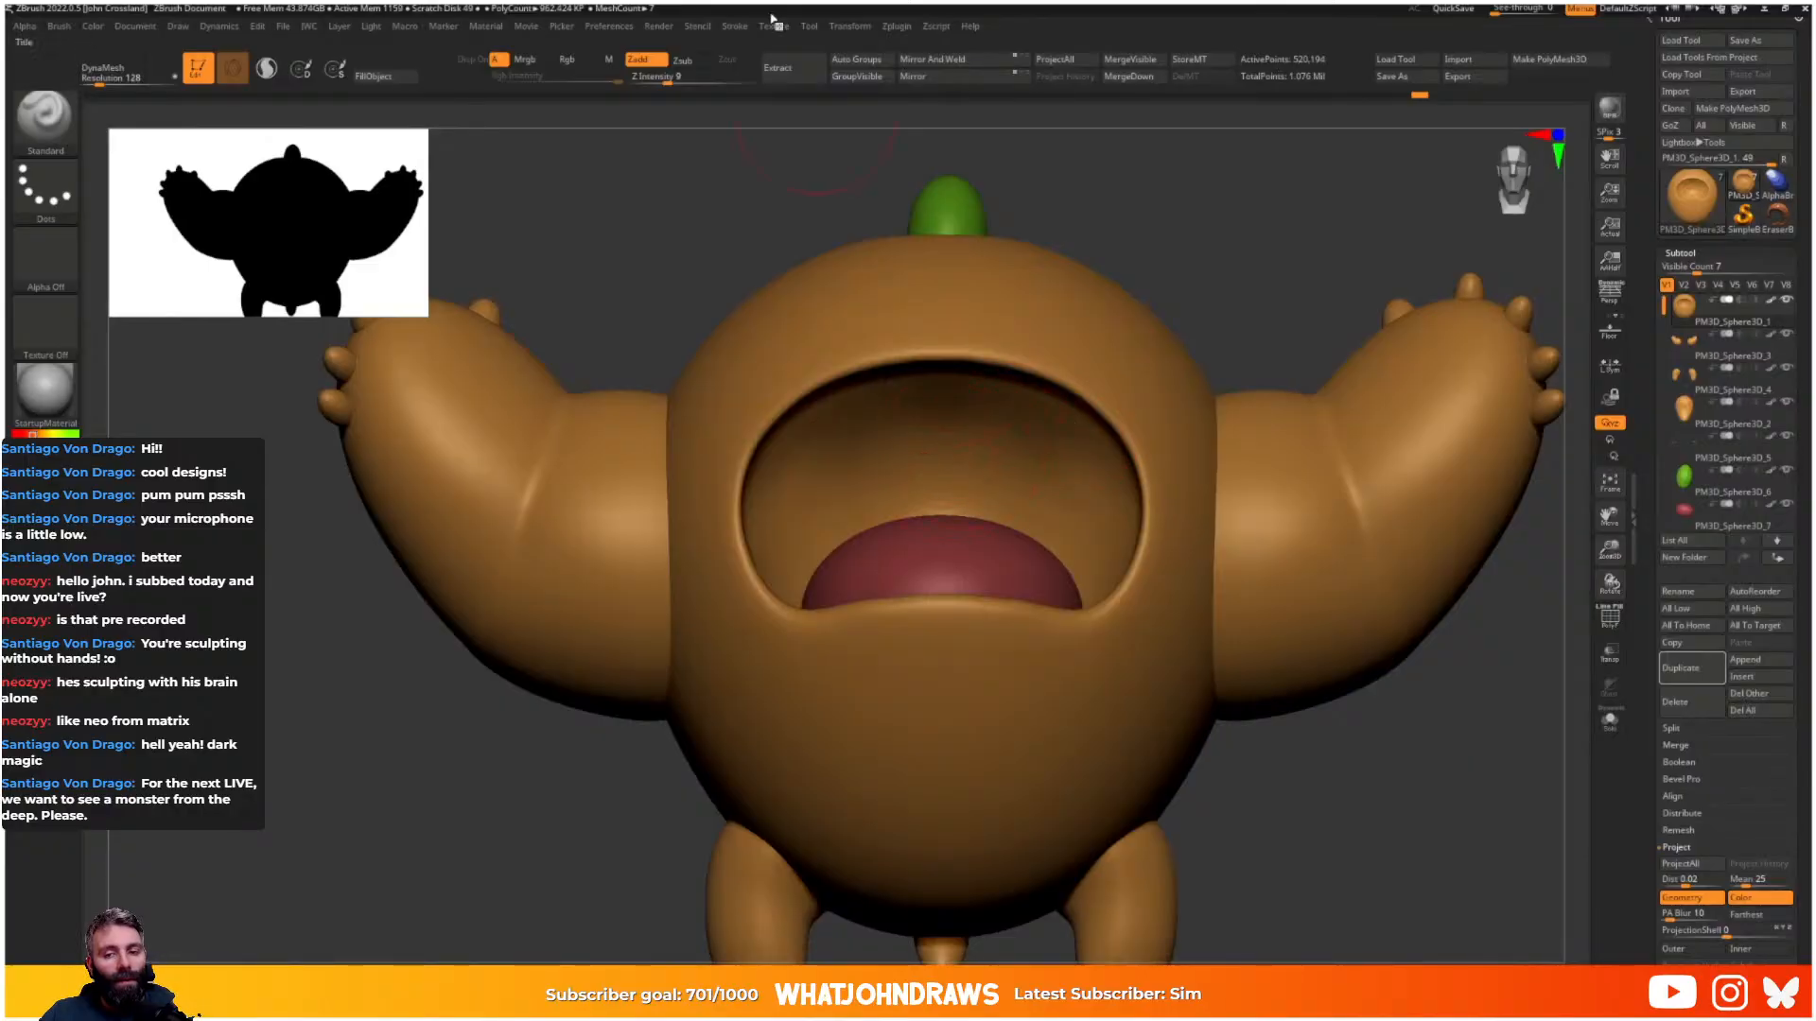
- Turn off Zadd, turn on Rgb for the Standard brush, and paint the mouth interior reddish brown
{"action": "left_click", "coordinate": [639, 59]}
{"action": "left_click", "coordinate": [565, 59]}
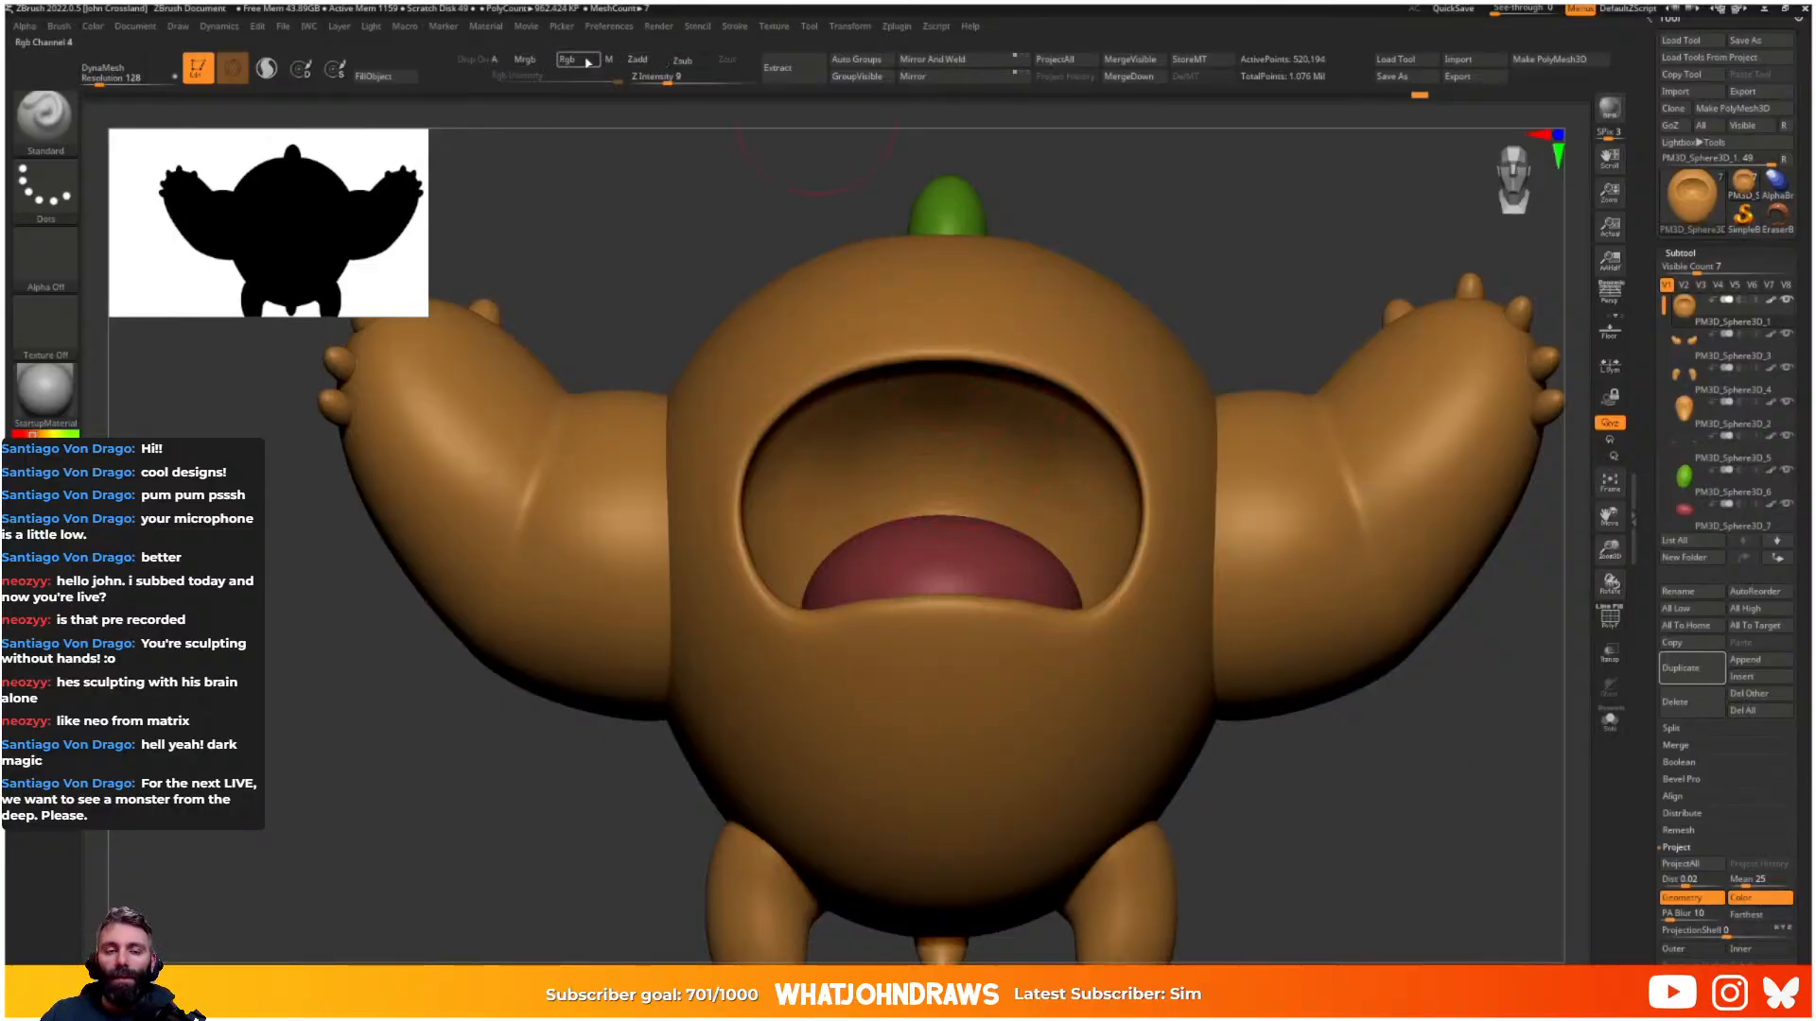
{"action": "left_click", "coordinate": [586, 62]}
{"action": "mouse_move", "coordinate": [1003, 461]}
{"action": "left_mouse_down"}
{"action": "mouse_move", "coordinate": [993, 438]}
{"action": "mouse_move", "coordinate": [840, 460]}
{"action": "mouse_move", "coordinate": [891, 448]}
{"action": "mouse_move", "coordinate": [815, 506]}
{"action": "left_mouse_up"}
{"action": "right_click_drag", "start_coordinate": [917, 401], "coordinate": [1088, 501]}
{"action": "mouse_move", "coordinate": [1149, 530]}
{"action": "left_mouse_down"}
{"action": "mouse_move", "coordinate": [1142, 597]}
{"action": "mouse_move", "coordinate": [1139, 513]}
{"action": "left_mouse_up"}
{"action": "right_click_drag", "start_coordinate": [1173, 548], "coordinate": [1215, 532]}
{"action": "left_click_drag", "start_coordinate": [1192, 519], "coordinate": [1182, 624]}
{"action": "mouse_move", "coordinate": [1296, 581]}
{"action": "right_mouse_down"}
{"action": "mouse_move", "coordinate": [1083, 608]}
{"action": "mouse_move", "coordinate": [1088, 681]}
{"action": "mouse_move", "coordinate": [1164, 653]}
{"action": "right_mouse_up"}
- Enable BackfaceMask for the Standard brush and continue painting the mouth's back wall and roof
{"action": "key", "text": "space"}
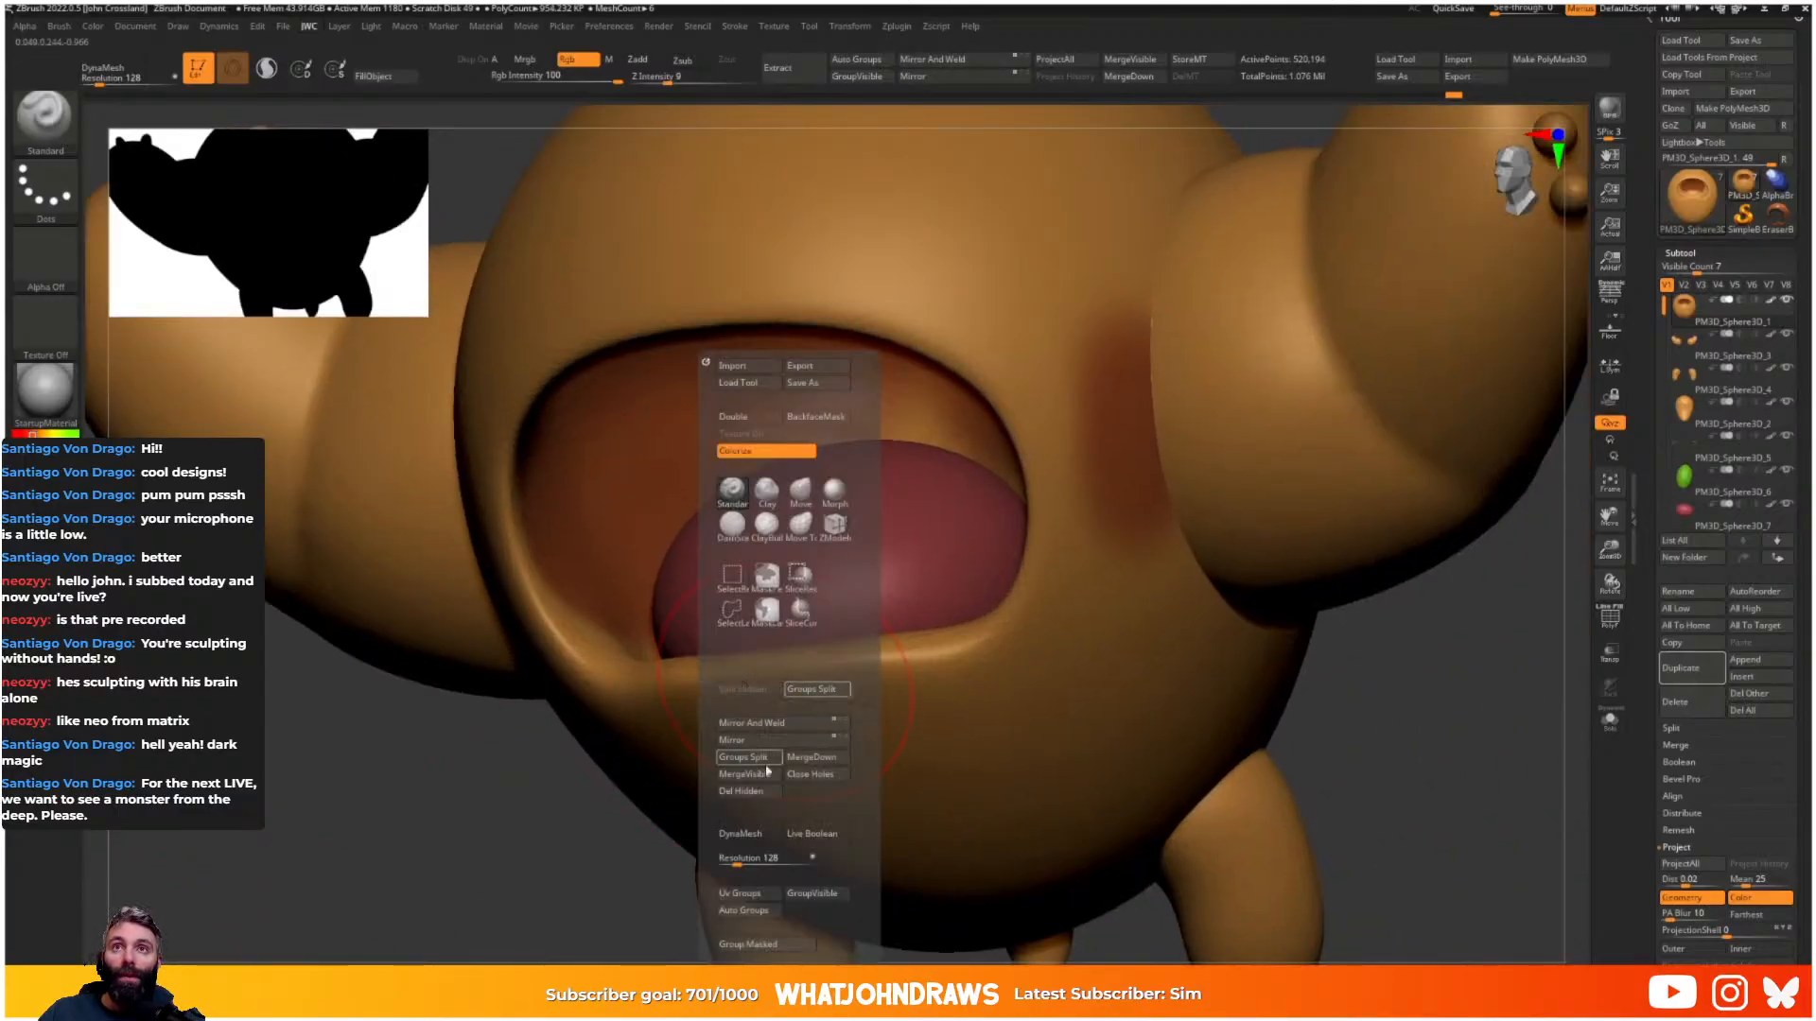
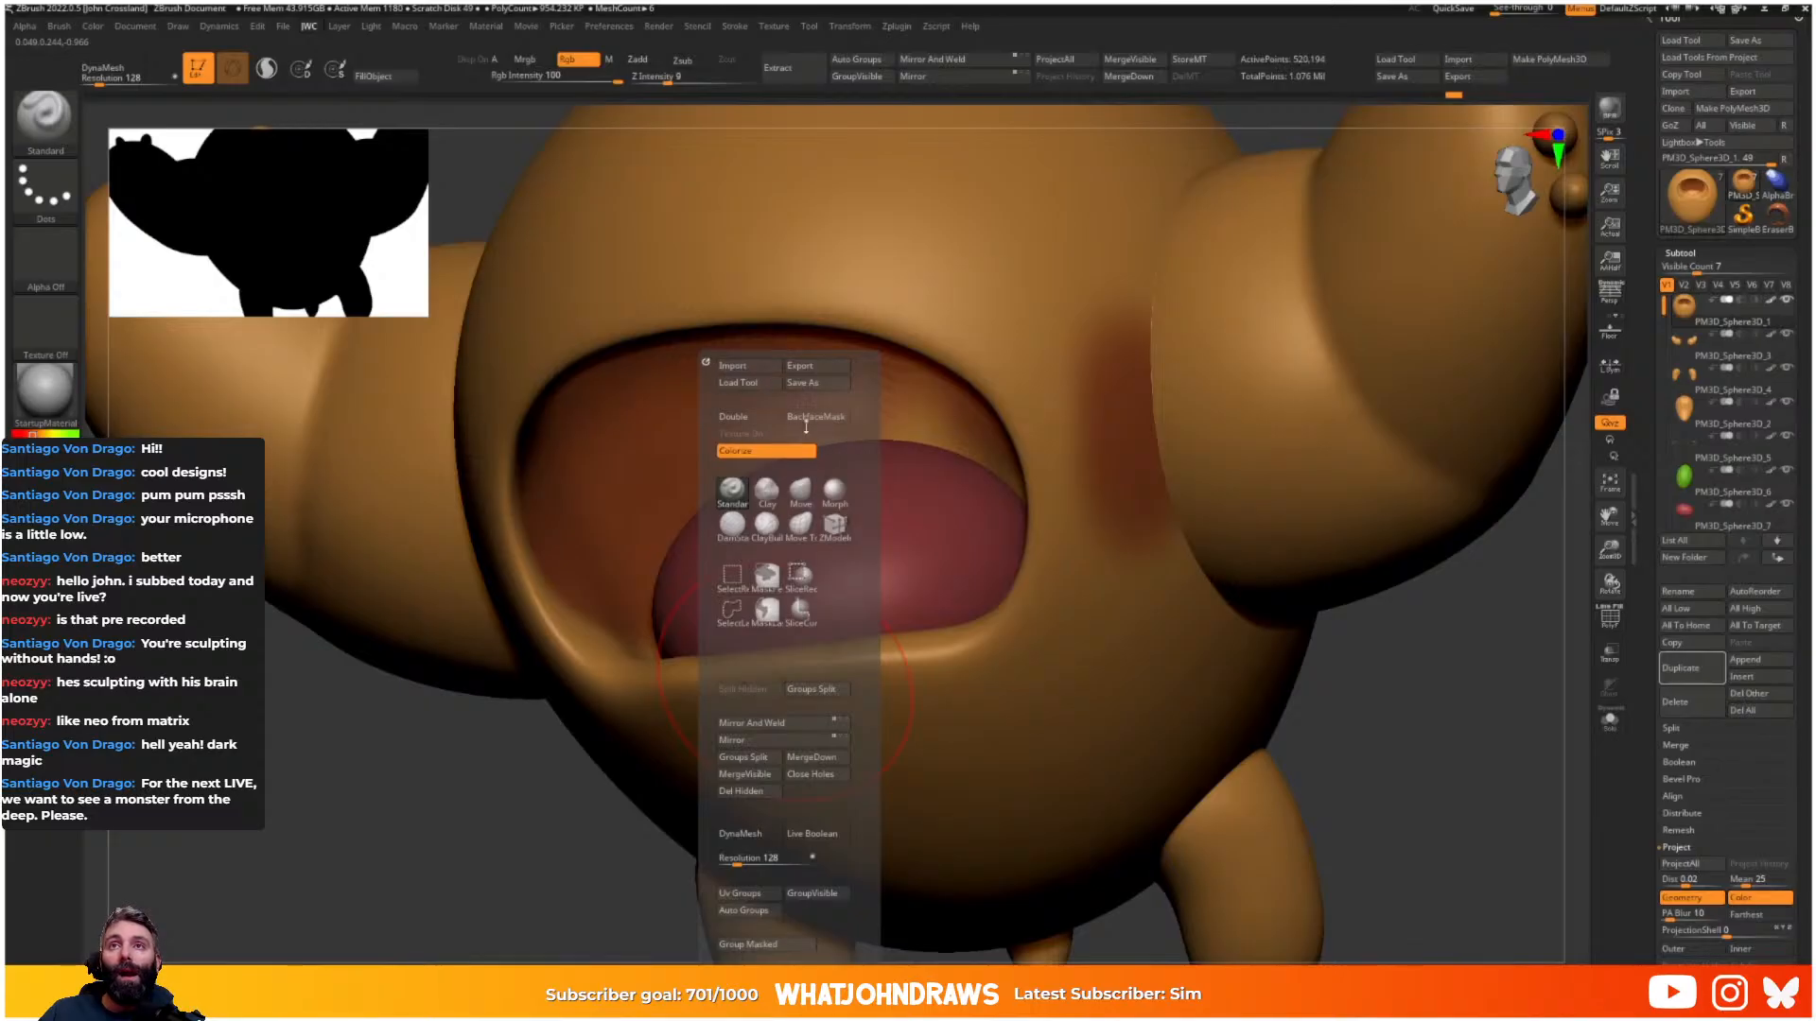
{"action": "right_click_drag", "start_coordinate": [1002, 444], "coordinate": [1089, 464]}
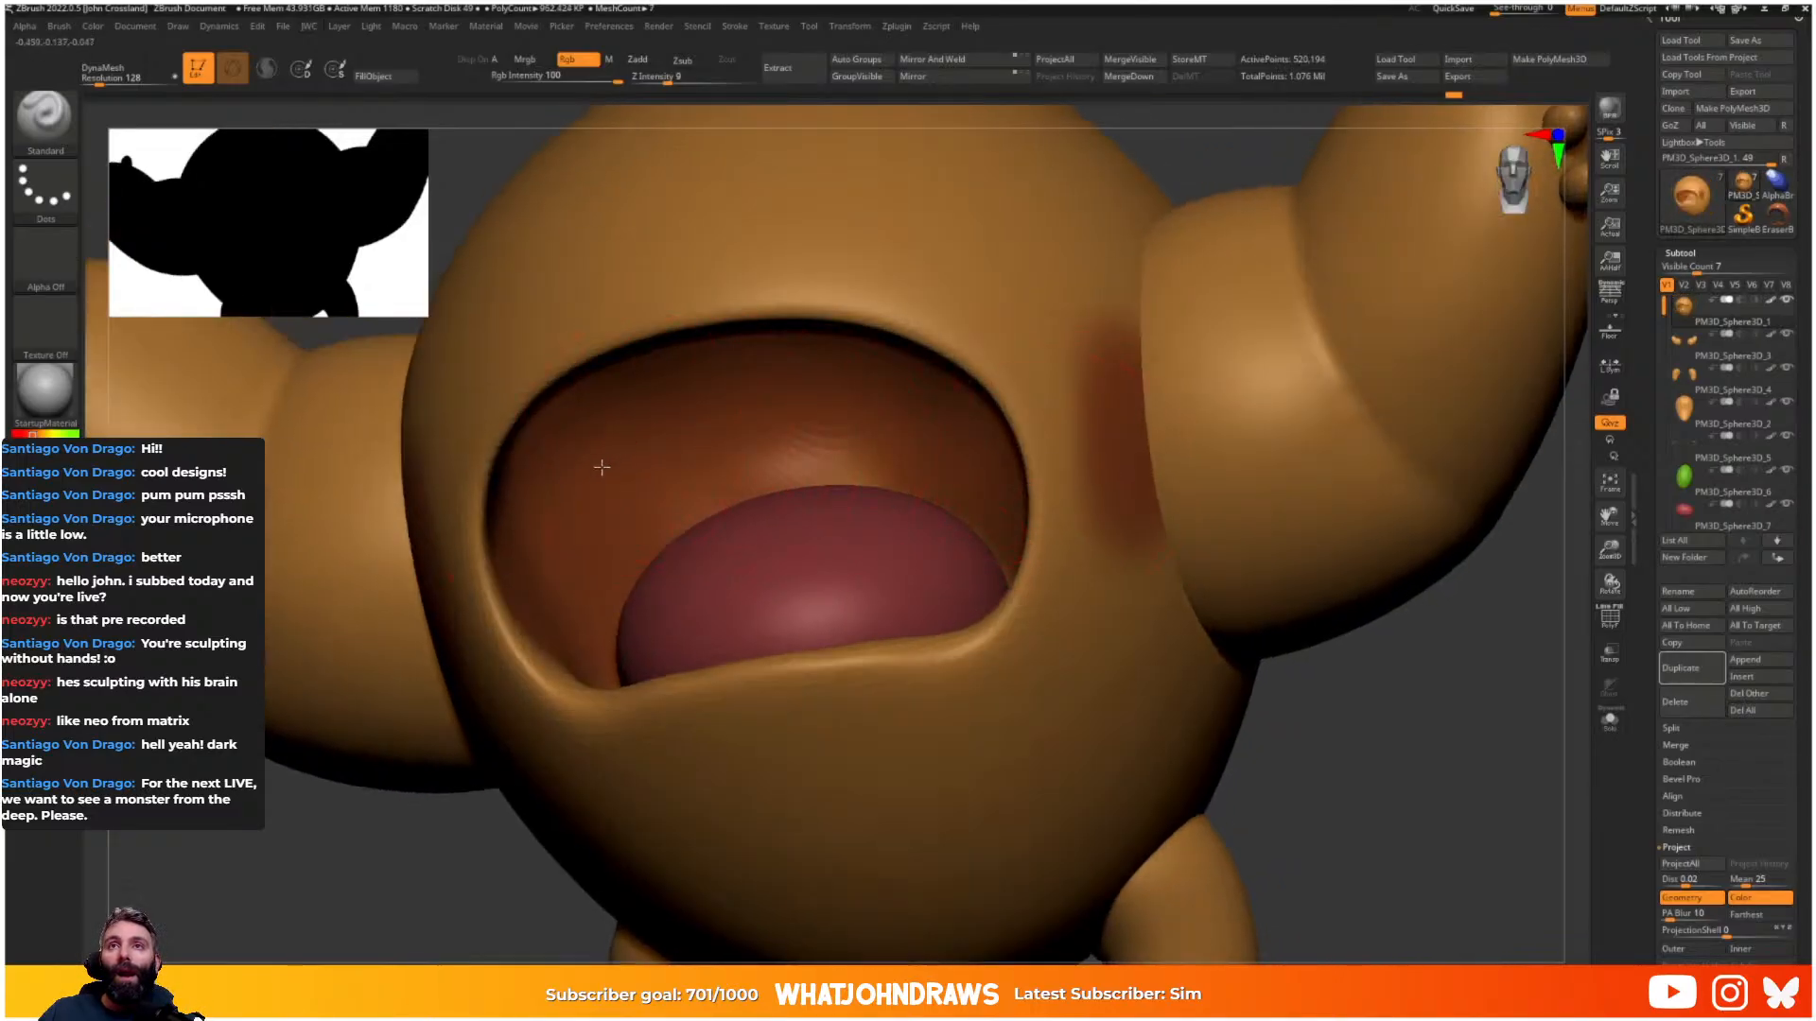
{"action": "right_click_drag", "start_coordinate": [601, 467], "coordinate": [595, 546]}
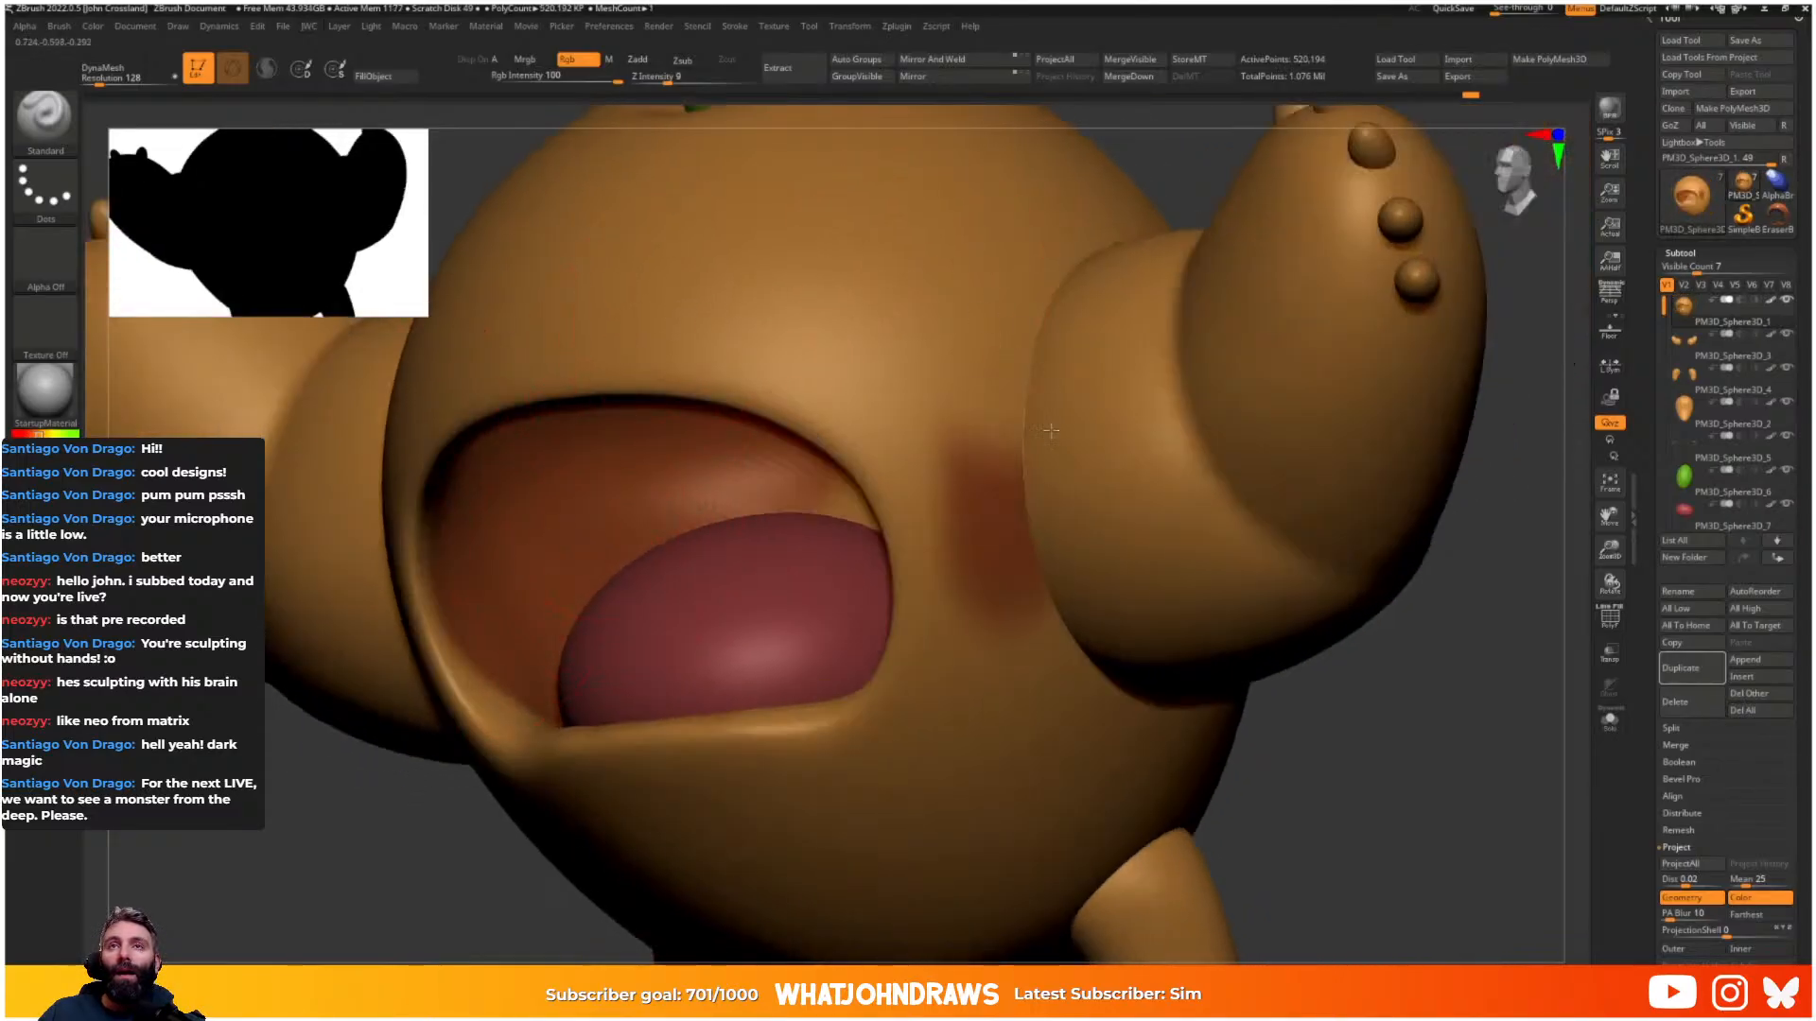
{"action": "right_click_drag", "start_coordinate": [679, 317], "coordinate": [761, 525]}
{"action": "key", "text": "c"}
{"action": "left_click_drag", "start_coordinate": [777, 354], "coordinate": [753, 401]}
{"action": "right_click_drag", "start_coordinate": [754, 401], "coordinate": [770, 384]}
{"action": "left_click_drag", "start_coordinate": [772, 331], "coordinate": [627, 254]}
{"action": "right_click_drag", "start_coordinate": [662, 260], "coordinate": [949, 425]}
{"action": "left_click", "coordinate": [935, 417]}
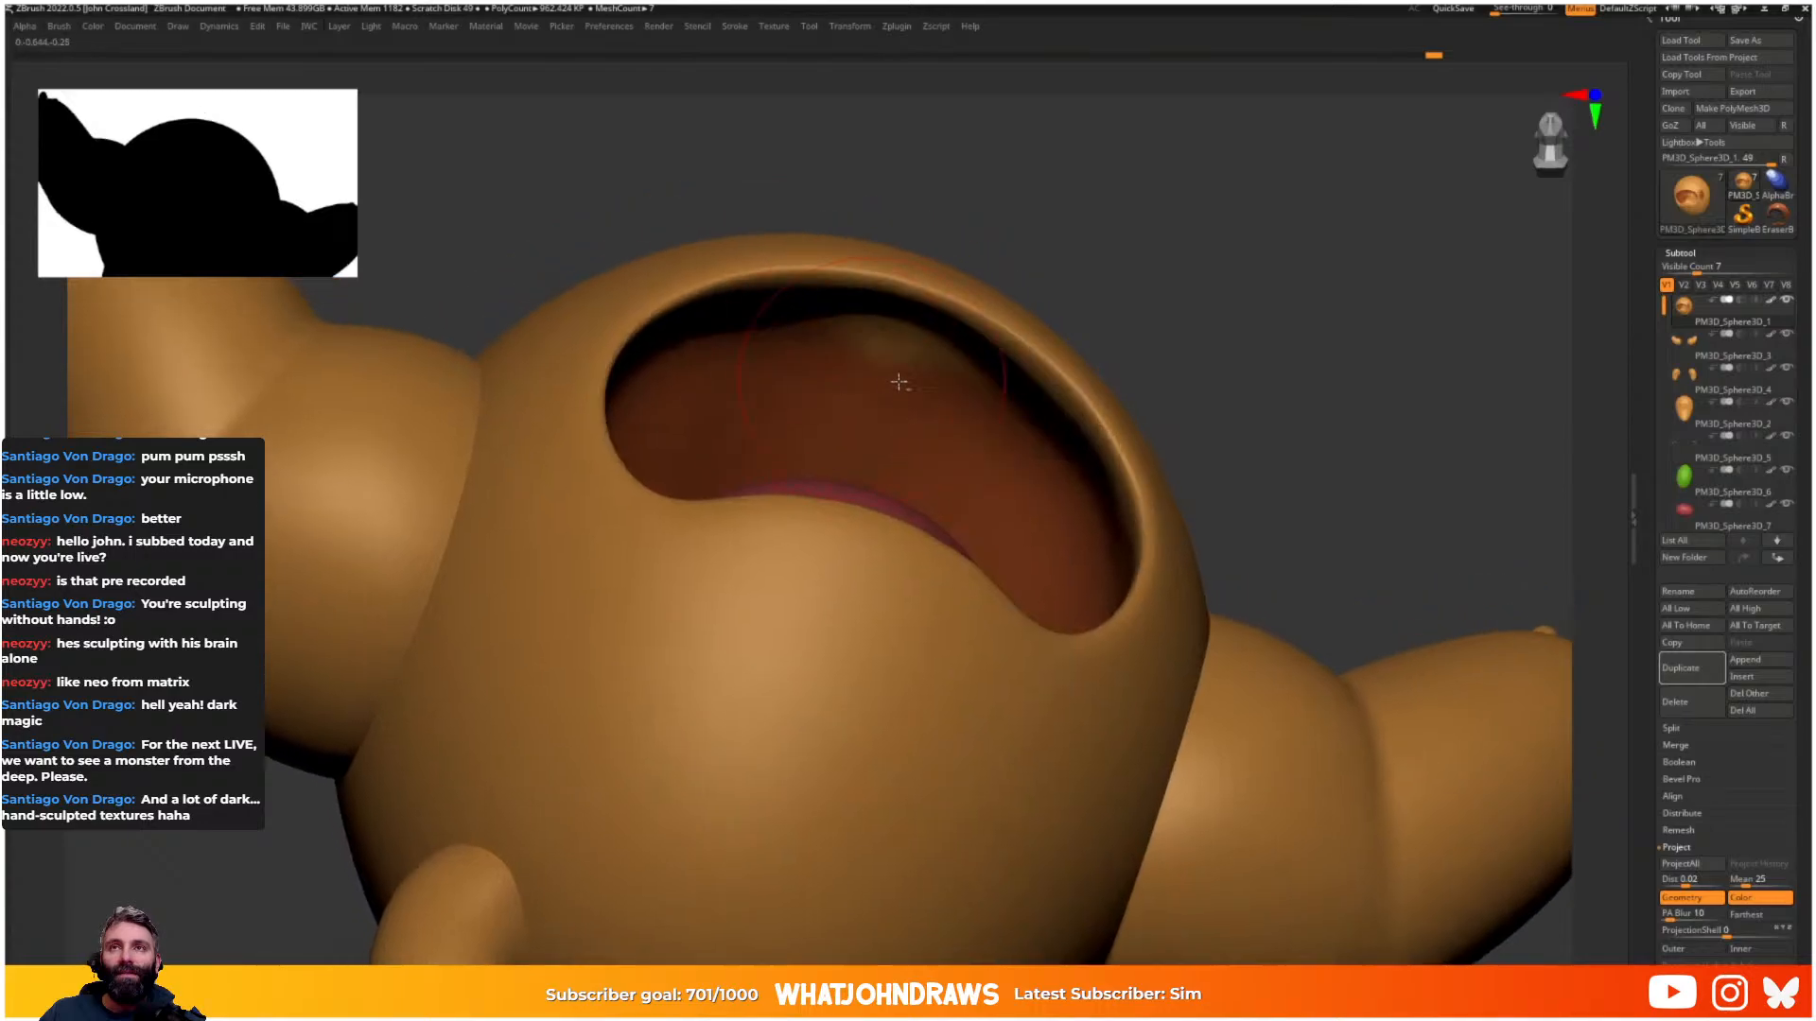
- Isolate the body in Solo mode and paint the unpainted lower part of the mouth interior reddish brown
{"action": "right_click_drag", "start_coordinate": [1002, 466], "coordinate": [1068, 525]}
{"action": "mouse_move", "coordinate": [1061, 614]}
{"action": "right_mouse_down"}
{"action": "mouse_move", "coordinate": [1065, 693]}
{"action": "mouse_move", "coordinate": [1070, 624]}
{"action": "right_mouse_up"}
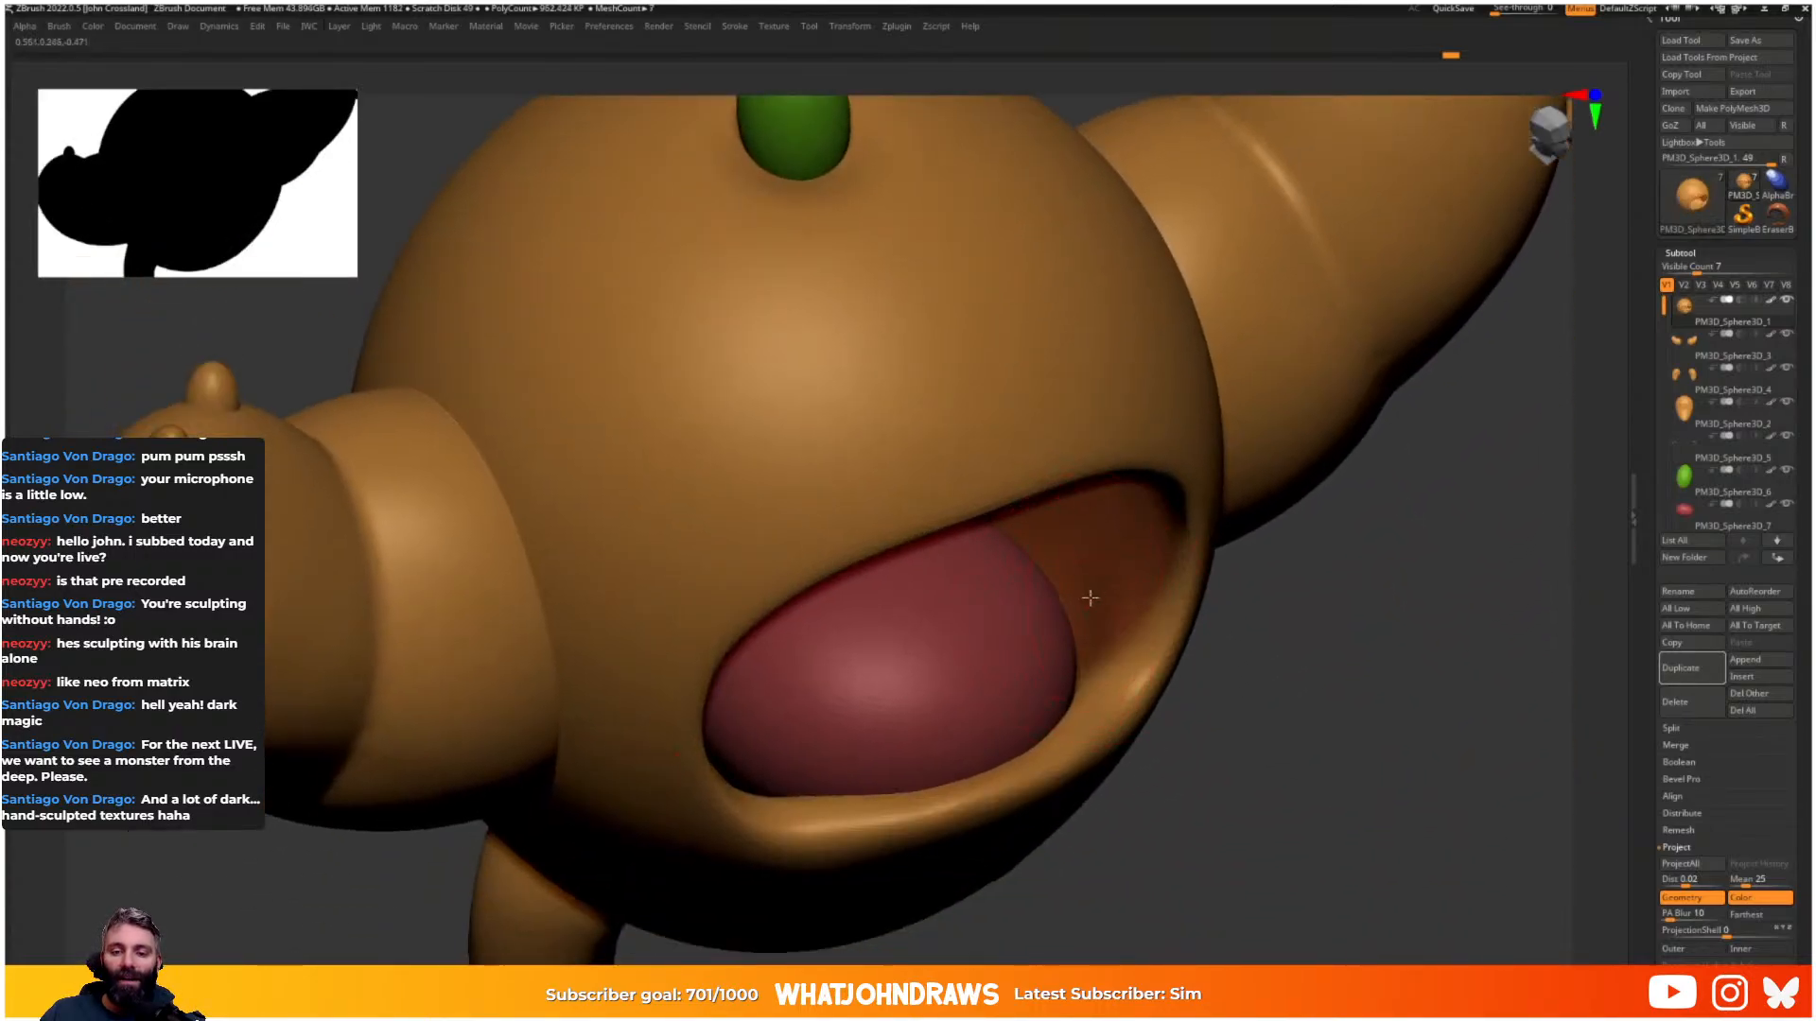
{"action": "right_click_drag", "start_coordinate": [1100, 548], "coordinate": [852, 503]}
{"action": "key", "text": "space"}
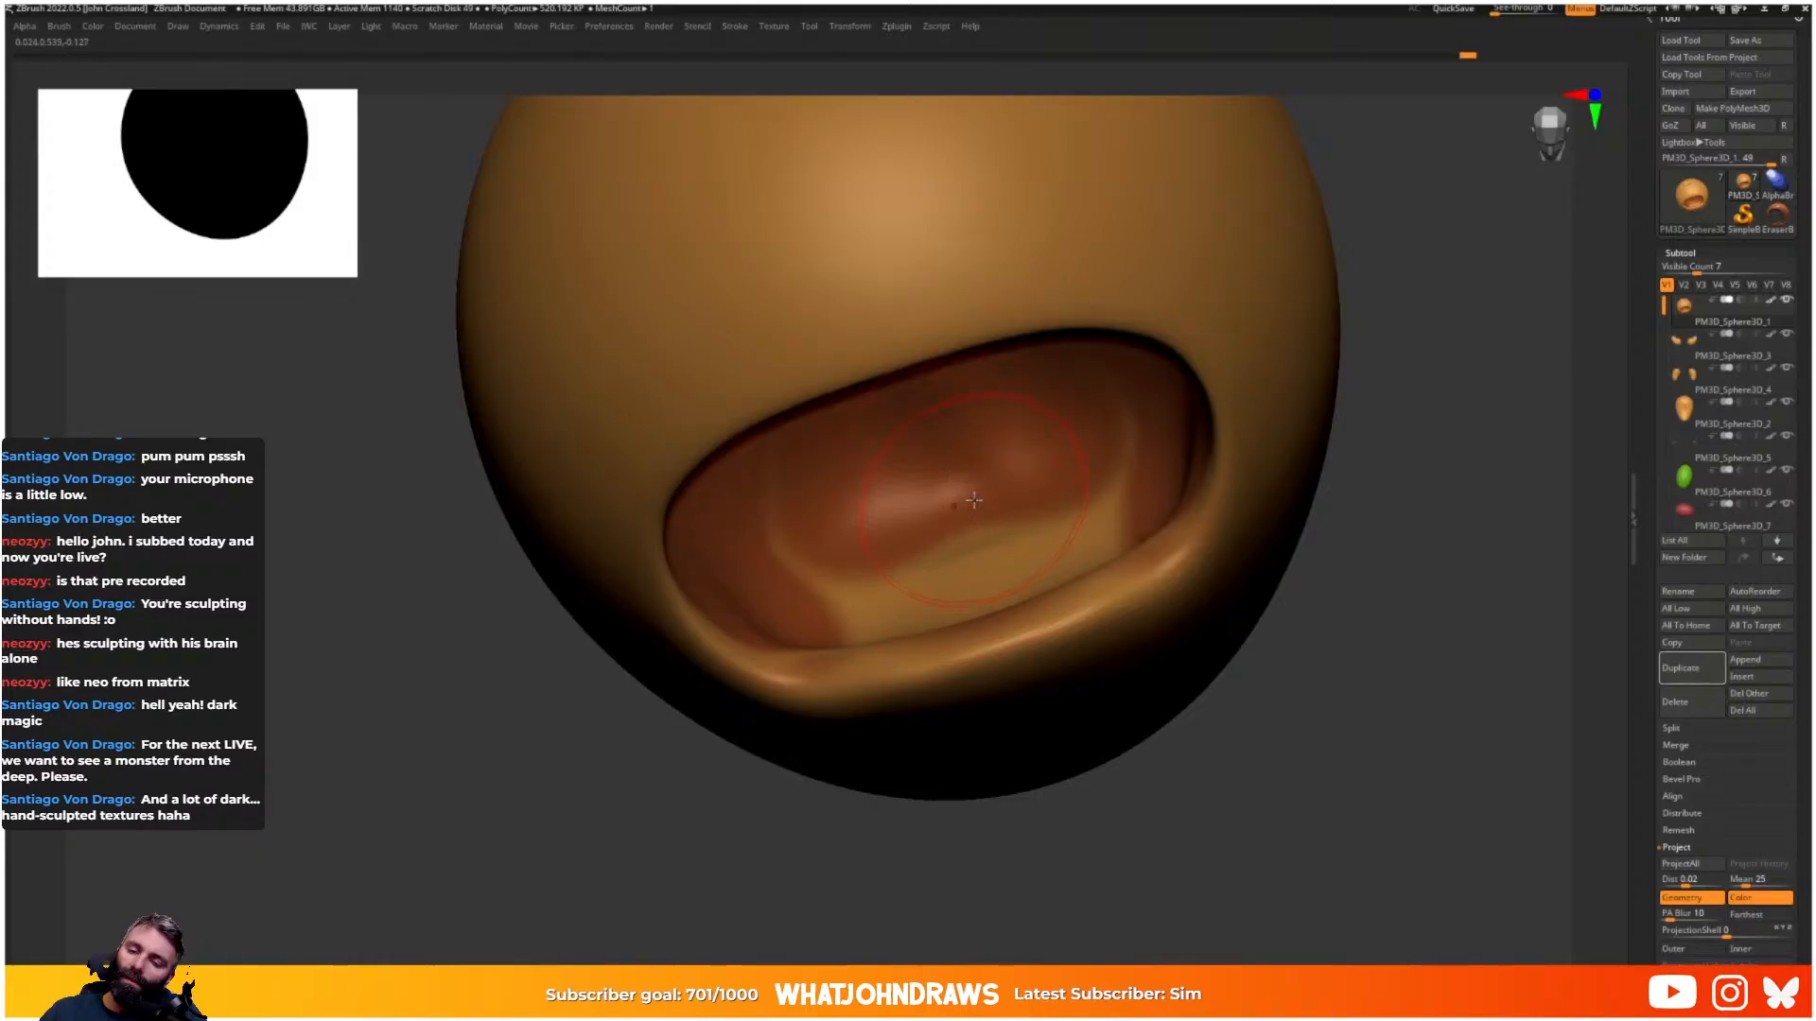
{"action": "left_click_drag", "start_coordinate": [1072, 469], "coordinate": [928, 572]}
{"action": "right_click_drag", "start_coordinate": [928, 571], "coordinate": [933, 653]}
{"action": "left_click_drag", "start_coordinate": [1014, 596], "coordinate": [933, 605]}
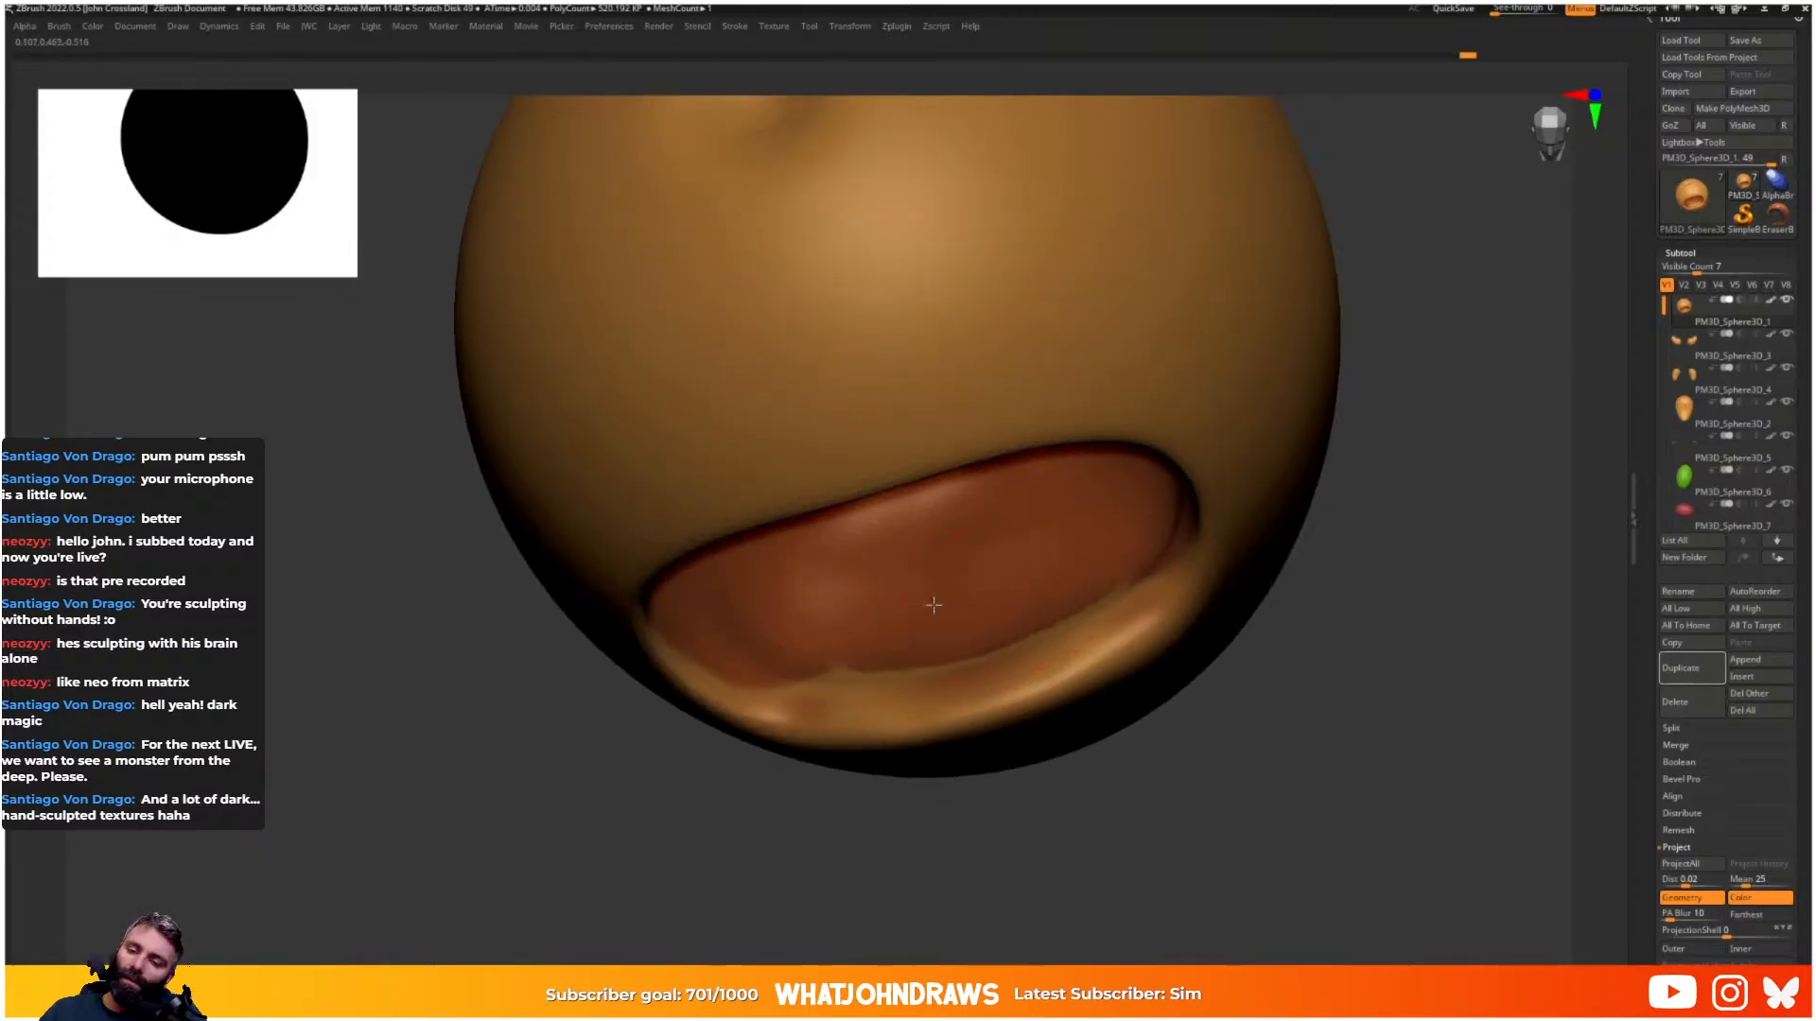
- Adjust the brush's Focal Shift, paint the mouth interior up to the lower rim, and leave Solo mode
{"action": "key", "text": "space"}
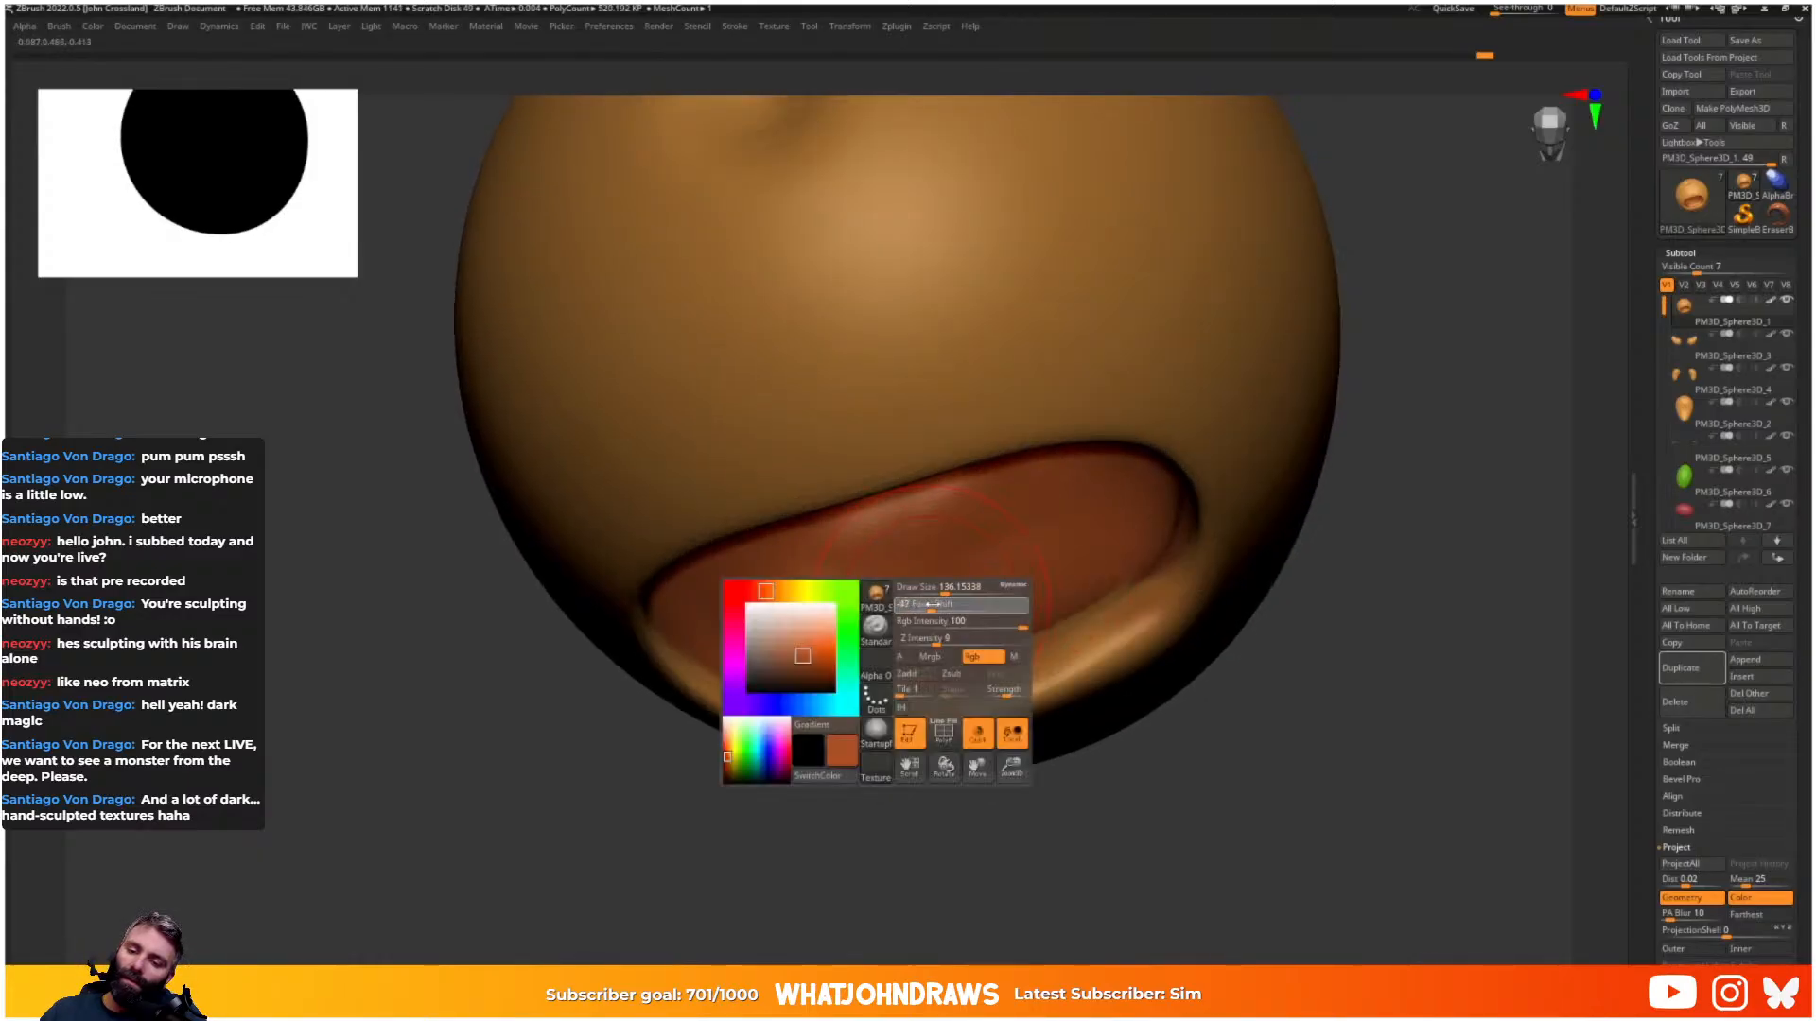
{"action": "mouse_move", "coordinate": [1066, 535]}
{"action": "right_mouse_down"}
{"action": "mouse_move", "coordinate": [1115, 511]}
{"action": "mouse_move", "coordinate": [1210, 567]}
{"action": "right_mouse_up"}
{"action": "left_click_drag", "start_coordinate": [1215, 567], "coordinate": [1169, 636]}
{"action": "right_click_drag", "start_coordinate": [1169, 636], "coordinate": [1201, 582]}
{"action": "left_click_drag", "start_coordinate": [1204, 579], "coordinate": [1188, 628]}
{"action": "mouse_move", "coordinate": [1188, 628]}
{"action": "right_mouse_down"}
{"action": "mouse_move", "coordinate": [1145, 670]}
{"action": "mouse_move", "coordinate": [1194, 584]}
{"action": "mouse_move", "coordinate": [1212, 456]}
{"action": "right_mouse_up"}
{"action": "right_click_drag", "start_coordinate": [1297, 364], "coordinate": [1055, 607]}
{"action": "key", "text": "alt+s"}
- Select the green head stem and duplicate it with the gizmo to form a tuft of three angled leaves
{"action": "right_click_drag", "start_coordinate": [1055, 608], "coordinate": [946, 576], "text": "alt"}
{"action": "left_click", "coordinate": [912, 284], "text": "alt"}
{"action": "mouse_move", "coordinate": [946, 301]}
{"action": "right_mouse_down"}
{"action": "mouse_move", "coordinate": [917, 288]}
{"action": "mouse_move", "coordinate": [819, 381]}
{"action": "mouse_move", "coordinate": [811, 416]}
{"action": "mouse_move", "coordinate": [922, 441]}
{"action": "mouse_move", "coordinate": [892, 401]}
{"action": "right_mouse_up"}
{"action": "key", "text": "w"}
{"action": "key", "text": "q"}
{"action": "key", "text": "w"}
{"action": "mouse_move", "coordinate": [883, 400]}
{"action": "left_mouse_down", "text": "ctrl"}
{"action": "mouse_move", "coordinate": [865, 387]}
{"action": "mouse_move", "coordinate": [849, 403]}
{"action": "mouse_move", "coordinate": [932, 413]}
{"action": "left_mouse_up", "text": "ctrl"}
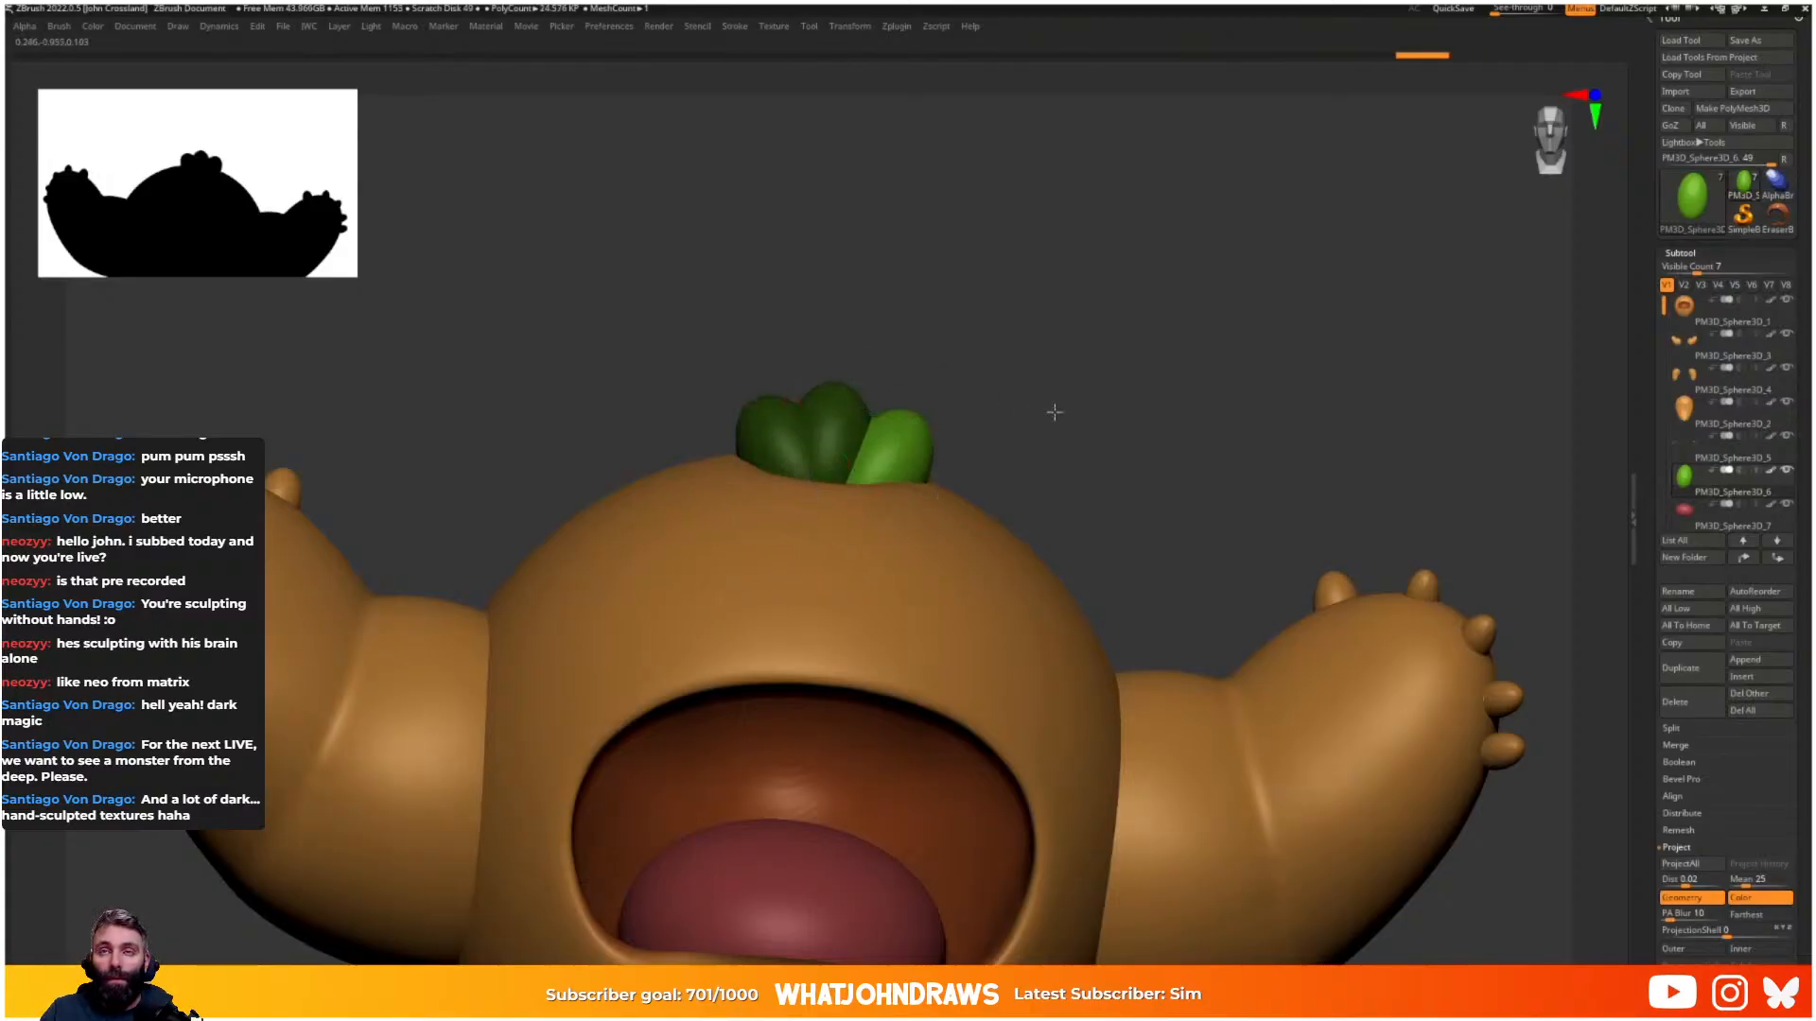
- Clear the mask from the green leaf tuft on the head
{"action": "left_click_drag", "start_coordinate": [1053, 410], "coordinate": [1017, 423]}
{"action": "left_click", "coordinate": [1086, 373], "text": "ctrl"}
{"action": "key", "text": "q"}
{"action": "left_click_drag", "start_coordinate": [1093, 281], "coordinate": [1111, 307], "text": "ctrl"}
{"action": "key", "text": "w"}
{"action": "key", "text": "q"}
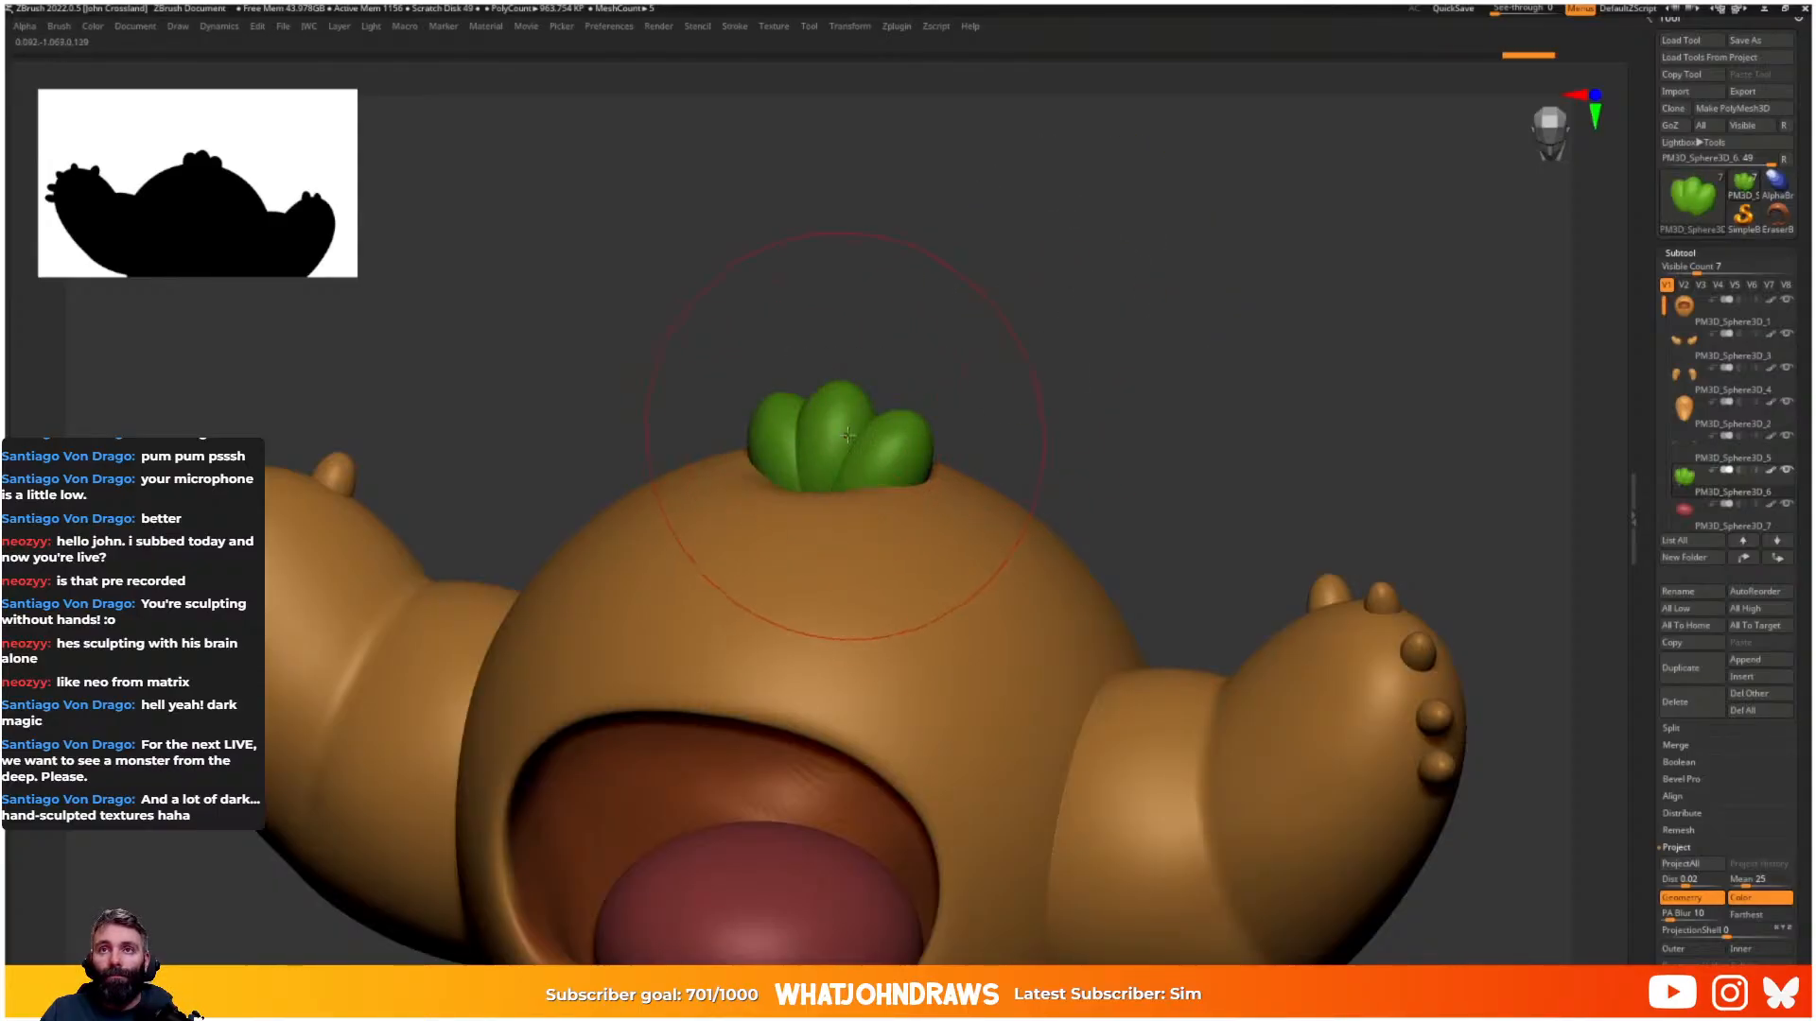
- Tilt the green leaf tuft by about 8 degrees in side view with the gizmo
{"action": "left_click_drag", "start_coordinate": [822, 427], "coordinate": [828, 395]}
{"action": "mouse_move", "coordinate": [1135, 294]}
{"action": "left_mouse_down"}
{"action": "mouse_move", "coordinate": [984, 312]}
{"action": "mouse_move", "coordinate": [1000, 360]}
{"action": "left_mouse_up"}
{"action": "key", "text": "w"}
{"action": "left_click_drag", "start_coordinate": [978, 462], "coordinate": [981, 476]}
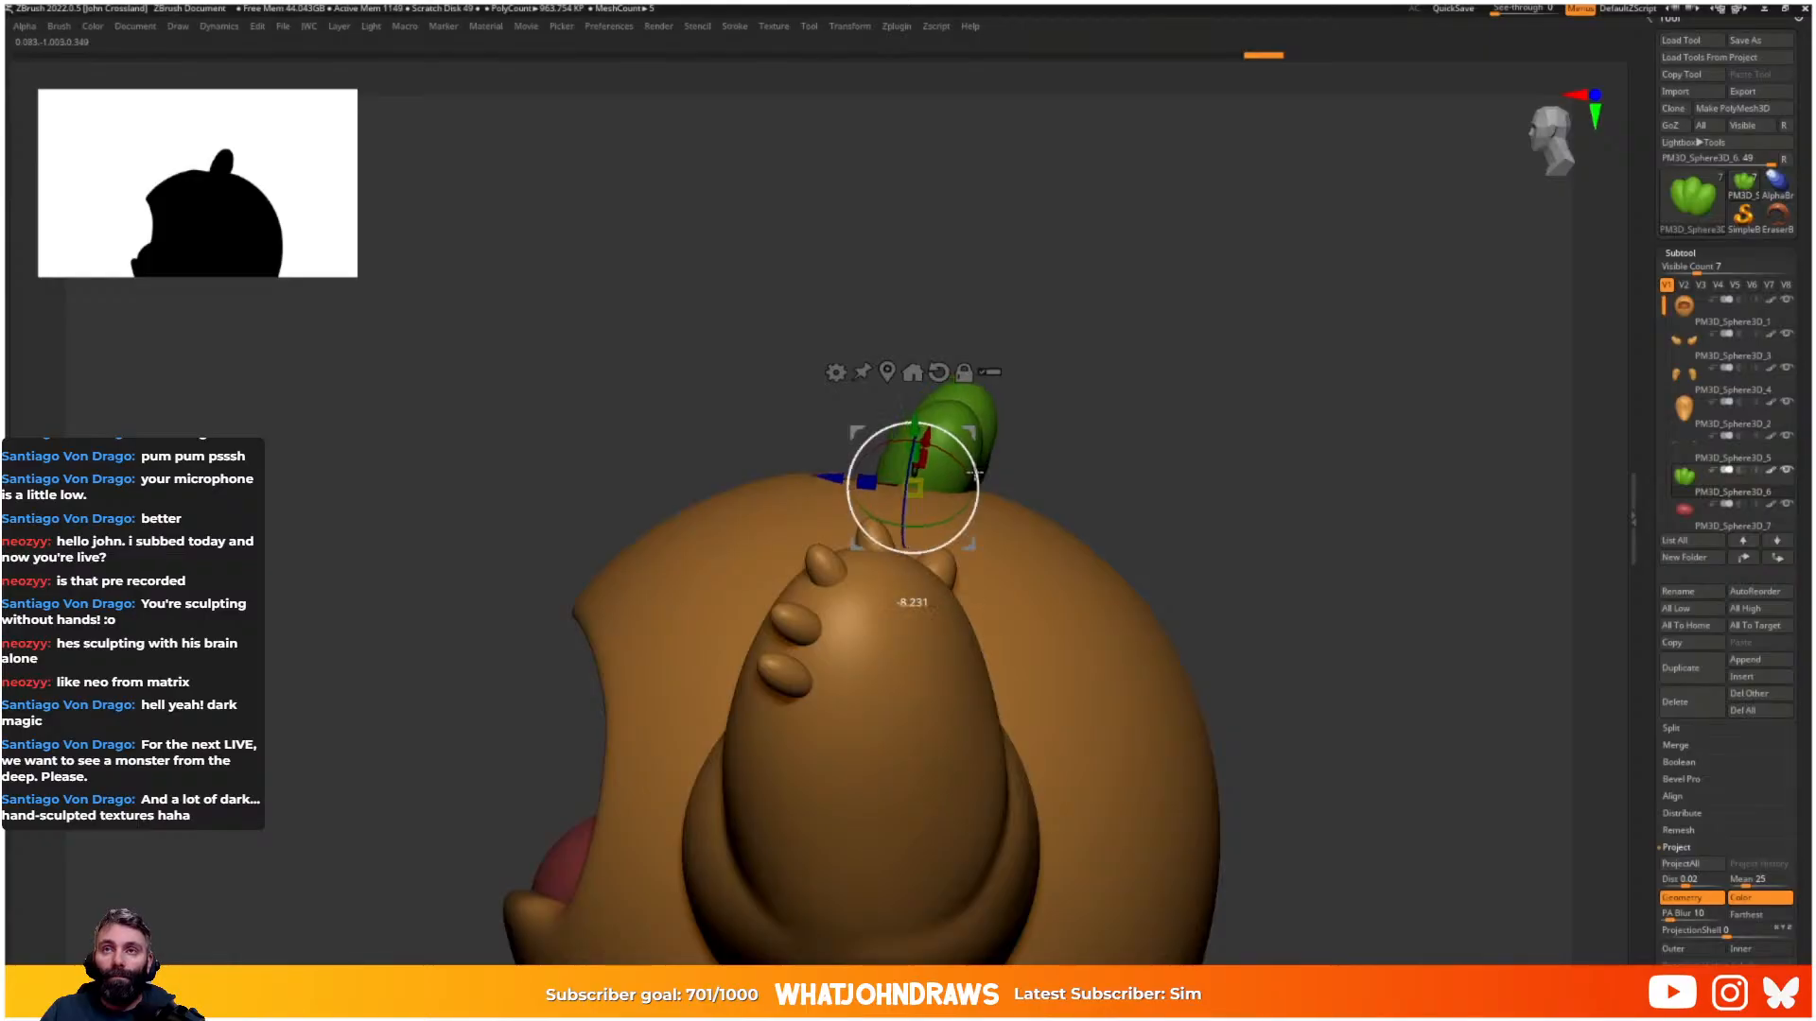
{"action": "left_click_drag", "start_coordinate": [1076, 312], "coordinate": [1064, 388]}
{"action": "key", "text": "q"}
{"action": "left_click_drag", "start_coordinate": [948, 422], "coordinate": [940, 431]}
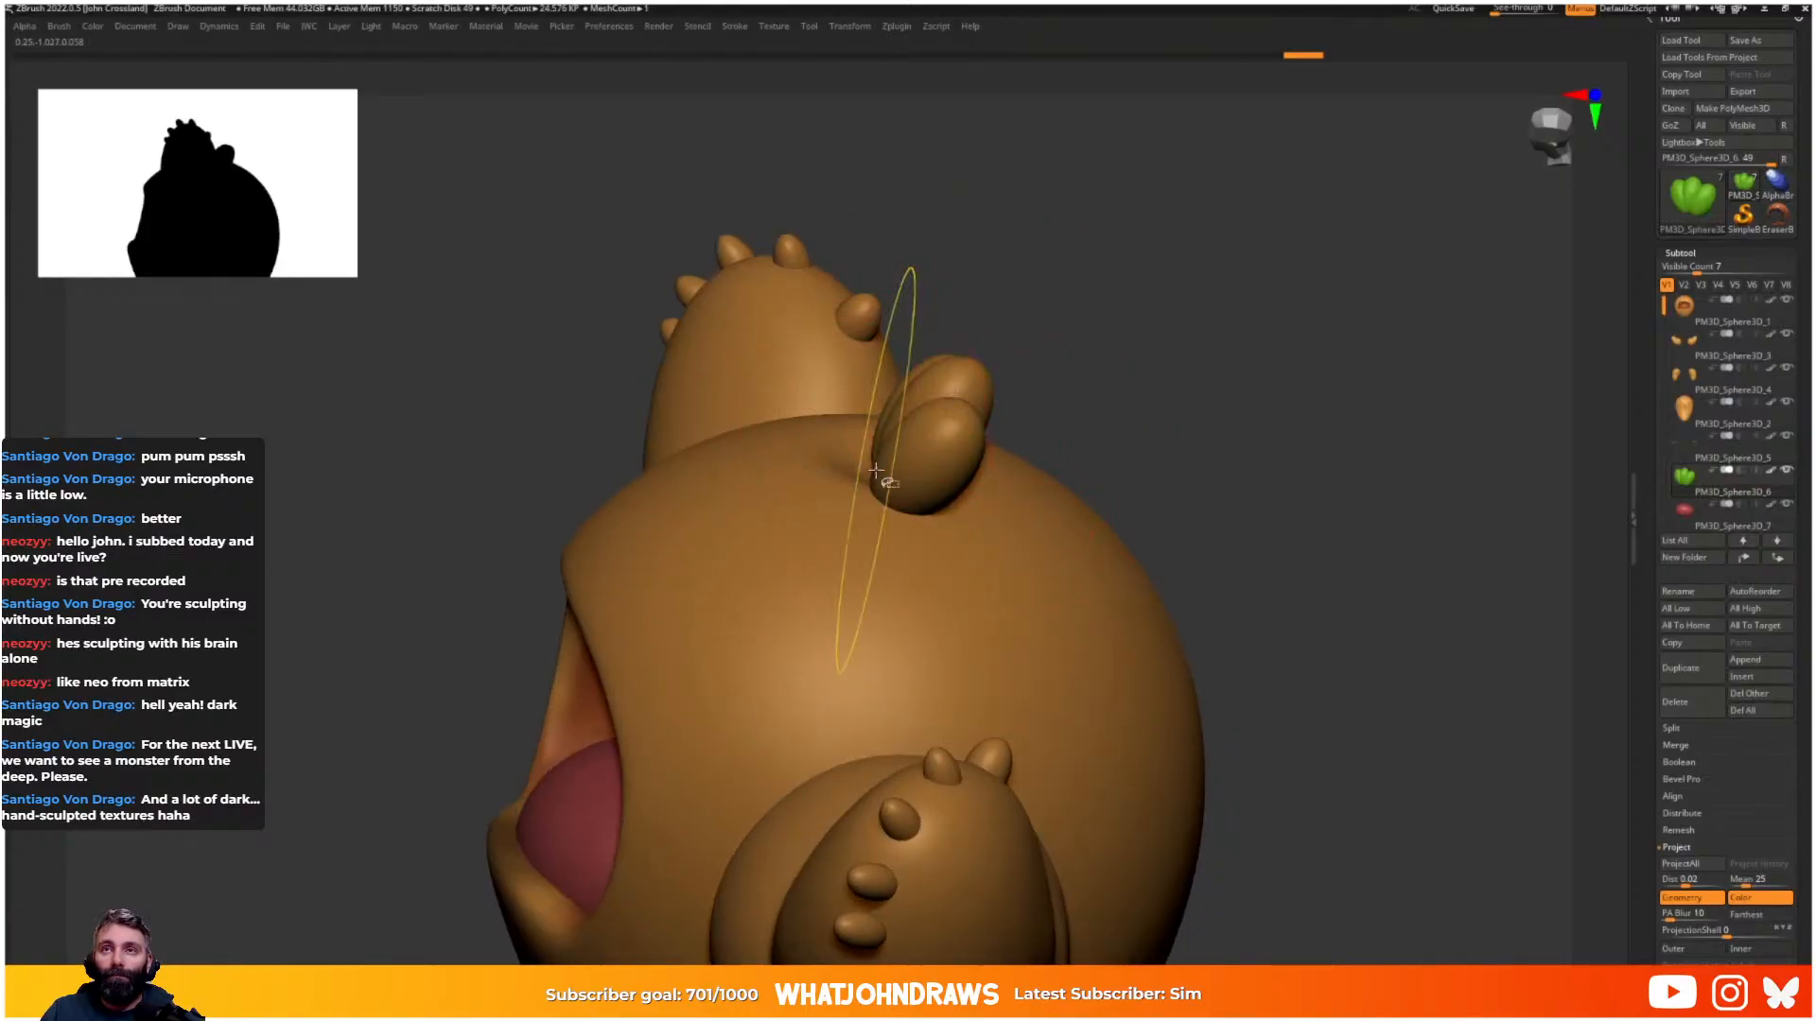
{"action": "key", "text": "w"}
{"action": "mouse_move", "coordinate": [1078, 355]}
{"action": "left_mouse_down", "text": "ctrl"}
{"action": "mouse_move", "coordinate": [1097, 379]}
{"action": "mouse_move", "coordinate": [1067, 312]}
{"action": "left_mouse_up", "text": "ctrl"}
- Show the hidden interface again and turn off Rgb painting for the Standard brush
{"action": "key", "text": "Tab"}
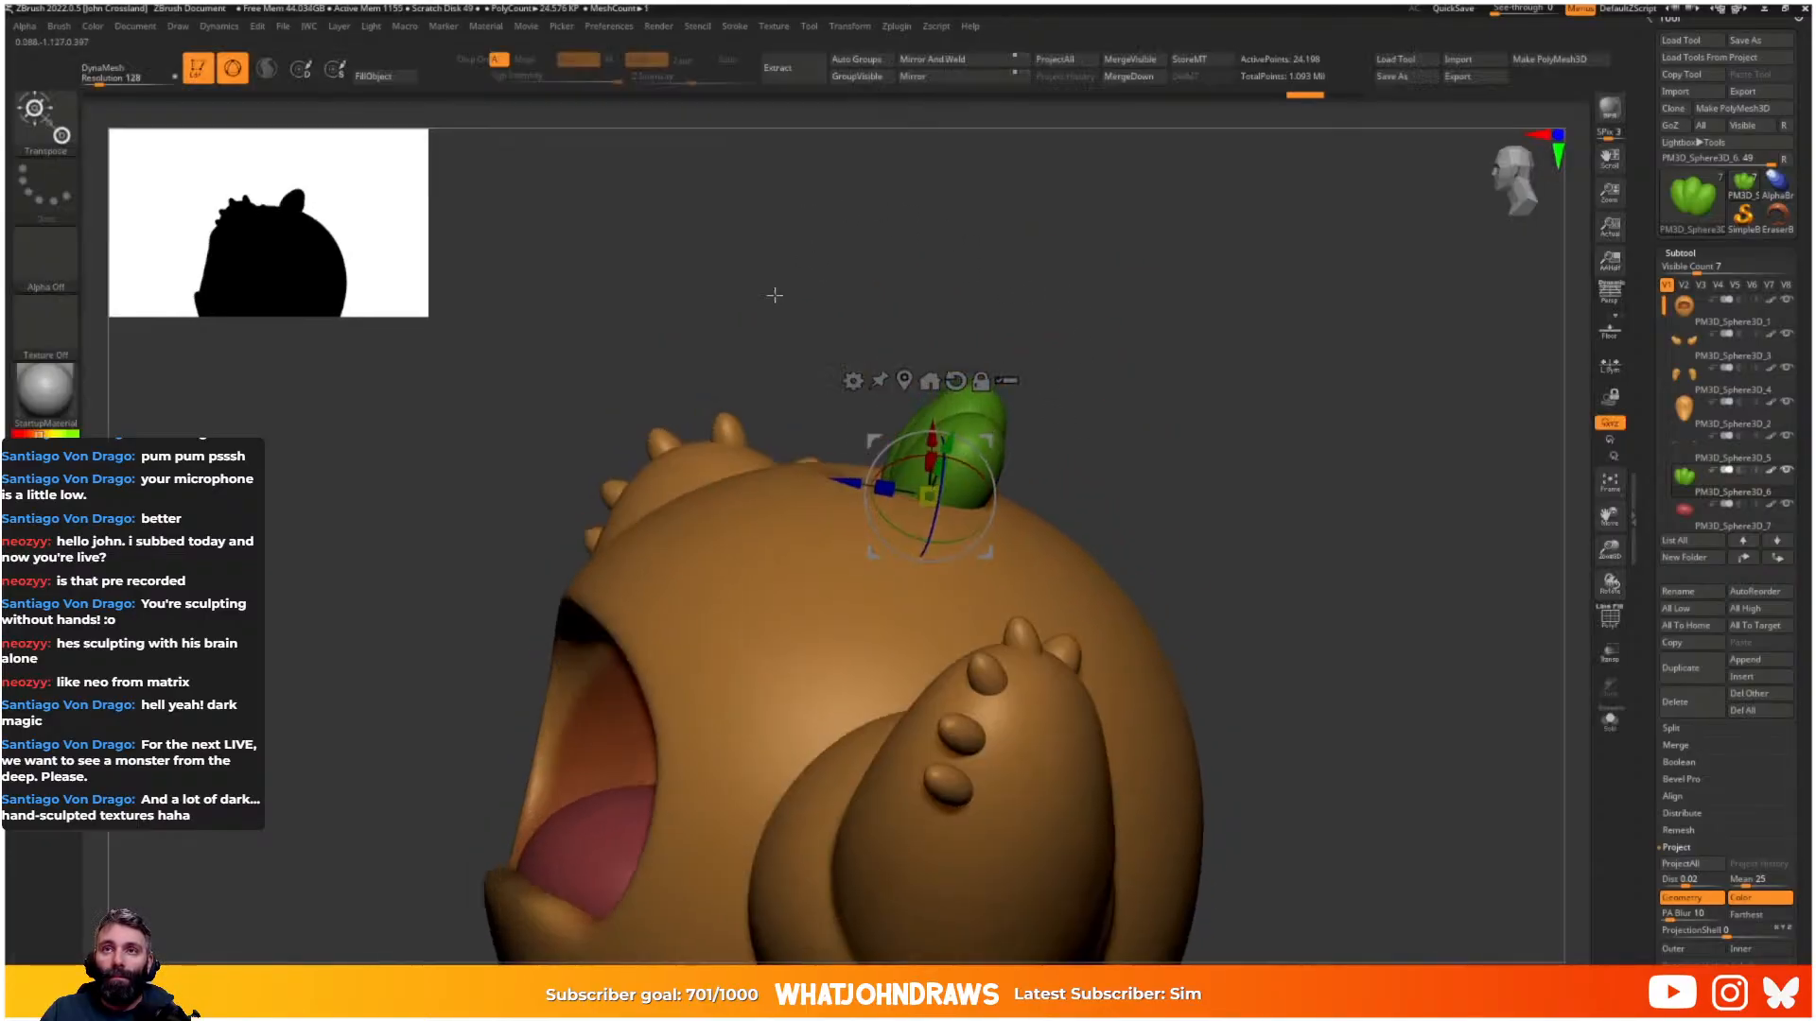
{"action": "key", "text": "q"}
{"action": "left_click", "coordinate": [587, 65]}
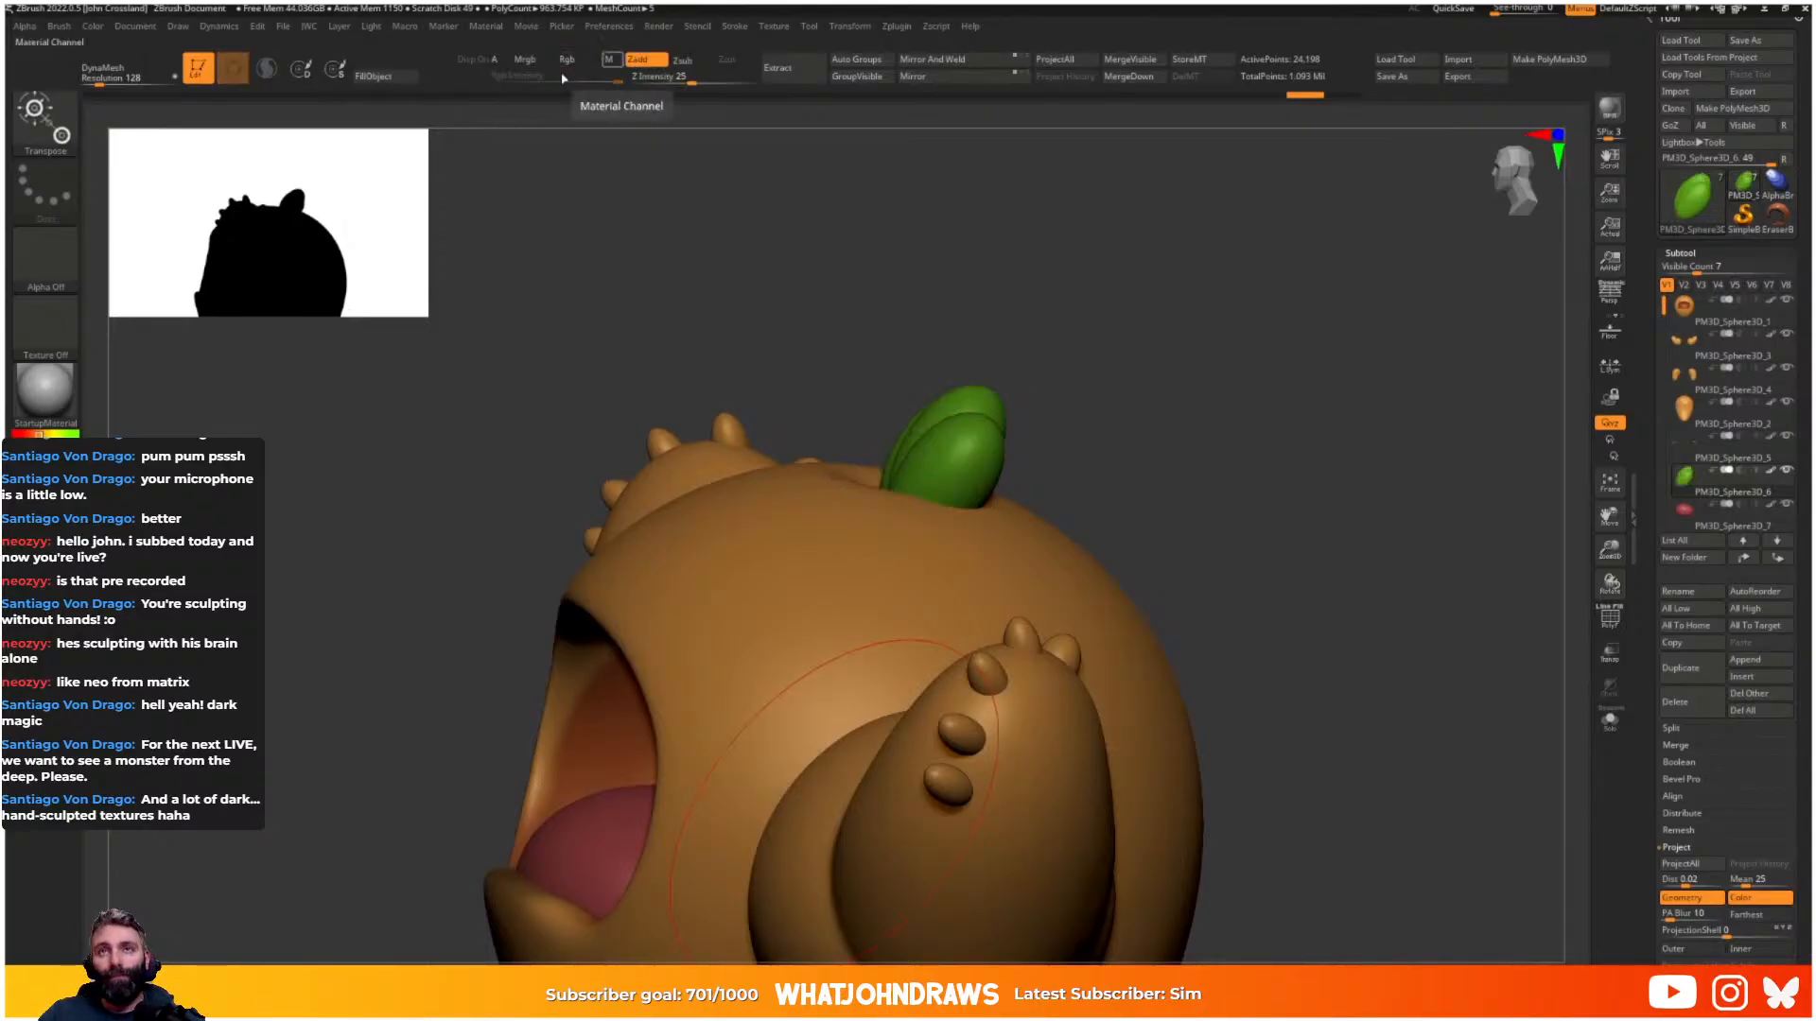
{"action": "mouse_move", "coordinate": [889, 307]}
{"action": "left_mouse_down"}
{"action": "mouse_move", "coordinate": [993, 324]}
{"action": "mouse_move", "coordinate": [957, 476]}
{"action": "left_mouse_up"}
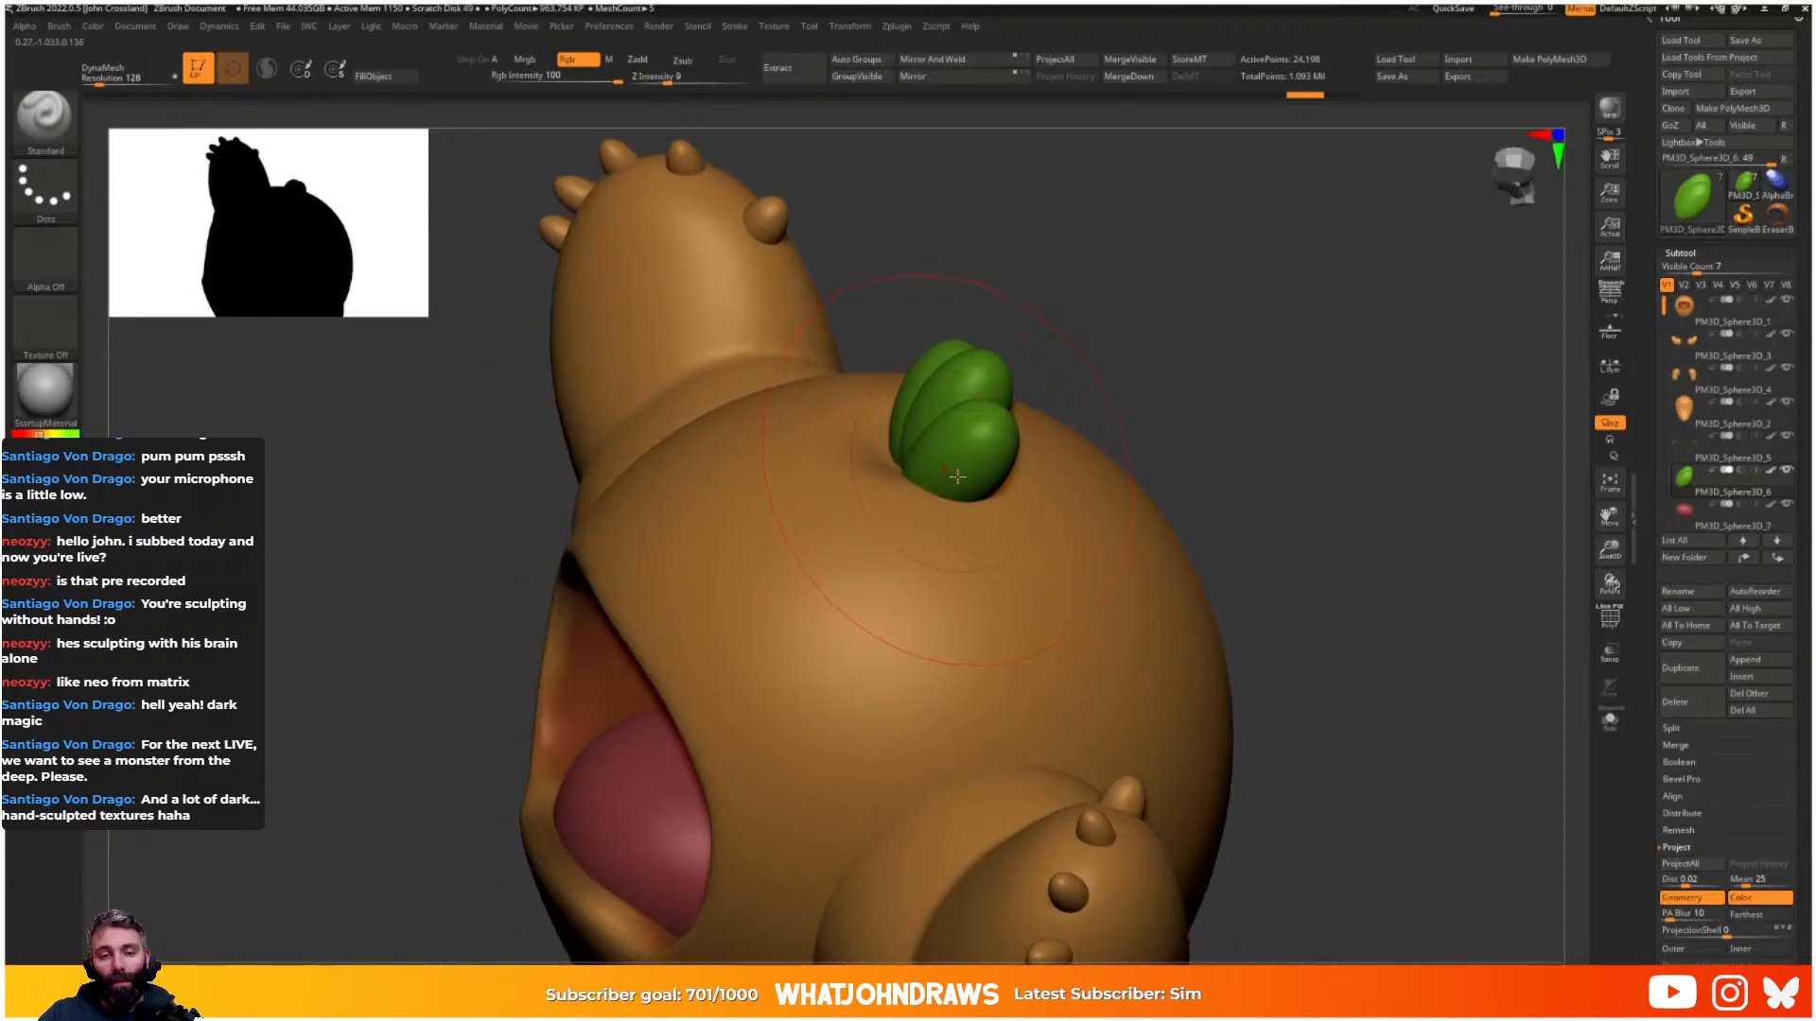
{"action": "left_click", "coordinate": [567, 64]}
- Pull the base of the green leaves slightly forward with the Move brush and turn off its Rgb painting
{"action": "key", "text": "b"}
{"action": "key", "text": "m"}
{"action": "key", "text": "v"}
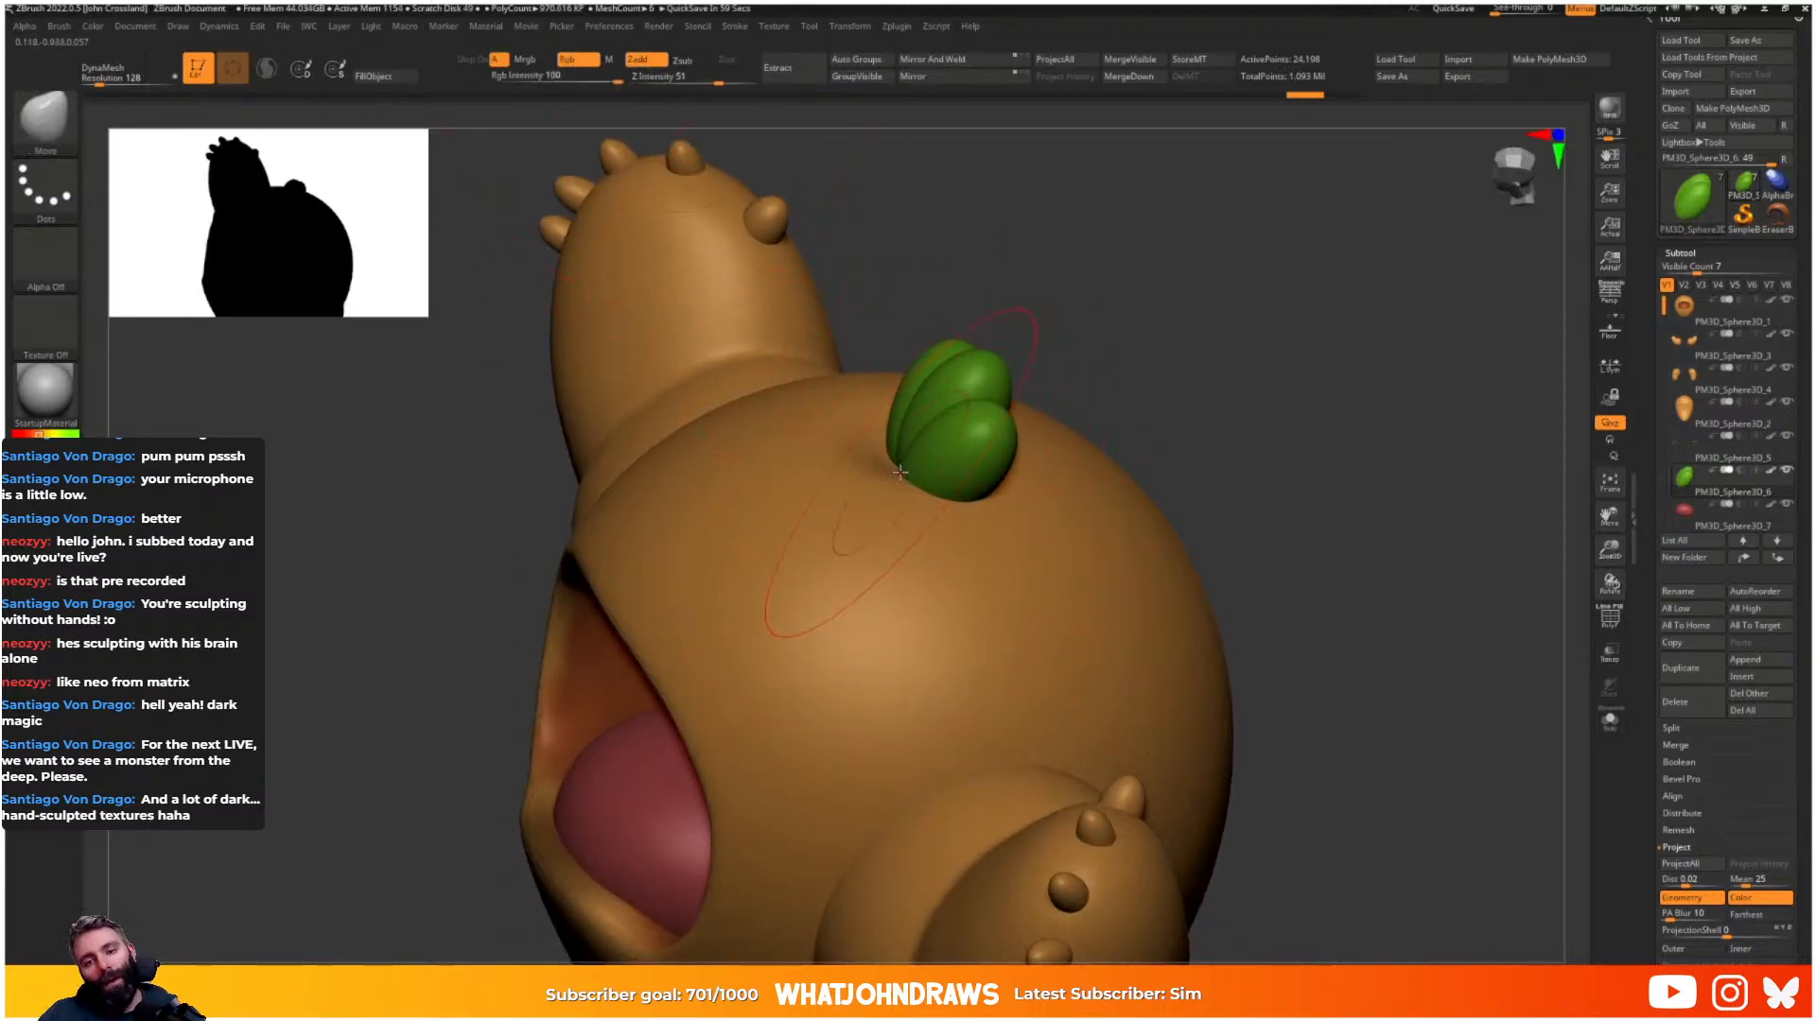
{"action": "left_click_drag", "start_coordinate": [900, 472], "coordinate": [886, 468]}
{"action": "left_click", "coordinate": [568, 60]}
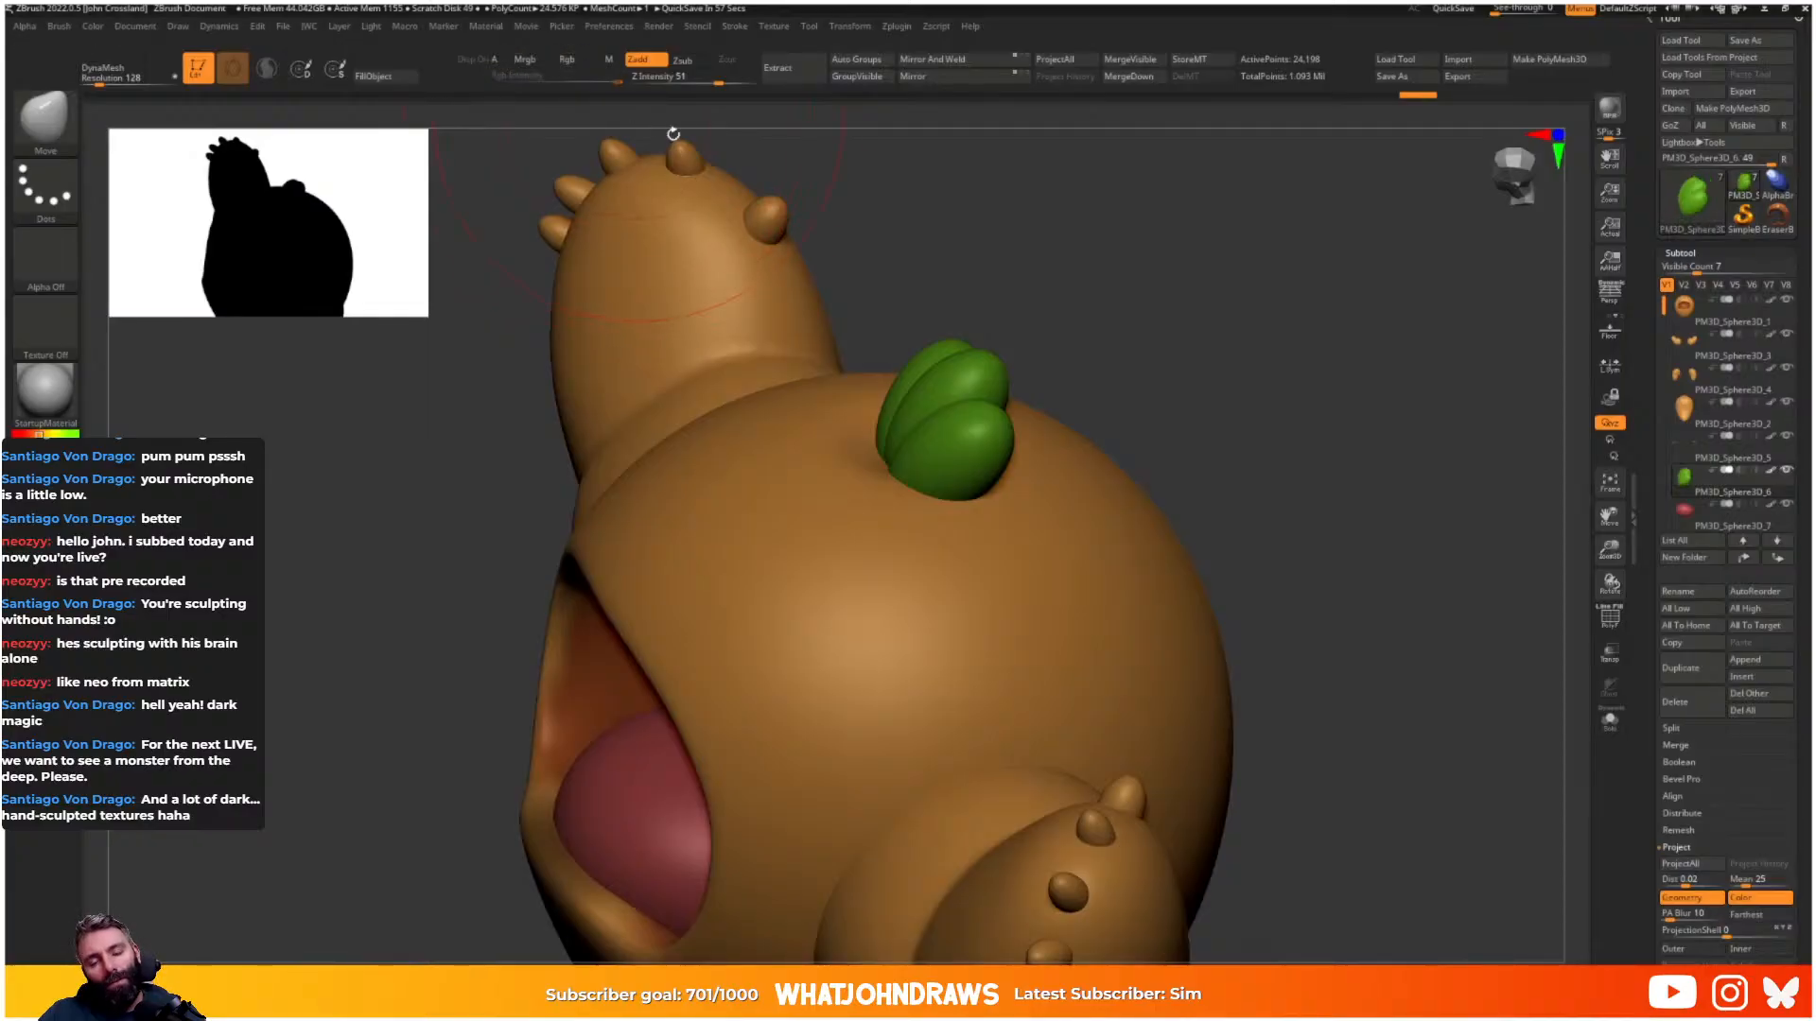
- Turn off Rgb painting for the Clay and Smooth brushes and return to the Move brush
{"action": "key", "text": "b"}
{"action": "key", "text": "c"}
{"action": "key", "text": "l"}
{"action": "left_click", "coordinate": [574, 60]}
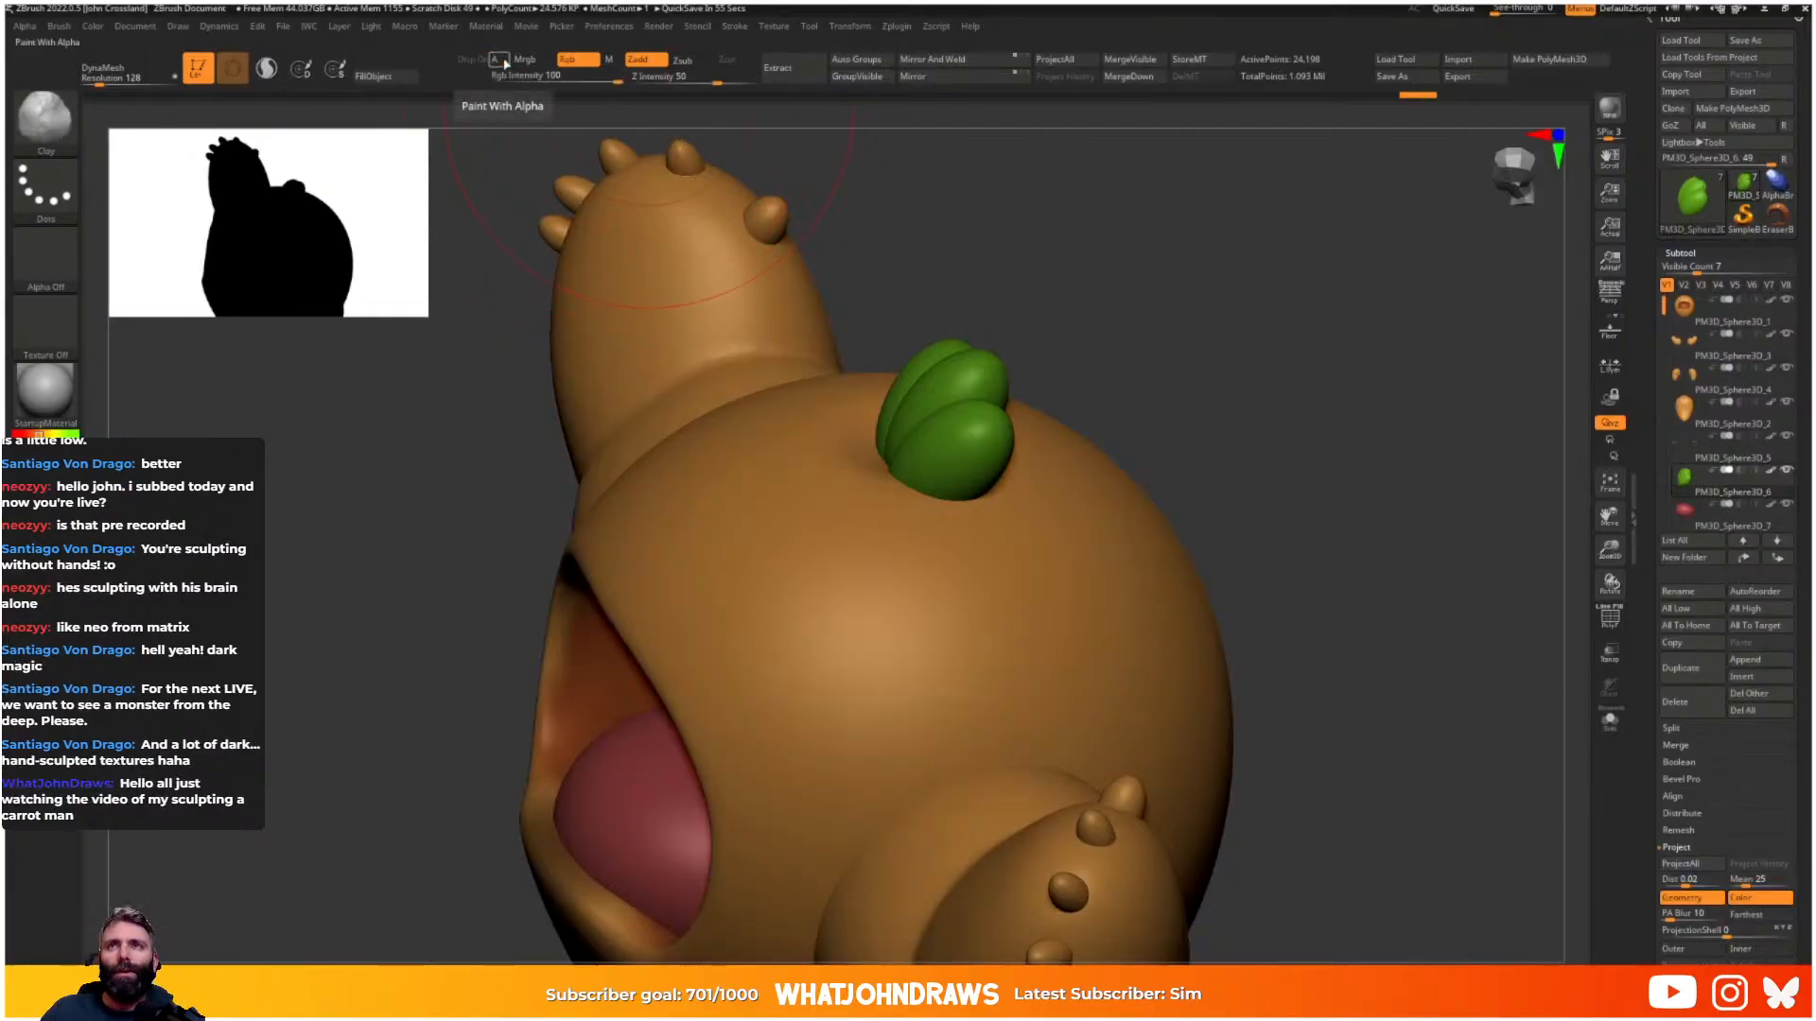
{"action": "key", "text": "b"}
{"action": "key", "text": "m"}
{"action": "key", "text": "v"}
{"action": "key", "text": "shift"}
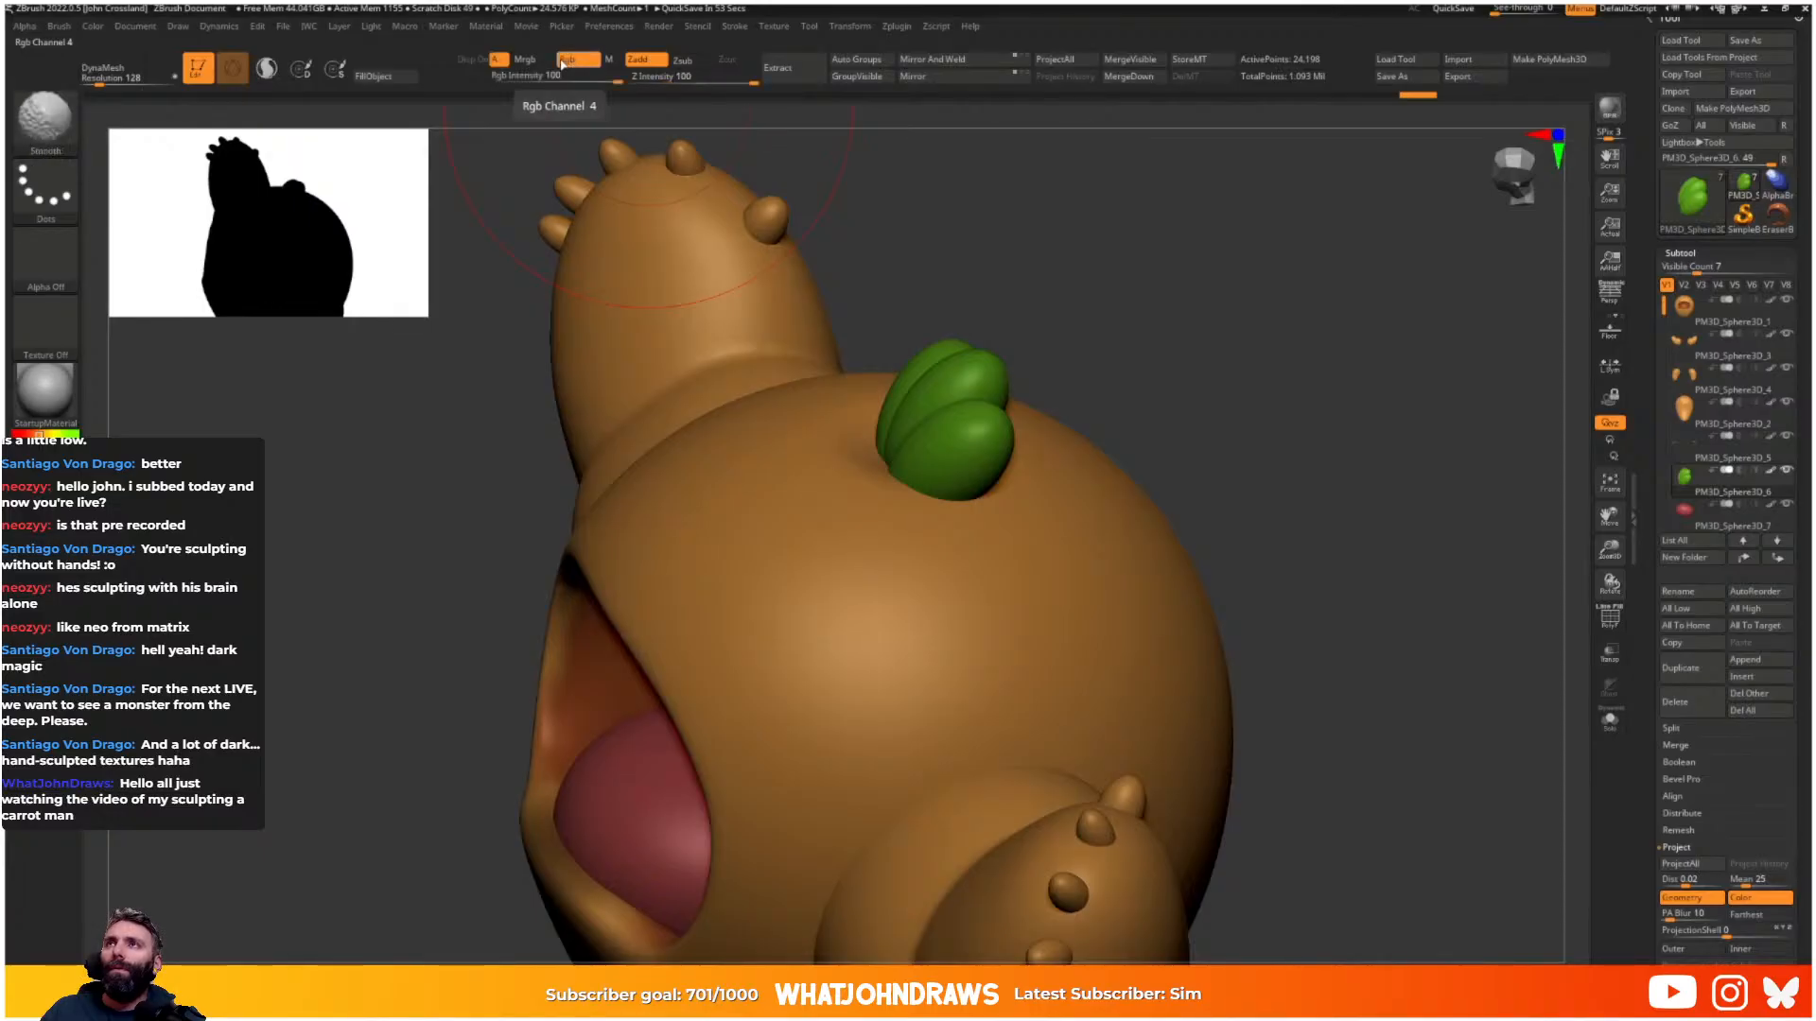
{"action": "key", "text": "shift"}
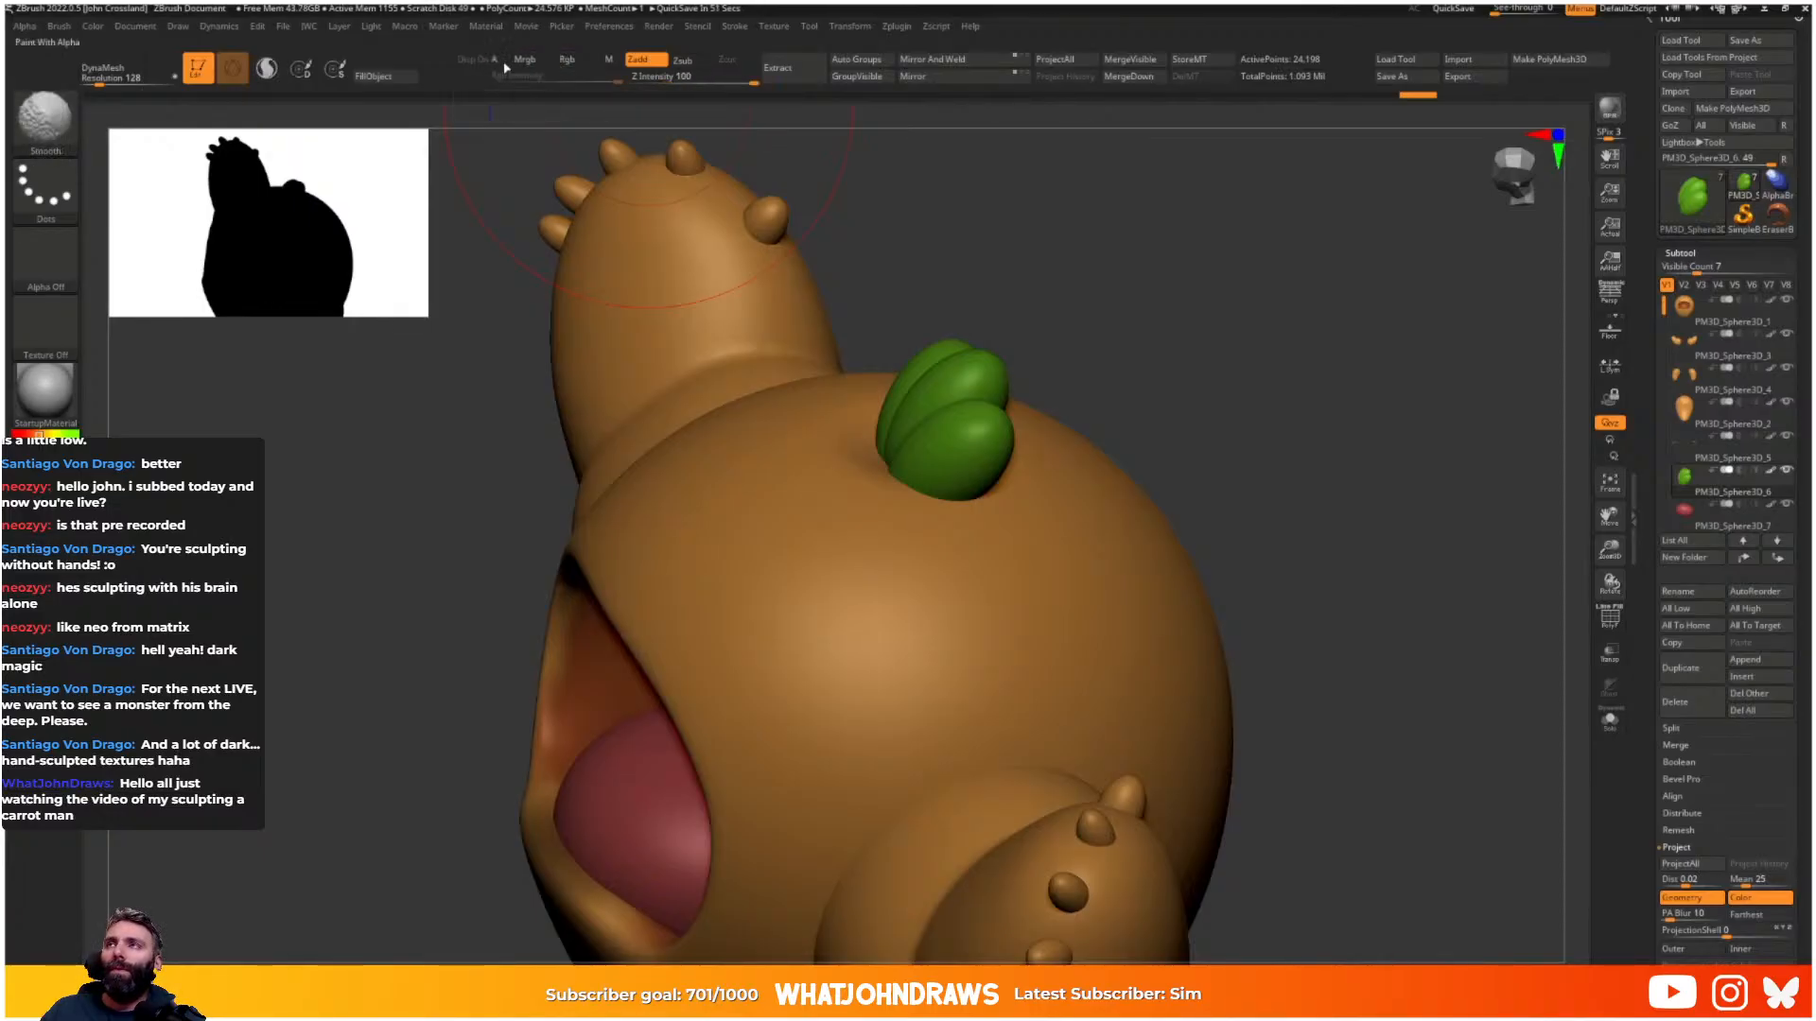
{"action": "key", "text": "shift"}
- Isolate the body around the dimple under the leaf tuft and switch to a smaller Standard brush
{"action": "left_click_drag", "start_coordinate": [1046, 376], "coordinate": [988, 270]}
{"action": "left_click_drag", "start_coordinate": [909, 435], "coordinate": [983, 511]}
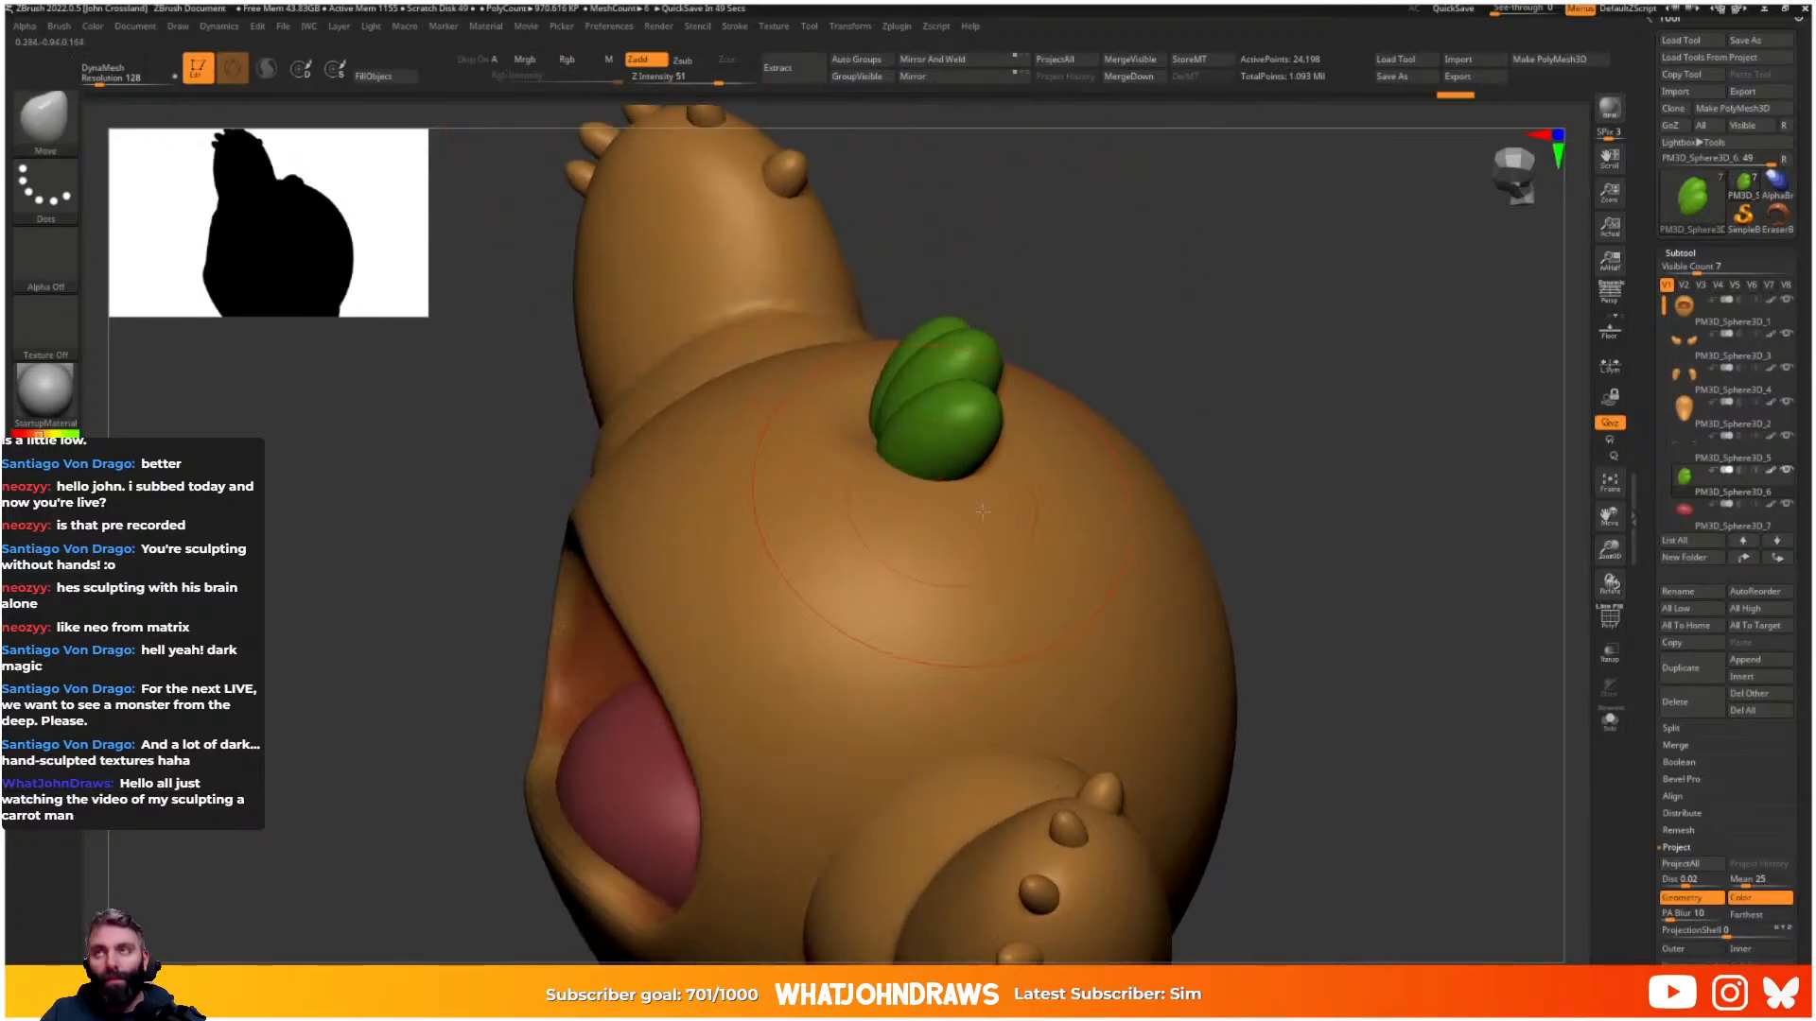
{"action": "left_click", "coordinate": [1073, 504], "text": "alt"}
{"action": "key", "text": "alt+s"}
{"action": "right_click_drag", "start_coordinate": [953, 493], "coordinate": [922, 456]}
{"action": "key", "text": "s"}
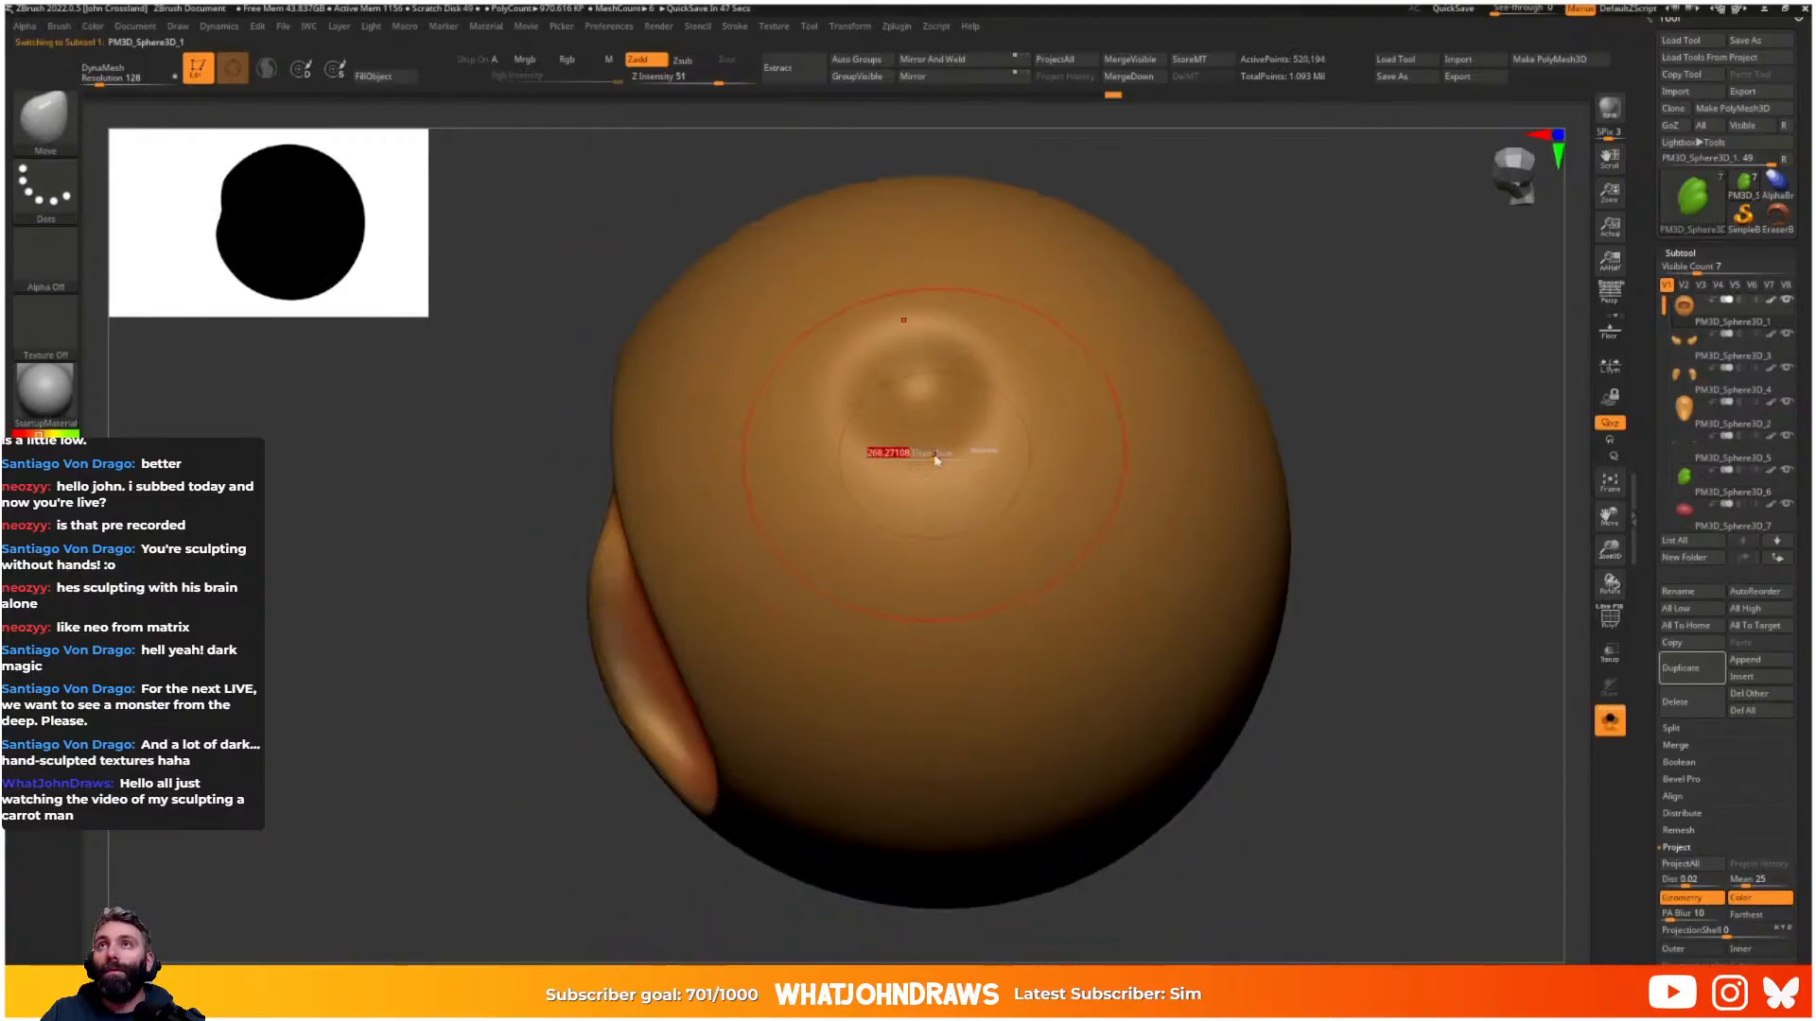
{"action": "key", "text": "b"}
{"action": "key", "text": "s"}
{"action": "key", "text": "t"}
{"action": "key", "text": "s"}
- Try to carve the dimple on top of the body deeper with the Standard brush and undo the strokes
{"action": "left_click", "coordinate": [909, 407]}
{"action": "mouse_move", "coordinate": [915, 399]}
{"action": "left_mouse_down", "text": "alt"}
{"action": "mouse_move", "coordinate": [890, 407]}
{"action": "mouse_move", "coordinate": [908, 399]}
{"action": "left_mouse_up", "text": "alt"}
{"action": "right_click_drag", "start_coordinate": [928, 404], "coordinate": [940, 449]}
{"action": "key", "text": "ctrl+z"}
{"action": "key", "text": "ctrl+z"}
- Lower the Standard brush's Z Intensity to 8, smooth and carve the dimple on top of the body, and show all subtools again
{"action": "key", "text": "space"}
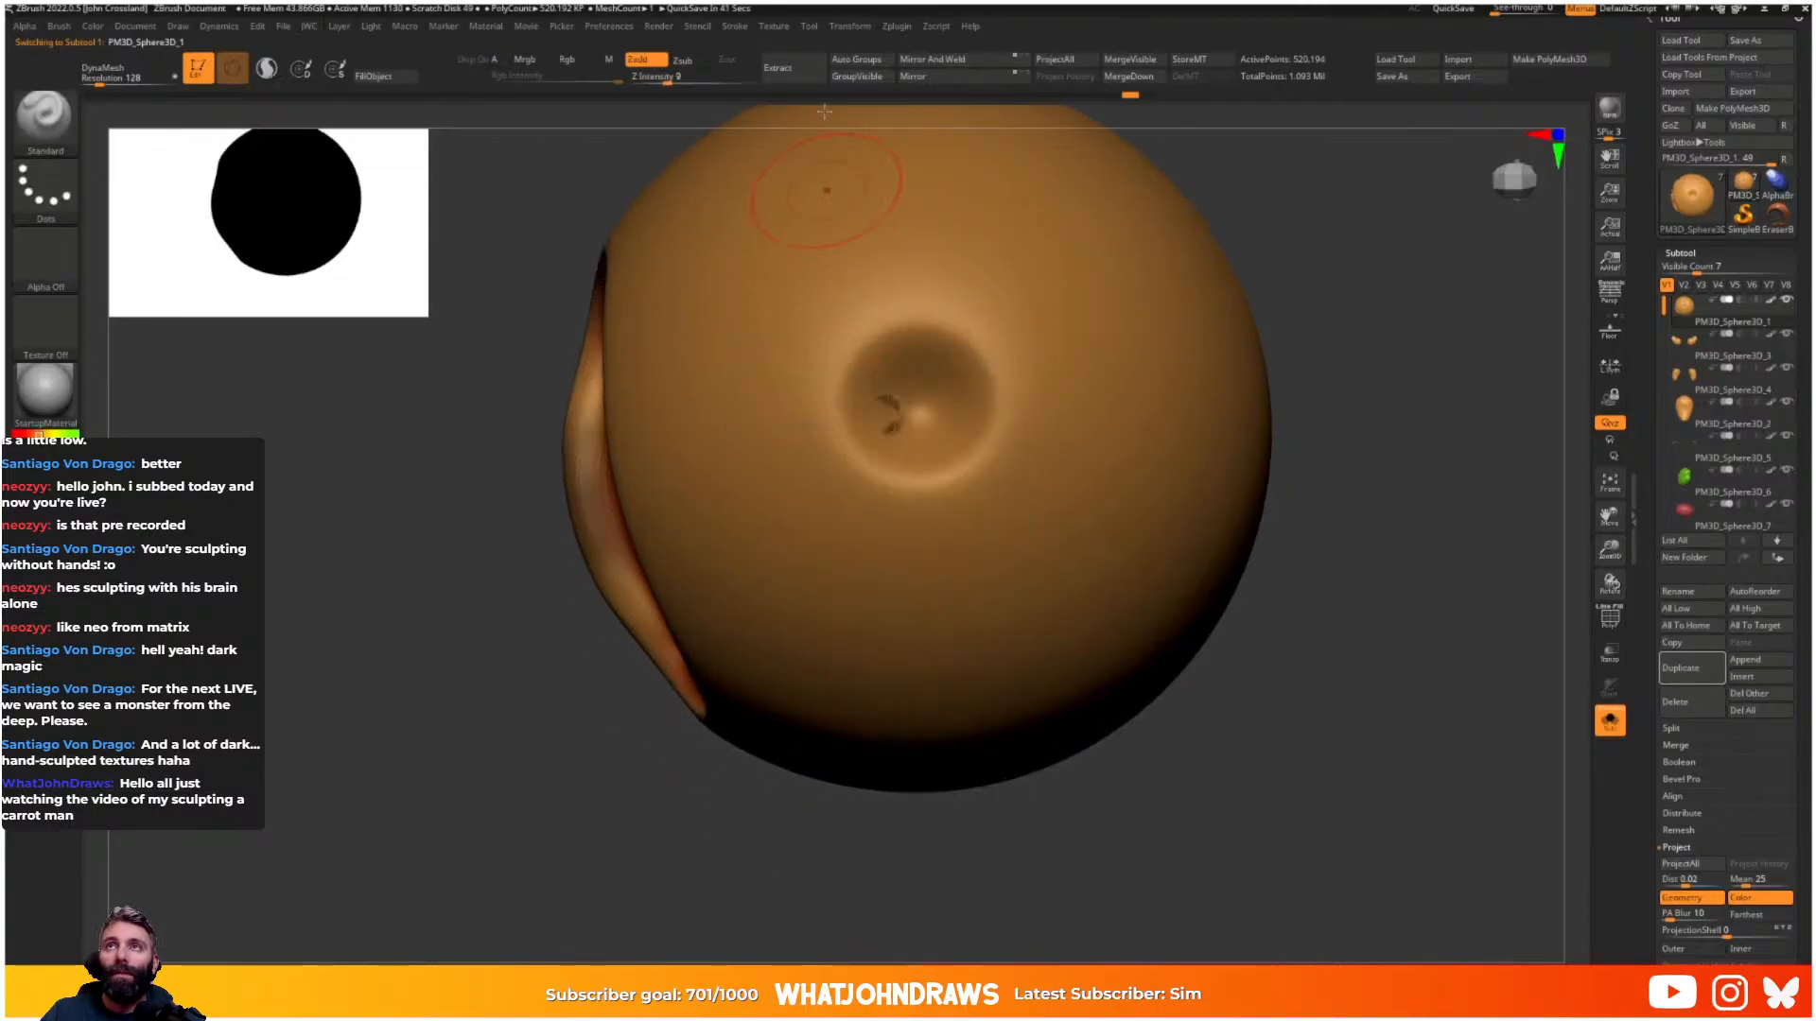
{"action": "key", "text": "shift"}
{"action": "left_click_drag", "start_coordinate": [905, 409], "coordinate": [915, 413], "text": "alt"}
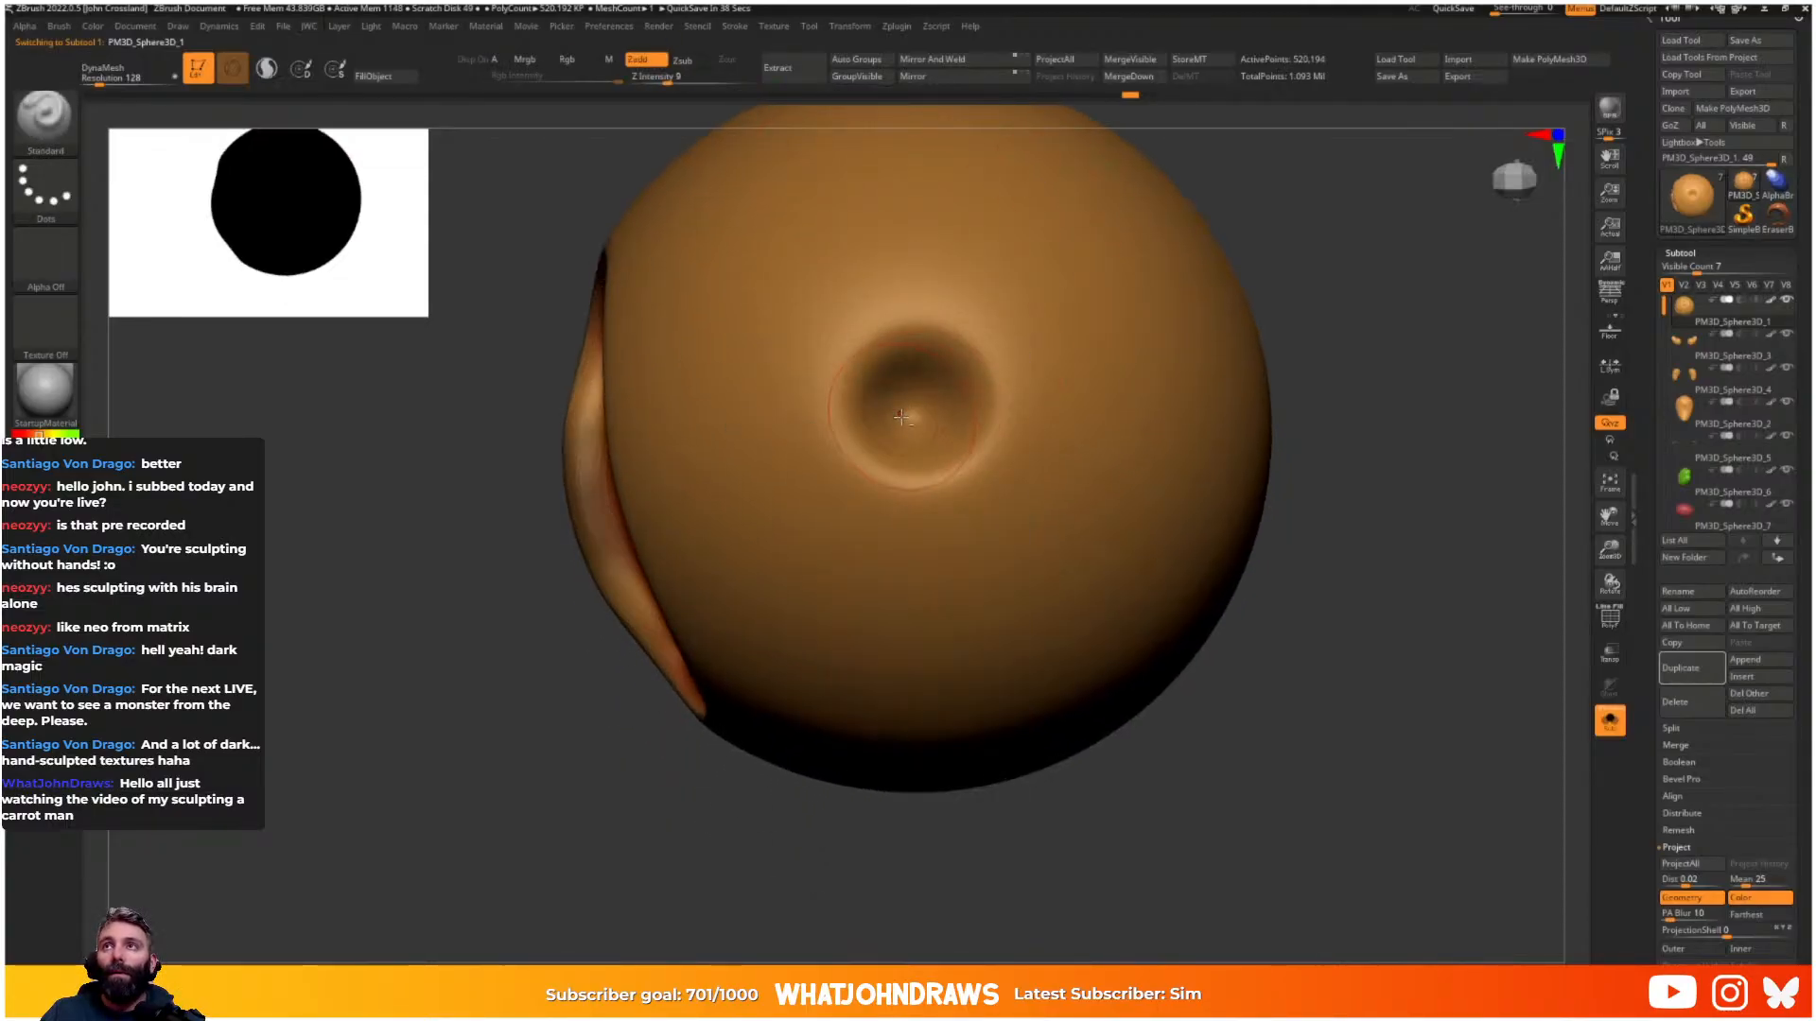
{"action": "mouse_move", "coordinate": [900, 418]}
{"action": "right_mouse_down"}
{"action": "mouse_move", "coordinate": [1013, 325]}
{"action": "mouse_move", "coordinate": [928, 433]}
{"action": "mouse_move", "coordinate": [1005, 398]}
{"action": "right_mouse_up"}
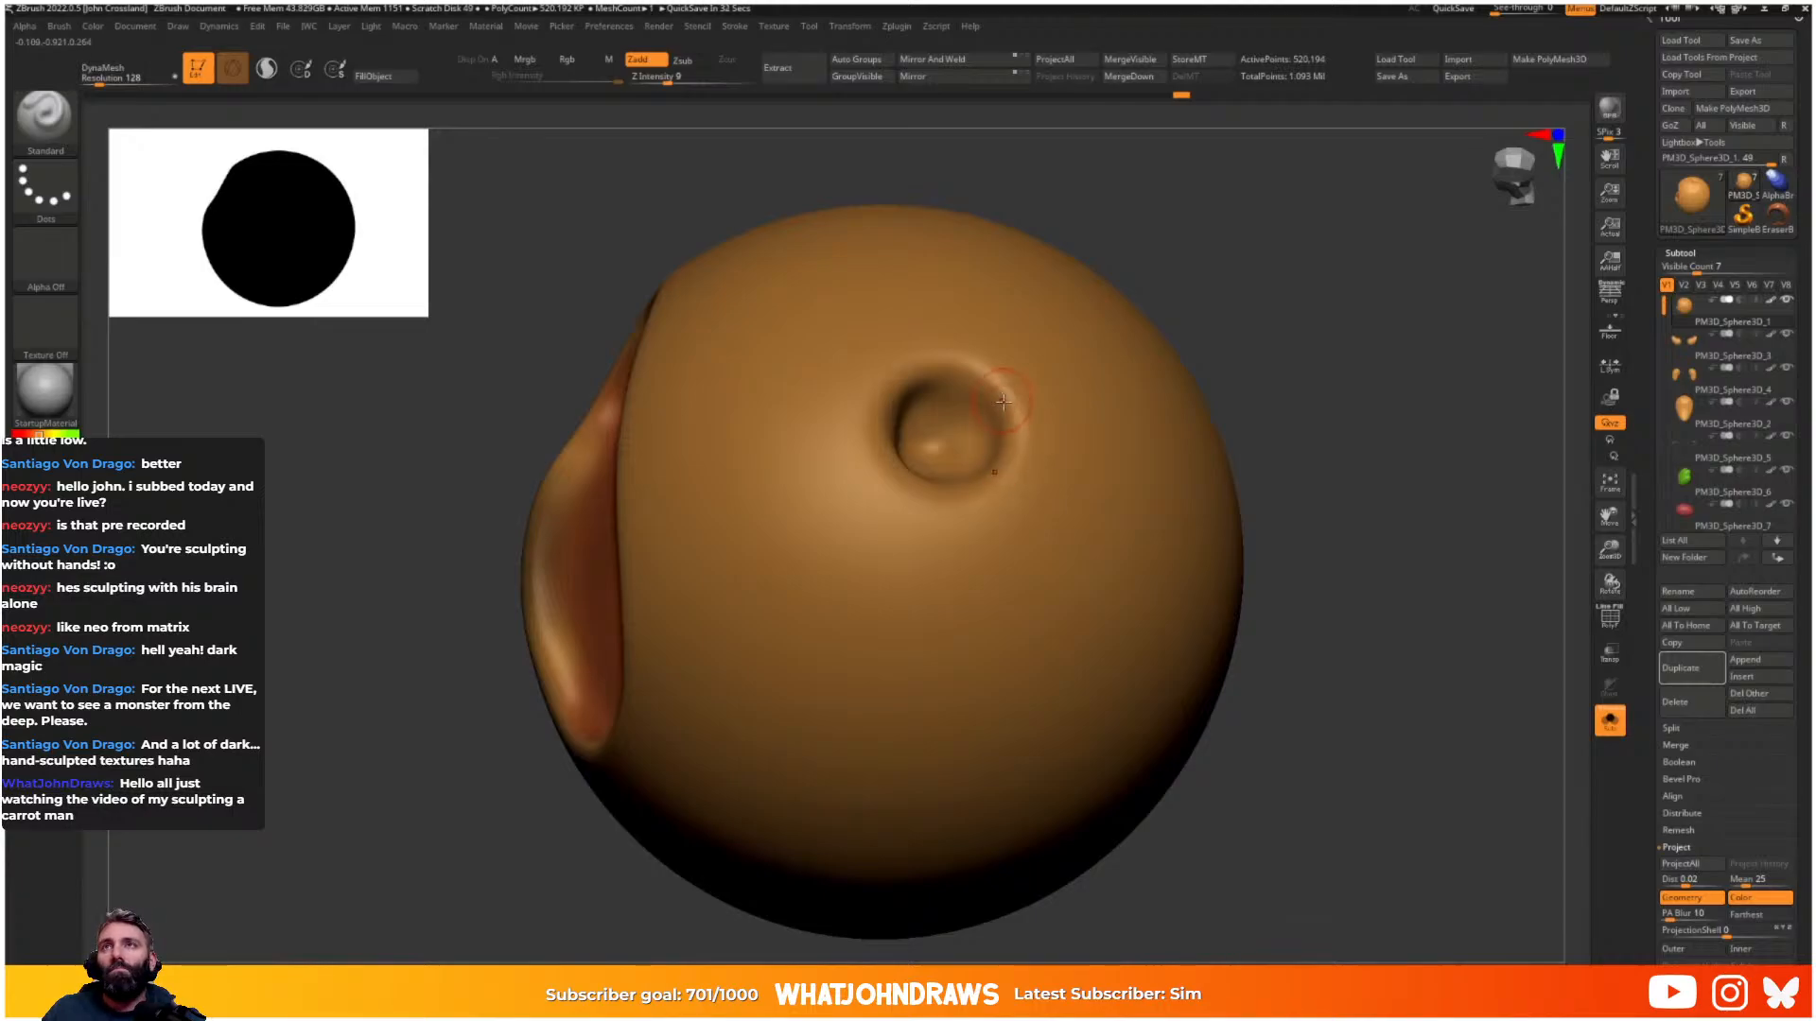
{"action": "right_click_drag", "start_coordinate": [887, 458], "coordinate": [891, 412]}
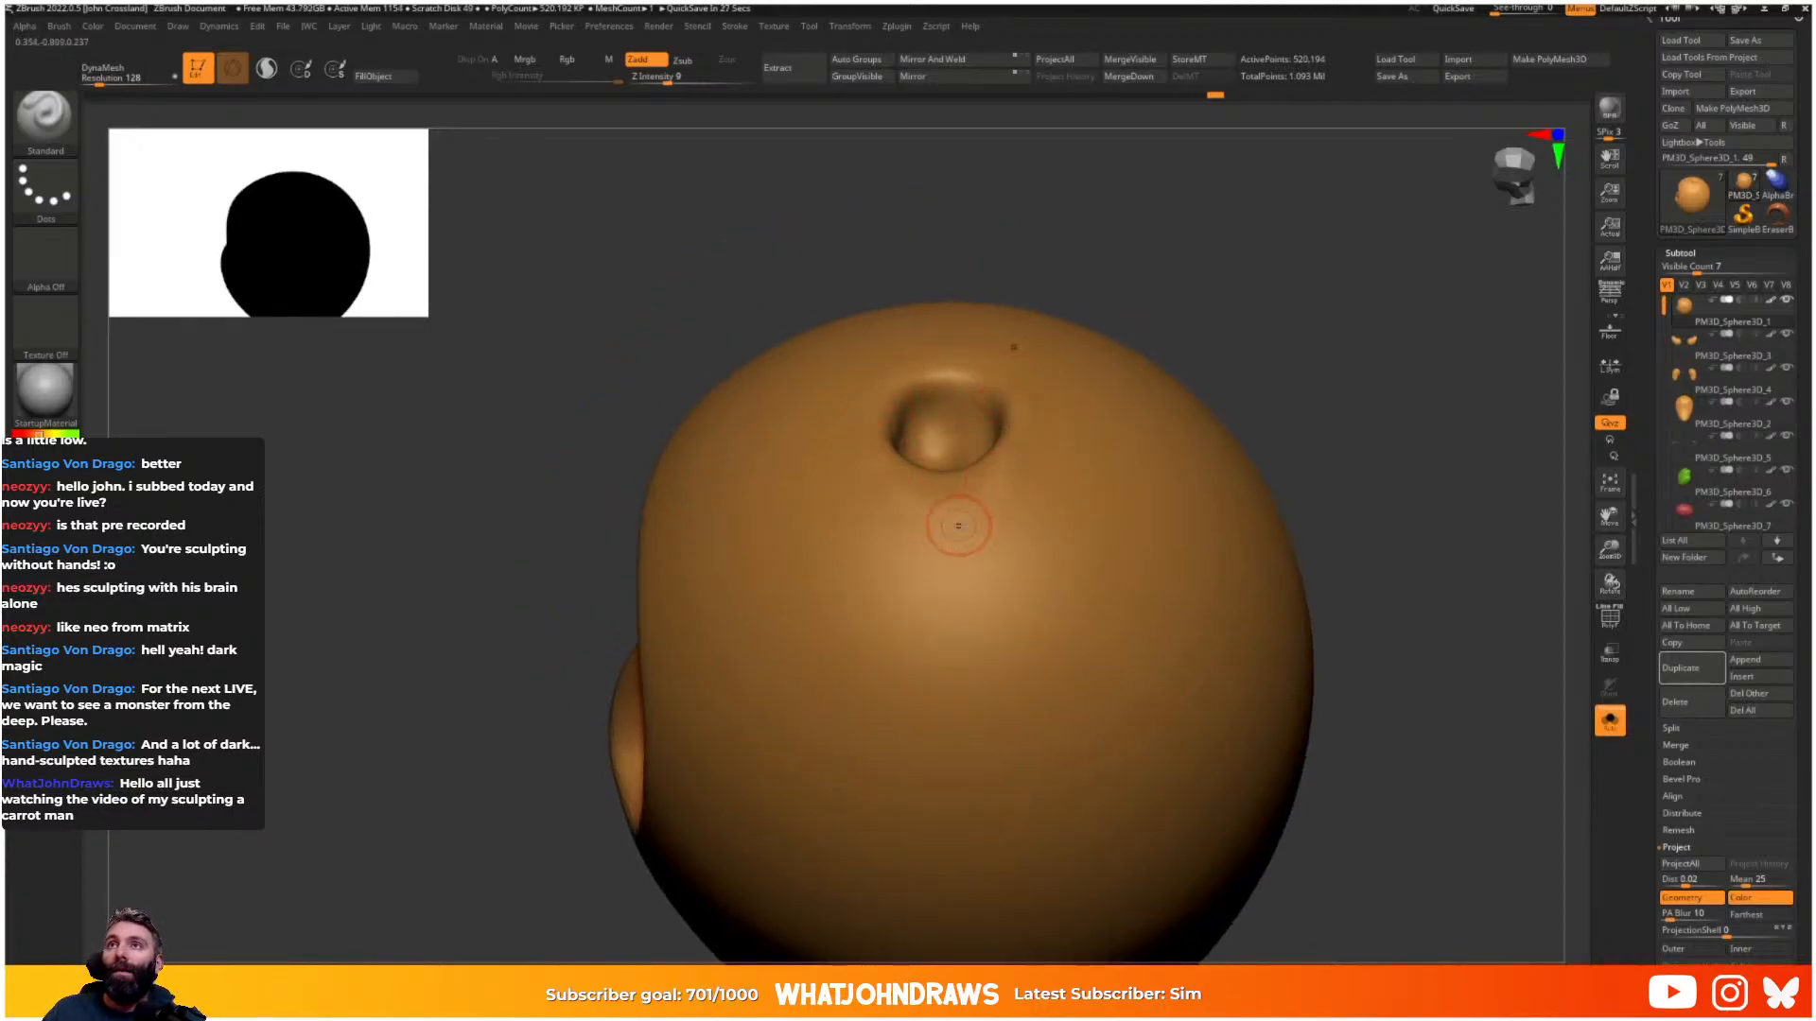
{"action": "mouse_move", "coordinate": [958, 526]}
{"action": "right_mouse_down"}
{"action": "mouse_move", "coordinate": [1006, 450]}
{"action": "mouse_move", "coordinate": [865, 442]}
{"action": "mouse_move", "coordinate": [1022, 464]}
{"action": "mouse_move", "coordinate": [977, 482]}
{"action": "mouse_move", "coordinate": [940, 440]}
{"action": "mouse_move", "coordinate": [951, 473]}
{"action": "right_mouse_up"}
{"action": "key", "text": "alt+s"}
- Select the green leaf tuft, realign its gizmo upright and raise the leaves by about 0.07
{"action": "key", "text": "b"}
{"action": "key", "text": "m"}
{"action": "key", "text": "v"}
{"action": "left_click", "coordinate": [866, 444], "text": "alt"}
{"action": "key", "text": "w"}
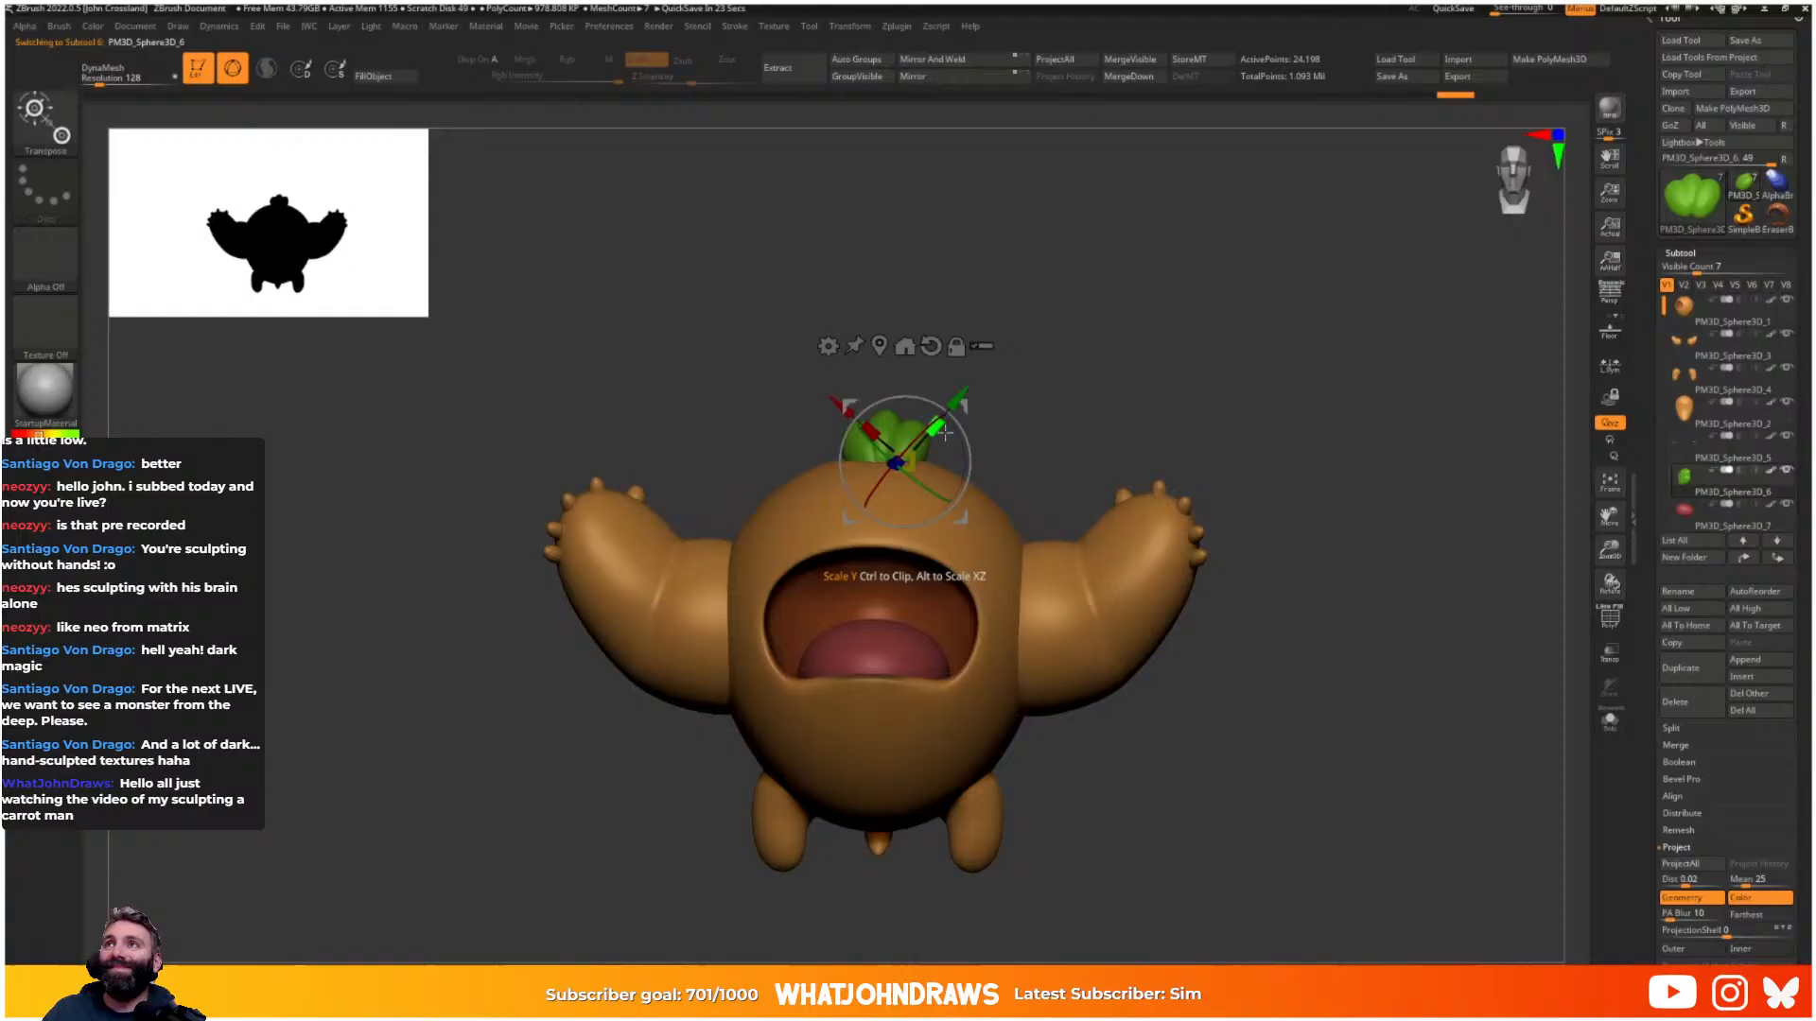
{"action": "left_click", "coordinate": [931, 346], "text": "alt"}
{"action": "left_click_drag", "start_coordinate": [966, 400], "coordinate": [945, 368], "text": "alt"}
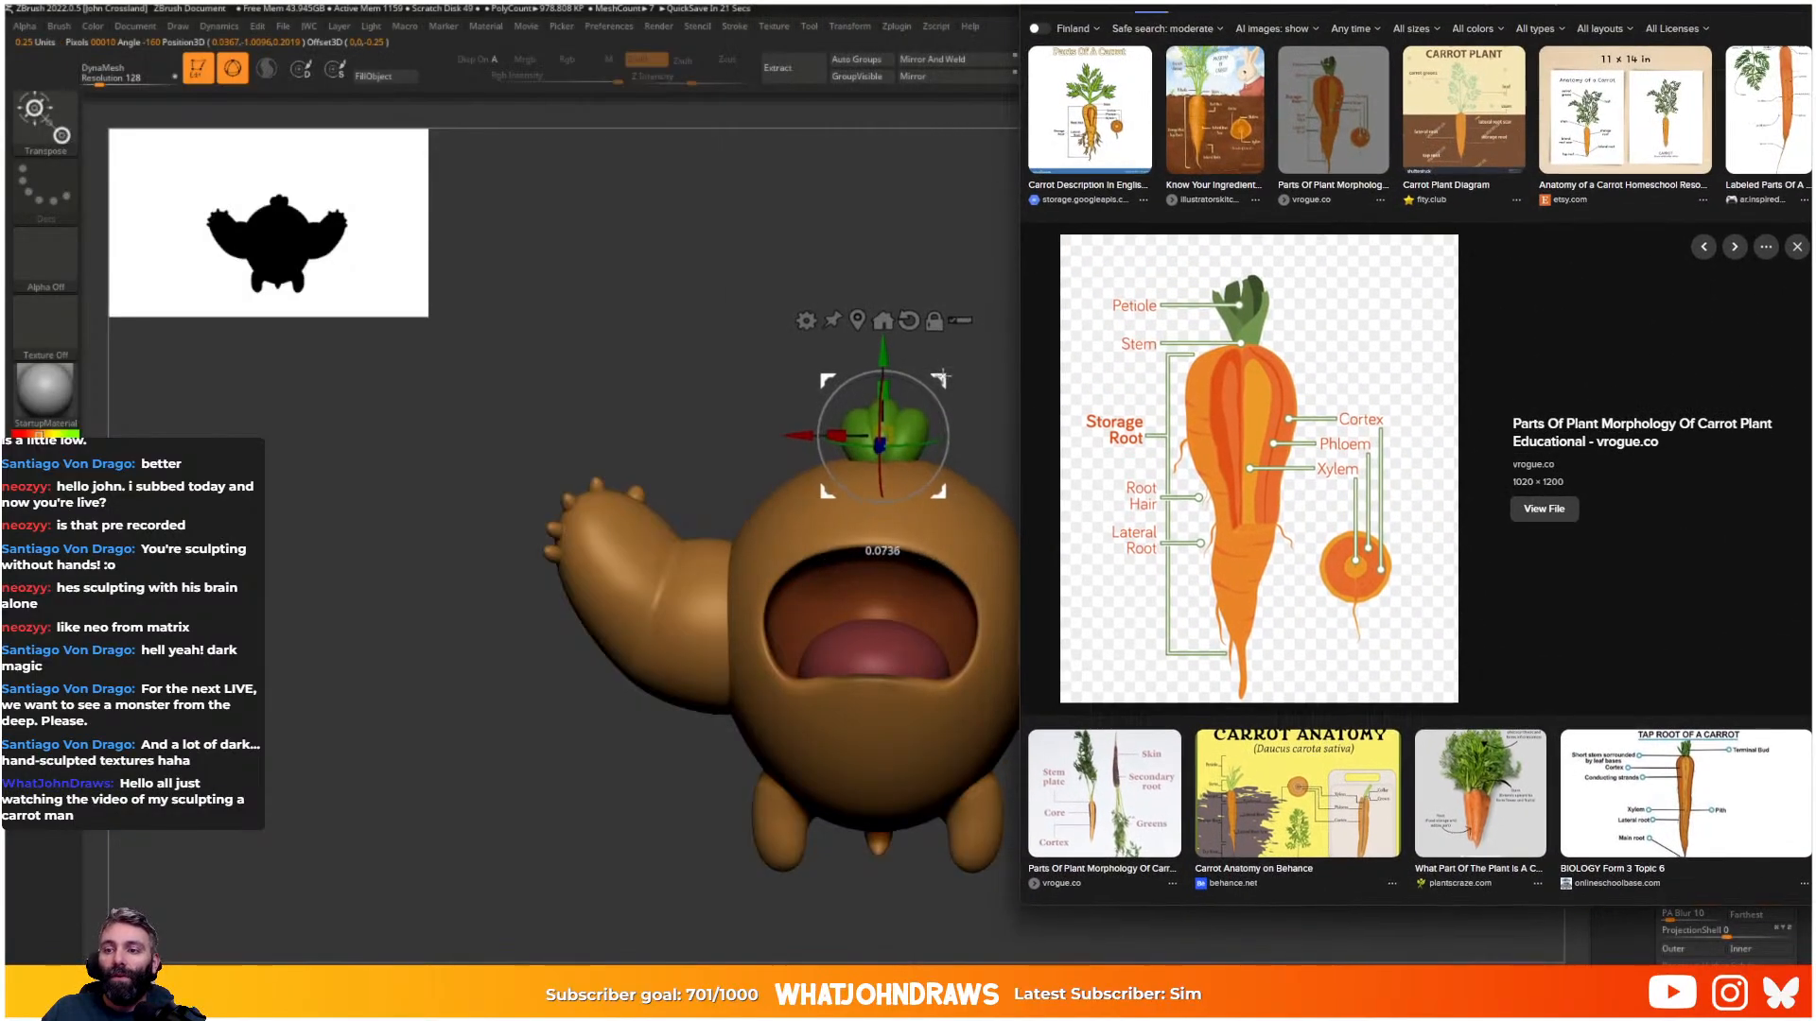
- Push an outer leaf inward and lower the middle leaf slightly with the Move brush, following the carrot reference
{"action": "key", "text": "q"}
{"action": "mouse_move", "coordinate": [922, 421]}
{"action": "right_mouse_down", "text": "ctrl"}
{"action": "mouse_move", "coordinate": [921, 490]}
{"action": "mouse_move", "coordinate": [825, 479]}
{"action": "right_mouse_up", "text": "ctrl"}
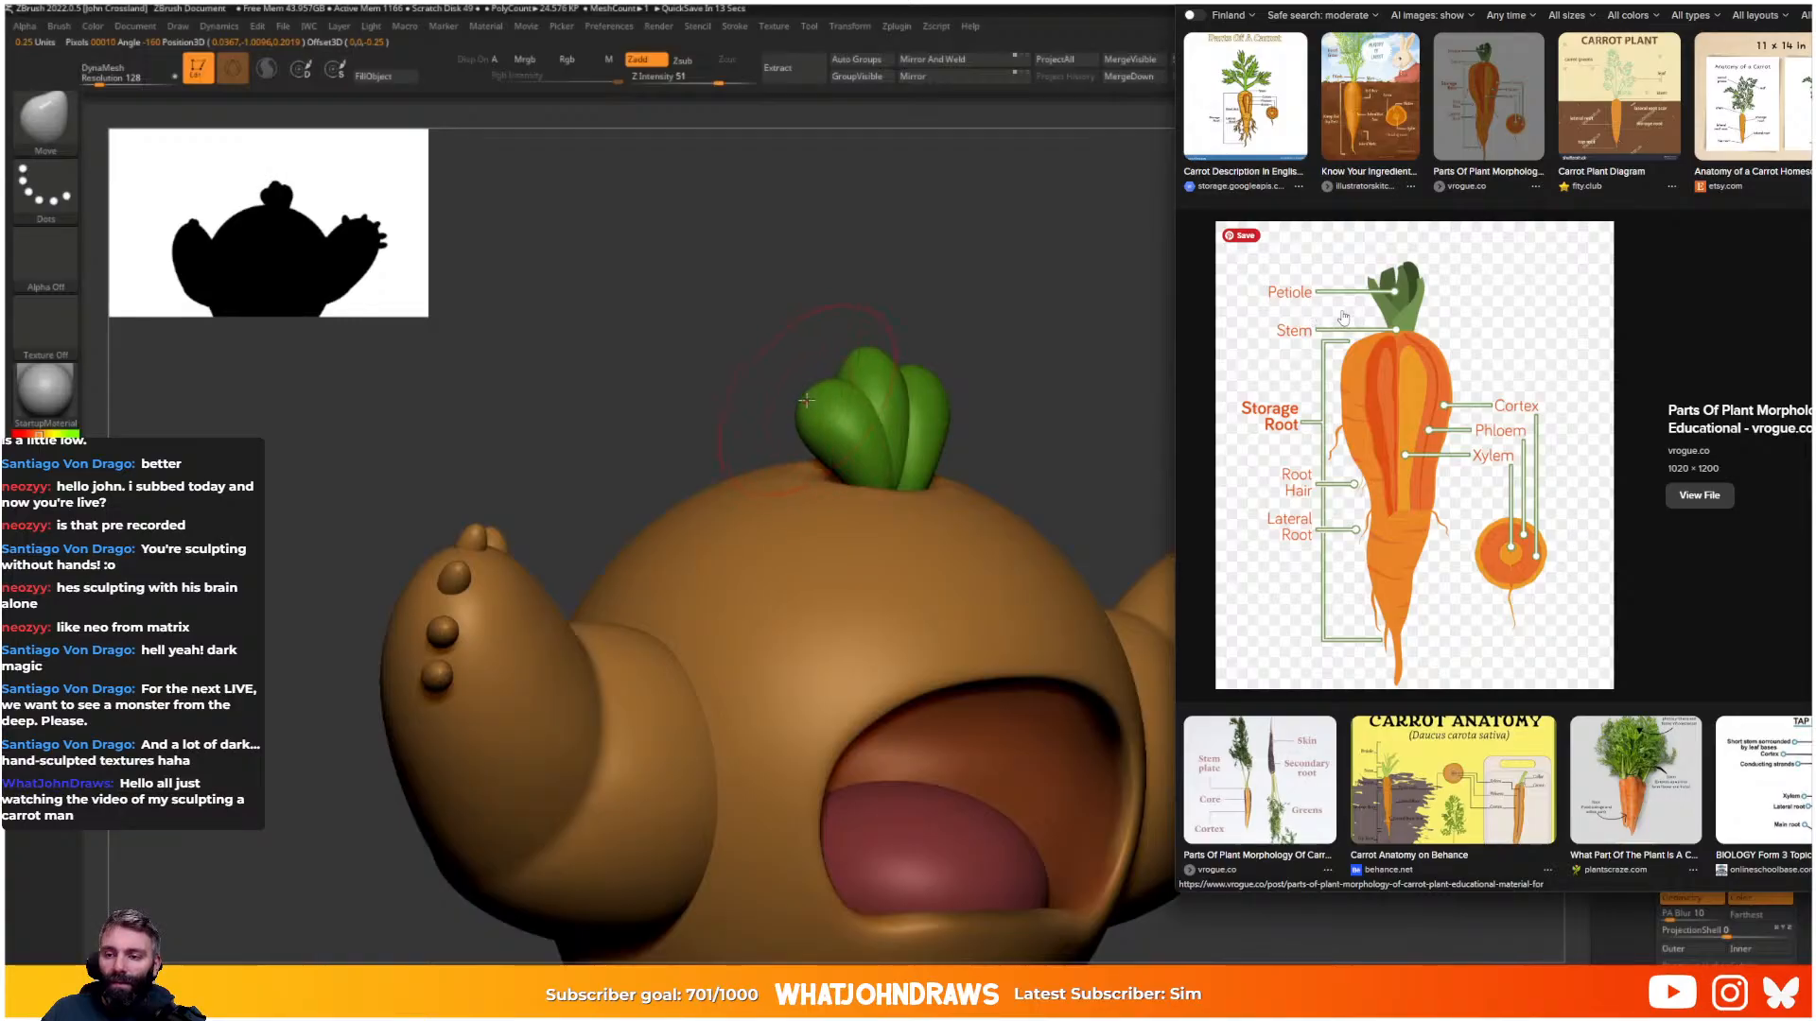
{"action": "left_click_drag", "start_coordinate": [806, 401], "coordinate": [819, 408]}
{"action": "right_click_drag", "start_coordinate": [833, 405], "coordinate": [802, 403]}
{"action": "left_click_drag", "start_coordinate": [896, 348], "coordinate": [896, 364]}
{"action": "right_click_drag", "start_coordinate": [1000, 383], "coordinate": [969, 380]}
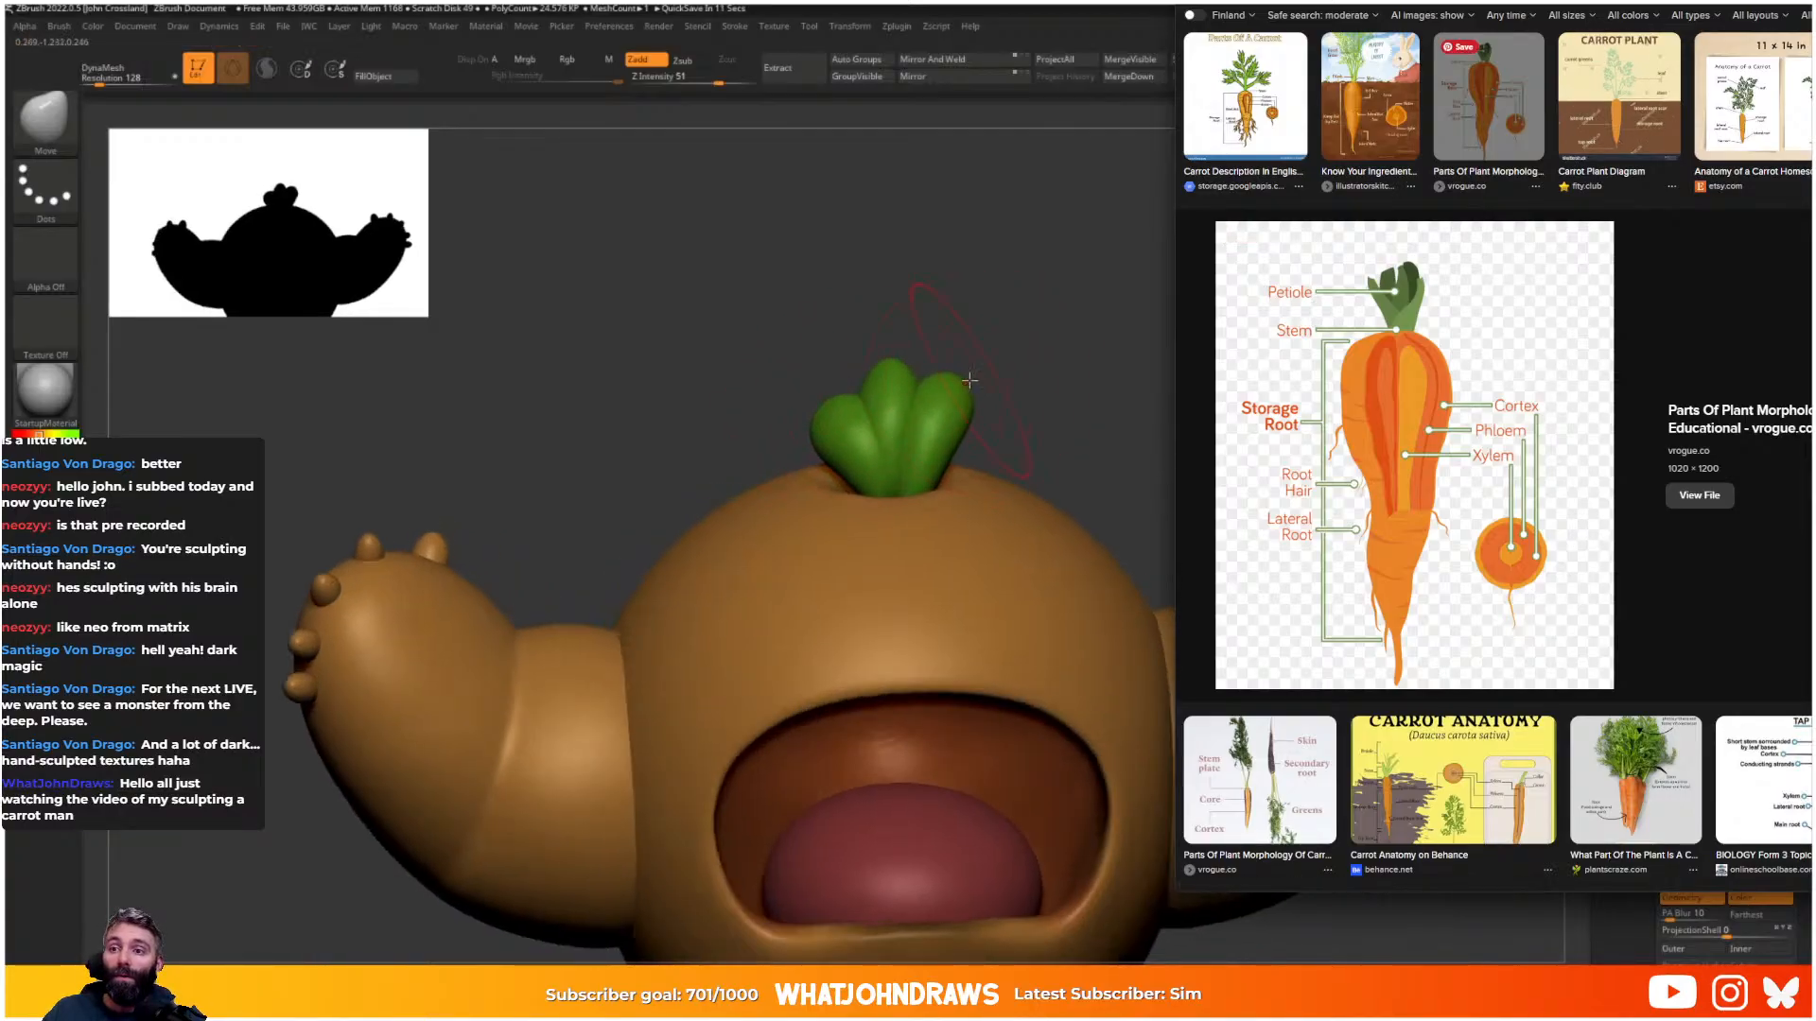
{"action": "right_click_drag", "start_coordinate": [944, 509], "coordinate": [955, 388]}
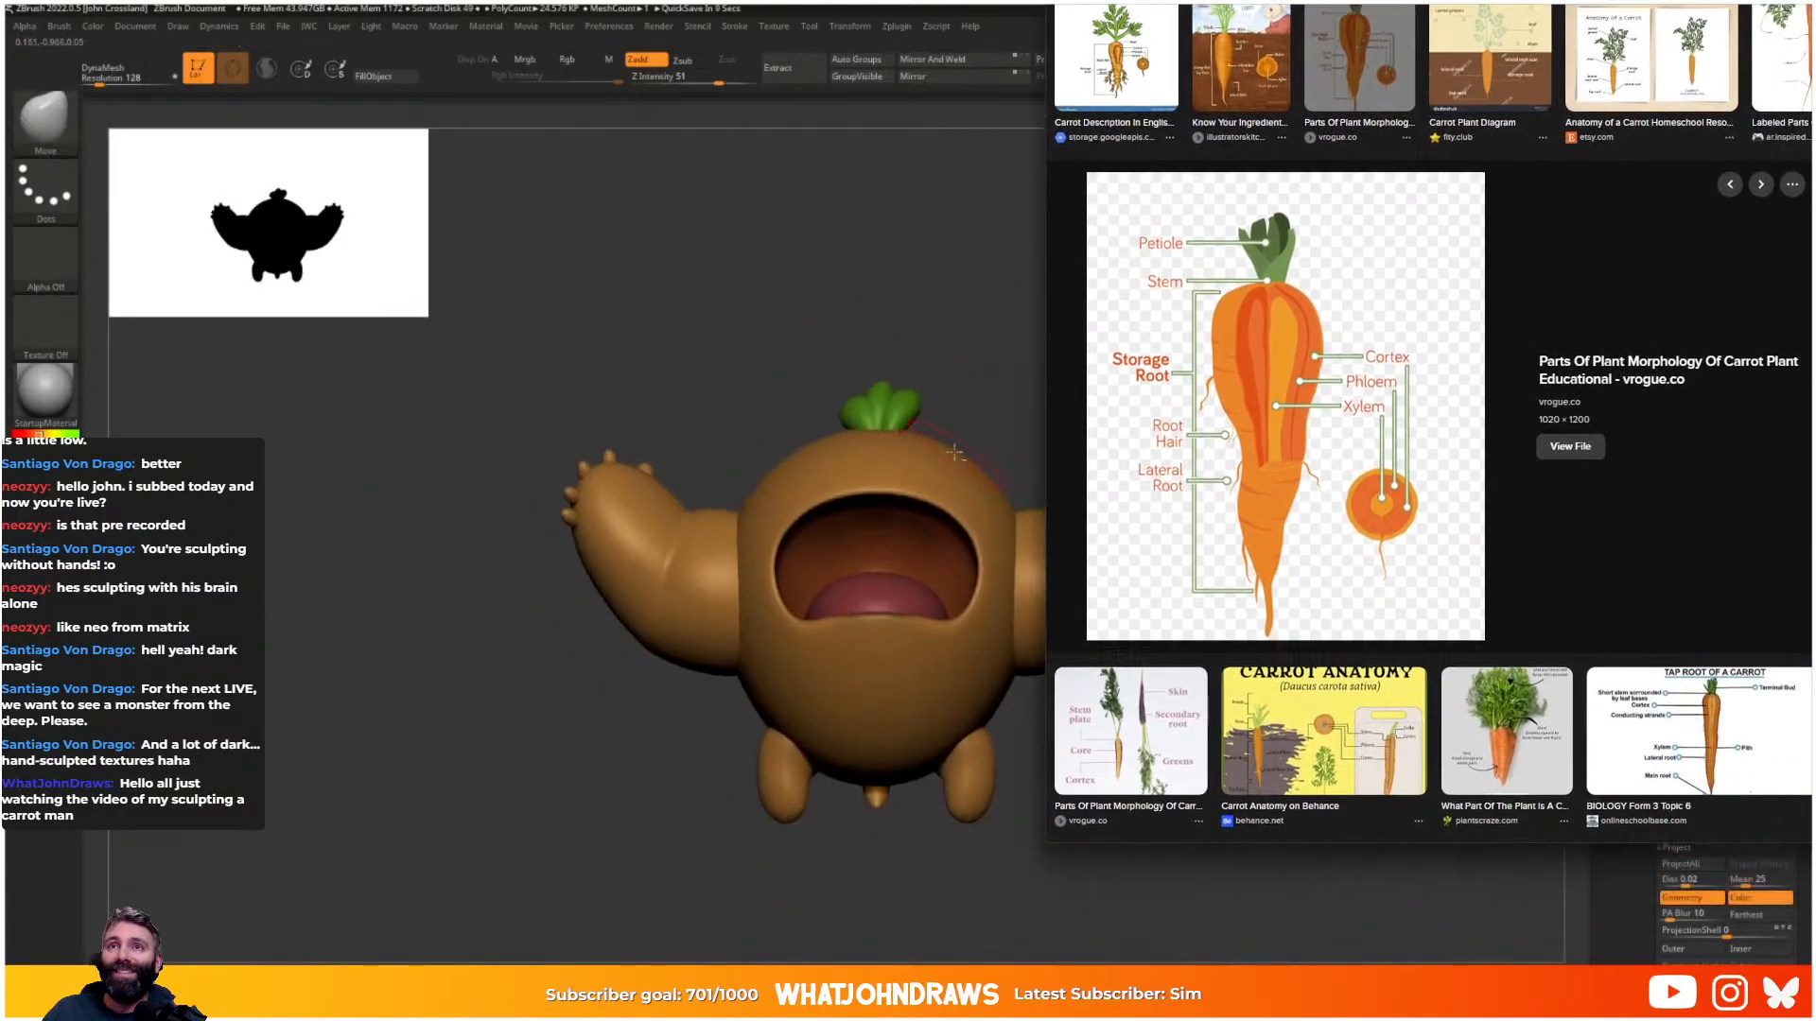
{"action": "right_click_drag", "start_coordinate": [1003, 548], "coordinate": [919, 435], "text": "alt"}
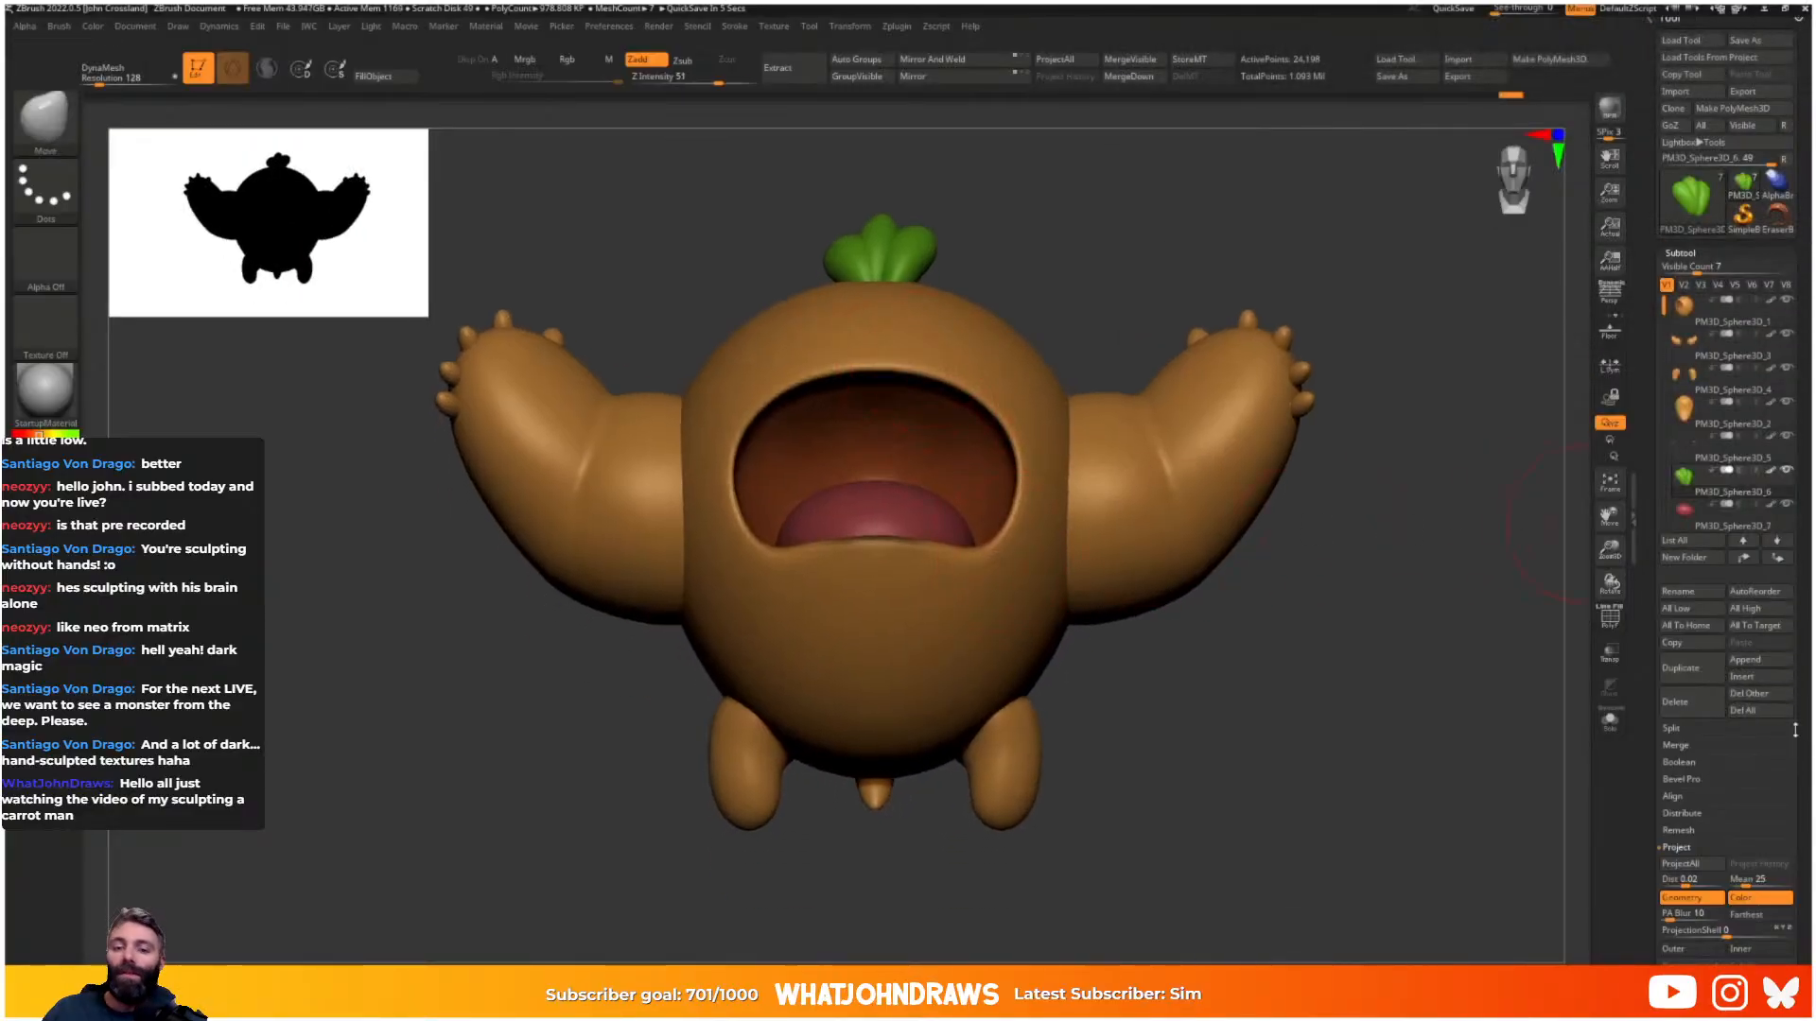
- Duplicate the tongue as a separate subtool and raise the copy to the upper edge of the mouth
{"action": "left_click", "coordinate": [906, 523], "text": "alt"}
{"action": "key", "text": "w"}
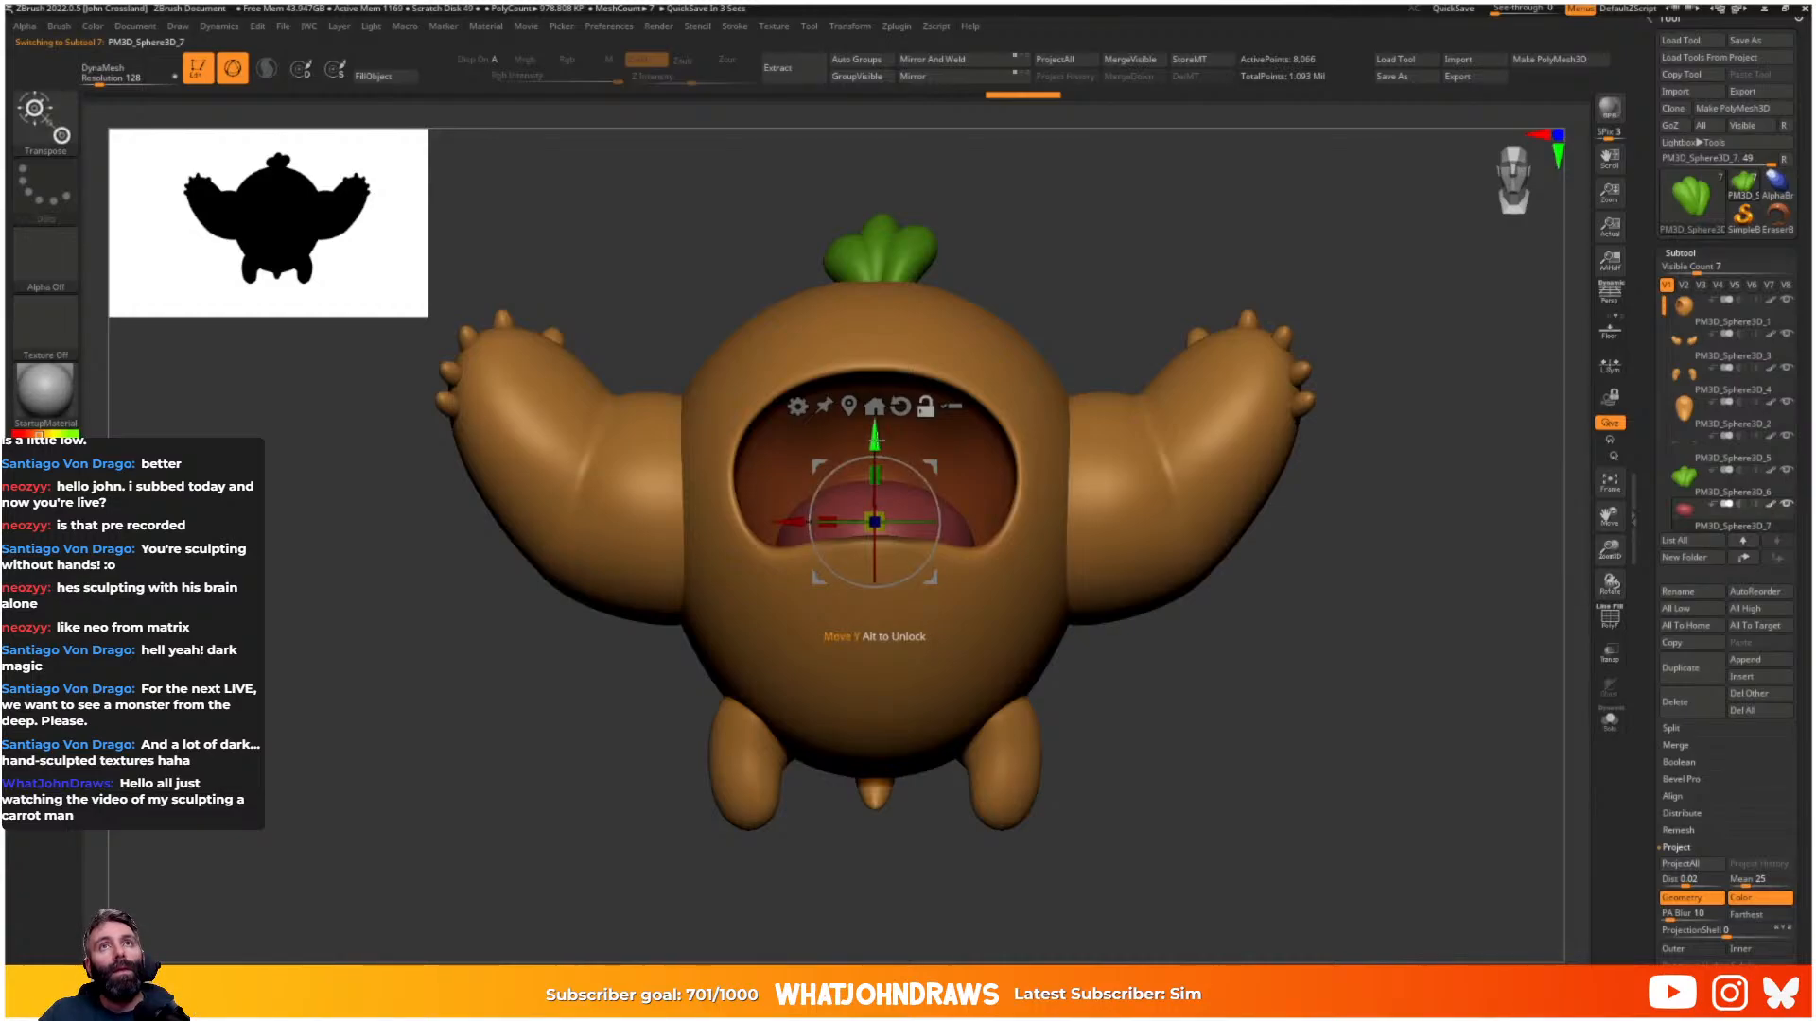
{"action": "left_click_drag", "start_coordinate": [875, 437], "coordinate": [875, 355]}
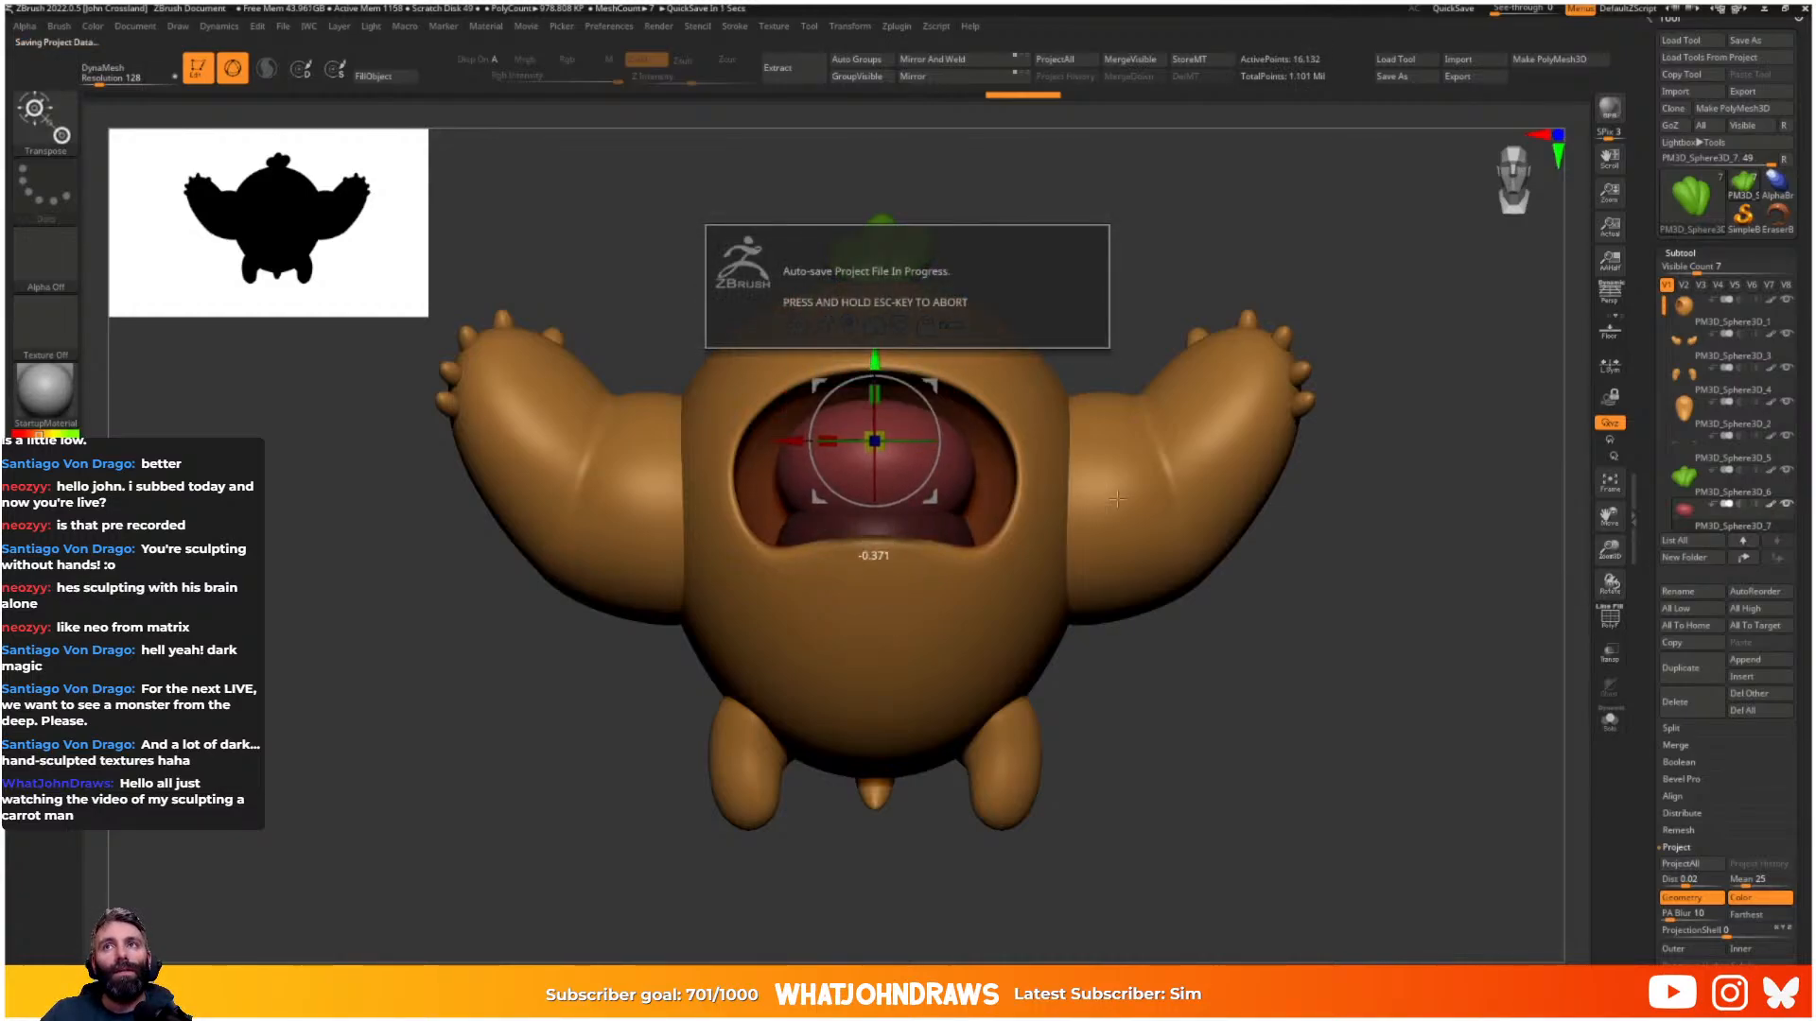
{"action": "left_click", "coordinate": [1692, 668]}
{"action": "mouse_move", "coordinate": [875, 437]}
{"action": "left_mouse_down"}
{"action": "mouse_move", "coordinate": [865, 370]}
{"action": "mouse_move", "coordinate": [875, 471]}
{"action": "left_mouse_up"}
- Toggle Colorize for the tongue copy, pick a beige (R 221, G 196, B 167) and fill the object with it
{"action": "key", "text": "space"}
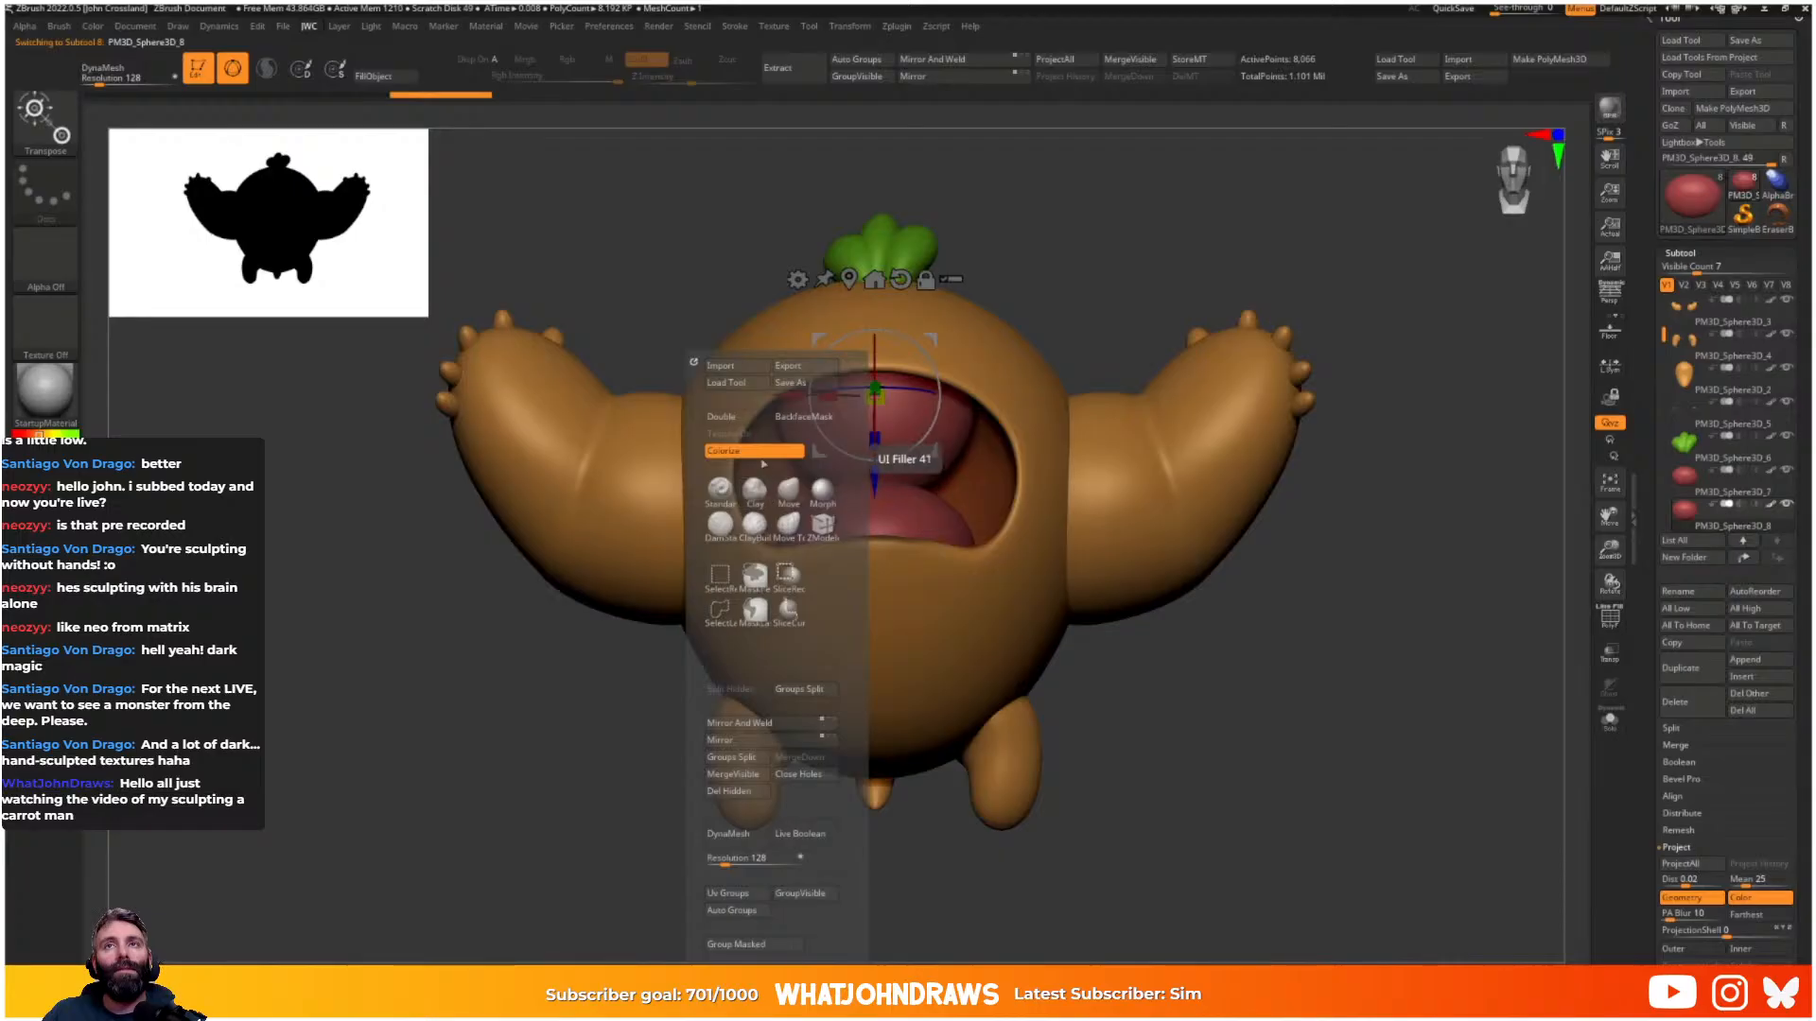
{"action": "left_click", "coordinate": [778, 456]}
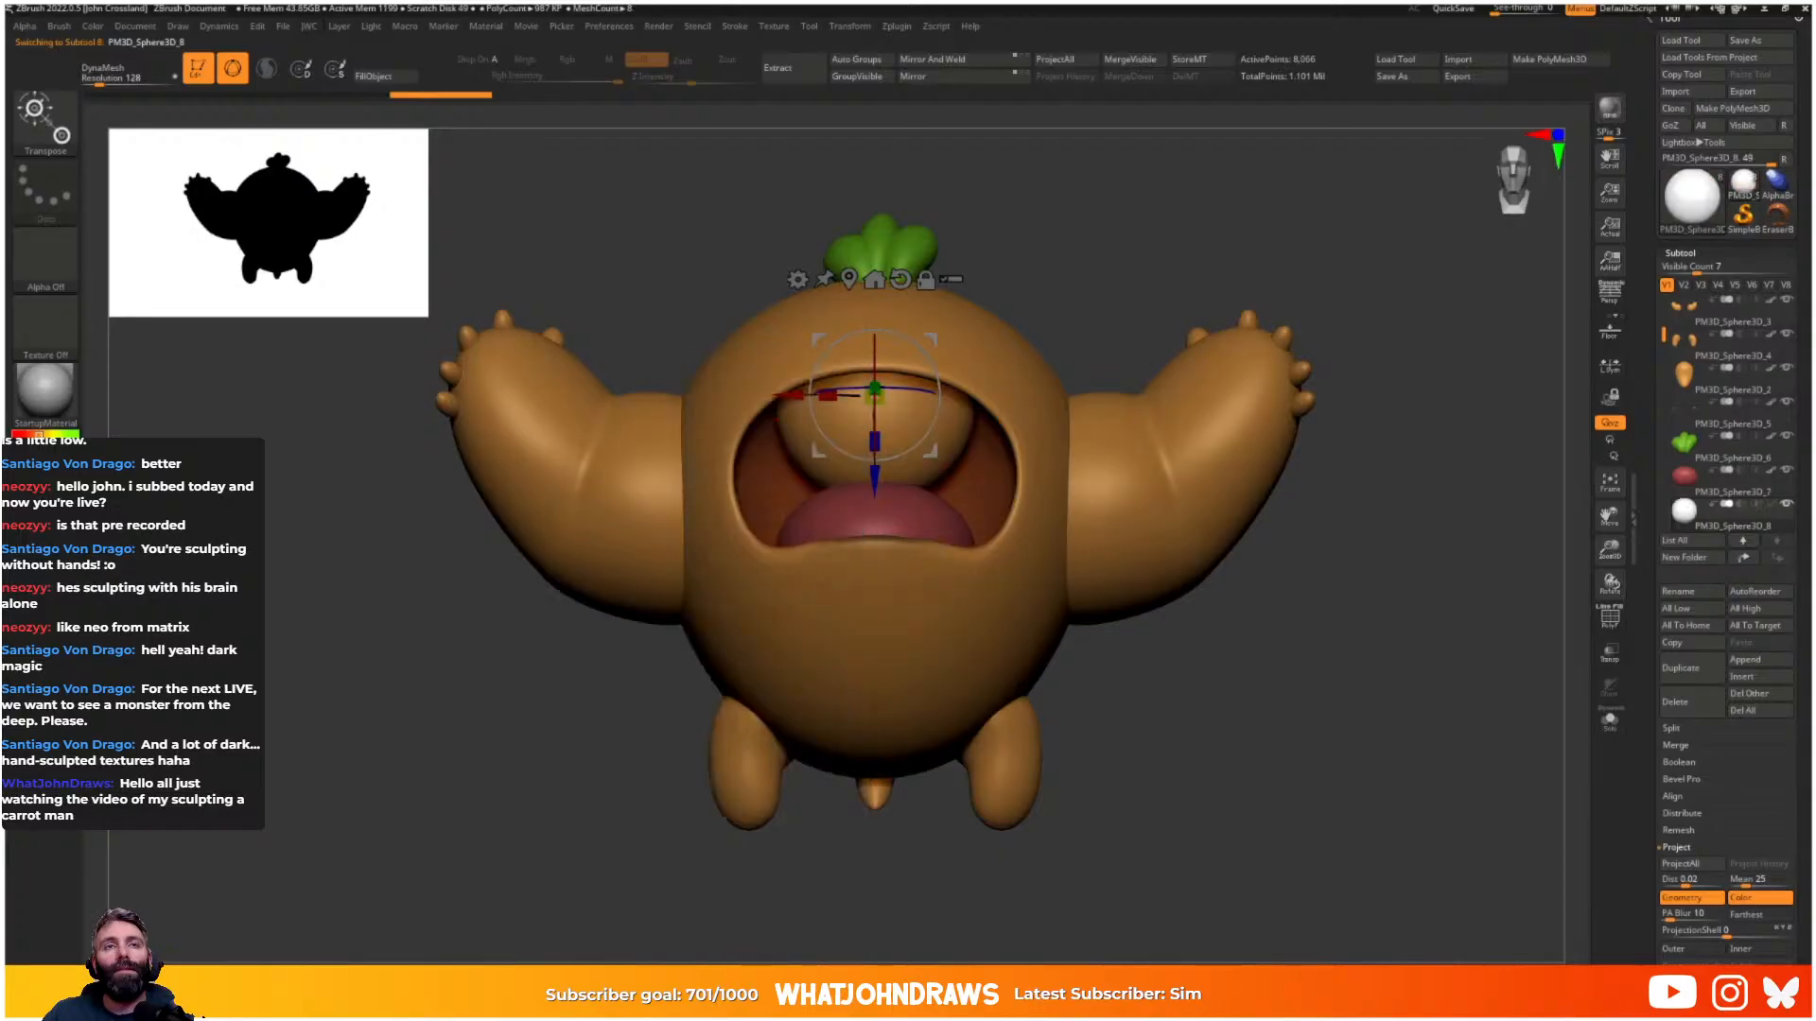
{"action": "left_click", "coordinate": [34, 455]}
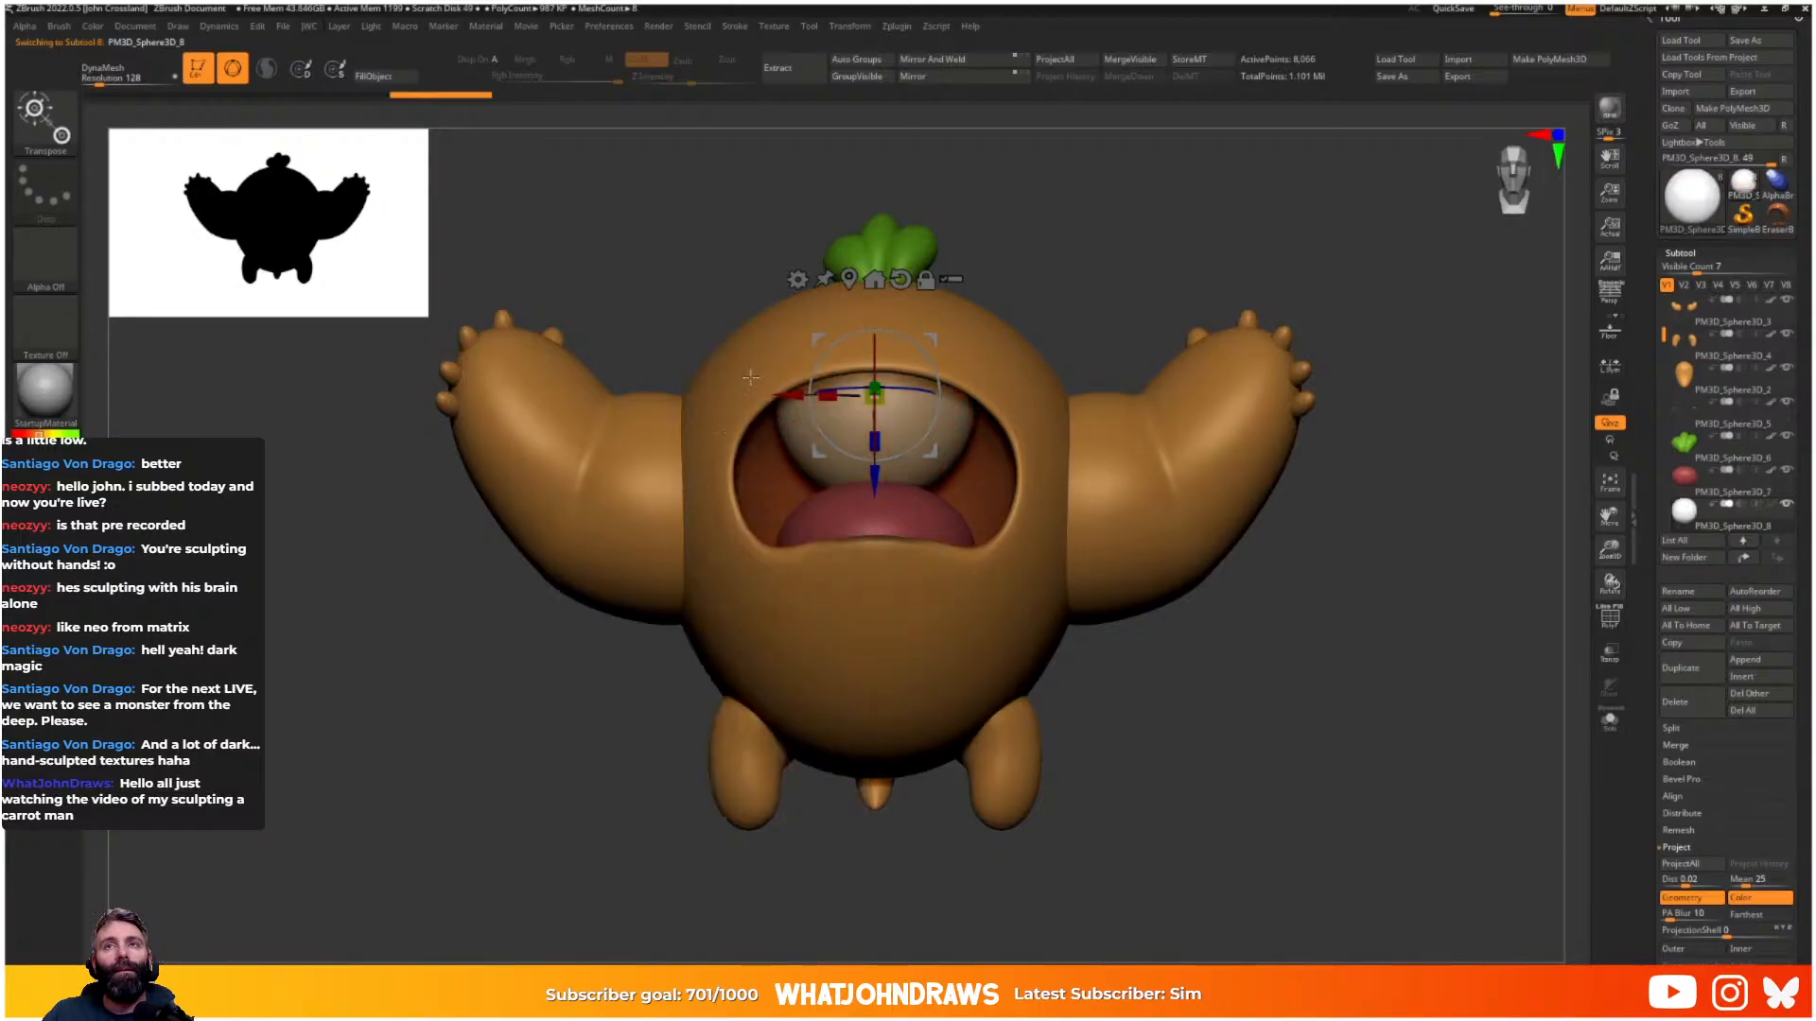
{"action": "left_click", "coordinate": [34, 454]}
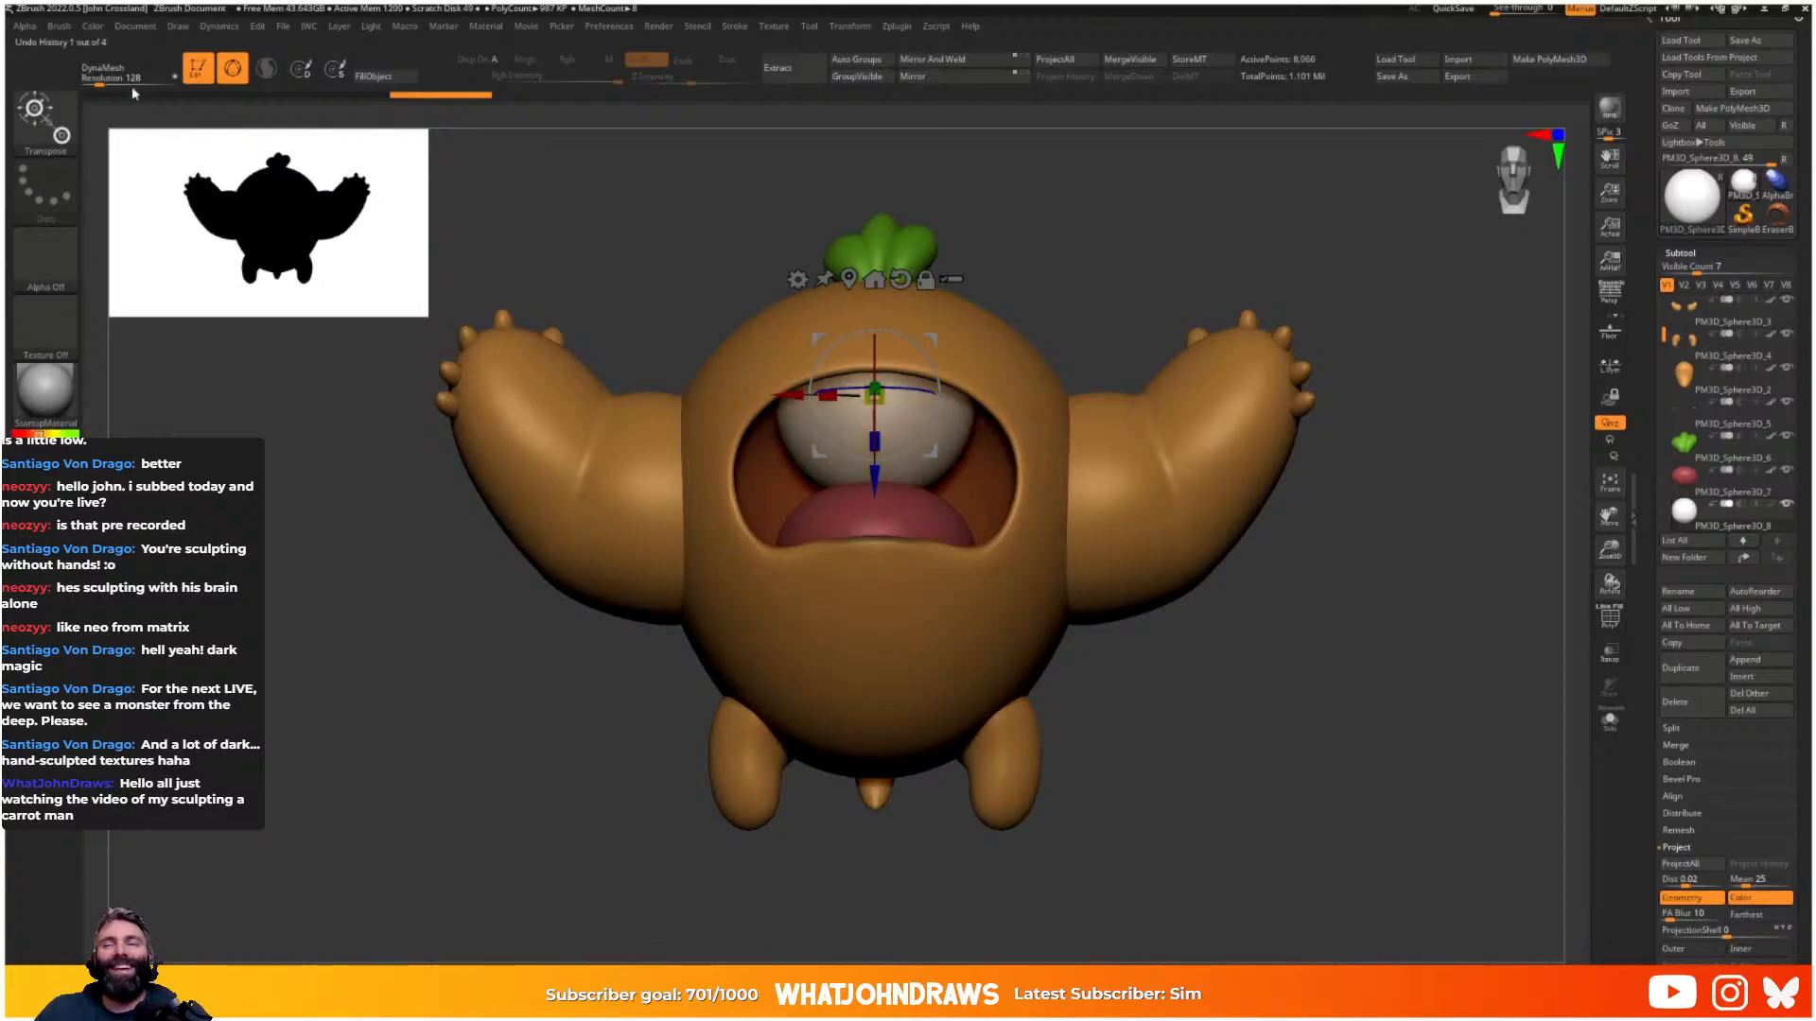
{"action": "left_click", "coordinate": [95, 27]}
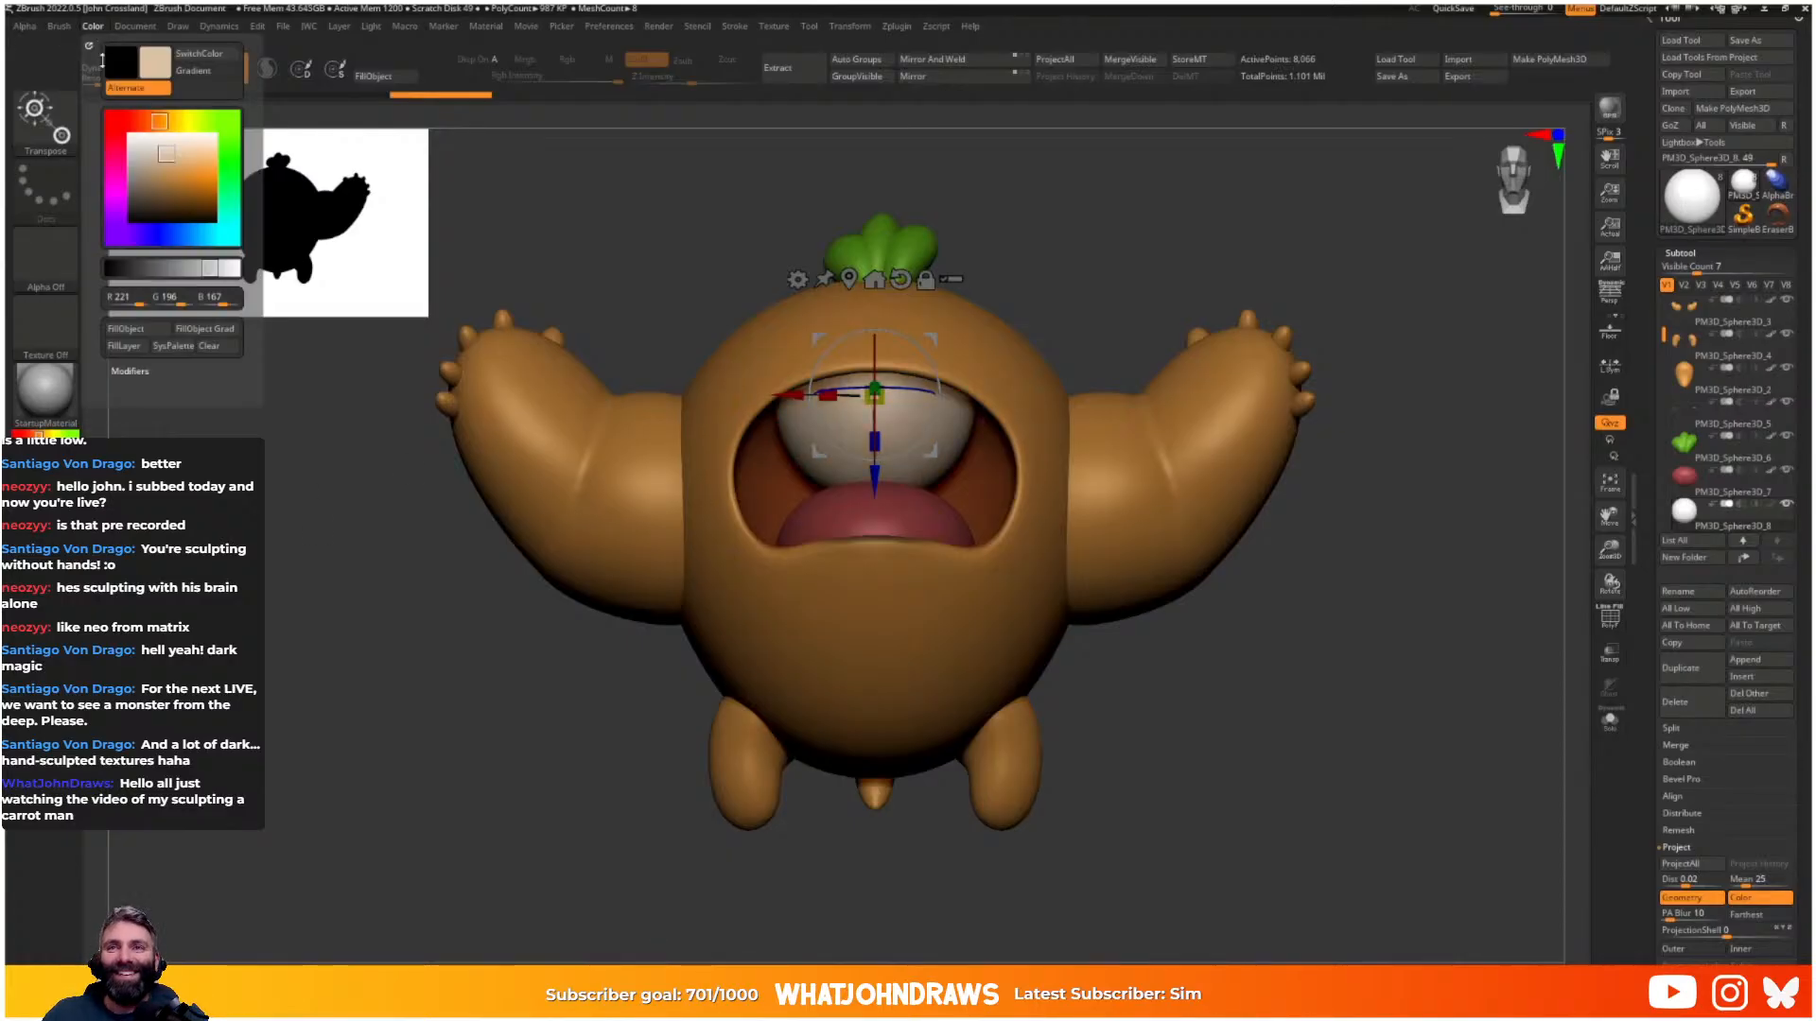
{"action": "left_click", "coordinate": [128, 330]}
- Hide the interface and shift the beige tooth shape forward and up in the mouth opening with the gizmo
{"action": "right_click_drag", "start_coordinate": [993, 474], "coordinate": [988, 553], "text": "alt"}
{"action": "key", "text": "q"}
{"action": "right_click_drag", "start_coordinate": [904, 421], "coordinate": [975, 407]}
{"action": "key", "text": "Tab"}
{"action": "left_click_drag", "start_coordinate": [857, 320], "coordinate": [897, 287]}
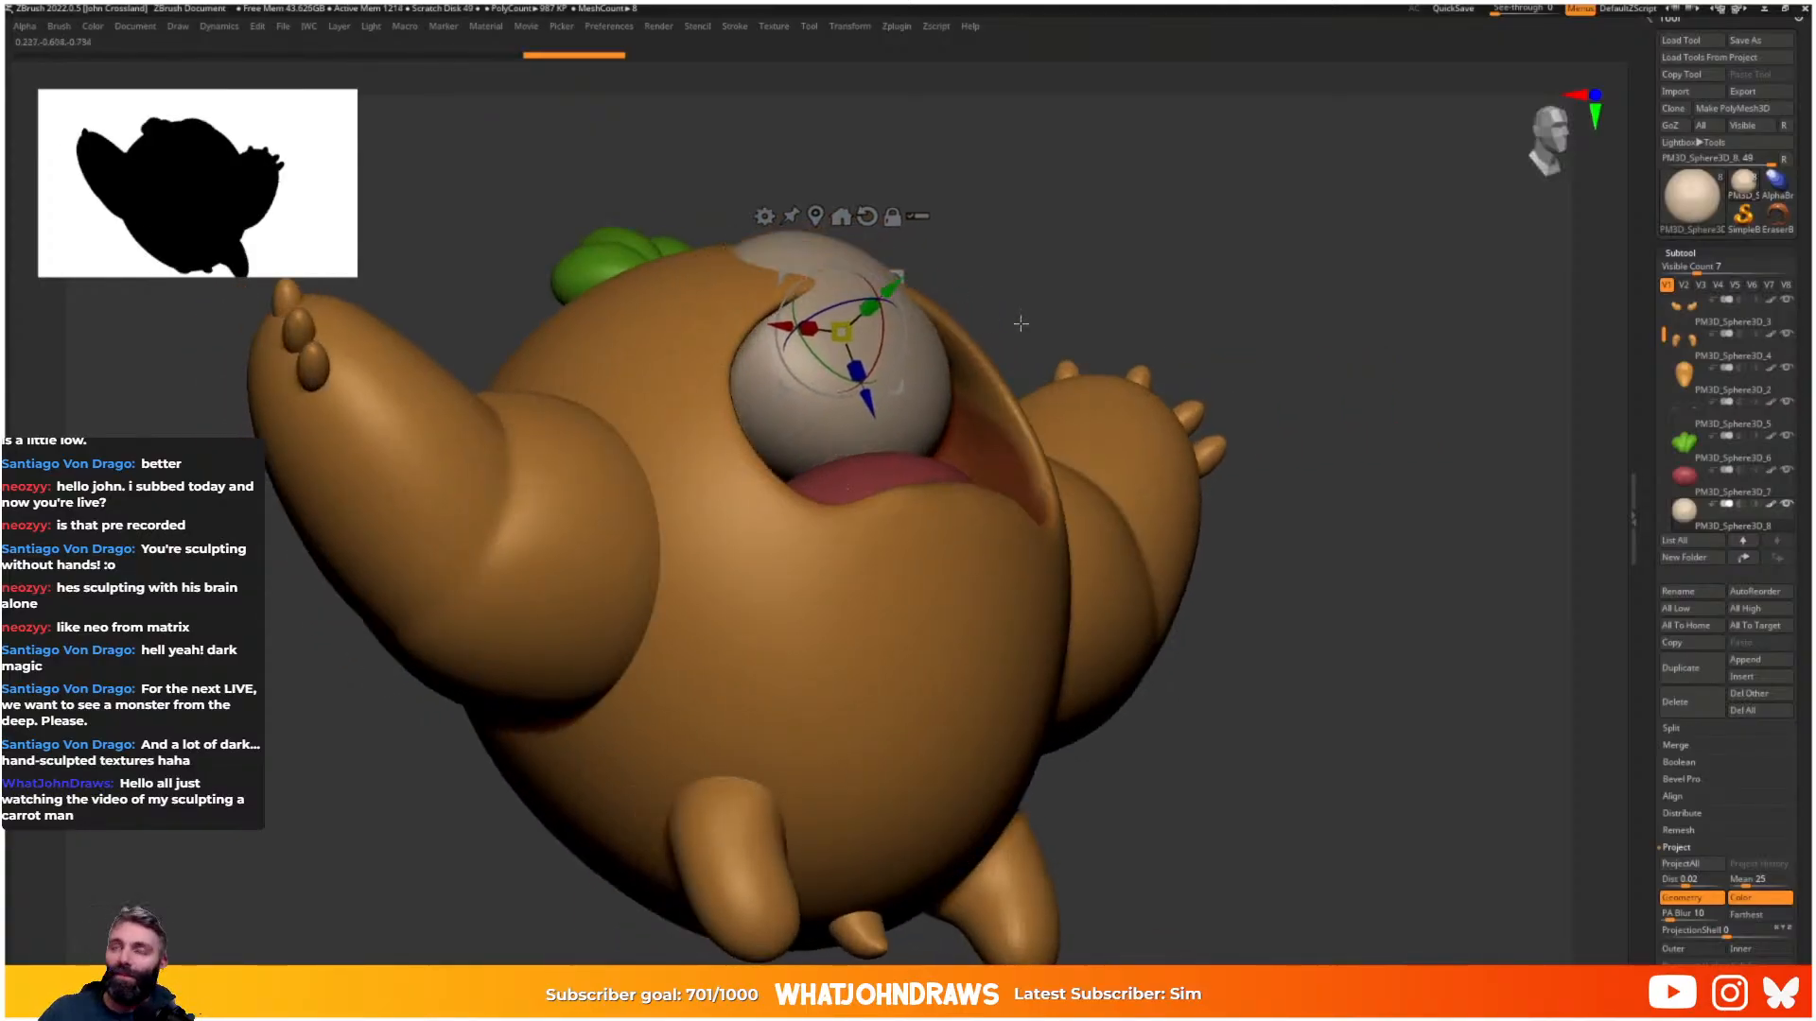
{"action": "mouse_move", "coordinate": [1021, 324]}
{"action": "right_mouse_down", "text": "shift"}
{"action": "mouse_move", "coordinate": [898, 307]}
{"action": "mouse_move", "coordinate": [827, 240]}
{"action": "right_mouse_up", "text": "shift"}
- Pull the top of the tooth down with the Move brush and scale it down below the mouth's upper edge
{"action": "key", "text": "q"}
{"action": "left_click_drag", "start_coordinate": [843, 237], "coordinate": [868, 324]}
{"action": "right_click_drag", "start_coordinate": [868, 324], "coordinate": [947, 407]}
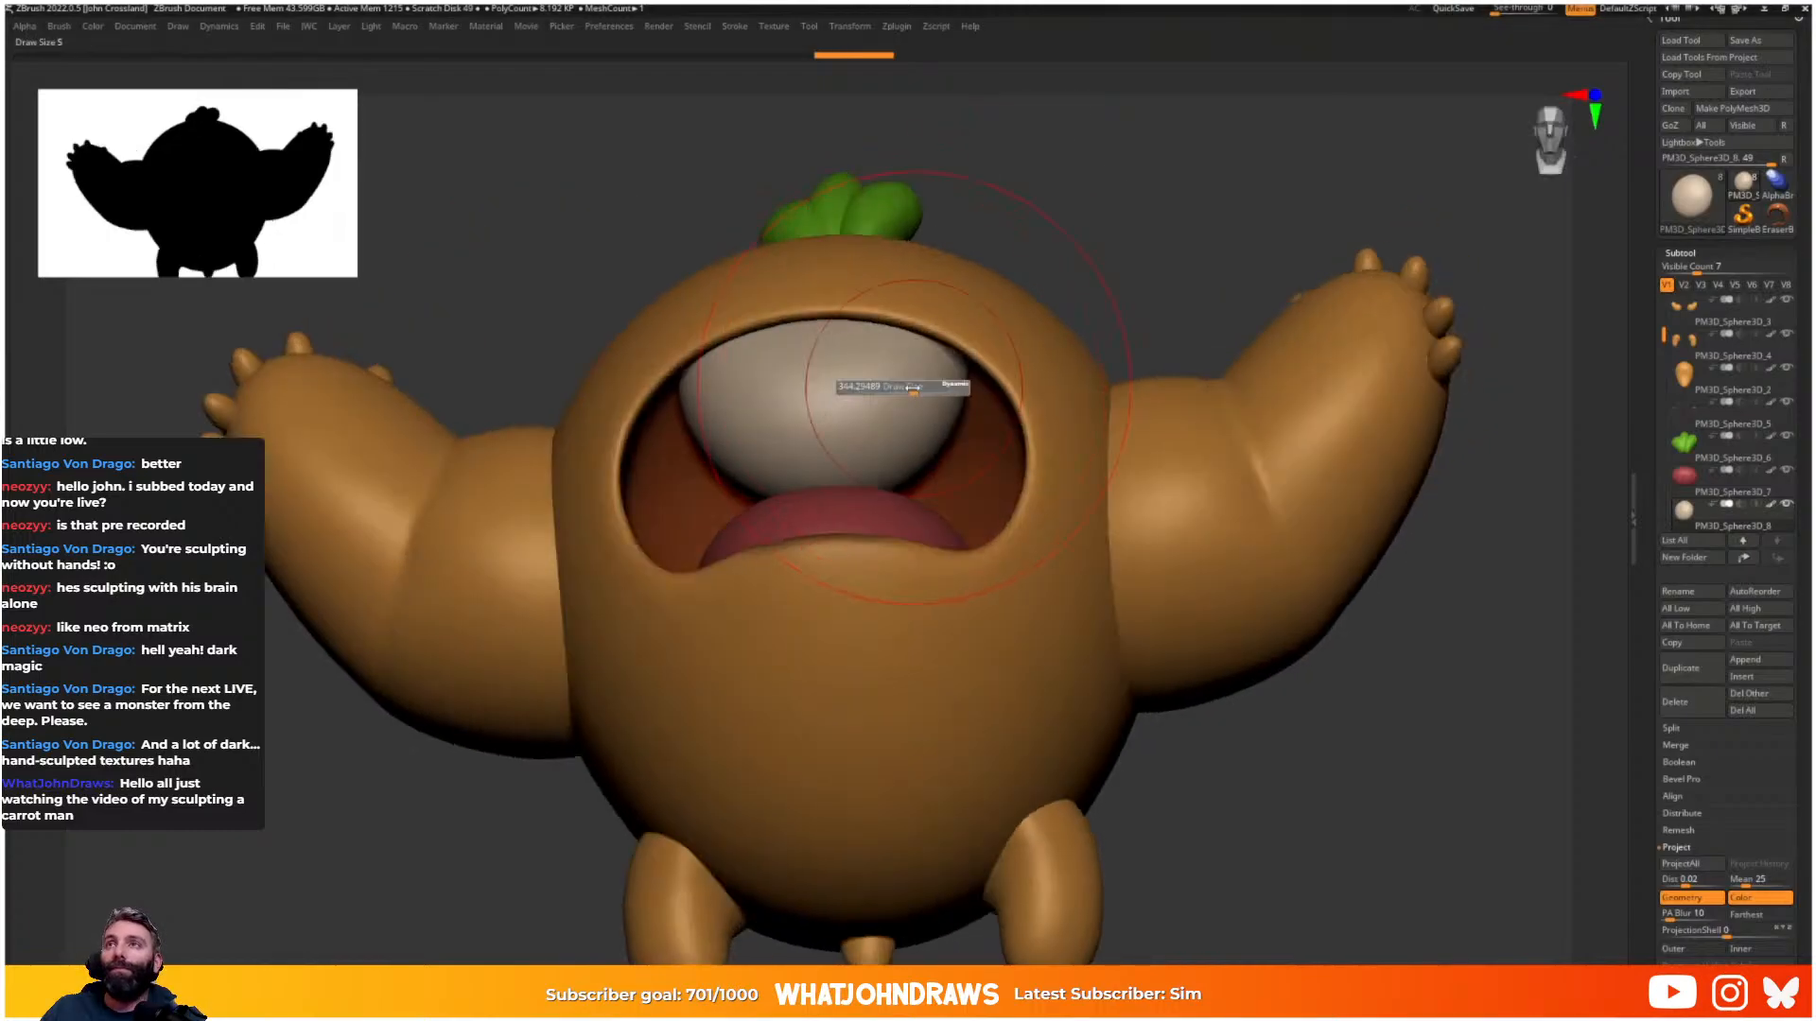
{"action": "key", "text": "w"}
{"action": "left_click_drag", "start_coordinate": [817, 352], "coordinate": [787, 421]}
{"action": "mouse_move", "coordinate": [787, 421]}
{"action": "right_mouse_down"}
{"action": "mouse_move", "coordinate": [816, 456]}
{"action": "mouse_move", "coordinate": [842, 444]}
{"action": "right_mouse_up"}
{"action": "key", "text": "q"}
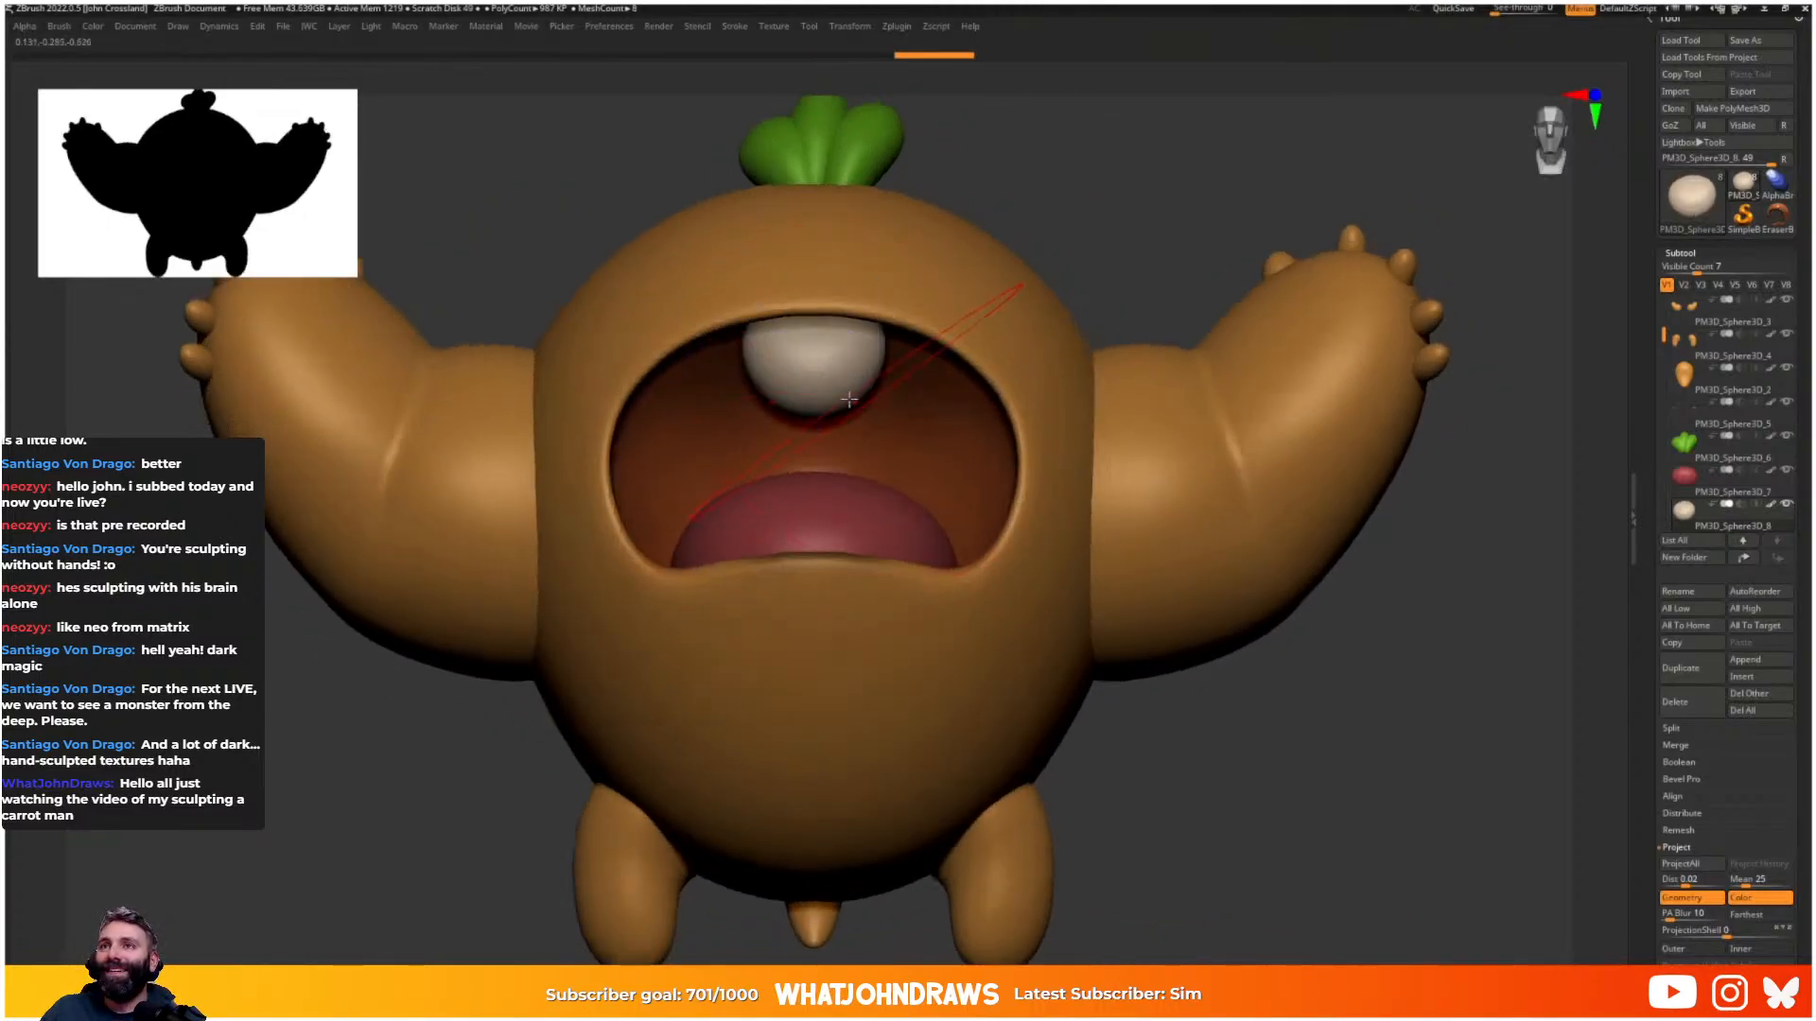
- Dismiss the Sculptris Pro note for the SnakeHook brush and shrink the silhouette preview to a thumbnail size of 327
{"action": "key", "text": "b"}
{"action": "key", "text": "s"}
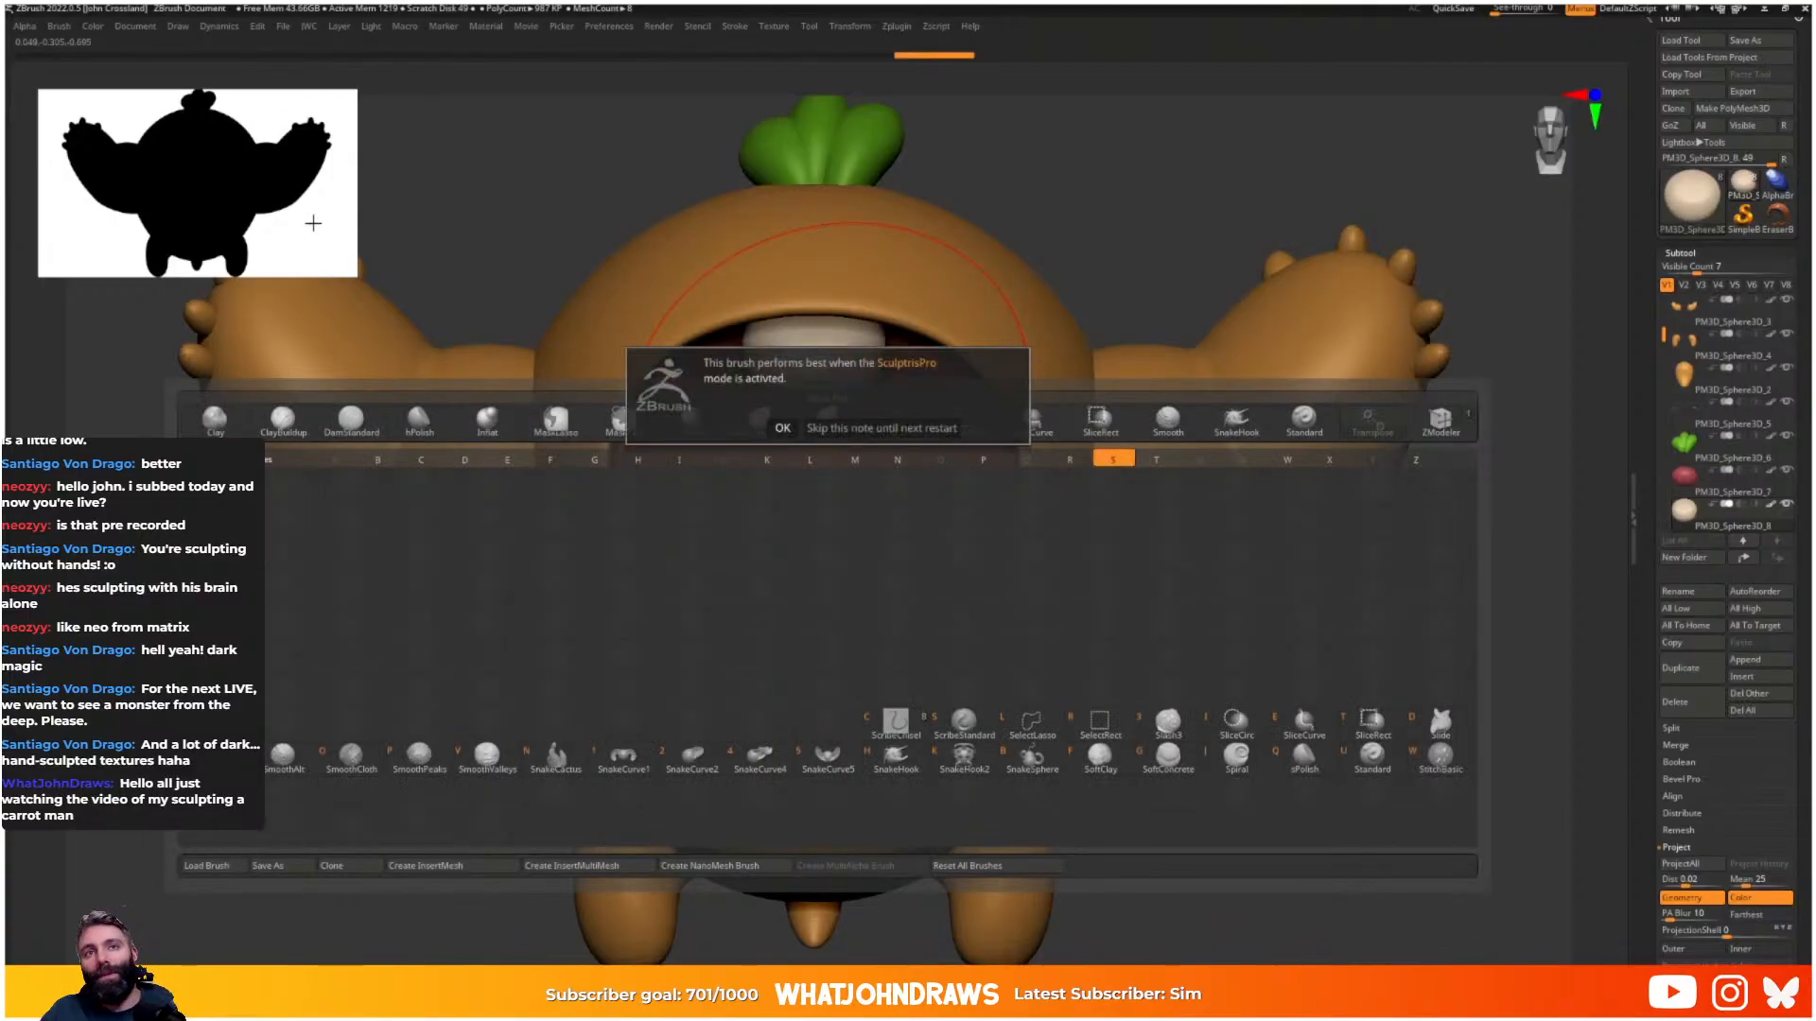
{"action": "left_click", "coordinate": [509, 219]}
{"action": "left_click_drag", "start_coordinate": [303, 241], "coordinate": [227, 194]}
- Pull the tooth's lower end down into a blunt point with the SnakeHook brush and narrow its sides
{"action": "key", "text": "b"}
{"action": "key", "text": "s"}
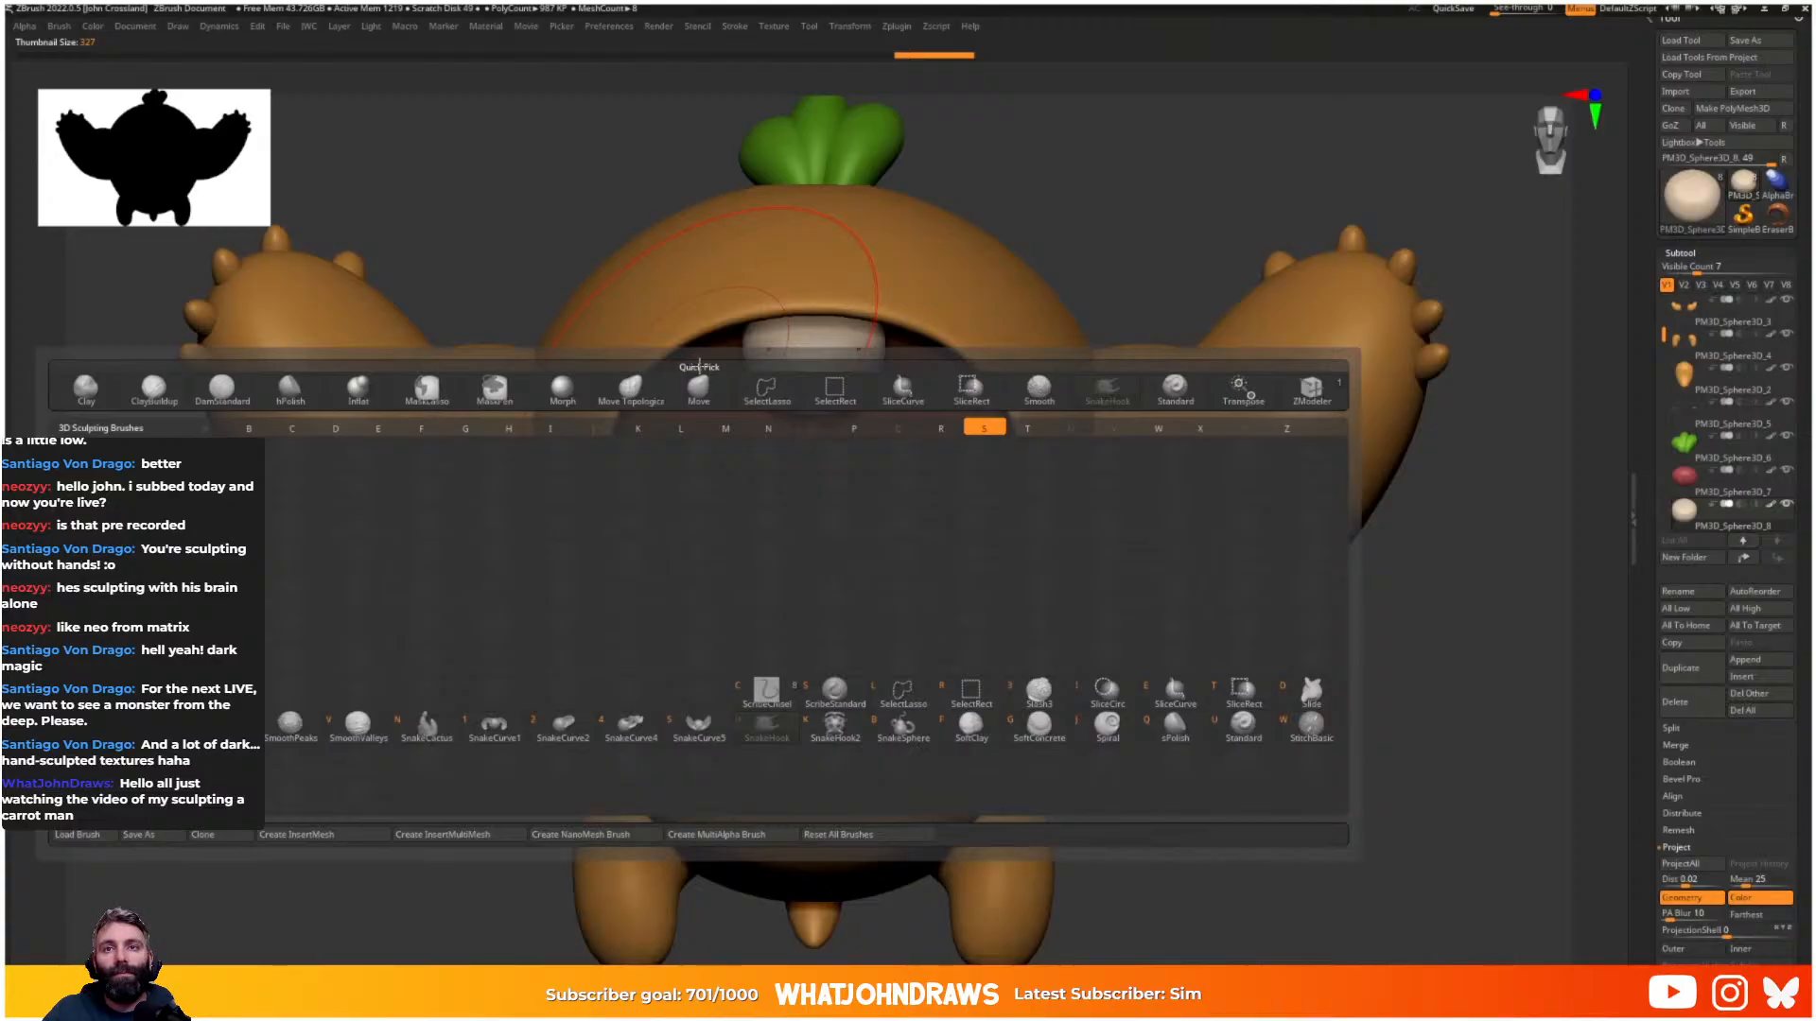
{"action": "key", "text": "h"}
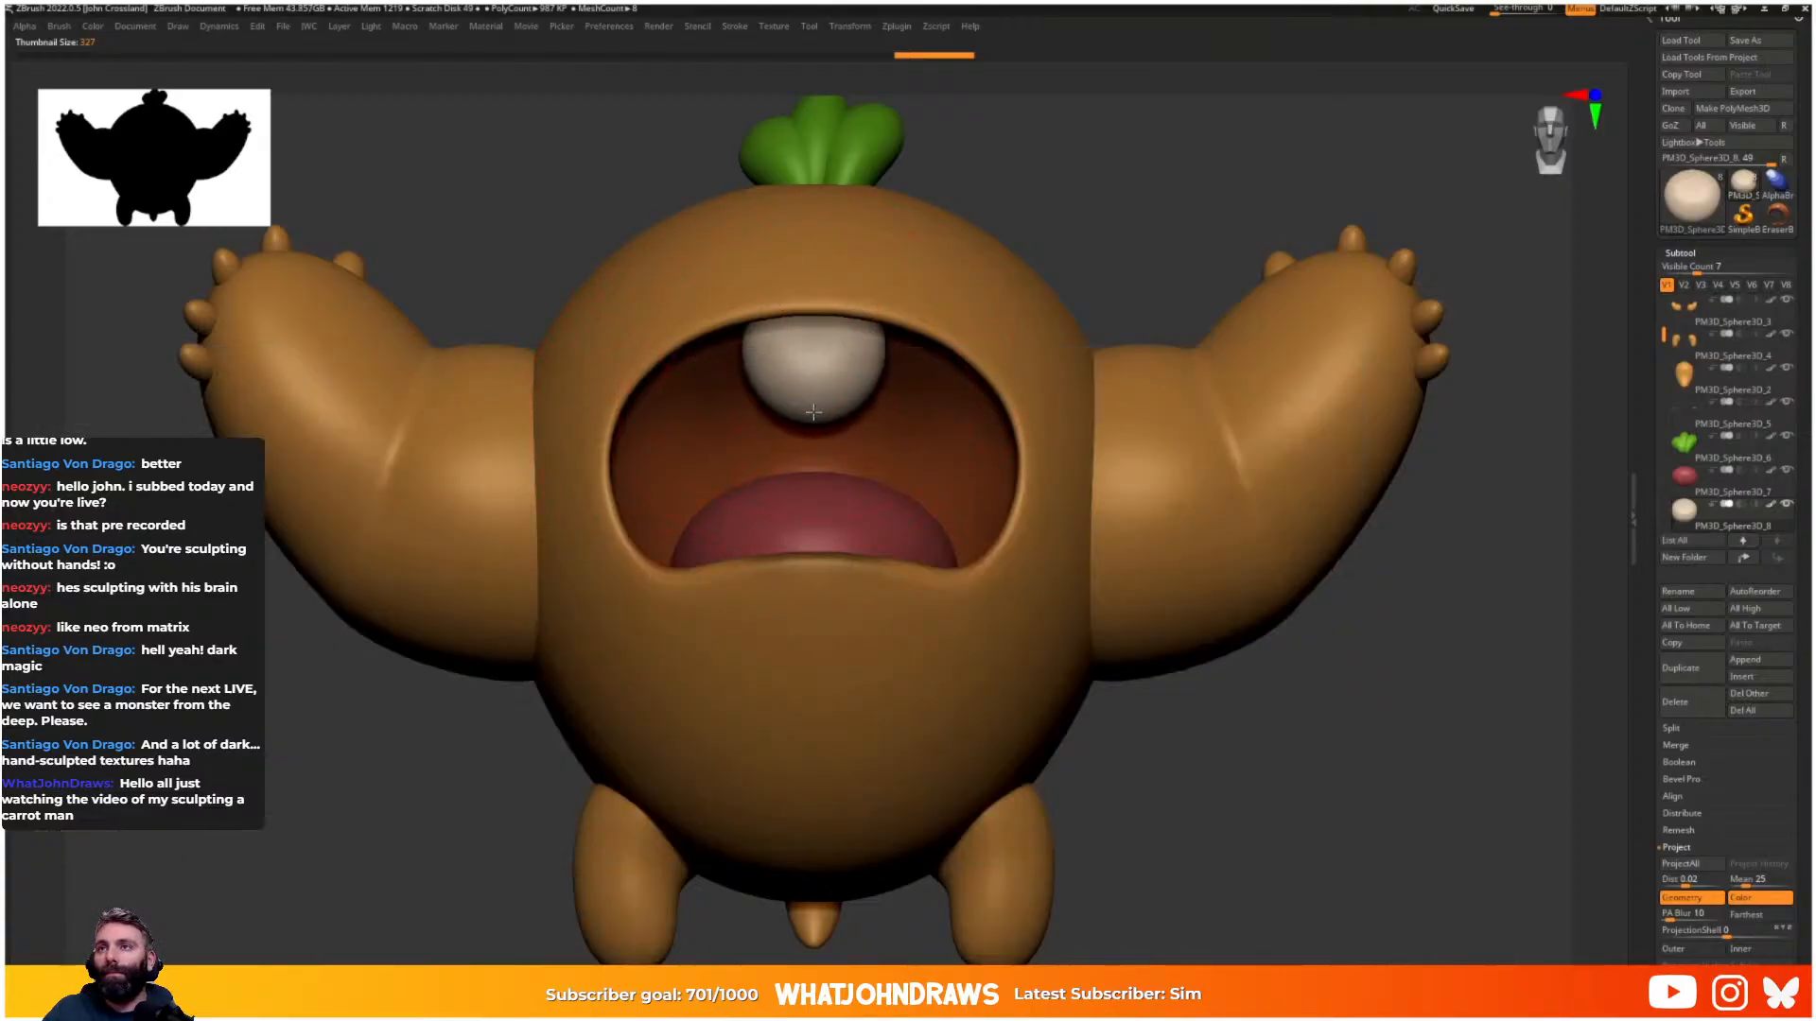
{"action": "left_click_drag", "start_coordinate": [813, 406], "coordinate": [814, 438]}
{"action": "right_click_drag", "start_coordinate": [1810, 270], "coordinate": [1483, 332]}
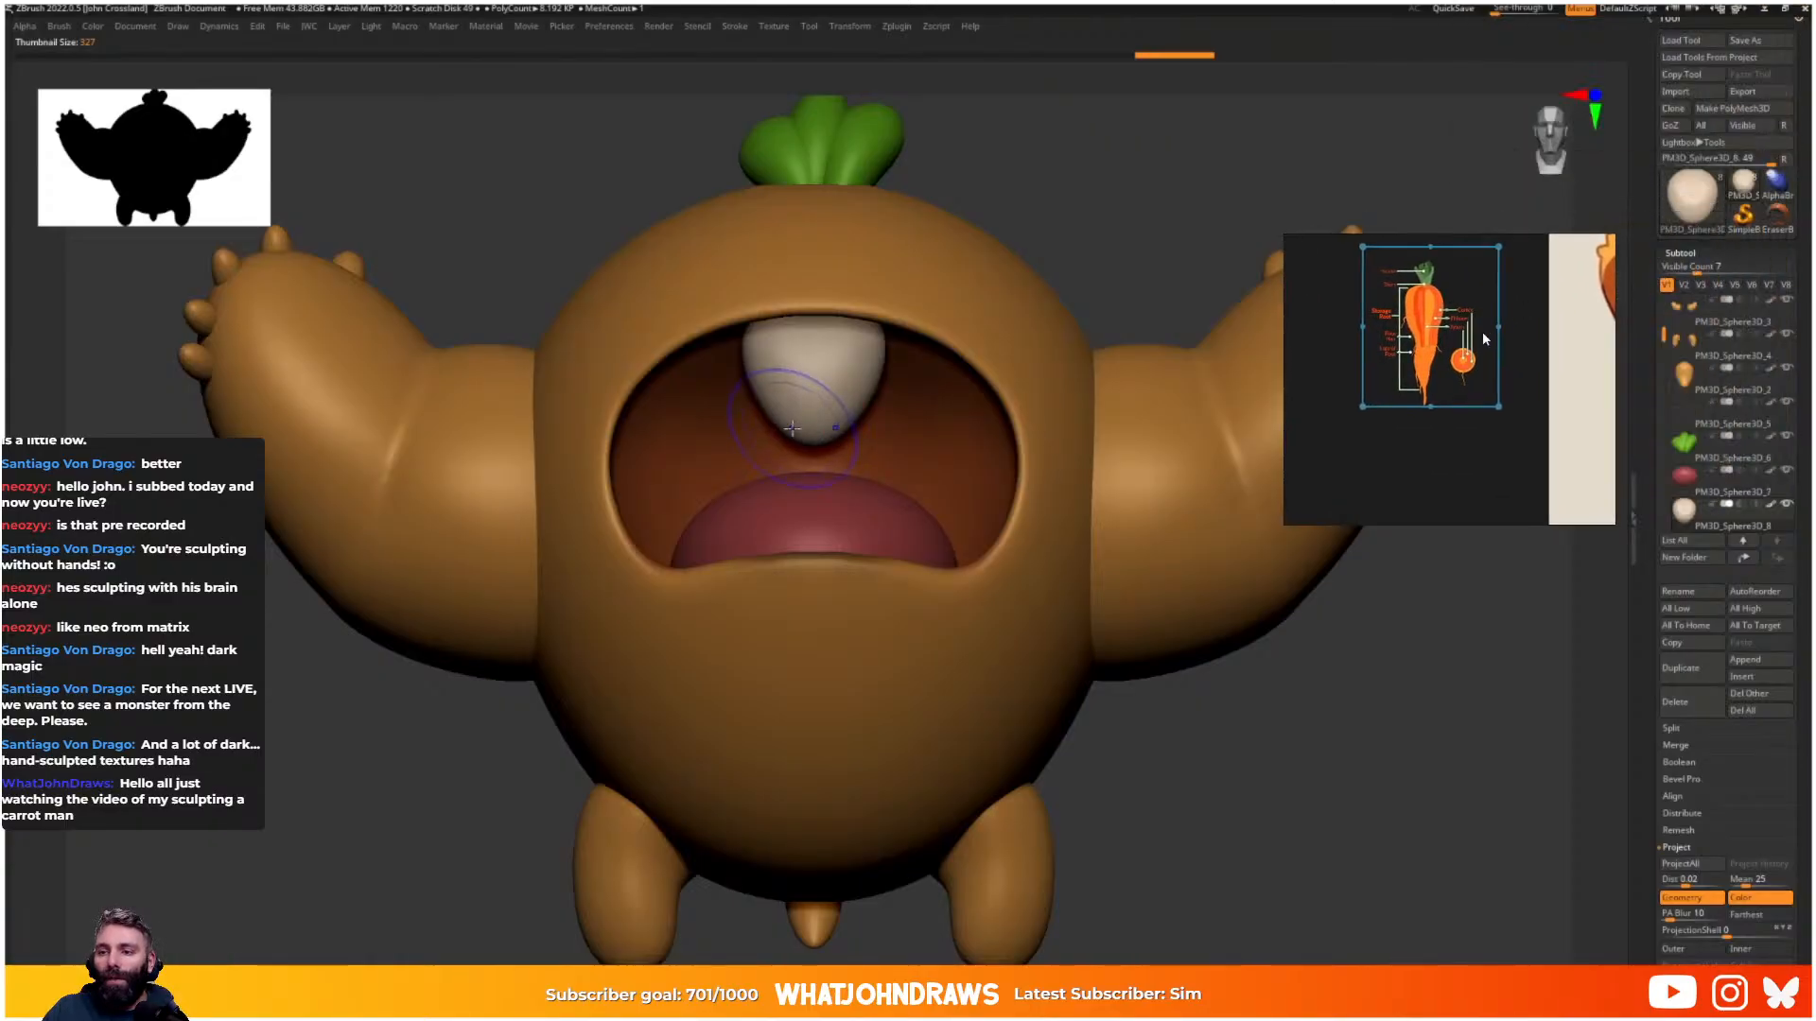
{"action": "scroll", "coordinate": [1483, 332], "scroll_direction": "up", "scroll_amount": 10}
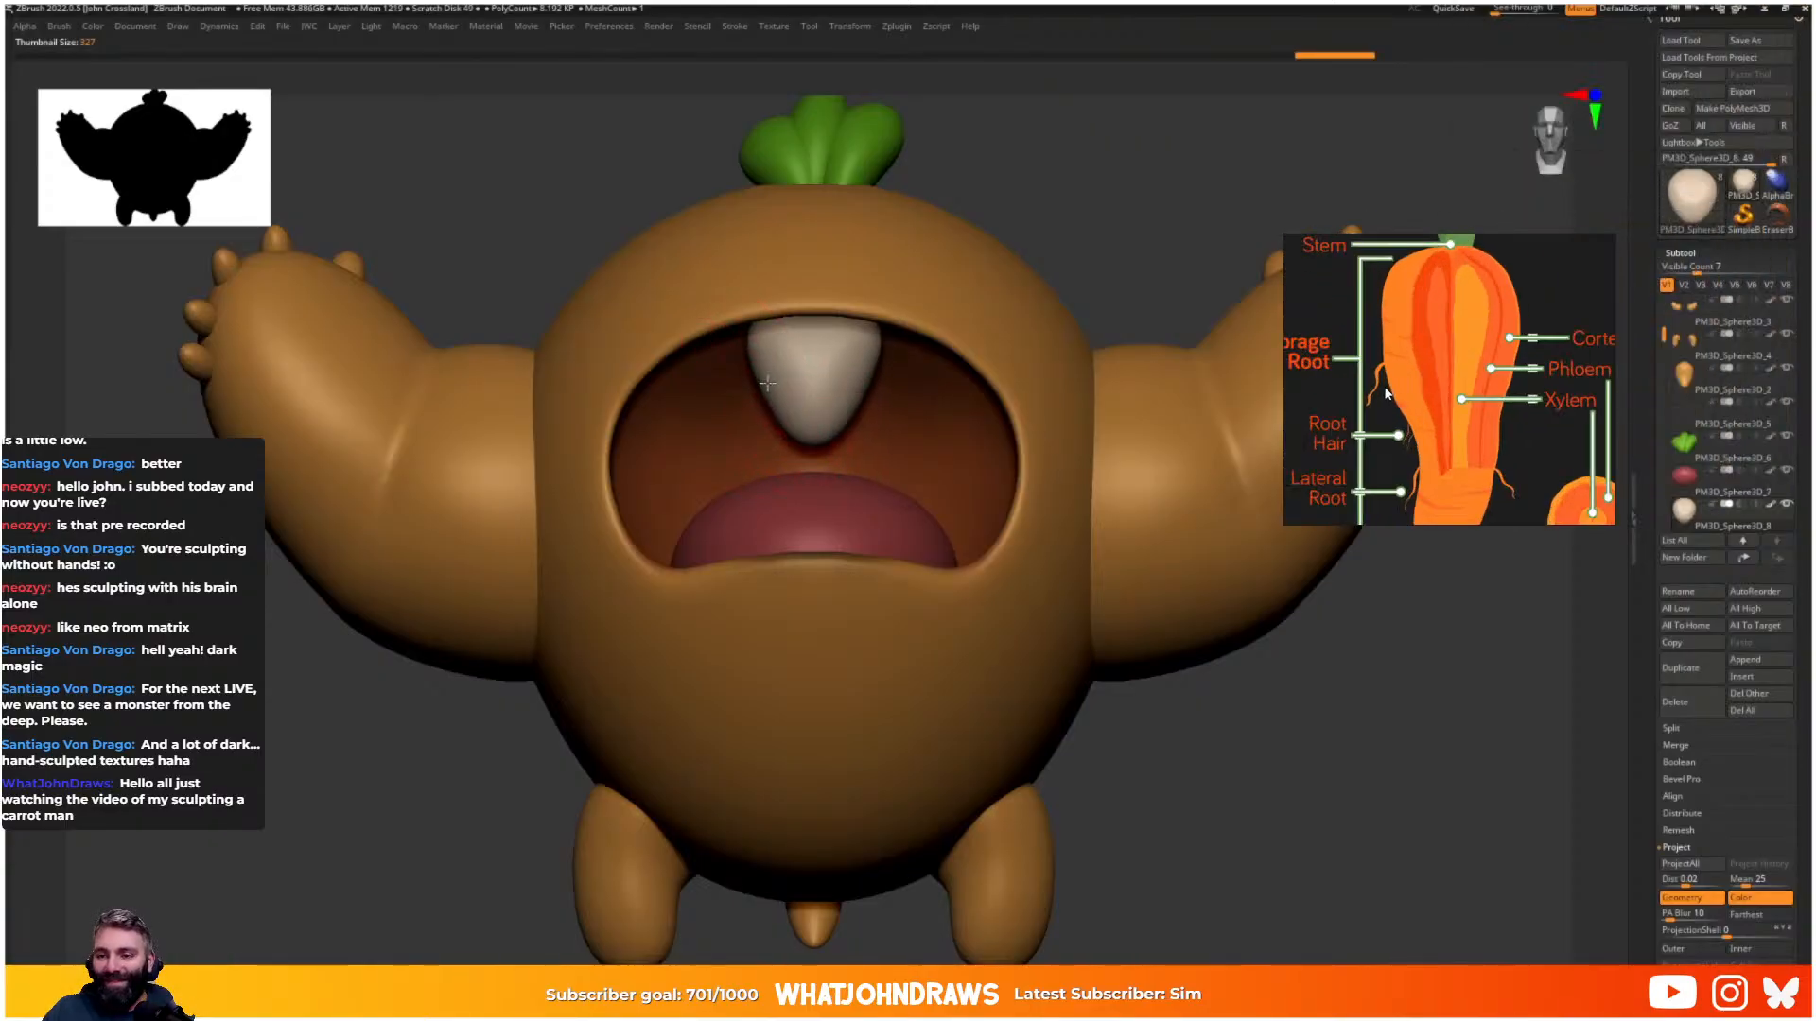
{"action": "scroll", "coordinate": [1387, 392], "scroll_direction": "down", "scroll_amount": 2}
- Isolate the tooth and start curving it by pulling one side outward and pushing the opposite side inward
{"action": "mouse_move", "coordinate": [835, 419]}
{"action": "right_mouse_down"}
{"action": "mouse_move", "coordinate": [837, 378]}
{"action": "mouse_move", "coordinate": [662, 407]}
{"action": "mouse_move", "coordinate": [842, 442]}
{"action": "right_mouse_up"}
{"action": "scroll", "coordinate": [1395, 364], "scroll_direction": "up", "scroll_amount": 2}
{"action": "key", "text": "alt+s"}
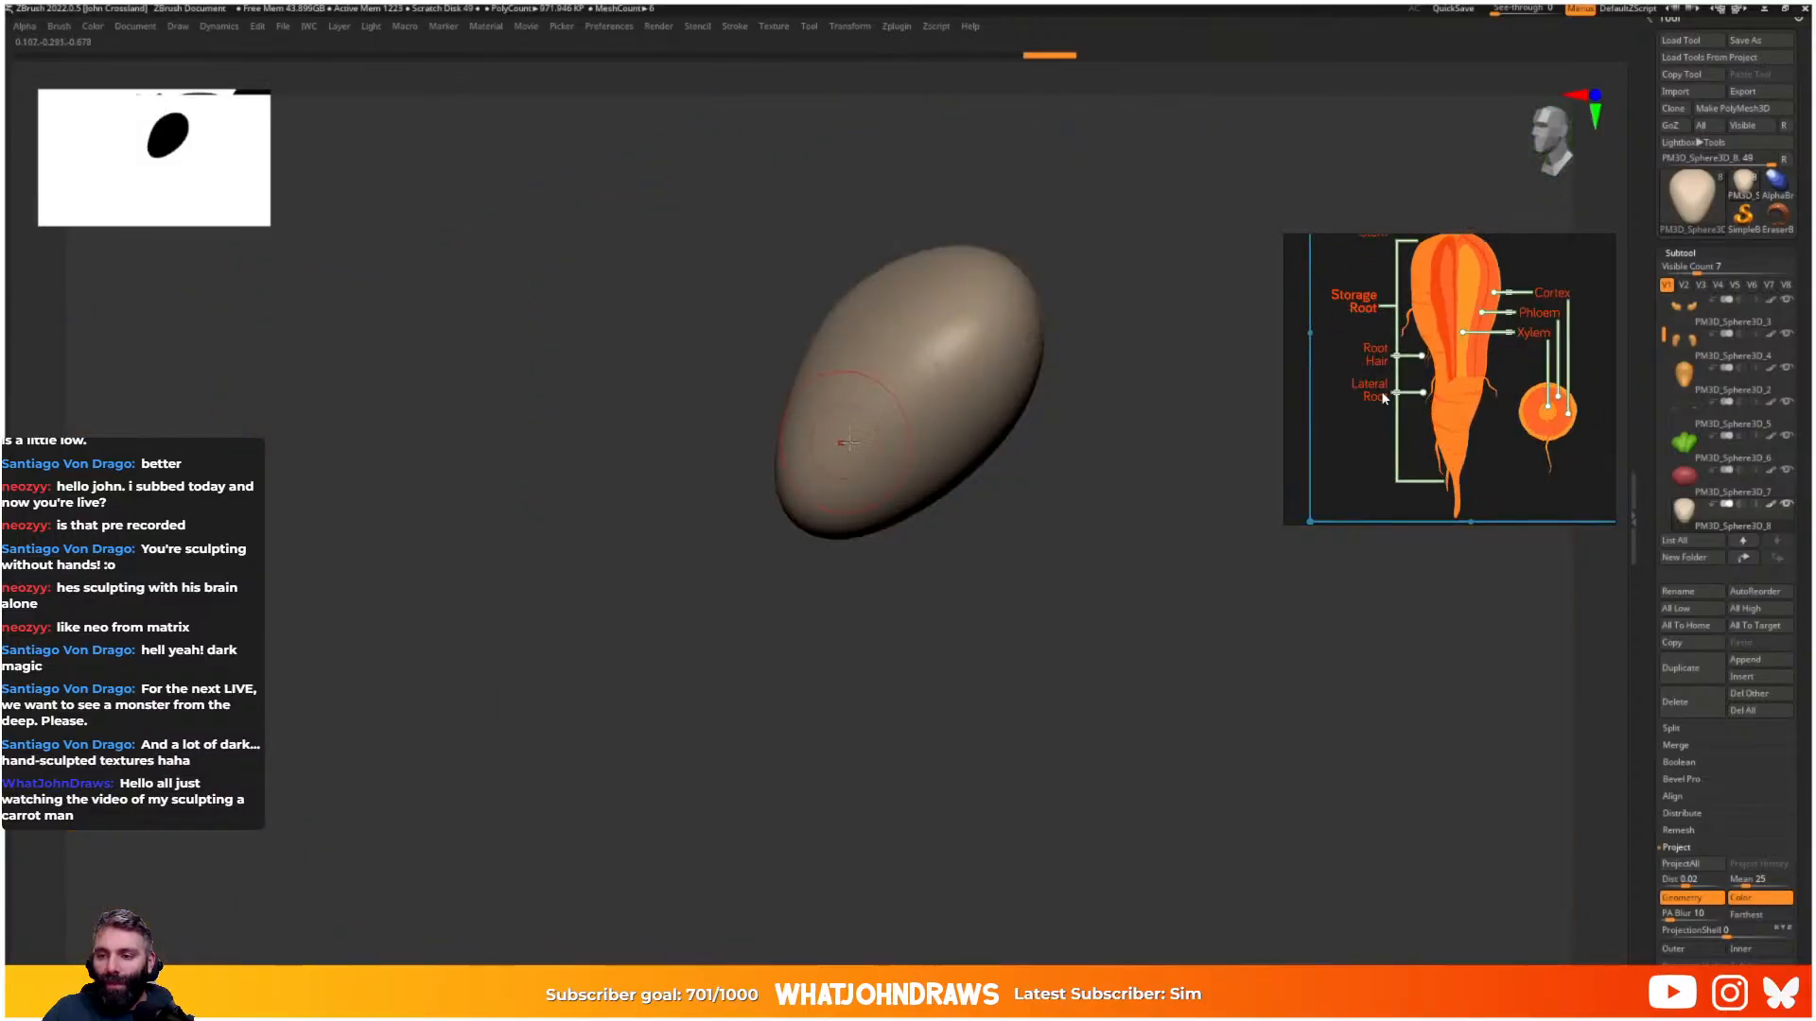
{"action": "left_click_drag", "start_coordinate": [838, 406], "coordinate": [812, 390]}
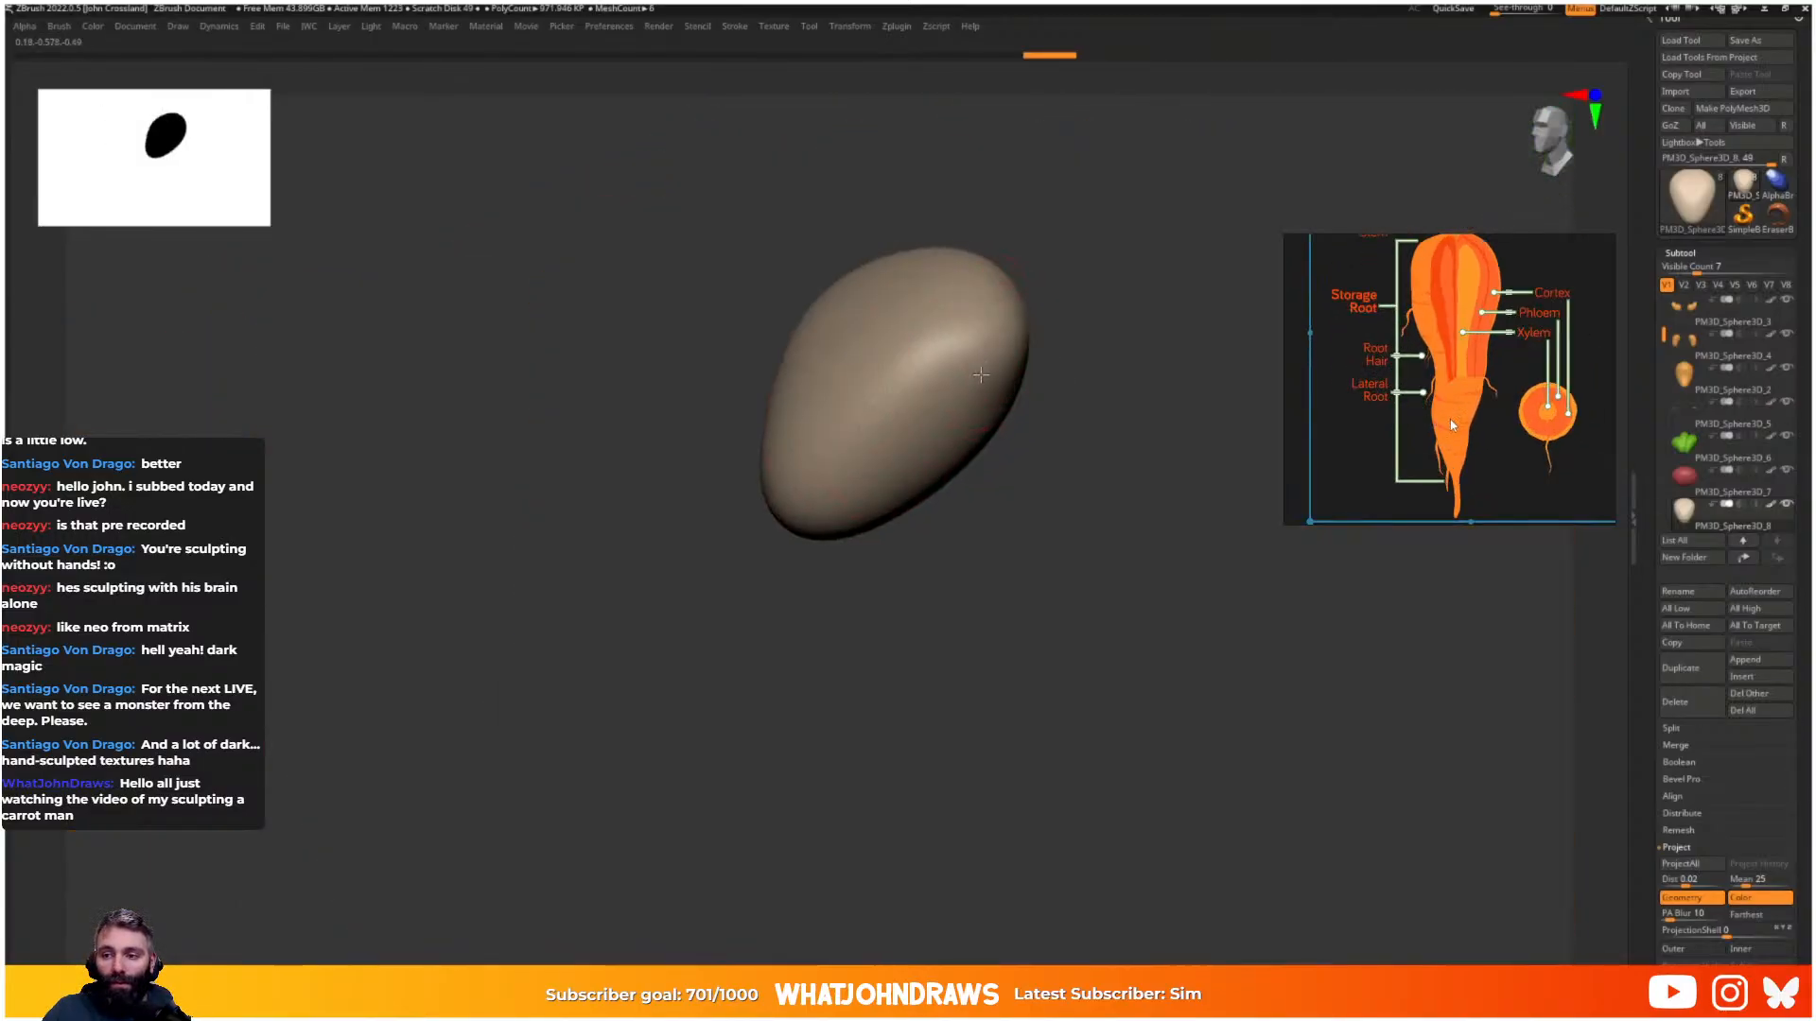
{"action": "scroll", "coordinate": [1445, 412], "scroll_direction": "down", "scroll_amount": 2}
{"action": "scroll", "coordinate": [1447, 439], "scroll_direction": "up", "scroll_amount": 1}
{"action": "left_click_drag", "start_coordinate": [908, 444], "coordinate": [881, 454]}
{"action": "middle_click_drag", "start_coordinate": [1494, 422], "coordinate": [1456, 437]}
{"action": "scroll", "coordinate": [1457, 431], "scroll_direction": "up", "scroll_amount": 1}
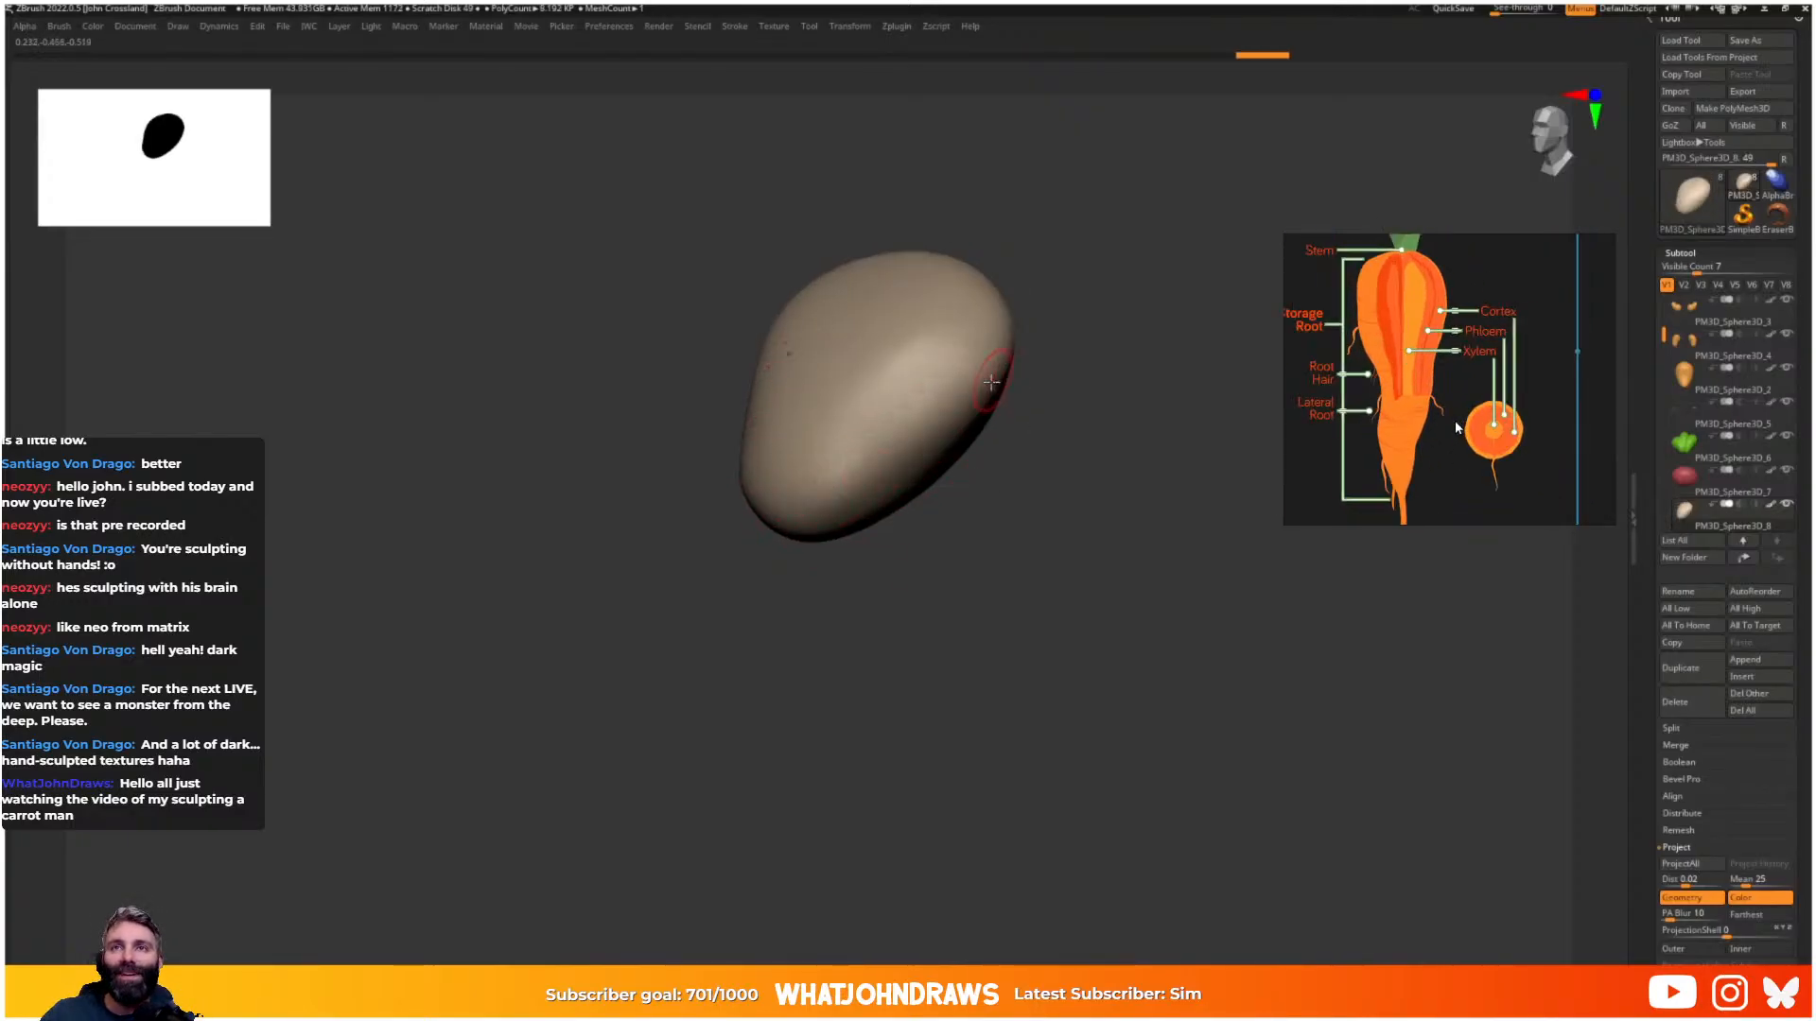
- Flatten the lower side of the isolated tooth and pull its tip sideways for a stronger curve
{"action": "left_click_drag", "start_coordinate": [924, 443], "coordinate": [904, 428]}
{"action": "right_click_drag", "start_coordinate": [810, 515], "coordinate": [825, 480]}
{"action": "left_click_drag", "start_coordinate": [812, 509], "coordinate": [759, 526]}
{"action": "scroll", "coordinate": [1372, 346], "scroll_direction": "down", "scroll_amount": 1}
{"action": "middle_click_drag", "start_coordinate": [1372, 346], "coordinate": [1426, 373]}
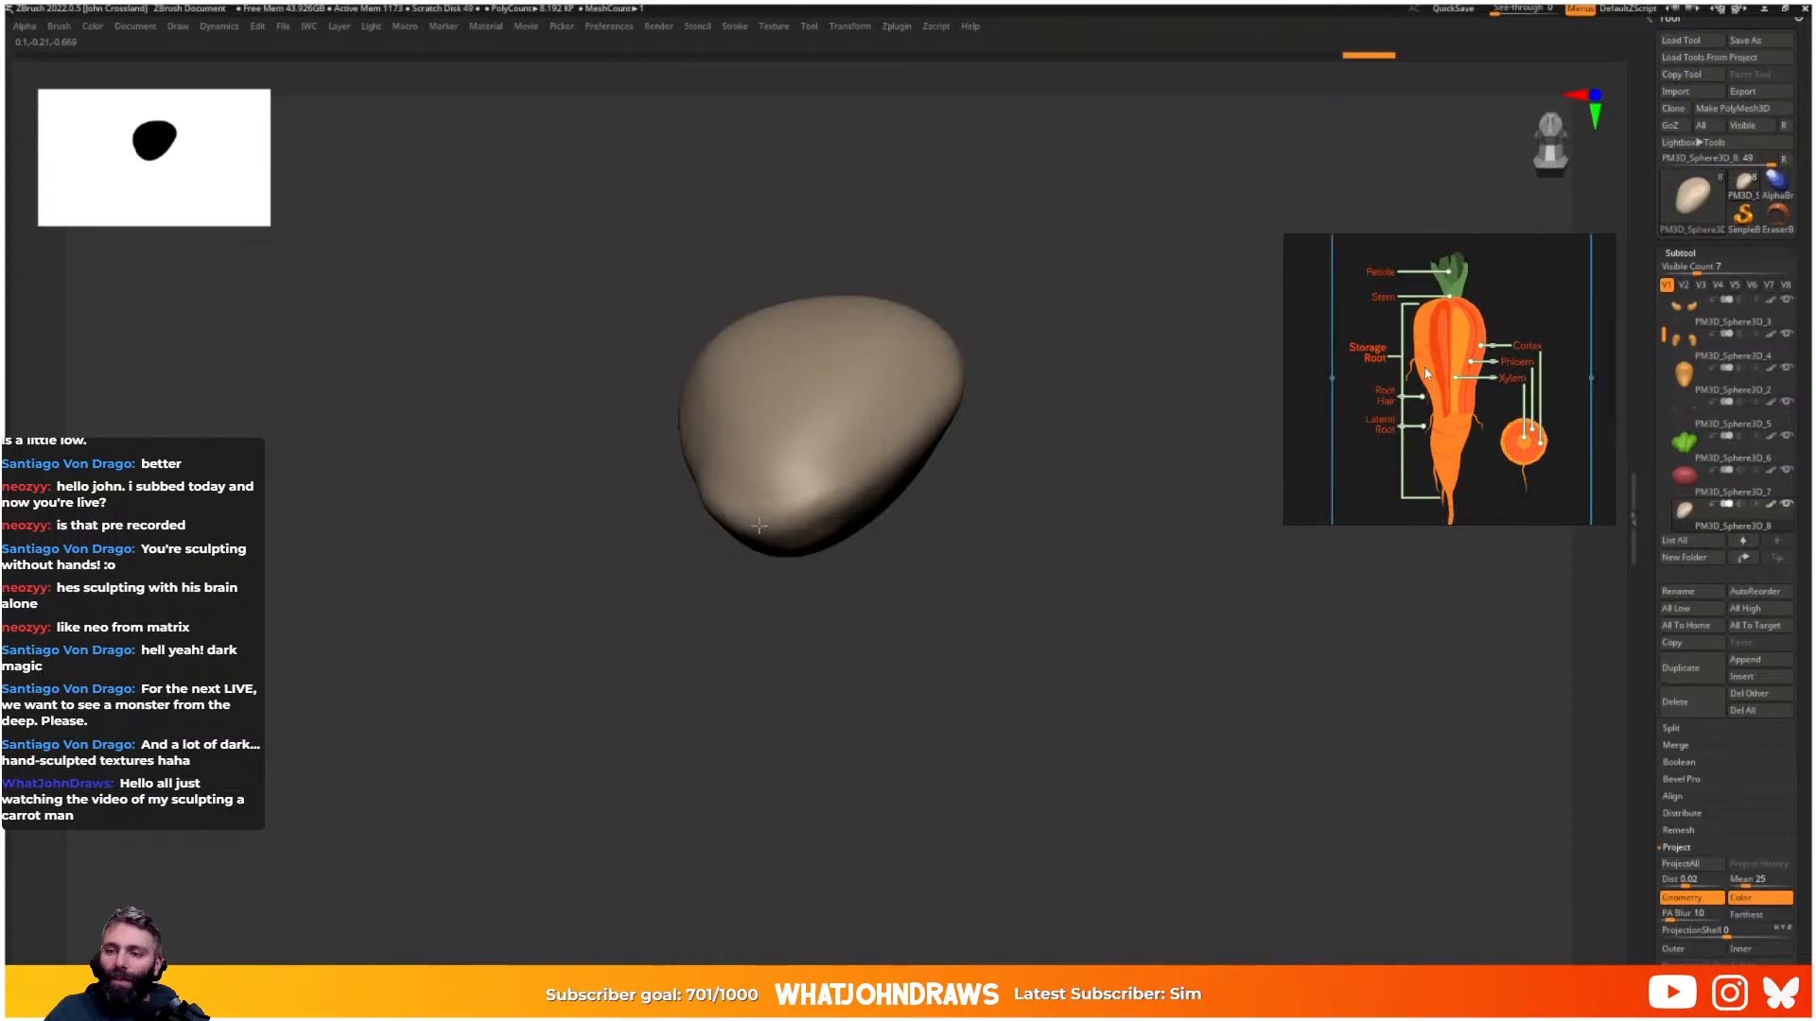
{"action": "right_click_drag", "start_coordinate": [932, 412], "coordinate": [880, 431]}
{"action": "left_click_drag", "start_coordinate": [815, 452], "coordinate": [932, 336]}
{"action": "middle_click_drag", "start_coordinate": [1438, 274], "coordinate": [1440, 276]}
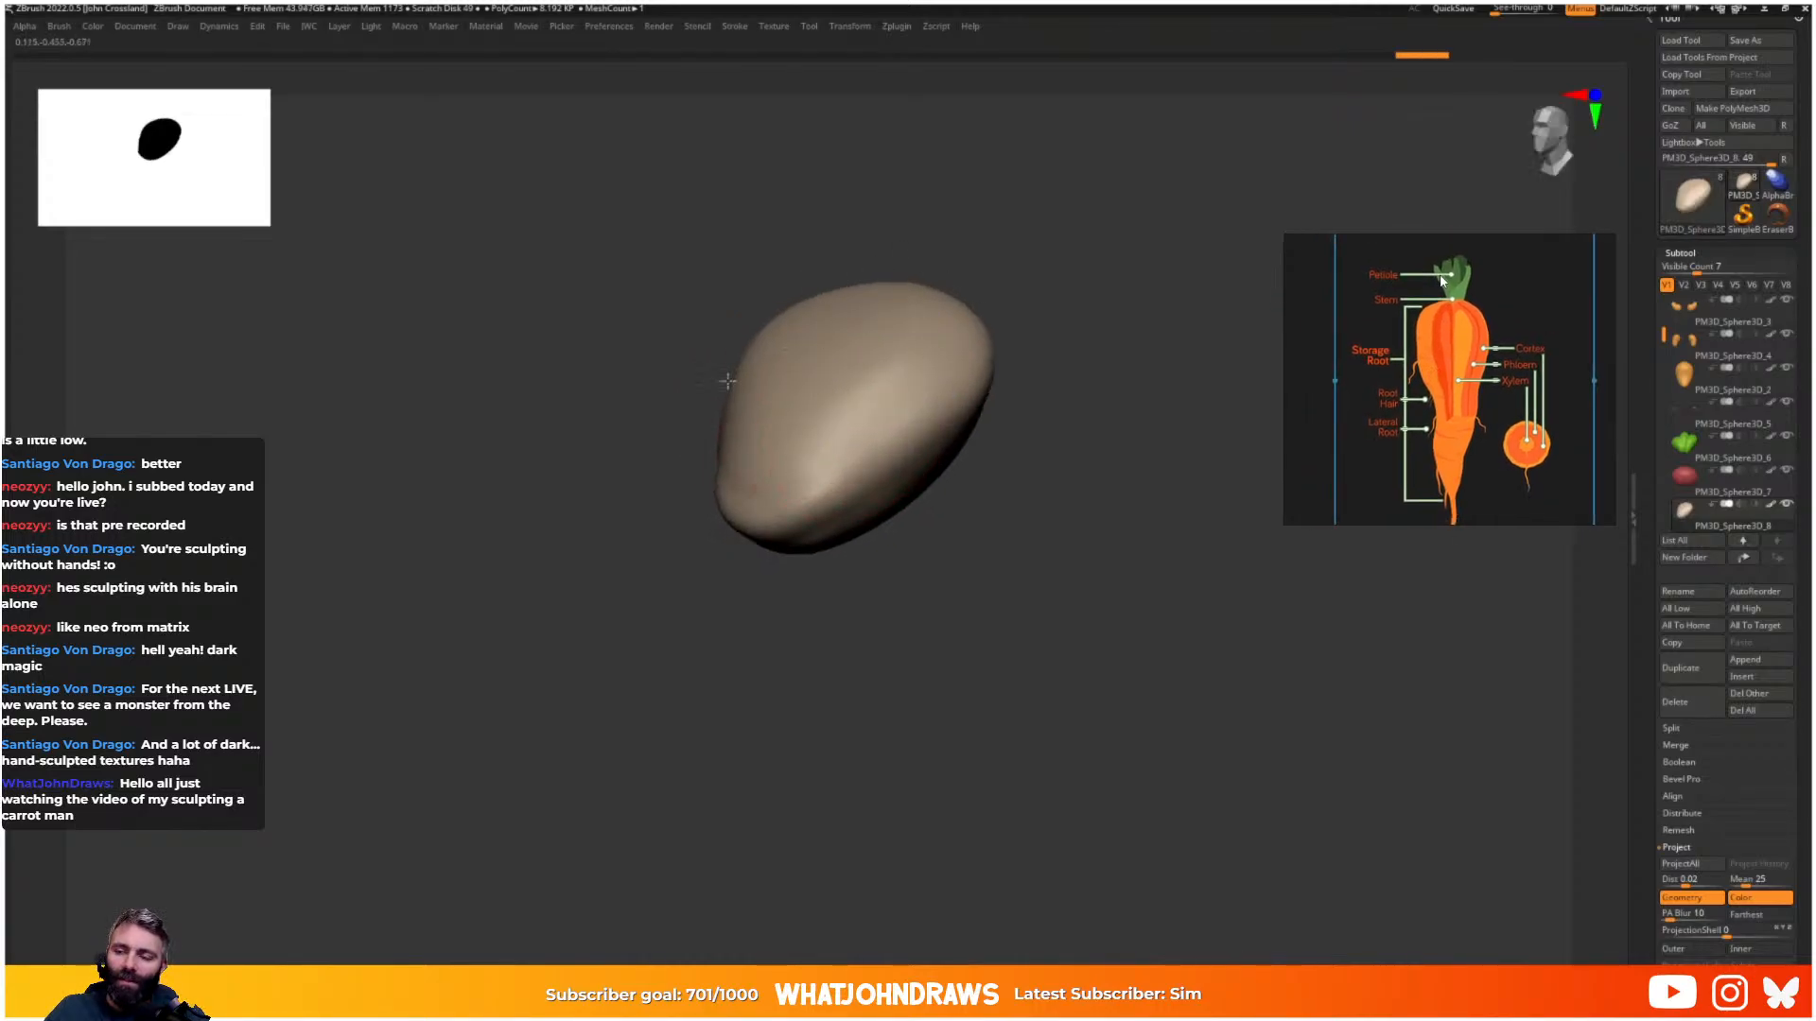
{"action": "right_click_drag", "start_coordinate": [1007, 364], "coordinate": [866, 417]}
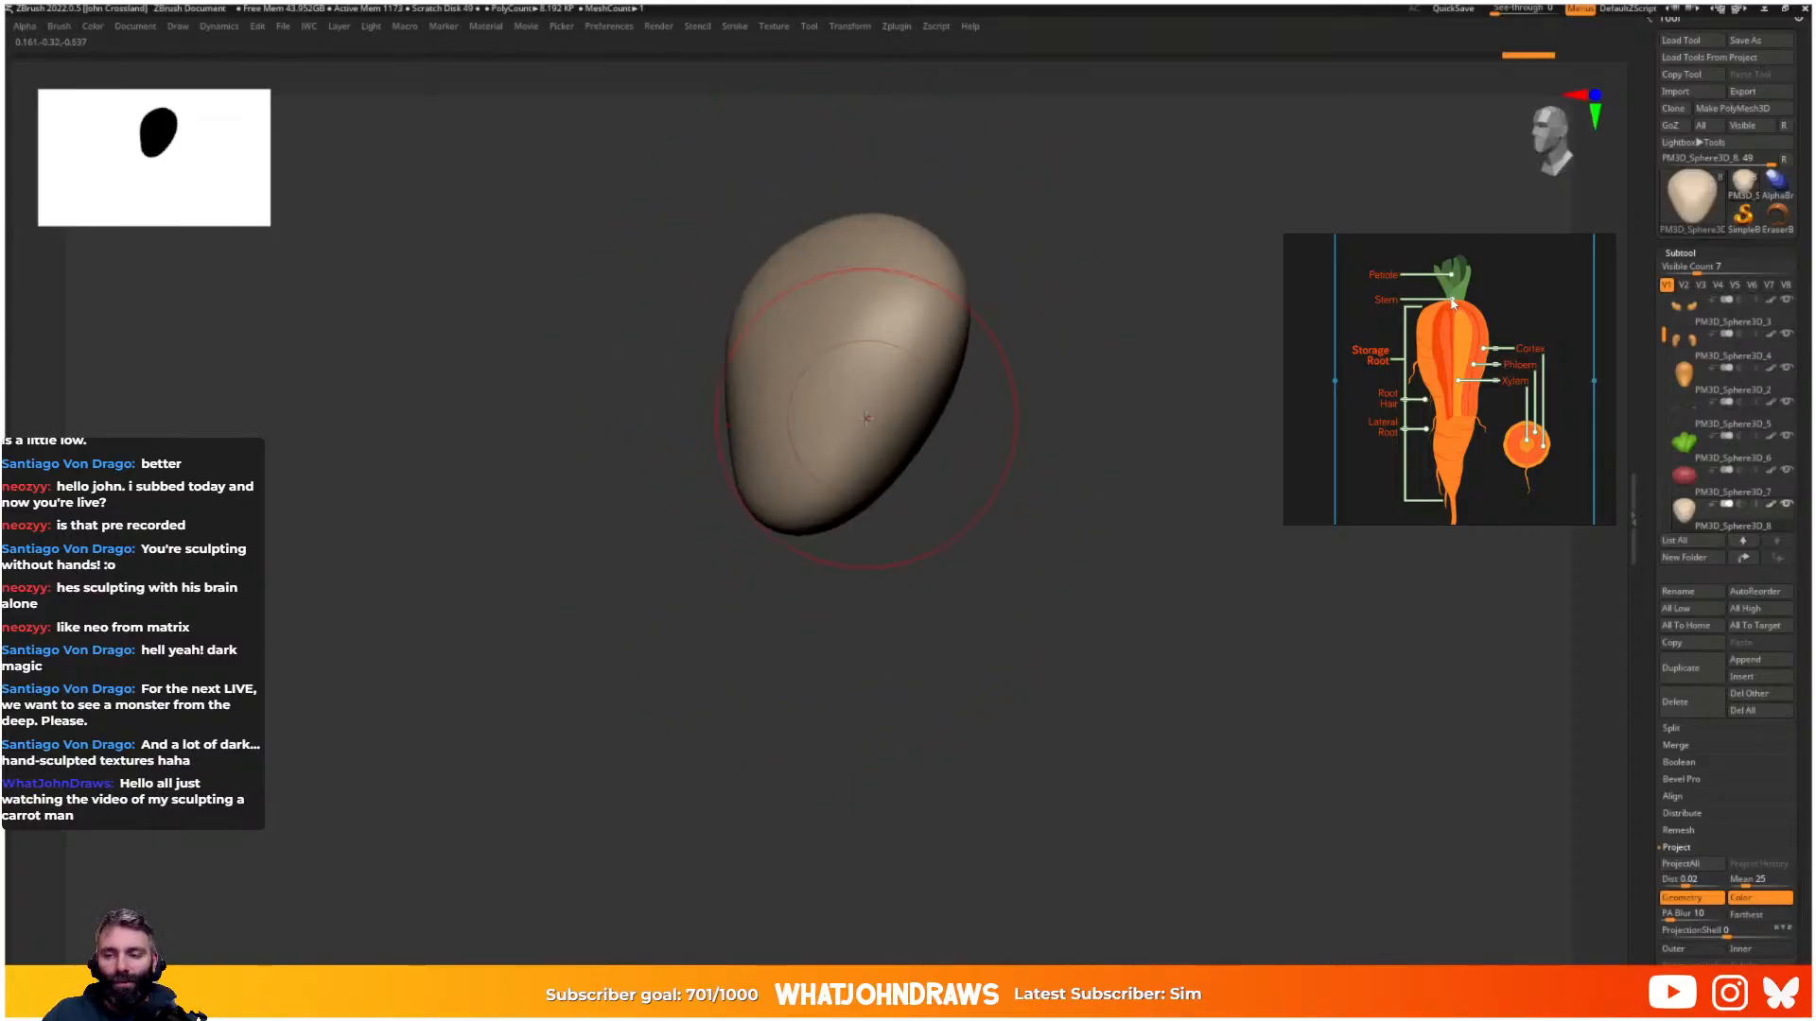
{"action": "key", "text": "b"}
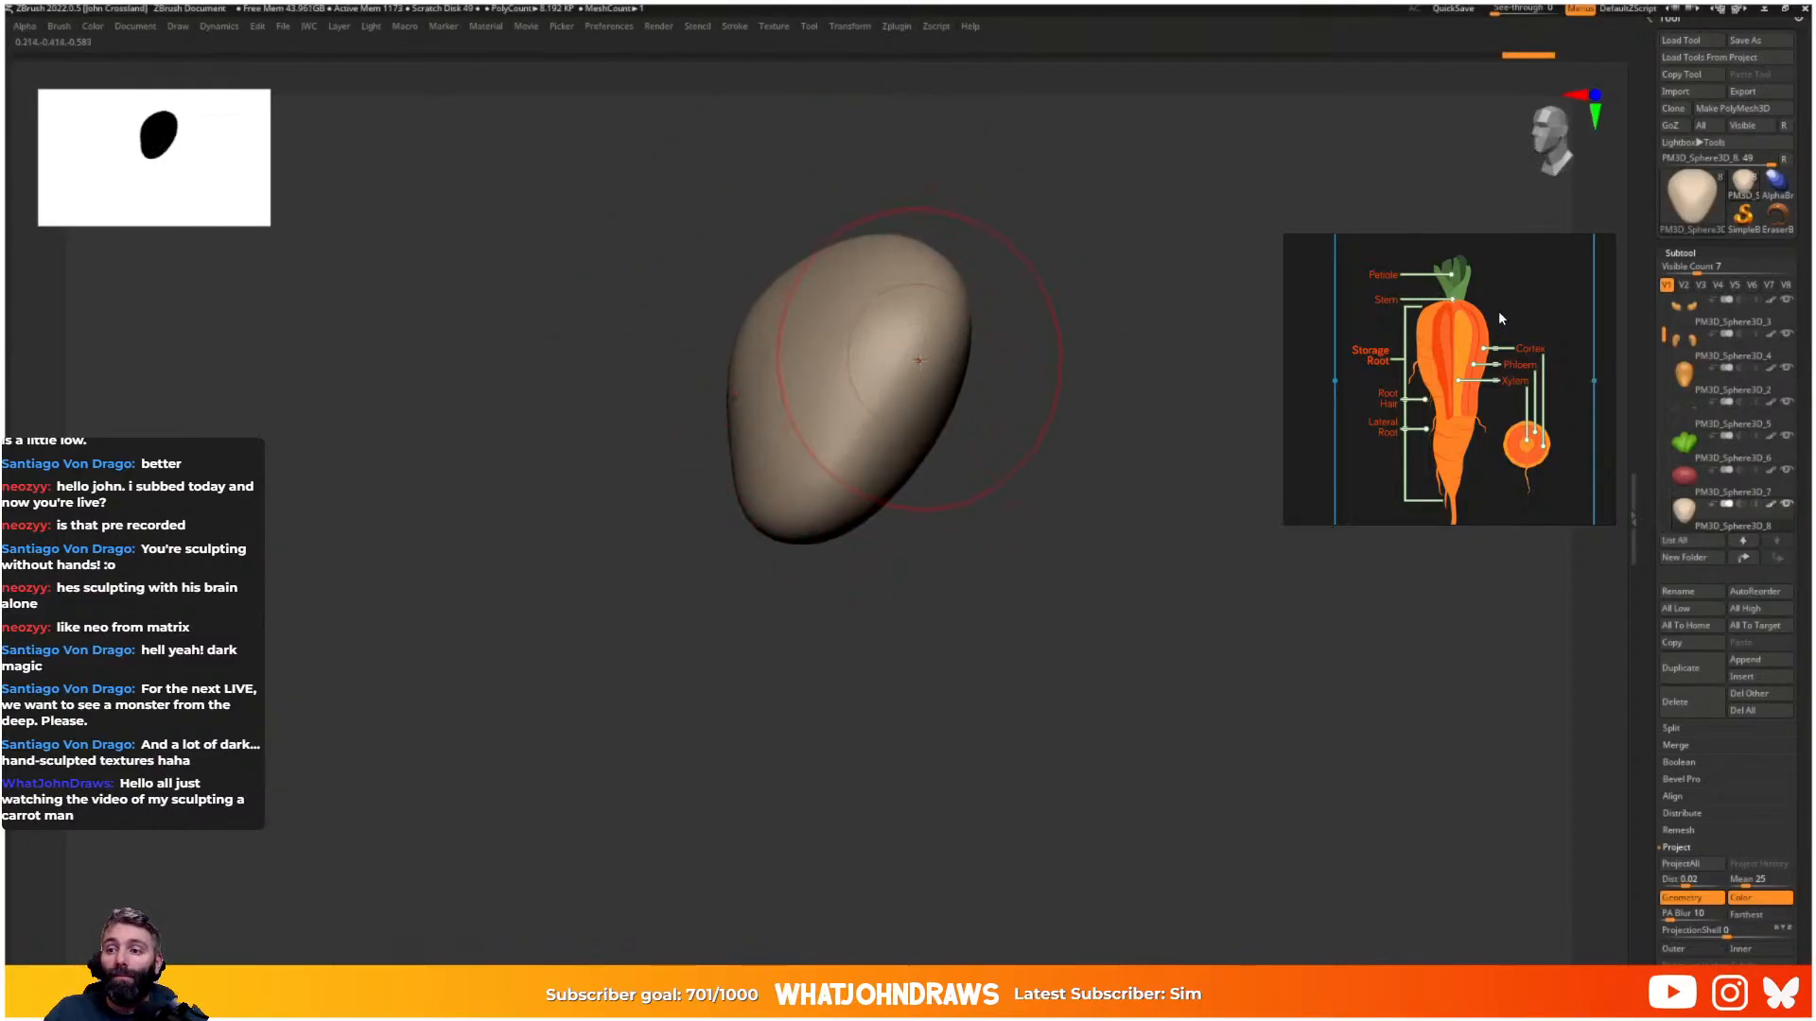
{"action": "left_click", "coordinate": [1498, 310]}
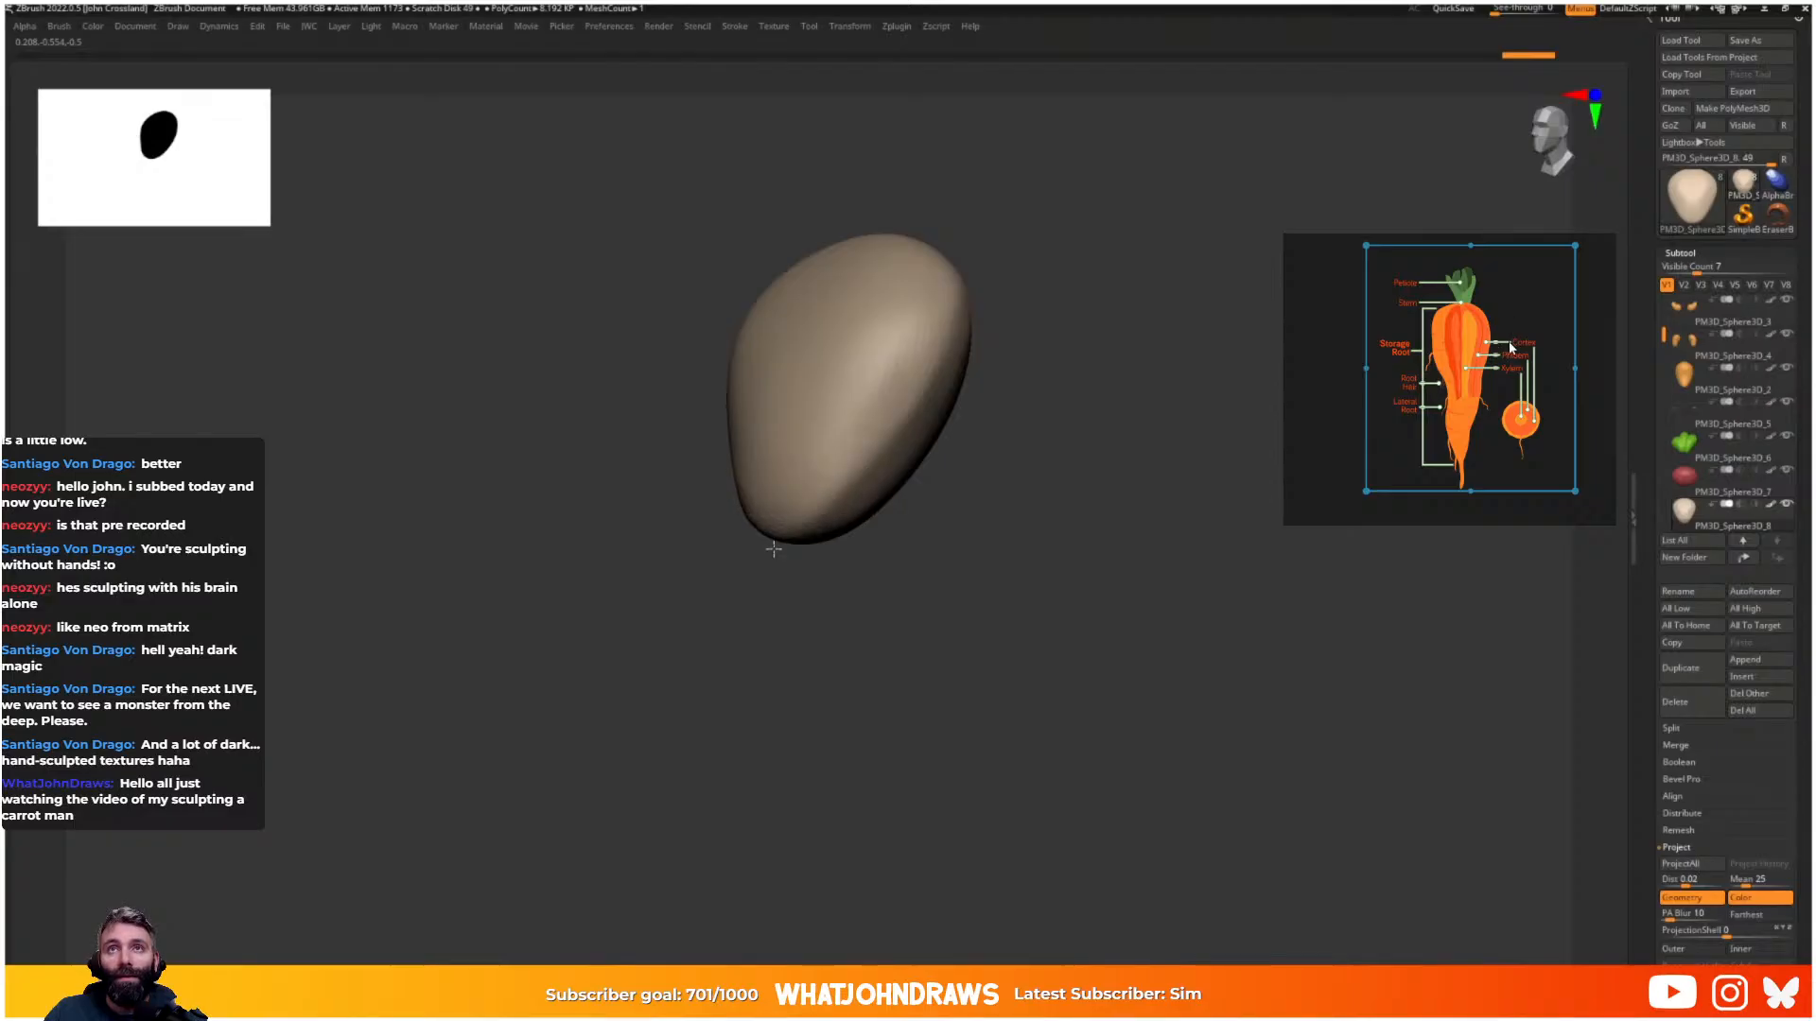
- Pull the isolated tooth's body upward to lengthen its curve and bring the rest of the creature back into view
{"action": "right_click_drag", "start_coordinate": [1510, 347], "coordinate": [1356, 63]}
{"action": "key", "text": "space"}
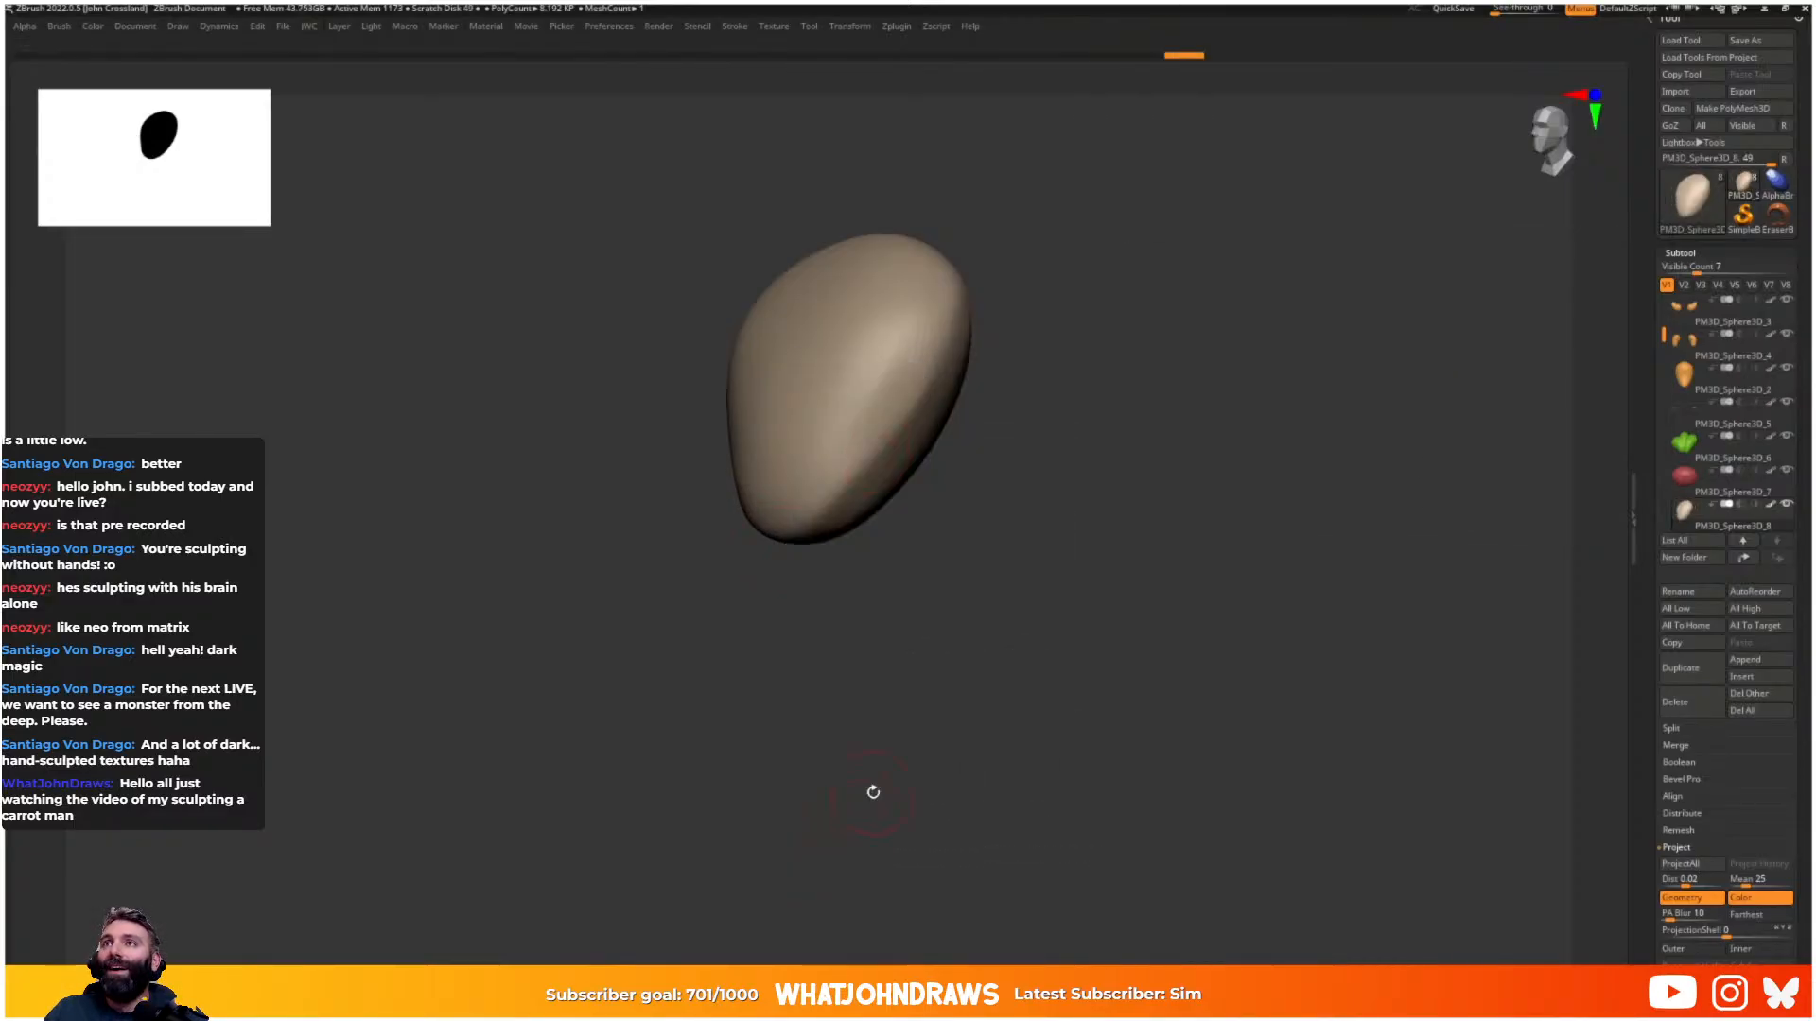
{"action": "right_click_drag", "start_coordinate": [771, 562], "coordinate": [916, 425]}
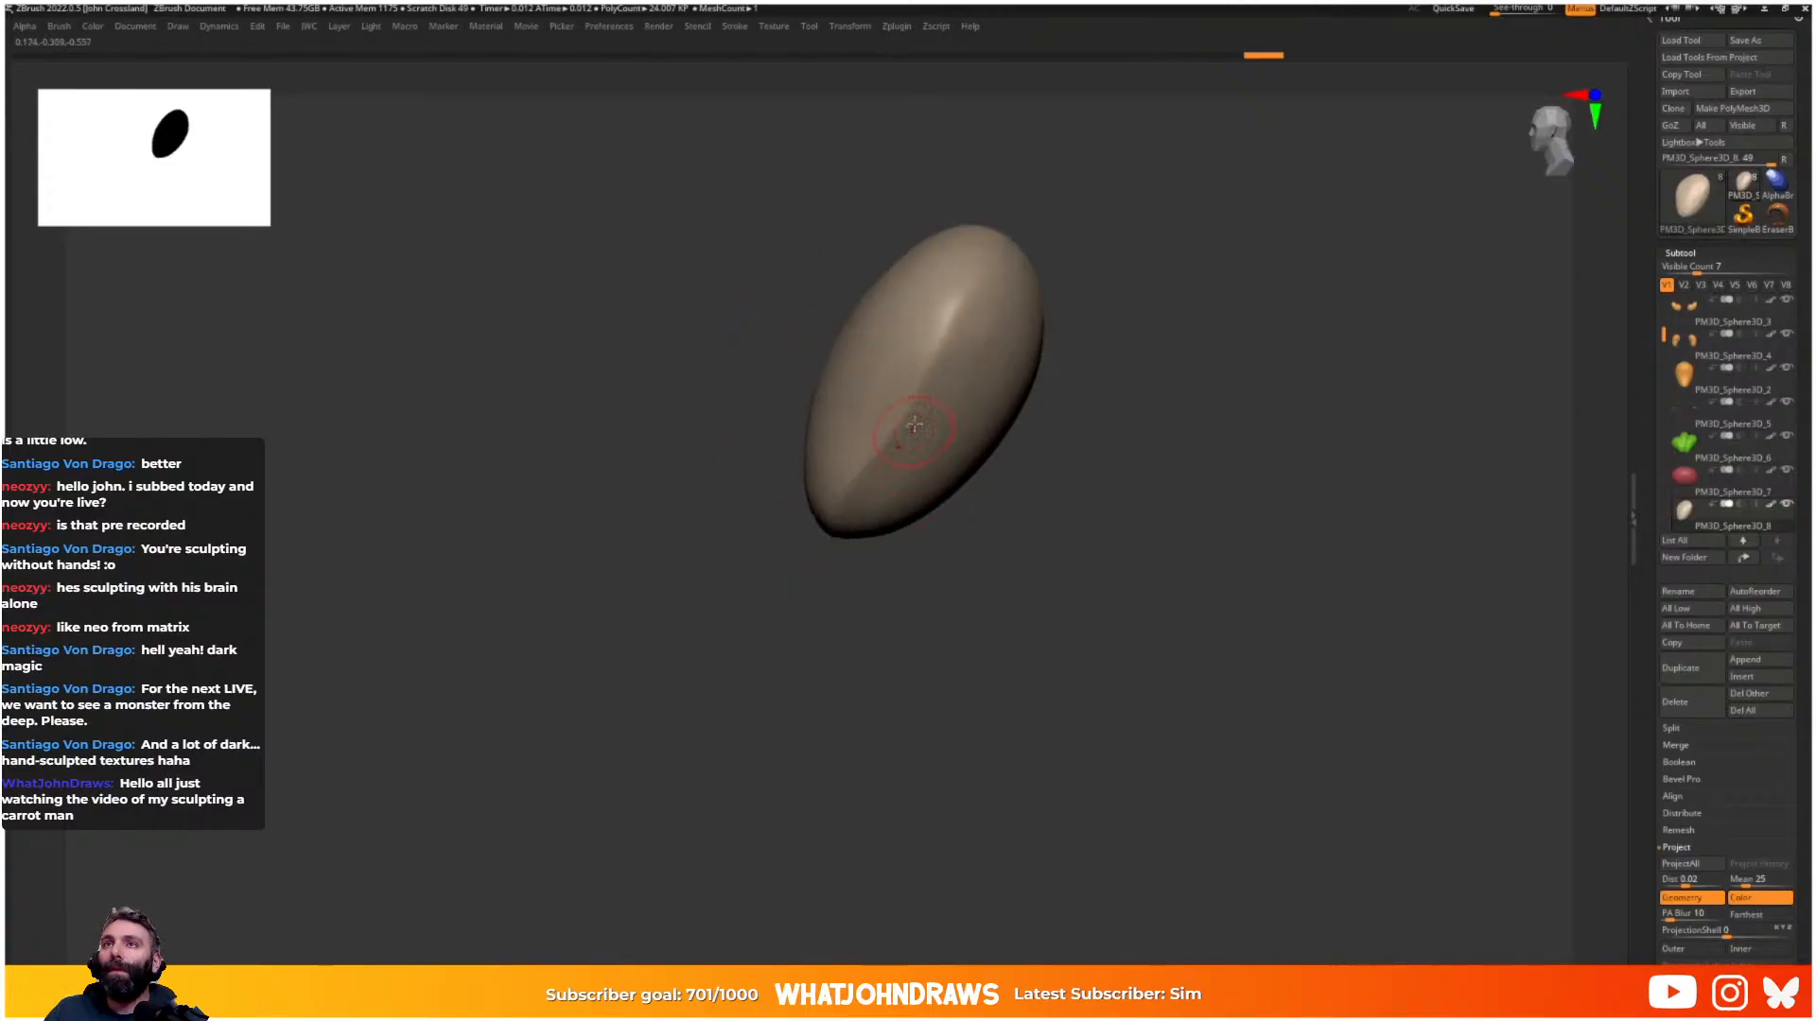
{"action": "left_click_drag", "start_coordinate": [917, 426], "coordinate": [953, 275]}
{"action": "mouse_move", "coordinate": [953, 274]}
{"action": "right_mouse_down"}
{"action": "mouse_move", "coordinate": [831, 442]}
{"action": "mouse_move", "coordinate": [1134, 464]}
{"action": "right_mouse_up"}
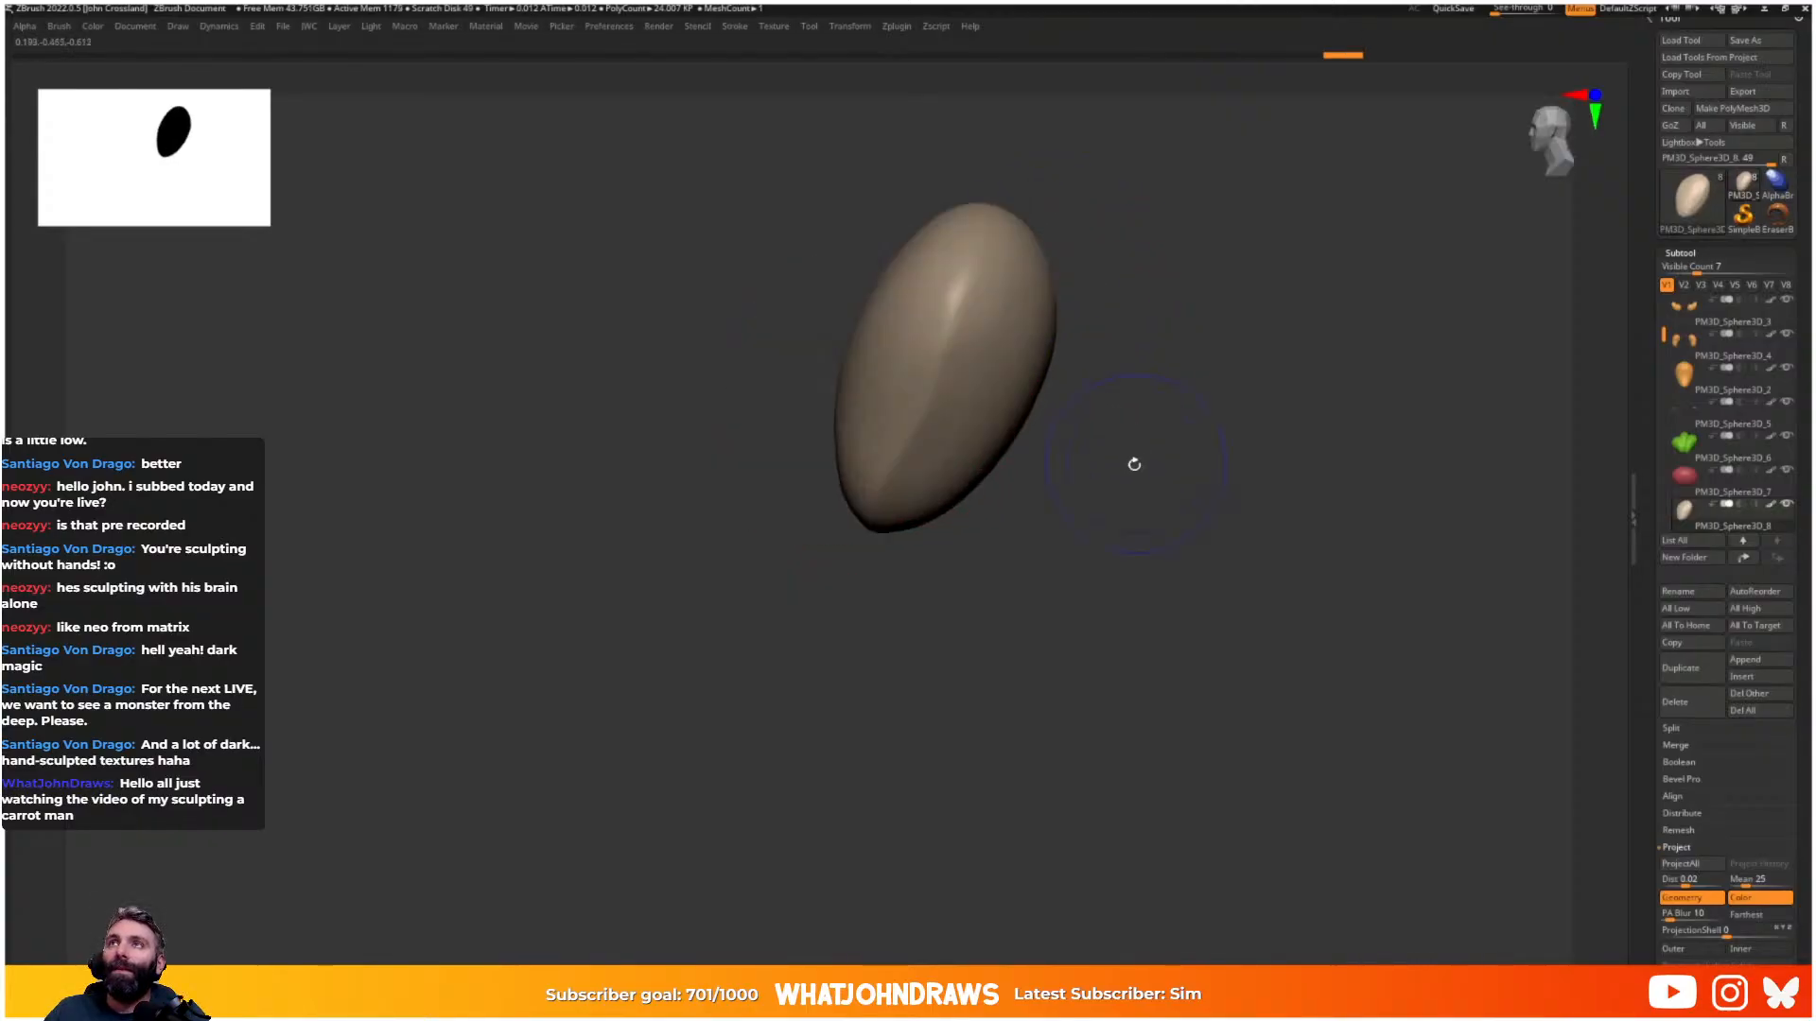
{"action": "key", "text": "alt+shift+s"}
{"action": "right_click_drag", "start_coordinate": [915, 546], "coordinate": [974, 527], "text": "shift"}
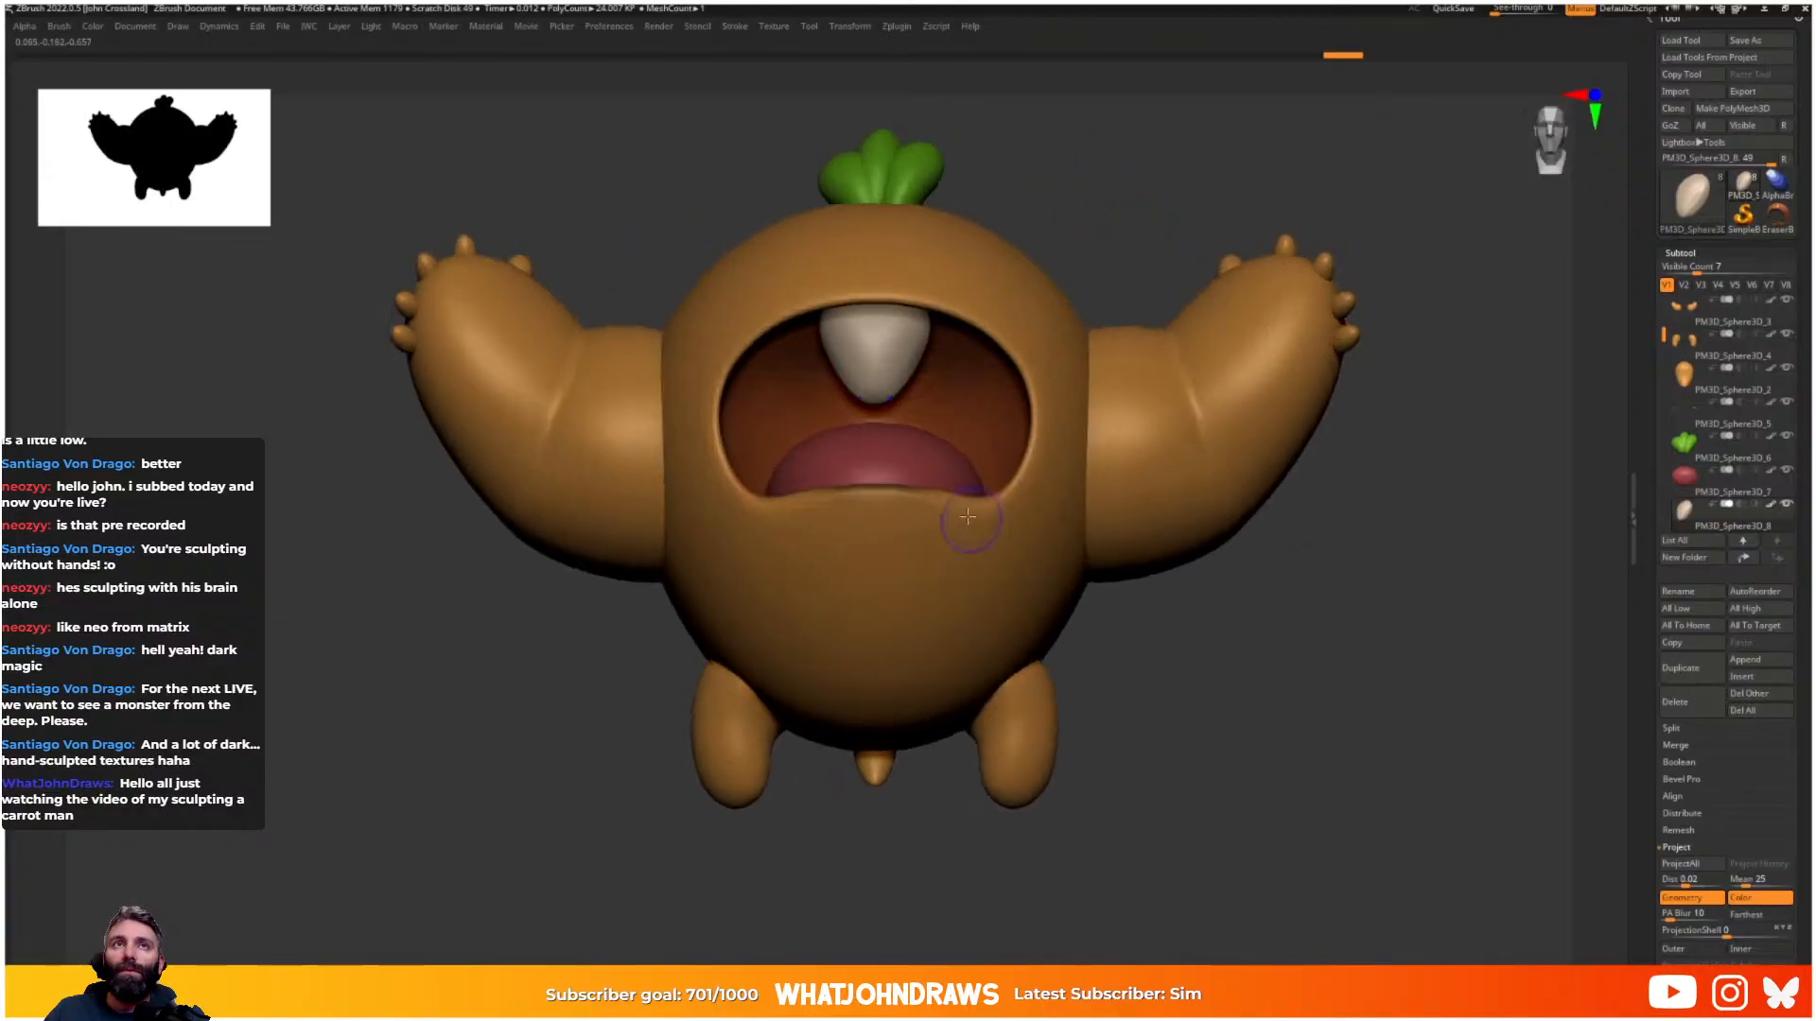
- Move the tooth up and adjust its depth so its base tucks under the middle of the mouth's upper rim
{"action": "mouse_move", "coordinate": [946, 421]}
{"action": "right_mouse_down", "text": "alt"}
{"action": "mouse_move", "coordinate": [933, 536]}
{"action": "mouse_move", "coordinate": [917, 407]}
{"action": "right_mouse_up", "text": "alt"}
{"action": "key", "text": "w"}
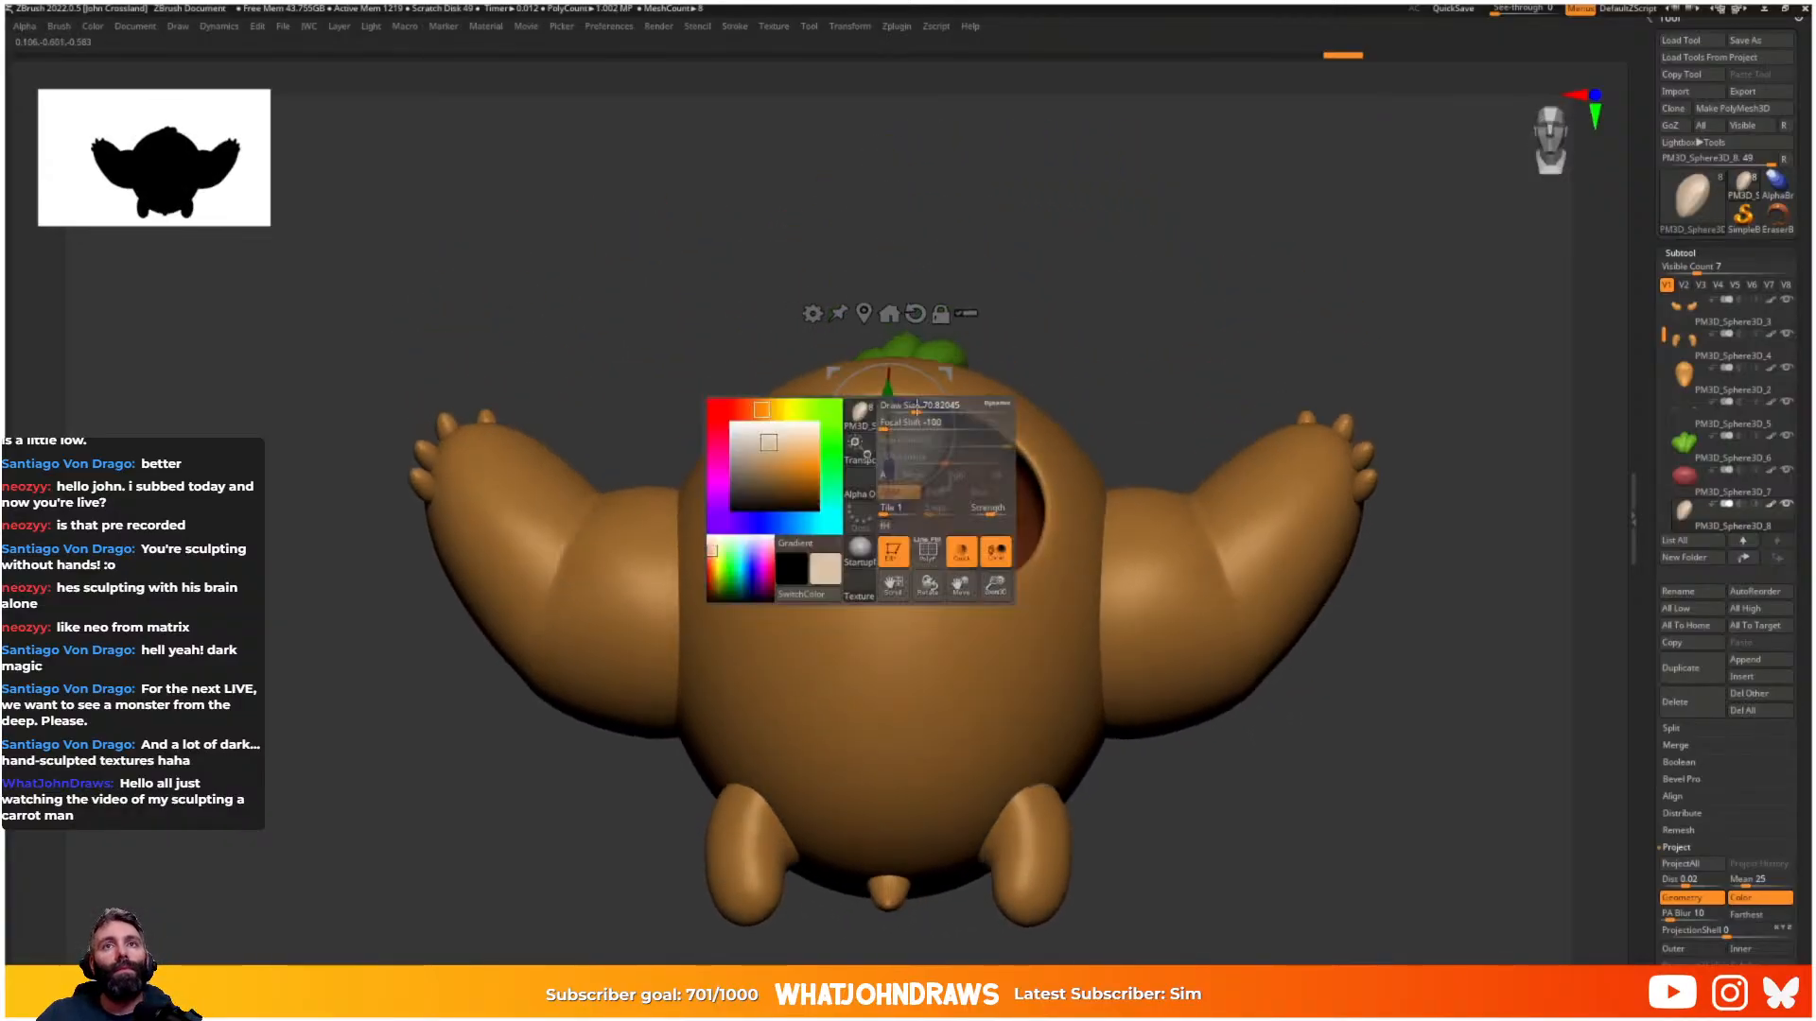
{"action": "left_click_drag", "start_coordinate": [887, 387], "coordinate": [888, 383]}
{"action": "right_click_drag", "start_coordinate": [899, 378], "coordinate": [916, 432]}
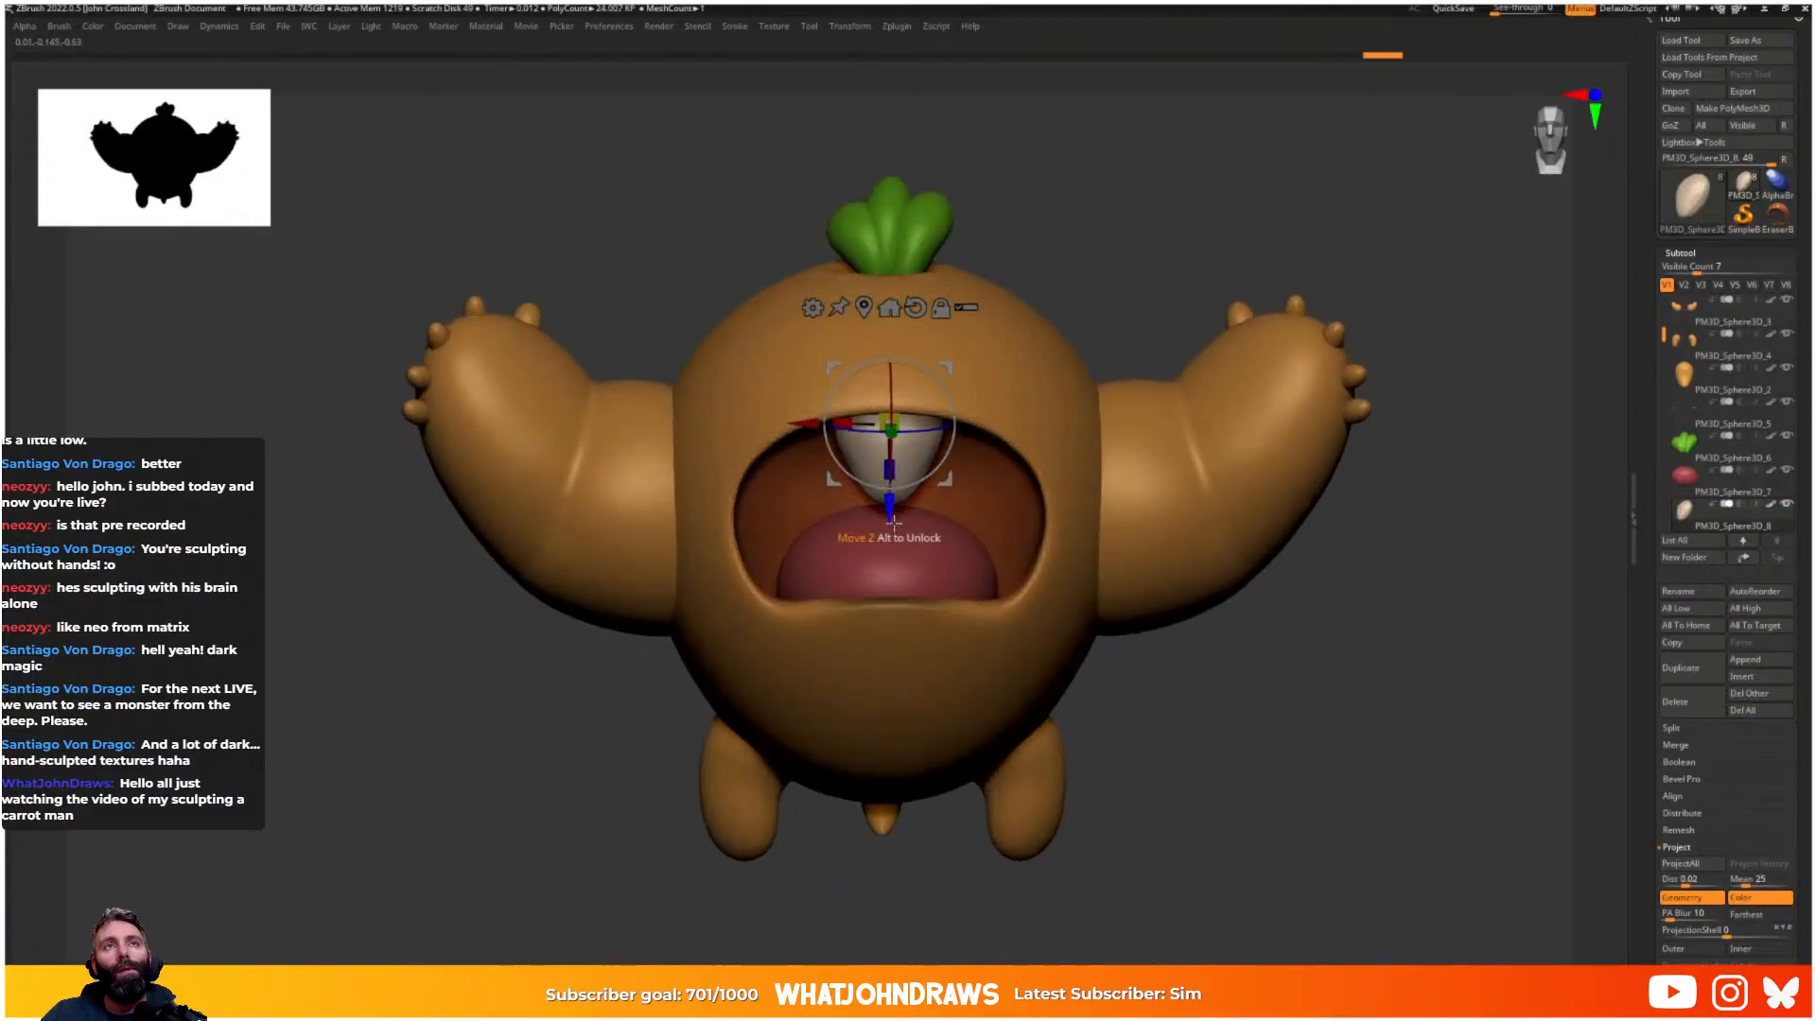
{"action": "left_click_drag", "start_coordinate": [889, 510], "coordinate": [889, 490]}
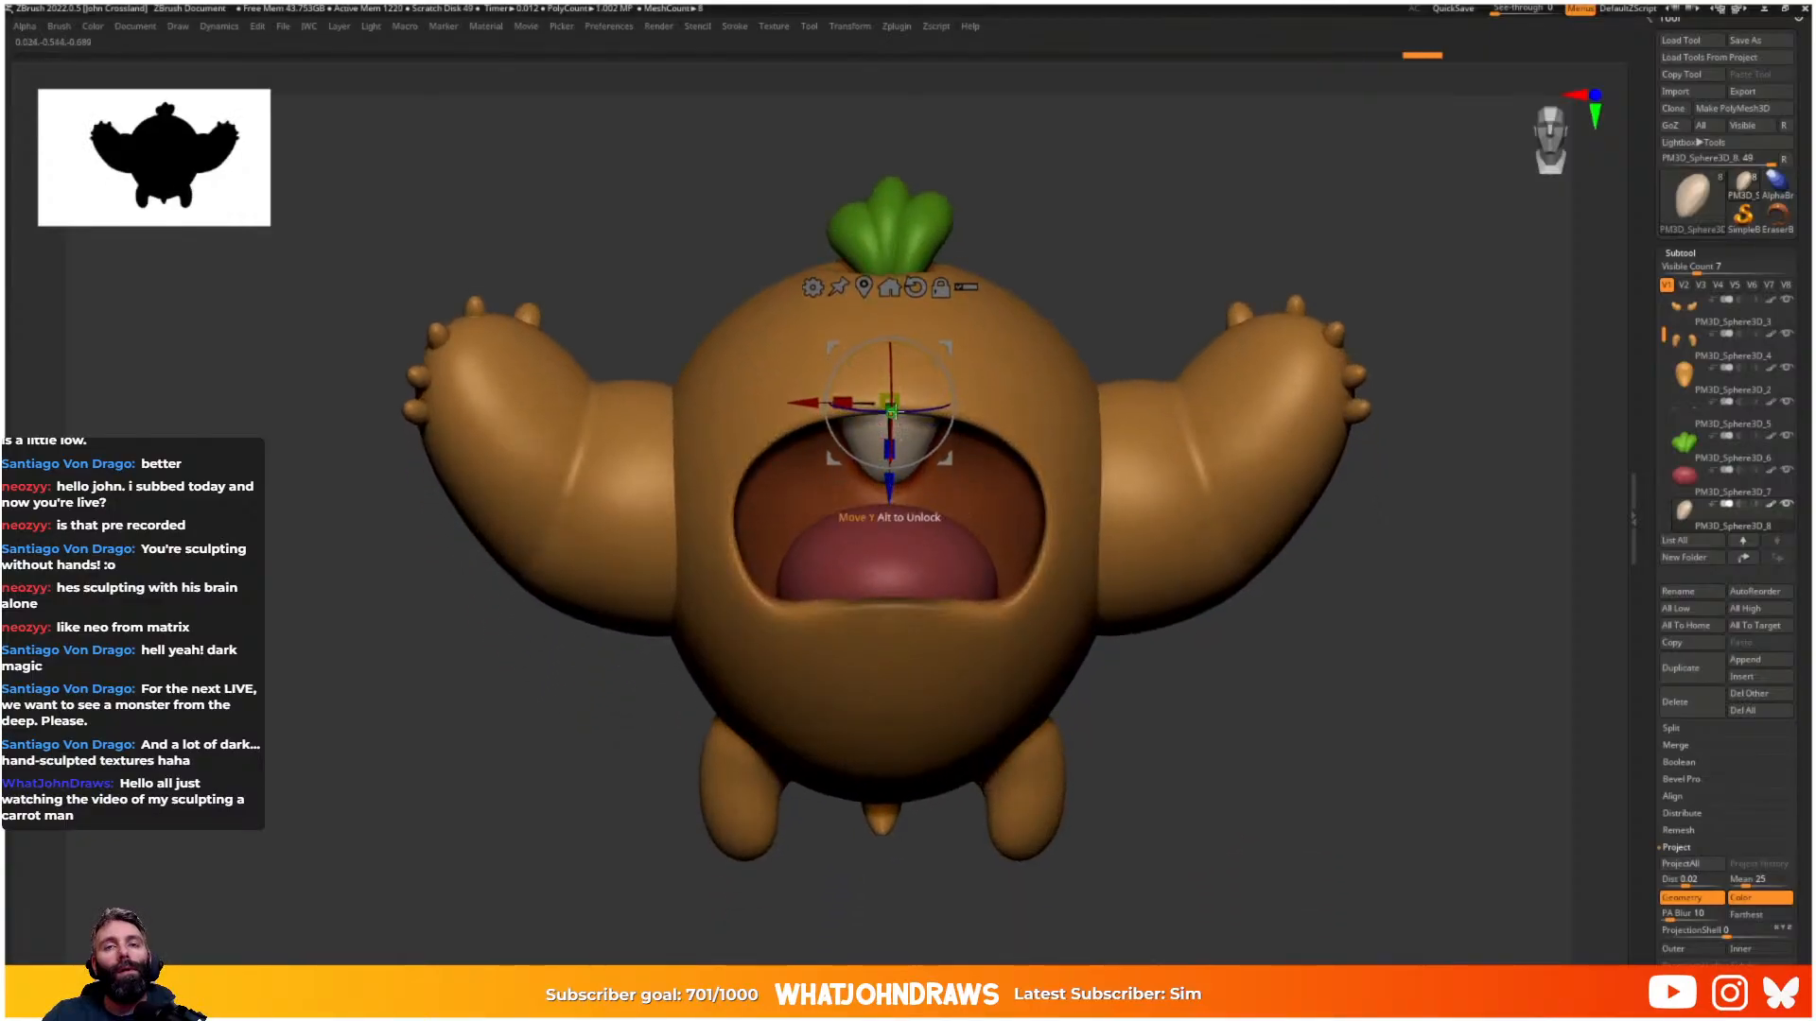
{"action": "left_click_drag", "start_coordinate": [891, 407], "coordinate": [899, 414]}
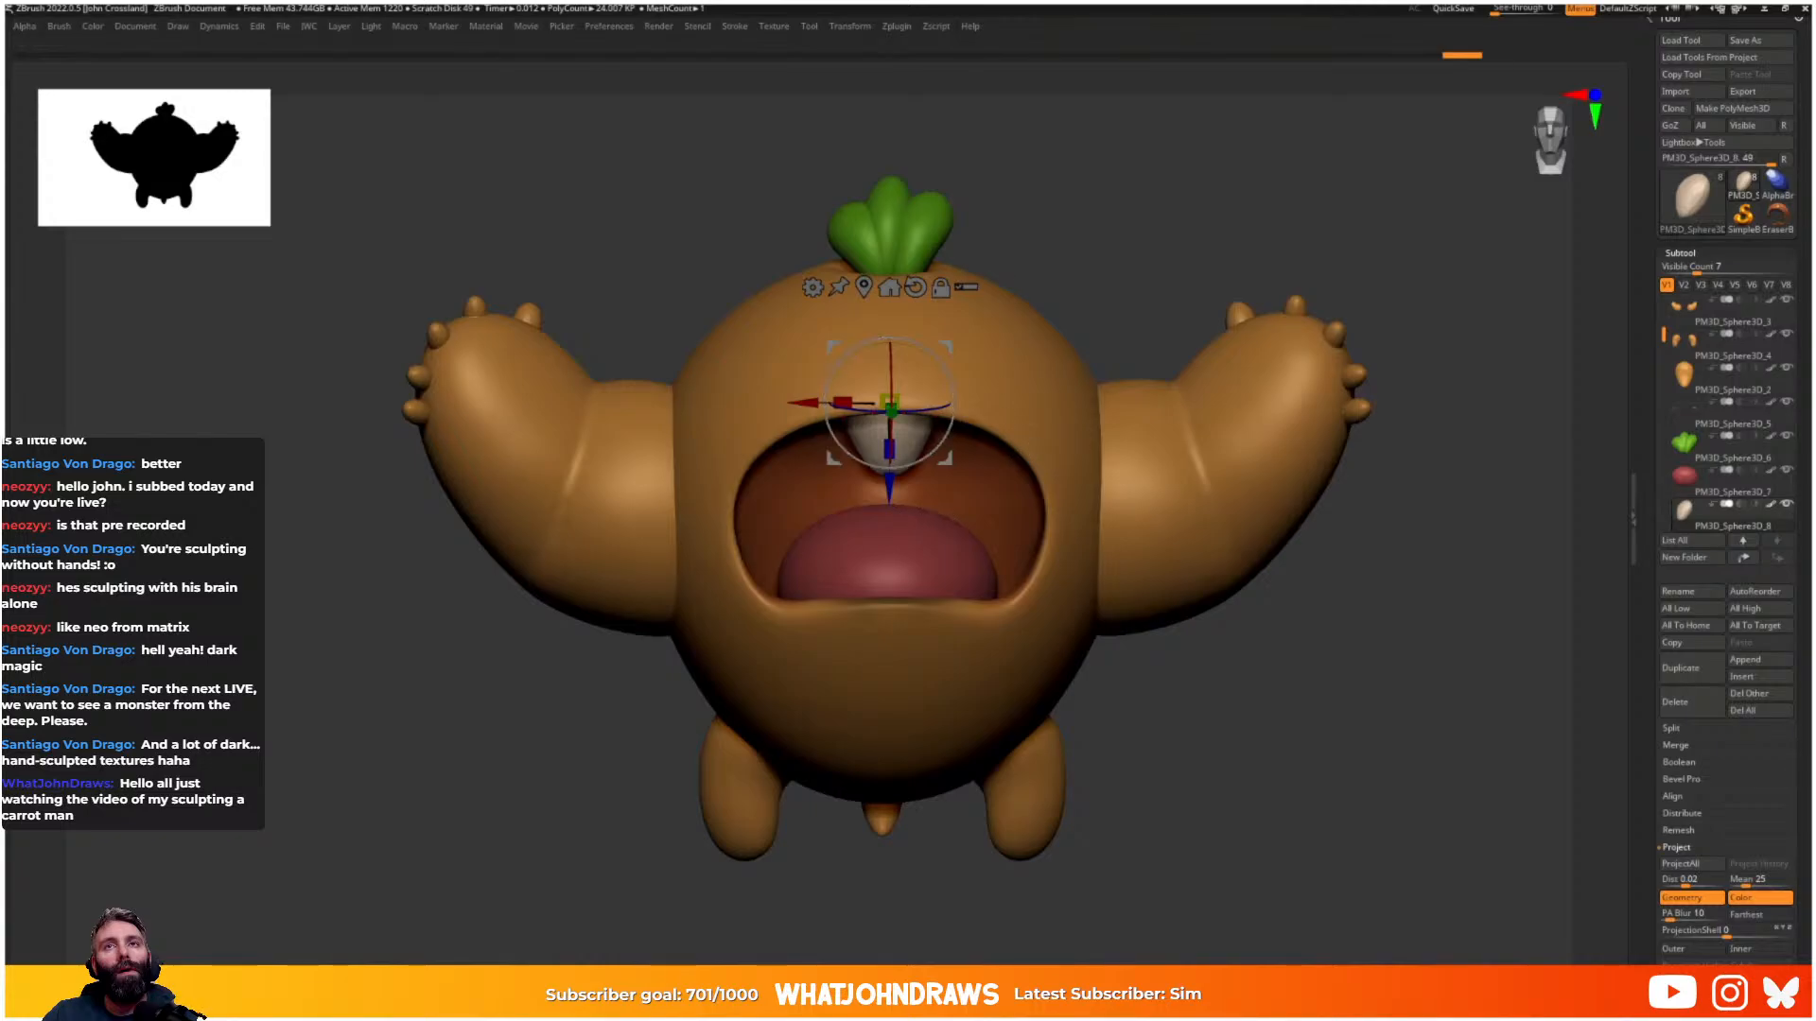
{"action": "right_click_drag", "start_coordinate": [1022, 591], "coordinate": [1014, 629], "text": "ctrl"}
{"action": "right_click_drag", "start_coordinate": [1003, 606], "coordinate": [997, 547]}
{"action": "key", "text": "q"}
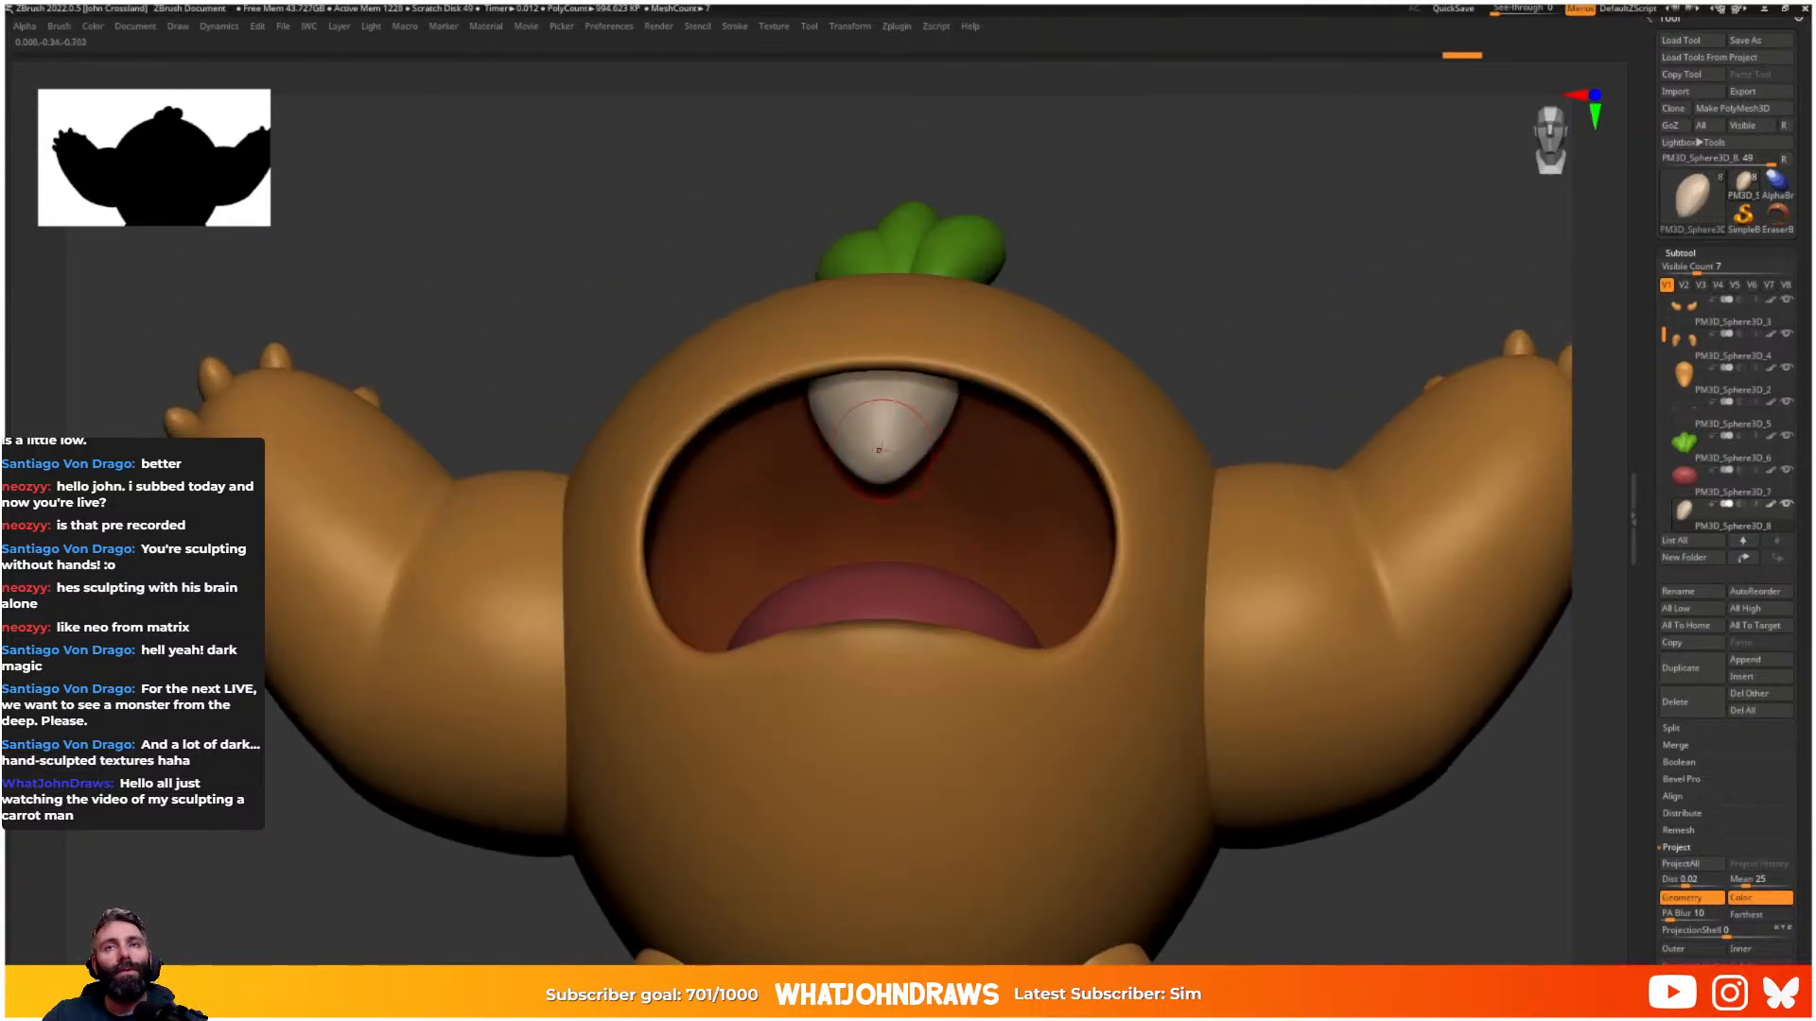
{"action": "right_click_drag", "start_coordinate": [881, 454], "coordinate": [878, 532]}
- Duplicate the tooth, tilt the copy and place it beside the original along the upper mouth rim
{"action": "key", "text": "w"}
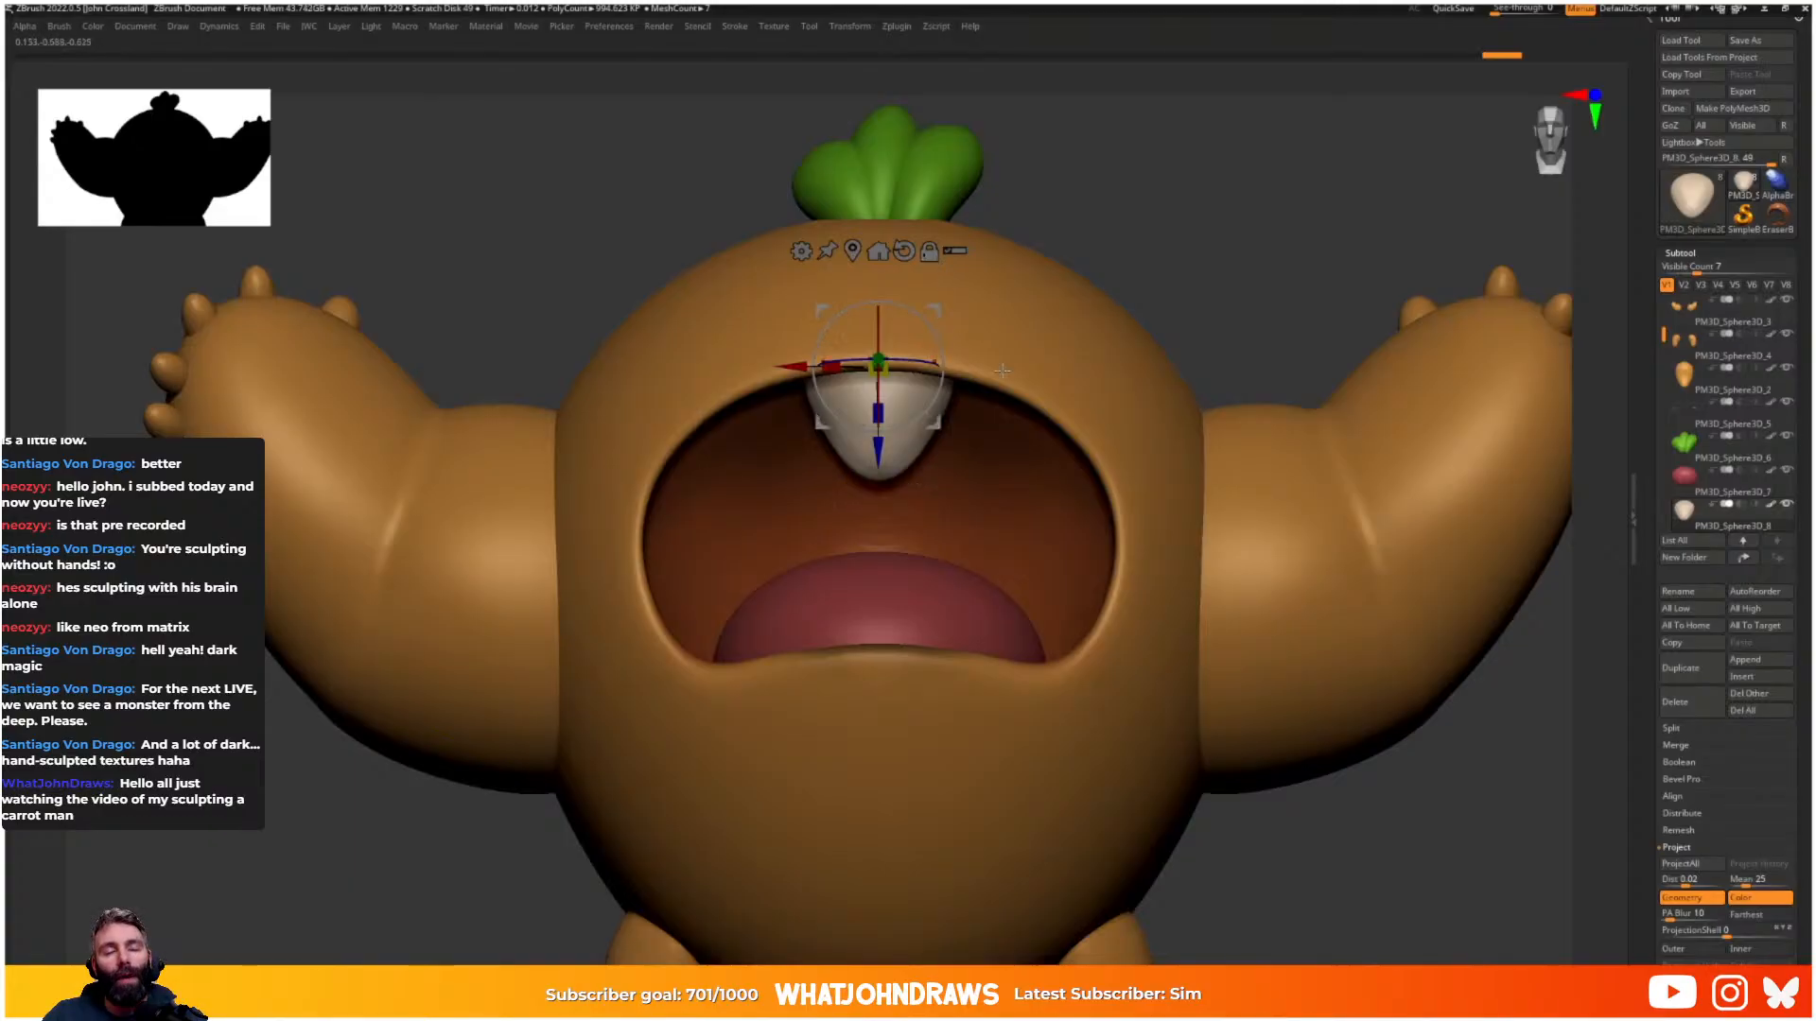
{"action": "left_click", "coordinate": [1680, 667]}
{"action": "left_click_drag", "start_coordinate": [939, 315], "coordinate": [1043, 438]}
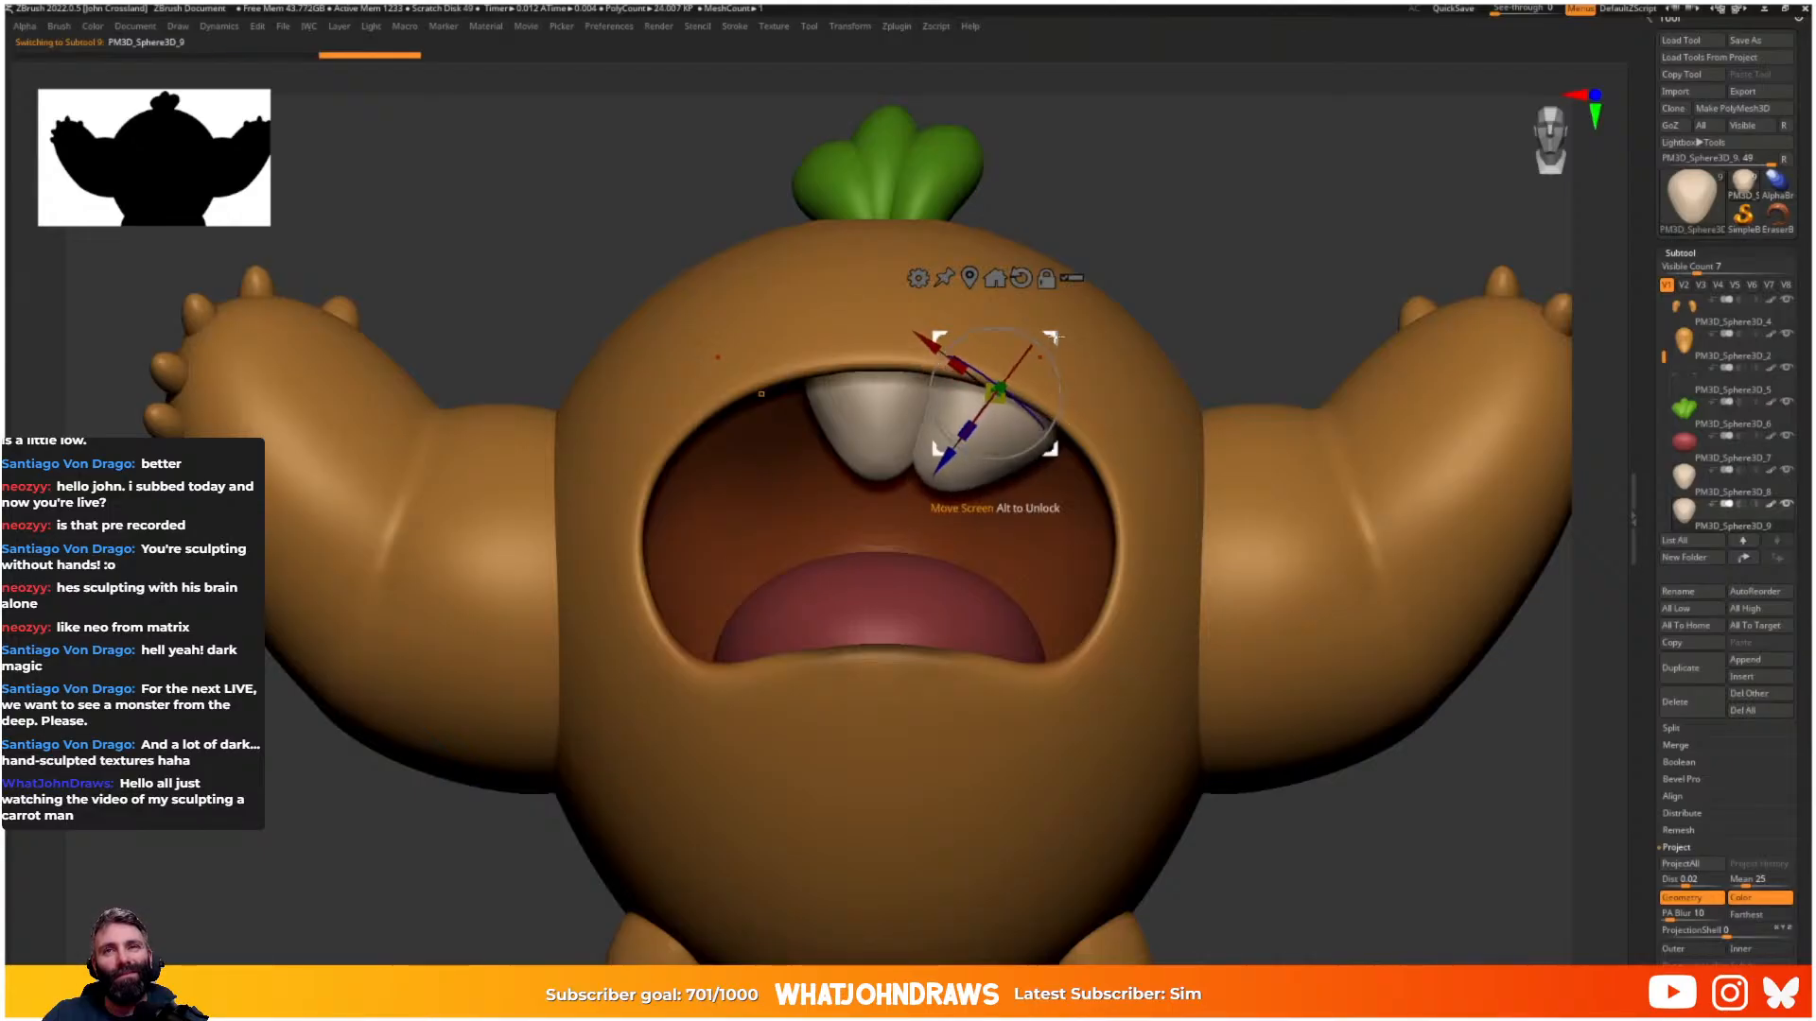
{"action": "left_click_drag", "start_coordinate": [1058, 333], "coordinate": [1094, 346]}
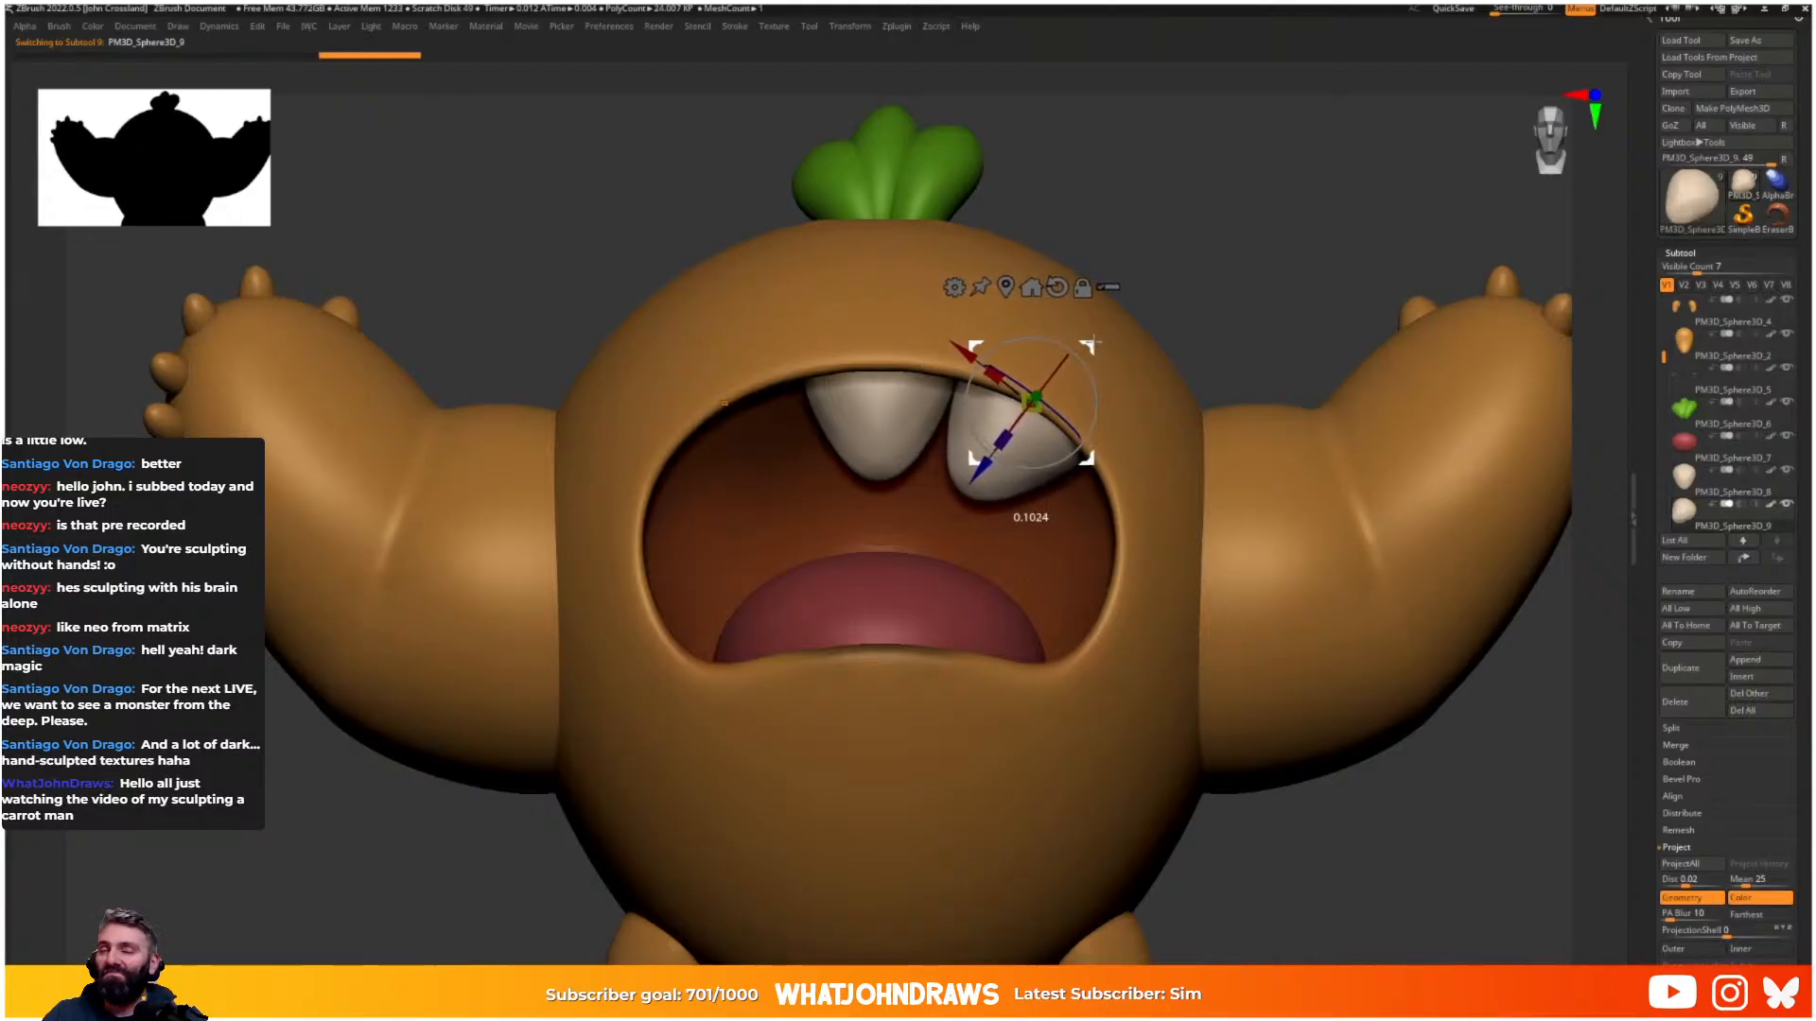
- Mirror the duplicated side tooth to the opposite side of the mouth
{"action": "left_click_drag", "start_coordinate": [1434, 765], "coordinate": [1430, 660]}
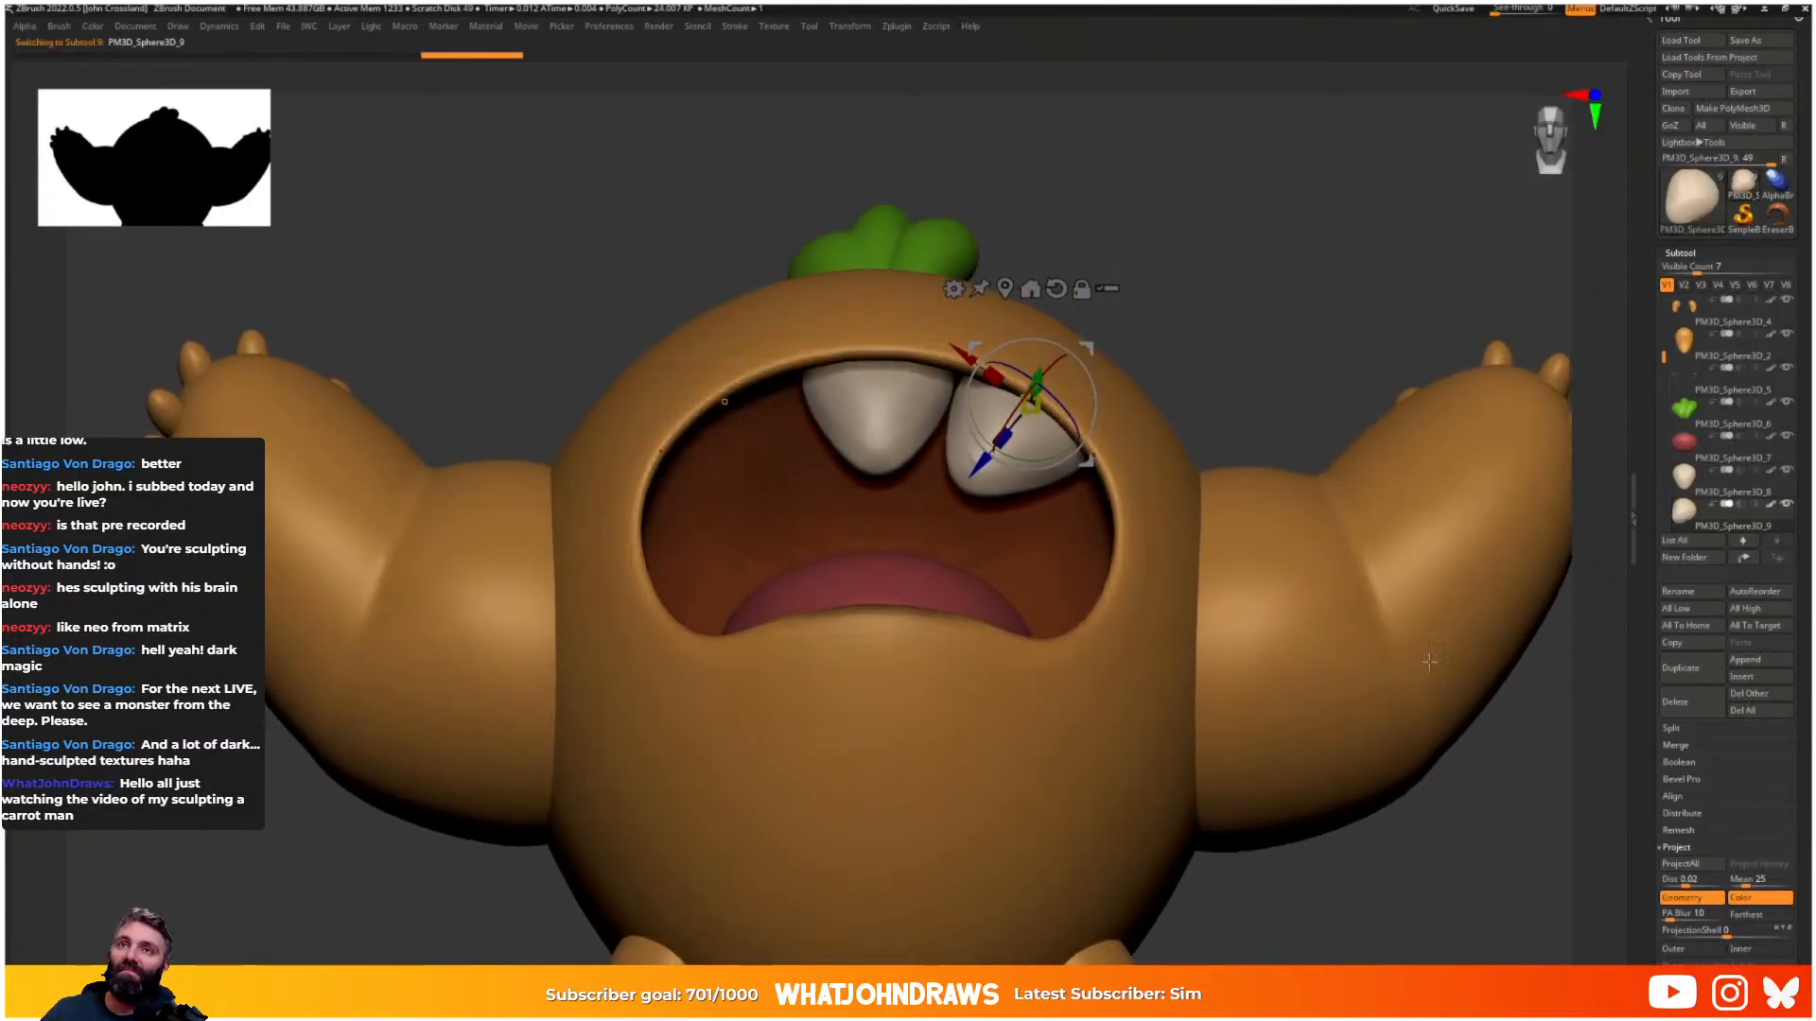
{"action": "key", "text": "space"}
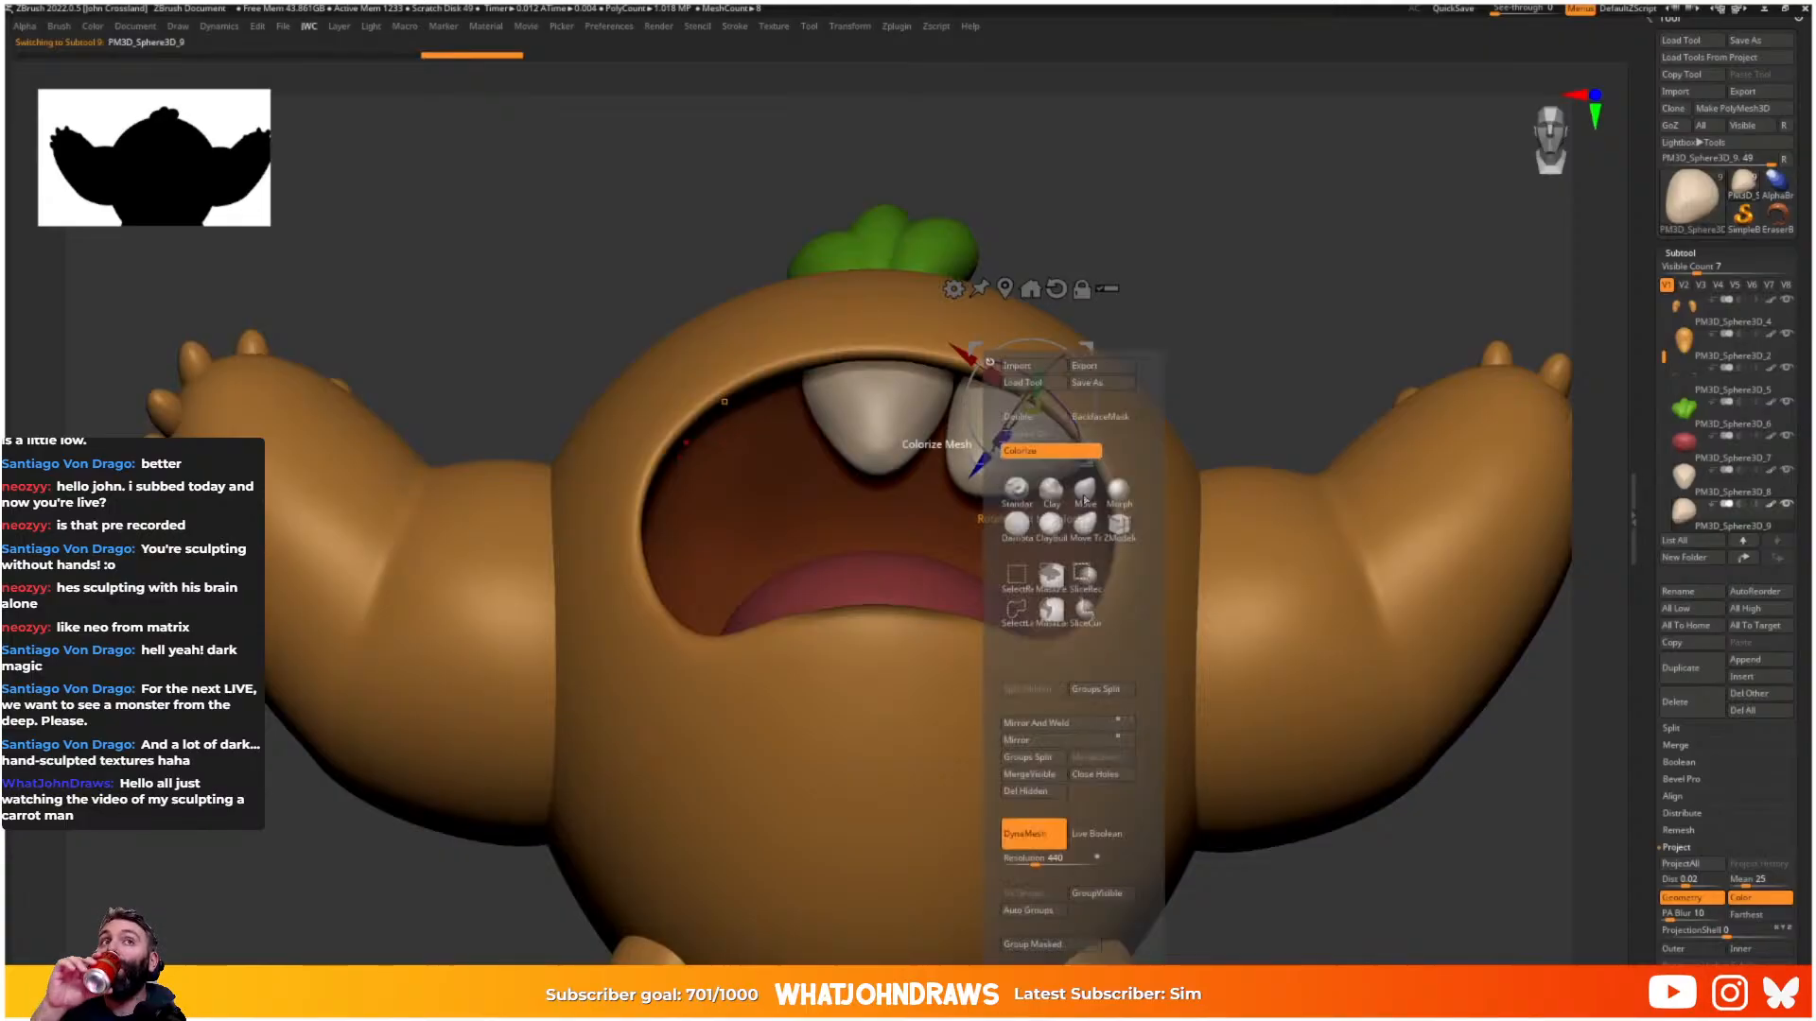
{"action": "left_click", "coordinate": [1086, 733]}
{"action": "right_click_drag", "start_coordinate": [948, 411], "coordinate": [989, 354]}
- Merge the middle tooth subtool down with the two side teeth and accept the non-undoable operation
{"action": "key", "text": "w"}
{"action": "left_click", "coordinate": [1710, 483]}
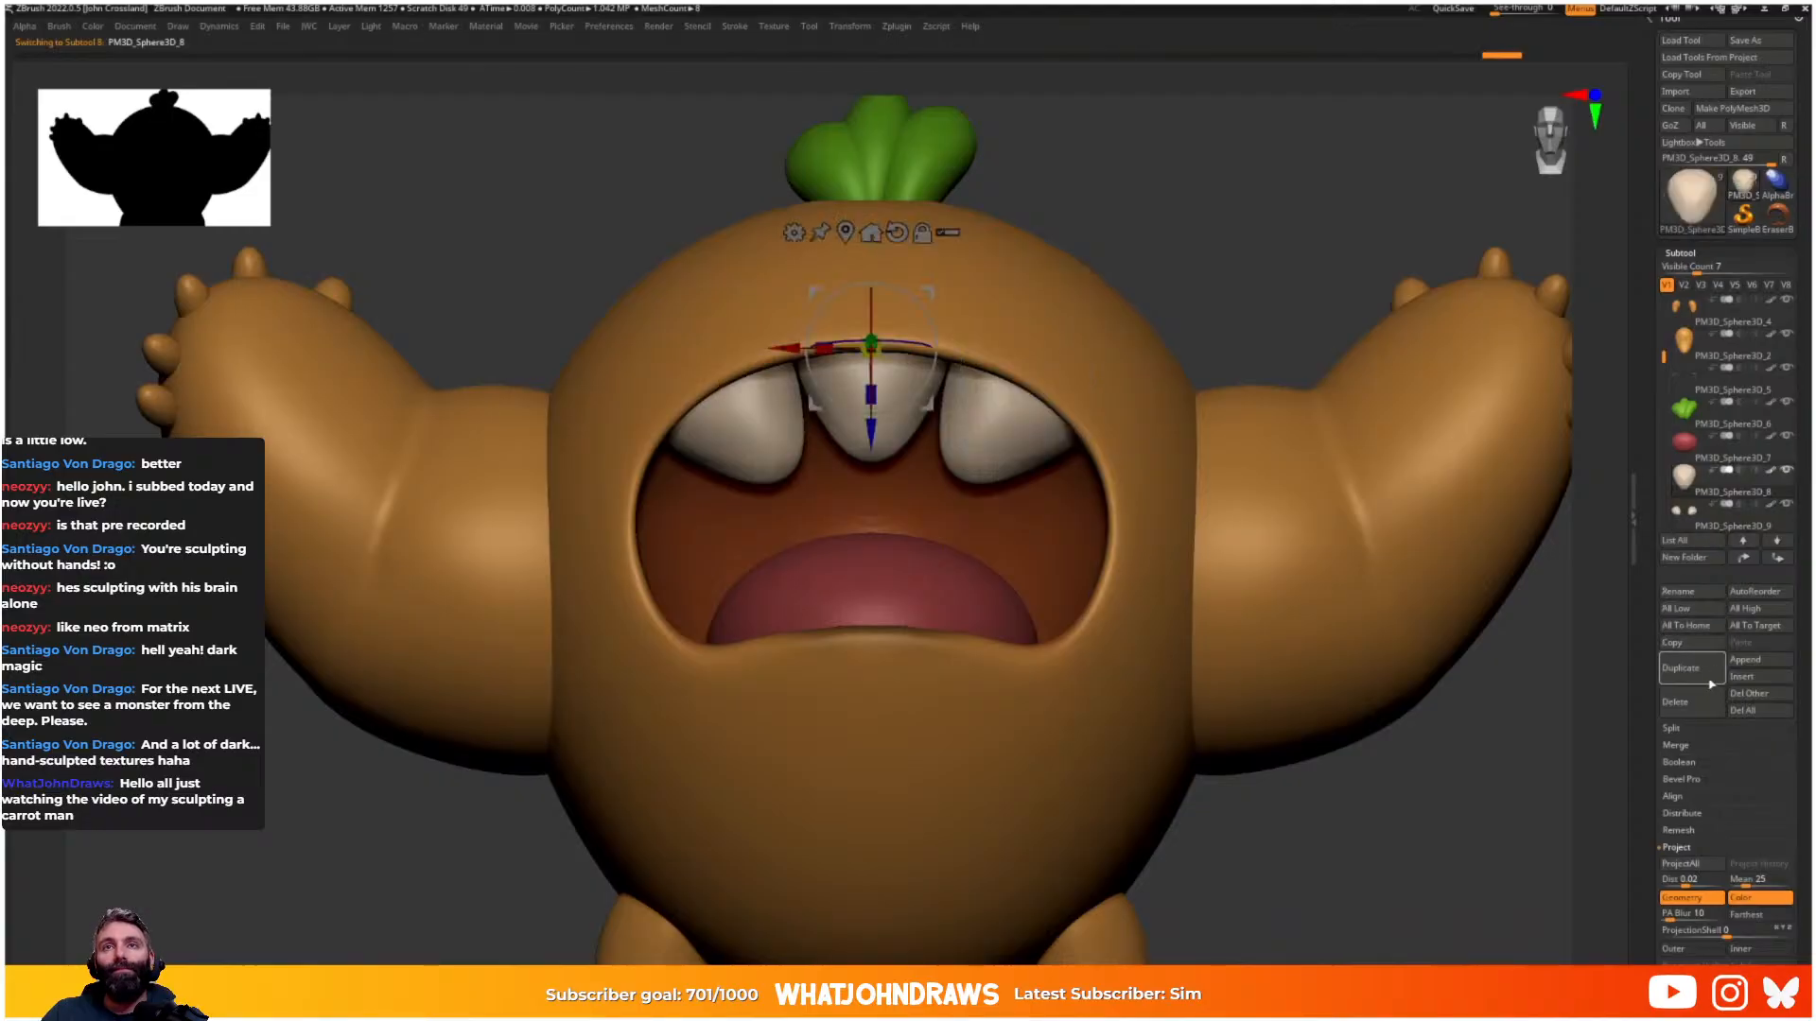
{"action": "left_click", "coordinate": [1683, 745]}
{"action": "left_click", "coordinate": [1689, 762]}
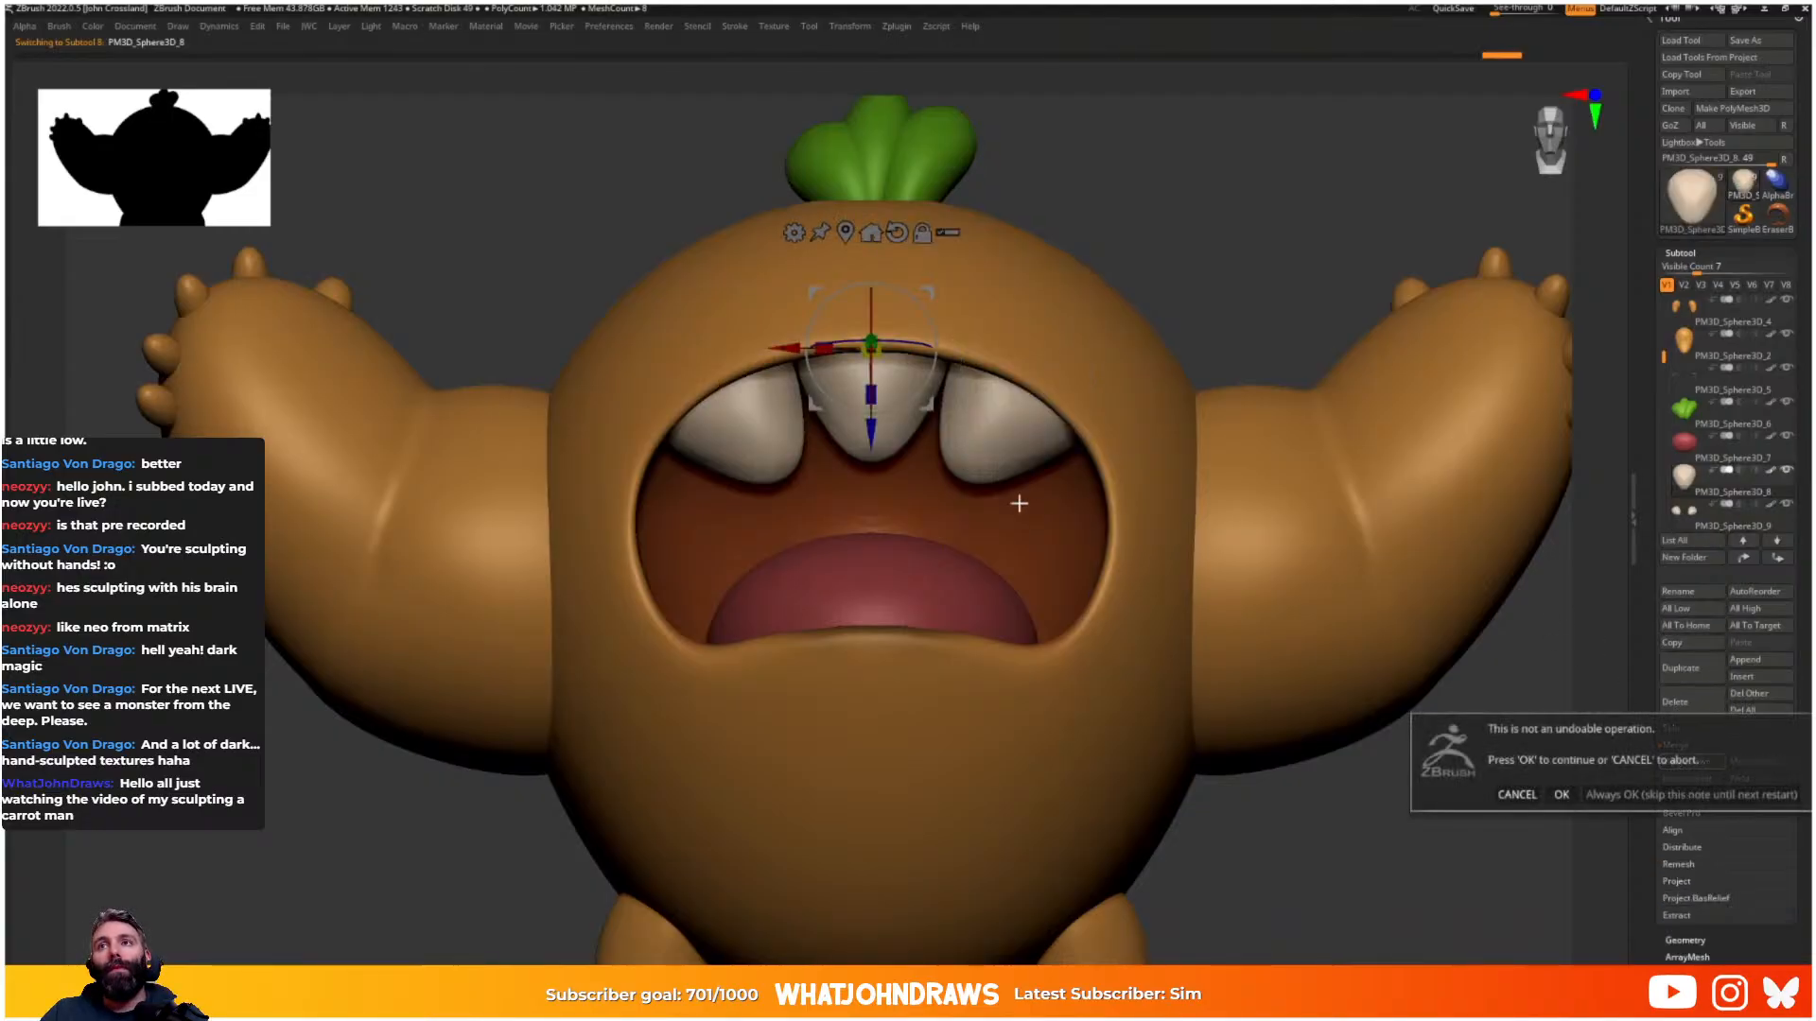
{"action": "left_click", "coordinate": [1593, 792]}
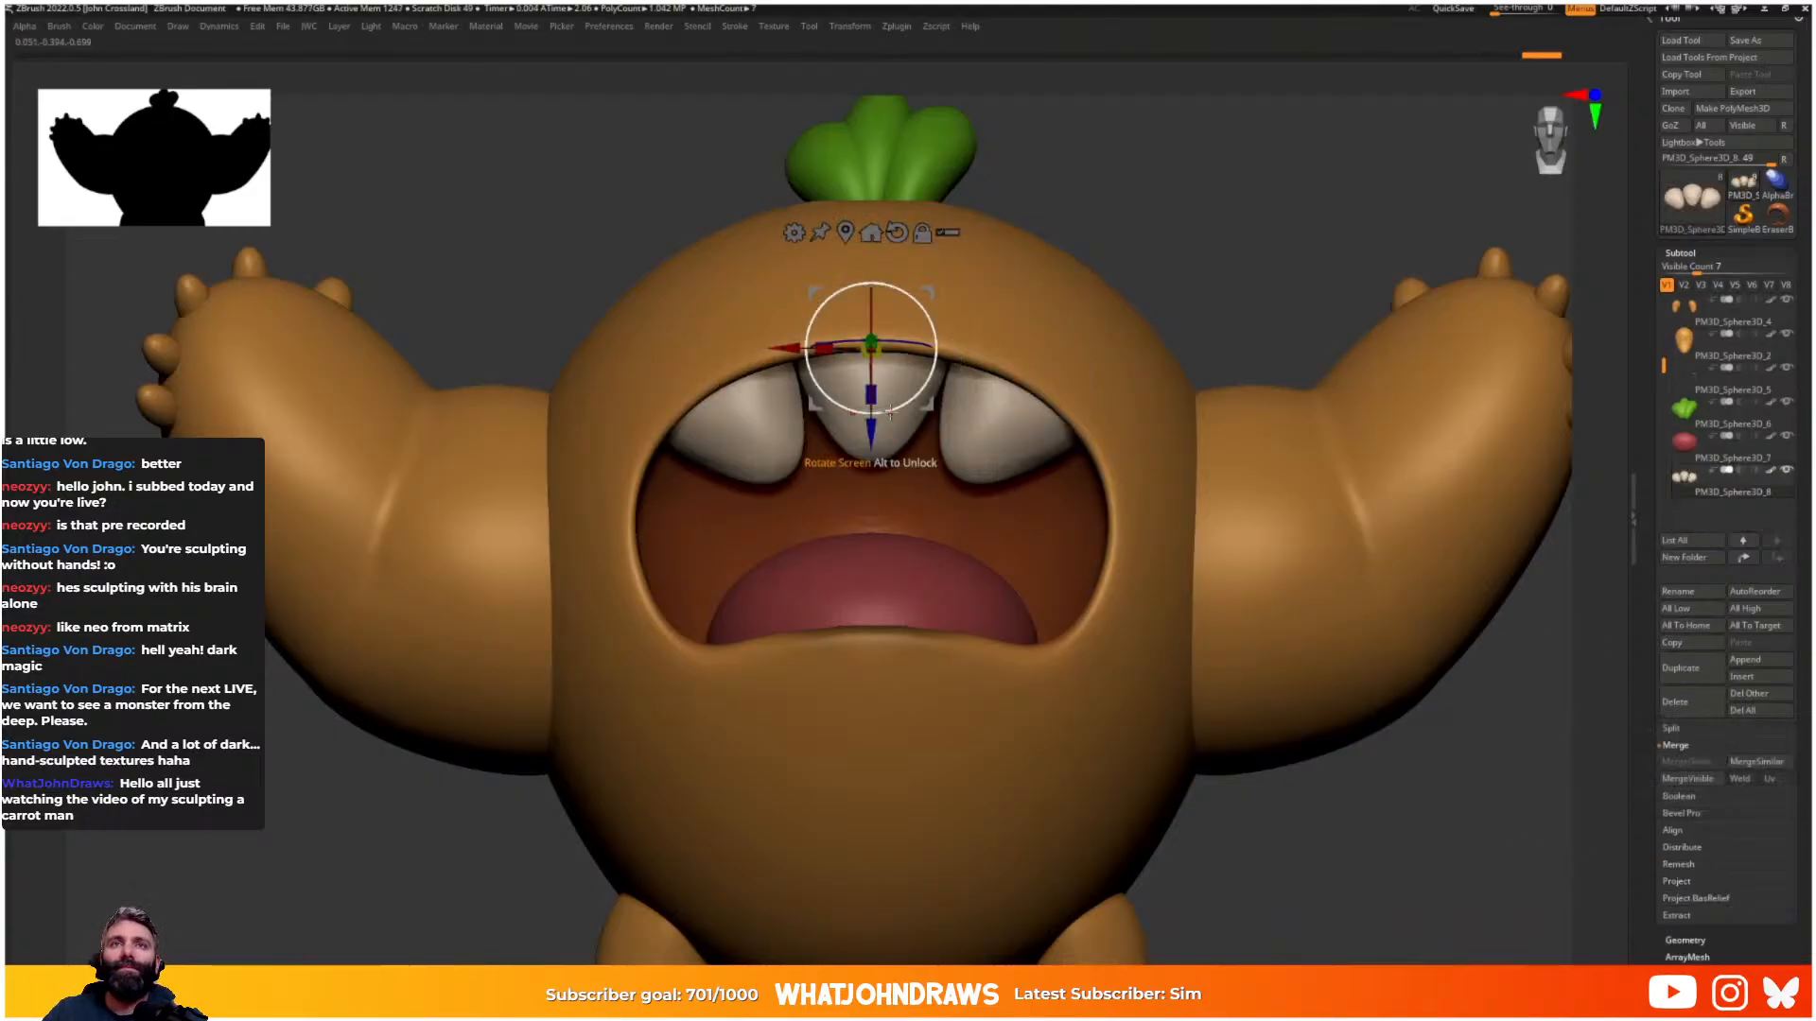
{"action": "right_click_drag", "start_coordinate": [942, 409], "coordinate": [1059, 329]}
{"action": "left_click_drag", "start_coordinate": [1067, 344], "coordinate": [1062, 386]}
{"action": "mouse_move", "coordinate": [1233, 337]}
{"action": "right_mouse_down"}
{"action": "mouse_move", "coordinate": [1148, 316]}
{"action": "mouse_move", "coordinate": [1108, 349]}
{"action": "mouse_move", "coordinate": [1097, 326]}
{"action": "right_mouse_up"}
{"action": "key", "text": "b"}
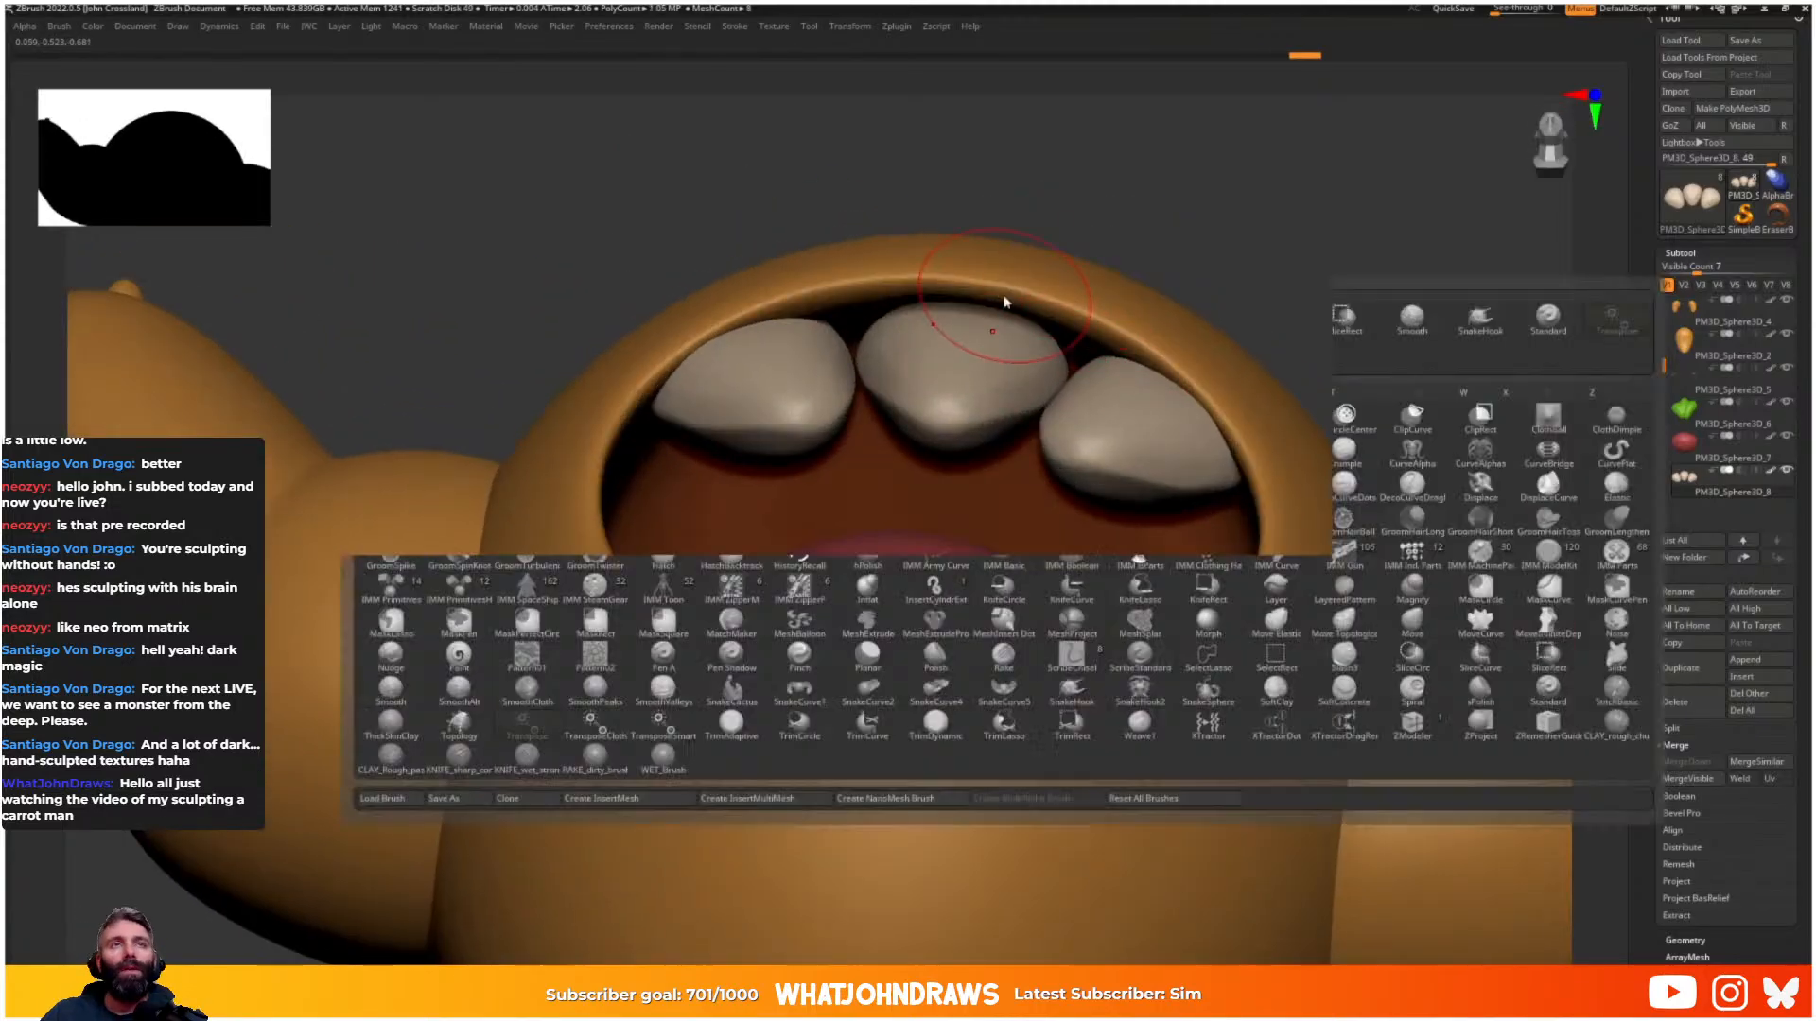
{"action": "key", "text": "m"}
{"action": "key", "text": "v"}
{"action": "left_click", "coordinate": [956, 328]}
{"action": "key", "text": "b"}
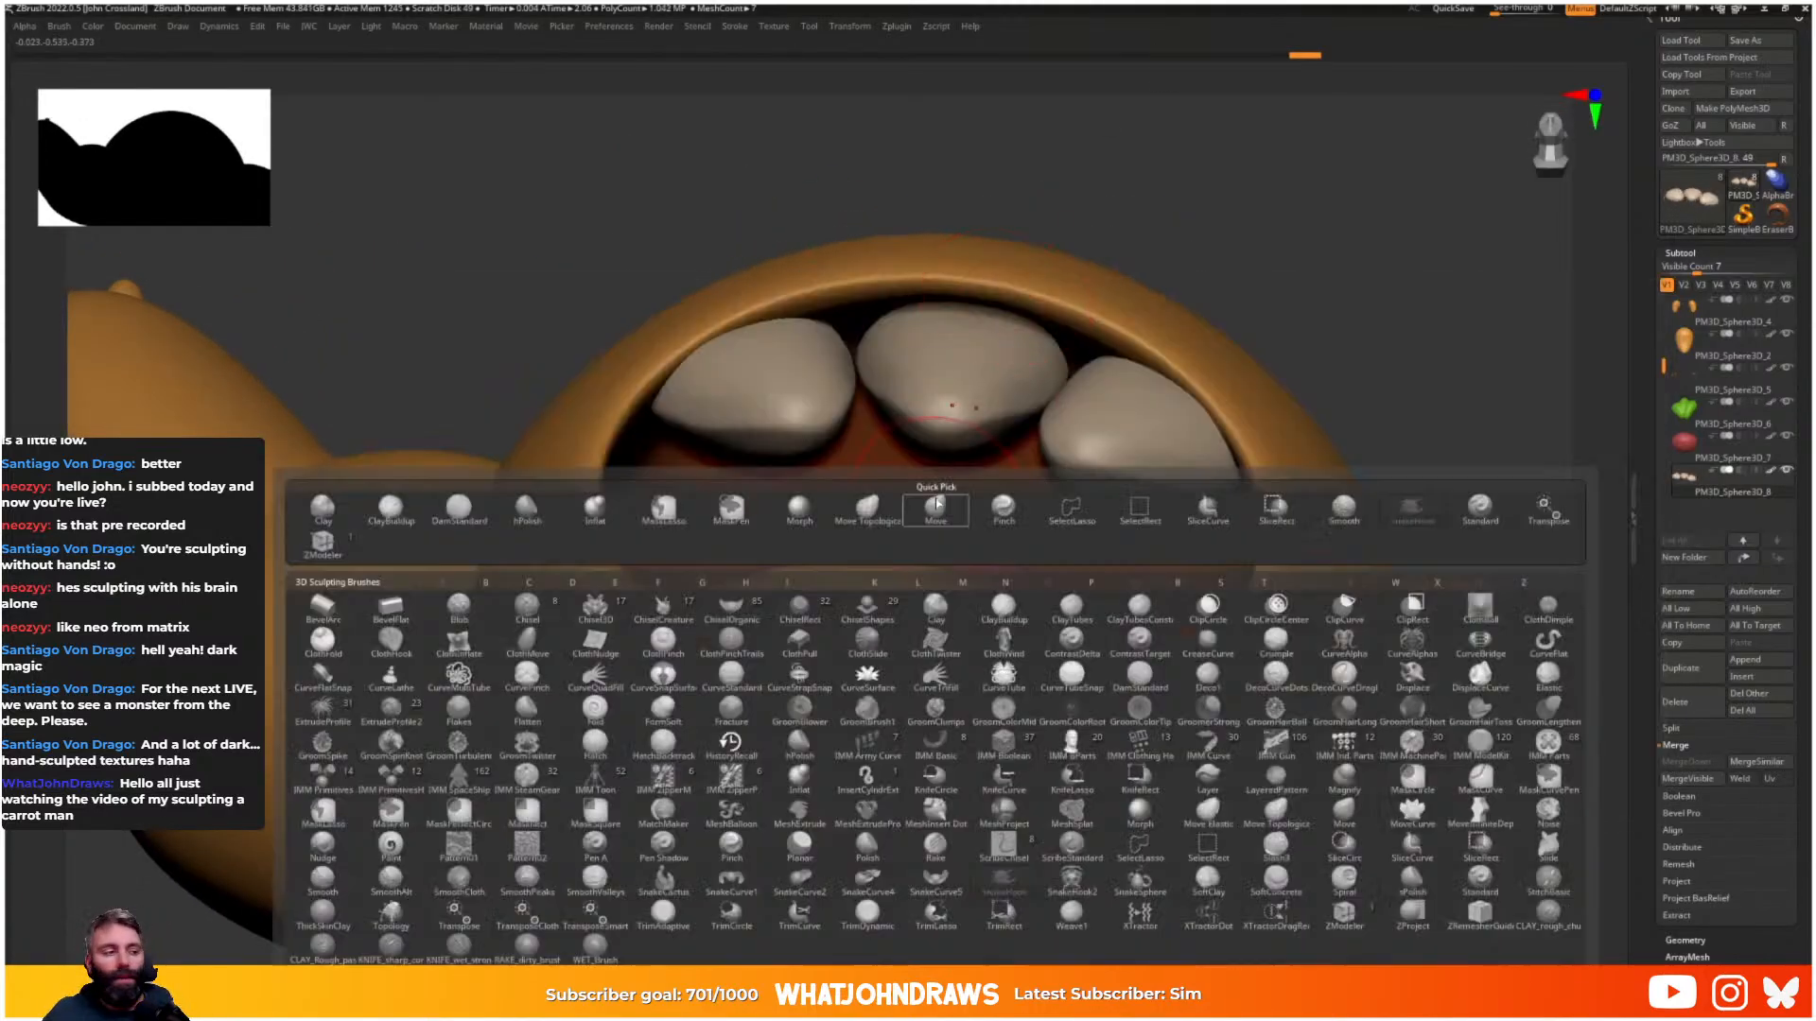
{"action": "key", "text": "m"}
{"action": "key", "text": "v"}
{"action": "left_click", "coordinate": [957, 108]}
{"action": "key", "text": "b"}
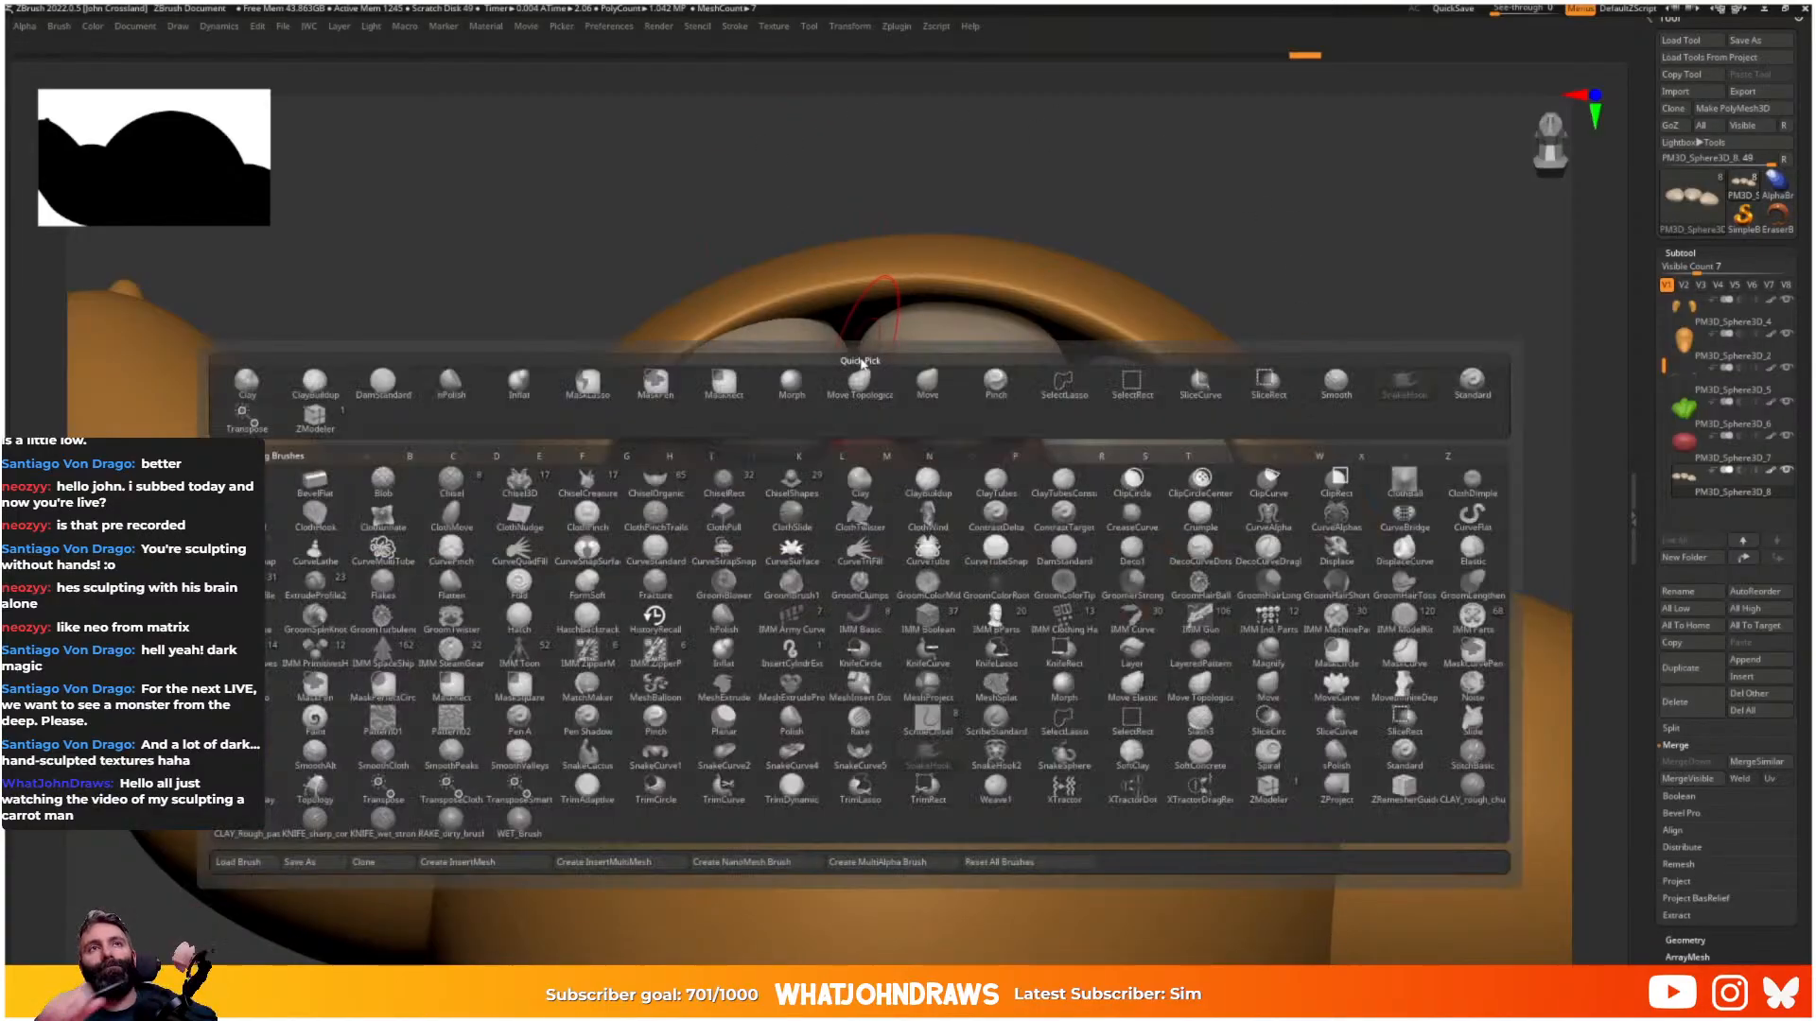
{"action": "key", "text": "Escape"}
- Choose the Move Topological brush, enlarge it and nudge the middle and side upper teeth to refine their fit
{"action": "key", "text": "space"}
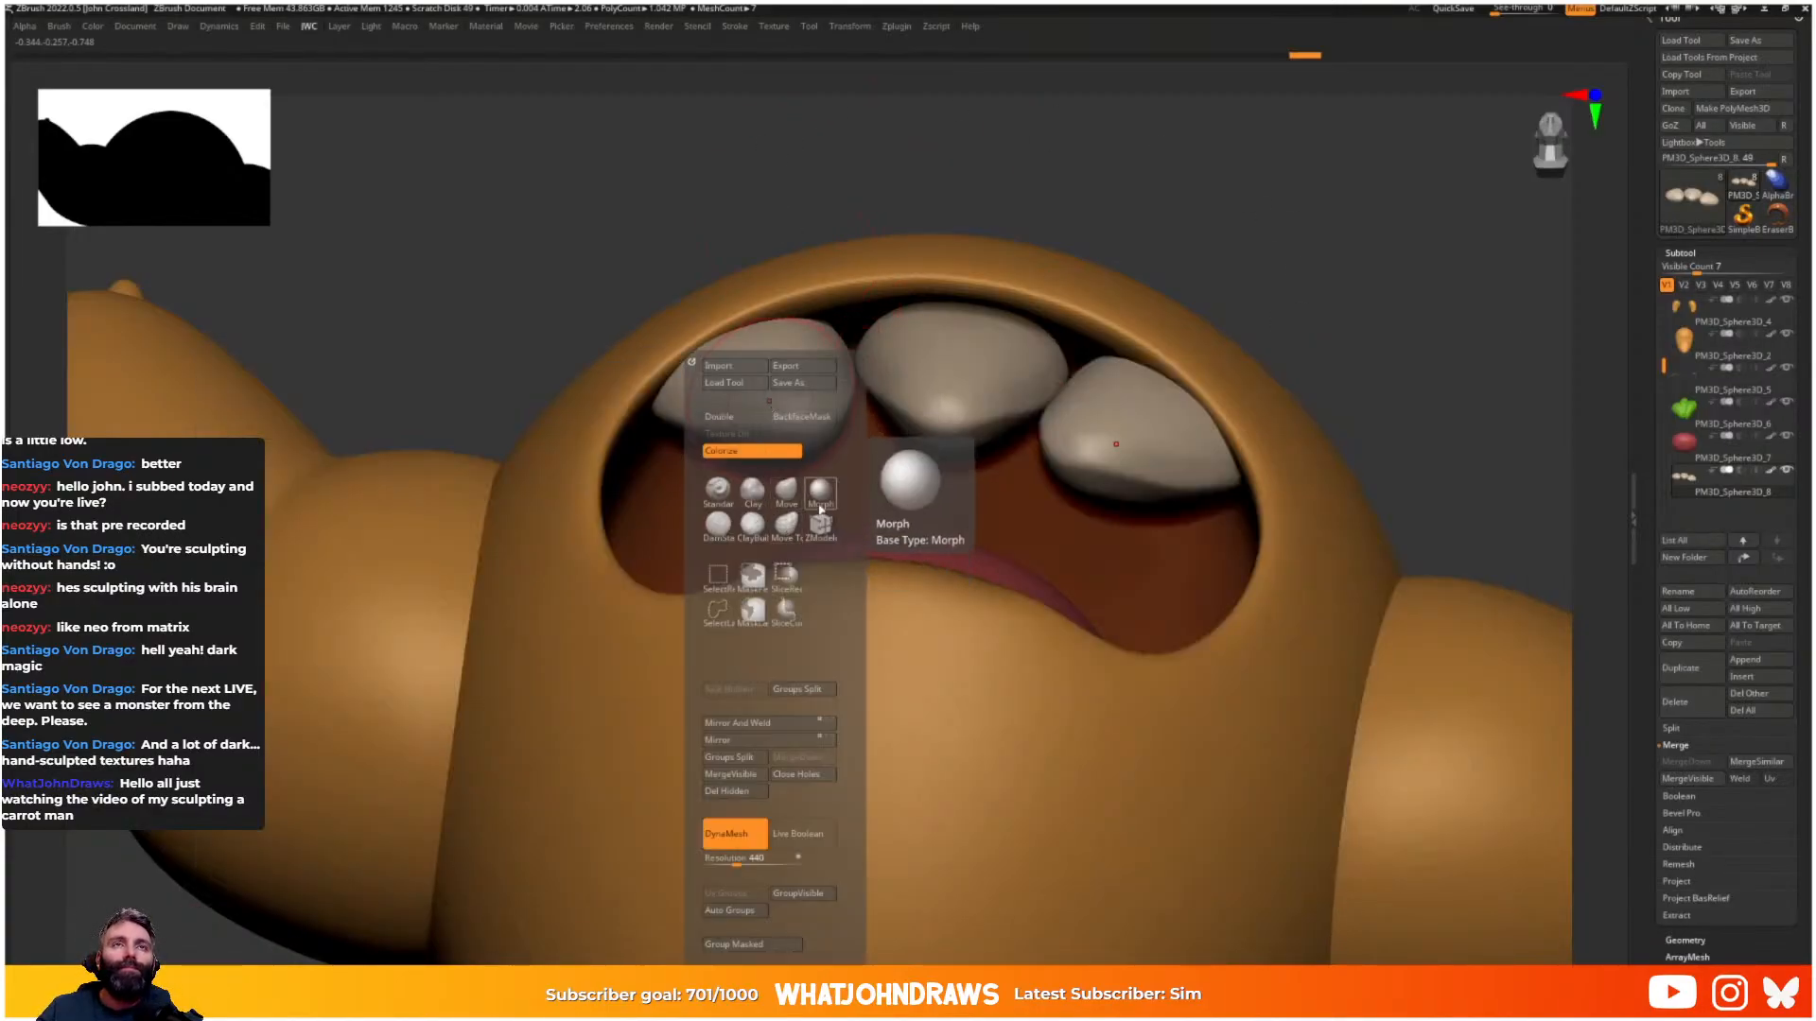
{"action": "left_click", "coordinate": [786, 526]}
{"action": "key", "text": "s"}
{"action": "left_click", "coordinate": [984, 366]}
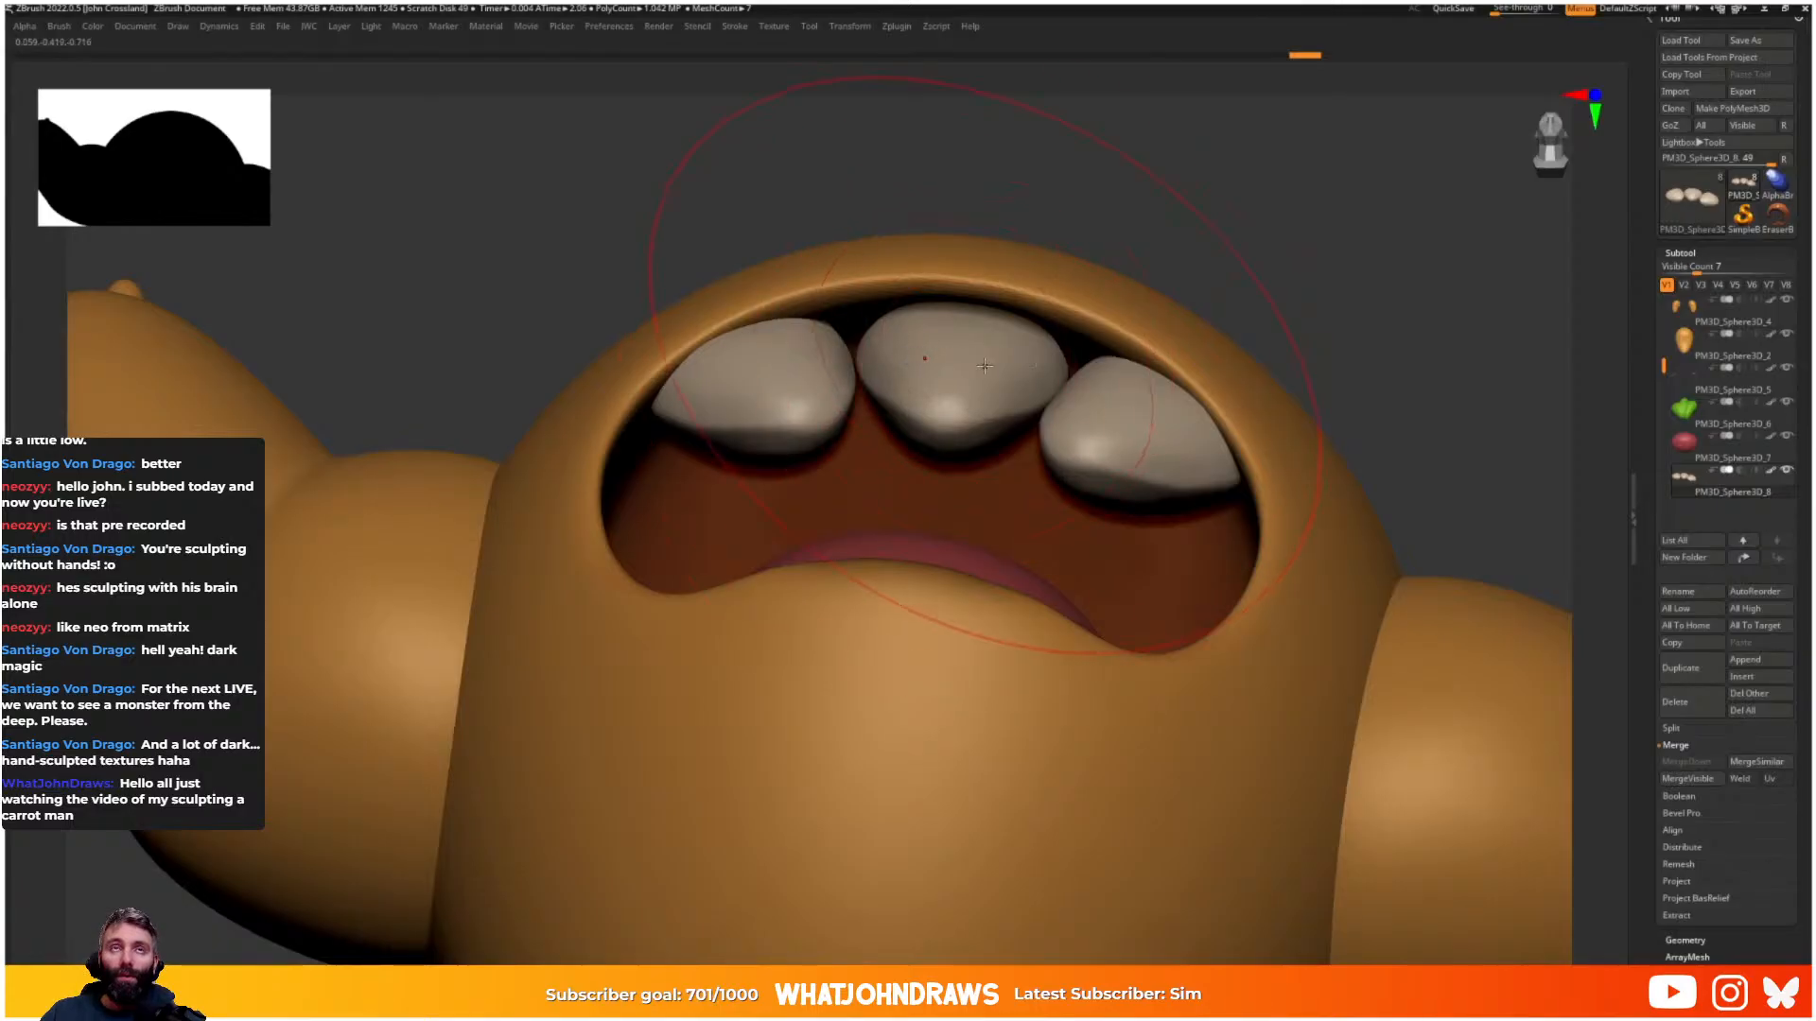
{"action": "left_click_drag", "start_coordinate": [868, 390], "coordinate": [866, 381]}
{"action": "mouse_move", "coordinate": [667, 371]}
{"action": "left_mouse_down"}
{"action": "mouse_move", "coordinate": [661, 385]}
{"action": "mouse_move", "coordinate": [729, 410]}
{"action": "left_mouse_up"}
- Push the outer upper teeth up and adjust their spacing and depth to follow the curve of the mouth rim
{"action": "right_click_drag", "start_coordinate": [1068, 313], "coordinate": [832, 265]}
{"action": "left_click_drag", "start_coordinate": [877, 367], "coordinate": [867, 366]}
{"action": "right_click_drag", "start_coordinate": [867, 365], "coordinate": [956, 348]}
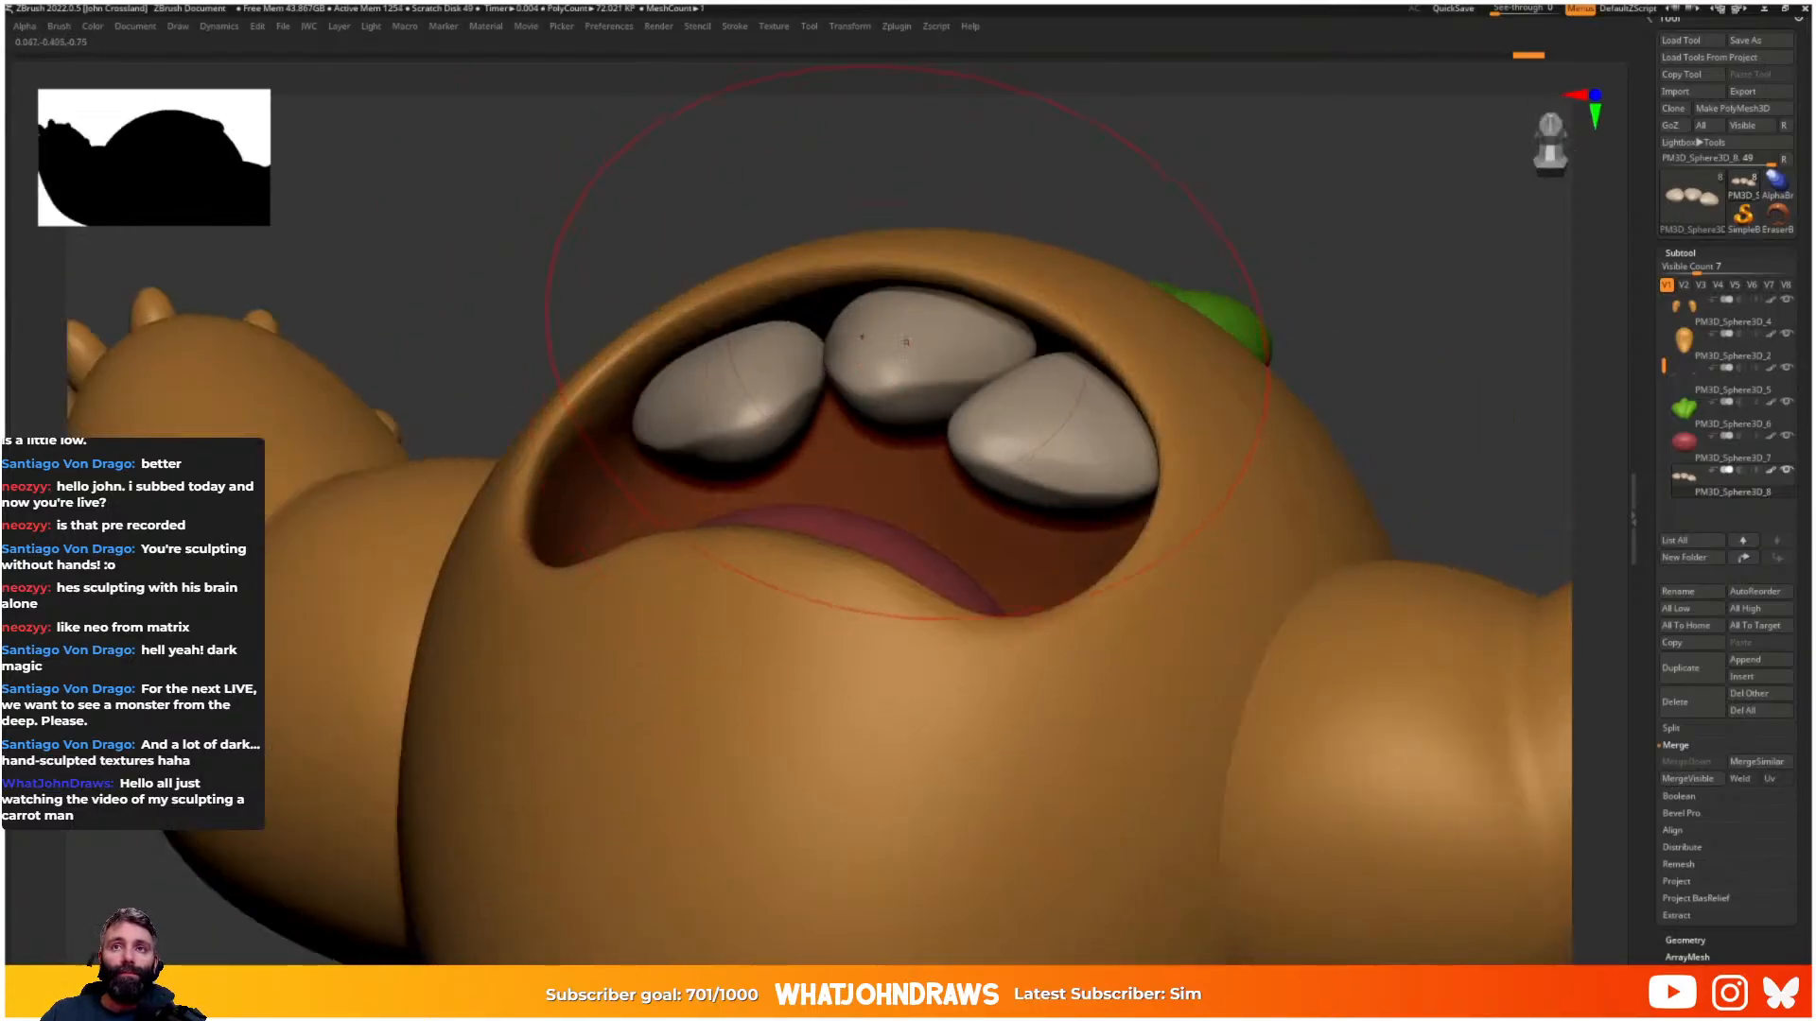
{"action": "mouse_move", "coordinate": [734, 430]}
{"action": "left_mouse_down"}
{"action": "mouse_move", "coordinate": [733, 409]}
{"action": "mouse_move", "coordinate": [665, 423]}
{"action": "mouse_move", "coordinate": [734, 404]}
{"action": "left_mouse_up"}
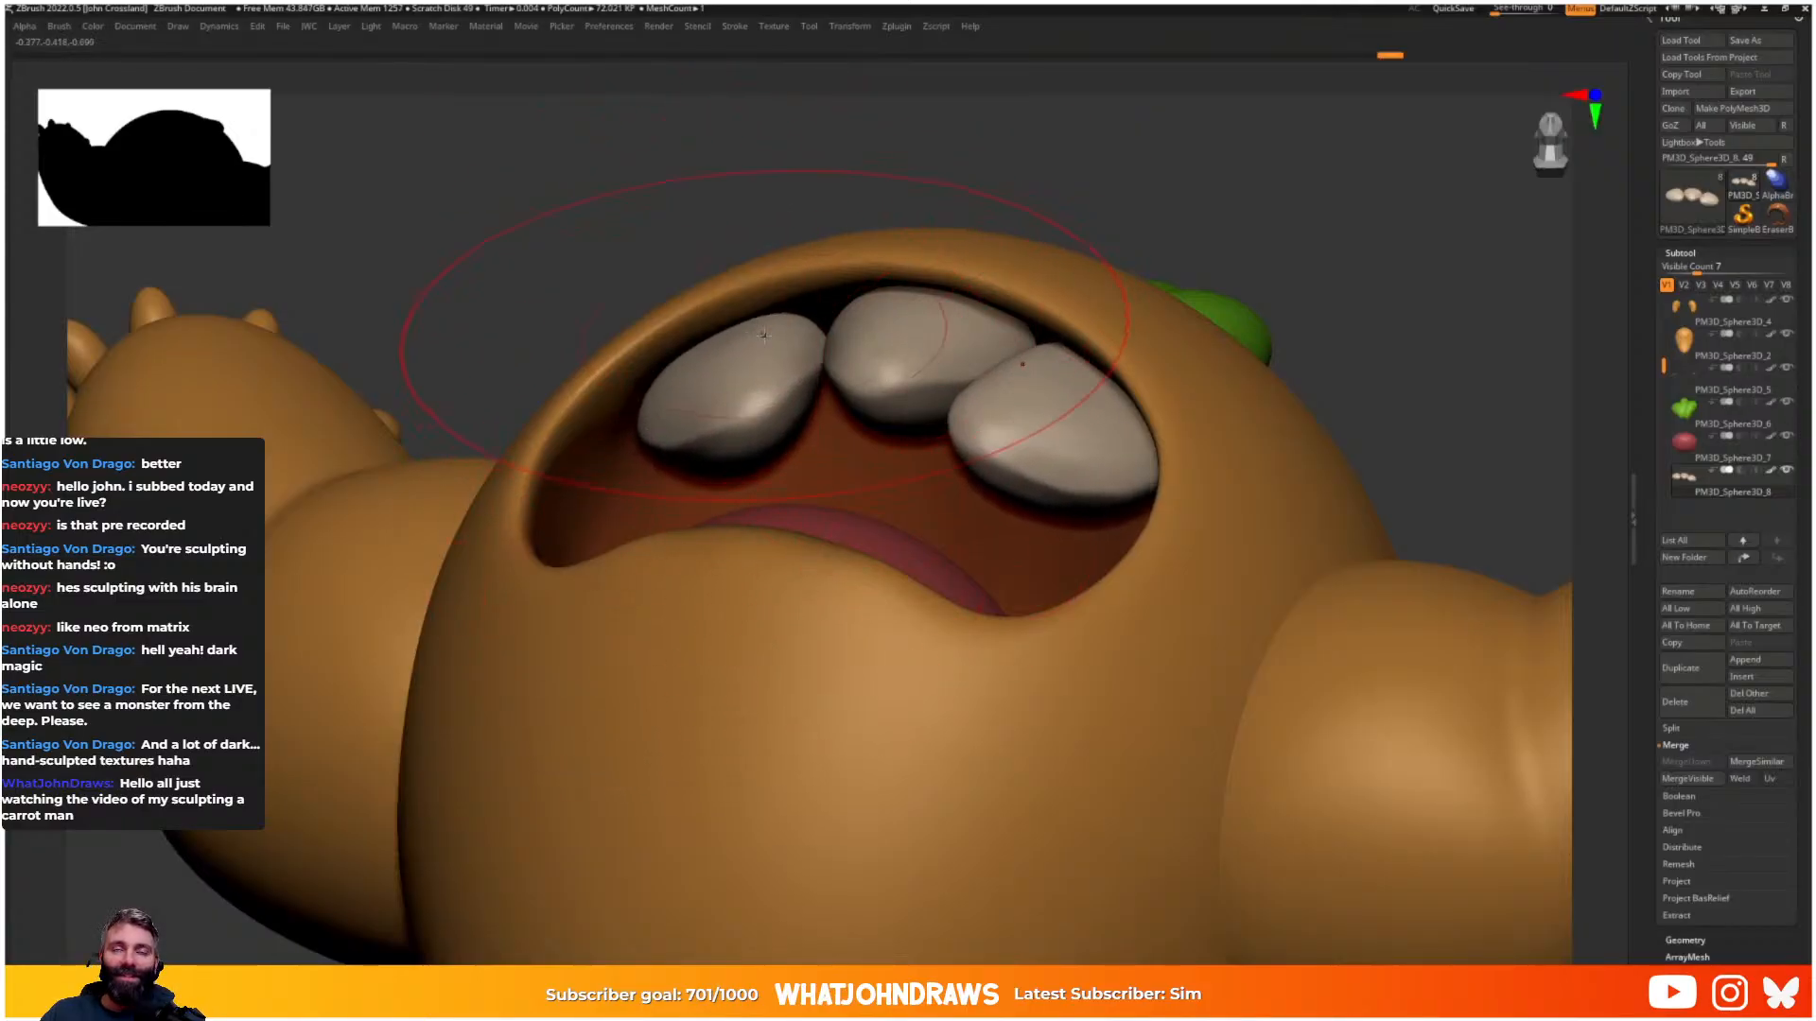
{"action": "mouse_move", "coordinate": [733, 388]}
{"action": "right_mouse_down"}
{"action": "mouse_move", "coordinate": [807, 367]}
{"action": "mouse_move", "coordinate": [898, 445]}
{"action": "mouse_move", "coordinate": [993, 369]}
{"action": "mouse_move", "coordinate": [875, 375]}
{"action": "right_mouse_up"}
{"action": "left_click_drag", "start_coordinate": [837, 370], "coordinate": [825, 377]}
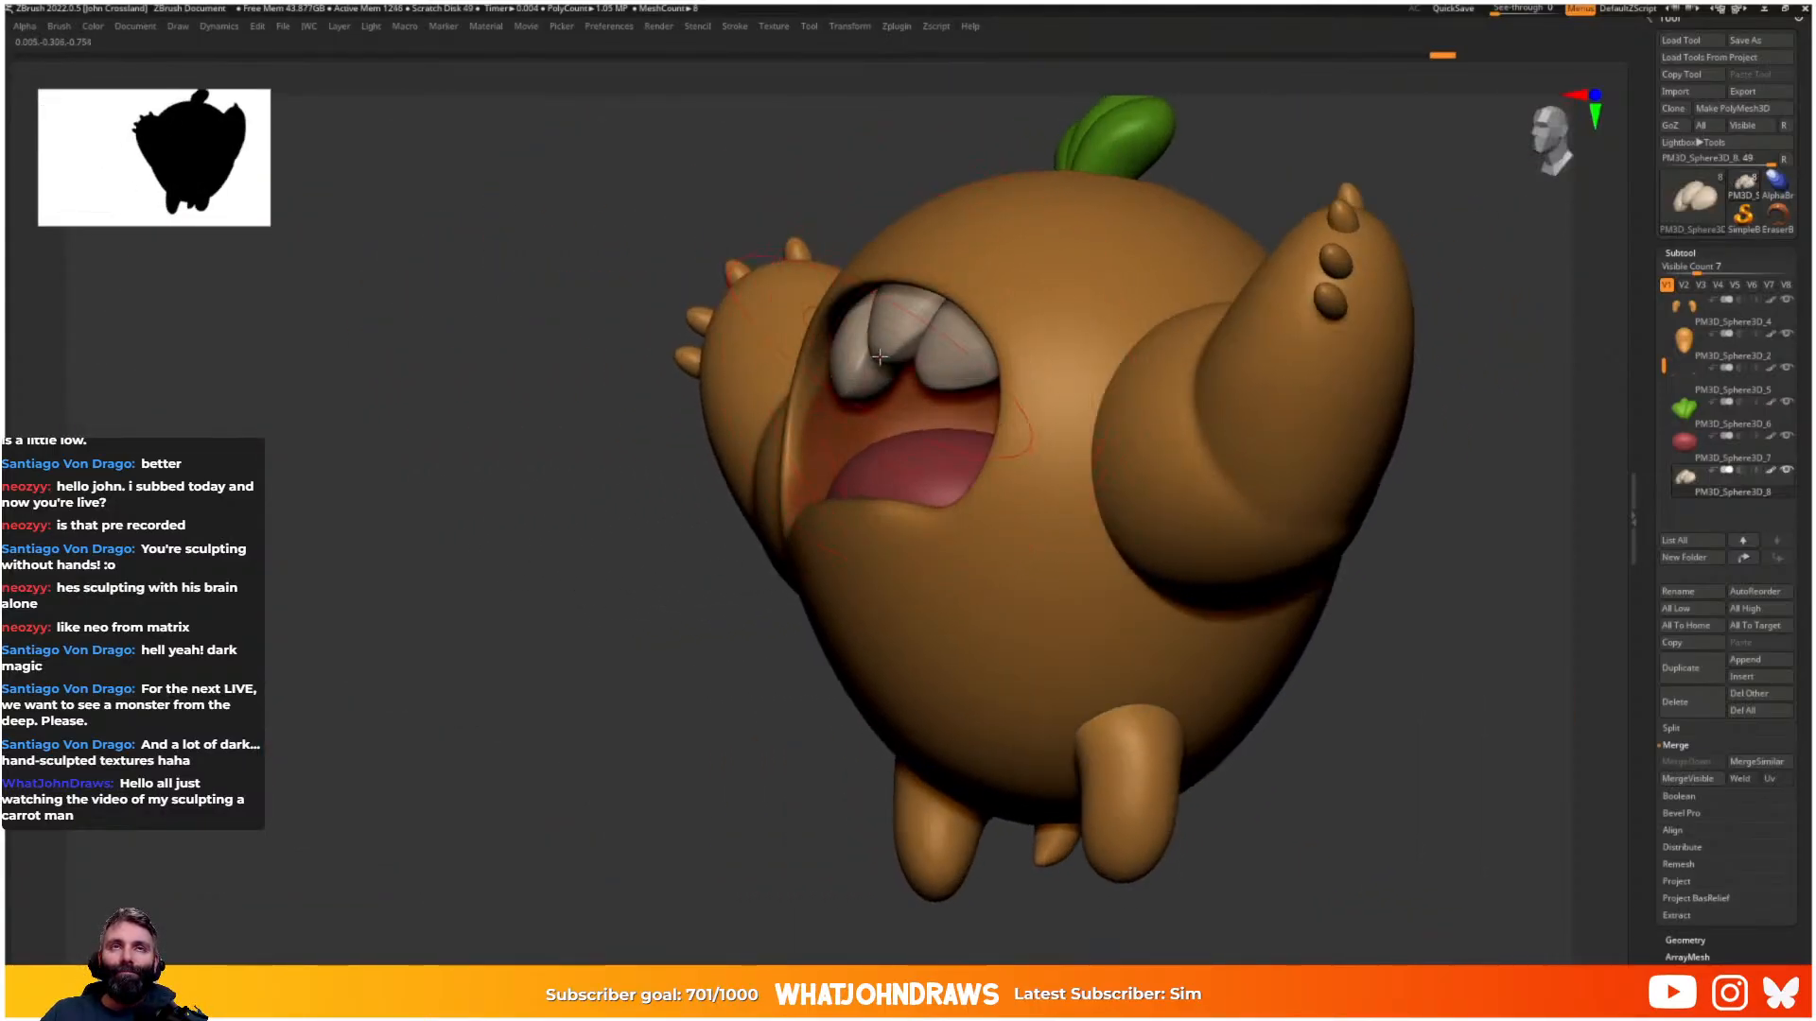
{"action": "mouse_move", "coordinate": [827, 382]}
{"action": "right_mouse_down"}
{"action": "mouse_move", "coordinate": [926, 403]}
{"action": "mouse_move", "coordinate": [936, 383]}
{"action": "mouse_move", "coordinate": [900, 377]}
{"action": "mouse_move", "coordinate": [923, 301]}
{"action": "right_mouse_up"}
- Duplicate the three upper teeth, turn the copy upside down and lower it to the bottom of the mouth
{"action": "key", "text": "w"}
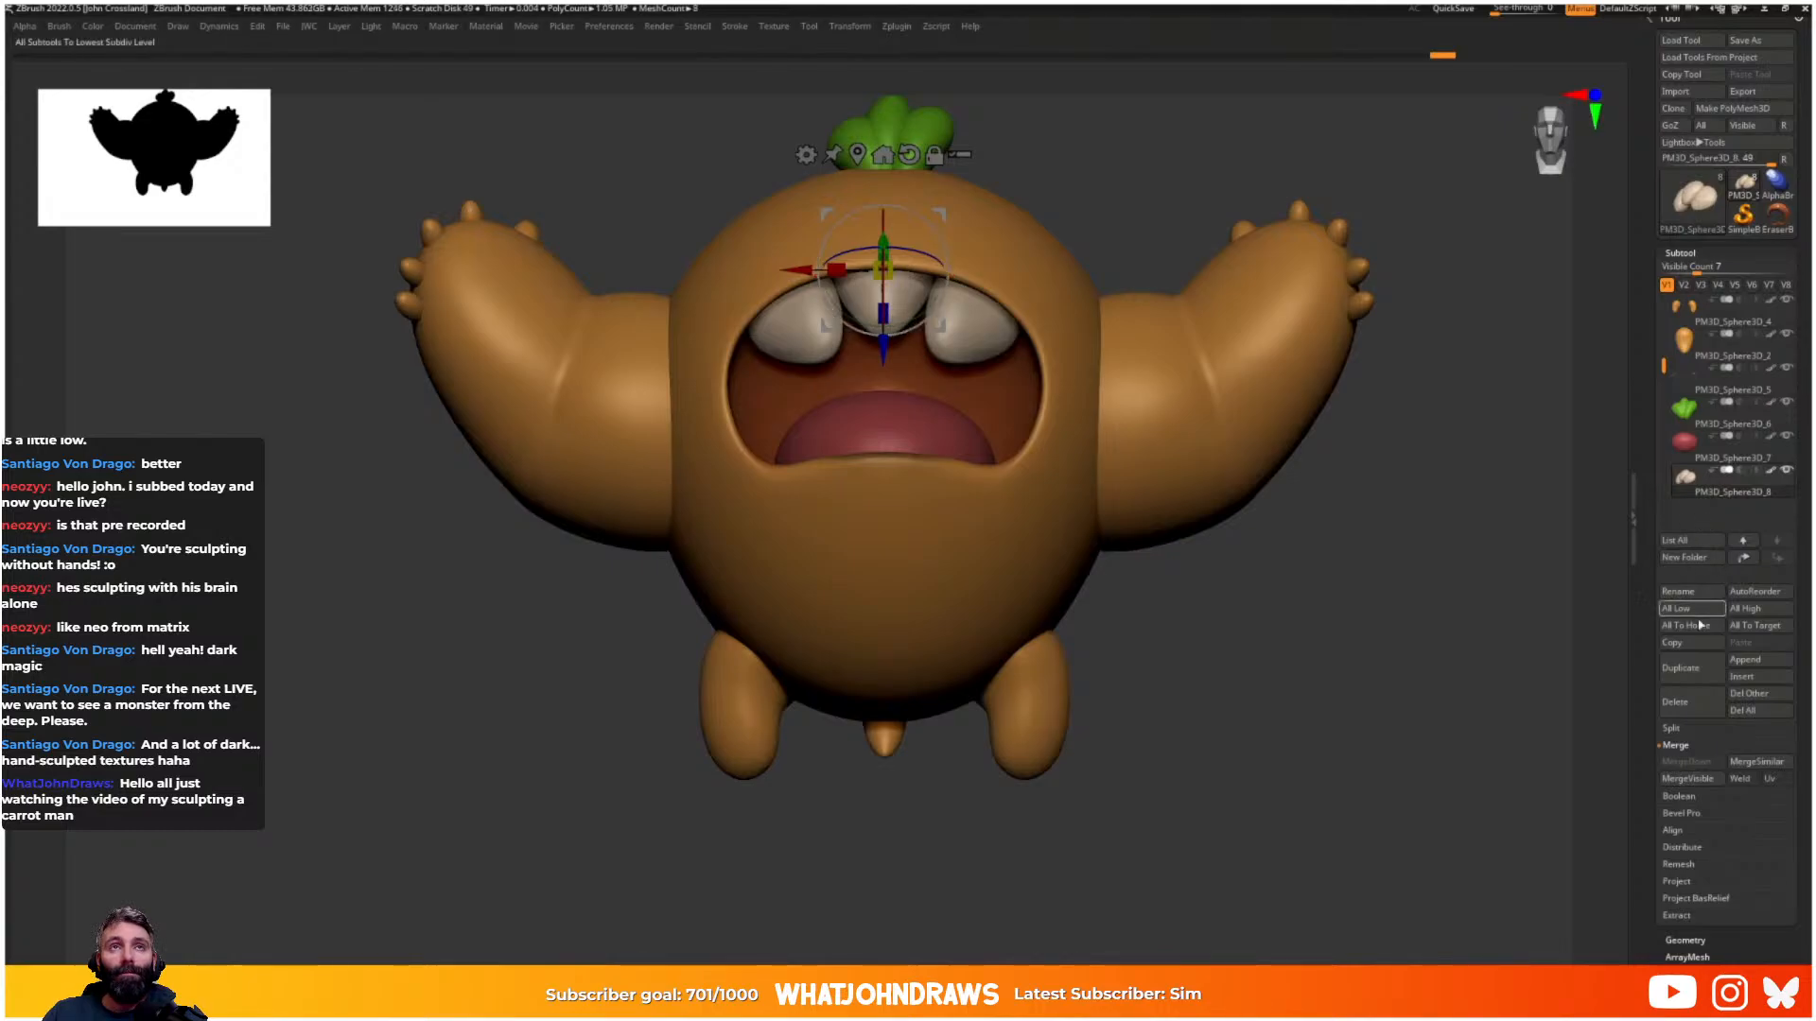
{"action": "left_click", "coordinate": [1692, 668]}
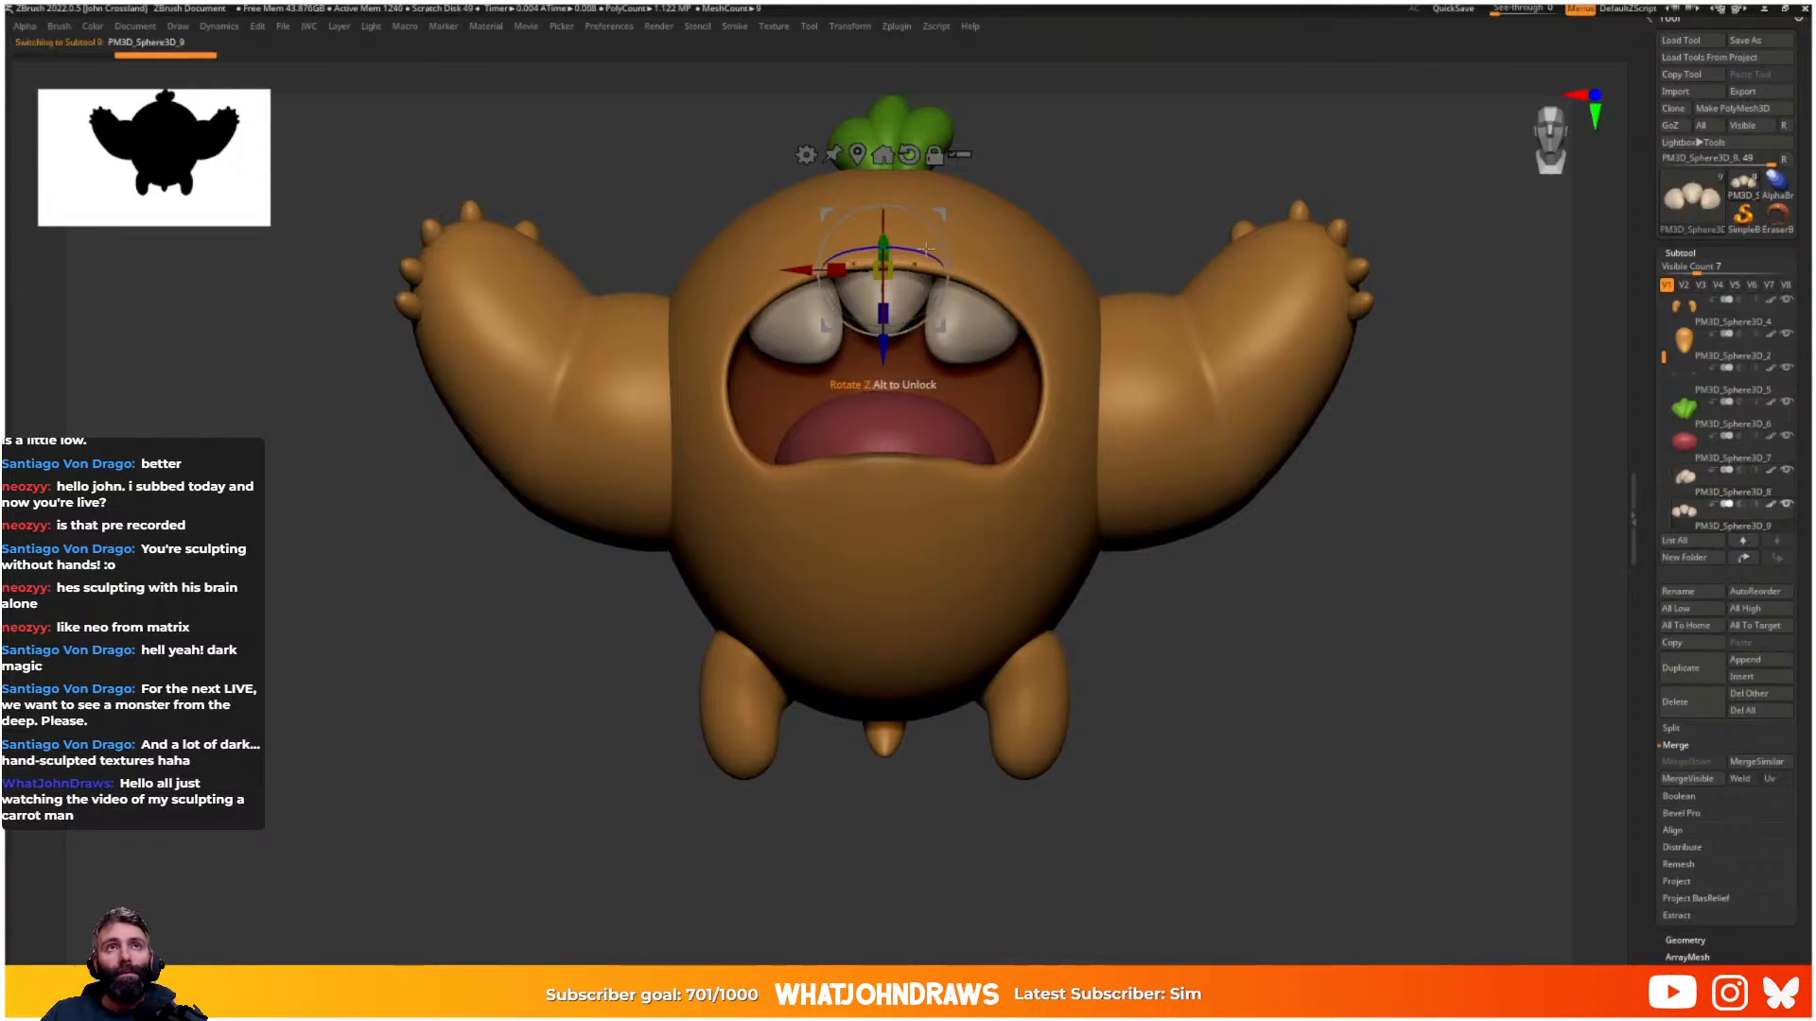
{"action": "key", "text": "q"}
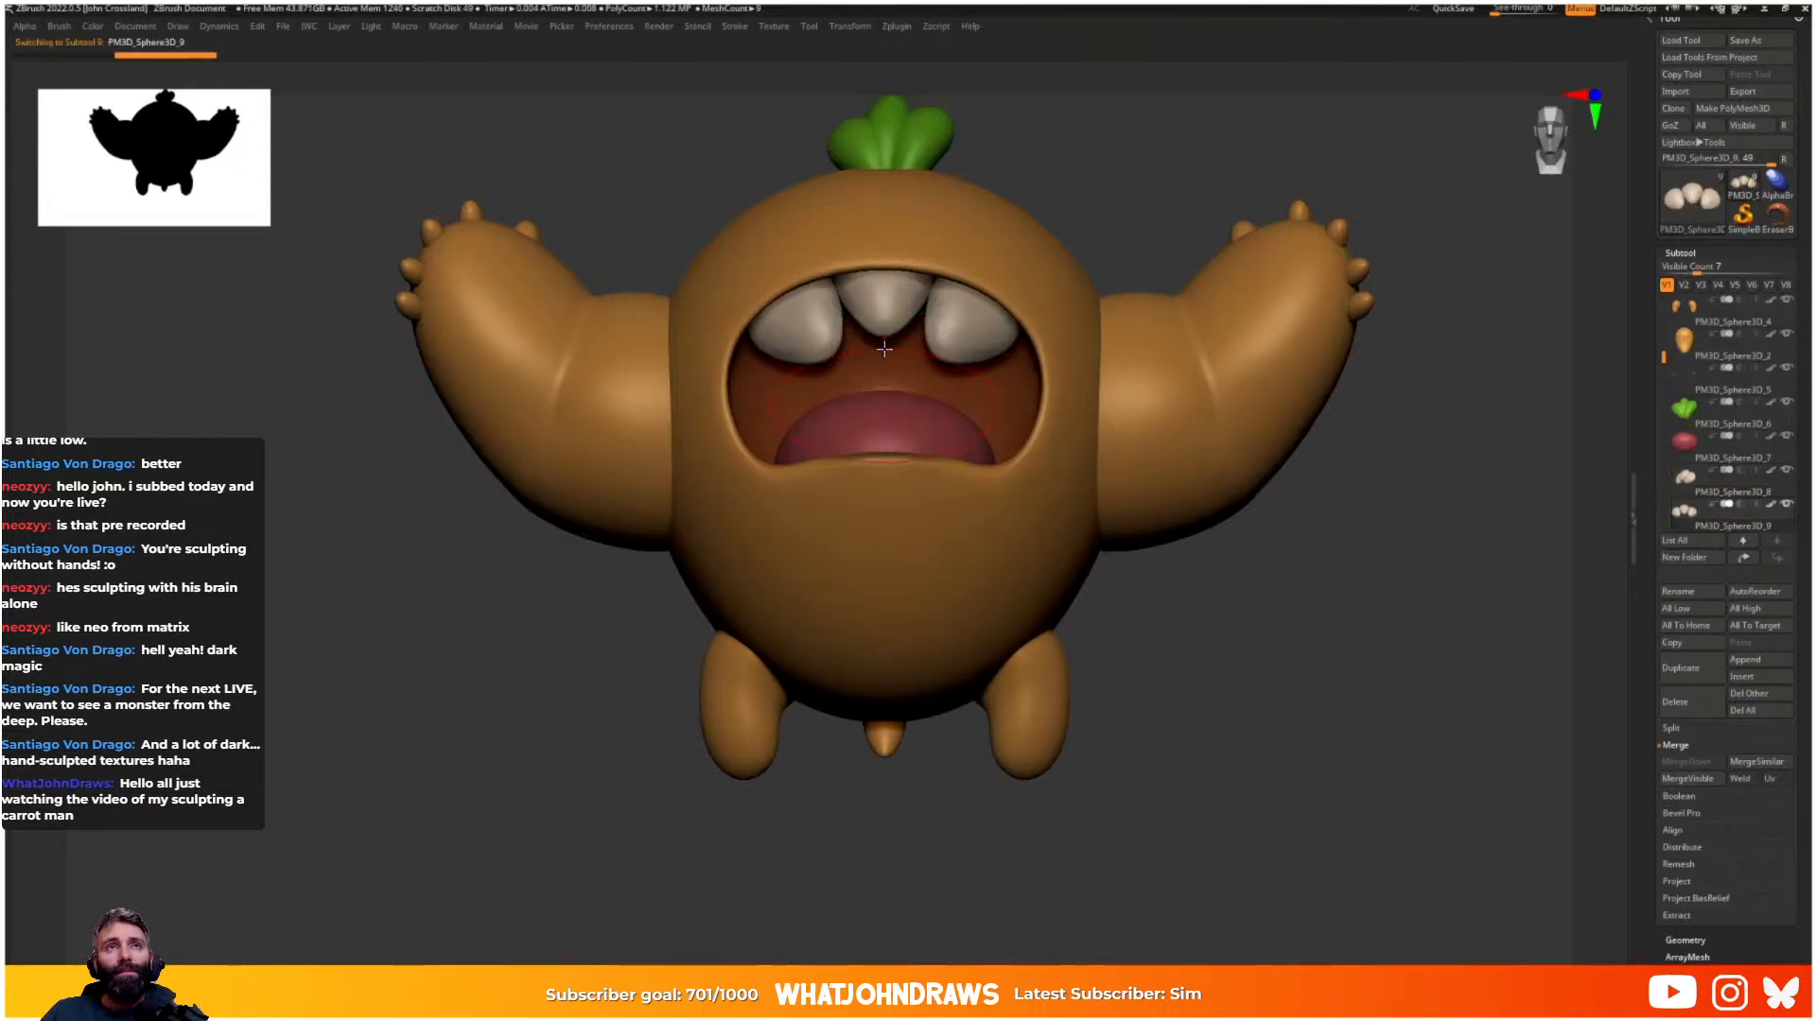
{"action": "key", "text": "w"}
{"action": "left_click_drag", "start_coordinate": [883, 342], "coordinate": [896, 227]}
{"action": "left_click_drag", "start_coordinate": [901, 386], "coordinate": [1135, 435]}
{"action": "left_click_drag", "start_coordinate": [885, 333], "coordinate": [885, 402]}
- Slide the lower row of teeth forward by about 0.1 so it sits along the lower lip
{"action": "right_click_drag", "start_coordinate": [993, 411], "coordinate": [741, 425]}
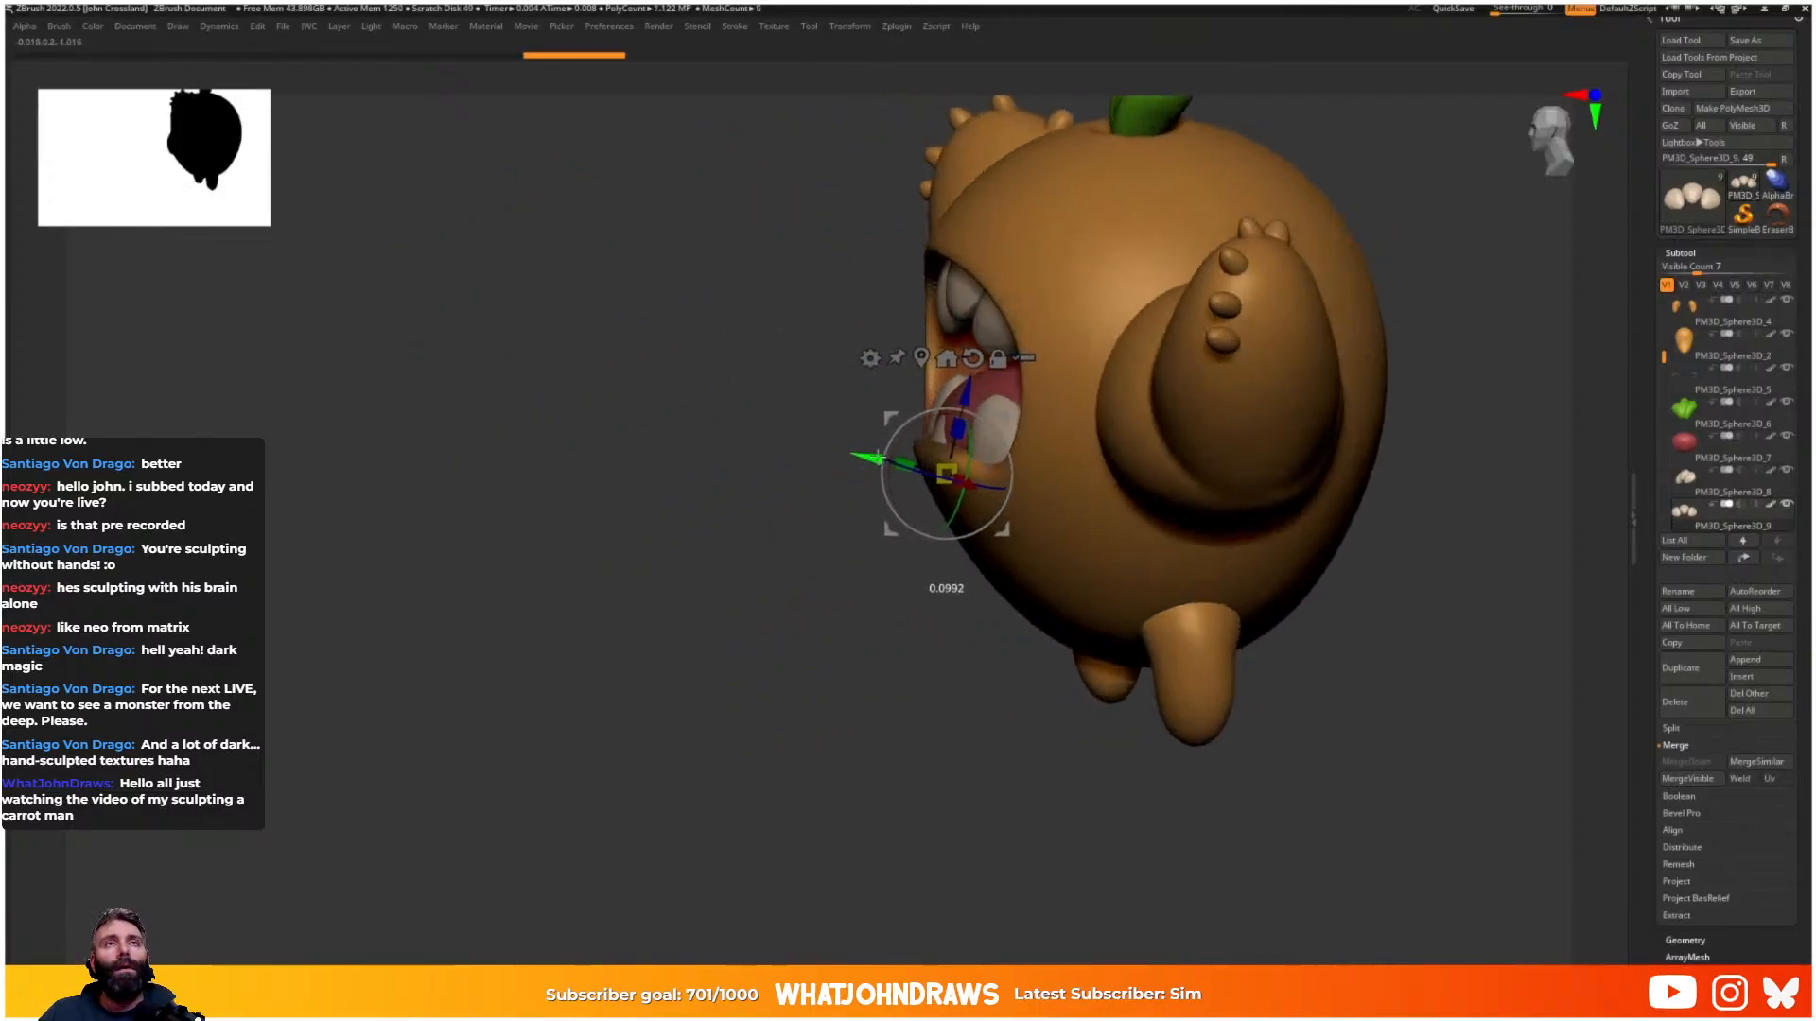
{"action": "left_click_drag", "start_coordinate": [878, 458], "coordinate": [874, 458]}
{"action": "right_click_drag", "start_coordinate": [813, 454], "coordinate": [972, 400]}
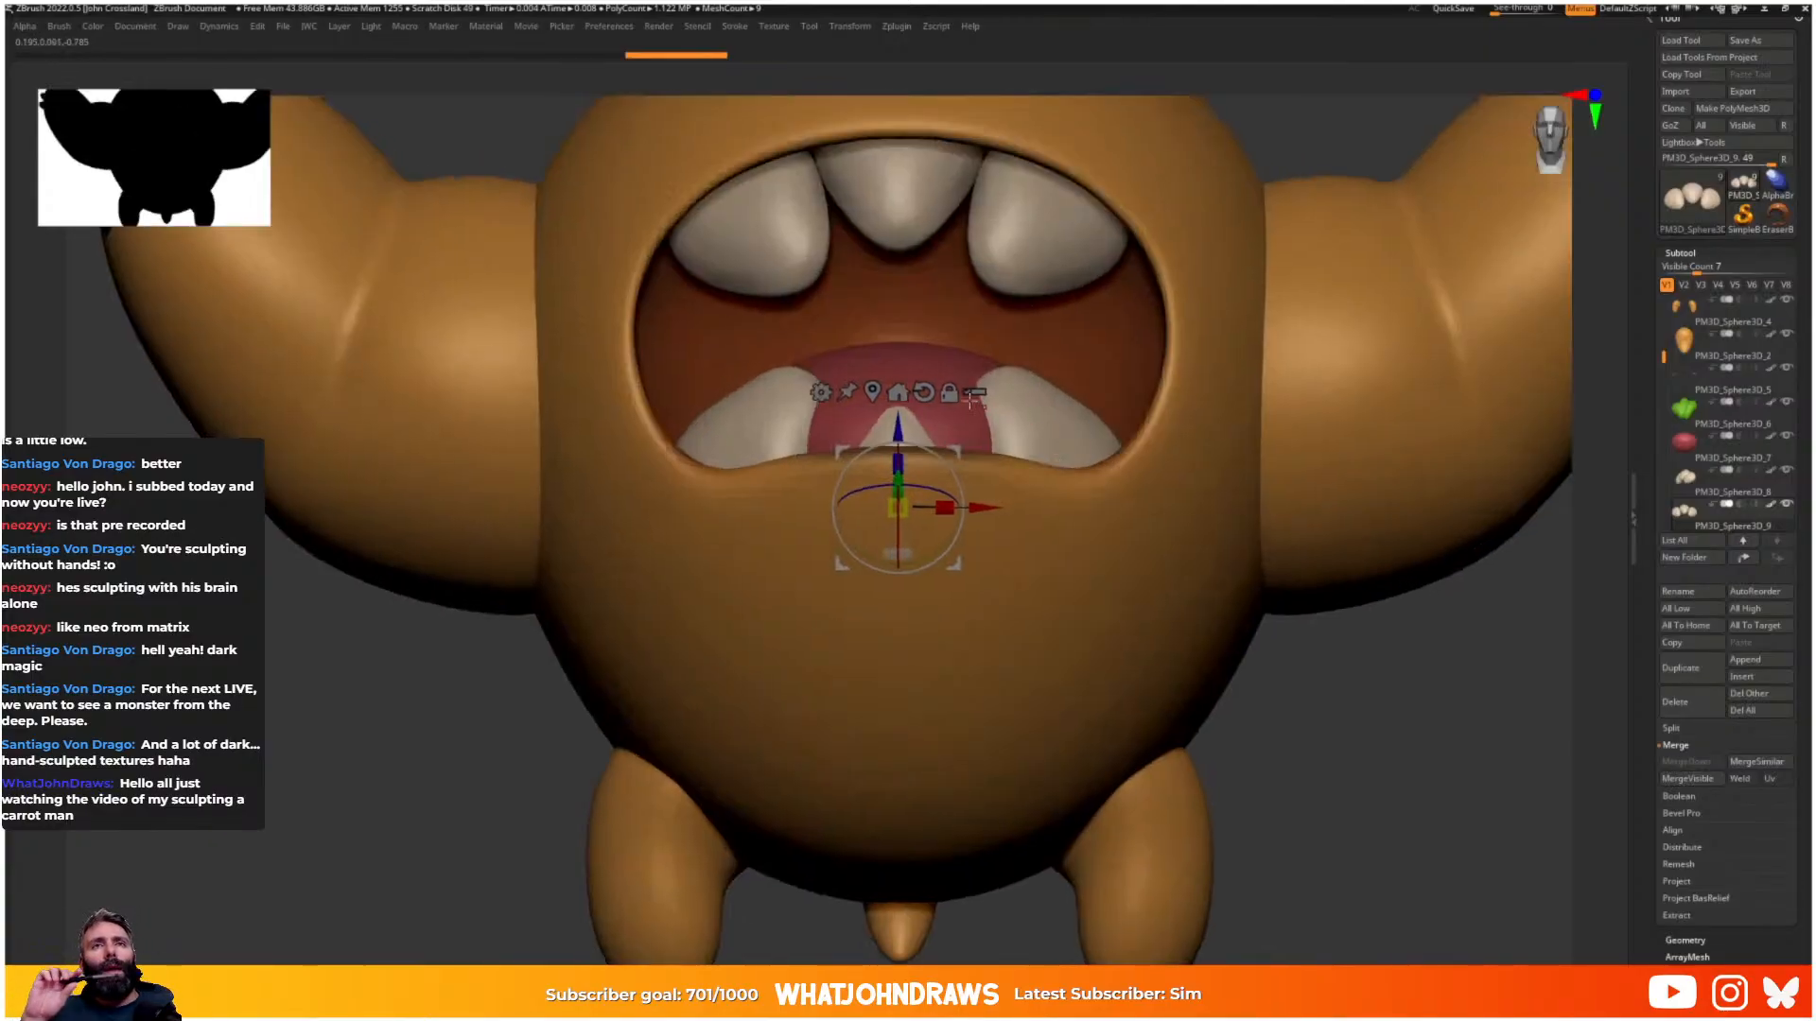
- Select the tongue and push its front back into the mouth behind the lower teeth with the Move Topological brush
{"action": "left_click", "coordinate": [943, 371], "text": "alt"}
{"action": "right_click_drag", "start_coordinate": [1135, 378], "coordinate": [1027, 501]}
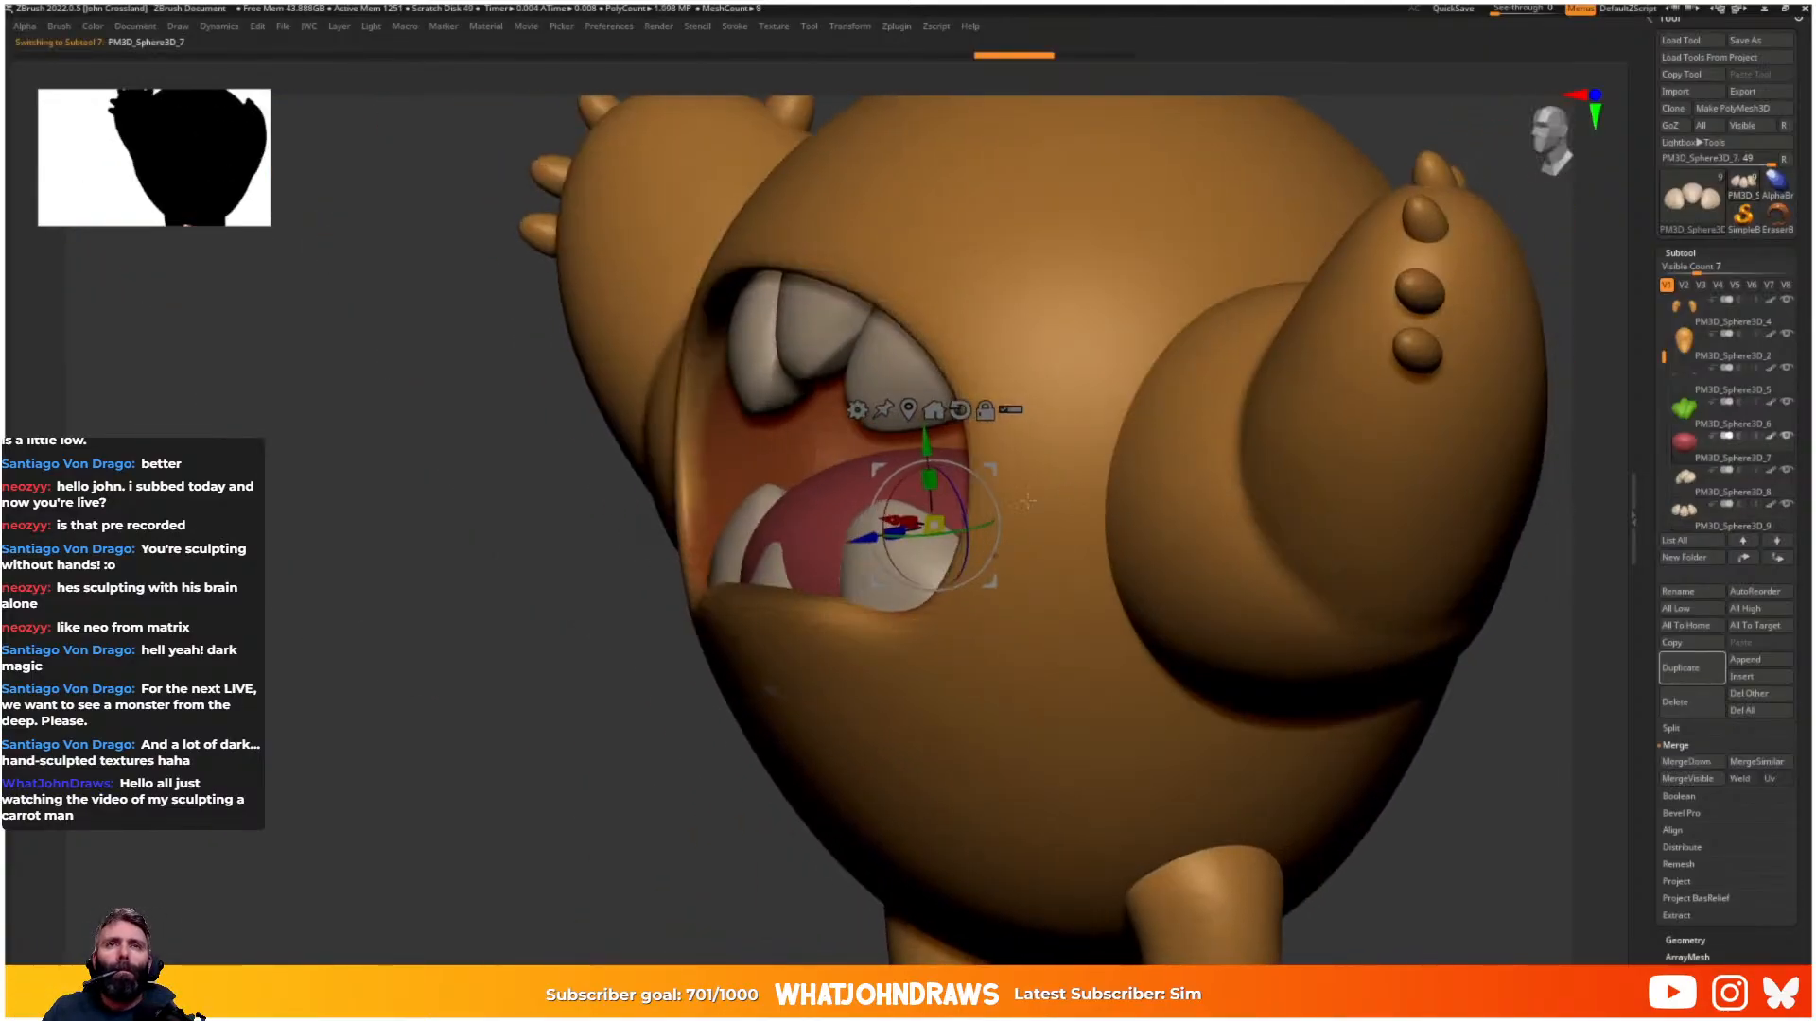
{"action": "left_click_drag", "start_coordinate": [857, 523], "coordinate": [845, 506]}
{"action": "key", "text": "ctrl+z"}
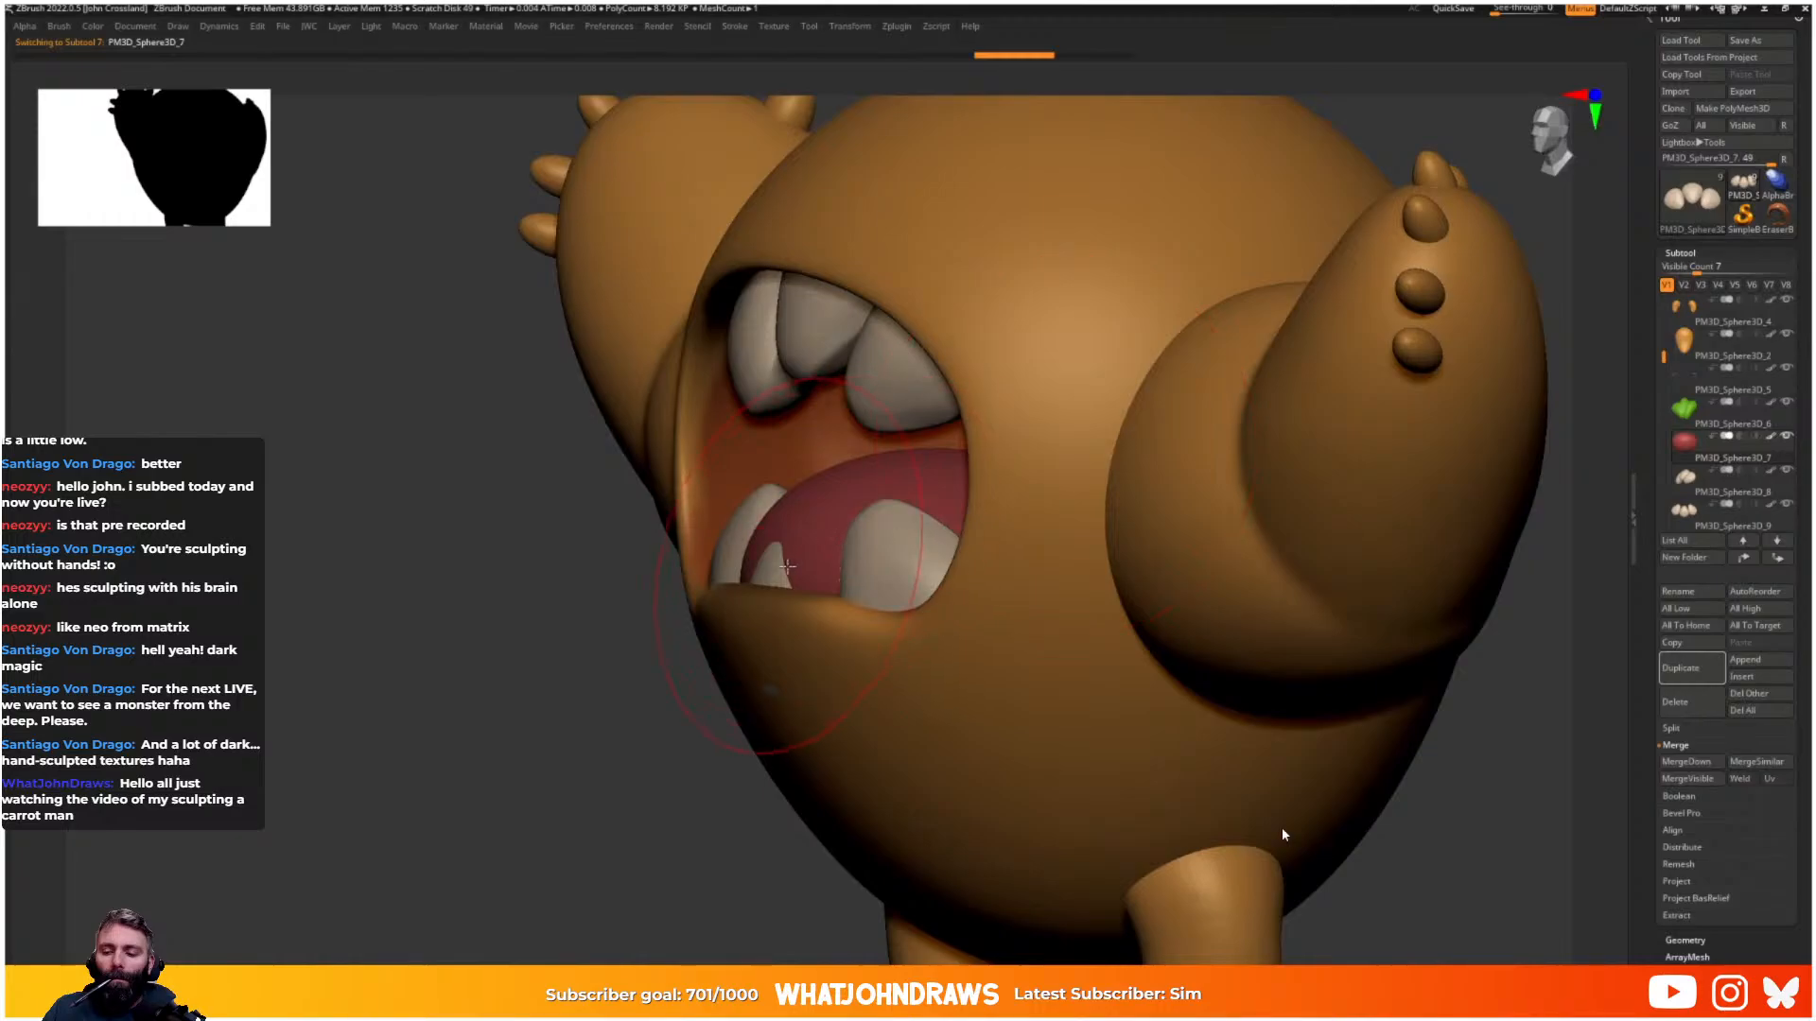
{"action": "right_click_drag", "start_coordinate": [1286, 708], "coordinate": [1288, 688]}
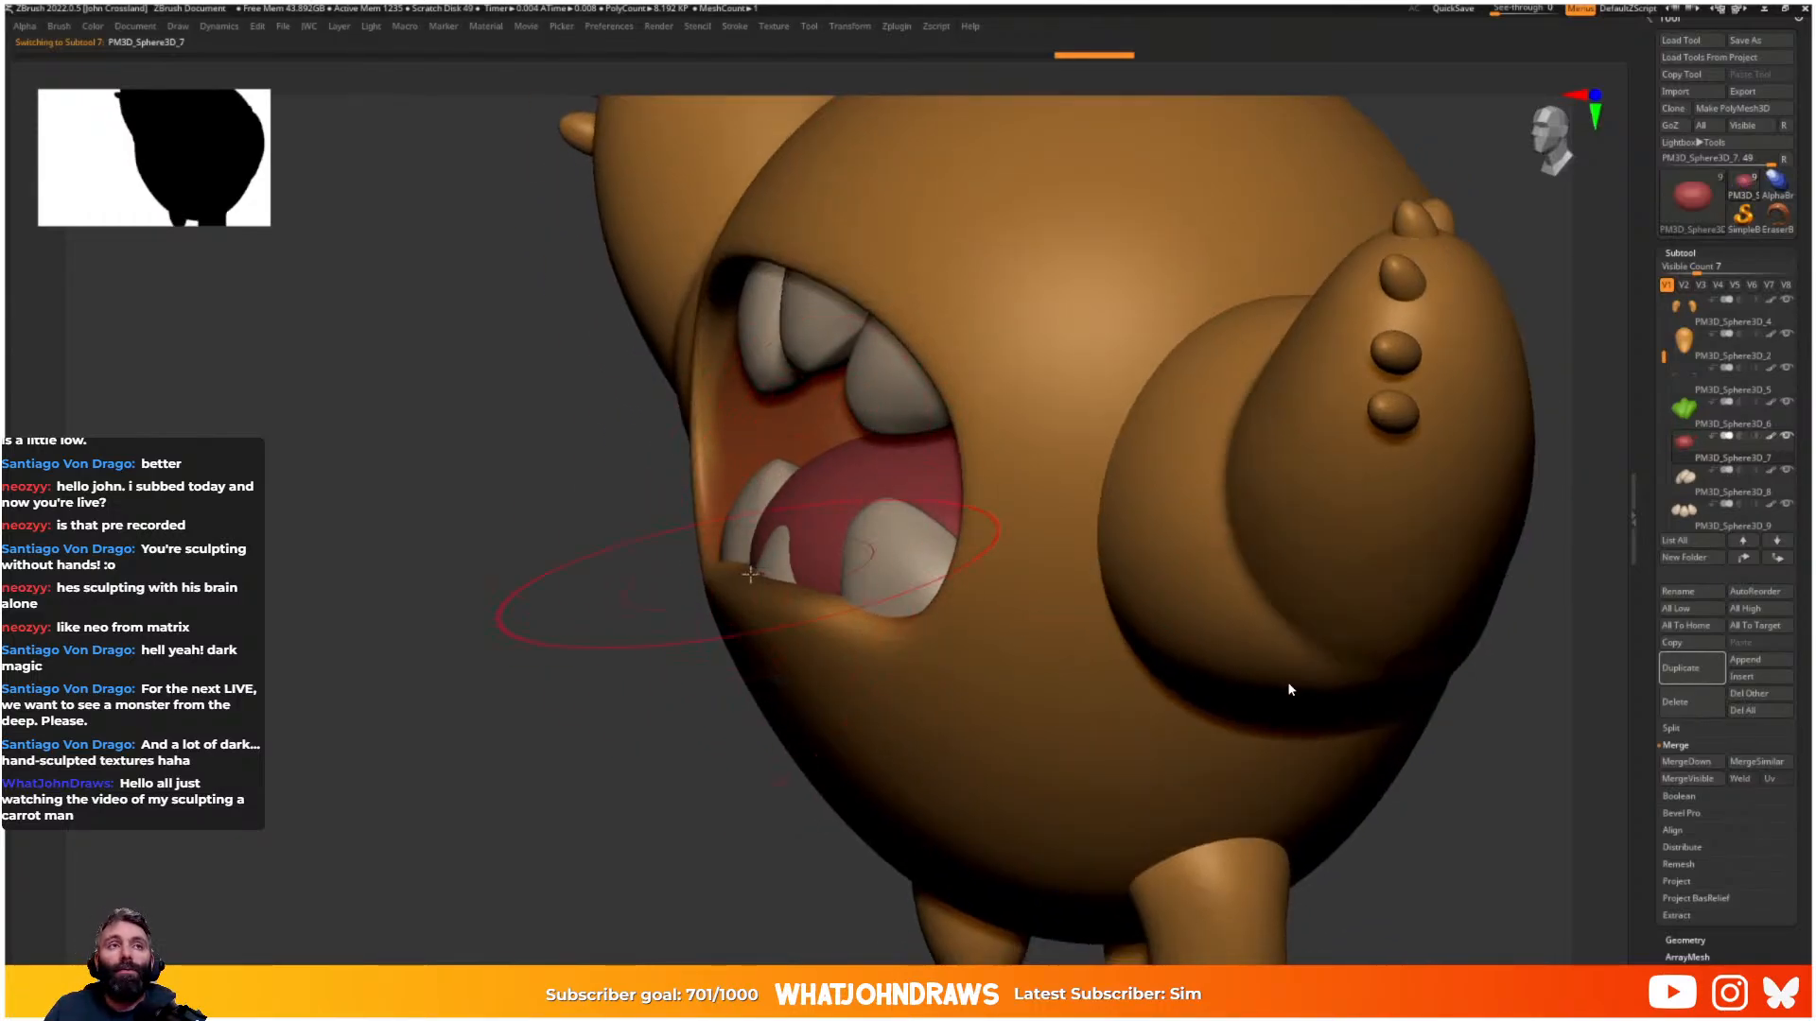
{"action": "left_click_drag", "start_coordinate": [750, 574], "coordinate": [832, 558]}
{"action": "right_click_drag", "start_coordinate": [1229, 455], "coordinate": [1140, 459]}
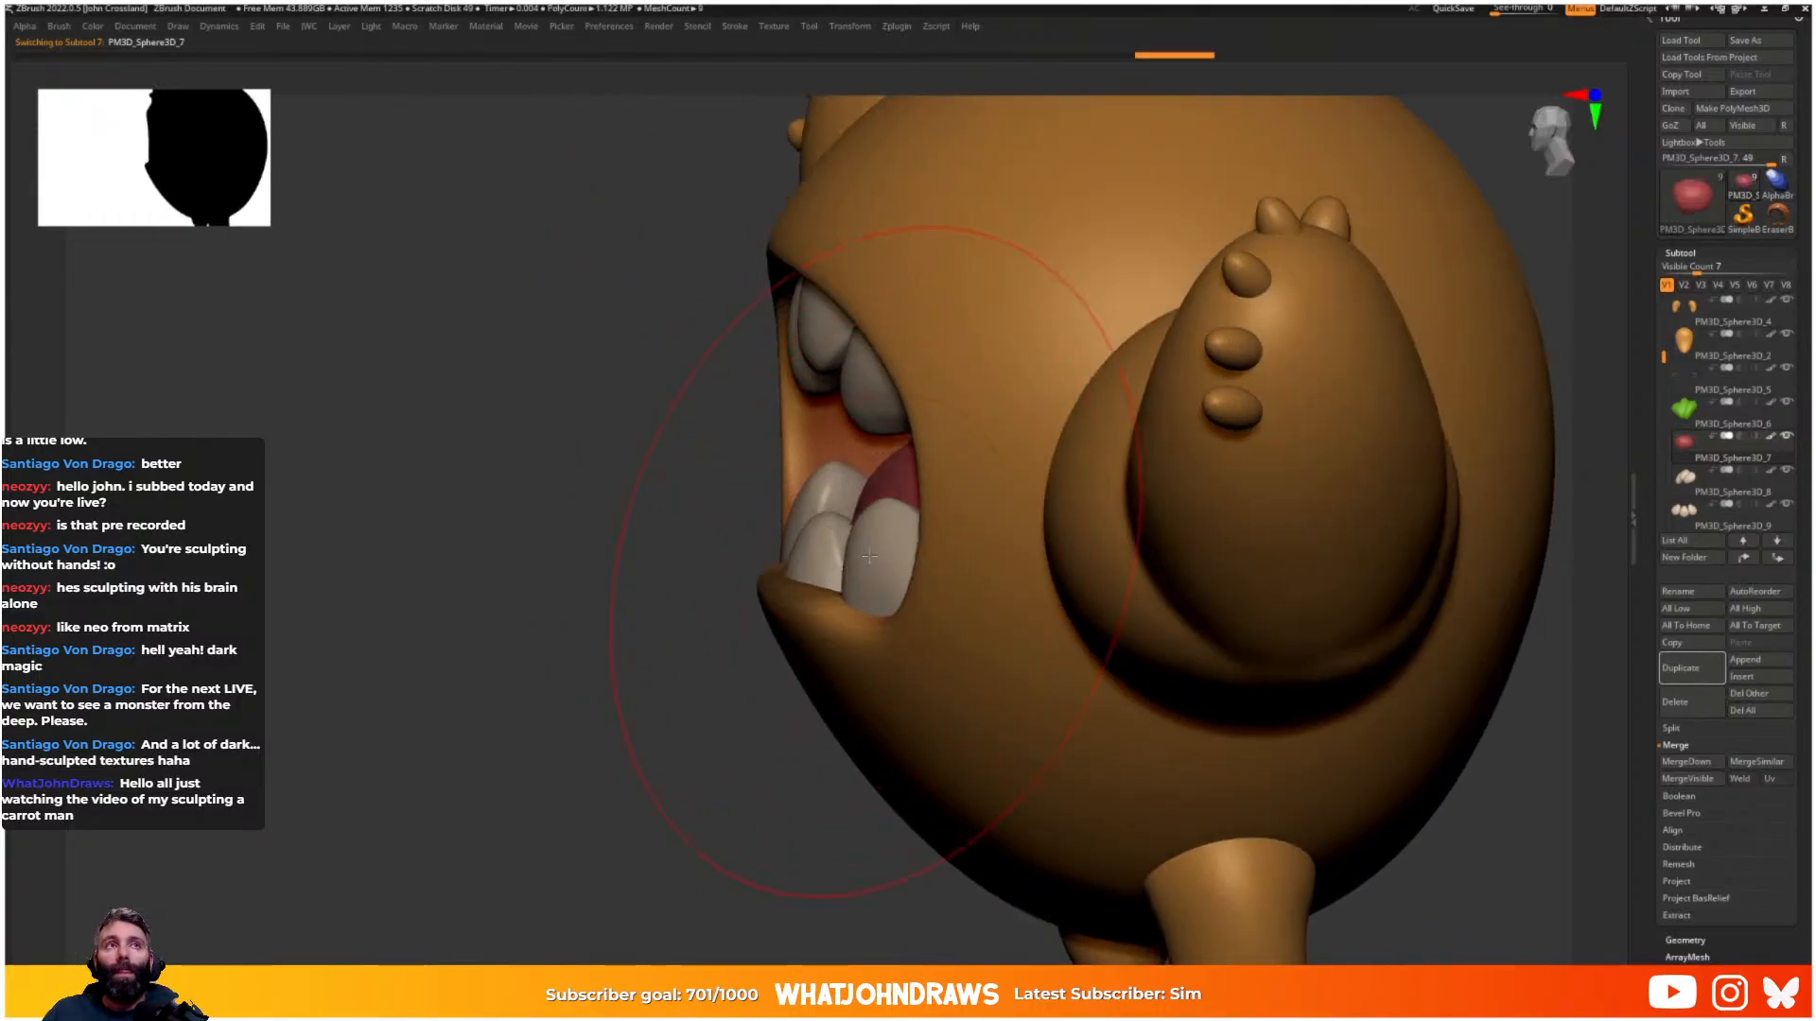
{"action": "right_click_drag", "start_coordinate": [872, 556], "coordinate": [1149, 539]}
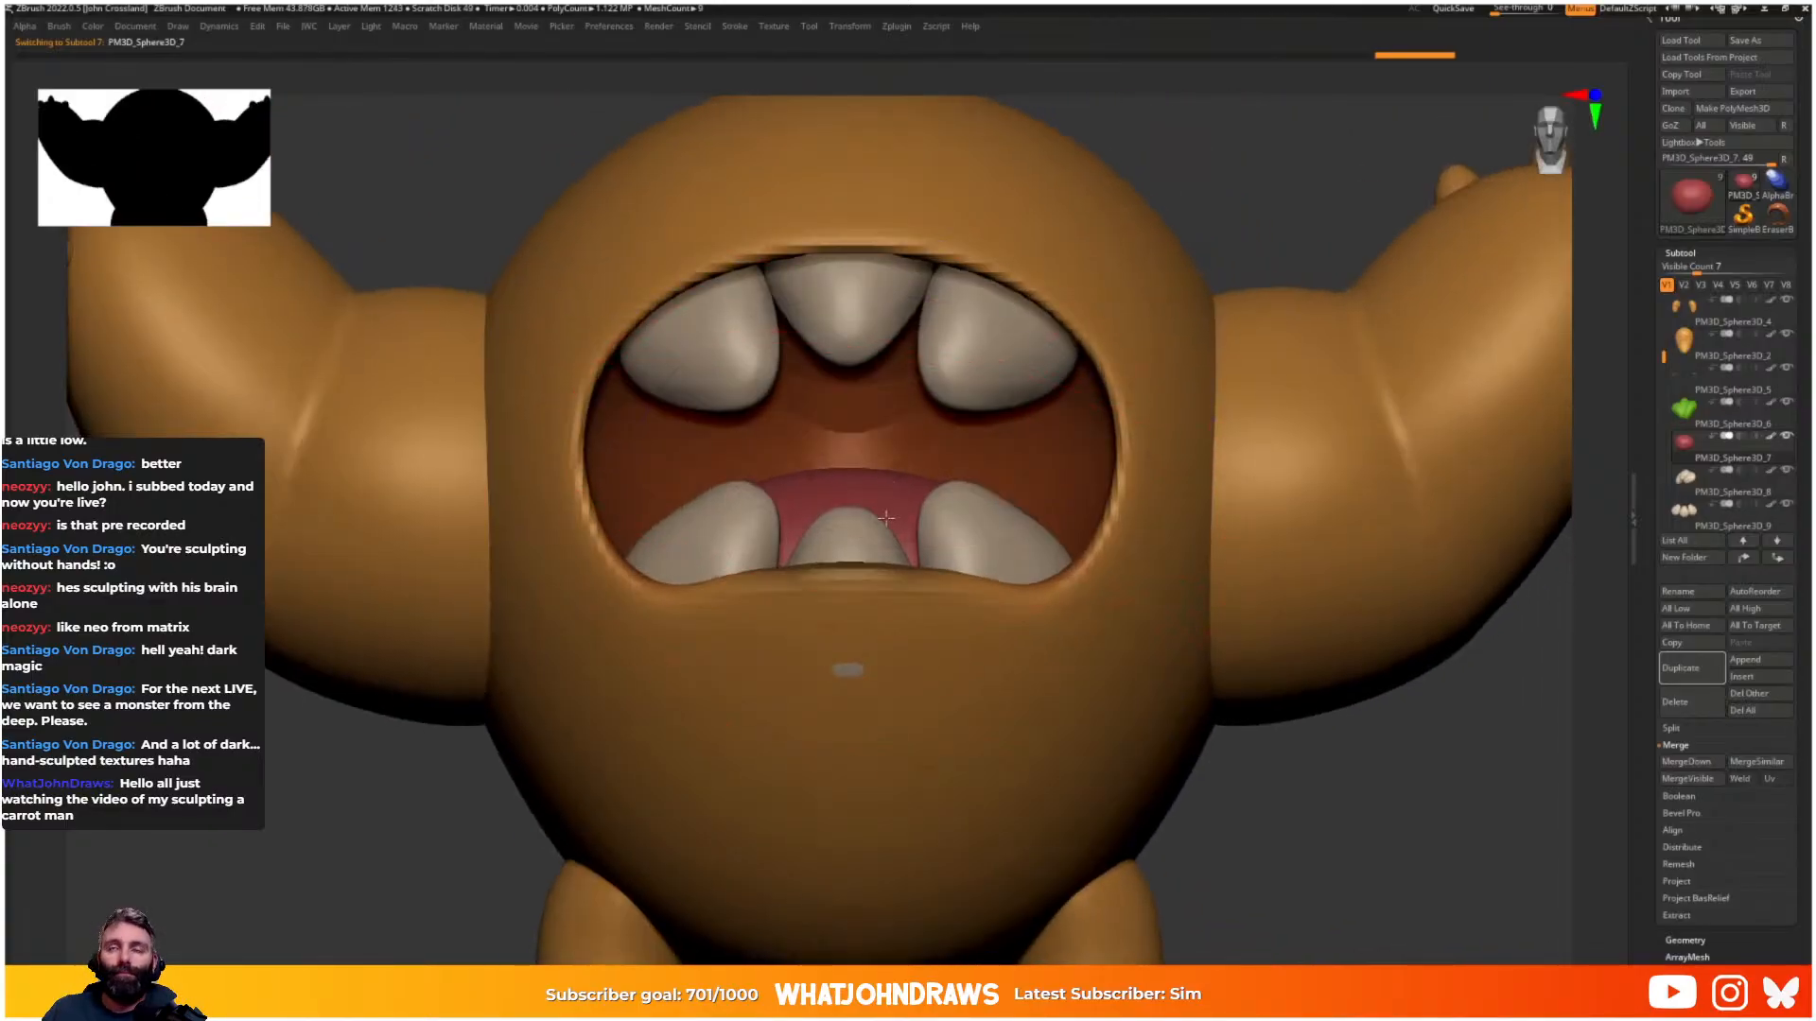
{"action": "right_click_drag", "start_coordinate": [886, 517], "coordinate": [971, 473]}
{"action": "left_click_drag", "start_coordinate": [984, 473], "coordinate": [980, 488]}
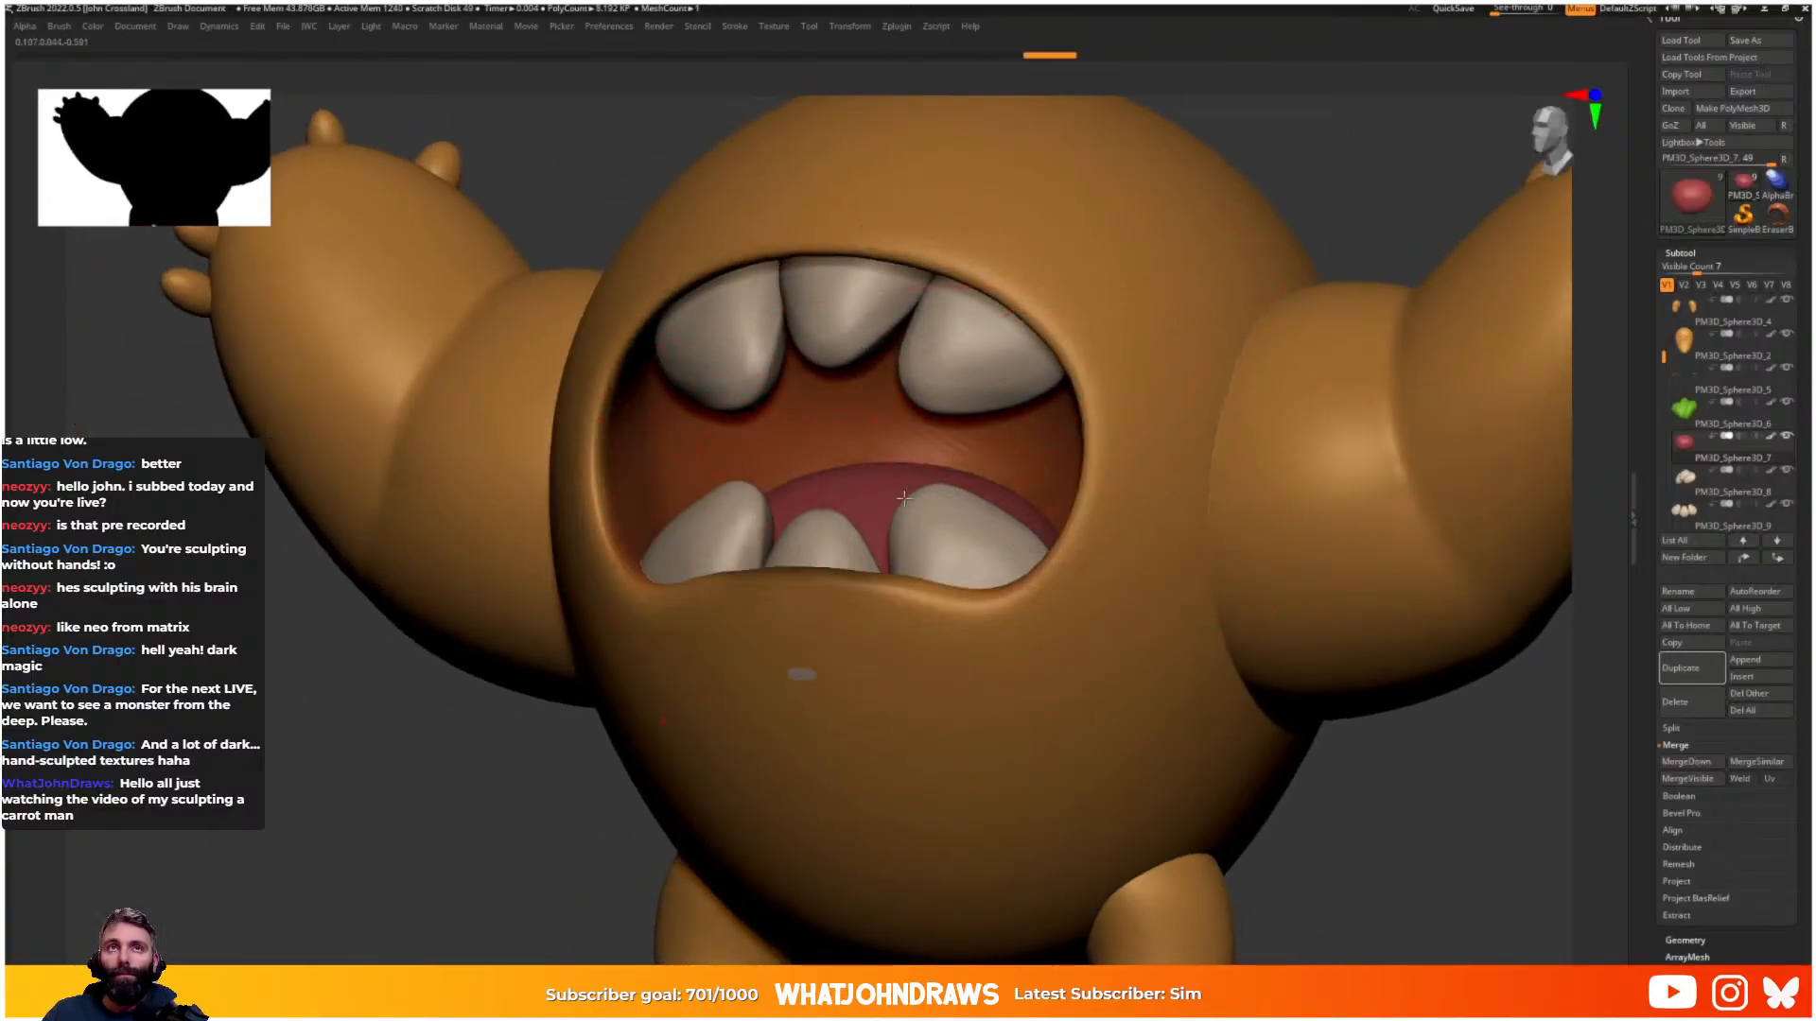
{"action": "mouse_move", "coordinate": [980, 488]}
{"action": "right_mouse_down", "text": "shift"}
{"action": "mouse_move", "coordinate": [896, 492]}
{"action": "mouse_move", "coordinate": [898, 447]}
{"action": "mouse_move", "coordinate": [932, 497]}
{"action": "mouse_move", "coordinate": [1006, 469]}
{"action": "right_mouse_up", "text": "shift"}
- Select the lower teeth and push the outer pair down and outward, making them shorter and opening gaps beside the centre tooth
{"action": "left_click", "coordinate": [975, 472], "text": "alt"}
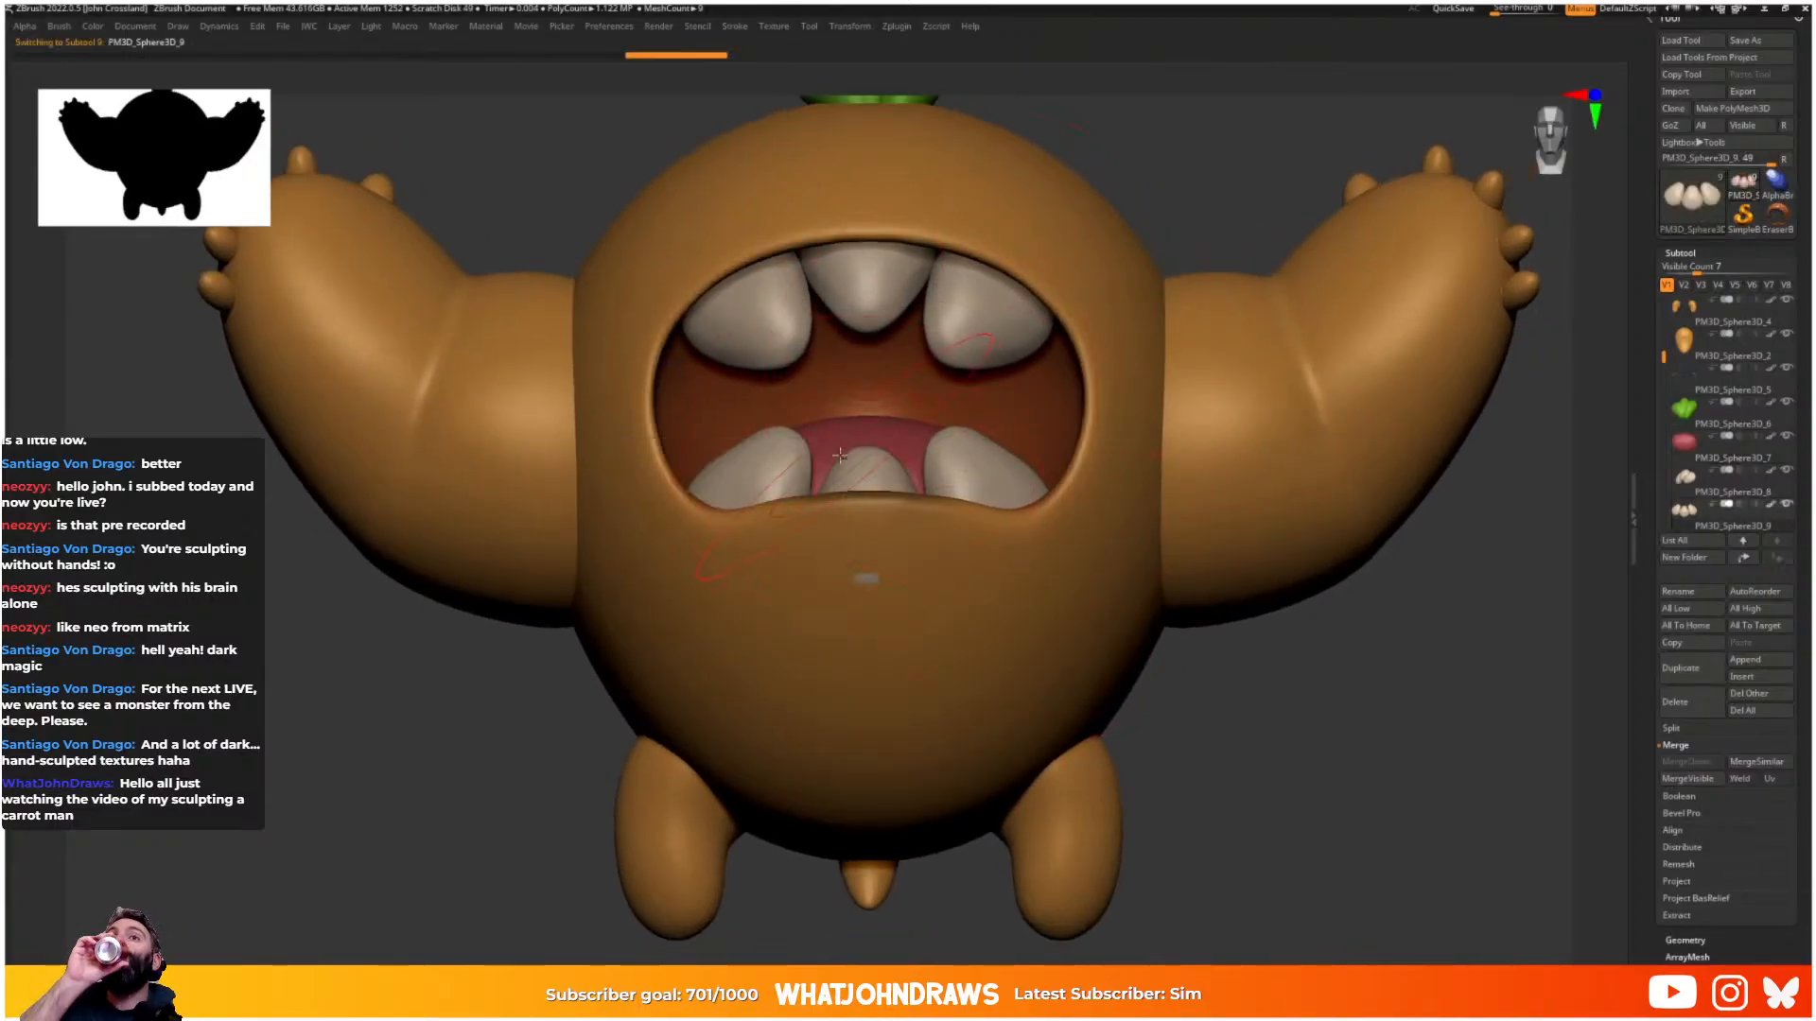
{"action": "right_click_drag", "start_coordinate": [727, 464], "coordinate": [730, 515], "text": "ctrl"}
{"action": "left_click_drag", "start_coordinate": [741, 464], "coordinate": [738, 477]}
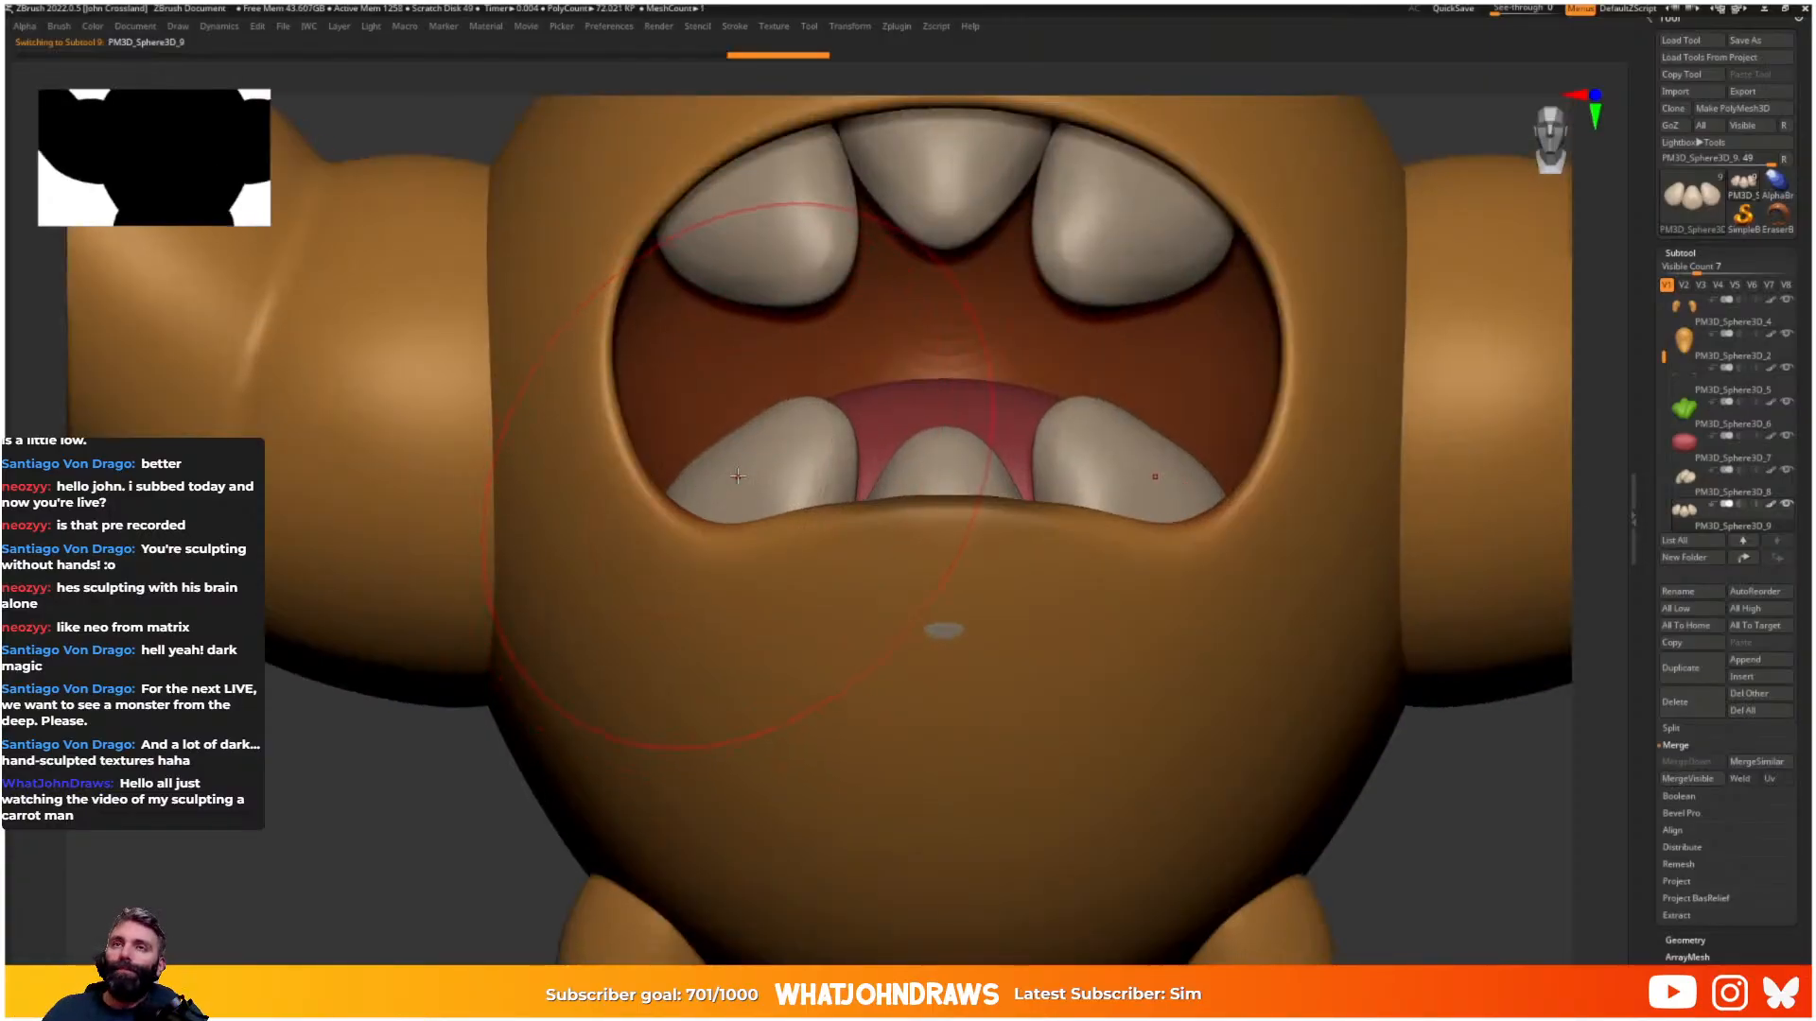
{"action": "key", "text": "b"}
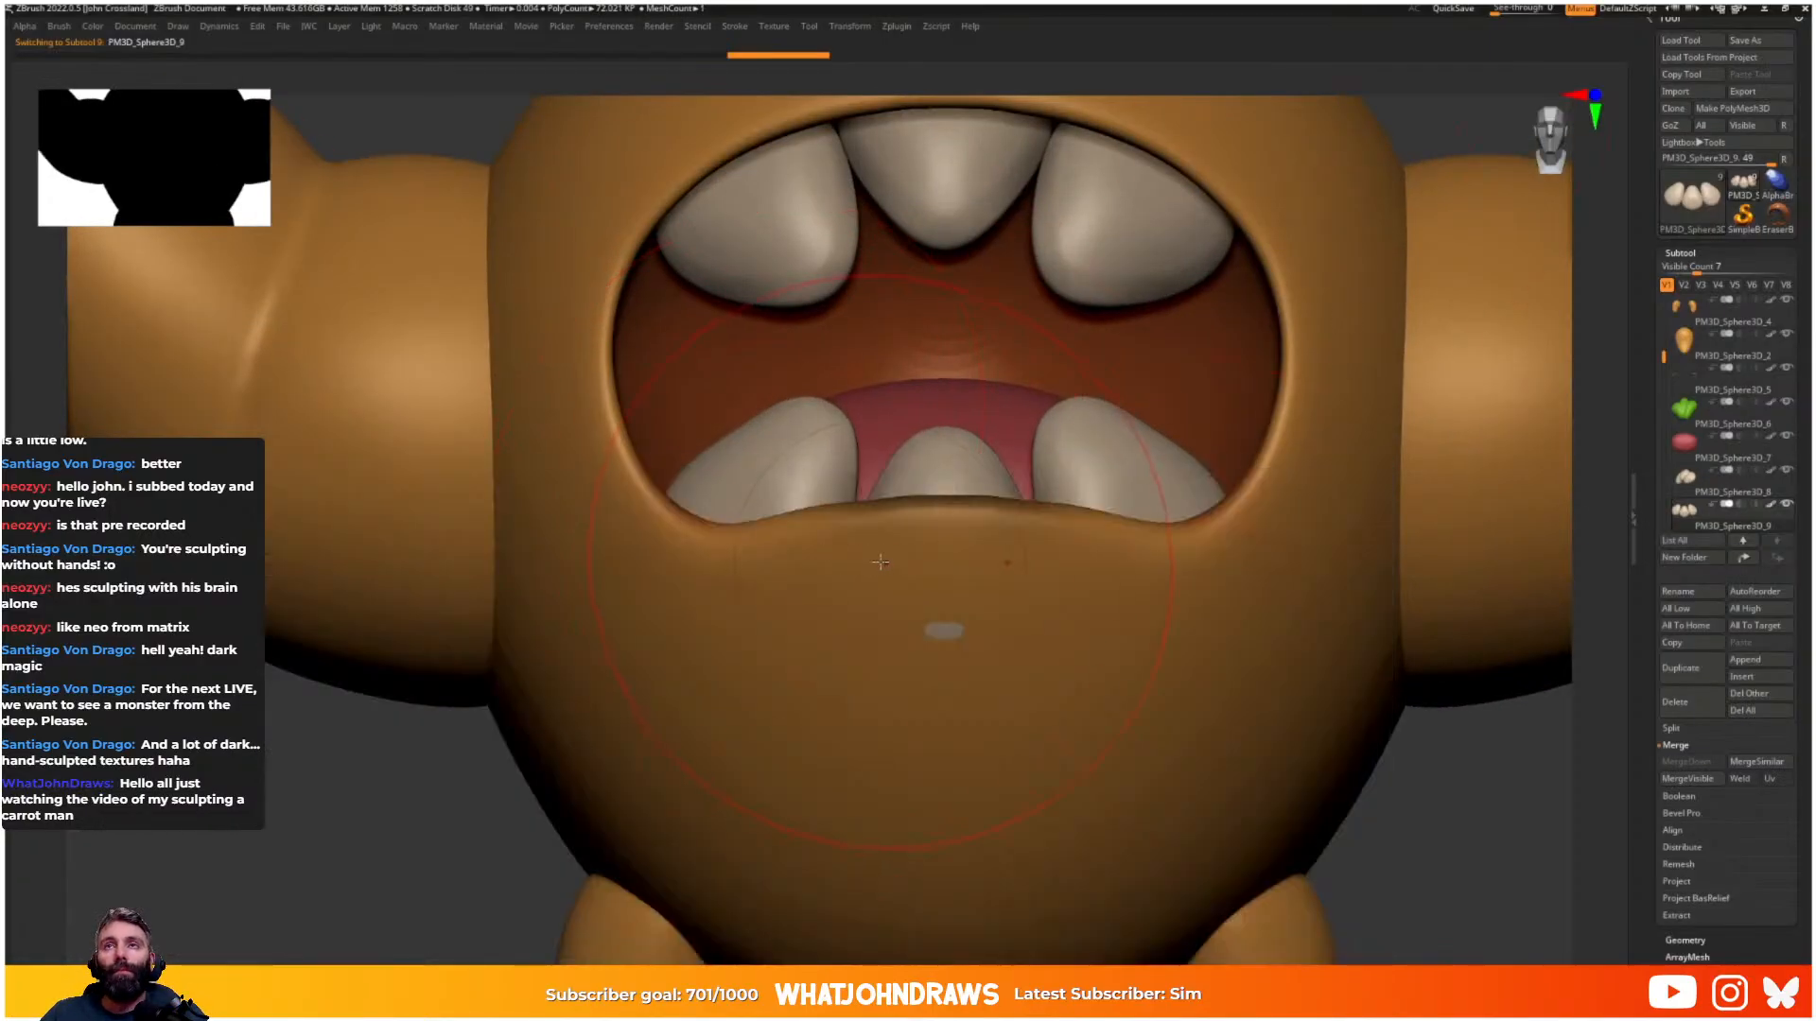
{"action": "key", "text": "space"}
{"action": "left_click_drag", "start_coordinate": [843, 437], "coordinate": [830, 459]}
{"action": "left_click_drag", "start_coordinate": [946, 626], "coordinate": [949, 543]}
{"action": "mouse_move", "coordinate": [834, 427]}
{"action": "left_mouse_down"}
{"action": "mouse_move", "coordinate": [775, 429]}
{"action": "mouse_move", "coordinate": [810, 439]}
{"action": "mouse_move", "coordinate": [771, 463]}
{"action": "left_mouse_up"}
- Taper the sides of the centre lower tooth into a narrower, more pointed shape
{"action": "key", "text": "space"}
{"action": "left_click", "coordinate": [794, 525]}
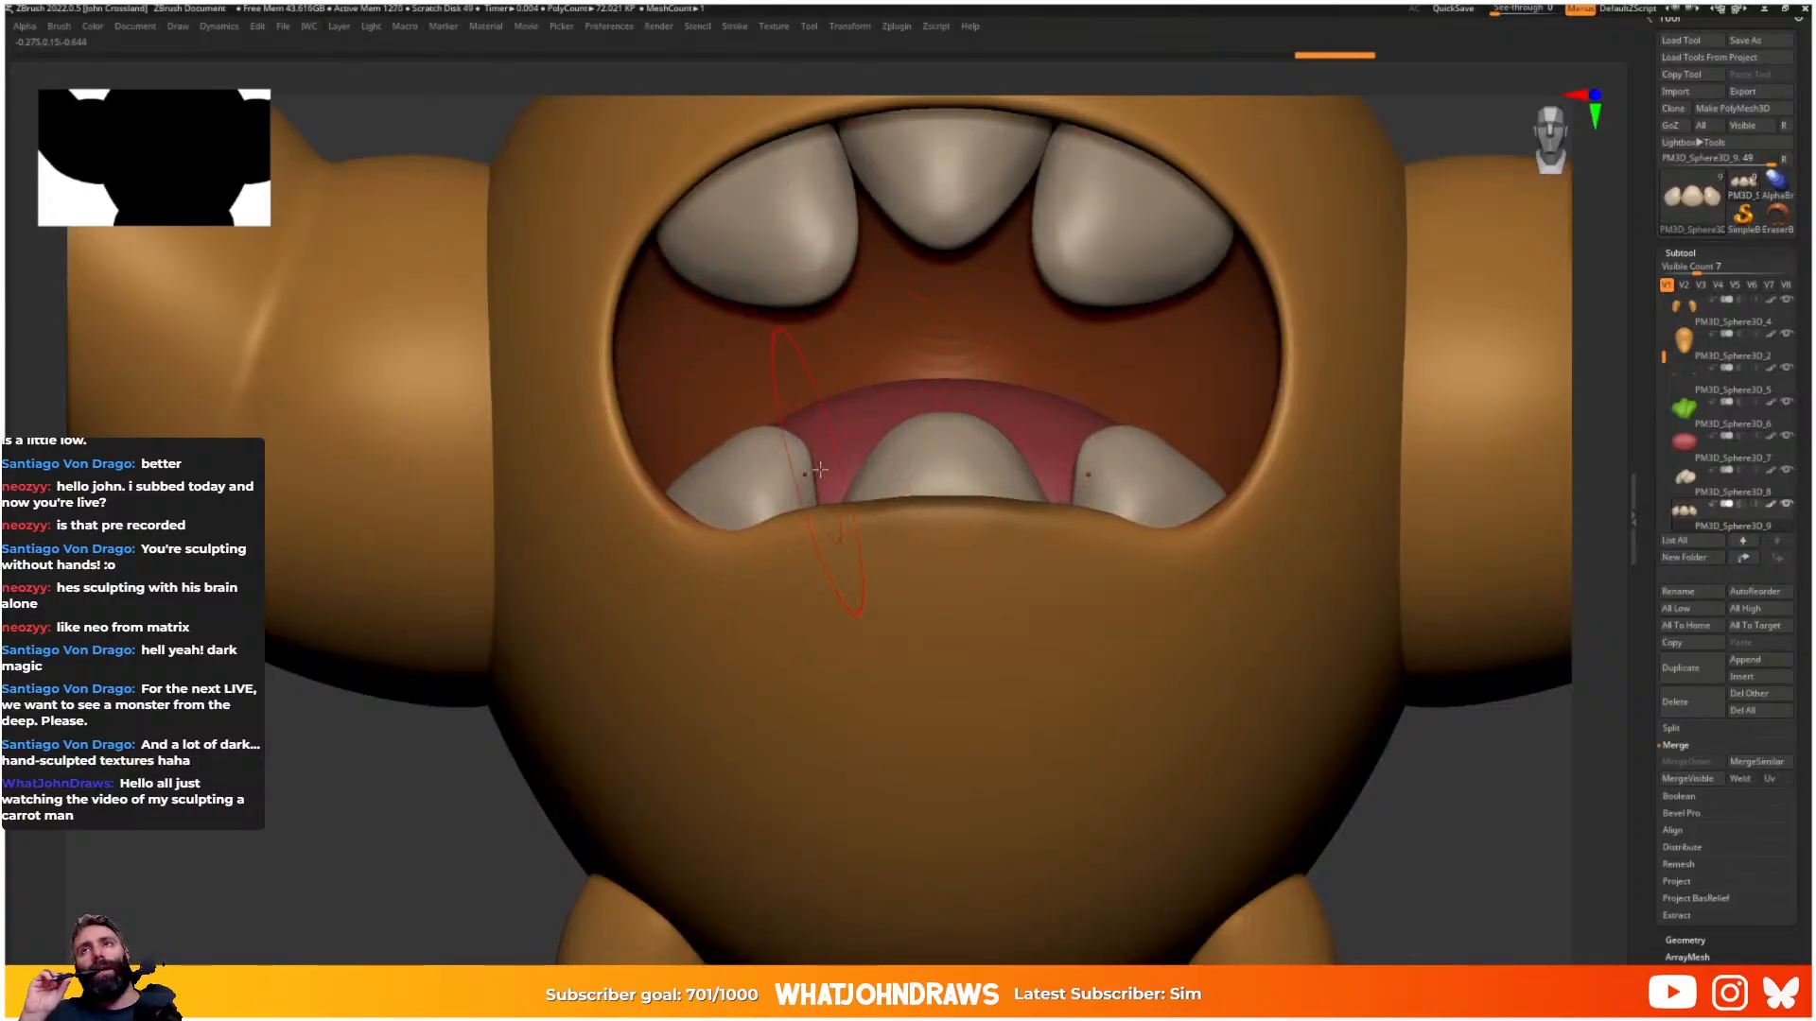
{"action": "left_click_drag", "start_coordinate": [1014, 478], "coordinate": [995, 440]}
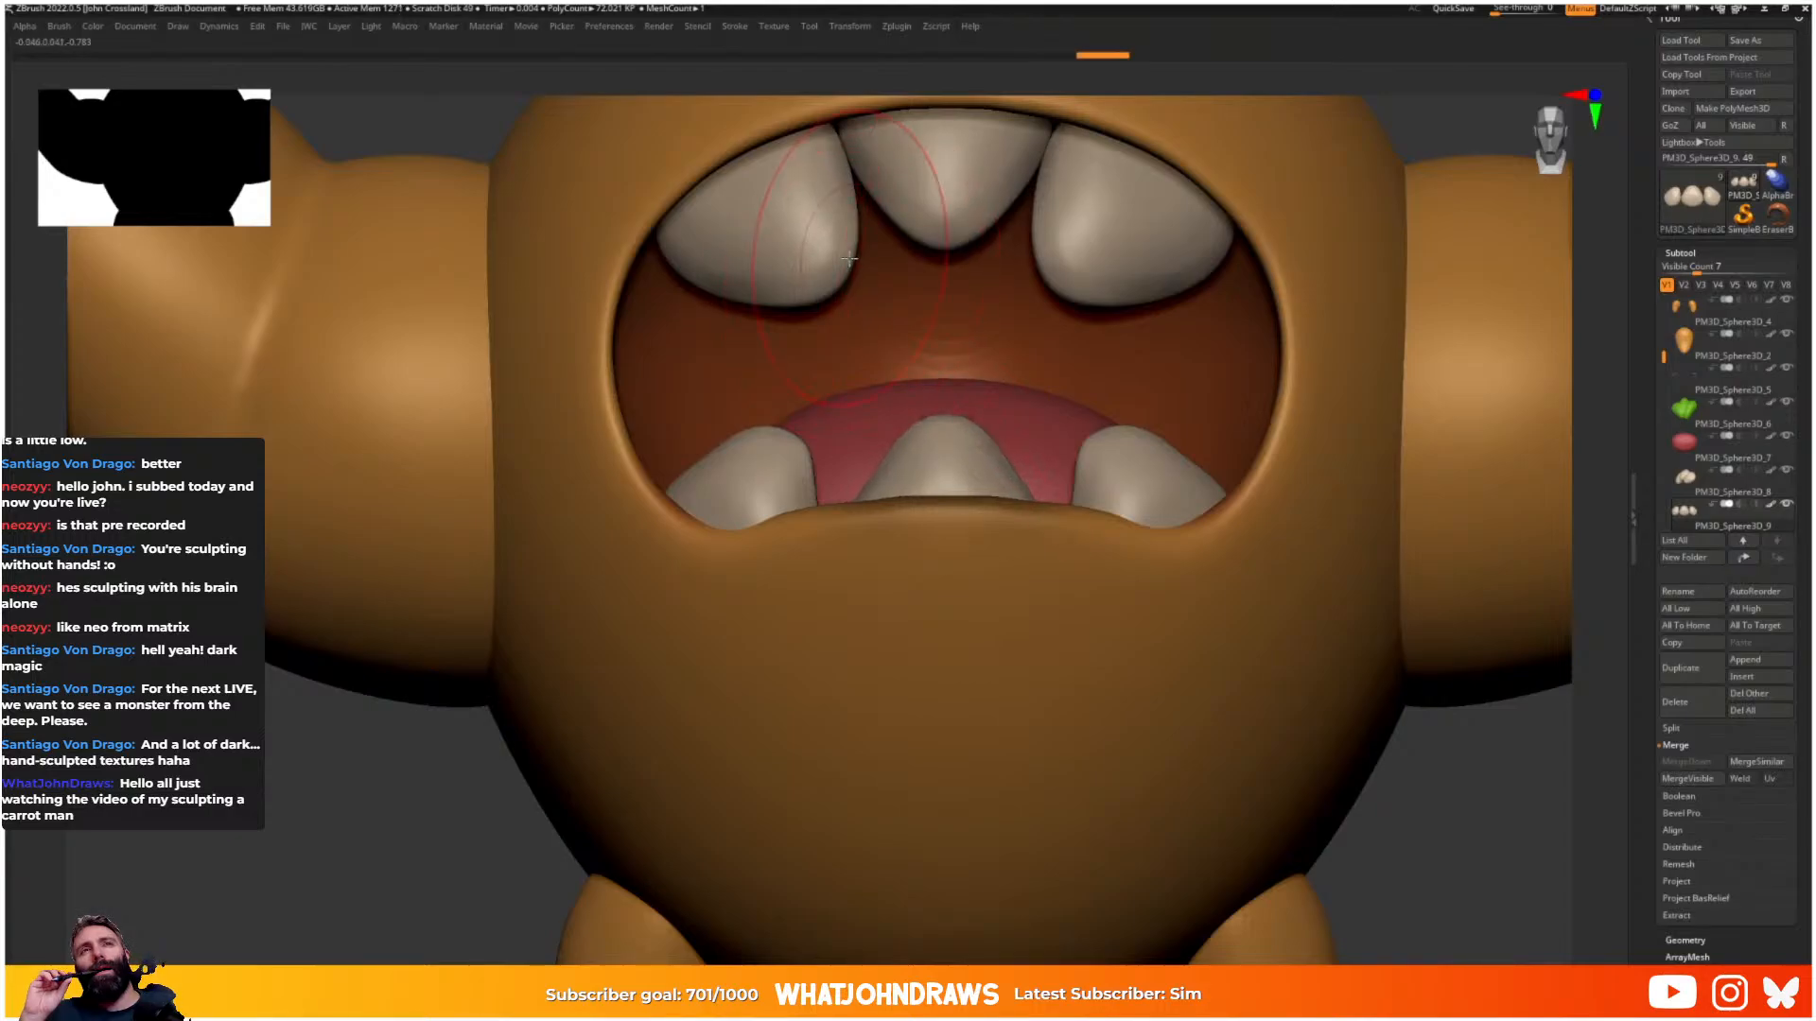
- Adjust the depth and spacing of the lower teeth from the side so they follow the curve of the lower lip
{"action": "mouse_move", "coordinate": [696, 480]}
{"action": "right_mouse_down"}
{"action": "mouse_move", "coordinate": [728, 534]}
{"action": "mouse_move", "coordinate": [748, 517]}
{"action": "right_mouse_up"}
{"action": "left_click_drag", "start_coordinate": [740, 517], "coordinate": [758, 537]}
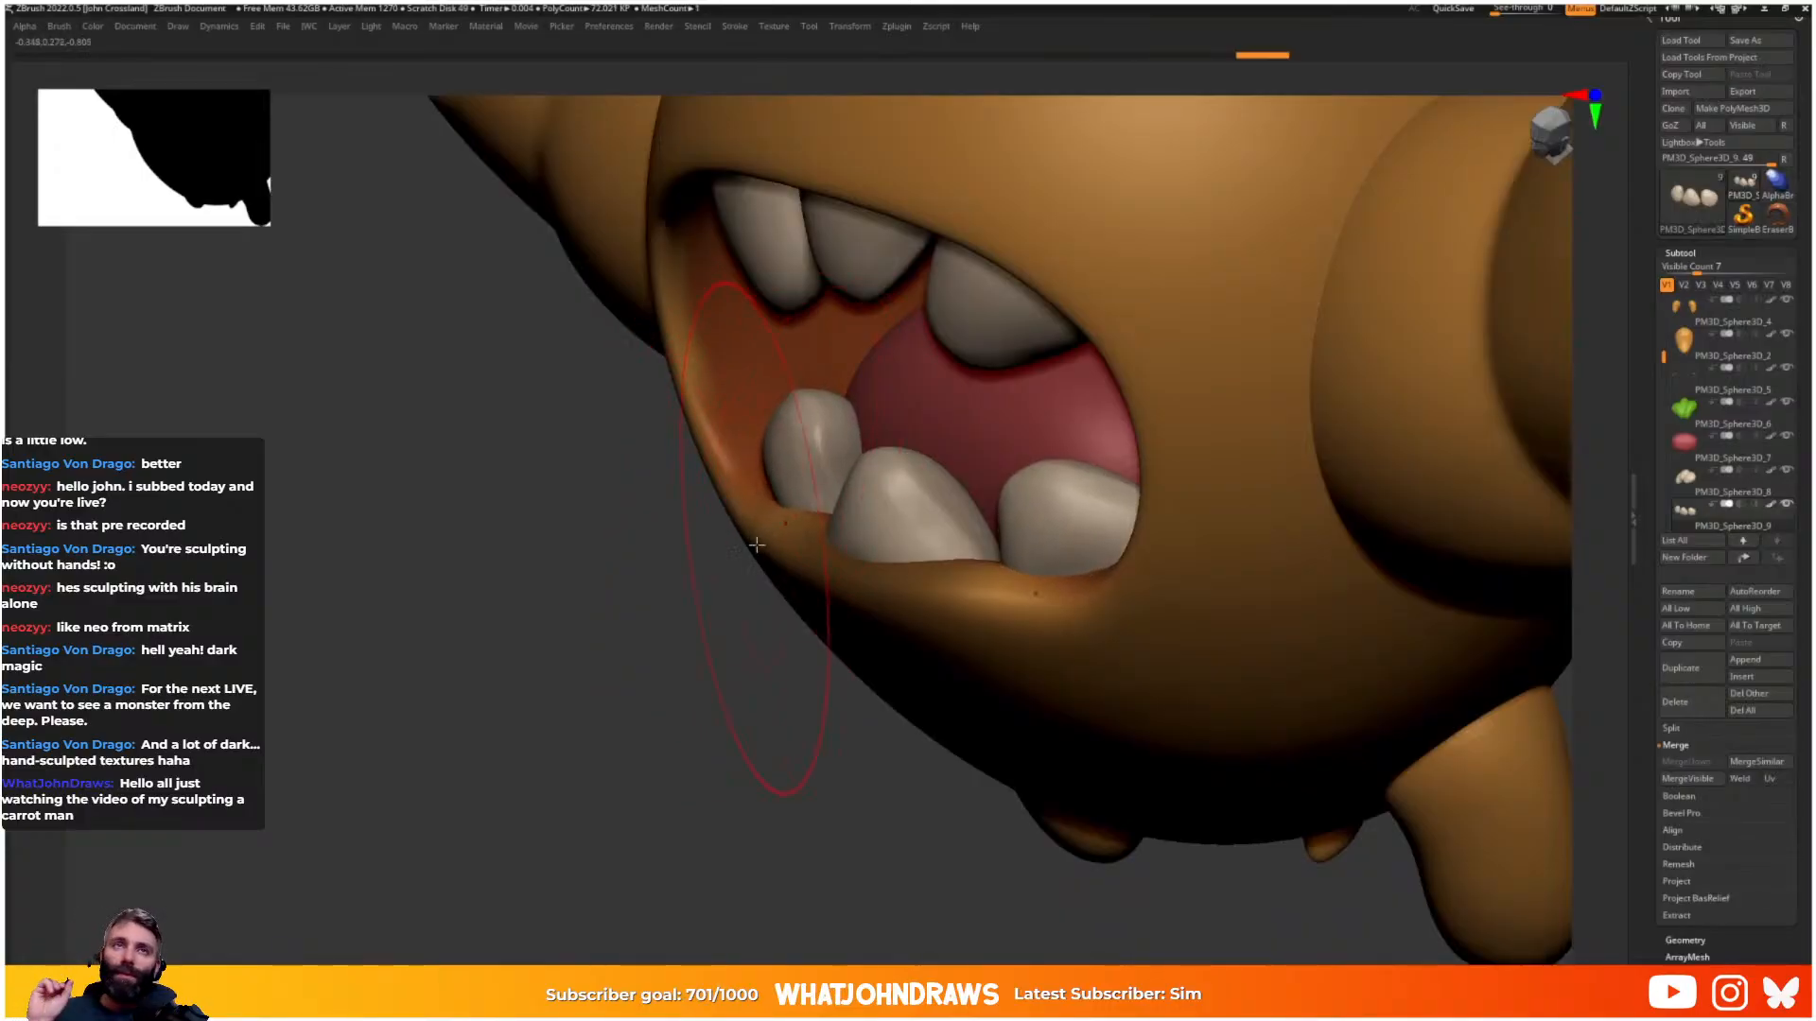
{"action": "left_click_drag", "start_coordinate": [839, 630], "coordinate": [902, 552]}
{"action": "right_click_drag", "start_coordinate": [993, 556], "coordinate": [932, 539]}
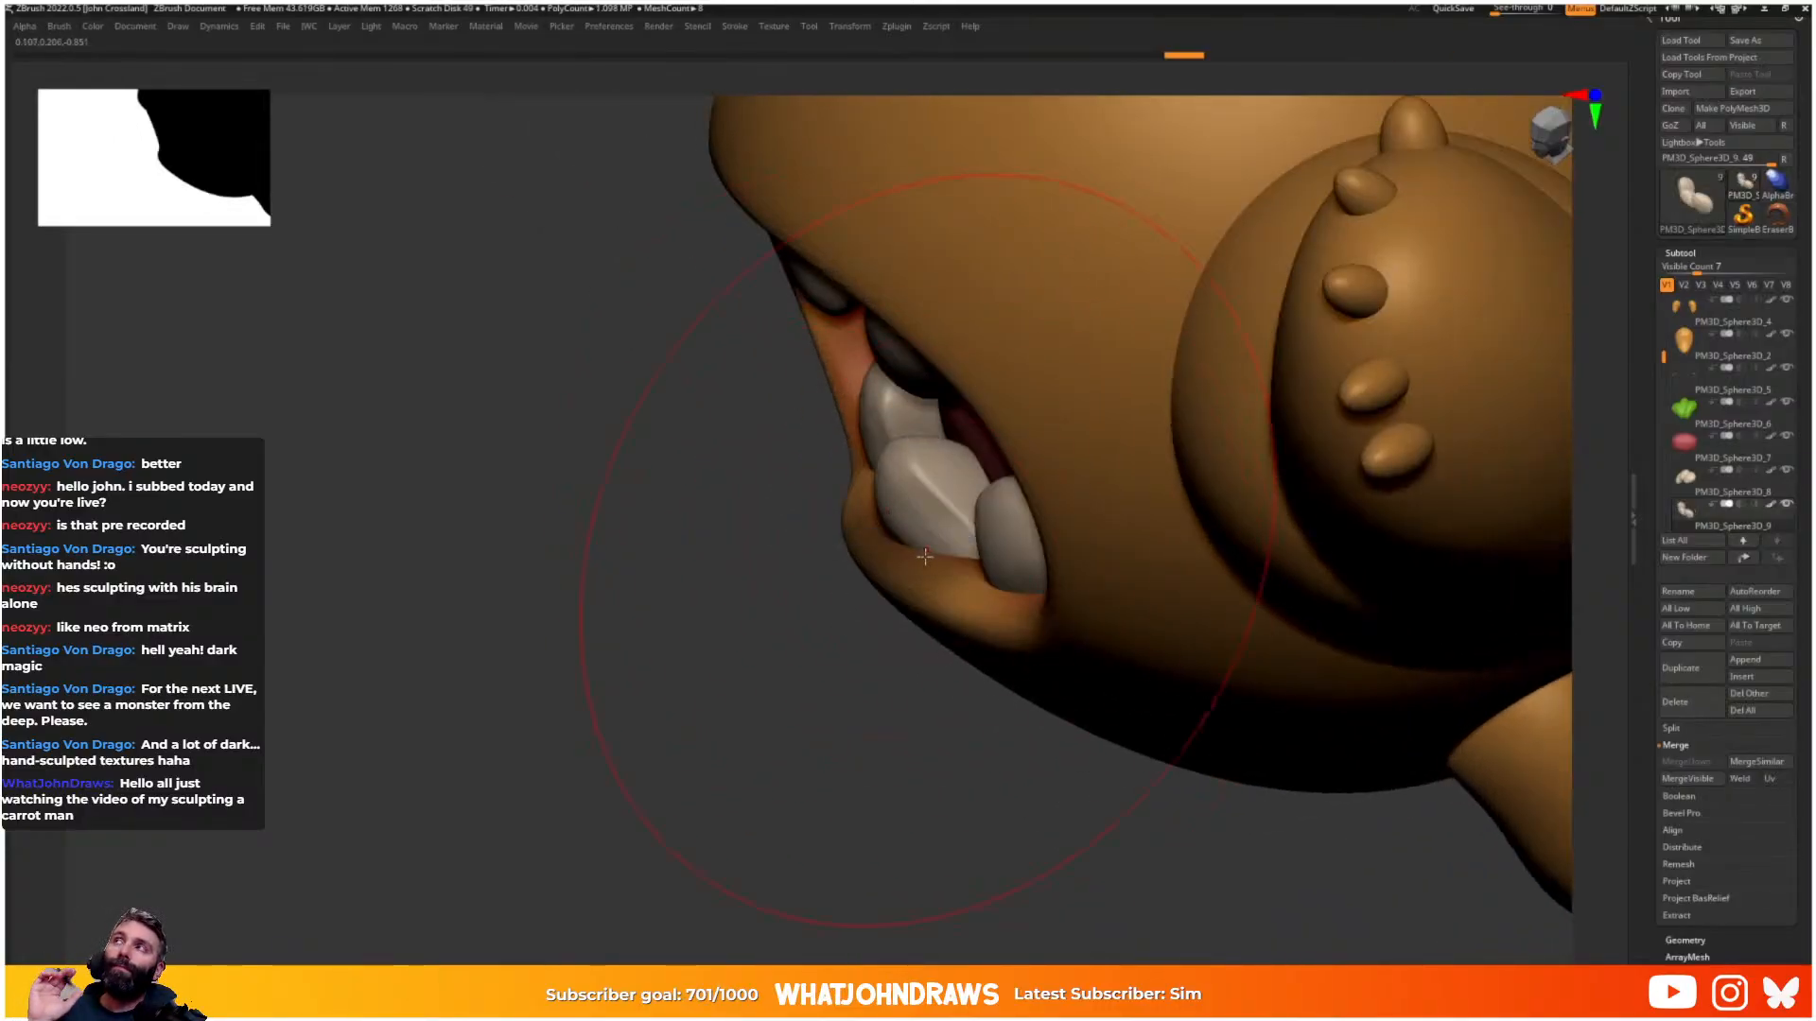
{"action": "mouse_move", "coordinate": [925, 558]}
{"action": "left_mouse_down"}
{"action": "mouse_move", "coordinate": [938, 541]}
{"action": "mouse_move", "coordinate": [948, 562]}
{"action": "left_mouse_up"}
{"action": "right_click_drag", "start_coordinate": [948, 558], "coordinate": [1005, 560]}
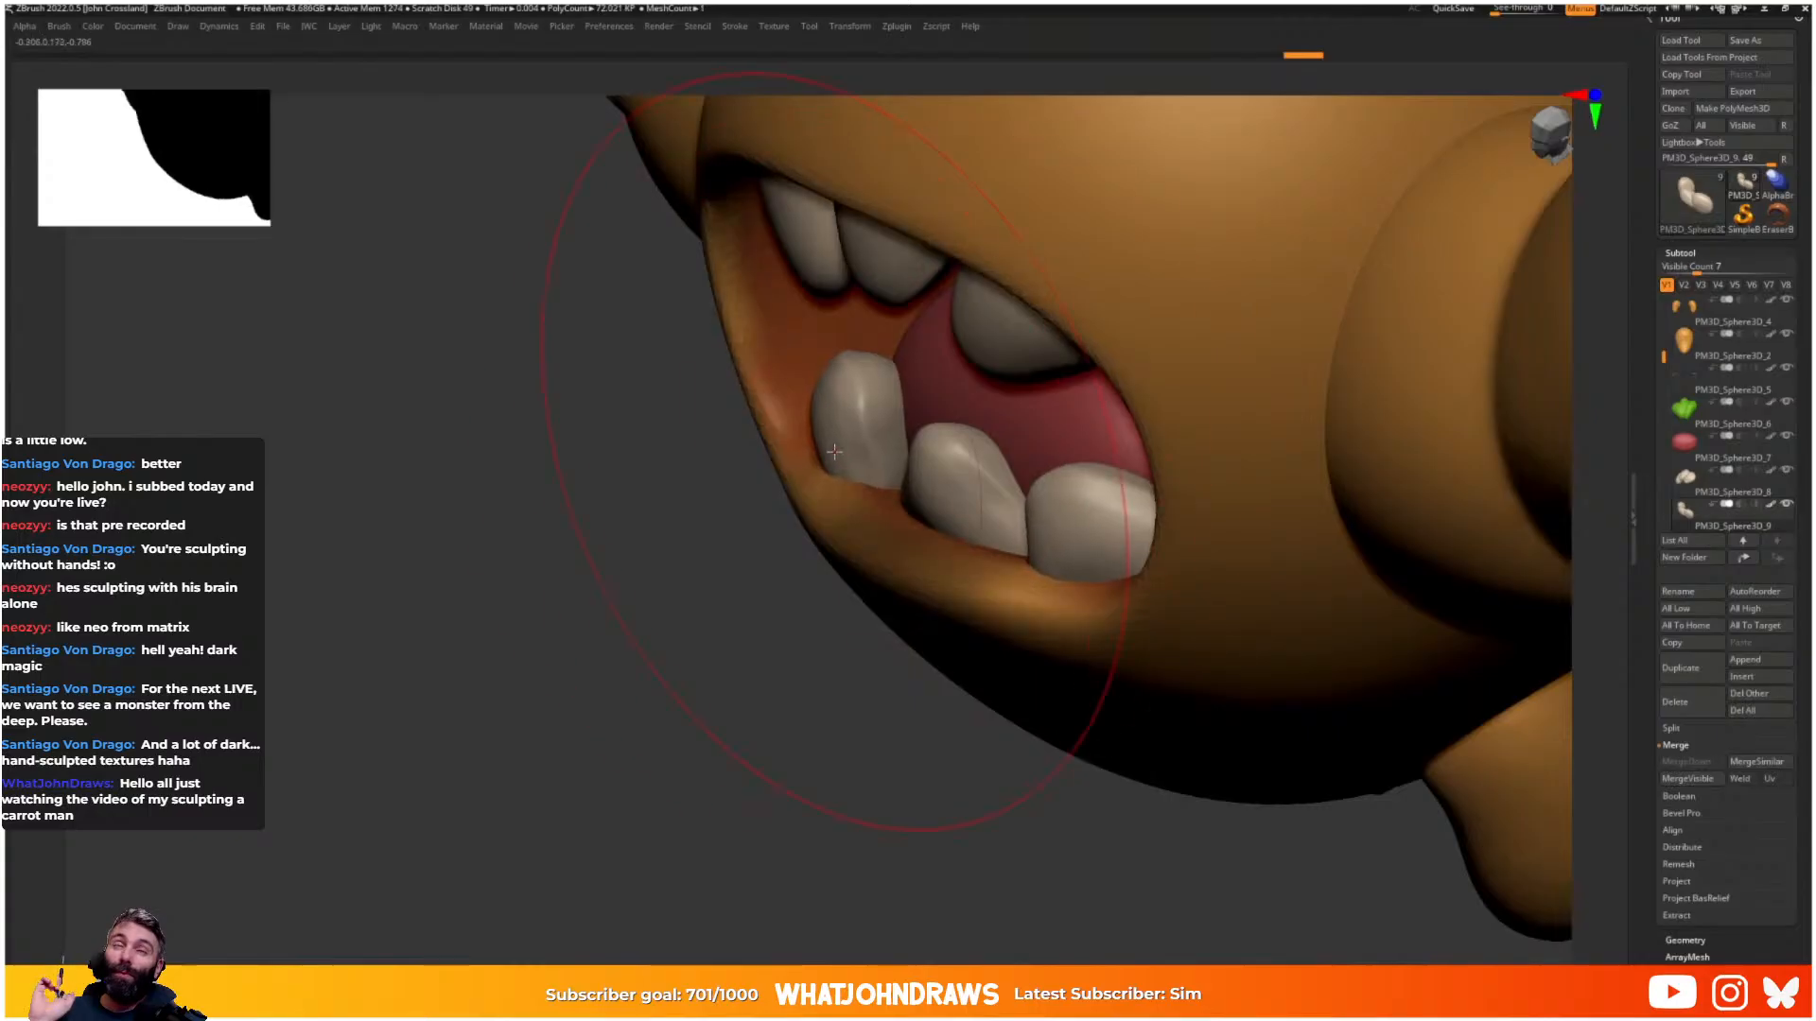
{"action": "left_click_drag", "start_coordinate": [840, 454], "coordinate": [853, 464]}
{"action": "mouse_move", "coordinate": [931, 547]}
{"action": "right_mouse_down"}
{"action": "mouse_move", "coordinate": [993, 466]}
{"action": "mouse_move", "coordinate": [1006, 519]}
{"action": "mouse_move", "coordinate": [931, 537]}
{"action": "right_mouse_up"}
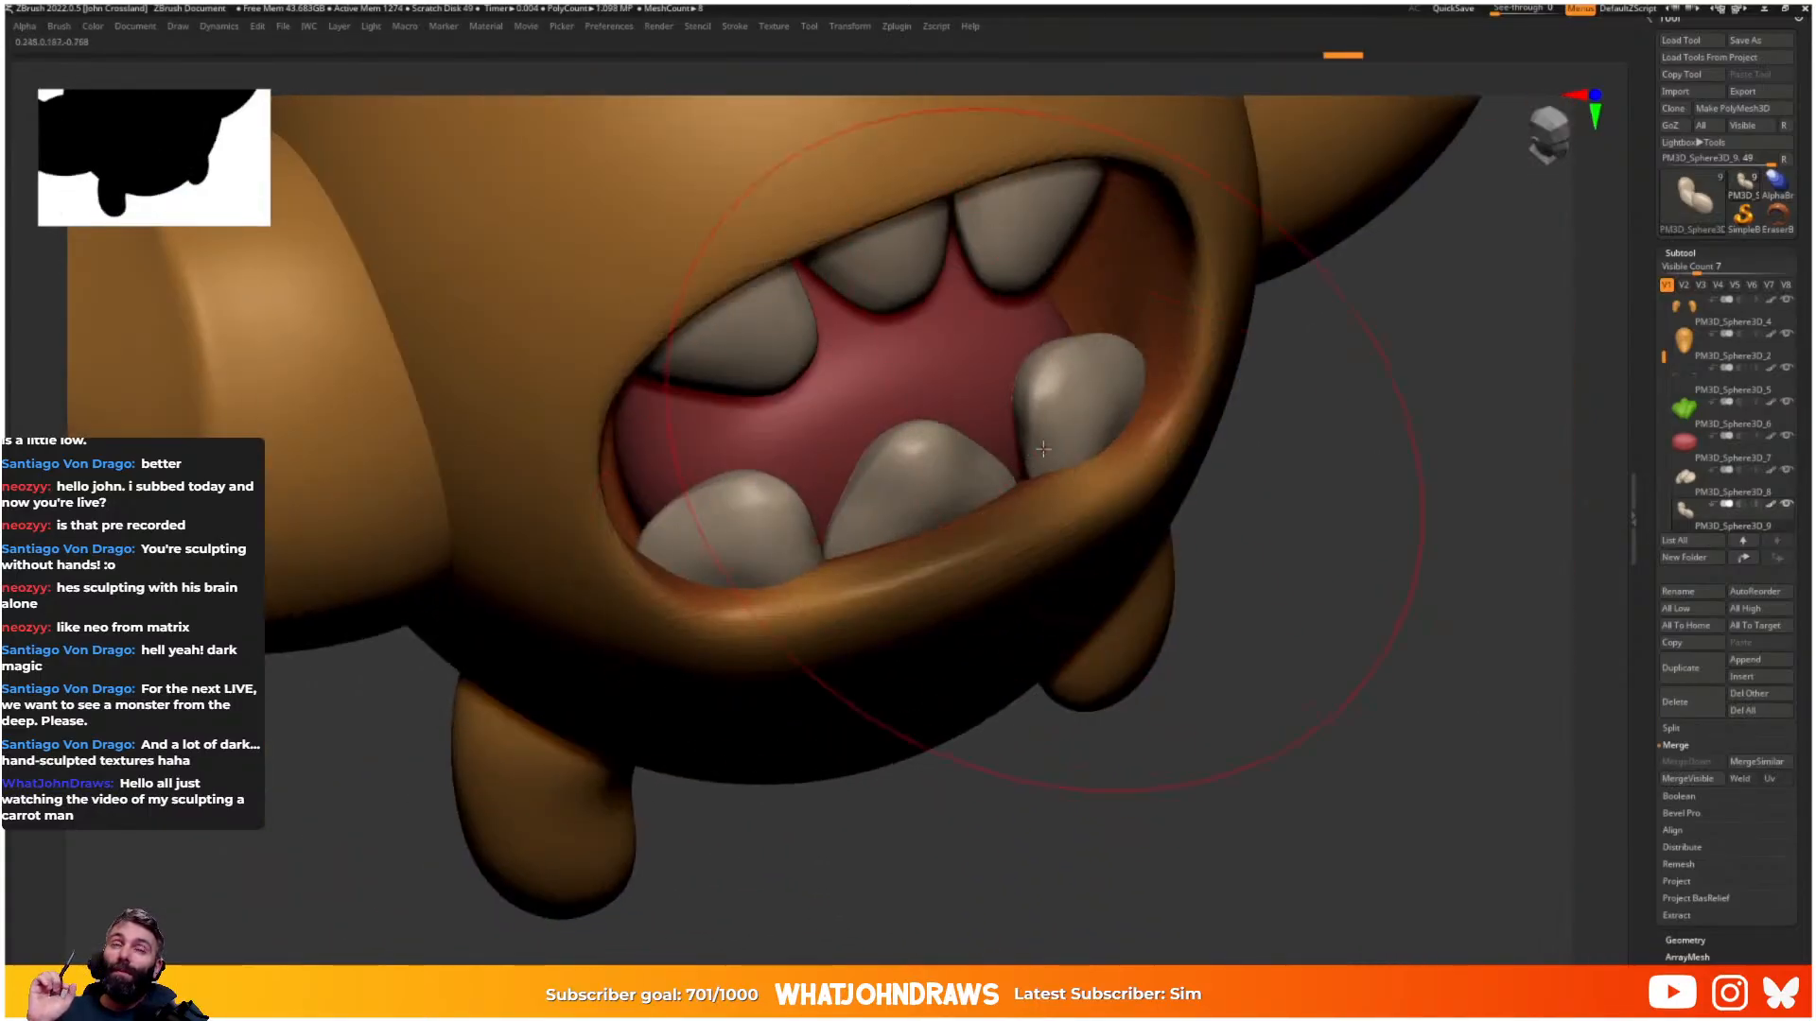
- Select the tongue and lower it slightly behind the lower teeth
{"action": "left_click", "coordinate": [912, 373], "text": "alt"}
{"action": "mouse_move", "coordinate": [927, 473]}
{"action": "right_mouse_down"}
{"action": "mouse_move", "coordinate": [971, 437]}
{"action": "mouse_move", "coordinate": [899, 482]}
{"action": "mouse_move", "coordinate": [871, 416]}
{"action": "right_mouse_up"}
{"action": "left_click_drag", "start_coordinate": [871, 414], "coordinate": [875, 435]}
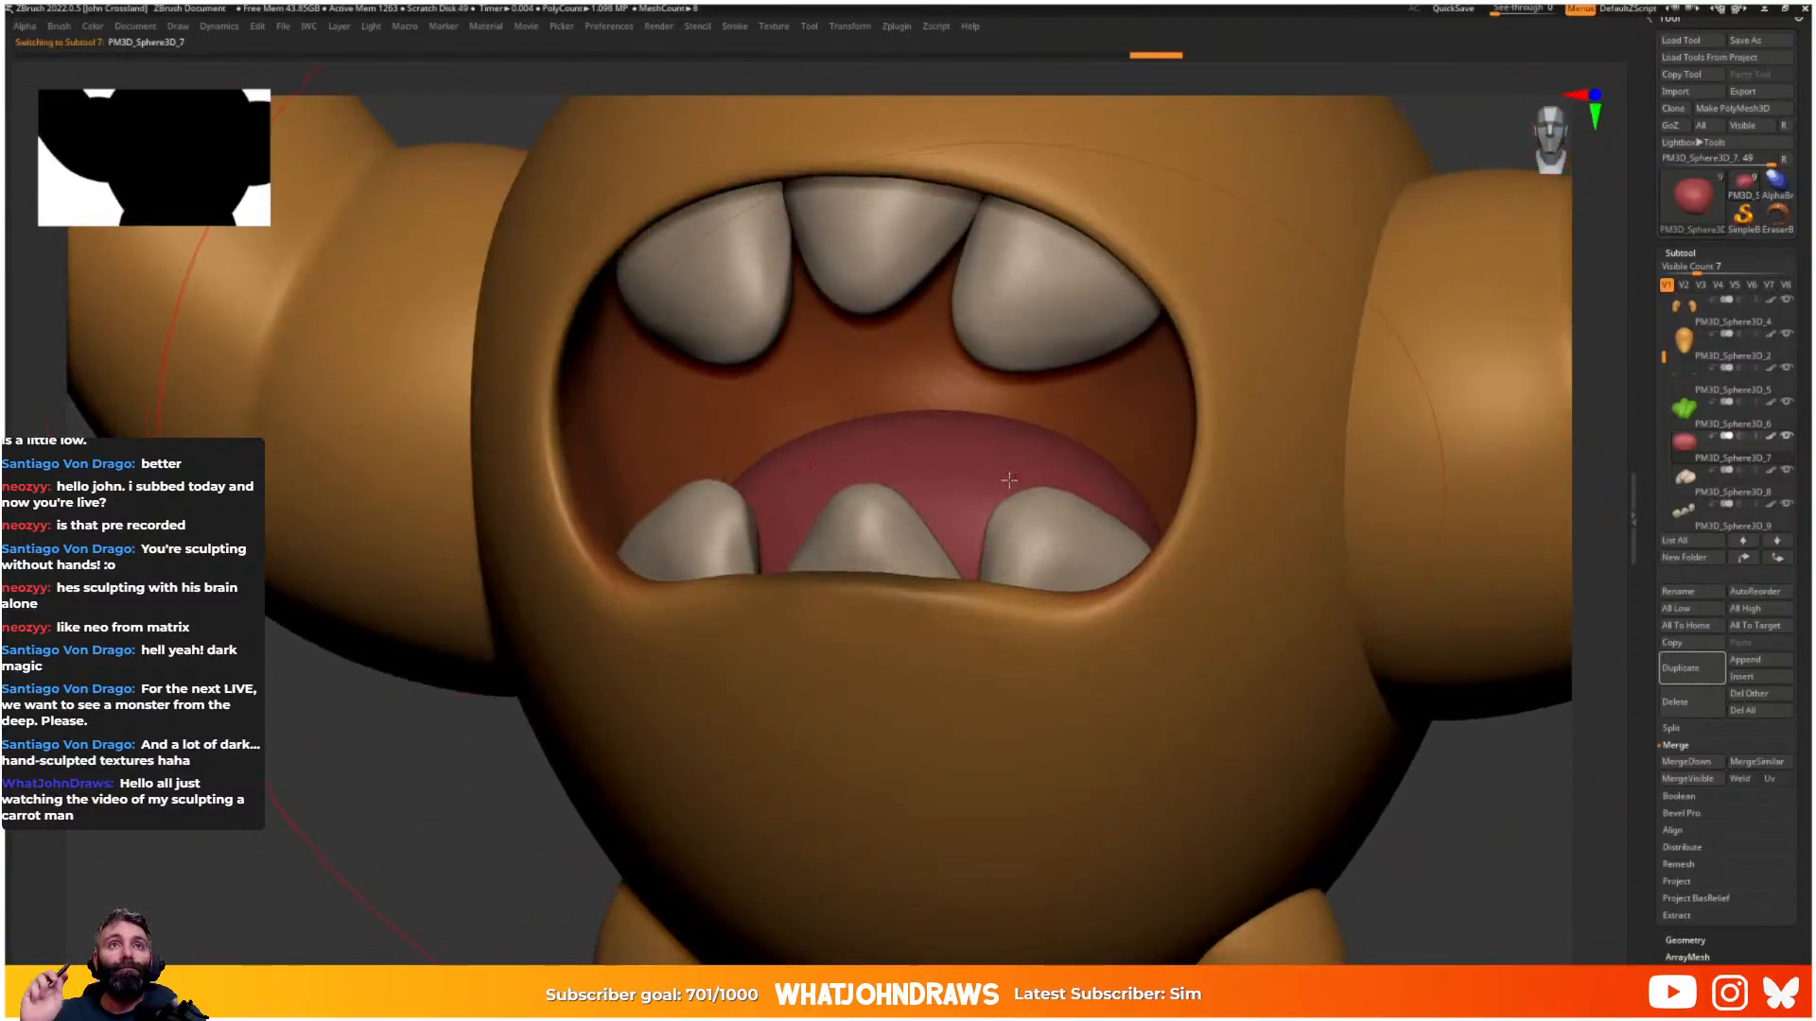
{"action": "mouse_move", "coordinate": [967, 483]}
{"action": "right_mouse_down"}
{"action": "mouse_move", "coordinate": [1116, 611]}
{"action": "mouse_move", "coordinate": [1092, 425]}
{"action": "mouse_move", "coordinate": [1059, 530]}
{"action": "mouse_move", "coordinate": [1219, 654]}
{"action": "mouse_move", "coordinate": [1295, 665]}
{"action": "right_mouse_up"}
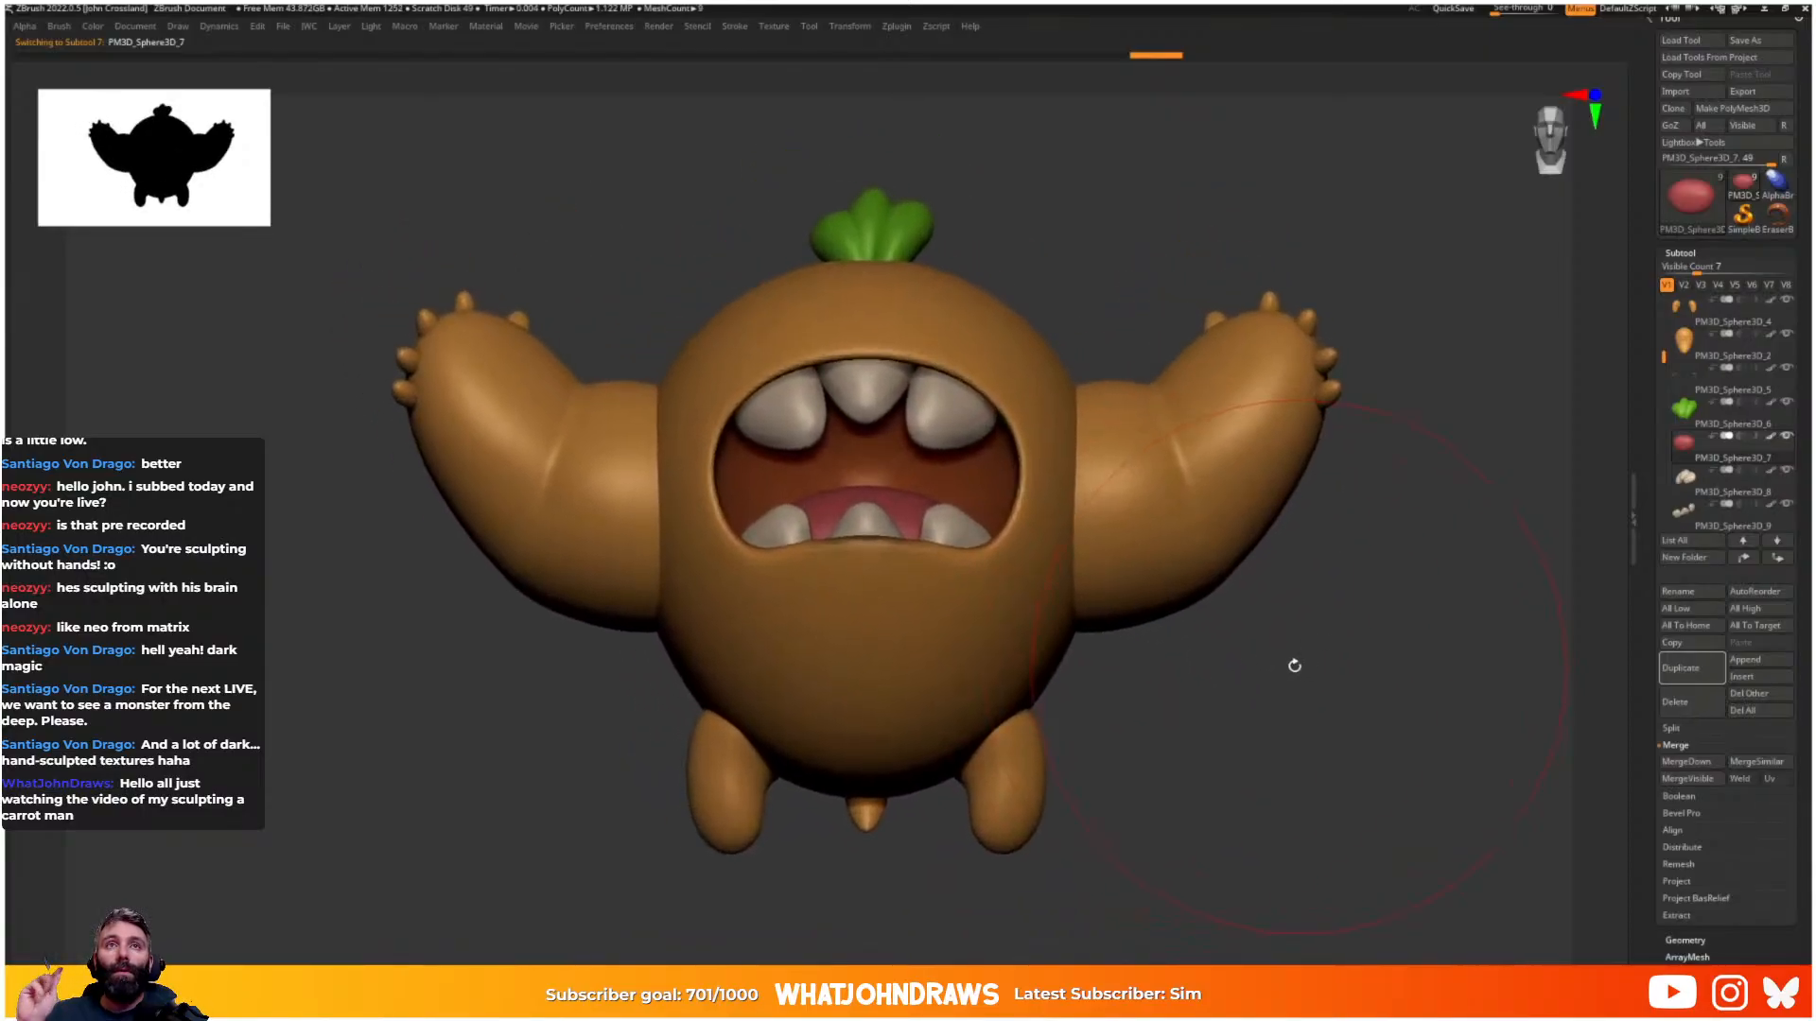
- Adjust the polypaint colours of the carrot body, raising HSV saturation to about 0.51 and shifting hue to about -0.02 for a richer orange
{"action": "left_click", "coordinate": [900, 622], "text": "alt"}
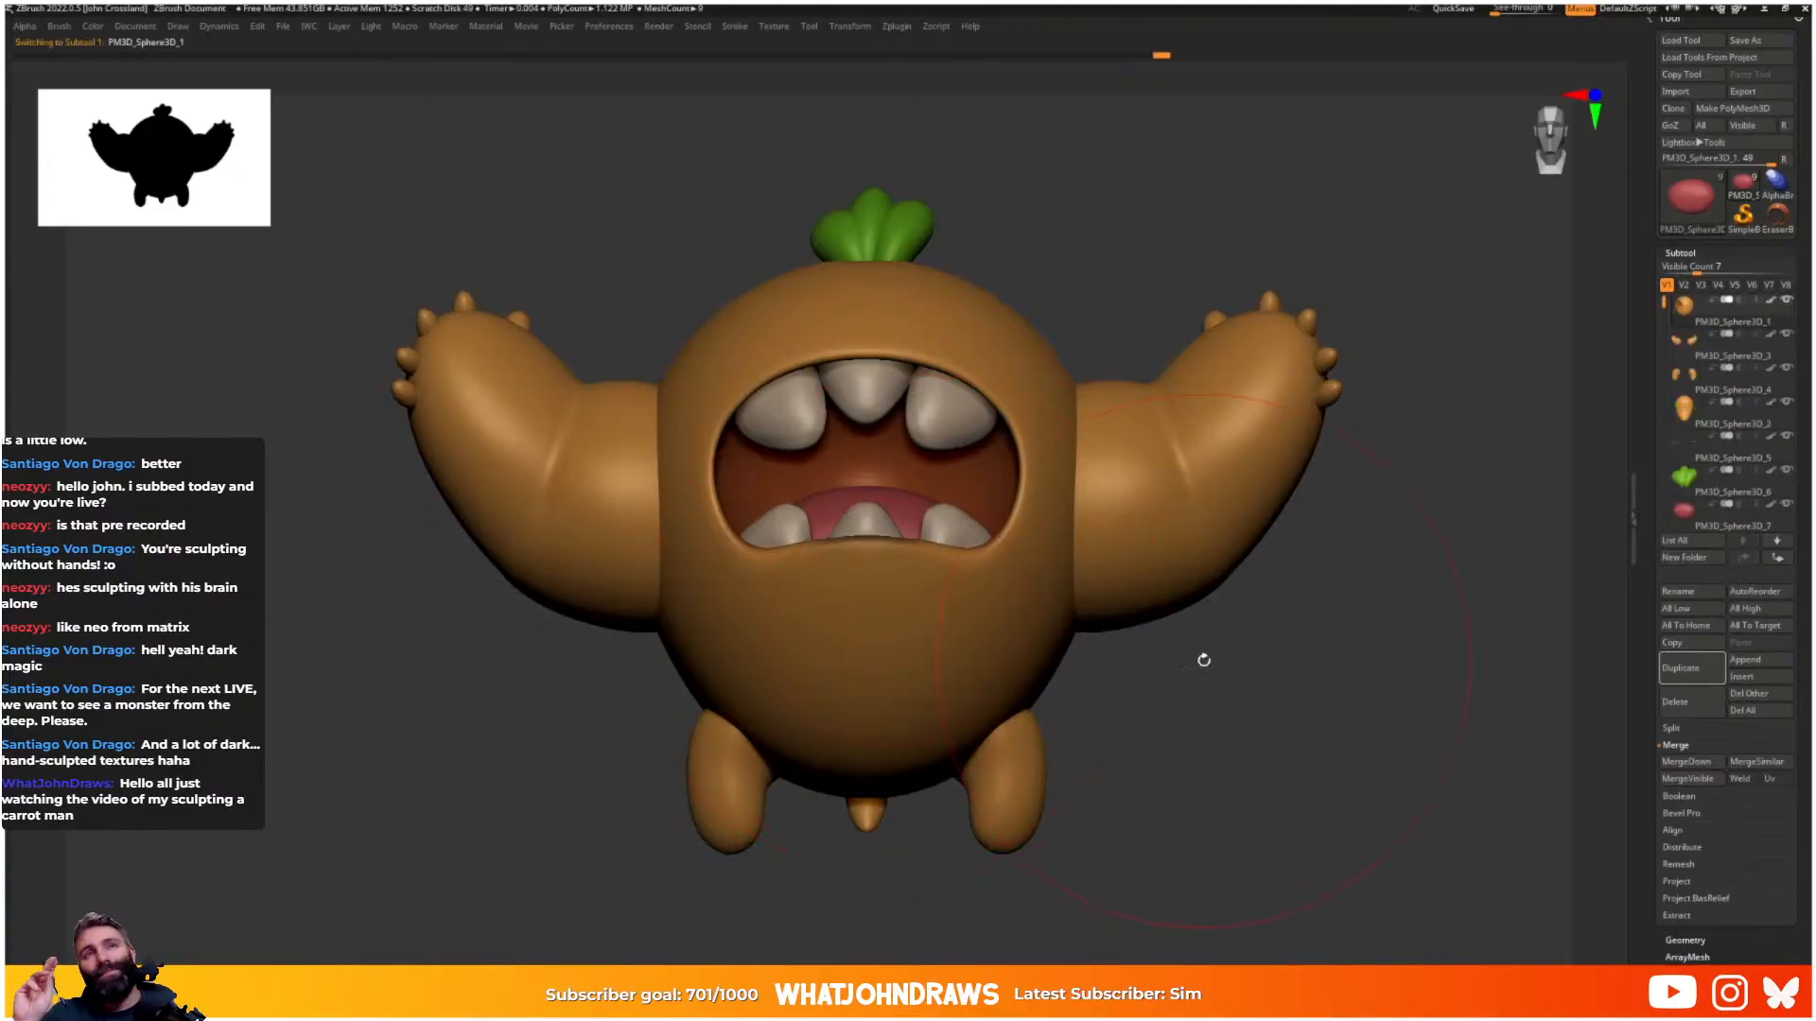
{"action": "scroll", "coordinate": [1756, 761], "scroll_direction": "down", "scroll_amount": 5}
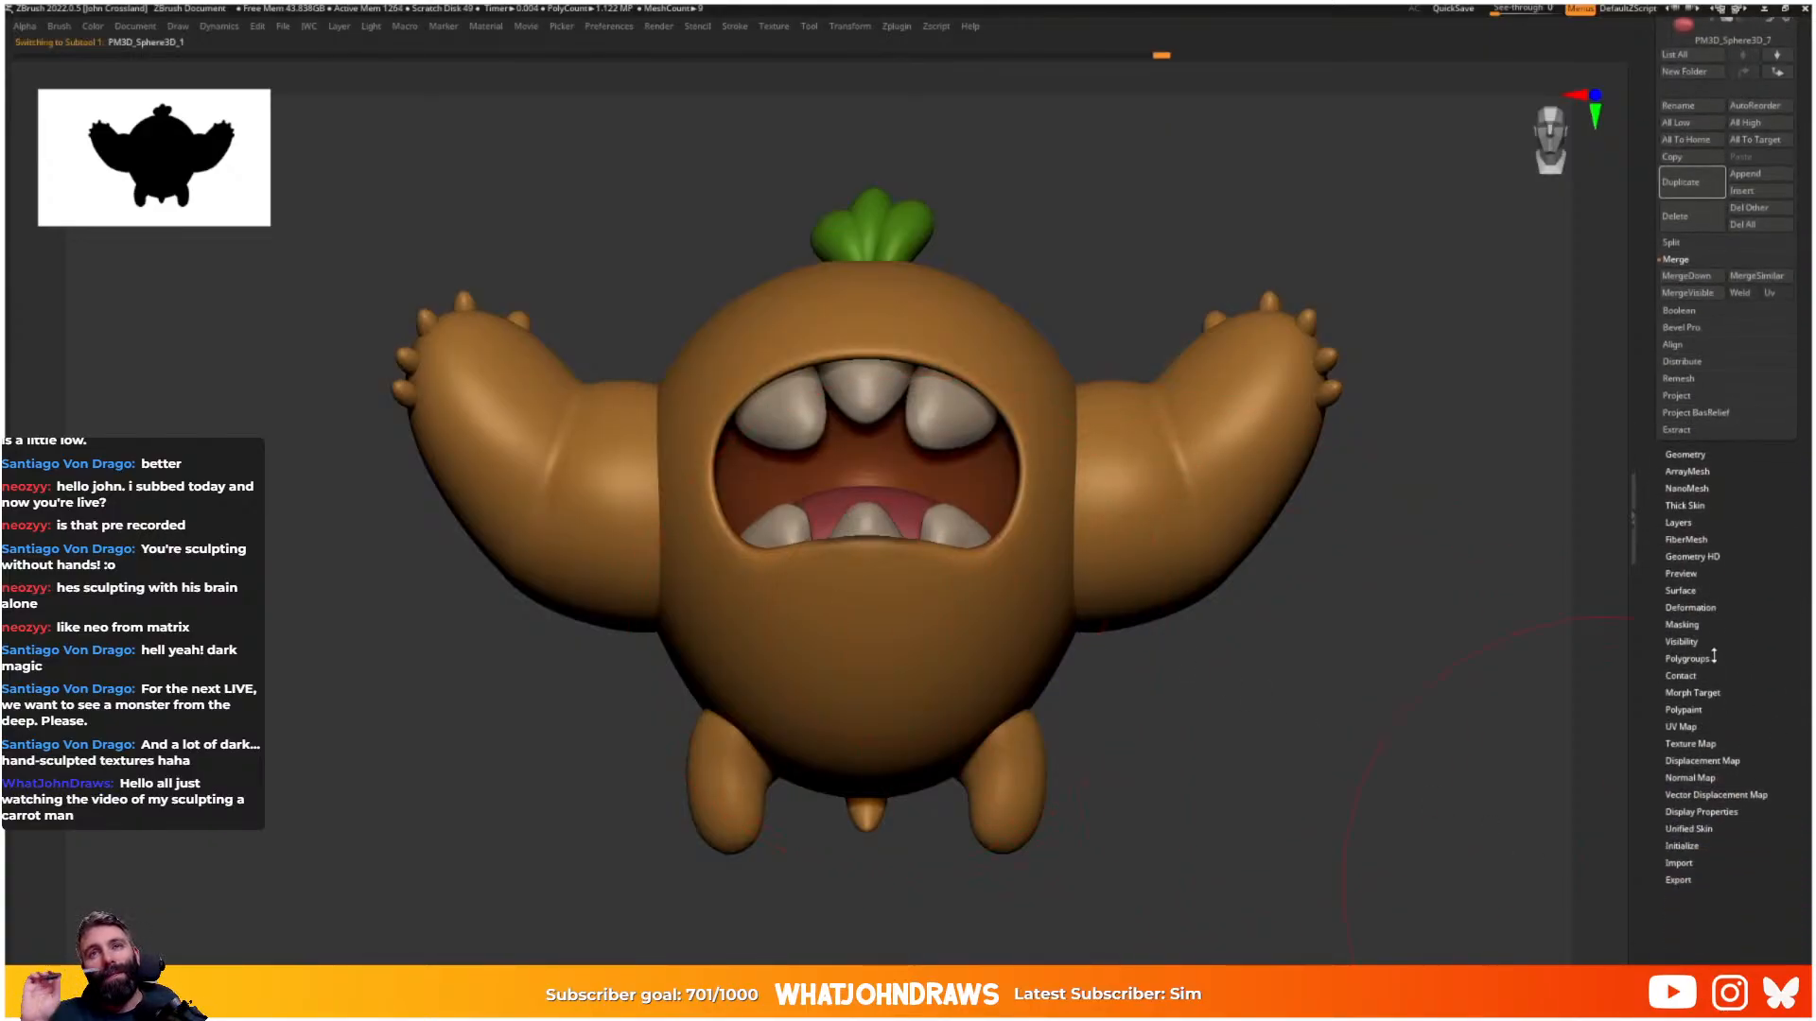
{"action": "left_click", "coordinate": [1707, 659]}
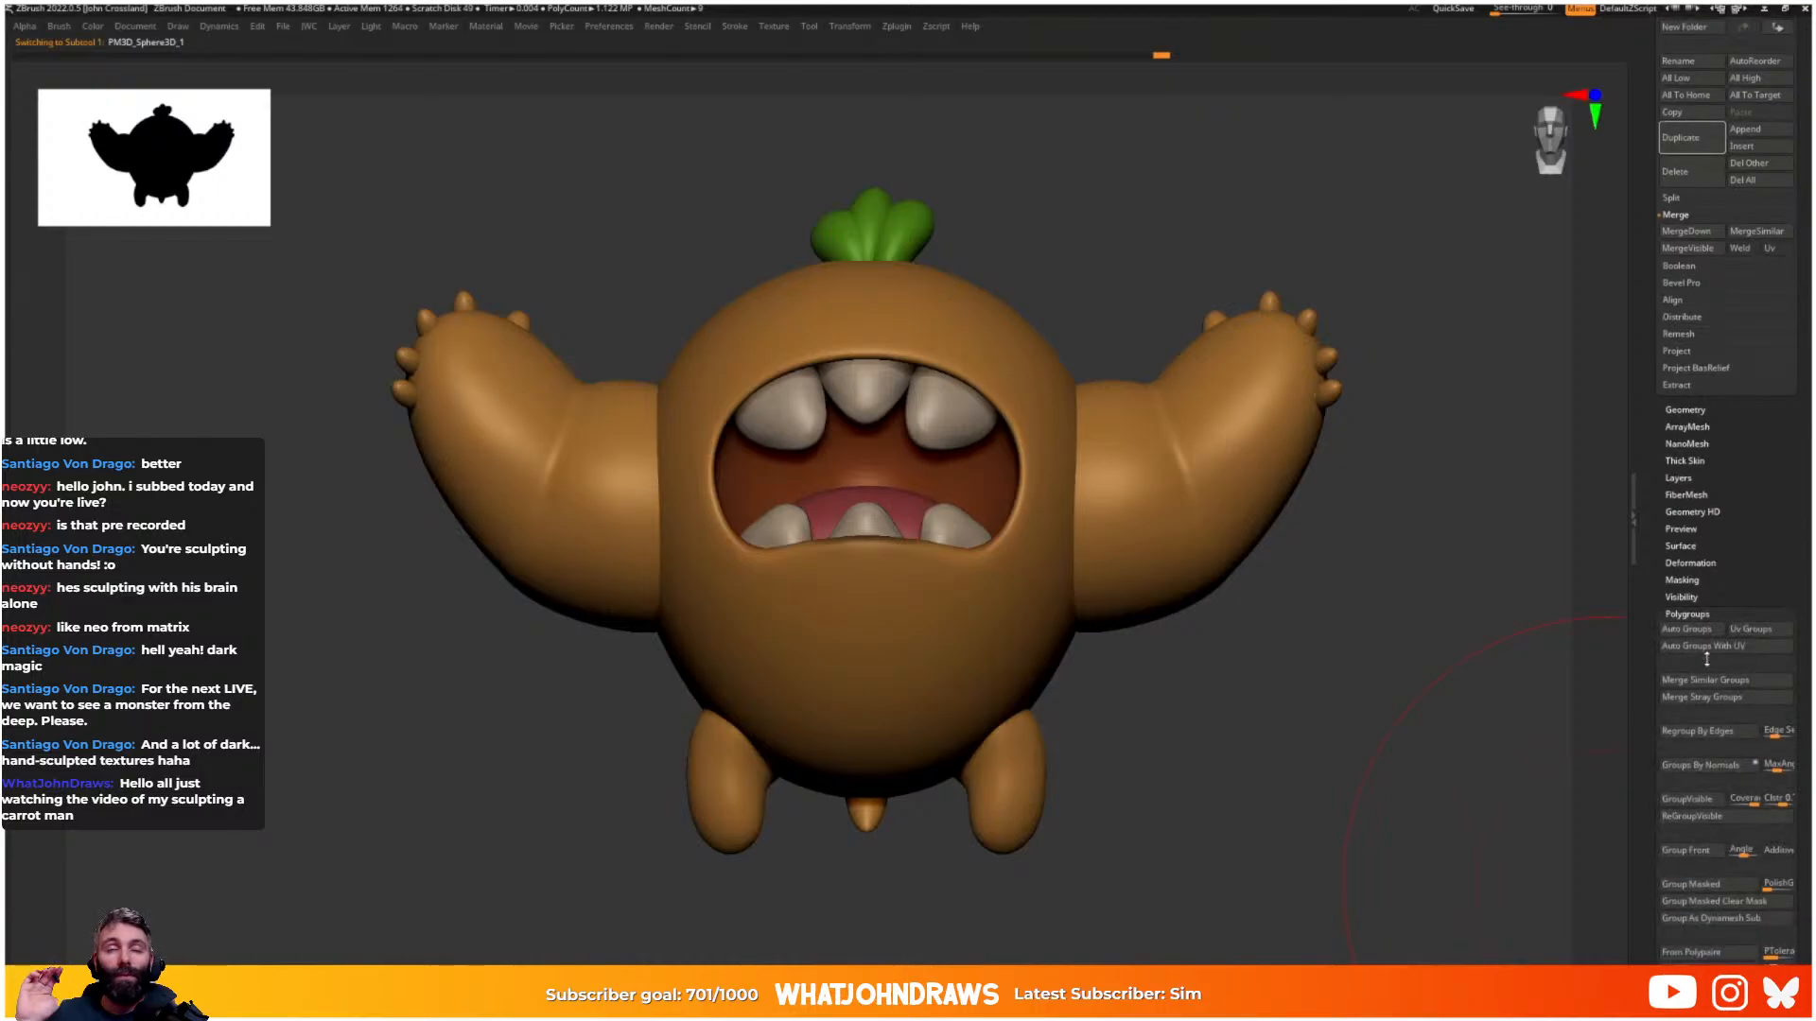
{"action": "left_click", "coordinate": [1726, 612]}
{"action": "left_click", "coordinate": [1708, 665]}
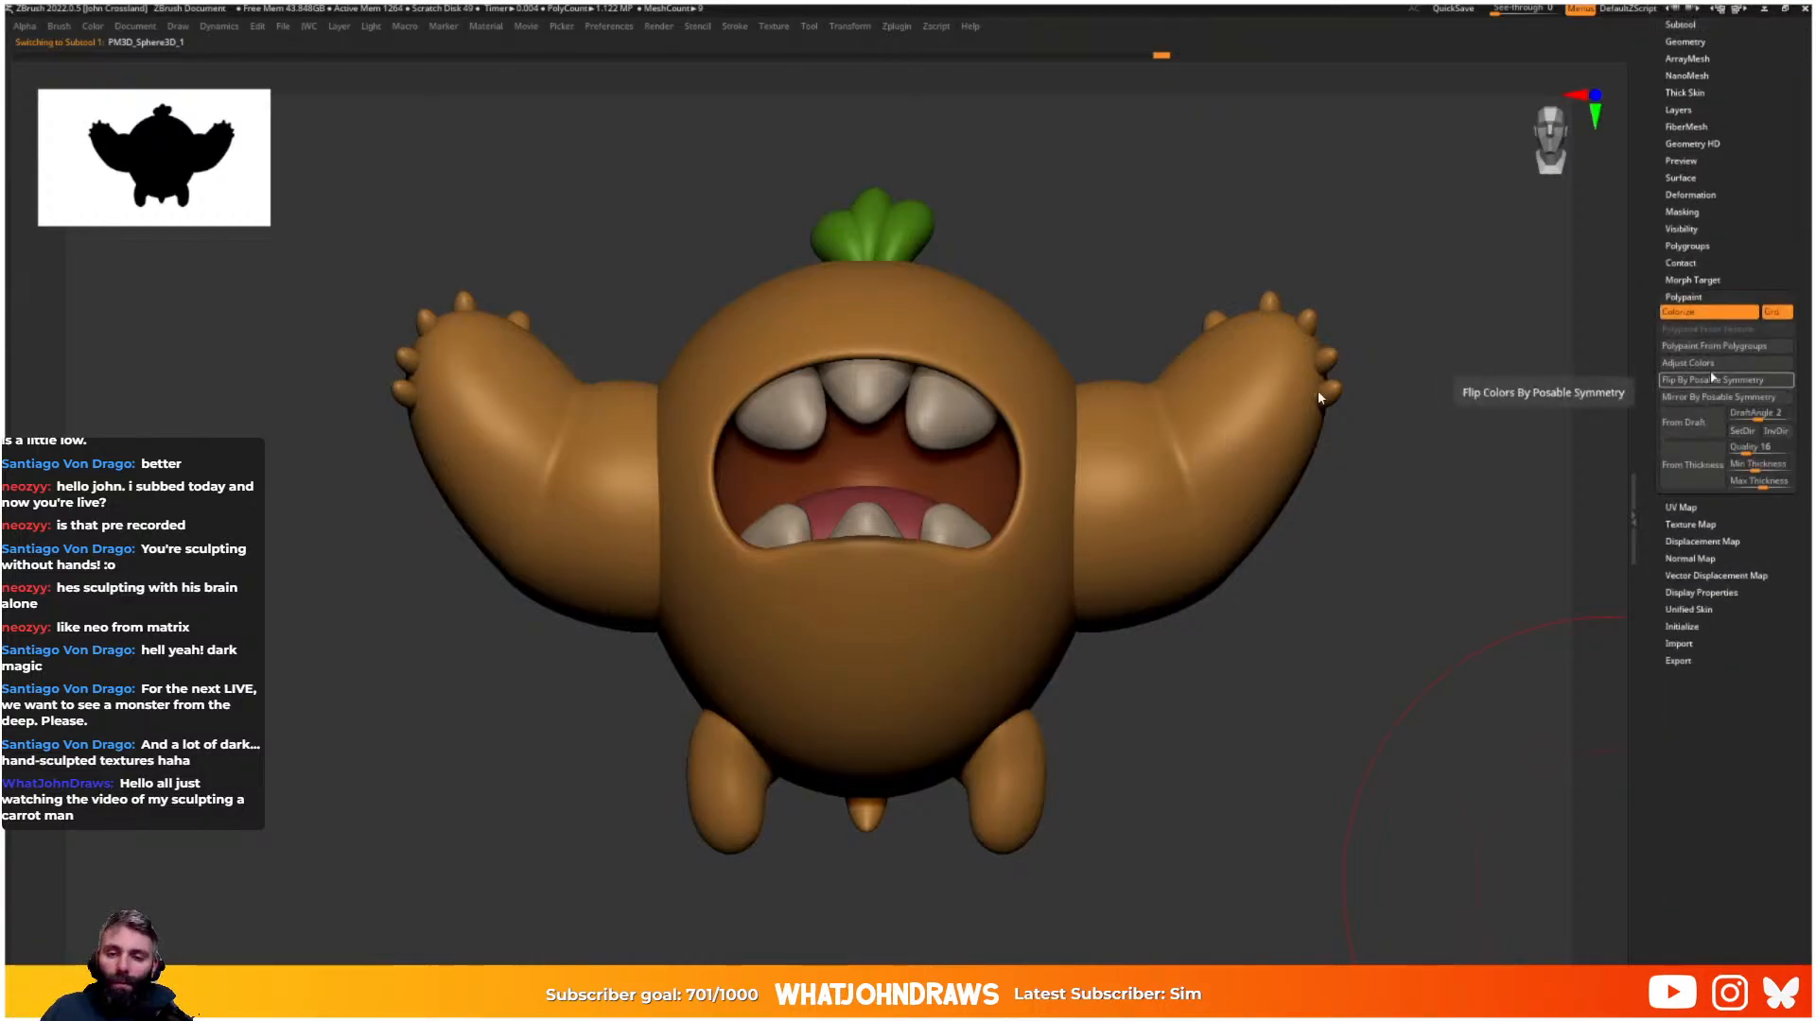
{"action": "left_click", "coordinate": [1686, 363]}
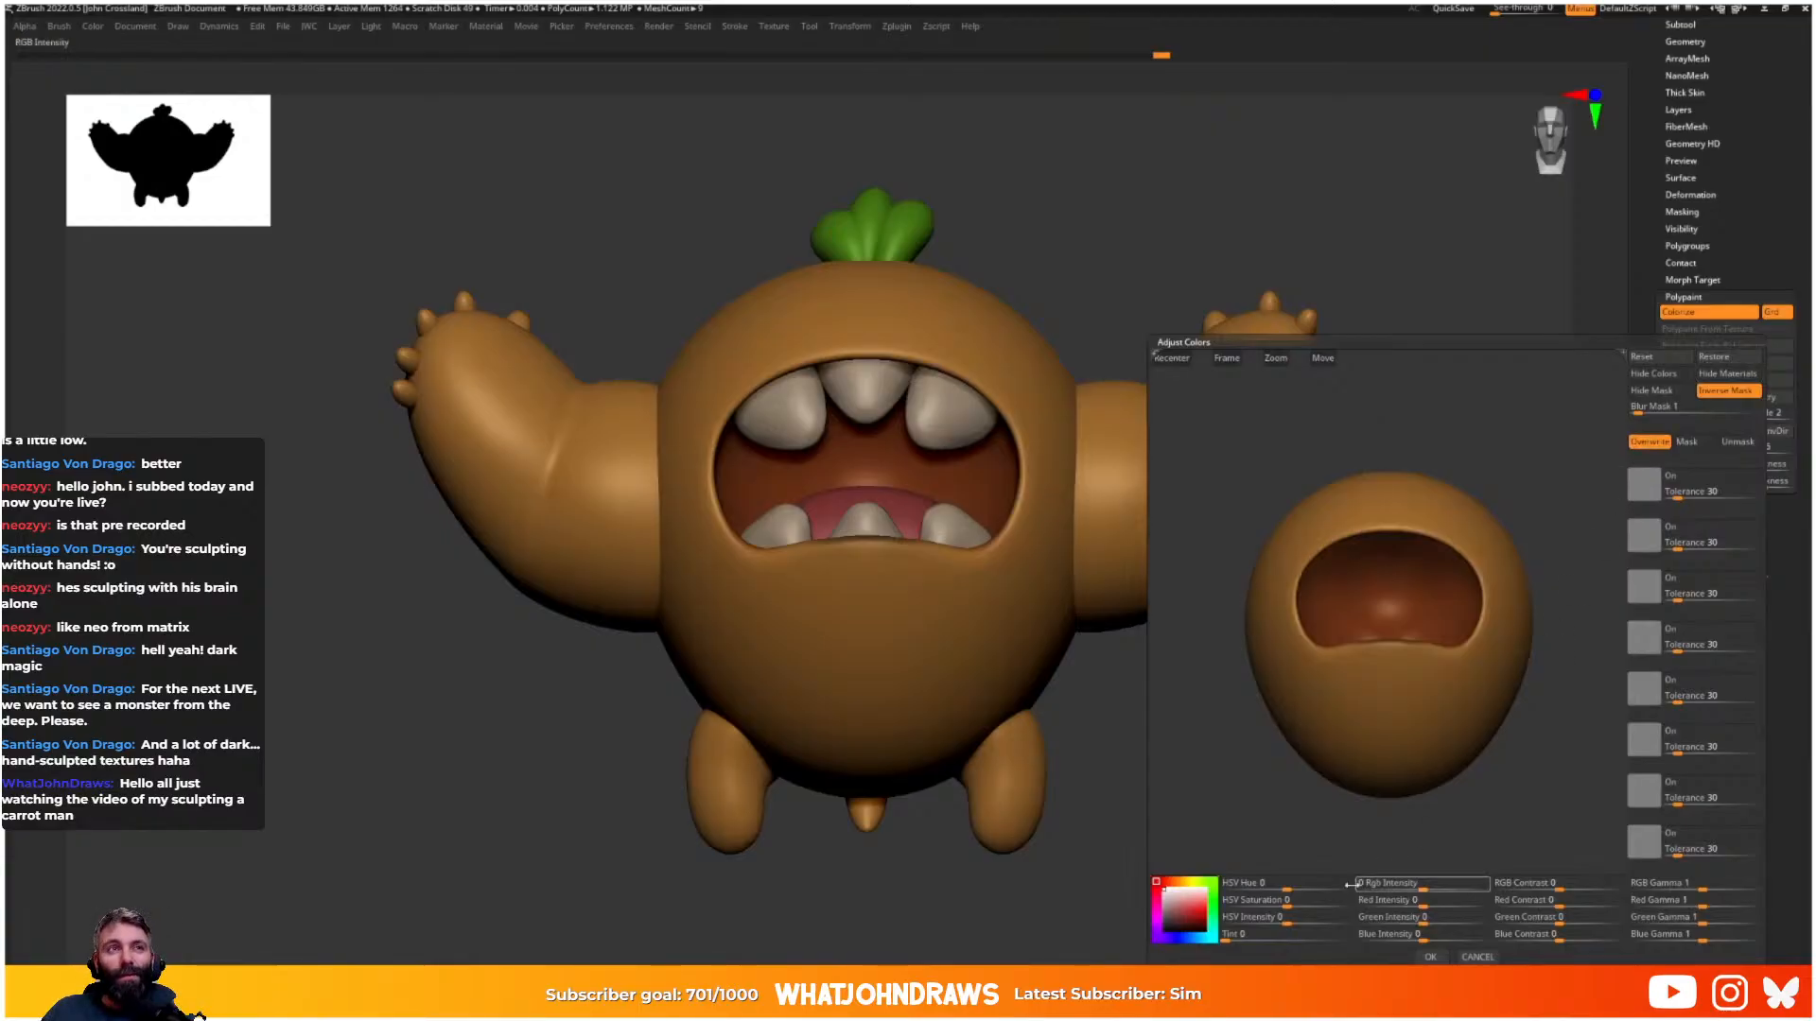
{"action": "mouse_move", "coordinate": [1288, 900]}
{"action": "left_mouse_down"}
{"action": "mouse_move", "coordinate": [1333, 907]}
{"action": "mouse_move", "coordinate": [1289, 886]}
{"action": "mouse_move", "coordinate": [1269, 899]}
{"action": "left_mouse_up"}
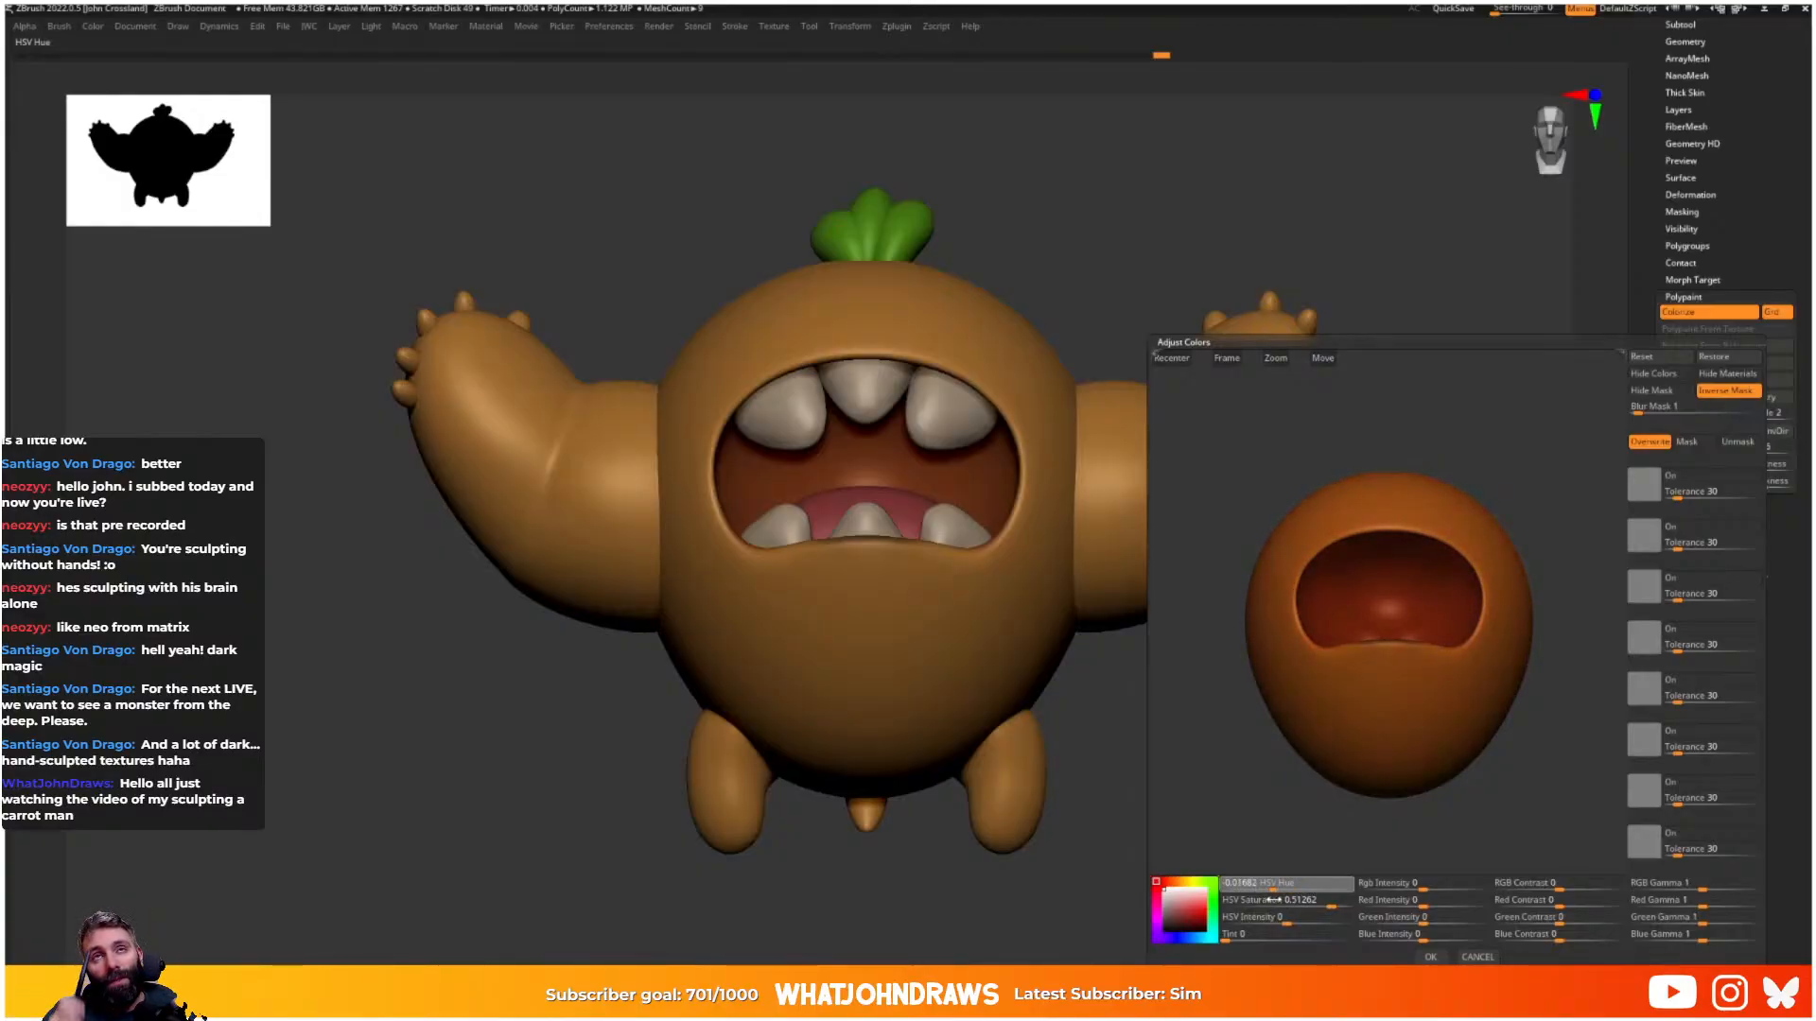
{"action": "left_click", "coordinate": [1431, 957]}
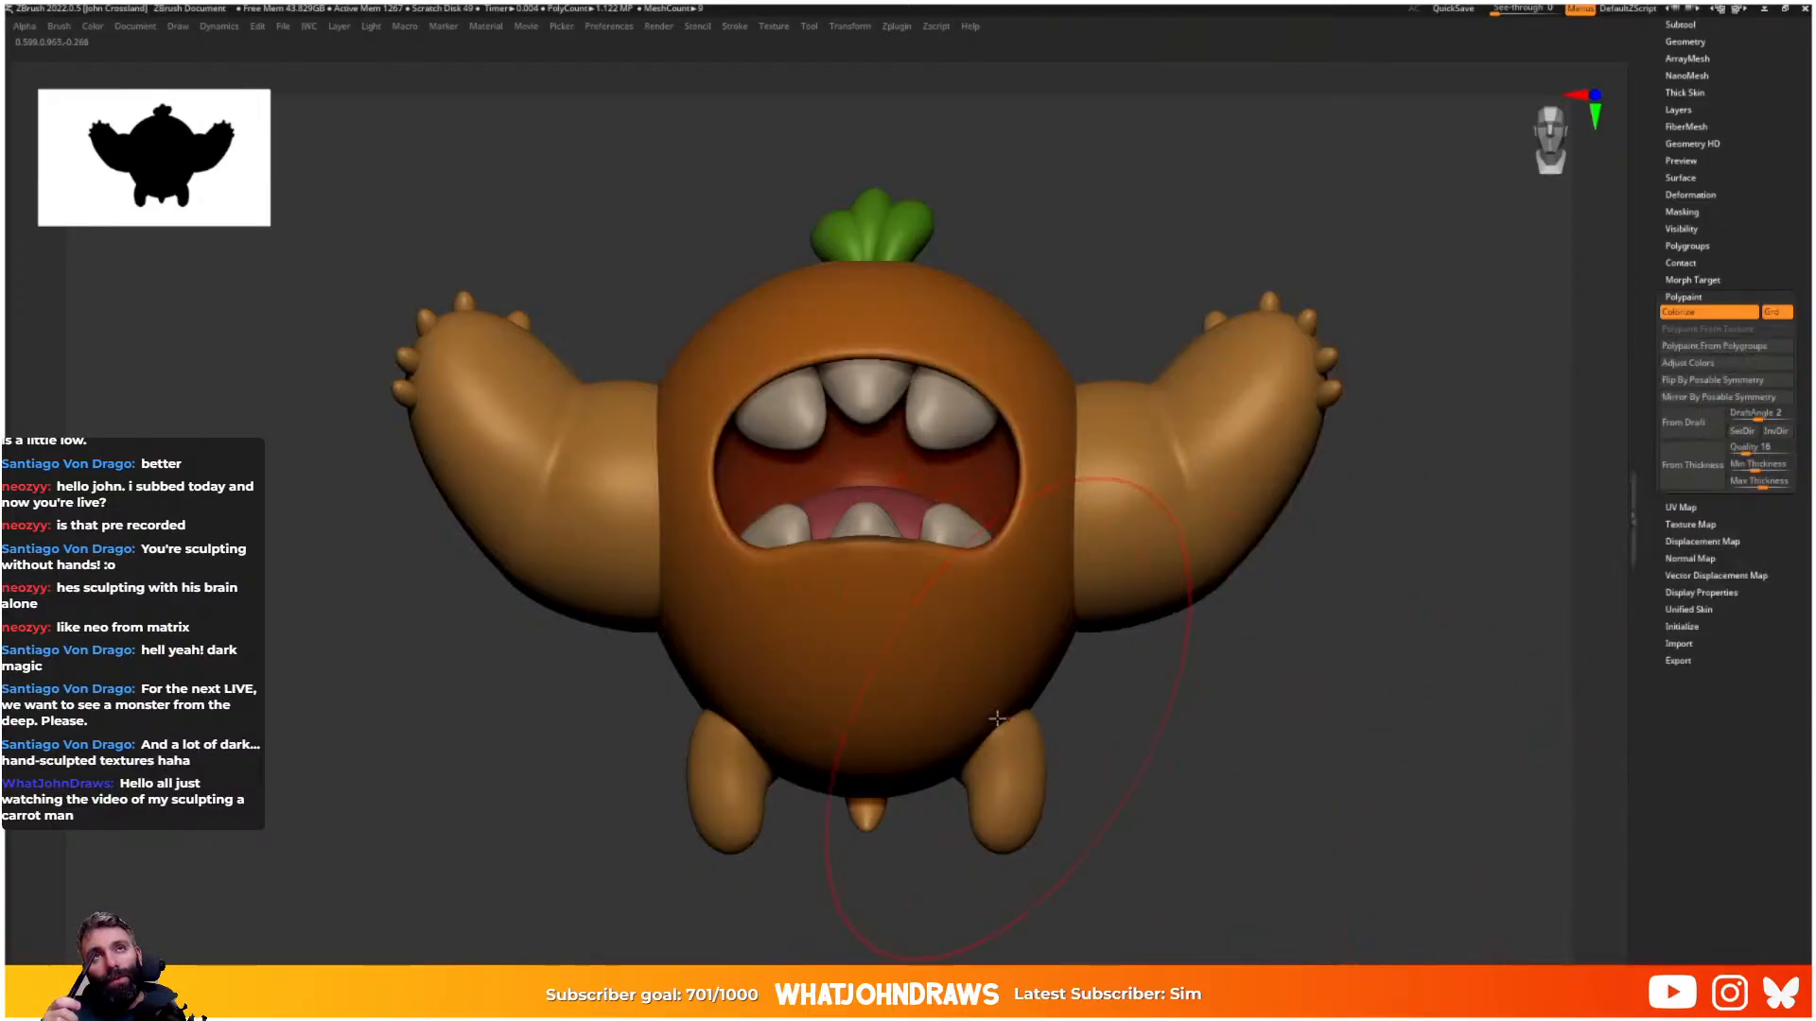
- Select the arms and fill them with the body's orange, RGB 228, 124, 34
{"action": "left_click", "coordinate": [1187, 552], "text": "alt"}
{"action": "key", "text": "space"}
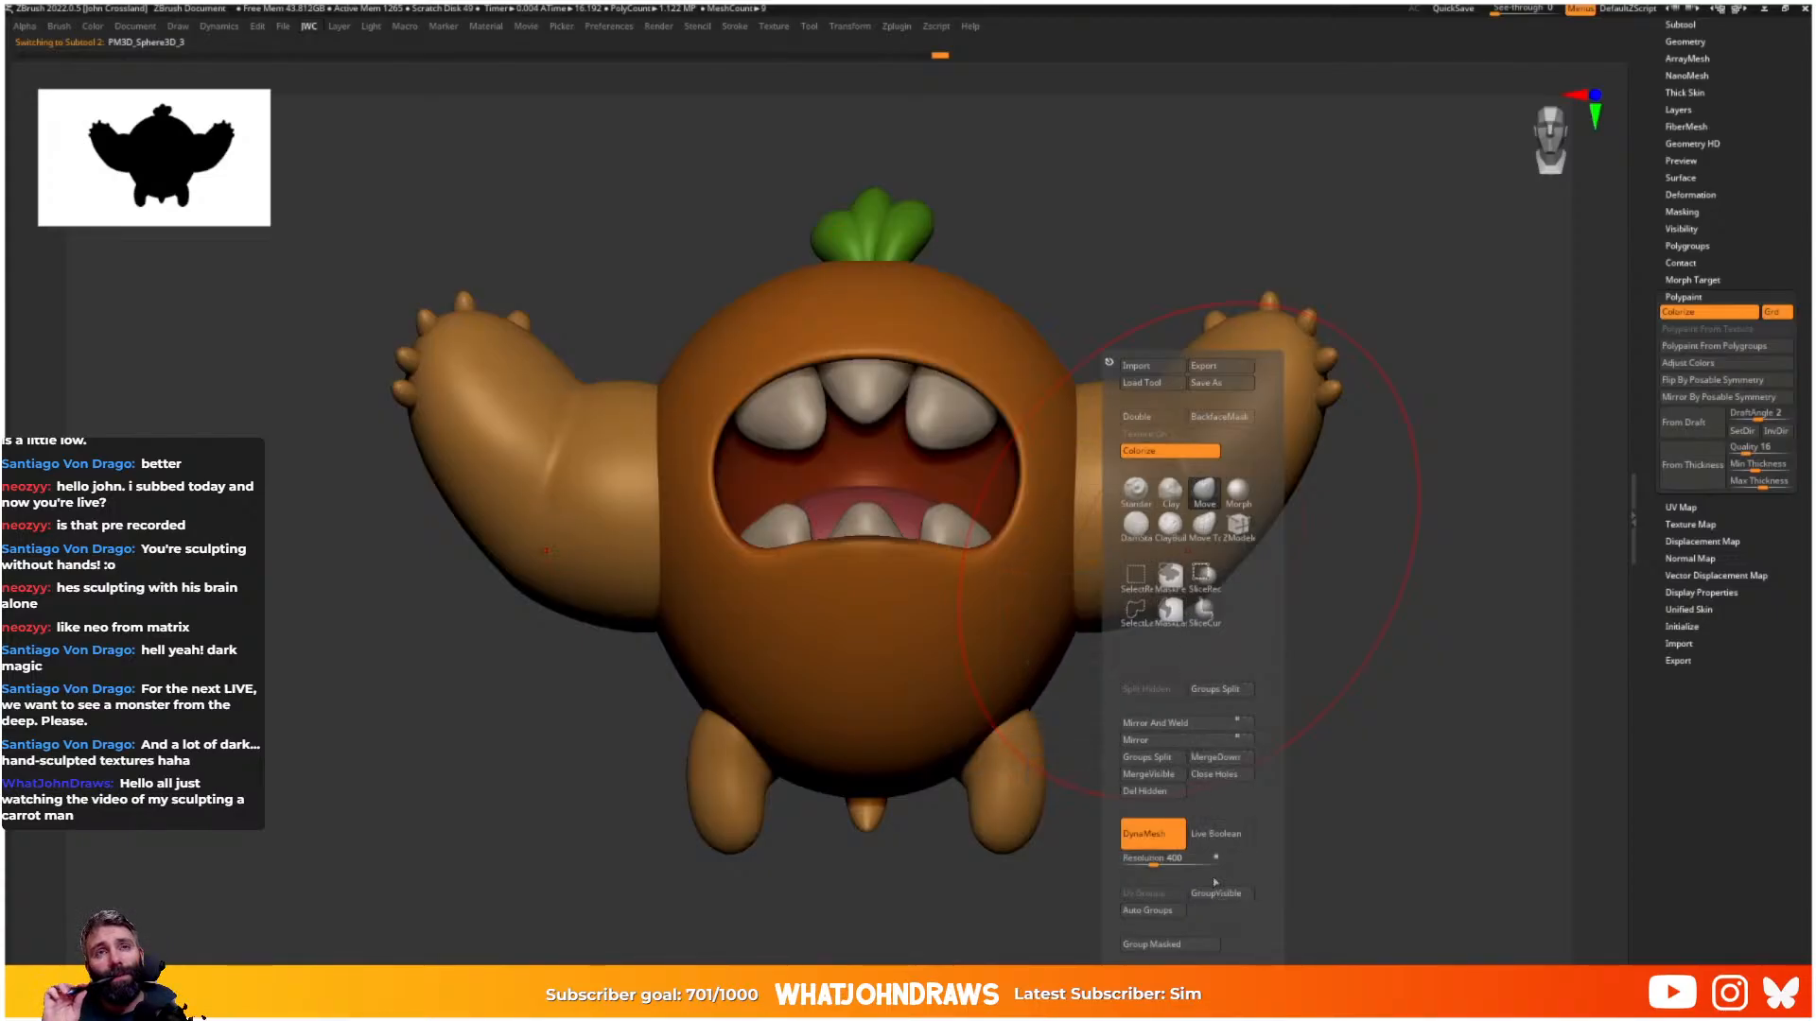
{"action": "left_click", "coordinate": [59, 27]}
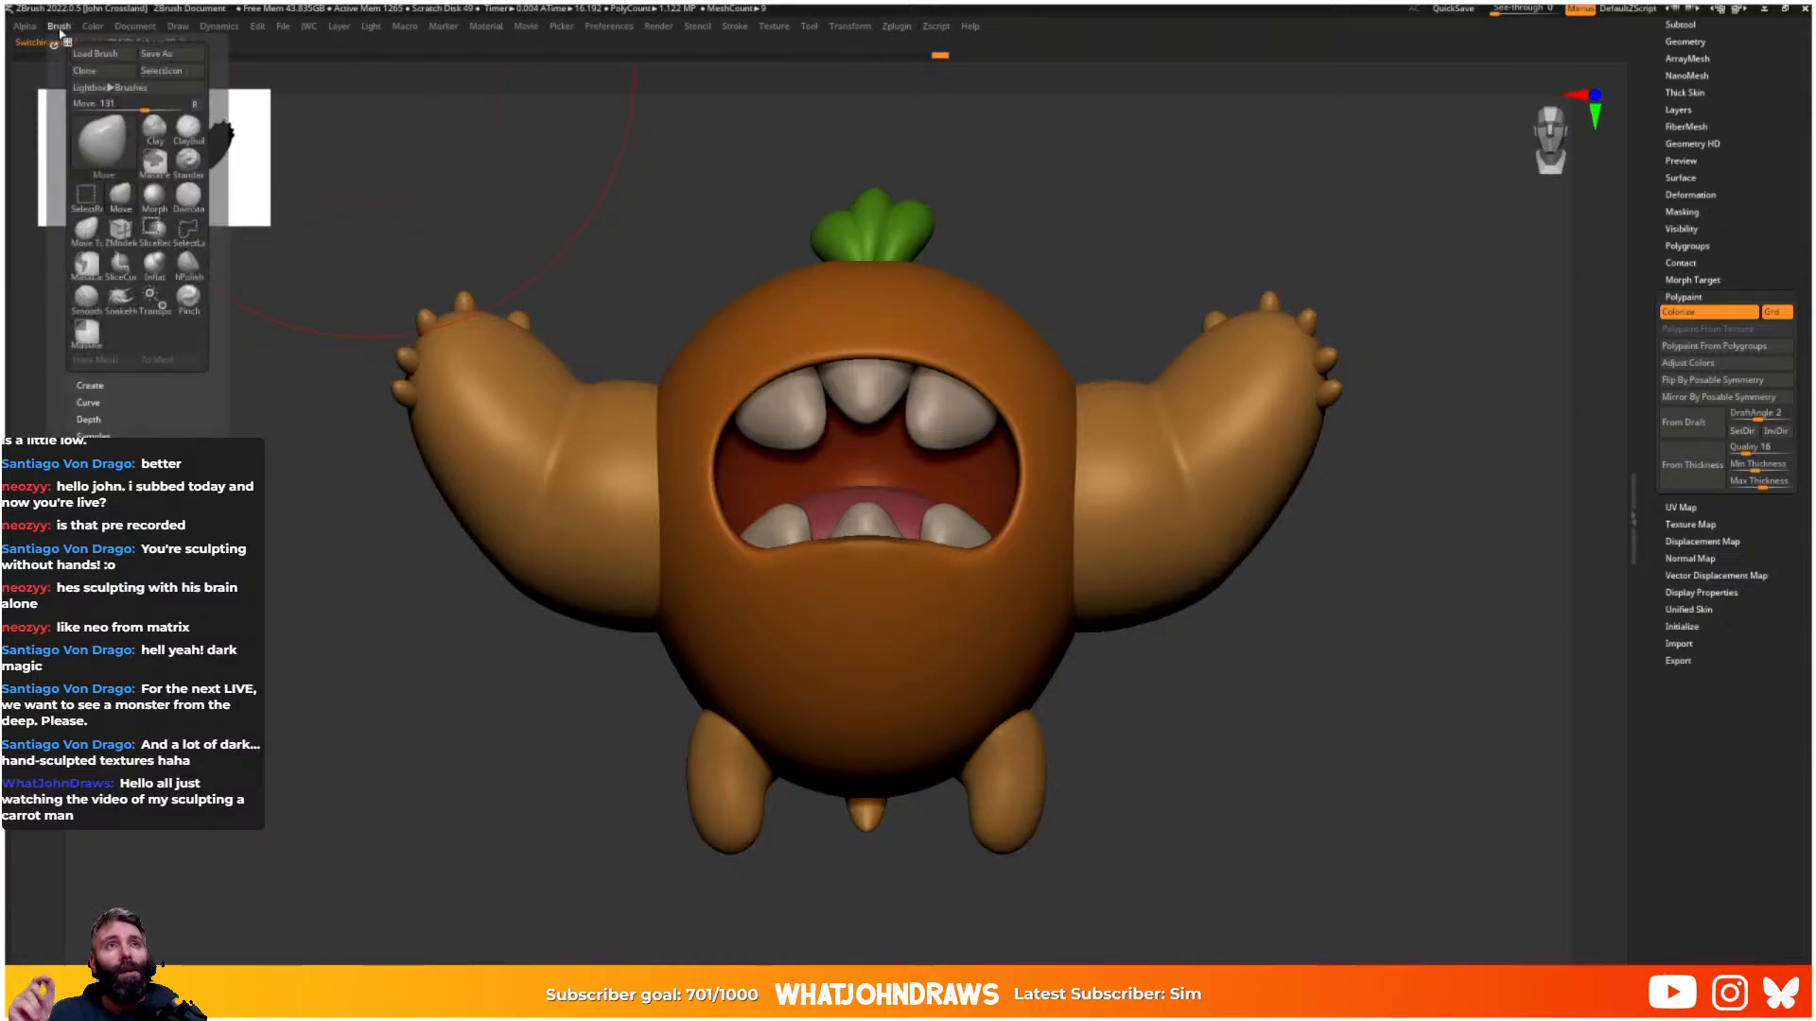
{"action": "mouse_move", "coordinate": [92, 27]}
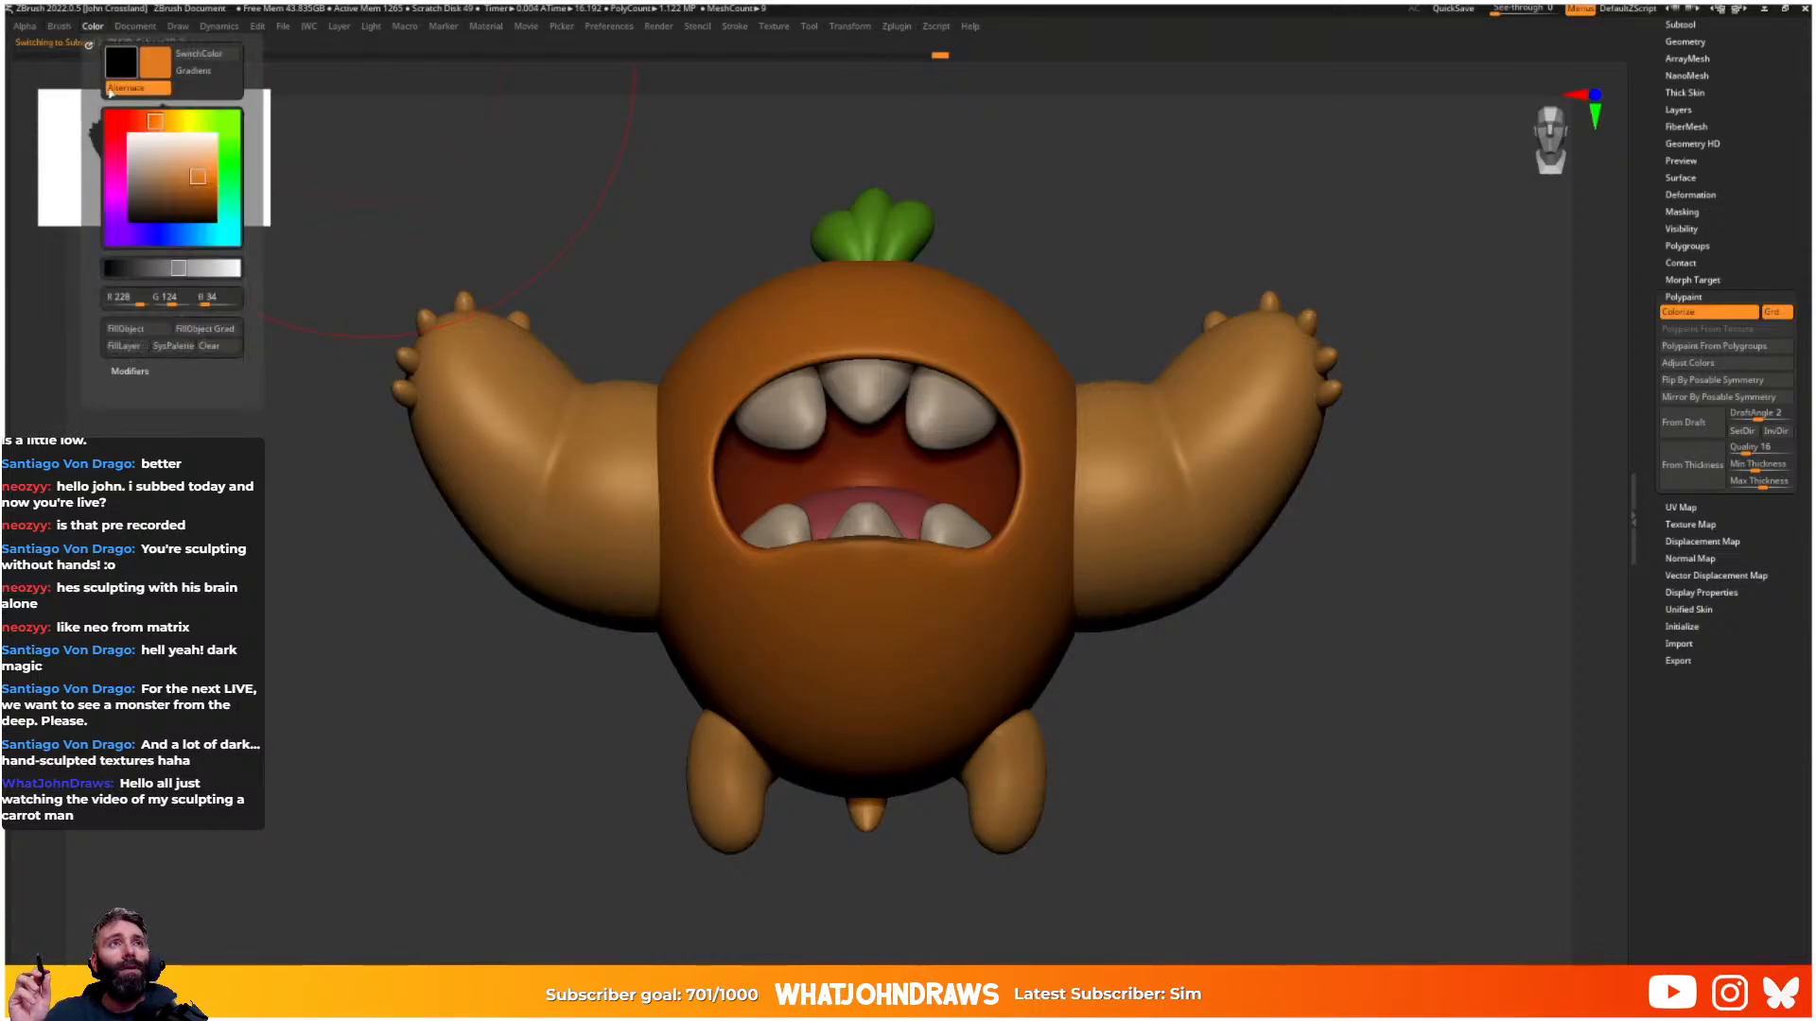
{"action": "left_click", "coordinate": [138, 330]}
- Fill the legs and the small root tail with the same orange, RGB 228, 124, 34
{"action": "left_click", "coordinate": [714, 761], "text": "alt"}
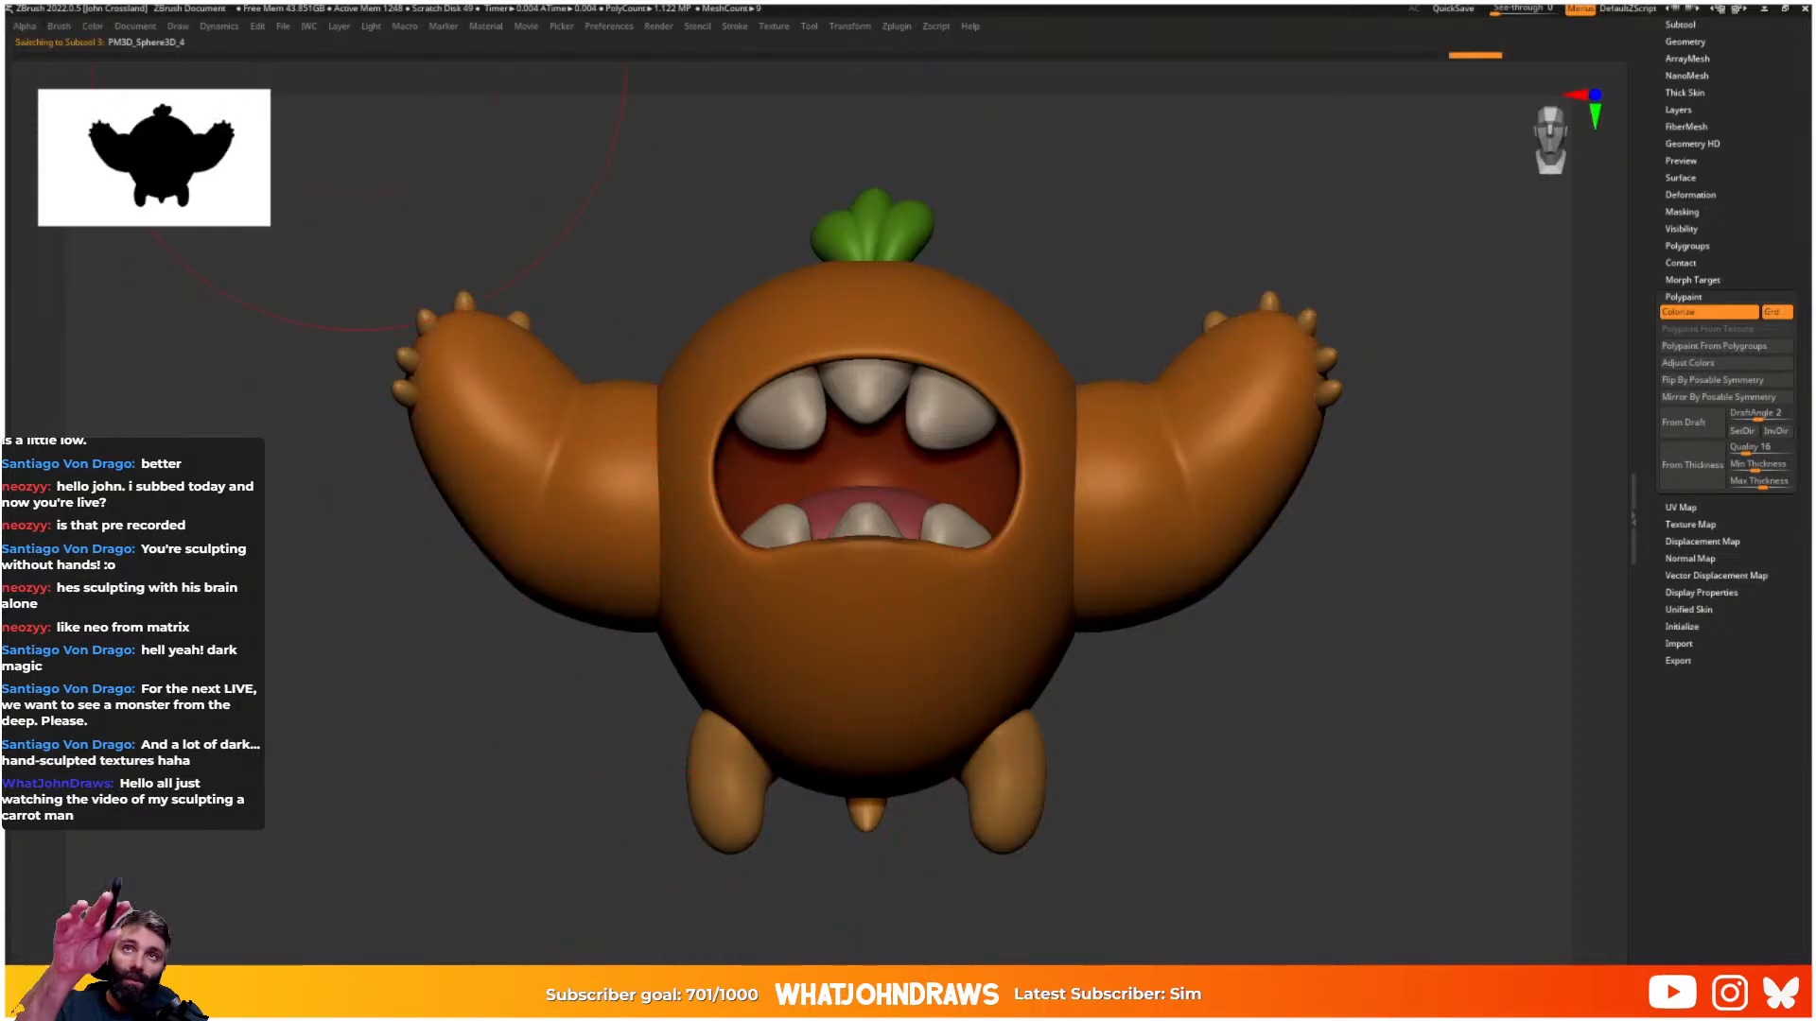
{"action": "left_click", "coordinate": [98, 28]}
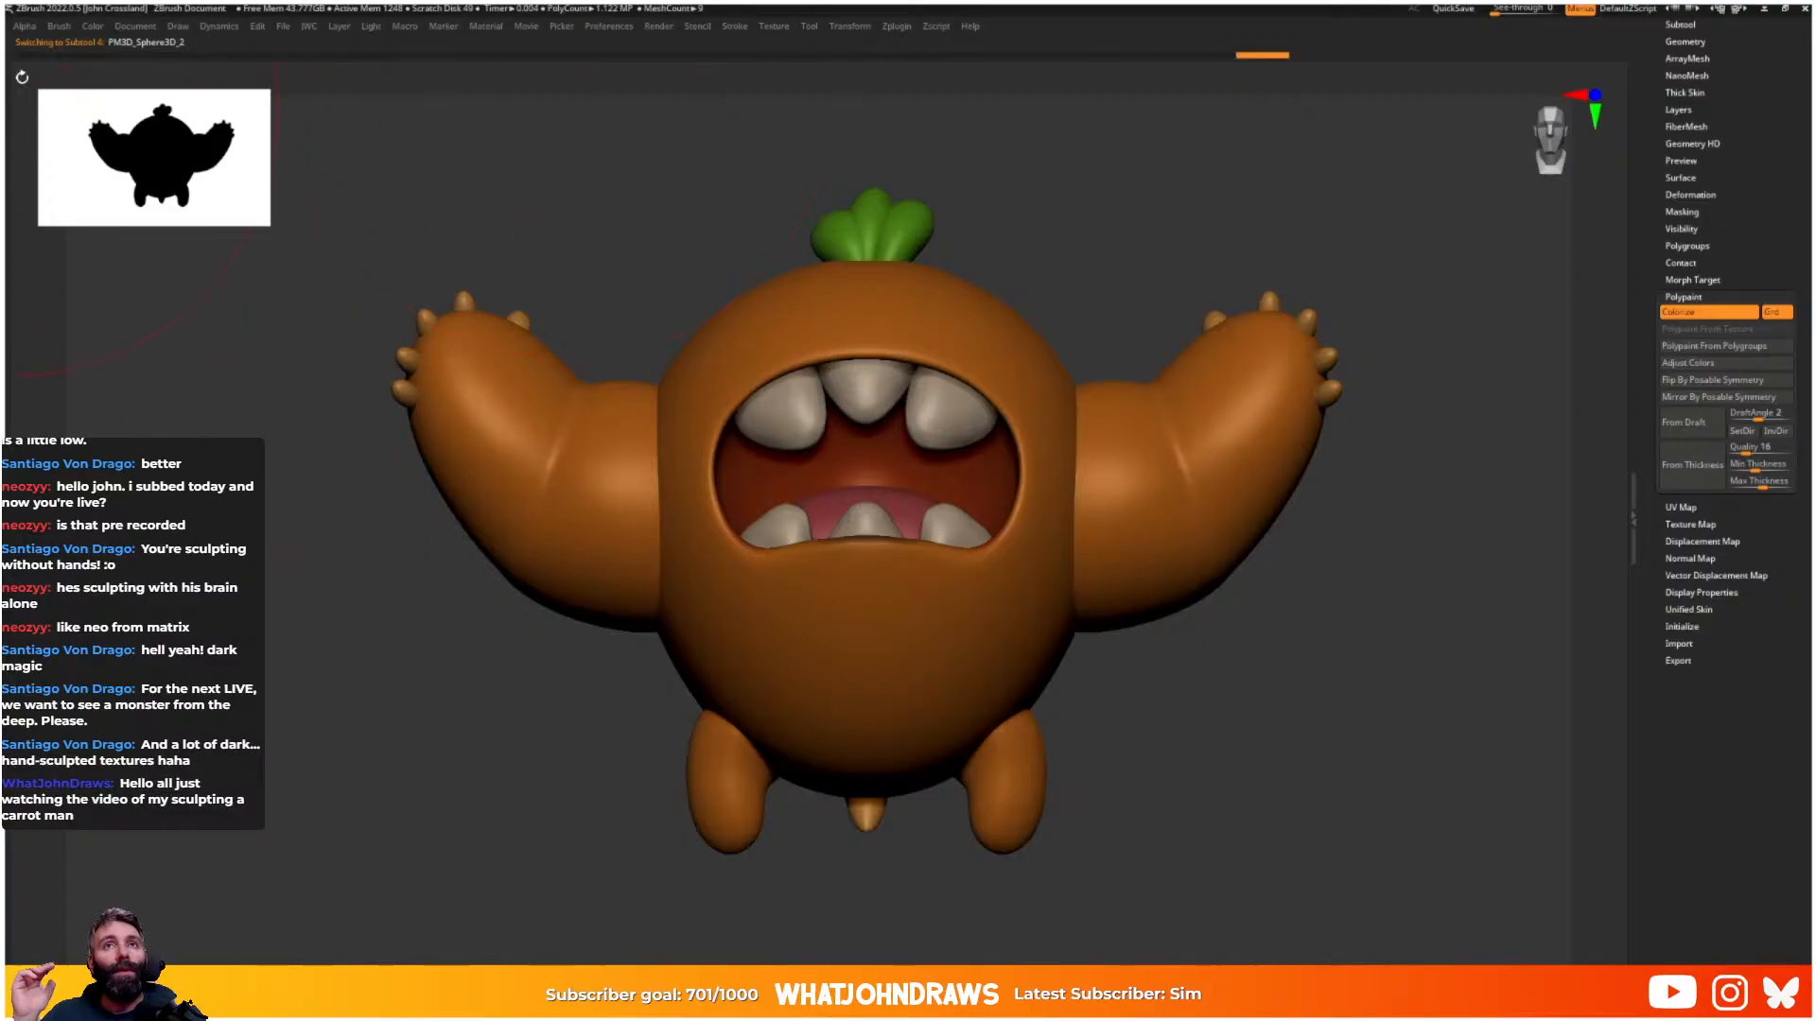
{"action": "left_click", "coordinate": [97, 27]}
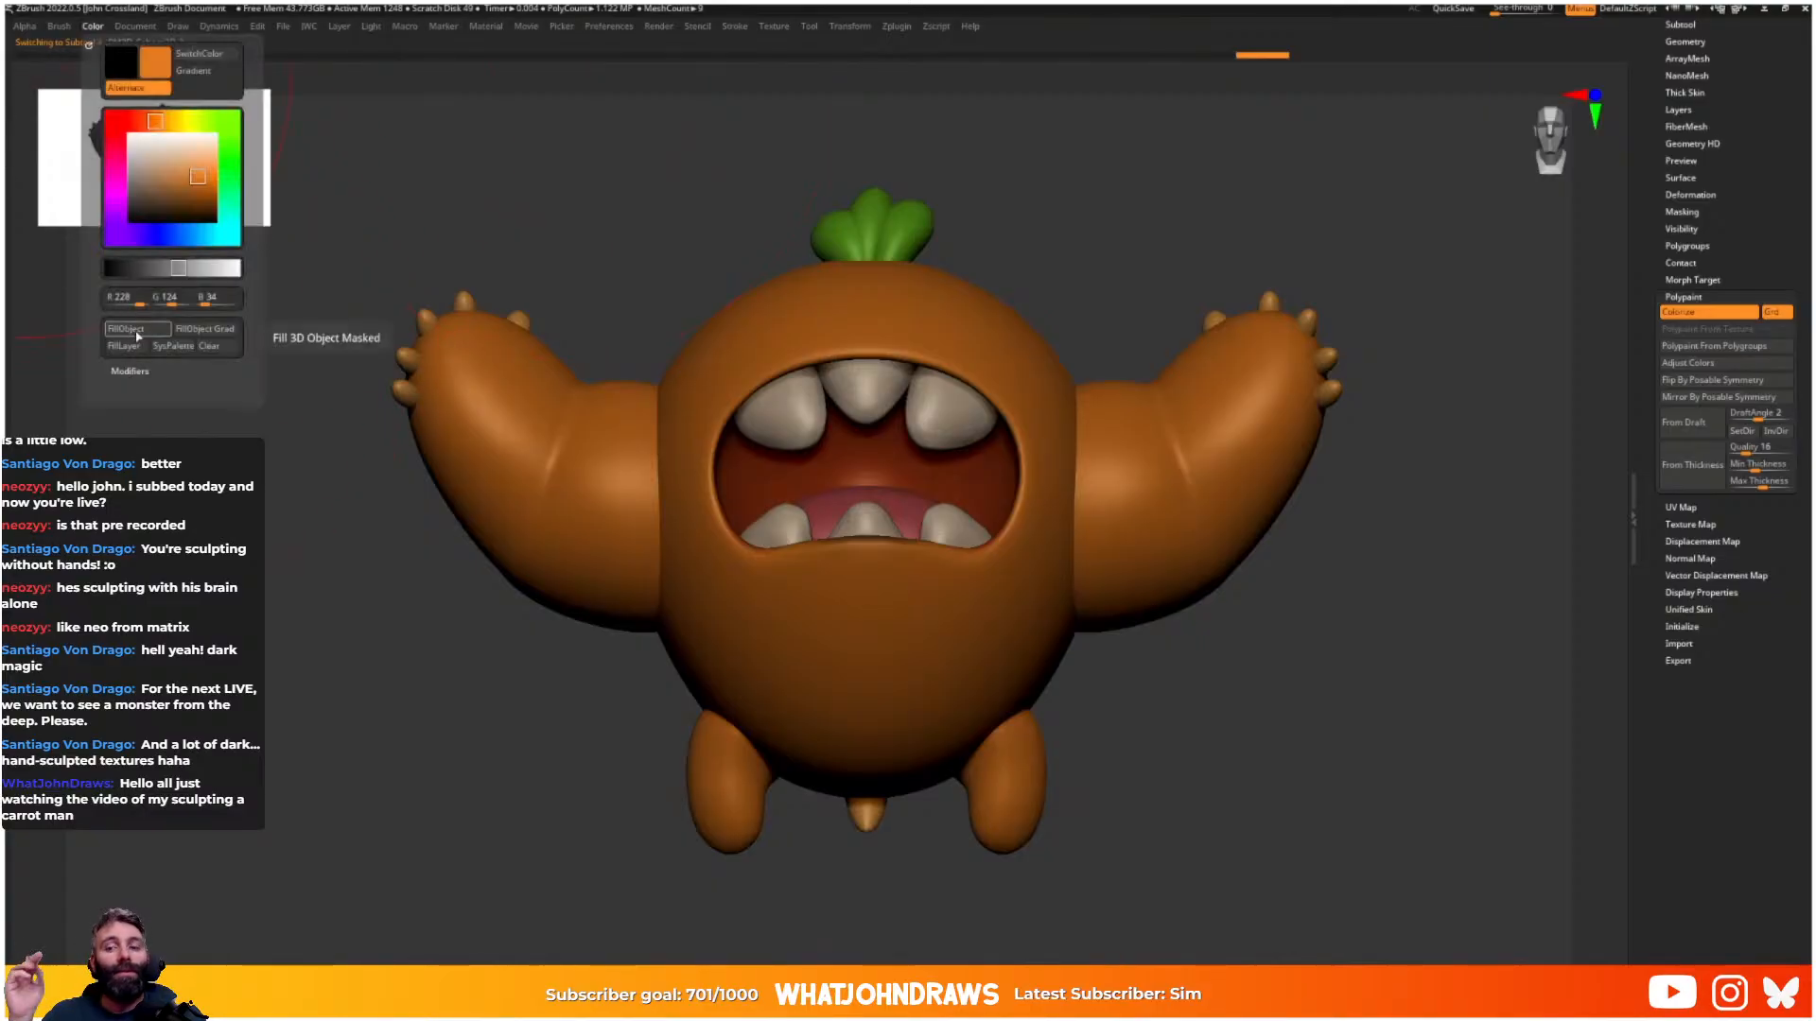
{"action": "left_click", "coordinate": [138, 330]}
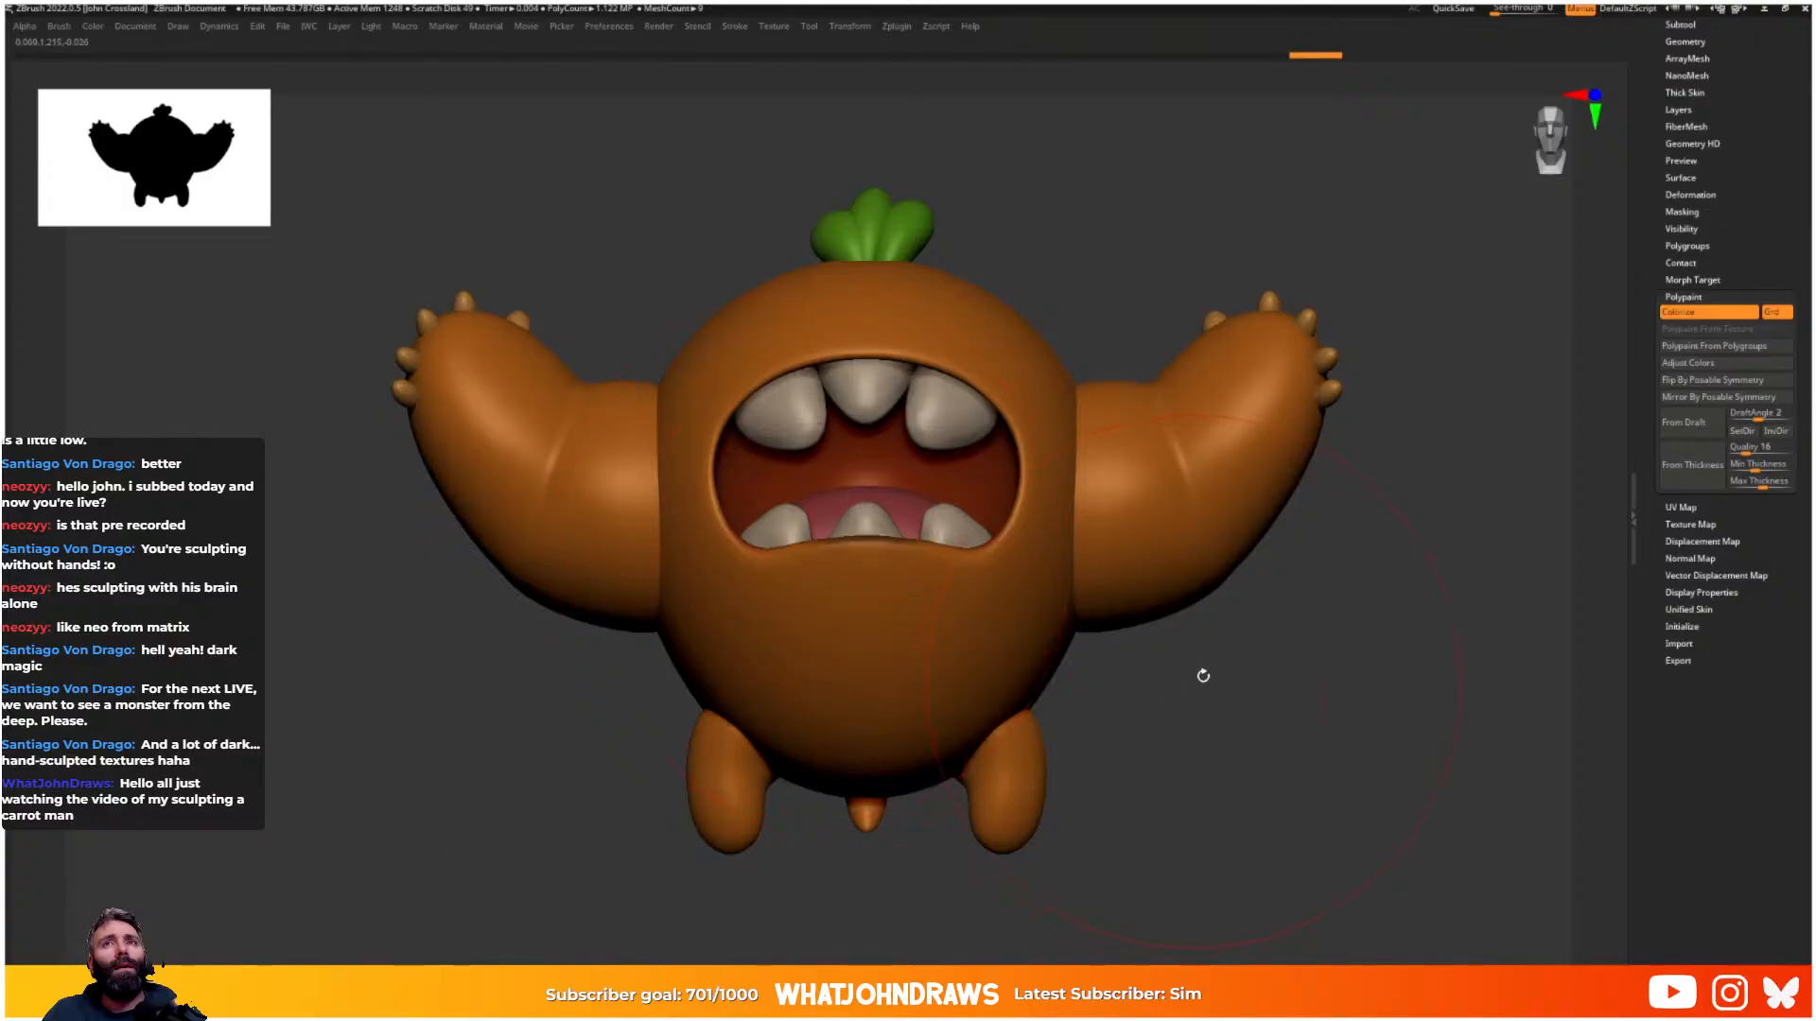
- Select the carrot body and merge the arm, leg and root tail subtools into it with MergeDown
{"action": "left_click_drag", "start_coordinate": [1204, 677], "coordinate": [1004, 584]}
{"action": "left_click", "coordinate": [962, 554], "text": "alt"}
{"action": "left_click_drag", "start_coordinate": [1764, 232], "coordinate": [1765, 467]}
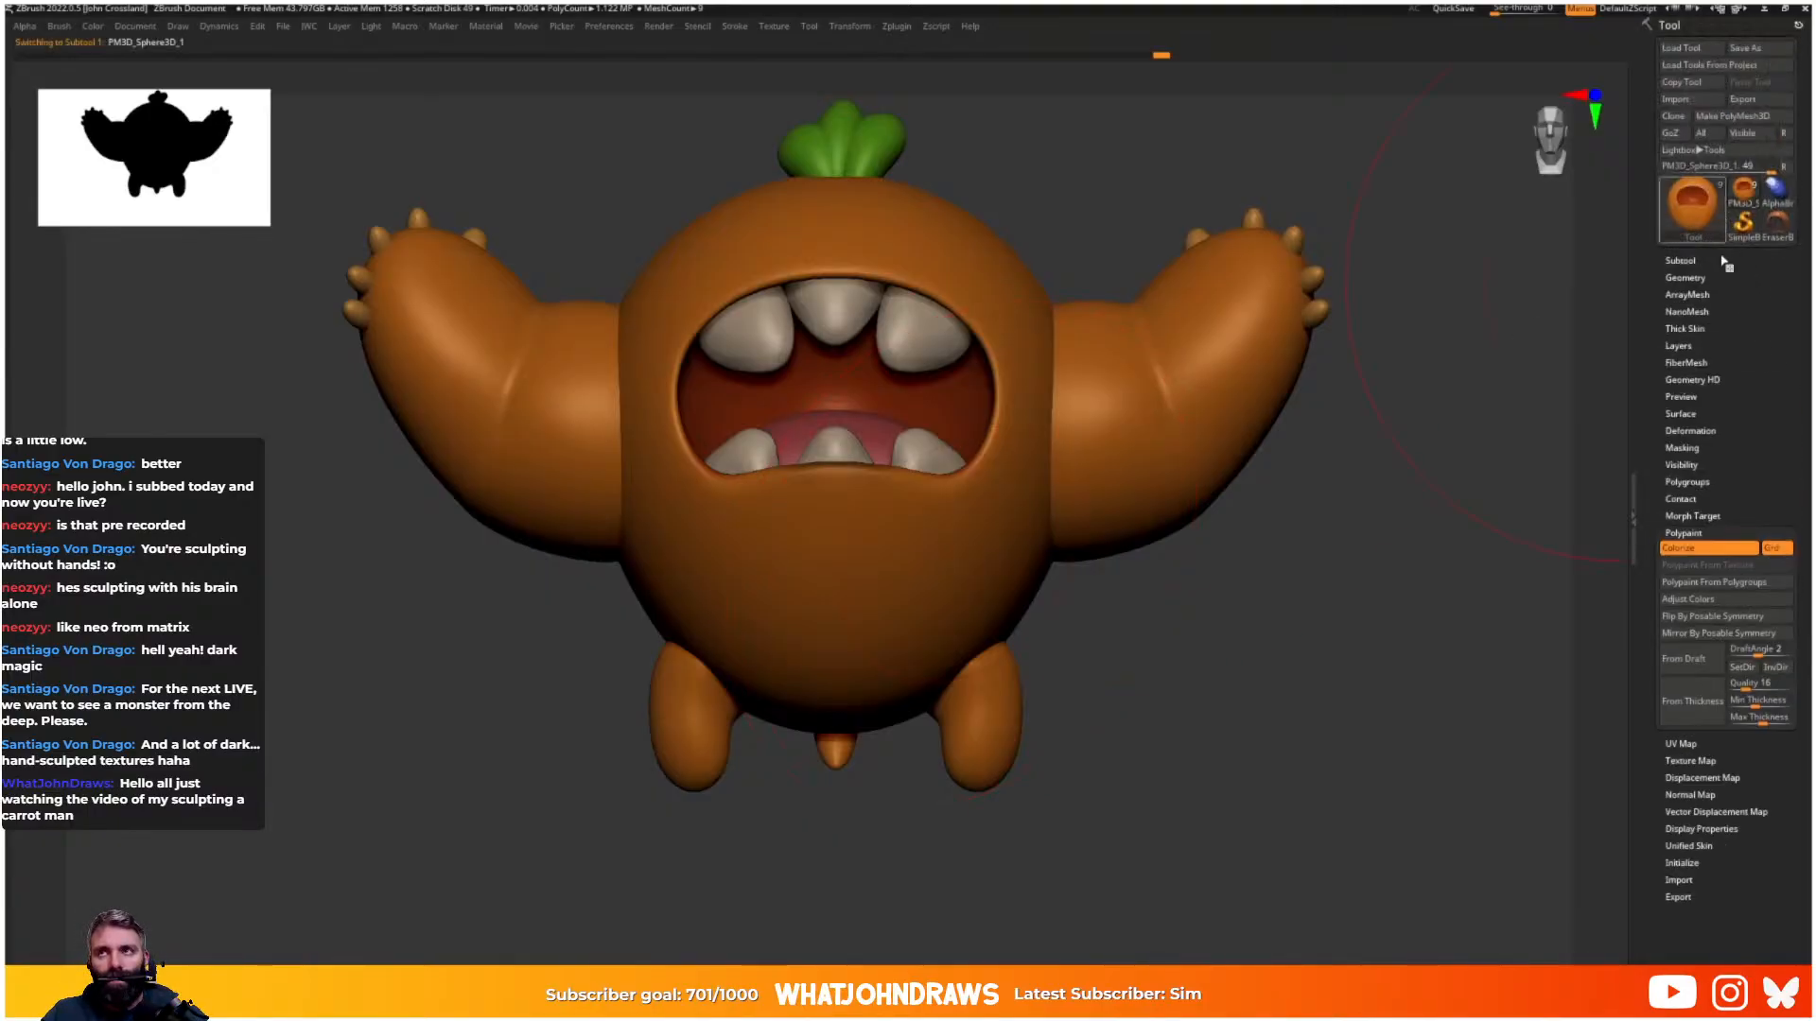
{"action": "left_click", "coordinate": [1685, 277]}
{"action": "left_click", "coordinate": [1682, 260]}
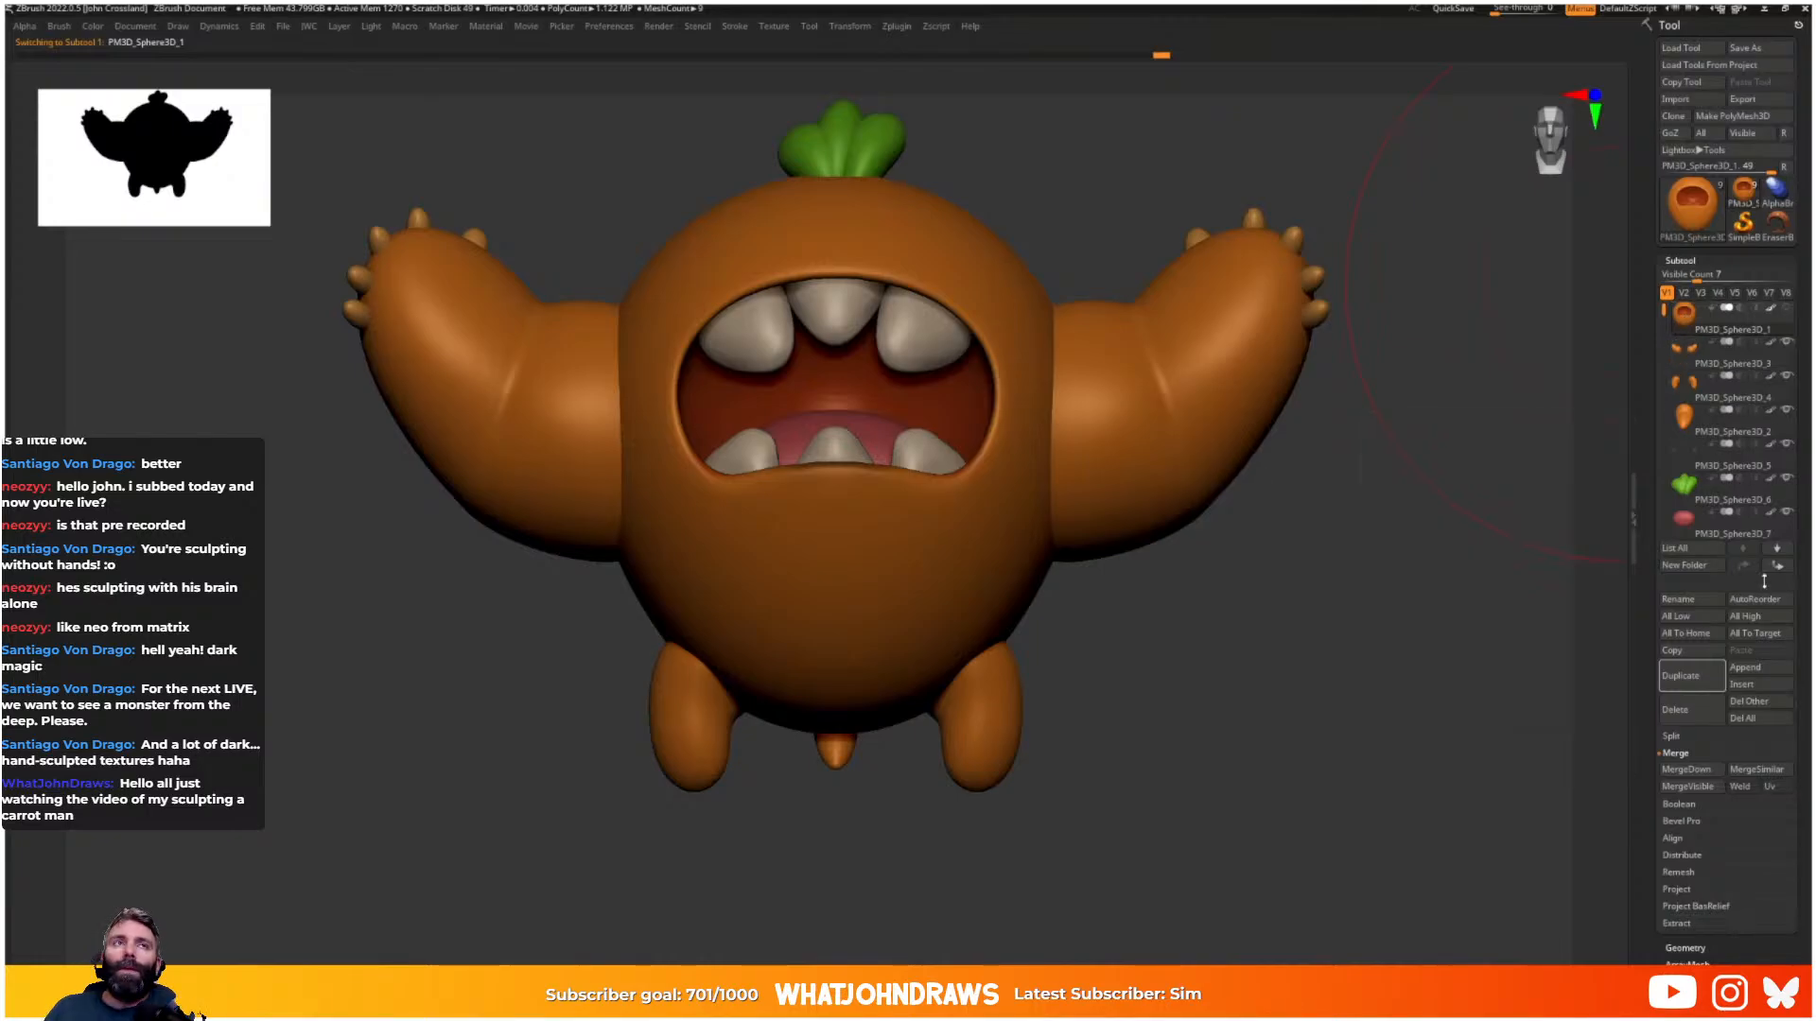
{"action": "left_click", "coordinate": [1689, 770]}
{"action": "left_click", "coordinate": [1696, 772]}
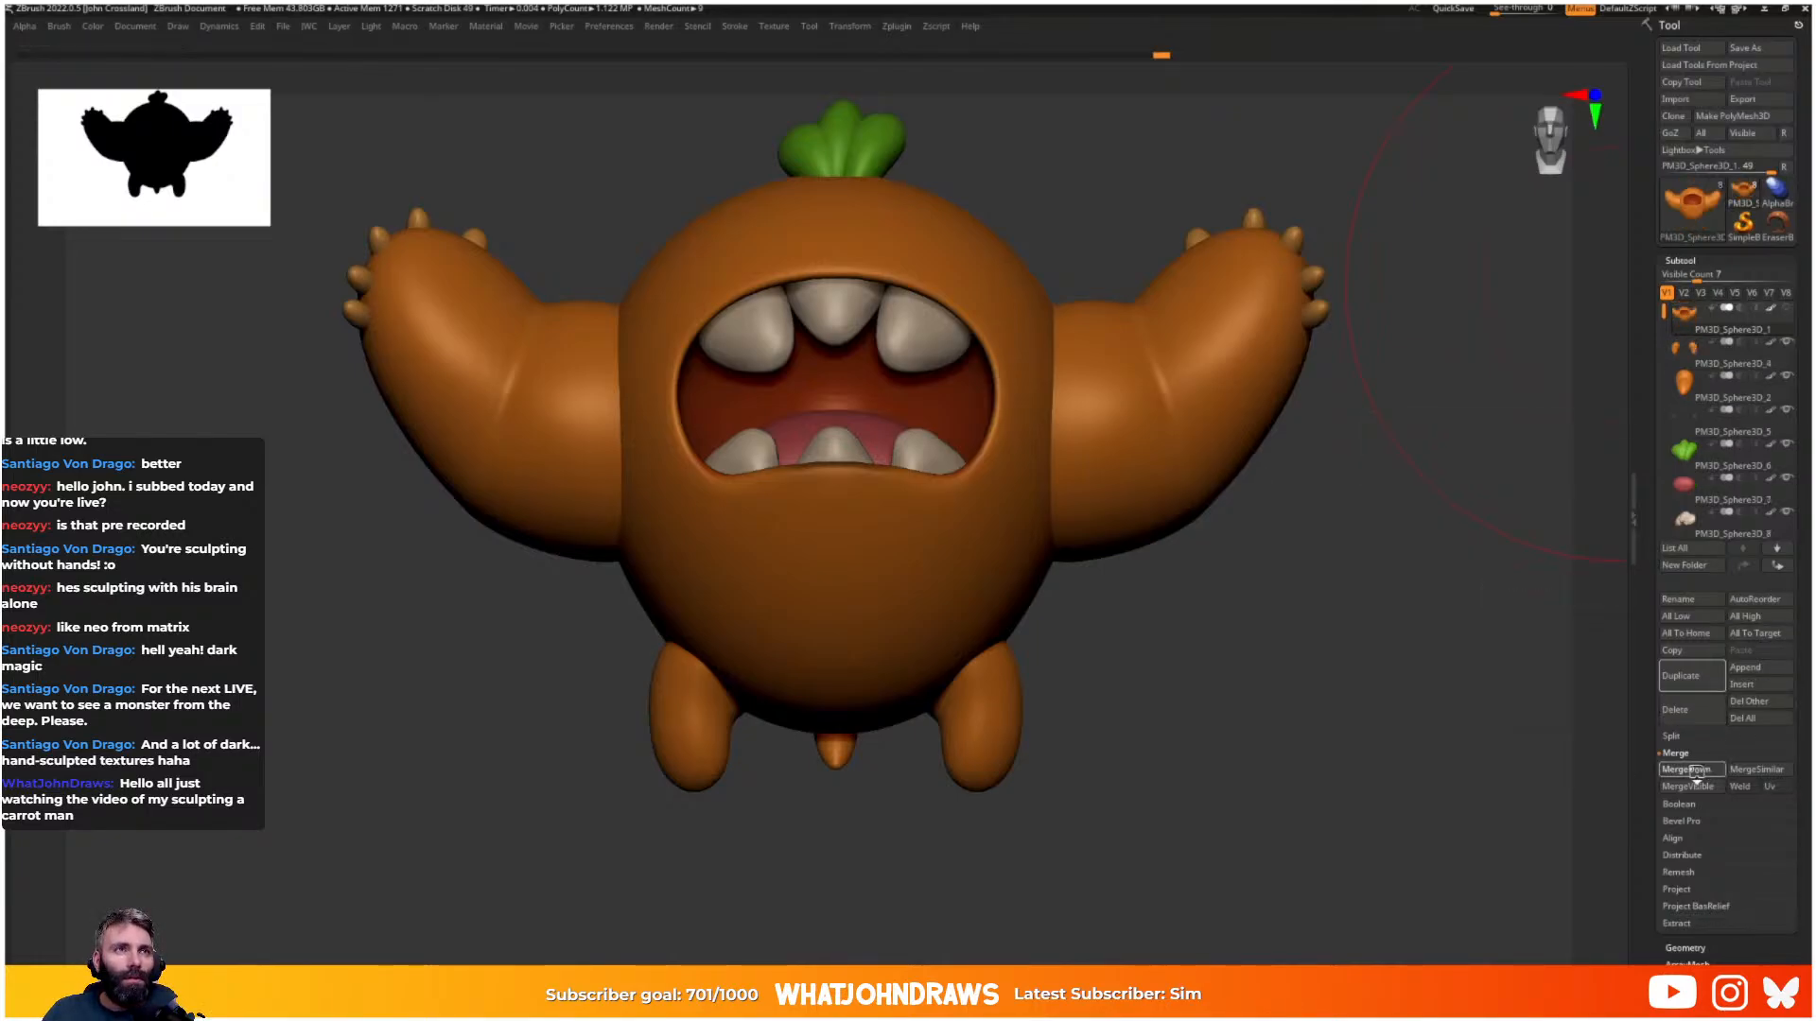
{"action": "left_click", "coordinate": [1697, 772]}
- Fuse the merged body, arms, legs and tail into one continuous mesh with DynaMesh
{"action": "left_click_drag", "start_coordinate": [1183, 745], "coordinate": [1200, 786], "text": "alt"}
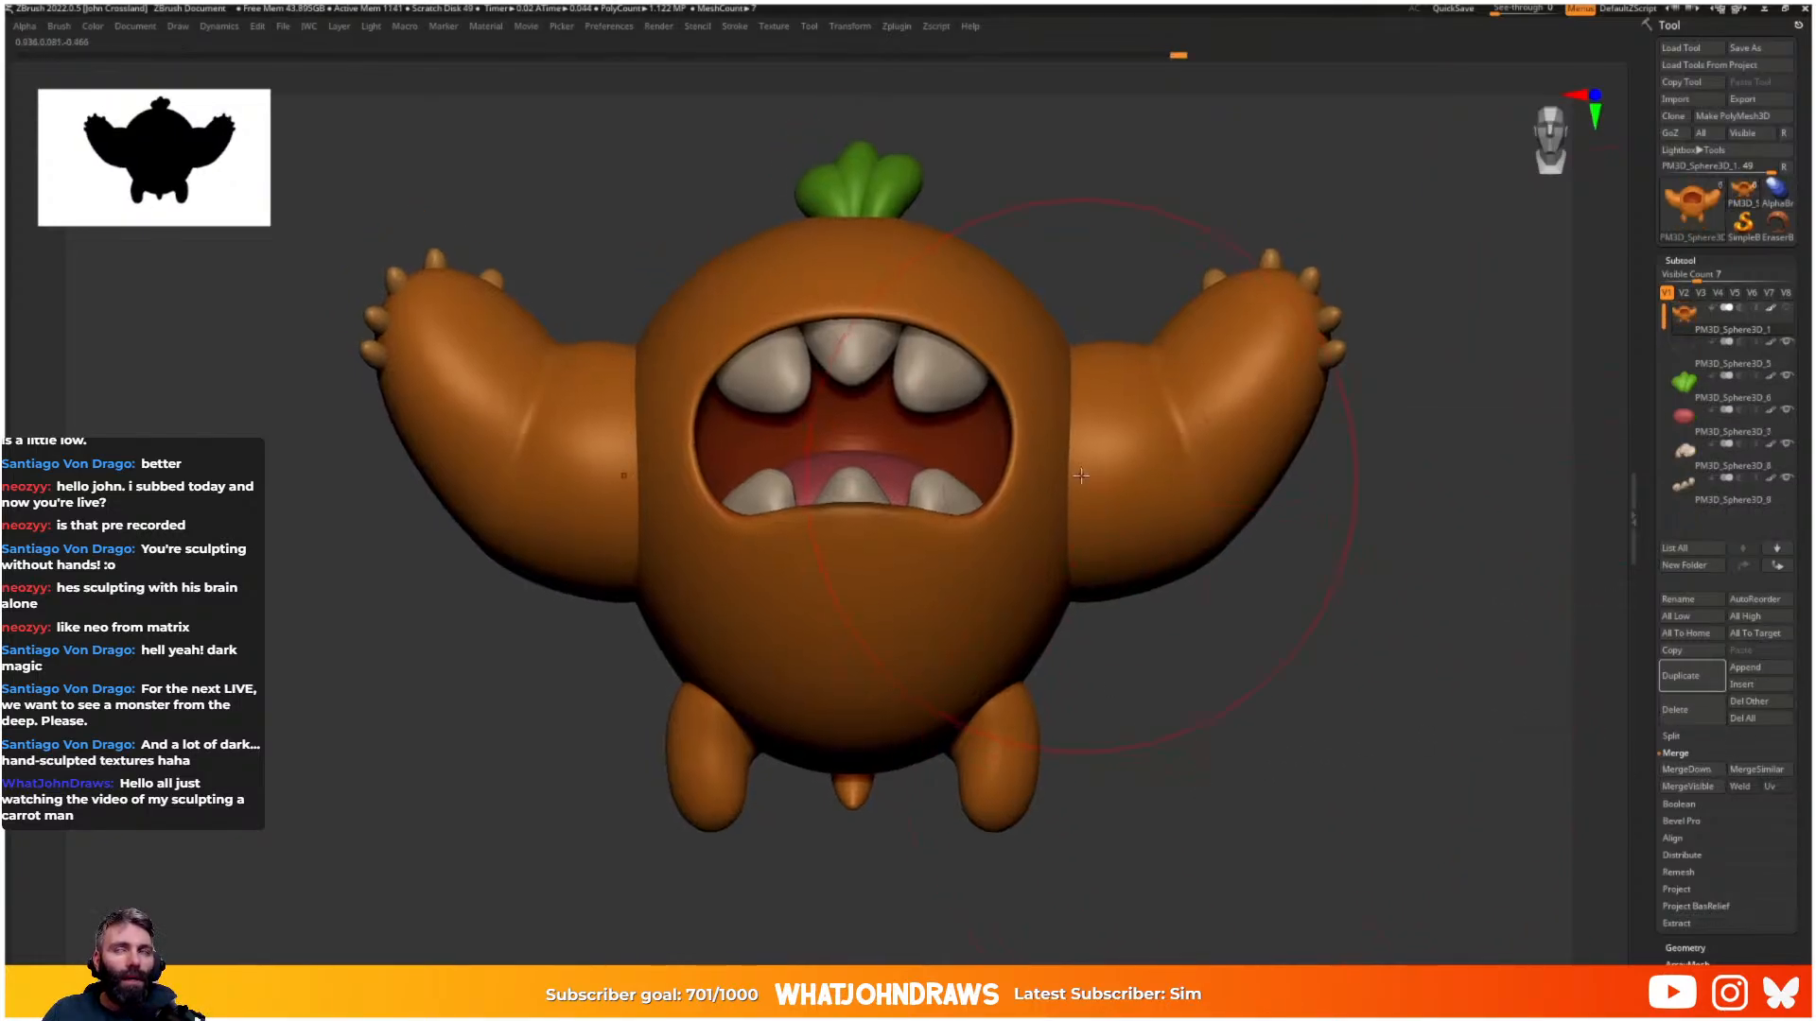
{"action": "key", "text": "space"}
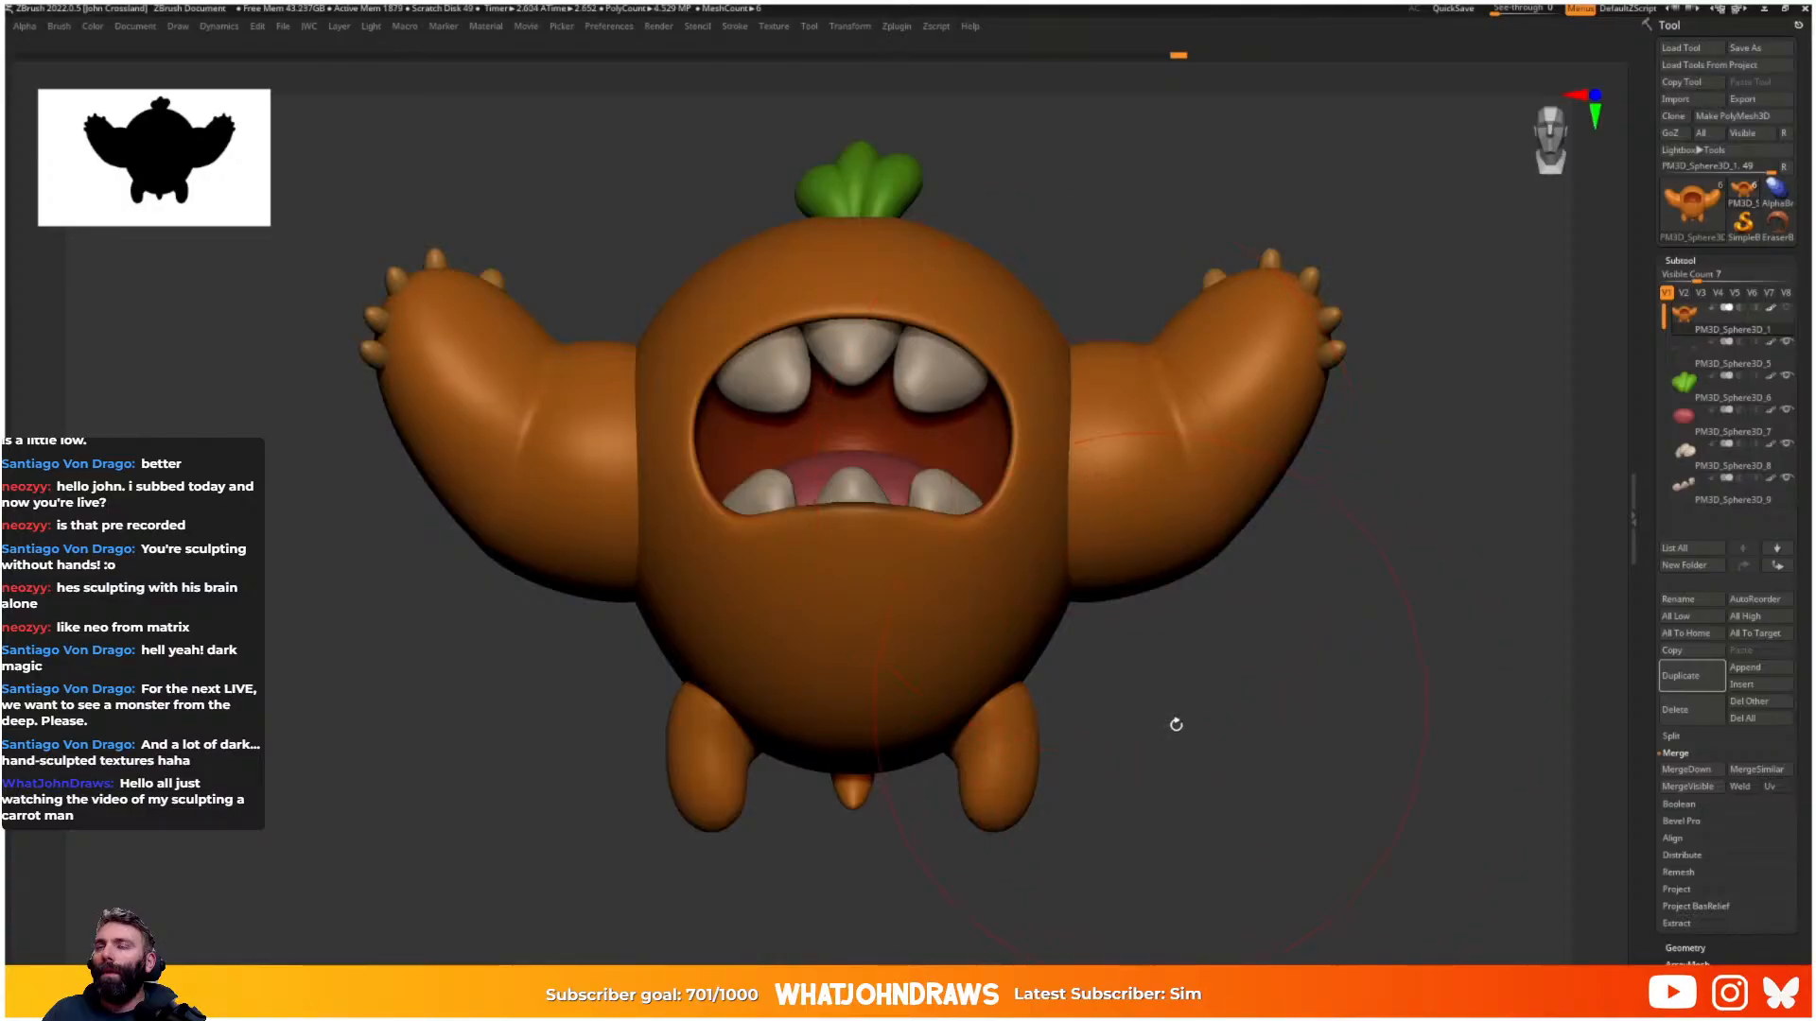
{"action": "left_click_drag", "start_coordinate": [1218, 681], "coordinate": [1116, 679]}
- Shrink the brush, try smoothing the join between arm and torso, and remesh the body with DynaMesh at a lower resolution
{"action": "key", "text": "s"}
{"action": "key", "text": "s"}
{"action": "left_click_drag", "start_coordinate": [1001, 446], "coordinate": [986, 445]}
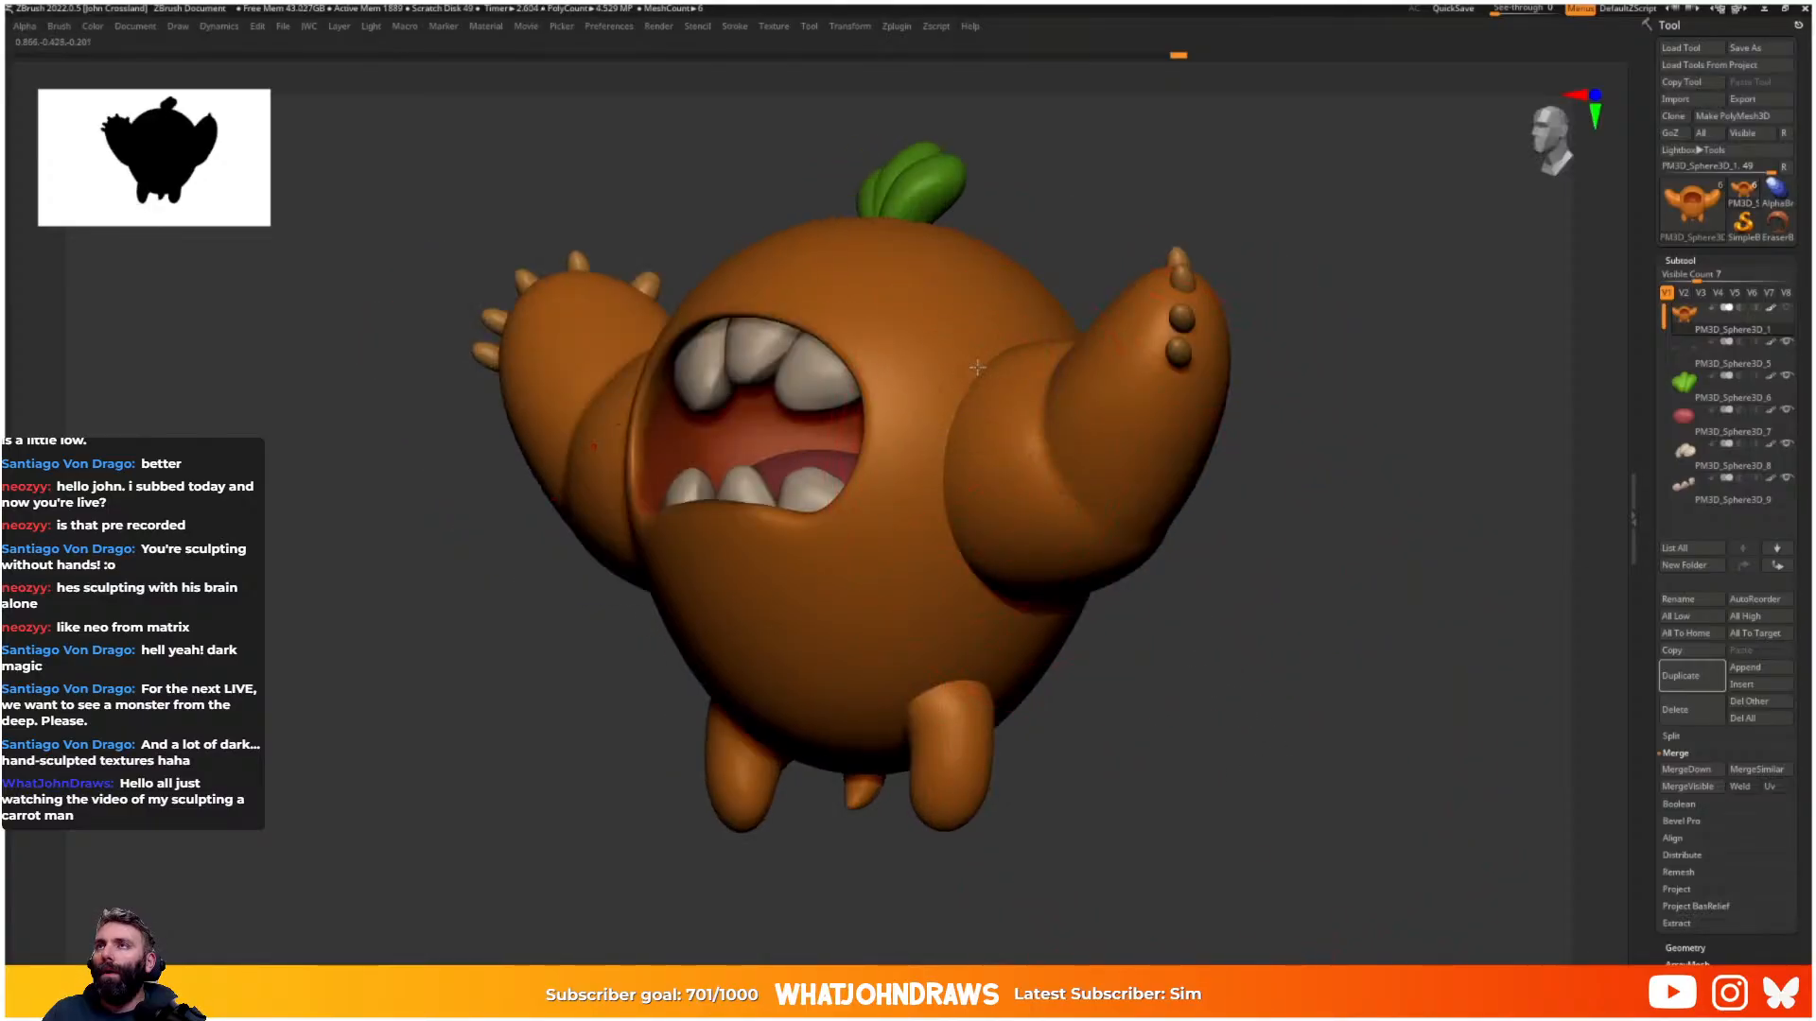
{"action": "right_click_drag", "start_coordinate": [1010, 512], "coordinate": [972, 463]}
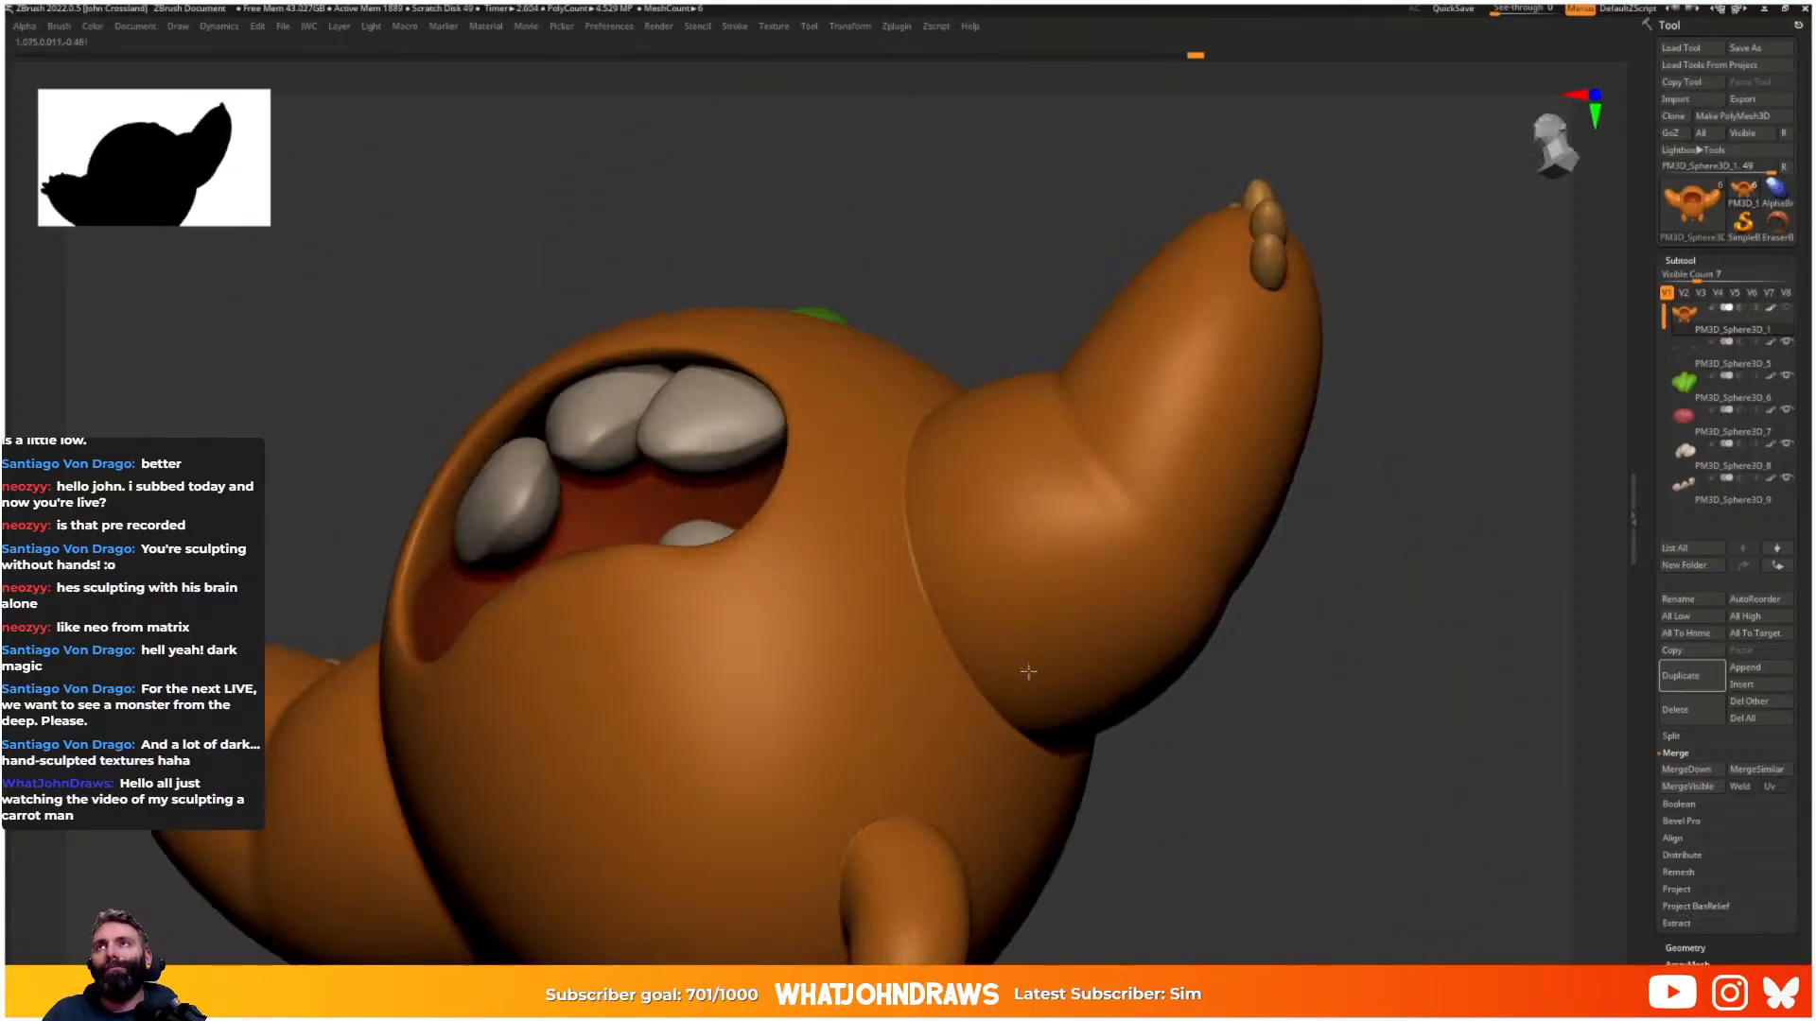
{"action": "mouse_move", "coordinate": [1006, 541]}
{"action": "right_mouse_down"}
{"action": "mouse_move", "coordinate": [961, 608]}
{"action": "mouse_move", "coordinate": [957, 583]}
{"action": "right_mouse_up"}
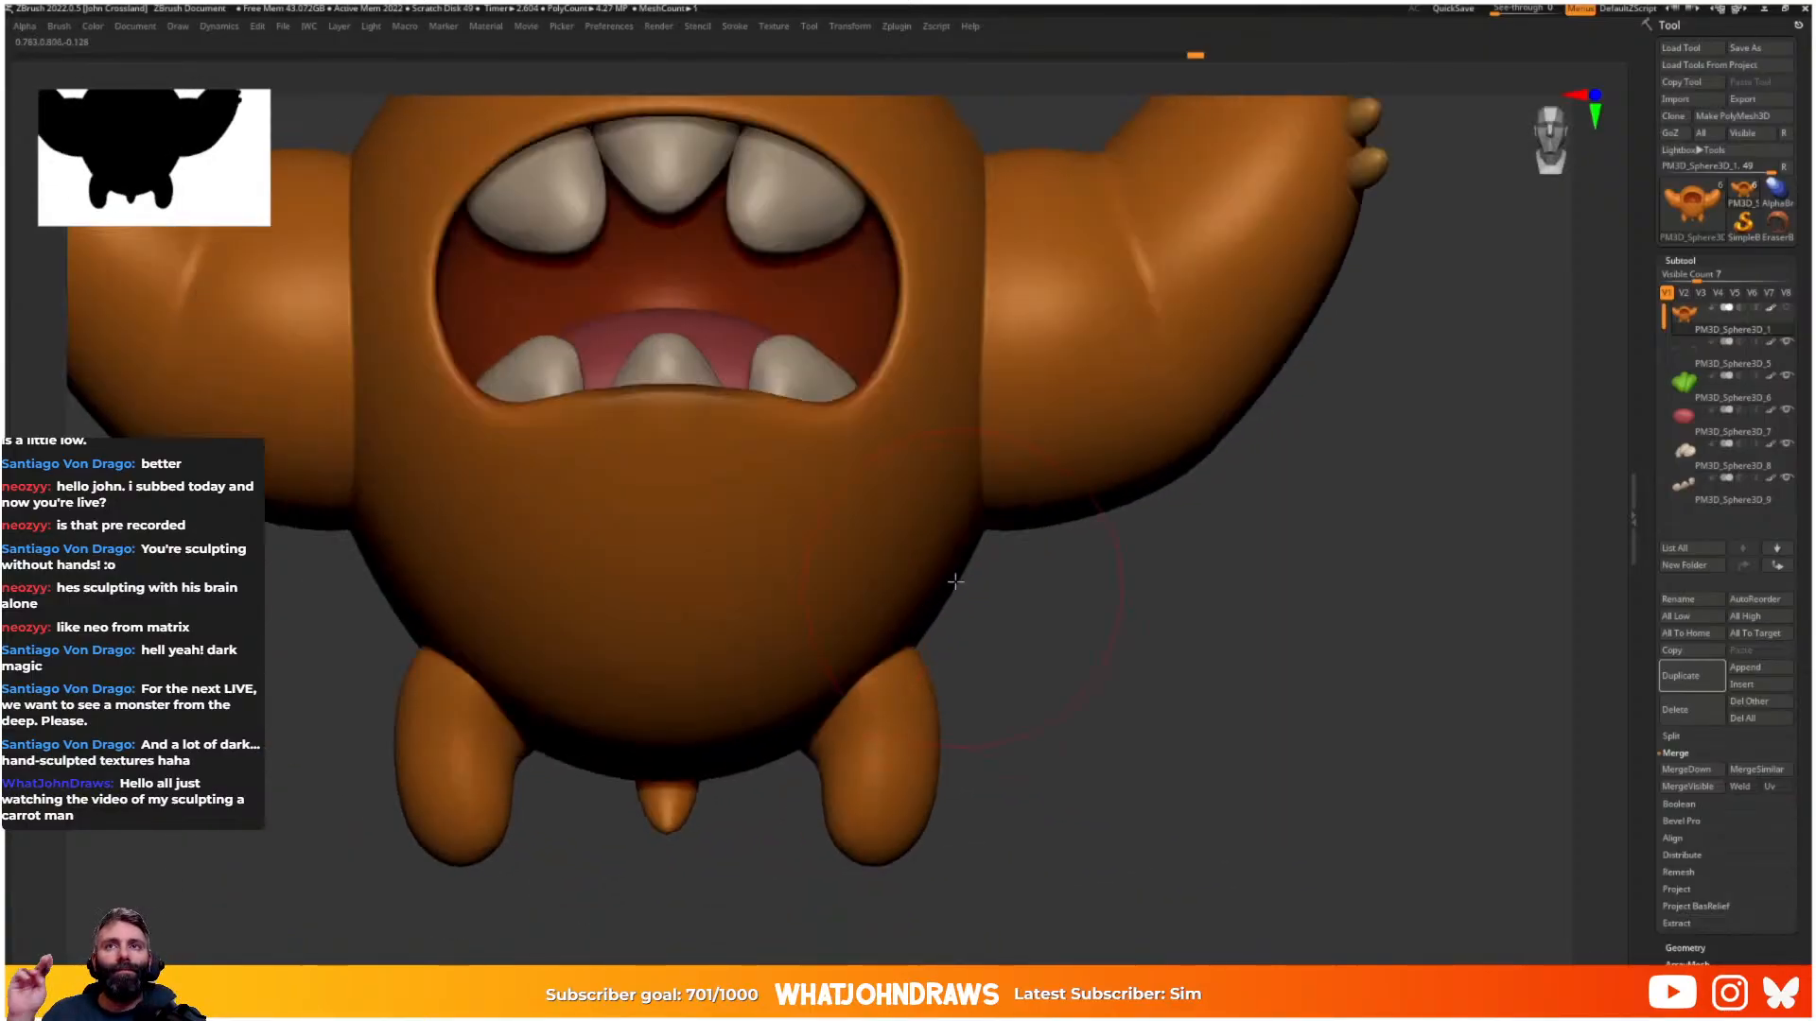
{"action": "left_click_drag", "start_coordinate": [937, 567], "coordinate": [932, 562], "text": "shift"}
{"action": "key", "text": "space"}
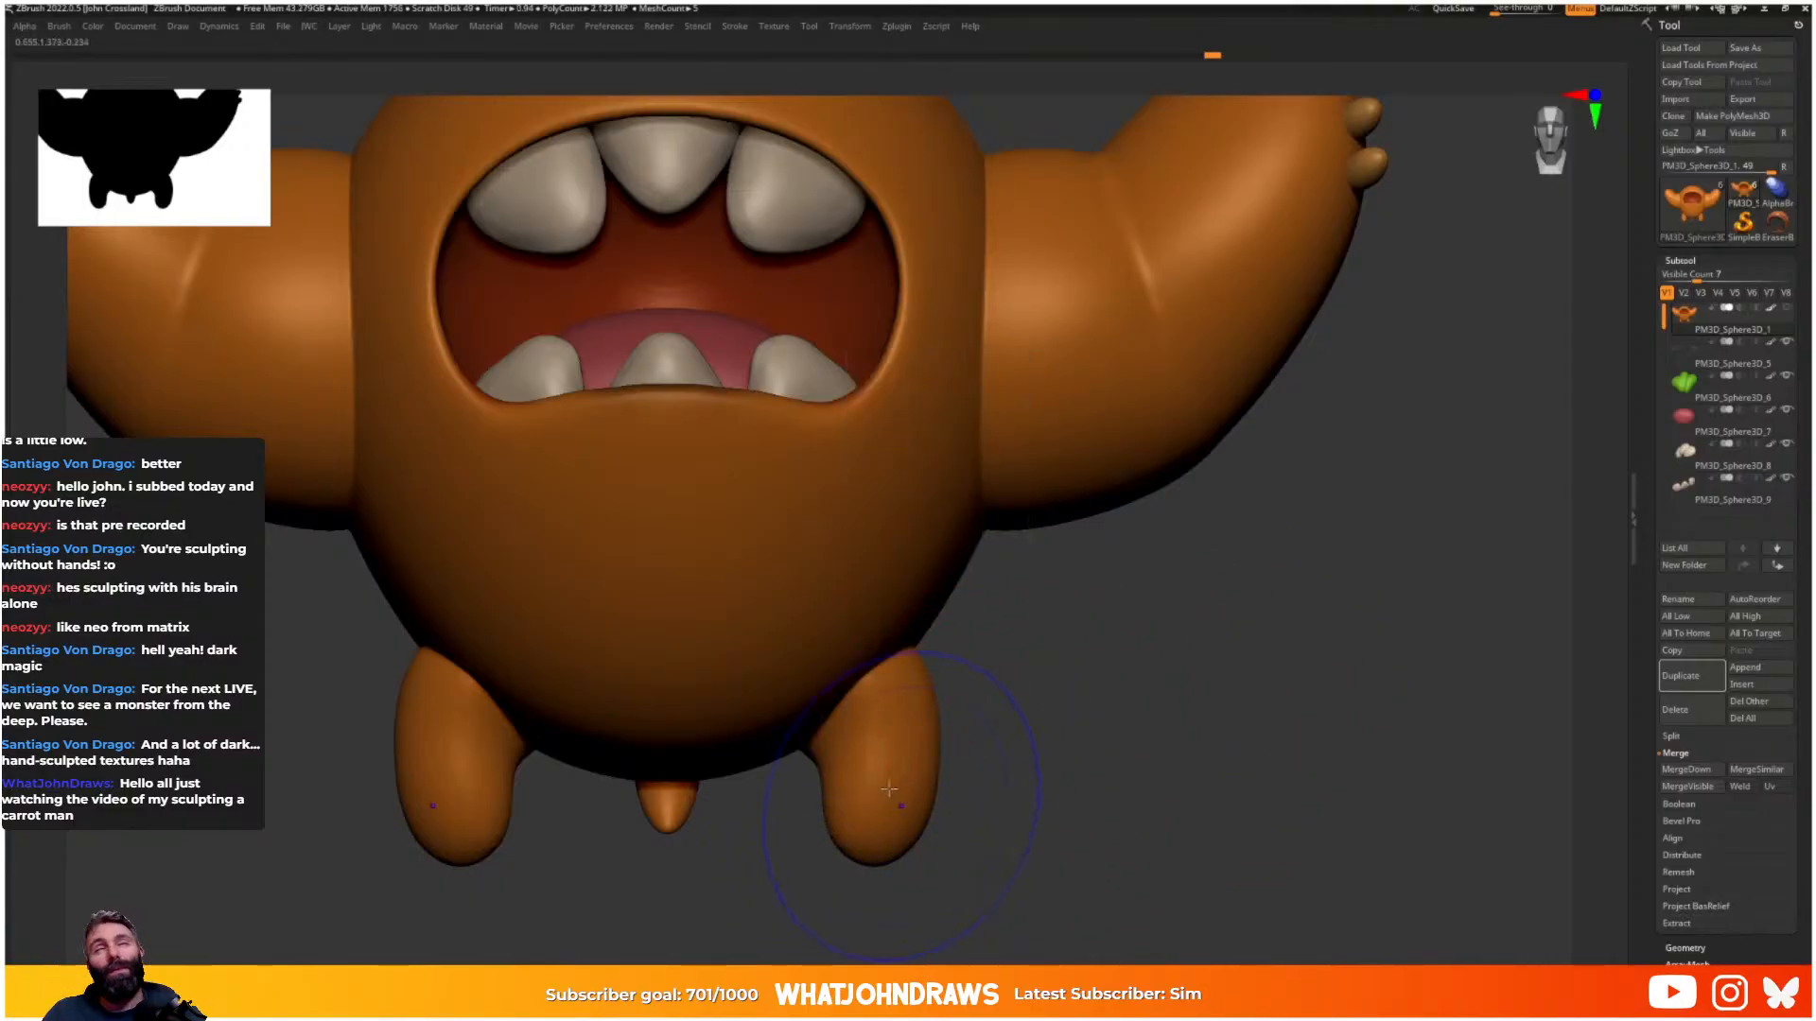
- Fill the carrot body, including the mouth interior, with orange RGB 227, 124, 34 and set the brush channel to Rgb only
{"action": "left_click_drag", "start_coordinate": [1103, 764], "coordinate": [998, 747], "text": "alt"}
{"action": "left_click_drag", "start_coordinate": [935, 693], "coordinate": [908, 620]}
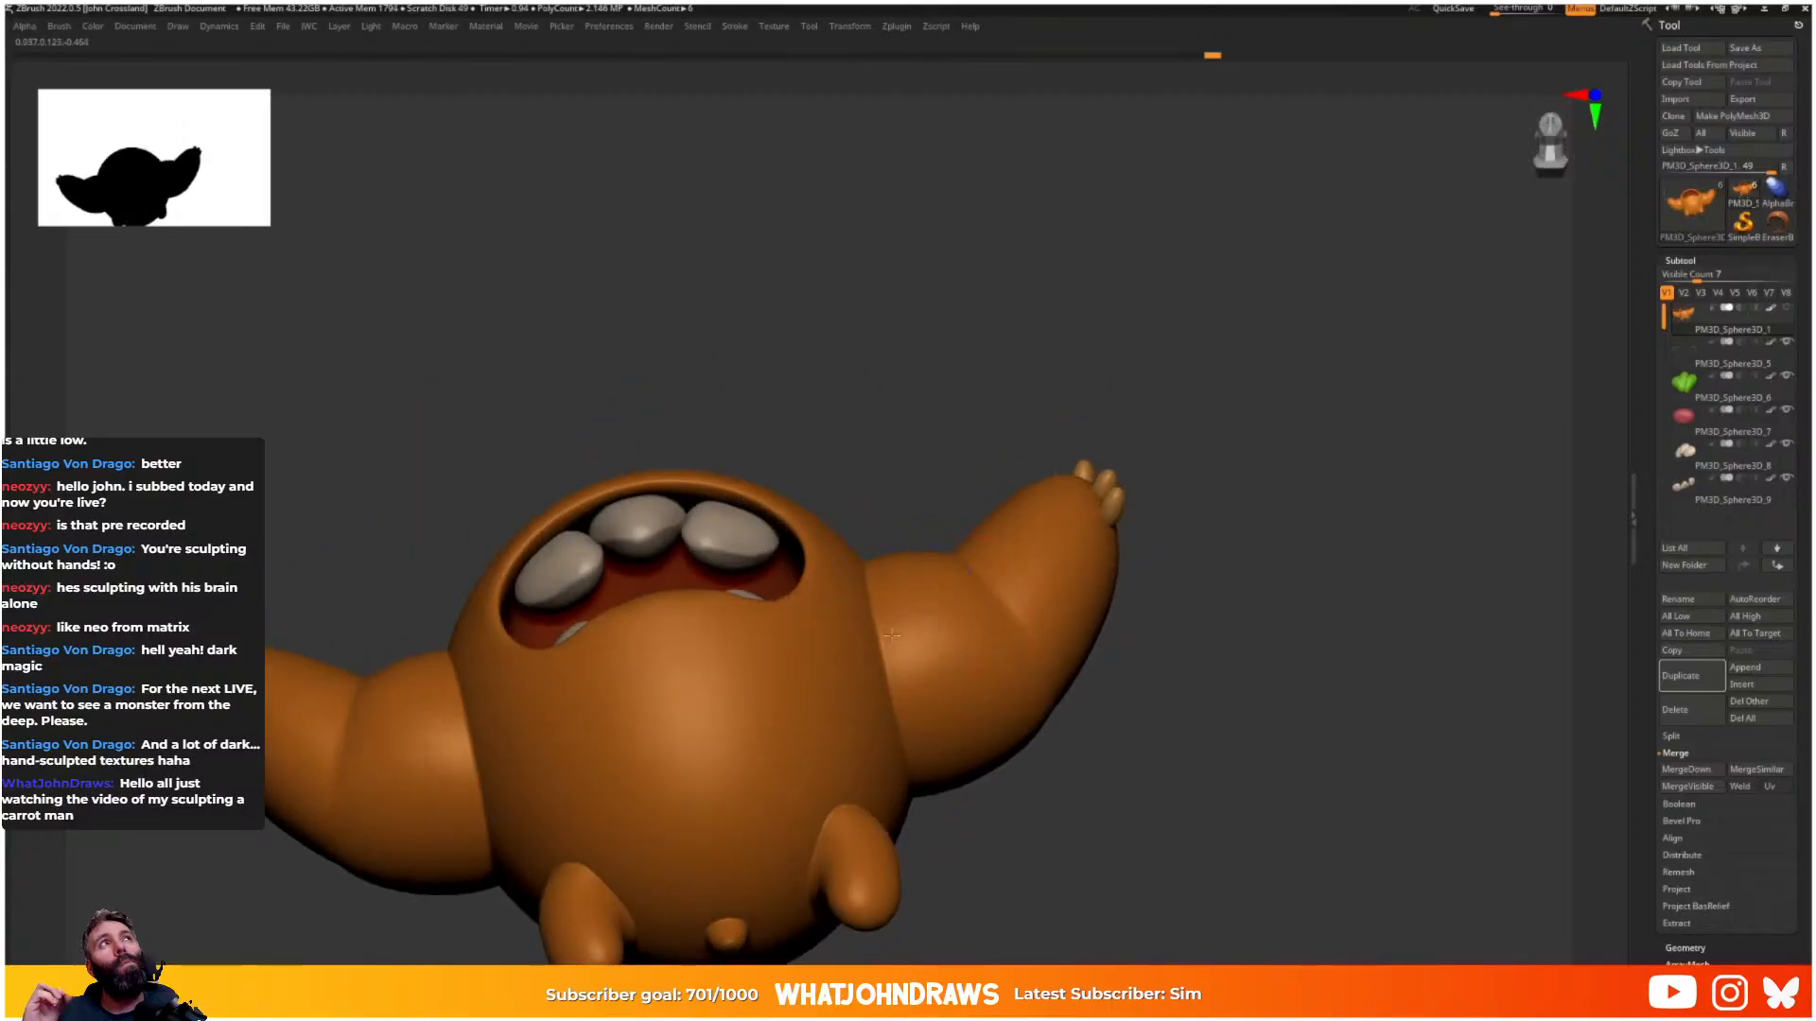
{"action": "left_click_drag", "start_coordinate": [1062, 813], "coordinate": [1022, 760]}
{"action": "left_click_drag", "start_coordinate": [1103, 815], "coordinate": [913, 618]}
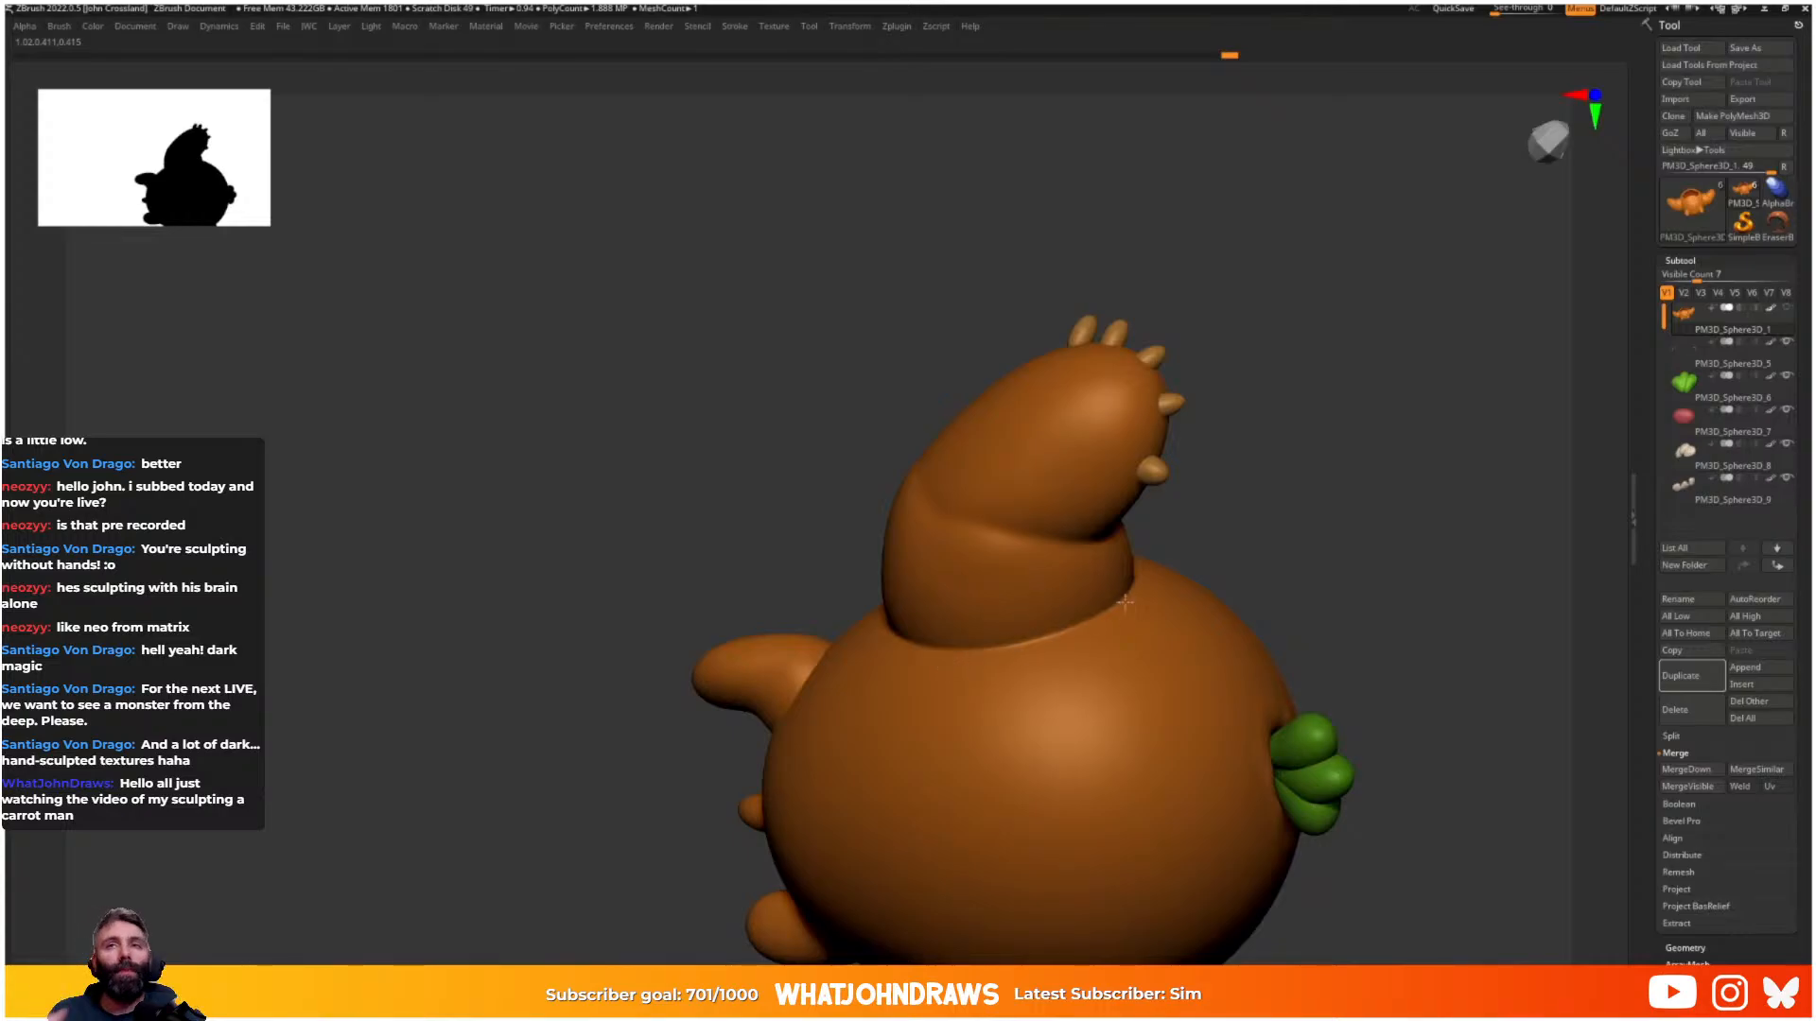
{"action": "left_click_drag", "start_coordinate": [1184, 463], "coordinate": [1113, 530], "text": "alt"}
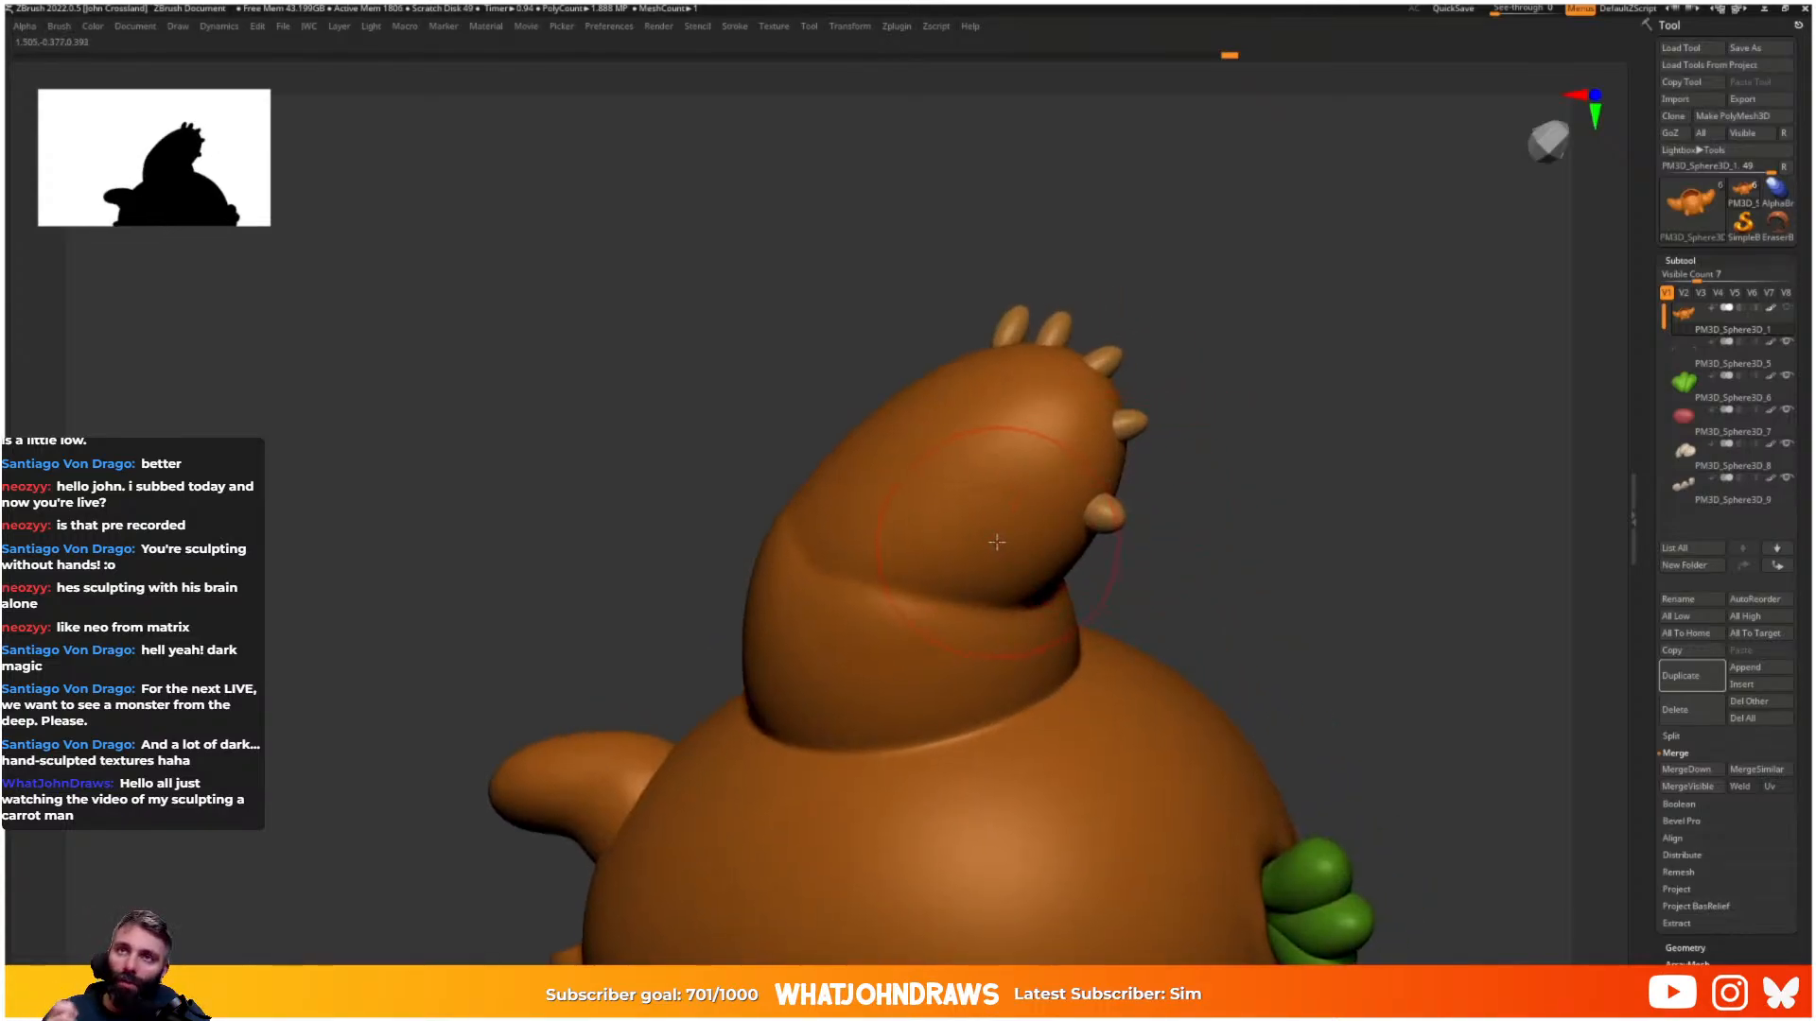
{"action": "key", "text": "Tab"}
{"action": "key", "text": "Tab"}
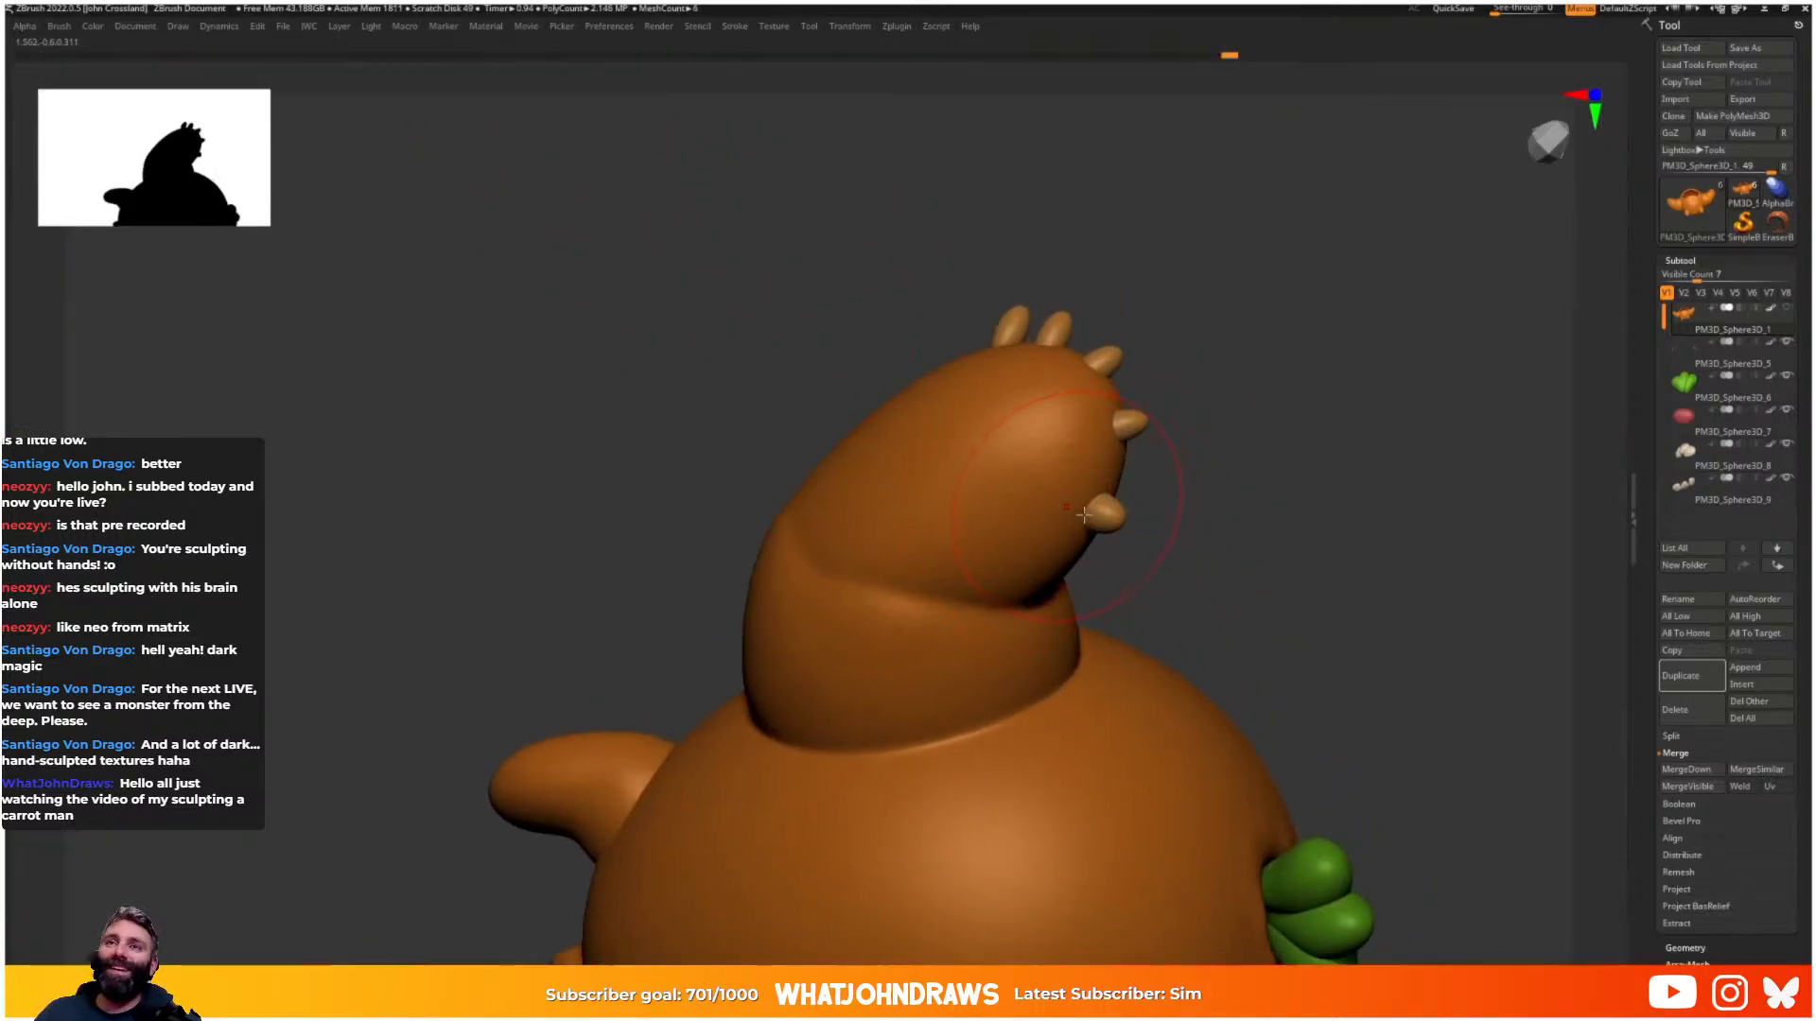
{"action": "right_click", "coordinate": [1007, 562]}
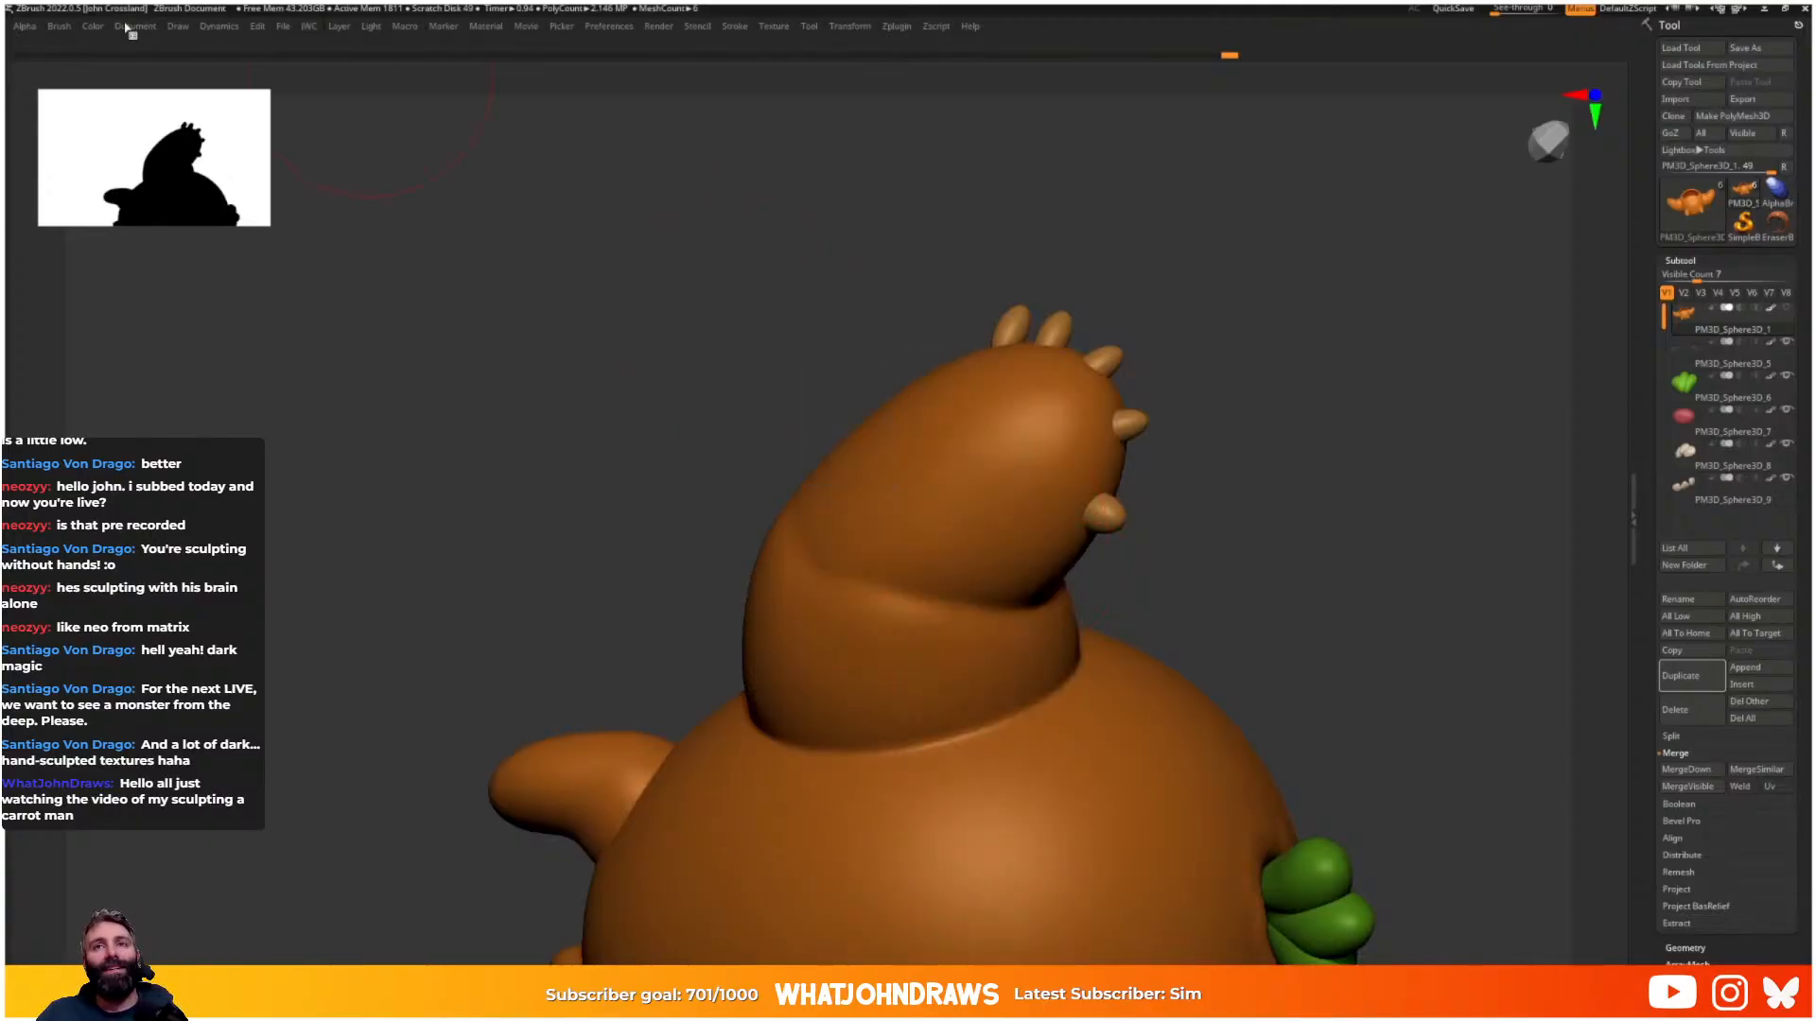
{"action": "left_click", "coordinate": [93, 26]}
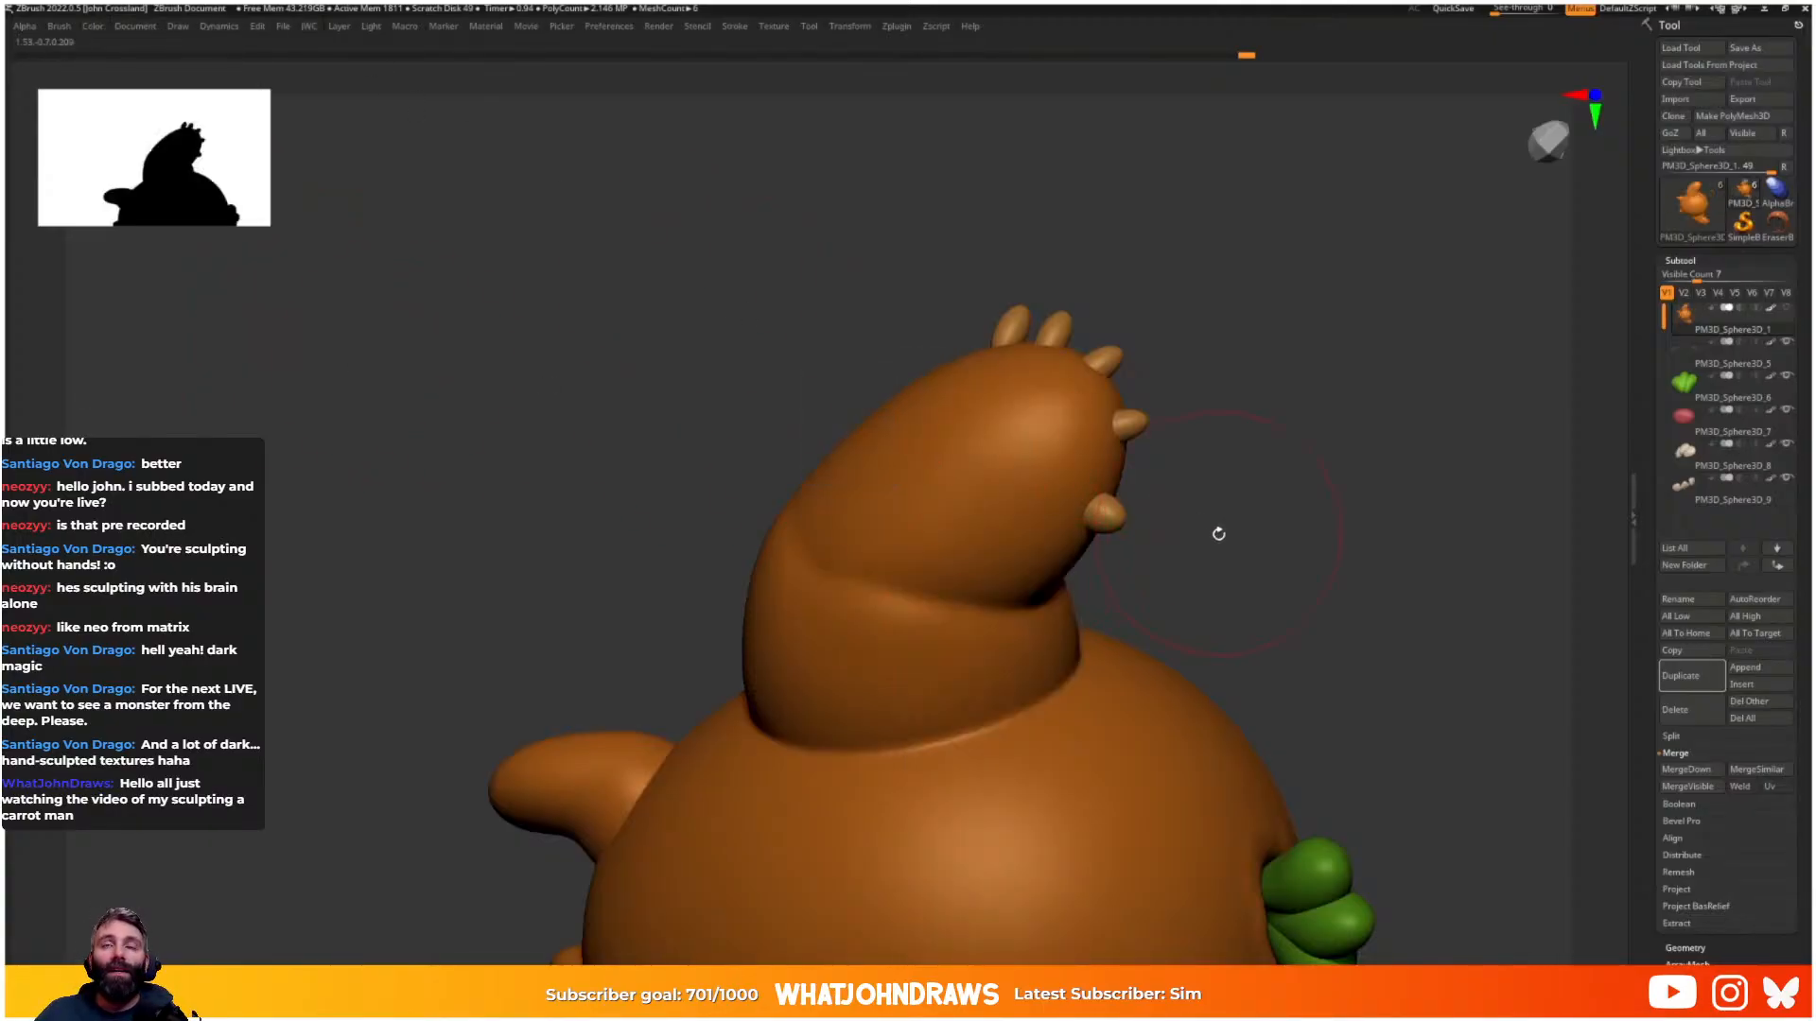
{"action": "left_click_drag", "start_coordinate": [1216, 530], "coordinate": [1018, 442]}
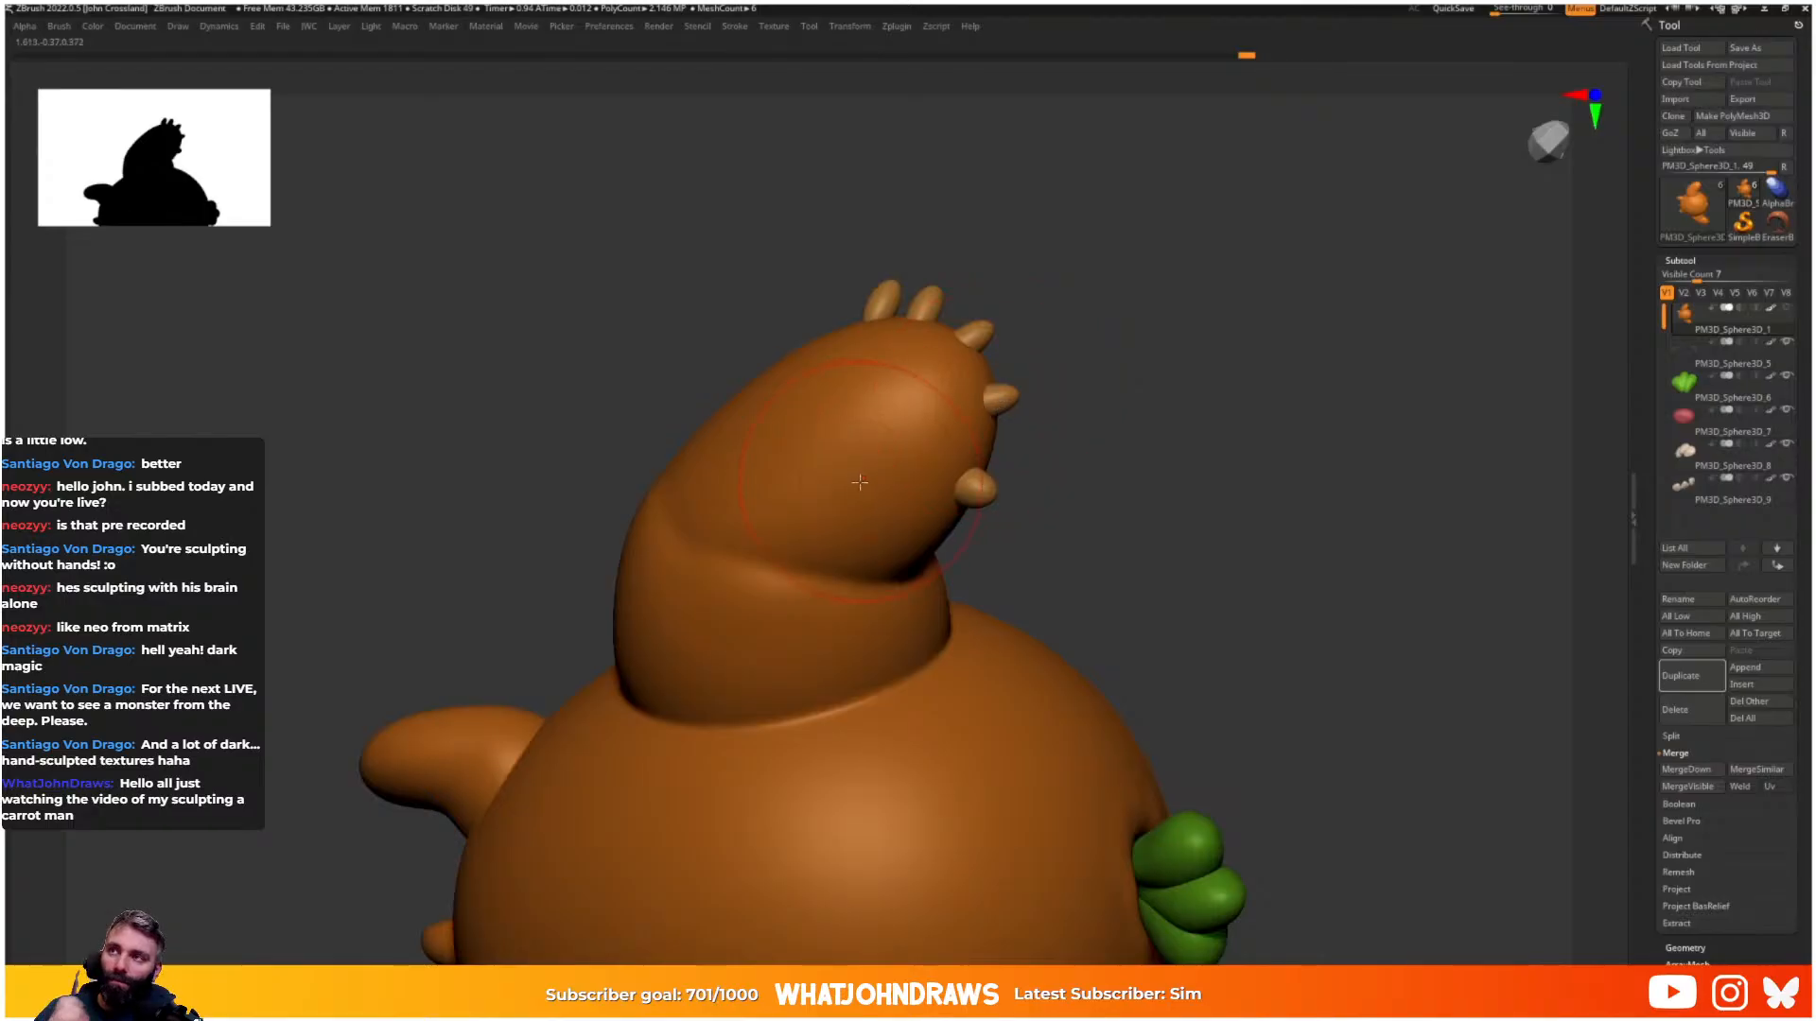
{"action": "left_click", "coordinate": [94, 26]}
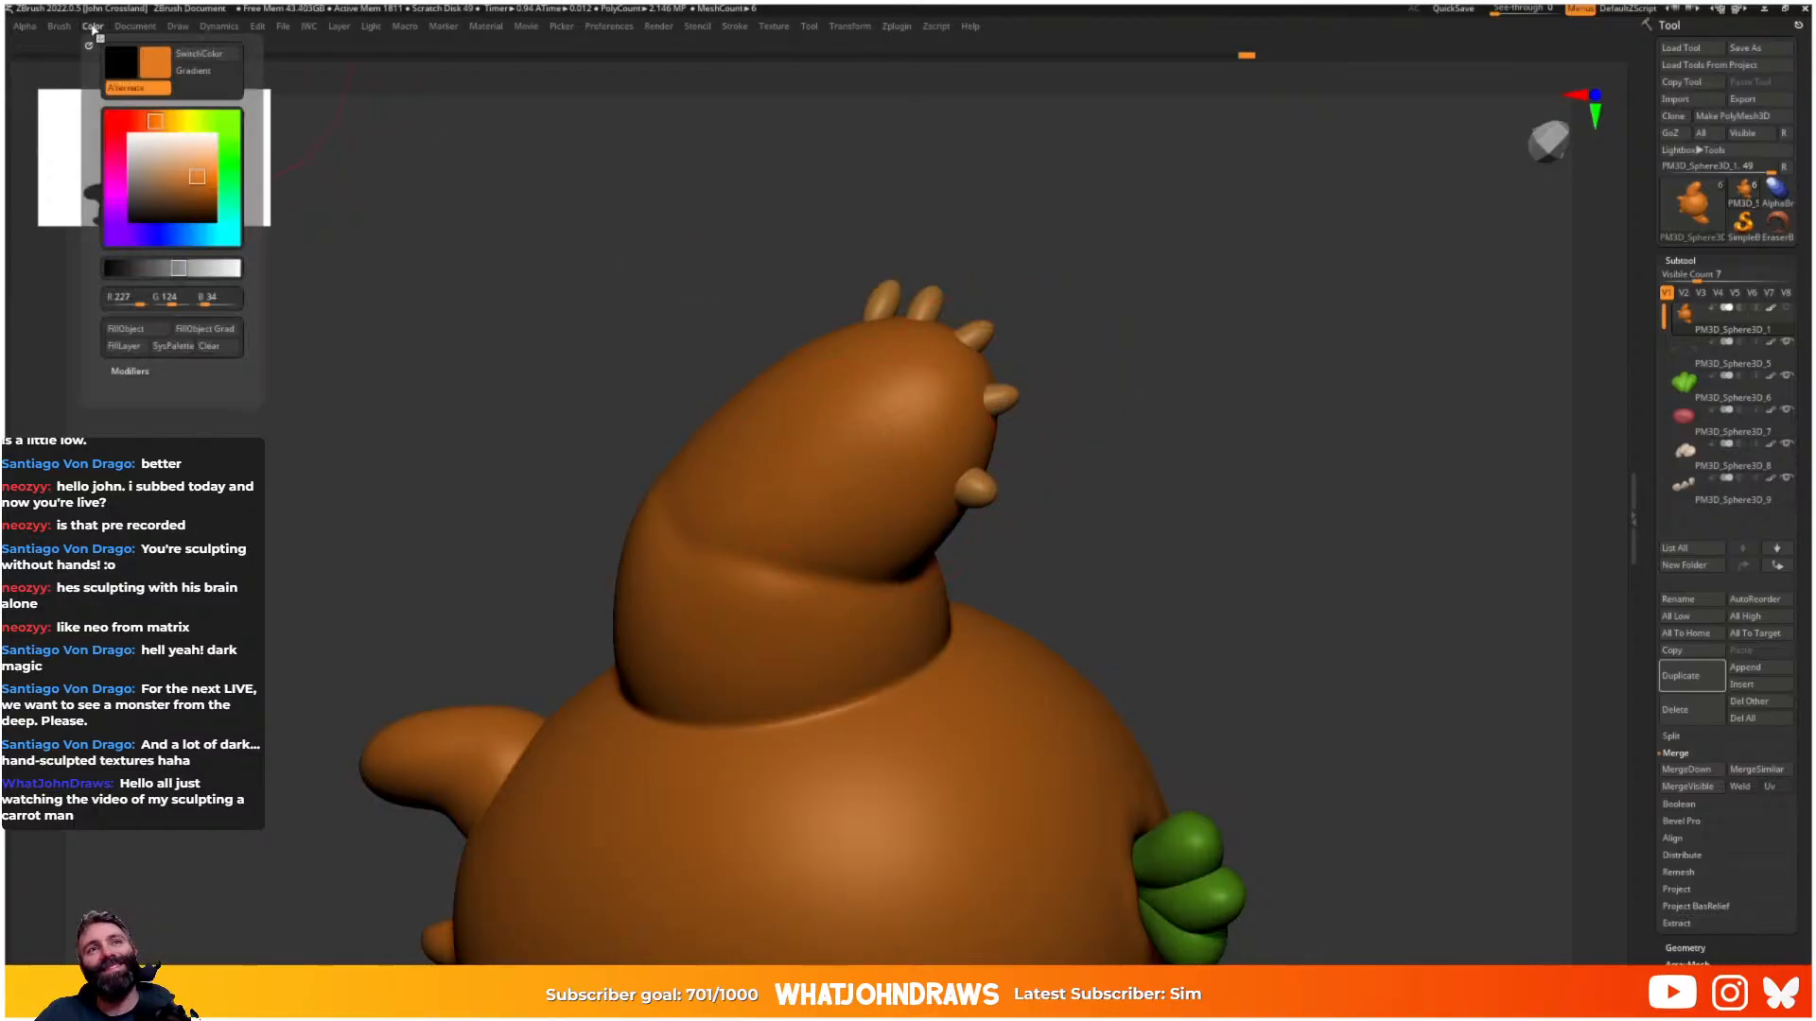
{"action": "key", "text": "Tab"}
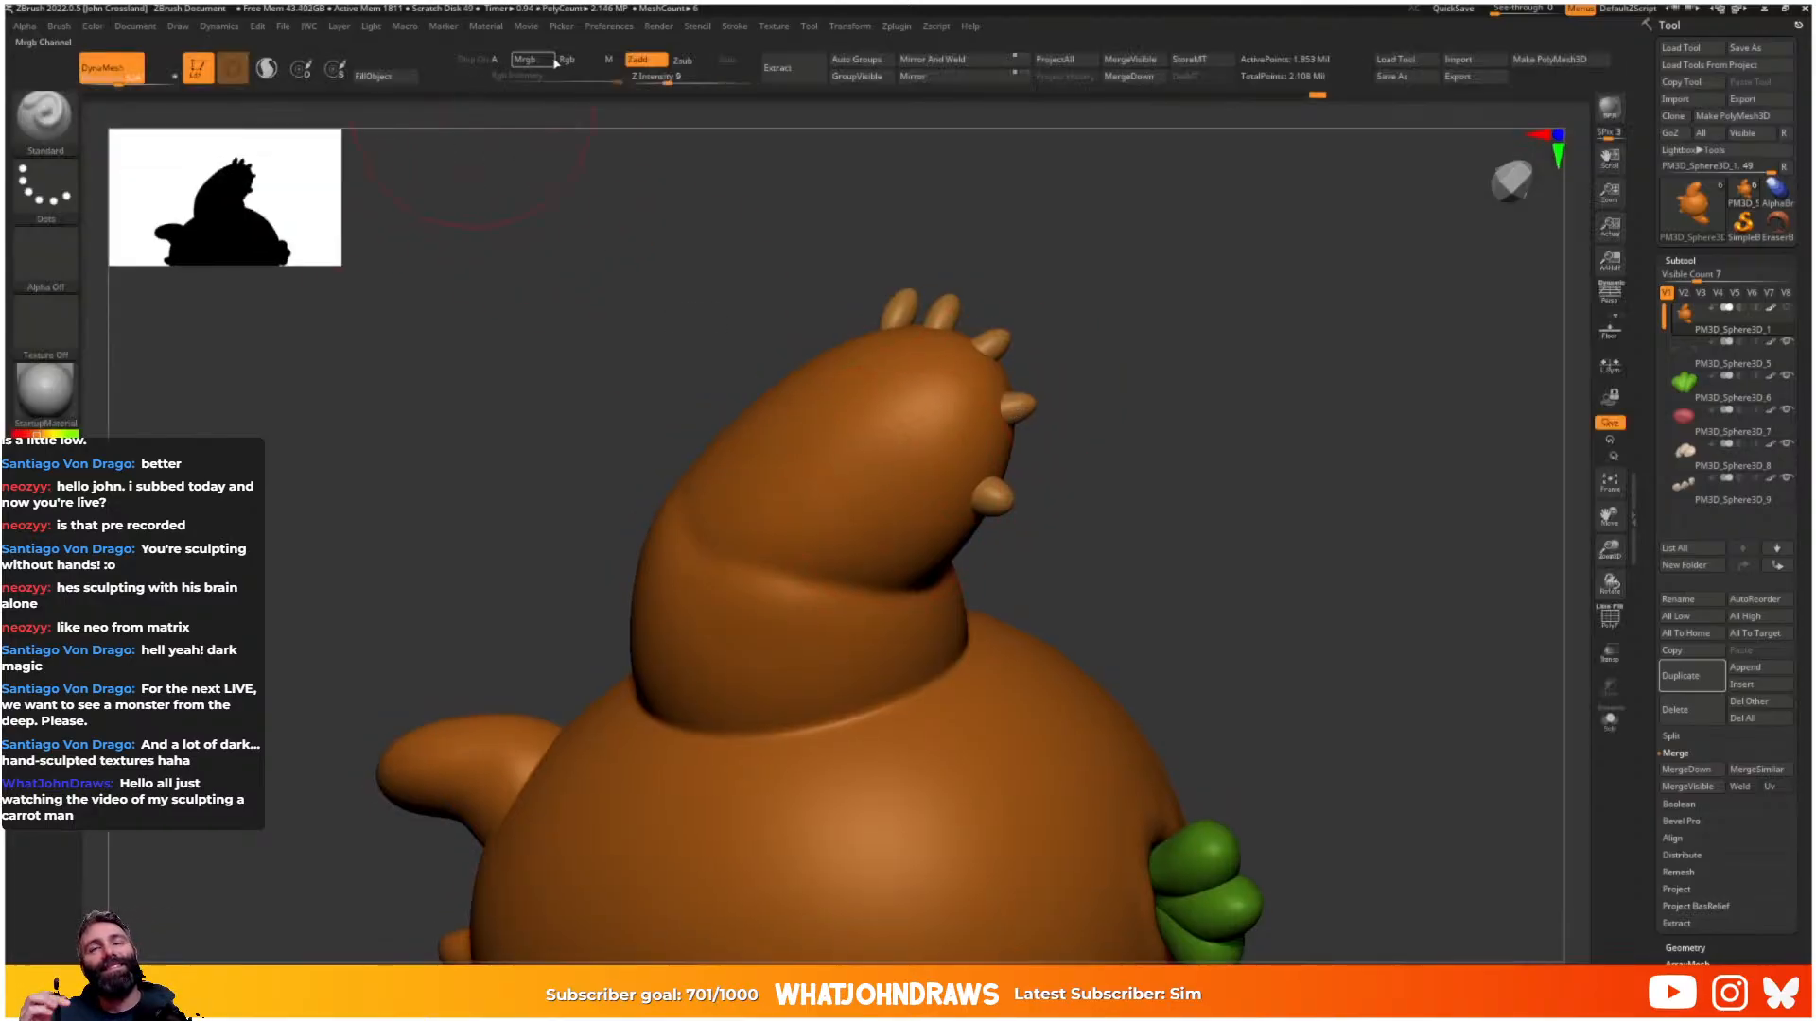
{"action": "left_click", "coordinate": [582, 62]}
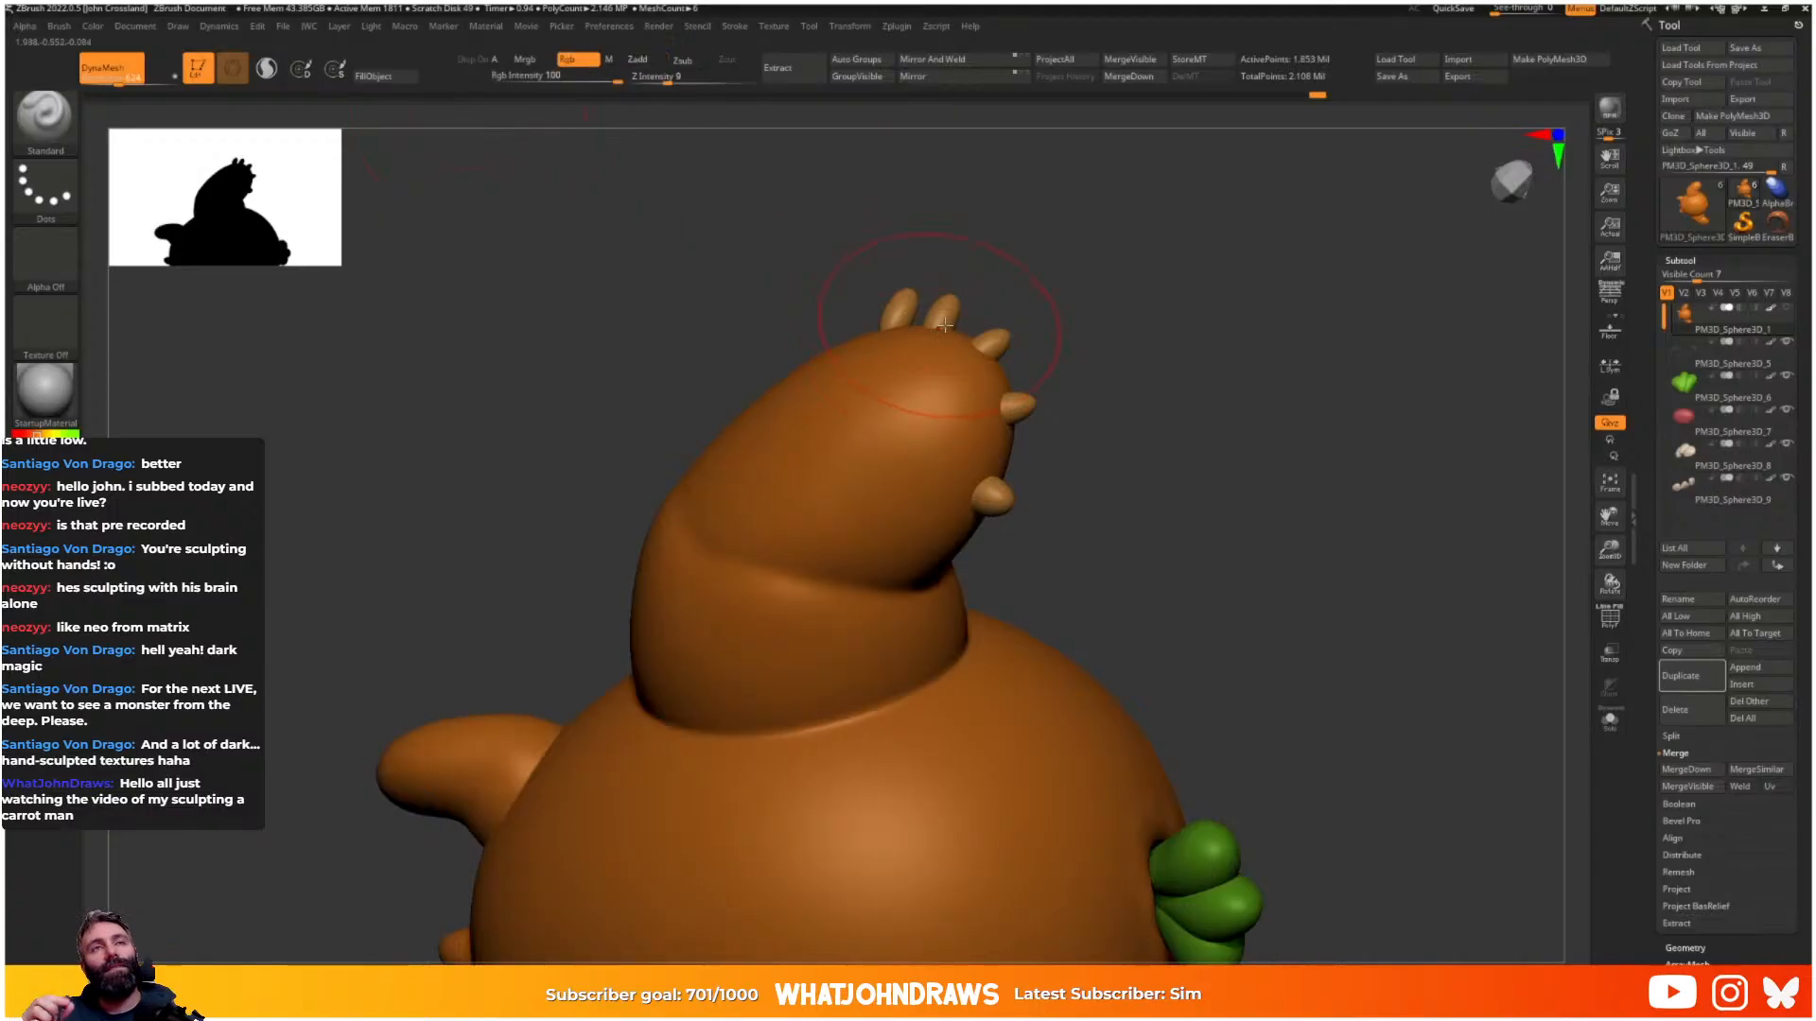
- Merge the remaining finger subtool directly below the carrot body into it with MergeDown
{"action": "left_click_drag", "start_coordinate": [1237, 547], "coordinate": [1201, 508], "text": "alt"}
{"action": "left_click_drag", "start_coordinate": [1202, 508], "coordinate": [1111, 369]}
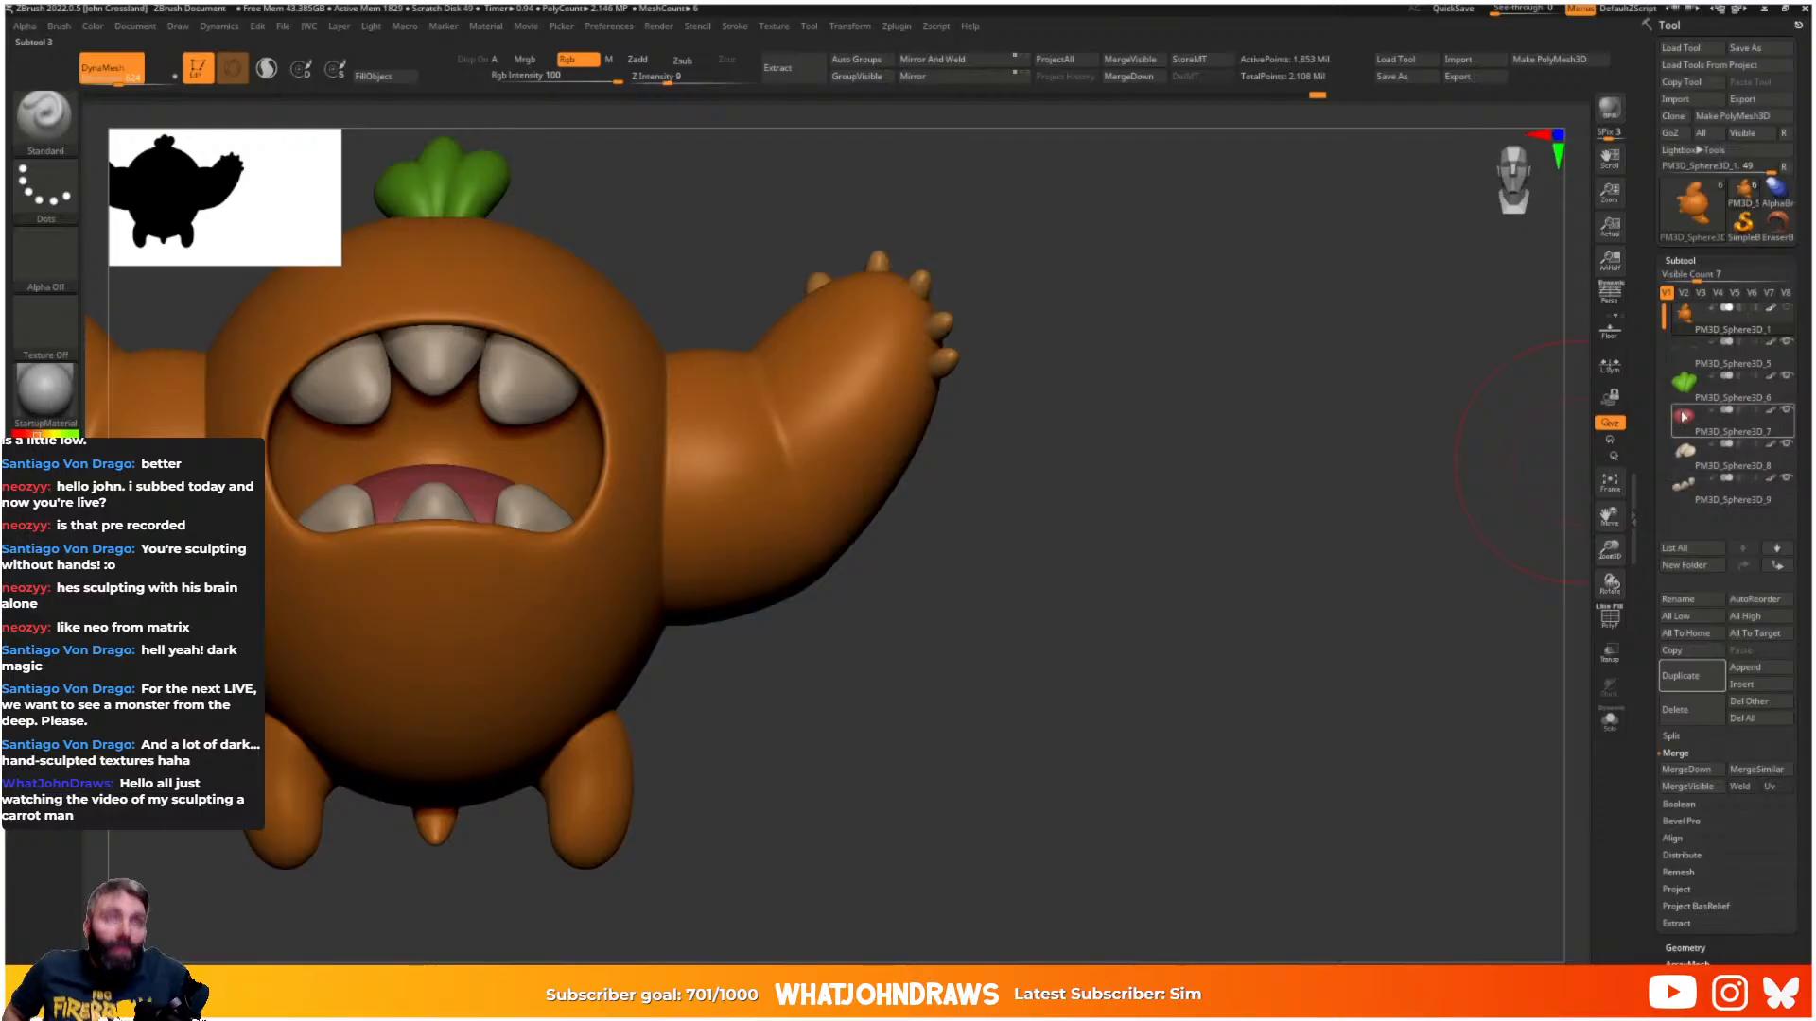
{"action": "left_click", "coordinate": [1691, 710]}
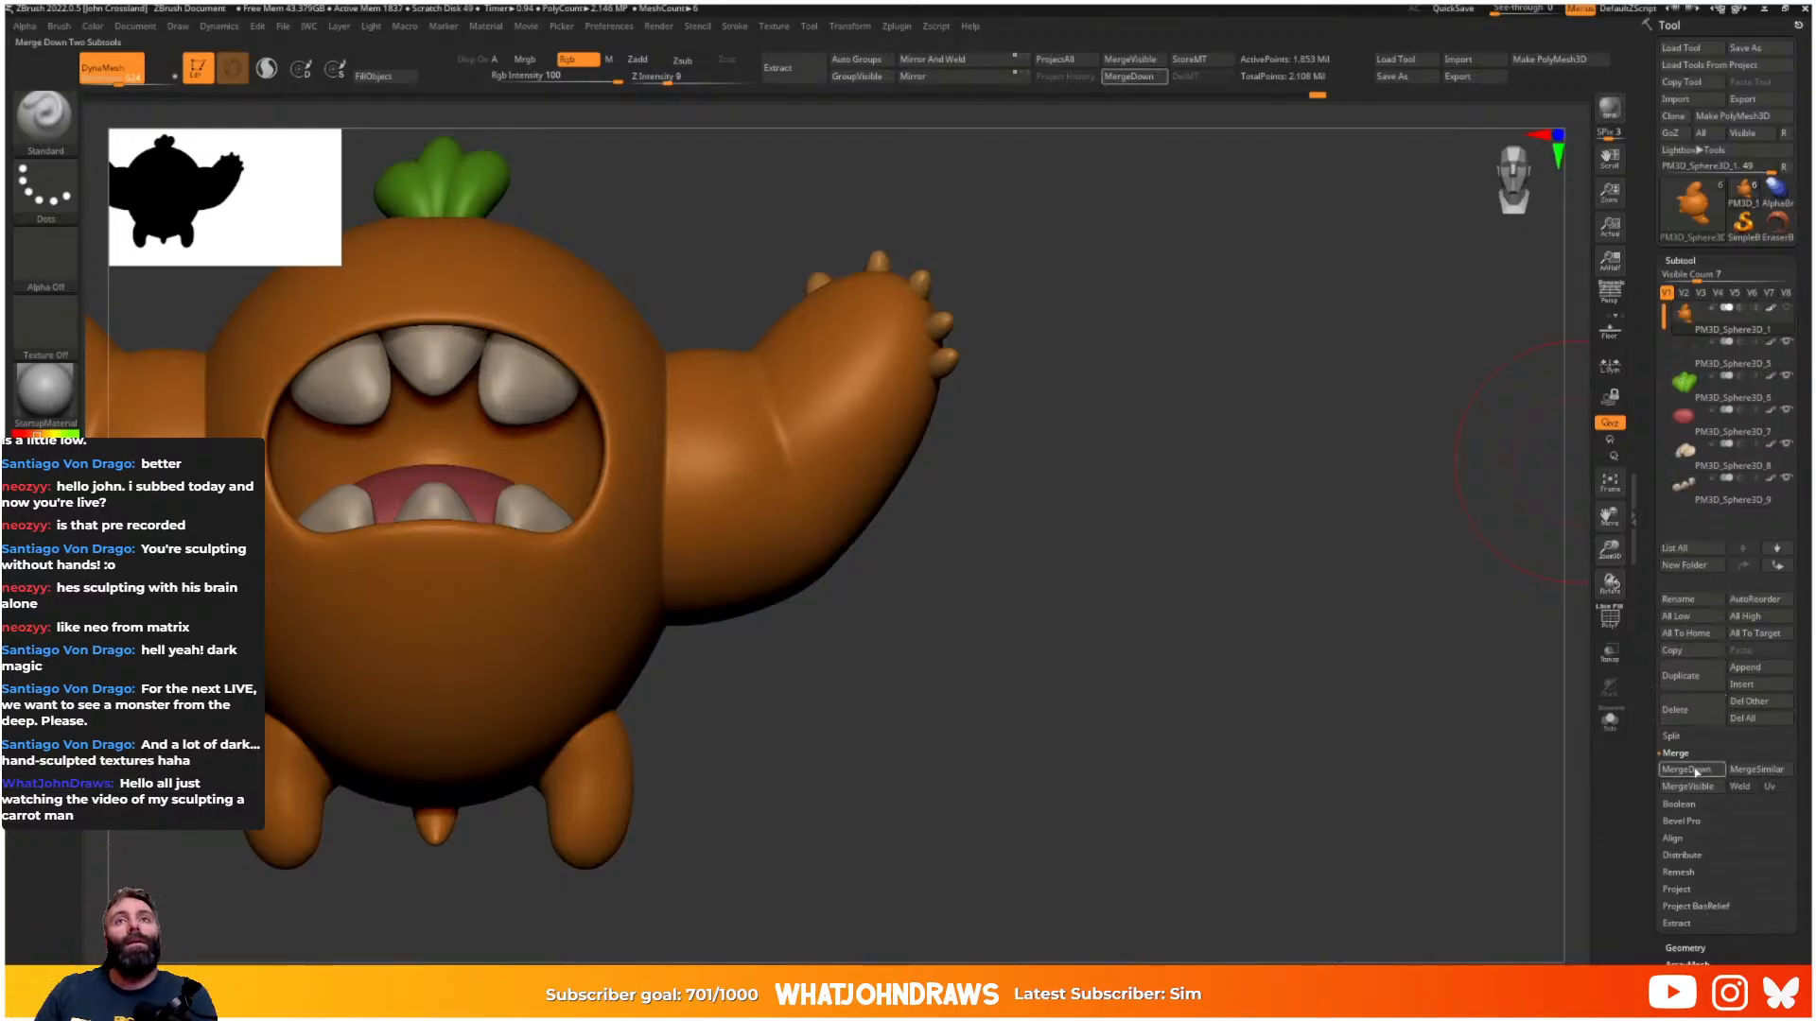
{"action": "left_click_drag", "start_coordinate": [911, 729], "coordinate": [886, 546], "text": "shift"}
- Keep Colorize on for the merged body and fuse the fingers into its mesh with DynaMesh
{"action": "right_click", "coordinate": [905, 536]}
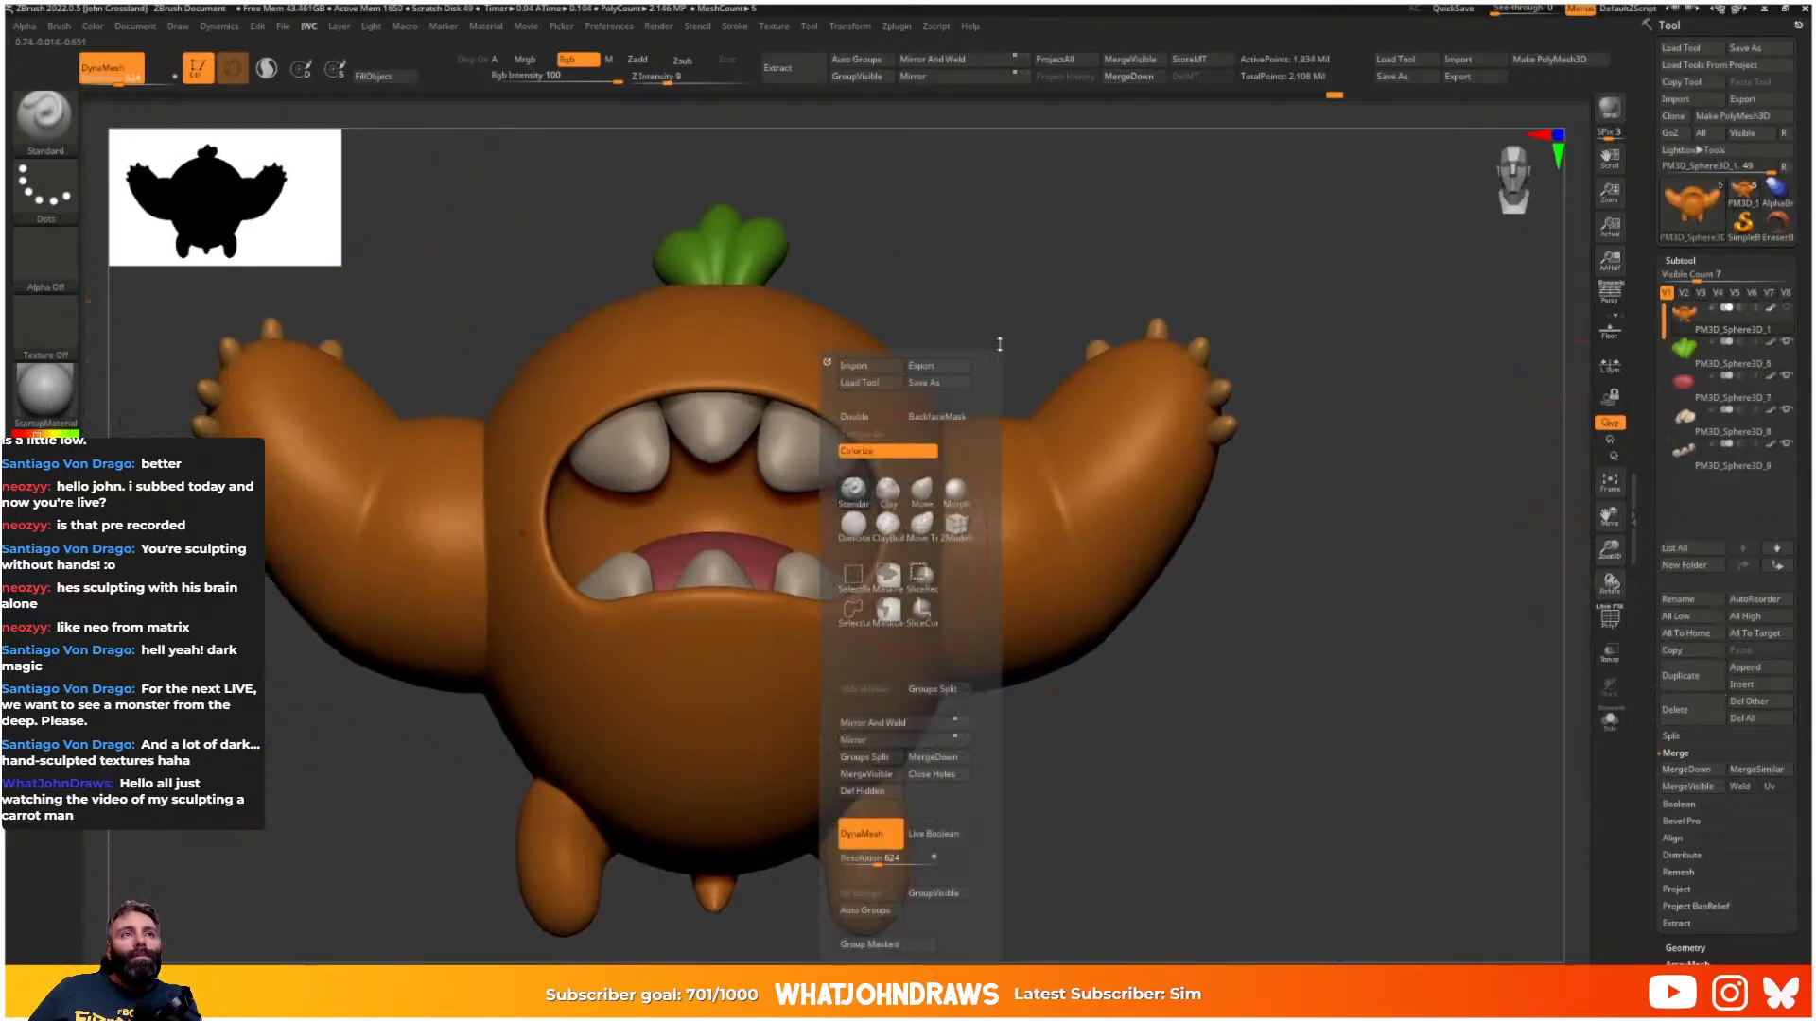
{"action": "key", "text": "Tab"}
{"action": "right_click_drag", "start_coordinate": [789, 456], "coordinate": [984, 443], "text": "alt"}
{"action": "right_click", "coordinate": [975, 424]}
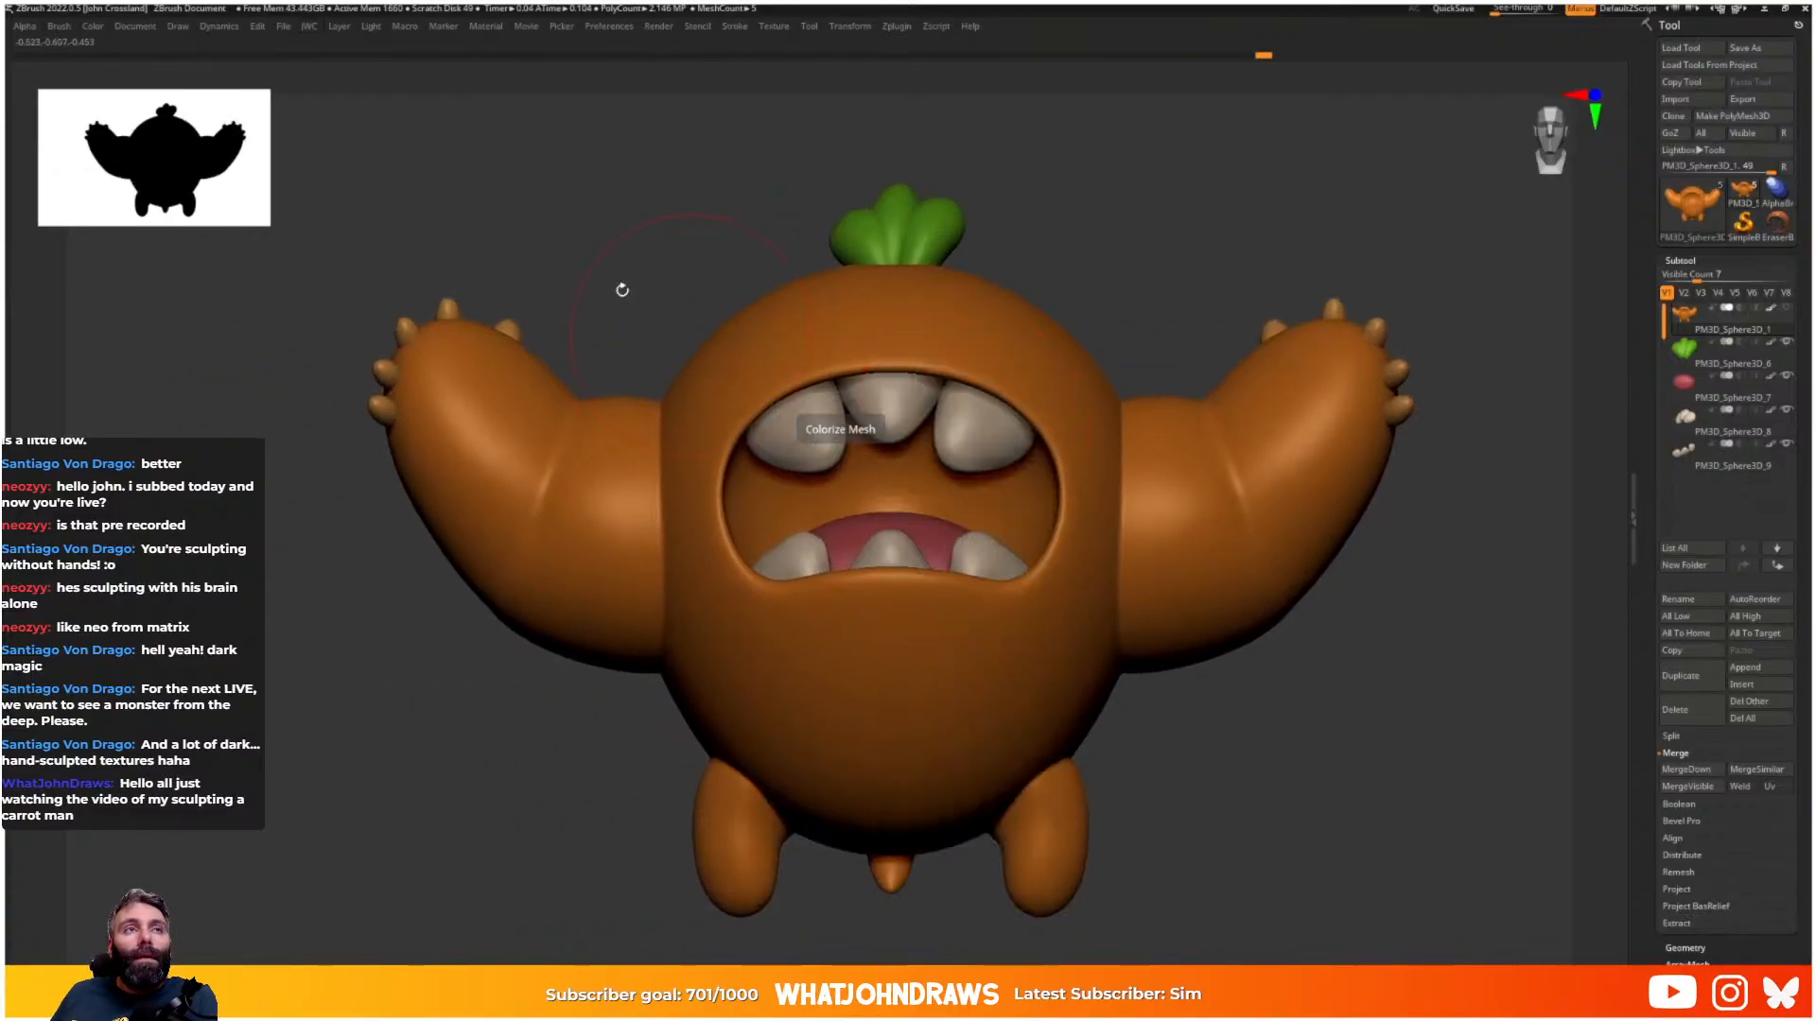
{"action": "left_click", "coordinate": [104, 27]}
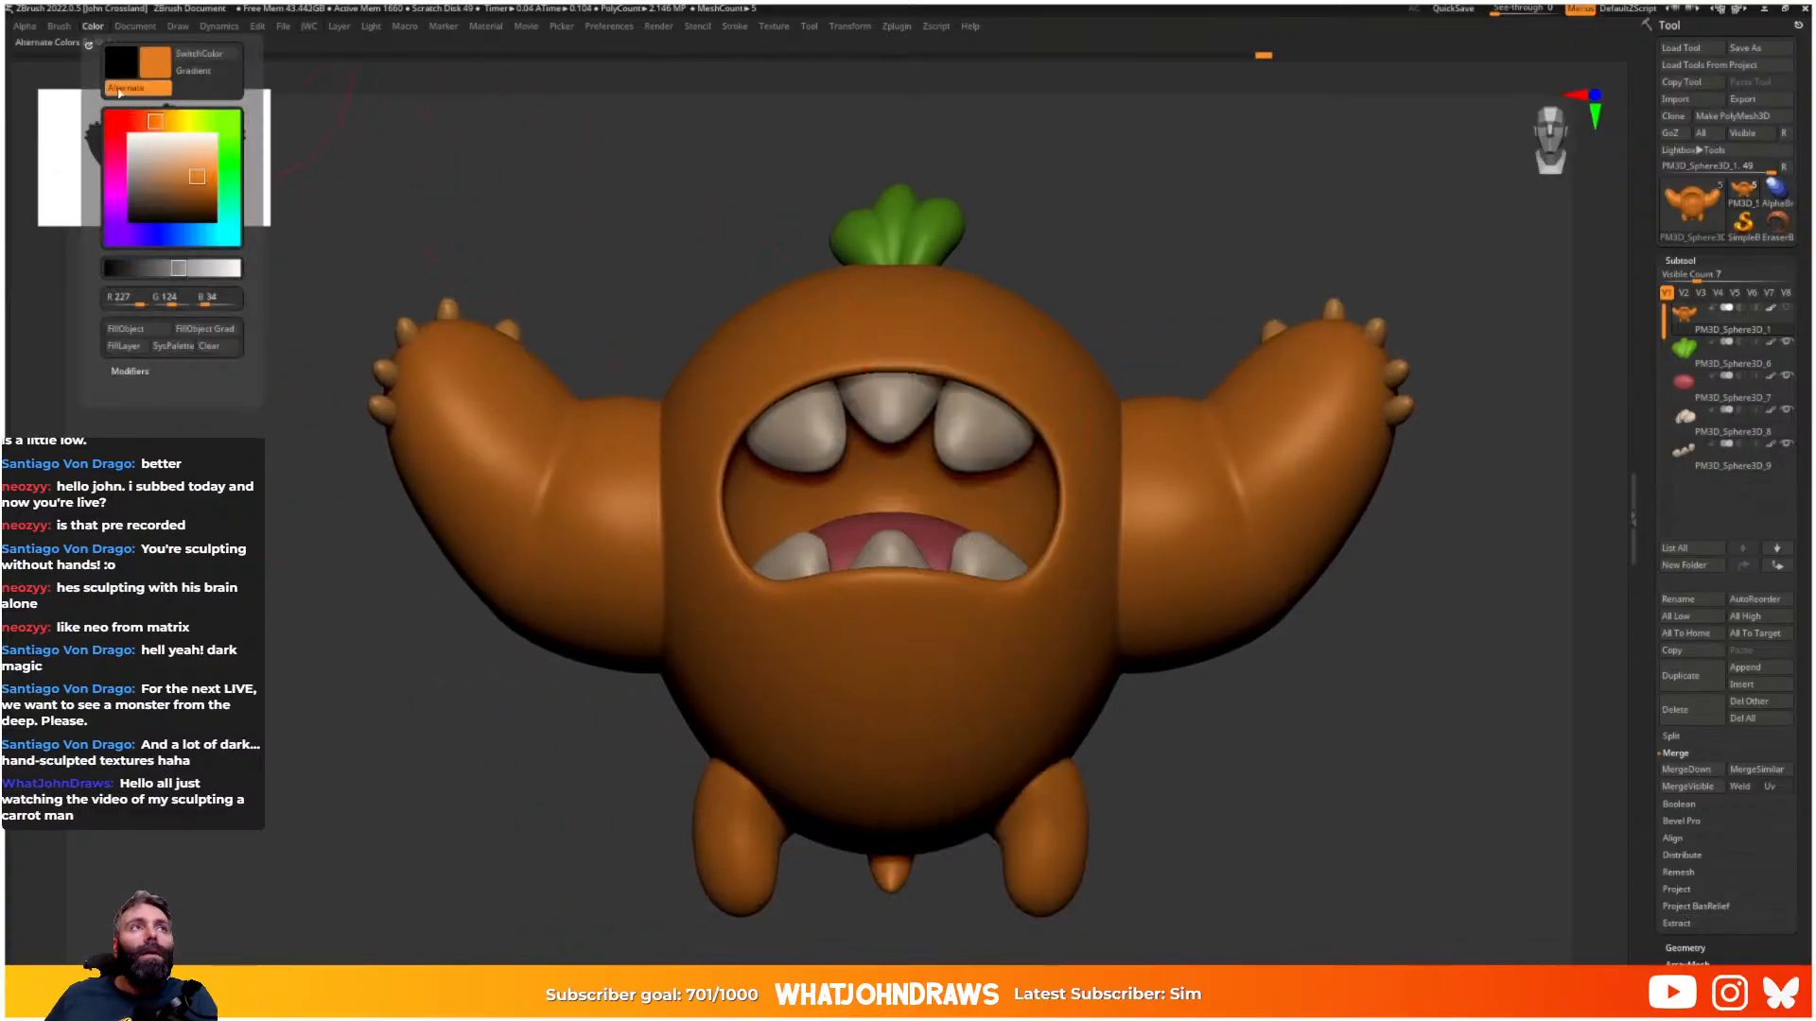
{"action": "left_click_drag", "start_coordinate": [1370, 711], "coordinate": [1300, 756], "text": "ctrl"}
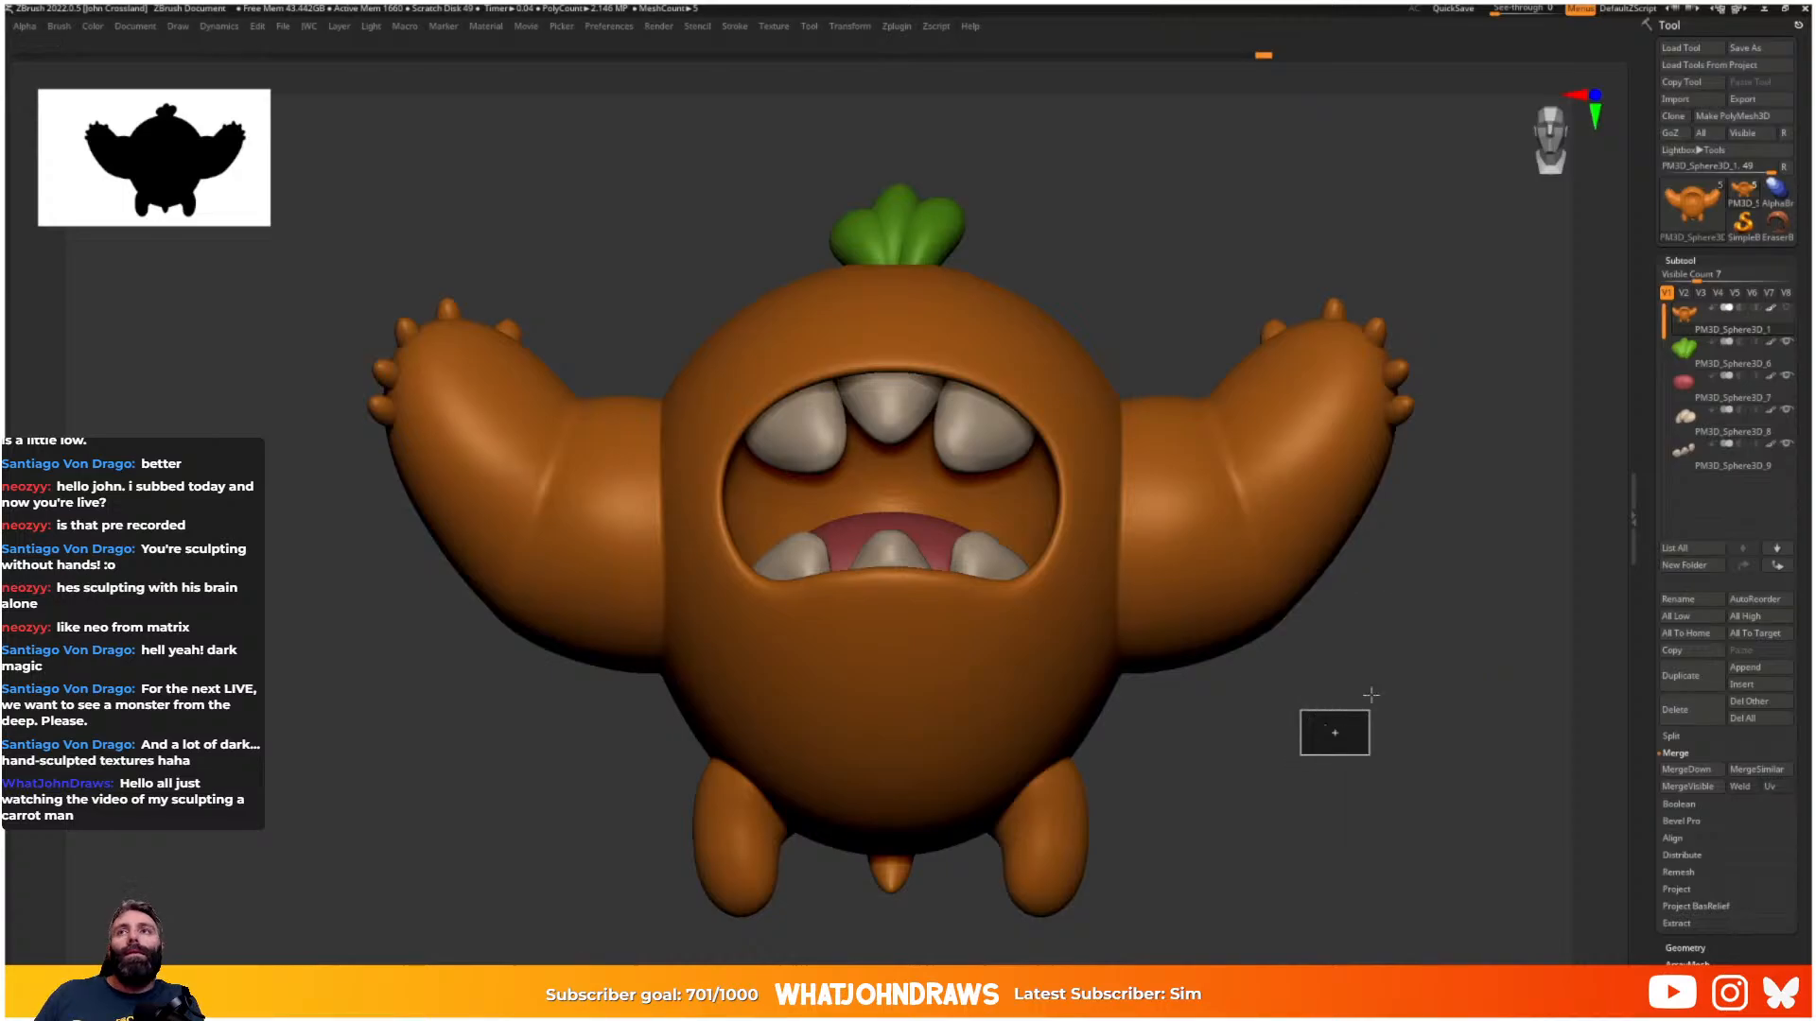
- Refine the hand and the areas where the arms meet the torso with a few light symmetrical strokes
{"action": "left_click_drag", "start_coordinate": [1370, 506], "coordinate": [1138, 673], "text": "alt"}
{"action": "left_click_drag", "start_coordinate": [1600, 554], "coordinate": [1366, 548], "text": "alt"}
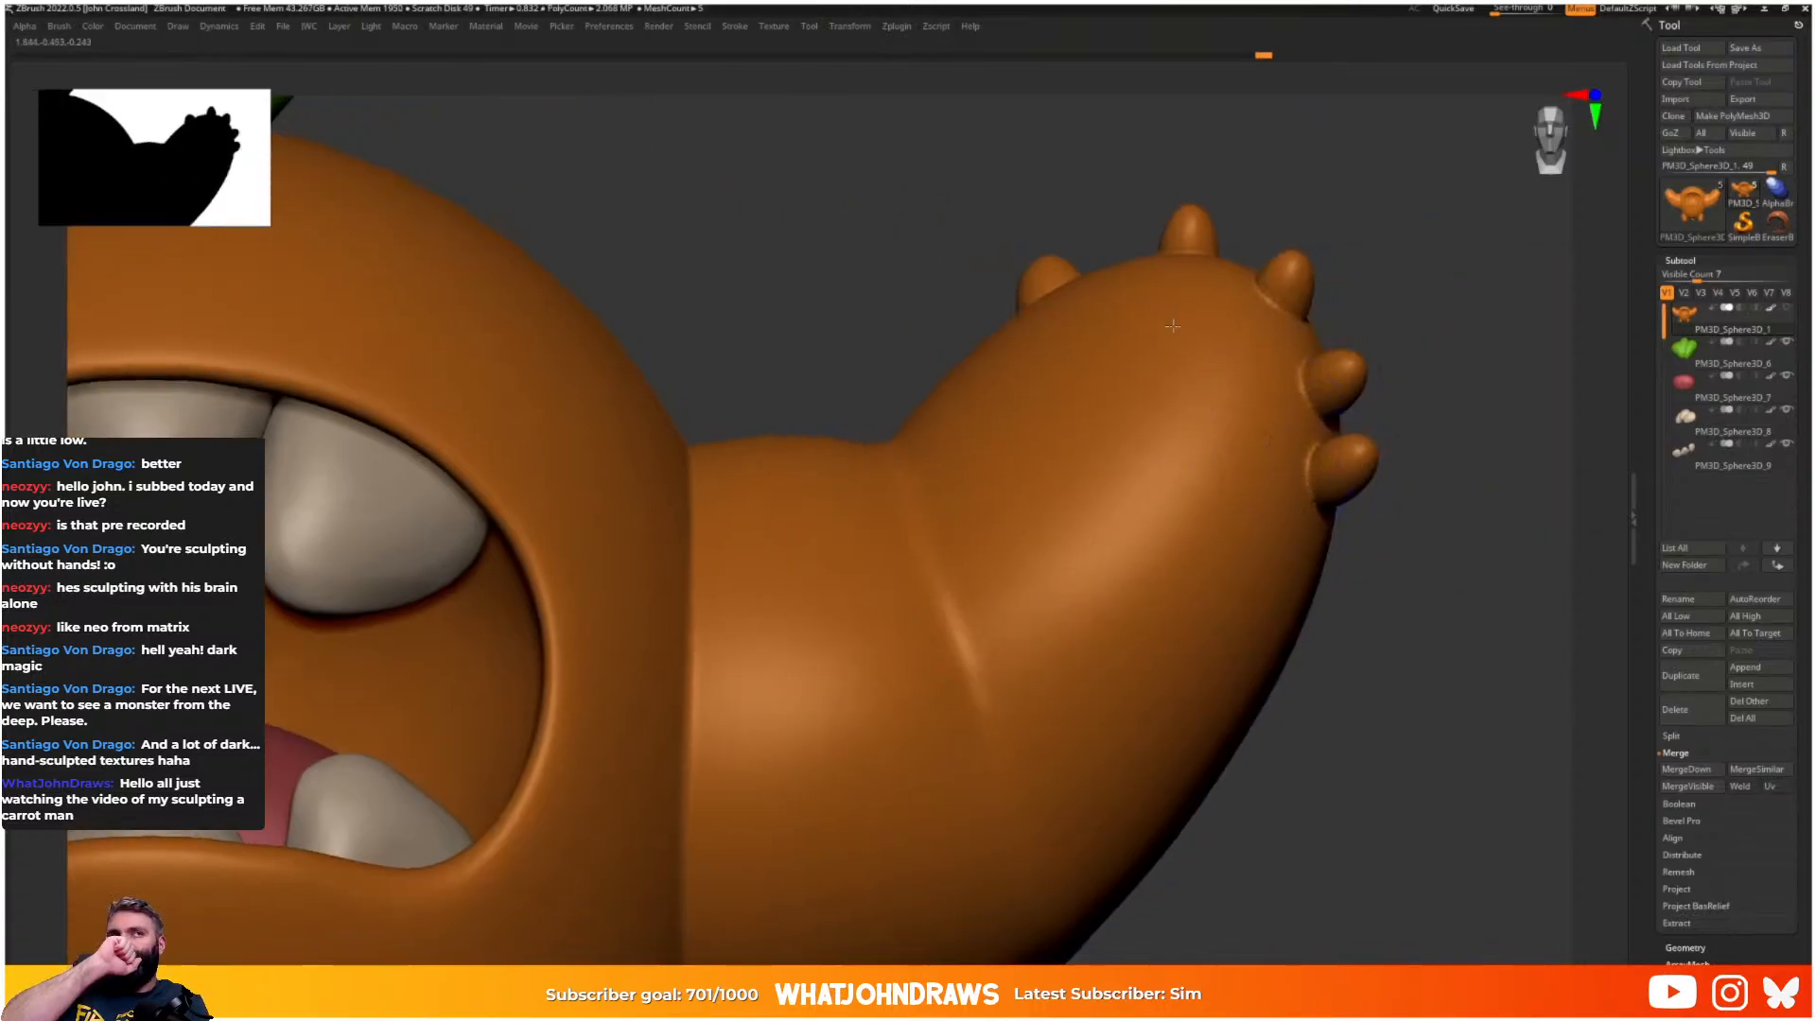
{"action": "left_click_drag", "start_coordinate": [1173, 326], "coordinate": [1223, 381]}
{"action": "key", "text": "f"}
{"action": "mouse_move", "coordinate": [1348, 459]}
{"action": "left_mouse_down"}
{"action": "mouse_move", "coordinate": [1197, 561]}
{"action": "mouse_move", "coordinate": [1027, 605]}
{"action": "mouse_move", "coordinate": [1091, 572]}
{"action": "mouse_move", "coordinate": [980, 649]}
{"action": "mouse_move", "coordinate": [1028, 560]}
{"action": "left_mouse_up"}
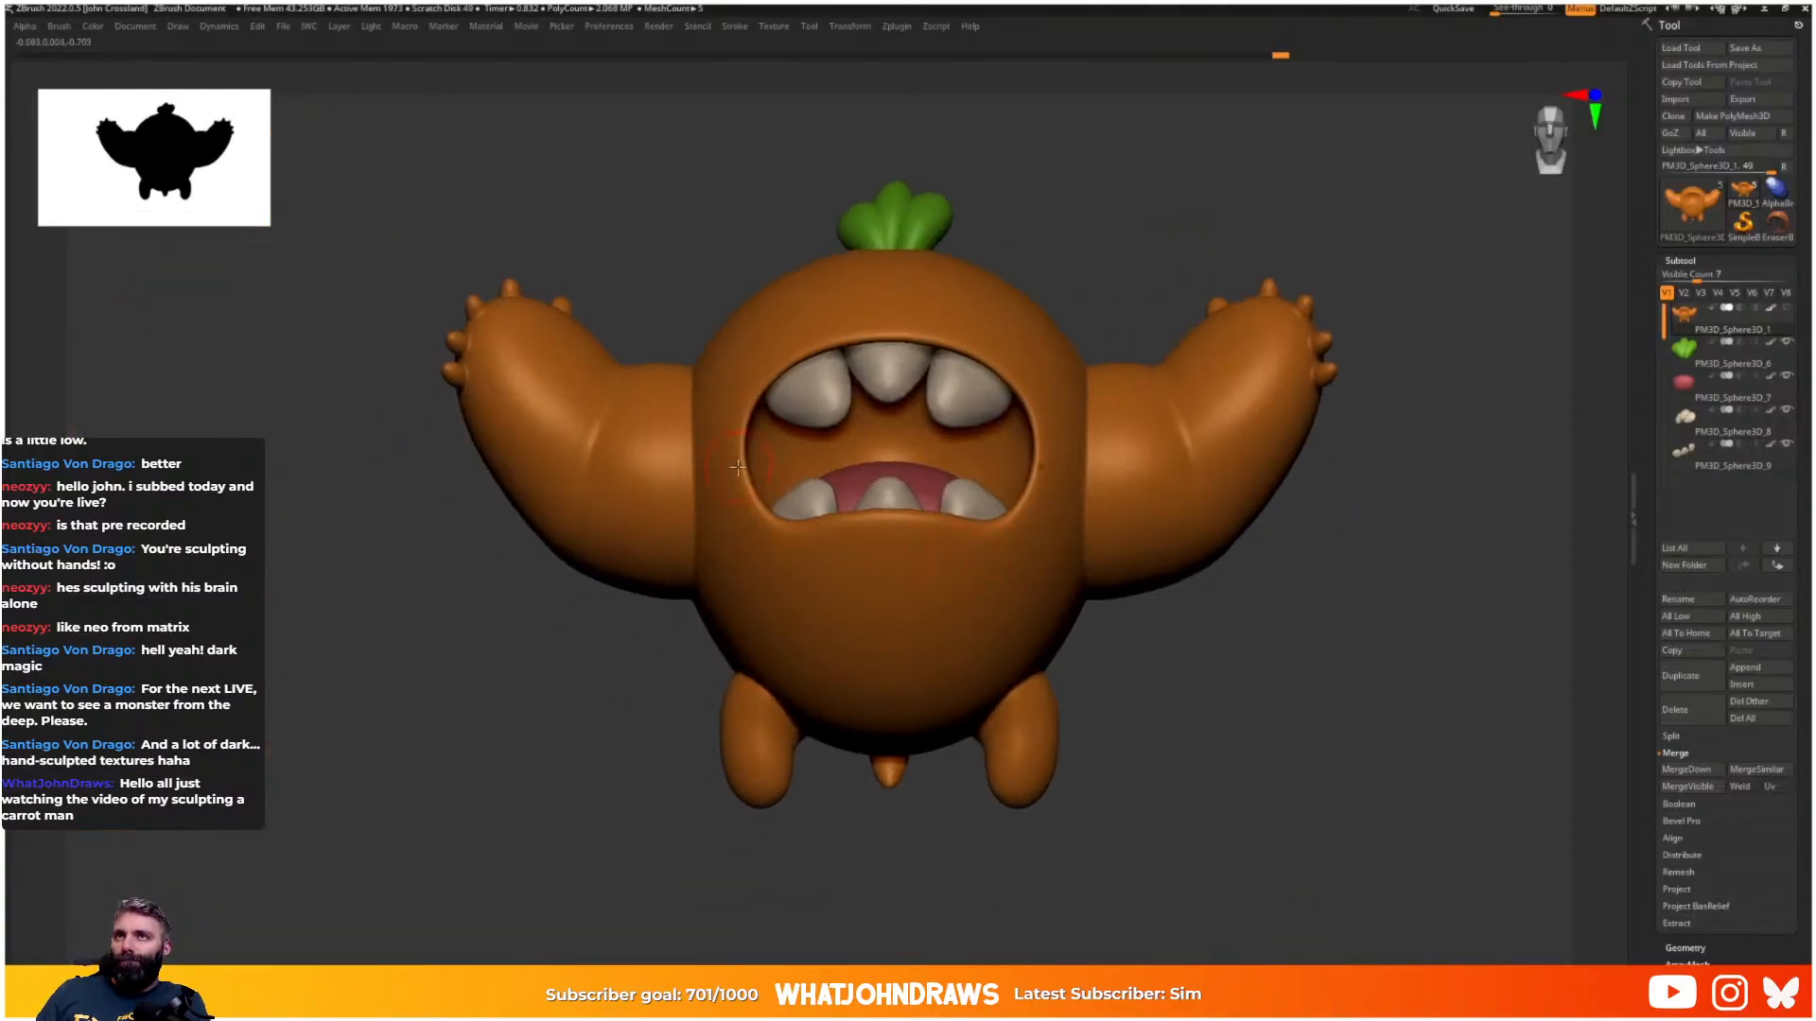
{"action": "mouse_move", "coordinate": [515, 615]}
{"action": "left_mouse_down"}
{"action": "mouse_move", "coordinate": [684, 514]}
{"action": "mouse_move", "coordinate": [544, 610]}
{"action": "left_mouse_up"}
{"action": "left_click_drag", "start_coordinate": [672, 596], "coordinate": [694, 496]}
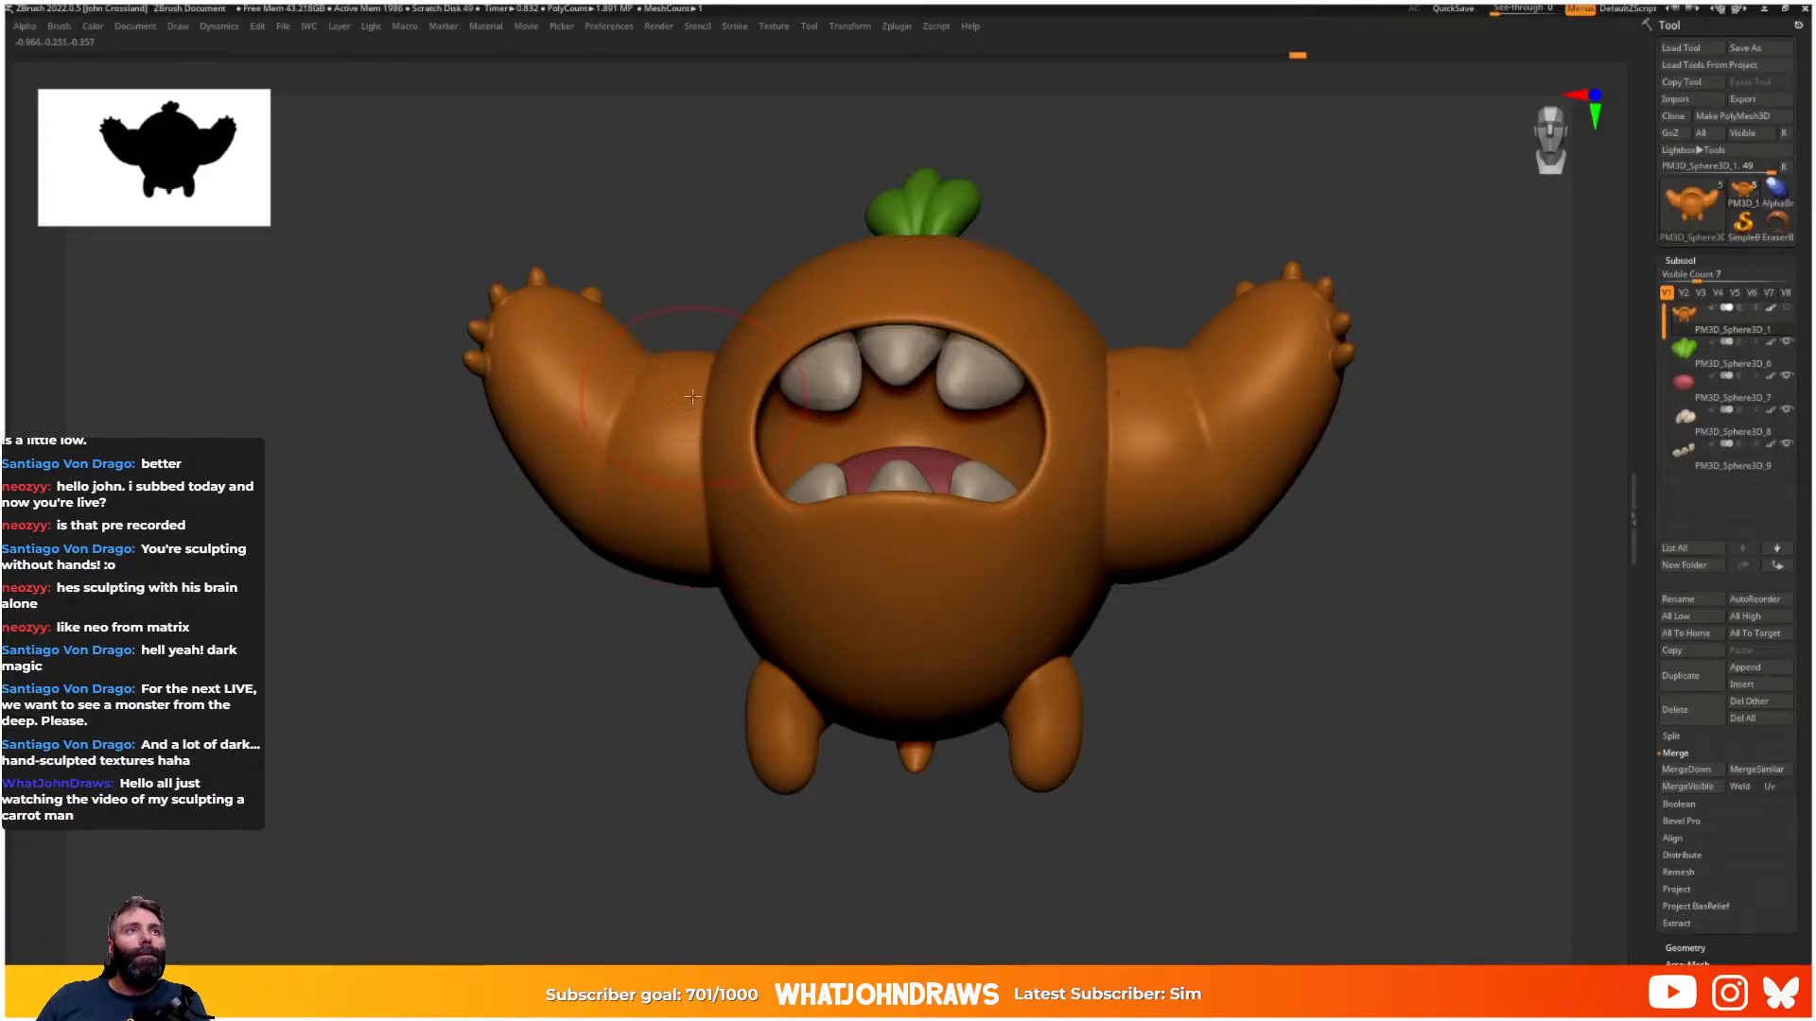
{"action": "mouse_move", "coordinate": [688, 524]}
{"action": "left_mouse_down"}
{"action": "mouse_move", "coordinate": [747, 580]}
{"action": "mouse_move", "coordinate": [732, 462]}
{"action": "mouse_move", "coordinate": [694, 486]}
{"action": "left_mouse_up"}
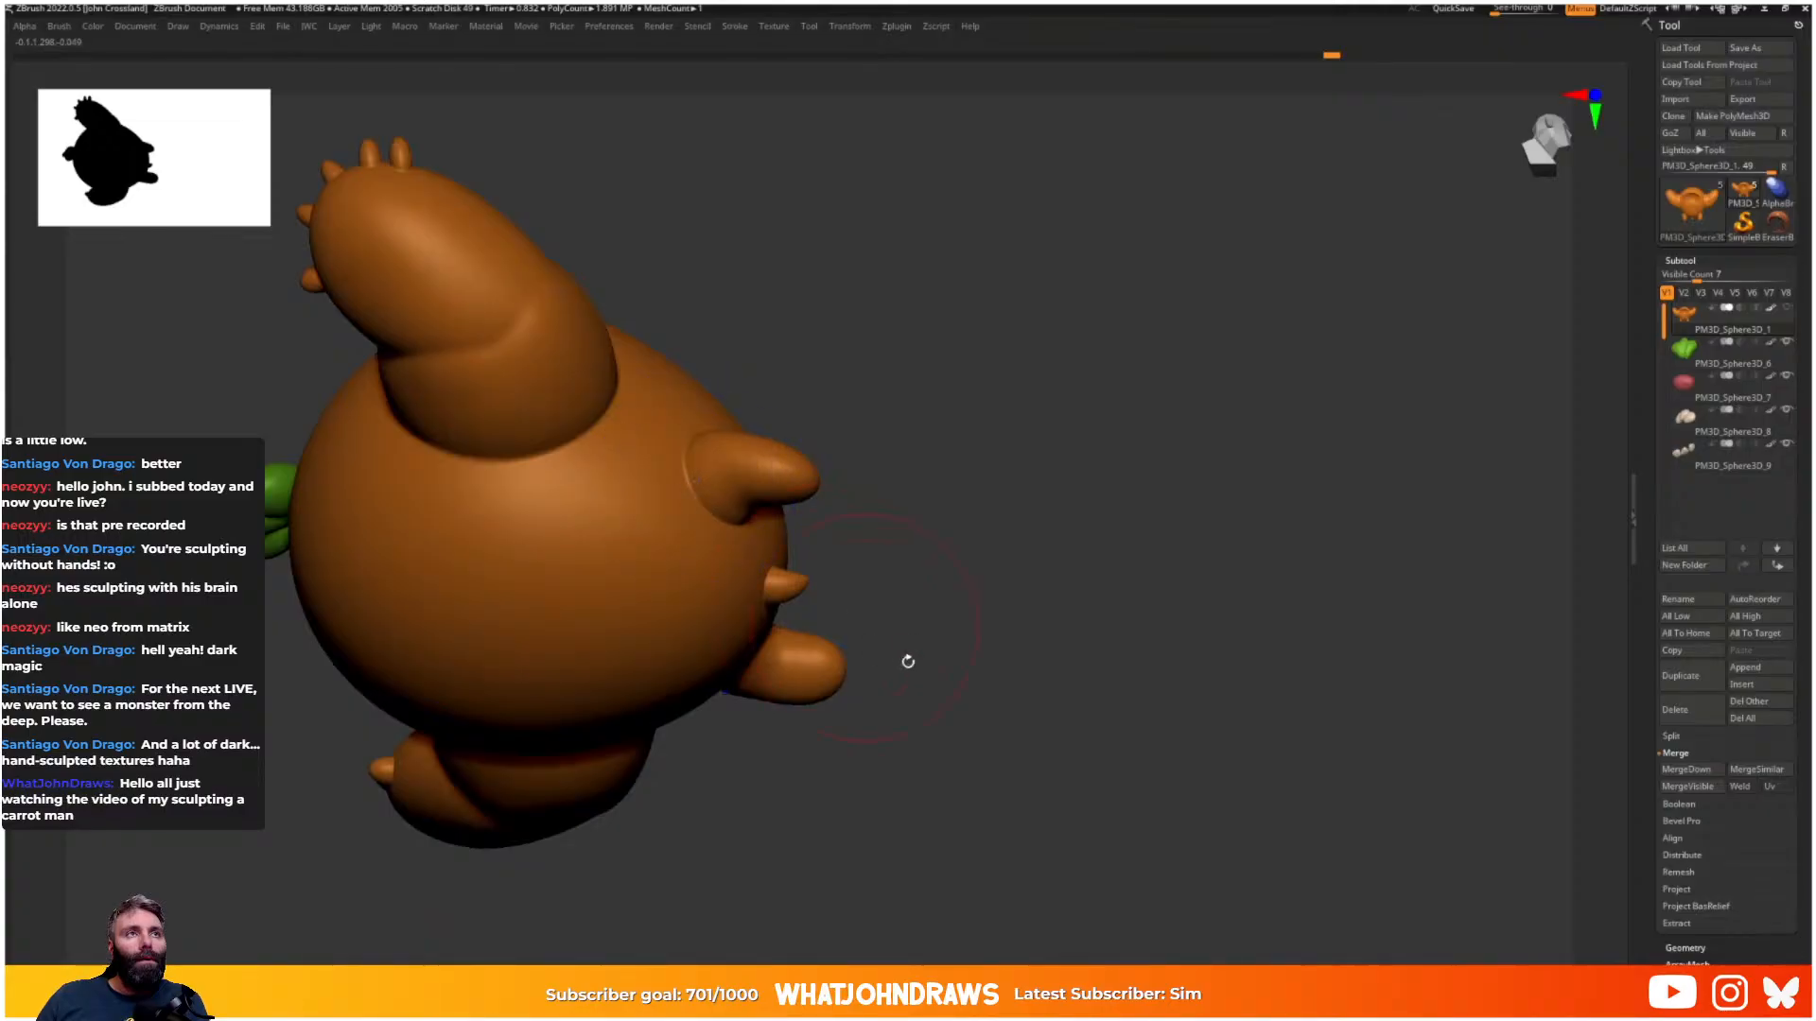
- Adjust the brush's Z Intensity for sculpting the legs and lower body
{"action": "left_click_drag", "start_coordinate": [908, 661], "coordinate": [851, 562], "text": "shift"}
{"action": "mouse_move", "coordinate": [842, 481]}
{"action": "right_mouse_down", "text": "ctrl"}
{"action": "mouse_move", "coordinate": [924, 536]}
{"action": "mouse_move", "coordinate": [898, 473]}
{"action": "right_mouse_up", "text": "ctrl"}
{"action": "right_click", "coordinate": [775, 558]}
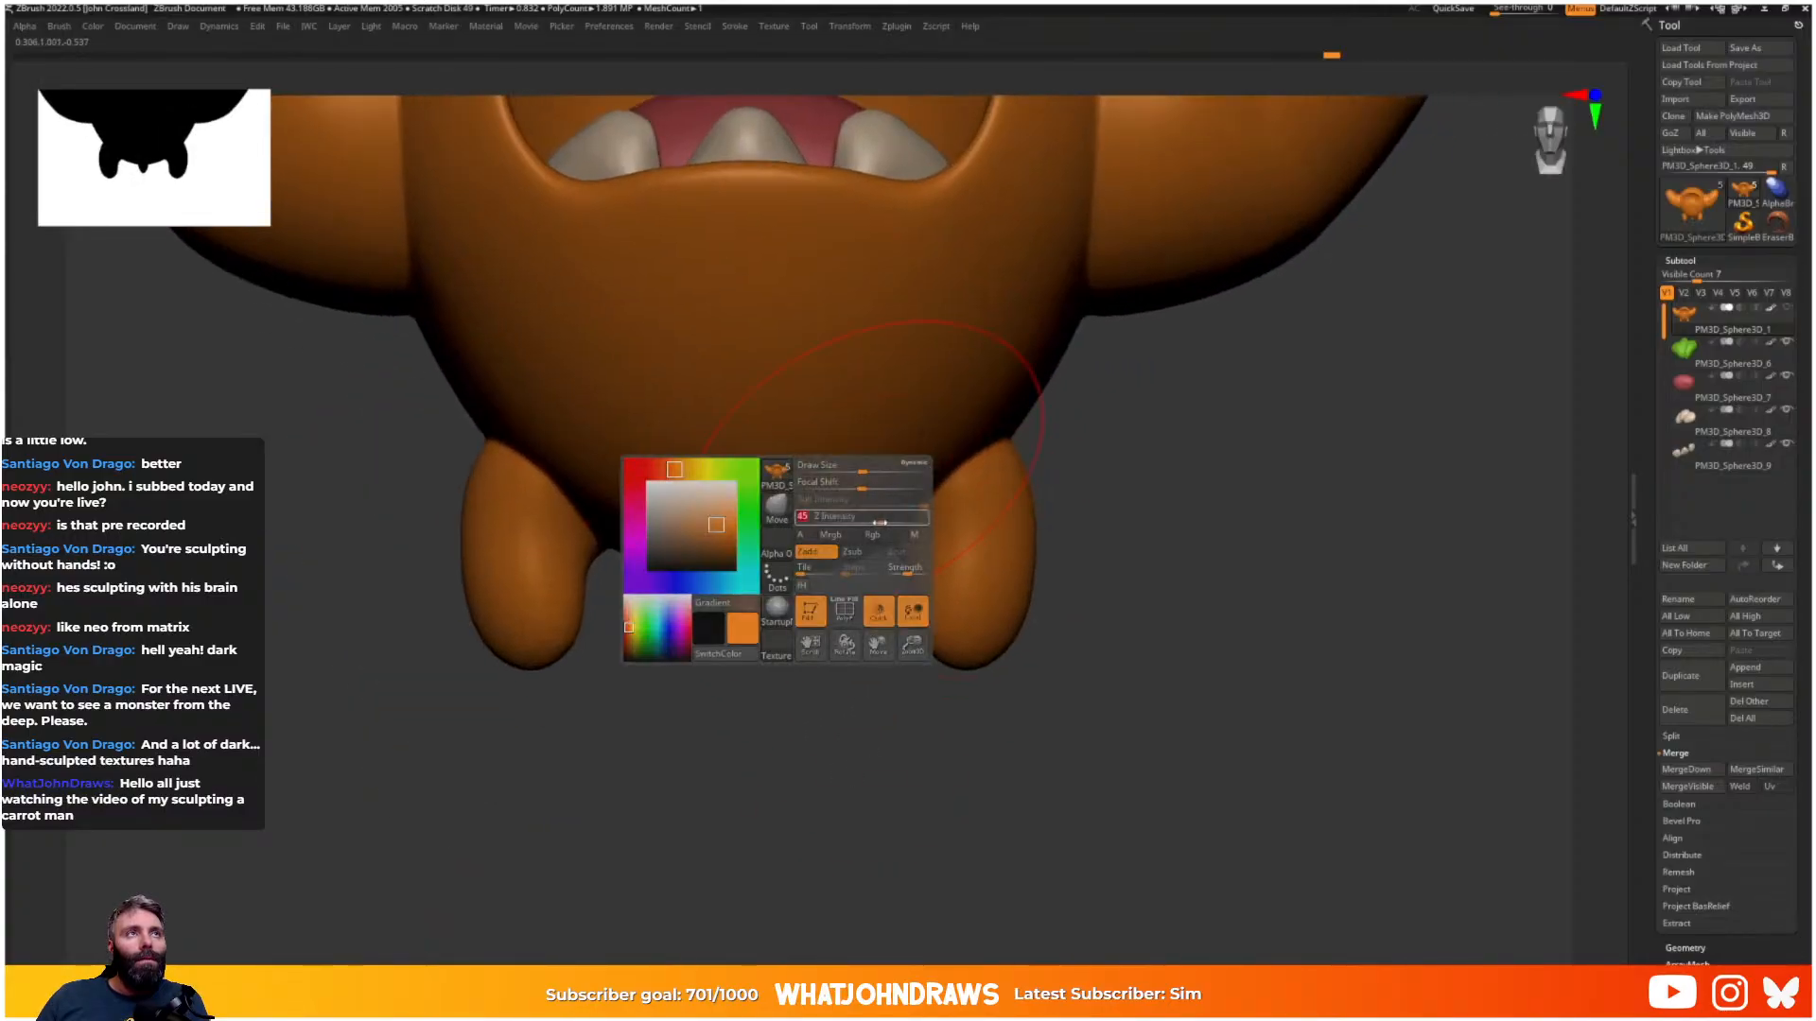
- Paint the inside of the monster's mouth a reddish flesh tone using the Standard brush in Rgb mode at intensity 100
{"action": "mouse_move", "coordinate": [855, 373]}
{"action": "right_mouse_down"}
{"action": "mouse_move", "coordinate": [981, 565]}
{"action": "mouse_move", "coordinate": [1191, 540]}
{"action": "right_mouse_up"}
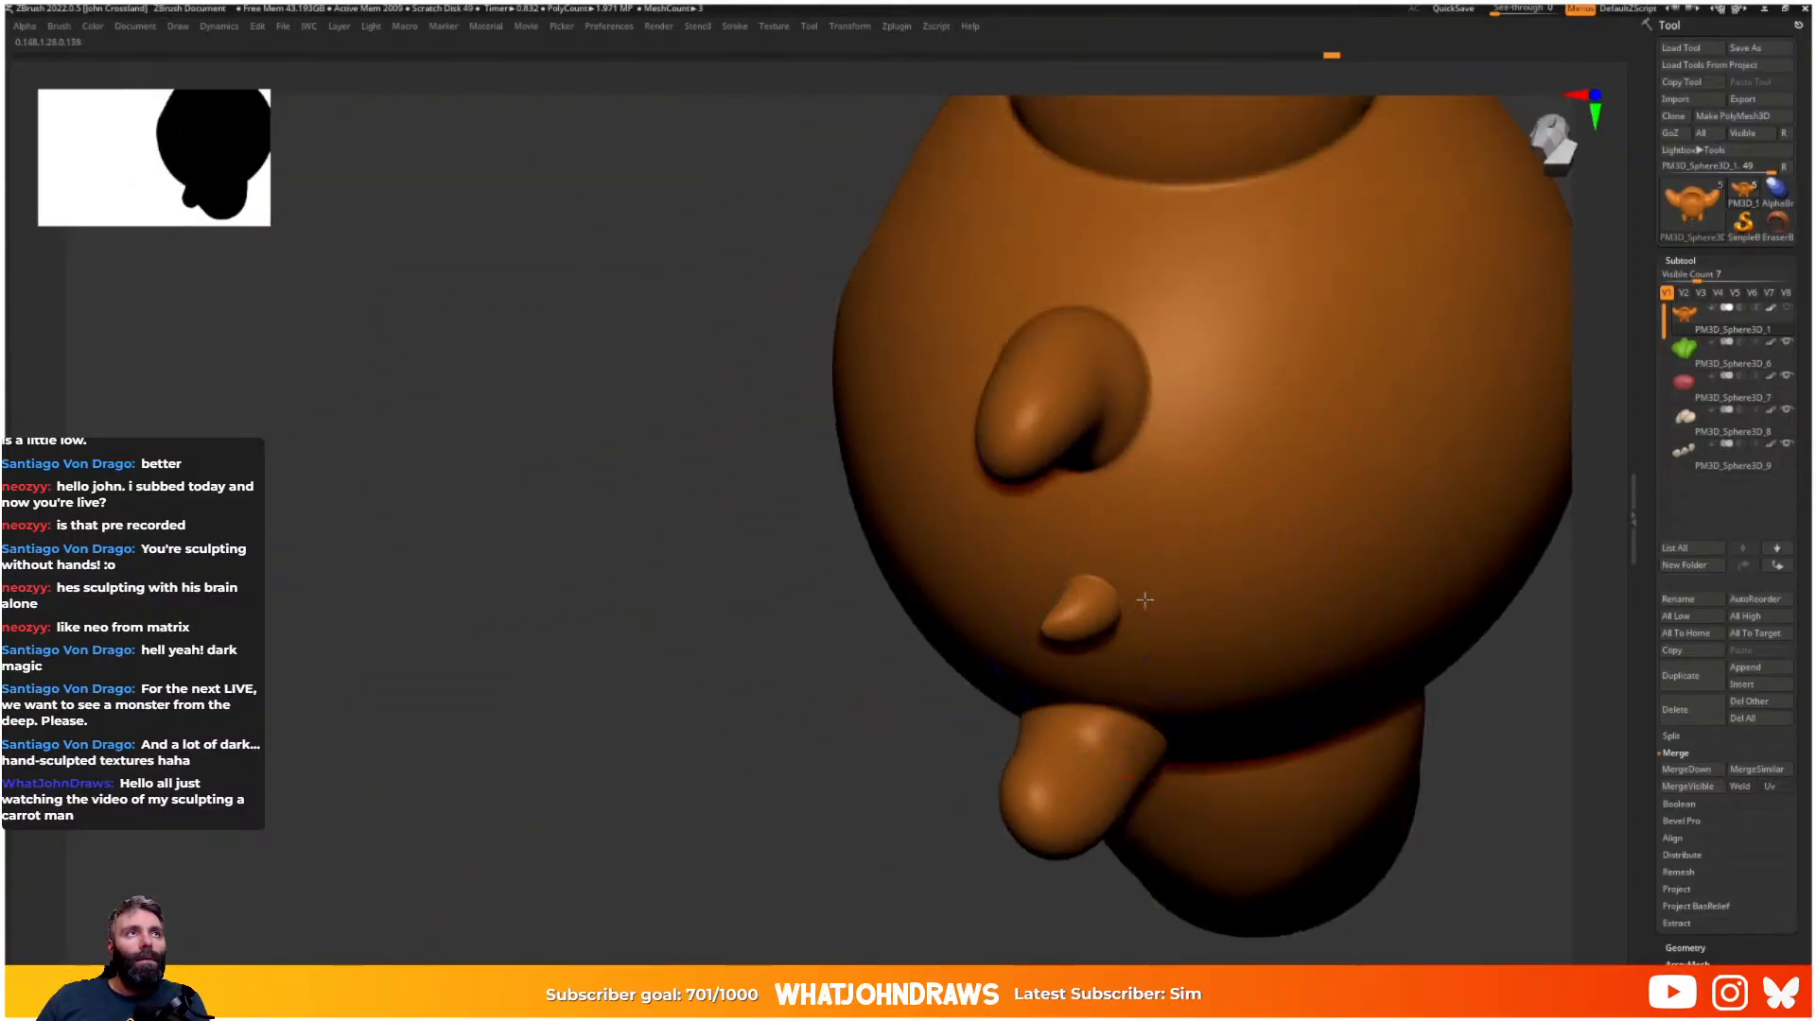
{"action": "right_click_drag", "start_coordinate": [1078, 463], "coordinate": [991, 435]}
{"action": "right_click_drag", "start_coordinate": [991, 435], "coordinate": [962, 463], "text": "ctrl"}
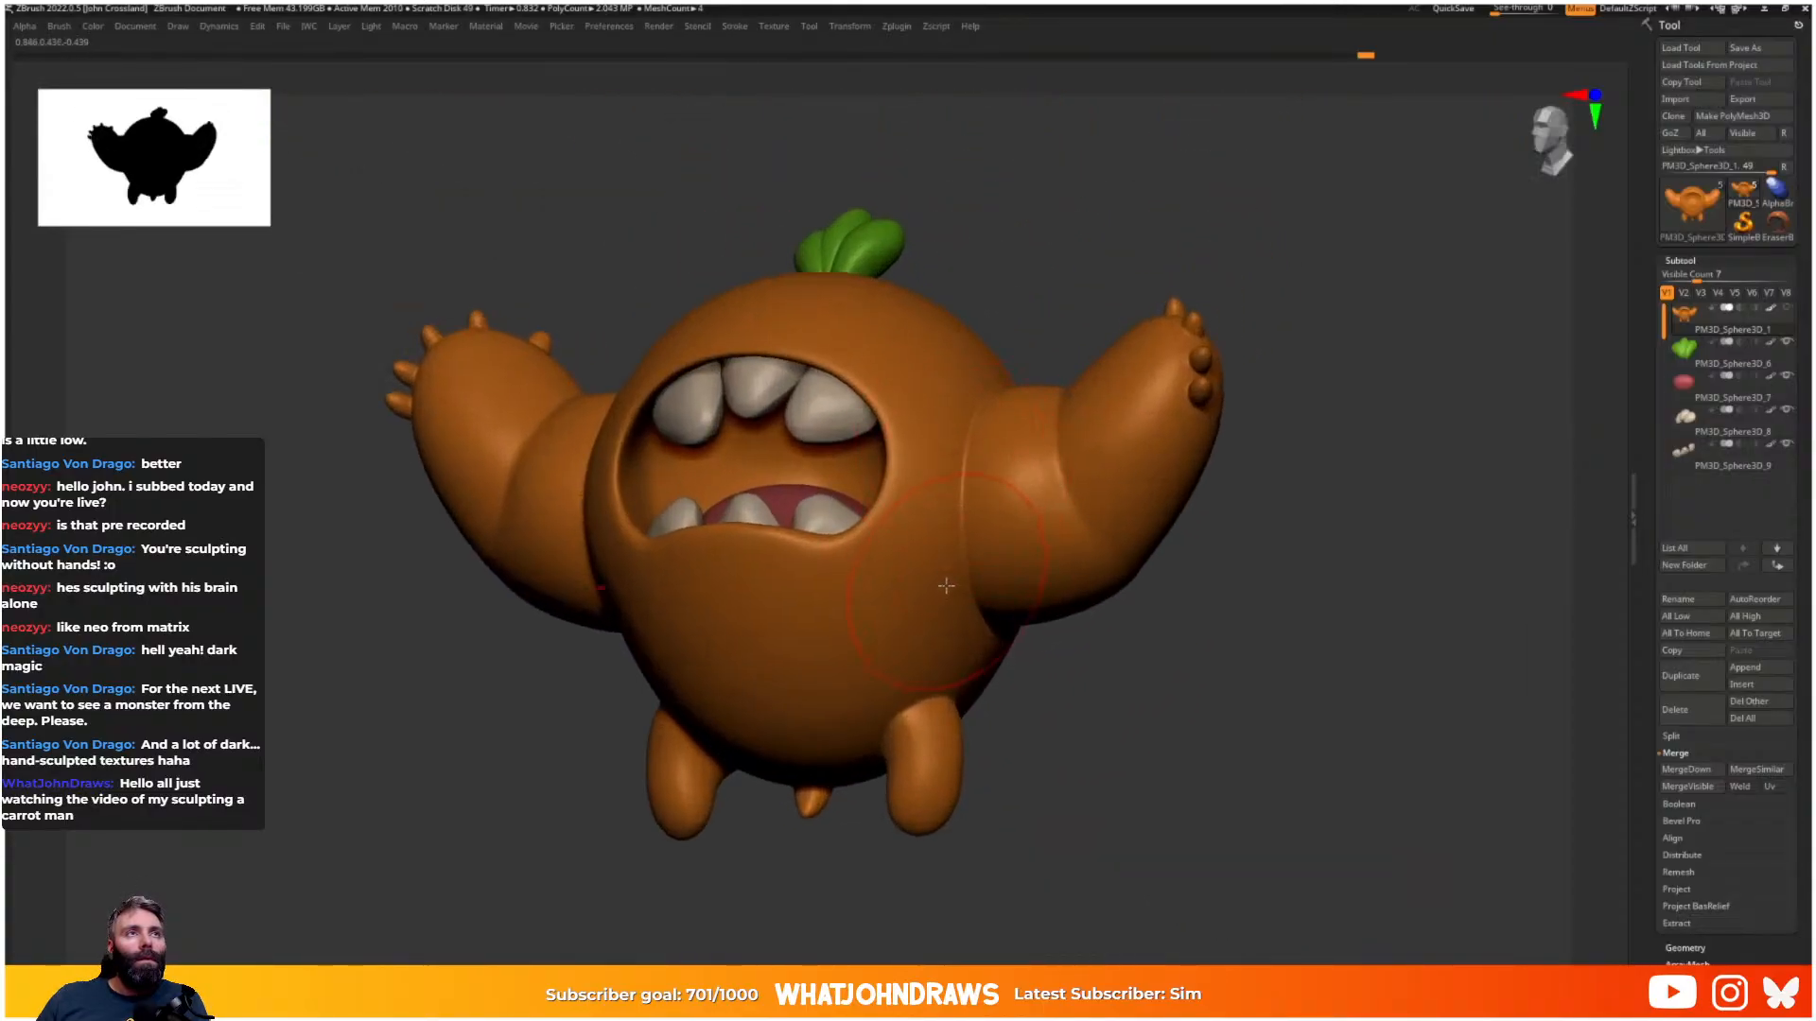
{"action": "right_click_drag", "start_coordinate": [645, 631], "coordinate": [632, 573]}
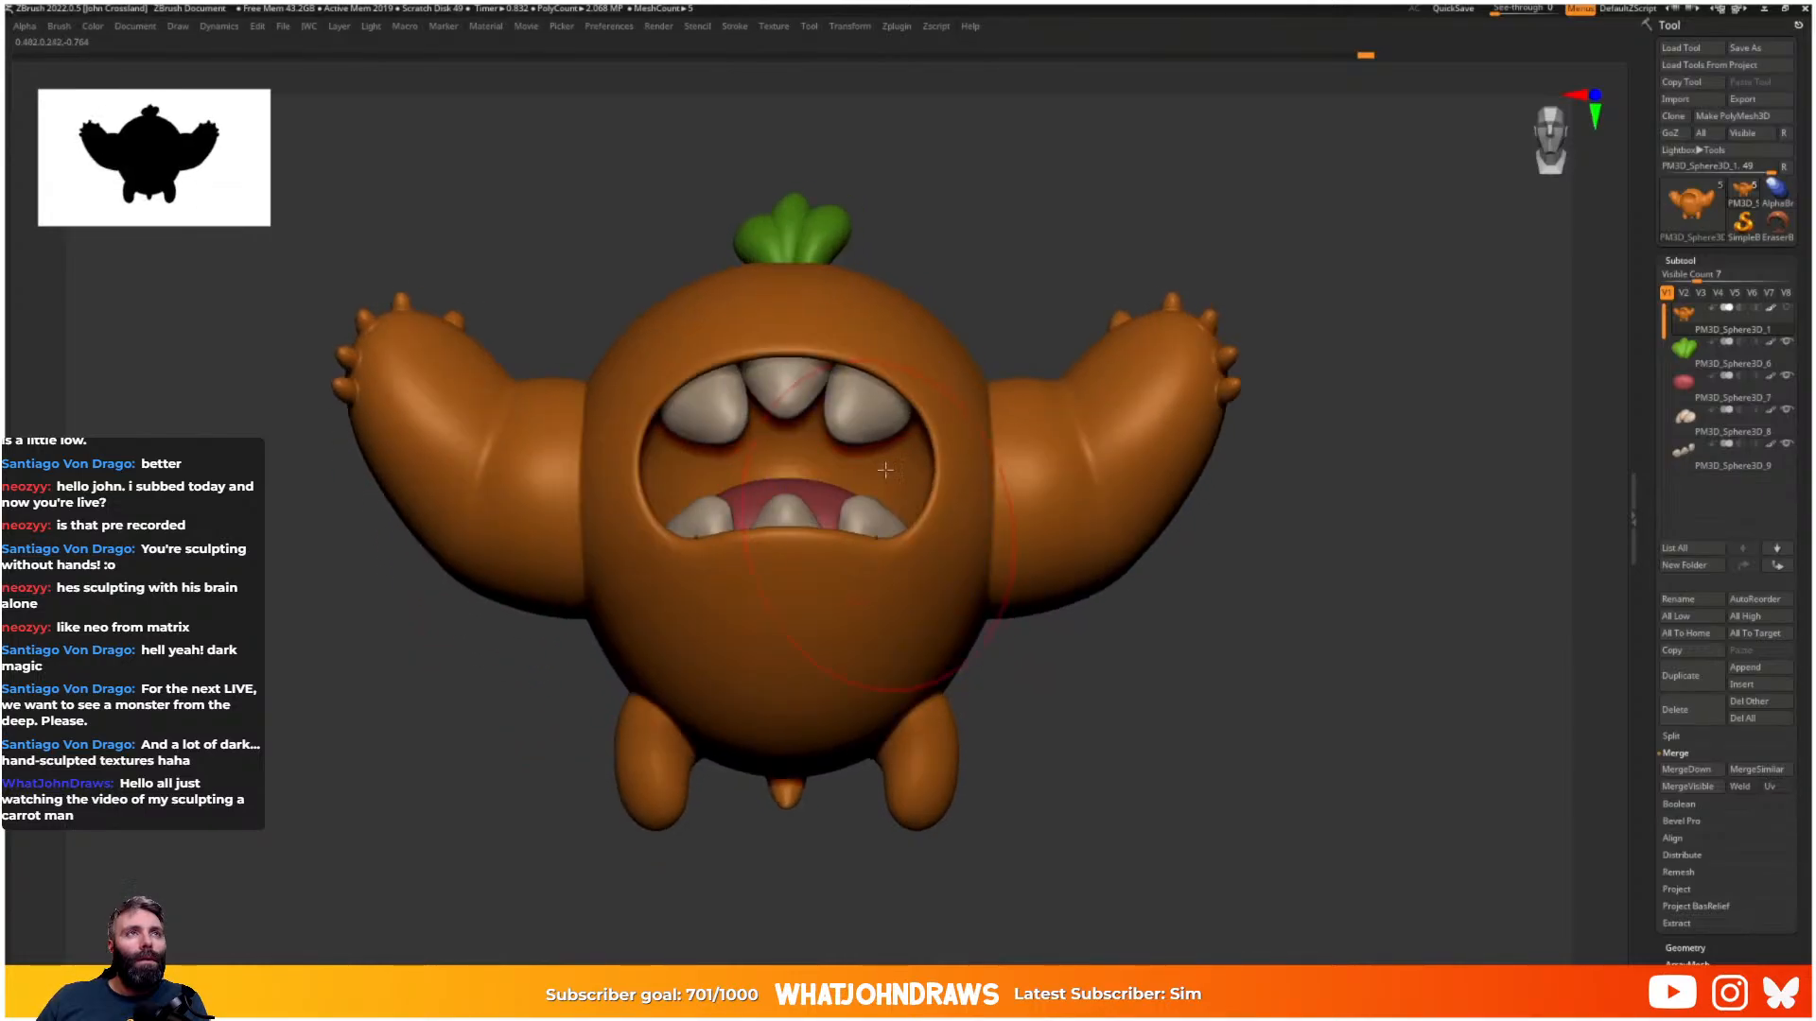
{"action": "right_click_drag", "start_coordinate": [889, 452], "coordinate": [884, 474], "text": "ctrl"}
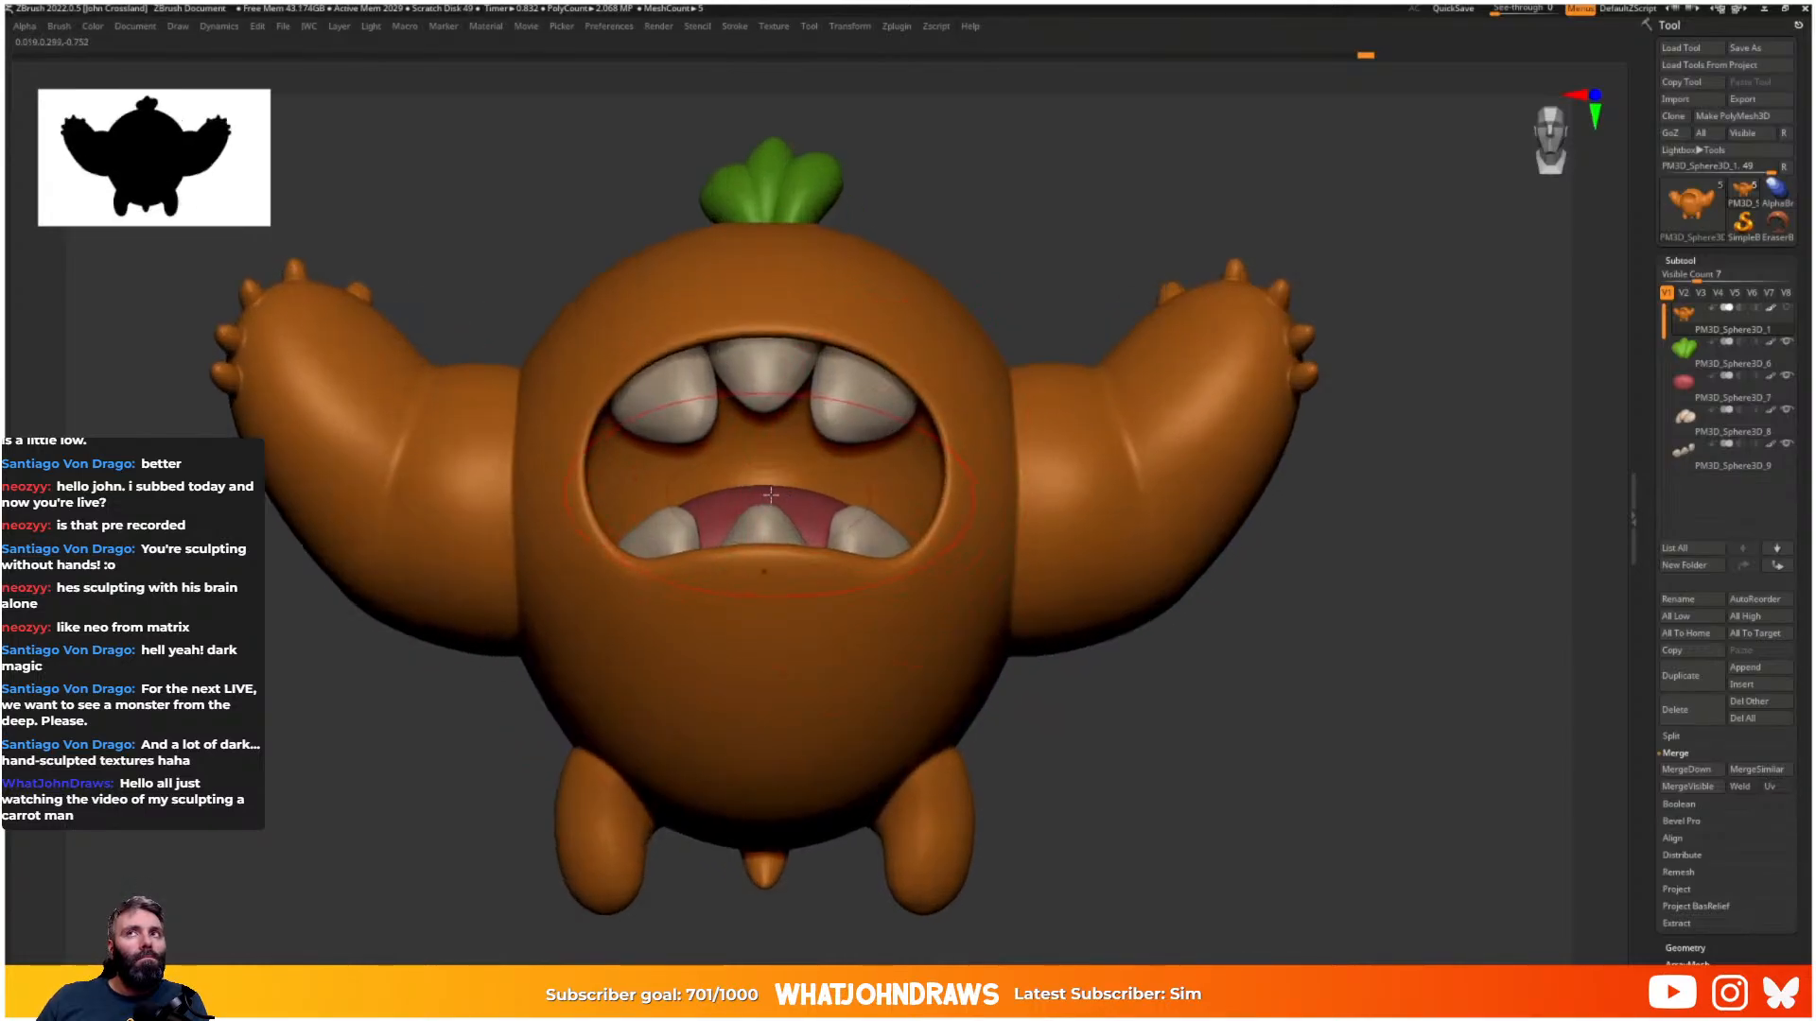
{"action": "key", "text": "Tab"}
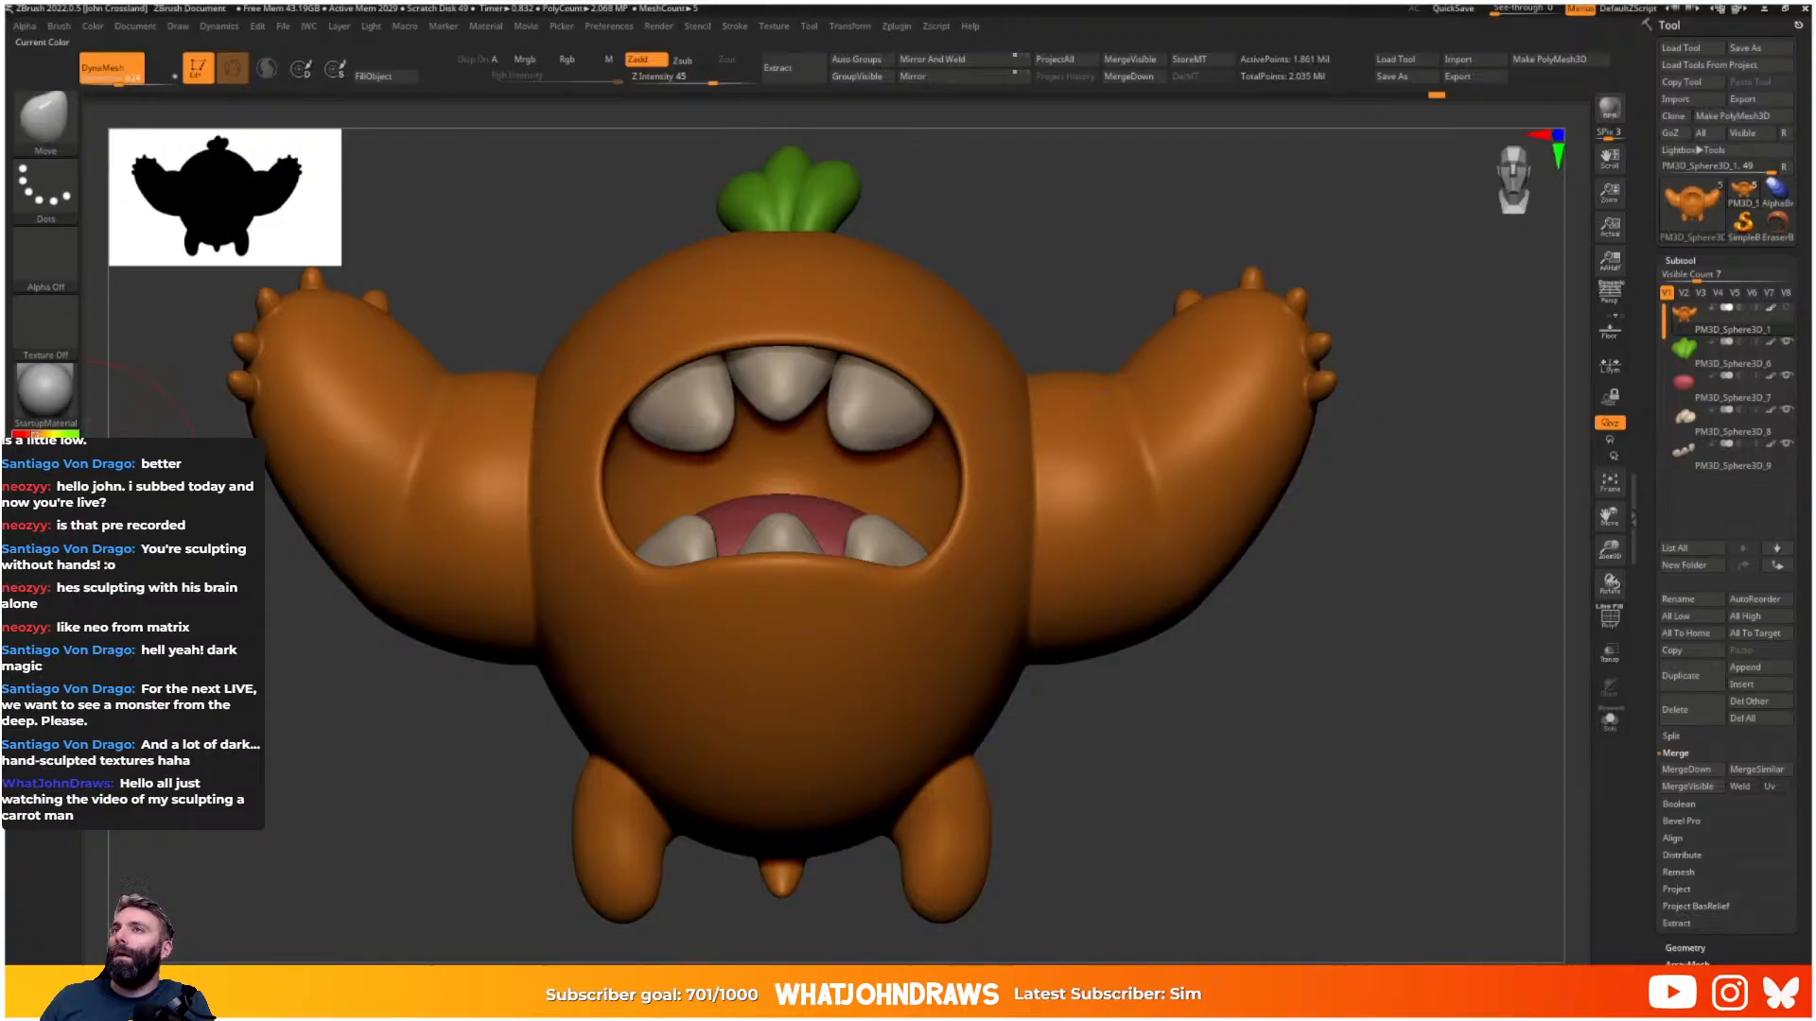
{"action": "key", "text": "b"}
{"action": "key", "text": "s"}
{"action": "key", "text": "t"}
{"action": "right_click_drag", "start_coordinate": [747, 406], "coordinate": [771, 466], "text": "ctrl"}
{"action": "left_click_drag", "start_coordinate": [772, 465], "coordinate": [738, 461]}
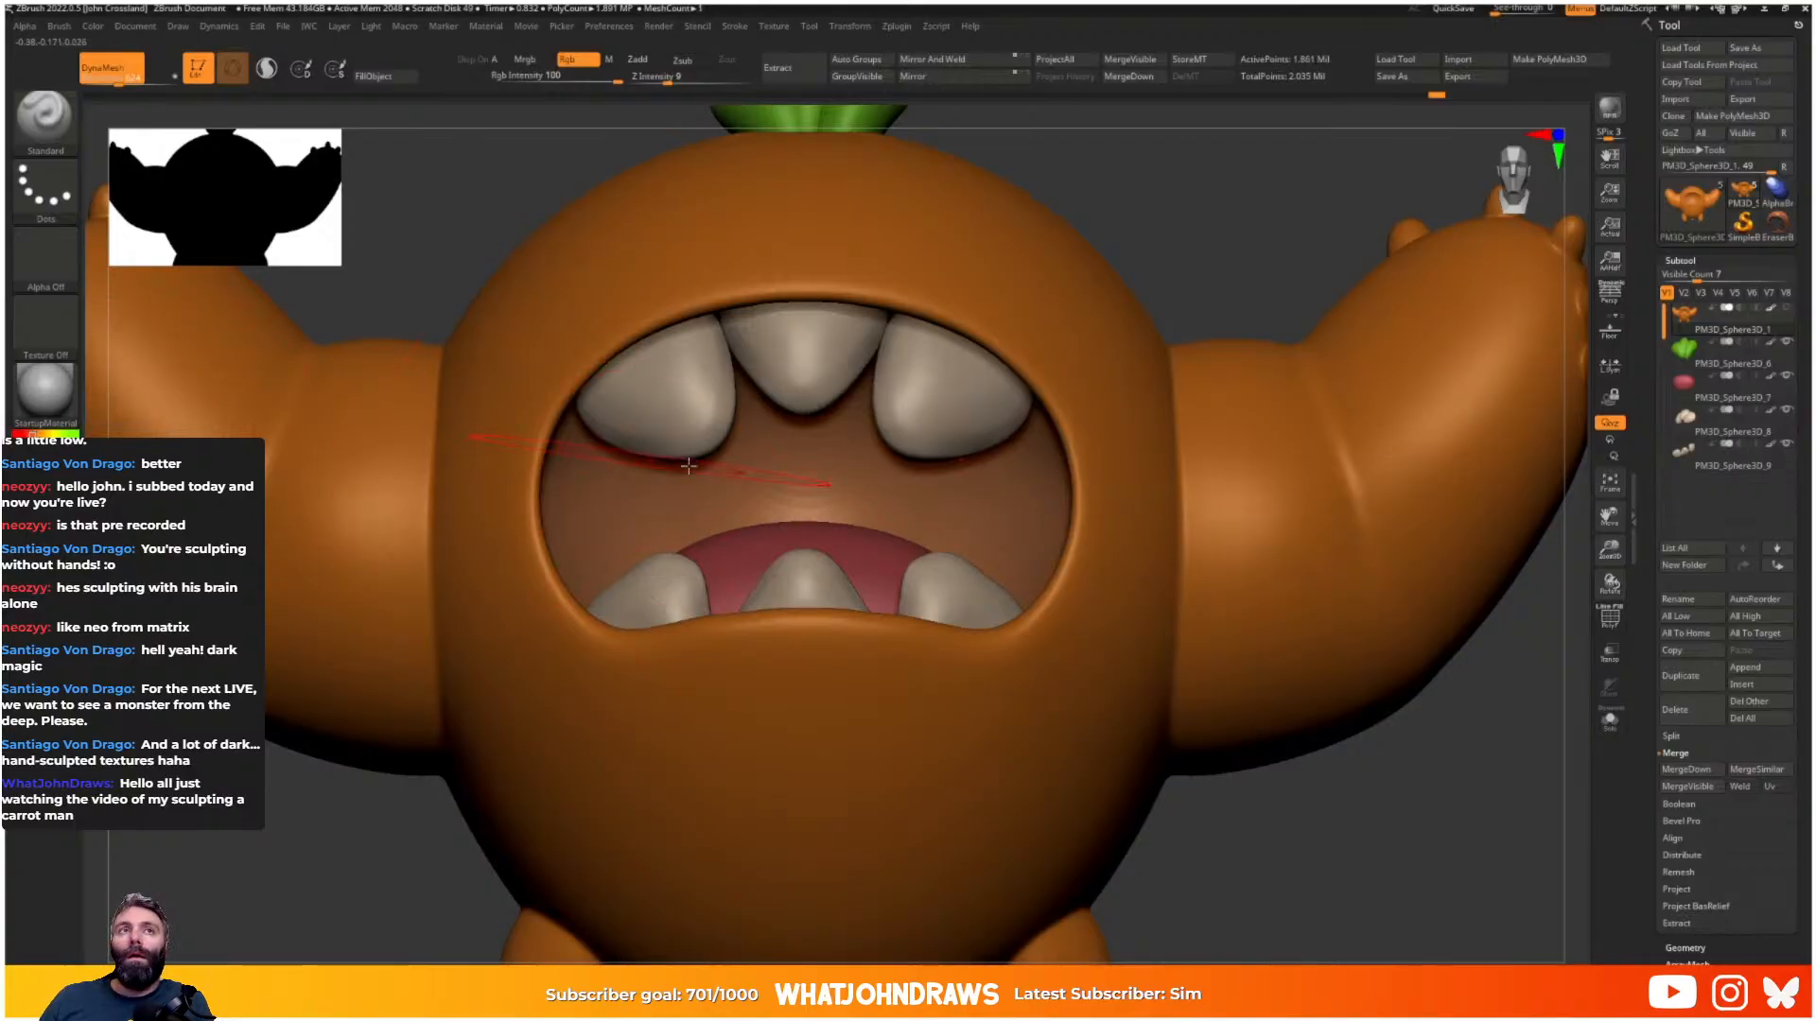
{"action": "mouse_move", "coordinate": [690, 464]}
{"action": "left_mouse_down"}
{"action": "mouse_move", "coordinate": [806, 437]}
{"action": "mouse_move", "coordinate": [640, 506]}
{"action": "left_mouse_up"}
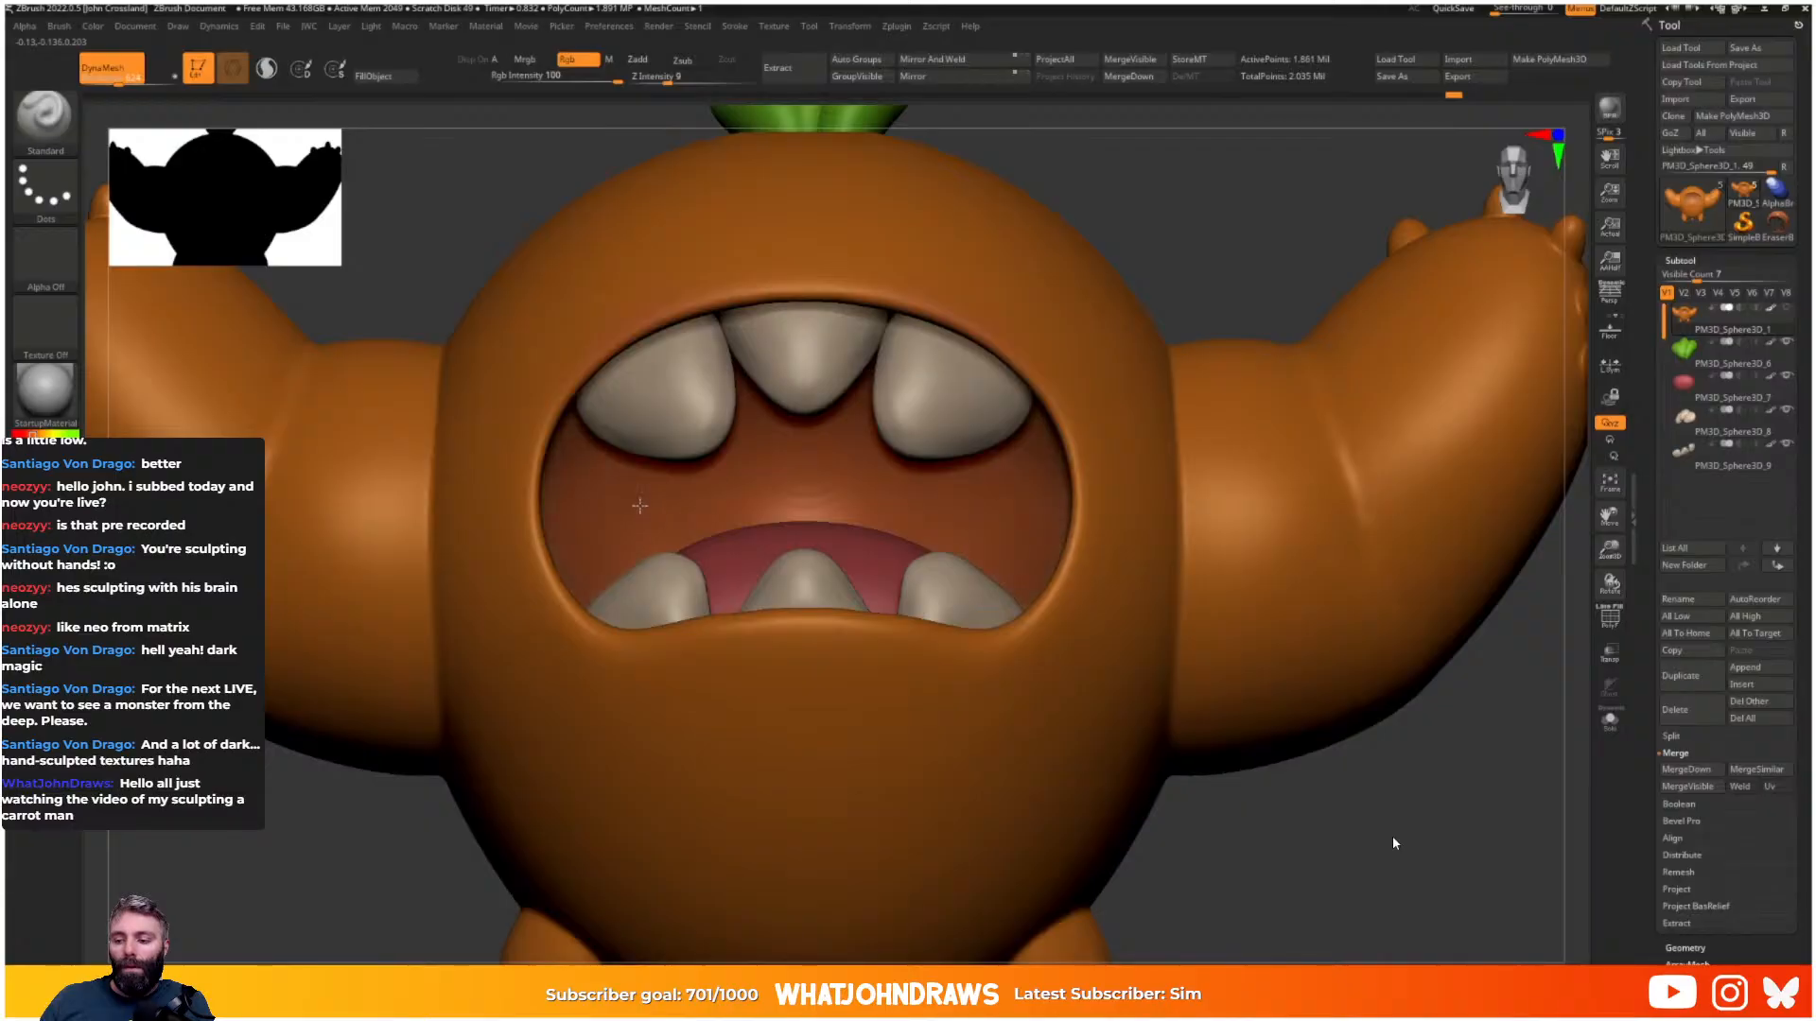
- Reshape the cheek and lower body surface beside the mouth corner using the Move brush at Z Intensity 45
{"action": "right_click_drag", "start_coordinate": [1041, 956], "coordinate": [893, 407], "text": "ctrl"}
{"action": "right_click_drag", "start_coordinate": [1126, 652], "coordinate": [984, 568], "text": "alt"}
{"action": "right_click_drag", "start_coordinate": [984, 568], "coordinate": [693, 237], "text": "ctrl"}
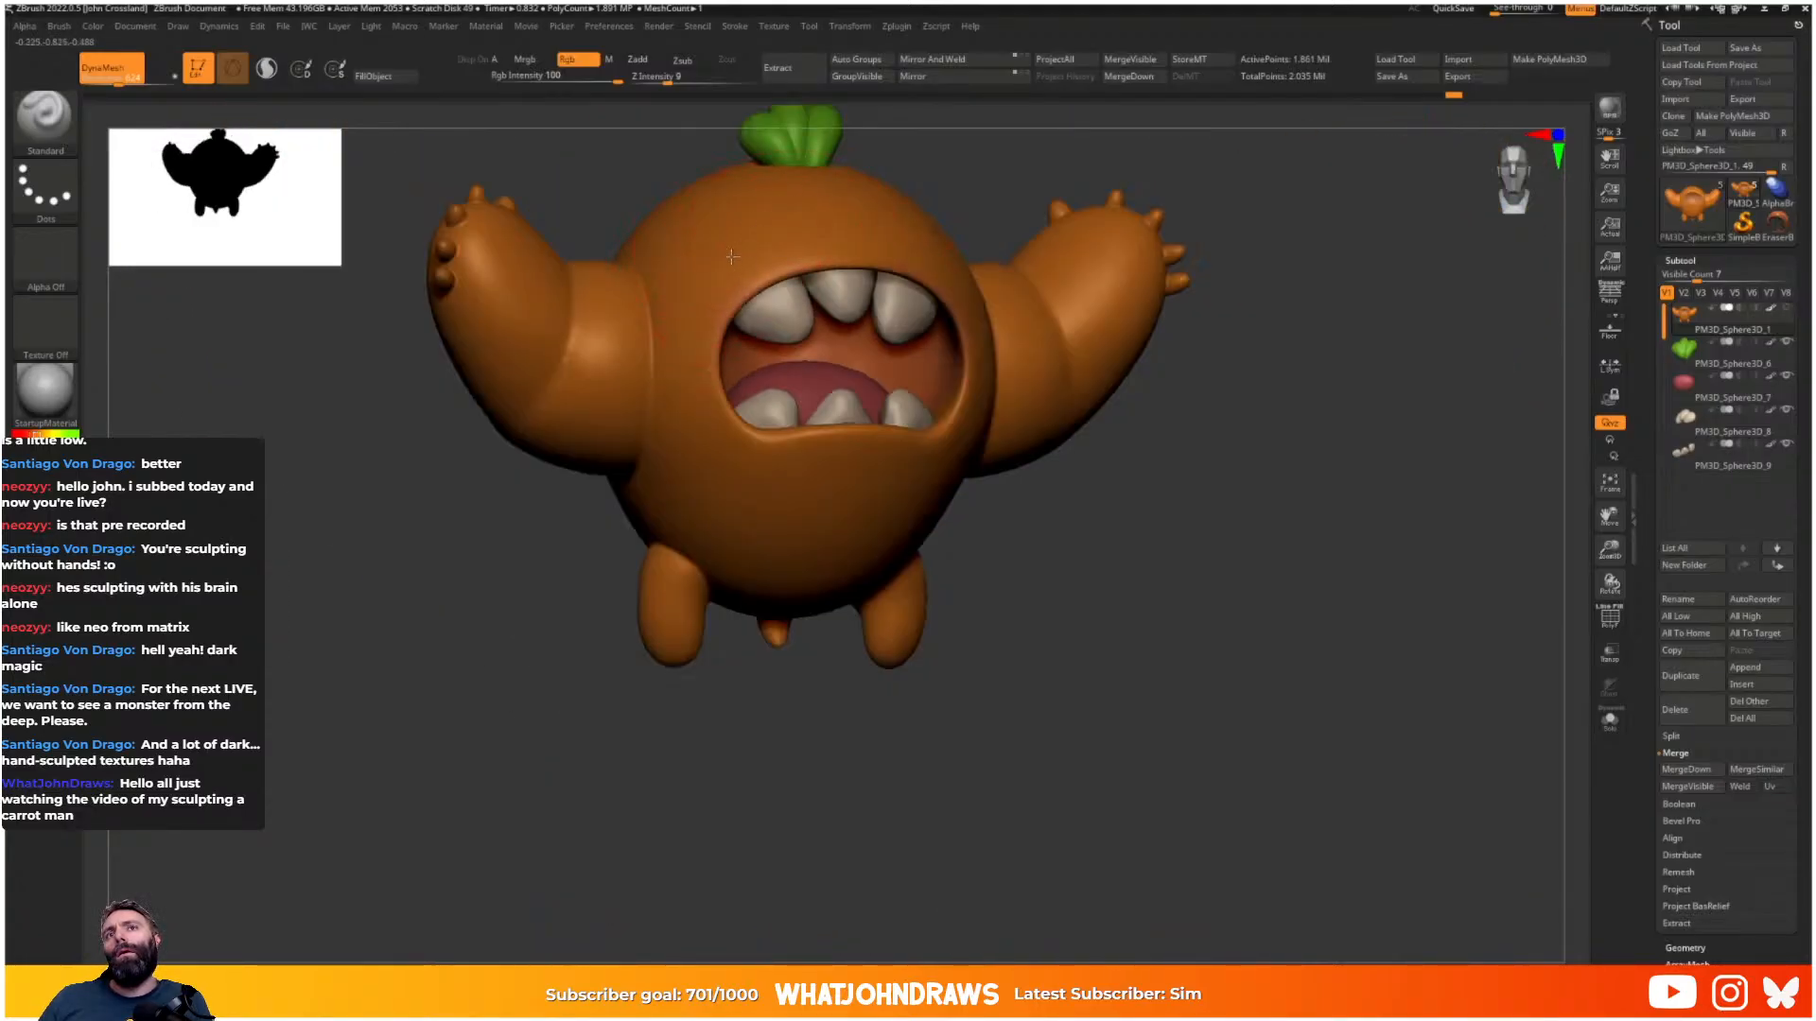
{"action": "right_click_drag", "start_coordinate": [859, 226], "coordinate": [827, 291], "text": "alt"}
{"action": "mouse_move", "coordinate": [827, 292]}
{"action": "right_mouse_down"}
{"action": "mouse_move", "coordinate": [796, 307]}
{"action": "mouse_move", "coordinate": [808, 222]}
{"action": "mouse_move", "coordinate": [819, 322]}
{"action": "right_mouse_up"}
{"action": "right_click_drag", "start_coordinate": [819, 322], "coordinate": [849, 486], "text": "ctrl"}
{"action": "mouse_move", "coordinate": [895, 553]}
{"action": "right_mouse_down"}
{"action": "mouse_move", "coordinate": [789, 438]}
{"action": "mouse_move", "coordinate": [719, 478]}
{"action": "mouse_move", "coordinate": [662, 476]}
{"action": "right_mouse_up"}
{"action": "key", "text": "b"}
{"action": "key", "text": "m"}
{"action": "key", "text": "v"}
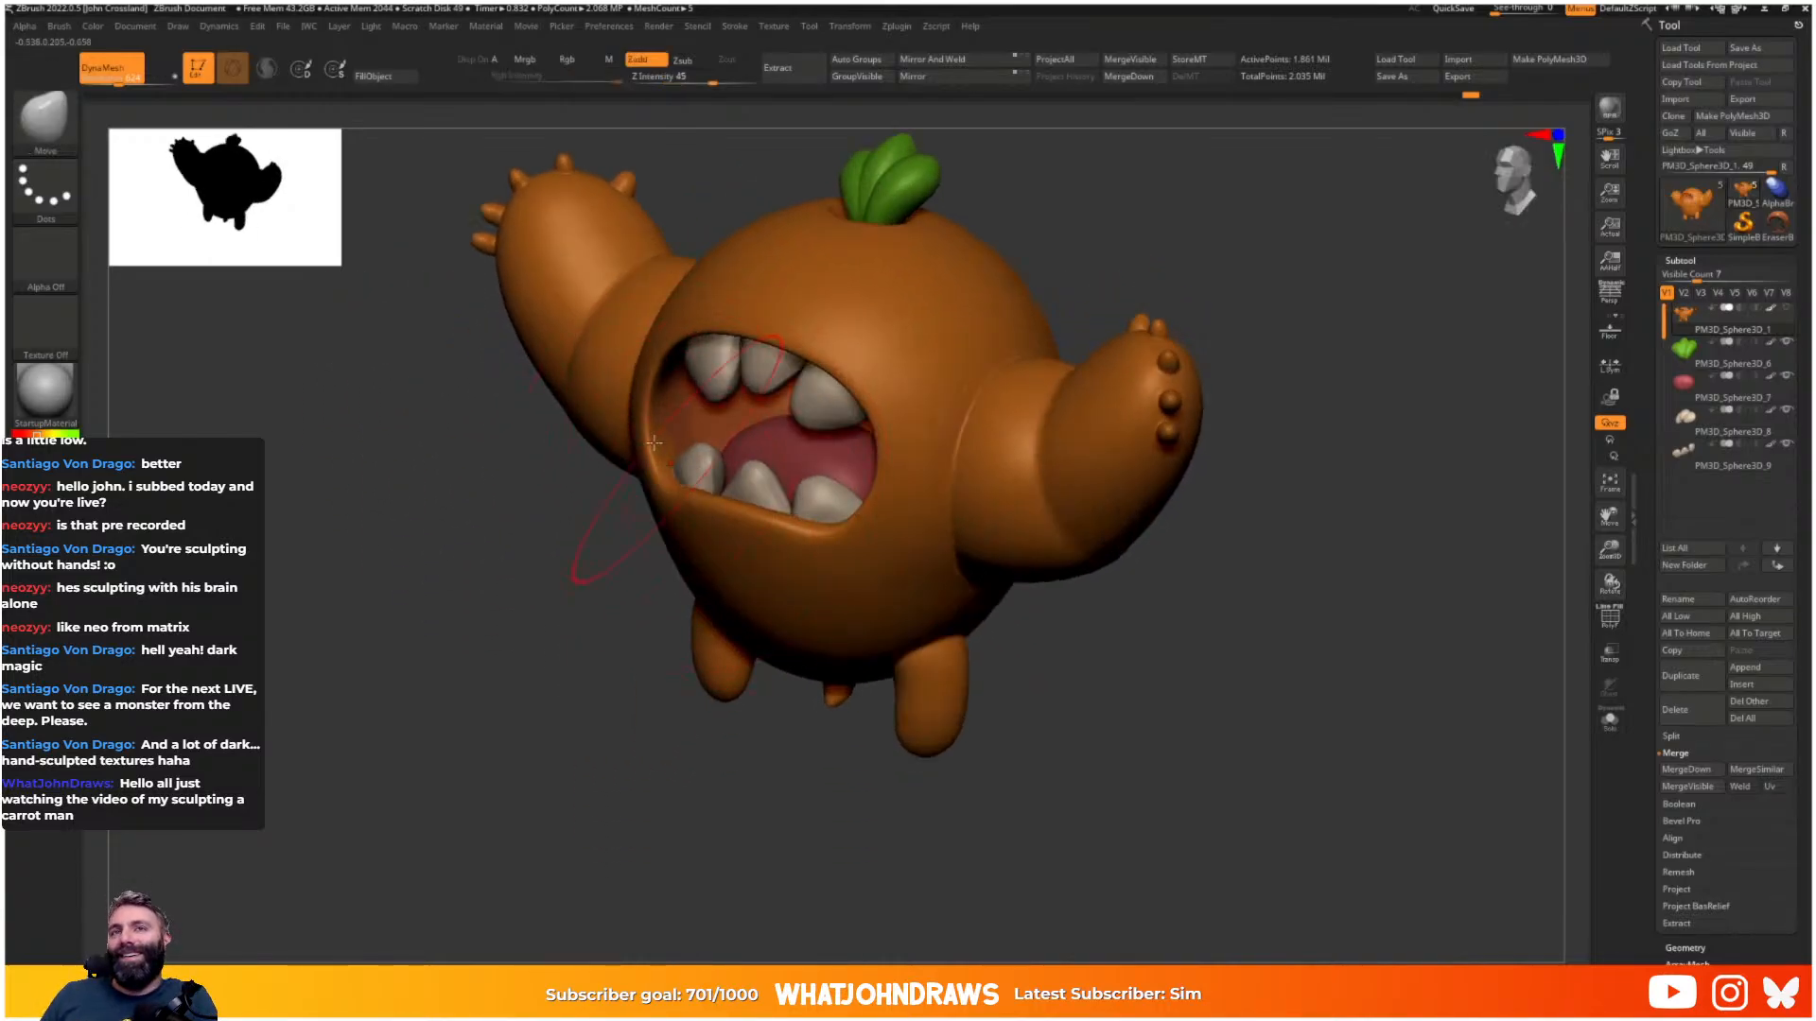
{"action": "right_click_drag", "start_coordinate": [618, 350], "coordinate": [663, 443], "text": "ctrl"}
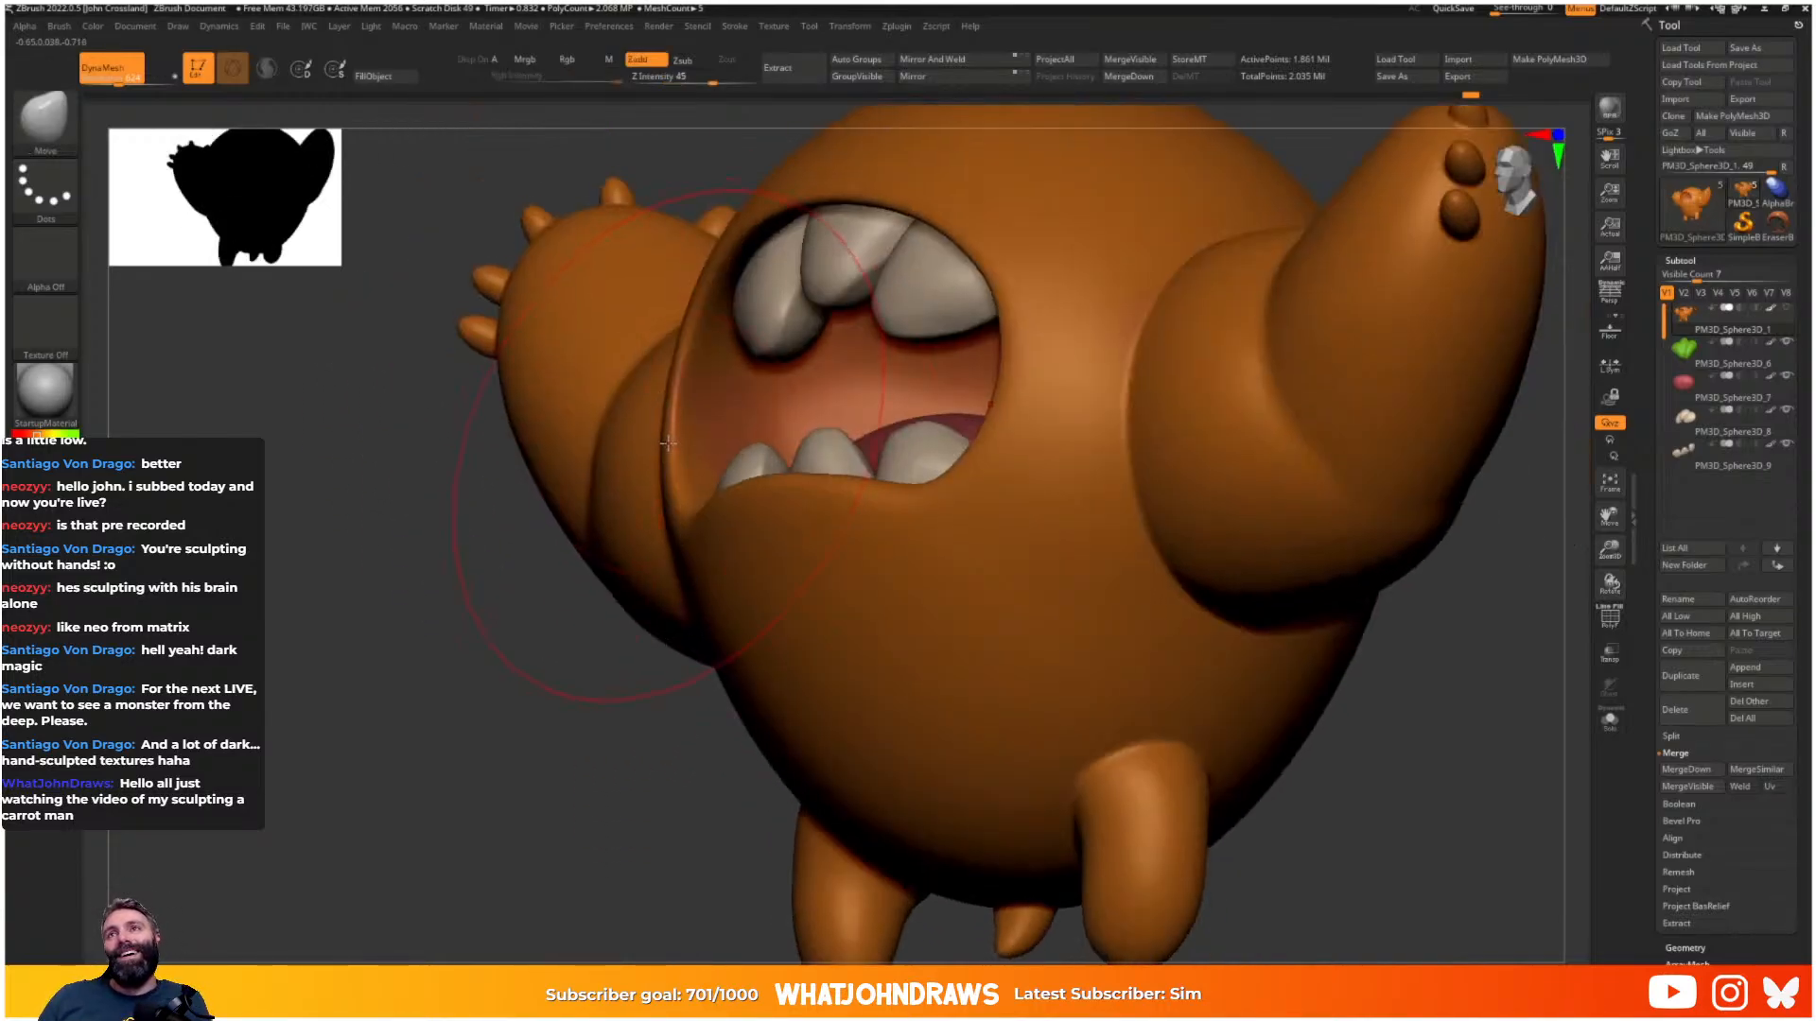
{"action": "right_click_drag", "start_coordinate": [669, 506], "coordinate": [674, 560]}
{"action": "left_click_drag", "start_coordinate": [683, 565], "coordinate": [709, 566]}
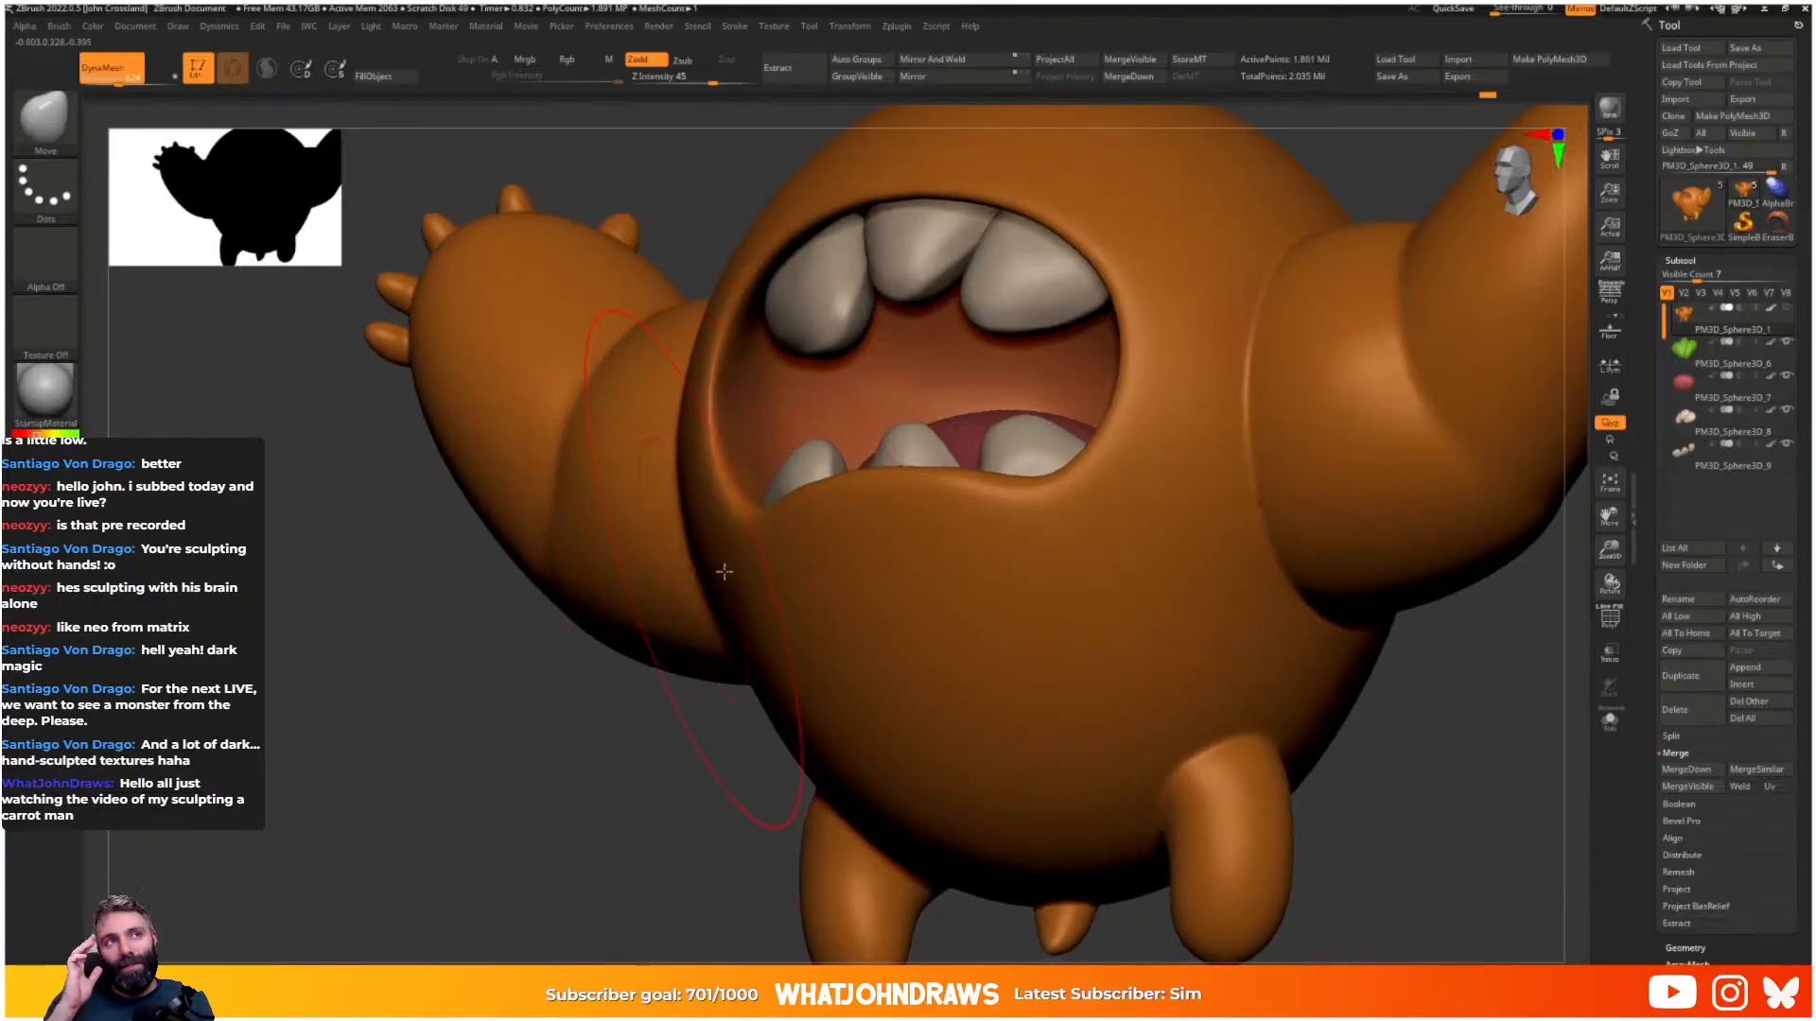
{"action": "right_click_drag", "start_coordinate": [723, 568], "coordinate": [686, 573]}
{"action": "left_click_drag", "start_coordinate": [787, 549], "coordinate": [806, 541]}
- Examine the character's arms, shoulders and body profile from the front, side and below
{"action": "mouse_move", "coordinate": [809, 538]}
{"action": "right_mouse_down", "text": "ctrl"}
{"action": "mouse_move", "coordinate": [889, 446]}
{"action": "mouse_move", "coordinate": [1126, 468]}
{"action": "right_mouse_up", "text": "ctrl"}
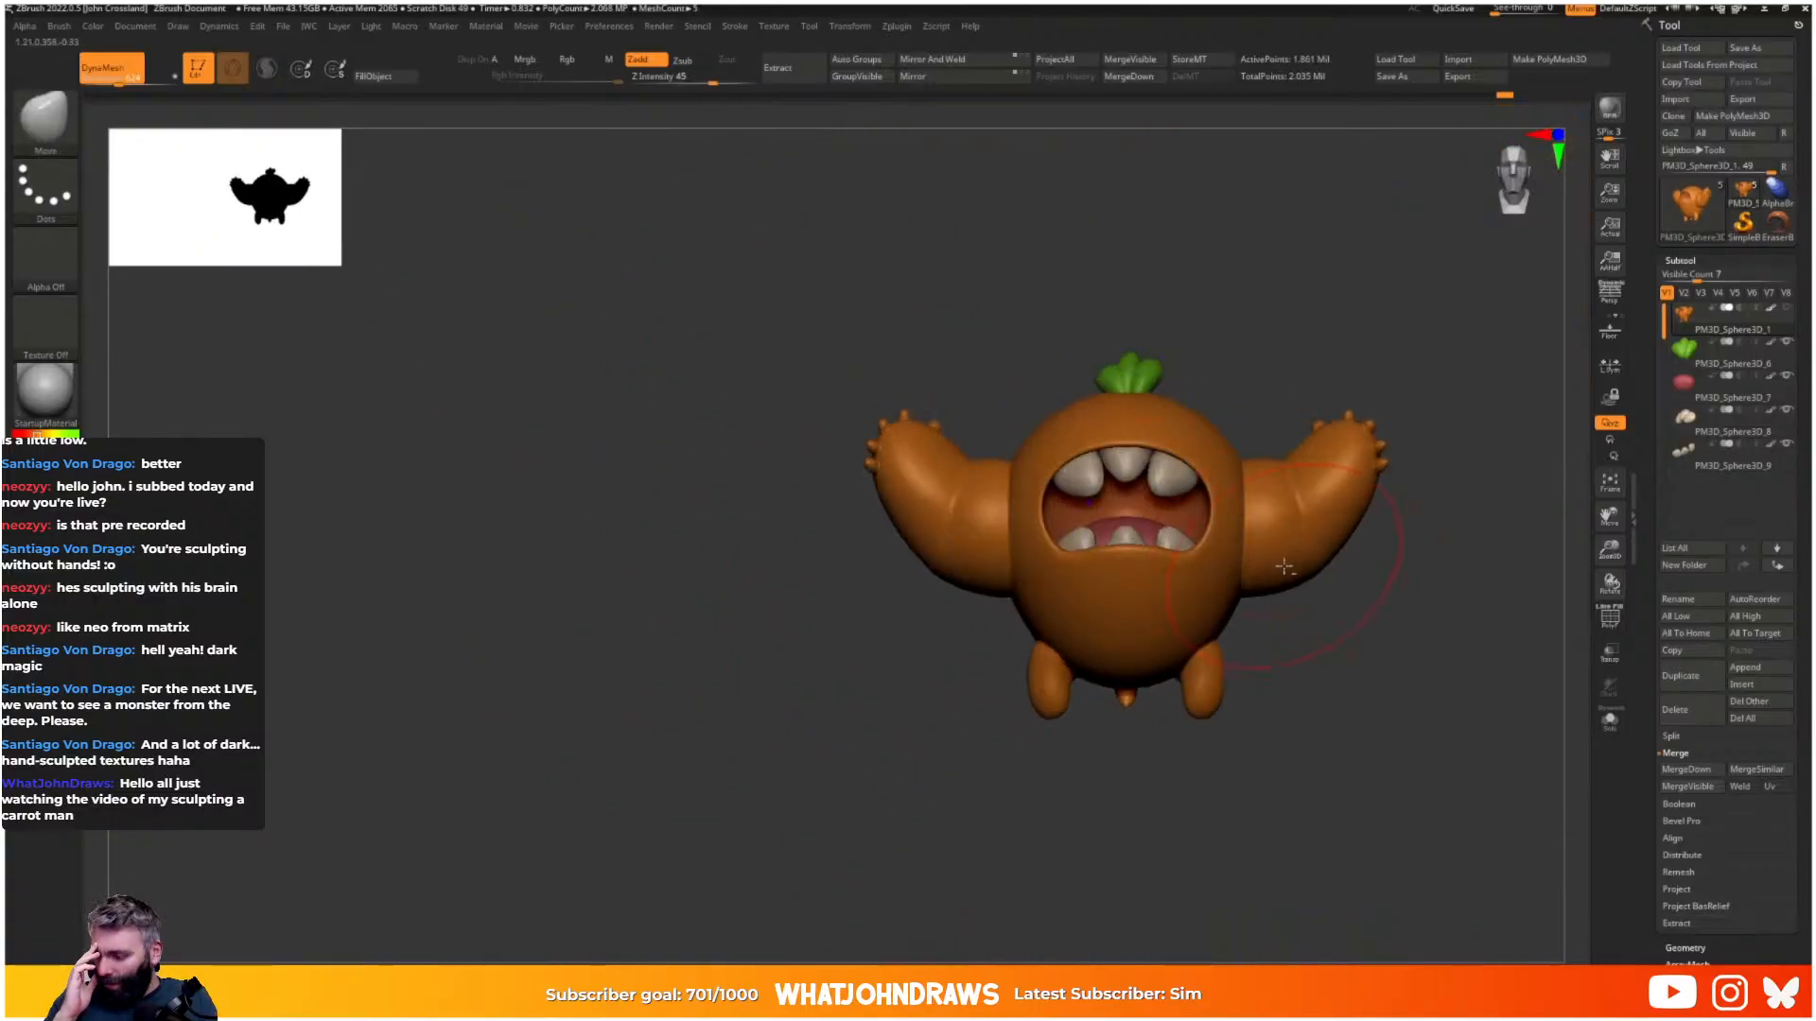
{"action": "right_click_drag", "start_coordinate": [1274, 551], "coordinate": [1028, 453], "text": "alt"}
{"action": "right_click_drag", "start_coordinate": [909, 500], "coordinate": [914, 545], "text": "ctrl"}
{"action": "right_click_drag", "start_coordinate": [1069, 393], "coordinate": [978, 482], "text": "alt"}
{"action": "mouse_move", "coordinate": [978, 482]}
{"action": "right_mouse_down"}
{"action": "mouse_move", "coordinate": [966, 439]}
{"action": "mouse_move", "coordinate": [935, 548]}
{"action": "right_mouse_up"}
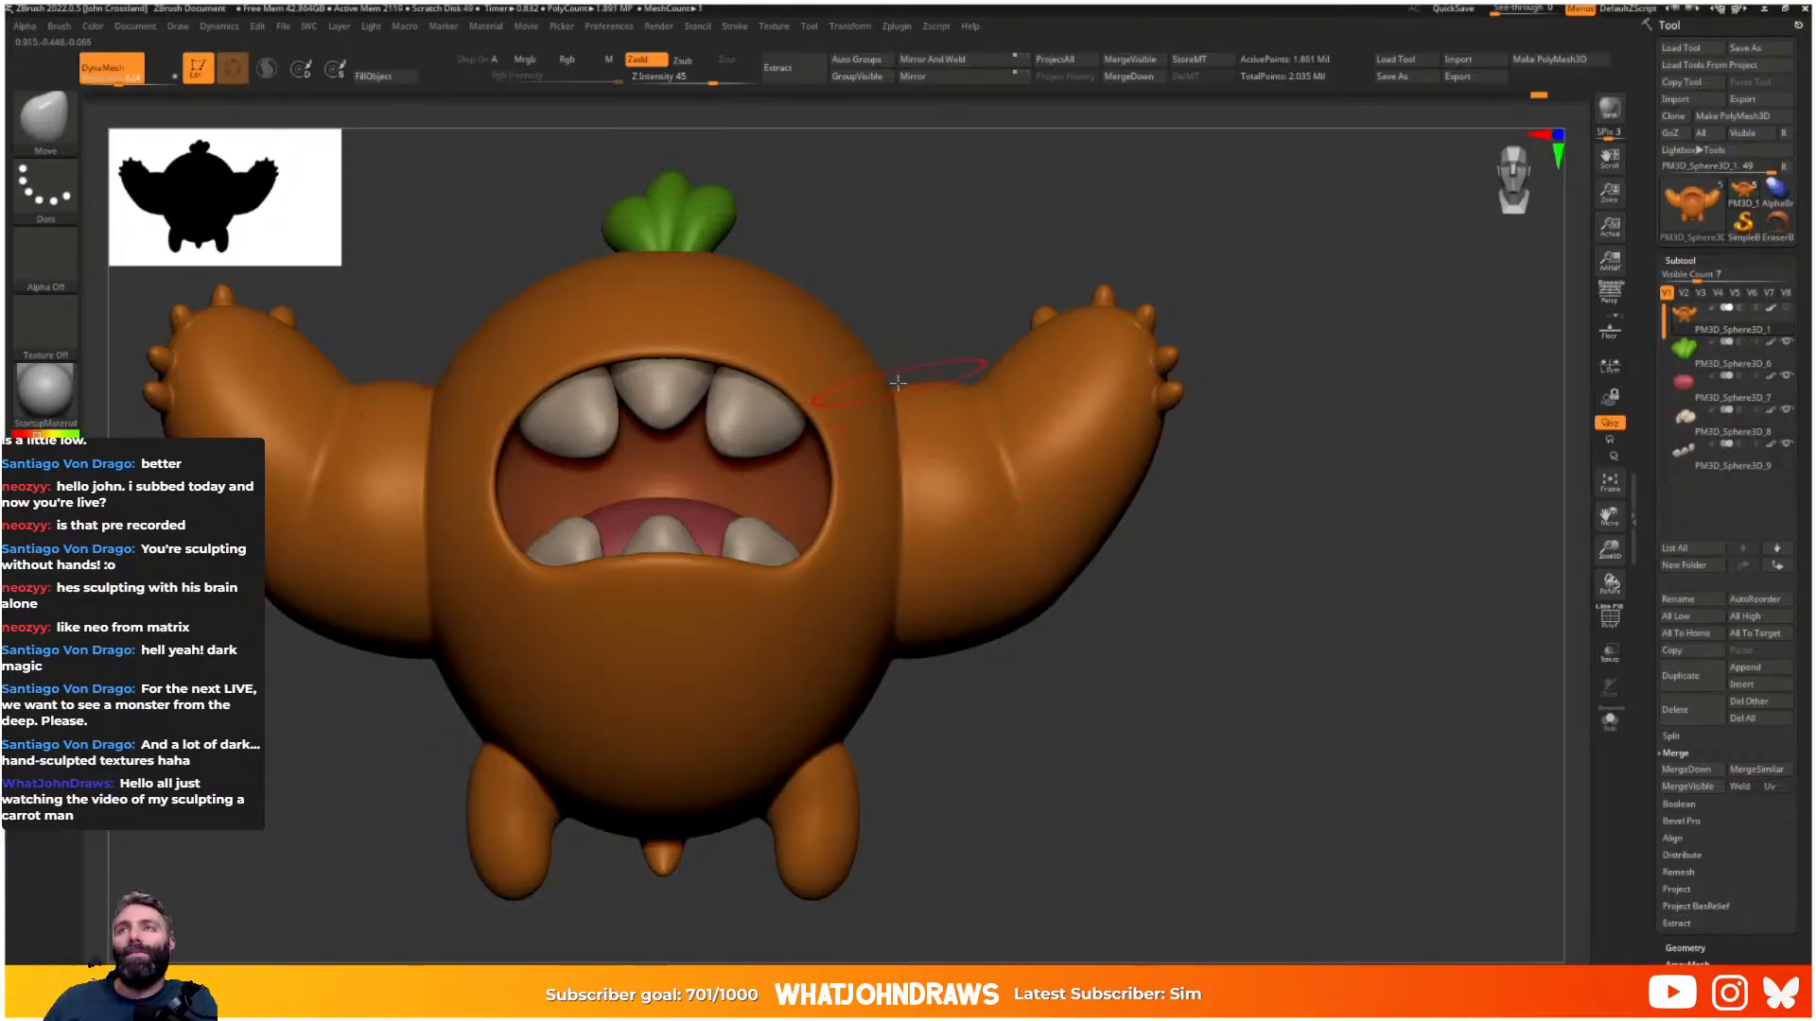
{"action": "right_click_drag", "start_coordinate": [897, 383], "coordinate": [836, 367]}
{"action": "right_click_drag", "start_coordinate": [1059, 411], "coordinate": [1118, 421]}
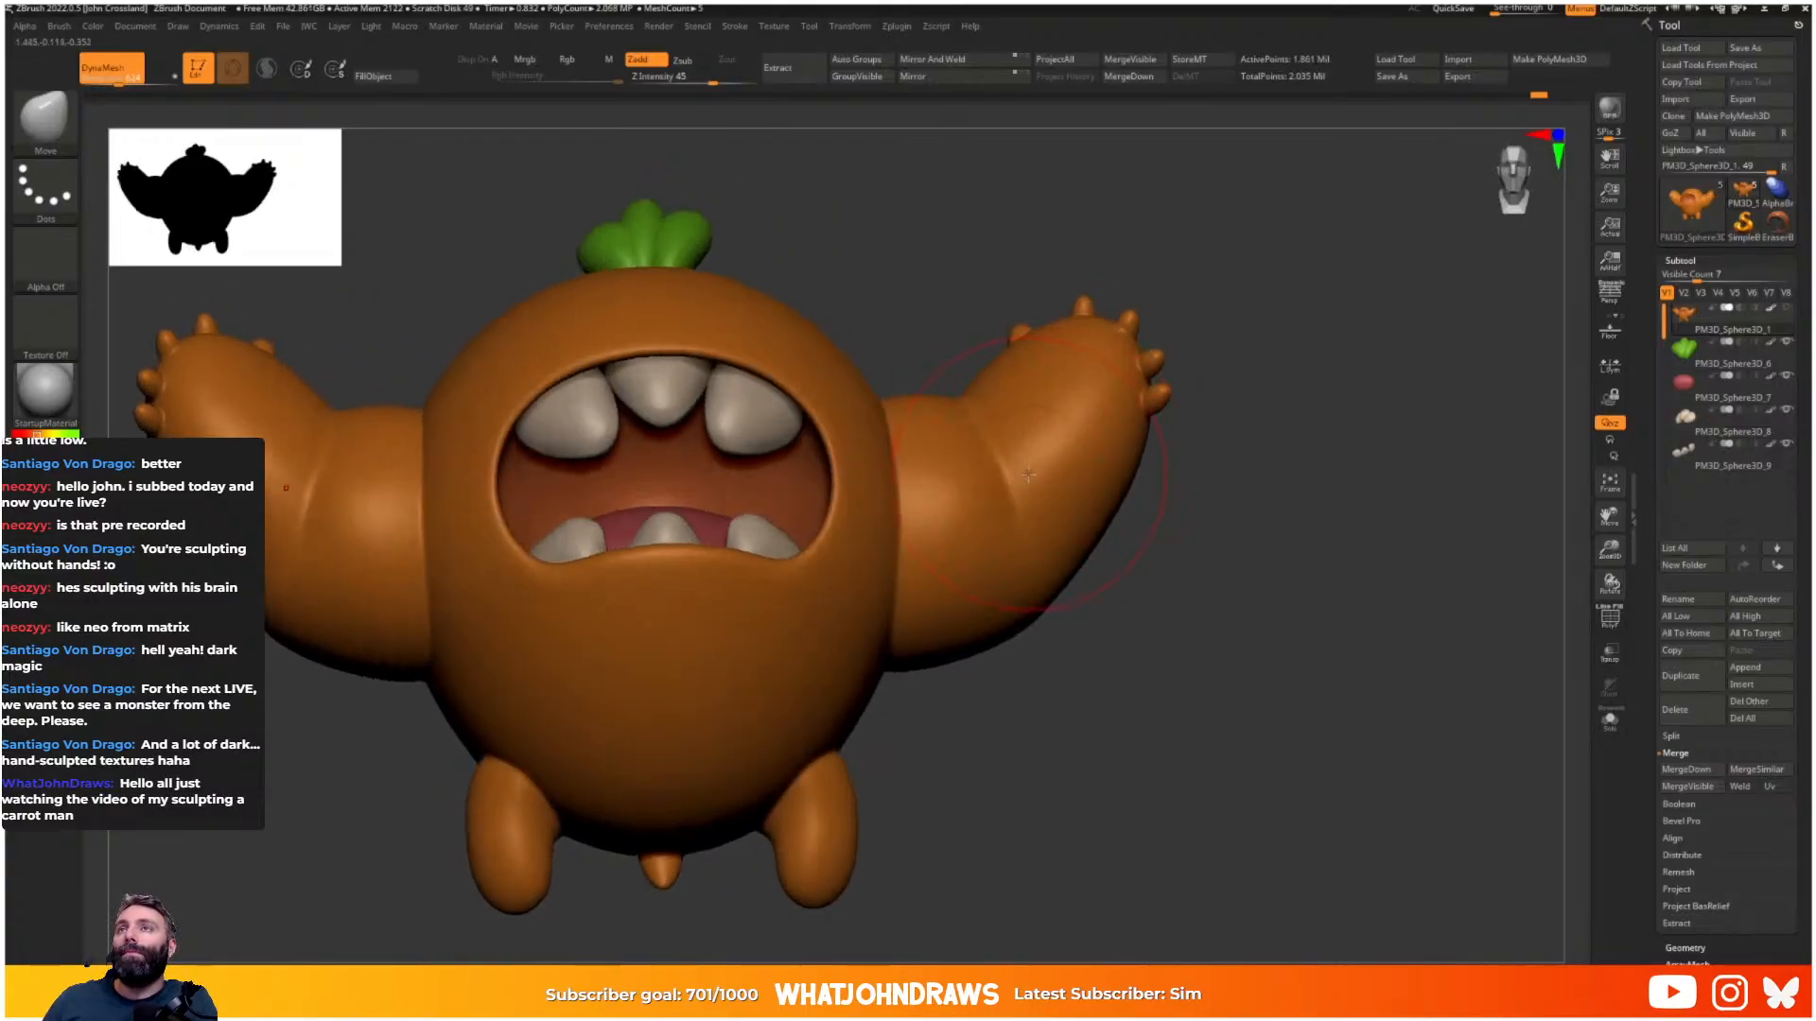
{"action": "right_click_drag", "start_coordinate": [957, 407], "coordinate": [993, 392]}
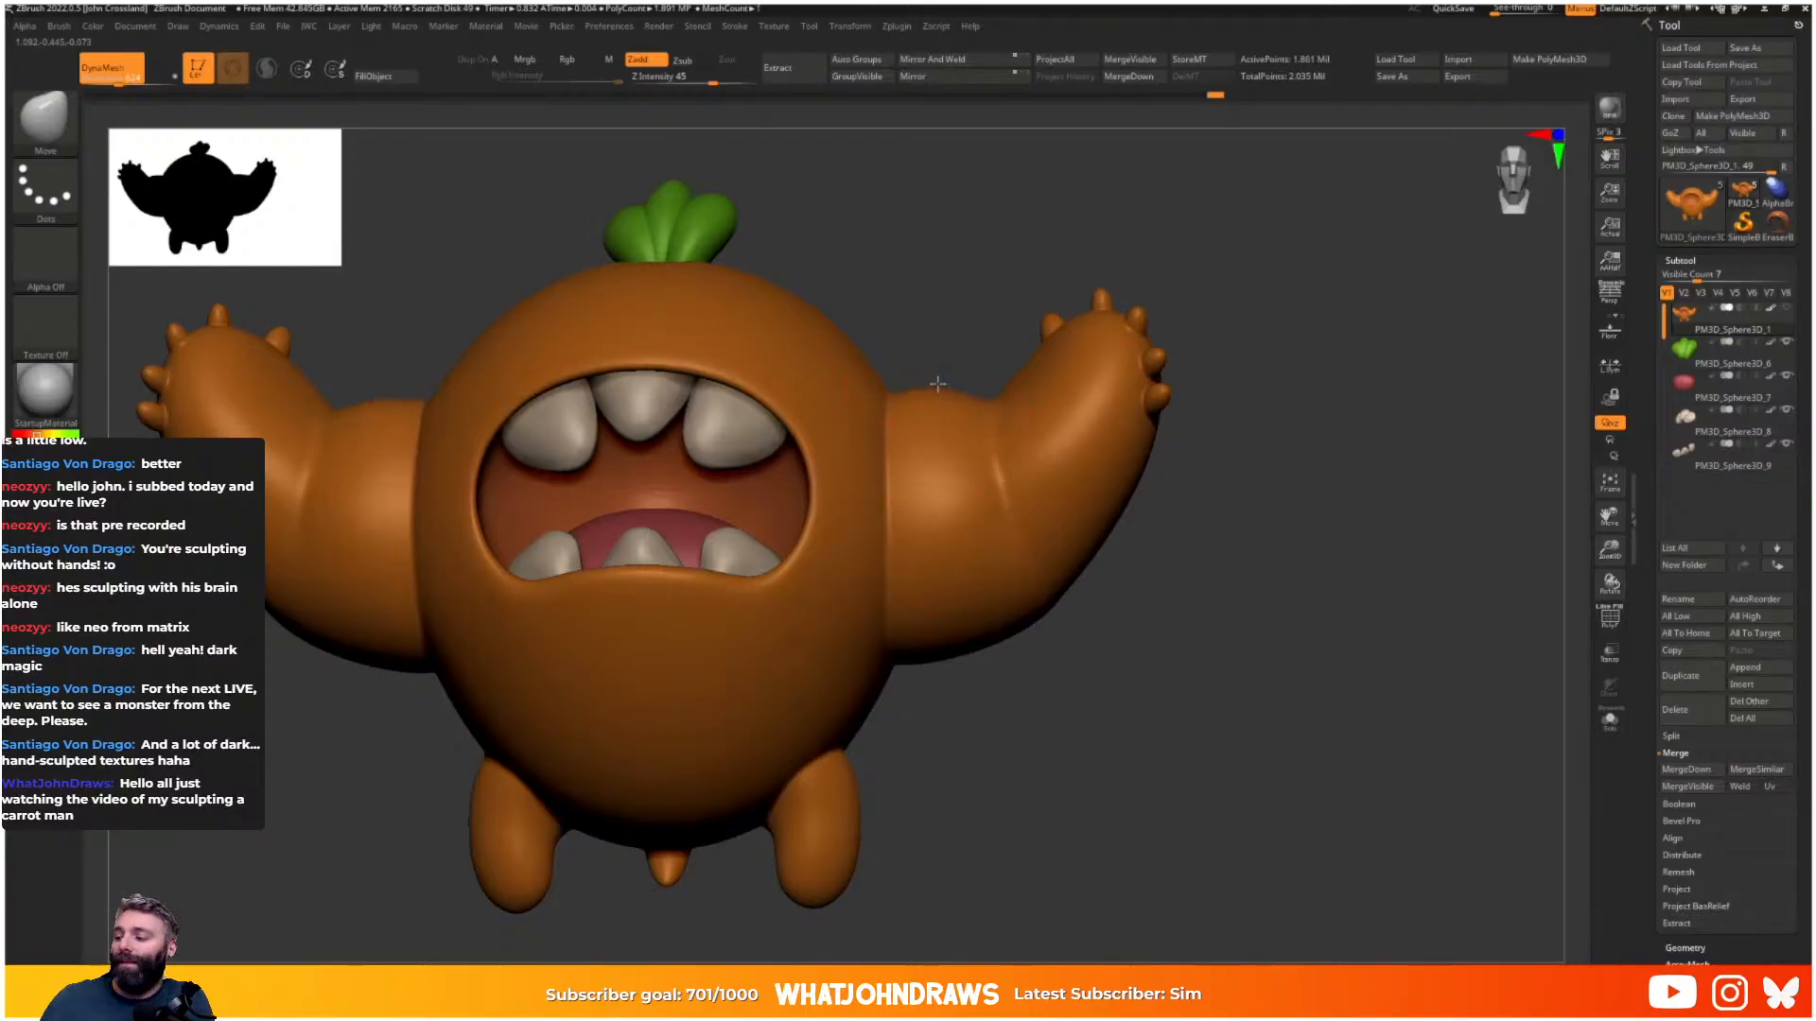
{"action": "right_click_drag", "start_coordinate": [1031, 498], "coordinate": [990, 510]}
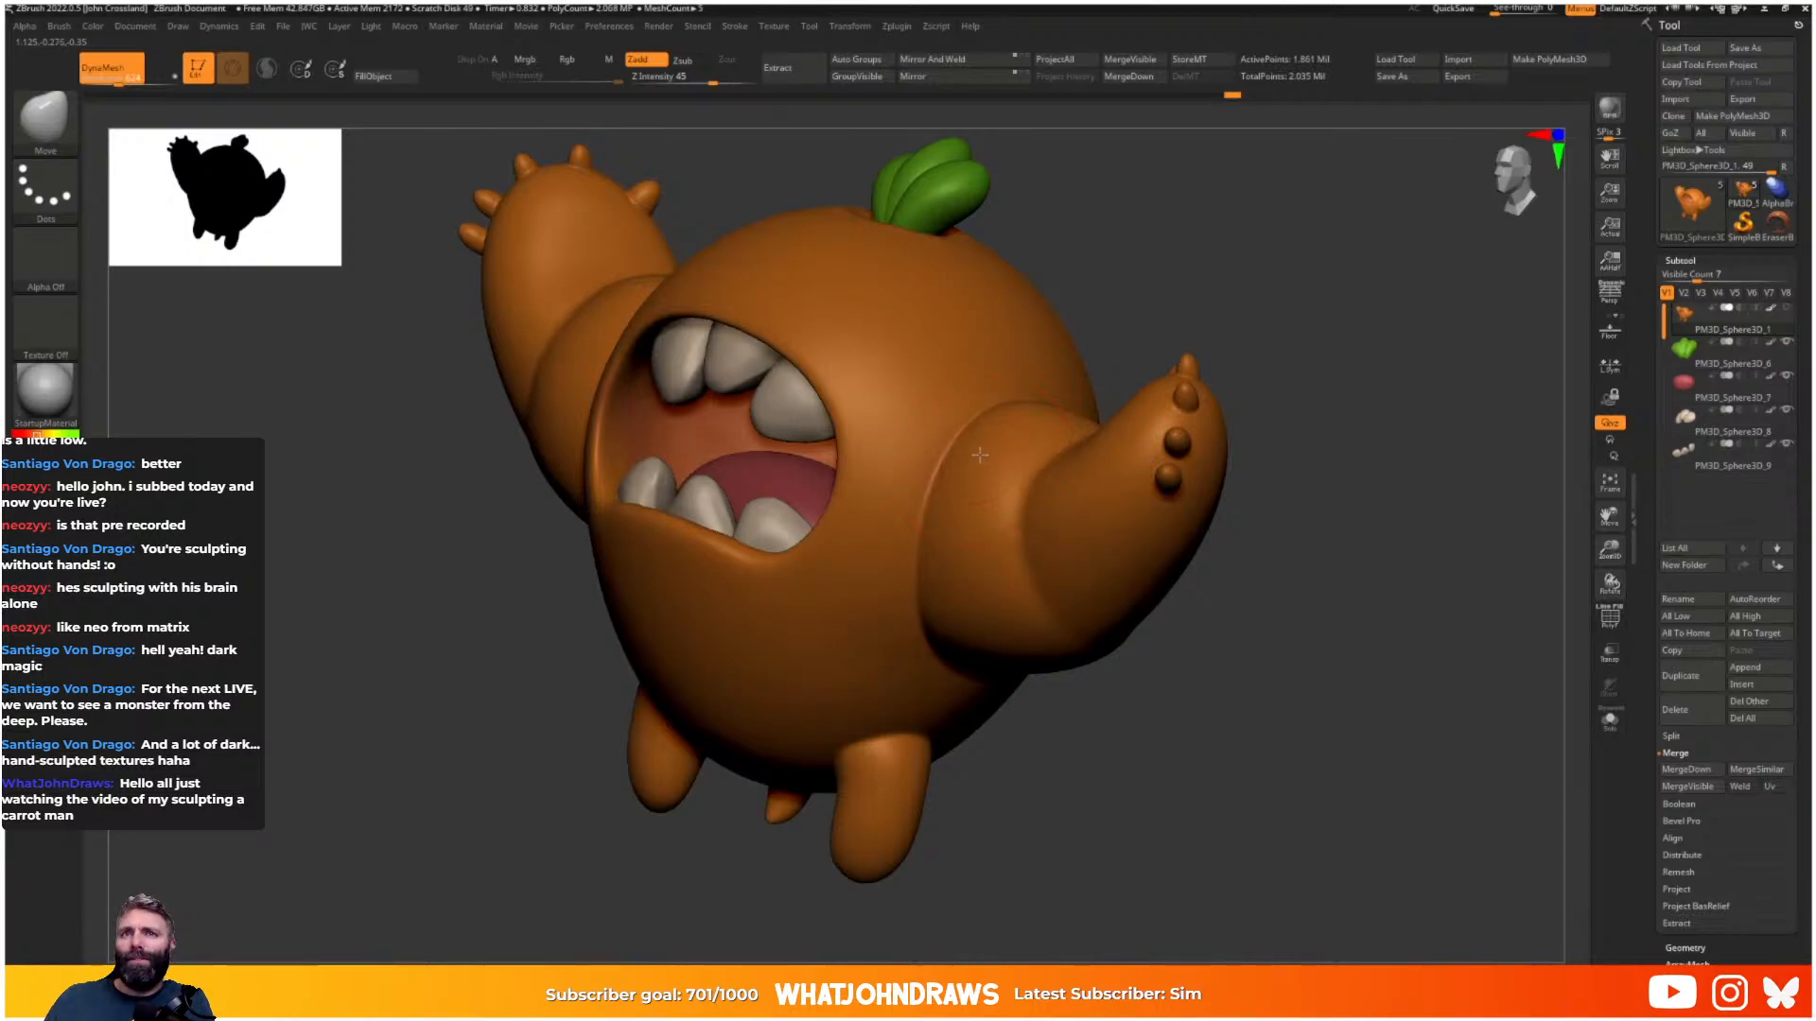
{"action": "right_click_drag", "start_coordinate": [998, 582], "coordinate": [996, 657]}
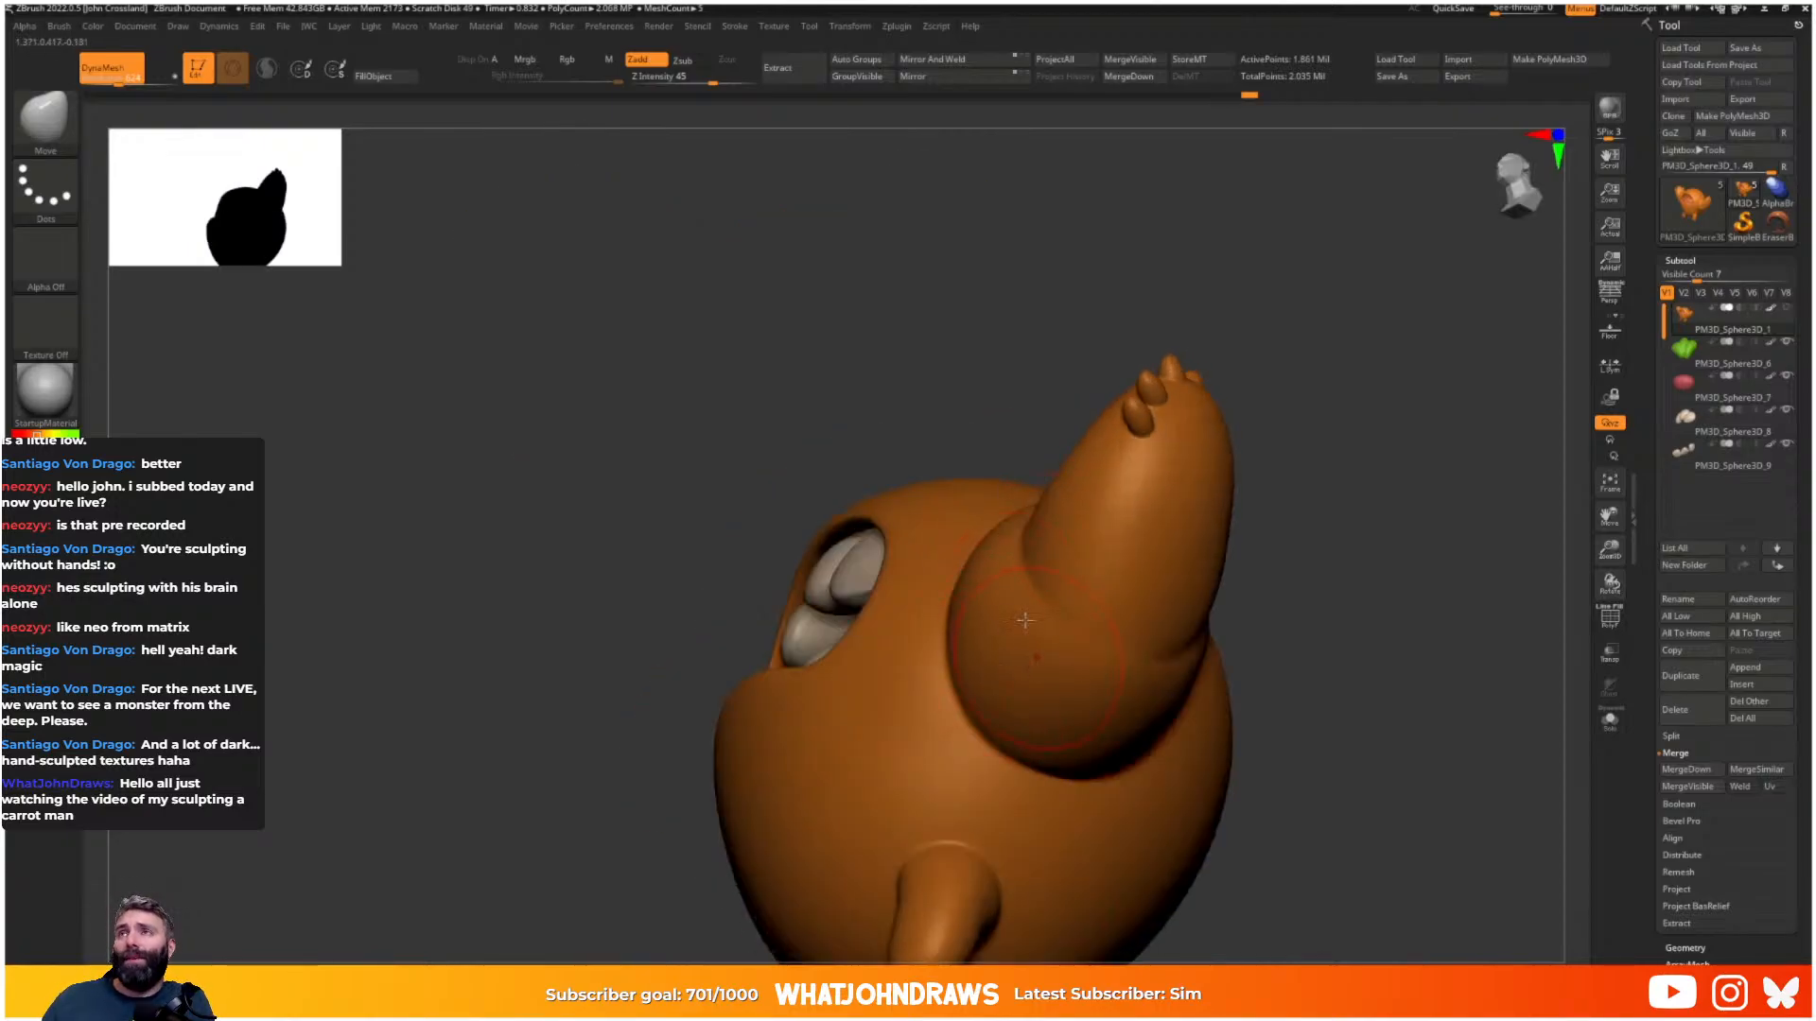
{"action": "mouse_move", "coordinate": [1100, 636]}
{"action": "right_mouse_down"}
{"action": "mouse_move", "coordinate": [1031, 681]}
{"action": "mouse_move", "coordinate": [1012, 639]}
{"action": "mouse_move", "coordinate": [945, 628]}
{"action": "mouse_move", "coordinate": [866, 693]}
{"action": "right_mouse_up"}
{"action": "right_click", "coordinate": [863, 692]}
{"action": "right_click_drag", "start_coordinate": [1012, 586], "coordinate": [936, 555]}
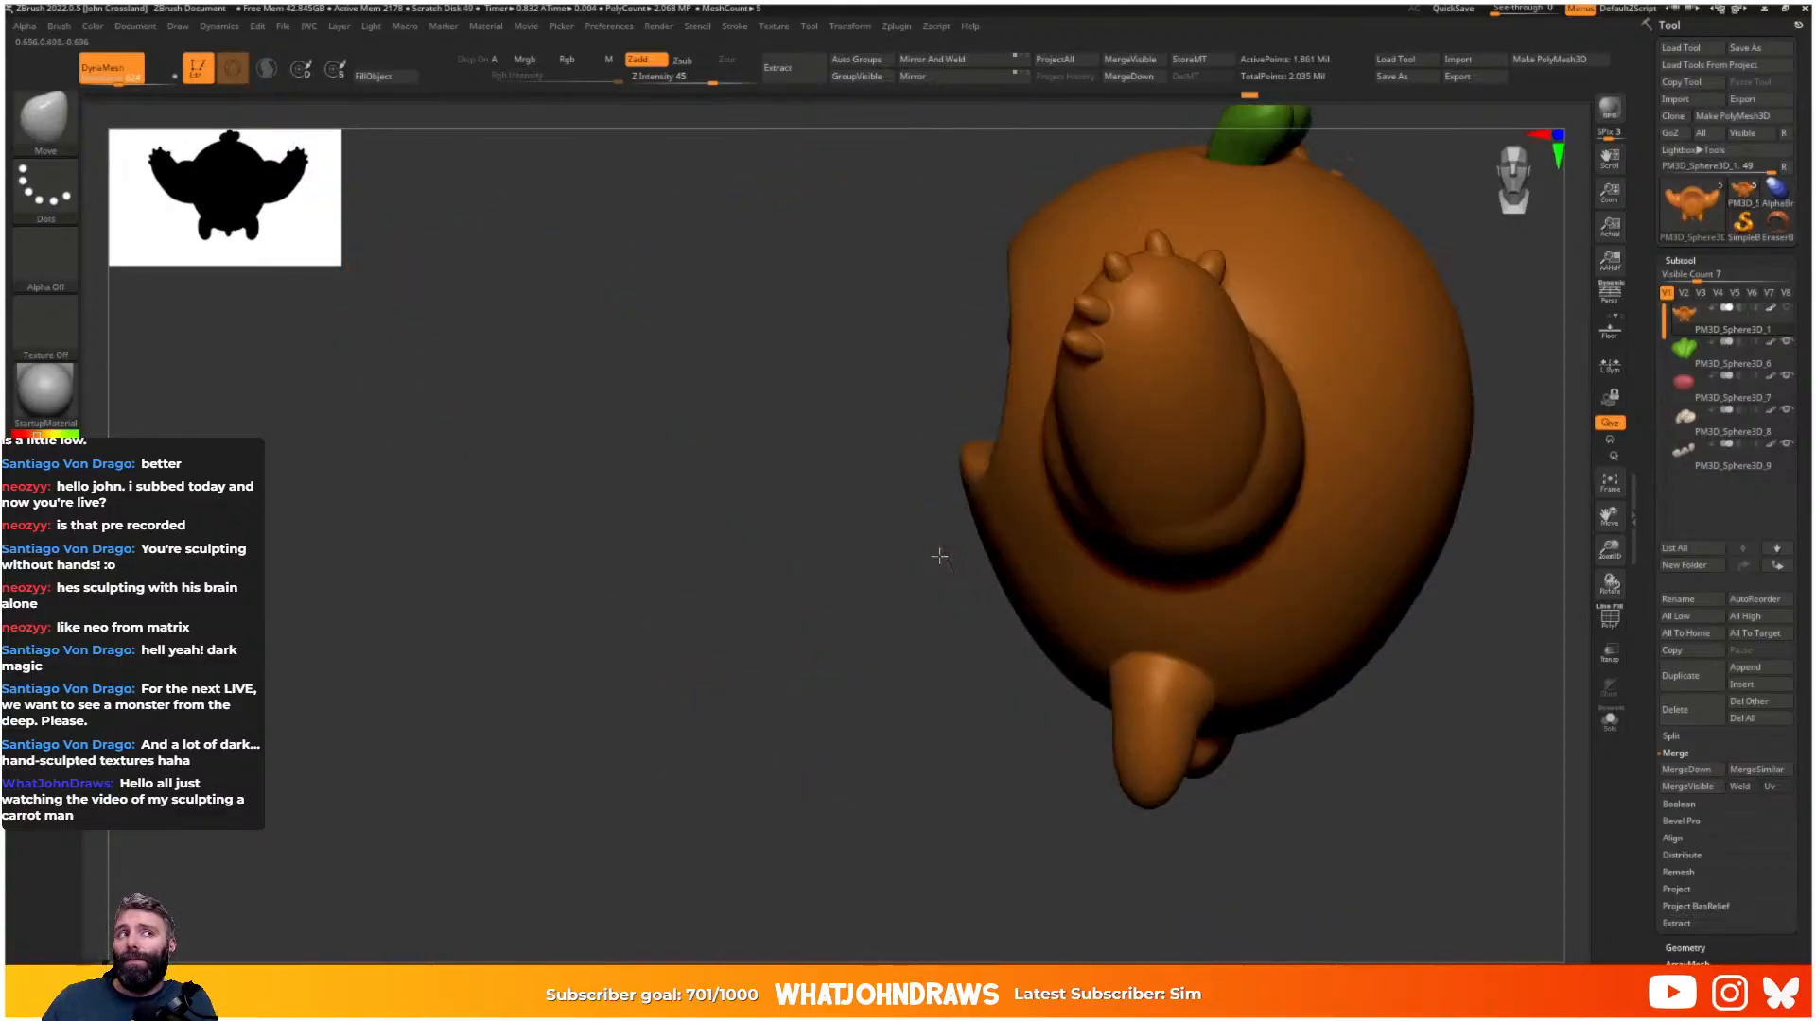
{"action": "key", "text": "s"}
{"action": "right_click_drag", "start_coordinate": [1010, 616], "coordinate": [1002, 599]}
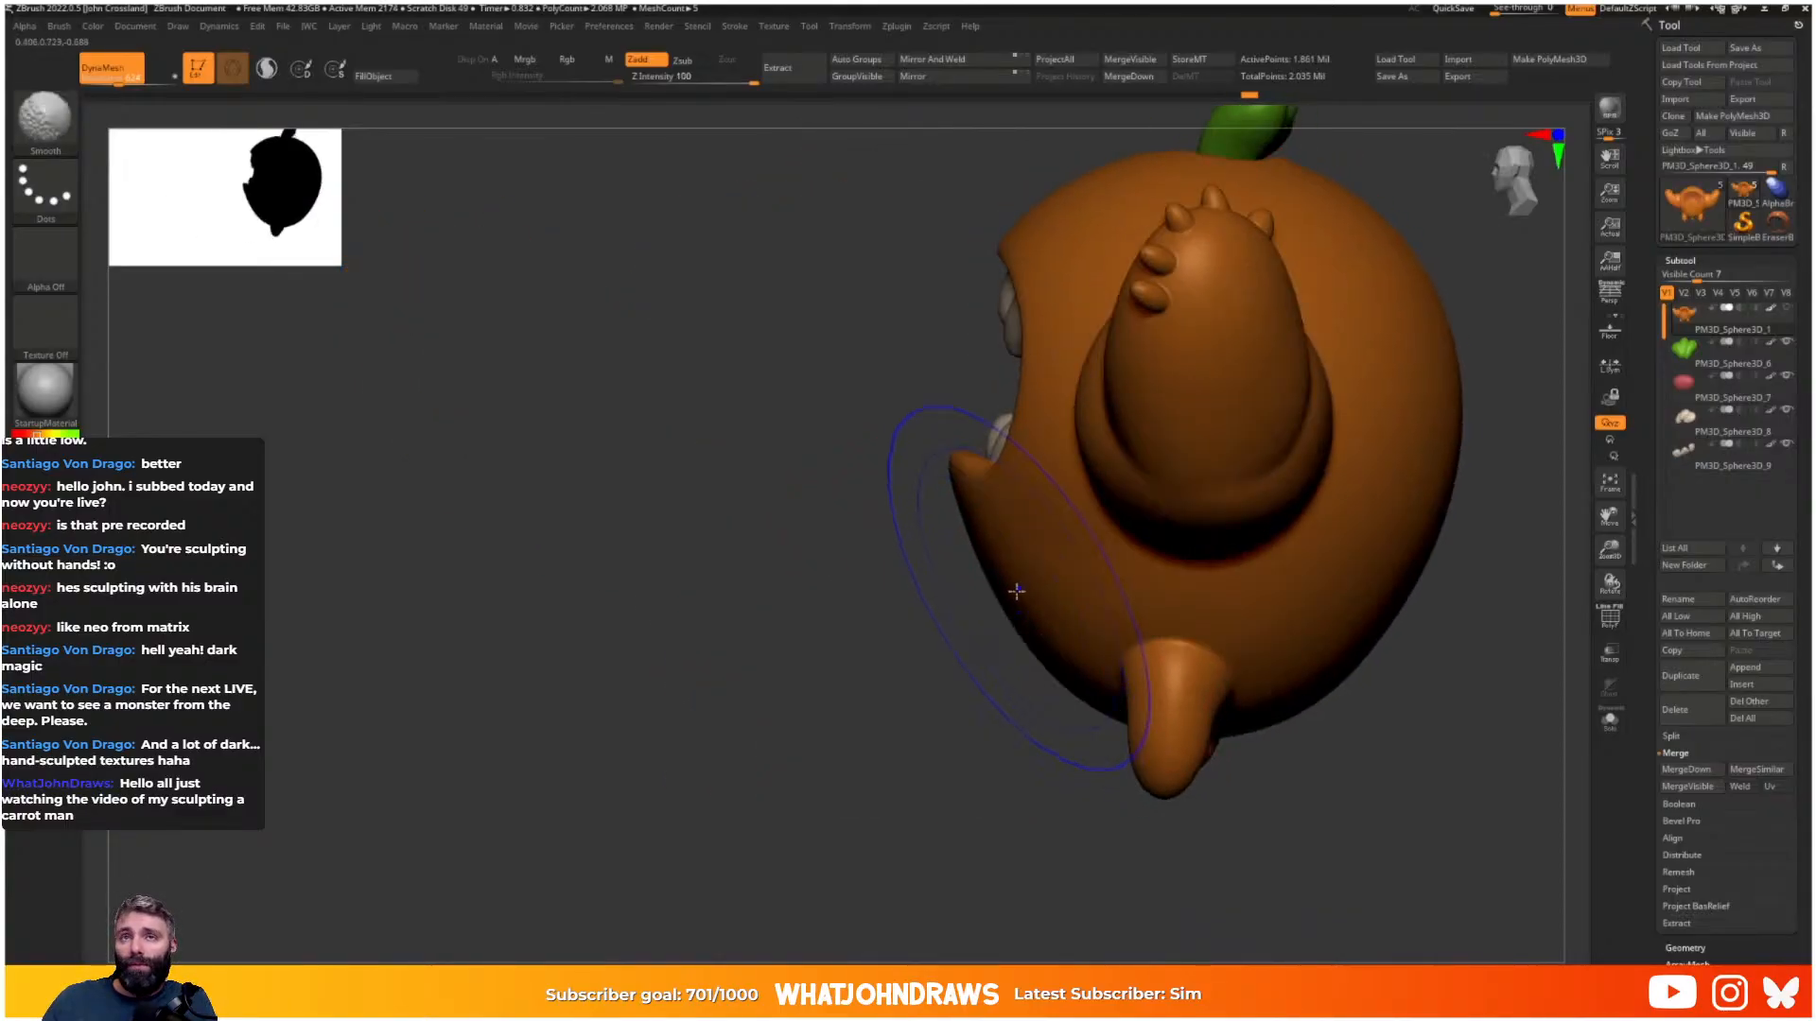
{"action": "key", "text": "space"}
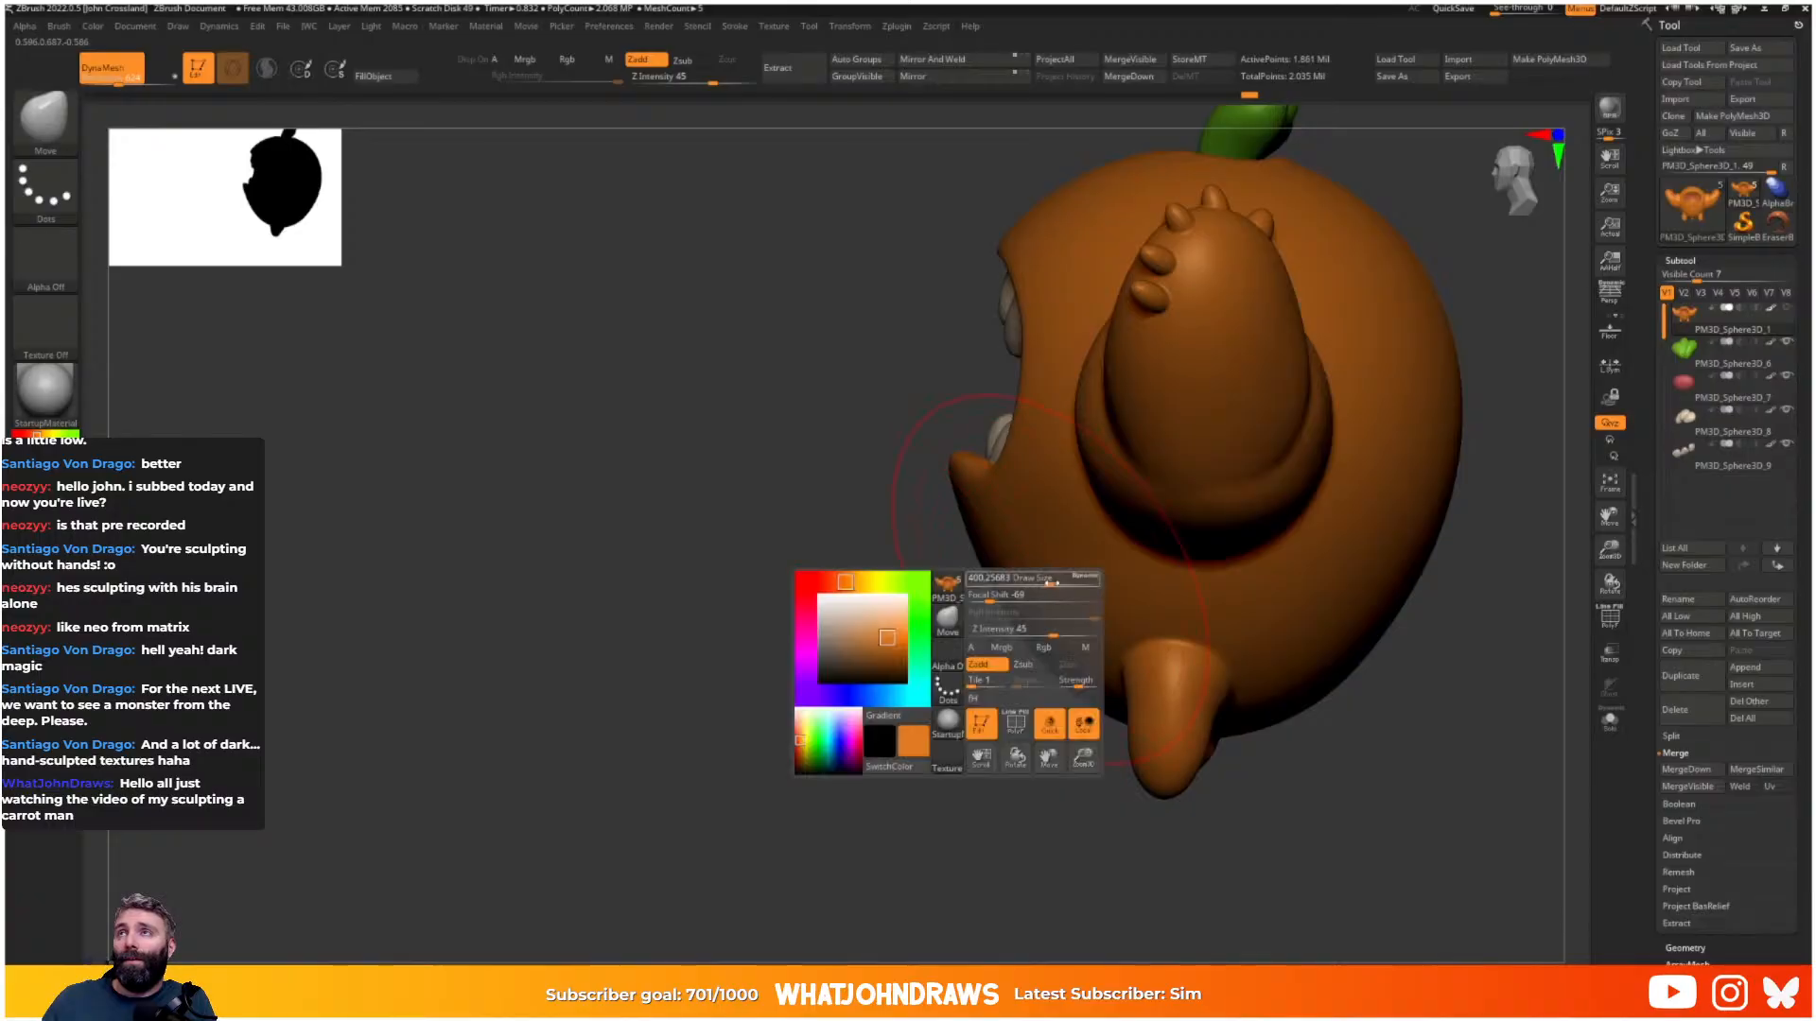
- Tighten the two lowest fingers on the raised hand using the Pinch brush at Z Intensity 20
{"action": "right_click_drag", "start_coordinate": [1022, 595], "coordinate": [733, 376]}
{"action": "right_click_drag", "start_coordinate": [527, 444], "coordinate": [550, 479]}
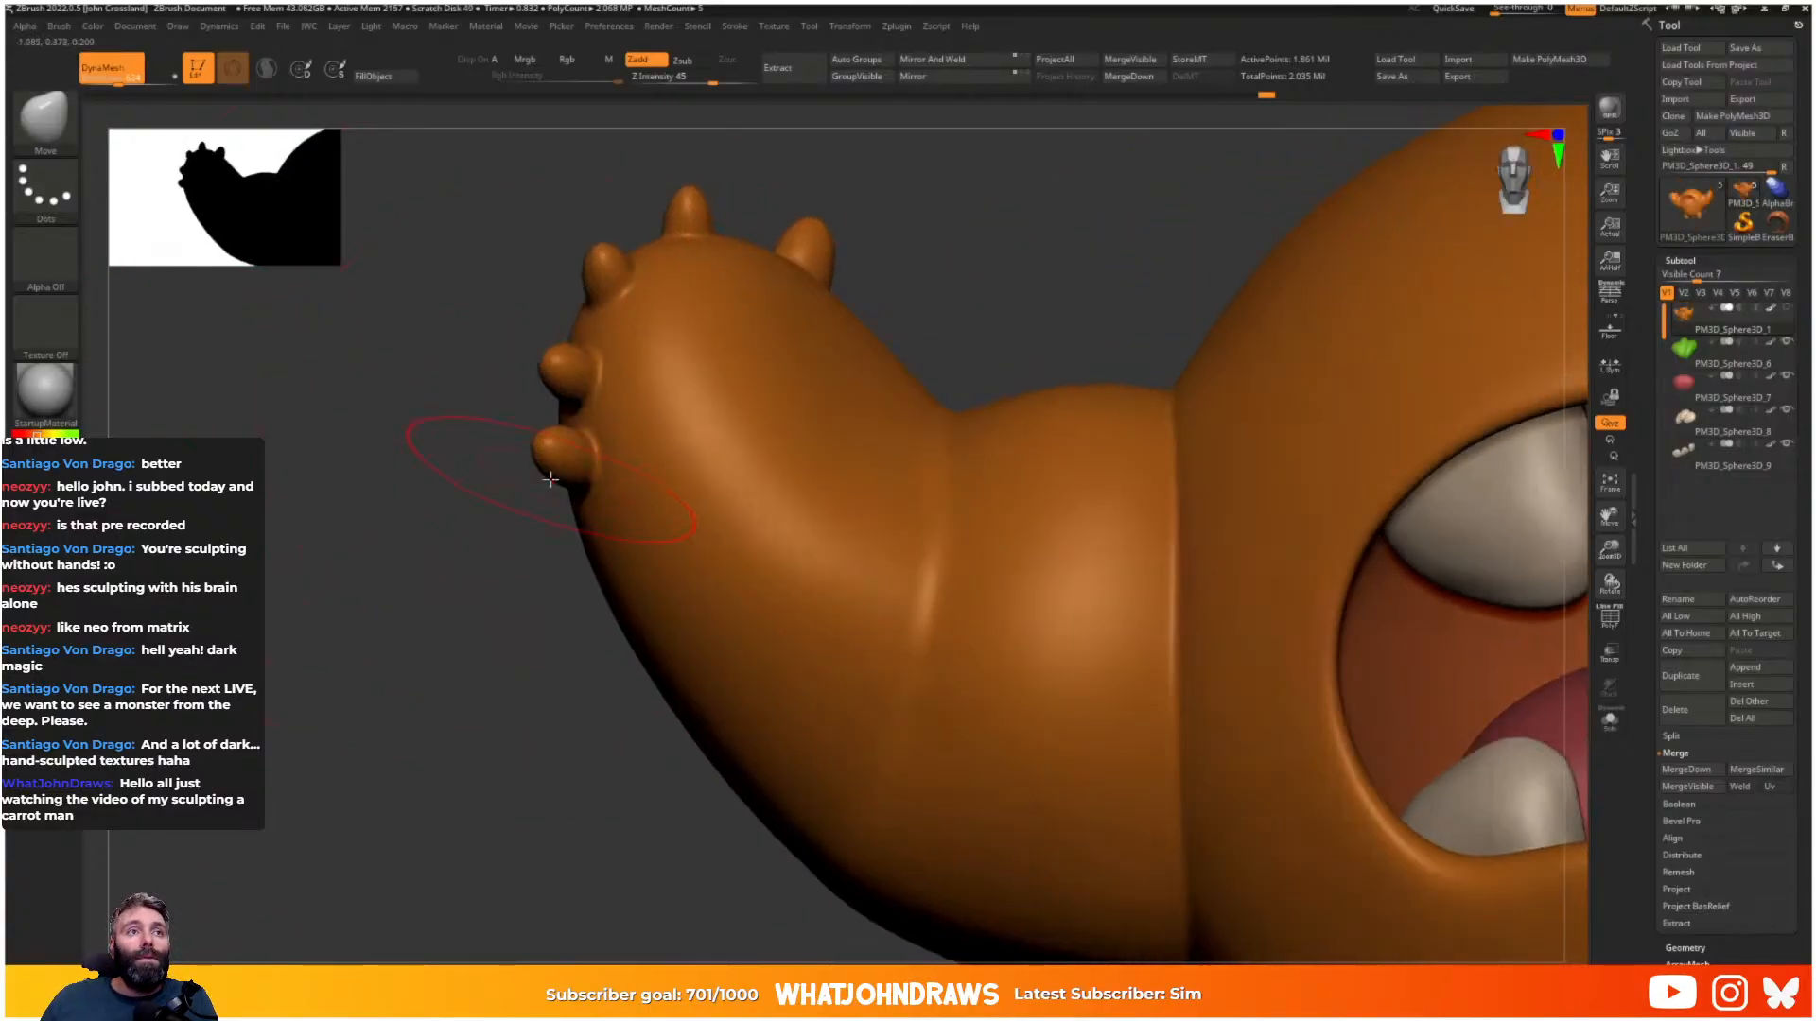
{"action": "key", "text": "b"}
{"action": "key", "text": "p"}
{"action": "key", "text": "i"}
{"action": "left_click_drag", "start_coordinate": [575, 485], "coordinate": [545, 437]}
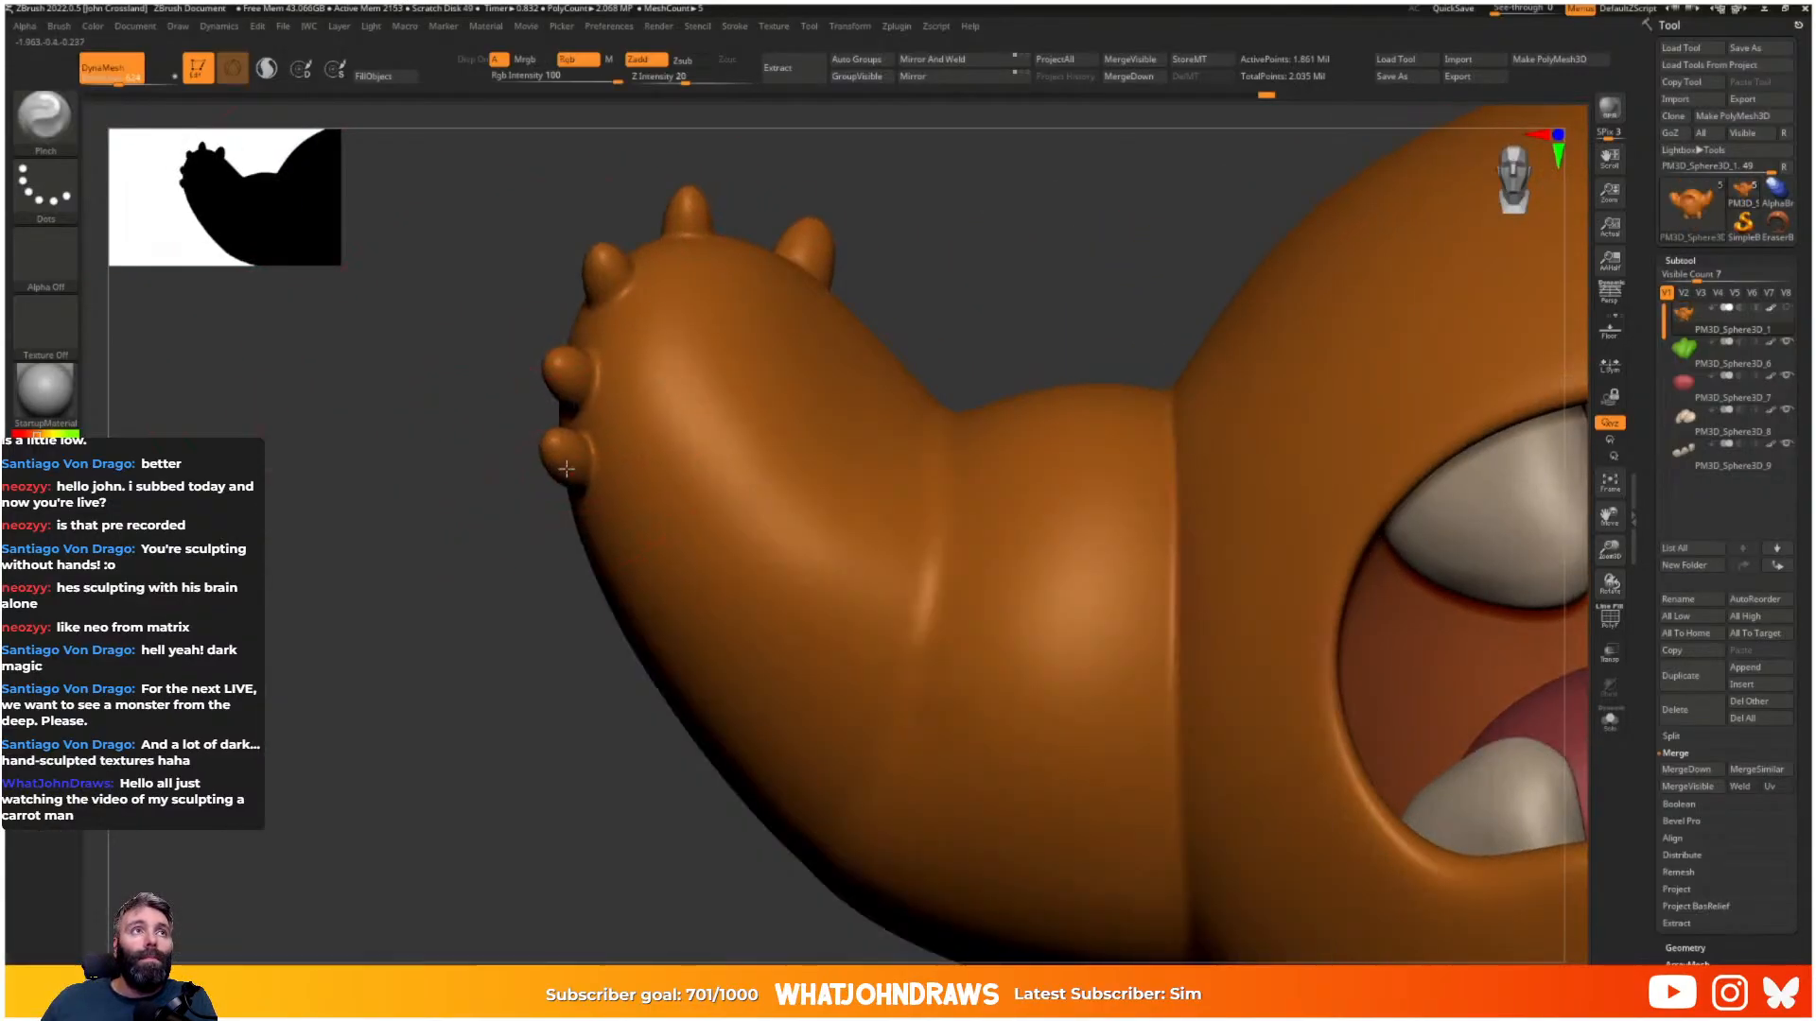
{"action": "left_click_drag", "start_coordinate": [560, 354], "coordinate": [563, 412]}
{"action": "right_click_drag", "start_coordinate": [417, 426], "coordinate": [560, 473]}
{"action": "left_click_drag", "start_coordinate": [548, 443], "coordinate": [551, 402]}
- Smooth the two lowest fingers on the raised hand and refine their shape with the Move brush
{"action": "key", "text": "b"}
{"action": "key", "text": "m"}
{"action": "key", "text": "v"}
{"action": "right_click_drag", "start_coordinate": [588, 487], "coordinate": [454, 478]}
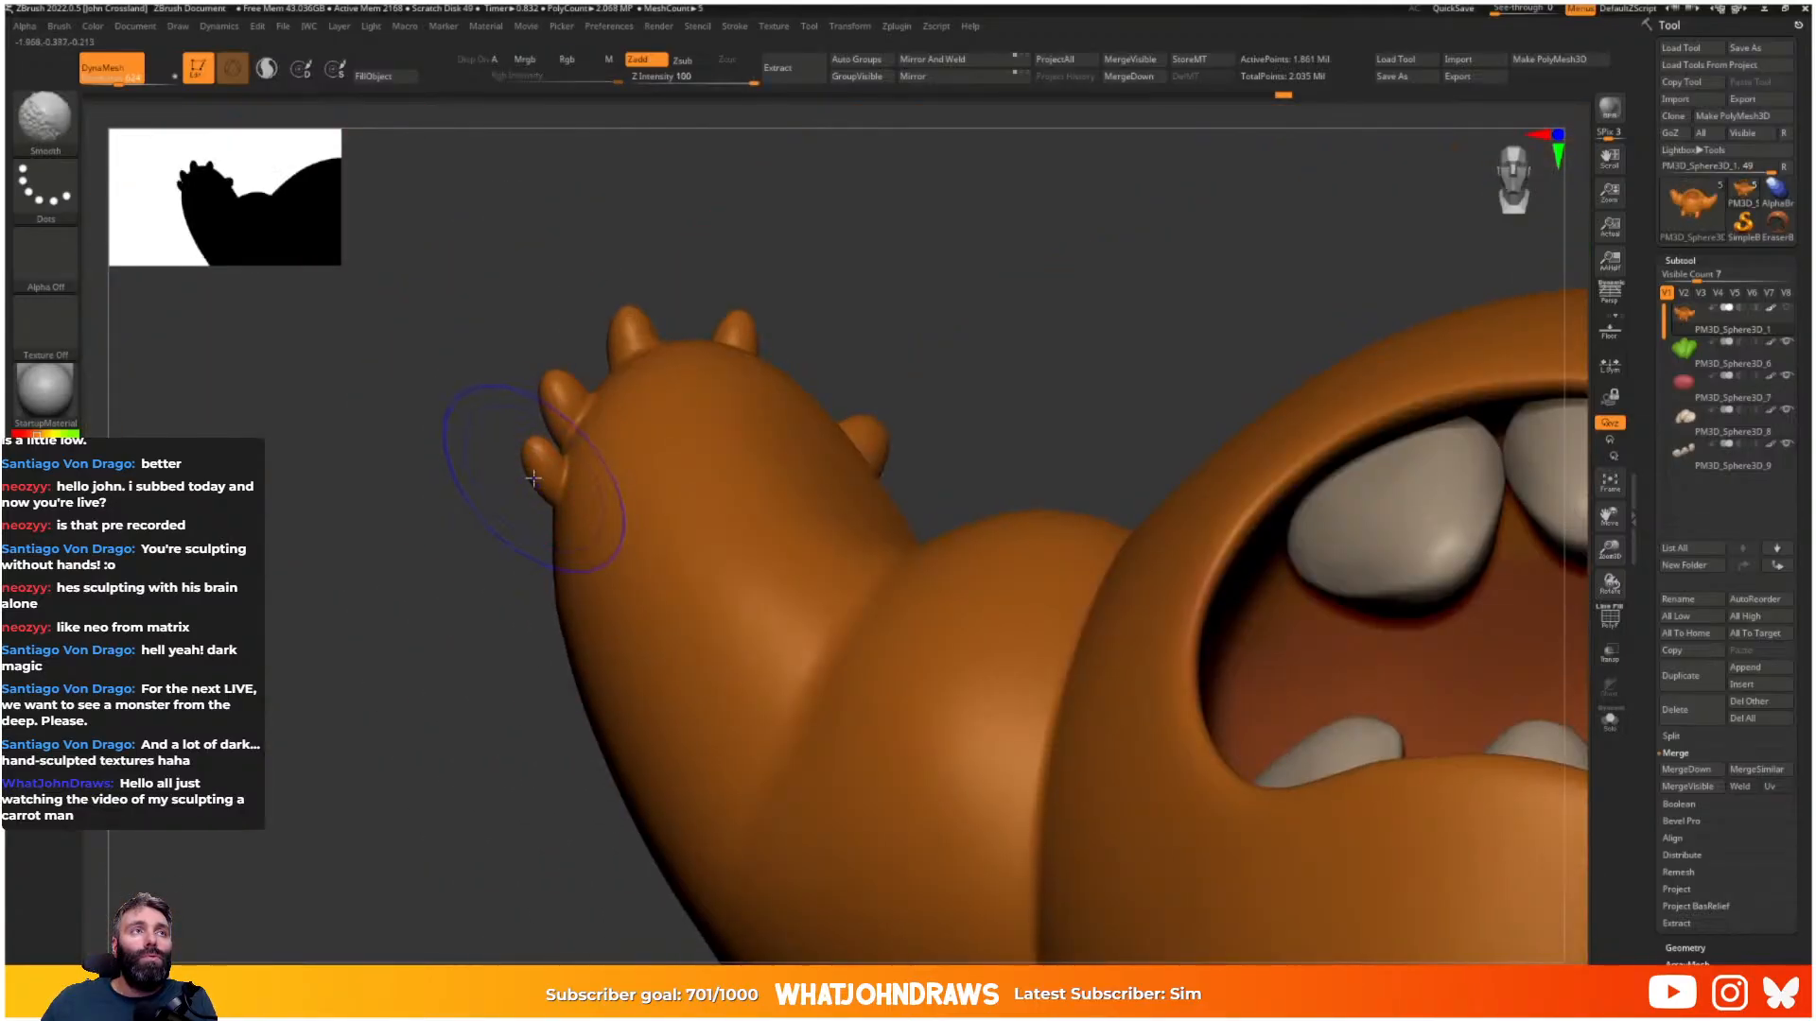
{"action": "left_click_drag", "start_coordinate": [532, 476], "coordinate": [543, 464], "text": "shift"}
{"action": "right_click_drag", "start_coordinate": [653, 482], "coordinate": [591, 497]}
{"action": "left_click_drag", "start_coordinate": [537, 393], "coordinate": [562, 377], "text": "shift"}
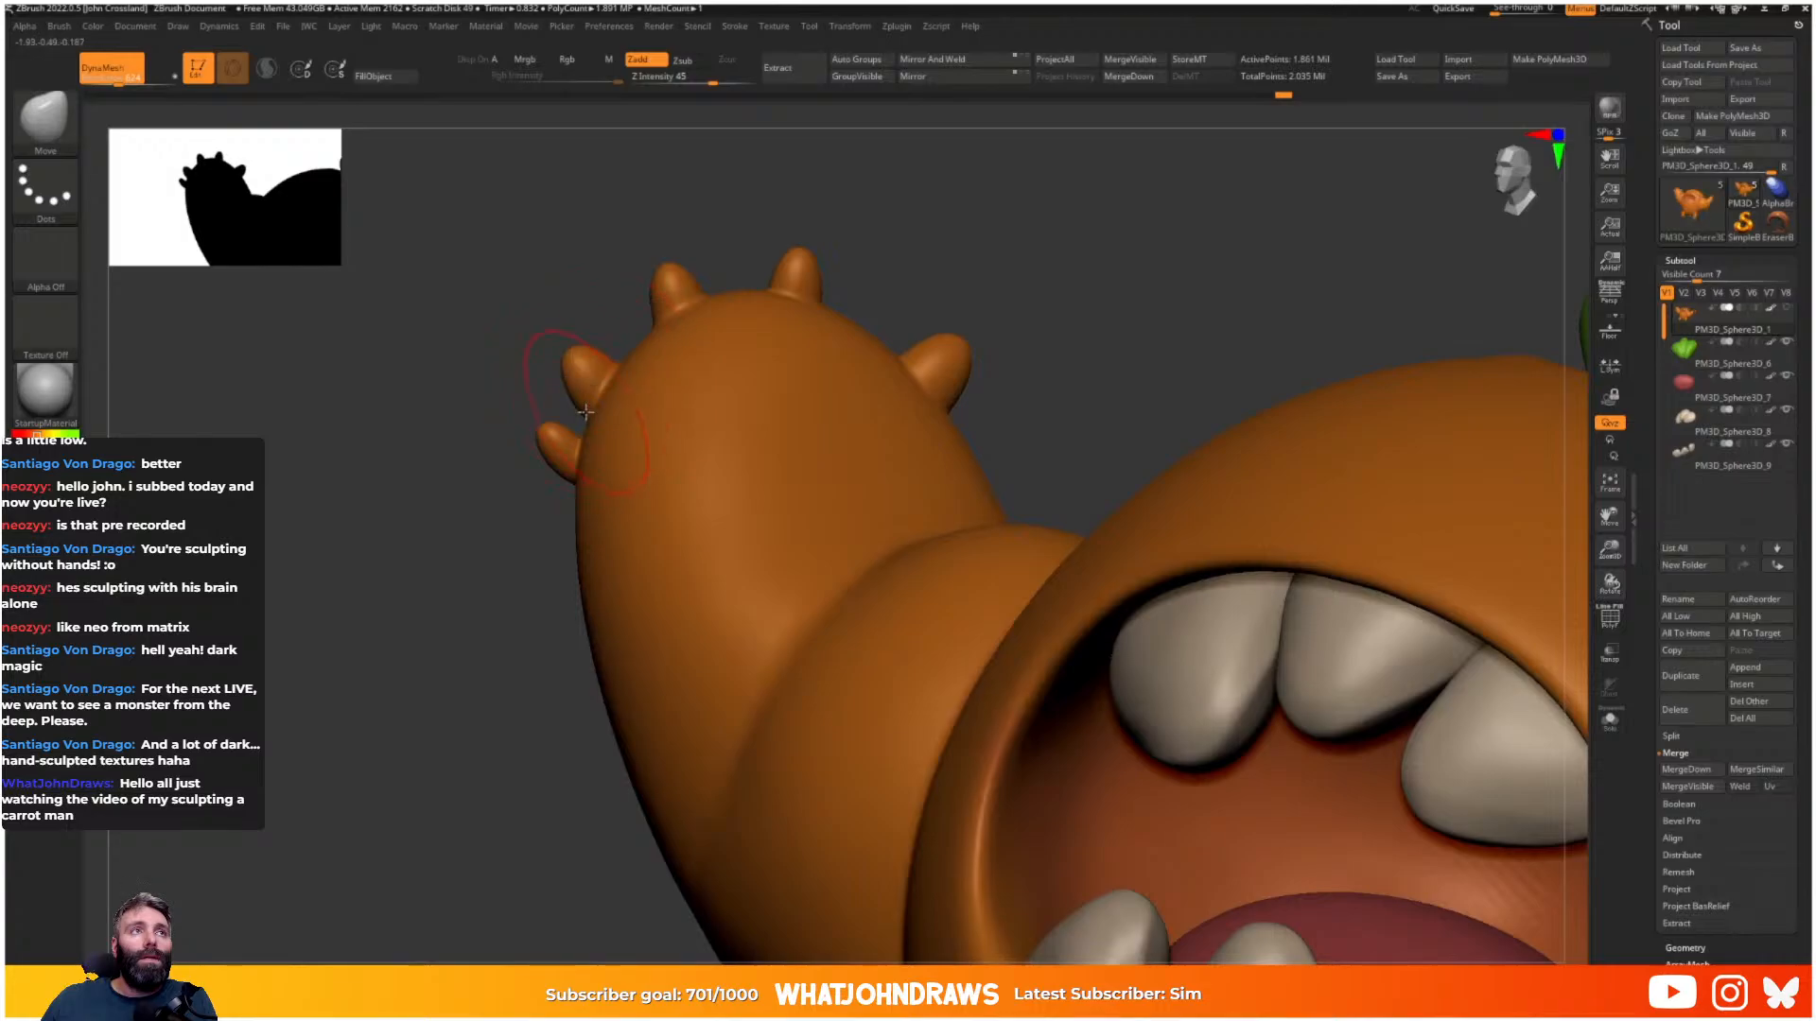
{"action": "right_click_drag", "start_coordinate": [680, 321], "coordinate": [601, 416]}
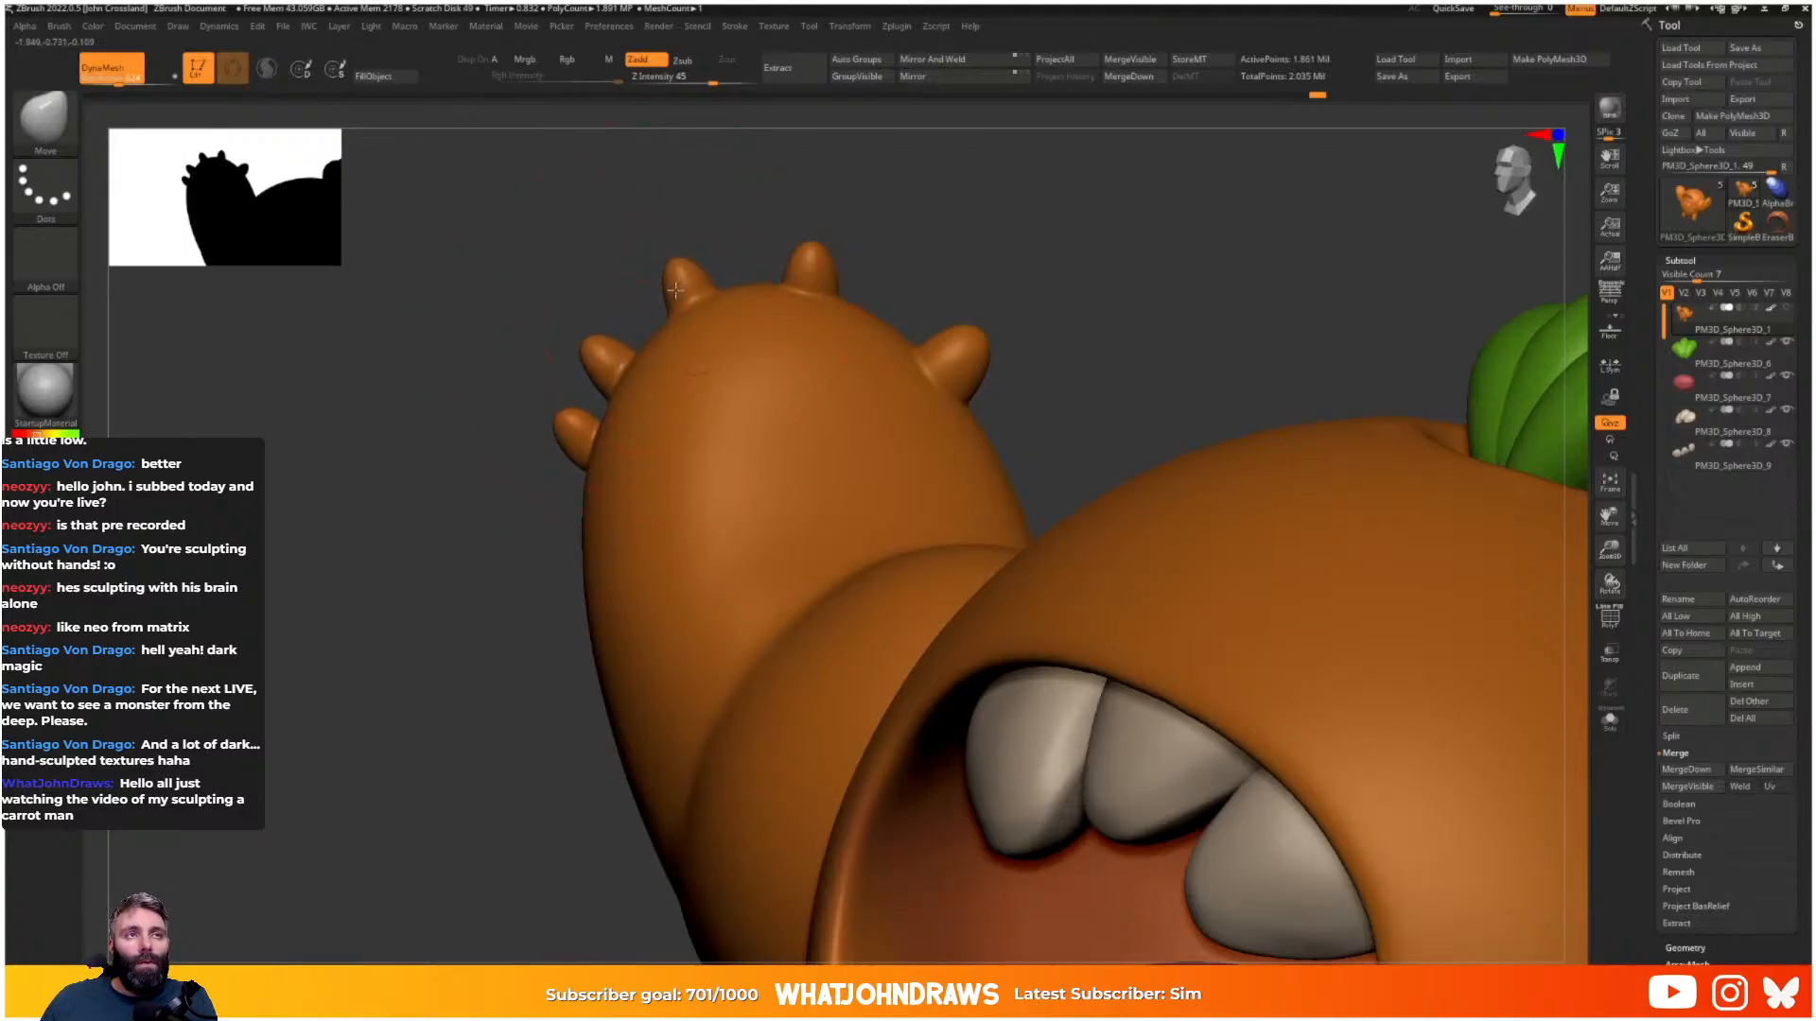
- Examine the spacing and shape of the hand's fingers from the side and above, and the whole character from the front
{"action": "right_click_drag", "start_coordinate": [642, 428], "coordinate": [538, 511]}
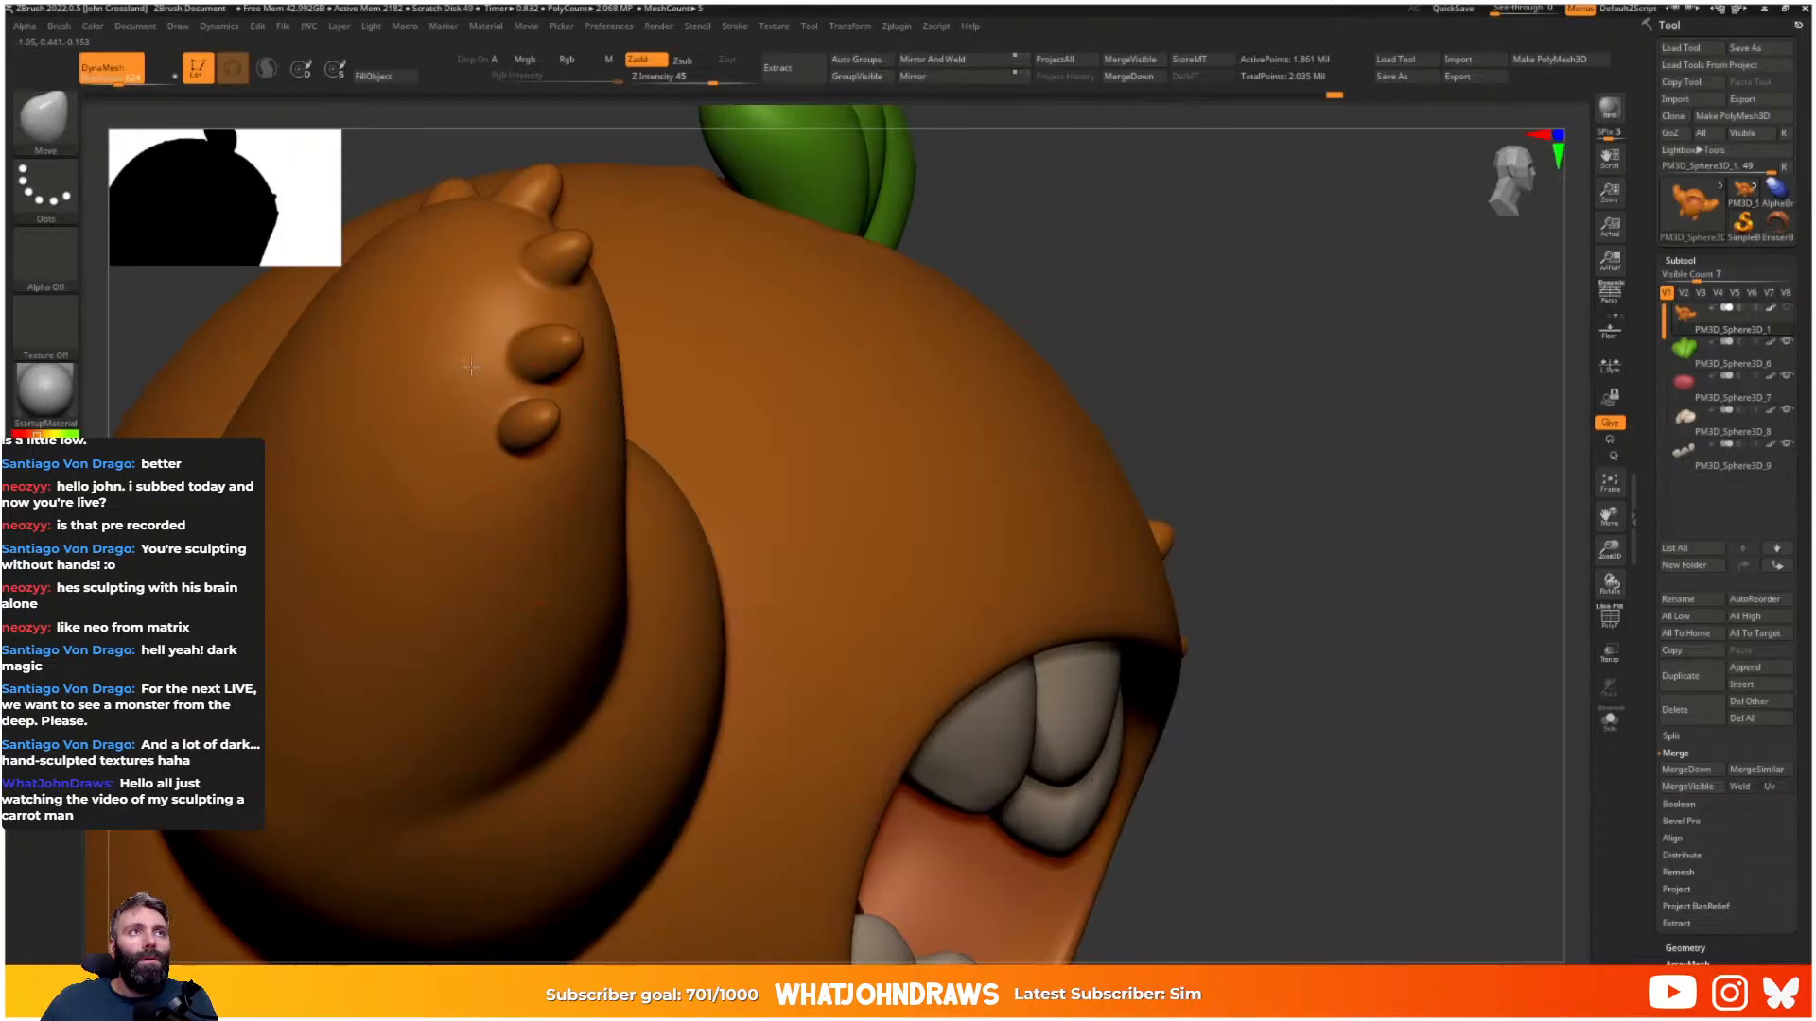
{"action": "mouse_move", "coordinate": [504, 438]}
{"action": "right_mouse_down", "text": "alt"}
{"action": "mouse_move", "coordinate": [545, 532]}
{"action": "mouse_move", "coordinate": [597, 308]}
{"action": "right_mouse_up", "text": "alt"}
{"action": "right_click_drag", "start_coordinate": [597, 491], "coordinate": [579, 322]}
{"action": "key", "text": "s"}
{"action": "mouse_move", "coordinate": [469, 325]}
{"action": "right_mouse_down"}
{"action": "mouse_move", "coordinate": [570, 316]}
{"action": "mouse_move", "coordinate": [698, 591]}
{"action": "mouse_move", "coordinate": [747, 515]}
{"action": "right_mouse_up"}
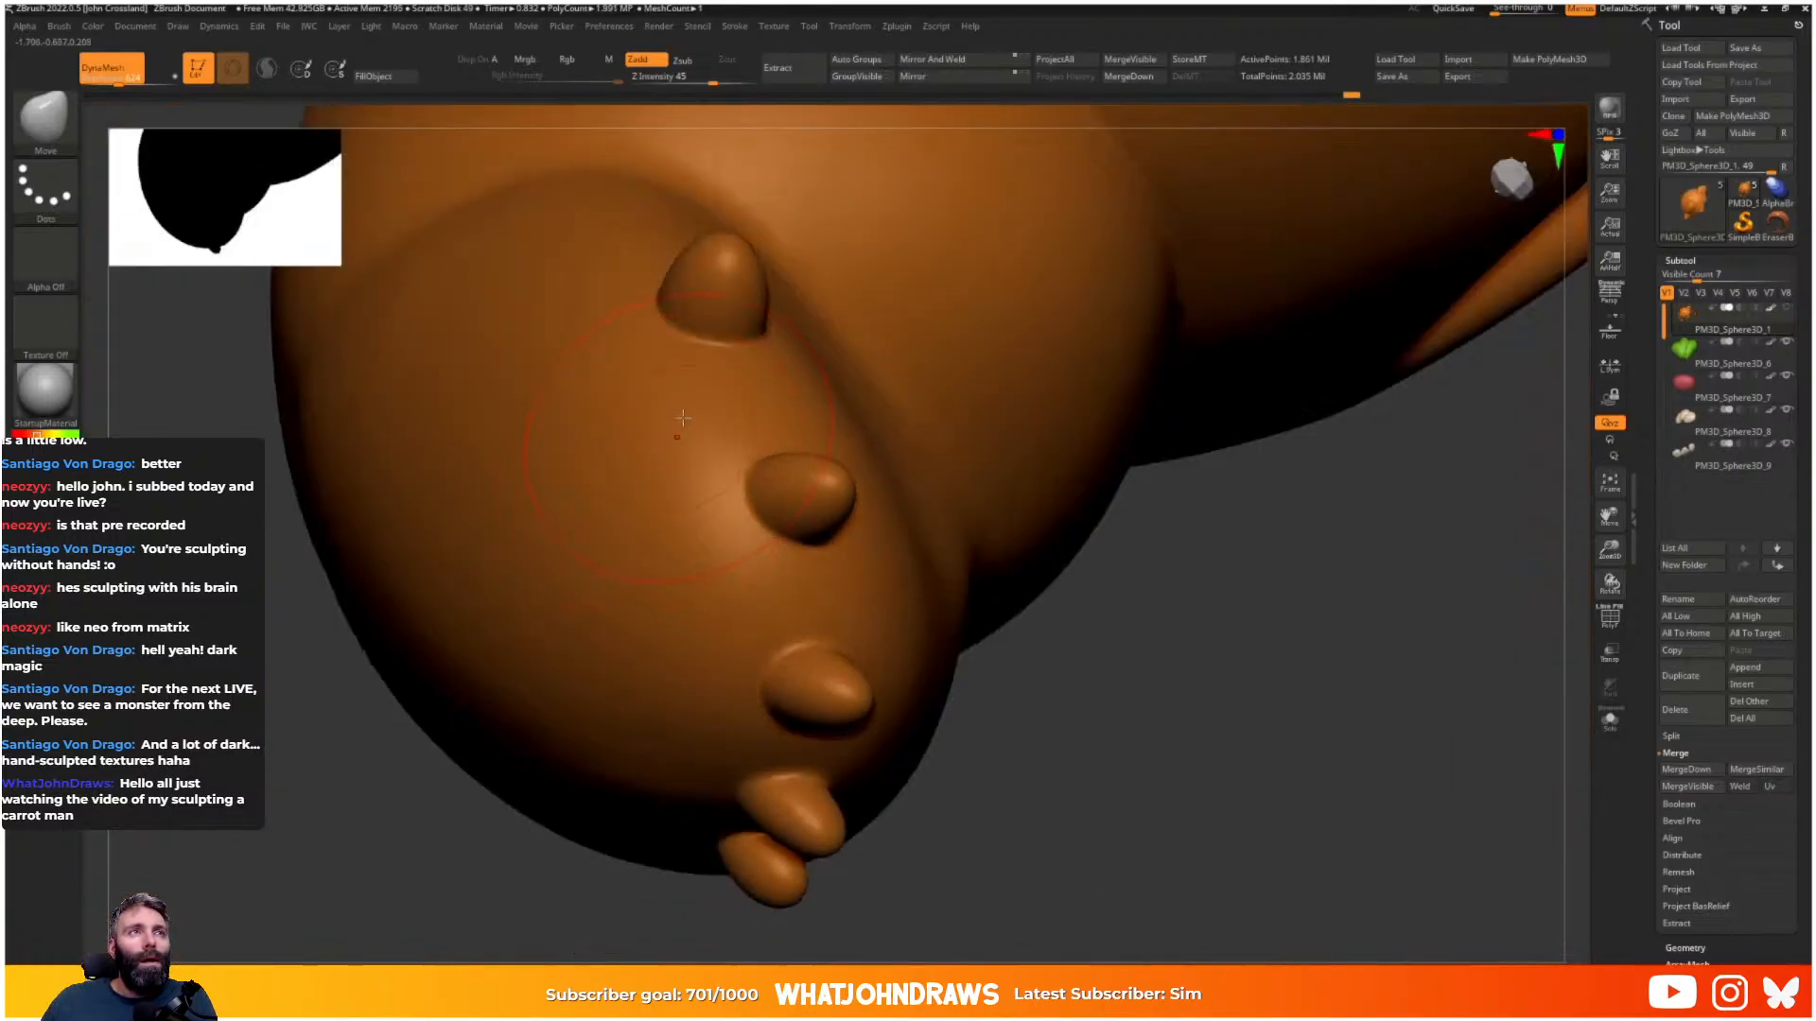
{"action": "right_click_drag", "start_coordinate": [747, 690], "coordinate": [960, 586]}
{"action": "right_click_drag", "start_coordinate": [960, 587], "coordinate": [1050, 945], "text": "alt"}
{"action": "mouse_move", "coordinate": [1050, 946]}
{"action": "right_mouse_down"}
{"action": "mouse_move", "coordinate": [1082, 757]}
{"action": "mouse_move", "coordinate": [1113, 749]}
{"action": "right_mouse_up"}
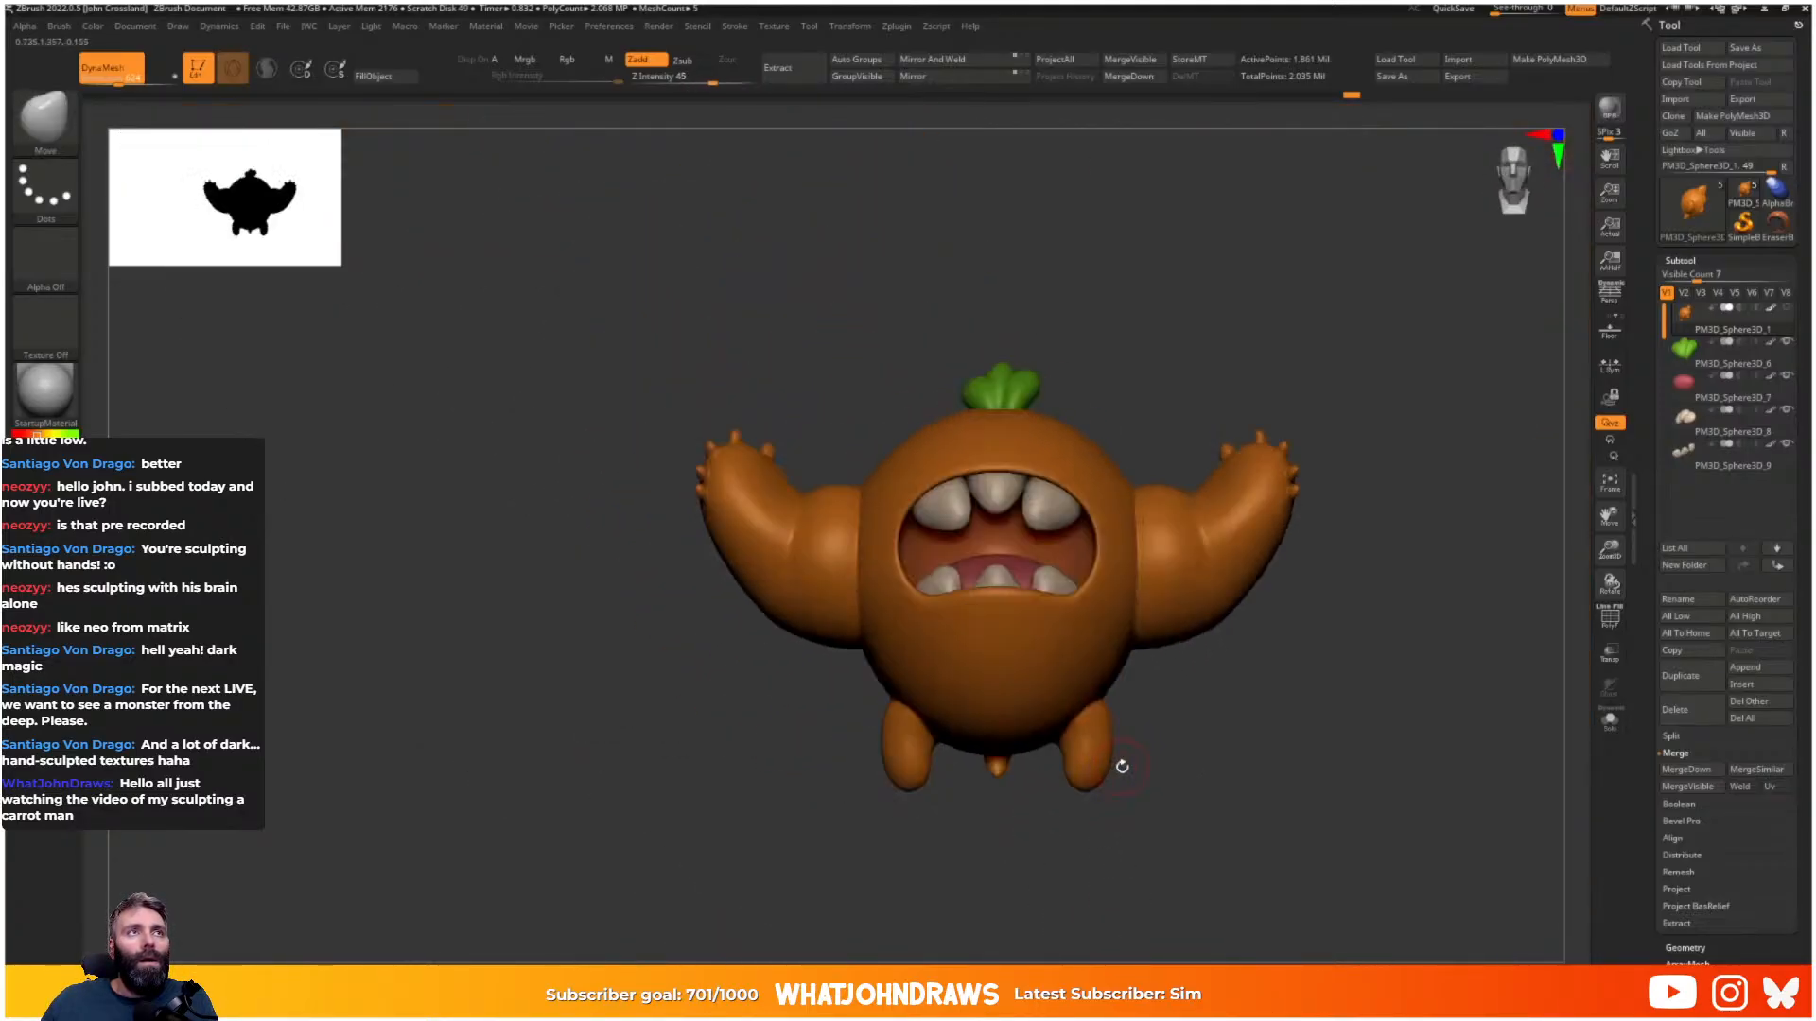
- Turn on the floor grid in side view and create a TPoseMesh of all subtools with Transpose Master
{"action": "mouse_move", "coordinate": [1216, 723]}
{"action": "right_mouse_down", "text": "alt"}
{"action": "mouse_move", "coordinate": [1021, 677]}
{"action": "mouse_move", "coordinate": [1126, 570]}
{"action": "mouse_move", "coordinate": [1051, 558]}
{"action": "right_mouse_up", "text": "alt"}
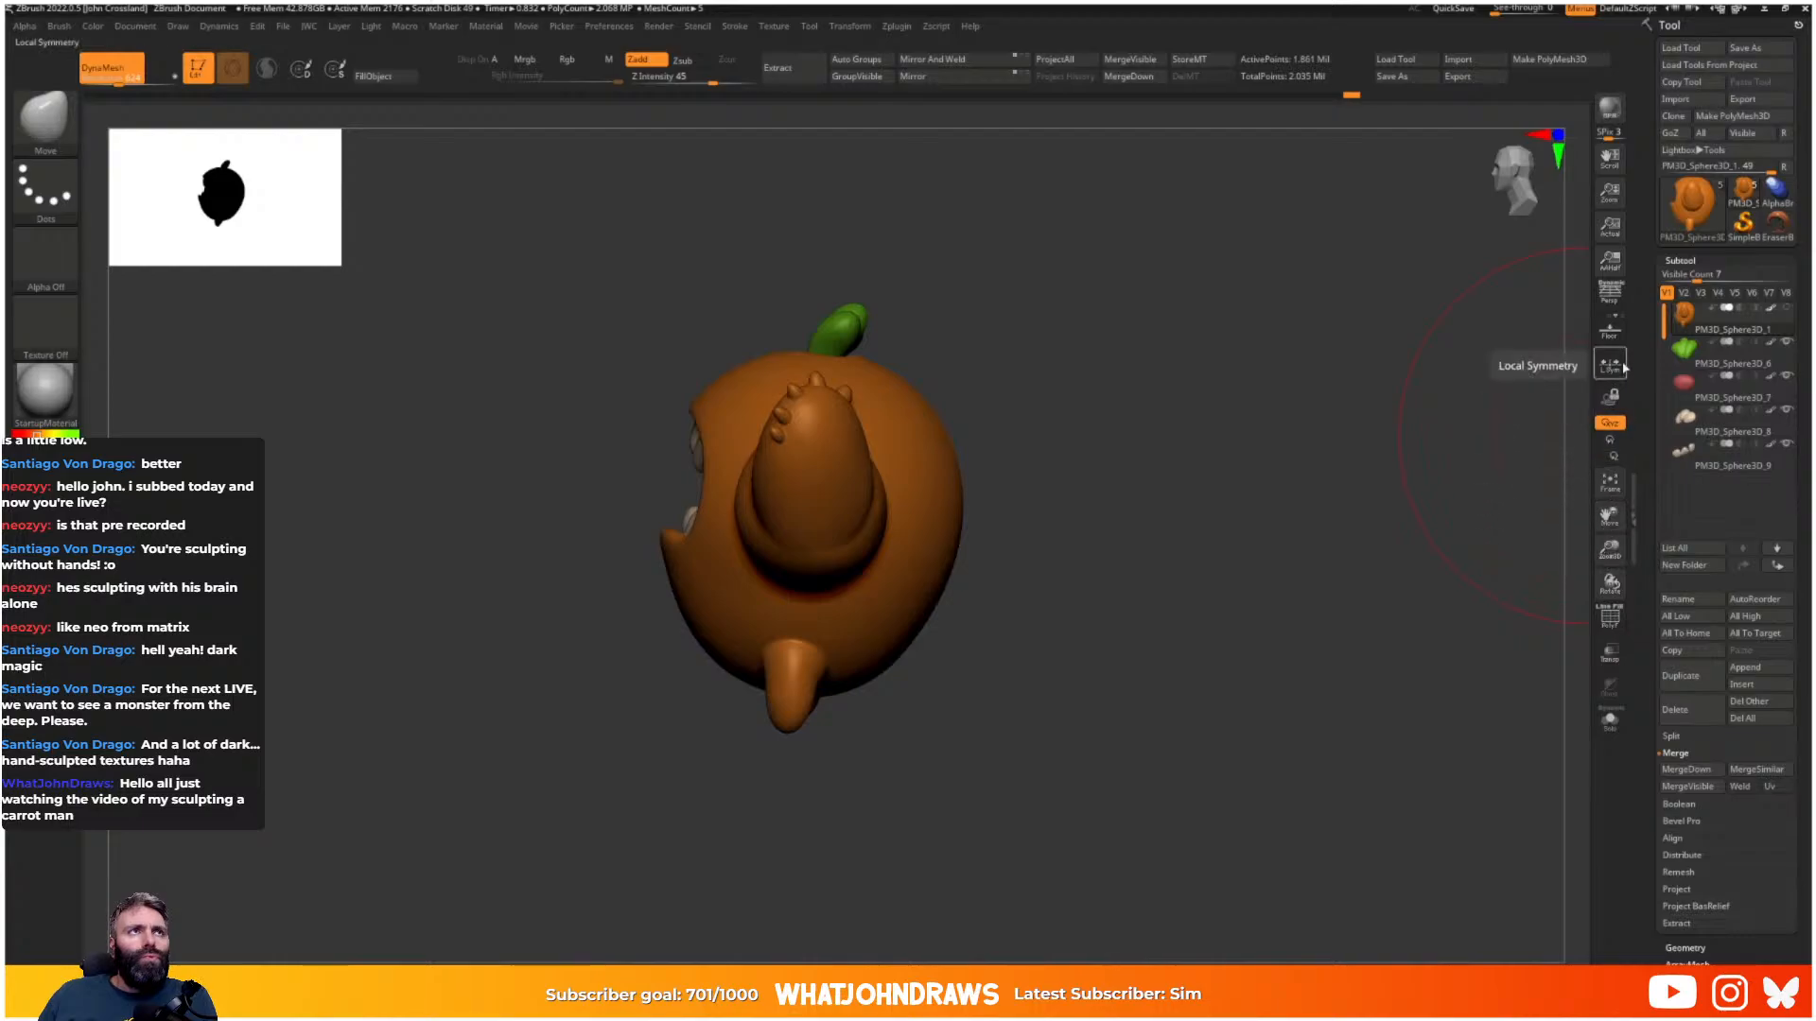
{"action": "left_click", "coordinate": [1609, 333]}
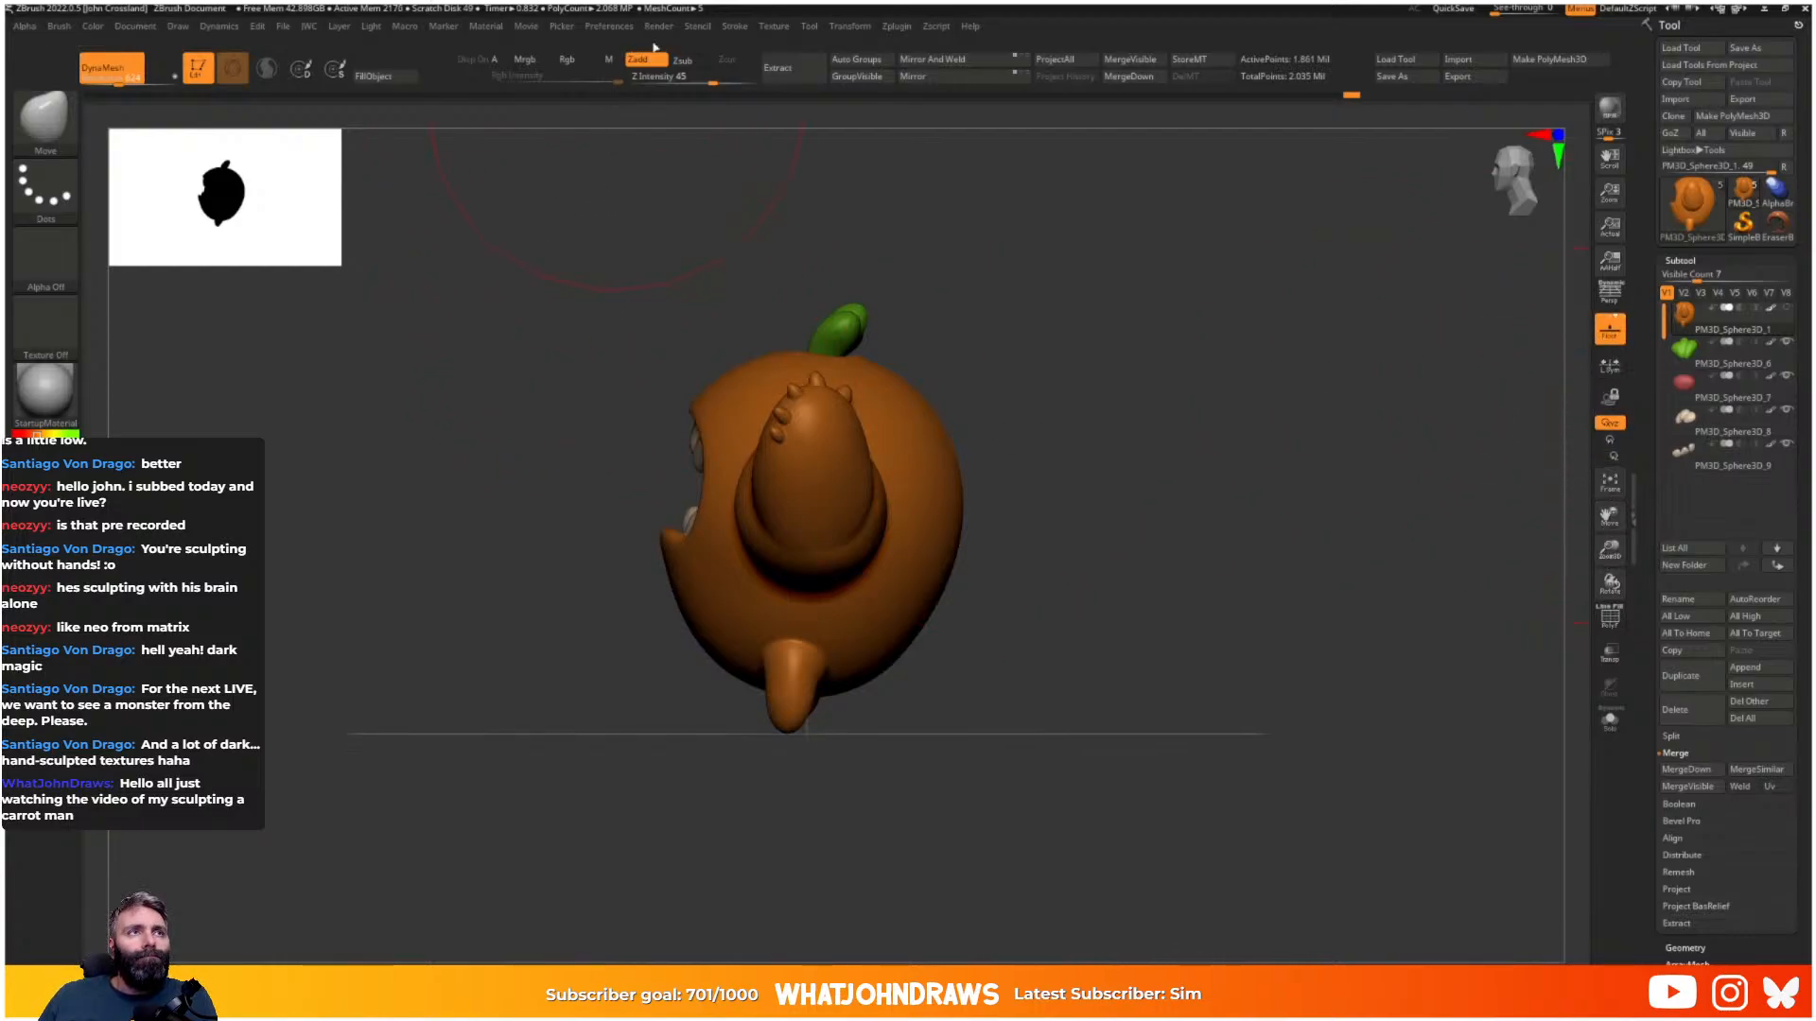
{"action": "left_click", "coordinate": [807, 28]}
{"action": "left_click", "coordinate": [884, 26]}
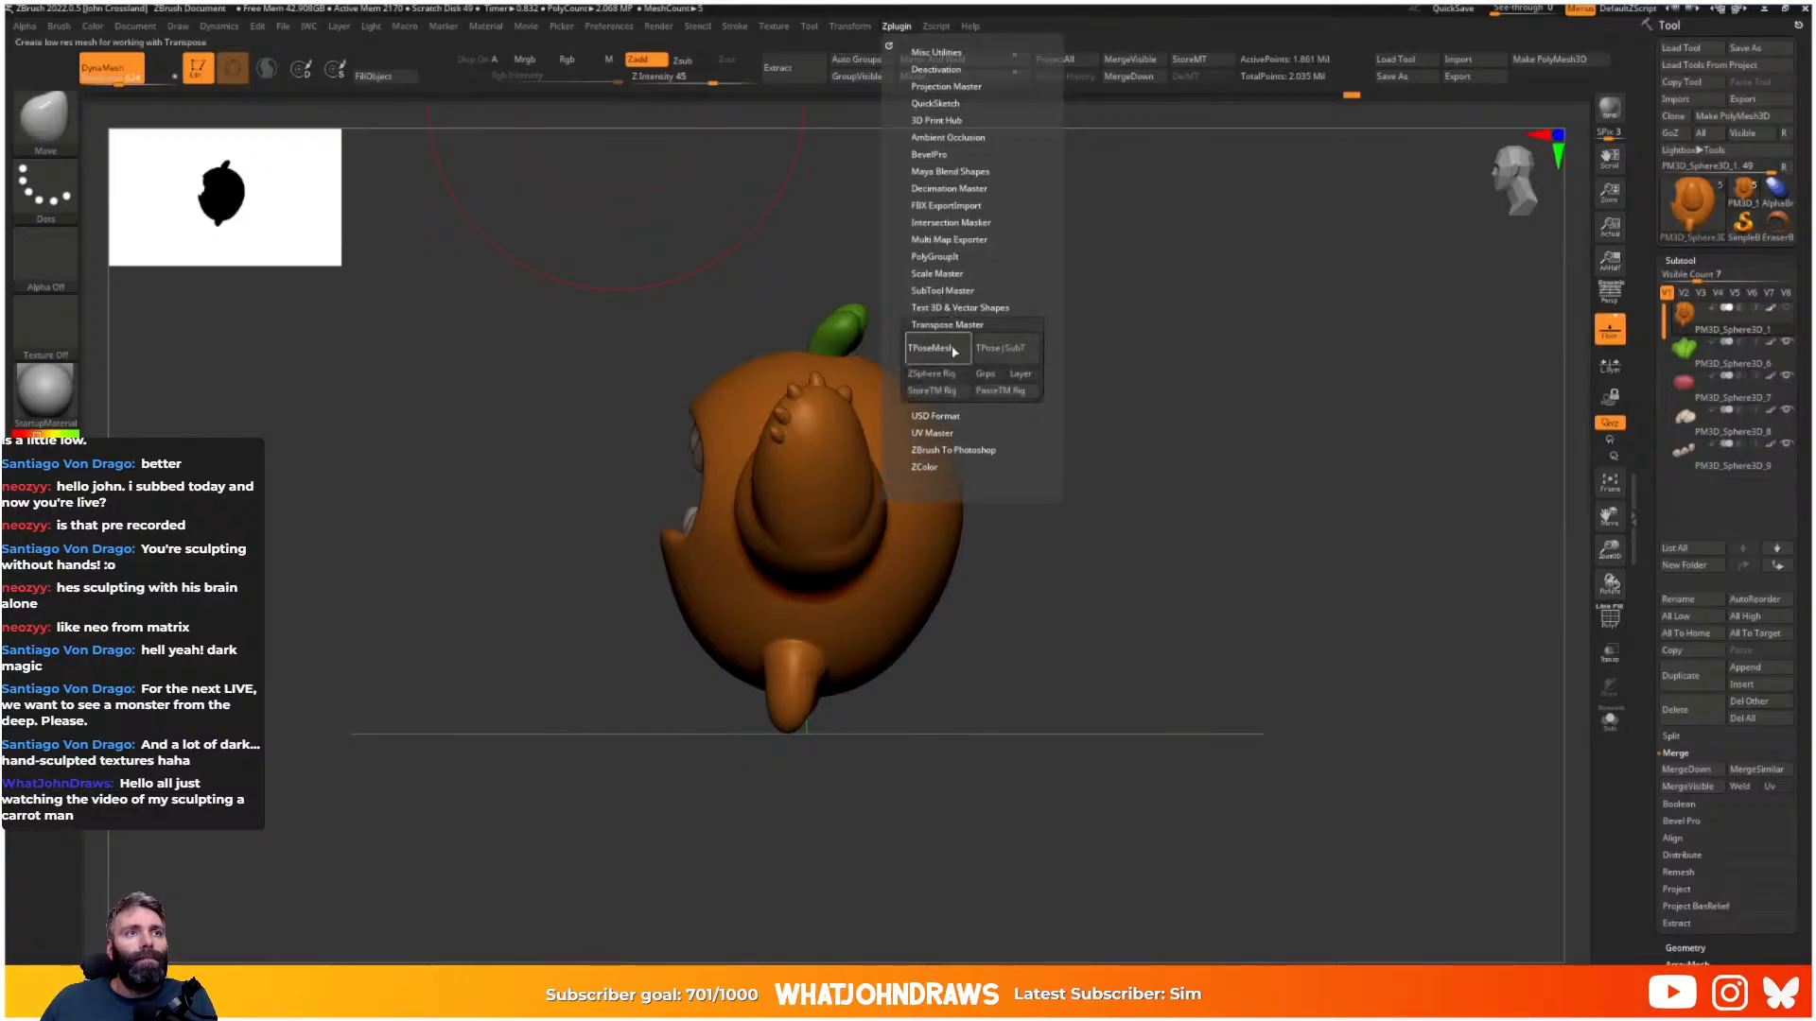
{"action": "left_click", "coordinate": [953, 352]}
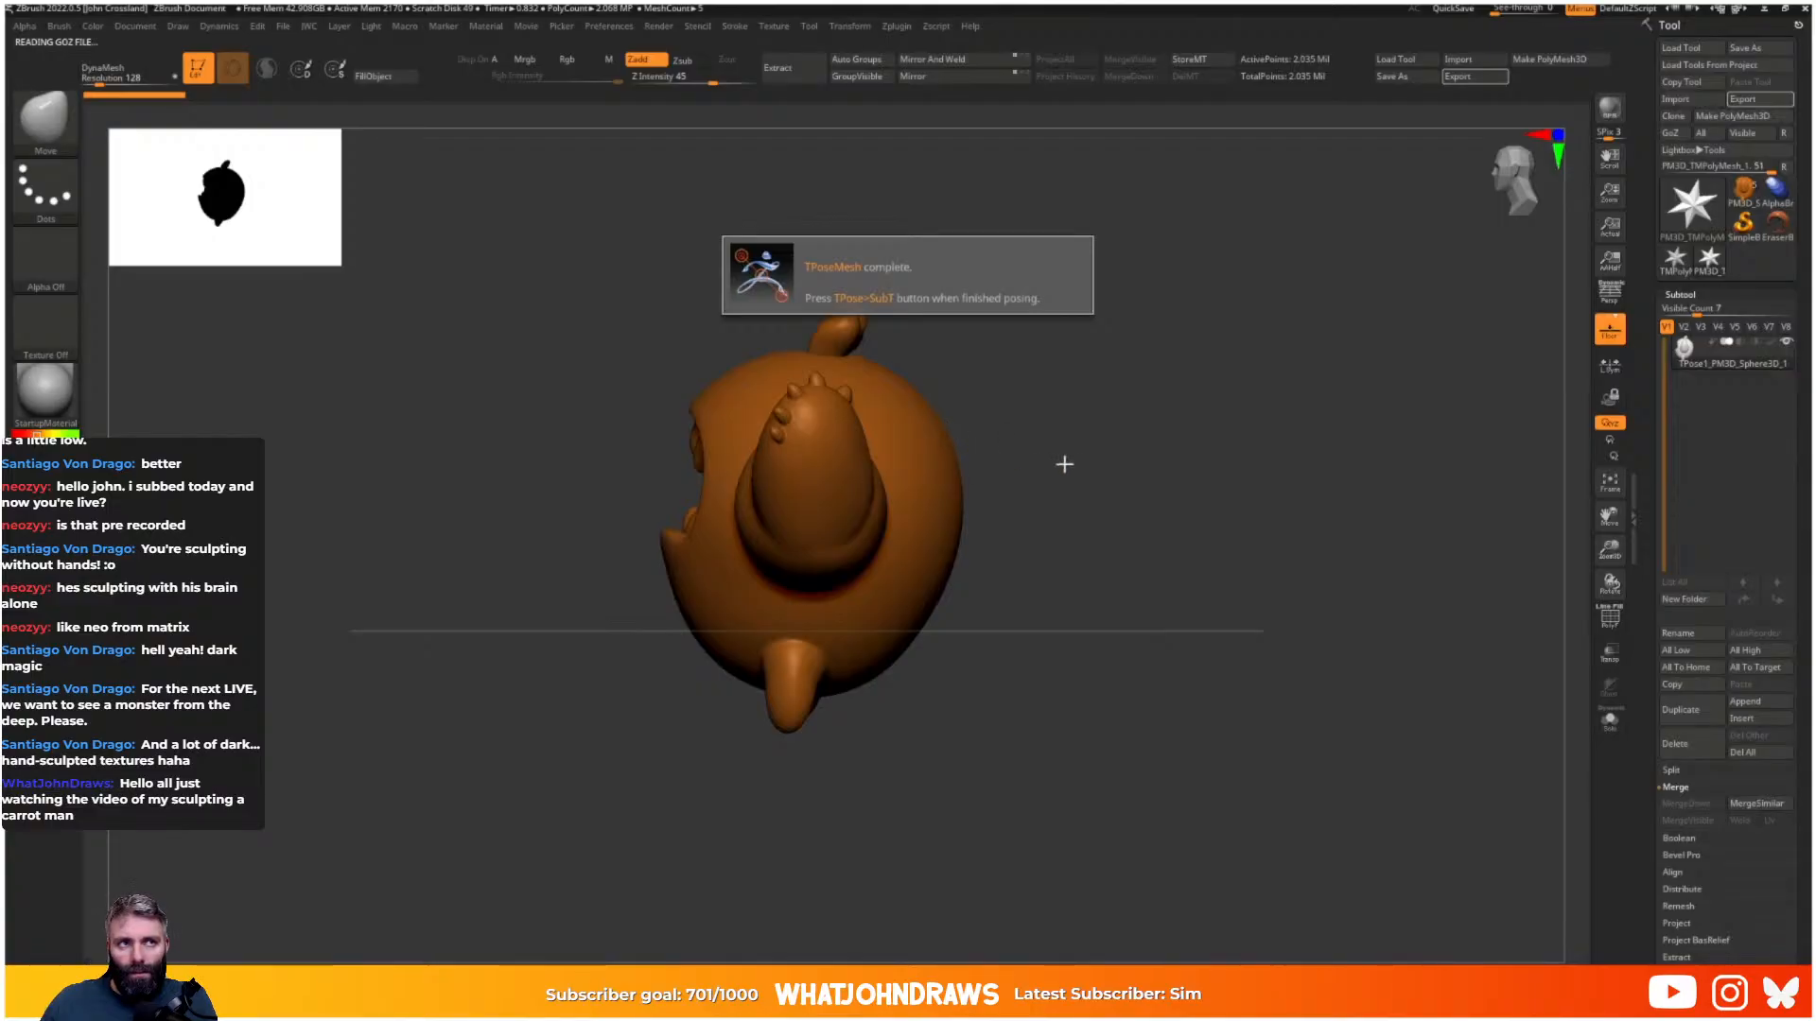
- Select the MaskLasso brush and mask the combined mesh's upper body, leaving the lower body and legs unmasked
{"action": "key", "text": "w"}
{"action": "left_click_drag", "start_coordinate": [1000, 431], "coordinate": [1047, 395]}
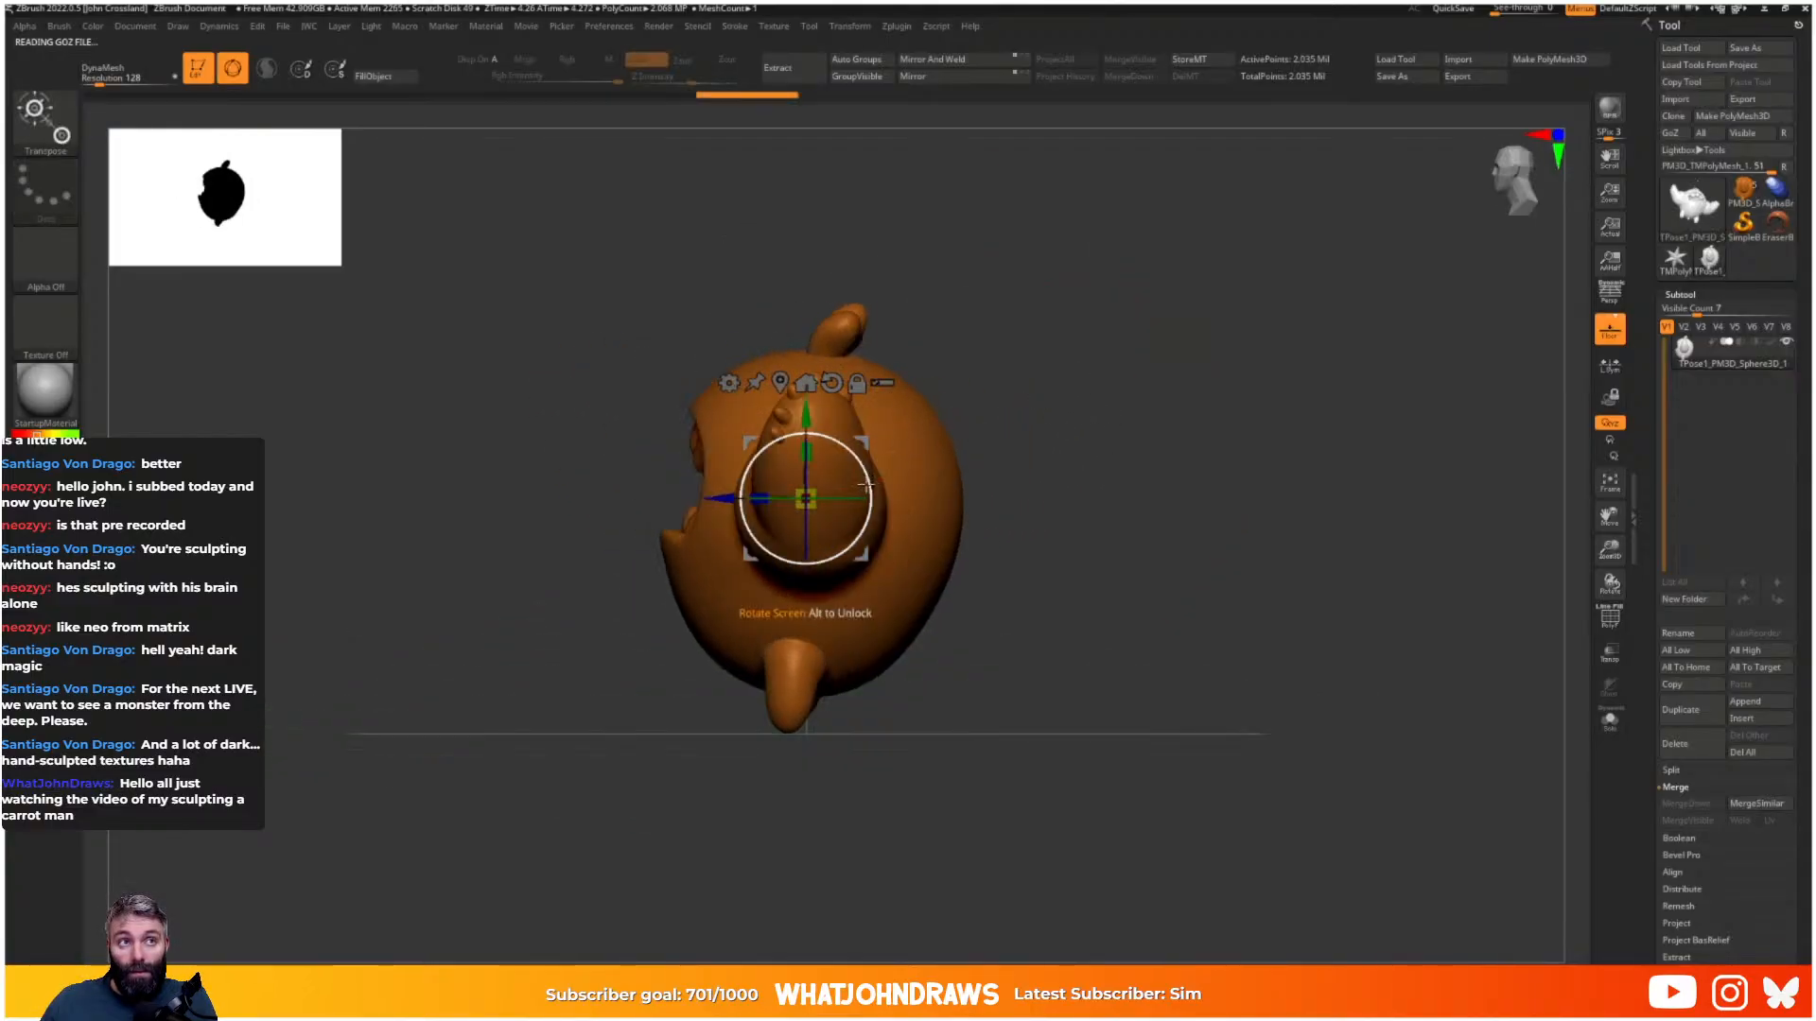
{"action": "left_click_drag", "start_coordinate": [867, 485], "coordinate": [868, 485]}
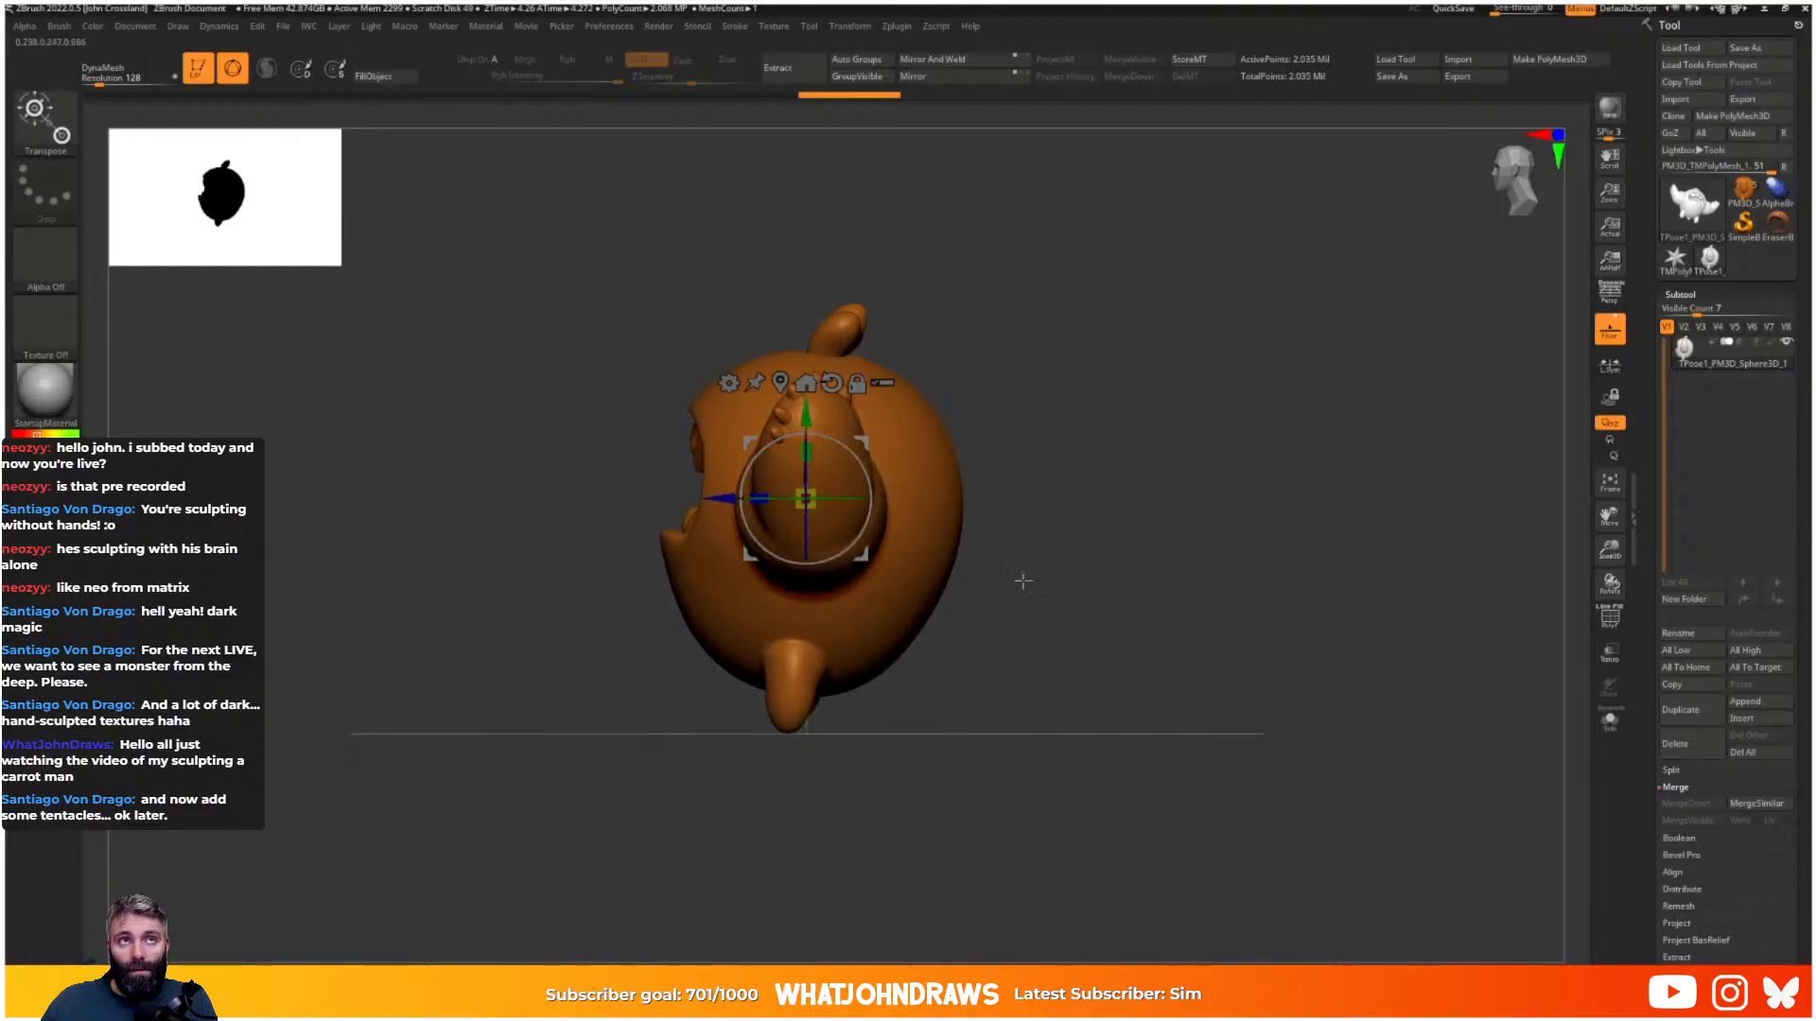
{"action": "key", "text": "space"}
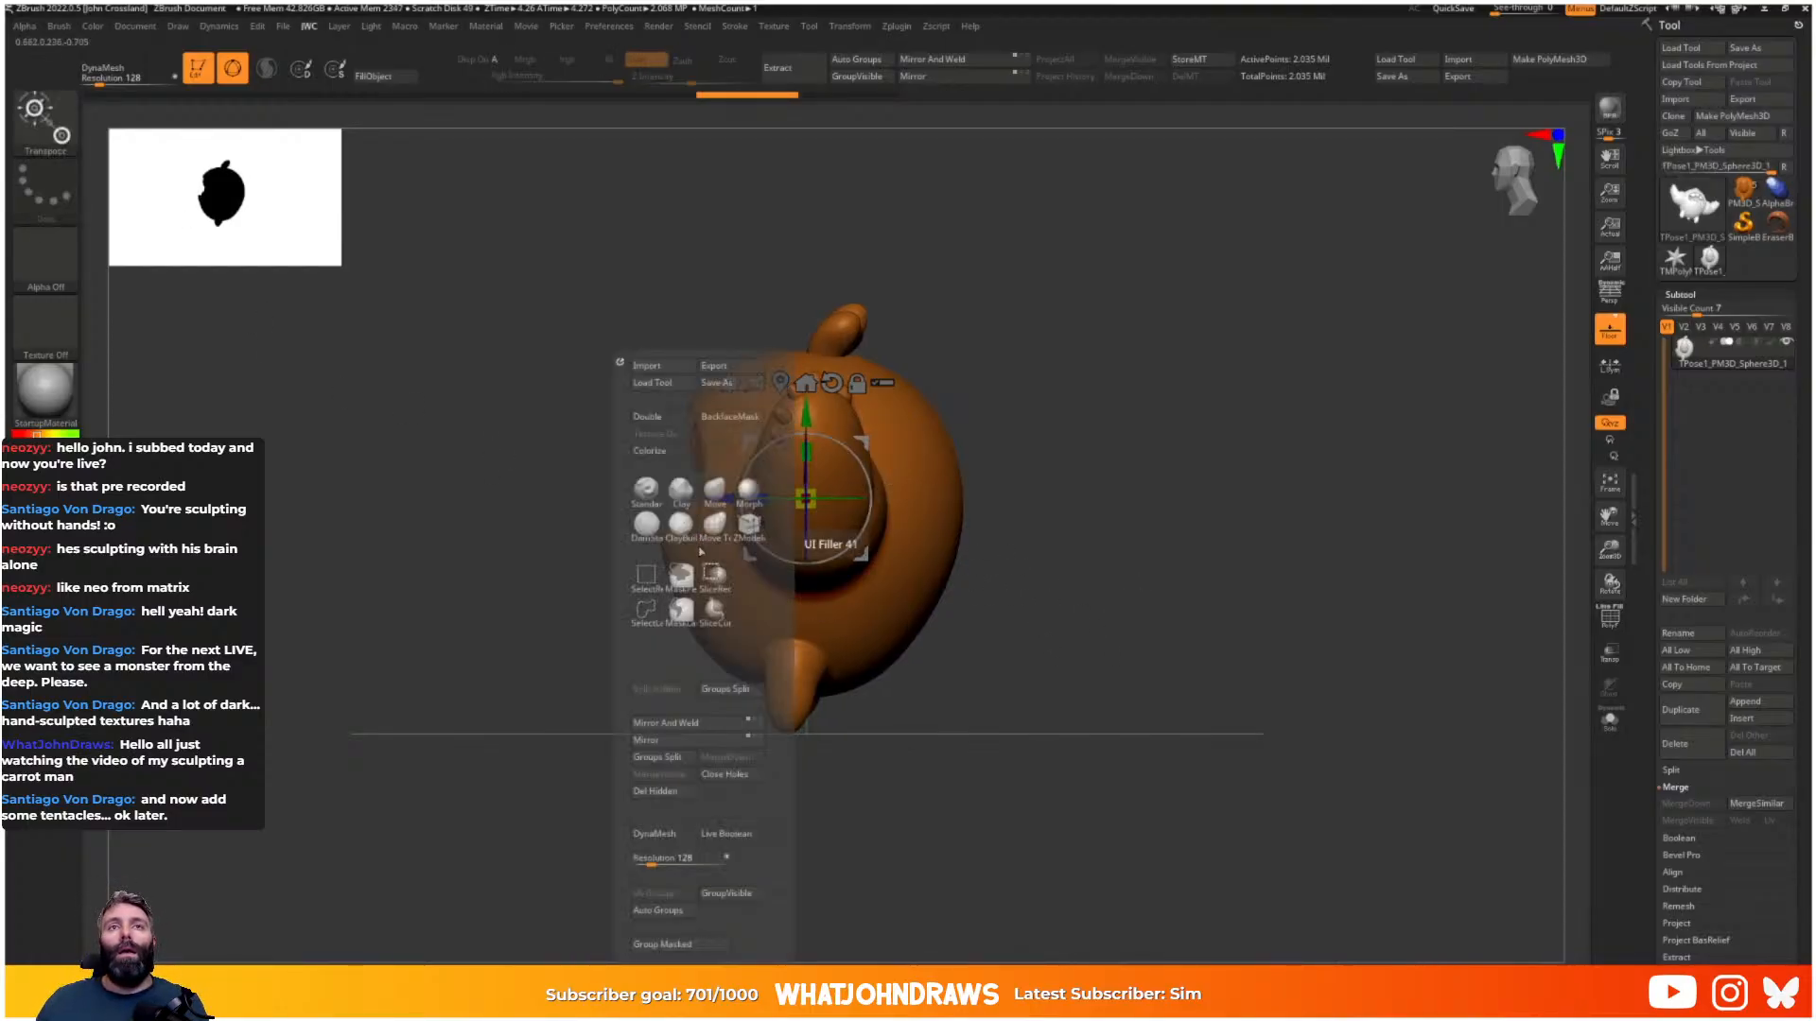
{"action": "left_click", "coordinate": [658, 605]}
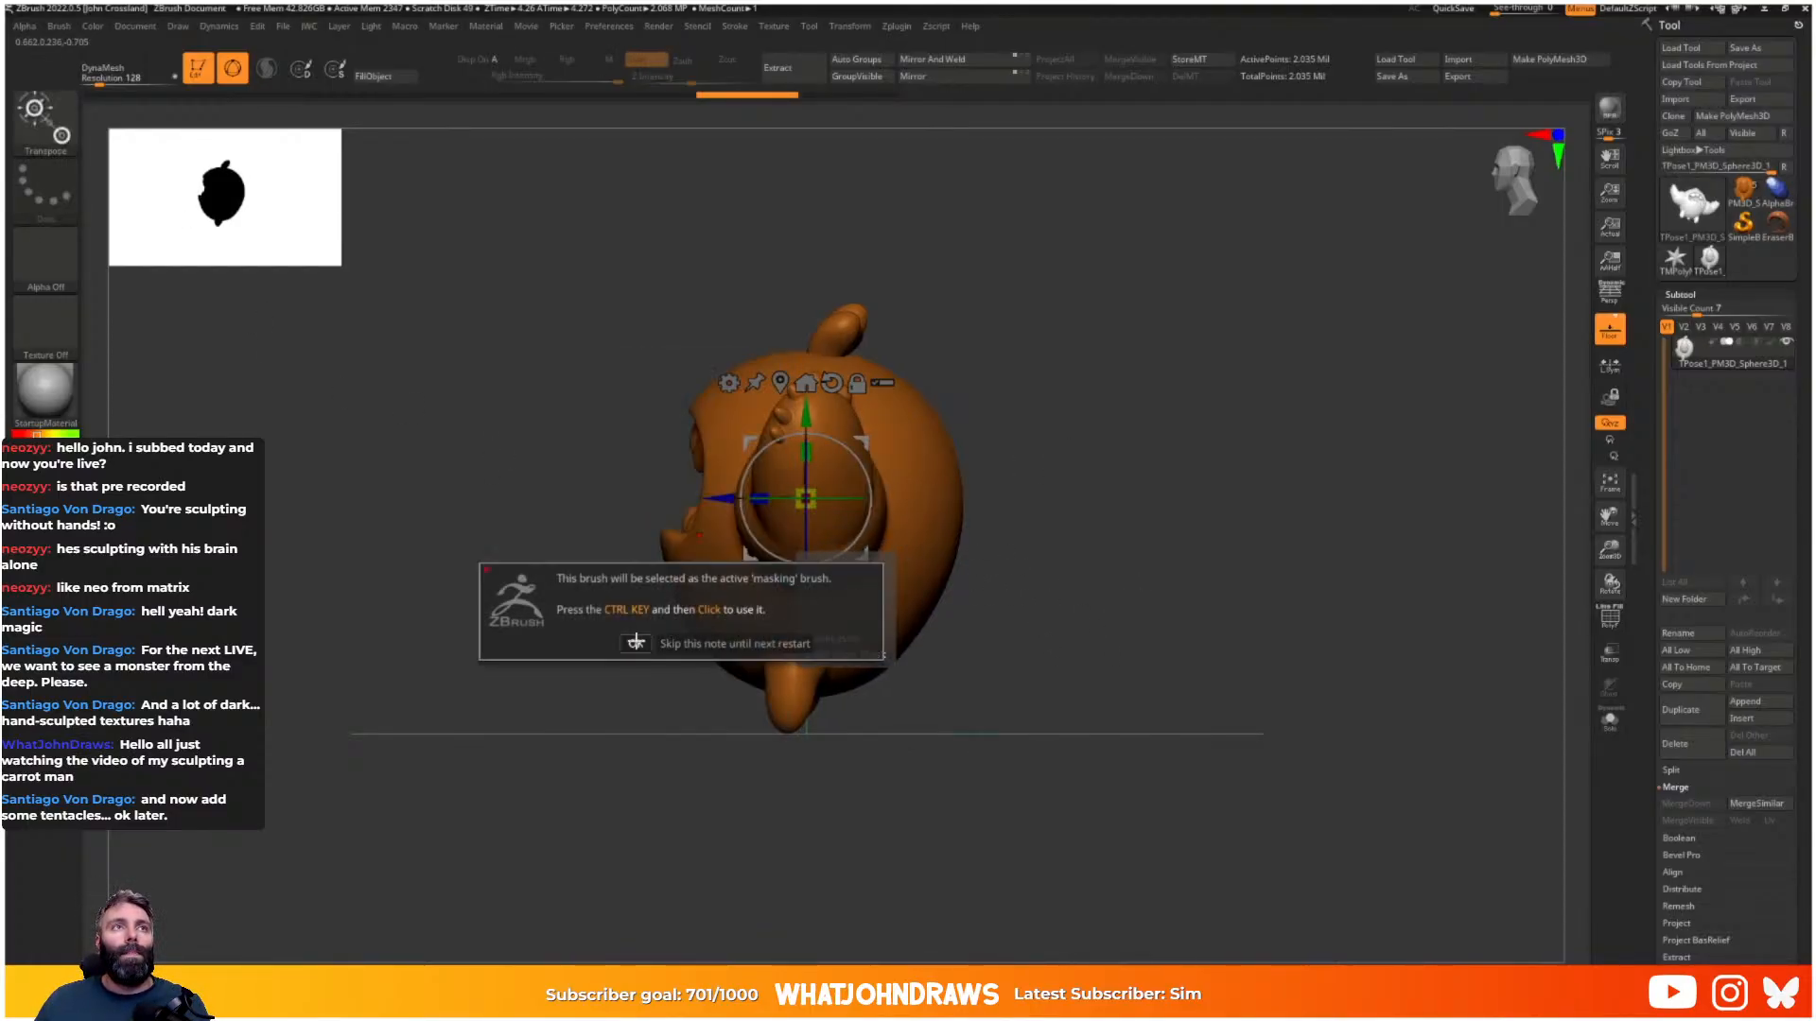
{"action": "left_click", "coordinate": [635, 642]}
{"action": "mouse_move", "coordinate": [1120, 560]}
{"action": "left_mouse_down", "text": "ctrl"}
{"action": "mouse_move", "coordinate": [486, 571]}
{"action": "mouse_move", "coordinate": [1116, 615]}
{"action": "left_mouse_up", "text": "ctrl"}
{"action": "left_click", "coordinate": [934, 481], "text": "alt"}
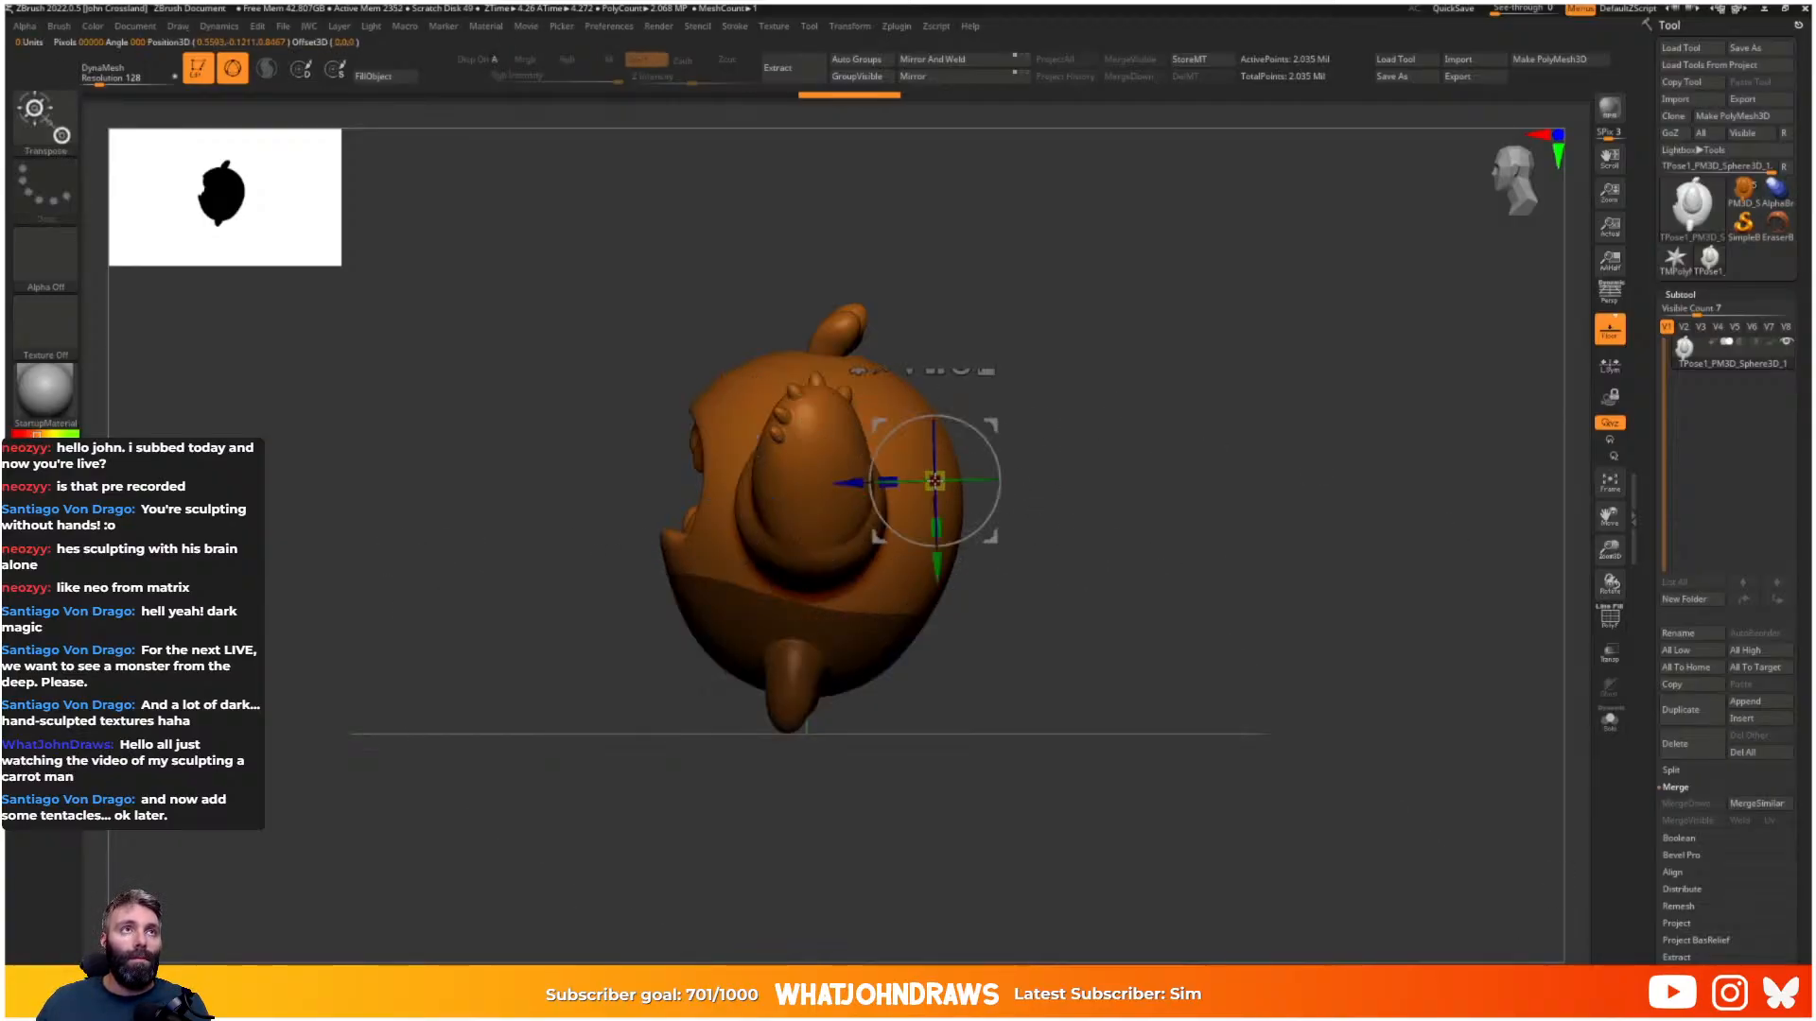
{"action": "left_click", "coordinate": [1212, 565], "text": "ctrl"}
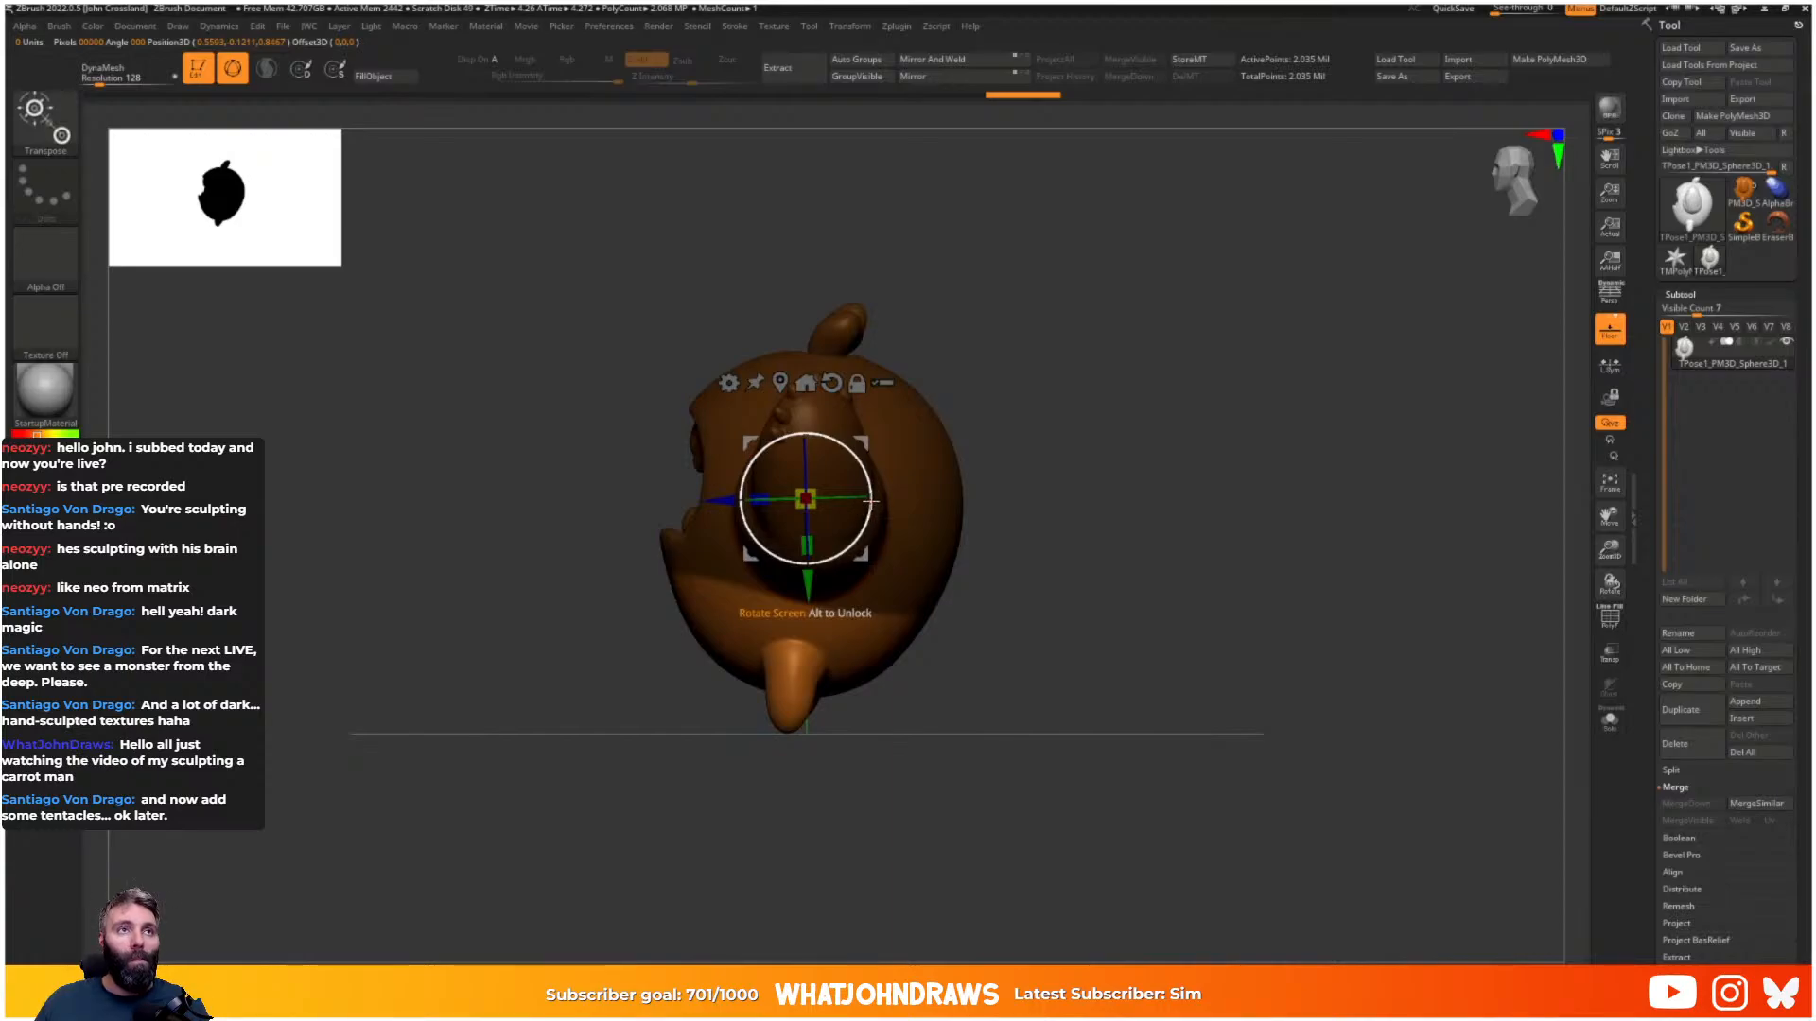
- Place the gizmo on the lower body, try rotating the unmasked part, and undo the rotation
{"action": "left_click", "coordinate": [821, 611], "text": "alt"}
{"action": "left_click", "coordinate": [846, 496], "text": "alt"}
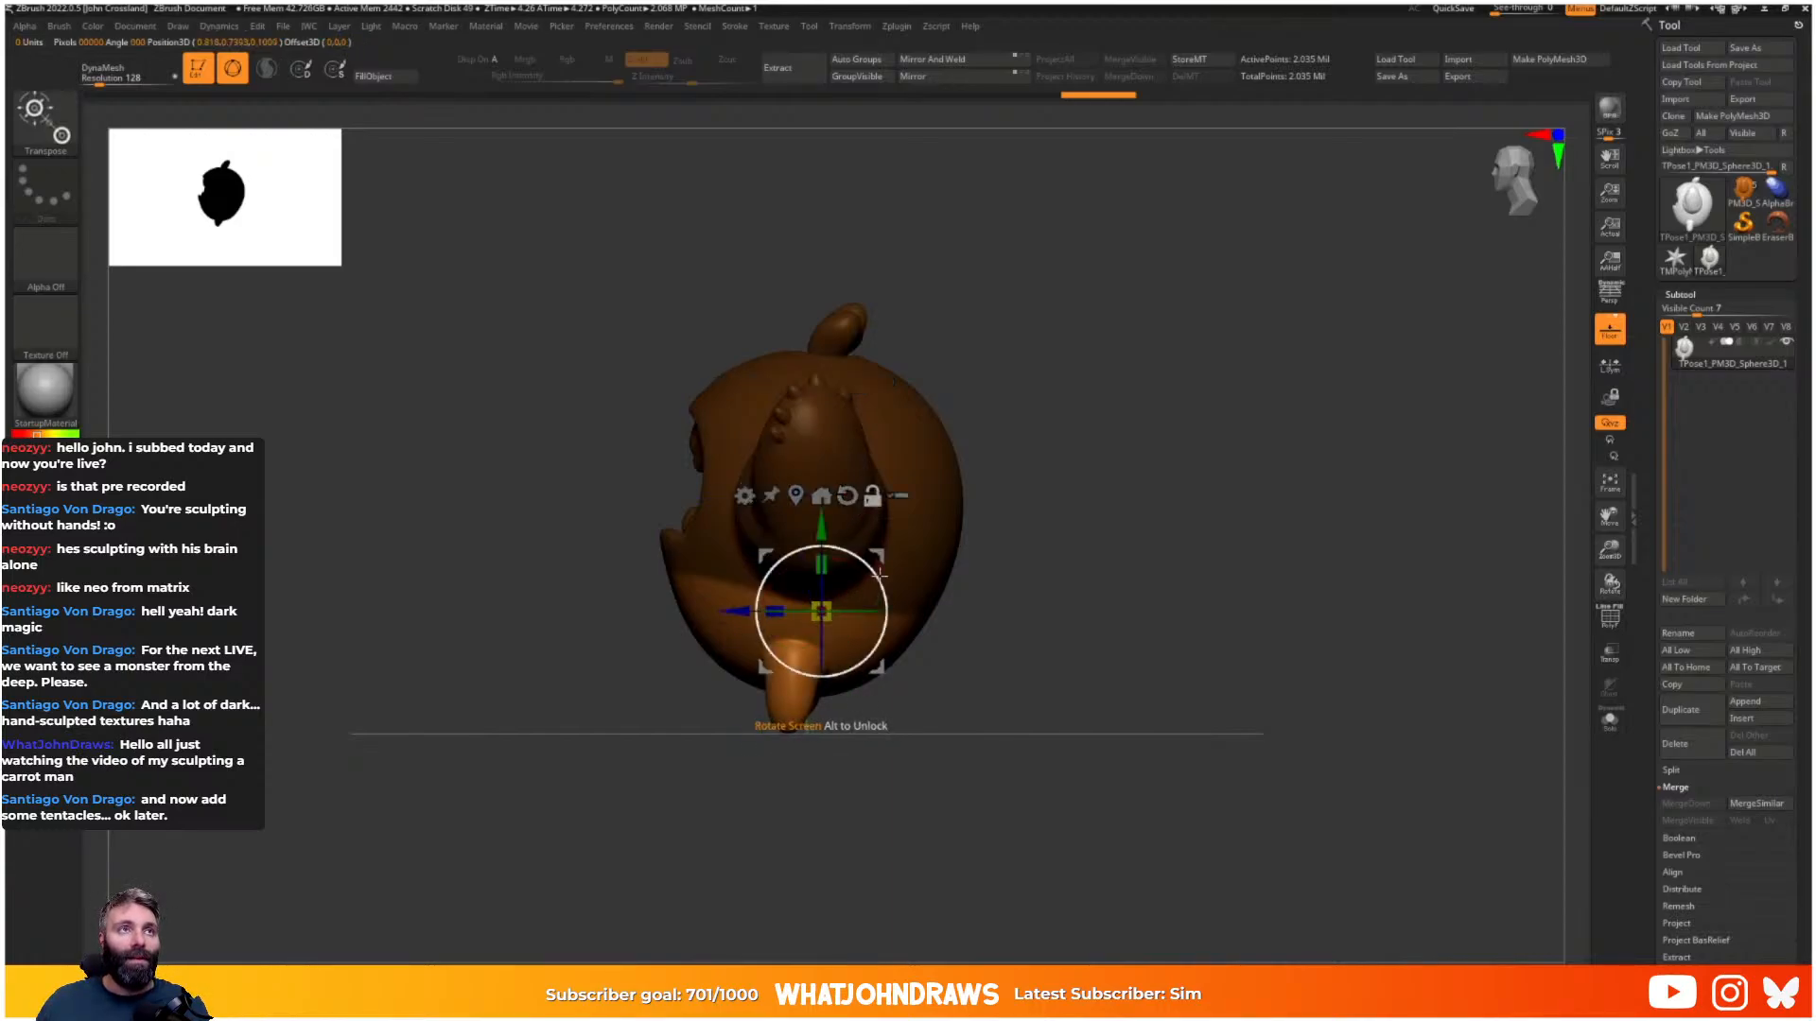
{"action": "left_click_drag", "start_coordinate": [880, 579], "coordinate": [894, 579]}
{"action": "key", "text": "ctrl+z"}
{"action": "key", "text": "ctrl+z"}
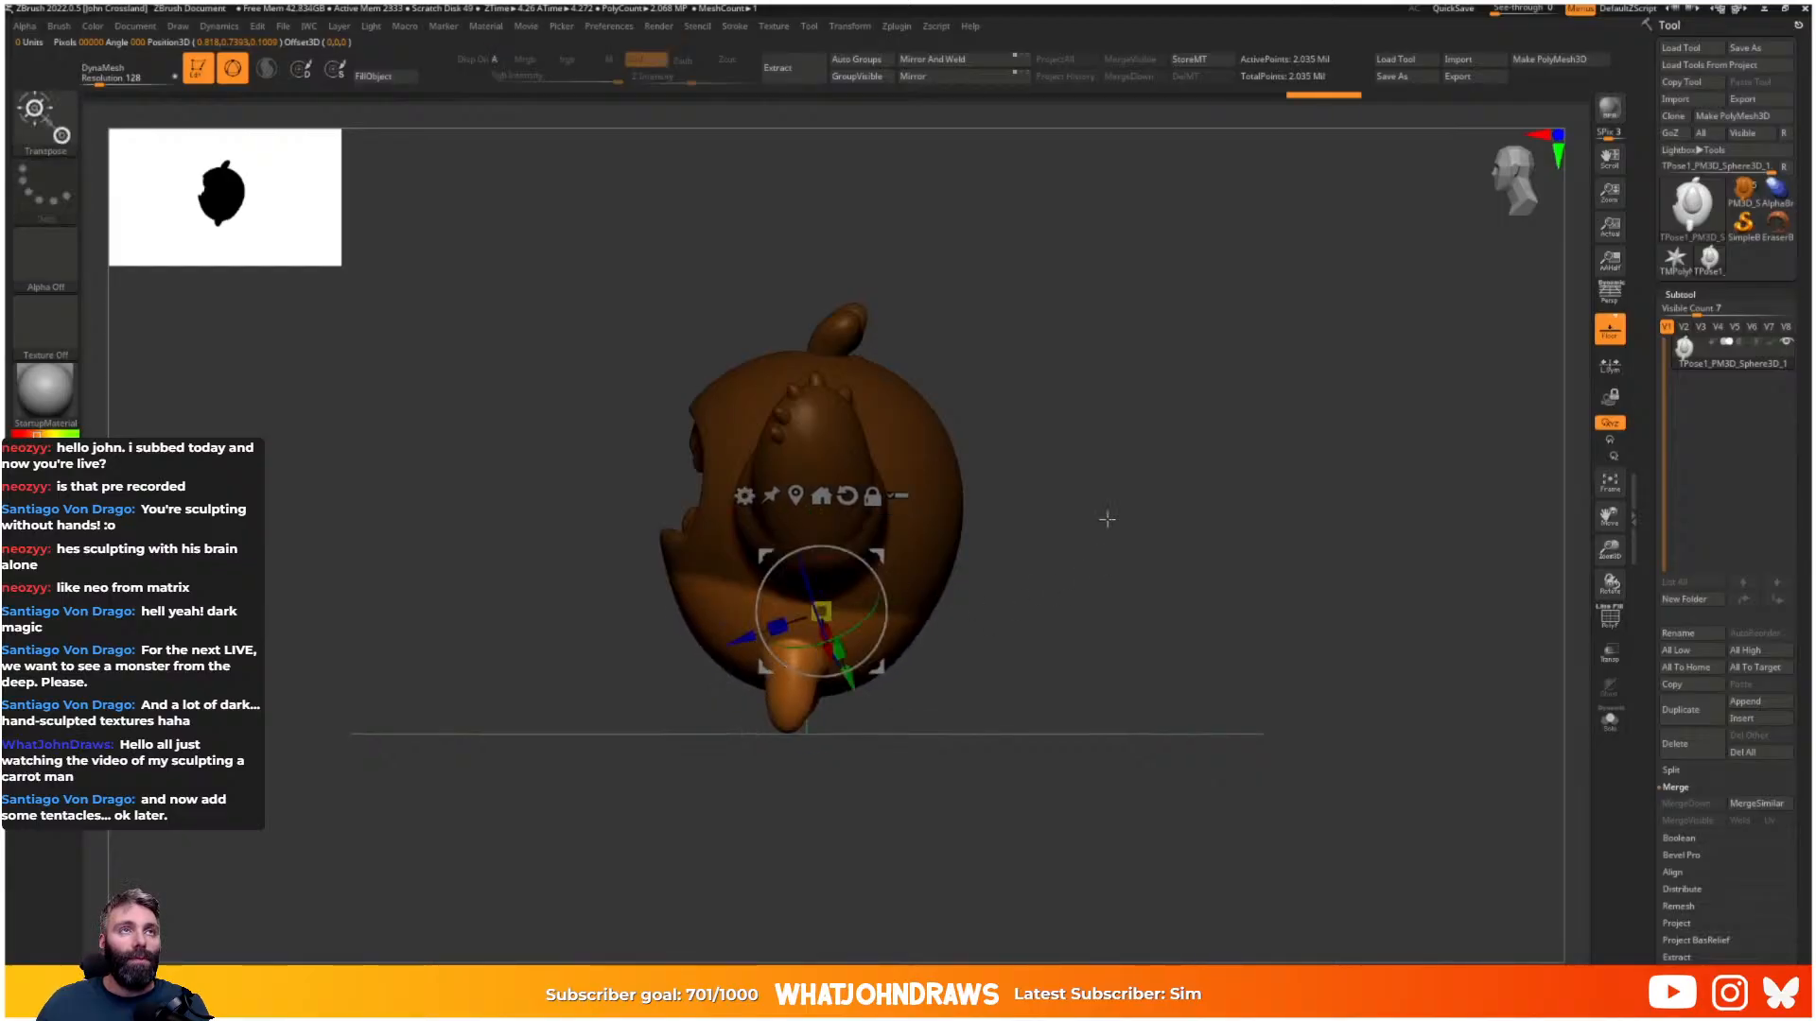
- Leave the transpose mode and select the Standard brush for the masked mesh in side view
{"action": "right_click_drag", "start_coordinate": [1108, 519], "coordinate": [1083, 591], "text": "ctrl"}
{"action": "key", "text": "q"}
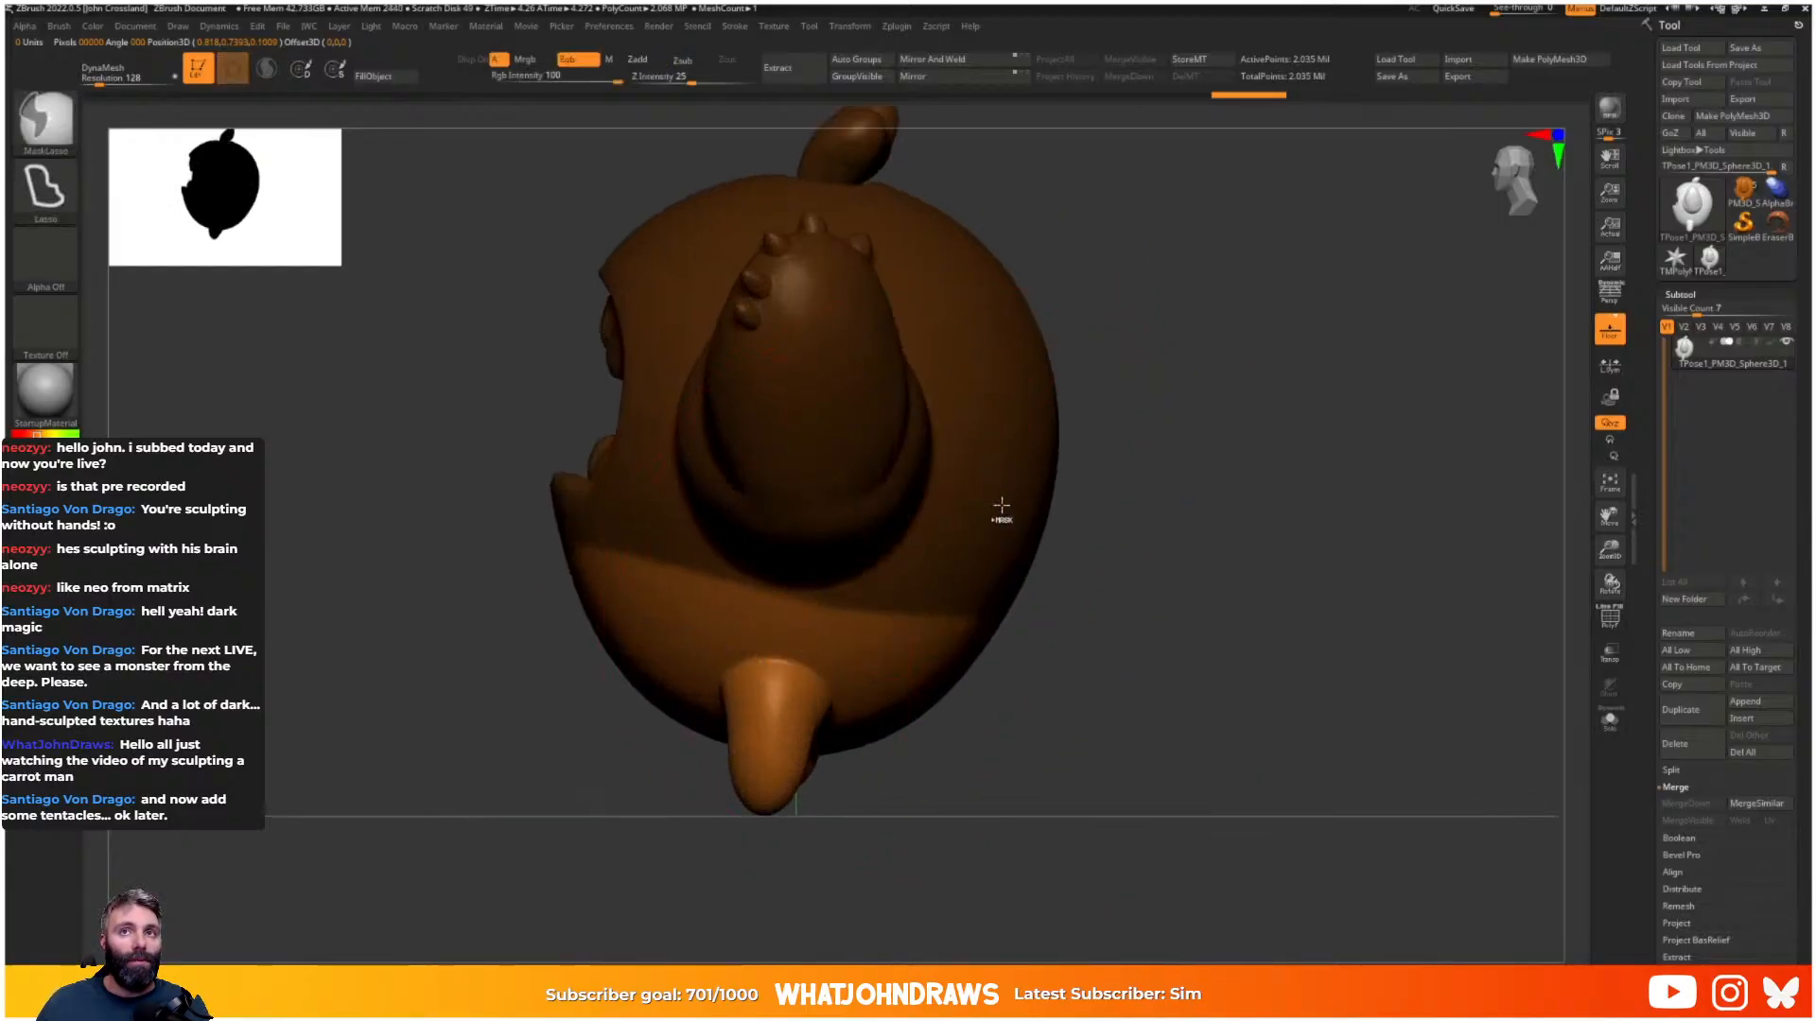
{"action": "right_click_drag", "start_coordinate": [1002, 505], "coordinate": [1126, 502]}
{"action": "key", "text": "w"}
{"action": "key", "text": "q"}
{"action": "key", "text": "s"}
{"action": "key", "text": "b"}
{"action": "key", "text": "s"}
{"action": "key", "text": "t"}
{"action": "mouse_move", "coordinate": [843, 587]}
{"action": "right_mouse_down"}
{"action": "mouse_move", "coordinate": [602, 595]}
{"action": "mouse_move", "coordinate": [785, 588]}
{"action": "right_mouse_up"}
- Soften the mask boundary across the lower body by applying BlurMask repeatedly
{"action": "scroll", "coordinate": [1759, 658], "scroll_direction": "down", "scroll_amount": 5}
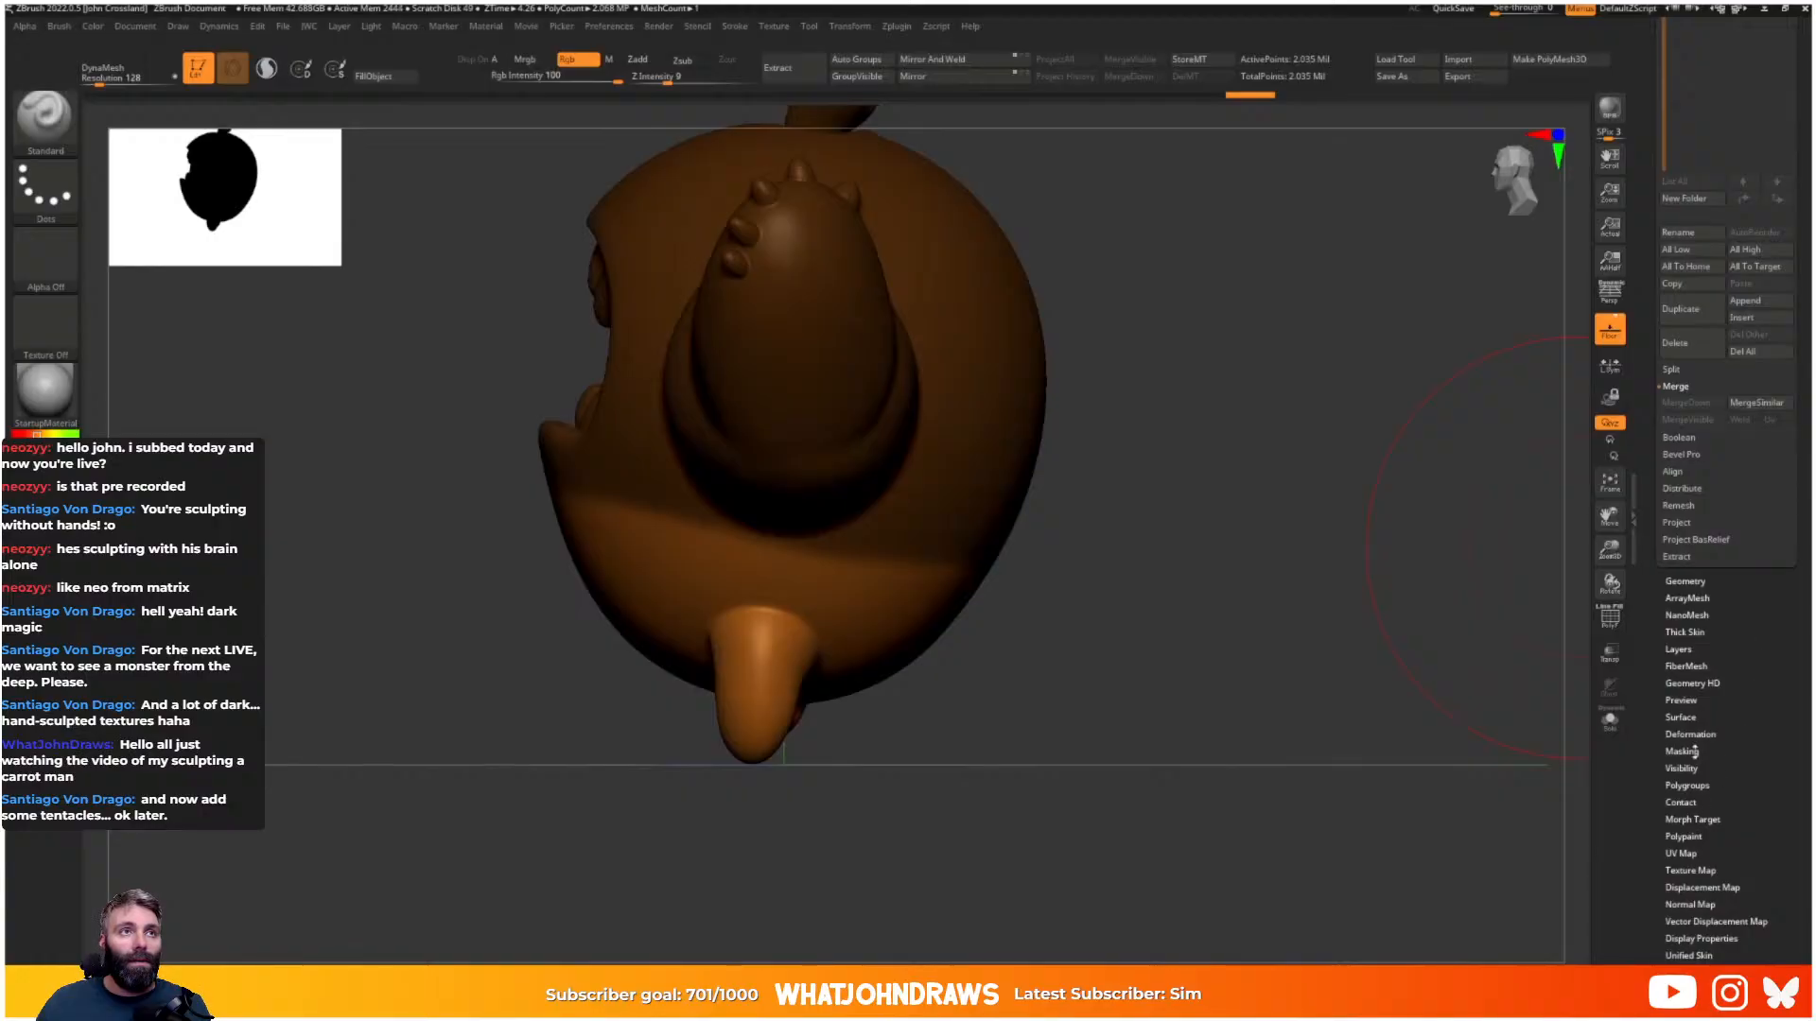
{"action": "scroll", "coordinate": [1755, 783], "scroll_direction": "down", "scroll_amount": 1}
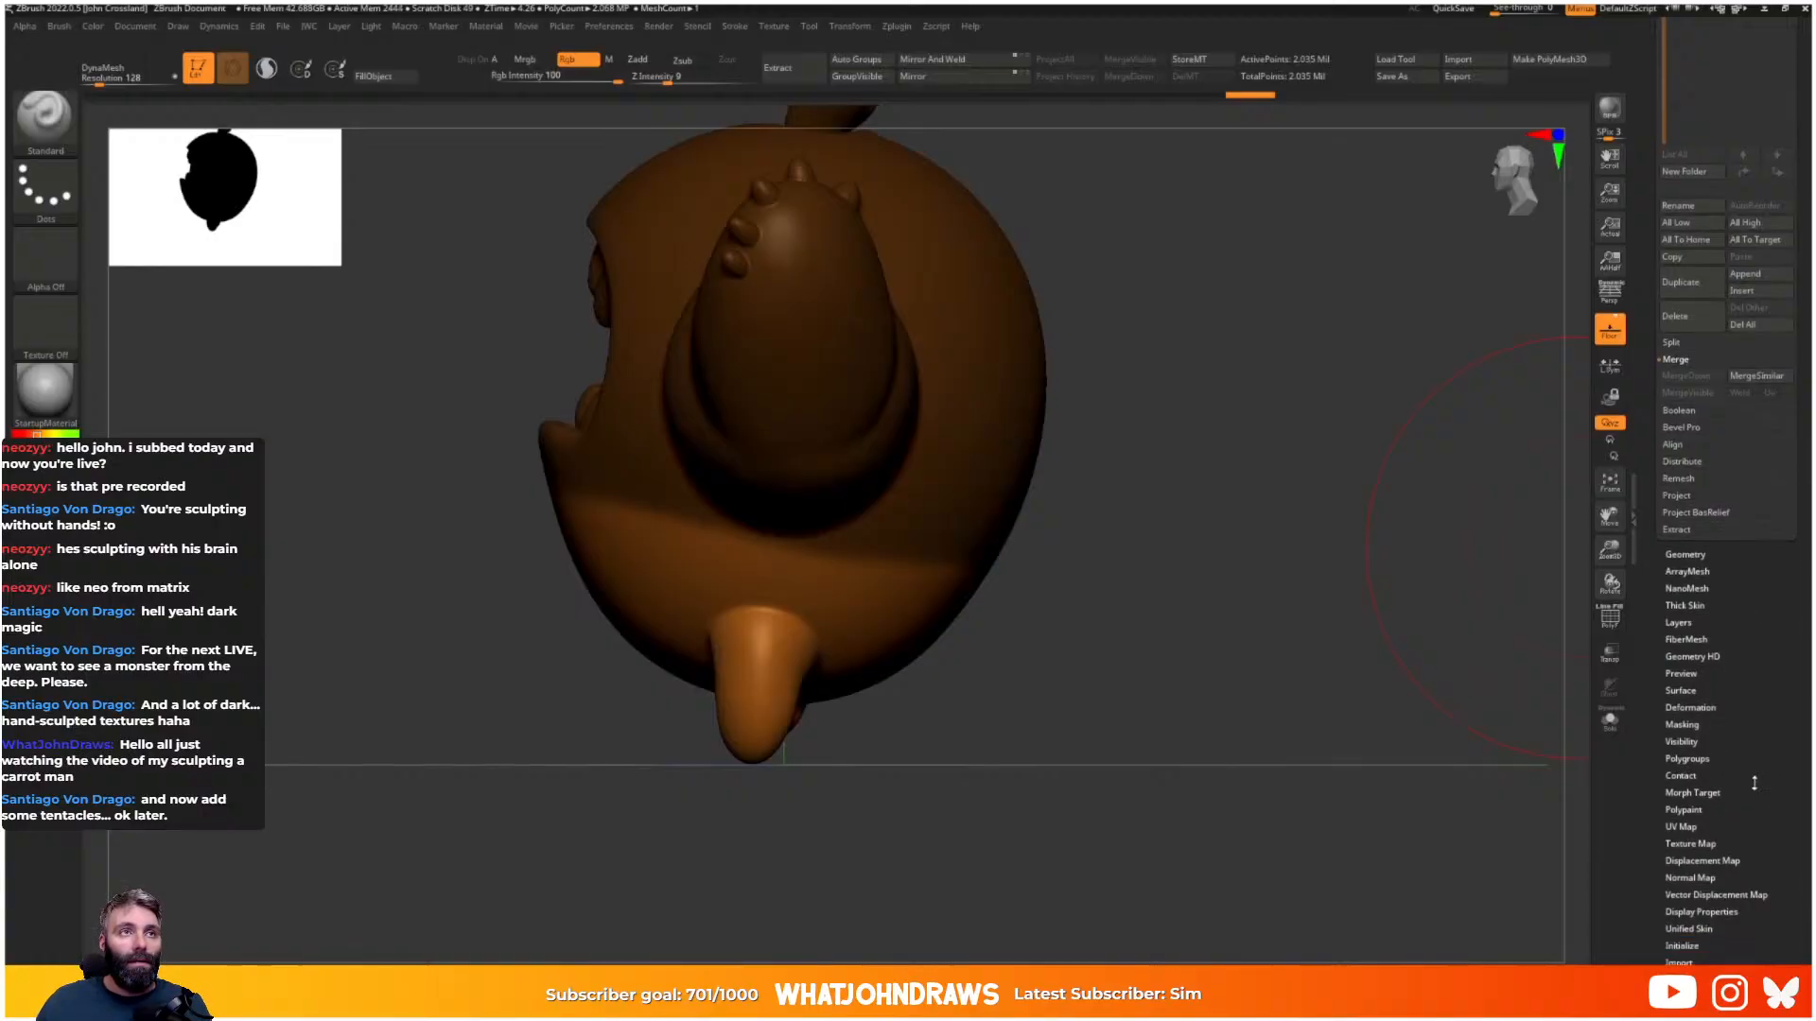
{"action": "left_click", "coordinate": [1683, 724]}
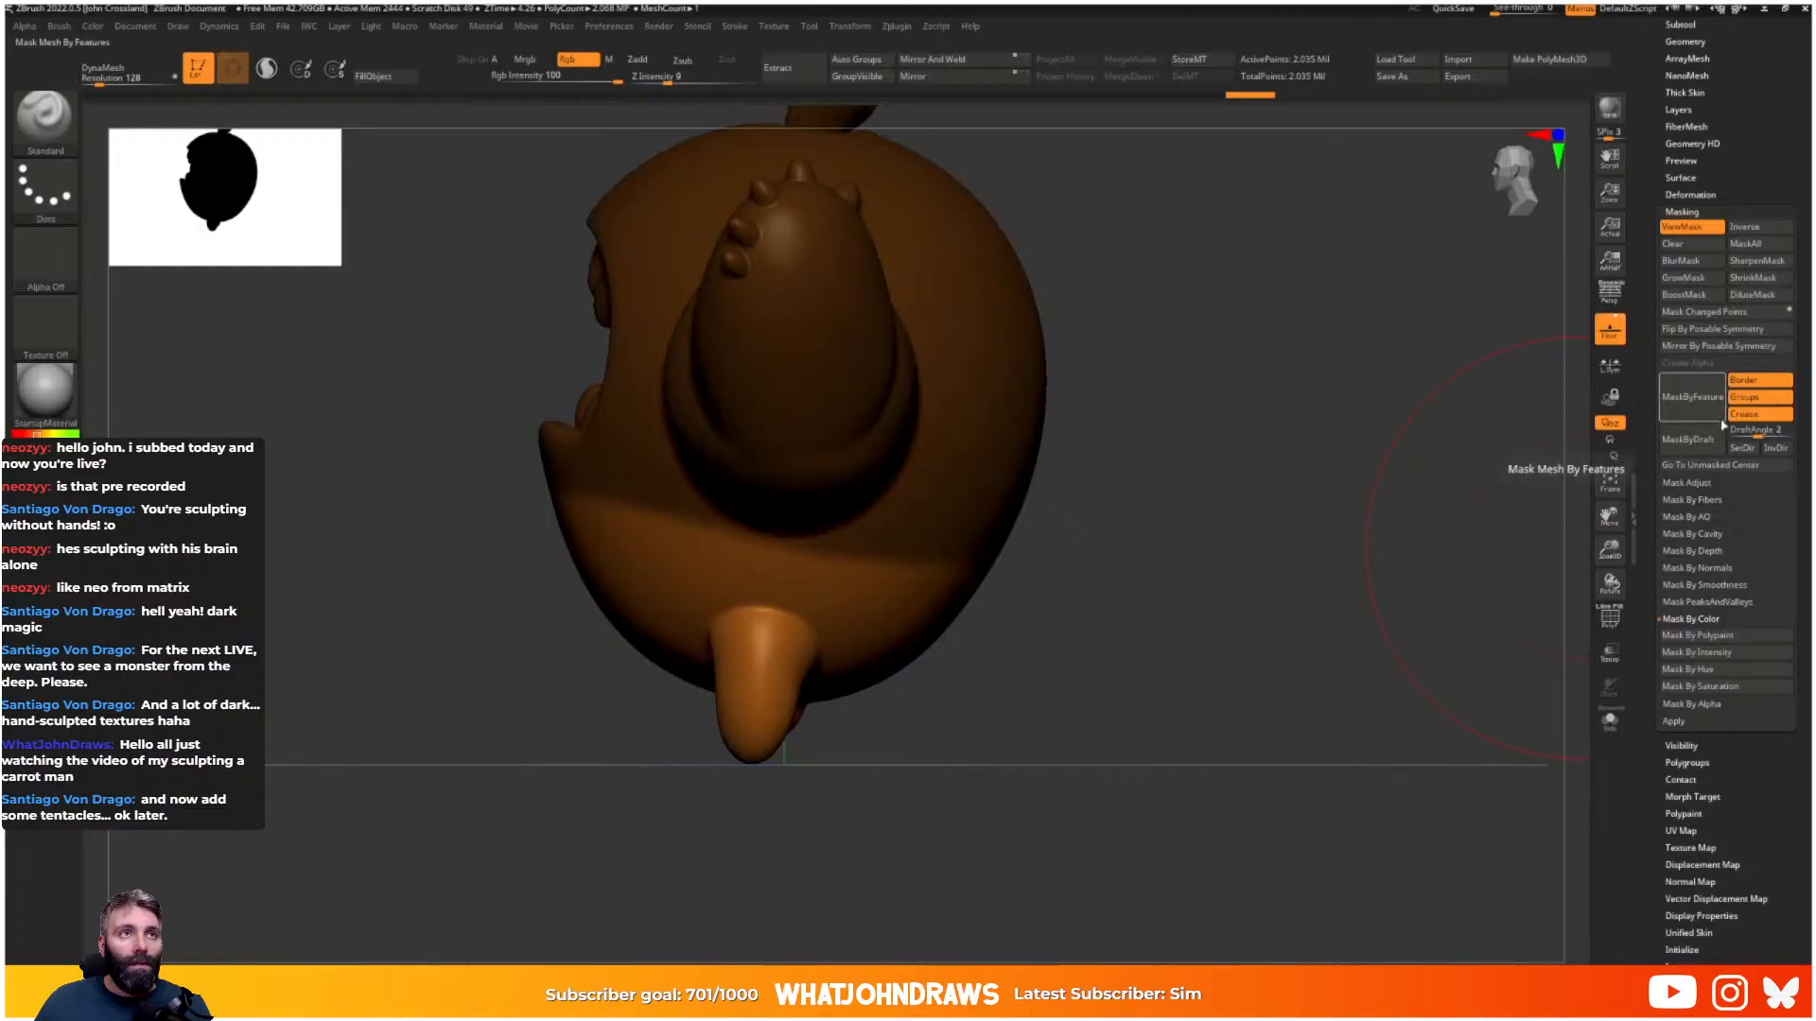
{"action": "left_click", "coordinate": [1679, 483]}
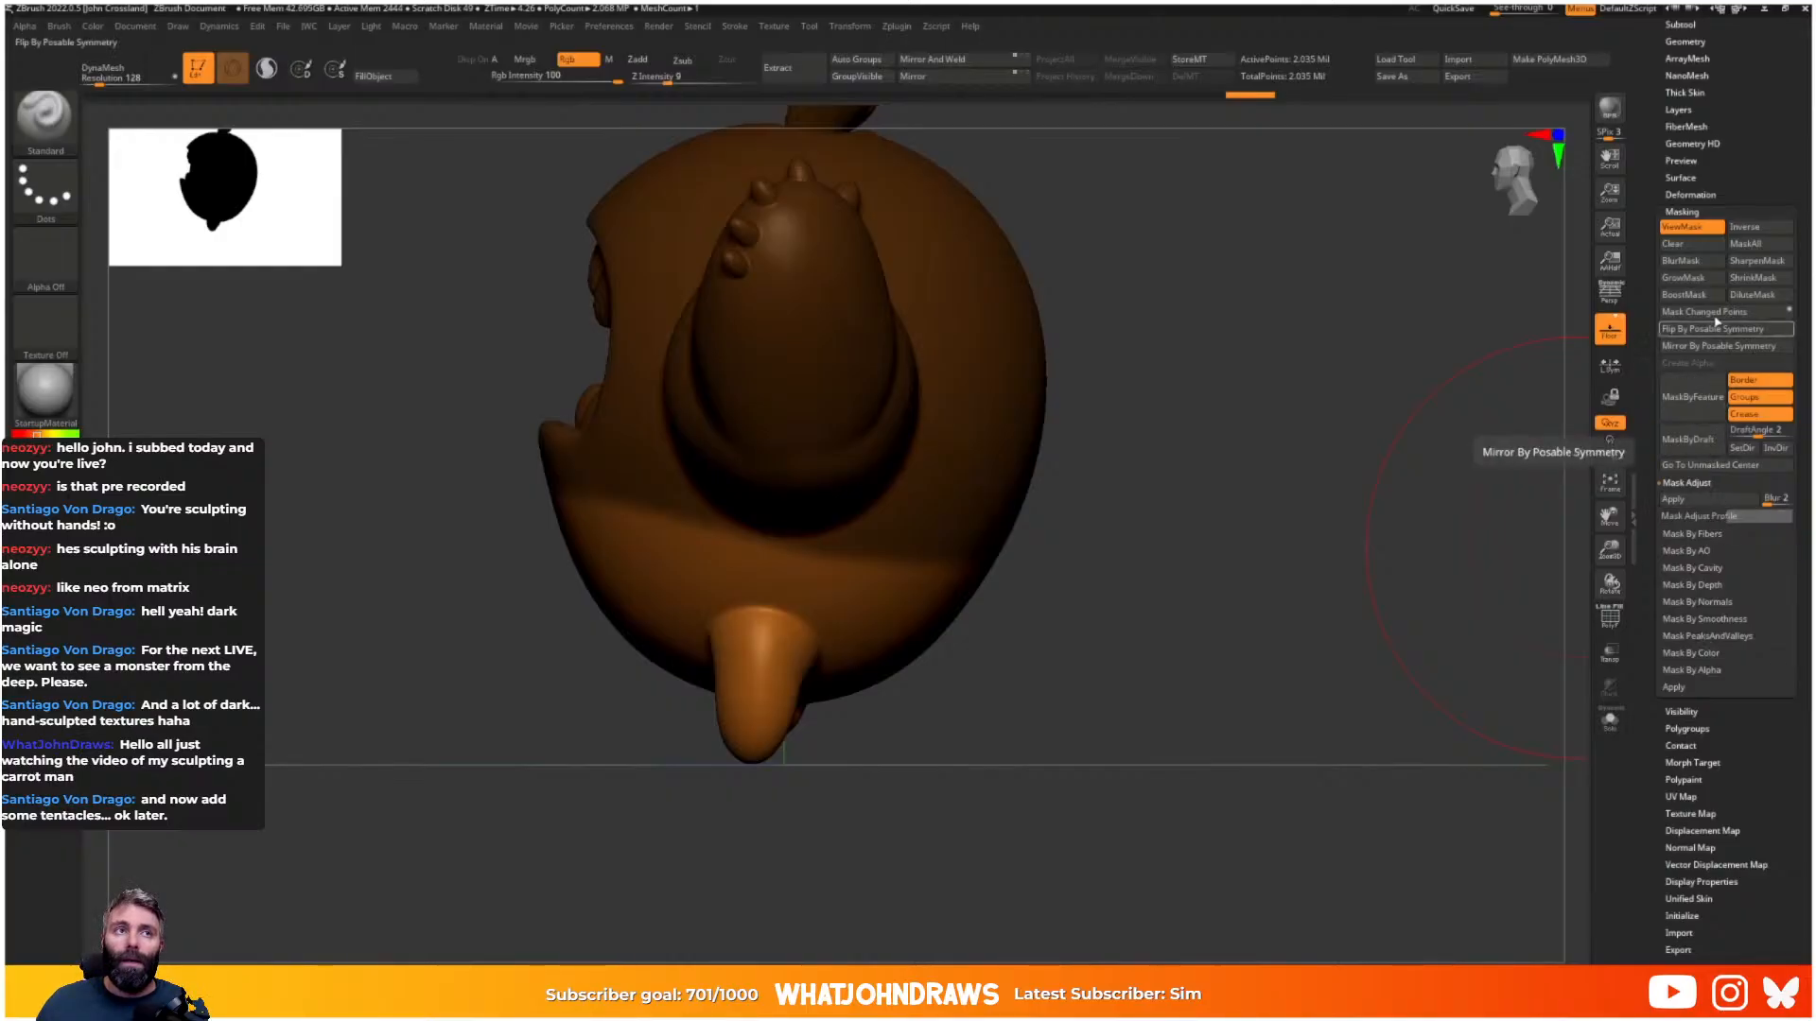
{"action": "left_click", "coordinate": [1696, 266]}
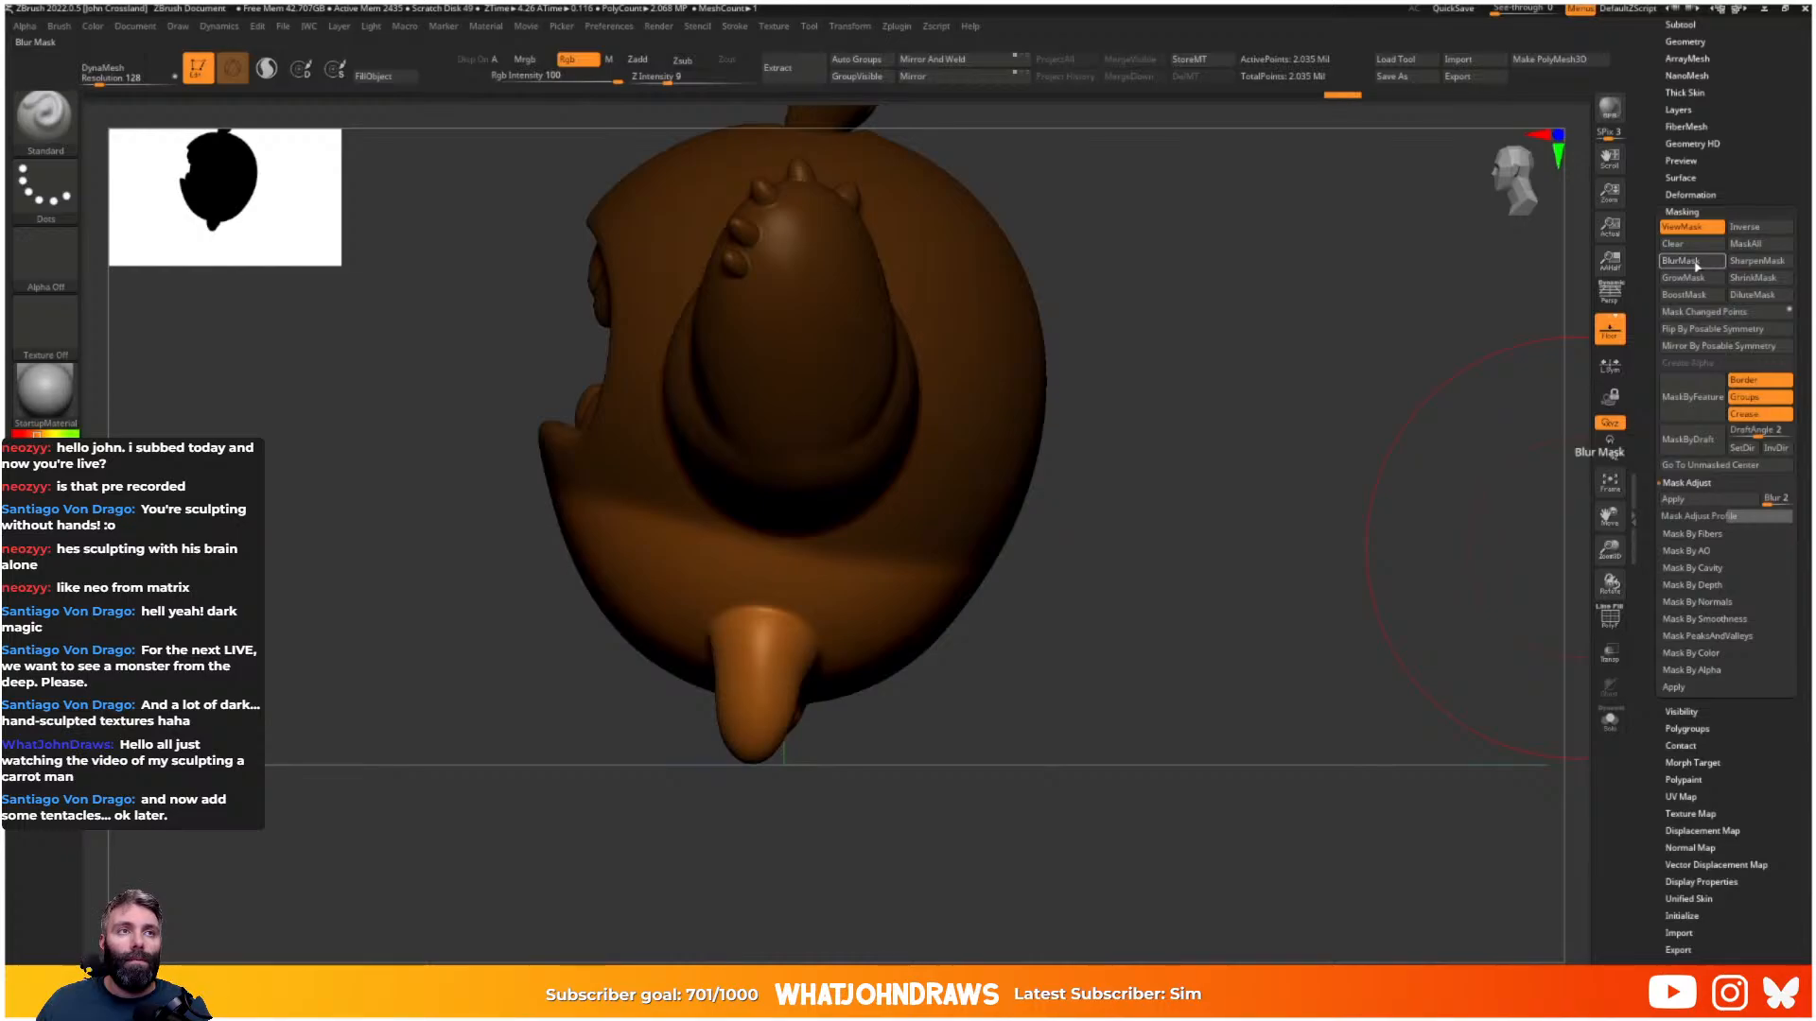
{"action": "left_click", "coordinate": [1671, 268]}
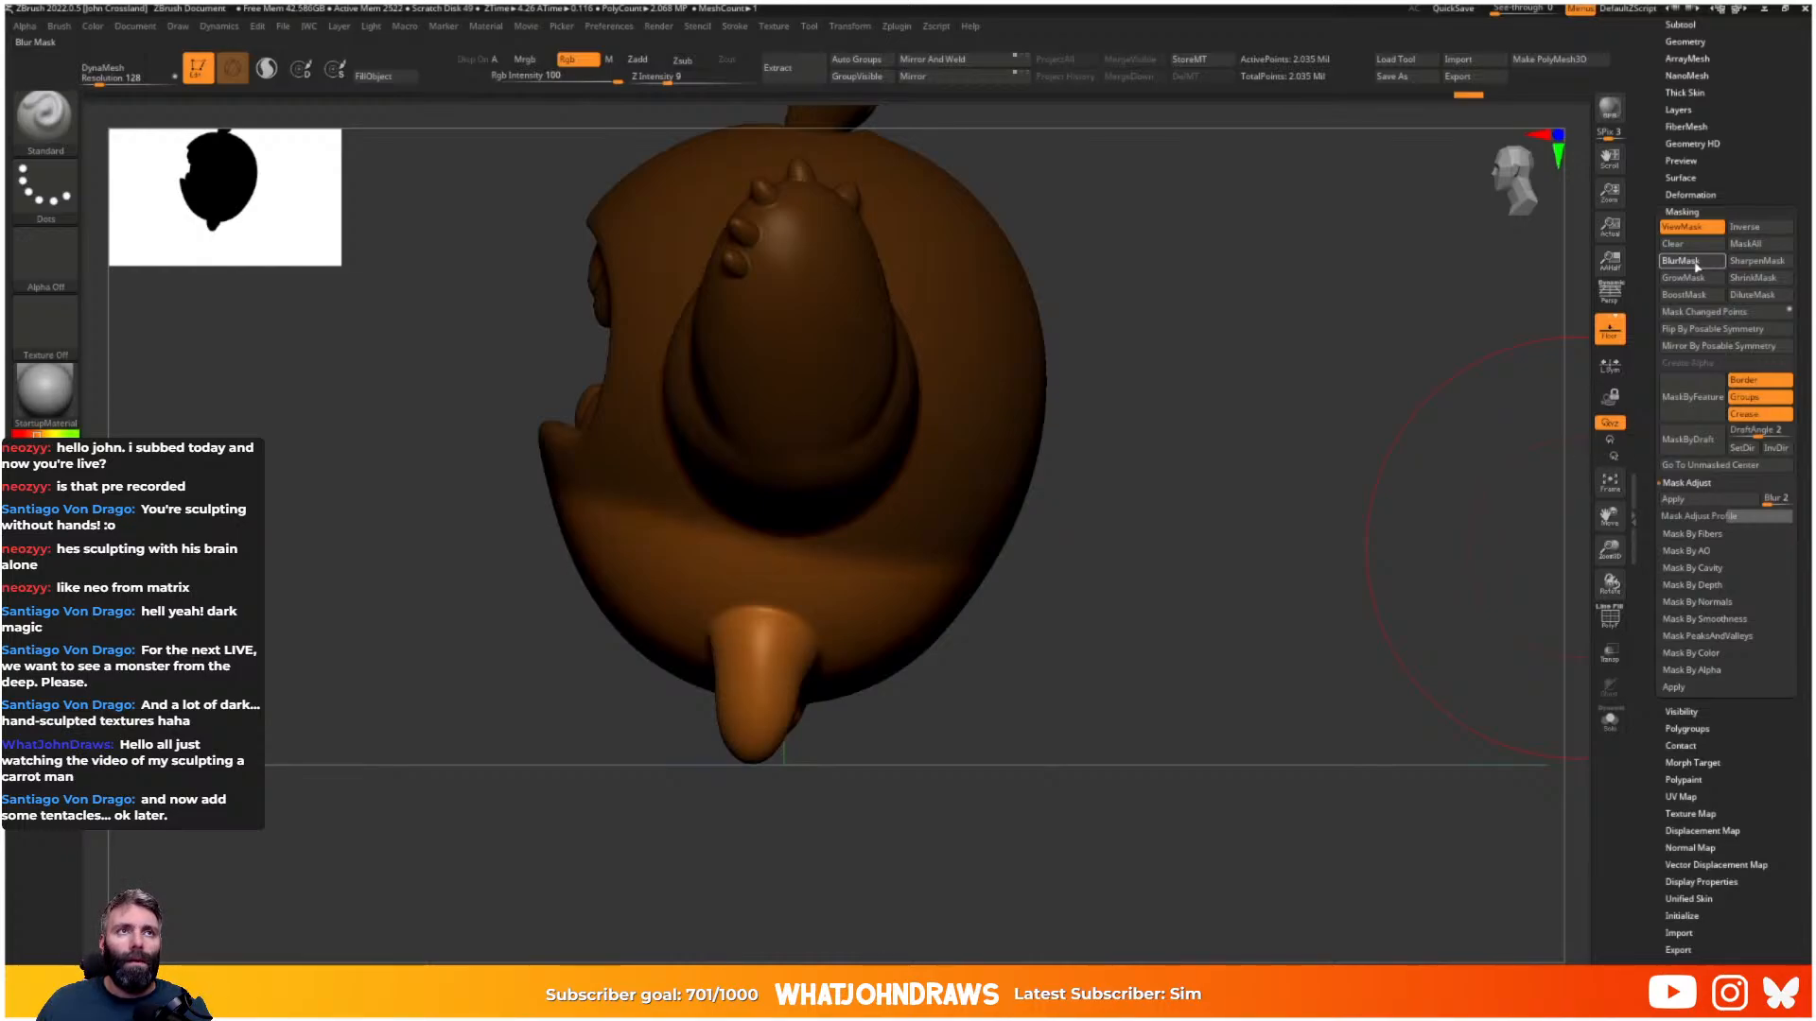
{"action": "left_click", "coordinate": [1670, 268]}
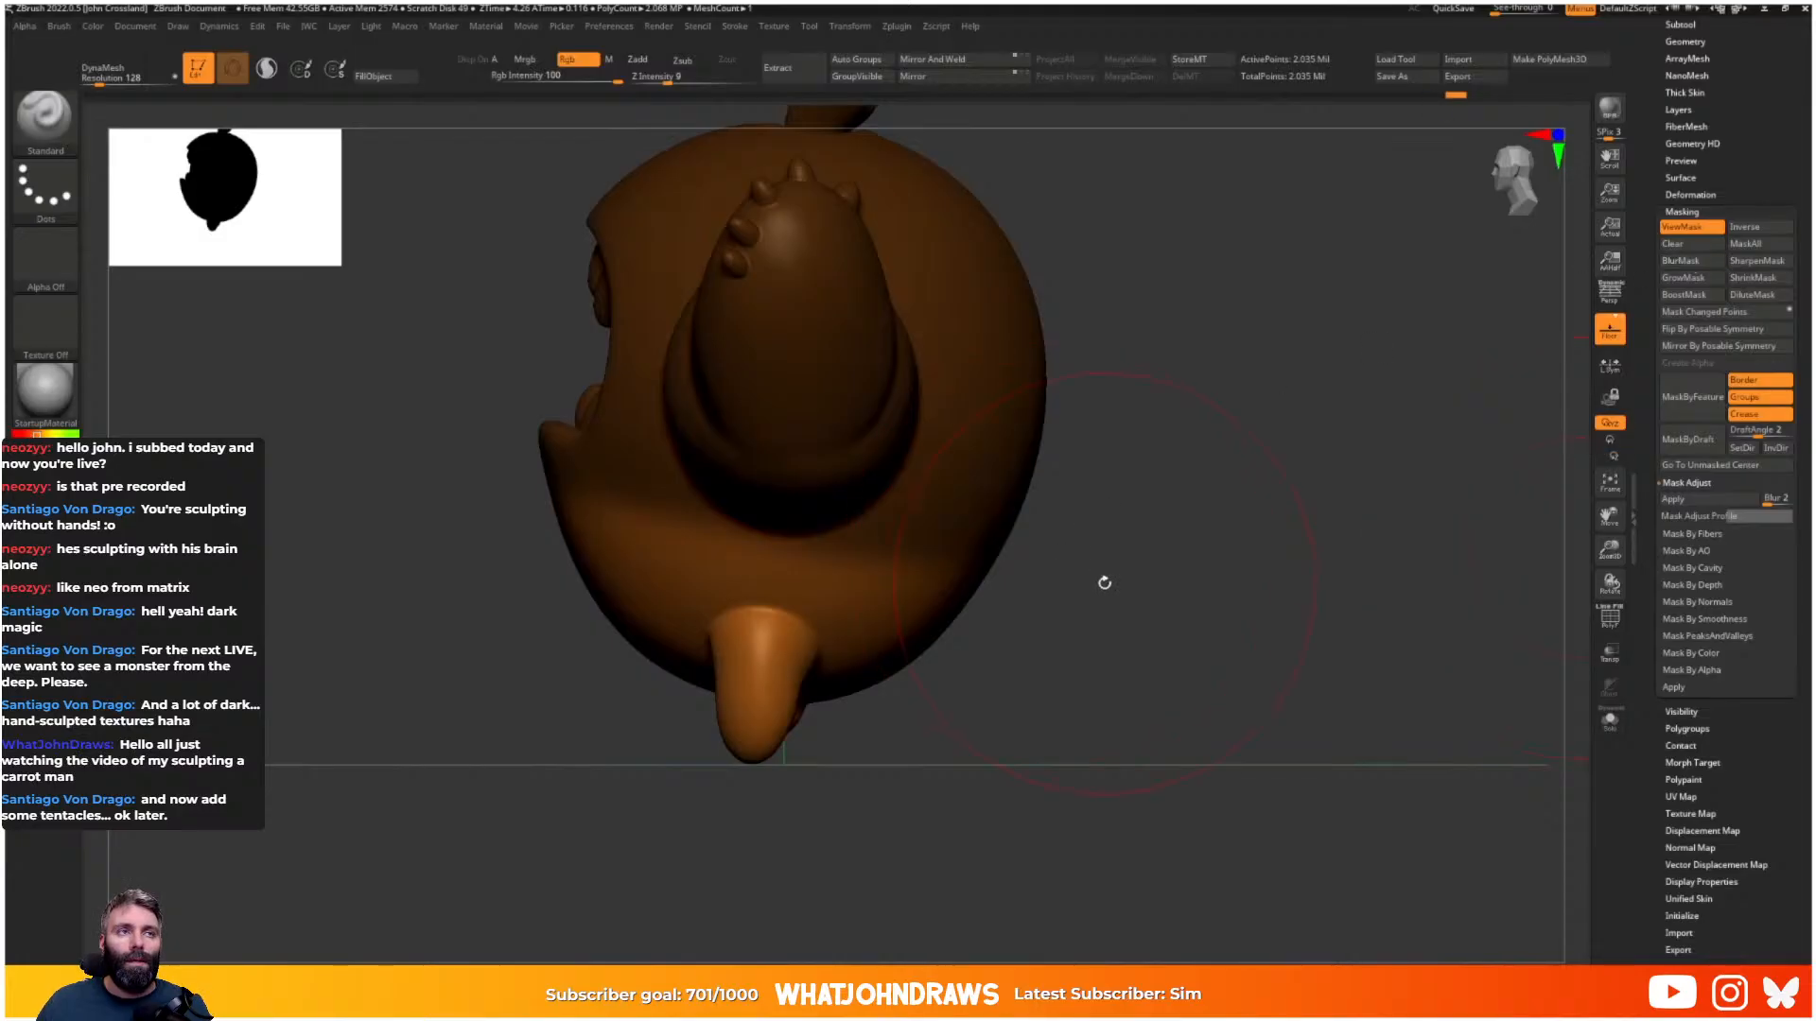
- Reset the gizmo's orientation and rotate the unmasked lower body and legs toward the character's back
{"action": "left_click_drag", "start_coordinate": [1104, 583], "coordinate": [1022, 649]}
{"action": "key", "text": "w"}
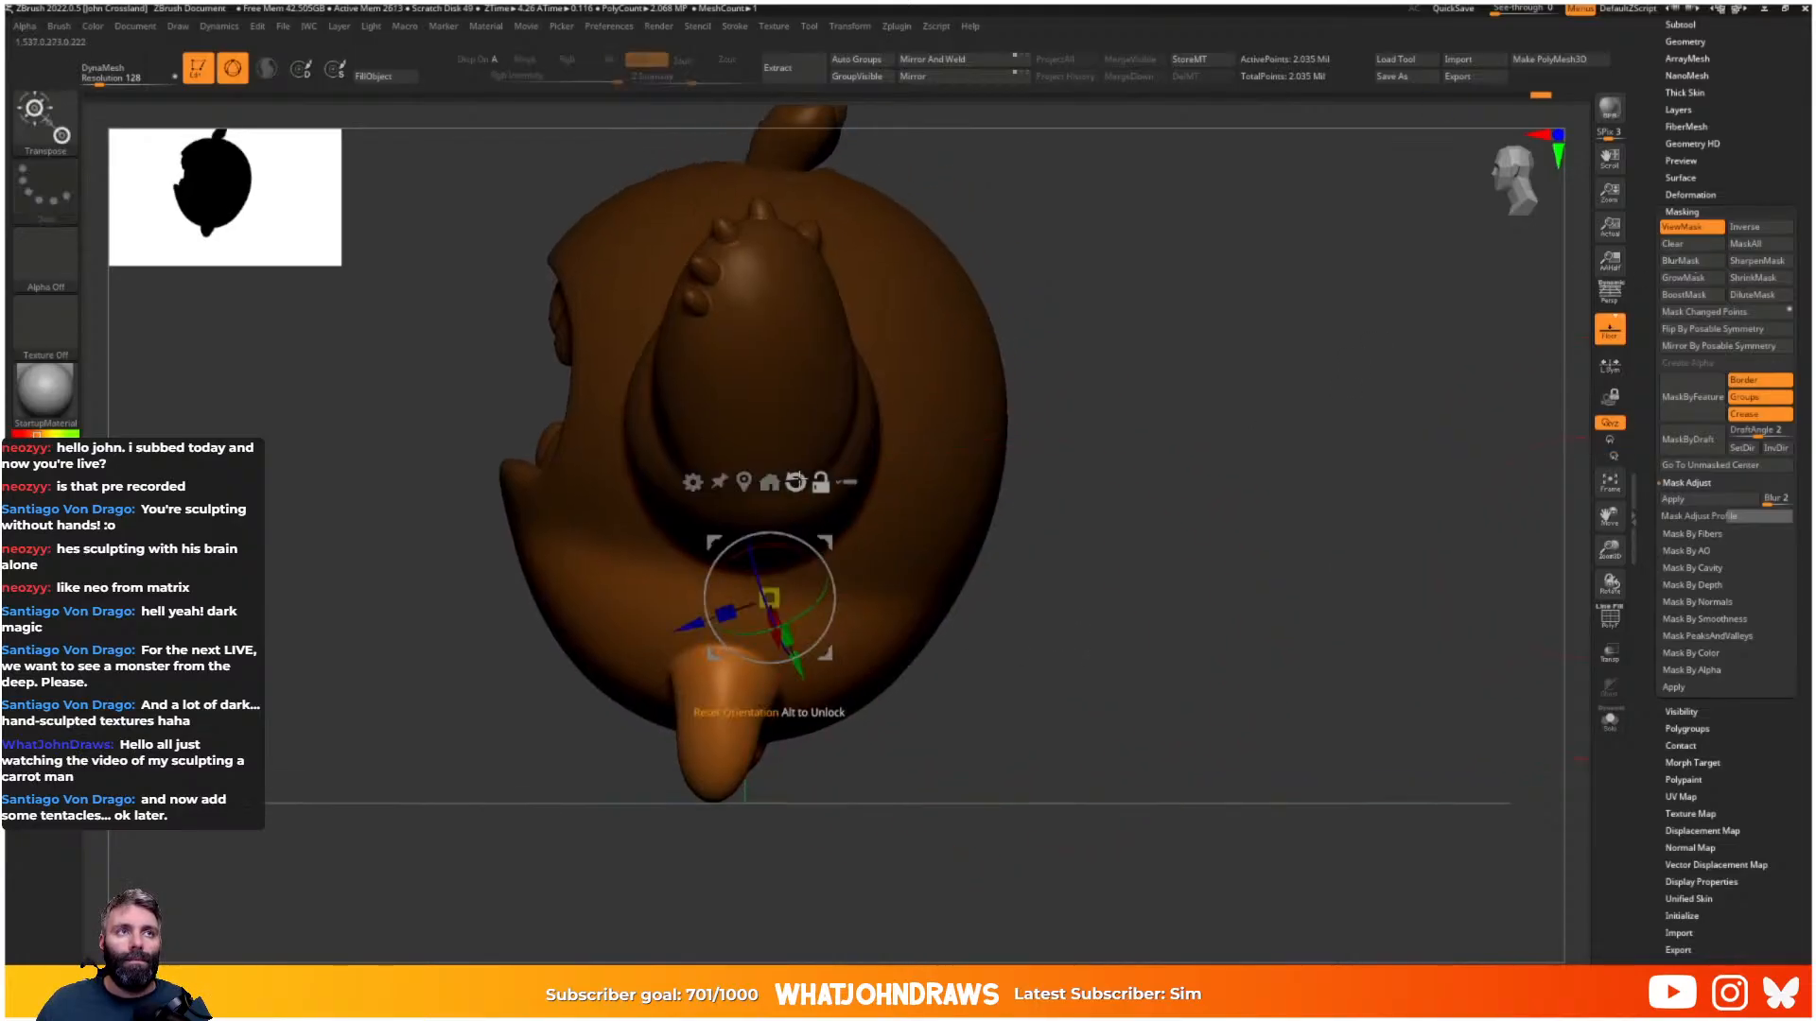
{"action": "left_click", "coordinate": [796, 482]}
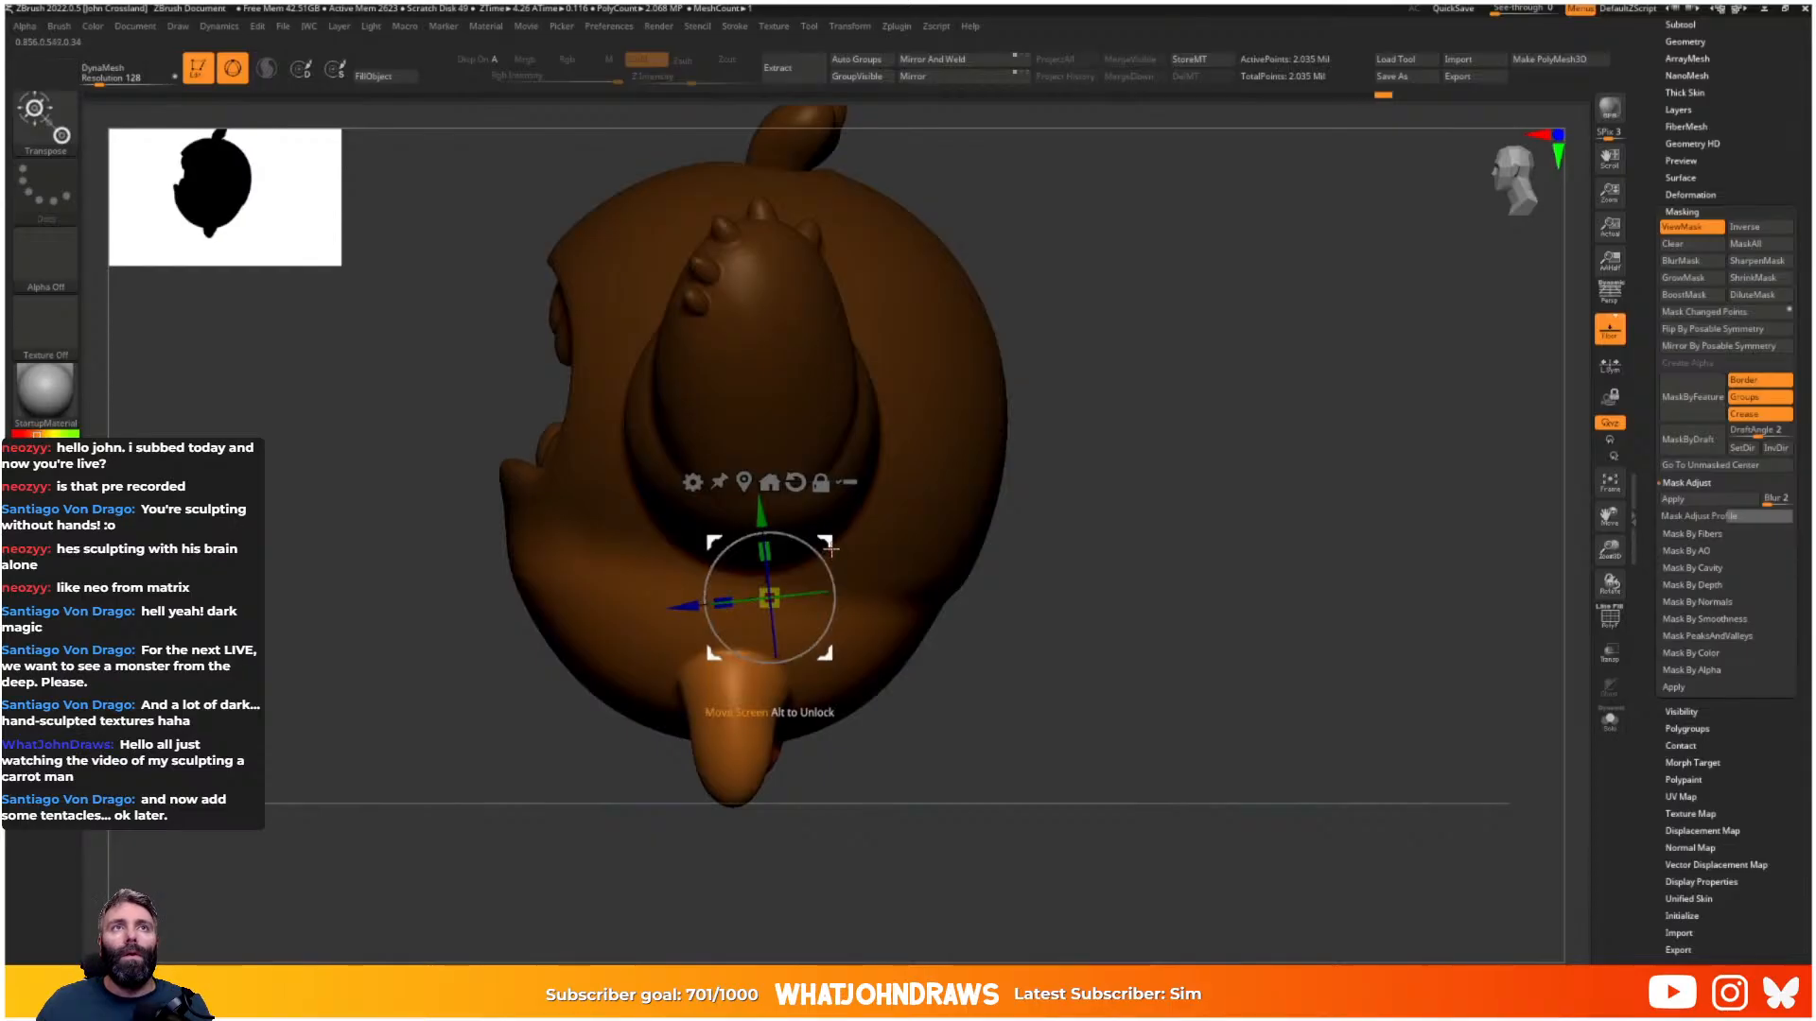
{"action": "mouse_move", "coordinate": [831, 548]}
{"action": "left_mouse_down"}
{"action": "mouse_move", "coordinate": [840, 595]}
{"action": "mouse_move", "coordinate": [855, 551]}
{"action": "left_mouse_up"}
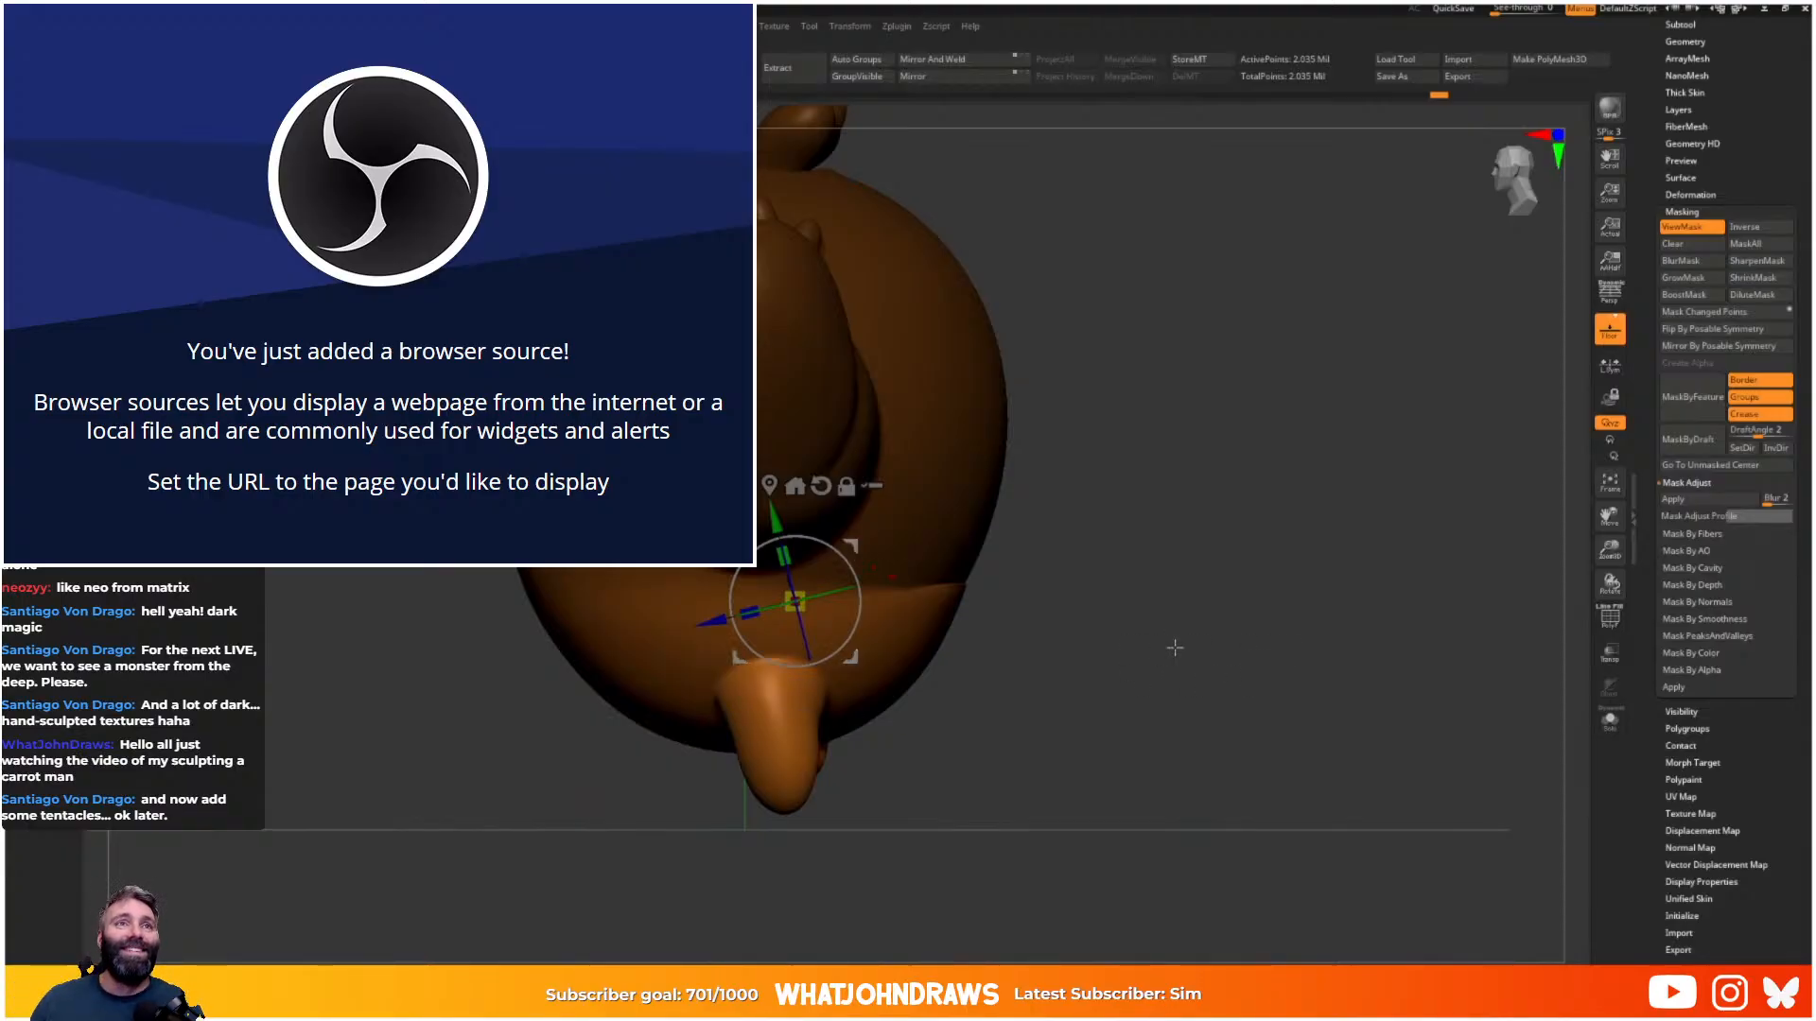
- Hide the mask display and transfer the pose back to the original subtools with Transpose Master
{"action": "key", "text": "ctrl+h"}
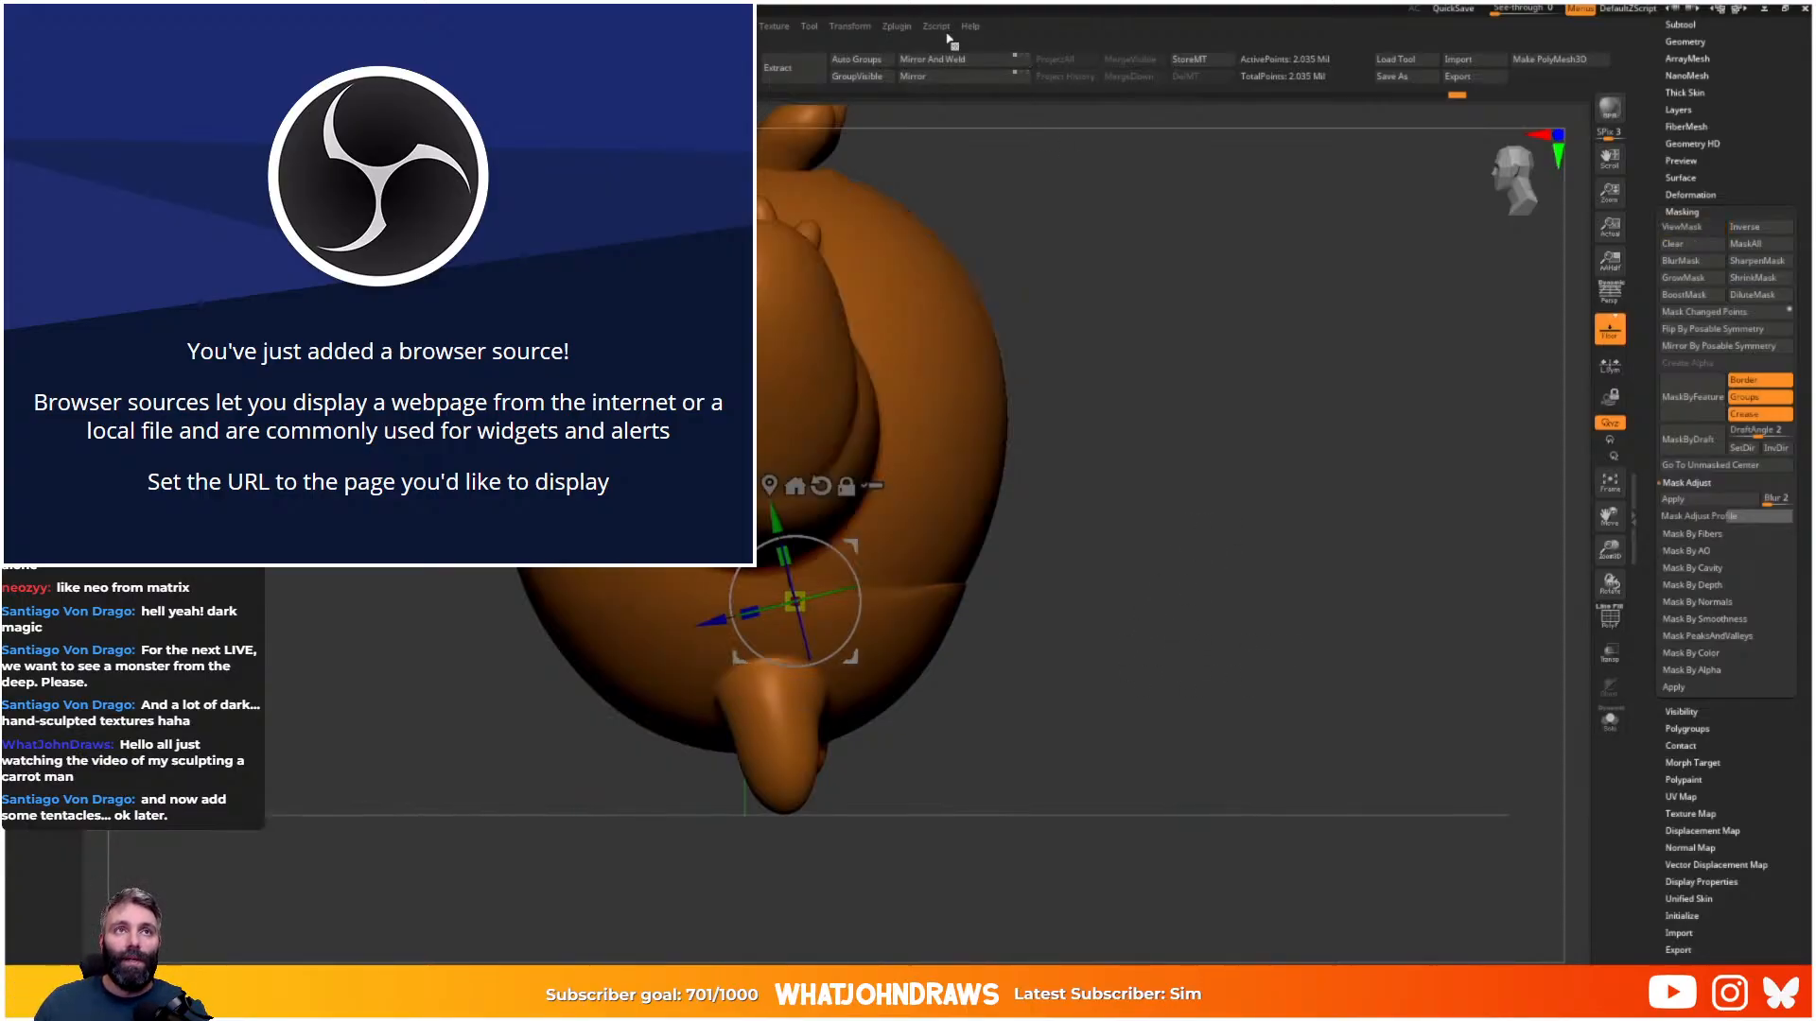
{"action": "mouse_move", "coordinate": [905, 32]}
{"action": "left_click", "coordinate": [995, 348]}
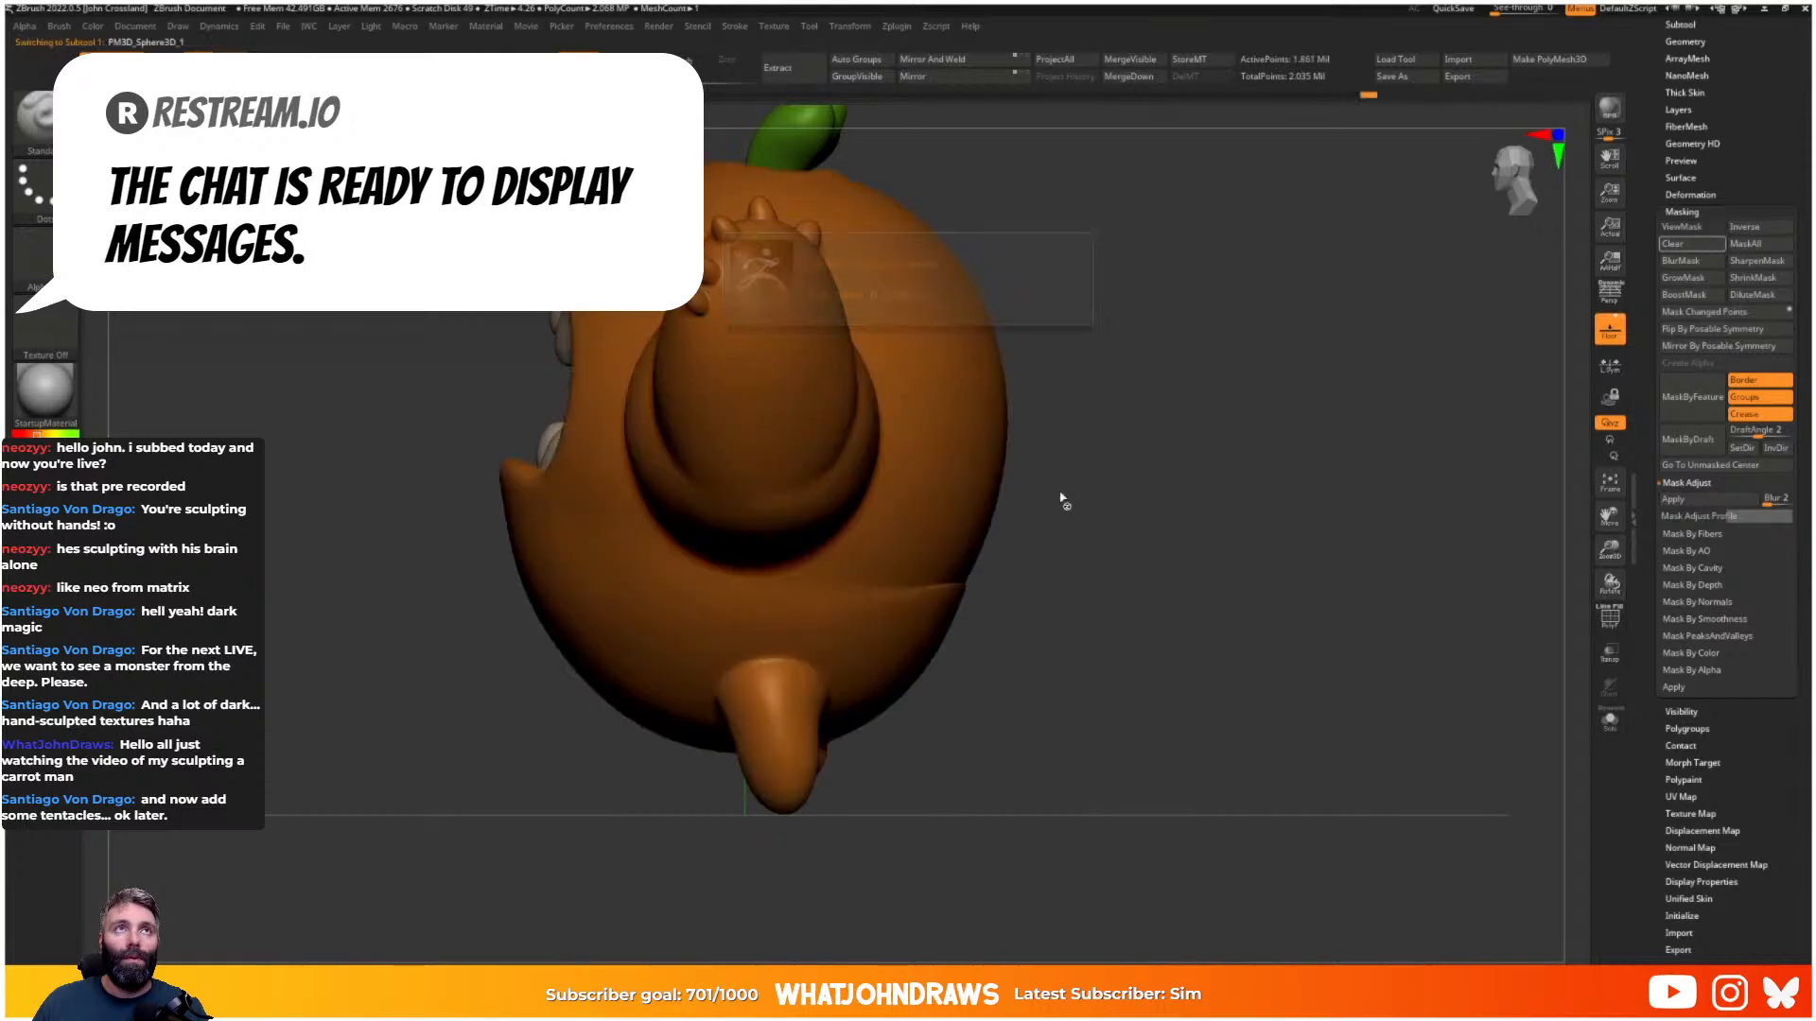
- Remesh the body with DynaMesh at a higher resolution and start smoothing the ridge across its lower back
{"action": "mouse_move", "coordinate": [1082, 539]}
{"action": "left_mouse_down"}
{"action": "mouse_move", "coordinate": [1265, 543]}
{"action": "mouse_move", "coordinate": [1230, 596]}
{"action": "mouse_move", "coordinate": [1097, 645]}
{"action": "left_mouse_up"}
{"action": "key", "text": "shift+f"}
{"action": "key", "text": "shift+f"}
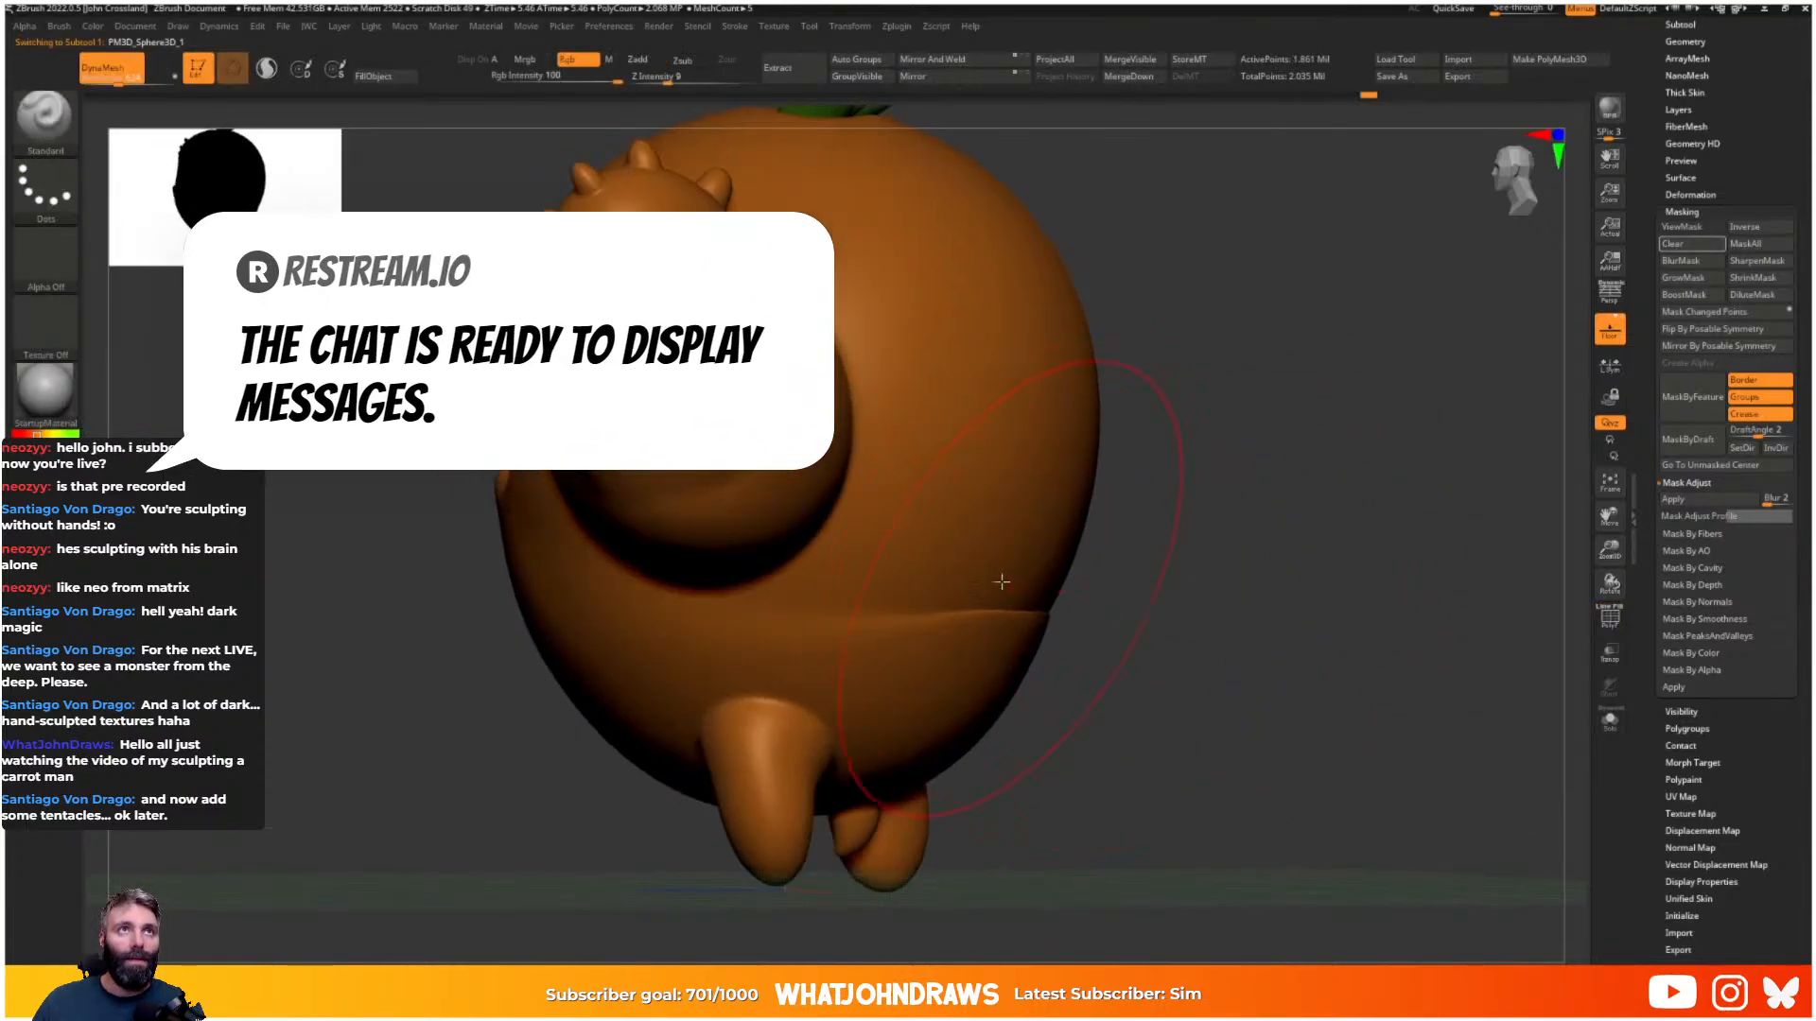
{"action": "key", "text": "space"}
{"action": "left_click_drag", "start_coordinate": [972, 861], "coordinate": [969, 860]}
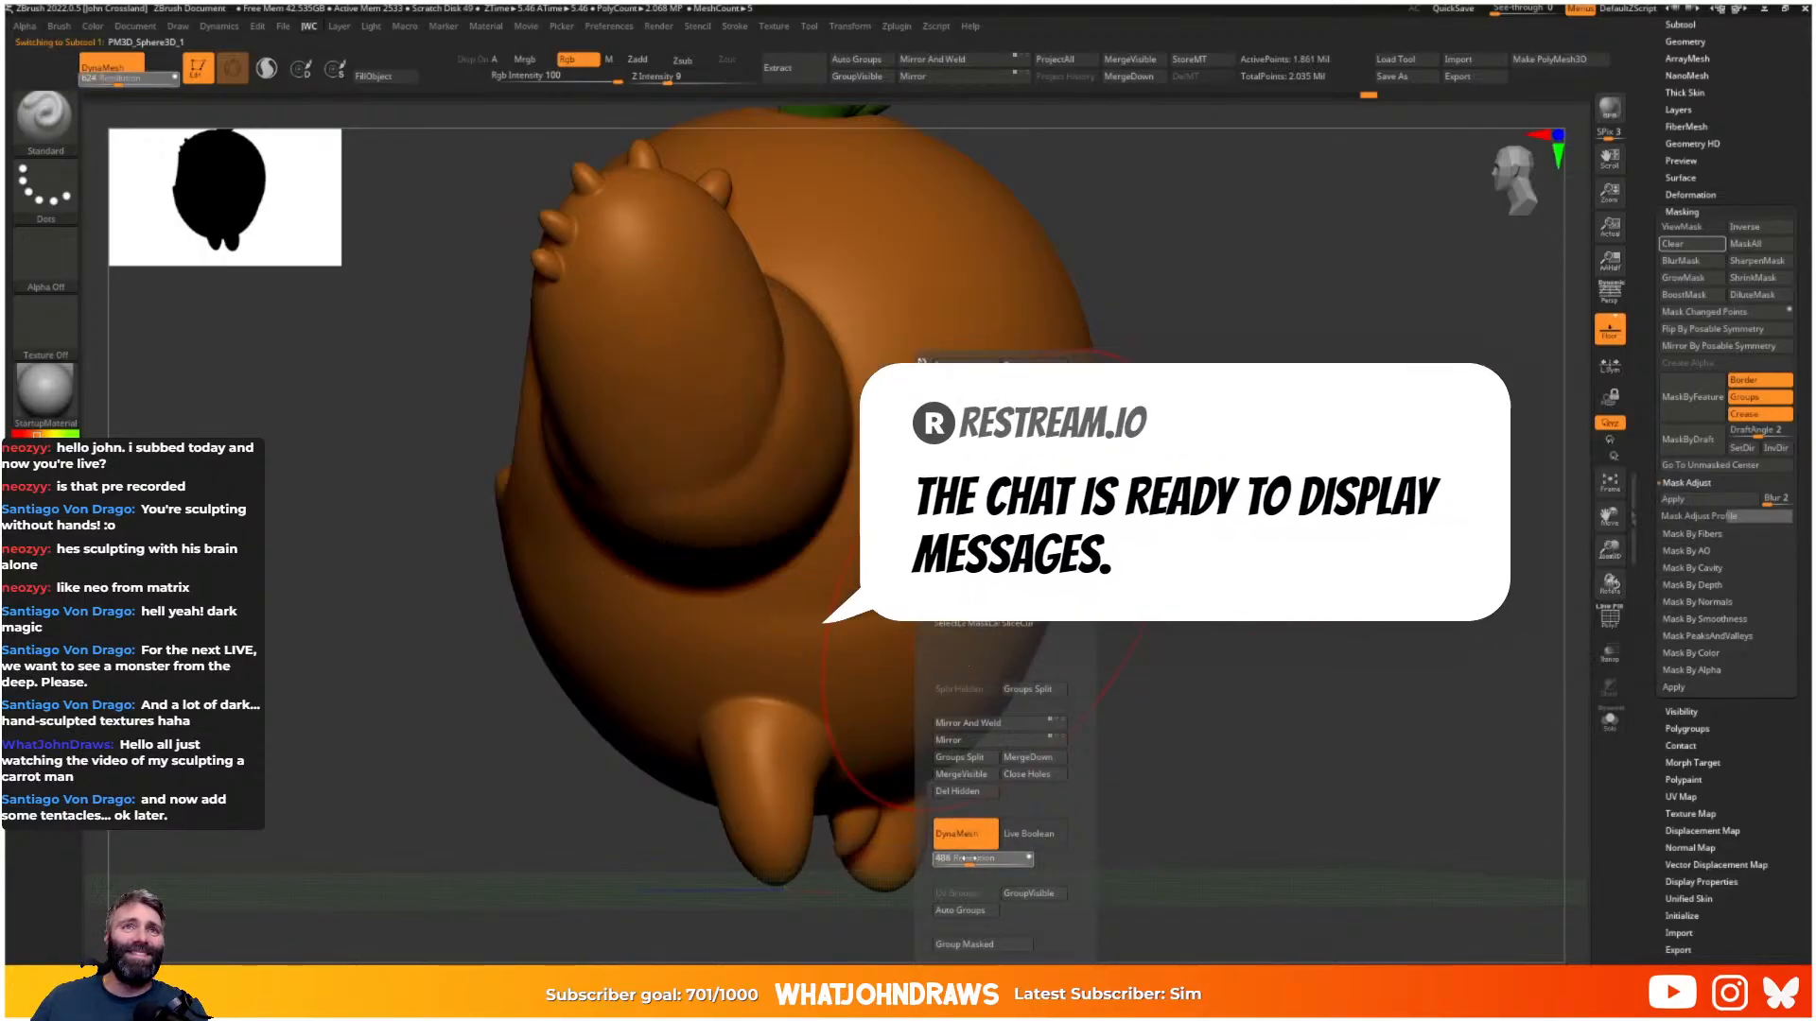
{"action": "left_click_drag", "start_coordinate": [1303, 540], "coordinate": [1244, 605], "text": "ctrl"}
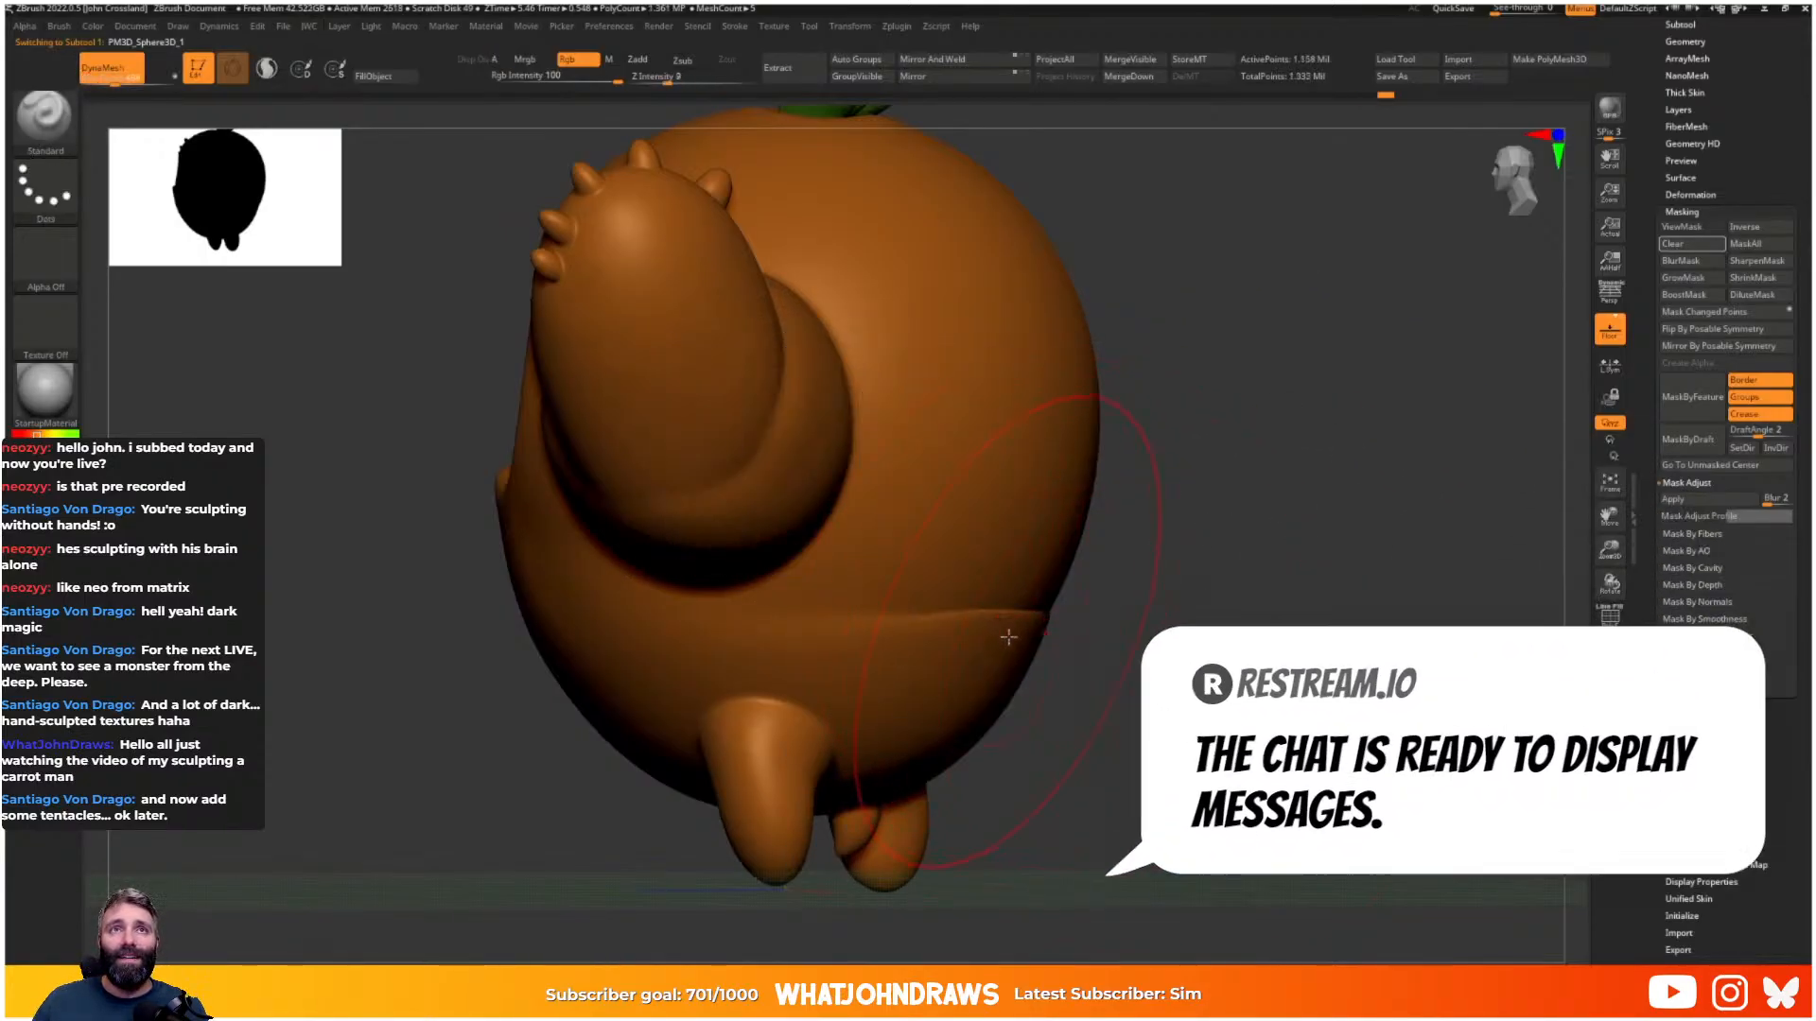
{"action": "mouse_move", "coordinate": [1009, 633]}
{"action": "left_mouse_down", "text": "shift"}
{"action": "mouse_move", "coordinate": [1017, 619]}
{"action": "mouse_move", "coordinate": [932, 665]}
{"action": "left_mouse_up", "text": "shift"}
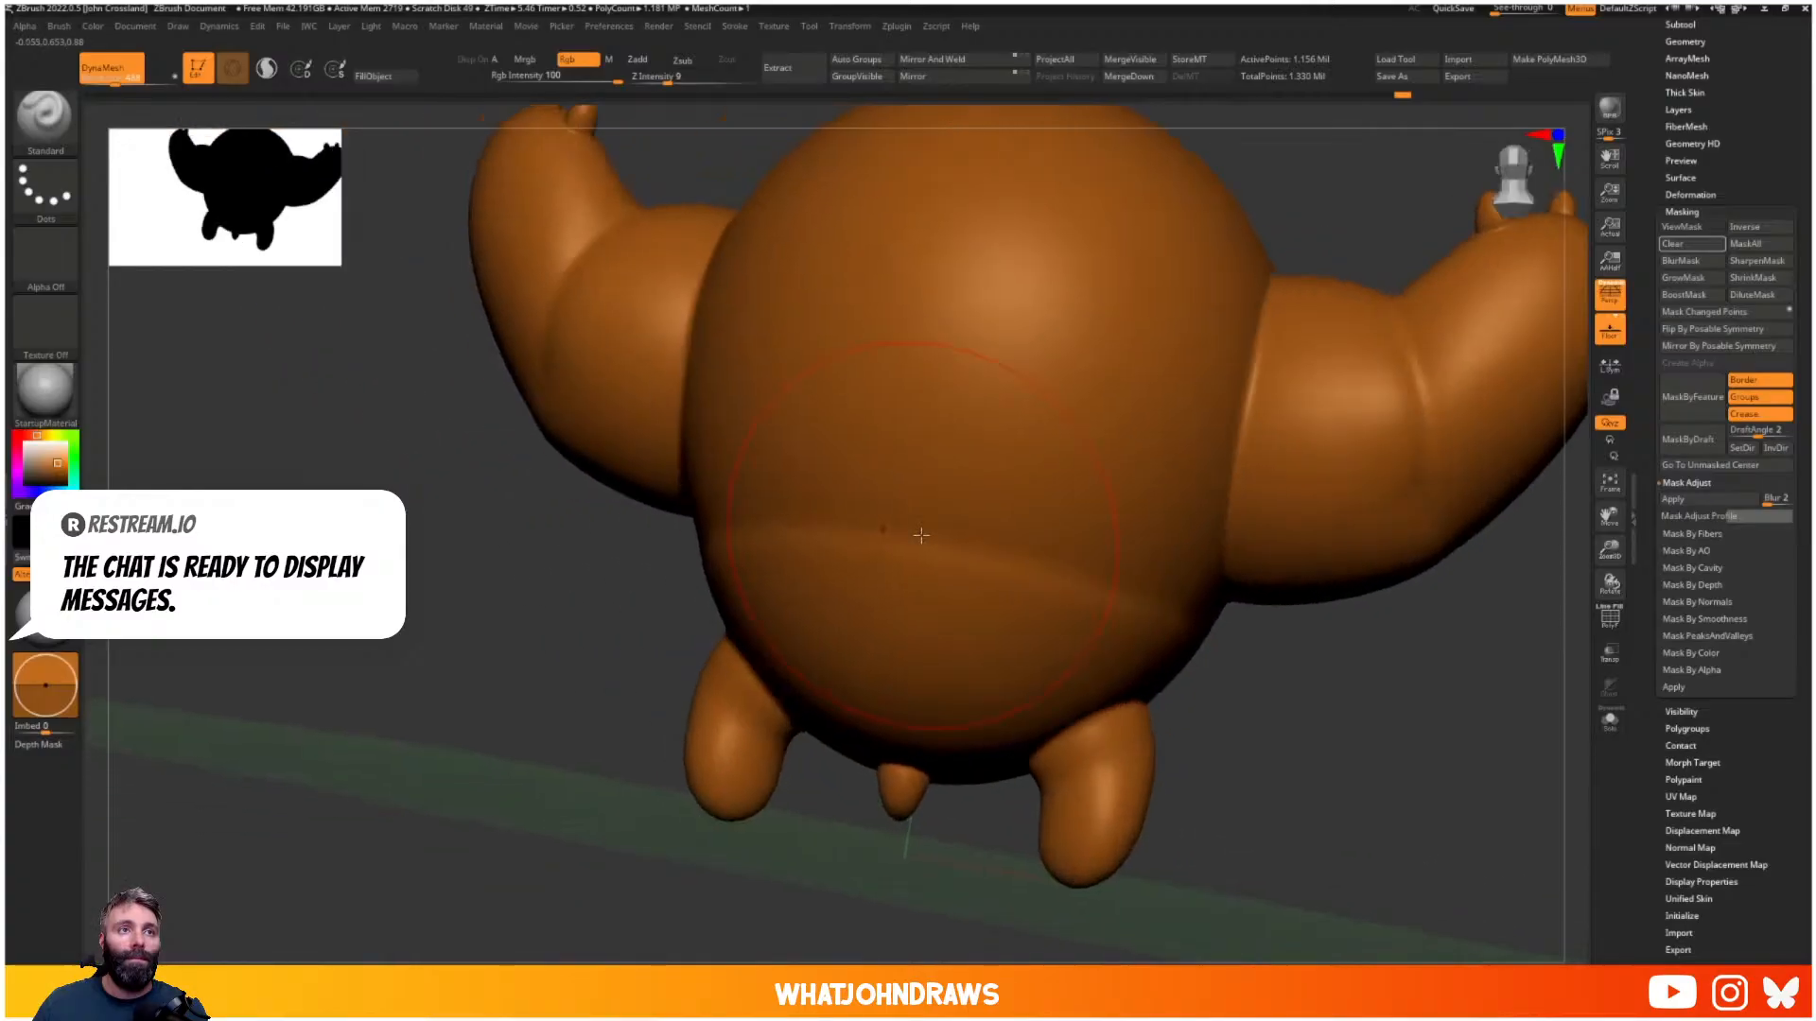
{"action": "key", "text": "shift"}
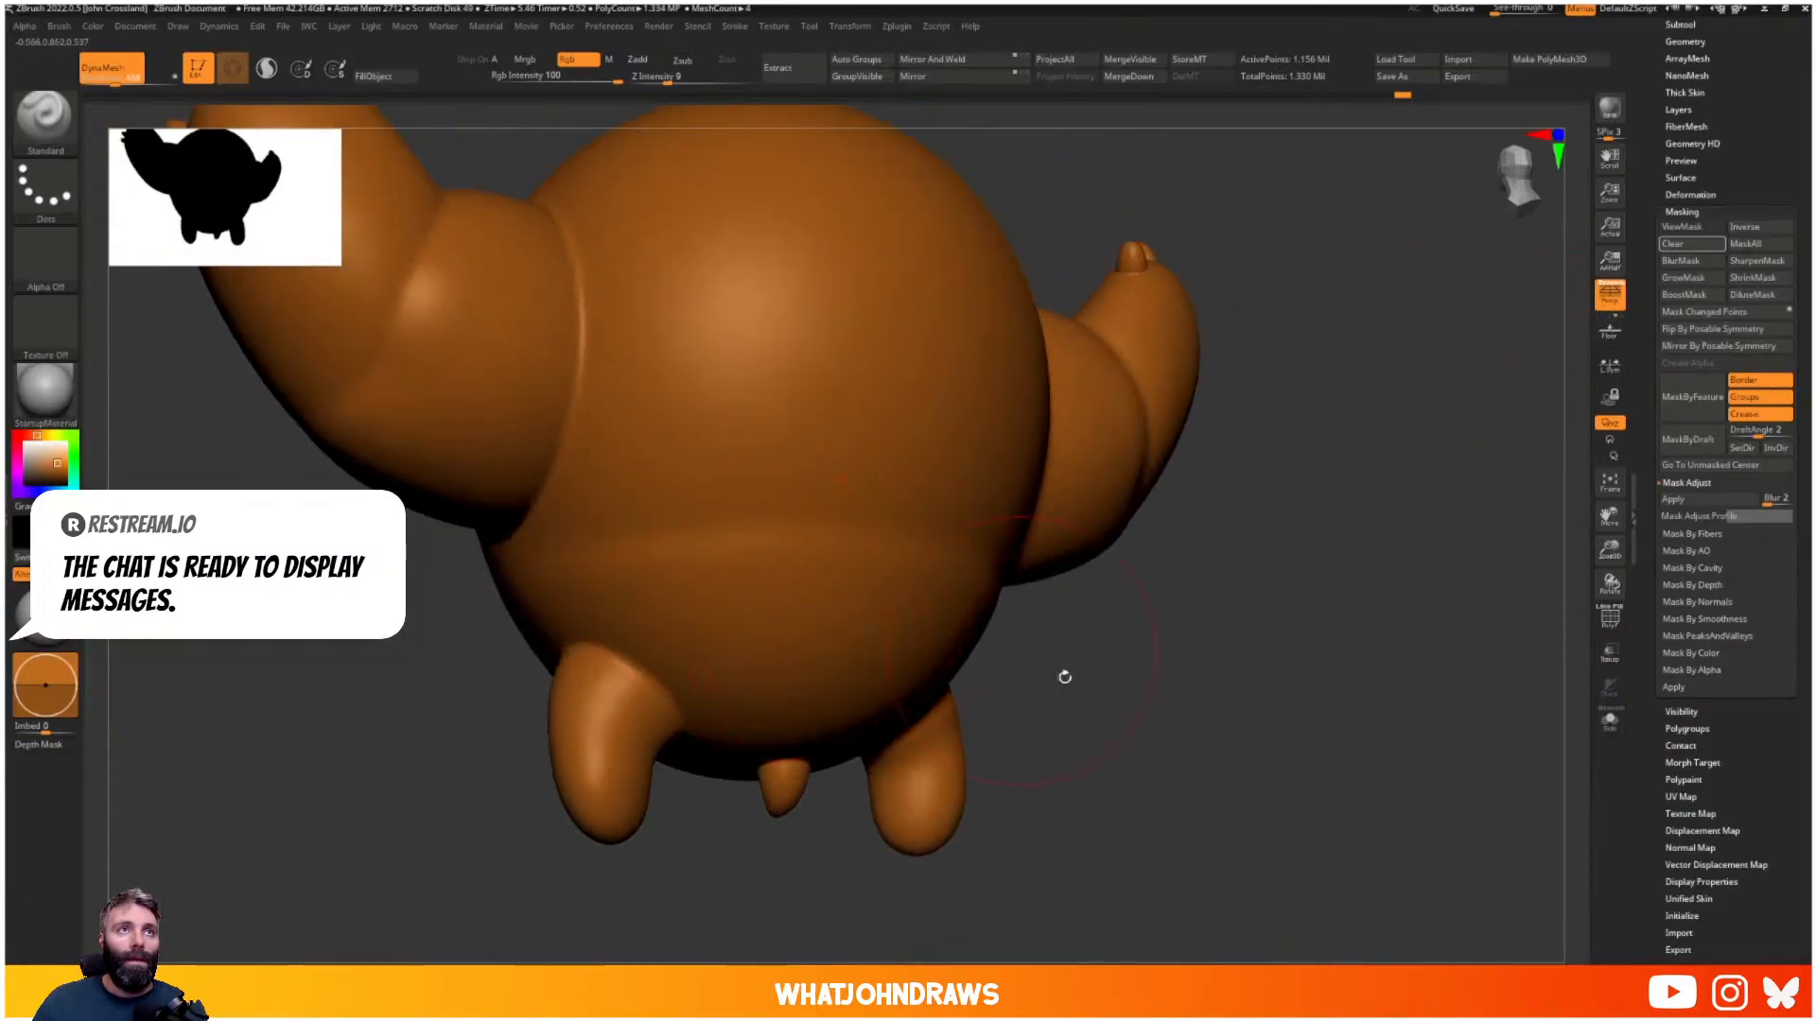
- Lower the DynaMesh resolution and remesh the body with fewer polygons
{"action": "mouse_move", "coordinate": [1064, 677]}
{"action": "left_mouse_down"}
{"action": "mouse_move", "coordinate": [1013, 649]}
{"action": "mouse_move", "coordinate": [1070, 661]}
{"action": "mouse_move", "coordinate": [1062, 620]}
{"action": "mouse_move", "coordinate": [914, 577]}
{"action": "left_mouse_up"}
{"action": "key", "text": "space"}
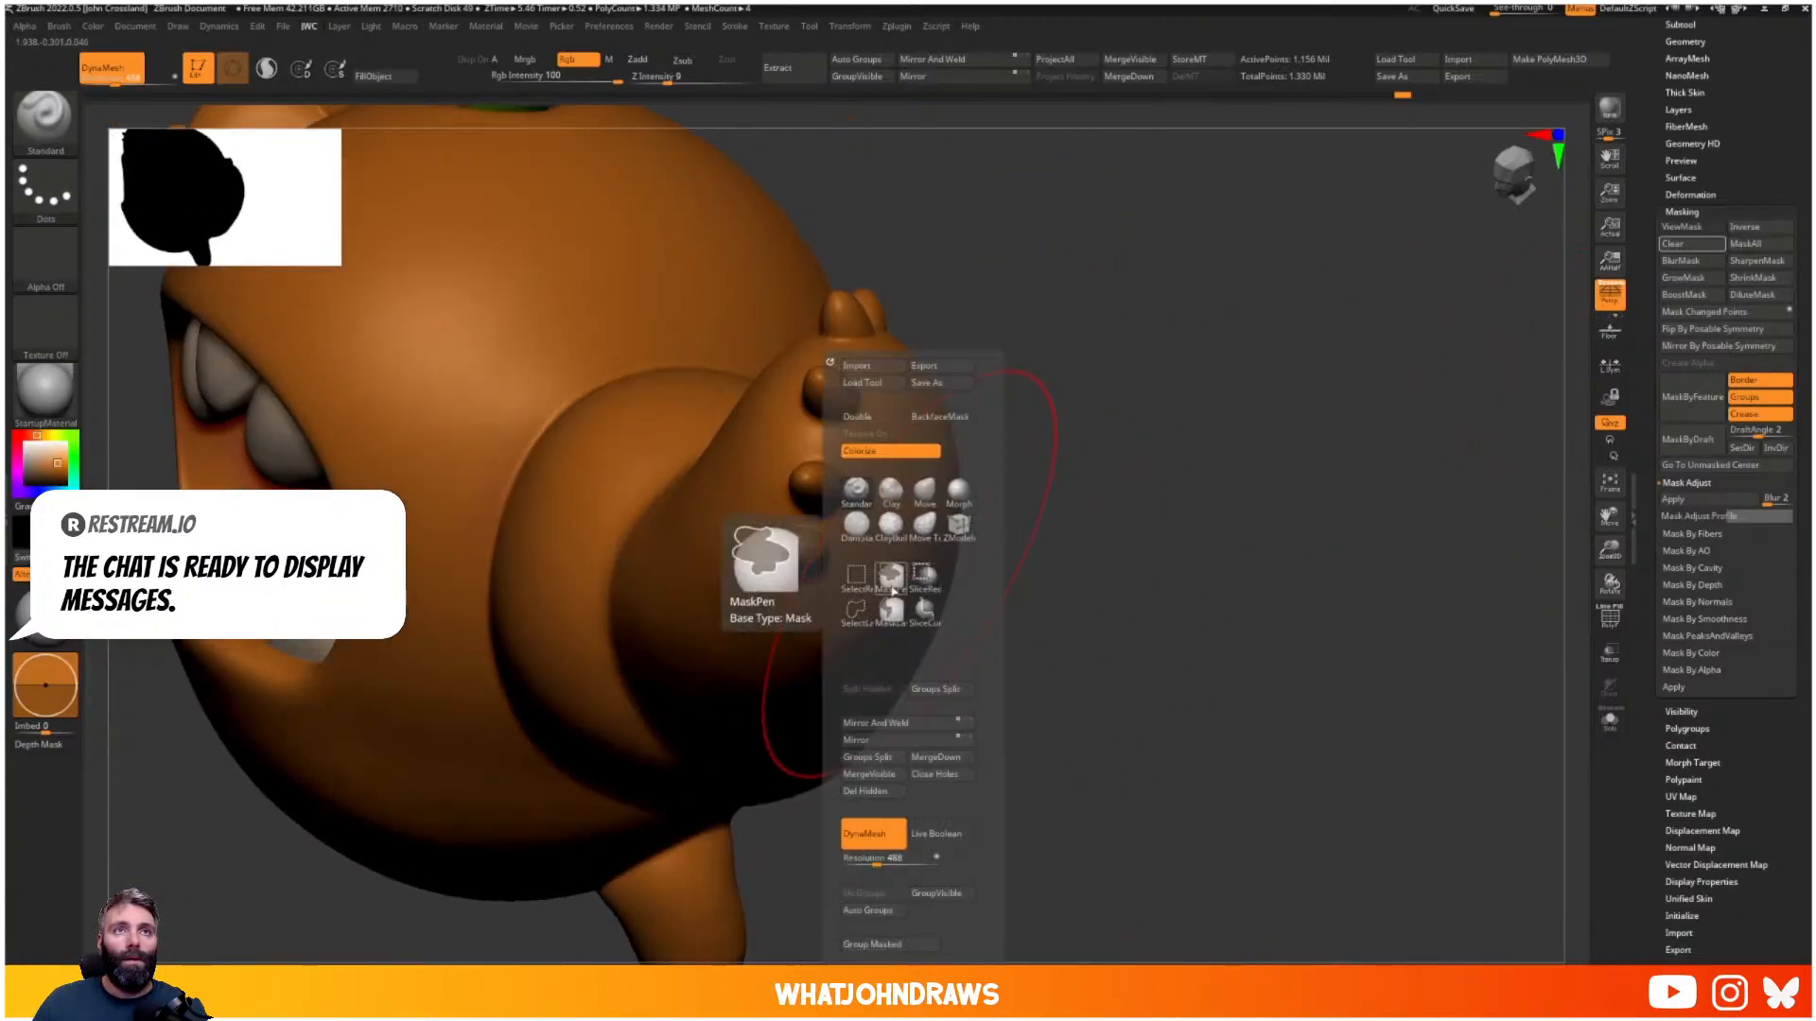
{"action": "left_click_drag", "start_coordinate": [874, 860], "coordinate": [871, 860]}
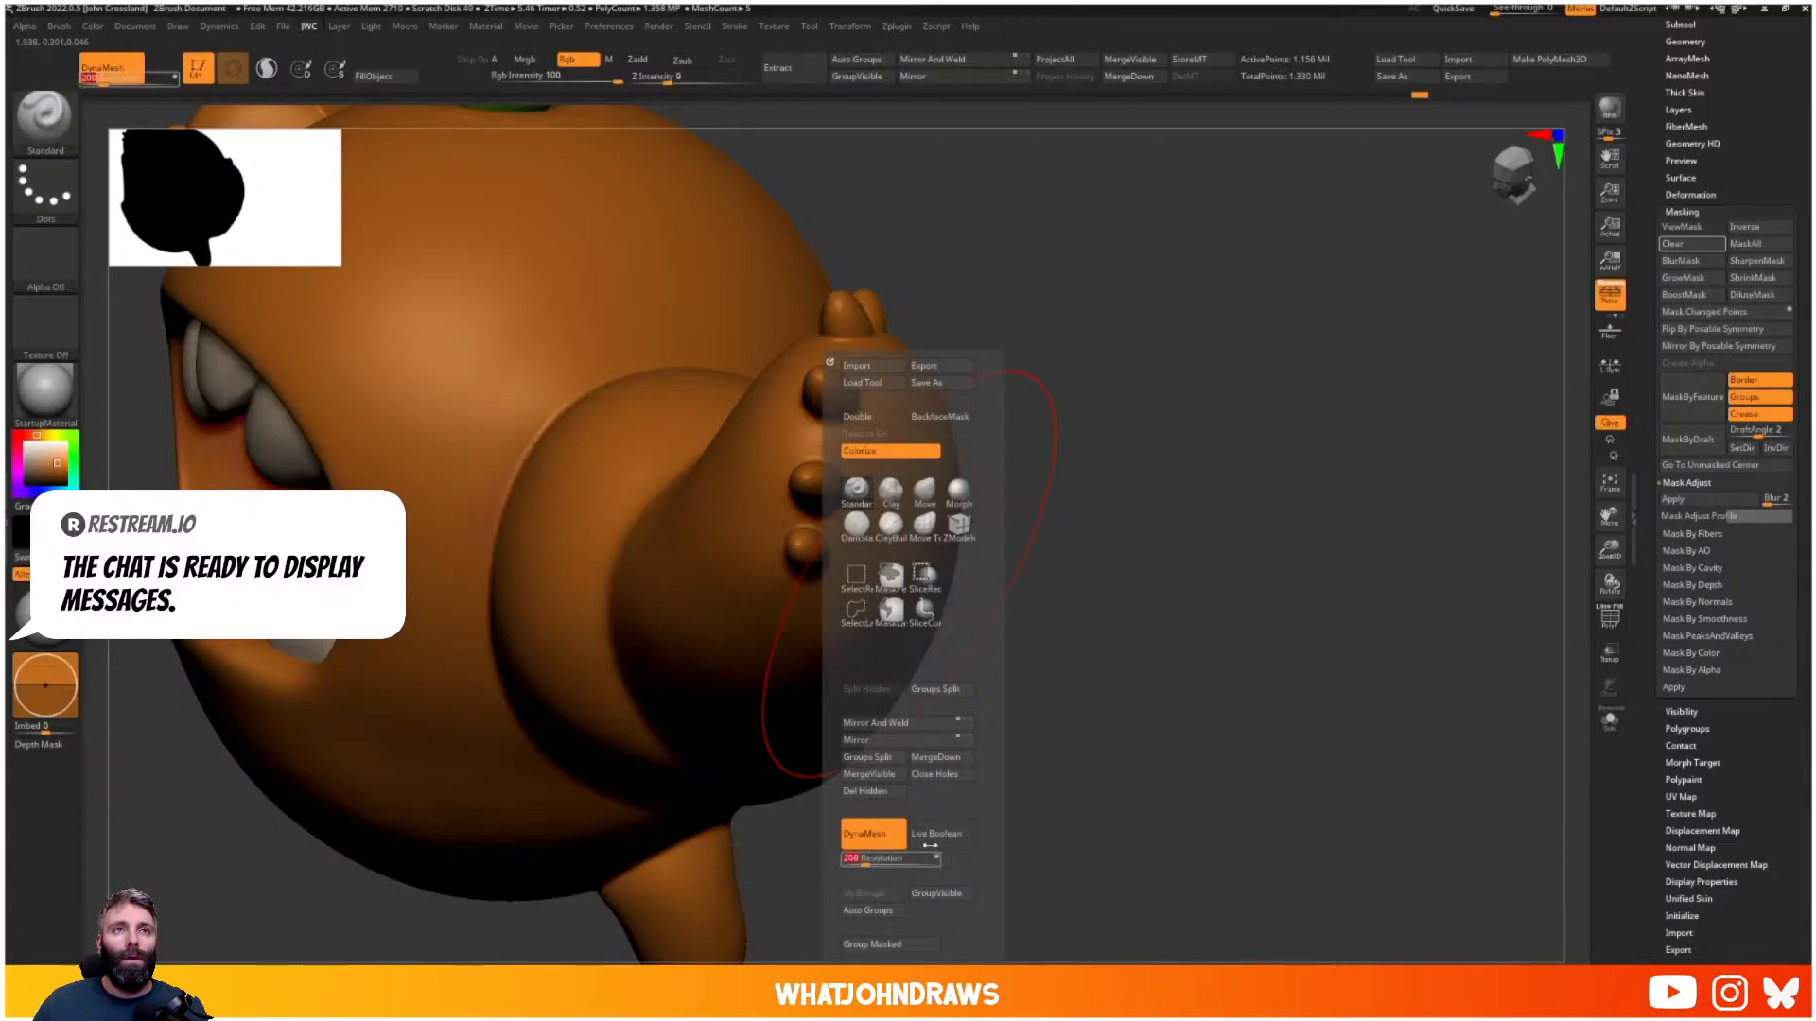
{"action": "key", "text": "ctrl"}
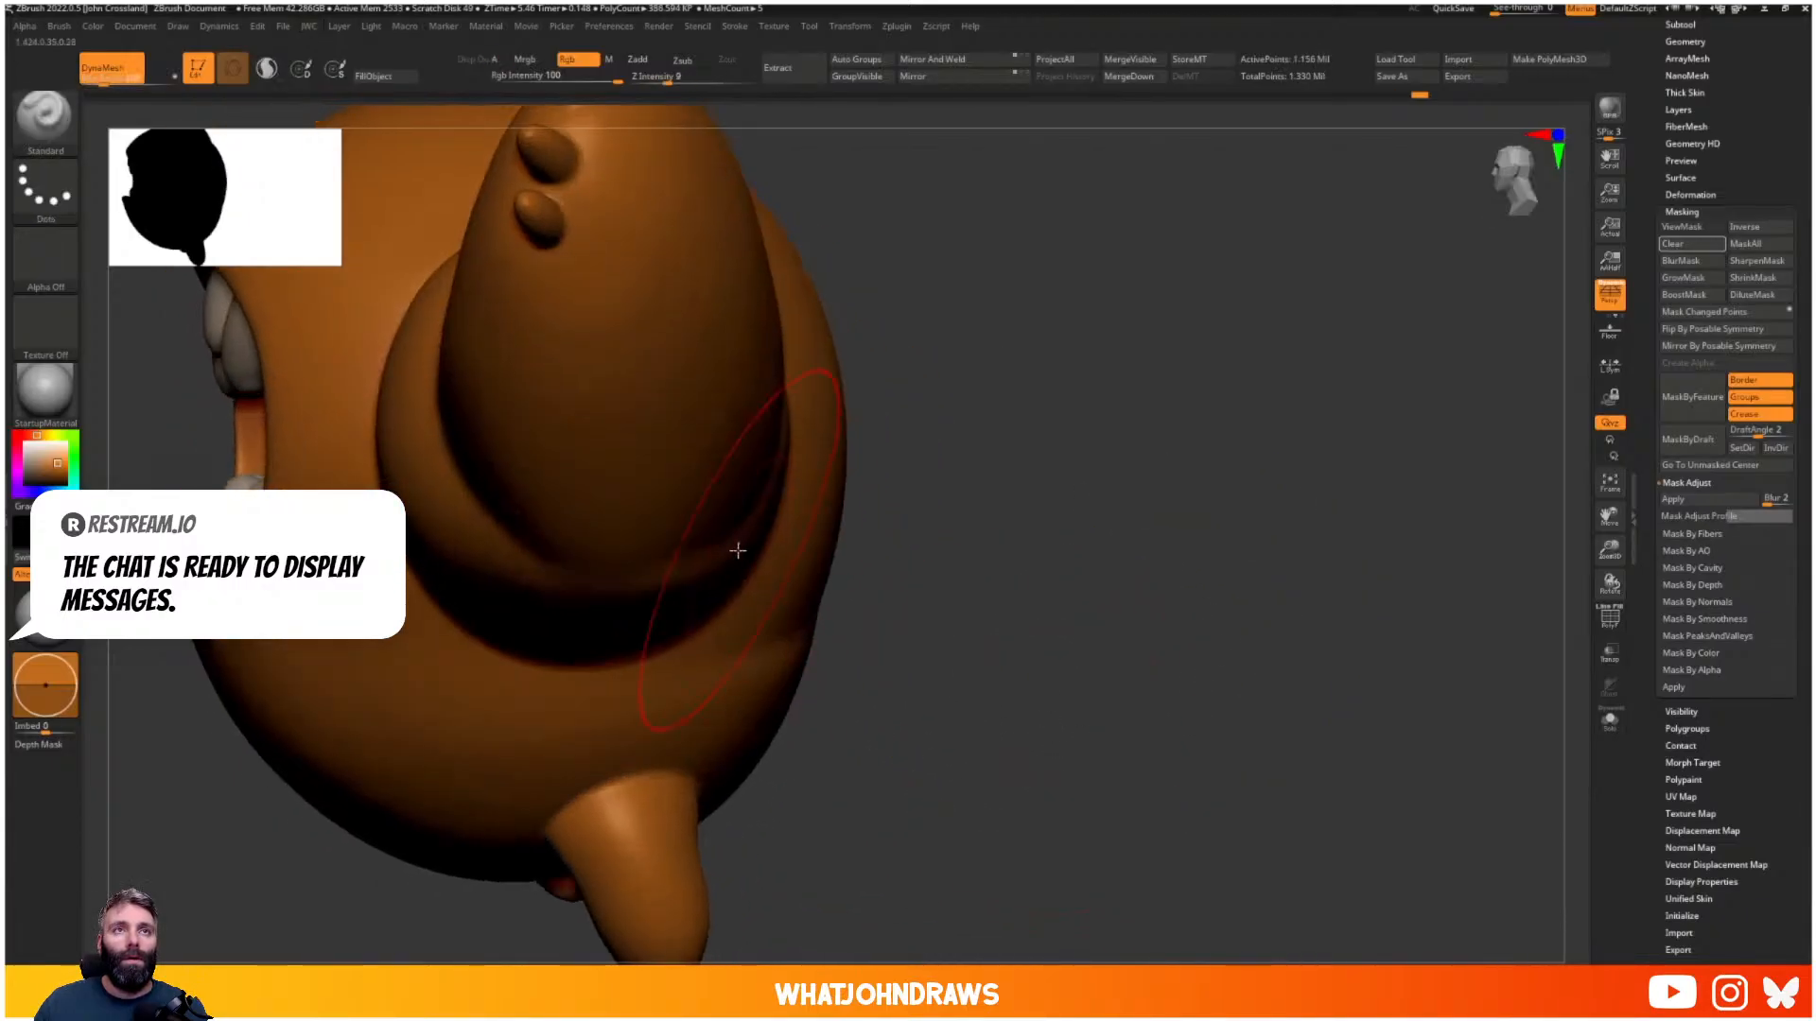
{"action": "left_click_drag", "start_coordinate": [845, 679], "coordinate": [784, 624]}
{"action": "key", "text": "space"}
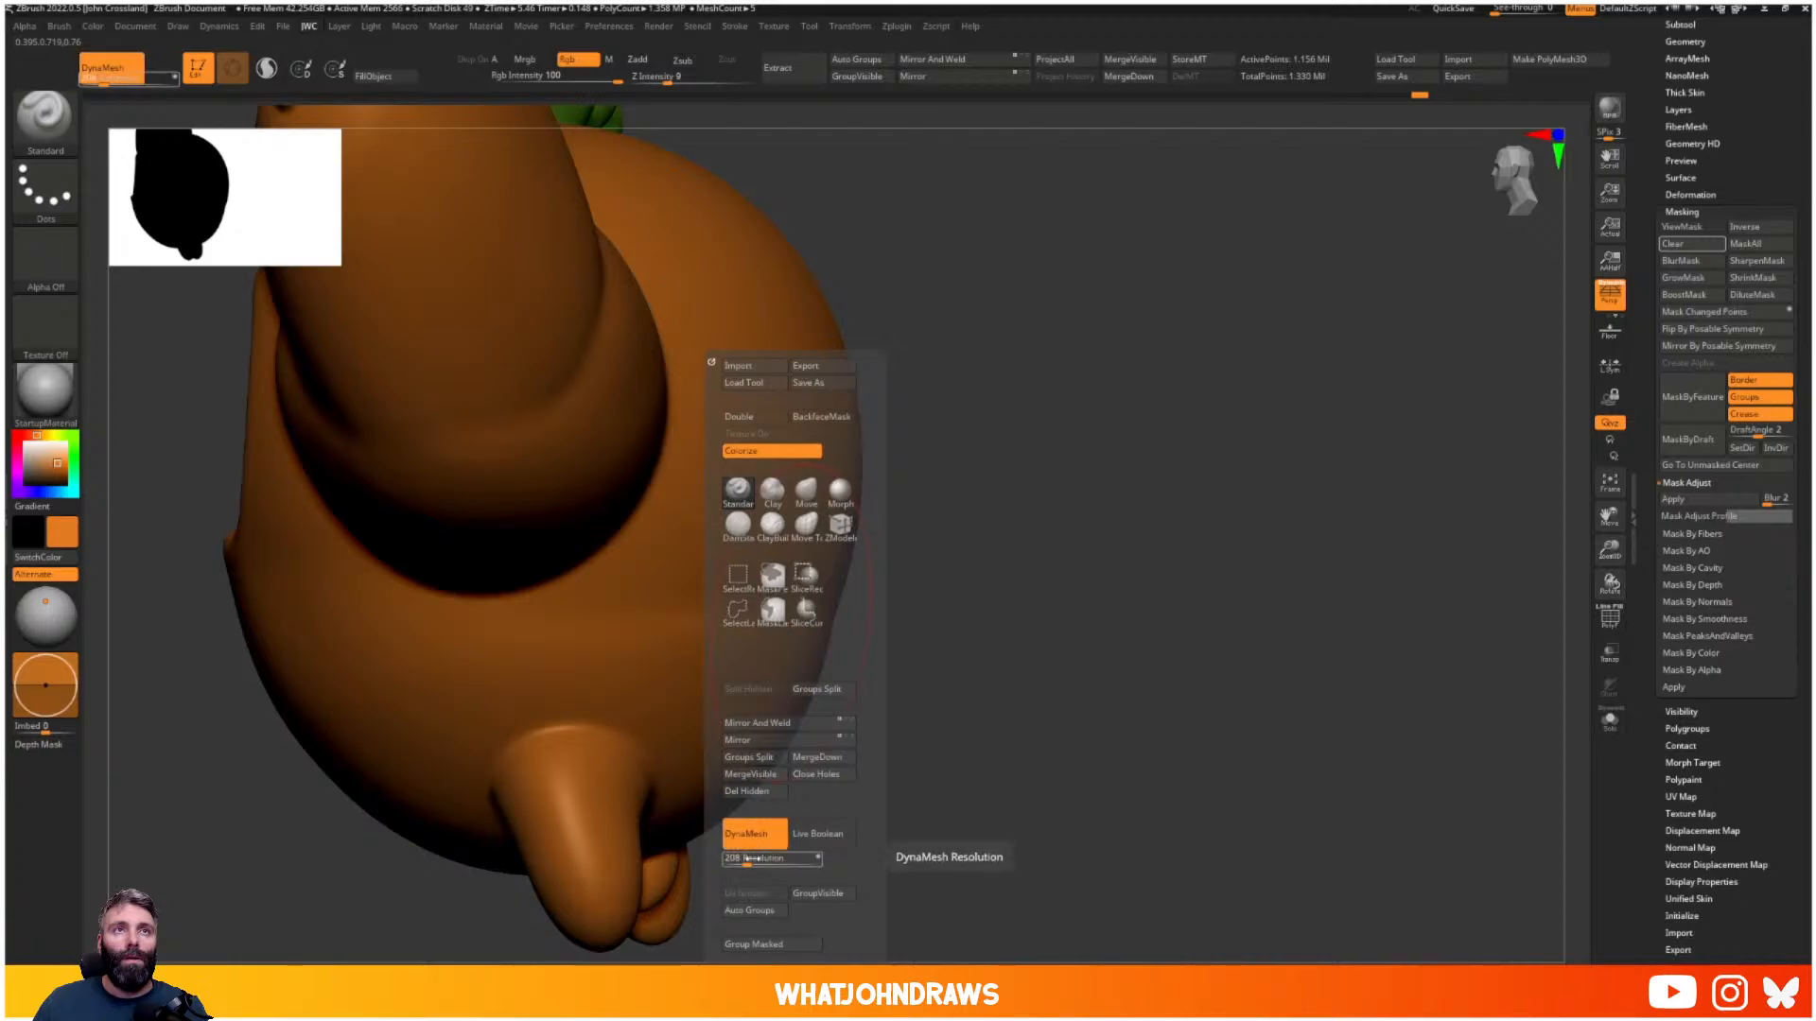
{"action": "mouse_move", "coordinate": [1125, 641]}
{"action": "left_mouse_down", "text": "ctrl"}
{"action": "mouse_move", "coordinate": [910, 761]}
{"action": "mouse_move", "coordinate": [923, 687]}
{"action": "left_mouse_up", "text": "ctrl"}
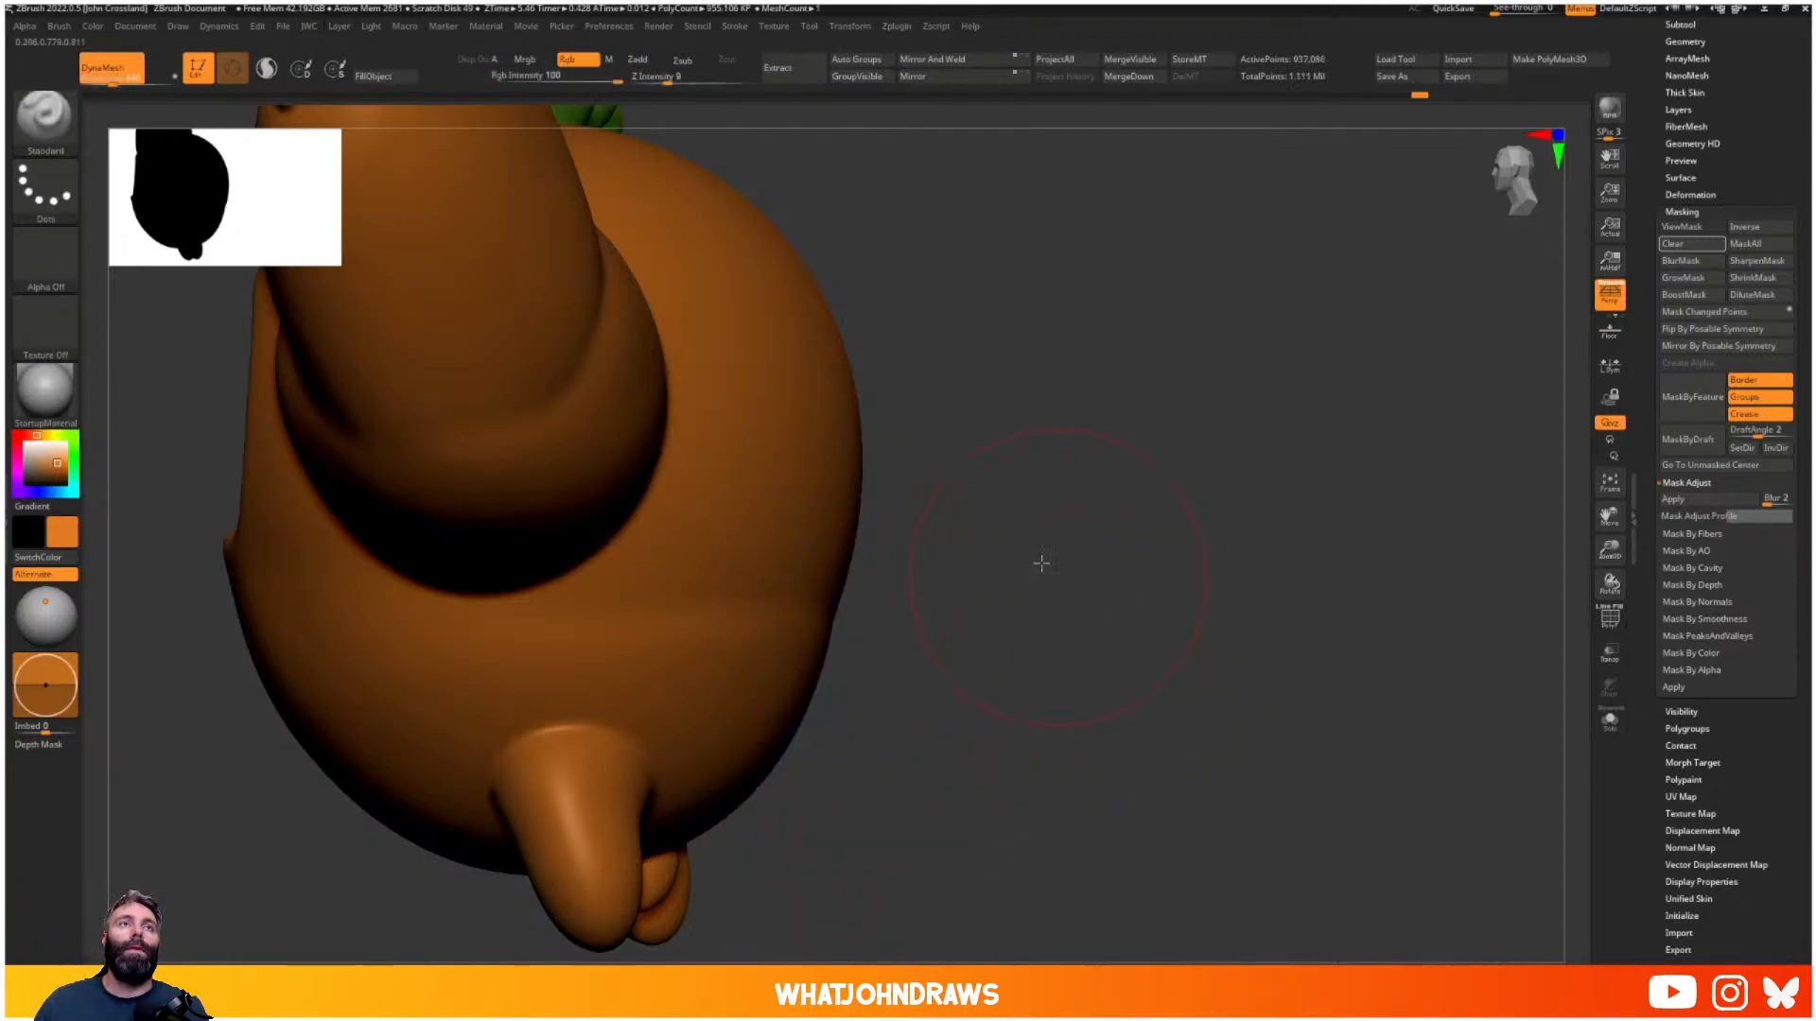
- Smooth out the remaining ridge across the lower back with the Smooth brush at Z Intensity 100
{"action": "left_click_drag", "start_coordinate": [1042, 565], "coordinate": [819, 613]}
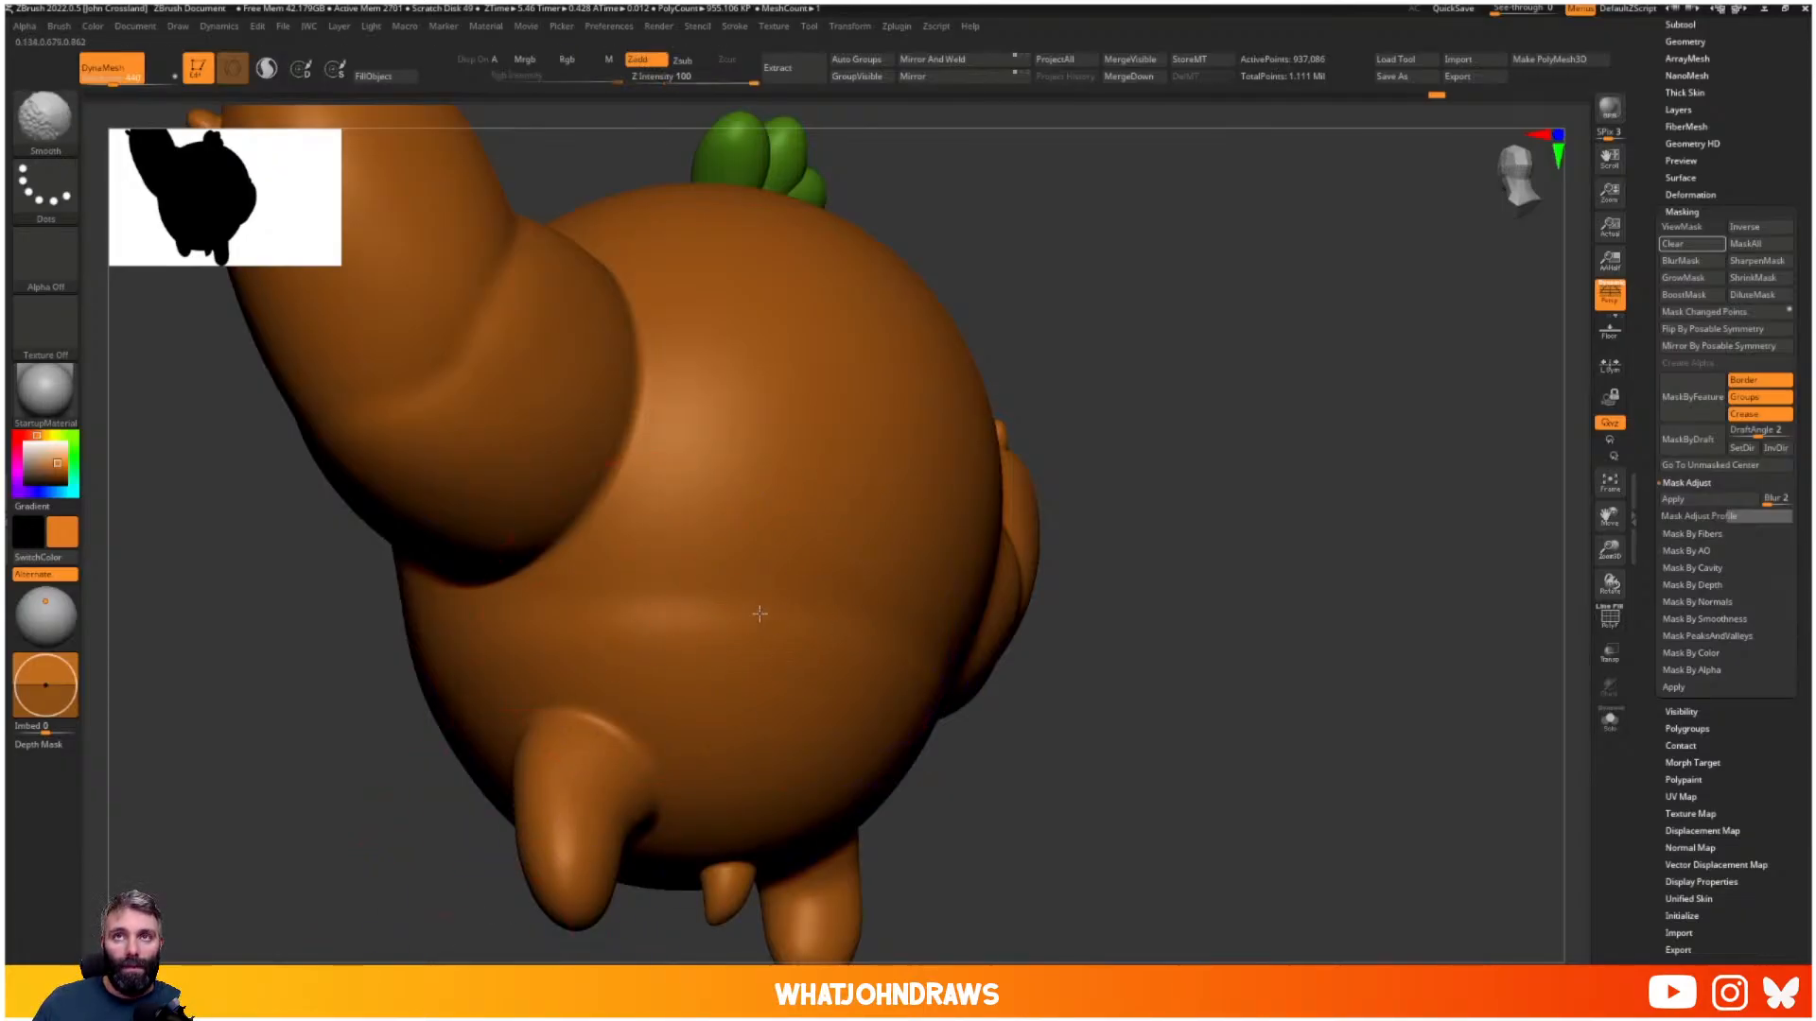
{"action": "right_click_drag", "start_coordinate": [698, 616], "coordinate": [942, 610]}
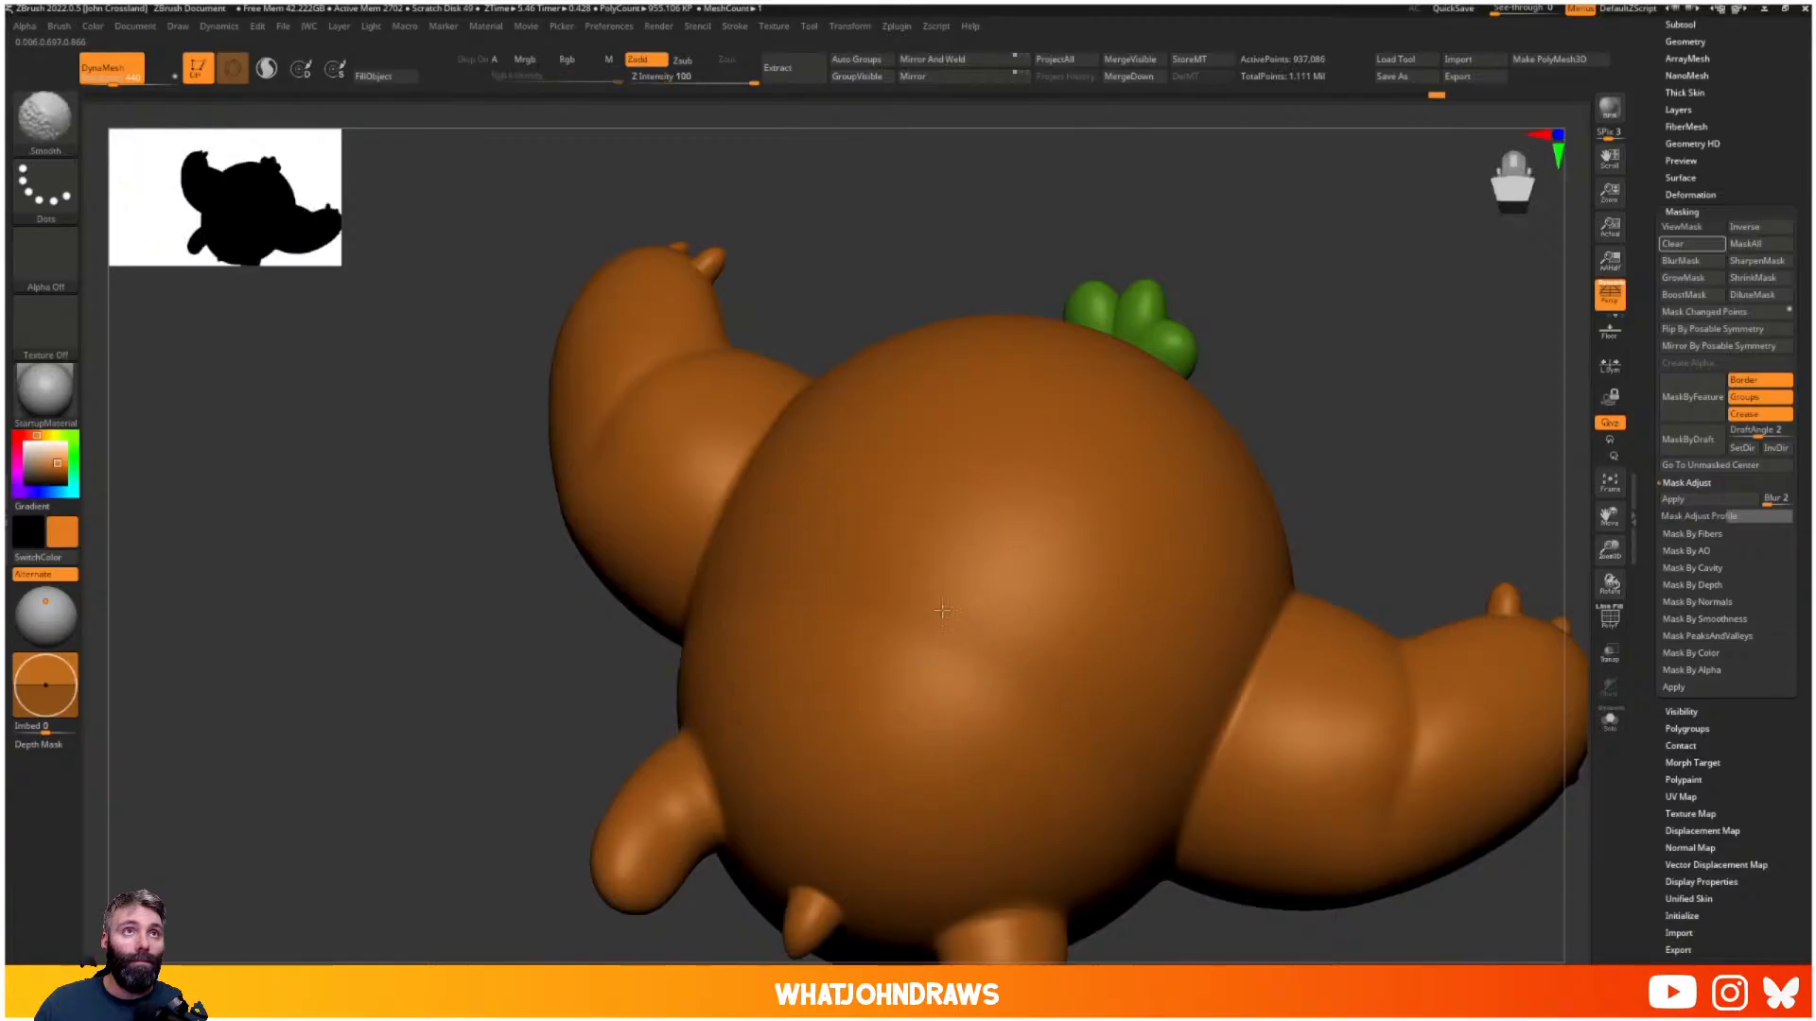
{"action": "mouse_move", "coordinate": [994, 707]}
{"action": "right_mouse_down"}
{"action": "mouse_move", "coordinate": [1027, 729]}
{"action": "mouse_move", "coordinate": [936, 733]}
{"action": "right_mouse_up"}
- Enlarge the silhouette thumbnail to size 512 and bring the lower back into close view for the Move brush
{"action": "key", "text": "s"}
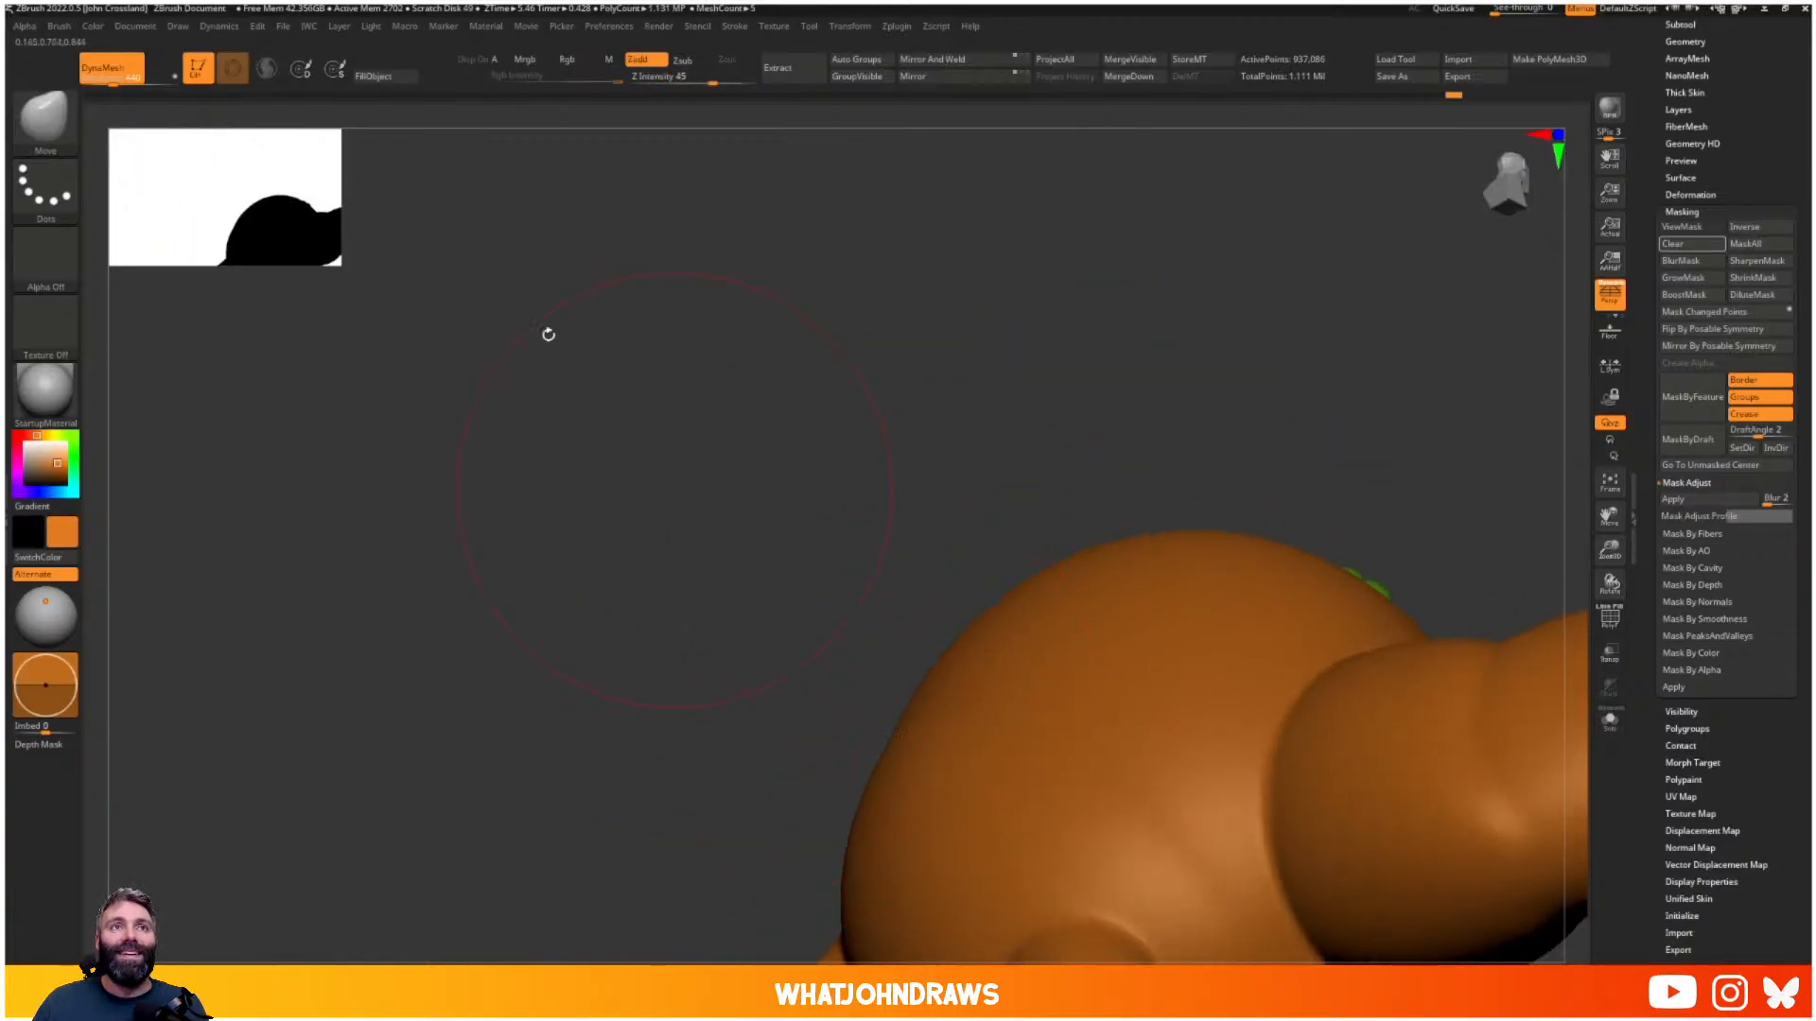
{"action": "left_click_drag", "start_coordinate": [307, 230], "coordinate": [662, 515]}
{"action": "right_click_drag", "start_coordinate": [880, 518], "coordinate": [685, 337], "text": "alt"}
{"action": "mouse_move", "coordinate": [685, 336]}
{"action": "right_mouse_down", "text": "ctrl"}
{"action": "mouse_move", "coordinate": [654, 485]}
{"action": "mouse_move", "coordinate": [725, 541]}
{"action": "right_mouse_up", "text": "ctrl"}
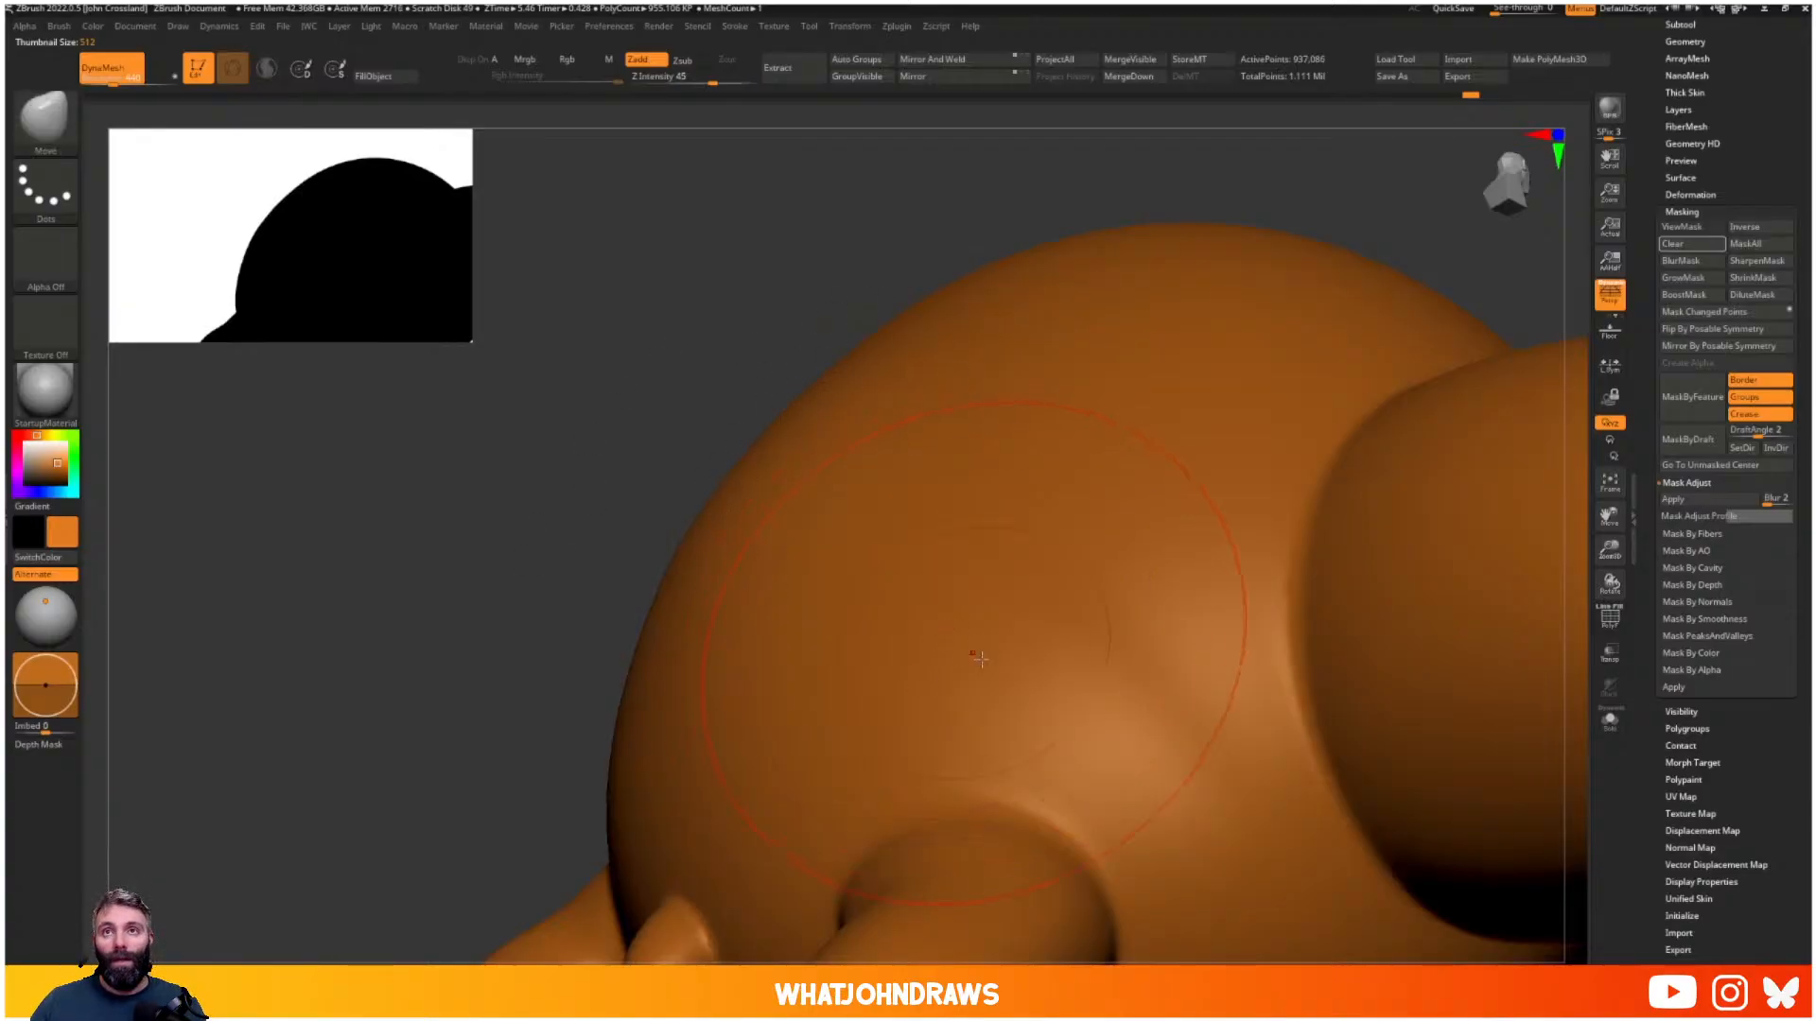
- Refine the monster's side contour around the arm joints from the front with the Move brush
{"action": "right_click_drag", "start_coordinate": [896, 596], "coordinate": [940, 673]}
{"action": "mouse_move", "coordinate": [961, 579]}
{"action": "right_mouse_down"}
{"action": "mouse_move", "coordinate": [1034, 519]}
{"action": "mouse_move", "coordinate": [984, 550]}
{"action": "mouse_move", "coordinate": [993, 502]}
{"action": "mouse_move", "coordinate": [851, 487]}
{"action": "mouse_move", "coordinate": [977, 520]}
{"action": "mouse_move", "coordinate": [940, 542]}
{"action": "mouse_move", "coordinate": [870, 468]}
{"action": "right_mouse_up"}
{"action": "key", "text": "shift"}
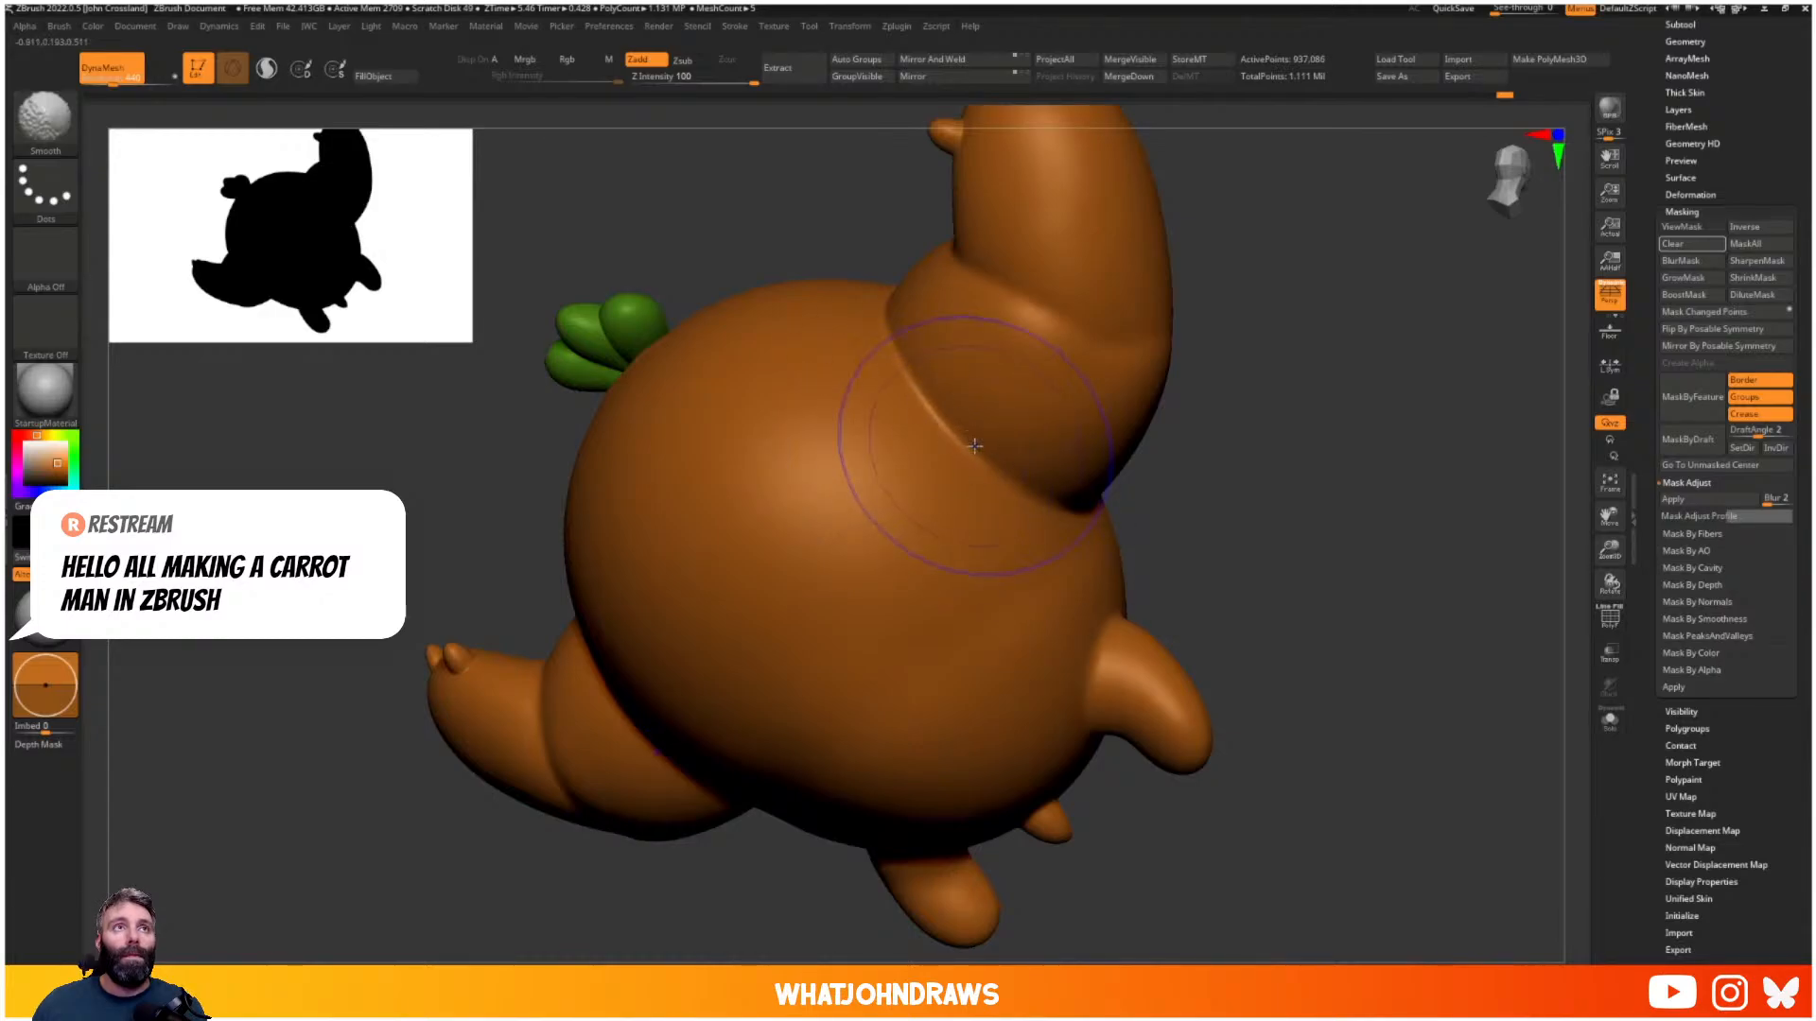
{"action": "mouse_move", "coordinate": [974, 445]}
{"action": "right_mouse_down"}
{"action": "mouse_move", "coordinate": [899, 447]}
{"action": "mouse_move", "coordinate": [871, 312]}
{"action": "mouse_move", "coordinate": [965, 426]}
{"action": "mouse_move", "coordinate": [968, 332]}
{"action": "mouse_move", "coordinate": [977, 413]}
{"action": "mouse_move", "coordinate": [1098, 333]}
{"action": "mouse_move", "coordinate": [980, 353]}
{"action": "mouse_move", "coordinate": [1009, 495]}
{"action": "mouse_move", "coordinate": [829, 353]}
{"action": "right_mouse_up"}
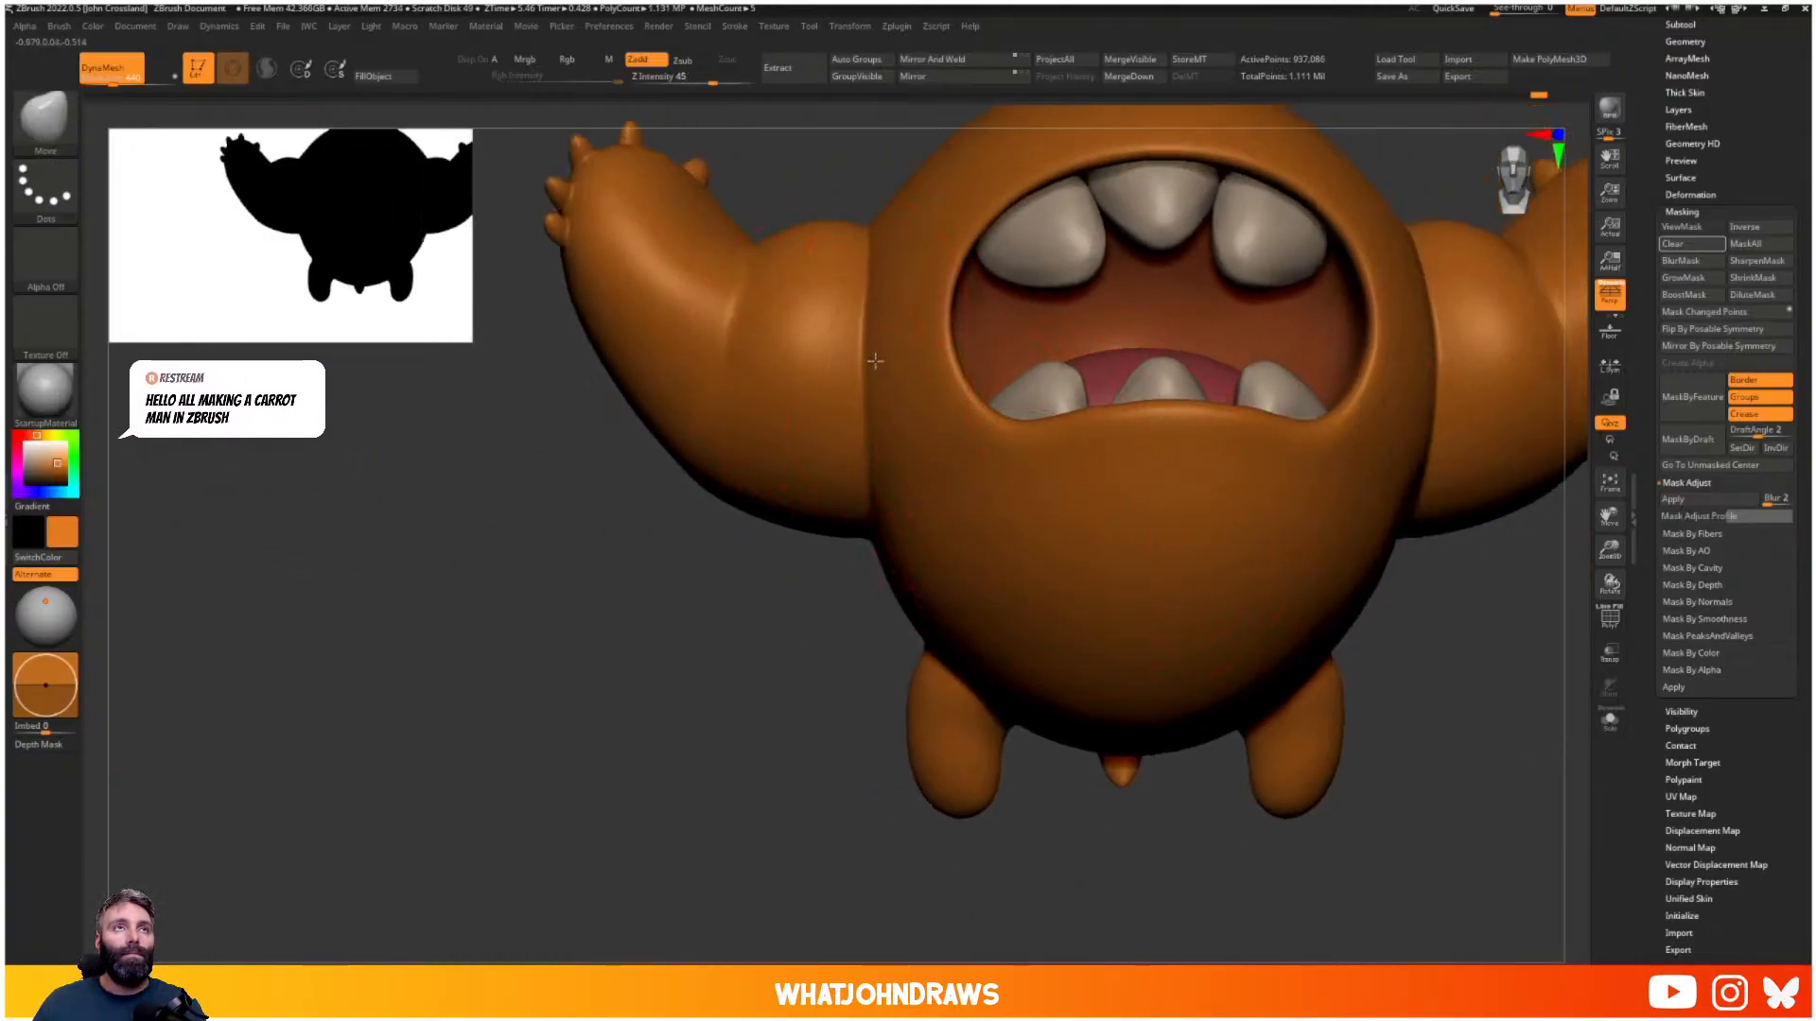
{"action": "left_click_drag", "start_coordinate": [875, 361], "coordinate": [865, 363]}
{"action": "right_click_drag", "start_coordinate": [864, 369], "coordinate": [898, 501], "text": "shift"}
{"action": "key", "text": "s"}
{"action": "left_click_drag", "start_coordinate": [865, 432], "coordinate": [865, 379]}
{"action": "right_click_drag", "start_coordinate": [796, 531], "coordinate": [785, 533]}
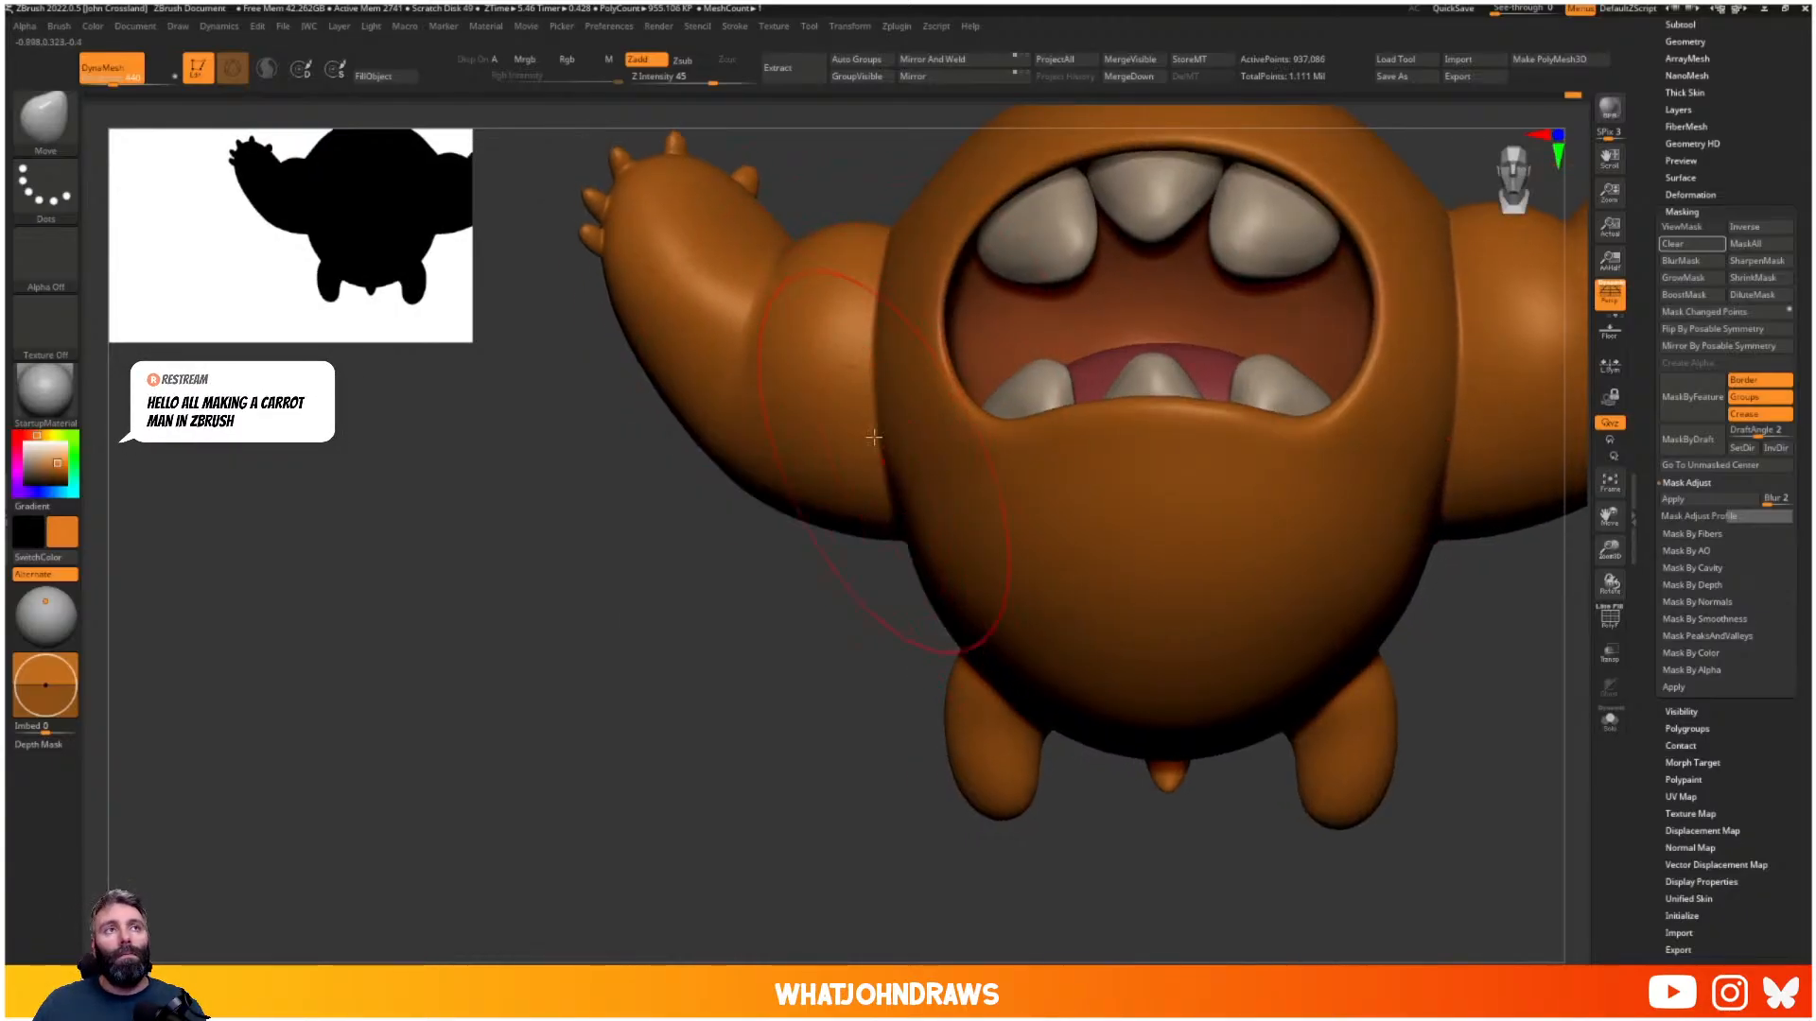
{"action": "left_click_drag", "start_coordinate": [873, 436], "coordinate": [884, 436]}
{"action": "left_click_drag", "start_coordinate": [889, 548], "coordinate": [898, 546]}
- Reshape the short legs with the Move brush so that the feet curve inward beneath the body
{"action": "mouse_move", "coordinate": [933, 594]}
{"action": "left_mouse_down"}
{"action": "mouse_move", "coordinate": [1001, 616]}
{"action": "mouse_move", "coordinate": [1044, 677]}
{"action": "left_mouse_up"}
{"action": "left_click_drag", "start_coordinate": [922, 723], "coordinate": [1029, 756]}
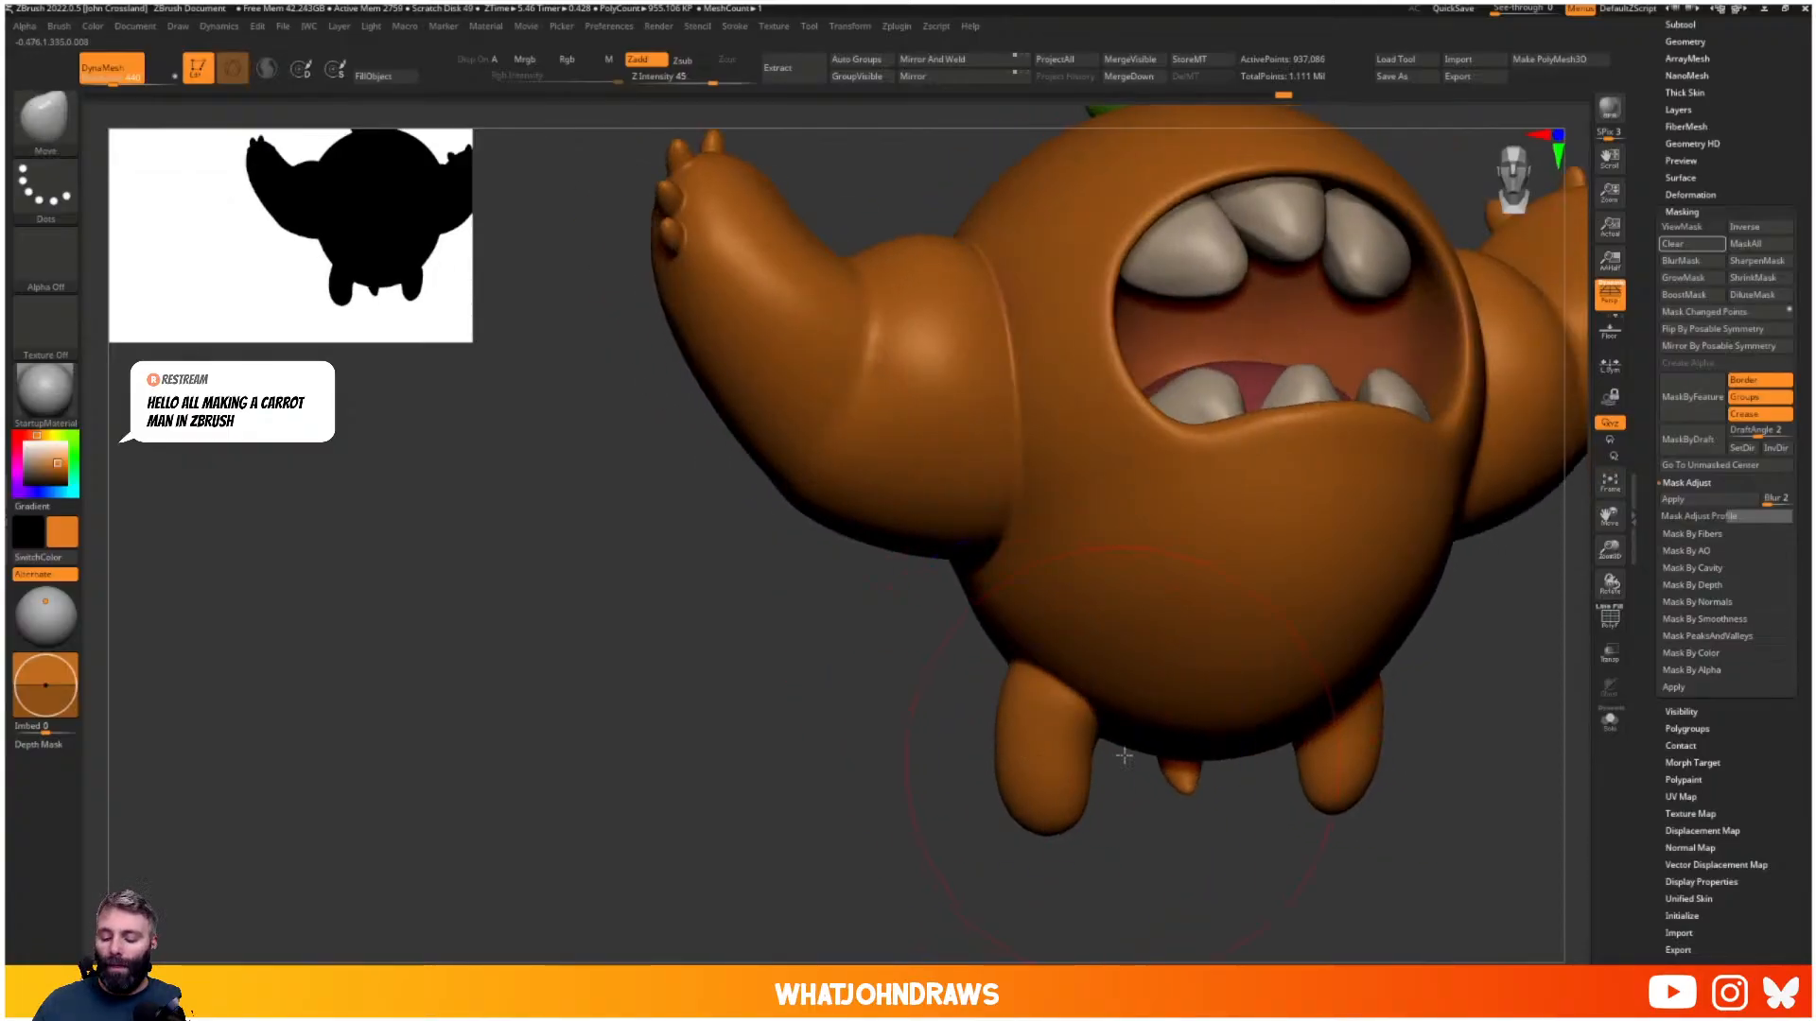
{"action": "left_click_drag", "start_coordinate": [1027, 821], "coordinate": [1022, 589], "text": "alt"}
{"action": "left_click_drag", "start_coordinate": [1022, 589], "coordinate": [1067, 583], "text": "shift"}
{"action": "key", "text": "s"}
{"action": "right_click_drag", "start_coordinate": [951, 641], "coordinate": [924, 636]}
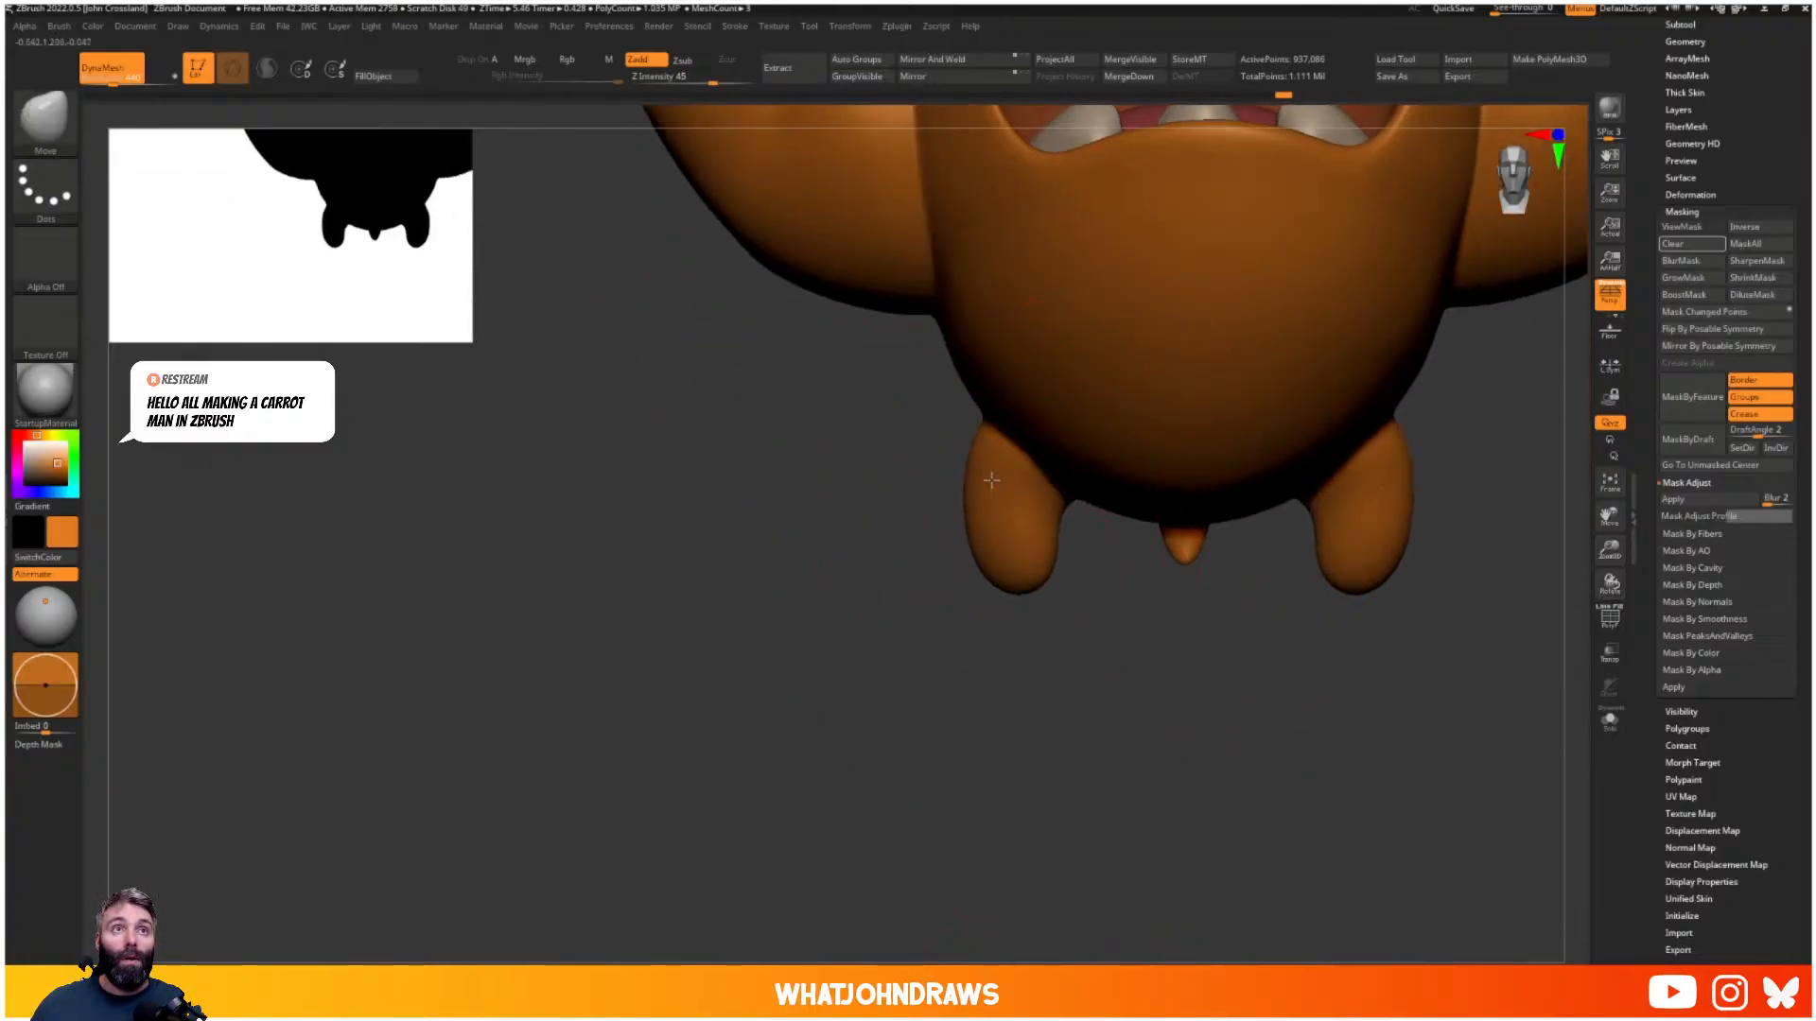
{"action": "left_click_drag", "start_coordinate": [1010, 528], "coordinate": [1021, 526]}
{"action": "left_click_drag", "start_coordinate": [1120, 610], "coordinate": [1052, 596]}
{"action": "mouse_move", "coordinate": [1003, 615]}
{"action": "left_mouse_down"}
{"action": "mouse_move", "coordinate": [1083, 604]}
{"action": "mouse_move", "coordinate": [1057, 598]}
{"action": "left_mouse_up"}
{"action": "left_click_drag", "start_coordinate": [1036, 611], "coordinate": [1081, 607]}
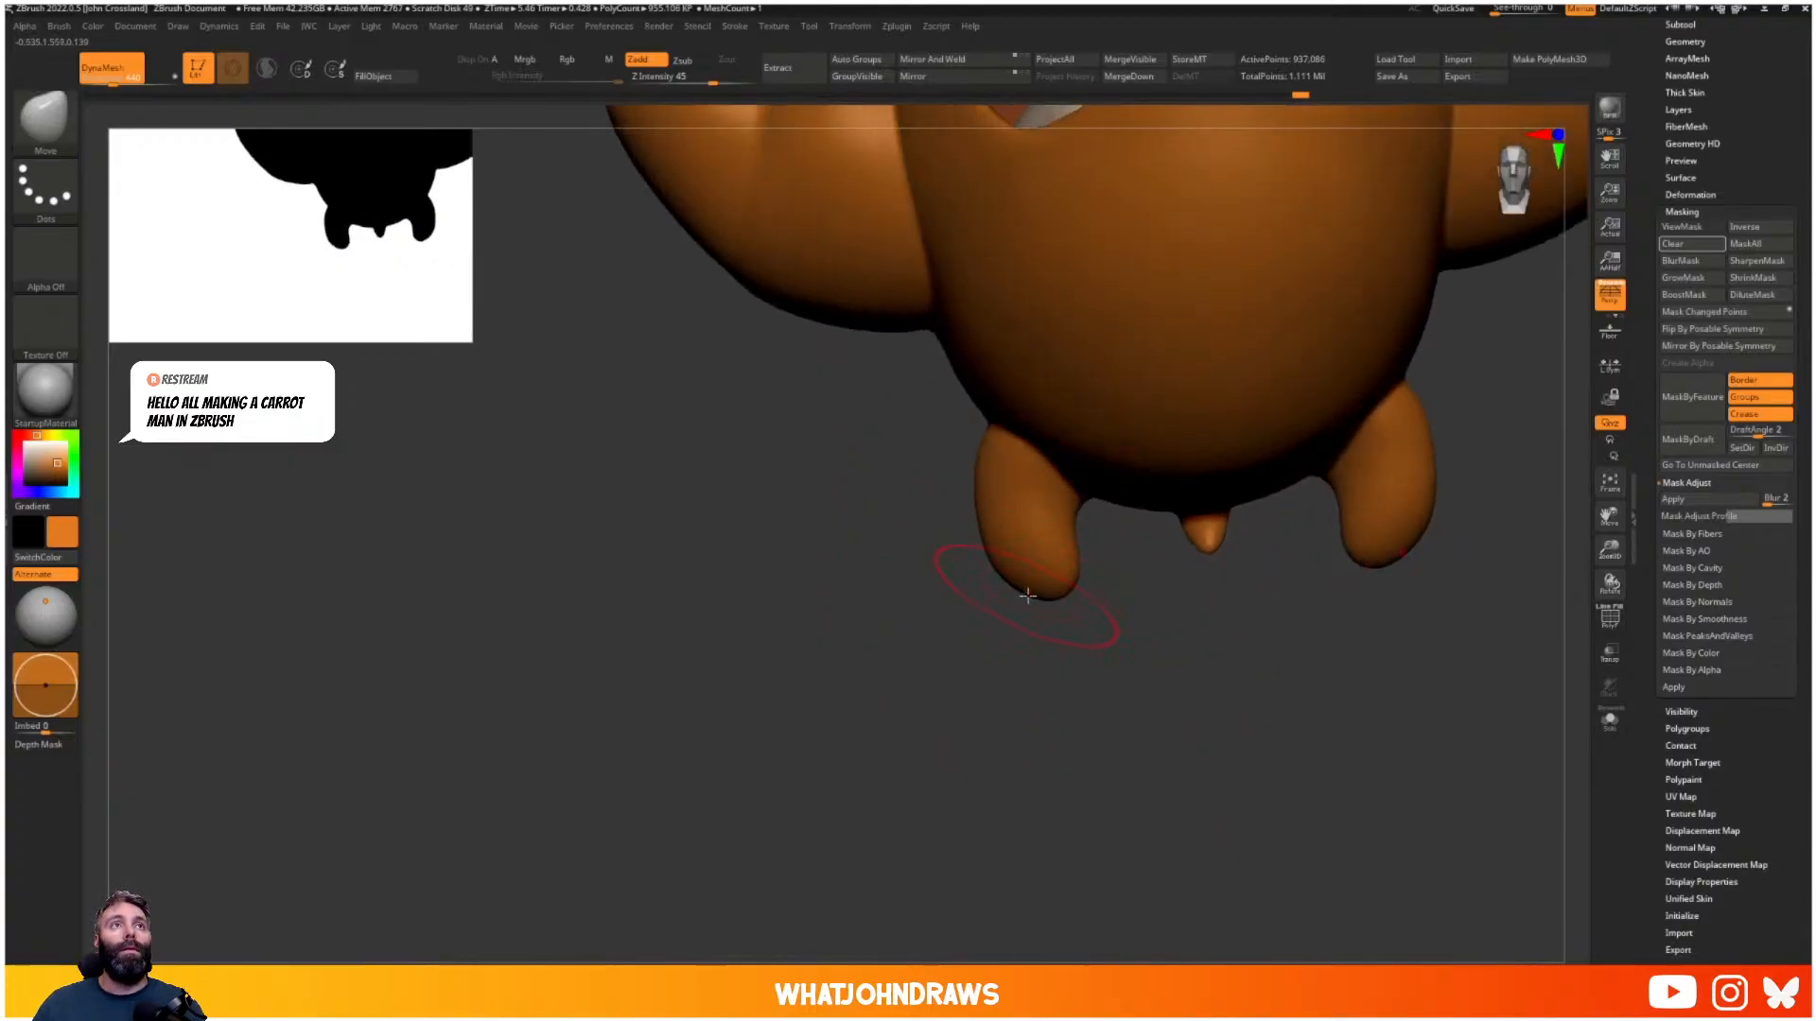
- Turn off perspective, then flatten the soles of both feet and smooth their edges
{"action": "mouse_move", "coordinate": [1028, 596]}
{"action": "right_mouse_down"}
{"action": "mouse_move", "coordinate": [1087, 527]}
{"action": "mouse_move", "coordinate": [1054, 580]}
{"action": "mouse_move", "coordinate": [1059, 397]}
{"action": "right_mouse_up"}
{"action": "right_click_drag", "start_coordinate": [1059, 397], "coordinate": [841, 800], "text": "alt"}
{"action": "right_click_drag", "start_coordinate": [1050, 468], "coordinate": [1034, 465], "text": "shift"}
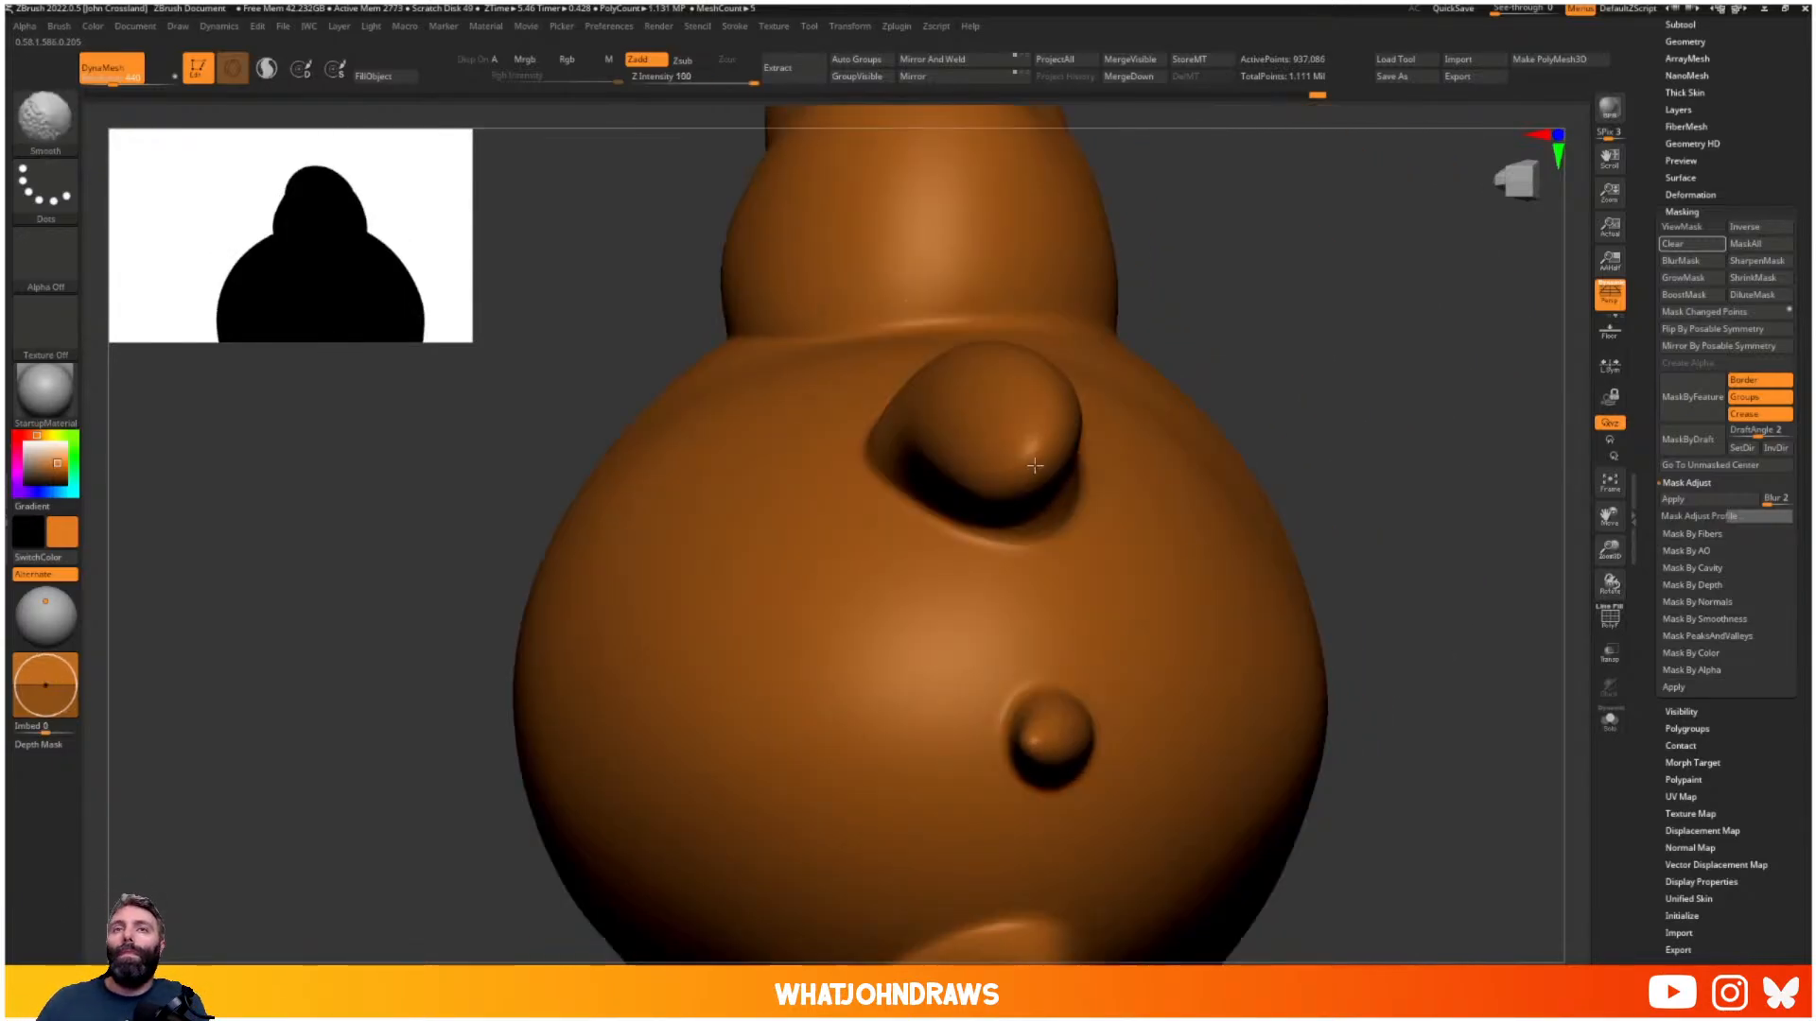
{"action": "key", "text": "p"}
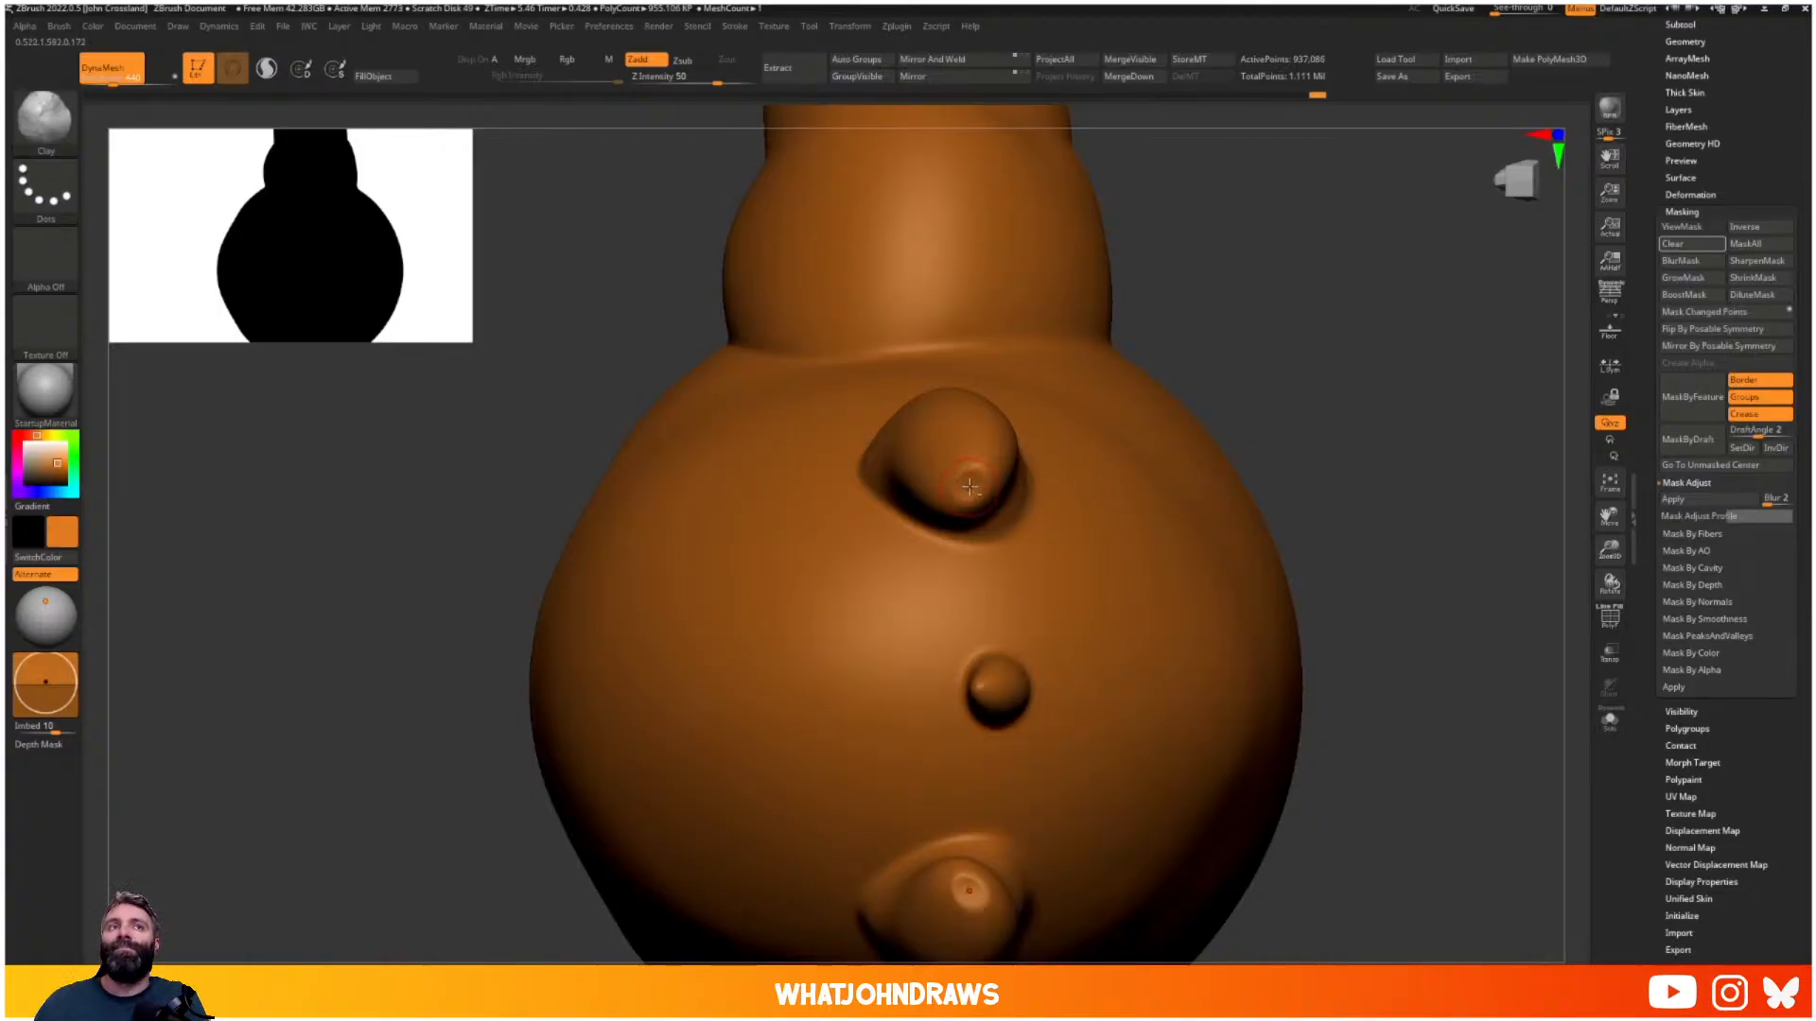
{"action": "mouse_move", "coordinate": [965, 494]}
{"action": "right_mouse_down"}
{"action": "mouse_move", "coordinate": [989, 493]}
{"action": "mouse_move", "coordinate": [976, 518]}
{"action": "mouse_move", "coordinate": [953, 458]}
{"action": "right_mouse_up"}
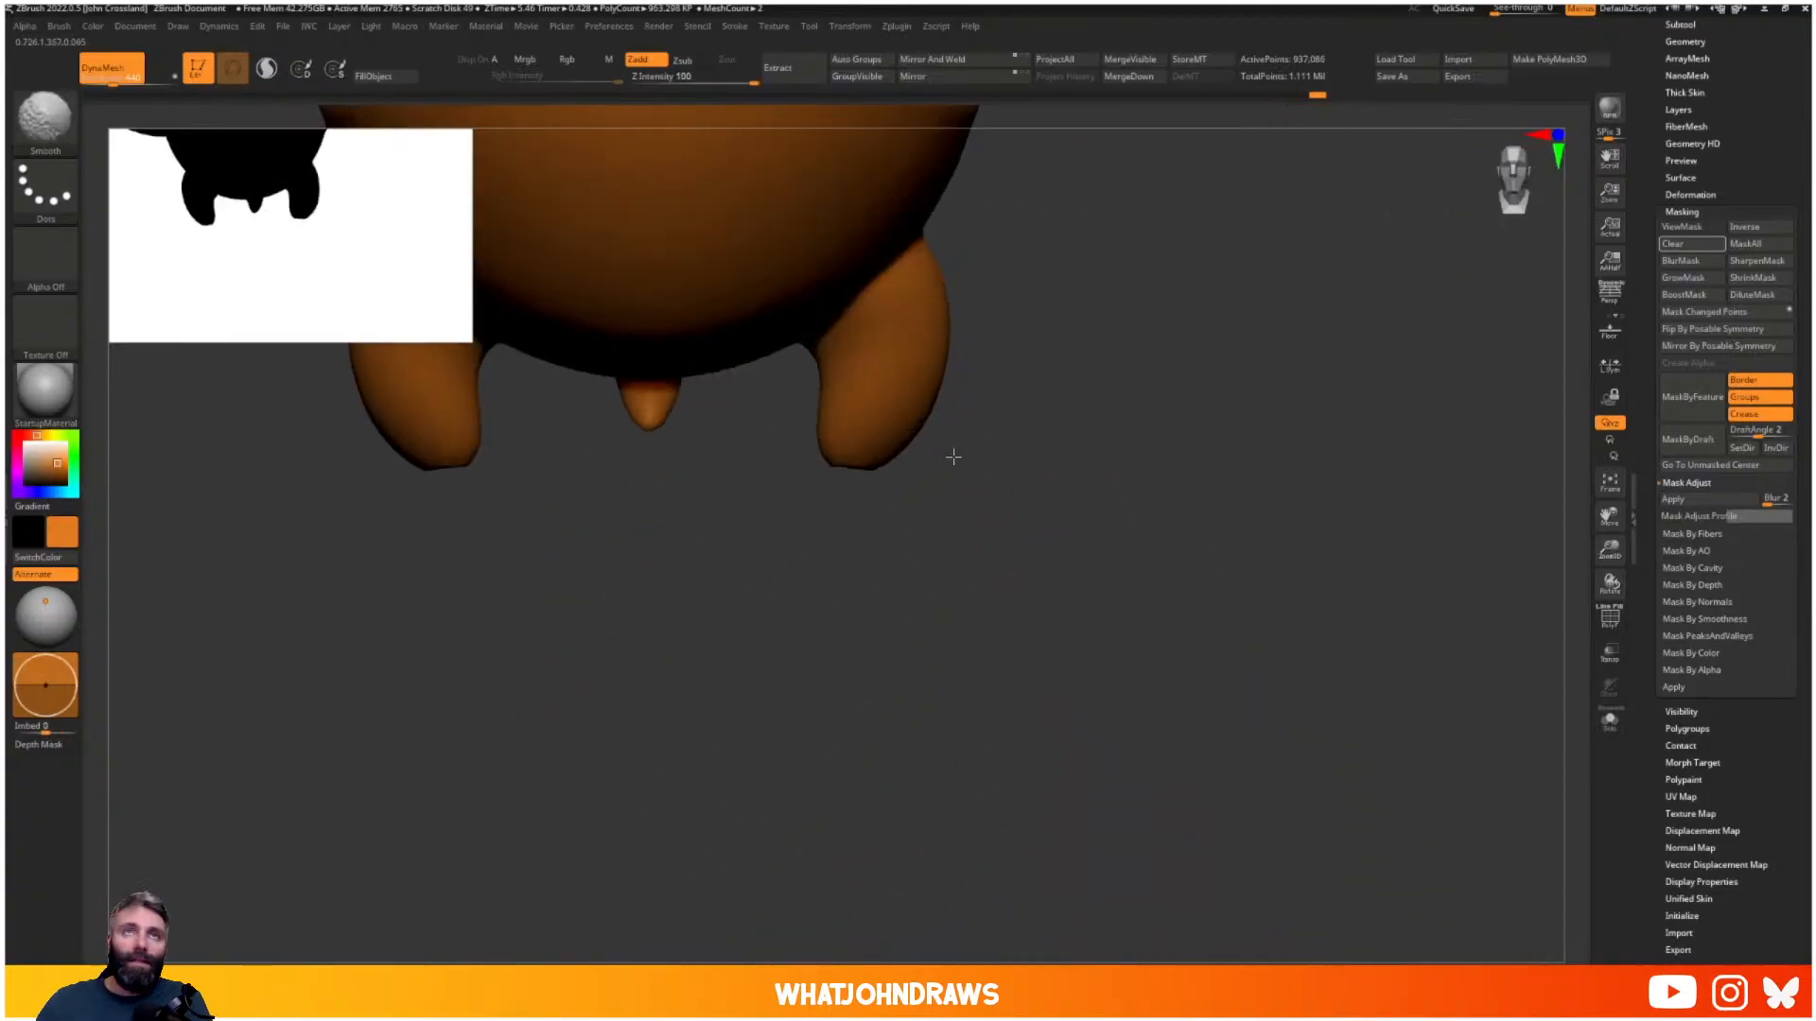
{"action": "left_click_drag", "start_coordinate": [832, 467], "coordinate": [883, 468]}
{"action": "mouse_move", "coordinate": [899, 468]}
{"action": "right_mouse_down"}
{"action": "mouse_move", "coordinate": [1071, 472]}
{"action": "mouse_move", "coordinate": [911, 547]}
{"action": "mouse_move", "coordinate": [1138, 637]}
{"action": "mouse_move", "coordinate": [1102, 568]}
{"action": "mouse_move", "coordinate": [986, 499]}
{"action": "mouse_move", "coordinate": [984, 394]}
{"action": "mouse_move", "coordinate": [985, 681]}
{"action": "mouse_move", "coordinate": [955, 492]}
{"action": "right_mouse_up"}
{"action": "key", "text": "s"}
{"action": "key", "text": "s"}
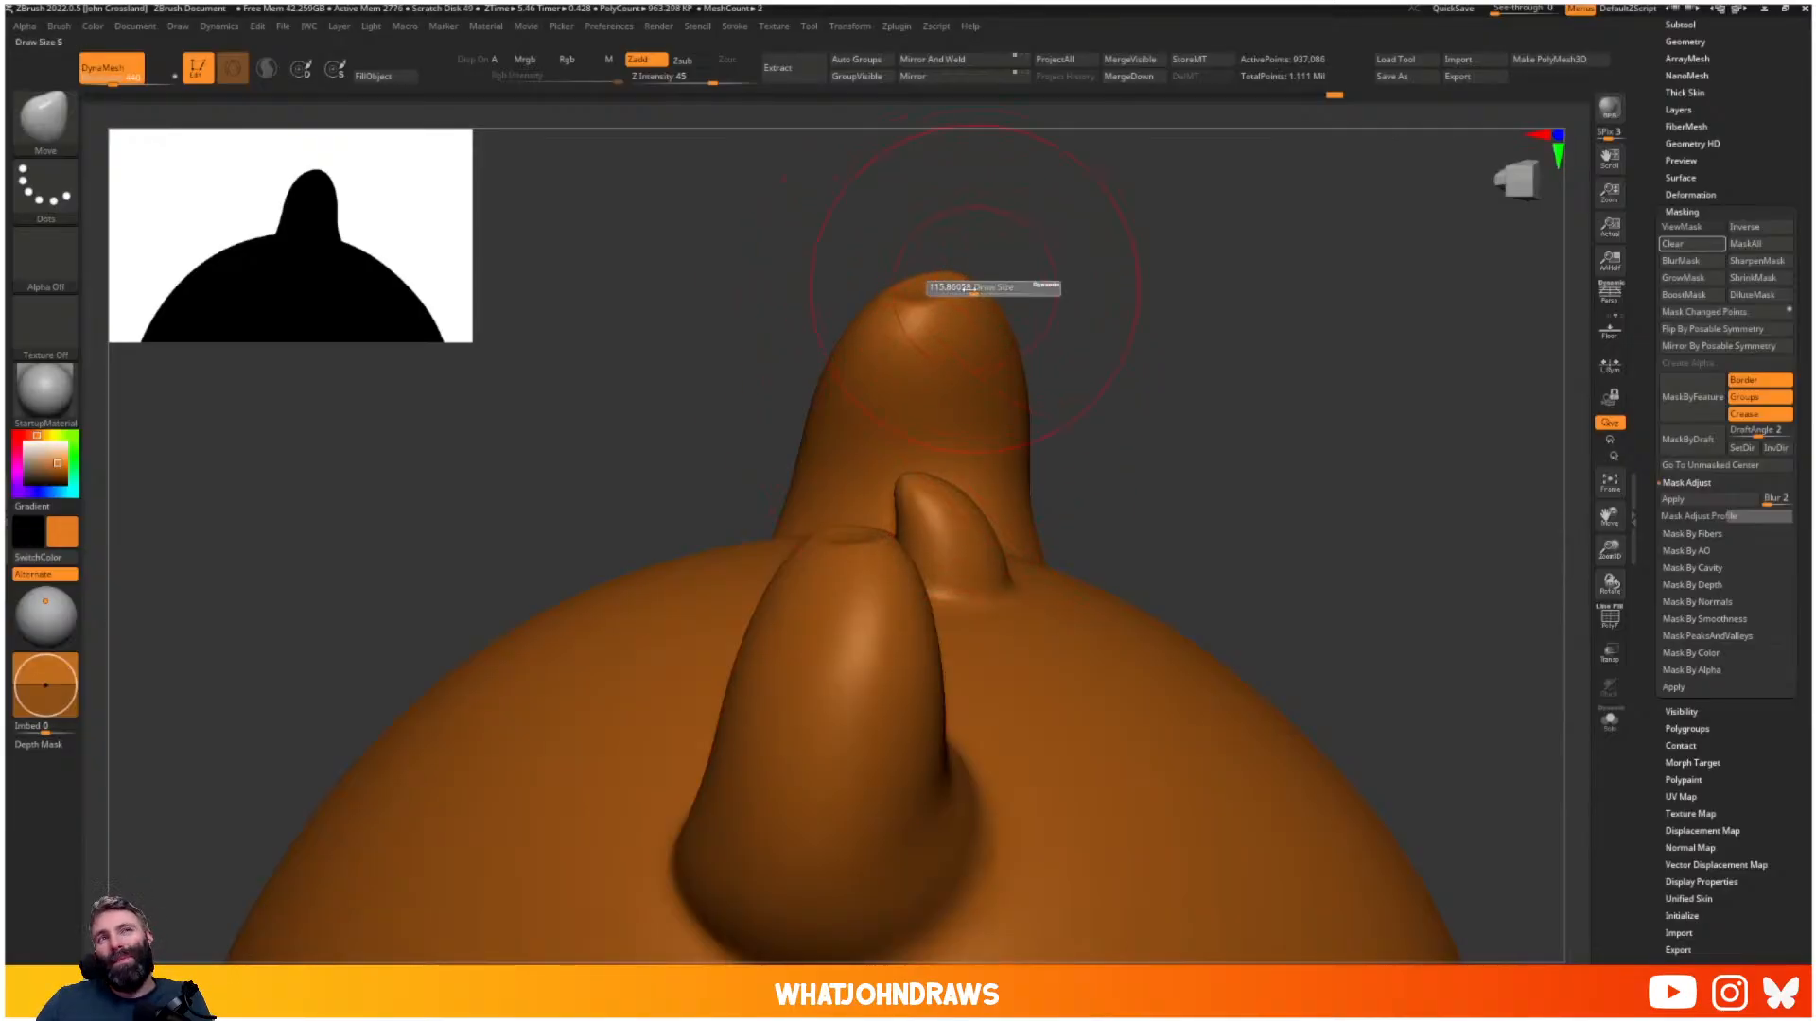
{"action": "left_click", "coordinate": [968, 282]}
{"action": "key", "text": "shift"}
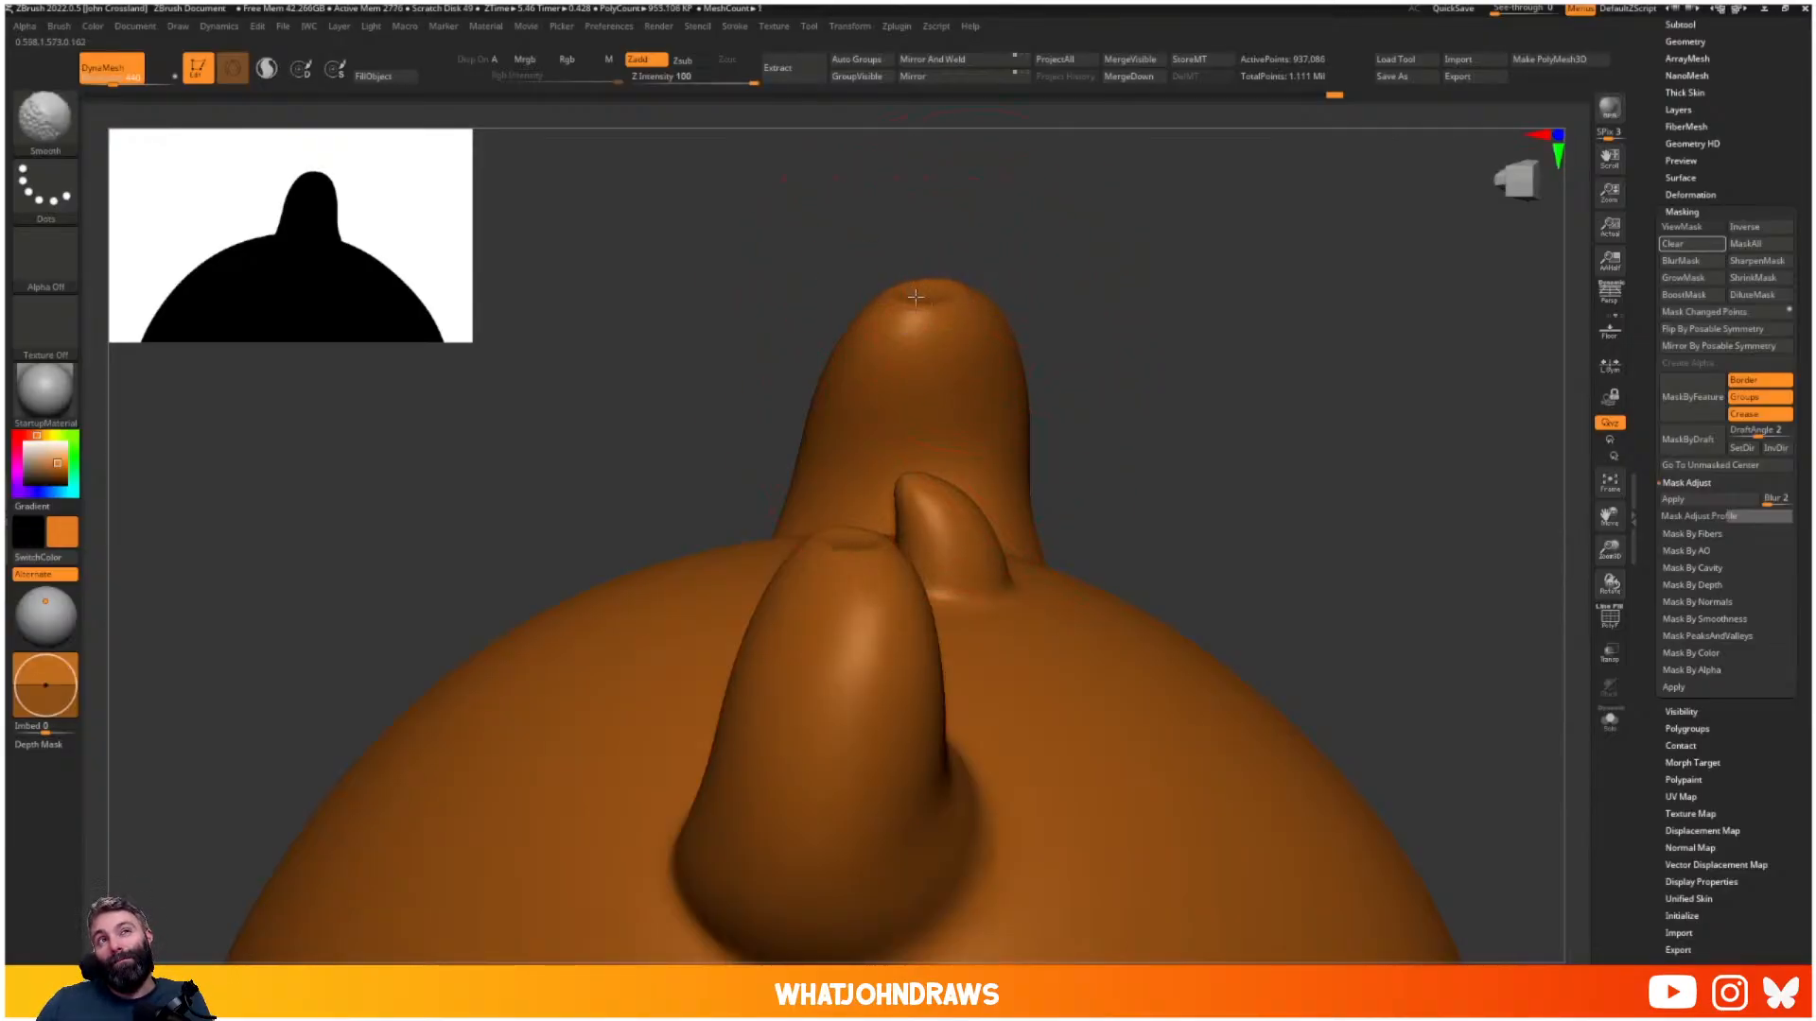
{"action": "mouse_move", "coordinate": [899, 320]}
{"action": "right_mouse_down"}
{"action": "mouse_move", "coordinate": [997, 296]}
{"action": "mouse_move", "coordinate": [973, 575]}
{"action": "mouse_move", "coordinate": [956, 252]}
{"action": "mouse_move", "coordinate": [878, 329]}
{"action": "right_mouse_up"}
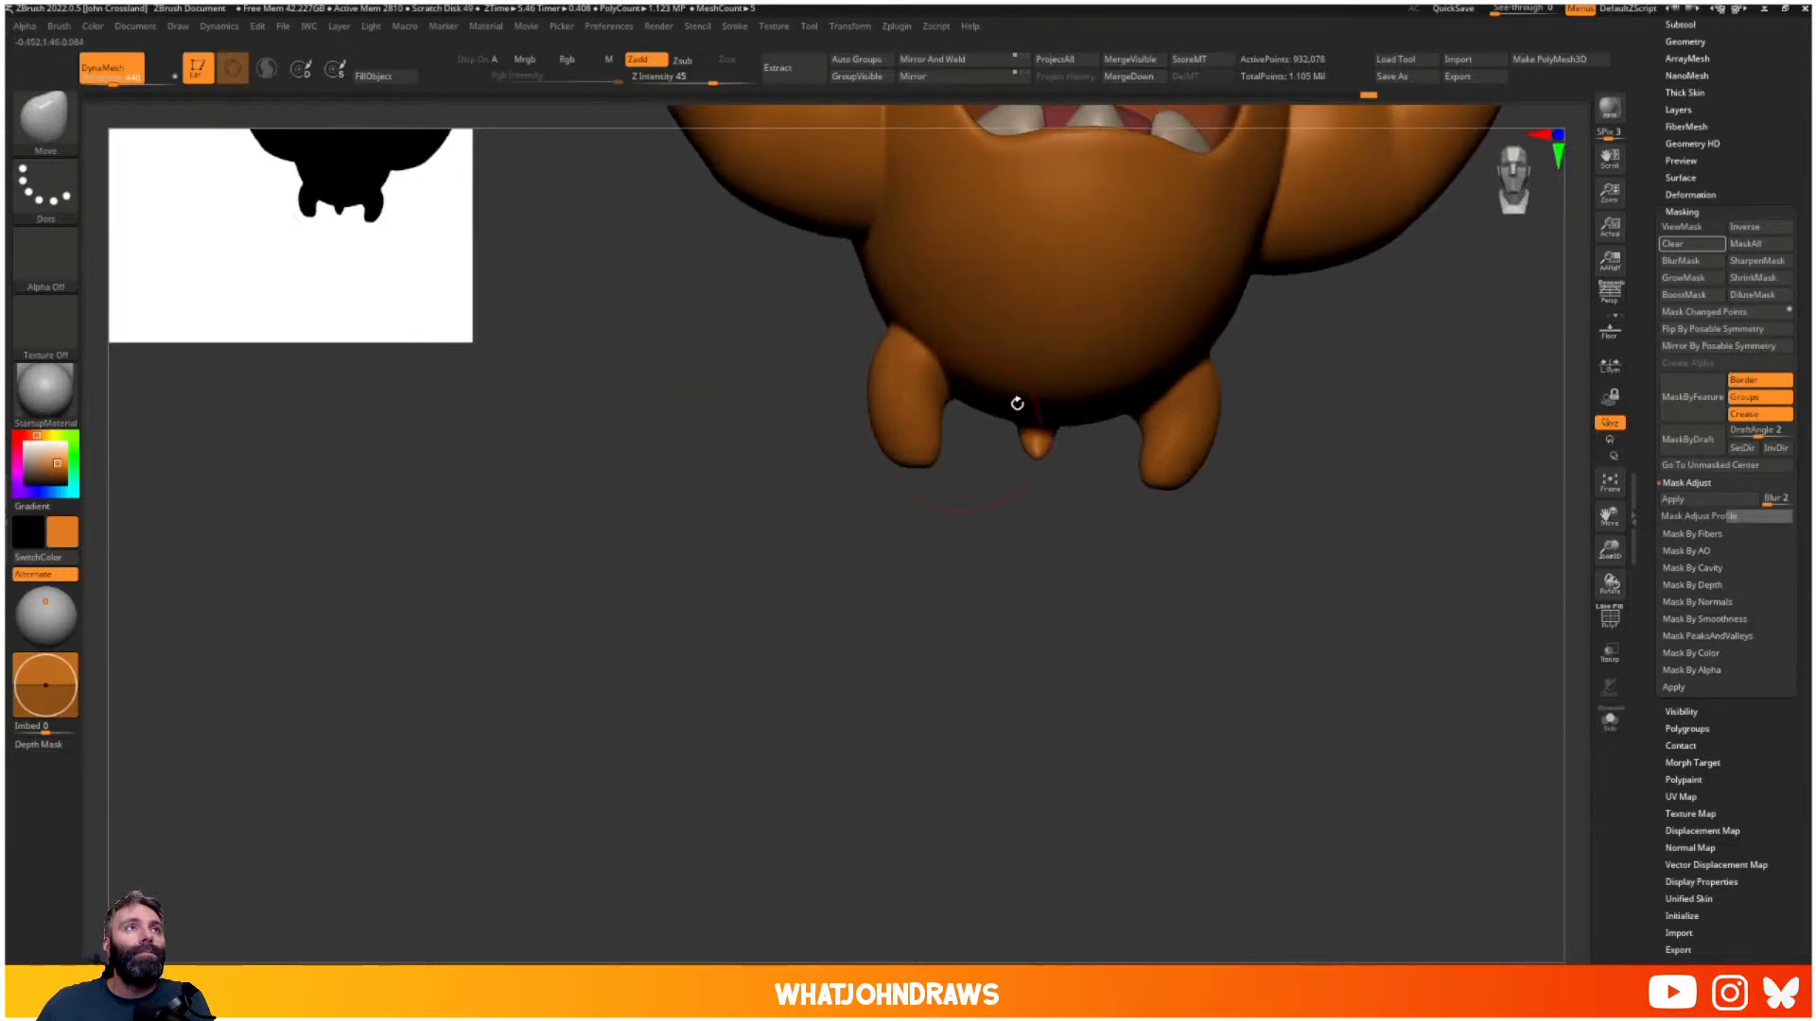
- Bulge the outer thighs and hollow out the inner legs with the Move brush from the front
{"action": "right_click_drag", "start_coordinate": [764, 561], "coordinate": [771, 588], "text": "ctrl"}
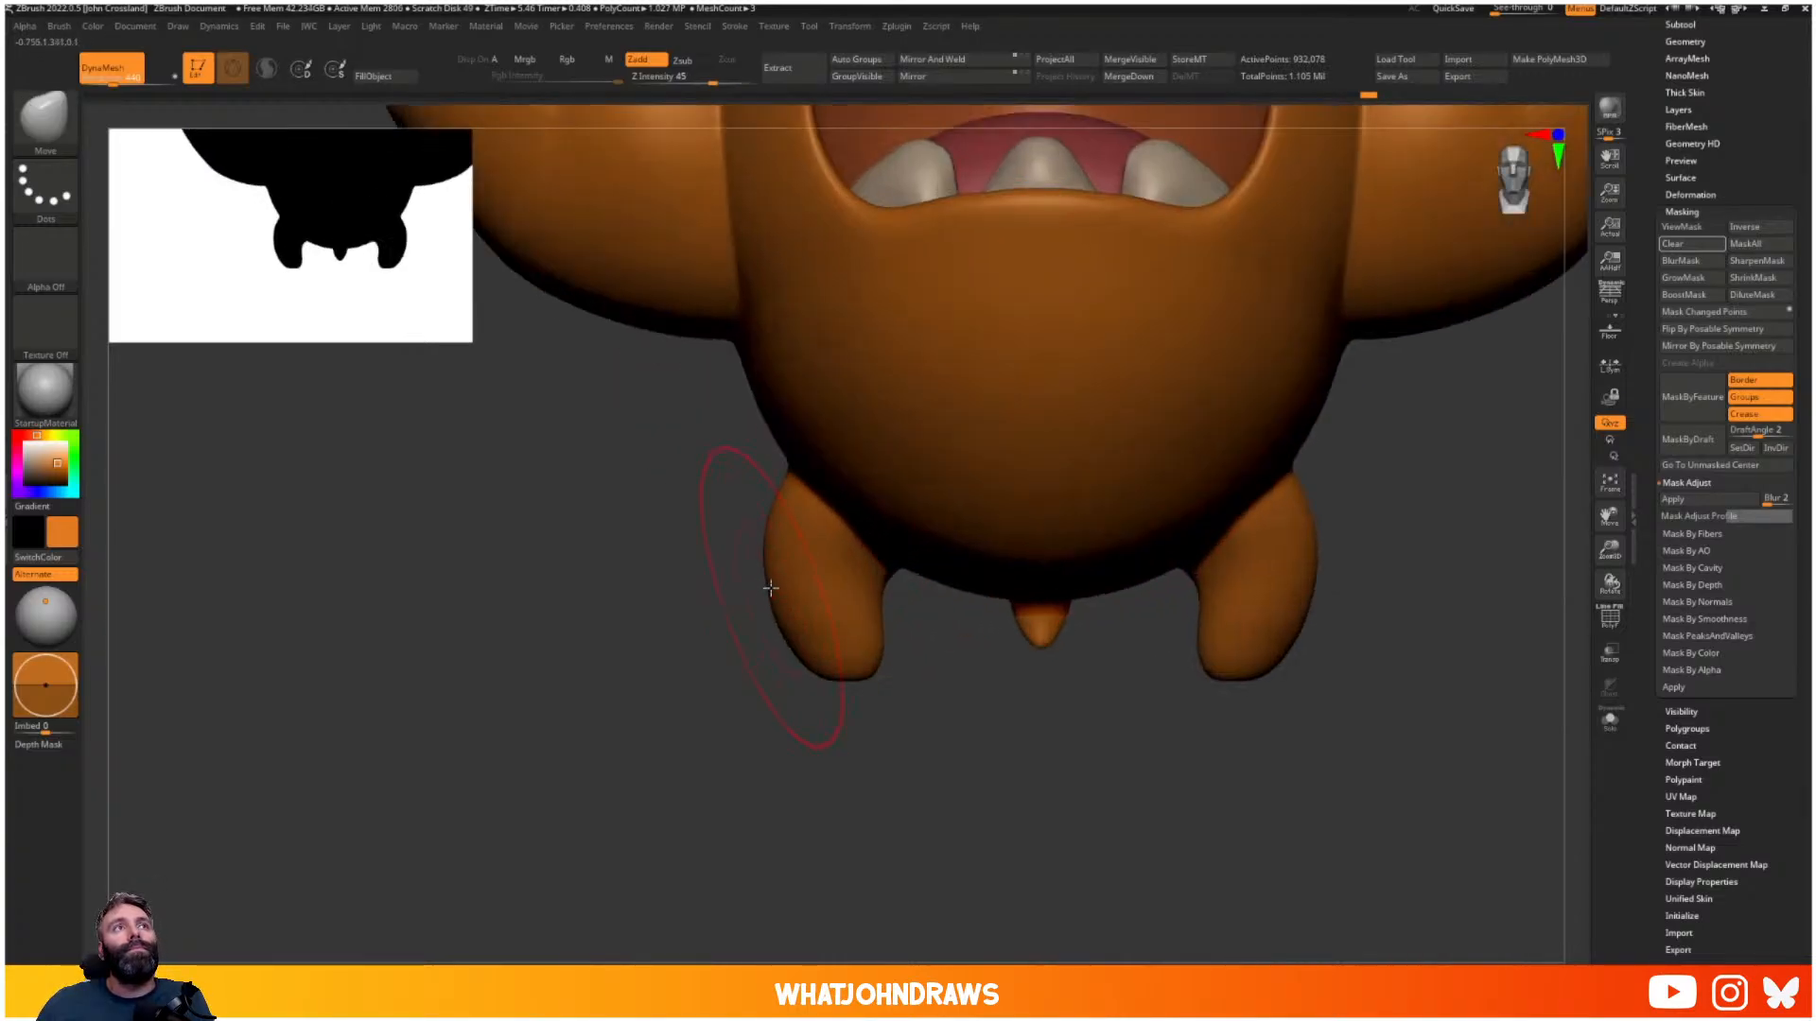
{"action": "left_click_drag", "start_coordinate": [783, 512], "coordinate": [765, 547]}
{"action": "key", "text": "s"}
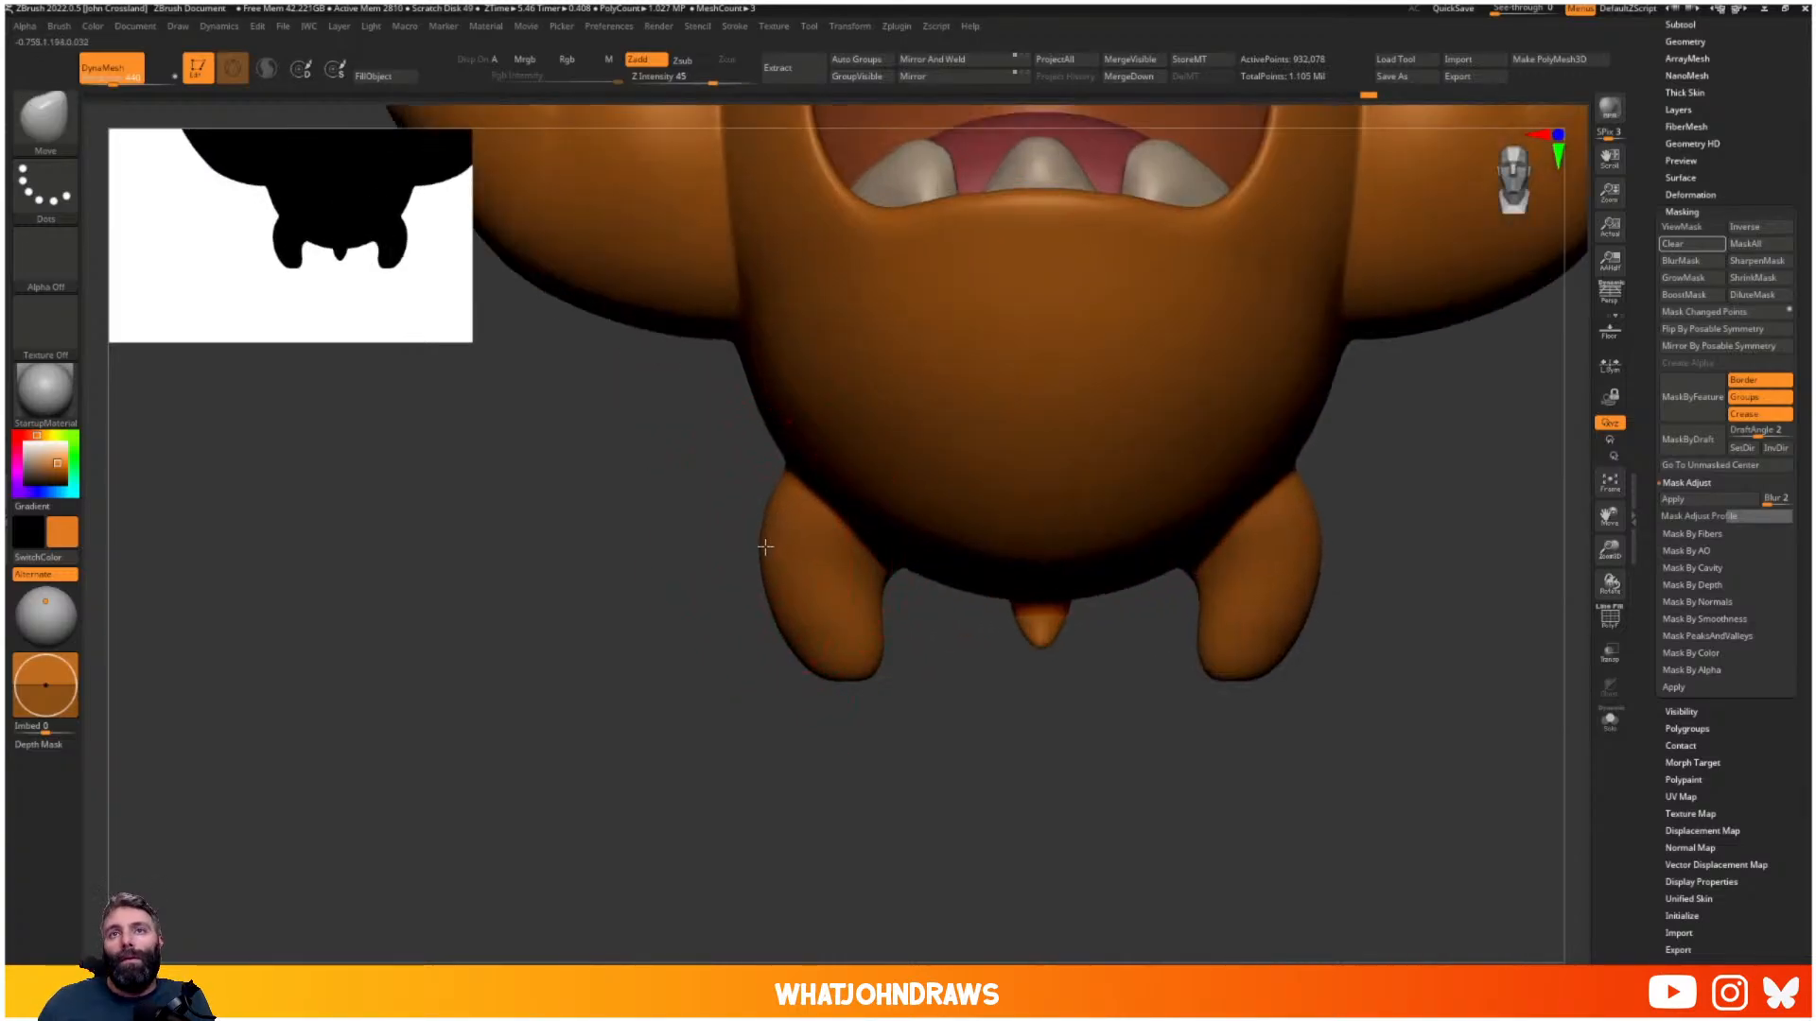
{"action": "left_click_drag", "start_coordinate": [871, 591], "coordinate": [856, 591]}
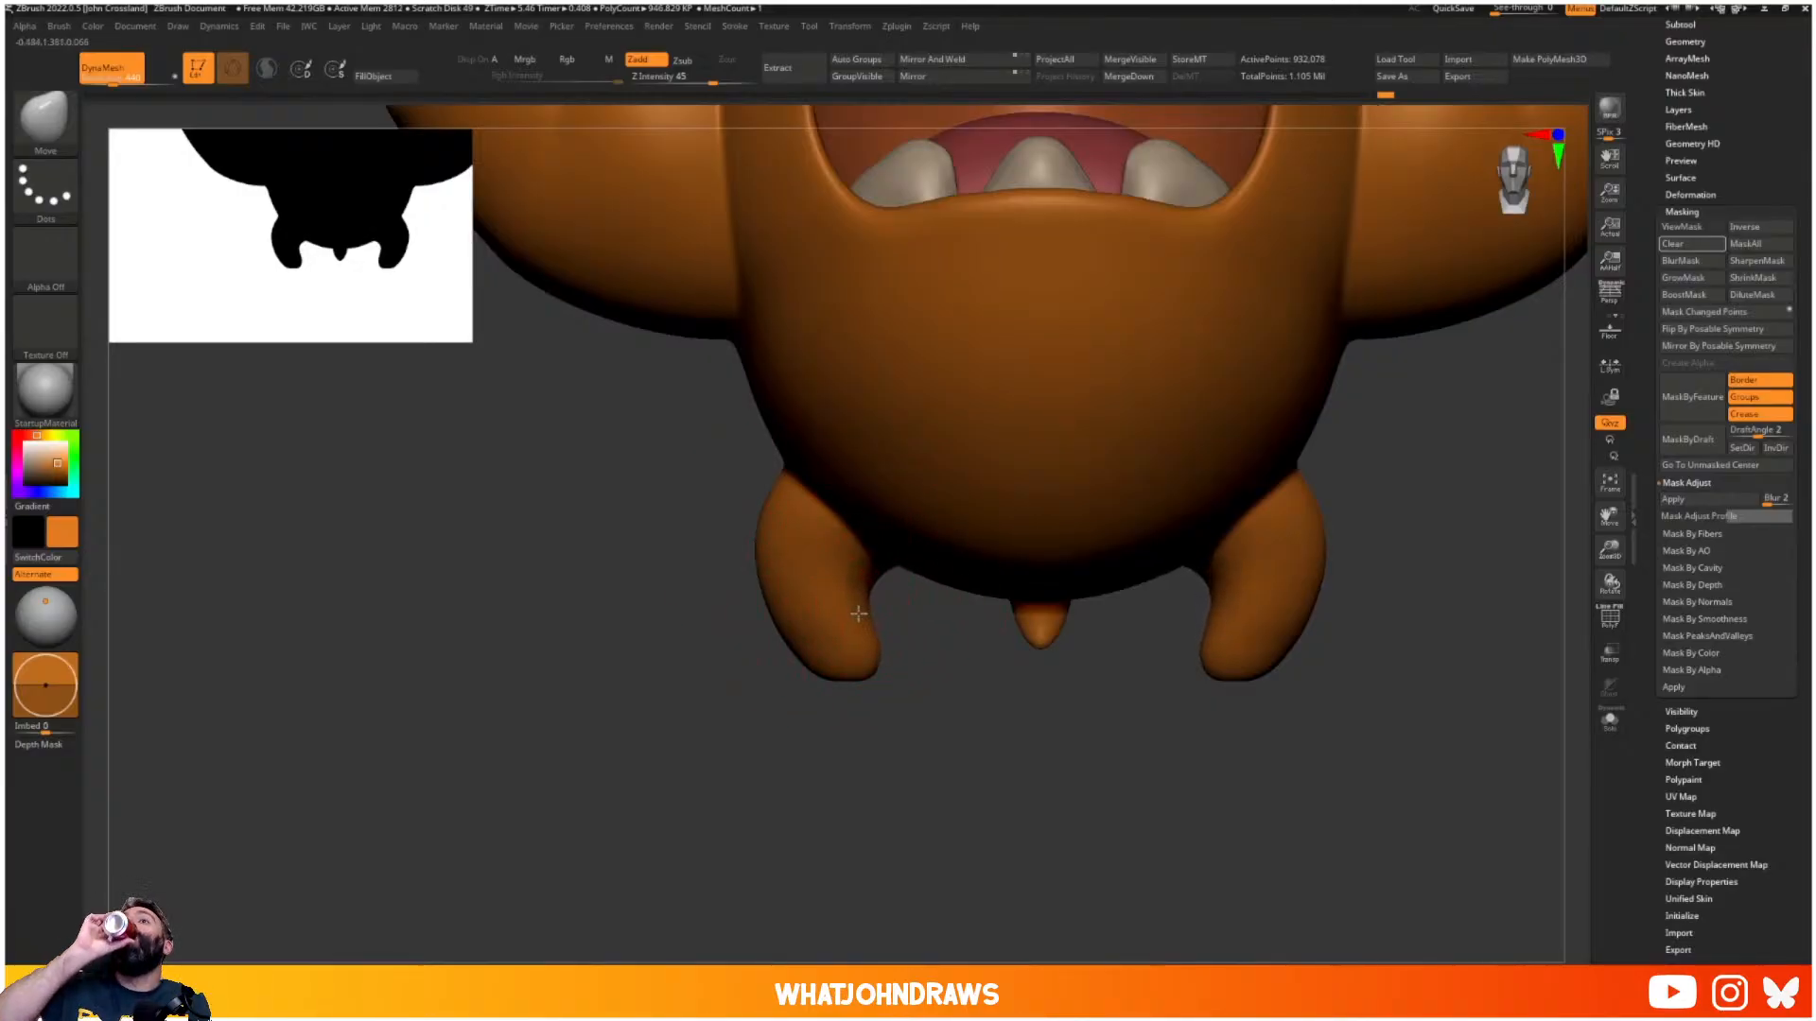
- Adjust the leg profile from the side with the Move brush and smooth where the leg joins the body
{"action": "mouse_move", "coordinate": [932, 673]}
{"action": "left_mouse_down"}
{"action": "mouse_move", "coordinate": [1175, 722]}
{"action": "mouse_move", "coordinate": [823, 729]}
{"action": "mouse_move", "coordinate": [709, 659]}
{"action": "mouse_move", "coordinate": [748, 645]}
{"action": "mouse_move", "coordinate": [744, 693]}
{"action": "left_mouse_up"}
{"action": "left_click_drag", "start_coordinate": [744, 599], "coordinate": [728, 593]}
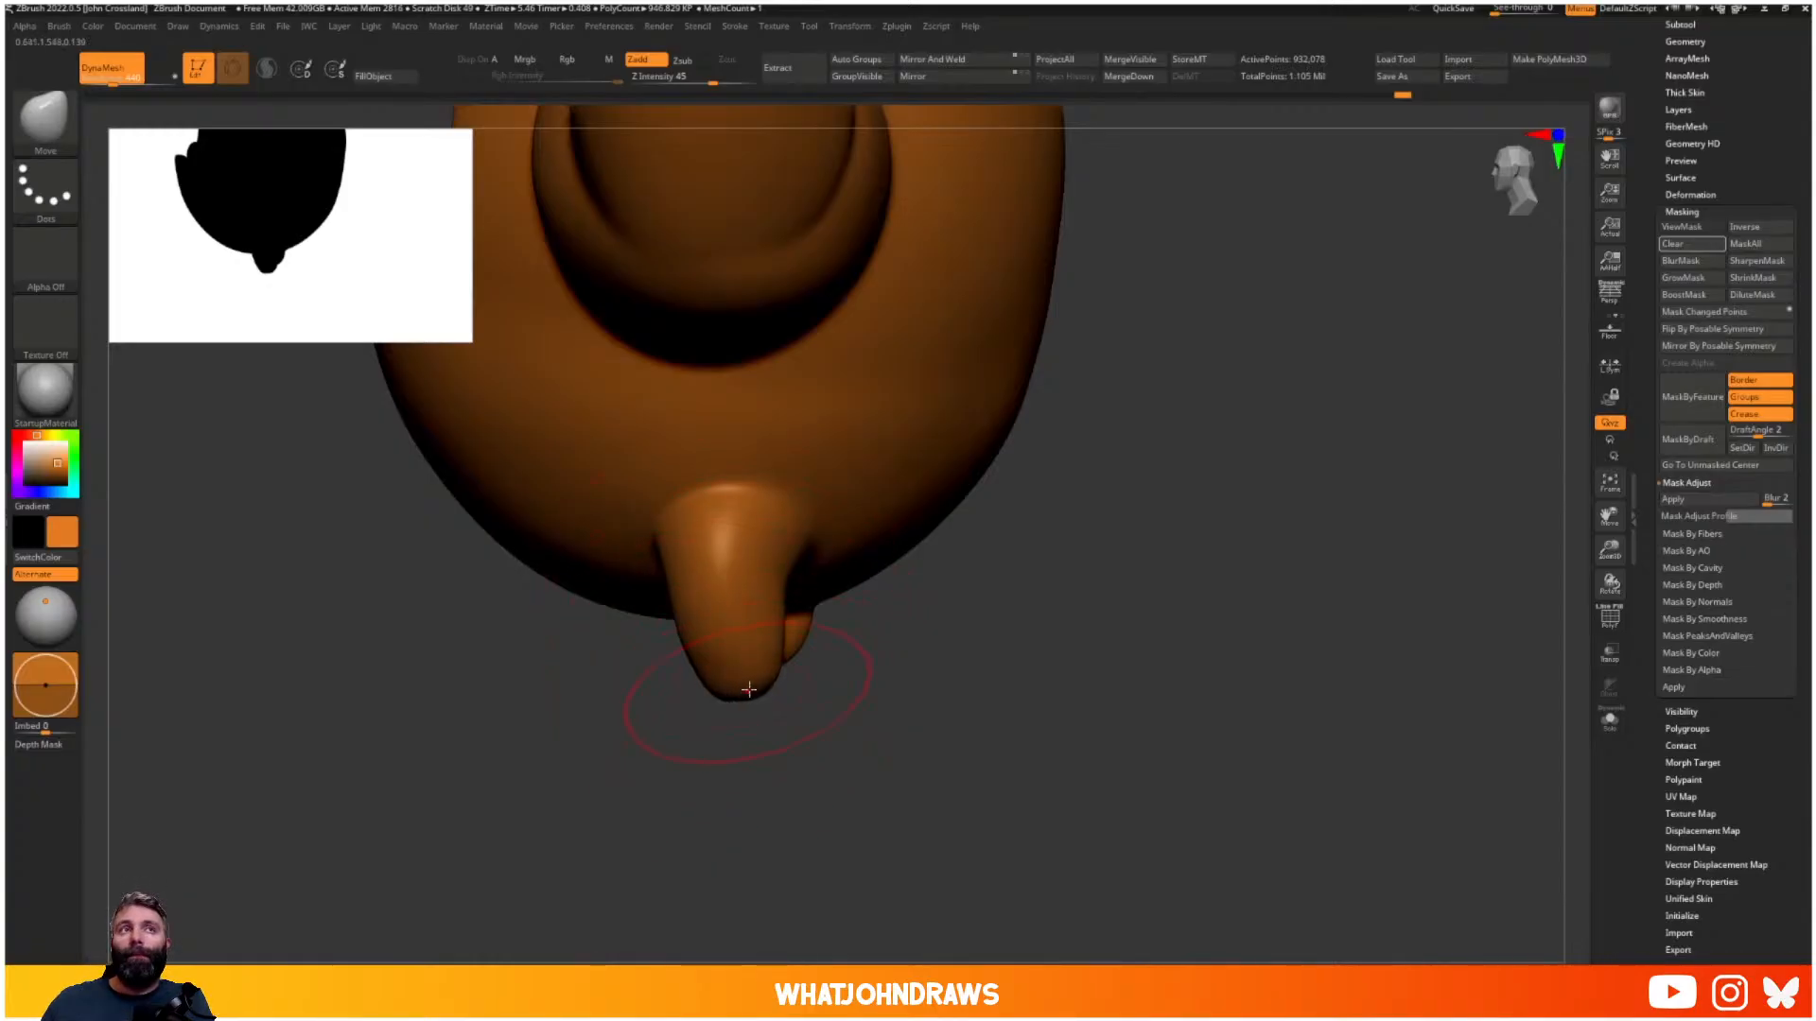
{"action": "right_click_drag", "start_coordinate": [717, 657], "coordinate": [854, 649]}
{"action": "key", "text": "s"}
{"action": "right_click_drag", "start_coordinate": [770, 579], "coordinate": [743, 558]}
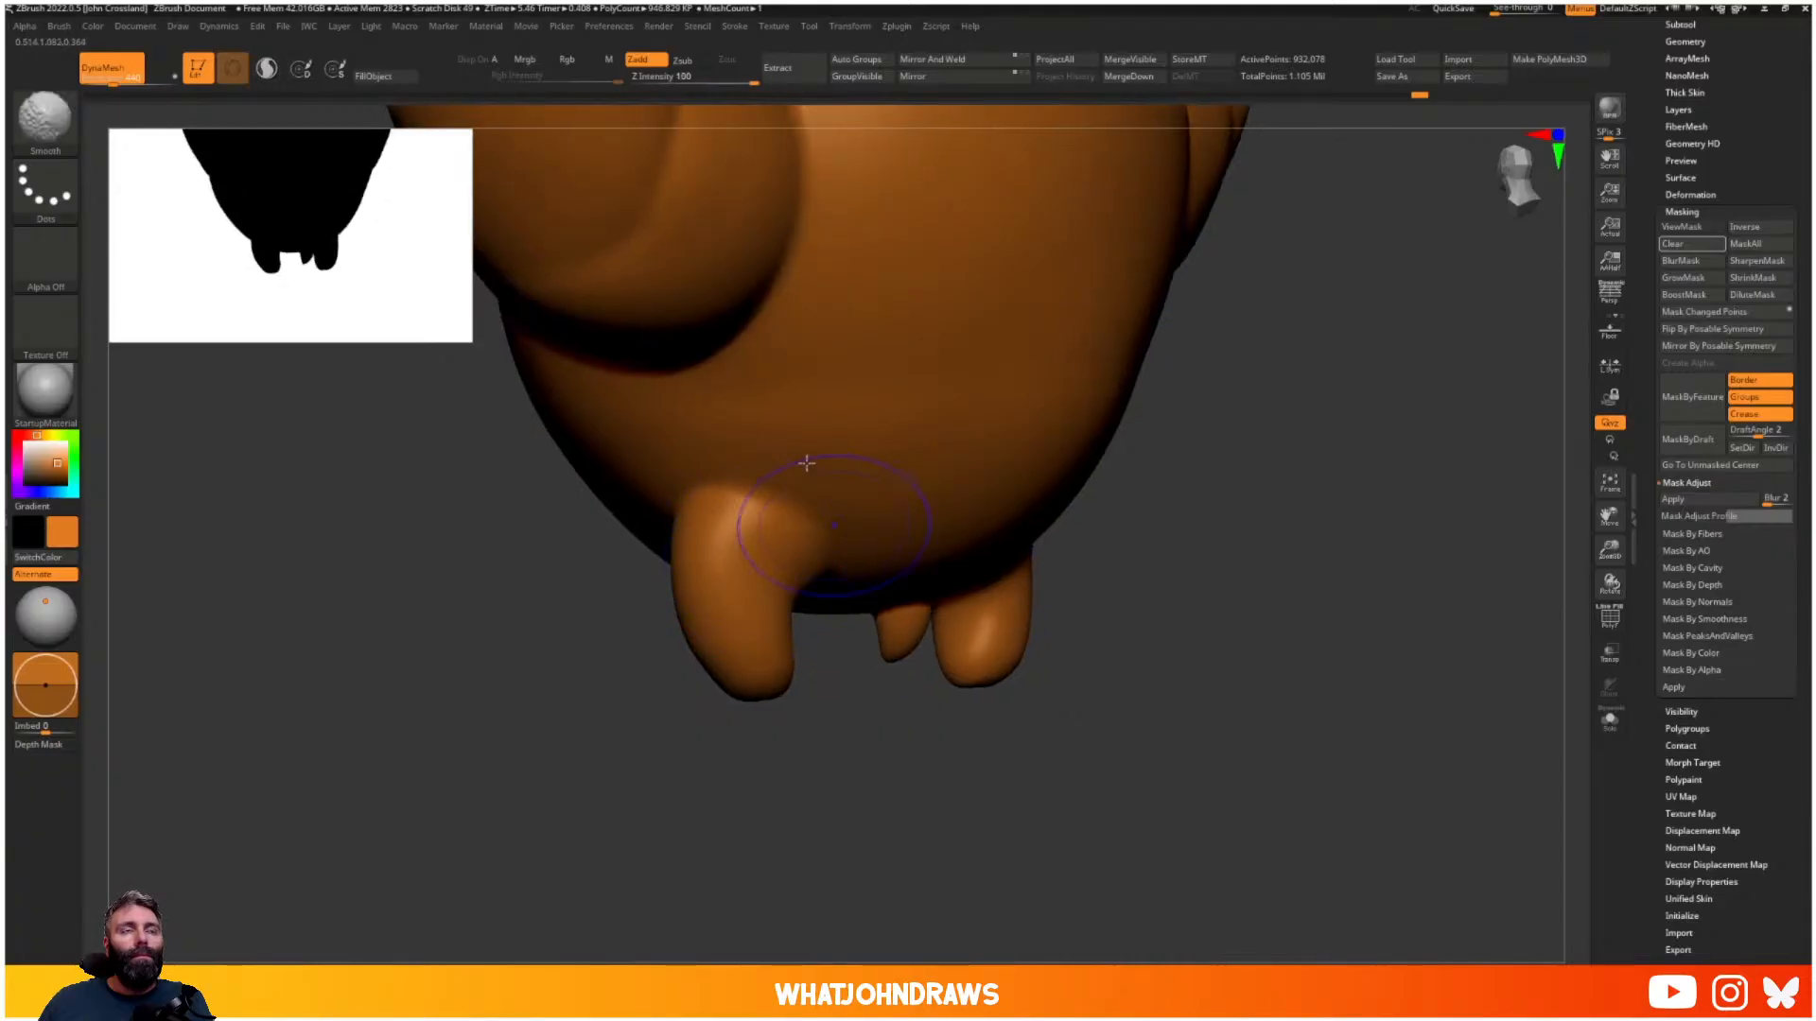
- Push the sides of the body slightly outward beside the mouth, where they meet the shoulders
{"action": "mouse_move", "coordinate": [968, 718]}
{"action": "right_mouse_down"}
{"action": "mouse_move", "coordinate": [961, 503]}
{"action": "mouse_move", "coordinate": [905, 487]}
{"action": "mouse_move", "coordinate": [839, 621]}
{"action": "mouse_move", "coordinate": [873, 555]}
{"action": "mouse_move", "coordinate": [875, 616]}
{"action": "mouse_move", "coordinate": [843, 579]}
{"action": "mouse_move", "coordinate": [899, 612]}
{"action": "mouse_move", "coordinate": [839, 693]}
{"action": "mouse_move", "coordinate": [929, 567]}
{"action": "mouse_move", "coordinate": [1054, 636]}
{"action": "mouse_move", "coordinate": [1305, 681]}
{"action": "mouse_move", "coordinate": [1312, 710]}
{"action": "mouse_move", "coordinate": [1290, 724]}
{"action": "right_mouse_up"}
{"action": "key", "text": "s"}
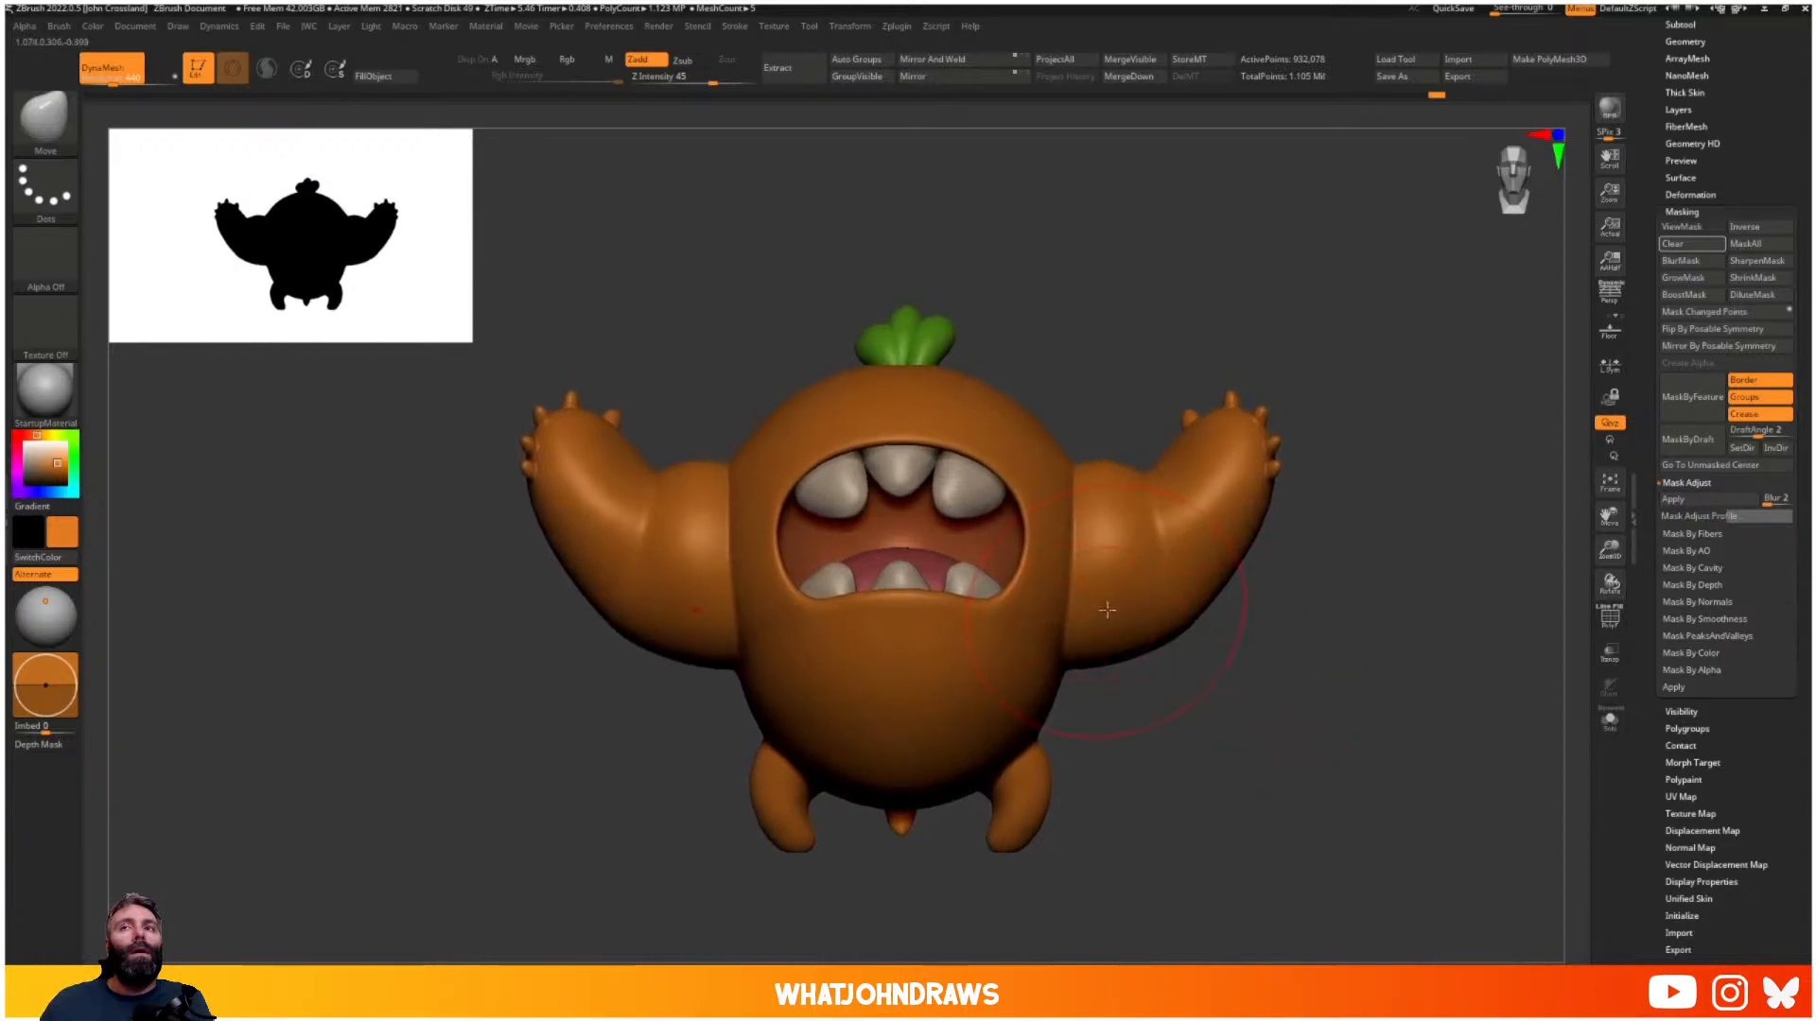
{"action": "key", "text": "s"}
{"action": "mouse_move", "coordinate": [1092, 559]}
{"action": "left_mouse_down"}
{"action": "mouse_move", "coordinate": [1146, 566]}
{"action": "mouse_move", "coordinate": [1128, 568]}
{"action": "mouse_move", "coordinate": [1114, 524]}
{"action": "left_mouse_up"}
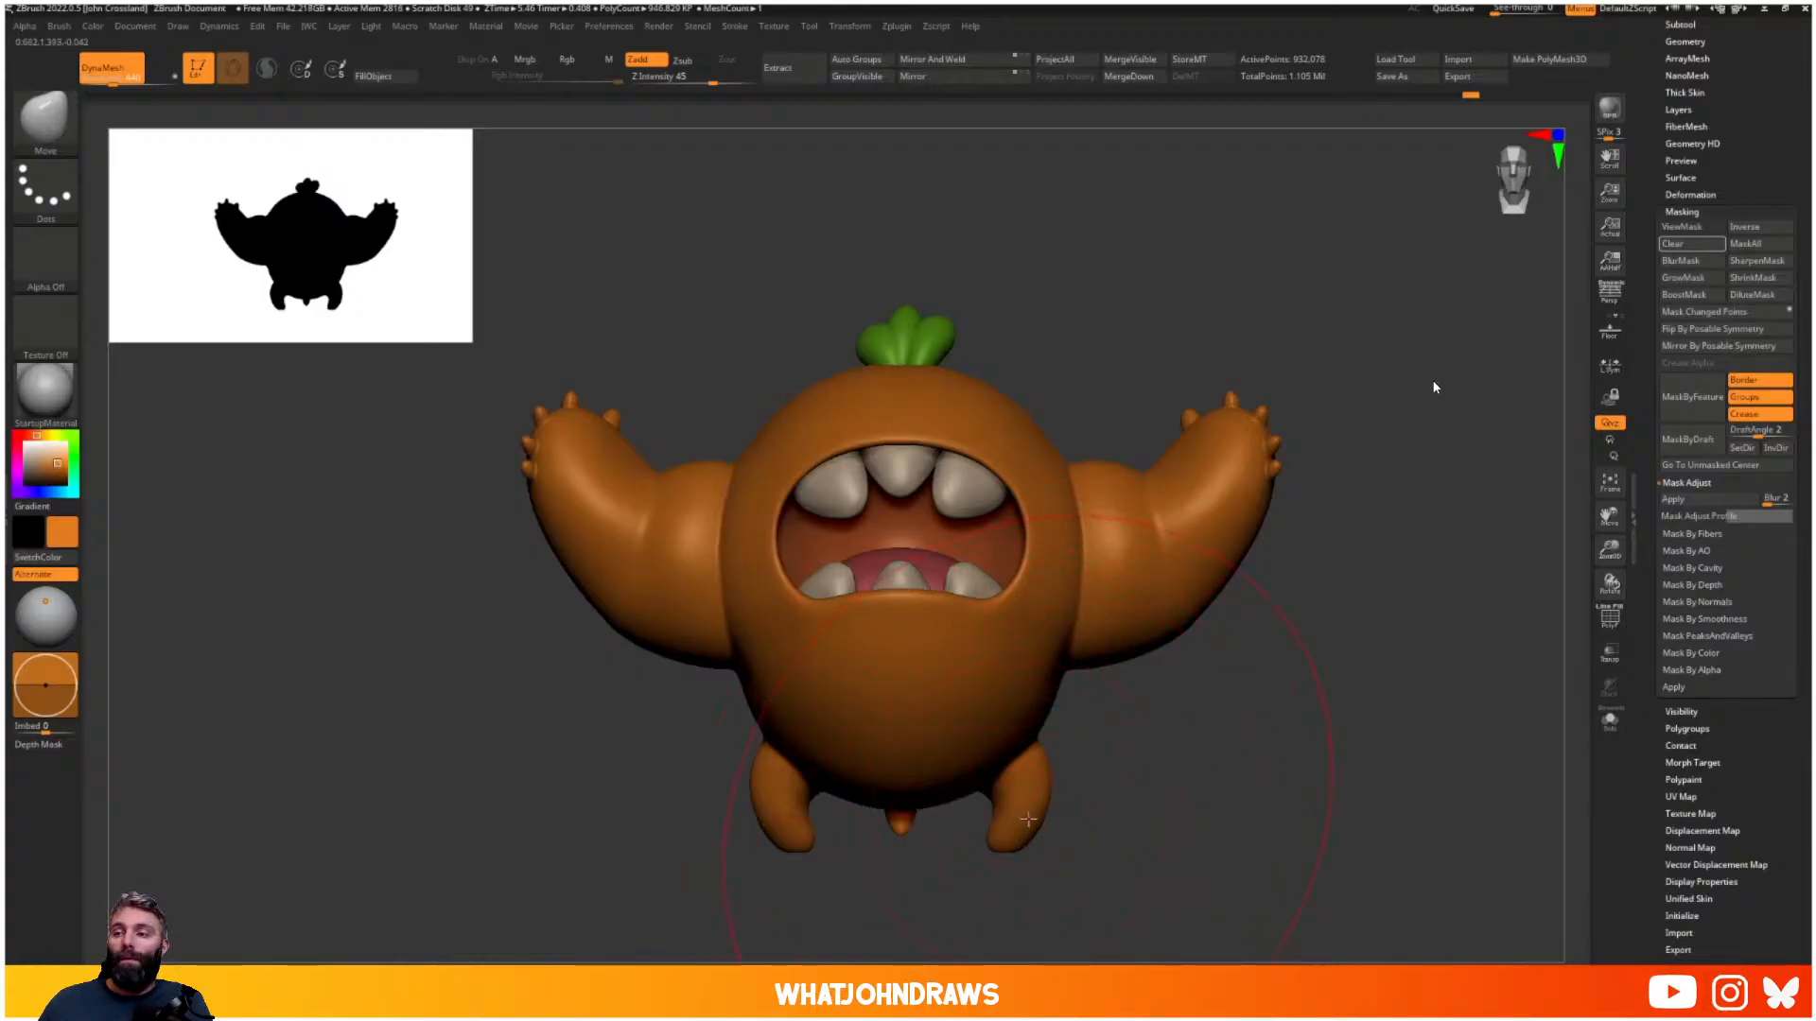
- Shorten the legs by pushing the feet upward and tuck in the lower back with the Move brush
{"action": "left_click_drag", "start_coordinate": [1028, 819], "coordinate": [944, 778]}
{"action": "key", "text": "s"}
{"action": "left_click", "coordinate": [944, 807]}
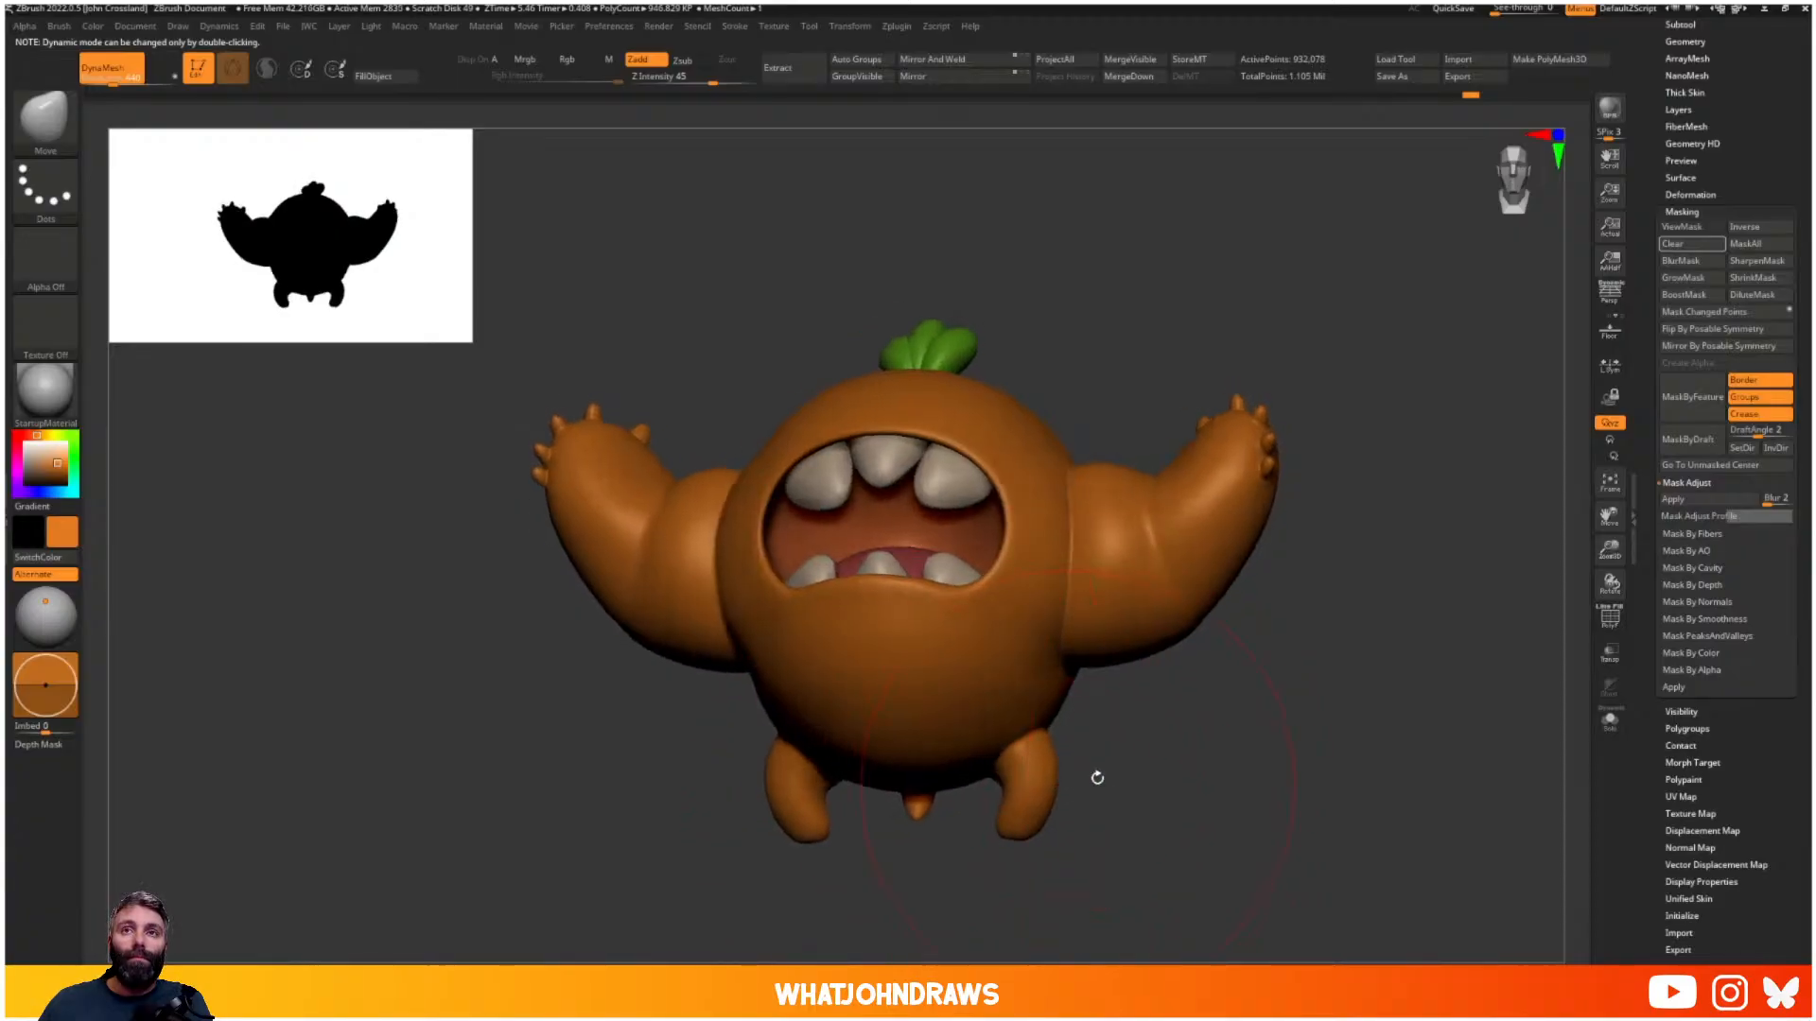
{"action": "key", "text": "s"}
{"action": "left_click_drag", "start_coordinate": [1019, 822], "coordinate": [1017, 810]}
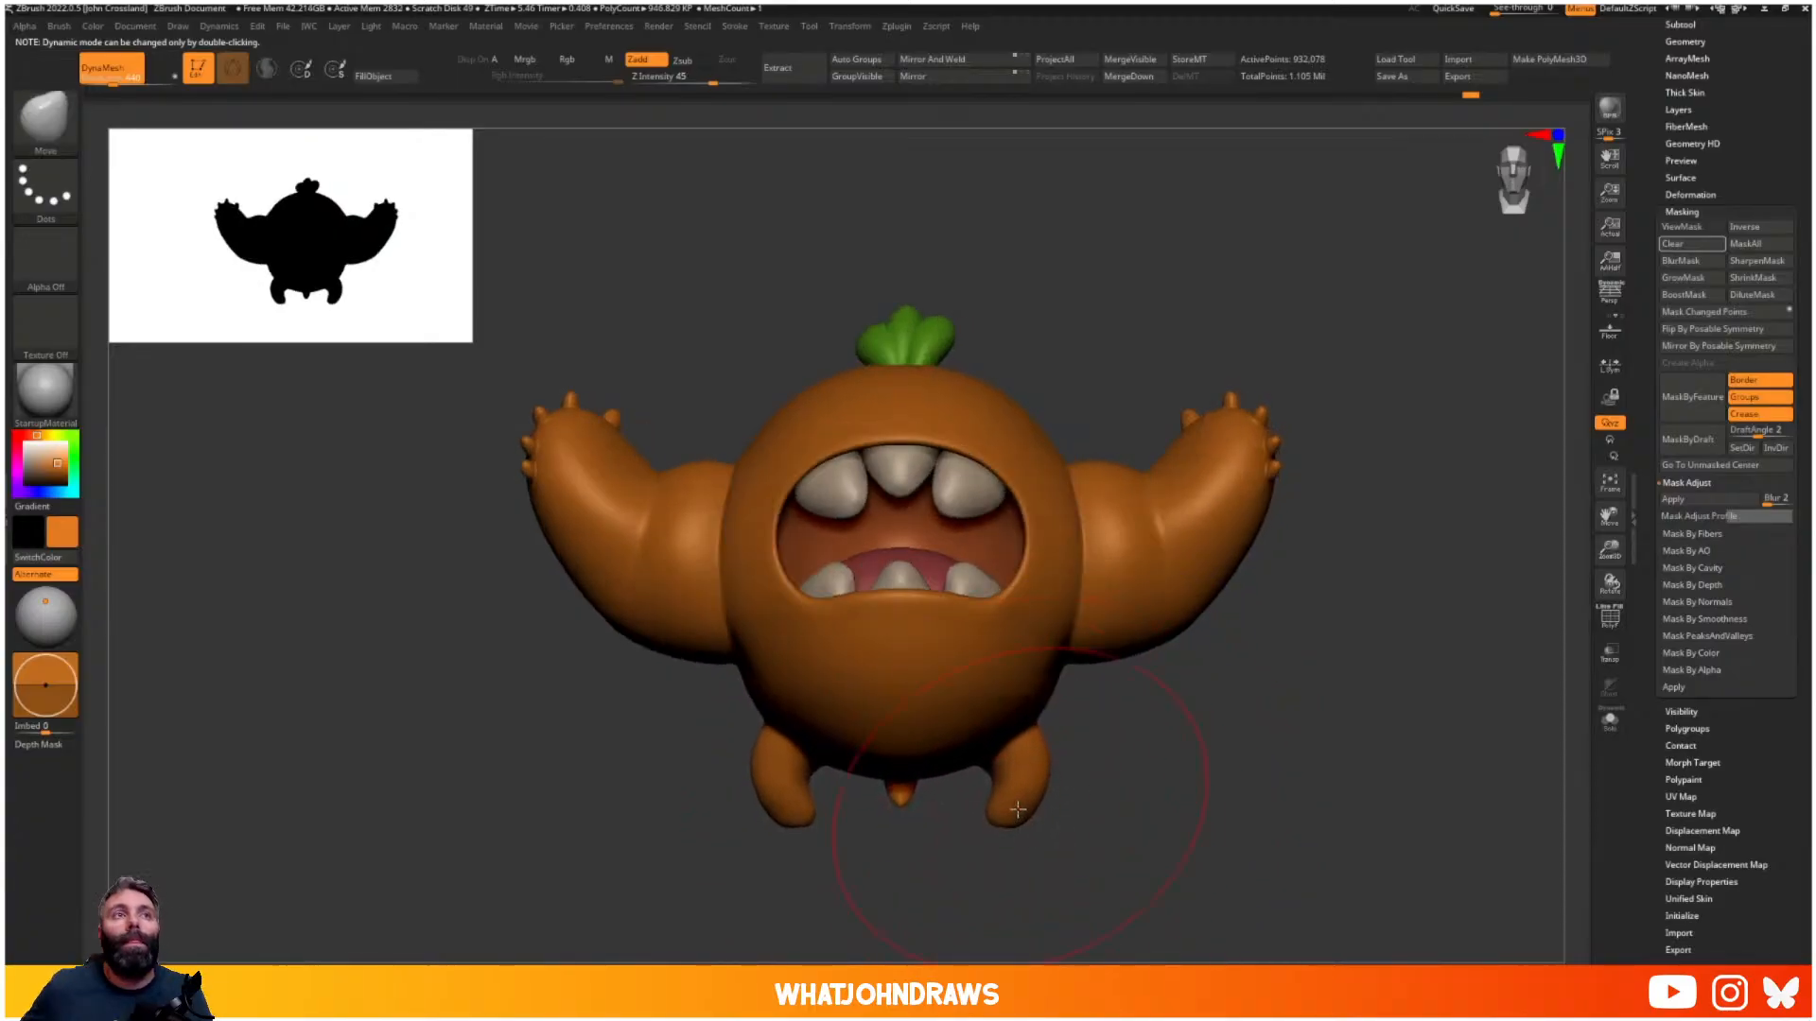
{"action": "left_click_drag", "start_coordinate": [1447, 768], "coordinate": [1220, 777]}
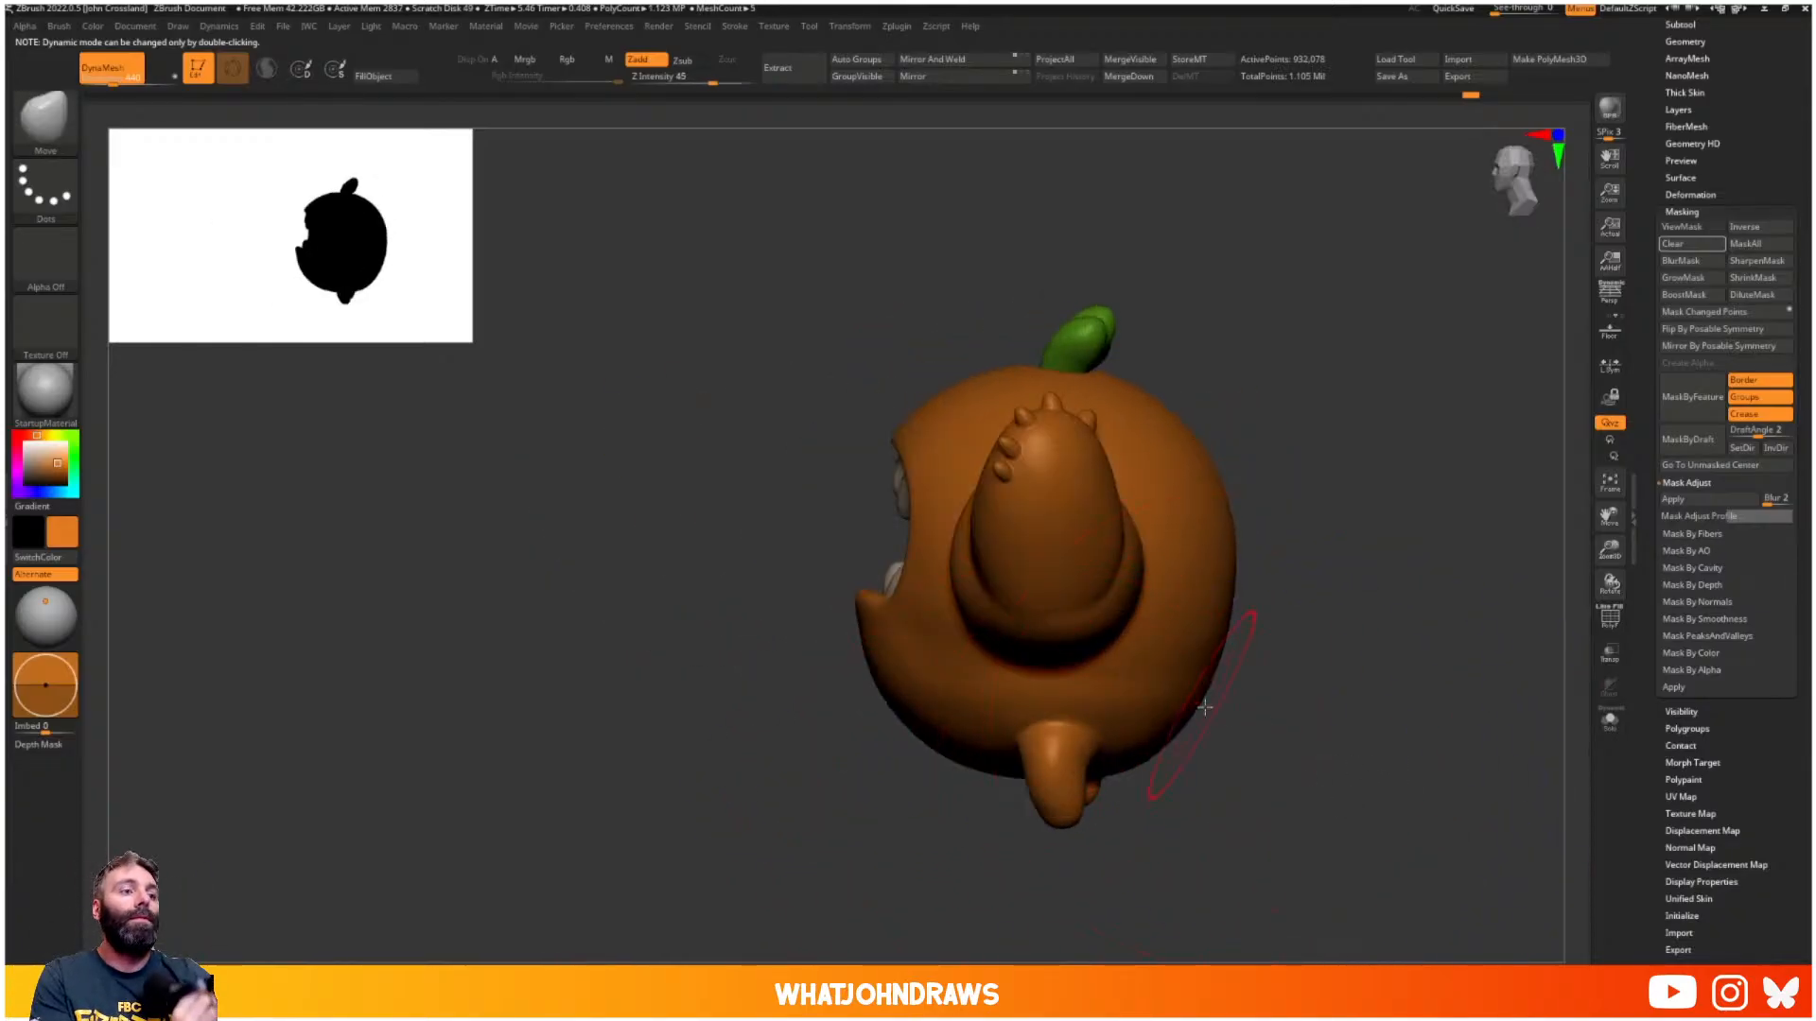
{"action": "left_click_drag", "start_coordinate": [1207, 707], "coordinate": [1197, 710]}
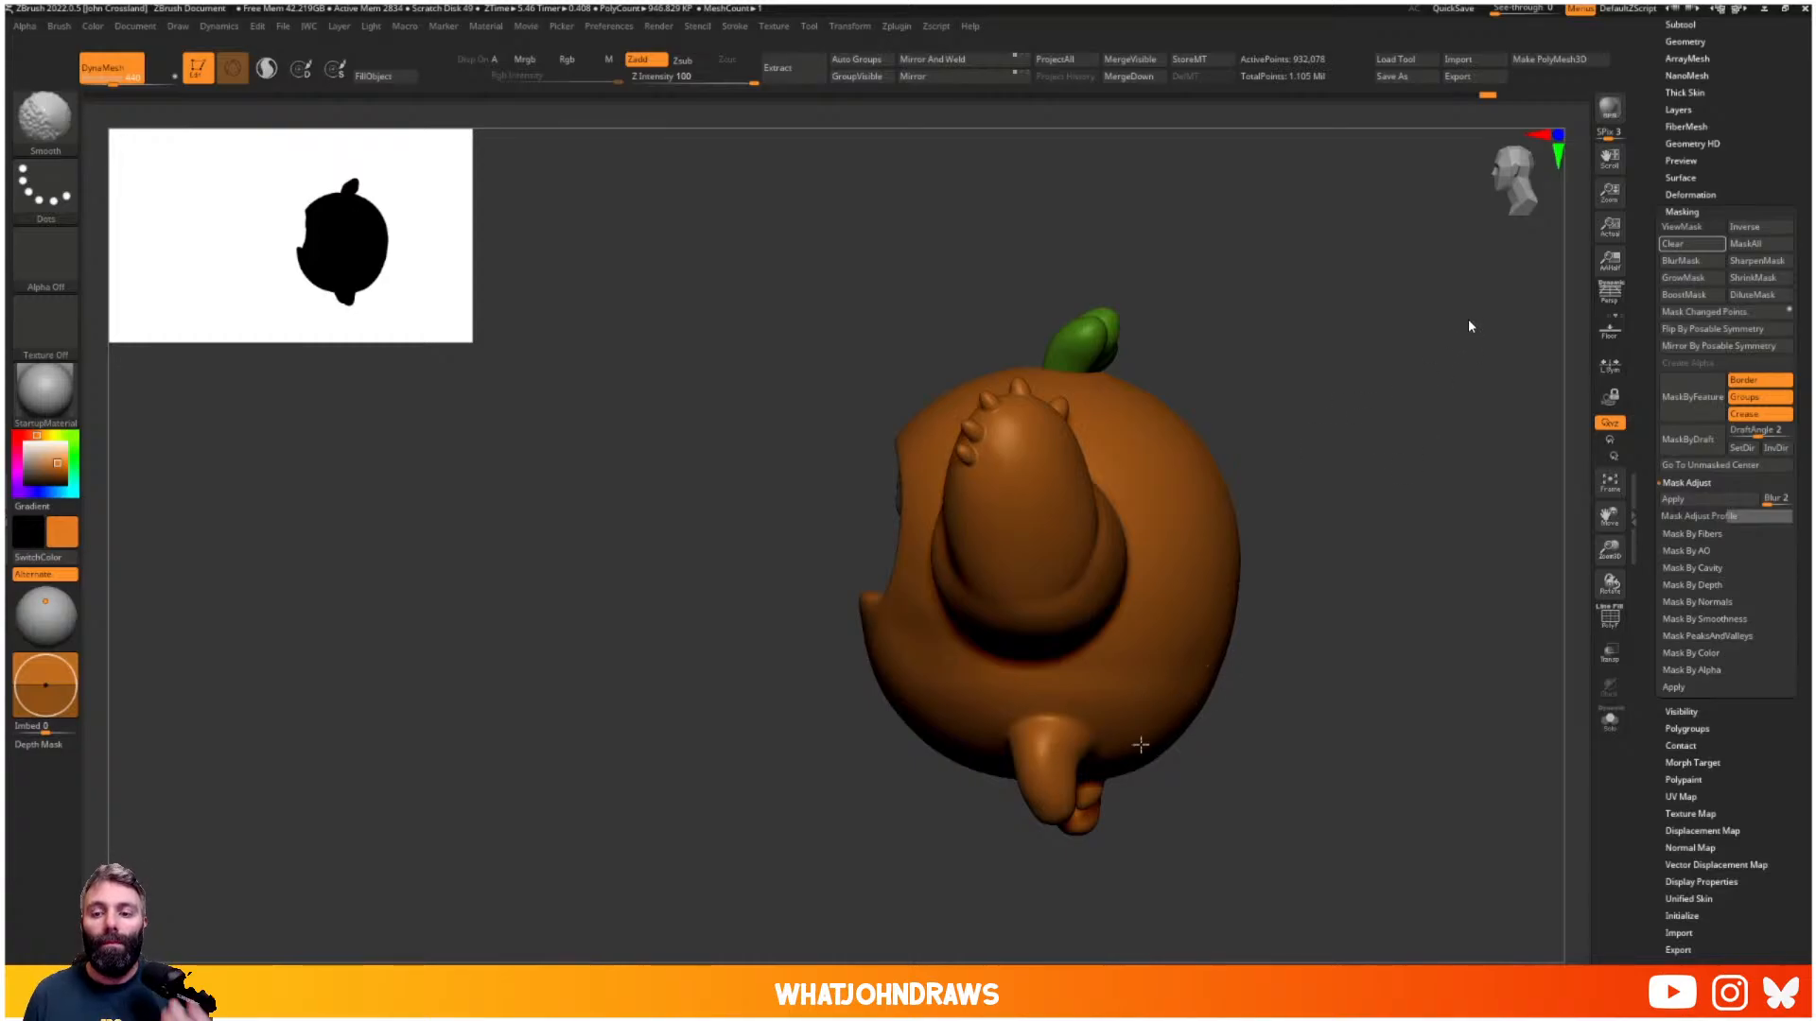
- Leave the full-screen video playback, close VLC media player and return to ZBrush
{"action": "left_click_drag", "start_coordinate": [1142, 970], "coordinate": [1138, 970]}
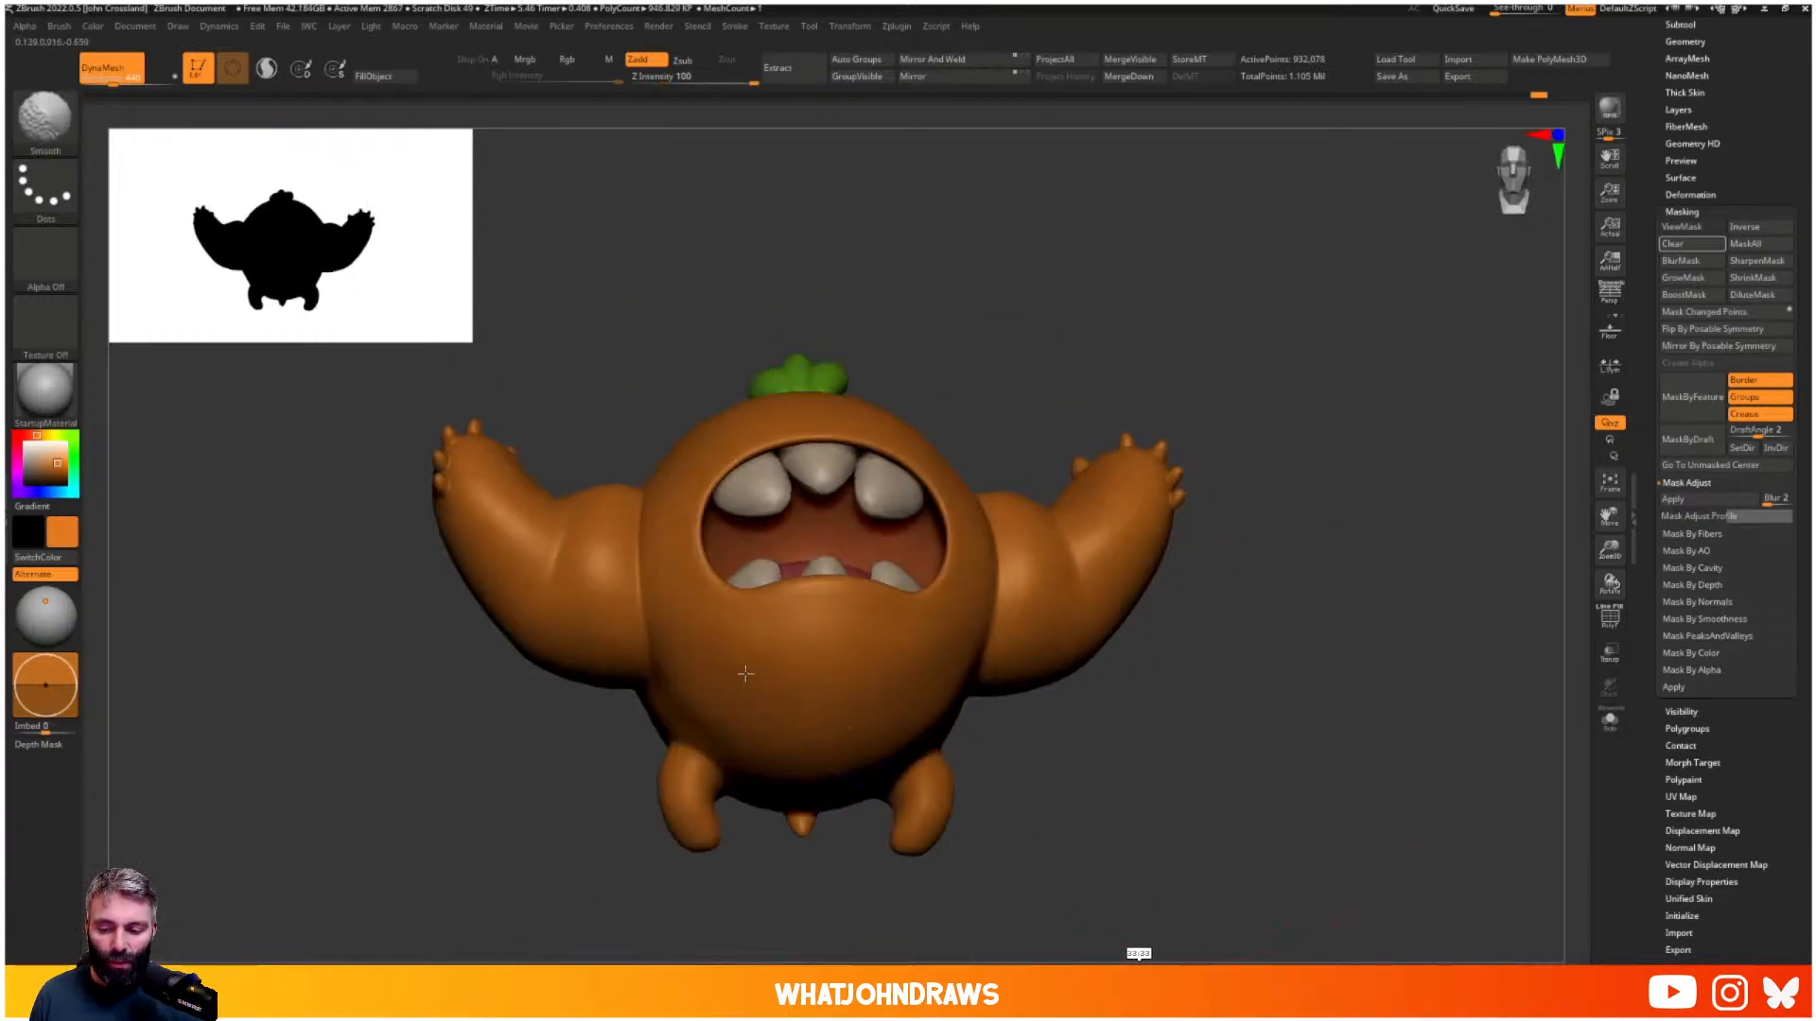
{"action": "double_click", "coordinate": [1385, 556]}
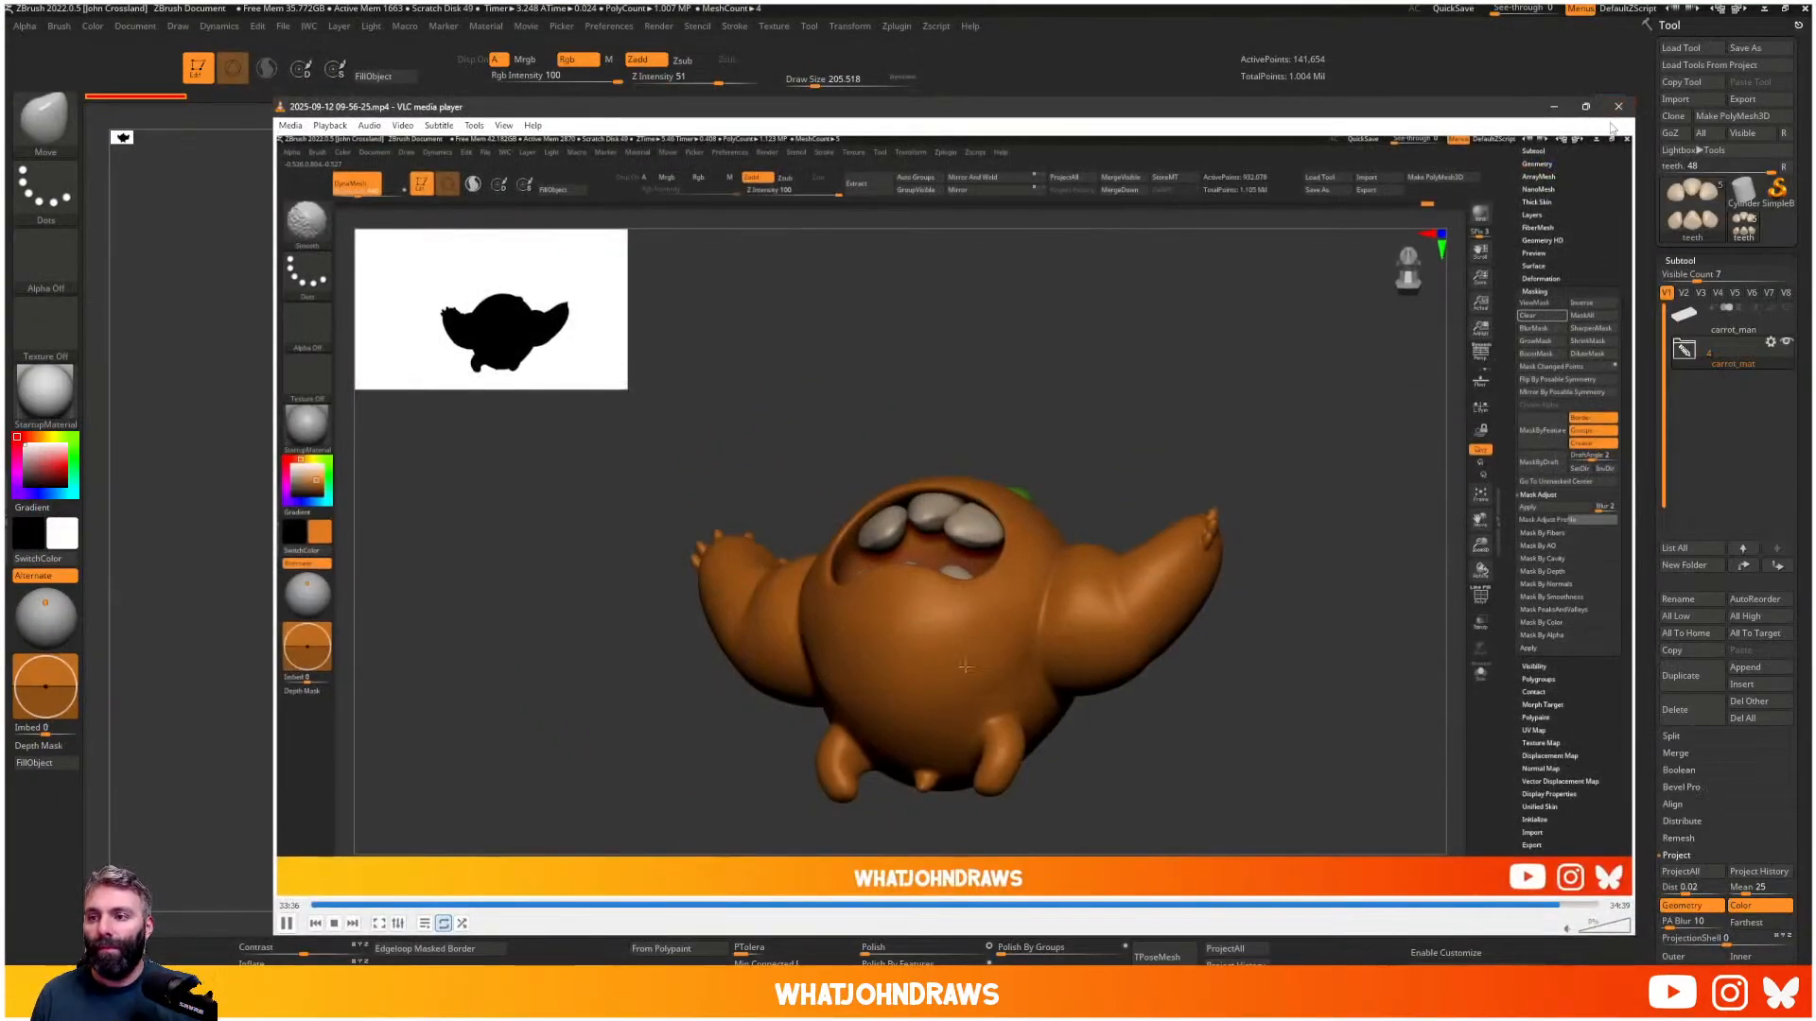
{"action": "left_click", "coordinate": [1617, 111]}
- Select the body subtool and examine its wireframe around the arm and hand
{"action": "left_click_drag", "start_coordinate": [1160, 293], "coordinate": [1306, 641]}
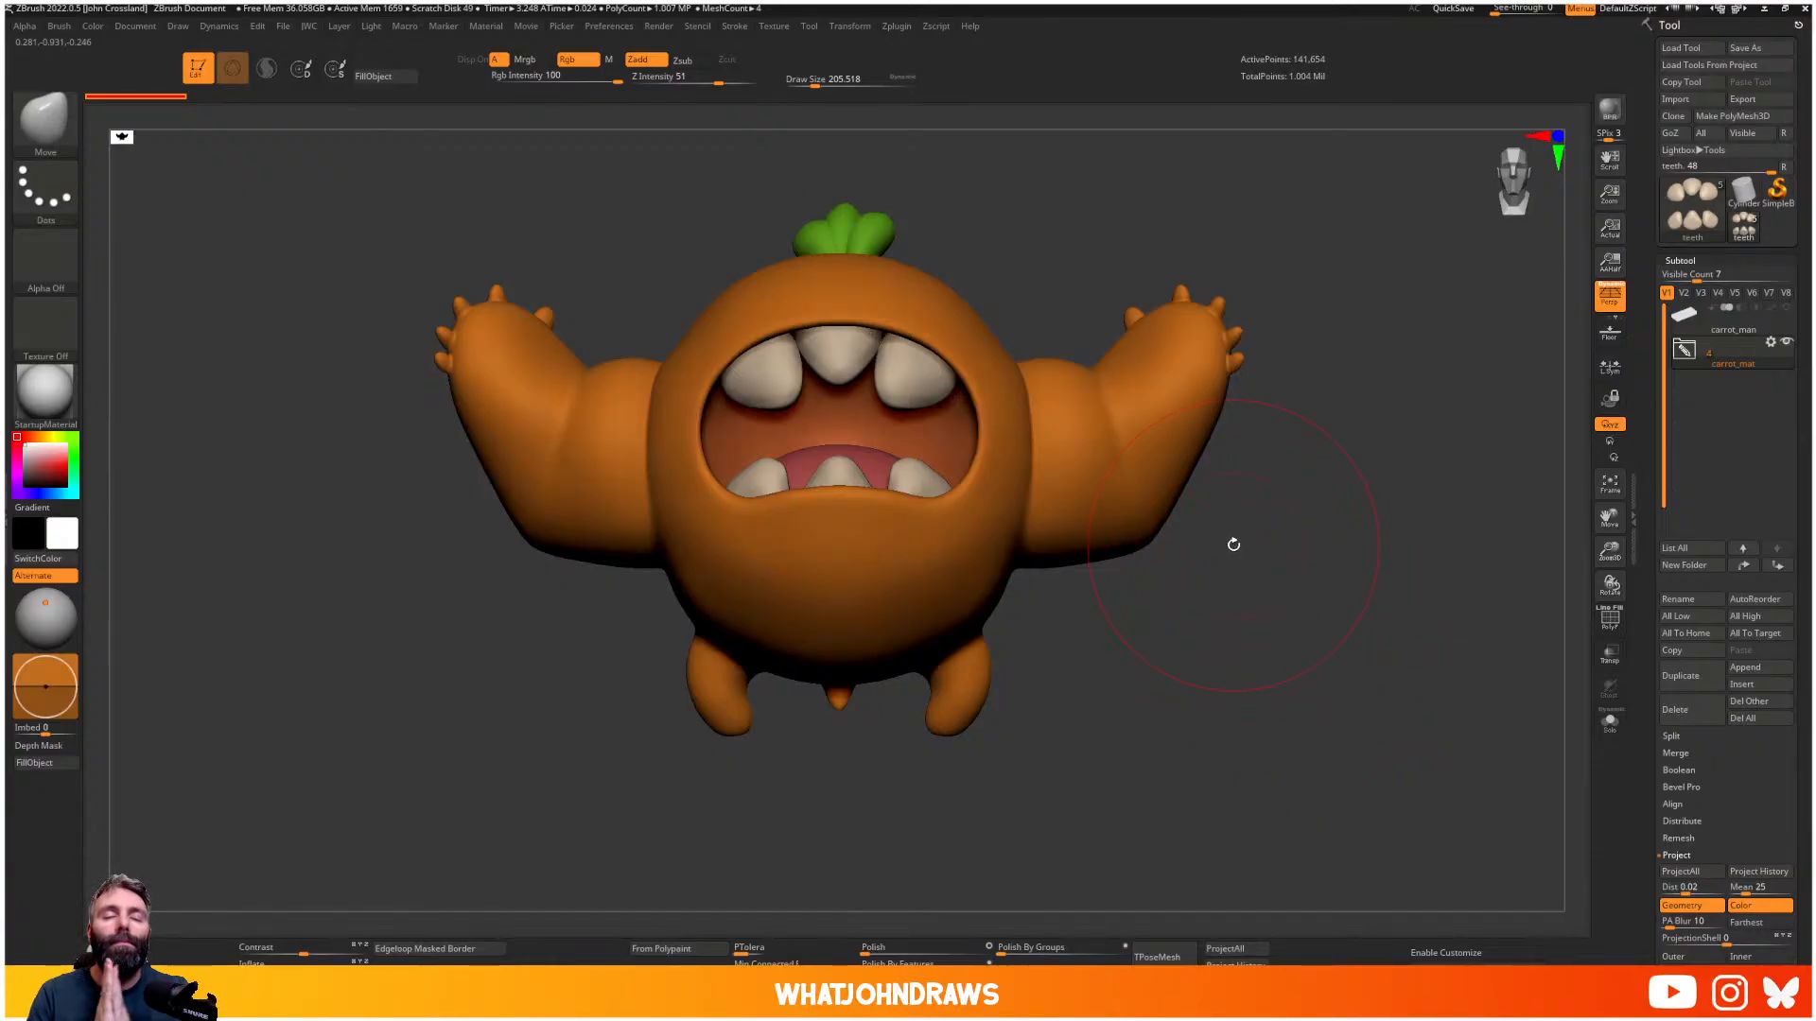
{"action": "left_click_drag", "start_coordinate": [1234, 545], "coordinate": [1011, 552]}
{"action": "left_click", "coordinate": [1011, 553], "text": "alt"}
{"action": "key", "text": "shift+f"}
{"action": "right_click_drag", "start_coordinate": [1011, 552], "coordinate": [1119, 394]}
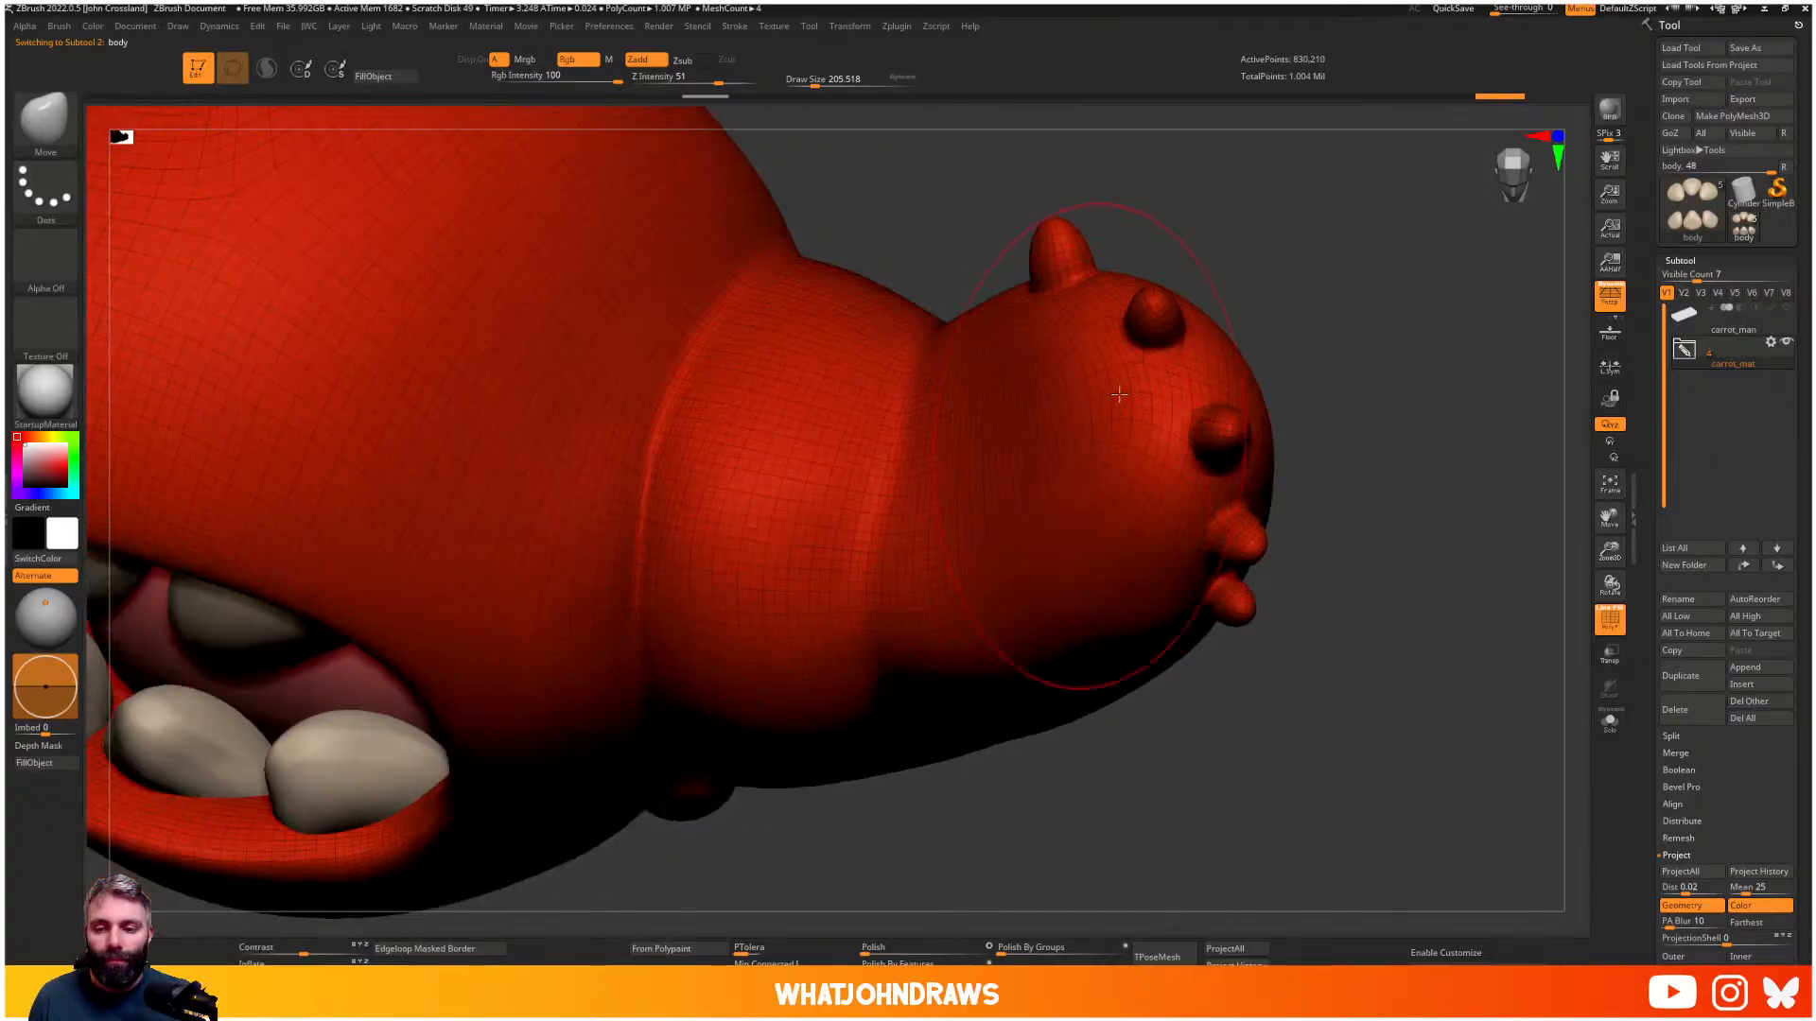
{"action": "right_click_drag", "start_coordinate": [750, 619], "coordinate": [853, 534], "text": "alt"}
{"action": "key", "text": "shift+f"}
{"action": "key", "text": "shift+f"}
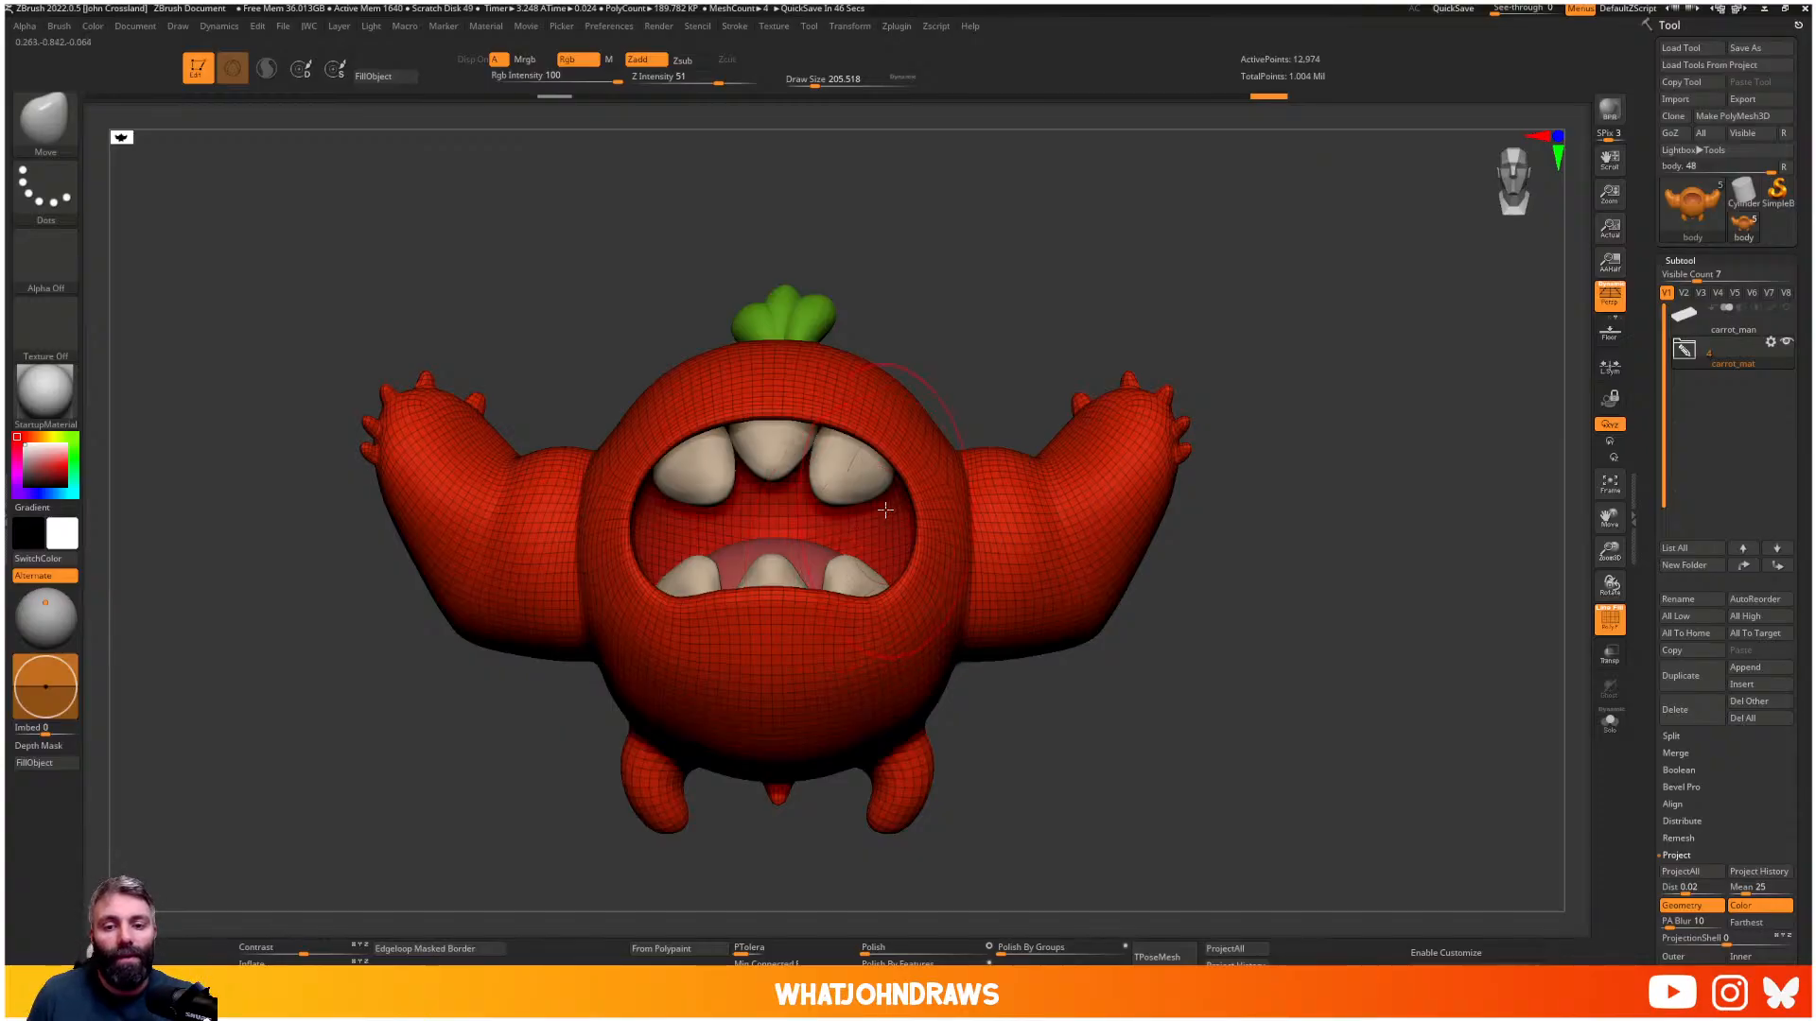
- Compare the body's low and high subdivision levels with and without the wireframe displayed
{"action": "right_click_drag", "start_coordinate": [877, 546], "coordinate": [1029, 599], "text": "alt"}
{"action": "key", "text": "shift+f"}
{"action": "key", "text": "shift"}
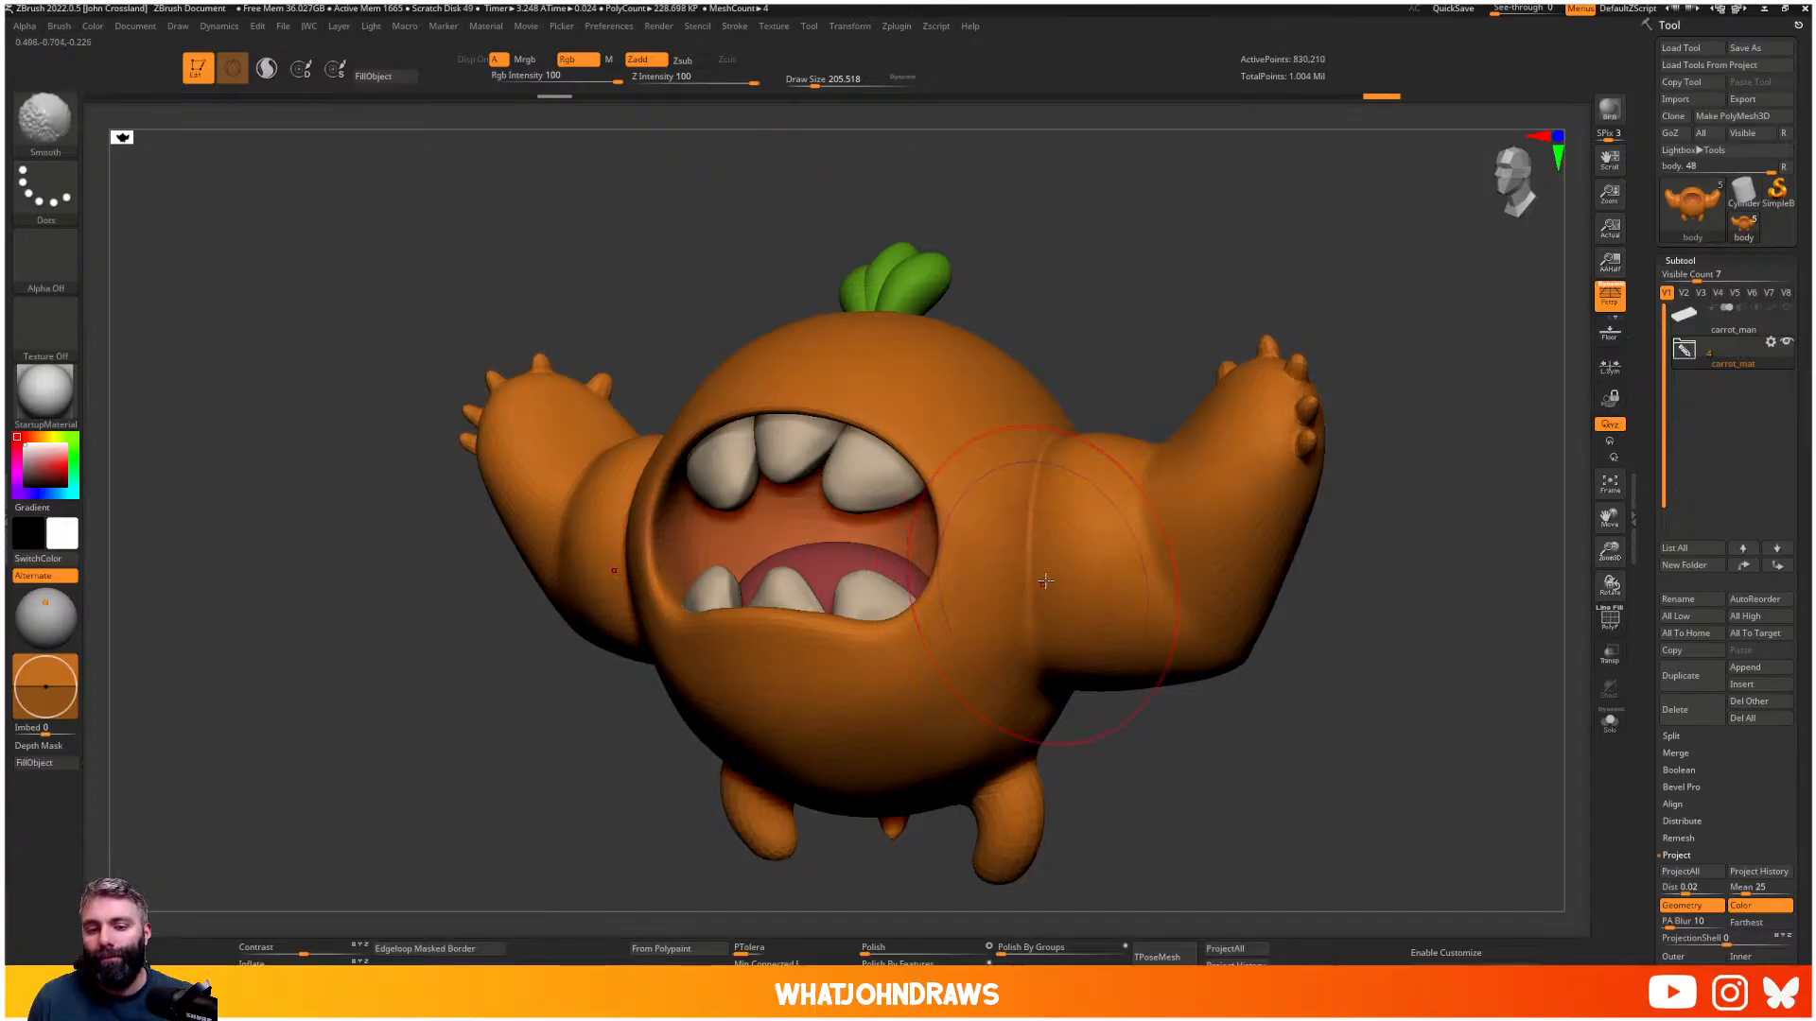
{"action": "key", "text": "shift+d"}
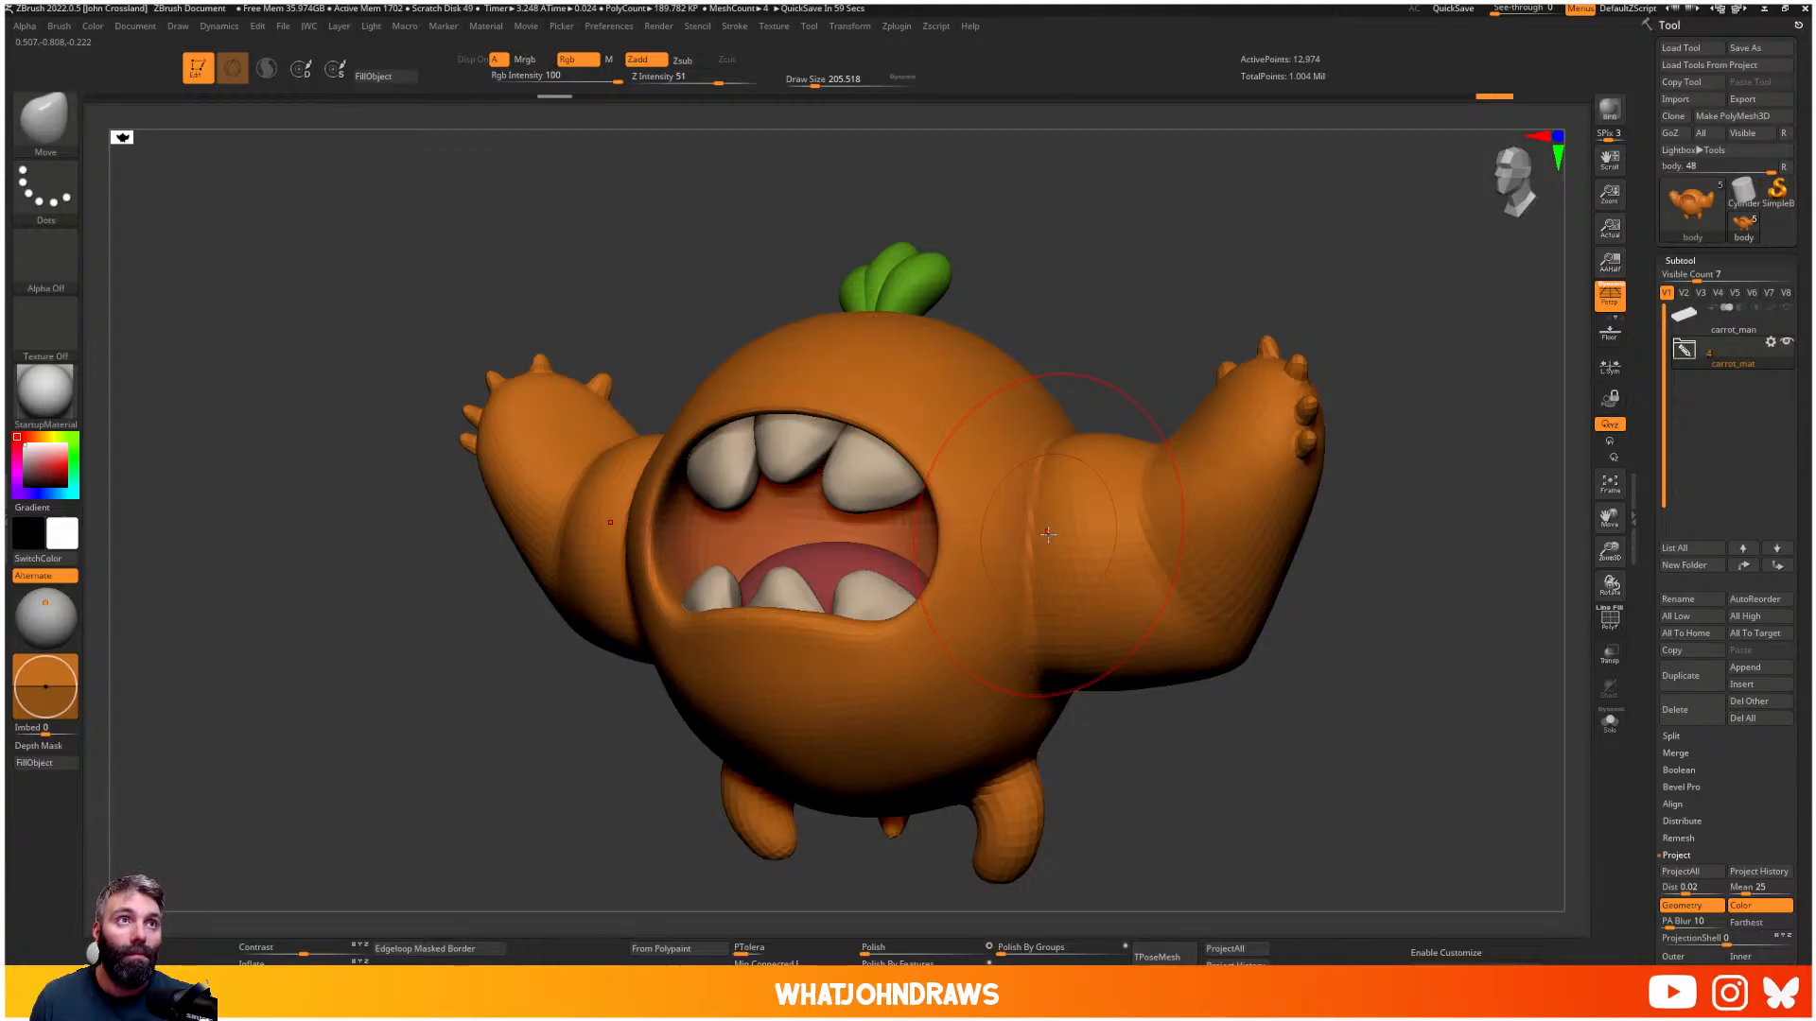
{"action": "mouse_move", "coordinate": [1108, 536]}
{"action": "right_mouse_down"}
{"action": "mouse_move", "coordinate": [1158, 532]}
{"action": "mouse_move", "coordinate": [1149, 506]}
{"action": "mouse_move", "coordinate": [999, 516]}
{"action": "mouse_move", "coordinate": [1083, 521]}
{"action": "mouse_move", "coordinate": [930, 216]}
{"action": "mouse_move", "coordinate": [932, 85]}
{"action": "right_mouse_up"}
{"action": "key", "text": "shift+f"}
{"action": "key", "text": "shift+f"}
{"action": "key", "text": "shift"}
{"action": "key", "text": "d"}
{"action": "key", "text": "d"}
{"action": "key", "text": "shift+d"}
{"action": "key", "text": "shift+d"}
{"action": "key", "text": "shift+d"}
{"action": "mouse_move", "coordinate": [997, 530]}
{"action": "right_mouse_down"}
{"action": "mouse_move", "coordinate": [984, 454]}
{"action": "mouse_move", "coordinate": [920, 576]}
{"action": "mouse_move", "coordinate": [1054, 621]}
{"action": "mouse_move", "coordinate": [968, 516]}
{"action": "mouse_move", "coordinate": [963, 535]}
{"action": "mouse_move", "coordinate": [967, 475]}
{"action": "mouse_move", "coordinate": [964, 606]}
{"action": "right_mouse_up"}
{"action": "key", "text": "d"}
{"action": "key", "text": "d"}
{"action": "key", "text": "d"}
{"action": "key", "text": "shift"}
{"action": "key", "text": "shift+f"}
{"action": "right_click_drag", "start_coordinate": [714, 407], "coordinate": [1529, 518]}
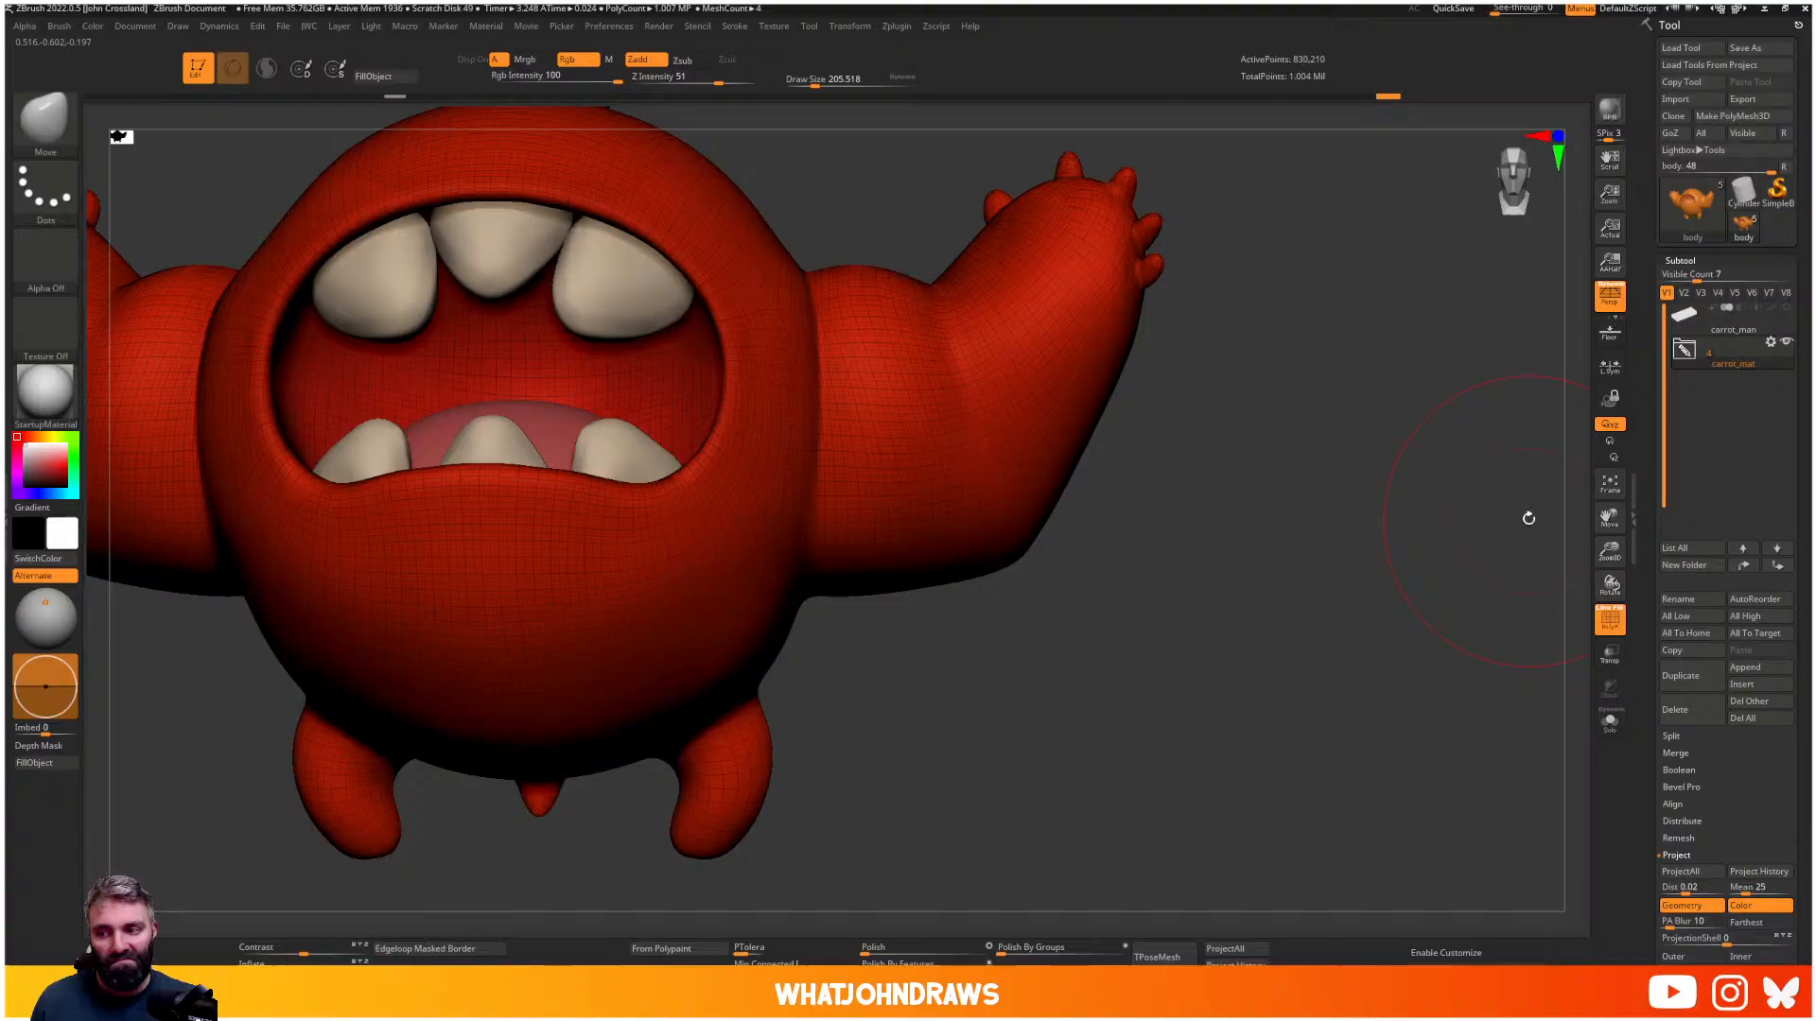
- Collapse the Subtool section, select the teeth subtool and examine its wireframe up close
{"action": "left_click", "coordinate": [1692, 259]}
{"action": "mouse_move", "coordinate": [963, 518]}
{"action": "right_mouse_down", "text": "ctrl"}
{"action": "mouse_move", "coordinate": [979, 484]}
{"action": "mouse_move", "coordinate": [997, 537]}
{"action": "mouse_move", "coordinate": [956, 541]}
{"action": "mouse_move", "coordinate": [1033, 543]}
{"action": "mouse_move", "coordinate": [941, 527]}
{"action": "mouse_move", "coordinate": [989, 526]}
{"action": "right_mouse_up", "text": "ctrl"}
{"action": "left_click", "coordinate": [831, 478], "text": "alt"}
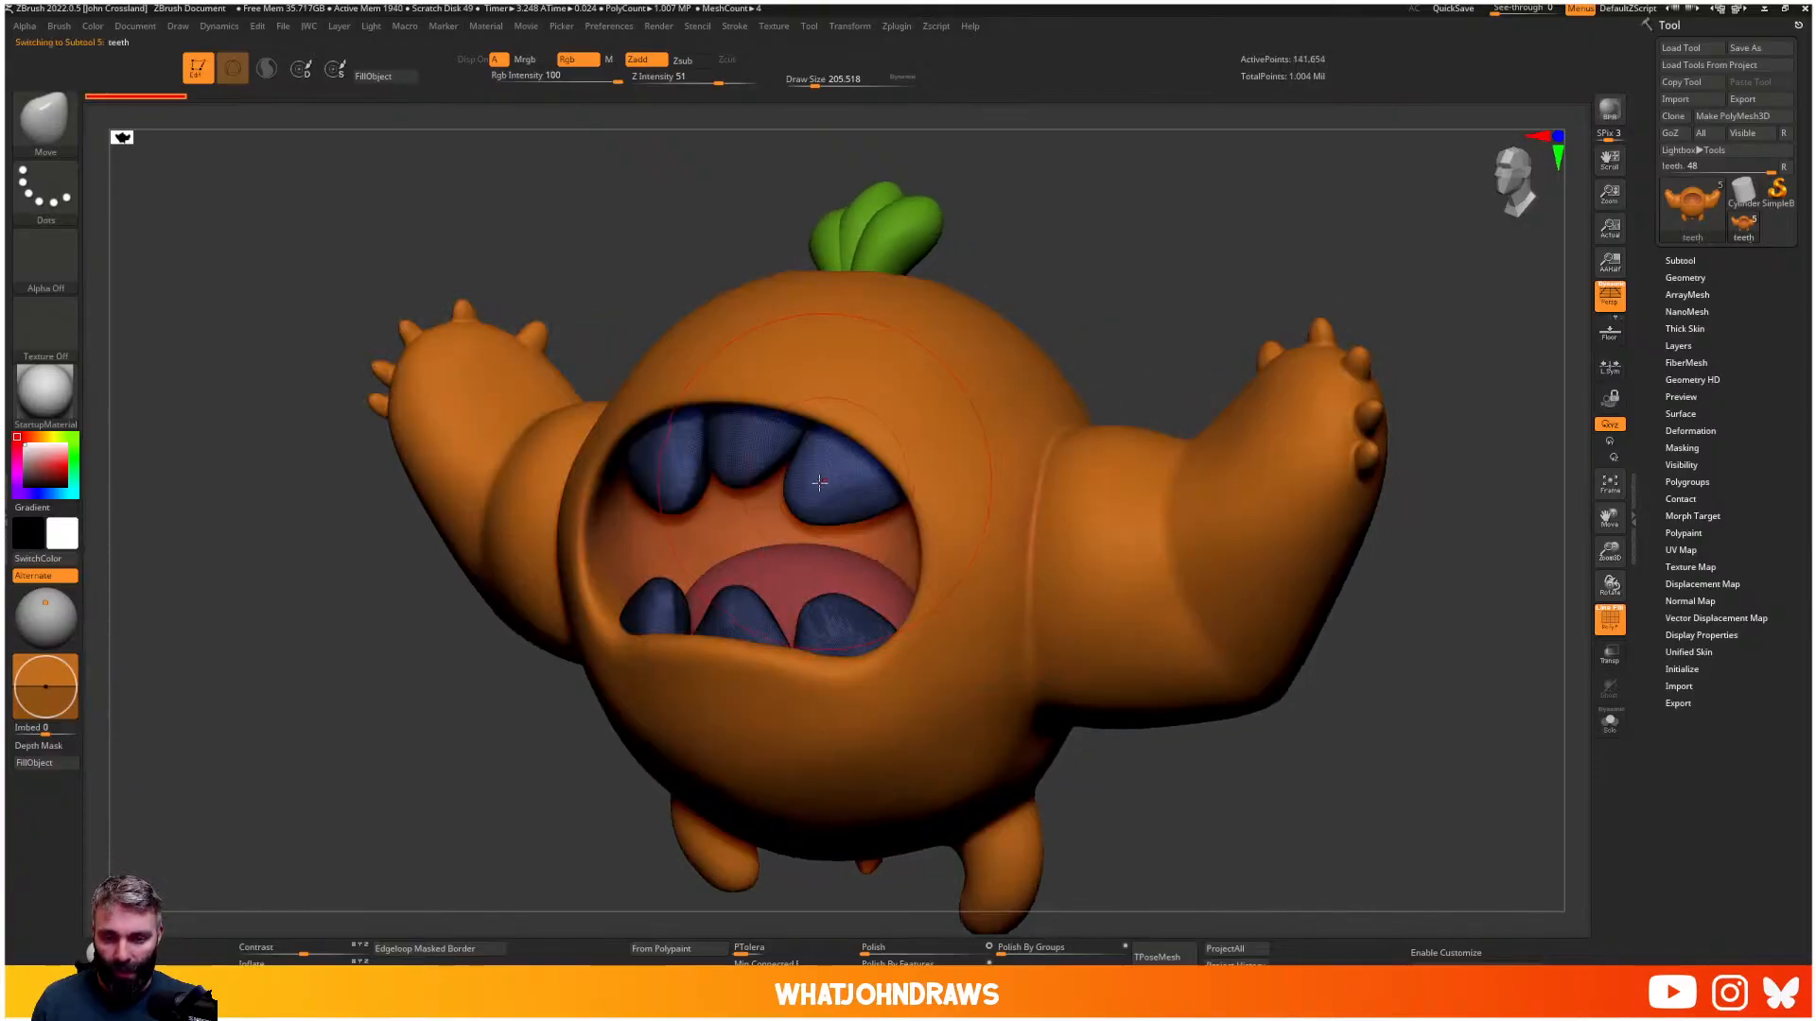
{"action": "mouse_move", "coordinate": [831, 478]}
{"action": "right_mouse_down", "text": "alt"}
{"action": "mouse_move", "coordinate": [934, 532]}
{"action": "mouse_move", "coordinate": [948, 571]}
{"action": "right_mouse_up", "text": "alt"}
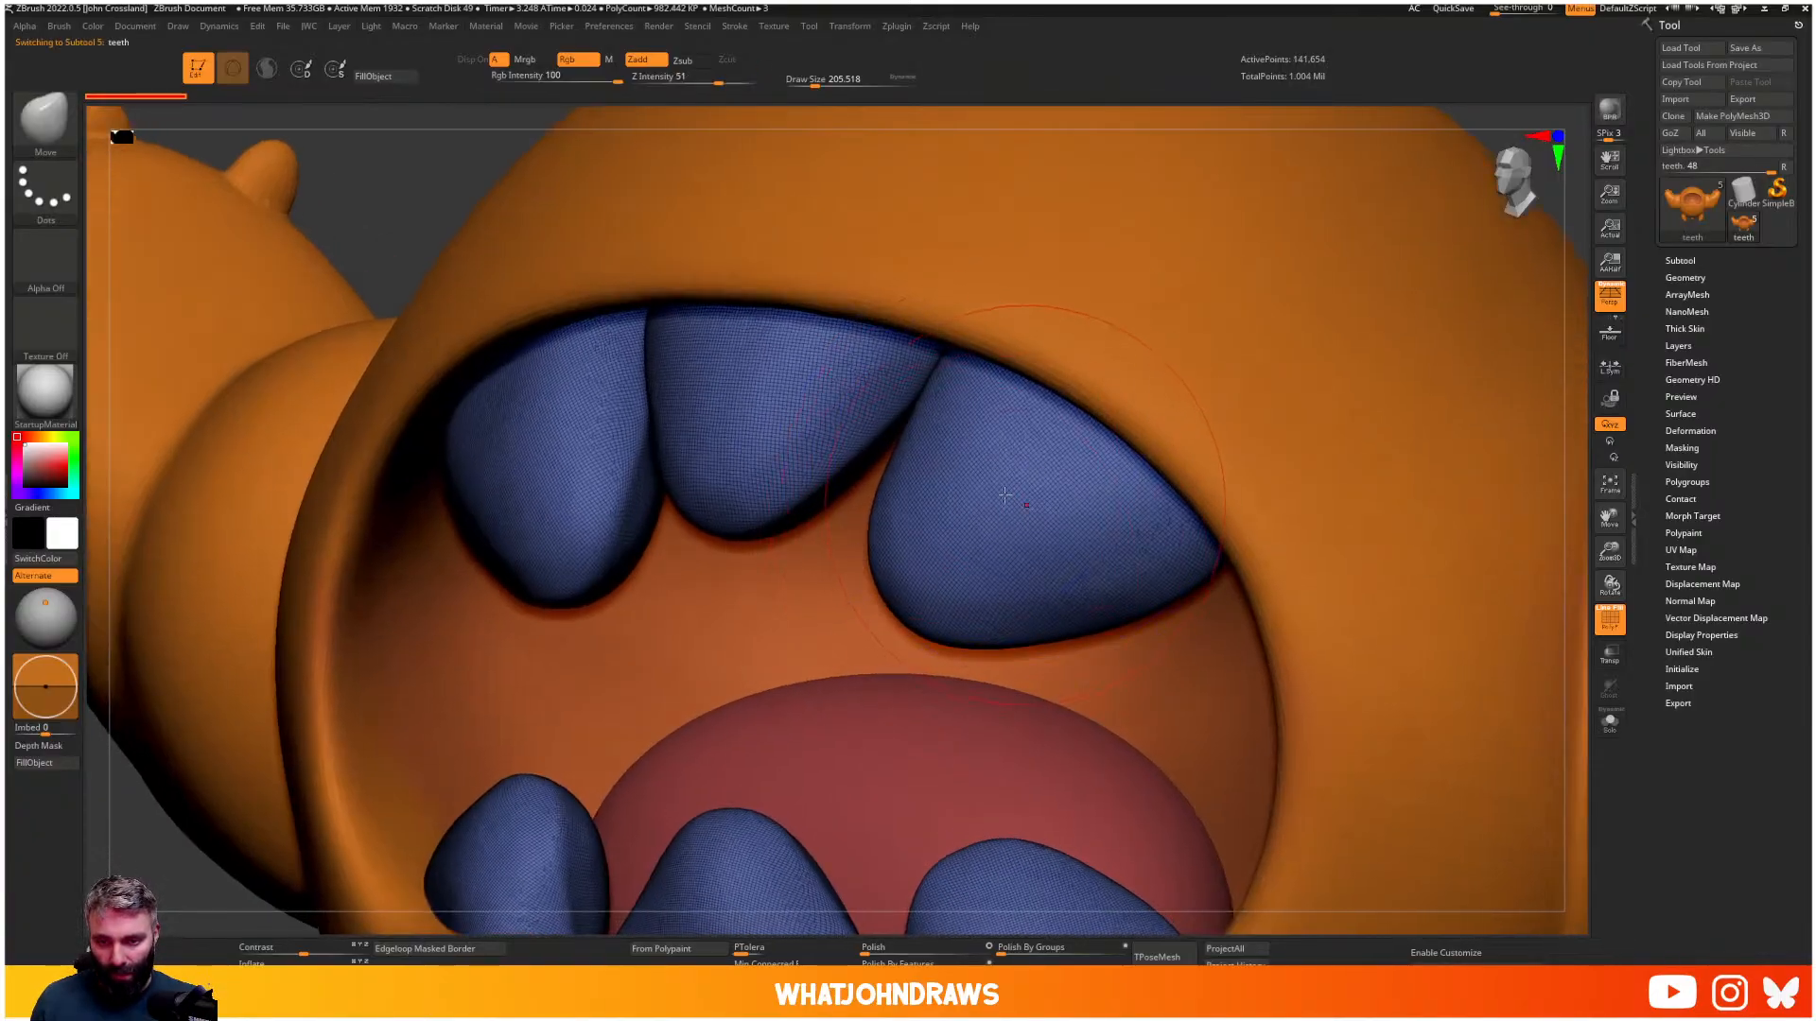
{"action": "right_click_drag", "start_coordinate": [1050, 464], "coordinate": [1092, 608], "text": "alt"}
- Reselect the body subtool, hide its wireframe and isolate it from the other subtools
{"action": "left_click", "coordinate": [1004, 400], "text": "alt"}
{"action": "key", "text": "shift+f"}
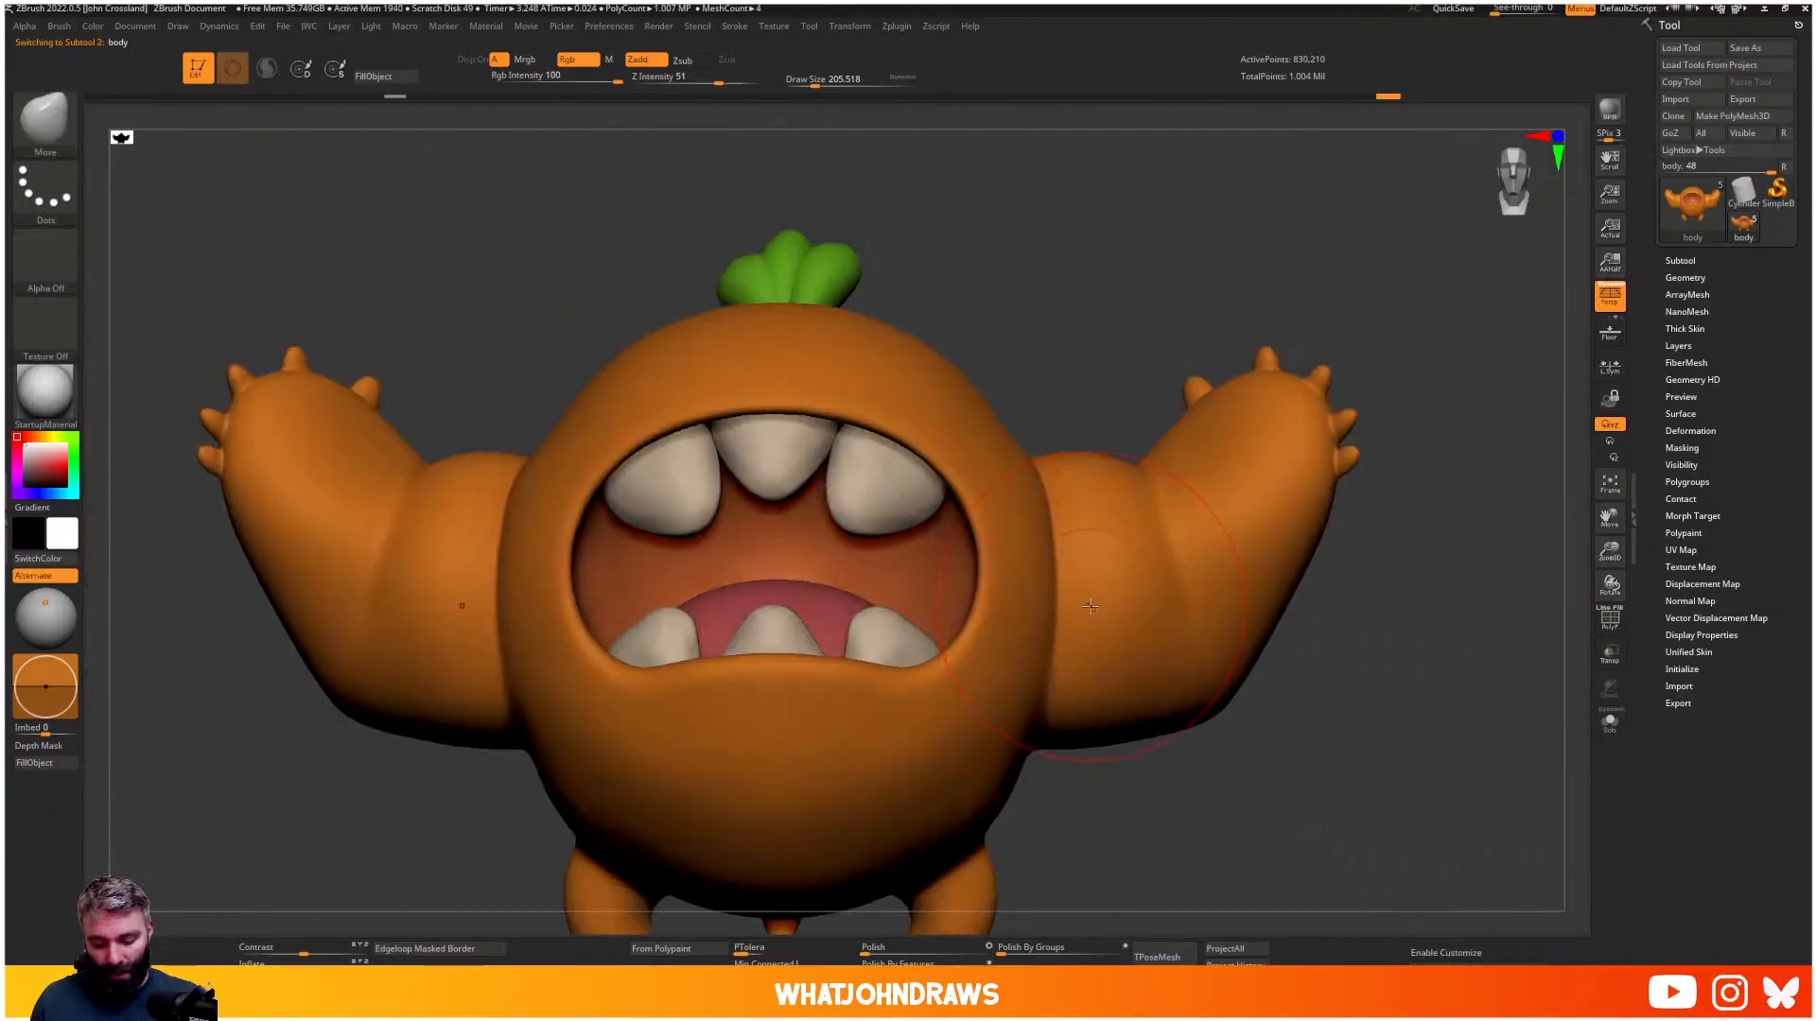
{"action": "key", "text": "alt+s"}
{"action": "right_click_drag", "start_coordinate": [1029, 695], "coordinate": [1028, 601], "text": "alt"}
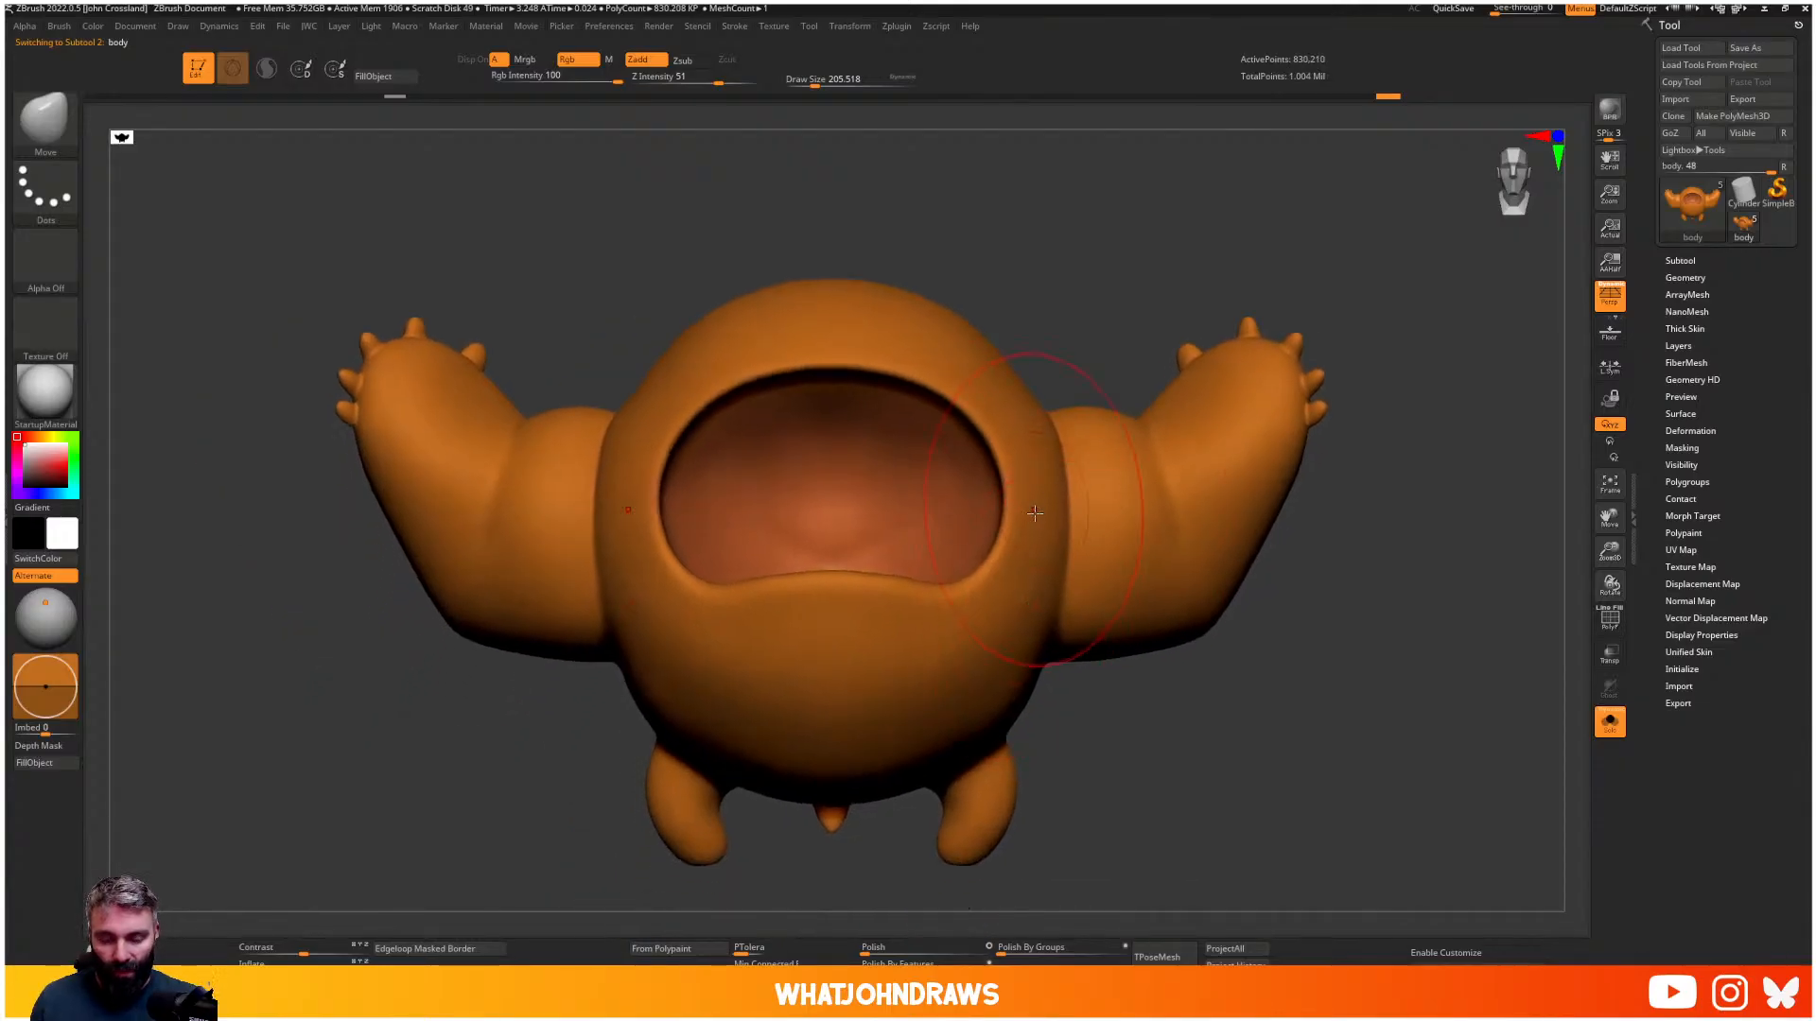
- Examine the isolated body's shape from the front, side, back and top, checking its wireframe along the way
{"action": "mouse_move", "coordinate": [1035, 512]}
{"action": "right_mouse_down"}
{"action": "mouse_move", "coordinate": [1023, 421]}
{"action": "mouse_move", "coordinate": [993, 539]}
{"action": "right_mouse_up"}
{"action": "mouse_move", "coordinate": [842, 619]}
{"action": "right_mouse_down", "text": "shift"}
{"action": "mouse_move", "coordinate": [933, 627]}
{"action": "mouse_move", "coordinate": [924, 571]}
{"action": "mouse_move", "coordinate": [1045, 594]}
{"action": "mouse_move", "coordinate": [979, 567]}
{"action": "mouse_move", "coordinate": [1006, 572]}
{"action": "mouse_move", "coordinate": [1021, 620]}
{"action": "right_mouse_up", "text": "shift"}
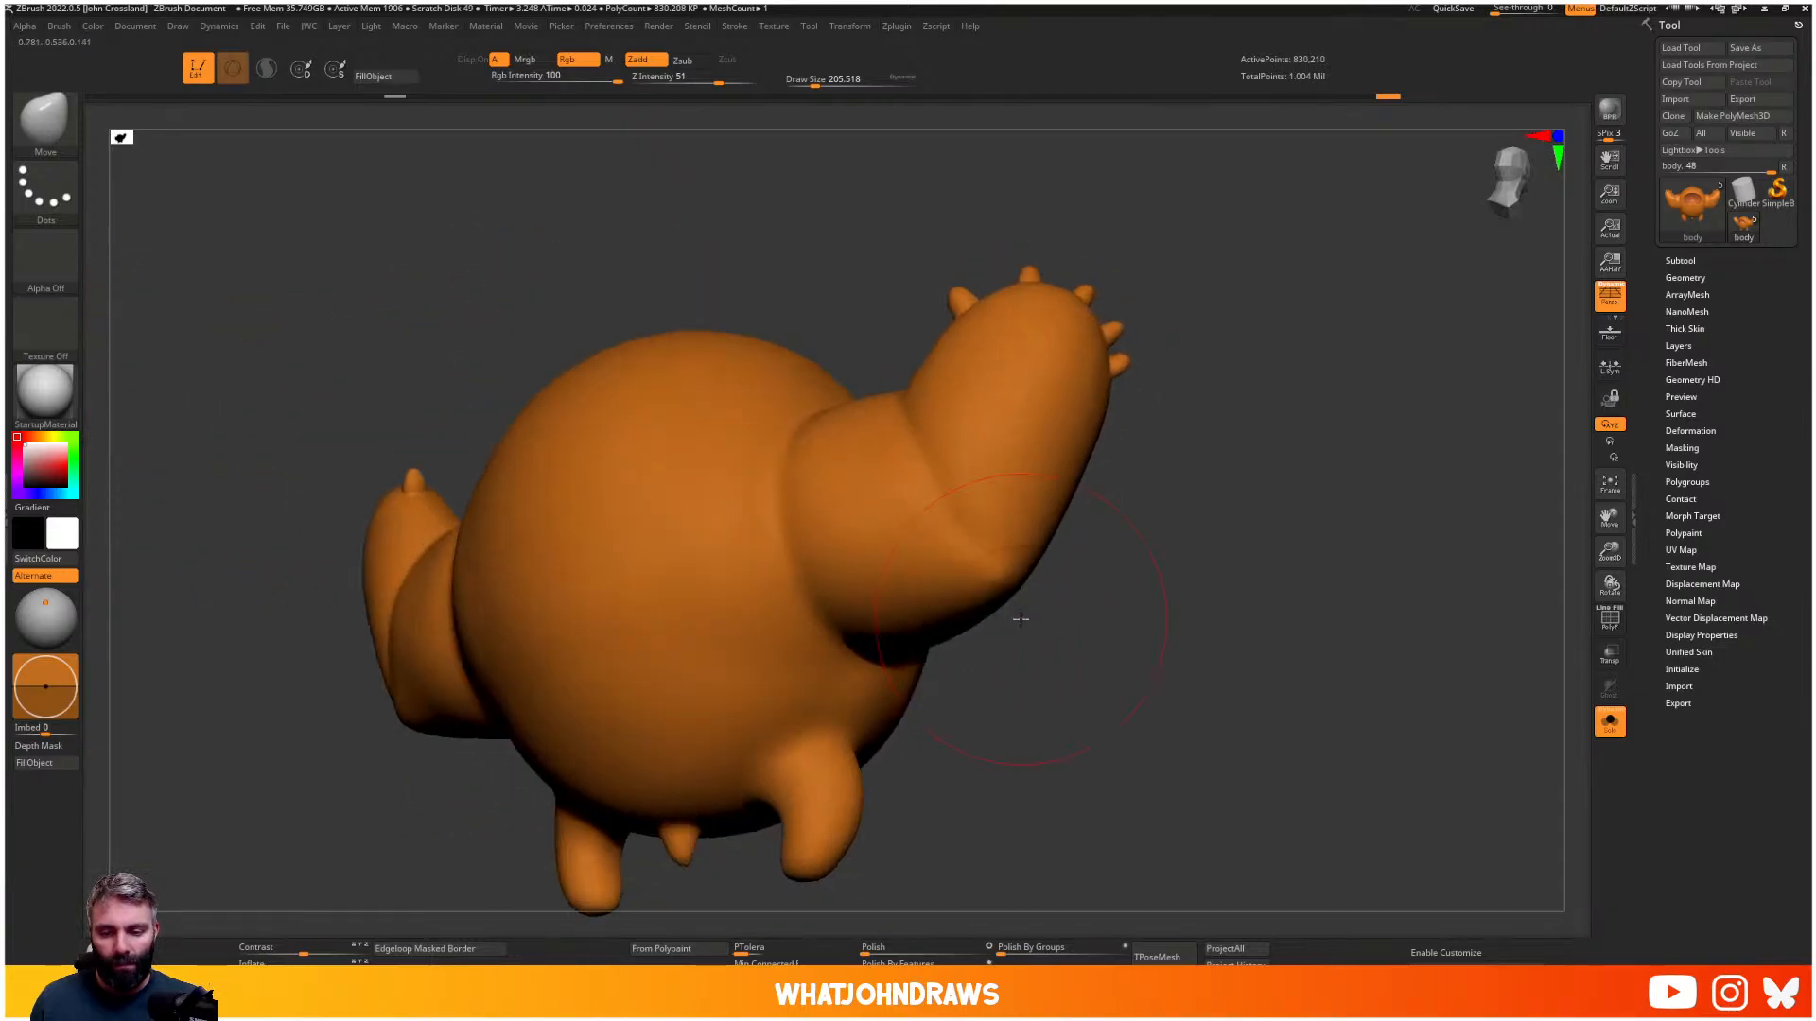
{"action": "right_click_drag", "start_coordinate": [947, 559], "coordinate": [1000, 621]}
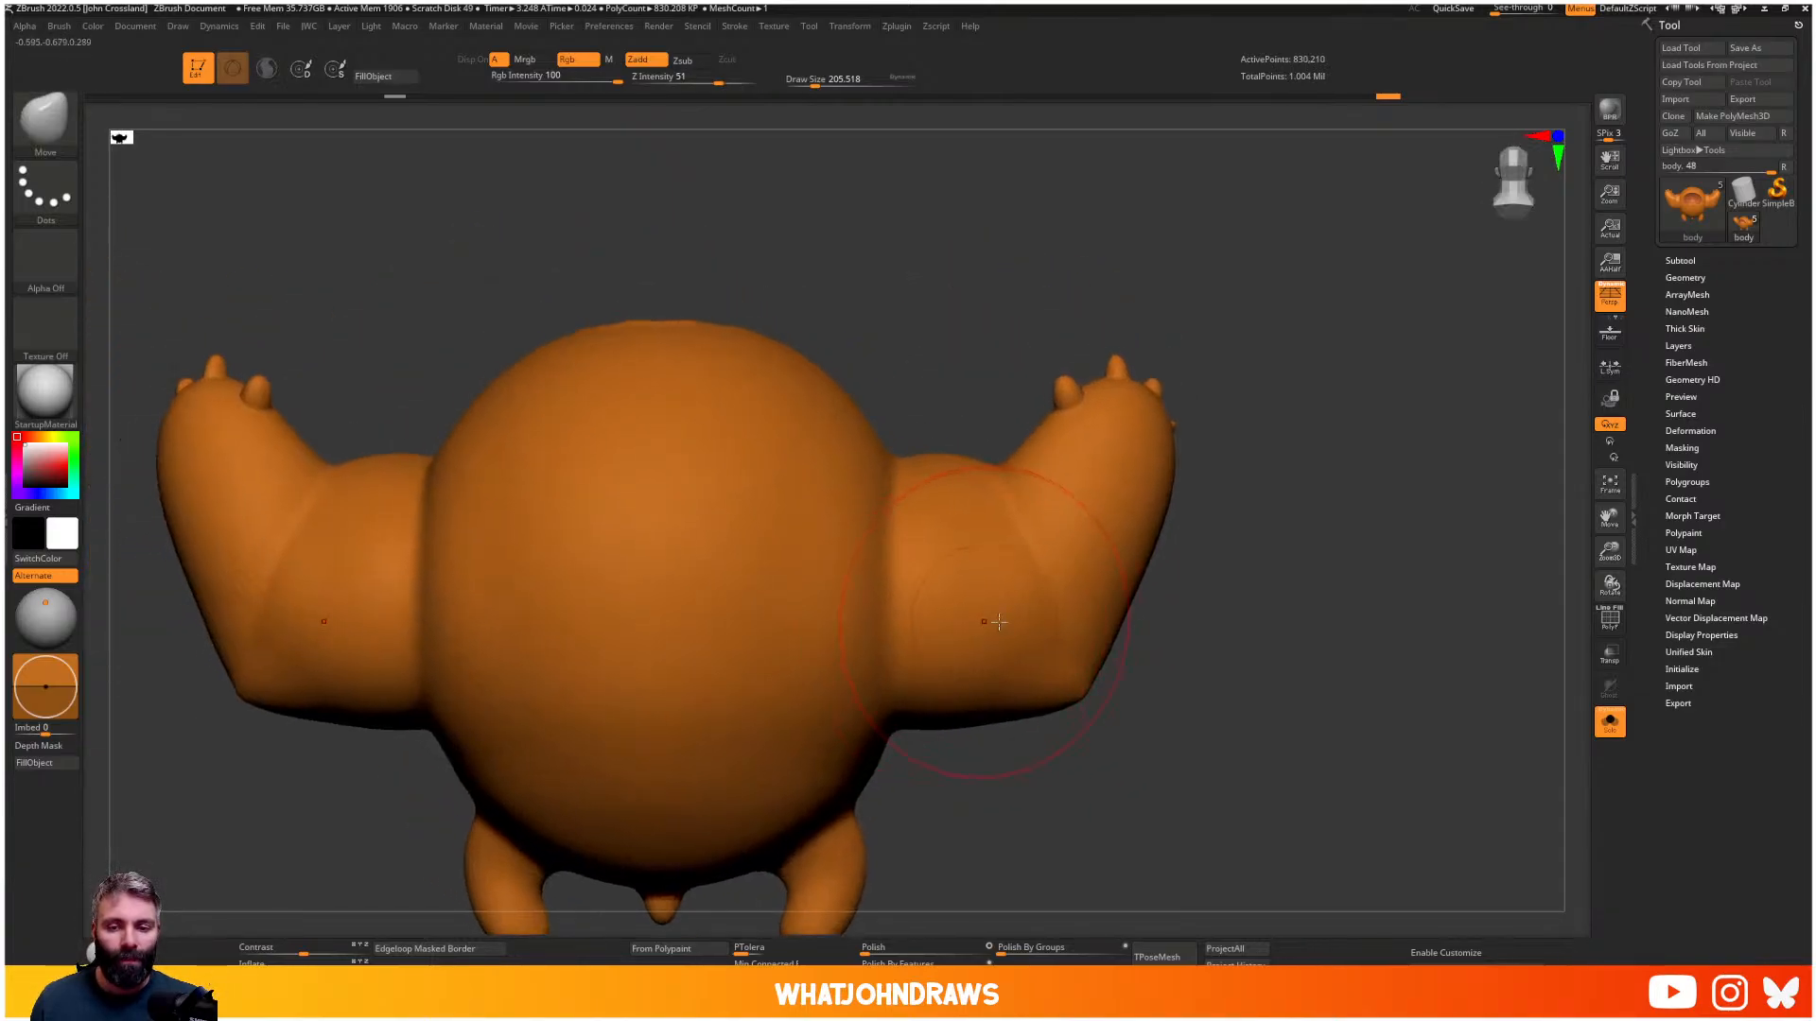
{"action": "mouse_move", "coordinate": [1101, 674]}
{"action": "right_mouse_down"}
{"action": "mouse_move", "coordinate": [913, 568]}
{"action": "mouse_move", "coordinate": [841, 616]}
{"action": "mouse_move", "coordinate": [945, 489]}
{"action": "mouse_move", "coordinate": [893, 552]}
{"action": "mouse_move", "coordinate": [875, 426]}
{"action": "right_mouse_up"}
{"action": "mouse_move", "coordinate": [875, 426]}
{"action": "right_mouse_down"}
{"action": "mouse_move", "coordinate": [837, 459]}
{"action": "mouse_move", "coordinate": [802, 405]}
{"action": "right_mouse_up"}
{"action": "key", "text": "shift+f"}
{"action": "right_click_drag", "start_coordinate": [854, 530], "coordinate": [932, 617]}
{"action": "right_click_drag", "start_coordinate": [828, 643], "coordinate": [977, 584], "text": "shift"}
{"action": "key", "text": "shift+f"}
{"action": "right_click_drag", "start_coordinate": [751, 547], "coordinate": [1180, 106]}
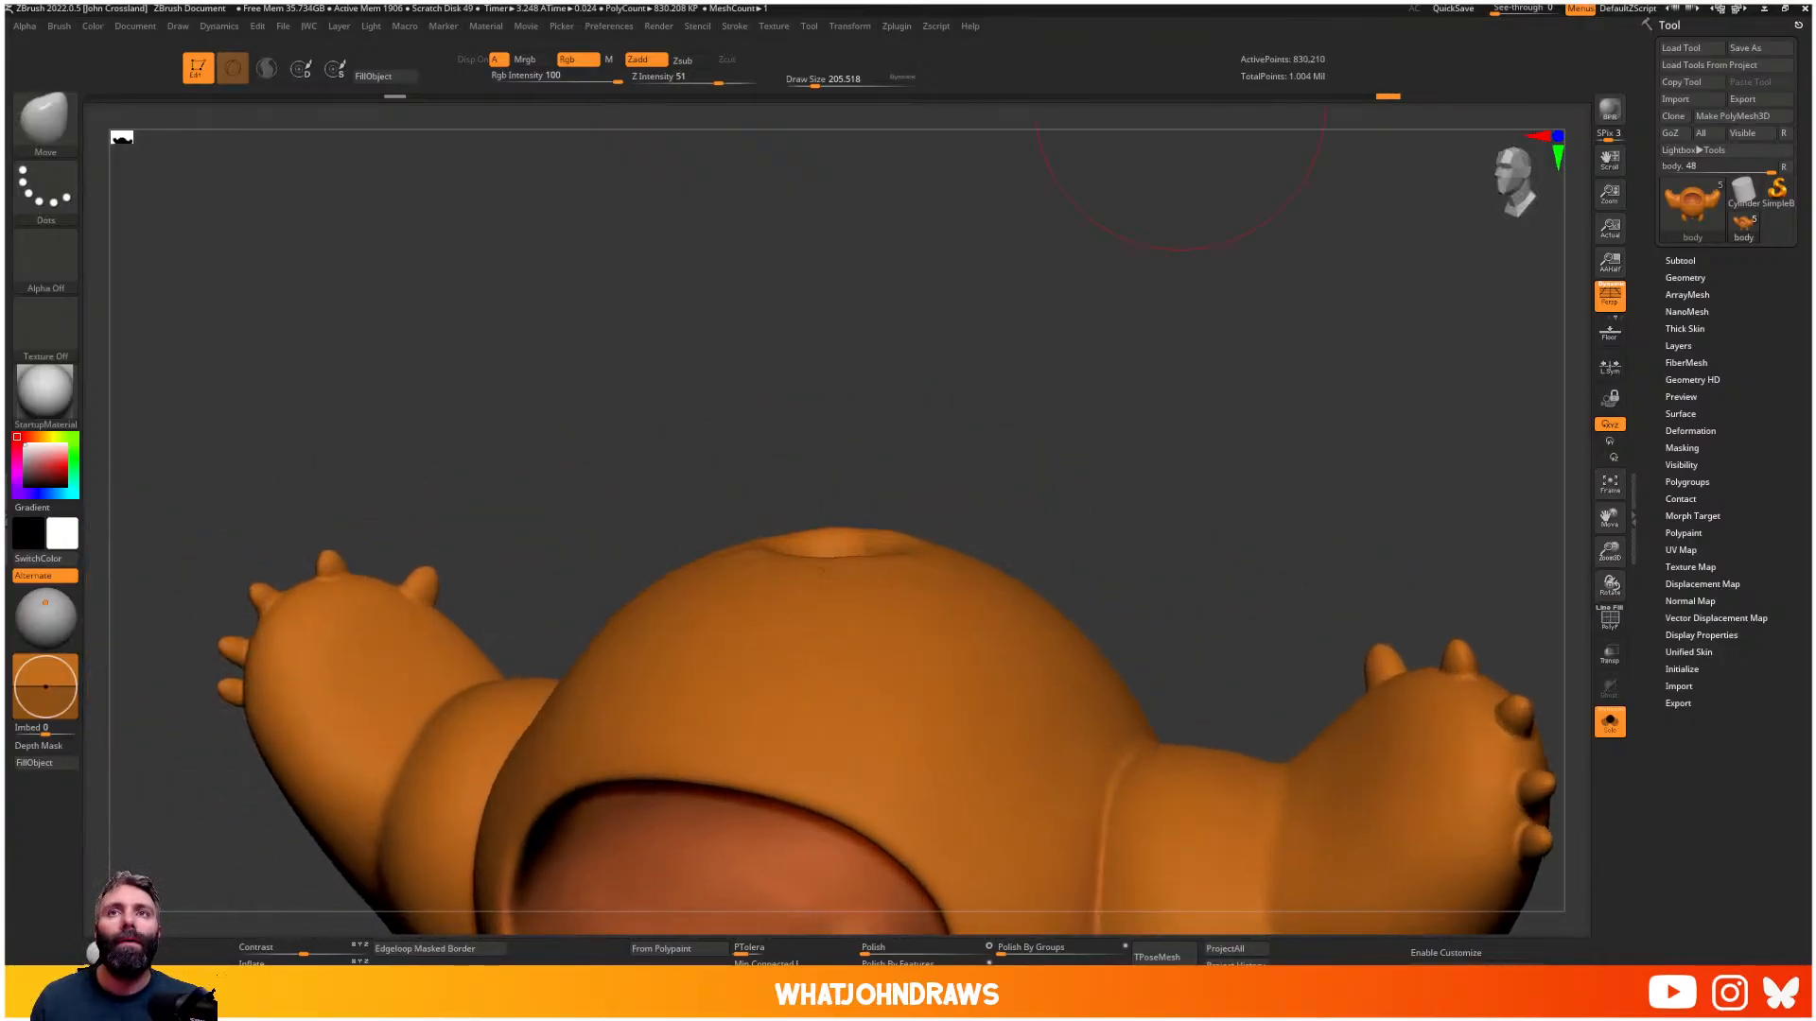
{"action": "right_click_drag", "start_coordinate": [750, 555], "coordinate": [754, 433]}
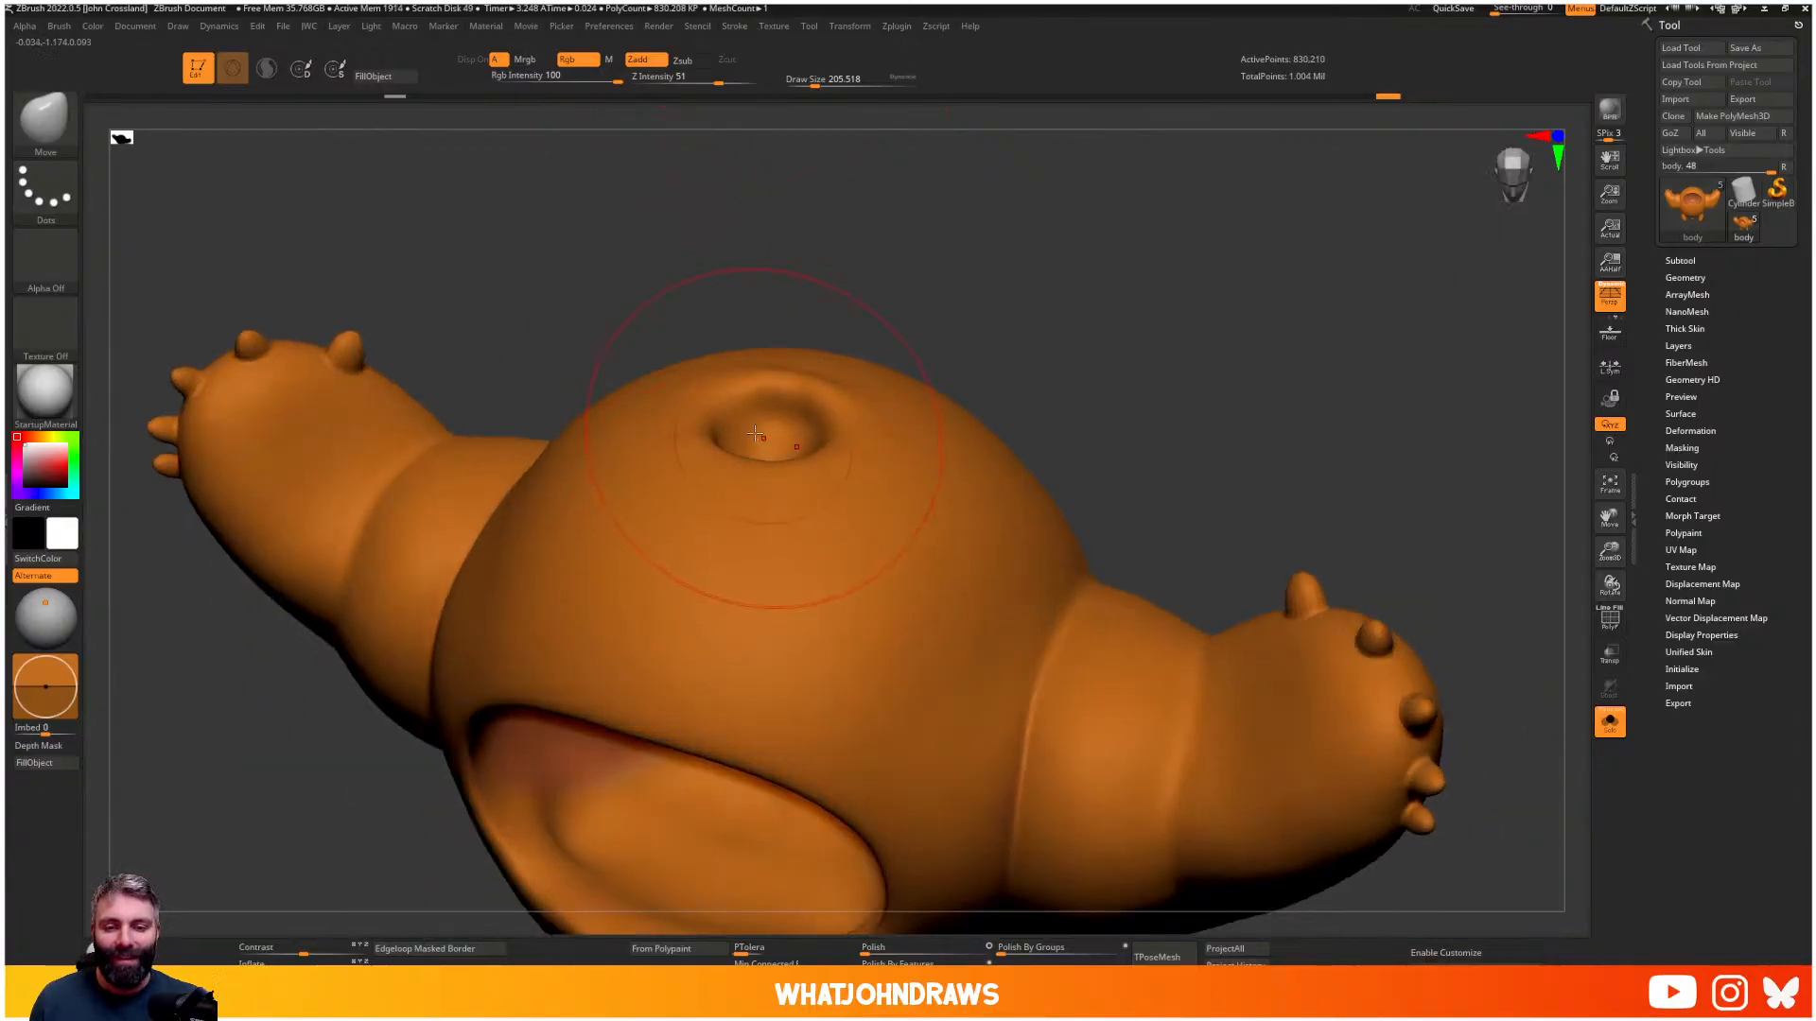
{"action": "right_click_drag", "start_coordinate": [757, 568], "coordinate": [834, 543]}
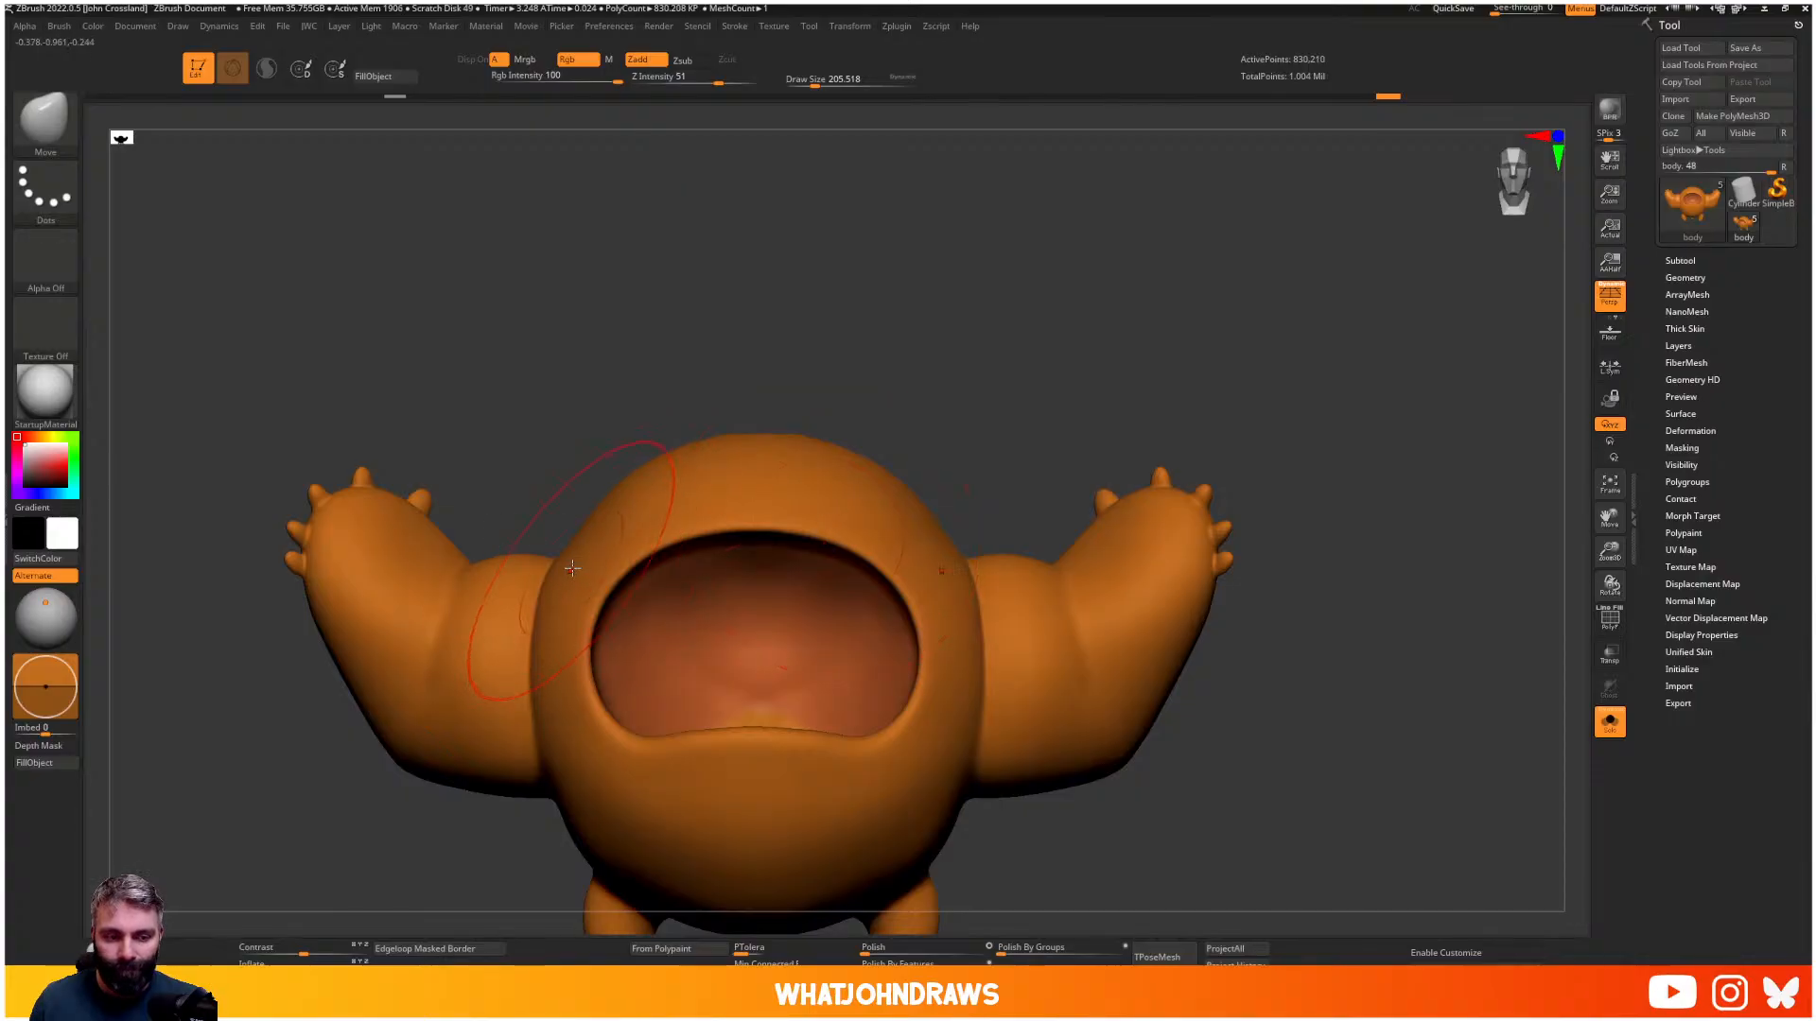
{"action": "right_click_drag", "start_coordinate": [572, 568], "coordinate": [715, 487]}
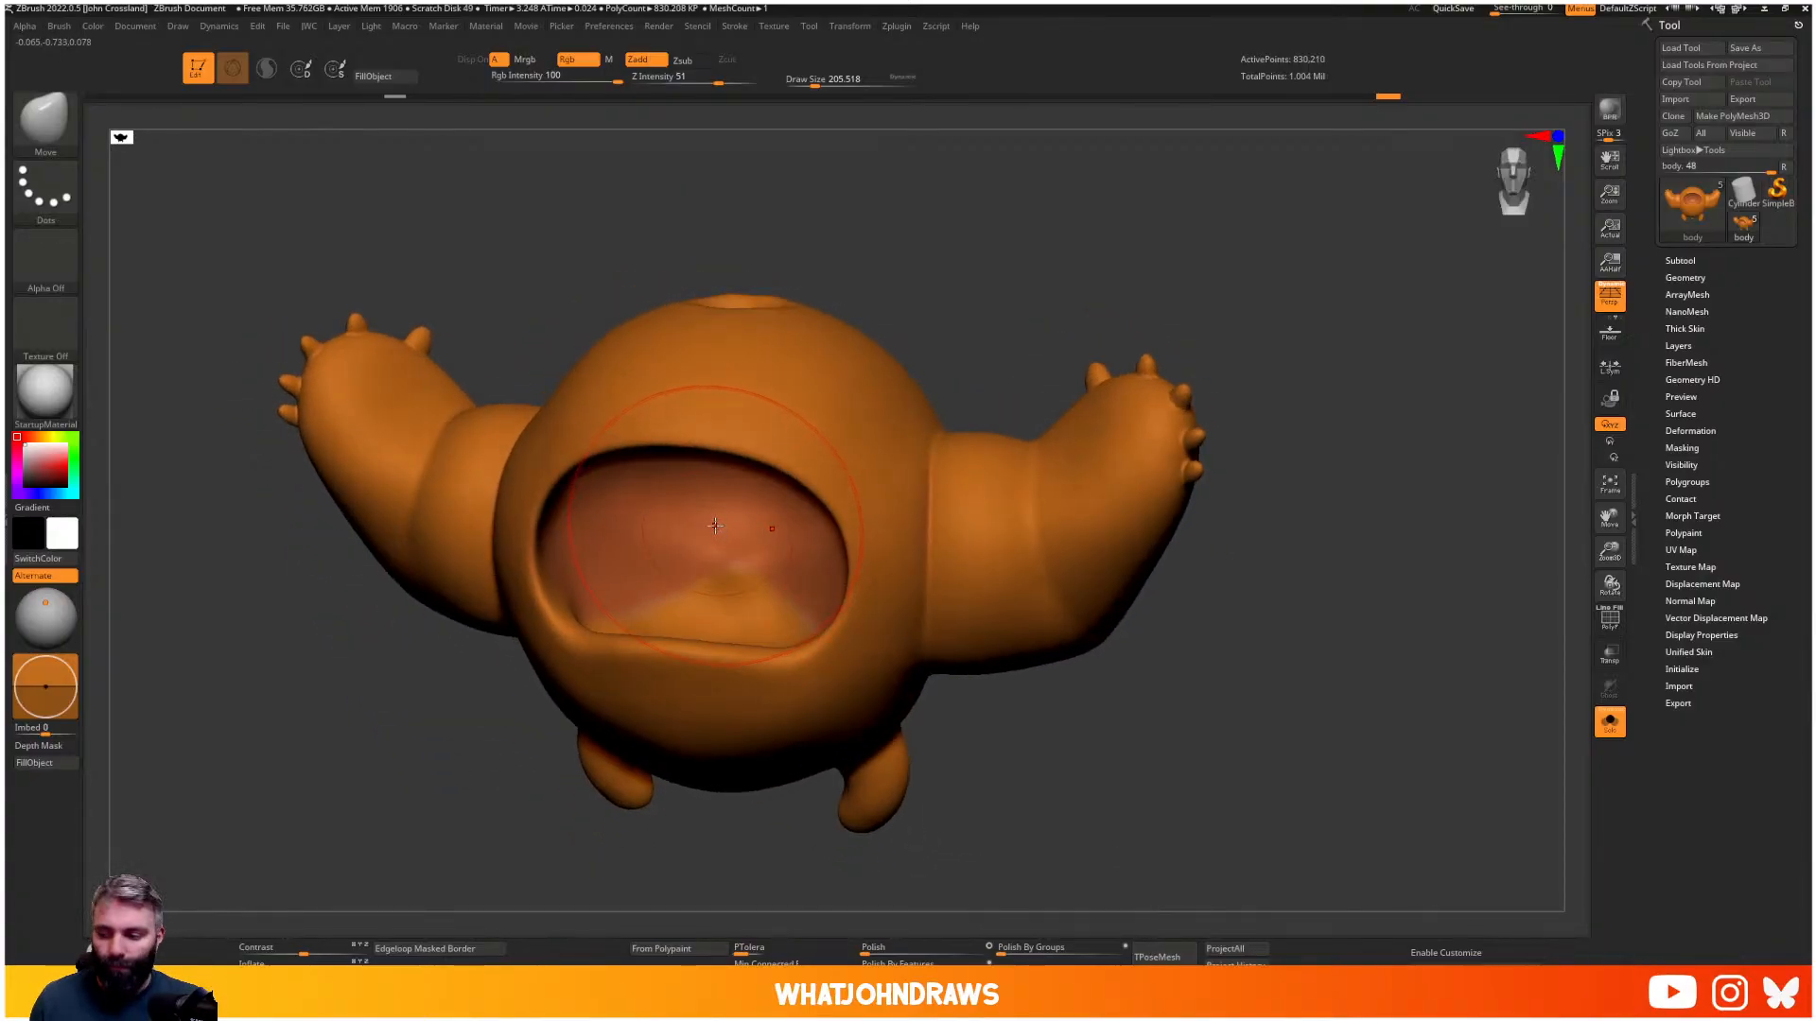
- Sample the reddish colour inside the mouth and set the brush to a draw size of about 87 with Zadd off
{"action": "key", "text": "c"}
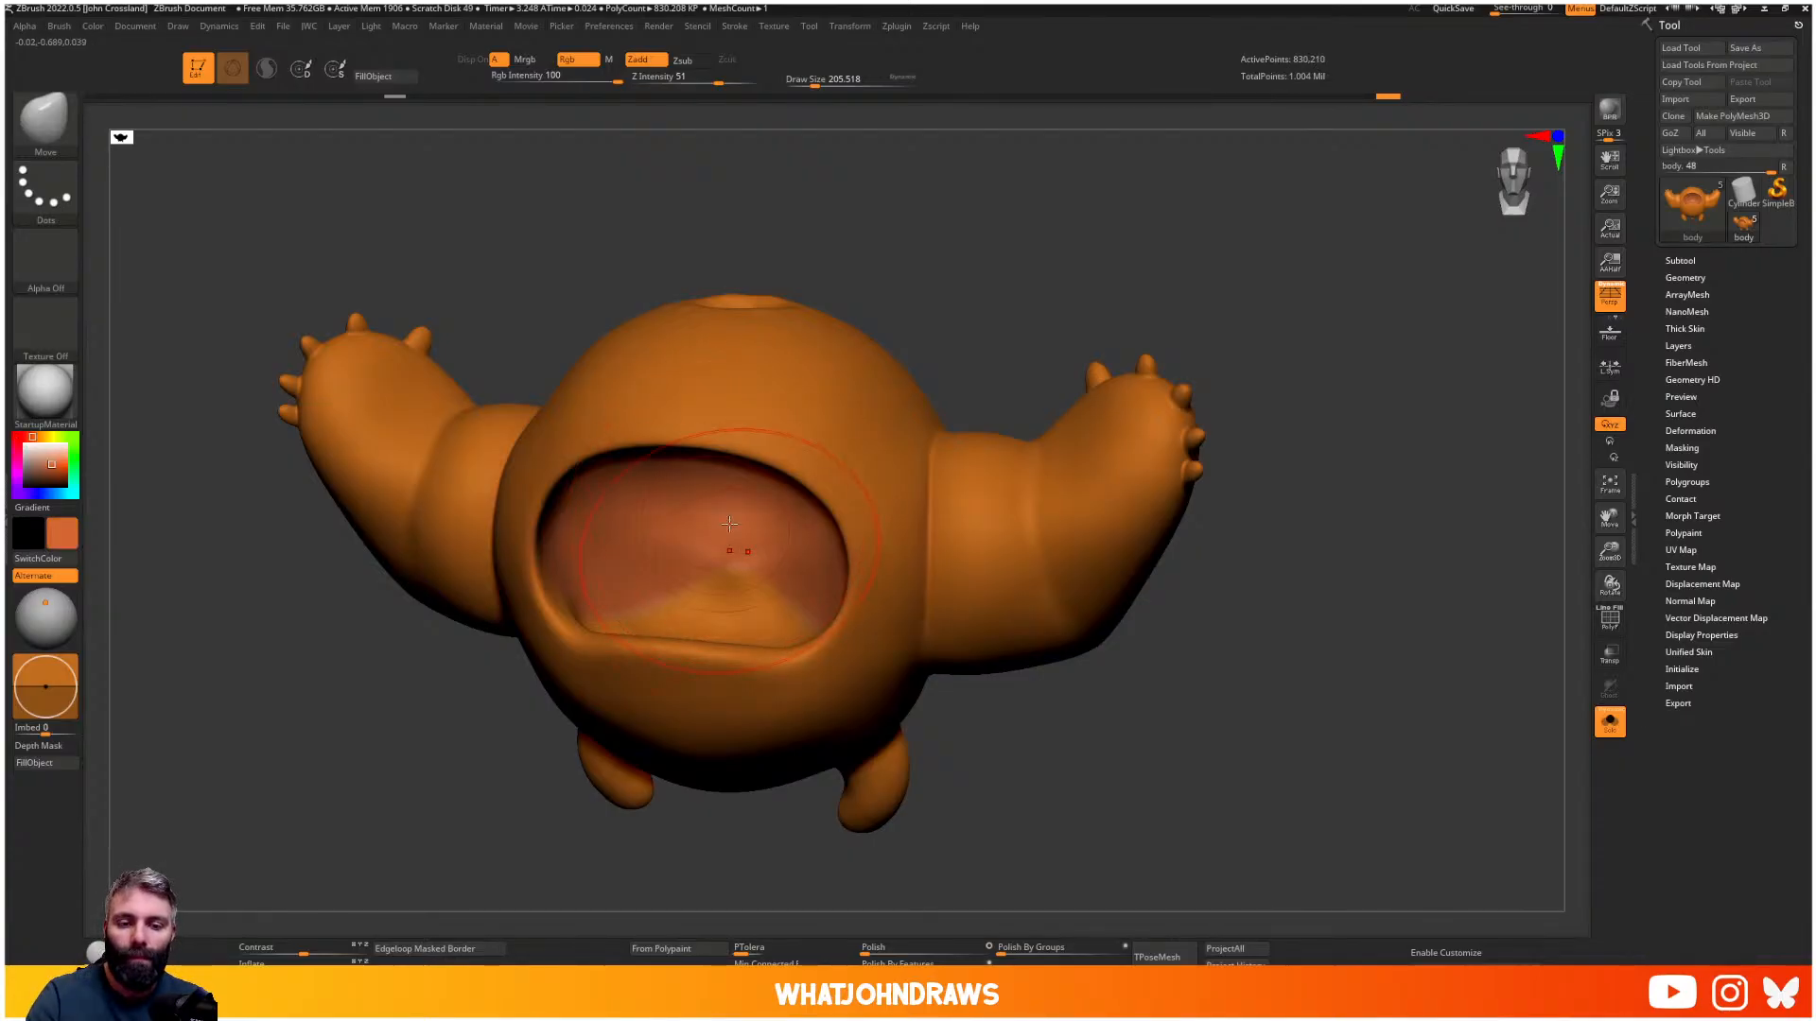
{"action": "right_click_drag", "start_coordinate": [730, 520], "coordinate": [799, 519], "text": "alt"}
{"action": "key", "text": "b"}
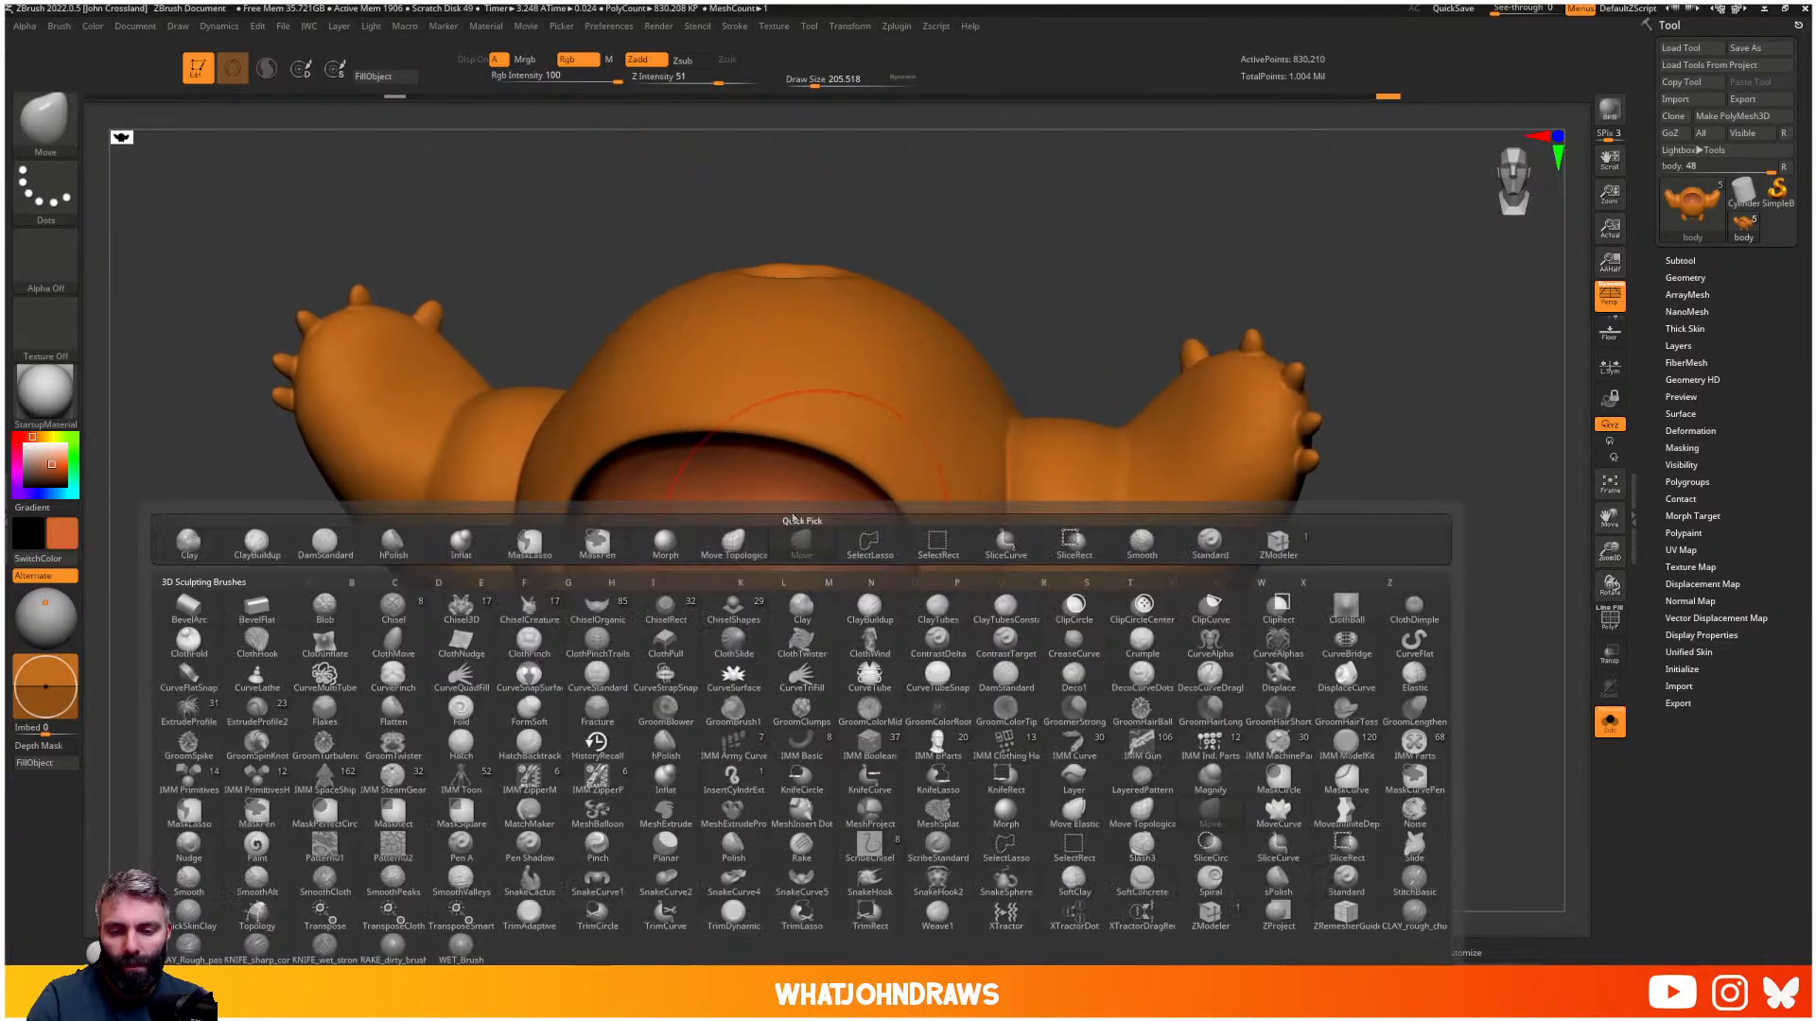
{"action": "key", "text": "b"}
{"action": "left_click", "coordinate": [798, 470]}
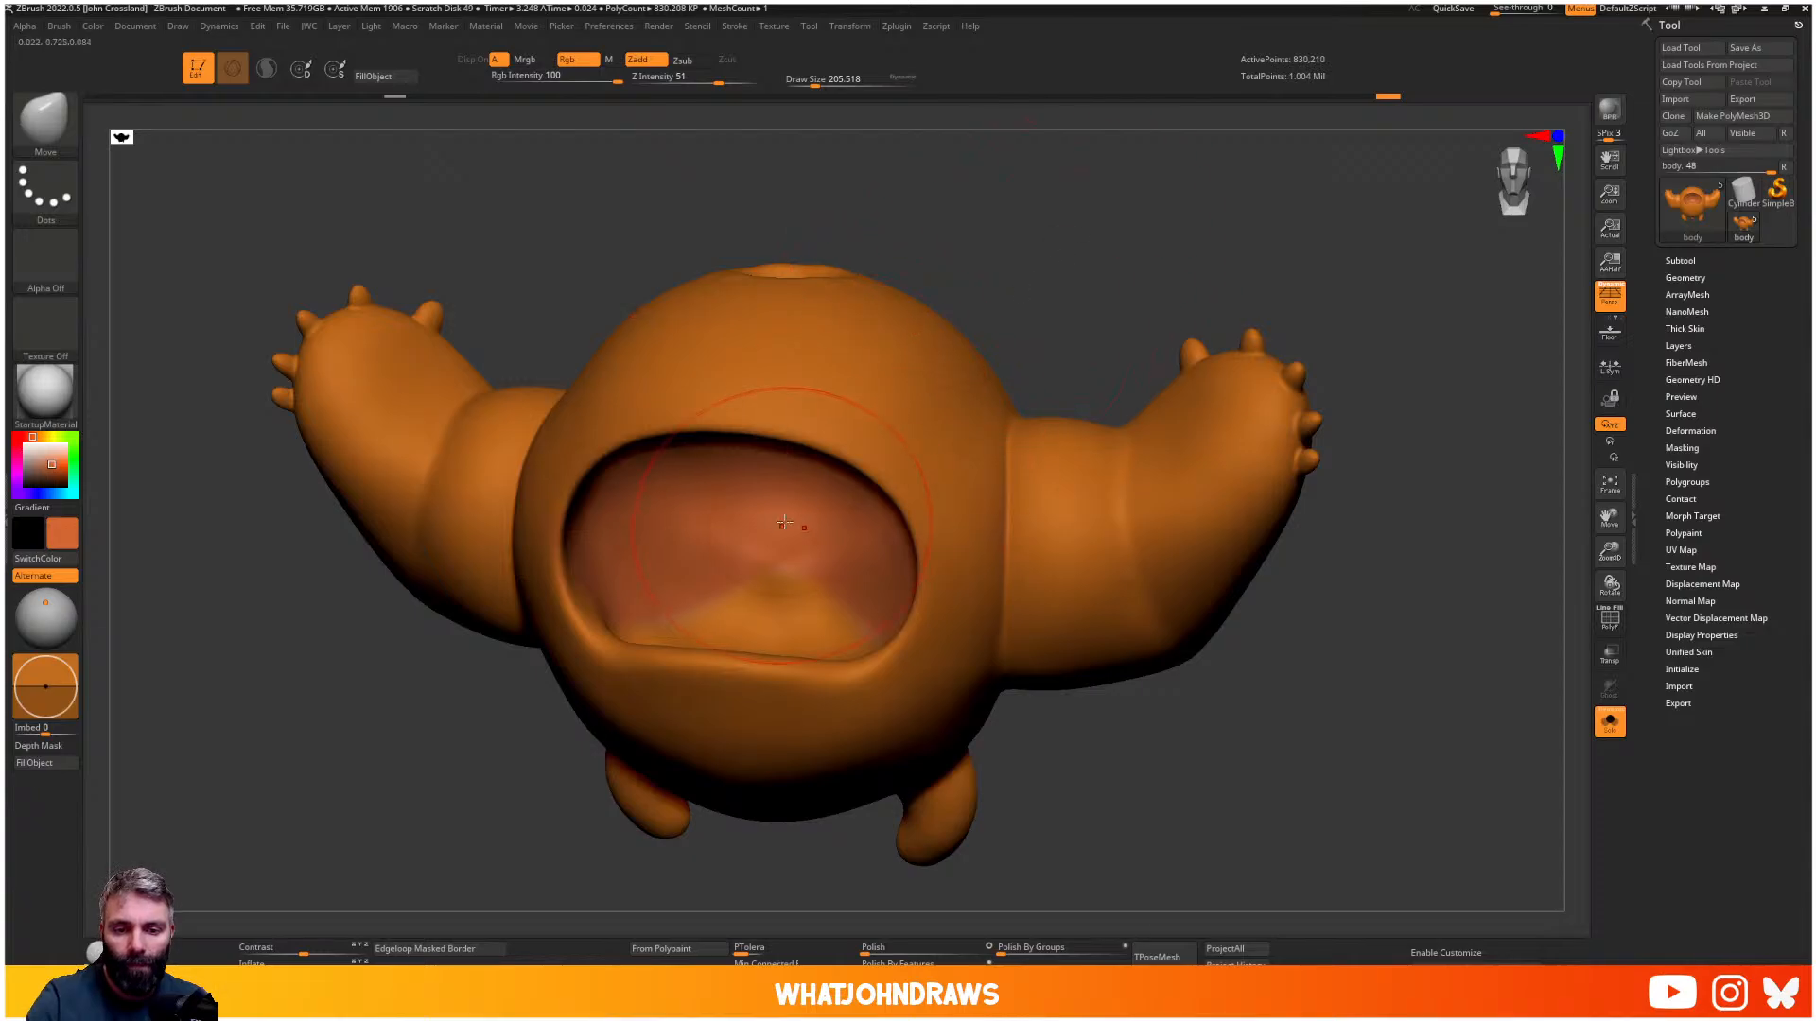
{"action": "right_click_drag", "start_coordinate": [790, 532], "coordinate": [793, 511]}
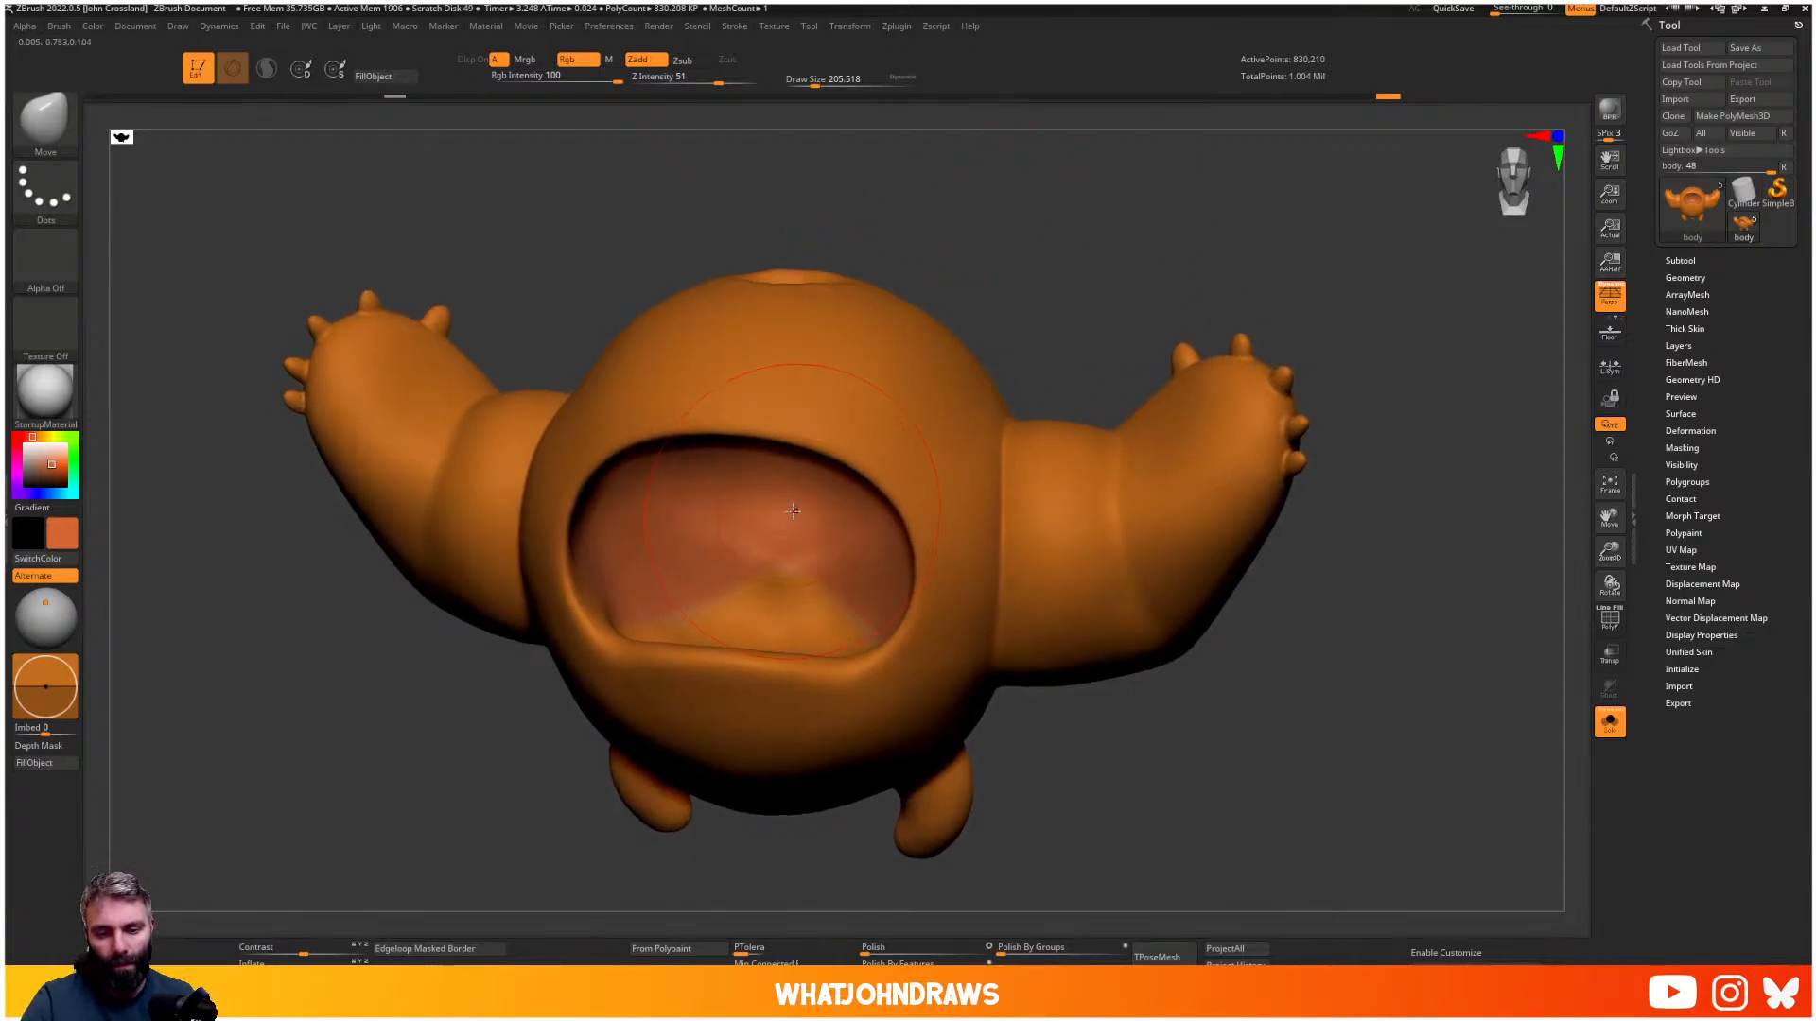
{"action": "key", "text": "s"}
{"action": "left_click_drag", "start_coordinate": [801, 547], "coordinate": [792, 547]}
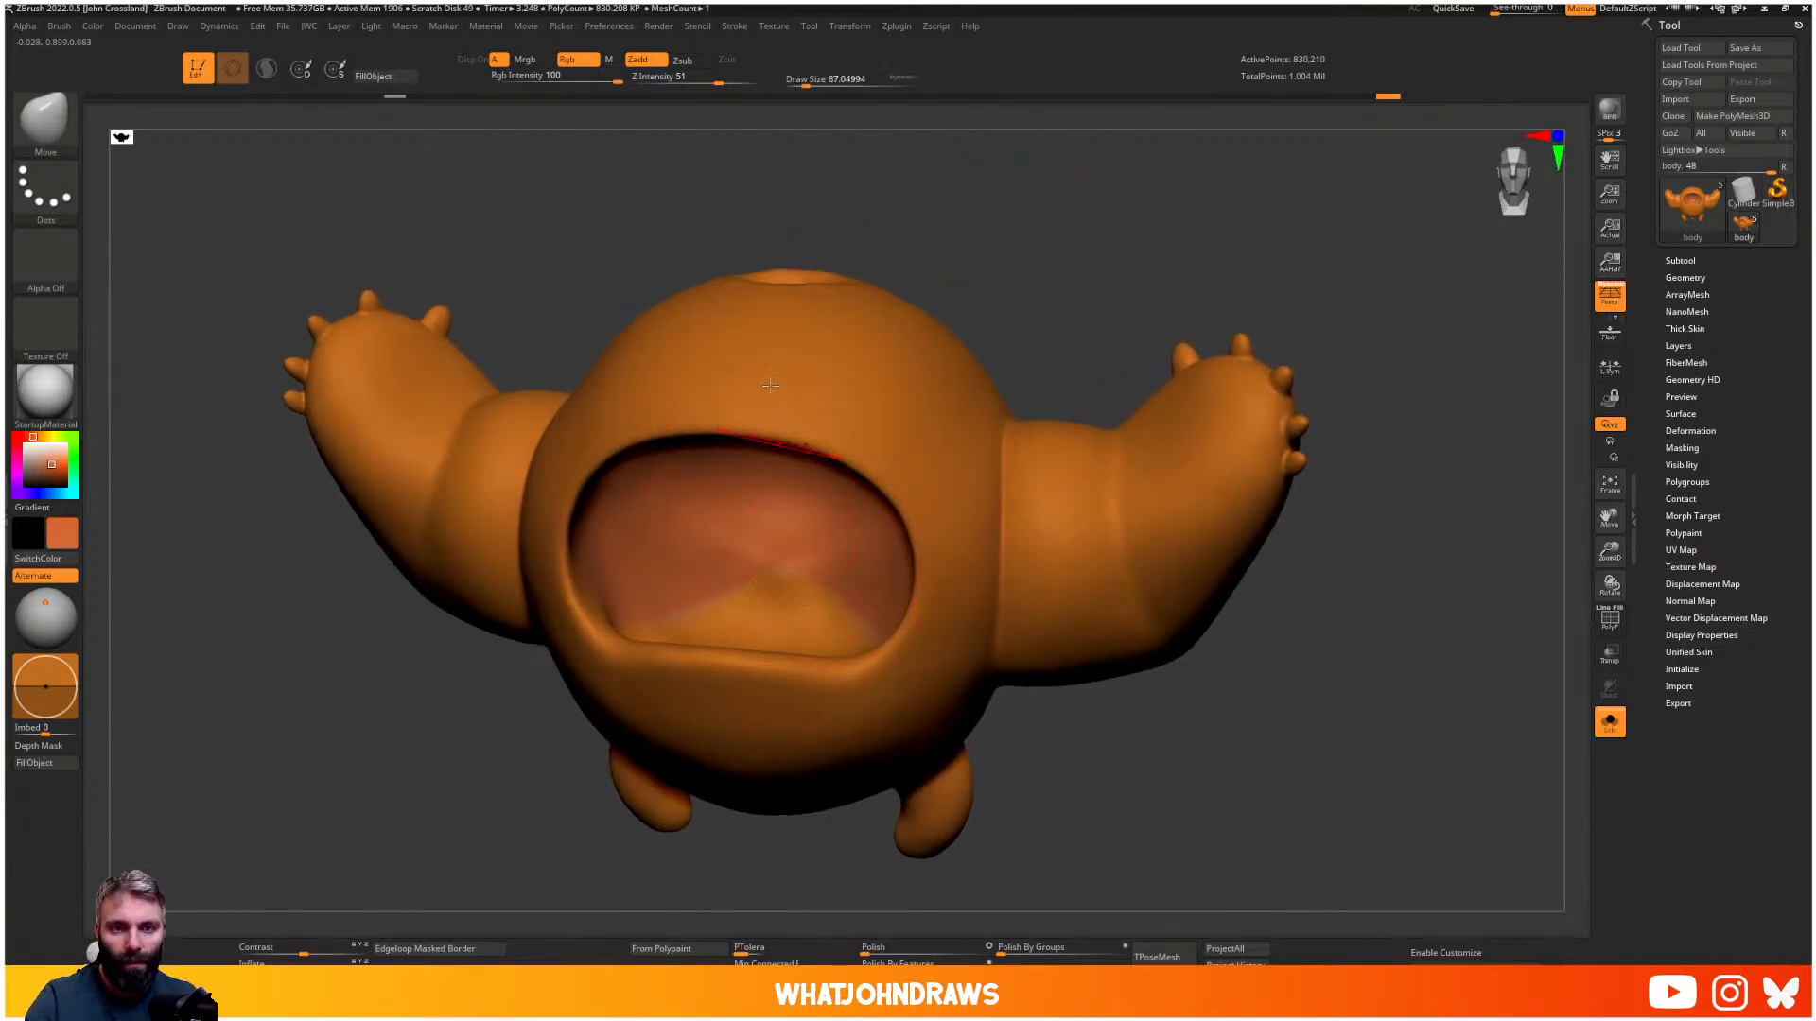
{"action": "left_click", "coordinate": [641, 61]}
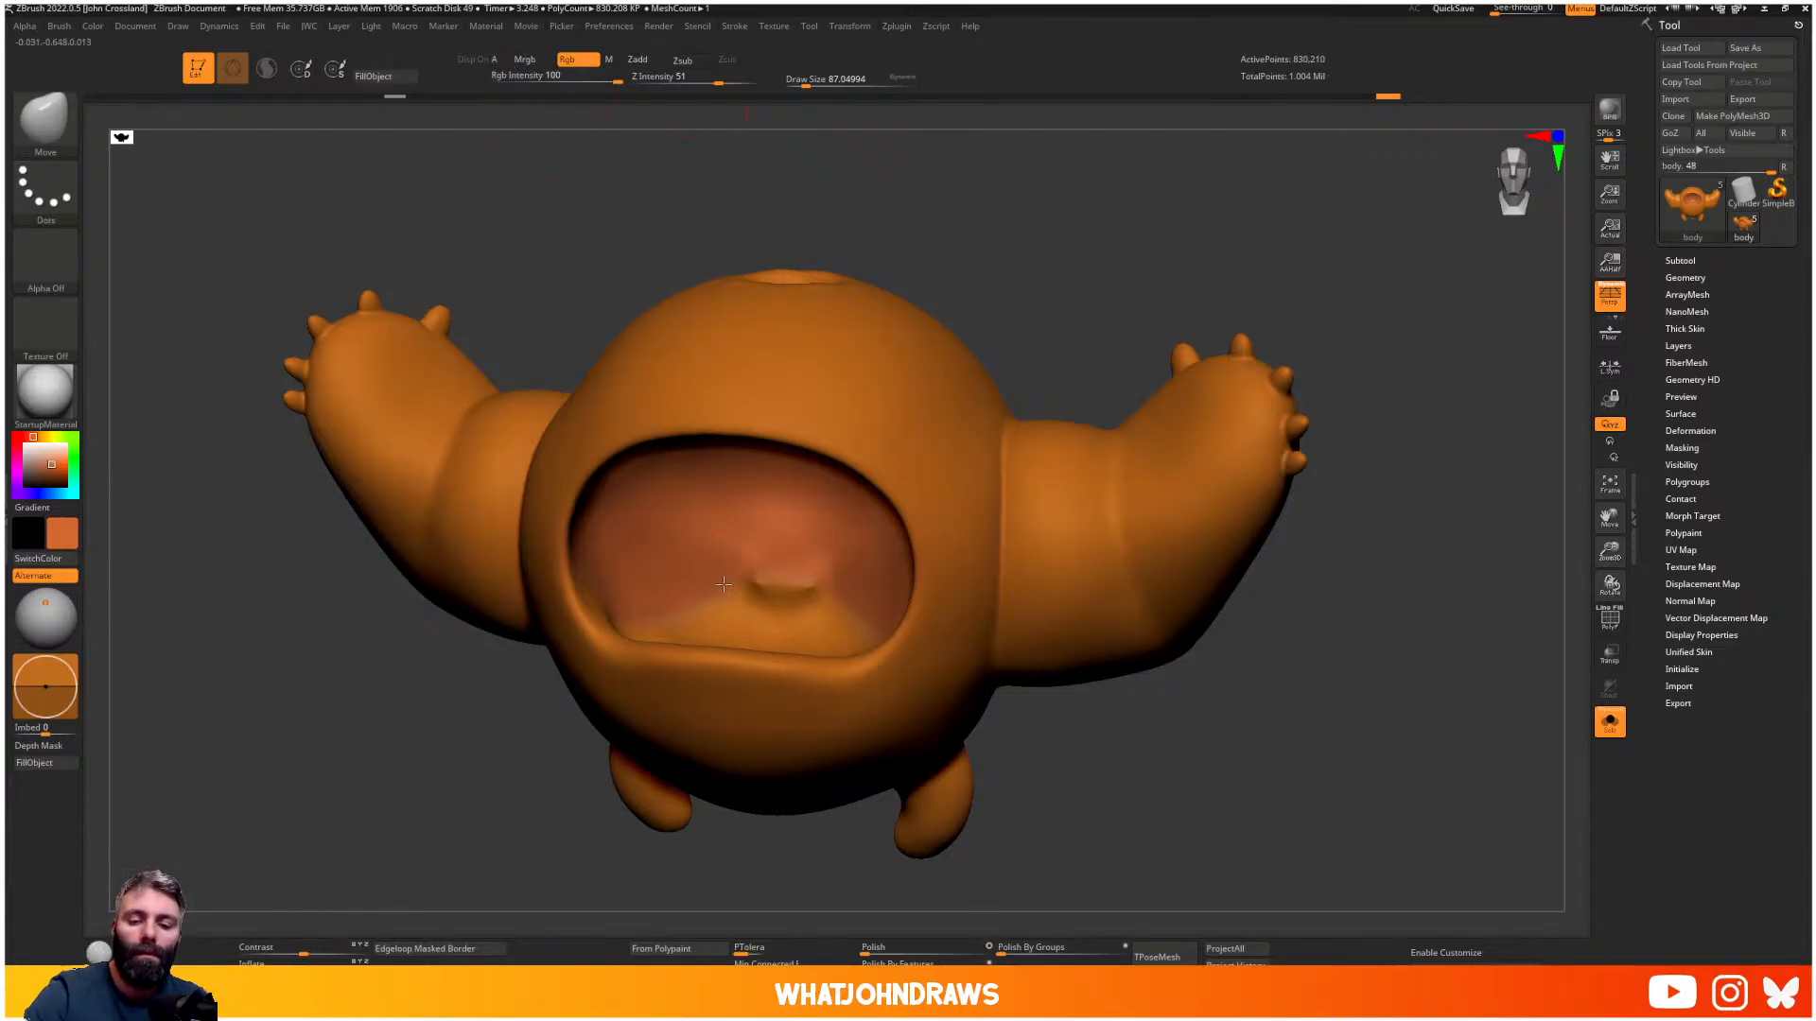
- Switch to the Standard brush with only Rgb active and paint the sampled reddish colour over the orange patch in the mouth
{"action": "key", "text": "b"}
{"action": "key", "text": "s"}
{"action": "key", "text": "t"}
{"action": "left_click", "coordinate": [639, 60]}
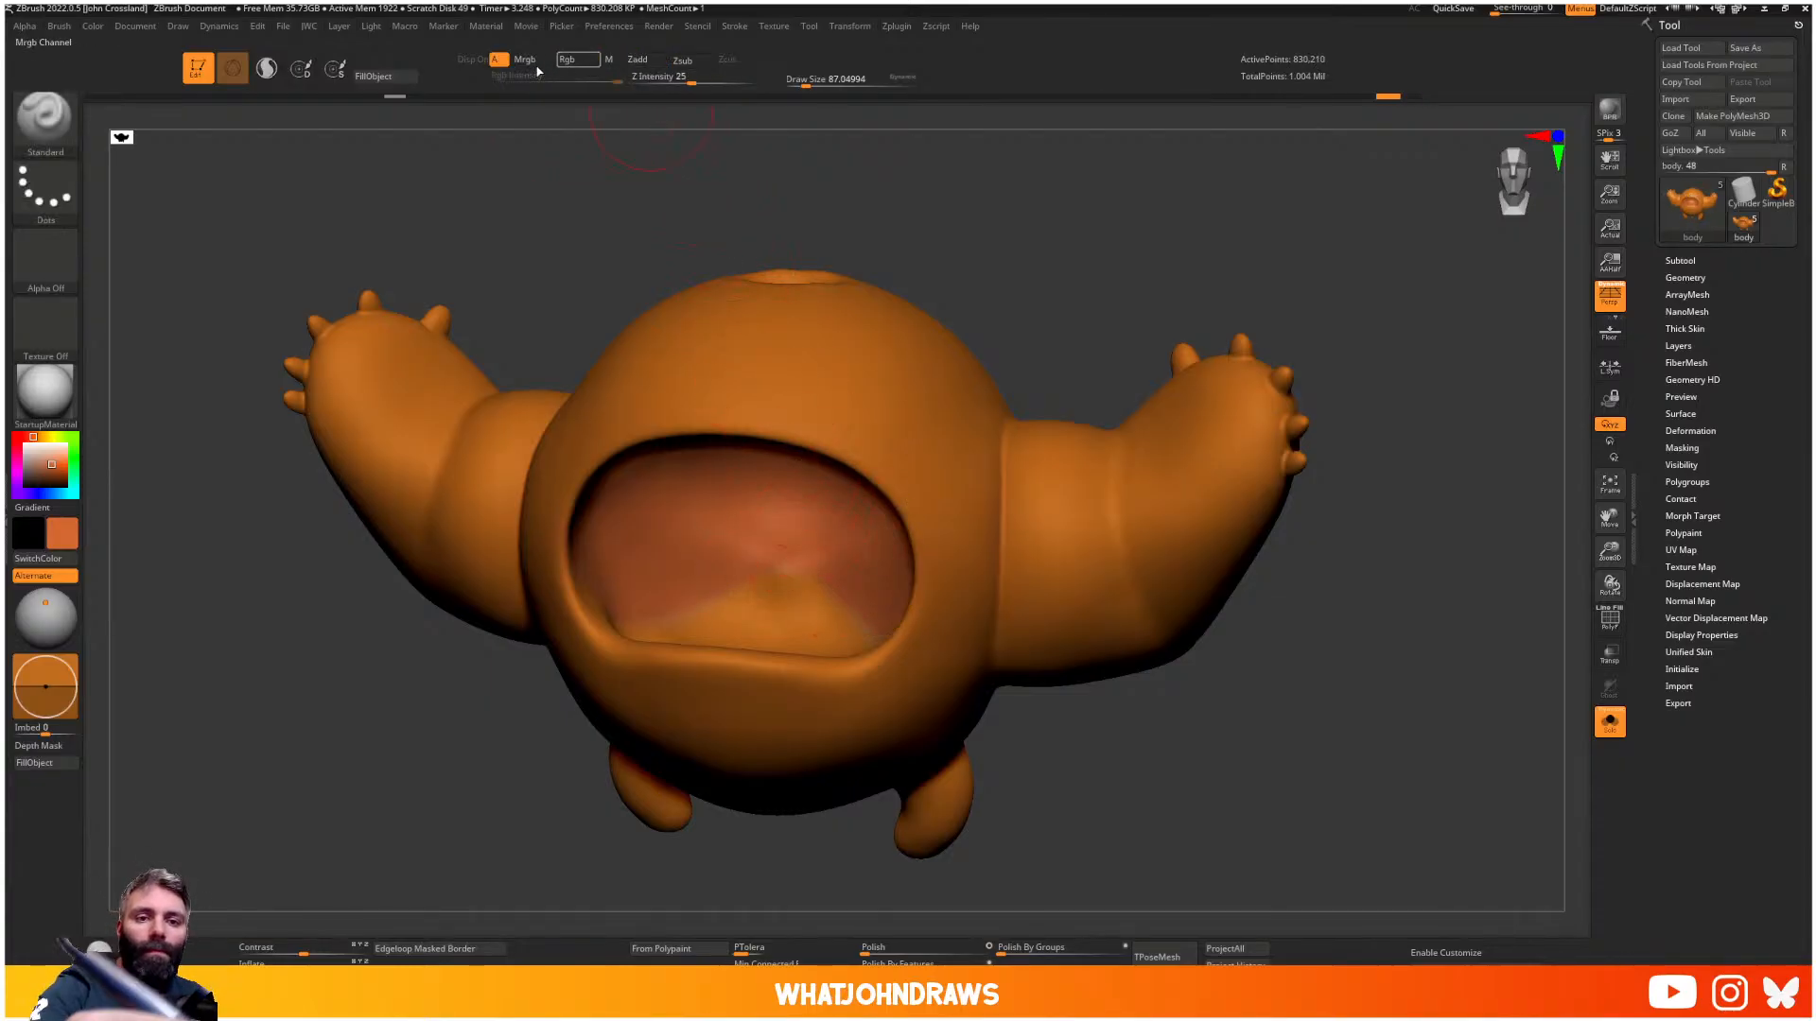
{"action": "left_click", "coordinate": [567, 60]}
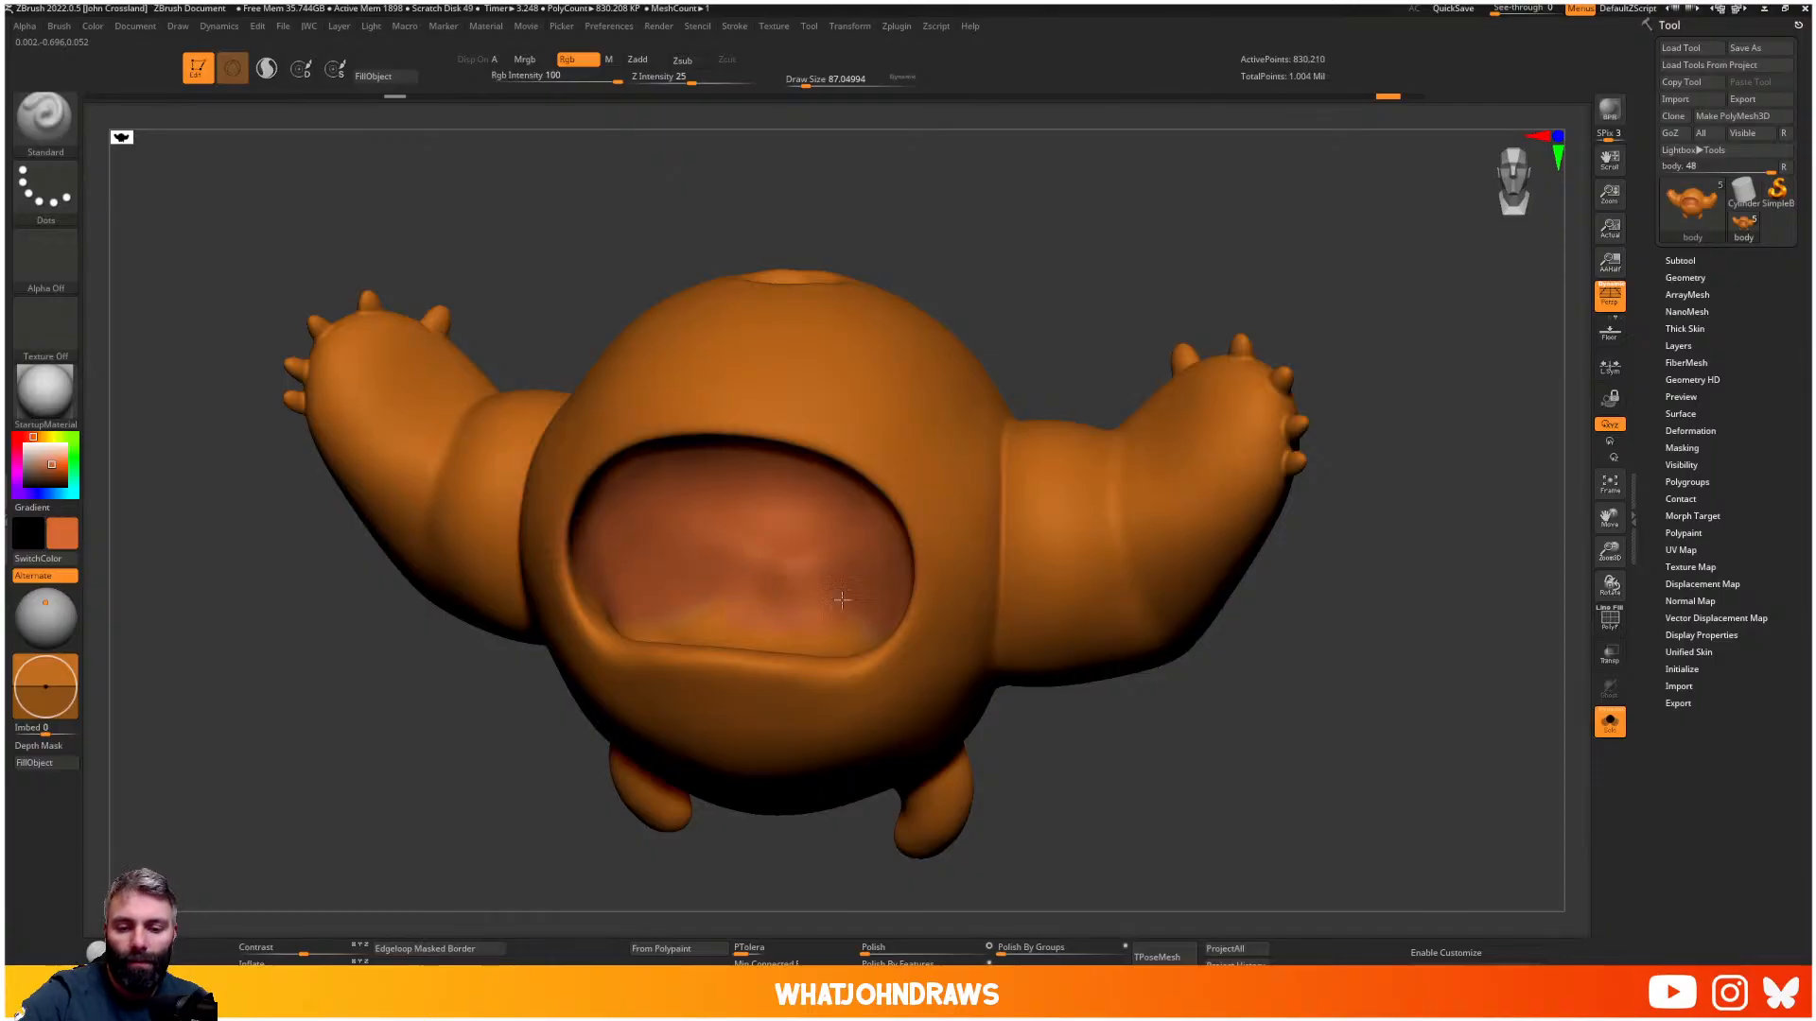
- Paint the remaining orange areas on the mouth's inner walls with the reddish colour and show all subtools again
{"action": "mouse_move", "coordinate": [726, 466]}
{"action": "right_mouse_down"}
{"action": "mouse_move", "coordinate": [757, 679]}
{"action": "mouse_move", "coordinate": [681, 792]}
{"action": "right_mouse_up"}
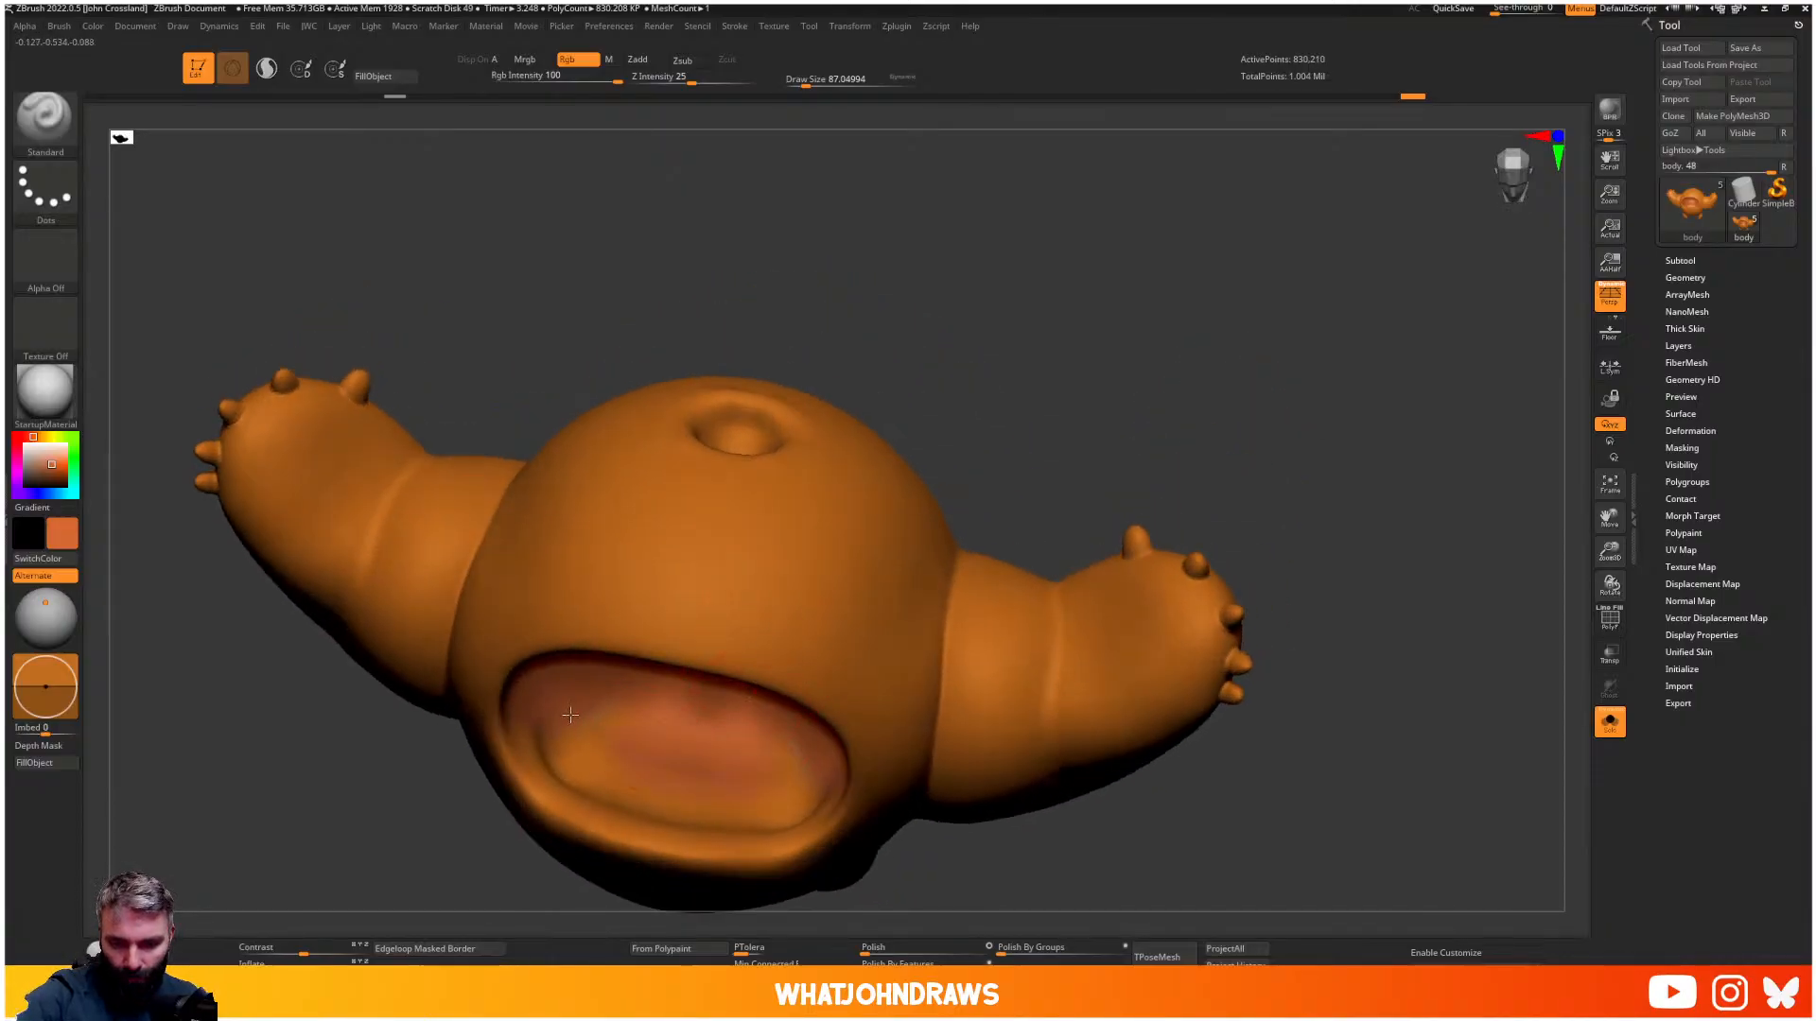
{"action": "right_click_drag", "start_coordinate": [650, 723], "coordinate": [894, 700]}
{"action": "mouse_move", "coordinate": [894, 699]}
{"action": "right_mouse_down", "text": "ctrl"}
{"action": "mouse_move", "coordinate": [859, 685]}
{"action": "mouse_move", "coordinate": [920, 600]}
{"action": "mouse_move", "coordinate": [931, 645]}
{"action": "mouse_move", "coordinate": [629, 587]}
{"action": "right_mouse_up", "text": "ctrl"}
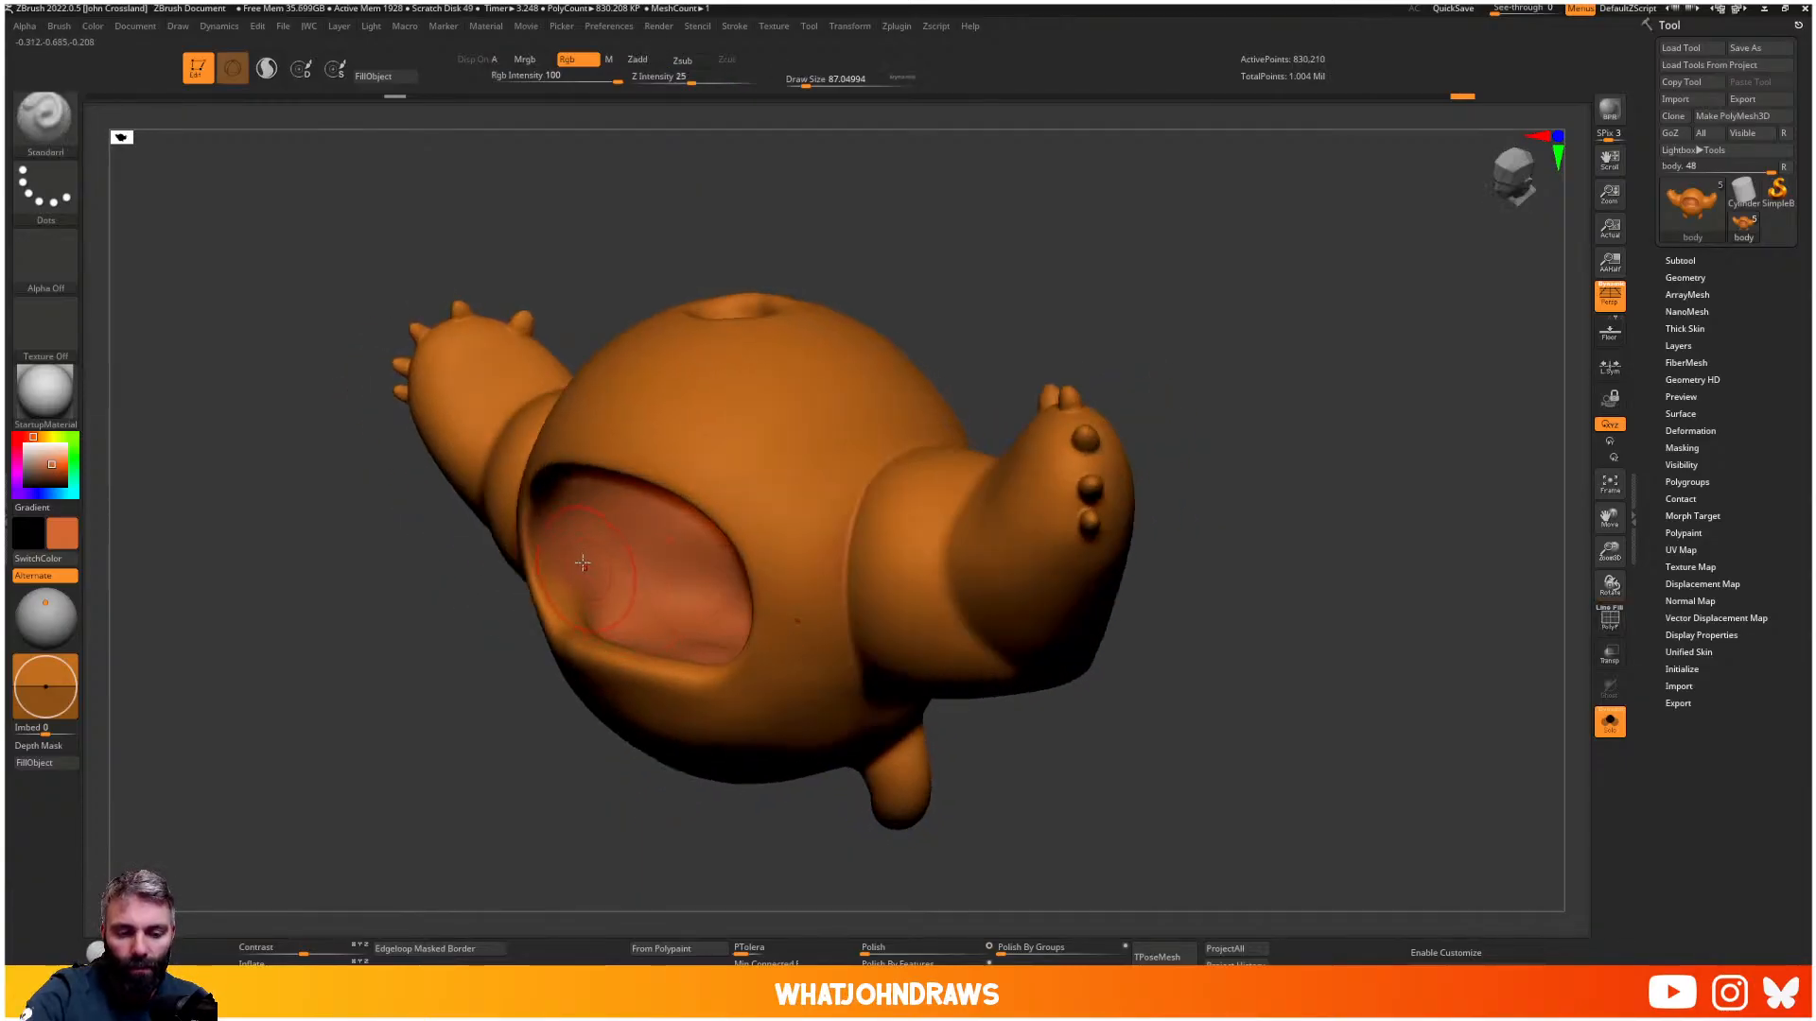
{"action": "mouse_move", "coordinate": [602, 609]}
{"action": "left_mouse_down"}
{"action": "mouse_move", "coordinate": [573, 548]}
{"action": "mouse_move", "coordinate": [643, 614]}
{"action": "left_mouse_up"}
{"action": "mouse_move", "coordinate": [625, 606]}
{"action": "right_mouse_down"}
{"action": "mouse_move", "coordinate": [776, 596]}
{"action": "mouse_move", "coordinate": [871, 672]}
{"action": "mouse_move", "coordinate": [868, 626]}
{"action": "mouse_move", "coordinate": [890, 652]}
{"action": "mouse_move", "coordinate": [893, 605]}
{"action": "right_mouse_up"}
{"action": "key", "text": "alt+s"}
{"action": "right_click_drag", "start_coordinate": [894, 604], "coordinate": [971, 720], "text": "ctrl"}
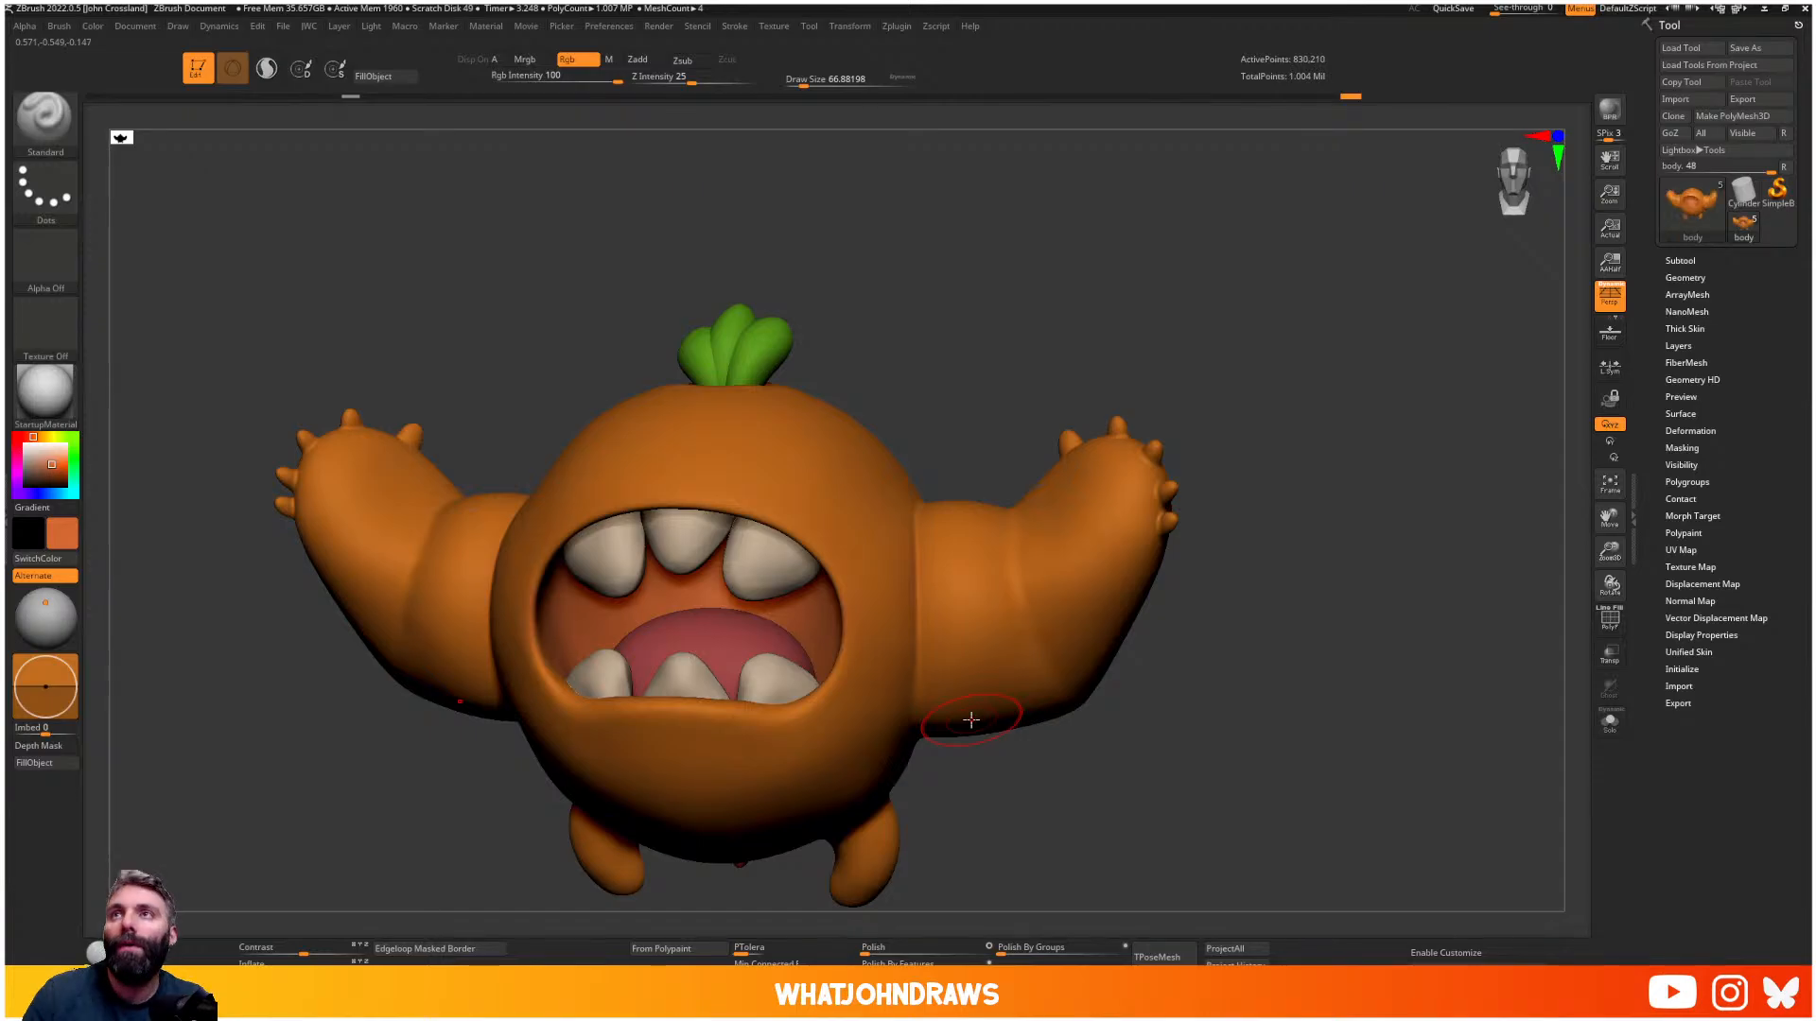
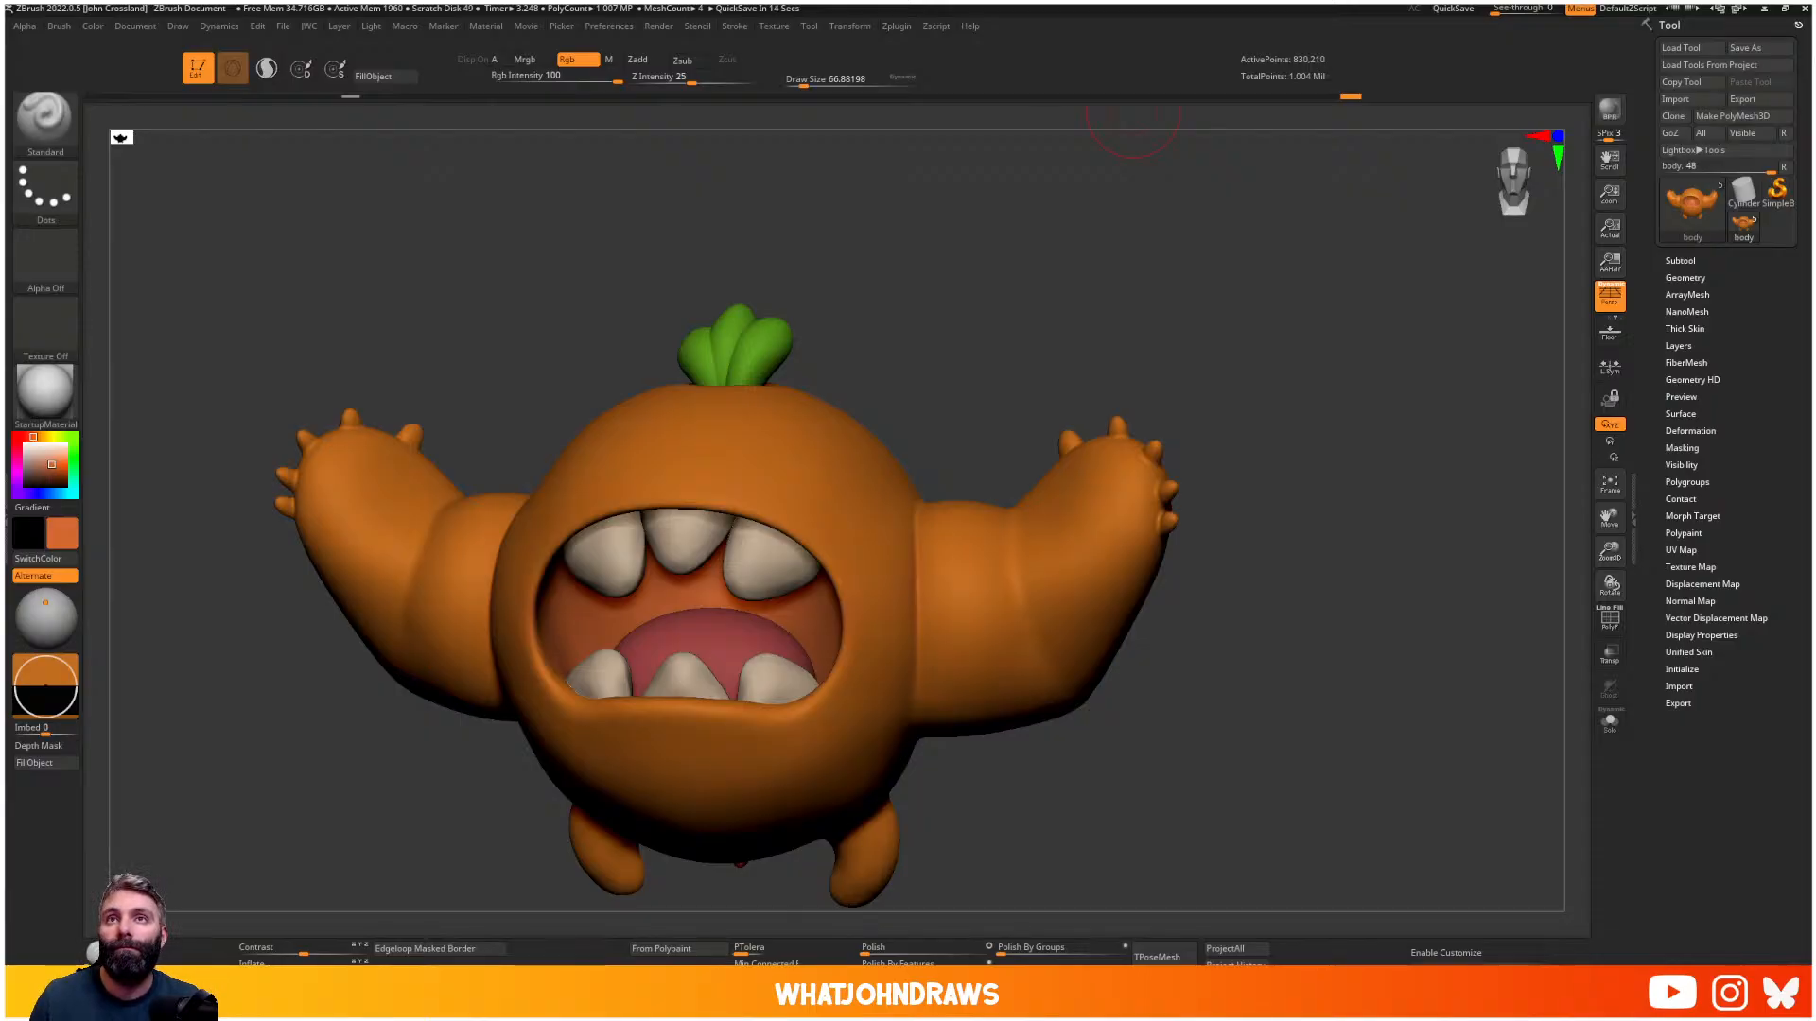
- Place the carrot photo reference beside the monster, framing both so that the raised arm is not covered
{"action": "left_click_drag", "start_coordinate": [1128, 70], "coordinate": [1294, 511]}
{"action": "scroll", "coordinate": [1301, 488], "scroll_direction": "up", "scroll_amount": 5}
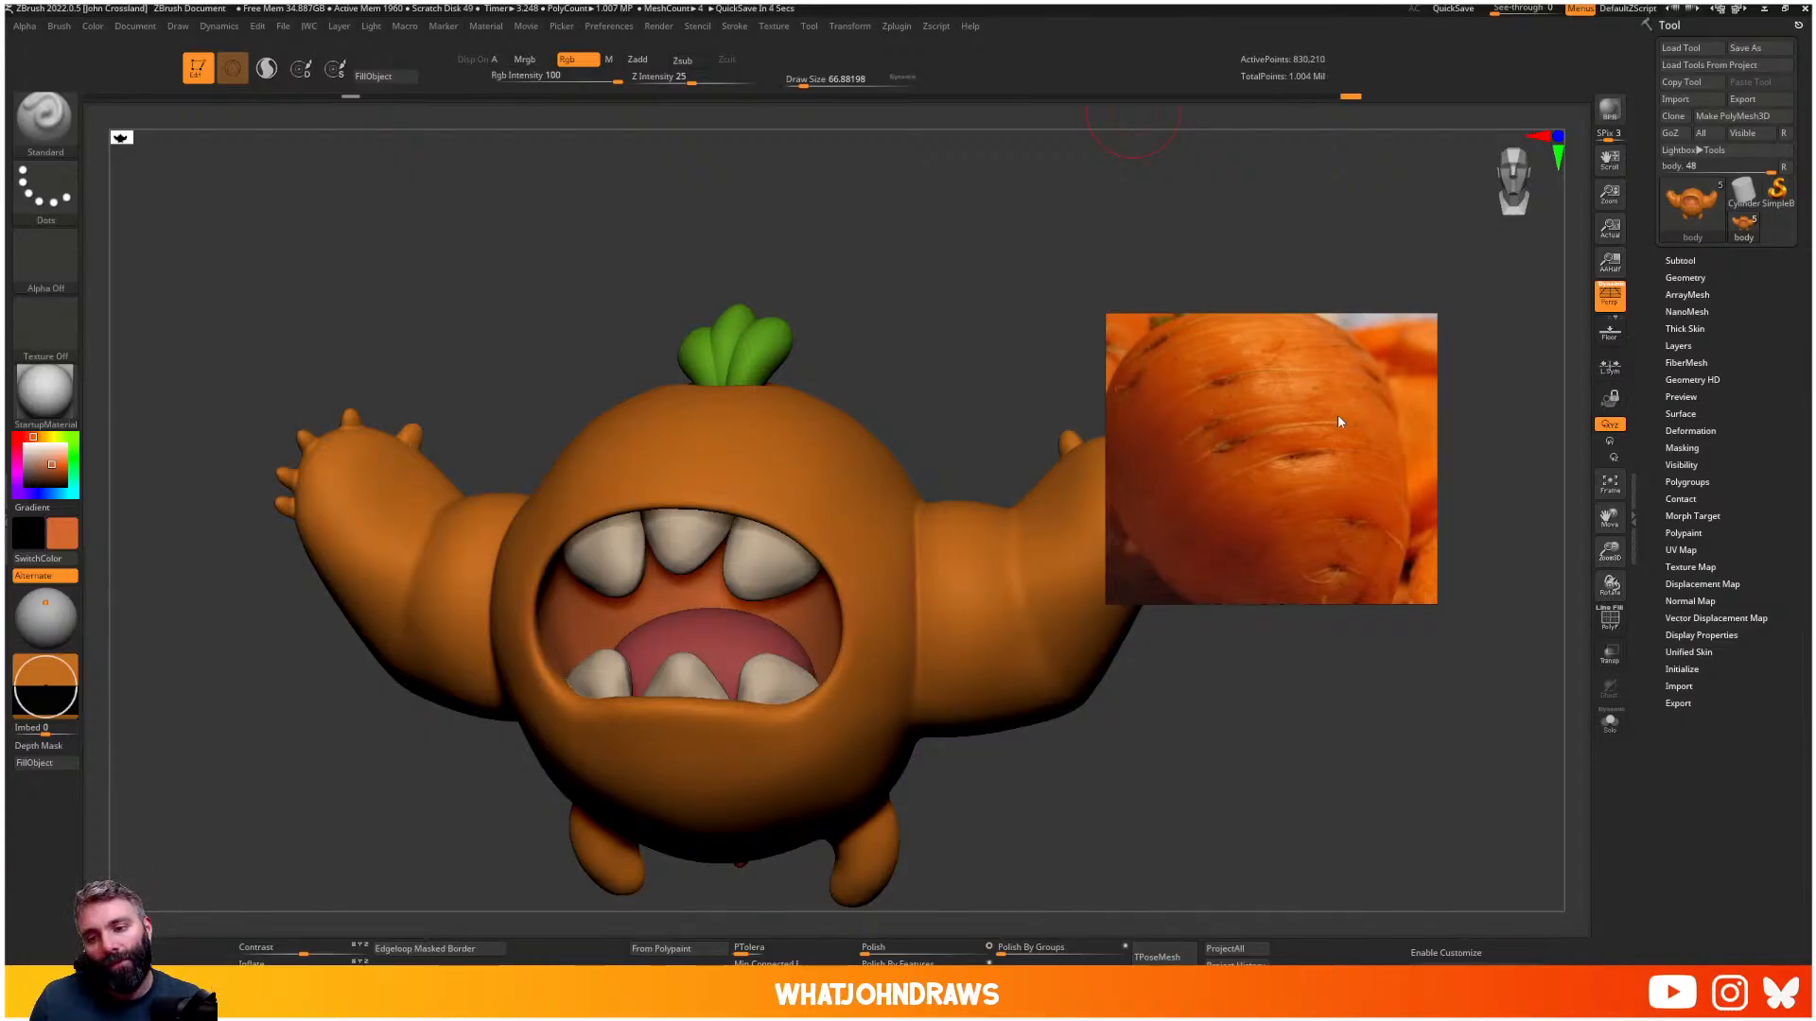
{"action": "left_click_drag", "start_coordinate": [981, 398], "coordinate": [962, 388], "text": "alt"}
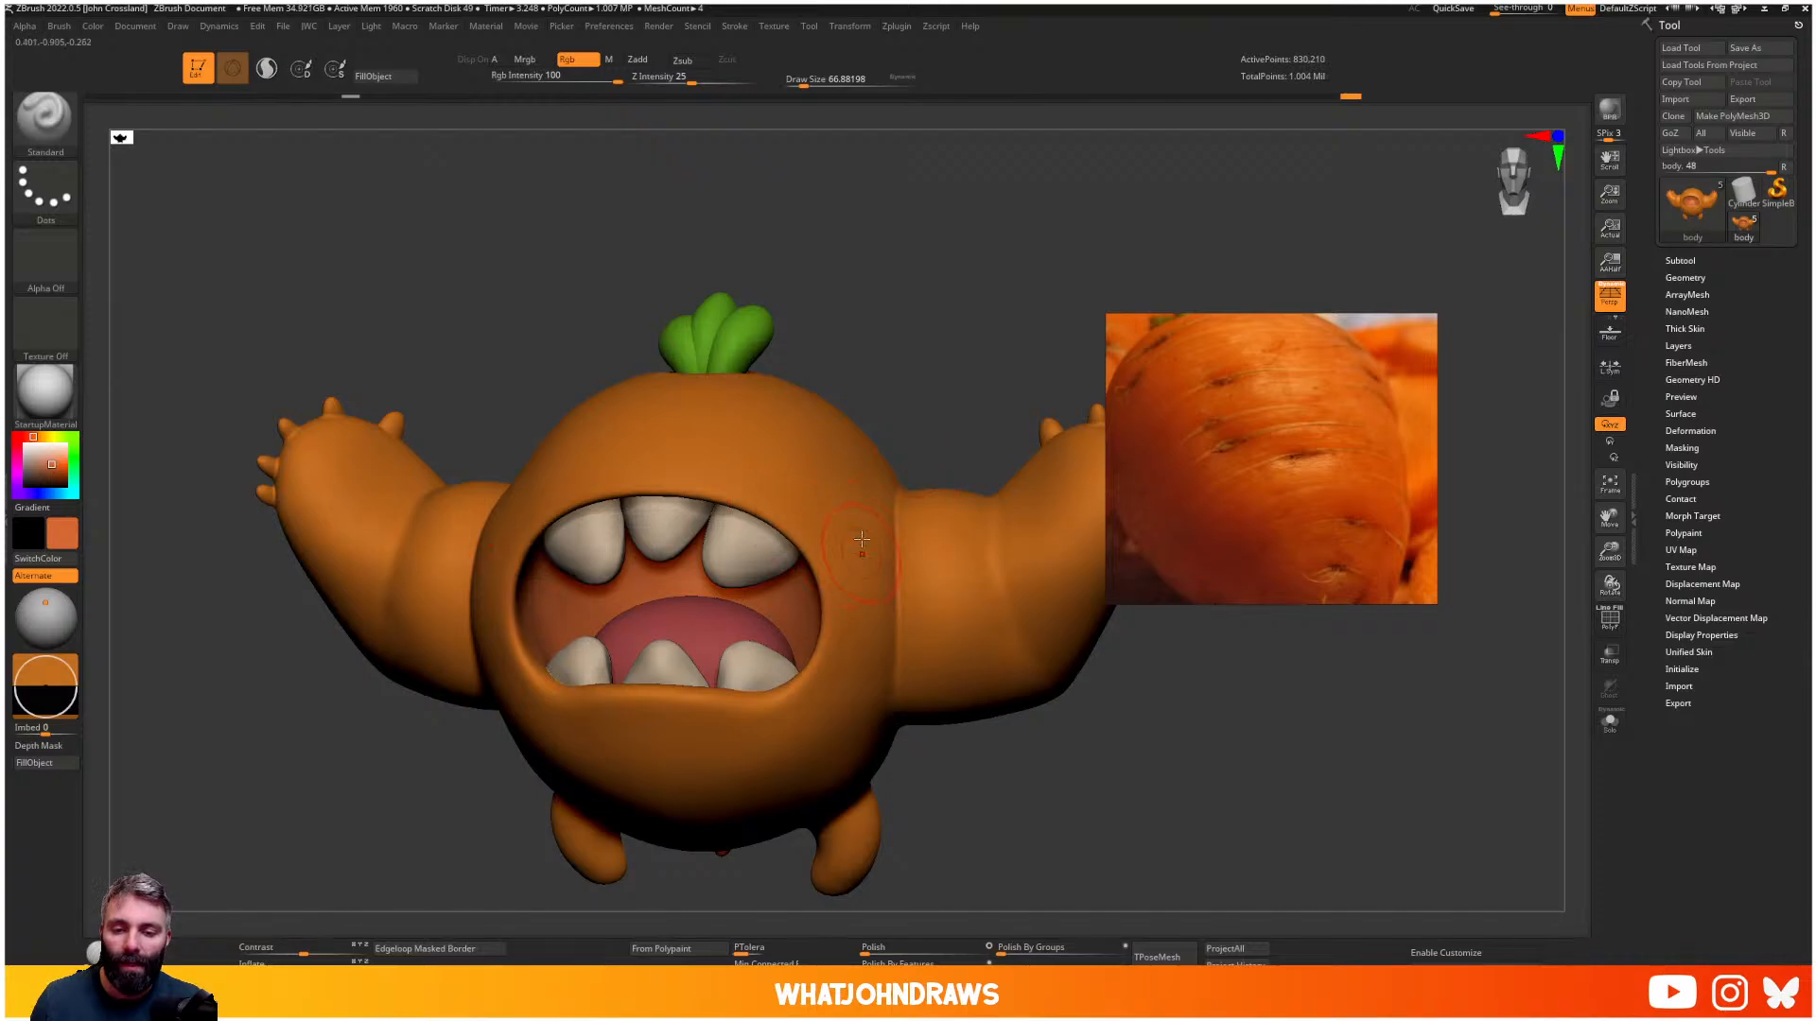
{"action": "left_click_drag", "start_coordinate": [1150, 724], "coordinate": [1091, 657], "text": "alt"}
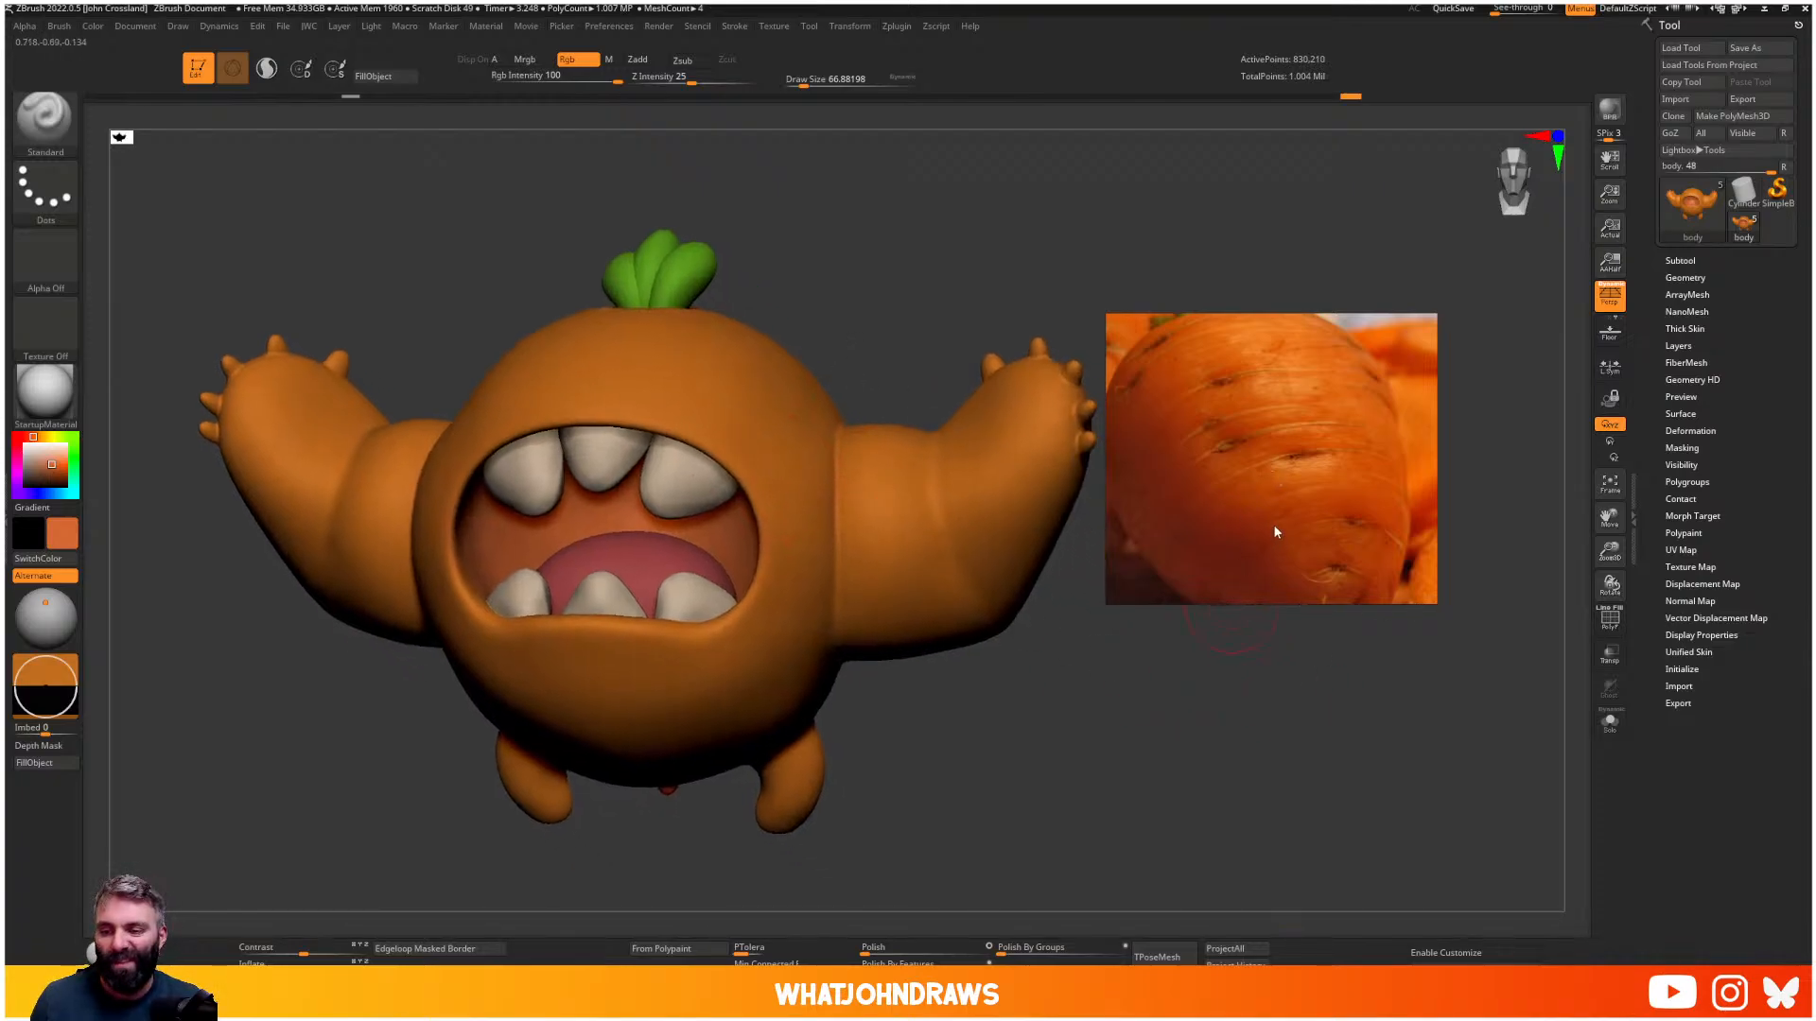
{"action": "scroll", "coordinate": [1274, 526], "scroll_direction": "down", "scroll_amount": 2}
{"action": "left_click_drag", "start_coordinate": [1020, 721], "coordinate": [1024, 622]}
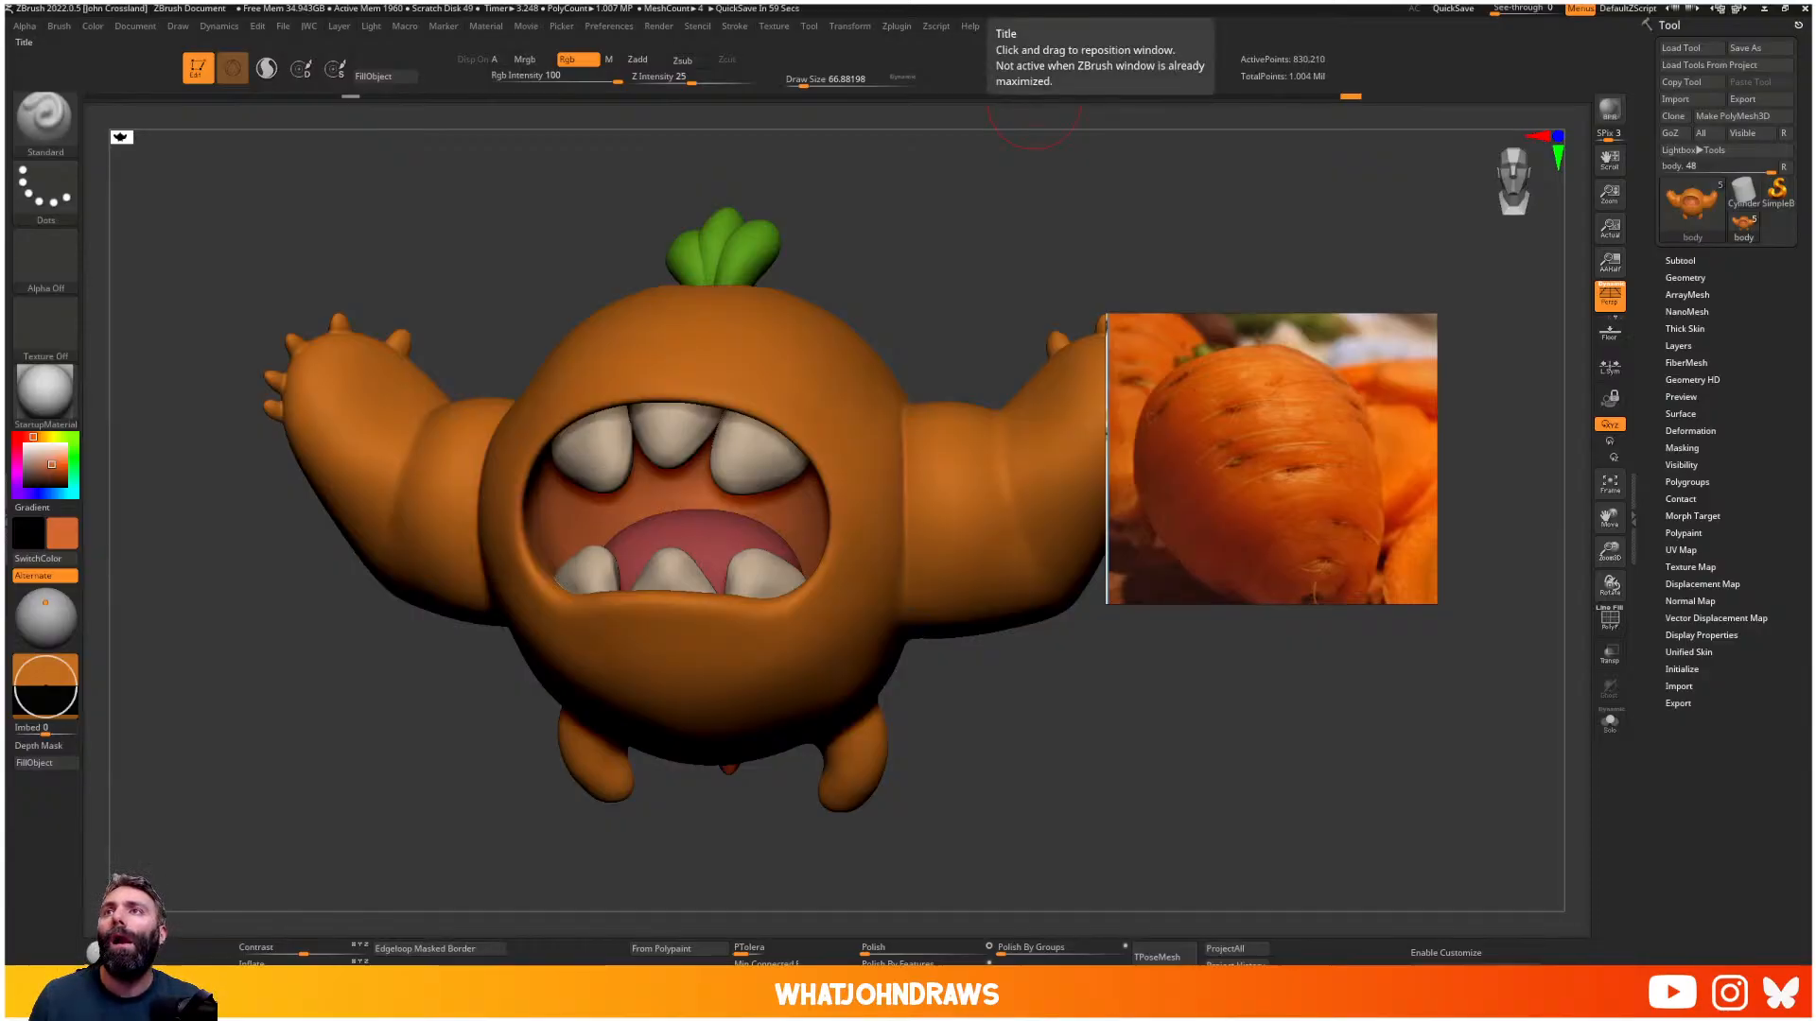
{"action": "right_click_drag", "start_coordinate": [1247, 480], "coordinate": [1355, 416]}
{"action": "scroll", "coordinate": [1354, 443], "scroll_direction": "up", "scroll_amount": 2}
{"action": "scroll", "coordinate": [1359, 446], "scroll_direction": "down", "scroll_amount": 3}
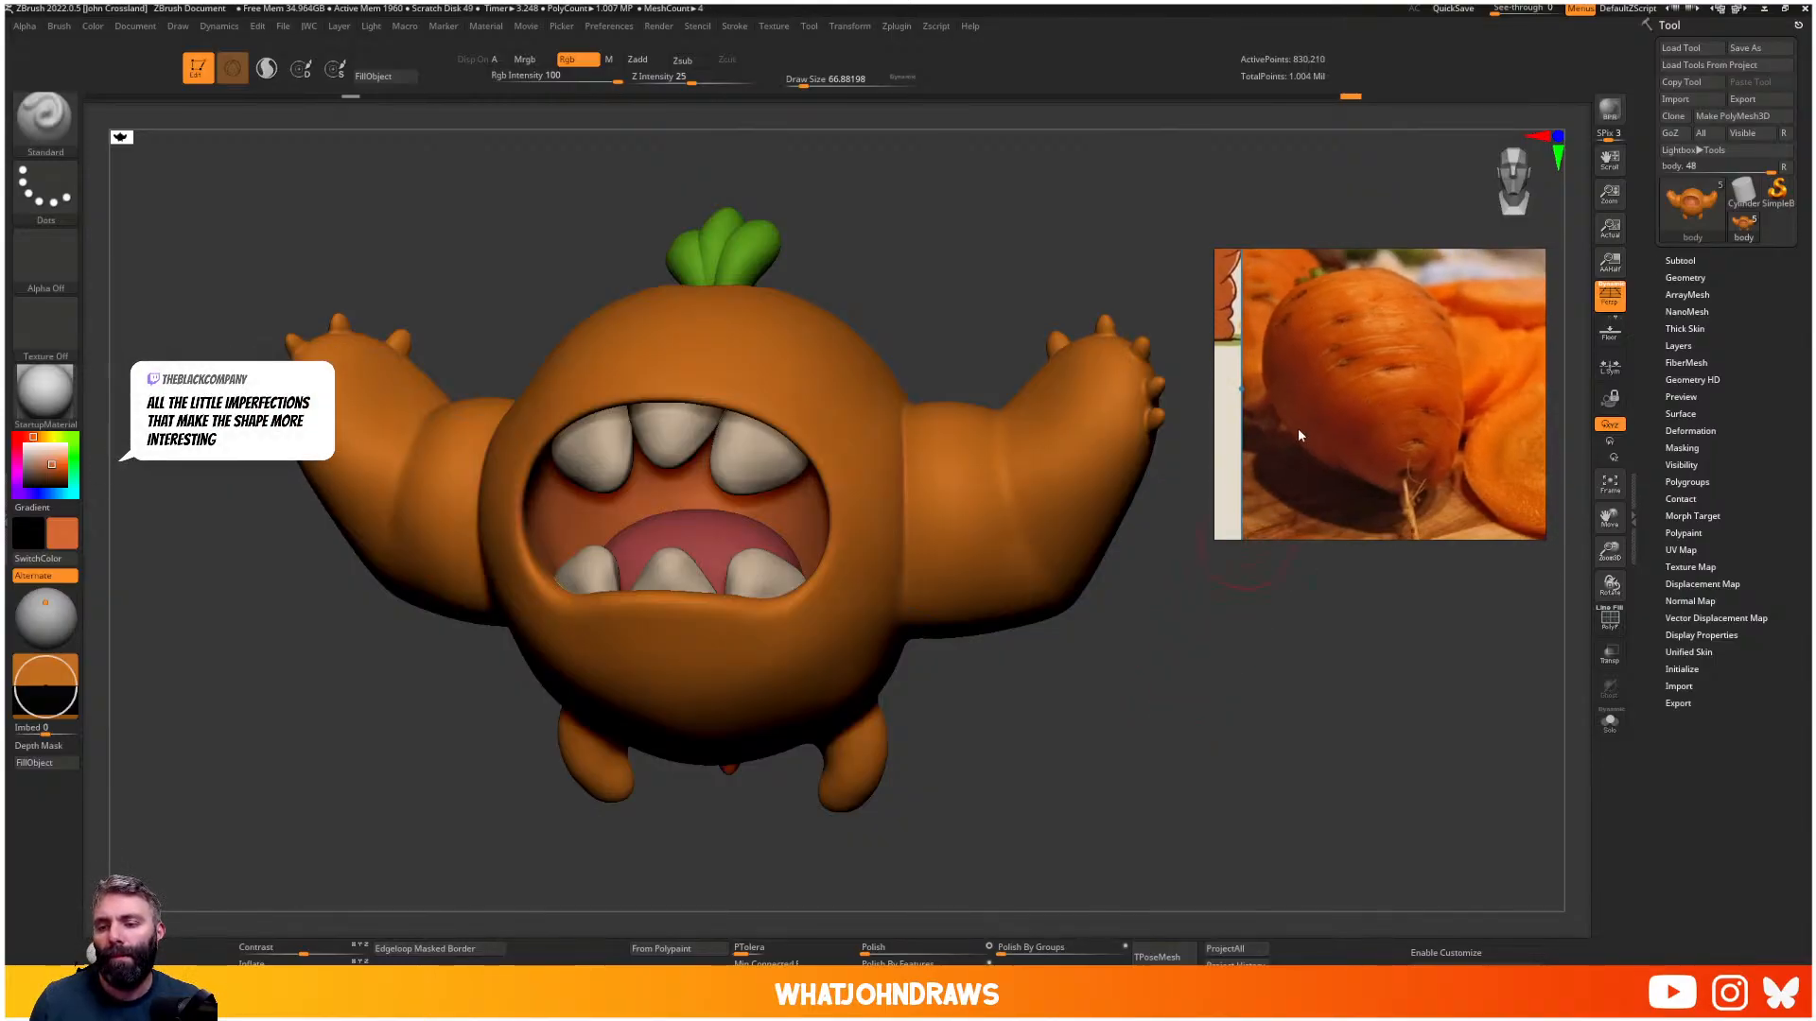
- Examine the concept drawing of the carrot monster in the reference board, then return to the carrot photo
{"action": "scroll", "coordinate": [1325, 430], "scroll_direction": "down", "scroll_amount": 3}
{"action": "middle_click_drag", "start_coordinate": [1272, 386], "coordinate": [1494, 393]}
{"action": "scroll", "coordinate": [1410, 435], "scroll_direction": "up", "scroll_amount": 6}
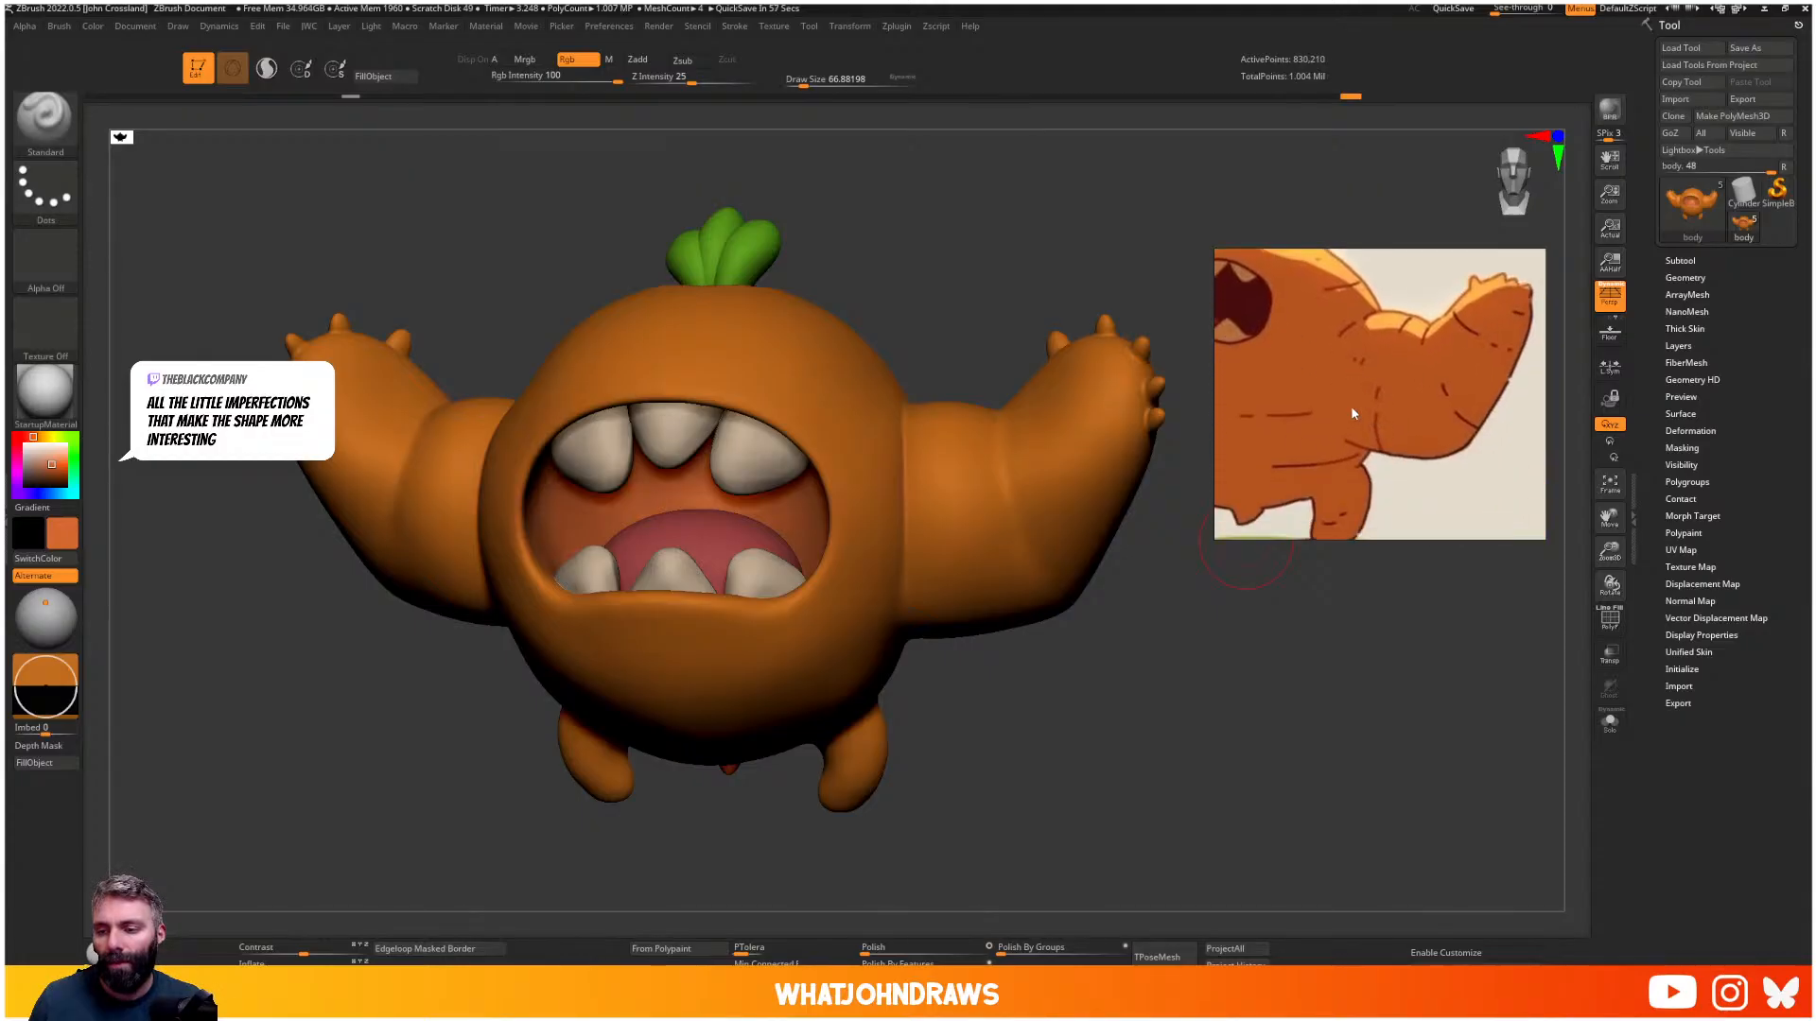
{"action": "scroll", "coordinate": [1351, 413], "scroll_direction": "down", "scroll_amount": 1}
{"action": "middle_click_drag", "start_coordinate": [1270, 409], "coordinate": [1369, 407]}
{"action": "scroll", "coordinate": [1402, 425], "scroll_direction": "down", "scroll_amount": 1}
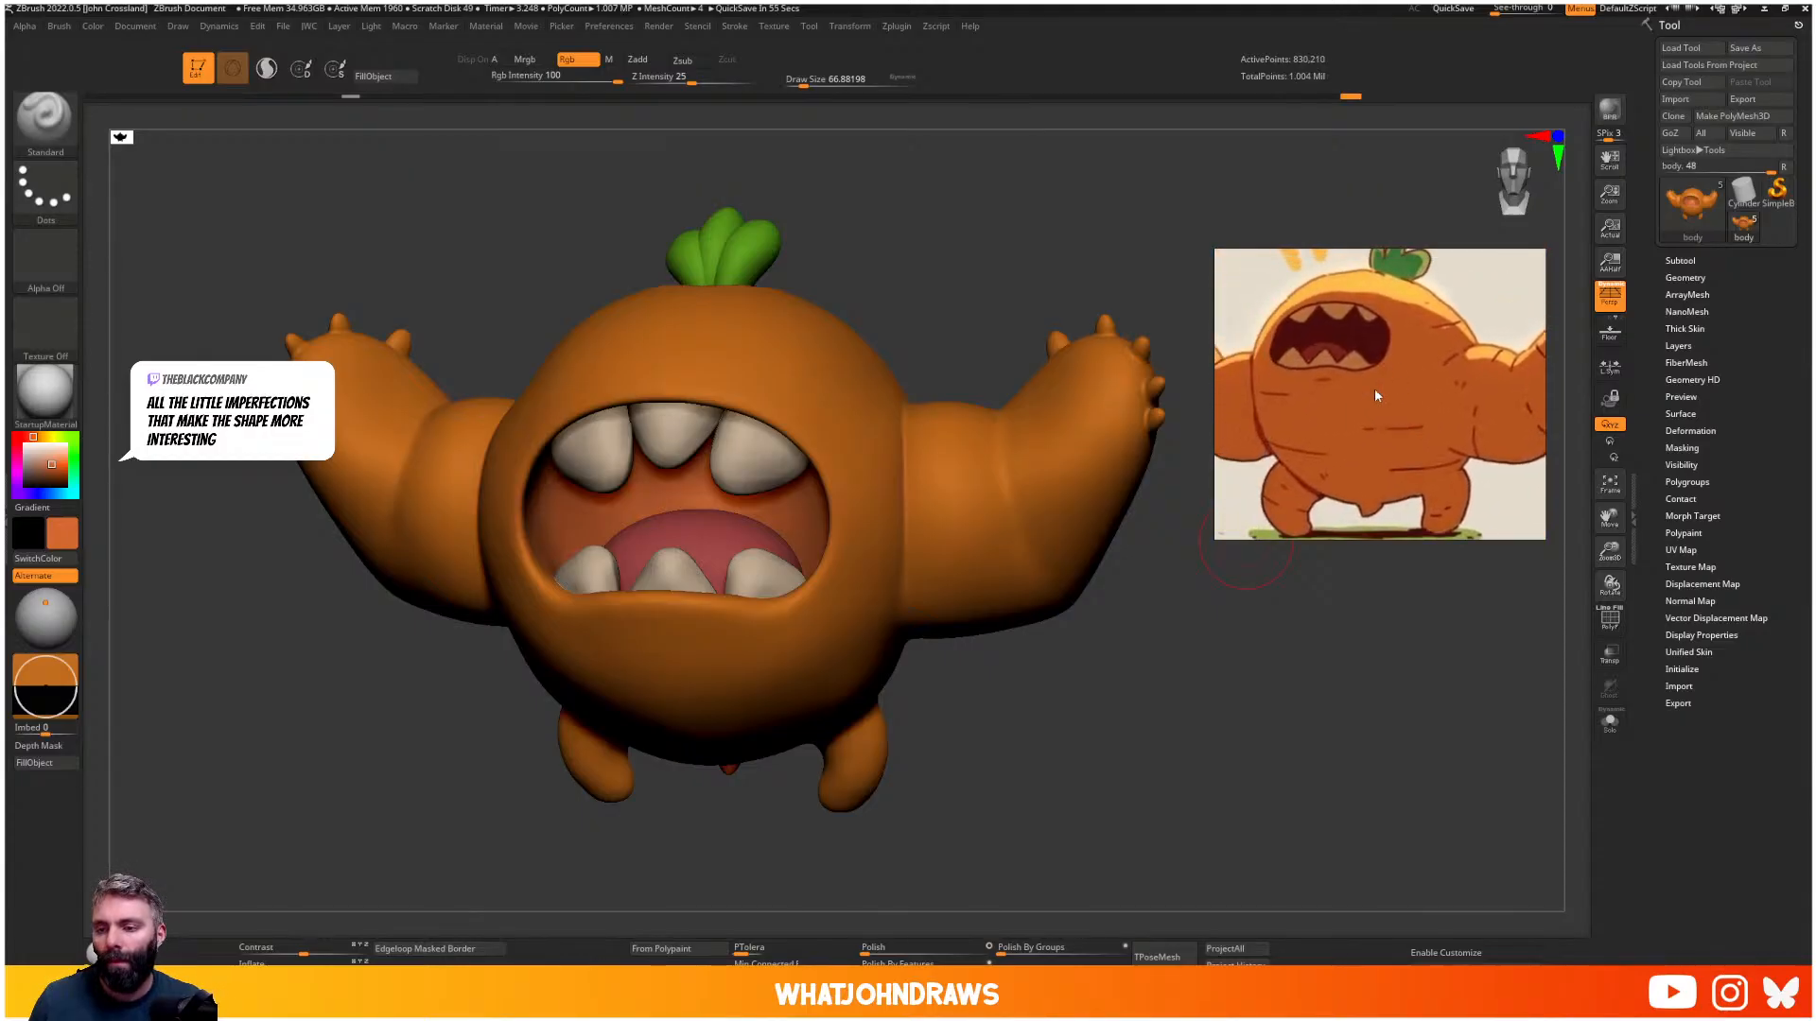
{"action": "scroll", "coordinate": [1349, 319], "scroll_direction": "down", "scroll_amount": 4}
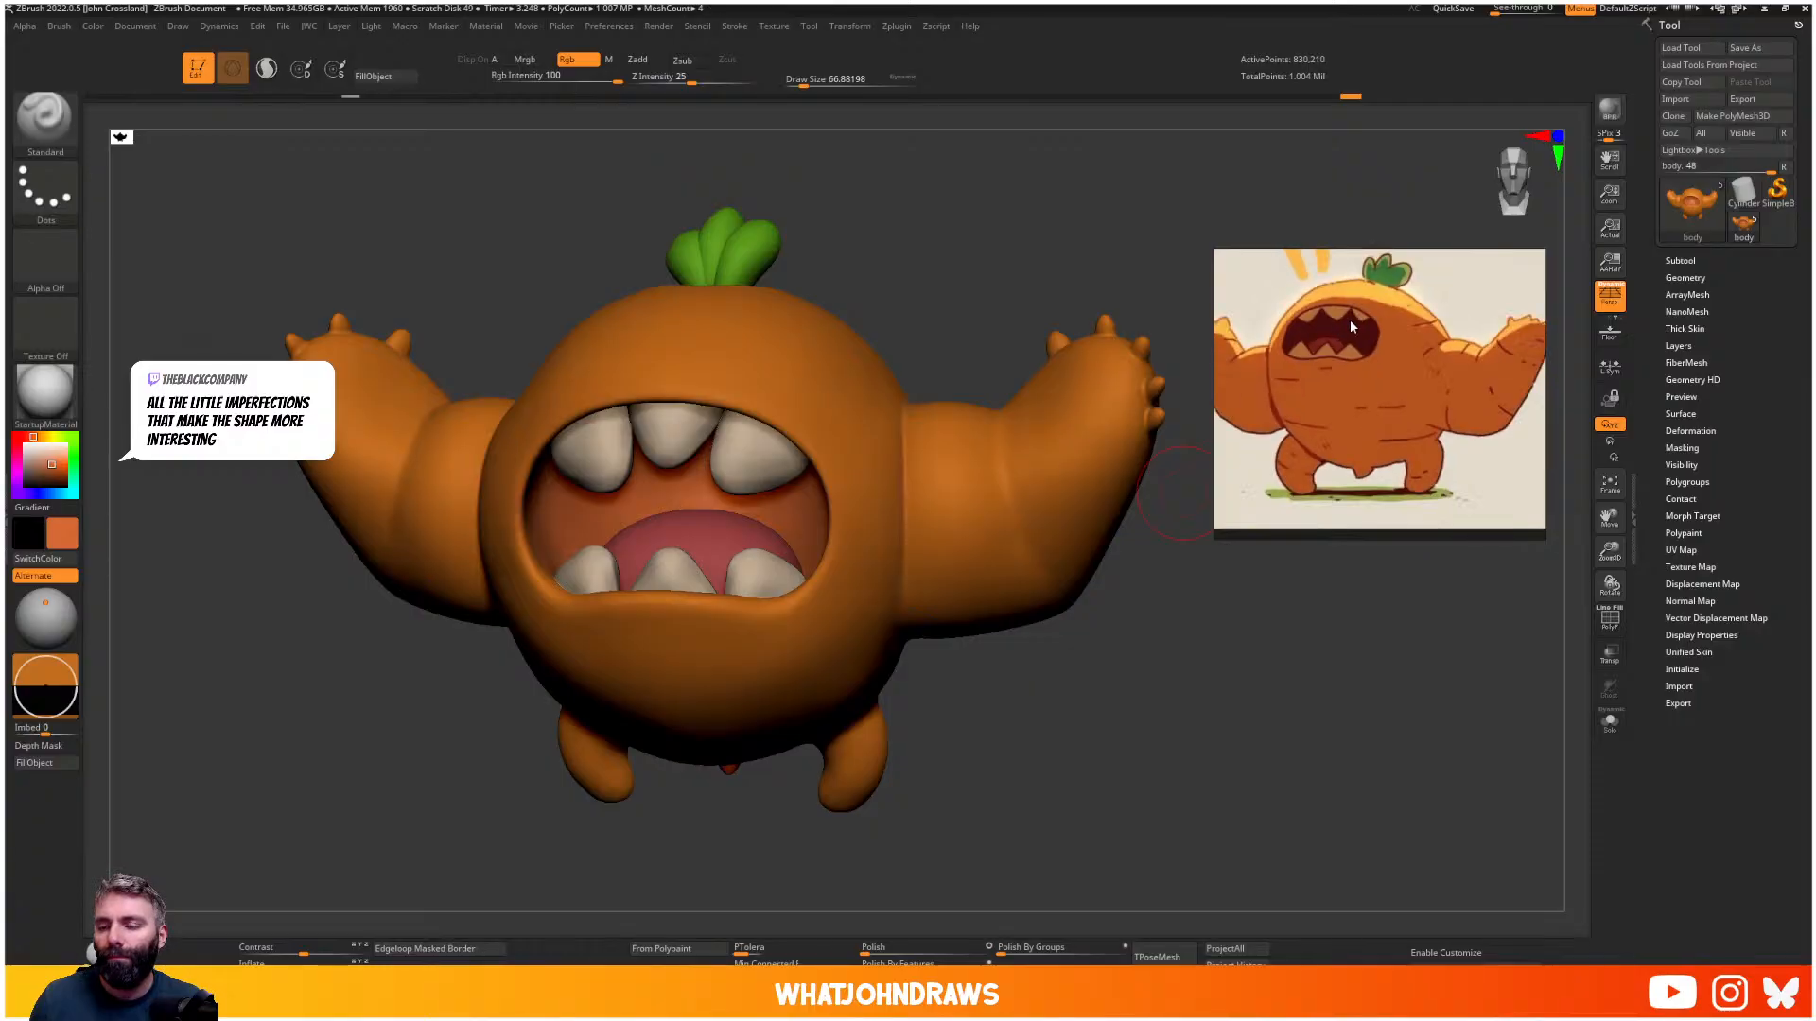
{"action": "scroll", "coordinate": [1434, 367], "scroll_direction": "up", "scroll_amount": 5}
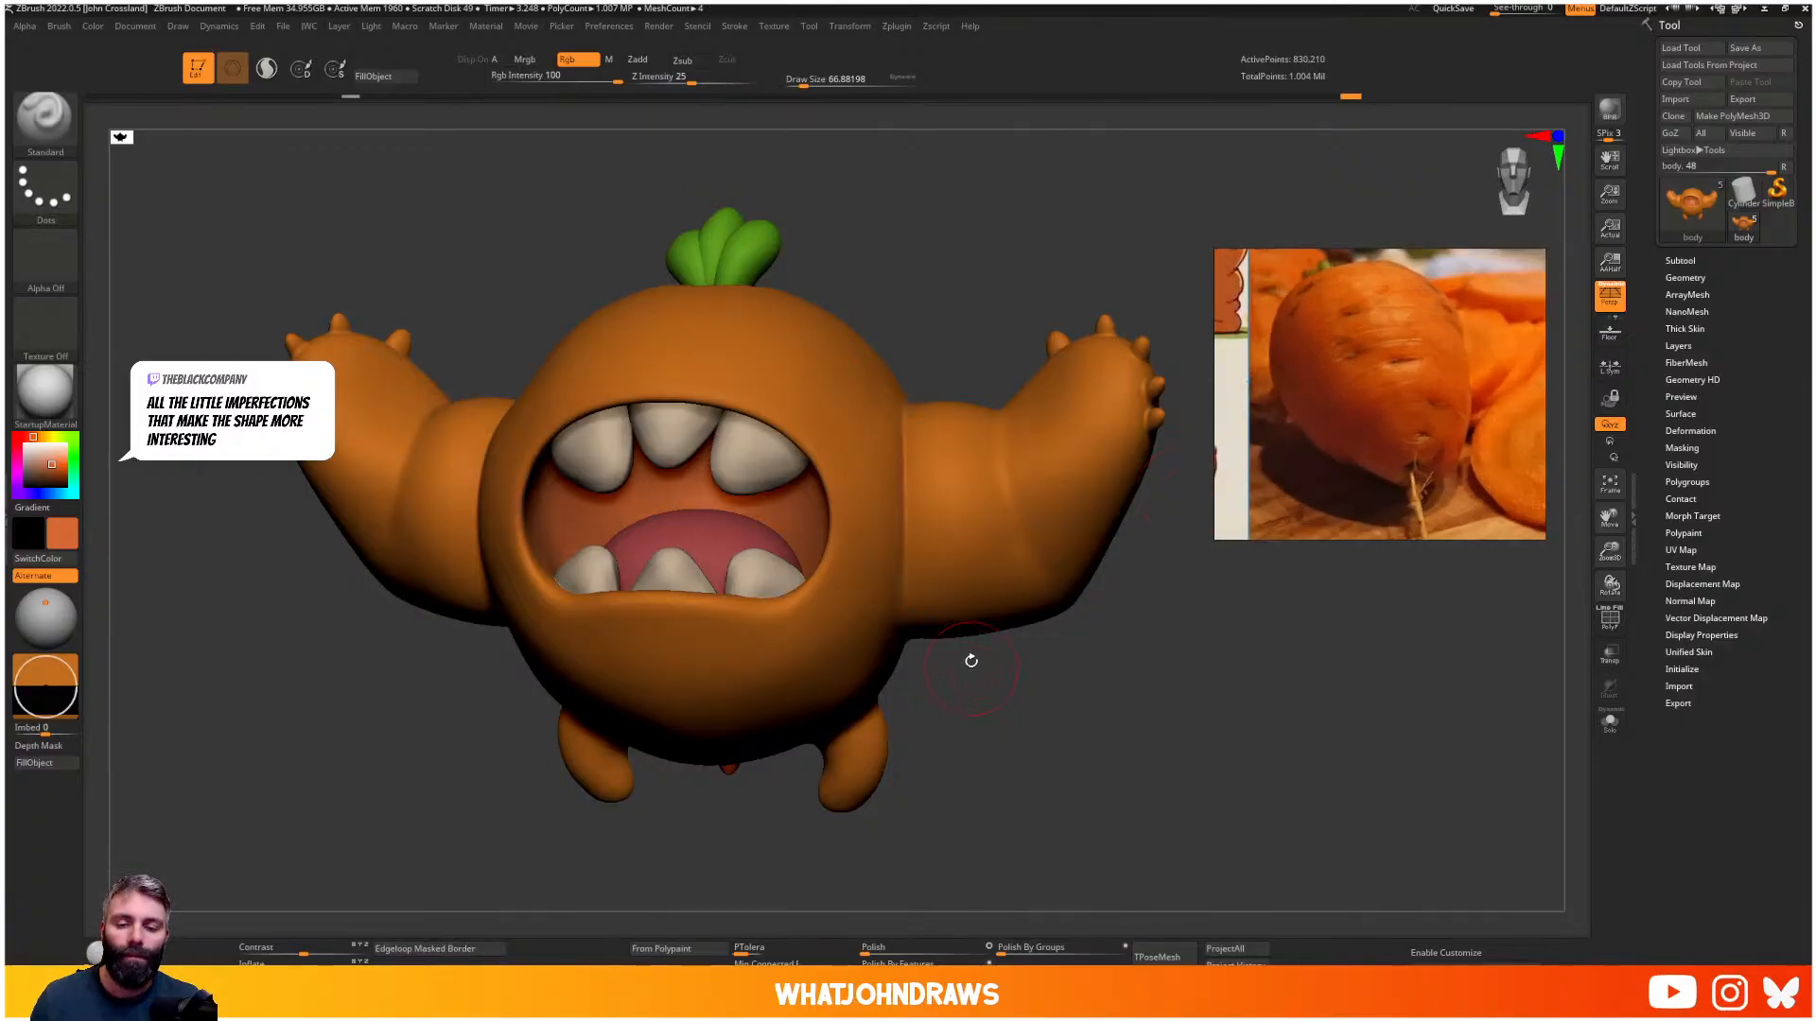
- Select the teeth subtool, display its wireframe and isolate it to inspect the upper teeth up close
{"action": "left_click_drag", "start_coordinate": [968, 657], "coordinate": [1105, 832]}
{"action": "key", "text": "shift+f"}
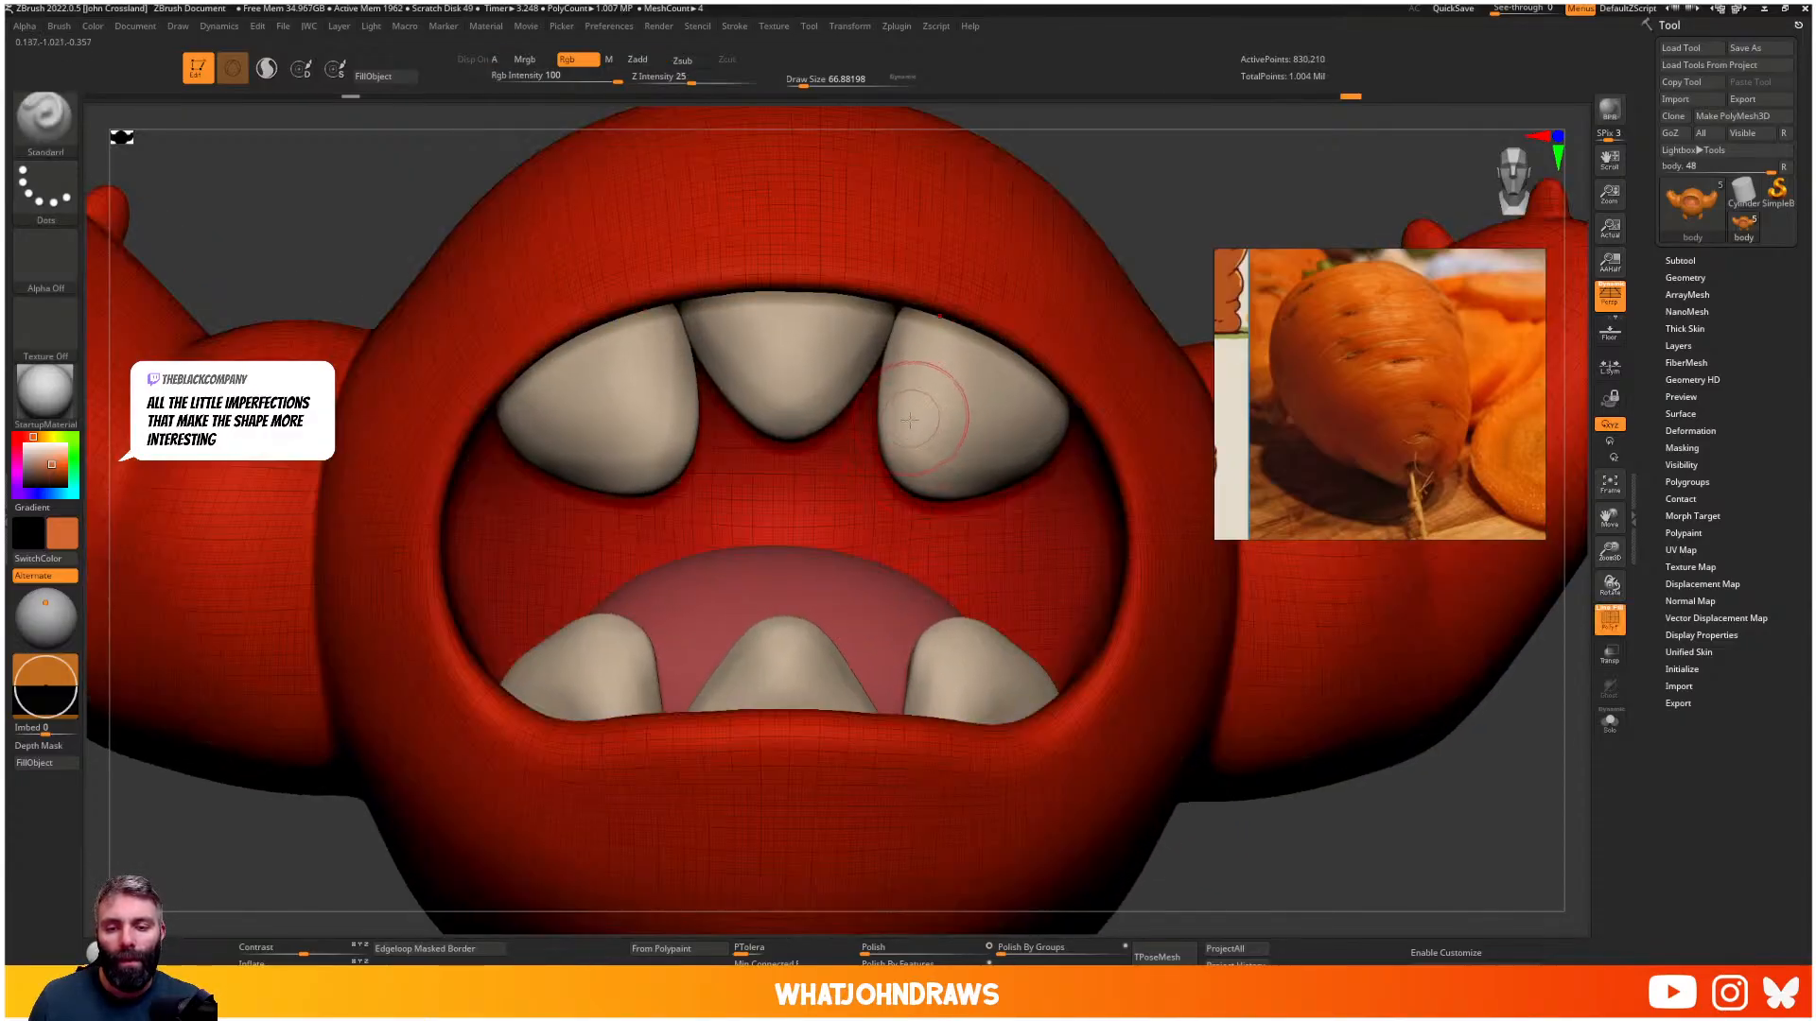
{"action": "key", "text": "shift+f"}
{"action": "left_click", "coordinate": [949, 418], "text": "alt"}
{"action": "right_click_drag", "start_coordinate": [974, 425], "coordinate": [872, 503], "text": "alt"}
{"action": "key", "text": "shift+f"}
{"action": "key", "text": "alt+s"}
{"action": "key", "text": "alt+s"}
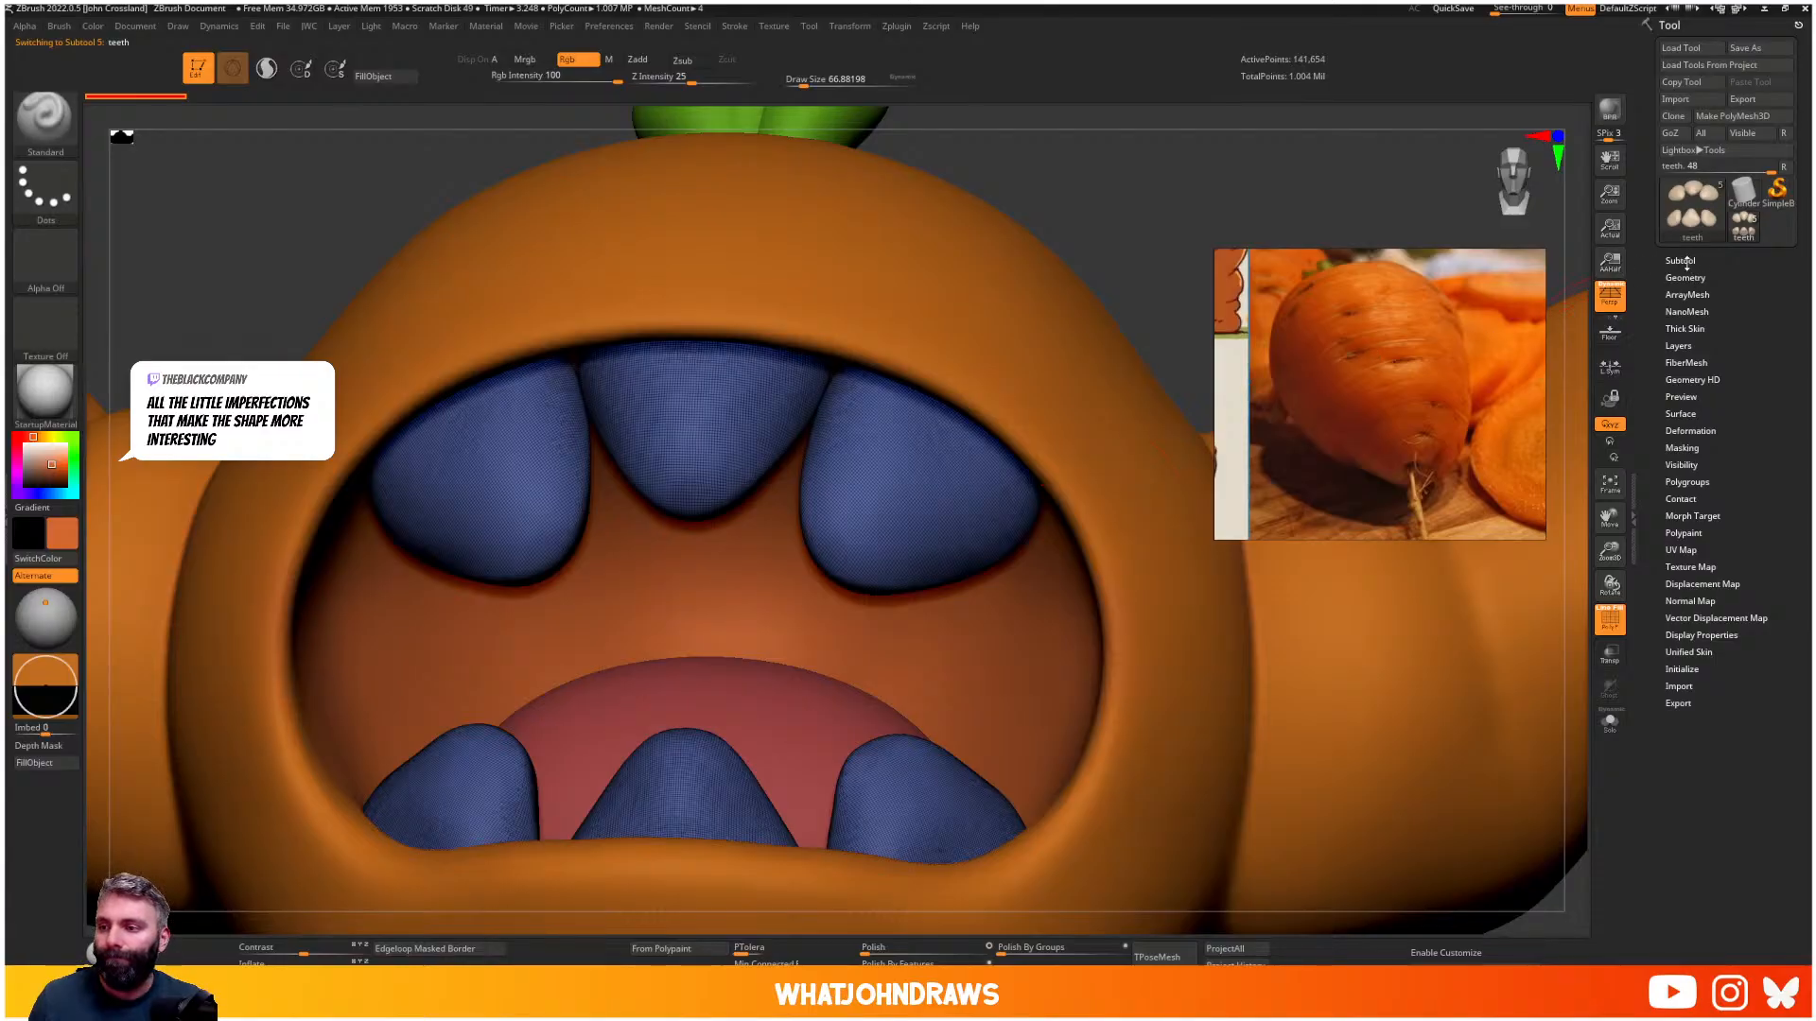
{"action": "key", "text": "alt+s"}
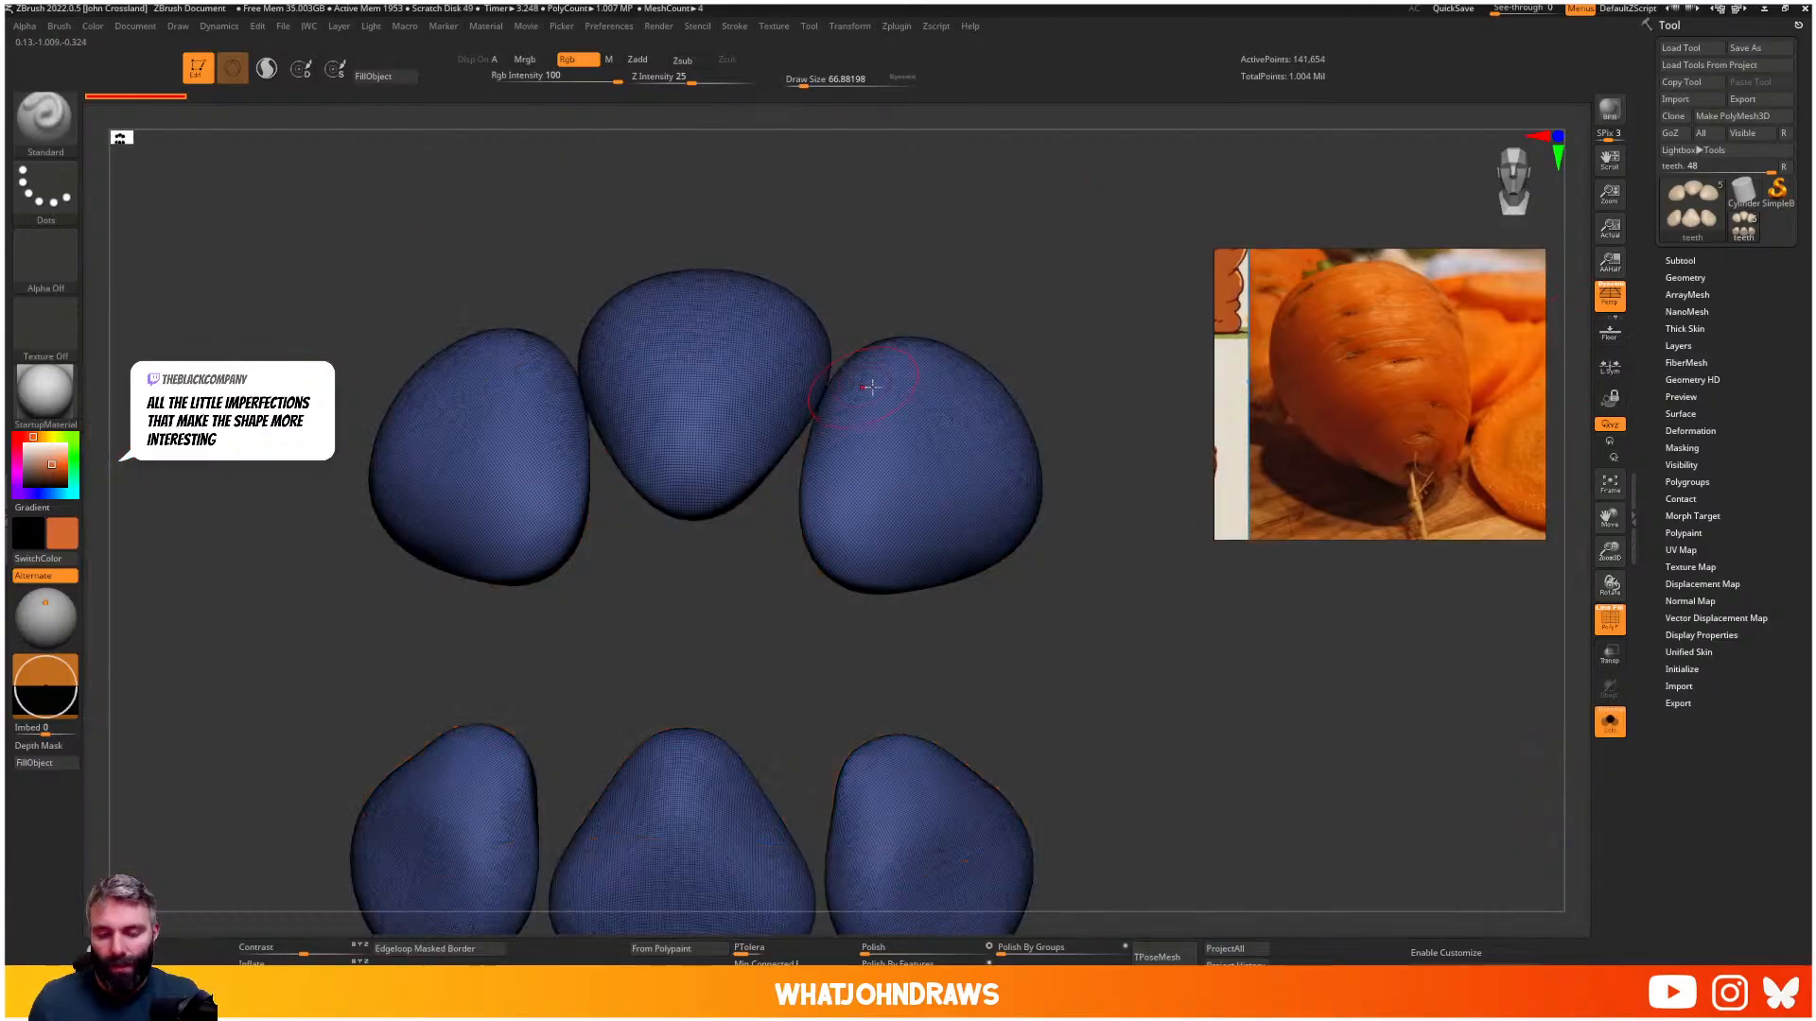
{"action": "right_click_drag", "start_coordinate": [861, 394], "coordinate": [866, 427], "text": "ctrl"}
{"action": "right_click_drag", "start_coordinate": [866, 428], "coordinate": [887, 374]}
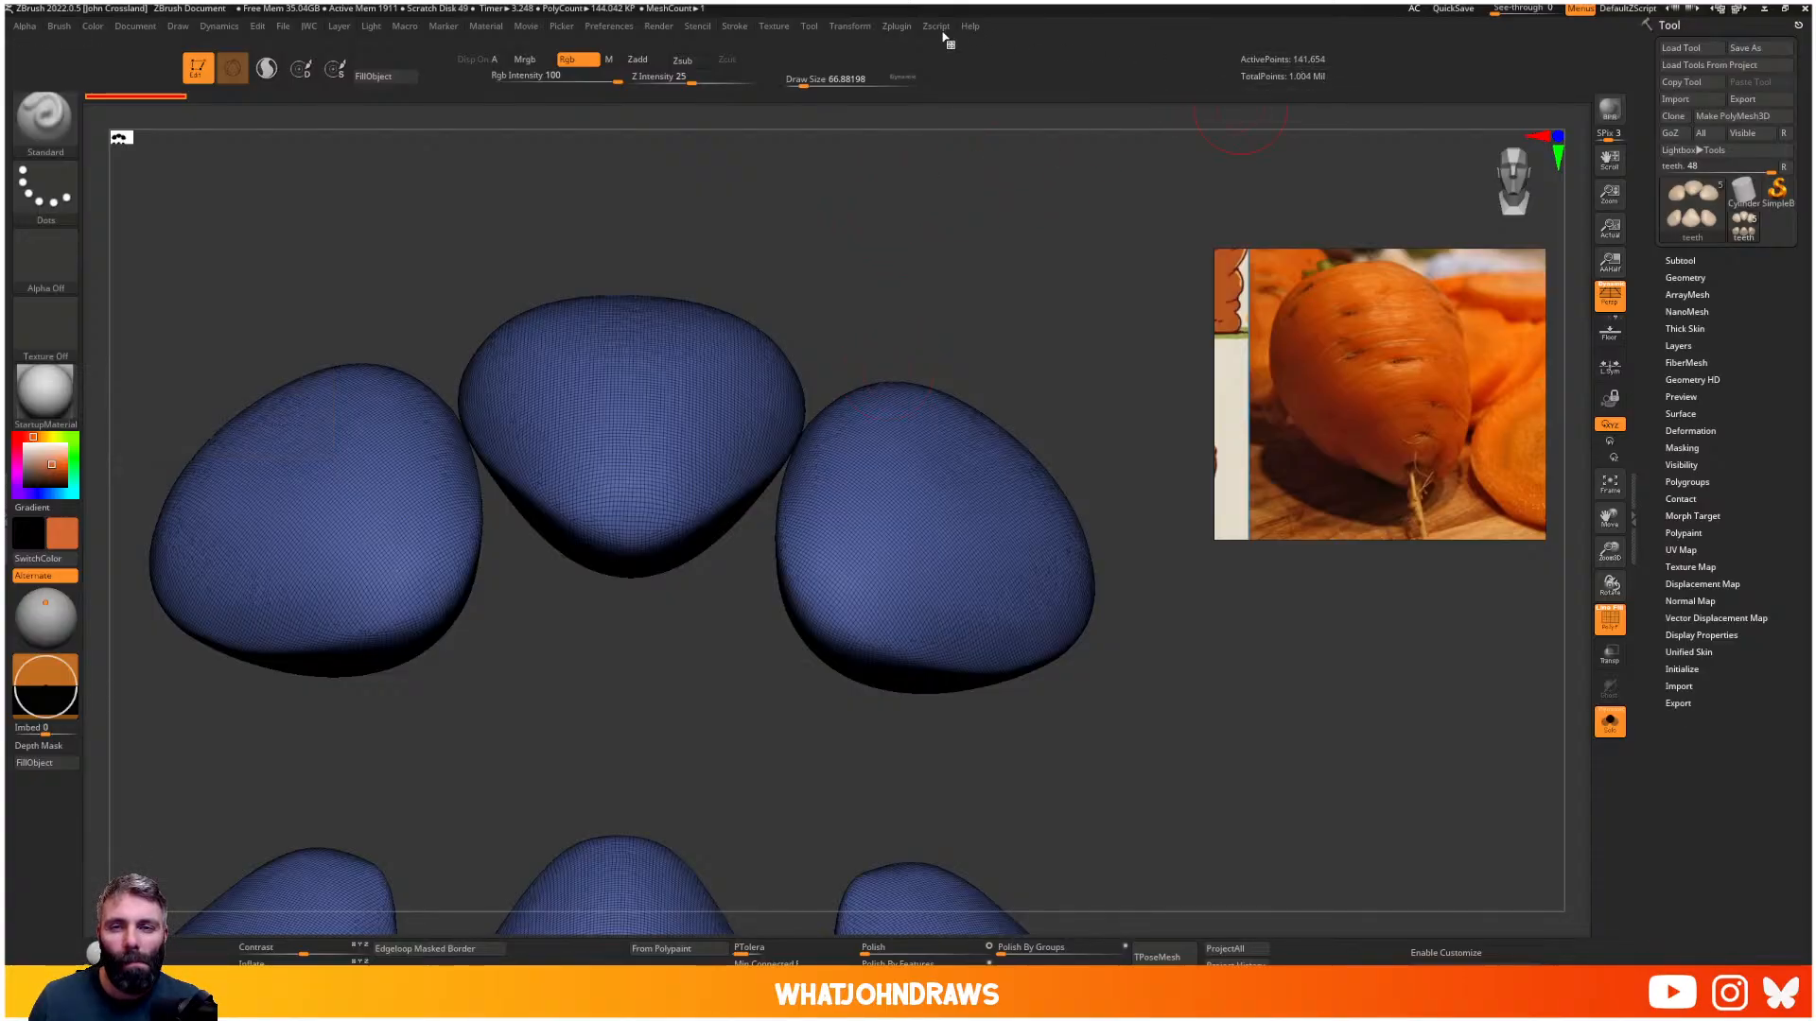
- Pre-process the teeth in Decimation Master with polypaint kept and decimate the current subtool to about 11 k polygons
{"action": "left_click", "coordinate": [897, 25]}
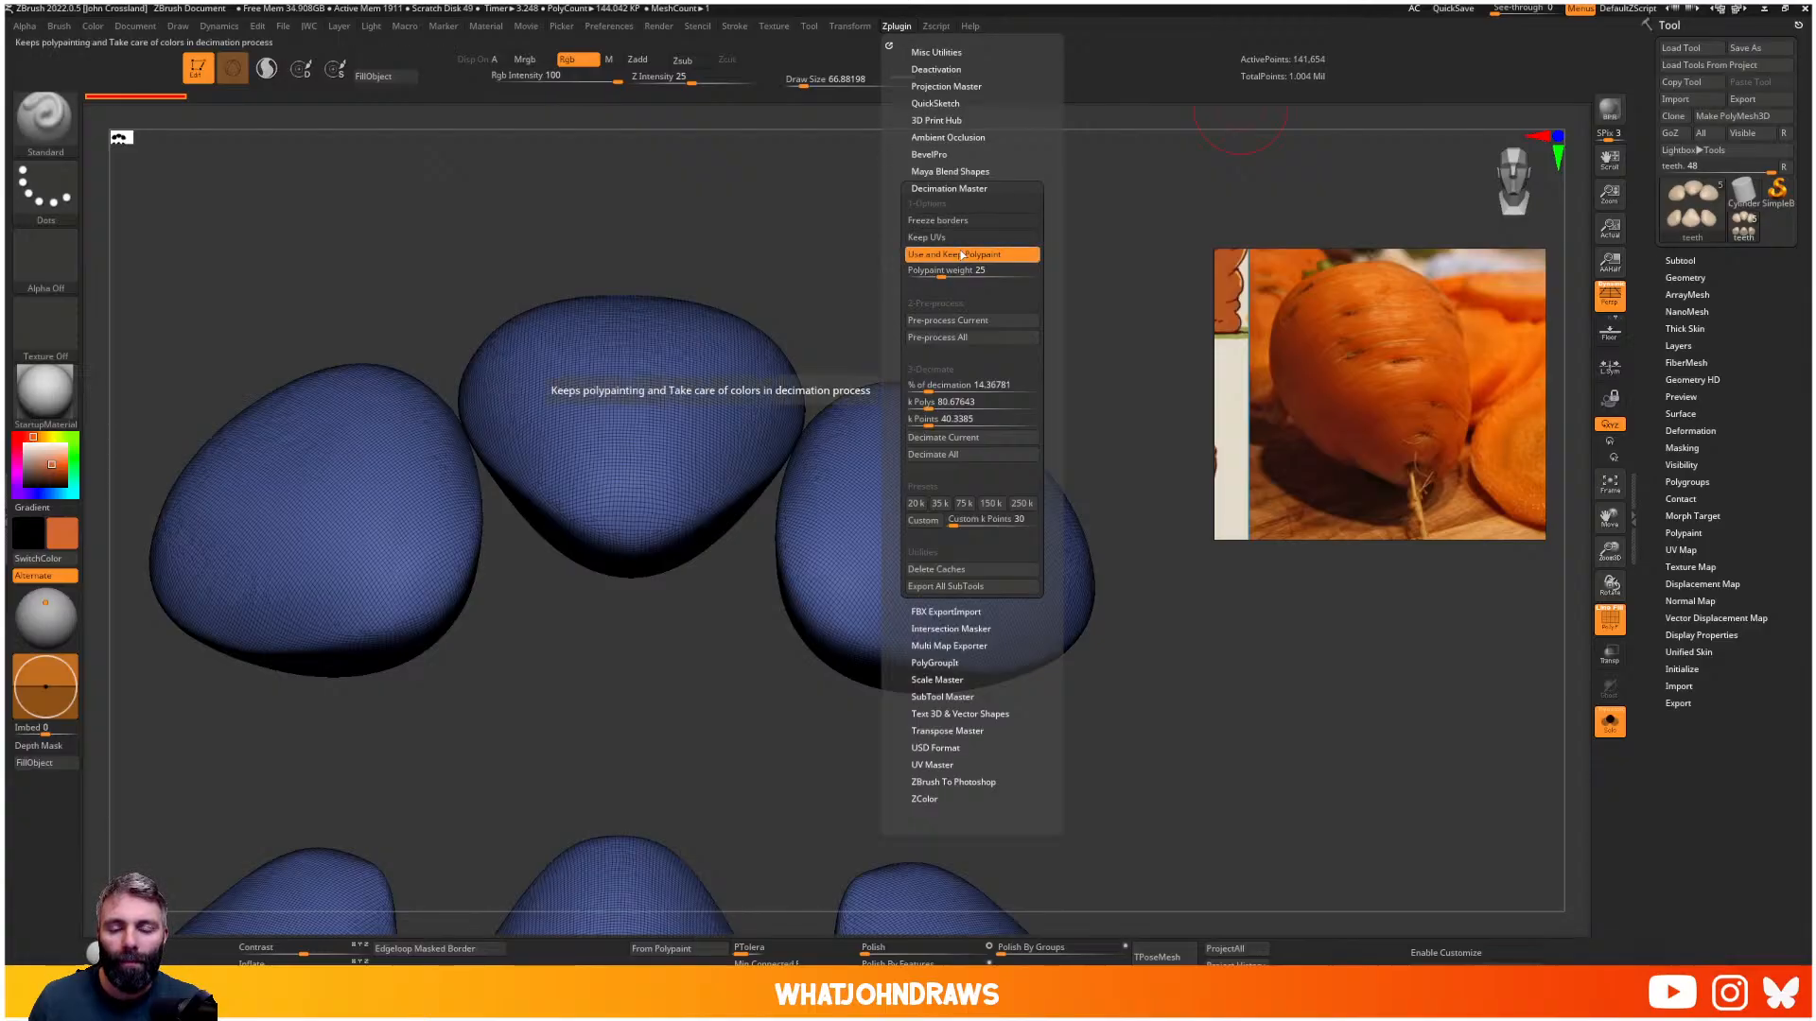
{"action": "left_click", "coordinate": [938, 321]}
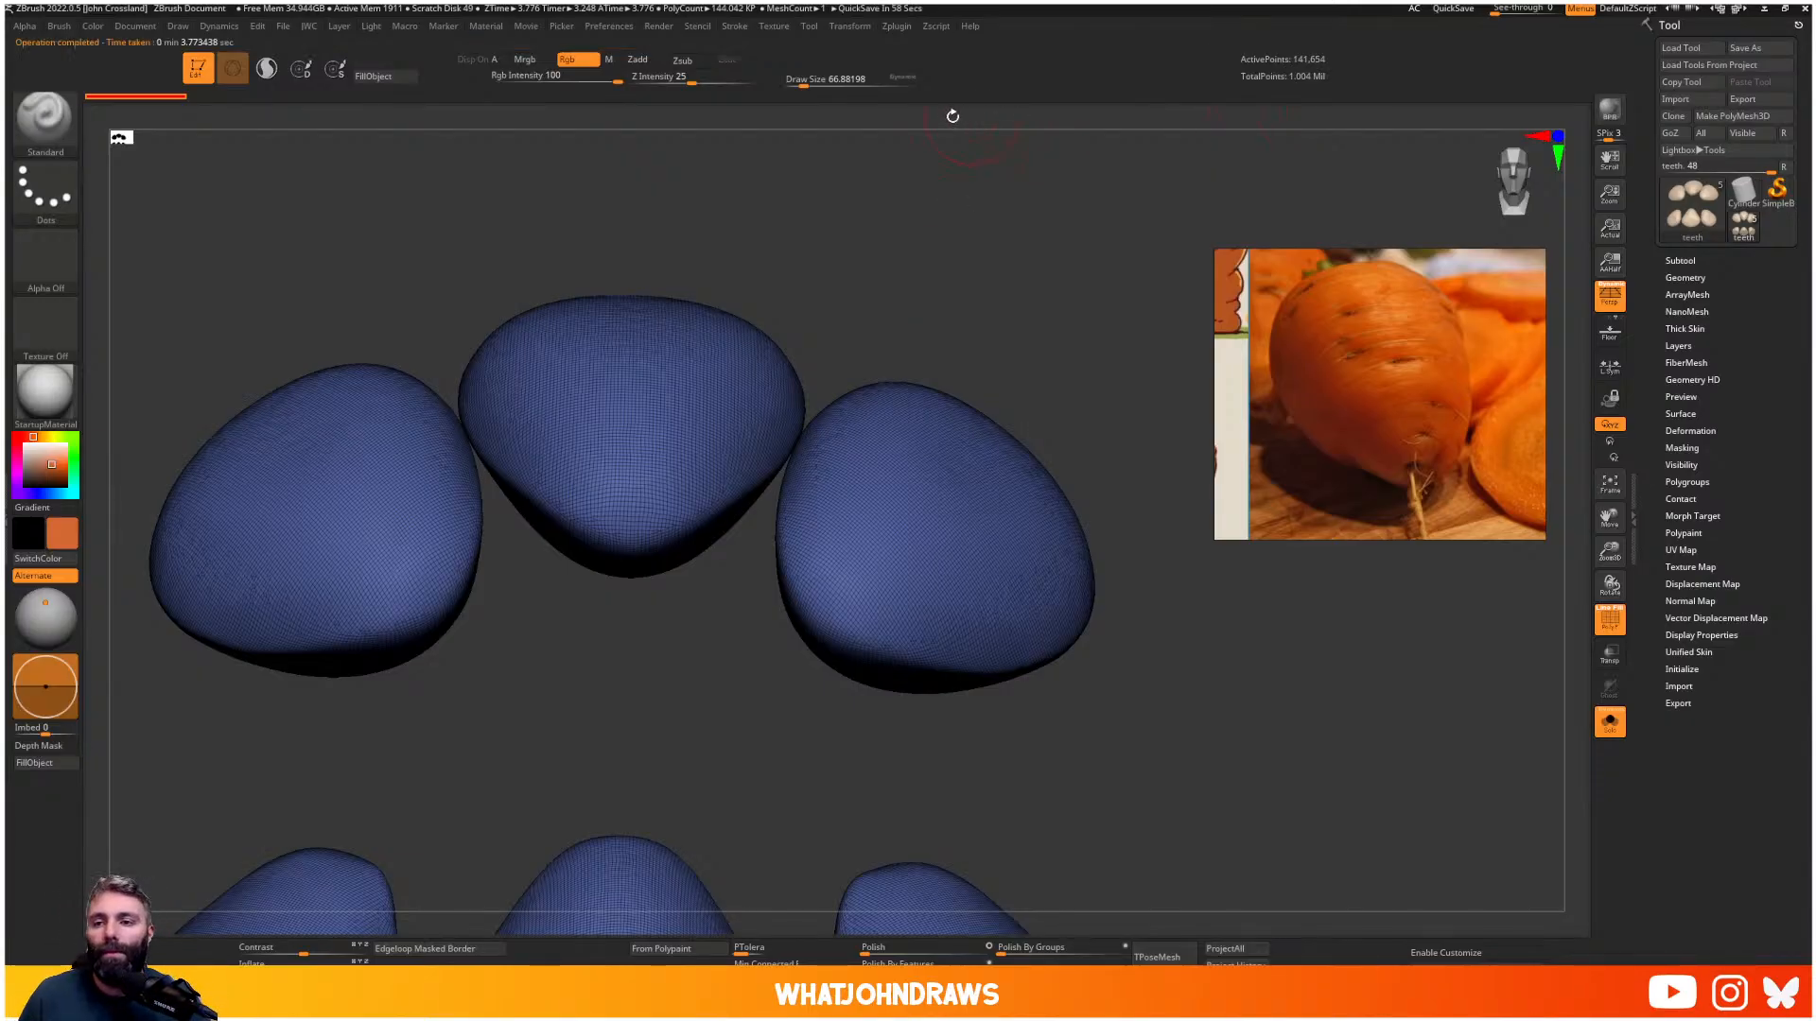
{"action": "left_click", "coordinate": [896, 26]}
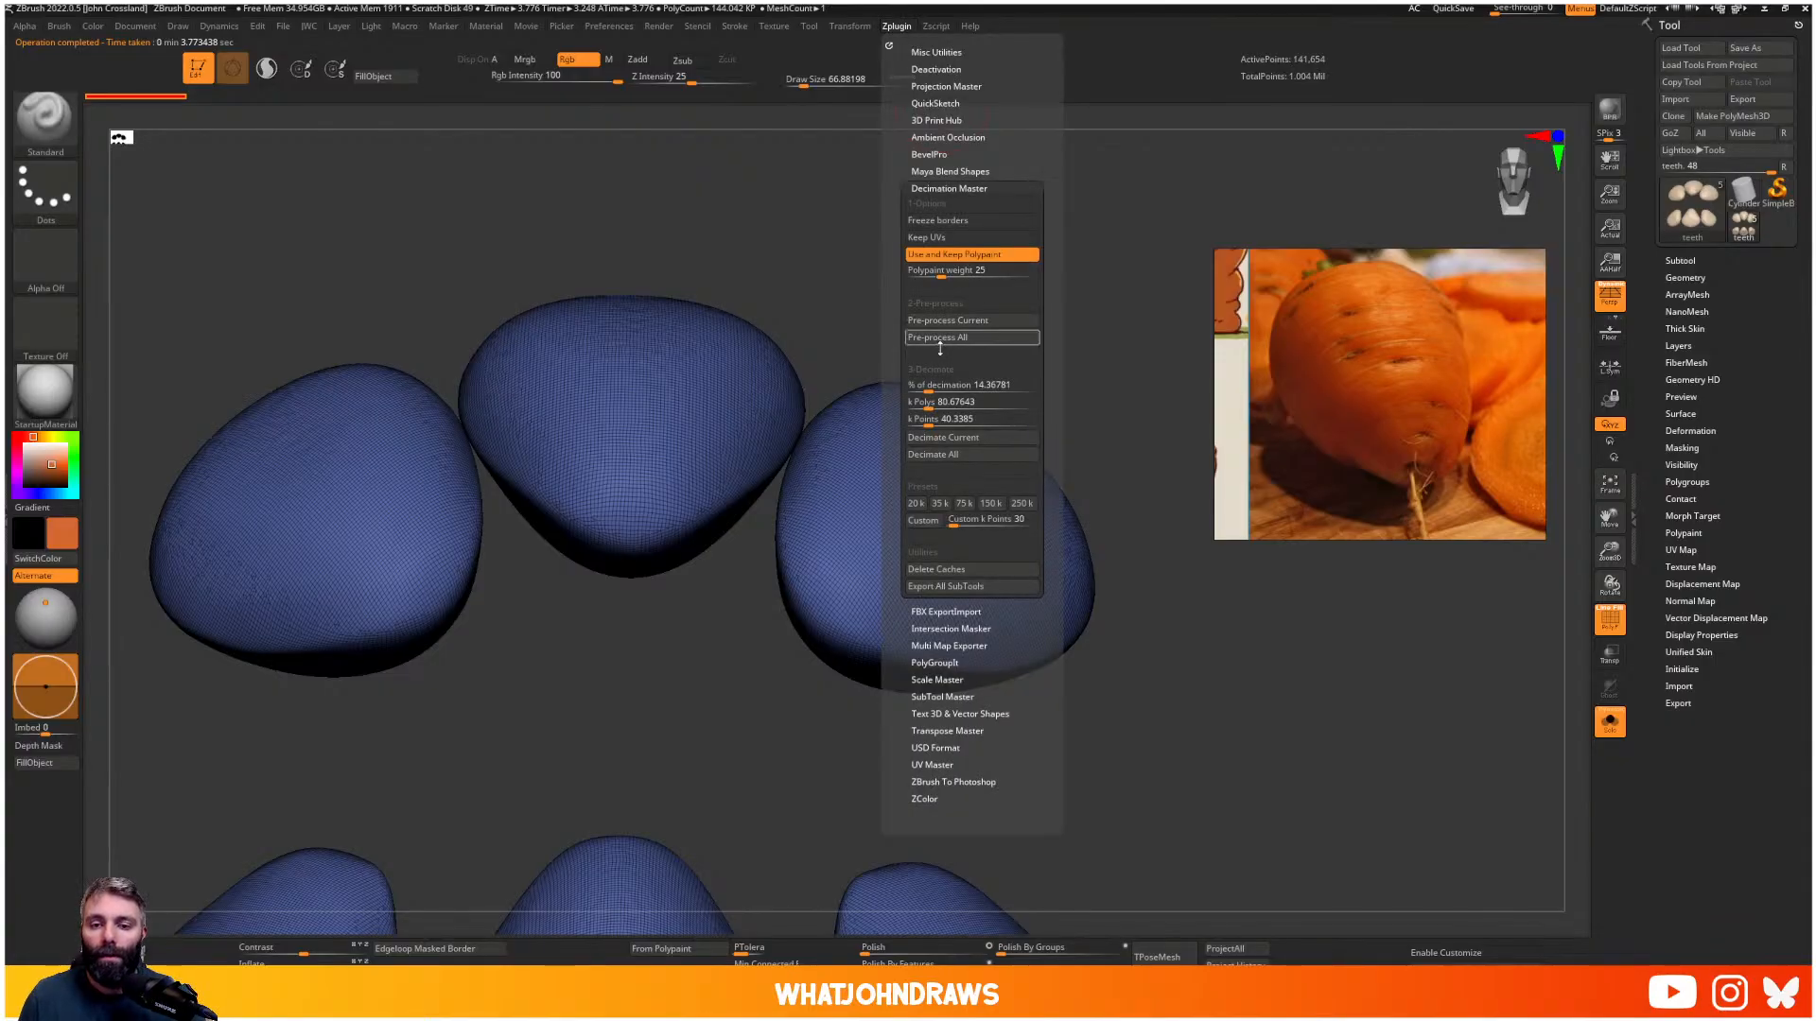
{"action": "left_click", "coordinate": [935, 385]}
{"action": "left_click", "coordinate": [933, 403]}
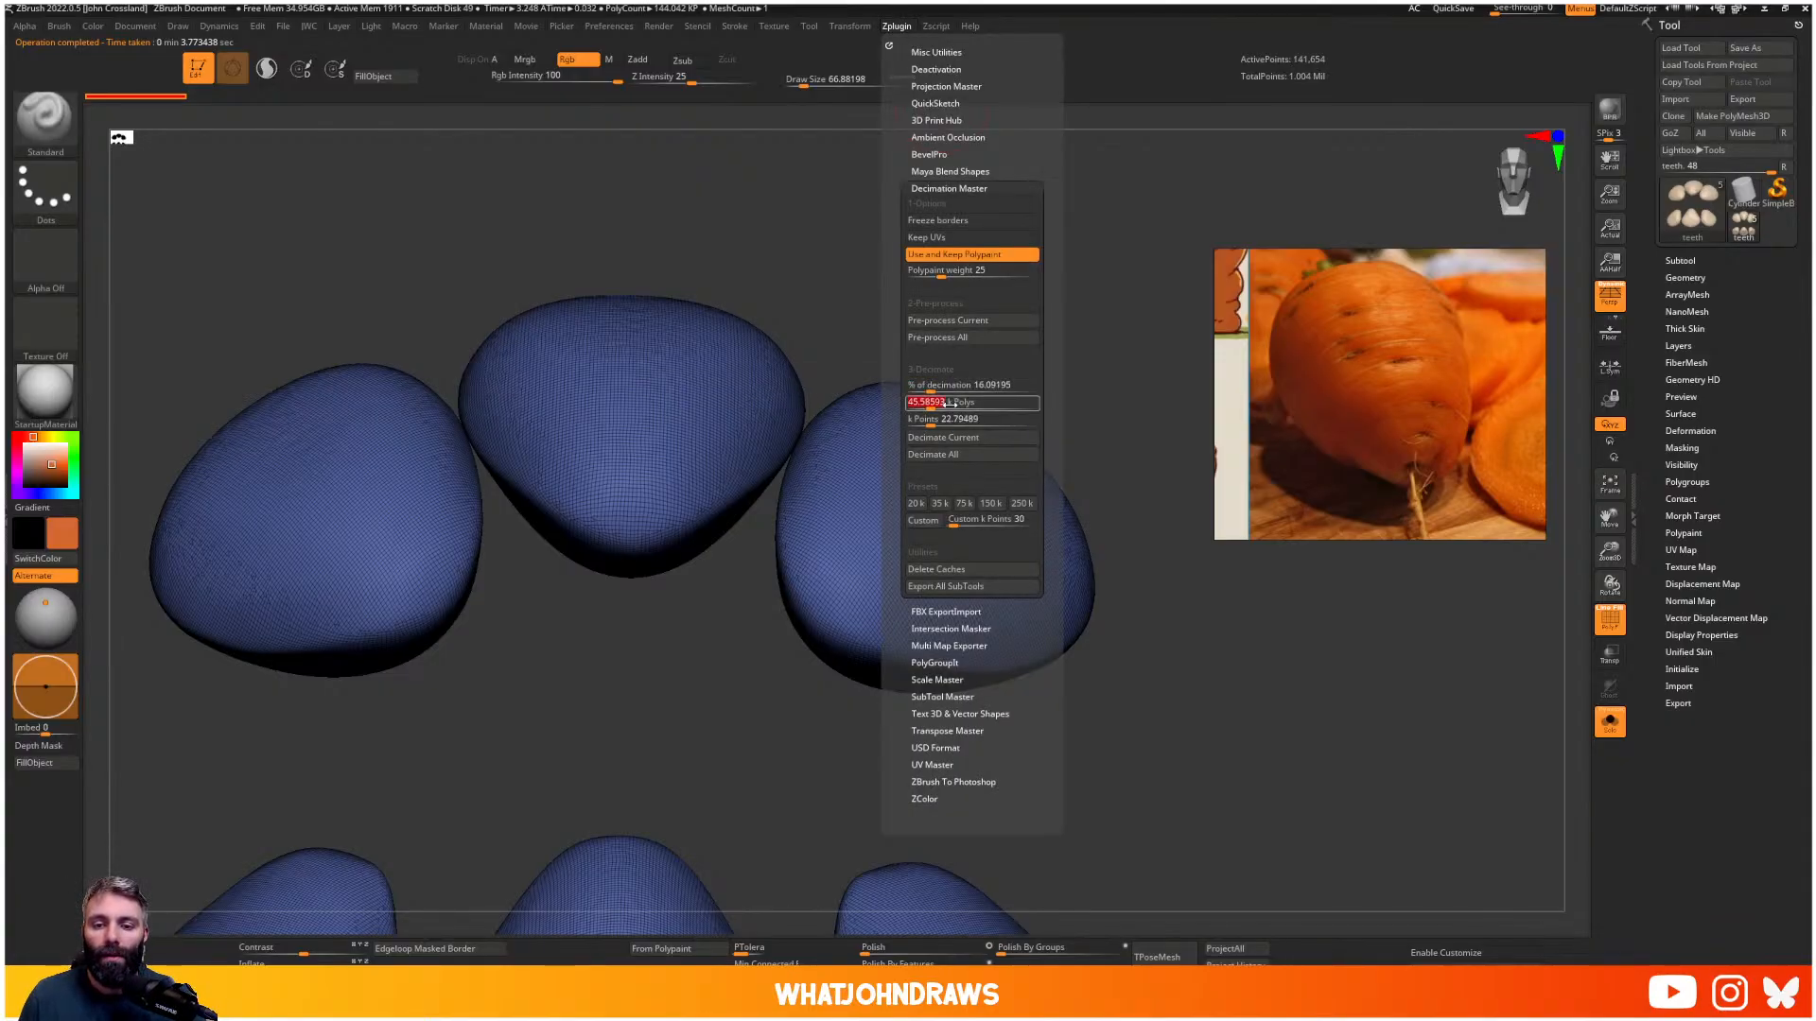
{"action": "type", "text": "102"}
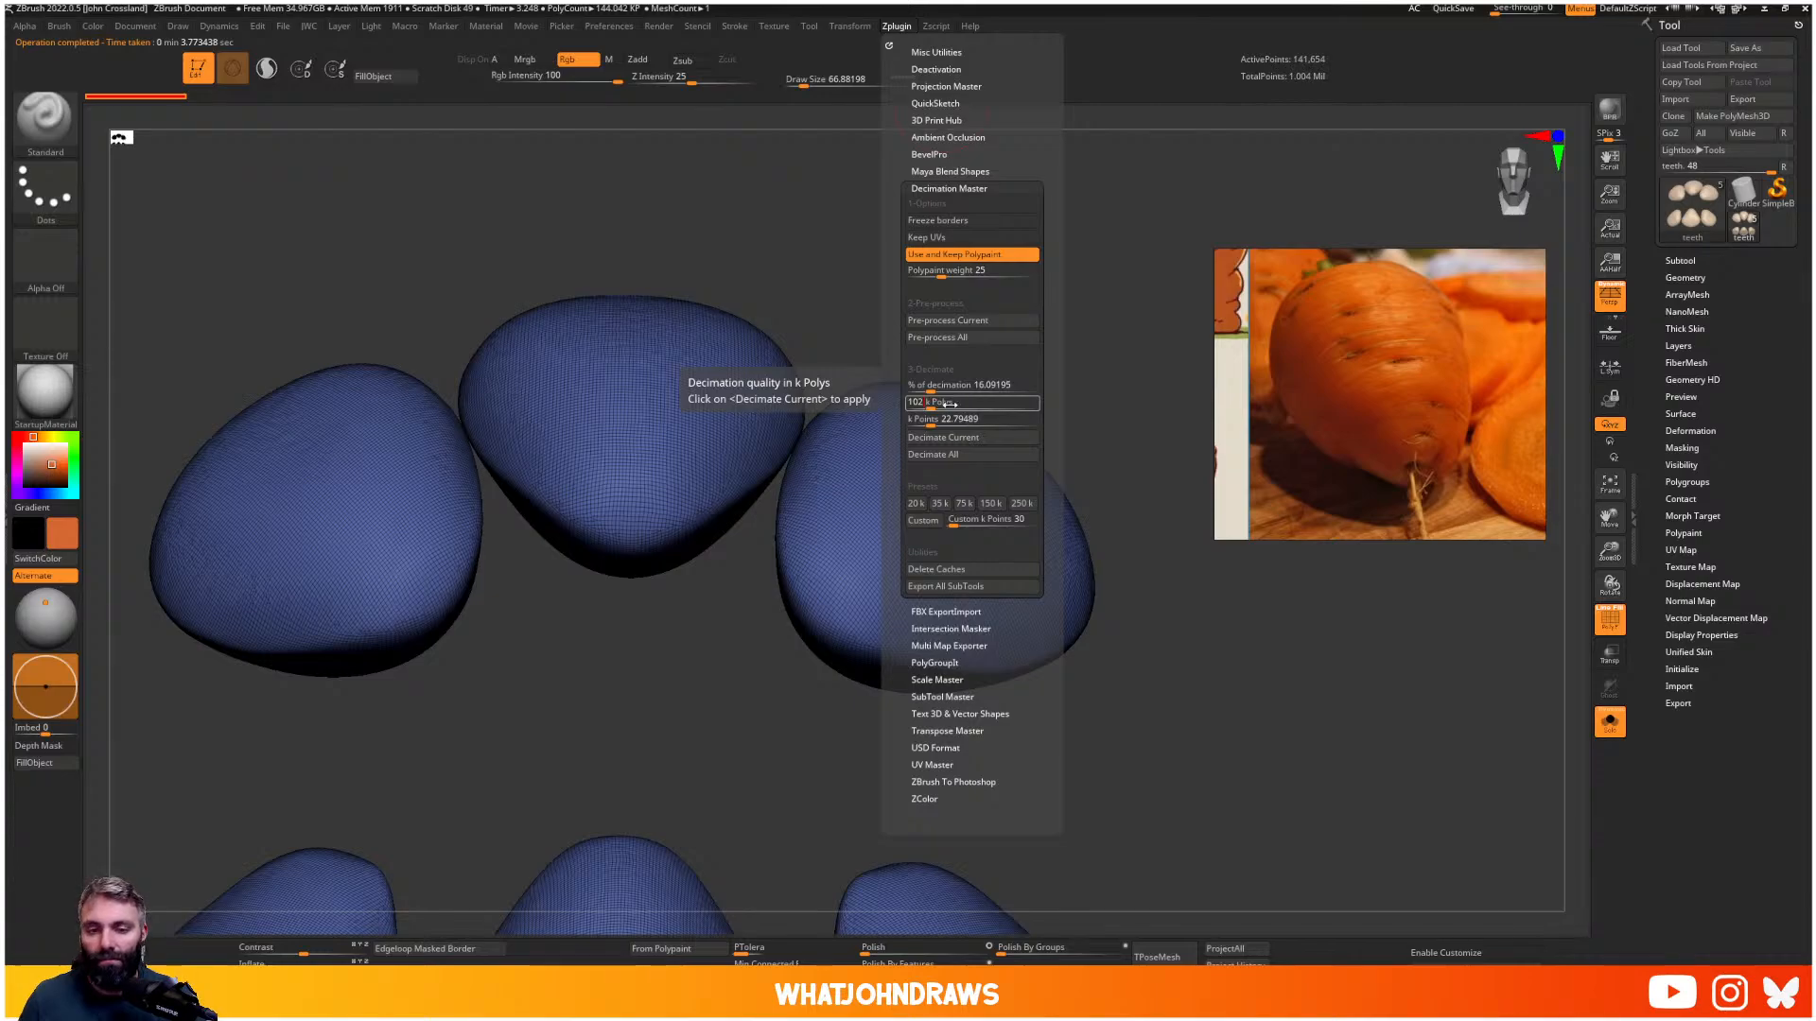
{"action": "left_click", "coordinate": [927, 406]}
{"action": "left_click_drag", "start_coordinate": [927, 407], "coordinate": [915, 410]}
{"action": "left_click", "coordinate": [942, 437]}
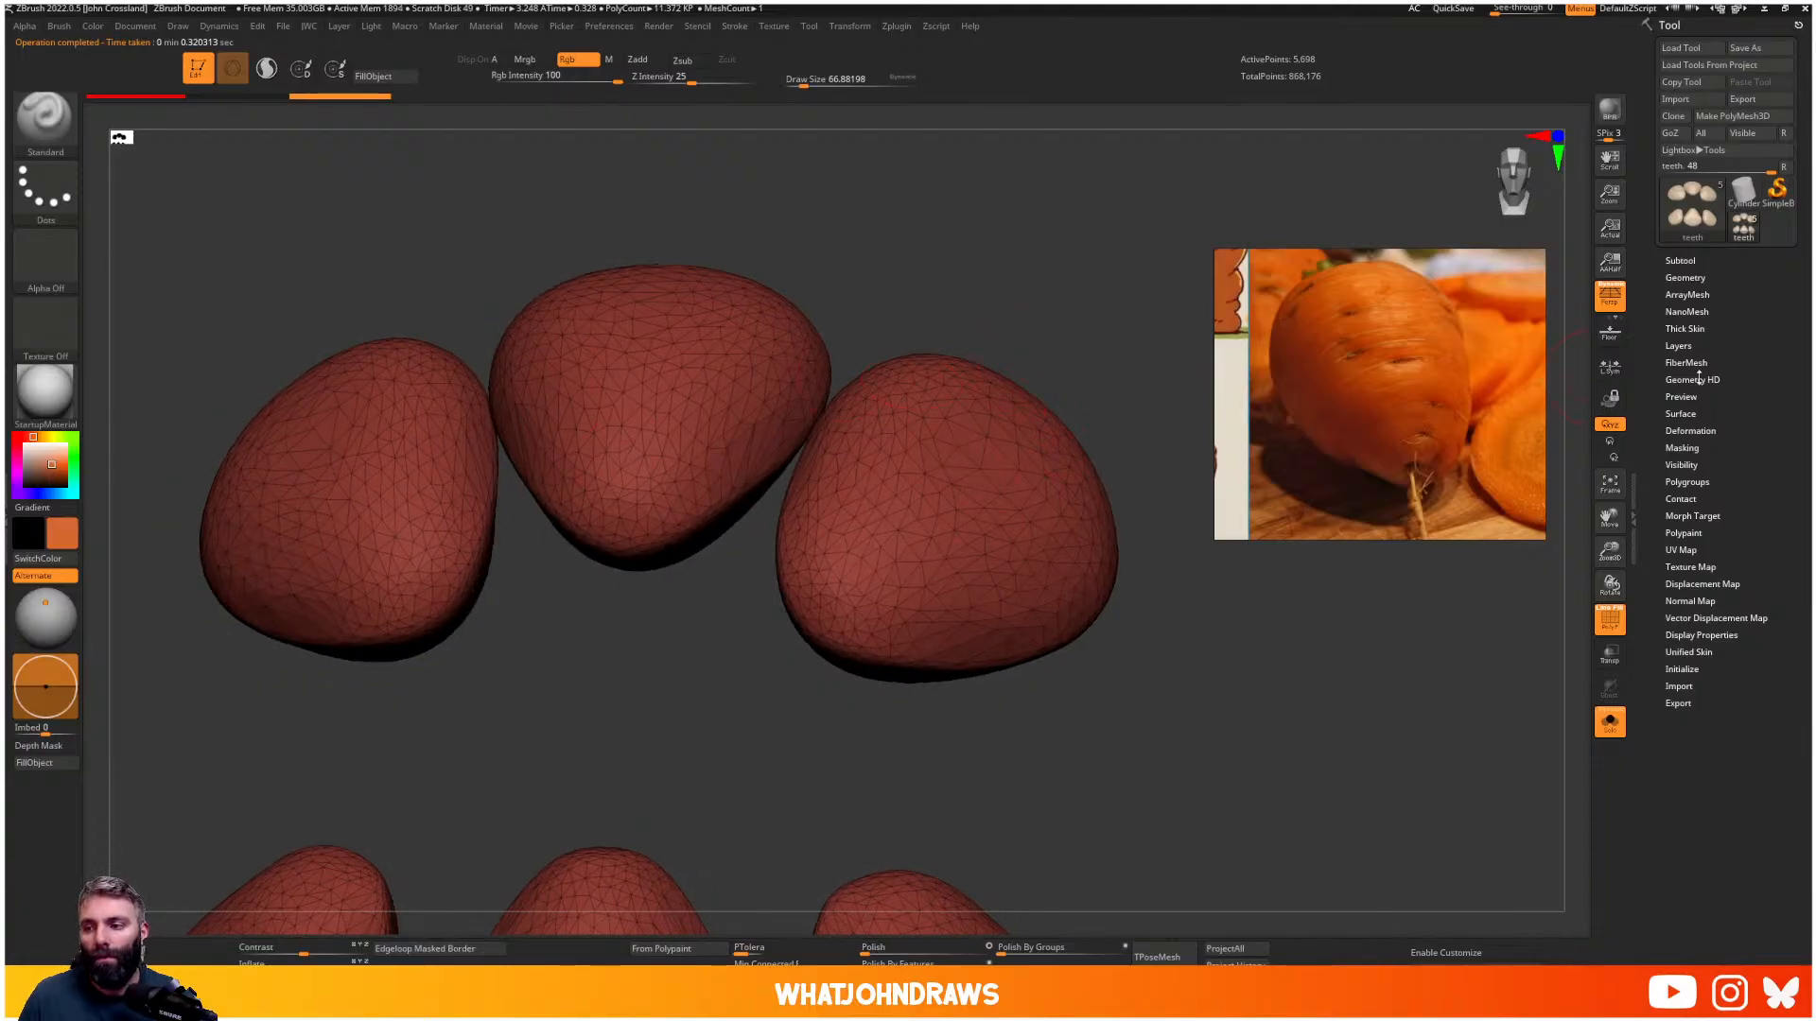
- Mark the dense pre-decimation teeth in the undo history as the projection source and return to the decimated state
{"action": "left_click_drag", "start_coordinate": [1145, 506], "coordinate": [1065, 404]}
{"action": "right_click_drag", "start_coordinate": [1011, 424], "coordinate": [999, 239], "text": "ctrl"}
{"action": "right_click_drag", "start_coordinate": [998, 240], "coordinate": [1017, 194], "text": "alt"}
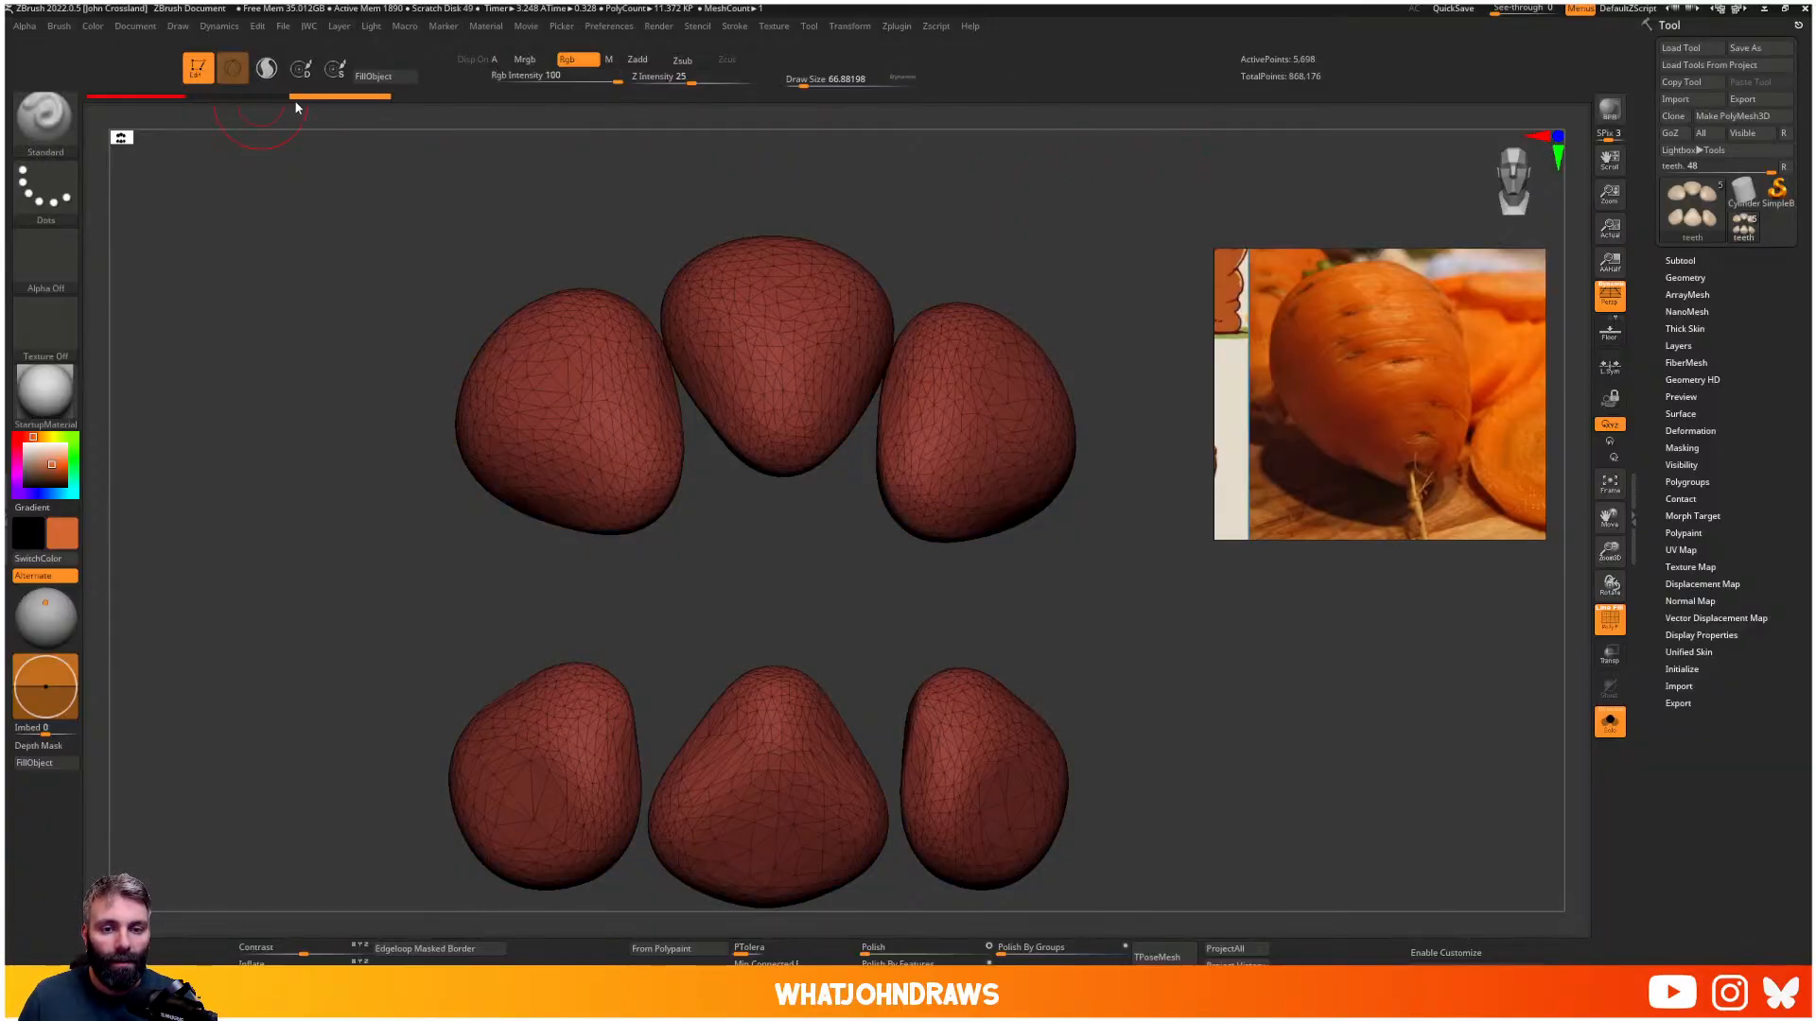
{"action": "left_click", "coordinate": [269, 98], "text": "ctrl"}
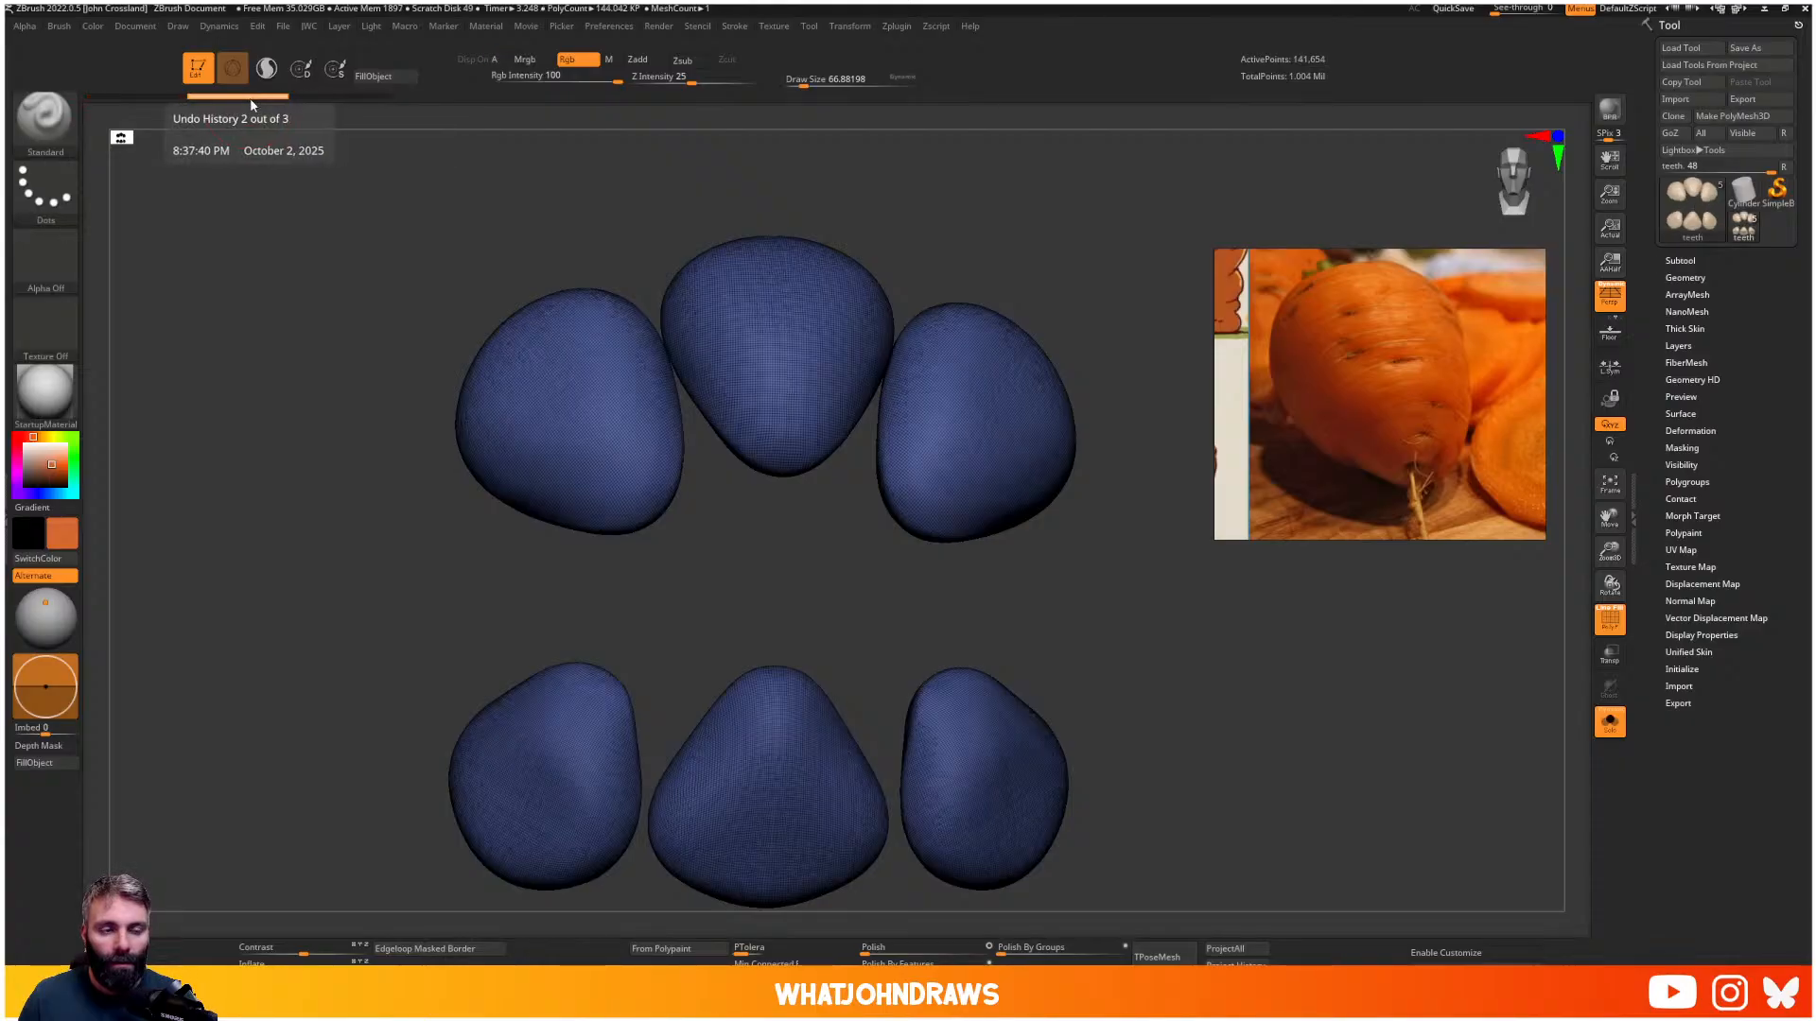
{"action": "key", "text": "ctrl+shift+z"}
{"action": "left_click", "coordinate": [263, 97]}
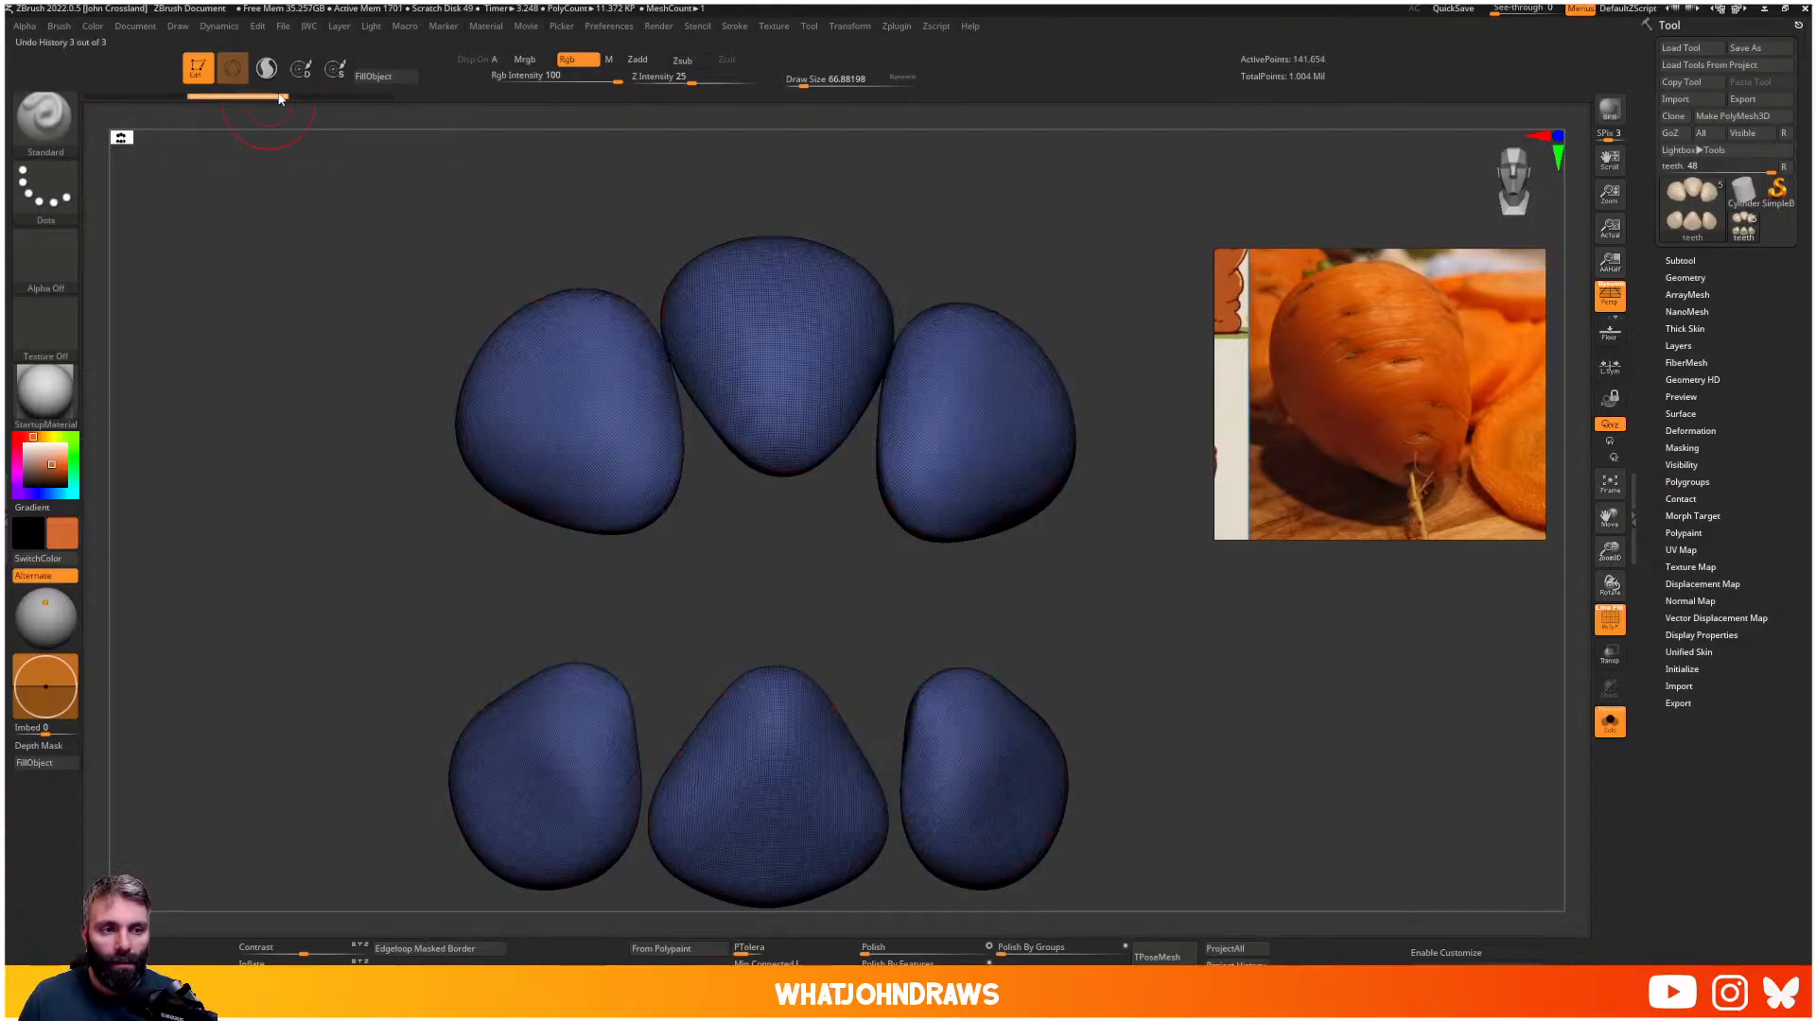
{"action": "left_click", "coordinate": [290, 98]}
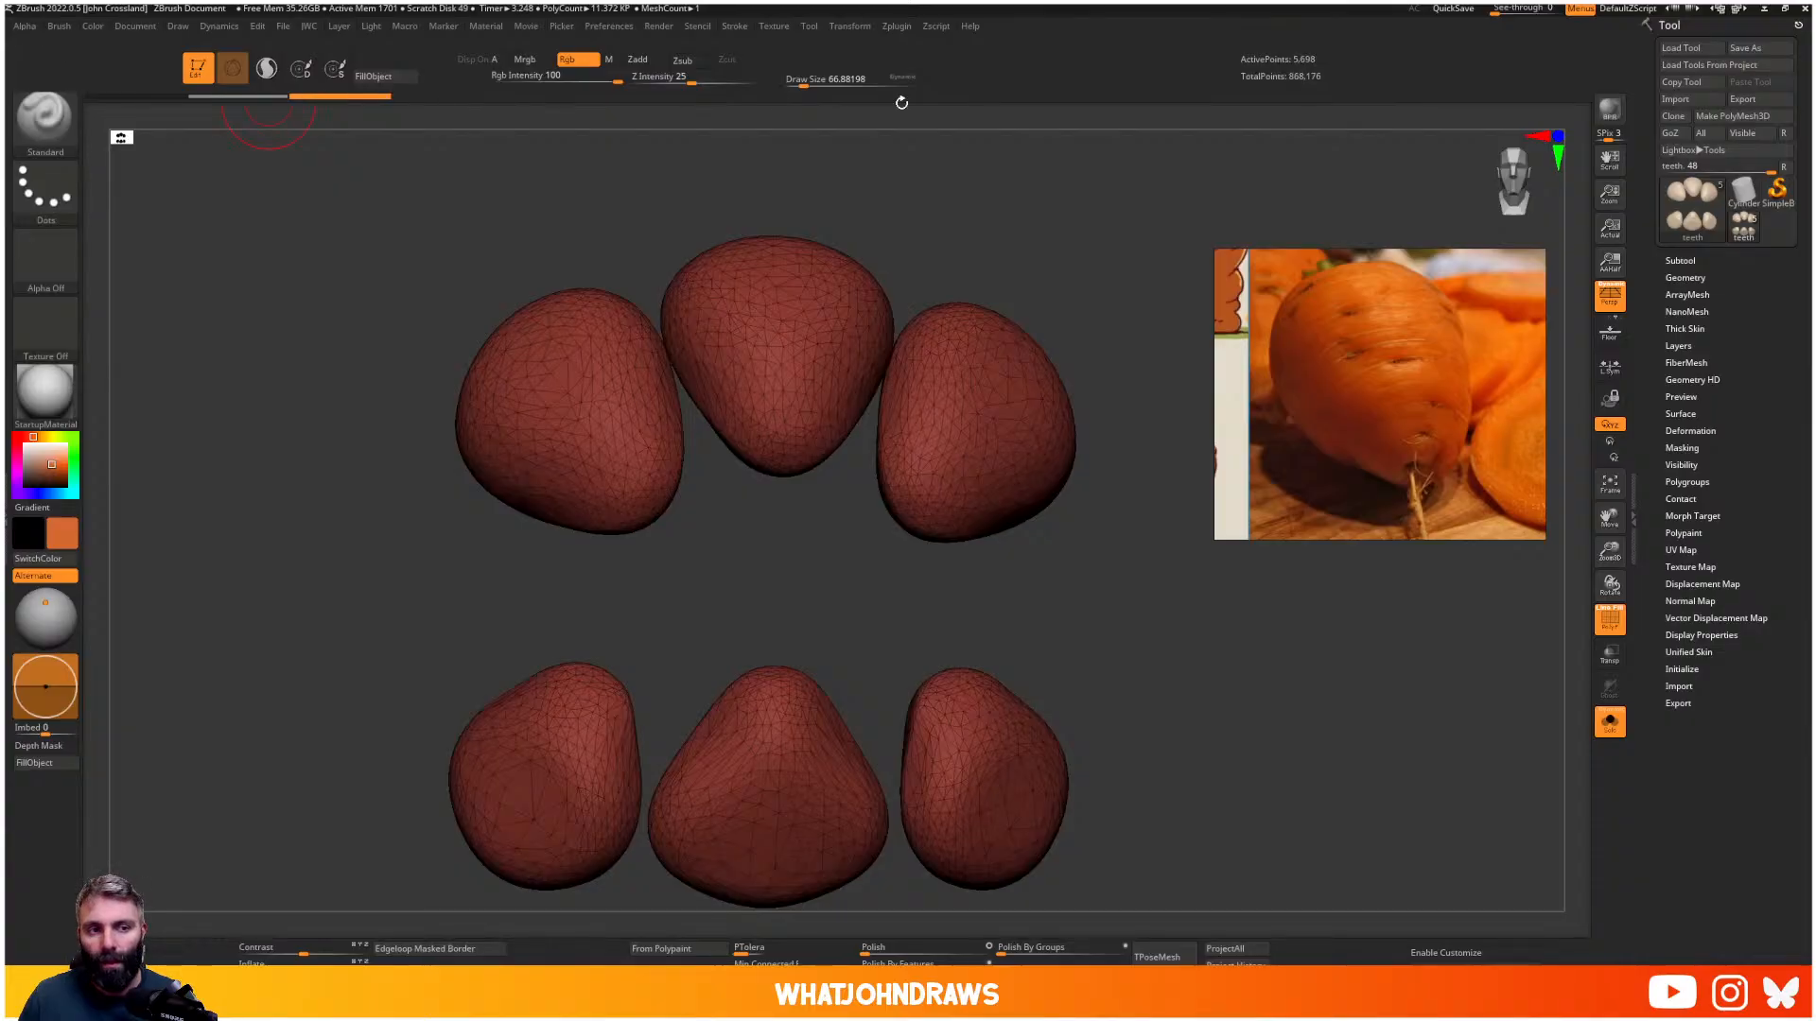
- Remesh the decimated teeth with ZRemesher, using the Same polygon count option, and inspect the new topology
{"action": "left_click", "coordinate": [1690, 277]}
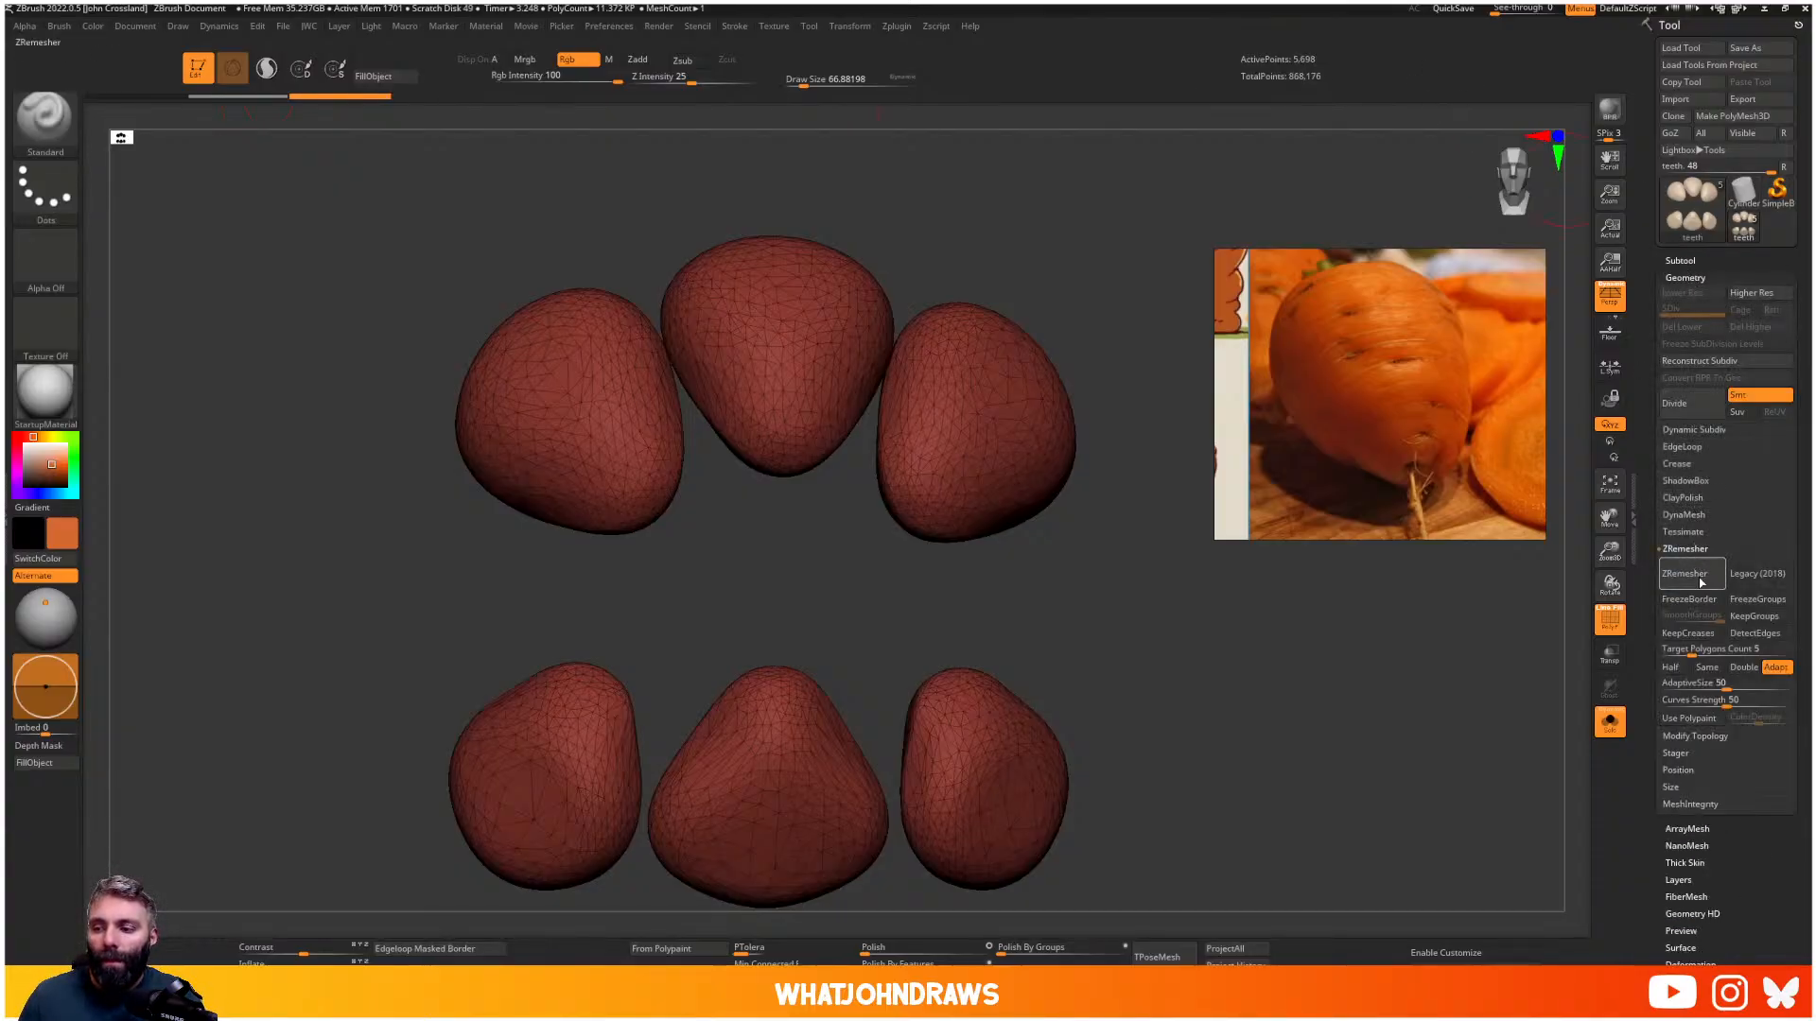
{"action": "left_click", "coordinate": [1707, 668]}
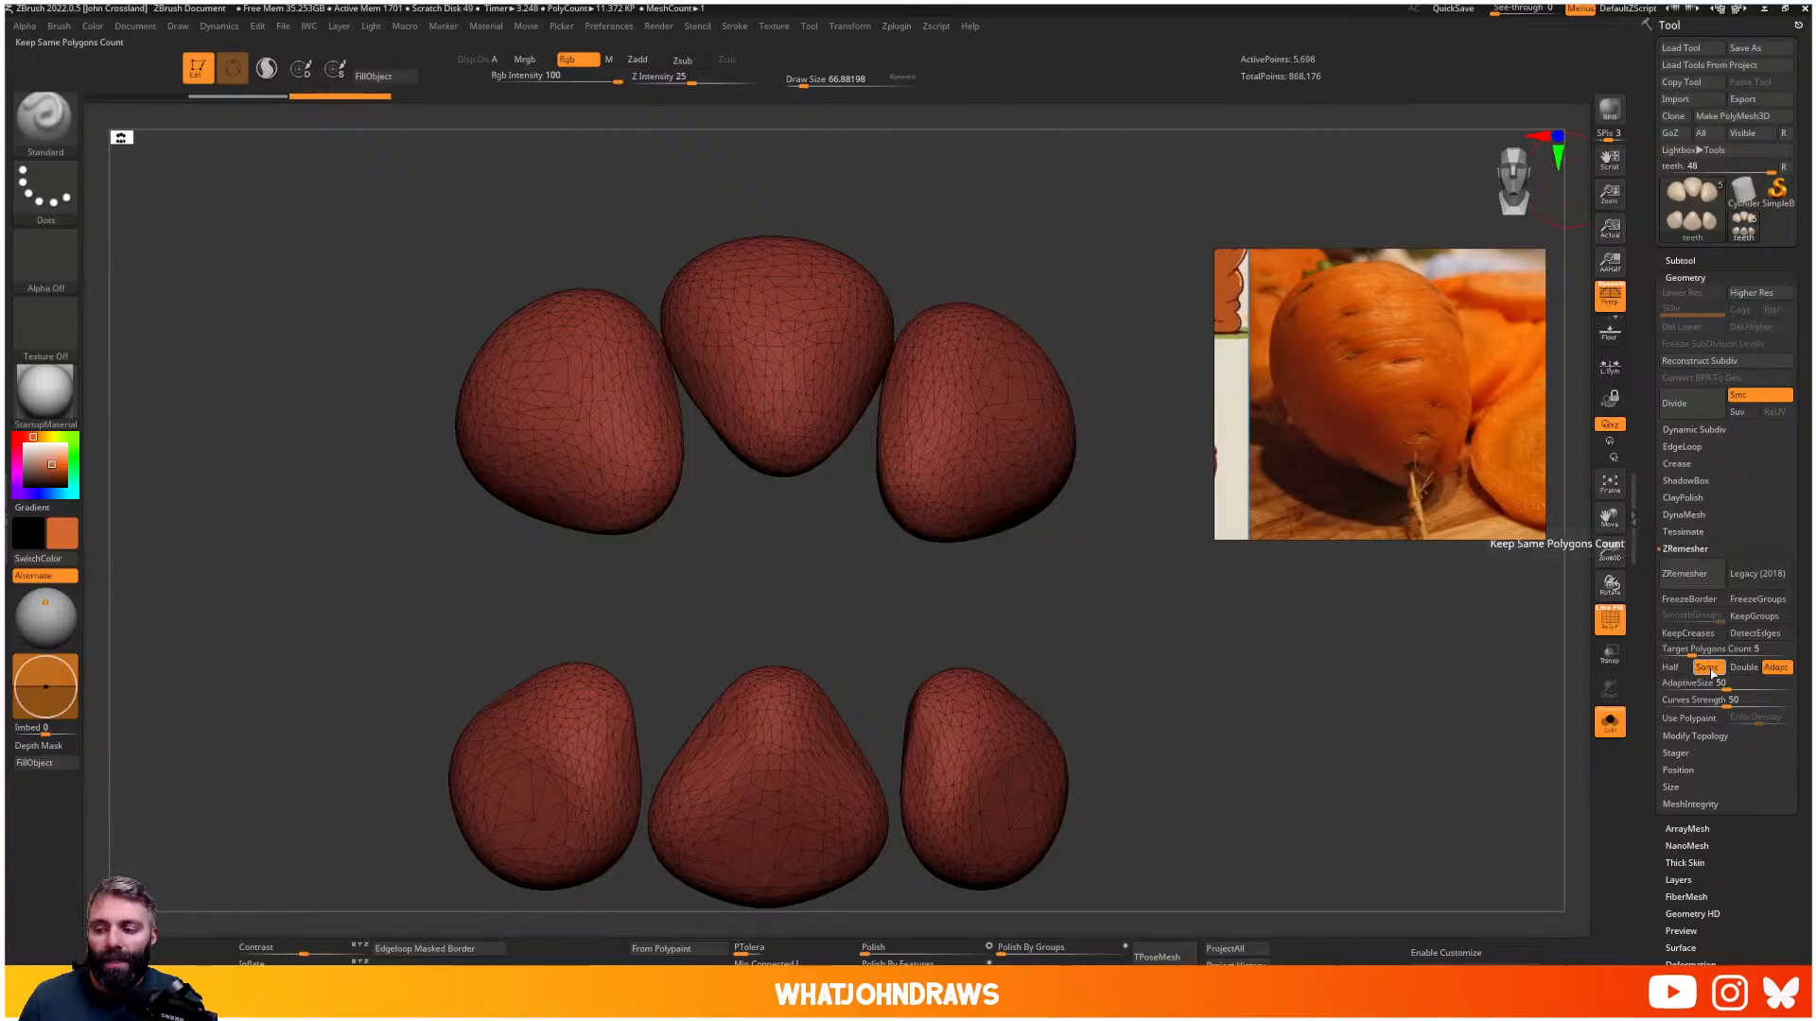
{"action": "left_click", "coordinate": [1684, 574]}
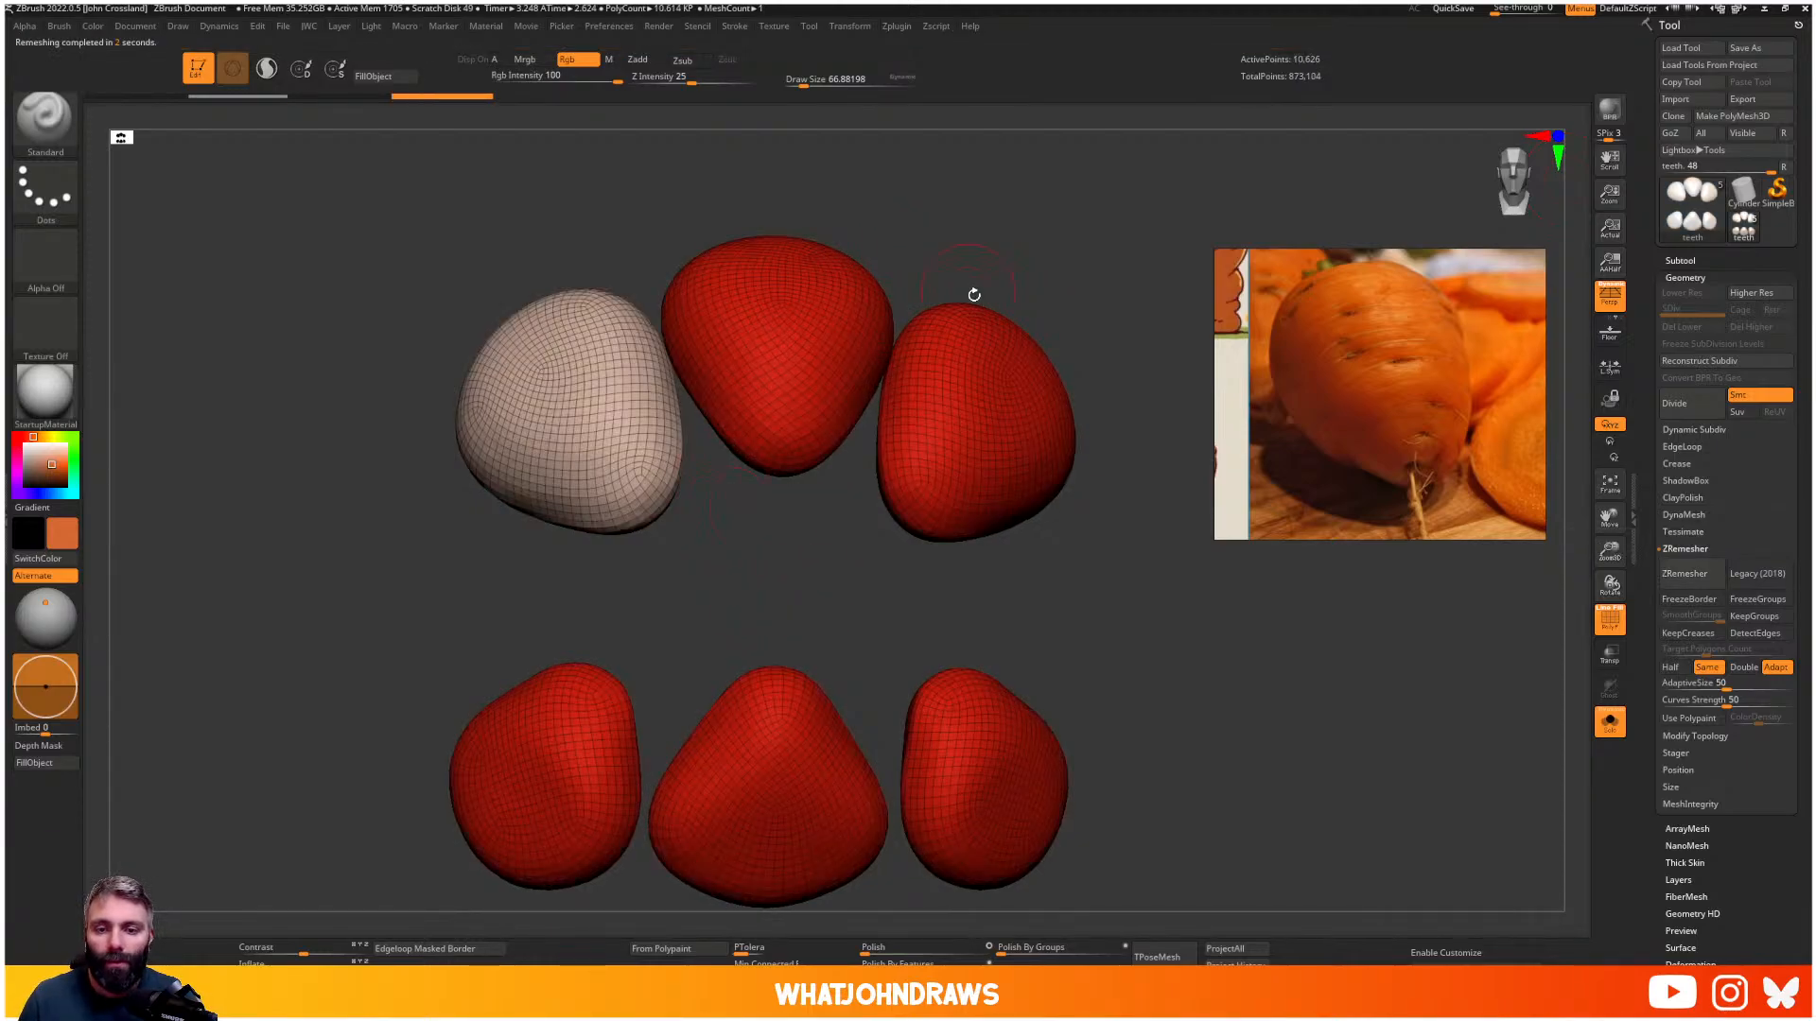
{"action": "left_click_drag", "start_coordinate": [1116, 573], "coordinate": [1102, 576]}
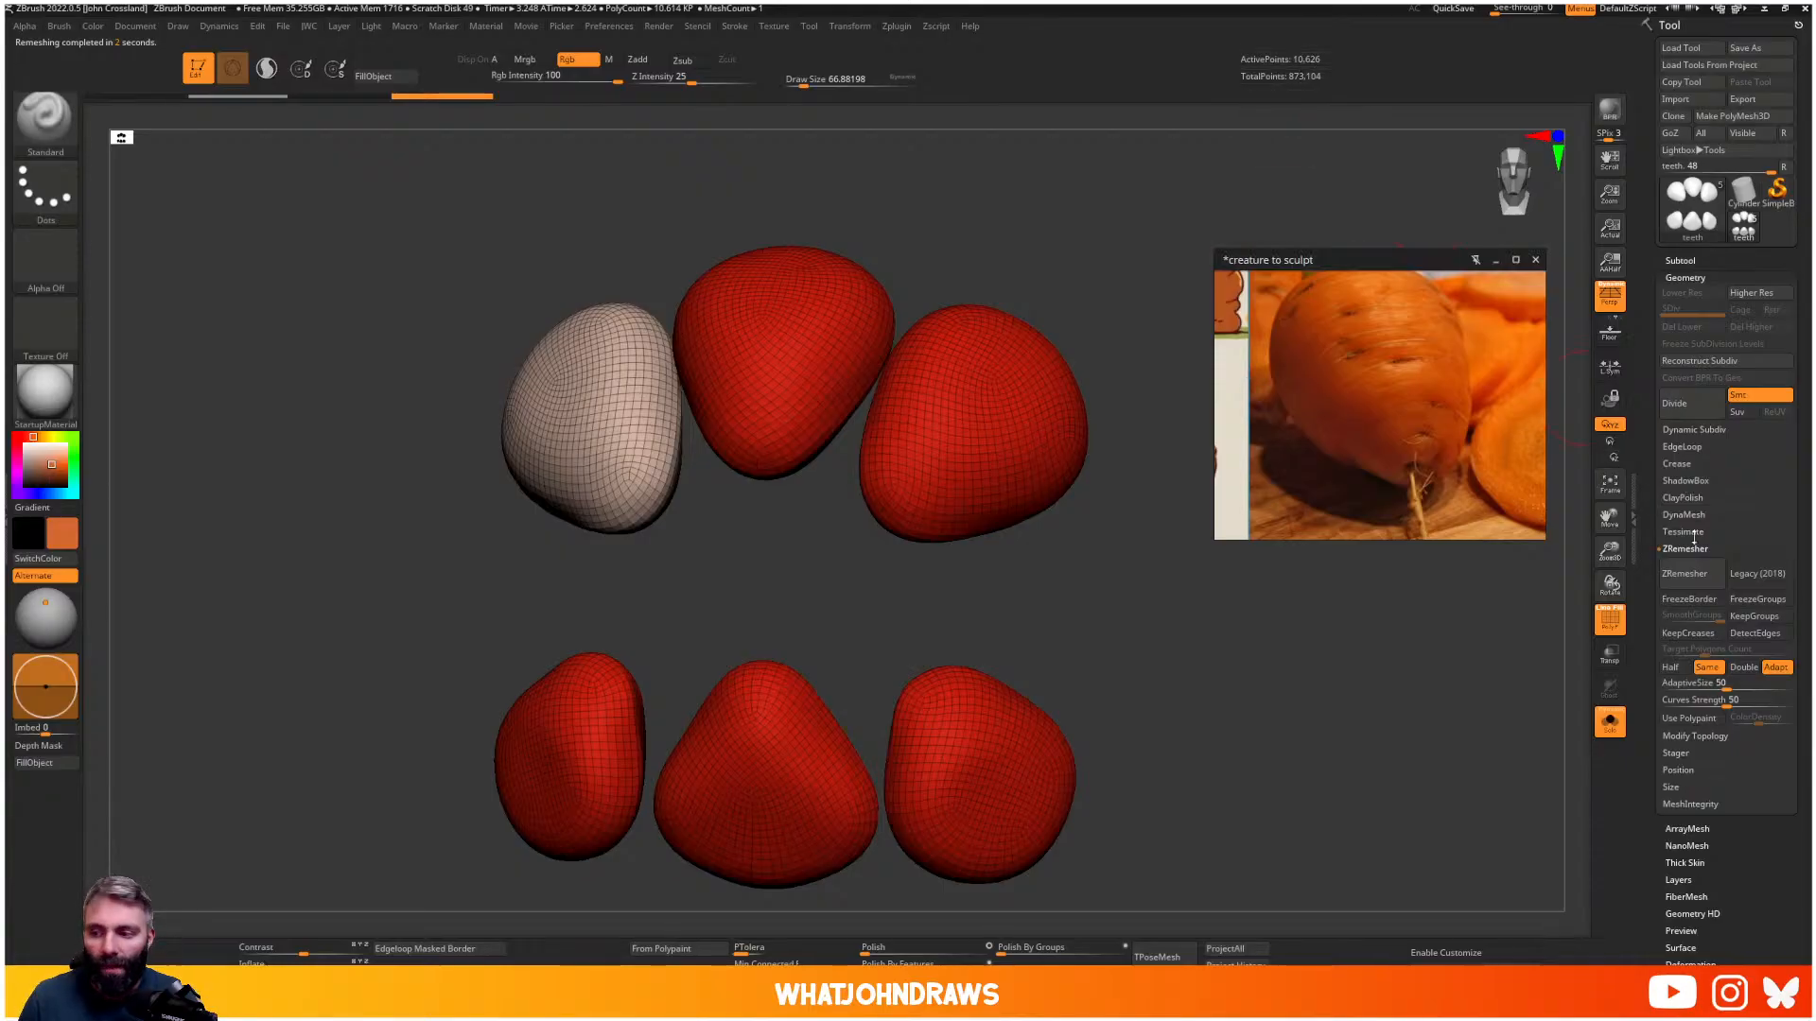
- Remesh the teeth again with ZRemesher set to Half the polygon count and check the coarser topology
{"action": "left_click", "coordinate": [1680, 668]}
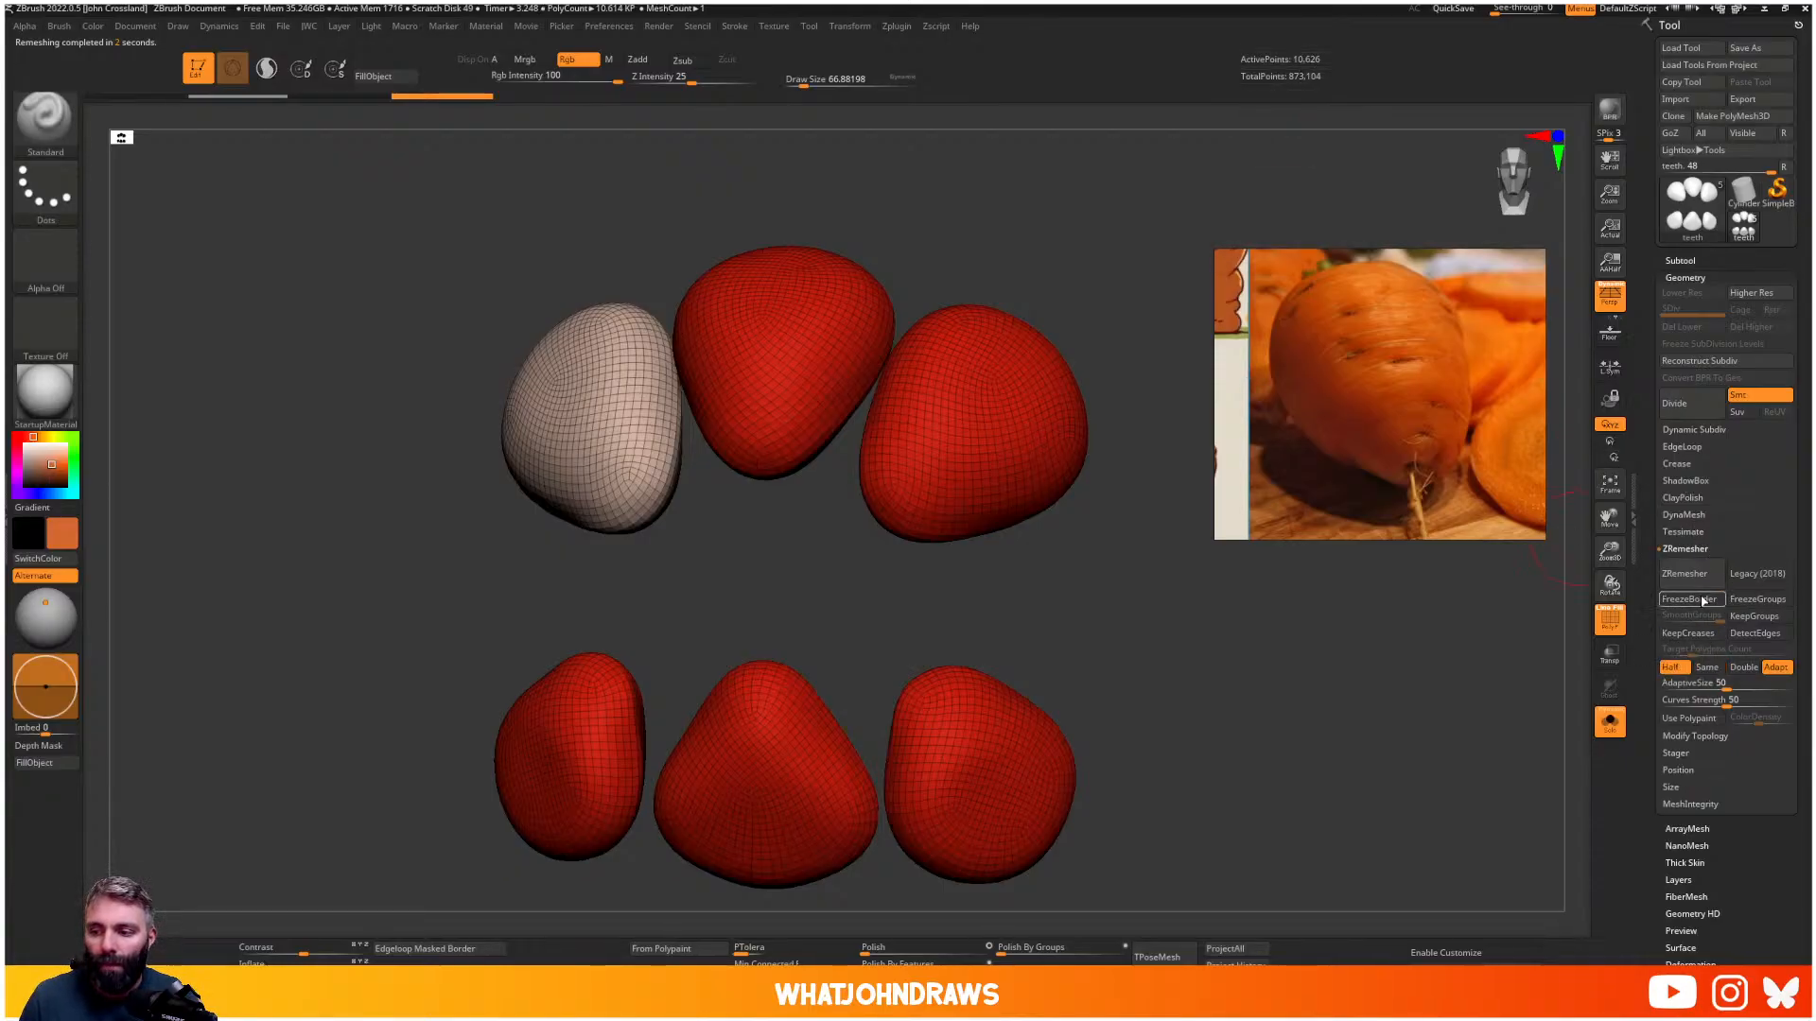
{"action": "left_click", "coordinate": [1684, 573]}
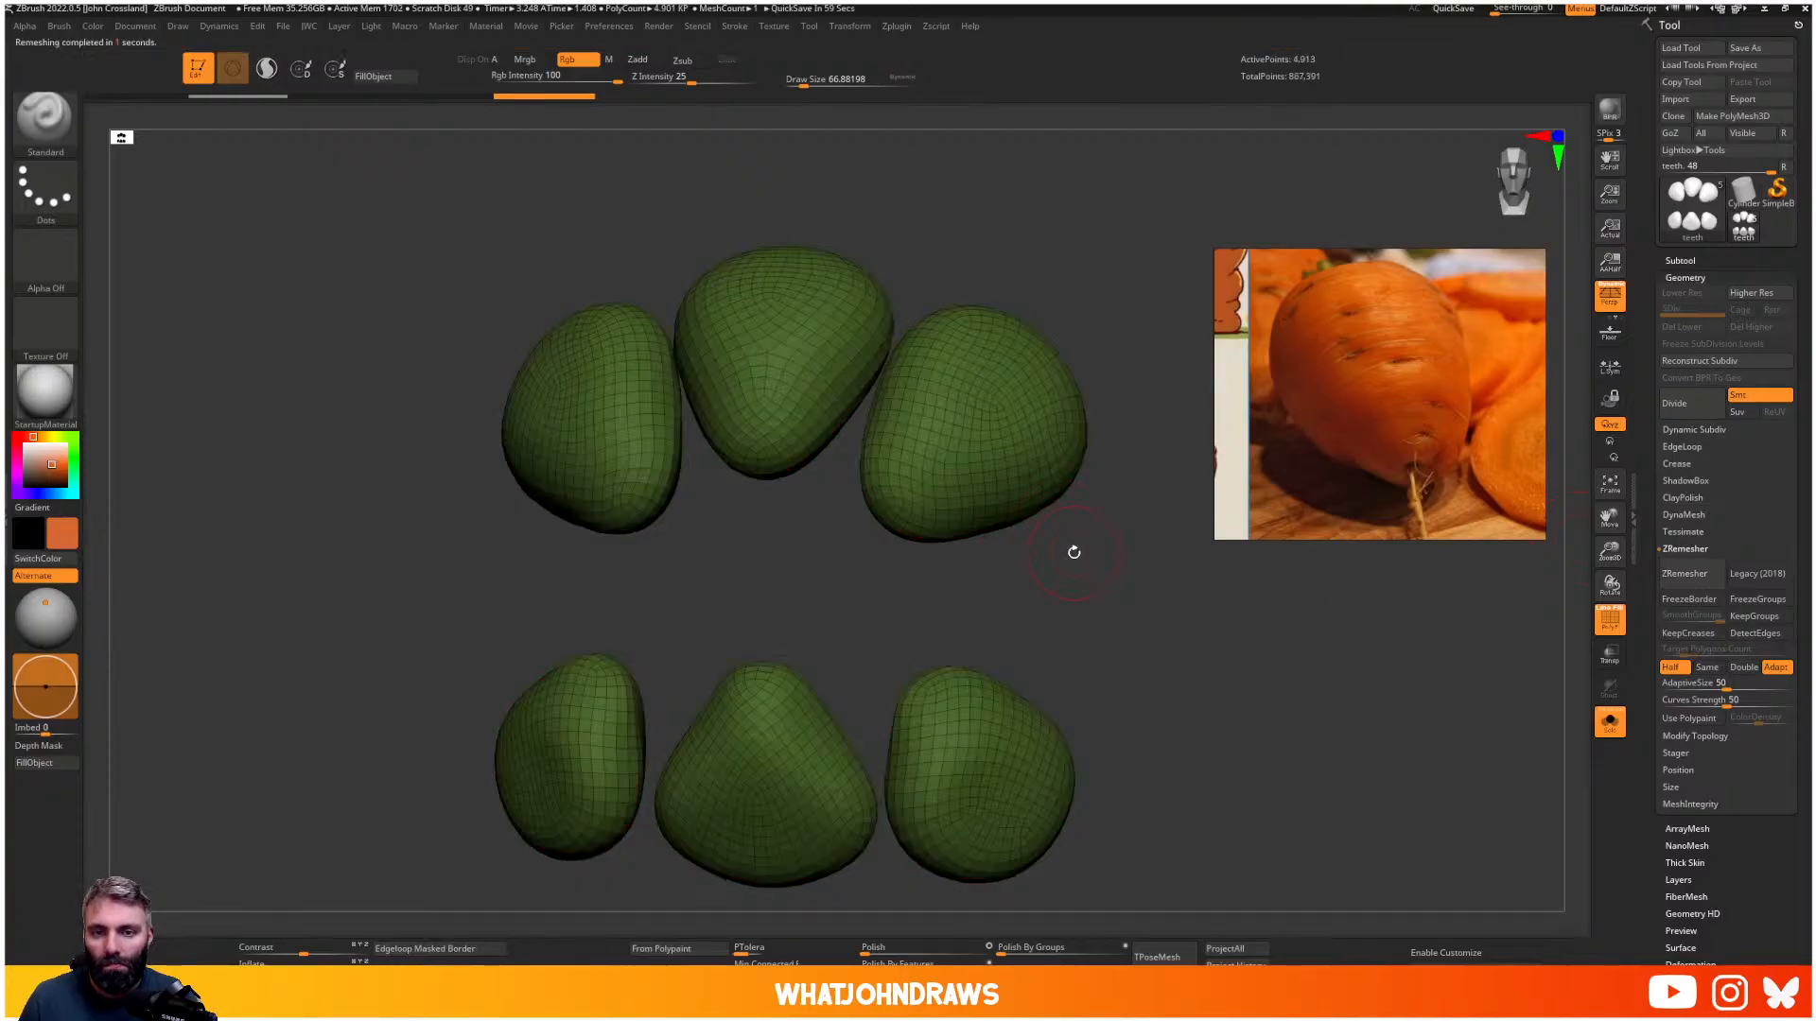
{"action": "key", "text": "shift+f"}
{"action": "key", "text": "shift+f"}
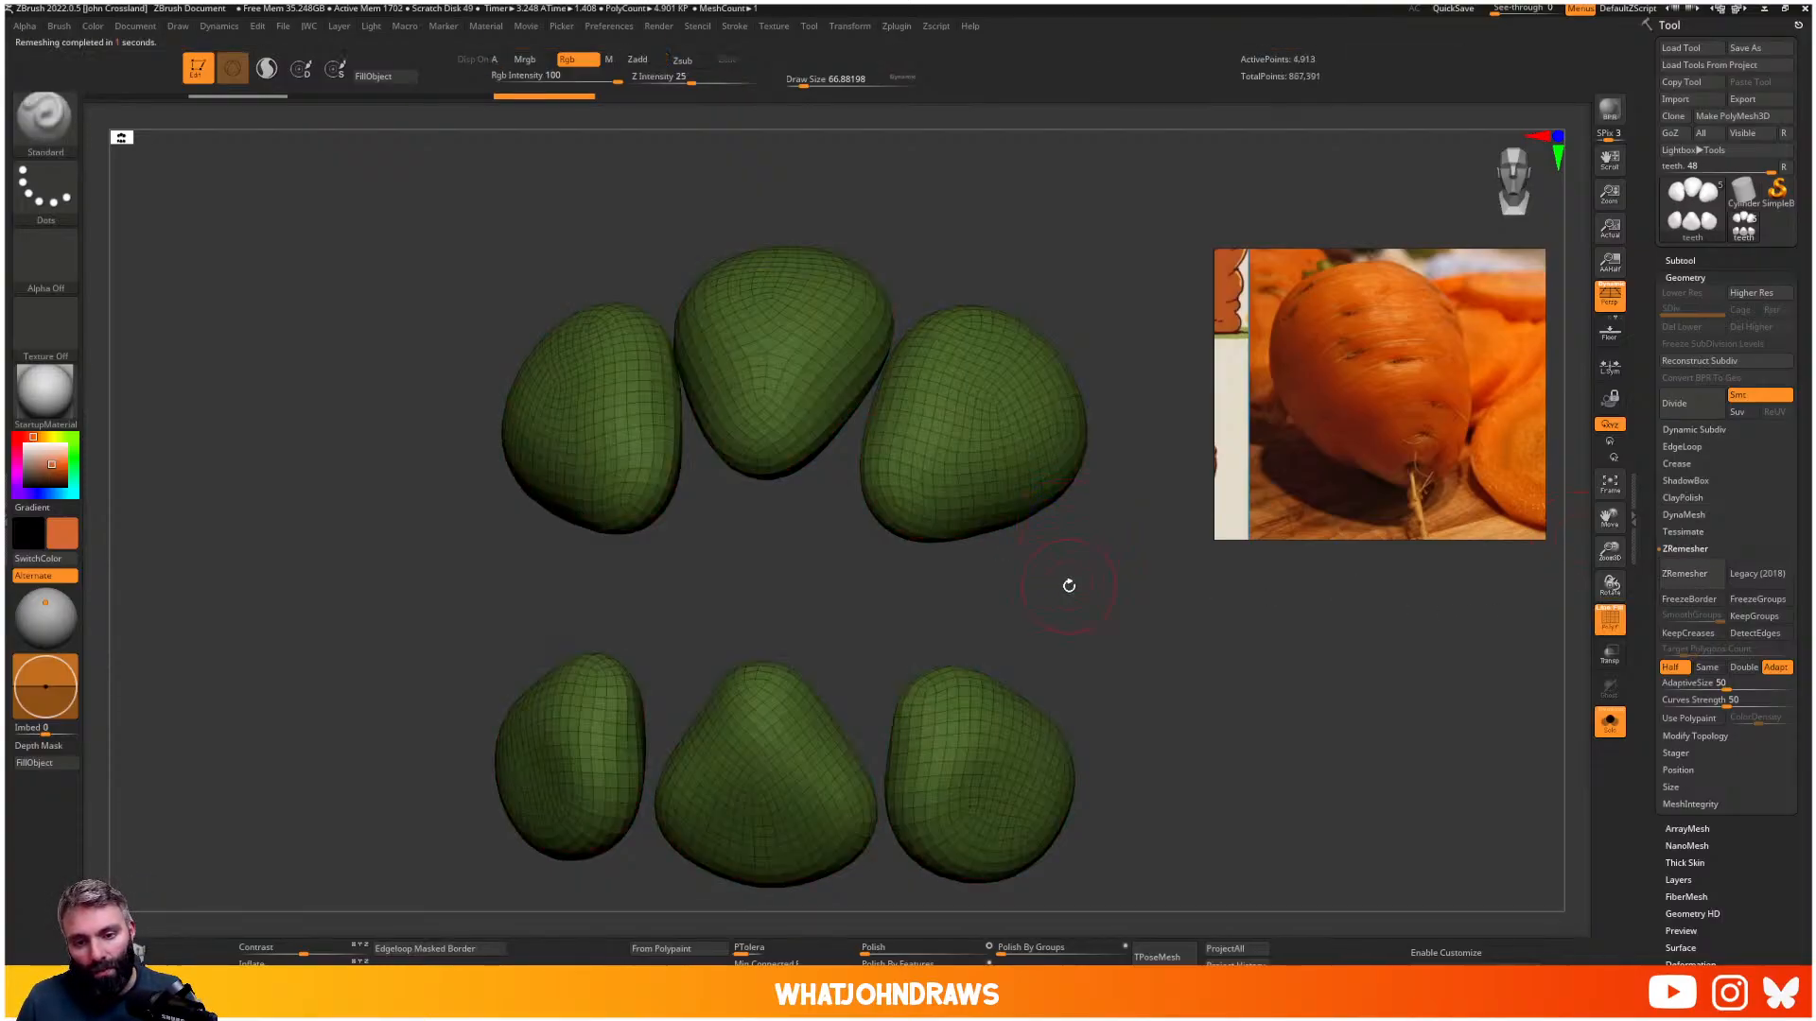
{"action": "left_click_drag", "start_coordinate": [1067, 584], "coordinate": [1144, 535]}
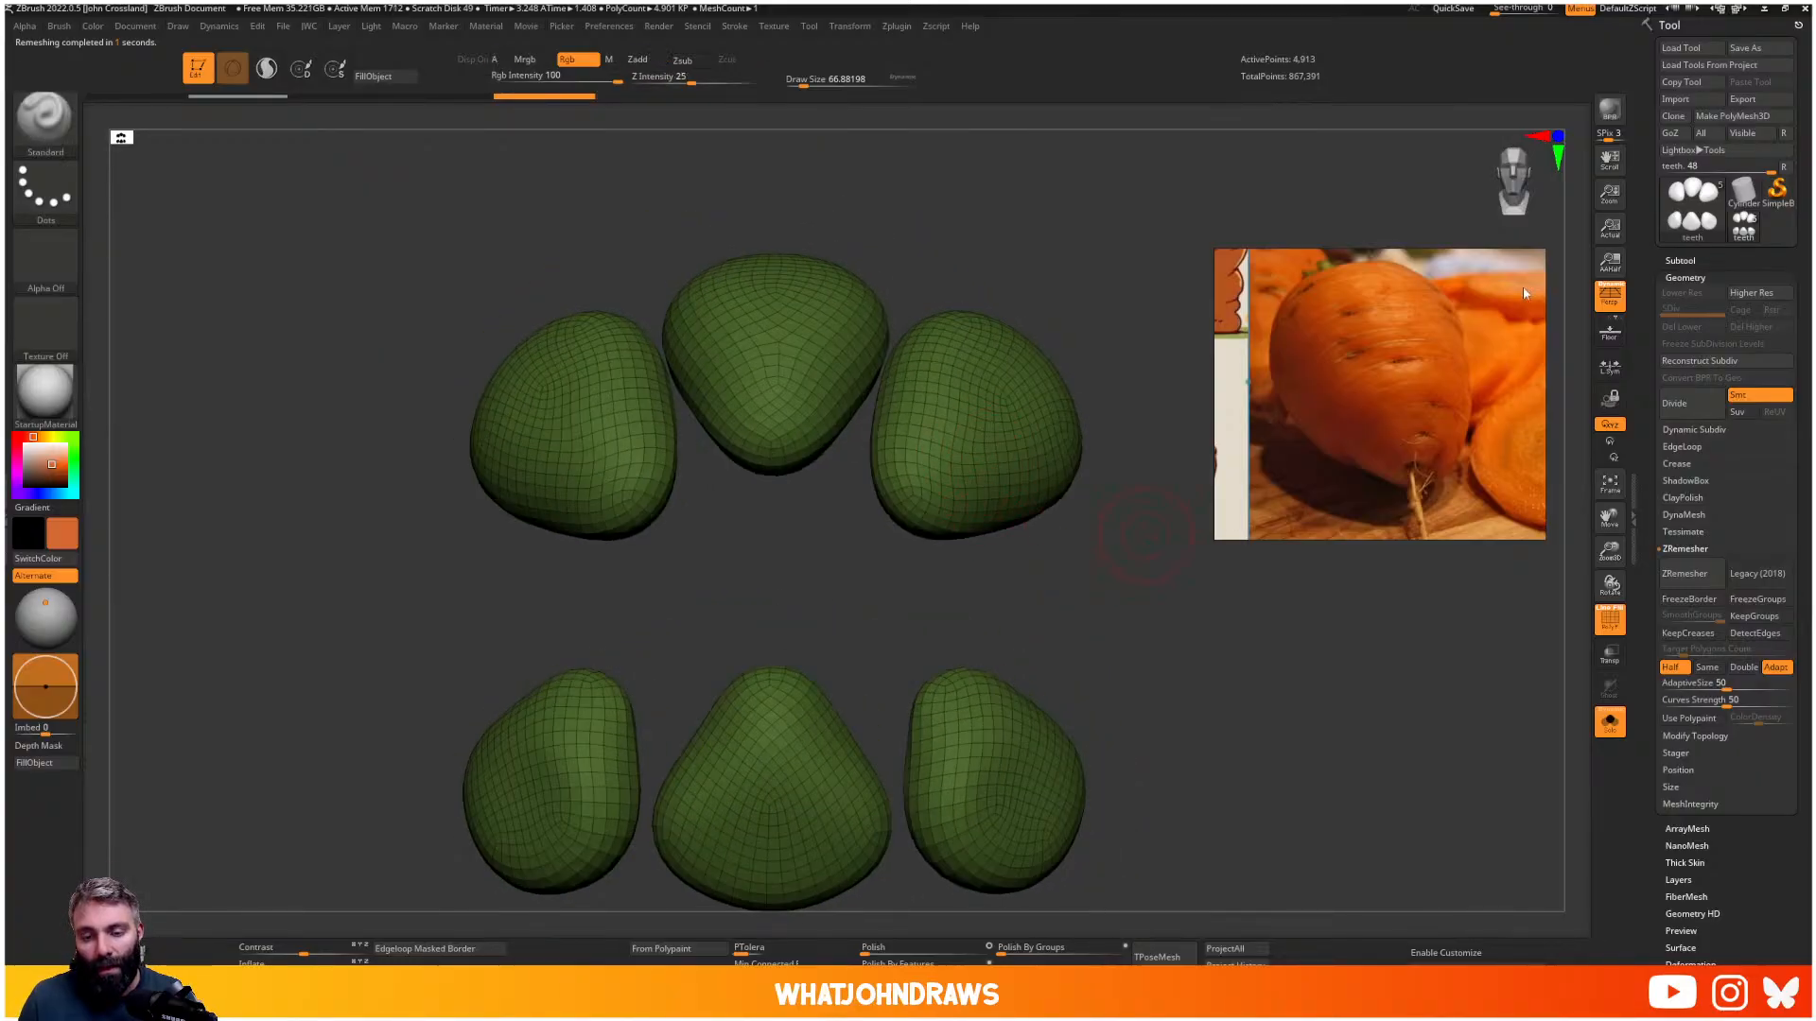
- Try to reconstruct a lower subdivision, divide the remeshed teeth up to four subdivision levels and hide their wireframe
{"action": "left_click", "coordinate": [1727, 361]}
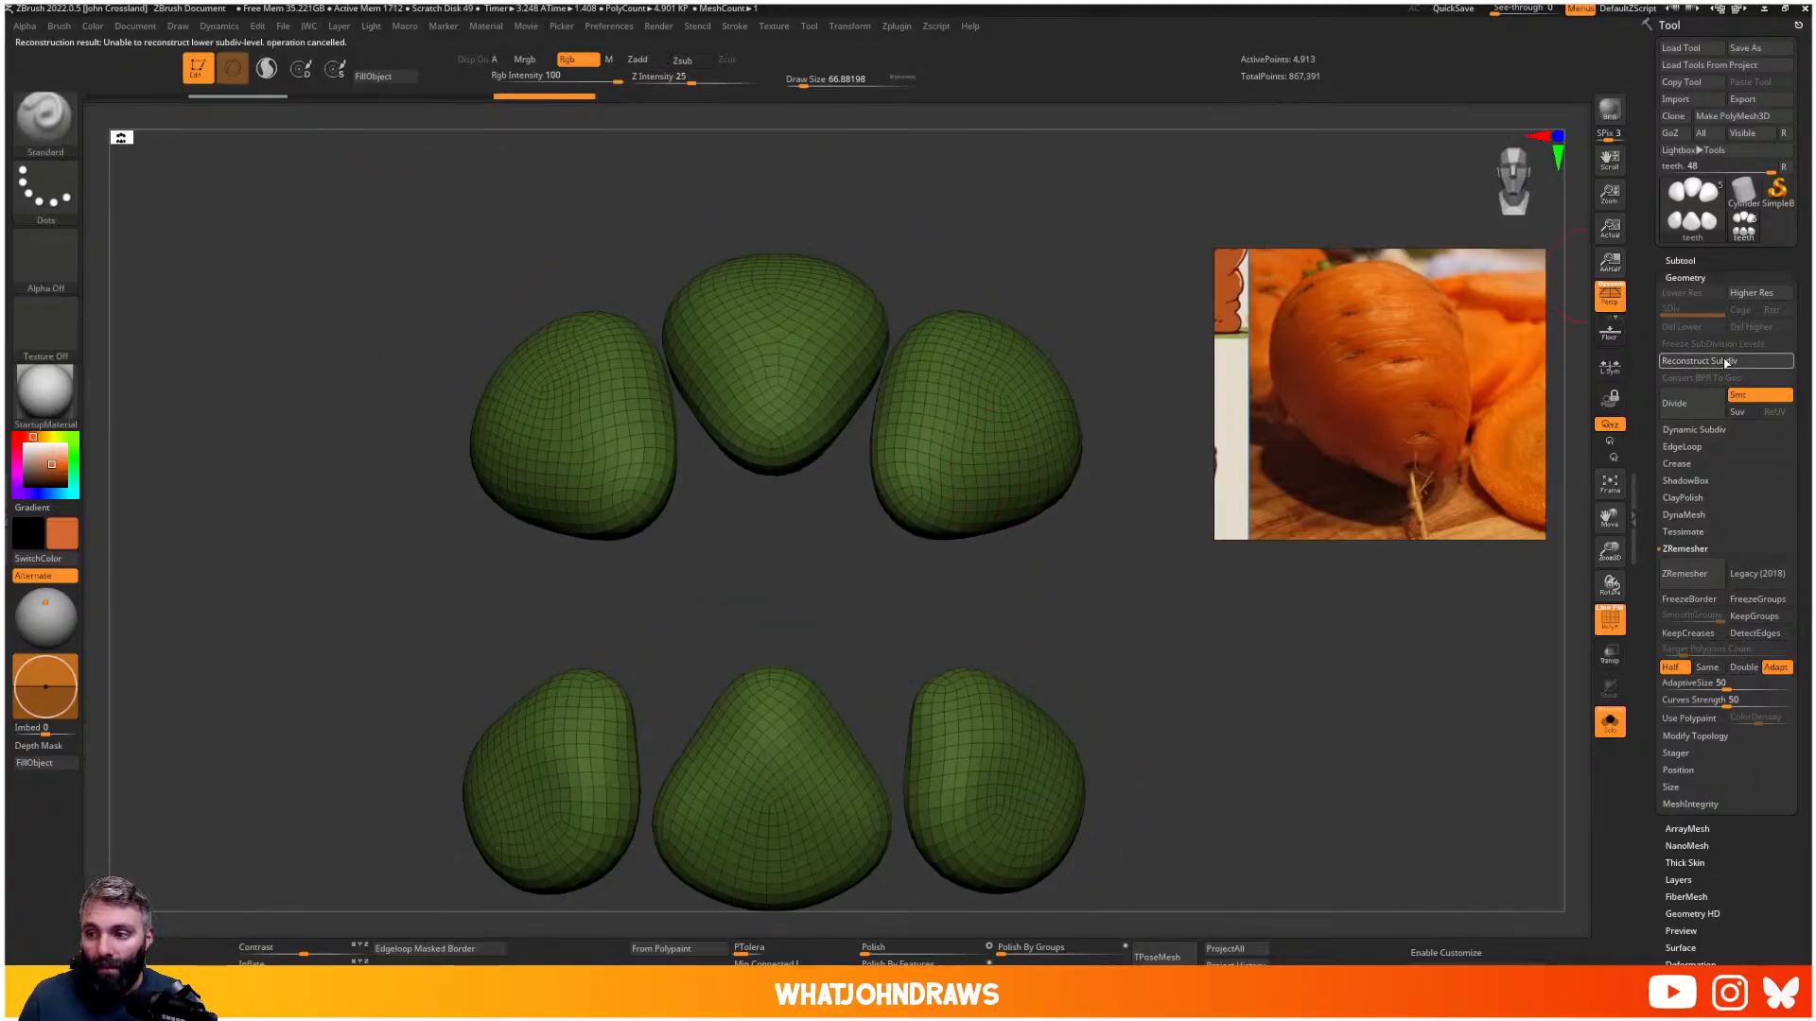
{"action": "left_click", "coordinate": [1699, 407]}
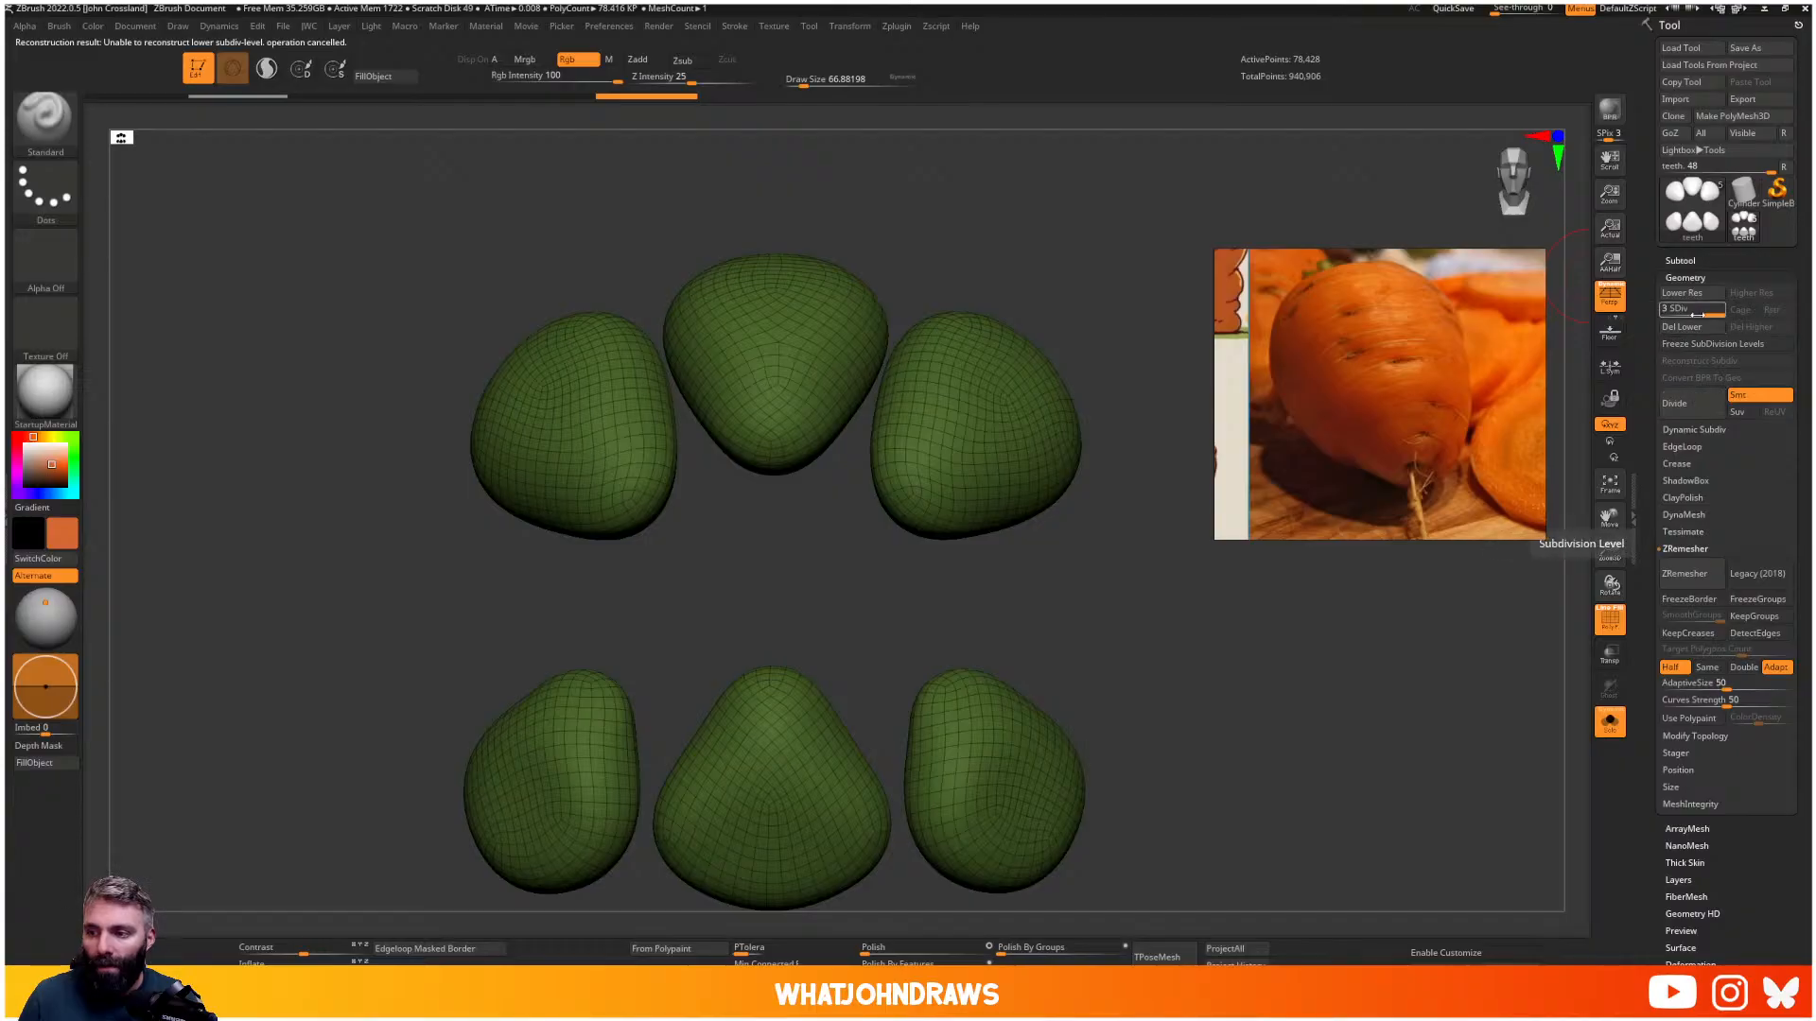
{"action": "key", "text": "shift+f"}
{"action": "right_click_drag", "start_coordinate": [1044, 405], "coordinate": [924, 411]}
{"action": "key", "text": "shift+d"}
{"action": "key", "text": "ctrl+d"}
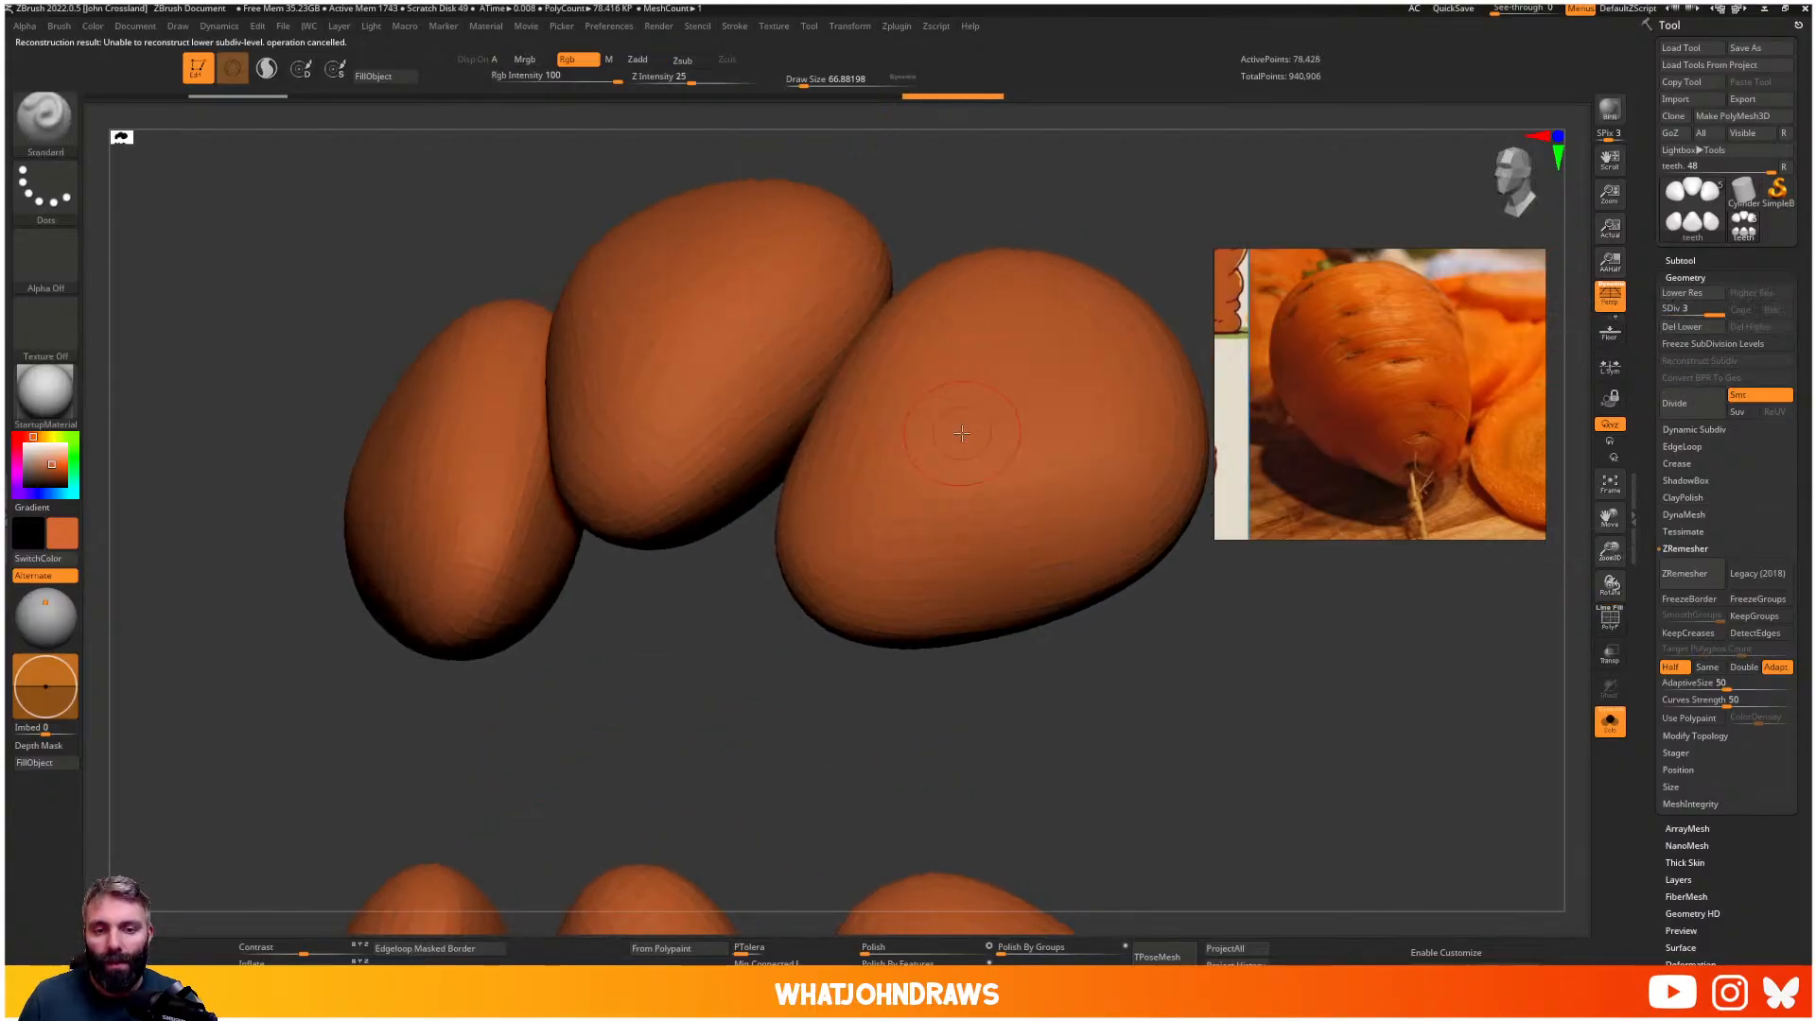
- Lower the teeth to their lowest subdivision level and use Project History to transfer the marked geometry and colour
{"action": "key", "text": "shift+d"}
{"action": "key", "text": "shift+d"}
{"action": "key", "text": "shift+d"}
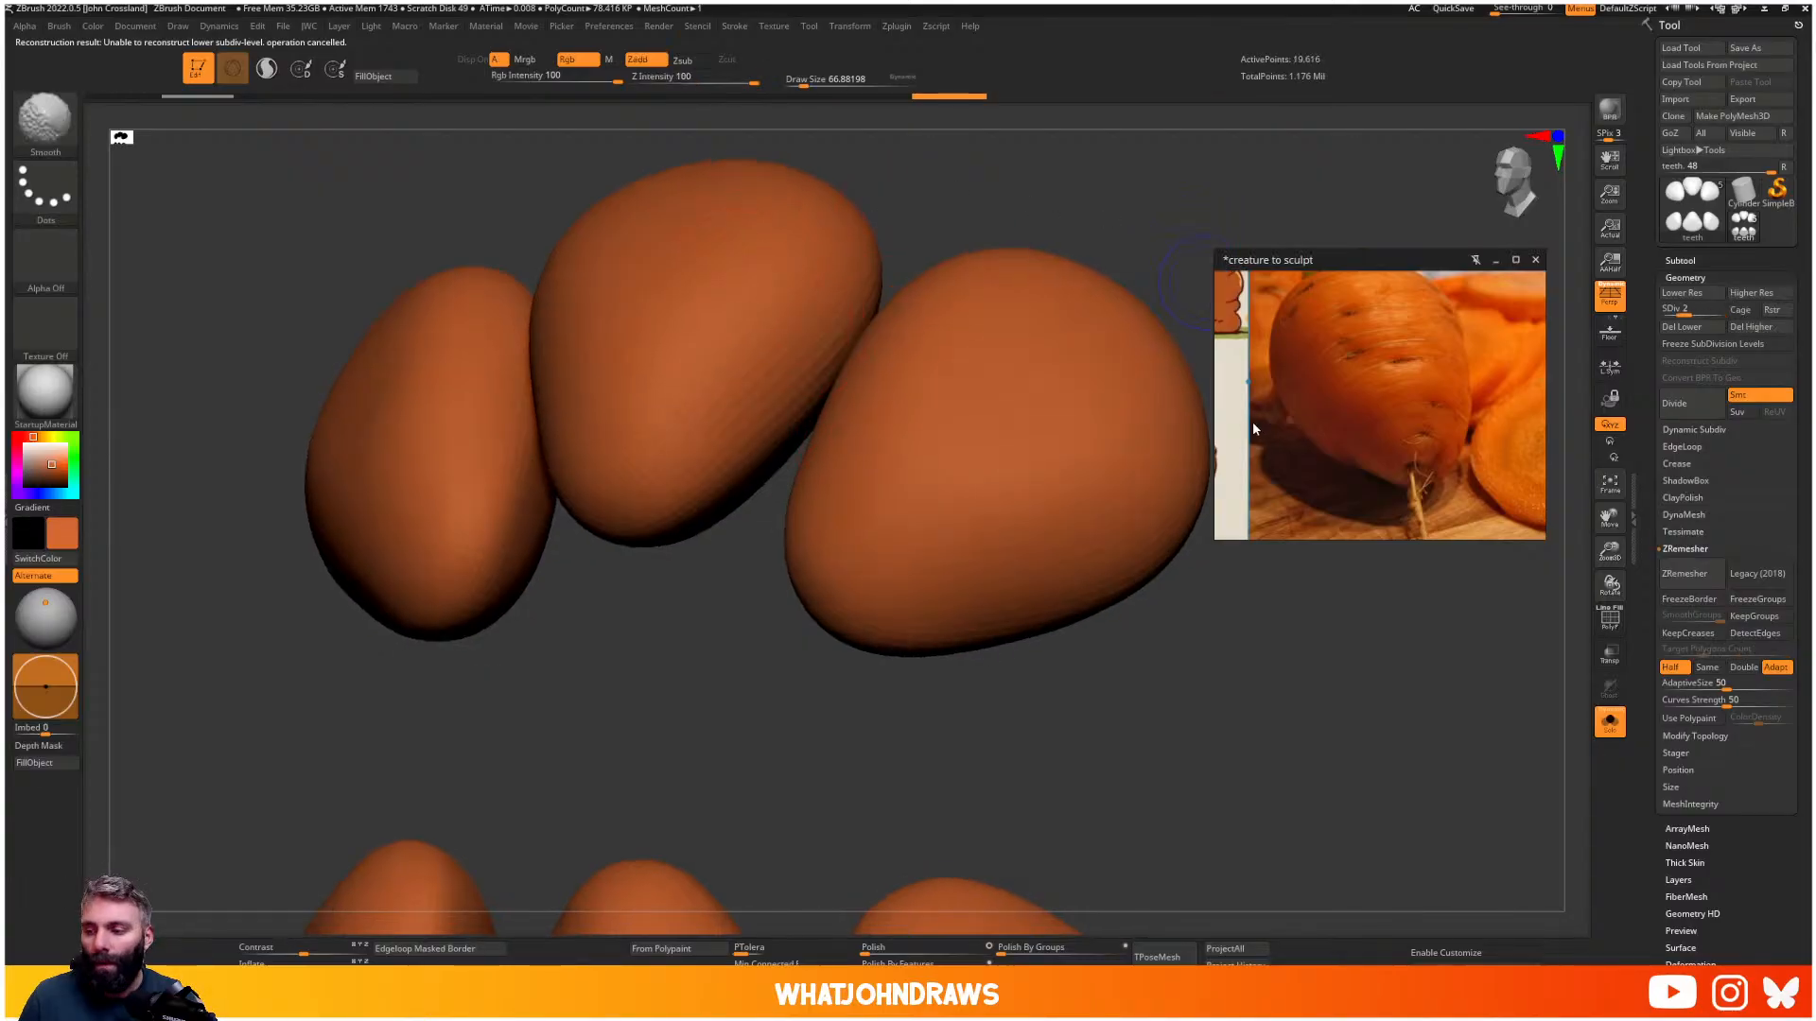
{"action": "left_click", "coordinate": [1680, 260]}
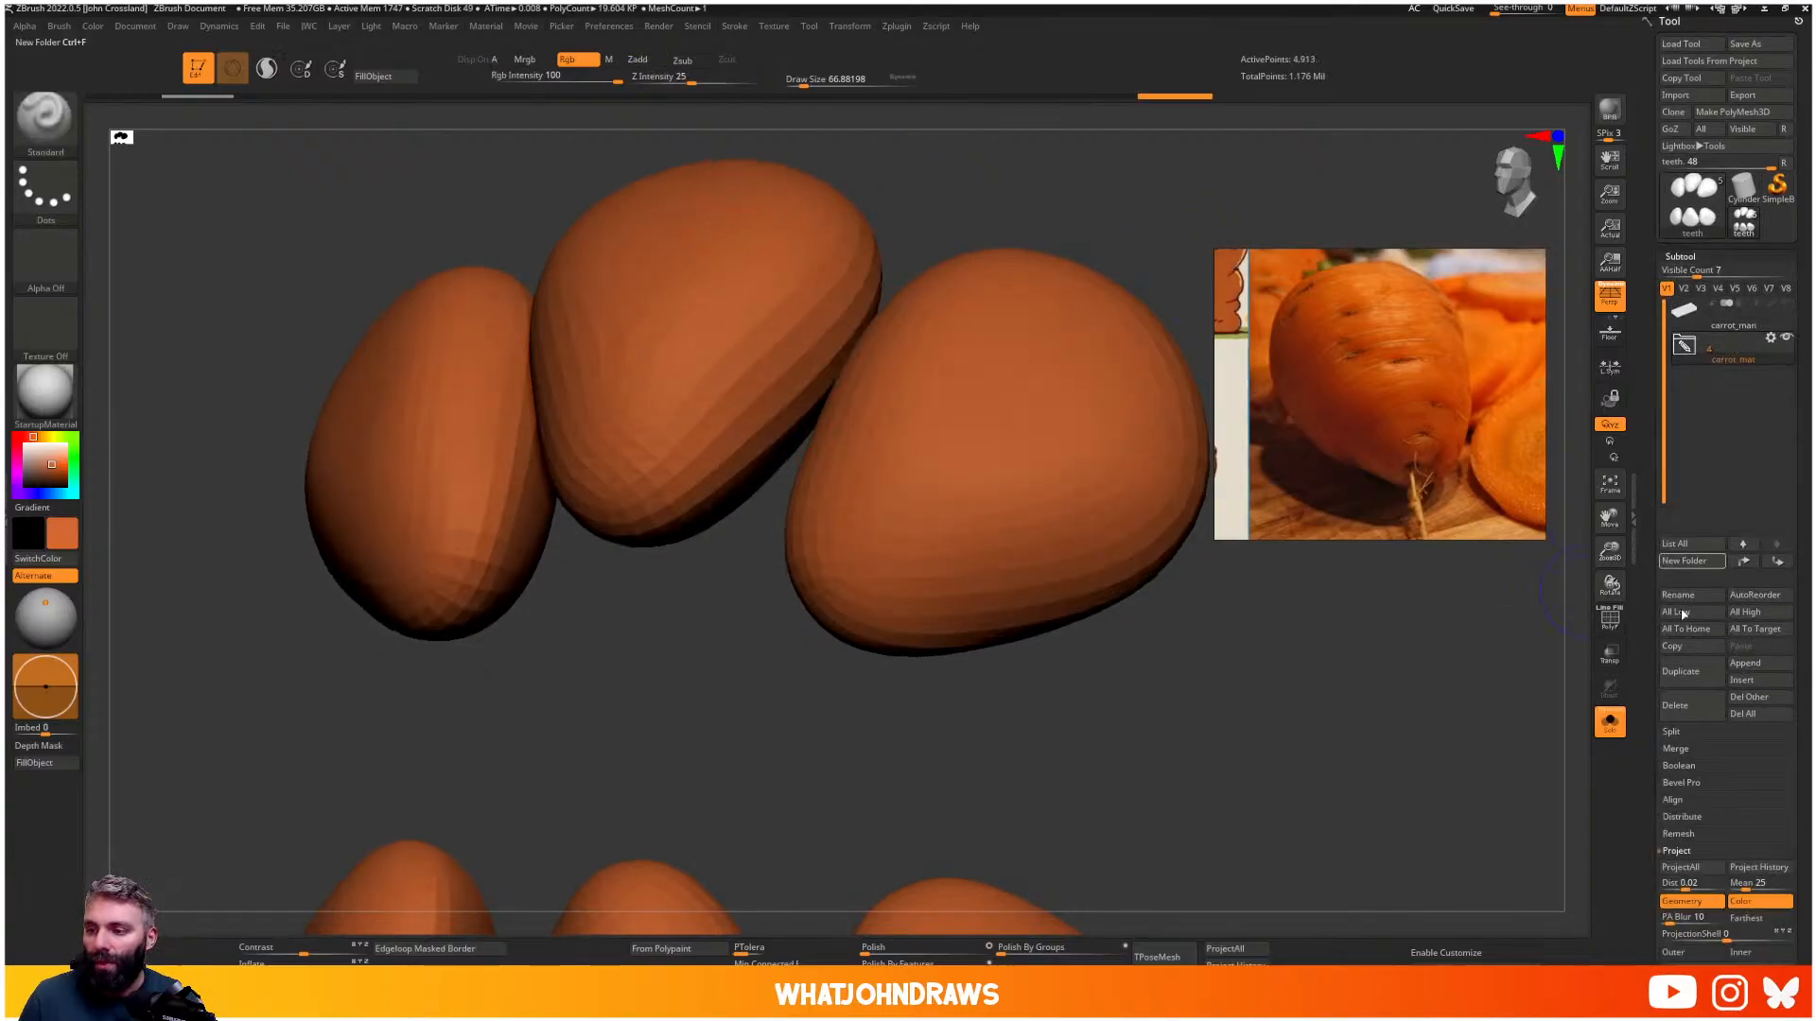
{"action": "left_click_drag", "start_coordinate": [1727, 877], "coordinate": [1726, 863]}
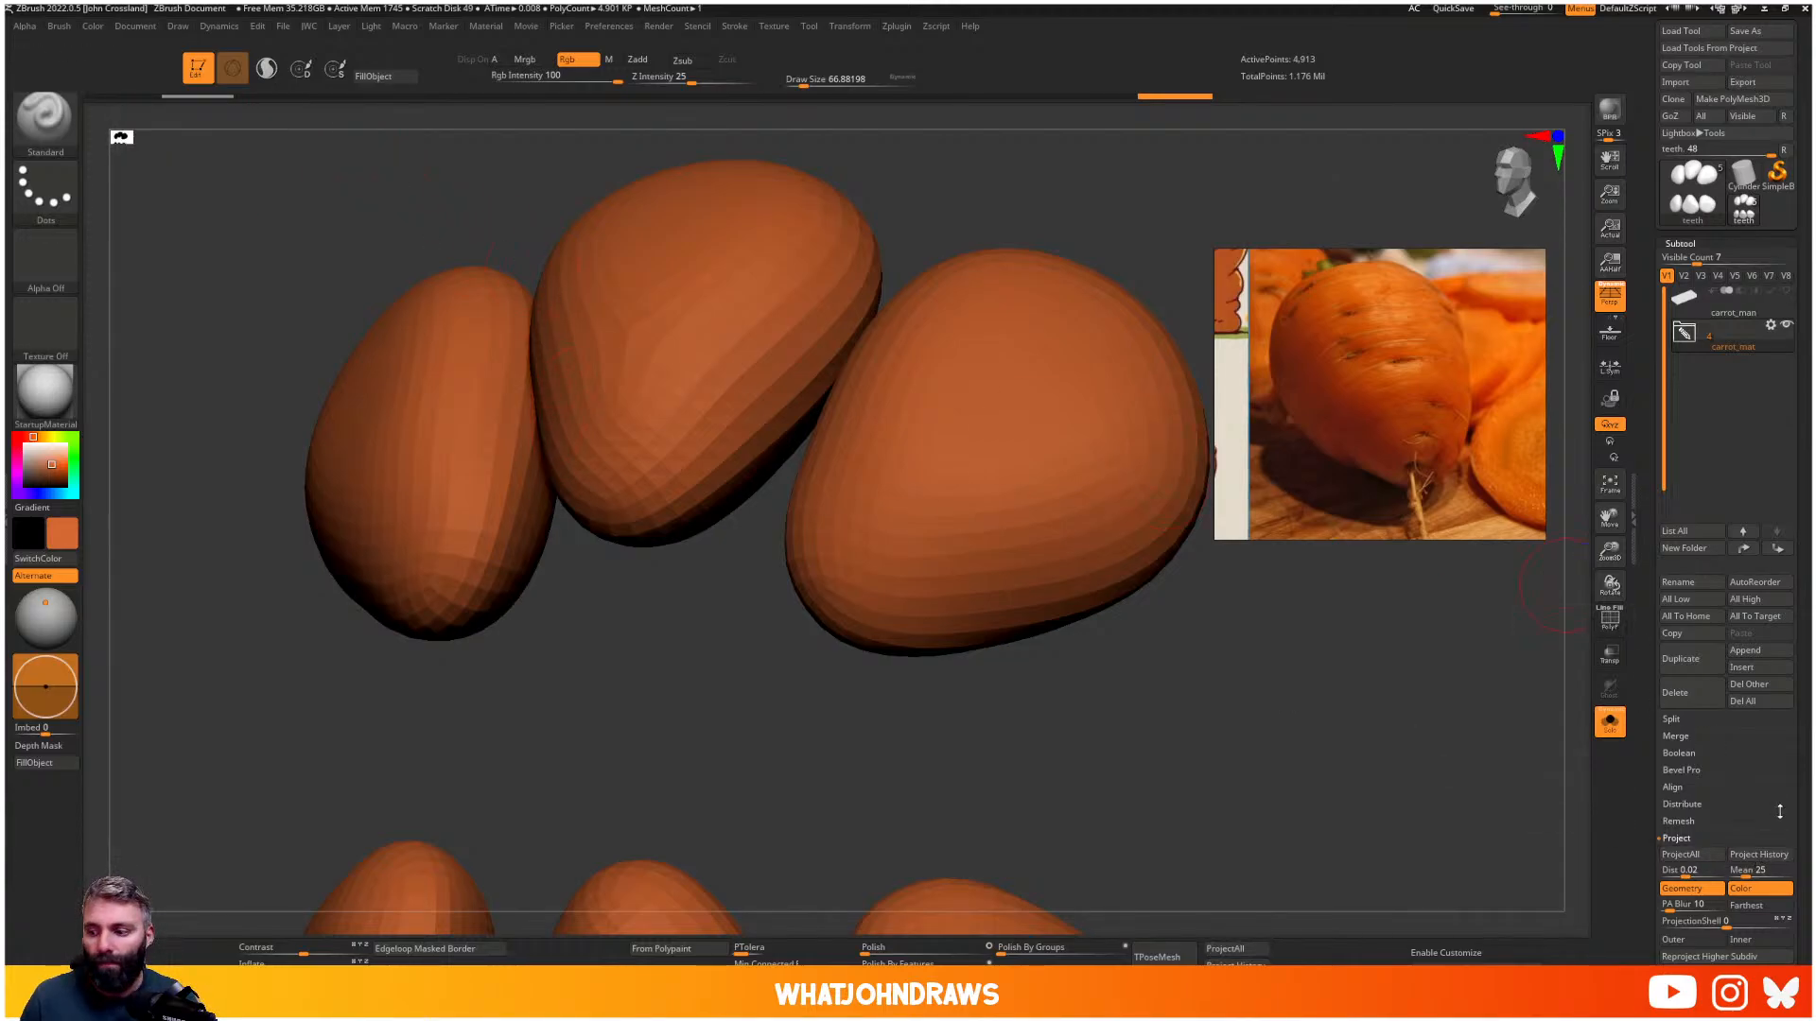
{"action": "left_click", "coordinate": [1756, 858]}
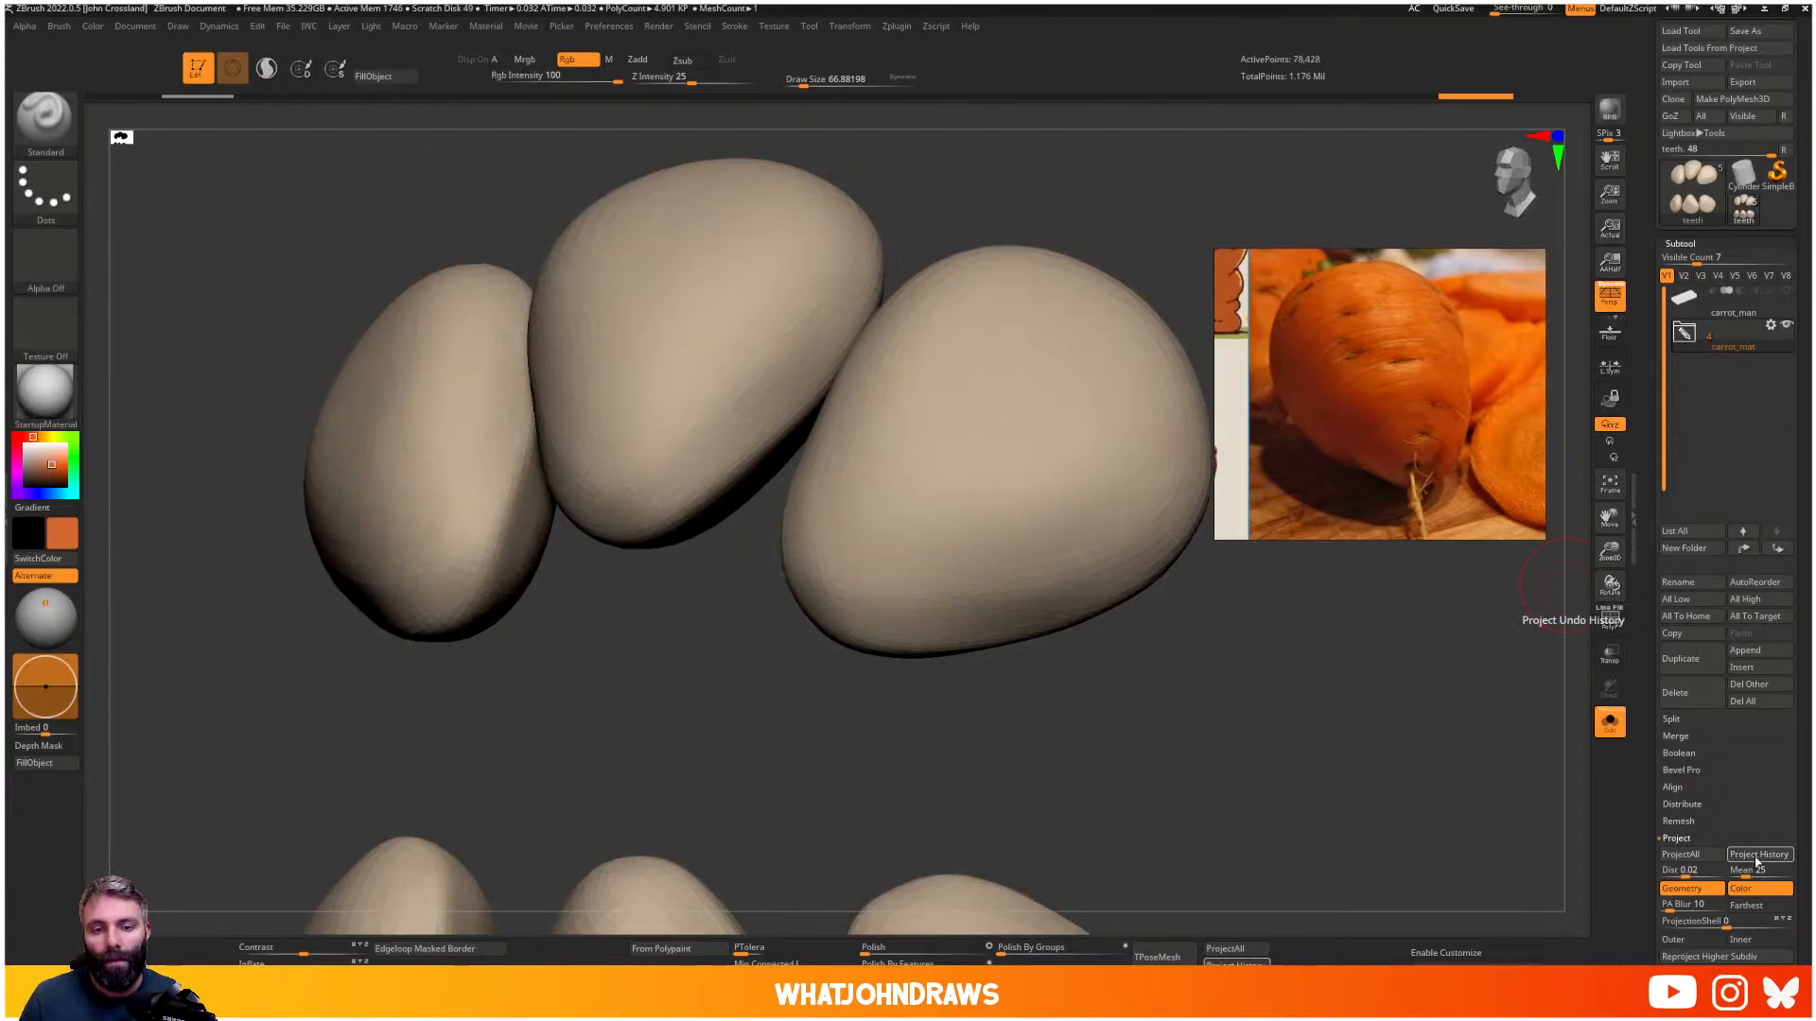
- Smooth the surfaces of the lower teeth, enlarging the brush to a draw size of about 184
{"action": "key", "text": "f"}
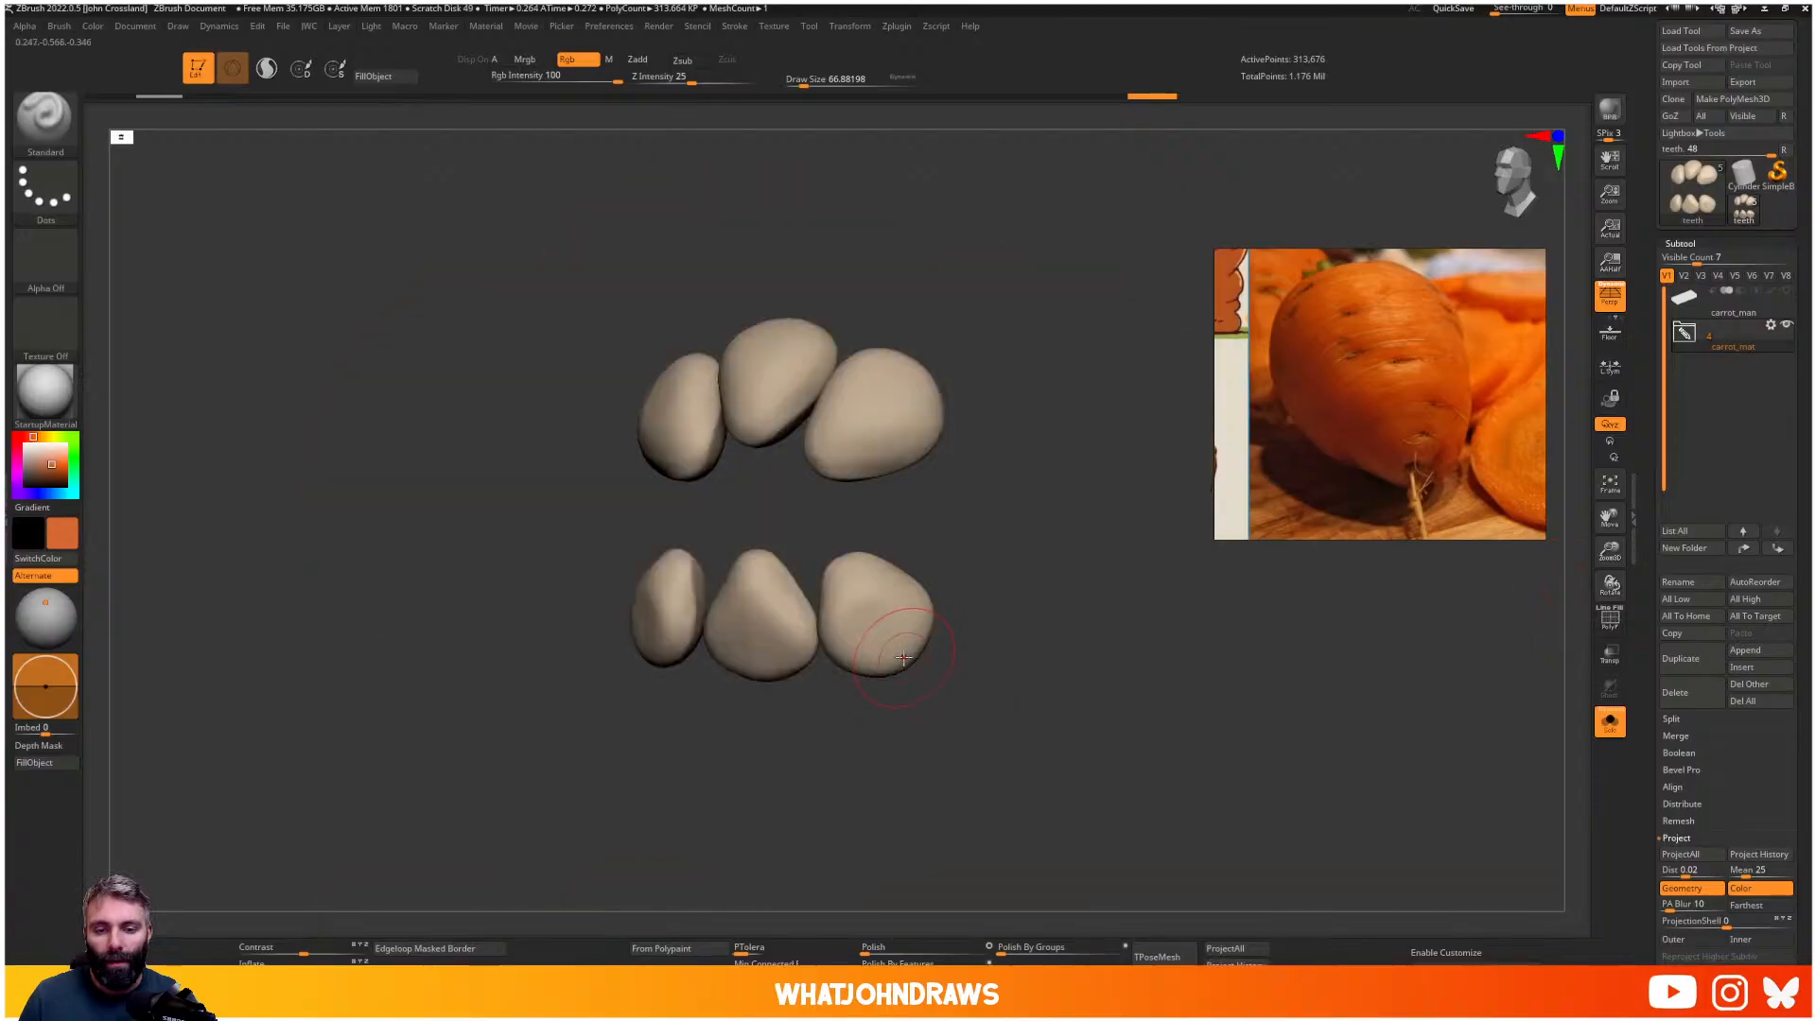
{"action": "key", "text": "shift+f"}
{"action": "key", "text": "shift+f"}
{"action": "mouse_move", "coordinate": [963, 581]}
{"action": "left_mouse_down", "text": "alt"}
{"action": "mouse_move", "coordinate": [1000, 503]}
{"action": "mouse_move", "coordinate": [869, 598]}
{"action": "left_mouse_up", "text": "alt"}
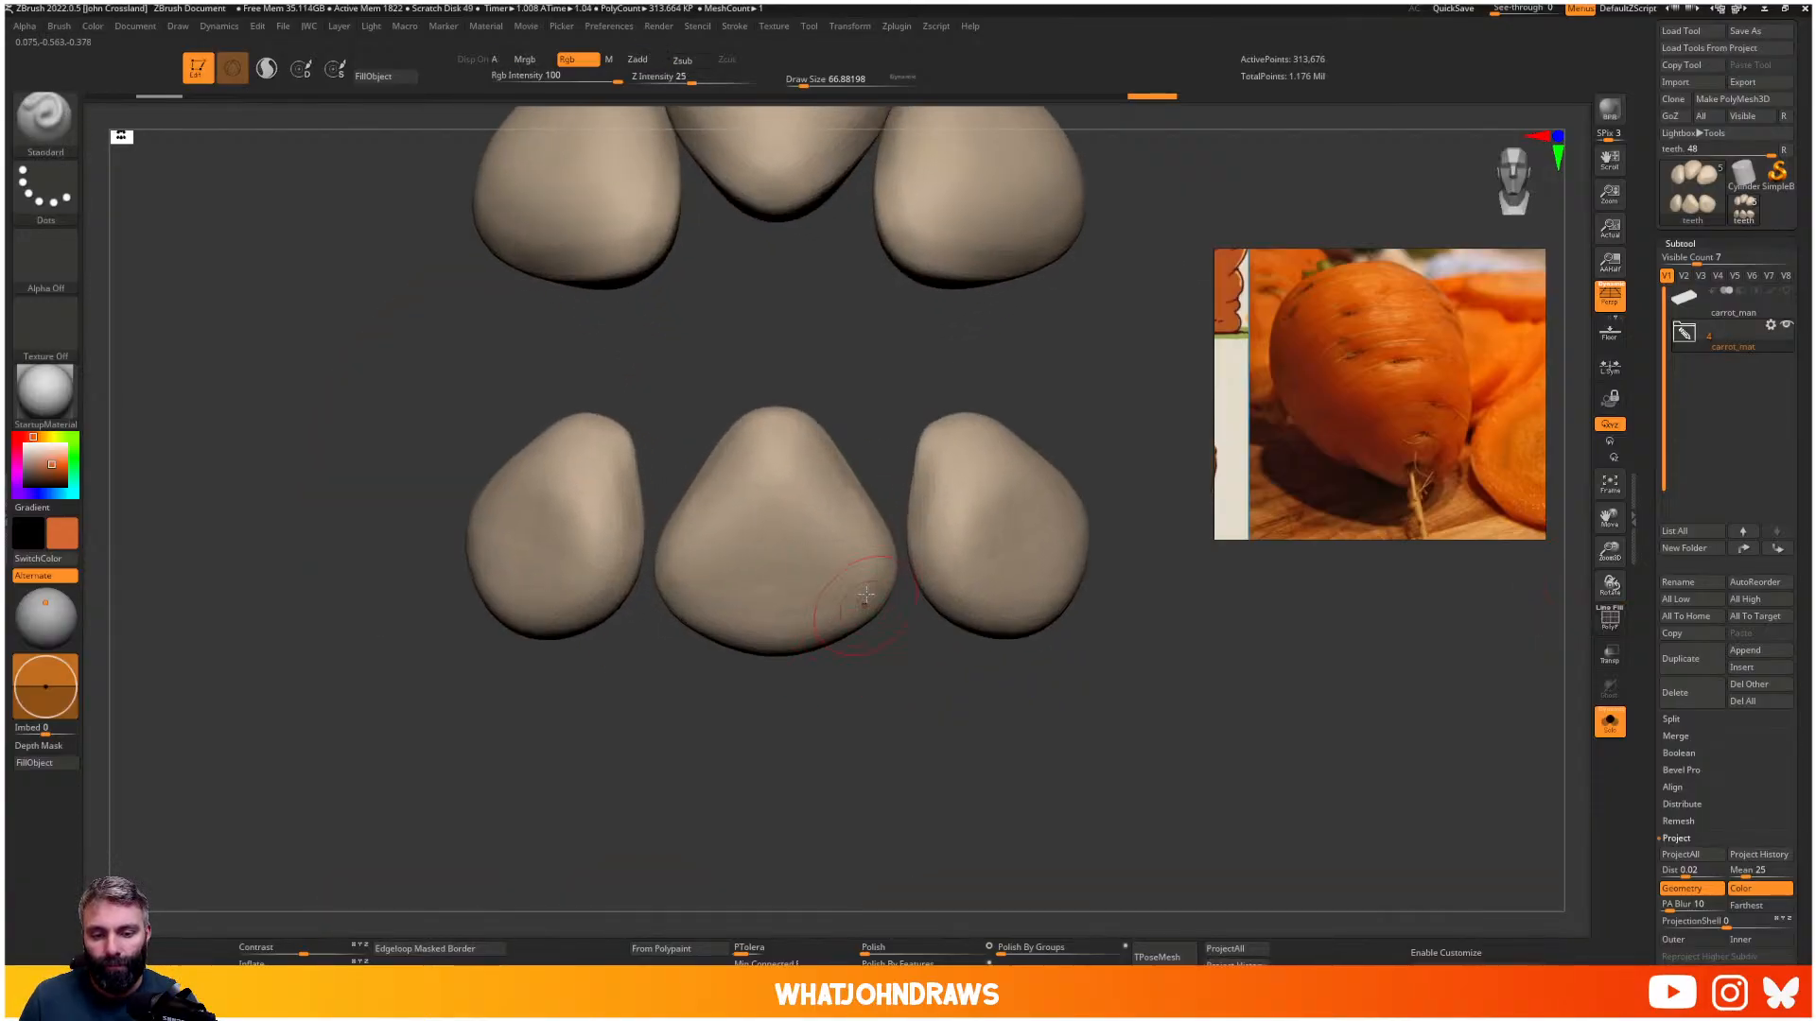
{"action": "left_click_drag", "start_coordinate": [1005, 492], "coordinate": [1049, 537], "text": "shift"}
{"action": "left_click_drag", "start_coordinate": [1028, 653], "coordinate": [1003, 605], "text": "shift"}
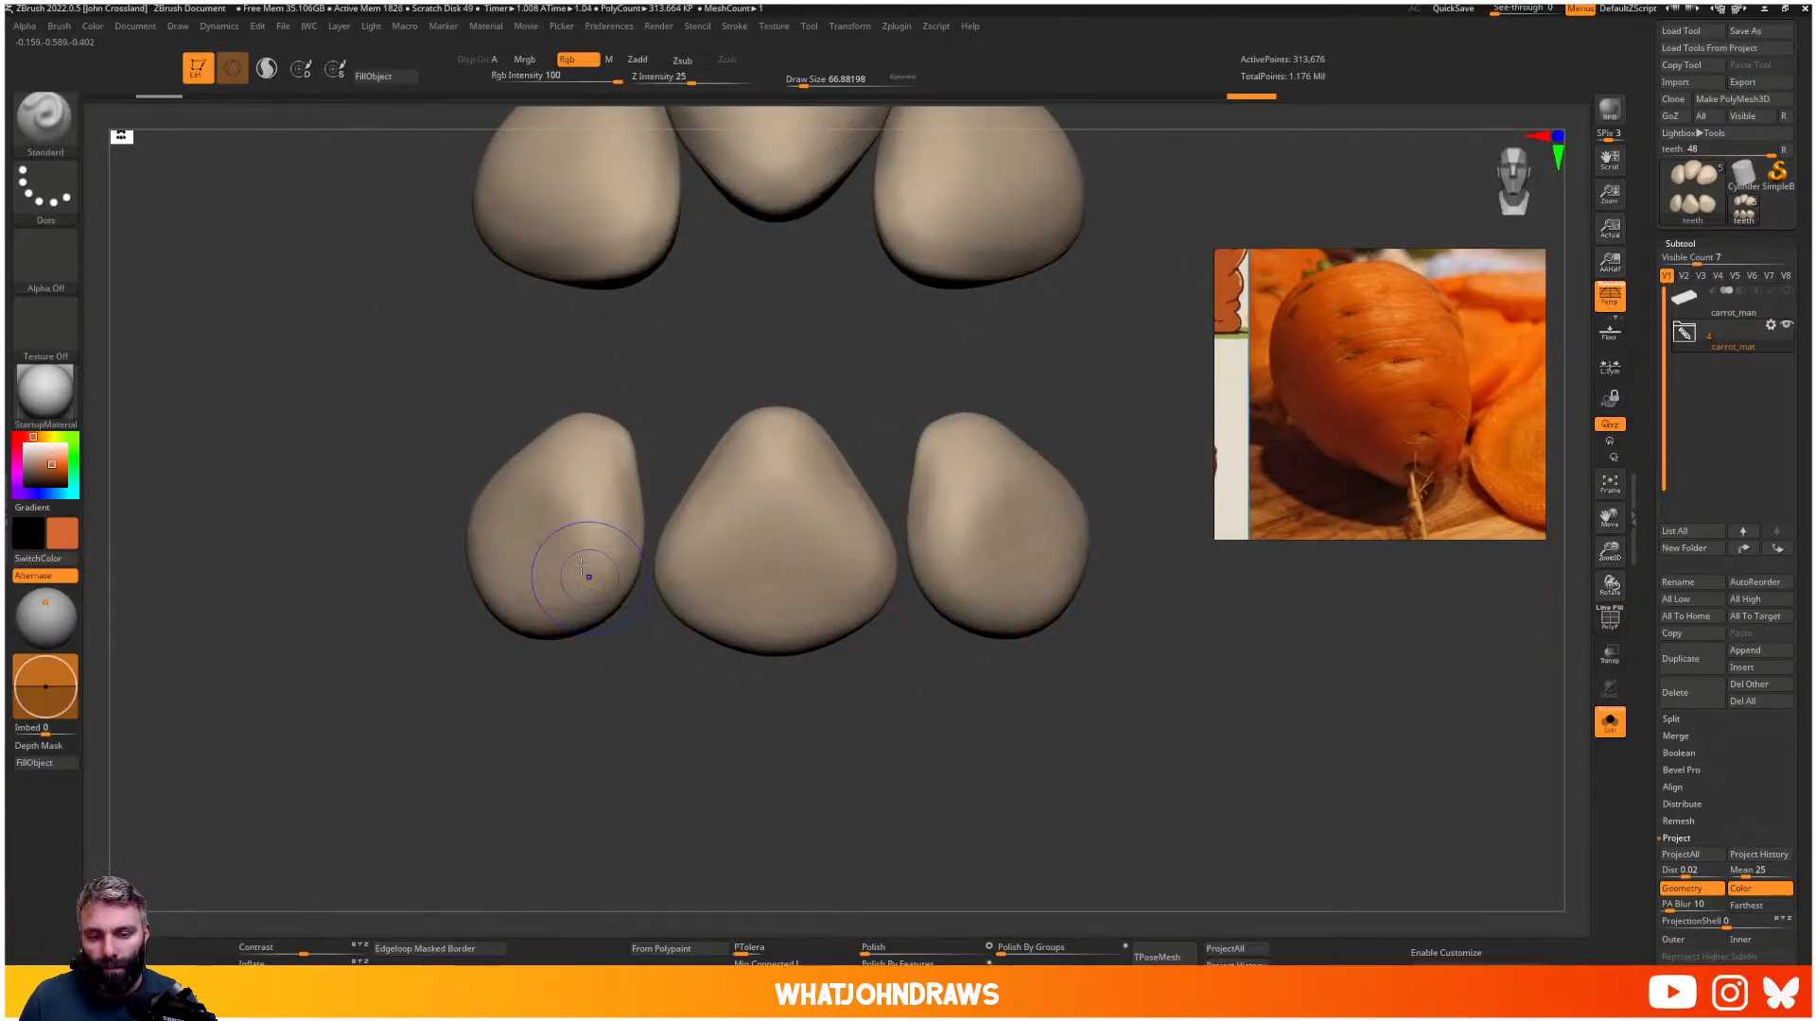
{"action": "left_click_drag", "start_coordinate": [587, 573], "coordinate": [596, 593], "text": "shift"}
{"action": "mouse_move", "coordinate": [748, 368]}
{"action": "left_mouse_down", "text": "alt"}
{"action": "mouse_move", "coordinate": [731, 339]}
{"action": "mouse_move", "coordinate": [794, 454]}
{"action": "left_mouse_up", "text": "alt"}
{"action": "left_click_drag", "start_coordinate": [810, 585], "coordinate": [821, 617], "text": "shift"}
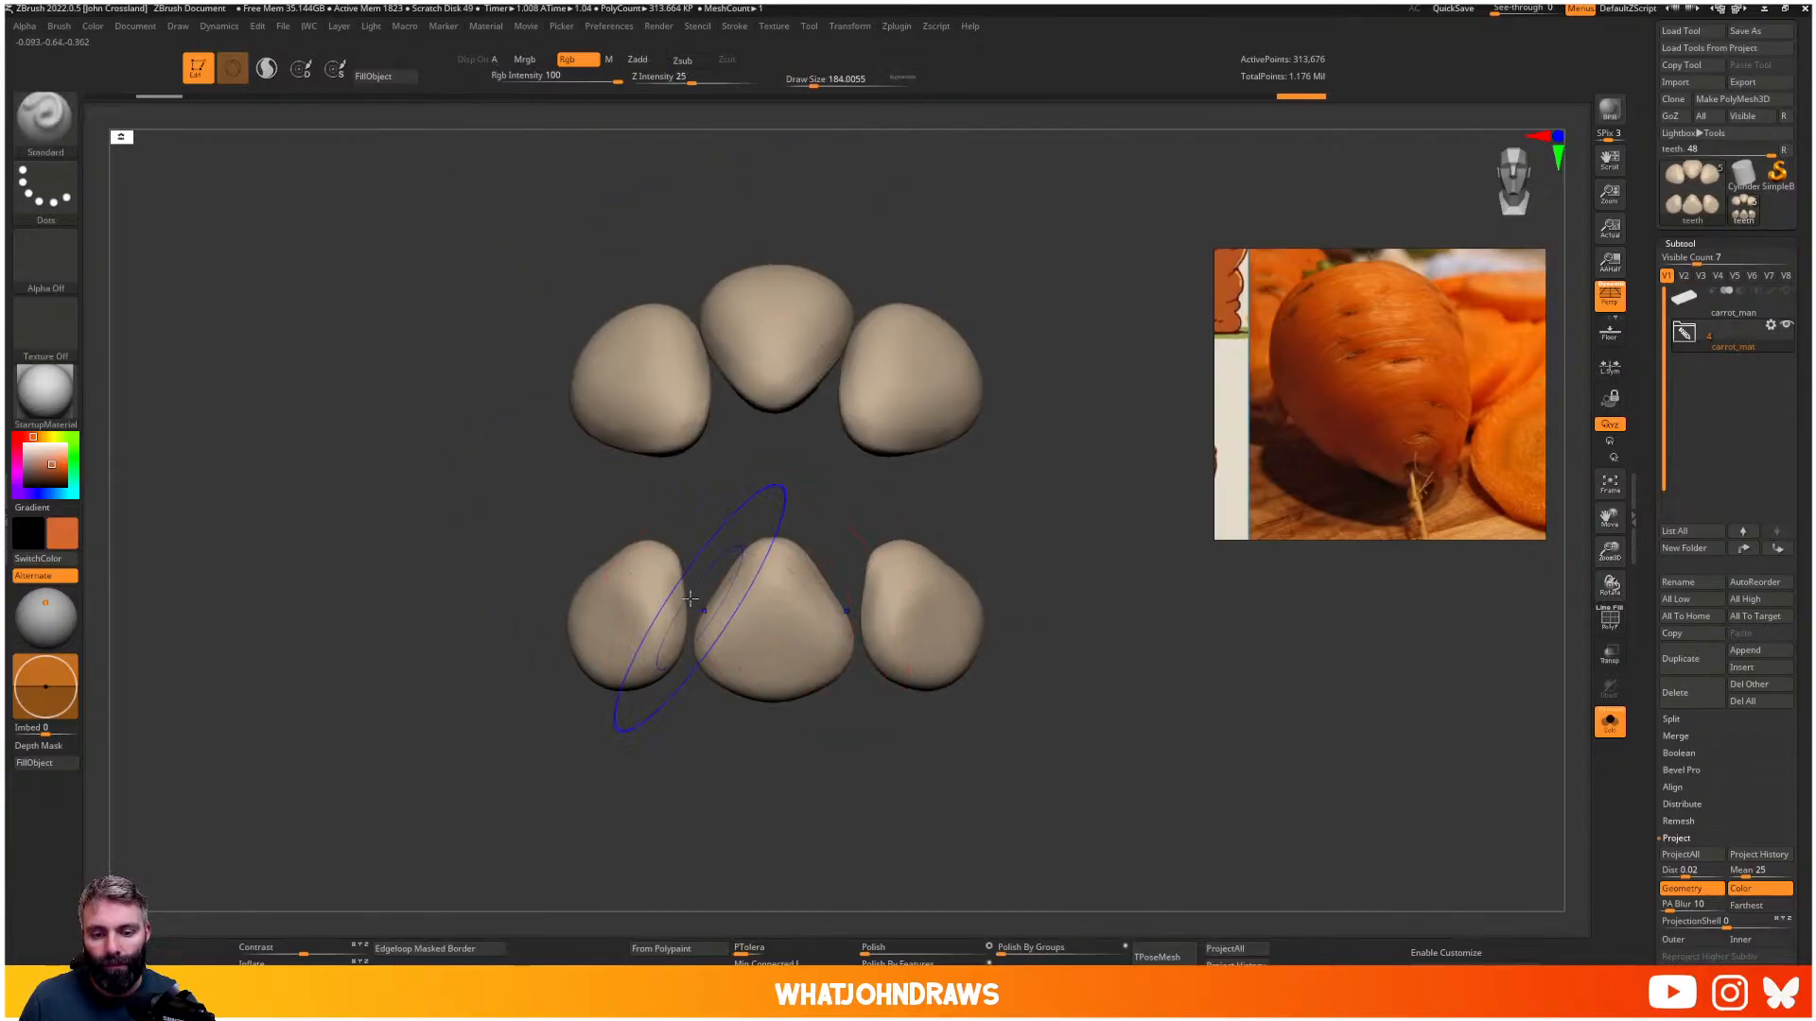
{"action": "left_click_drag", "start_coordinate": [705, 600], "coordinate": [662, 643], "text": "shift"}
- Show all subtools again and frame the monster's open mouth from the front
{"action": "left_click_drag", "start_coordinate": [841, 760], "coordinate": [865, 591], "text": "alt"}
{"action": "left_click_drag", "start_coordinate": [866, 591], "coordinate": [981, 541]}
{"action": "key", "text": "shift+f"}
{"action": "left_click_drag", "start_coordinate": [935, 440], "coordinate": [1092, 550], "text": "alt"}
{"action": "key", "text": "shift+f"}
{"action": "key", "text": "alt+s"}
{"action": "left_click_drag", "start_coordinate": [1106, 425], "coordinate": [1131, 501], "text": "alt"}
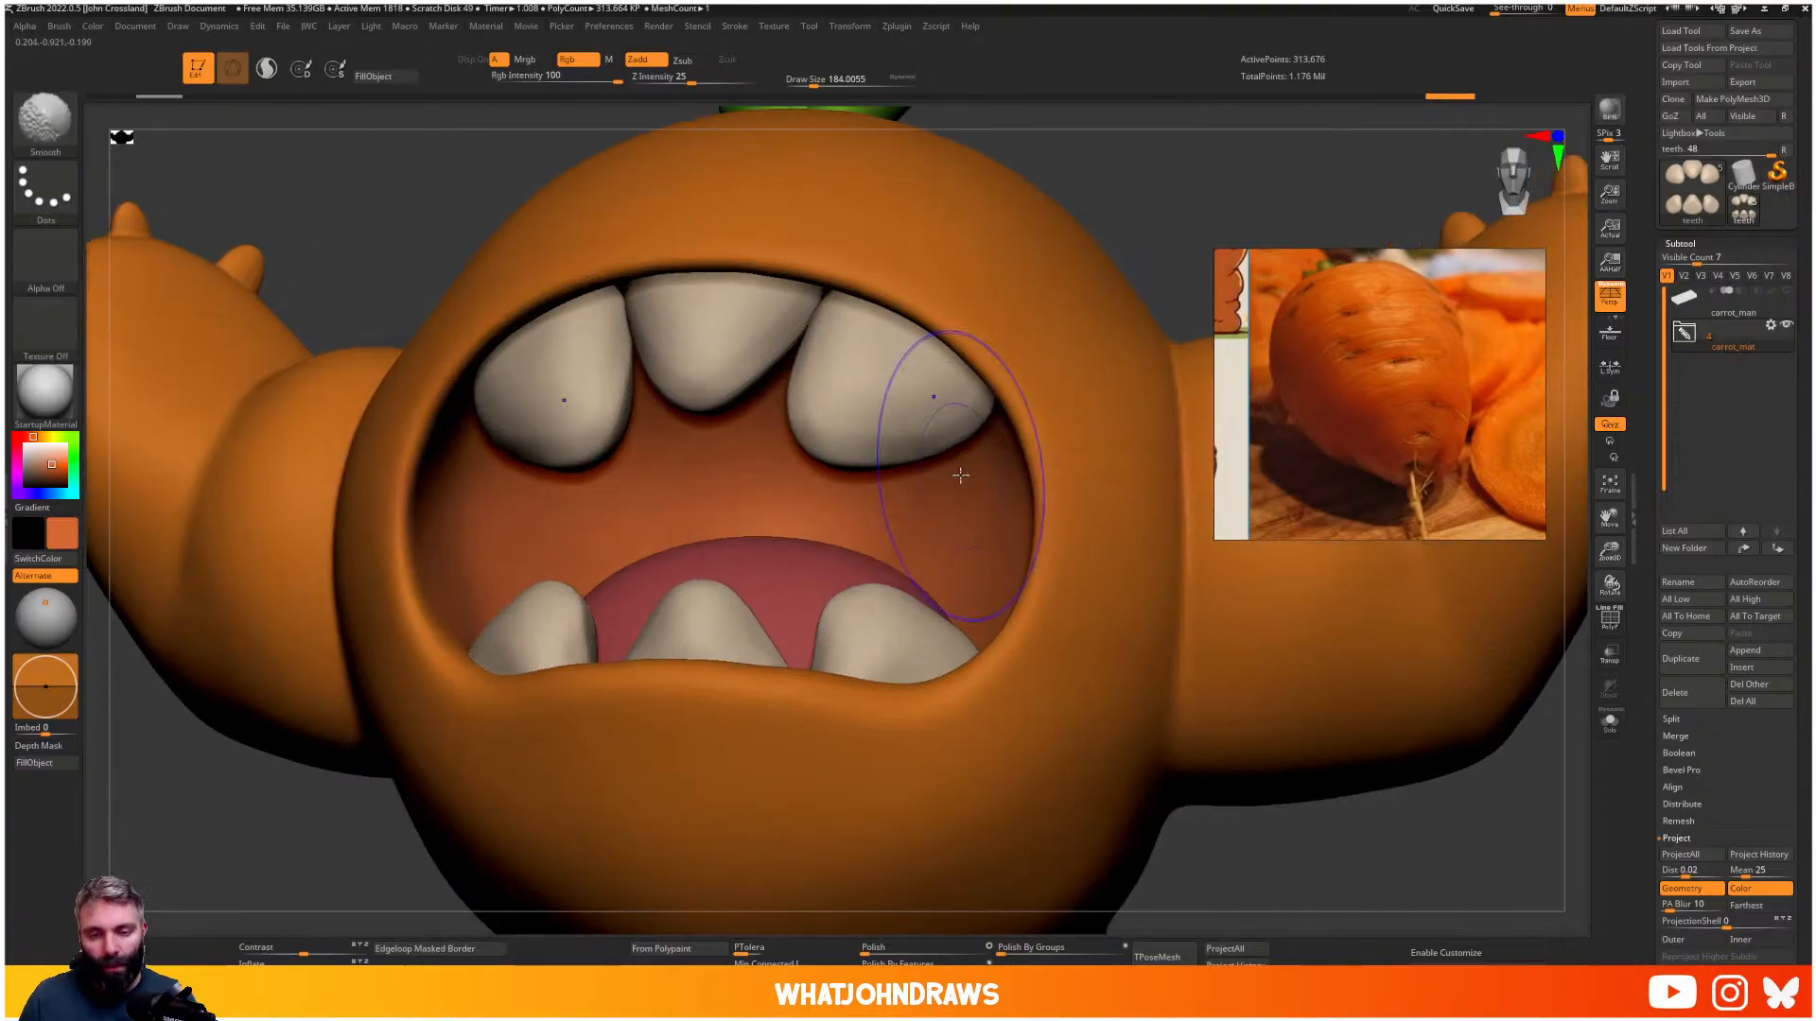
- Examine the teeth at lower subdivision levels with the whole monster in front and three-quarter views
{"action": "key", "text": "shift+d"}
{"action": "key", "text": "shift+d"}
{"action": "key", "text": "shift+d"}
{"action": "mouse_move", "coordinate": [905, 430]}
{"action": "right_mouse_down", "text": "ctrl"}
{"action": "mouse_move", "coordinate": [859, 377]}
{"action": "mouse_move", "coordinate": [887, 457]}
{"action": "right_mouse_up", "text": "ctrl"}
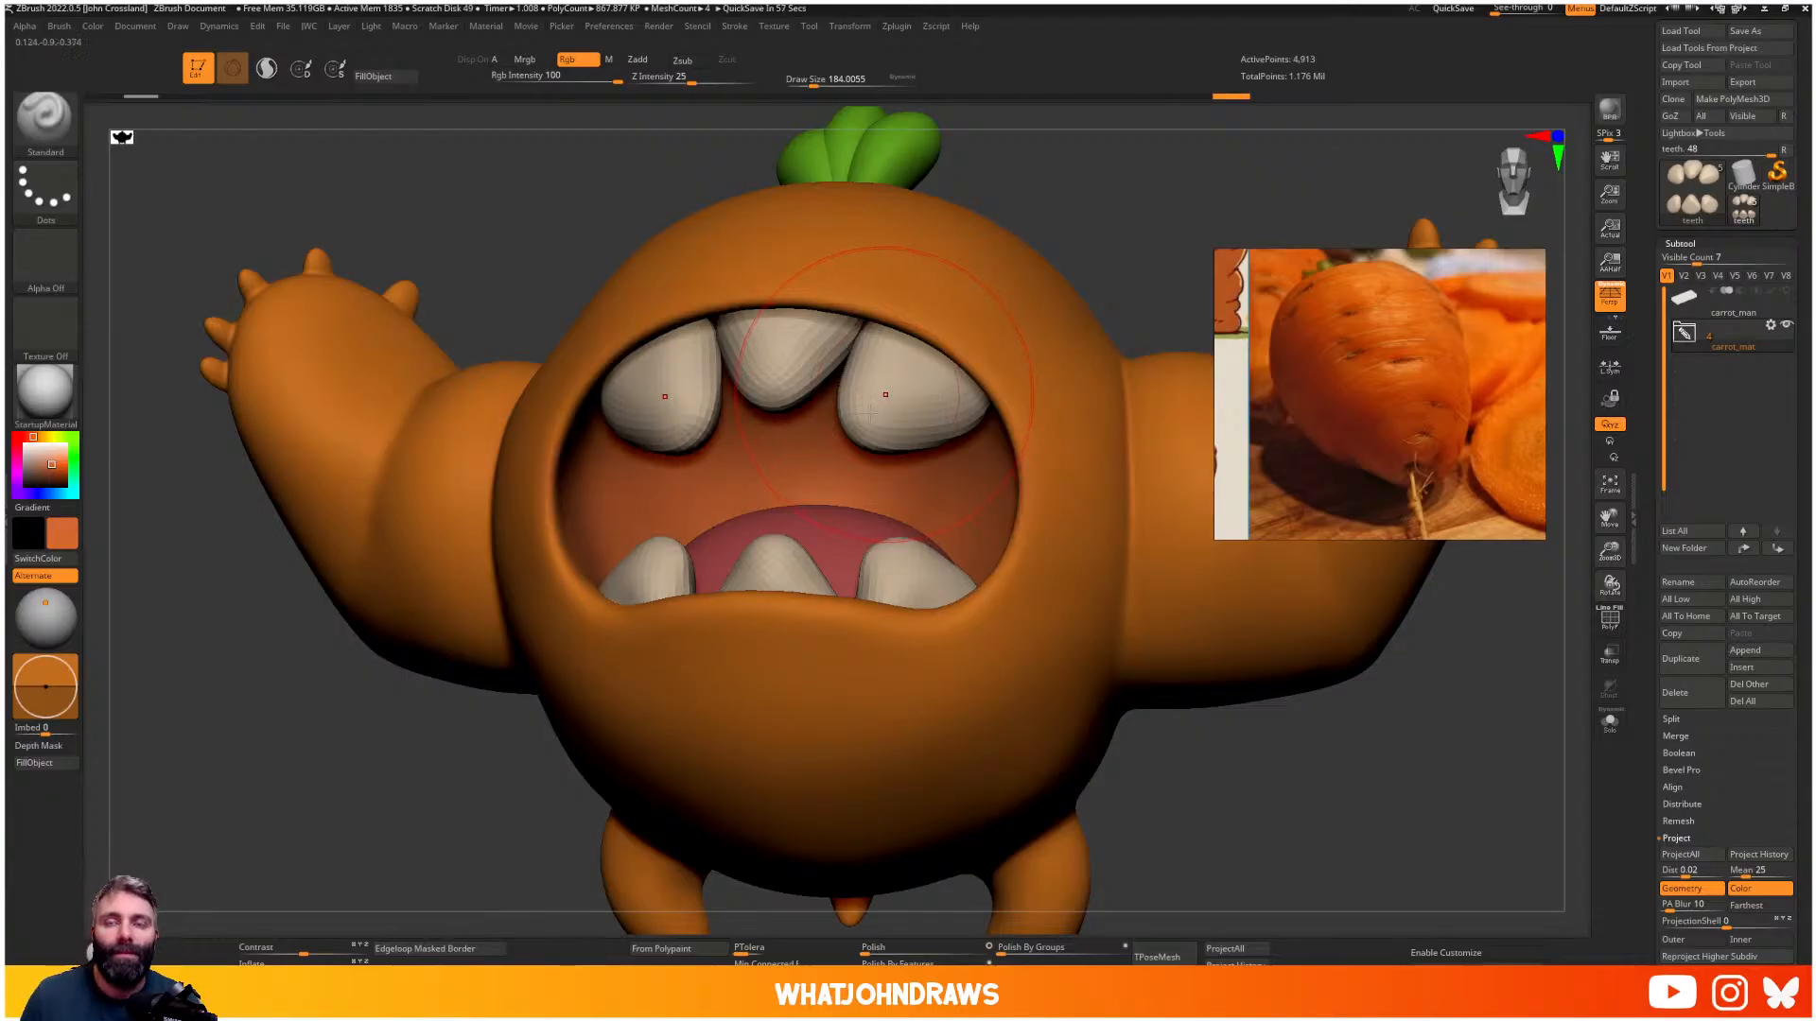
{"action": "right_click_drag", "start_coordinate": [957, 438], "coordinate": [1415, 360]}
{"action": "right_click_drag", "start_coordinate": [889, 457], "coordinate": [807, 423]}
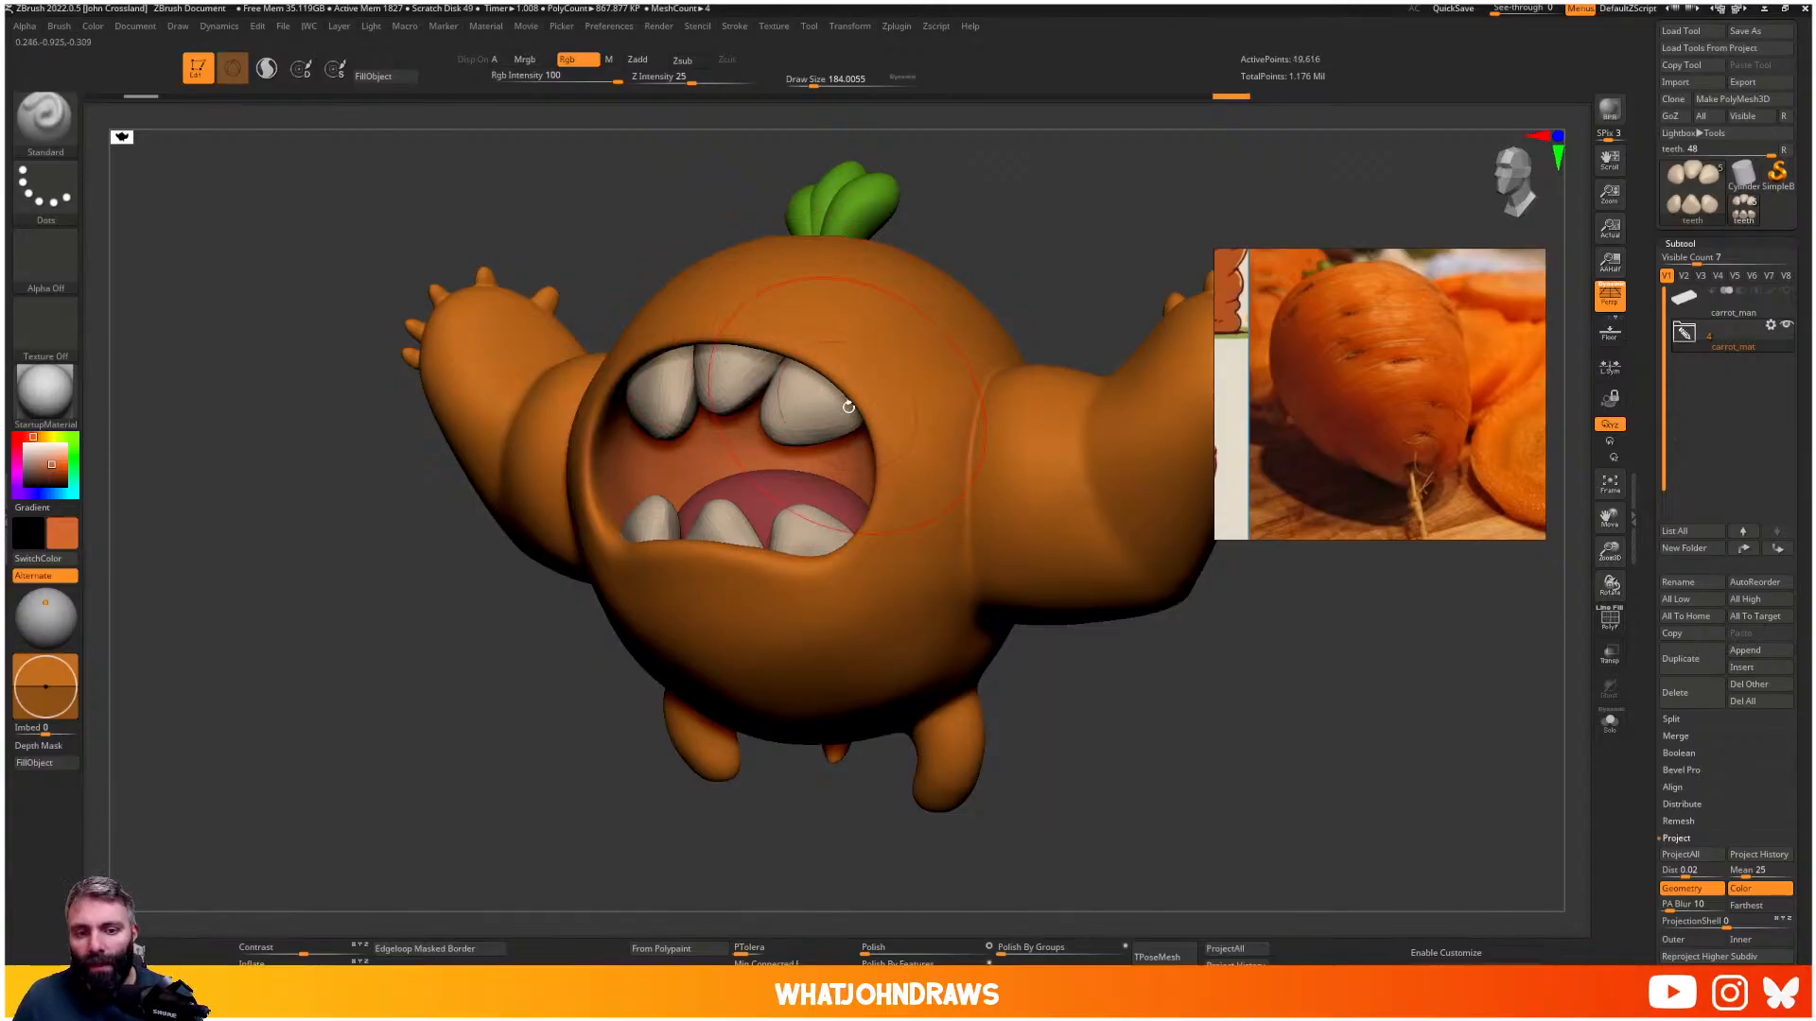
{"action": "right_click_drag", "start_coordinate": [815, 389], "coordinate": [806, 473]}
- Compare the teeth's lowest and highest subdivision levels close up, isolating them briefly before showing the whole monster
{"action": "key", "text": "shift+f"}
{"action": "key", "text": "shift+f"}
{"action": "key", "text": "shift+d"}
{"action": "key", "text": "shift+d"}
{"action": "key", "text": "shift+d"}
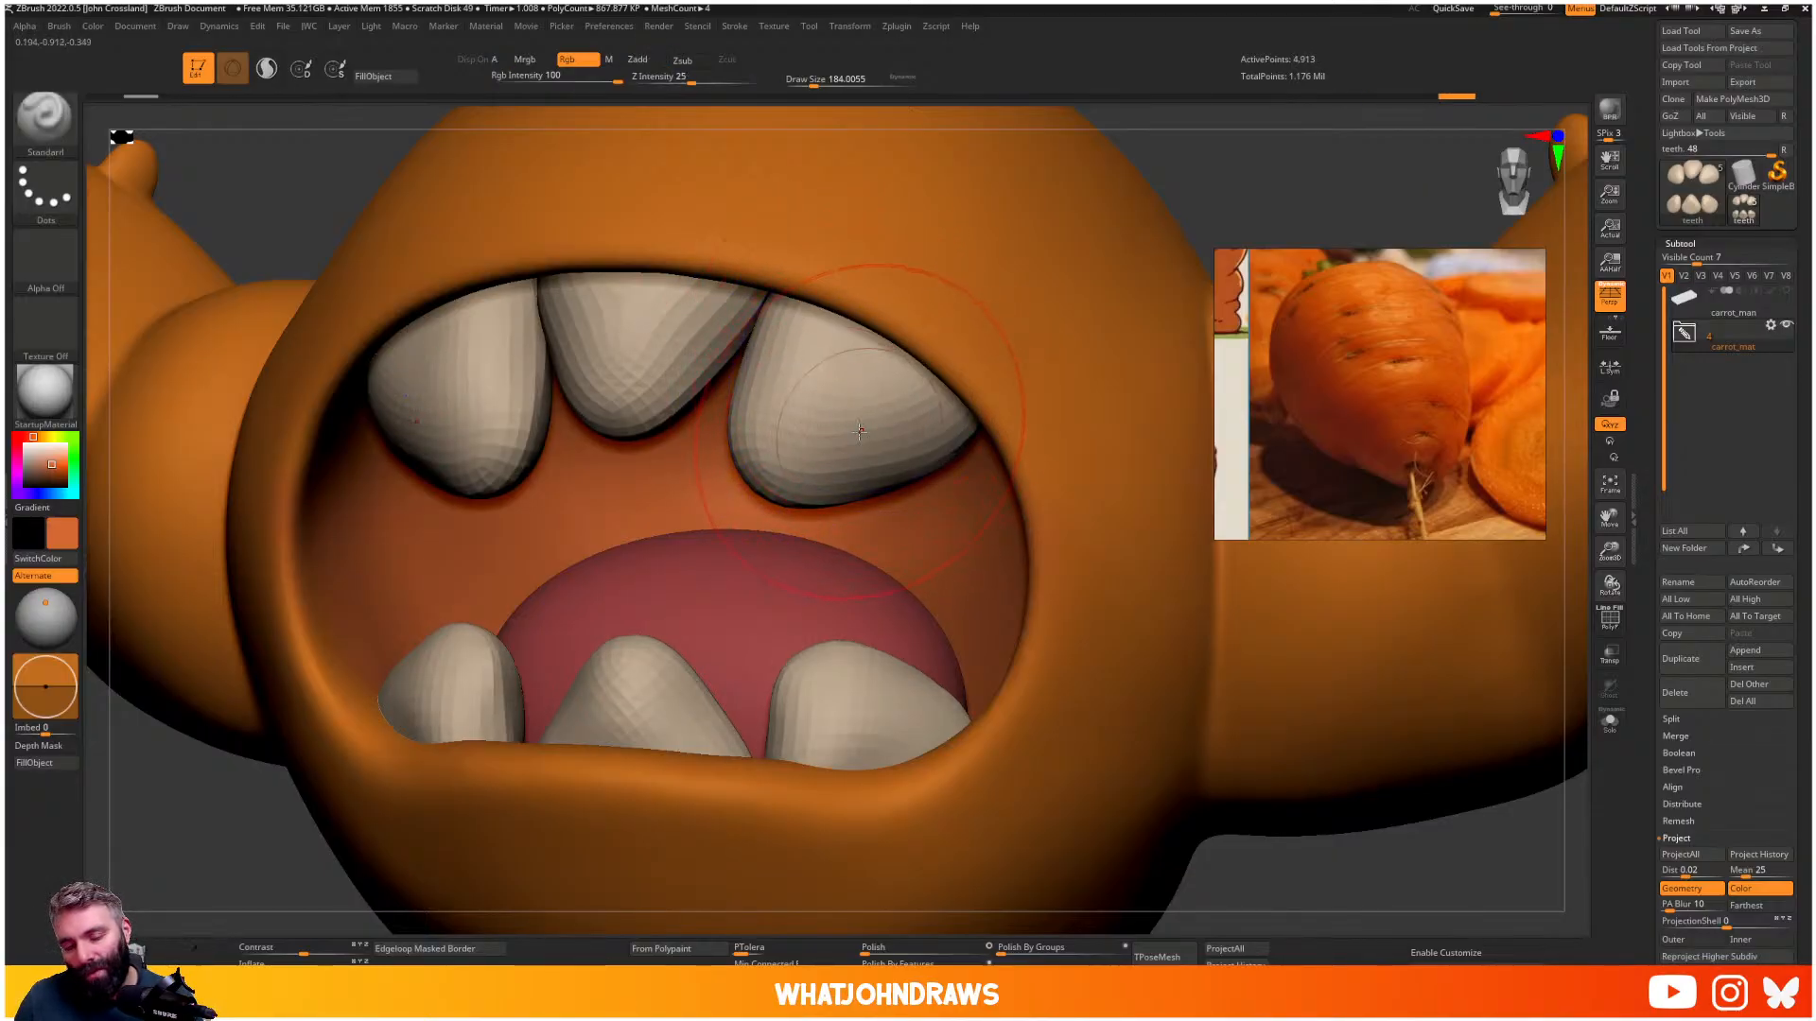
{"action": "key", "text": "alt+s"}
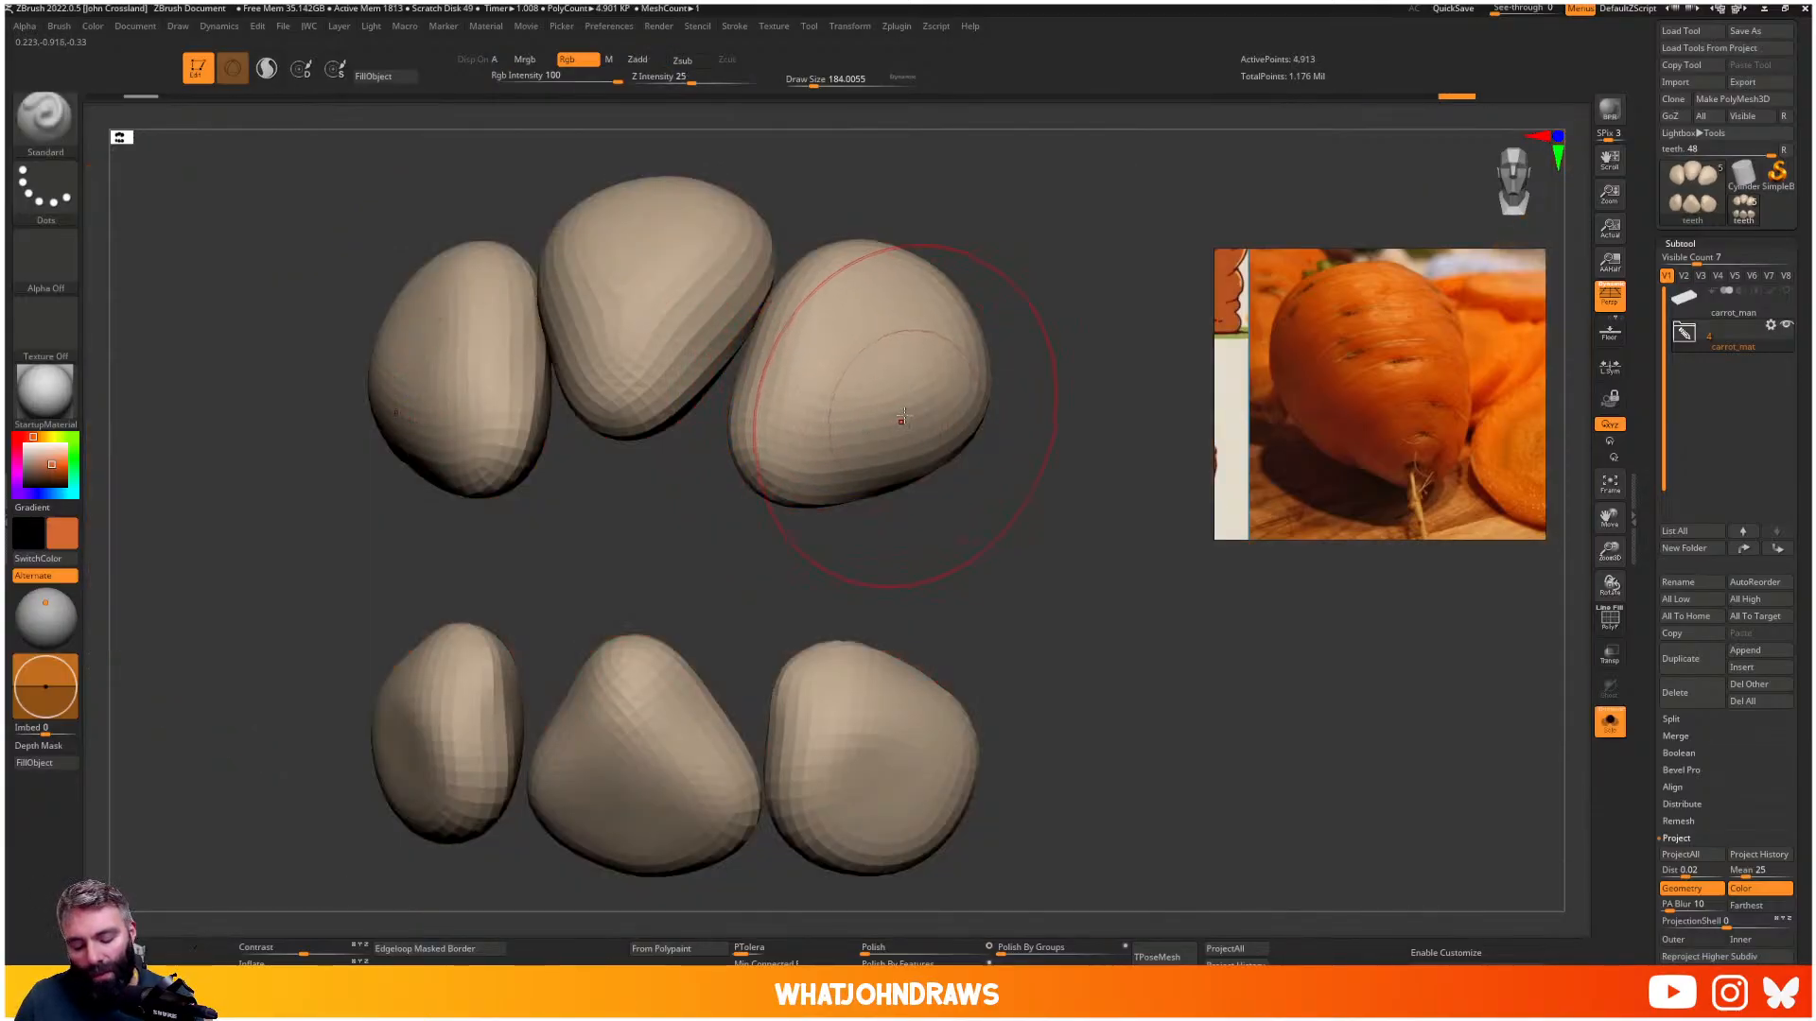
{"action": "key", "text": "alt+s"}
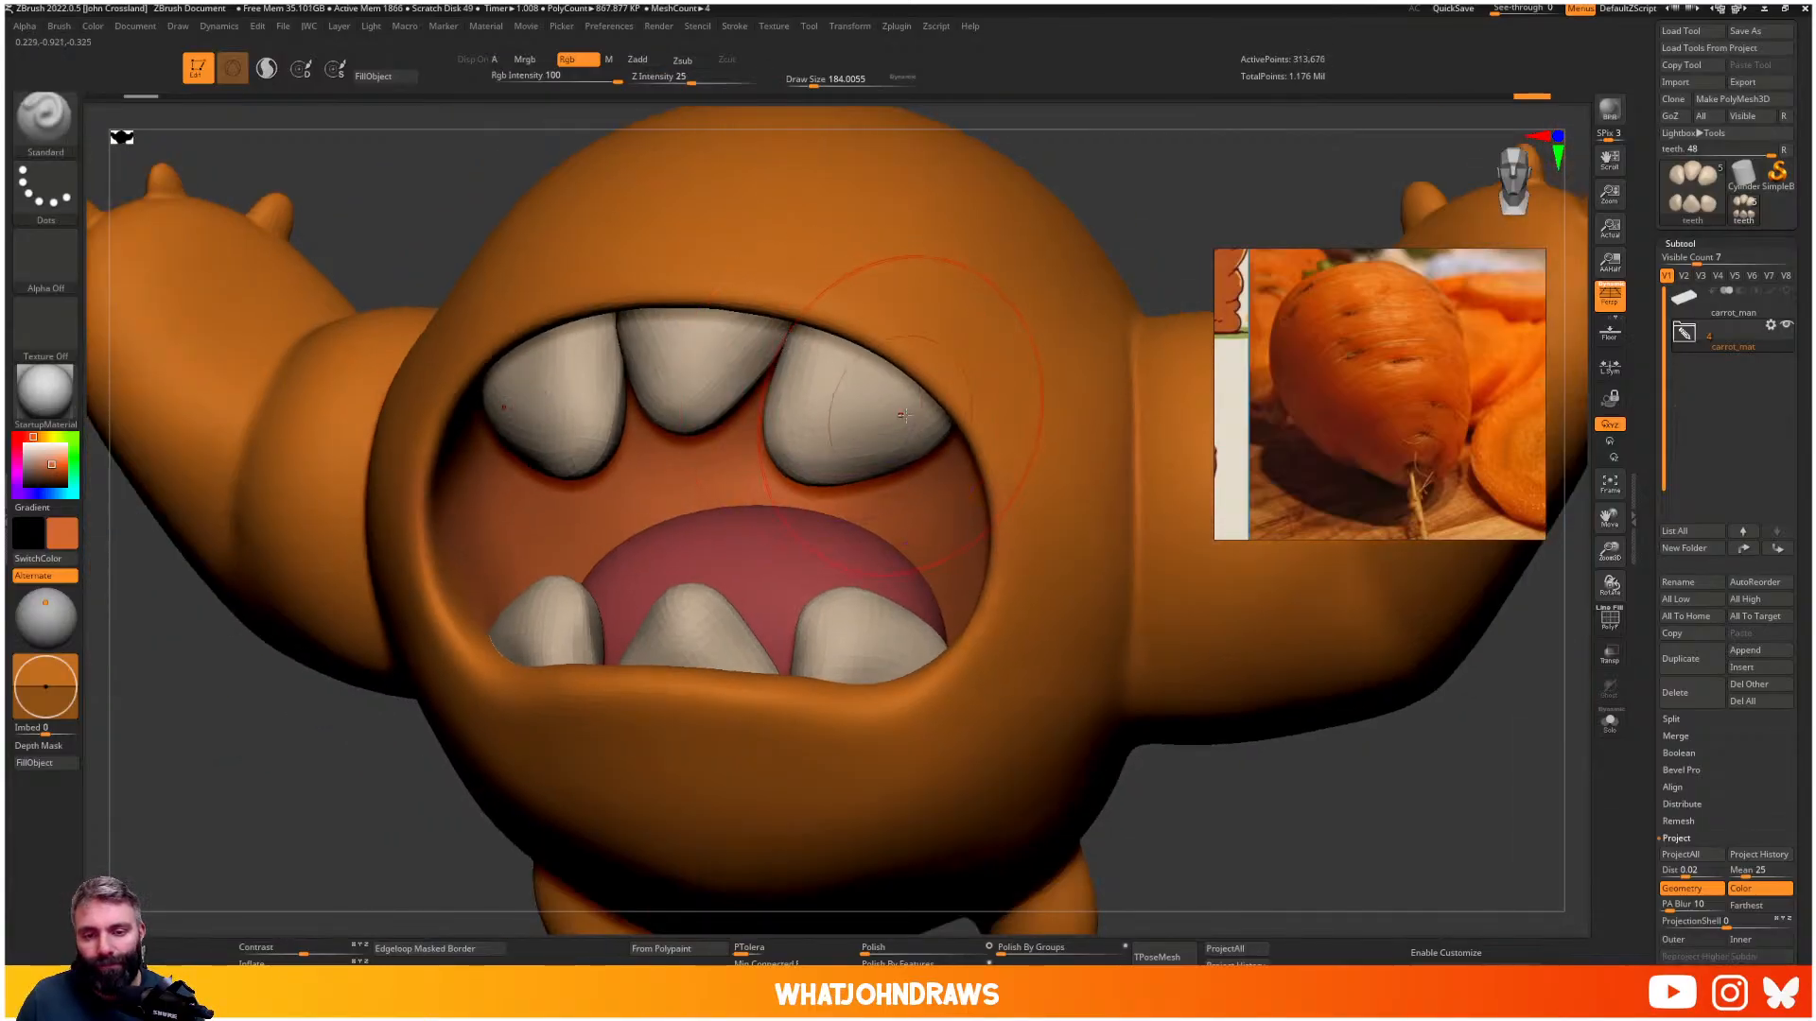
- Select the tongue subtool and view it isolated before showing the whole monster again
{"action": "right_click_drag", "start_coordinate": [904, 415], "coordinate": [801, 520]}
{"action": "left_click", "coordinate": [801, 520], "text": "alt"}
{"action": "key", "text": "g"}
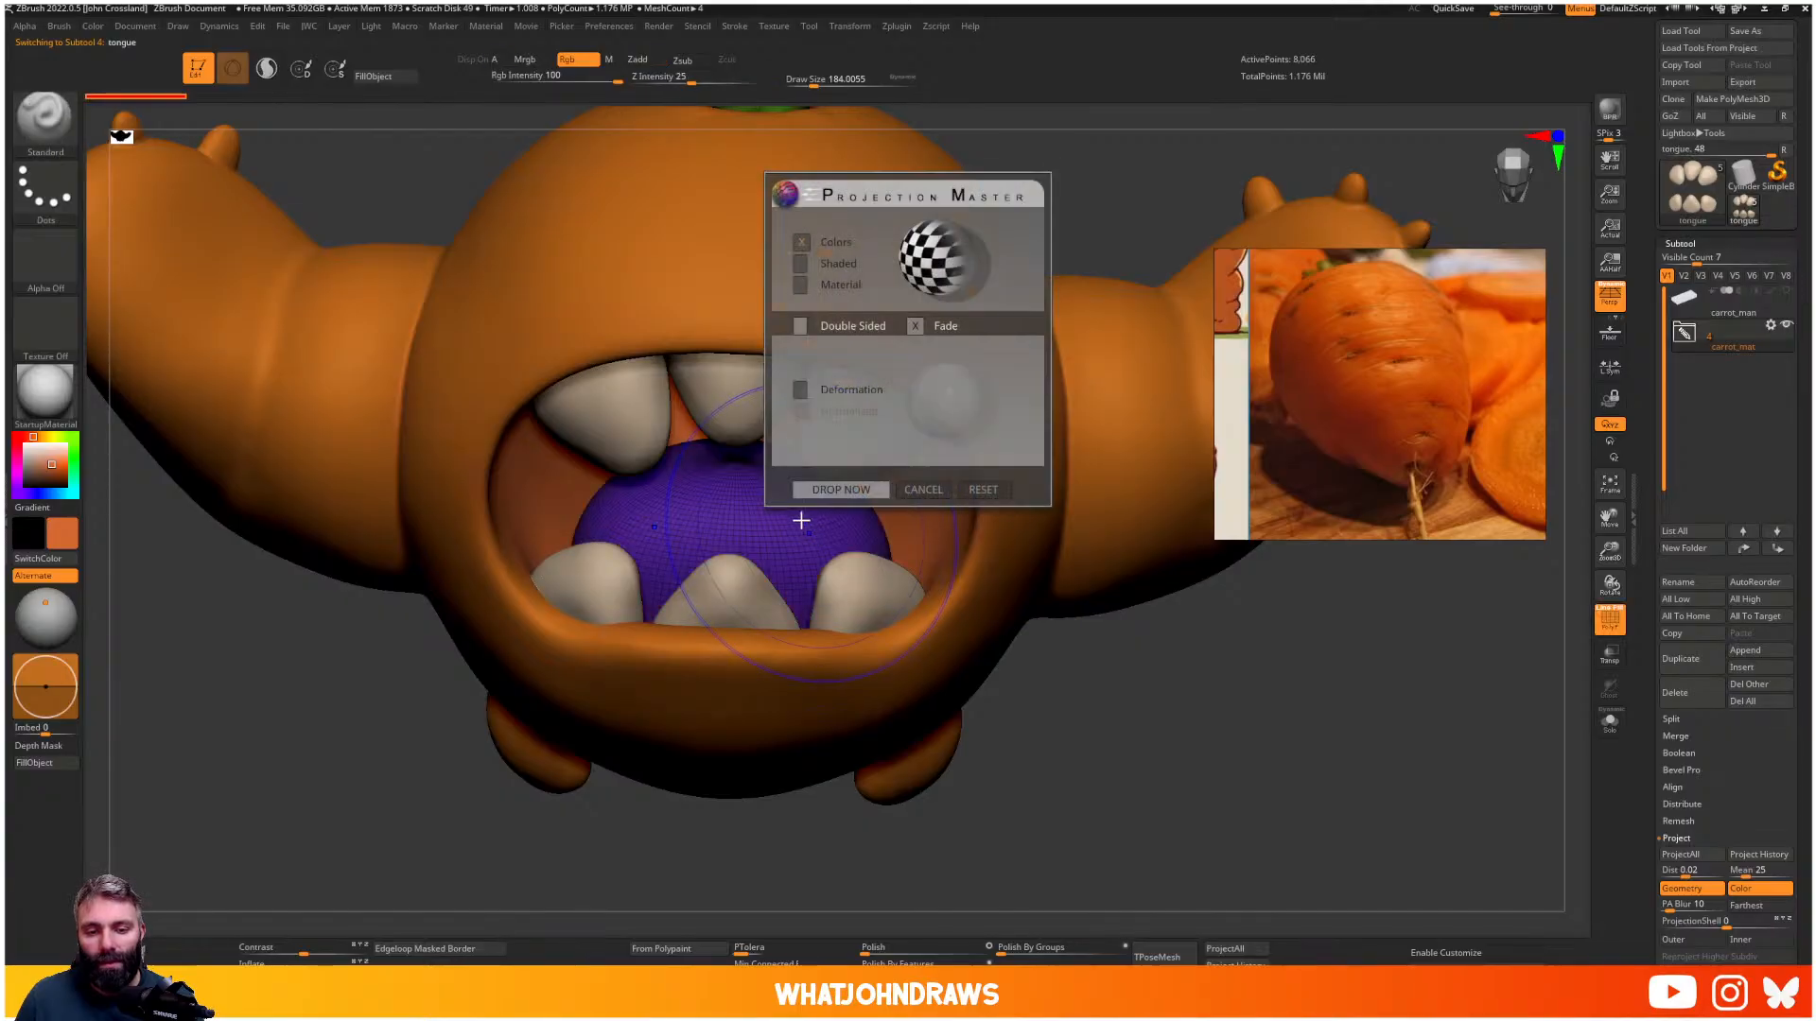
{"action": "key", "text": "Escape"}
{"action": "key", "text": "alt+s"}
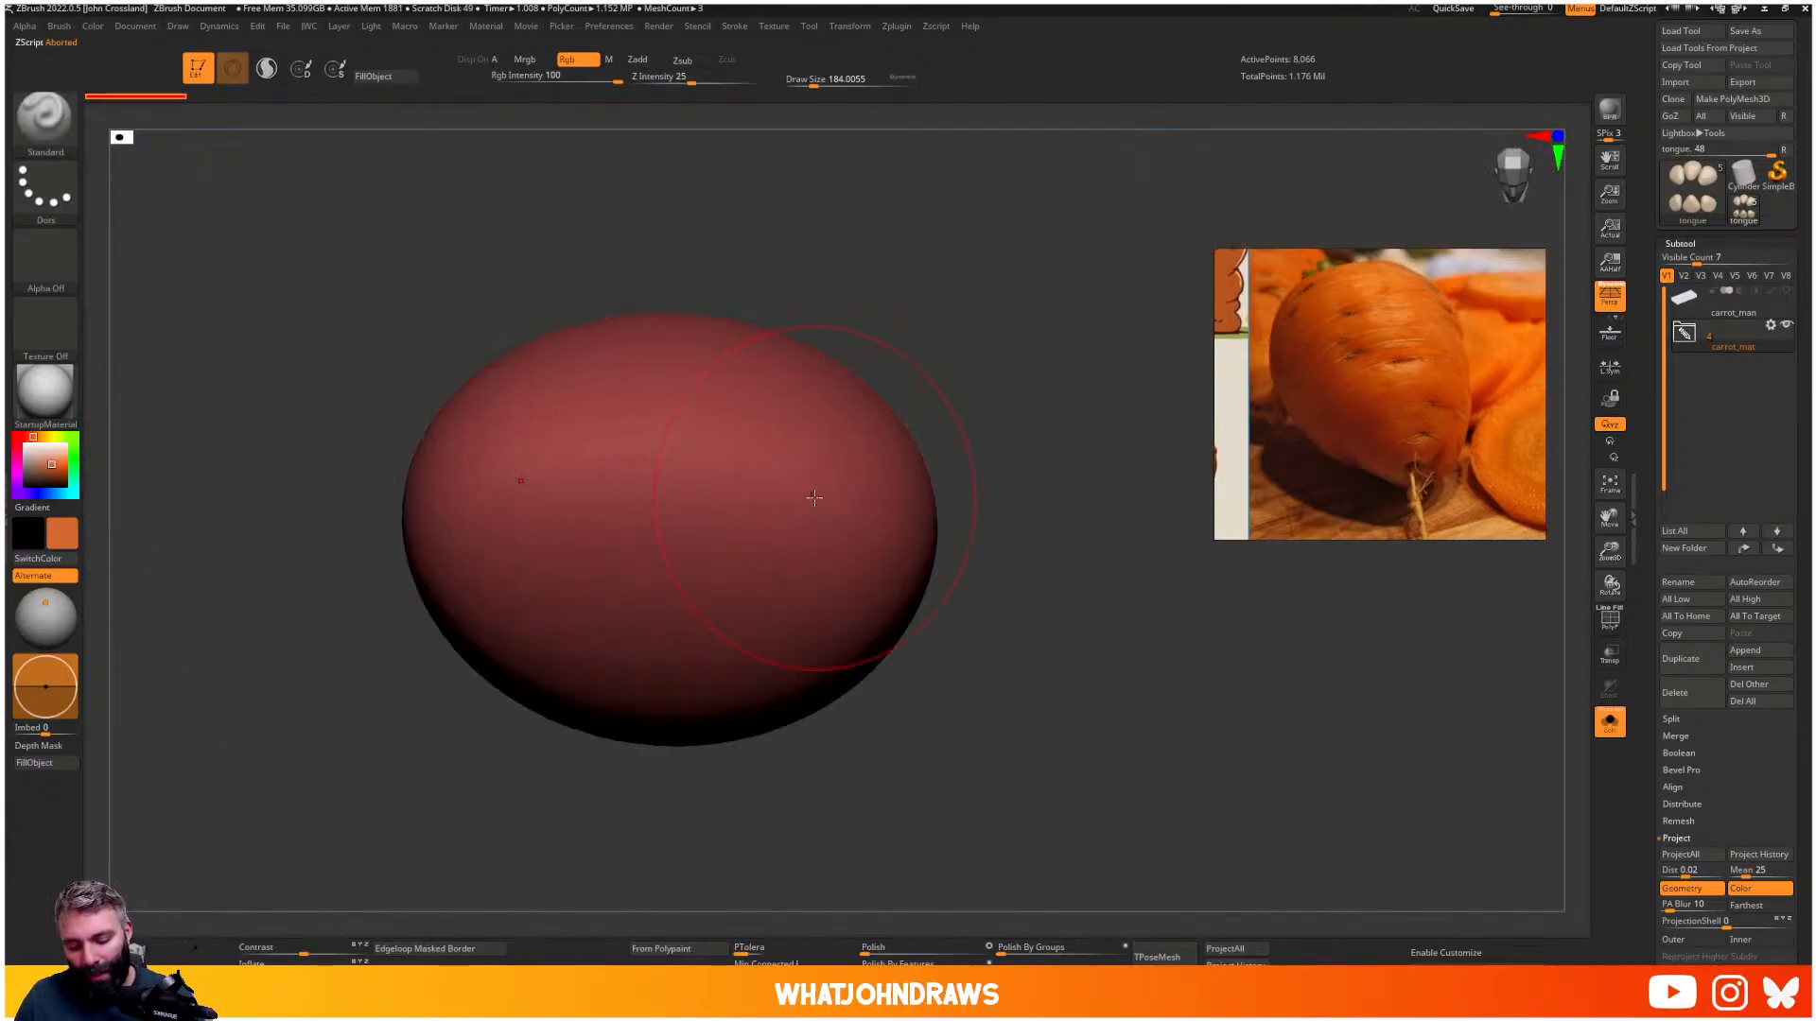
{"action": "mouse_move", "coordinate": [814, 498]}
{"action": "right_mouse_down"}
{"action": "mouse_move", "coordinate": [799, 527]}
{"action": "mouse_move", "coordinate": [864, 515]}
{"action": "mouse_move", "coordinate": [790, 520]}
{"action": "mouse_move", "coordinate": [835, 526]}
{"action": "right_mouse_up"}
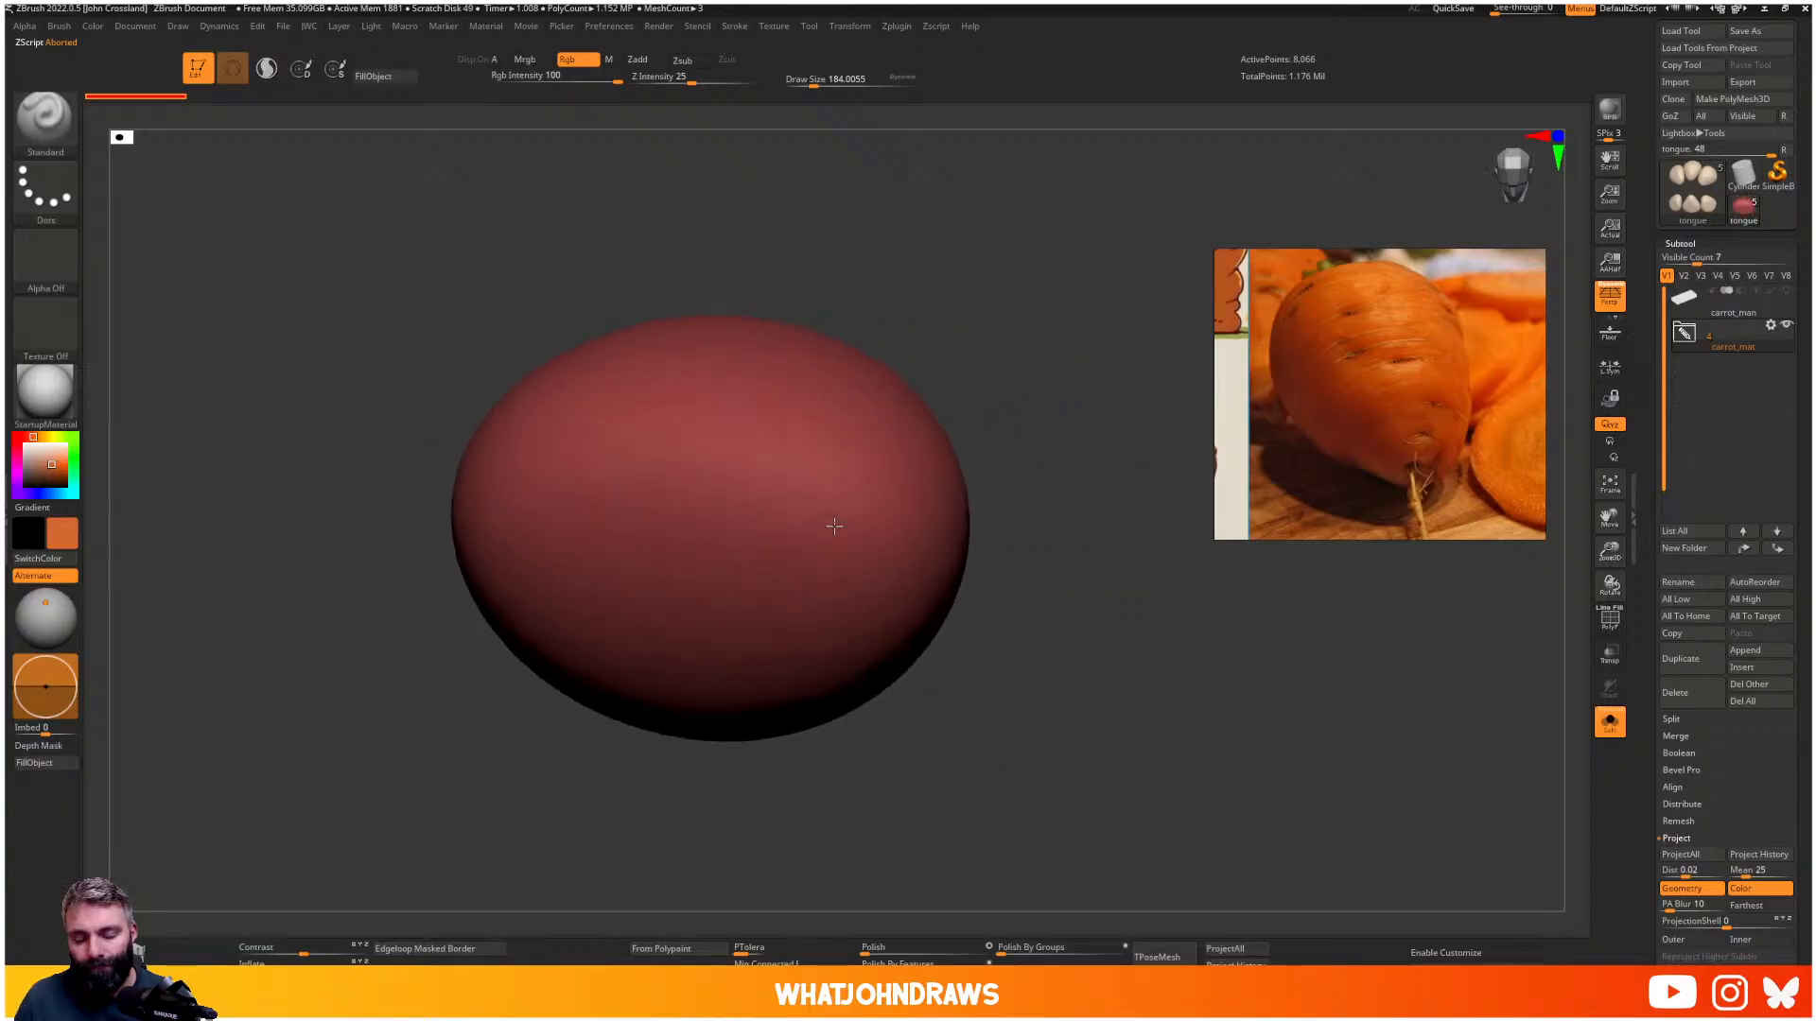
{"action": "key", "text": "alt+s"}
- Examine how the tongue sits inside the body by temporarily making the other subtools transparent
{"action": "right_click_drag", "start_coordinate": [1040, 584], "coordinate": [1151, 636], "text": "shift"}
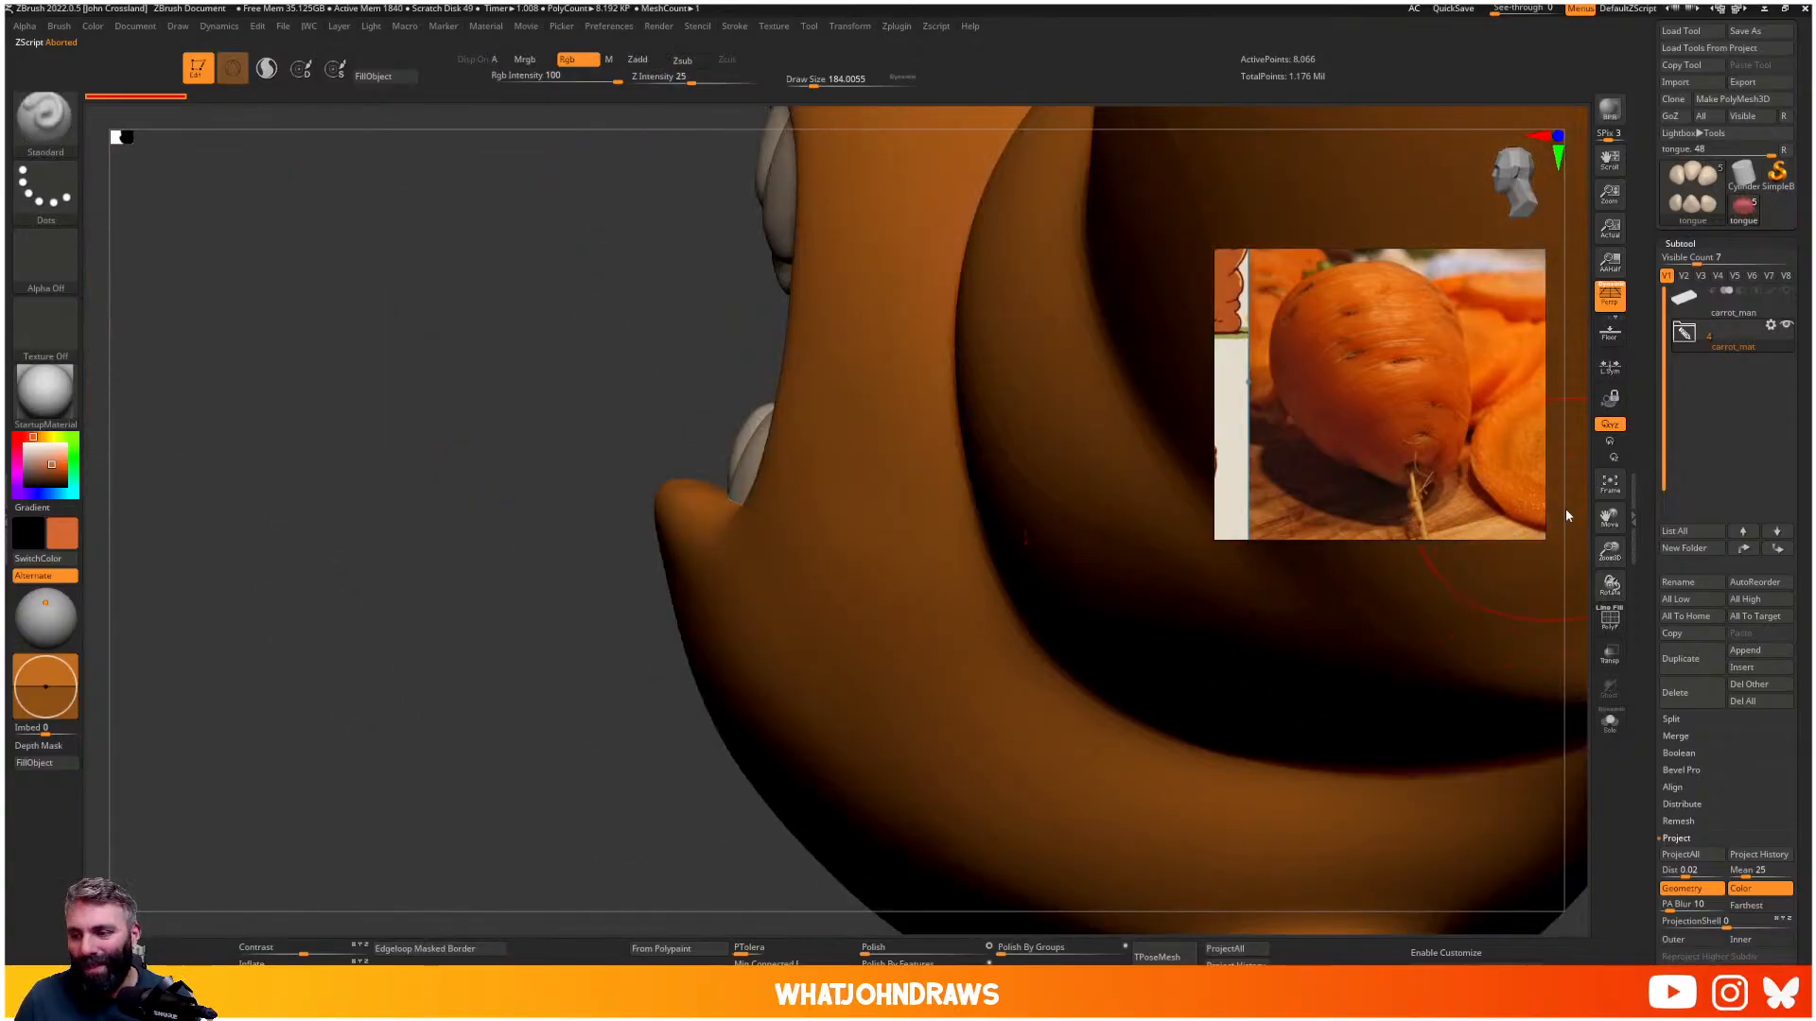
{"action": "left_click", "coordinate": [1609, 652]}
{"action": "right_click_drag", "start_coordinate": [984, 529], "coordinate": [1059, 445]}
{"action": "left_click", "coordinate": [1610, 659]}
{"action": "right_click_drag", "start_coordinate": [813, 426], "coordinate": [875, 481], "text": "alt"}
- Isolate the tongue and inspect its wireframe, declining Dynamic Subdiv
{"action": "key", "text": "alt+s"}
{"action": "key", "text": "shift+f"}
{"action": "right_click_drag", "start_coordinate": [875, 482], "coordinate": [887, 606]}
{"action": "right_click_drag", "start_coordinate": [887, 606], "coordinate": [773, 436], "text": "ctrl"}
{"action": "right_click_drag", "start_coordinate": [811, 517], "coordinate": [871, 531], "text": "ctrl"}
{"action": "key", "text": "shift+f"}
{"action": "key", "text": "shift+f"}
{"action": "key", "text": "d"}
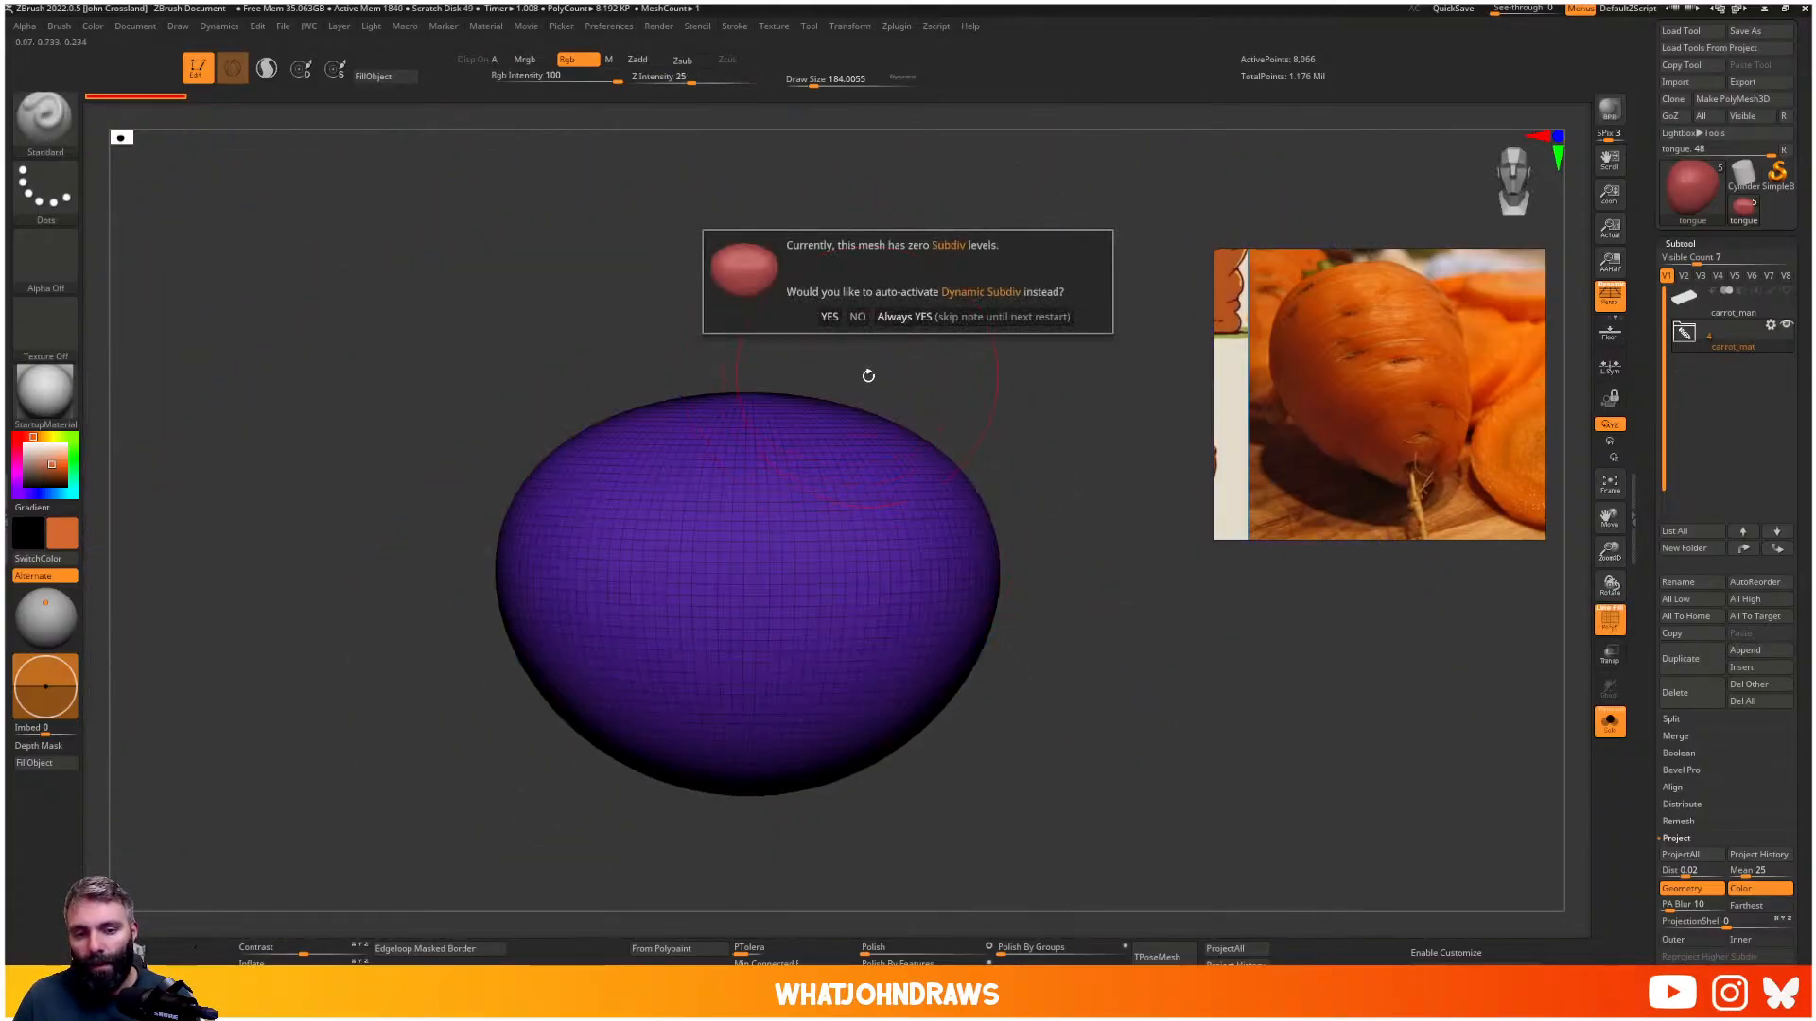
{"action": "key", "text": "Escape"}
{"action": "key", "text": "shift+f"}
- Divide the isolated tongue twice to raise it to subdivision level 3
{"action": "right_click_drag", "start_coordinate": [894, 414], "coordinate": [891, 384], "text": "alt"}
{"action": "right_click_drag", "start_coordinate": [891, 384], "coordinate": [841, 381], "text": "ctrl"}
{"action": "right_click_drag", "start_coordinate": [841, 381], "coordinate": [843, 446], "text": "alt"}
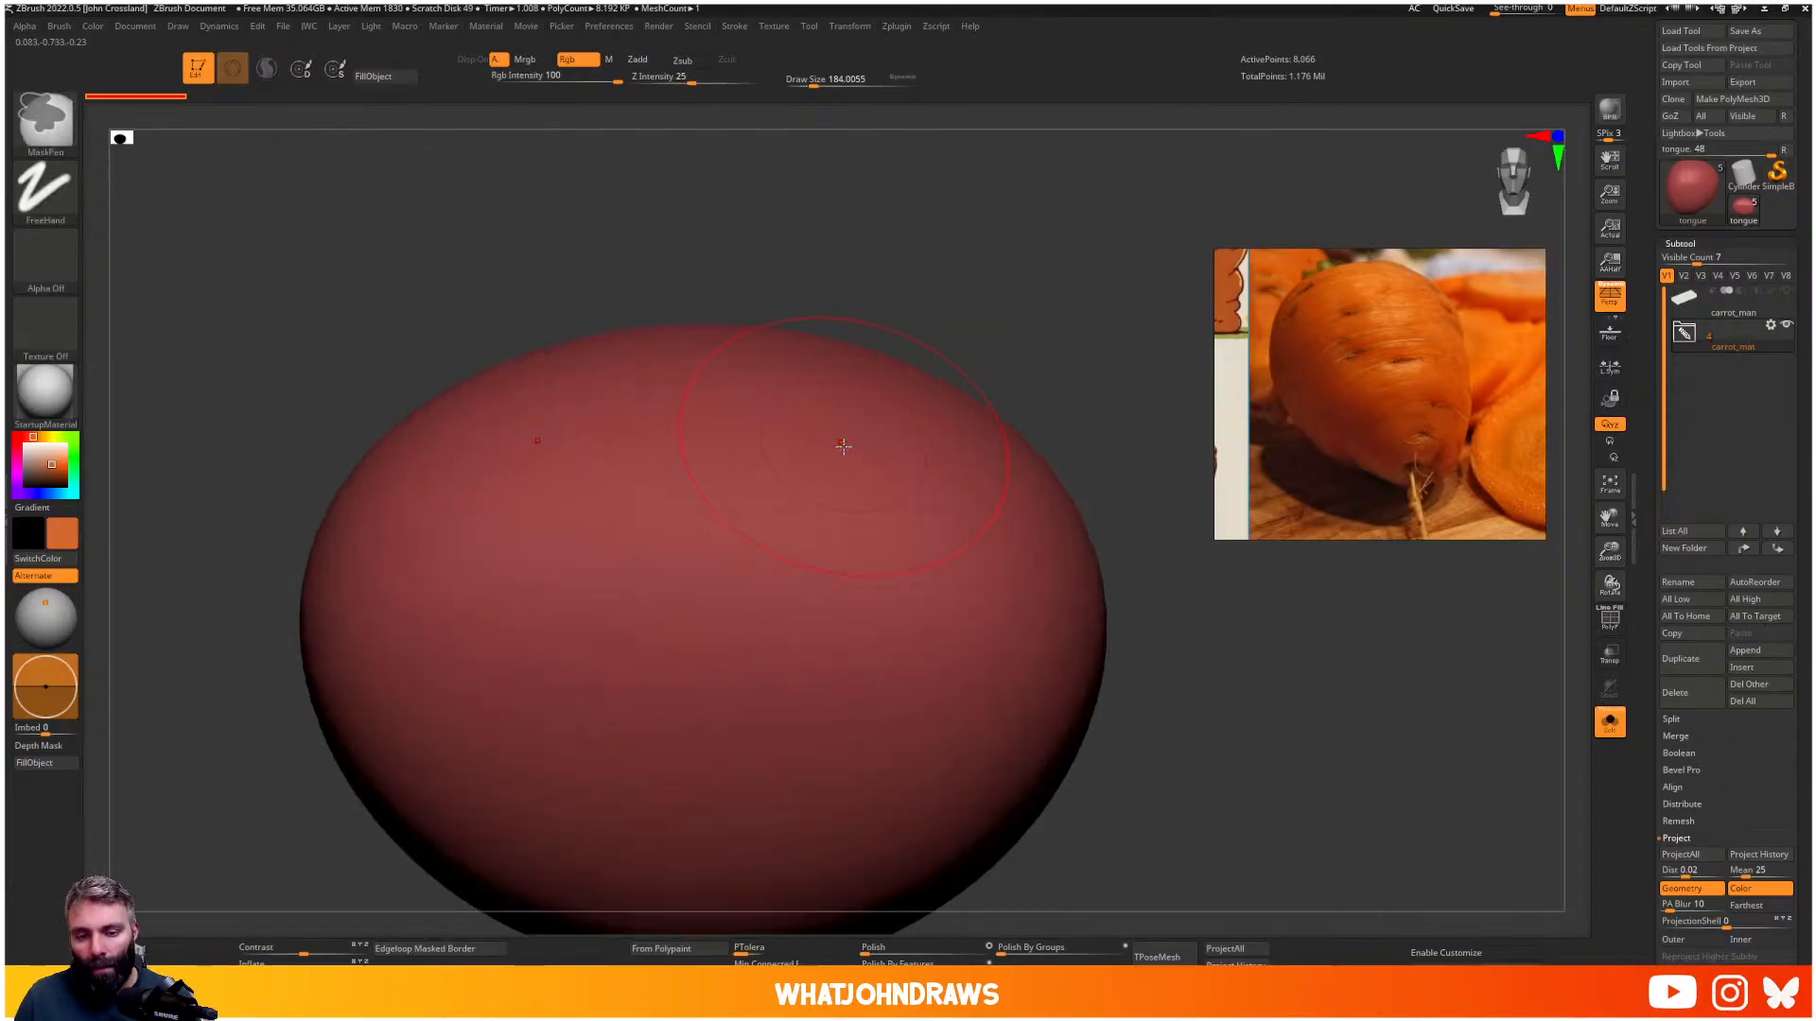
{"action": "key", "text": "d"}
{"action": "key", "text": "Escape"}
{"action": "key", "text": "ctrl+d"}
{"action": "key", "text": "ctrl+d"}
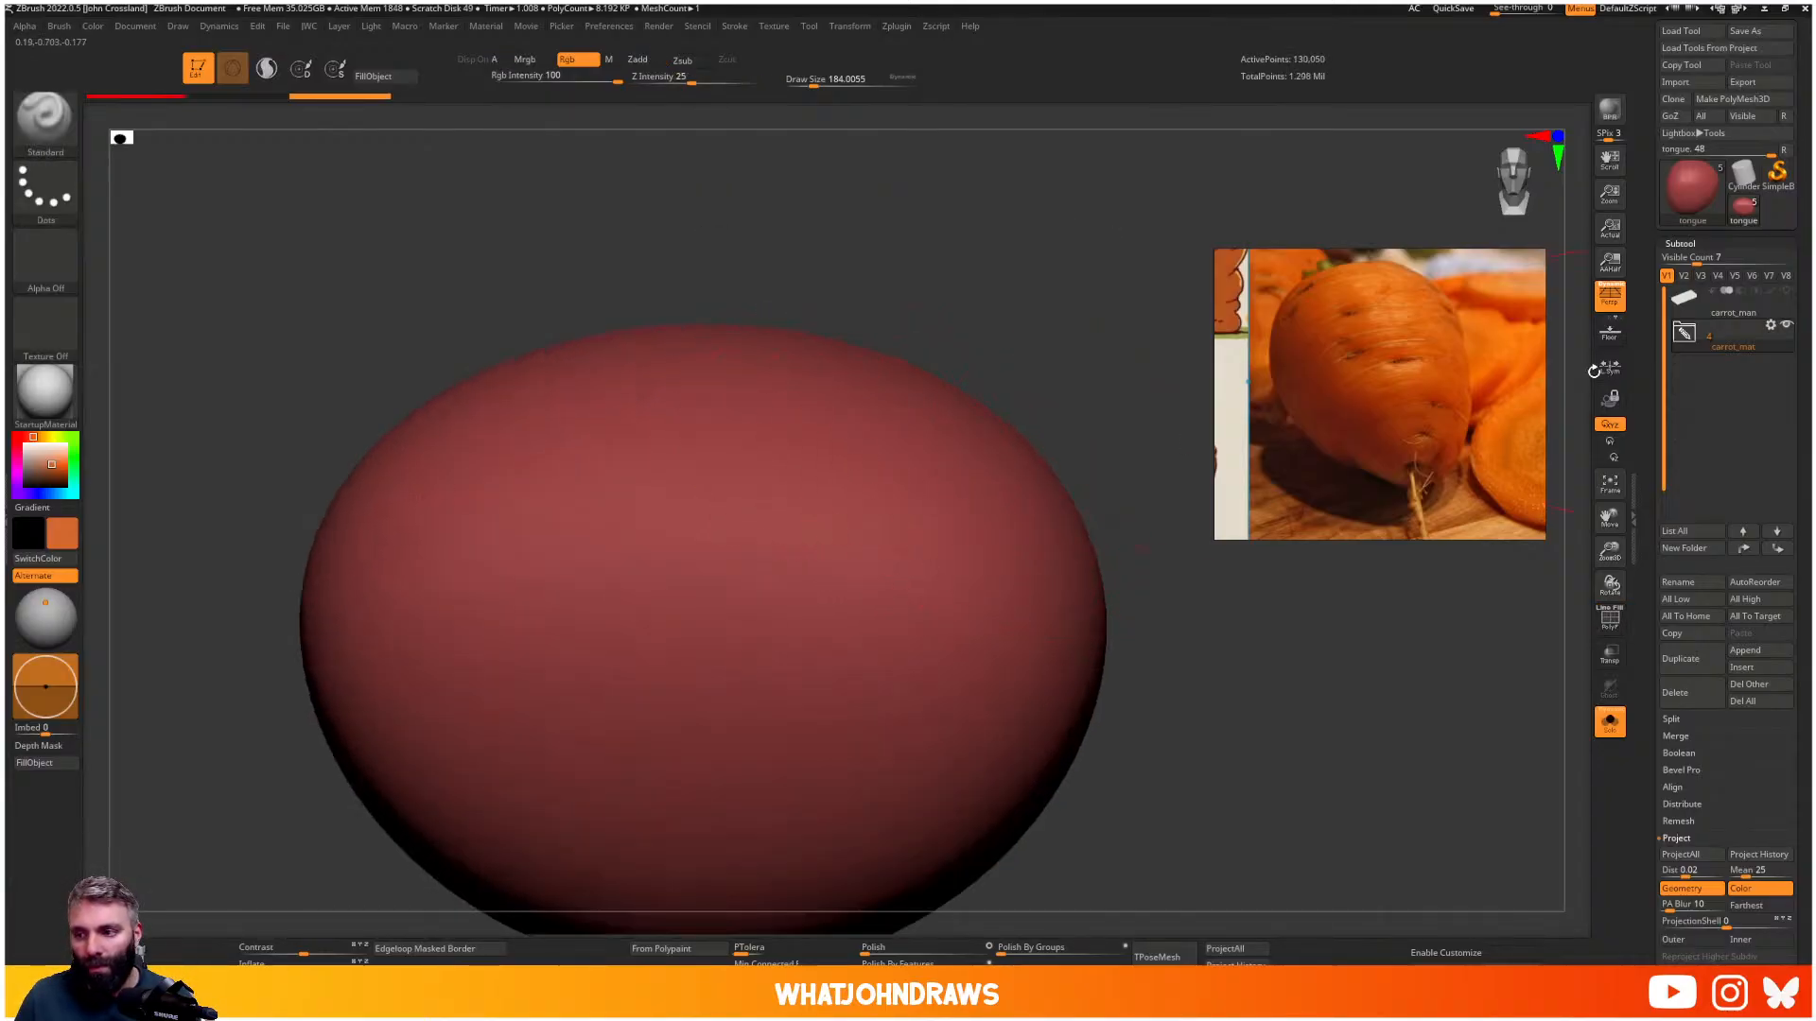
- Delete the tongue's lower subdivision levels and check the remaining dense wireframe
{"action": "left_click", "coordinate": [1689, 244]}
{"action": "left_click", "coordinate": [1693, 261]}
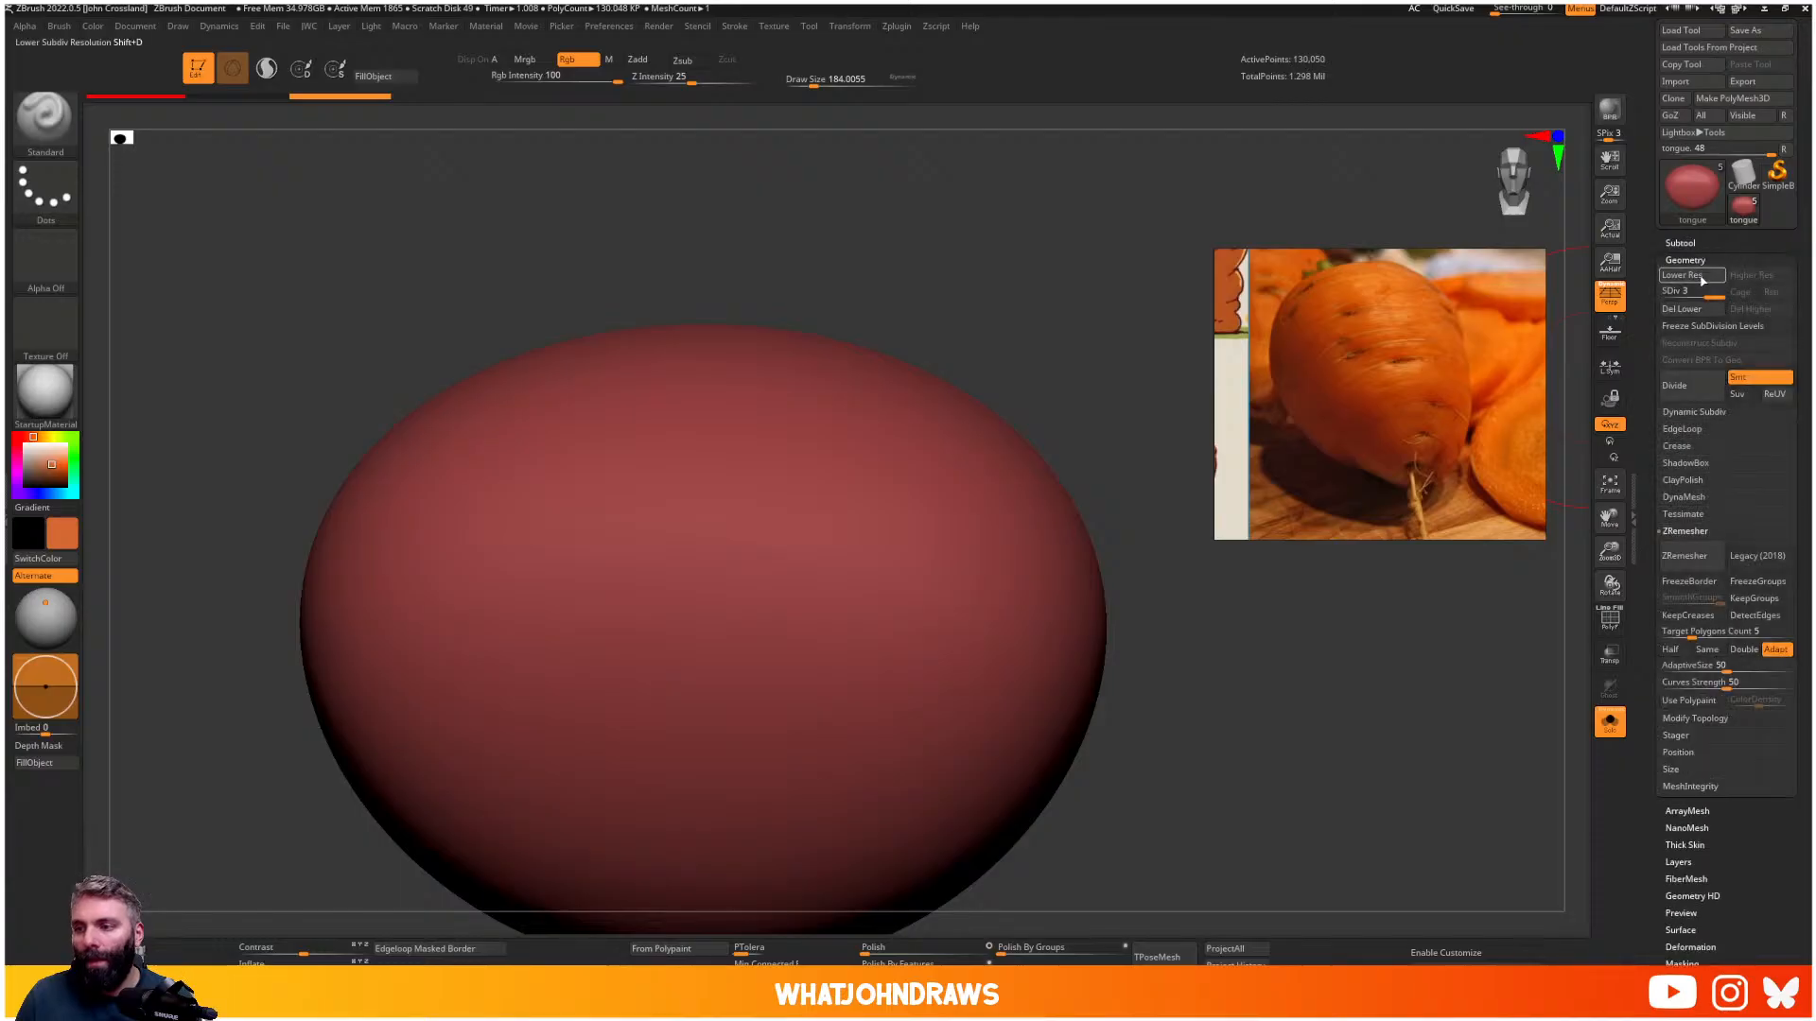
{"action": "key", "text": "shift+f"}
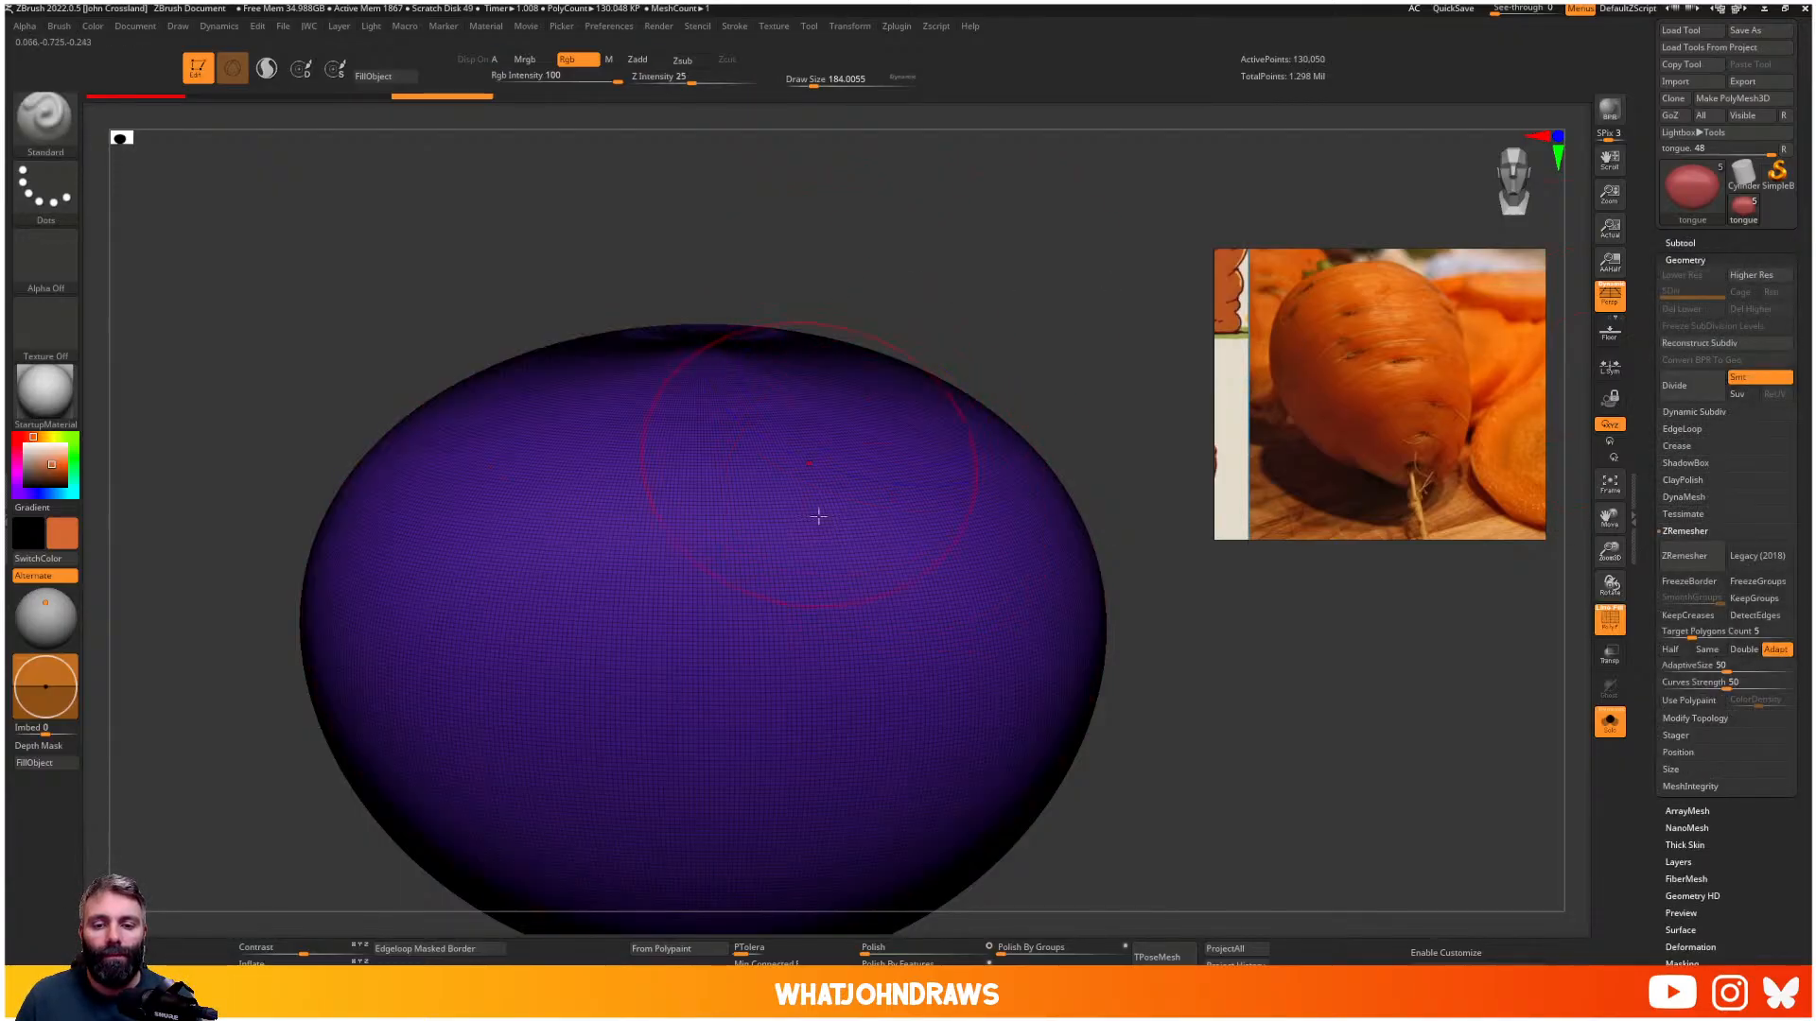
{"action": "key", "text": "shift+f"}
- Pre-process the tongue in Decimation Master, keeping its polypaint, and decimate it to a much lighter triangulated mesh
{"action": "left_click", "coordinate": [895, 27]}
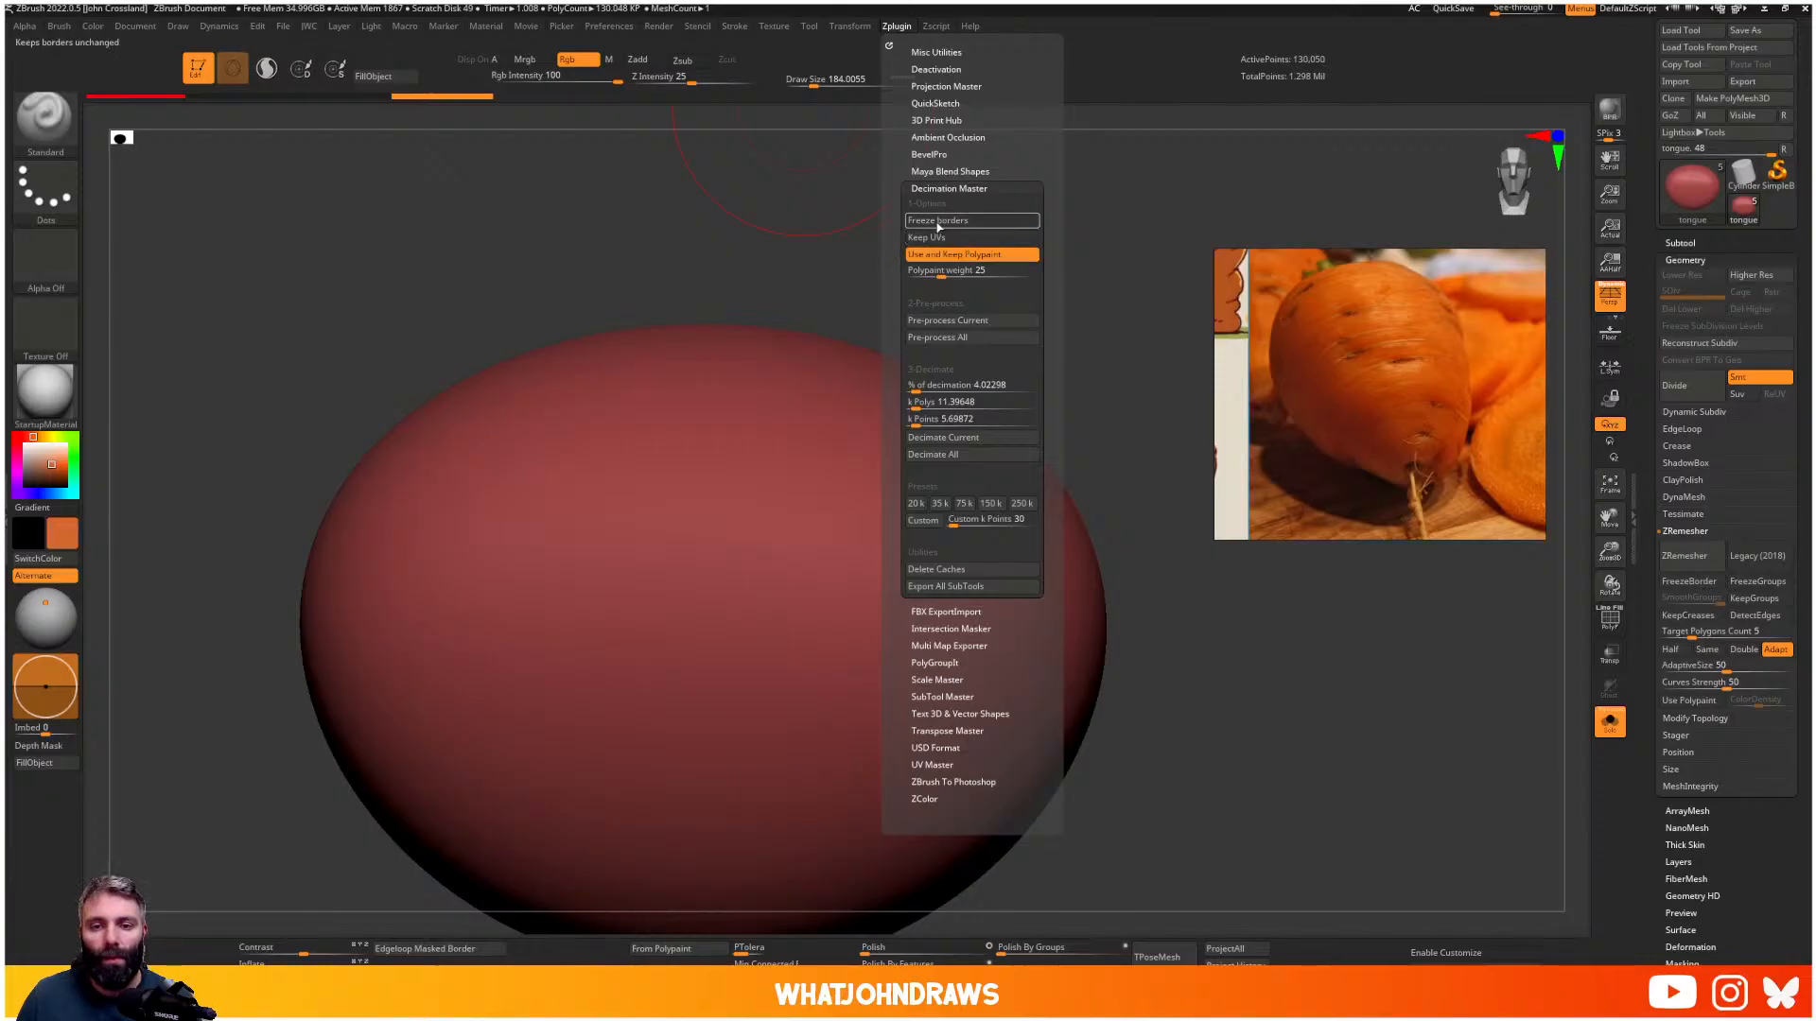
{"action": "left_click", "coordinate": [969, 317]}
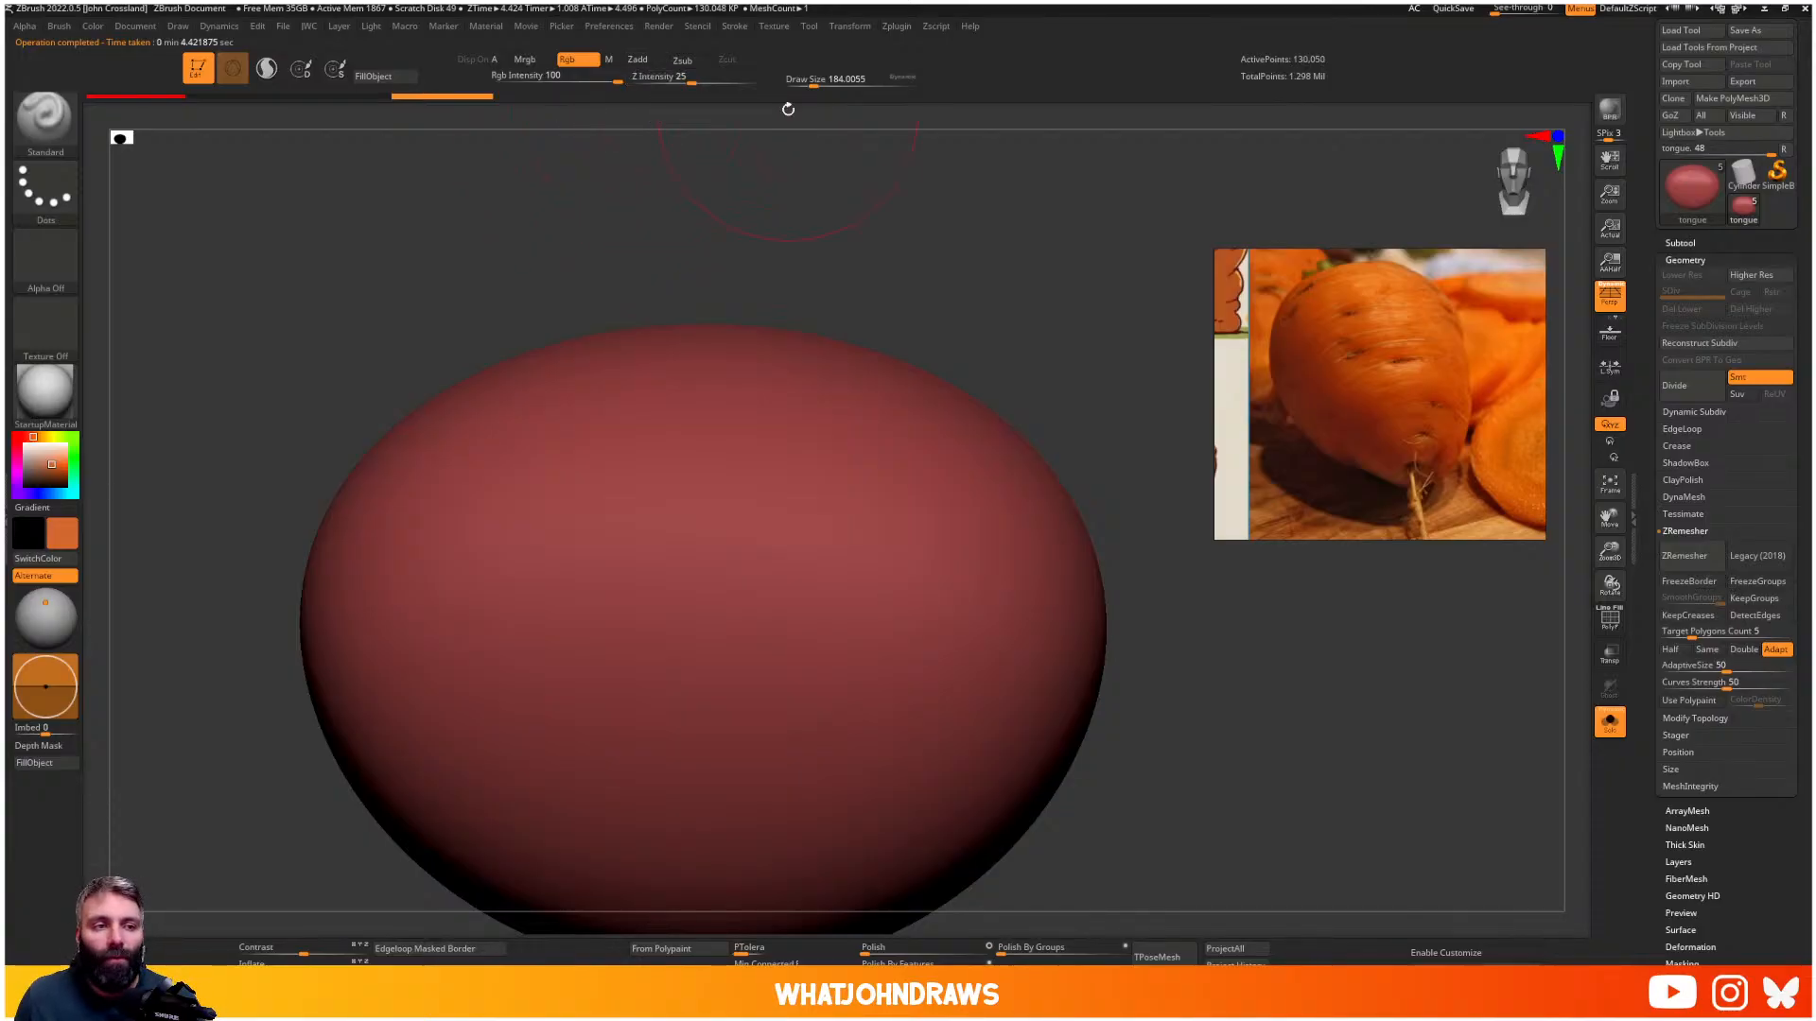
{"action": "left_click", "coordinate": [895, 26]}
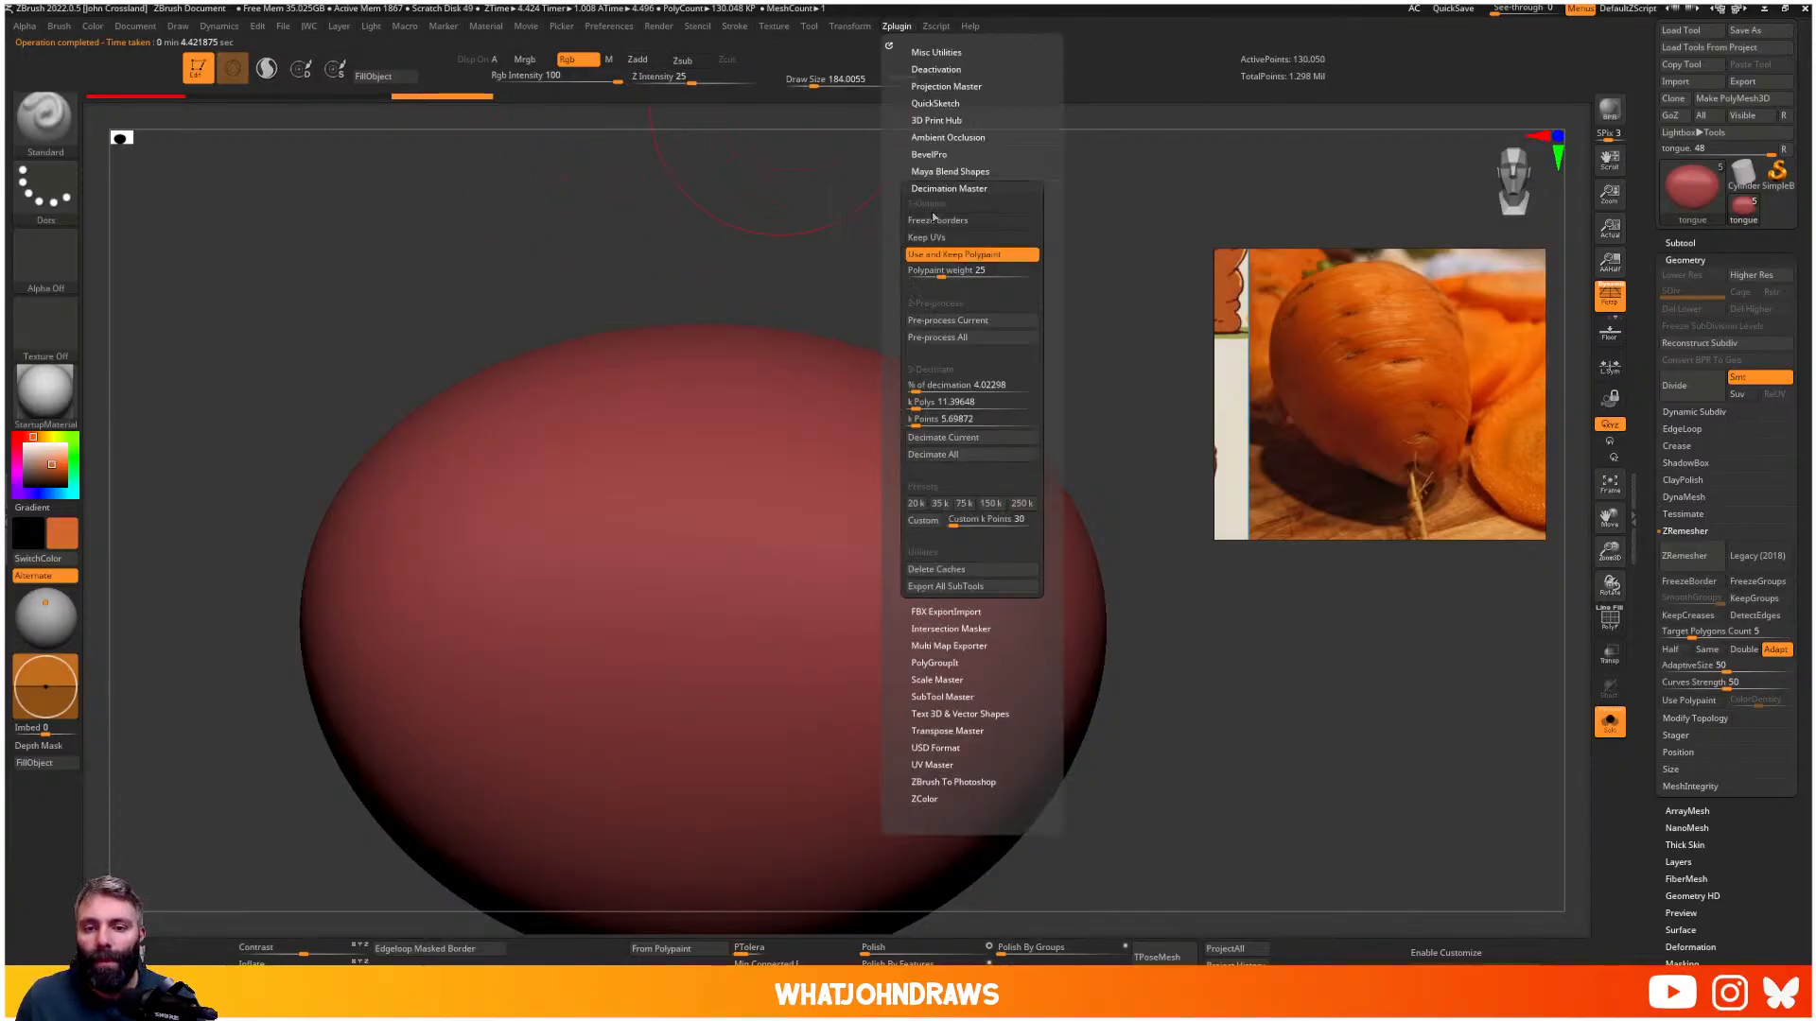
{"action": "left_click_drag", "start_coordinate": [916, 387], "coordinate": [918, 396]}
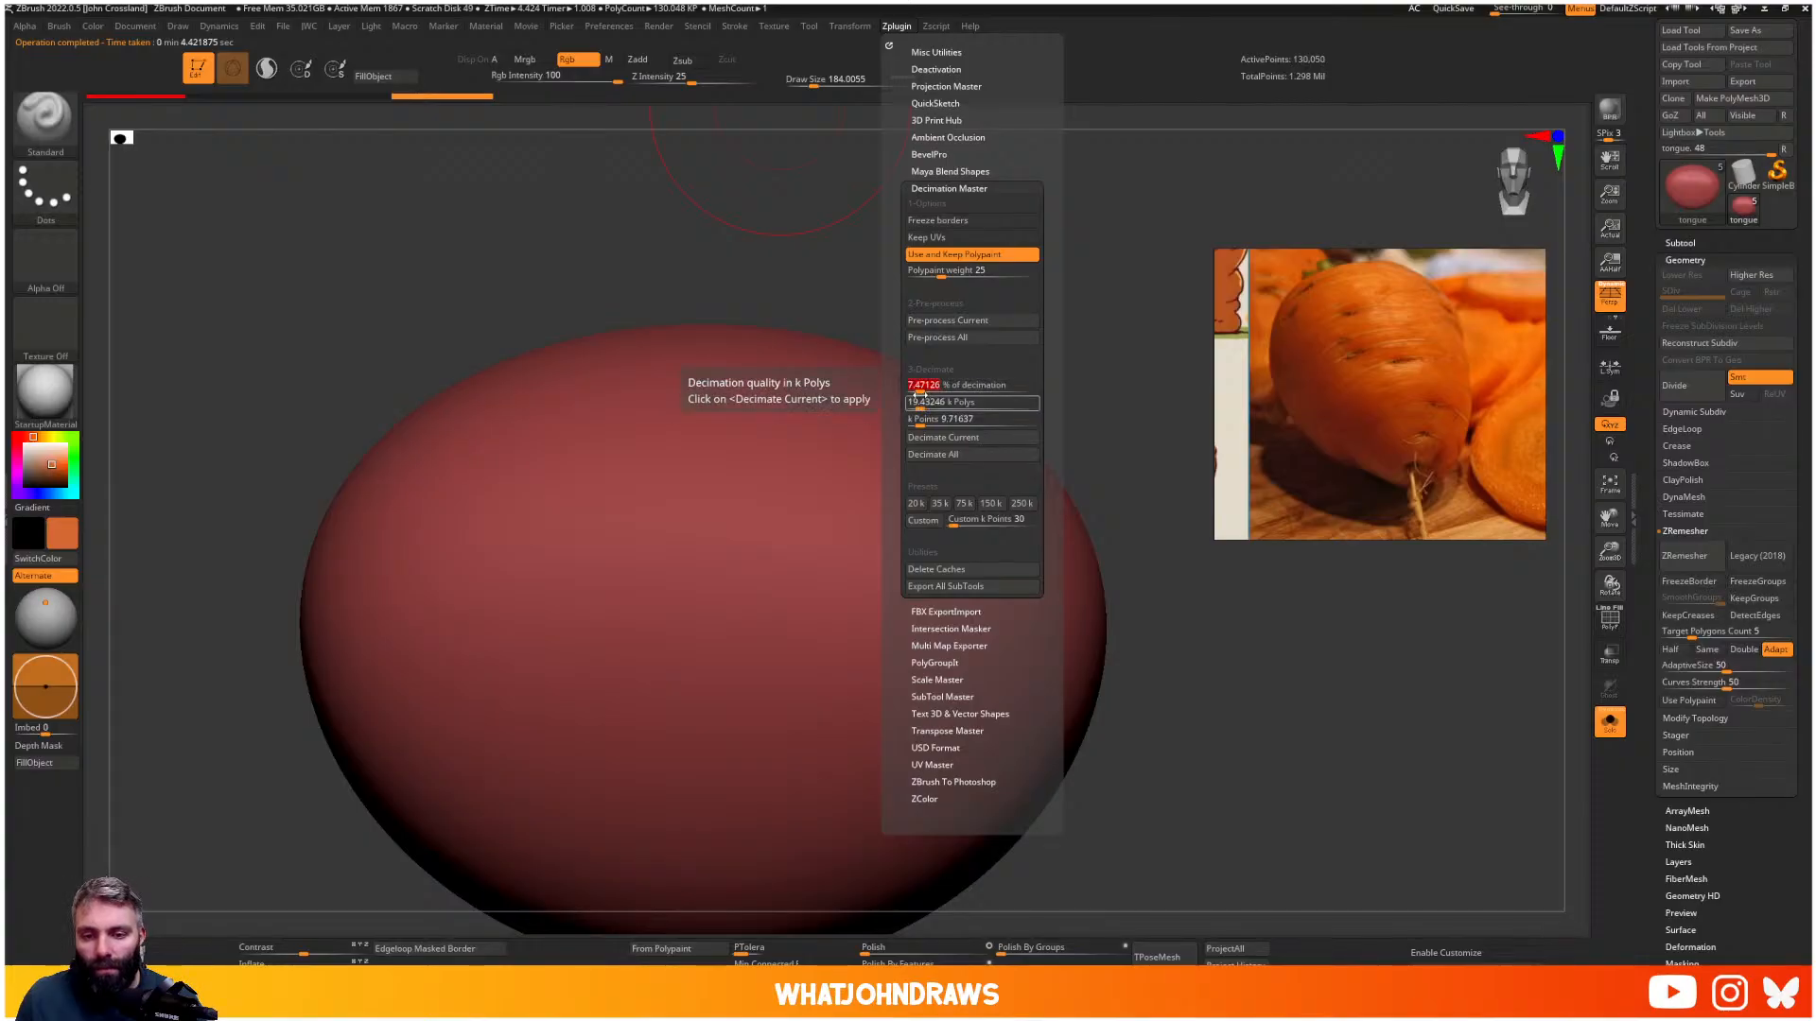
{"action": "left_click", "coordinate": [951, 438]}
{"action": "key", "text": "shift+f"}
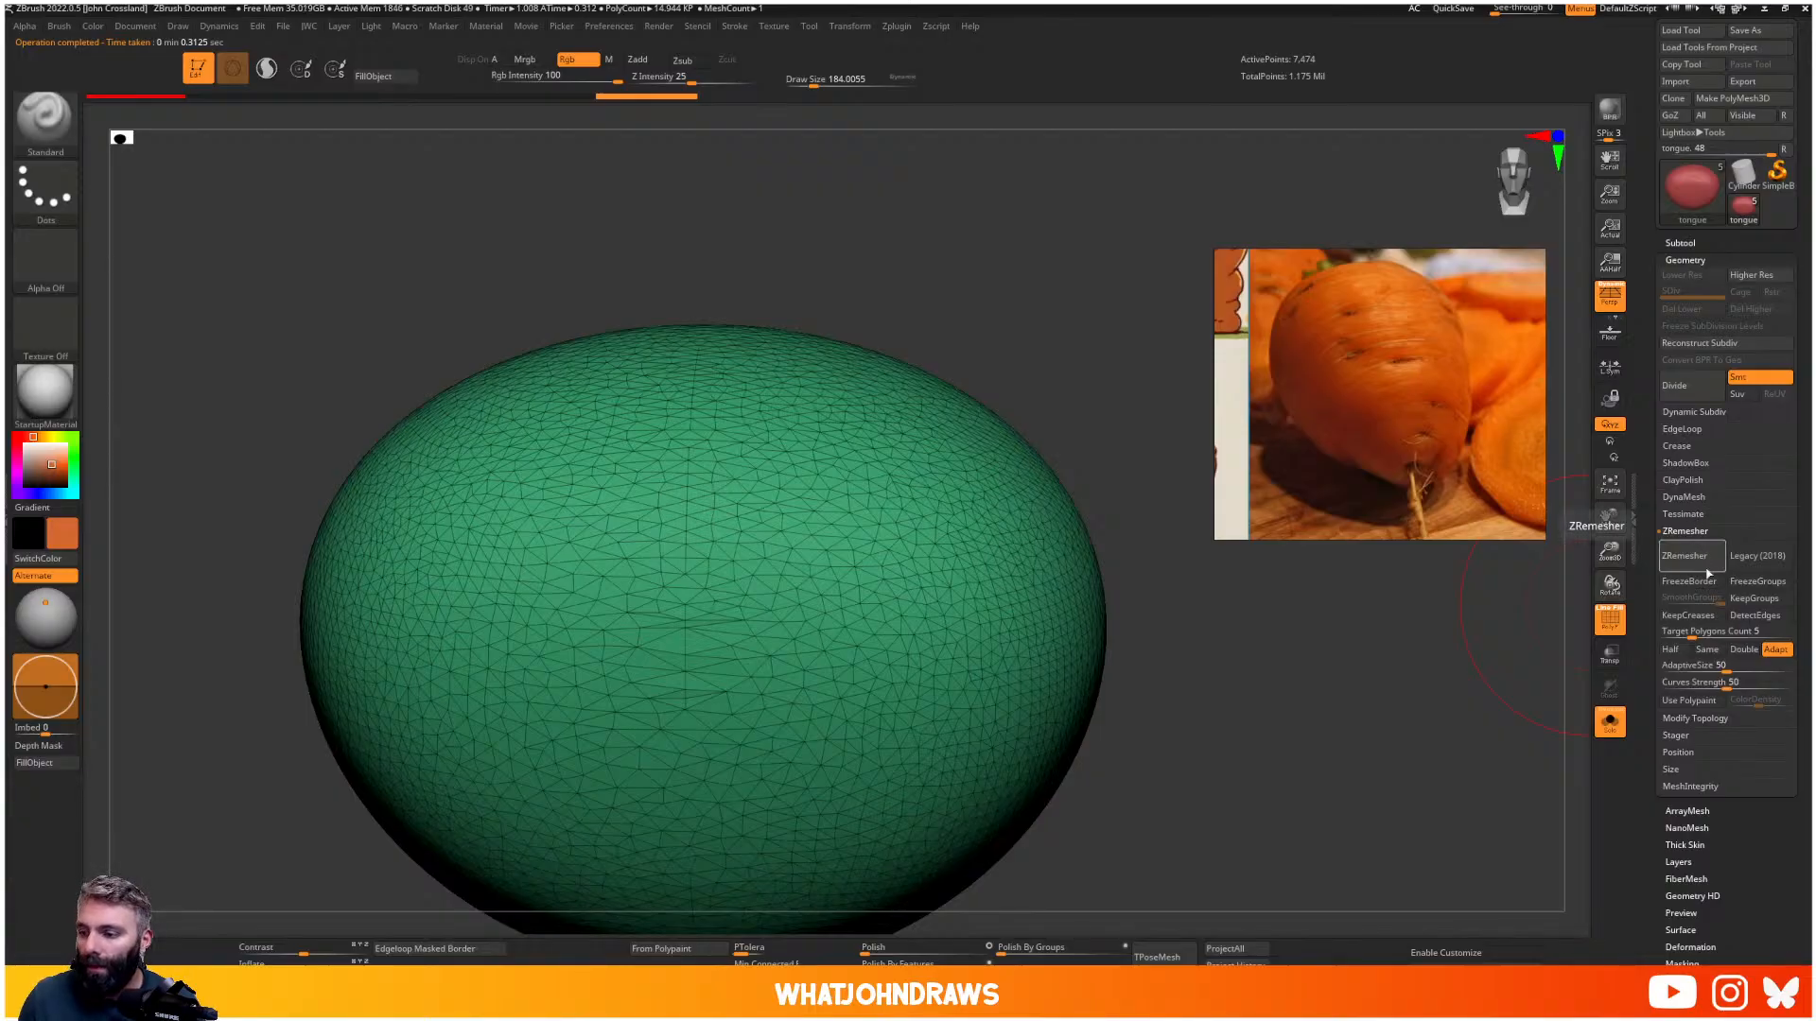
- ZRemesh the tongue at the same polygon count, then repeatedly at half, down to about 486 points
{"action": "left_click", "coordinate": [1703, 651]}
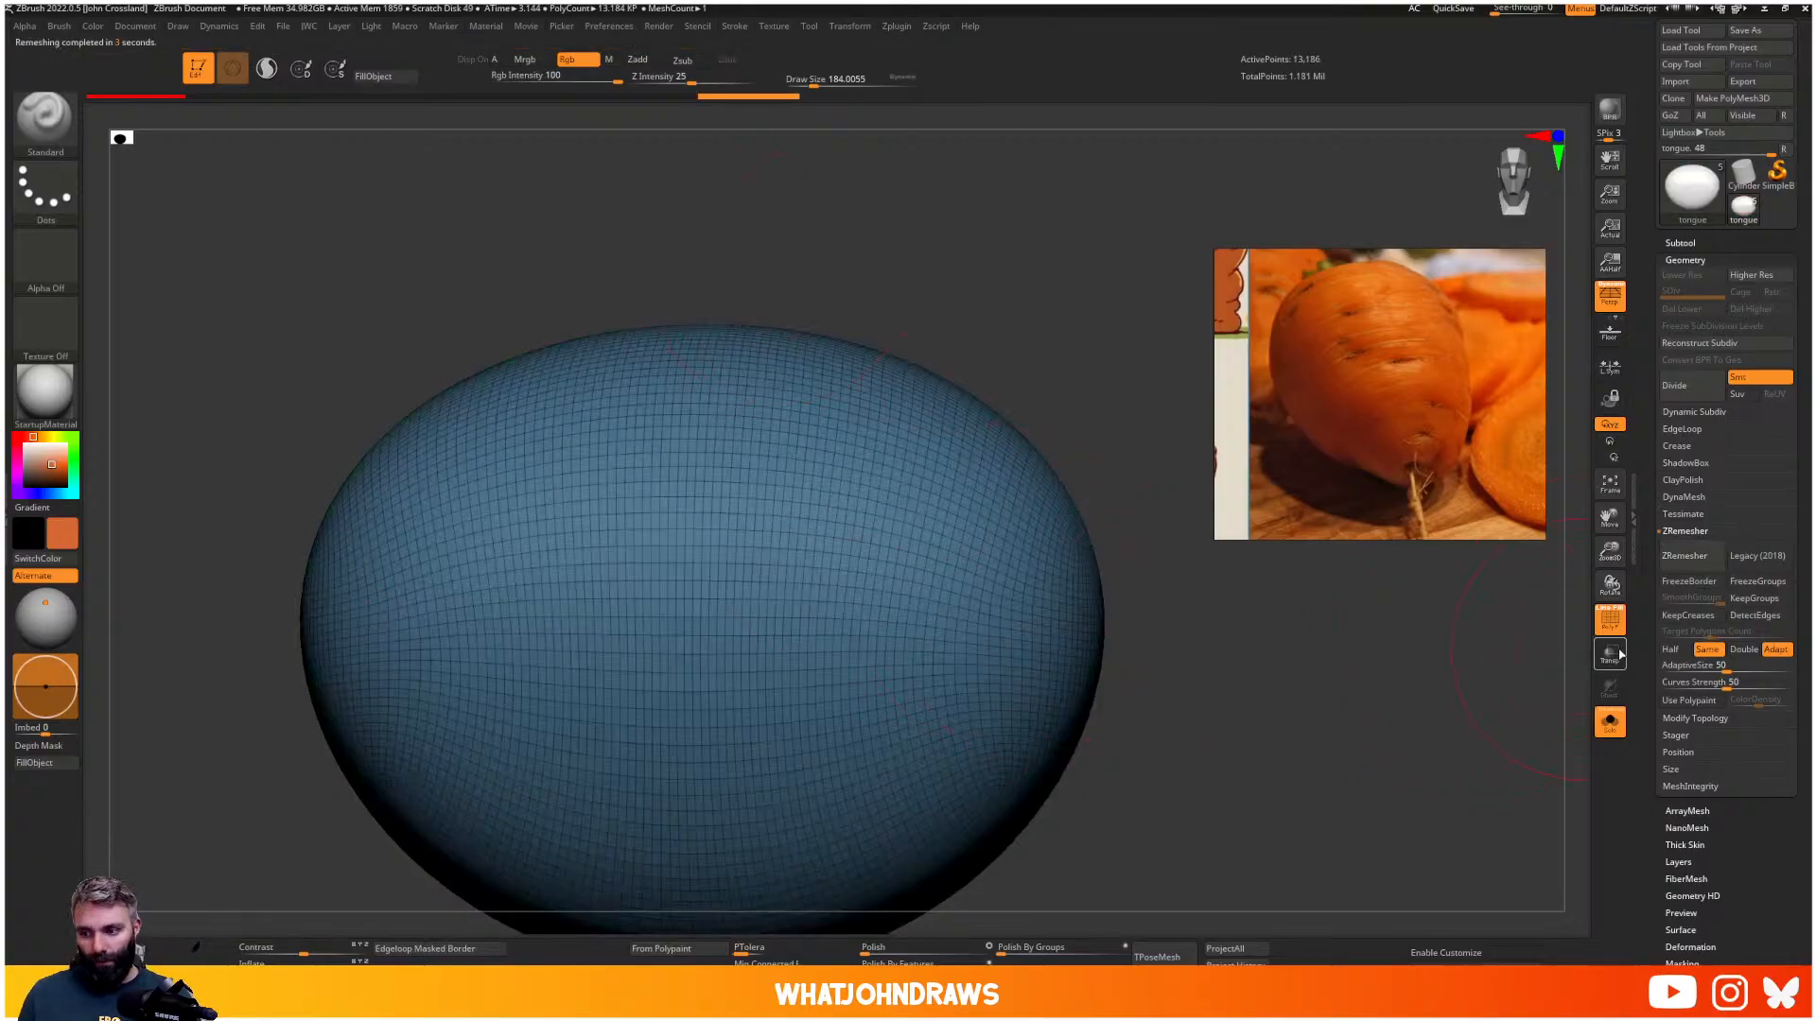
{"action": "left_click", "coordinate": [1671, 651]}
{"action": "left_click", "coordinate": [1687, 566]}
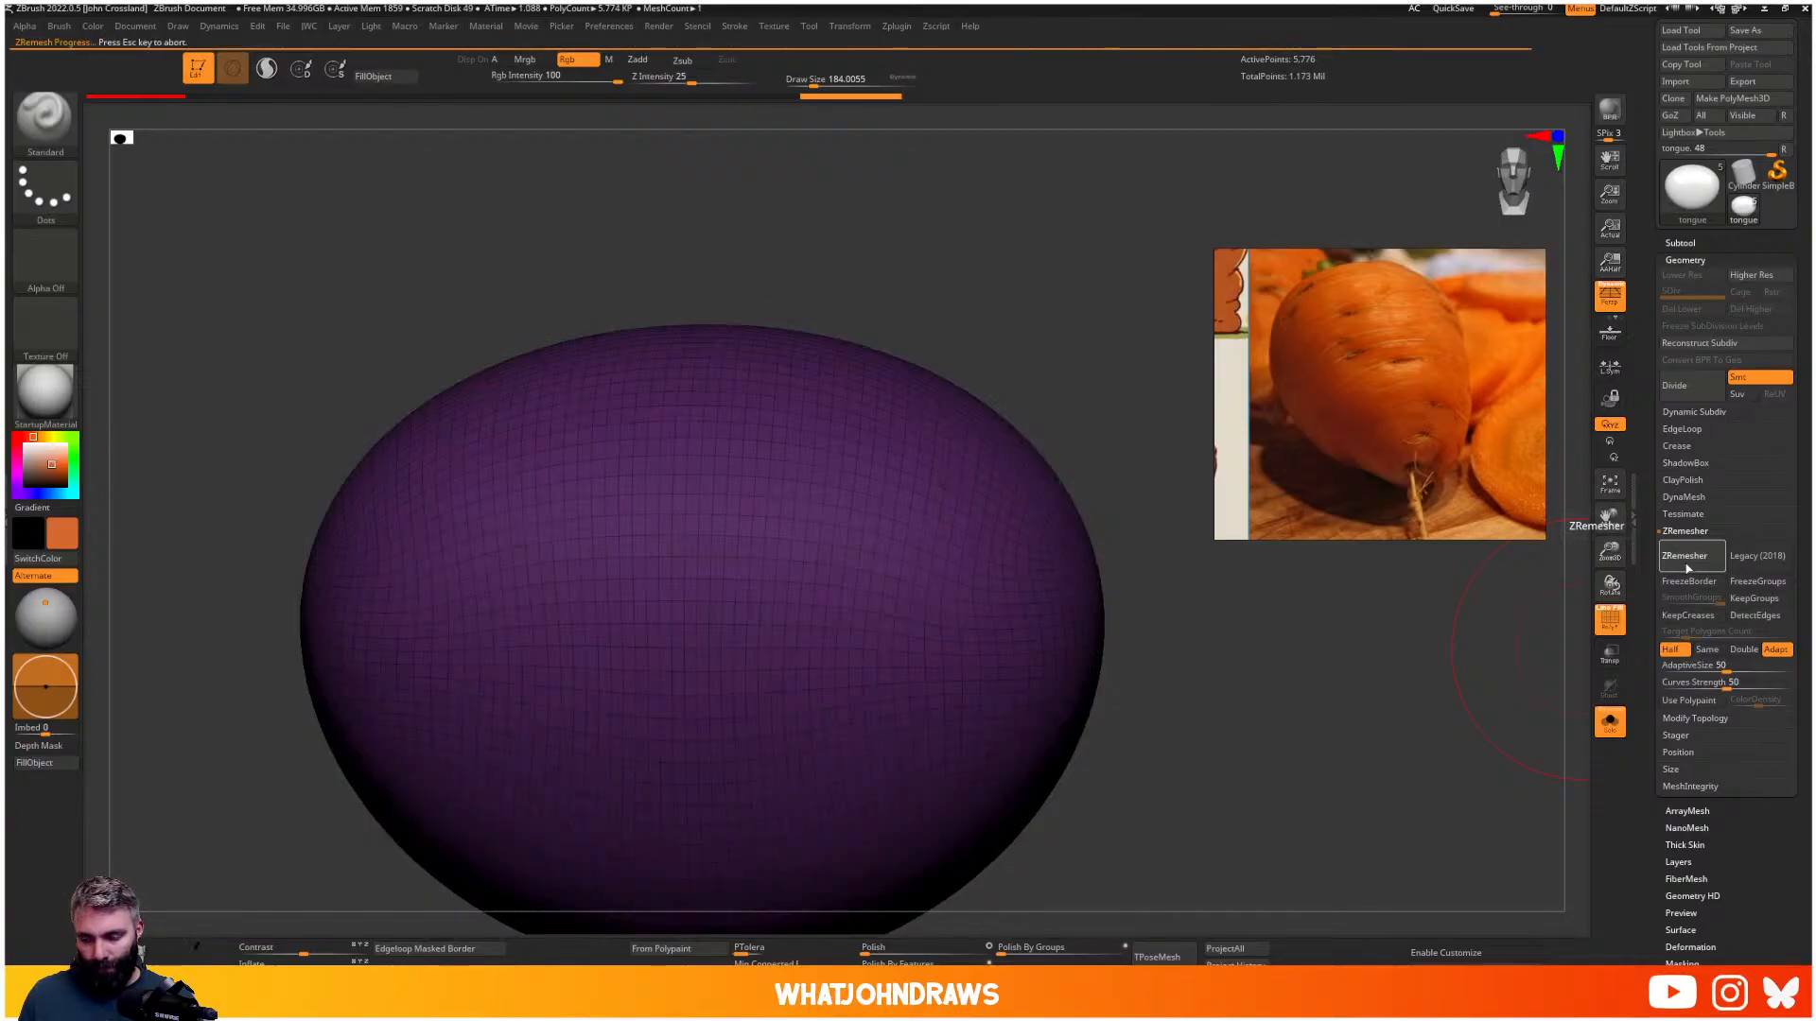
{"action": "left_click", "coordinate": [1687, 567]}
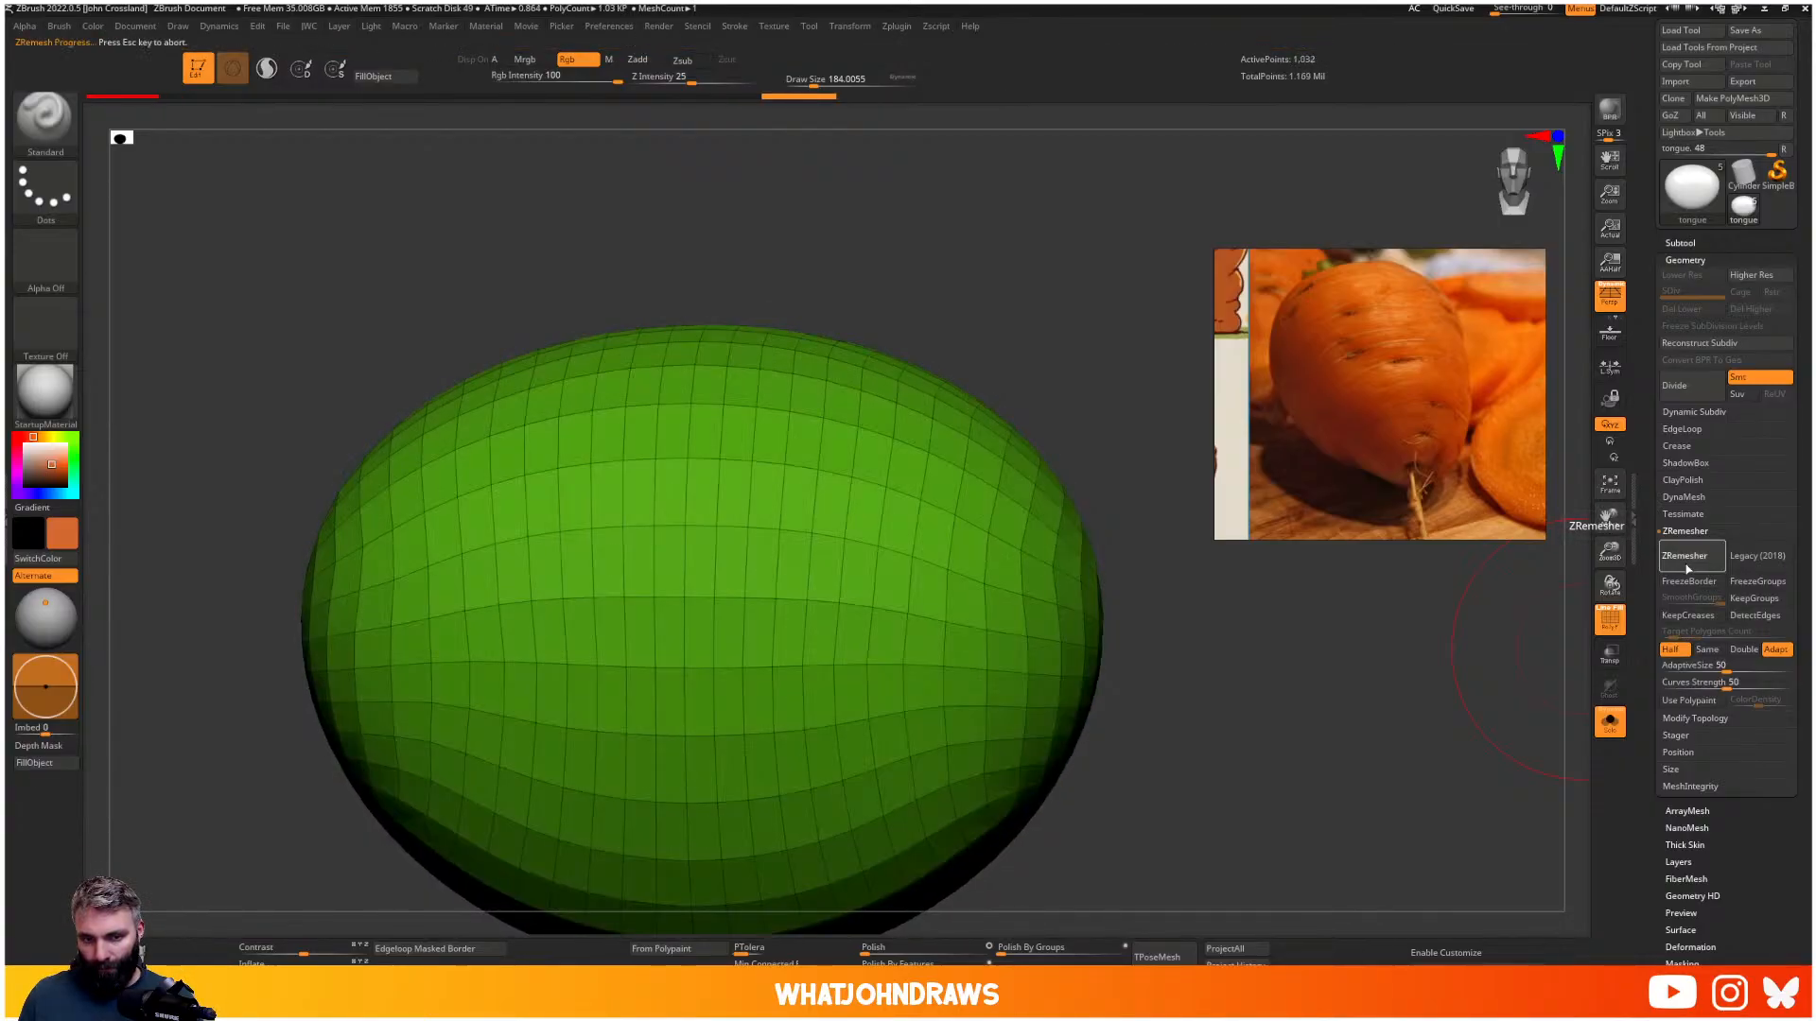
{"action": "key", "text": "shift+f"}
{"action": "right_click_drag", "start_coordinate": [1053, 656], "coordinate": [1005, 662], "text": "ctrl"}
{"action": "key", "text": "shift+f"}
{"action": "key", "text": "shift+f"}
- Divide the low-poly tongue up to five subdivision levels and check its smoothed surface and wireframe
{"action": "key", "text": "ctrl+d"}
{"action": "key", "text": "shift+f"}
{"action": "key", "text": "shift+f"}
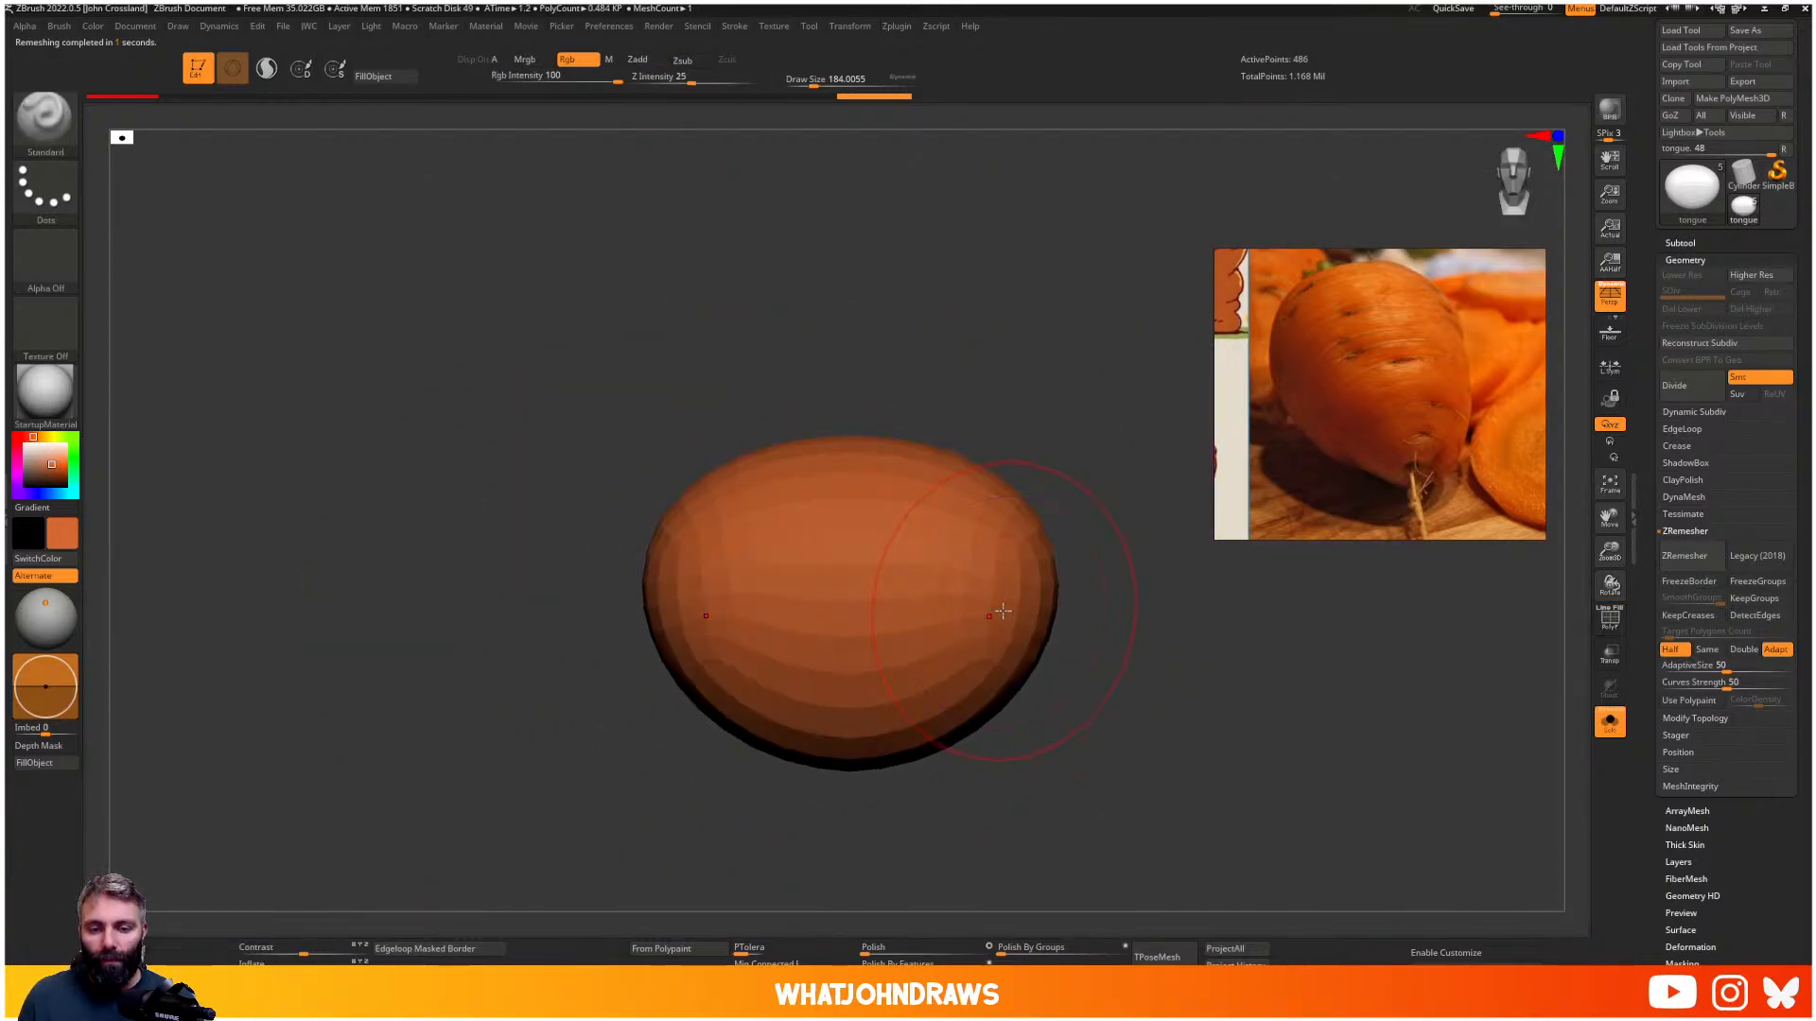
{"action": "key", "text": "ctrl+d"}
{"action": "key", "text": "shift+f"}
{"action": "mouse_move", "coordinate": [1026, 592]}
{"action": "right_mouse_down", "text": "ctrl"}
{"action": "mouse_move", "coordinate": [902, 575]}
{"action": "mouse_move", "coordinate": [946, 618]}
{"action": "mouse_move", "coordinate": [974, 617]}
{"action": "mouse_move", "coordinate": [959, 594]}
{"action": "right_mouse_up", "text": "ctrl"}
{"action": "key", "text": "shift+f"}
- Step the tongue down to its lowest subdivision level and back up to compare the shapes
{"action": "key", "text": "shift+d"}
{"action": "key", "text": "shift+d"}
{"action": "key", "text": "shift+d"}
{"action": "key", "text": "shift+d"}
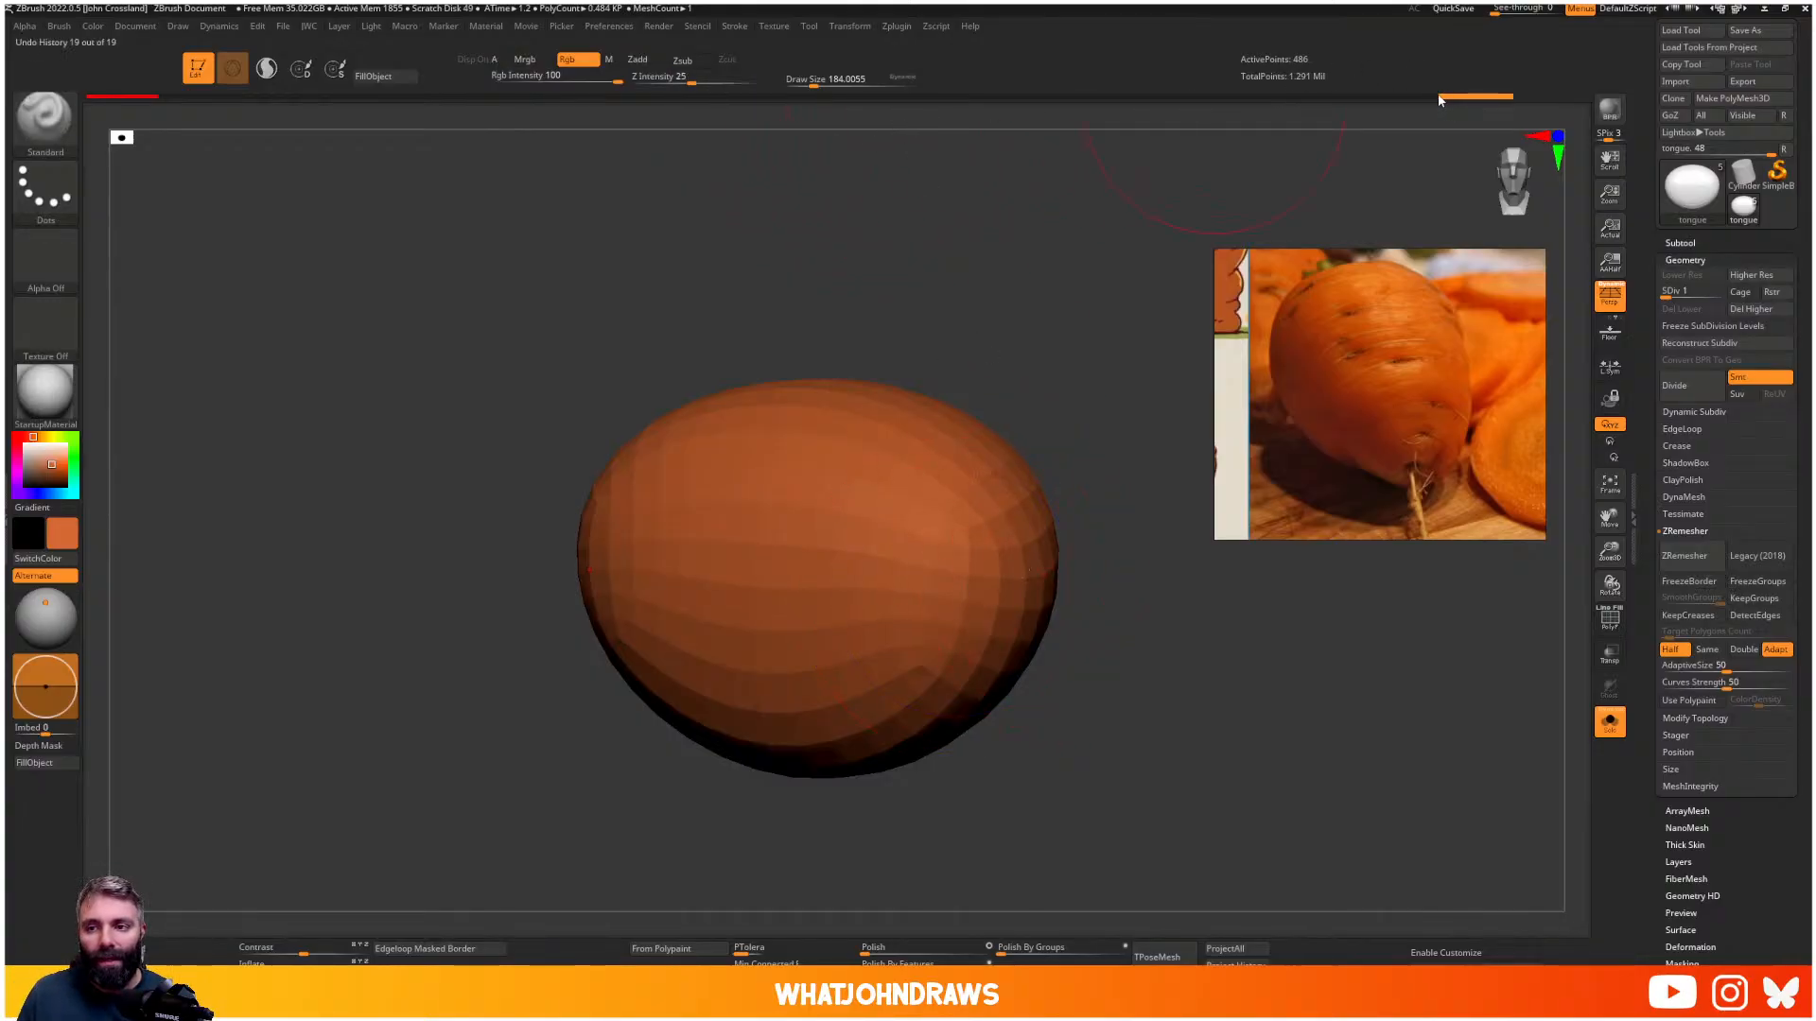
{"action": "key", "text": "d"}
{"action": "key", "text": "d"}
{"action": "key", "text": "d"}
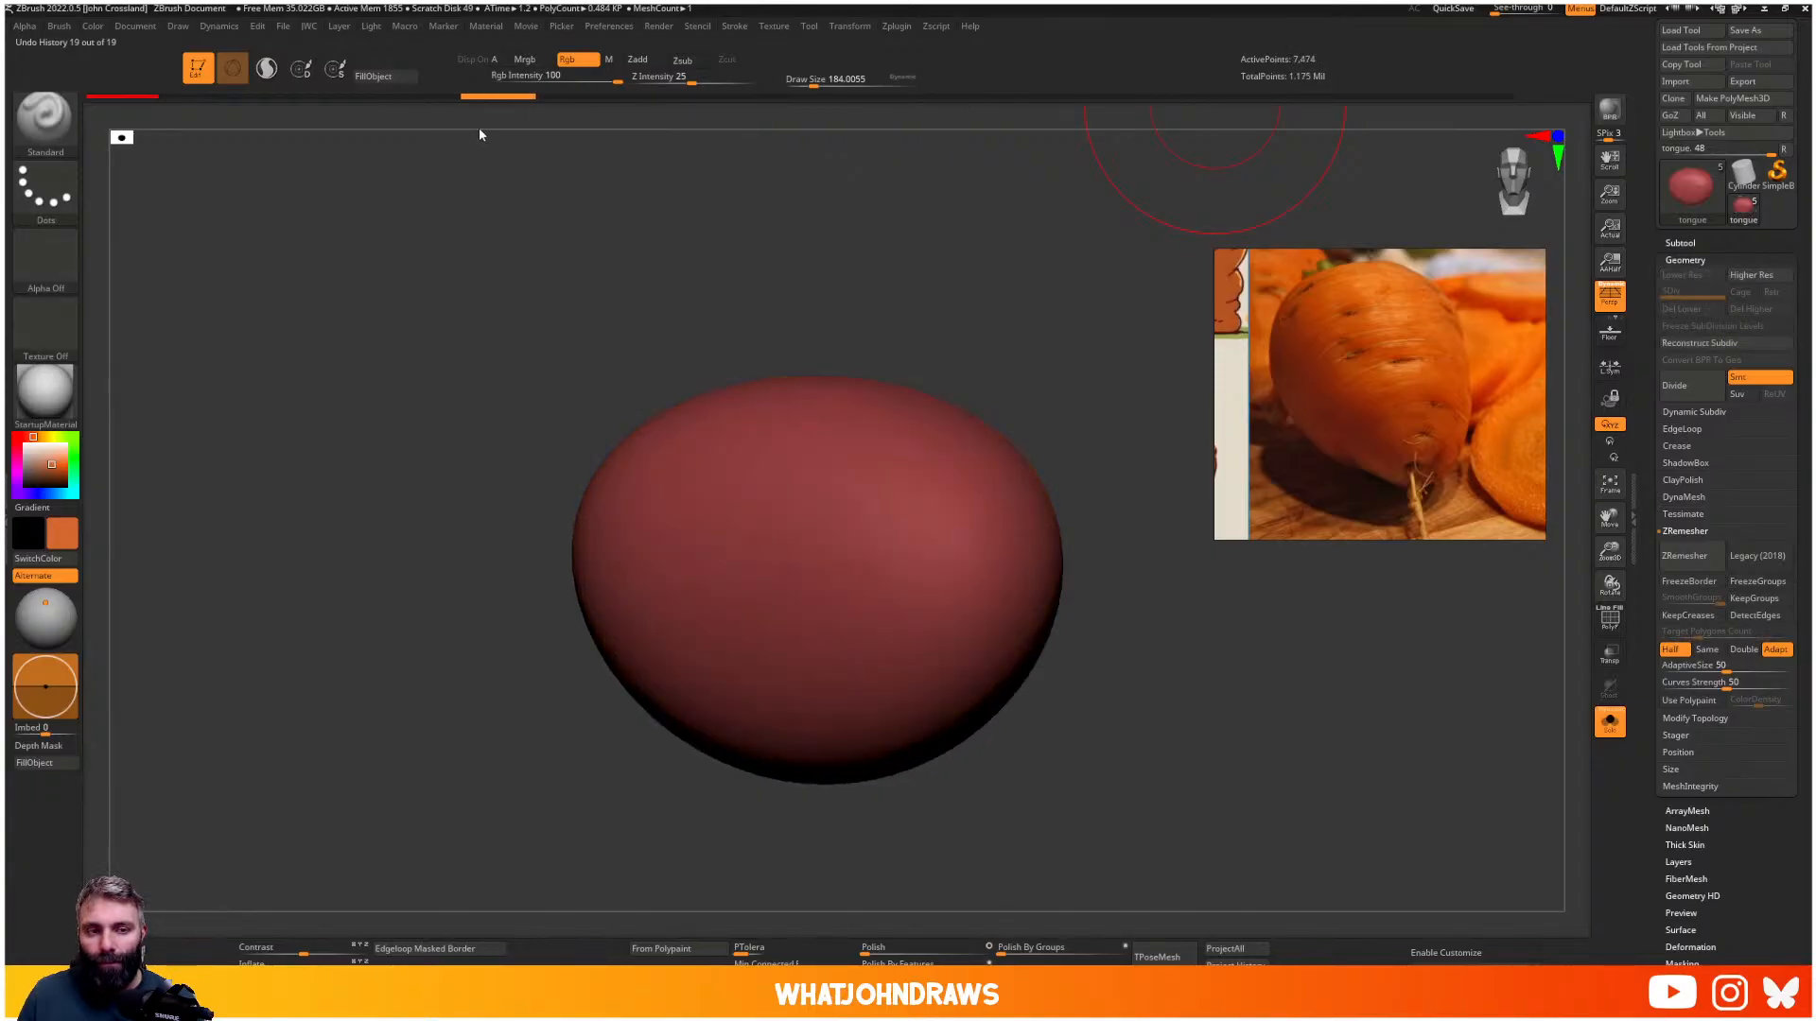
- Mark the dense coloured tongue in the undo history as the projection source and return to the newest remeshed state
{"action": "key", "text": "ctrl+z"}
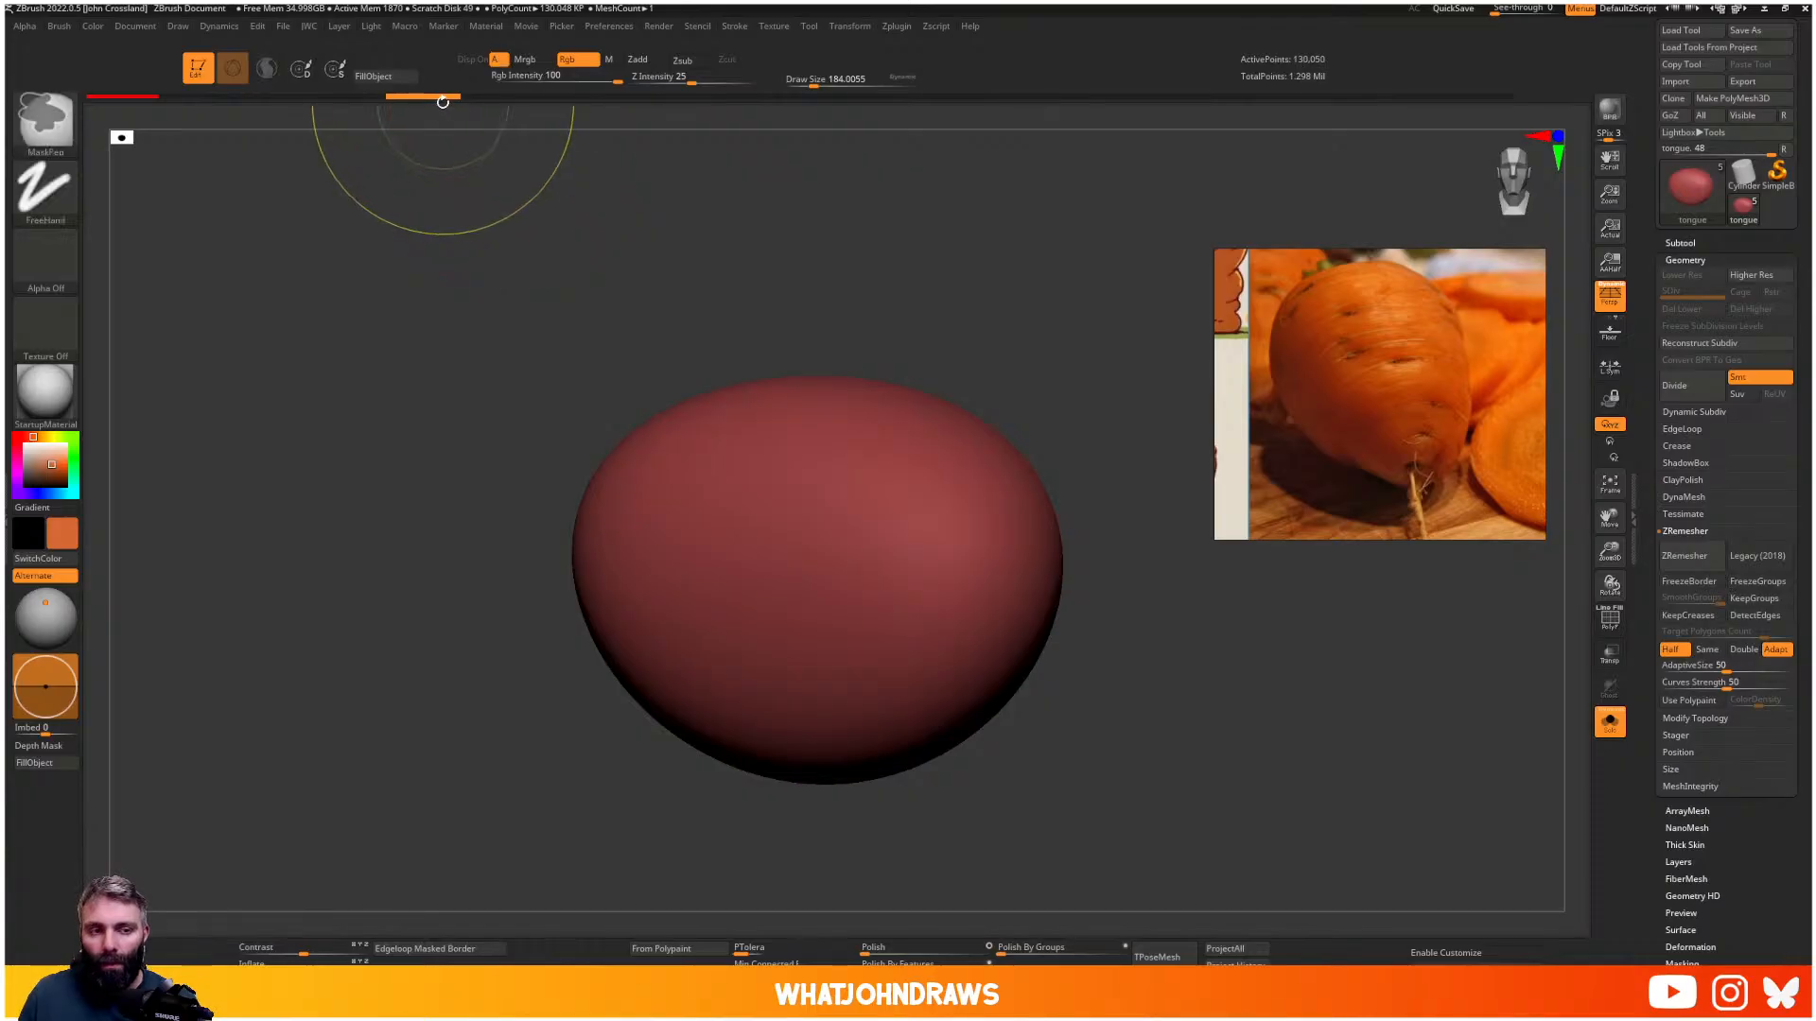
{"action": "key", "text": "shift+f"}
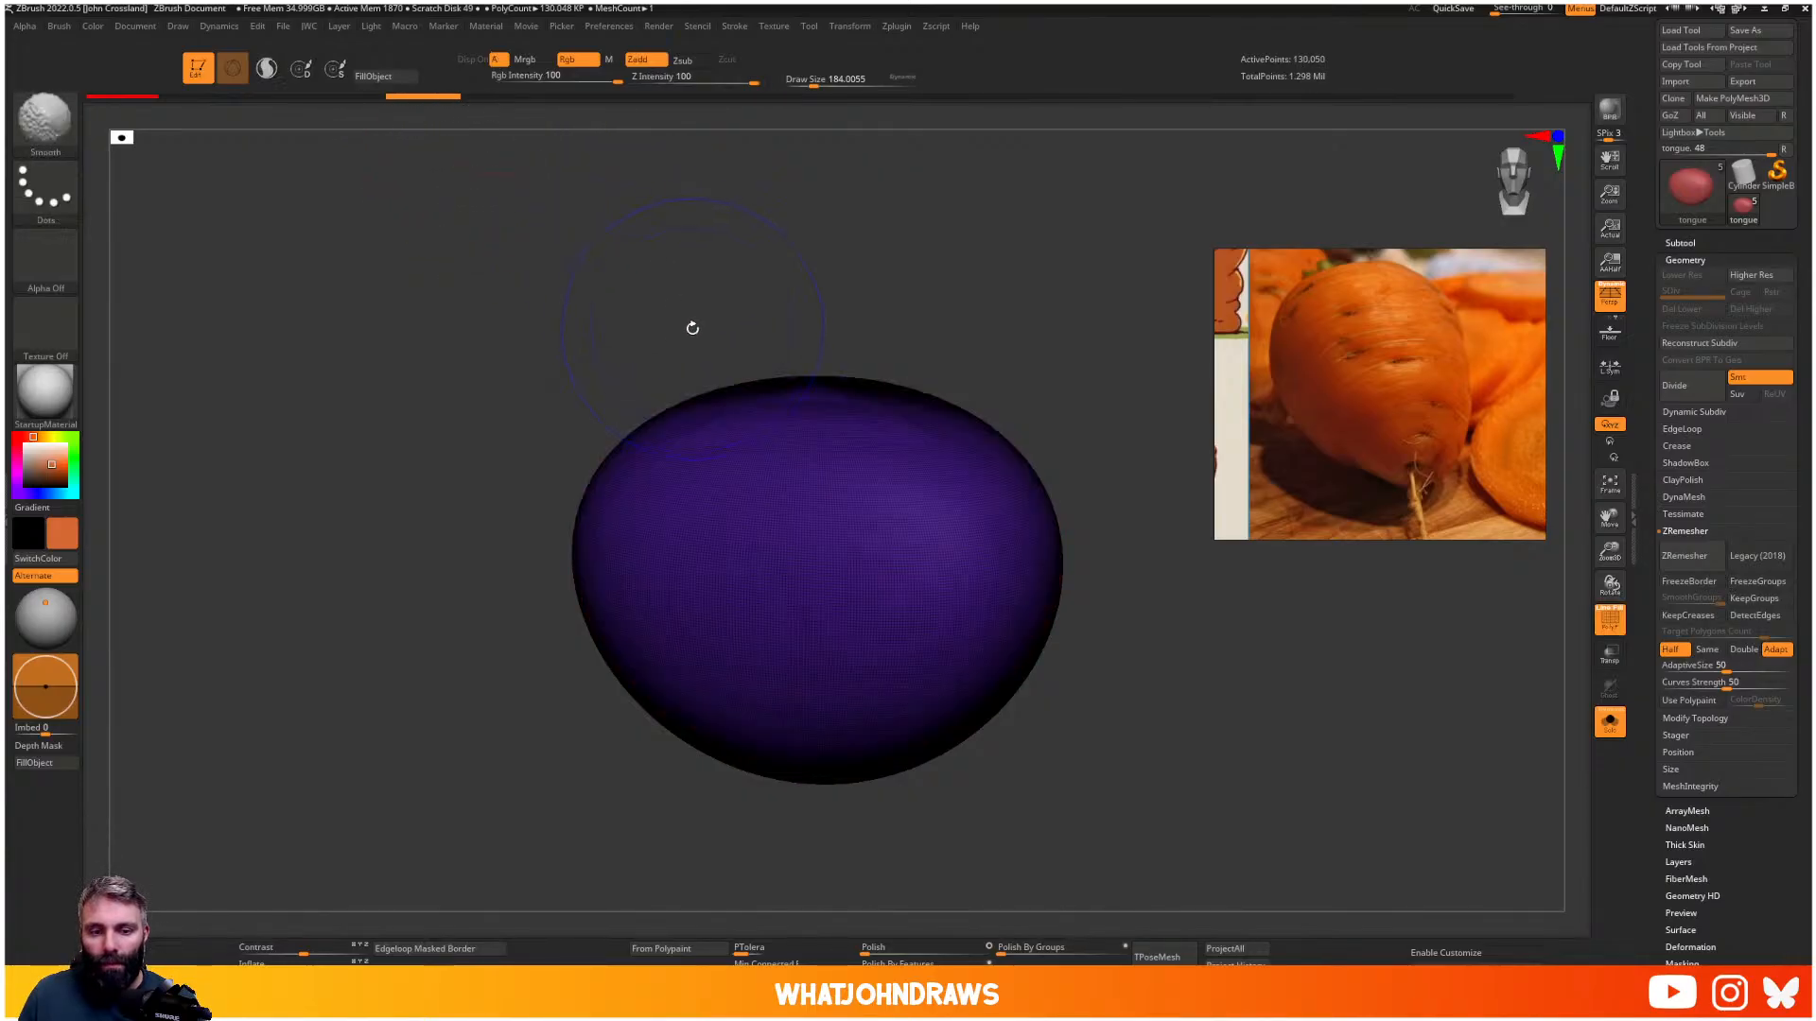
{"action": "right_click_drag", "start_coordinate": [749, 447], "coordinate": [867, 352], "text": "ctrl"}
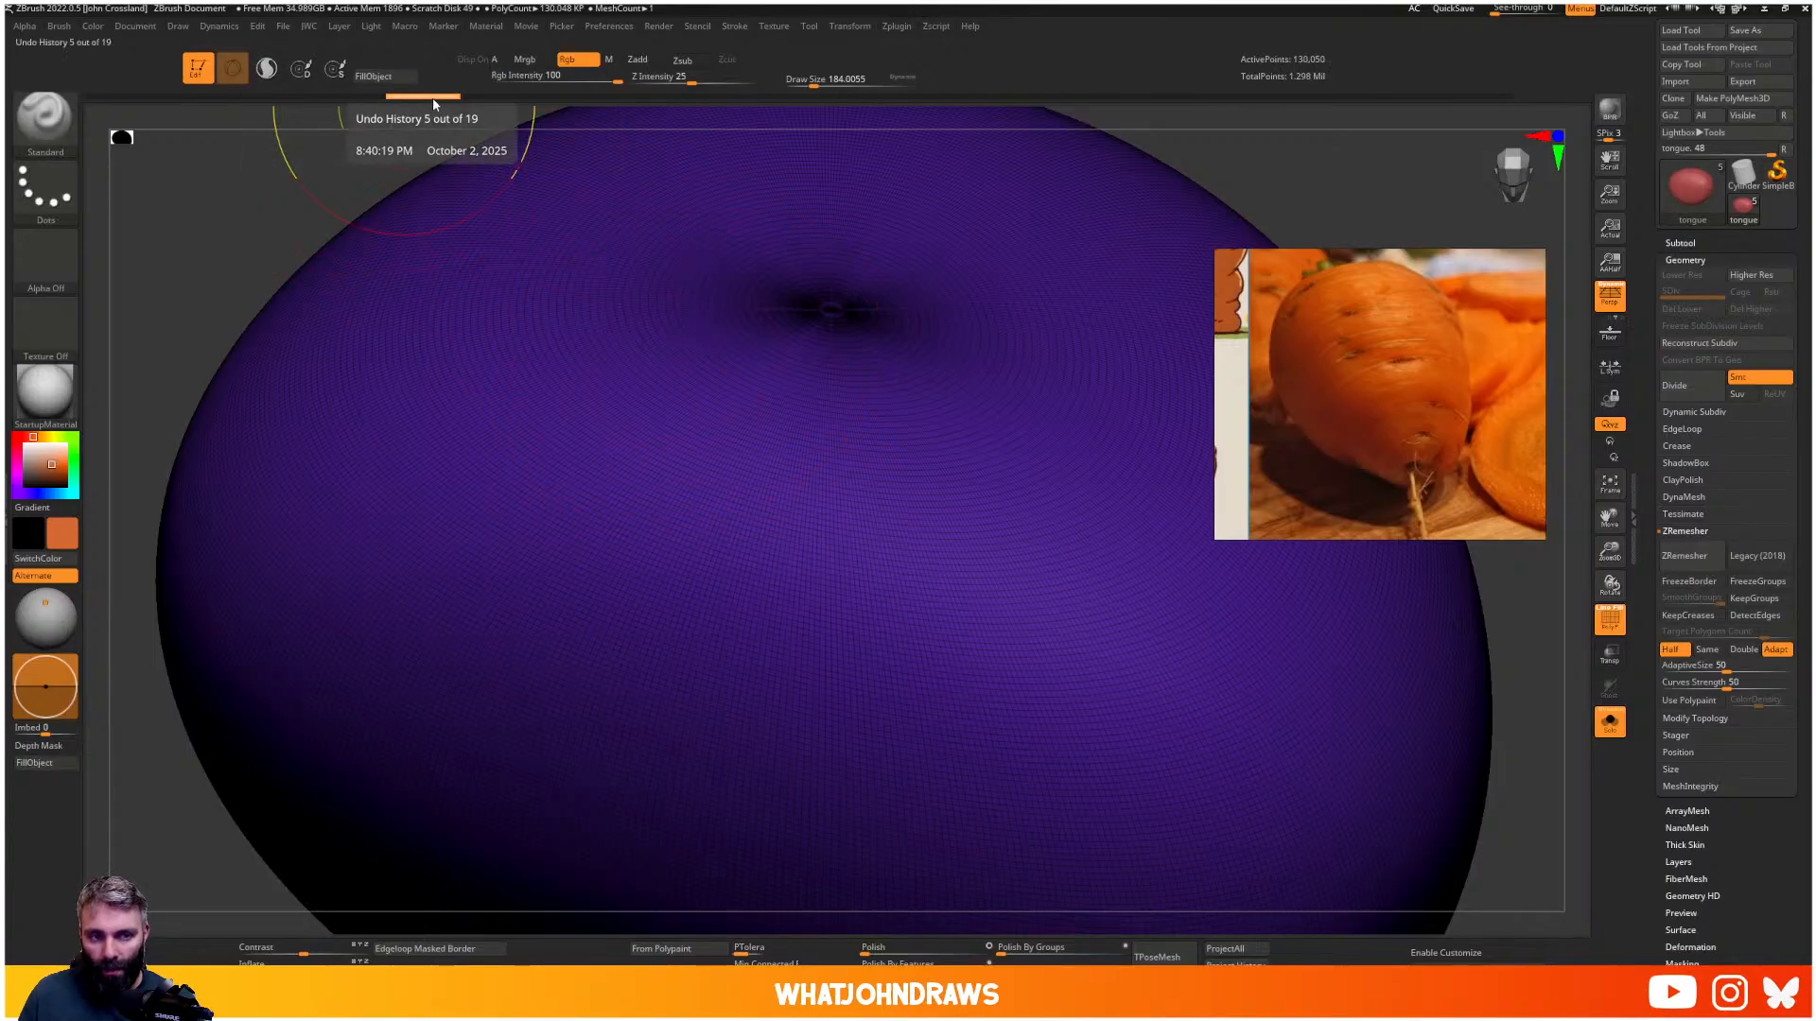
{"action": "left_click_drag", "start_coordinate": [433, 99], "coordinate": [1674, 125]}
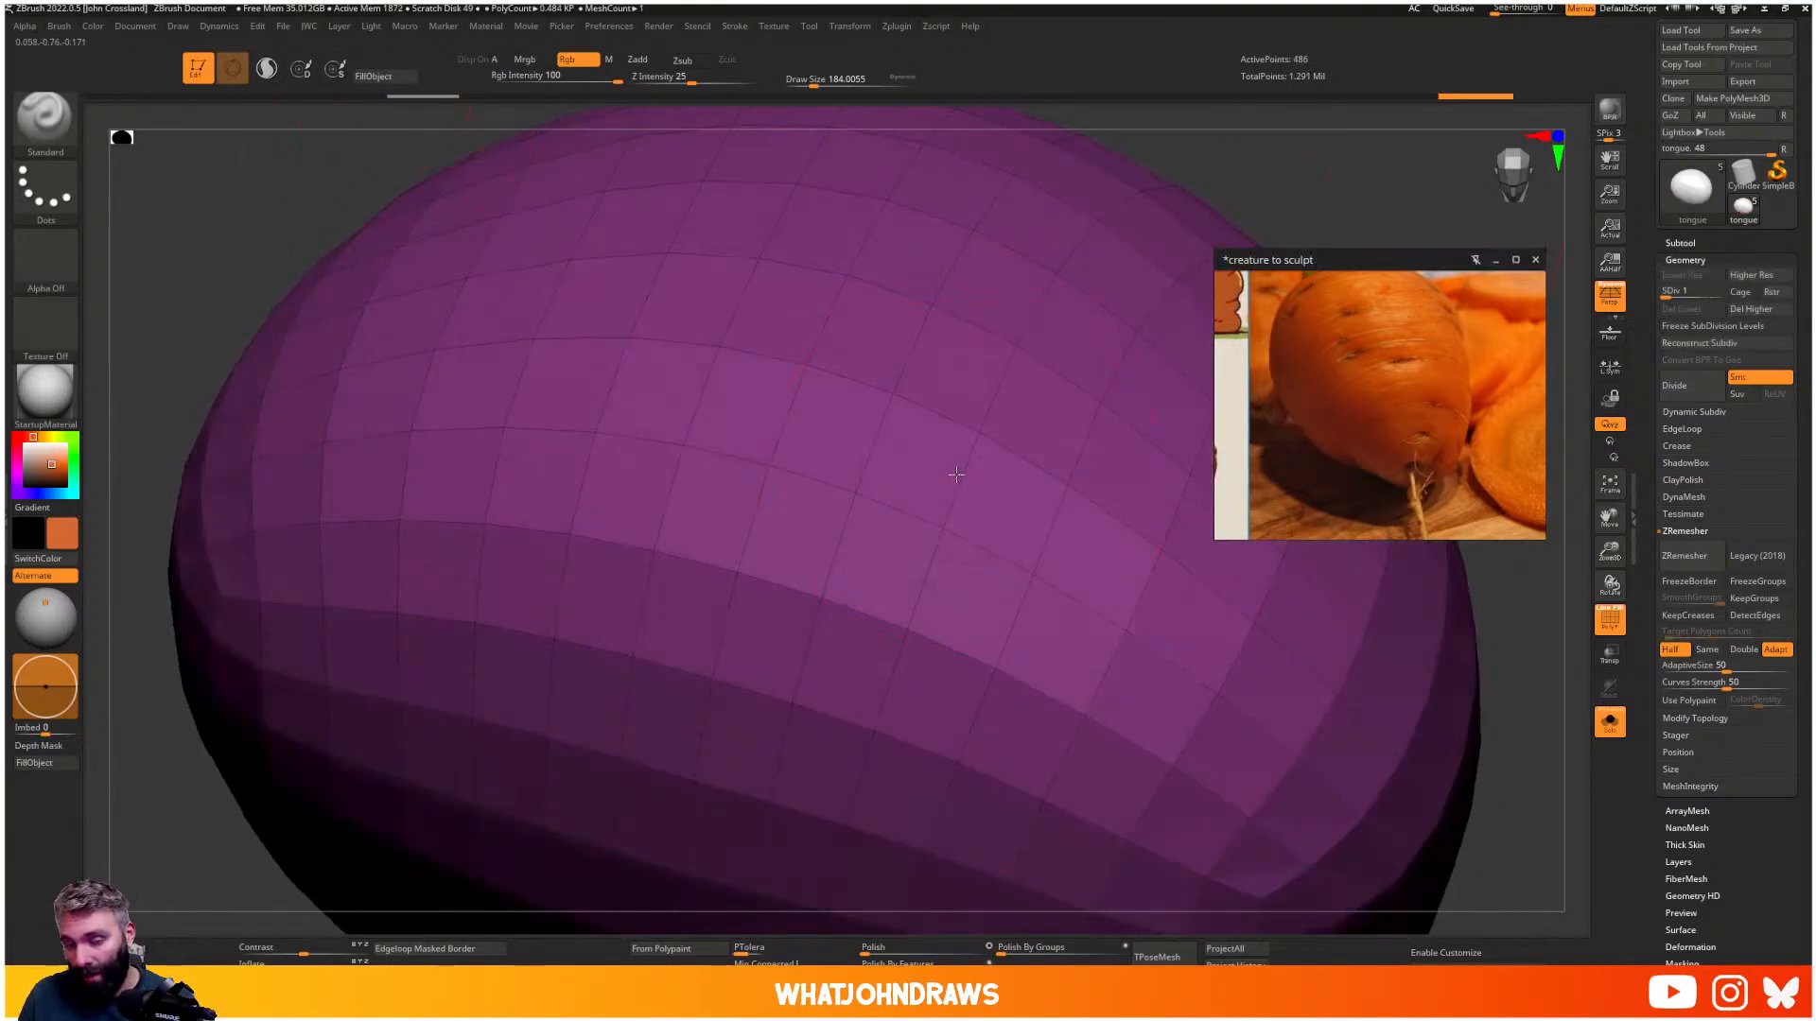
- Raise the remeshed tongue to subdivision level 5 and project the marked history state's geometry and colour onto it
{"action": "right_click_drag", "start_coordinate": [956, 473], "coordinate": [862, 363], "text": "ctrl"}
{"action": "key", "text": "d"}
{"action": "key", "text": "d"}
{"action": "key", "text": "d"}
{"action": "key", "text": "d"}
{"action": "key", "text": "shift+f"}
{"action": "right_click_drag", "start_coordinate": [1068, 516], "coordinate": [1040, 666], "text": "ctrl"}
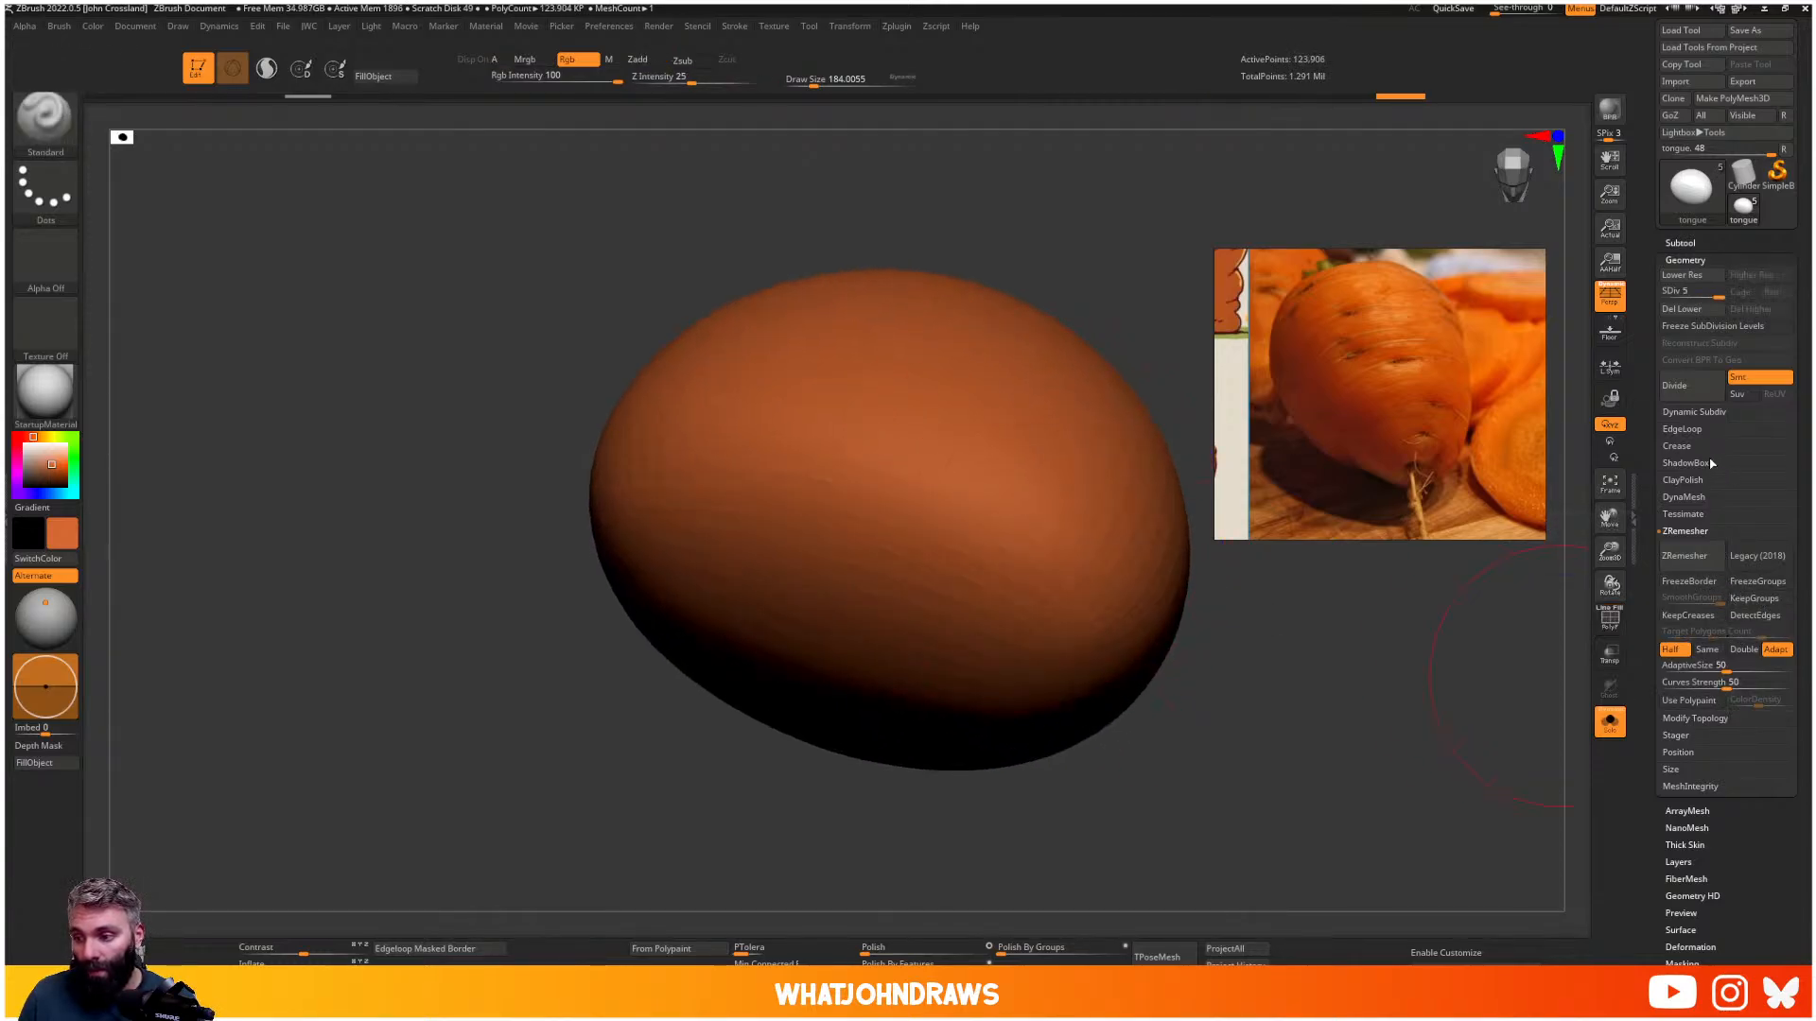
{"action": "left_click", "coordinate": [1689, 244]}
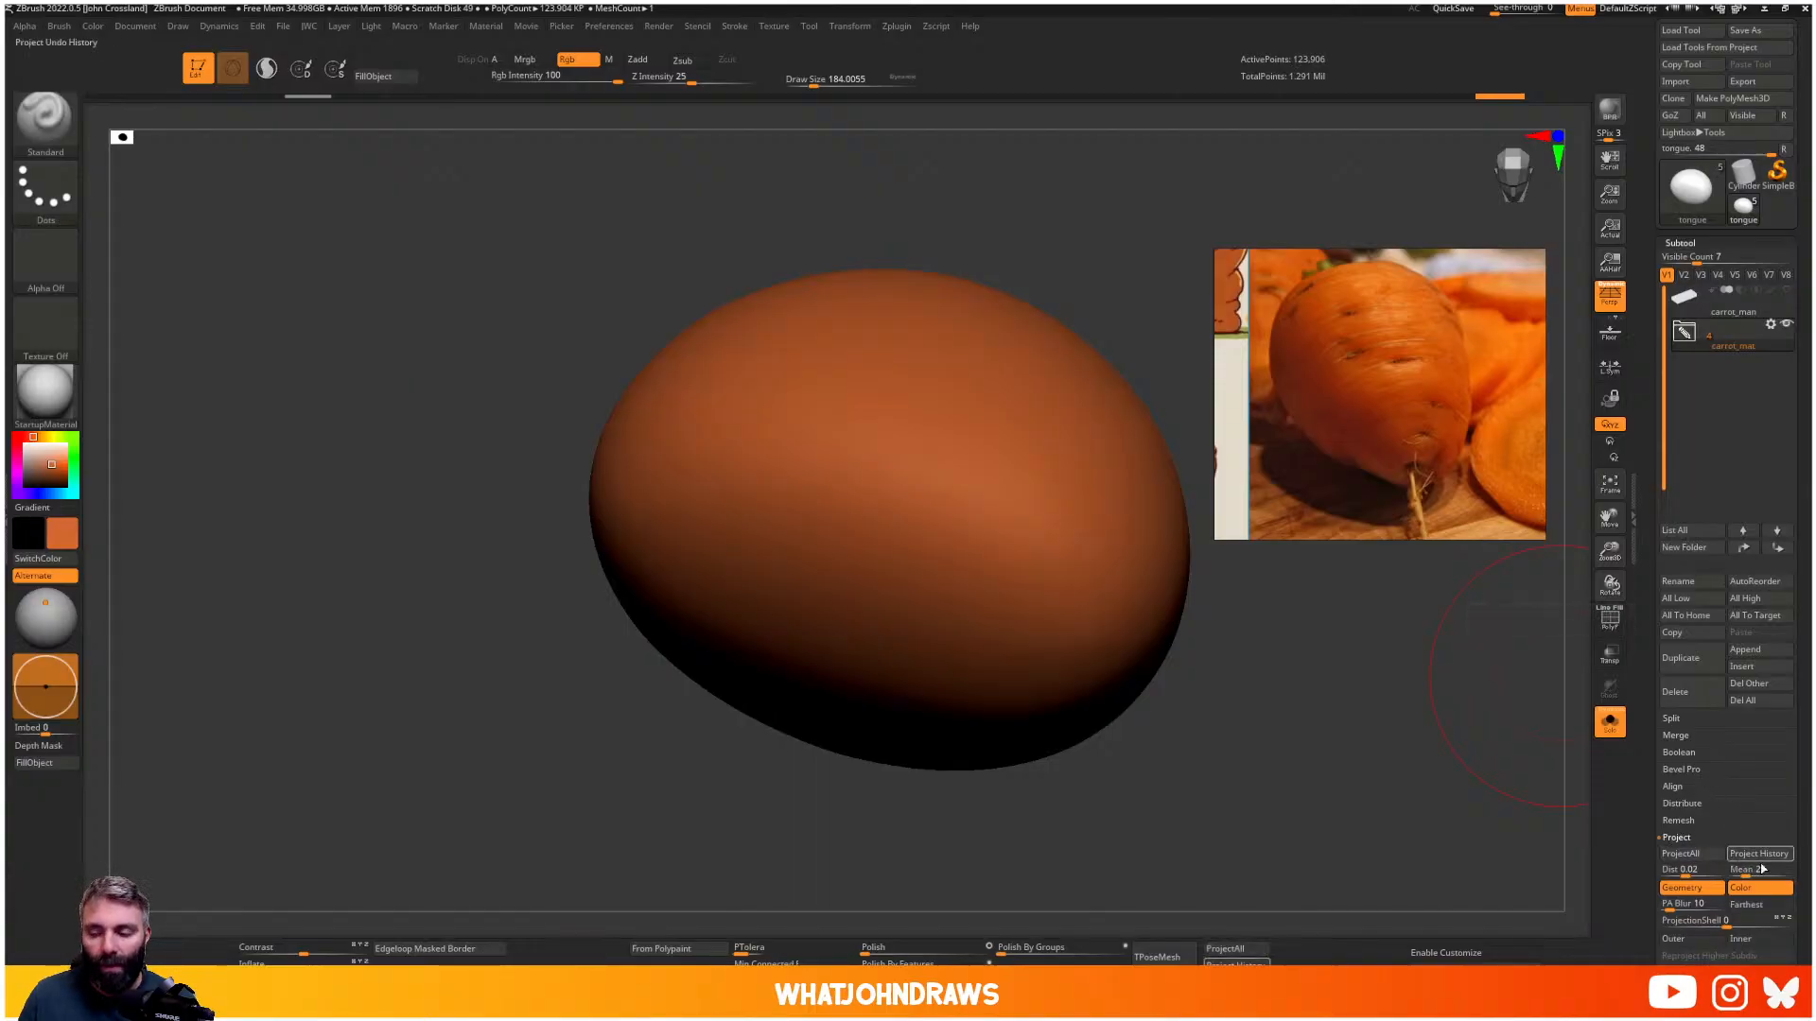
{"action": "left_click", "coordinate": [1756, 855]}
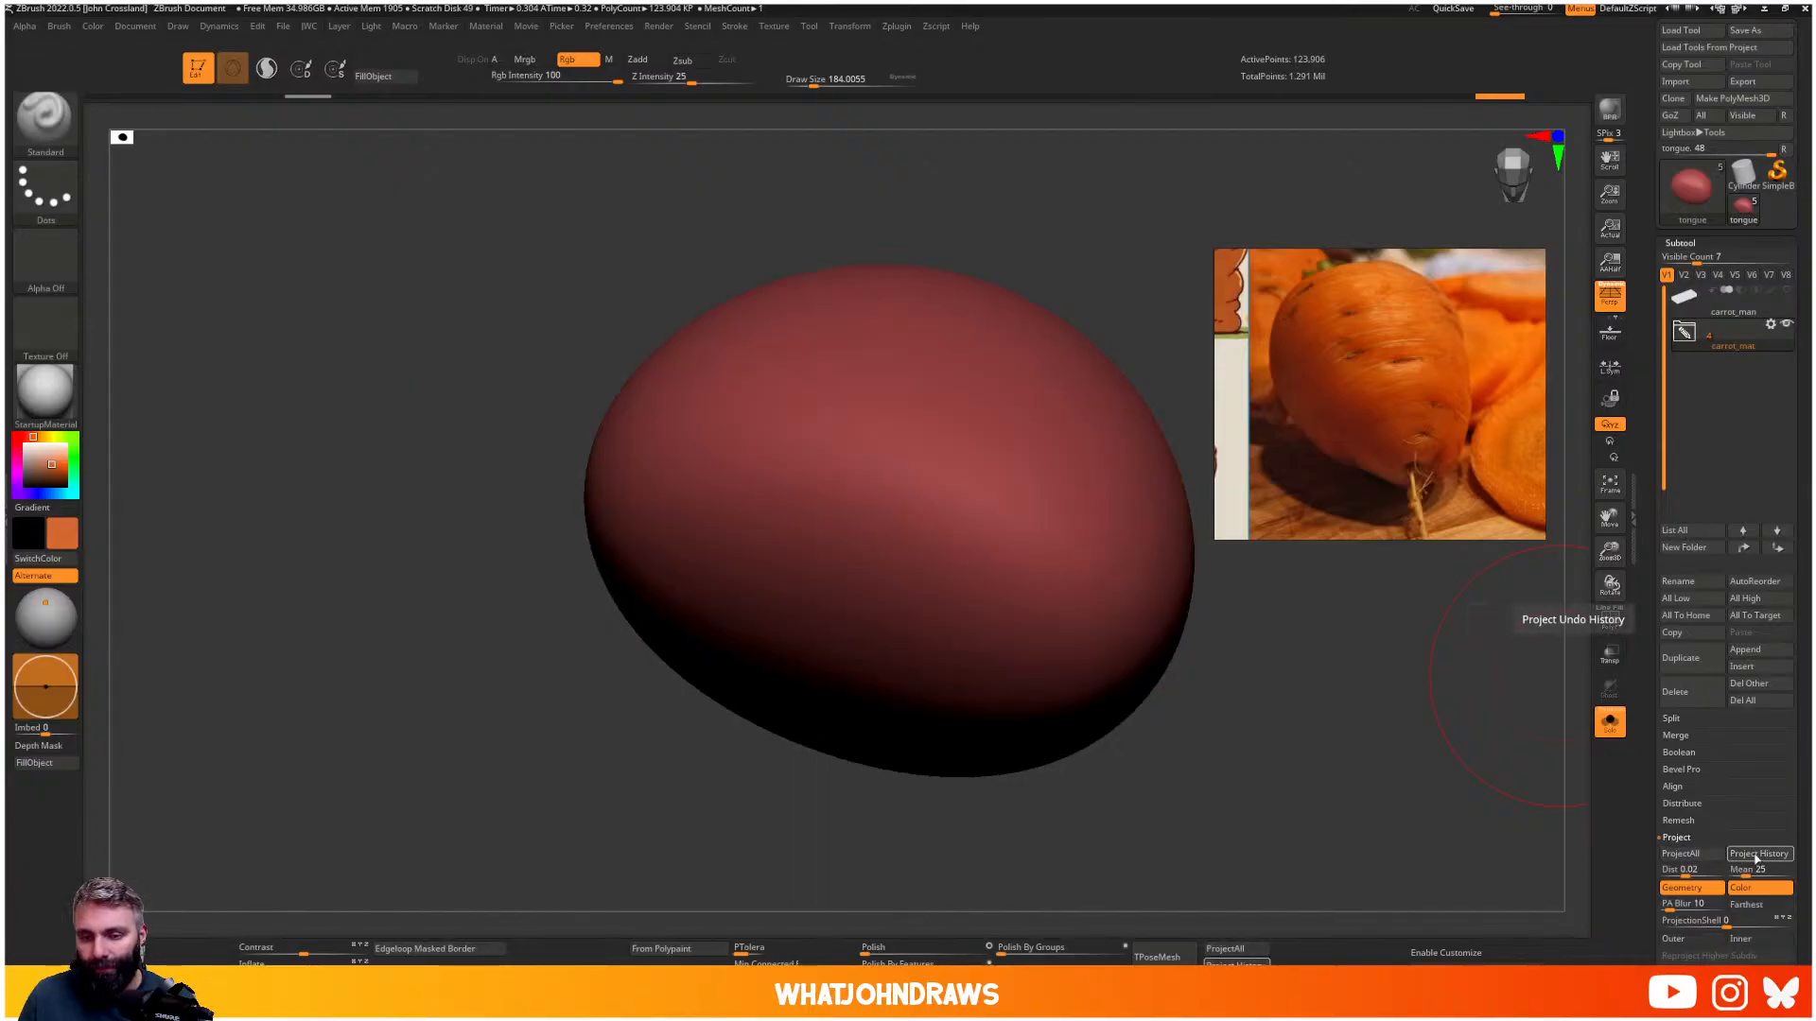
- Check the projected tongue's surface and wireframe, and show all subtools again around the open mouth
{"action": "key", "text": "shift+f"}
{"action": "left_click_drag", "start_coordinate": [1249, 782], "coordinate": [1013, 612]}
{"action": "key", "text": "shift+f"}
{"action": "key", "text": "alt+s"}
{"action": "right_click_drag", "start_coordinate": [946, 588], "coordinate": [898, 628], "text": "ctrl"}
{"action": "key", "text": "shift+f"}
{"action": "key", "text": "shift+f"}
{"action": "key", "text": "shift+f"}
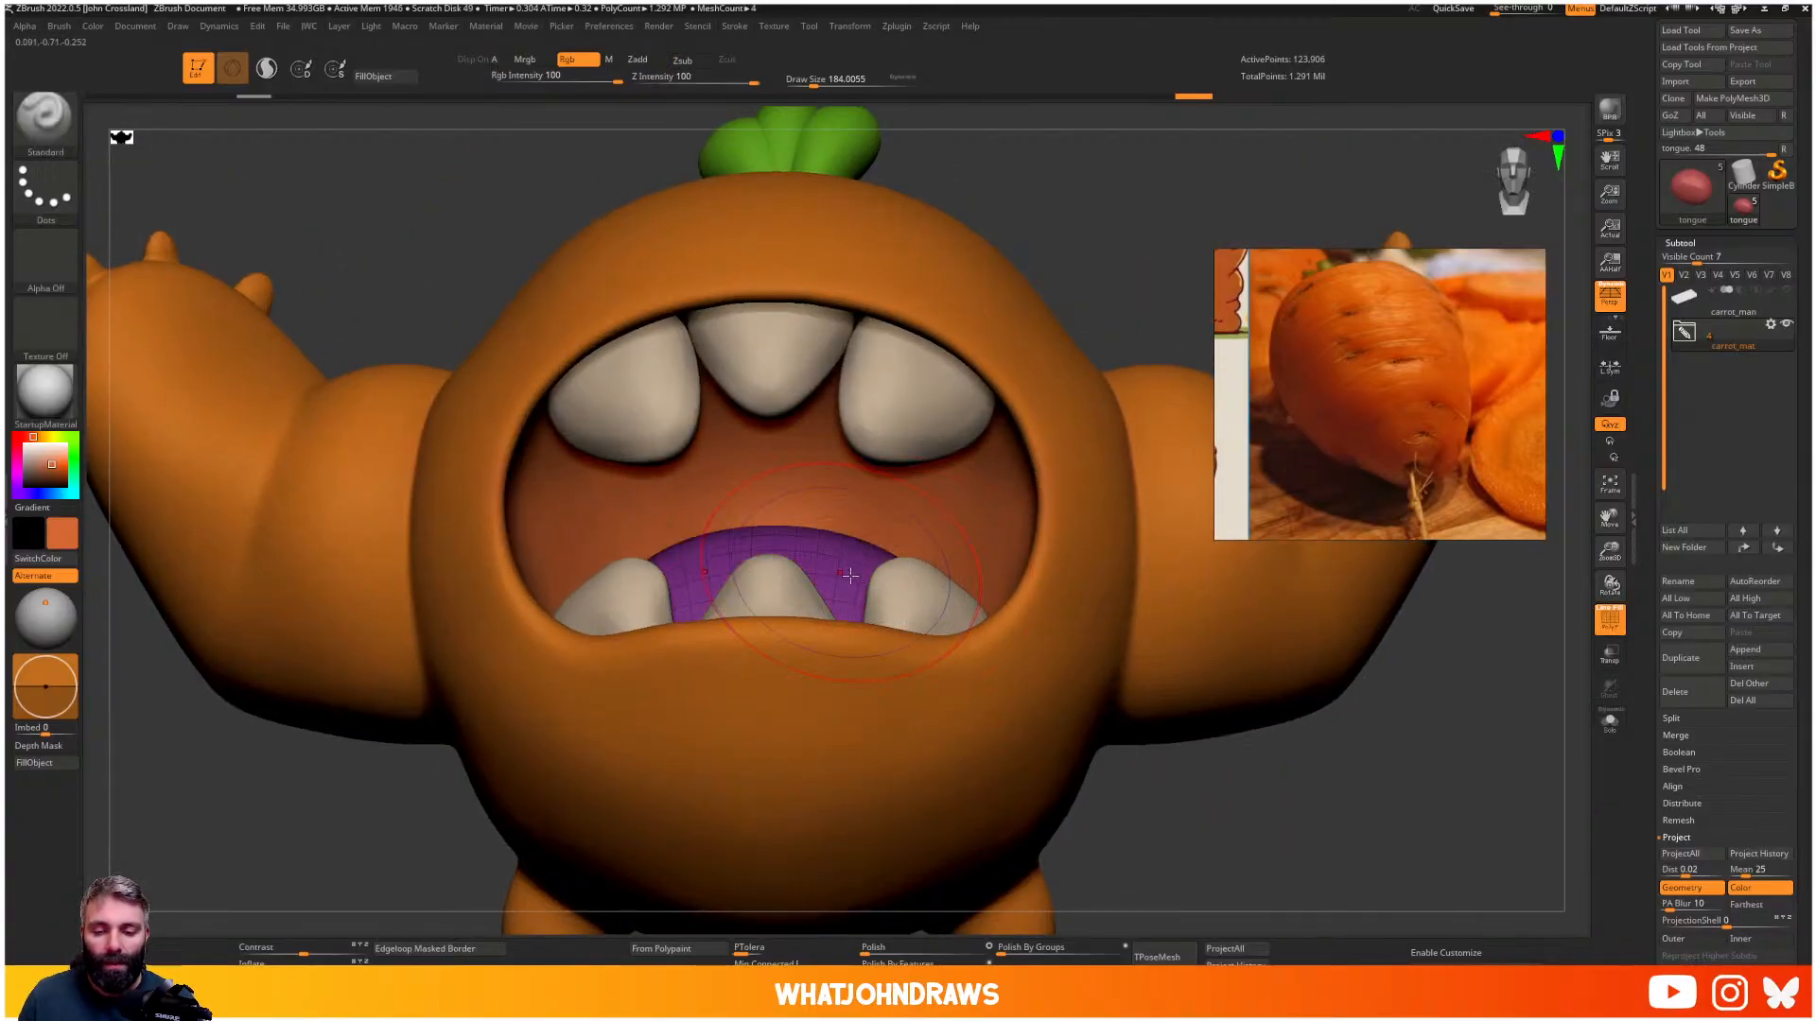
- Select the body subtool, show the carrot_man floor plane and turn off the wireframe display
{"action": "left_click", "coordinate": [905, 581], "text": "alt"}
{"action": "left_click", "coordinate": [989, 364], "text": "alt"}
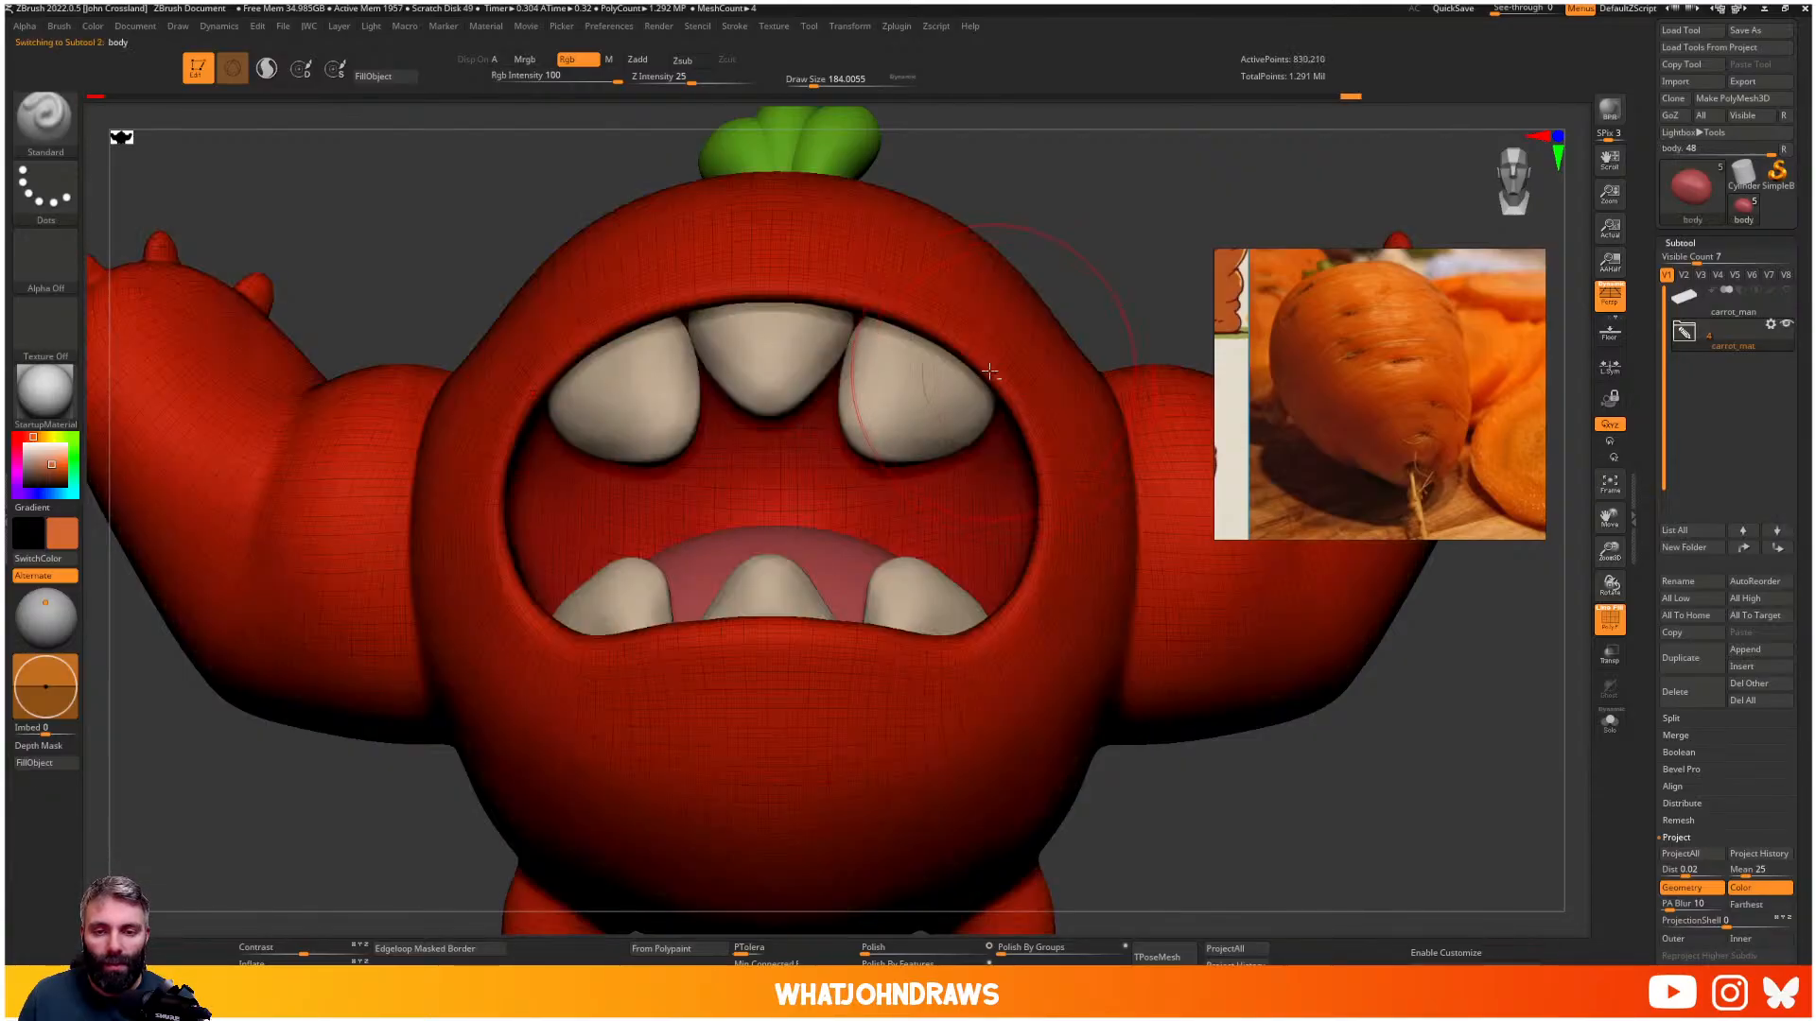
{"action": "right_click_drag", "start_coordinate": [986, 377], "coordinate": [932, 515], "text": "ctrl"}
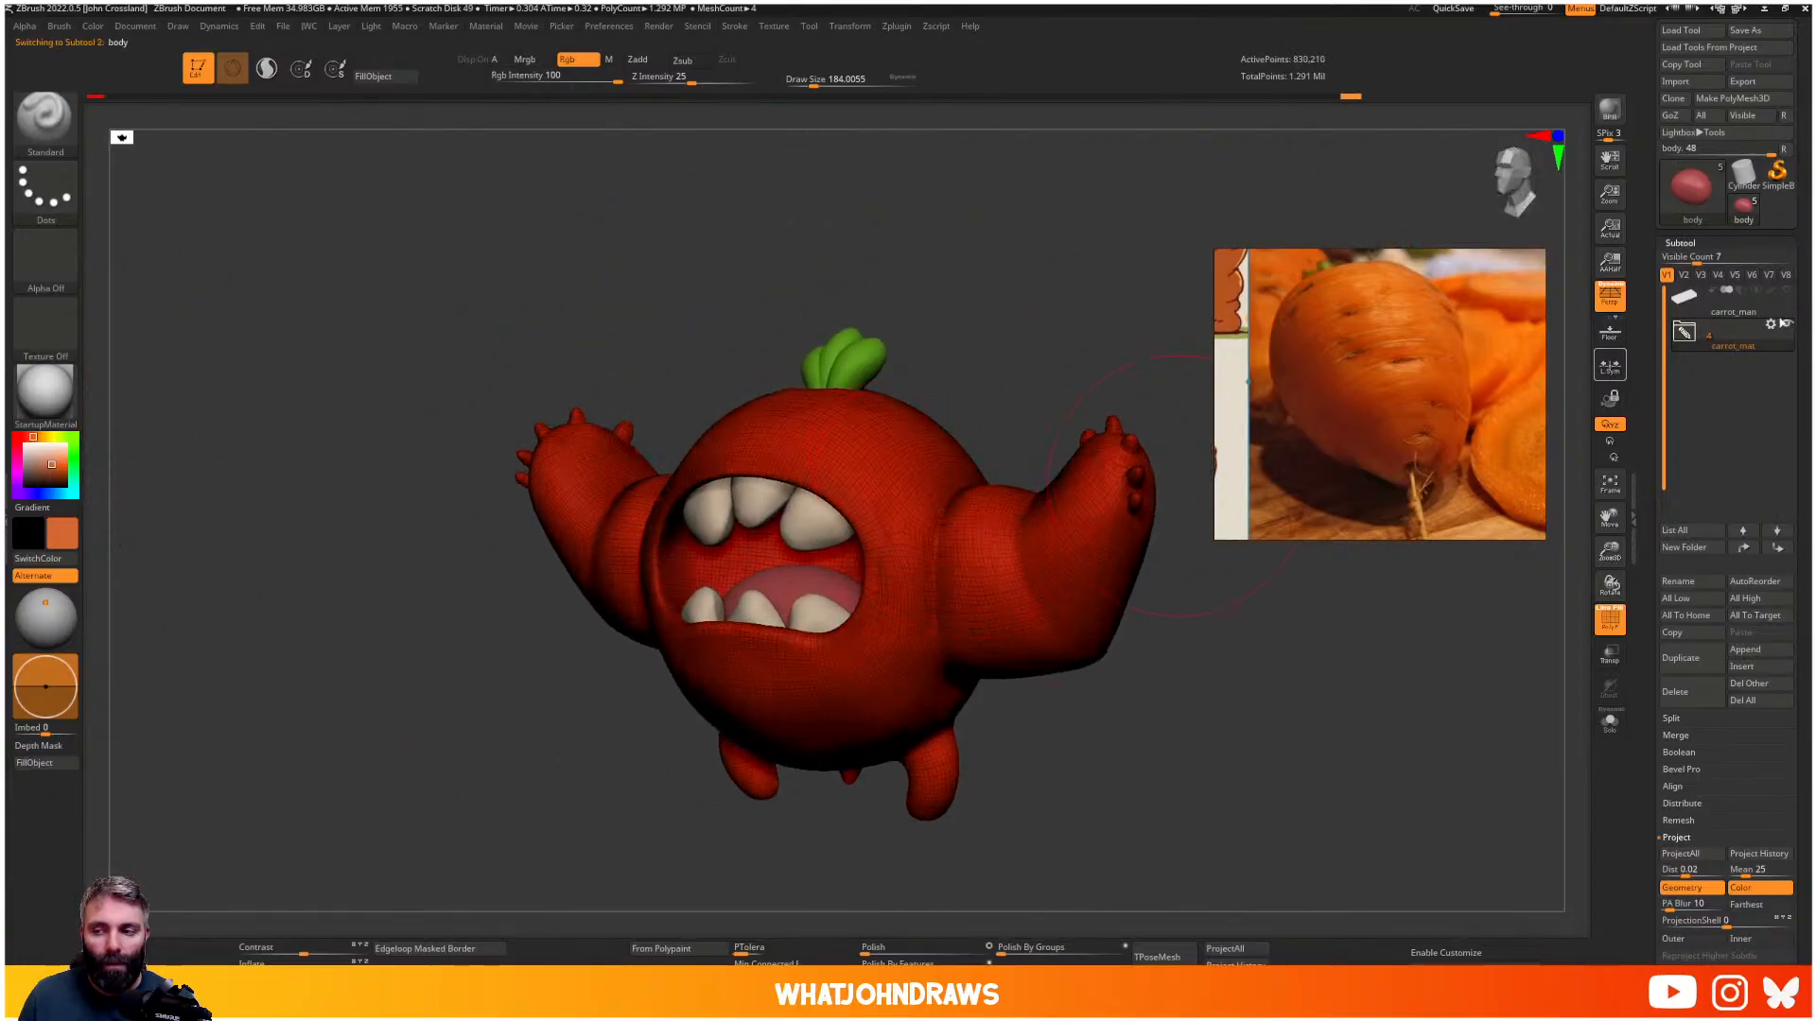
{"action": "left_click", "coordinate": [1786, 290]}
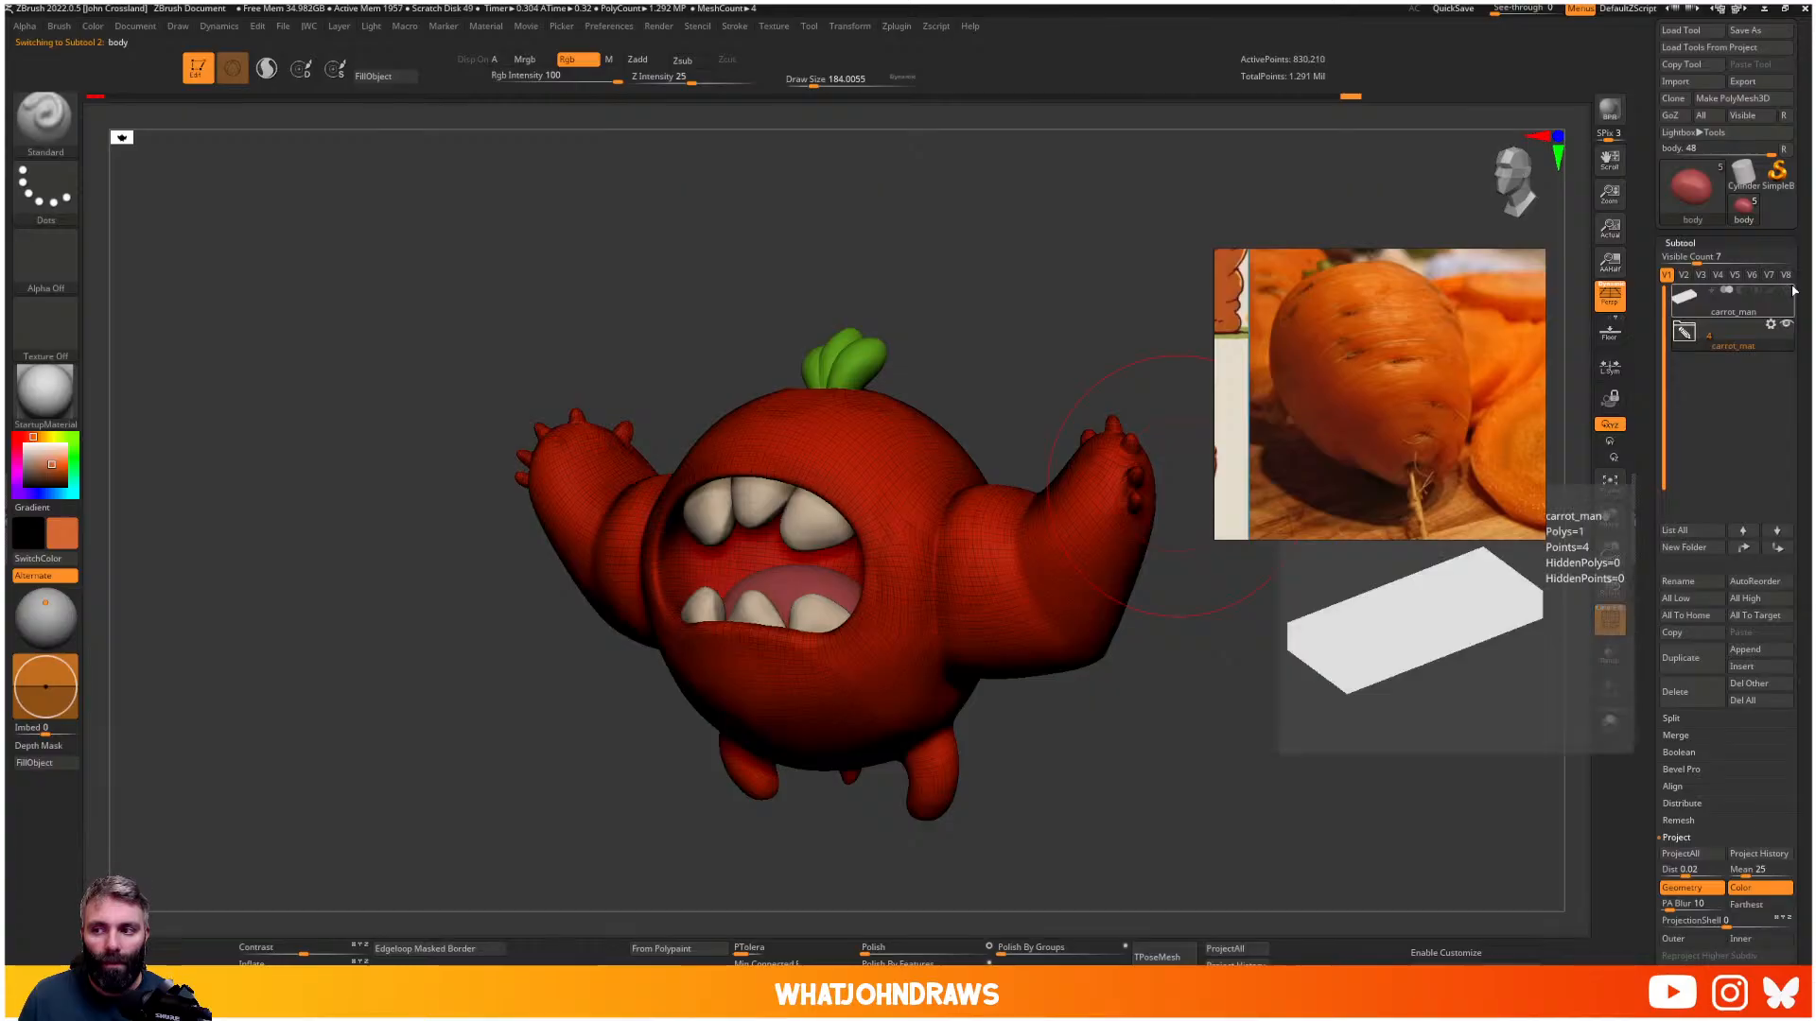
{"action": "left_click_drag", "start_coordinate": [1011, 388], "coordinate": [1060, 407], "text": "shift"}
{"action": "key", "text": "shift+f"}
- Switch the material to SkinShade4 and view the whole monster on its floor from front and three-quarter angles
{"action": "right_click_drag", "start_coordinate": [936, 510], "coordinate": [1017, 600], "text": "ctrl"}
{"action": "mouse_move", "coordinate": [1017, 601]}
{"action": "right_mouse_down", "text": "alt"}
{"action": "mouse_move", "coordinate": [1062, 575]}
{"action": "mouse_move", "coordinate": [998, 598]}
{"action": "right_mouse_up", "text": "alt"}
{"action": "left_click", "coordinate": [59, 409]}
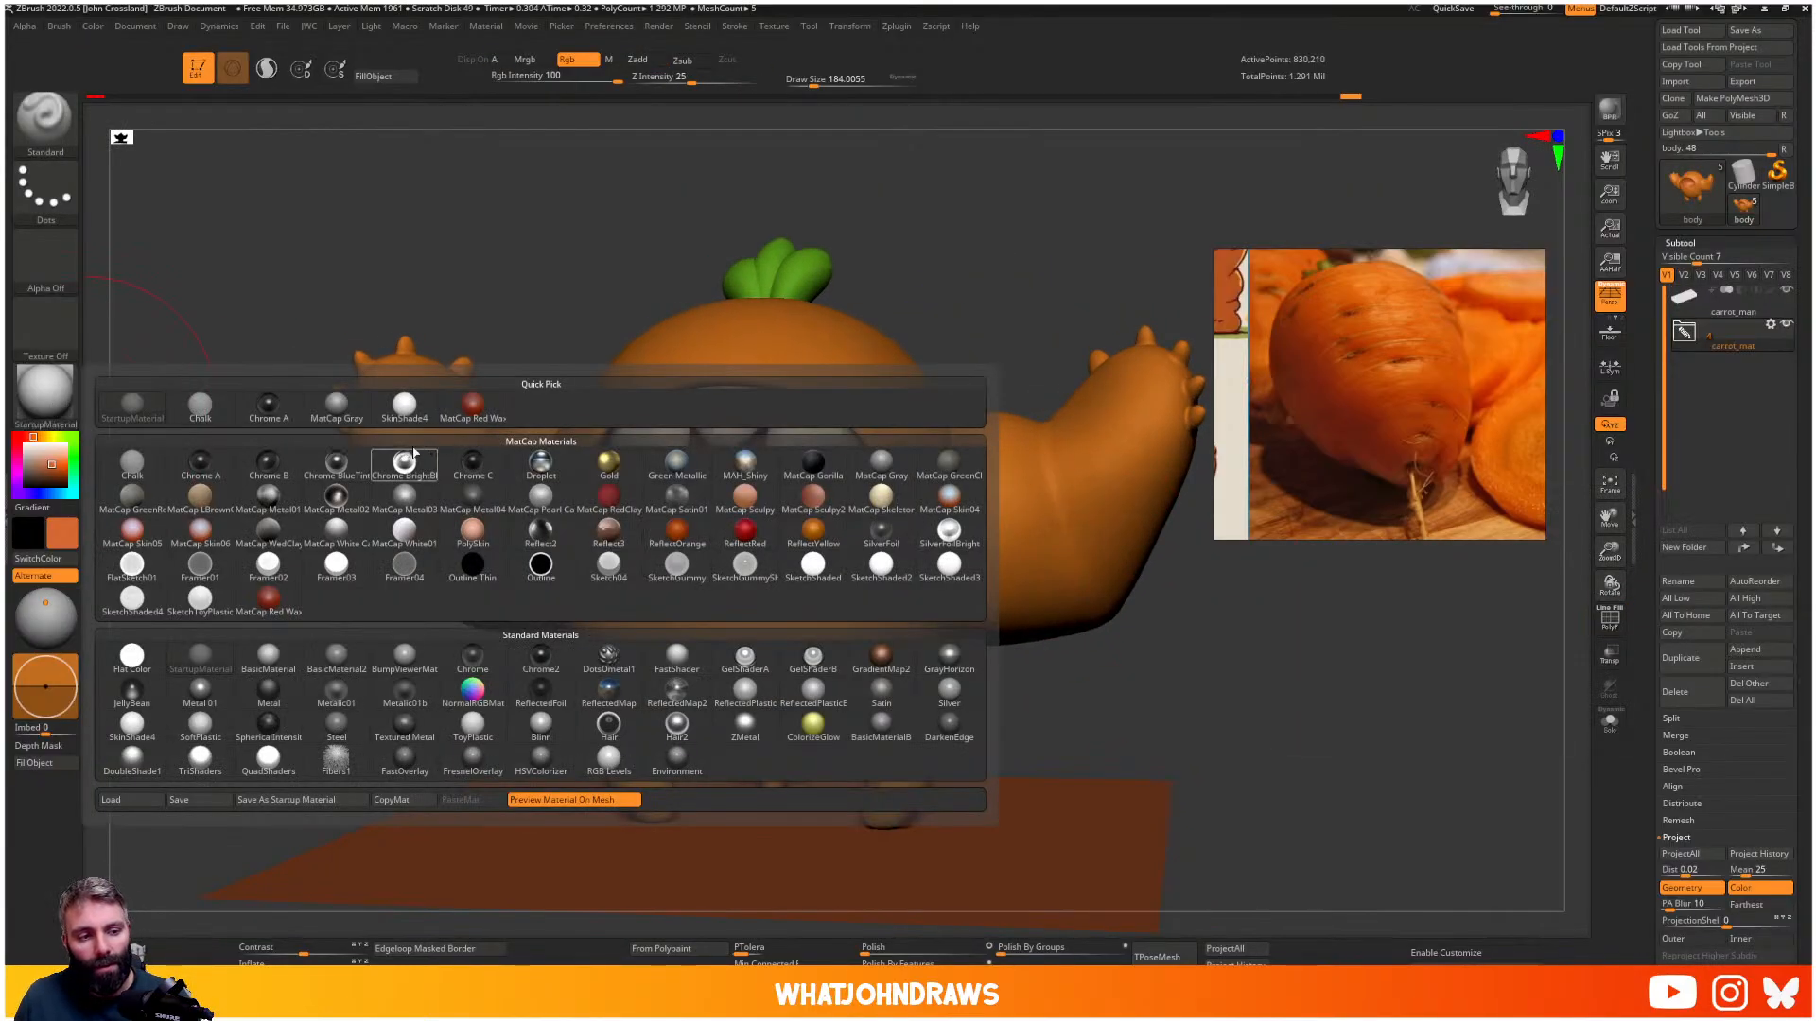
{"action": "left_click", "coordinate": [404, 405]}
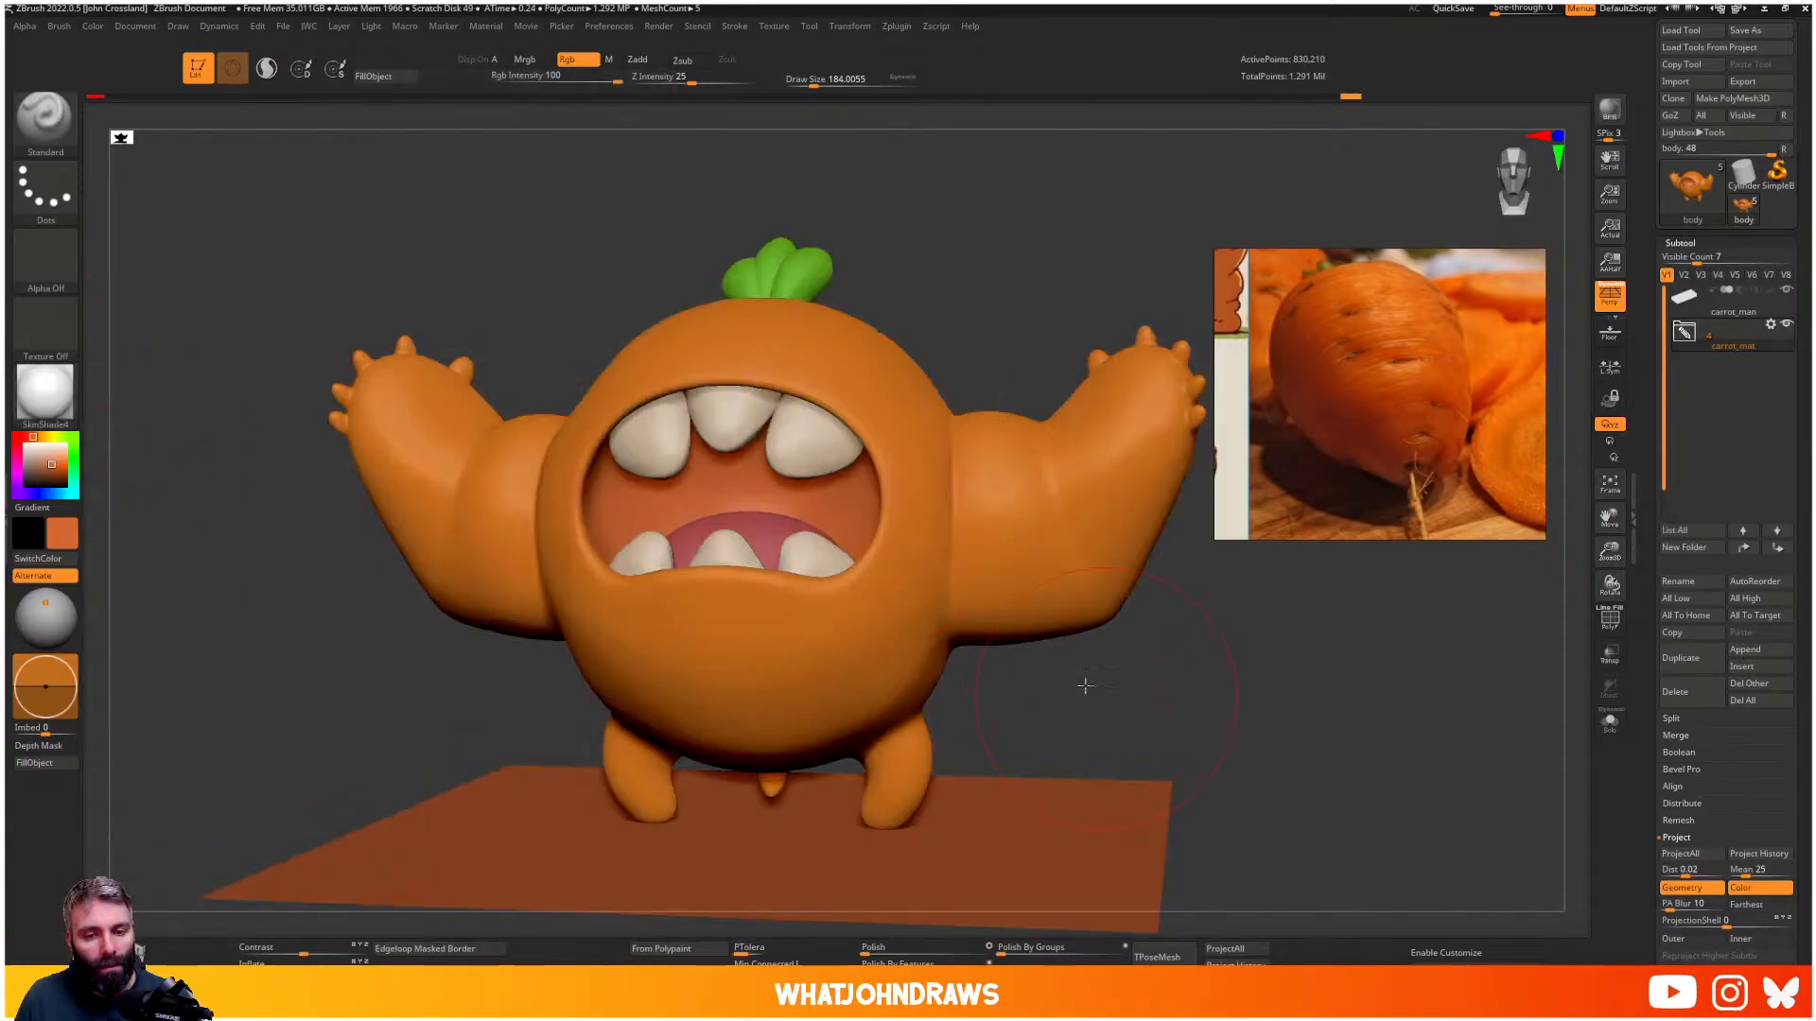
{"action": "right_click_drag", "start_coordinate": [1085, 685], "coordinate": [1190, 622], "text": "alt"}
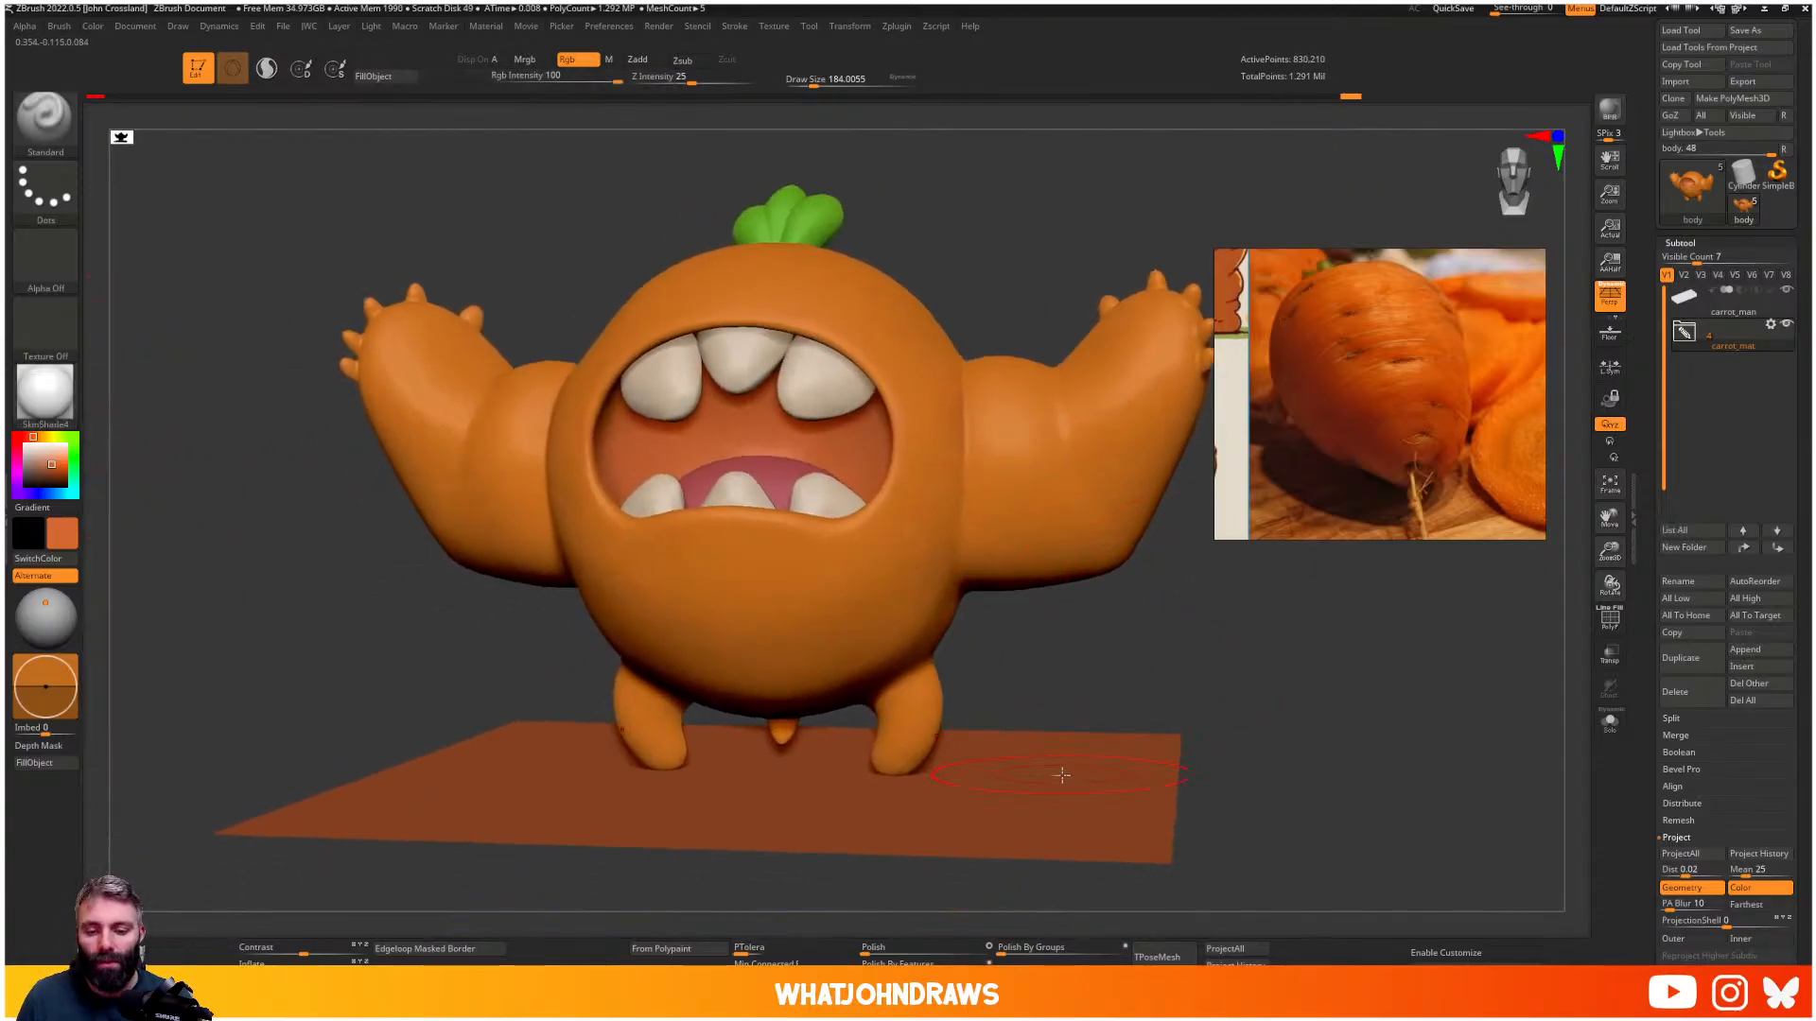
{"action": "right_click_drag", "start_coordinate": [1062, 776], "coordinate": [857, 112]}
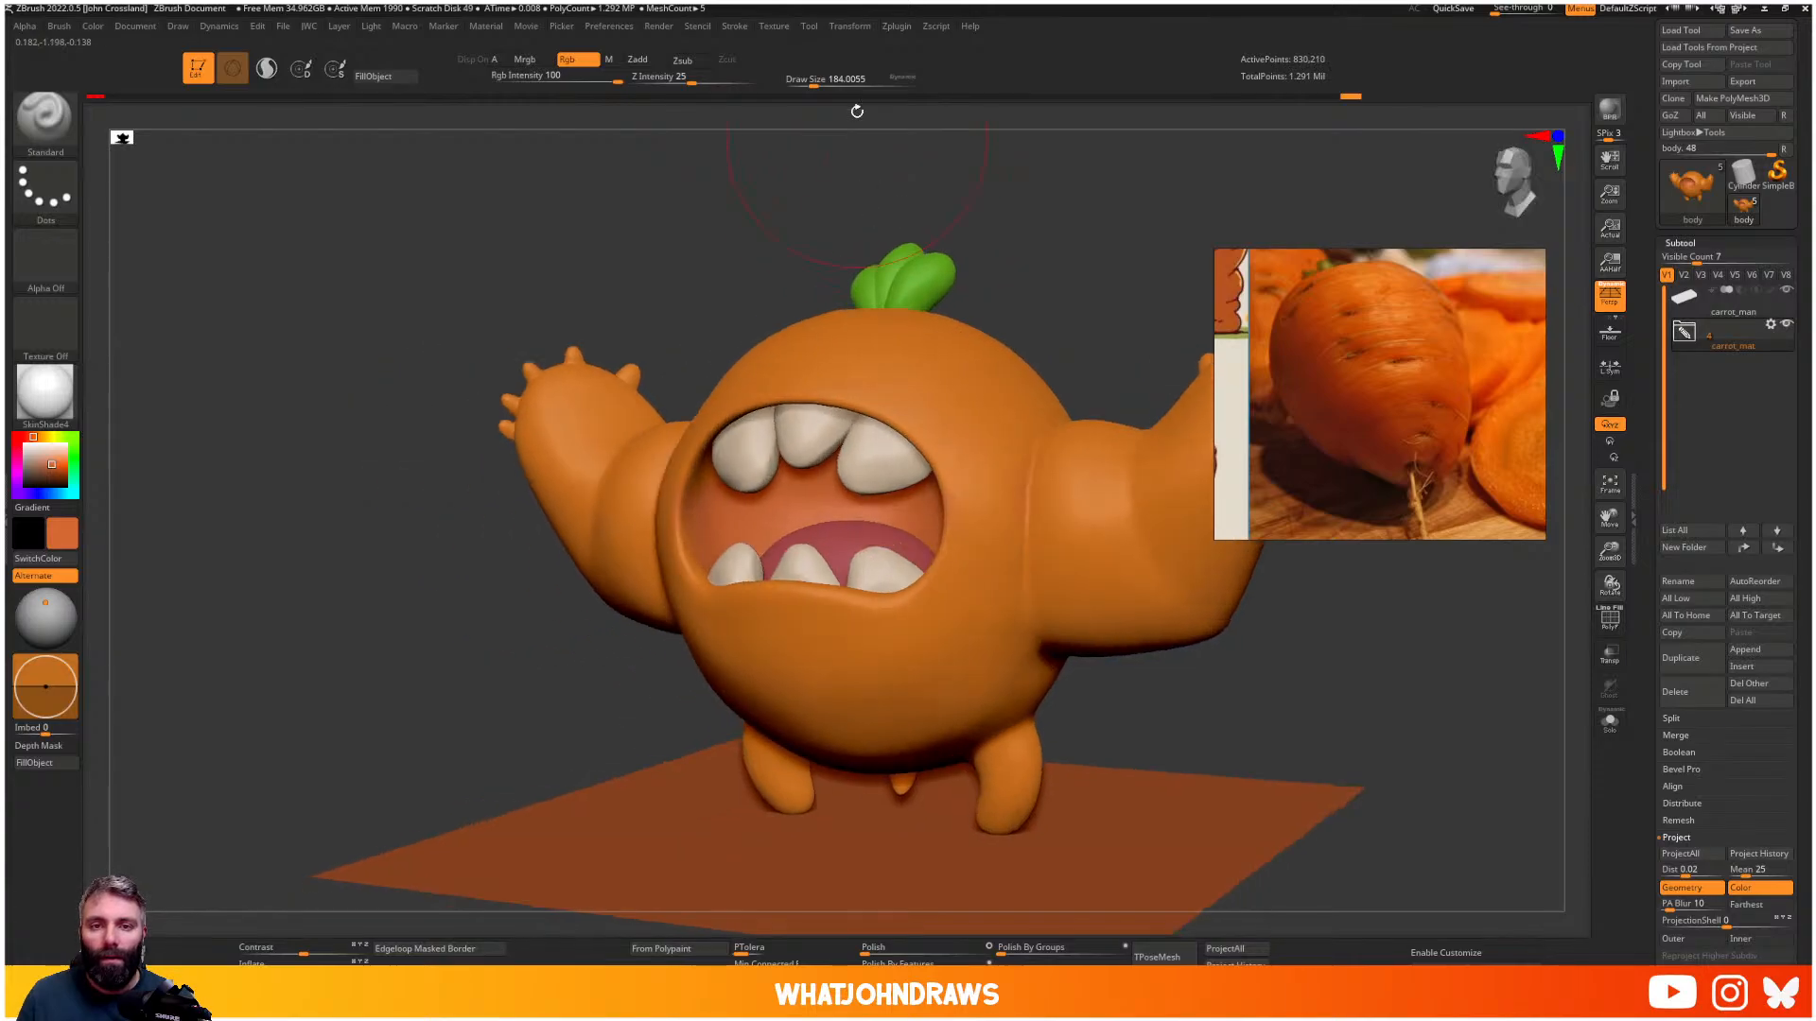
- Select the floor plane under the monster and scale it up uniformly so it extends well beyond the feet
{"action": "right_click_drag", "start_coordinate": [1088, 452], "coordinate": [941, 289], "text": "ctrl"}
{"action": "right_click_drag", "start_coordinate": [946, 367], "coordinate": [979, 379]}
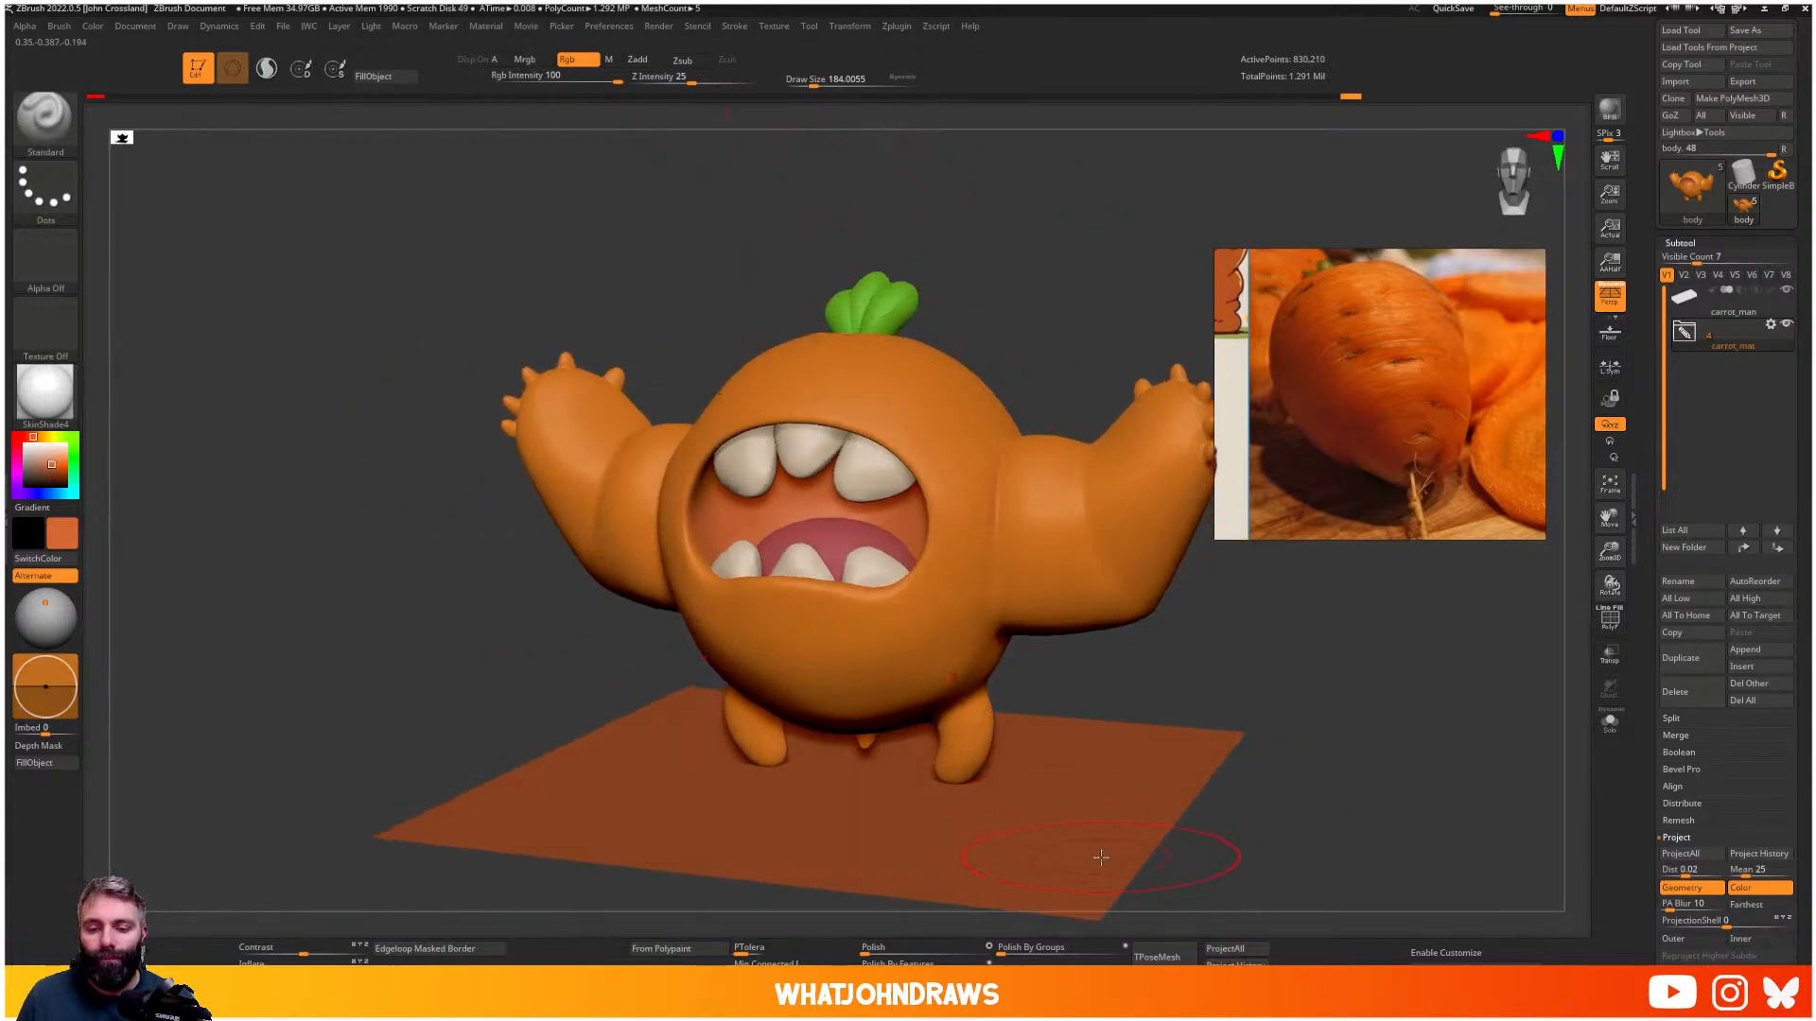
{"action": "left_click", "coordinate": [1101, 857], "text": "alt"}
{"action": "key", "text": "w"}
{"action": "left_click_drag", "start_coordinate": [852, 791], "coordinate": [974, 774]}
{"action": "key", "text": "ctrl+z"}
{"action": "left_click", "coordinate": [827, 675], "text": "alt"}
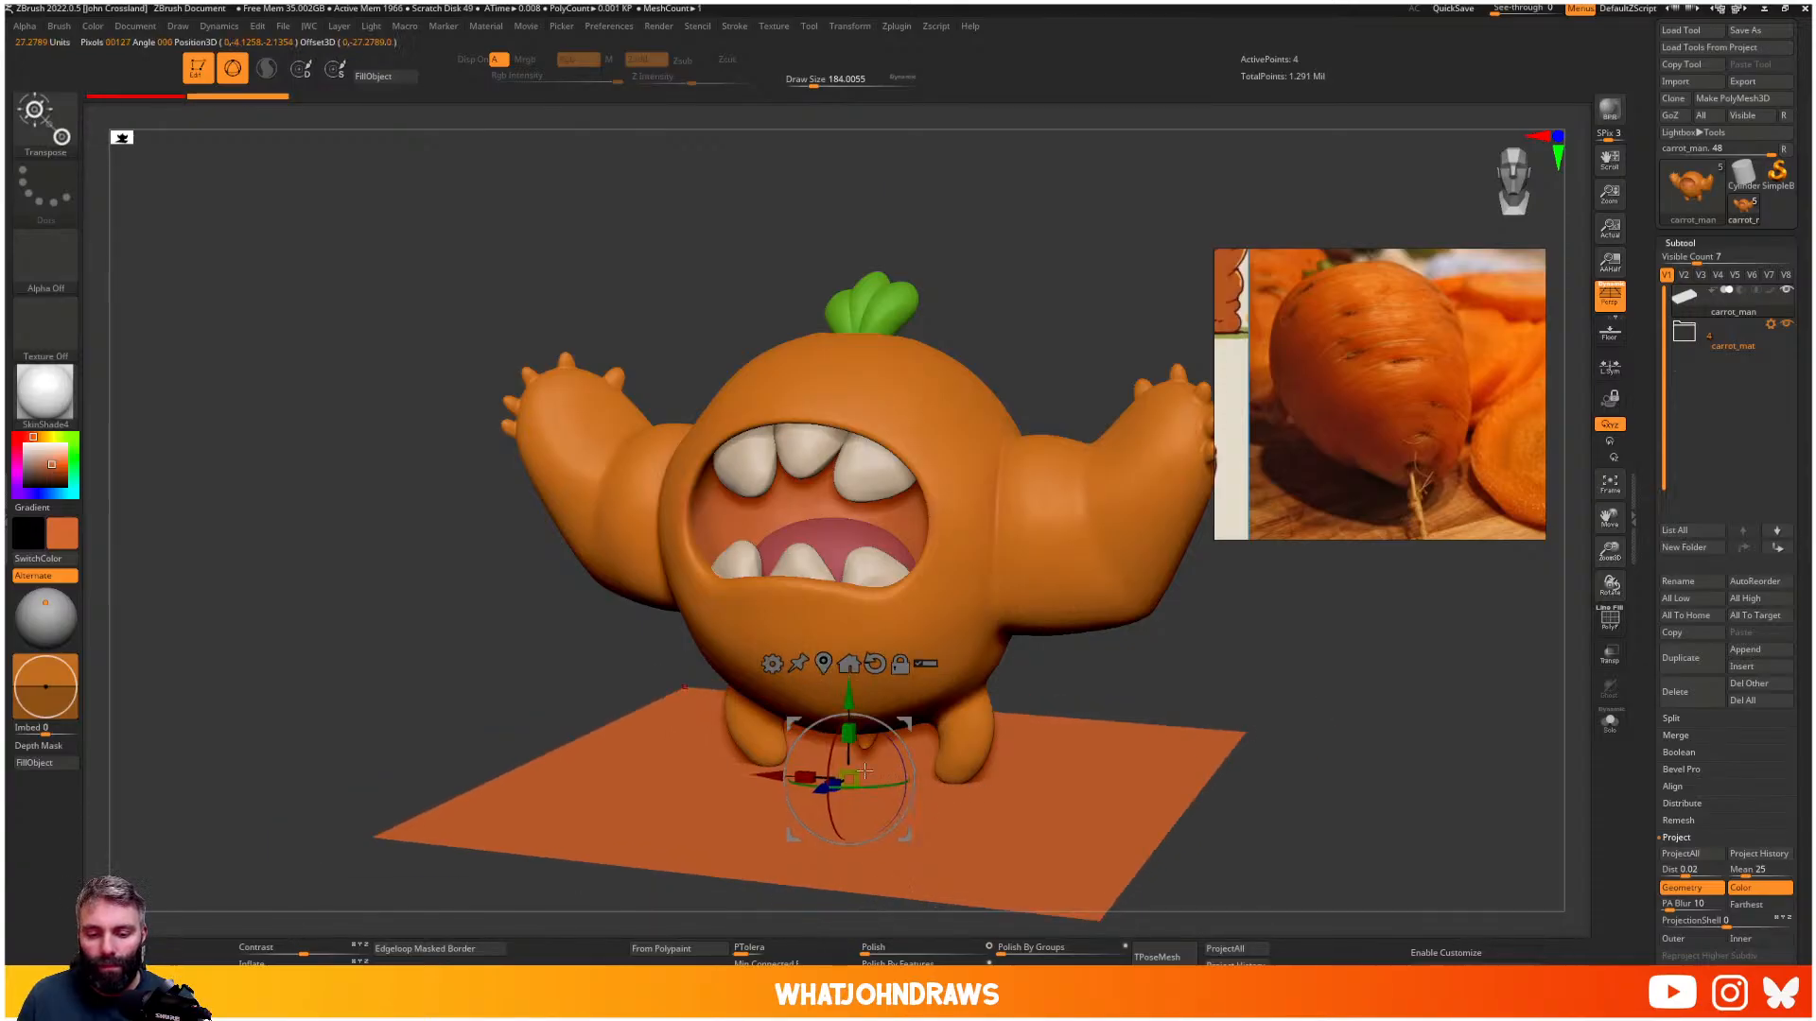
{"action": "mouse_move", "coordinate": [854, 778]}
{"action": "left_mouse_down"}
{"action": "mouse_move", "coordinate": [946, 767]}
{"action": "mouse_move", "coordinate": [834, 783]}
{"action": "mouse_move", "coordinate": [1278, 749]}
{"action": "left_mouse_up"}
{"action": "key", "text": "q"}
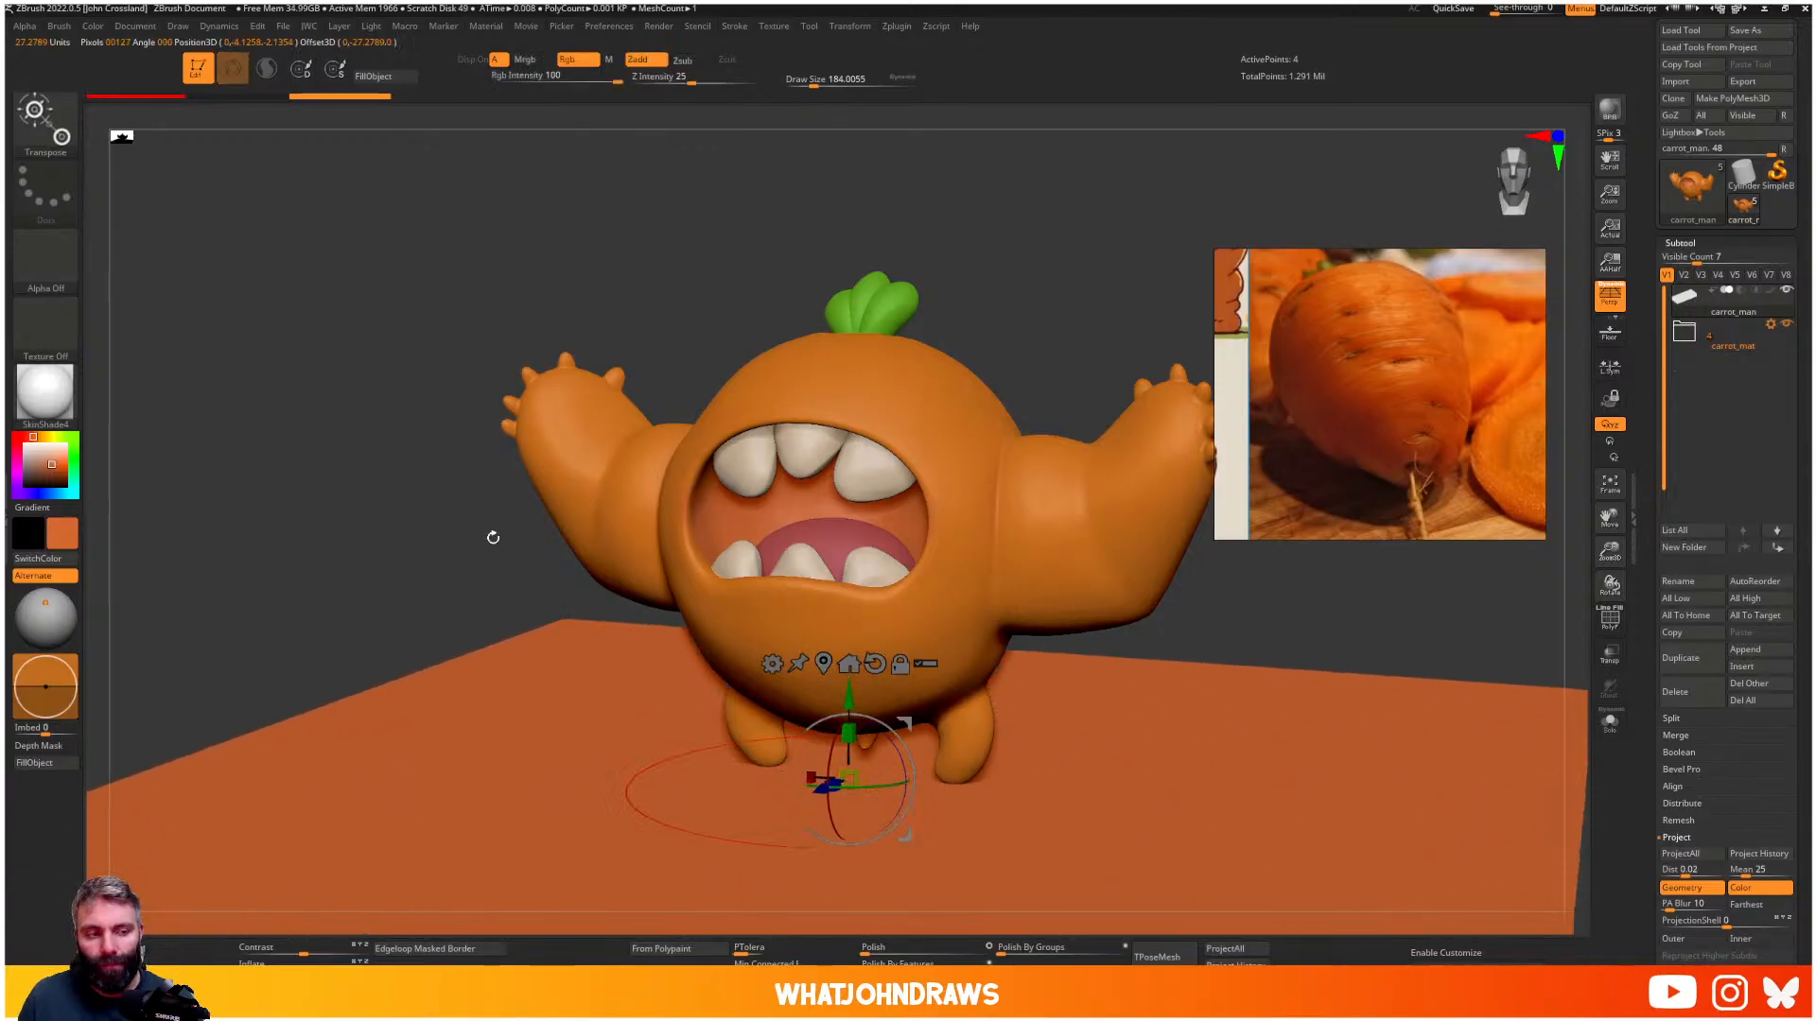
- Pick a light grey (RGB 215, 215, 215) as the colour for the floor plane
{"action": "key", "text": "space"}
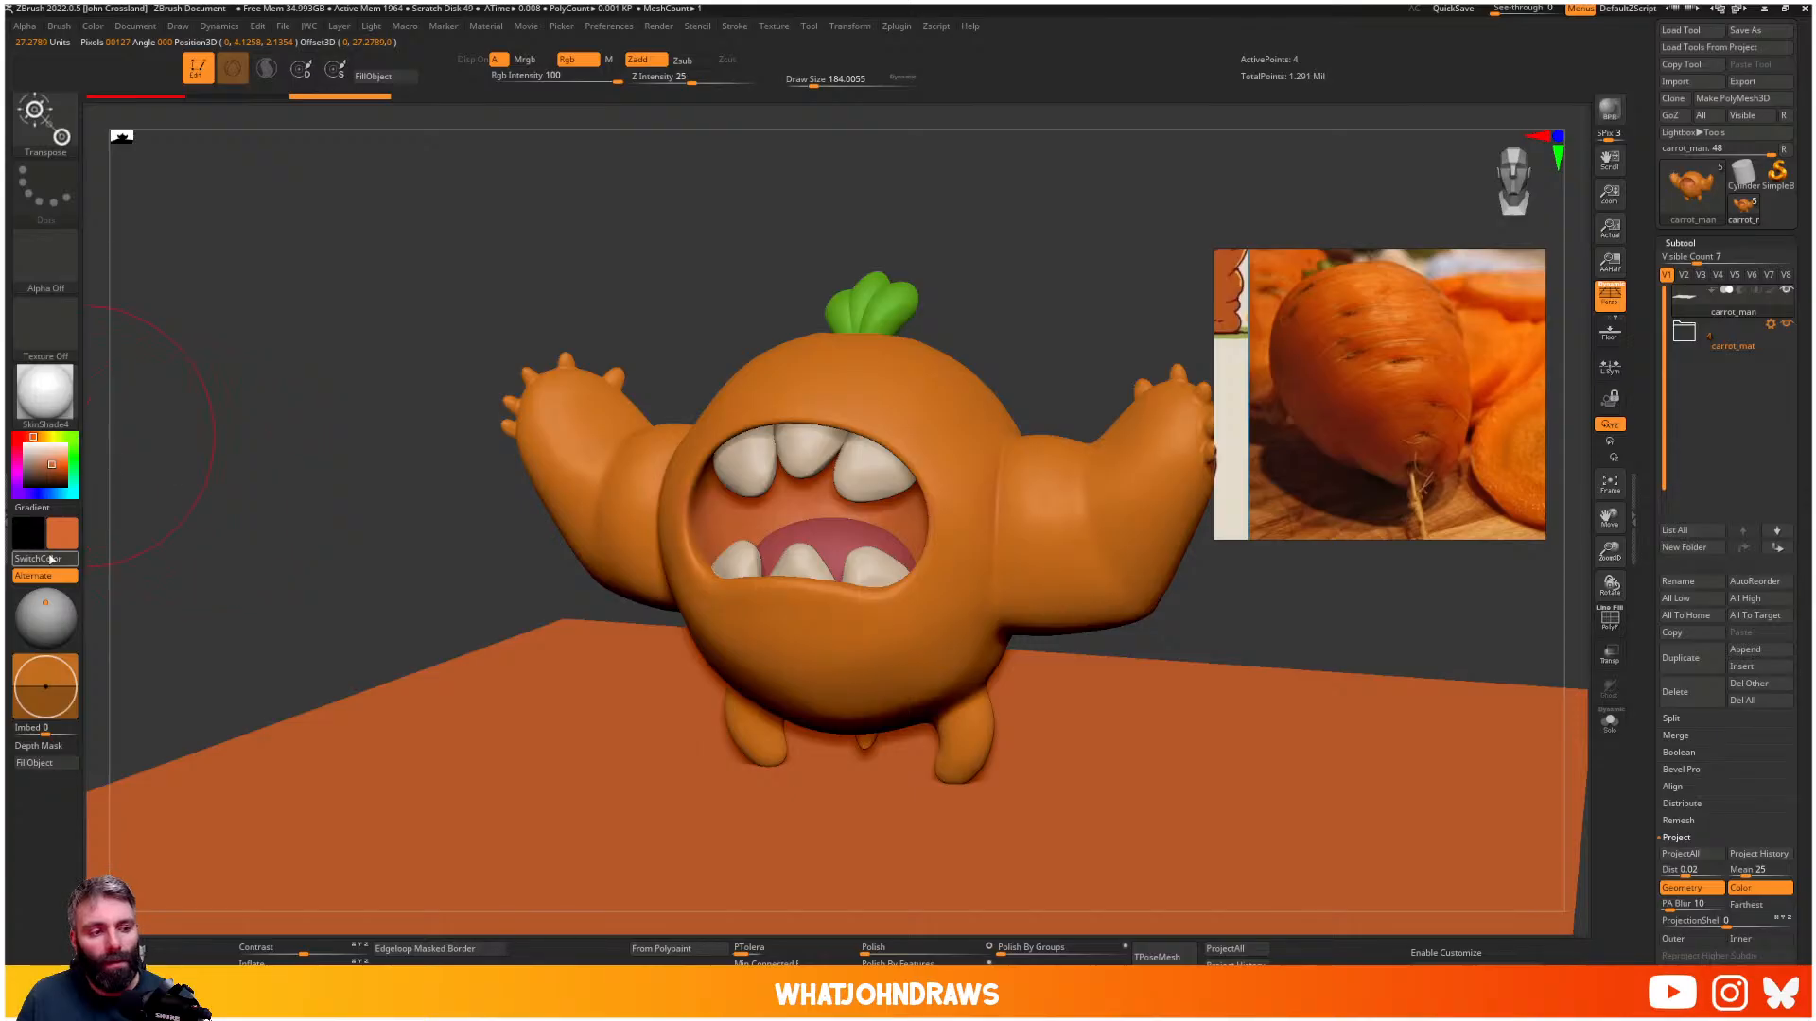
{"action": "left_click_drag", "start_coordinate": [43, 470], "coordinate": [25, 449]}
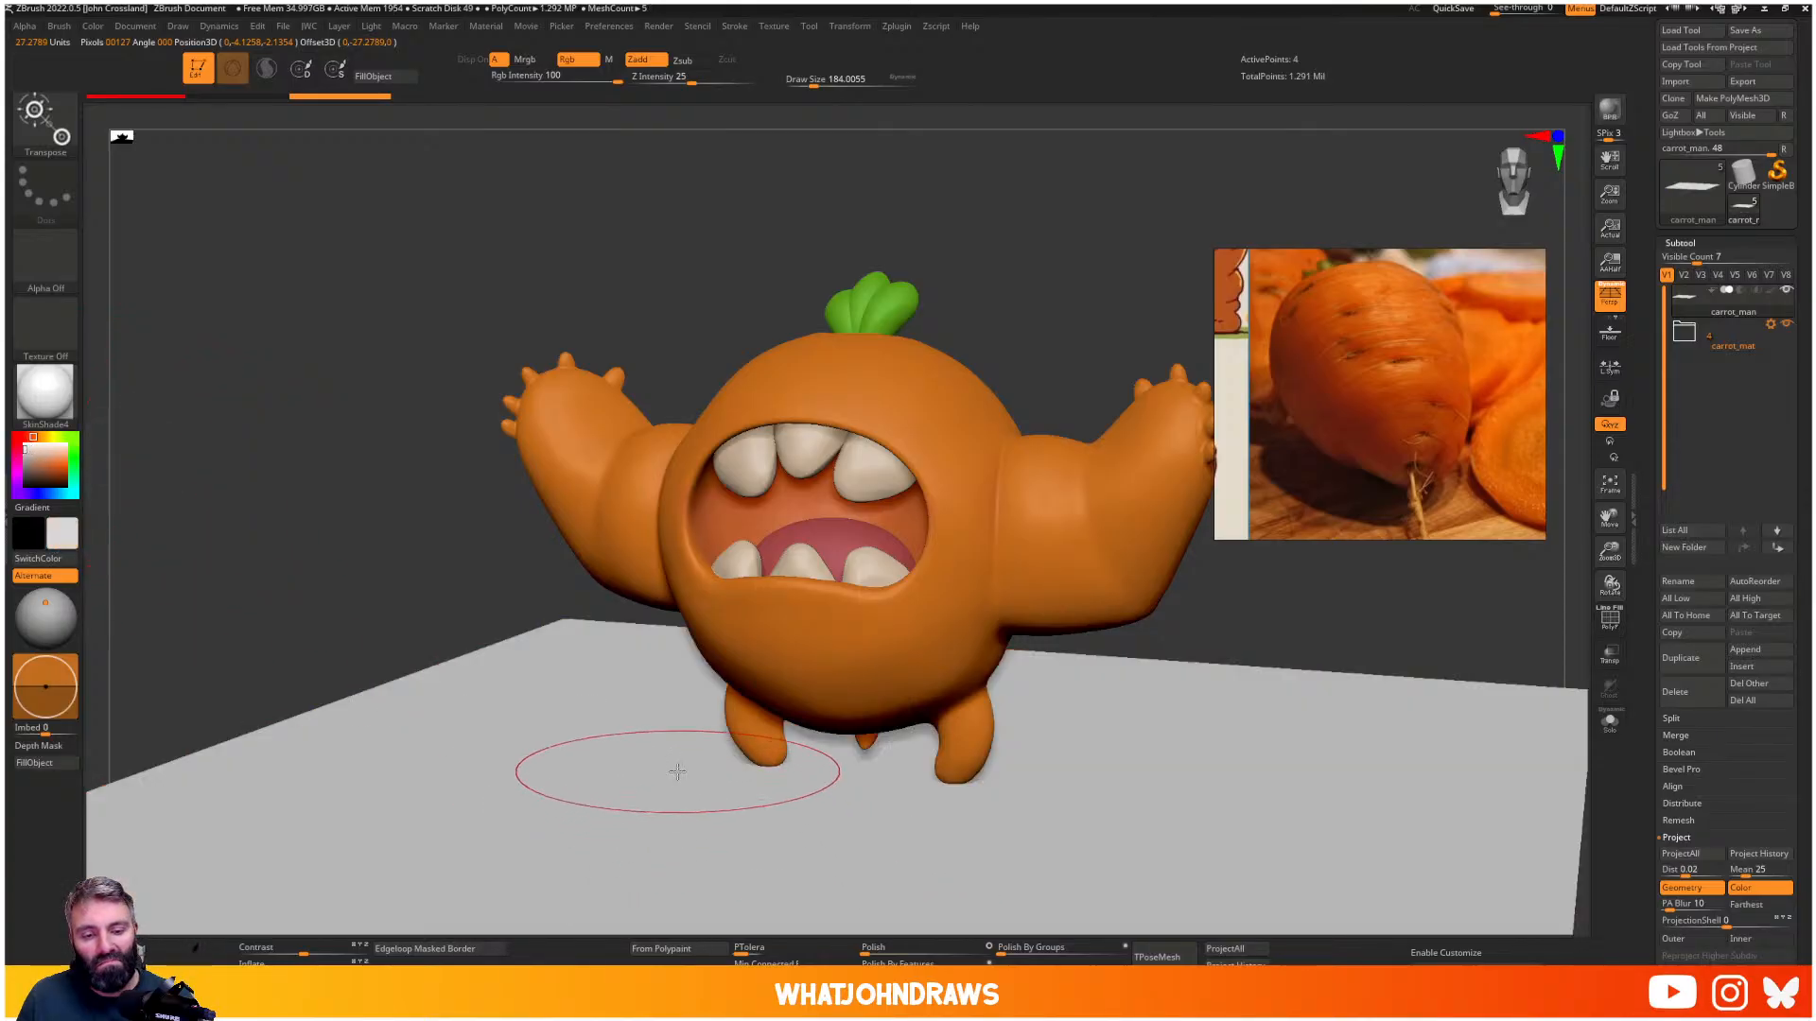
{"action": "key", "text": "space"}
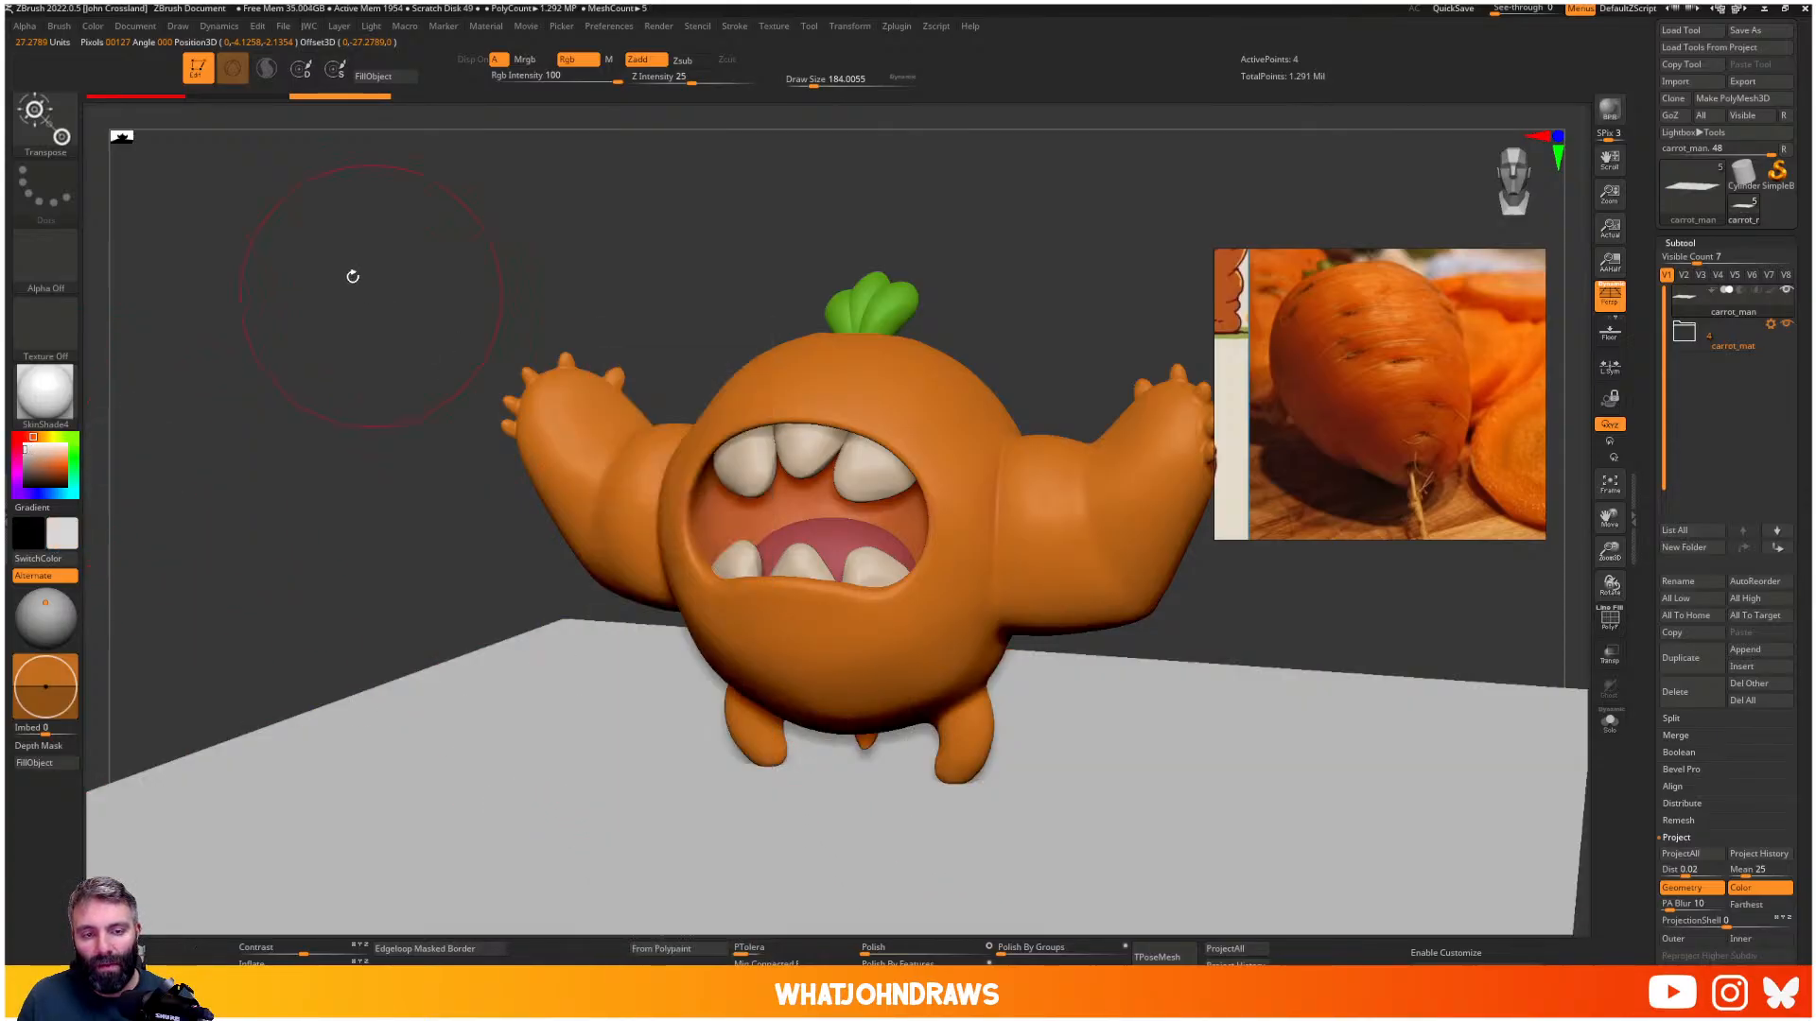
{"action": "left_click", "coordinate": [104, 28]}
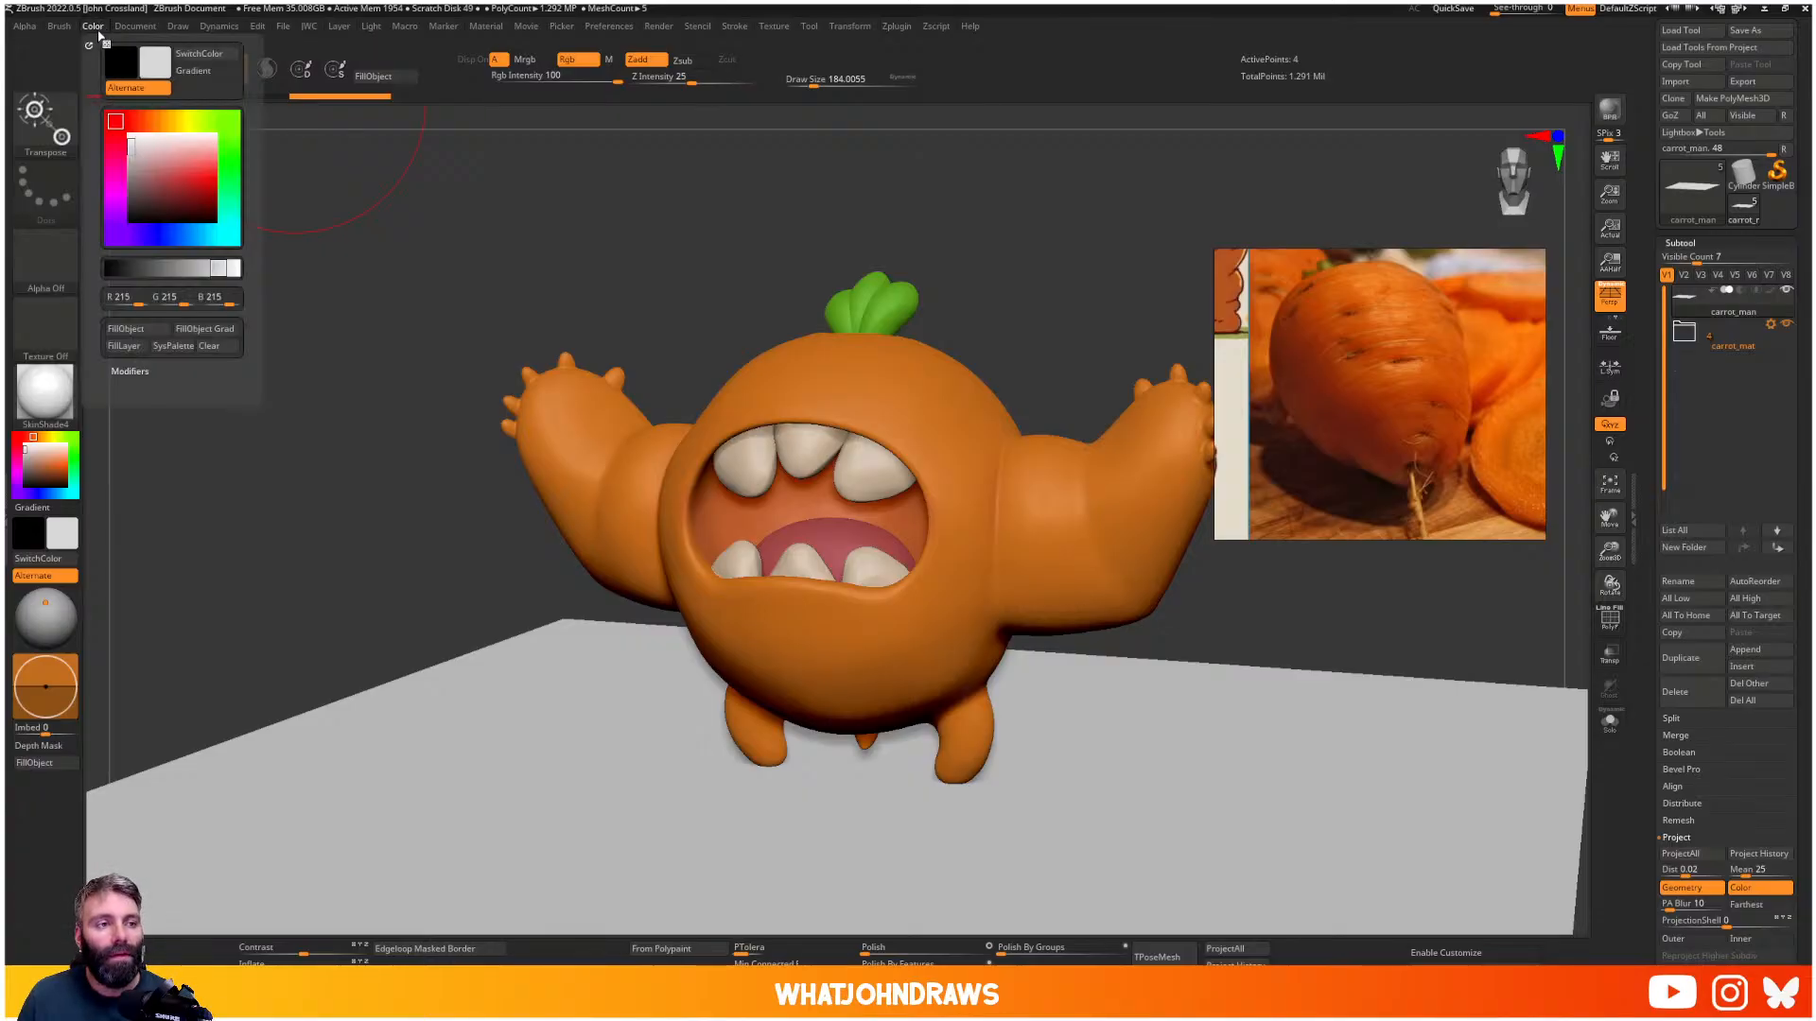
{"action": "left_click_drag", "start_coordinate": [415, 297], "coordinate": [1174, 283]}
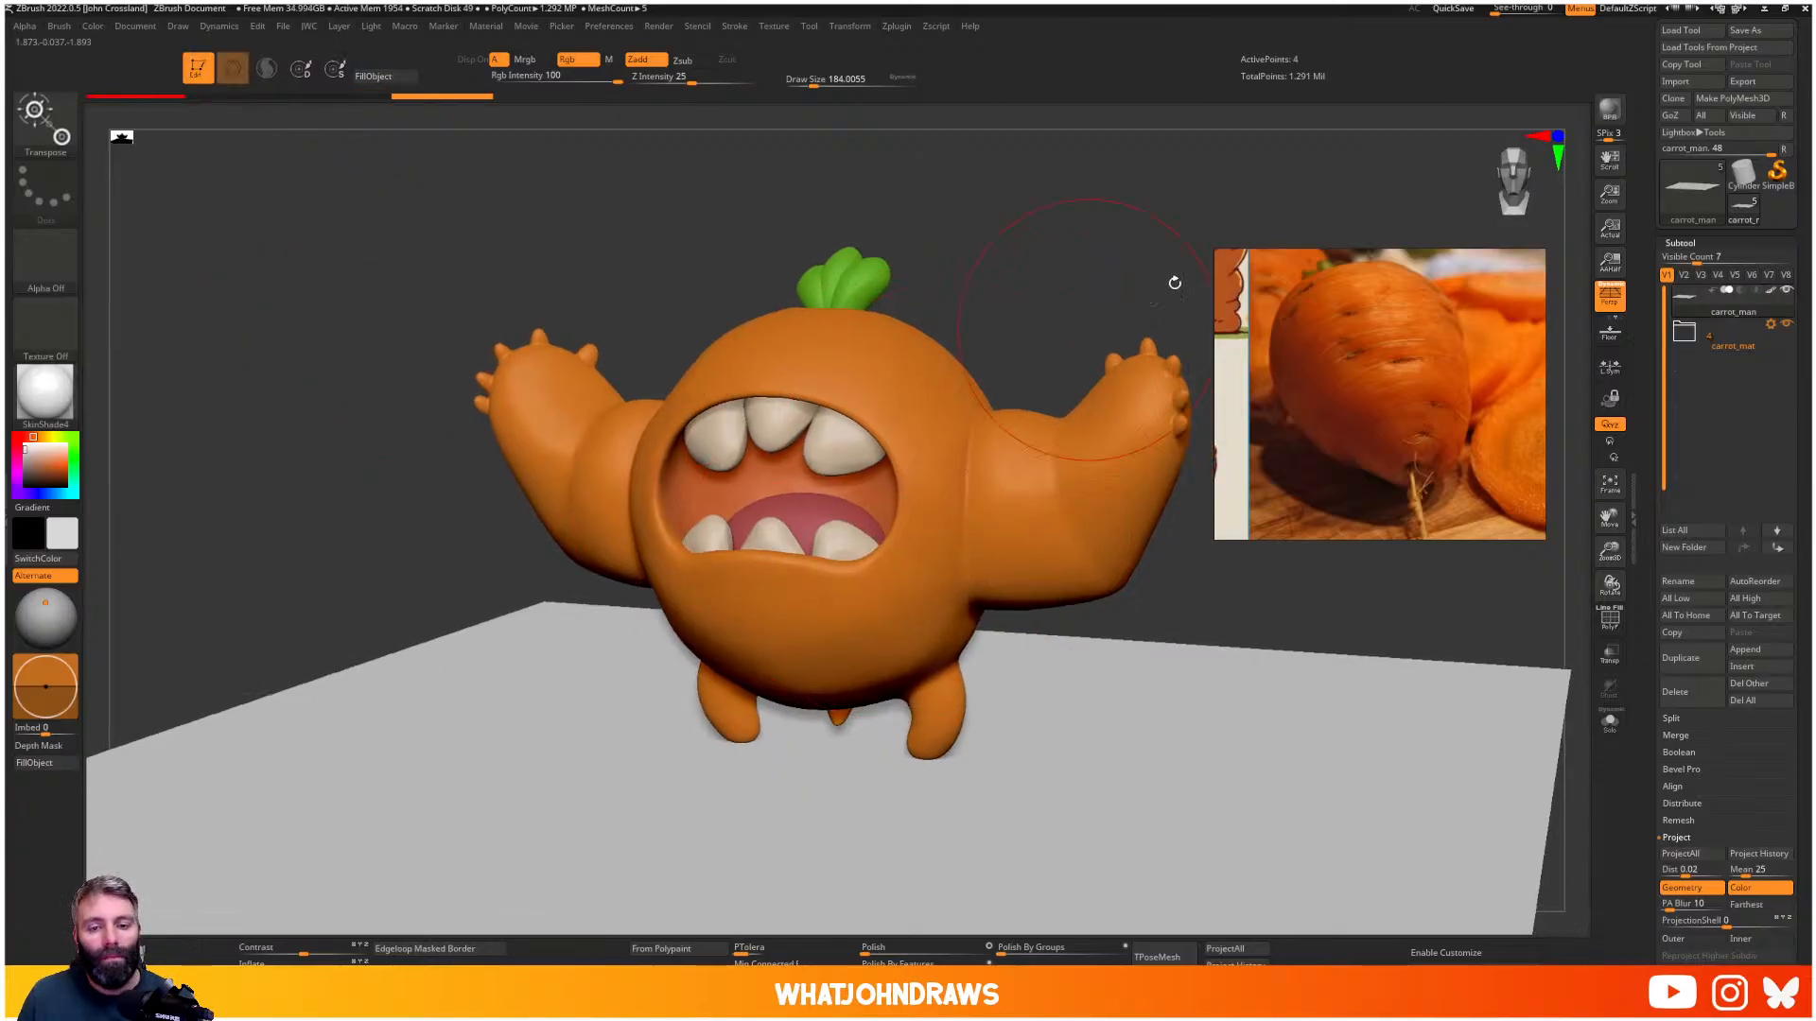
- Set the BPR shadow Rays to 32 and the Angle to 32 in the render settings
{"action": "left_click", "coordinate": [850, 28]}
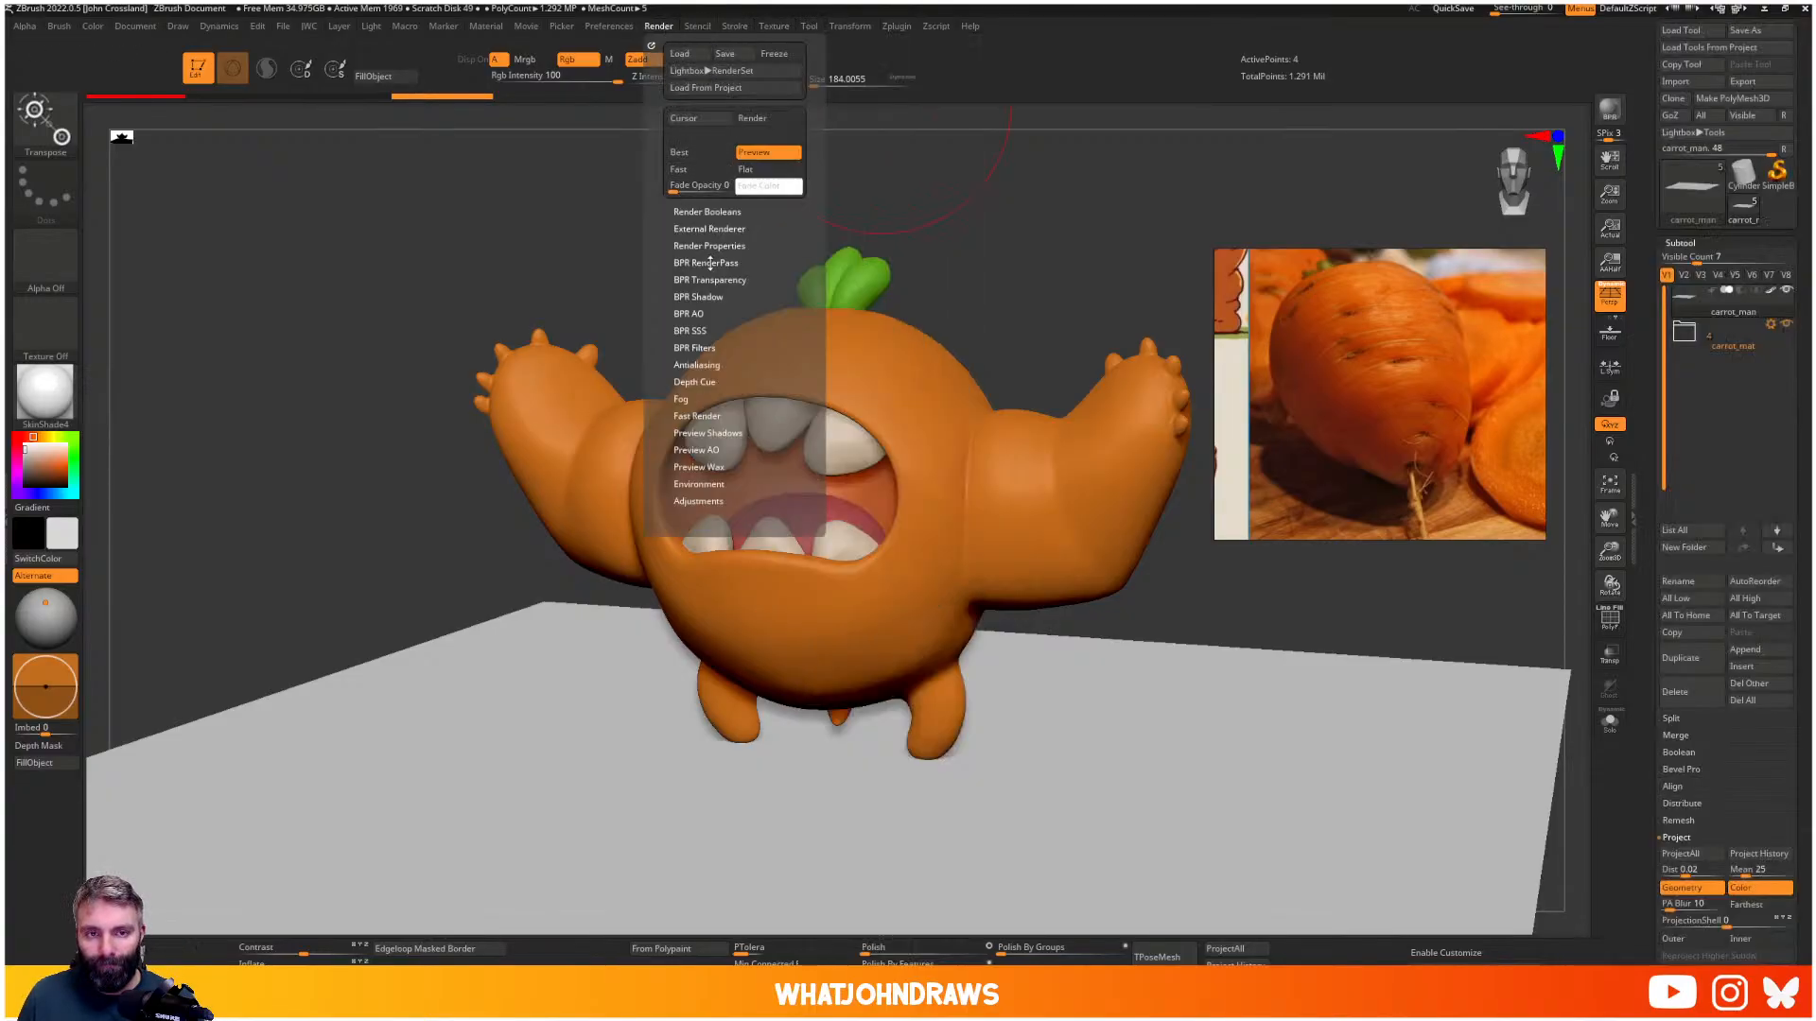
{"action": "left_click", "coordinate": [718, 262]}
{"action": "left_click", "coordinate": [718, 262]}
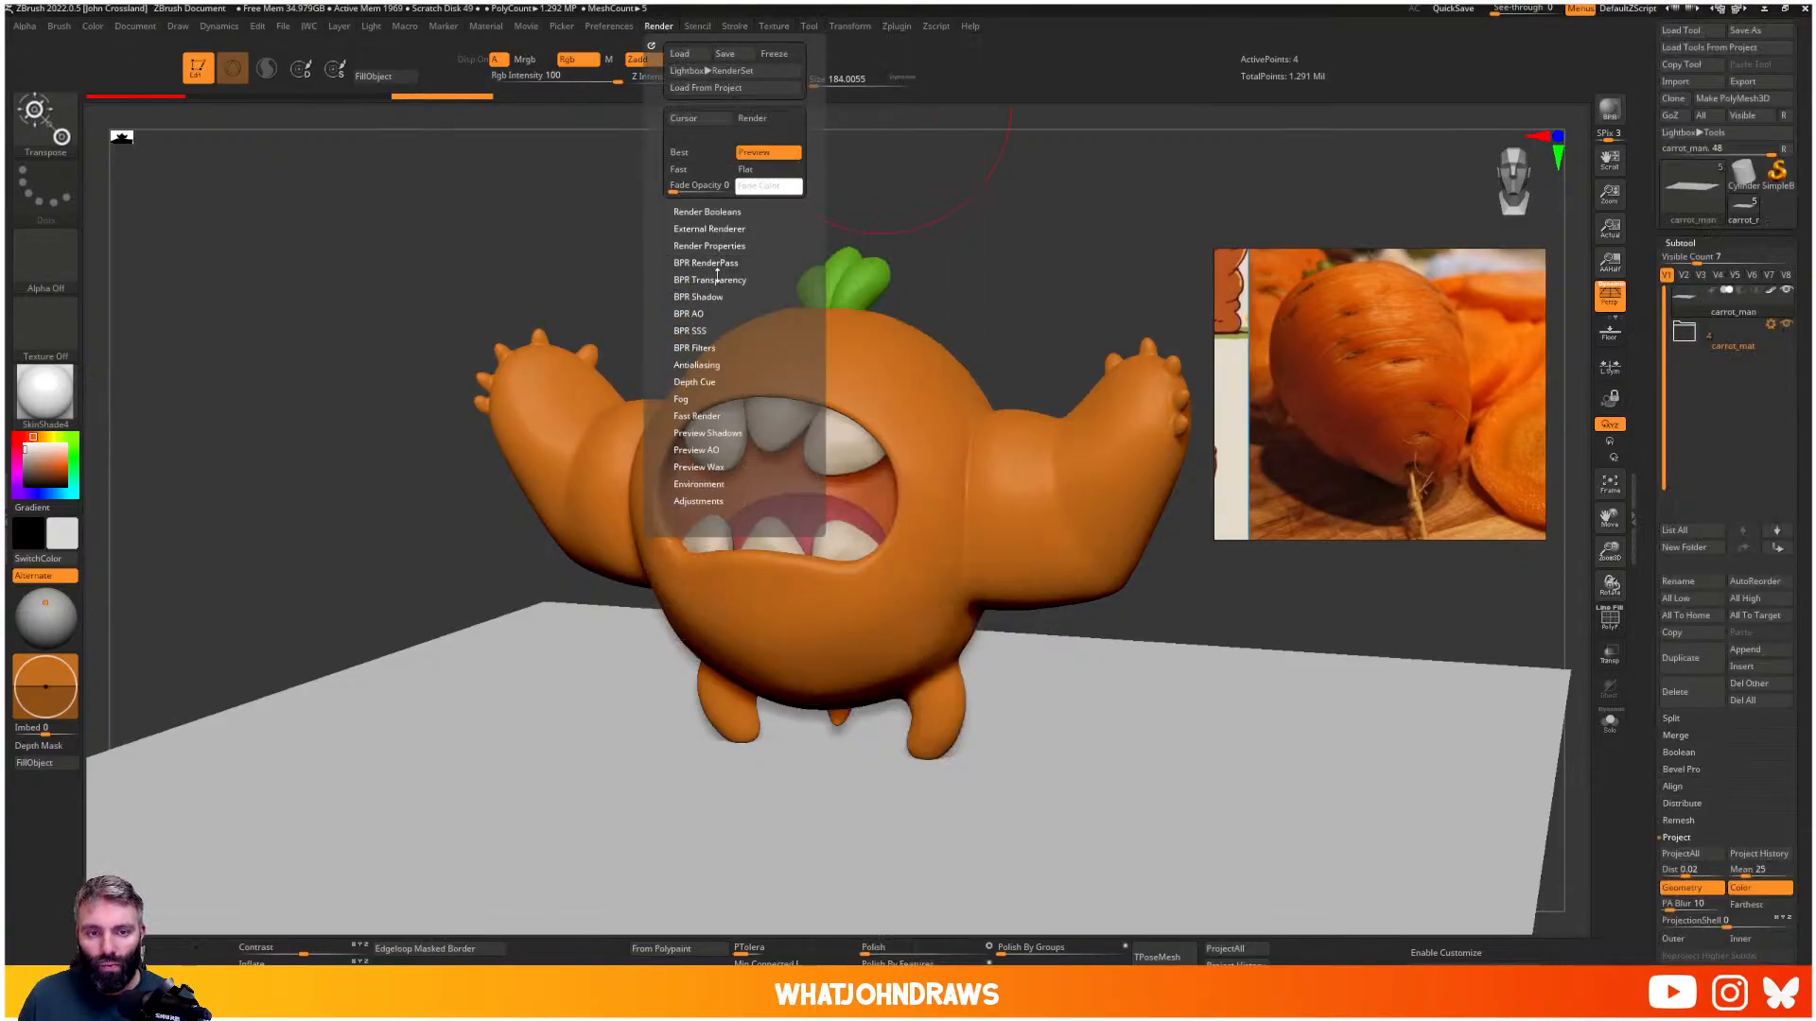
{"action": "left_click", "coordinate": [717, 279]}
{"action": "left_click", "coordinate": [717, 279]}
{"action": "left_click", "coordinate": [715, 297]}
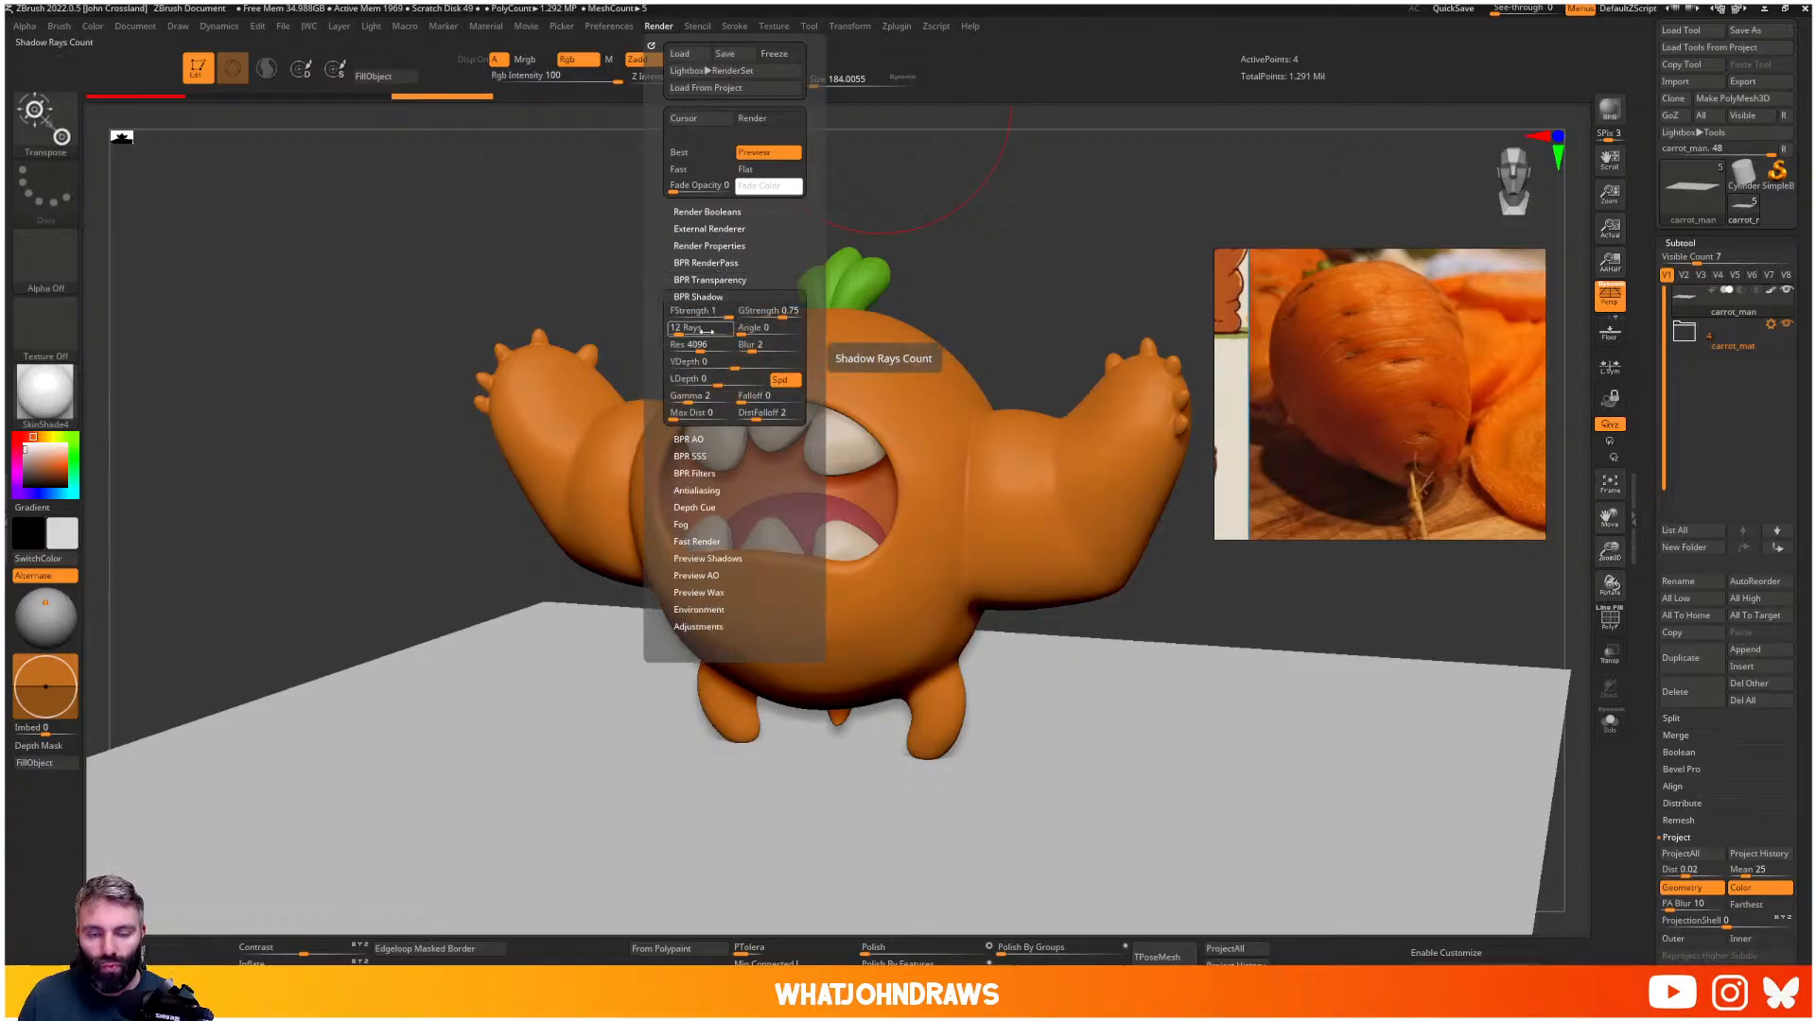
{"action": "left_click", "coordinate": [698, 329]}
{"action": "type", "text": "32"}
{"action": "left_click", "coordinate": [754, 329]}
{"action": "type", "text": "32"}
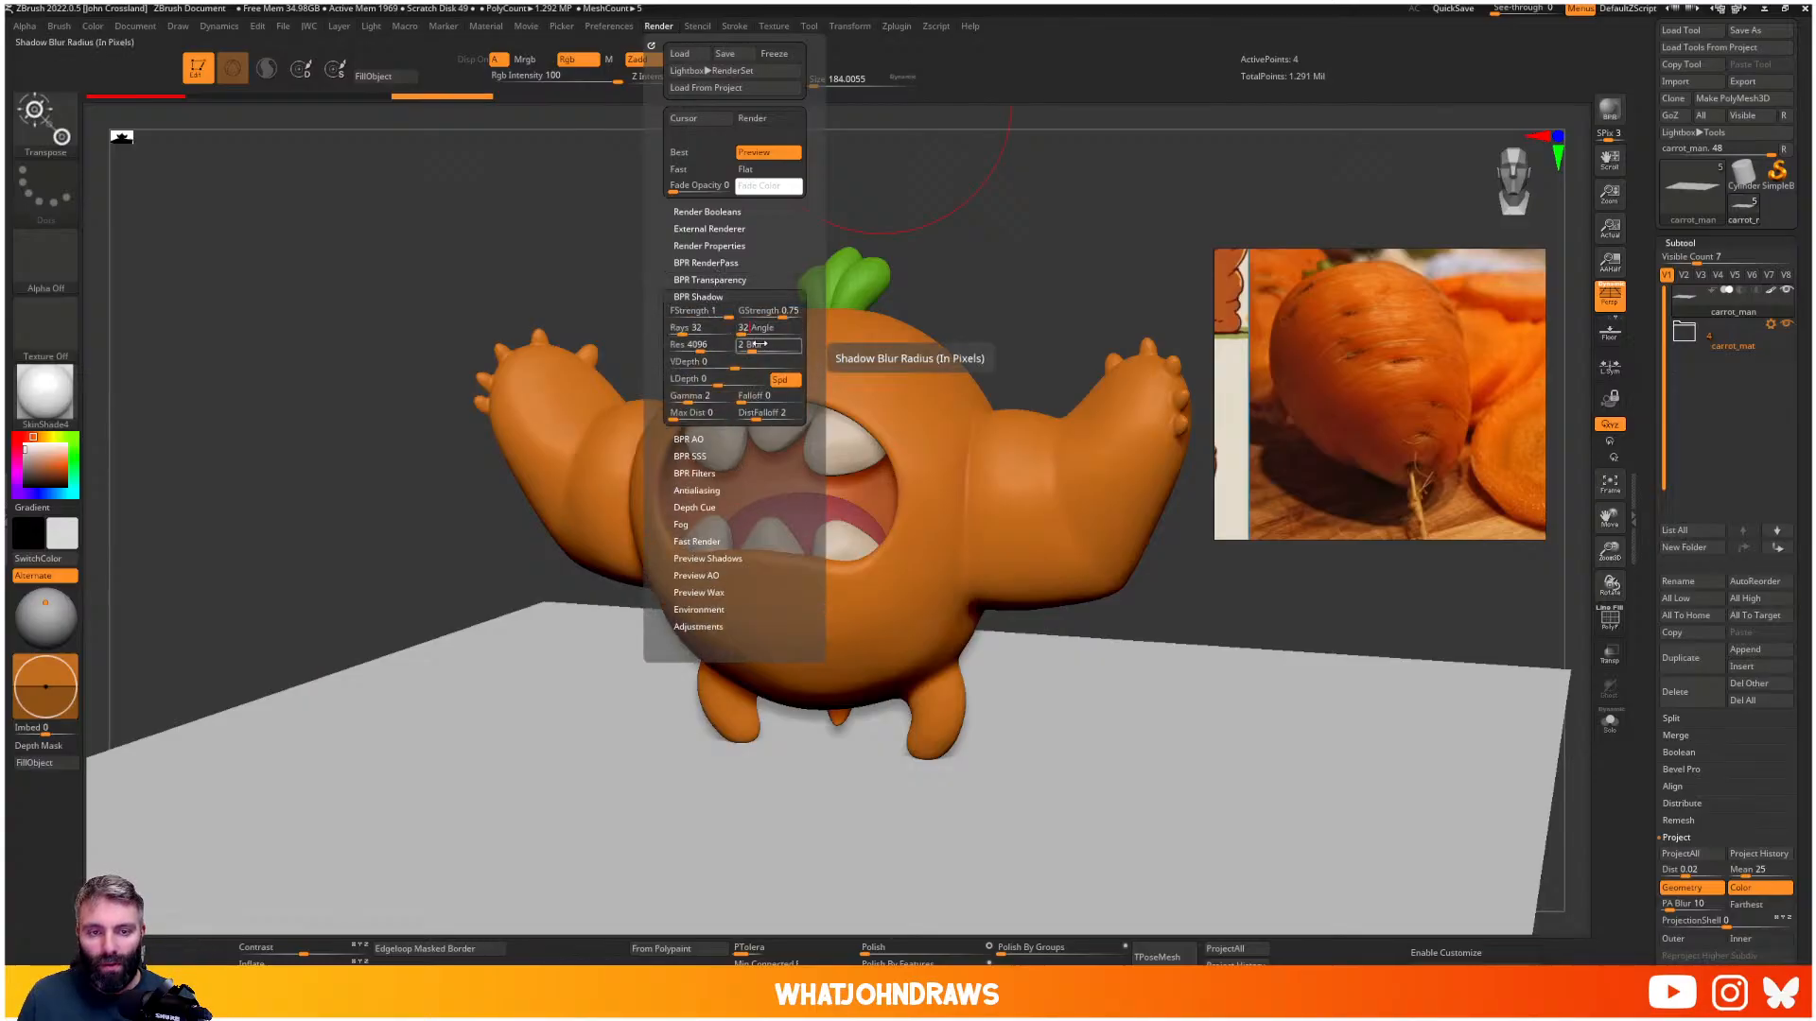
- Set the BPR shadow Rays to 64 and render the monster on its floor with BPR
{"action": "left_click", "coordinate": [748, 344]}
{"action": "left_click", "coordinate": [709, 328]}
{"action": "type", "text": "12"}
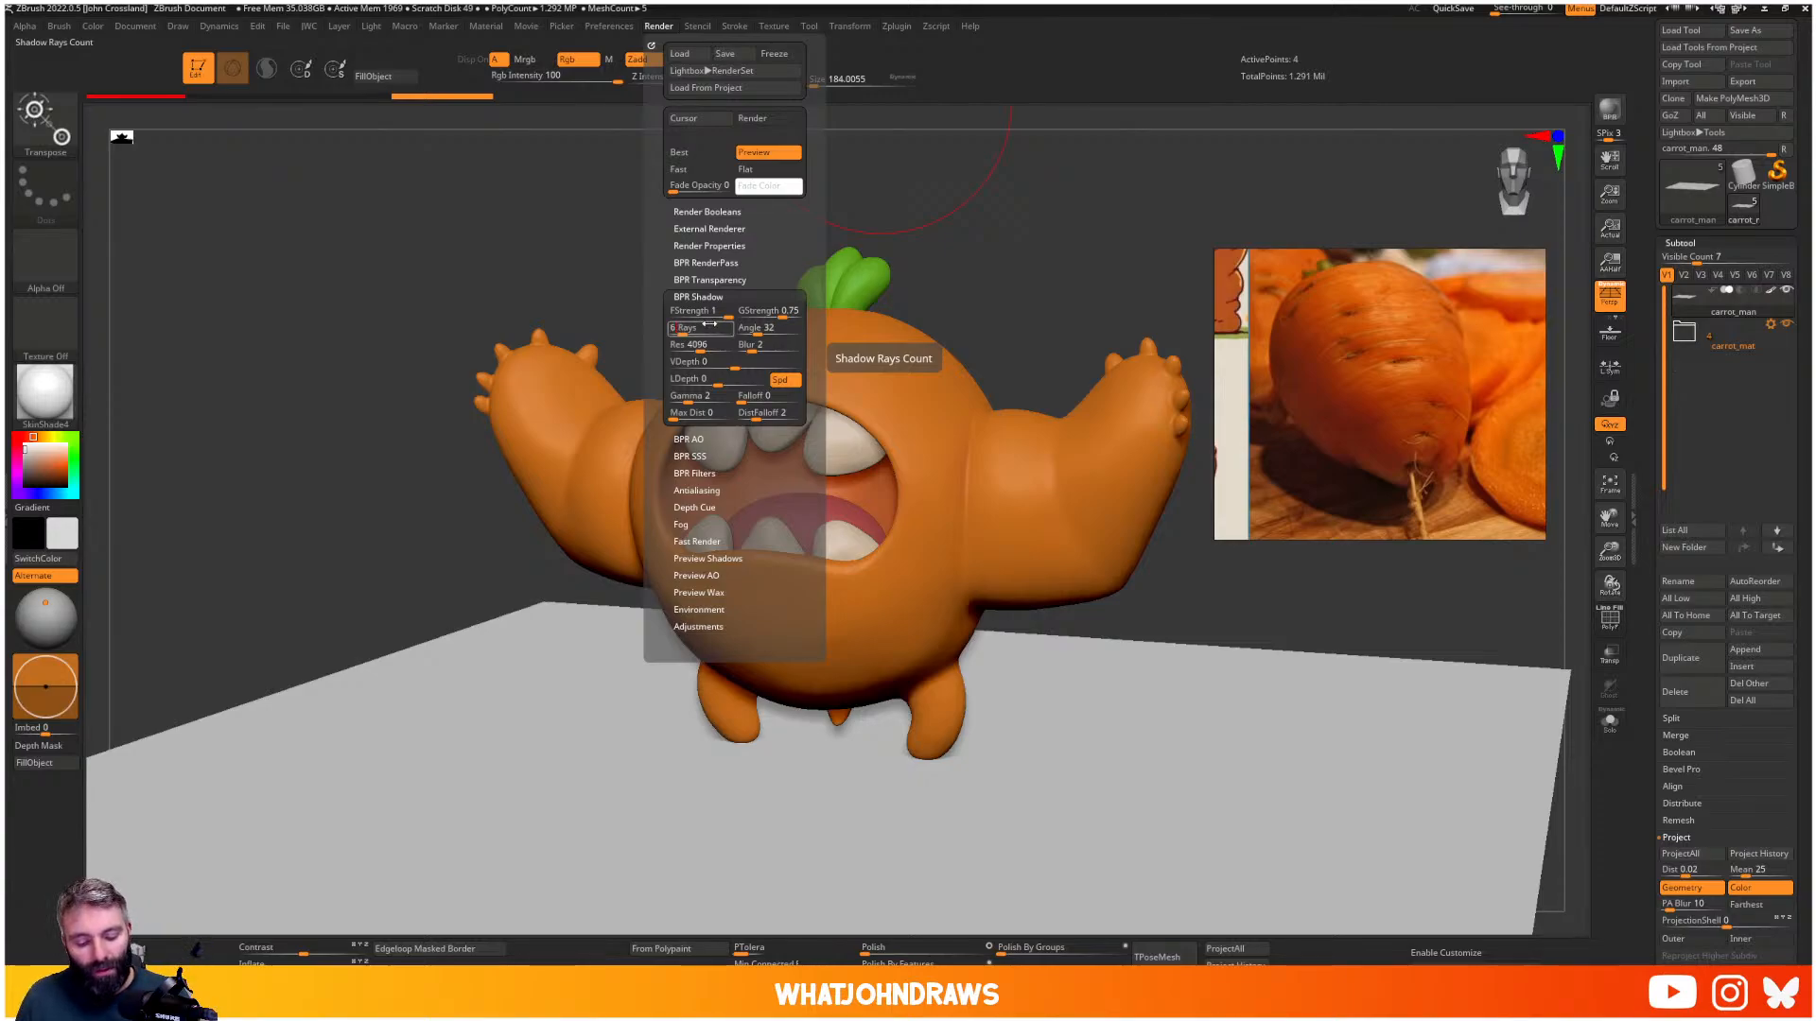
{"action": "left_click", "coordinate": [1608, 111]}
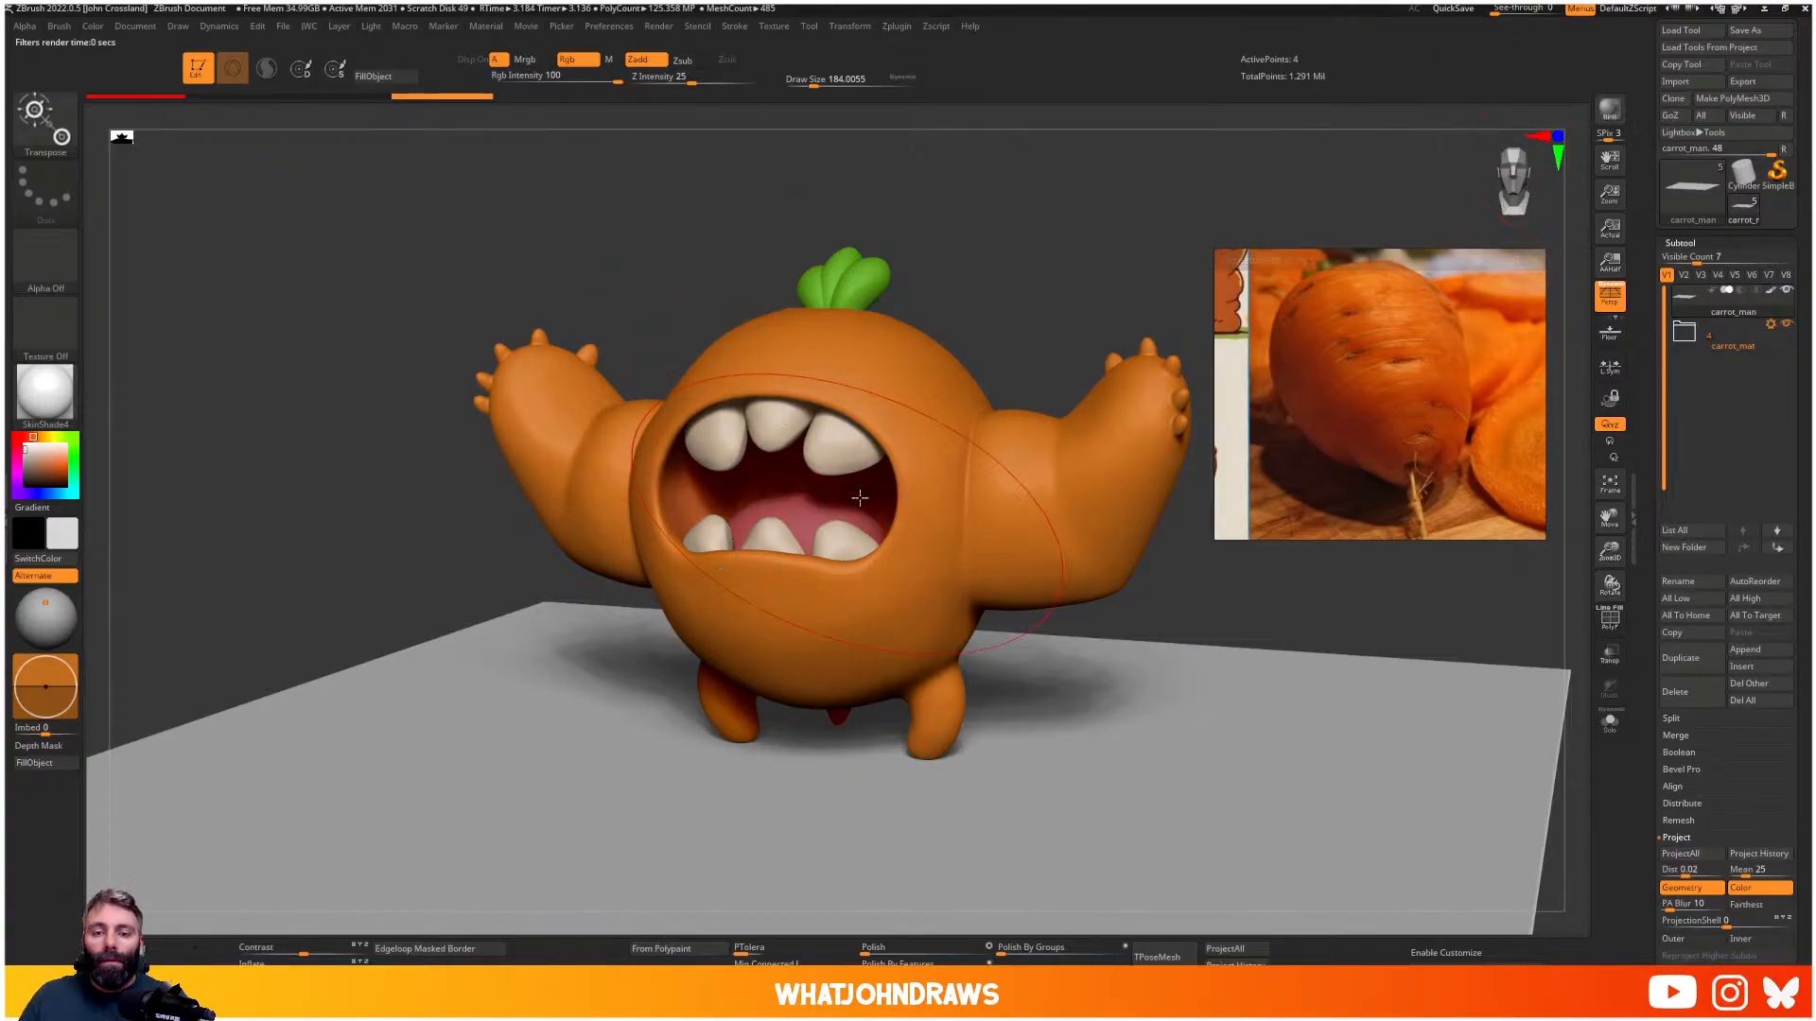
- Inspect the shadow map among the BPR render passes of the most recent render
{"action": "left_click", "coordinate": [908, 227]}
{"action": "right_click_drag", "start_coordinate": [939, 420], "coordinate": [765, 169], "text": "alt"}
{"action": "right_click_drag", "start_coordinate": [812, 510], "coordinate": [842, 543], "text": "alt"}
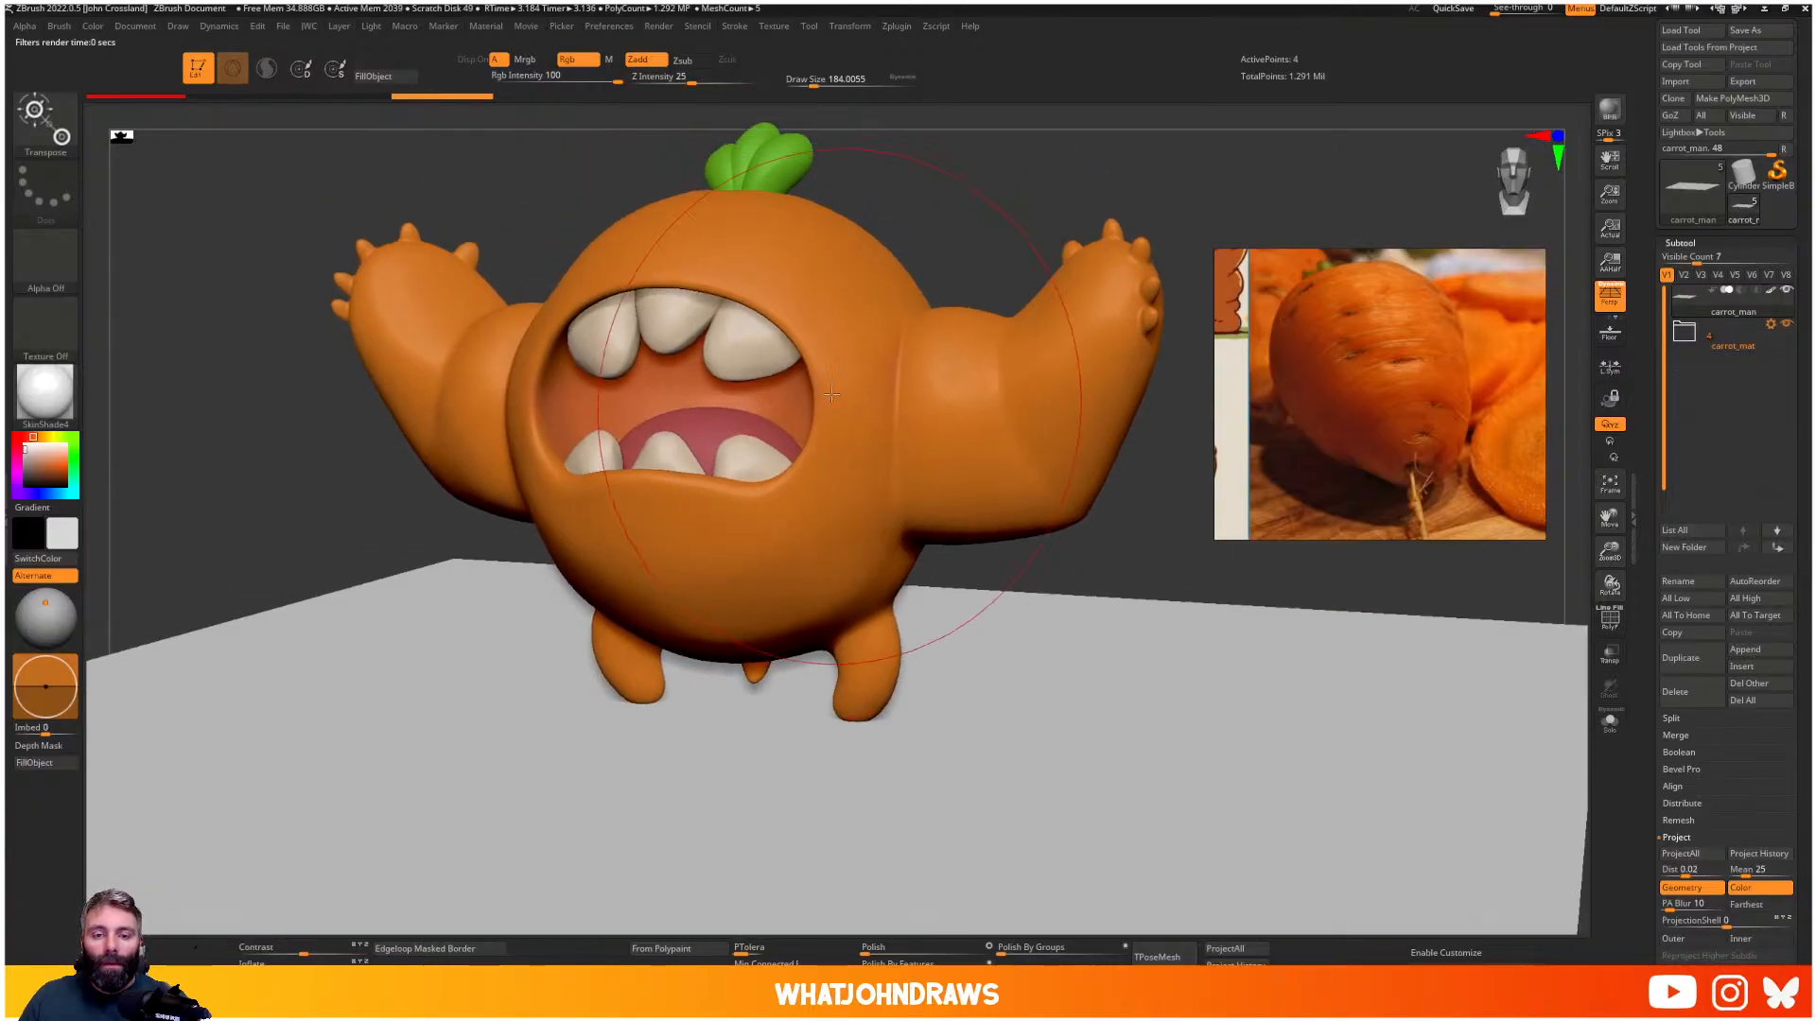
{"action": "mouse_move", "coordinate": [825, 350]}
{"action": "right_mouse_down", "text": "alt"}
{"action": "mouse_move", "coordinate": [976, 530]}
{"action": "mouse_move", "coordinate": [891, 410]}
{"action": "right_mouse_up", "text": "alt"}
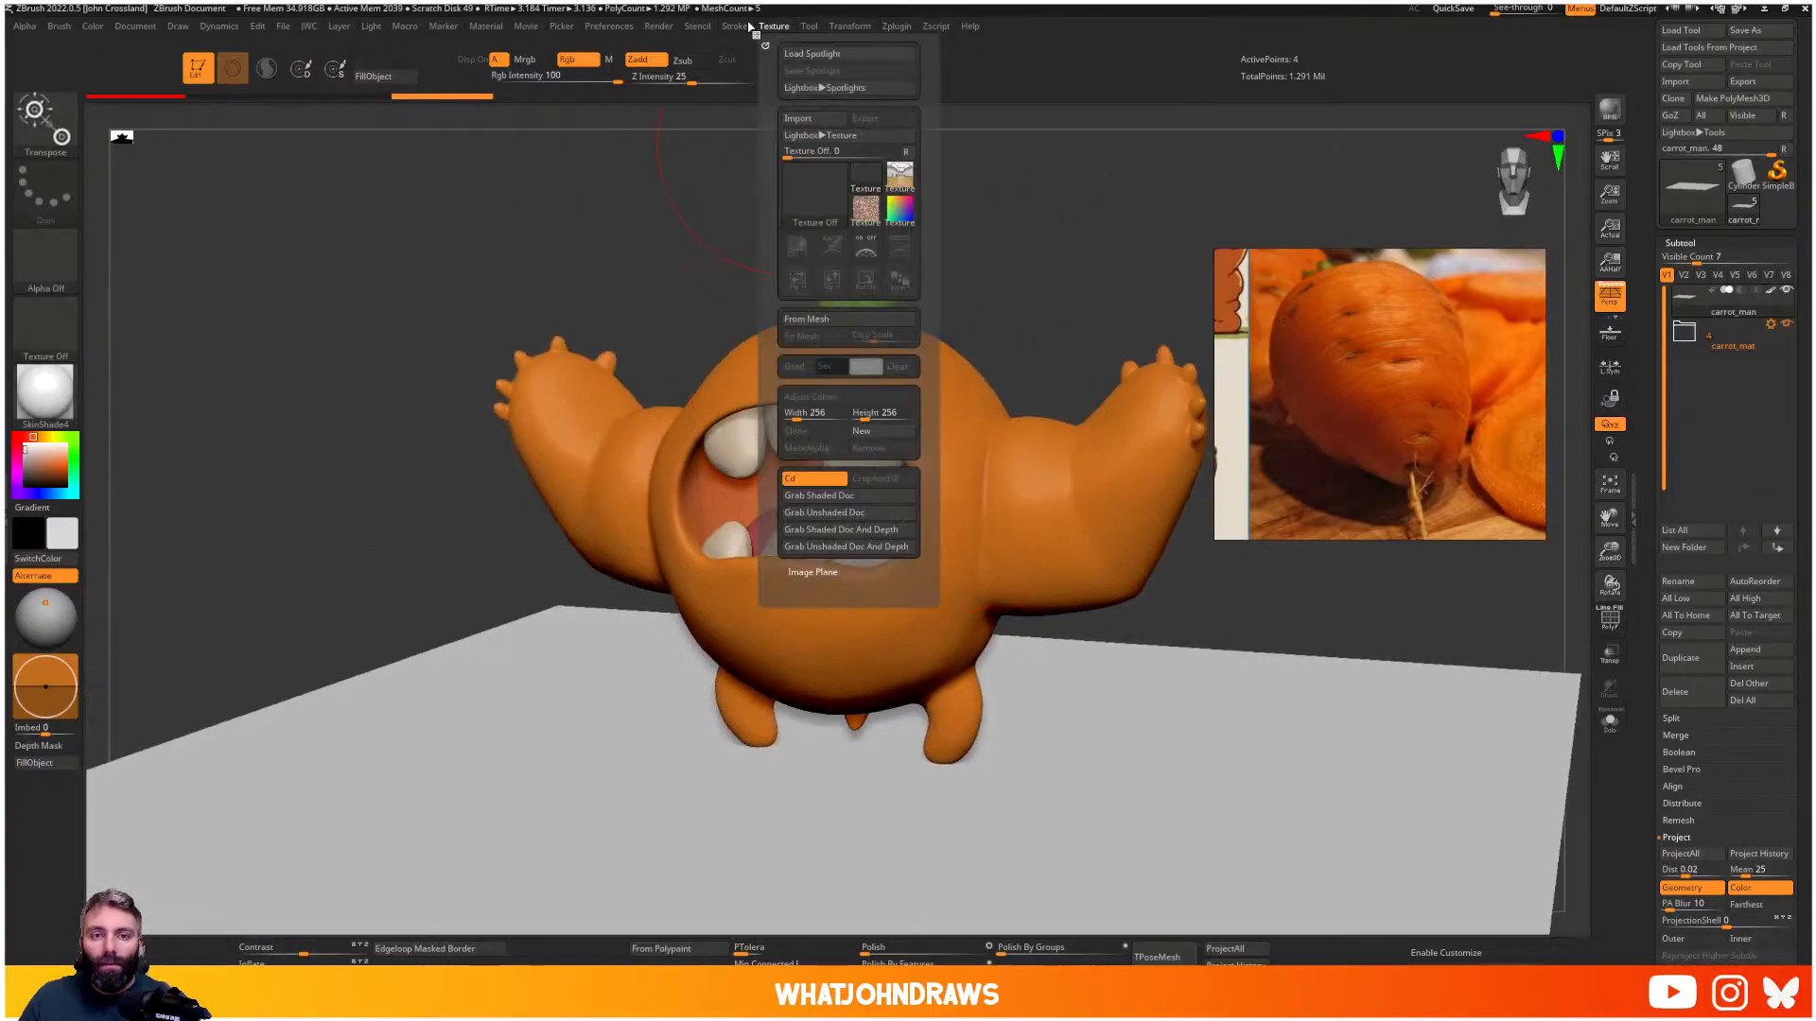
{"action": "mouse_move", "coordinate": [656, 36]}
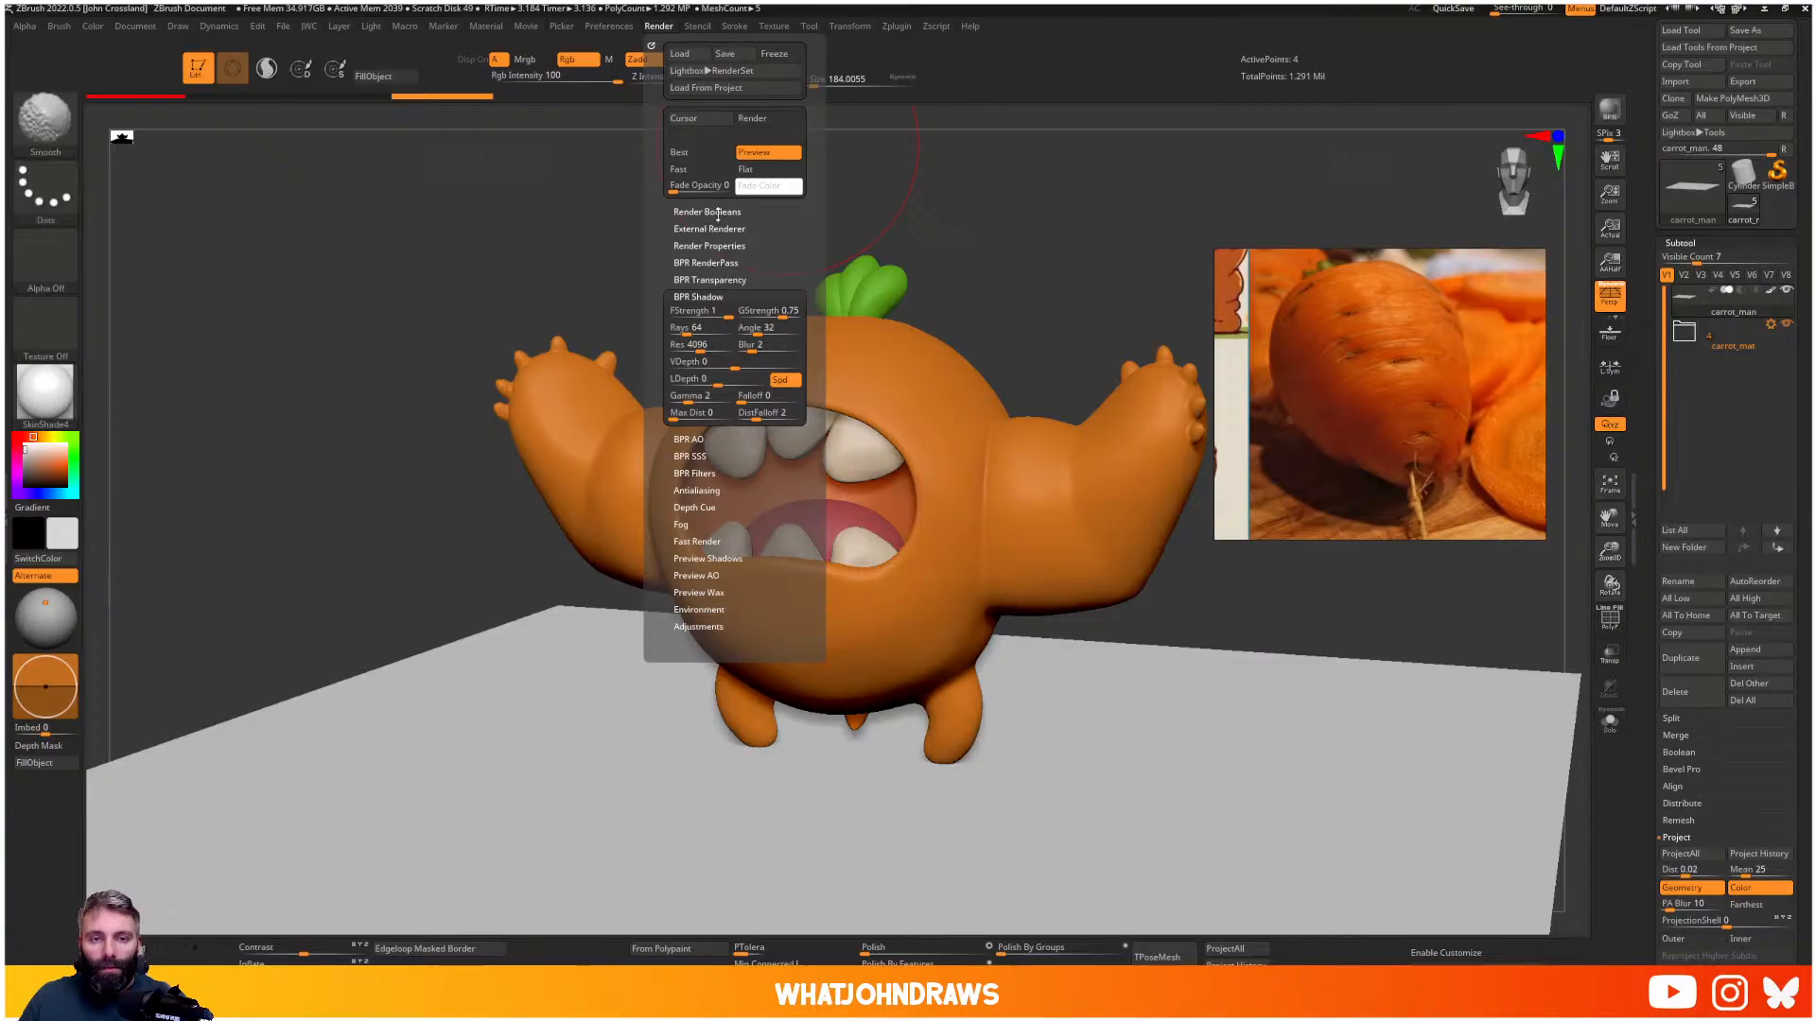
{"action": "key", "text": "w"}
{"action": "left_click", "coordinate": [709, 263]}
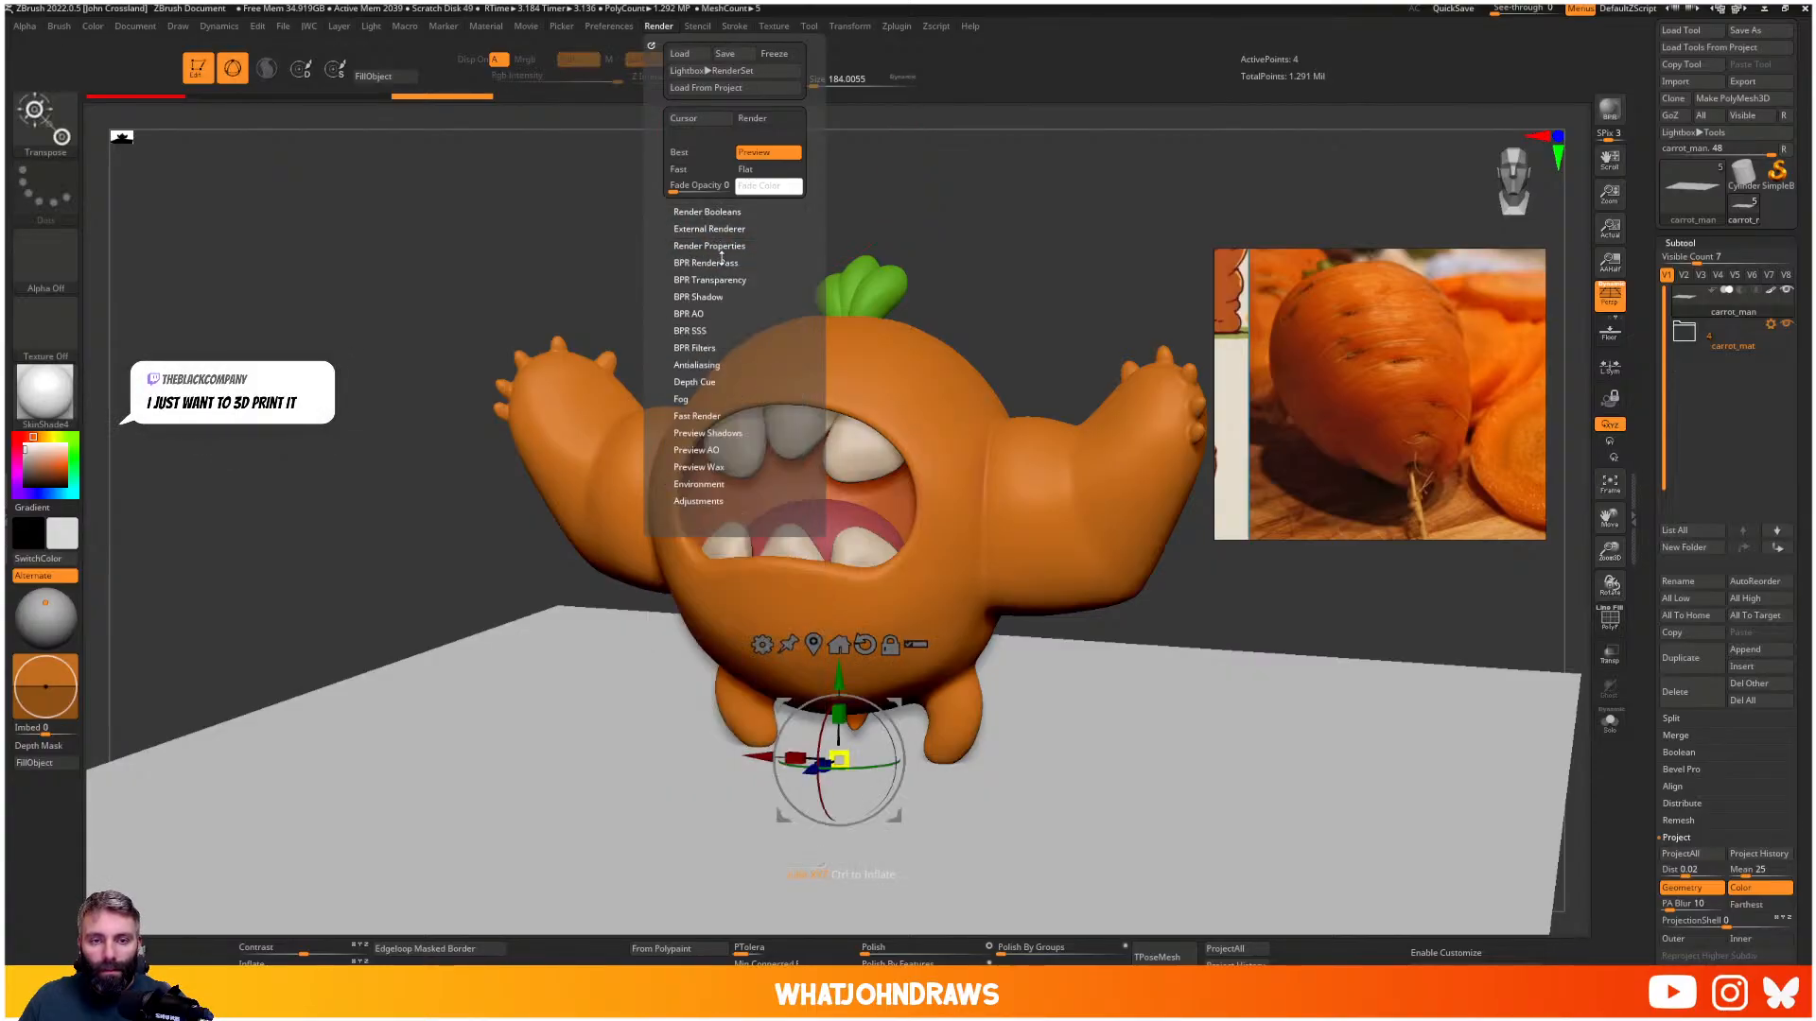
{"action": "mouse_move", "coordinate": [783, 321]}
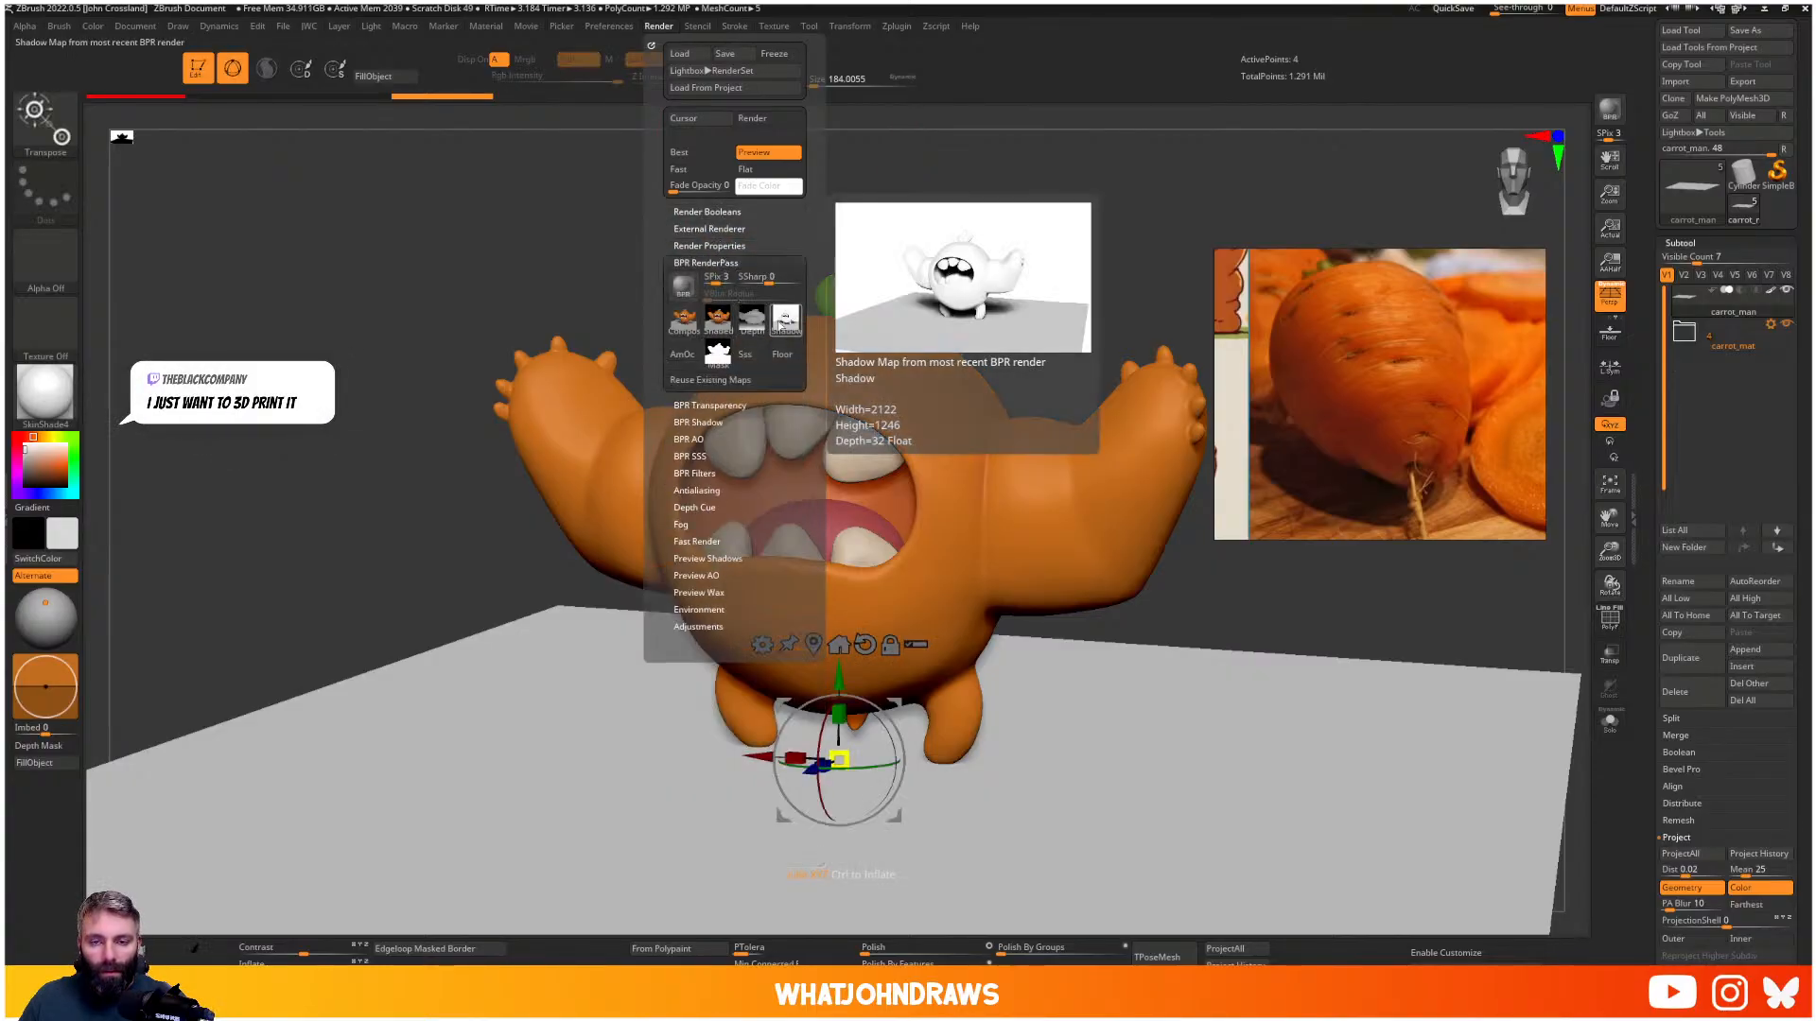
{"action": "left_click", "coordinate": [783, 321]}
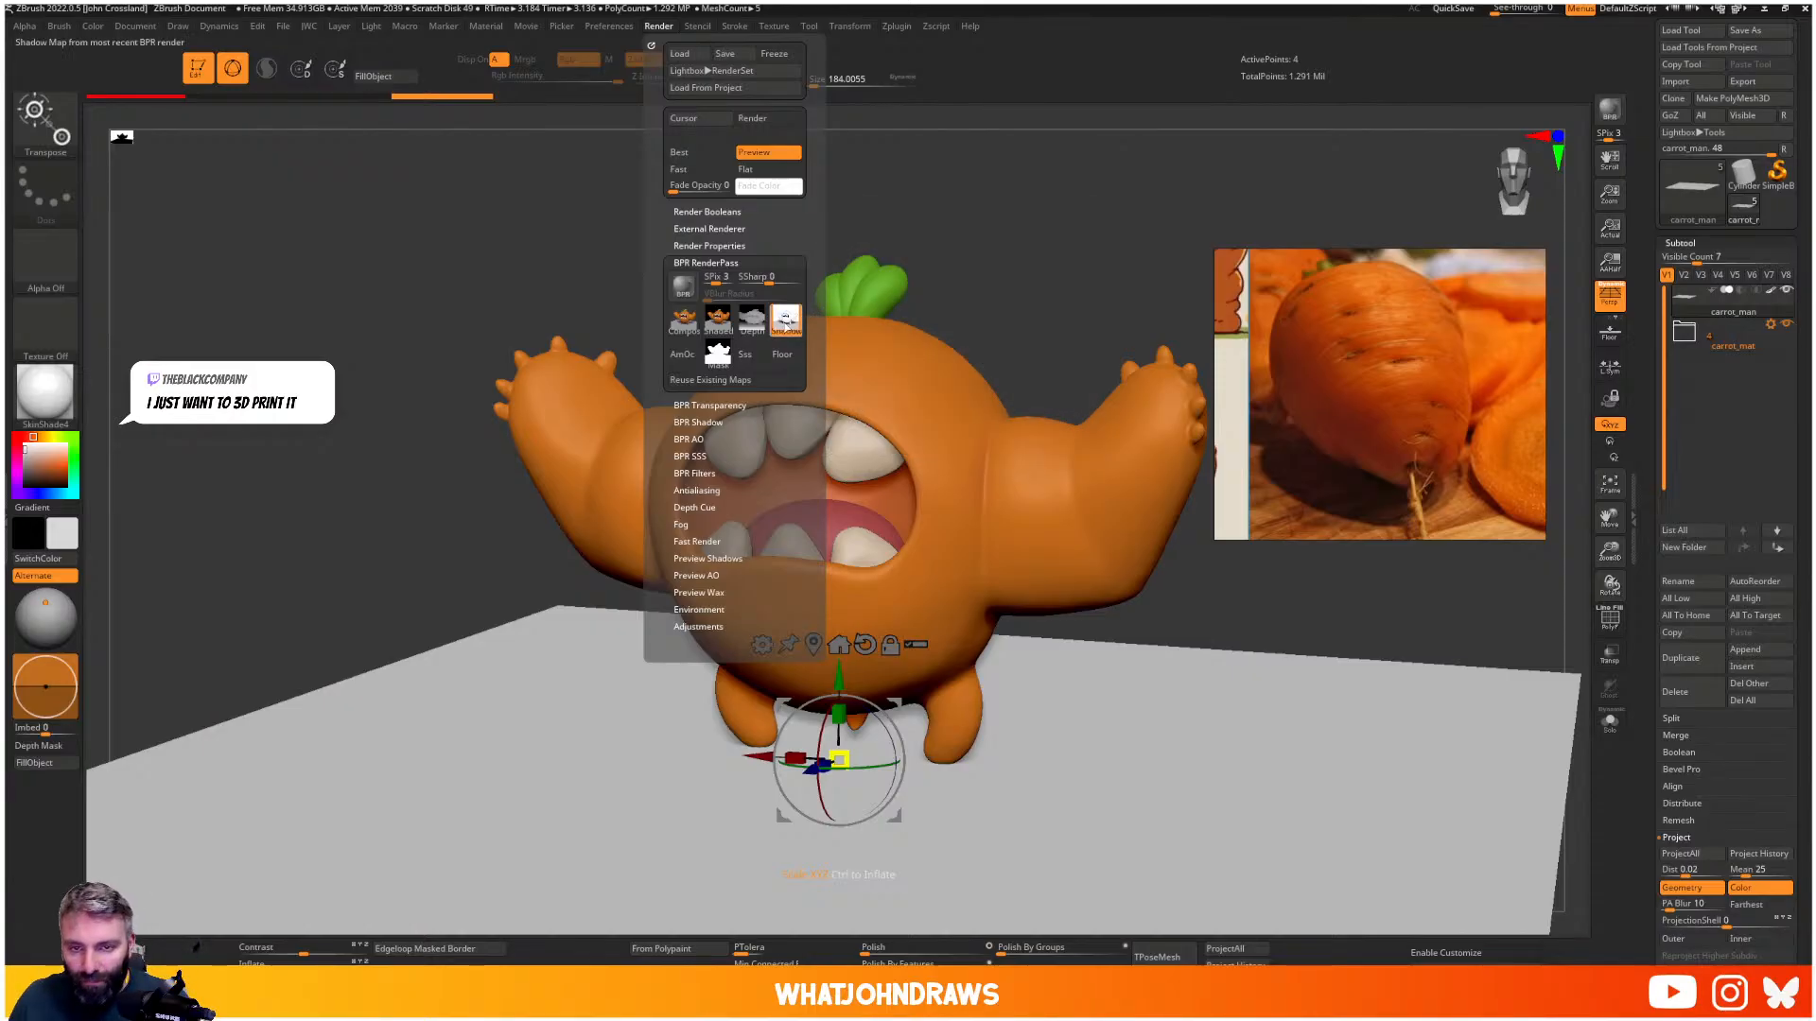
{"action": "key", "text": "Escape"}
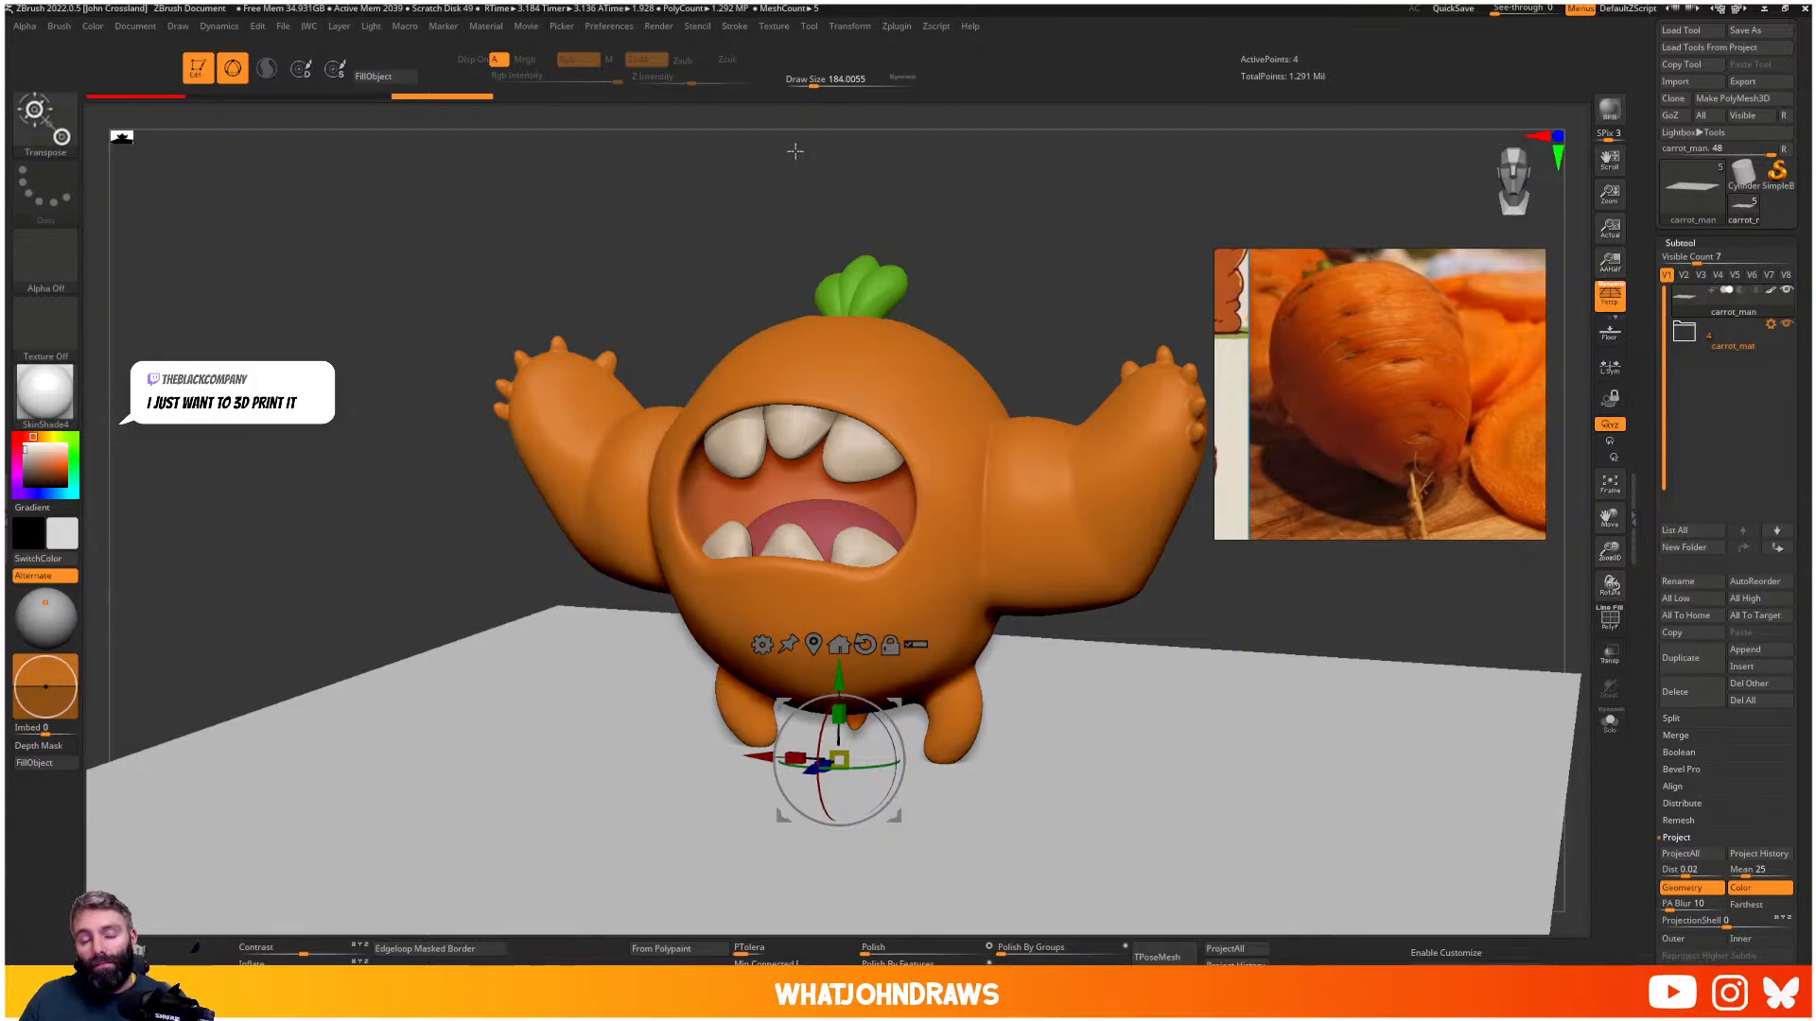
- Render the reframed monster with BPR, and repeat the render with the shadow Rays set to 128
{"action": "left_click", "coordinate": [1609, 111]}
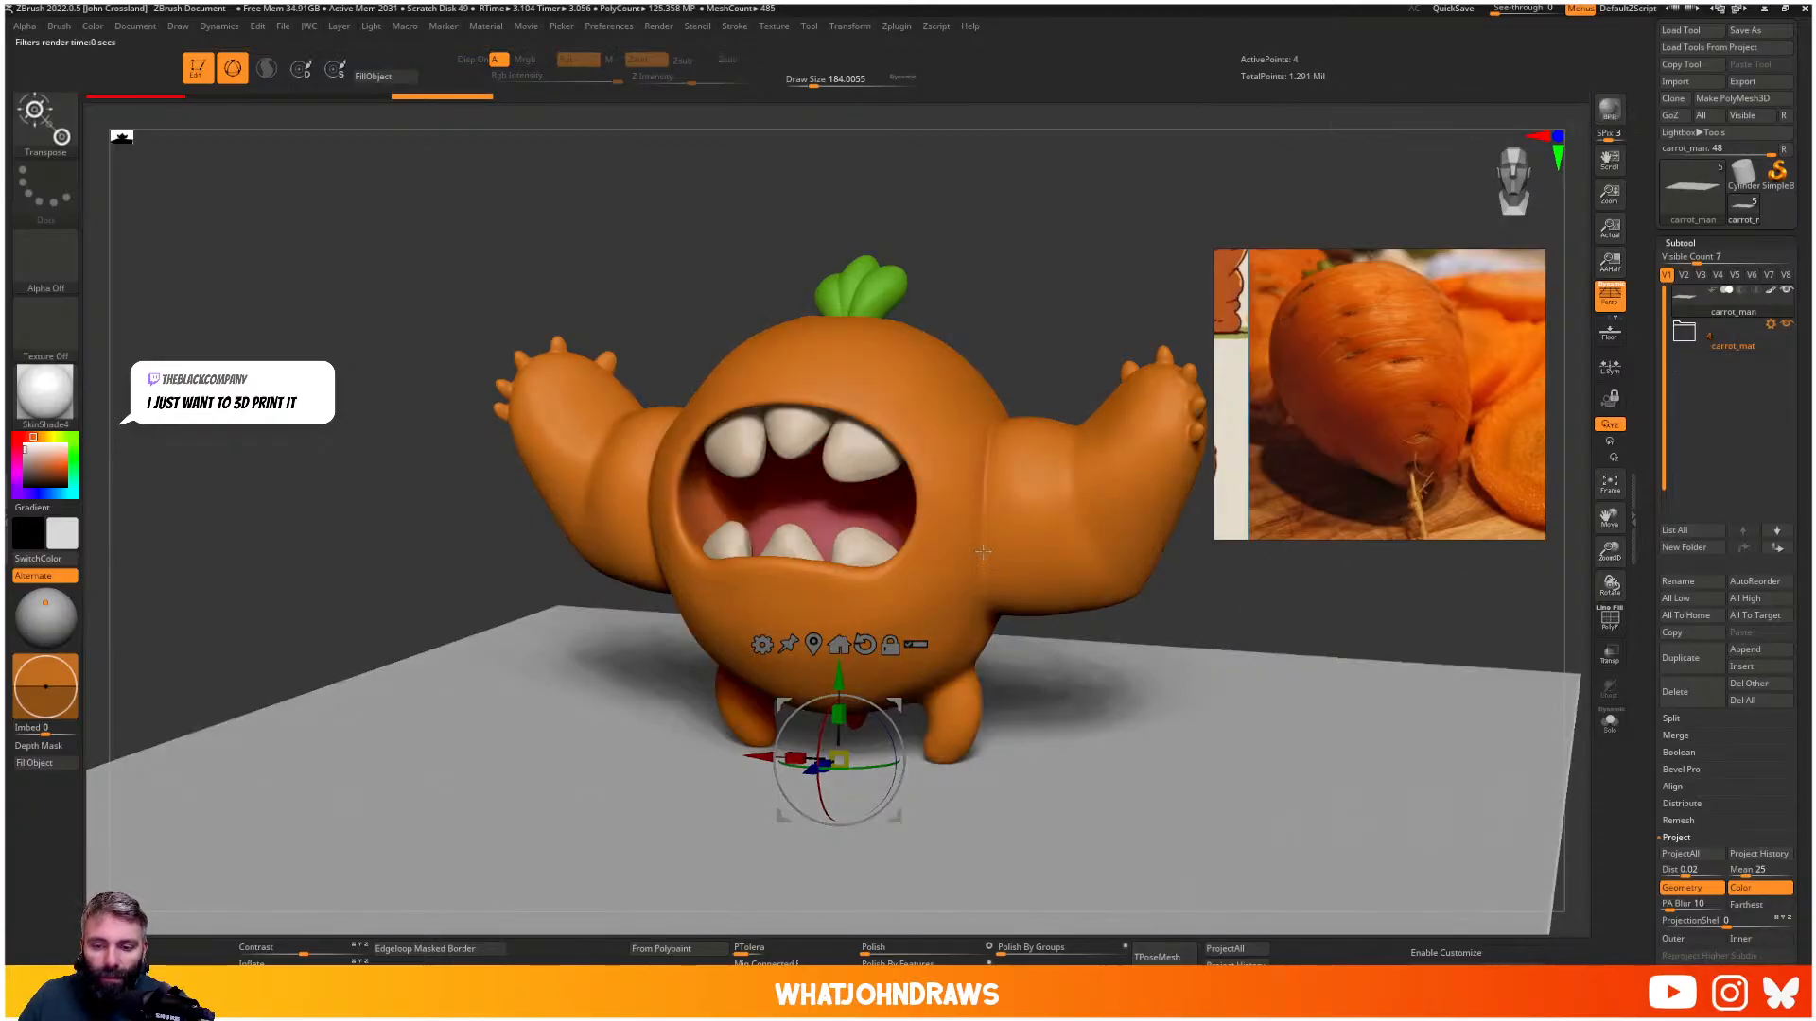
{"action": "left_click", "coordinate": [705, 27]}
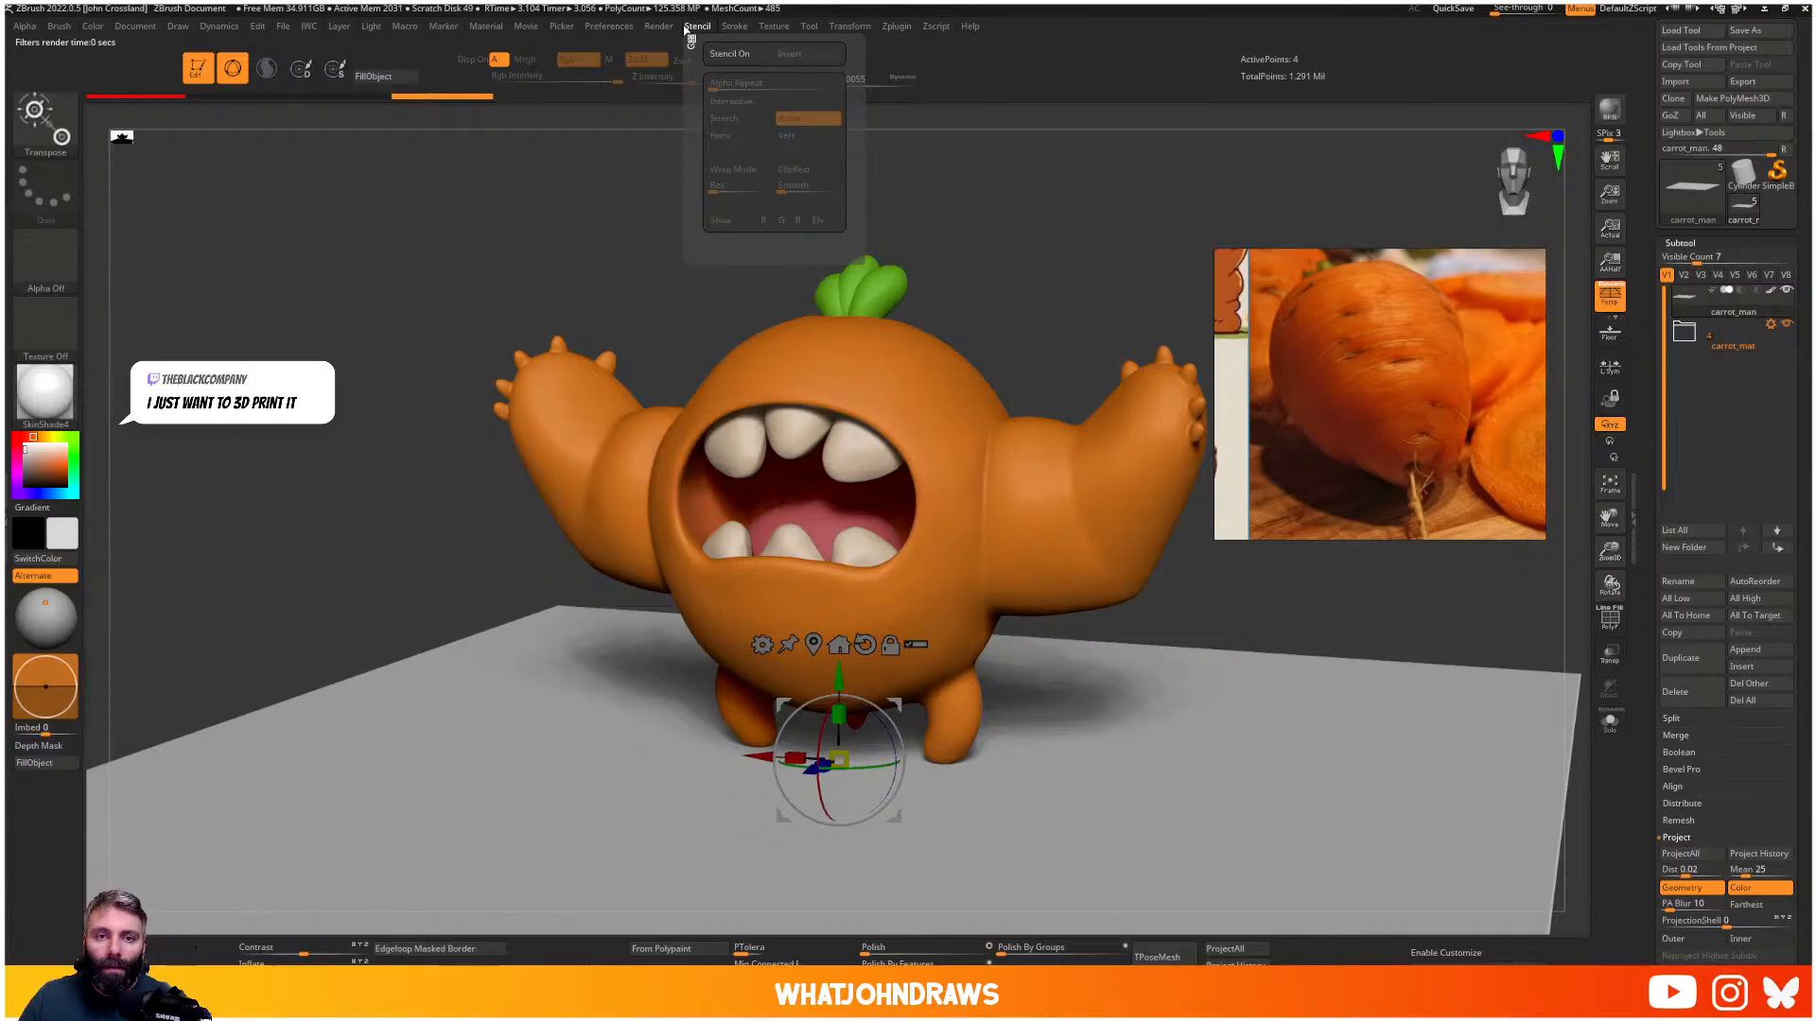
{"action": "left_click", "coordinate": [608, 26]}
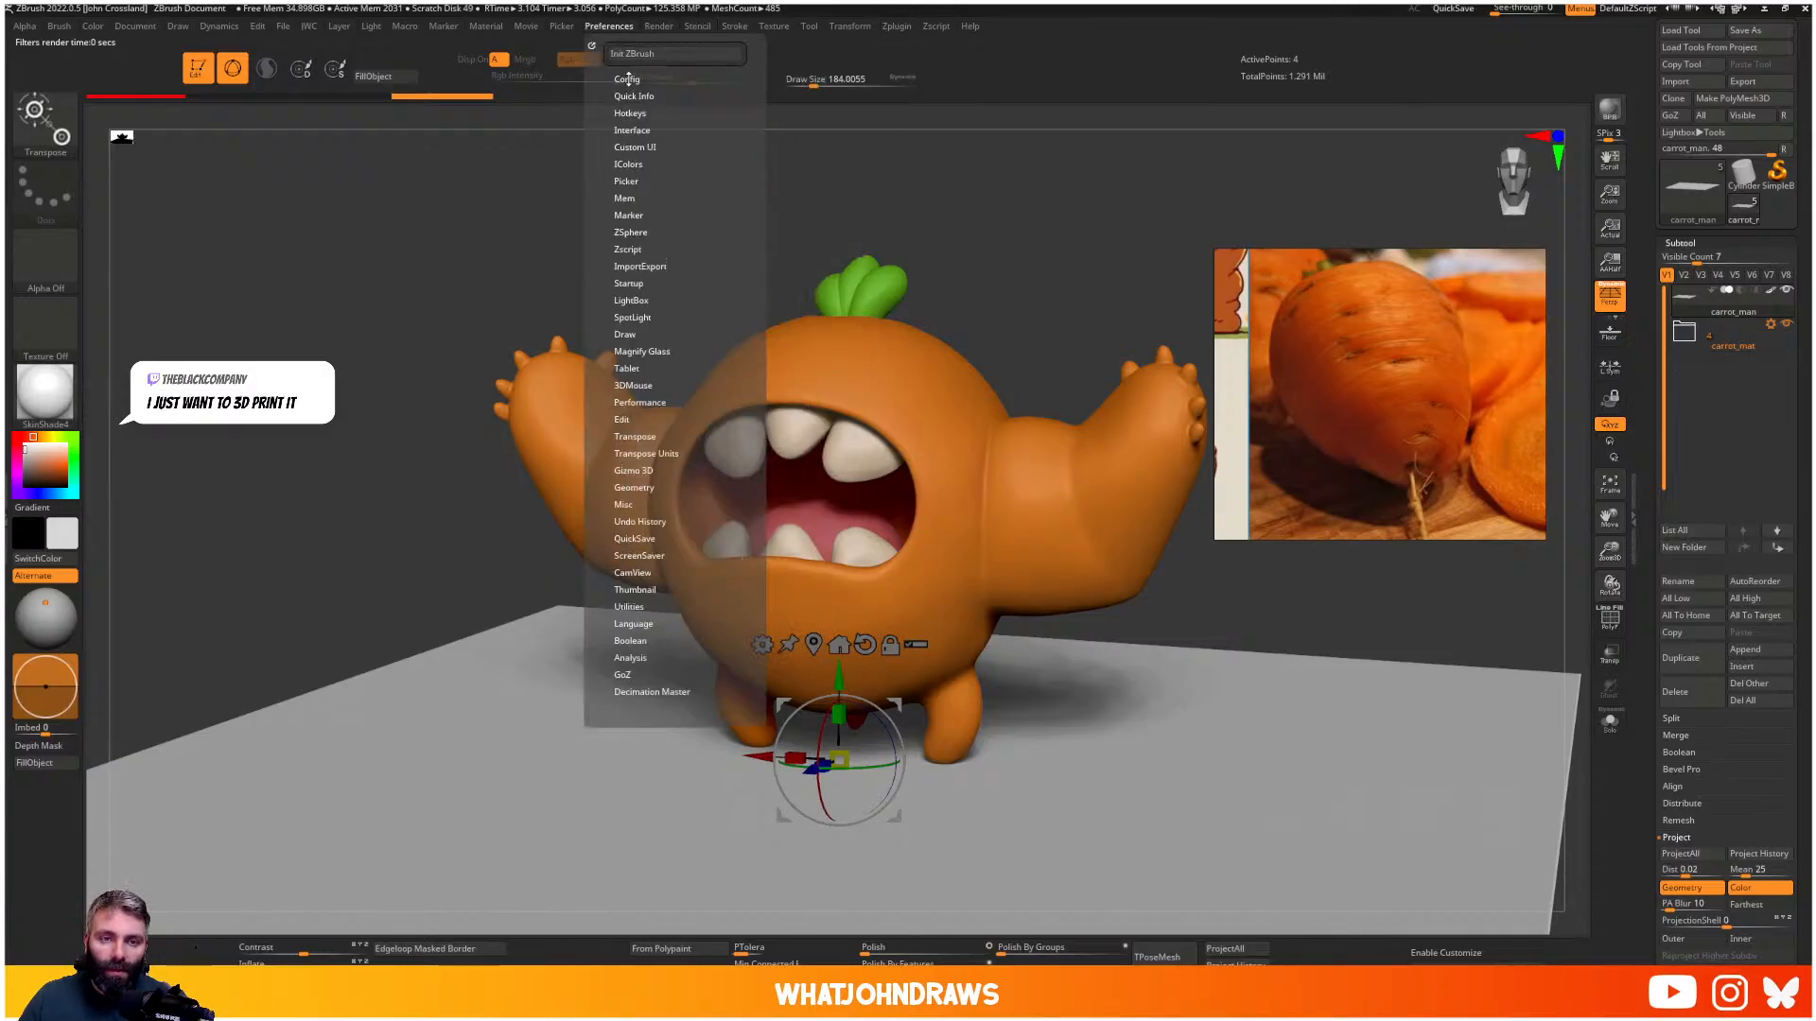
{"action": "left_click", "coordinate": [659, 26]}
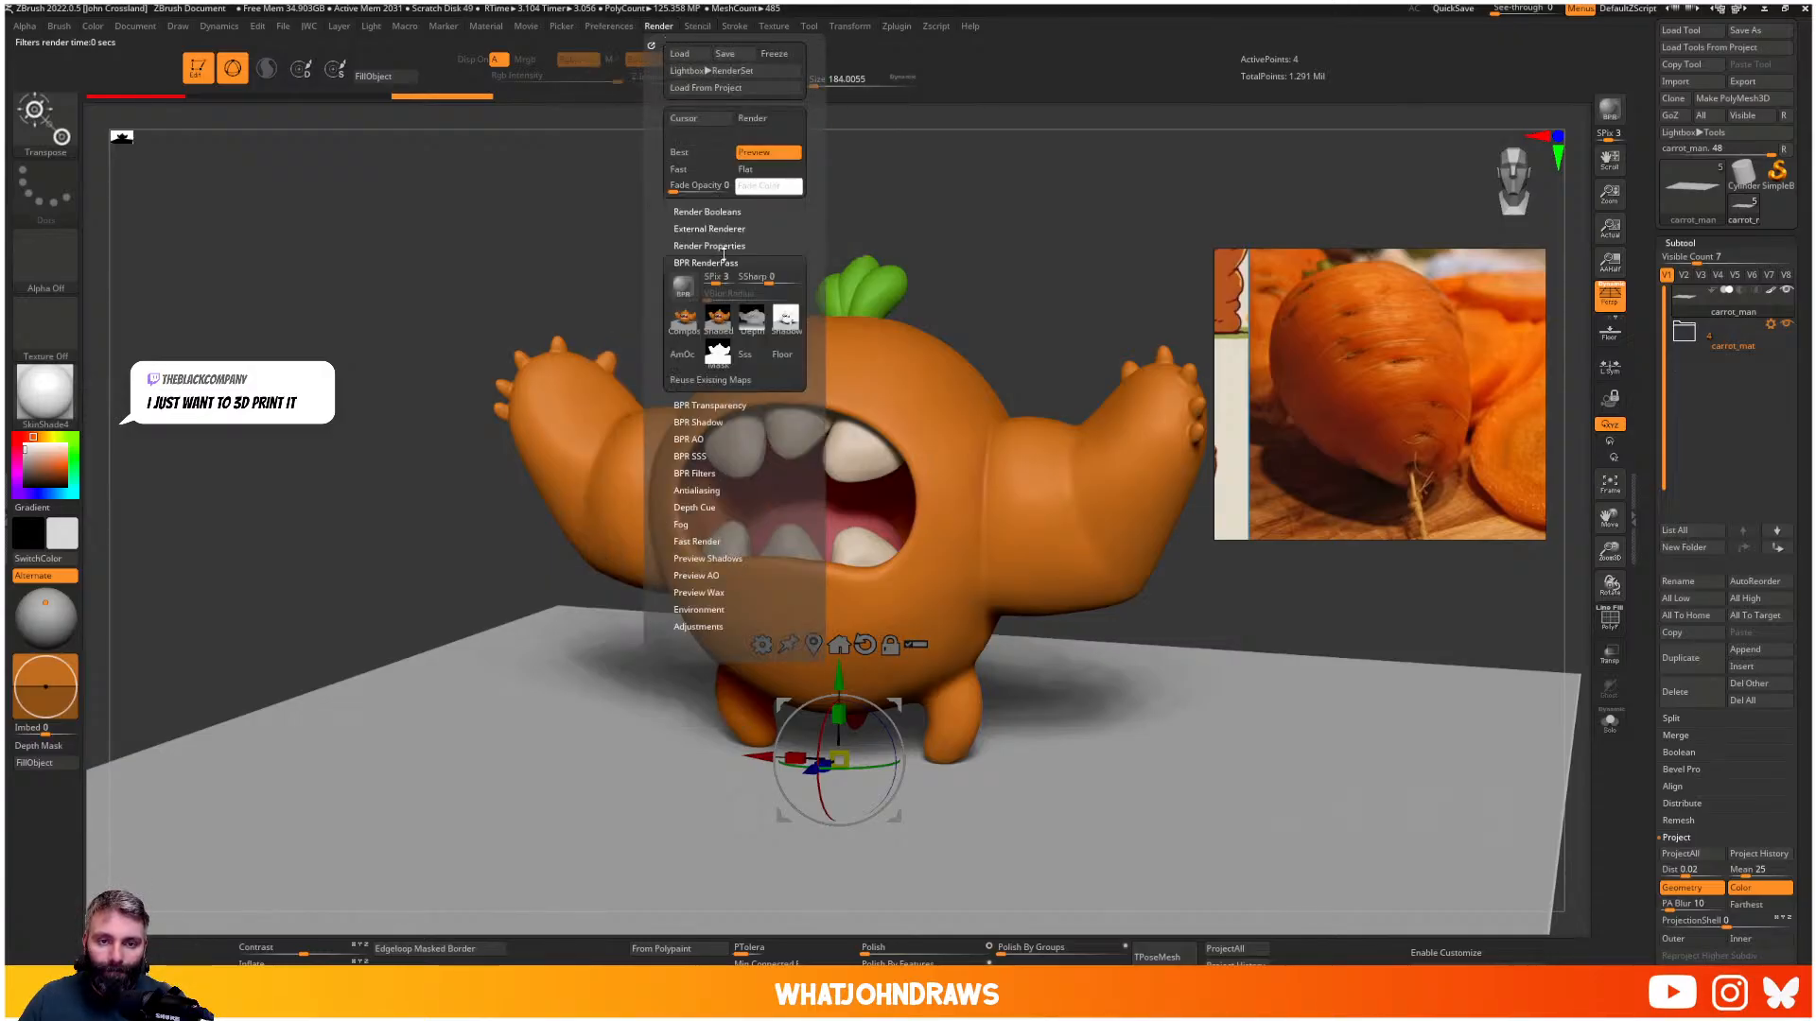
{"action": "left_click", "coordinate": [725, 262]}
{"action": "left_click", "coordinate": [705, 298]}
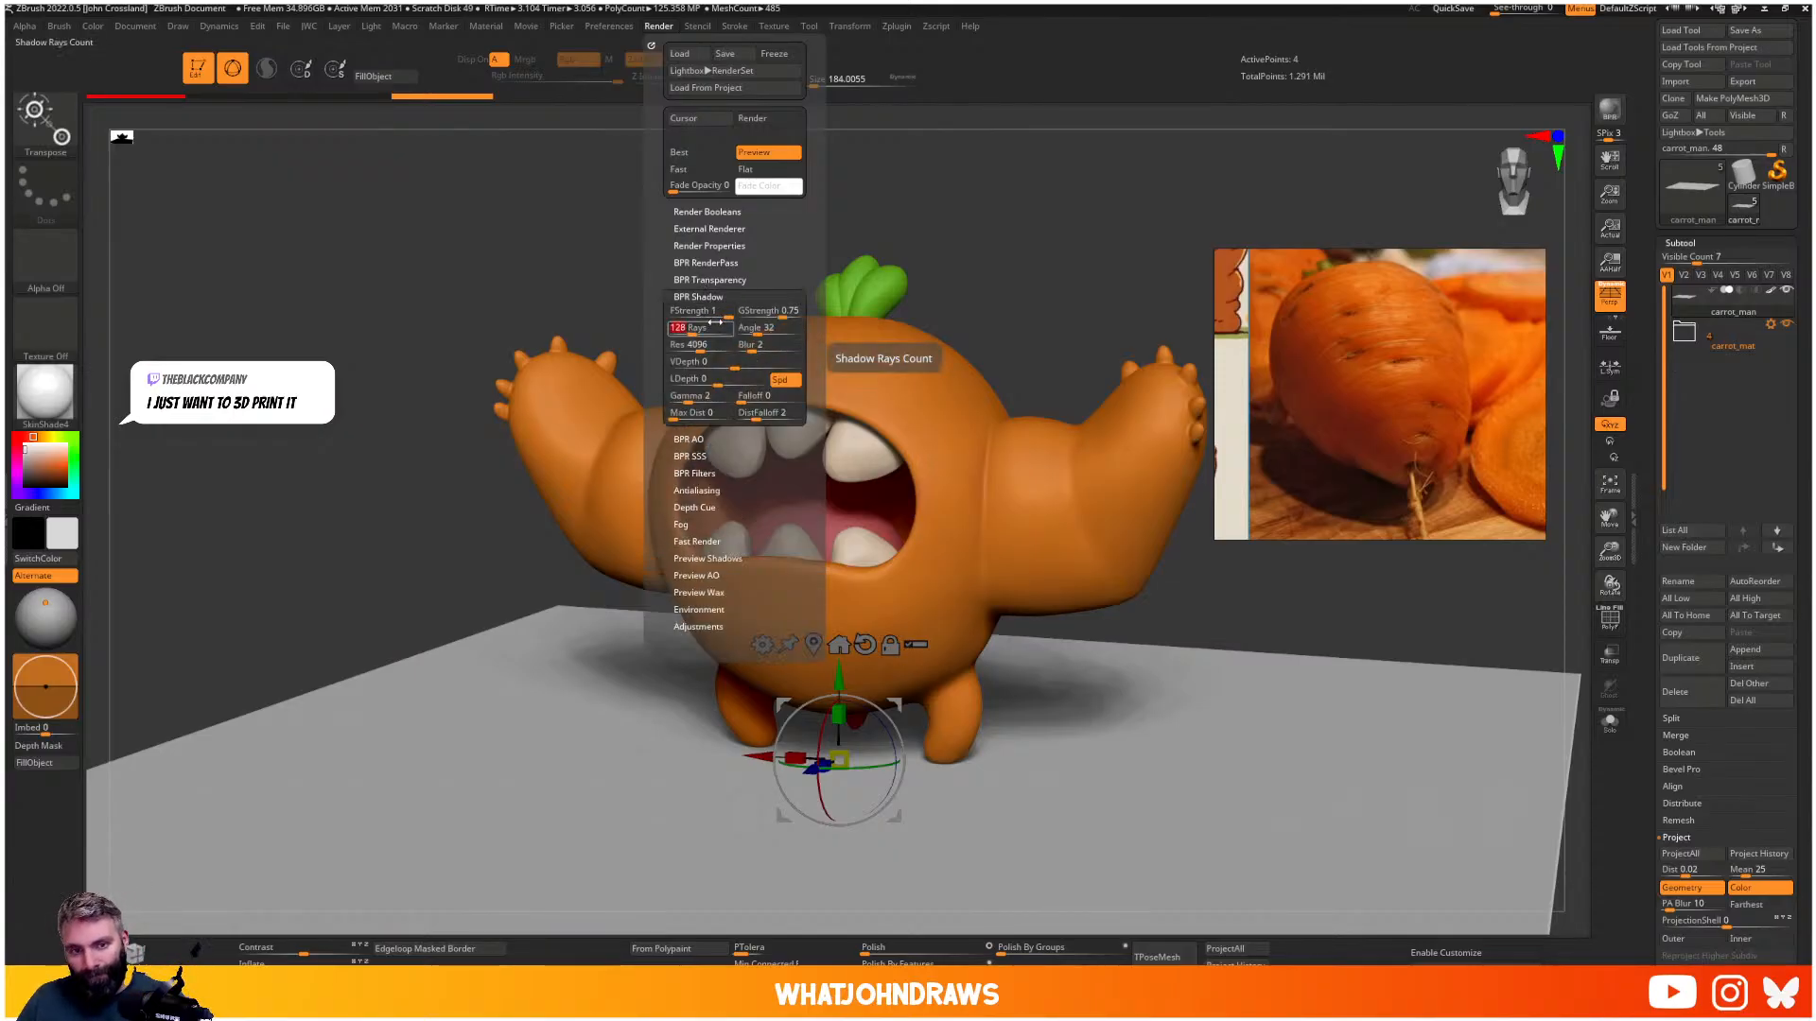
{"action": "key", "text": "shift+r"}
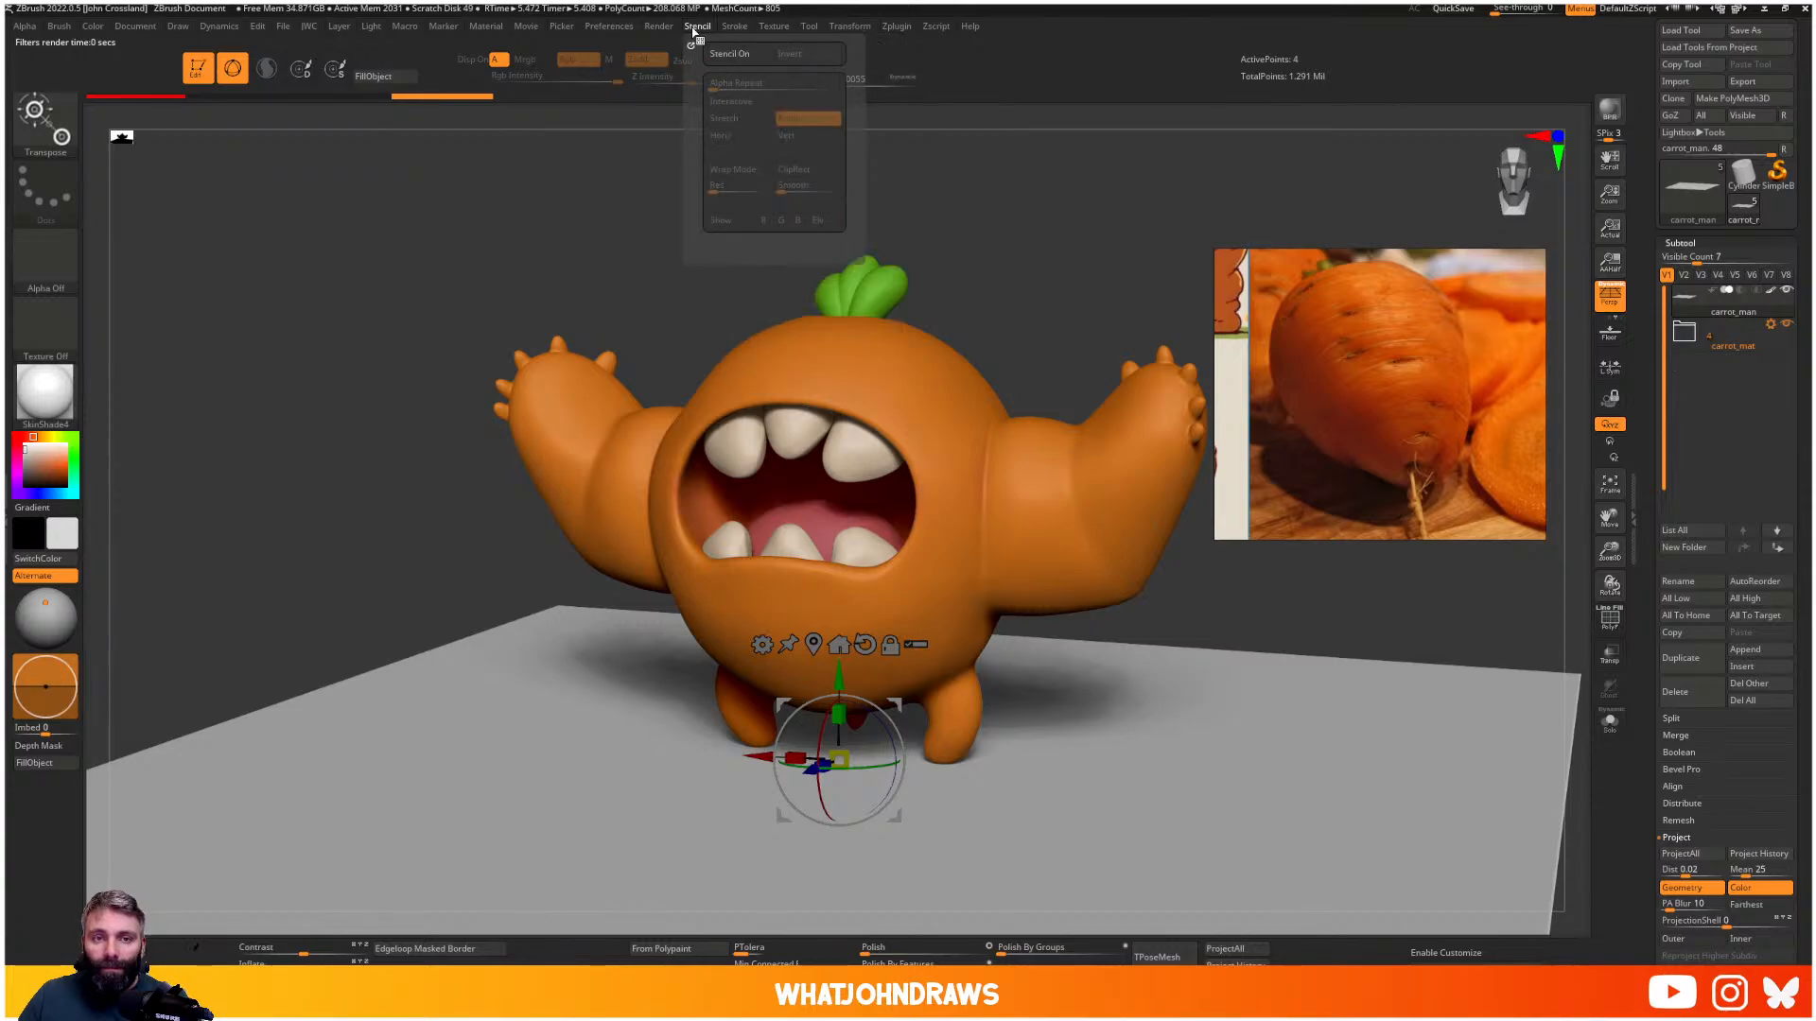
- Set the BPR shadow Angle to 16 and Blur to 4, rendering after each change, and move the carrot reference image aside
{"action": "mouse_move", "coordinate": [661, 31]}
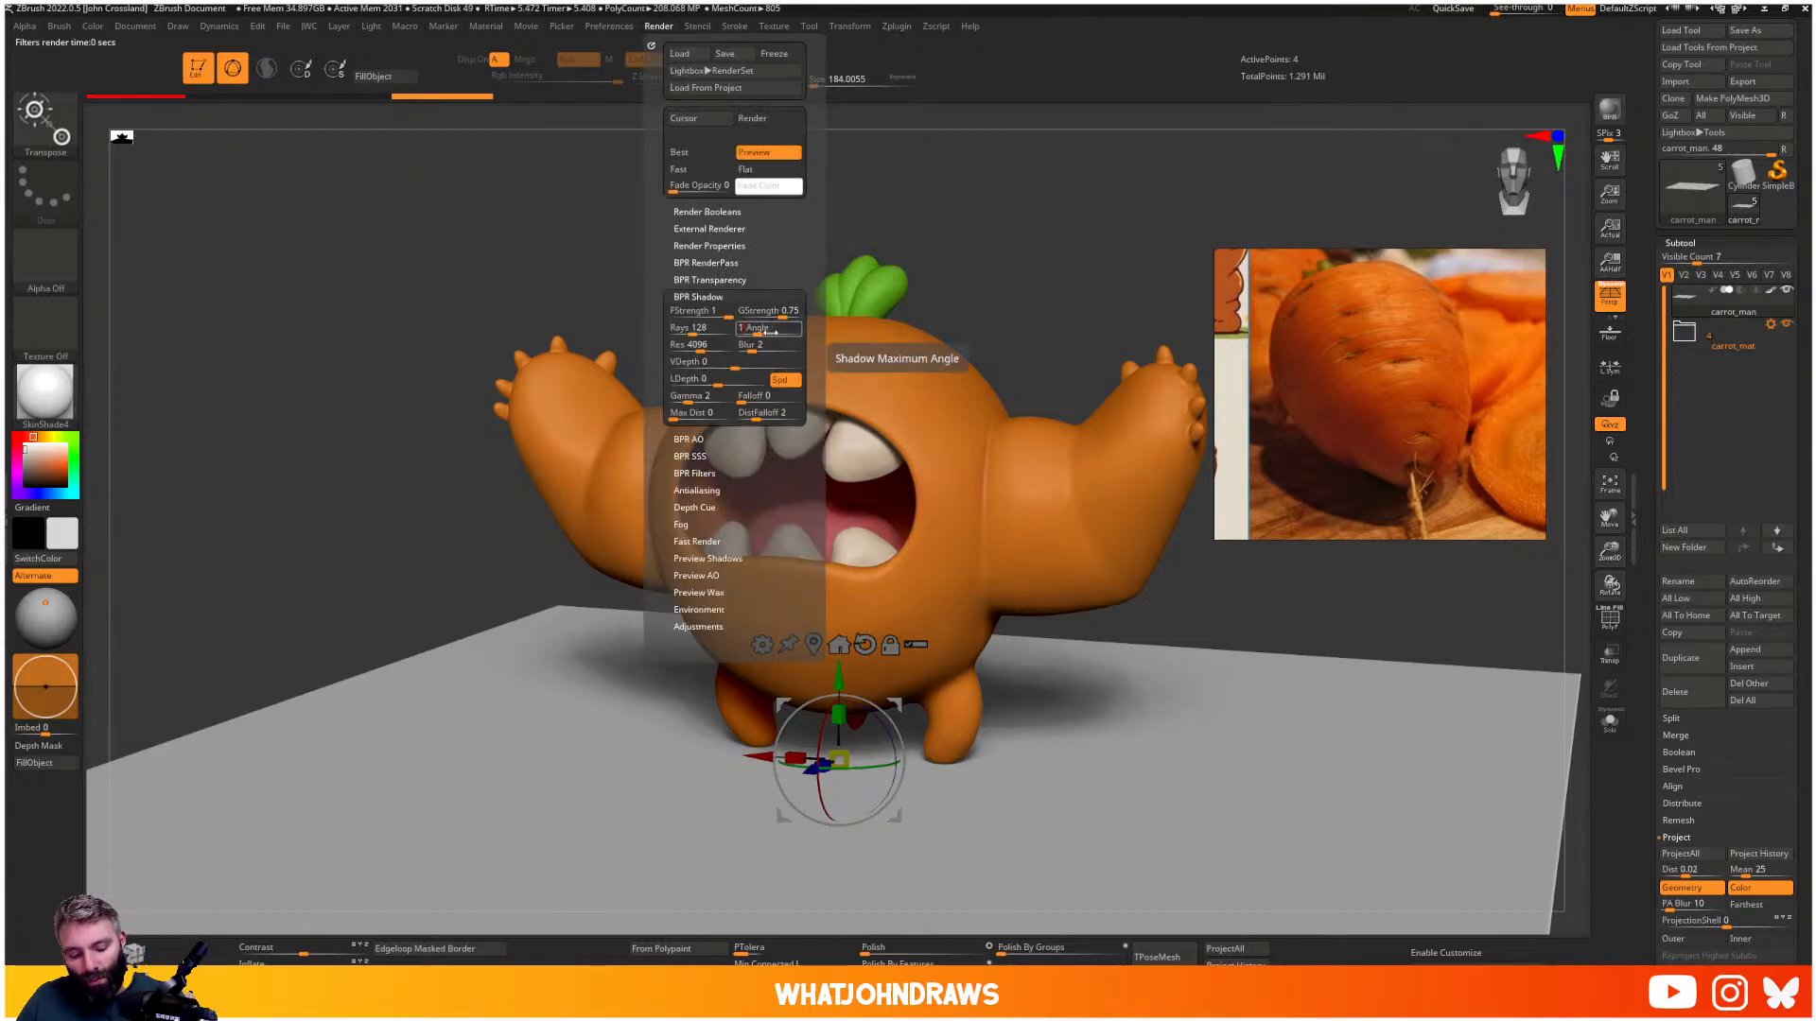
{"action": "left_click", "coordinate": [1608, 111]}
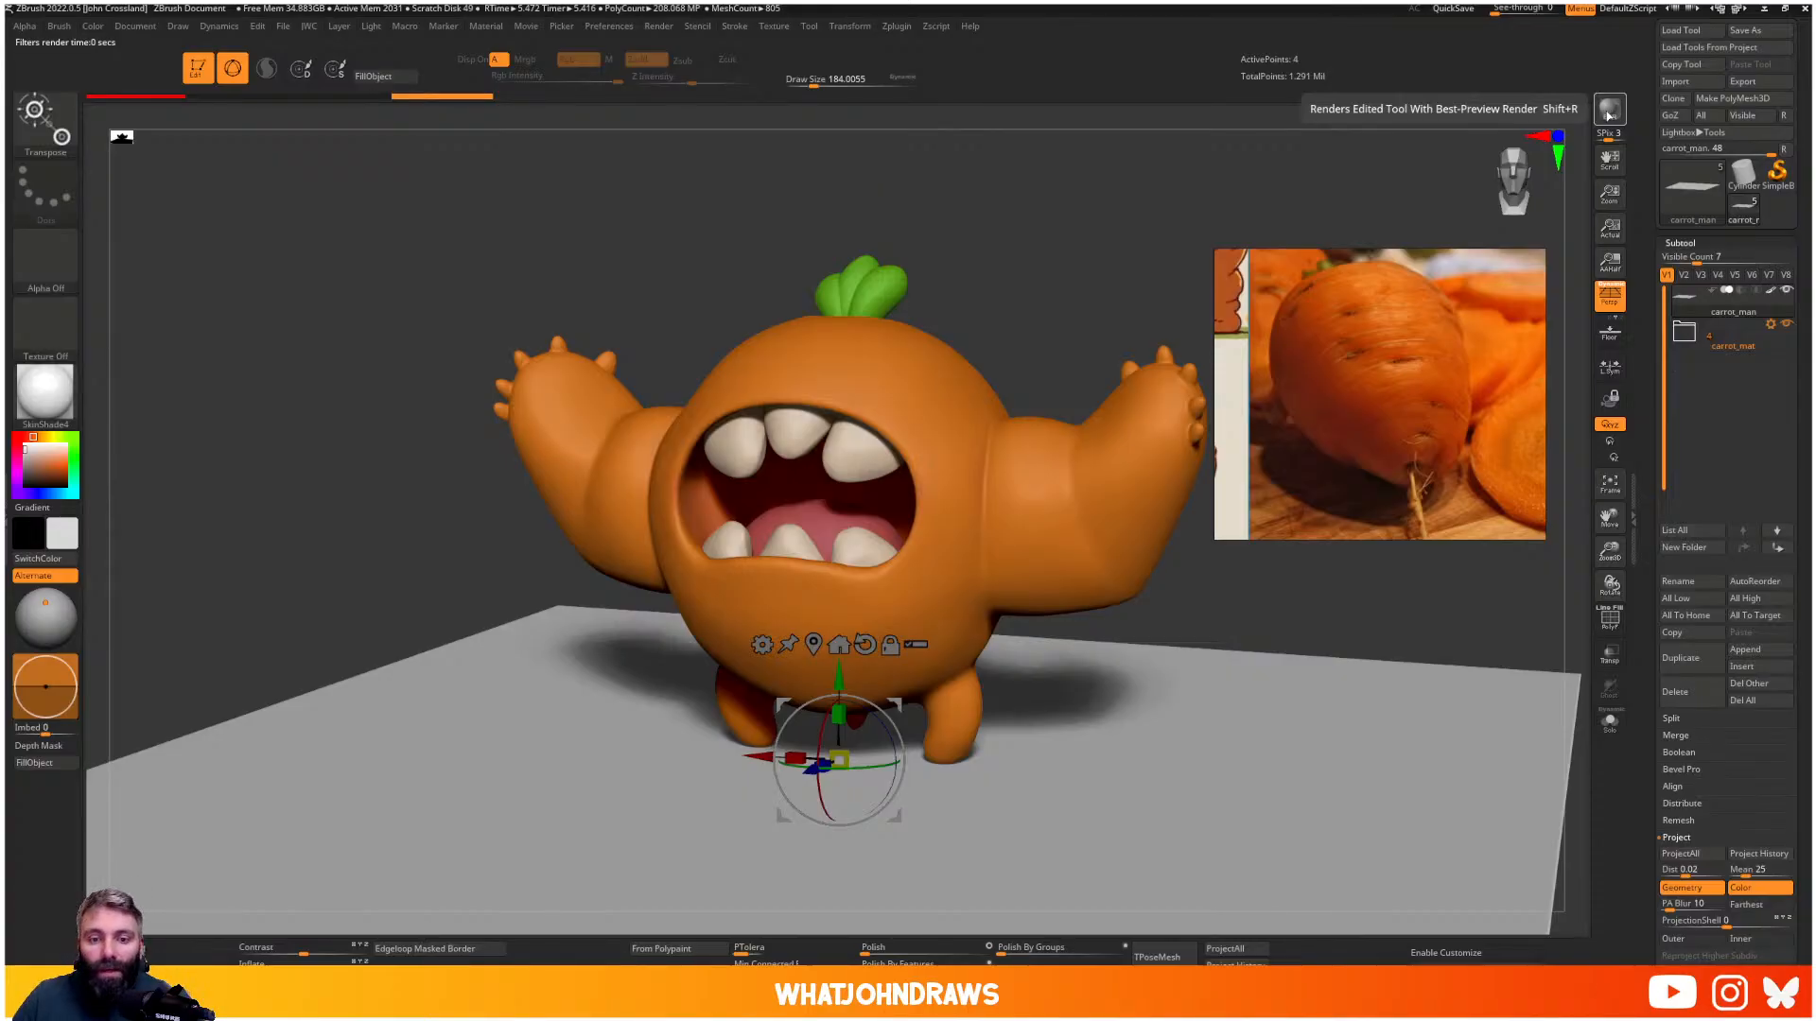
{"action": "right_click_drag", "start_coordinate": [1366, 381], "coordinate": [1467, 286]}
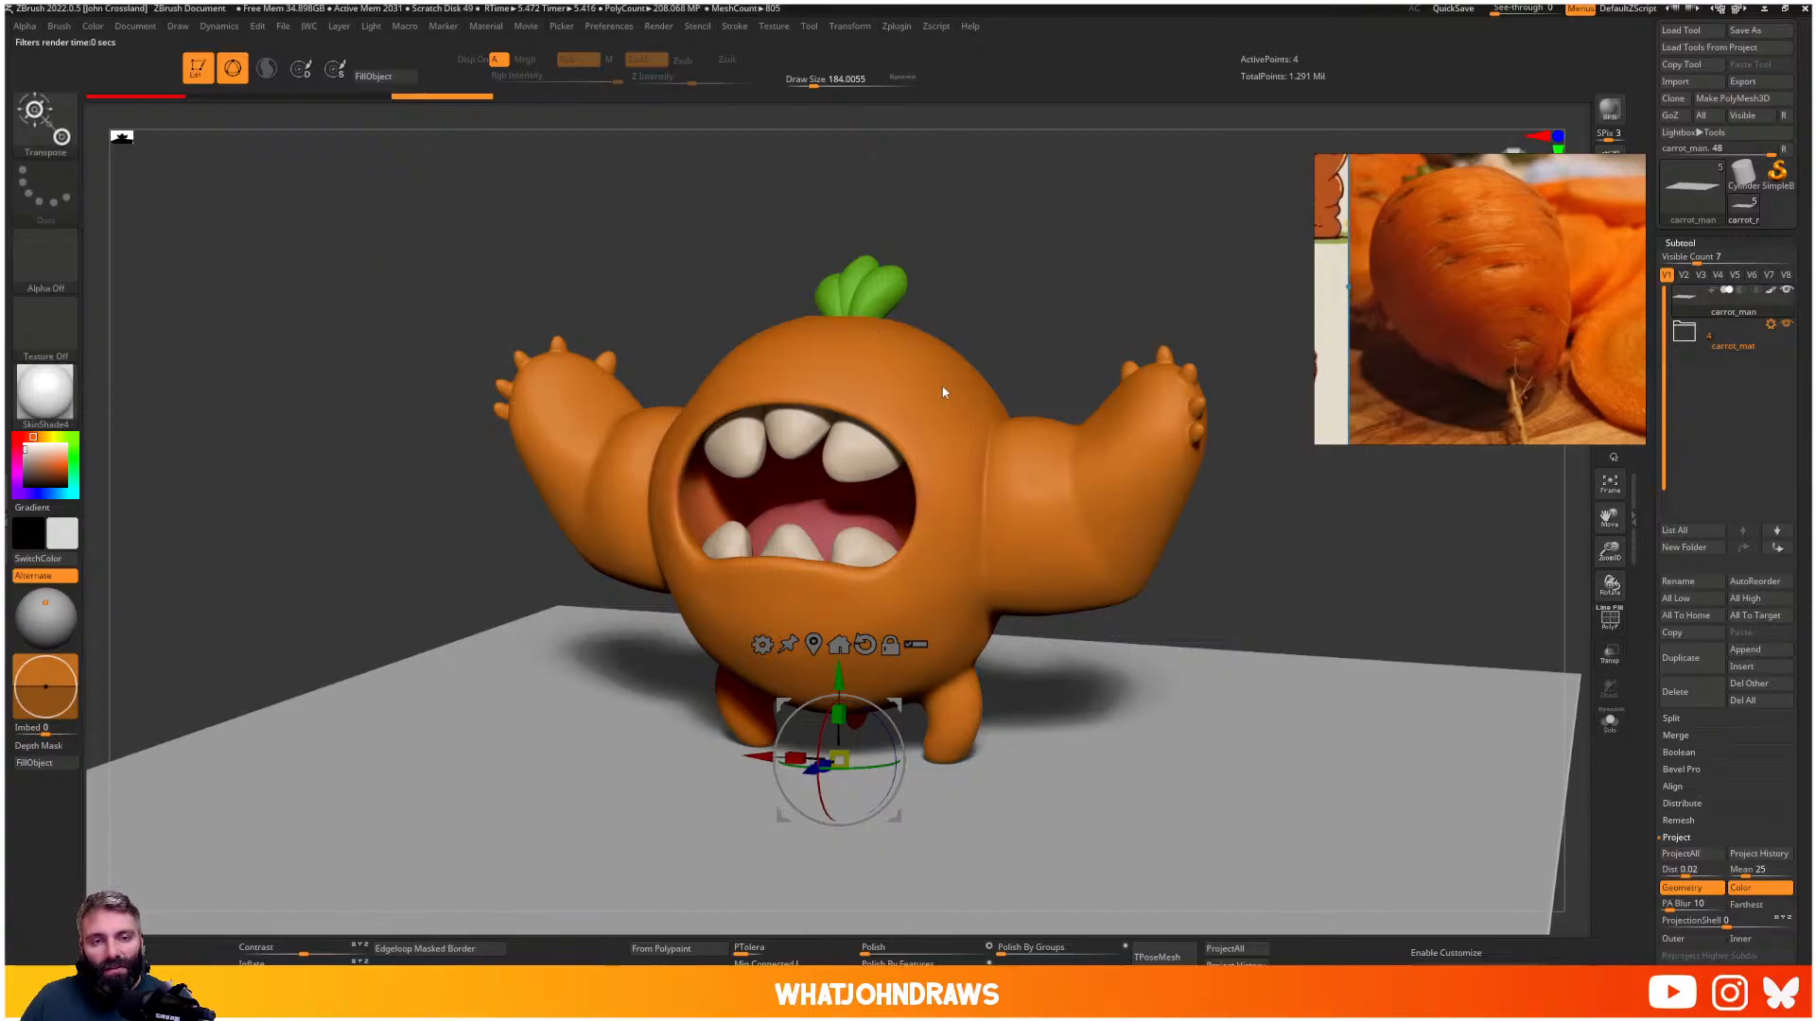
{"action": "left_click", "coordinate": [659, 27]}
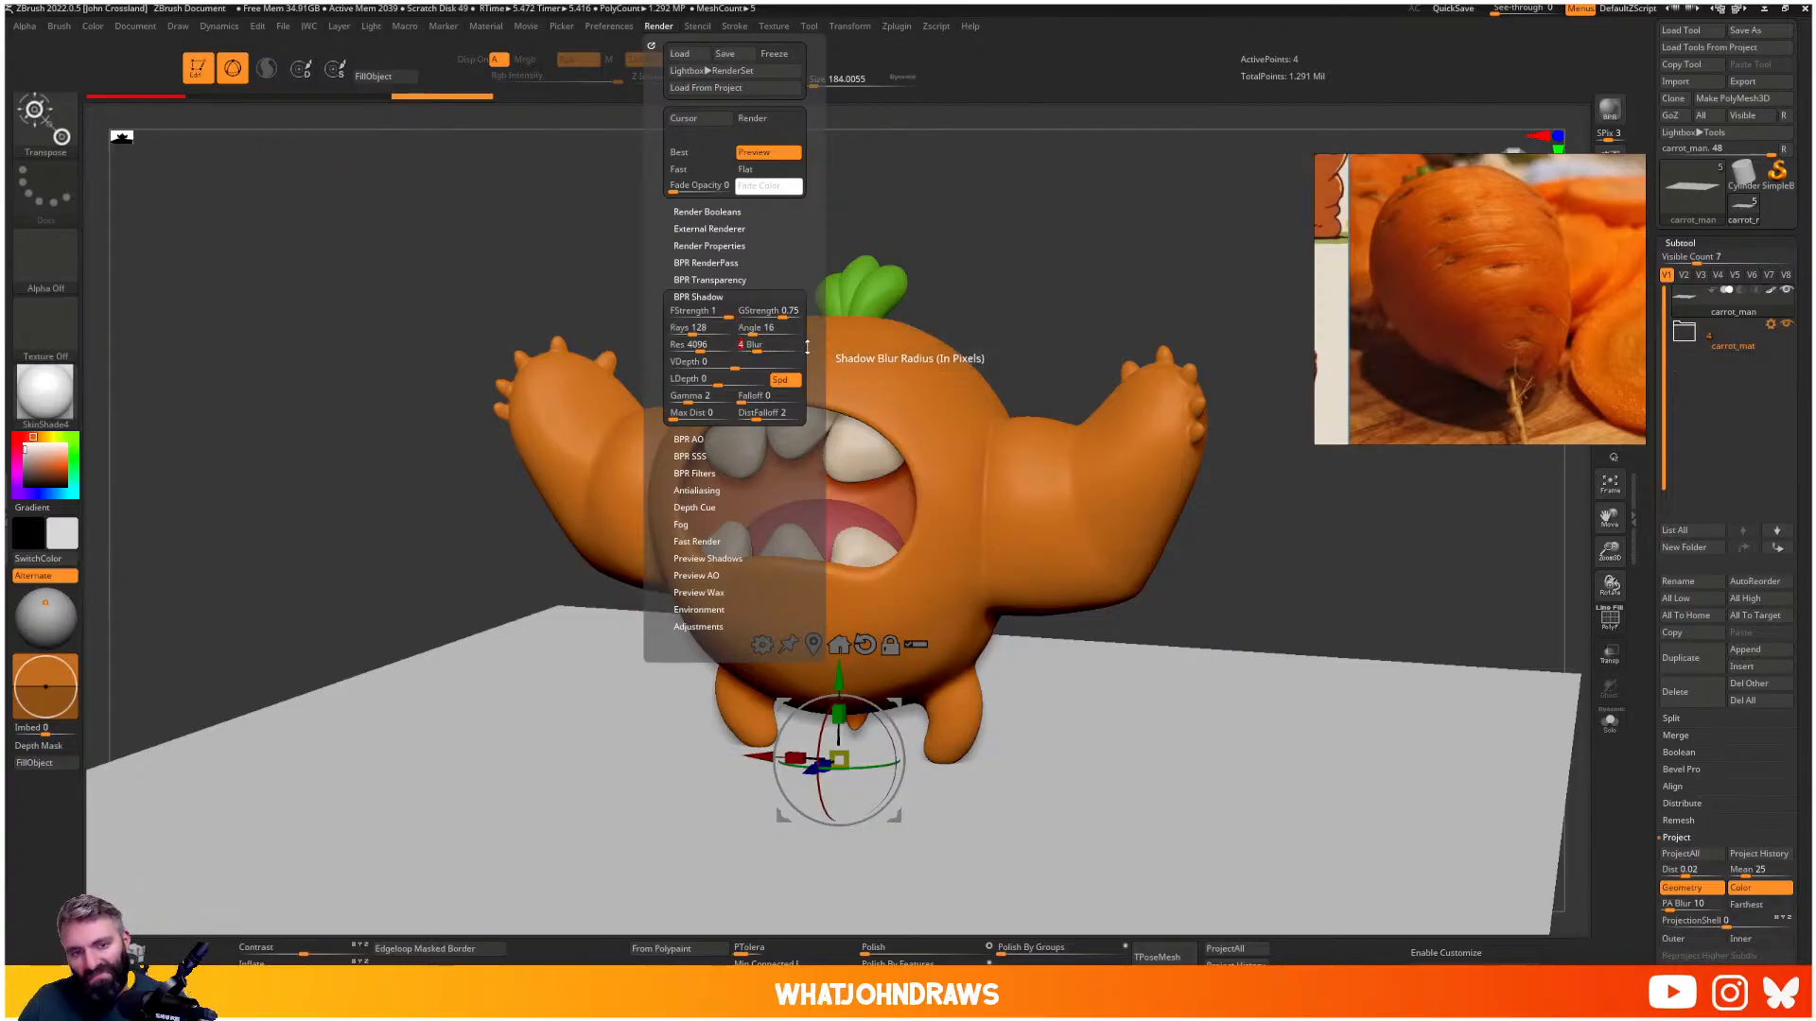
{"action": "left_click", "coordinate": [1605, 121]}
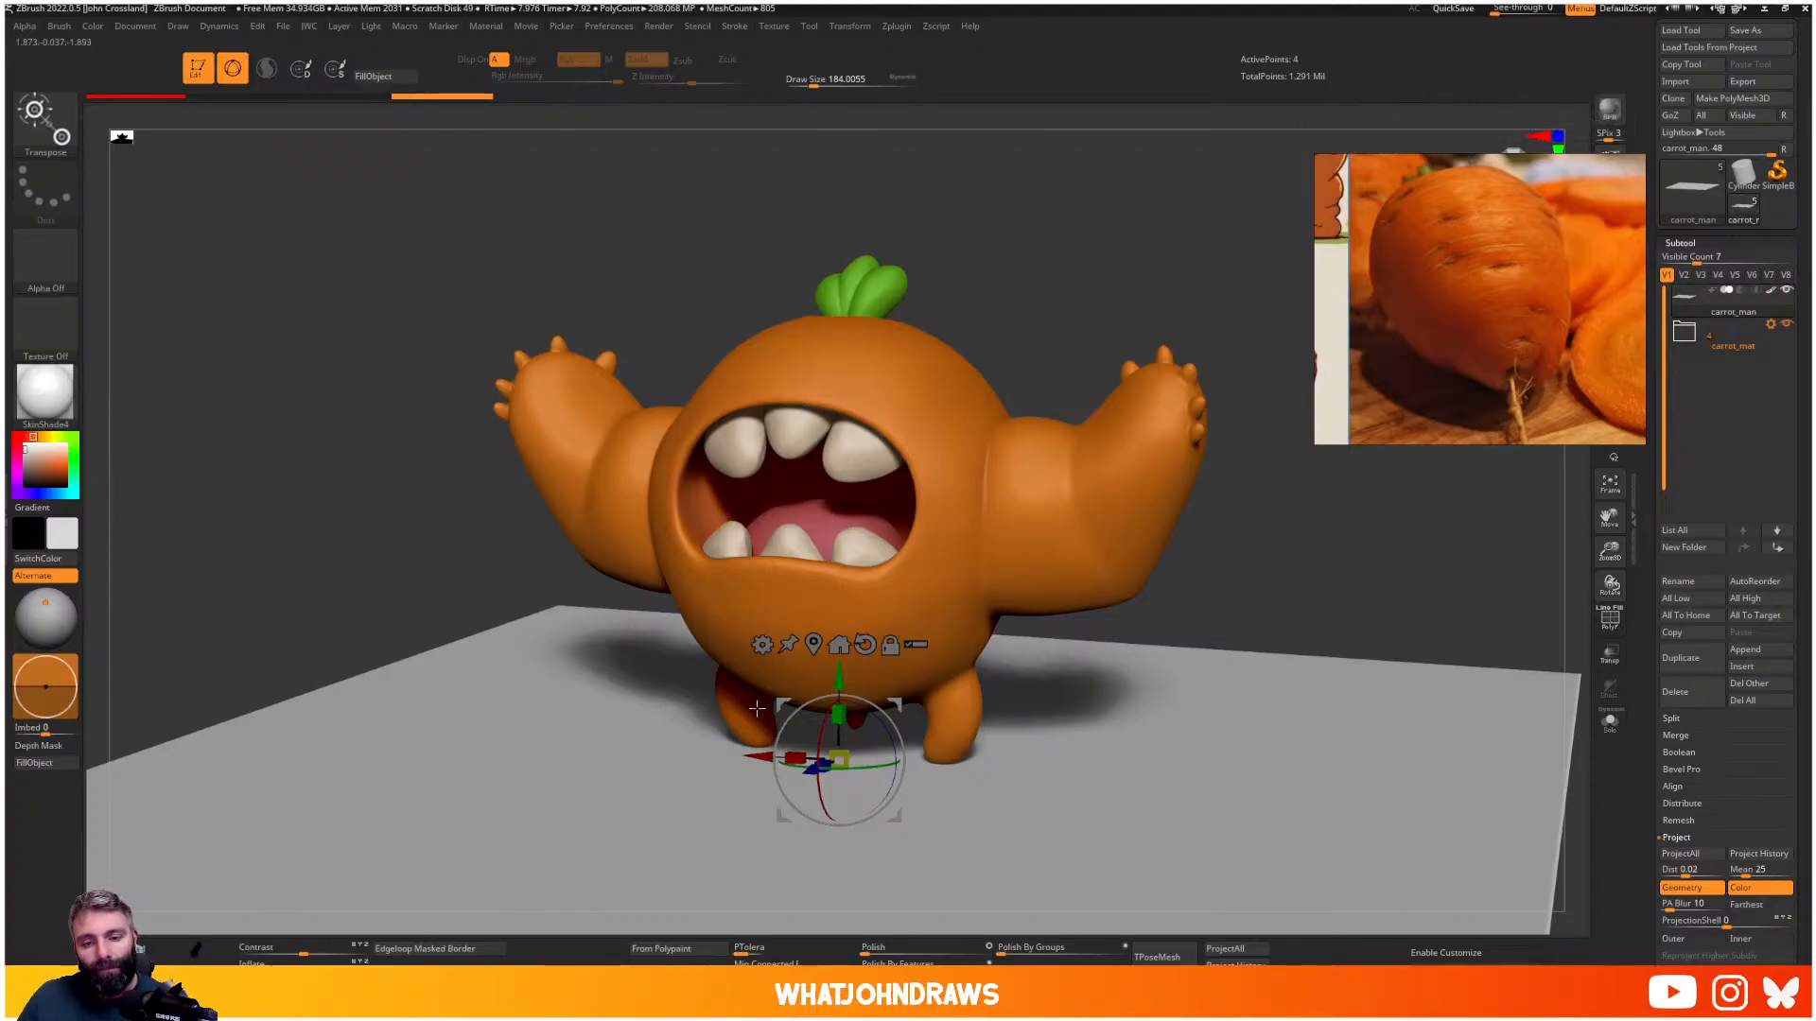
- Leave the transform gizmo and examine the whole monster on its floor straight from the front
{"action": "left_click_drag", "start_coordinate": [1051, 316], "coordinate": [948, 474]}
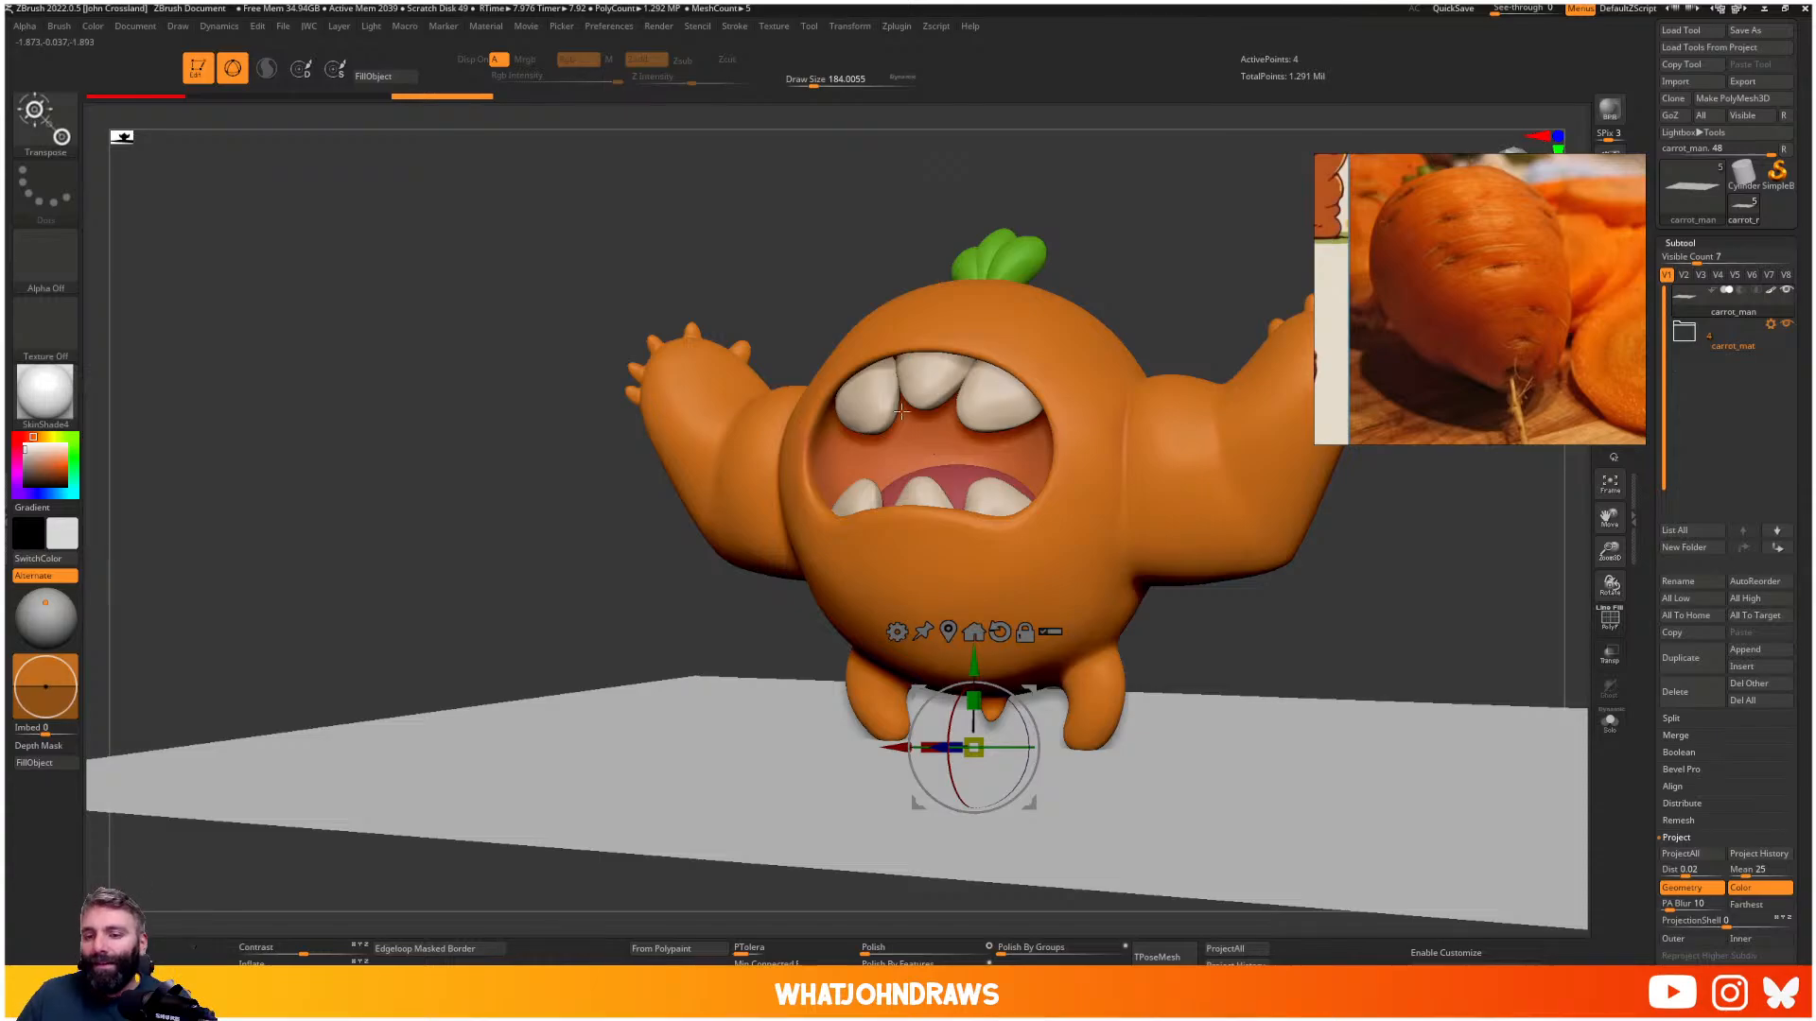
{"action": "right_click_drag", "start_coordinate": [1025, 543], "coordinate": [1229, 582]}
{"action": "mouse_move", "coordinate": [1230, 582]}
{"action": "right_mouse_down", "text": "alt"}
{"action": "mouse_move", "coordinate": [968, 521]}
{"action": "mouse_move", "coordinate": [1143, 654]}
{"action": "right_mouse_up", "text": "alt"}
{"action": "key", "text": "q"}
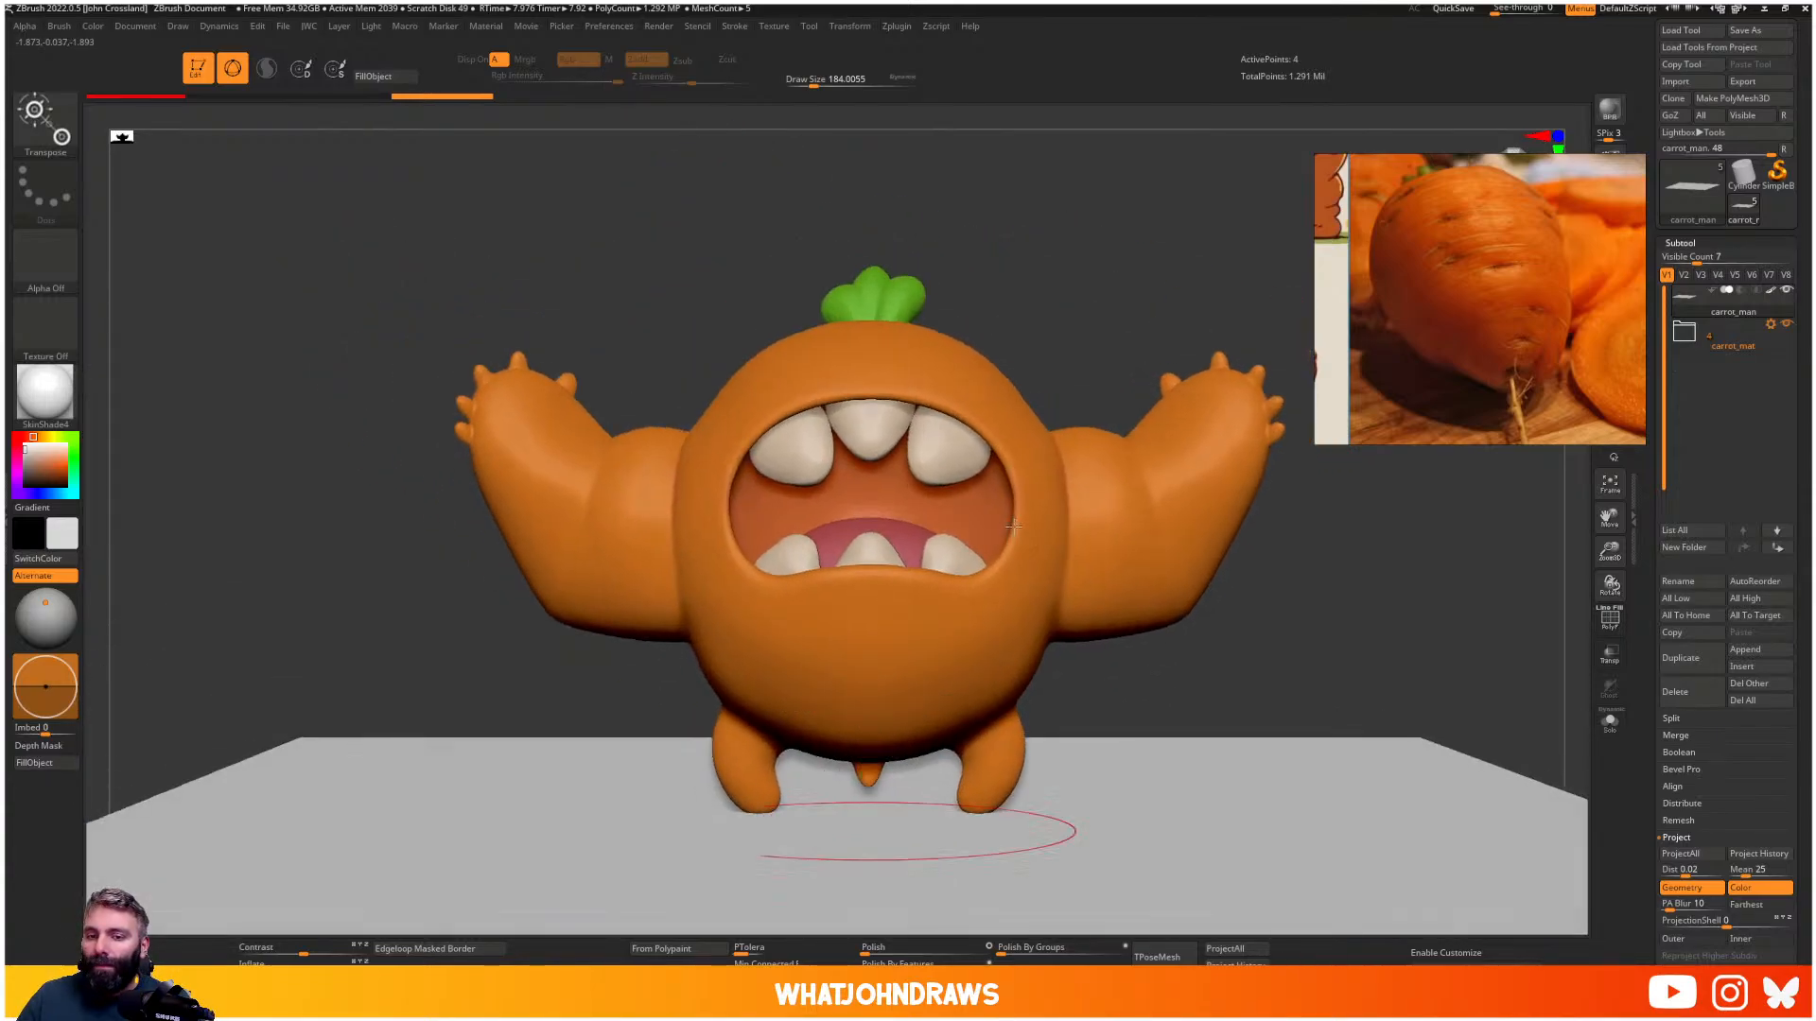
{"action": "right_click_drag", "start_coordinate": [972, 543], "coordinate": [1019, 513], "text": "alt"}
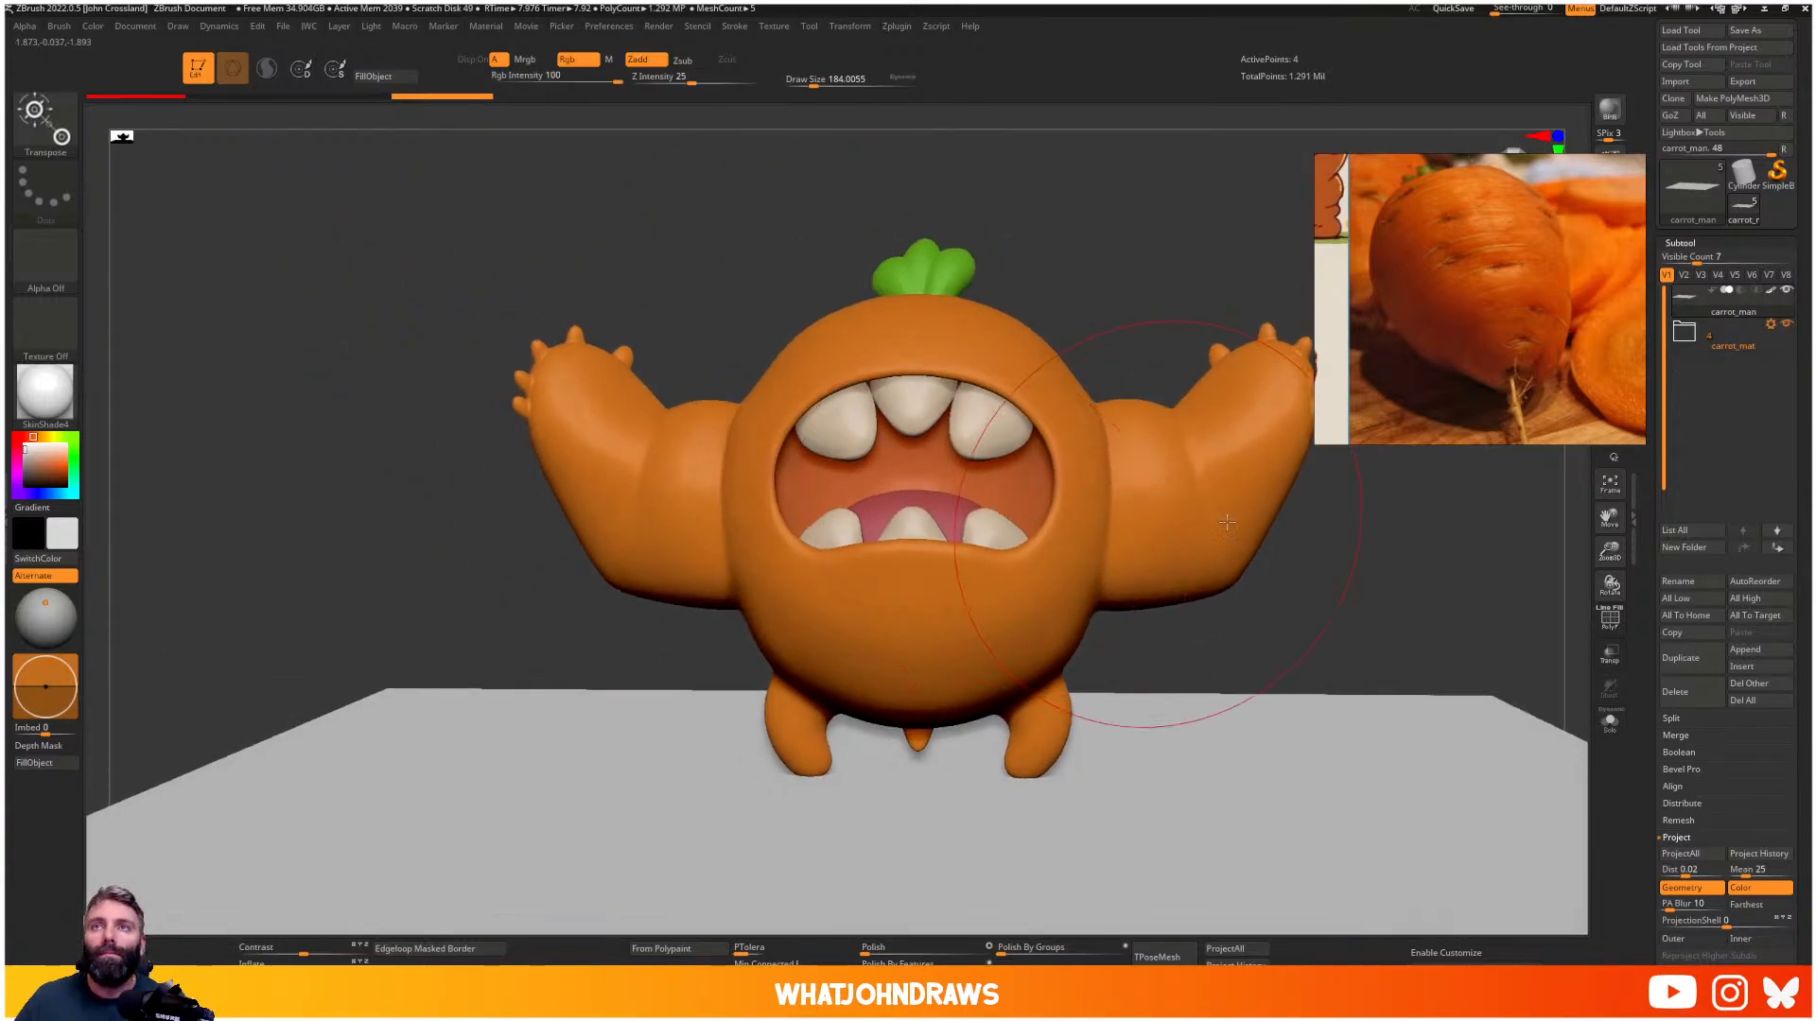
- Choose the Move brush, select the green leaves on the head, and change the material to StartupMaterial
{"action": "right_click_drag", "start_coordinate": [1087, 570], "coordinate": [967, 605], "text": "alt"}
{"action": "key", "text": "b"}
{"action": "key", "text": "m"}
{"action": "key", "text": "v"}
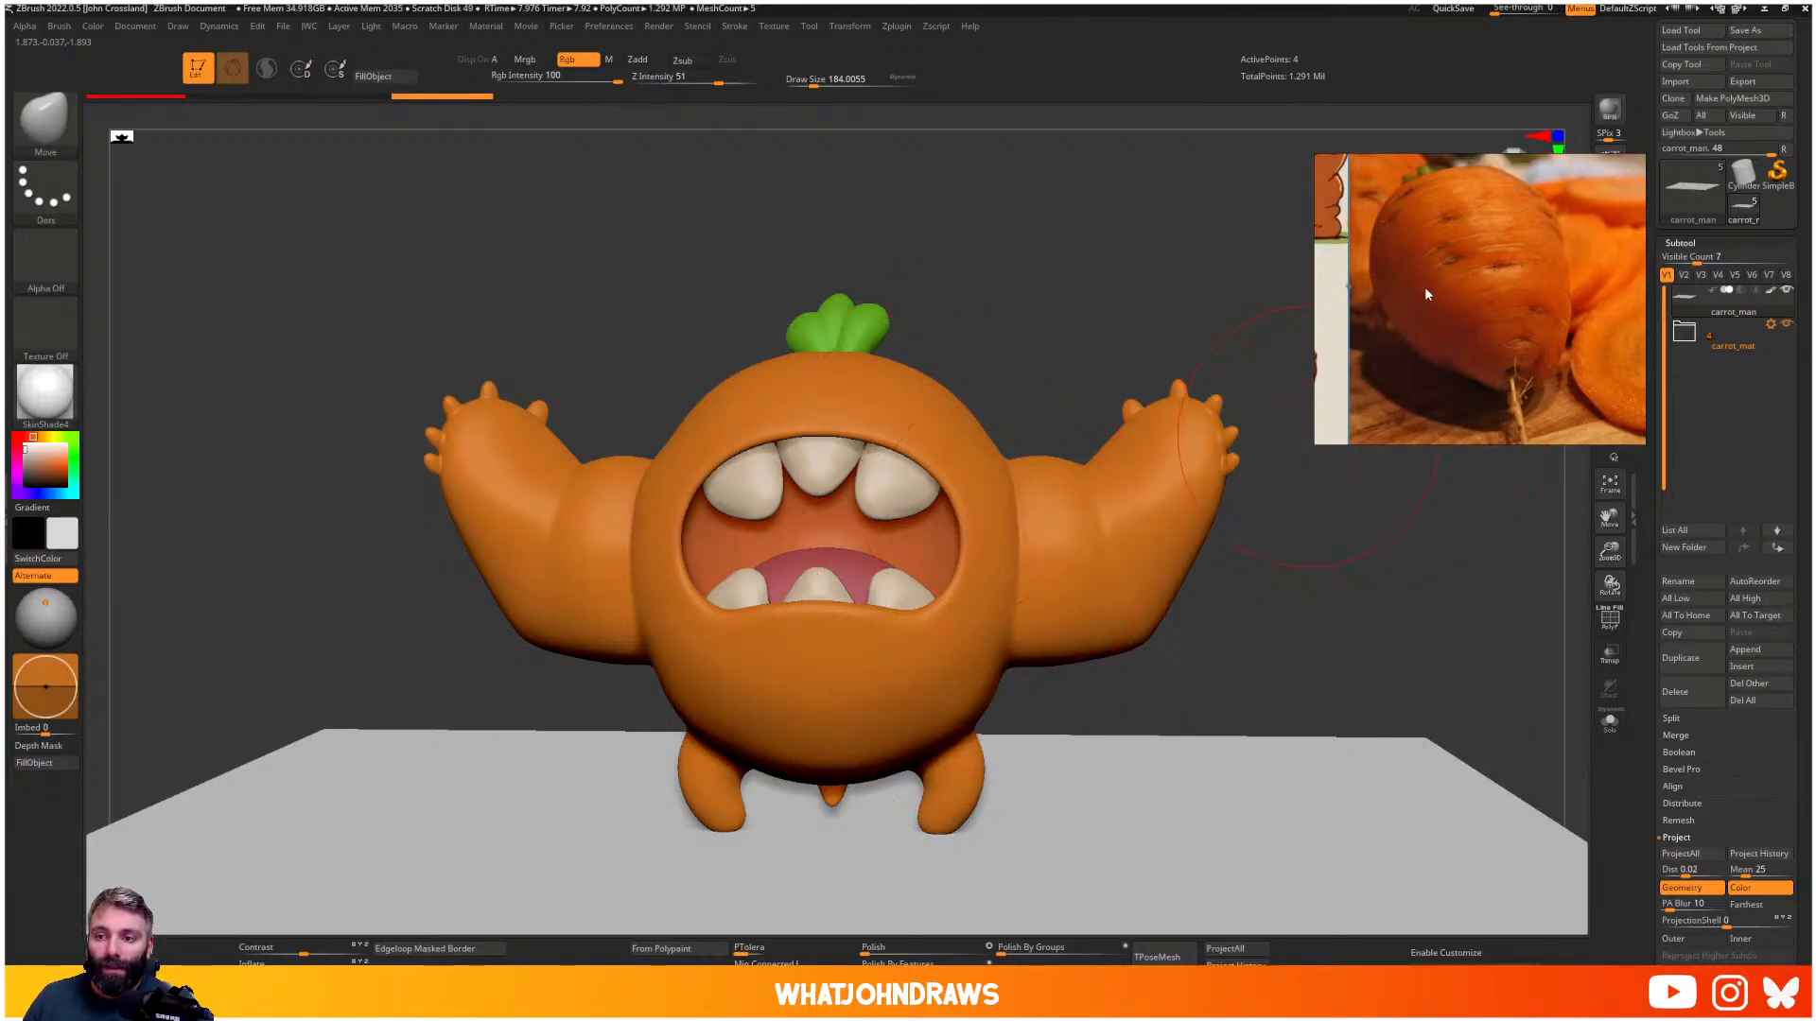
{"action": "left_click_drag", "start_coordinate": [1064, 252], "coordinate": [1031, 423]}
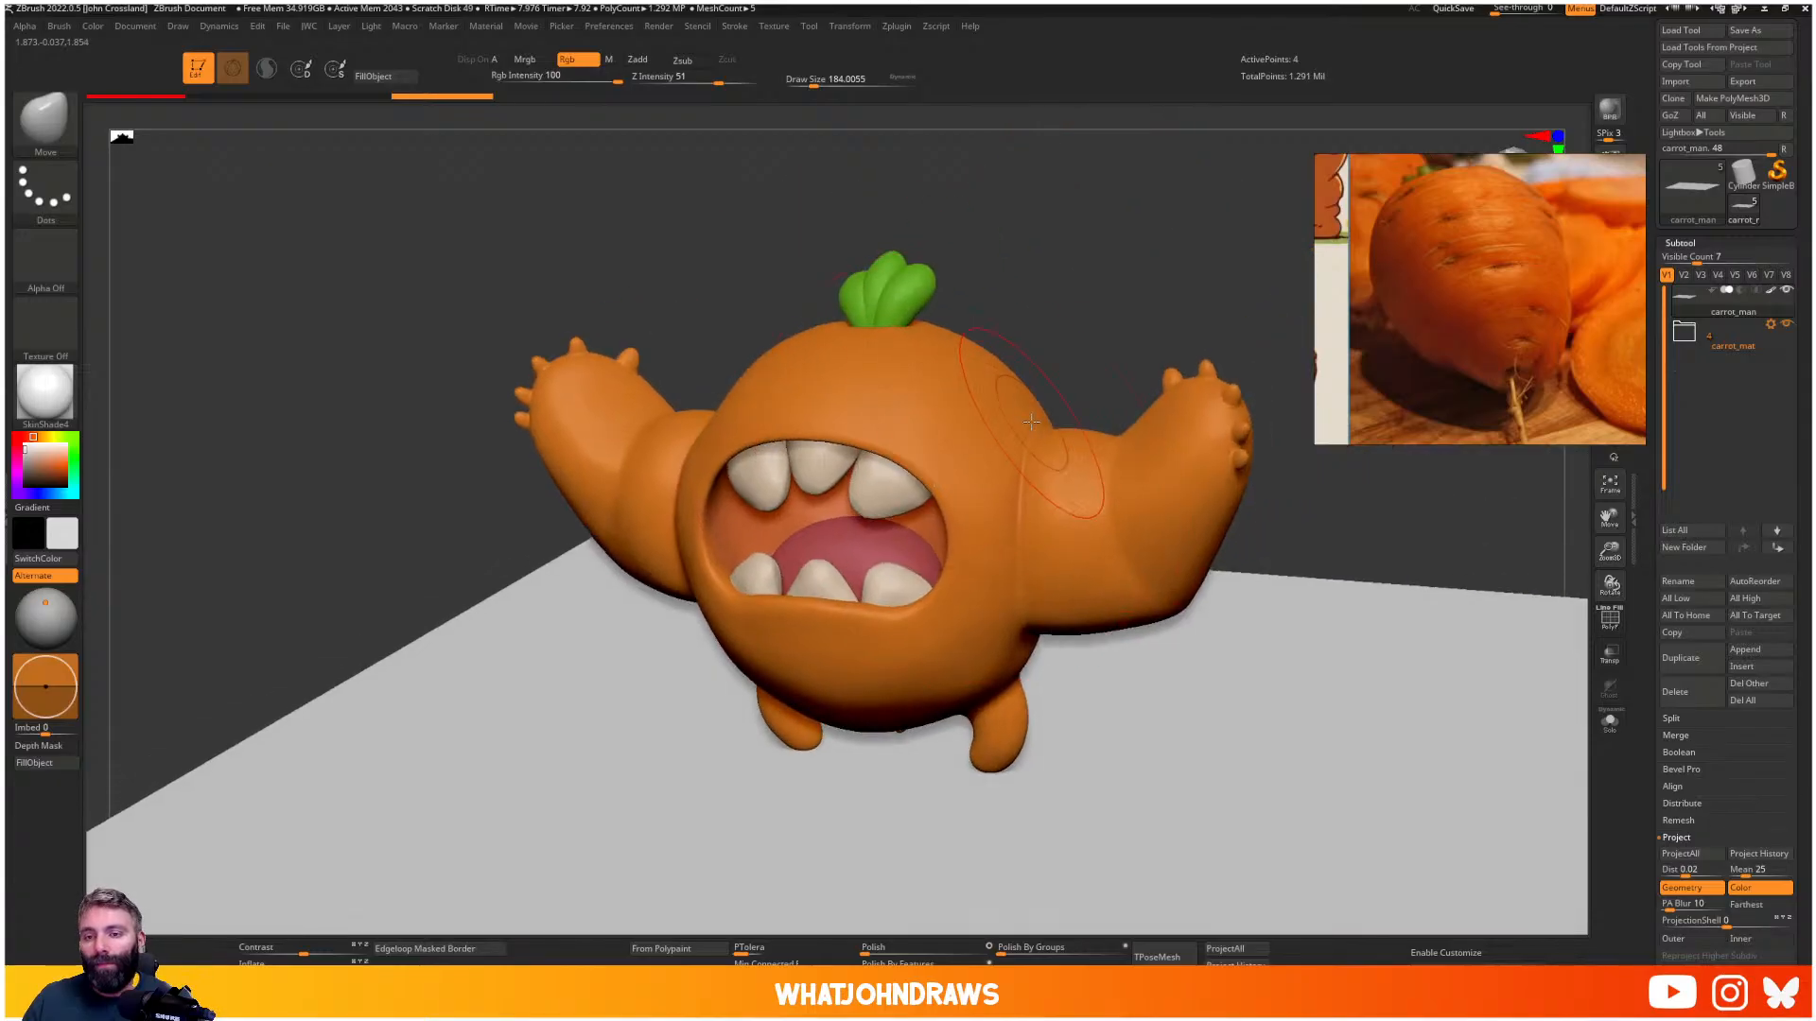
{"action": "mouse_move", "coordinate": [965, 408]}
{"action": "right_mouse_down", "text": "alt"}
{"action": "mouse_move", "coordinate": [875, 260]}
{"action": "mouse_move", "coordinate": [854, 345]}
{"action": "mouse_move", "coordinate": [899, 426]}
{"action": "mouse_move", "coordinate": [850, 490]}
{"action": "mouse_move", "coordinate": [889, 587]}
{"action": "right_mouse_up", "text": "alt"}
{"action": "left_click", "coordinate": [873, 354], "text": "alt"}
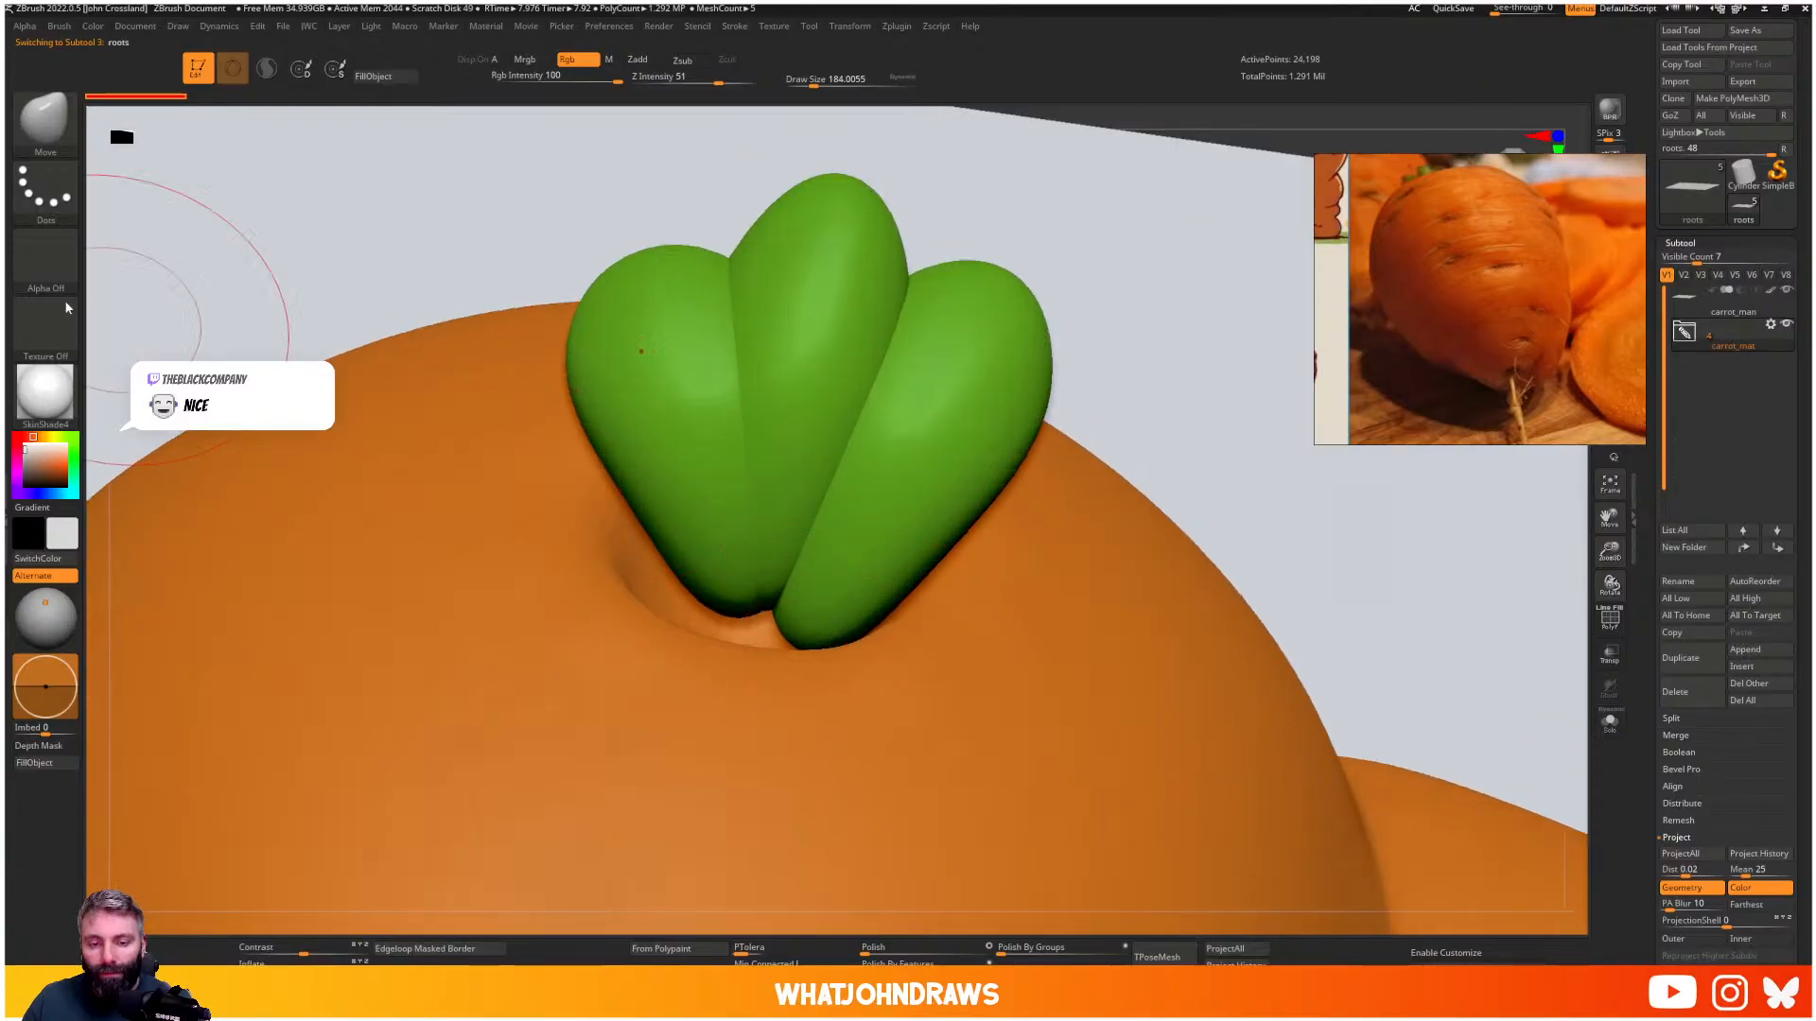
{"action": "left_click", "coordinate": [55, 414]}
{"action": "left_click", "coordinate": [121, 407]}
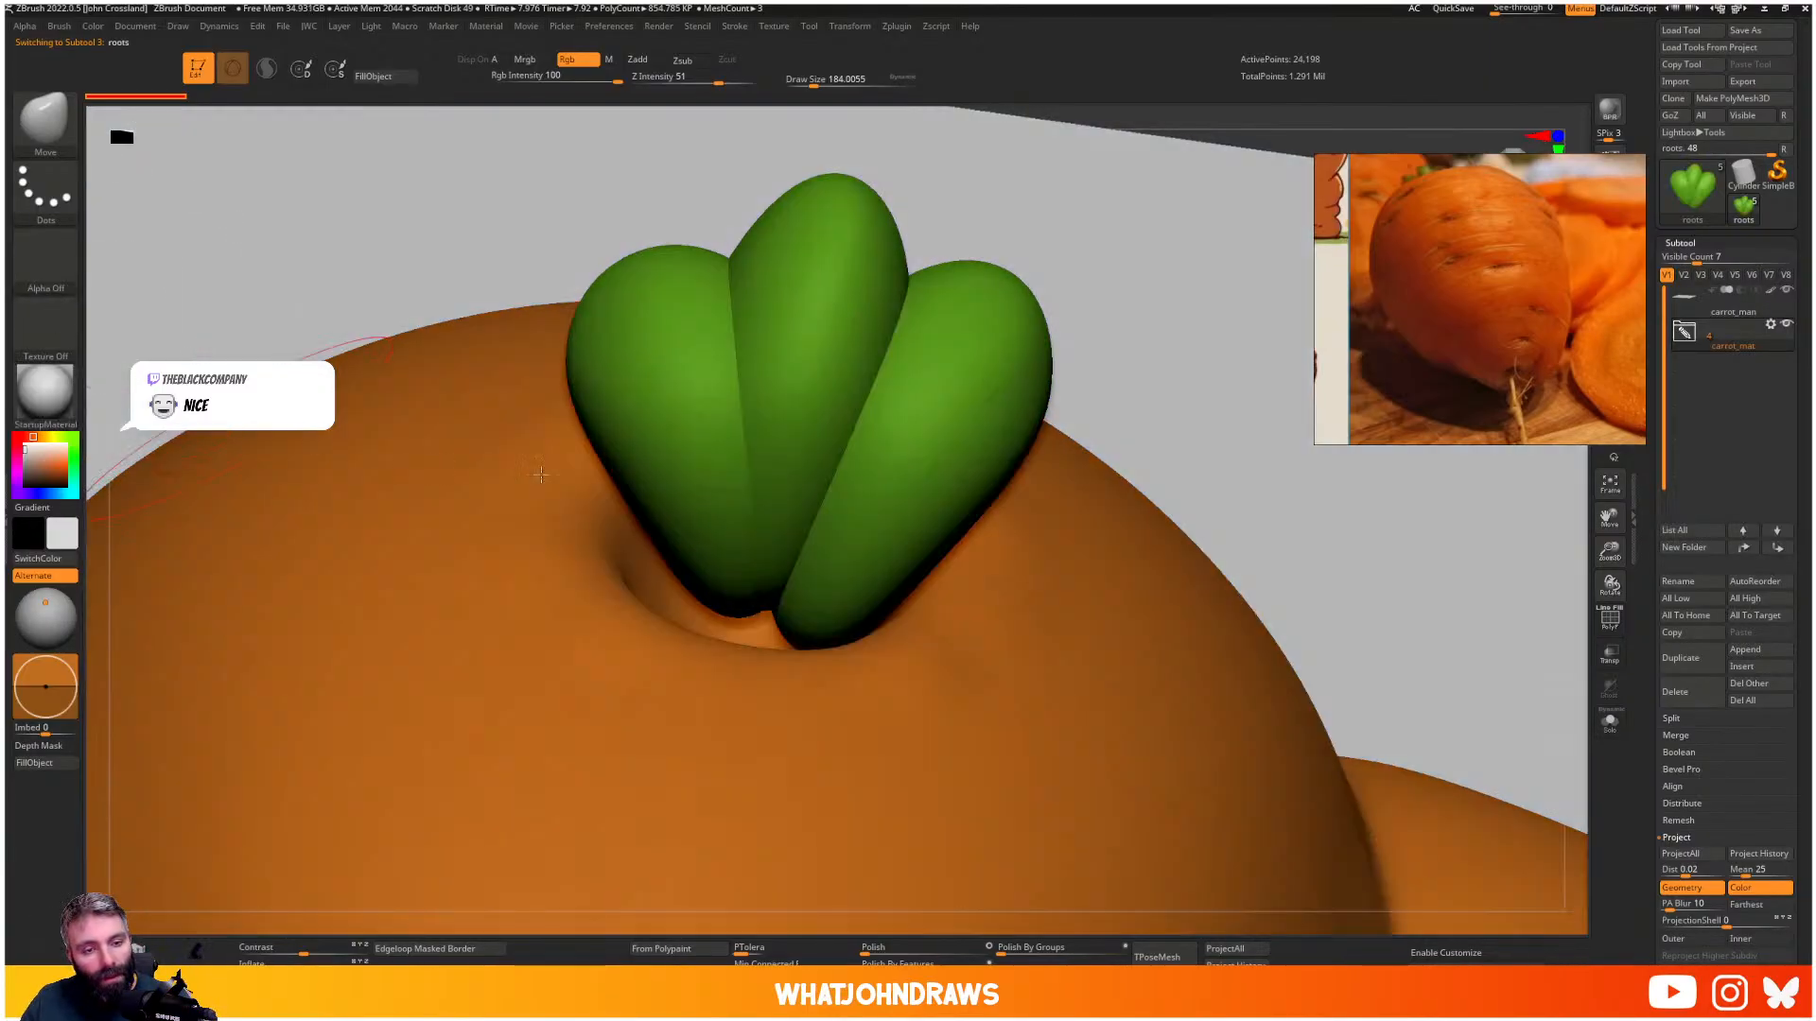
- Adjust the base of the green leaves in the head's hollow using the Move brush at draw size about 486
{"action": "mouse_move", "coordinate": [700, 511]}
{"action": "right_mouse_down", "text": "shift"}
{"action": "mouse_move", "coordinate": [756, 605]}
{"action": "mouse_move", "coordinate": [903, 596]}
{"action": "mouse_move", "coordinate": [906, 457]}
{"action": "right_mouse_up", "text": "shift"}
{"action": "key", "text": "s"}
{"action": "right_click_drag", "start_coordinate": [937, 392], "coordinate": [911, 469], "text": "alt"}
{"action": "key", "text": "s"}
{"action": "left_click_drag", "start_coordinate": [864, 503], "coordinate": [887, 558]}
{"action": "key", "text": "s"}
{"action": "left_click_drag", "start_coordinate": [1038, 486], "coordinate": [983, 495]}
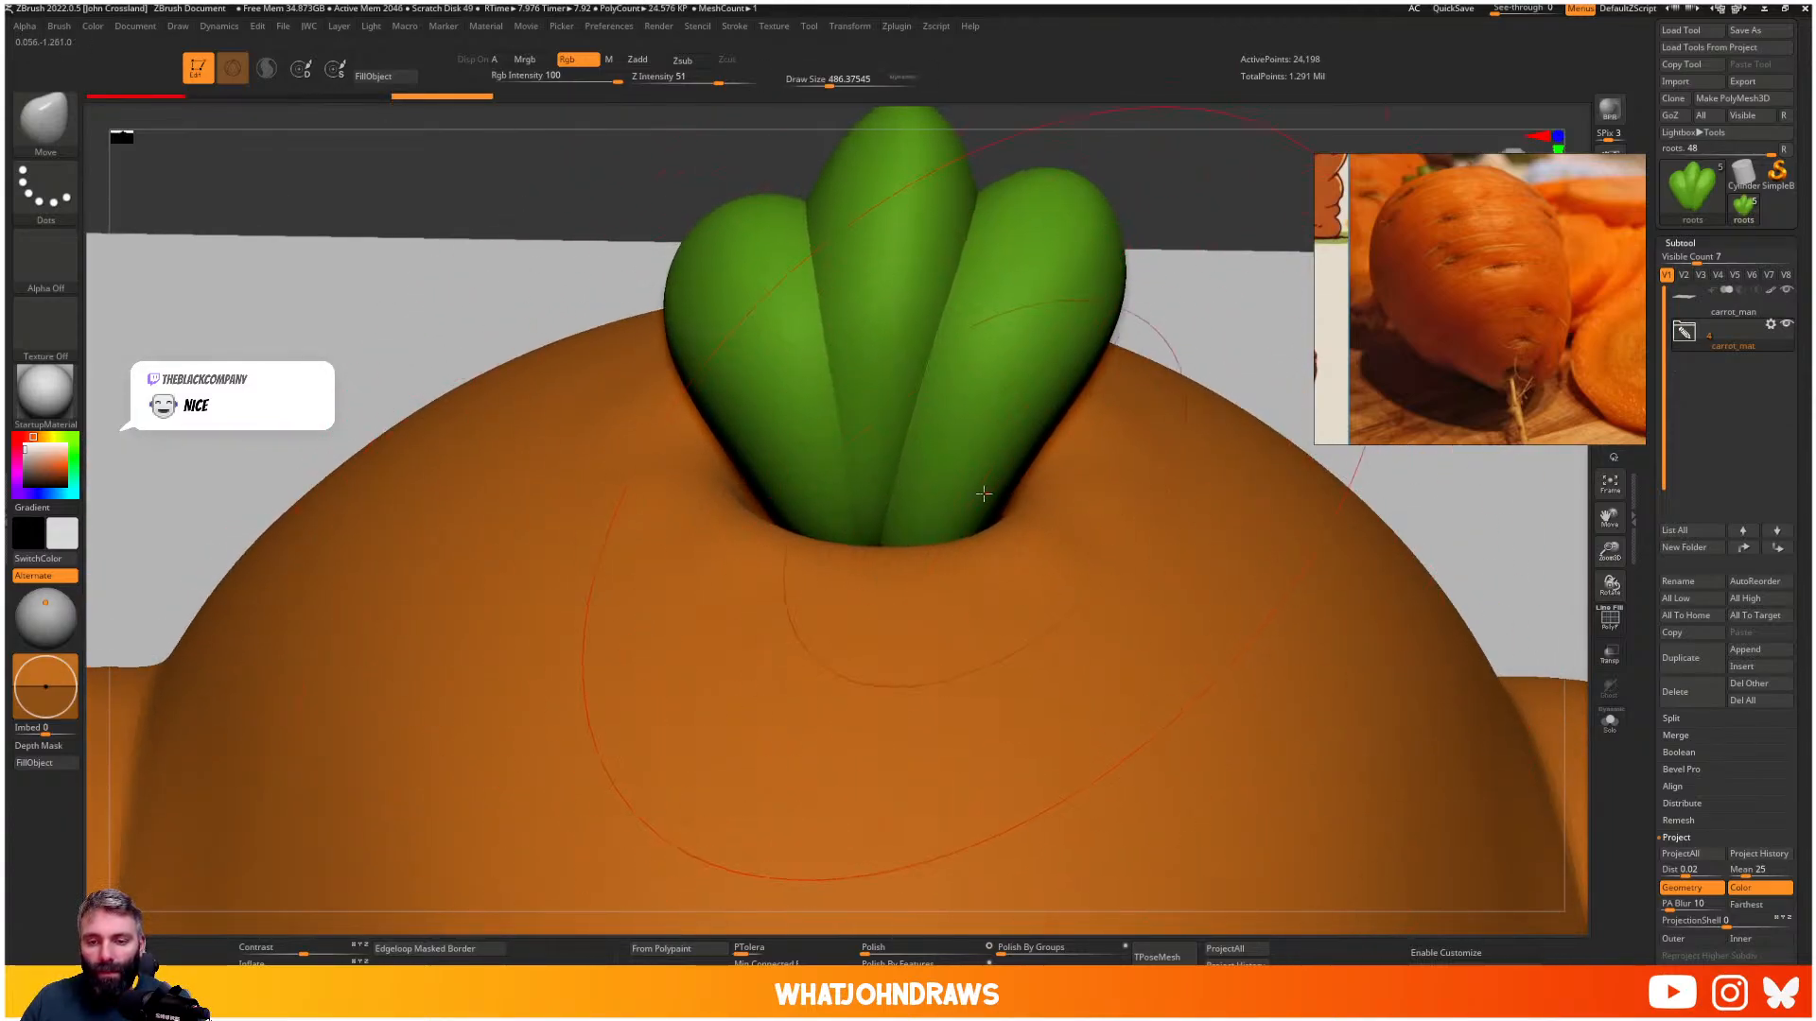
{"action": "left_click_drag", "start_coordinate": [815, 495], "coordinate": [830, 500]}
- Examine the wireframe of the green leaves from several angles to judge the mesh density
{"action": "right_click_drag", "start_coordinate": [886, 505], "coordinate": [974, 459]}
{"action": "key", "text": "shift+f"}
{"action": "right_click_drag", "start_coordinate": [974, 459], "coordinate": [948, 514], "text": "ctrl"}
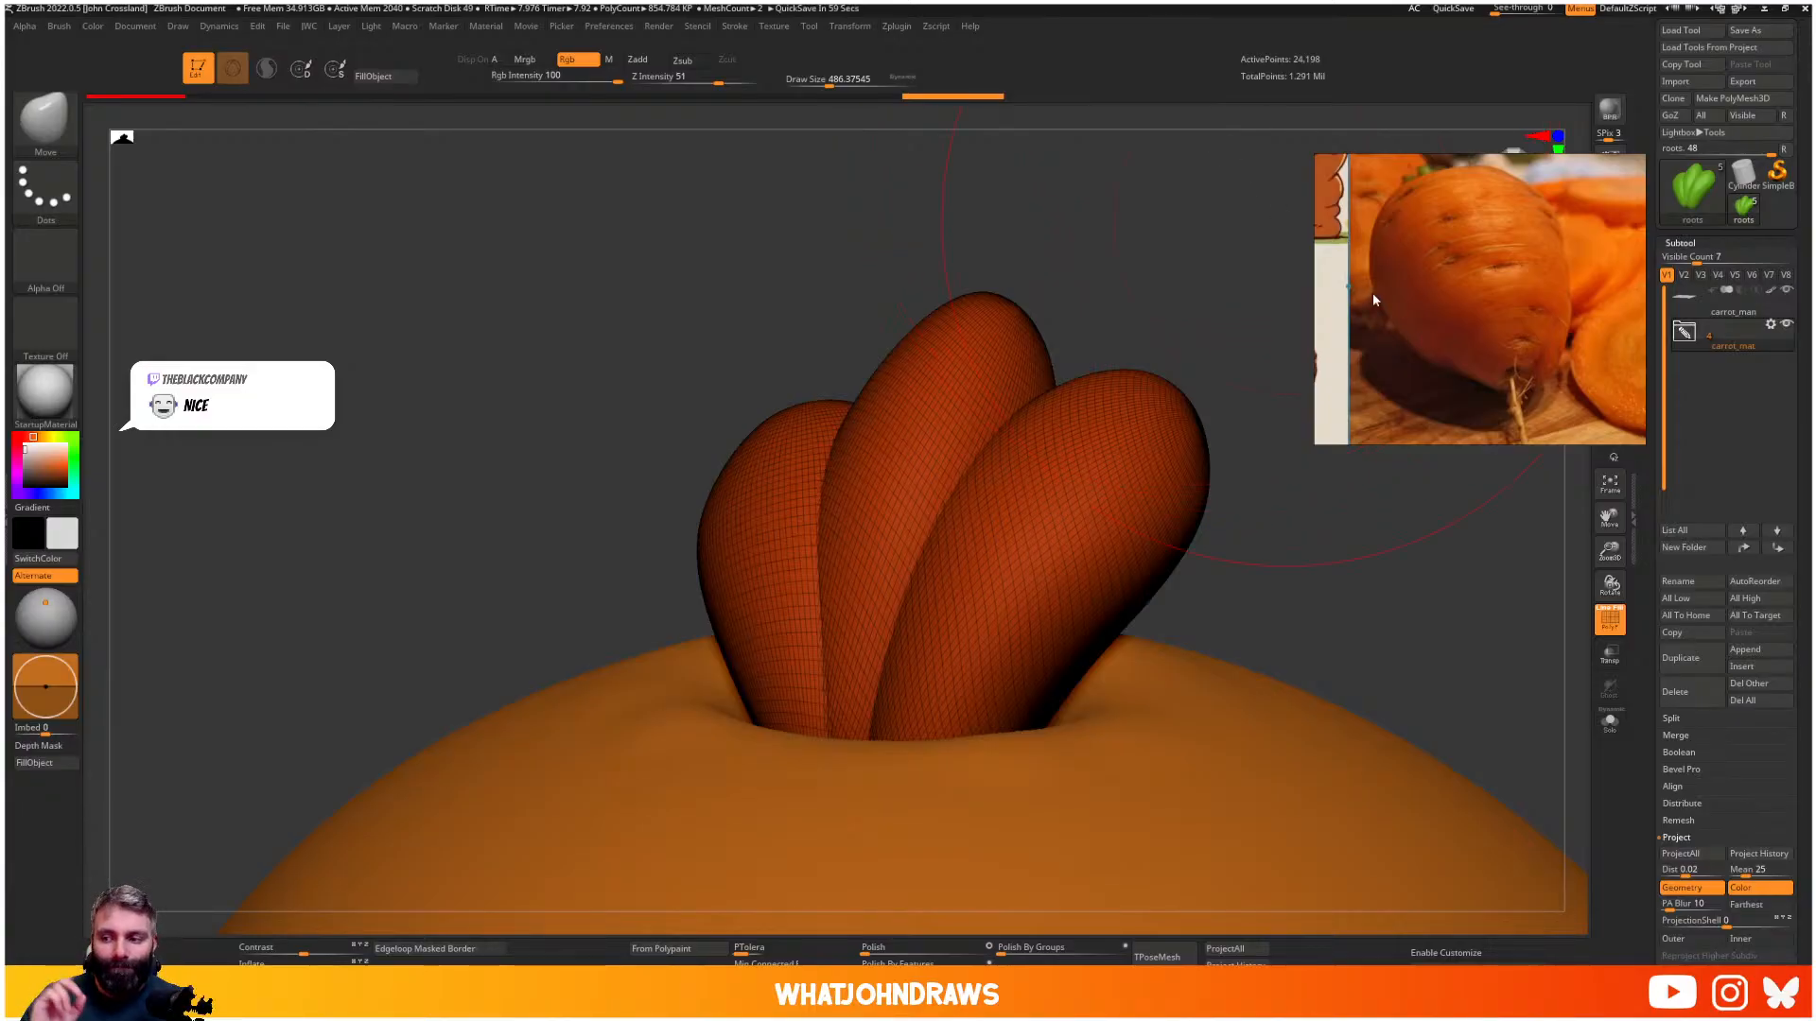
{"action": "right_click_drag", "start_coordinate": [1149, 437], "coordinate": [981, 474]}
{"action": "key", "text": "shift+f"}
{"action": "key", "text": "shift+f"}
{"action": "key", "text": "shift+f"}
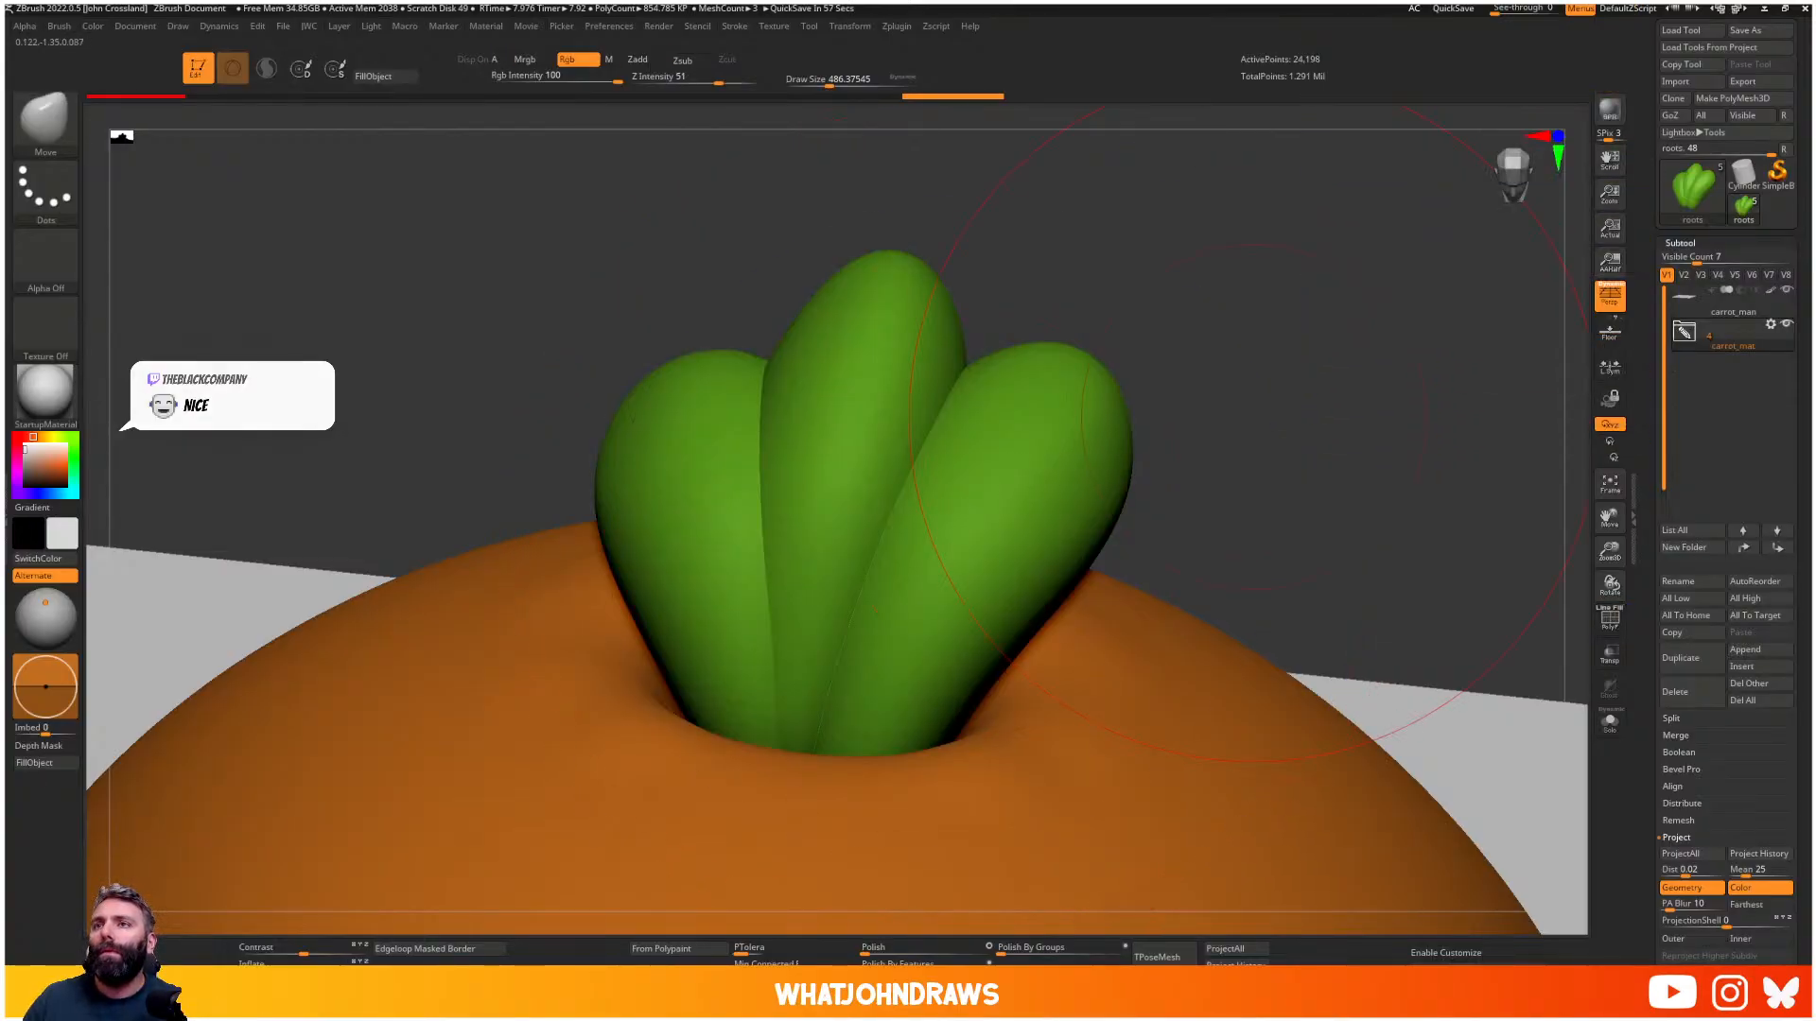
- Adjust the DynaMesh resolution, fuse the green leaves into one mesh with DynaMesh, and subdivide it twice
{"action": "mouse_move", "coordinate": [997, 515]}
{"action": "right_mouse_down"}
{"action": "mouse_move", "coordinate": [893, 527]}
{"action": "mouse_move", "coordinate": [938, 473]}
{"action": "right_mouse_up"}
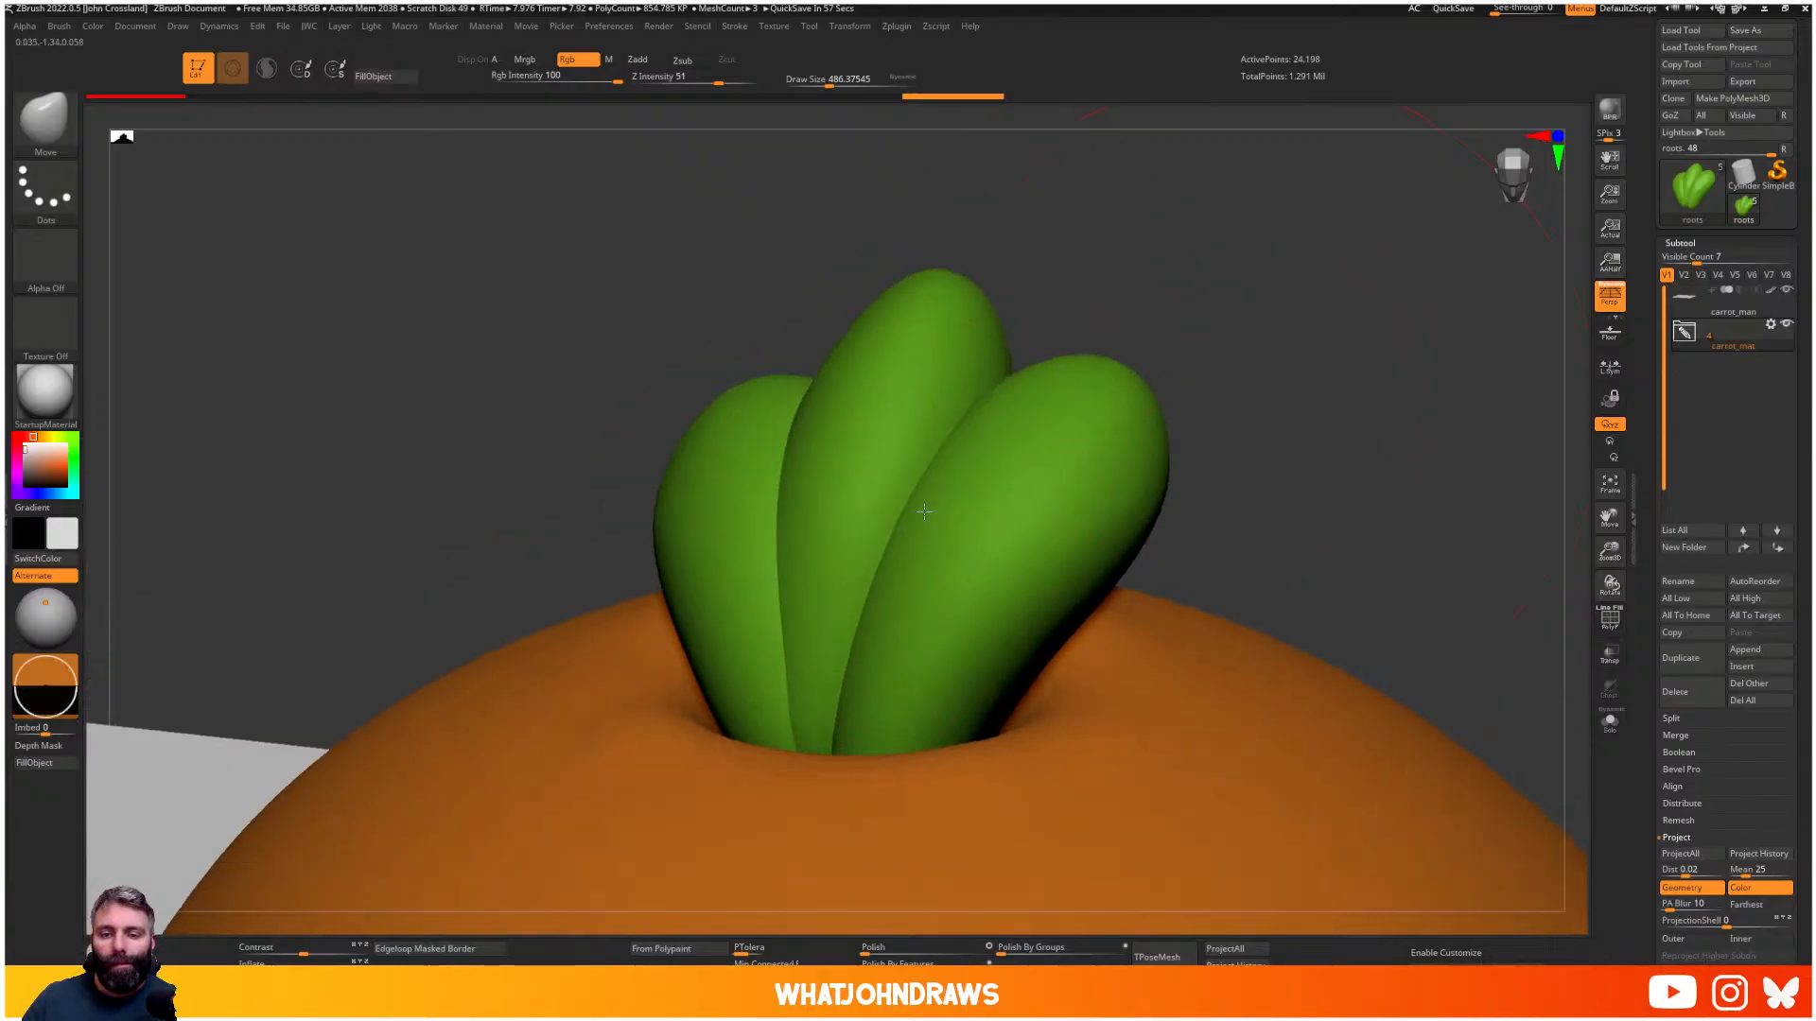
{"action": "key", "text": "s"}
{"action": "left_click_drag", "start_coordinate": [960, 506], "coordinate": [948, 506]}
{"action": "right_click_drag", "start_coordinate": [953, 506], "coordinate": [939, 505]}
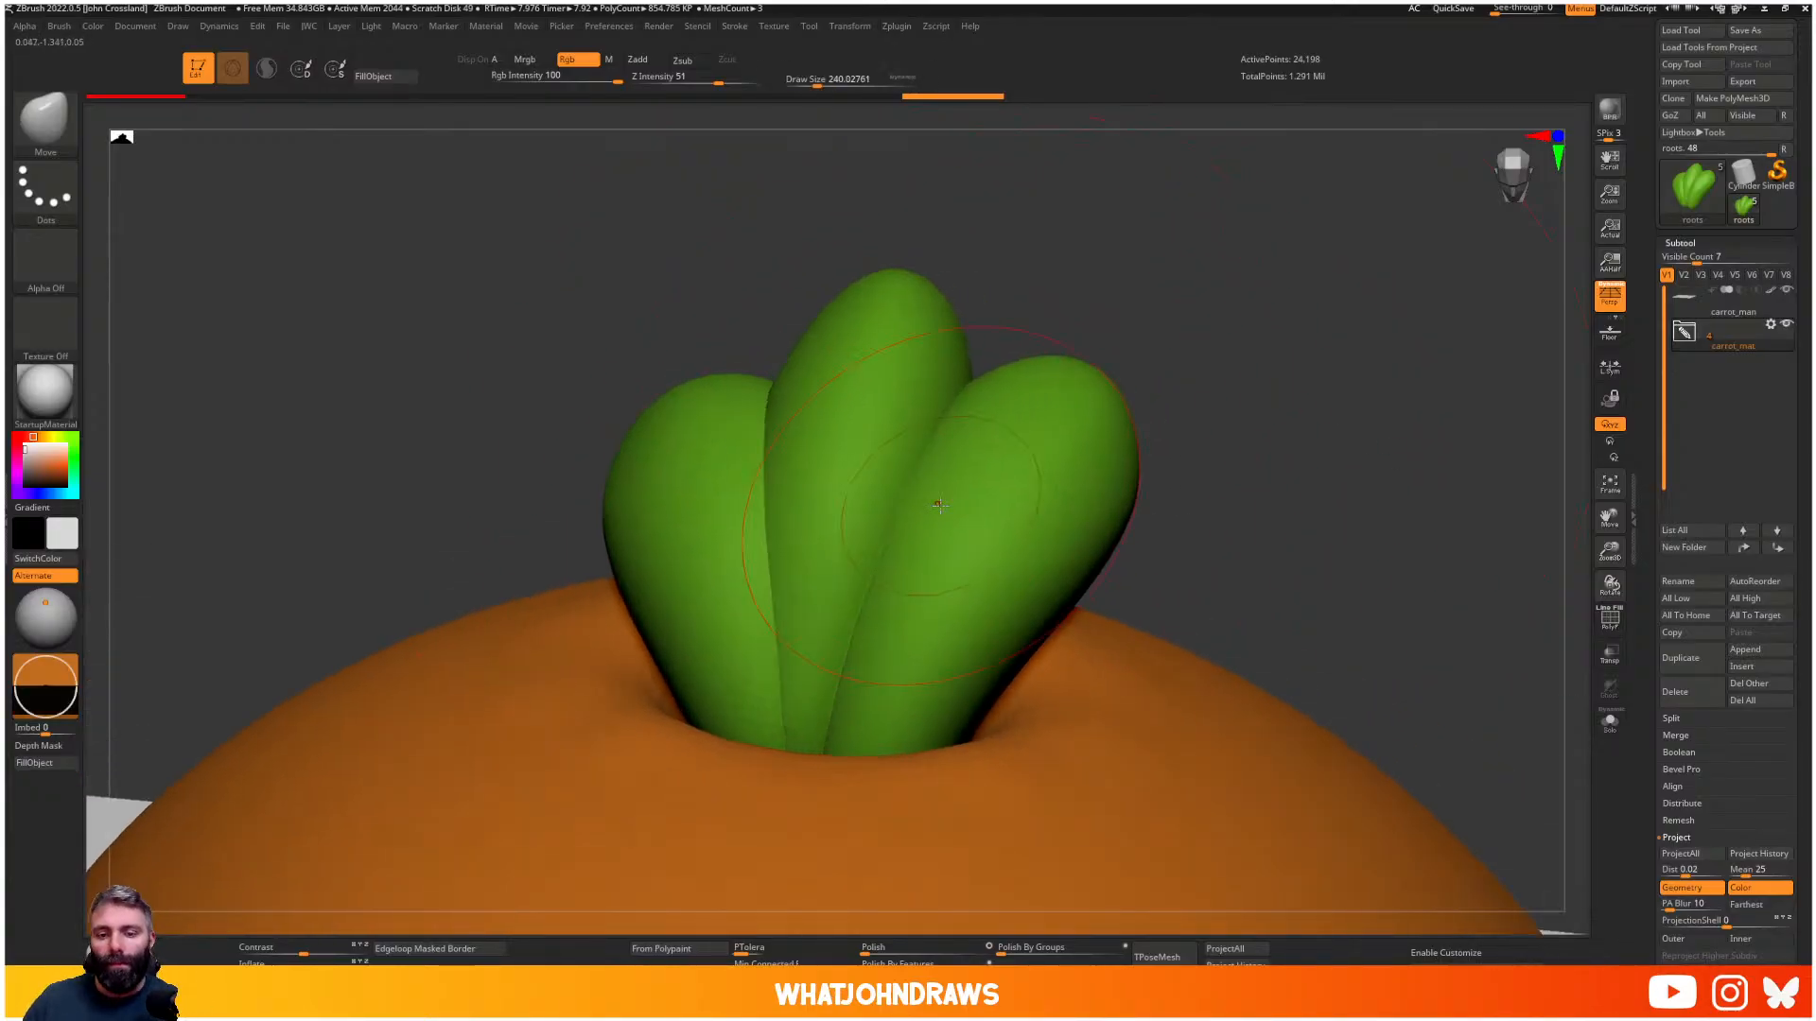
{"action": "key", "text": "space"}
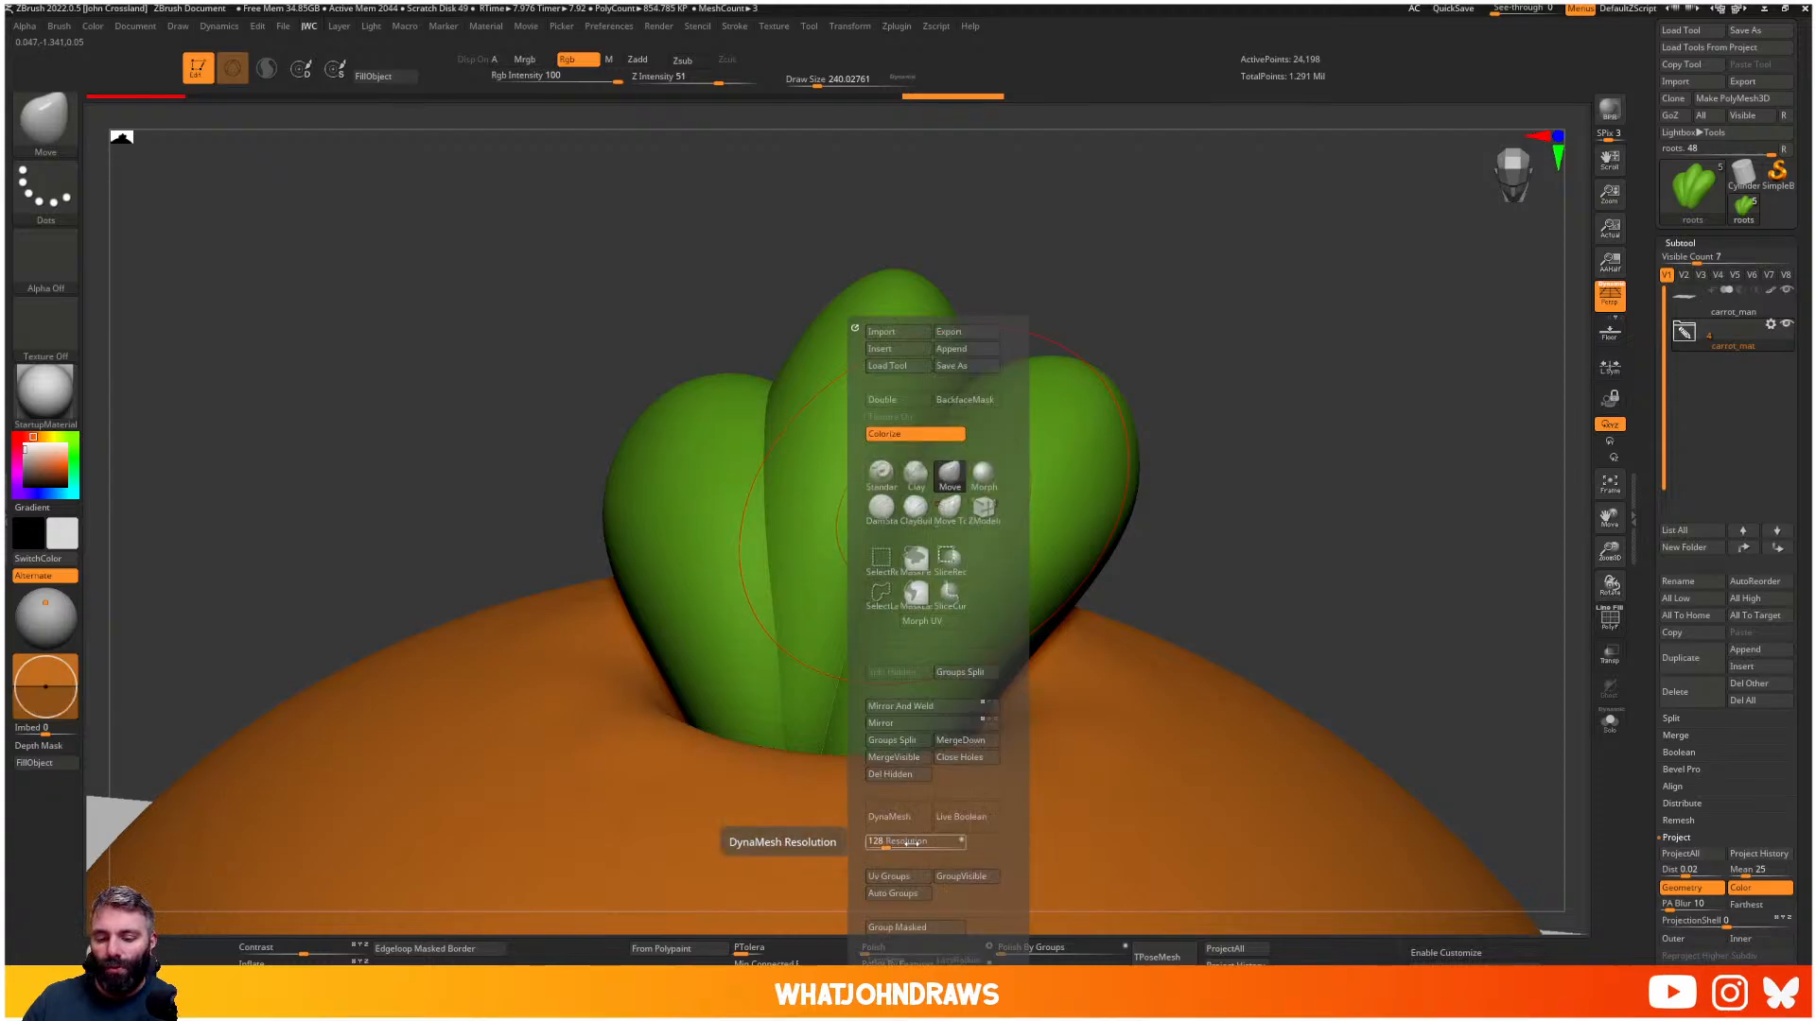
{"action": "left_click_drag", "start_coordinate": [897, 842], "coordinate": [909, 844]}
{"action": "left_click", "coordinate": [891, 817]}
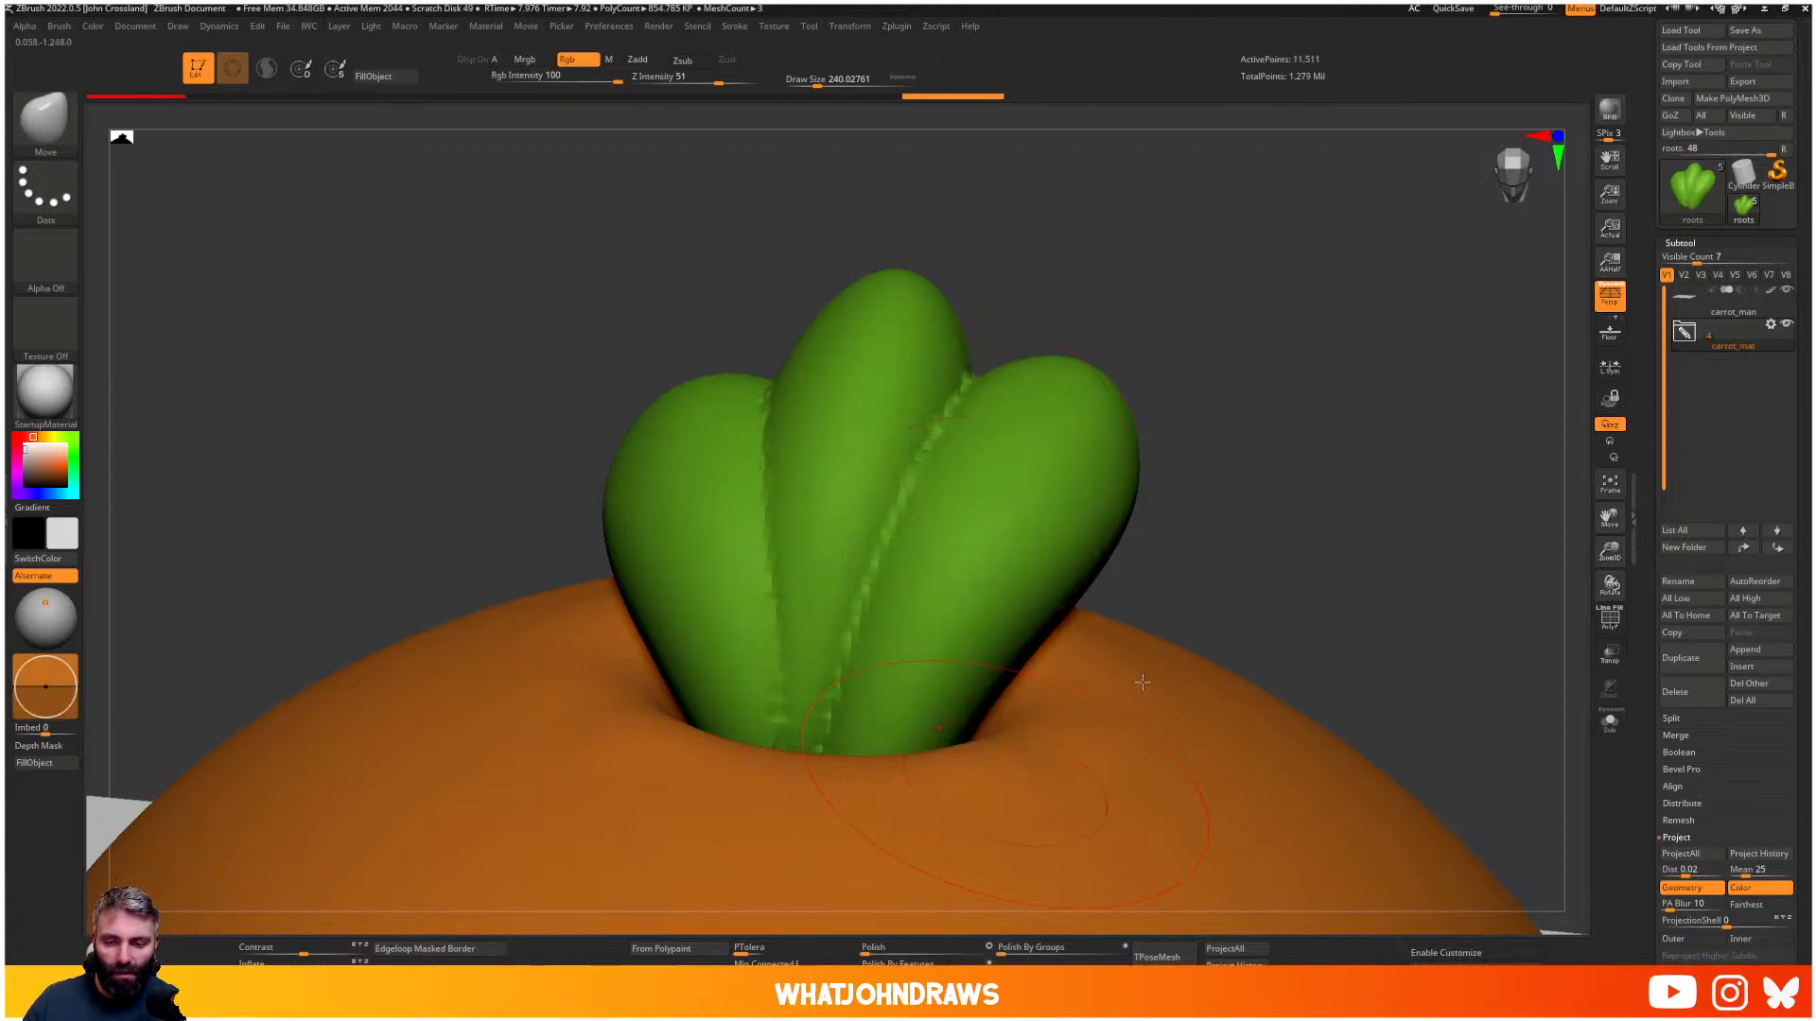
{"action": "key", "text": "ctrl+d"}
{"action": "key", "text": "ctrl+d"}
{"action": "mouse_move", "coordinate": [989, 556]}
{"action": "right_mouse_down", "text": "ctrl"}
{"action": "mouse_move", "coordinate": [967, 556]}
{"action": "mouse_move", "coordinate": [1049, 516]}
{"action": "mouse_move", "coordinate": [965, 558]}
{"action": "mouse_move", "coordinate": [949, 516]}
{"action": "mouse_move", "coordinate": [965, 561]}
{"action": "right_mouse_up", "text": "ctrl"}
- Set the Standard brush to sculpt with Zadd and without Rgb, undoing the first trial stroke on the leaves
{"action": "key", "text": "b"}
{"action": "key", "text": "s"}
{"action": "key", "text": "t"}
{"action": "key", "text": "s"}
{"action": "left_click_drag", "start_coordinate": [959, 654], "coordinate": [949, 655]}
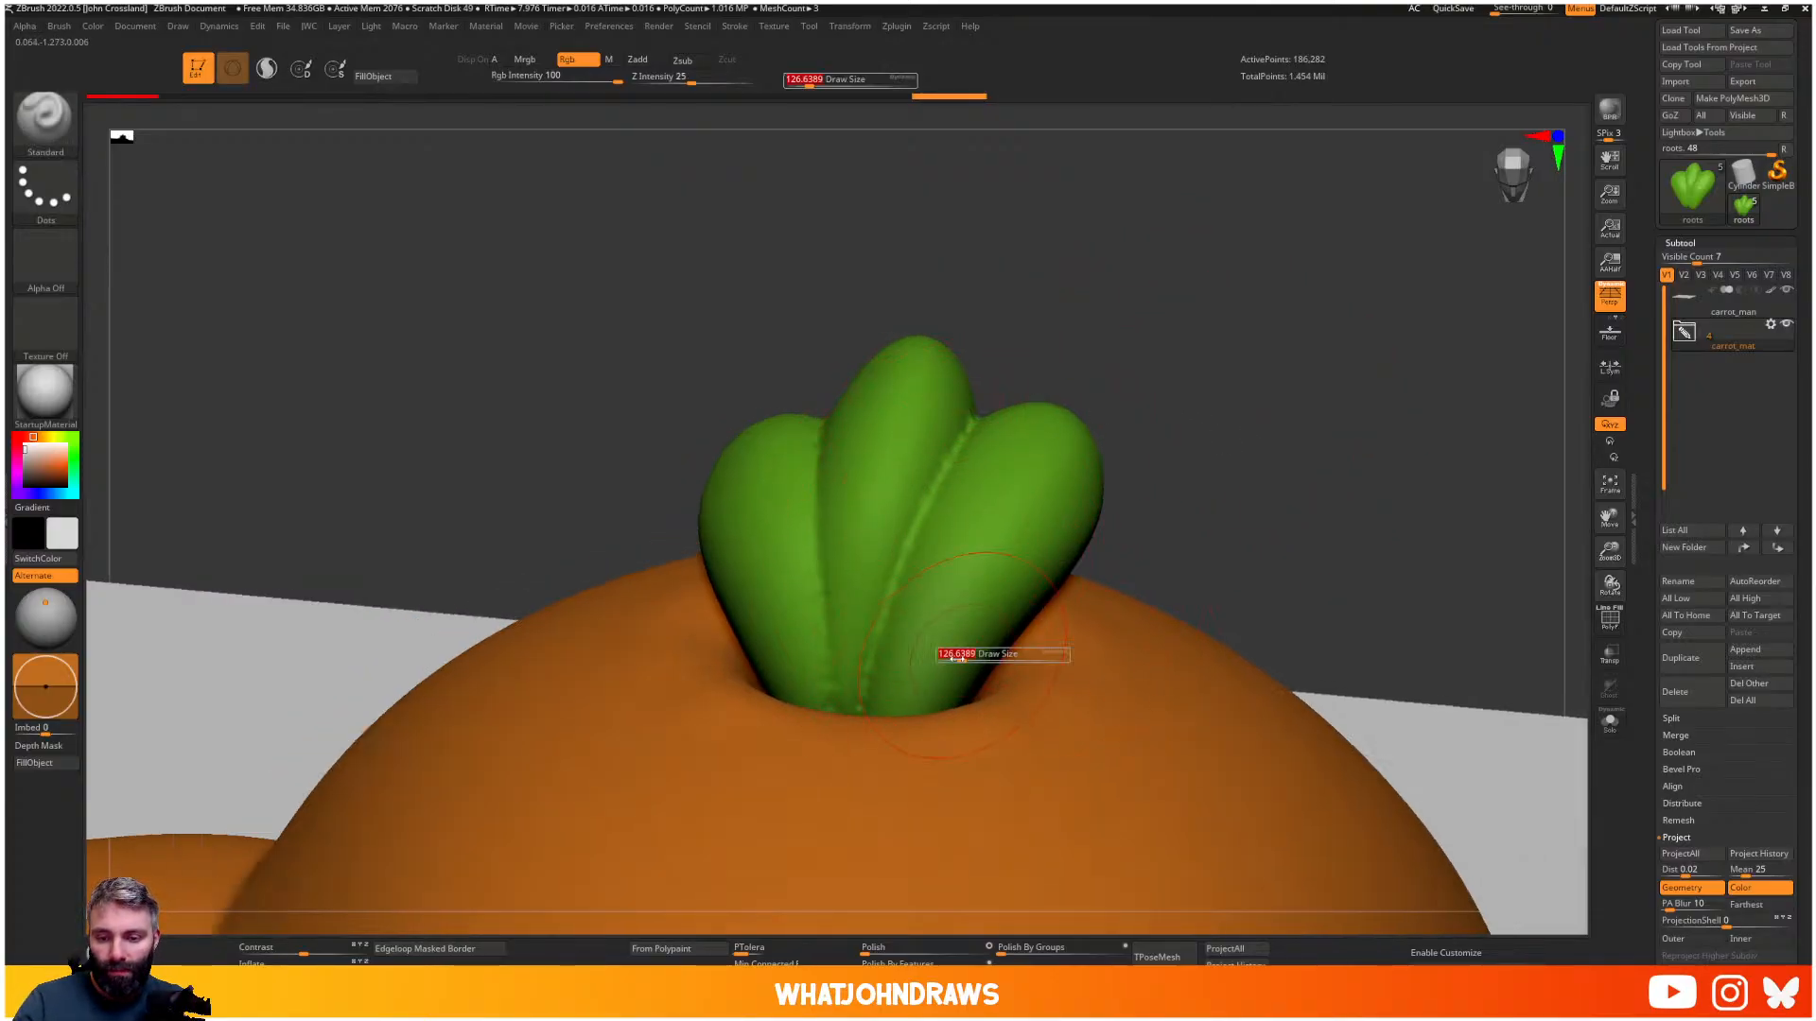
{"action": "left_click_drag", "start_coordinate": [984, 588], "coordinate": [929, 734]}
{"action": "key", "text": "ctrl+z"}
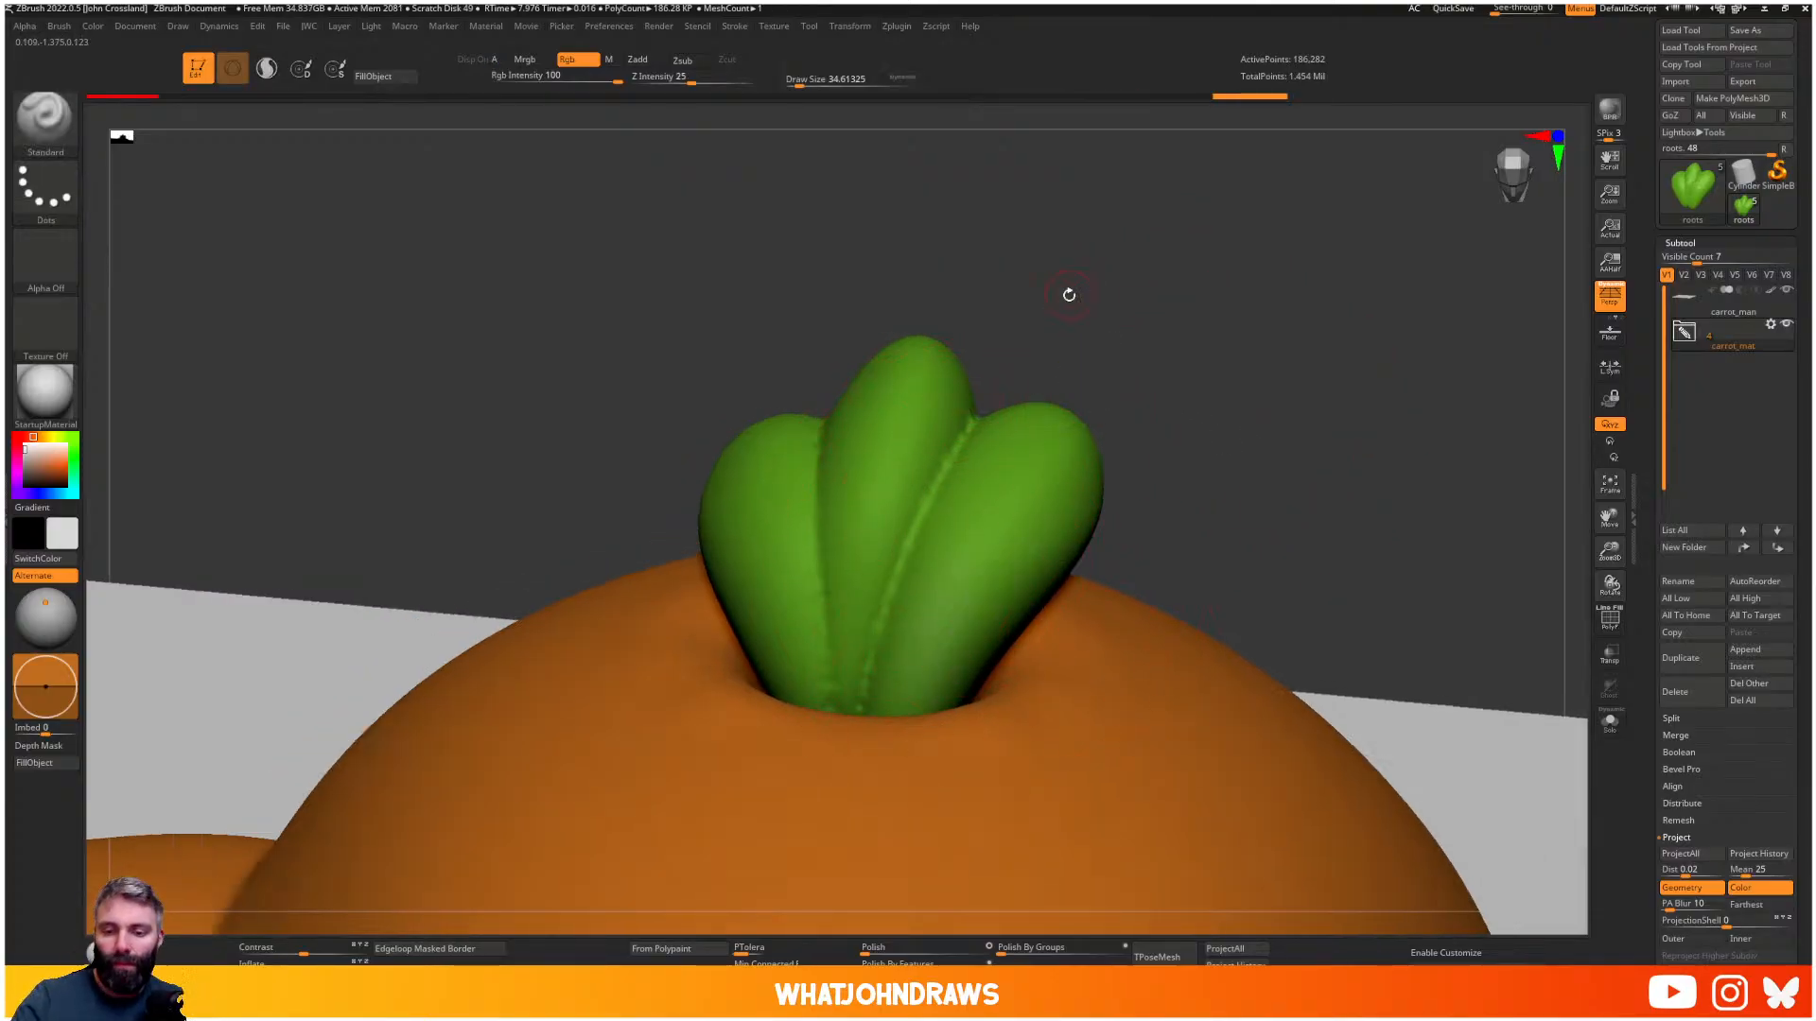
{"action": "left_click", "coordinate": [593, 63]}
{"action": "left_click", "coordinate": [653, 62]}
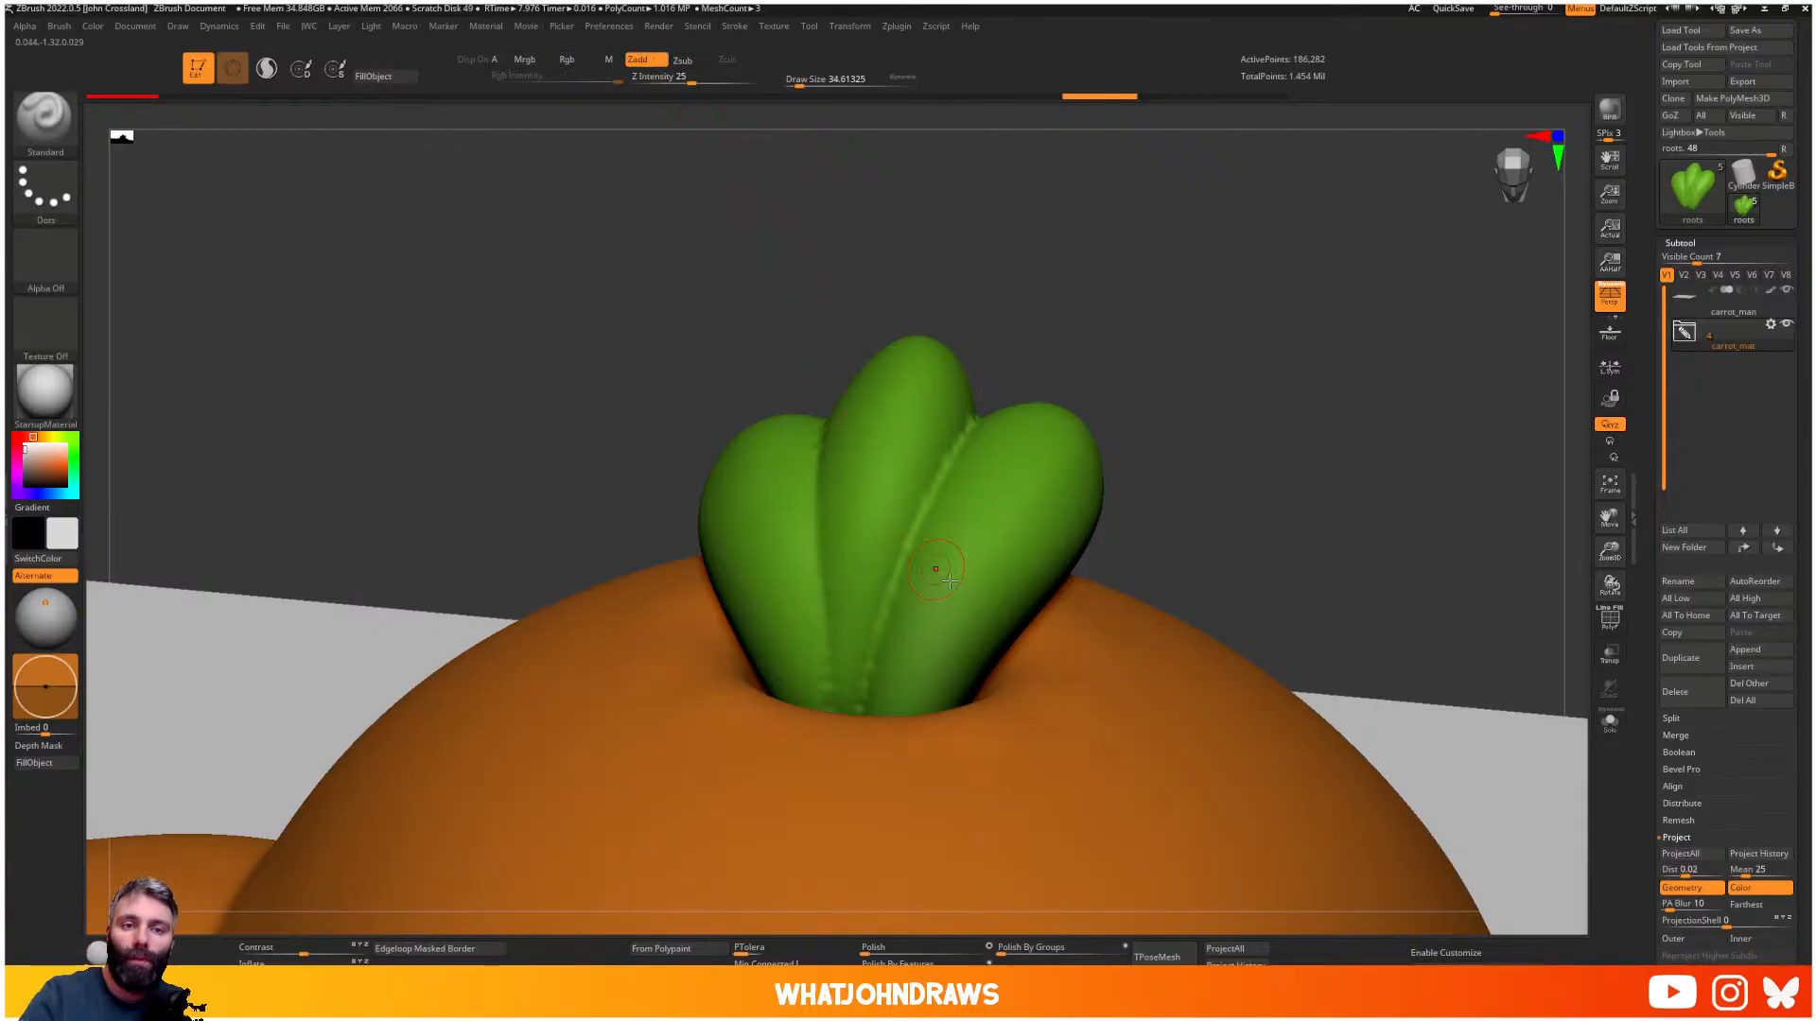
- Smooth the two jagged seams between the green leaves, dropping to the lowest subdivision level for the second one
{"action": "key", "text": "s"}
{"action": "left_click_drag", "start_coordinate": [961, 602], "coordinate": [963, 601]}
{"action": "left_click_drag", "start_coordinate": [967, 422], "coordinate": [879, 623], "text": "shift"}
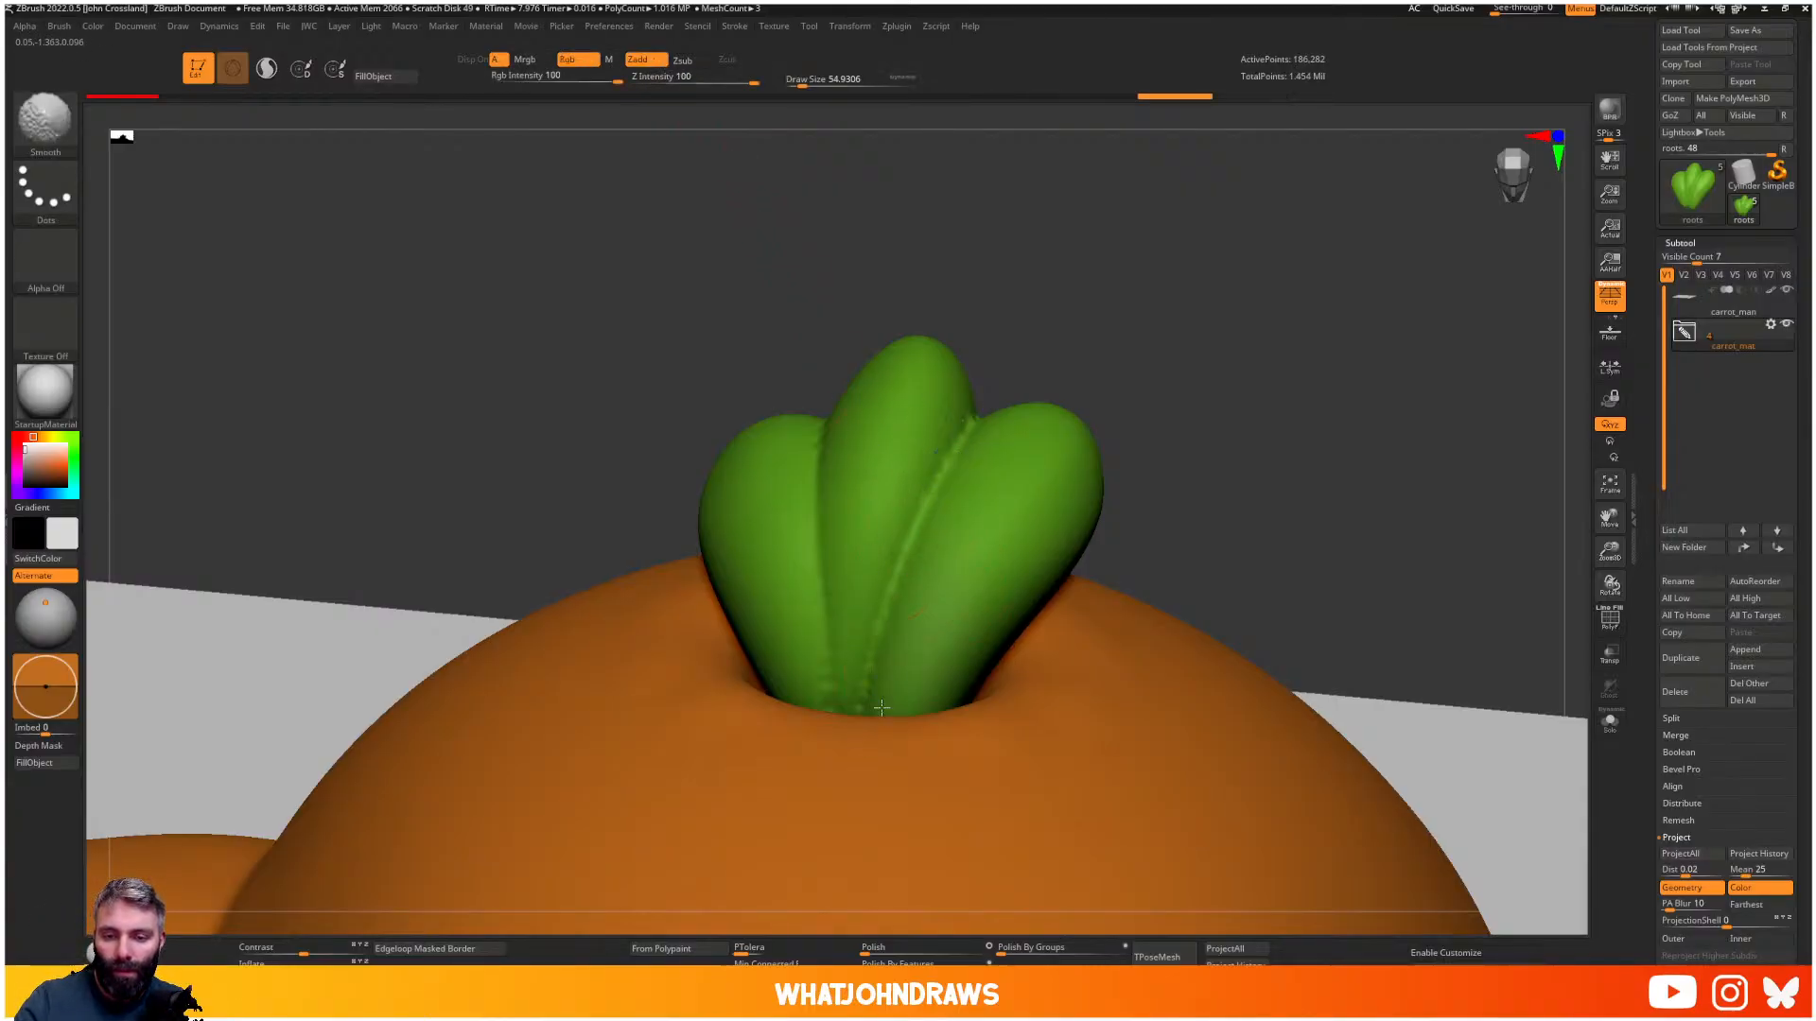
{"action": "key", "text": "shift+f"}
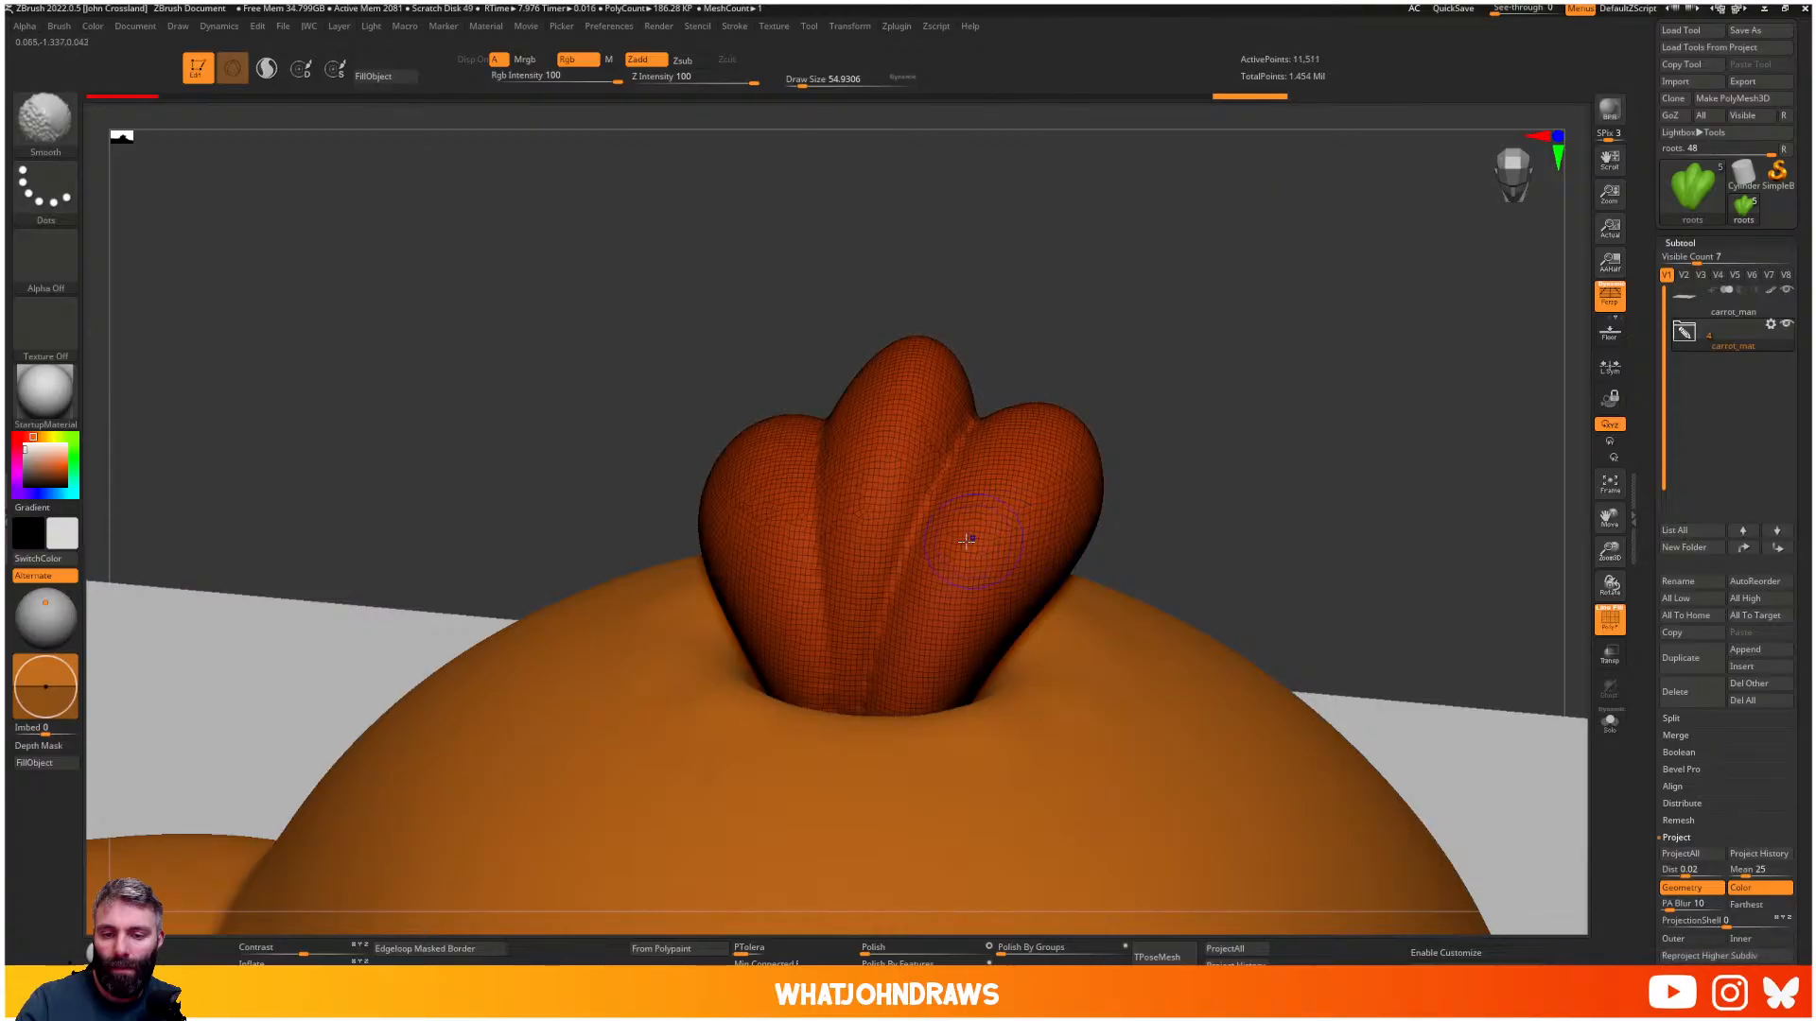
{"action": "key", "text": "shift+f"}
{"action": "mouse_move", "coordinate": [825, 454]}
{"action": "left_mouse_down", "text": "shift"}
{"action": "mouse_move", "coordinate": [831, 507]}
{"action": "mouse_move", "coordinate": [800, 543]}
{"action": "mouse_move", "coordinate": [844, 695]}
{"action": "left_mouse_up", "text": "shift"}
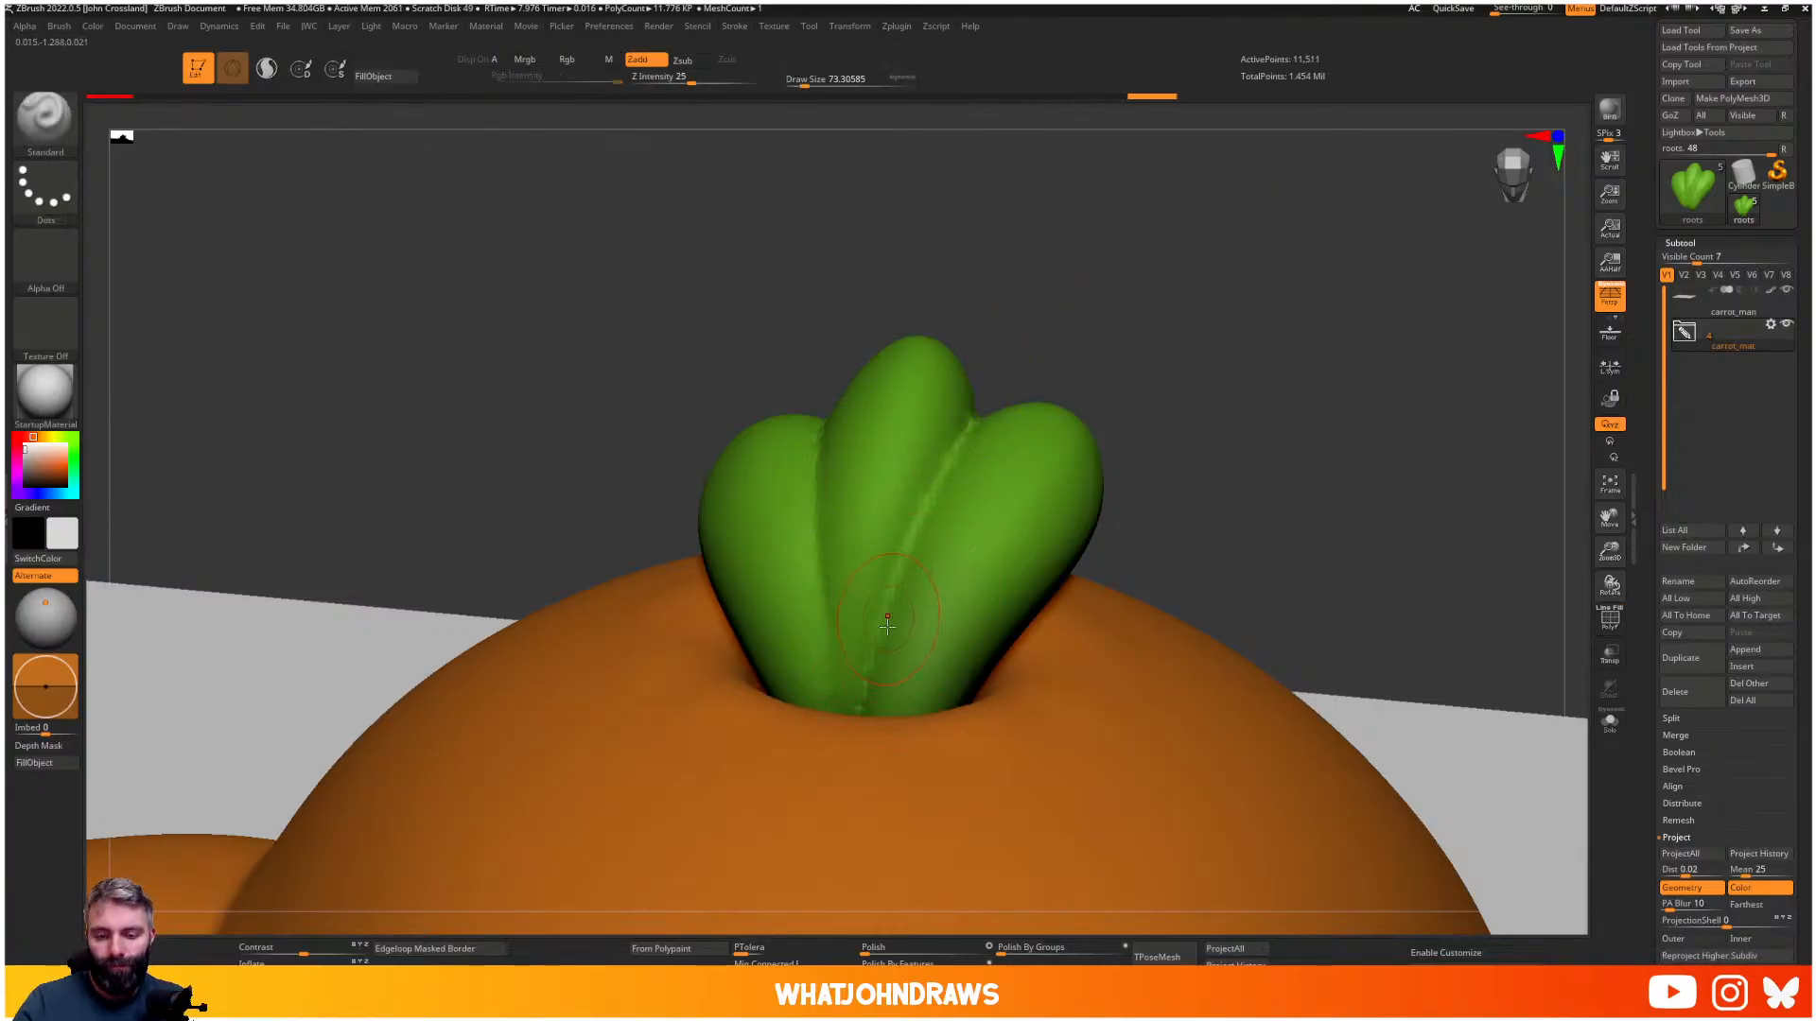
- Isolate the green leaves and carve the creases between them down to the base with the DamStandard brush
{"action": "key", "text": "alt+s"}
{"action": "key", "text": "b"}
{"action": "key", "text": "d"}
{"action": "key", "text": "s"}
{"action": "left_click_drag", "start_coordinate": [827, 567], "coordinate": [850, 752]}
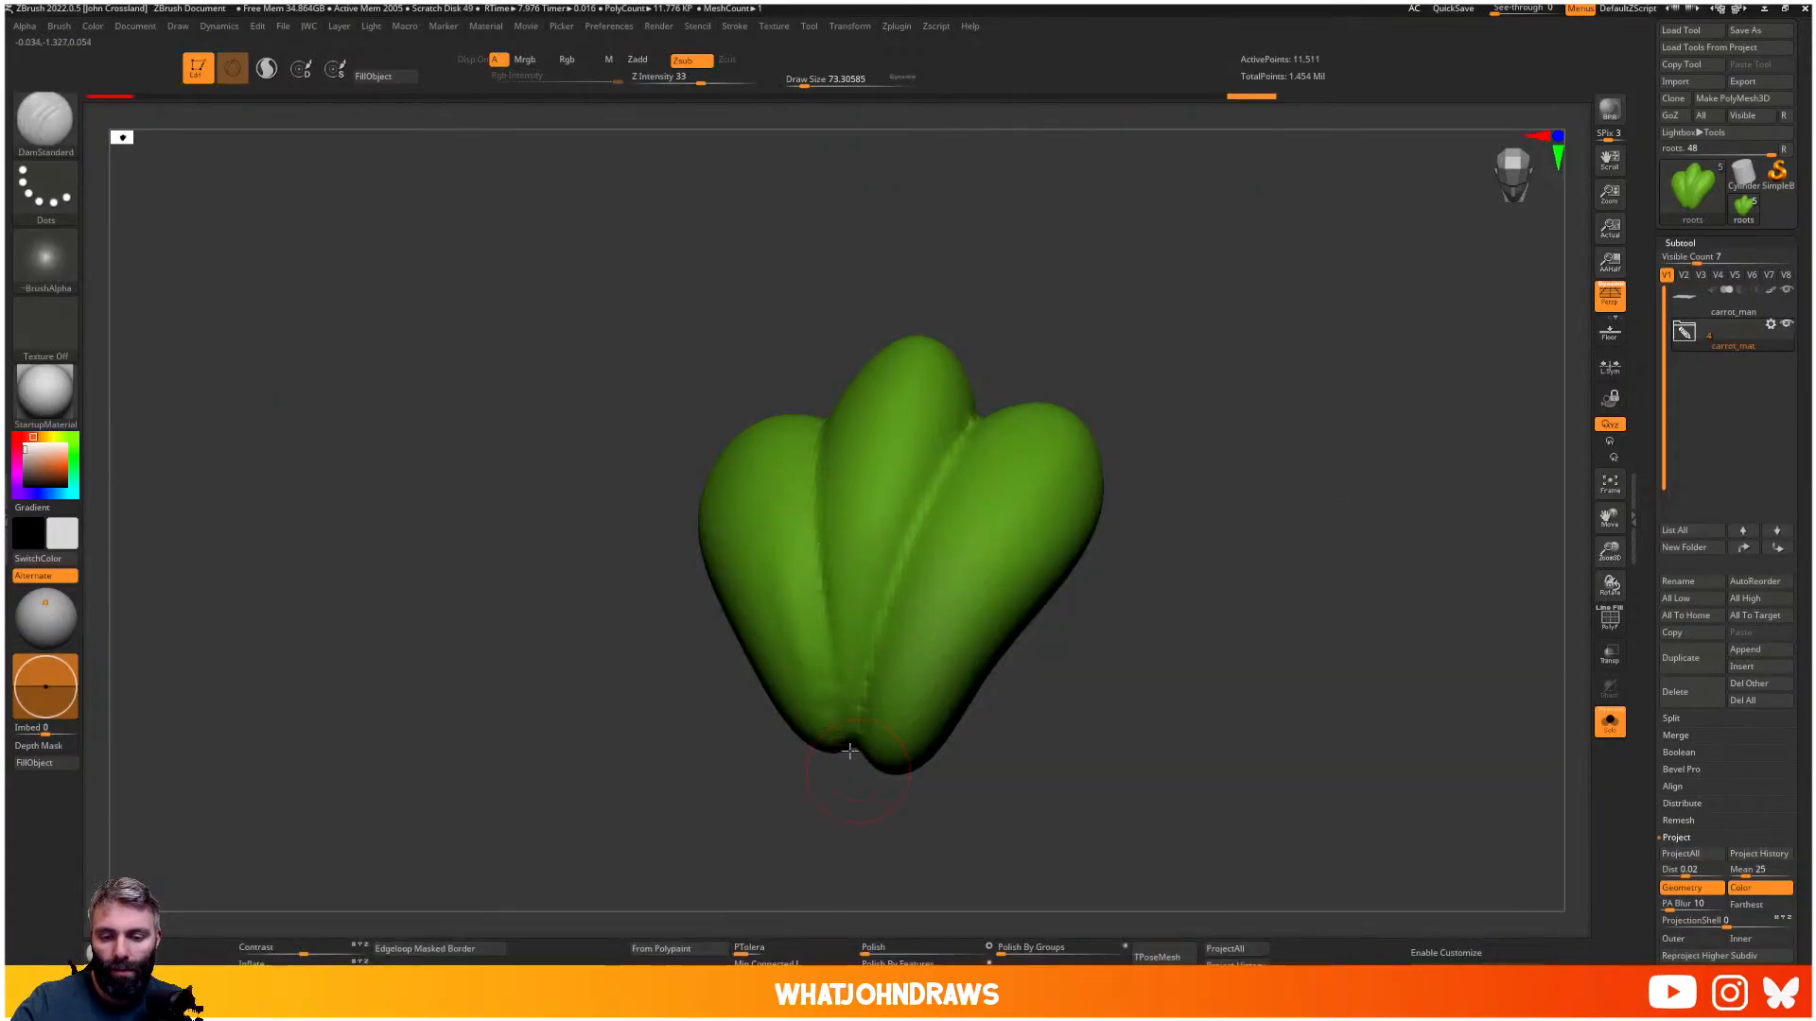
{"action": "right_click_drag", "start_coordinate": [849, 752], "coordinate": [835, 677]}
{"action": "left_click_drag", "start_coordinate": [835, 678], "coordinate": [849, 681]}
{"action": "mouse_move", "coordinate": [848, 681]}
{"action": "right_mouse_down"}
{"action": "mouse_move", "coordinate": [844, 628]}
{"action": "mouse_move", "coordinate": [845, 695]}
{"action": "right_mouse_up"}
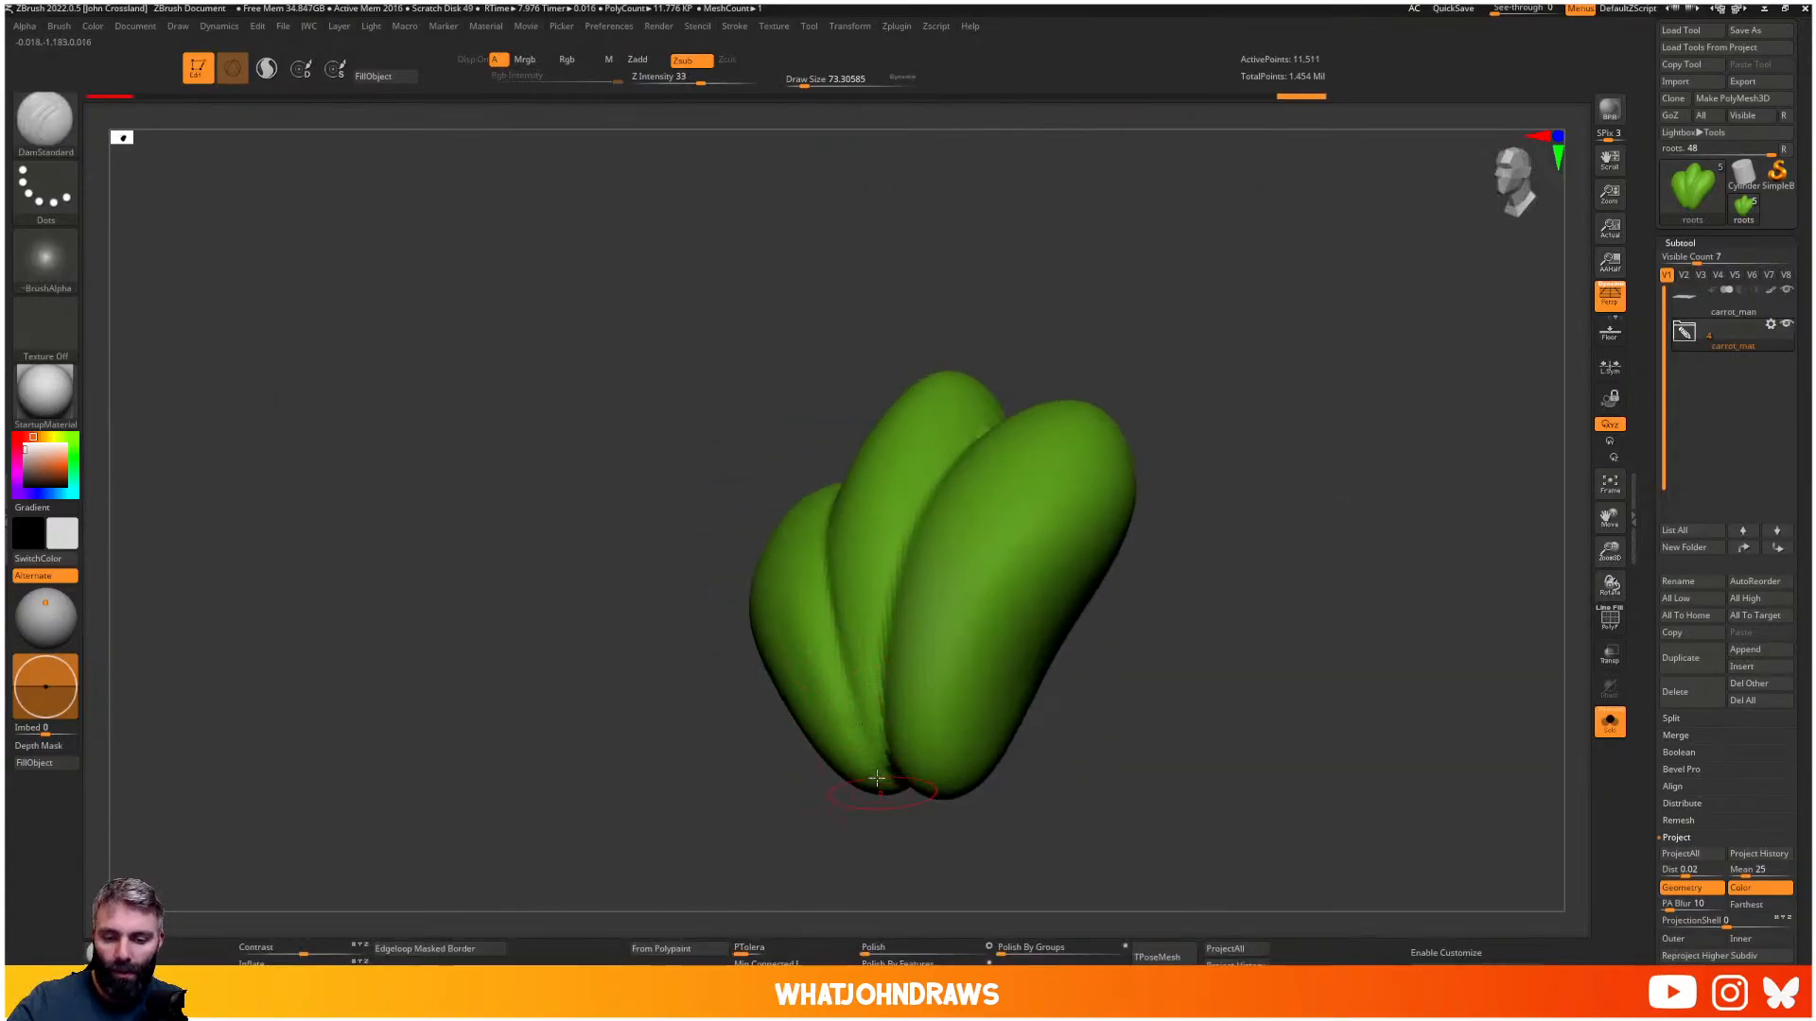
{"action": "left_click_drag", "start_coordinate": [845, 673], "coordinate": [869, 735]}
{"action": "mouse_move", "coordinate": [943, 444]}
{"action": "left_mouse_down"}
{"action": "mouse_move", "coordinate": [883, 655]}
{"action": "mouse_move", "coordinate": [888, 756]}
{"action": "left_mouse_up"}
{"action": "left_click_drag", "start_coordinate": [936, 496], "coordinate": [888, 652]}
- Raise the leaves by one subdivision level and smooth the creases between them
{"action": "mouse_move", "coordinate": [1059, 312]}
{"action": "right_mouse_down", "text": "alt"}
{"action": "mouse_move", "coordinate": [879, 682]}
{"action": "mouse_move", "coordinate": [953, 470]}
{"action": "mouse_move", "coordinate": [955, 373]}
{"action": "right_mouse_up", "text": "alt"}
{"action": "key", "text": "d"}
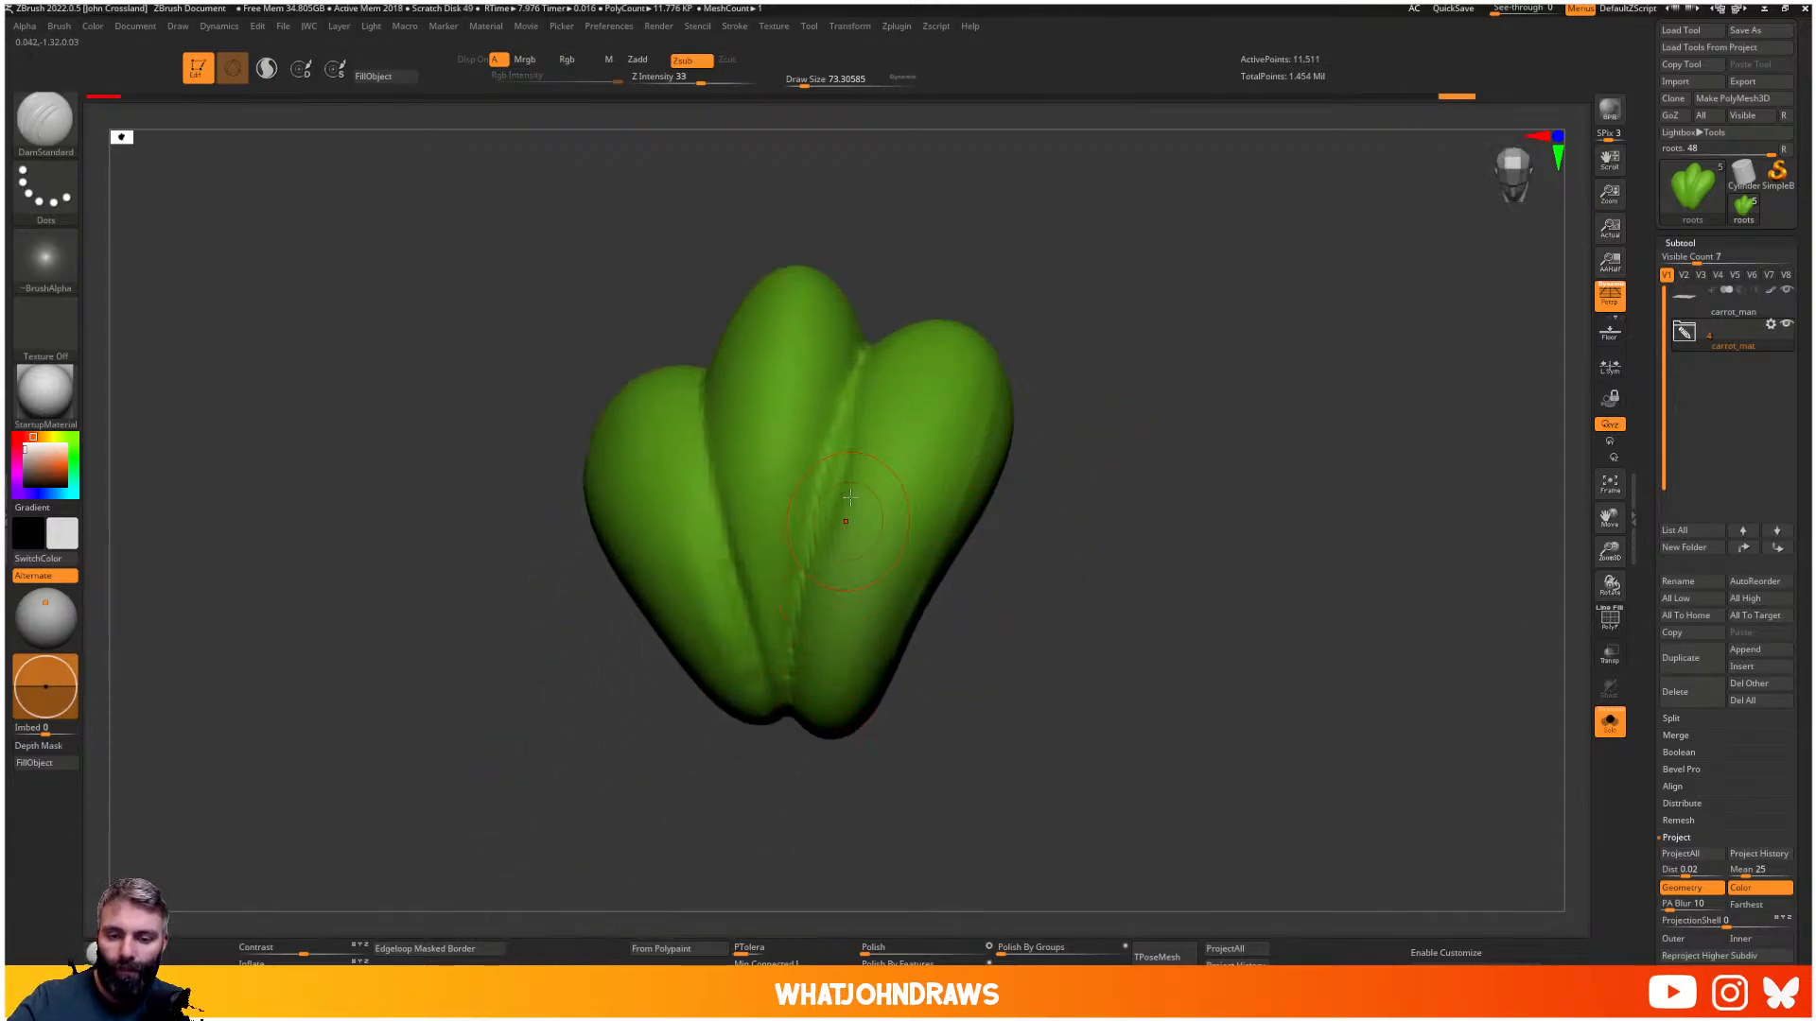
{"action": "left_click_drag", "start_coordinate": [872, 364], "coordinate": [814, 491], "text": "shift"}
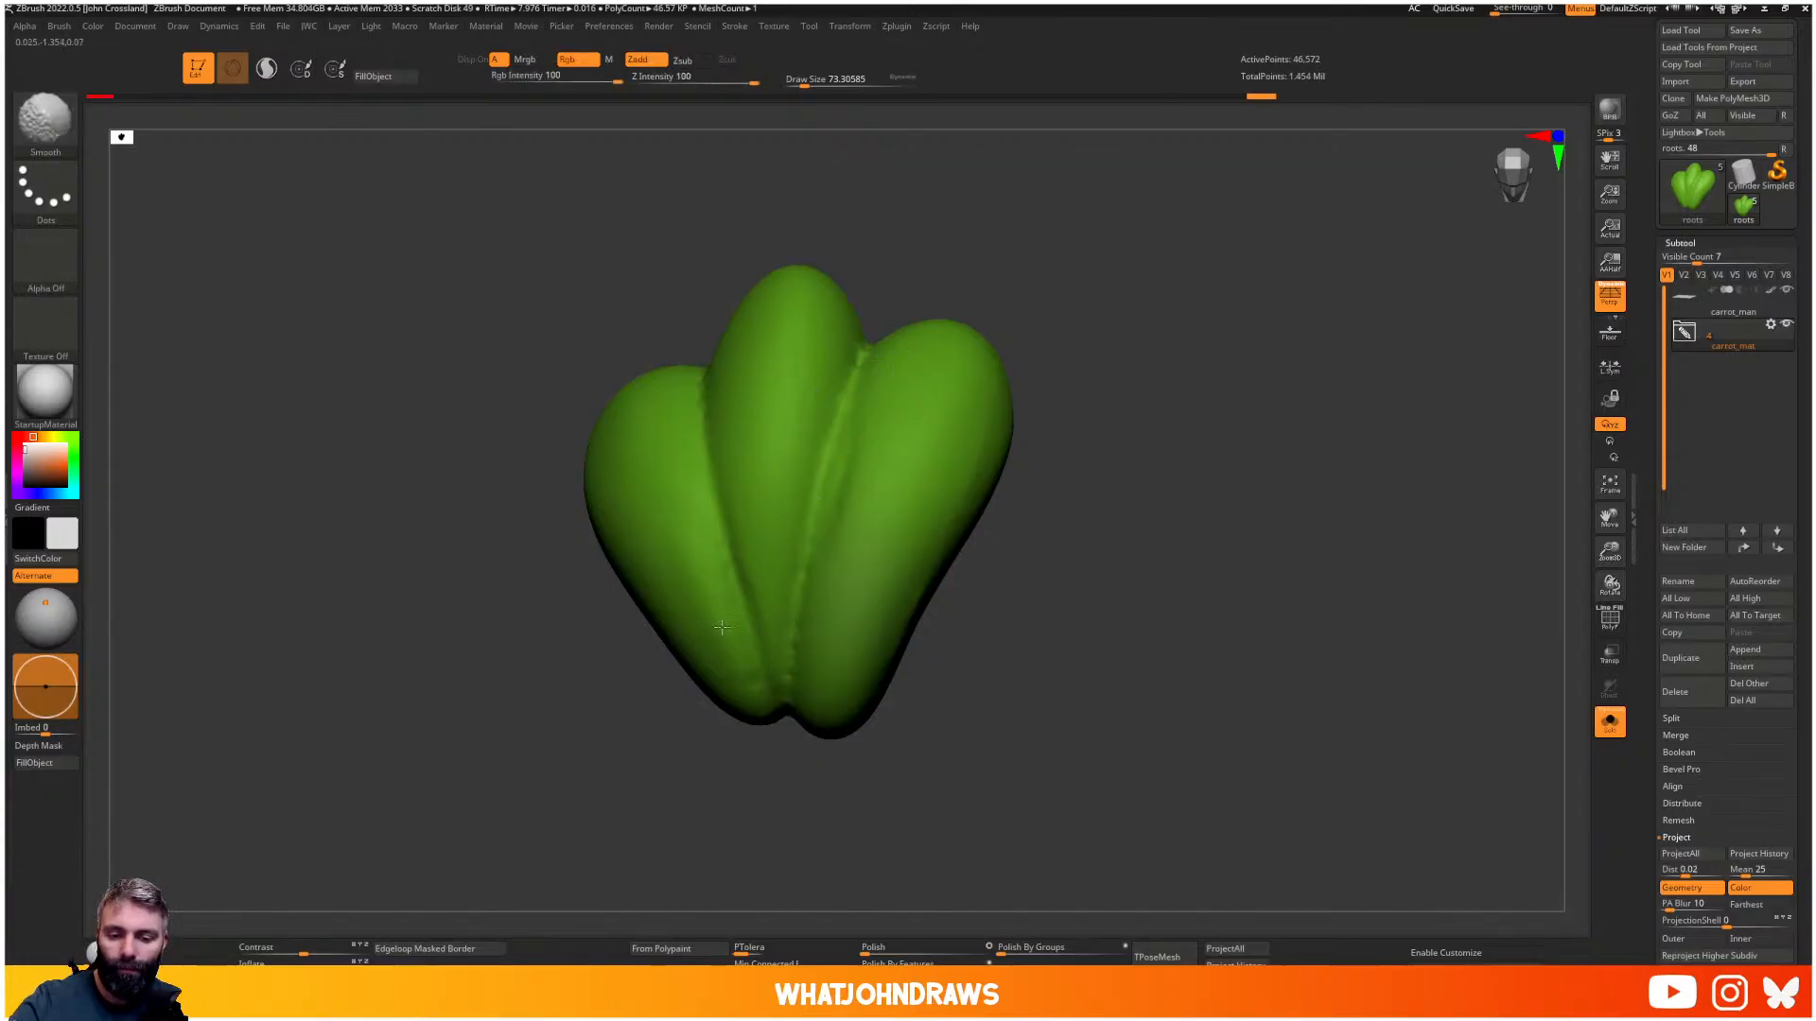
{"action": "left_click_drag", "start_coordinate": [721, 627], "coordinate": [788, 599], "text": "shift"}
- Build up the middle leaf beside its creases using the Clay brush with Rgb off, and soften the result
{"action": "right_click_drag", "start_coordinate": [776, 468], "coordinate": [781, 571], "text": "alt"}
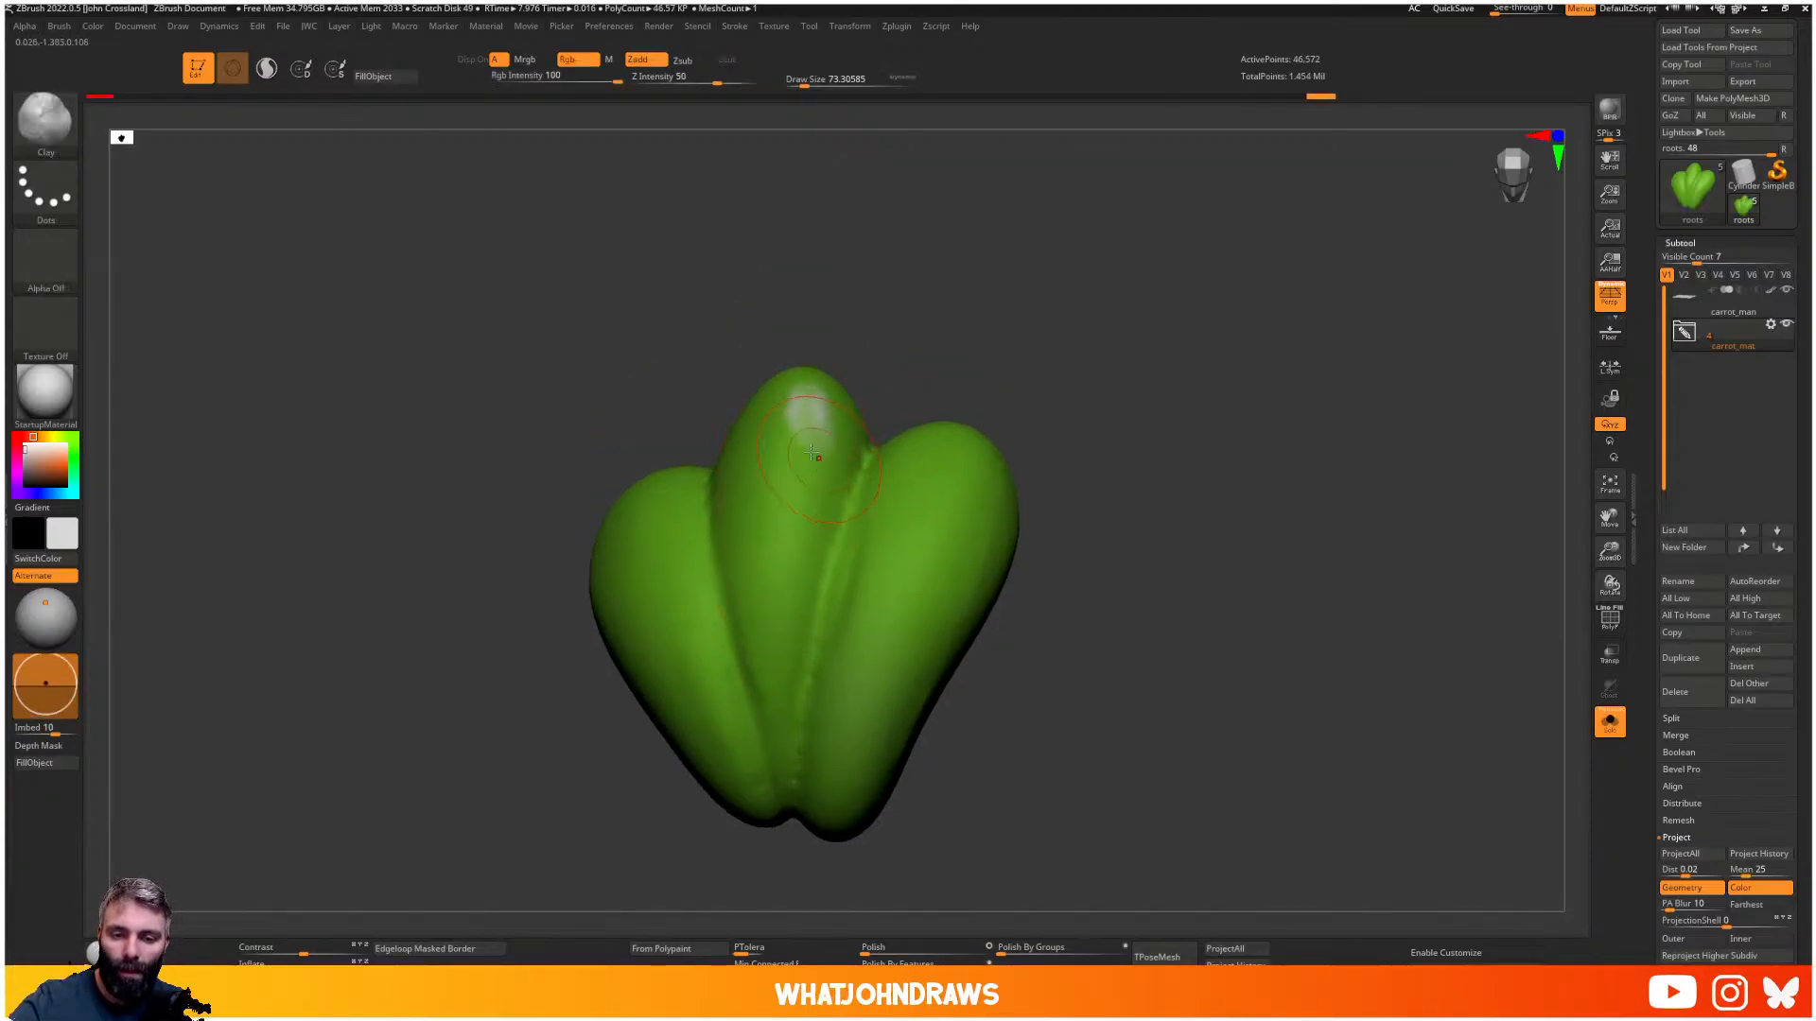
{"action": "left_click", "coordinate": [608, 61]}
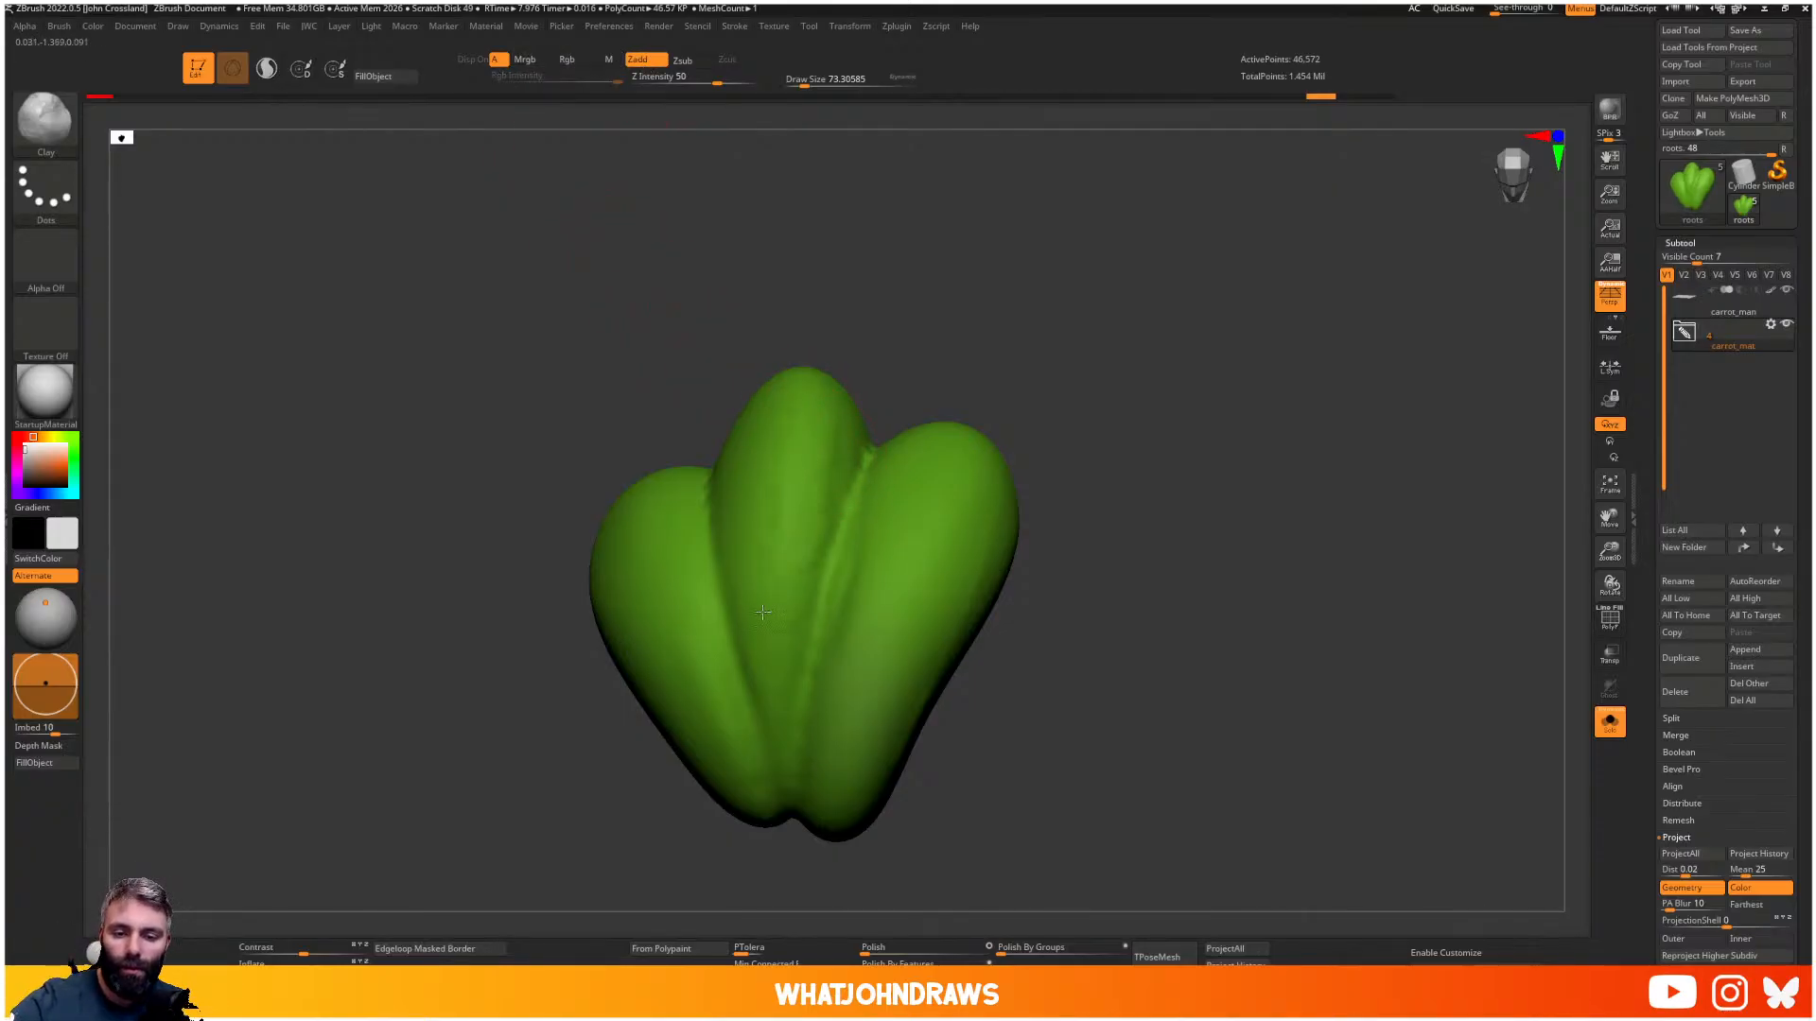
{"action": "mouse_move", "coordinate": [781, 670]}
{"action": "left_mouse_down"}
{"action": "mouse_move", "coordinate": [788, 690]}
{"action": "mouse_move", "coordinate": [809, 582]}
{"action": "left_mouse_up"}
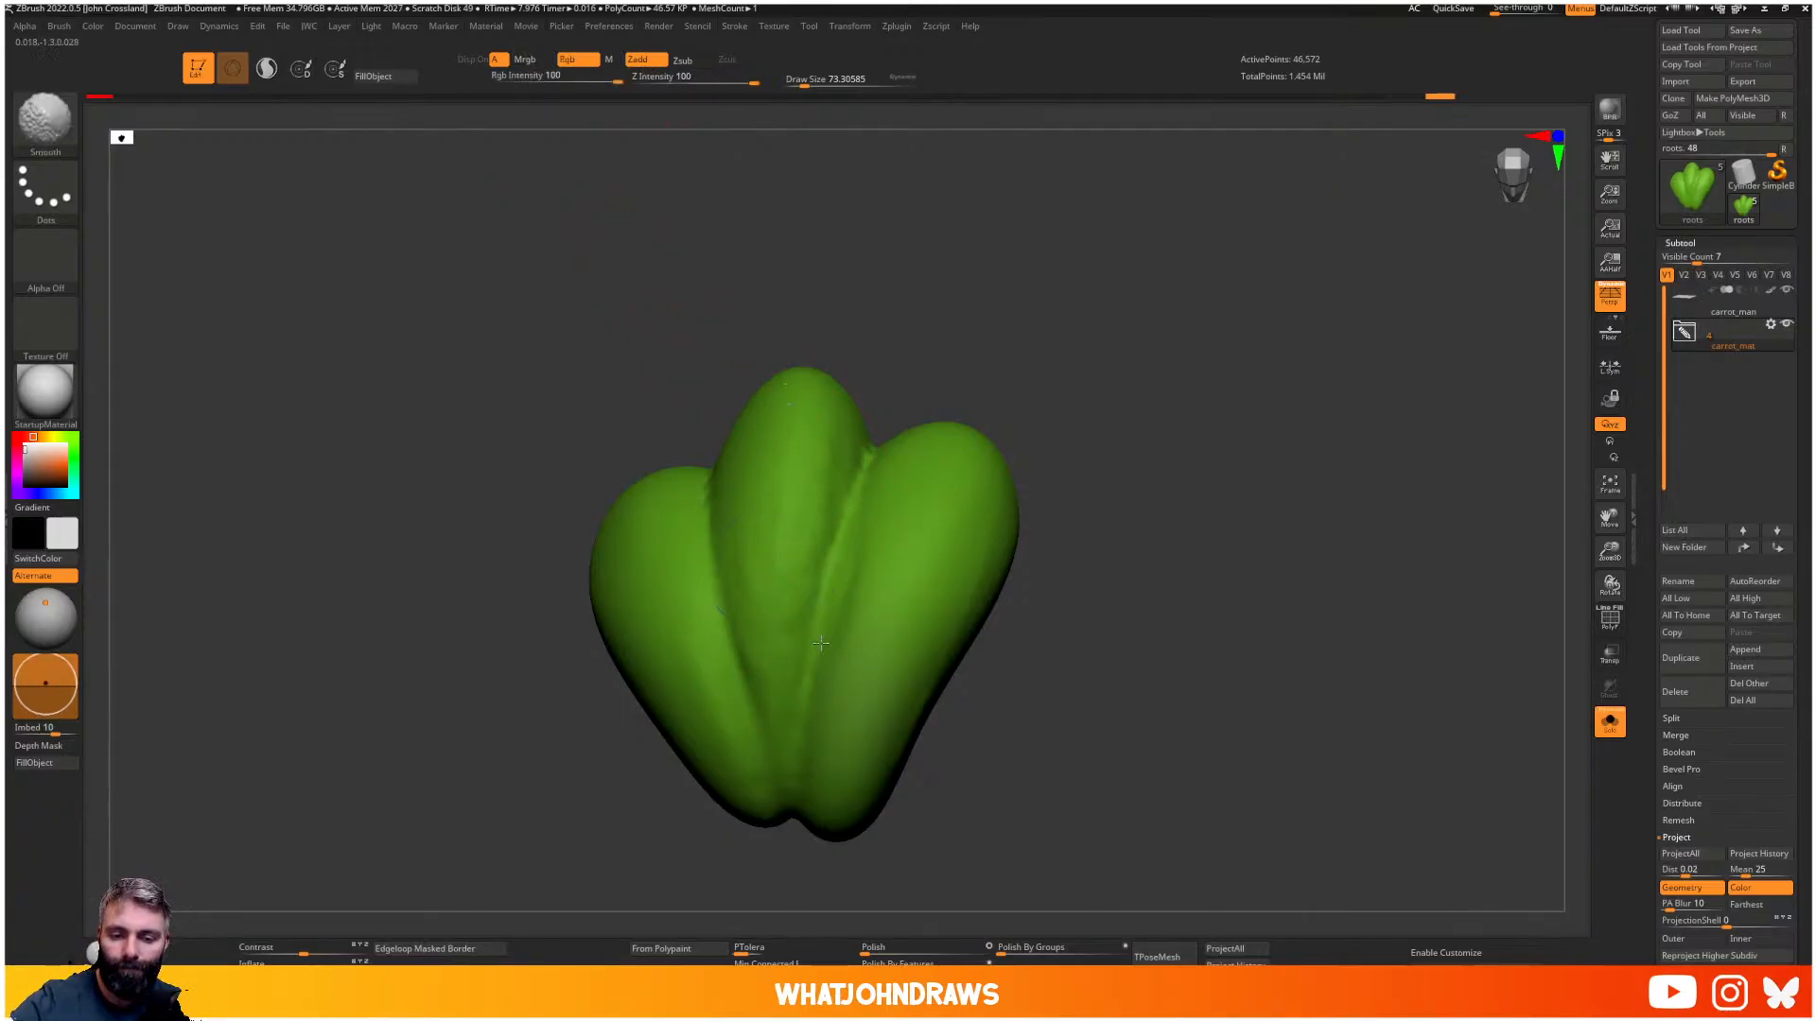
{"action": "left_click_drag", "start_coordinate": [865, 464], "coordinate": [838, 589]}
- Recut the crease between the middle and outer leaf with DamStandard and smooth along it
{"action": "key", "text": "b"}
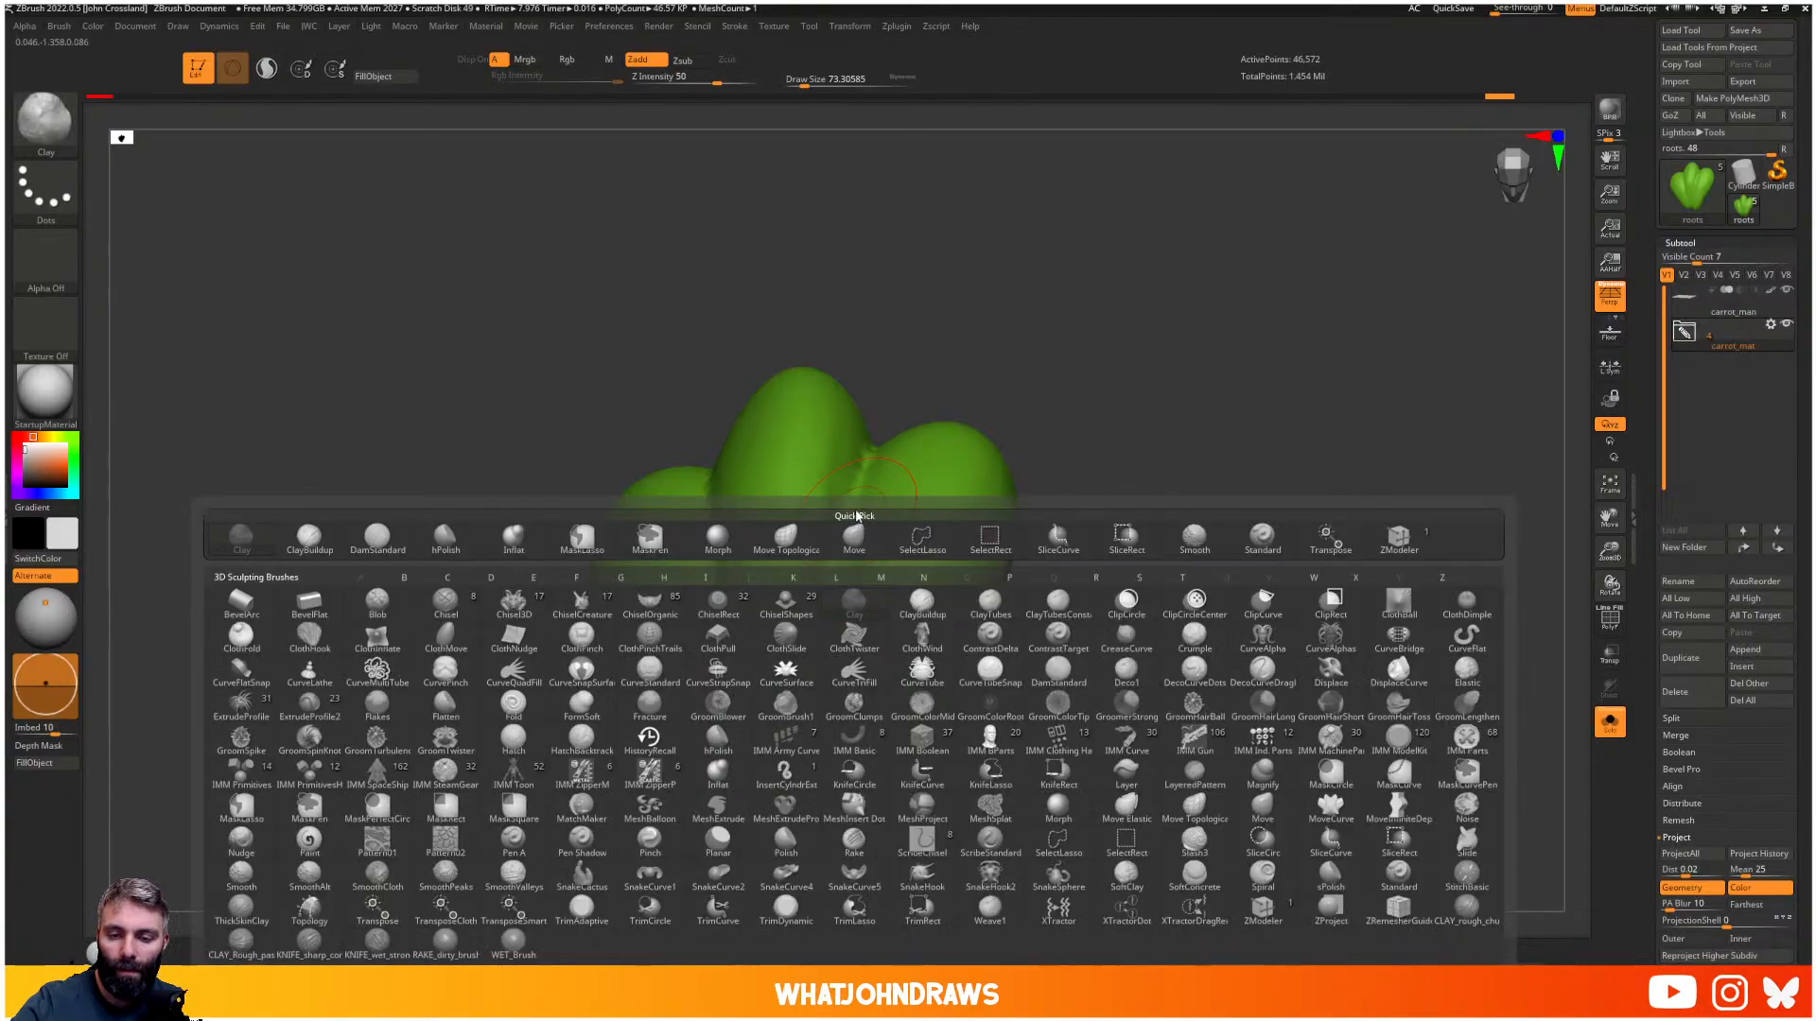
{"action": "key", "text": "d"}
{"action": "key", "text": "s"}
{"action": "left_click_drag", "start_coordinate": [859, 488], "coordinate": [805, 788]}
{"action": "left_click_drag", "start_coordinate": [870, 461], "coordinate": [808, 740], "text": "shift"}
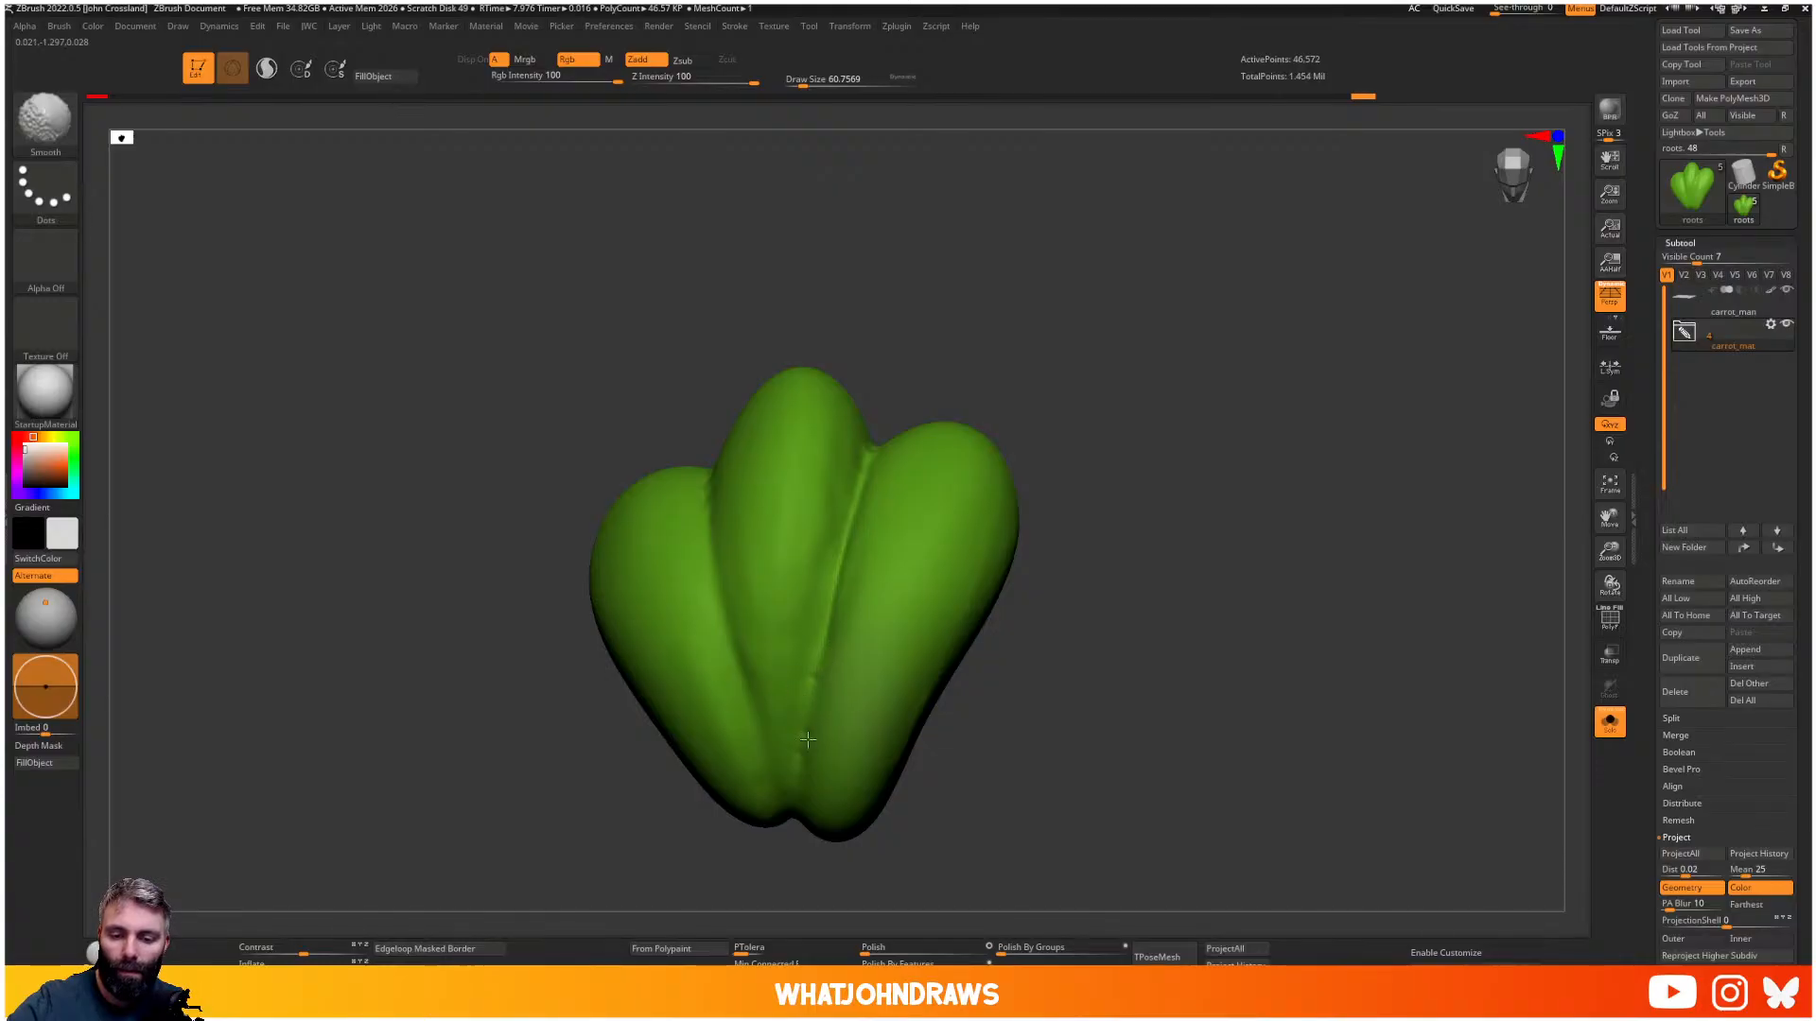
- Refine the front surface of the outer leaf with the Standard brush and smoothing
{"action": "mouse_move", "coordinate": [908, 700]}
{"action": "right_mouse_down"}
{"action": "mouse_move", "coordinate": [851, 677]}
{"action": "mouse_move", "coordinate": [900, 657]}
{"action": "right_mouse_up"}
{"action": "key", "text": "b"}
{"action": "key", "text": "s"}
{"action": "key", "text": "t"}
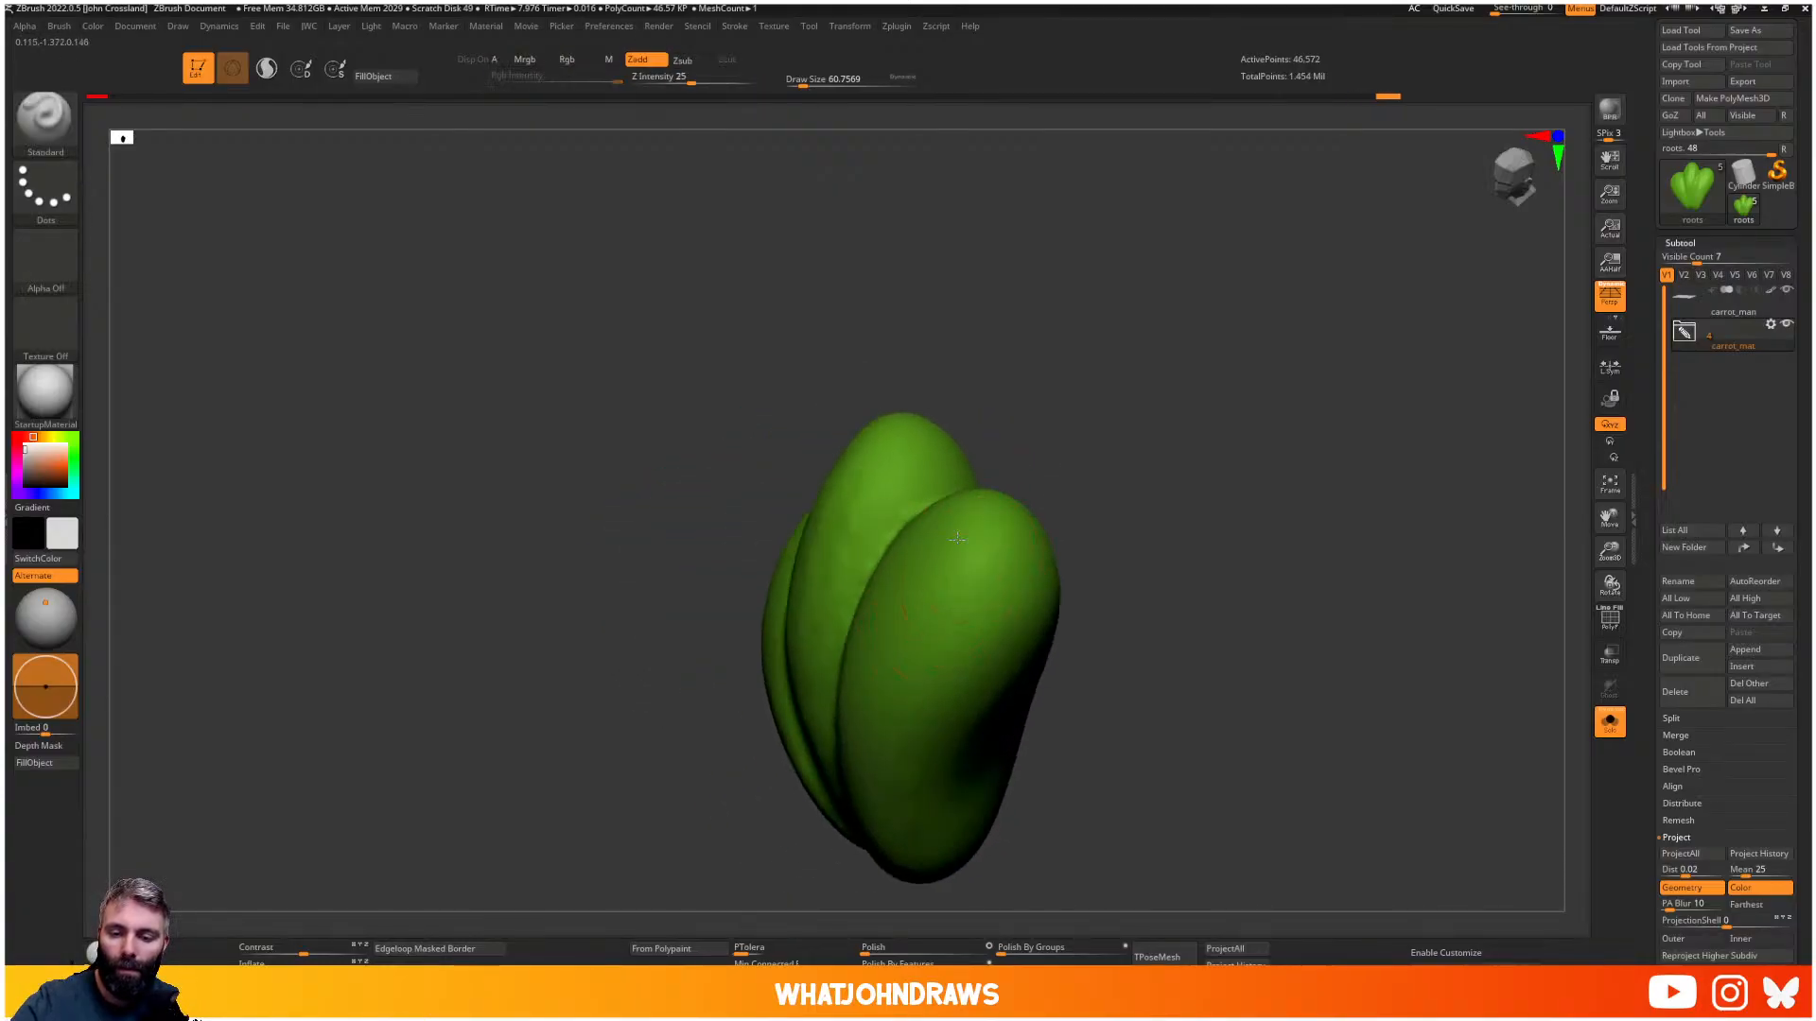
{"action": "right_click_drag", "start_coordinate": [950, 585], "coordinate": [959, 532], "text": "alt"}
{"action": "key", "text": "shift"}
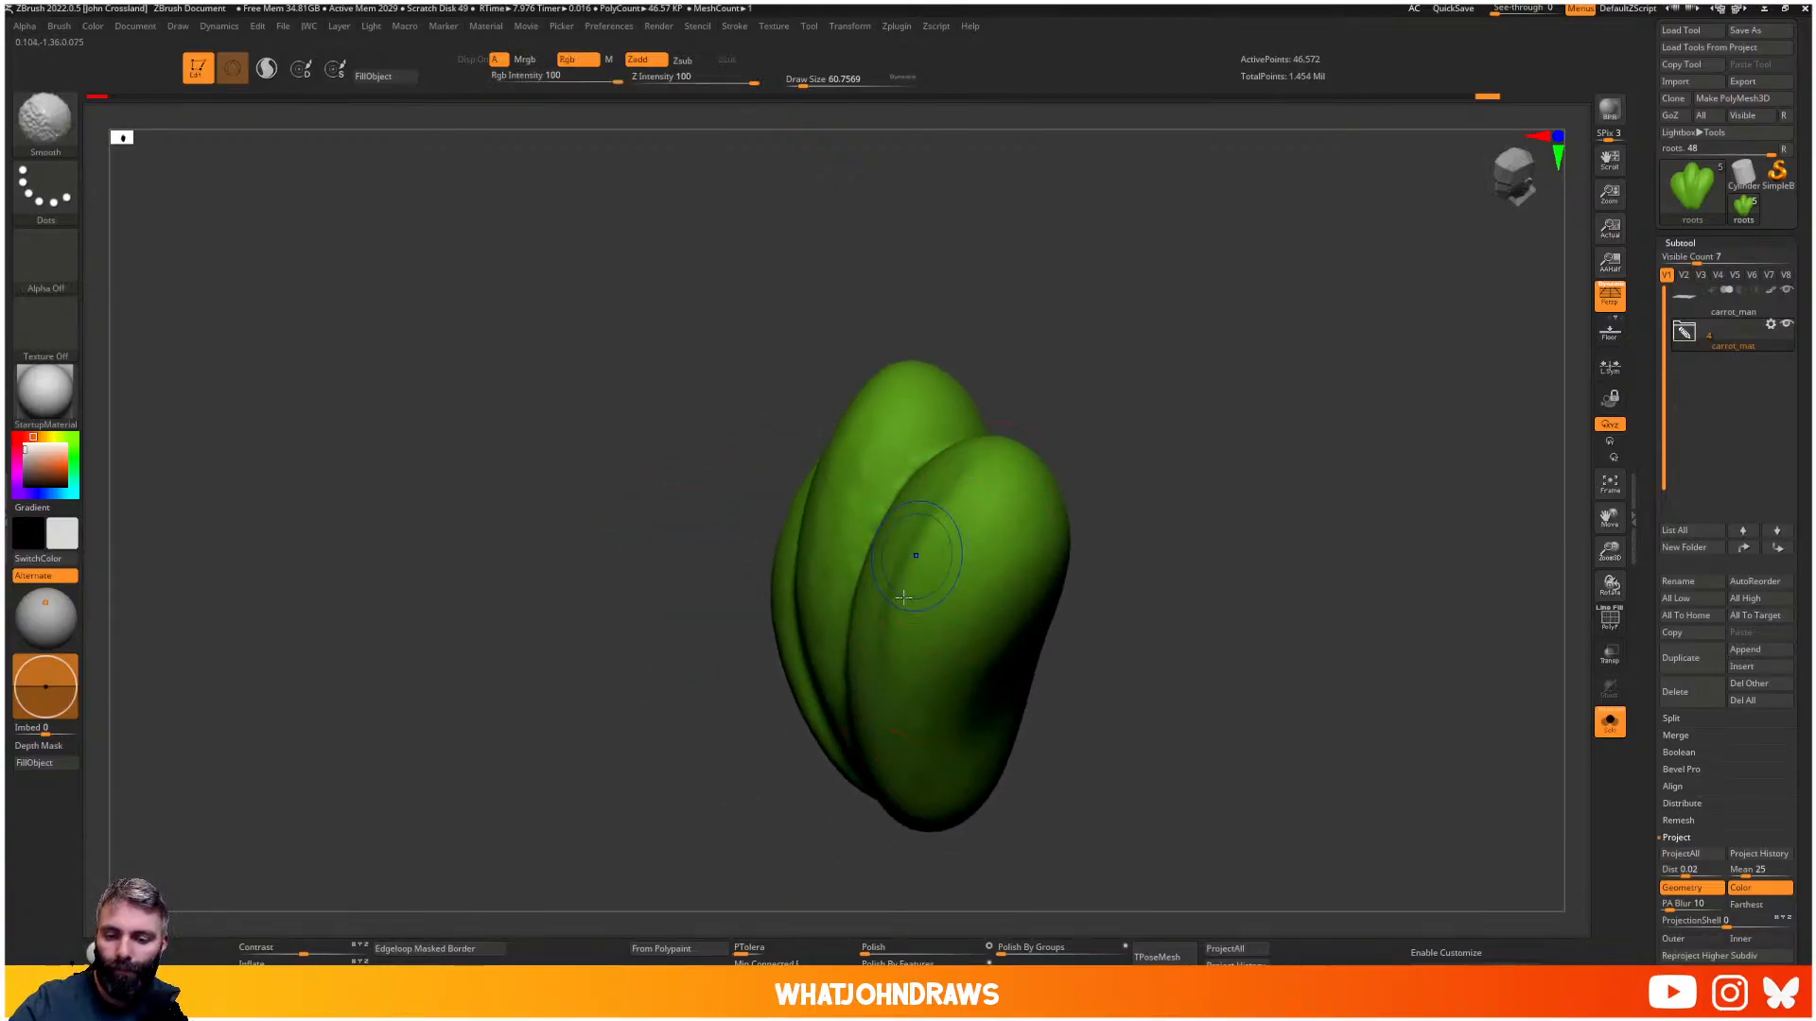
{"action": "right_click_drag", "start_coordinate": [887, 688], "coordinate": [828, 511], "text": "shift"}
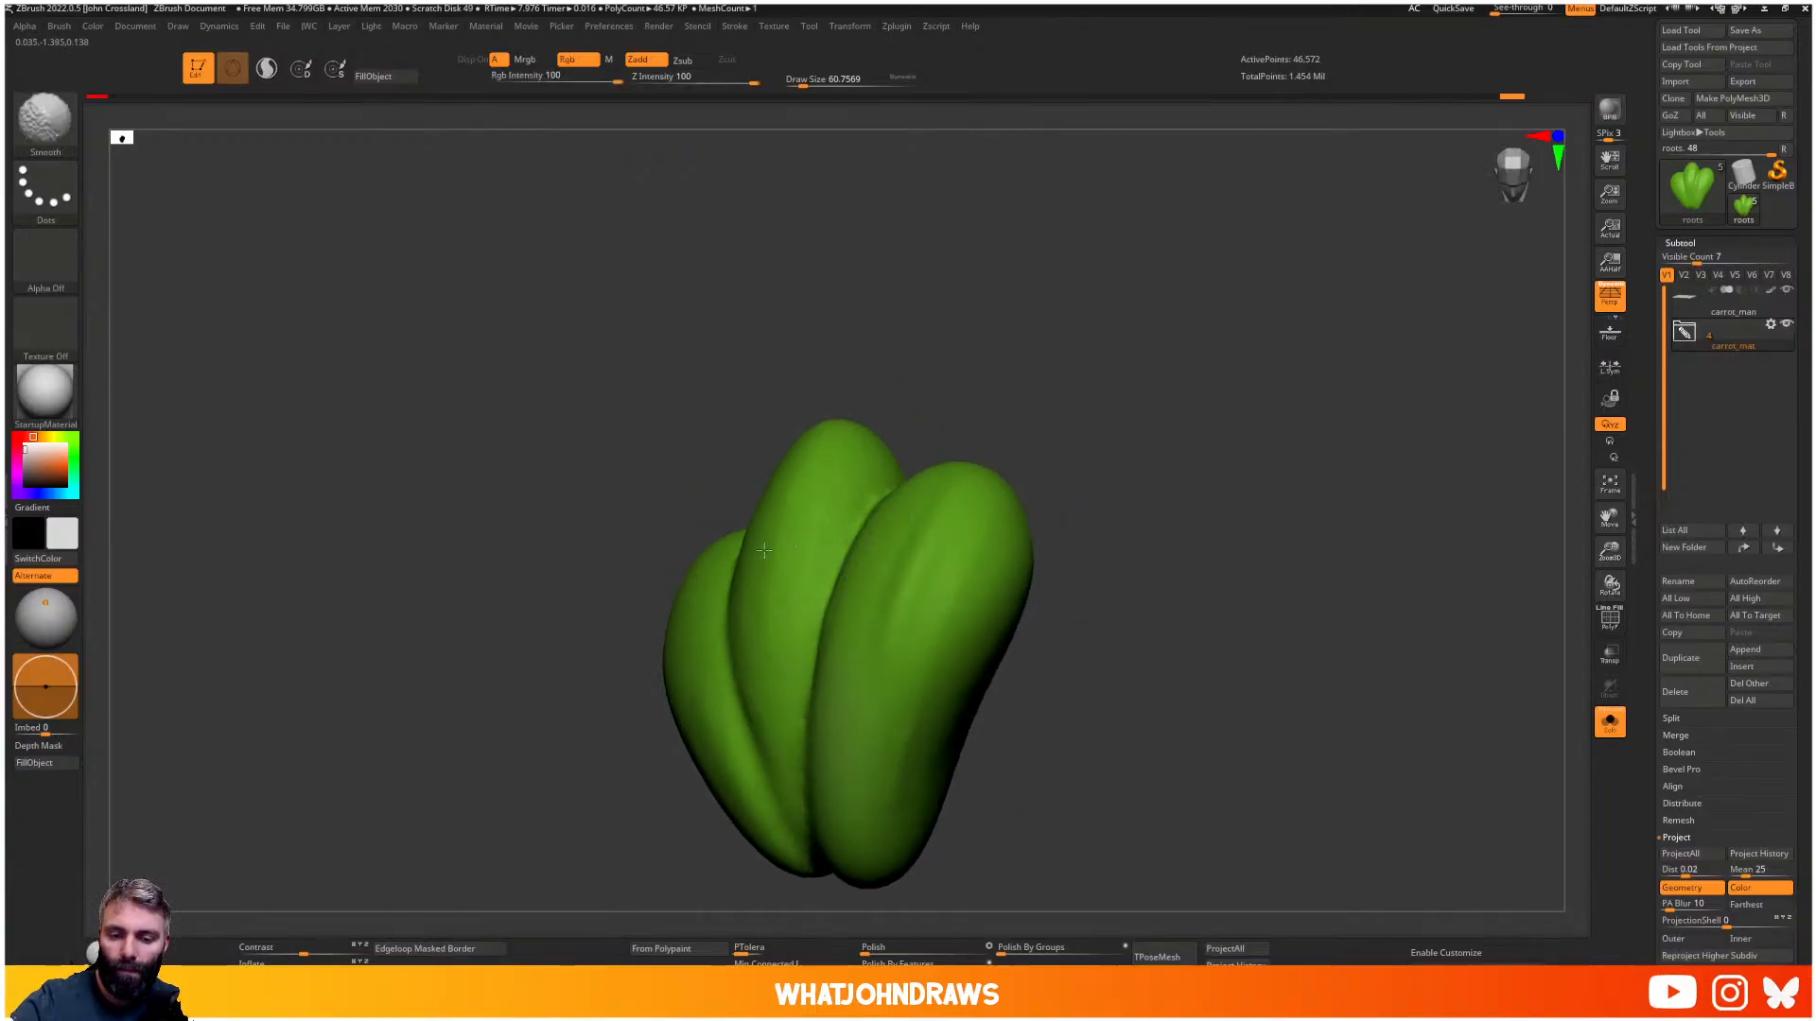
{"action": "right_click_drag", "start_coordinate": [785, 744], "coordinate": [869, 672]}
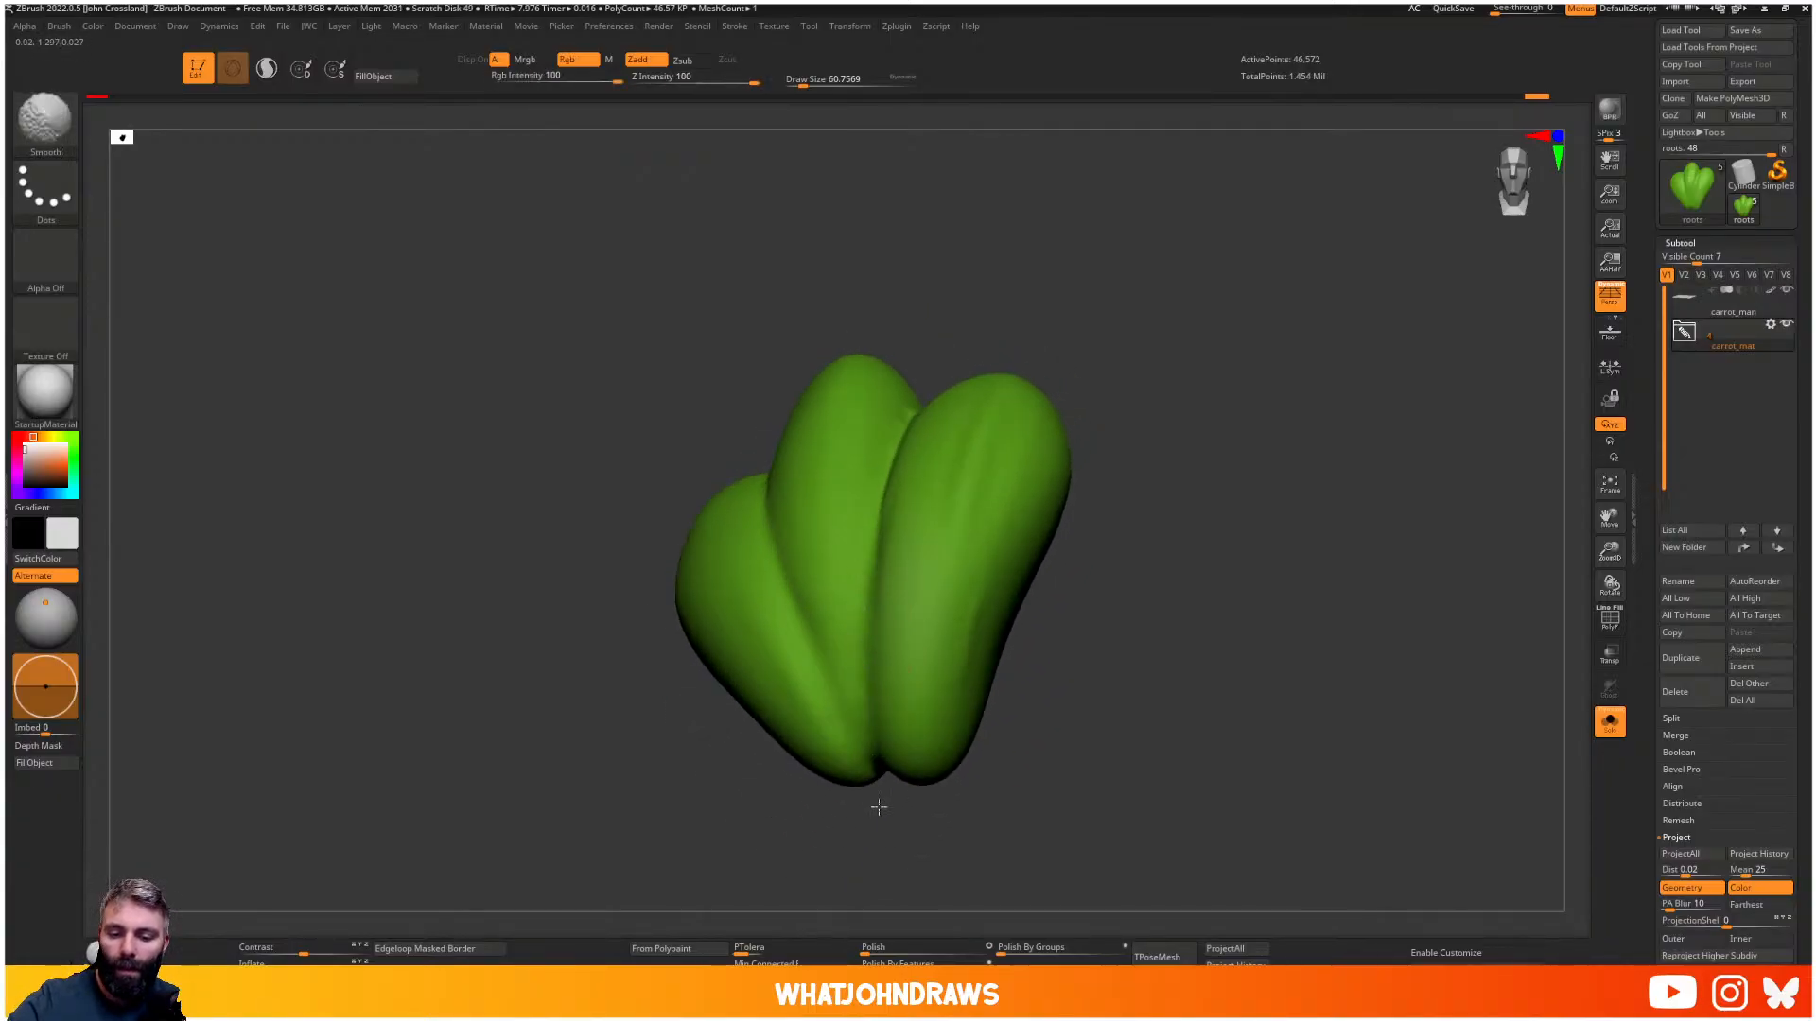
- Deepen both front creases separating the three leaves with the DamStandard brush
{"action": "right_click_drag", "start_coordinate": [879, 806], "coordinate": [851, 610]}
{"action": "key", "text": "b"}
{"action": "key", "text": "d"}
{"action": "key", "text": "s"}
{"action": "right_click_drag", "start_coordinate": [721, 484], "coordinate": [778, 593]}
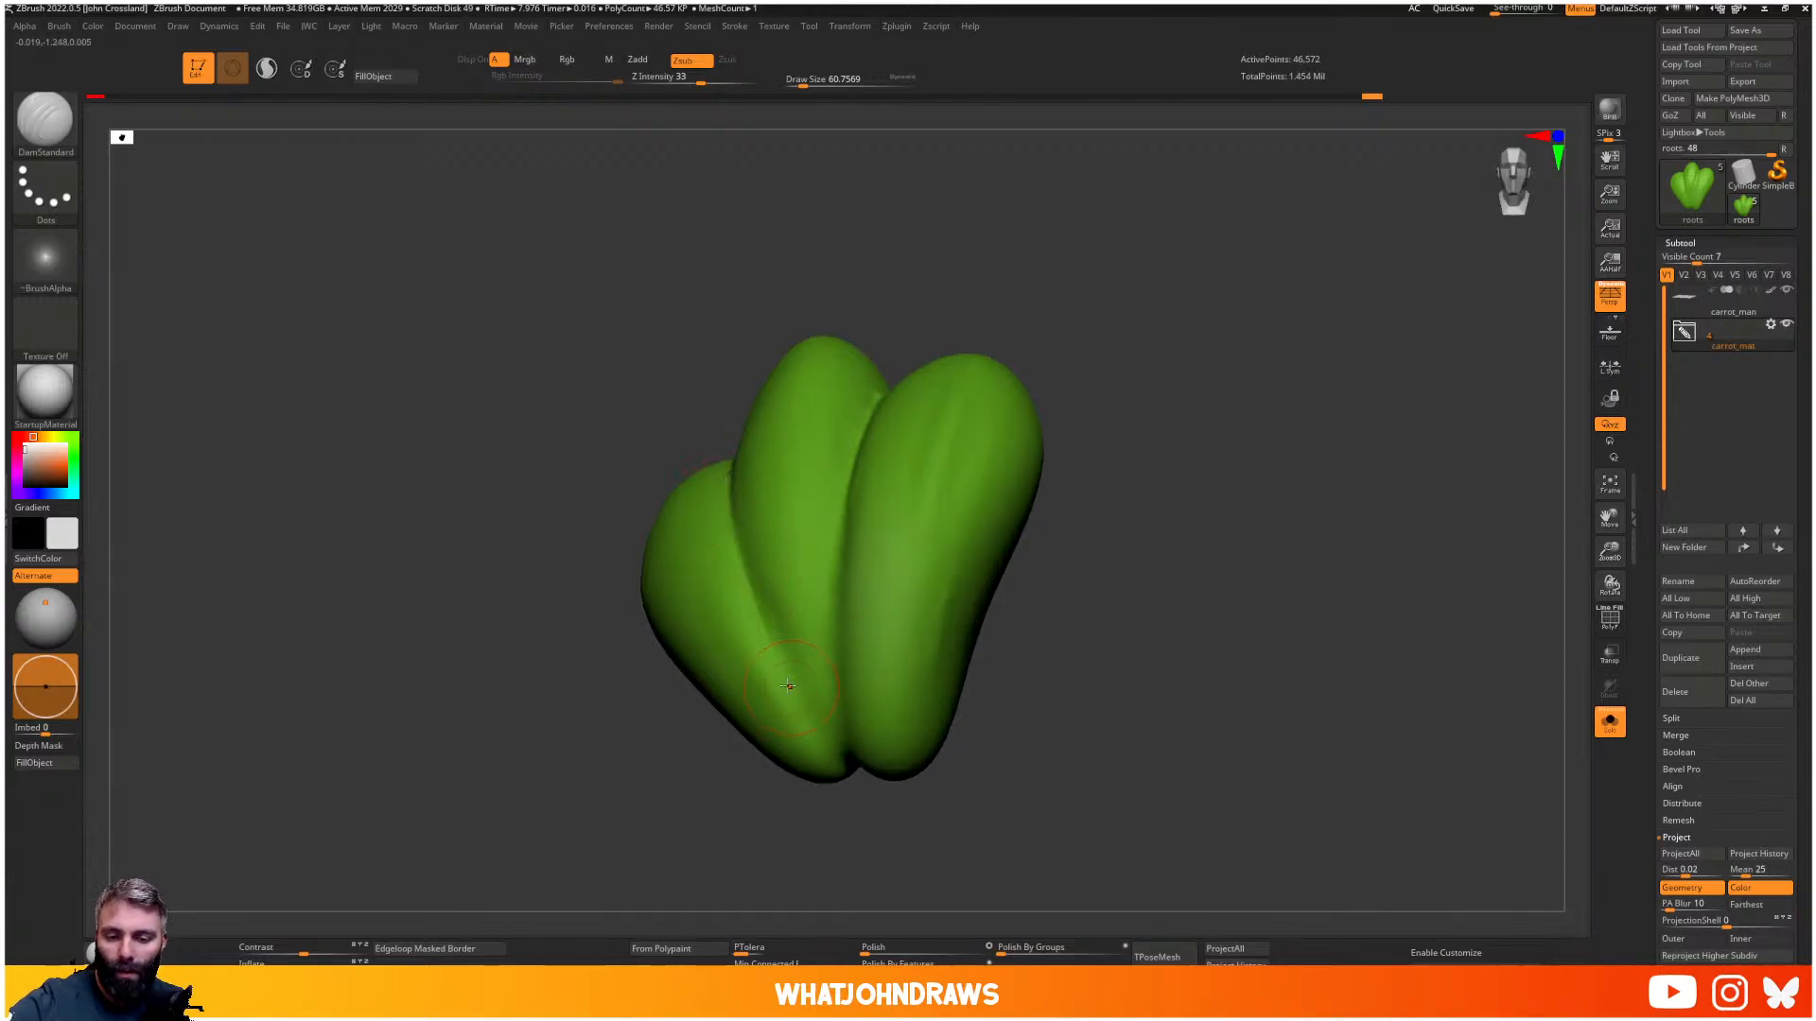
{"action": "left_click_drag", "start_coordinate": [734, 540], "coordinate": [849, 761]}
{"action": "left_click_drag", "start_coordinate": [861, 443], "coordinate": [832, 658]}
{"action": "mouse_move", "coordinate": [838, 553]}
{"action": "left_mouse_down"}
{"action": "mouse_move", "coordinate": [841, 707]}
{"action": "mouse_move", "coordinate": [892, 358]}
{"action": "left_mouse_up"}
{"action": "key", "text": "shift"}
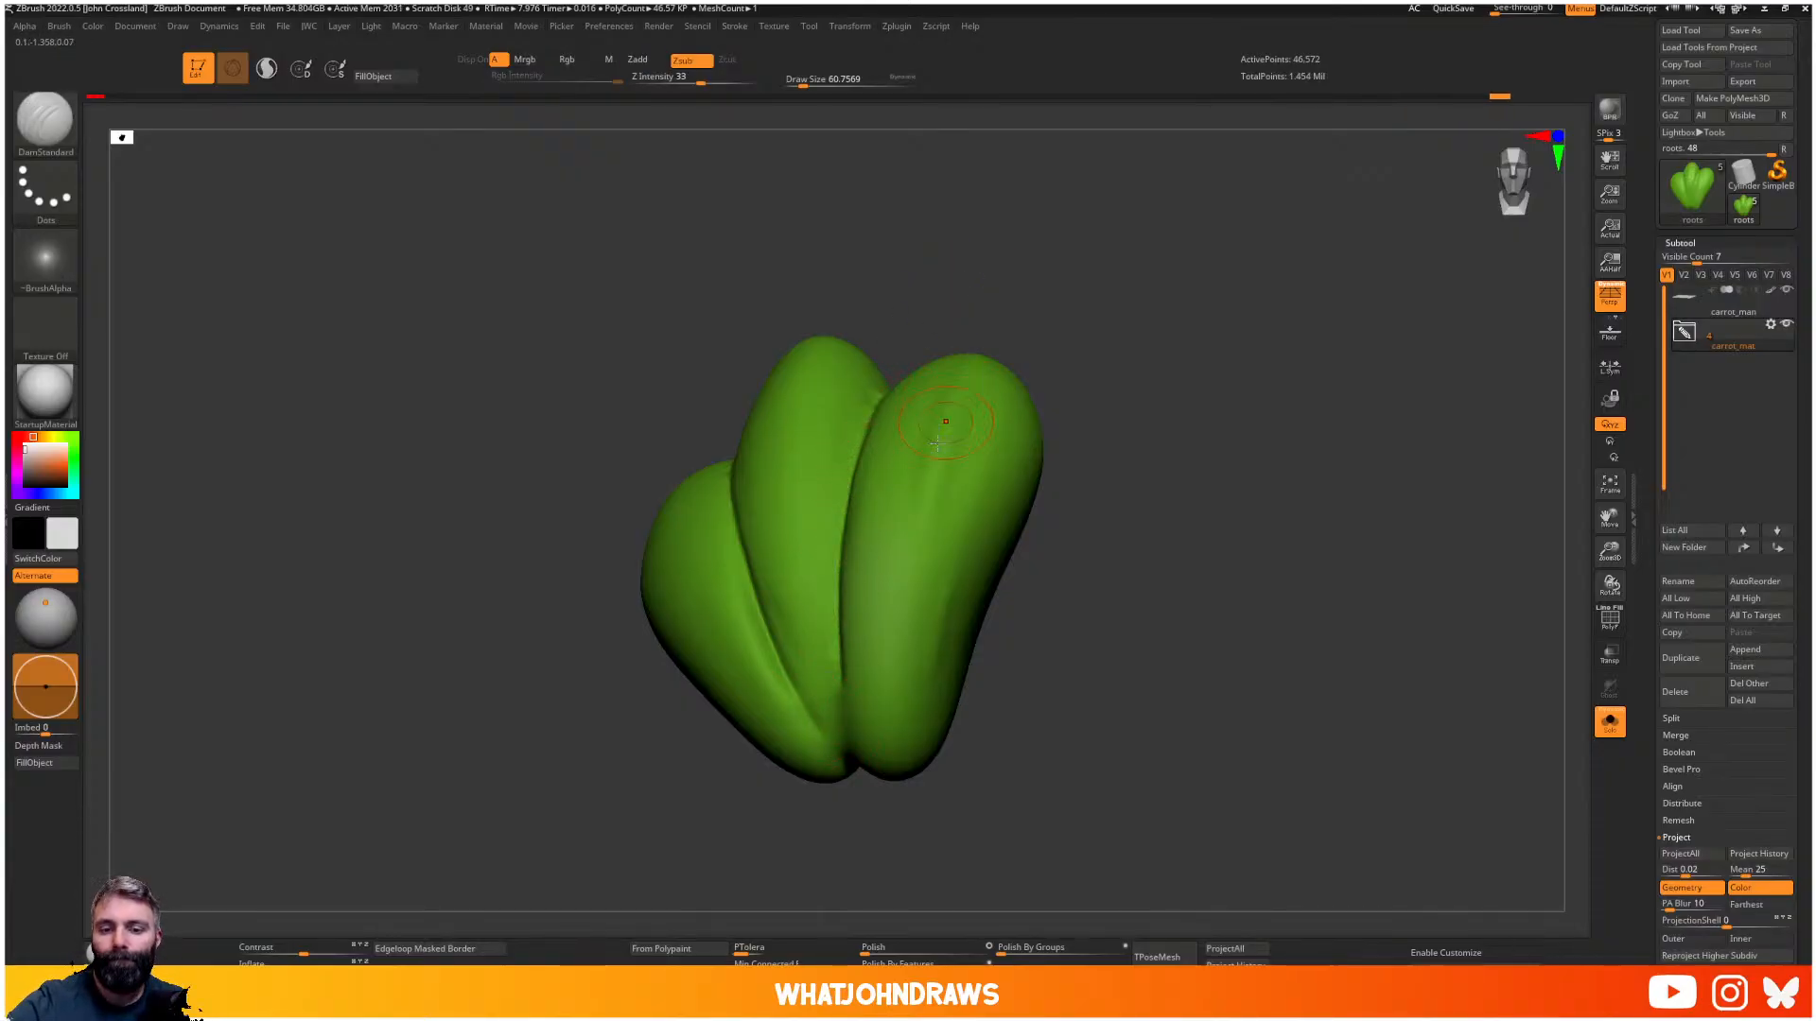
- Carve the creases between the leaves on the rear of the cluster with the DamStandard brush
{"action": "mouse_move", "coordinate": [1091, 228]}
{"action": "left_mouse_down"}
{"action": "mouse_move", "coordinate": [841, 487]}
{"action": "mouse_move", "coordinate": [949, 432]}
{"action": "left_mouse_up"}
{"action": "mouse_move", "coordinate": [1083, 416]}
{"action": "left_mouse_down"}
{"action": "mouse_move", "coordinate": [1134, 350]}
{"action": "mouse_move", "coordinate": [1108, 353]}
{"action": "mouse_move", "coordinate": [1088, 388]}
{"action": "mouse_move", "coordinate": [1163, 355]}
{"action": "mouse_move", "coordinate": [1026, 371]}
{"action": "mouse_move", "coordinate": [965, 416]}
{"action": "mouse_move", "coordinate": [1030, 462]}
{"action": "mouse_move", "coordinate": [973, 522]}
{"action": "left_mouse_up"}
{"action": "right_click_drag", "start_coordinate": [973, 522], "coordinate": [1026, 340]}
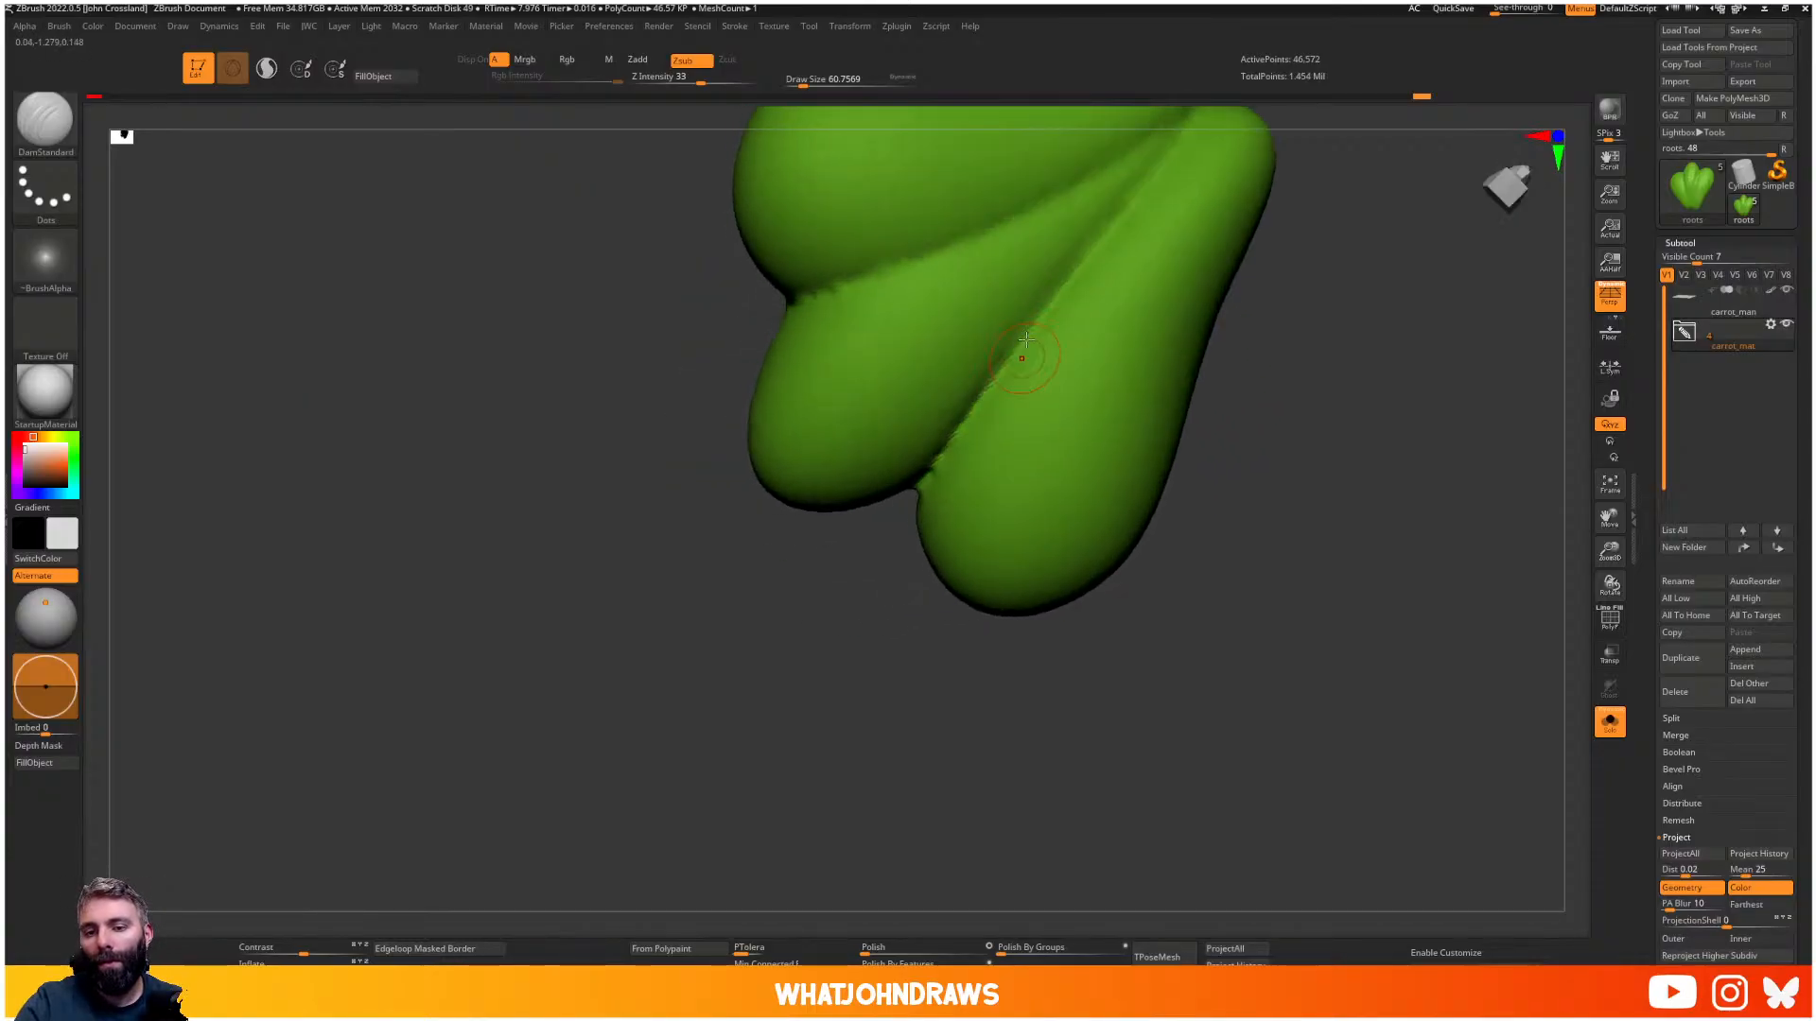
{"action": "left_click_drag", "start_coordinate": [1134, 148], "coordinate": [791, 303]}
{"action": "mouse_move", "coordinate": [791, 303]}
{"action": "right_mouse_down"}
{"action": "mouse_move", "coordinate": [912, 394]}
{"action": "mouse_move", "coordinate": [830, 478]}
{"action": "right_mouse_up"}
{"action": "left_click_drag", "start_coordinate": [667, 387], "coordinate": [889, 457]}
{"action": "mouse_move", "coordinate": [889, 457]}
{"action": "right_mouse_down"}
{"action": "mouse_move", "coordinate": [1025, 417]}
{"action": "mouse_move", "coordinate": [989, 283]}
{"action": "mouse_move", "coordinate": [929, 584]}
{"action": "mouse_move", "coordinate": [883, 140]}
{"action": "right_mouse_up"}
{"action": "right_click_drag", "start_coordinate": [865, 841], "coordinate": [940, 592]}
- Fill out the leaves' underside into a flat base with the Clay brush at draw size about 110
{"action": "key", "text": "b"}
{"action": "key", "text": "c"}
{"action": "key", "text": "l"}
{"action": "key", "text": "s"}
{"action": "mouse_move", "coordinate": [890, 768]}
{"action": "left_mouse_down"}
{"action": "mouse_move", "coordinate": [910, 768]}
{"action": "mouse_move", "coordinate": [882, 755]}
{"action": "mouse_move", "coordinate": [900, 753]}
{"action": "left_mouse_up"}
{"action": "mouse_move", "coordinate": [903, 757]}
{"action": "right_mouse_down"}
{"action": "mouse_move", "coordinate": [924, 809]}
{"action": "mouse_move", "coordinate": [913, 738]}
{"action": "right_mouse_up"}
{"action": "mouse_move", "coordinate": [914, 738]}
{"action": "right_mouse_down", "text": "ctrl"}
{"action": "mouse_move", "coordinate": [928, 827]}
{"action": "mouse_move", "coordinate": [936, 747]}
{"action": "right_mouse_up", "text": "ctrl"}
{"action": "right_click_drag", "start_coordinate": [985, 672], "coordinate": [1018, 577]}
- Sculpt a fold along the lower outer side of the outer leaf with the Standard brush and smooth its edge
{"action": "key", "text": "b"}
{"action": "key", "text": "s"}
{"action": "key", "text": "t"}
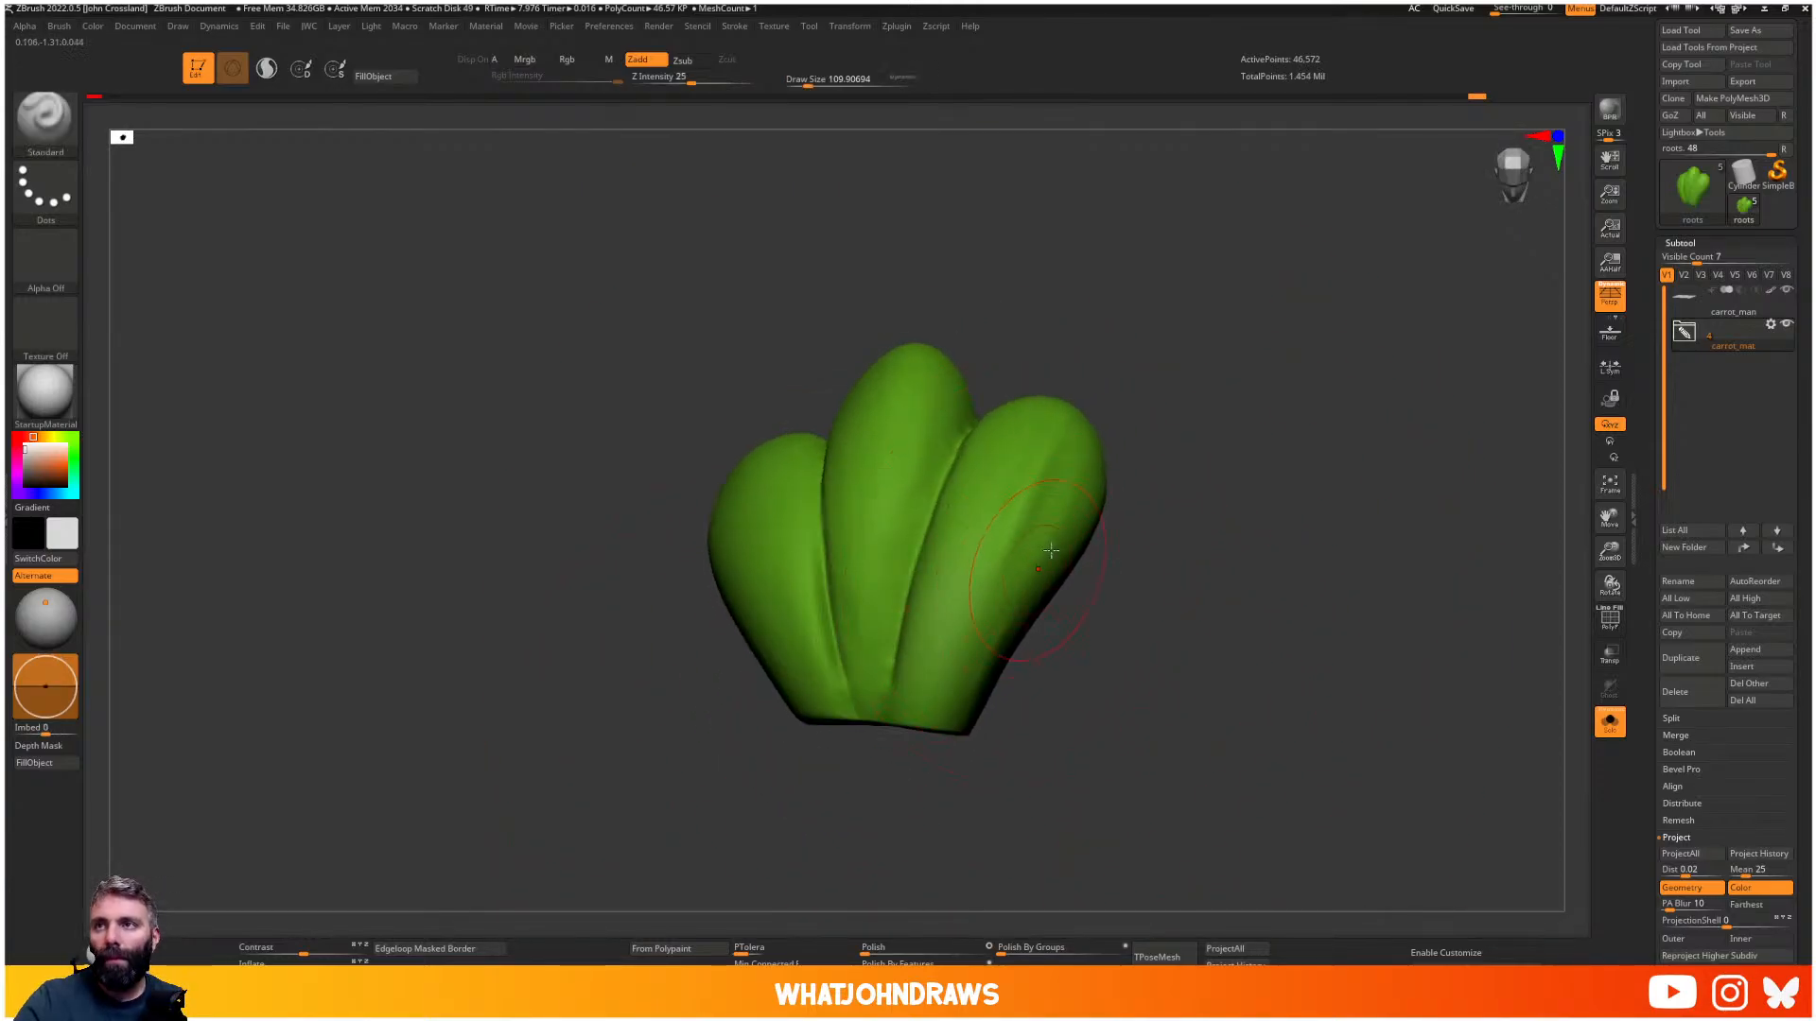
{"action": "mouse_move", "coordinate": [1094, 484]}
{"action": "left_mouse_down"}
{"action": "mouse_move", "coordinate": [958, 713]}
{"action": "mouse_move", "coordinate": [1000, 657]}
{"action": "mouse_move", "coordinate": [939, 717]}
{"action": "left_mouse_up"}
{"action": "left_click_drag", "start_coordinate": [1002, 648], "coordinate": [939, 716]}
{"action": "right_click_drag", "start_coordinate": [1014, 683], "coordinate": [968, 680]}
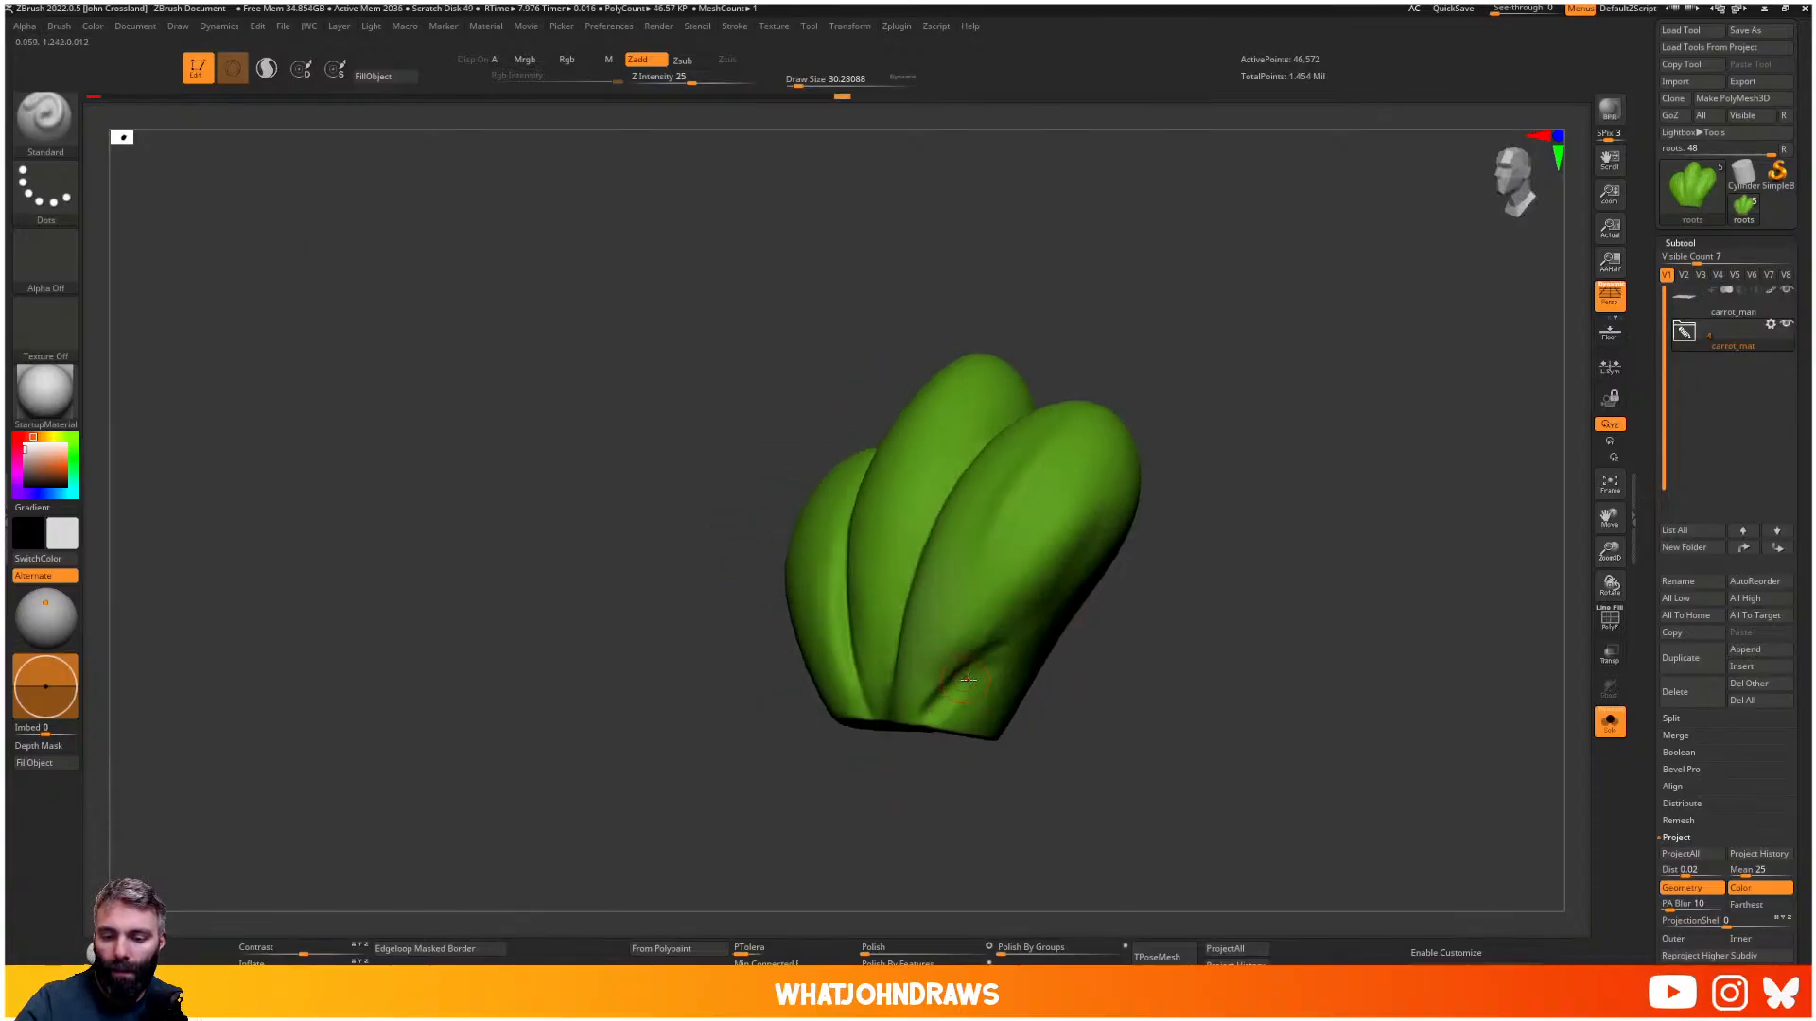
{"action": "left_click_drag", "start_coordinate": [930, 697], "coordinate": [1103, 556]}
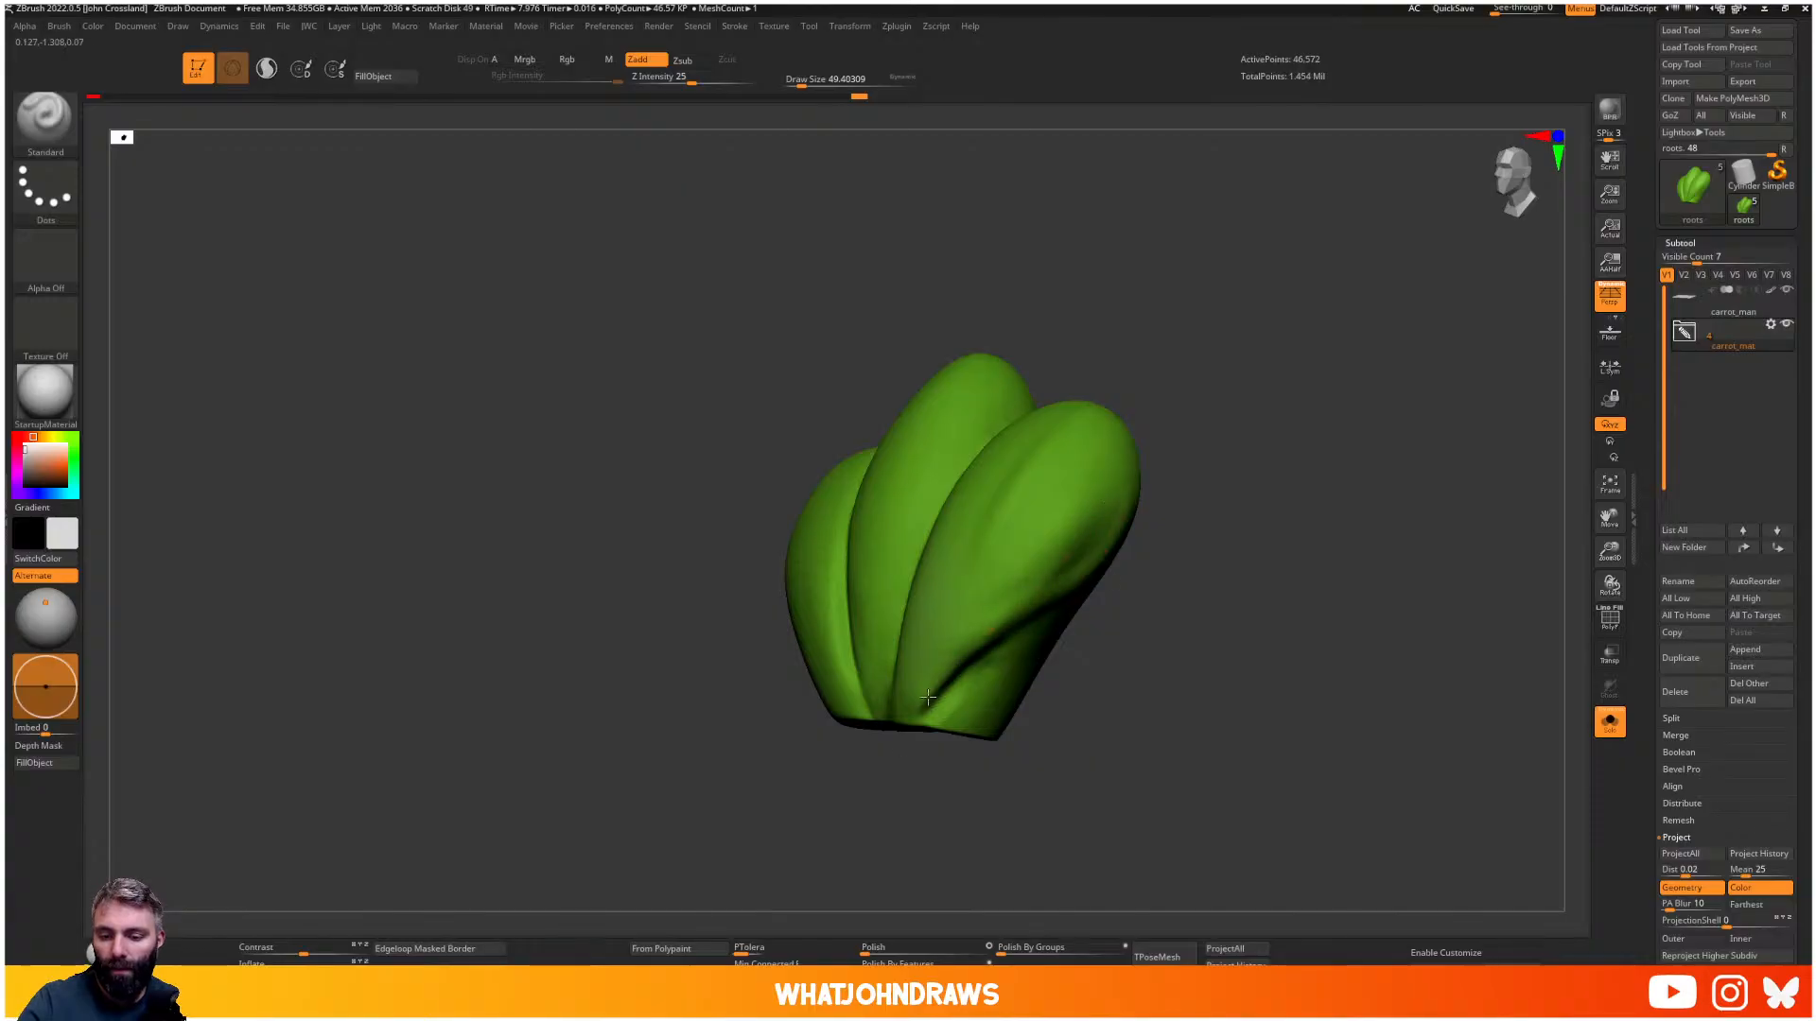
{"action": "left_click_drag", "start_coordinate": [1025, 608], "coordinate": [1044, 599], "text": "shift"}
- Sculpt matching folds into the opposite outer leaf and the middle leaf with the Standard brush, smoothing the surface beside the crease
{"action": "left_click_drag", "start_coordinate": [1125, 643], "coordinate": [1229, 624]}
{"action": "left_click_drag", "start_coordinate": [821, 702], "coordinate": [762, 532]}
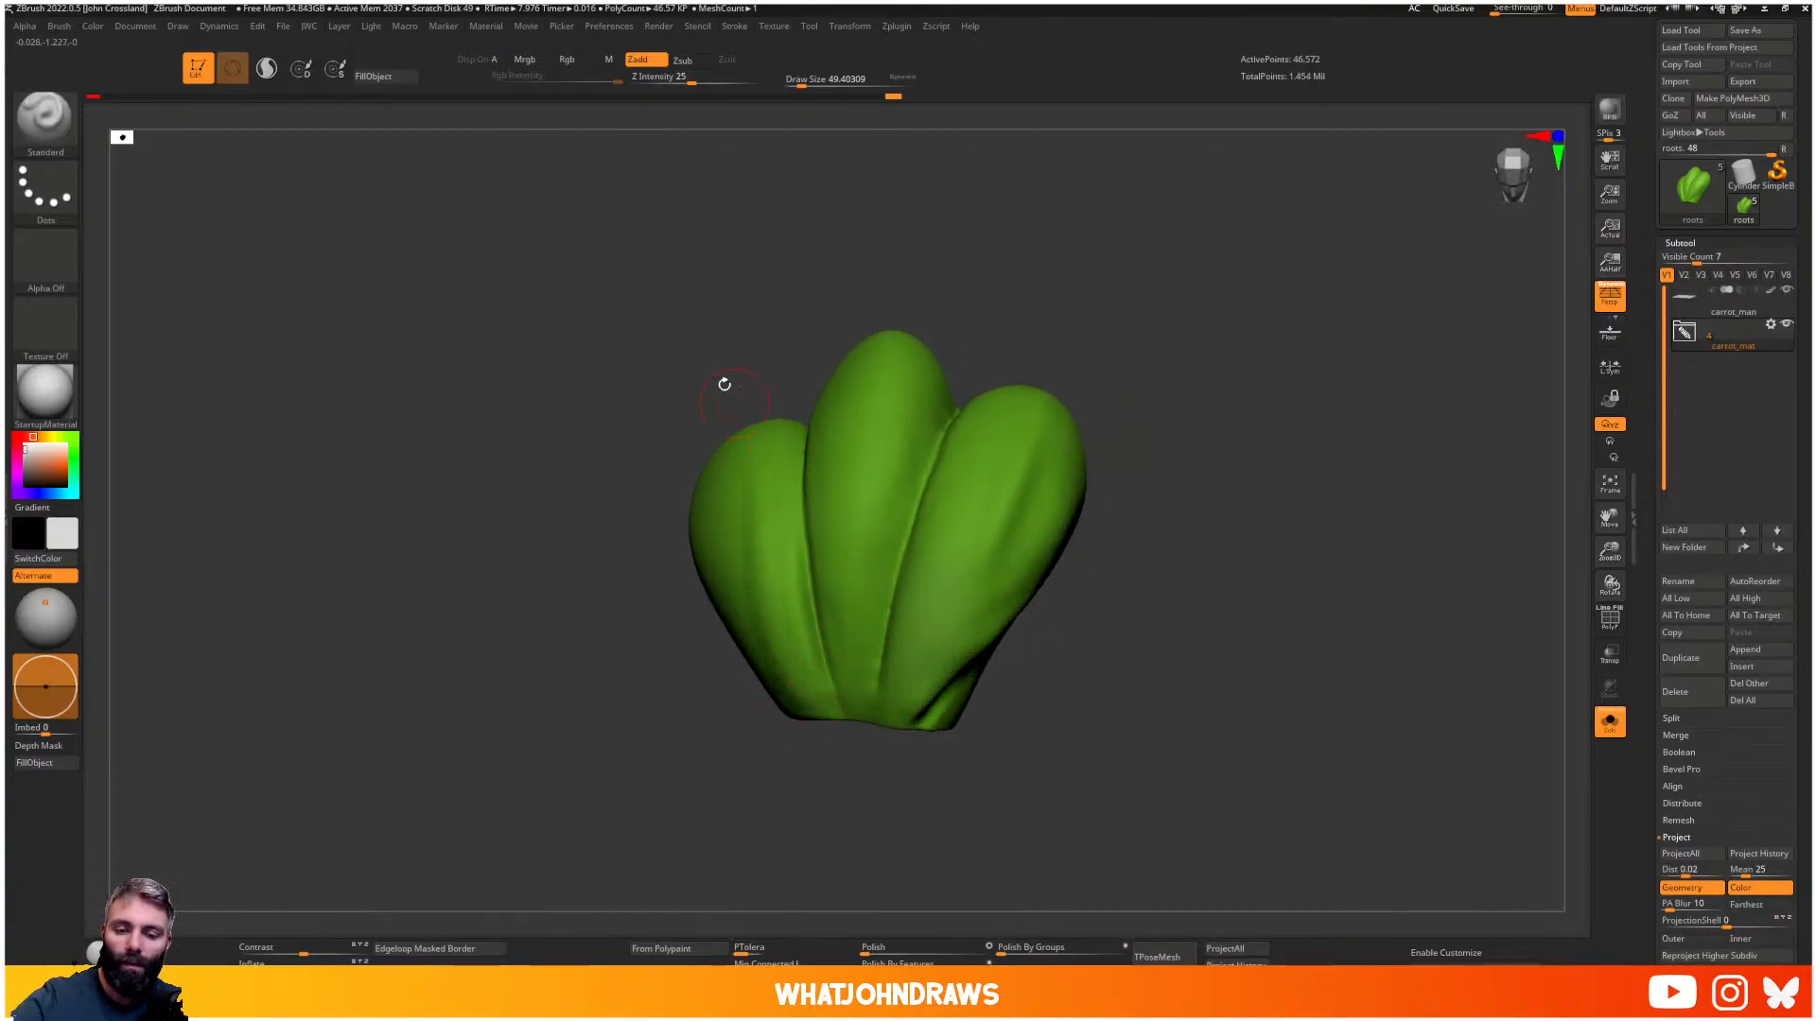
{"action": "left_click_drag", "start_coordinate": [723, 385], "coordinate": [899, 397]}
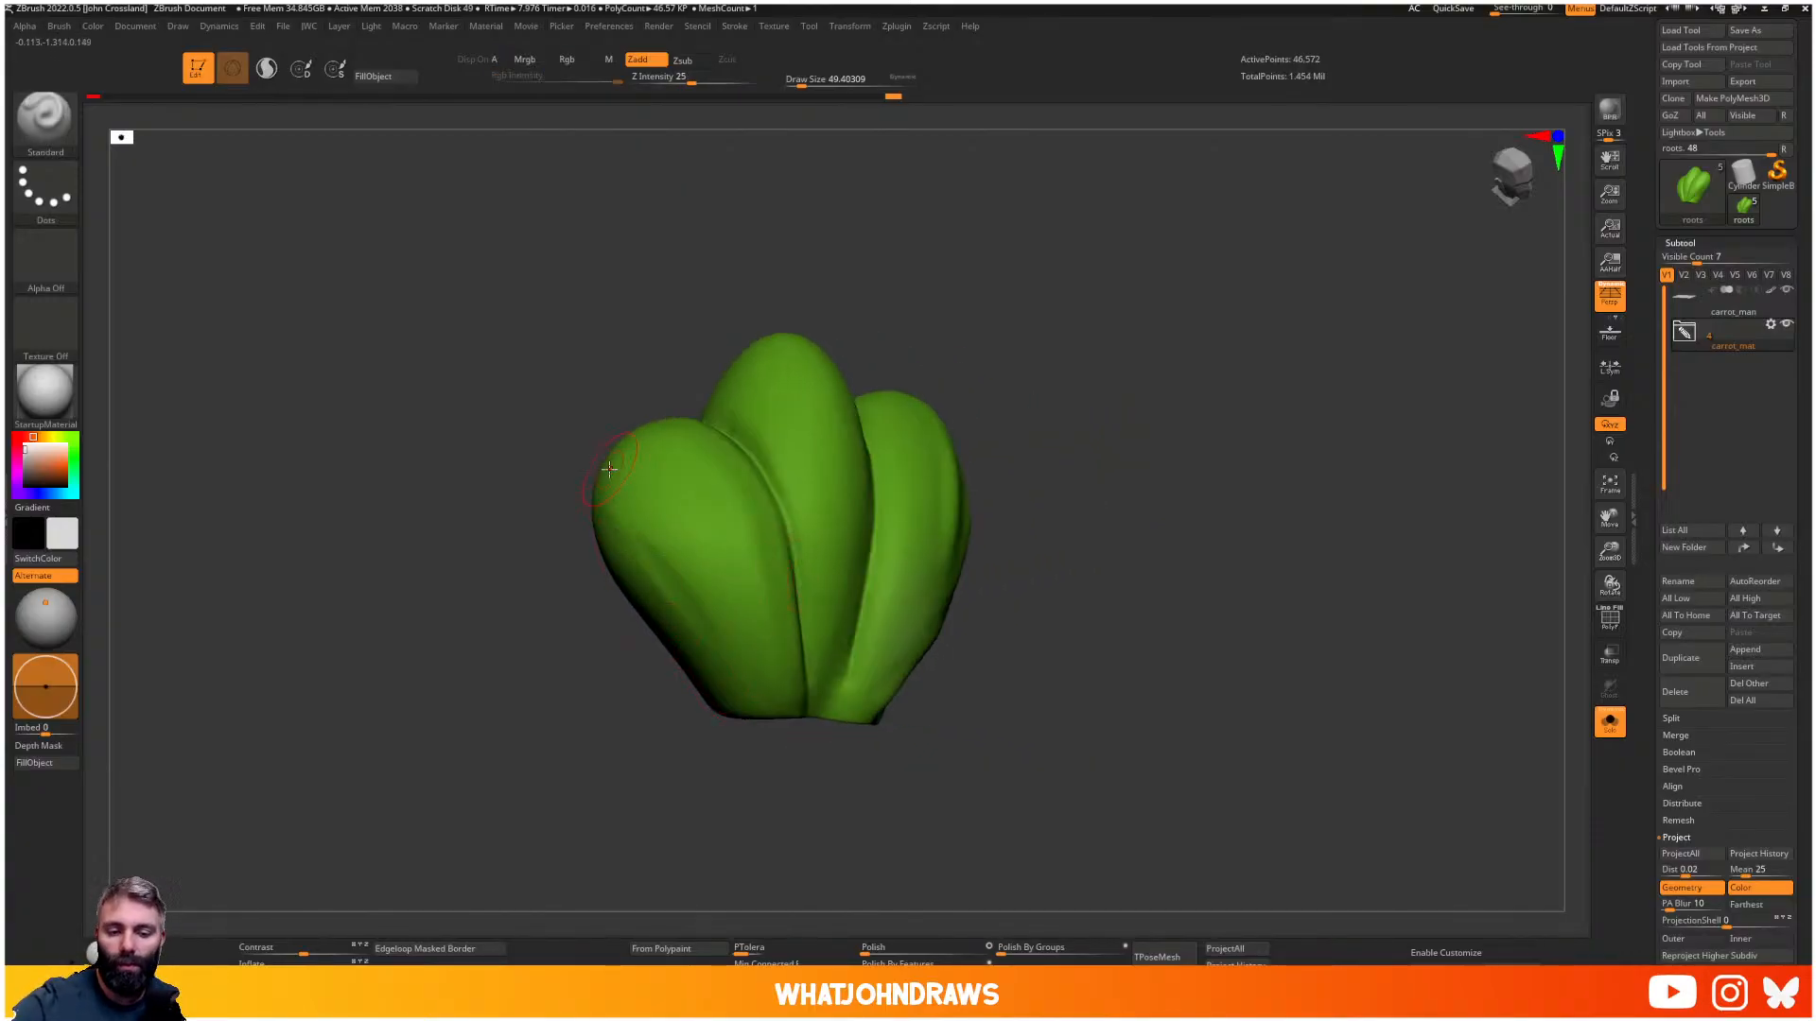
{"action": "left_click_drag", "start_coordinate": [653, 614], "coordinate": [754, 738]}
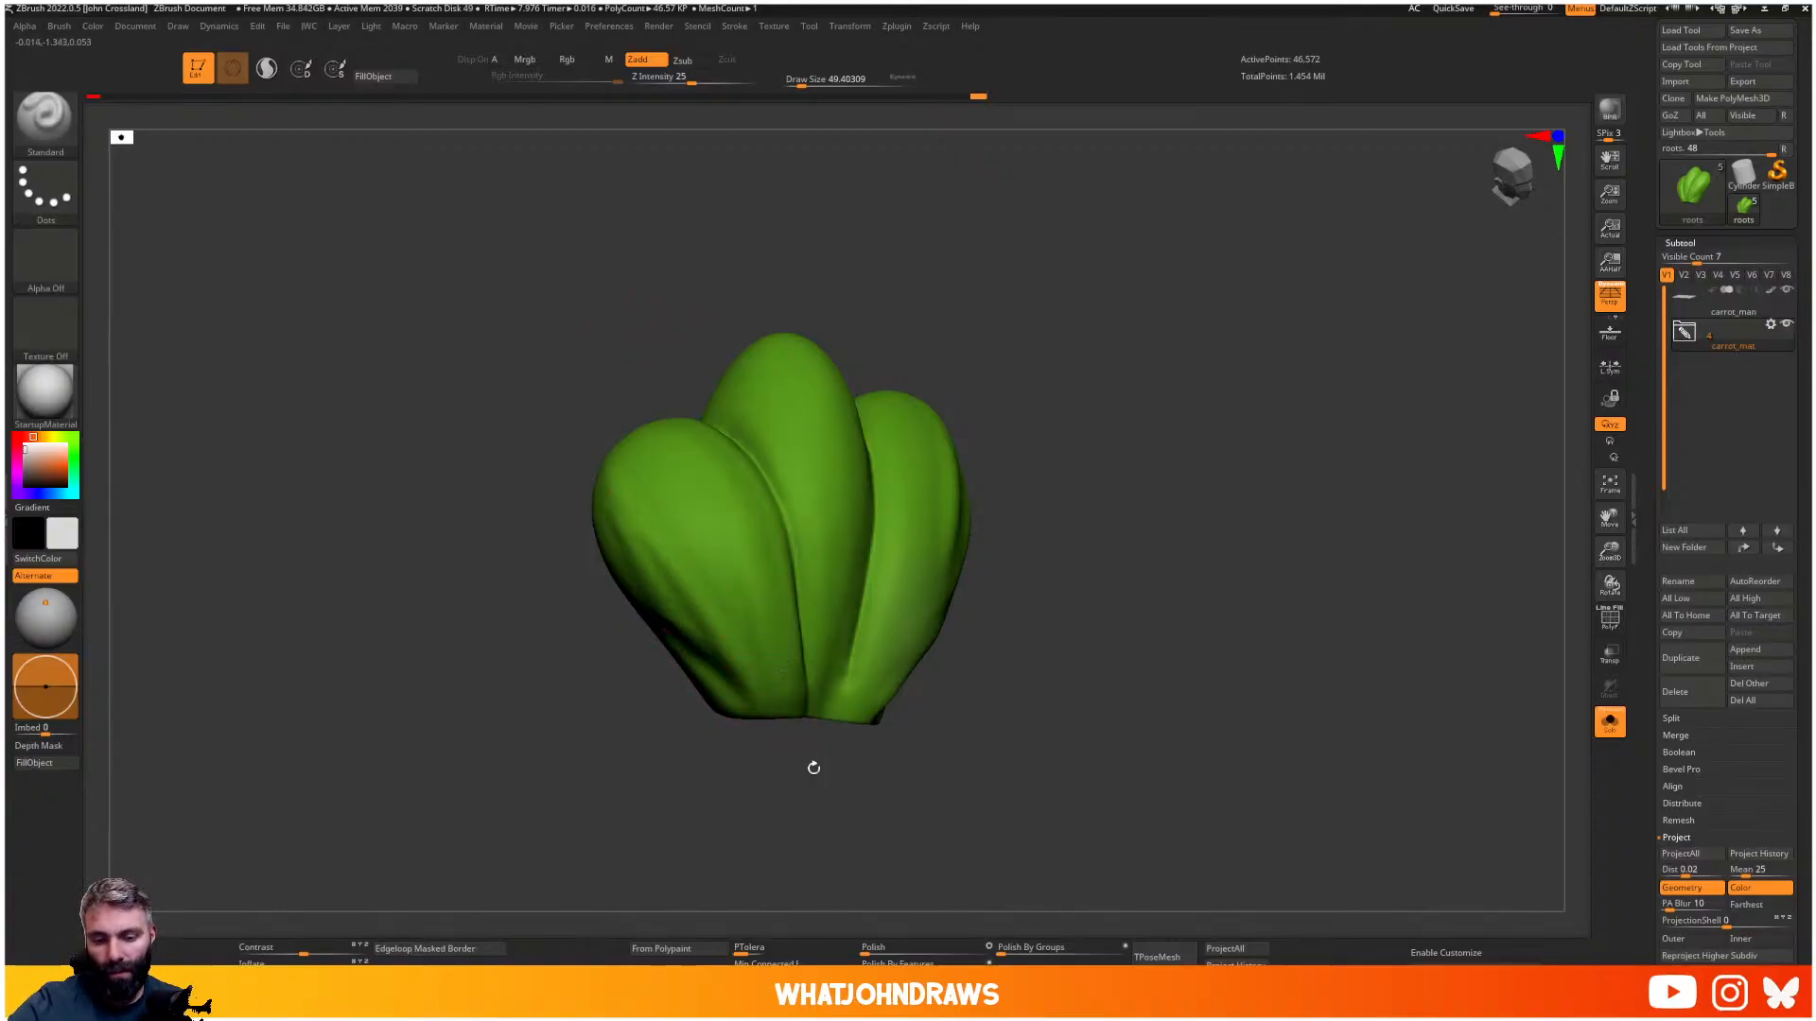
{"action": "left_click_drag", "start_coordinate": [723, 397], "coordinate": [785, 482]}
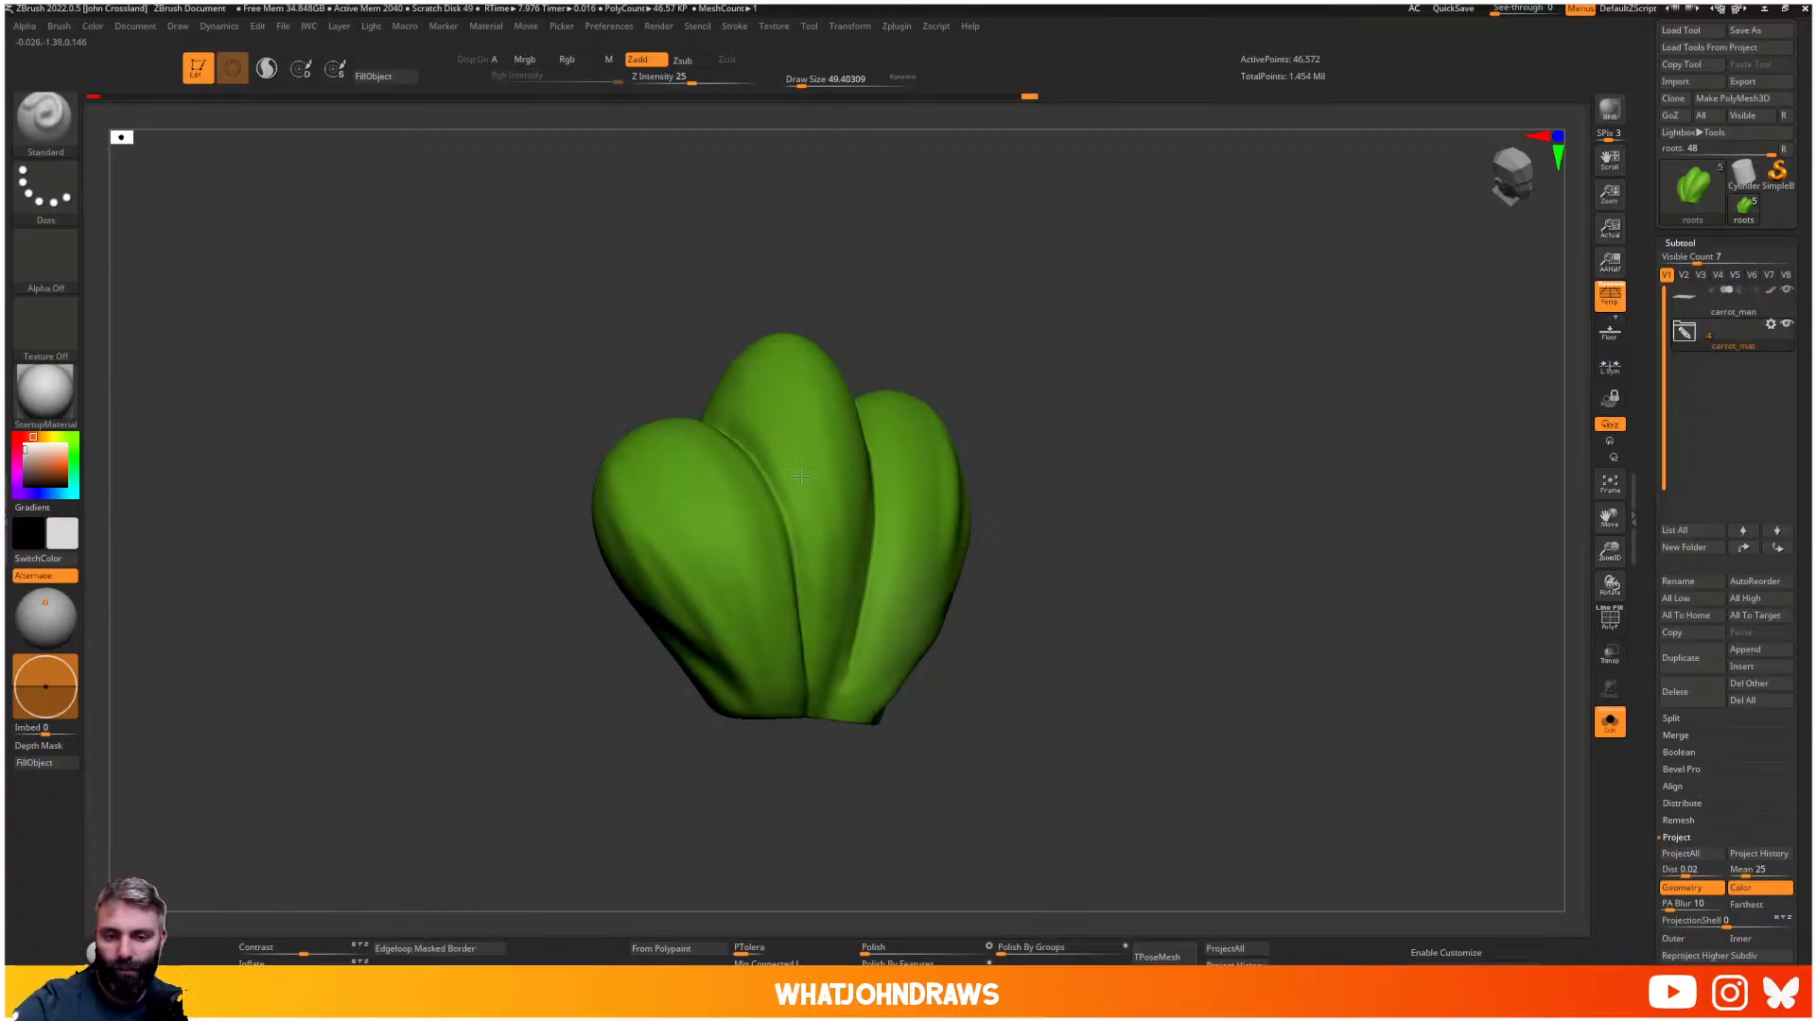
{"action": "left_click_drag", "start_coordinate": [826, 588], "coordinate": [821, 530], "text": "shift"}
{"action": "mouse_move", "coordinate": [653, 795]}
{"action": "left_mouse_down"}
{"action": "mouse_move", "coordinate": [833, 709]}
{"action": "mouse_move", "coordinate": [908, 754]}
{"action": "mouse_move", "coordinate": [974, 567]}
{"action": "left_mouse_up"}
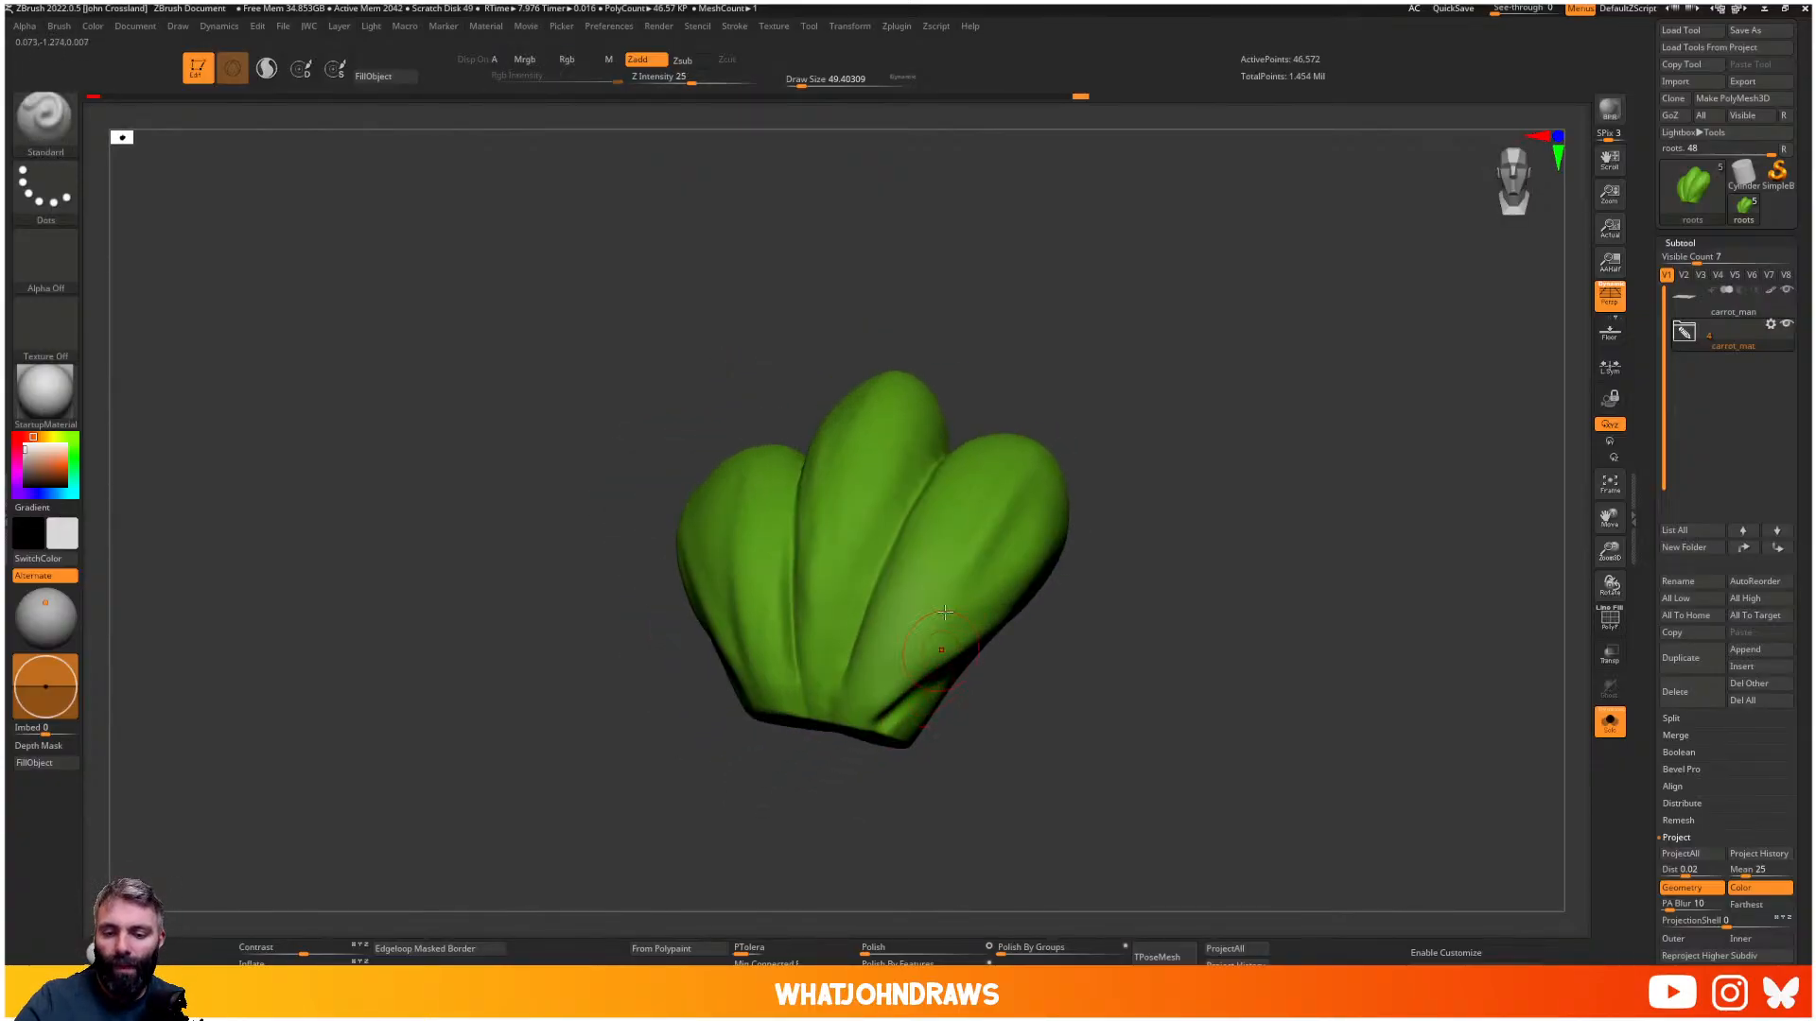
- Pre-process the current leaf subtool in Decimation Master
{"action": "left_click", "coordinate": [896, 26]}
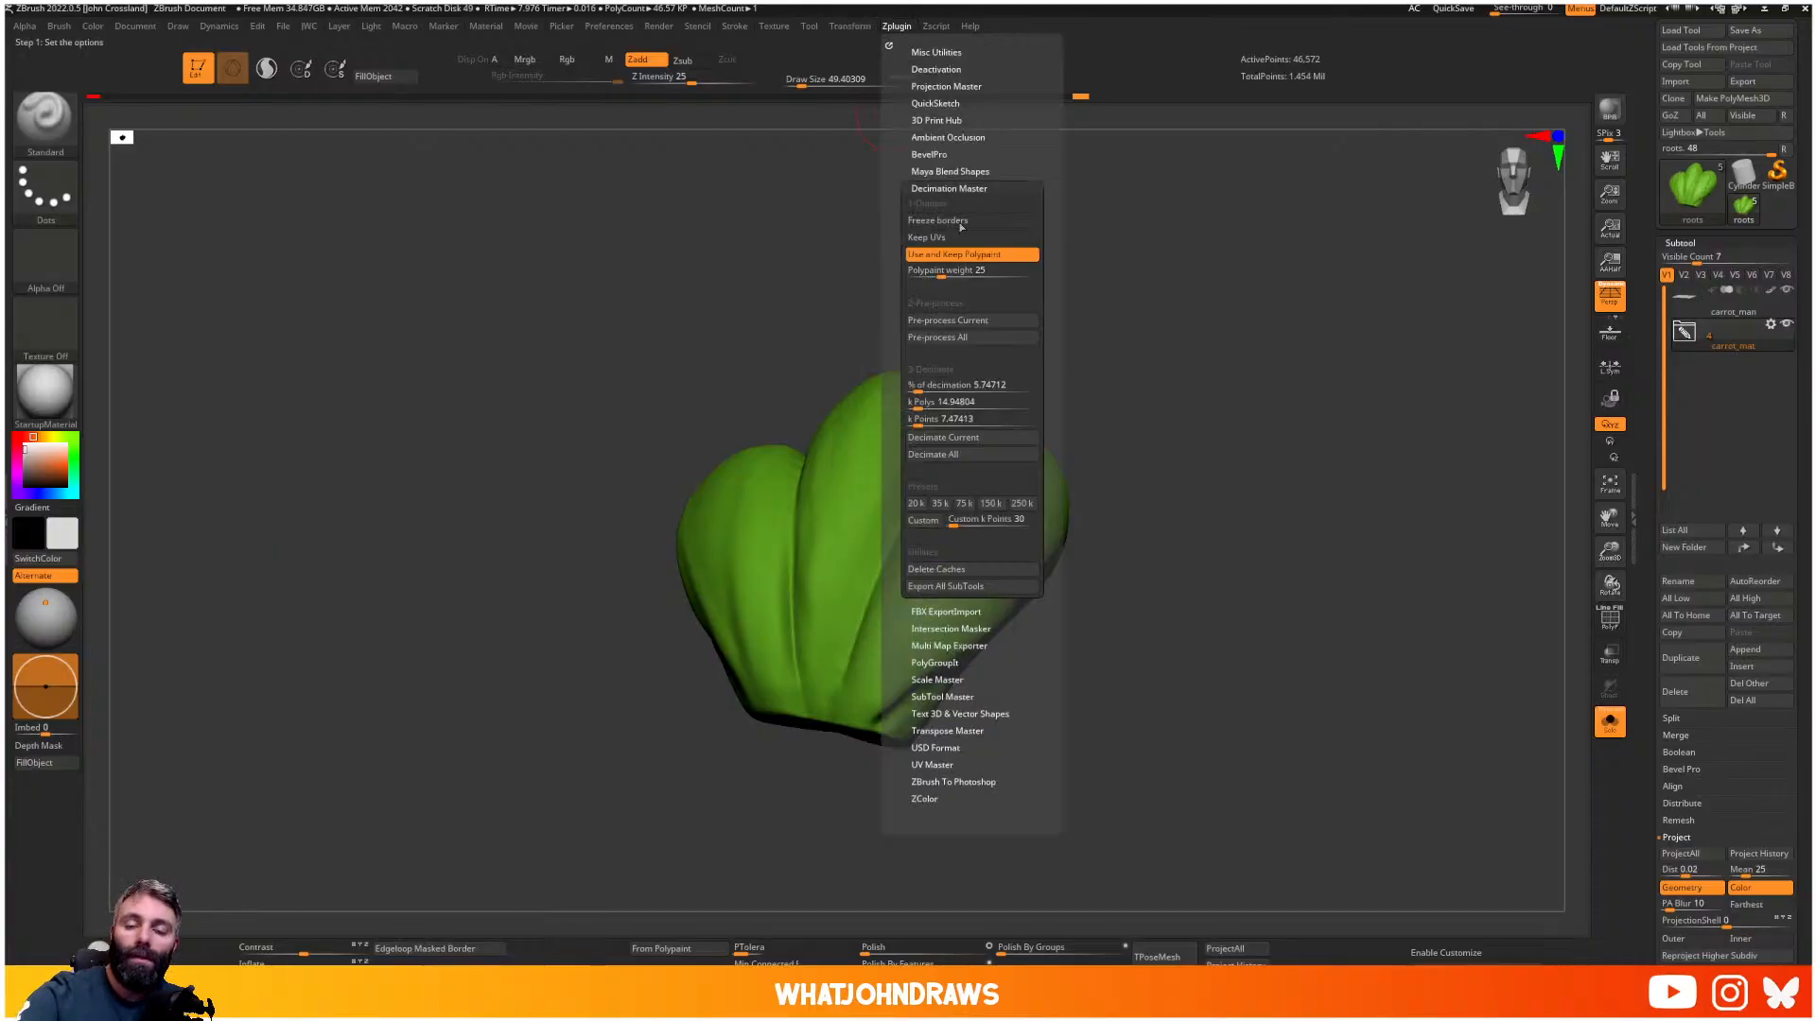
{"action": "left_click", "coordinate": [966, 321]}
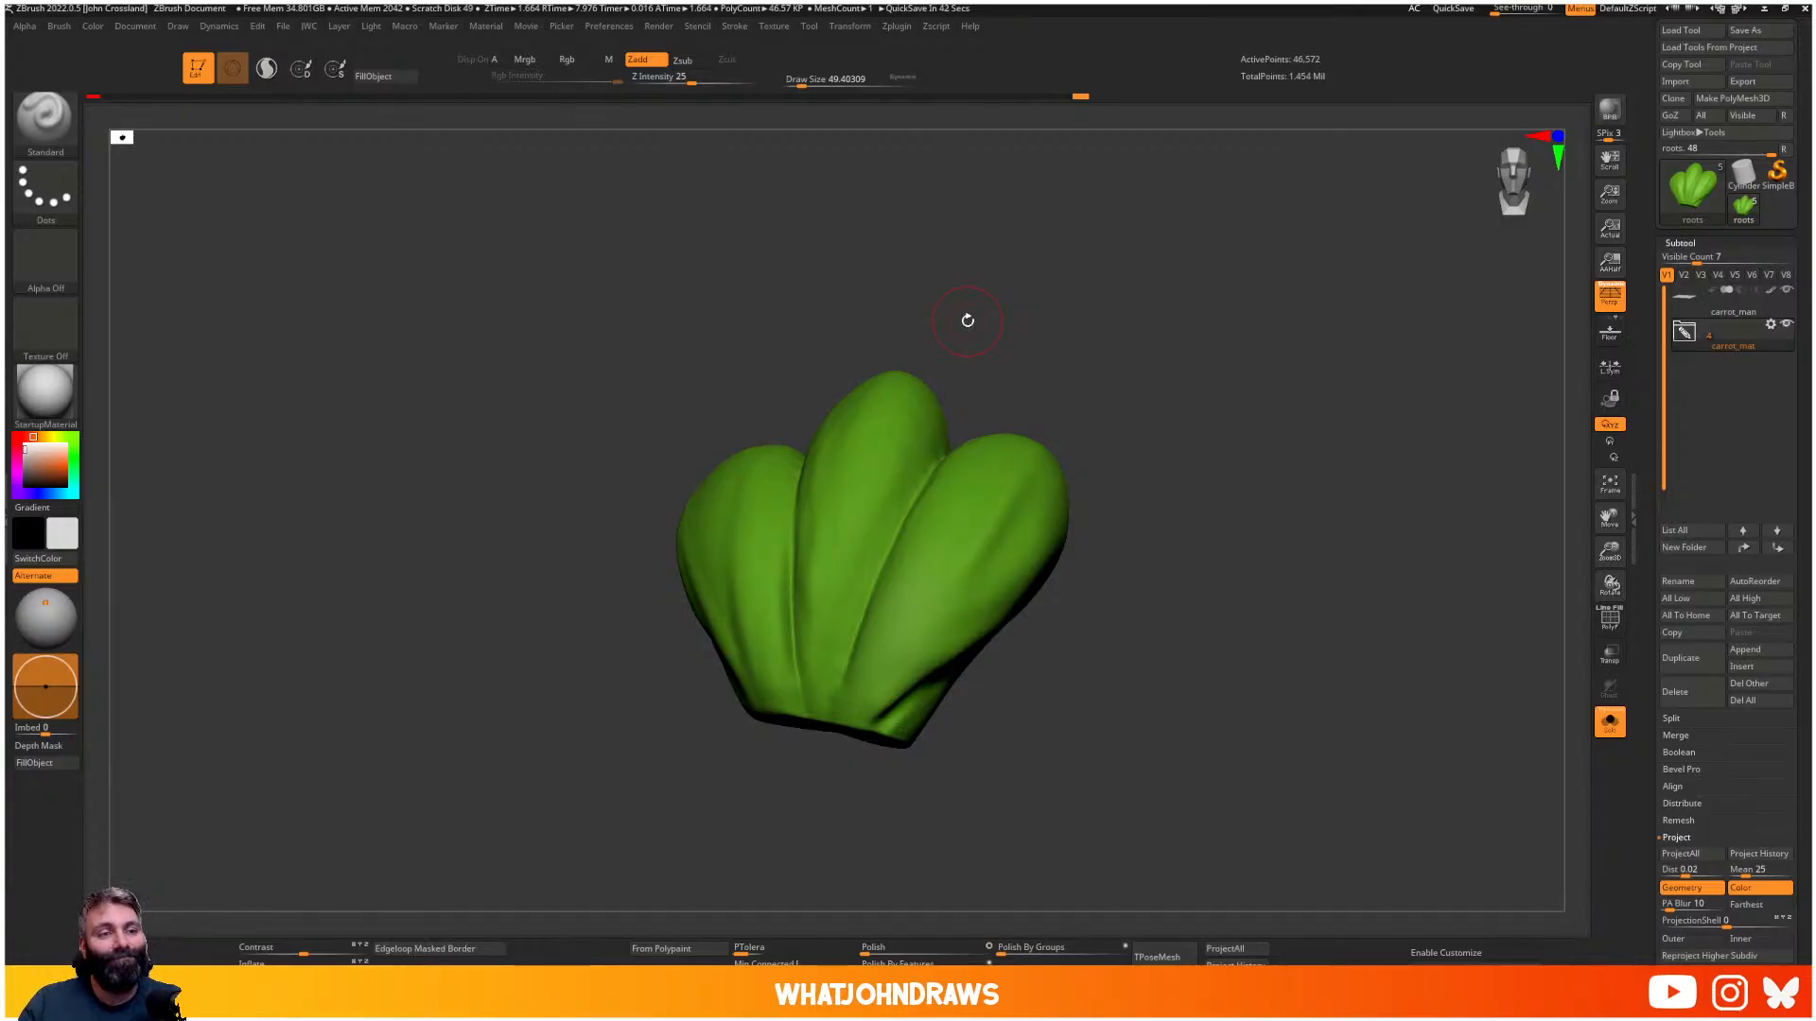
{"action": "mouse_move", "coordinate": [968, 321]}
{"action": "left_mouse_down"}
{"action": "mouse_move", "coordinate": [1070, 616]}
{"action": "mouse_move", "coordinate": [1115, 559]}
{"action": "mouse_move", "coordinate": [1095, 515]}
{"action": "left_mouse_up"}
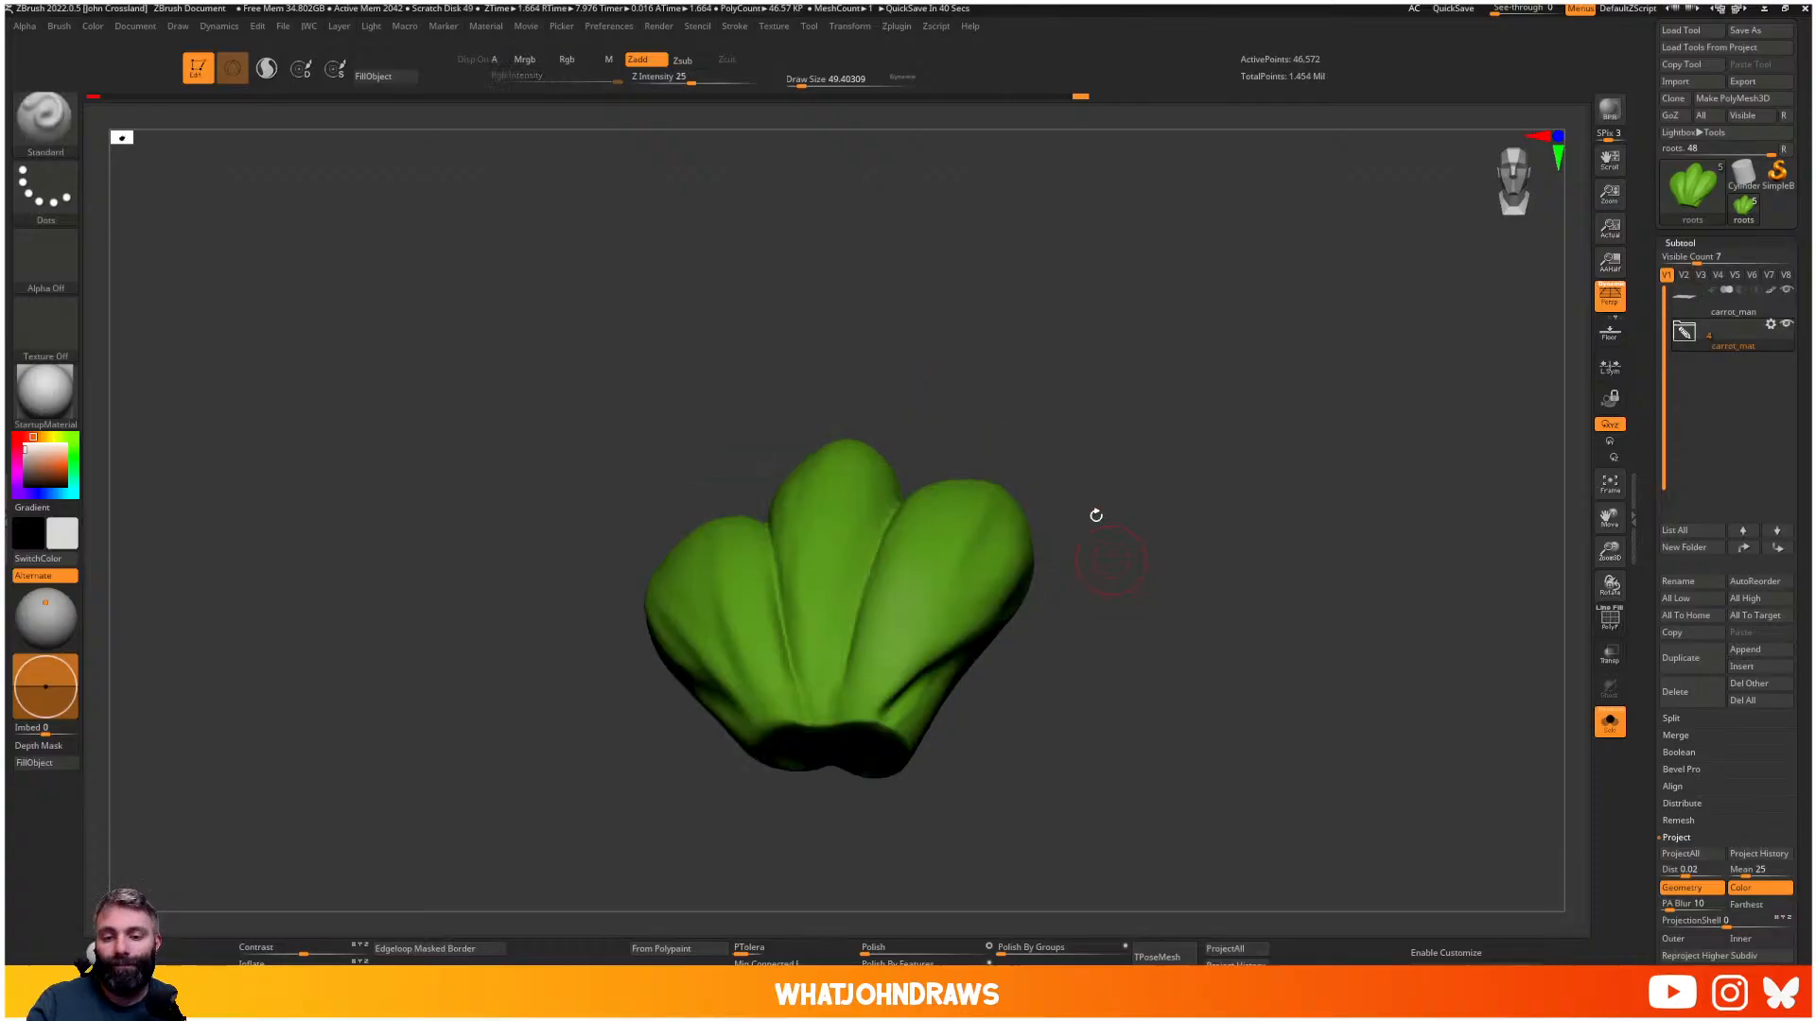
- Set the decimation to about 8% and decimate the current leaf subtool
{"action": "left_click", "coordinate": [859, 26]}
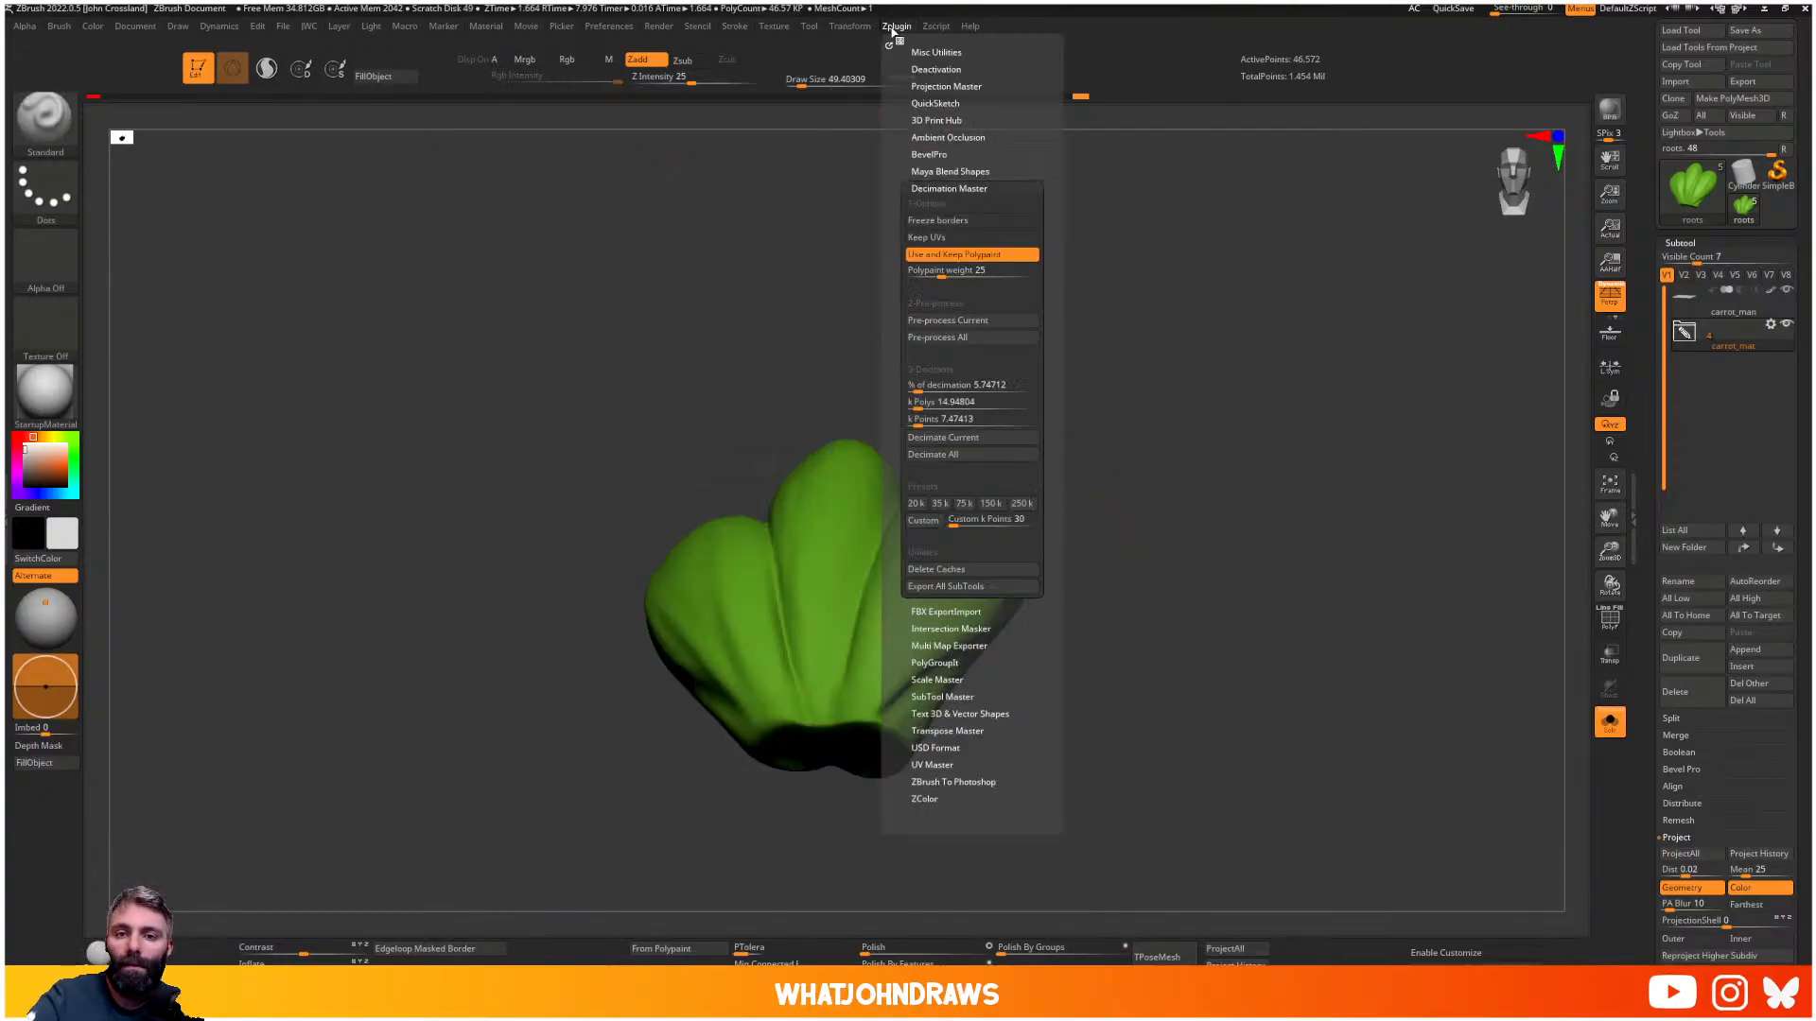
{"action": "left_click", "coordinate": [896, 27]}
{"action": "left_click", "coordinate": [924, 387]}
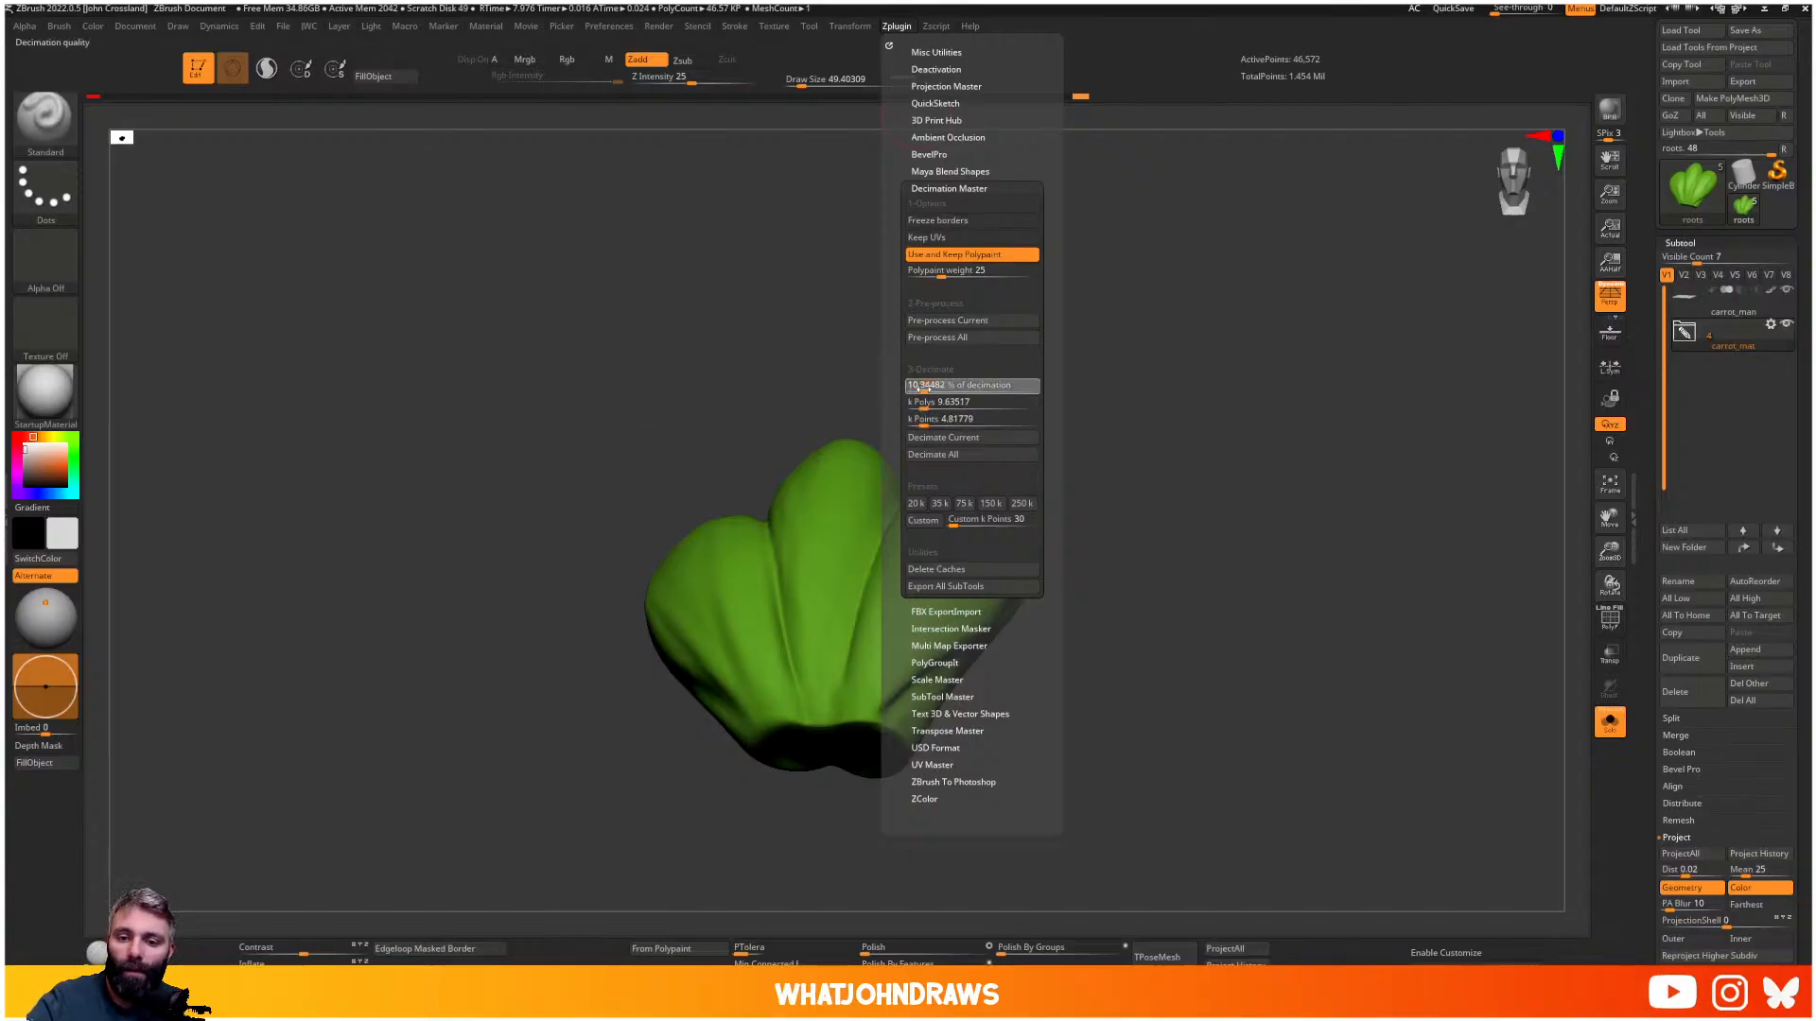
{"action": "left_click", "coordinate": [920, 386]}
{"action": "left_click", "coordinate": [920, 387]}
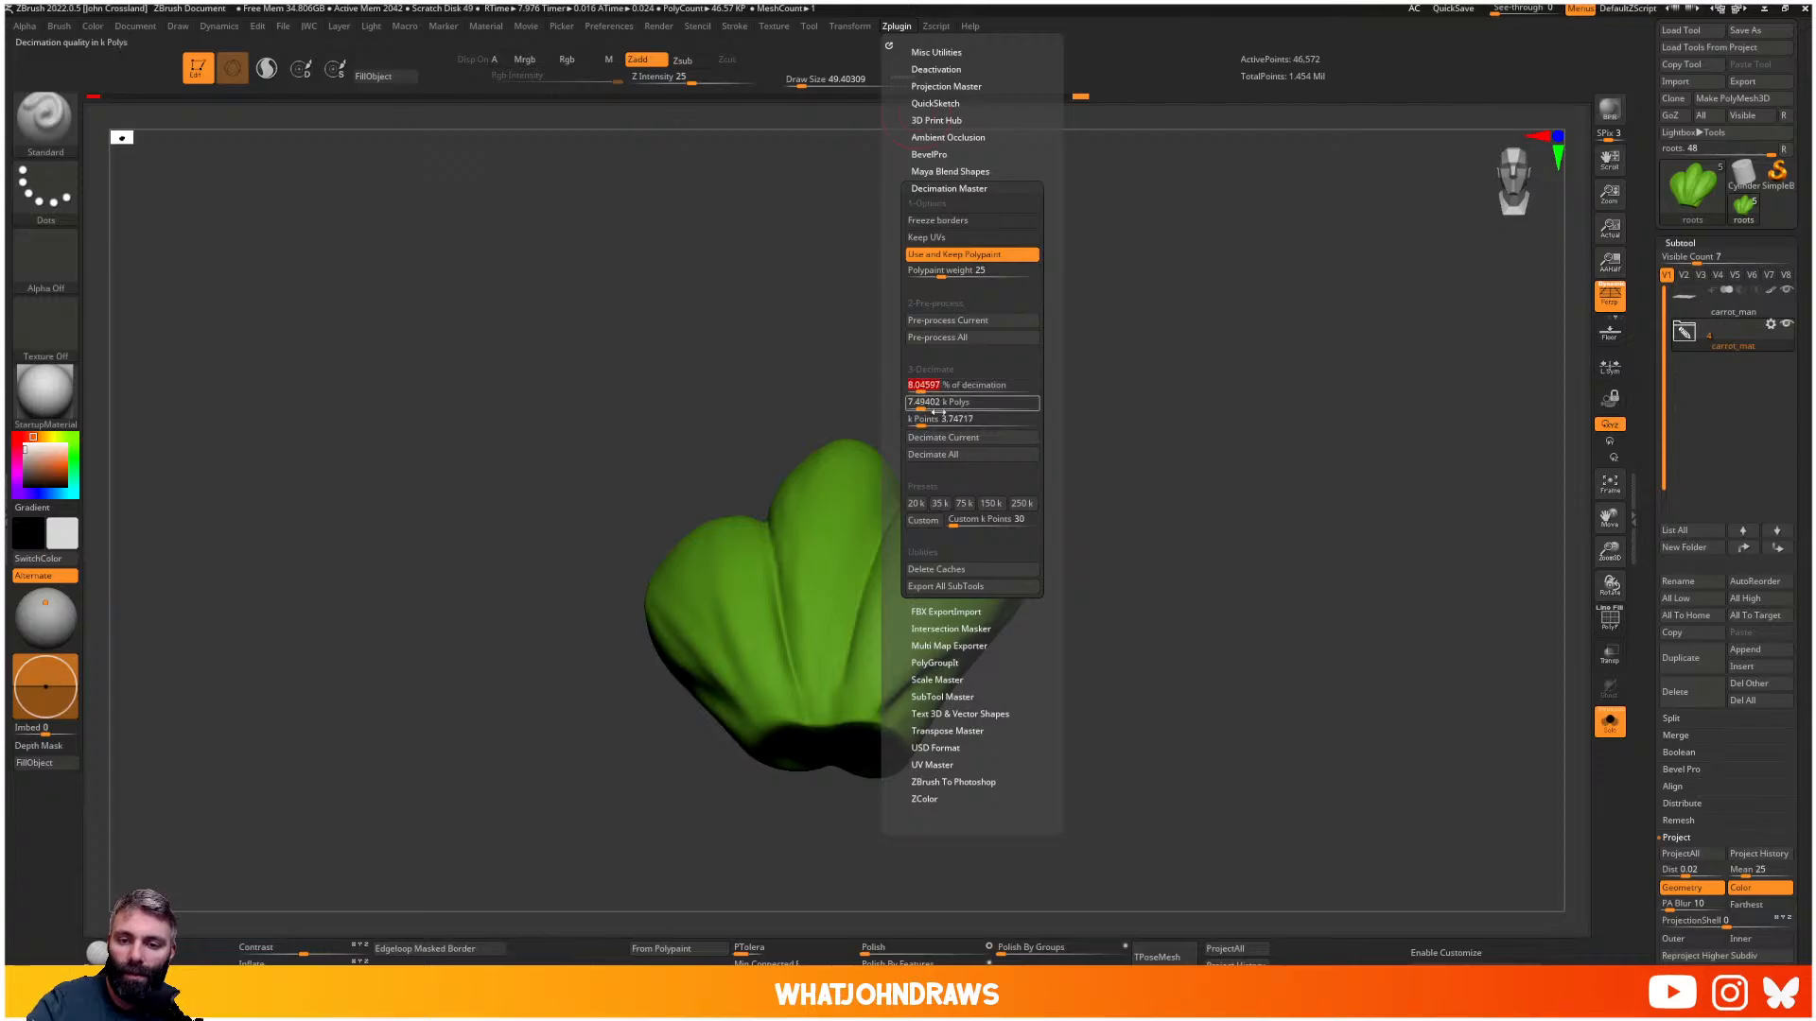
{"action": "left_click", "coordinate": [942, 442]}
- Examine the decimated leaves up close with the wireframe shown and hidden
{"action": "left_click_drag", "start_coordinate": [1050, 633], "coordinate": [1030, 742]}
{"action": "key", "text": "shift+f"}
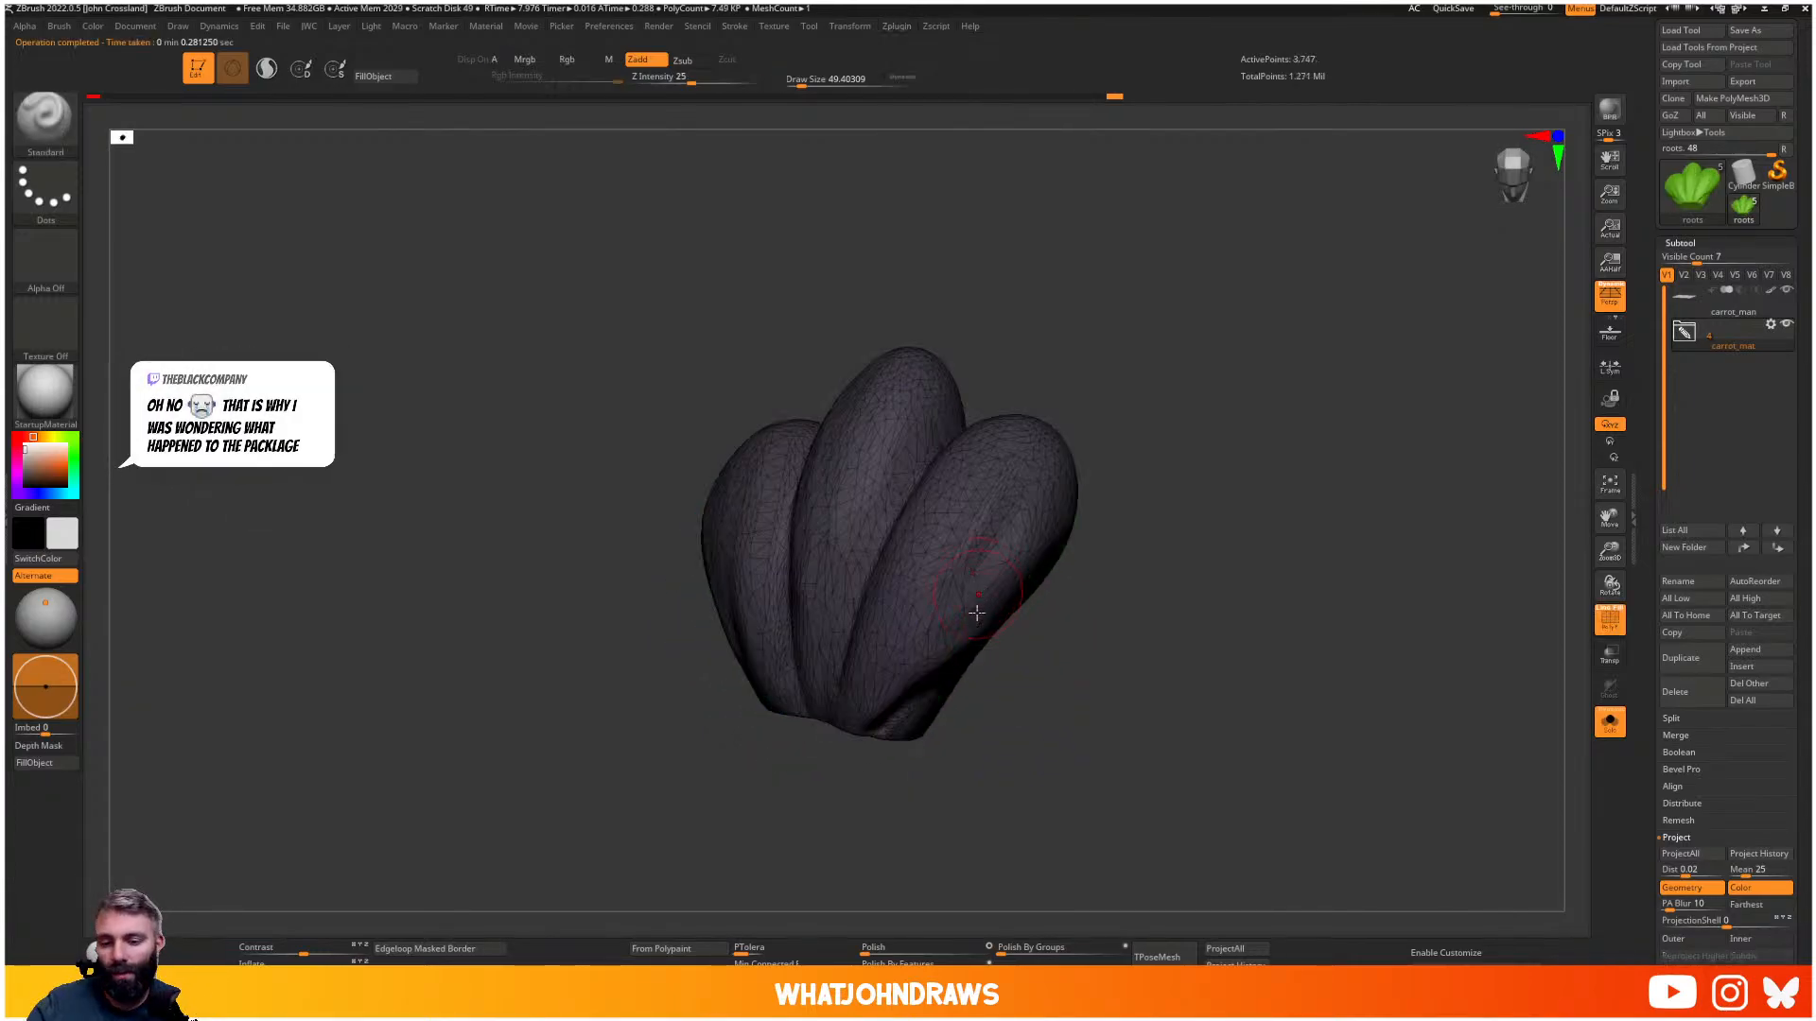
{"action": "left_click_drag", "start_coordinate": [993, 662], "coordinate": [974, 717]}
{"action": "left_click_drag", "start_coordinate": [1012, 623], "coordinate": [1005, 544]}
{"action": "key", "text": "shift+f"}
{"action": "key", "text": "f"}
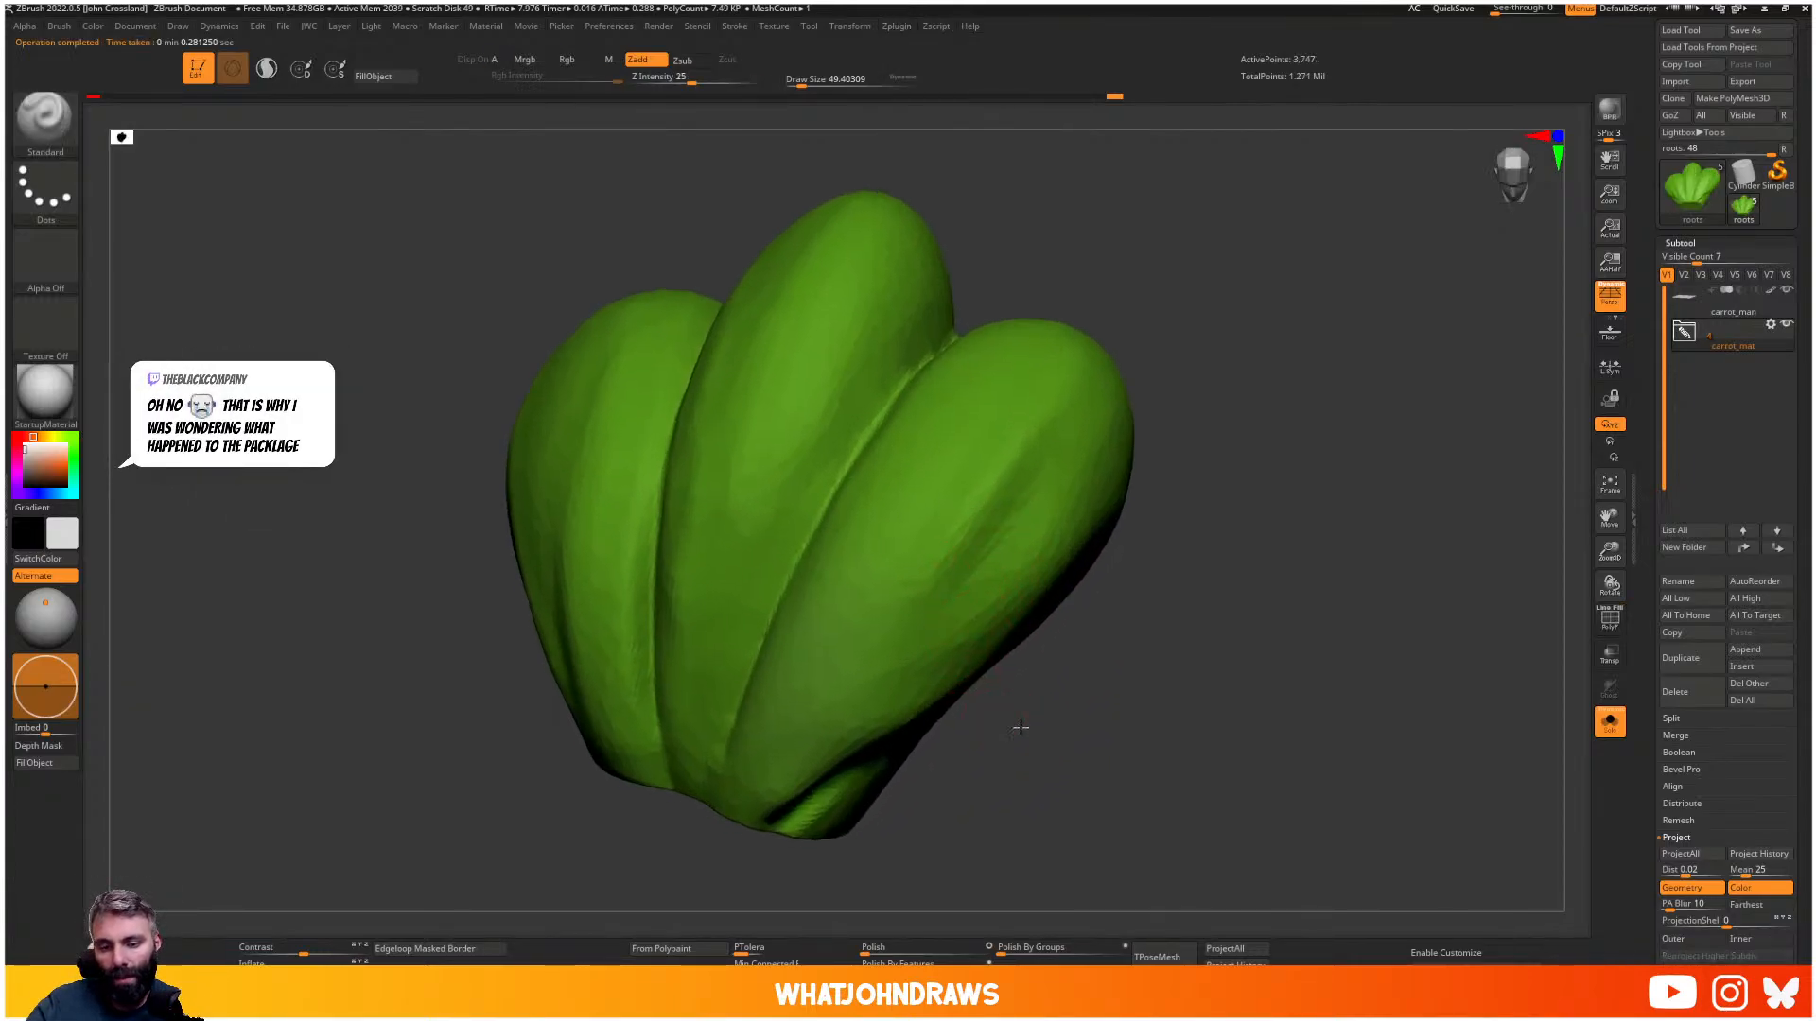
{"action": "key", "text": "f"}
{"action": "key", "text": "shift+f"}
{"action": "left_click", "coordinate": [1610, 620]}
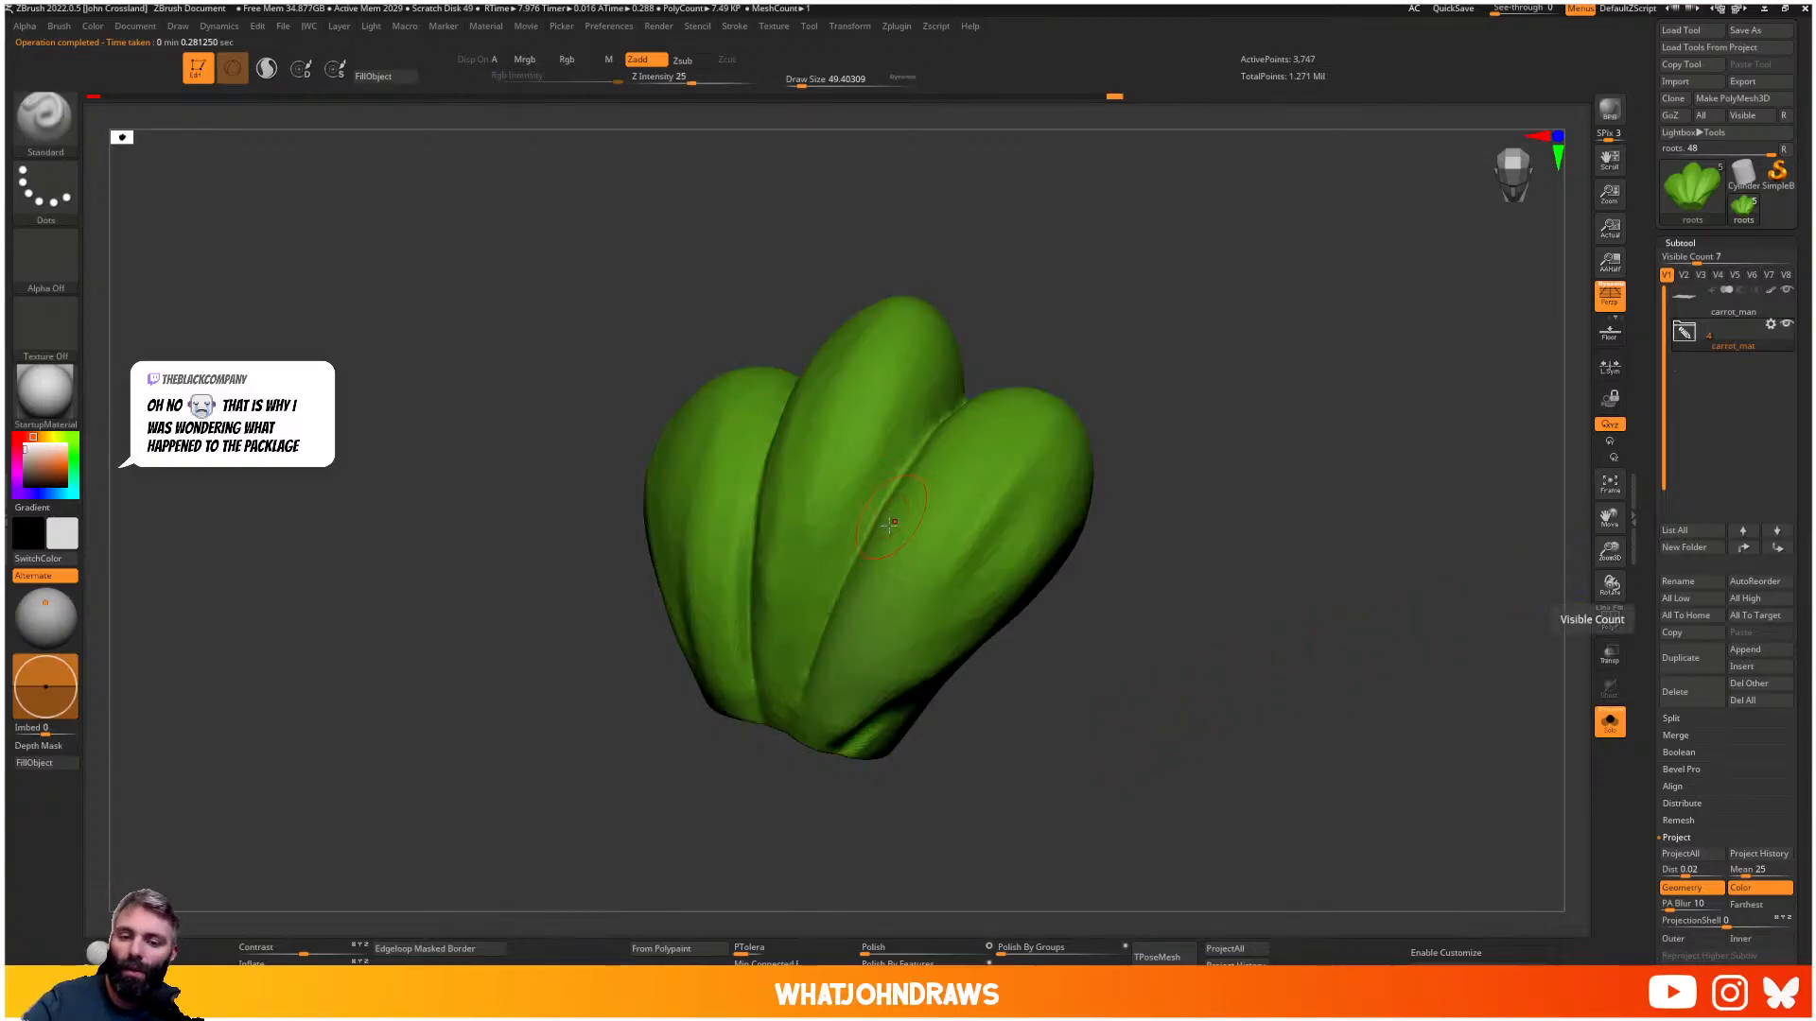
{"action": "key", "text": "b"}
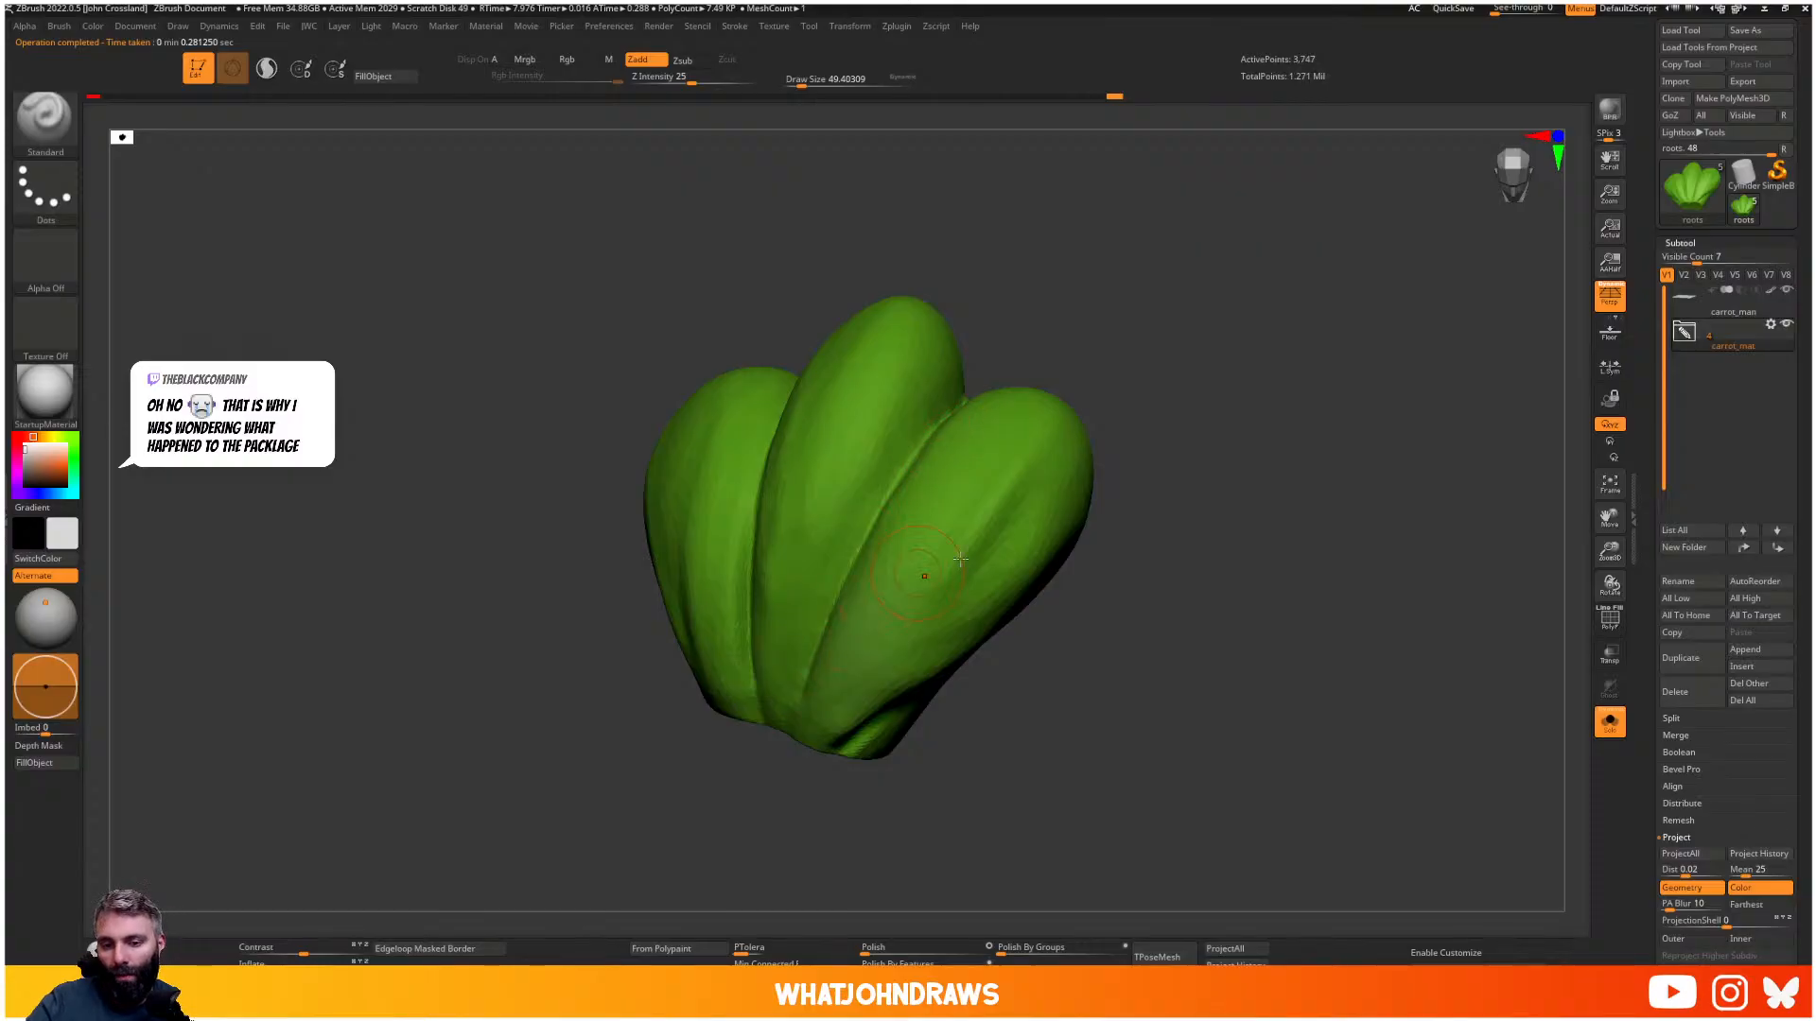
- Remesh the decimated leaves with ZRemesher set to Half and inspect the new polygon flow in wireframe
{"action": "left_click", "coordinate": [1681, 244]}
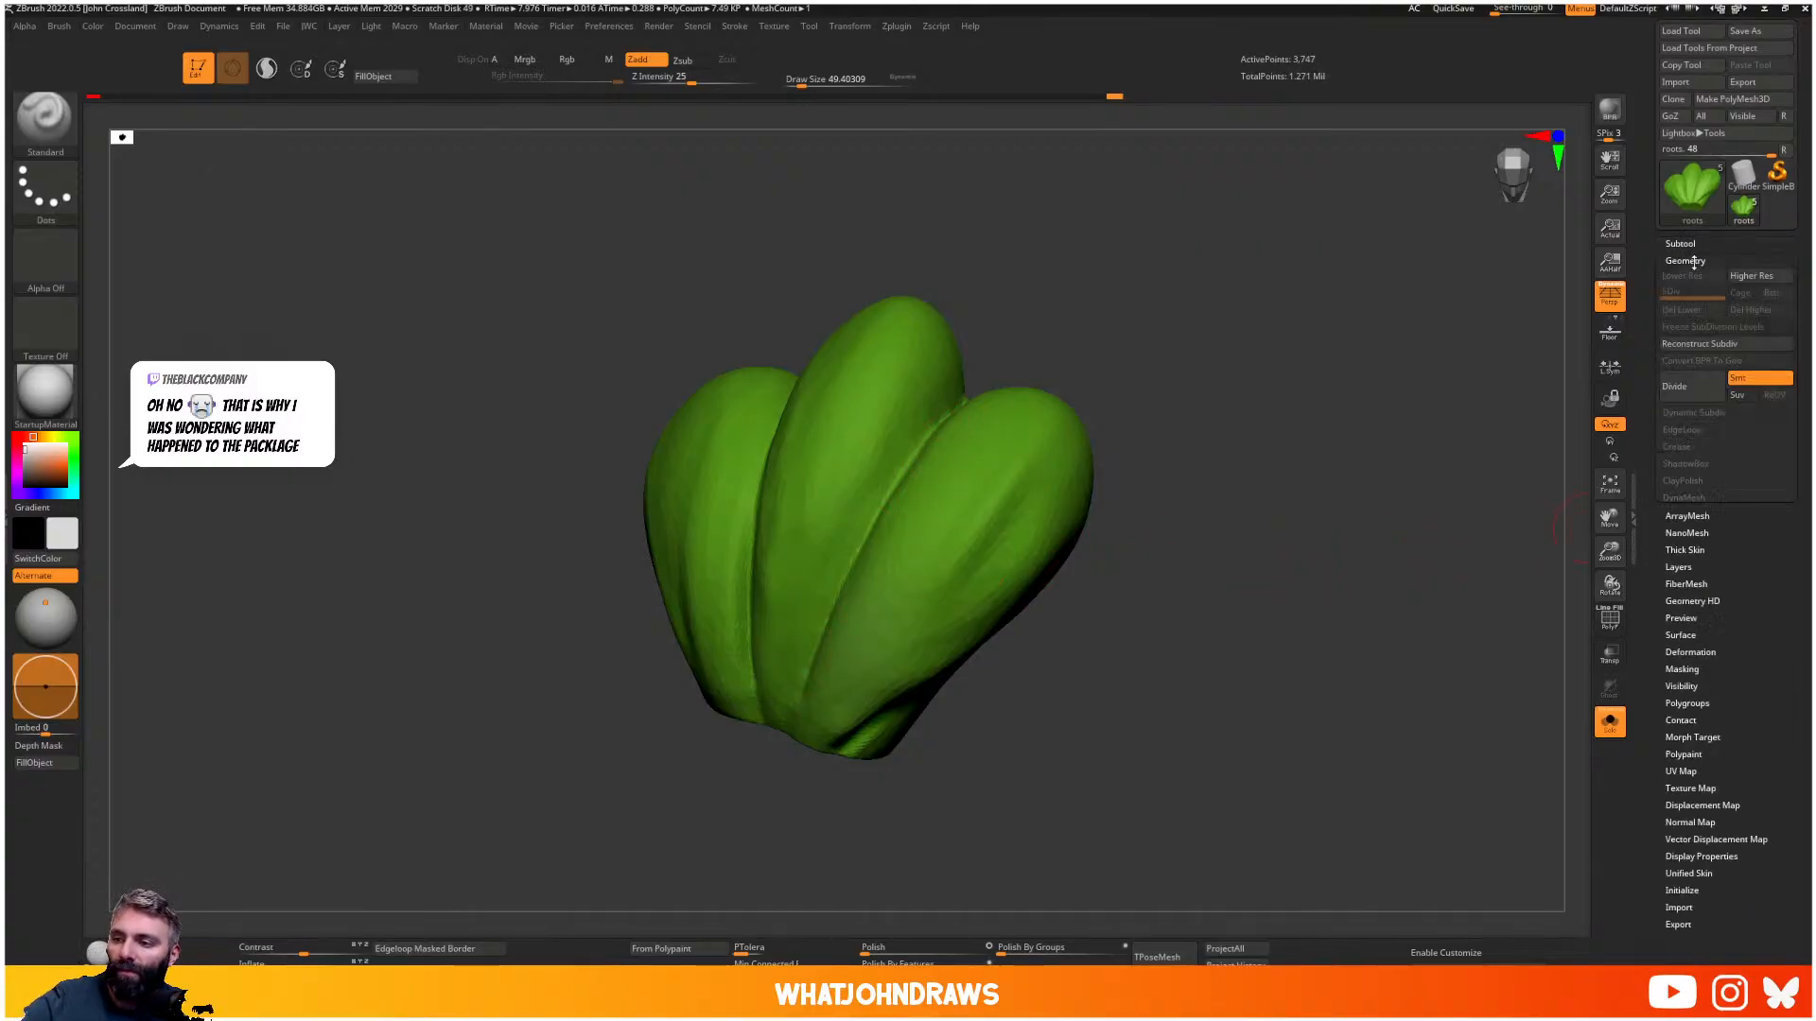
{"action": "left_click", "coordinate": [1686, 260]}
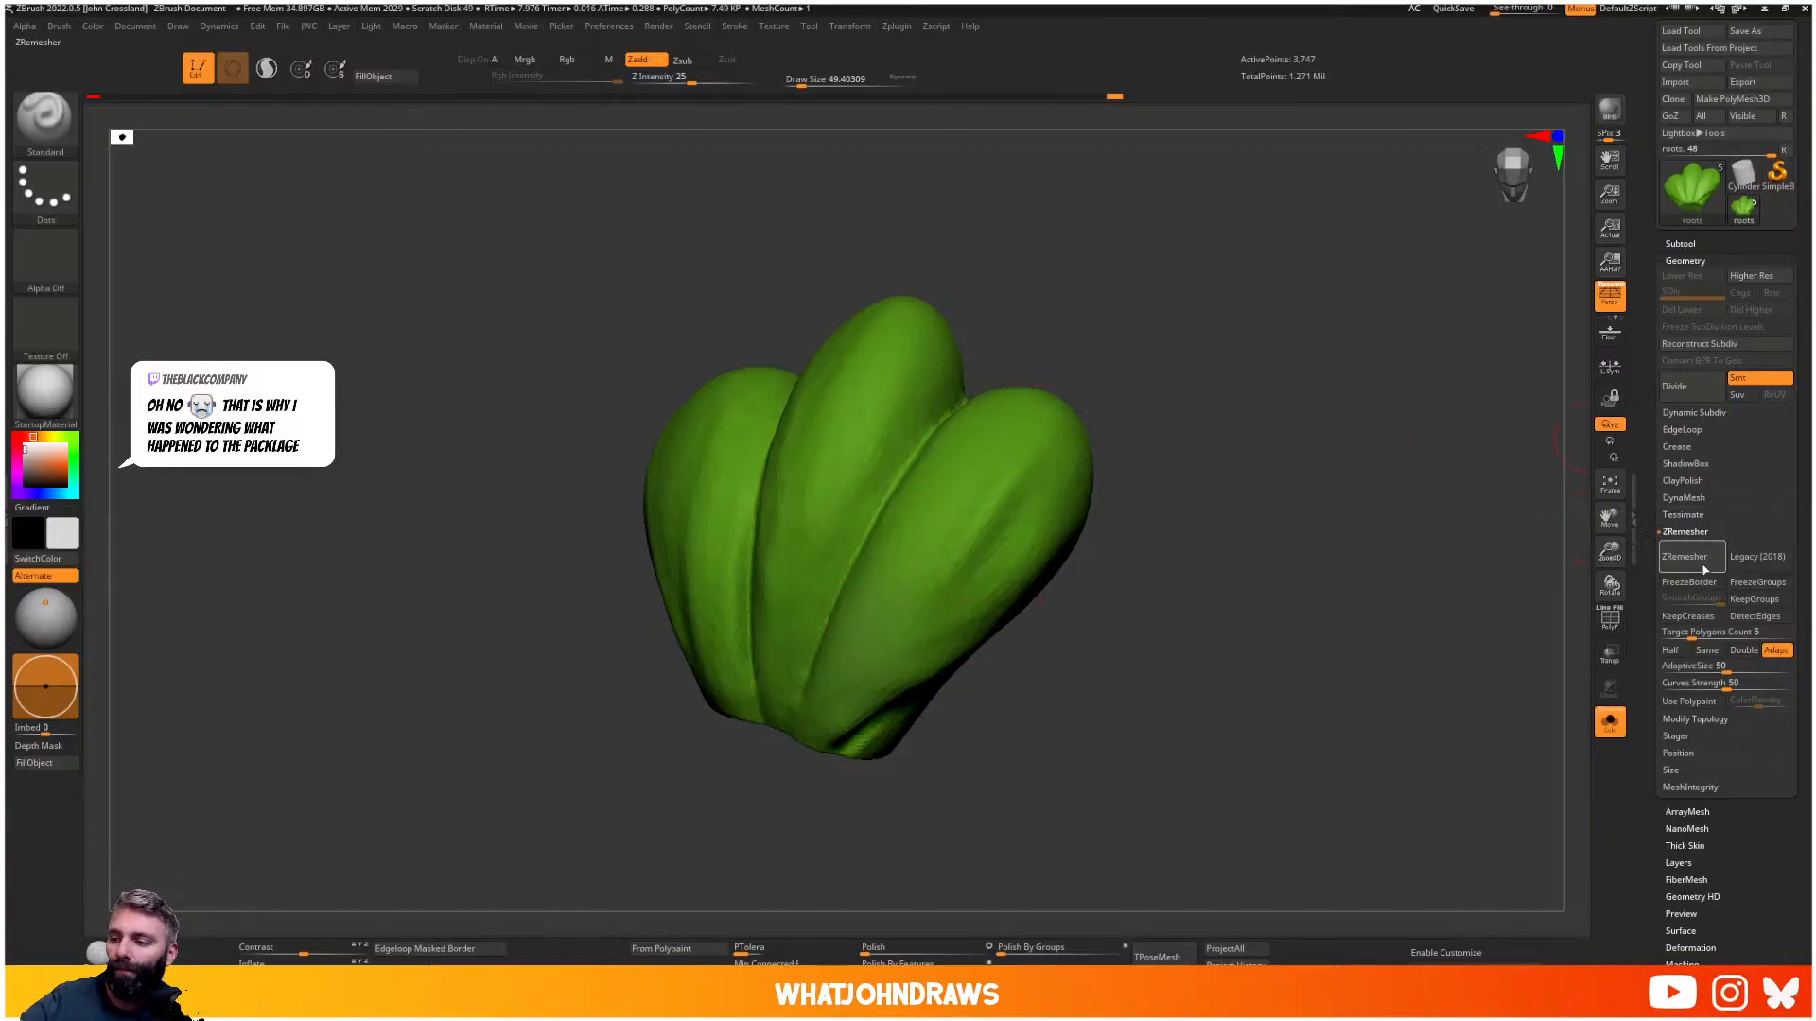
{"action": "left_click", "coordinate": [1669, 651]}
{"action": "left_click", "coordinate": [1684, 557]}
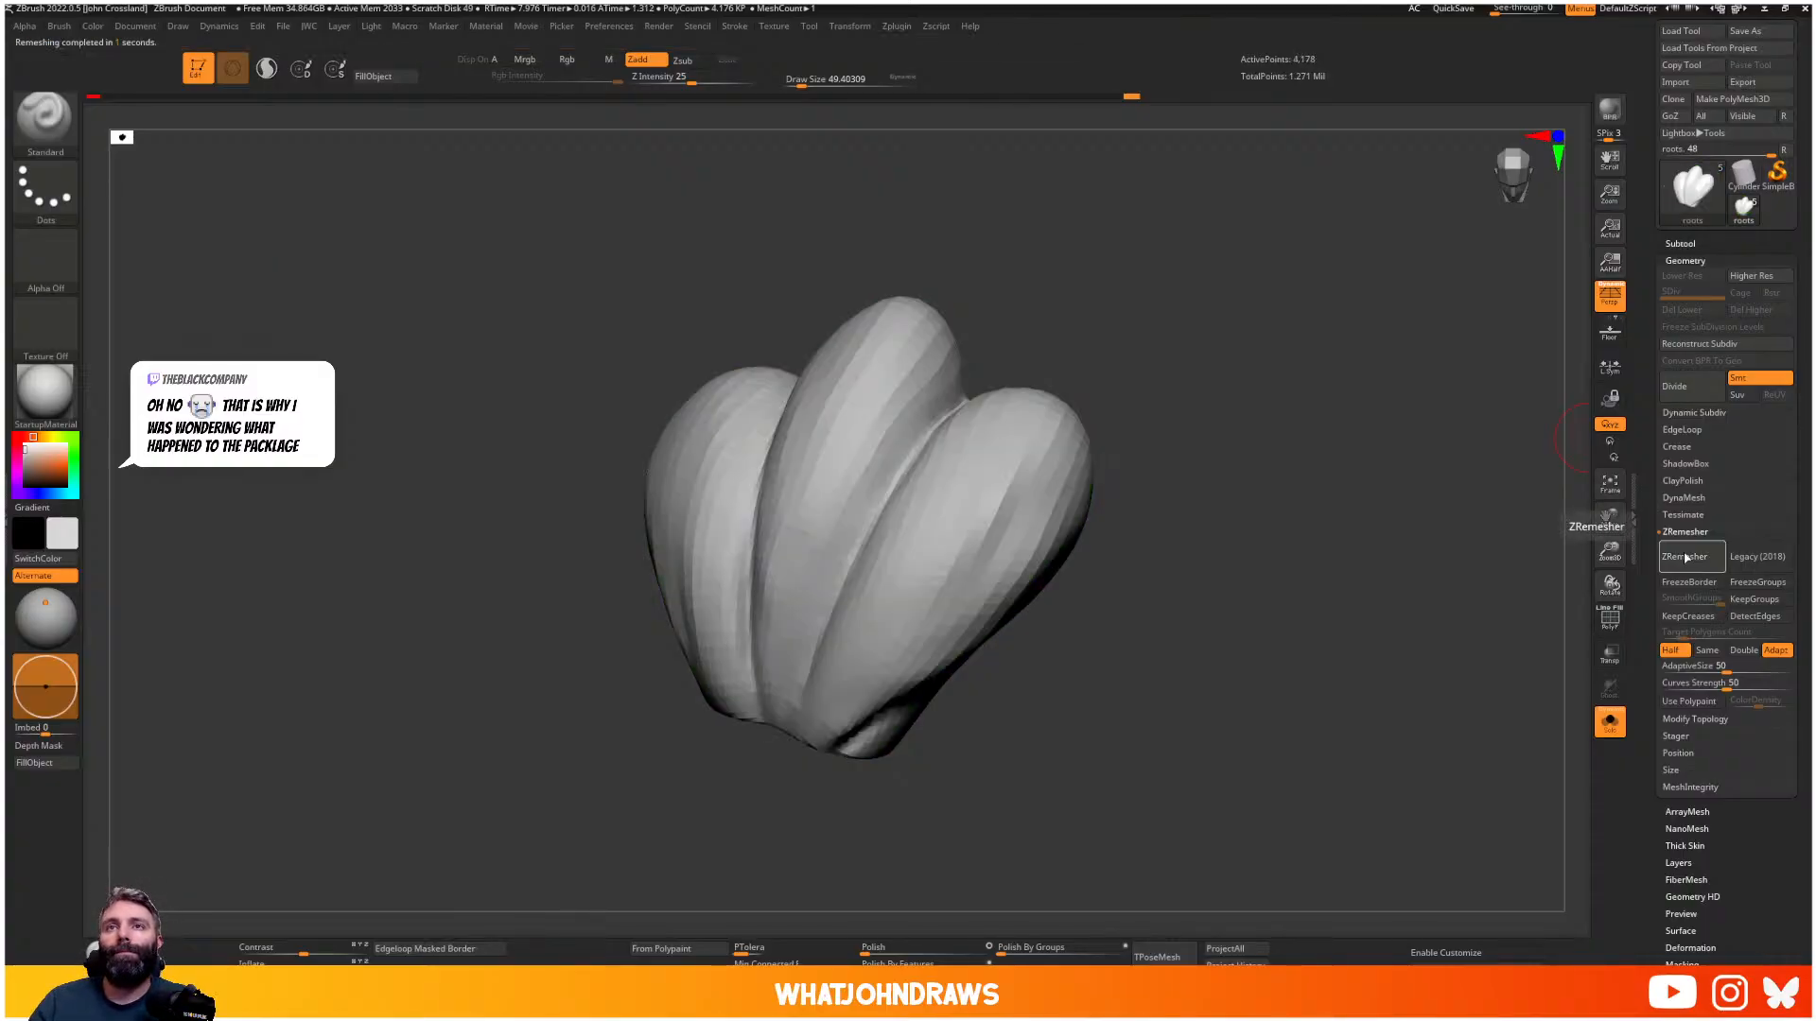
{"action": "mouse_move", "coordinate": [1110, 633]}
{"action": "right_mouse_down"}
{"action": "mouse_move", "coordinate": [924, 520]}
{"action": "mouse_move", "coordinate": [1030, 612]}
{"action": "mouse_move", "coordinate": [917, 501]}
{"action": "right_mouse_up"}
{"action": "key", "text": "shift+f"}
{"action": "mouse_move", "coordinate": [917, 501]}
{"action": "right_mouse_down", "text": "ctrl"}
{"action": "mouse_move", "coordinate": [975, 655]}
{"action": "mouse_move", "coordinate": [826, 515]}
{"action": "right_mouse_up", "text": "ctrl"}
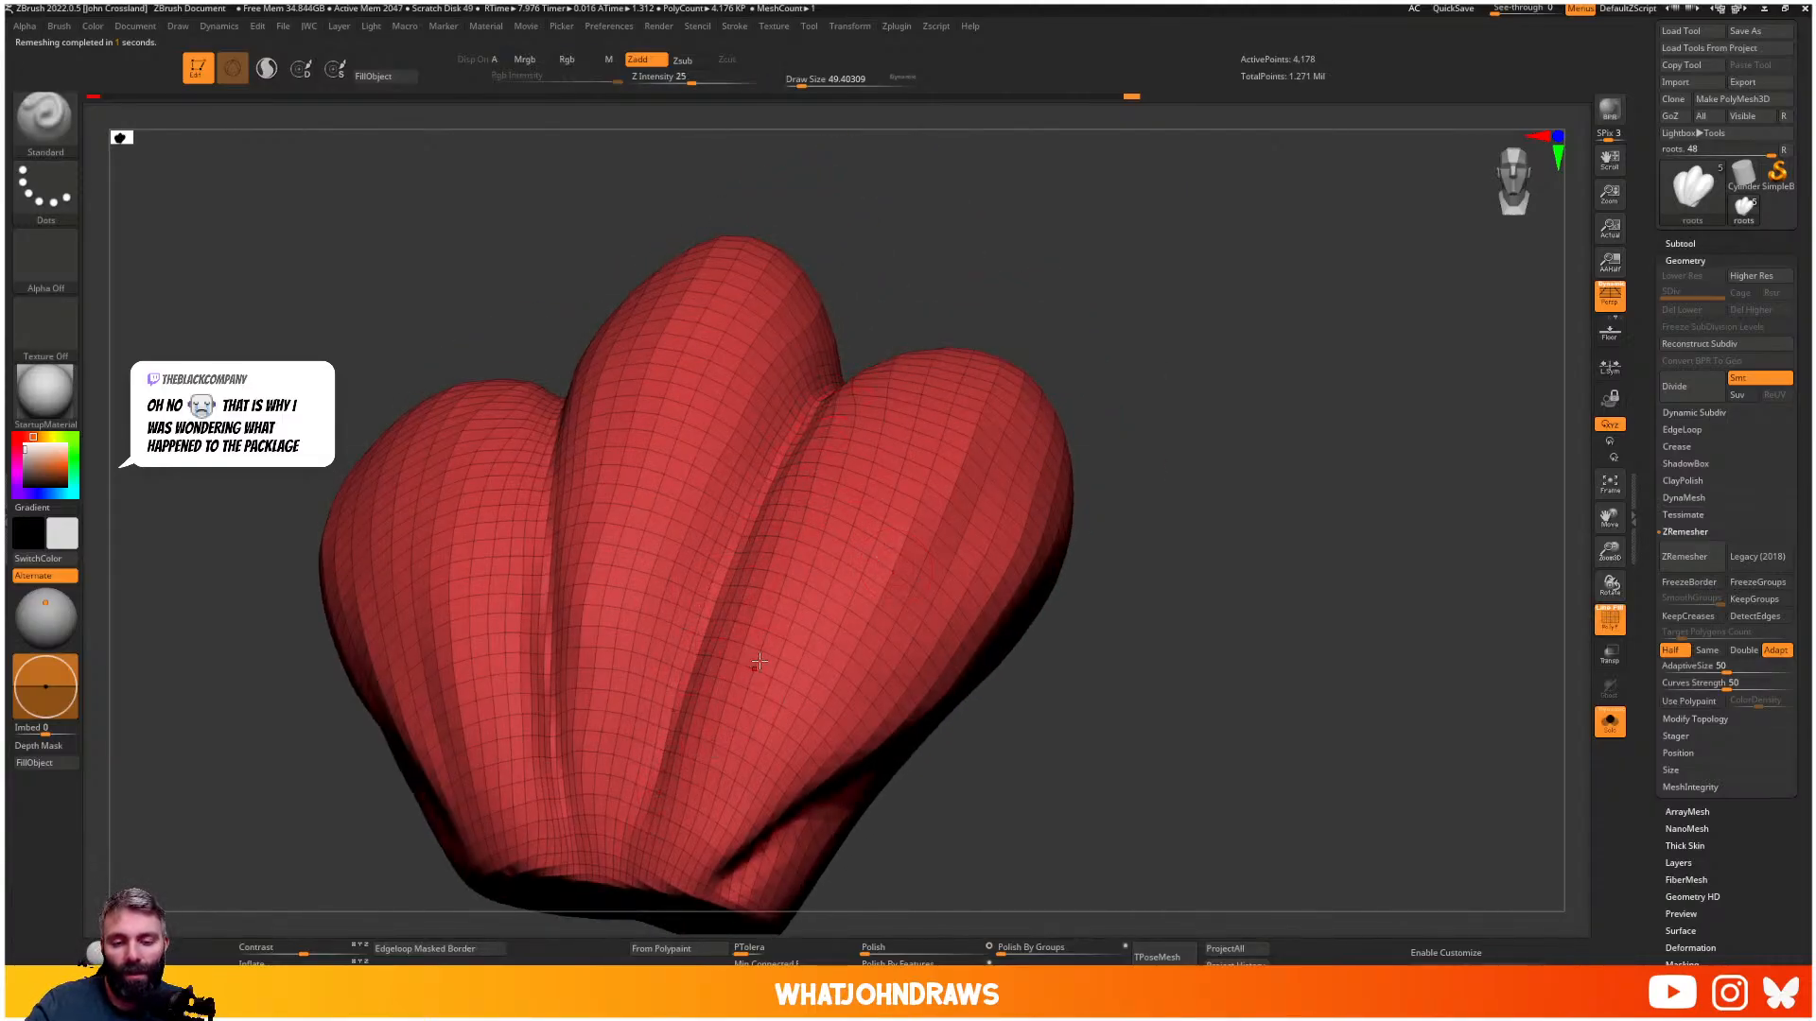
{"action": "right_click_drag", "start_coordinate": [759, 662], "coordinate": [904, 648]}
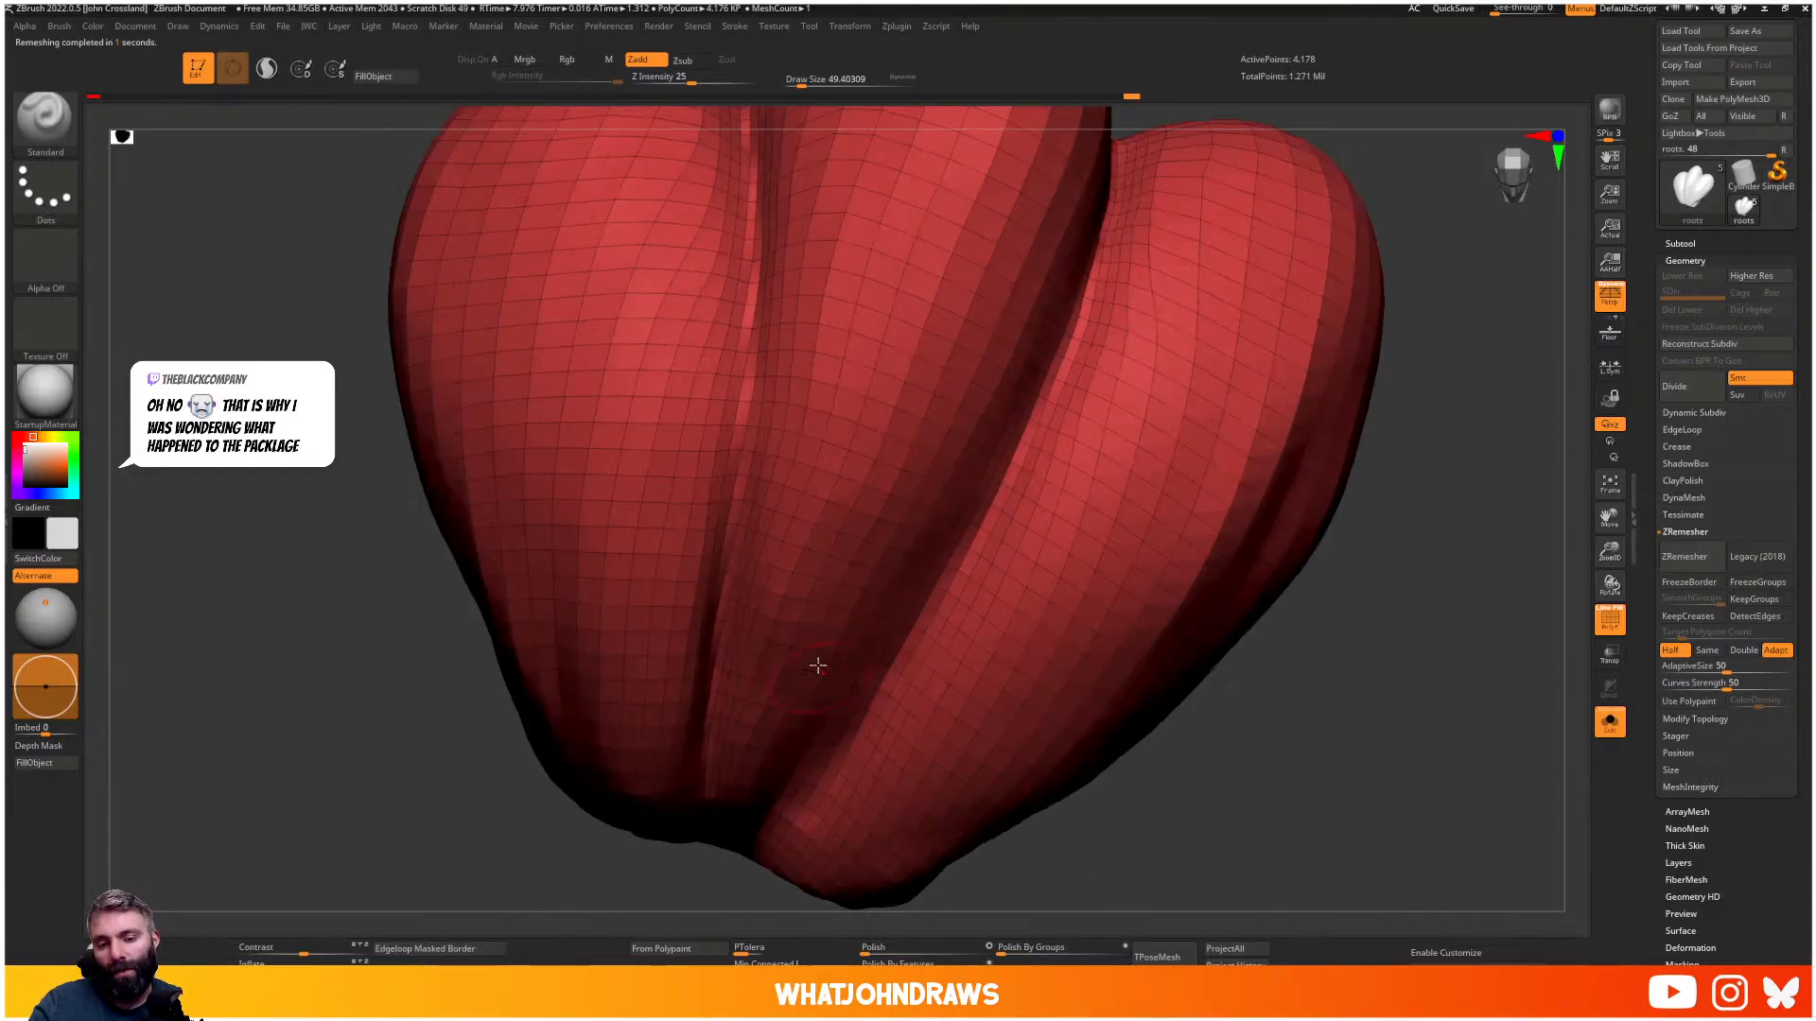
{"action": "scroll", "coordinate": [828, 596], "scroll_direction": "up", "scroll_amount": 2}
{"action": "scroll", "coordinate": [738, 797], "scroll_direction": "down", "scroll_amount": 4}
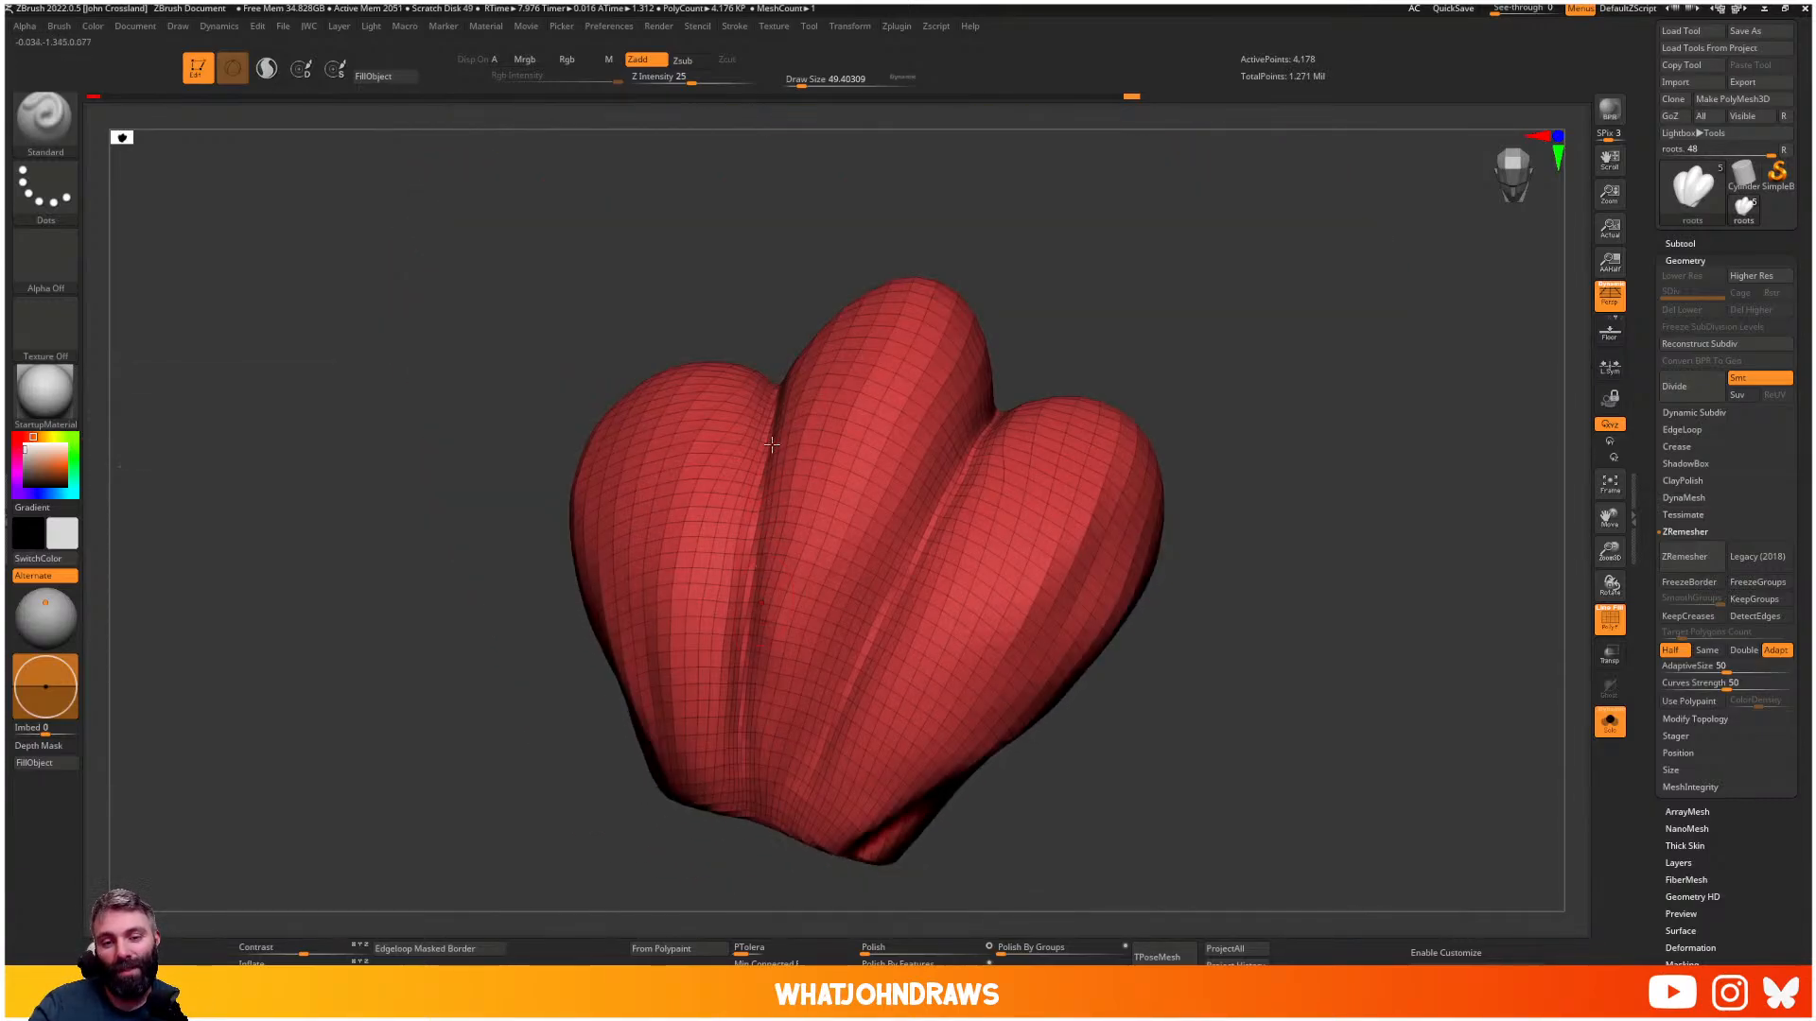
- Undo the ZRemesher result to go back to the decimated leaves and hide the wireframe
{"action": "key", "text": "ctrl+z"}
{"action": "key", "text": "ctrl+z"}
{"action": "key", "text": "ctrl+z"}
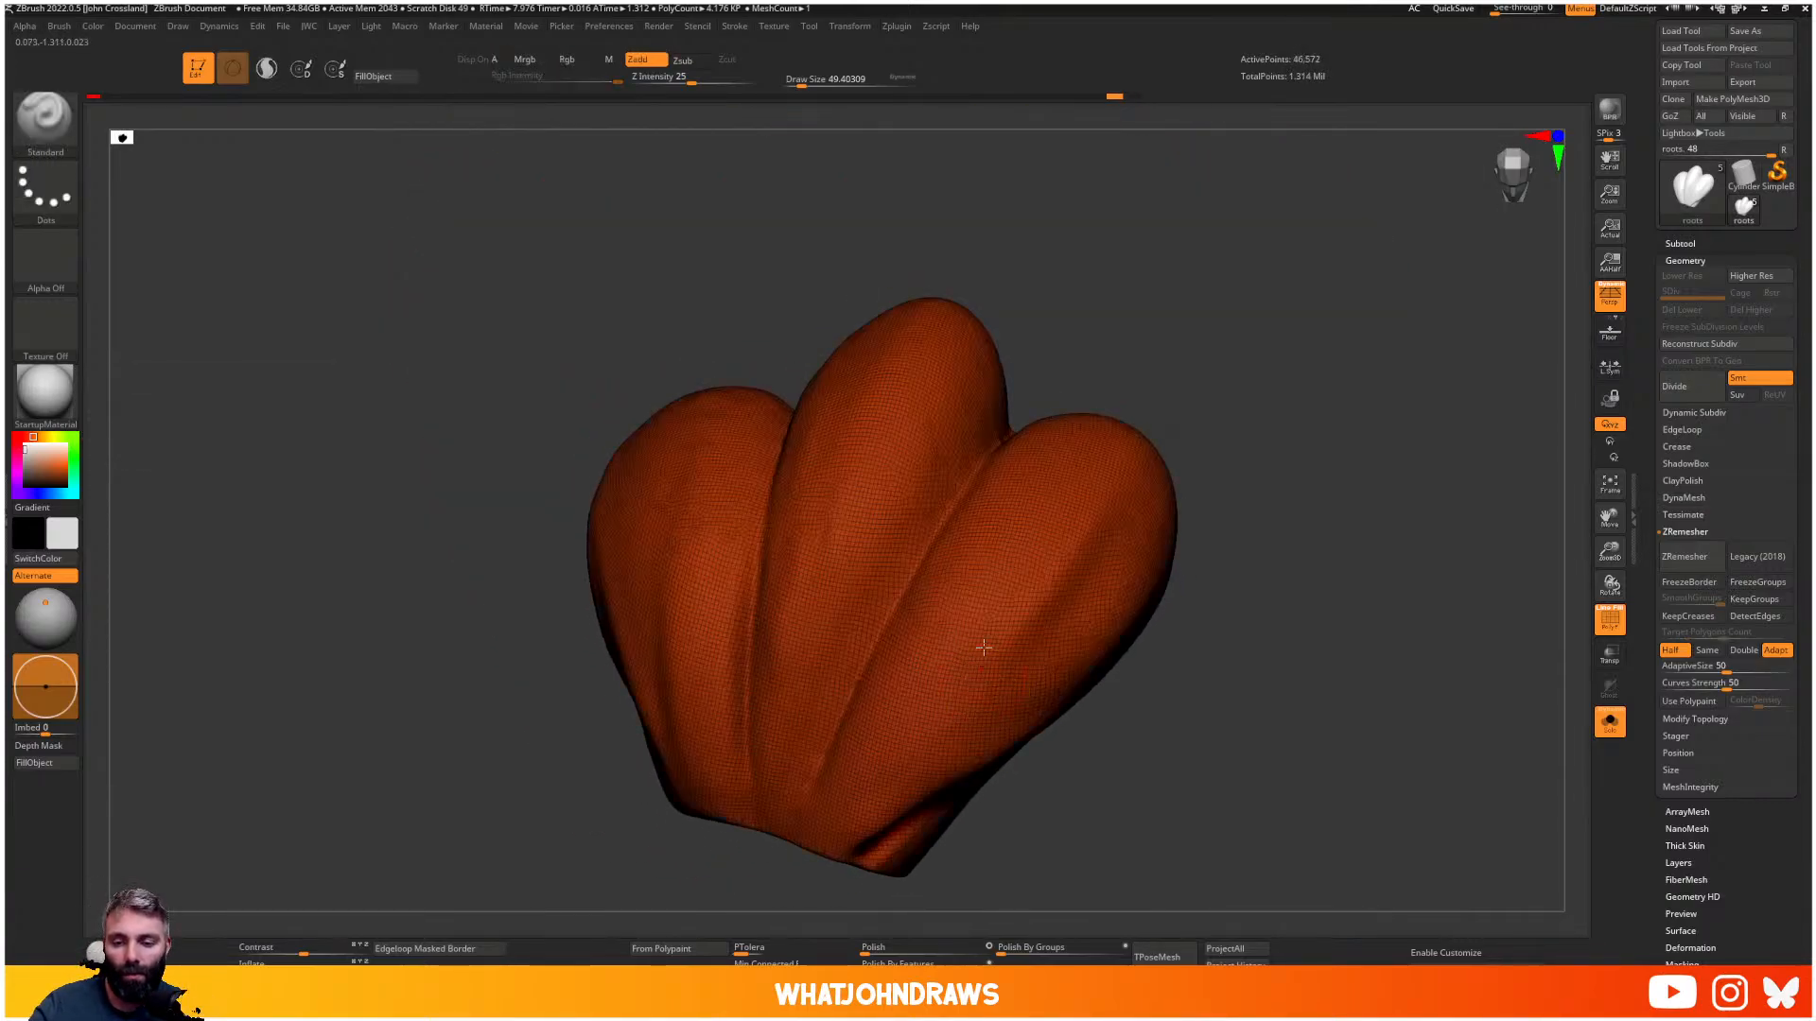
{"action": "key", "text": "shift+f"}
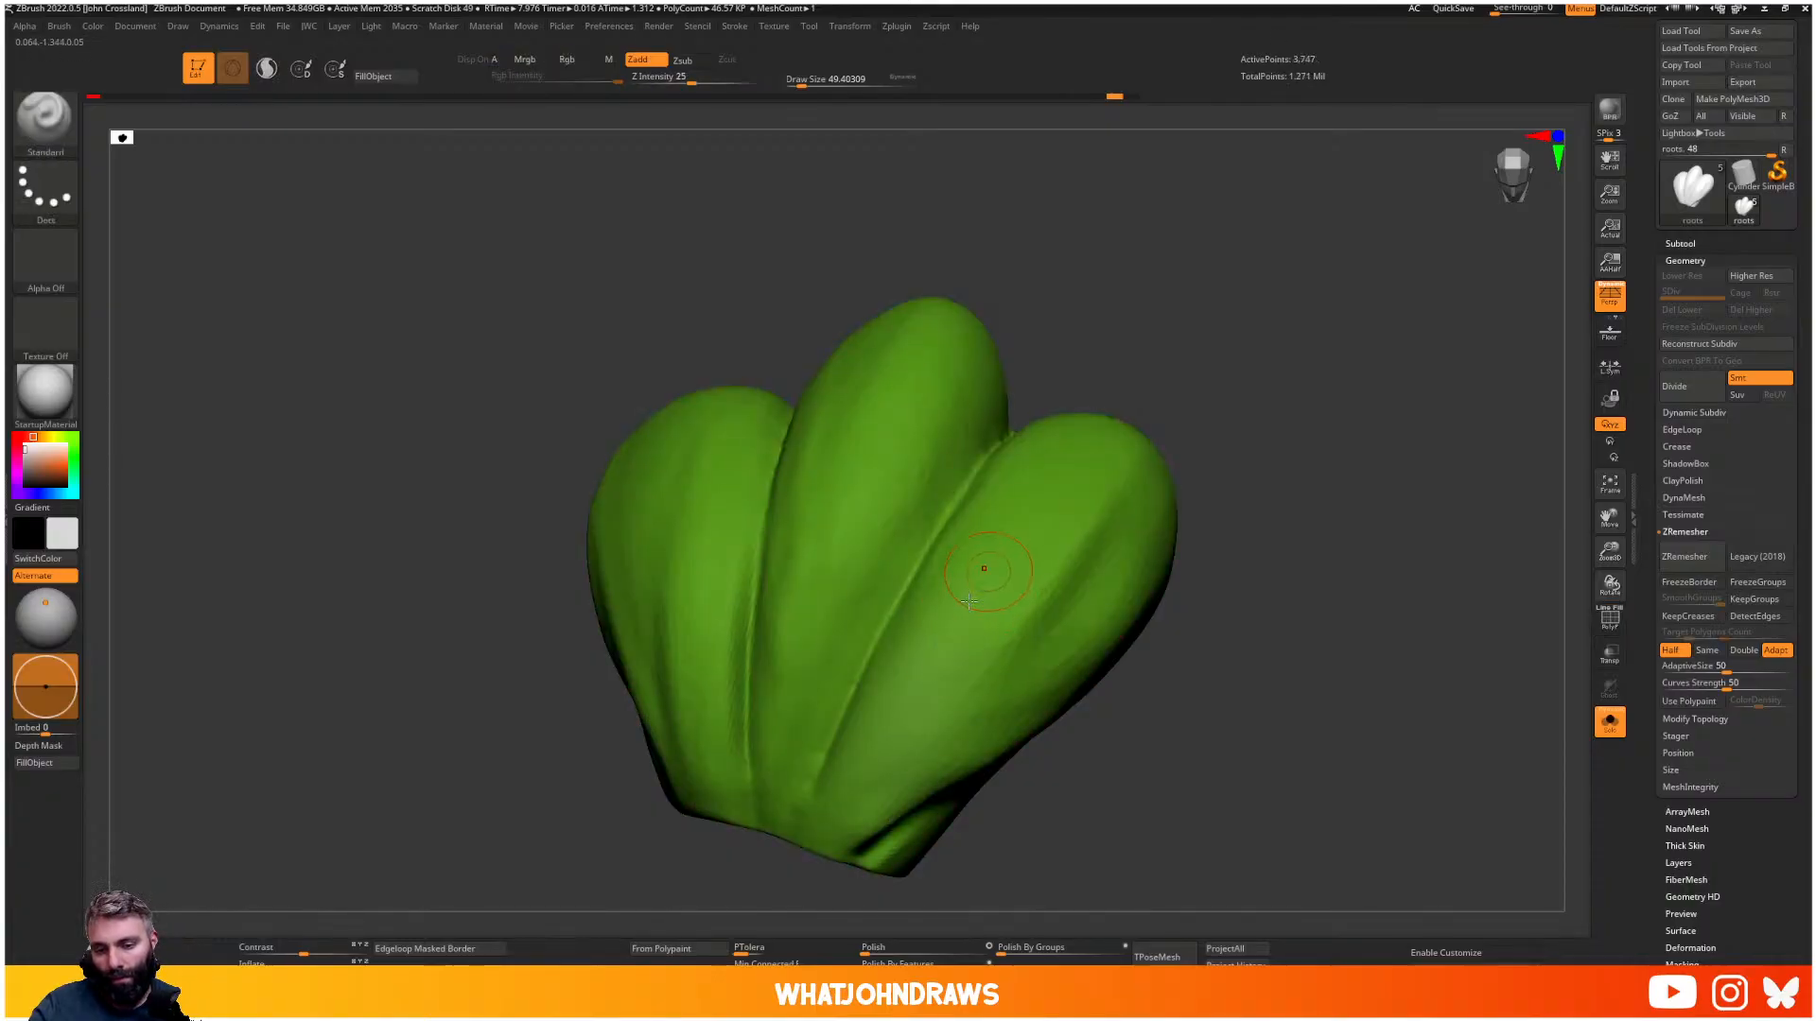
- Try drawing guide curves along the leaf creases with the ZRemesherGuides brush at draw size about 521
{"action": "key", "text": "b"}
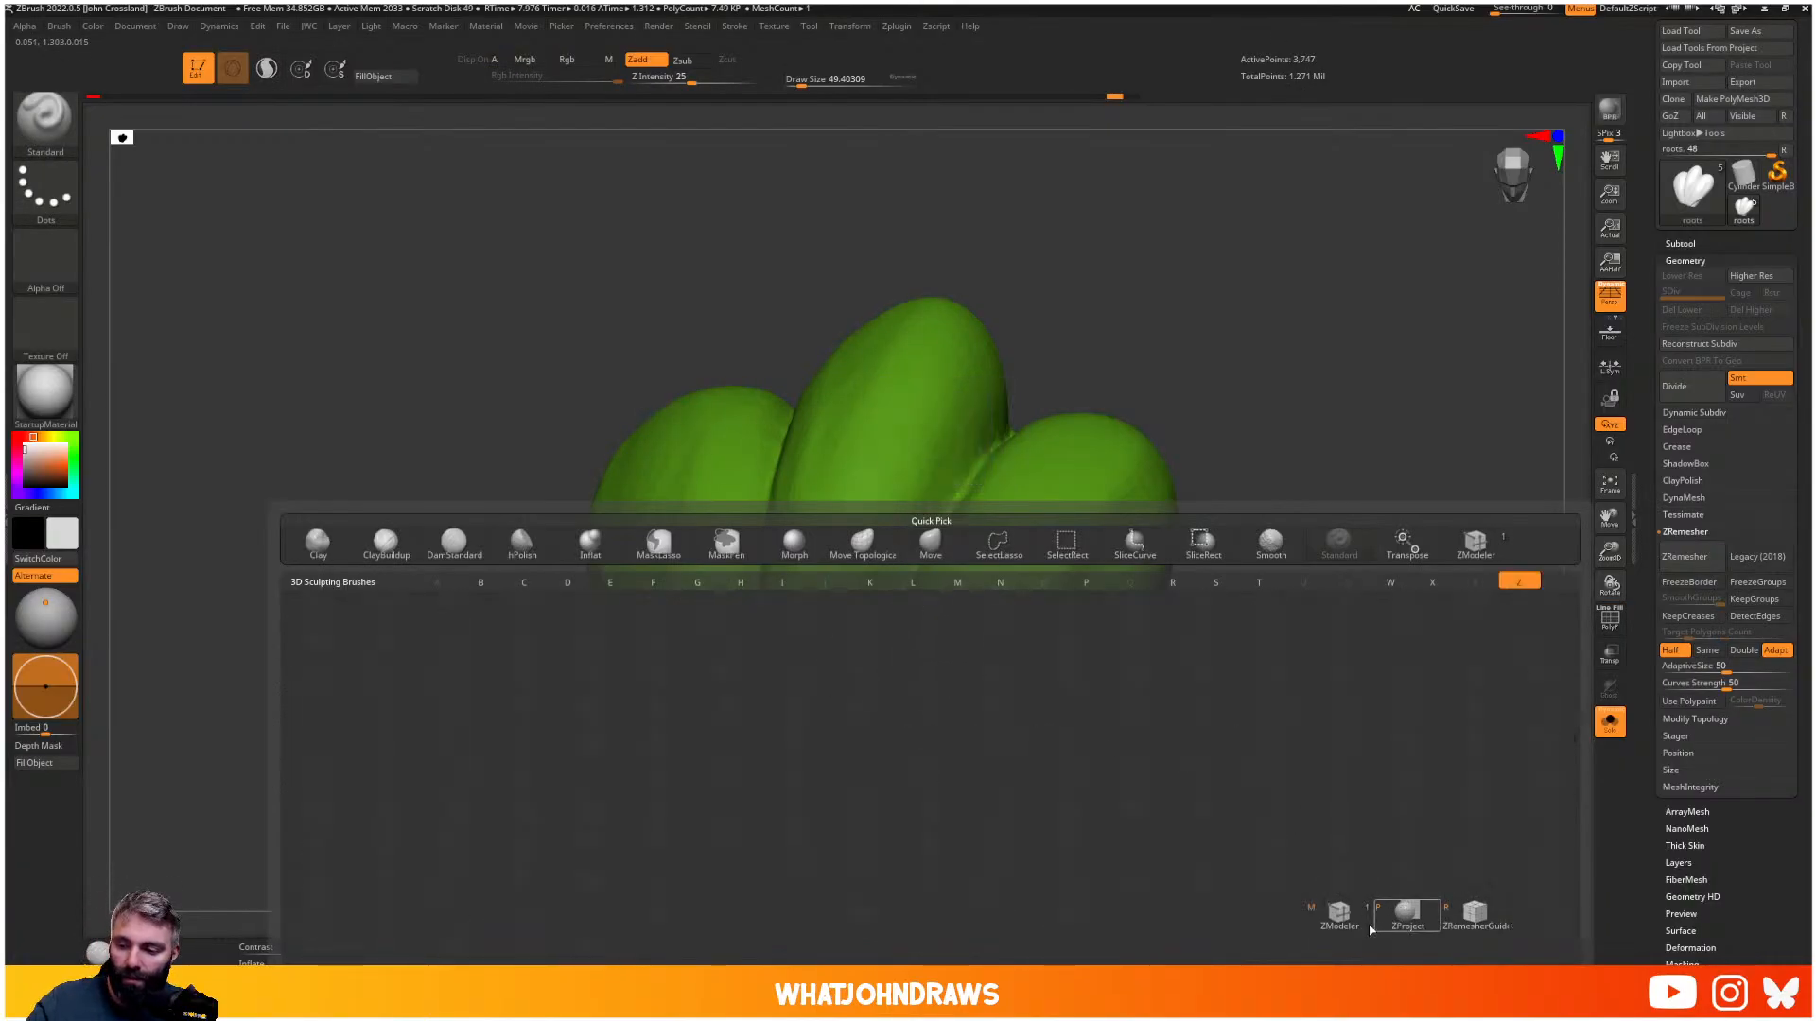
{"action": "left_click", "coordinate": [1475, 912]}
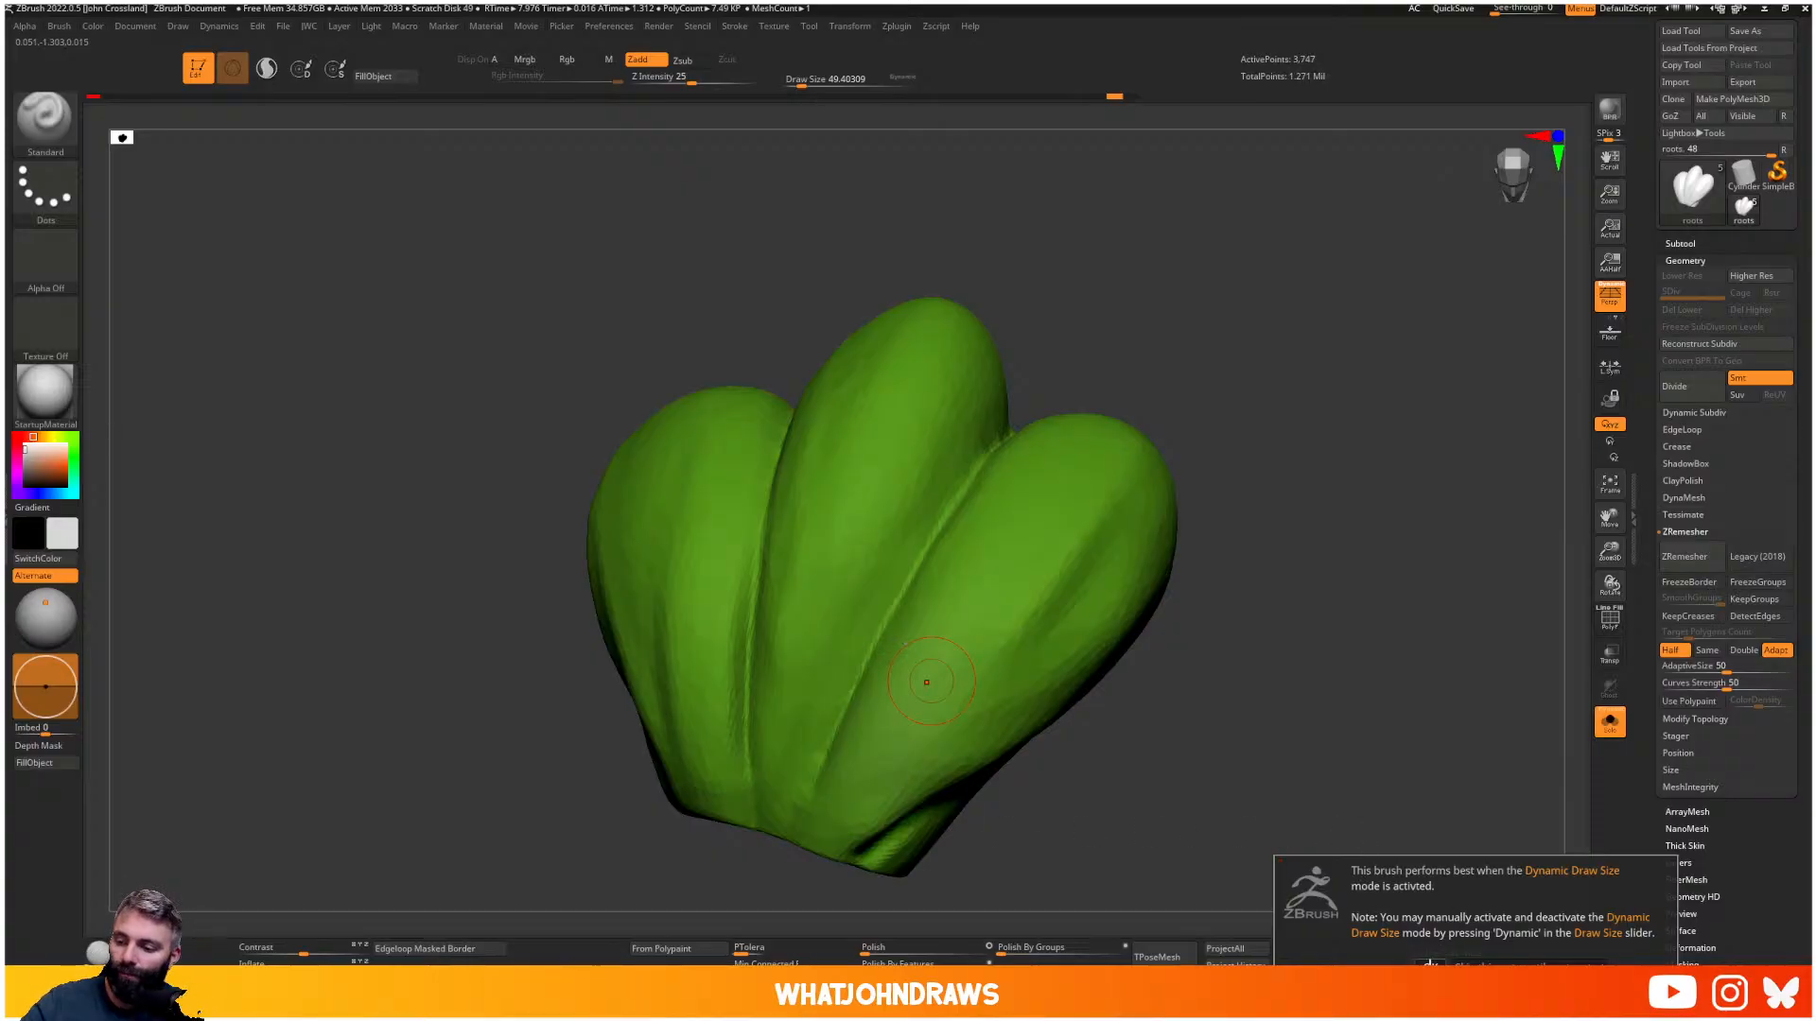
{"action": "key", "text": "s"}
{"action": "left_click_drag", "start_coordinate": [803, 805], "coordinate": [819, 774]}
{"action": "key", "text": "s"}
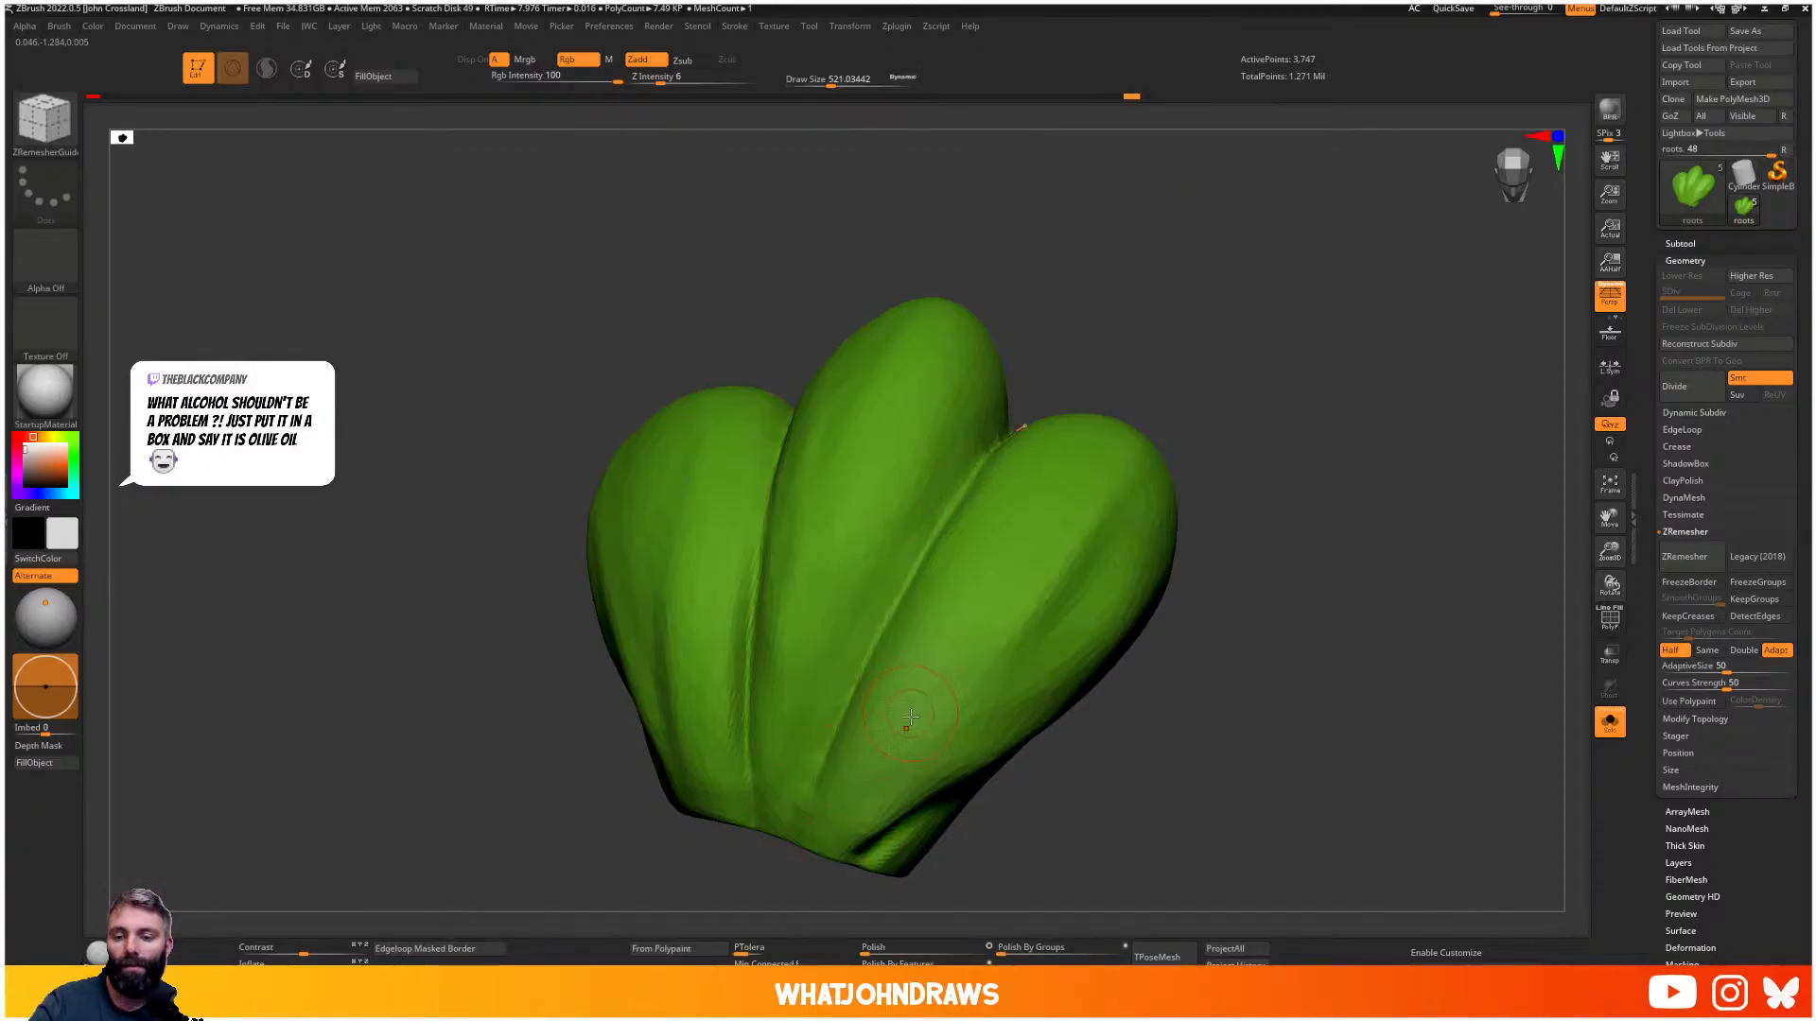
{"action": "mouse_move", "coordinate": [918, 719]}
{"action": "right_mouse_down"}
{"action": "mouse_move", "coordinate": [948, 737]}
{"action": "mouse_move", "coordinate": [935, 598]}
{"action": "mouse_move", "coordinate": [891, 624]}
{"action": "mouse_move", "coordinate": [892, 689]}
{"action": "right_mouse_up"}
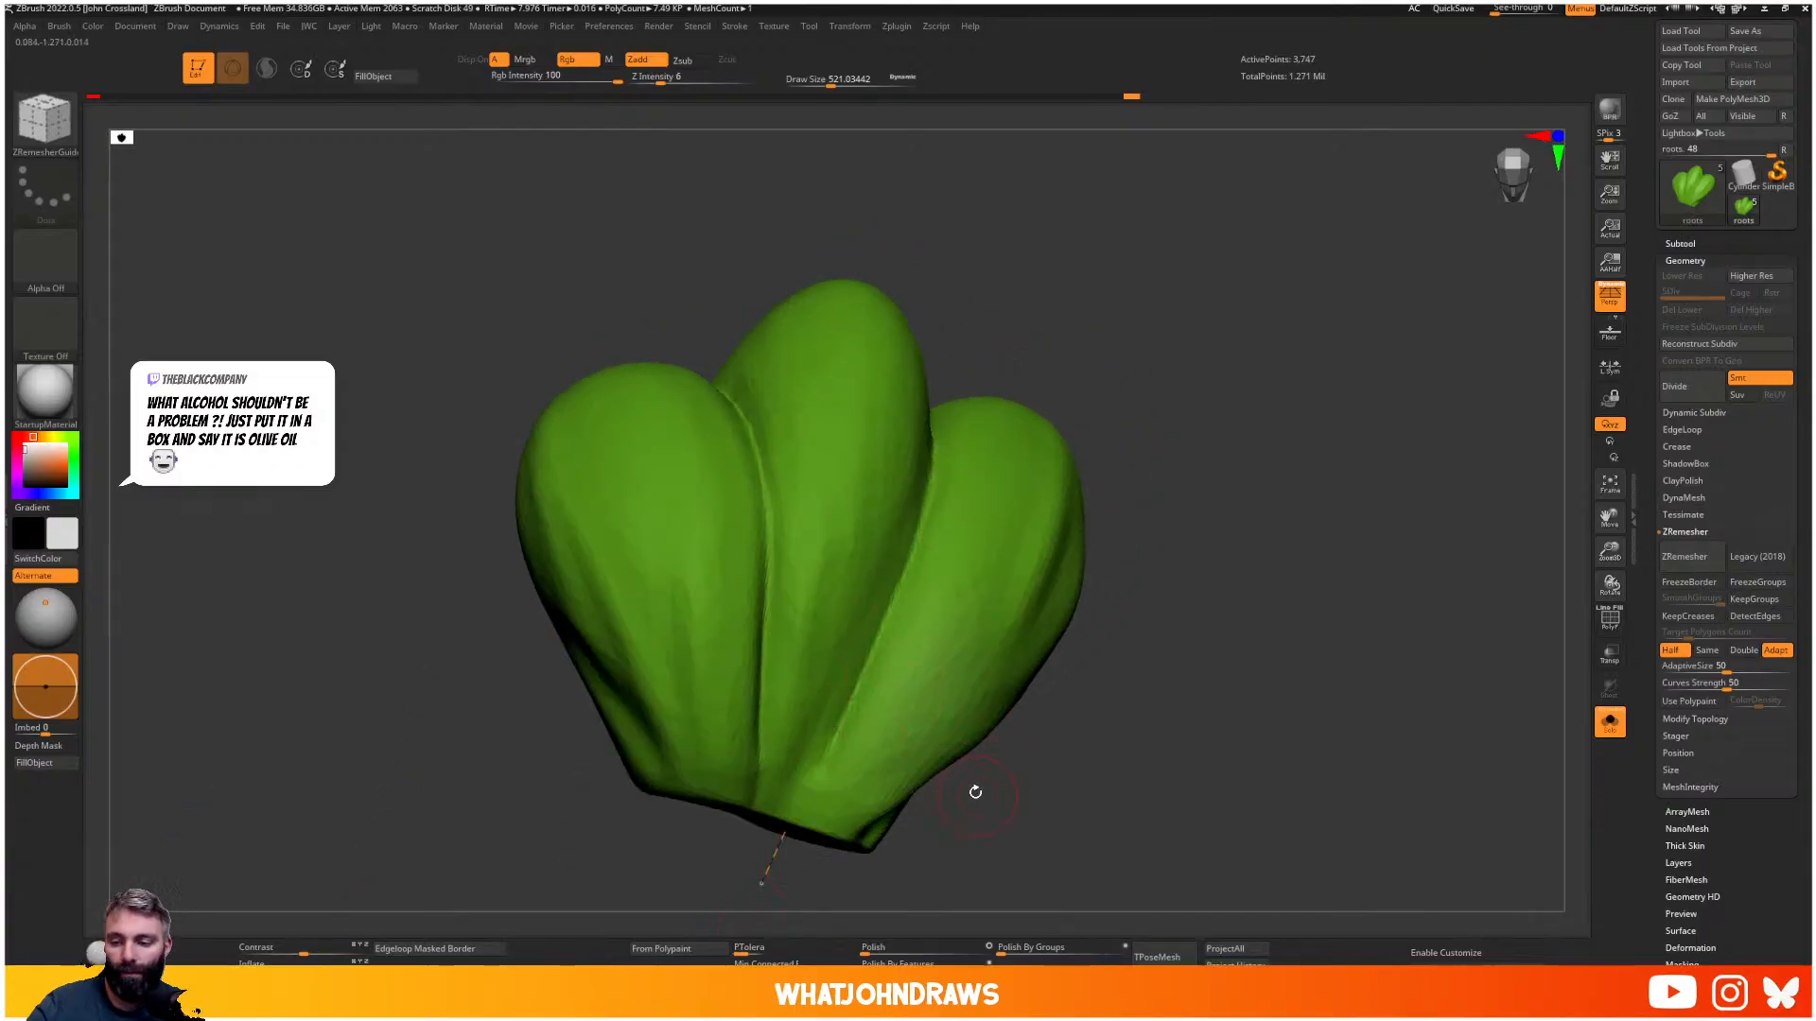
- Undo the guide curves and the decimation to restore the dense leaf mesh
{"action": "key", "text": "ctrl+z"}
{"action": "key", "text": "ctrl+z"}
{"action": "key", "text": "ctrl+z"}
{"action": "key", "text": "ctrl+z"}
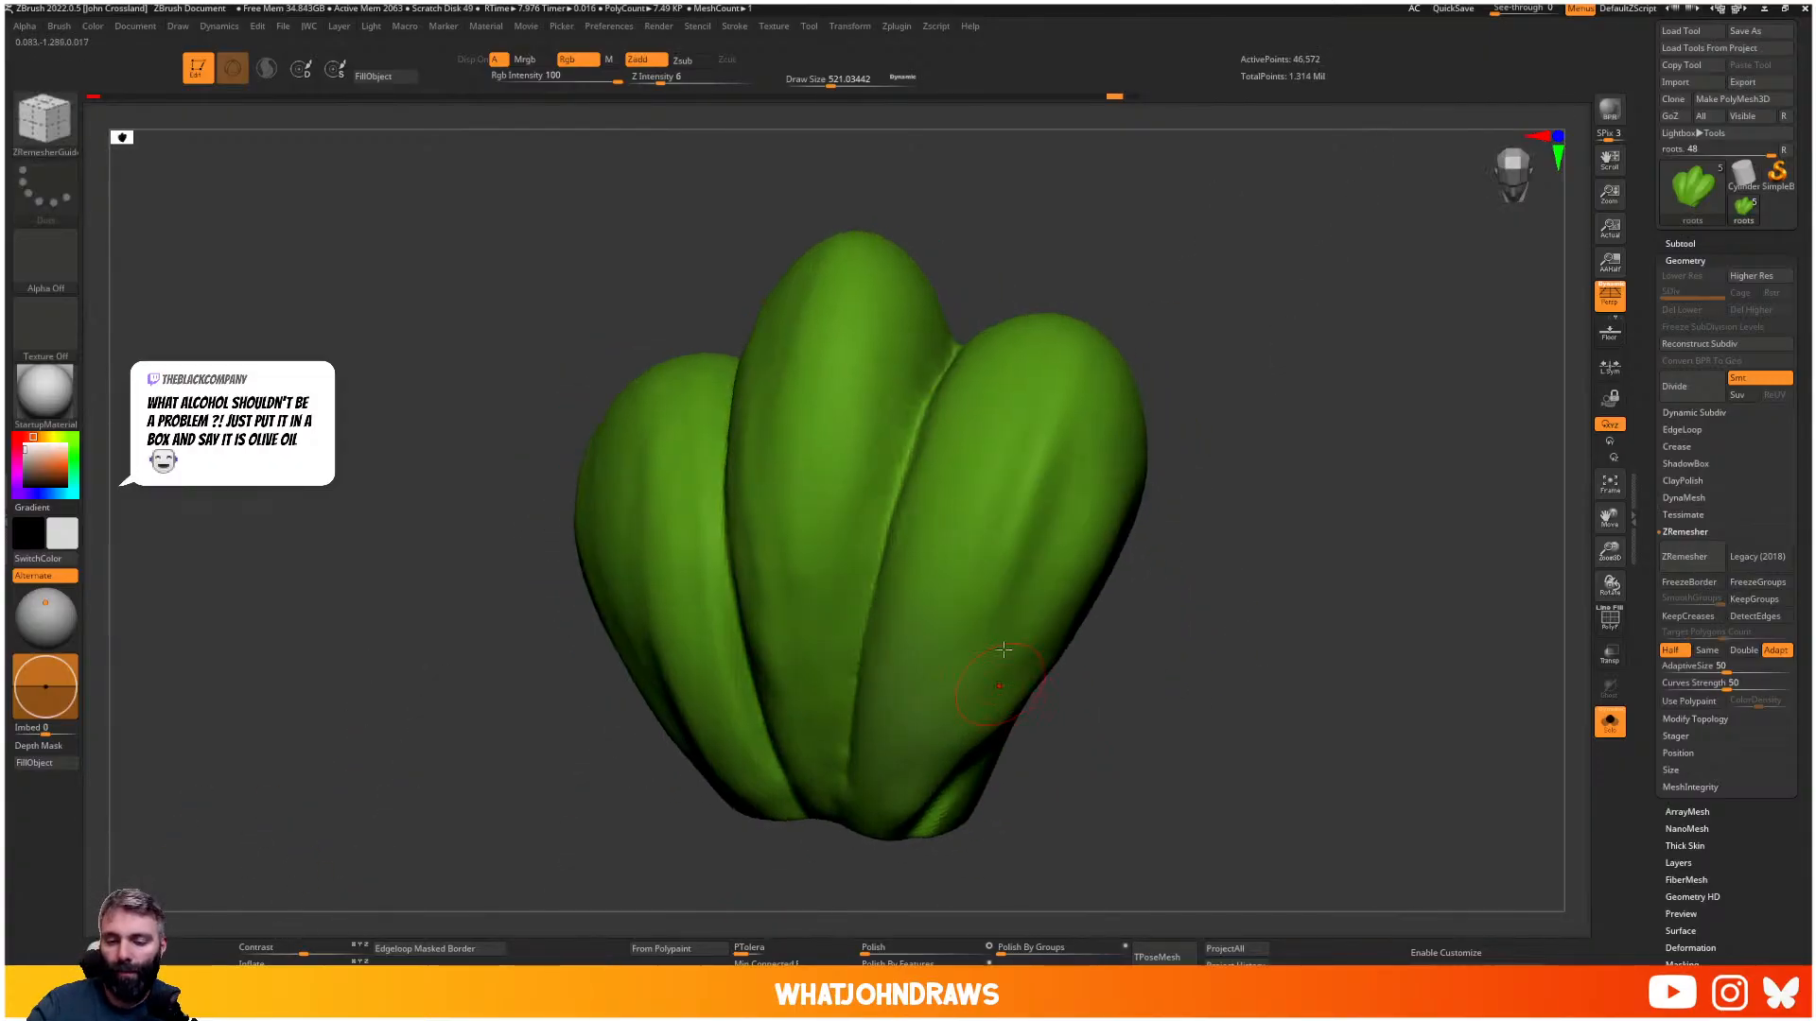
{"action": "left_click_drag", "start_coordinate": [894, 688], "coordinate": [924, 803]}
{"action": "key", "text": "ctrl+z"}
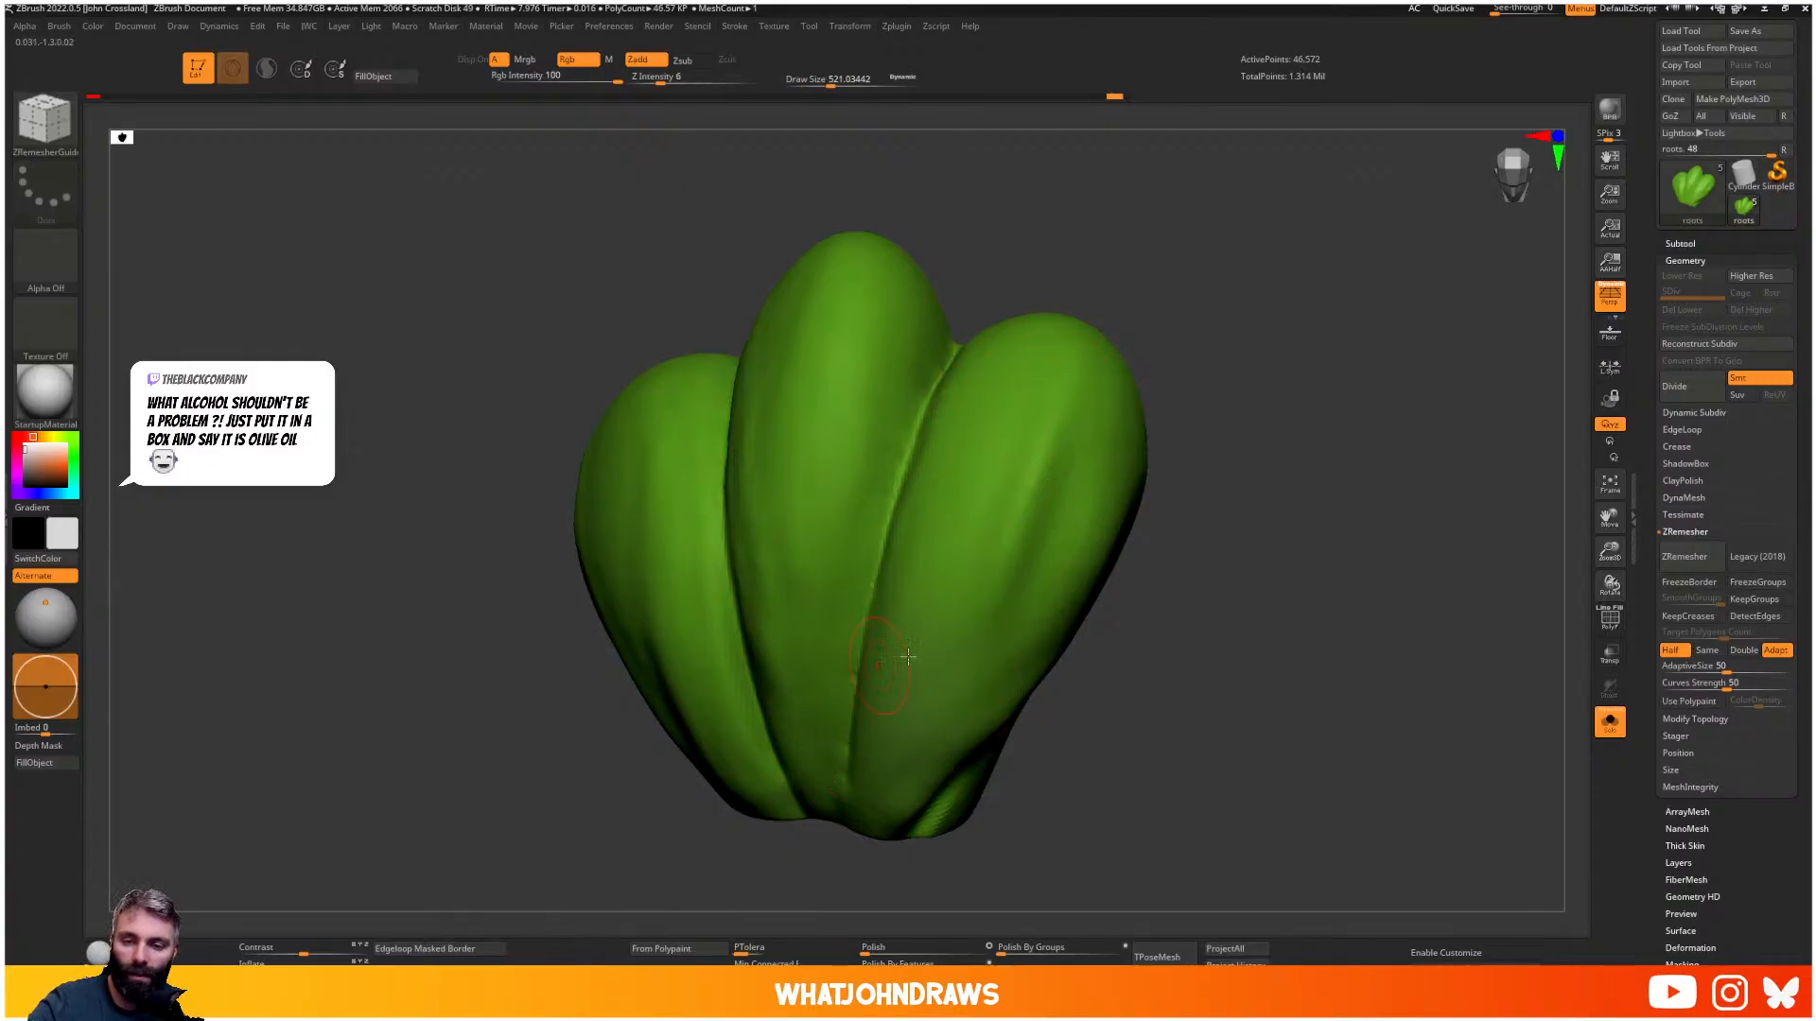
- Decimate the current leaf subtool again with the same Decimation Master settings
{"action": "mouse_move", "coordinate": [1034, 775]}
{"action": "right_mouse_down"}
{"action": "mouse_move", "coordinate": [1046, 722]}
{"action": "mouse_move", "coordinate": [1019, 783]}
{"action": "right_mouse_up"}
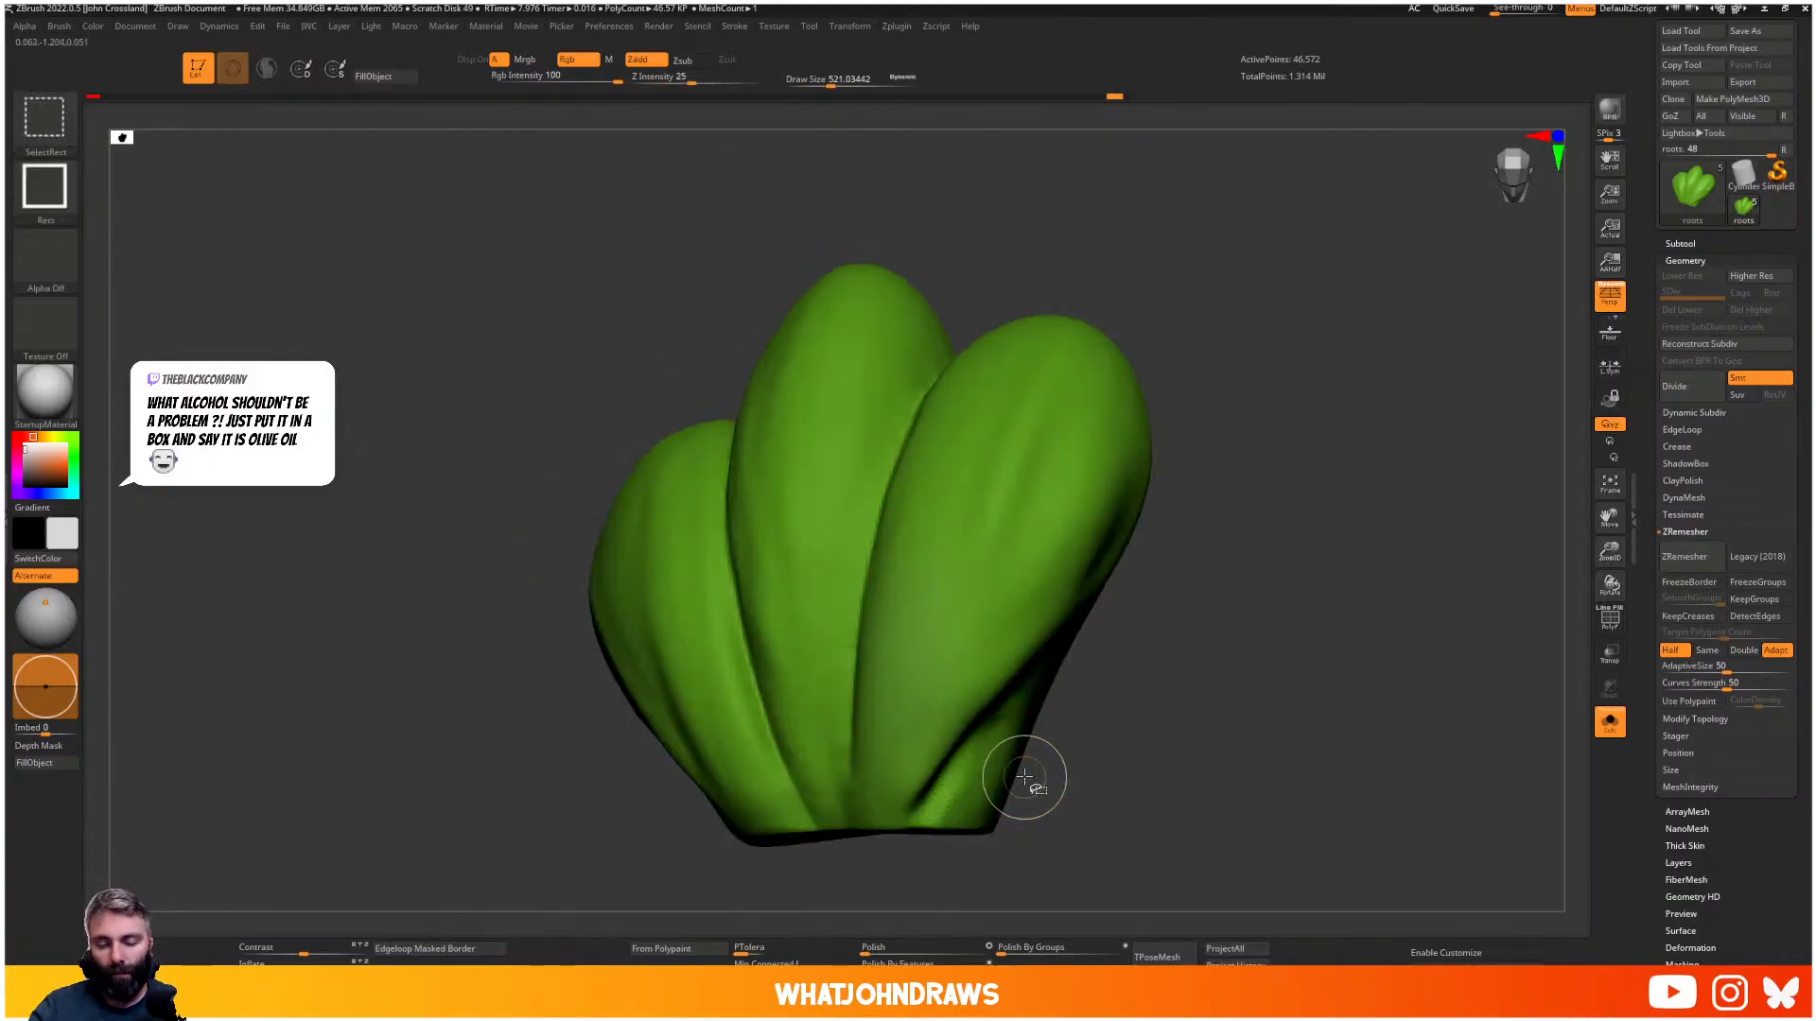
{"action": "mouse_move", "coordinate": [1062, 690]}
{"action": "right_mouse_down"}
{"action": "mouse_move", "coordinate": [1022, 747]}
{"action": "mouse_move", "coordinate": [990, 855]}
{"action": "mouse_move", "coordinate": [1001, 741]}
{"action": "right_mouse_up"}
{"action": "key", "text": "shift+f"}
{"action": "key", "text": "shift+f"}
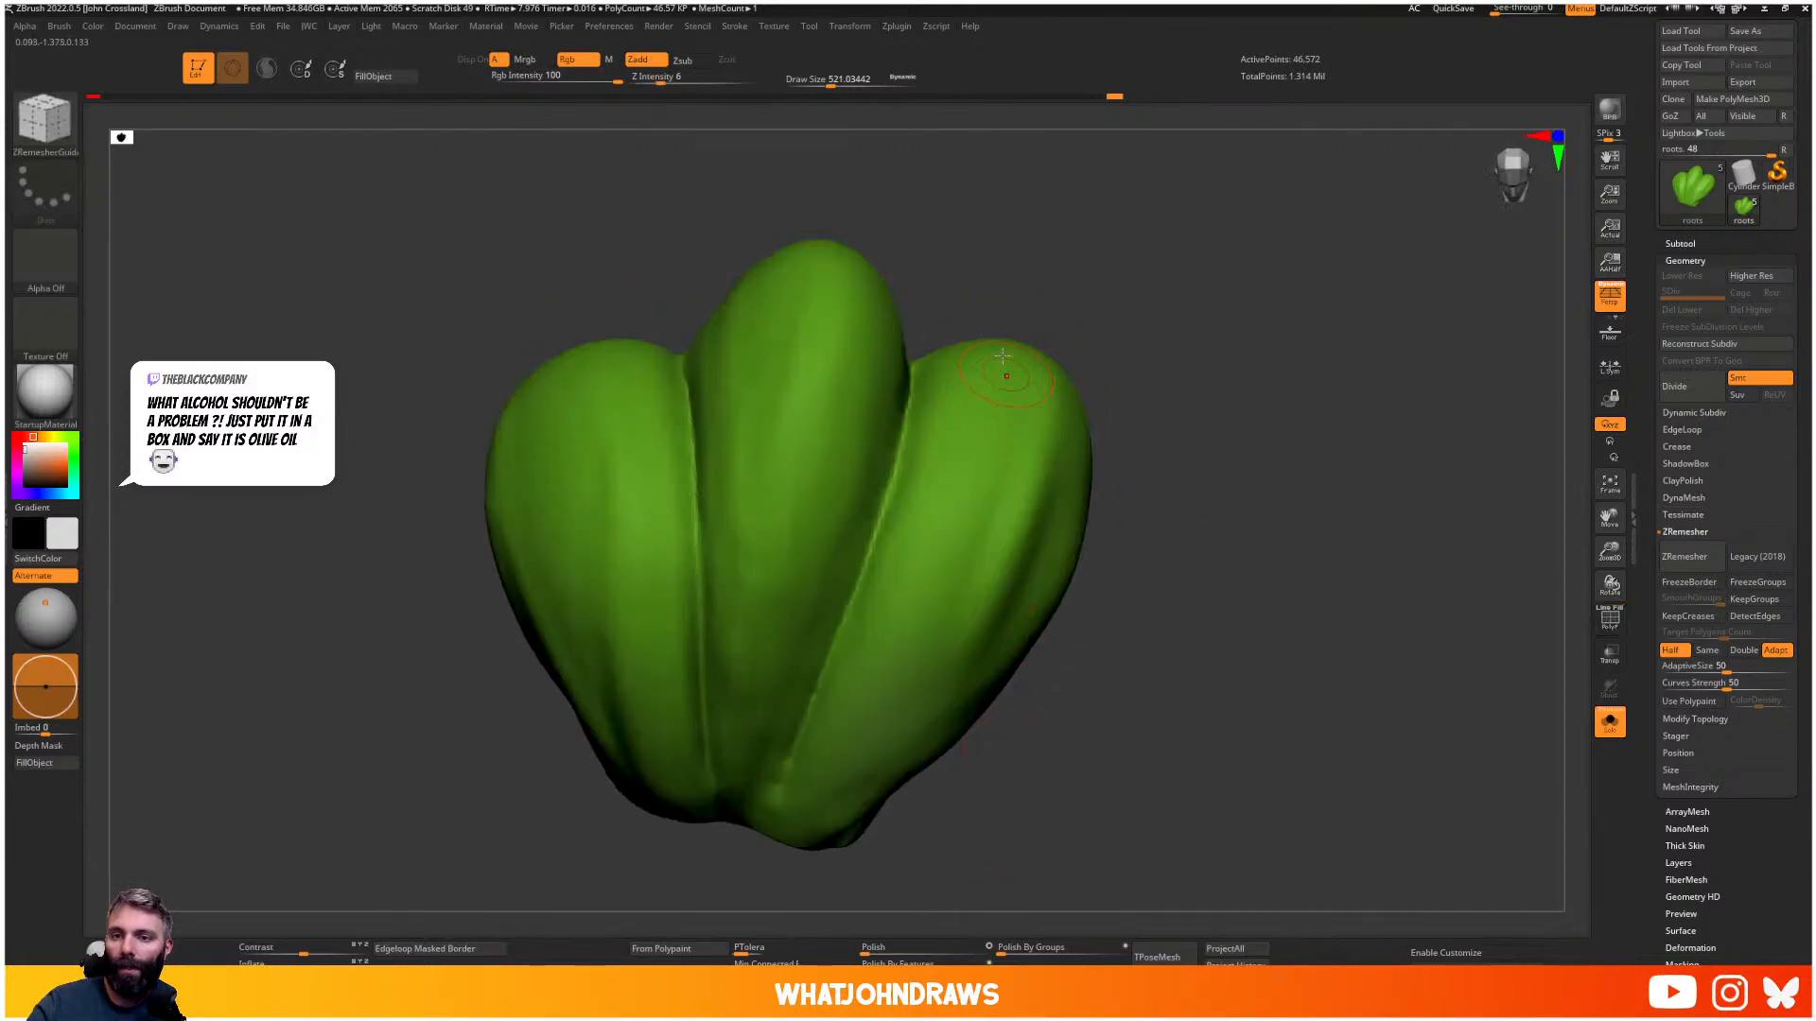
{"action": "left_click", "coordinate": [903, 32]}
{"action": "left_click", "coordinate": [975, 440]}
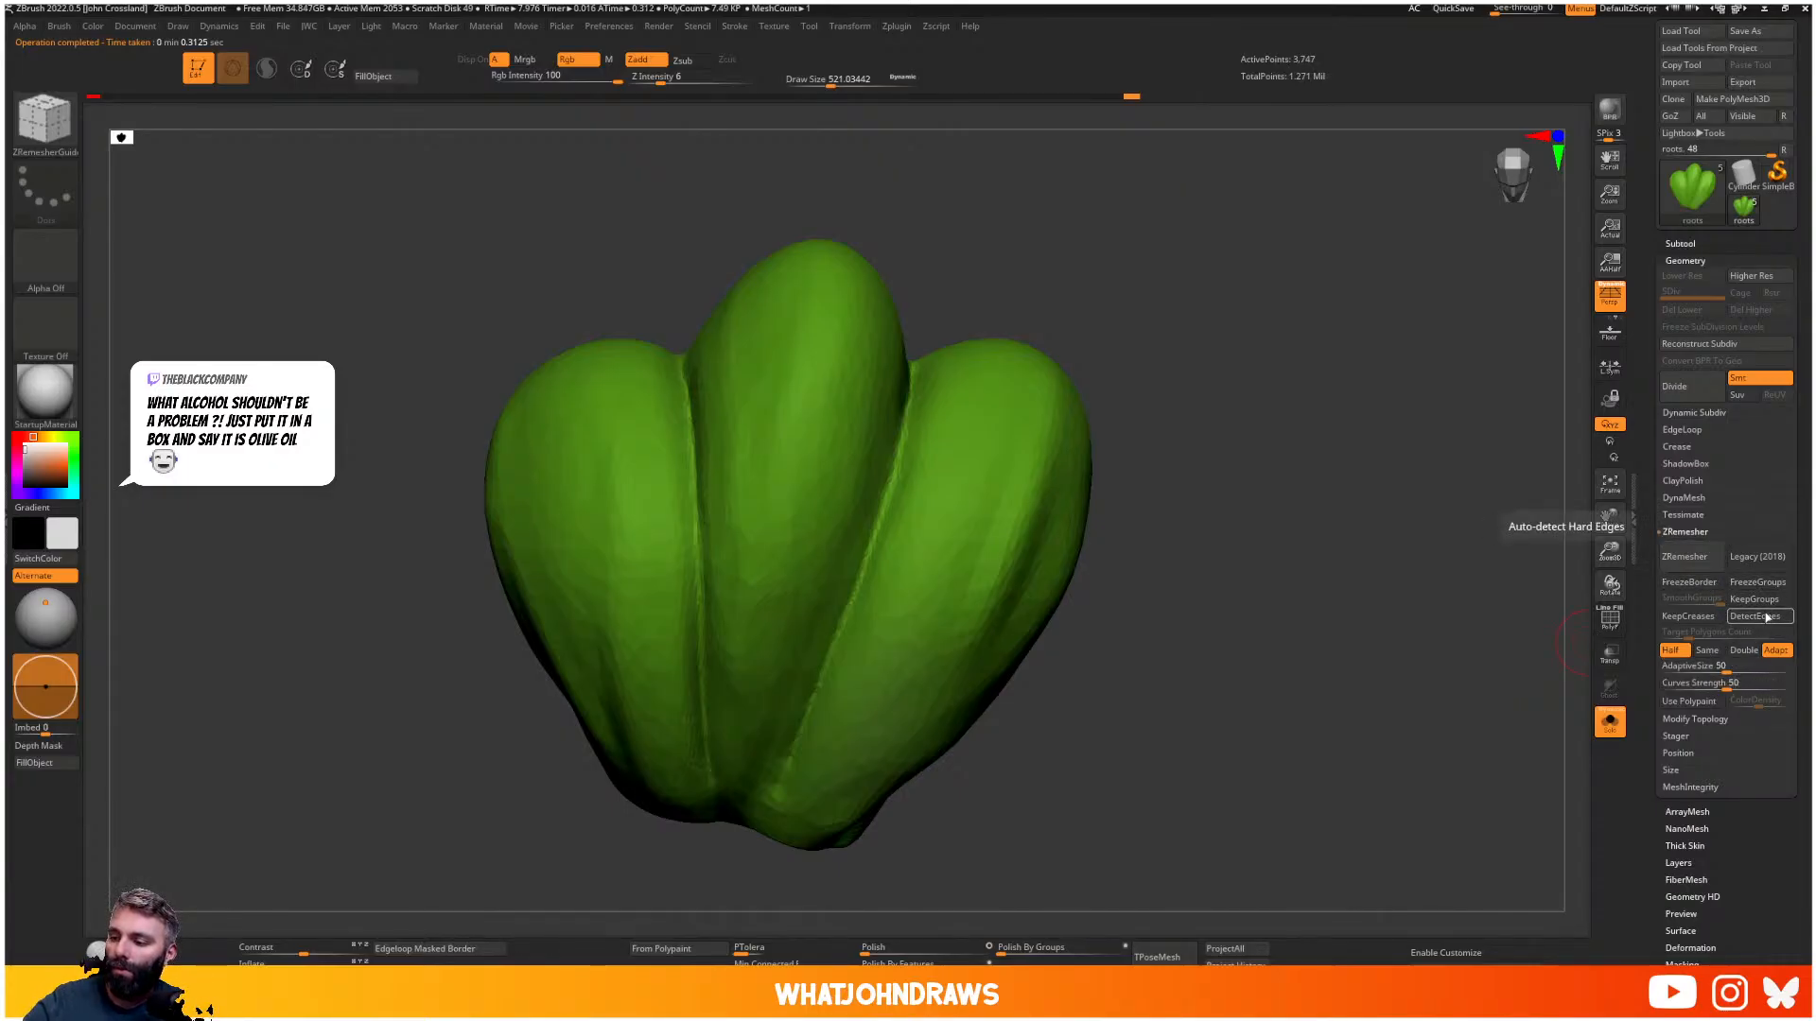
- Try ZRemeshing the decimated leaves with the Half target, and undo the remesh
{"action": "left_click", "coordinate": [1700, 569]}
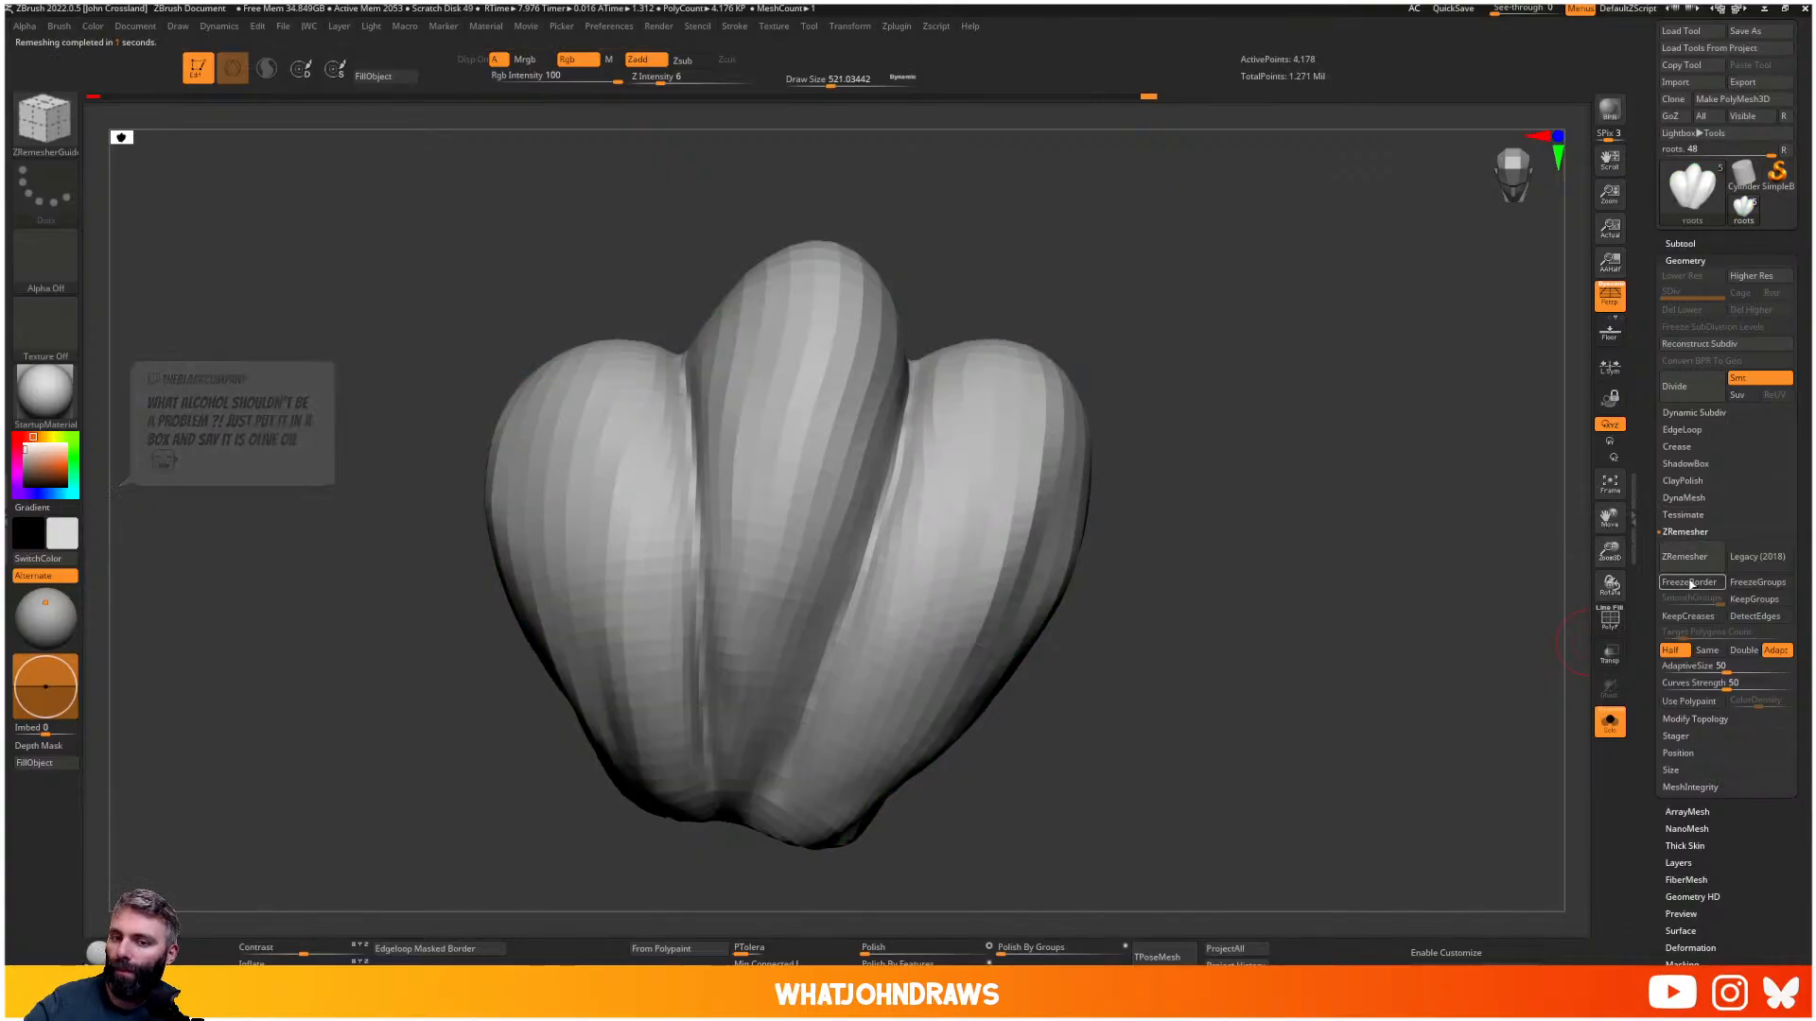
{"action": "key", "text": "ctrl+z"}
- Sample the leaf green as the active color, switch to the Standard brush and ZRemesh the leaves with the Half target
{"action": "key", "text": "c"}
{"action": "key", "text": "b"}
{"action": "key", "text": "s"}
{"action": "key", "text": "t"}
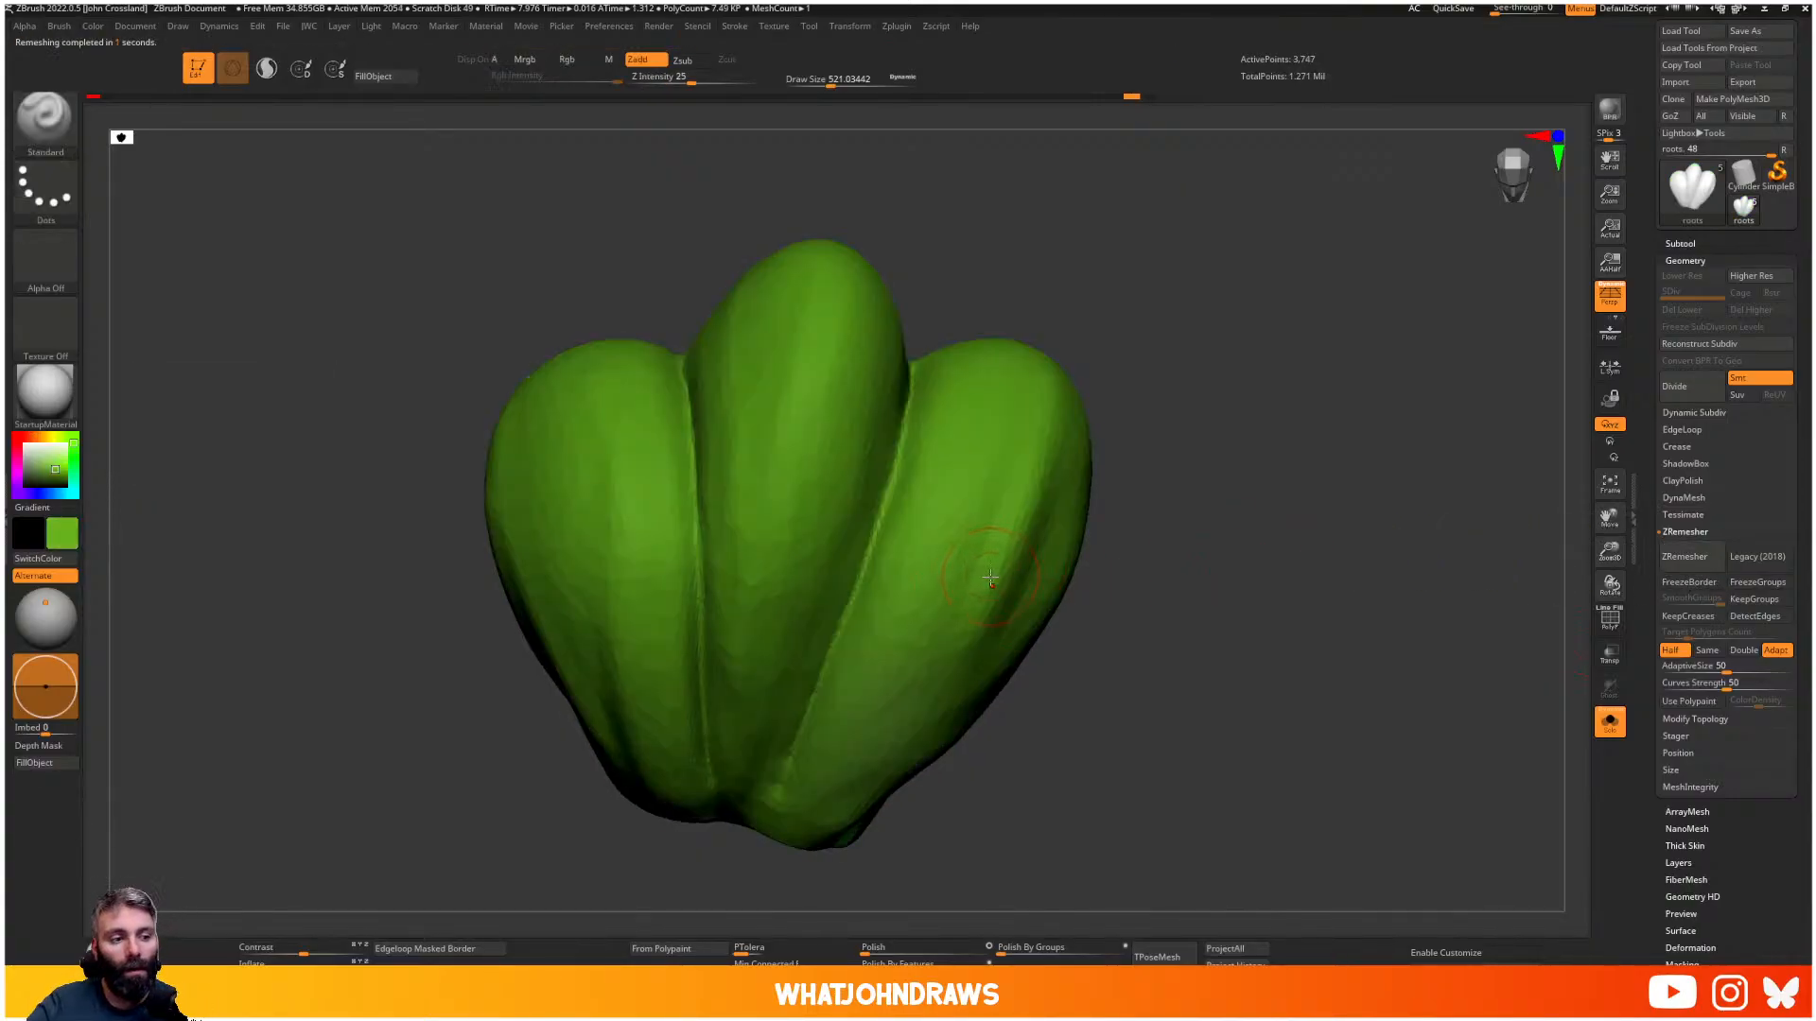
{"action": "left_click", "coordinate": [1691, 559]}
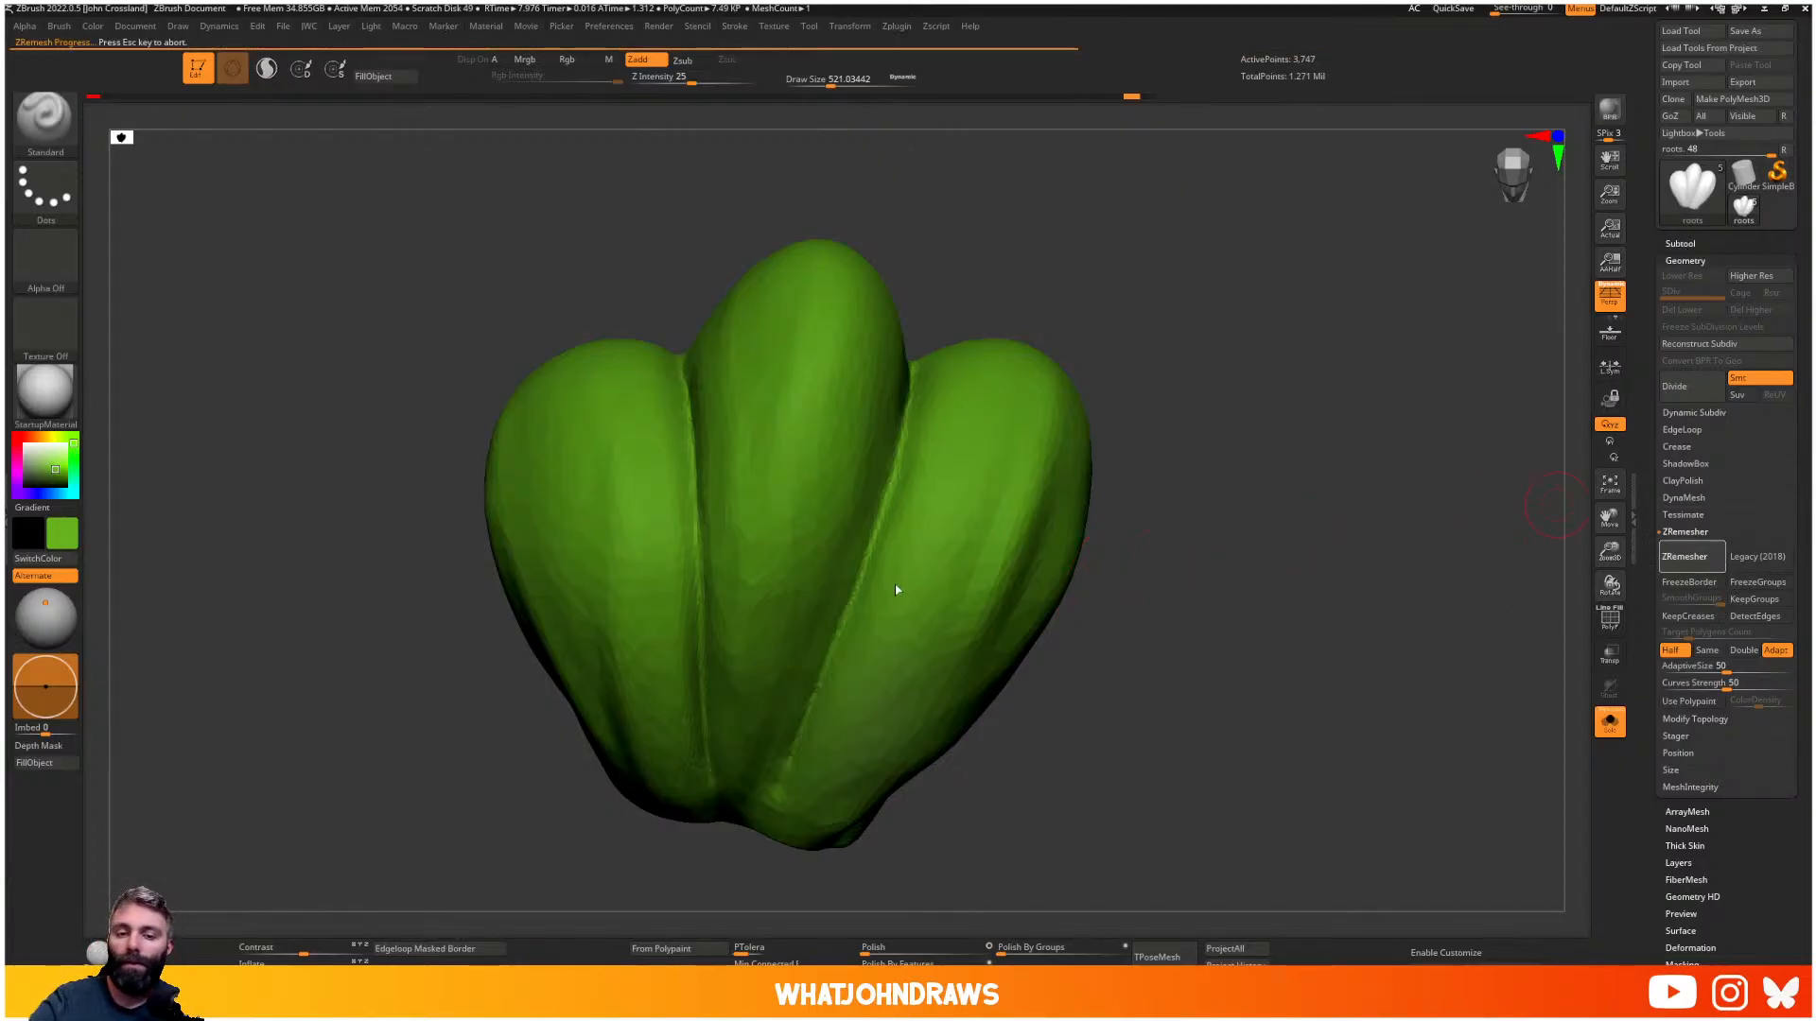
- Fill the whole remeshed leaf object with the sampled green
{"action": "left_click", "coordinate": [218, 26]}
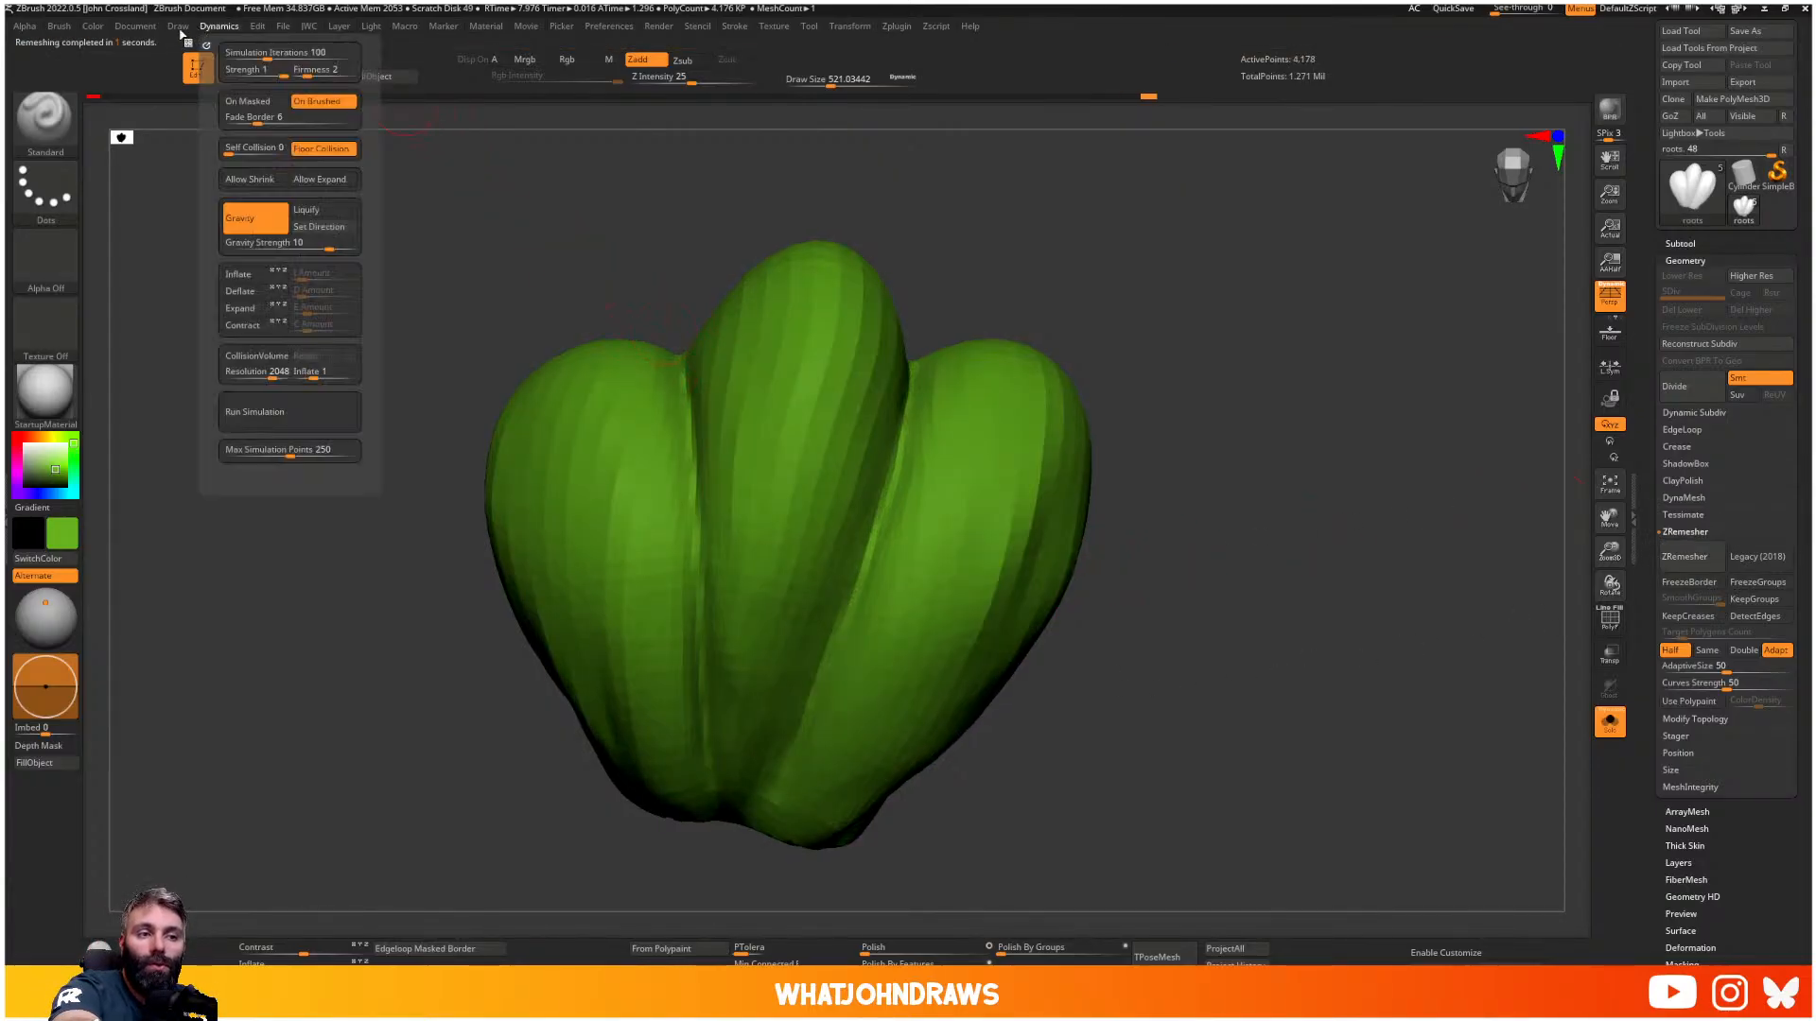
{"action": "left_click", "coordinate": [93, 25]}
{"action": "left_click", "coordinate": [149, 330]}
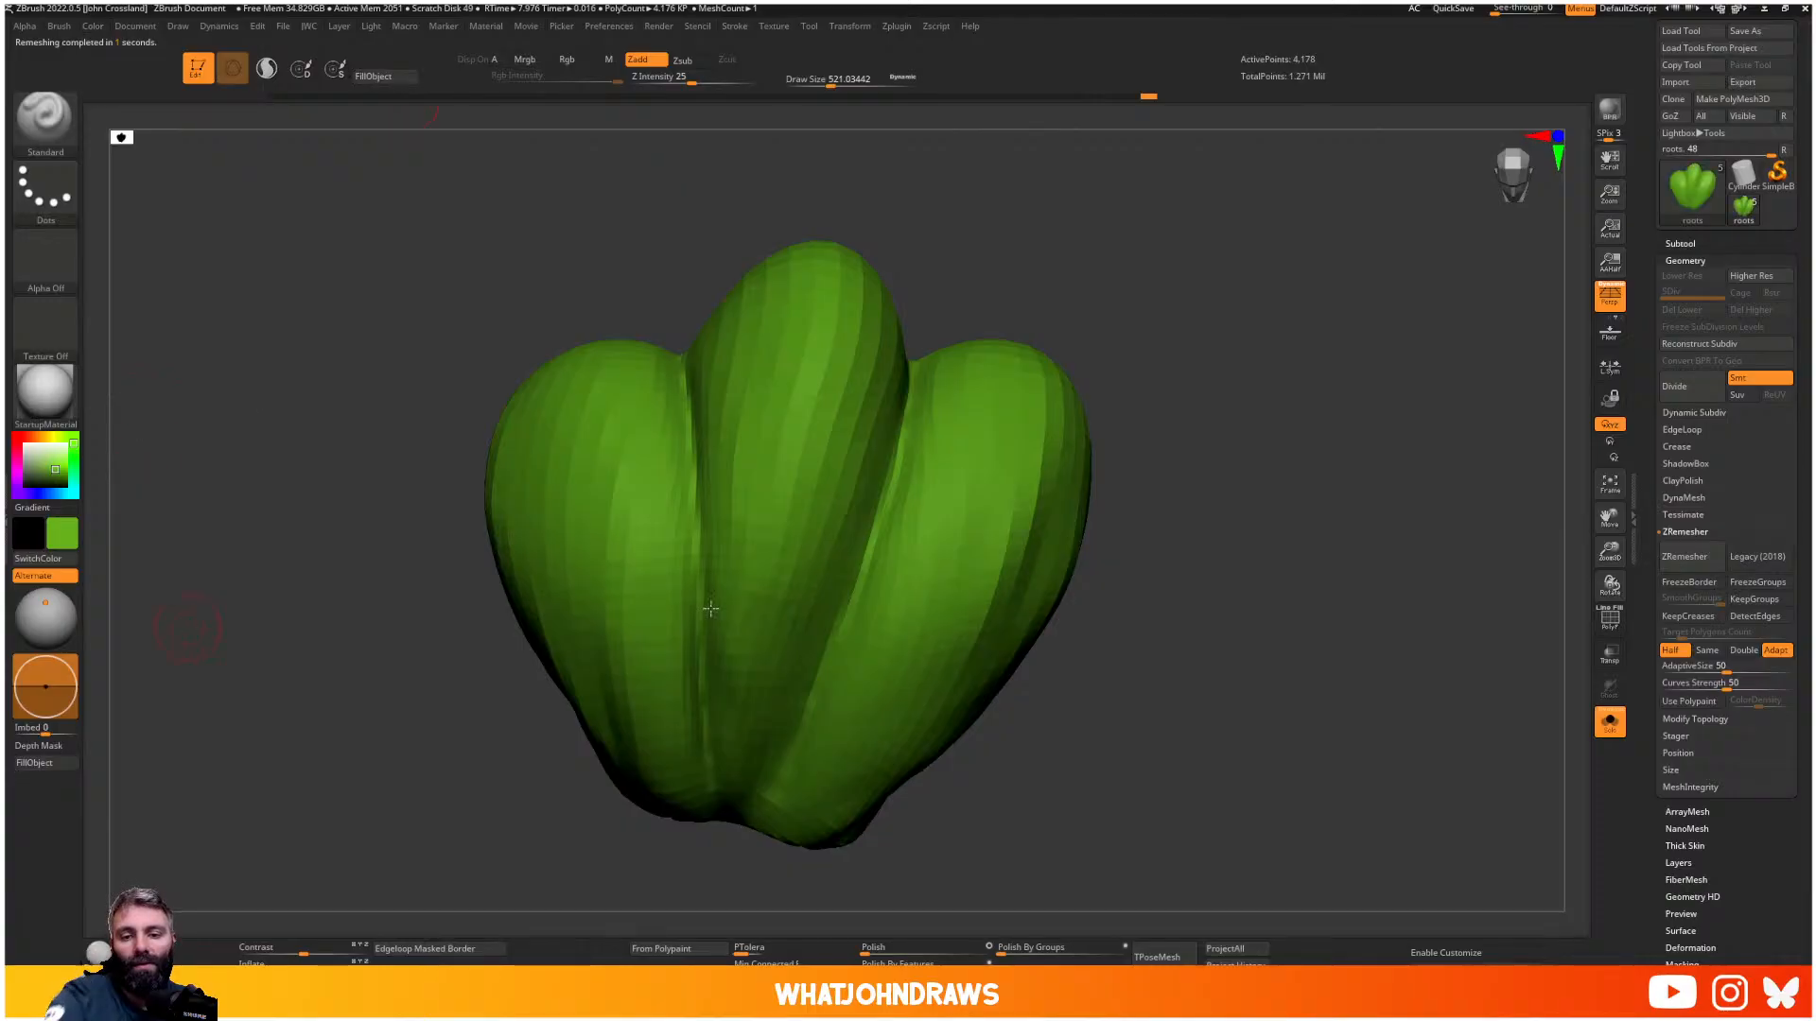
- Subdivide the remeshed leaves three times to subdivision level 4 and check the topology with the wireframe
{"action": "key", "text": "ctrl+d"}
{"action": "key", "text": "ctrl+d"}
{"action": "key", "text": "ctrl+d"}
{"action": "key", "text": "shift+f"}
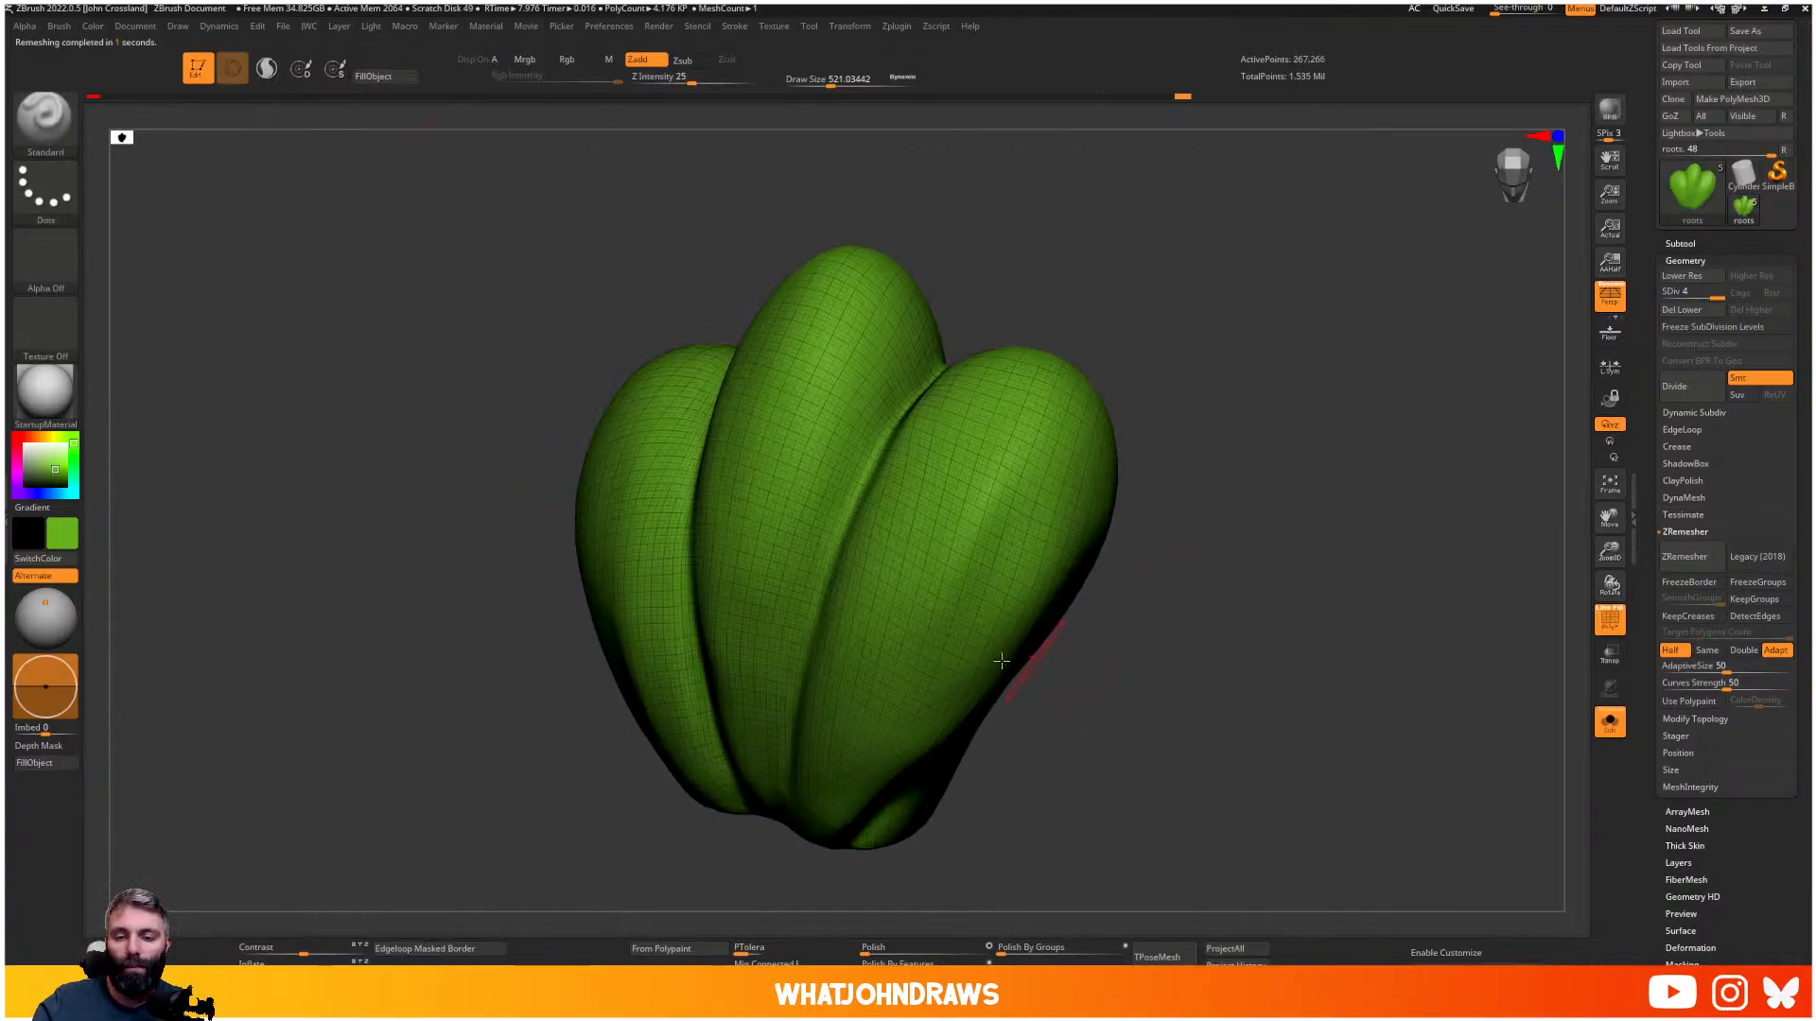
{"action": "key", "text": "shift+f"}
- Refine and smooth the surface and fold on the side of the outer leaf lobe, checking it against the wireframe
{"action": "right_click_drag", "start_coordinate": [863, 646], "coordinate": [866, 562], "text": "alt"}
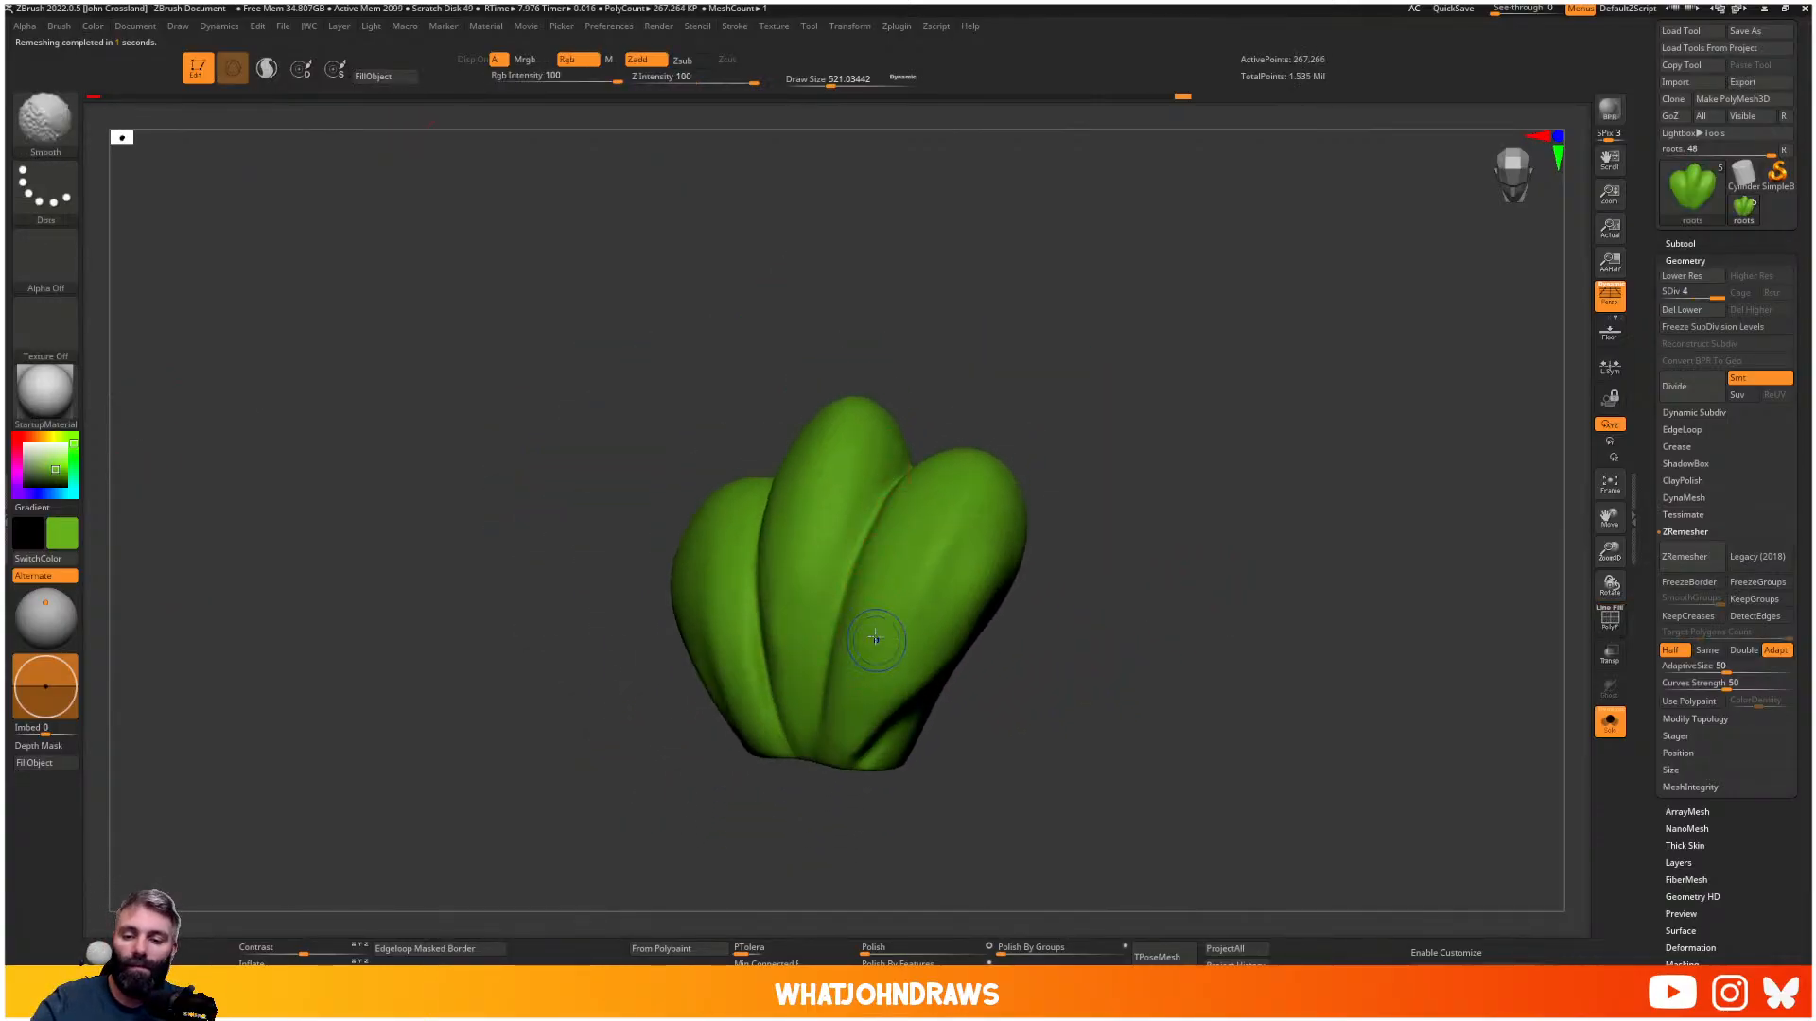
{"action": "right_click_drag", "start_coordinate": [979, 648], "coordinate": [864, 662]}
{"action": "key", "text": "shift+f"}
{"action": "right_click_drag", "start_coordinate": [993, 648], "coordinate": [999, 590]}
{"action": "key", "text": "shift+f"}
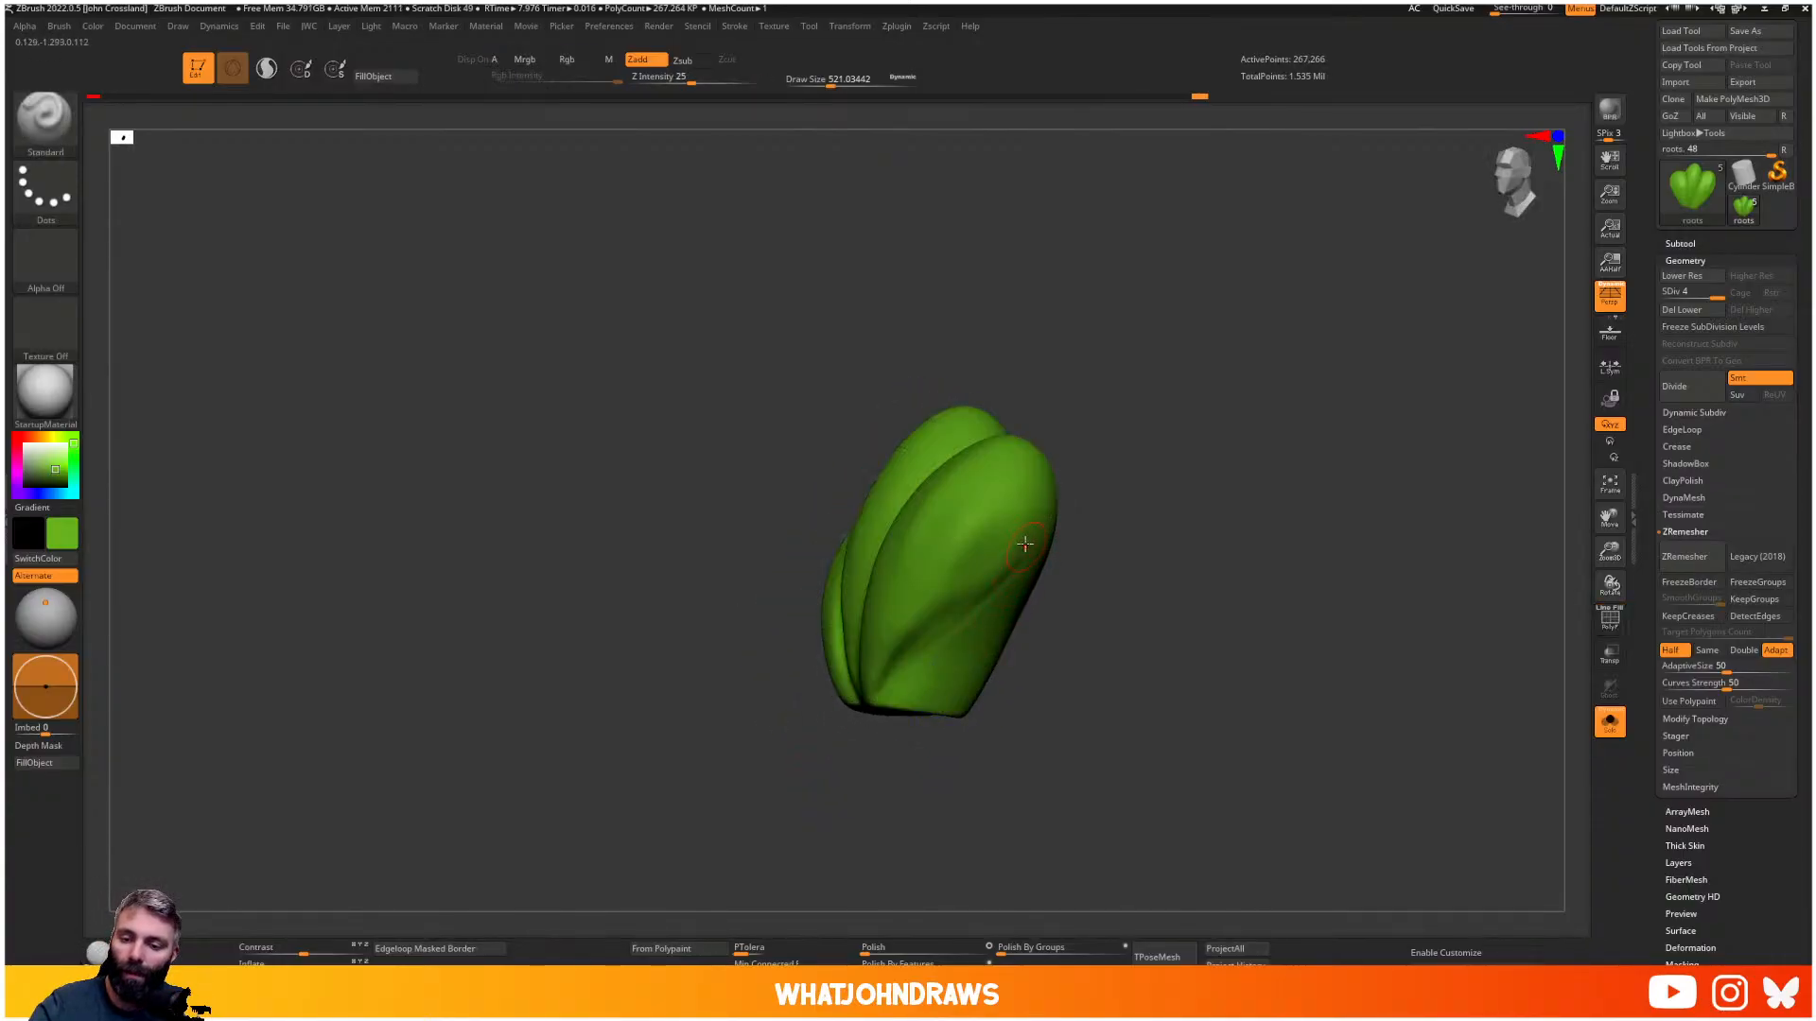
{"action": "key", "text": "shift"}
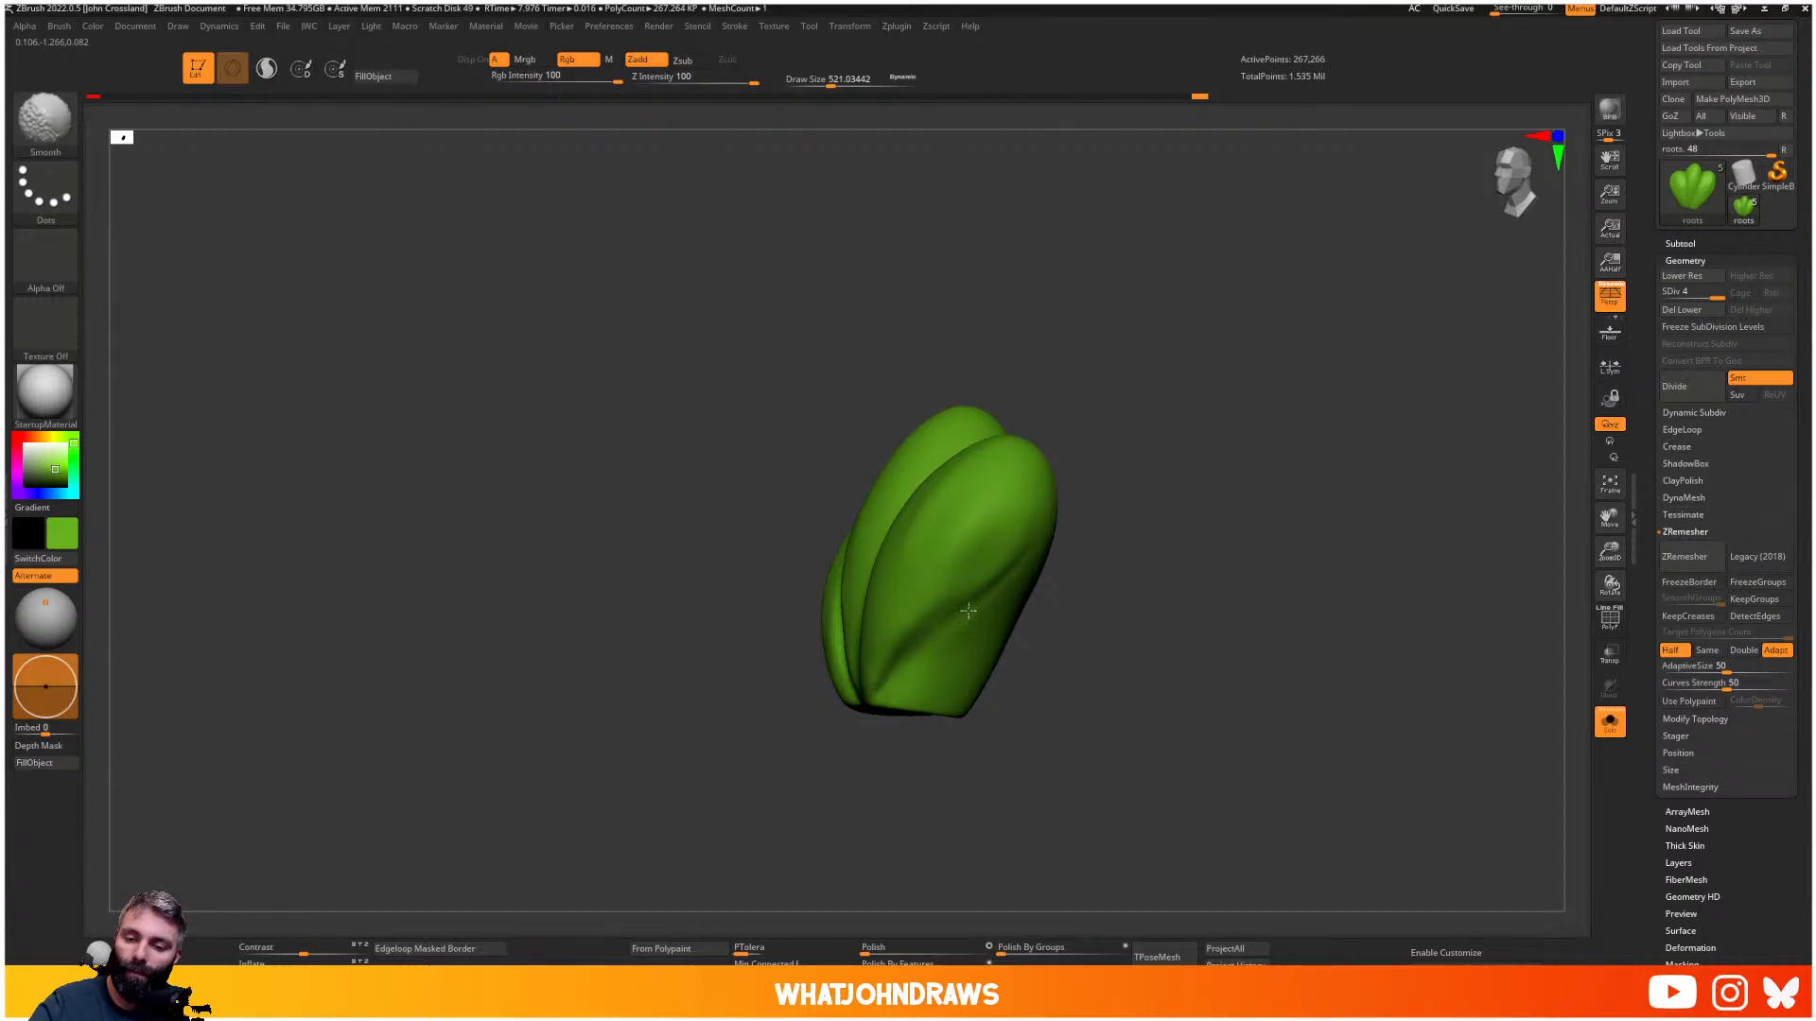
{"action": "mouse_move", "coordinate": [854, 728]}
{"action": "right_mouse_down"}
{"action": "mouse_move", "coordinate": [1002, 522]}
{"action": "mouse_move", "coordinate": [965, 483]}
{"action": "mouse_move", "coordinate": [909, 501]}
{"action": "right_mouse_up"}
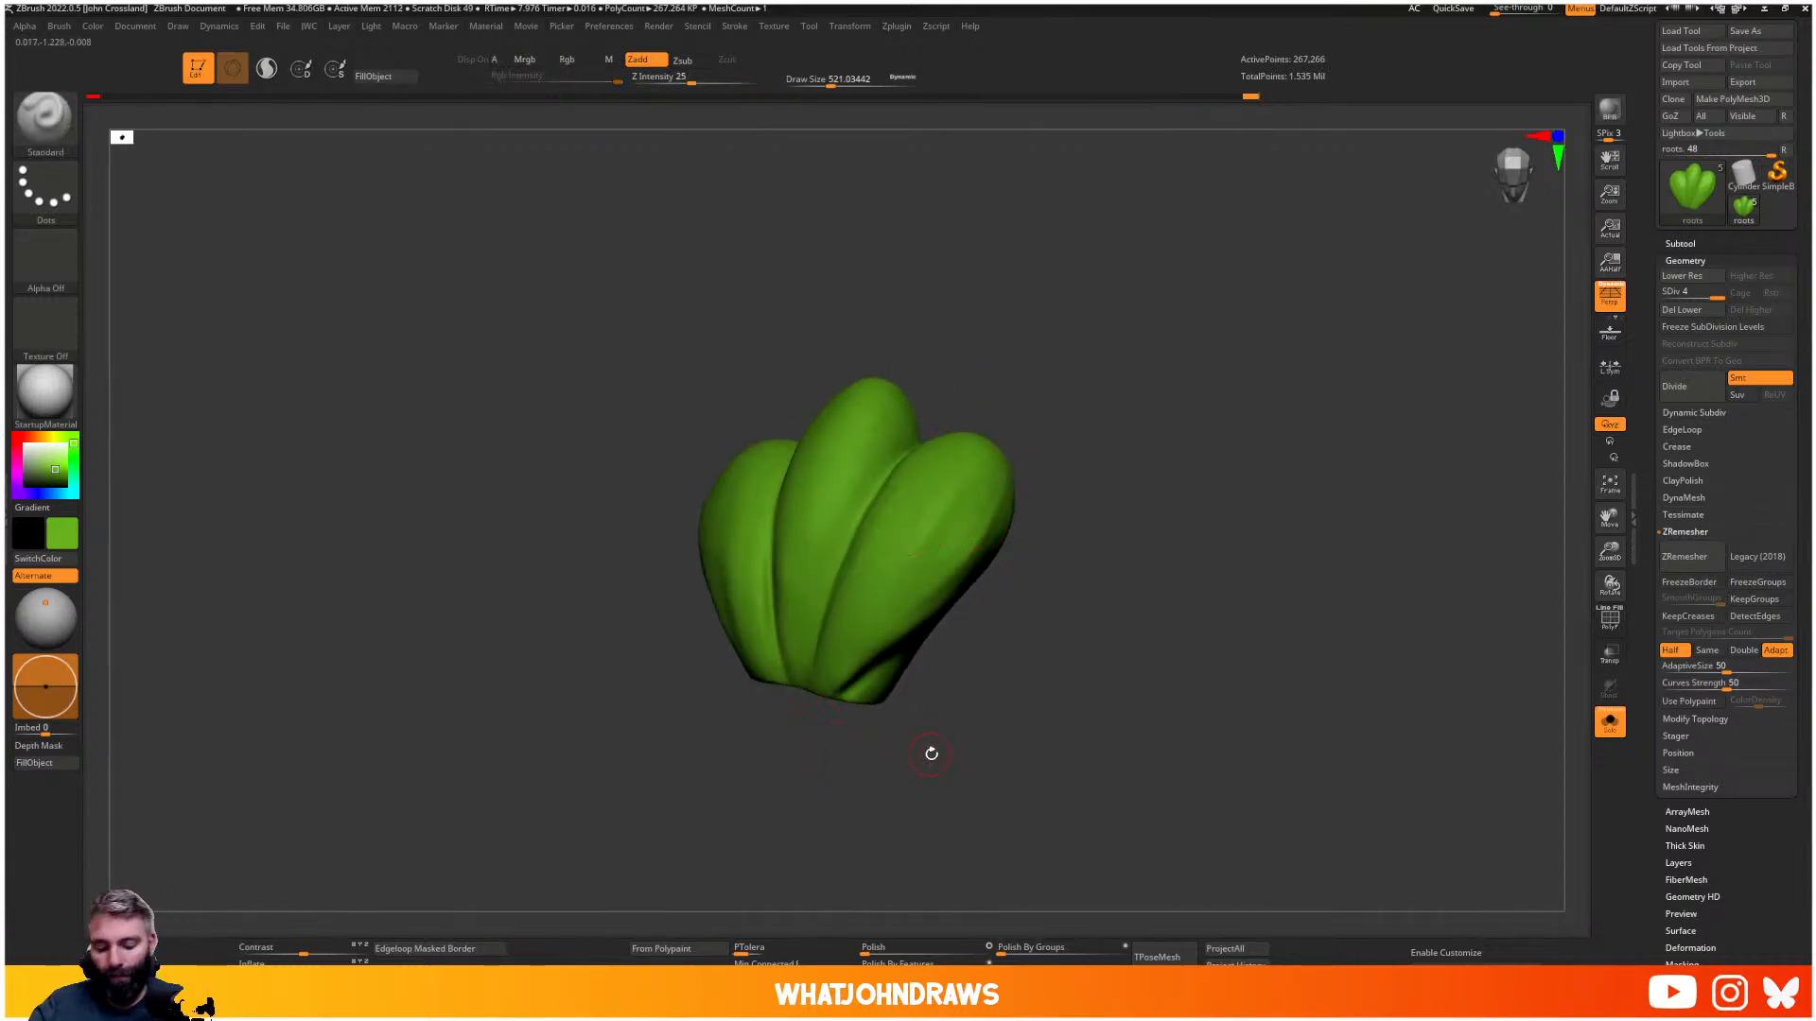
- Turn off Solo to show the whole carrot and smooth the transitions between the leaf lobes
{"action": "key", "text": "alt+s"}
{"action": "right_click_drag", "start_coordinate": [892, 661], "coordinate": [924, 632]}
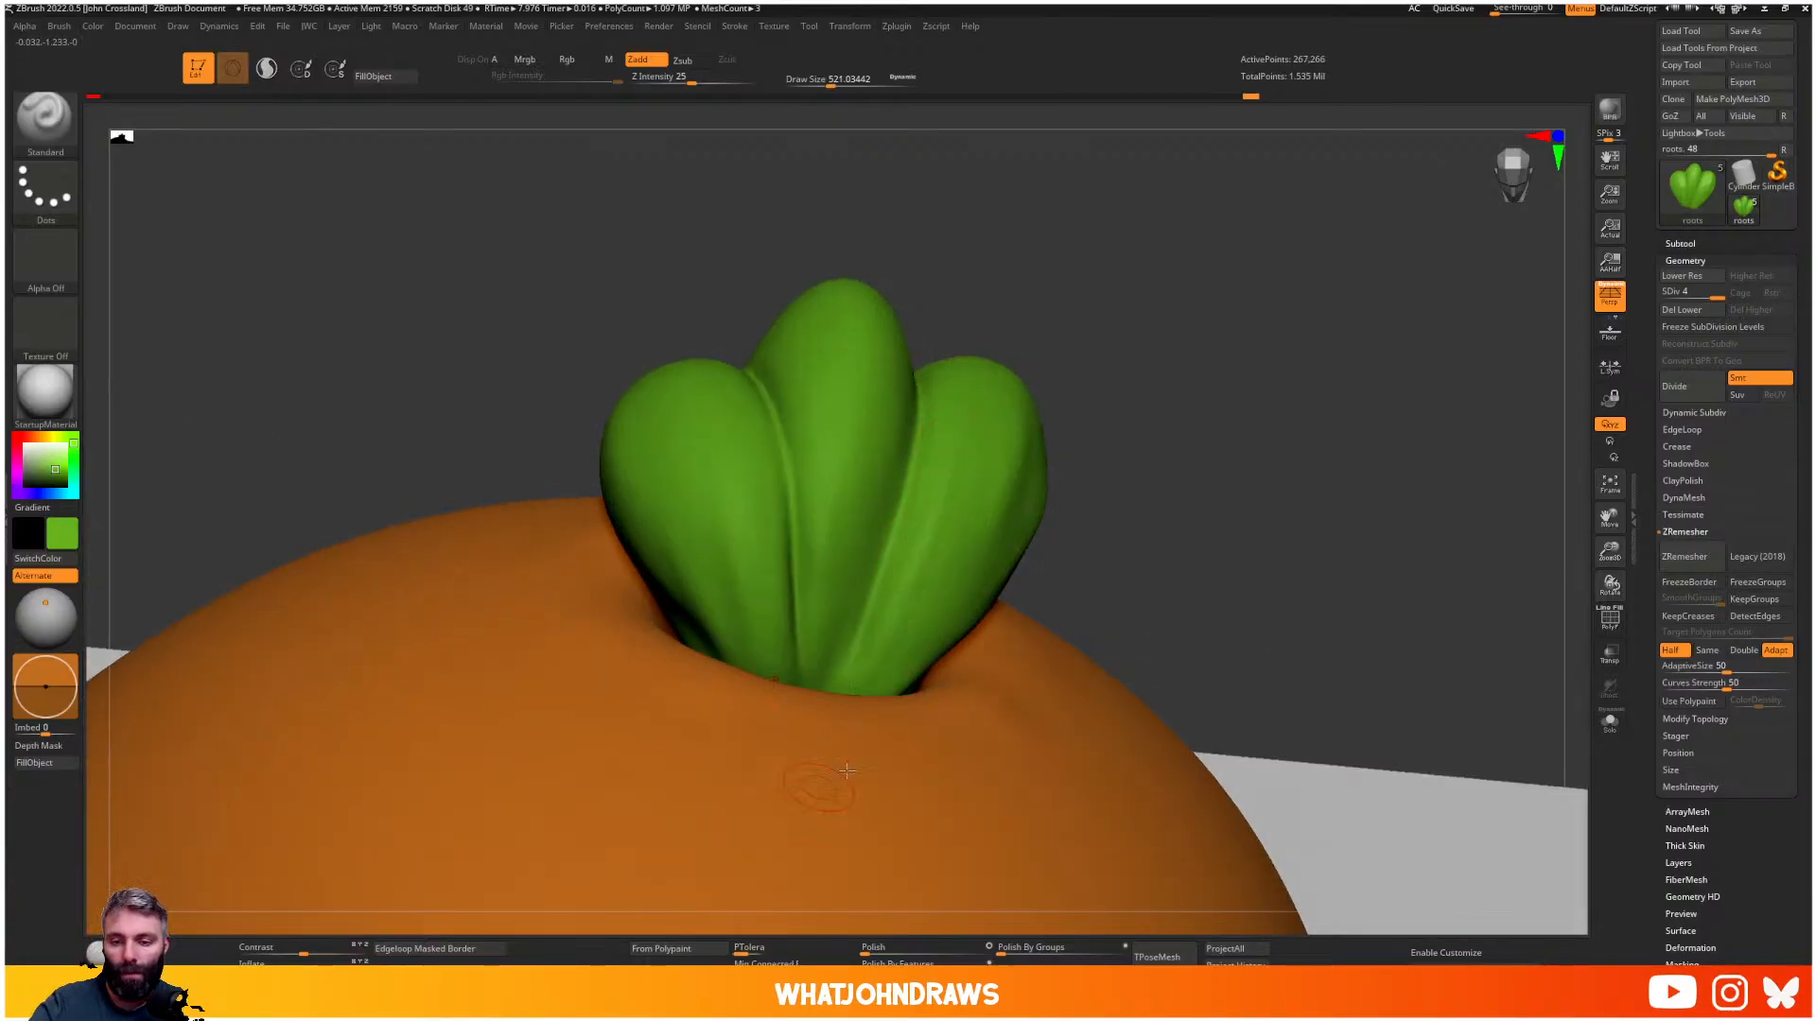
{"action": "right_click_drag", "start_coordinate": [847, 771], "coordinate": [880, 719]}
{"action": "right_click_drag", "start_coordinate": [832, 662], "coordinate": [794, 582]}
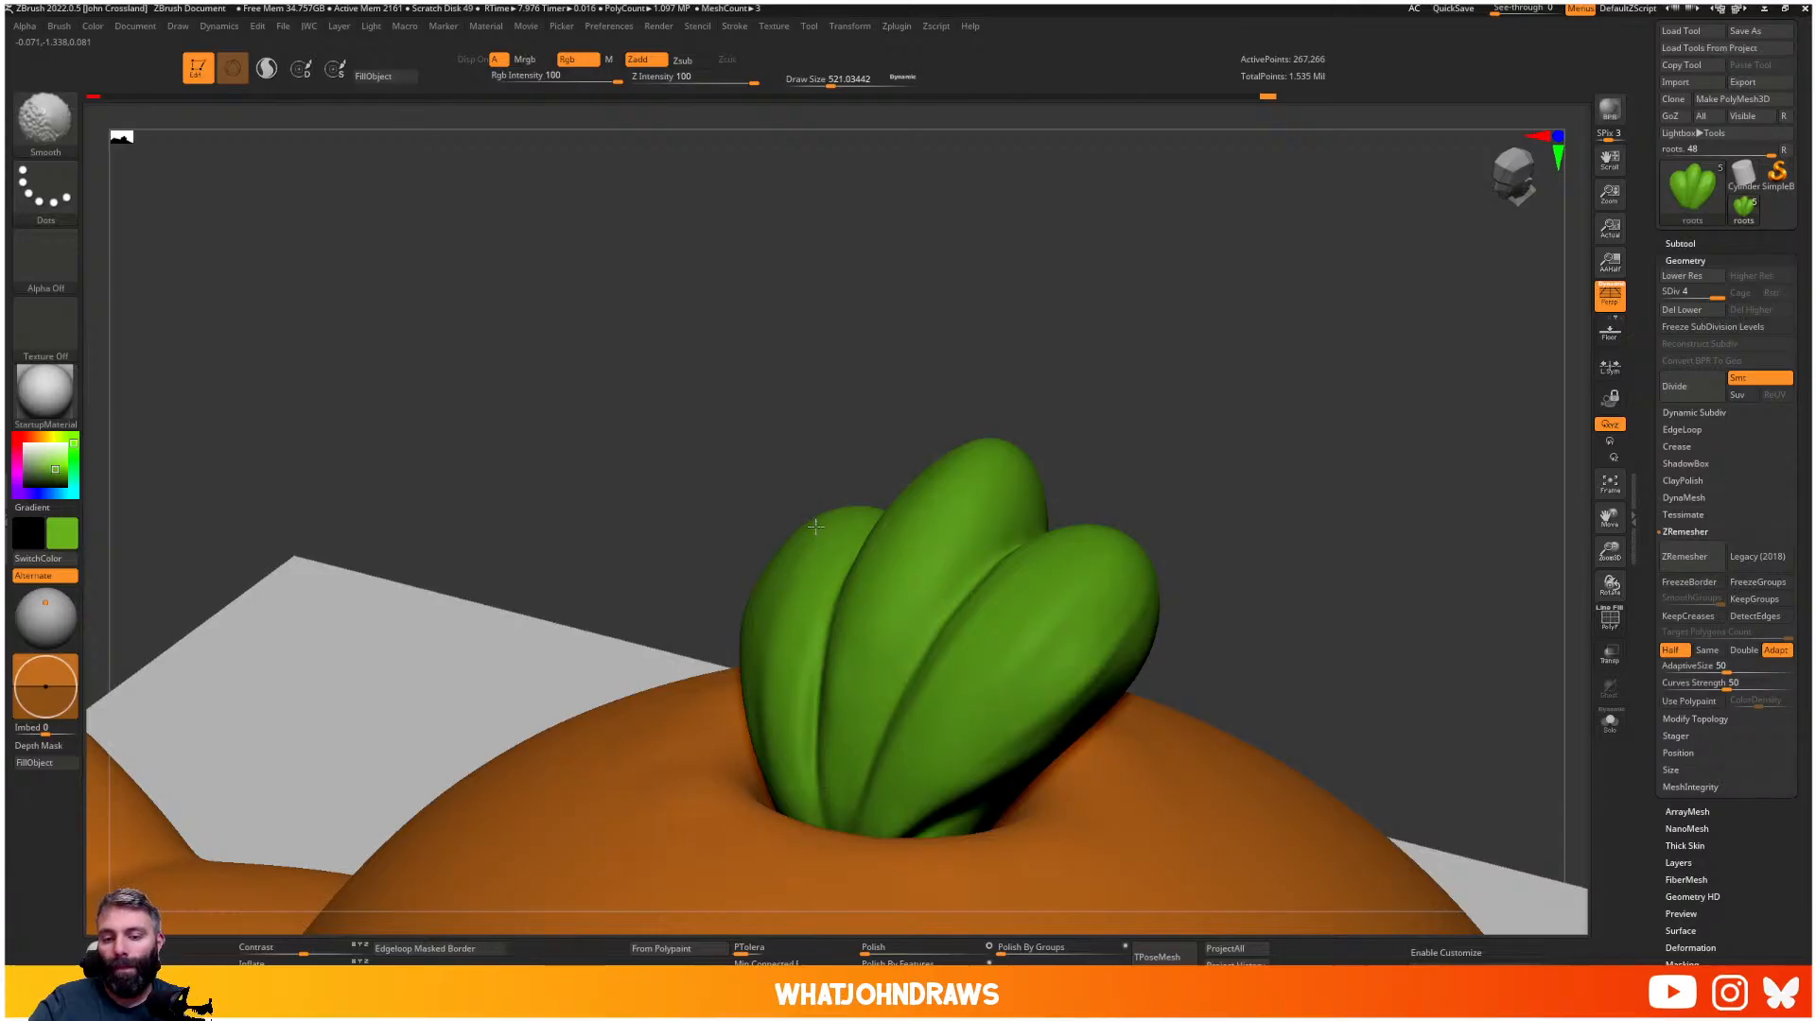
{"action": "right_click_drag", "start_coordinate": [789, 662], "coordinate": [784, 616], "text": "shift"}
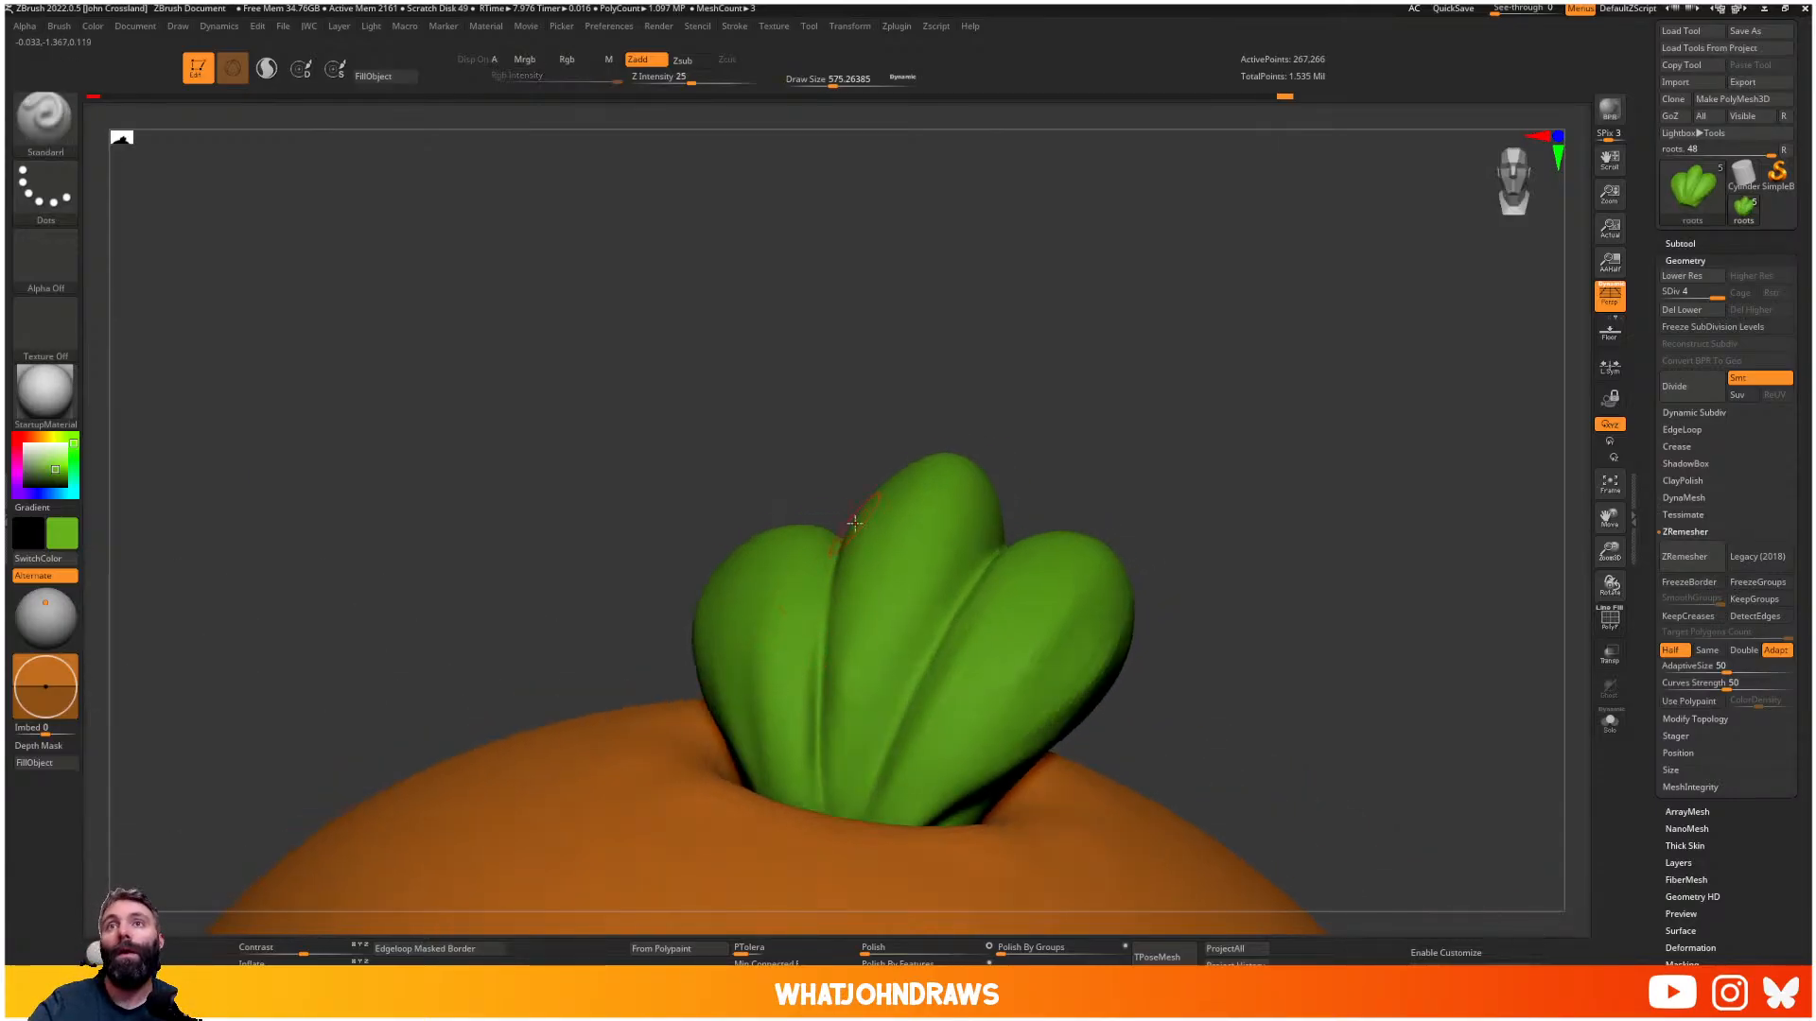
- Build up the middle leaf lobe beside its crease with the Standard brush at draw size about 594
{"action": "right_click_drag", "start_coordinate": [899, 615], "coordinate": [872, 661]}
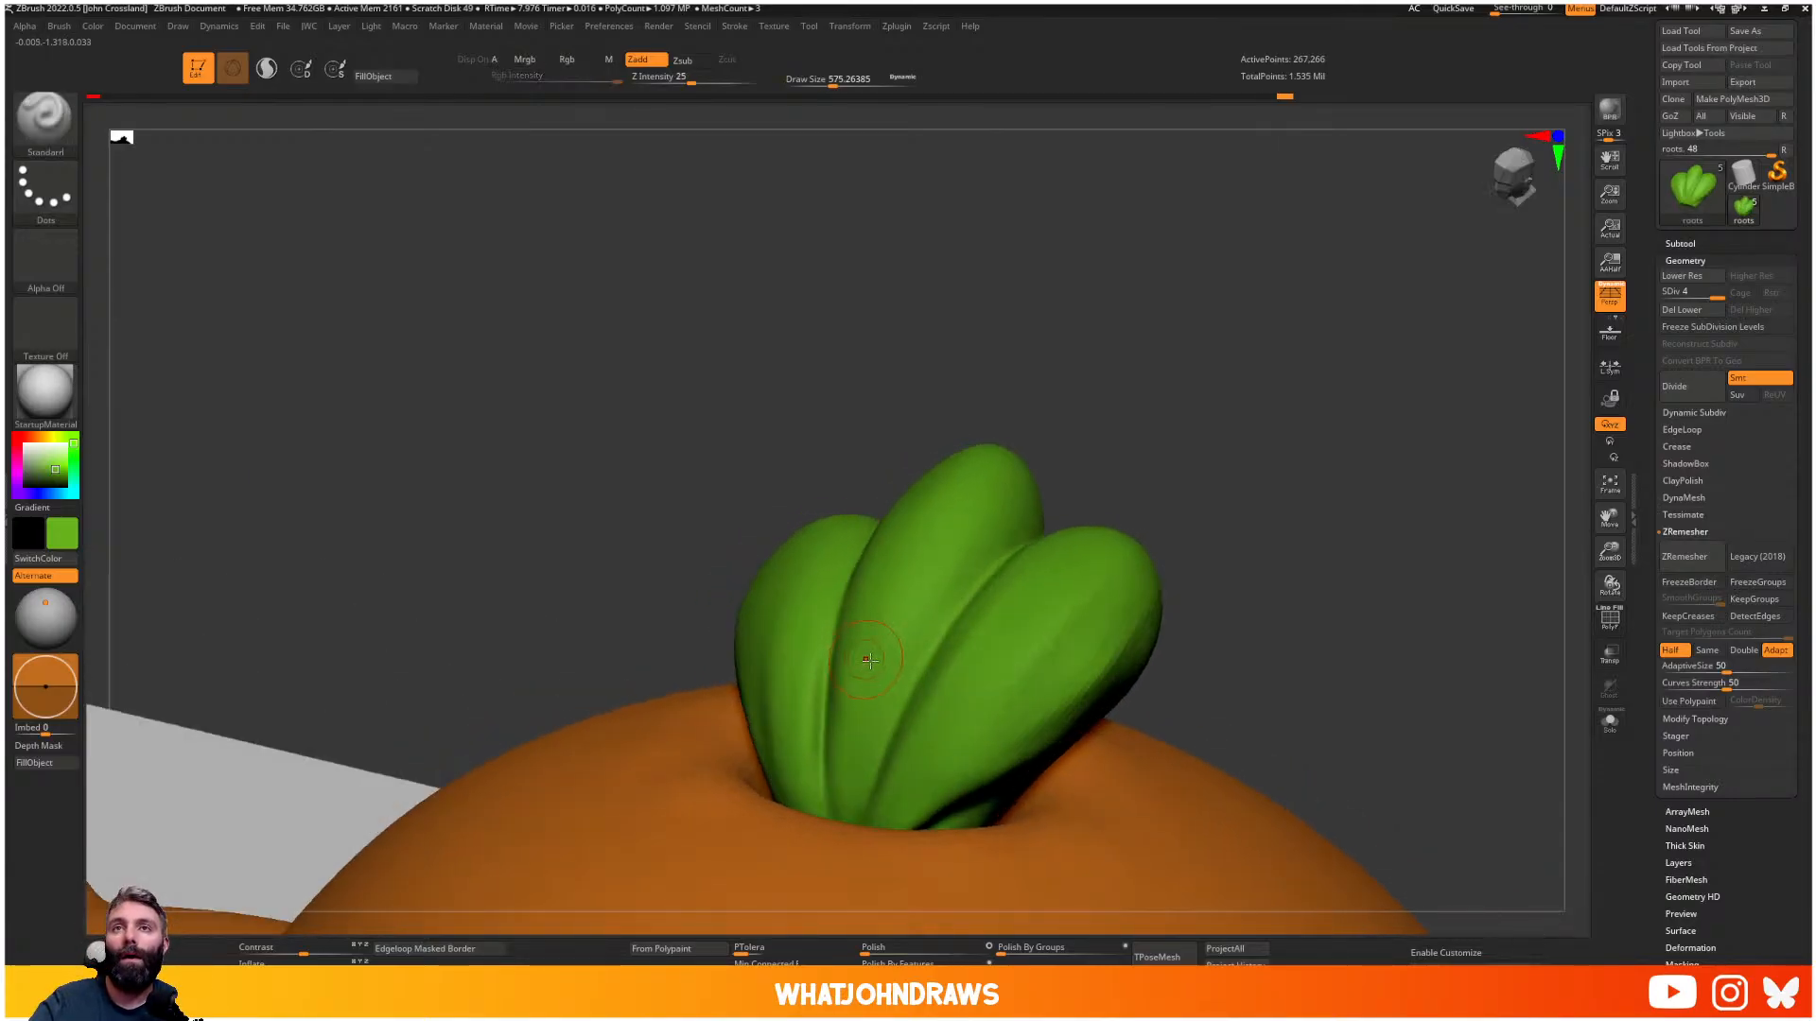
{"action": "right_click_drag", "start_coordinate": [992, 670], "coordinate": [911, 612], "text": "alt"}
{"action": "right_click_drag", "start_coordinate": [911, 613], "coordinate": [953, 632], "text": "shift"}
{"action": "right_click_drag", "start_coordinate": [831, 607], "coordinate": [844, 667], "text": "alt"}
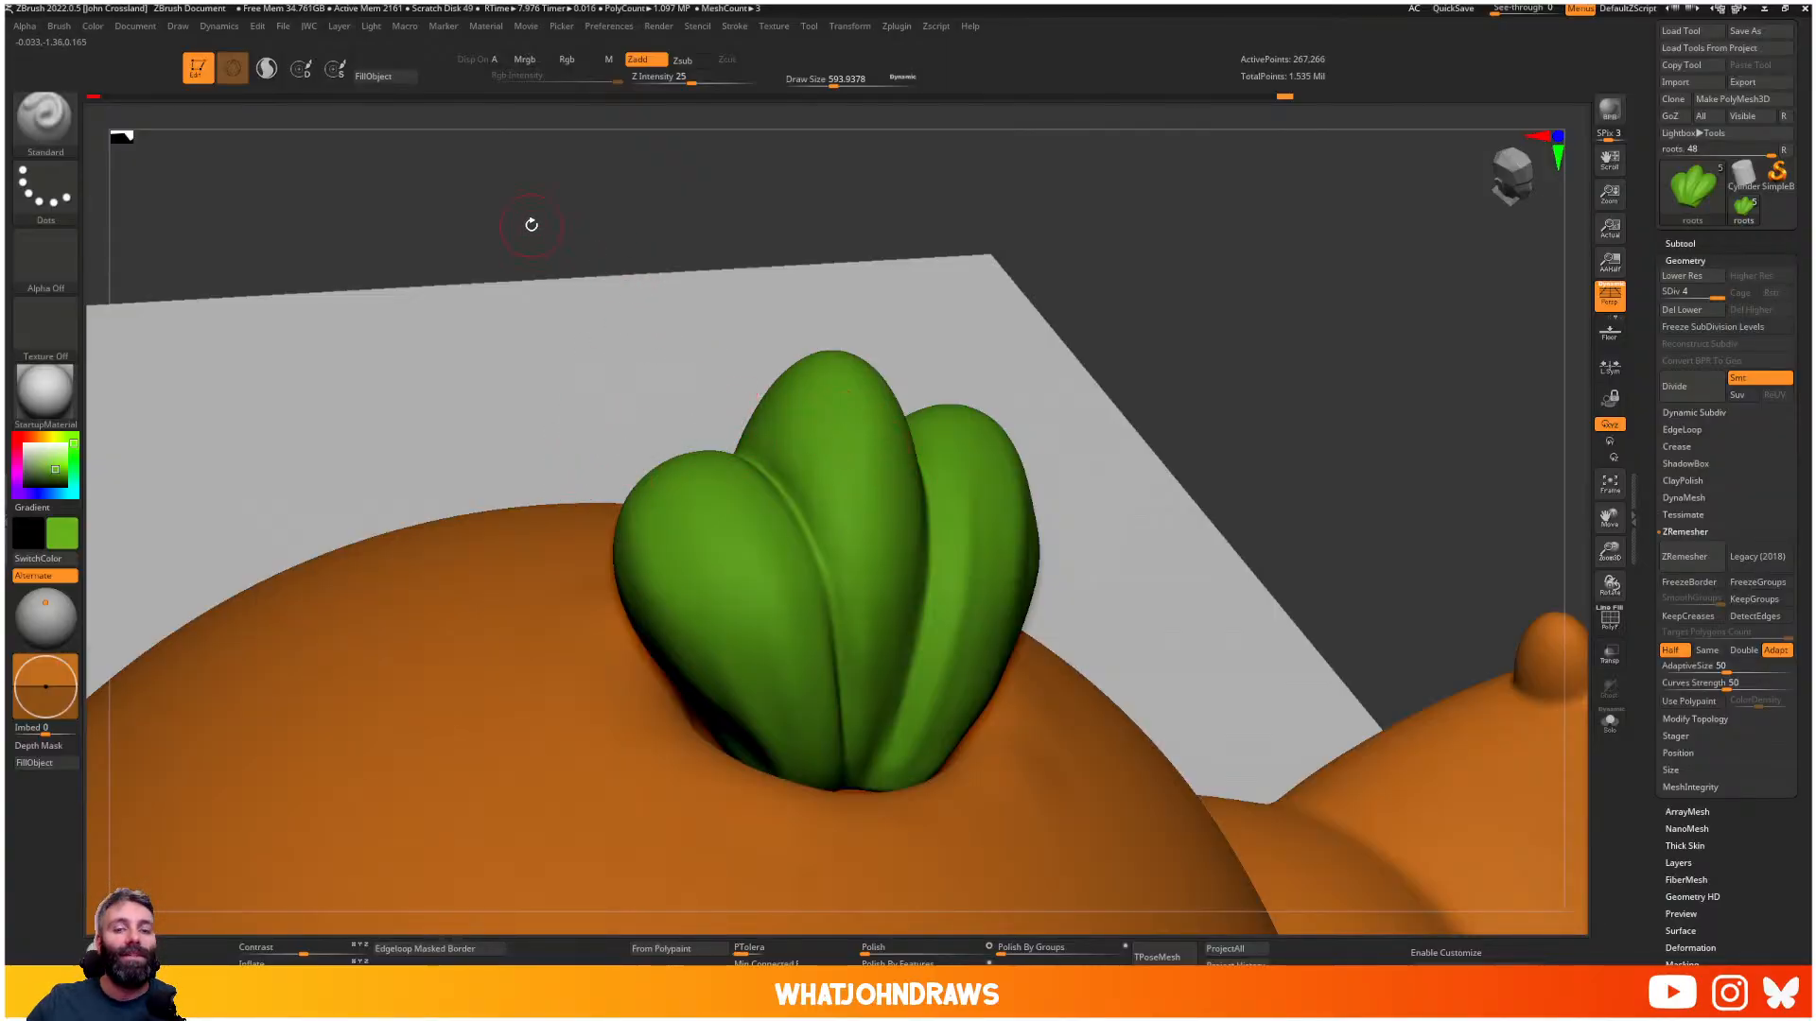
{"action": "key", "text": "s"}
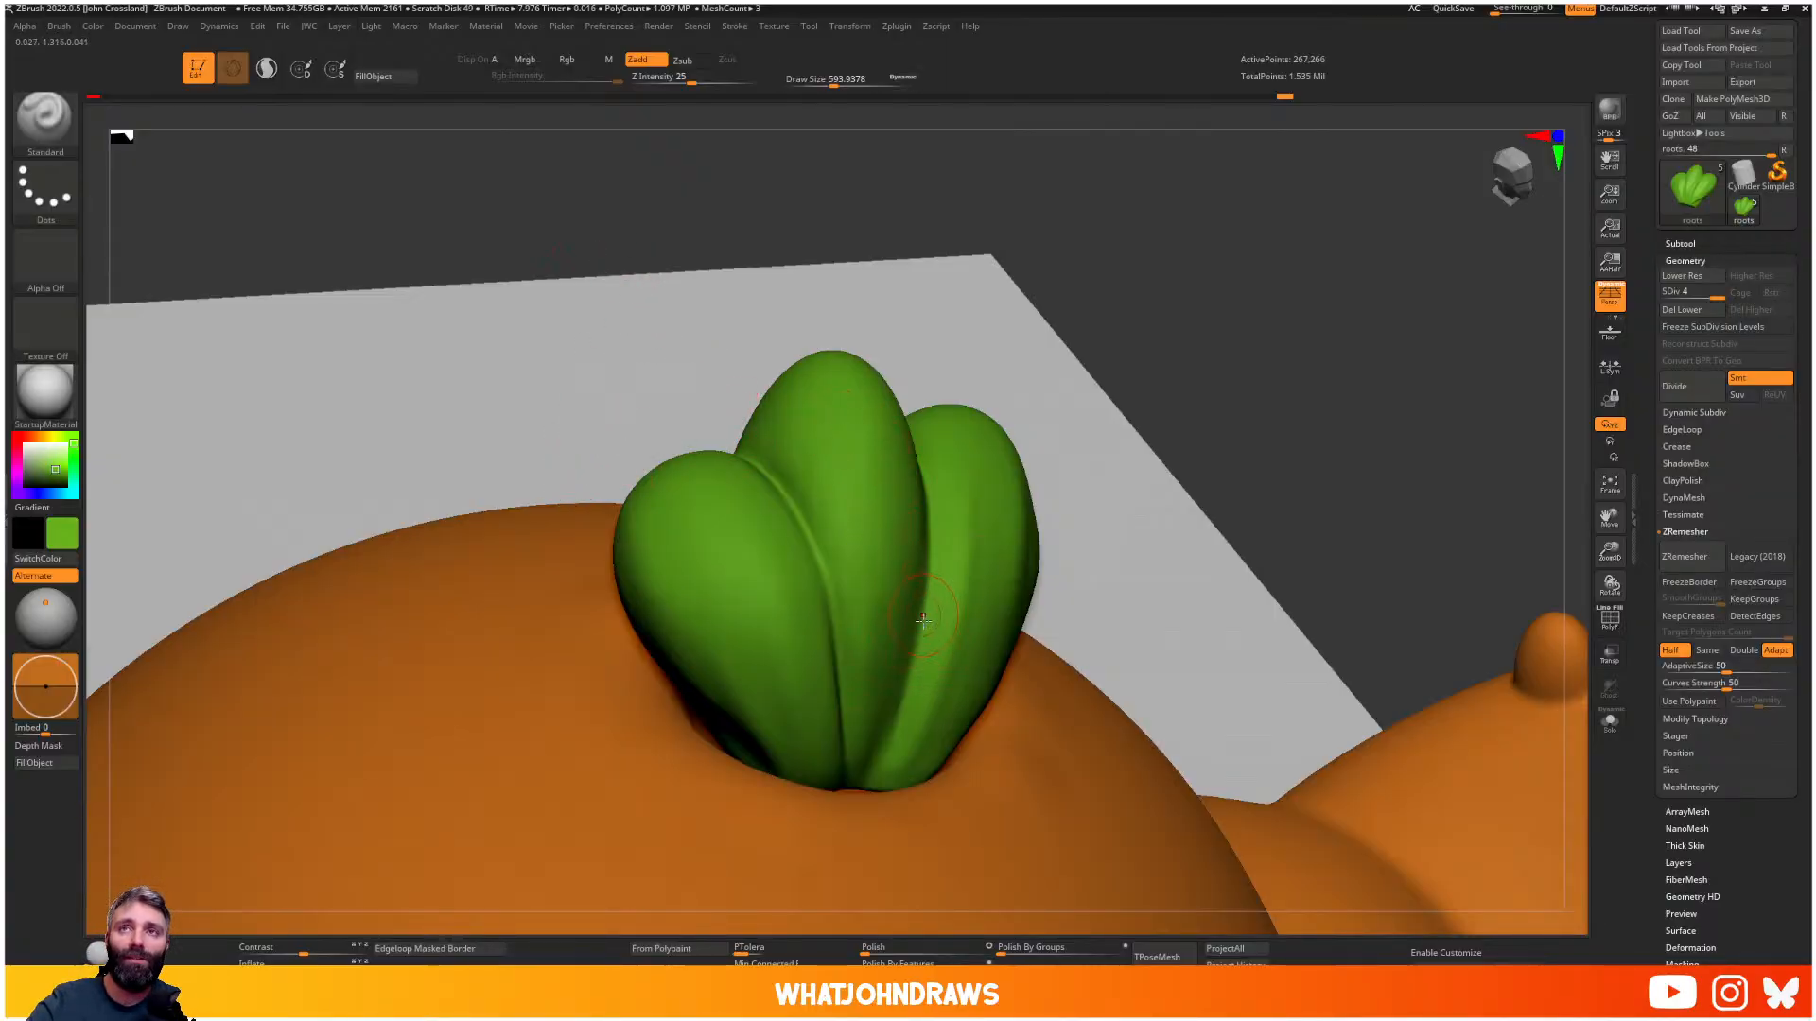
{"action": "mouse_move", "coordinate": [952, 565]}
{"action": "right_mouse_down"}
{"action": "mouse_move", "coordinate": [934, 565]}
{"action": "mouse_move", "coordinate": [980, 572]}
{"action": "right_mouse_up"}
{"action": "key", "text": "s"}
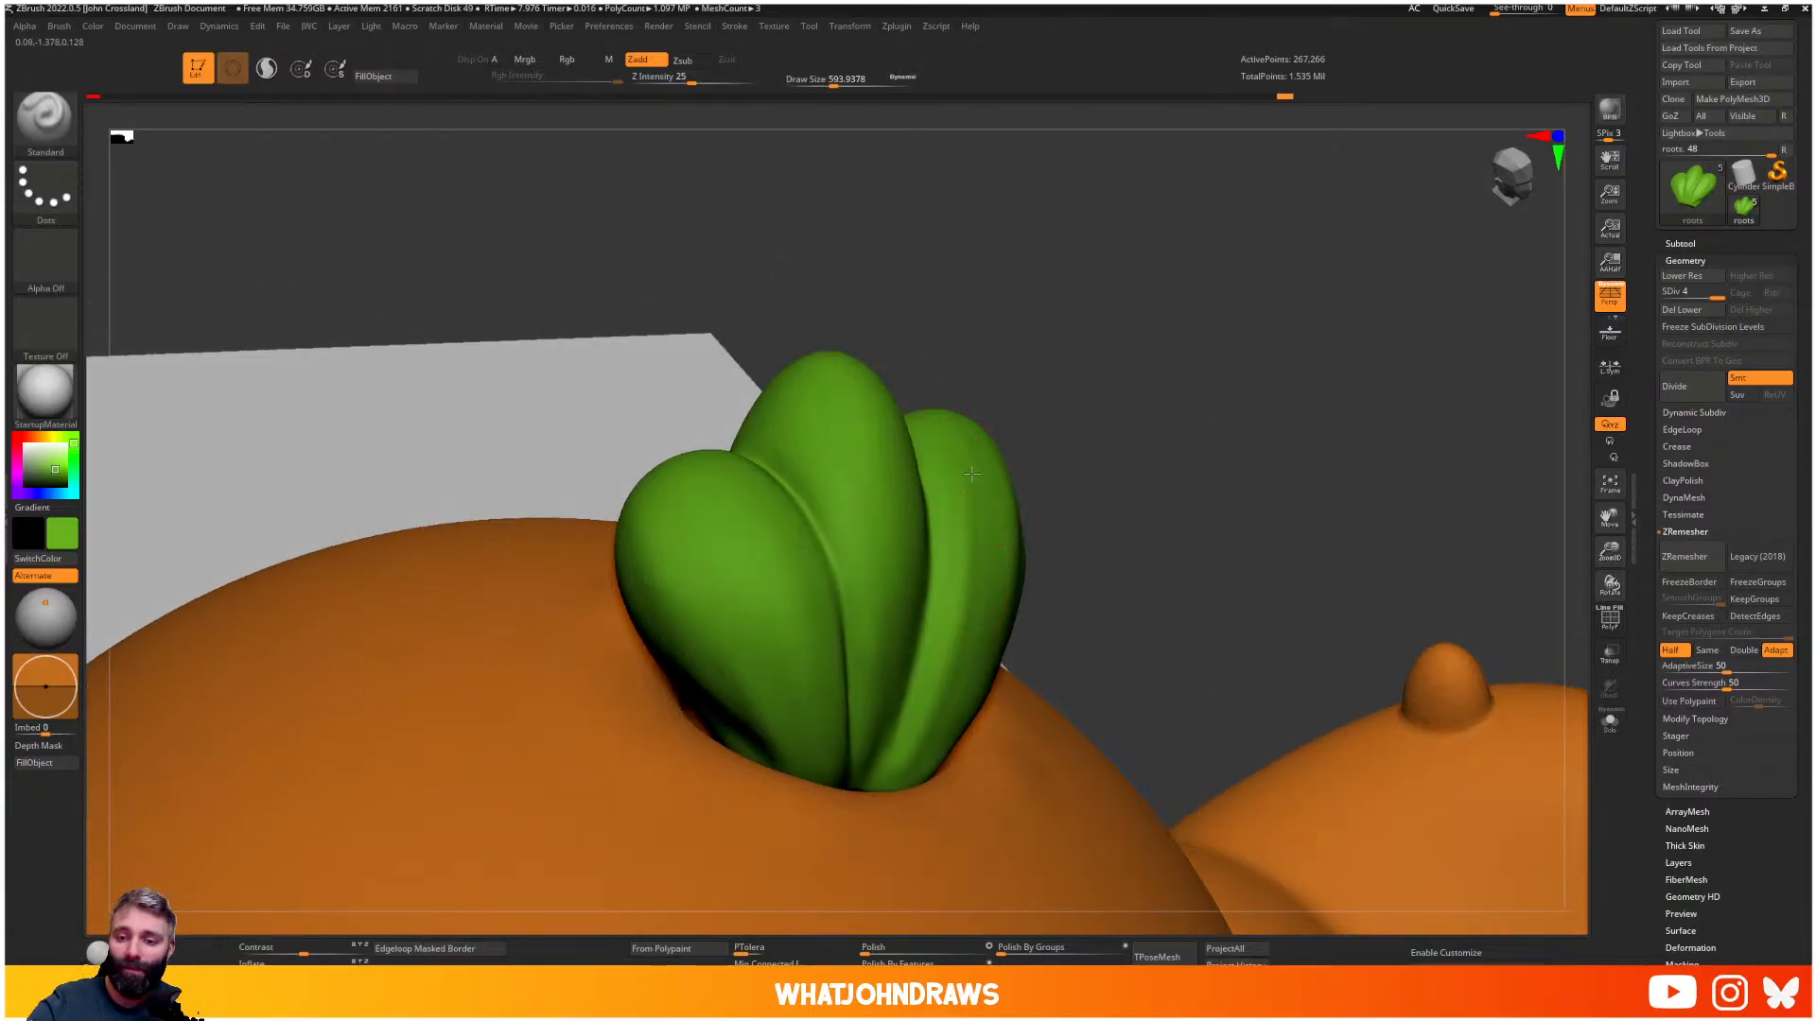
{"action": "left_click_drag", "start_coordinate": [886, 501], "coordinate": [895, 704]}
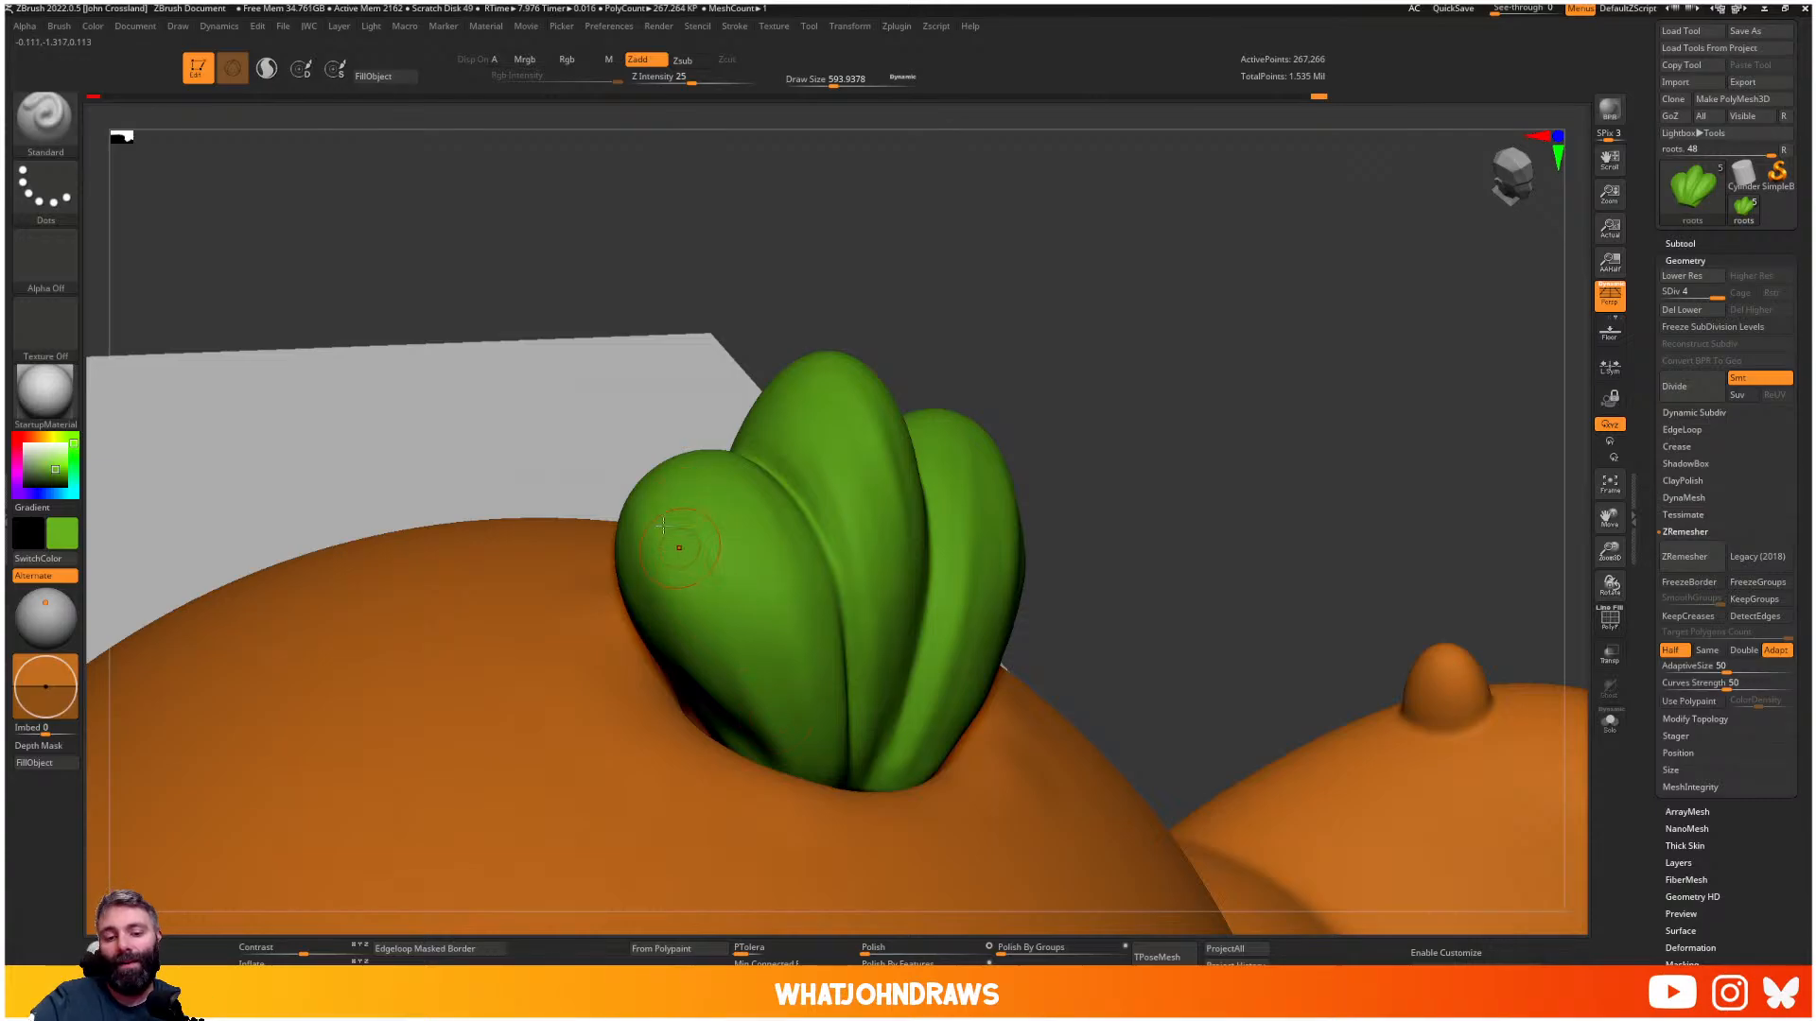
- Smooth the surface of the left outer leaf lobe
{"action": "right_click_drag", "start_coordinate": [833, 788], "coordinate": [692, 546], "text": "shift"}
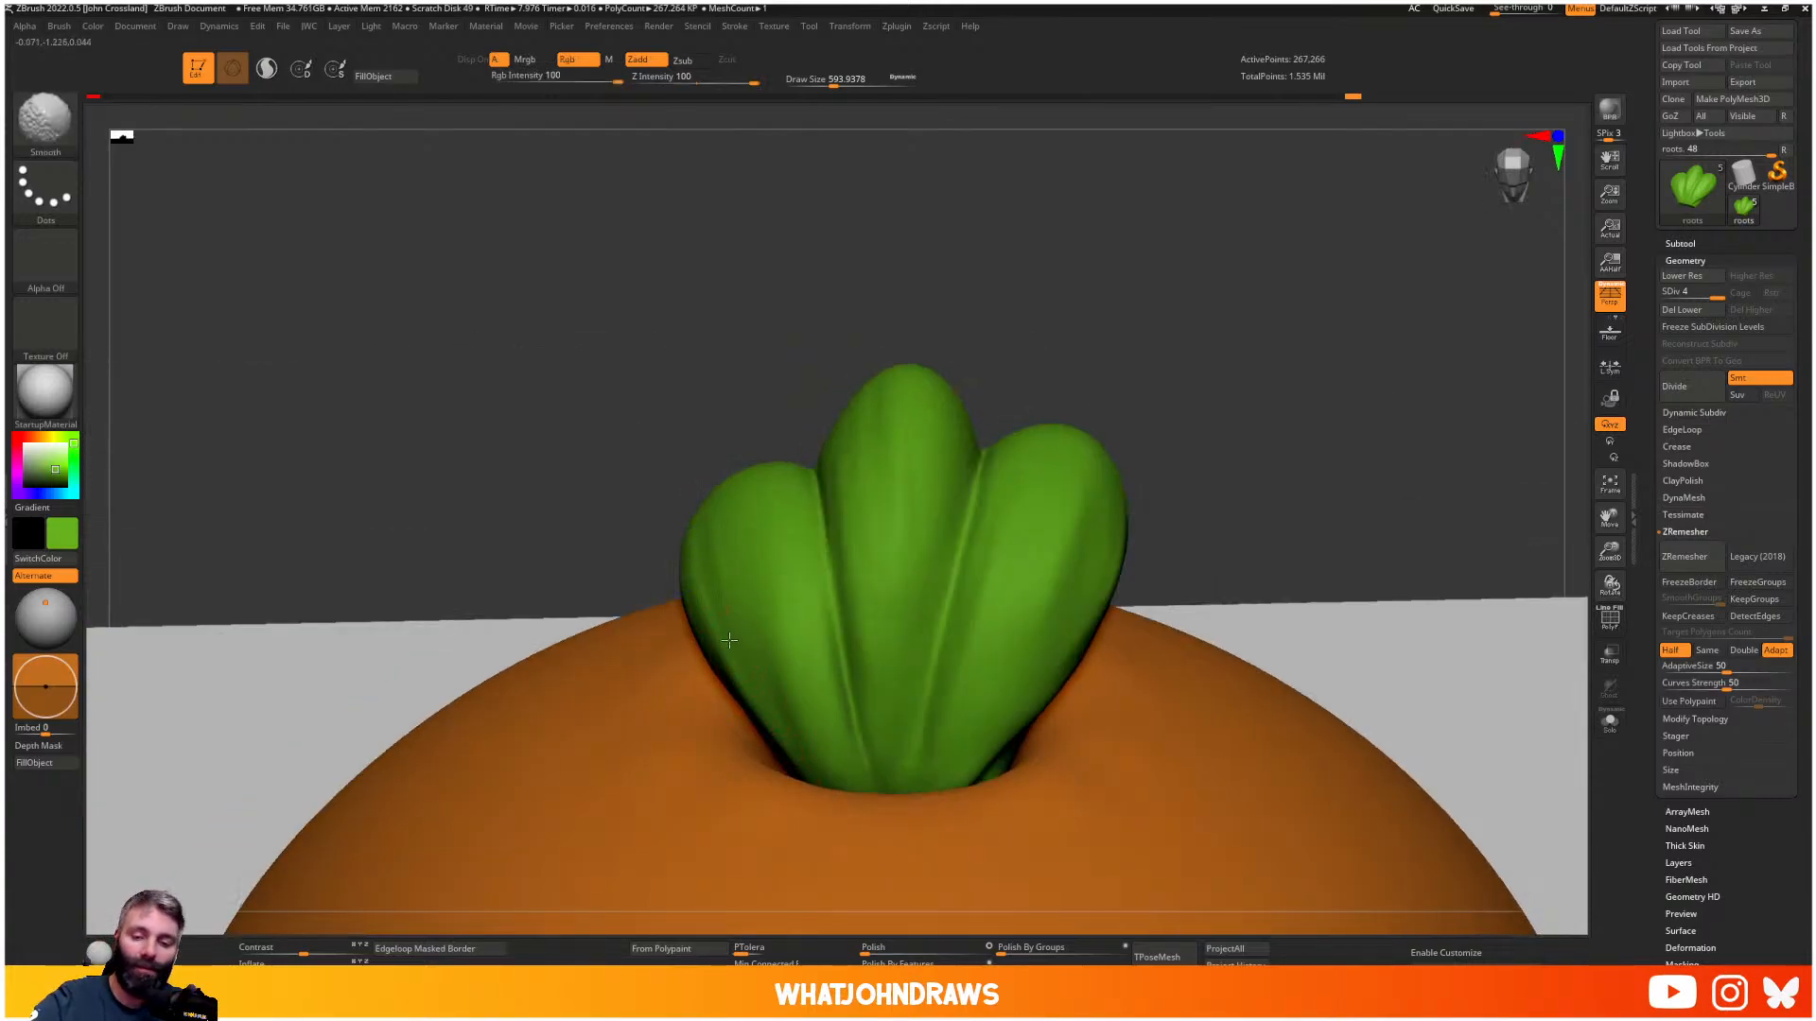
{"action": "left_click_drag", "start_coordinate": [715, 475], "coordinate": [743, 575], "text": "shift"}
{"action": "right_click_drag", "start_coordinate": [756, 553], "coordinate": [809, 600]}
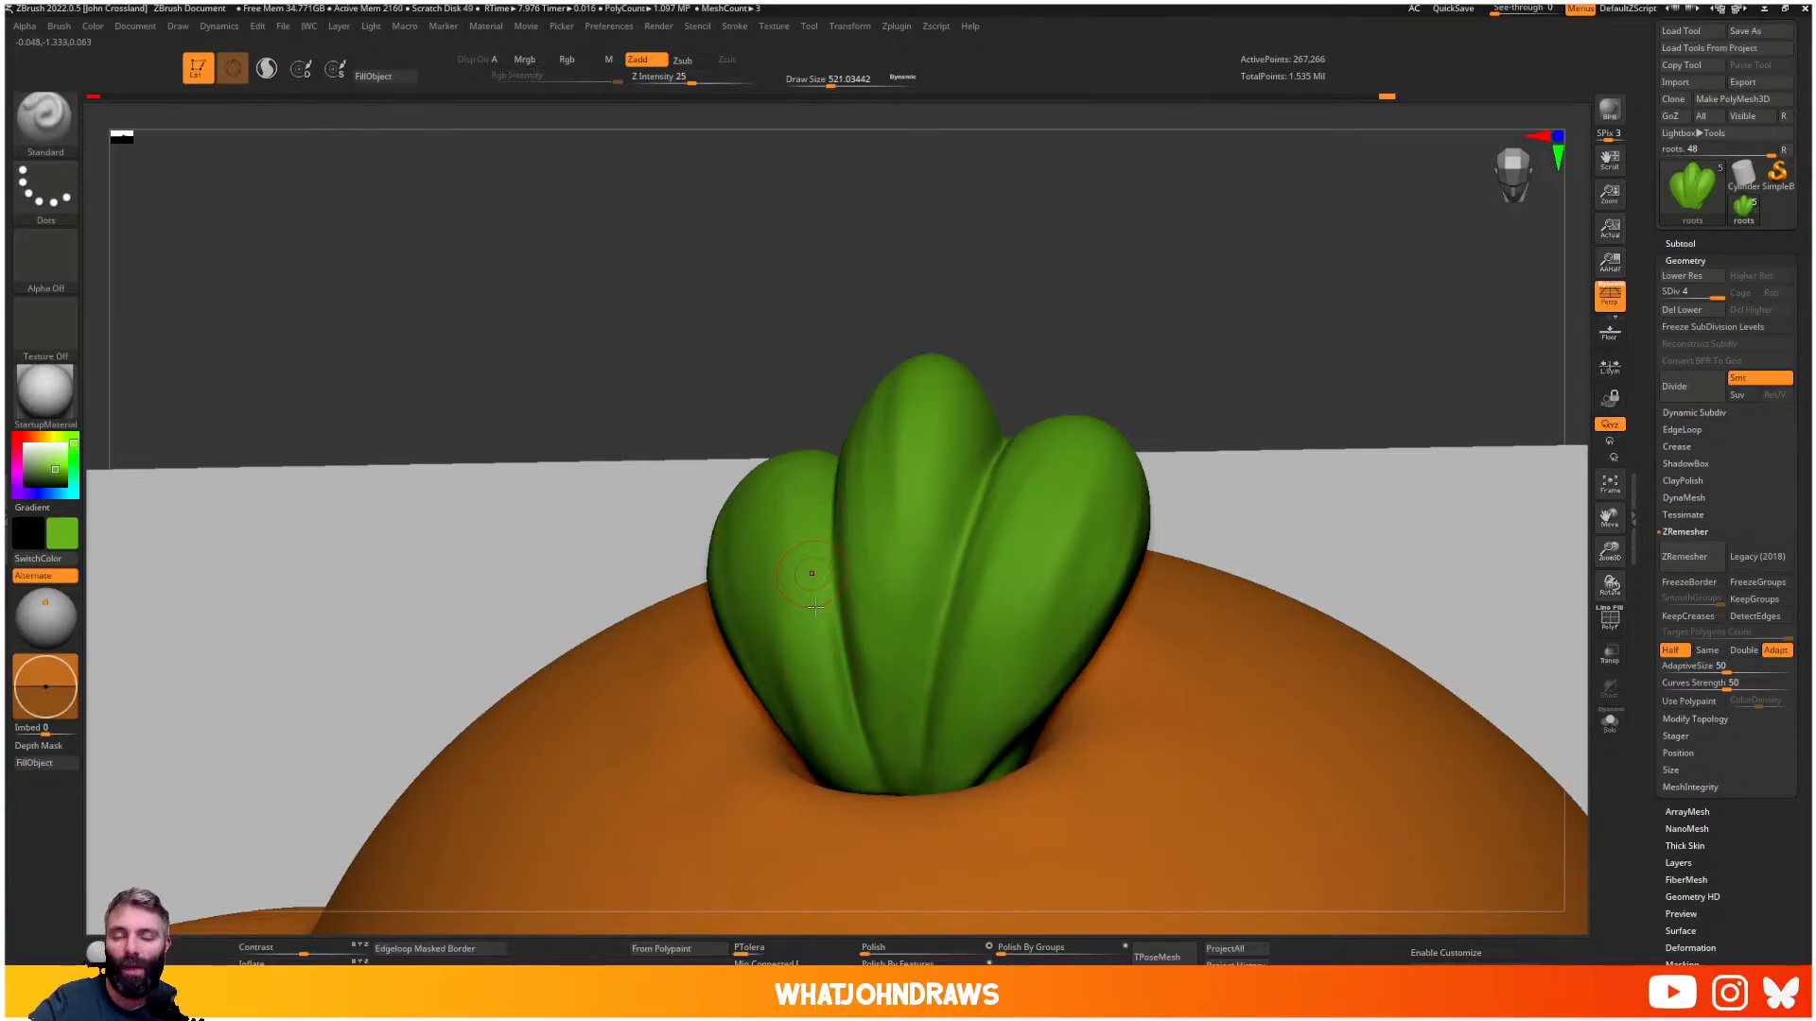
- Switch to the DamStandard brush at draw size about 521 and refine the crease beside the middle leaf lobe
{"action": "right_click_drag", "start_coordinate": [815, 606], "coordinate": [860, 668]}
{"action": "key", "text": "b"}
{"action": "key", "text": "d"}
{"action": "key", "text": "s"}
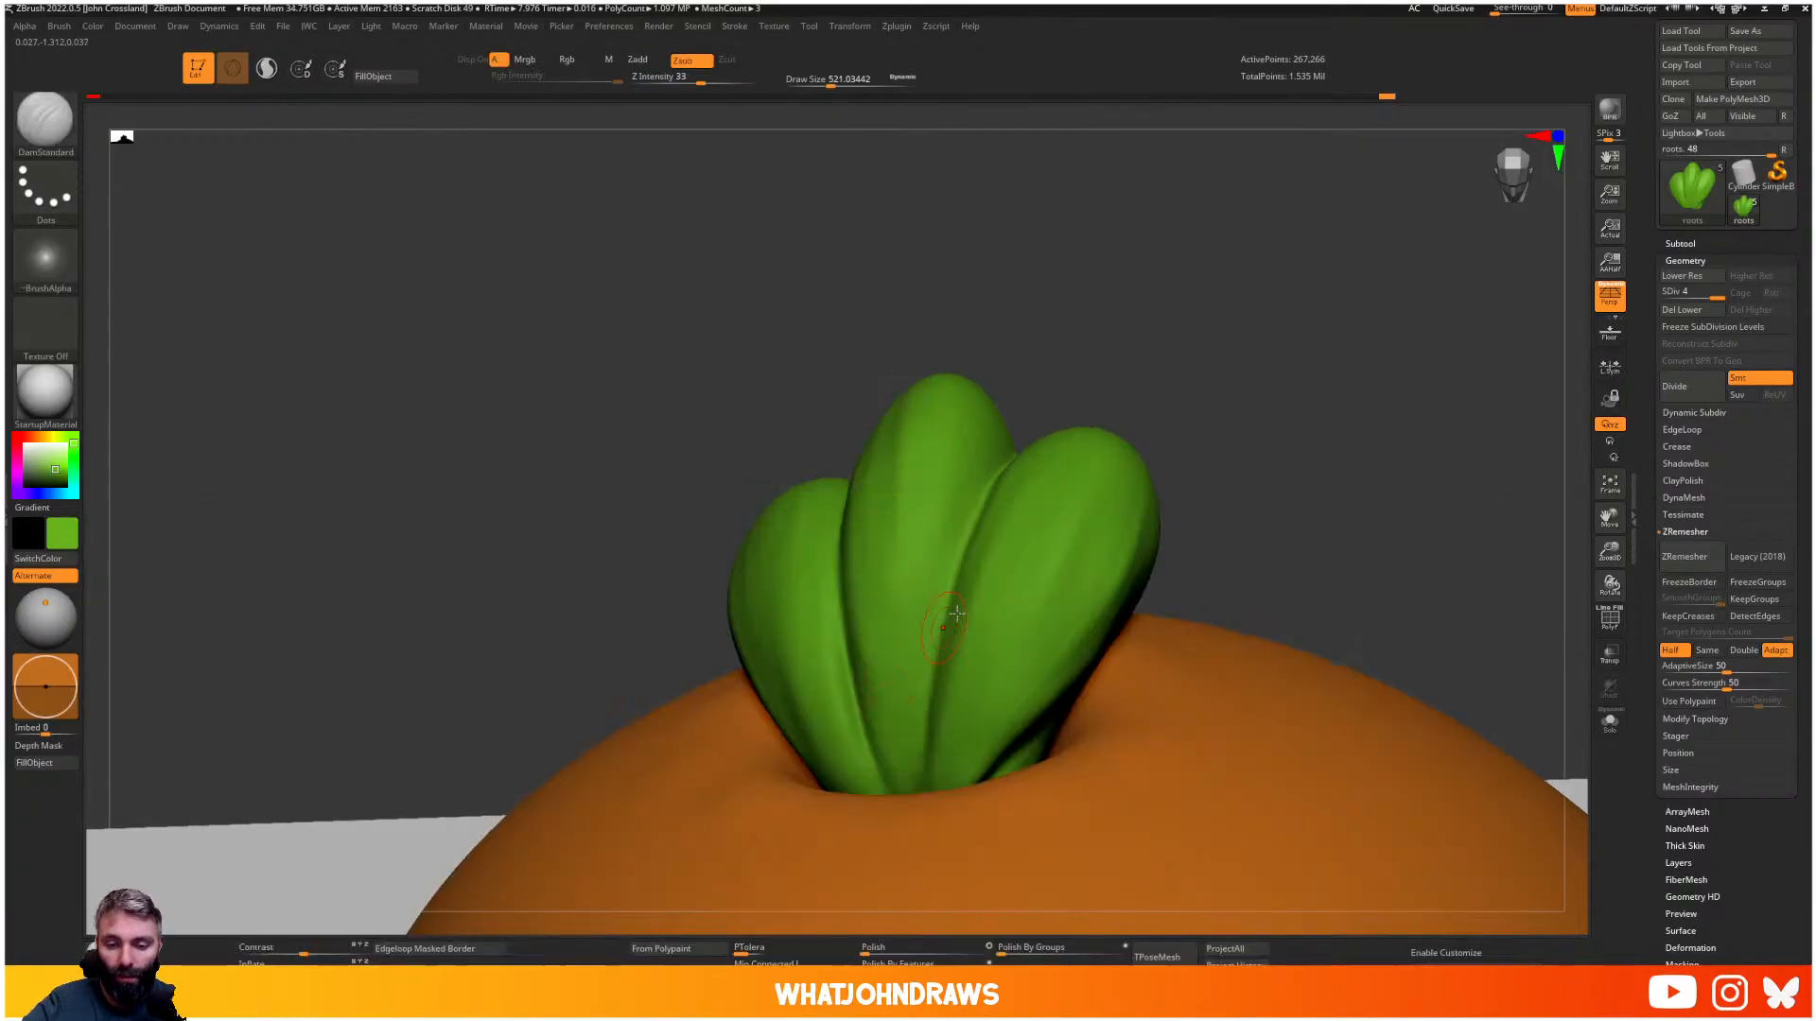
{"action": "right_click_drag", "start_coordinate": [956, 620], "coordinate": [980, 651]}
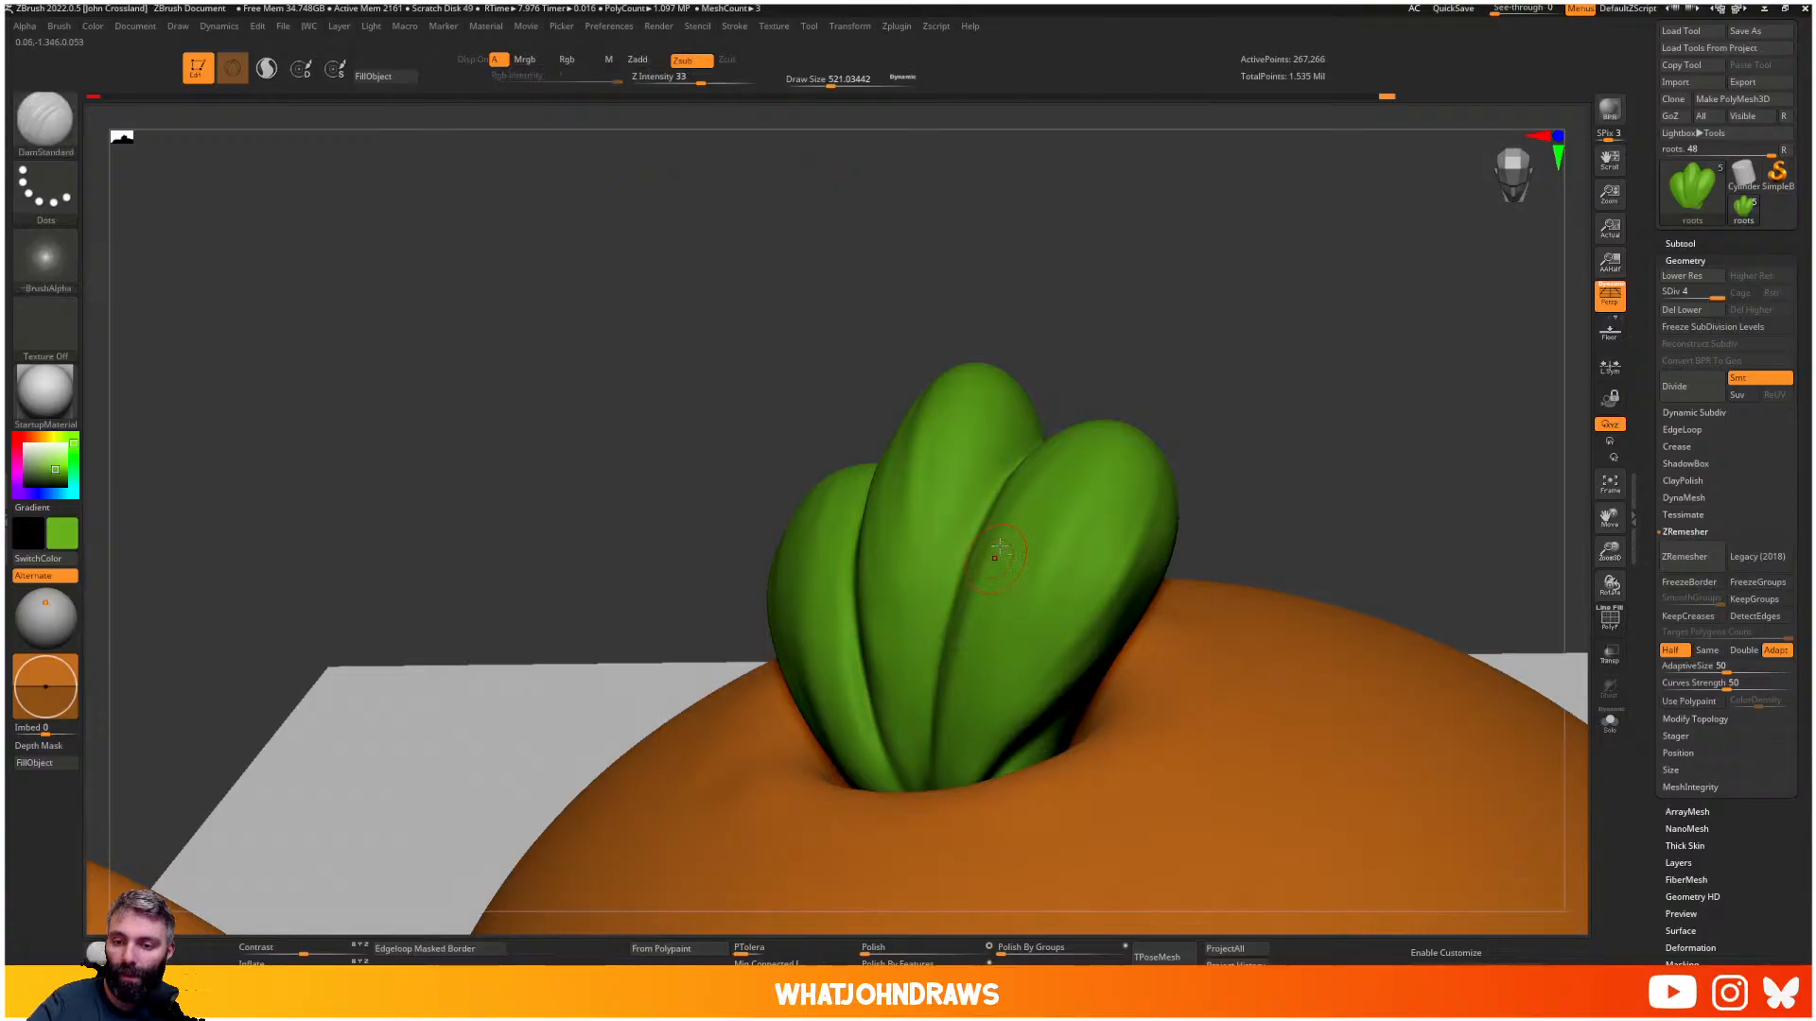
{"action": "right_click_drag", "start_coordinate": [994, 509], "coordinate": [993, 563], "text": "shift"}
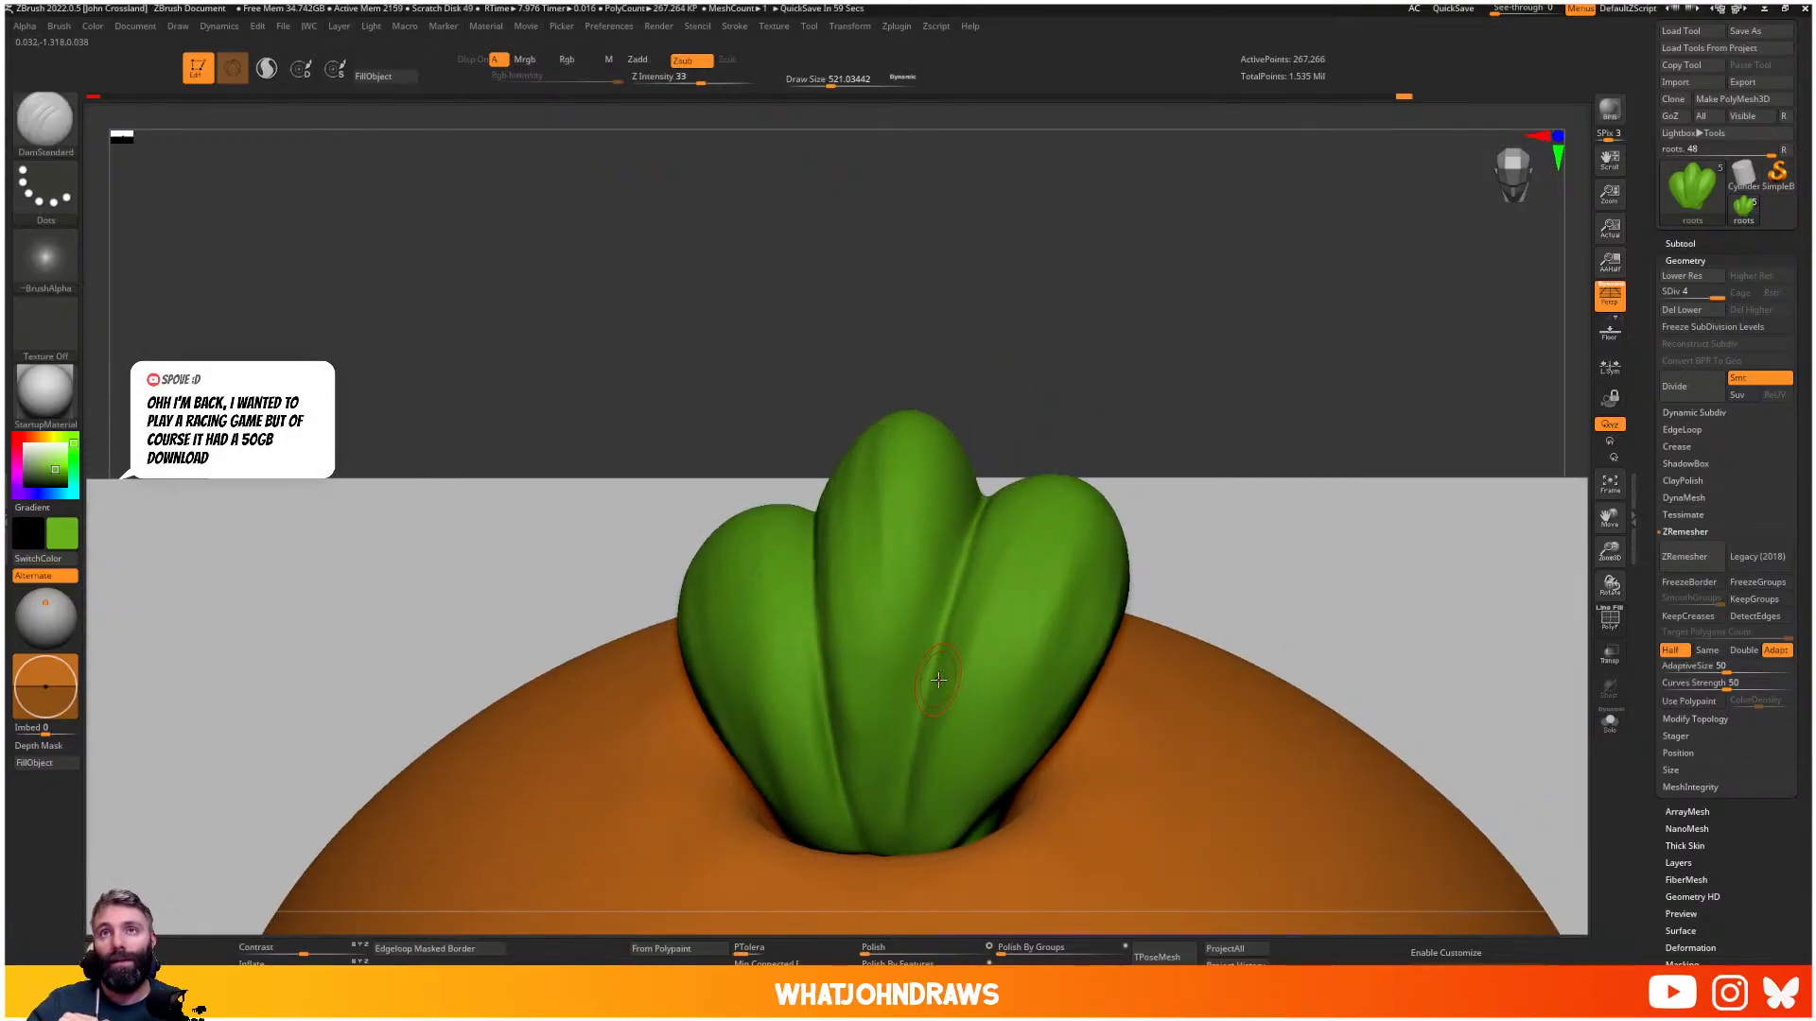
- Round out the leaf lobes with the Standard and Smooth brushes, and turn off Rgb for the Smooth brush
{"action": "right_click_drag", "start_coordinate": [938, 679], "coordinate": [852, 533]}
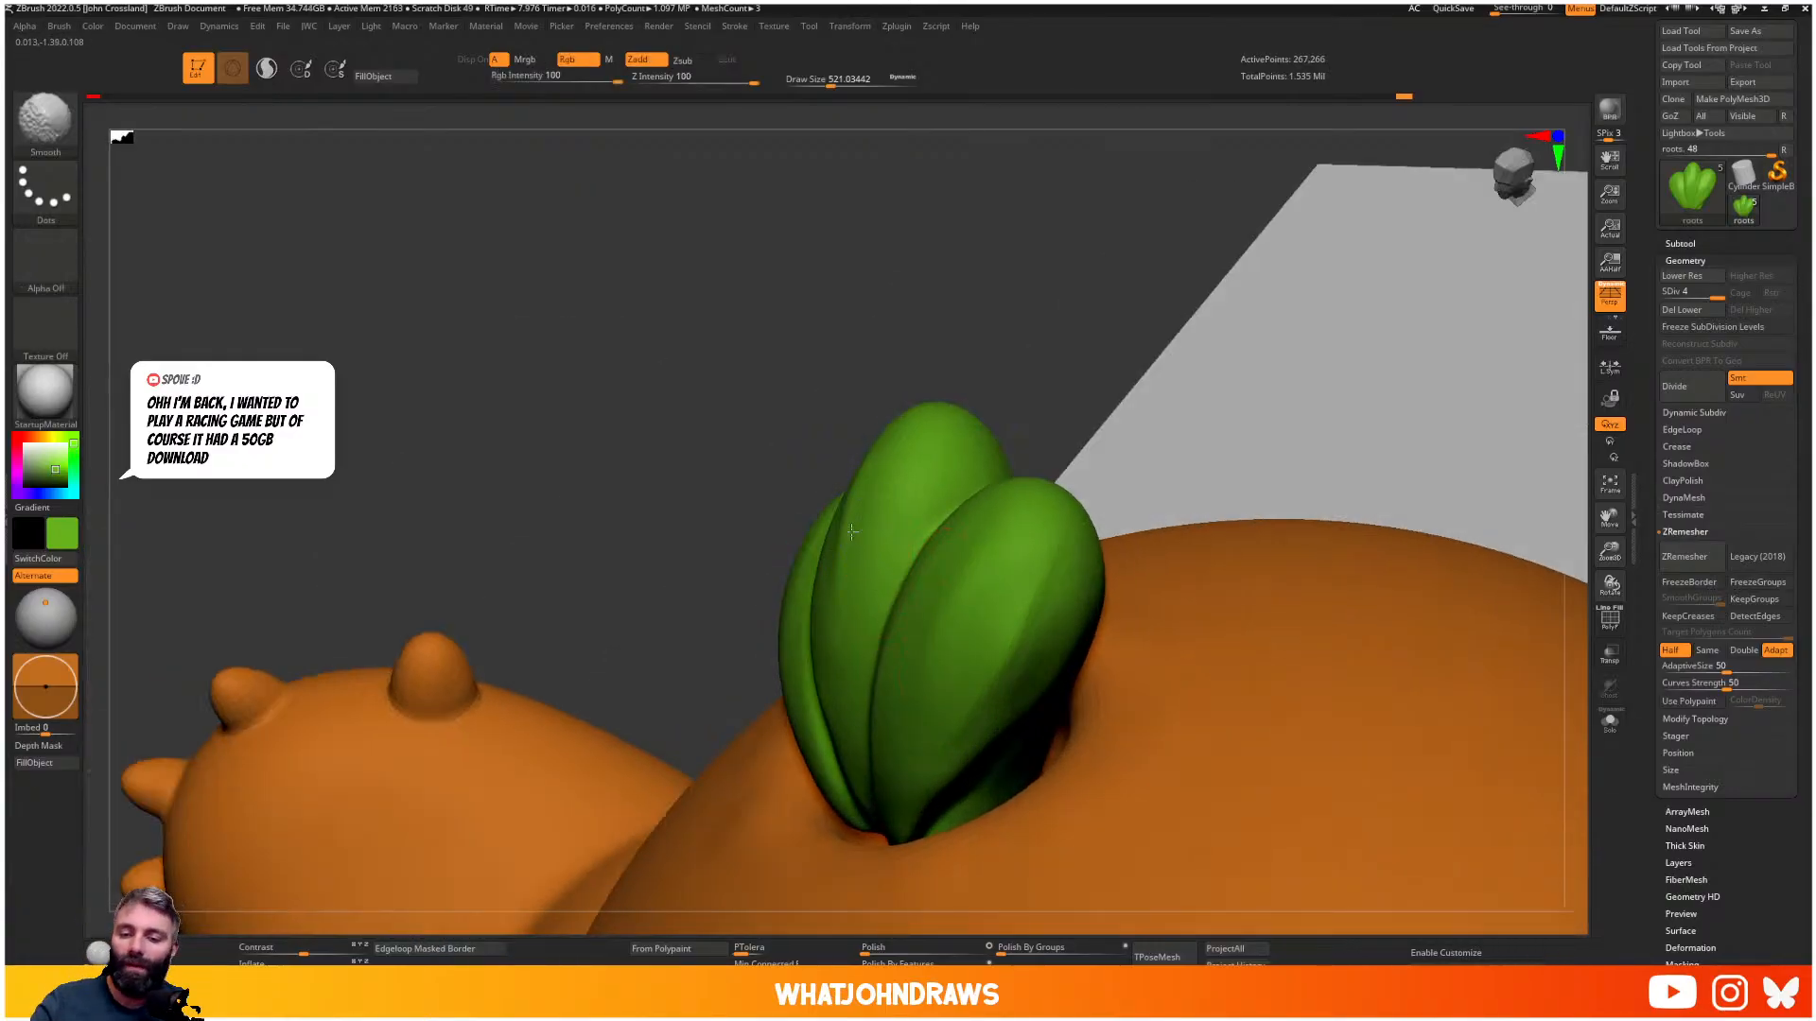
{"action": "key", "text": "b"}
{"action": "key", "text": "s"}
{"action": "key", "text": "t"}
{"action": "right_click_drag", "start_coordinate": [940, 417], "coordinate": [906, 510]}
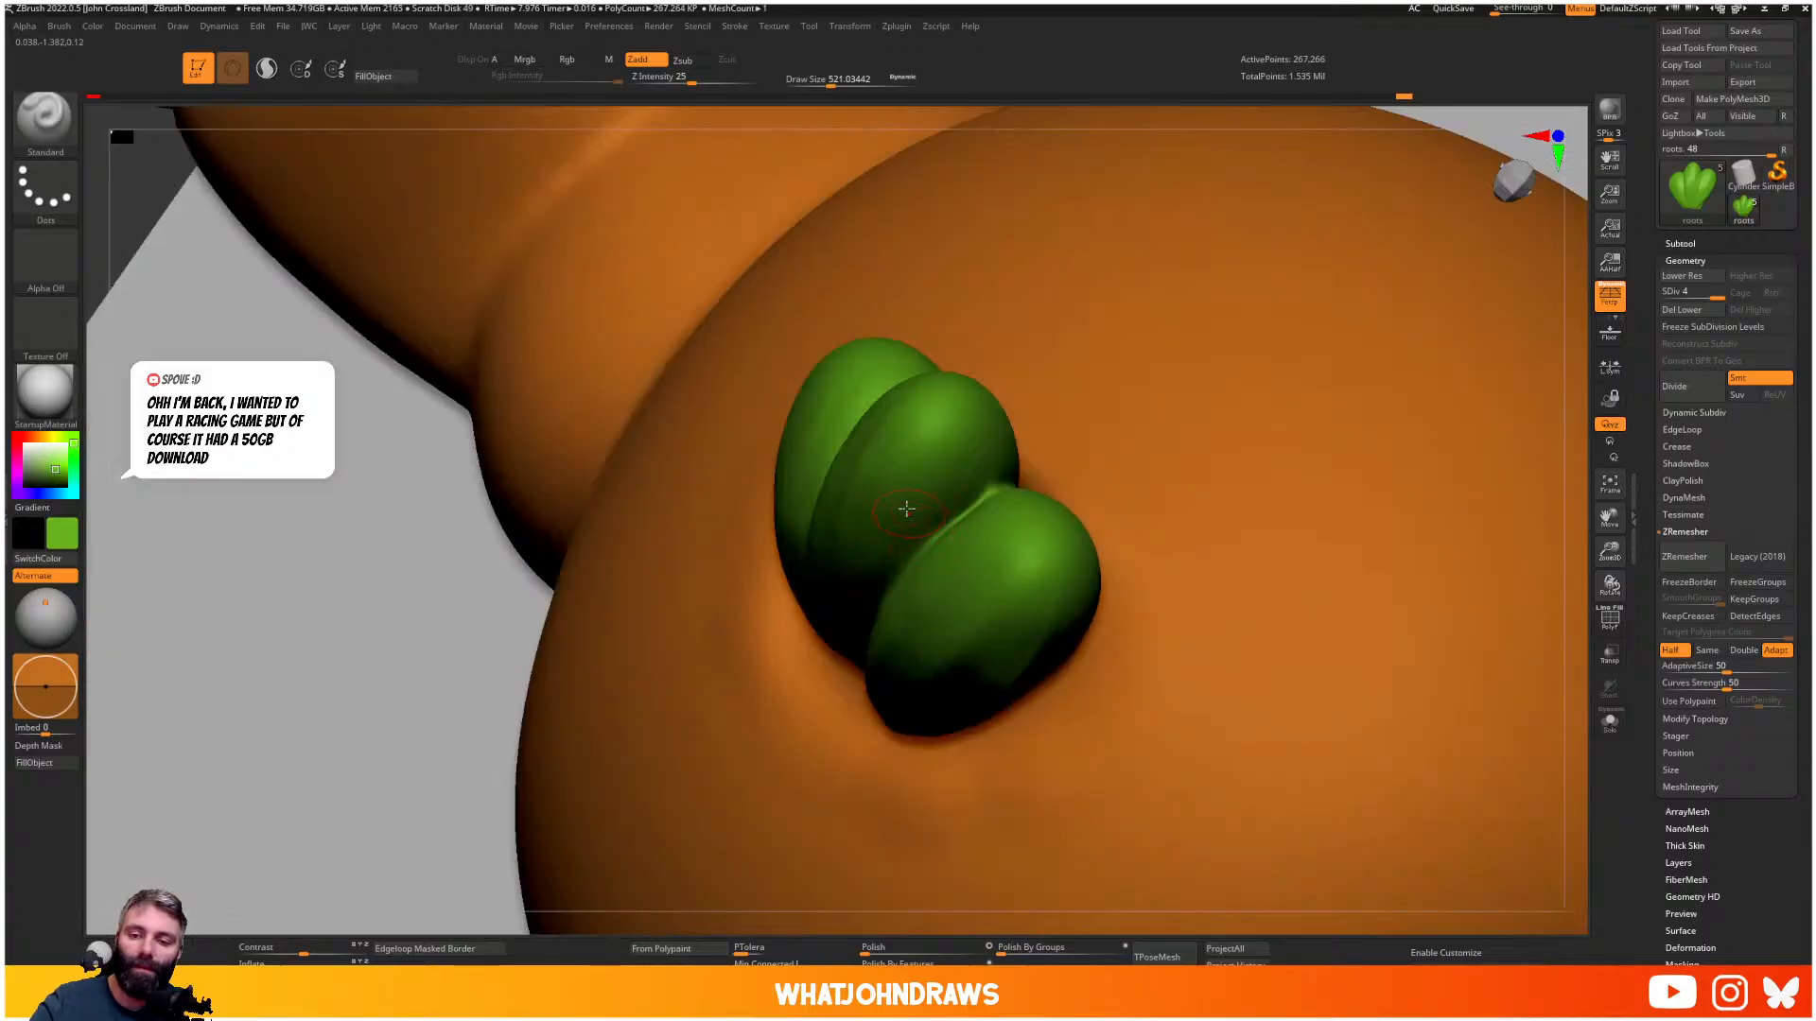
{"action": "right_click_drag", "start_coordinate": [926, 428], "coordinate": [799, 603]}
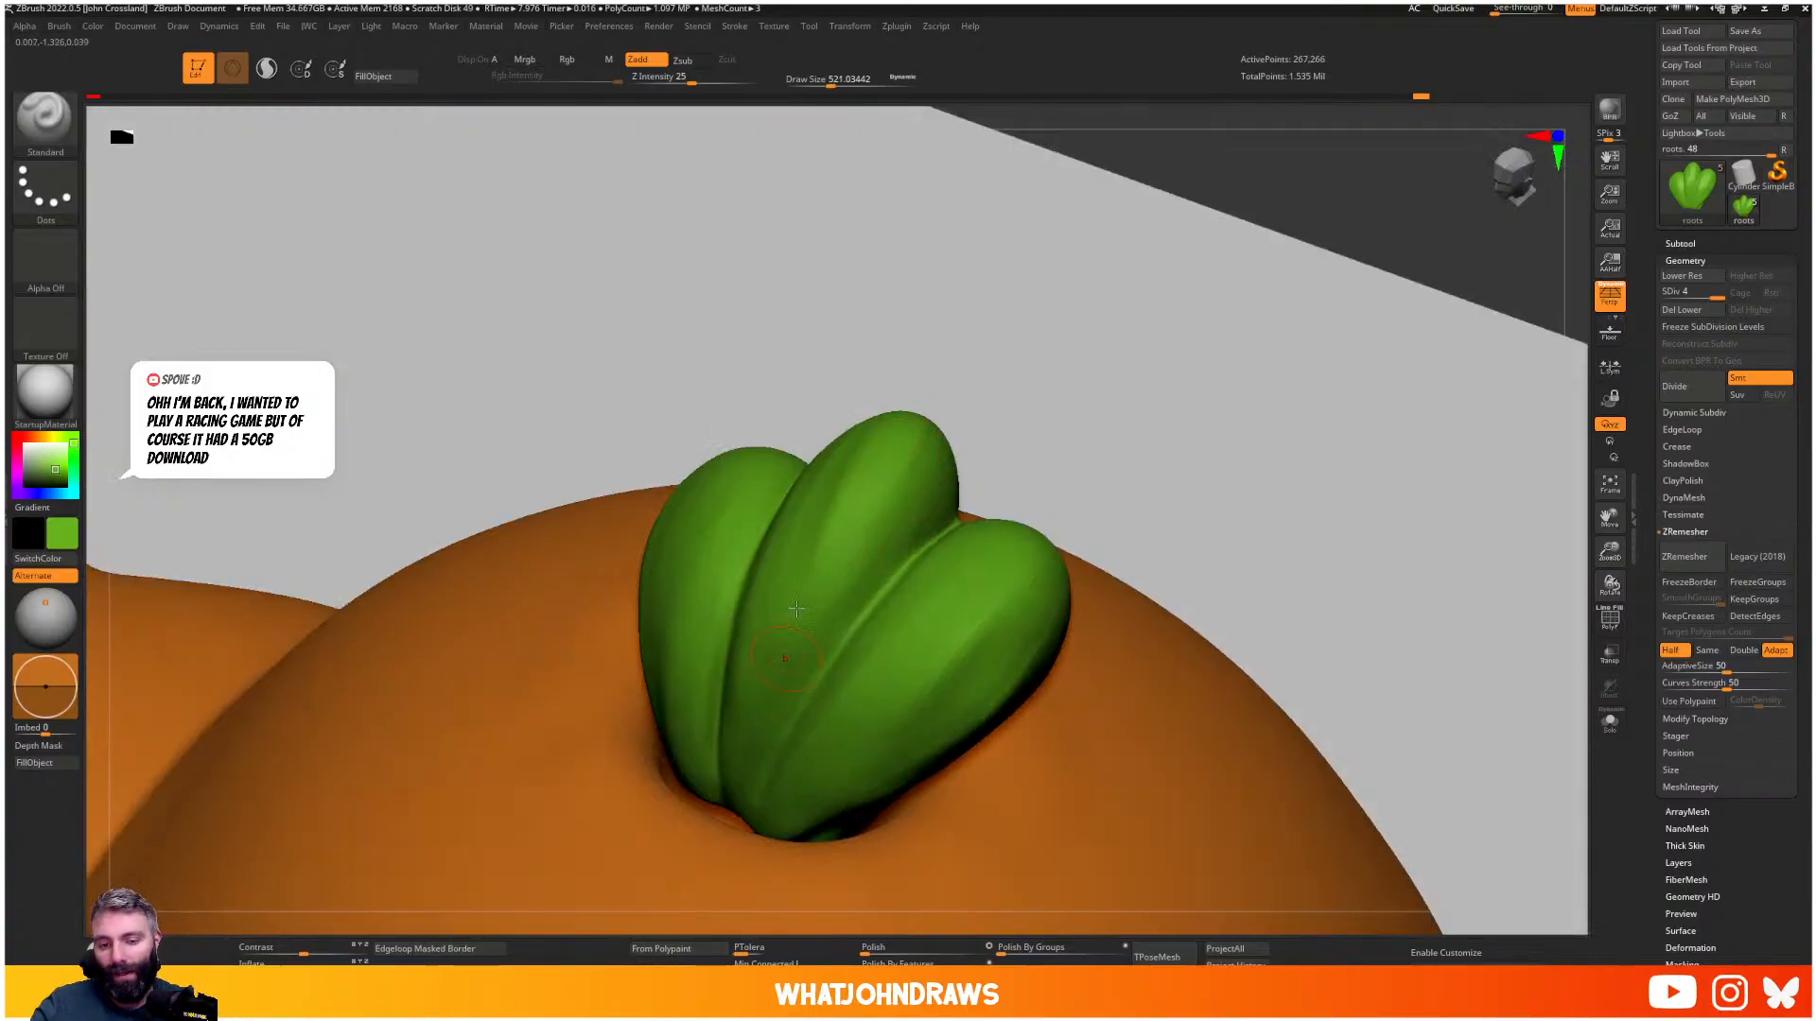
{"action": "key", "text": "shift"}
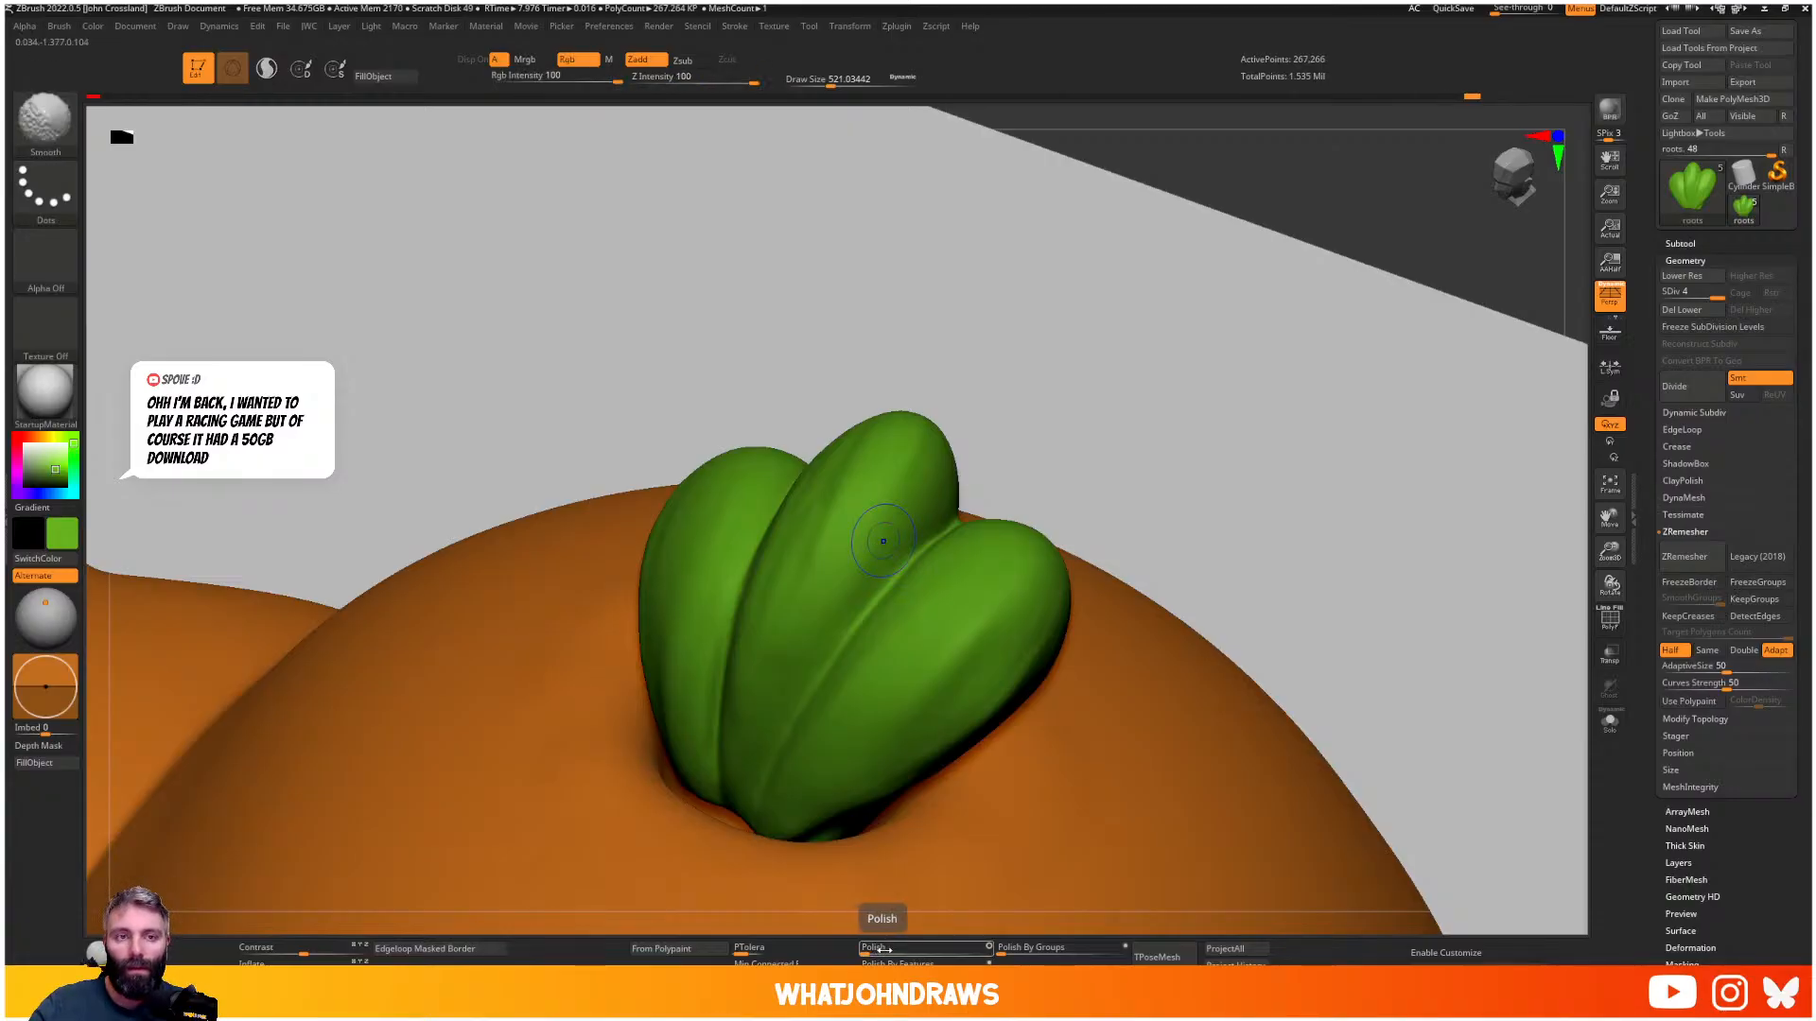
{"action": "left_click", "coordinate": [581, 61]}
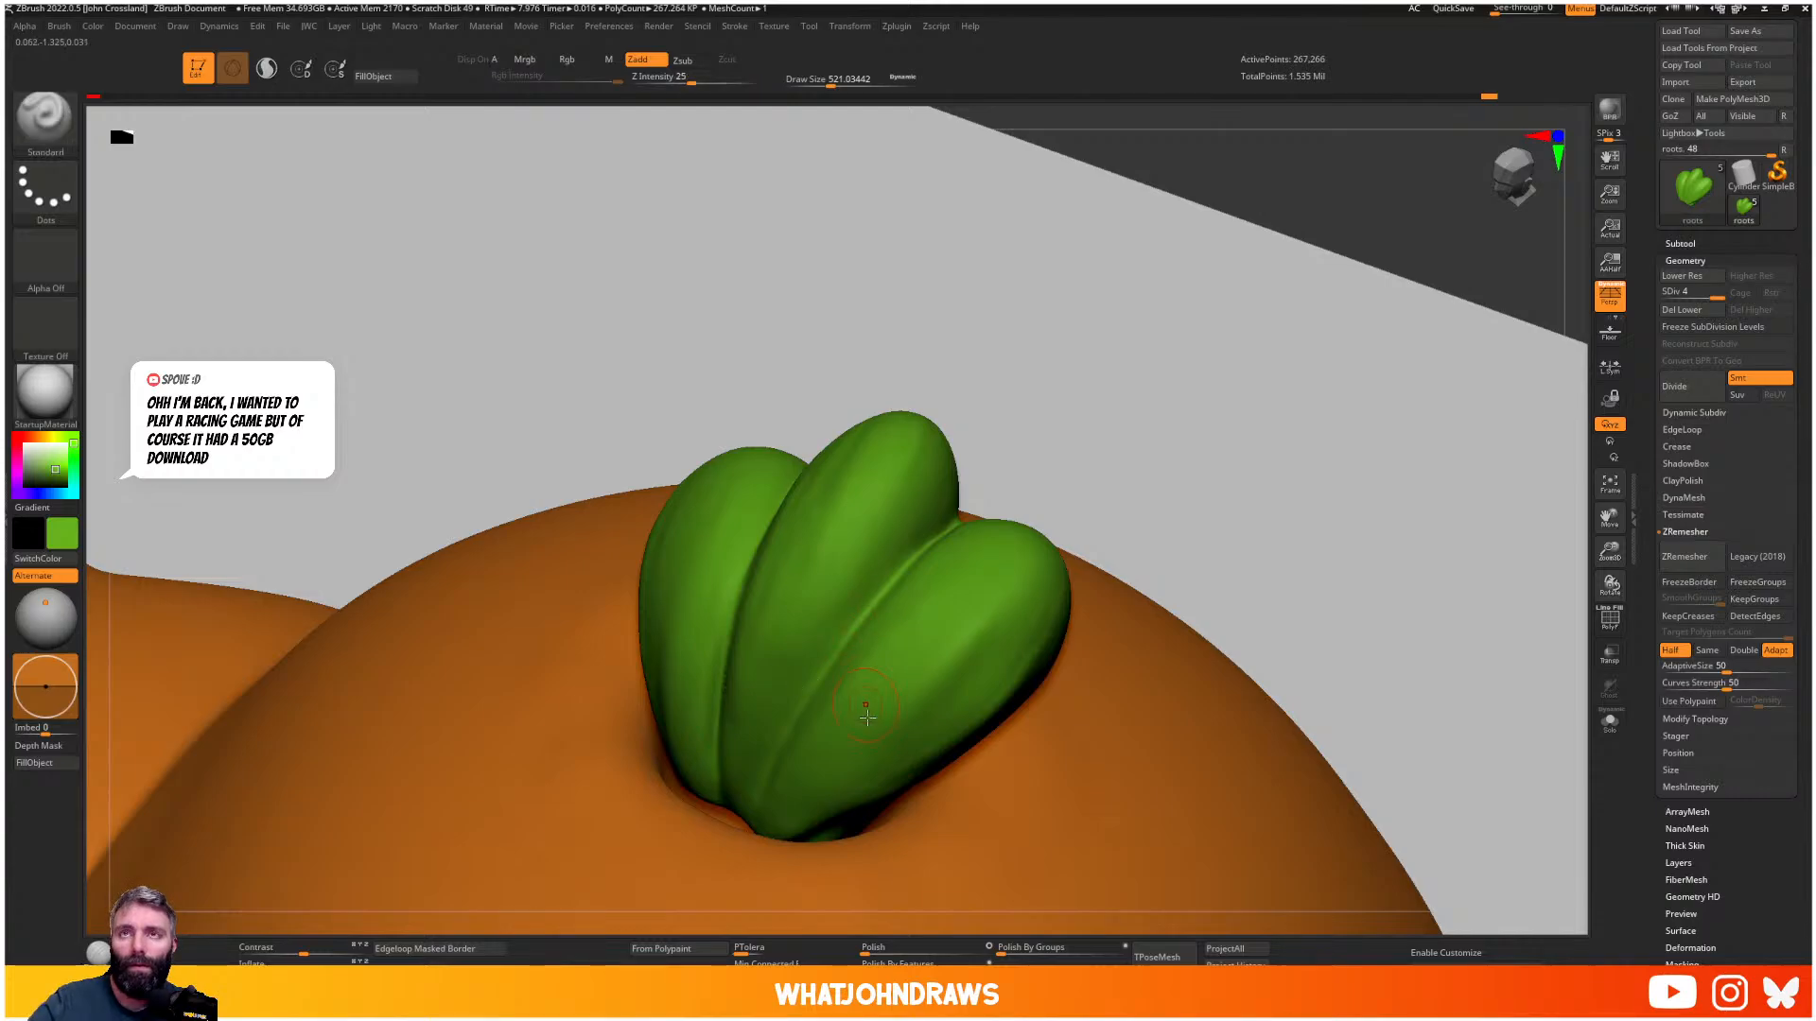
- Deepen the crease between the middle and right leaf lobes with the DamStandard brush at draw size about 557
{"action": "mouse_move", "coordinate": [875, 653]}
{"action": "right_mouse_down"}
{"action": "mouse_move", "coordinate": [932, 559]}
{"action": "mouse_move", "coordinate": [914, 592]}
{"action": "right_mouse_up"}
{"action": "key", "text": "b"}
{"action": "key", "text": "d"}
{"action": "key", "text": "s"}
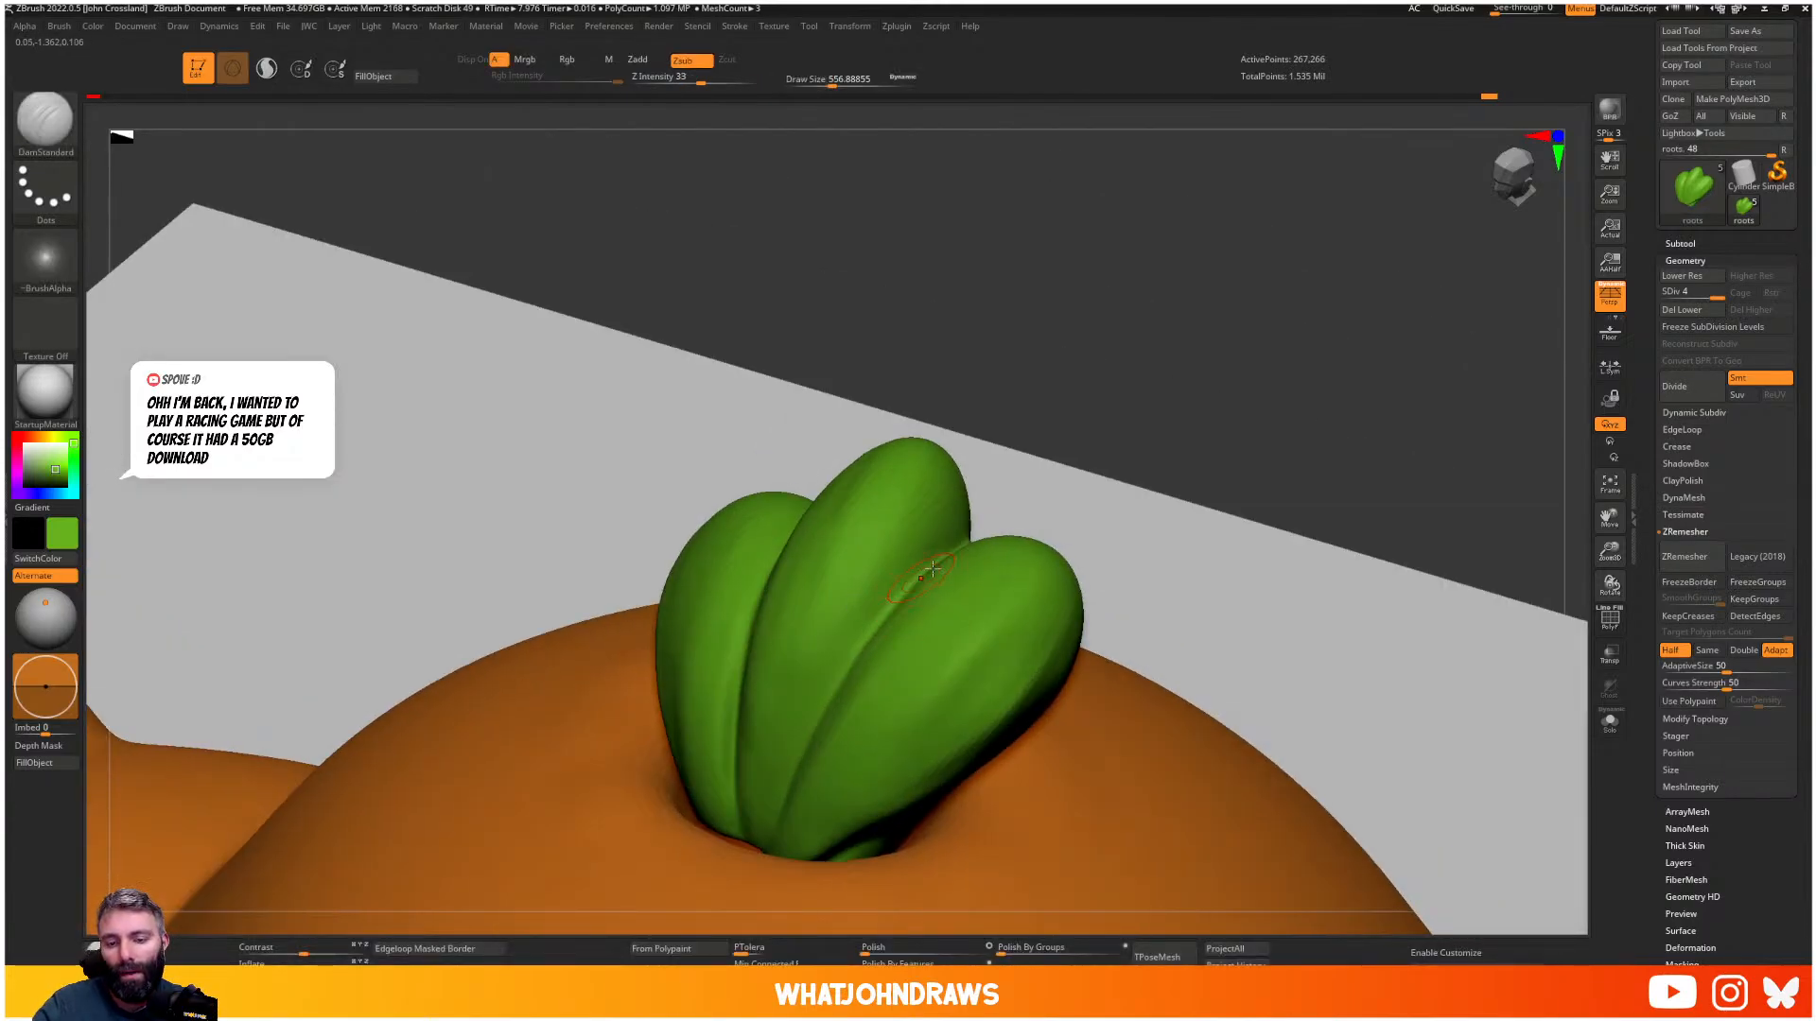
{"action": "left_click_drag", "start_coordinate": [918, 585], "coordinate": [826, 704]}
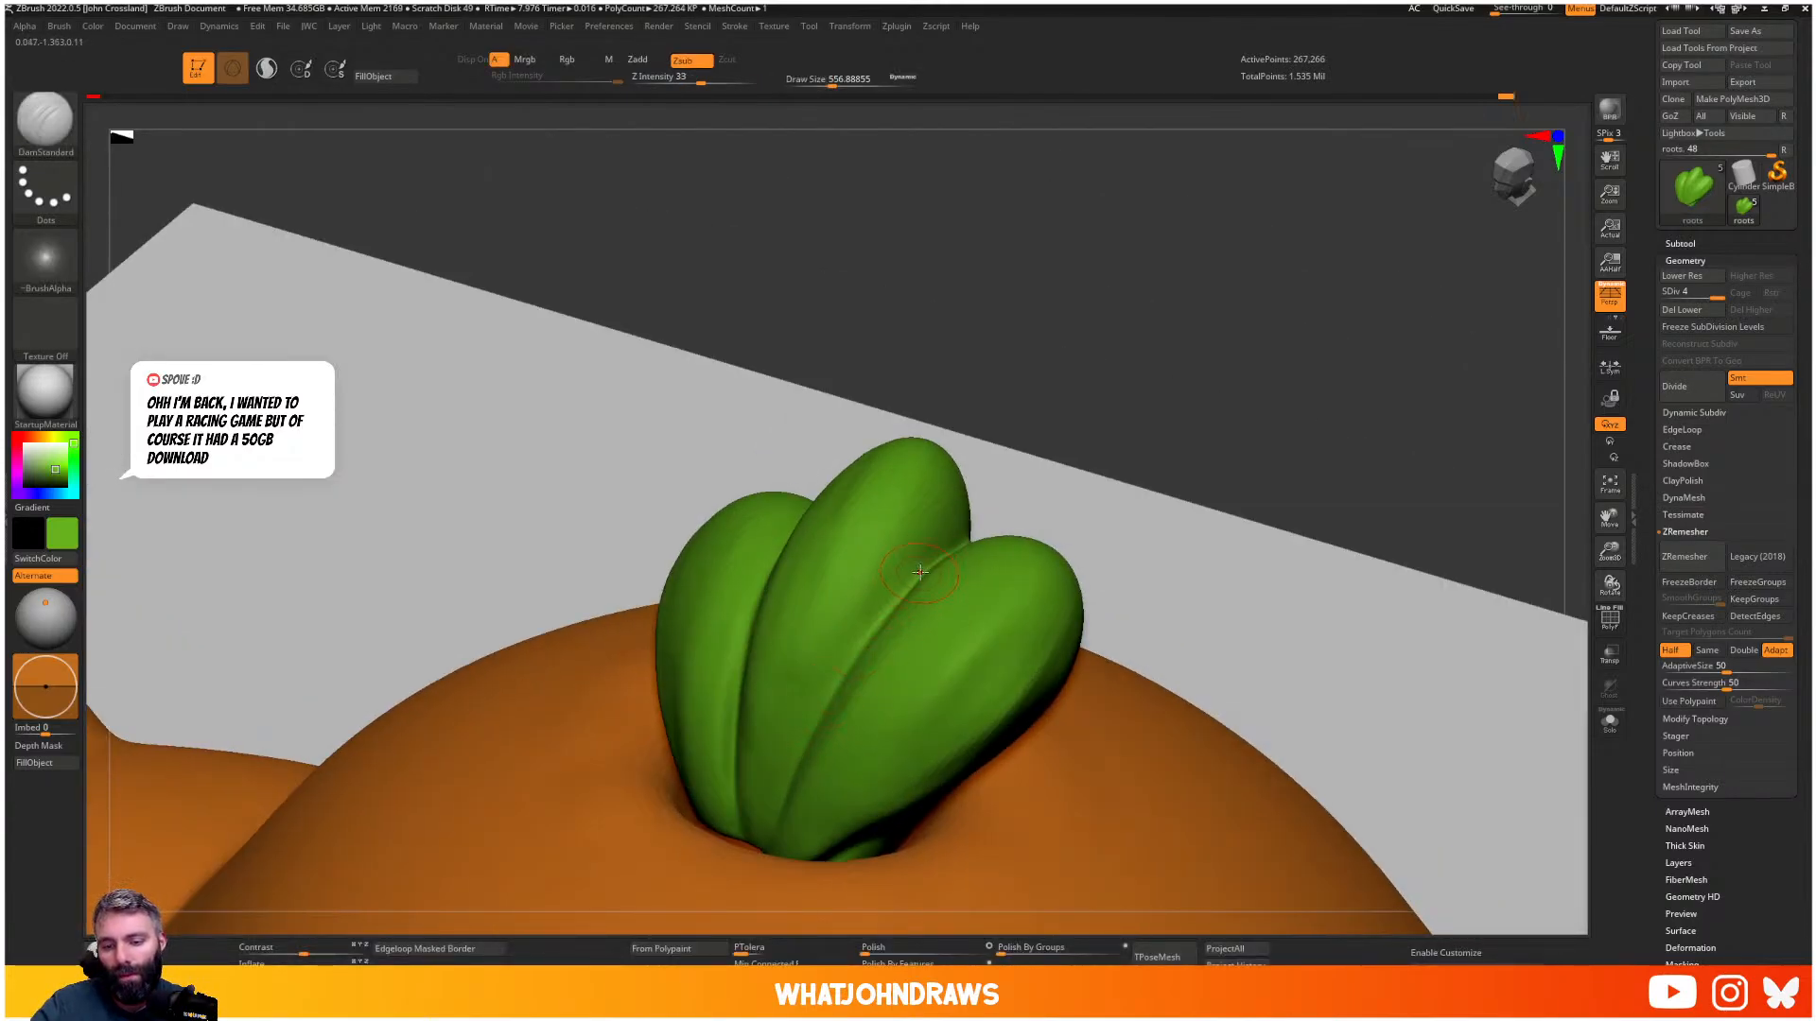
{"action": "left_click_drag", "start_coordinate": [908, 589], "coordinate": [832, 703]}
- Soften the crease between the middle and right leaf lobes with the Smooth brush at draw size about 613
{"action": "key", "text": "s"}
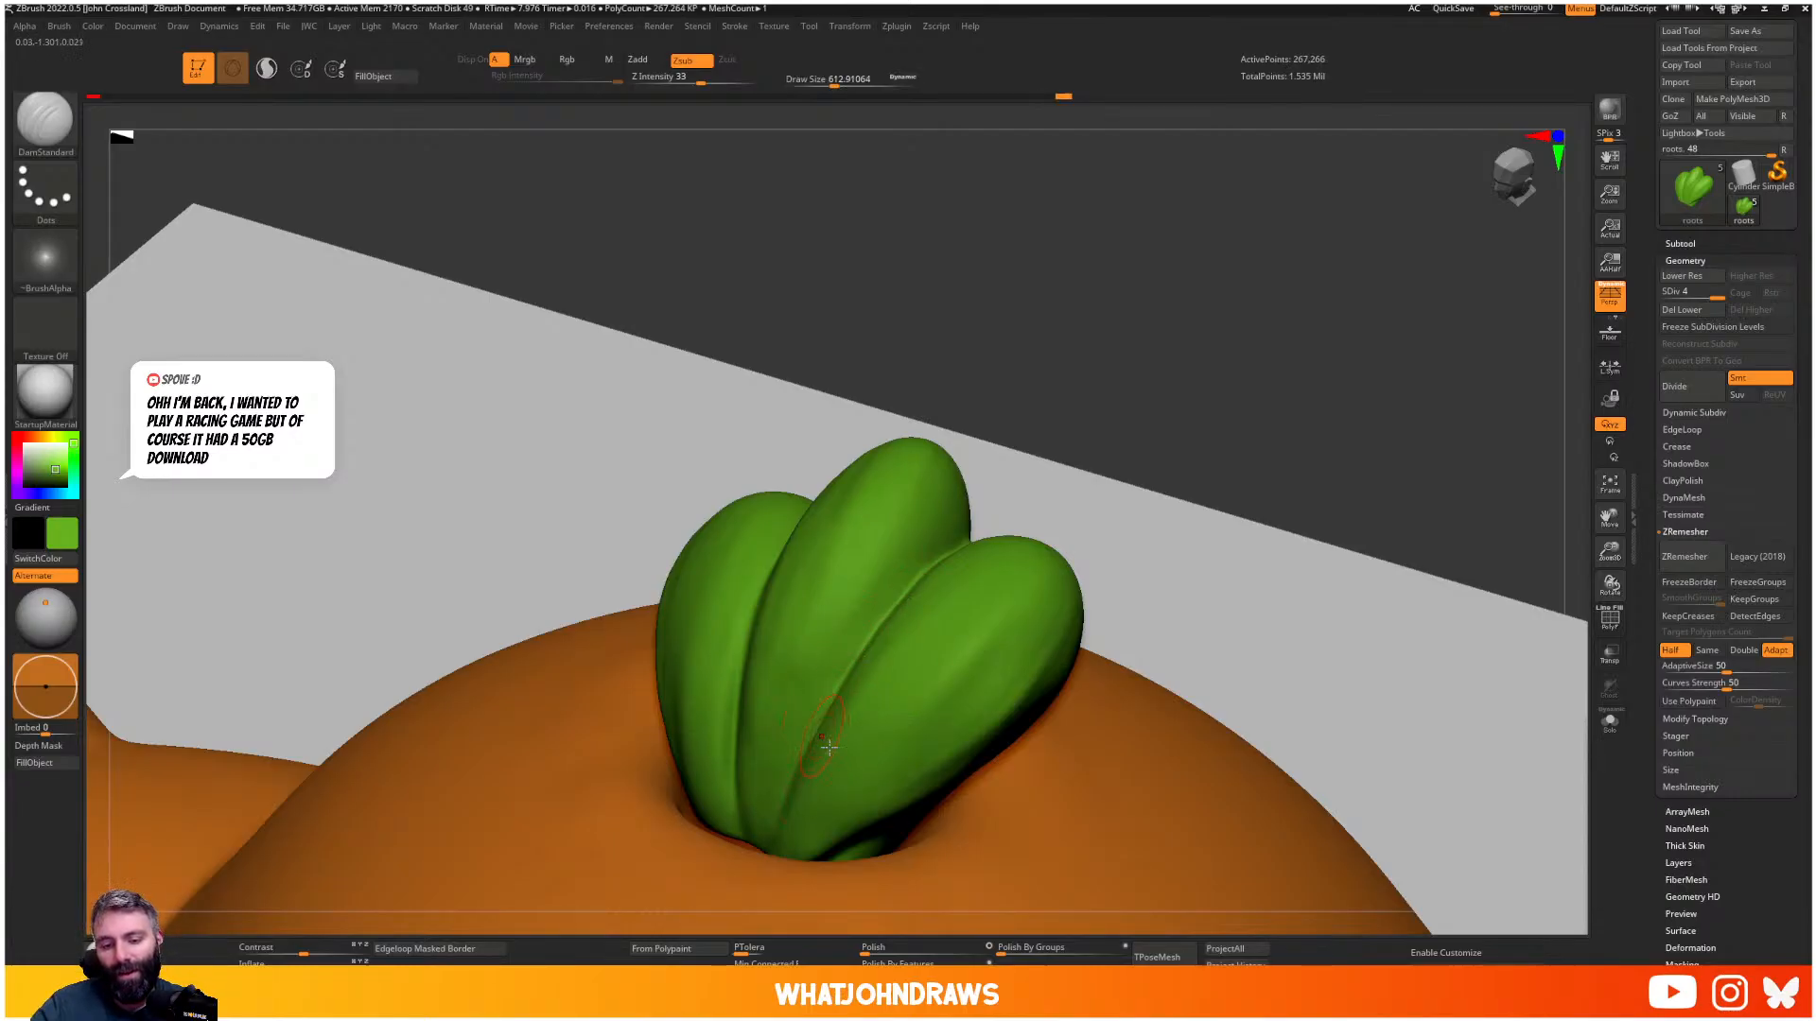
{"action": "right_click_drag", "start_coordinate": [829, 748], "coordinate": [749, 749]}
{"action": "mouse_move", "coordinate": [892, 586]}
{"action": "left_mouse_down", "text": "shift"}
{"action": "mouse_move", "coordinate": [821, 694]}
{"action": "mouse_move", "coordinate": [854, 645]}
{"action": "left_mouse_up", "text": "shift"}
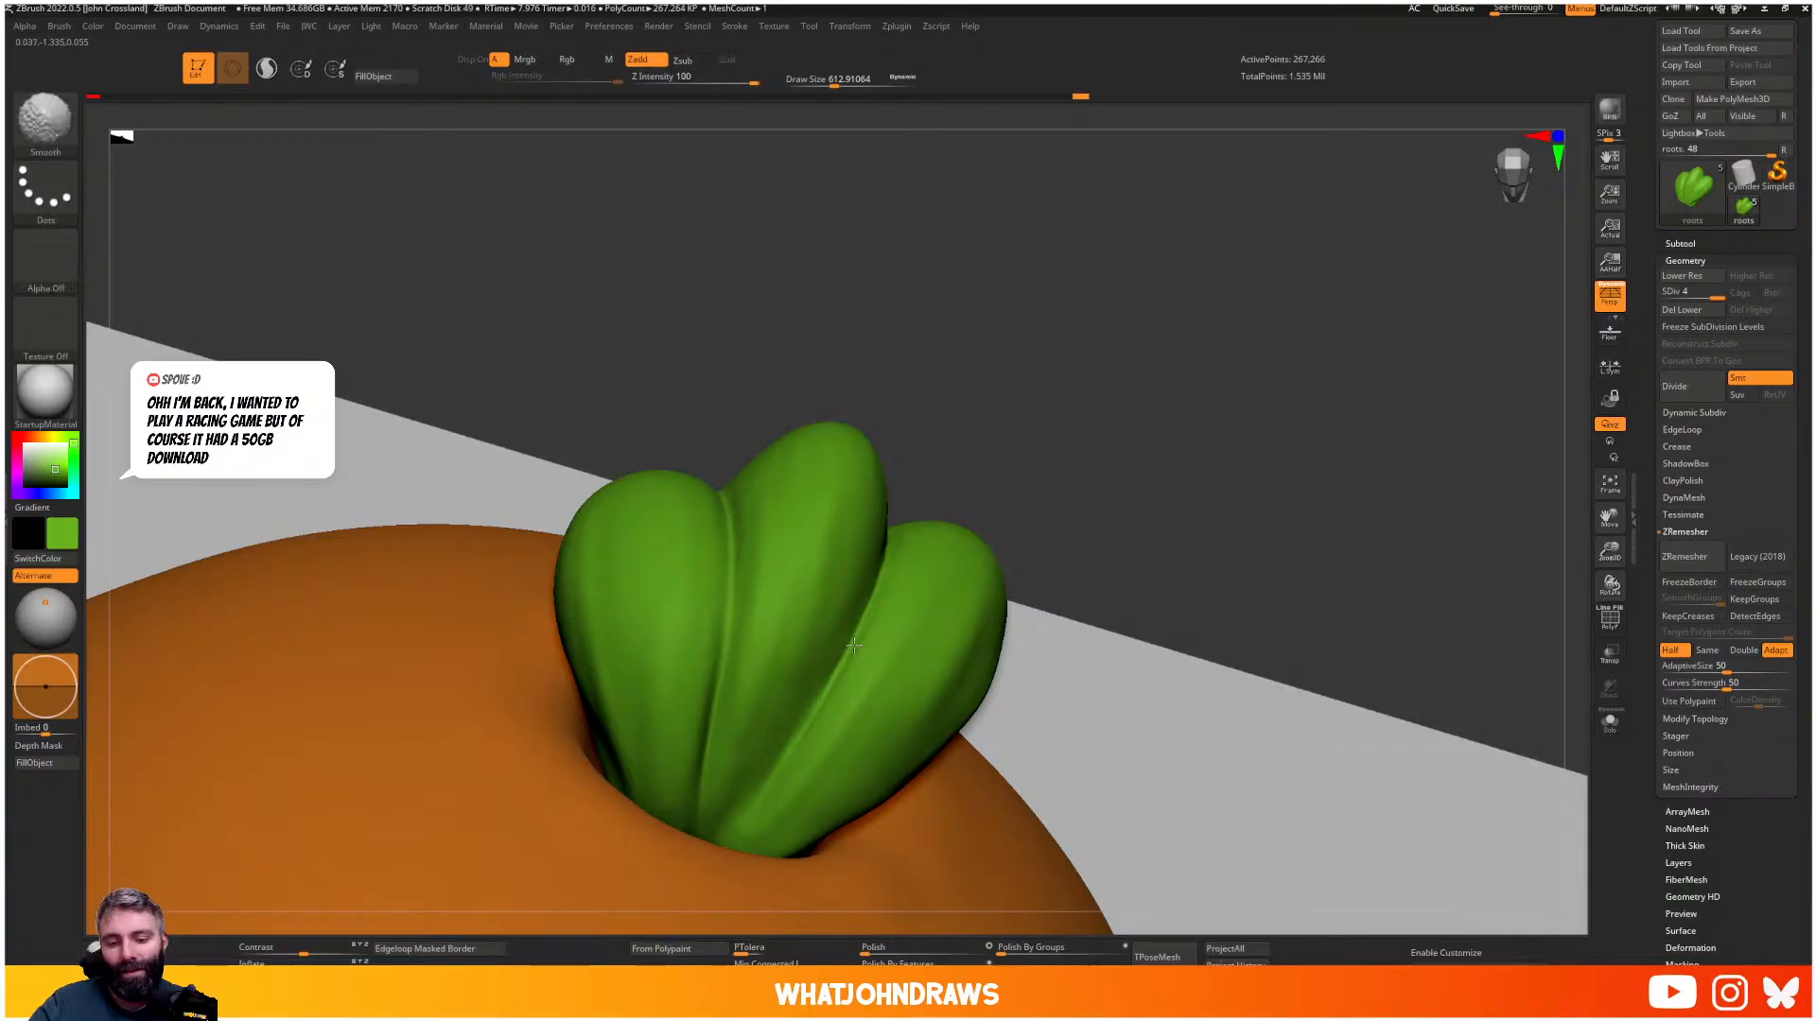
{"action": "left_click_drag", "start_coordinate": [806, 733], "coordinate": [793, 756], "text": "shift"}
{"action": "mouse_move", "coordinate": [865, 634]}
{"action": "left_mouse_down", "text": "shift"}
{"action": "mouse_move", "coordinate": [782, 800]}
{"action": "mouse_move", "coordinate": [859, 685]}
{"action": "mouse_move", "coordinate": [899, 545]}
{"action": "left_mouse_up", "text": "shift"}
- Deepen the creases on the front of the left leaf lobe with the DamStandard brush at draw size about 1030
{"action": "mouse_move", "coordinate": [899, 548]}
{"action": "right_mouse_down"}
{"action": "mouse_move", "coordinate": [848, 695]}
{"action": "mouse_move", "coordinate": [865, 653]}
{"action": "right_mouse_up"}
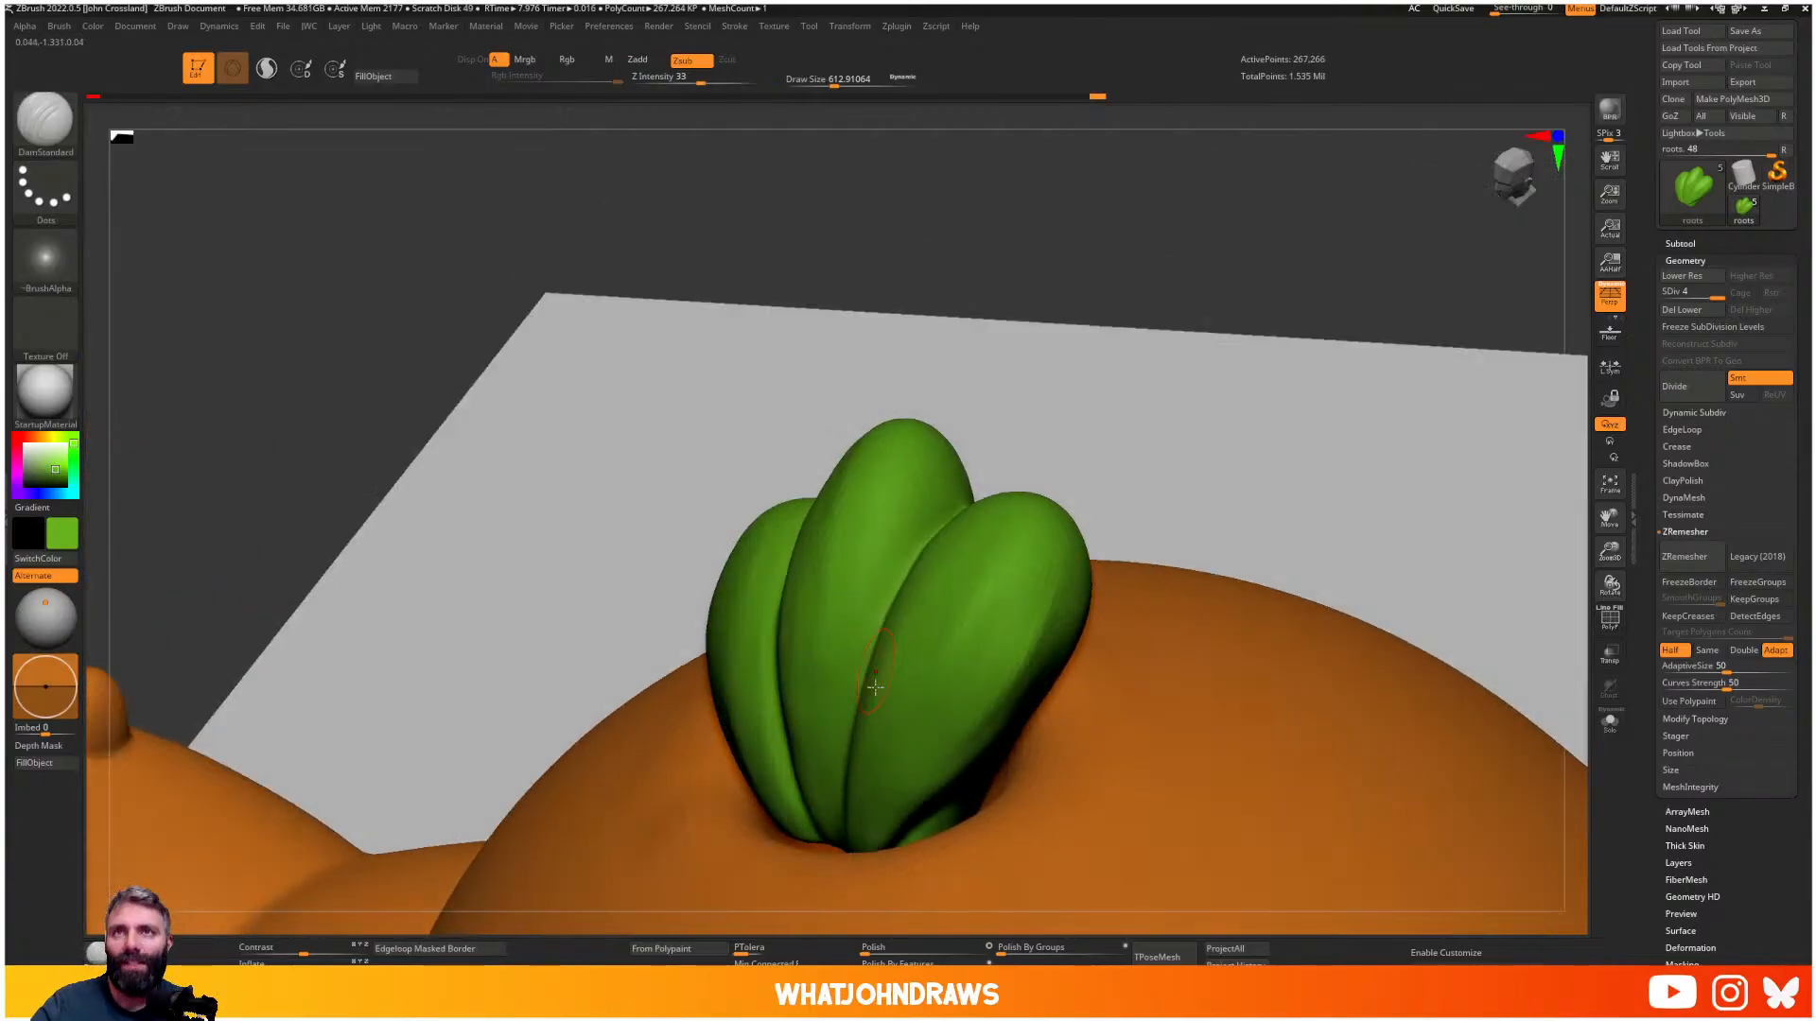
{"action": "right_click_drag", "start_coordinate": [880, 732], "coordinate": [811, 627]}
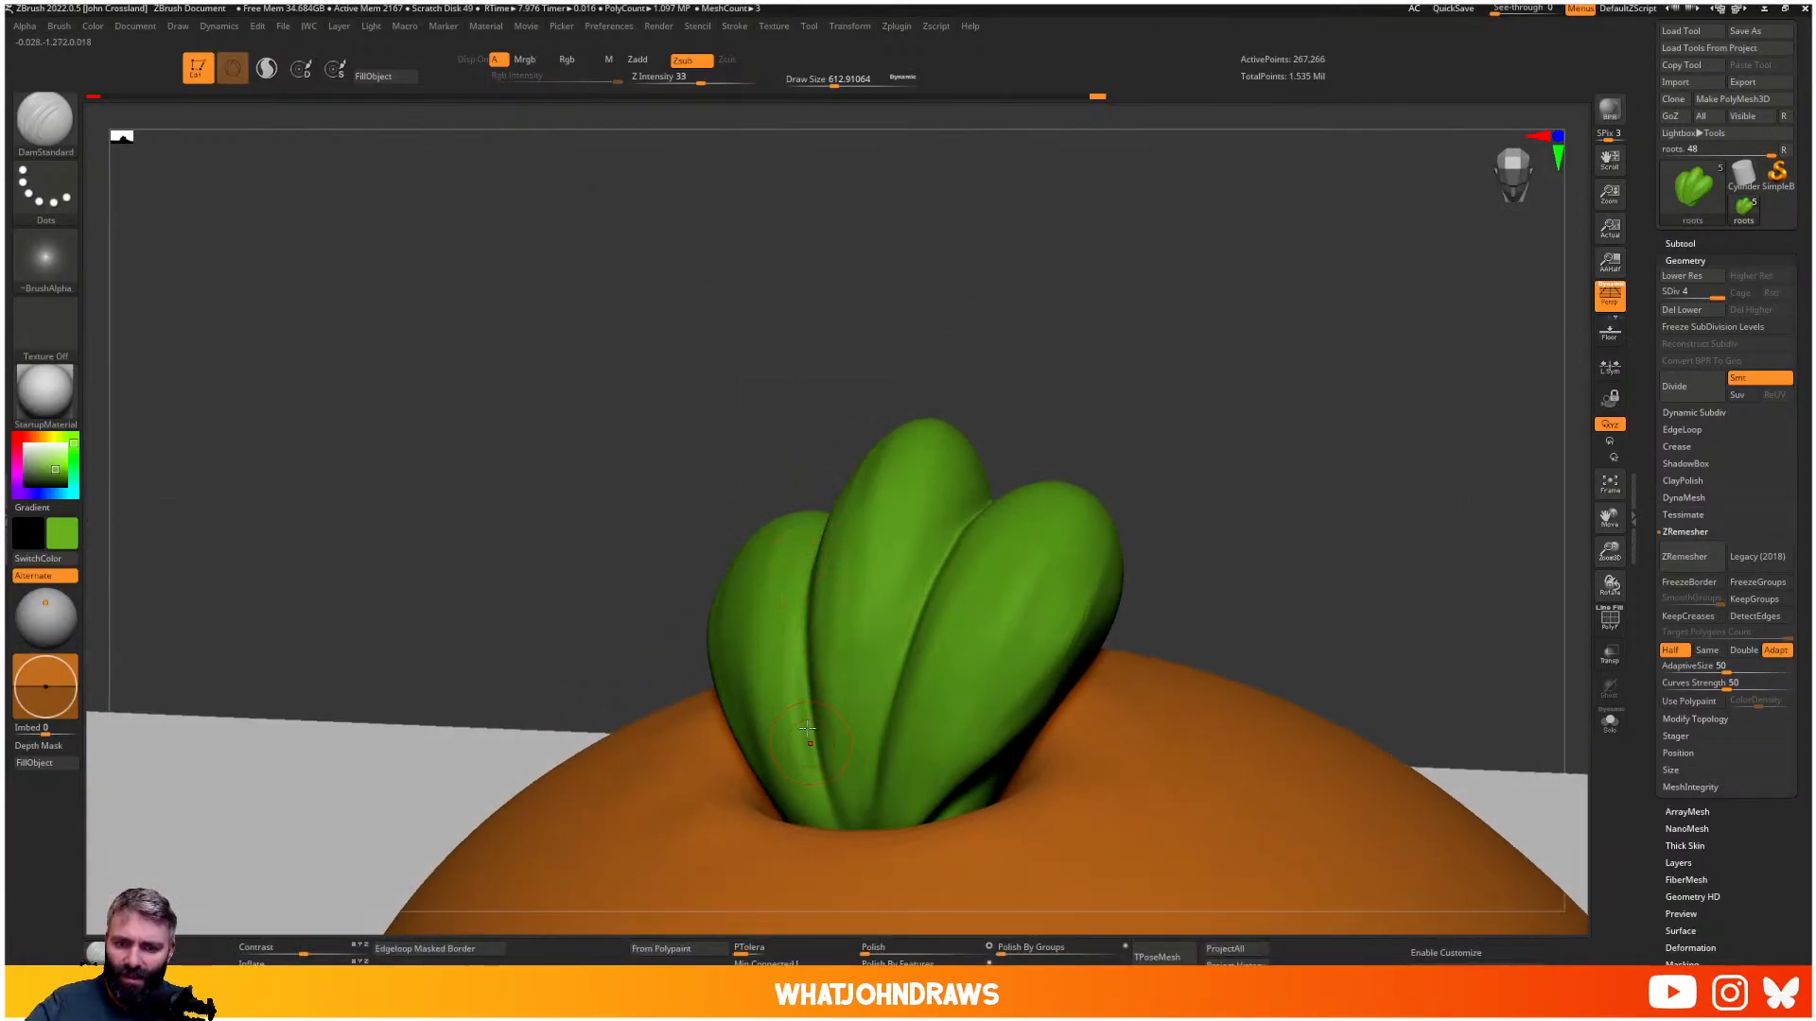
{"action": "key", "text": "s"}
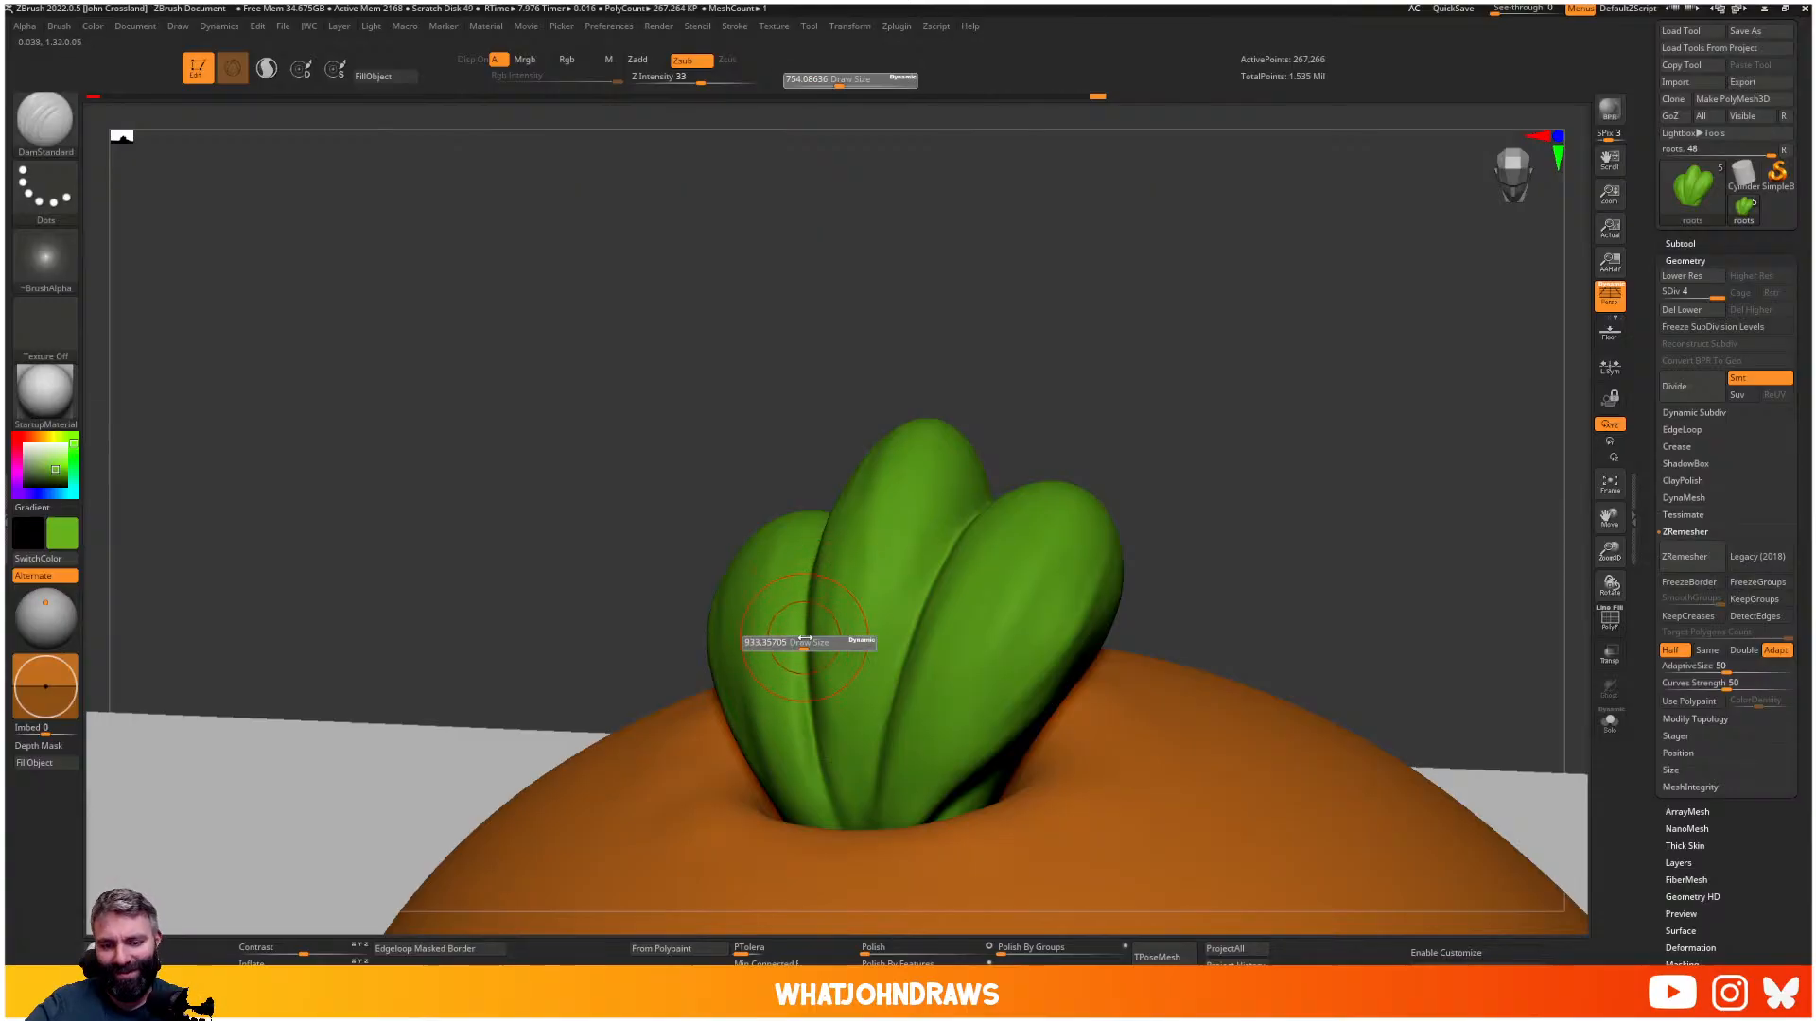
{"action": "left_click_drag", "start_coordinate": [795, 645], "coordinate": [802, 645]}
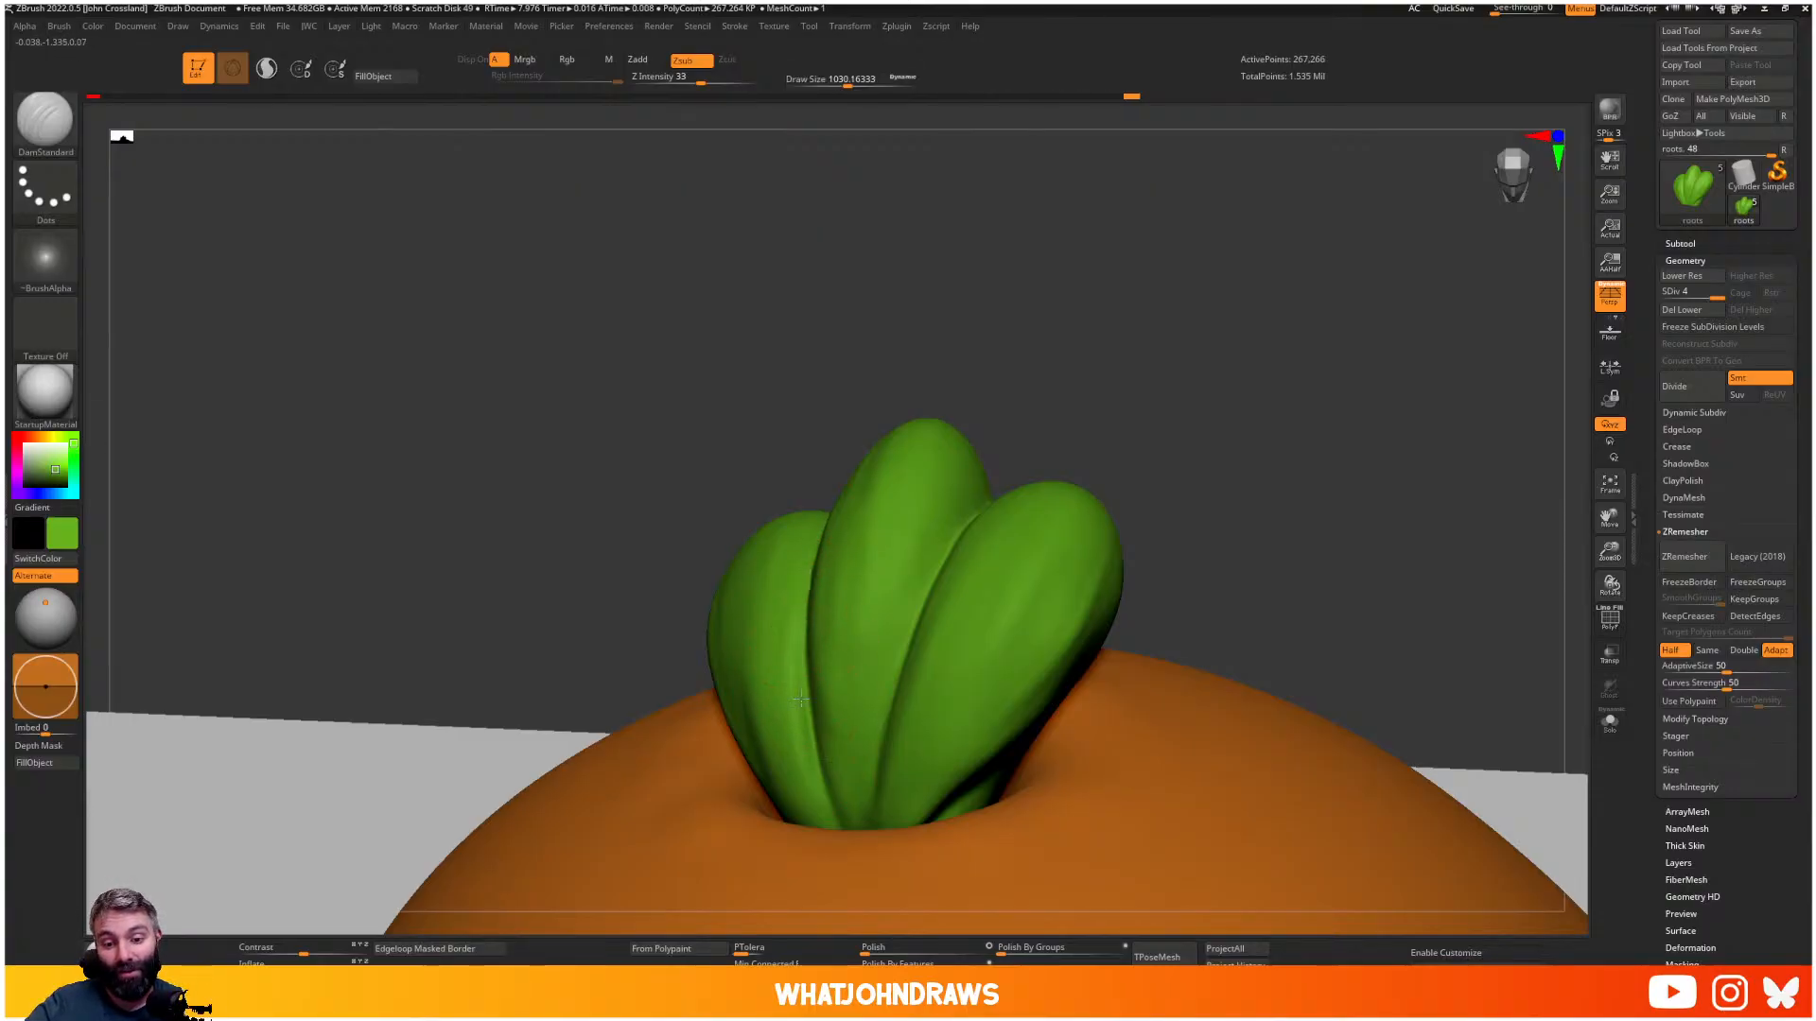
{"action": "right_click_drag", "start_coordinate": [934, 634], "coordinate": [931, 593]}
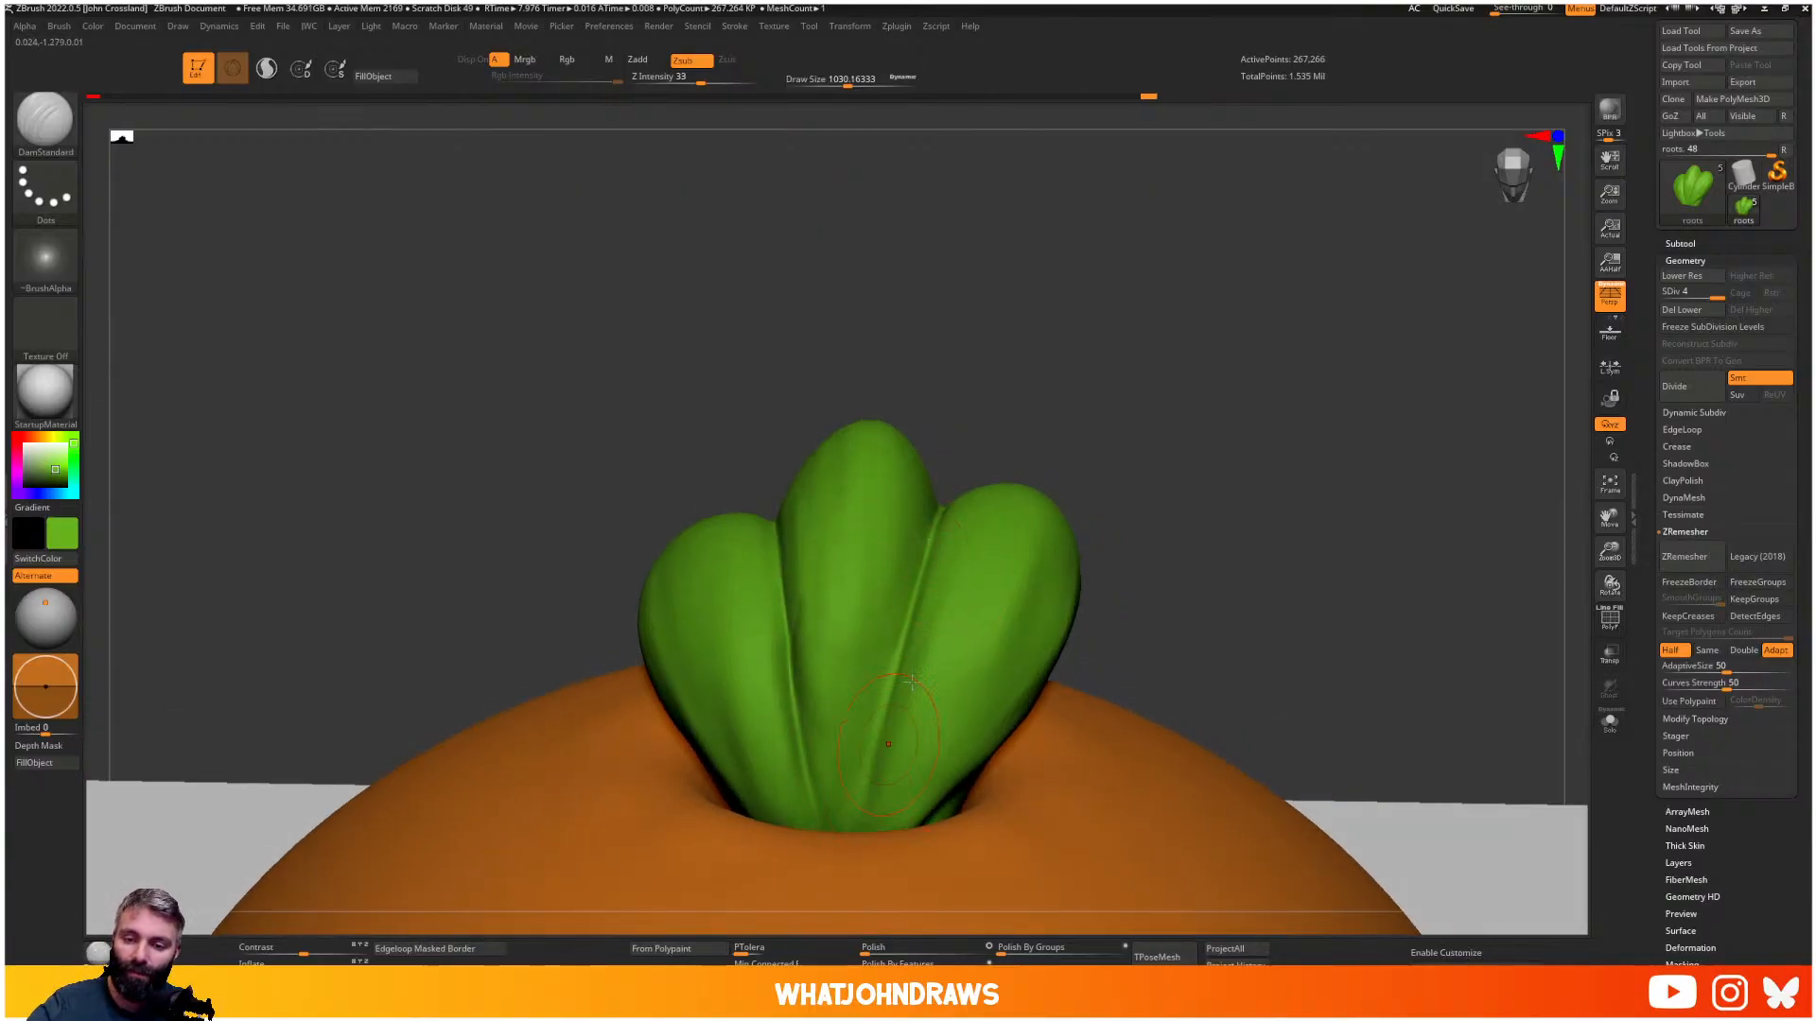
{"action": "key", "text": "shift"}
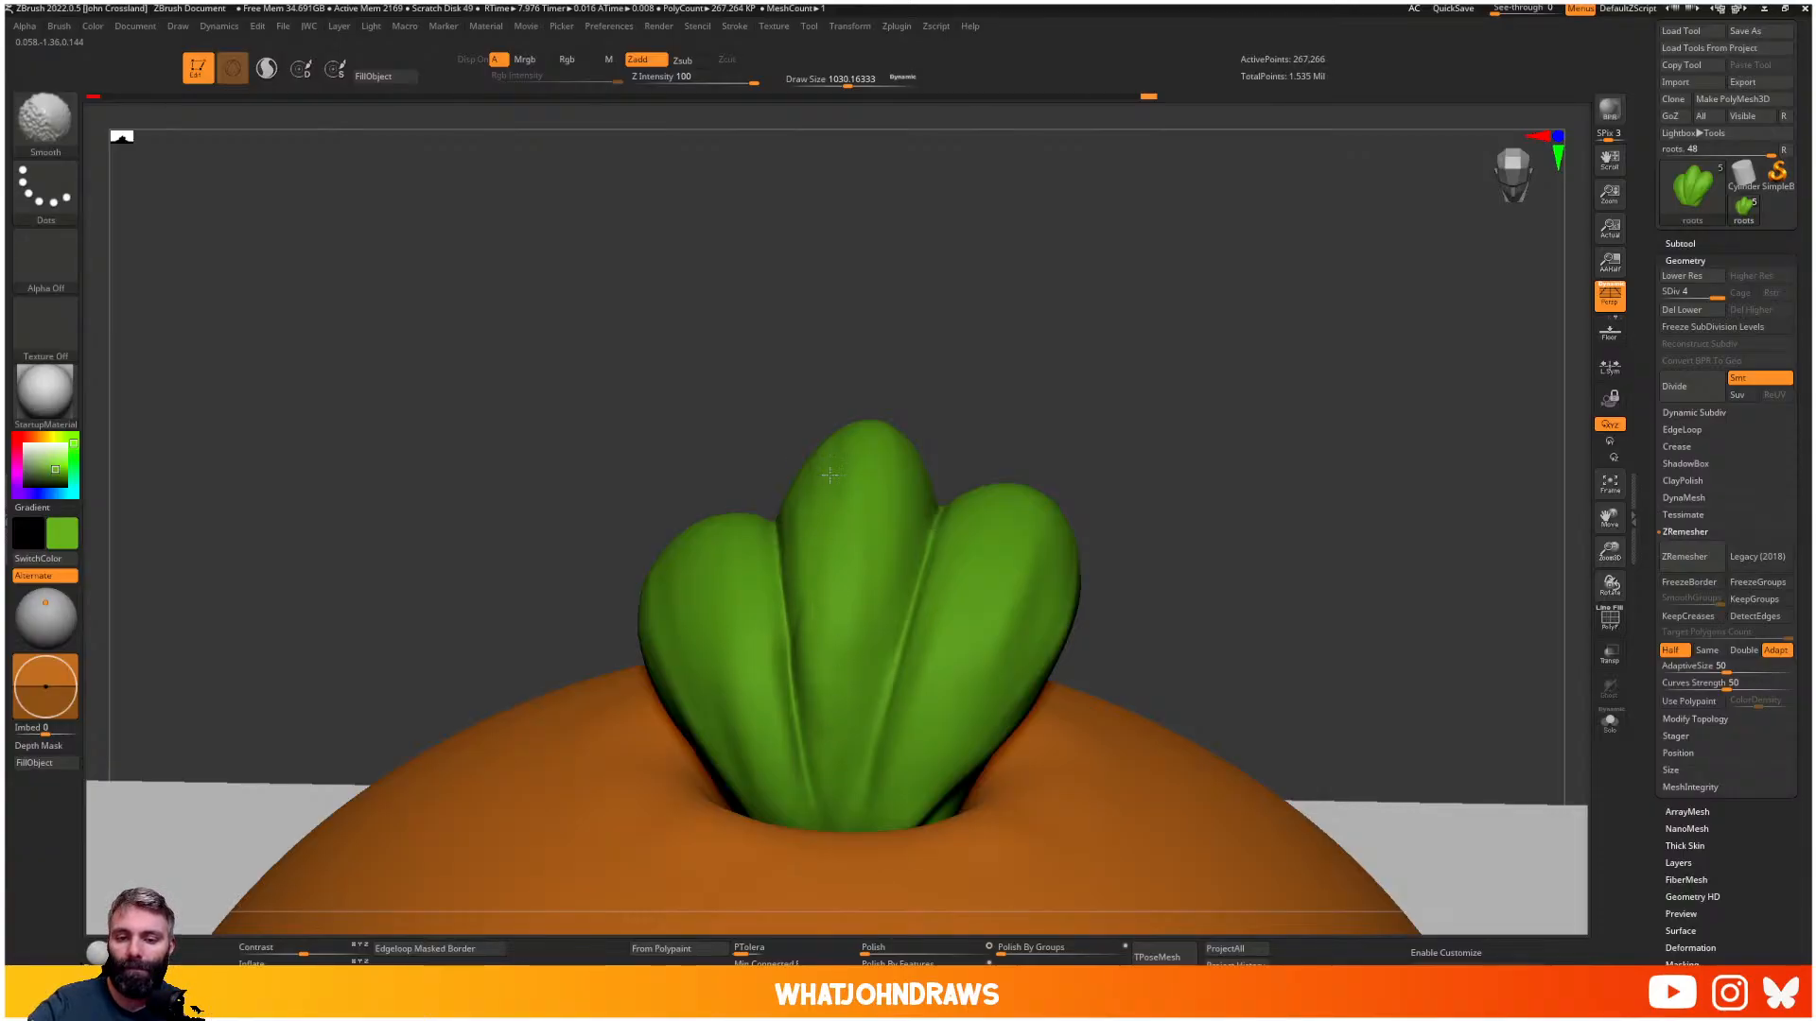
- Build up the front surfaces of the leaf lobes with the Clay brush at draw size about 1030
{"action": "right_click_drag", "start_coordinate": [848, 771], "coordinate": [932, 497]}
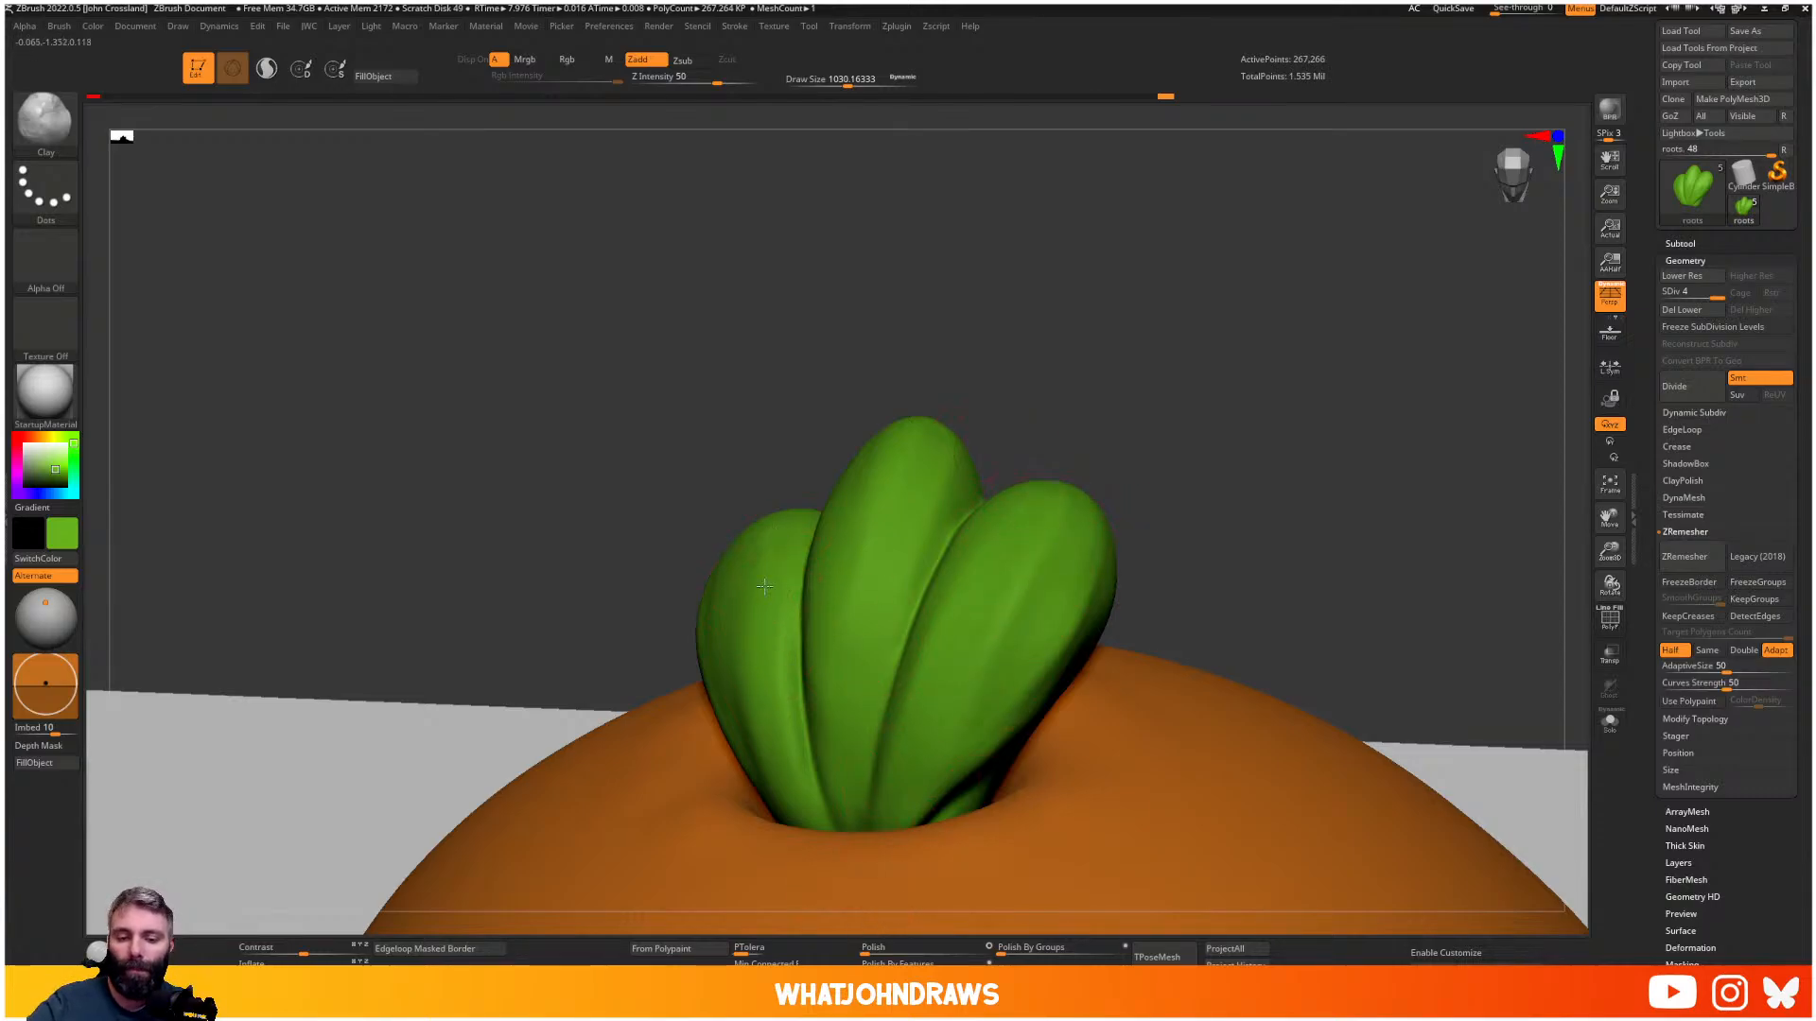
{"action": "right_click_drag", "start_coordinate": [785, 834], "coordinate": [681, 577]}
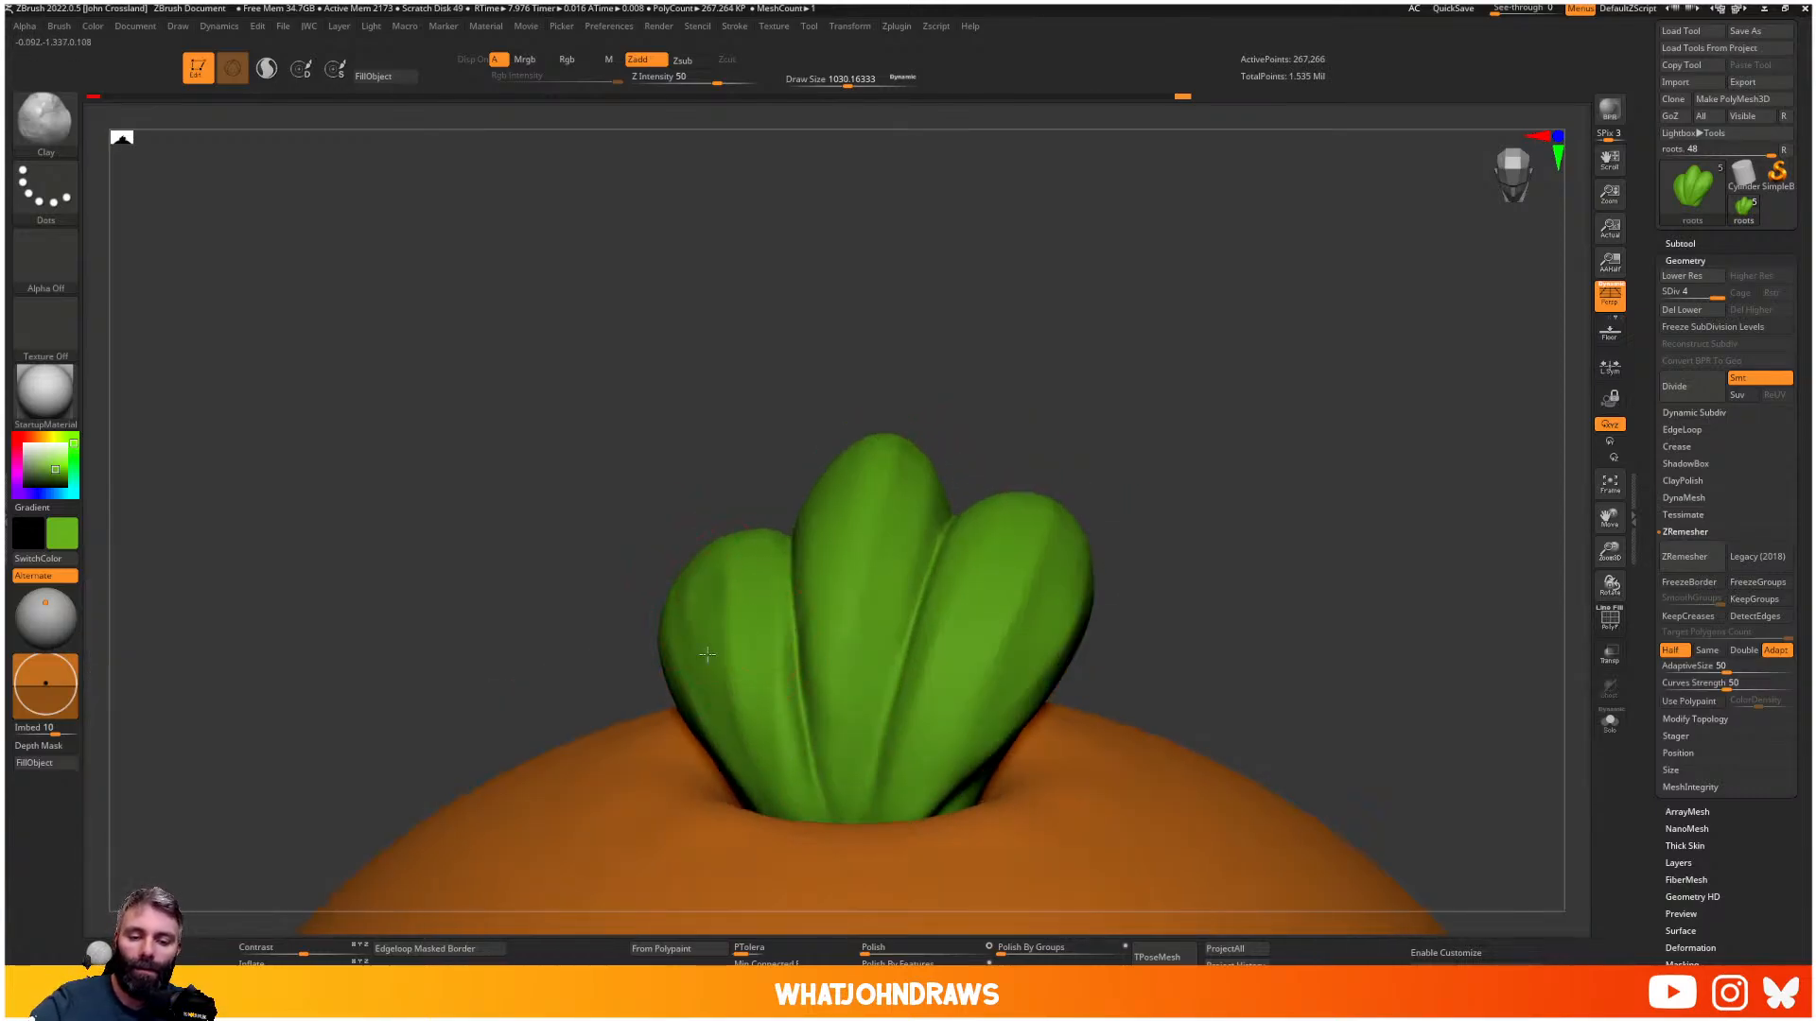
{"action": "right_click_drag", "start_coordinate": [707, 654], "coordinate": [945, 674]}
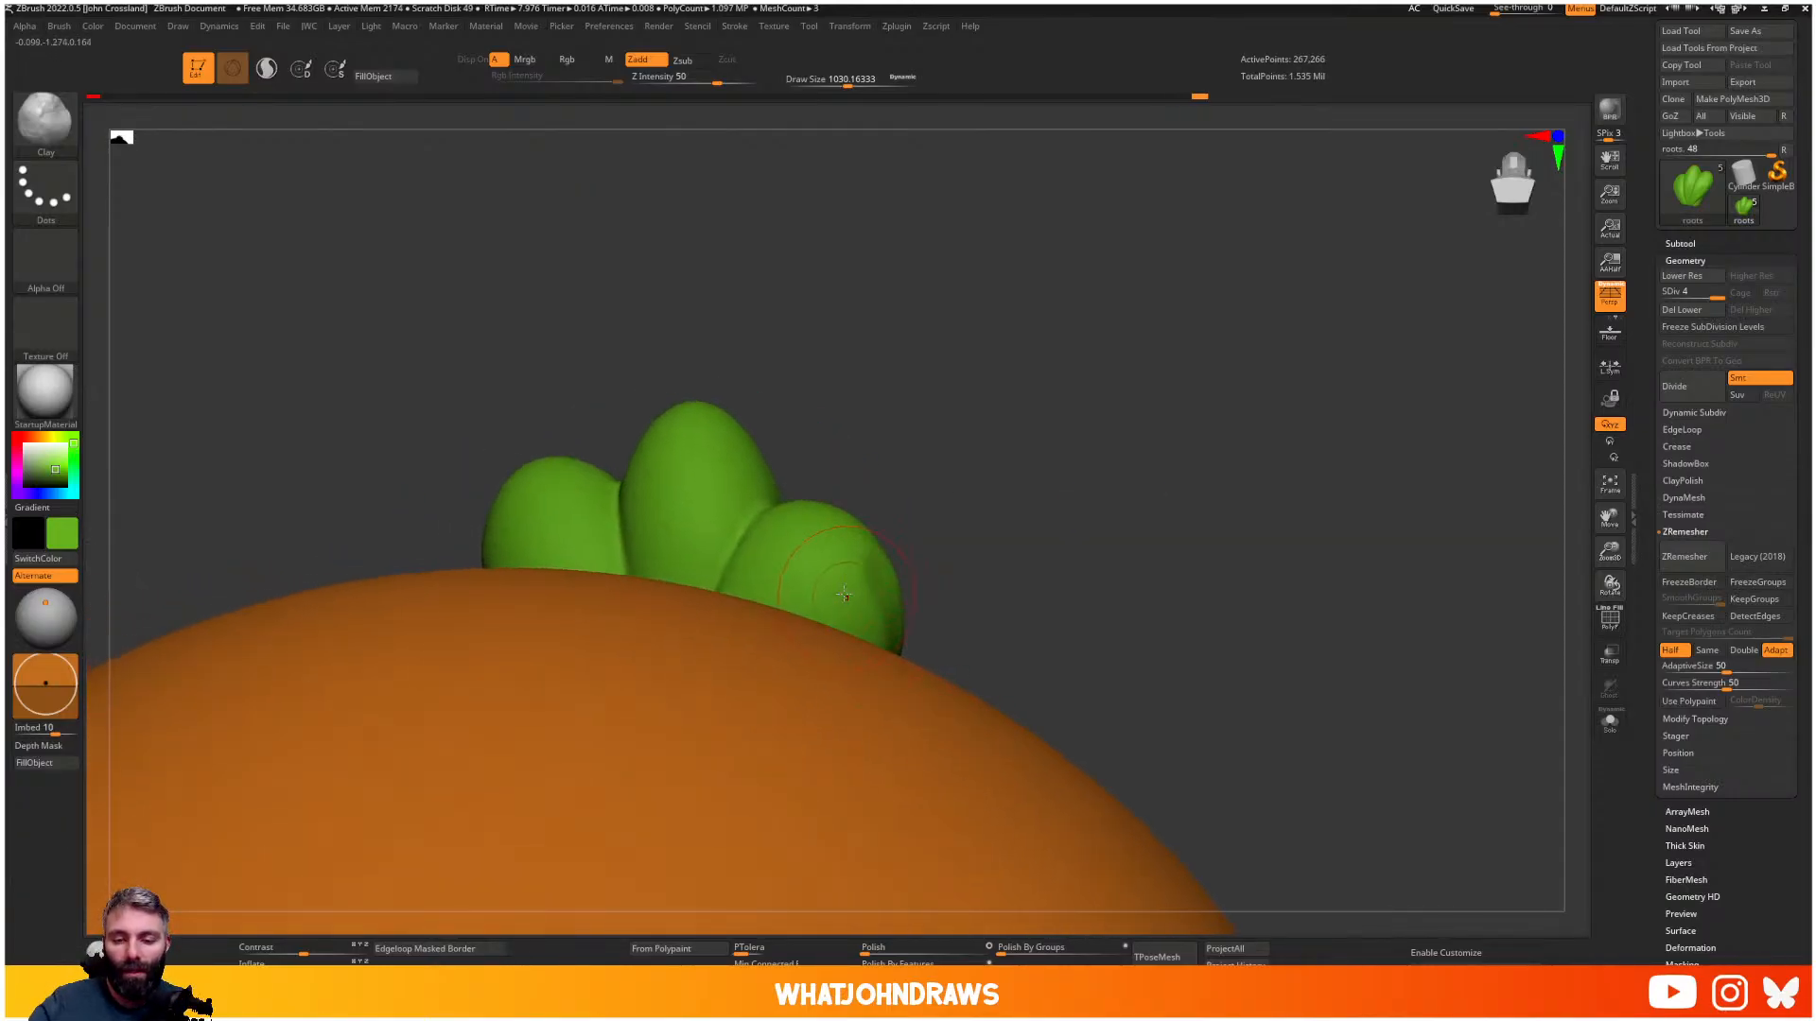
- Fill out the rear leaf lobes with the Clay brush at draw size about 1238 and smooth the added volume
{"action": "right_click_drag", "start_coordinate": [843, 594], "coordinate": [821, 624]}
{"action": "key", "text": "s"}
{"action": "left_click_drag", "start_coordinate": [820, 599], "coordinate": [826, 599]}
{"action": "mouse_move", "coordinate": [815, 558]}
{"action": "left_mouse_down"}
{"action": "mouse_move", "coordinate": [840, 645]}
{"action": "mouse_move", "coordinate": [773, 645]}
{"action": "left_mouse_up"}
{"action": "right_click_drag", "start_coordinate": [790, 676], "coordinate": [840, 685]}
{"action": "left_click_drag", "start_coordinate": [796, 619], "coordinate": [807, 597], "text": "shift"}
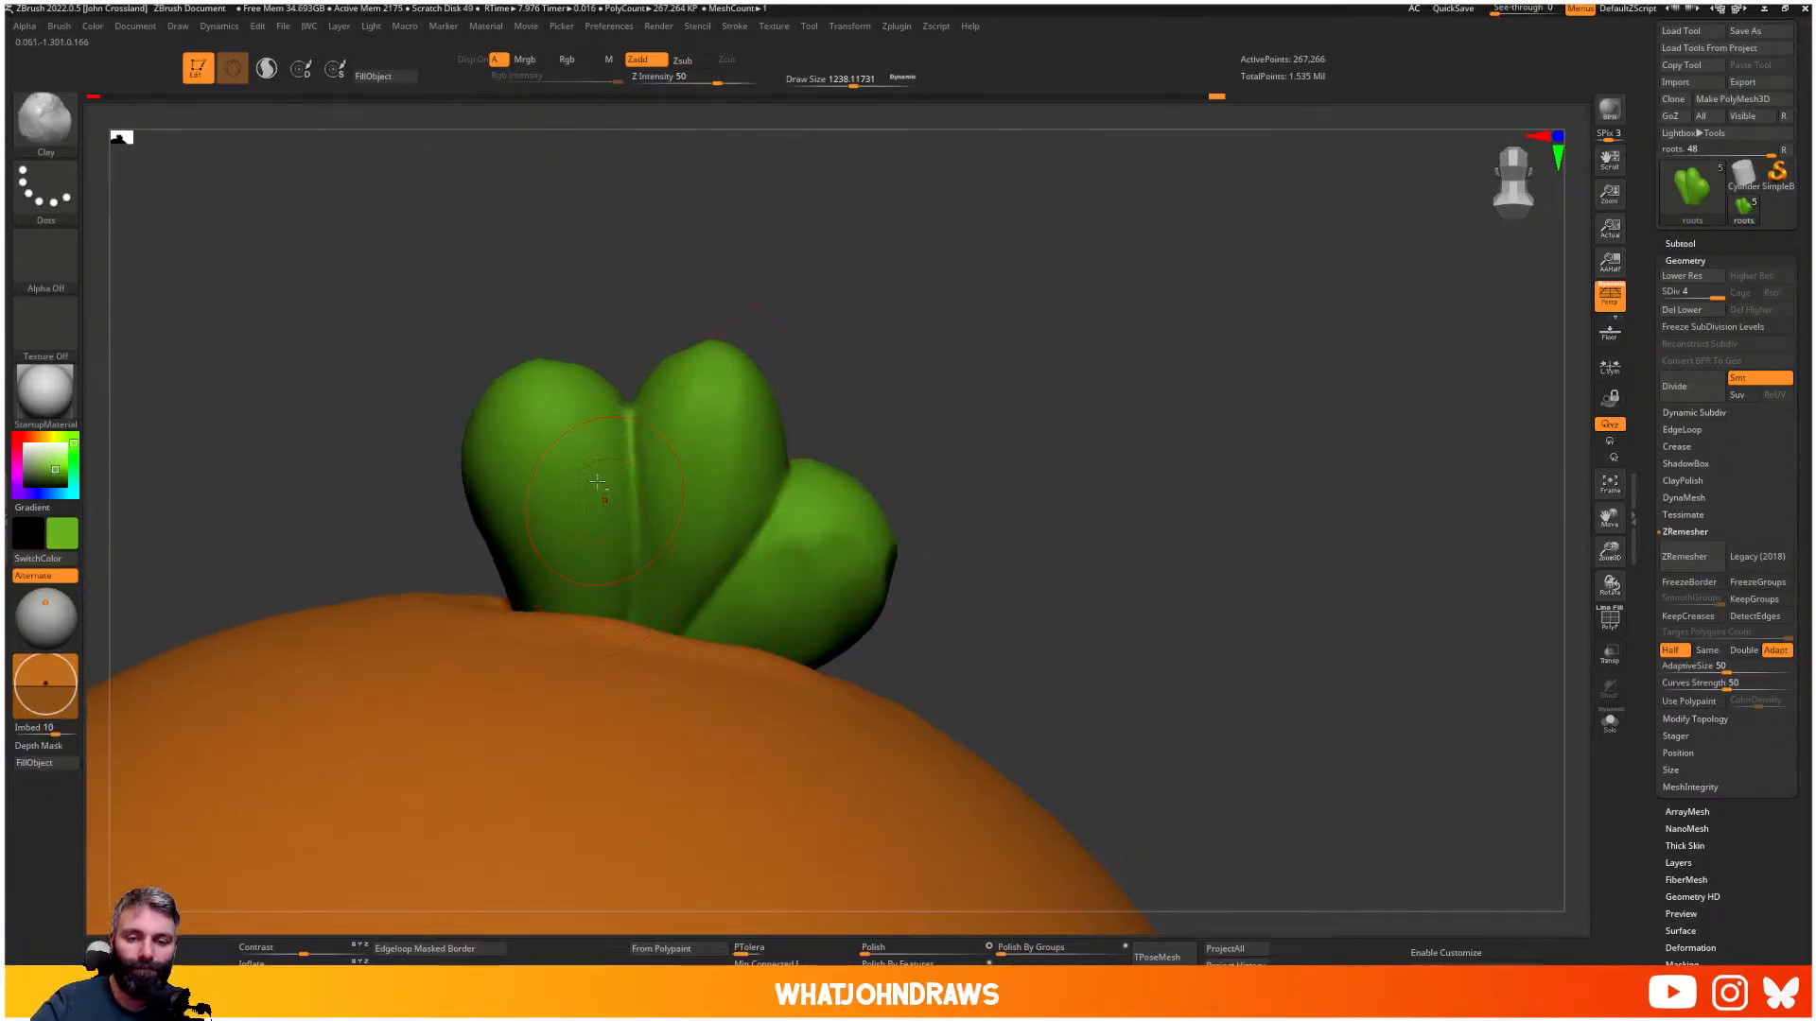
{"action": "left_click_drag", "start_coordinate": [535, 422], "coordinate": [573, 606]}
- Sharpen the crease between the two tall rear leaf lobes with the DamStandard brush at draw size about 1106
{"action": "mouse_move", "coordinate": [713, 602]}
{"action": "right_mouse_down"}
{"action": "mouse_move", "coordinate": [690, 537]}
{"action": "mouse_move", "coordinate": [644, 493]}
{"action": "right_mouse_up"}
{"action": "key", "text": "b"}
{"action": "key", "text": "d"}
{"action": "key", "text": "s"}
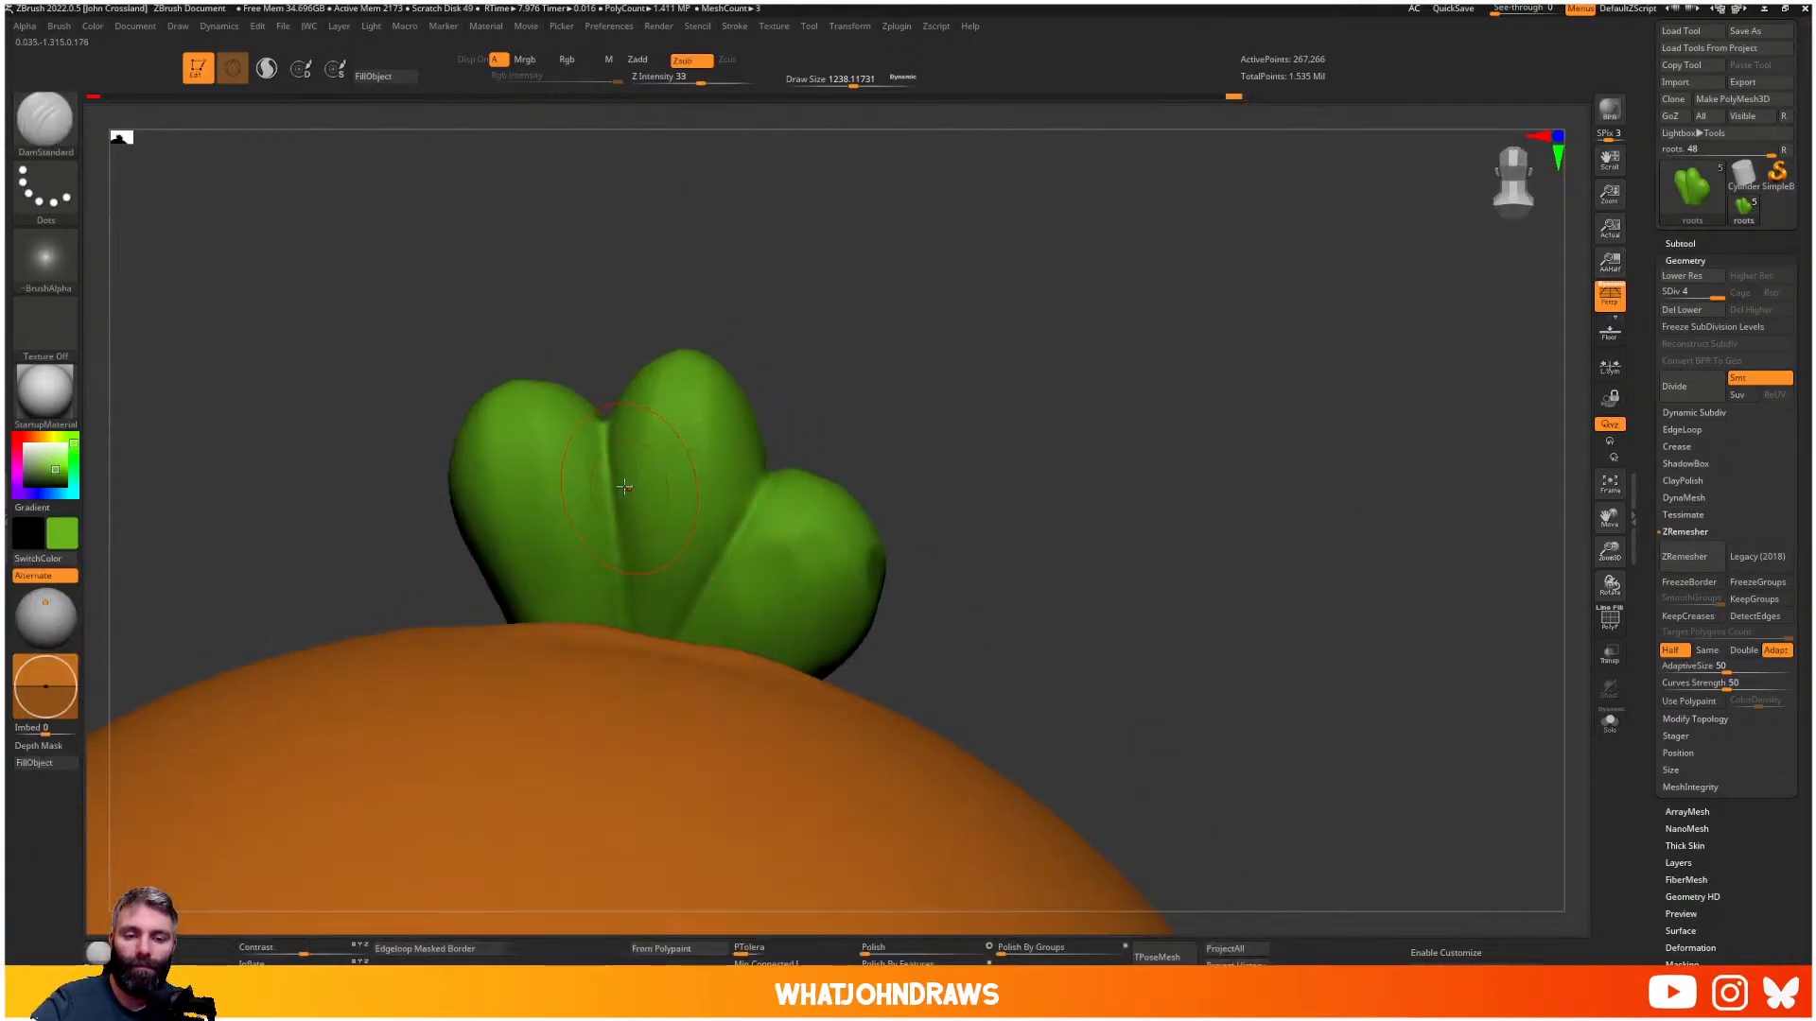
{"action": "left_click_drag", "start_coordinate": [603, 439], "coordinate": [604, 480]}
- Isolate the leaf top in Solo mode and refine its side creases with the DamStandard brush at draw size about 1080
{"action": "key", "text": "alt+s"}
{"action": "right_click_drag", "start_coordinate": [709, 591], "coordinate": [658, 579]}
{"action": "key", "text": "b"}
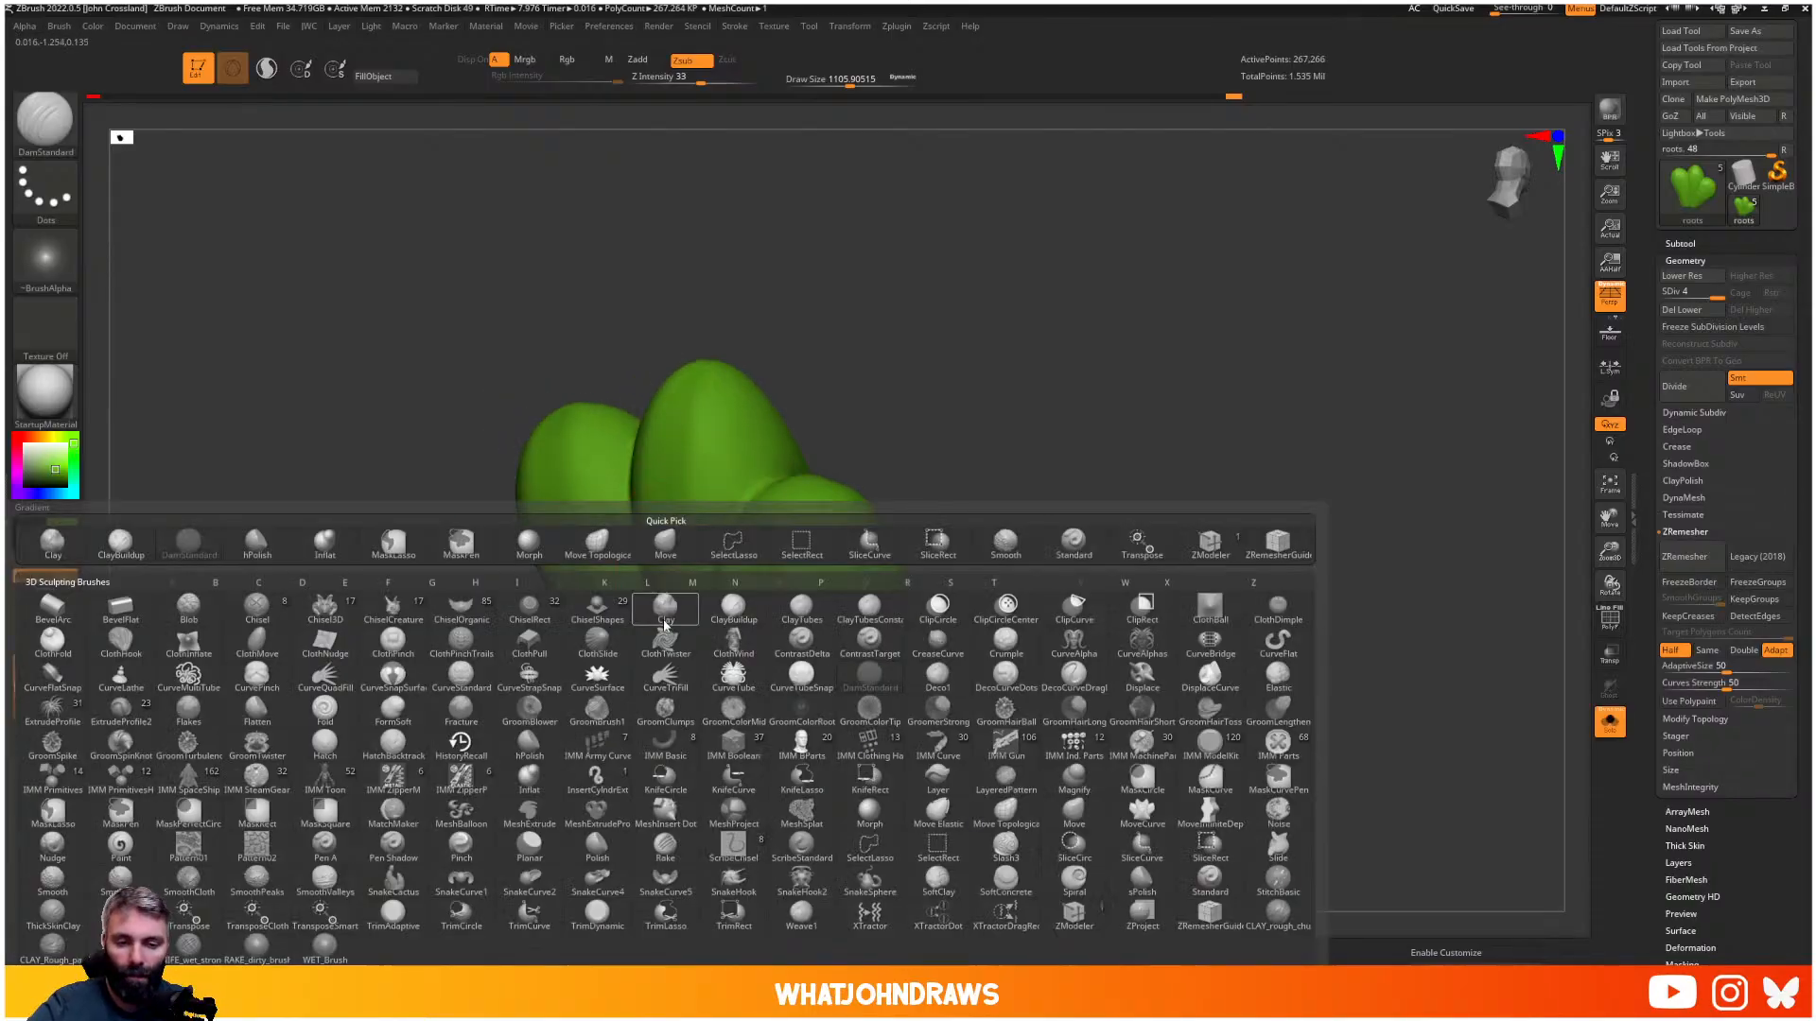
{"action": "key", "text": "d"}
{"action": "key", "text": "s"}
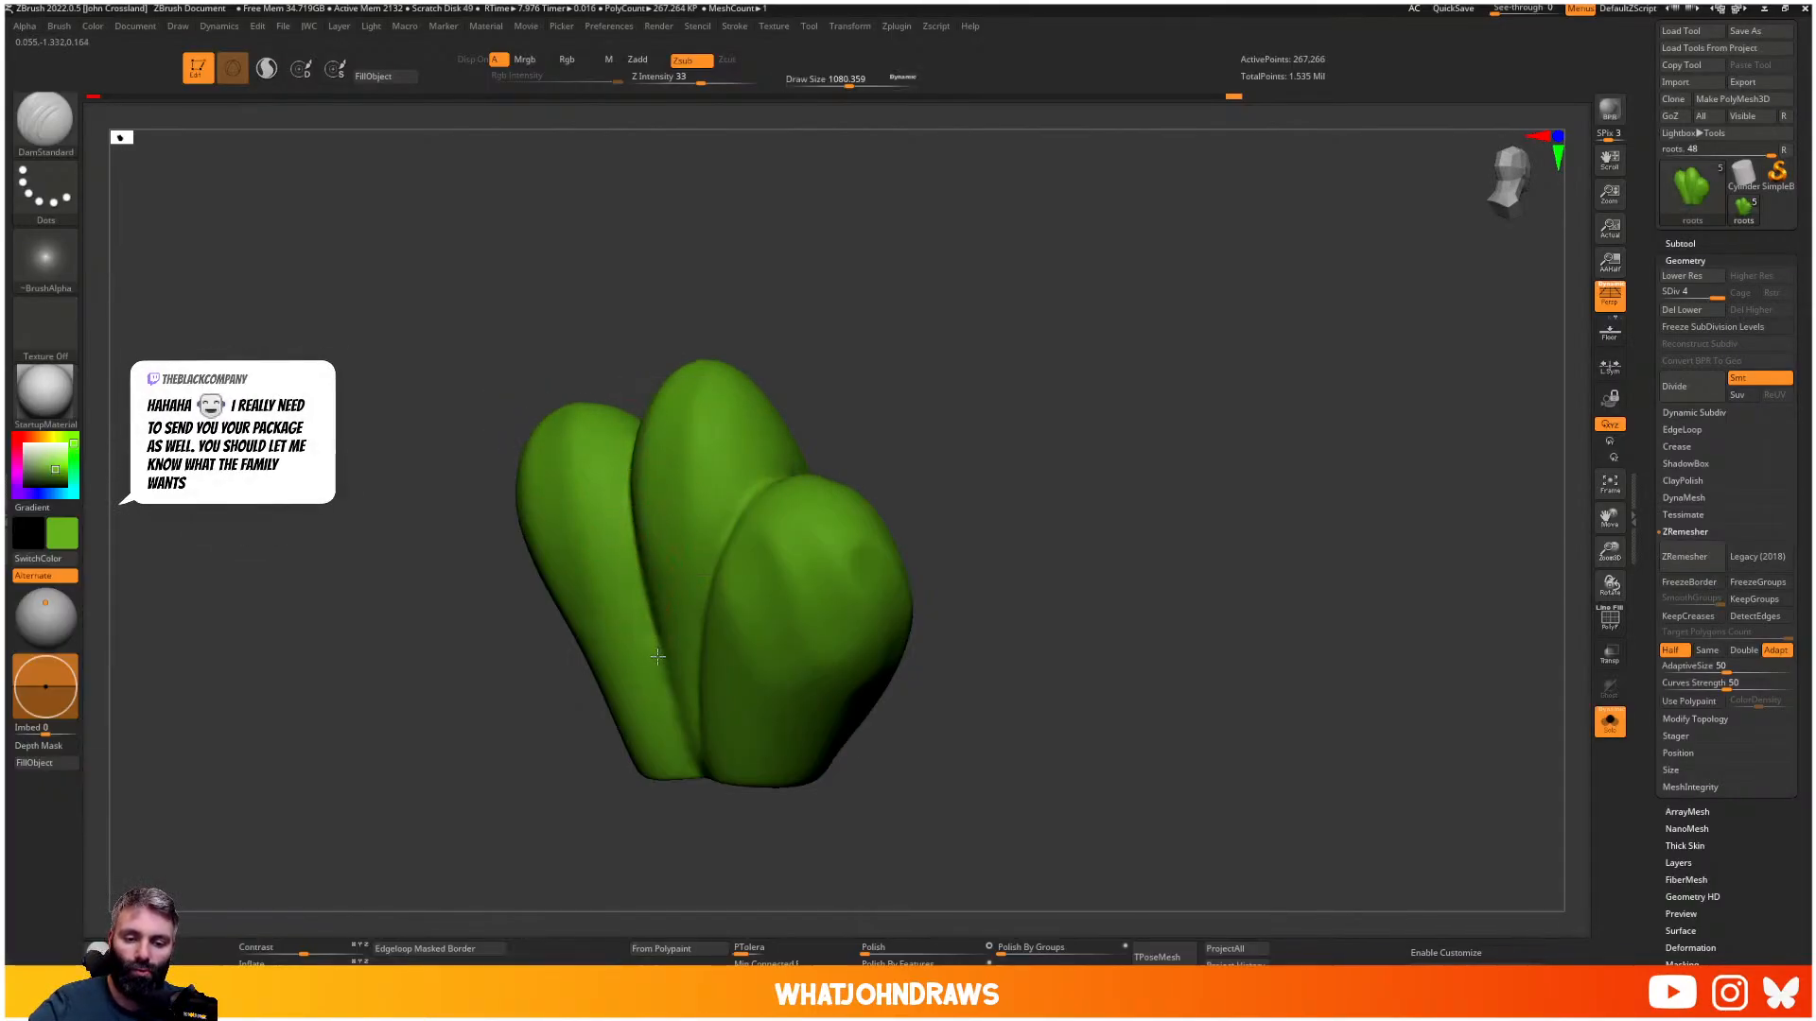
- Round out the large side lobe with the Standard brush at draw size about 957, smooth it, and leave Solo mode
{"action": "mouse_move", "coordinate": [721, 832]}
{"action": "right_mouse_down"}
{"action": "mouse_move", "coordinate": [719, 595]}
{"action": "mouse_move", "coordinate": [805, 545]}
{"action": "right_mouse_up"}
{"action": "key", "text": "b"}
{"action": "key", "text": "s"}
{"action": "key", "text": "t"}
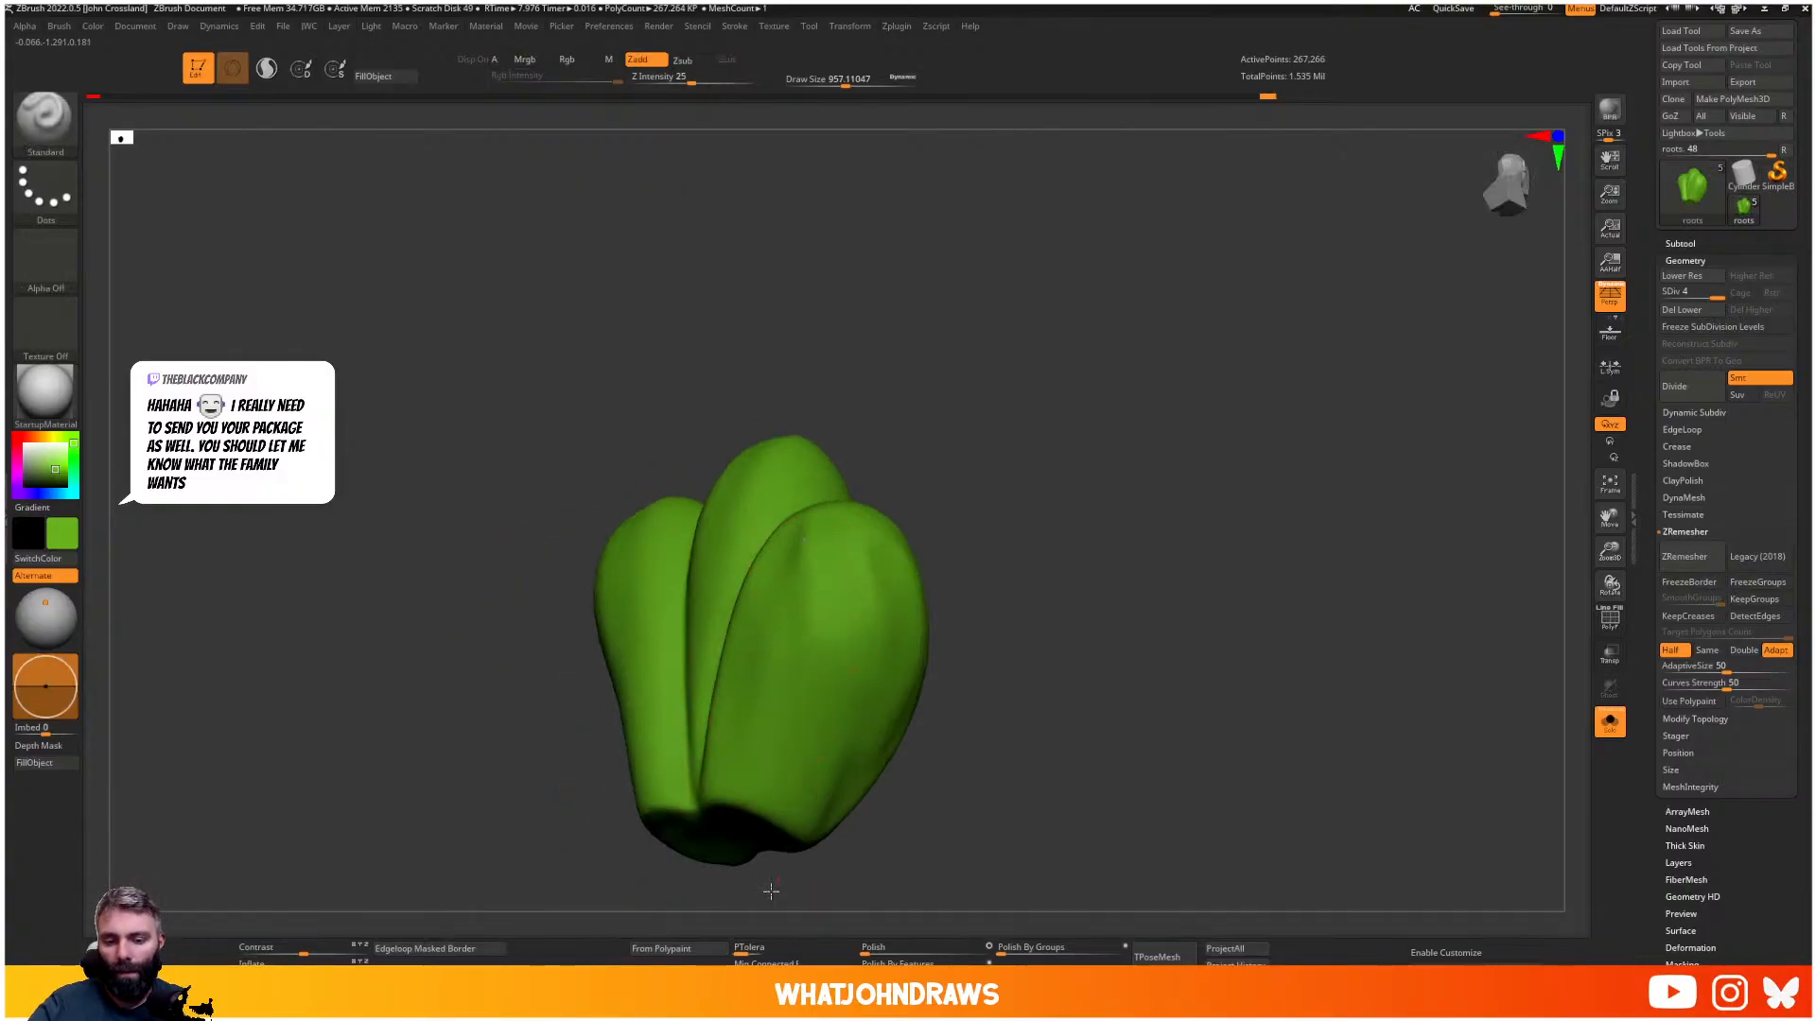
{"action": "key", "text": "shift"}
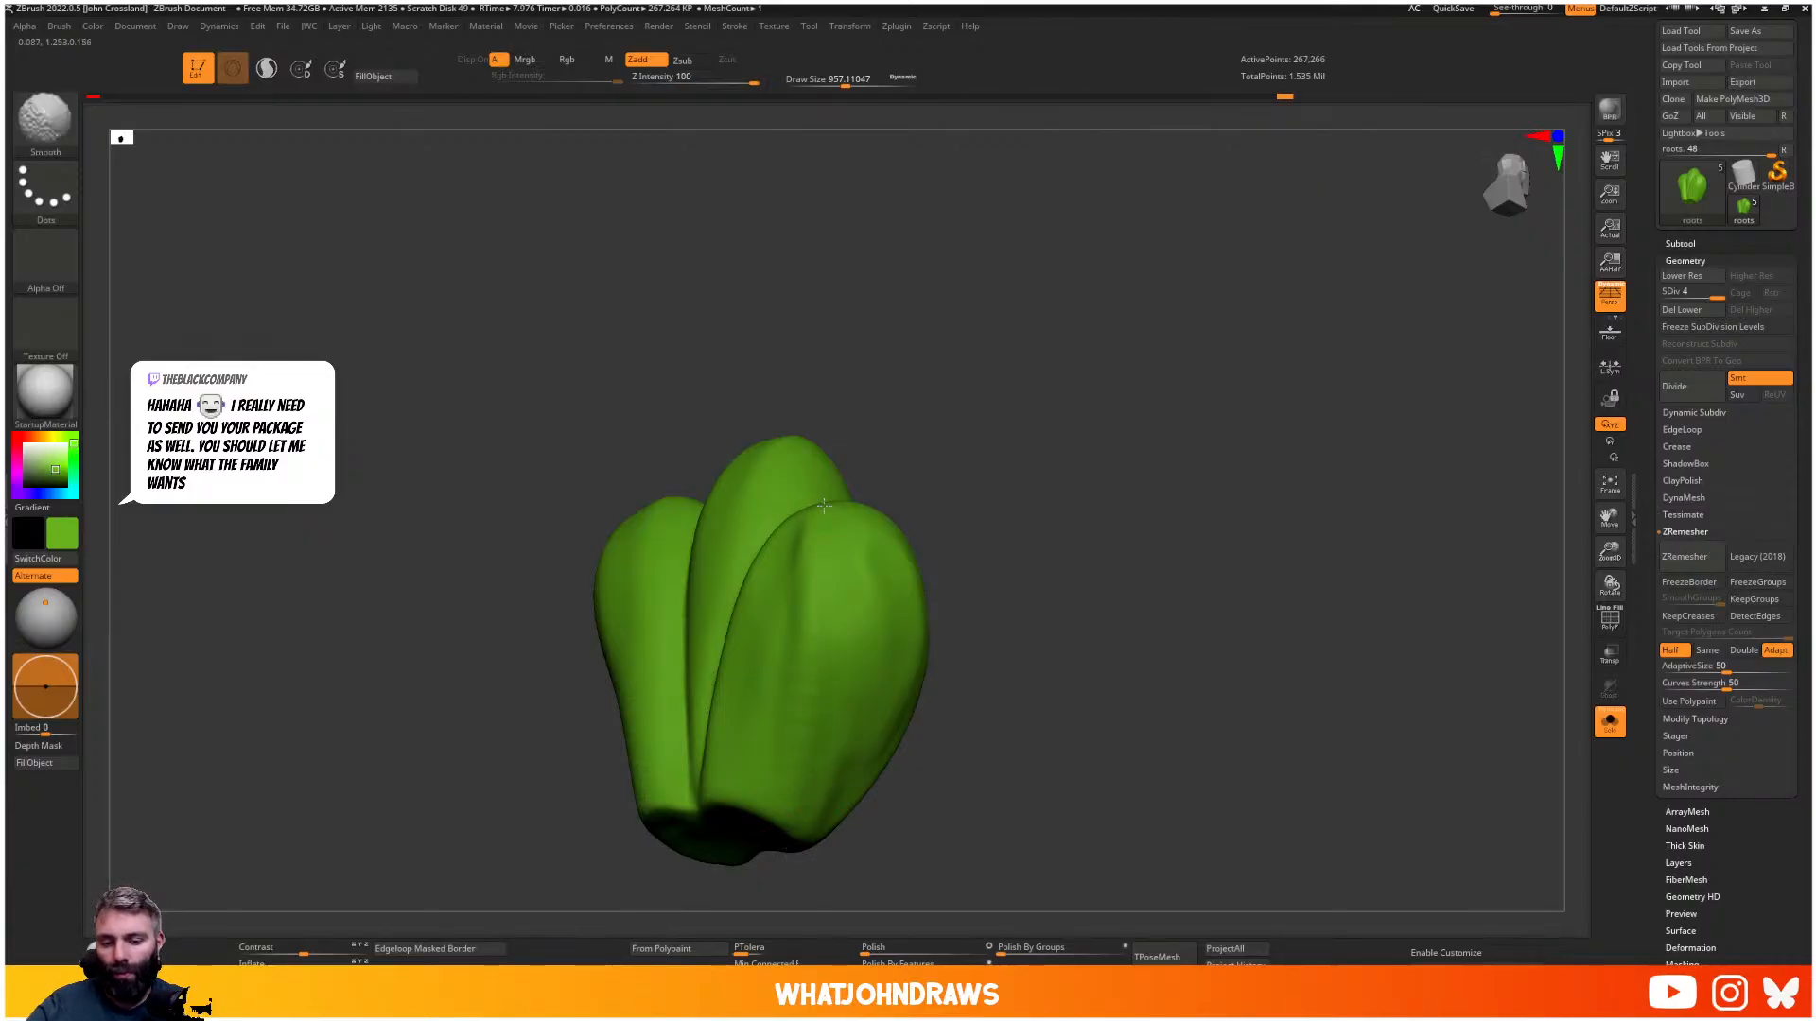
{"action": "mouse_move", "coordinate": [824, 506]}
{"action": "right_mouse_down"}
{"action": "mouse_move", "coordinate": [851, 718]}
{"action": "mouse_move", "coordinate": [795, 716]}
{"action": "mouse_move", "coordinate": [837, 702]}
{"action": "mouse_move", "coordinate": [888, 584]}
{"action": "right_mouse_up"}
{"action": "key", "text": "alt+s"}
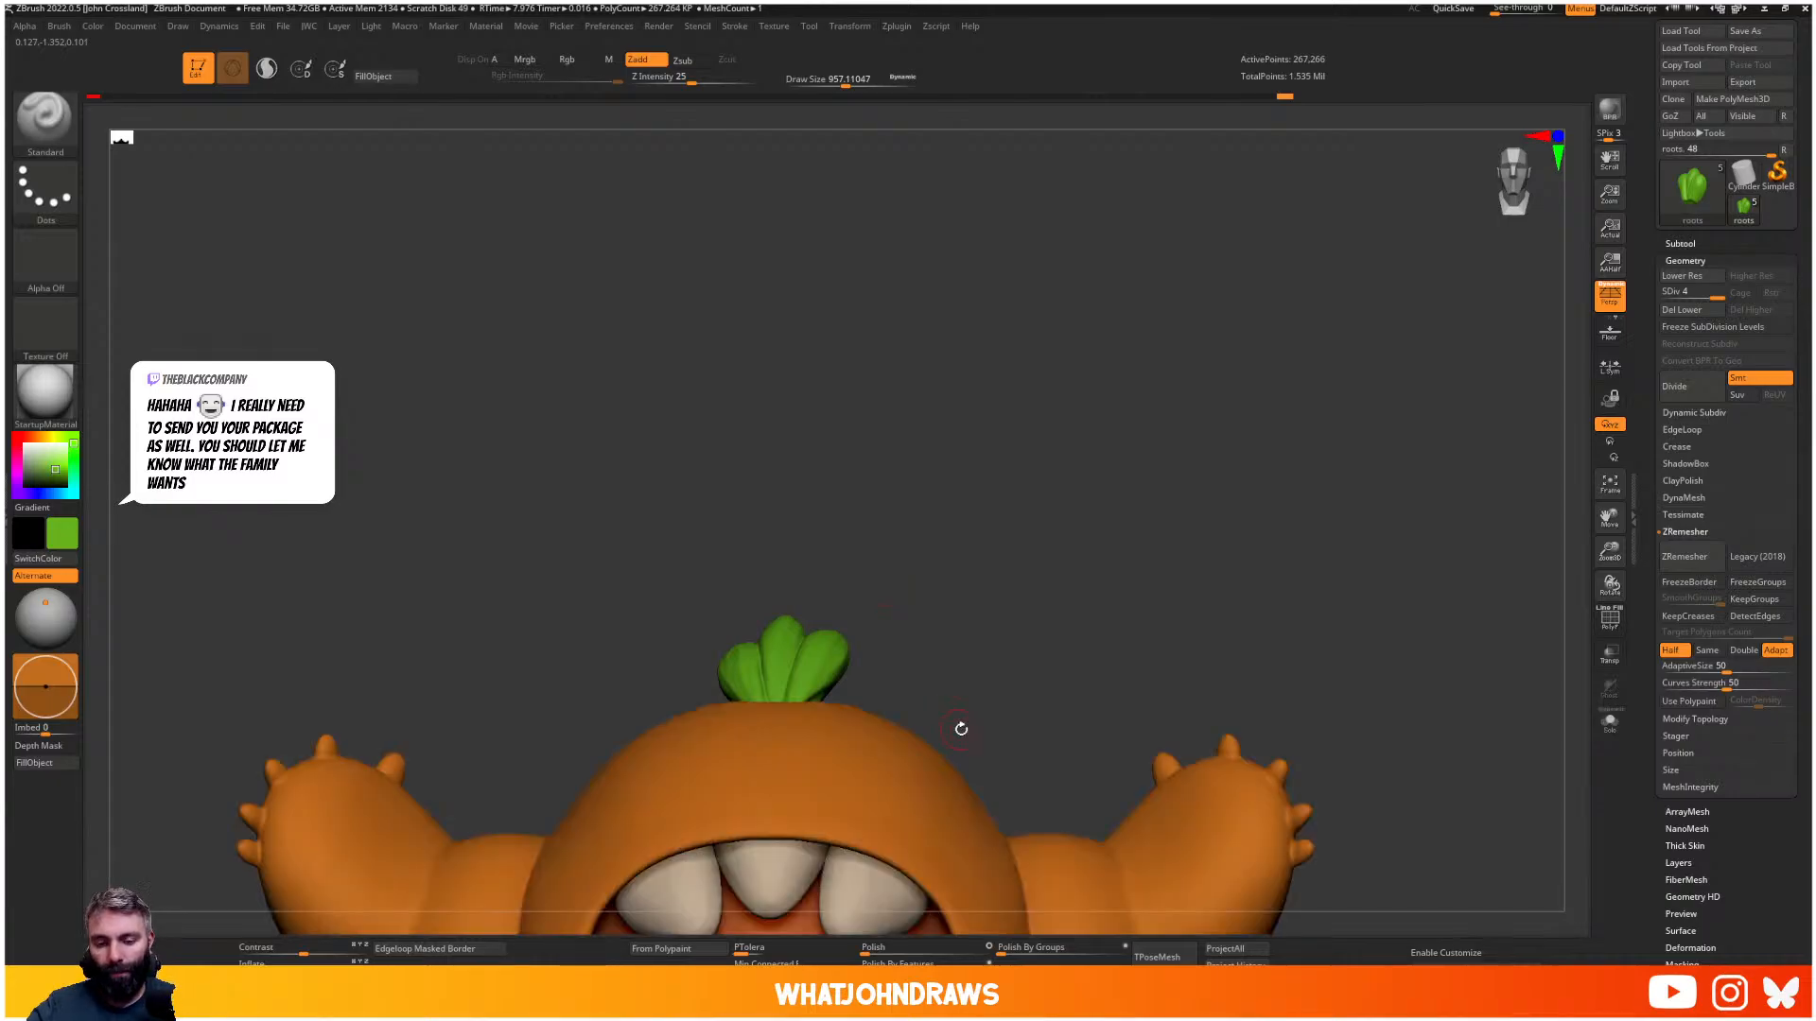
- Frame the whole carrot monster and hide the floor plane in the subtool list
{"action": "mouse_move", "coordinate": [961, 729]}
{"action": "right_mouse_down", "text": "ctrl"}
{"action": "mouse_move", "coordinate": [989, 629]}
{"action": "mouse_move", "coordinate": [955, 747]}
{"action": "mouse_move", "coordinate": [989, 530]}
{"action": "mouse_move", "coordinate": [1267, 625]}
{"action": "right_mouse_up", "text": "ctrl"}
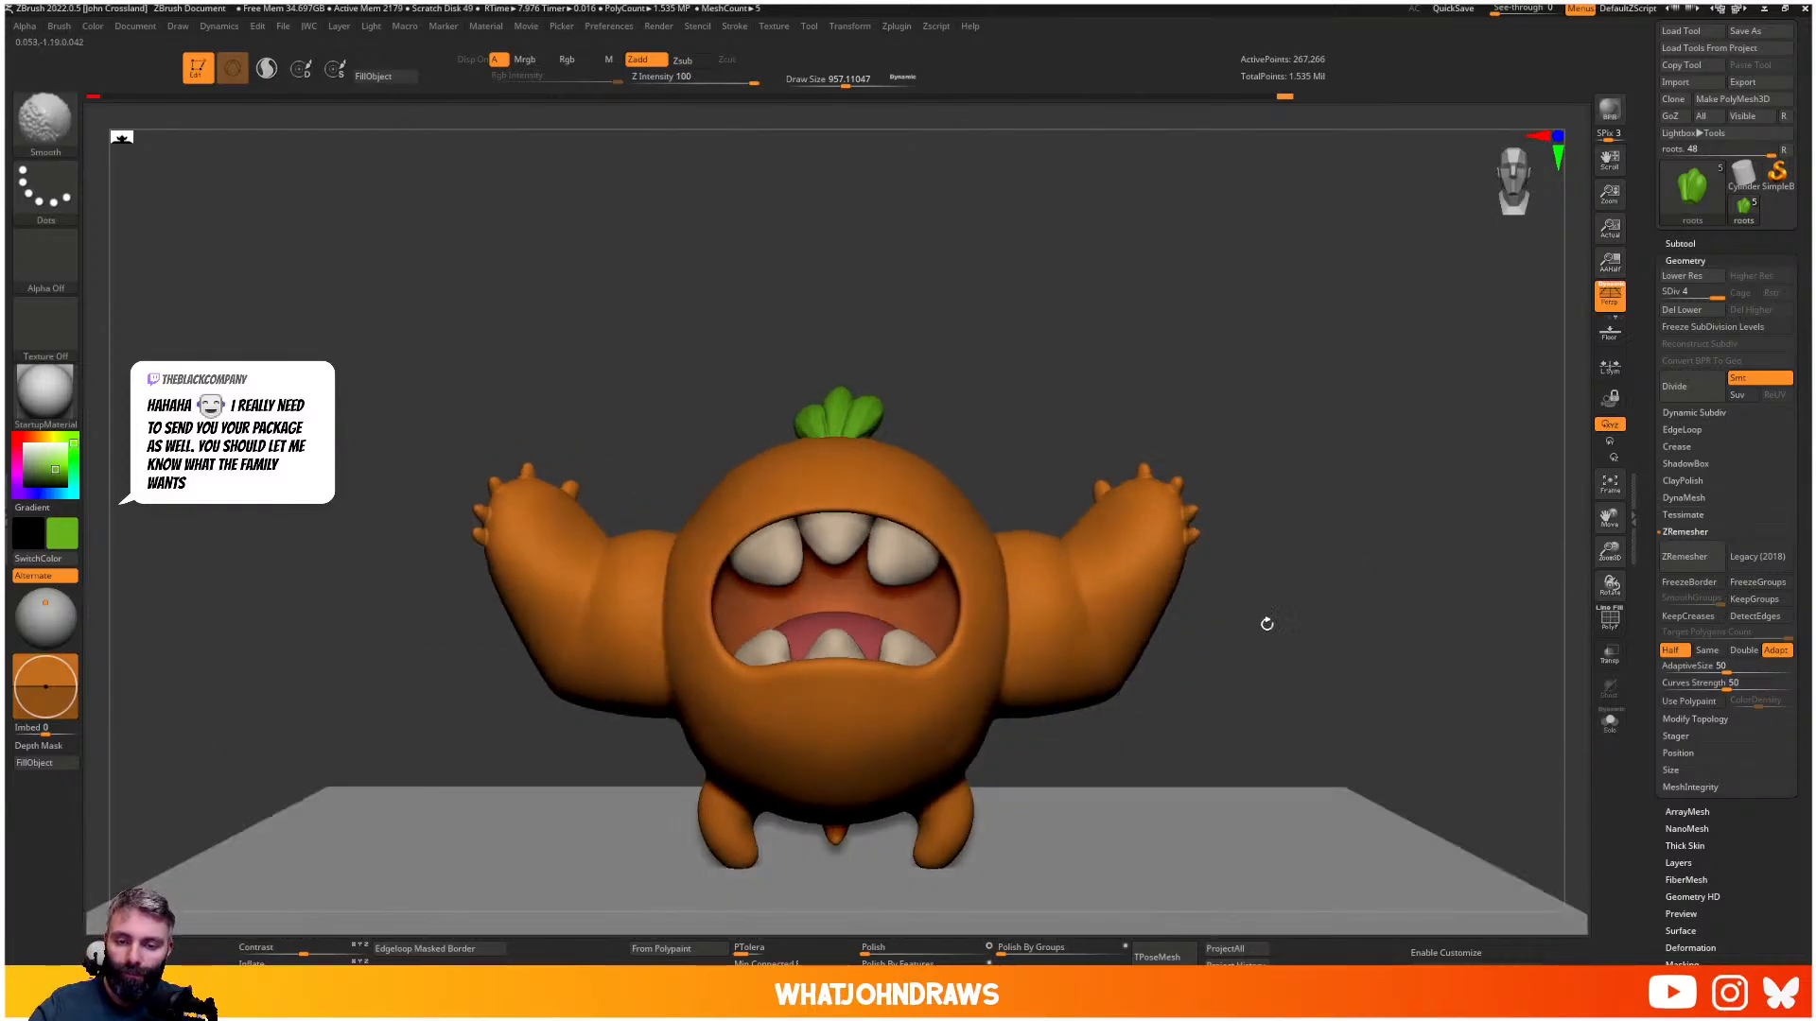
{"action": "left_click", "coordinate": [1680, 244]}
{"action": "left_click", "coordinate": [1786, 295]}
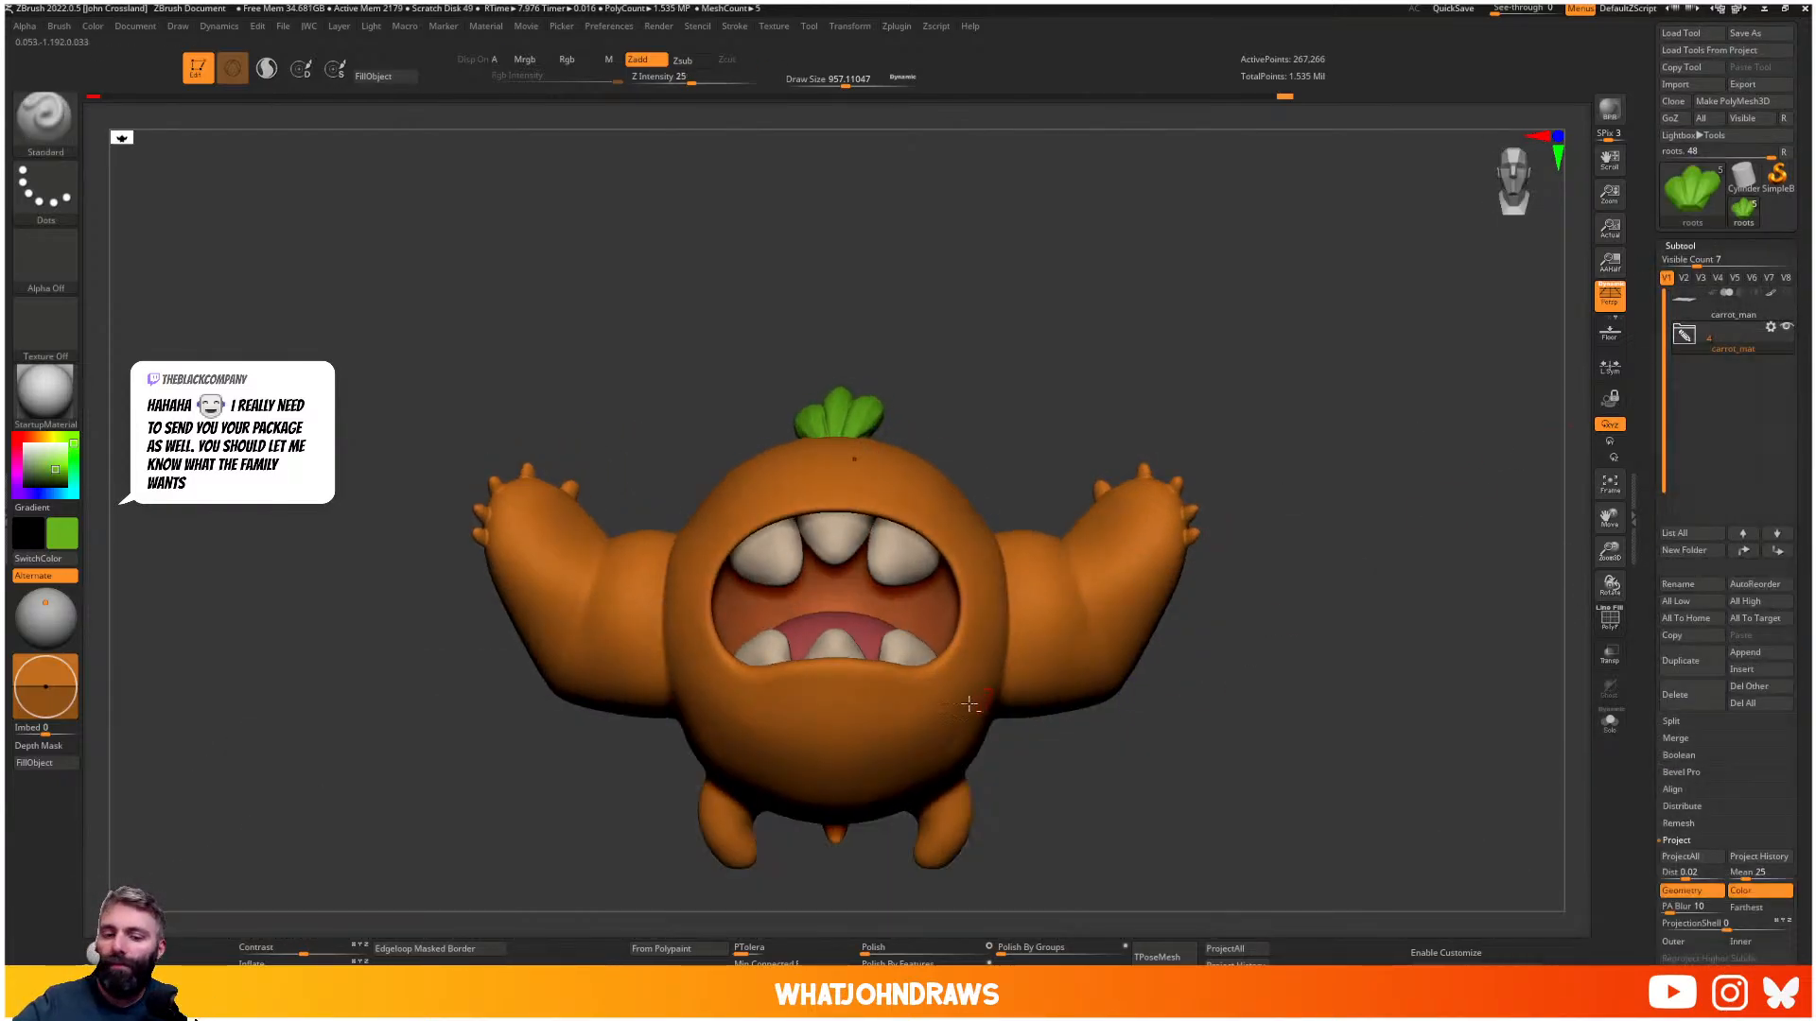
- Make the orange body the active subtool
{"action": "right_click_drag", "start_coordinate": [969, 704], "coordinate": [933, 706]}
{"action": "right_click_drag", "start_coordinate": [1069, 726], "coordinate": [1069, 662]}
{"action": "right_click_drag", "start_coordinate": [1069, 662], "coordinate": [1059, 747], "text": "alt"}
{"action": "left_click", "coordinate": [896, 562], "text": "alt"}
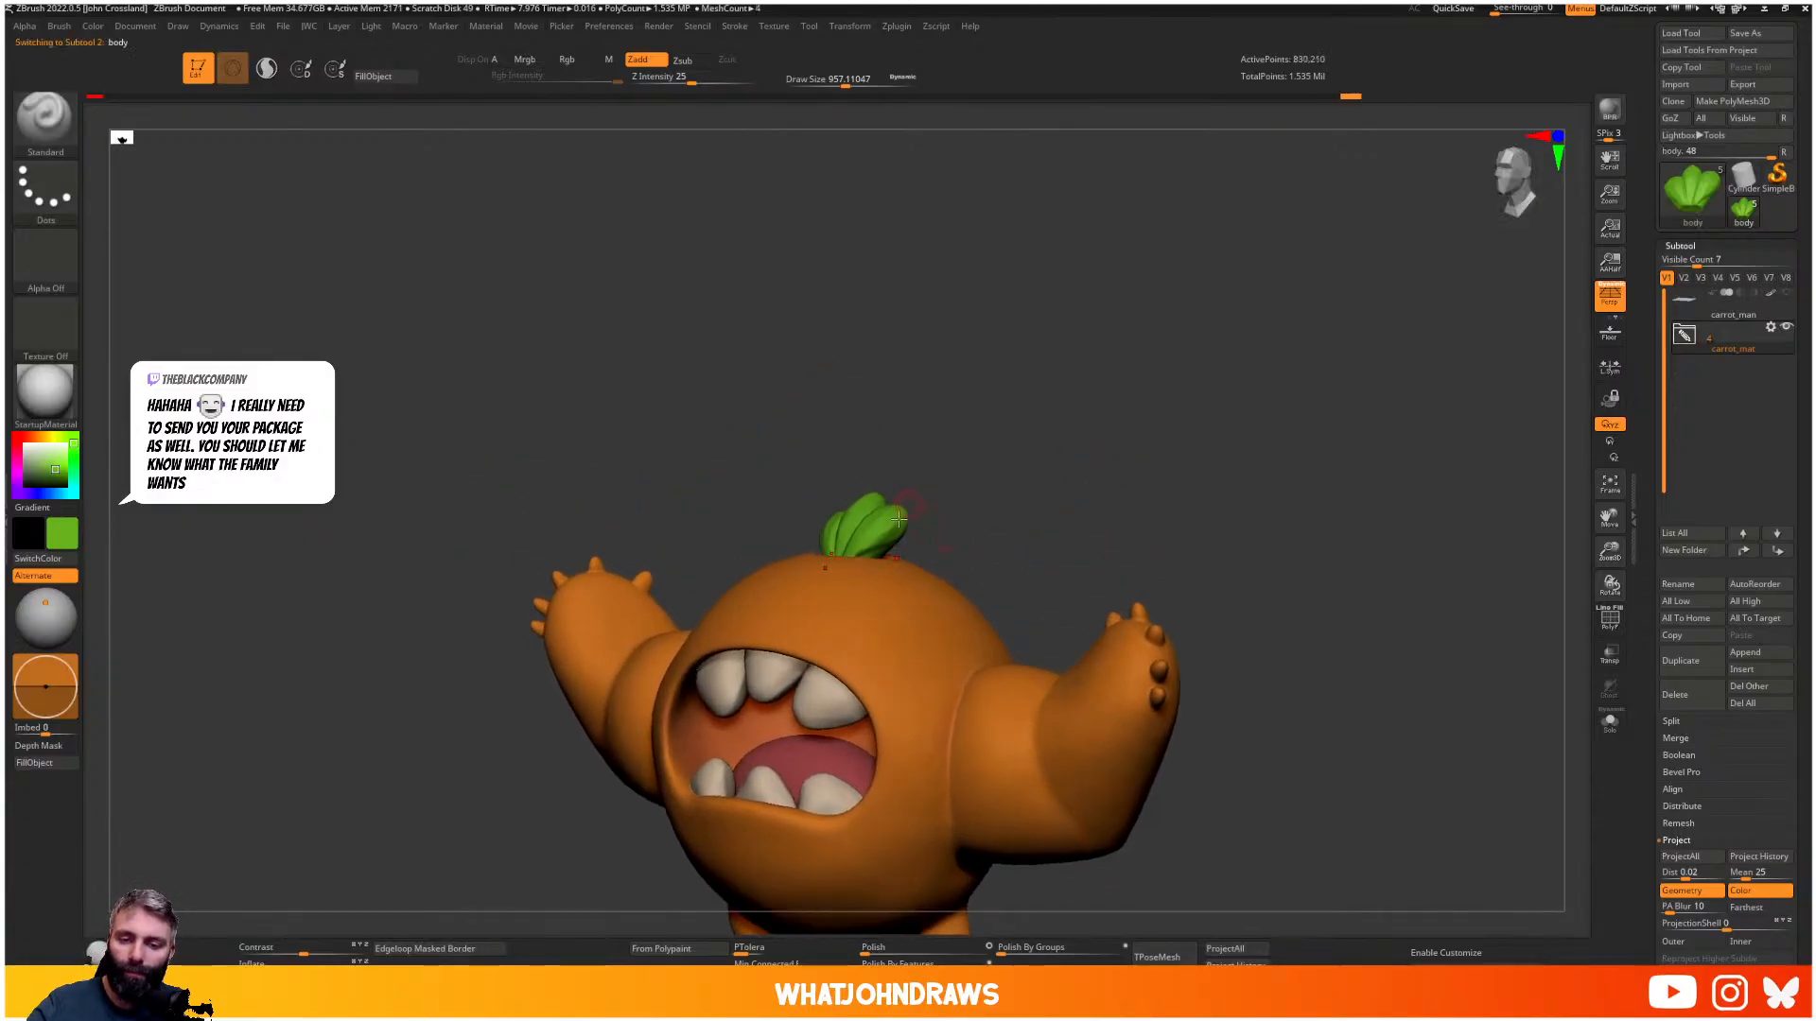
{"action": "key", "text": "shift"}
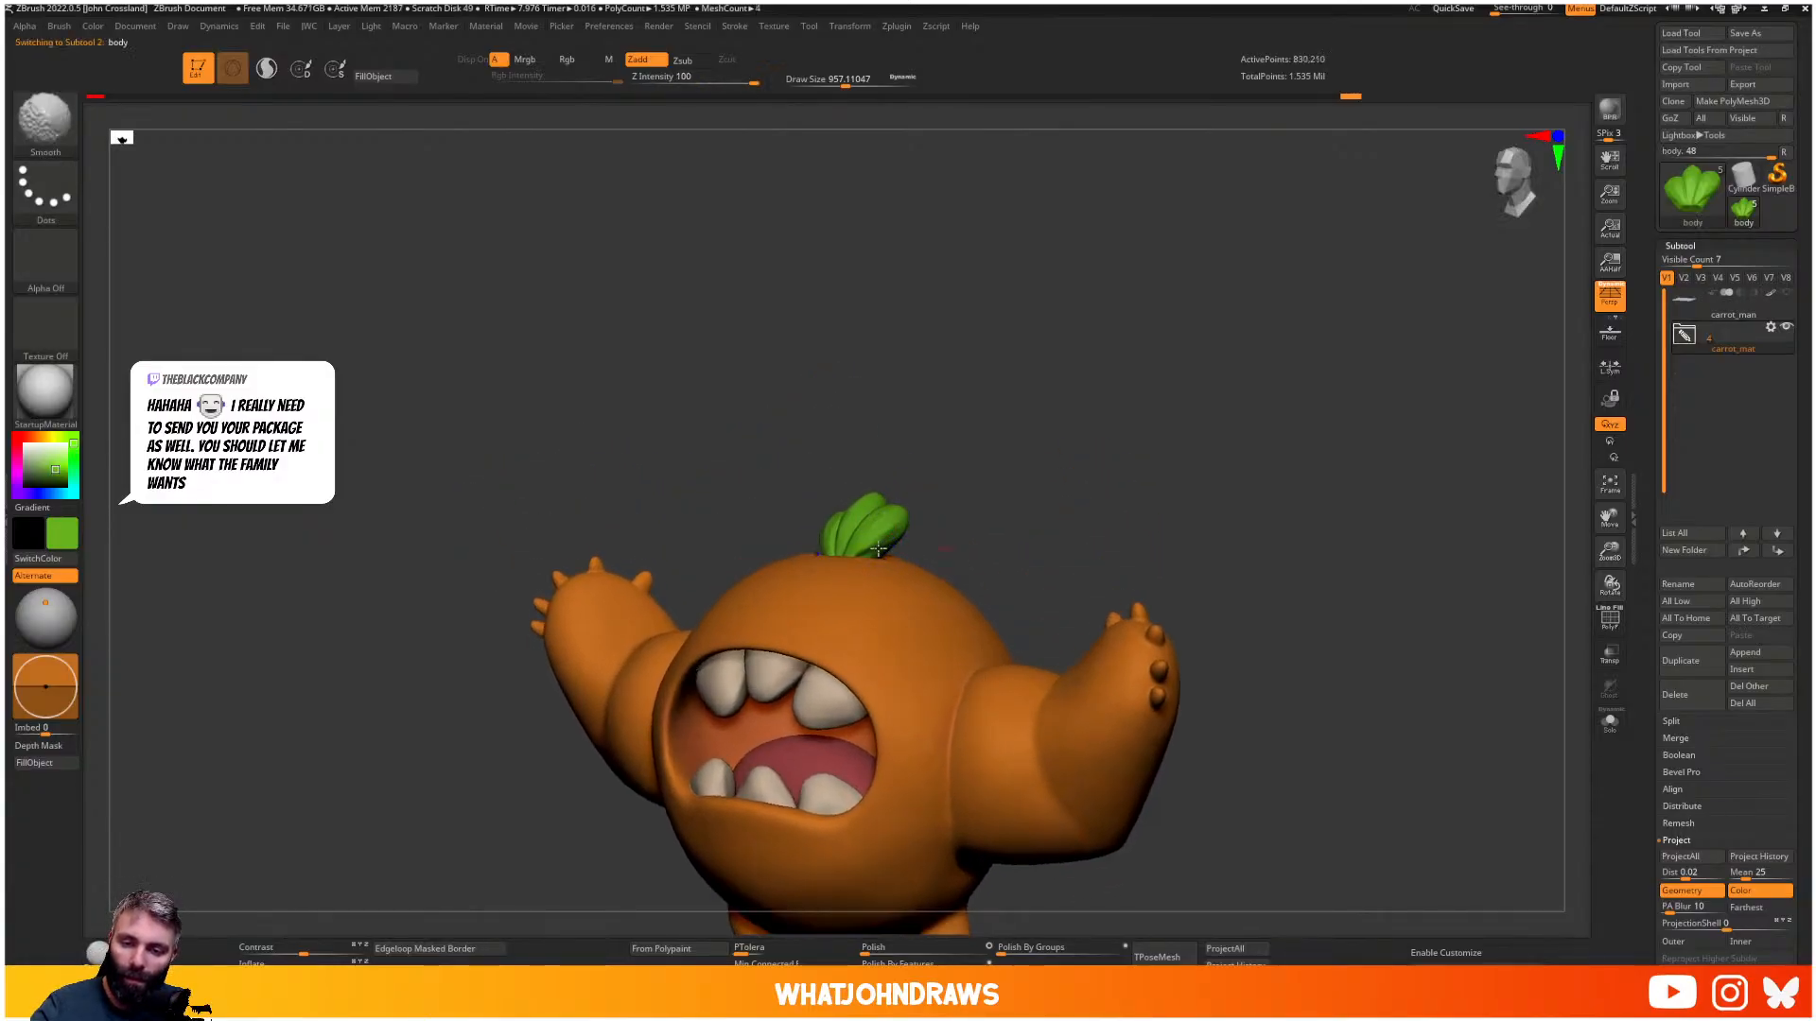
{"action": "mouse_move", "coordinate": [877, 549]}
{"action": "right_mouse_down"}
{"action": "mouse_move", "coordinate": [863, 525]}
{"action": "mouse_move", "coordinate": [924, 491]}
{"action": "right_mouse_up"}
- Switch to the Move brush at draw size about 2225 and enlarge the silhouette thumbnail
{"action": "key", "text": "b"}
{"action": "key", "text": "m"}
{"action": "key", "text": "v"}
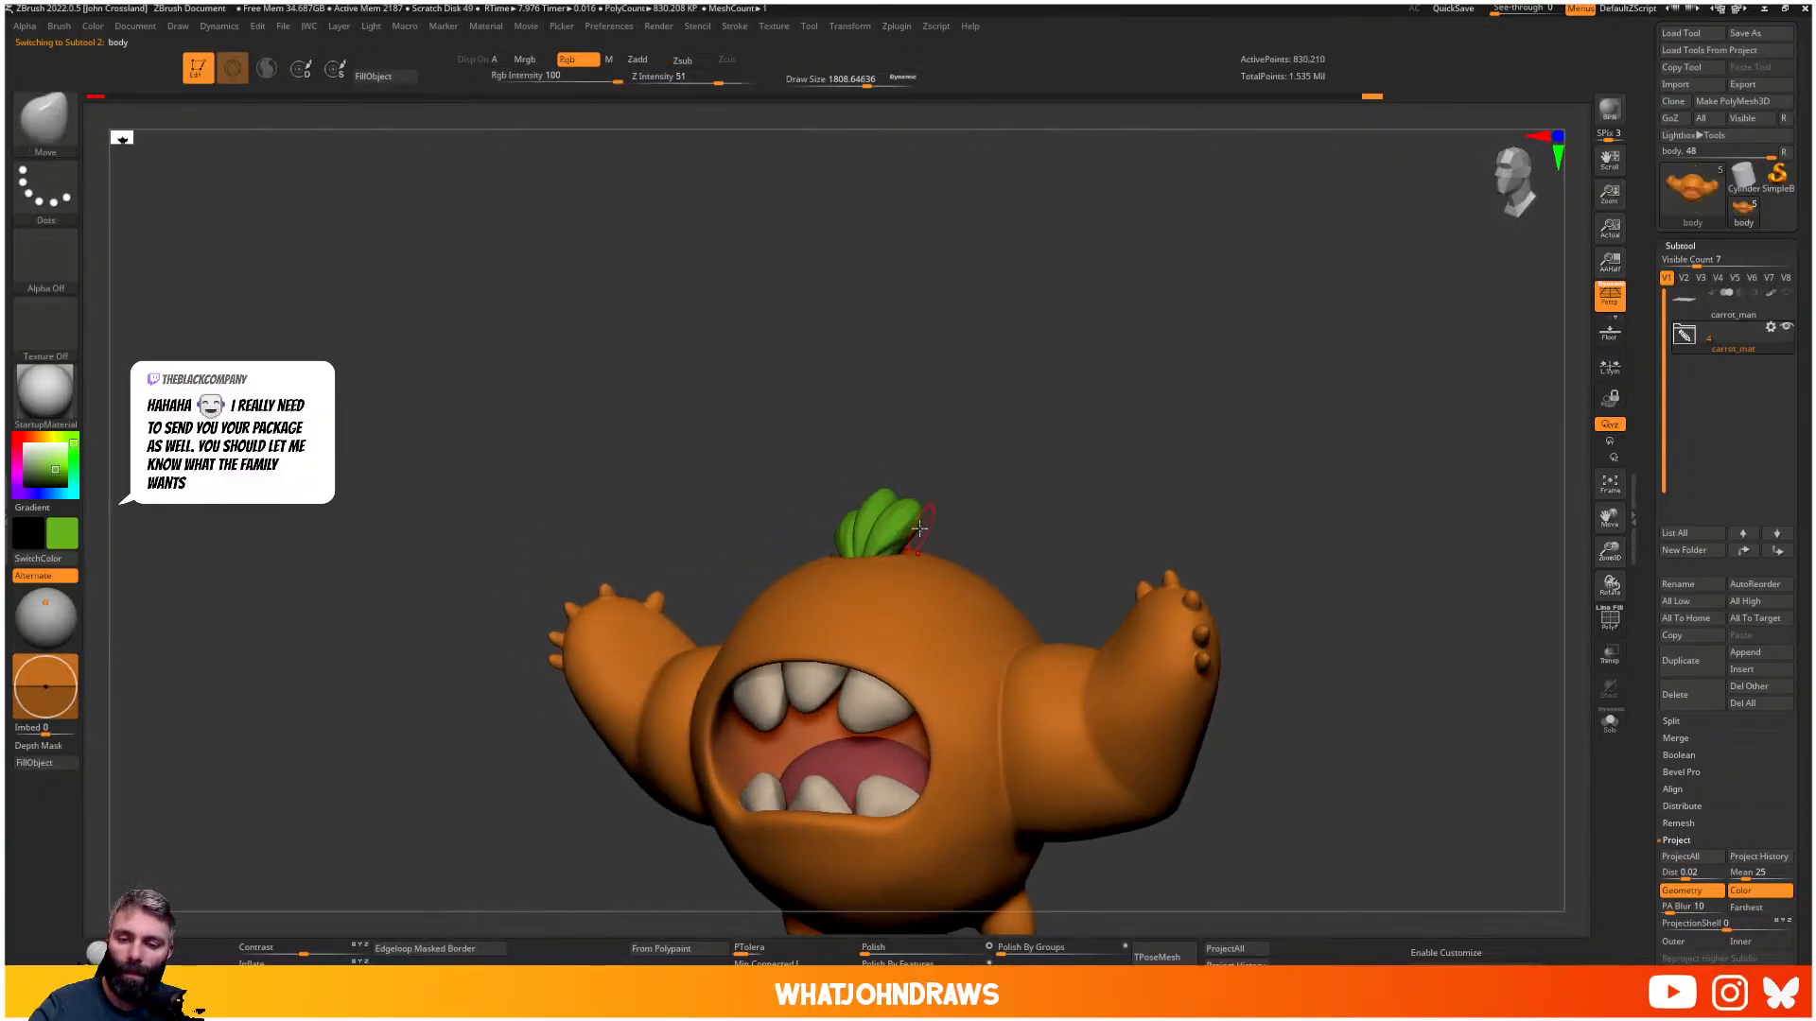
{"action": "key", "text": "bracketright"}
{"action": "left_click_drag", "start_coordinate": [135, 143], "coordinate": [375, 350]}
{"action": "mouse_move", "coordinate": [928, 486]}
{"action": "right_mouse_down"}
{"action": "mouse_move", "coordinate": [981, 478]}
{"action": "mouse_move", "coordinate": [950, 485]}
{"action": "right_mouse_up"}
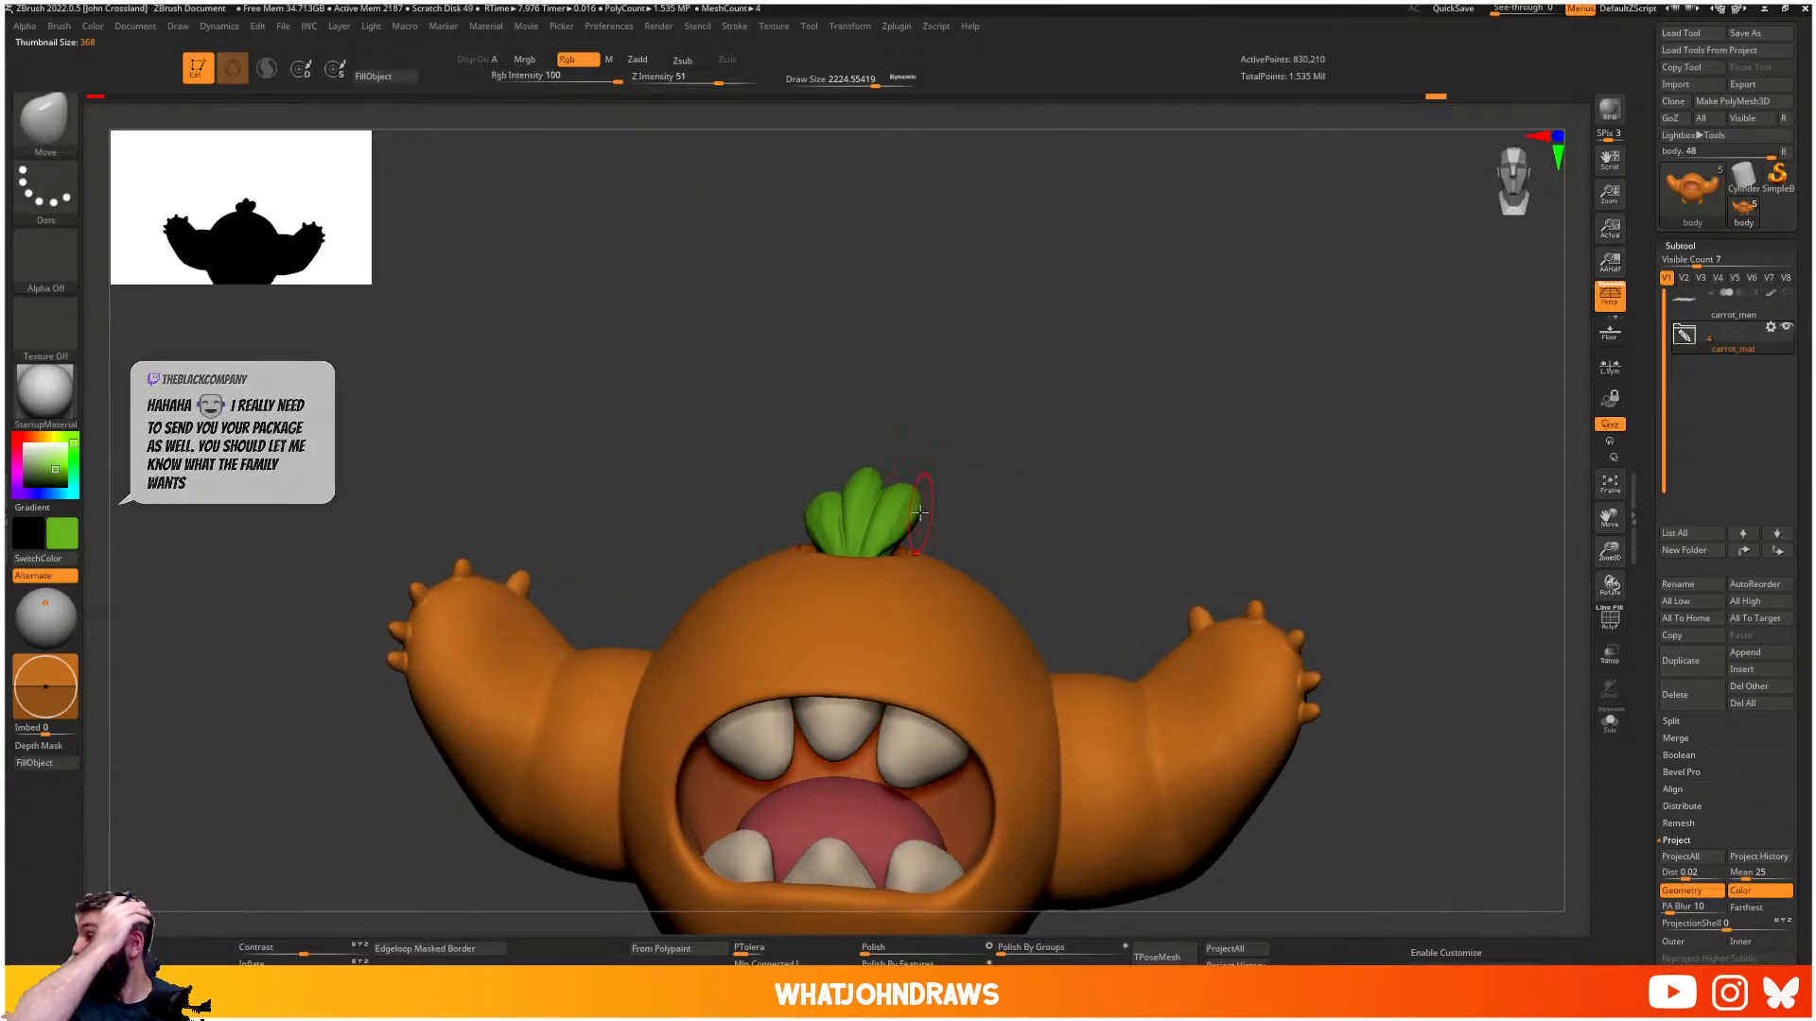
- Step the body down to a low subdivision level, show its wireframe with PolyFrame, and enlarge the draw size to about 3825
{"action": "left_click", "coordinate": [821, 508], "text": "alt"}
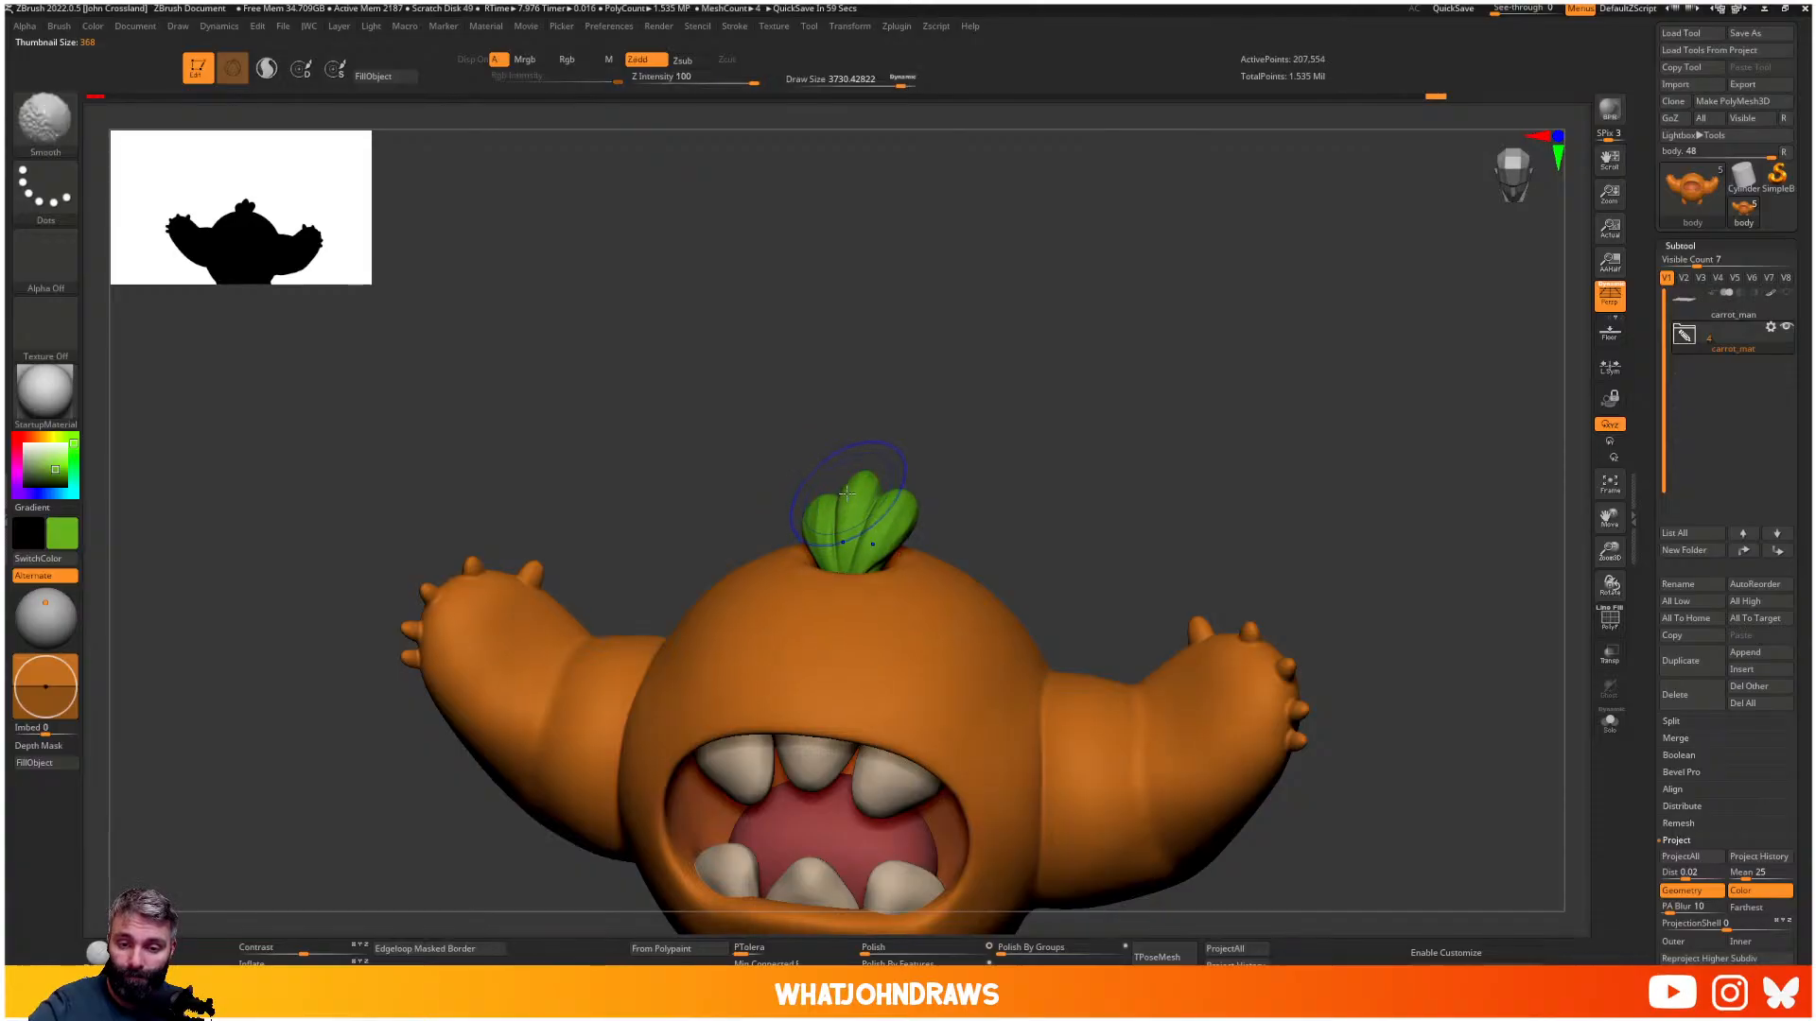
{"action": "left_click_drag", "start_coordinate": [859, 515], "coordinate": [840, 518], "text": "shift"}
{"action": "key", "text": "shift+f"}
{"action": "right_click_drag", "start_coordinate": [921, 522], "coordinate": [925, 558], "text": "ctrl"}
{"action": "key", "text": "shift+f"}
{"action": "key", "text": "shift+f"}
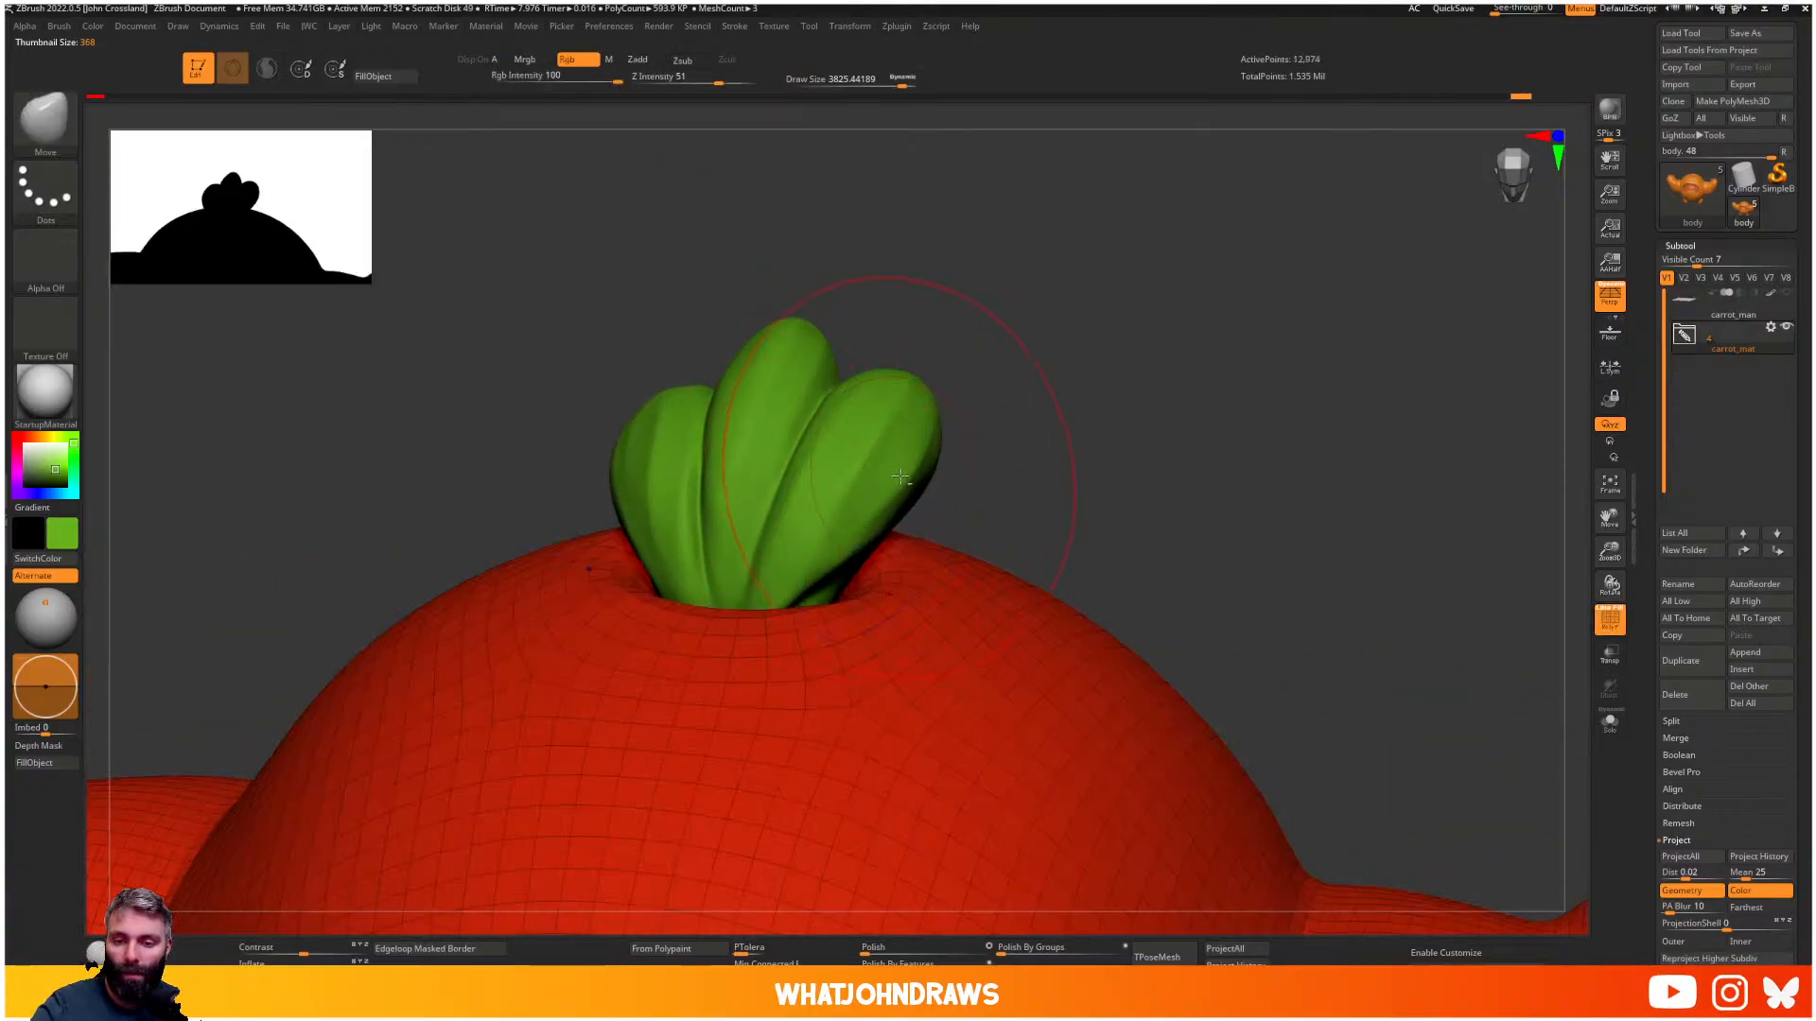
- Select the leaf top and step it down to its lowest subdivision level with the wireframe displayed
{"action": "left_click", "coordinate": [900, 488], "text": "alt"}
{"action": "key", "text": "shift+f"}
{"action": "key", "text": "shift+f"}
{"action": "key", "text": "shift+d"}
{"action": "key", "text": "shift+d"}
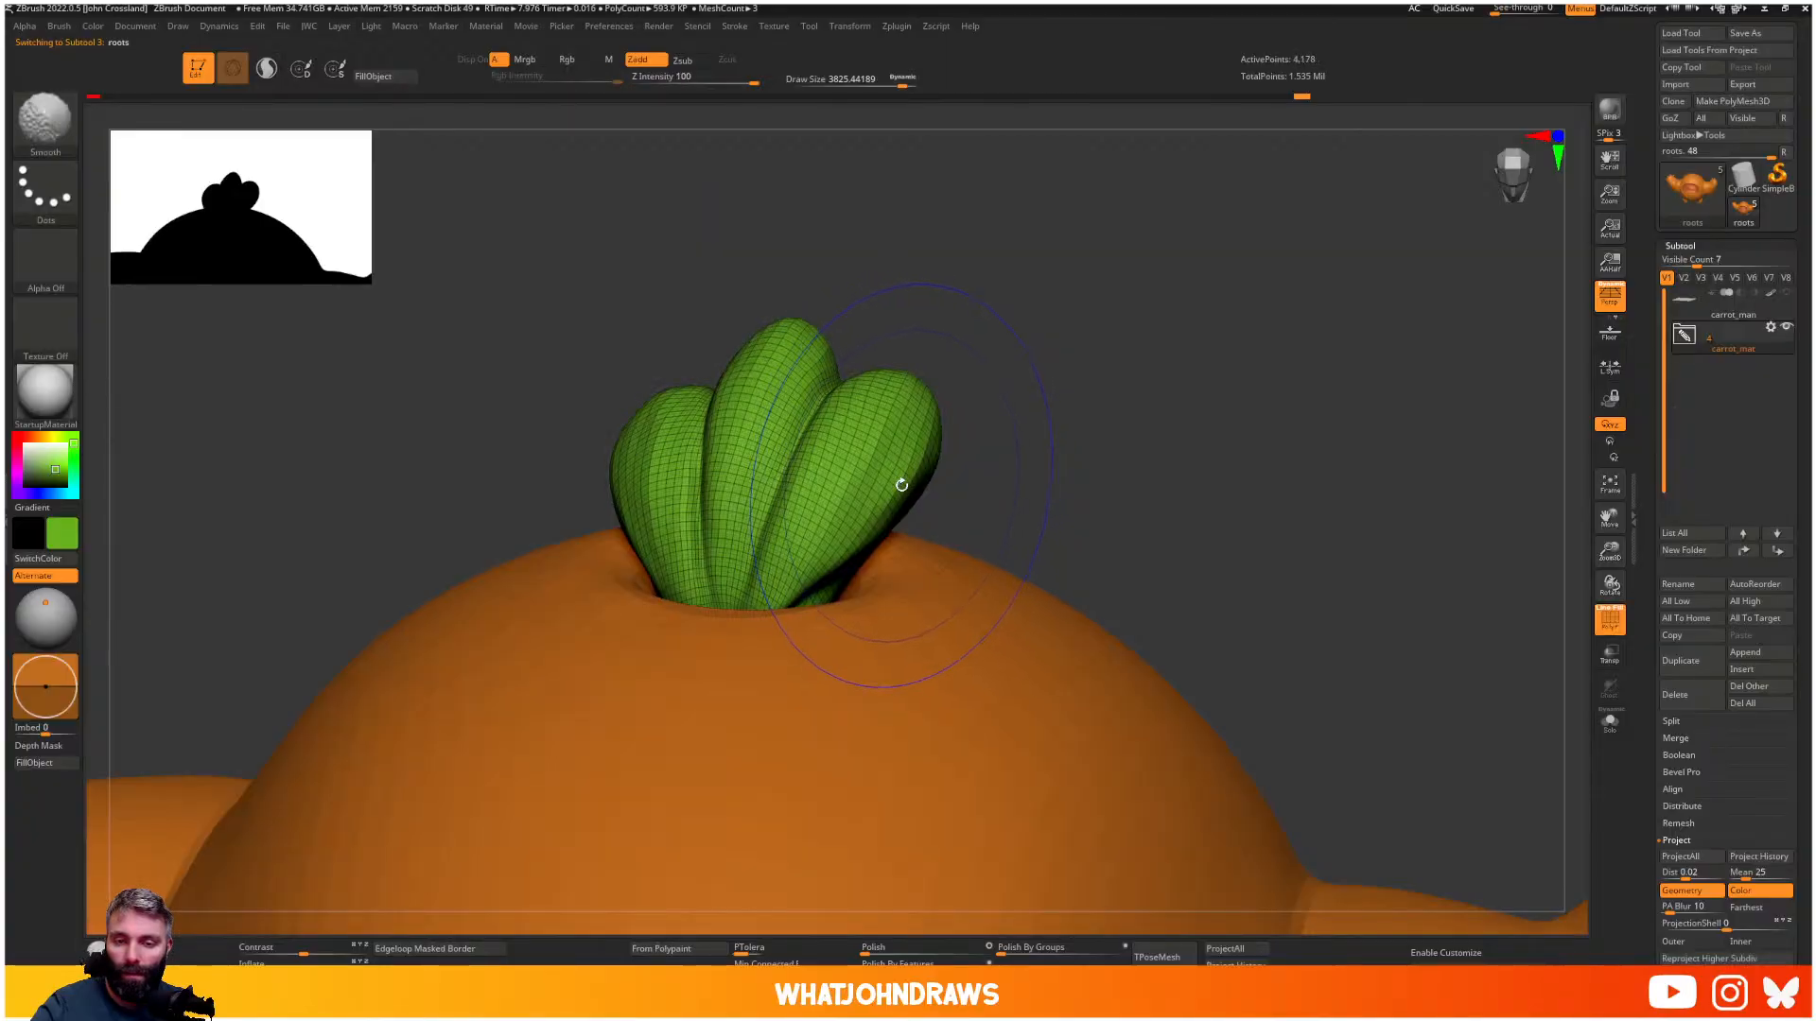
{"action": "mouse_move", "coordinate": [900, 483]}
{"action": "right_mouse_down", "text": "ctrl"}
{"action": "mouse_move", "coordinate": [920, 458]}
{"action": "mouse_move", "coordinate": [905, 503]}
{"action": "right_mouse_up", "text": "ctrl"}
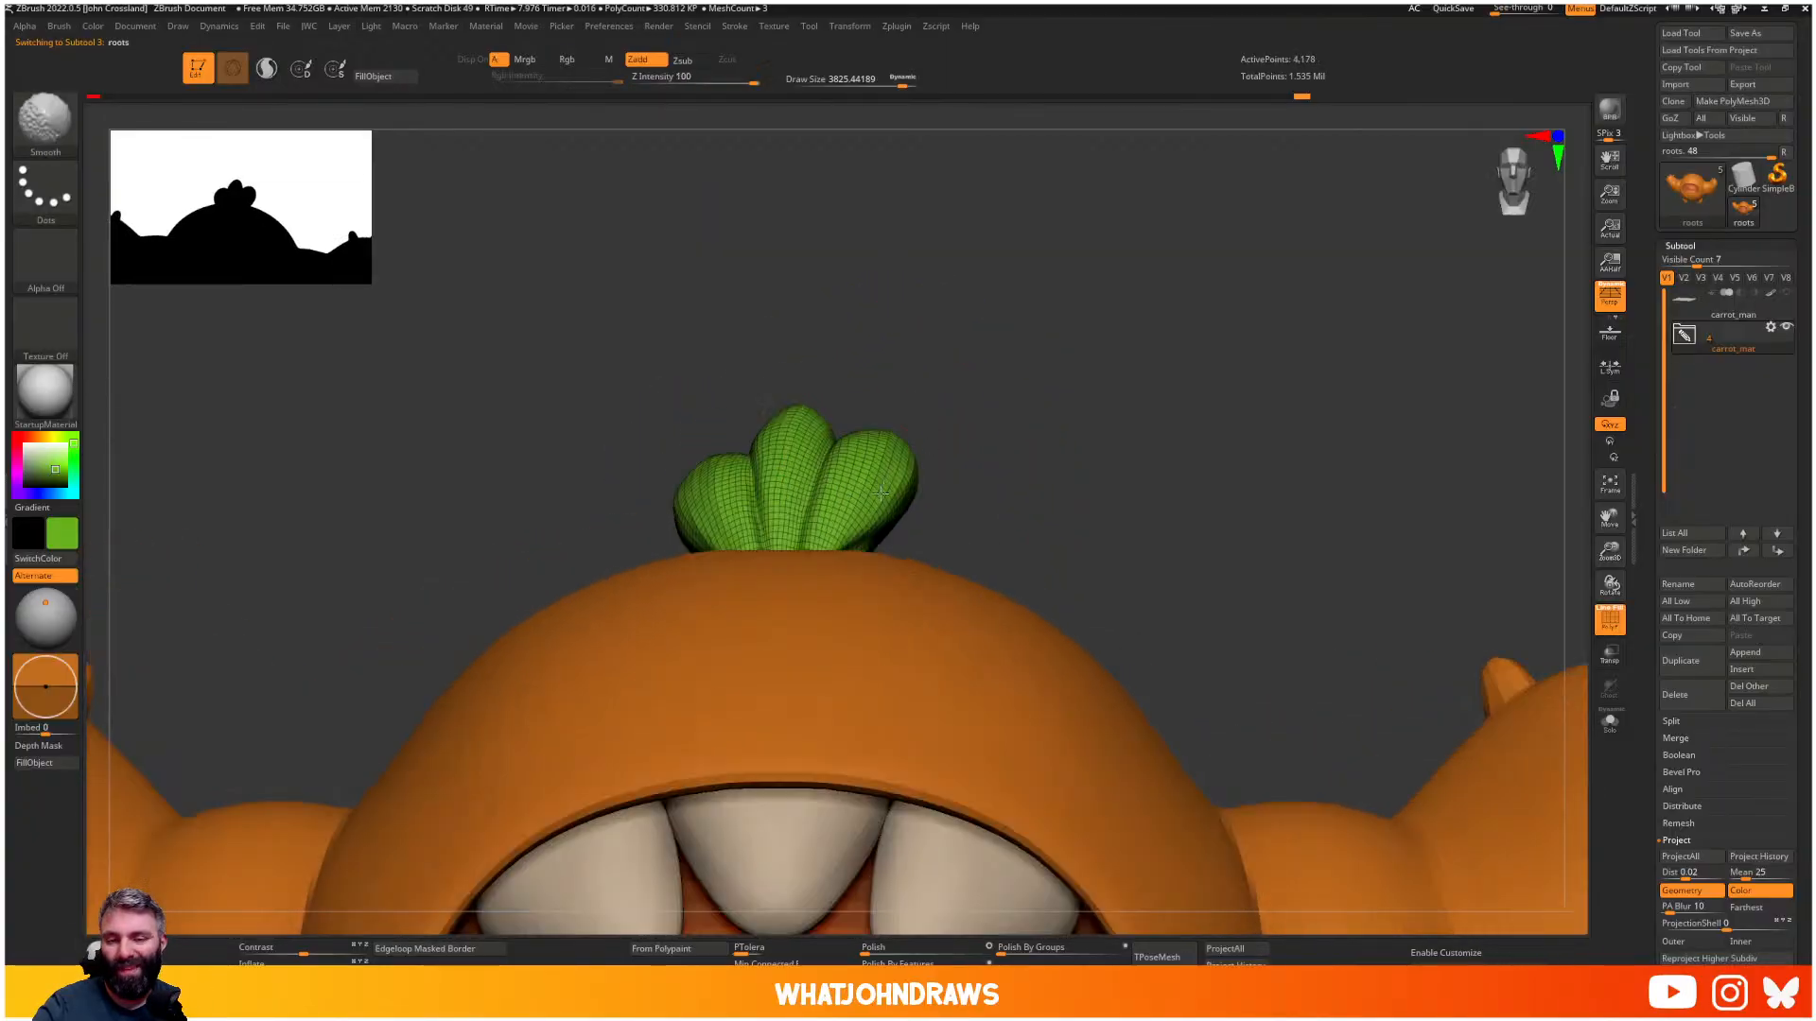
- Set the leaf top to subdivision level 3 and open its geometry settings
{"action": "key", "text": "d"}
{"action": "key", "text": "shift+f"}
{"action": "key", "text": "shift+f"}
{"action": "key", "text": "d"}
{"action": "key", "text": "d"}
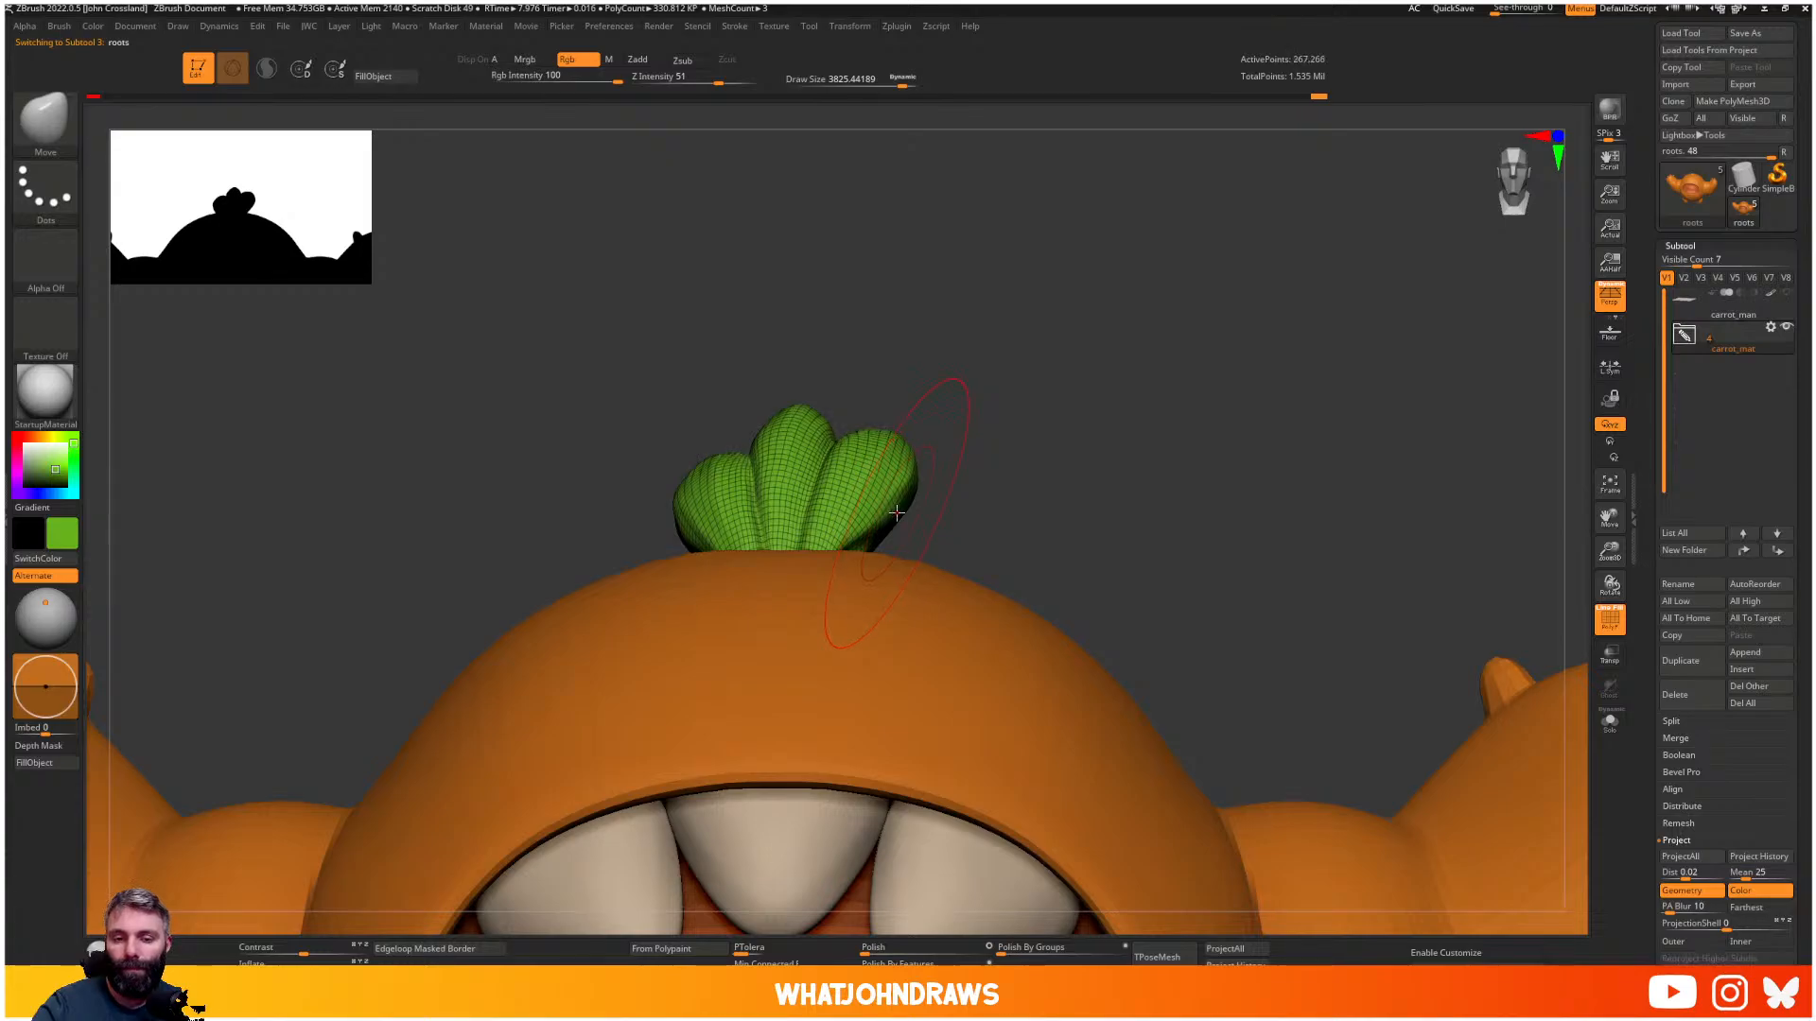
{"action": "key", "text": "shift+d"}
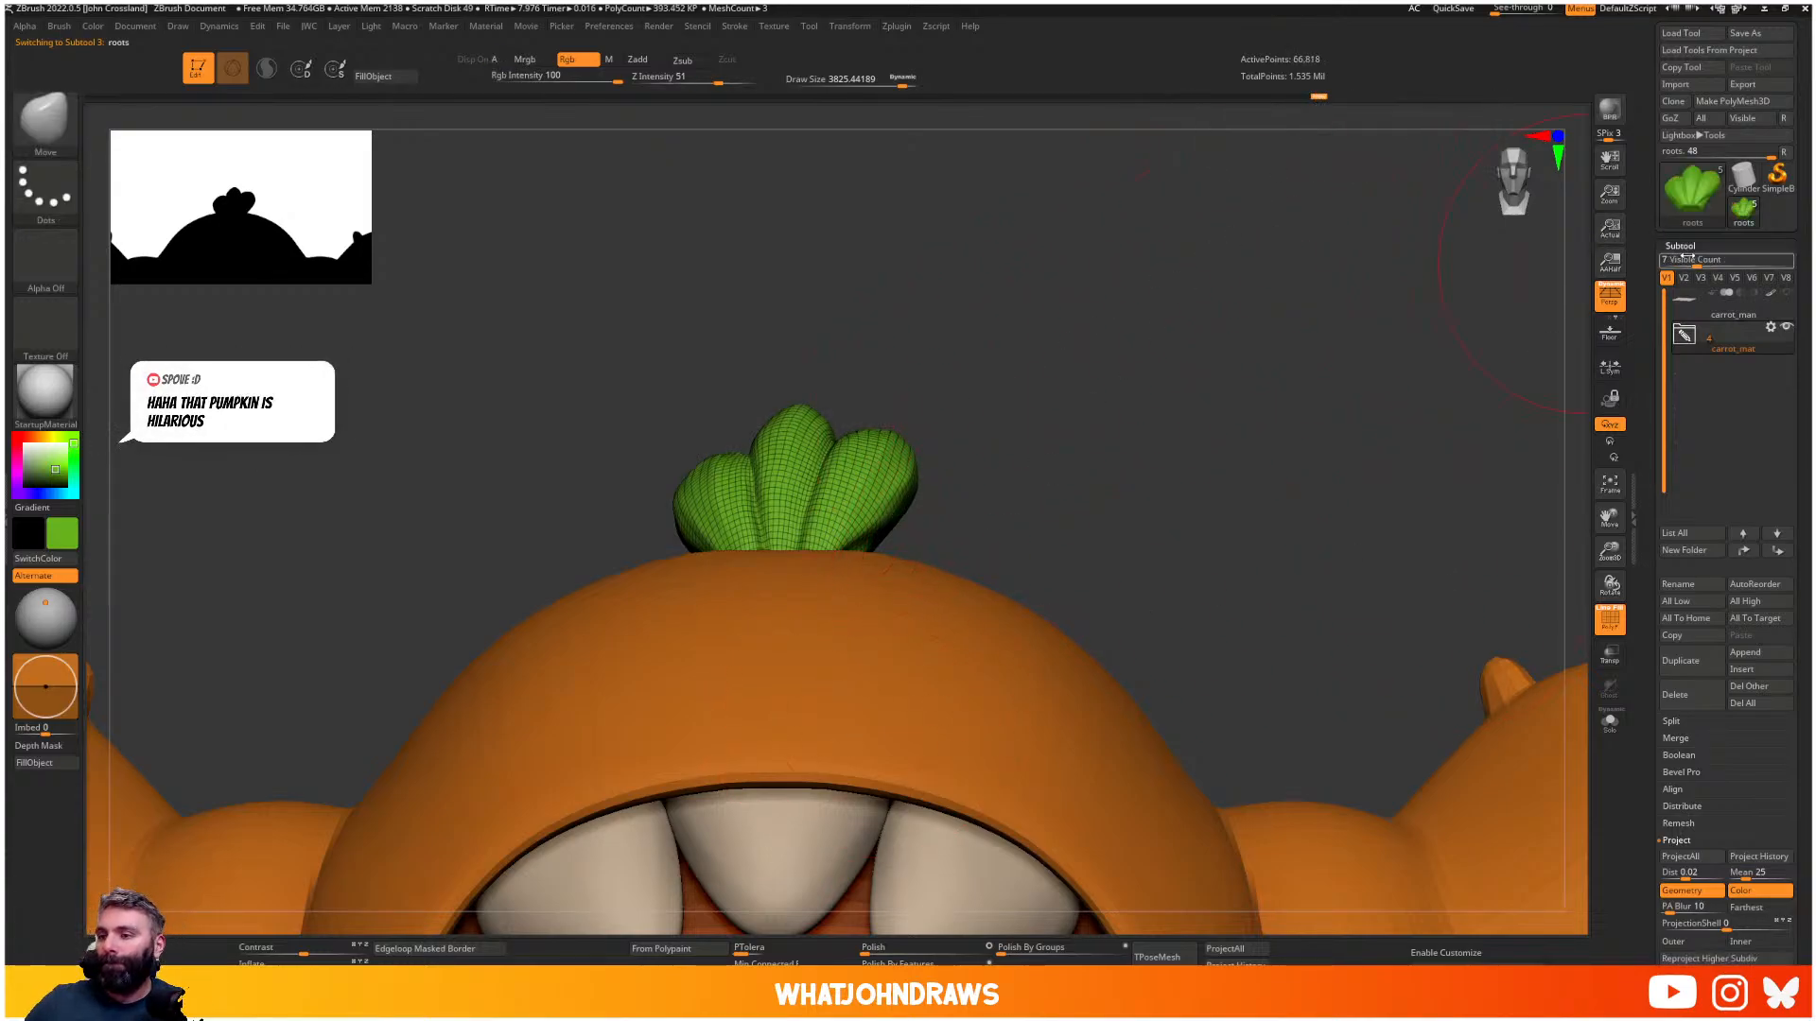
{"action": "left_click", "coordinate": [1693, 258]}
{"action": "left_click", "coordinate": [1693, 262]}
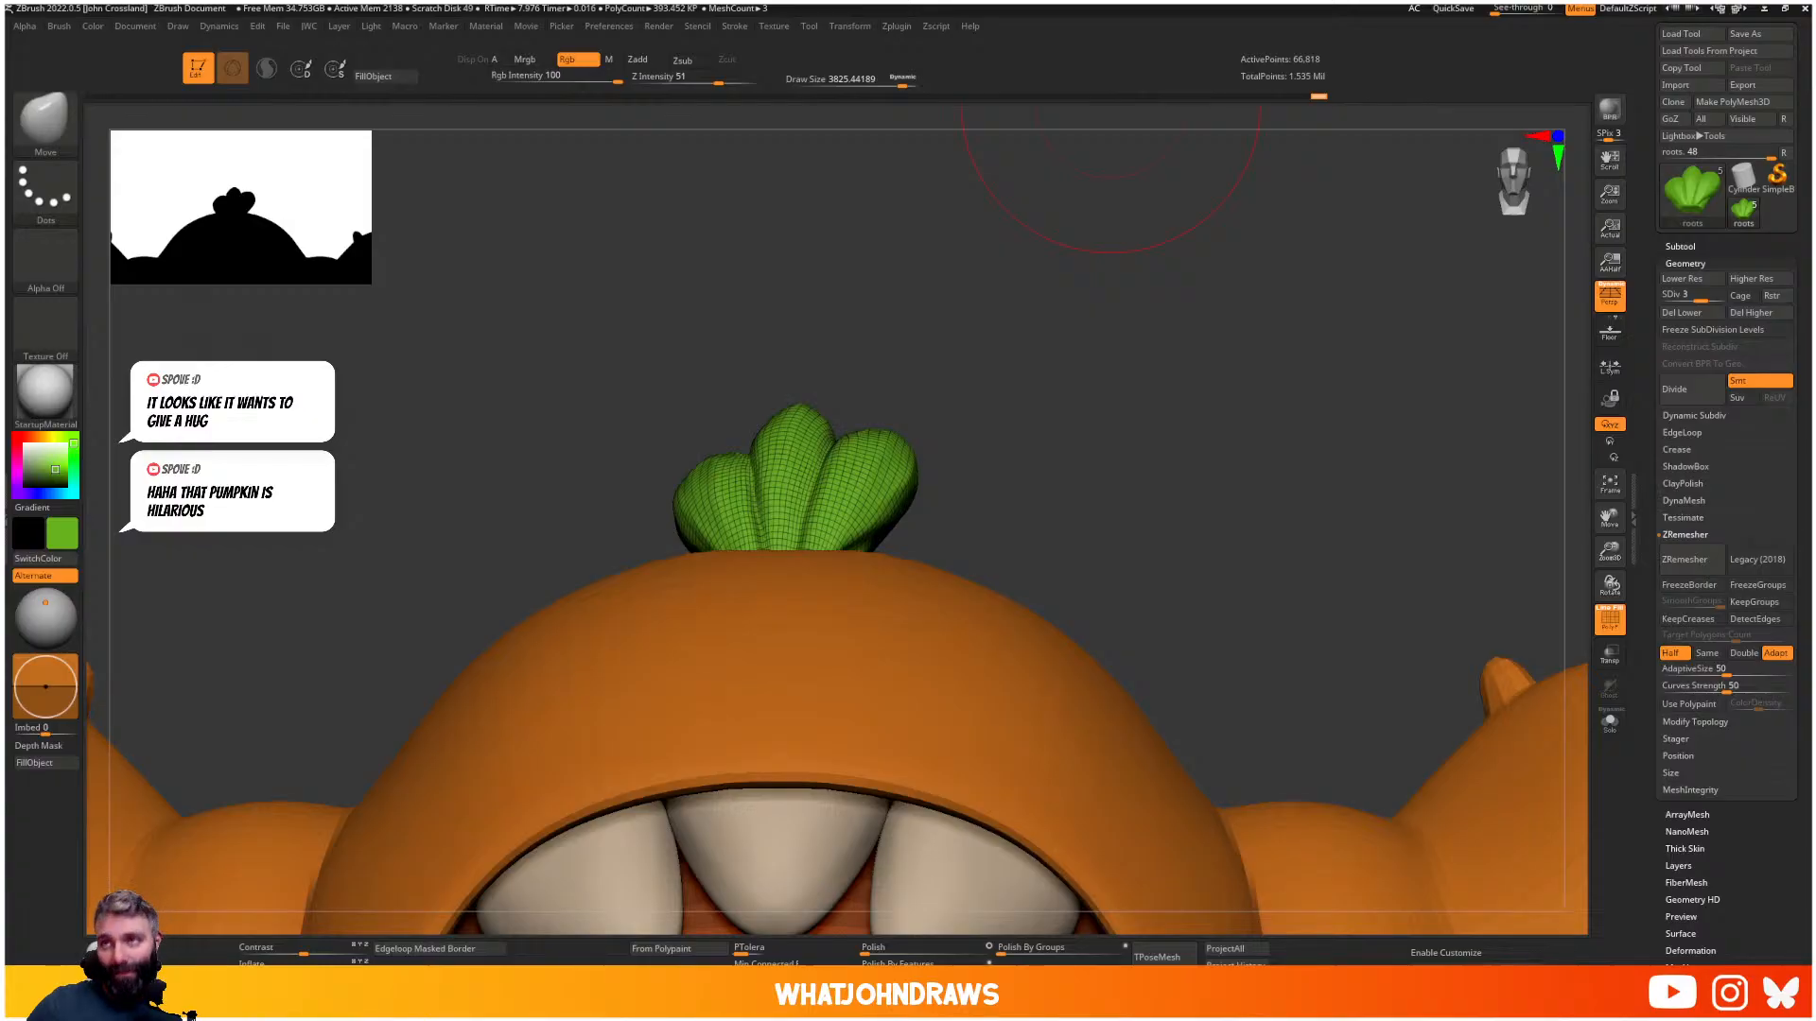
- Examine the real carrot photo and the carrot anatomy diagram on the reference board against the sculpted leaf top
{"action": "right_click_drag", "start_coordinate": [1741, 12], "coordinate": [1382, 378]}
{"action": "scroll", "coordinate": [1382, 378], "scroll_direction": "up", "scroll_amount": 3}
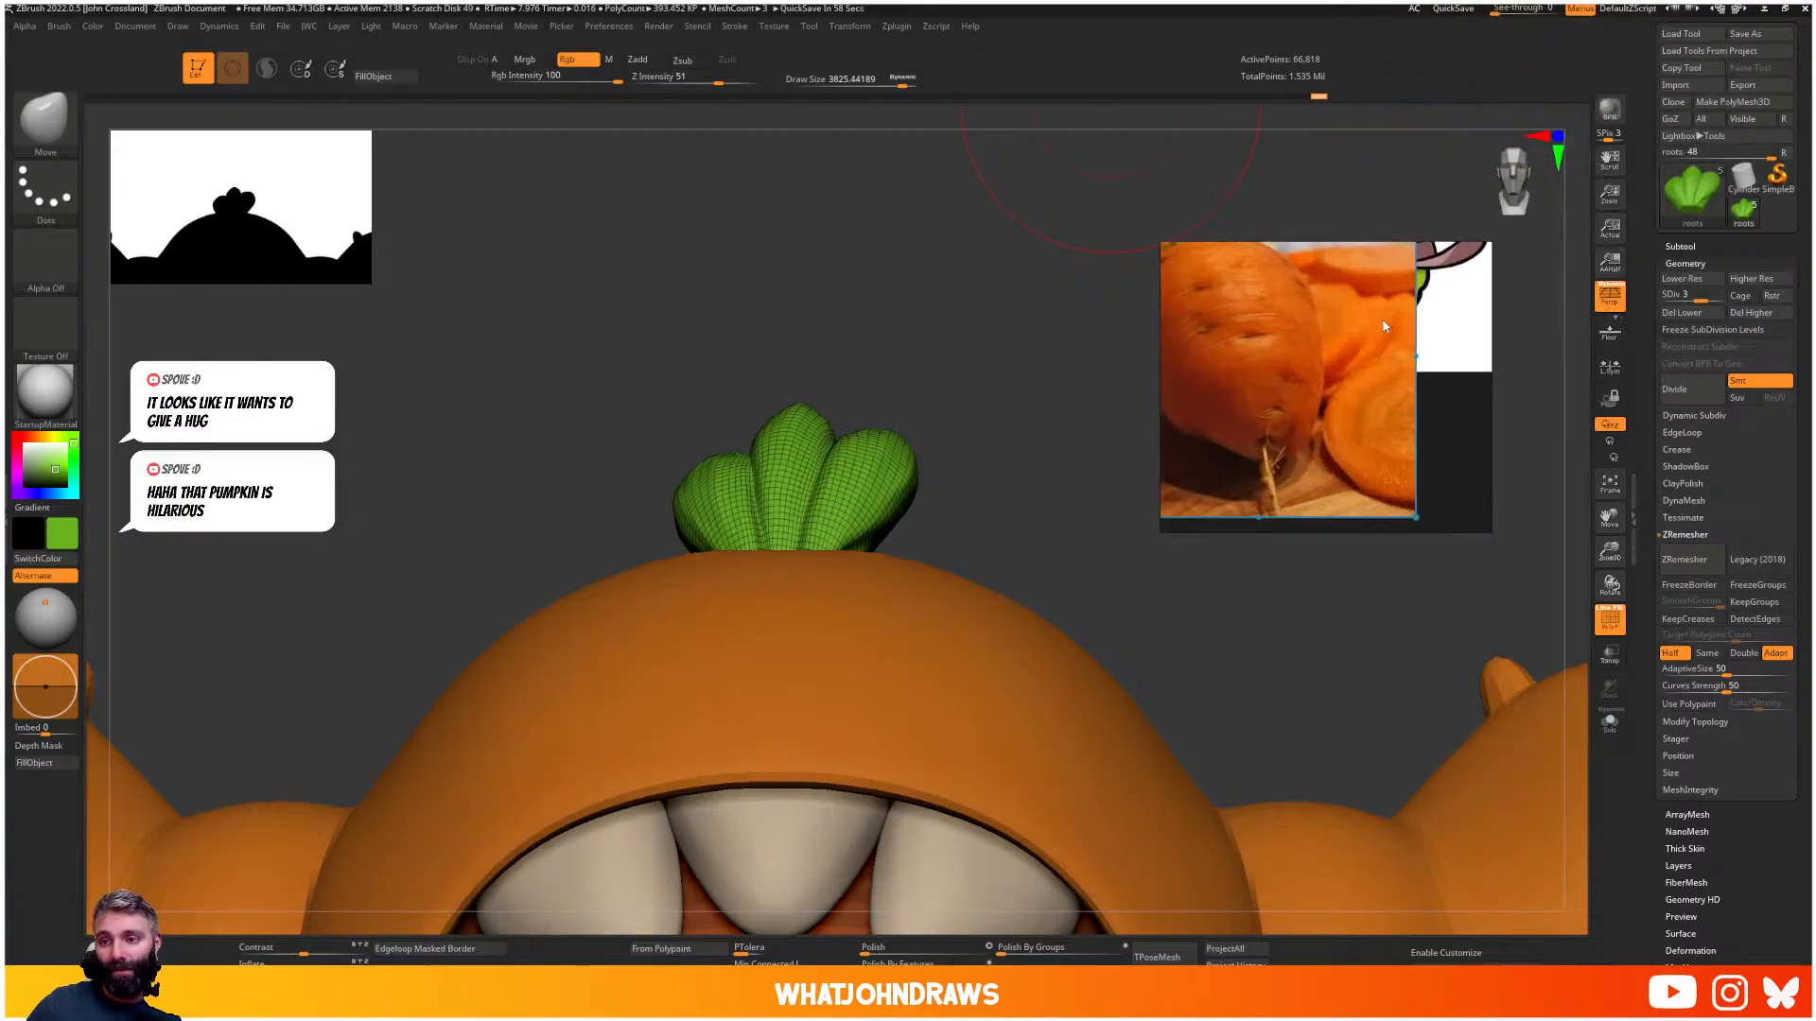
{"action": "middle_click_drag", "start_coordinate": [1380, 374], "coordinate": [1398, 389]}
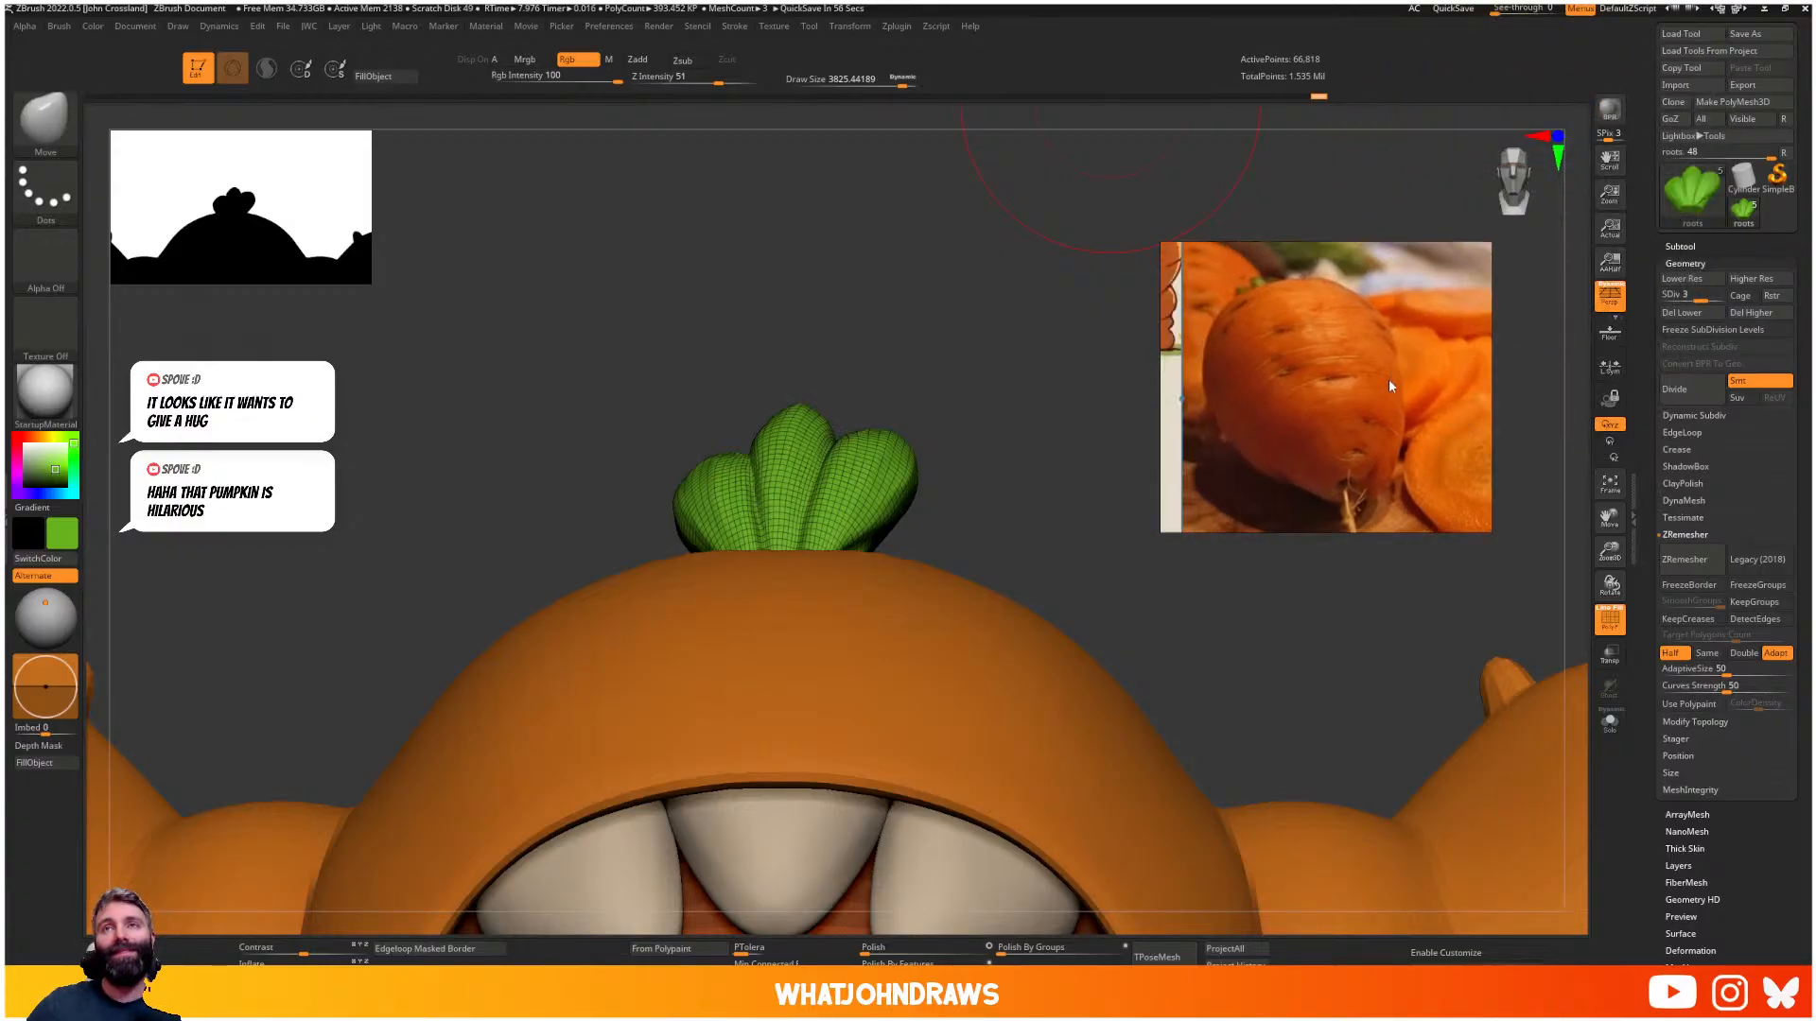
{"action": "right_click_drag", "start_coordinate": [1359, 408], "coordinate": [1395, 2]}
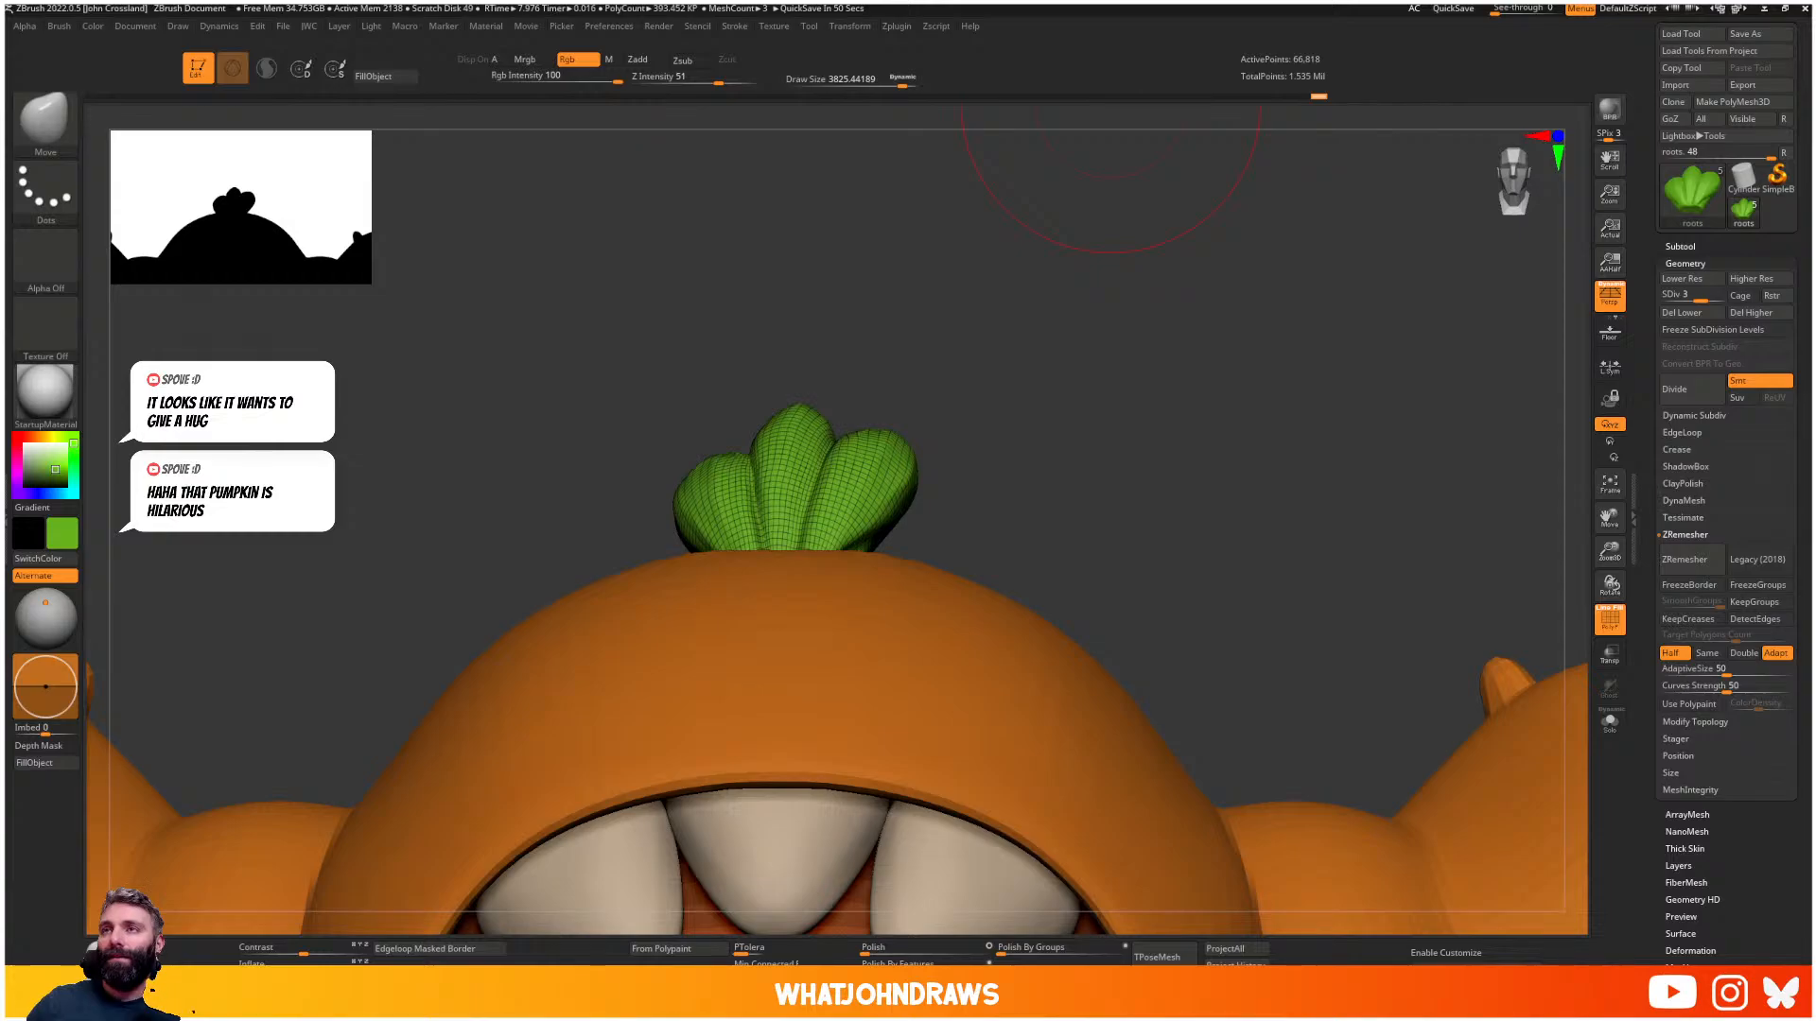
{"action": "right_click_drag", "start_coordinate": [1627, 3], "coordinate": [1428, 347]}
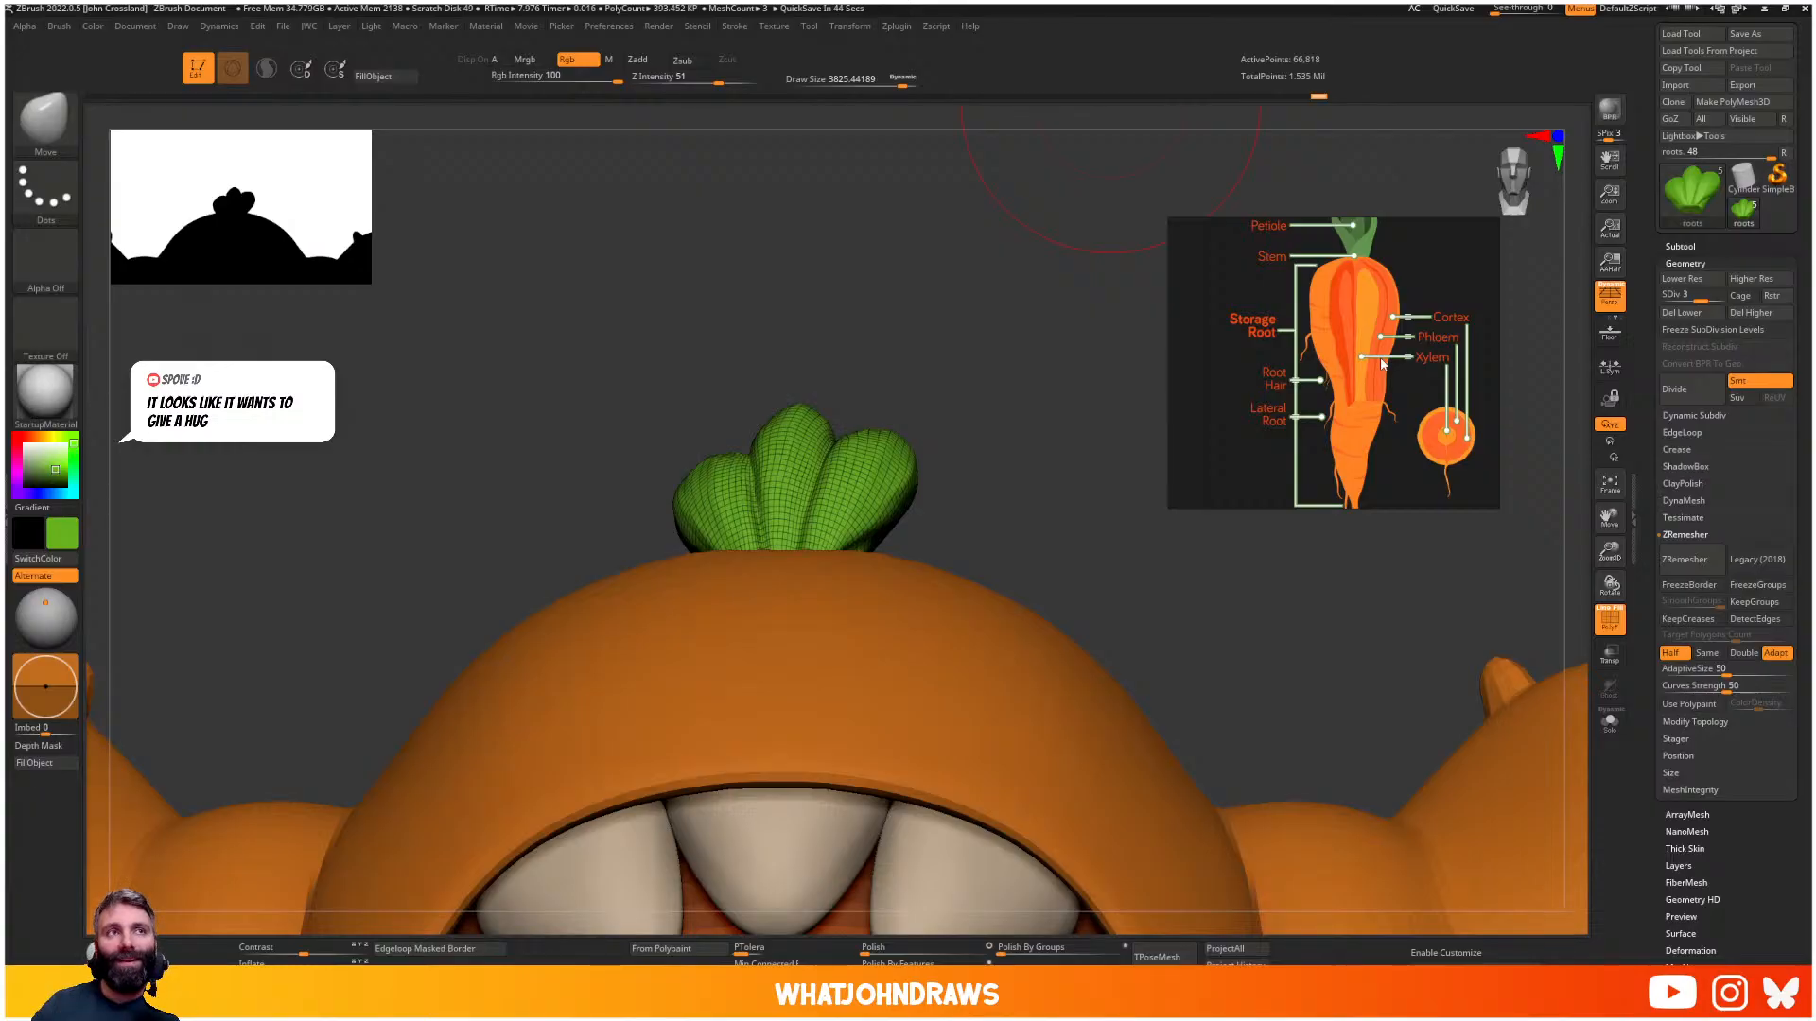
{"action": "right_click_drag", "start_coordinate": [1436, 358], "coordinate": [1315, 1]}
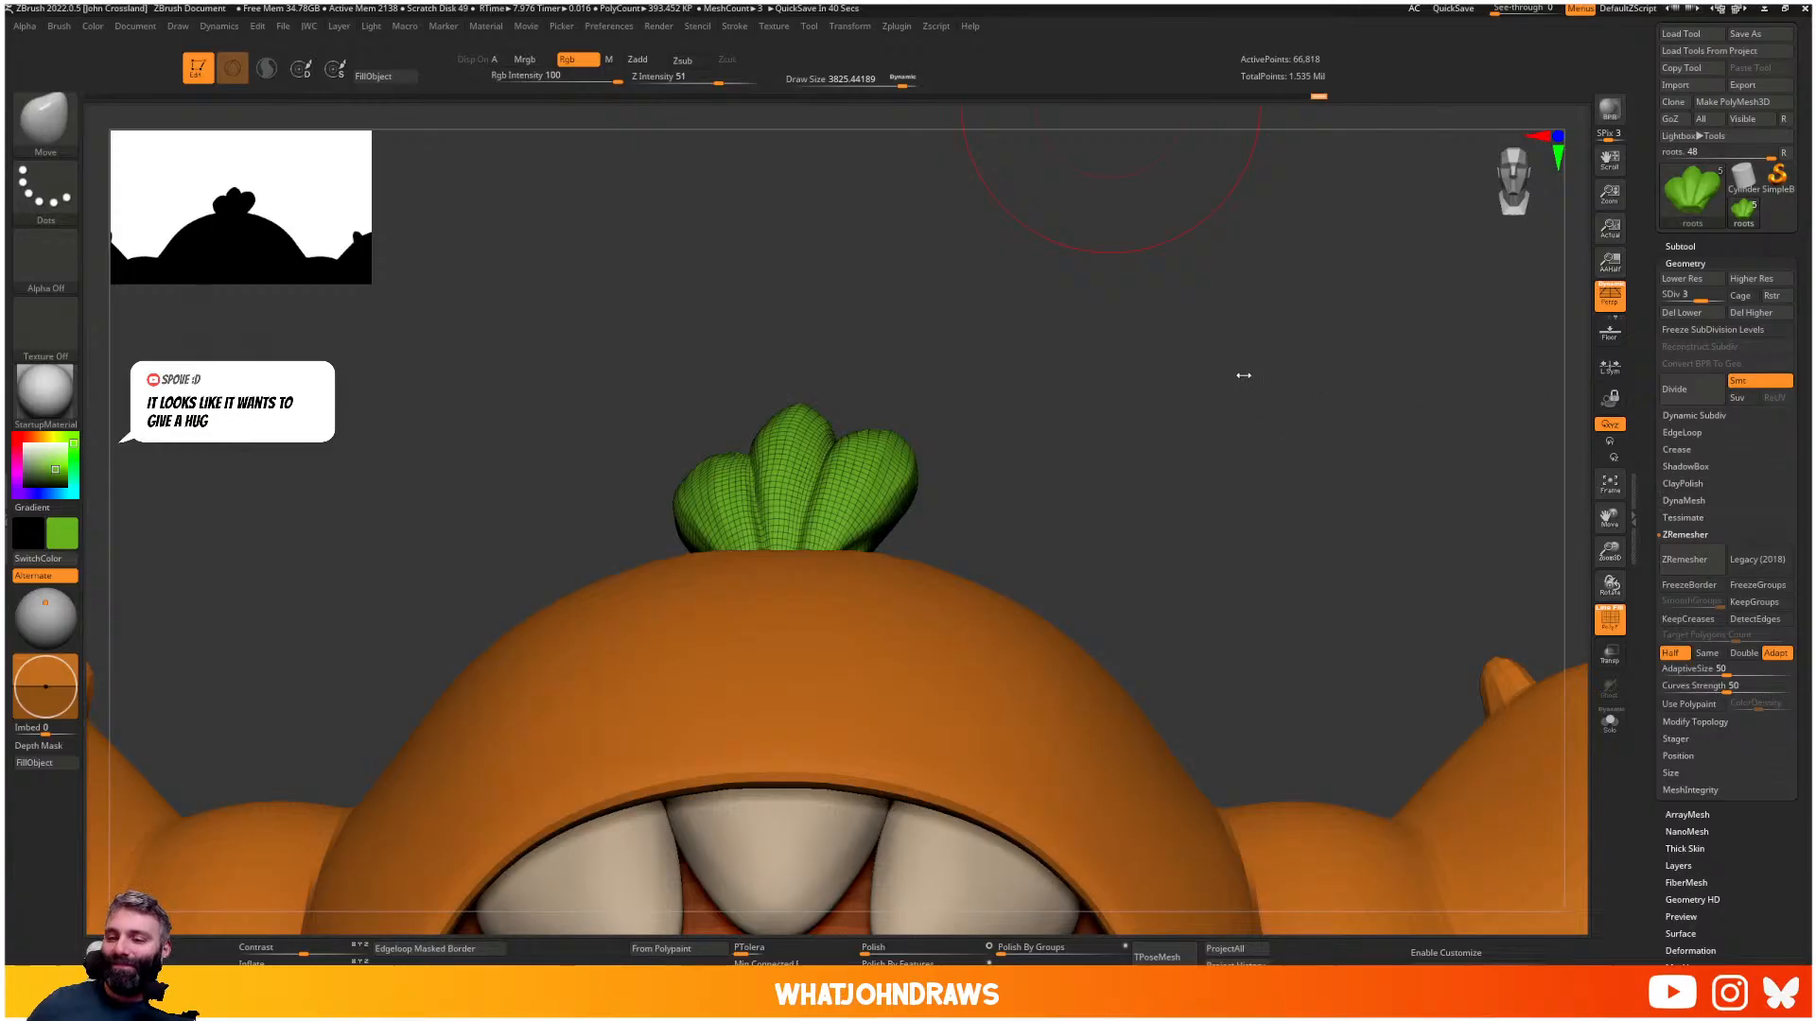
{"action": "left_click_drag", "start_coordinate": [1252, 458], "coordinate": [1204, 454]}
{"action": "left_click_drag", "start_coordinate": [984, 406], "coordinate": [997, 435]}
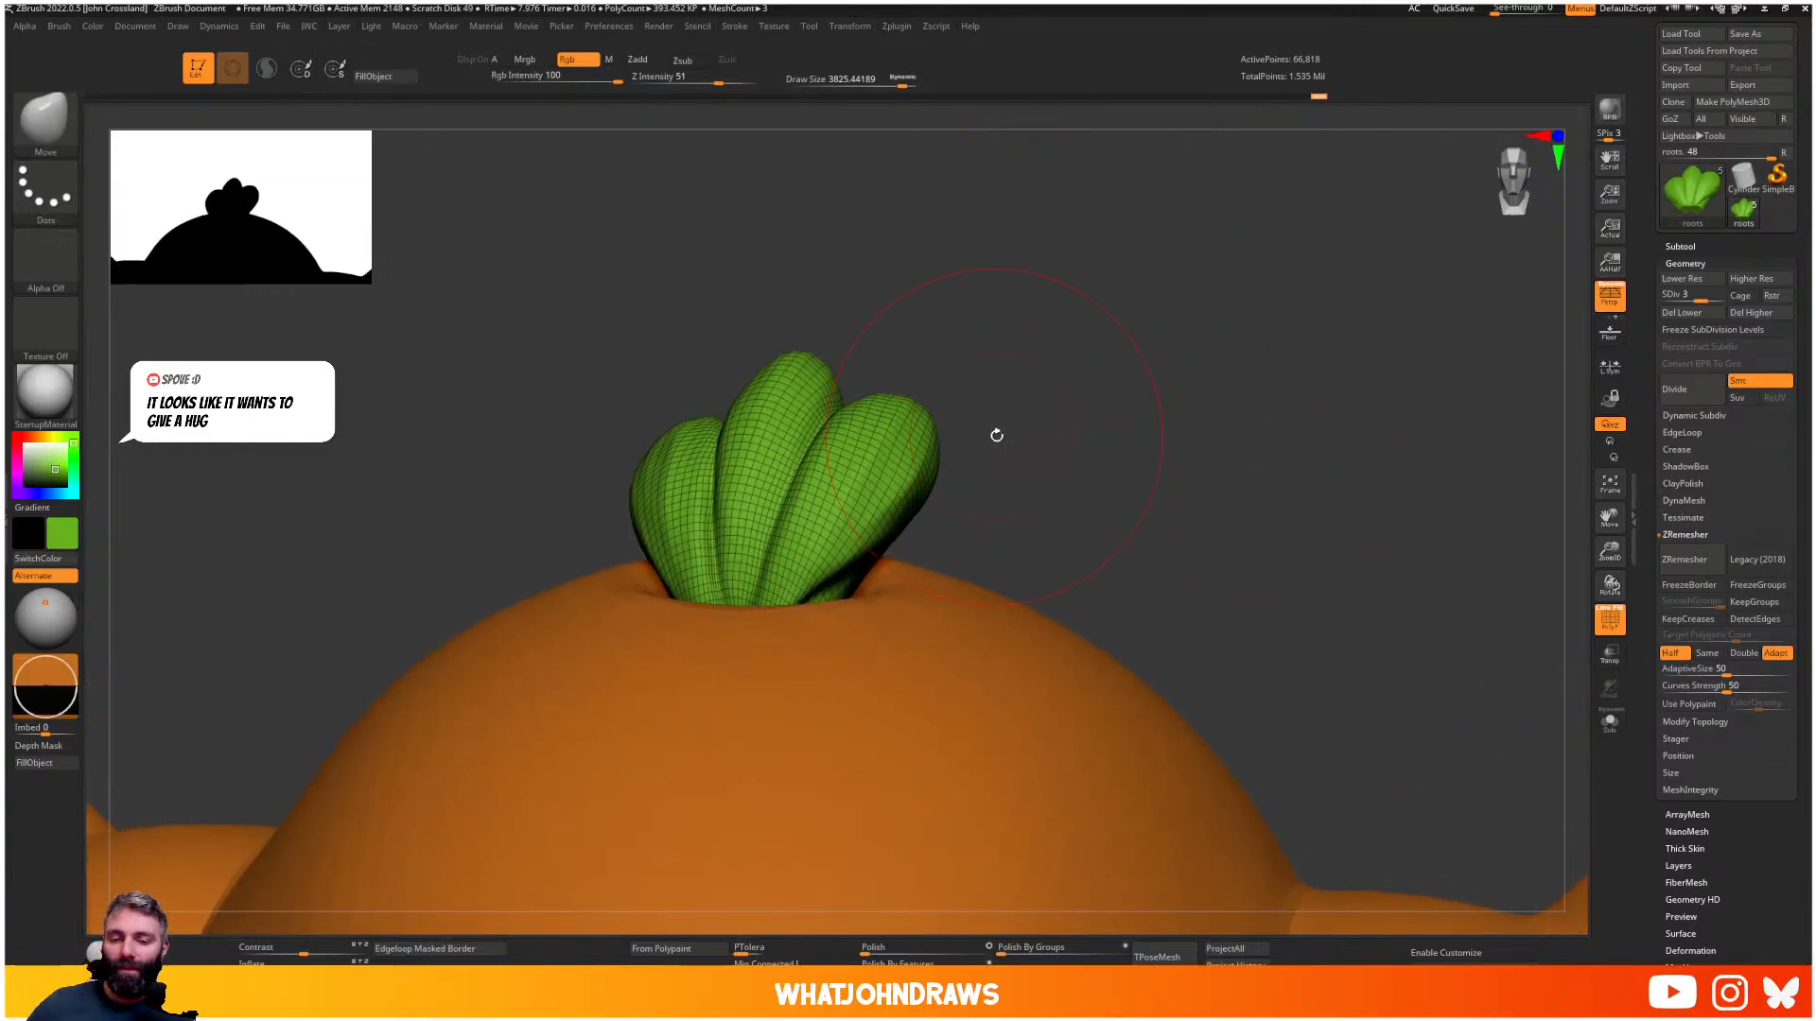
- Delete the leaf top's subdivision levels below the highest one and pre-process the mesh in Decimation Master
{"action": "key", "text": "d"}
{"action": "left_click", "coordinate": [1707, 314]}
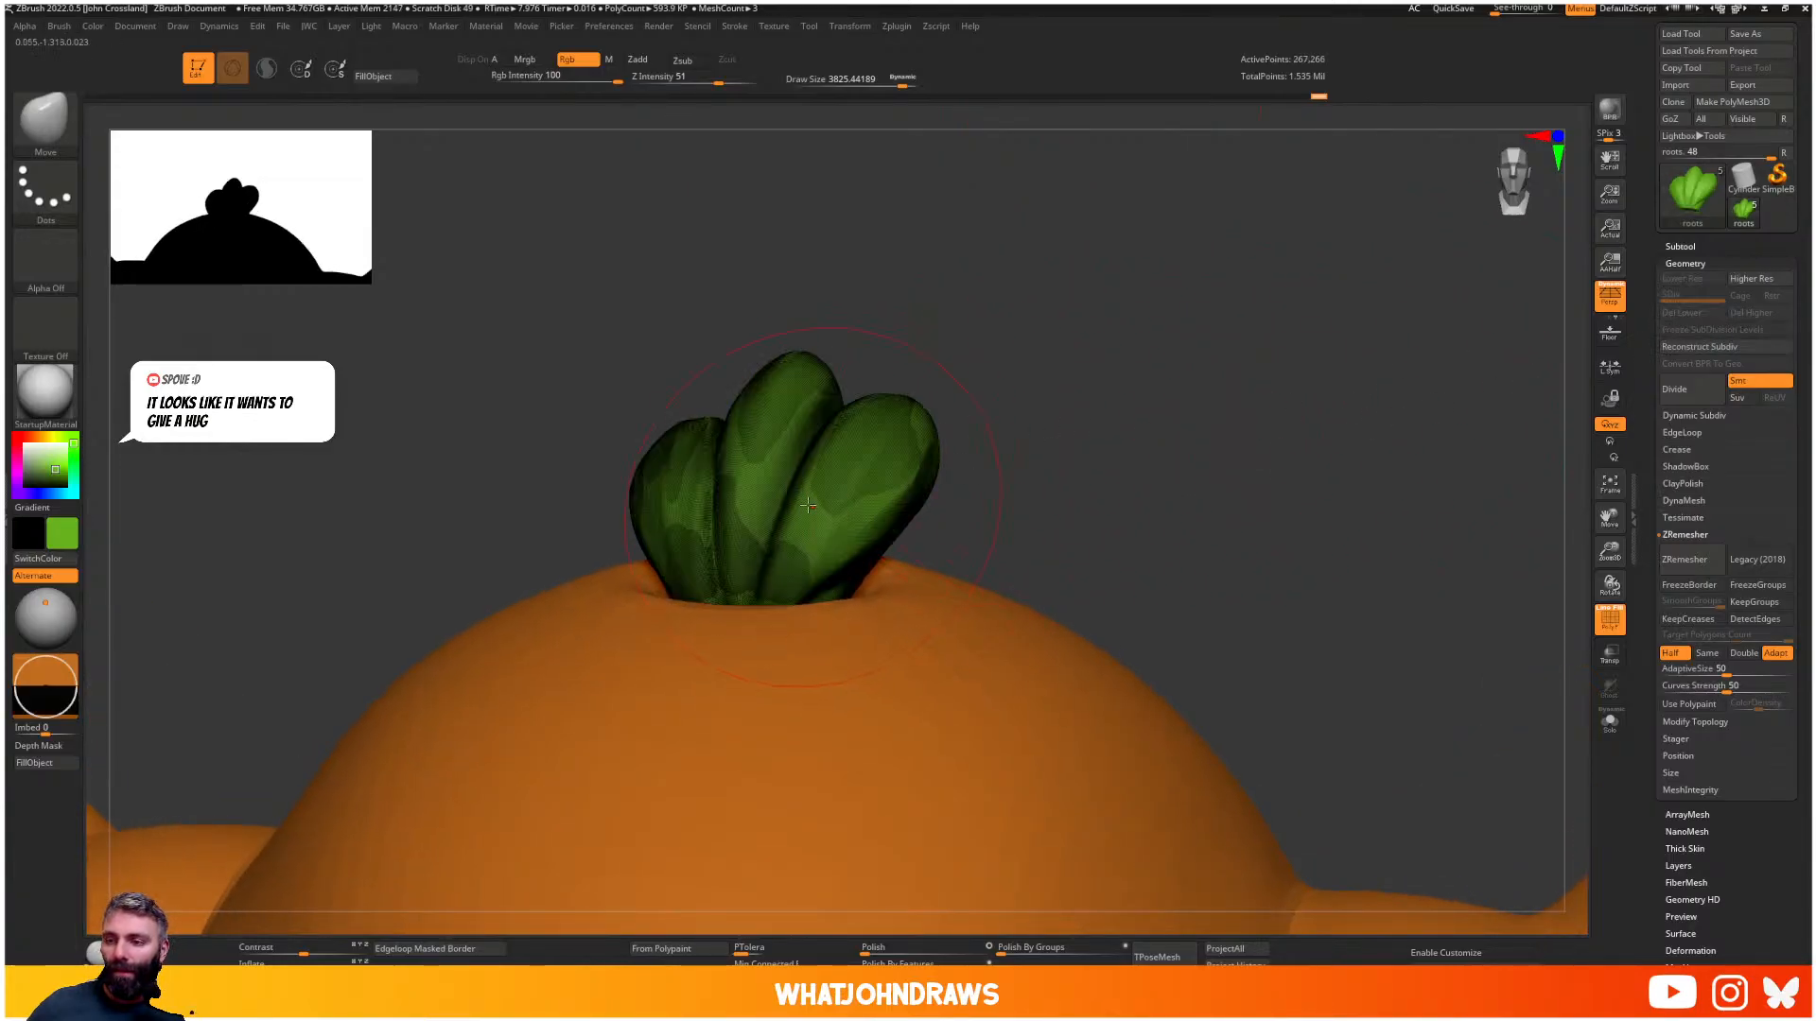
{"action": "key", "text": "f"}
{"action": "left_click", "coordinate": [897, 26]}
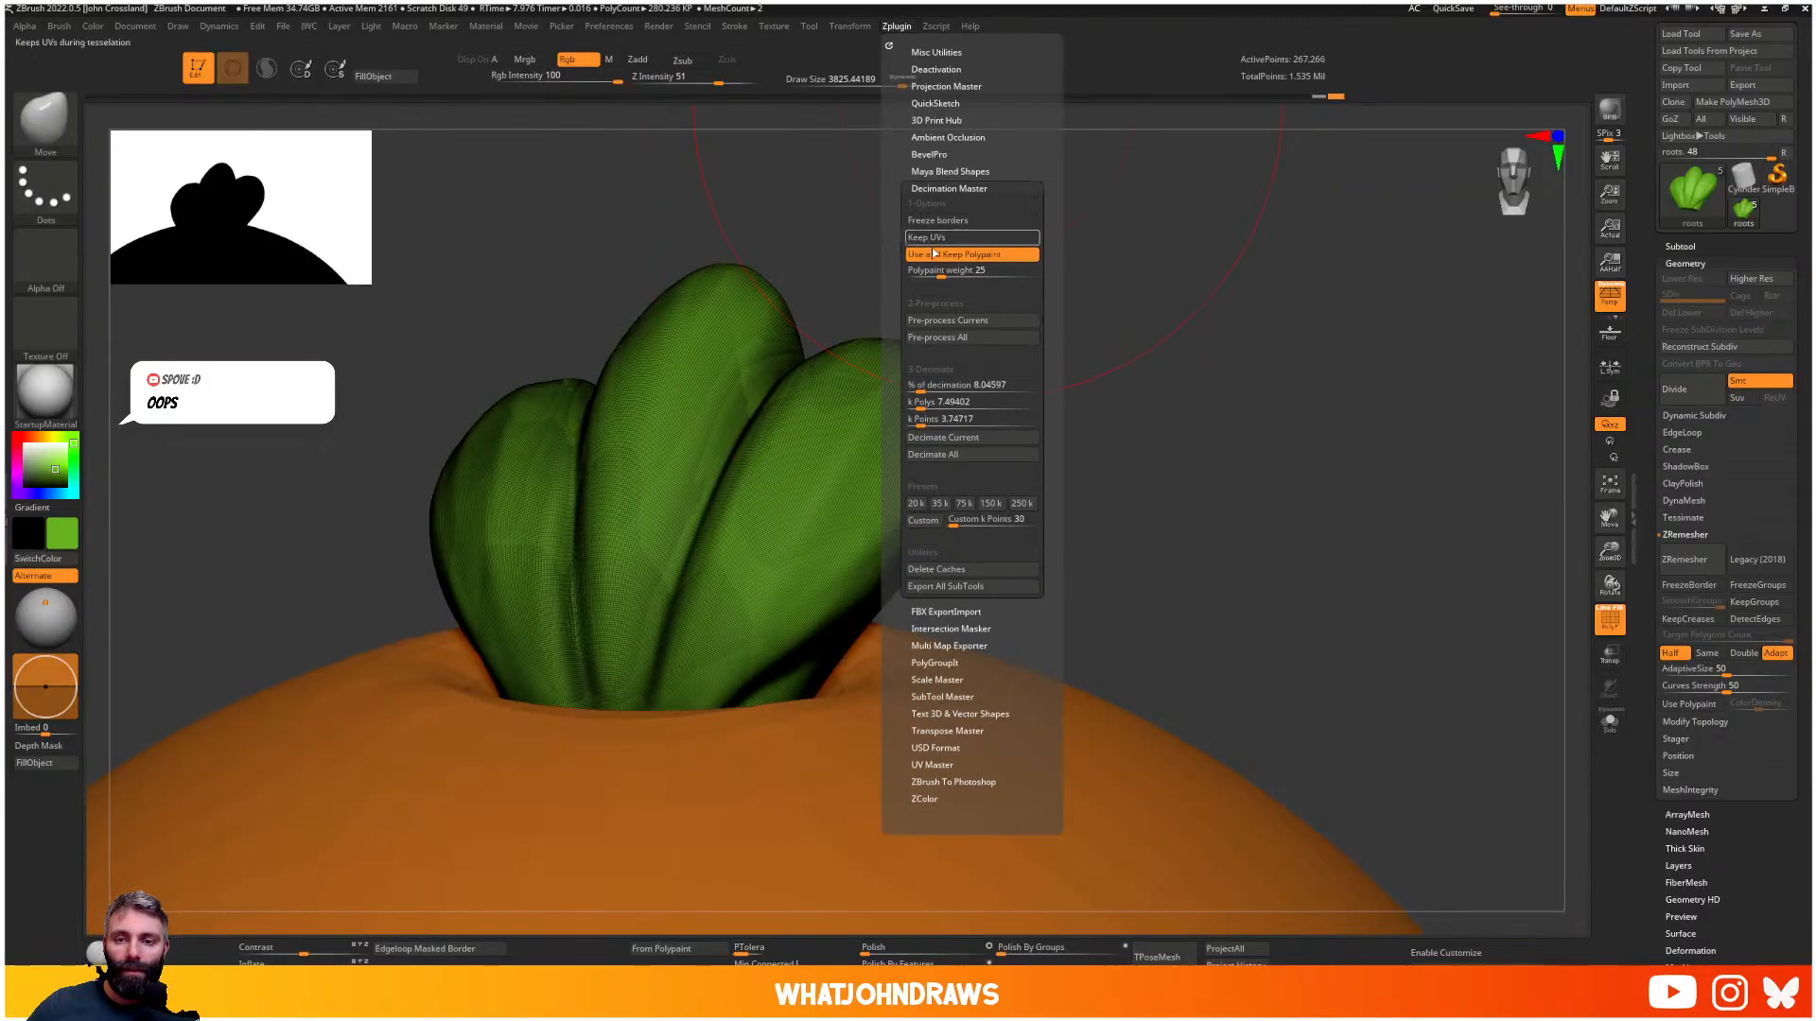
{"action": "left_click", "coordinate": [955, 322]}
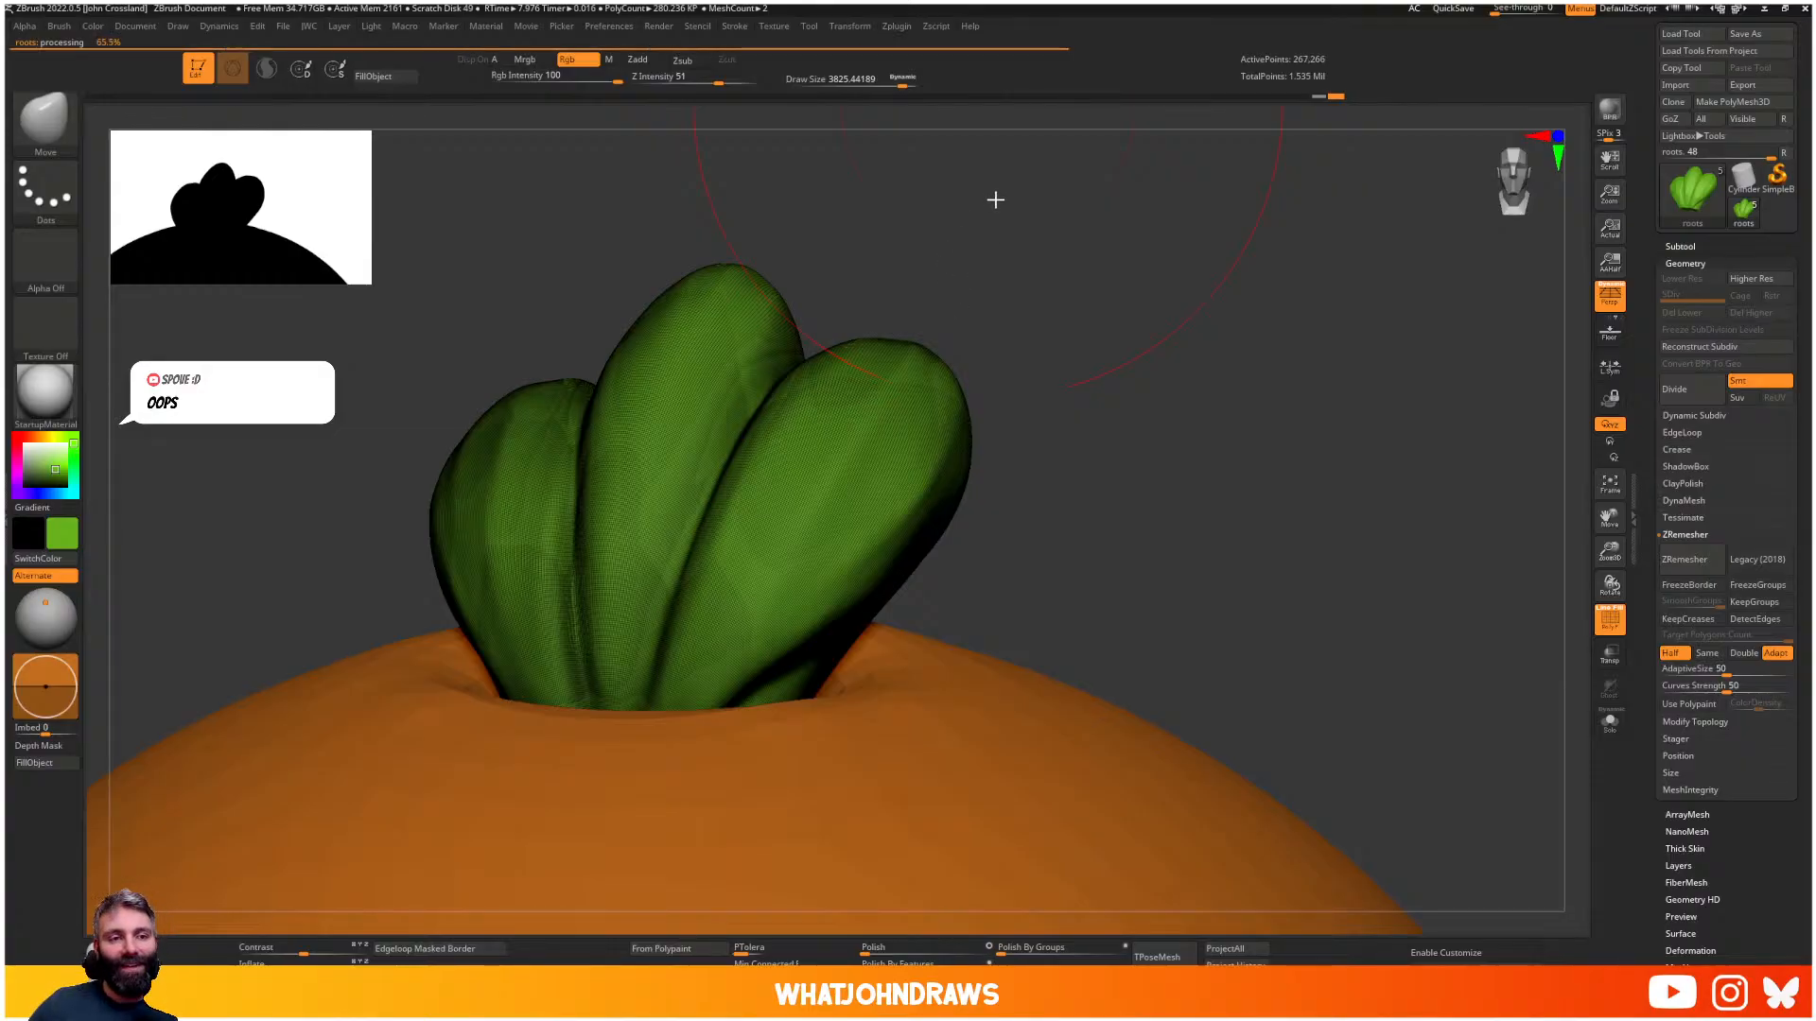
- Decimate the leaf top to 2 k polys and check the reduced mesh with its wireframe displayed
{"action": "left_click", "coordinate": [903, 33]}
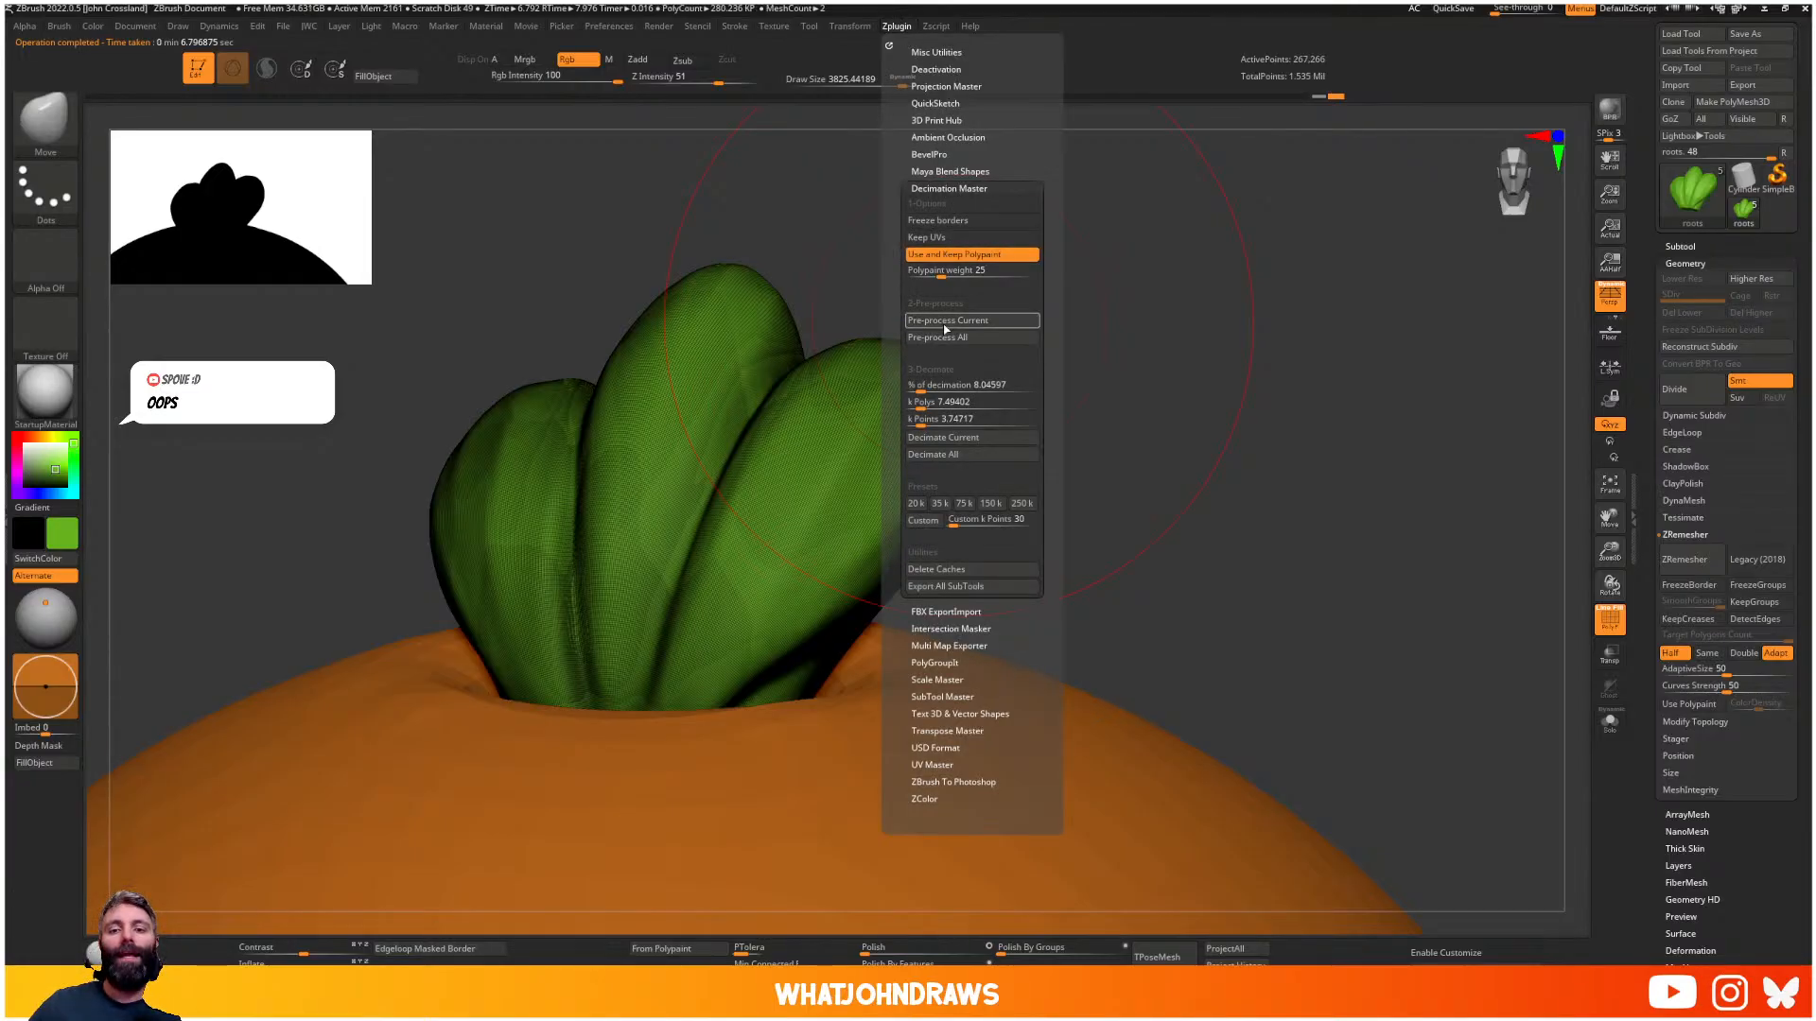
{"action": "left_click", "coordinate": [934, 386]}
{"action": "left_click_drag", "start_coordinate": [932, 387], "coordinate": [913, 389]}
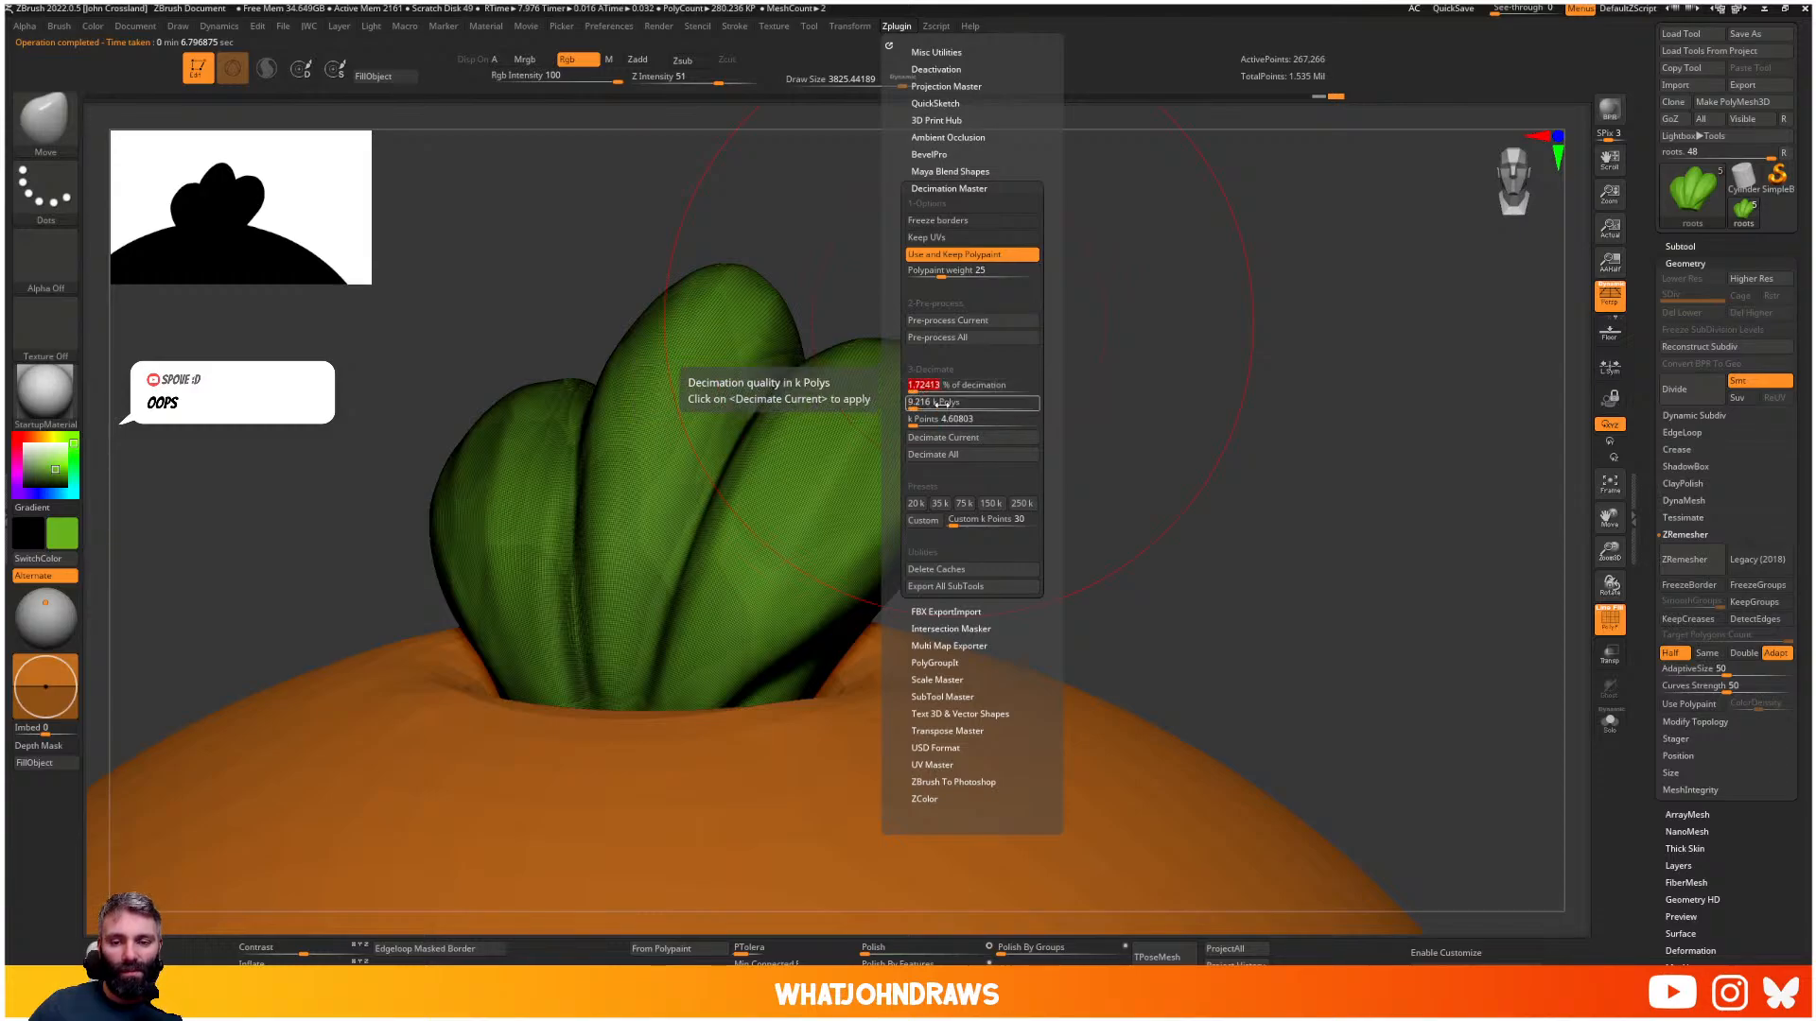
{"action": "left_click", "coordinate": [941, 403]}
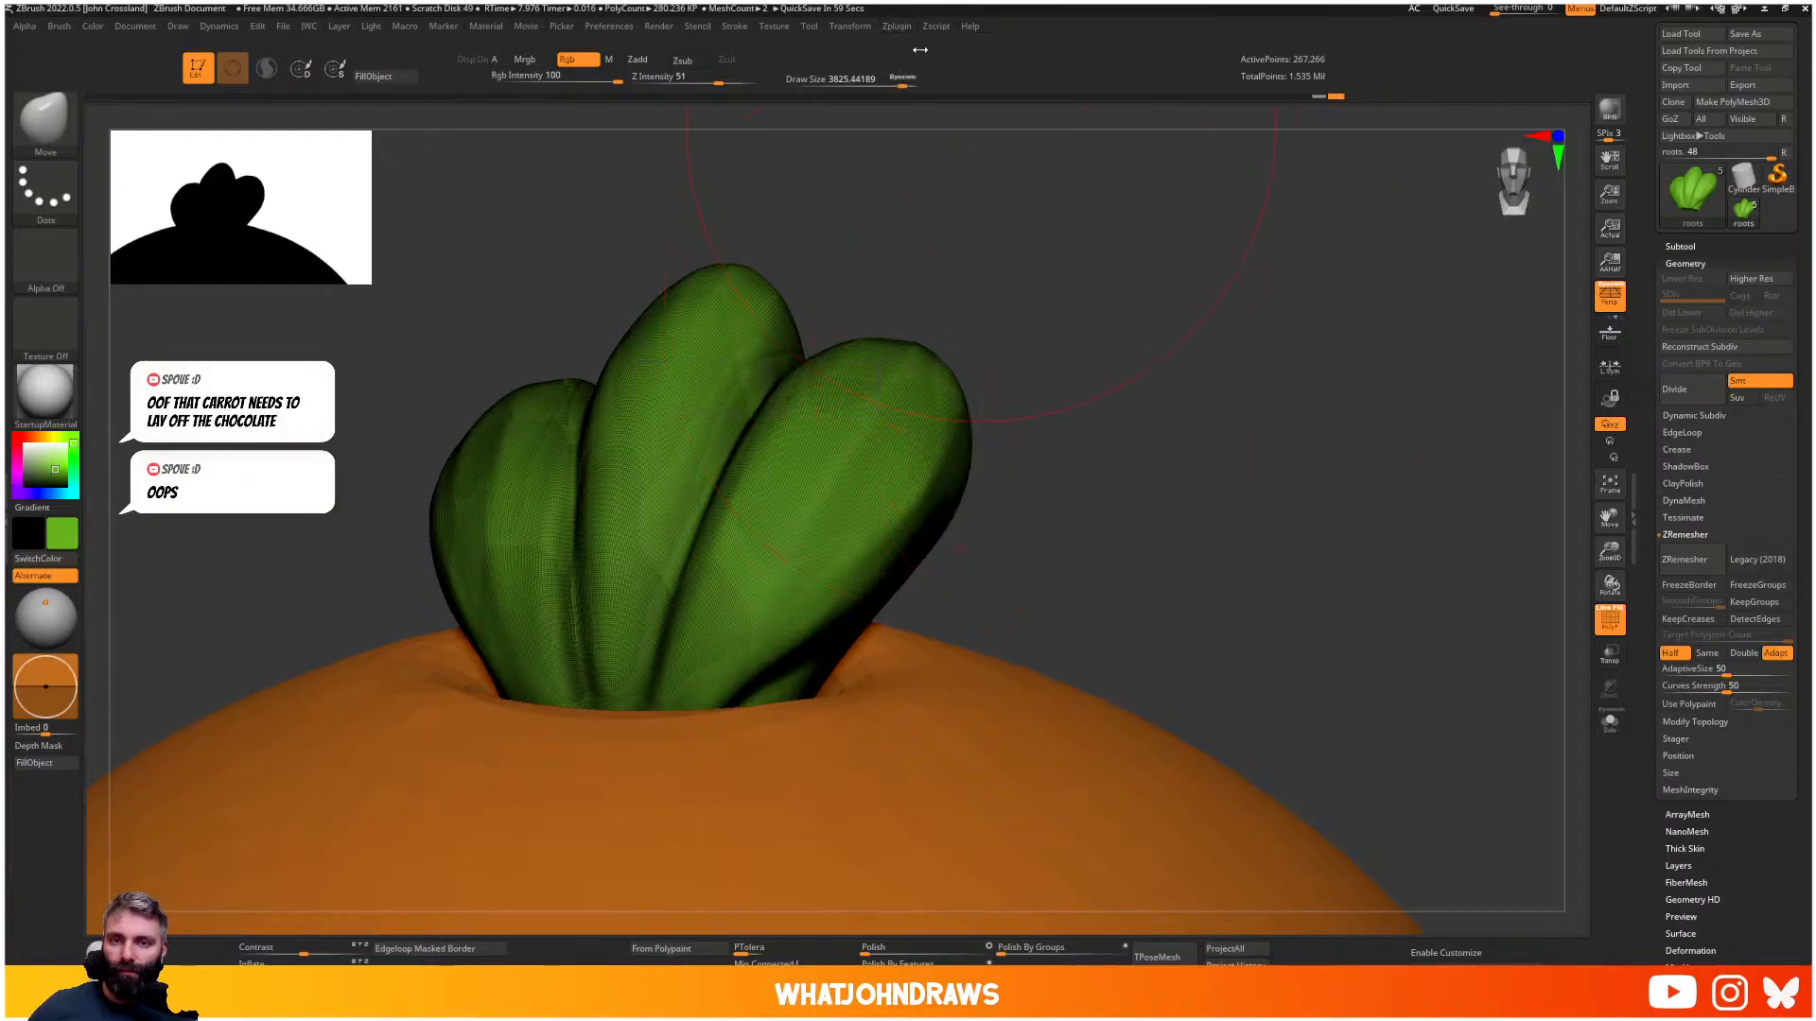
{"action": "left_click", "coordinate": [899, 25]}
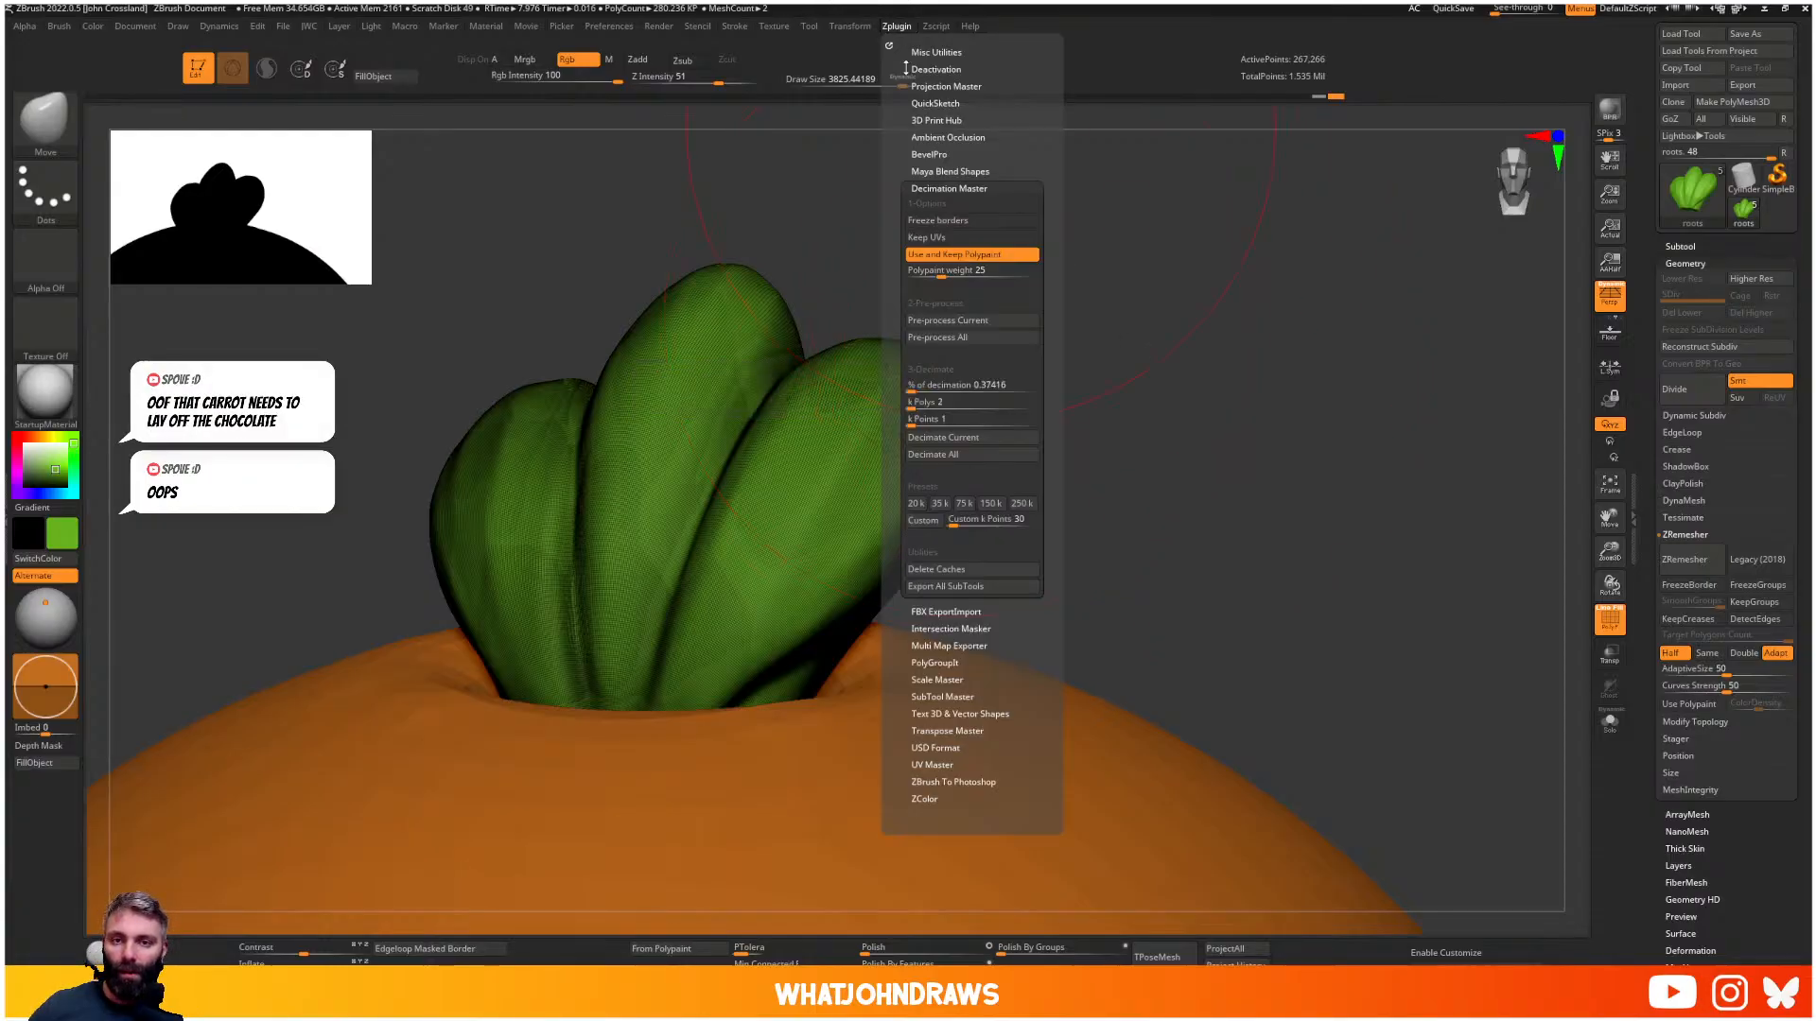
{"action": "left_click", "coordinate": [941, 438]}
{"action": "key", "text": "shift+f"}
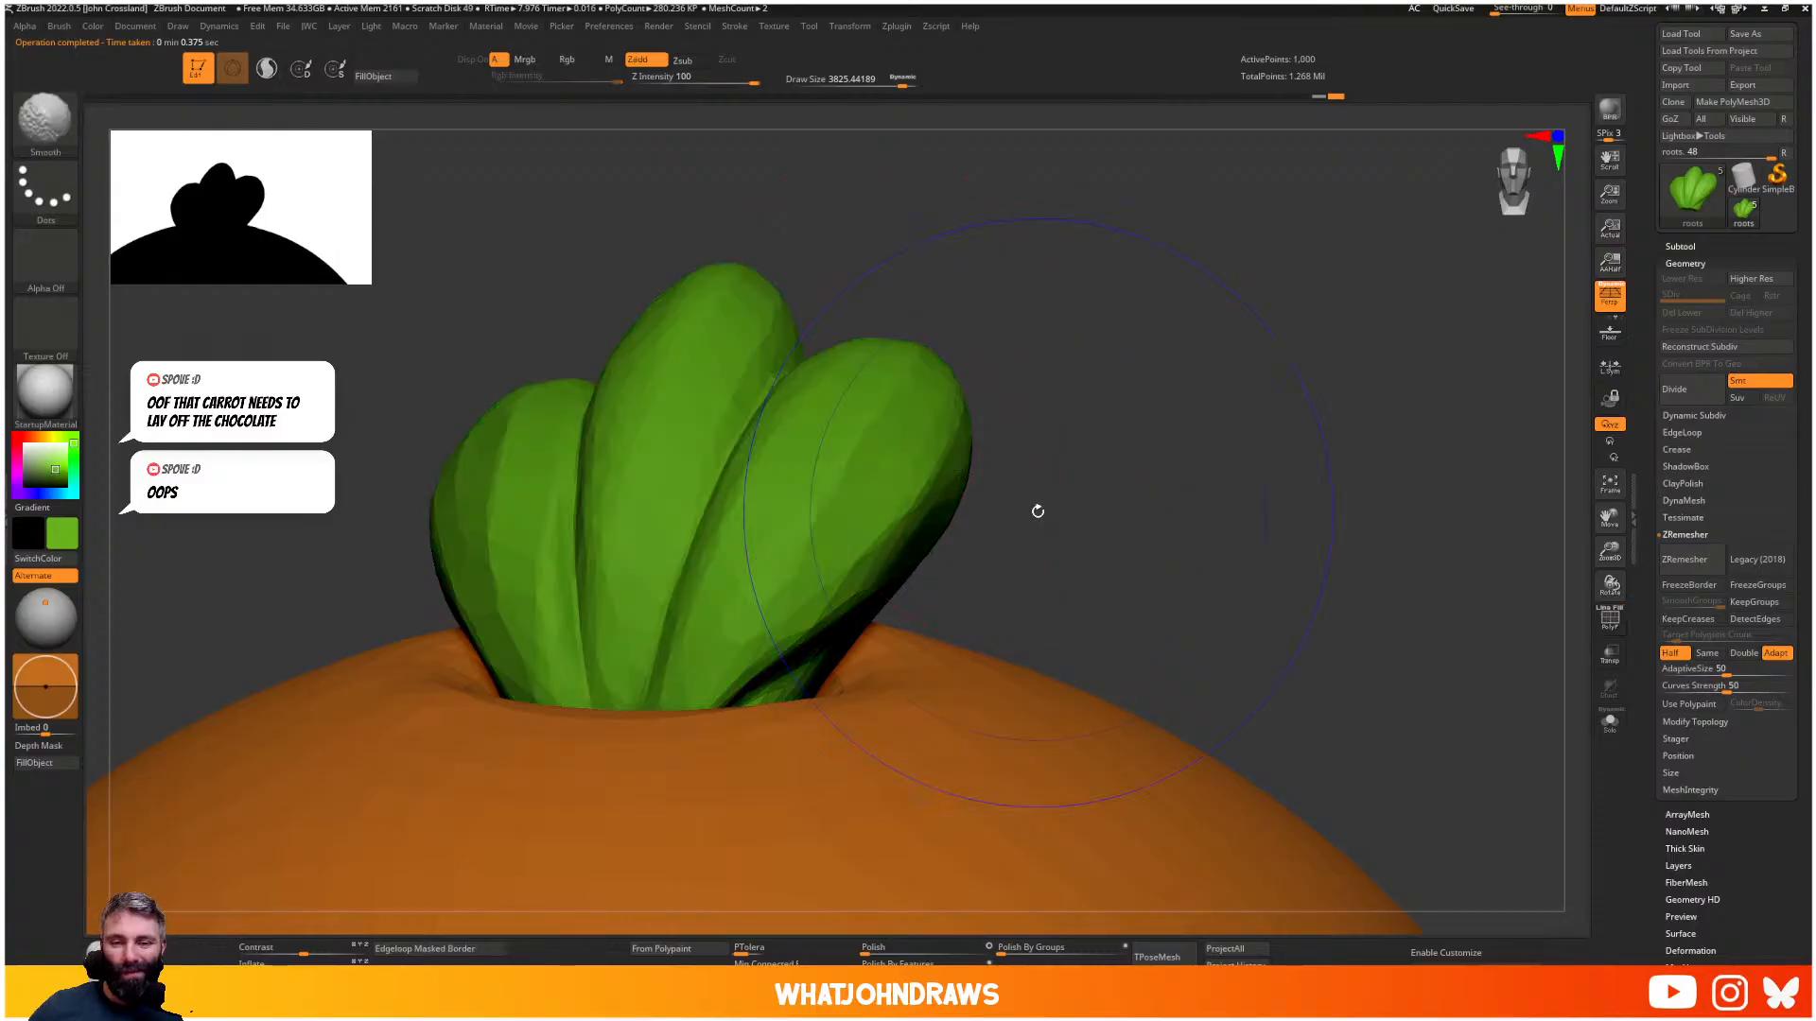
{"action": "key", "text": "shift+f"}
{"action": "key", "text": "shift+f"}
{"action": "key", "text": "shift+f"}
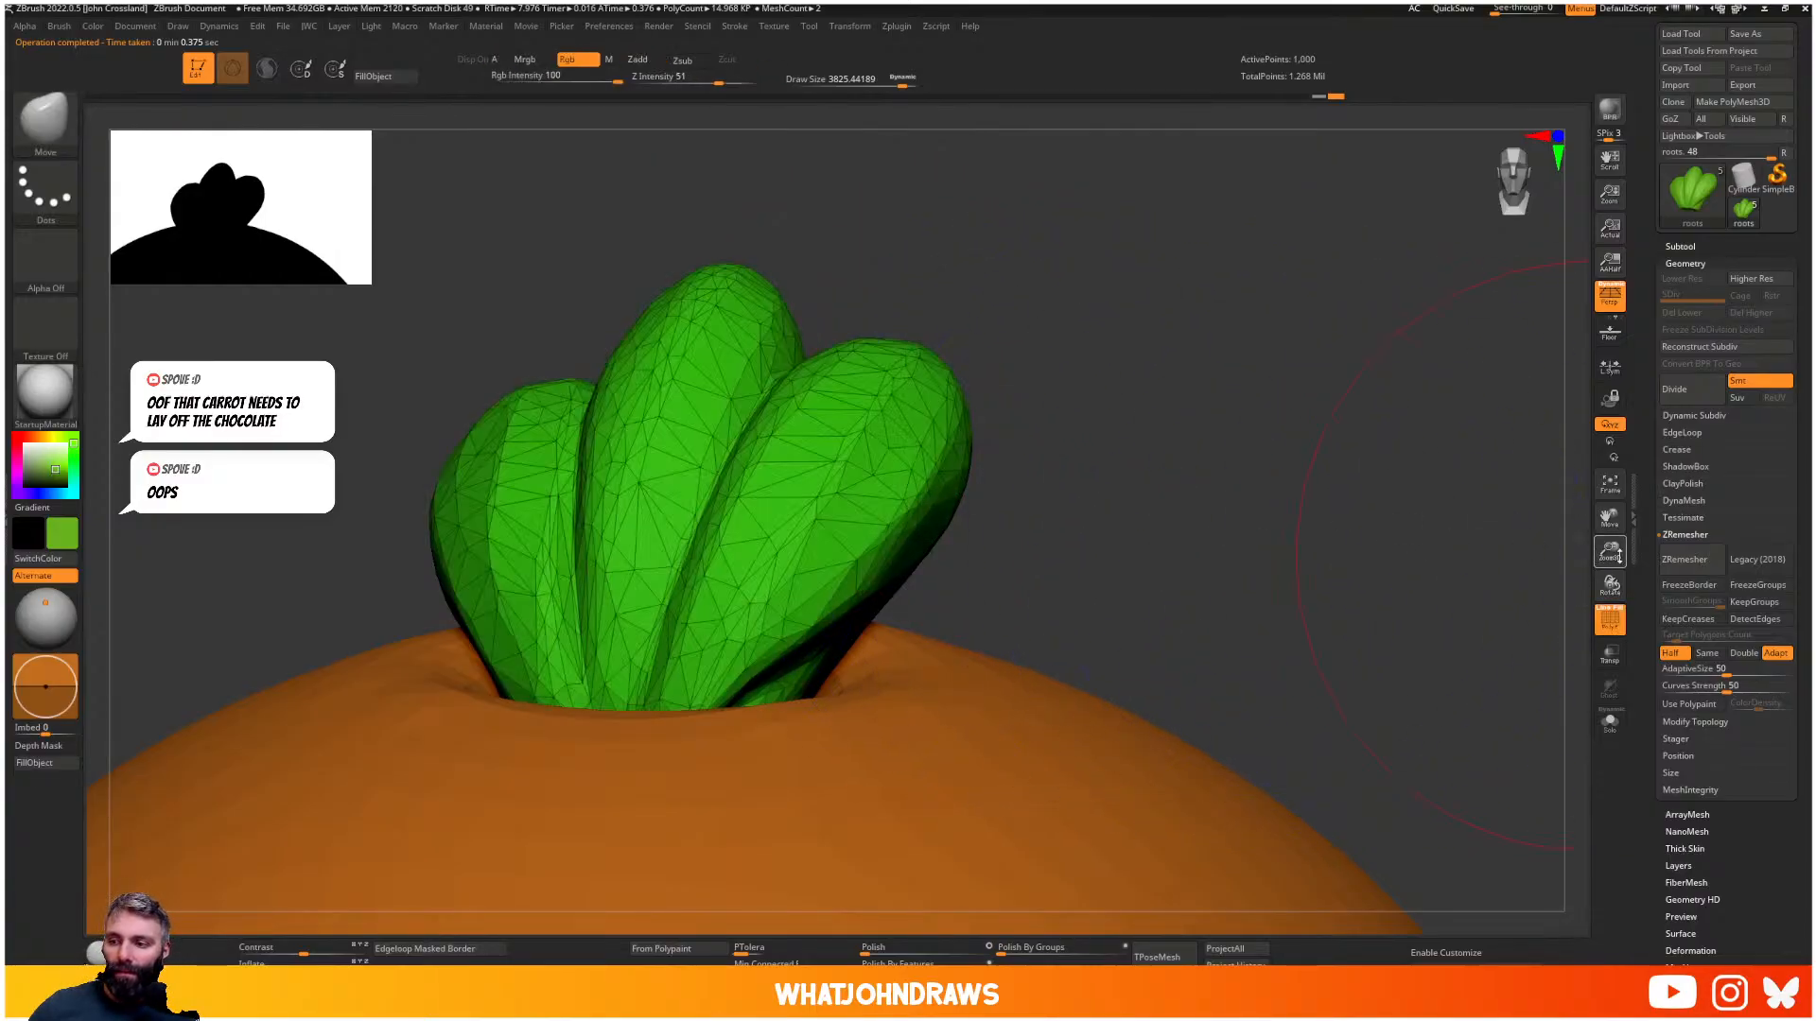
- ZRemesh the leaf top with the Same setting, then ZRemesh it again with Half
{"action": "left_click", "coordinate": [1707, 653]}
{"action": "left_click", "coordinate": [1693, 560]}
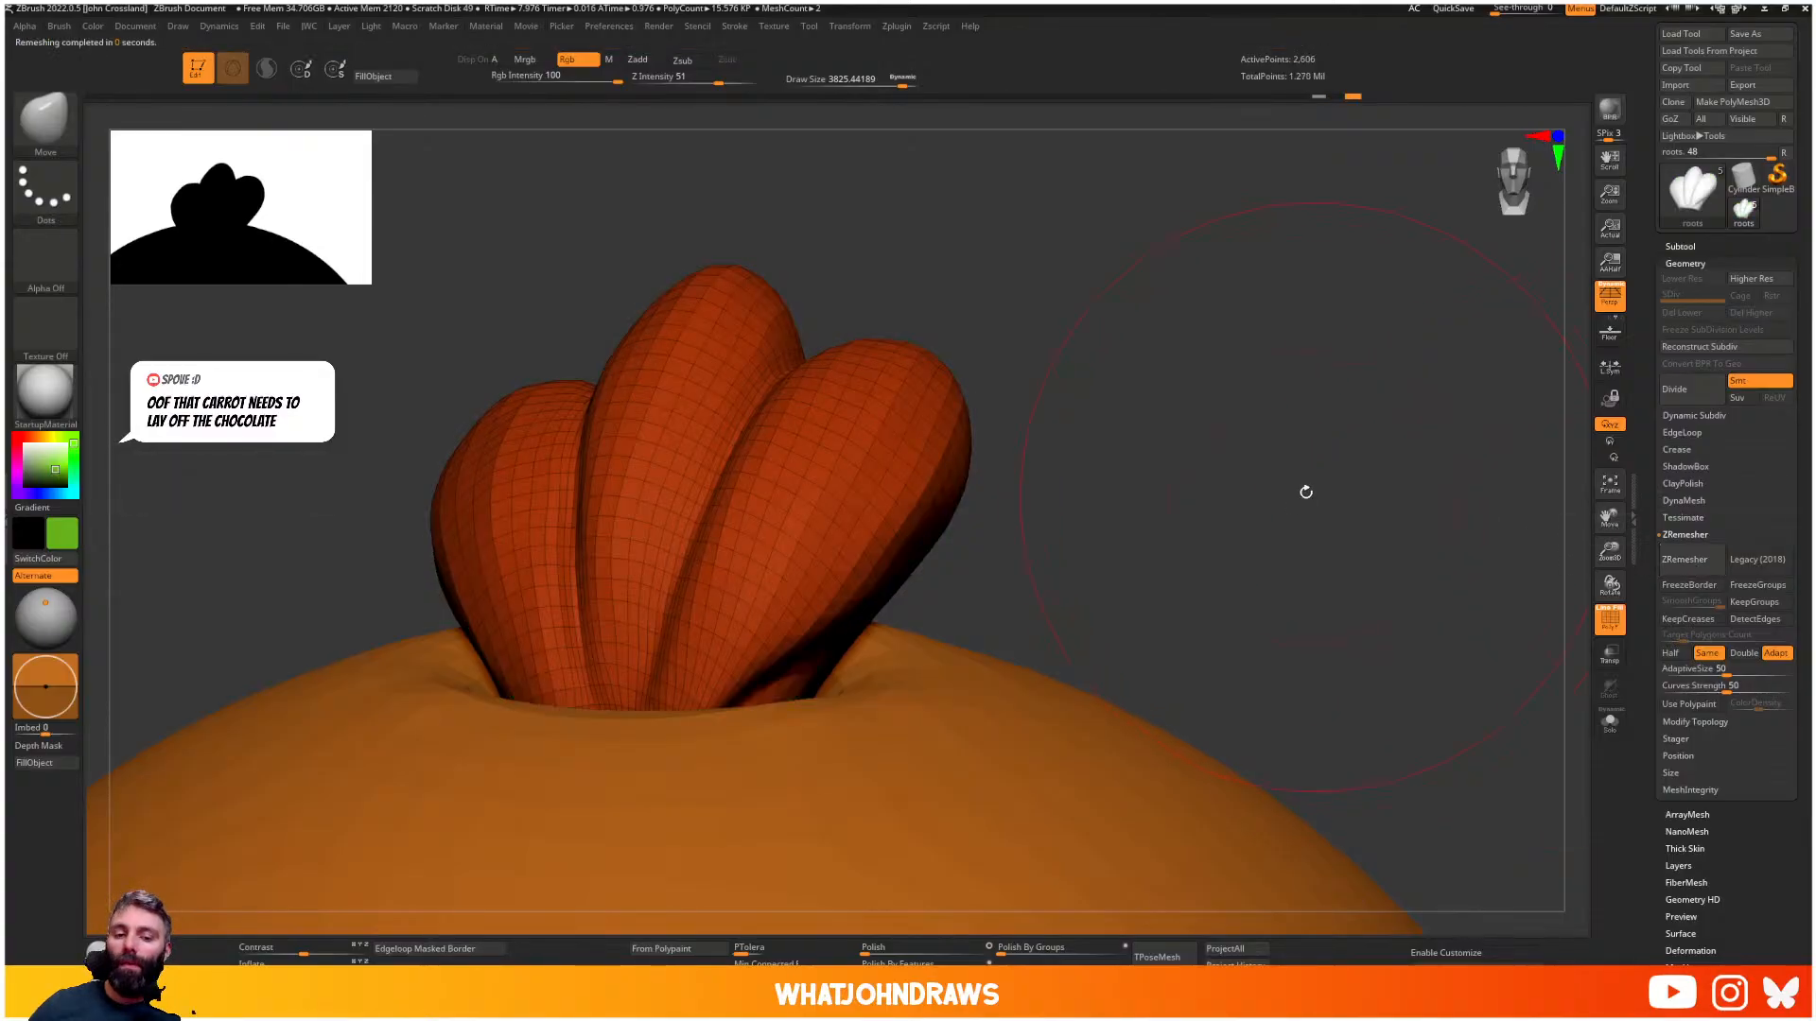
{"action": "left_click_drag", "start_coordinate": [1306, 492], "coordinate": [1230, 494]}
{"action": "left_click", "coordinate": [1670, 653]}
{"action": "left_click", "coordinate": [1685, 559]}
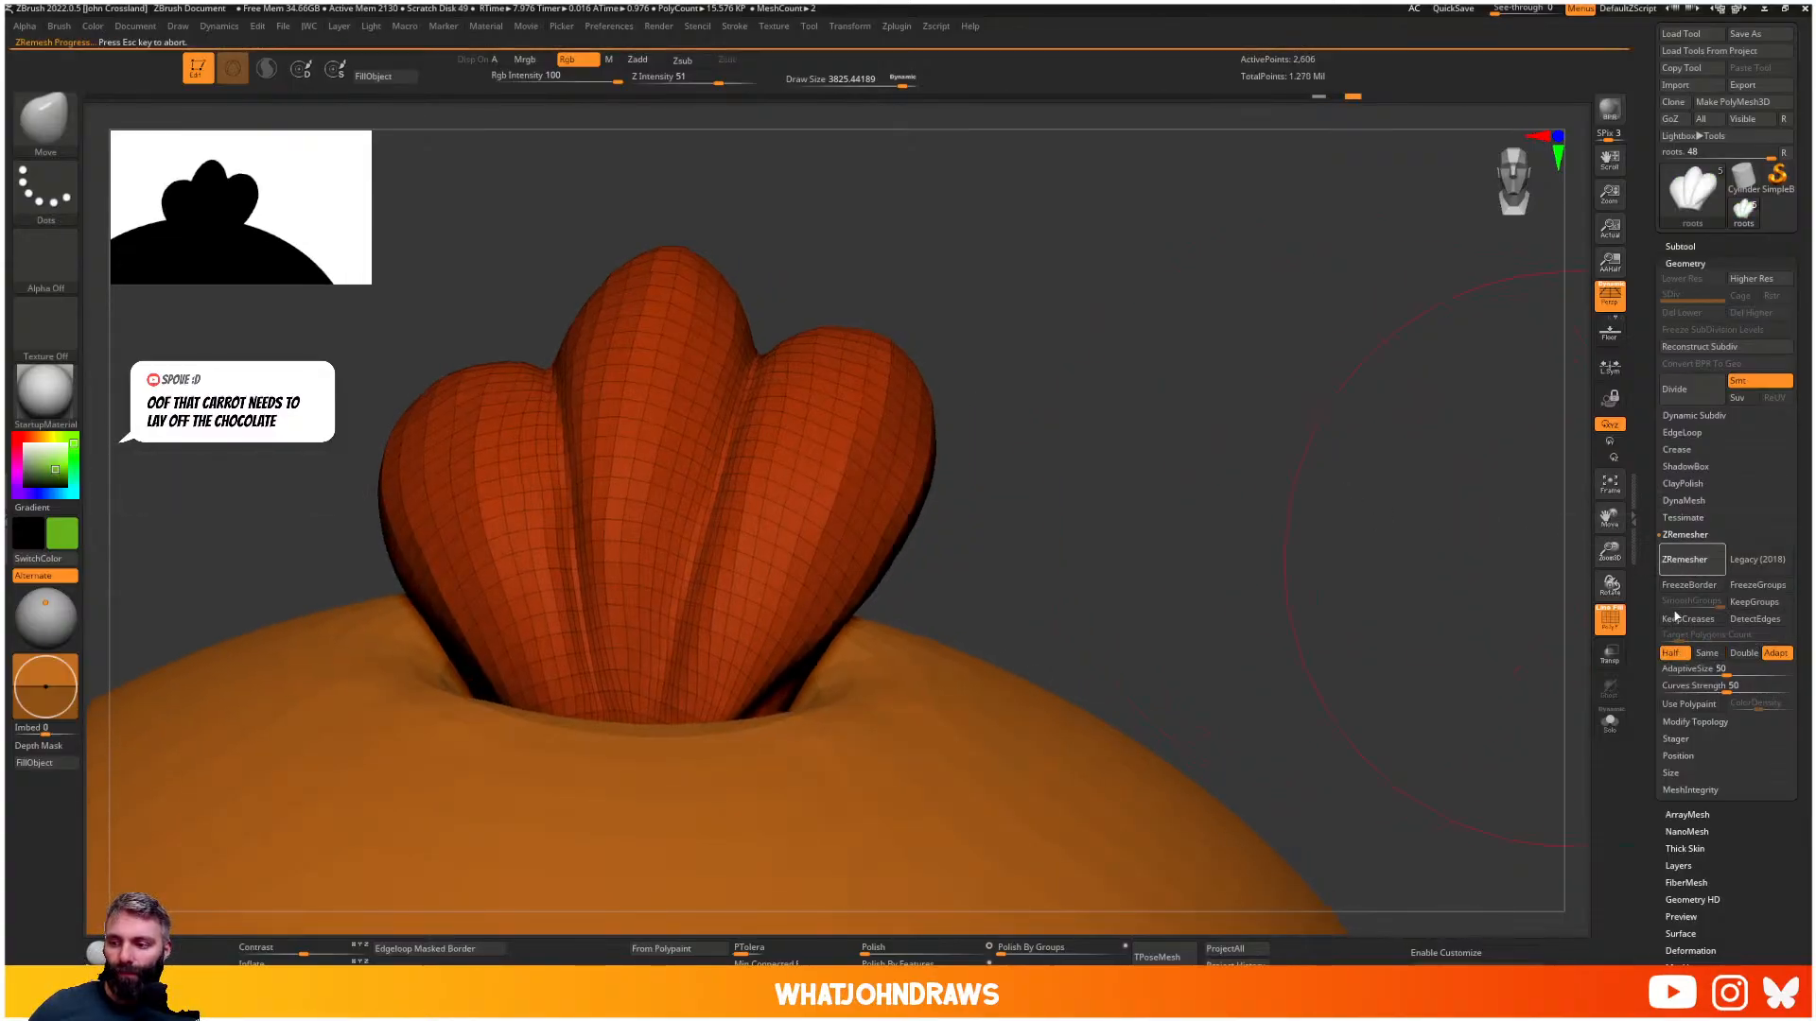
- Divide the remeshed leaf top up to subdivision level 4, hide the wireframe, and step down to level 2
{"action": "key", "text": "shift"}
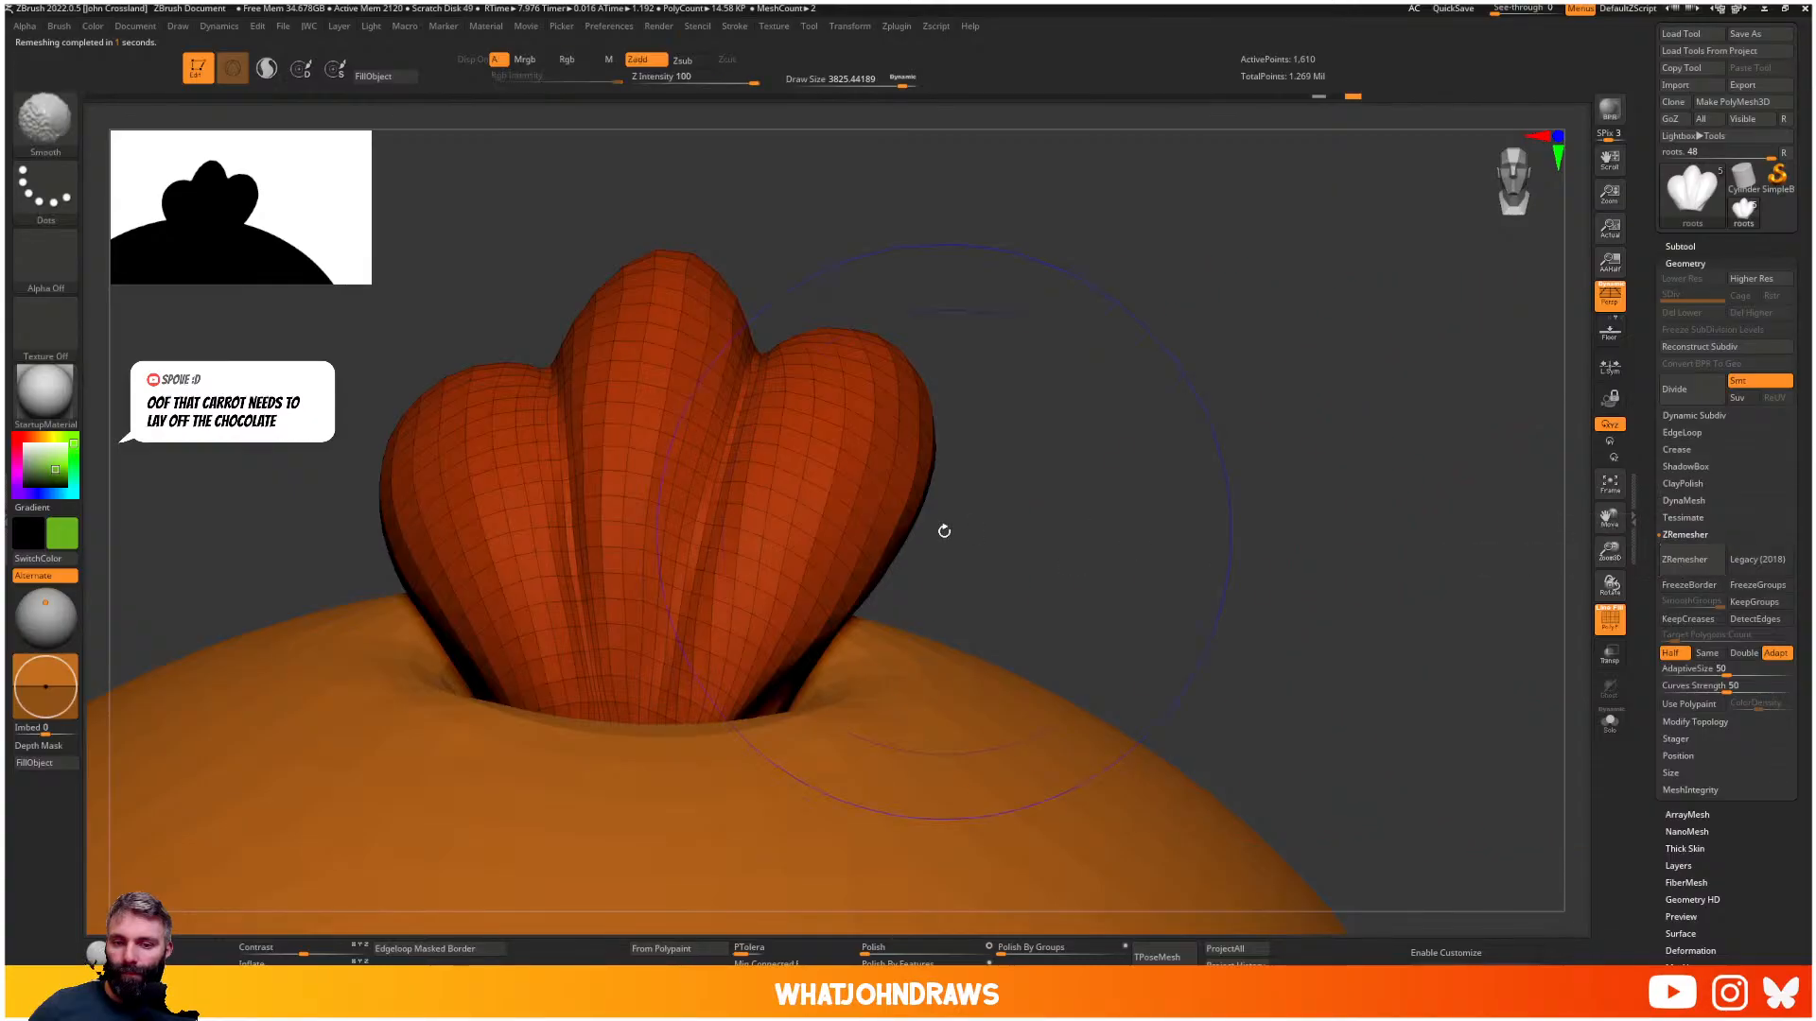
{"action": "key", "text": "ctrl+d"}
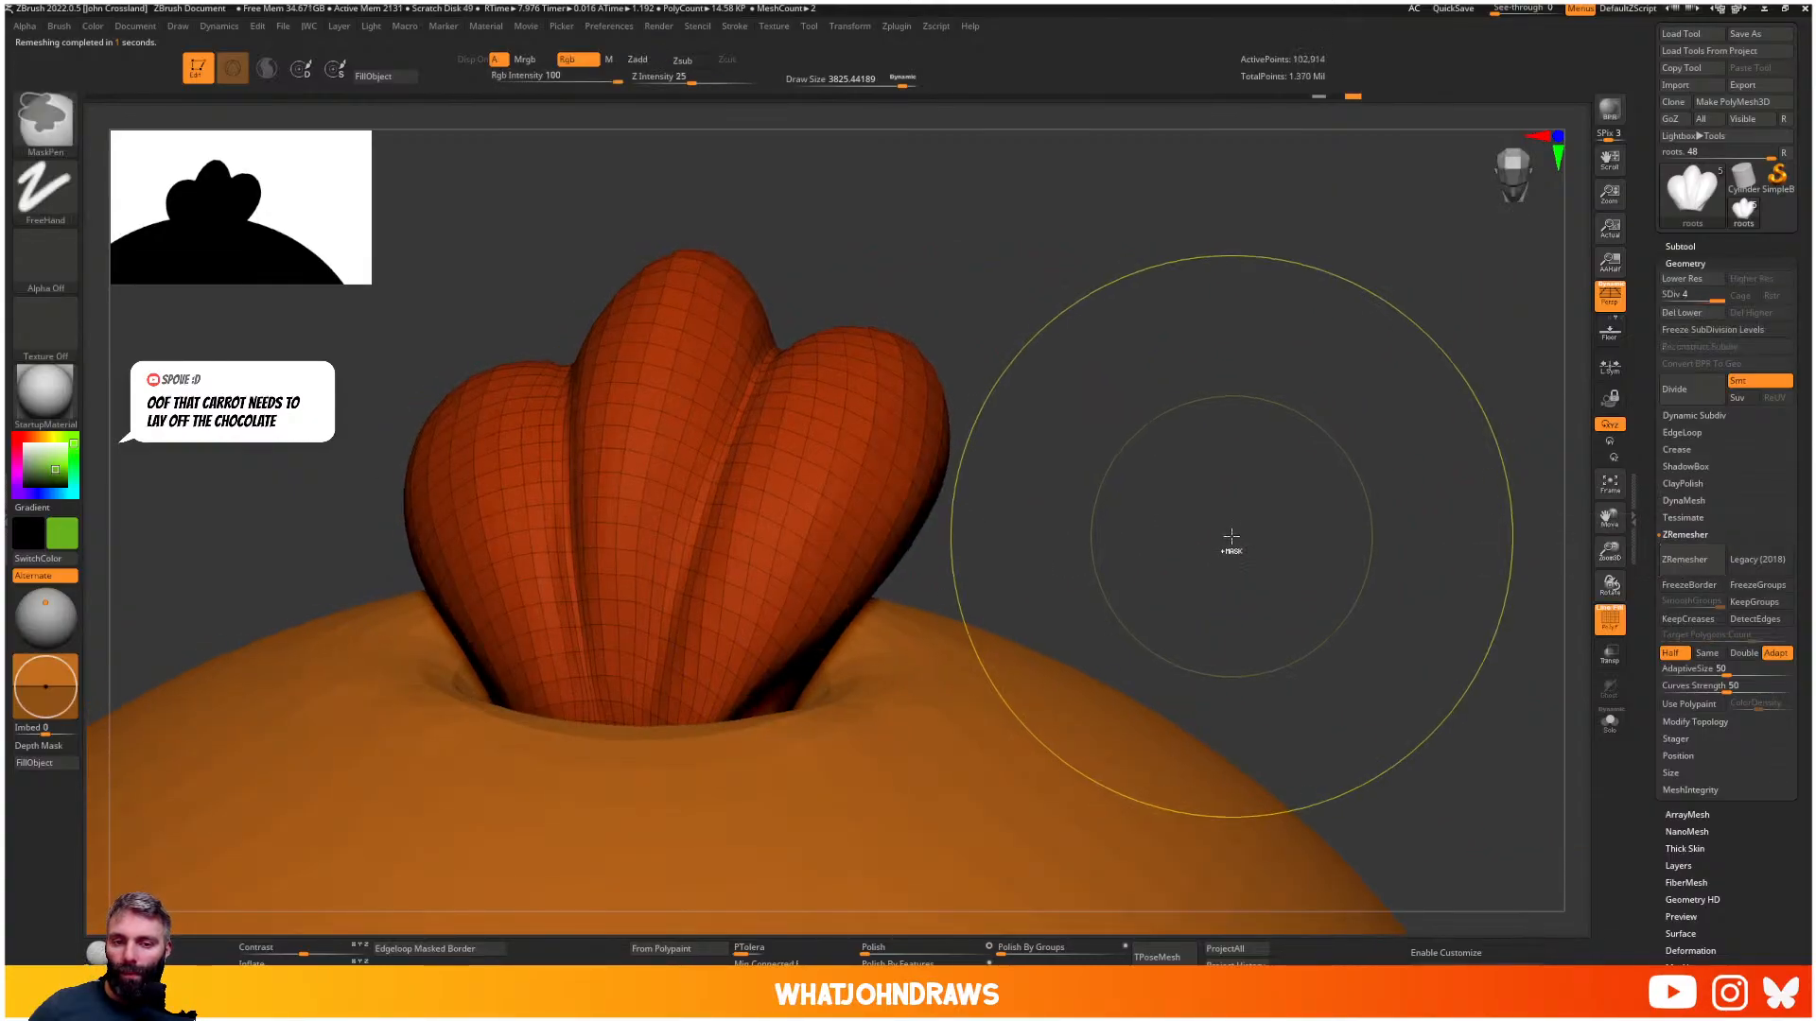
{"action": "key", "text": "shift+f"}
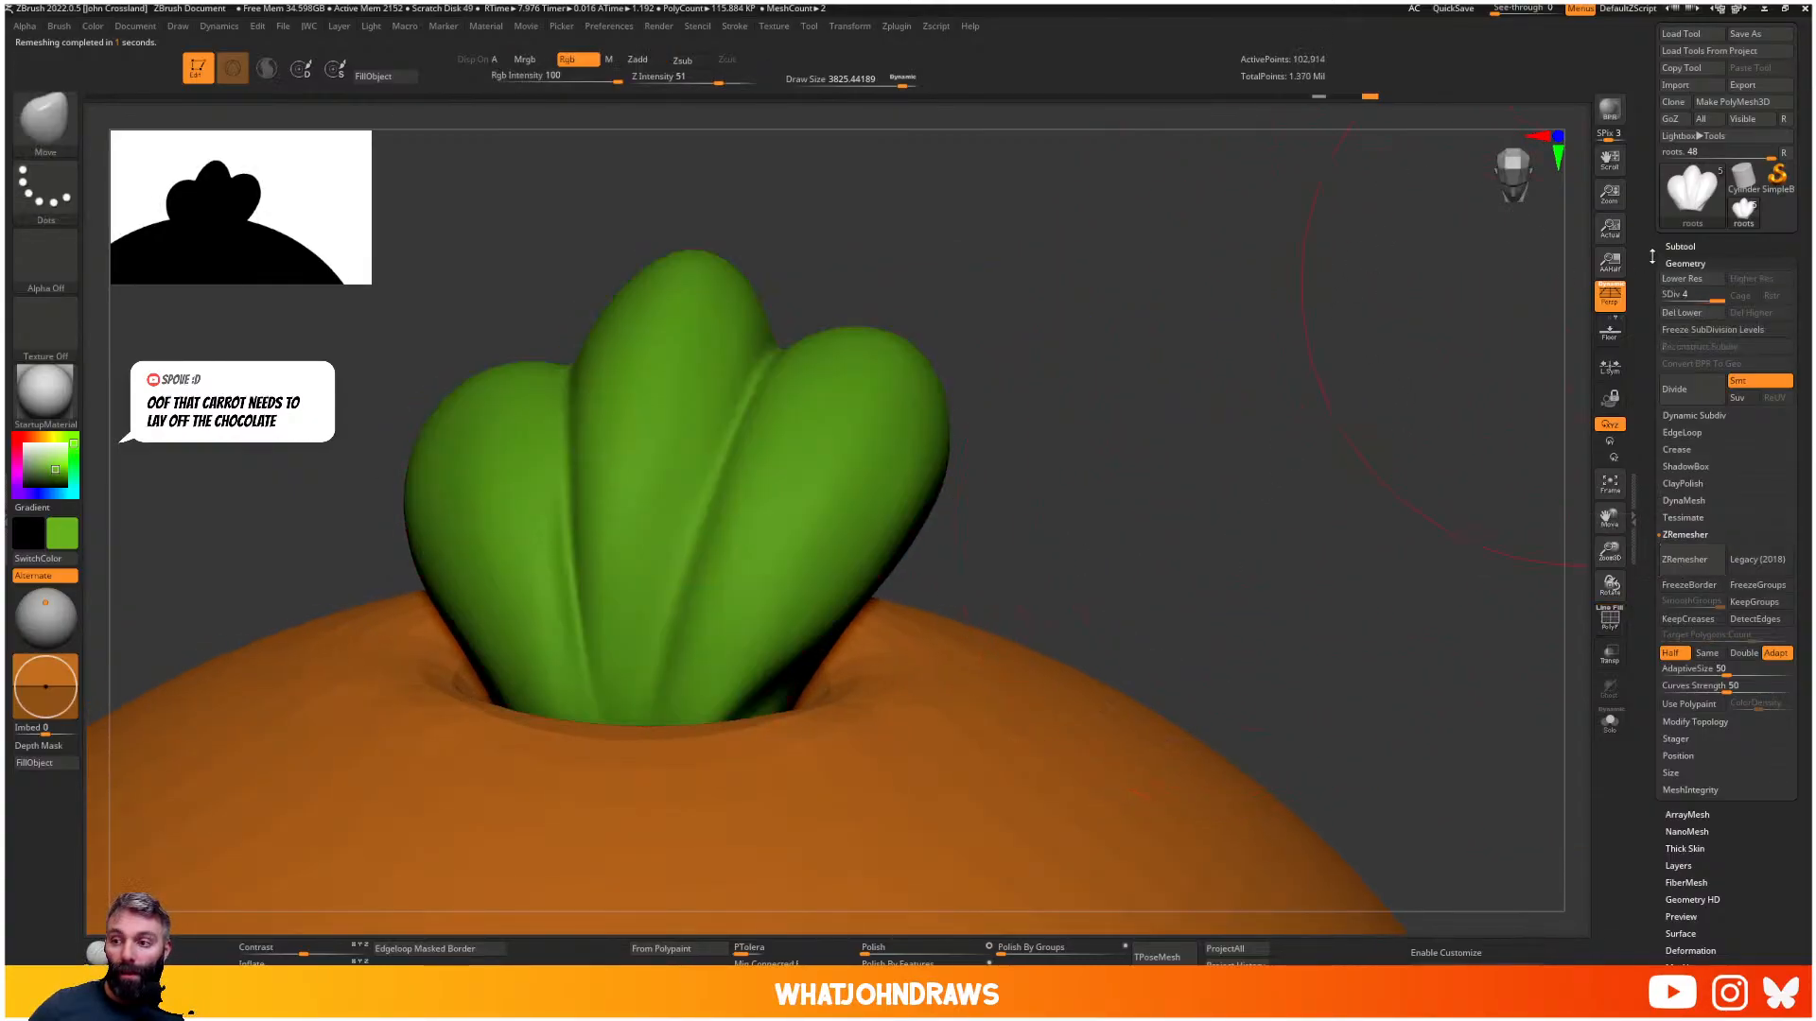
{"action": "key", "text": "shift+d"}
{"action": "key", "text": "shift+d"}
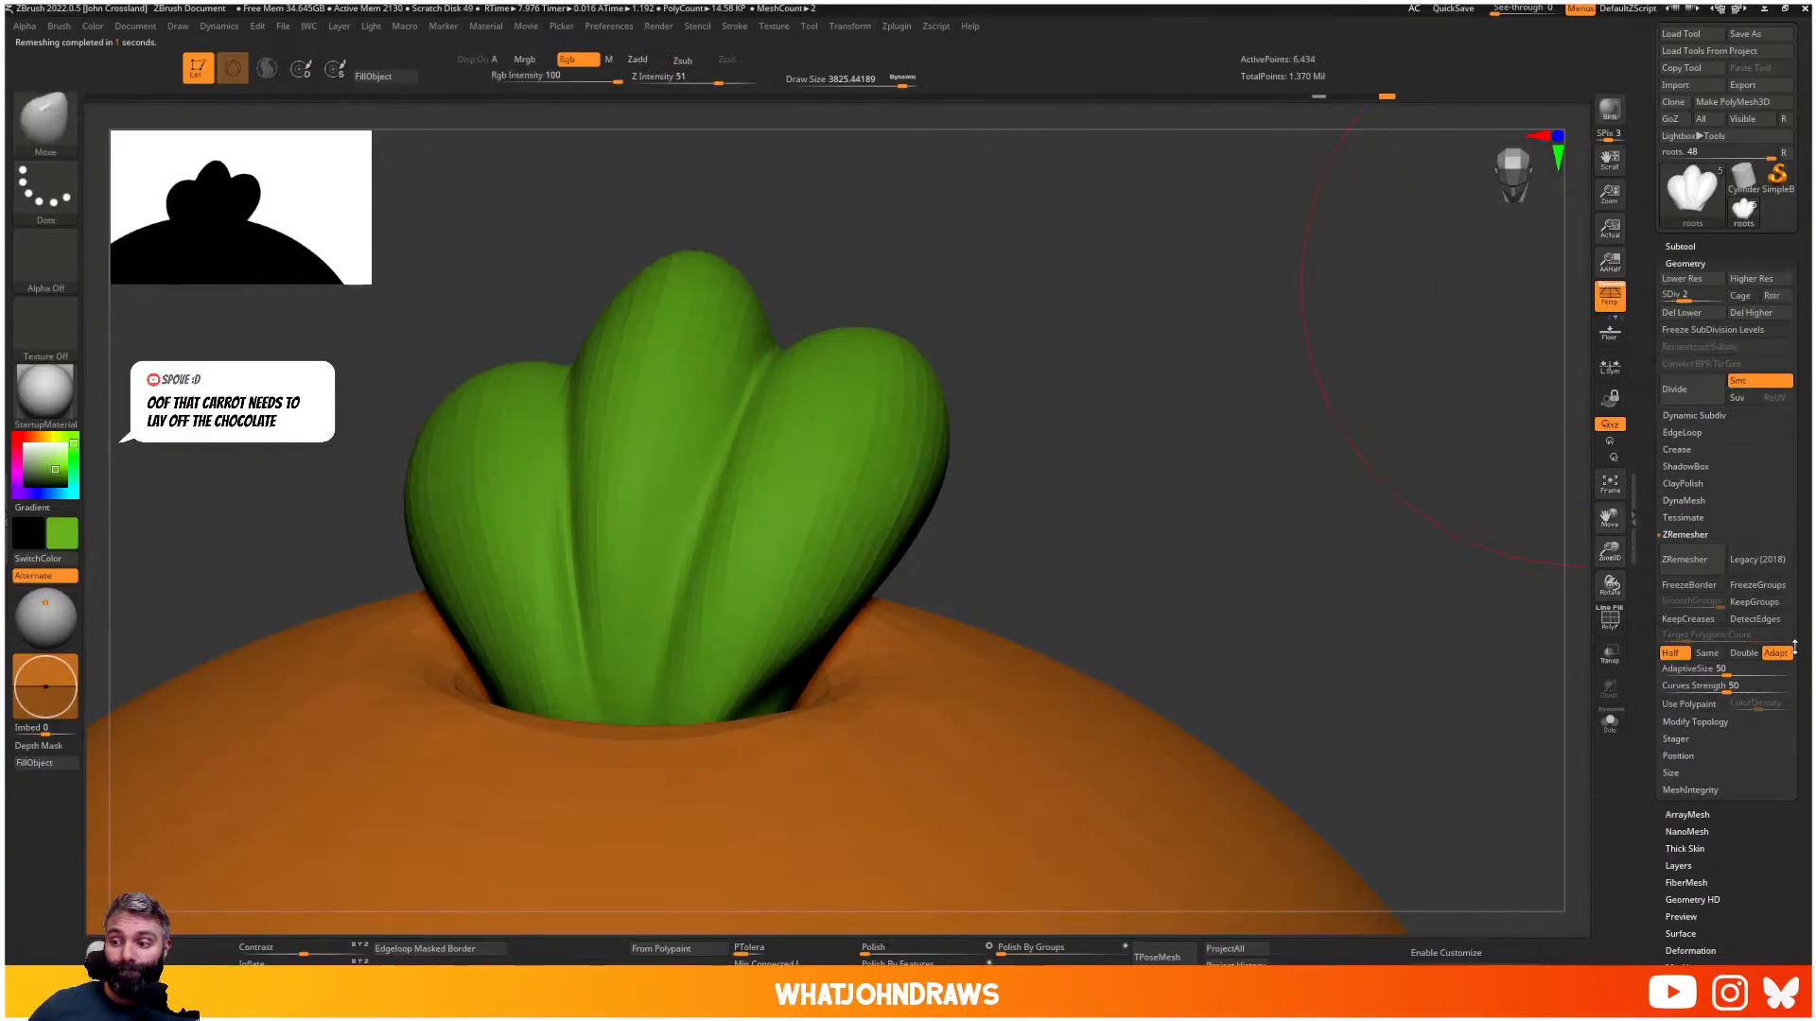
- Use Project History to restore the earlier sculpted shape on the leaf top while stepping up to subdivision level 4
{"action": "left_click", "coordinate": [1690, 247]}
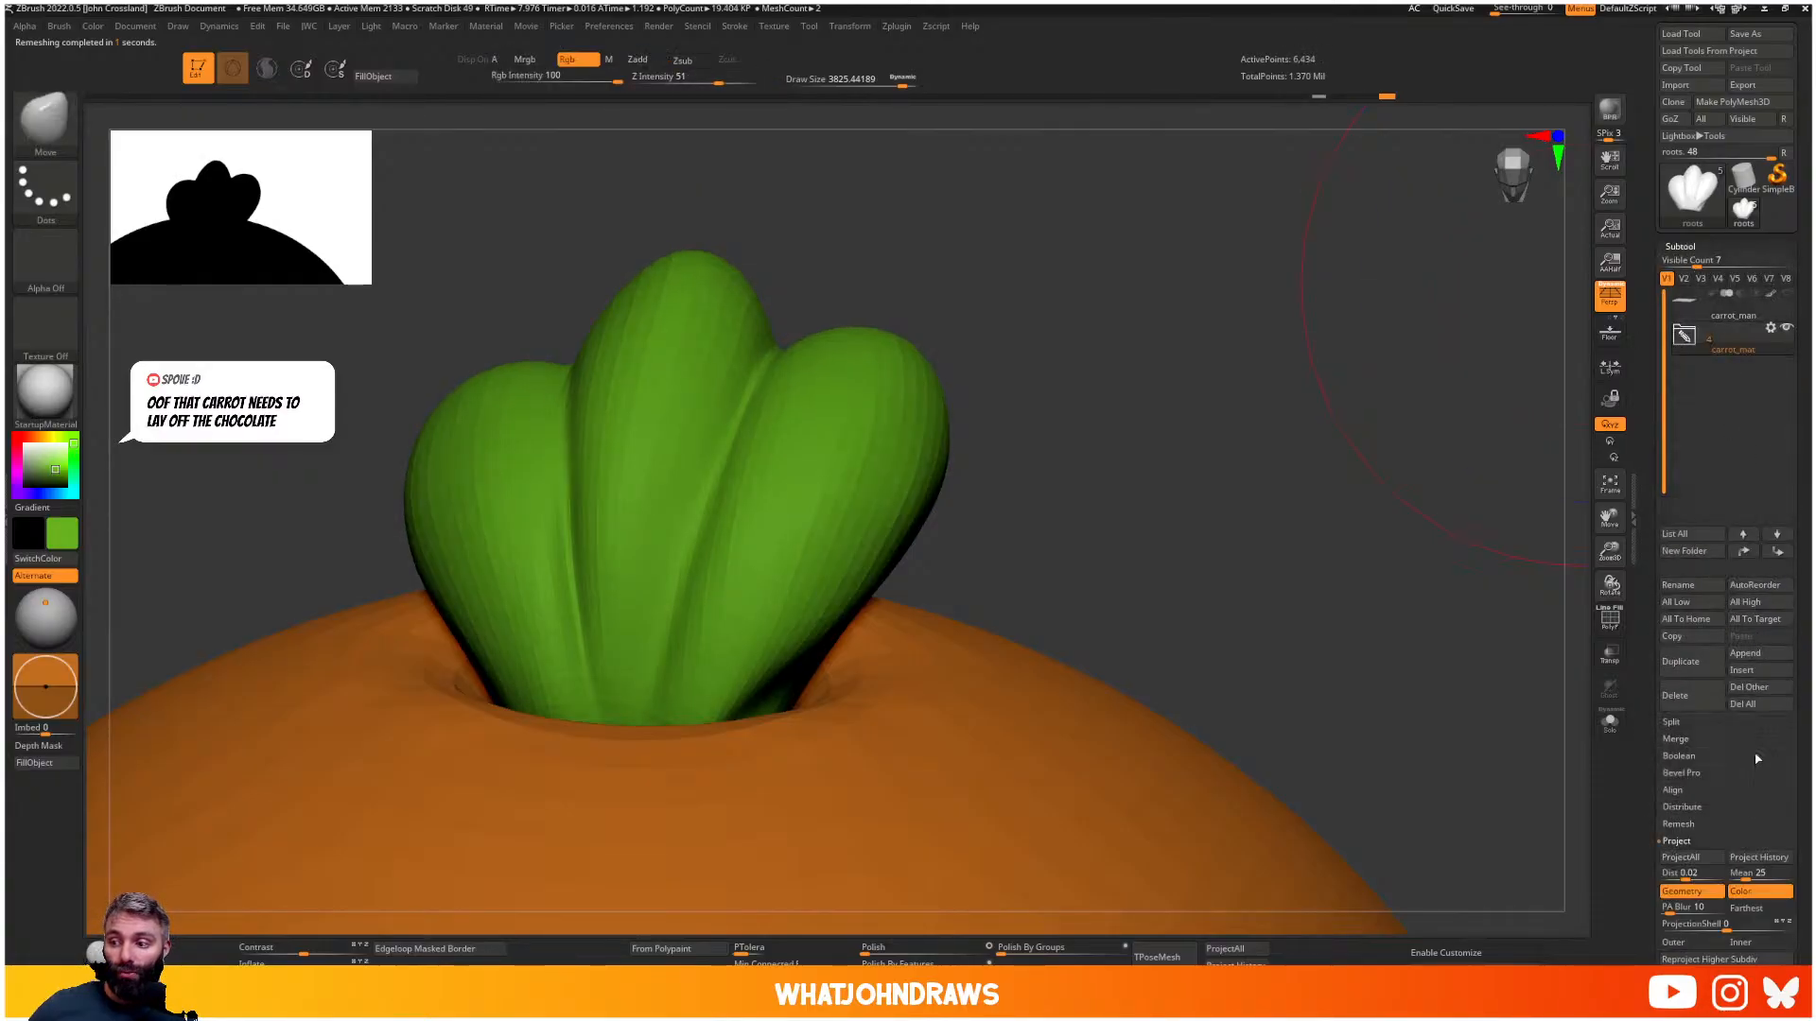
{"action": "left_click", "coordinate": [1759, 850]}
{"action": "left_click", "coordinate": [1761, 855]}
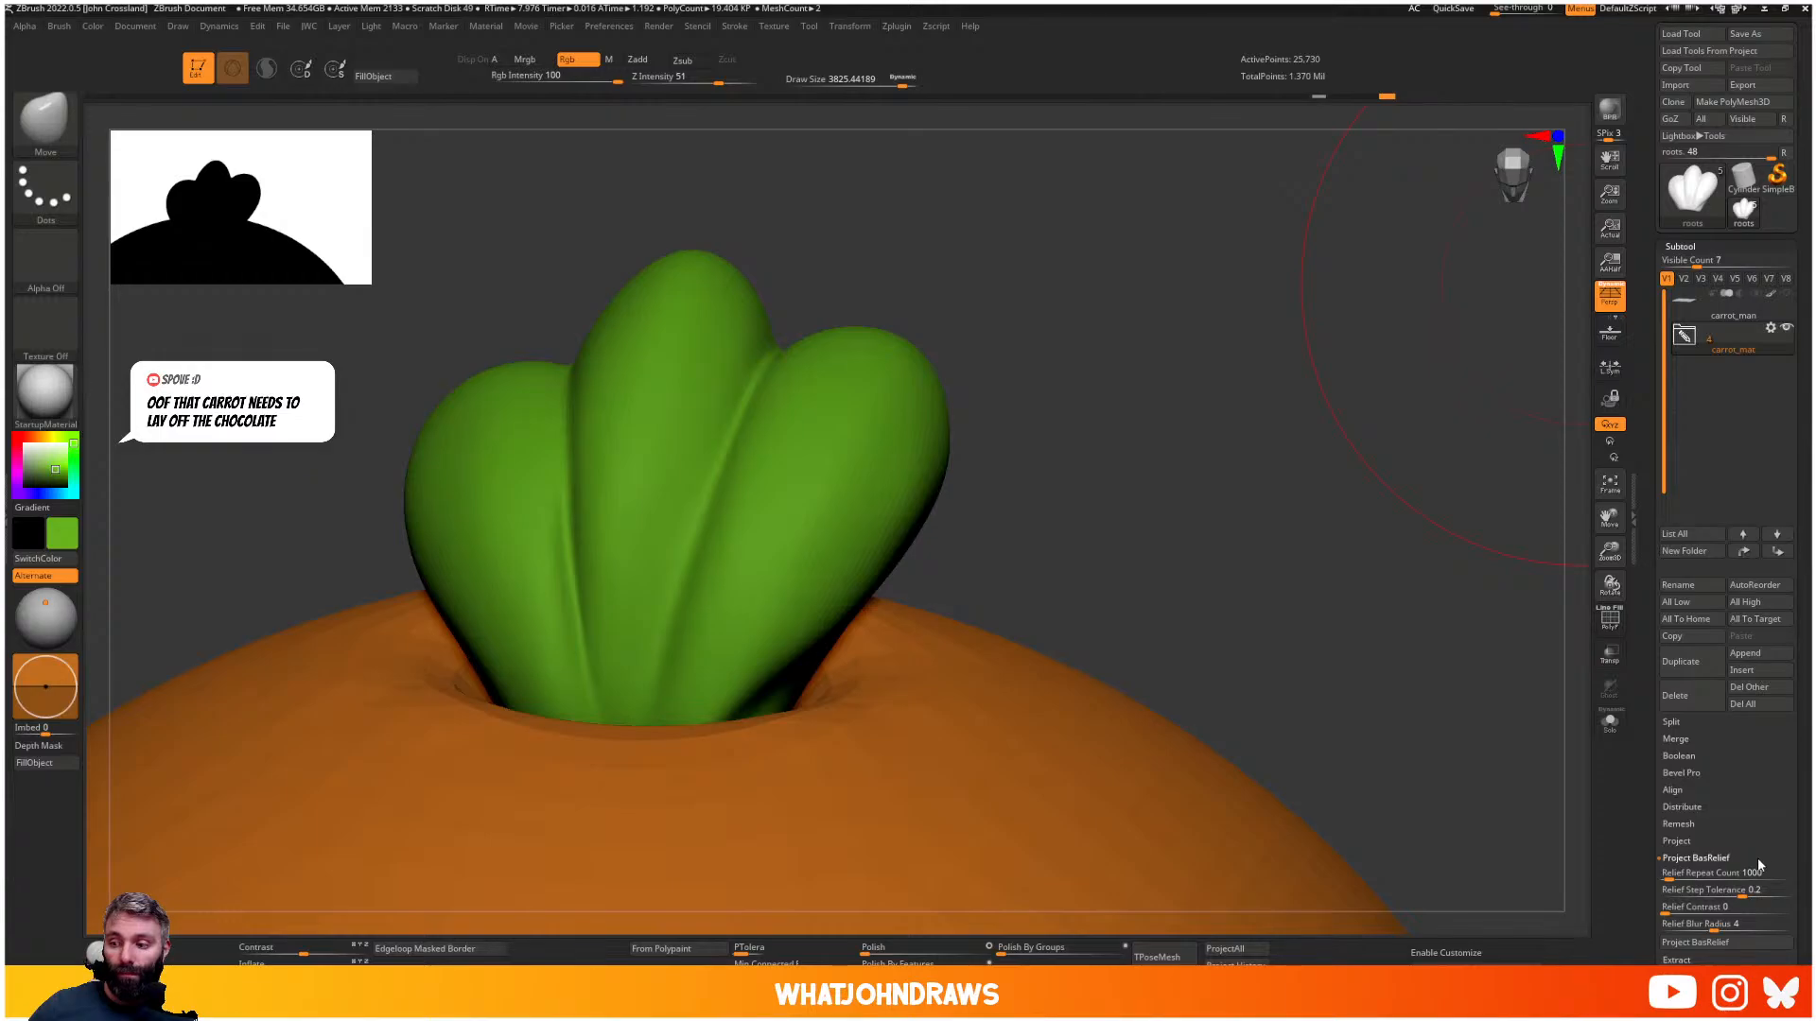
{"action": "left_click", "coordinate": [1735, 841]}
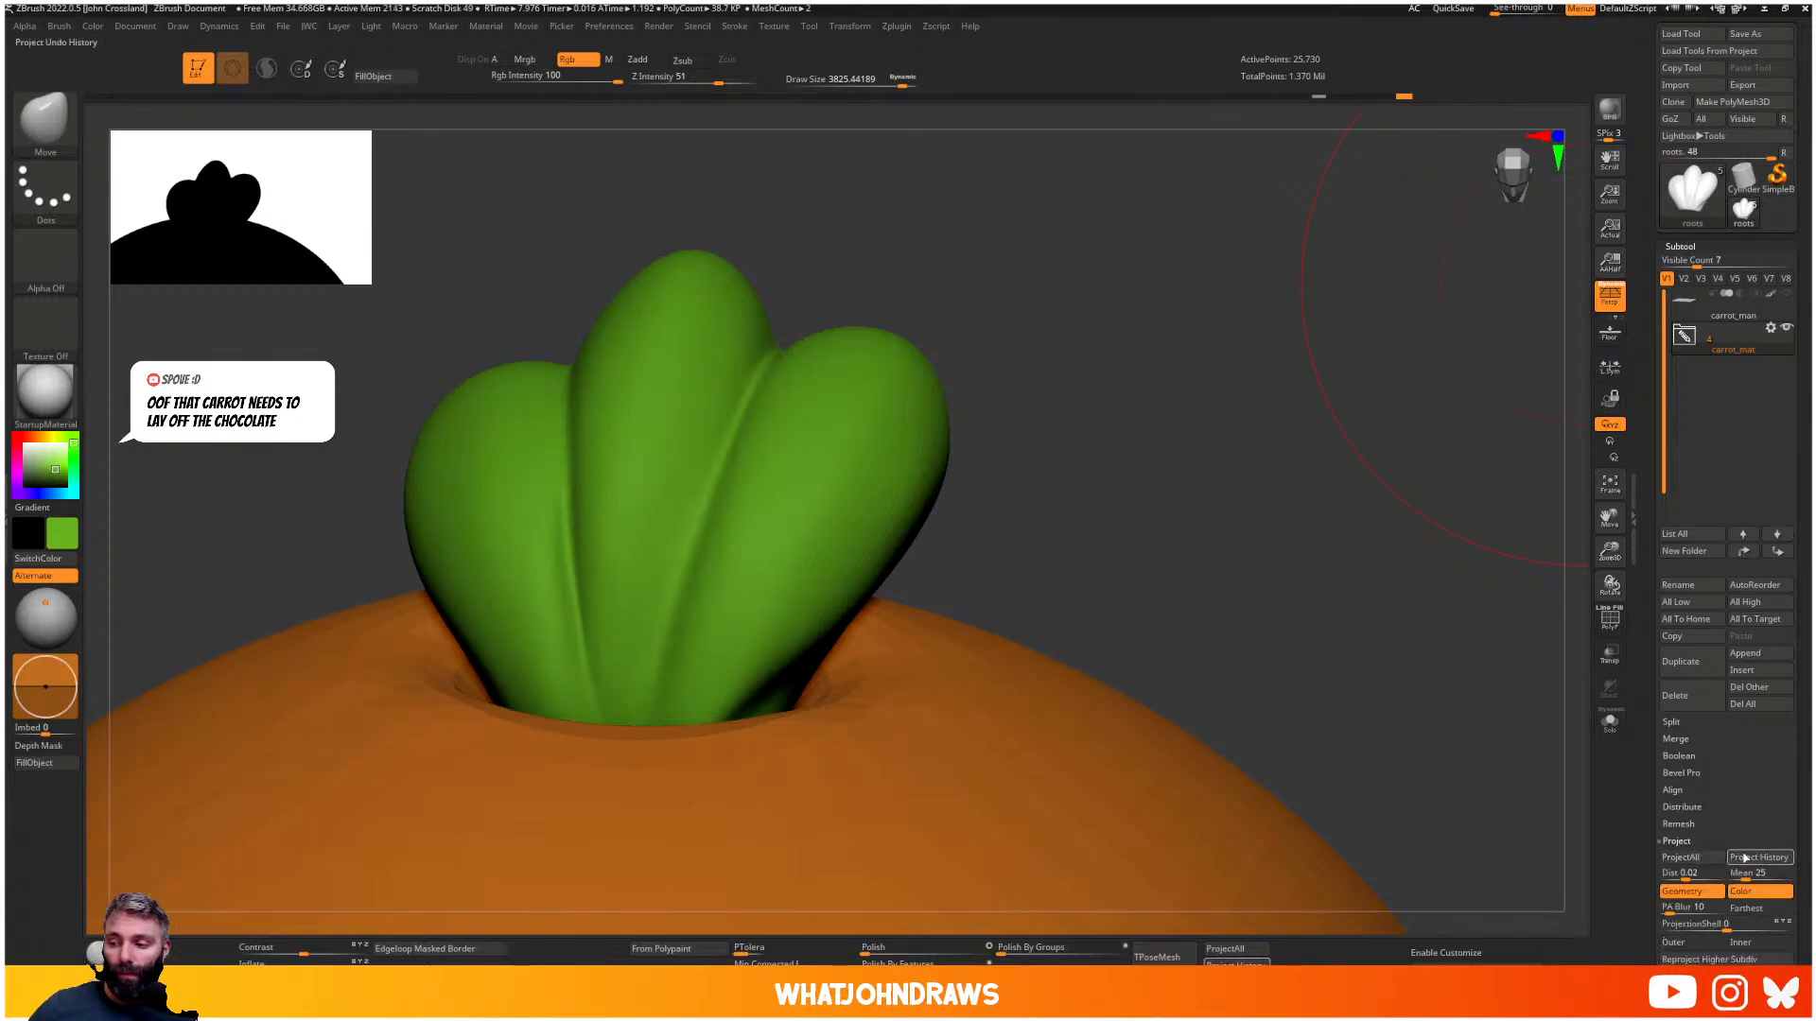
{"action": "left_click", "coordinate": [1748, 858]}
{"action": "left_click", "coordinate": [1748, 859]}
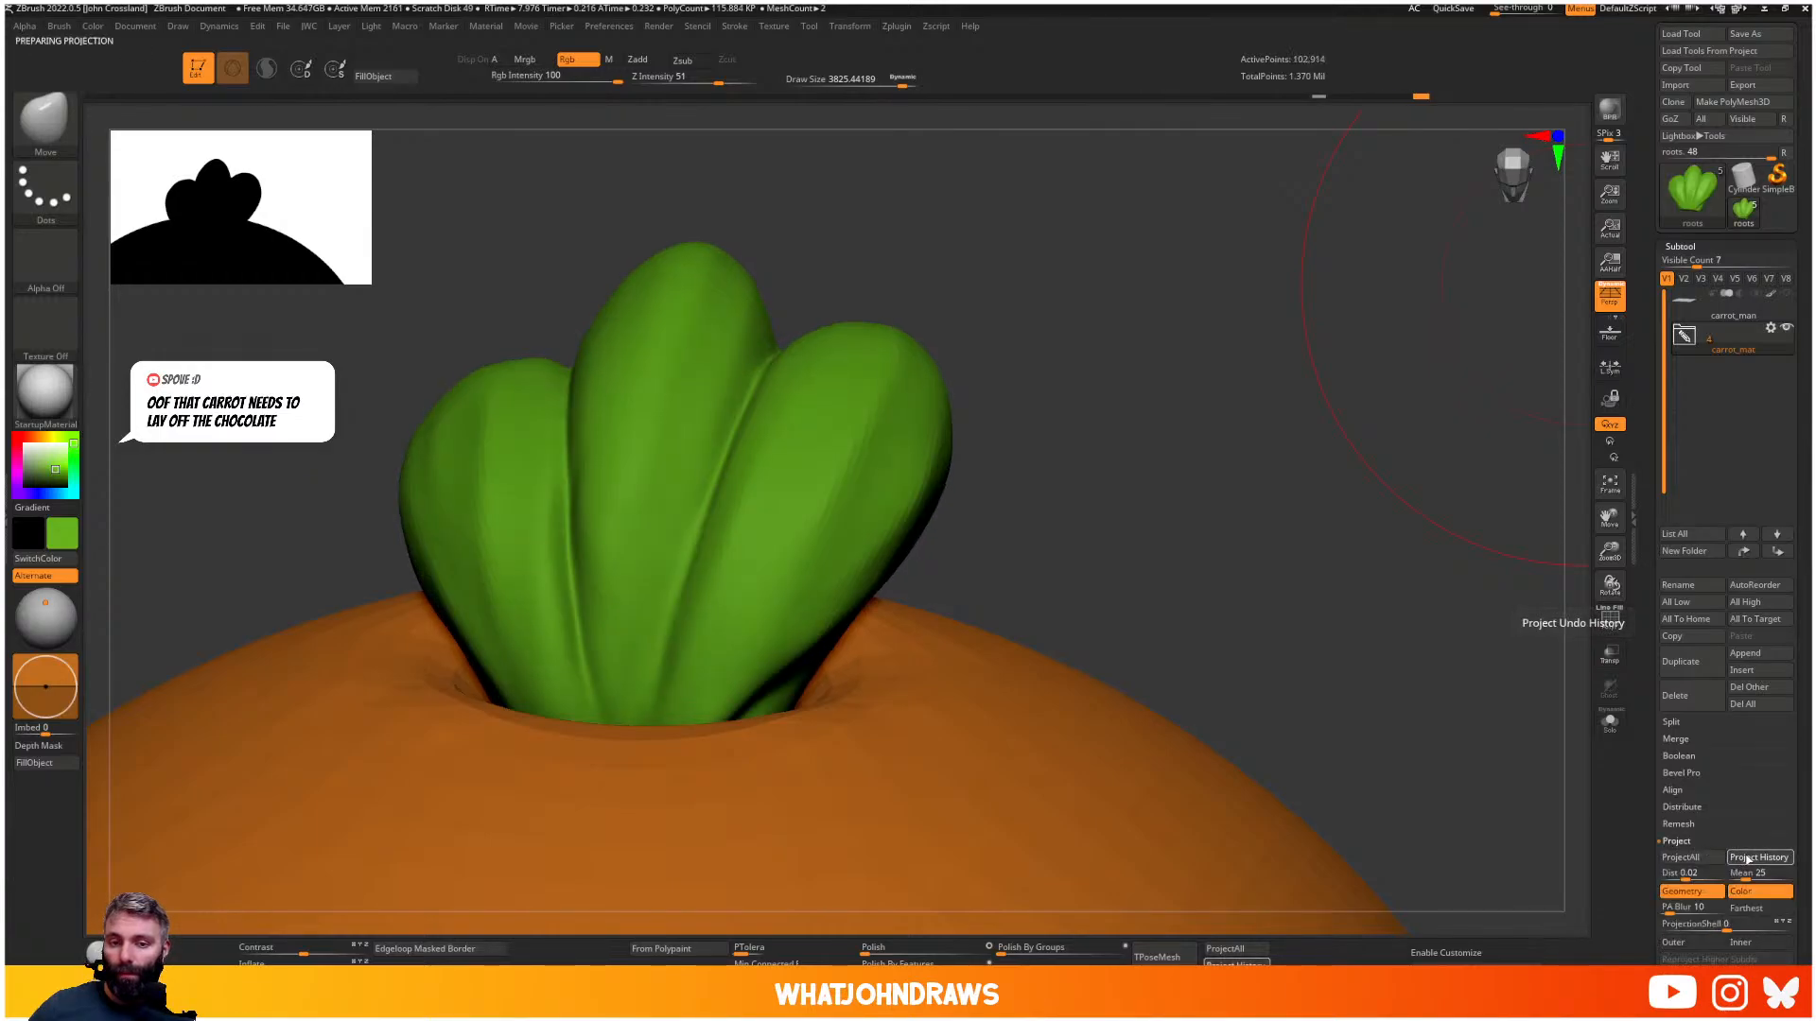
{"action": "right_click_drag", "start_coordinate": [1171, 601], "coordinate": [1113, 544], "text": "ctrl"}
{"action": "key", "text": "shift+f"}
{"action": "mouse_move", "coordinate": [1113, 543]}
{"action": "left_mouse_down"}
{"action": "mouse_move", "coordinate": [918, 461]}
{"action": "mouse_move", "coordinate": [955, 478]}
{"action": "mouse_move", "coordinate": [945, 464]}
{"action": "left_mouse_up"}
{"action": "key", "text": "shift+f"}
- Inflate the leaf top's outer lobes at the lowest subdivision level using the Inflat brush, Dynamic off and draw size about 206
{"action": "key", "text": "b"}
{"action": "key", "text": "i"}
{"action": "key", "text": "n"}
{"action": "key", "text": "s"}
{"action": "key", "text": "s"}
{"action": "key", "text": "s"}
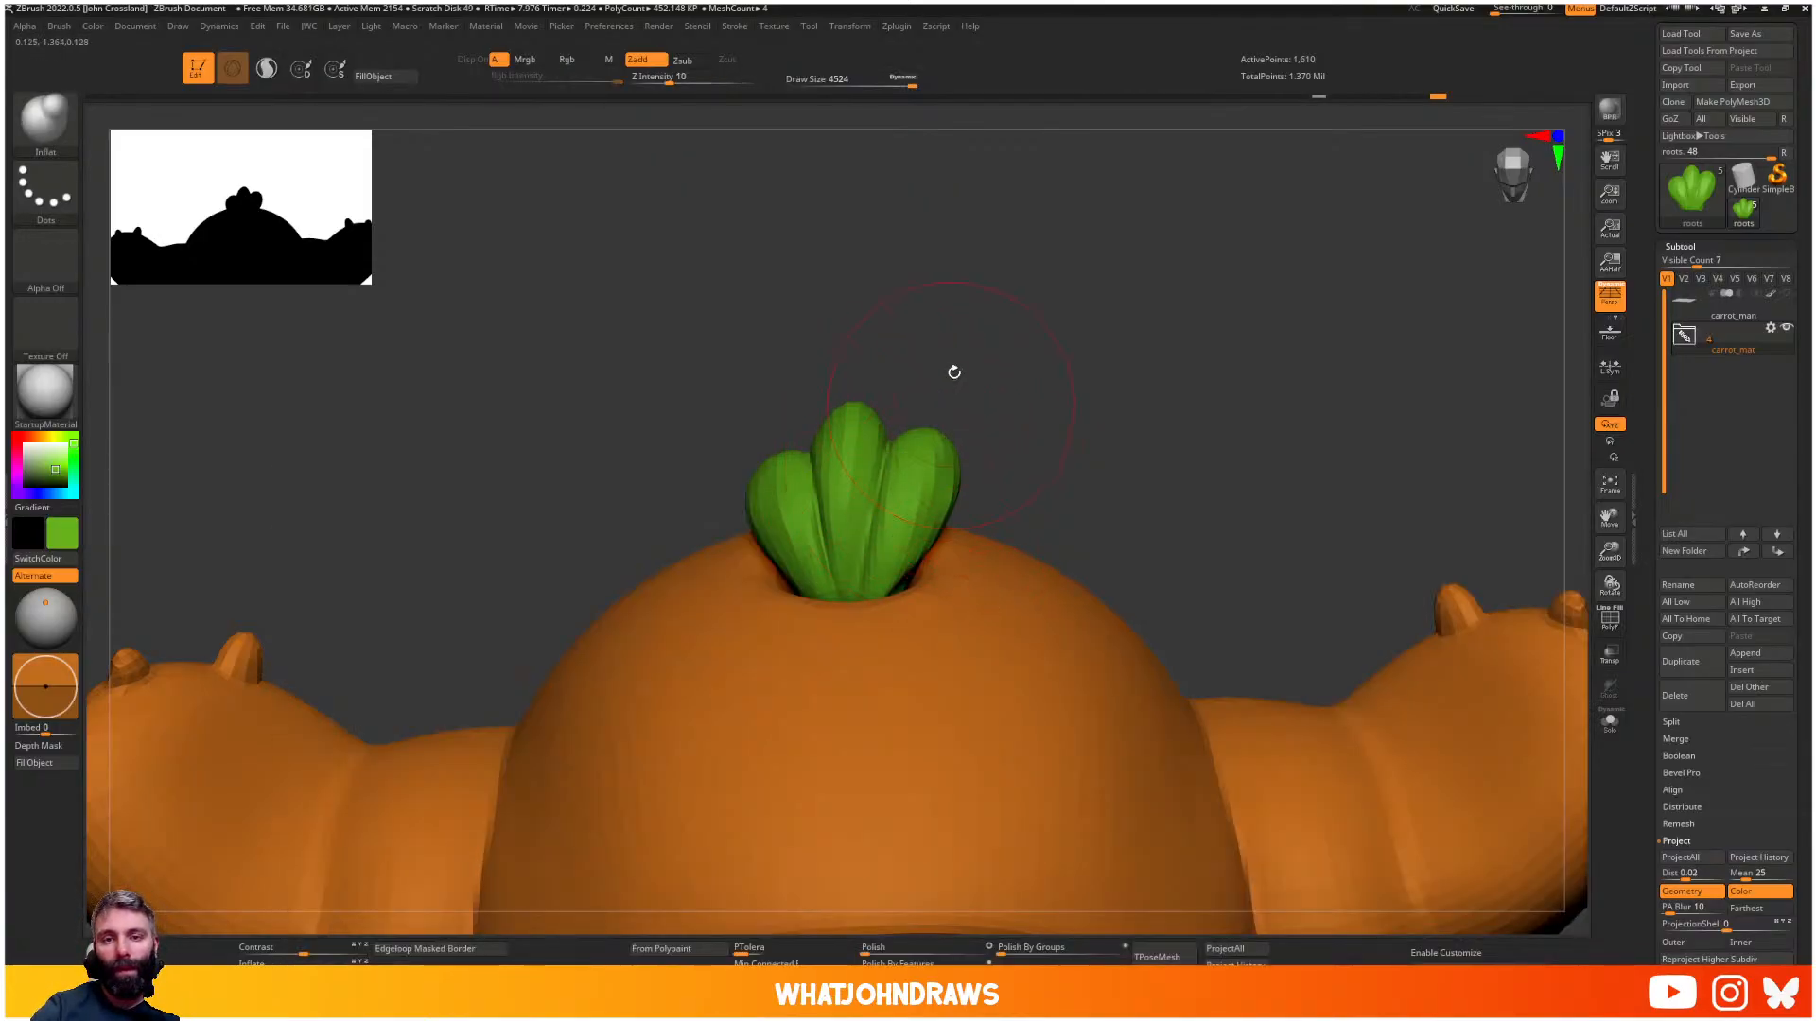
{"action": "left_click", "coordinate": [904, 78]}
{"action": "key", "text": "s"}
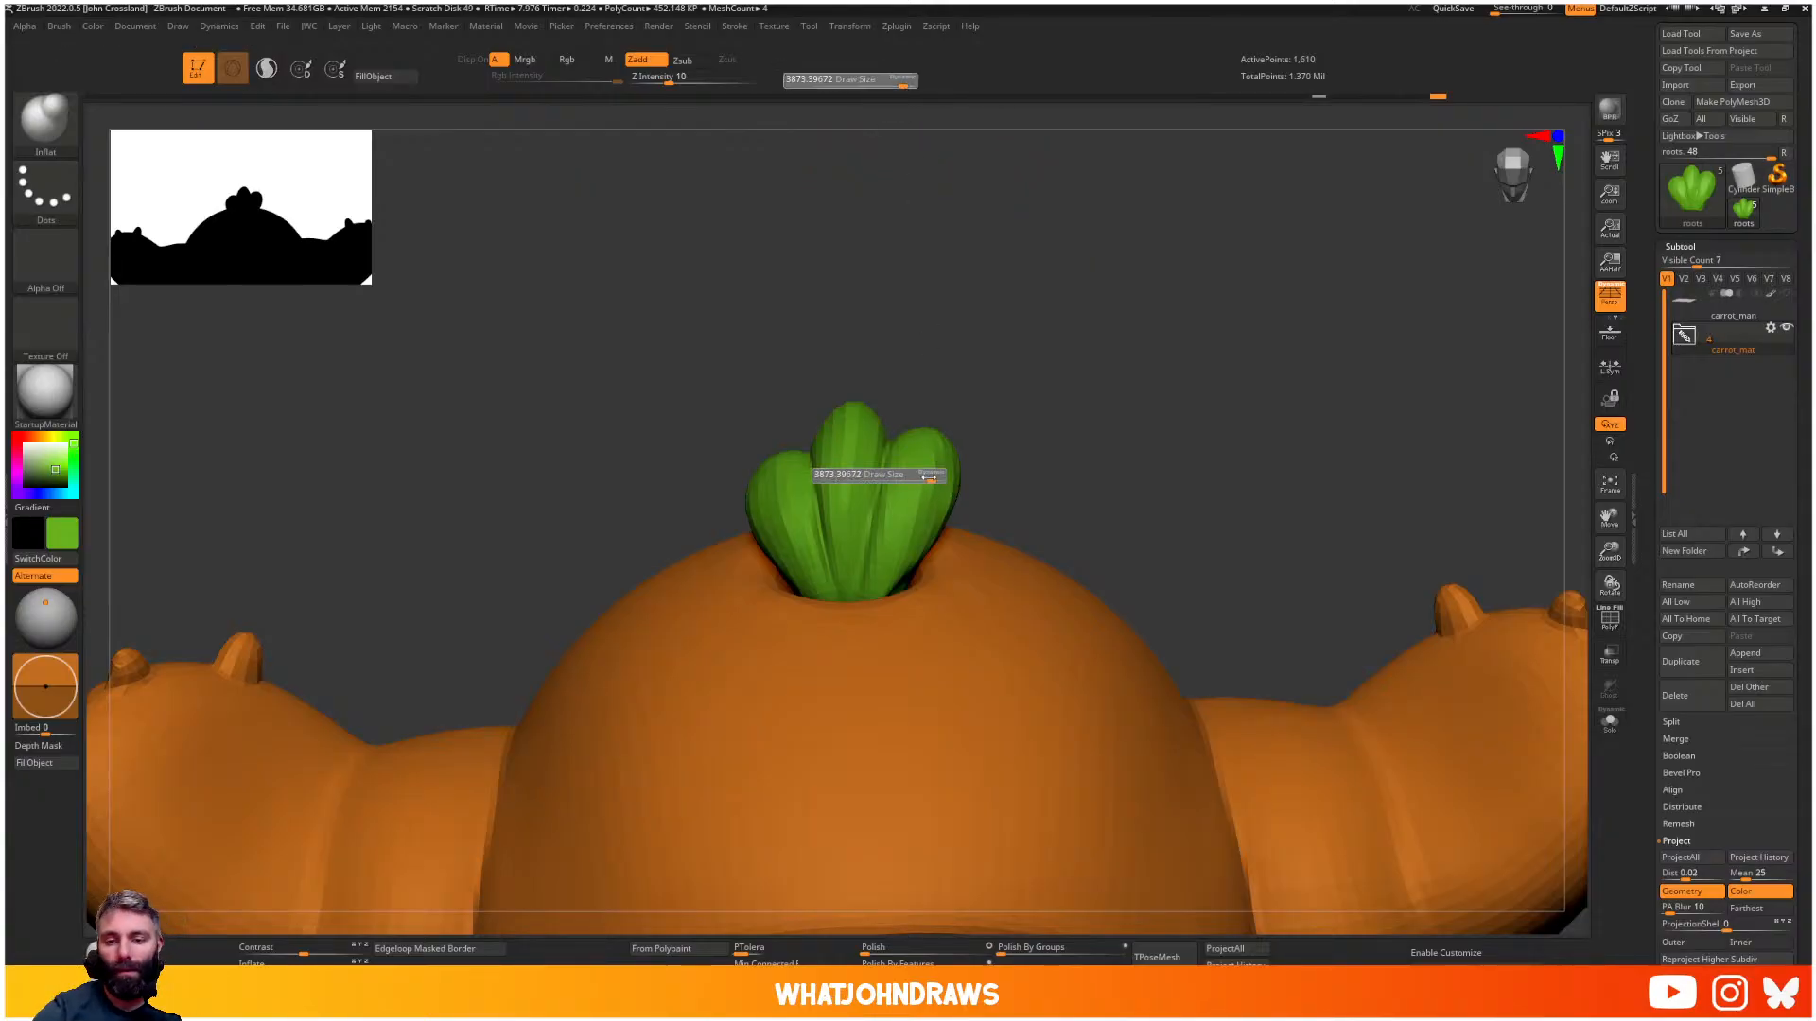
{"action": "mouse_move", "coordinate": [930, 477]}
{"action": "left_mouse_down"}
{"action": "mouse_move", "coordinate": [847, 479]}
{"action": "mouse_move", "coordinate": [958, 473]}
{"action": "left_mouse_up"}
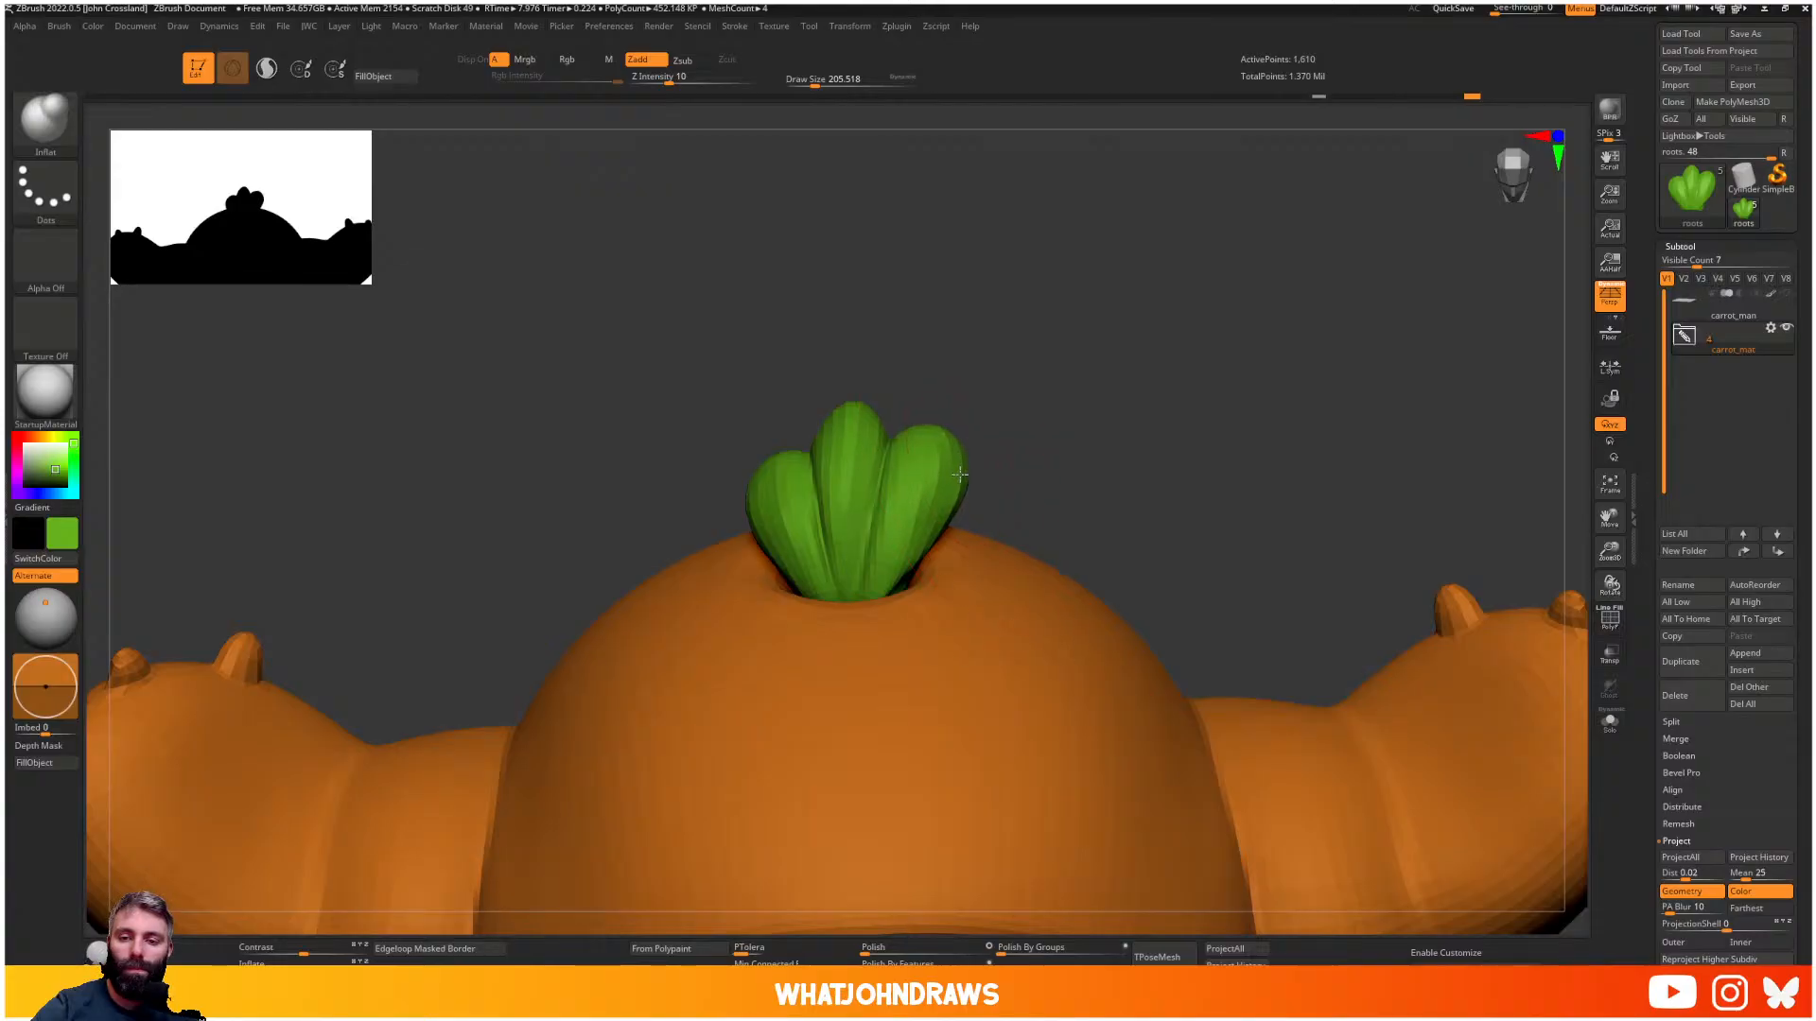
{"action": "left_click_drag", "start_coordinate": [775, 478], "coordinate": [770, 500]}
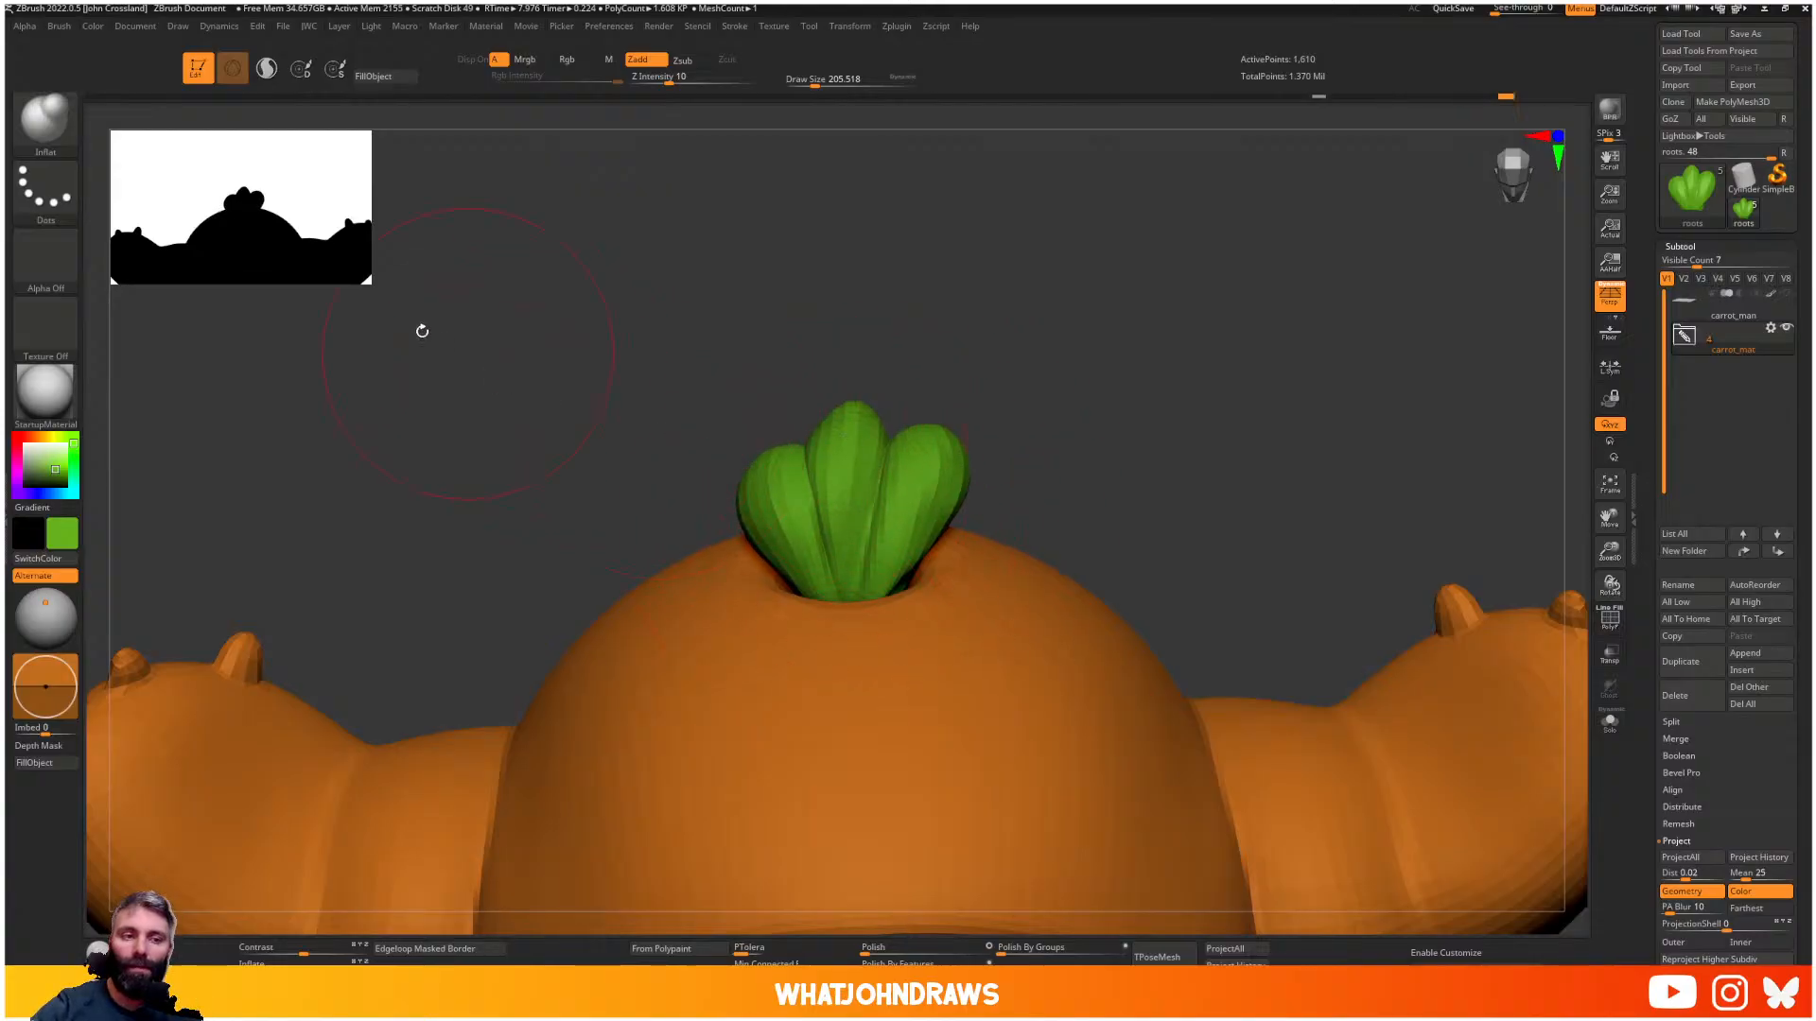
{"action": "left_click_drag", "start_coordinate": [1026, 409], "coordinate": [994, 386], "text": "alt"}
{"action": "mouse_move", "coordinate": [1043, 527]}
{"action": "left_mouse_down"}
{"action": "mouse_move", "coordinate": [1034, 454]}
{"action": "mouse_move", "coordinate": [1022, 510]}
{"action": "mouse_move", "coordinate": [945, 539]}
{"action": "left_mouse_up"}
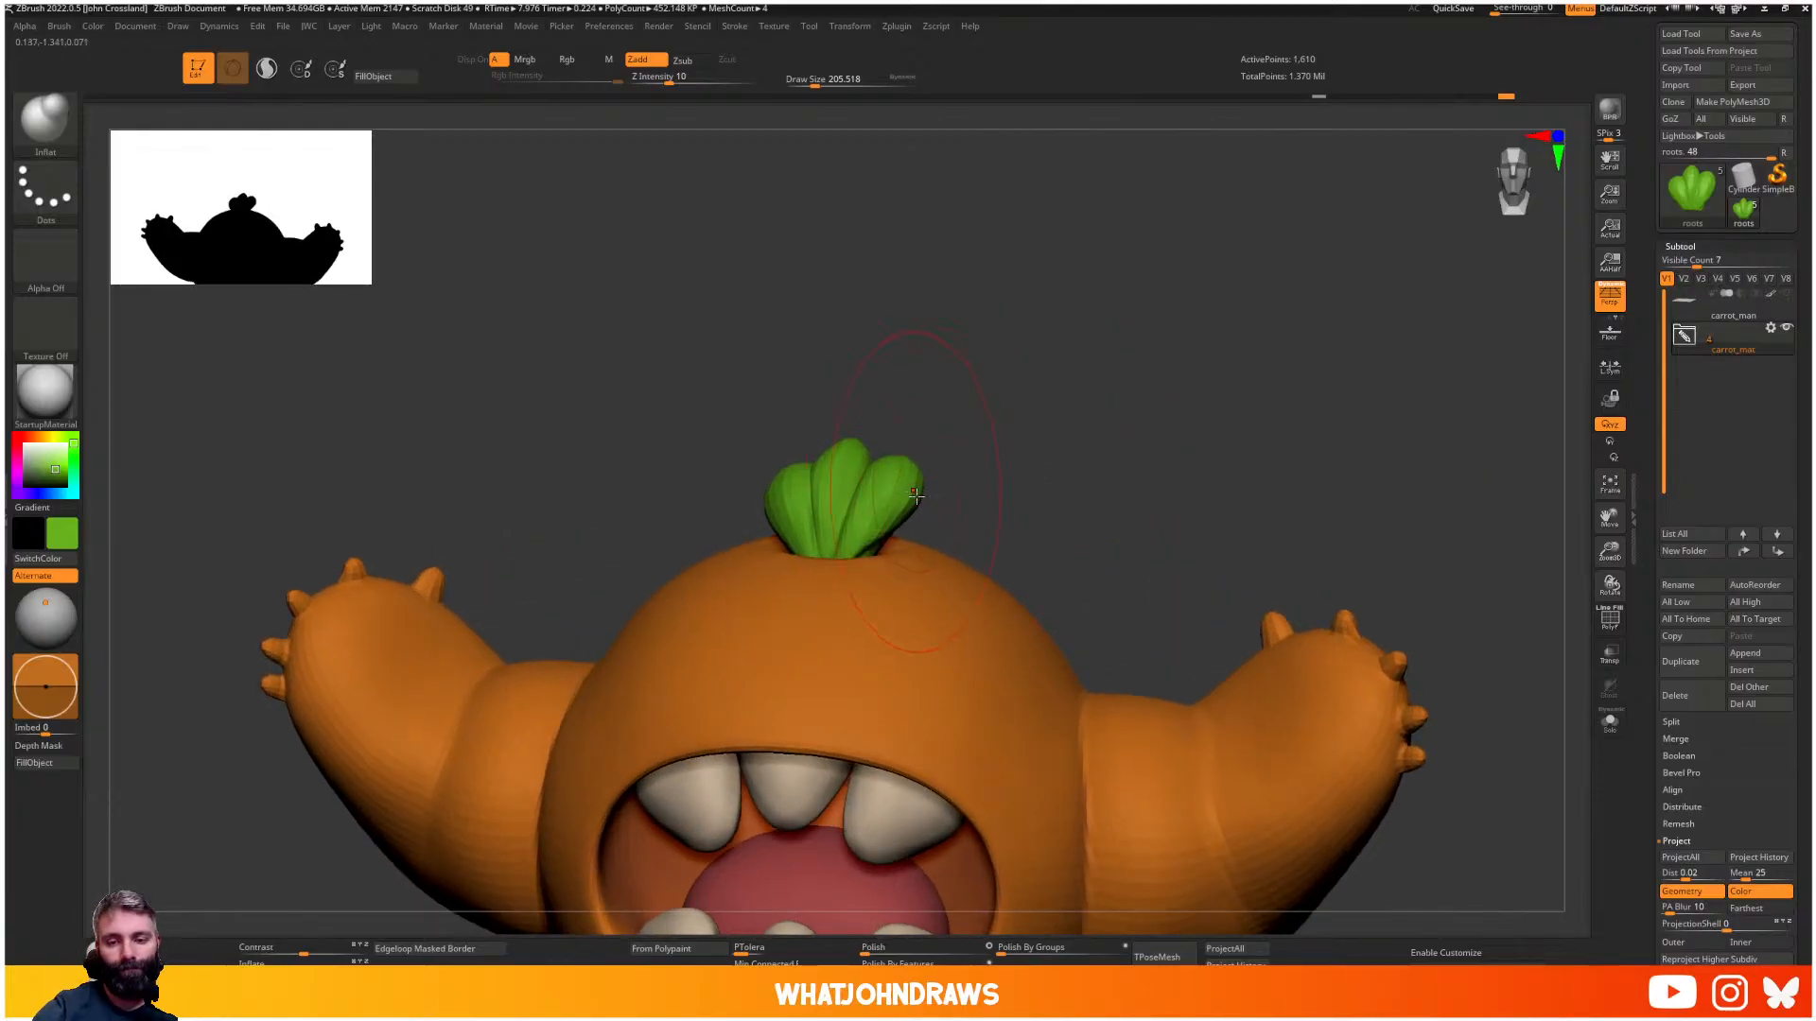
{"action": "left_click", "coordinate": [777, 511], "text": "alt"}
- Reshape the leaf top's middle lobe using the Move brush with a draw size of about 135
{"action": "key", "text": "b"}
{"action": "key", "text": "m"}
{"action": "key", "text": "v"}
{"action": "left_click_drag", "start_coordinate": [852, 446], "coordinate": [845, 442]}
{"action": "left_click_drag", "start_coordinate": [866, 411], "coordinate": [889, 414]}
{"action": "key", "text": "s"}
{"action": "mouse_move", "coordinate": [844, 447]}
{"action": "left_mouse_down"}
{"action": "mouse_move", "coordinate": [829, 451]}
{"action": "mouse_move", "coordinate": [889, 500]}
{"action": "mouse_move", "coordinate": [880, 536]}
{"action": "left_mouse_up"}
{"action": "key", "text": "s"}
{"action": "right_click_drag", "start_coordinate": [879, 536], "coordinate": [653, 525]}
{"action": "right_click_drag", "start_coordinate": [908, 503], "coordinate": [929, 511]}
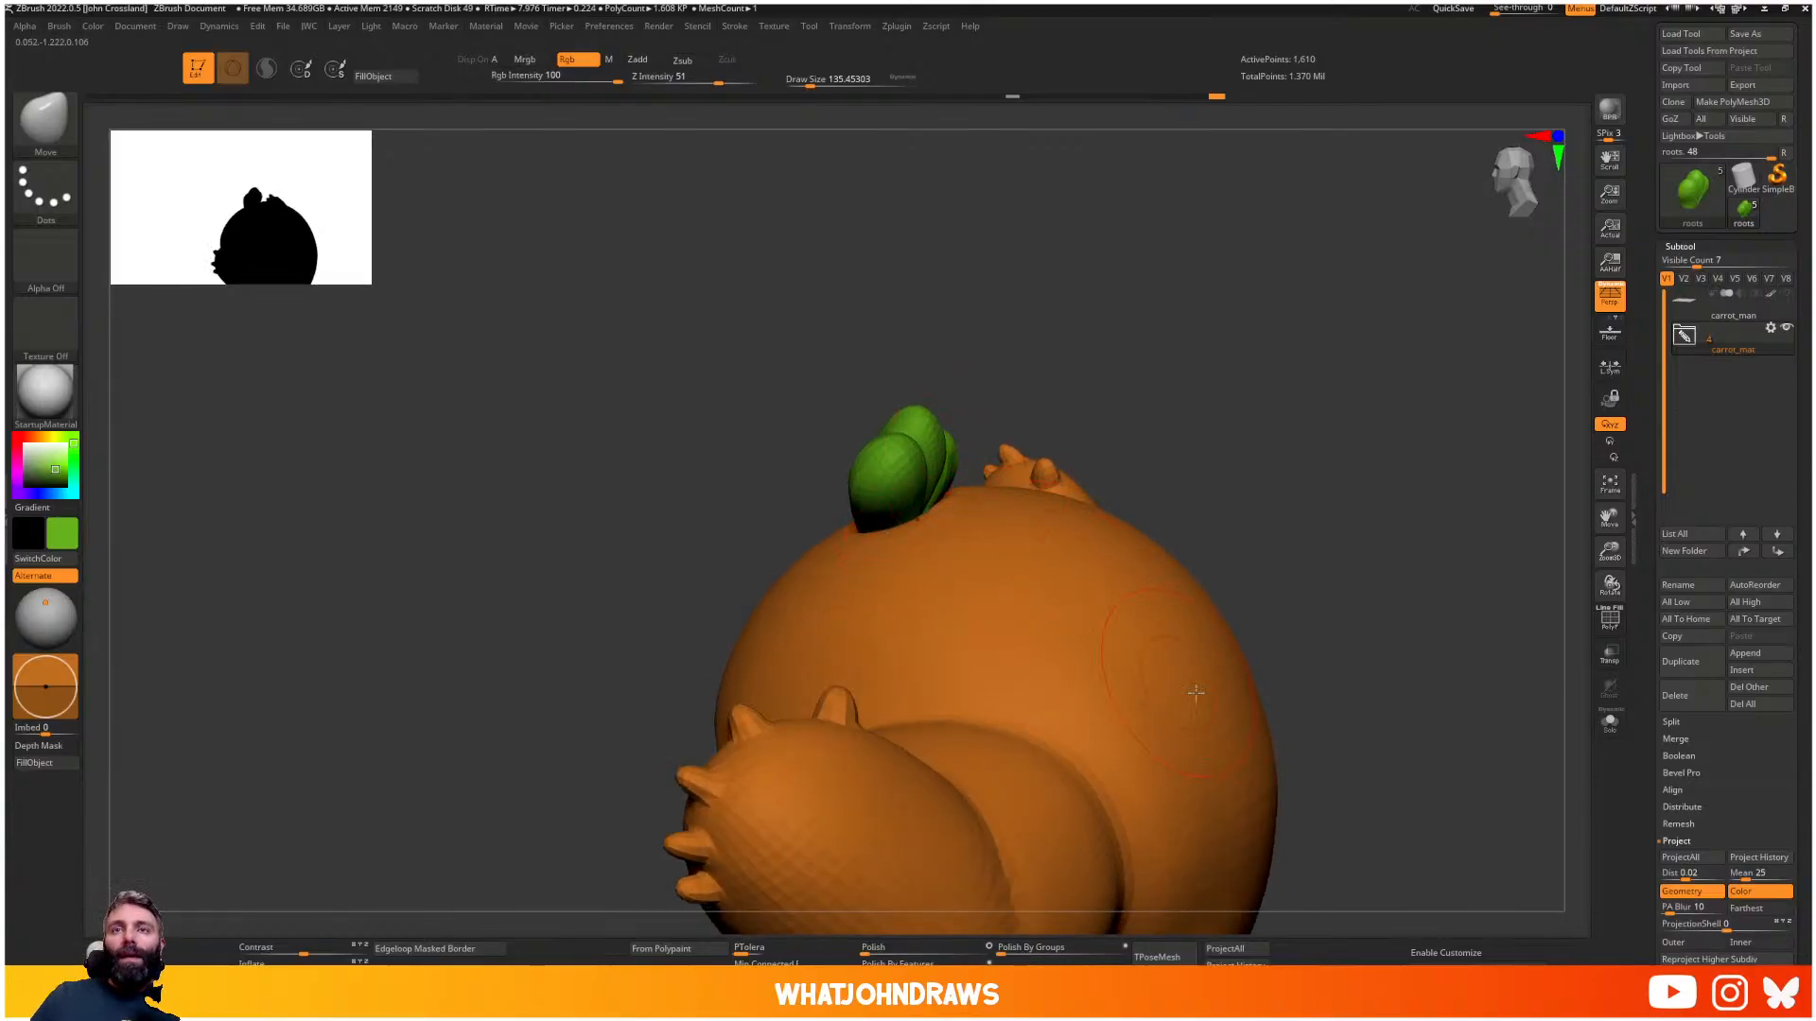
- Examine the carrot character's body, mouth and arms from the front and the sides
{"action": "mouse_move", "coordinate": [1092, 646]}
{"action": "right_mouse_down"}
{"action": "mouse_move", "coordinate": [1098, 547]}
{"action": "mouse_move", "coordinate": [1107, 637]}
{"action": "mouse_move", "coordinate": [1043, 540]}
{"action": "mouse_move", "coordinate": [940, 533]}
{"action": "mouse_move", "coordinate": [1070, 643]}
{"action": "right_mouse_up"}
{"action": "right_click_drag", "start_coordinate": [1070, 643], "coordinate": [1012, 628], "text": "alt"}
{"action": "right_click_drag", "start_coordinate": [1260, 727], "coordinate": [1263, 698], "text": "alt"}
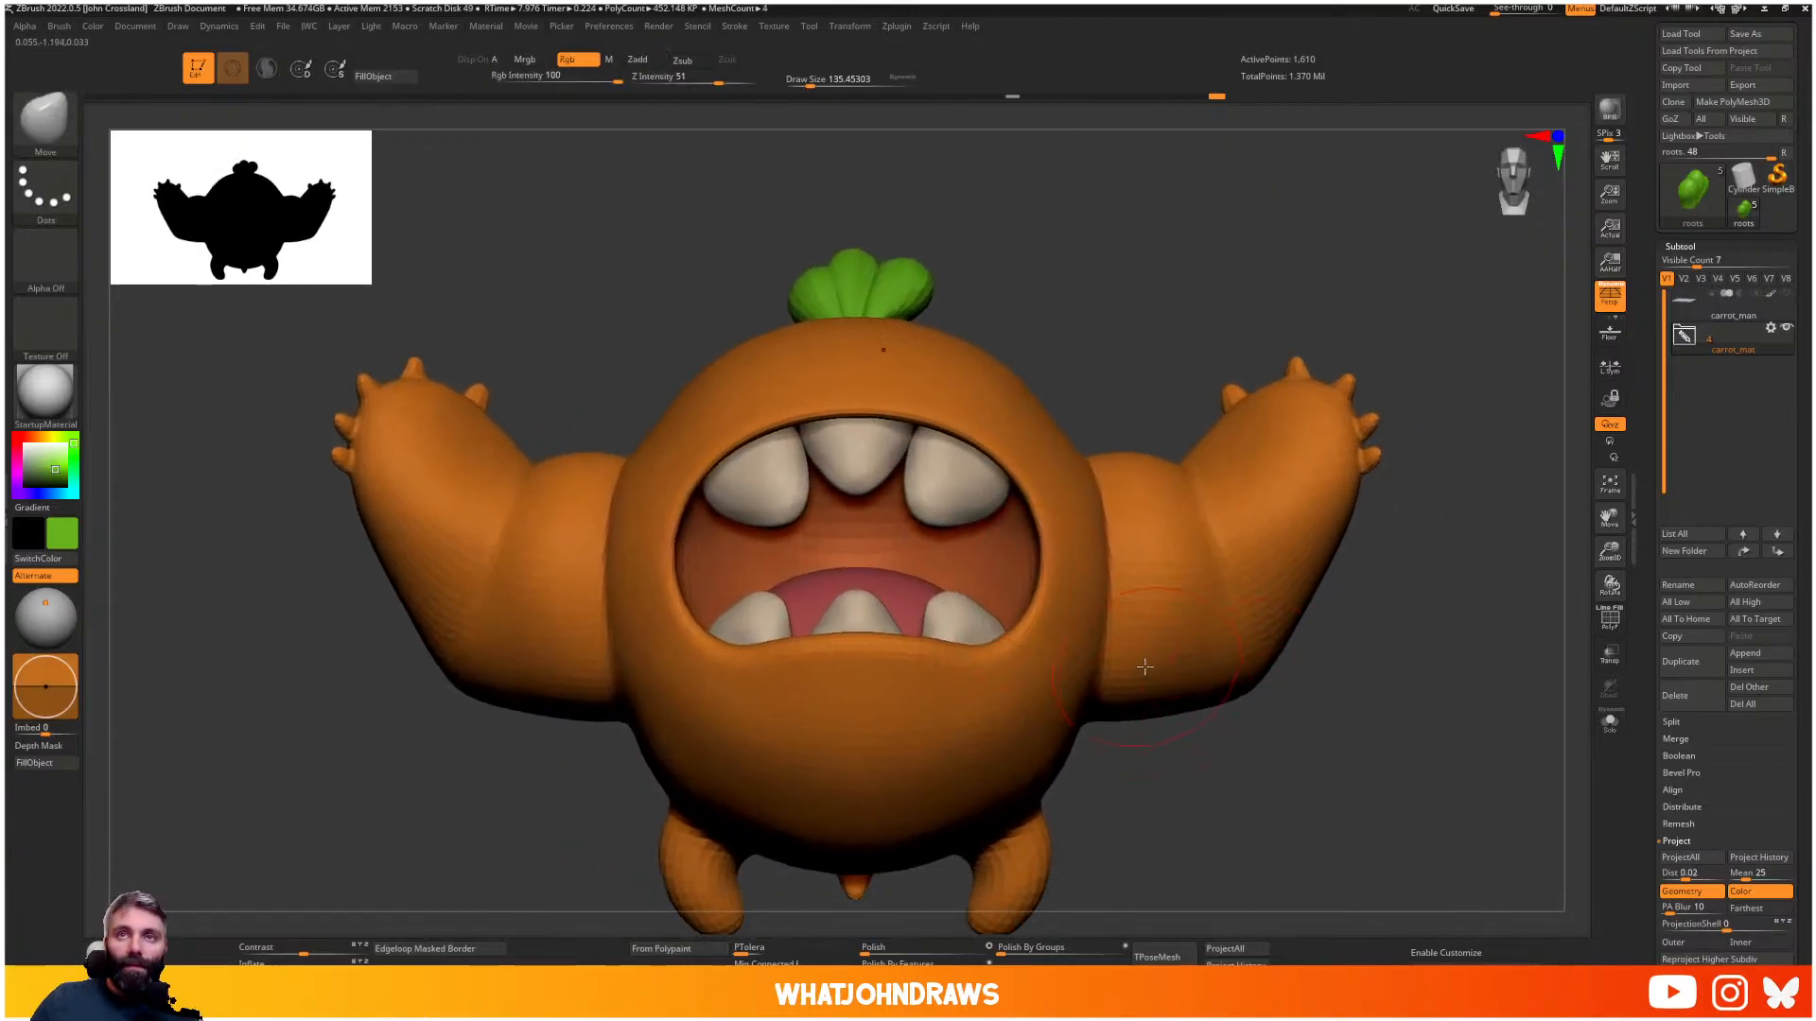
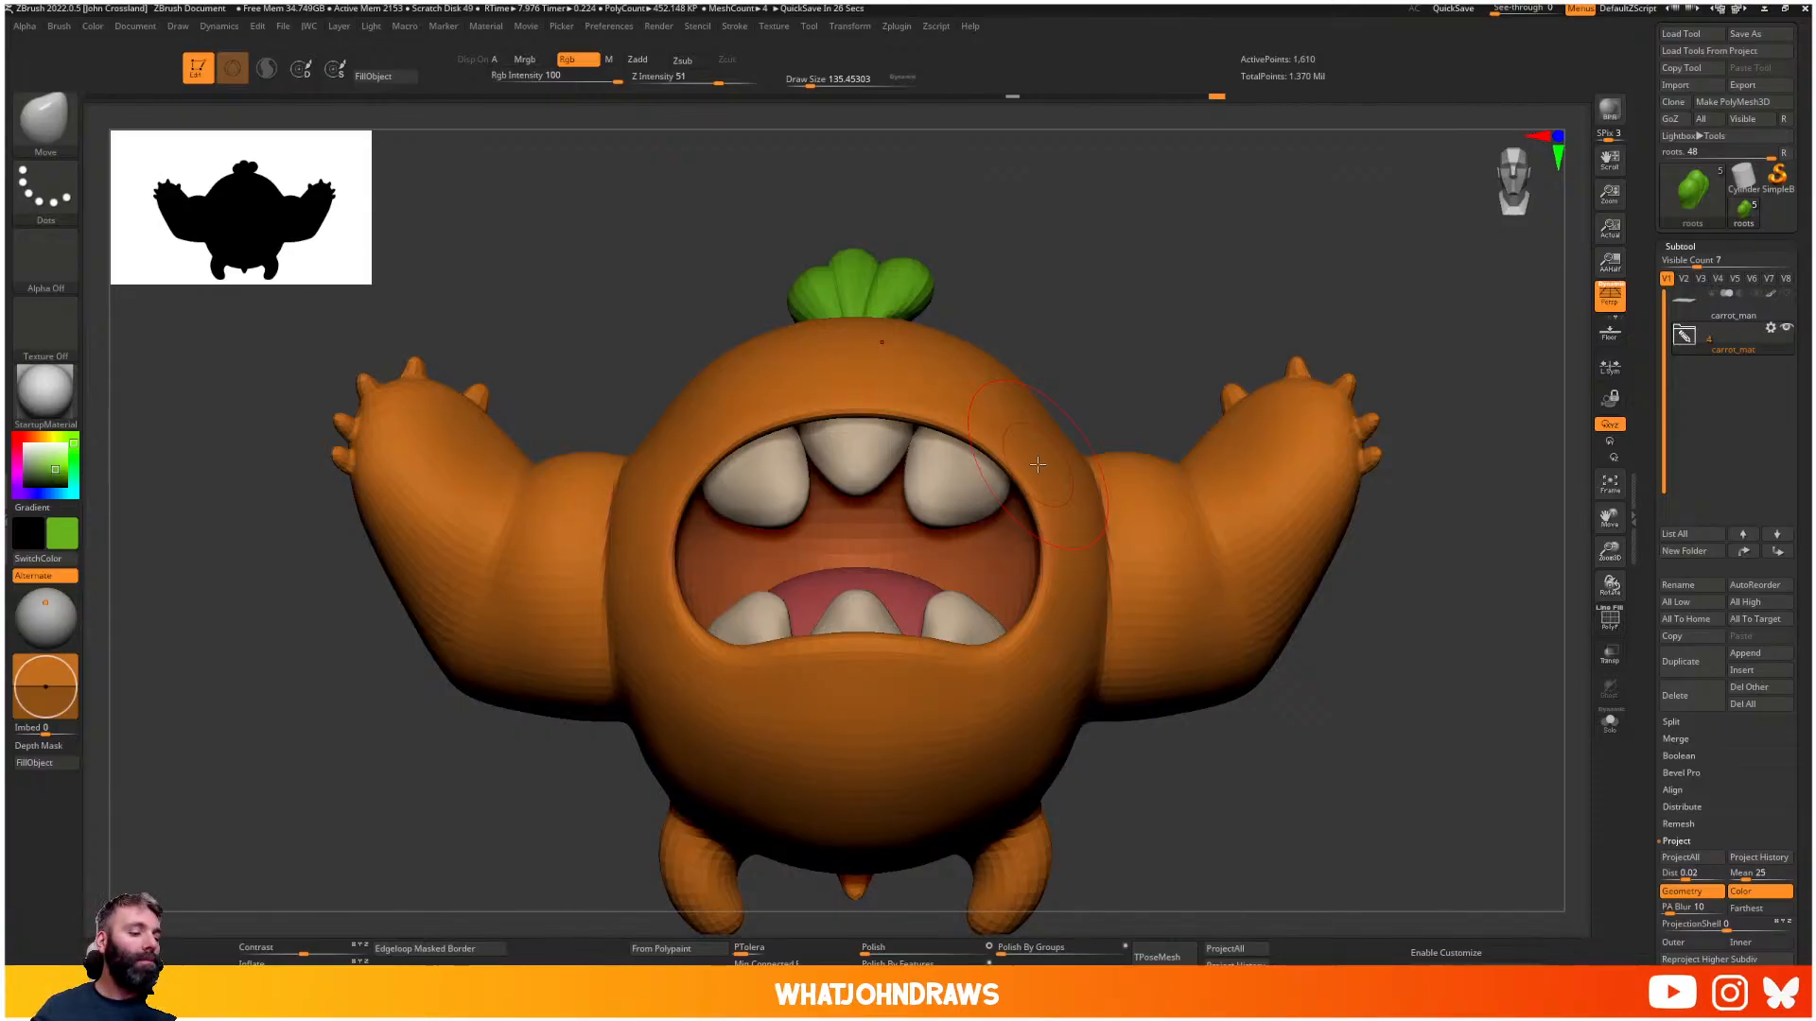
{"action": "left_click_drag", "start_coordinate": [1390, 649], "coordinate": [1277, 747]}
{"action": "left_click_drag", "start_coordinate": [1053, 658], "coordinate": [1183, 601], "text": "alt"}
{"action": "left_click_drag", "start_coordinate": [1009, 553], "coordinate": [1008, 639], "text": "alt"}
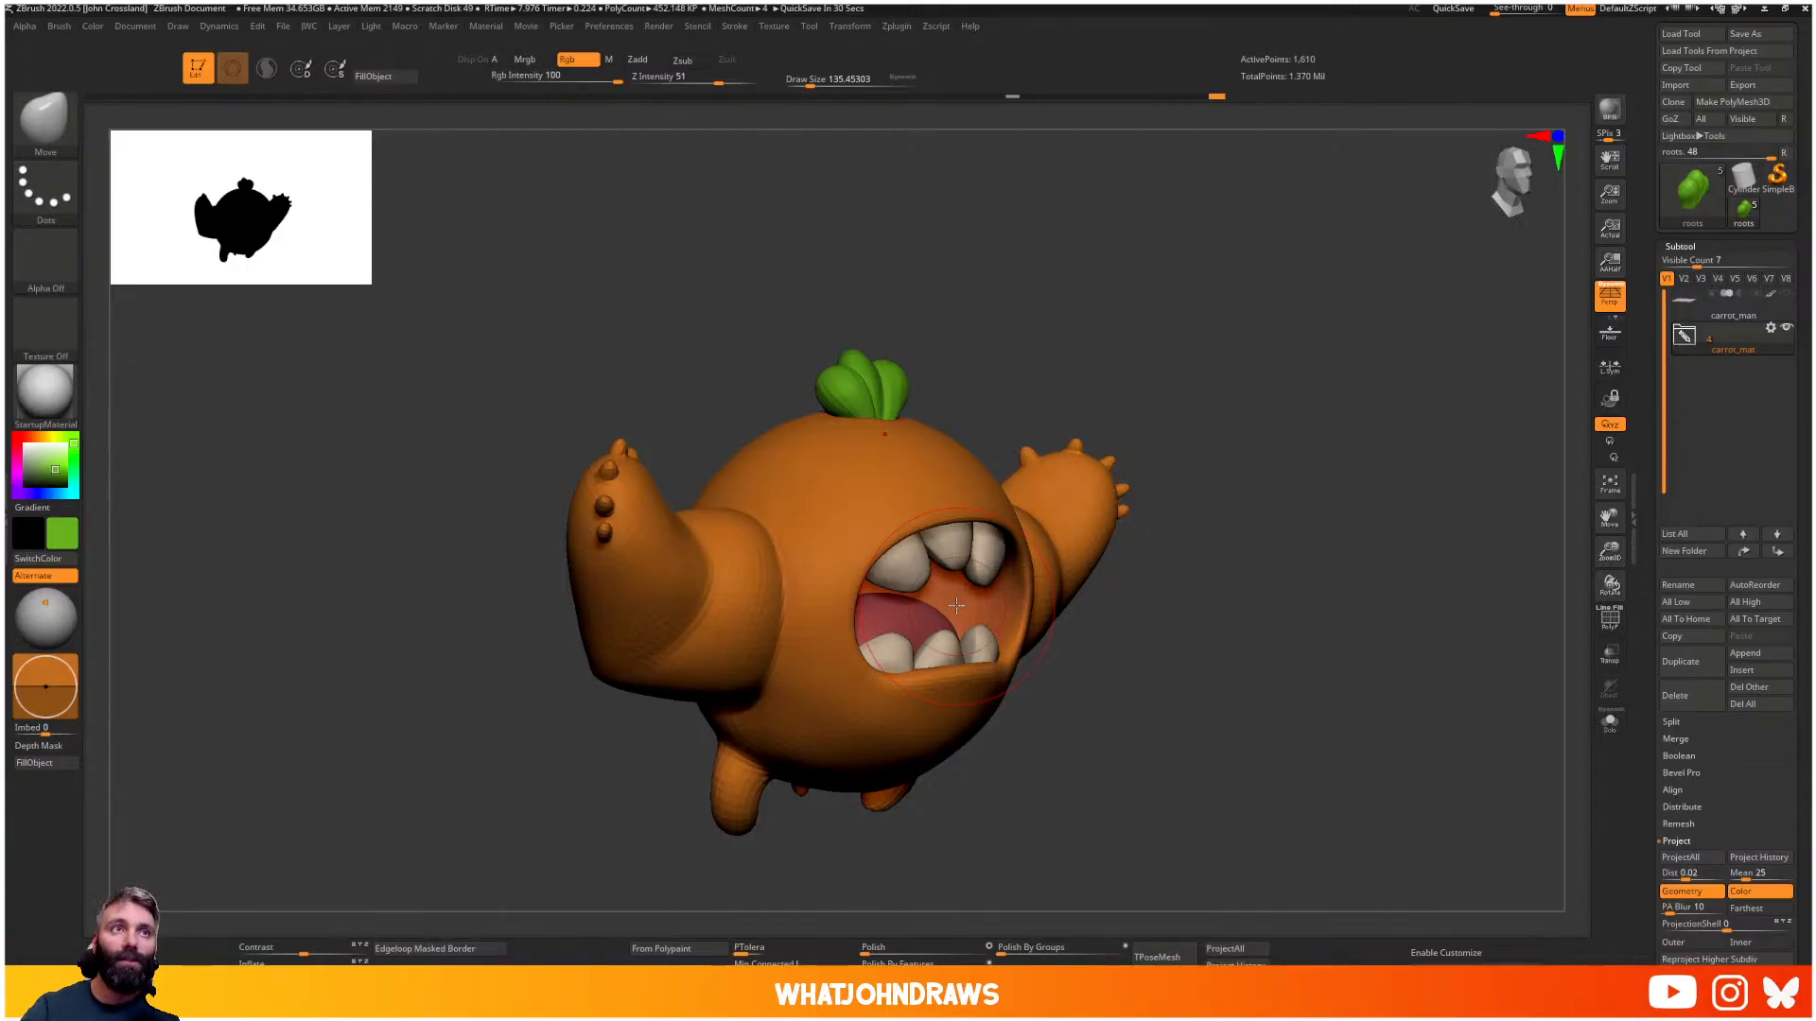
{"action": "left_click_drag", "start_coordinate": [1192, 690], "coordinate": [1135, 704]}
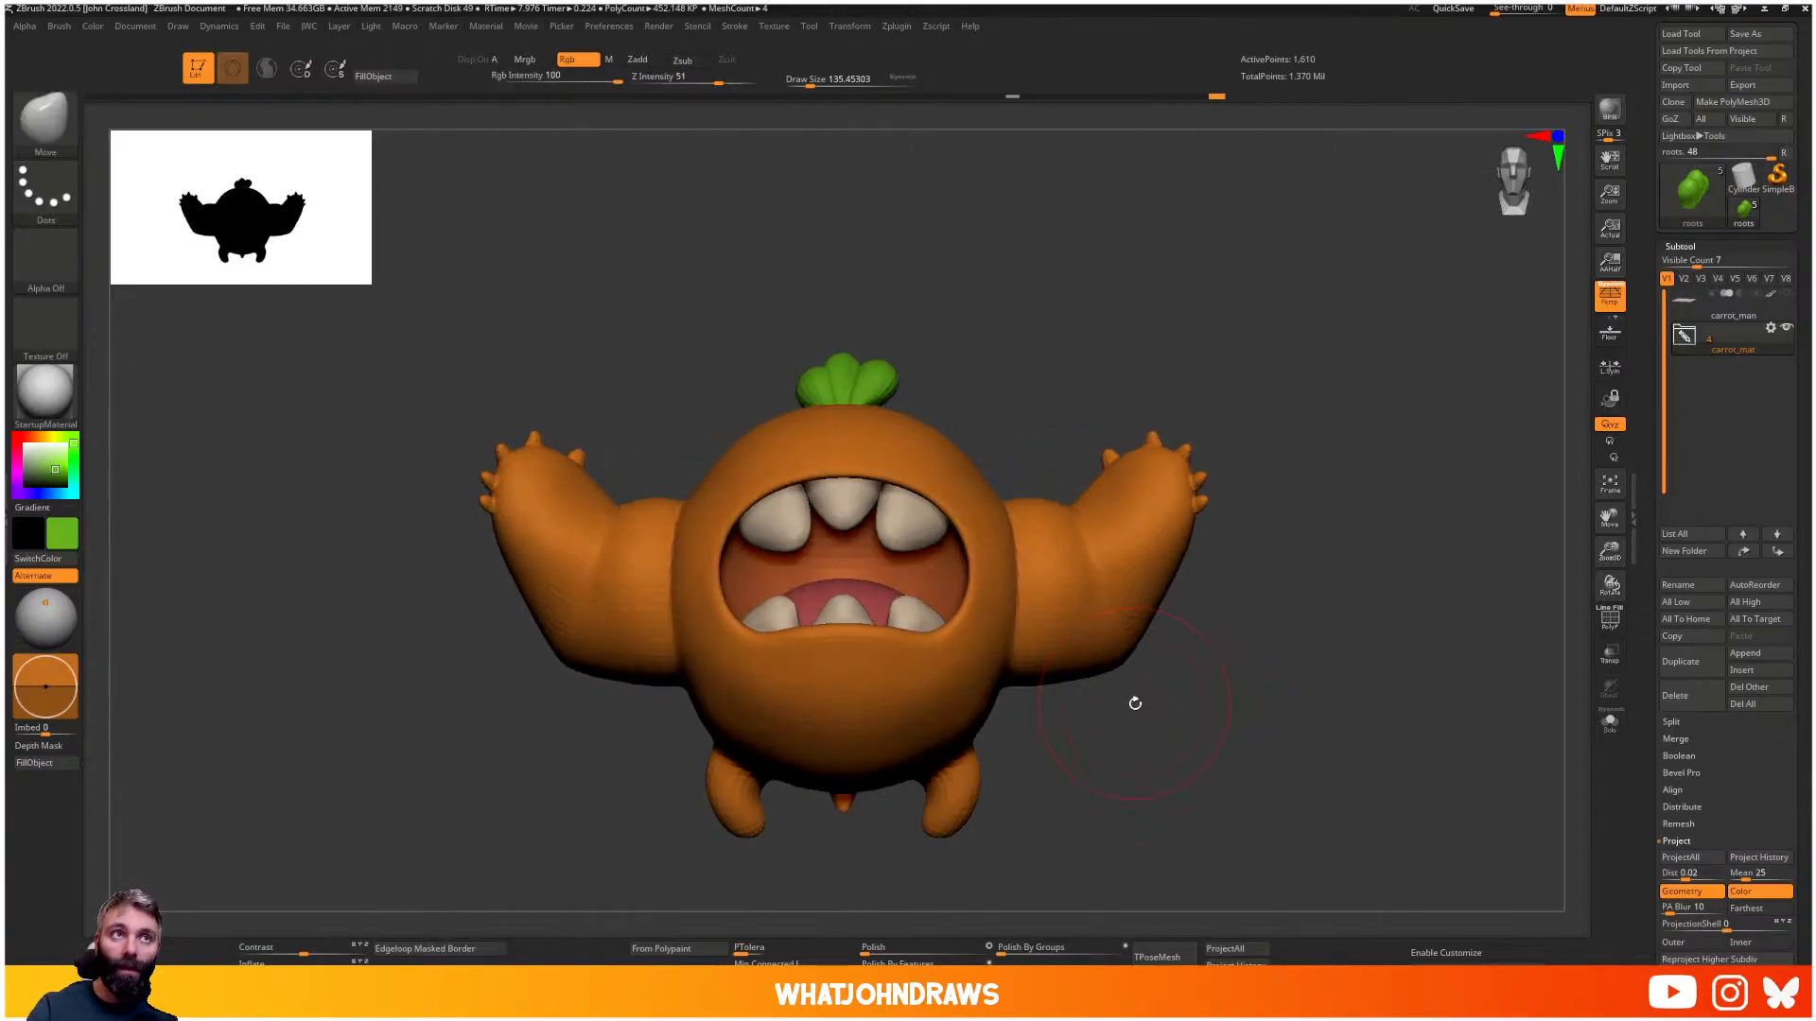
{"action": "left_click_drag", "start_coordinate": [1225, 654], "coordinate": [1287, 683]}
- Make the body the active subtool and raise it to its highest subdivision level
{"action": "left_click", "coordinate": [1146, 620], "text": "alt"}
{"action": "key", "text": "d"}
{"action": "key", "text": "d"}
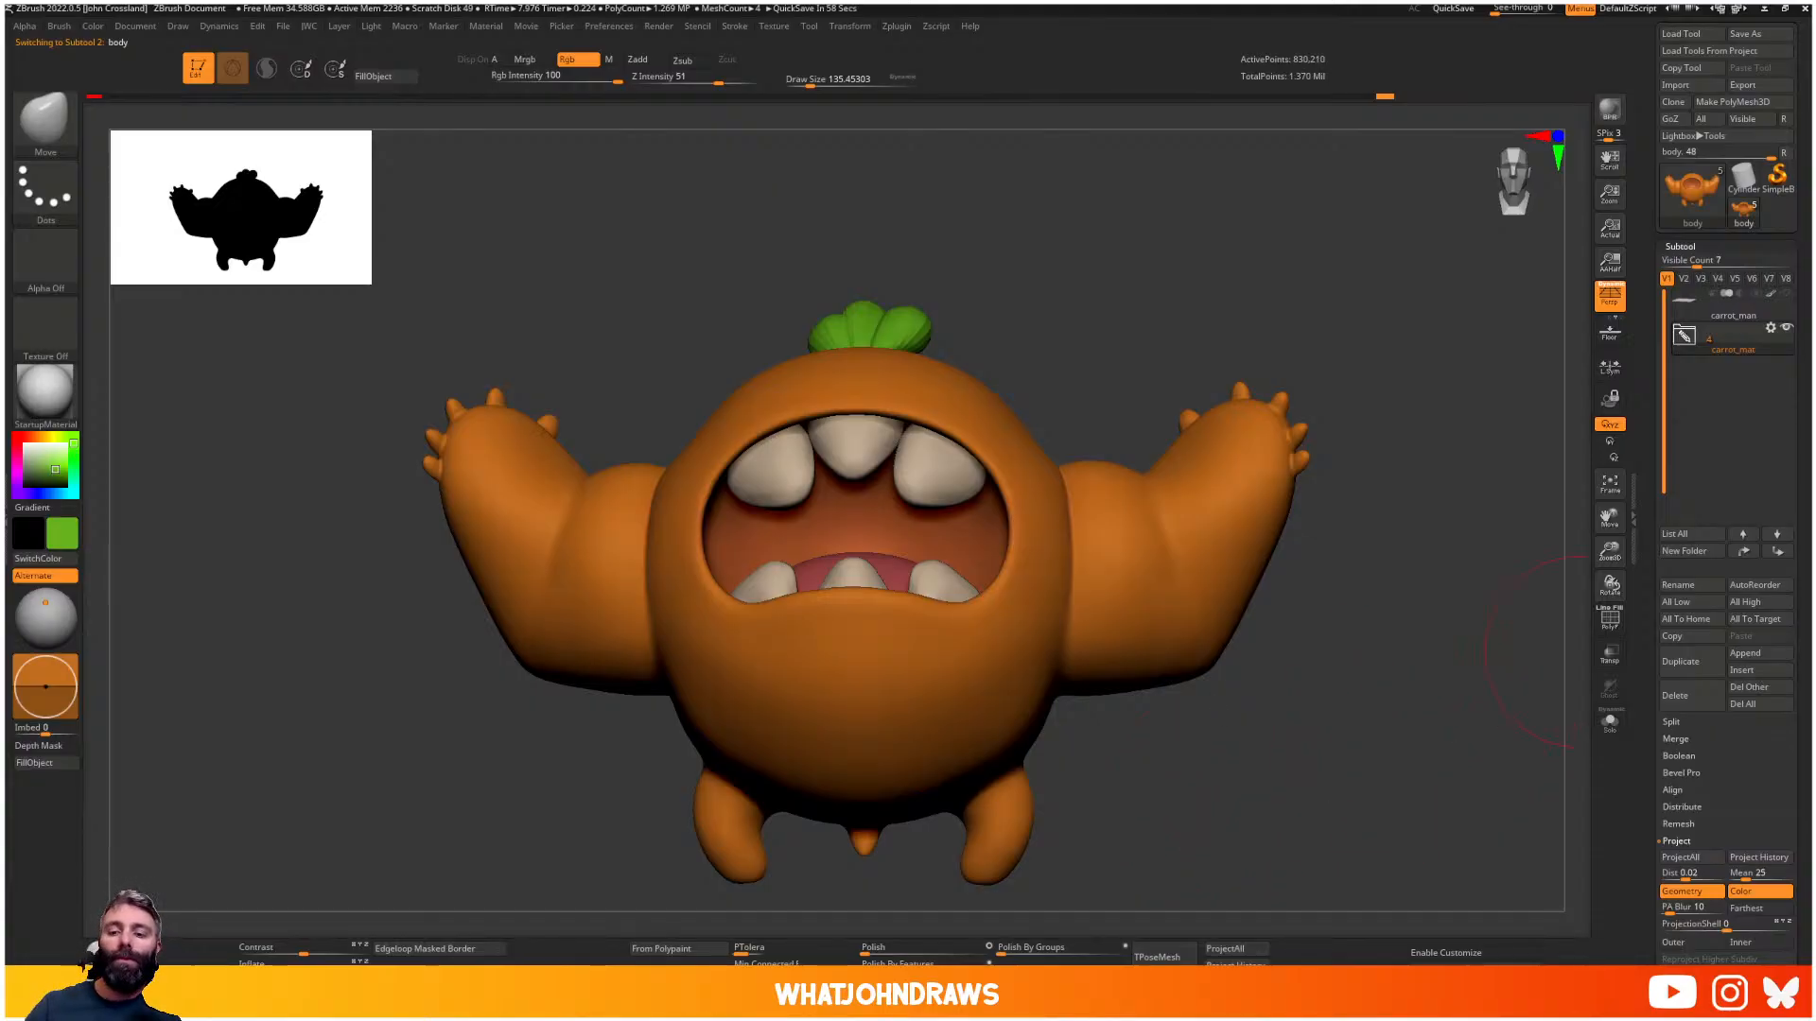
- Choose the DamStandard brush for the body with a Draw Size of about 73
{"action": "left_click_drag", "start_coordinate": [1263, 757], "coordinate": [1188, 750]}
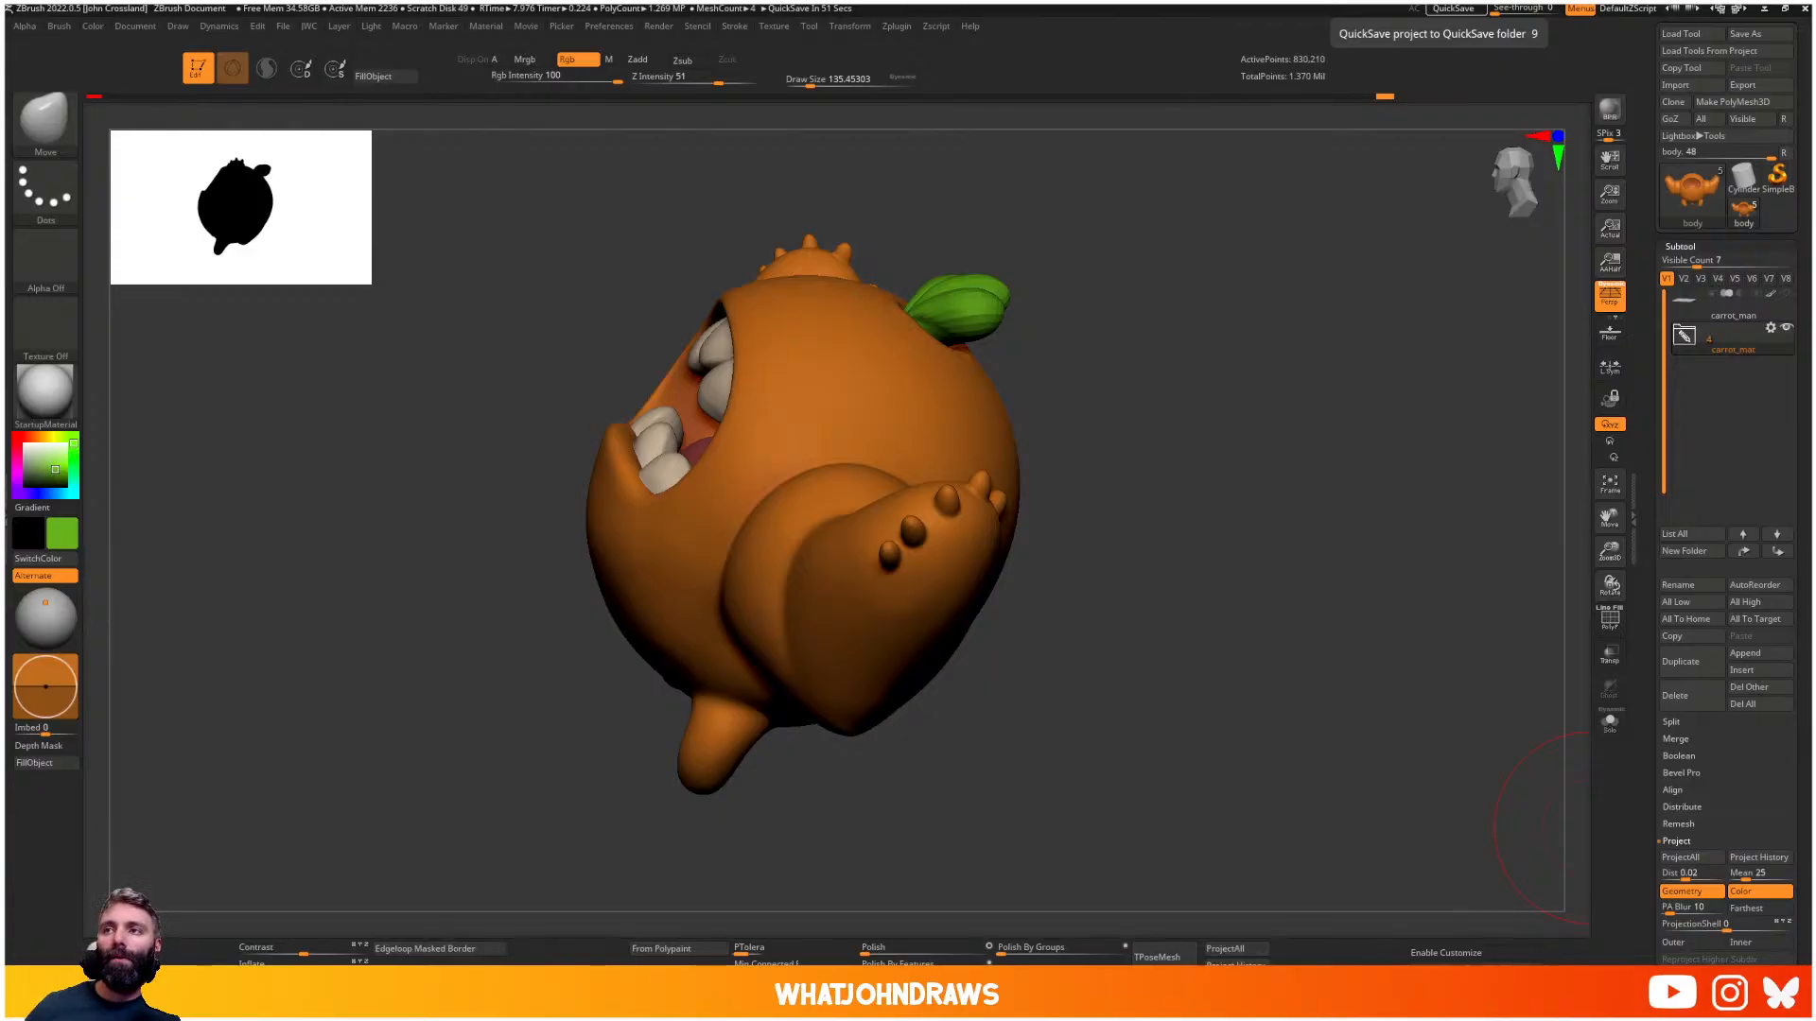
{"action": "mouse_move", "coordinate": [945, 804]}
{"action": "right_mouse_down"}
{"action": "mouse_move", "coordinate": [1076, 738]}
{"action": "mouse_move", "coordinate": [823, 629]}
{"action": "mouse_move", "coordinate": [805, 637]}
{"action": "mouse_move", "coordinate": [812, 670]}
{"action": "right_mouse_up"}
{"action": "key", "text": "b"}
{"action": "key", "text": "d"}
{"action": "key", "text": "s"}
{"action": "key", "text": "s"}
{"action": "left_click", "coordinate": [743, 652]}
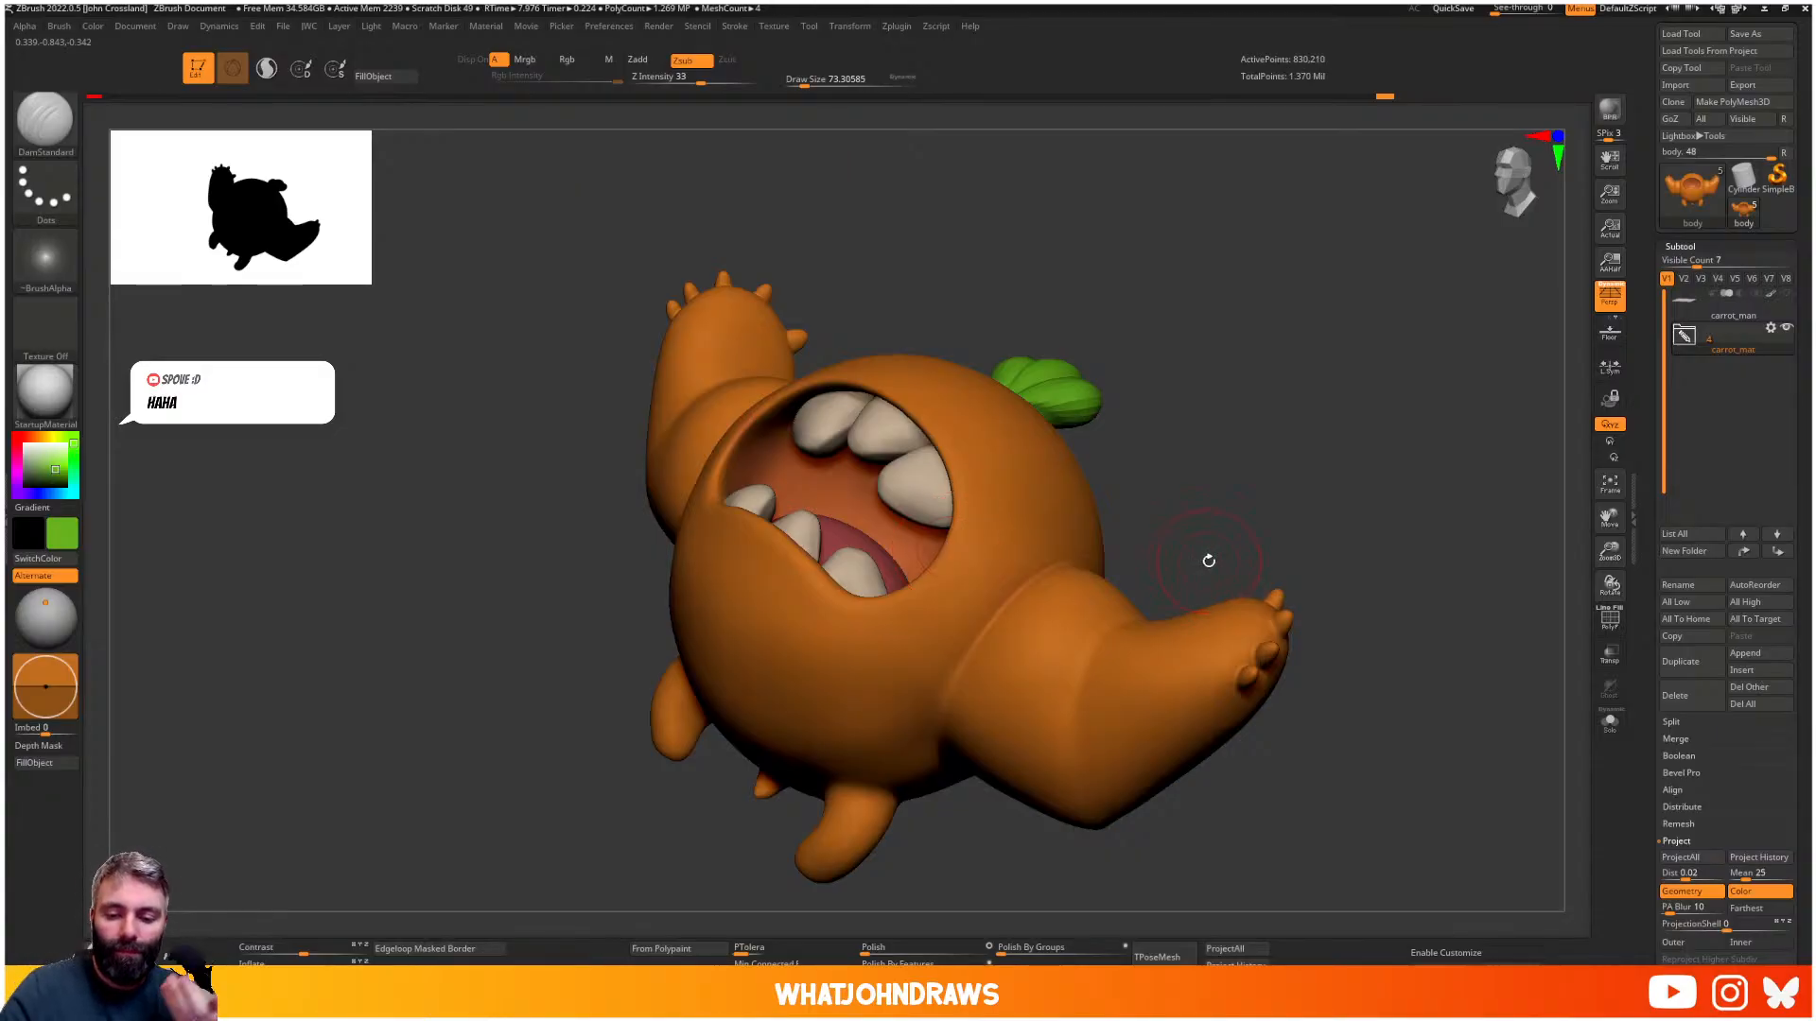
{"action": "mouse_move", "coordinate": [1131, 574]}
{"action": "left_mouse_down"}
{"action": "mouse_move", "coordinate": [1163, 495]}
{"action": "mouse_move", "coordinate": [852, 598]}
{"action": "left_mouse_up"}
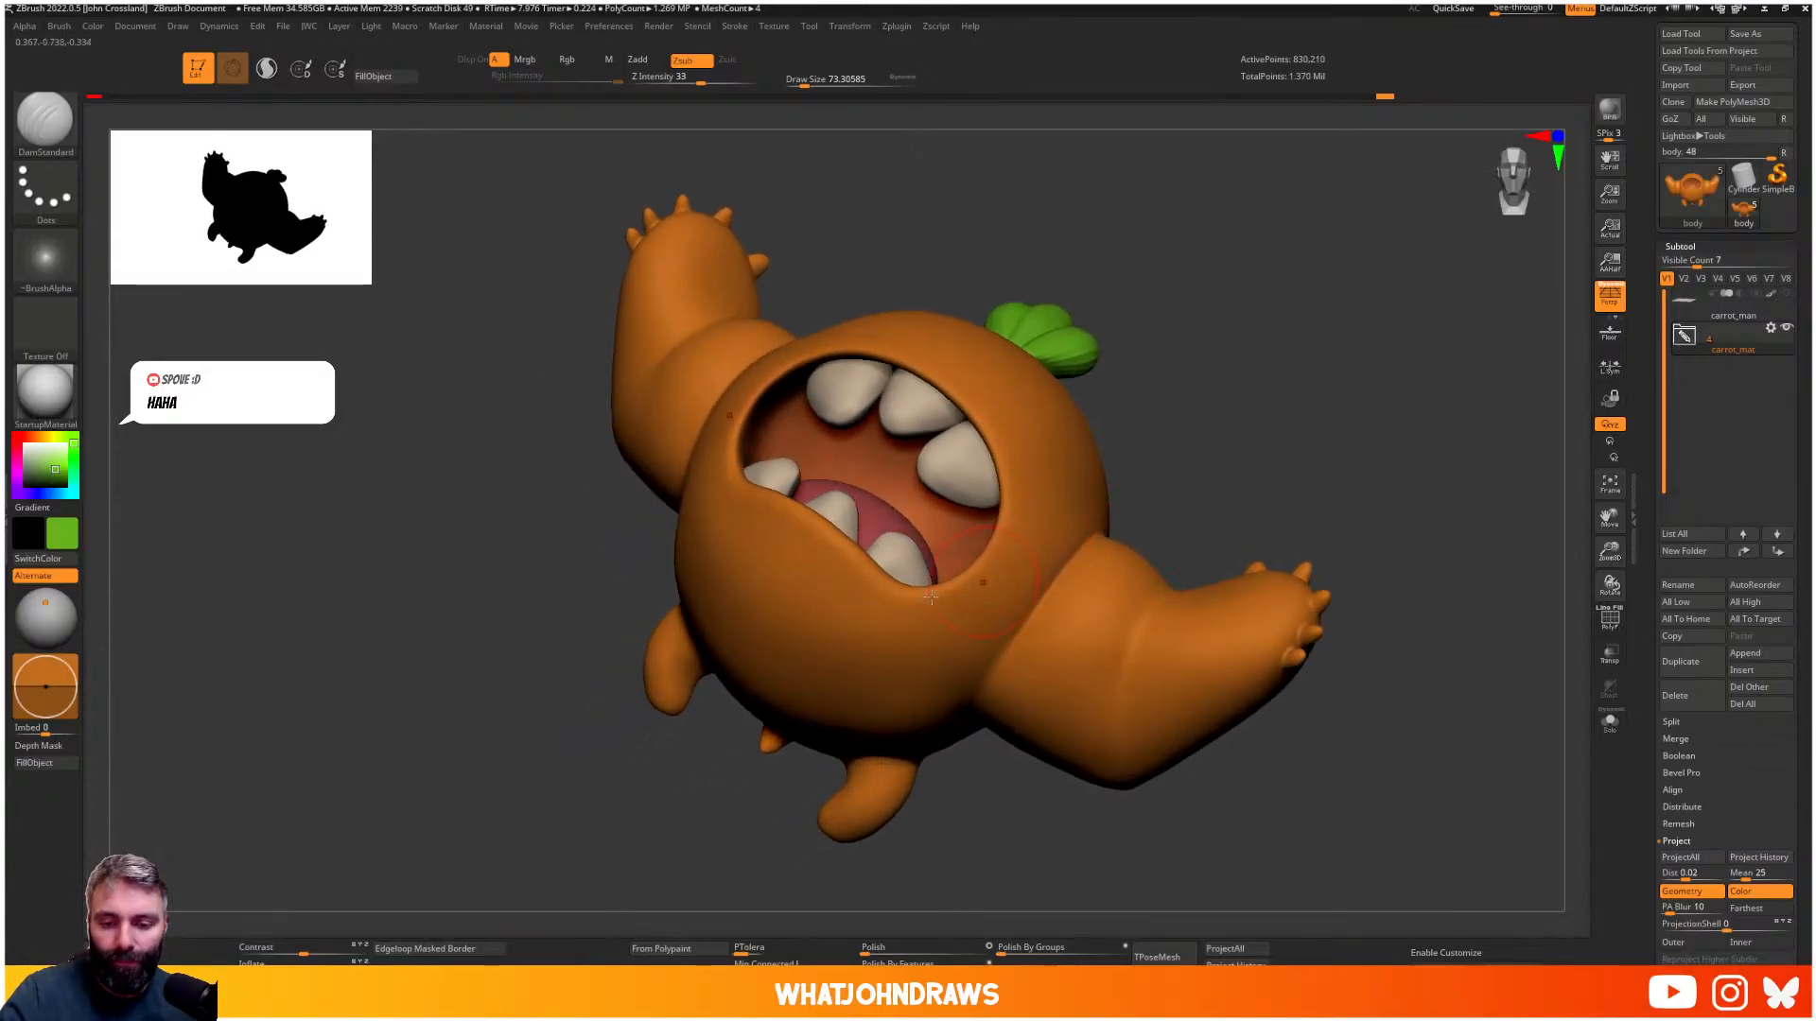
{"action": "left_click_drag", "start_coordinate": [1179, 467], "coordinate": [1135, 458]}
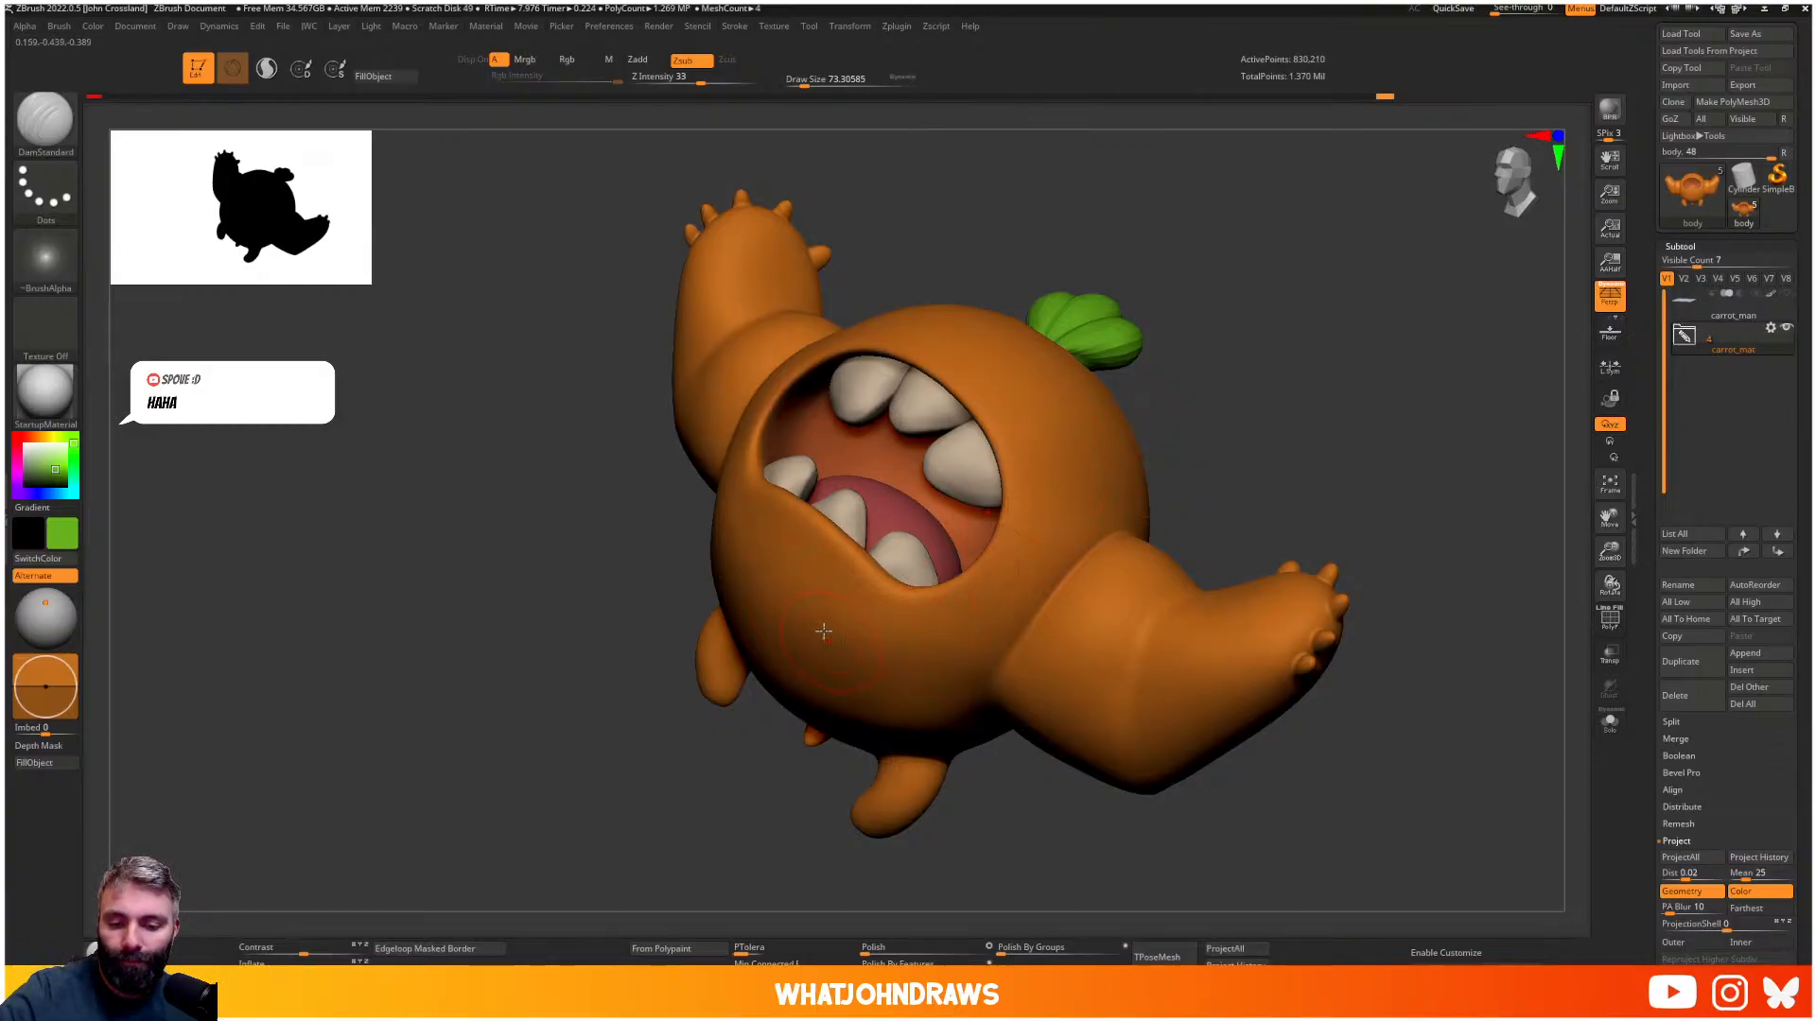
- Try a DamStandard crease across the lower belly at a Draw Size of about 80, and undo it
{"action": "mouse_move", "coordinate": [823, 629]}
{"action": "right_mouse_down"}
{"action": "mouse_move", "coordinate": [801, 637]}
{"action": "mouse_move", "coordinate": [825, 648]}
{"action": "right_mouse_up"}
{"action": "key", "text": "b"}
{"action": "key", "text": "d"}
{"action": "key", "text": "s"}
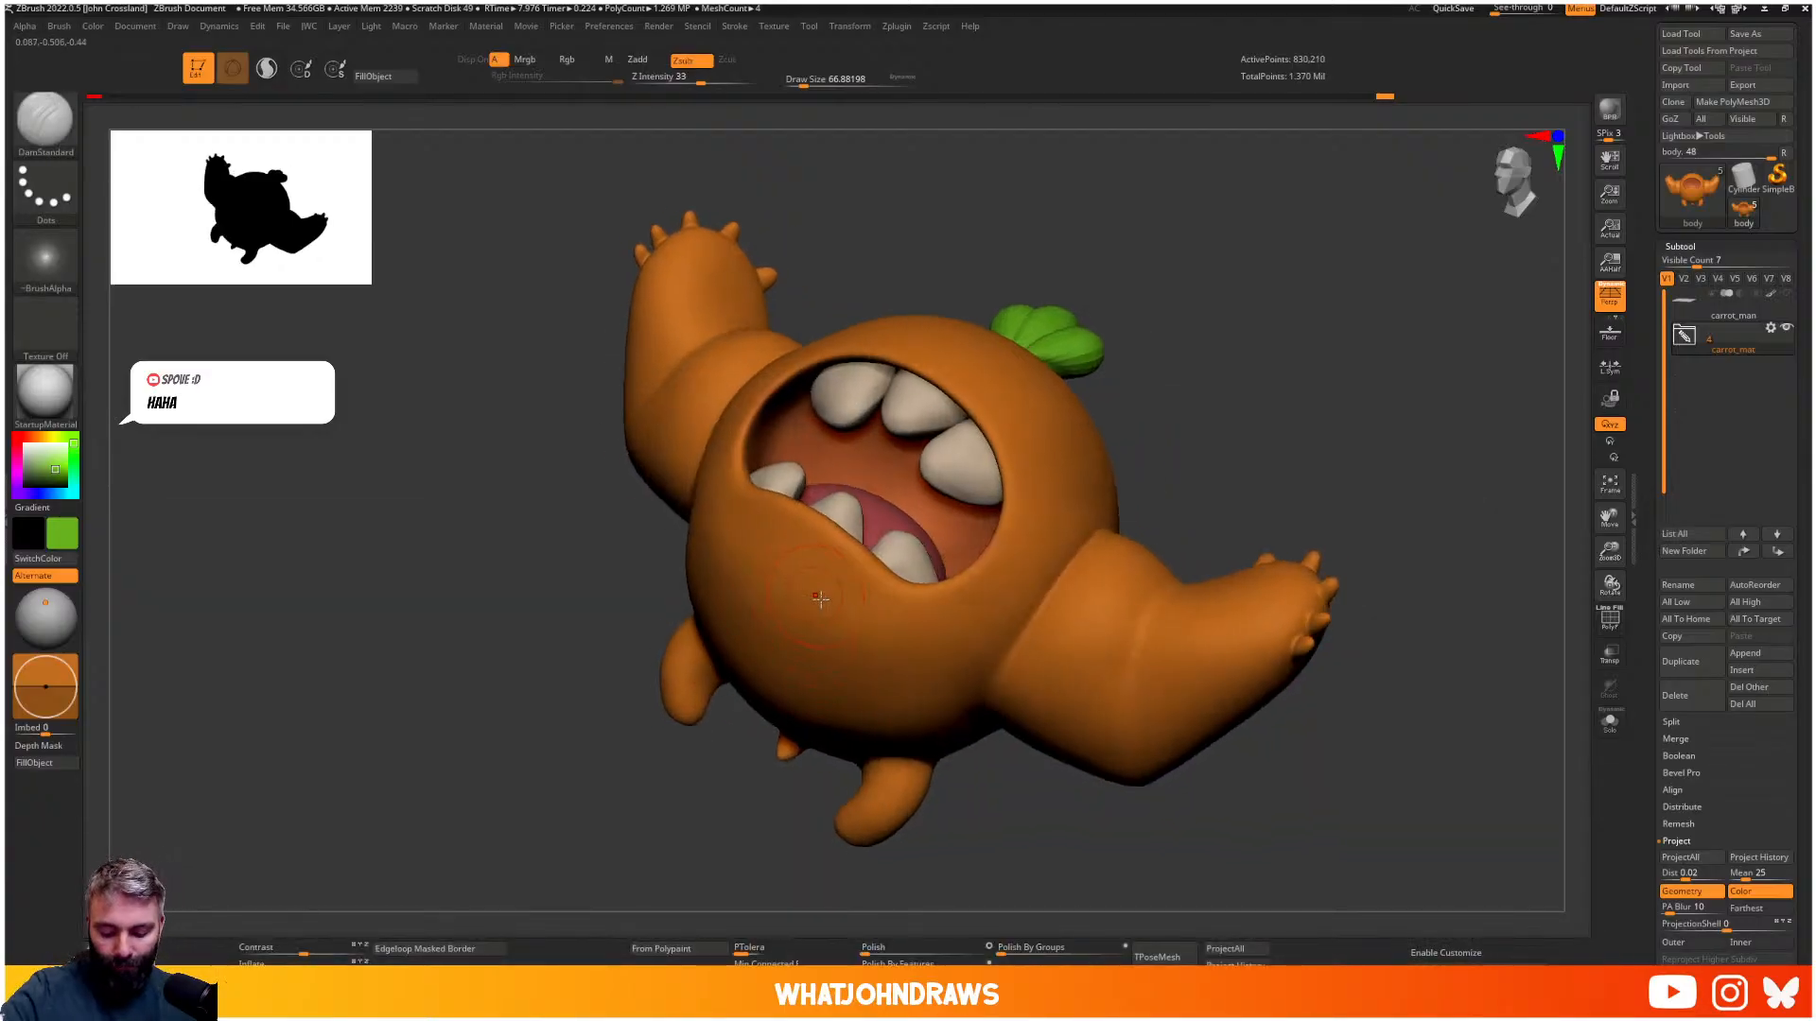
{"action": "key", "text": "b"}
{"action": "key", "text": "d"}
{"action": "key", "text": "s"}
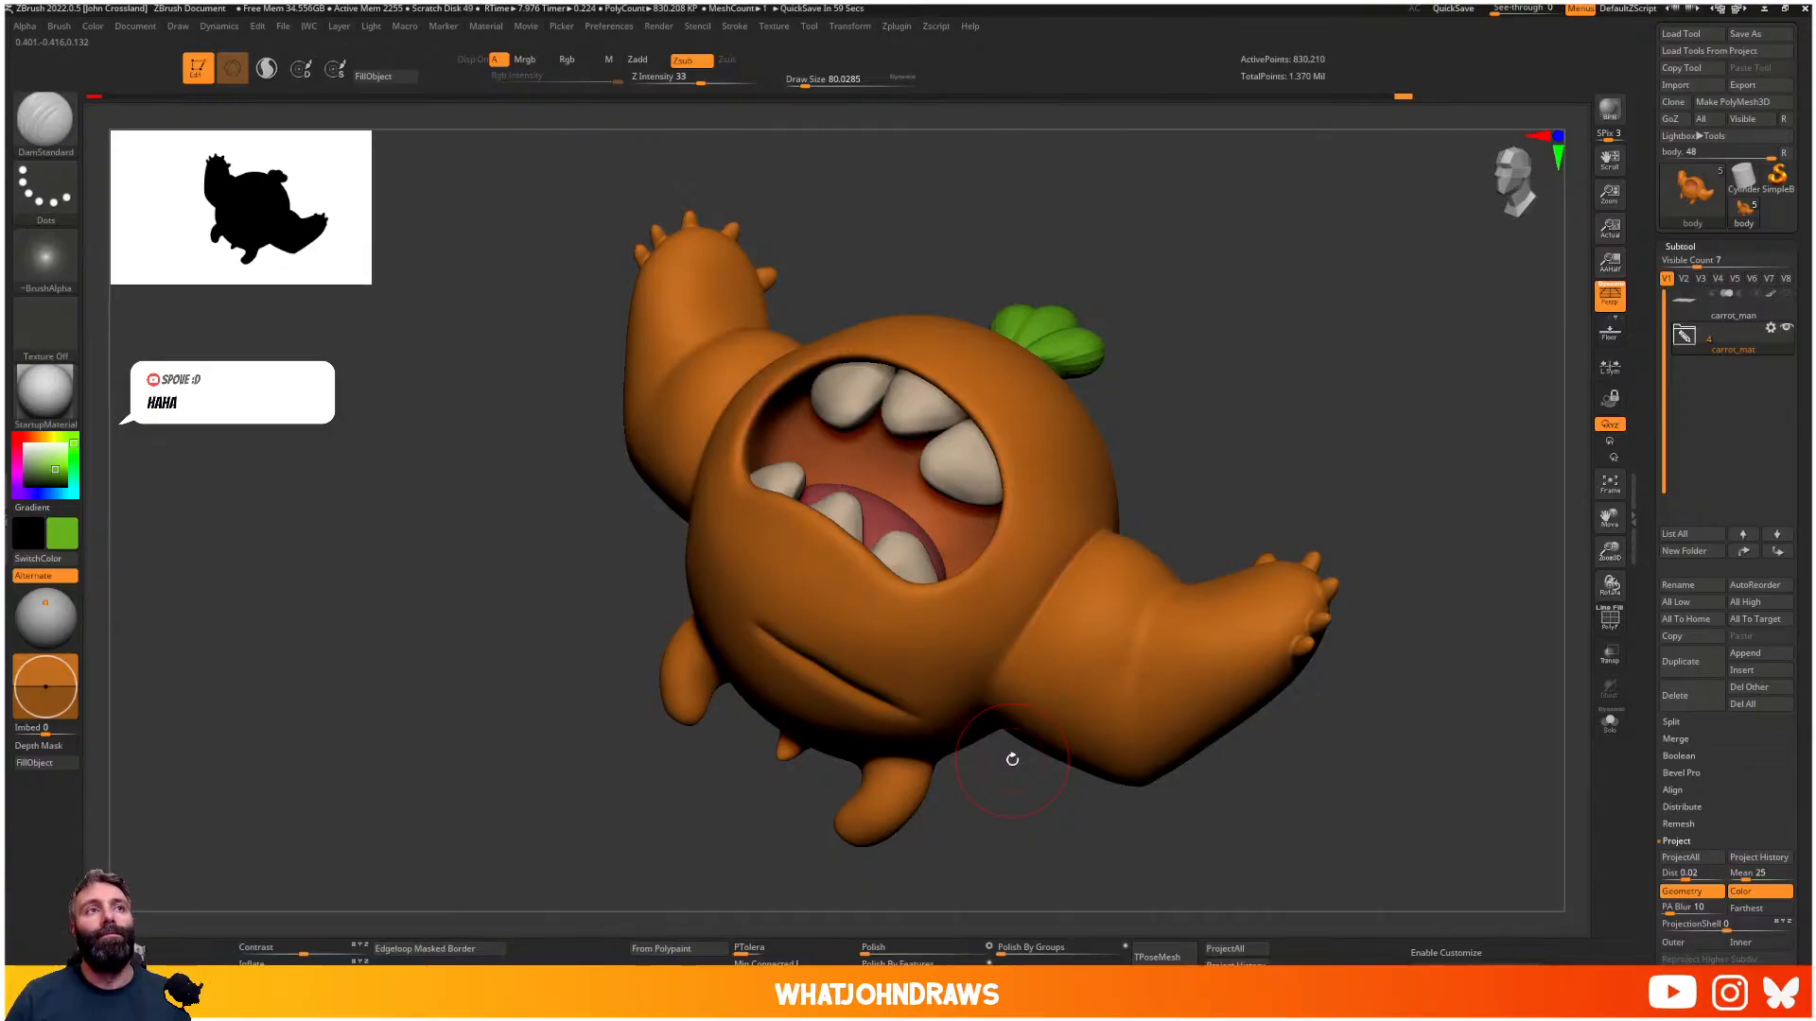
{"action": "key", "text": "ctrl"}
{"action": "left_click_drag", "start_coordinate": [1010, 757], "coordinate": [794, 637]}
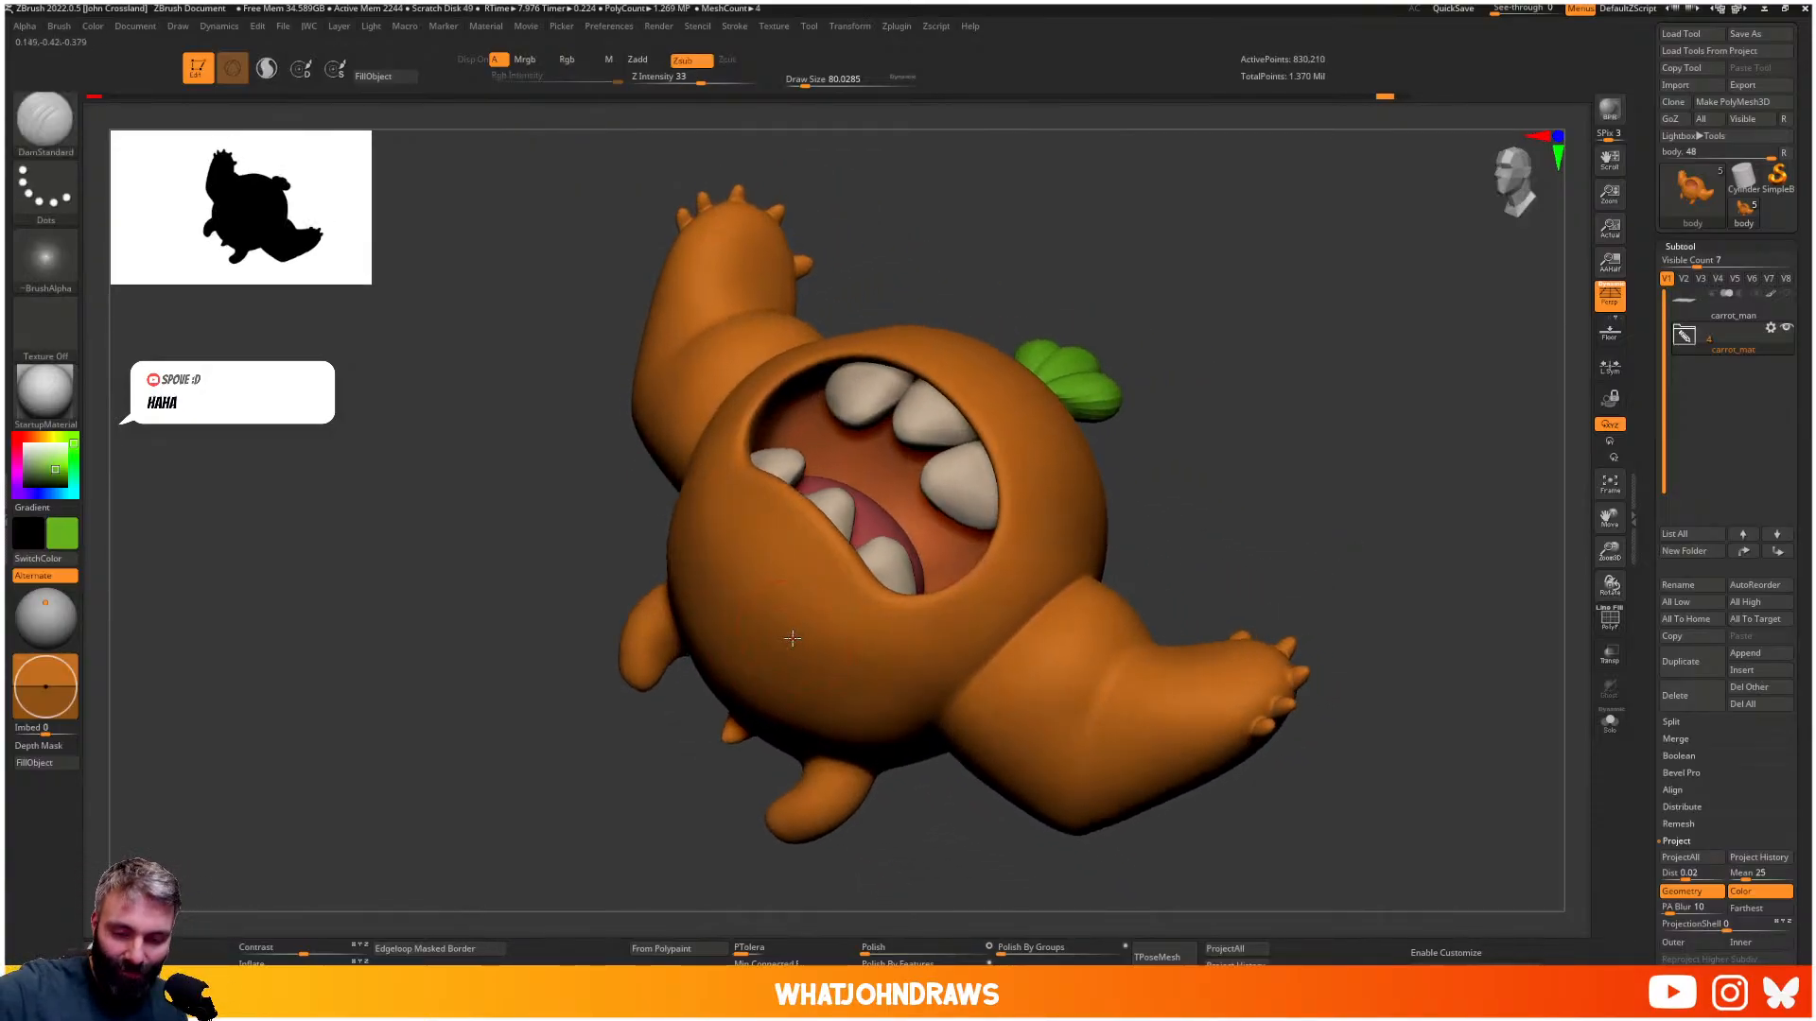
- Set DamStandard's Z Intensity to 9 and carve a shallow crease below the mouth, reducing the Draw Size to about 55
{"action": "key", "text": "u"}
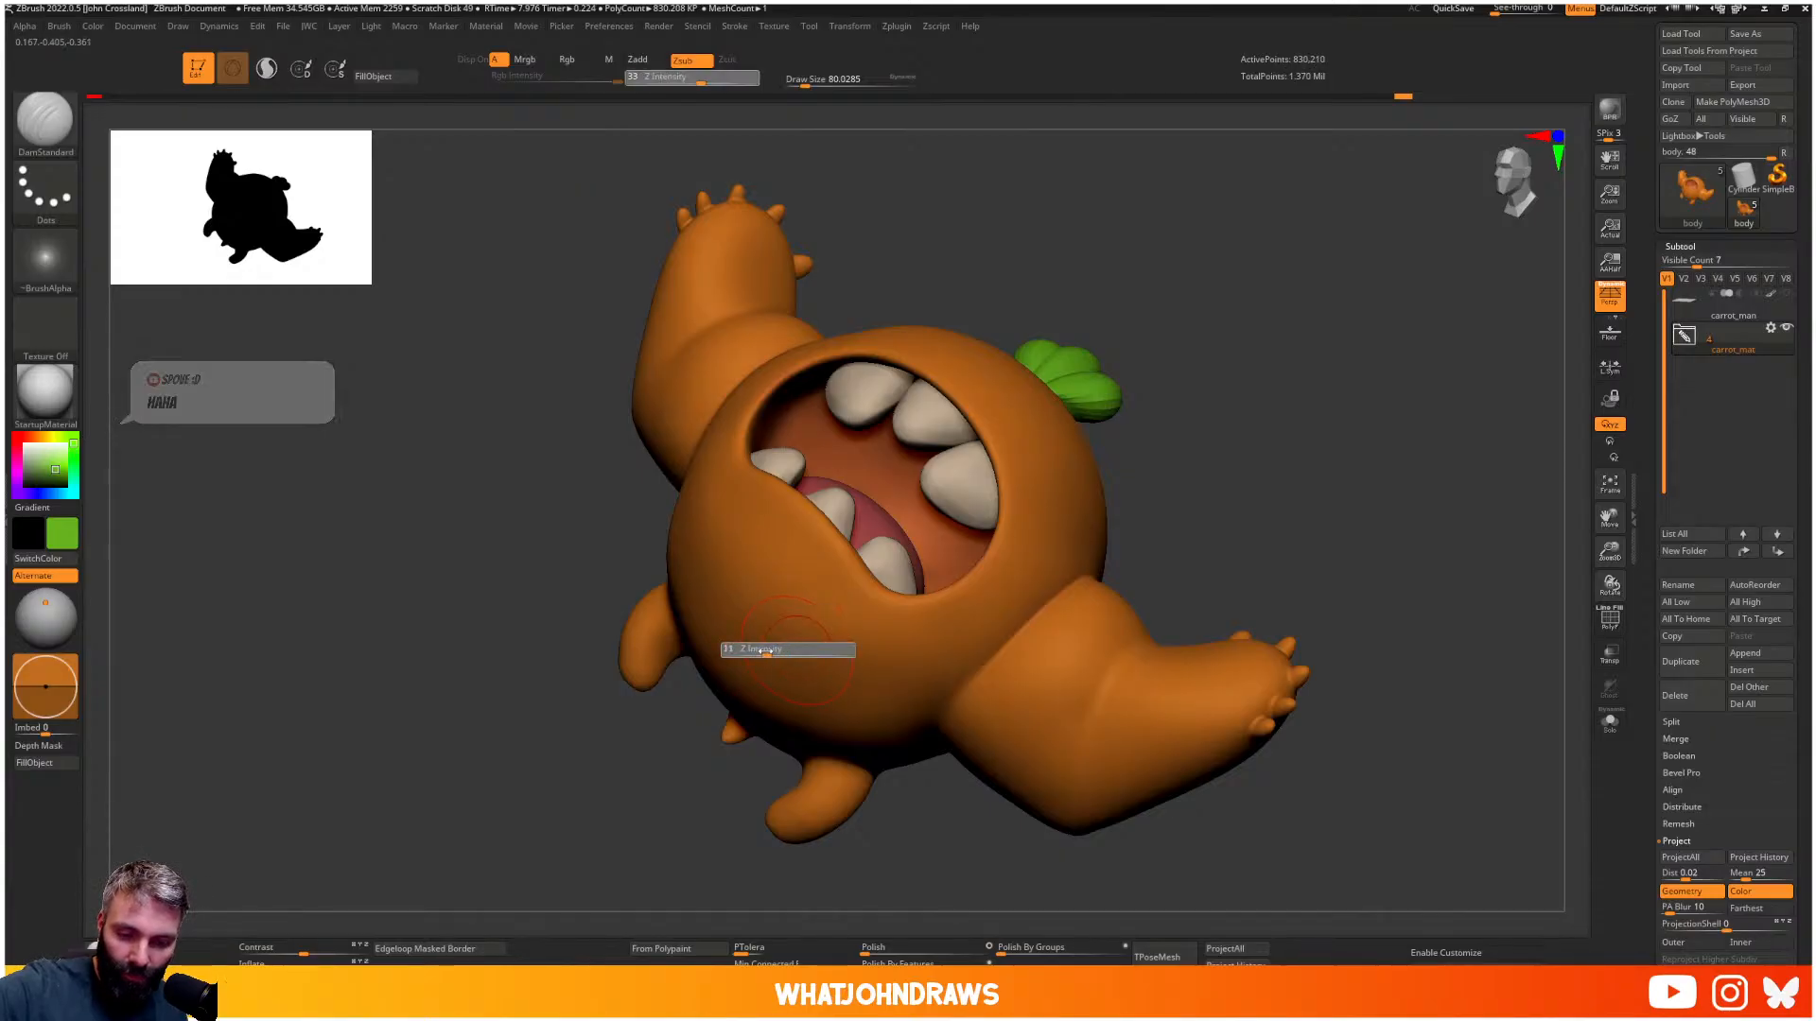
{"action": "mouse_move", "coordinate": [764, 651]}
{"action": "left_mouse_down"}
{"action": "mouse_move", "coordinate": [735, 651]}
{"action": "mouse_move", "coordinate": [874, 687]}
{"action": "left_mouse_up"}
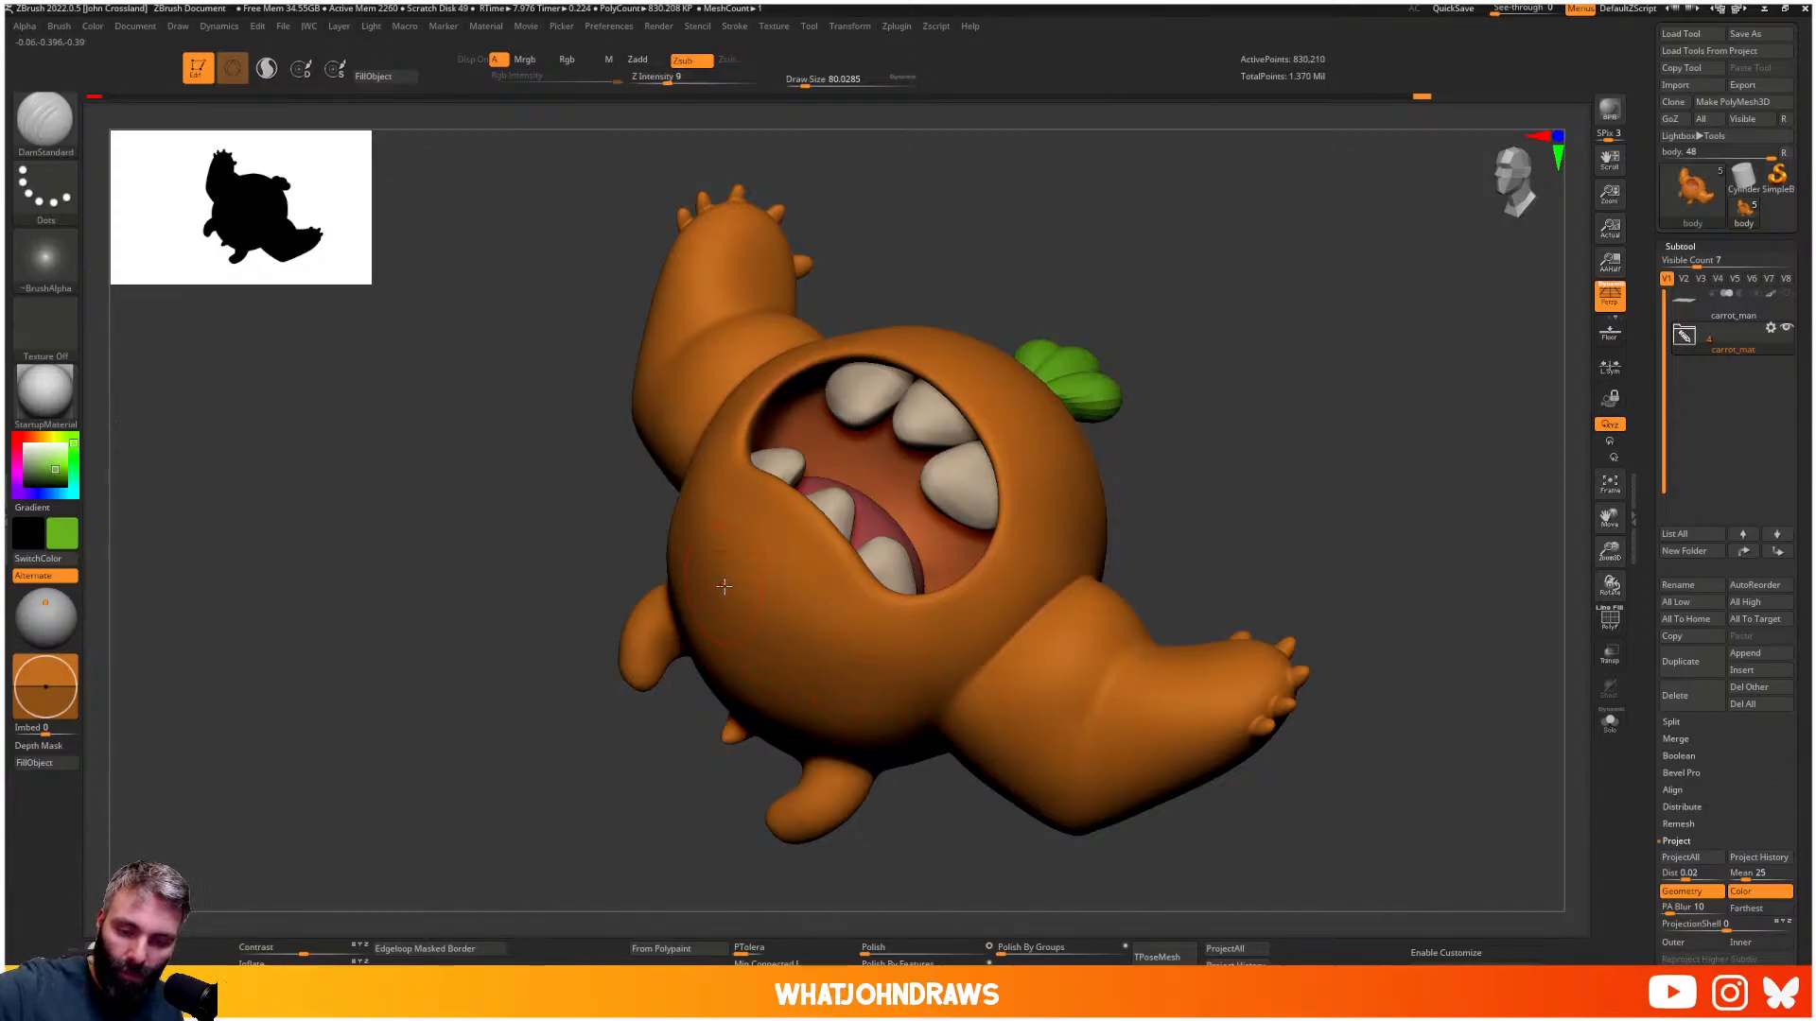
{"action": "left_click_drag", "start_coordinate": [723, 587], "coordinate": [840, 674]}
{"action": "key", "text": "s"}
{"action": "left_click_drag", "start_coordinate": [758, 624], "coordinate": [863, 681]}
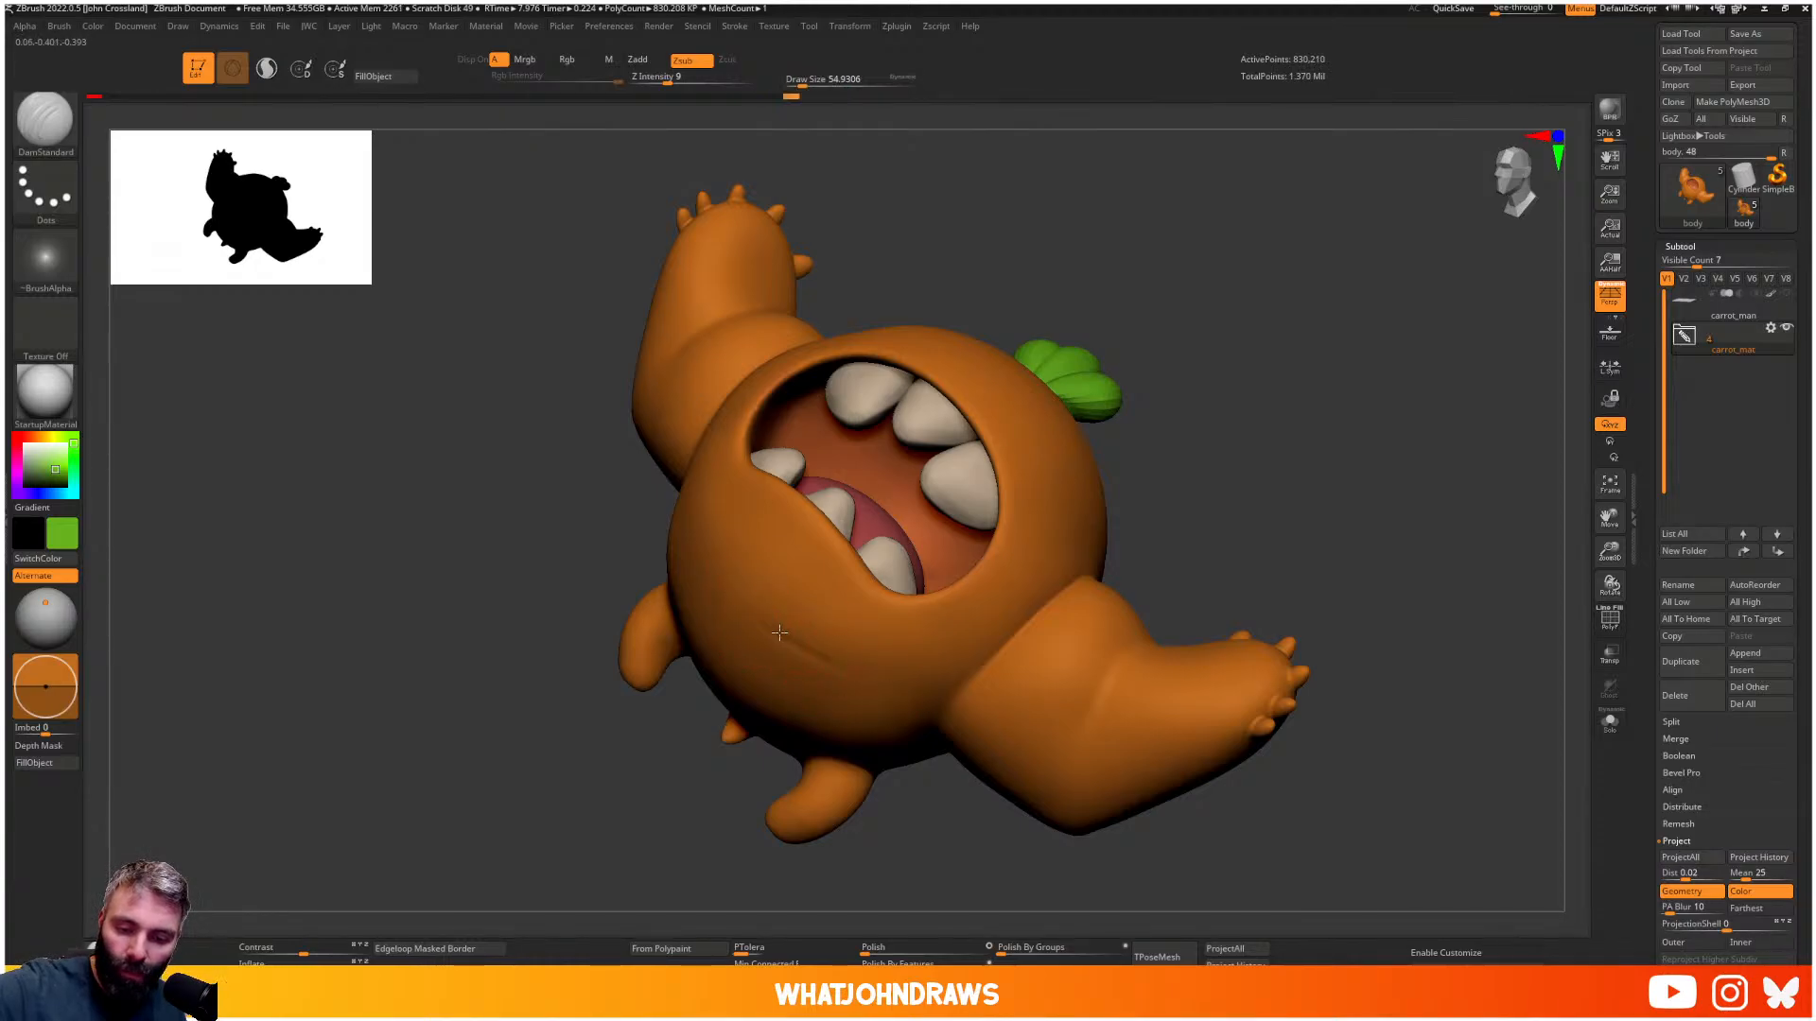
- Build up soft volume around the belly crease with the Standard brush at Z Intensity 12 and Draw Size about 87, and smooth it
{"action": "key", "text": "b"}
{"action": "key", "text": "s"}
{"action": "key", "text": "t"}
{"action": "left_click_drag", "start_coordinate": [778, 629], "coordinate": [879, 667]}
{"action": "key", "text": "ctrl+z"}
{"action": "key", "text": "u"}
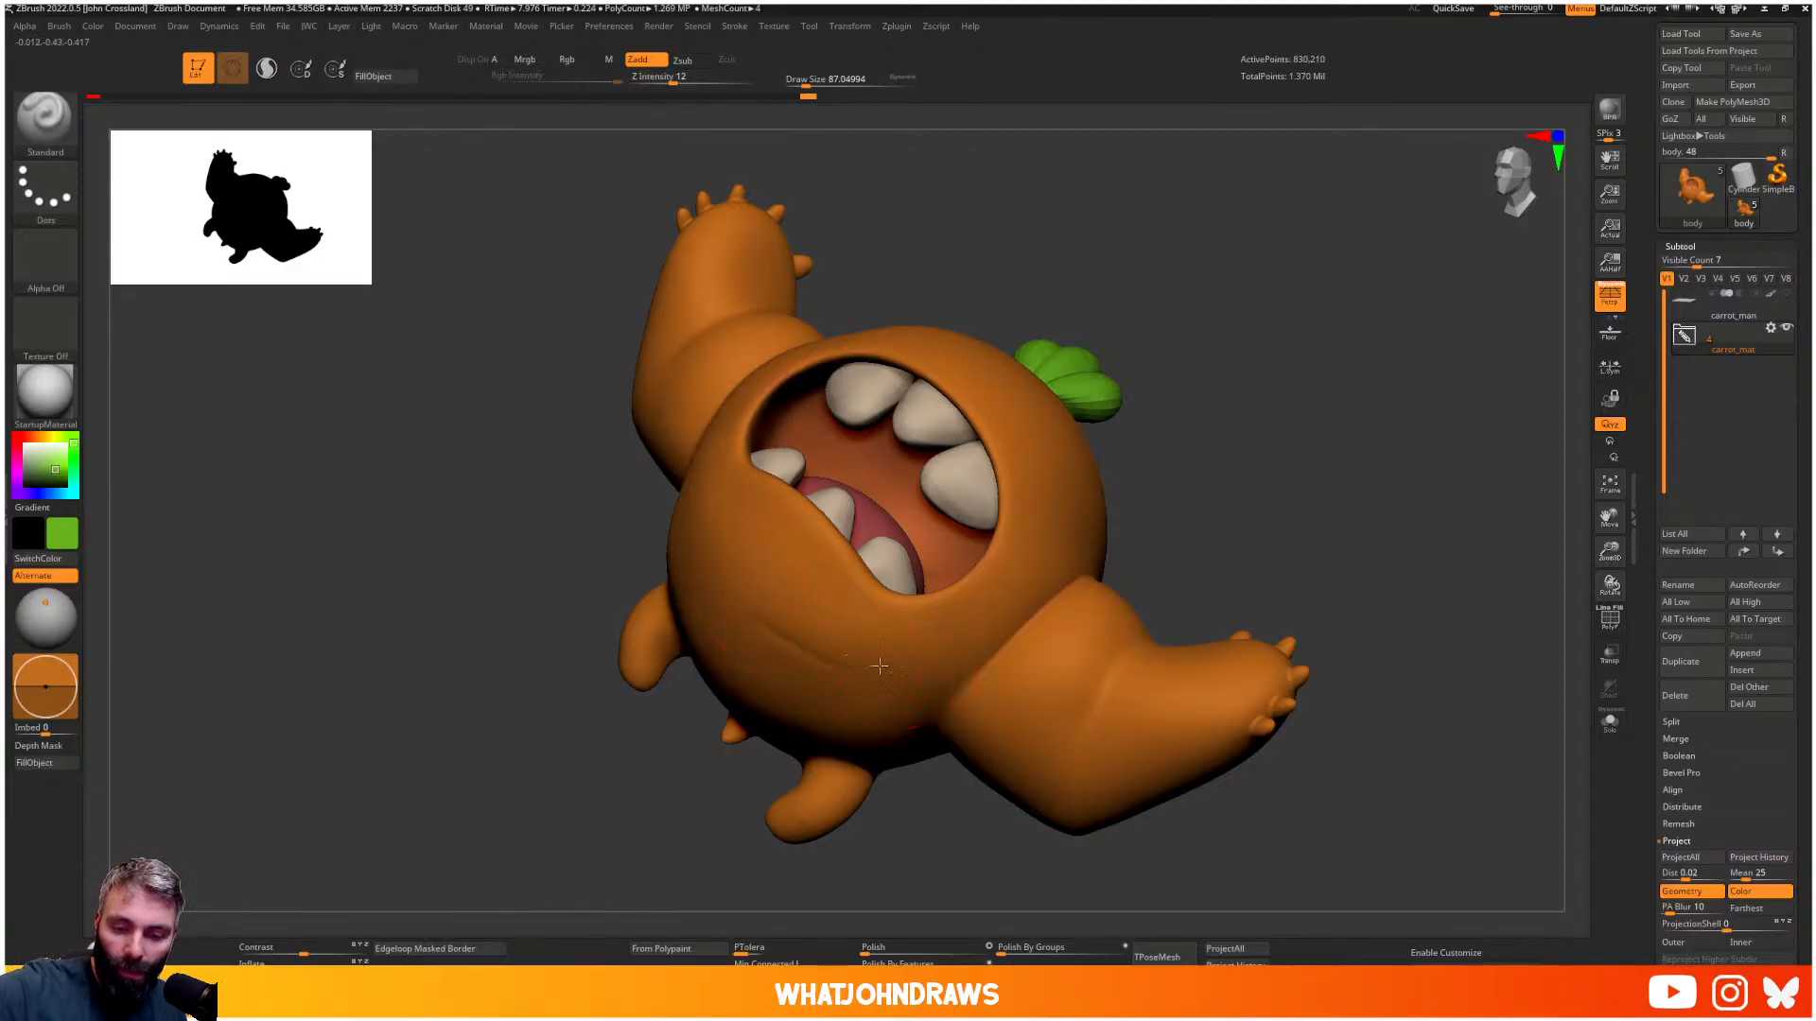
{"action": "mouse_move", "coordinate": [763, 647]}
{"action": "left_mouse_down"}
{"action": "mouse_move", "coordinate": [880, 708]}
{"action": "mouse_move", "coordinate": [844, 703]}
{"action": "left_mouse_up"}
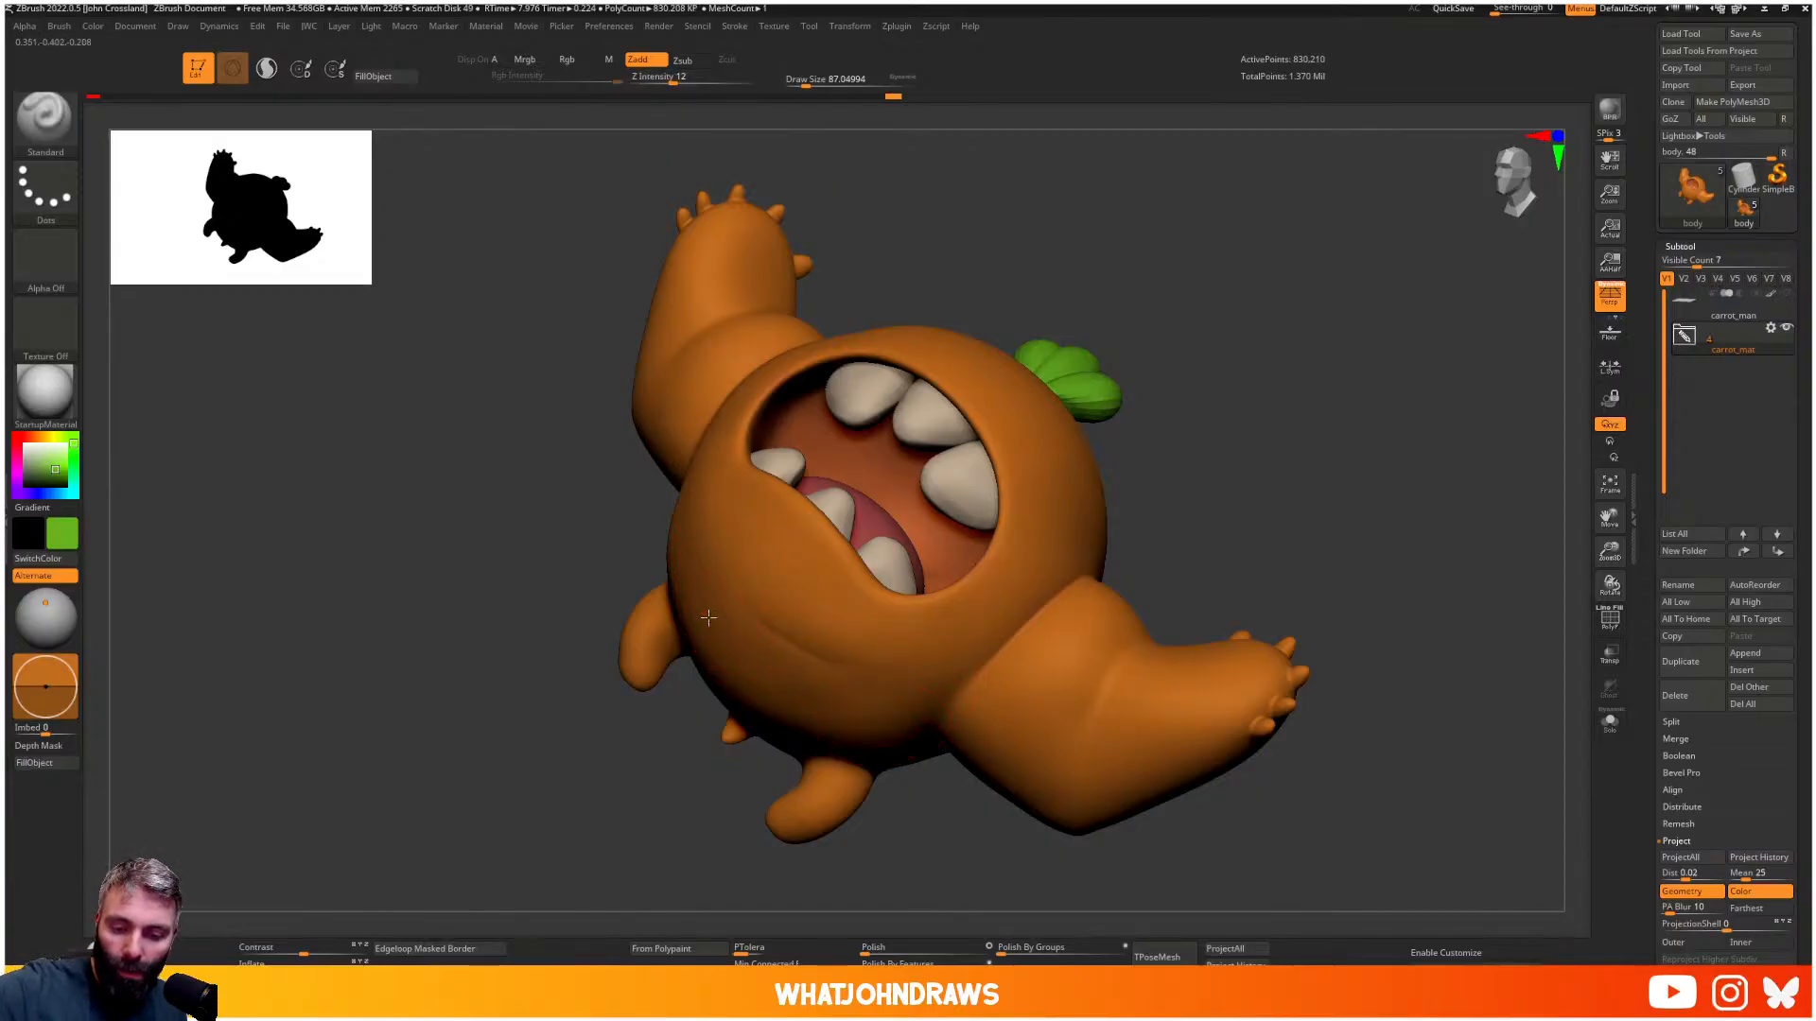
{"action": "left_click_drag", "start_coordinate": [794, 609], "coordinate": [875, 662]}
{"action": "left_click_drag", "start_coordinate": [771, 601], "coordinate": [826, 606], "text": "shift"}
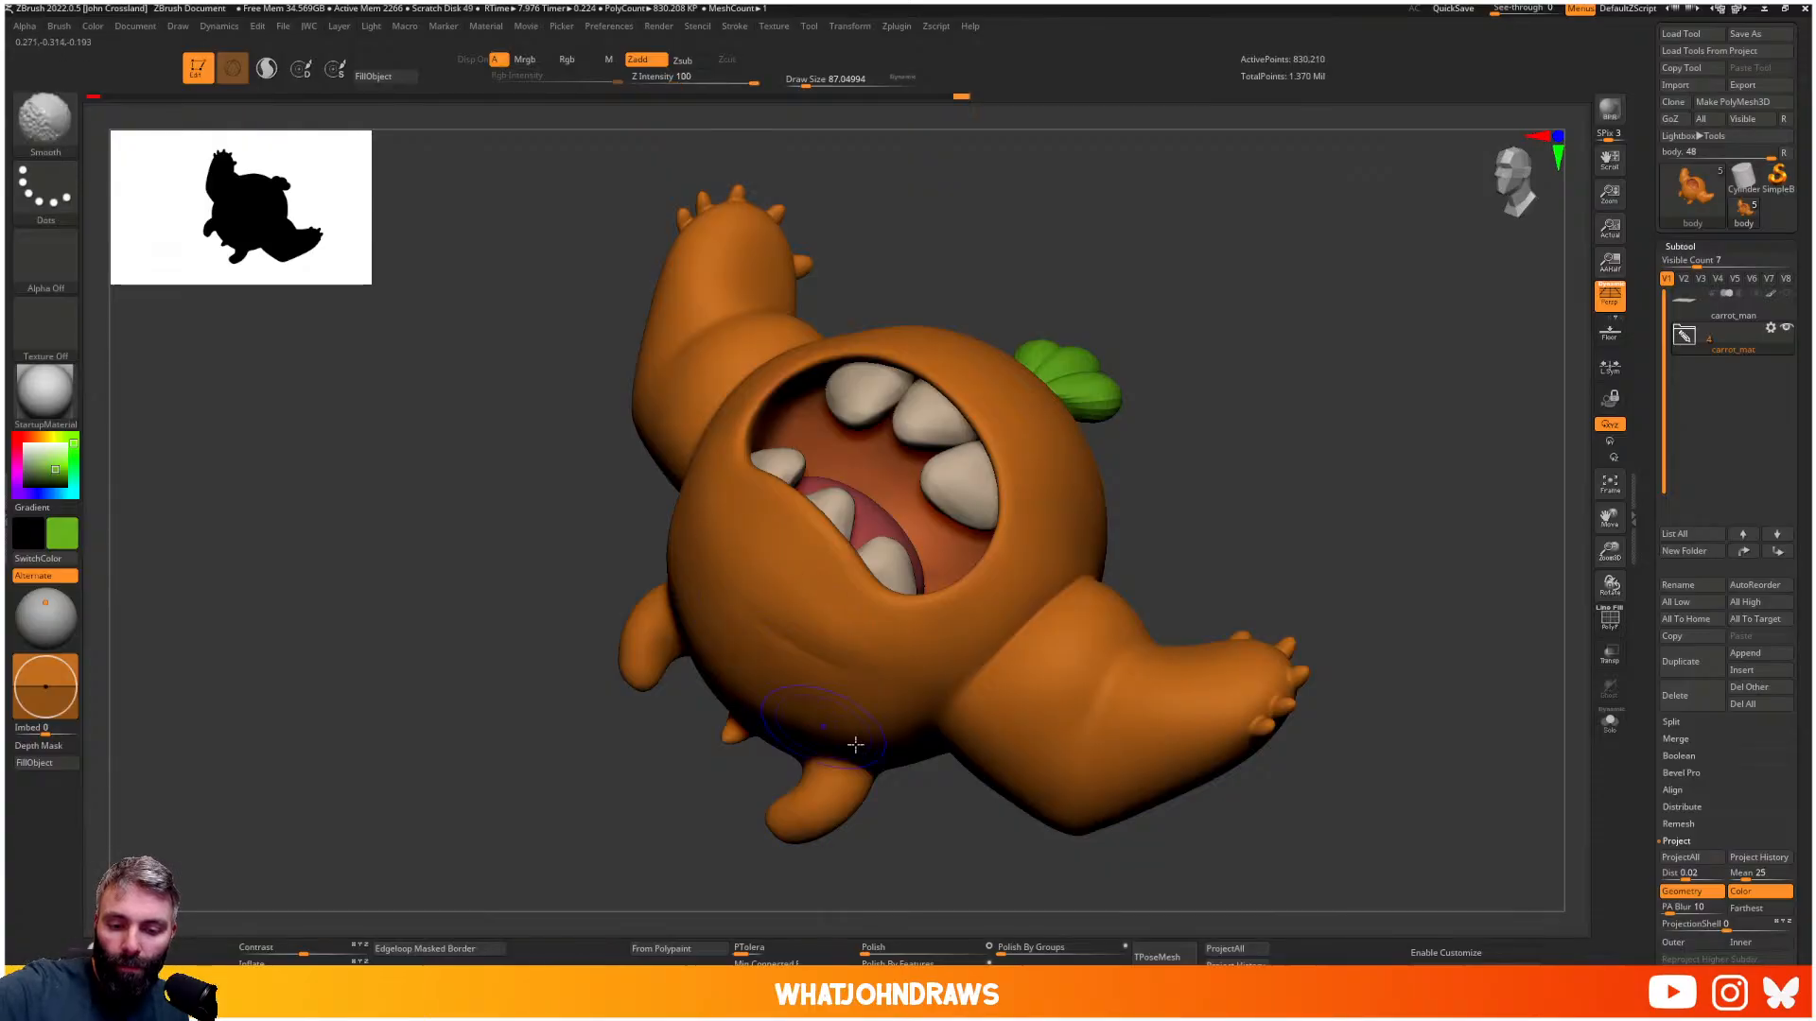
- Carve faint creases beside the corner of the mouth with DamStandard at Z Intensity 9 and Draw Size about 61
{"action": "mouse_move", "coordinate": [780, 672]}
{"action": "right_mouse_down"}
{"action": "mouse_move", "coordinate": [925, 580]}
{"action": "mouse_move", "coordinate": [984, 653]}
{"action": "mouse_move", "coordinate": [961, 706]}
{"action": "right_mouse_up"}
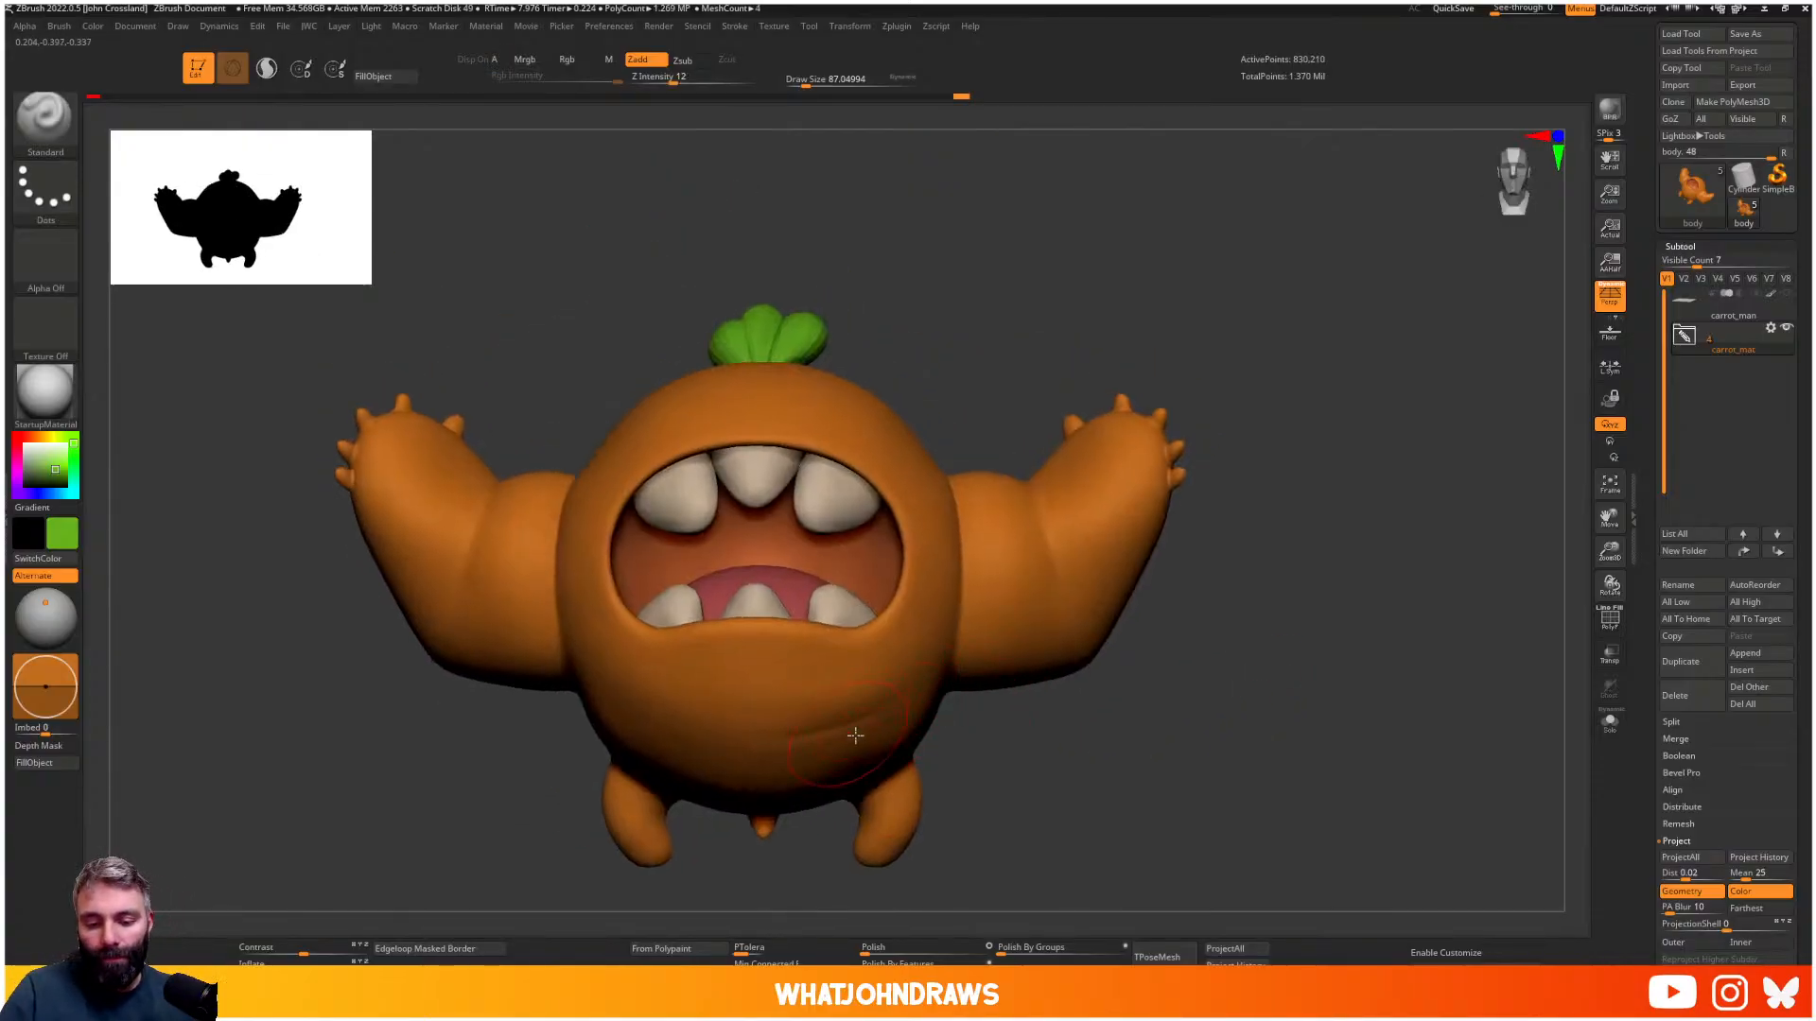
{"action": "mouse_move", "coordinate": [855, 741]}
{"action": "right_mouse_down"}
{"action": "mouse_move", "coordinate": [929, 762]}
{"action": "mouse_move", "coordinate": [1163, 548]}
{"action": "mouse_move", "coordinate": [993, 661]}
{"action": "right_mouse_up"}
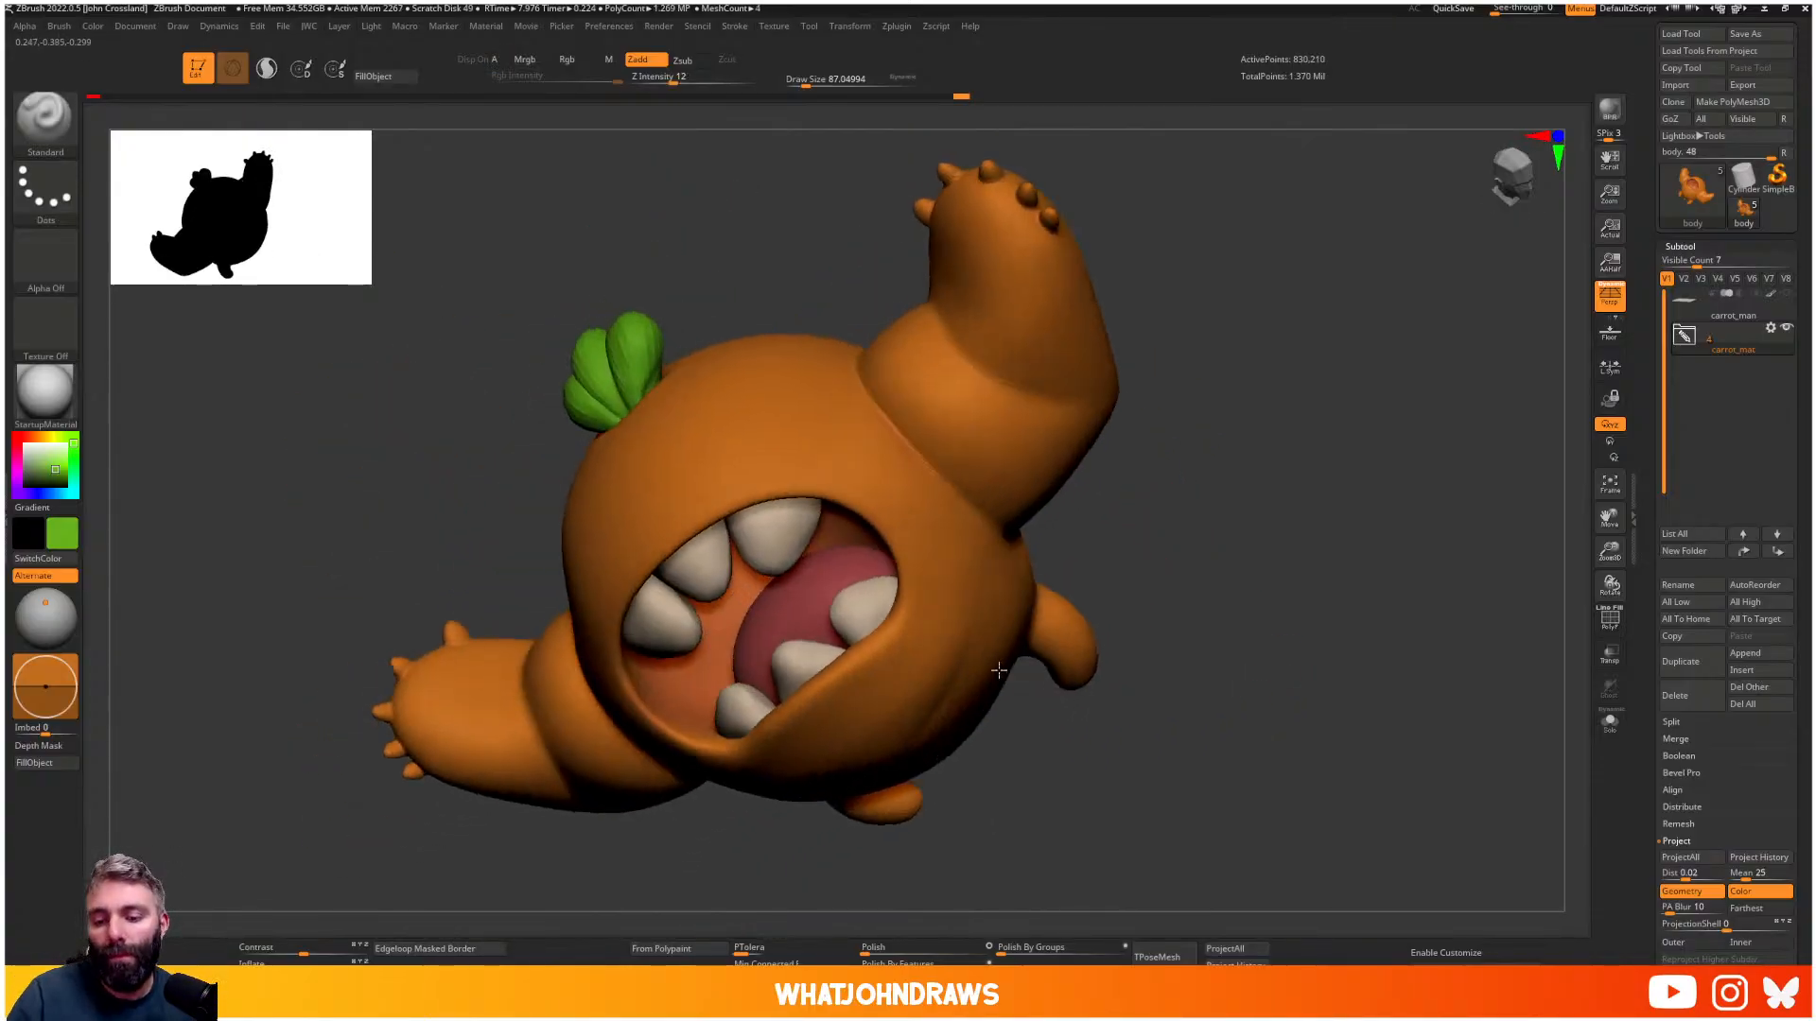
{"action": "key", "text": "b"}
{"action": "key", "text": "d"}
{"action": "key", "text": "s"}
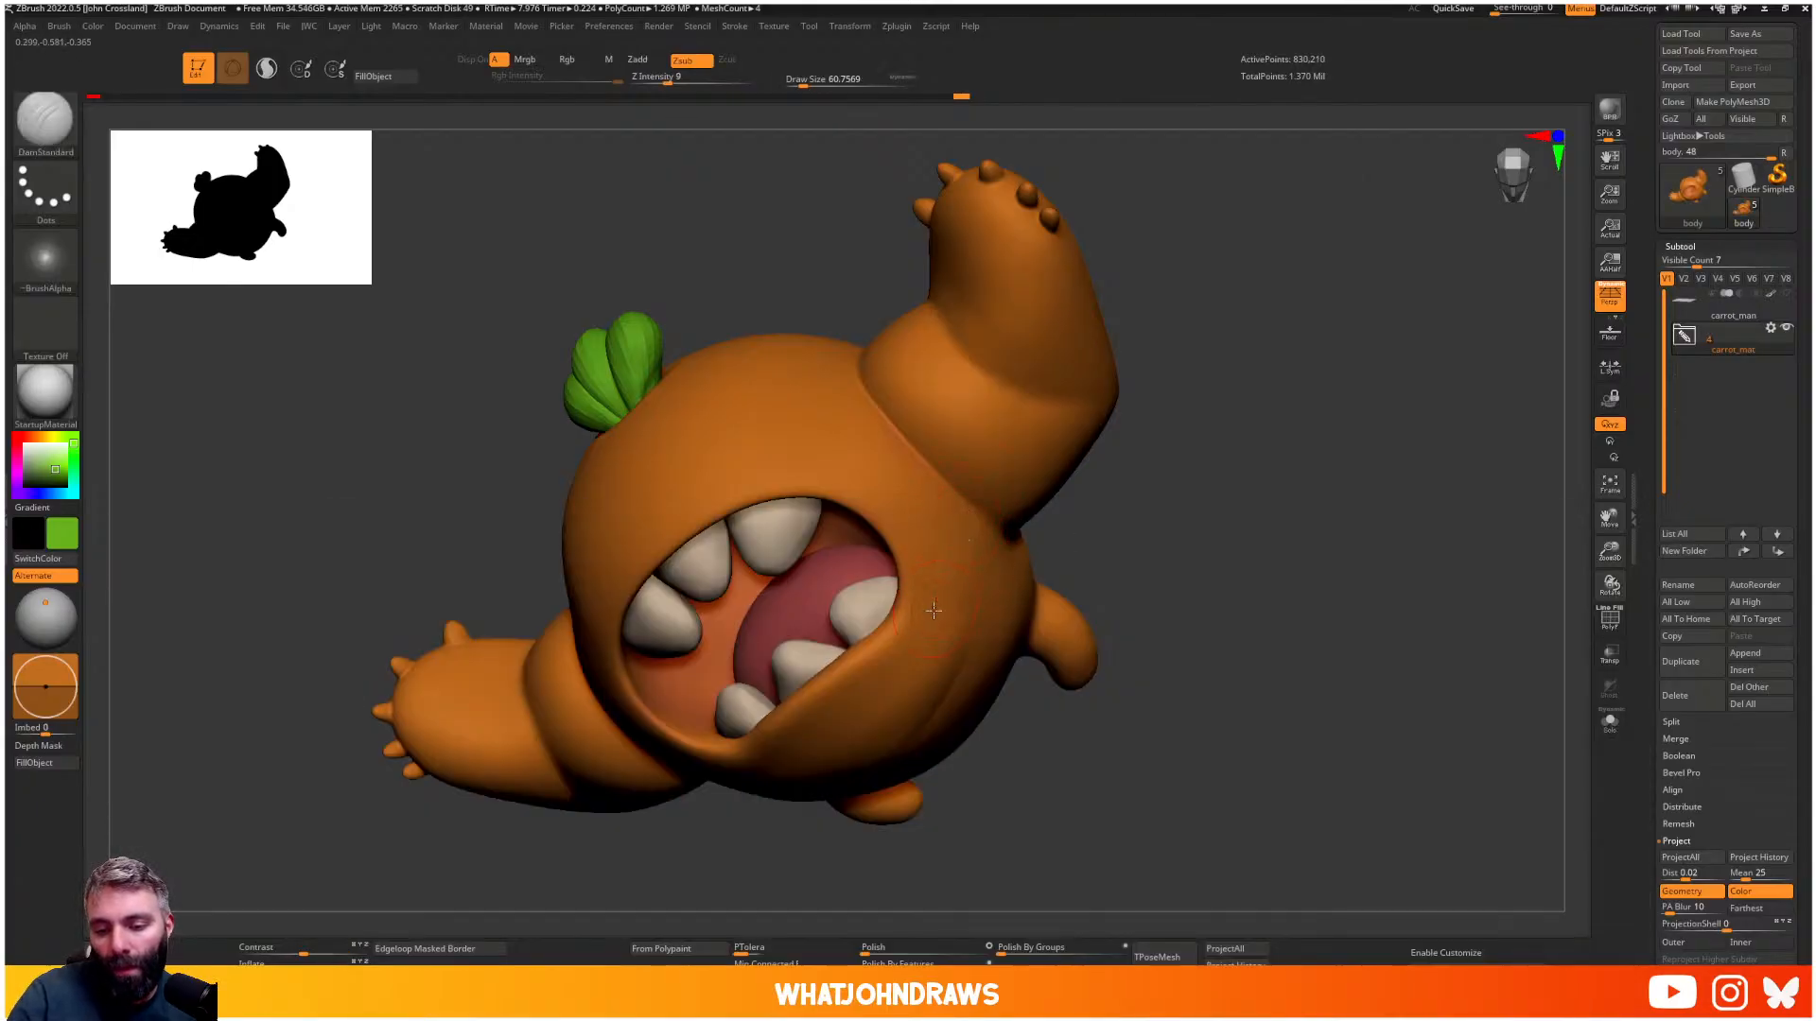
{"action": "left_click_drag", "start_coordinate": [946, 549], "coordinate": [932, 624]}
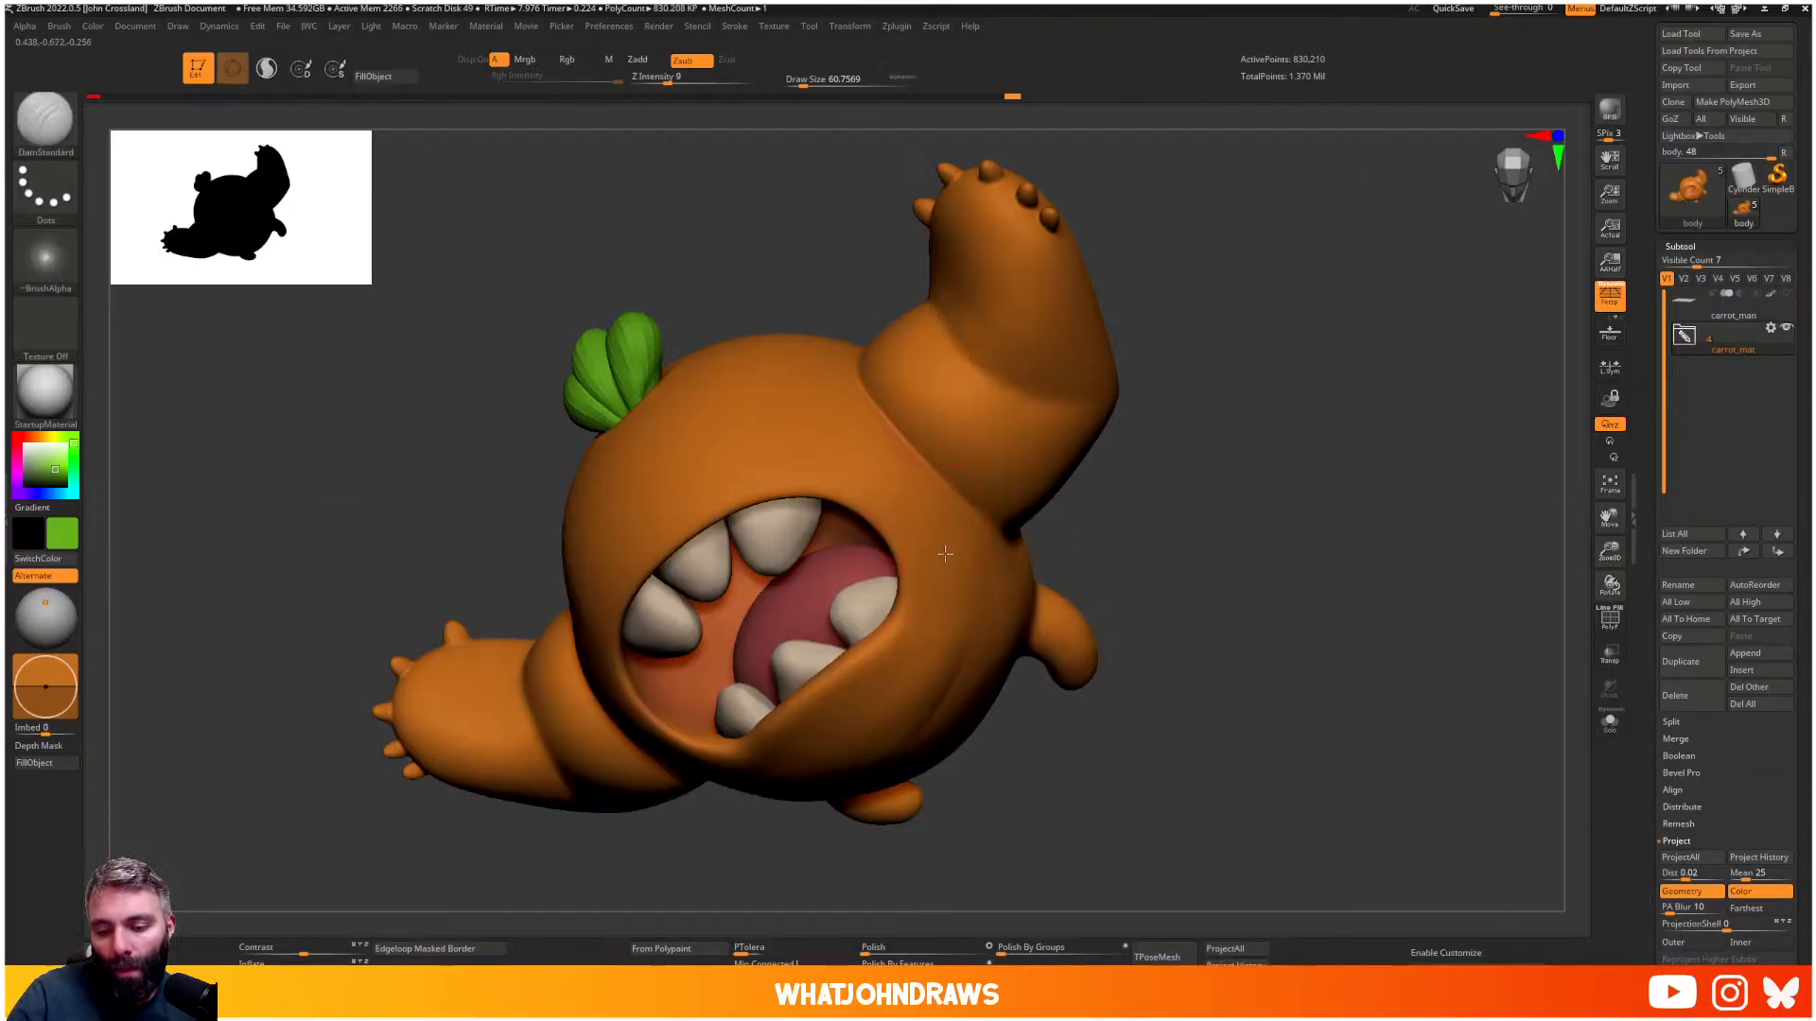
{"action": "mouse_move", "coordinate": [946, 554]}
{"action": "left_mouse_down"}
{"action": "mouse_move", "coordinate": [955, 513]}
{"action": "mouse_move", "coordinate": [944, 588]}
{"action": "left_mouse_up"}
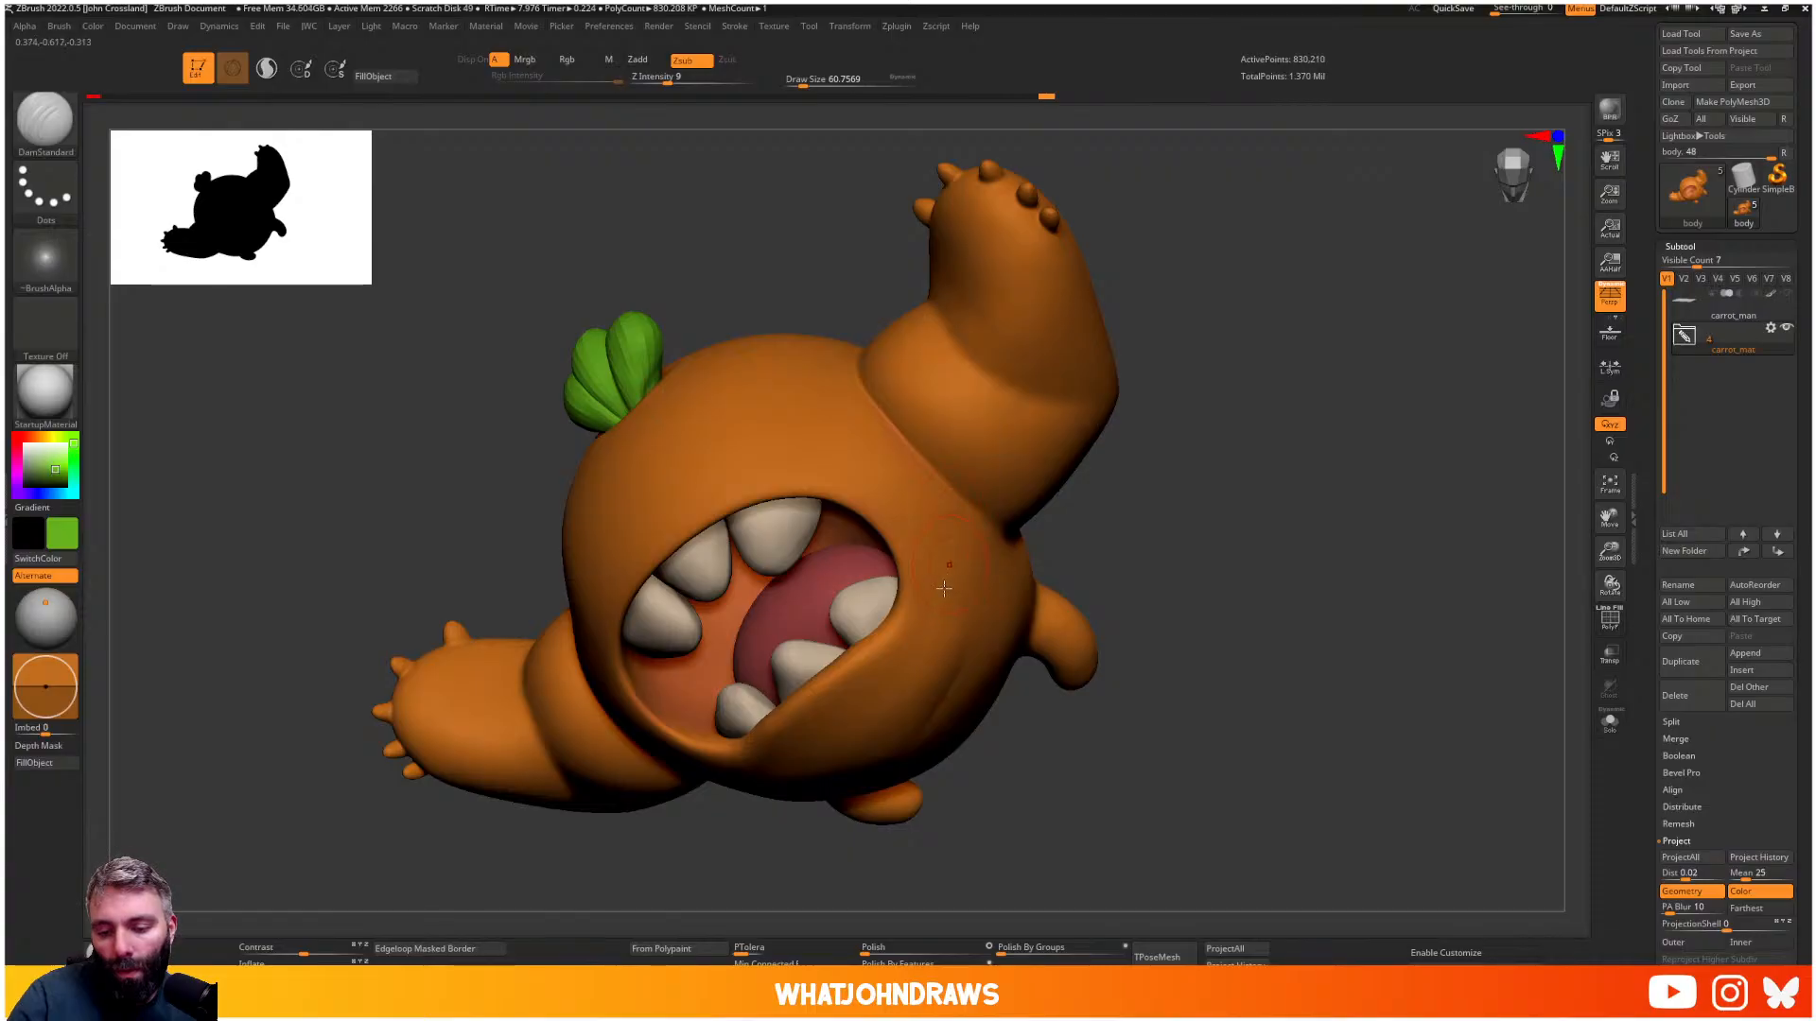
- Carve shallow DamStandard folds along the underside of the lower lip toward the chin
{"action": "mouse_move", "coordinate": [958, 625]}
{"action": "right_mouse_down"}
{"action": "mouse_move", "coordinate": [1059, 589]}
{"action": "mouse_move", "coordinate": [988, 682]}
{"action": "mouse_move", "coordinate": [1180, 633]}
{"action": "right_mouse_up"}
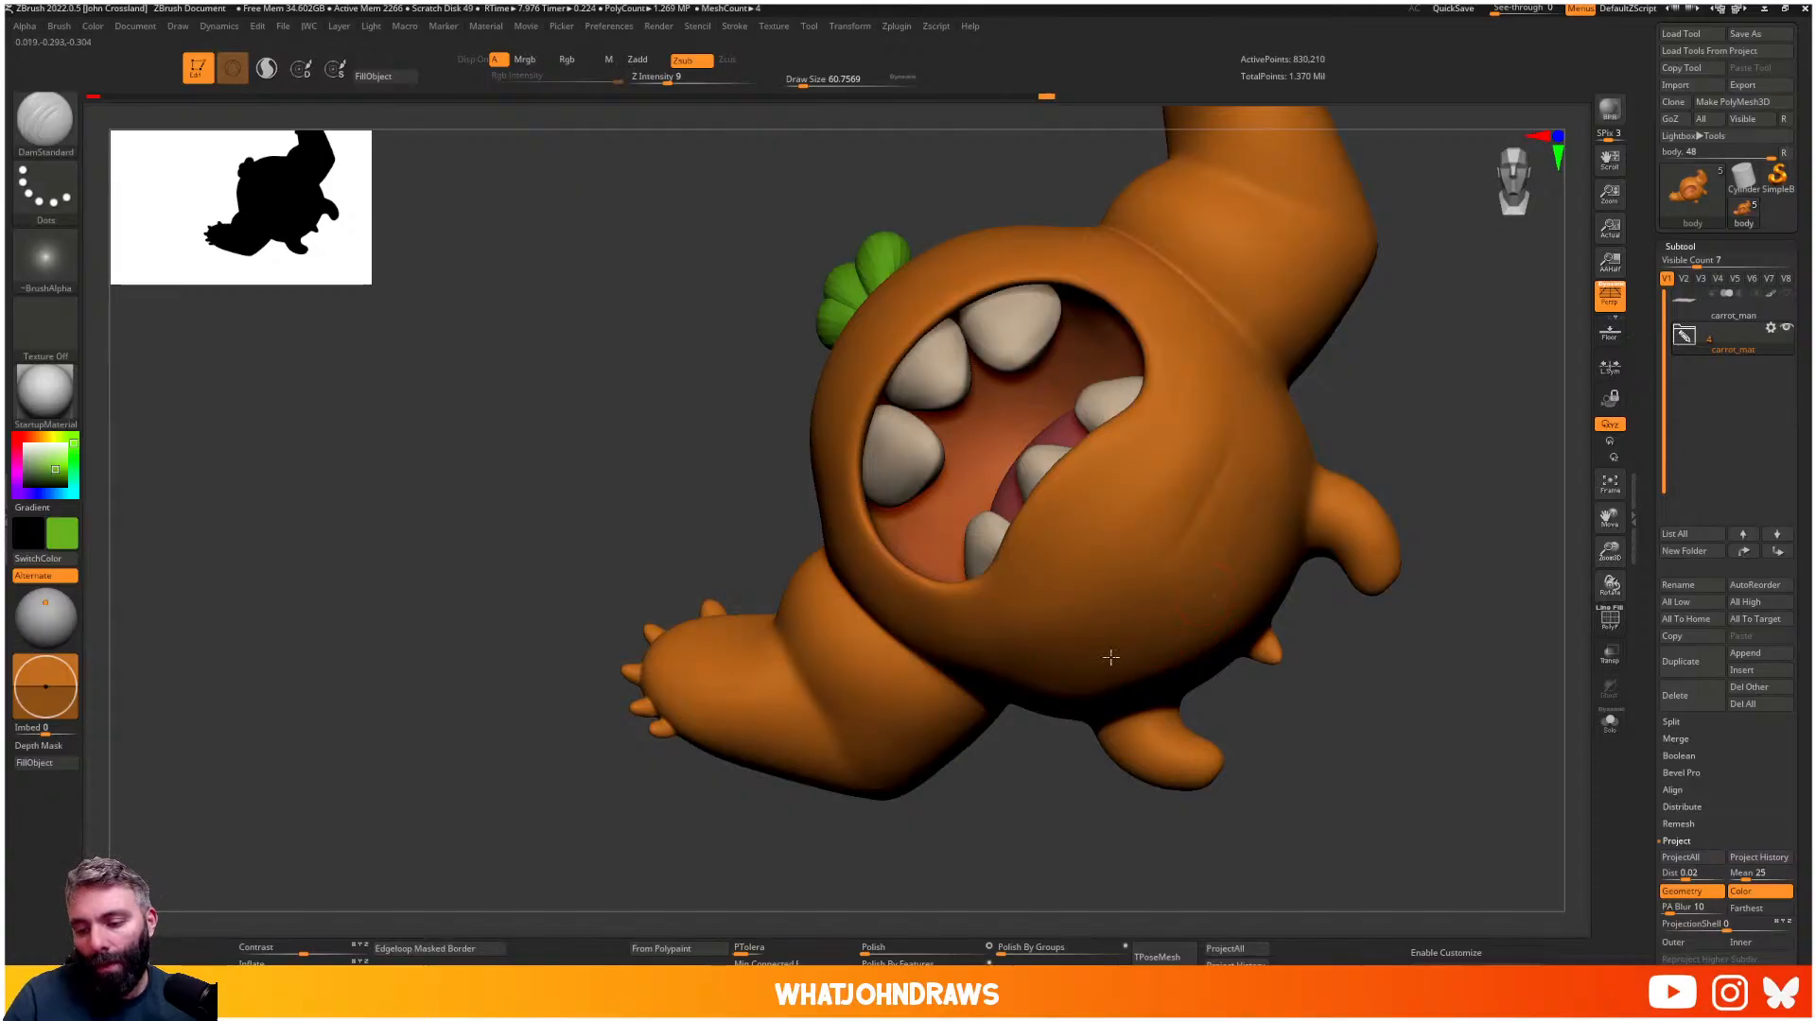
{"action": "left_click_drag", "start_coordinate": [1063, 668], "coordinate": [1089, 586]}
{"action": "left_click_drag", "start_coordinate": [1006, 633], "coordinate": [1060, 536]}
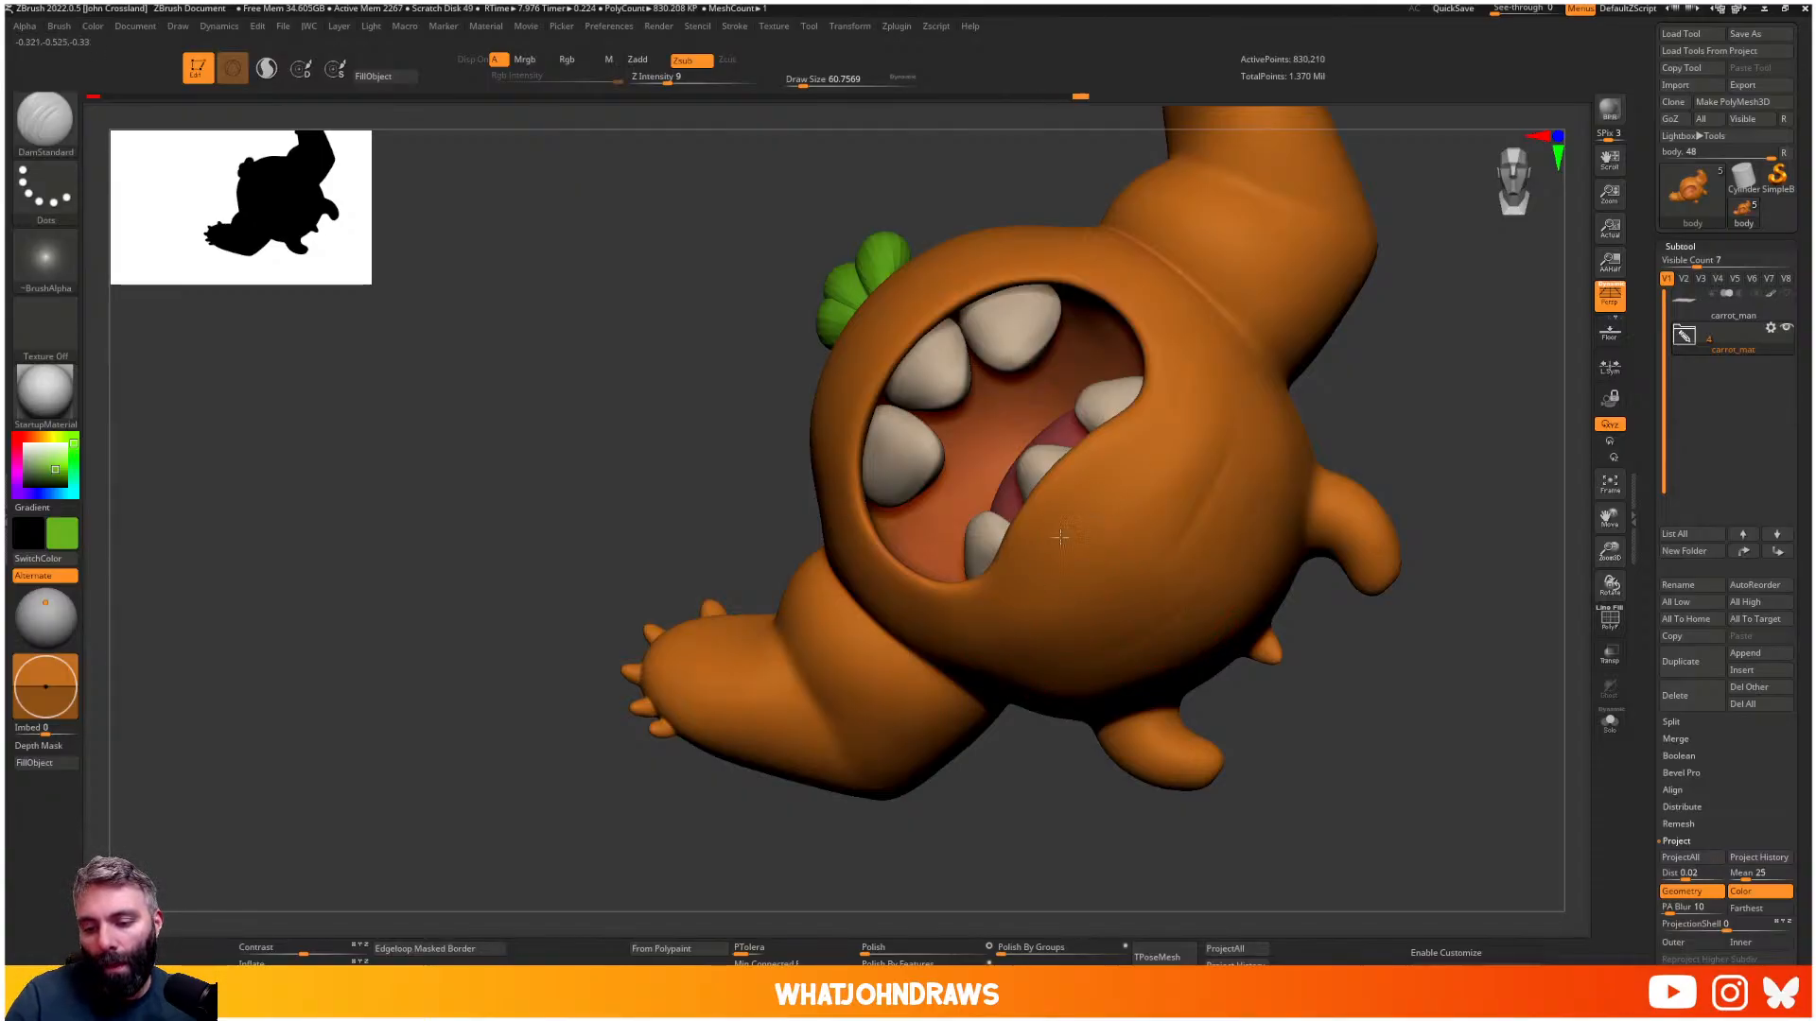
{"action": "right_click_drag", "start_coordinate": [989, 637], "coordinate": [1055, 555]}
{"action": "left_click_drag", "start_coordinate": [958, 648], "coordinate": [1055, 563]}
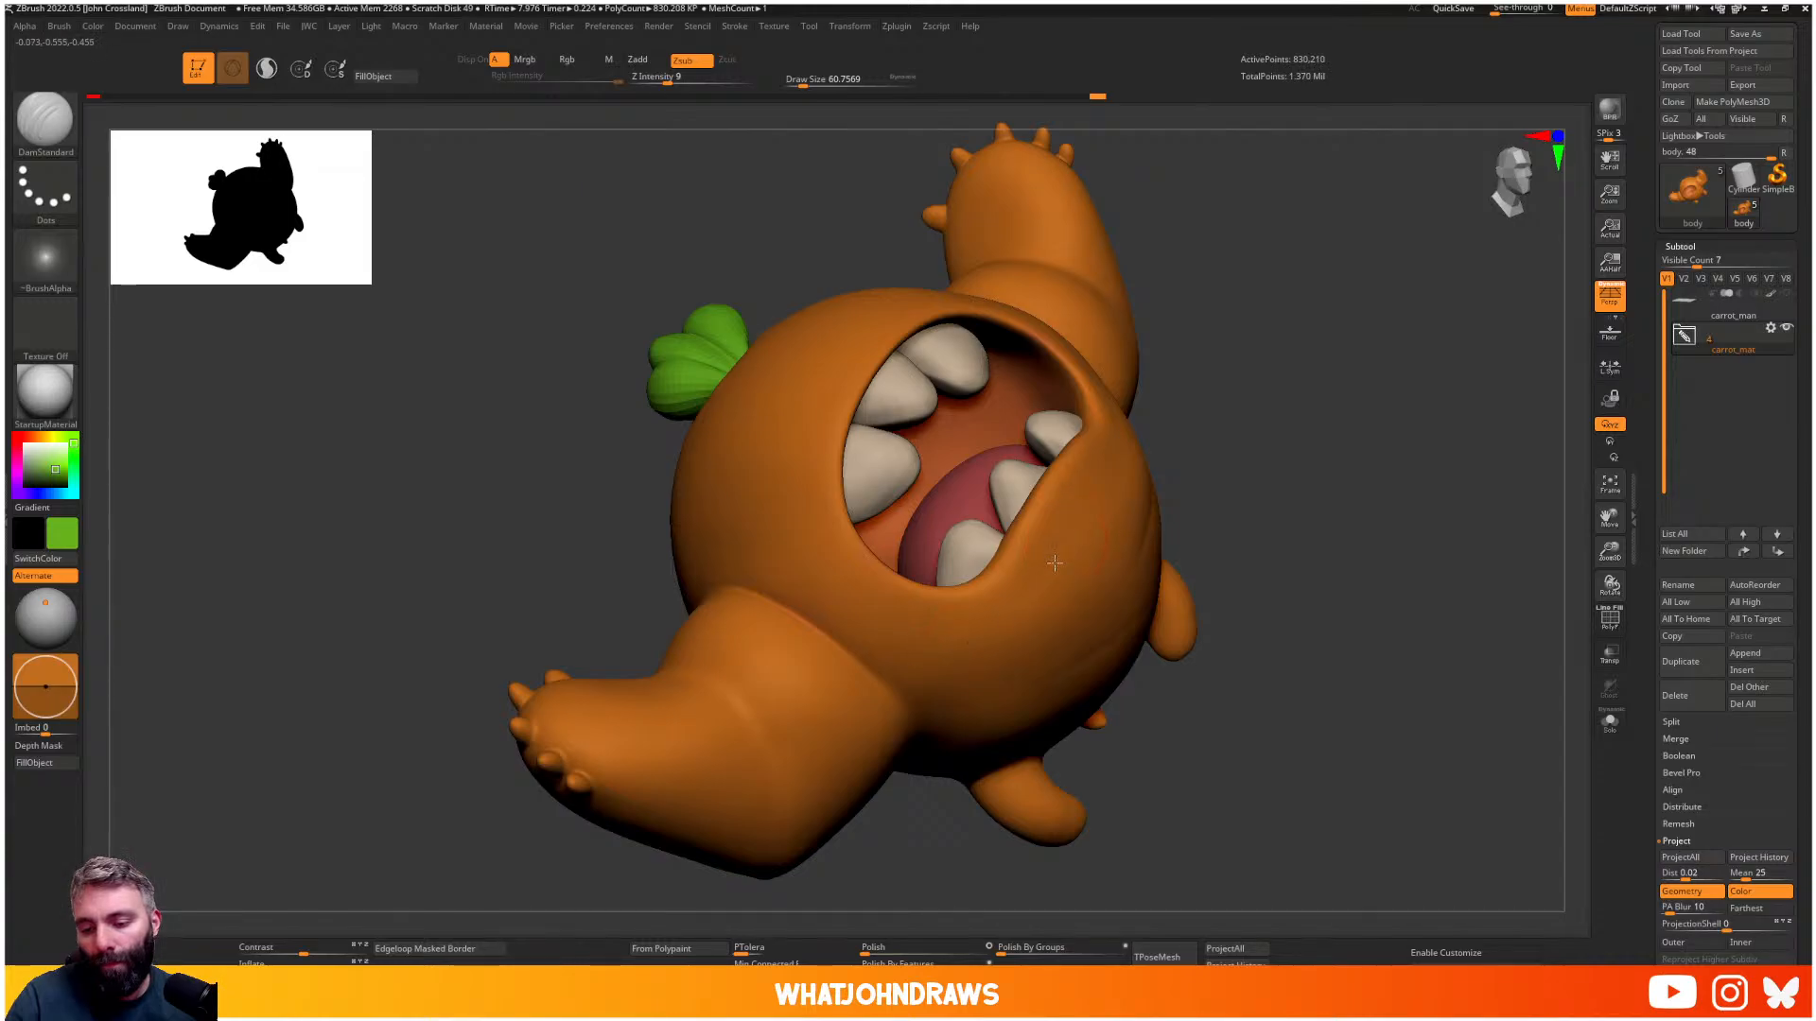
{"action": "mouse_move", "coordinate": [996, 621]}
{"action": "left_mouse_down"}
{"action": "mouse_move", "coordinate": [1007, 612]}
{"action": "mouse_move", "coordinate": [955, 671]}
{"action": "left_mouse_up"}
{"action": "mouse_move", "coordinate": [1036, 579]}
{"action": "left_mouse_down"}
{"action": "mouse_move", "coordinate": [950, 644]}
{"action": "mouse_move", "coordinate": [957, 669]}
{"action": "left_mouse_up"}
{"action": "right_click_drag", "start_coordinate": [1079, 562], "coordinate": [1078, 589], "text": "ctrl"}
- Build up the folds below the lower lip using the Standard brush at Z Intensity 12 and Draw Size about 61
{"action": "key", "text": "b"}
{"action": "key", "text": "s"}
{"action": "key", "text": "t"}
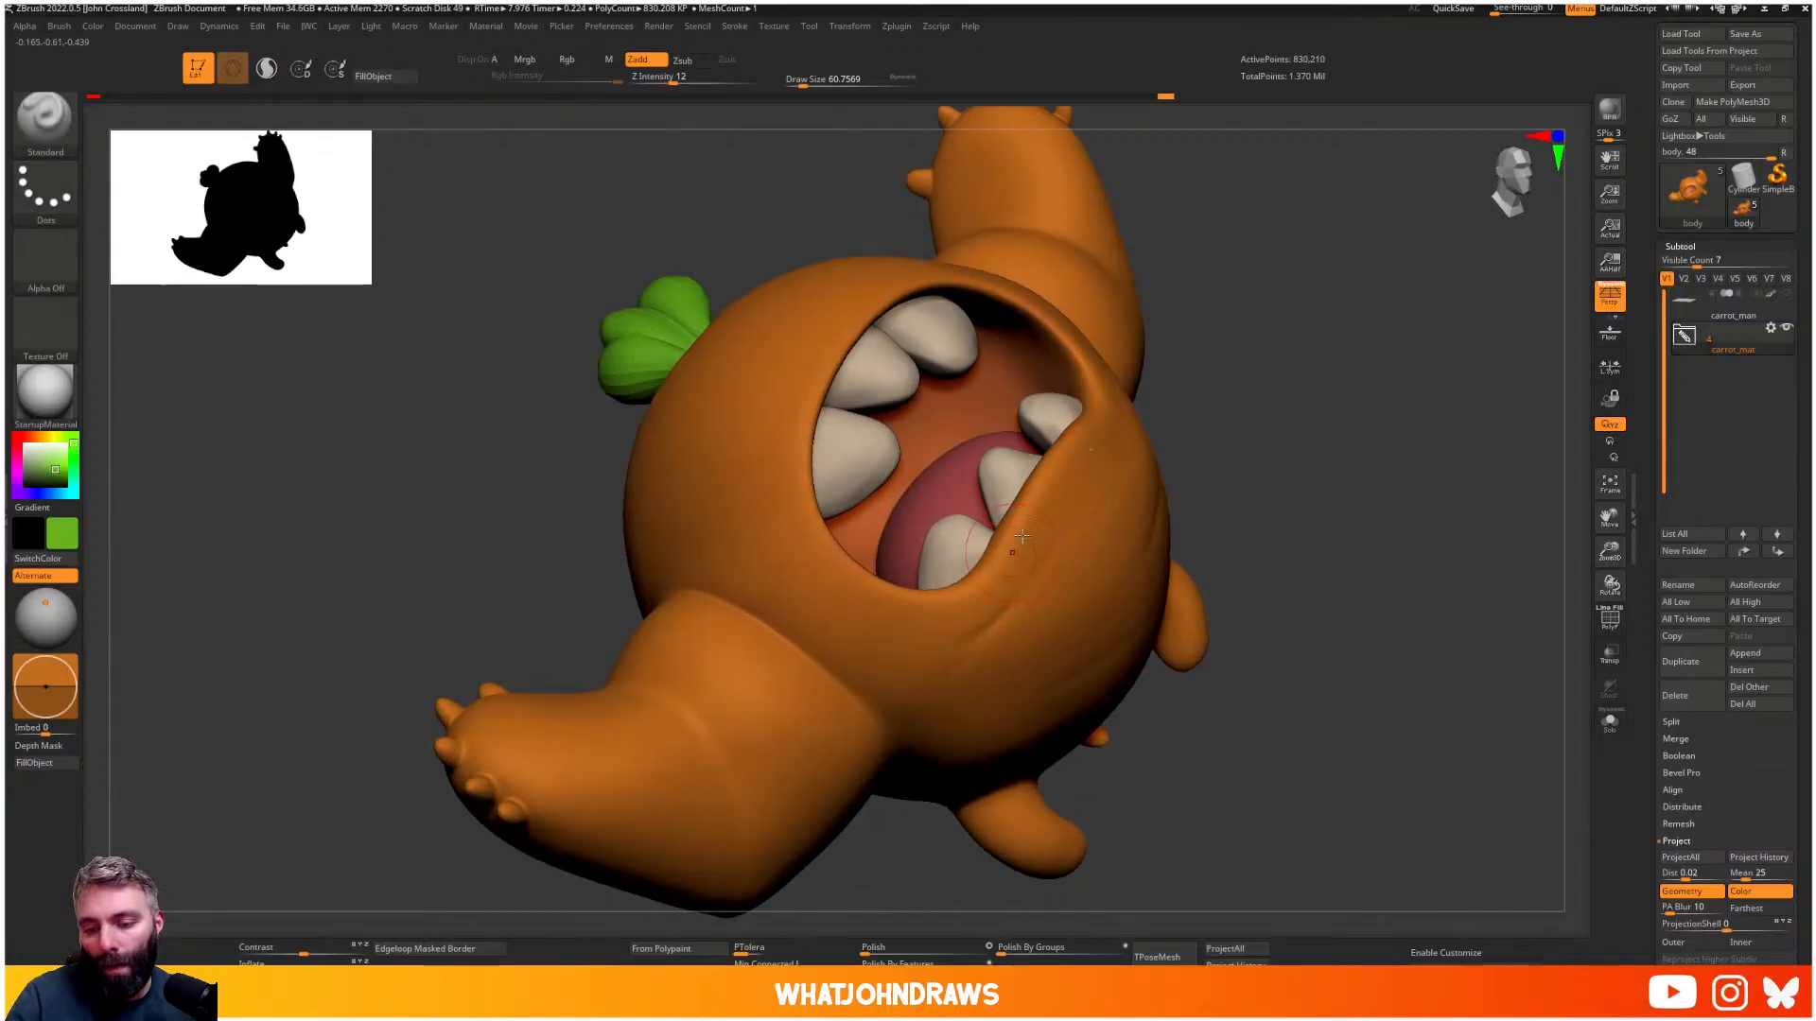
{"action": "mouse_move", "coordinate": [1000, 589]}
{"action": "left_mouse_down"}
{"action": "mouse_move", "coordinate": [1104, 447]}
{"action": "mouse_move", "coordinate": [1097, 497]}
{"action": "left_mouse_up"}
{"action": "right_click_drag", "start_coordinate": [1064, 487], "coordinate": [1133, 463]}
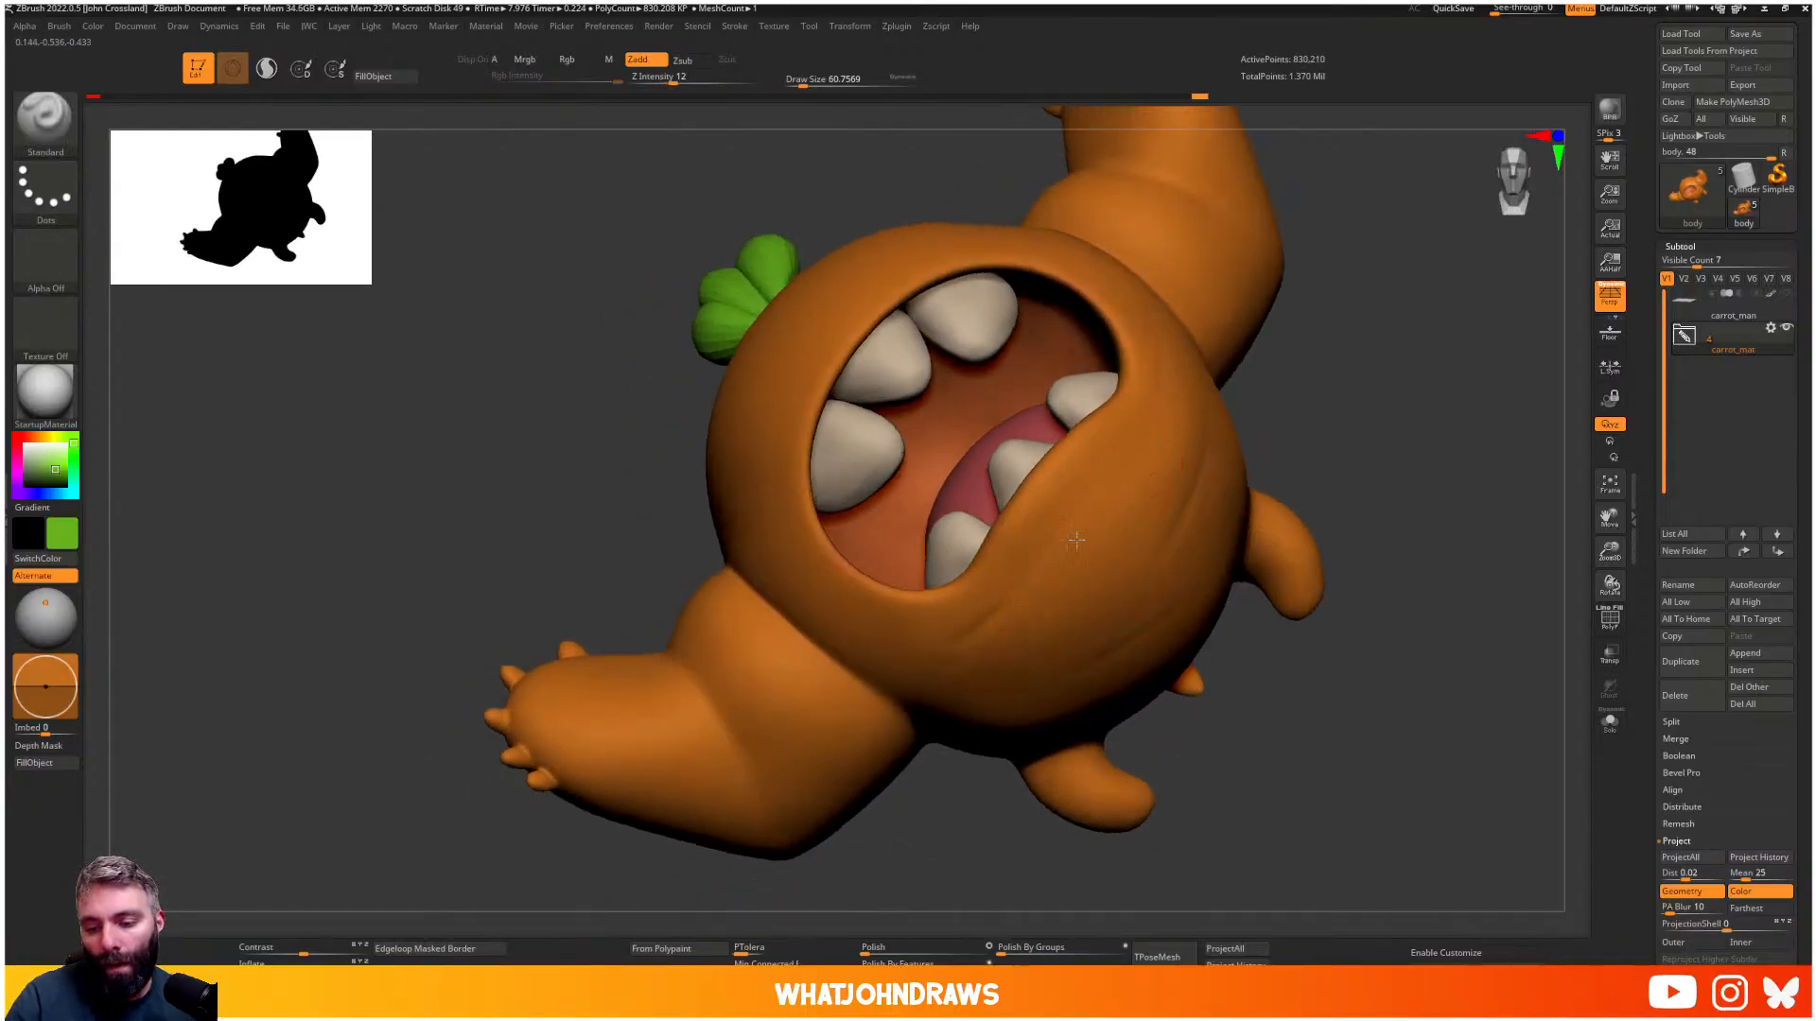
{"action": "right_click_drag", "start_coordinate": [1075, 540], "coordinate": [1109, 515]}
{"action": "left_click_drag", "start_coordinate": [1016, 625], "coordinate": [1068, 619]}
{"action": "right_click_drag", "start_coordinate": [1026, 594], "coordinate": [1062, 613]}
{"action": "left_click_drag", "start_coordinate": [958, 690], "coordinate": [1054, 662]}
{"action": "right_click_drag", "start_coordinate": [969, 700], "coordinate": [1048, 681]}
{"action": "left_click_drag", "start_coordinate": [1077, 659], "coordinate": [1157, 582]}
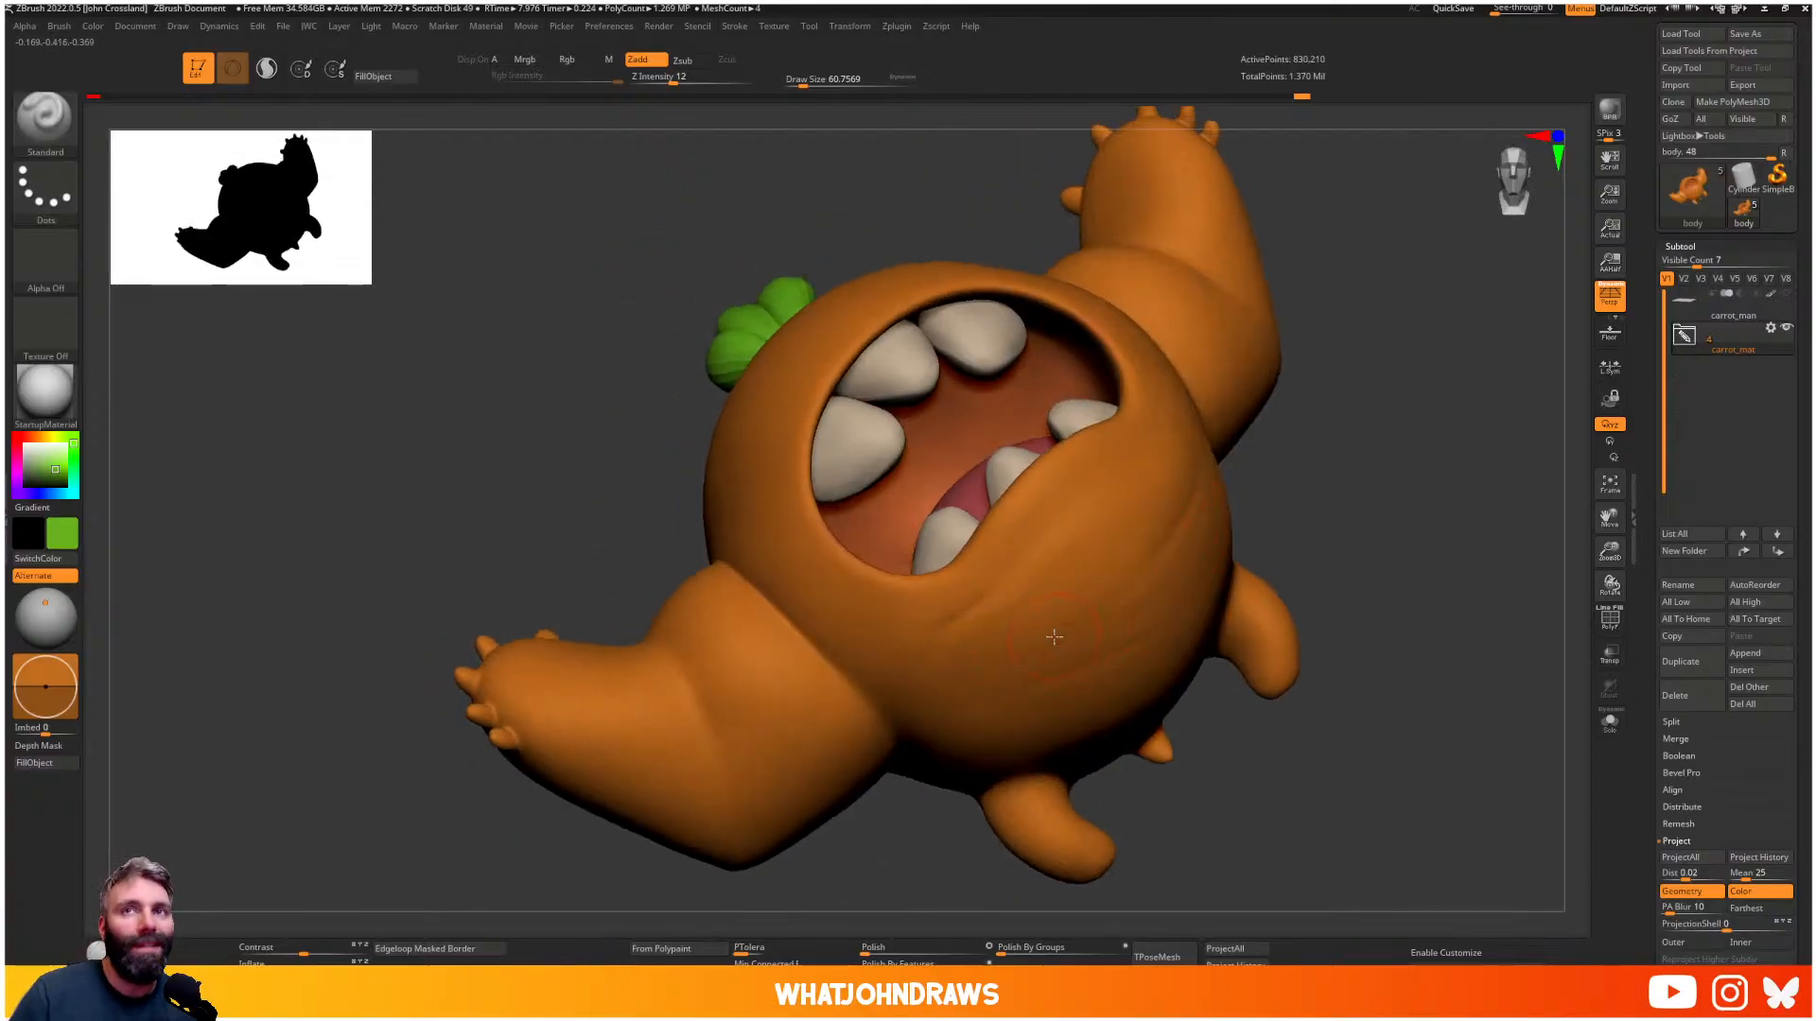
- Add more volume to the lower lip rim and the cheek fold at the mouth corner with the Standard brush
{"action": "right_click_drag", "start_coordinate": [1095, 502], "coordinate": [1175, 475]}
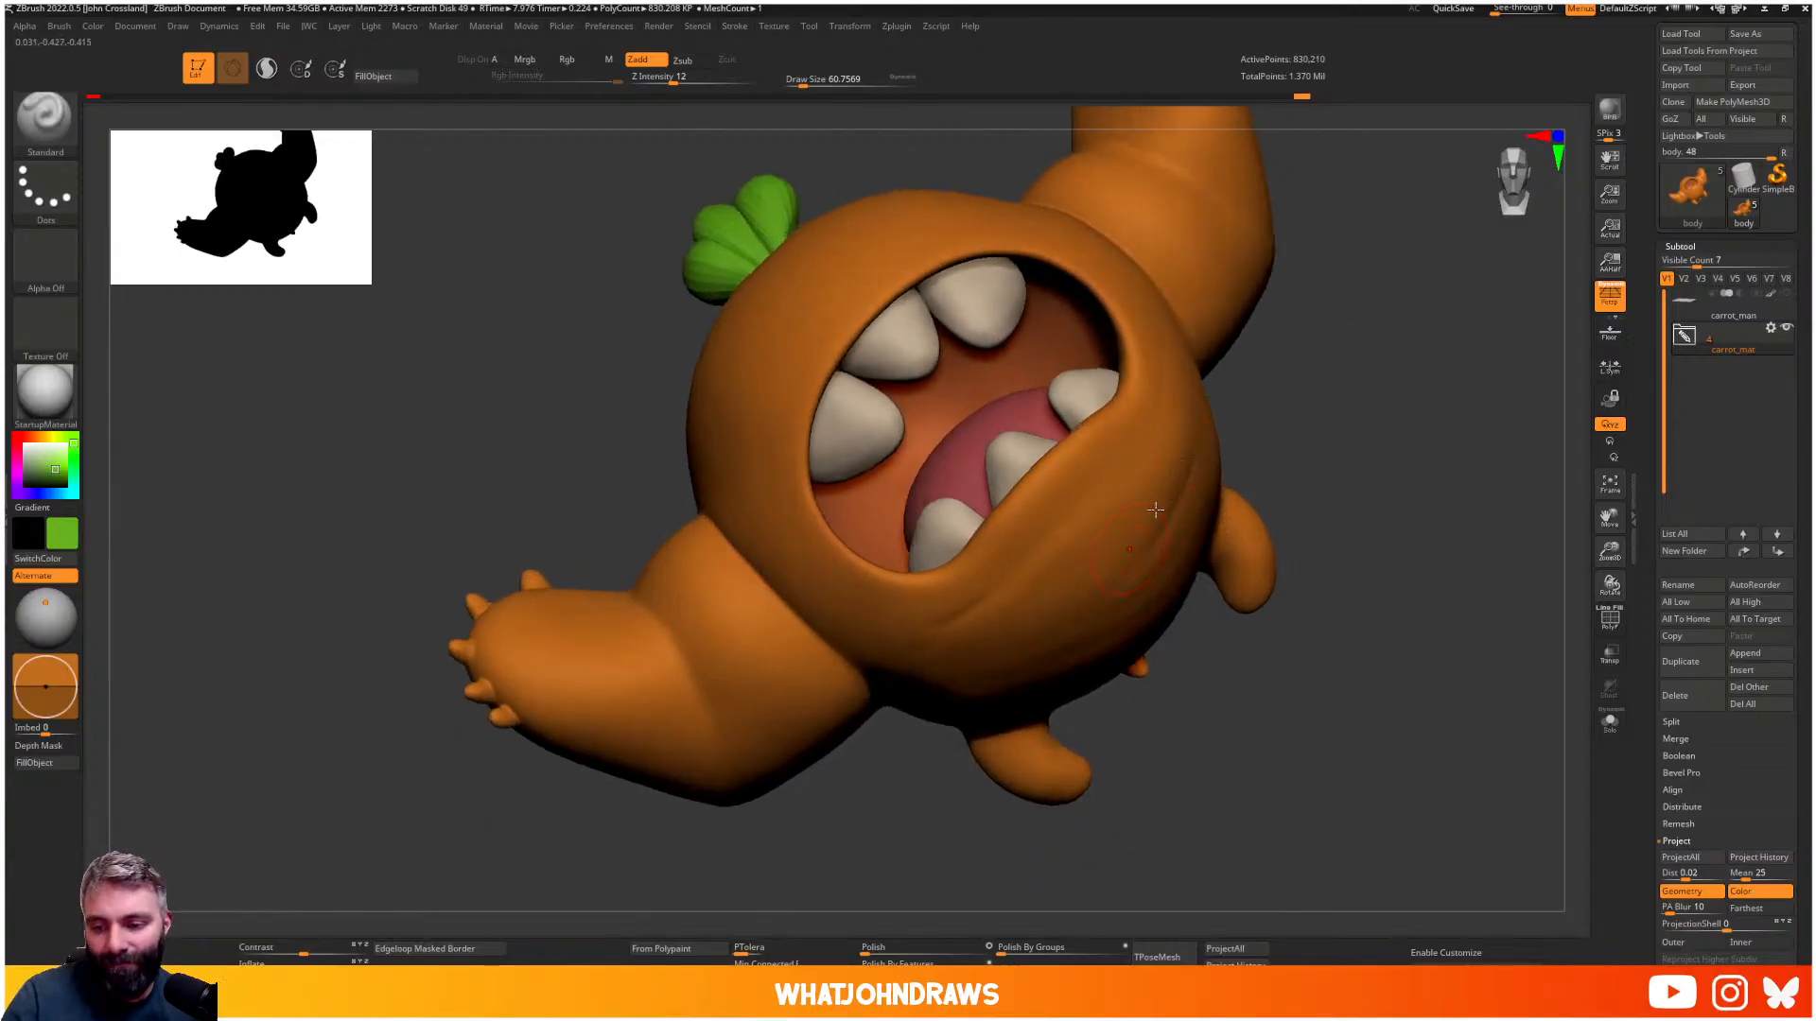
{"action": "left_click_drag", "start_coordinate": [1155, 510], "coordinate": [1124, 565]}
{"action": "right_click_drag", "start_coordinate": [1123, 566], "coordinate": [1081, 605]}
{"action": "right_click_drag", "start_coordinate": [1002, 665], "coordinate": [1071, 582]}
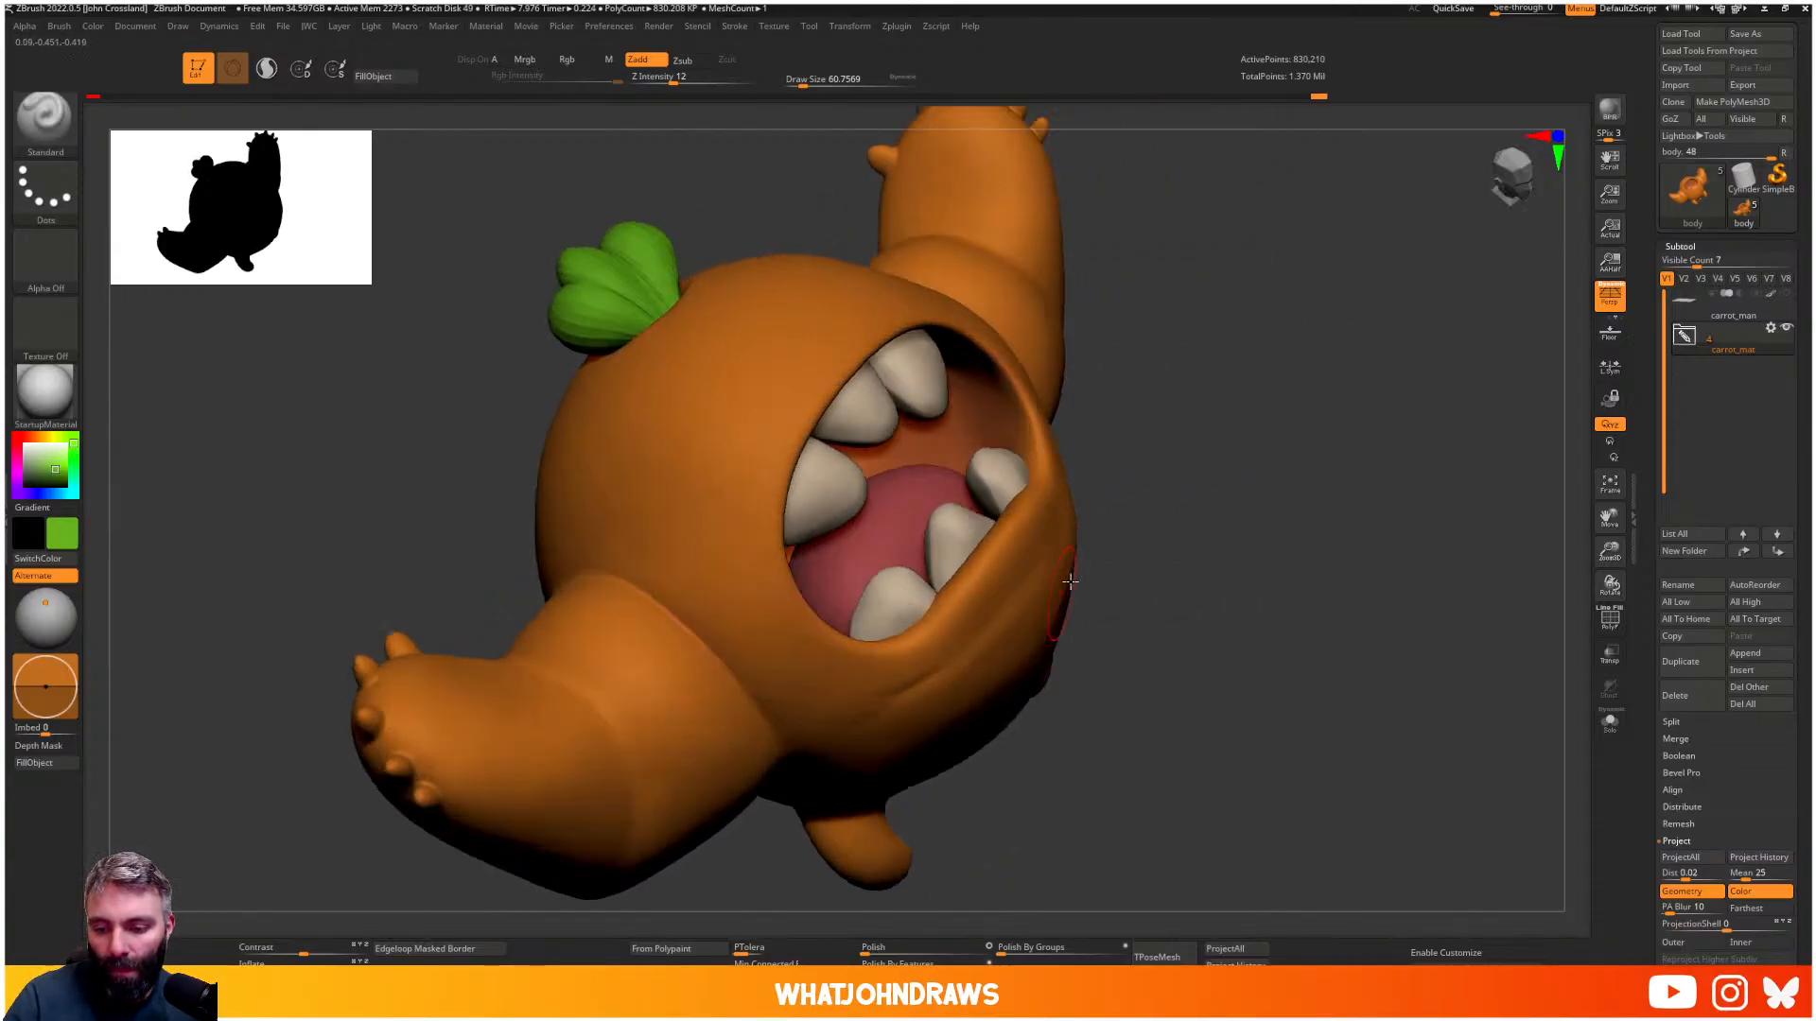
{"action": "left_click_drag", "start_coordinate": [974, 678], "coordinate": [1066, 564]}
{"action": "right_click_drag", "start_coordinate": [1066, 564], "coordinate": [982, 632]}
{"action": "left_click_drag", "start_coordinate": [990, 564], "coordinate": [1007, 541]}
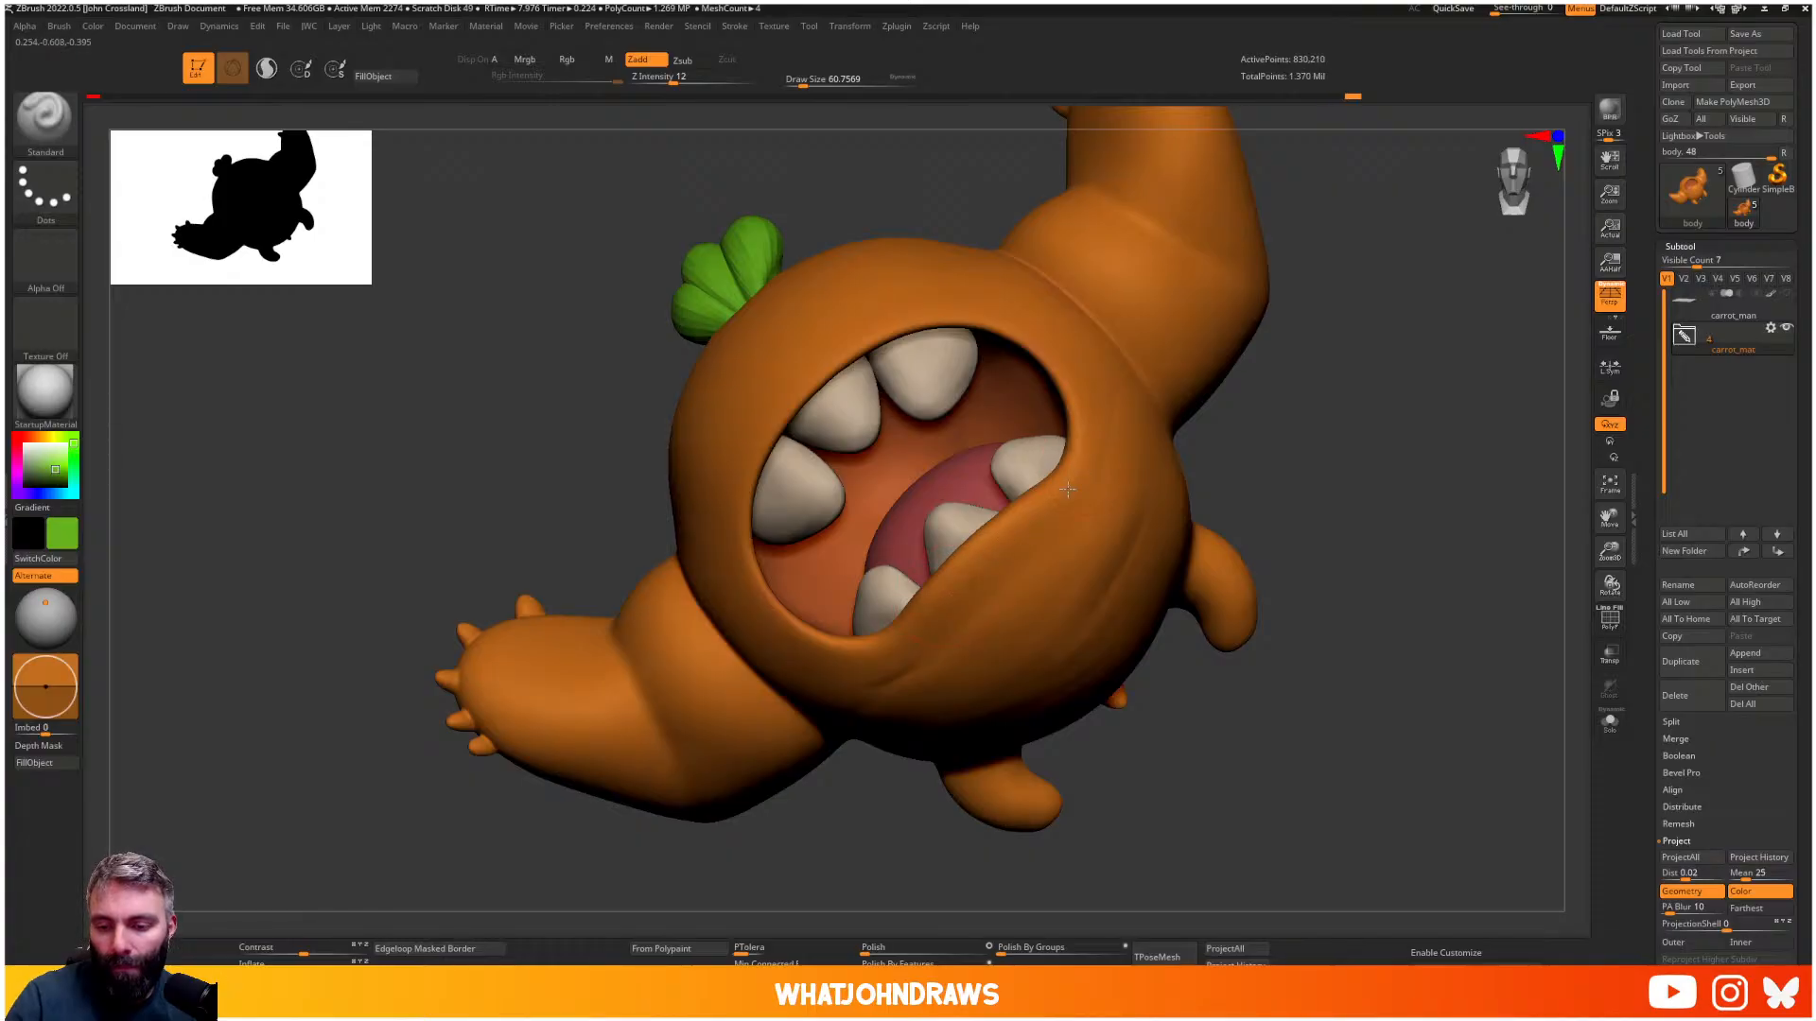
{"action": "left_click_drag", "start_coordinate": [1093, 409], "coordinate": [1099, 364]}
{"action": "left_click_drag", "start_coordinate": [1036, 560], "coordinate": [1046, 547]}
{"action": "right_click_drag", "start_coordinate": [1046, 546], "coordinate": [977, 620]}
- Sharpen the crease beneath the lower lip with DamStandard at Draw Size about 35
{"action": "key", "text": "b"}
{"action": "key", "text": "d"}
{"action": "key", "text": "s"}
{"action": "key", "text": "s"}
{"action": "left_click_drag", "start_coordinate": [977, 621], "coordinate": [991, 599]}
{"action": "mouse_move", "coordinate": [957, 636]}
{"action": "left_mouse_down"}
{"action": "mouse_move", "coordinate": [1005, 586]}
{"action": "mouse_move", "coordinate": [898, 682]}
{"action": "left_mouse_up"}
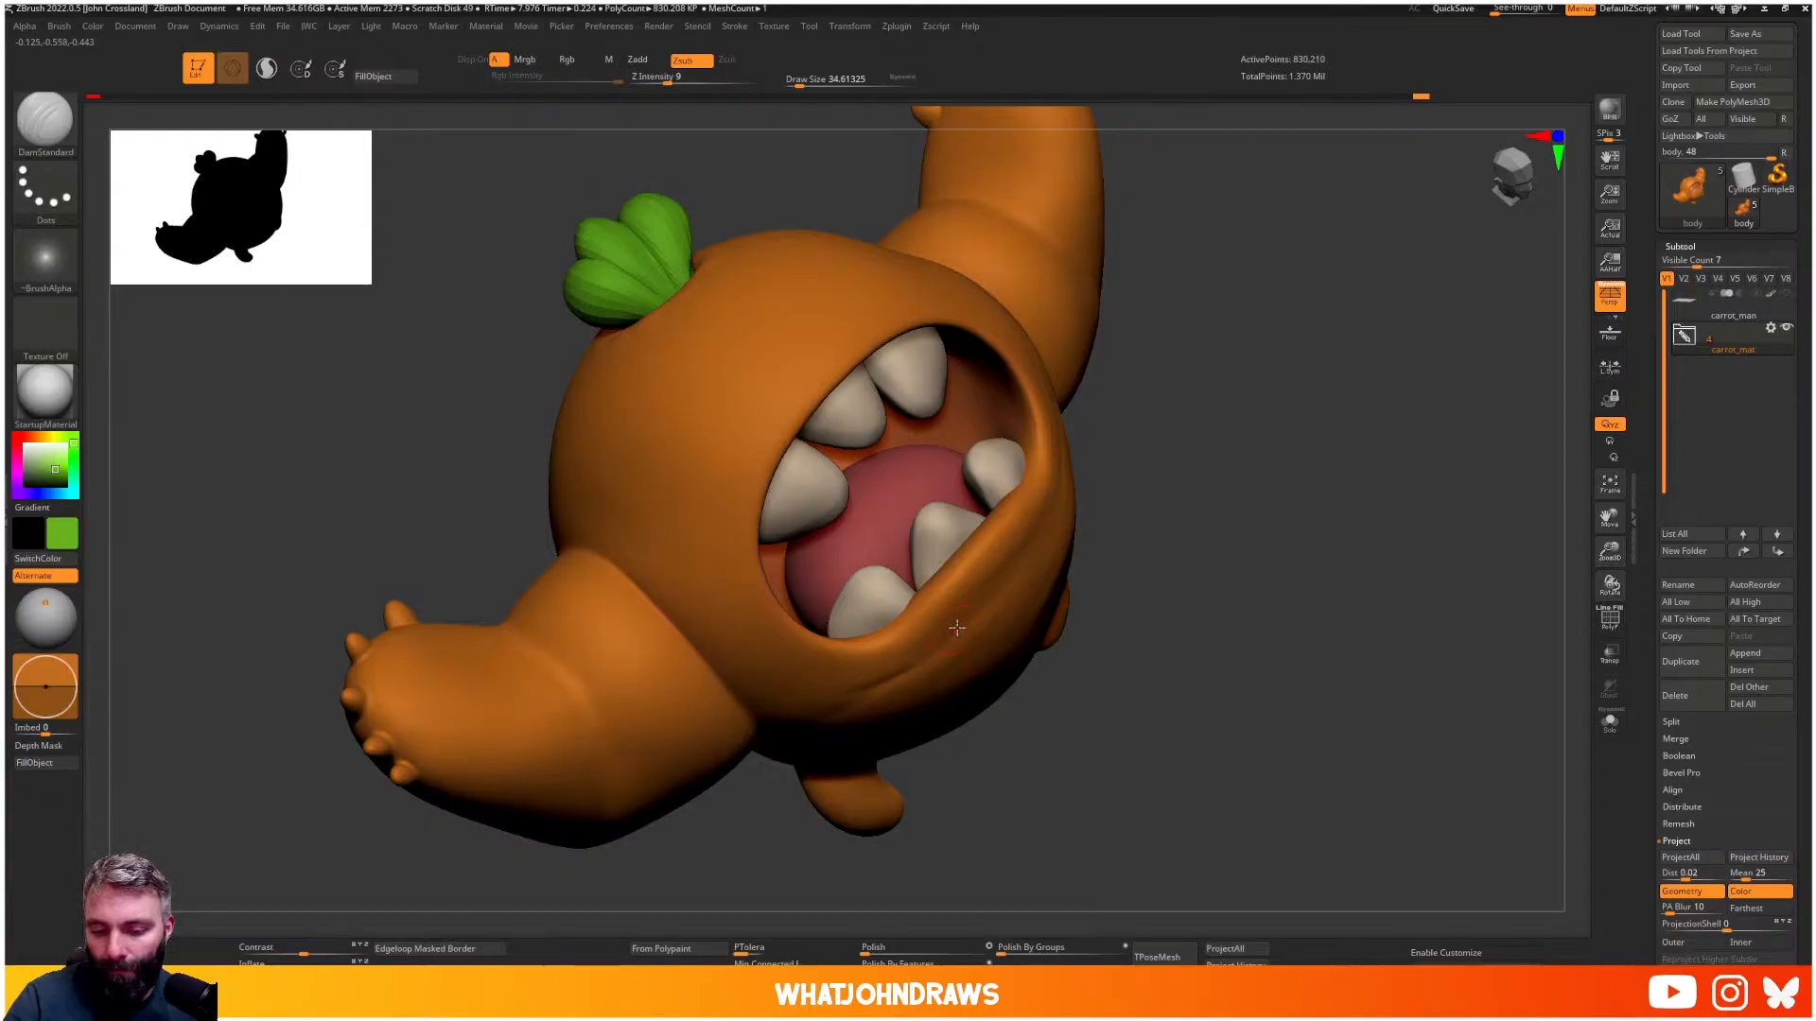
{"action": "mouse_move", "coordinate": [957, 627]}
{"action": "left_mouse_down"}
{"action": "mouse_move", "coordinate": [915, 664]}
{"action": "mouse_move", "coordinate": [937, 656]}
{"action": "left_mouse_up"}
- Smooth the sculpted folds on the belly below the mouth
{"action": "mouse_move", "coordinate": [938, 656]}
{"action": "right_mouse_down"}
{"action": "mouse_move", "coordinate": [984, 606]}
{"action": "mouse_move", "coordinate": [932, 592]}
{"action": "mouse_move", "coordinate": [1012, 681]}
{"action": "mouse_move", "coordinate": [1059, 576]}
{"action": "mouse_move", "coordinate": [892, 559]}
{"action": "right_mouse_up"}
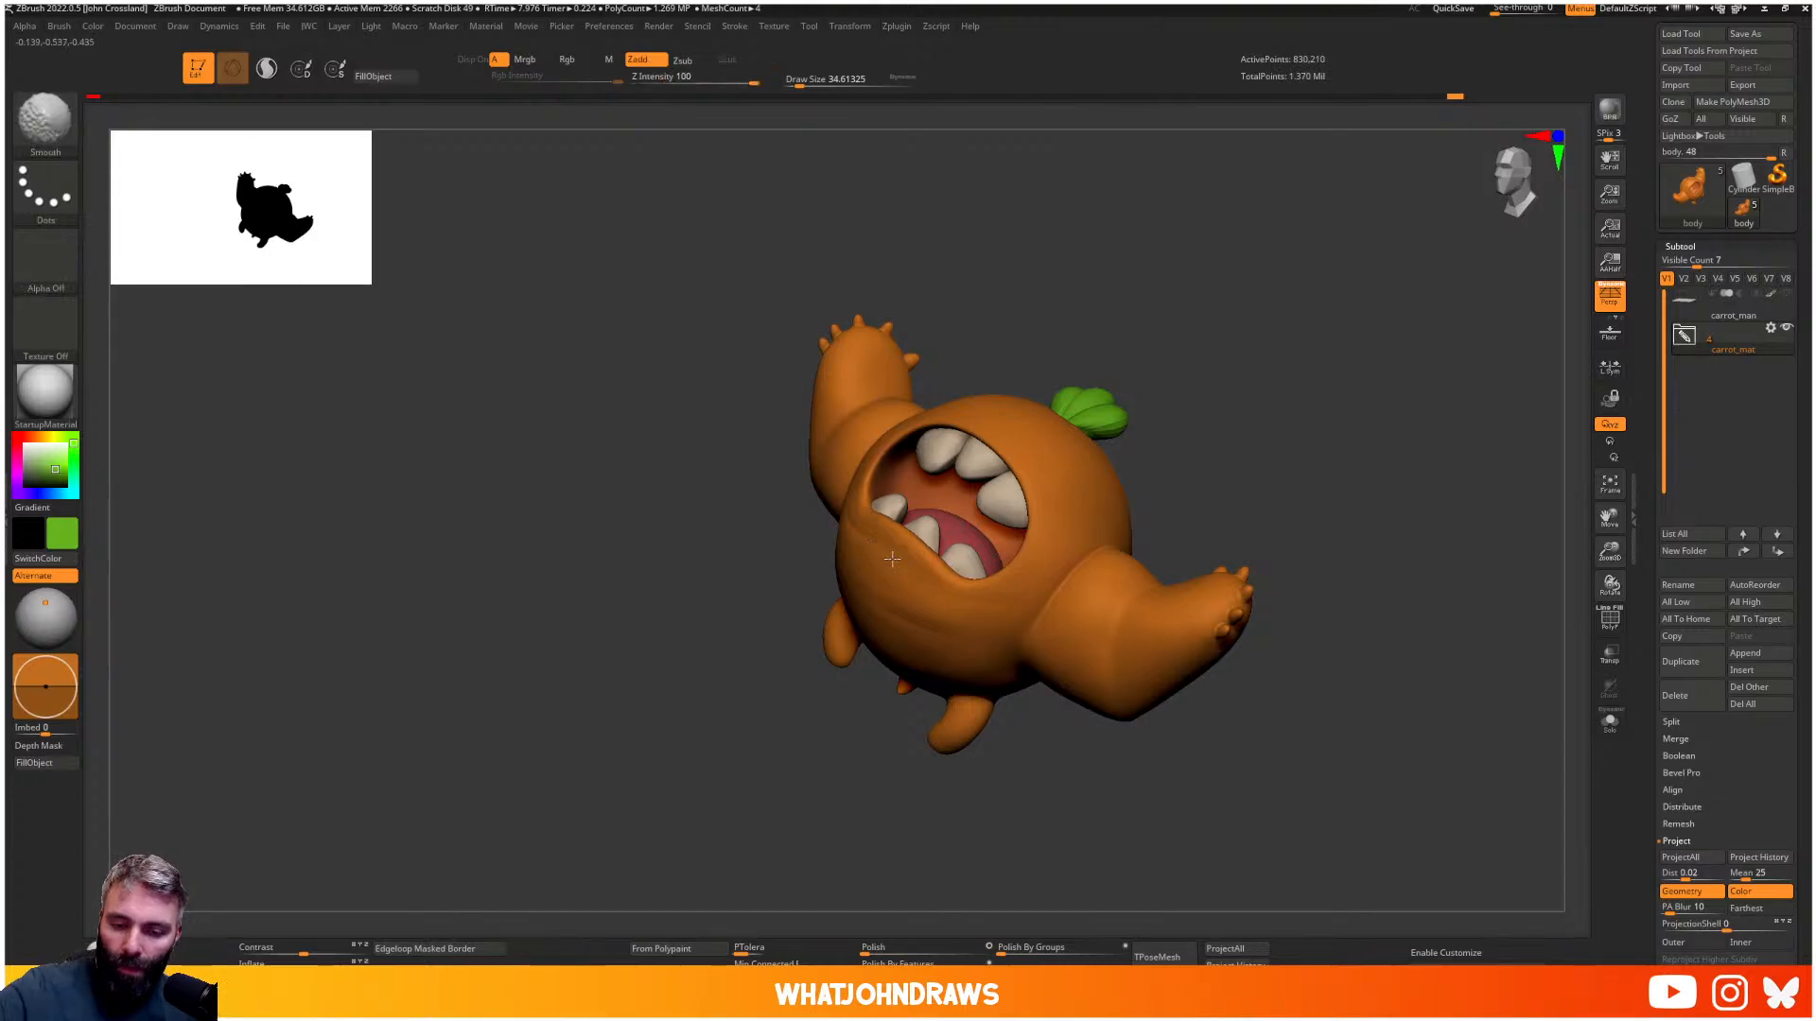
{"action": "left_click_drag", "start_coordinate": [880, 622], "coordinate": [884, 615], "text": "shift"}
{"action": "right_click_drag", "start_coordinate": [884, 615], "coordinate": [894, 599]}
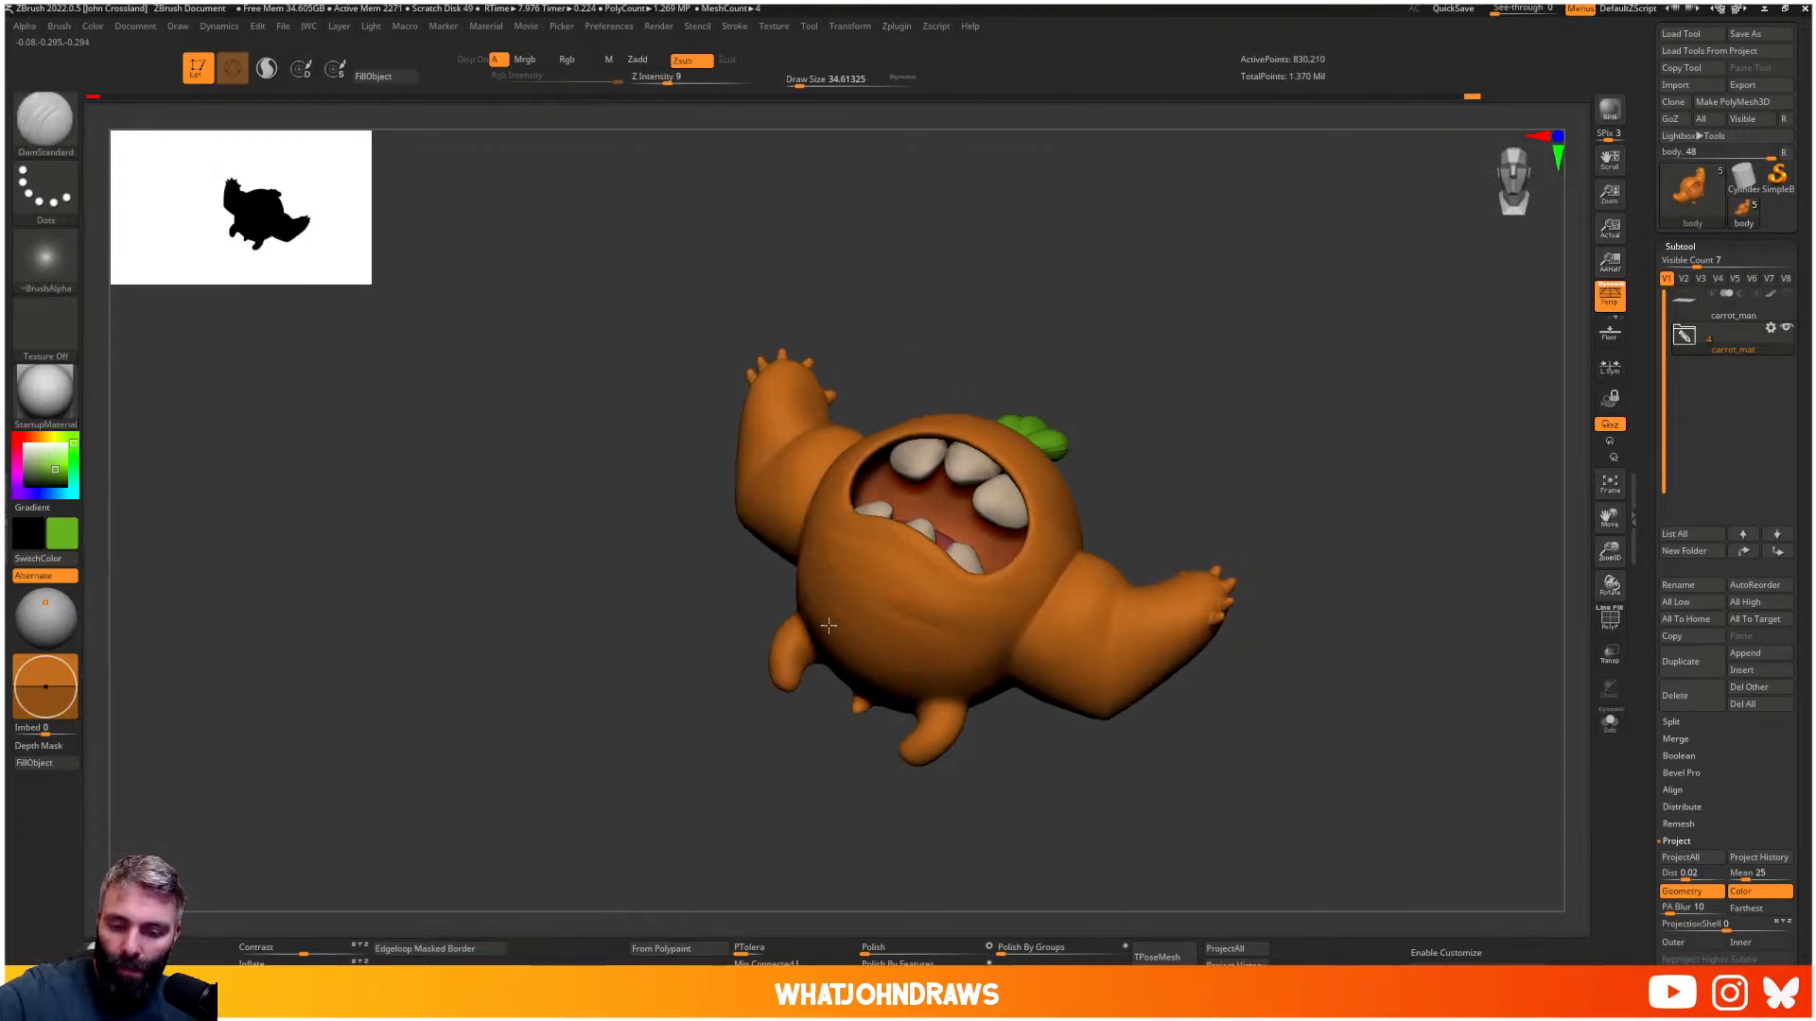
- Carve long curved creases across the side of the belly below the mouth with DamStandard at Draw Size about 110
{"action": "left_click_drag", "start_coordinate": [829, 625], "coordinate": [834, 616]}
{"action": "right_click_drag", "start_coordinate": [834, 616], "coordinate": [841, 611], "text": "ctrl"}
{"action": "key", "text": "b"}
{"action": "key", "text": "d"}
{"action": "key", "text": "s"}
{"action": "mouse_move", "coordinate": [801, 542]}
{"action": "left_mouse_down"}
{"action": "mouse_move", "coordinate": [865, 640]}
{"action": "mouse_move", "coordinate": [845, 616]}
{"action": "left_mouse_up"}
{"action": "key", "text": "s"}
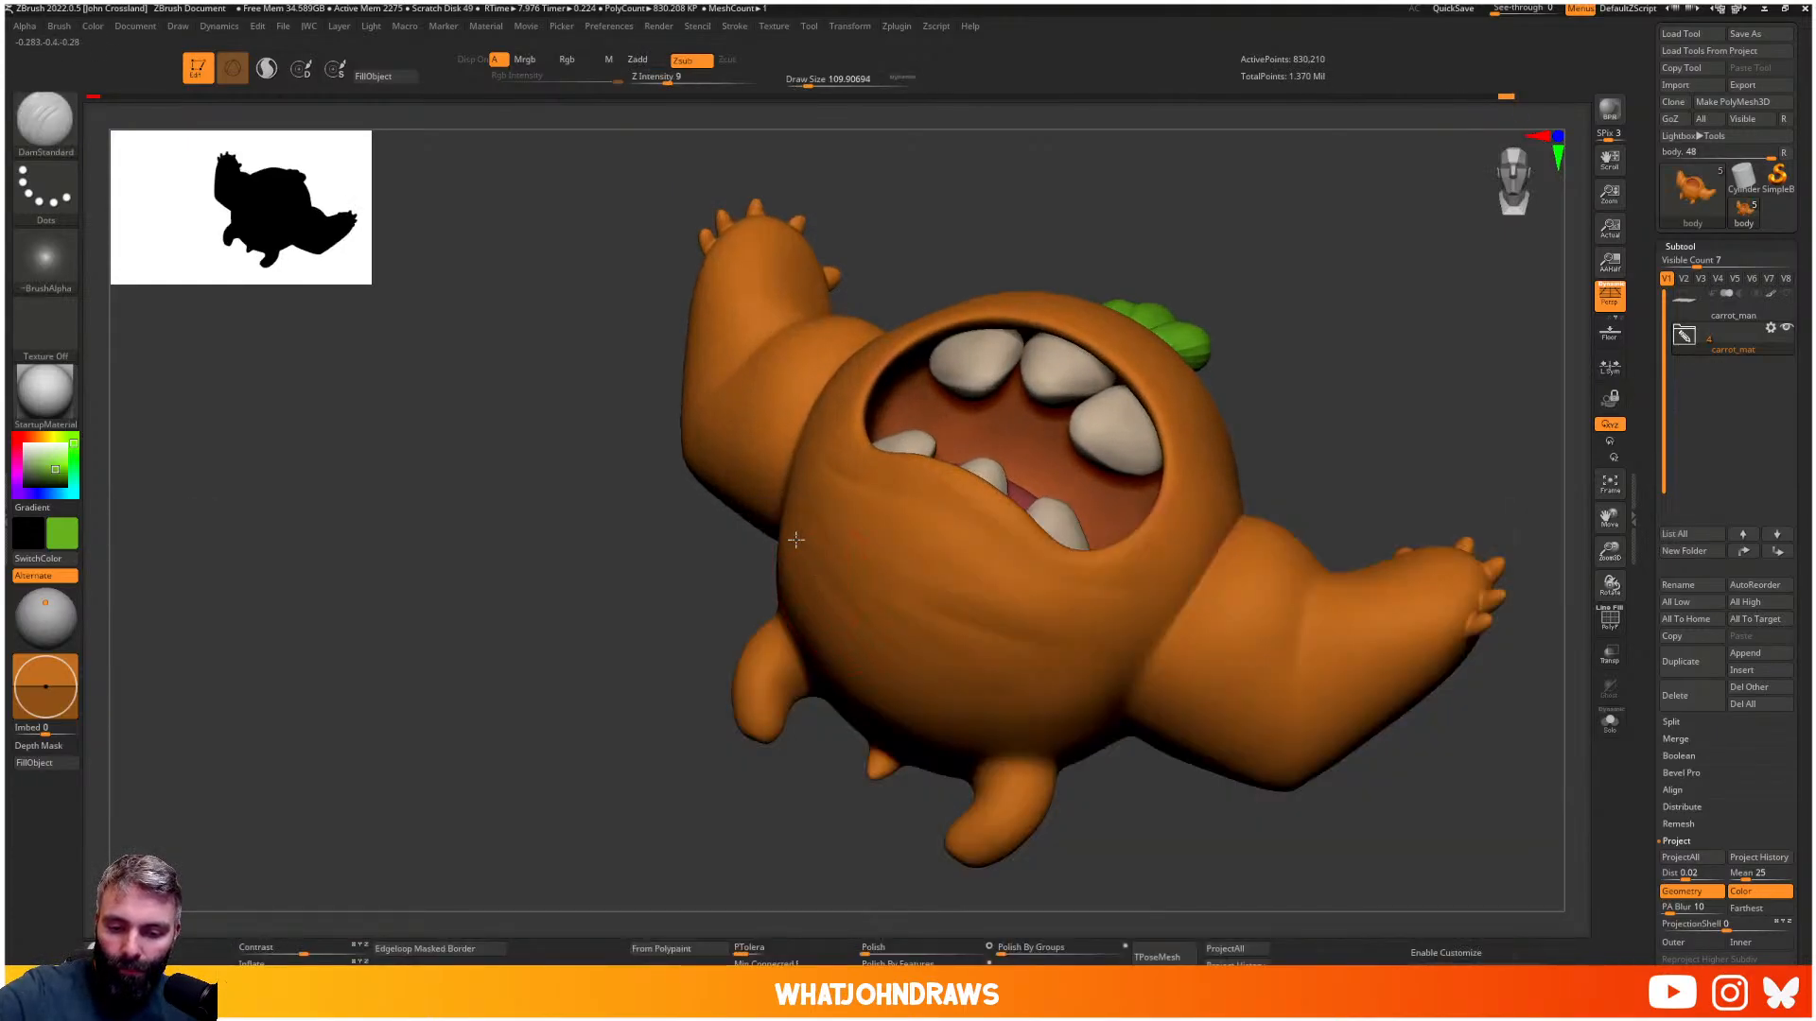
{"action": "mouse_move", "coordinate": [792, 532]}
{"action": "left_mouse_down"}
{"action": "mouse_move", "coordinate": [837, 601]}
{"action": "mouse_move", "coordinate": [955, 693]}
{"action": "mouse_move", "coordinate": [1009, 696]}
{"action": "left_mouse_up"}
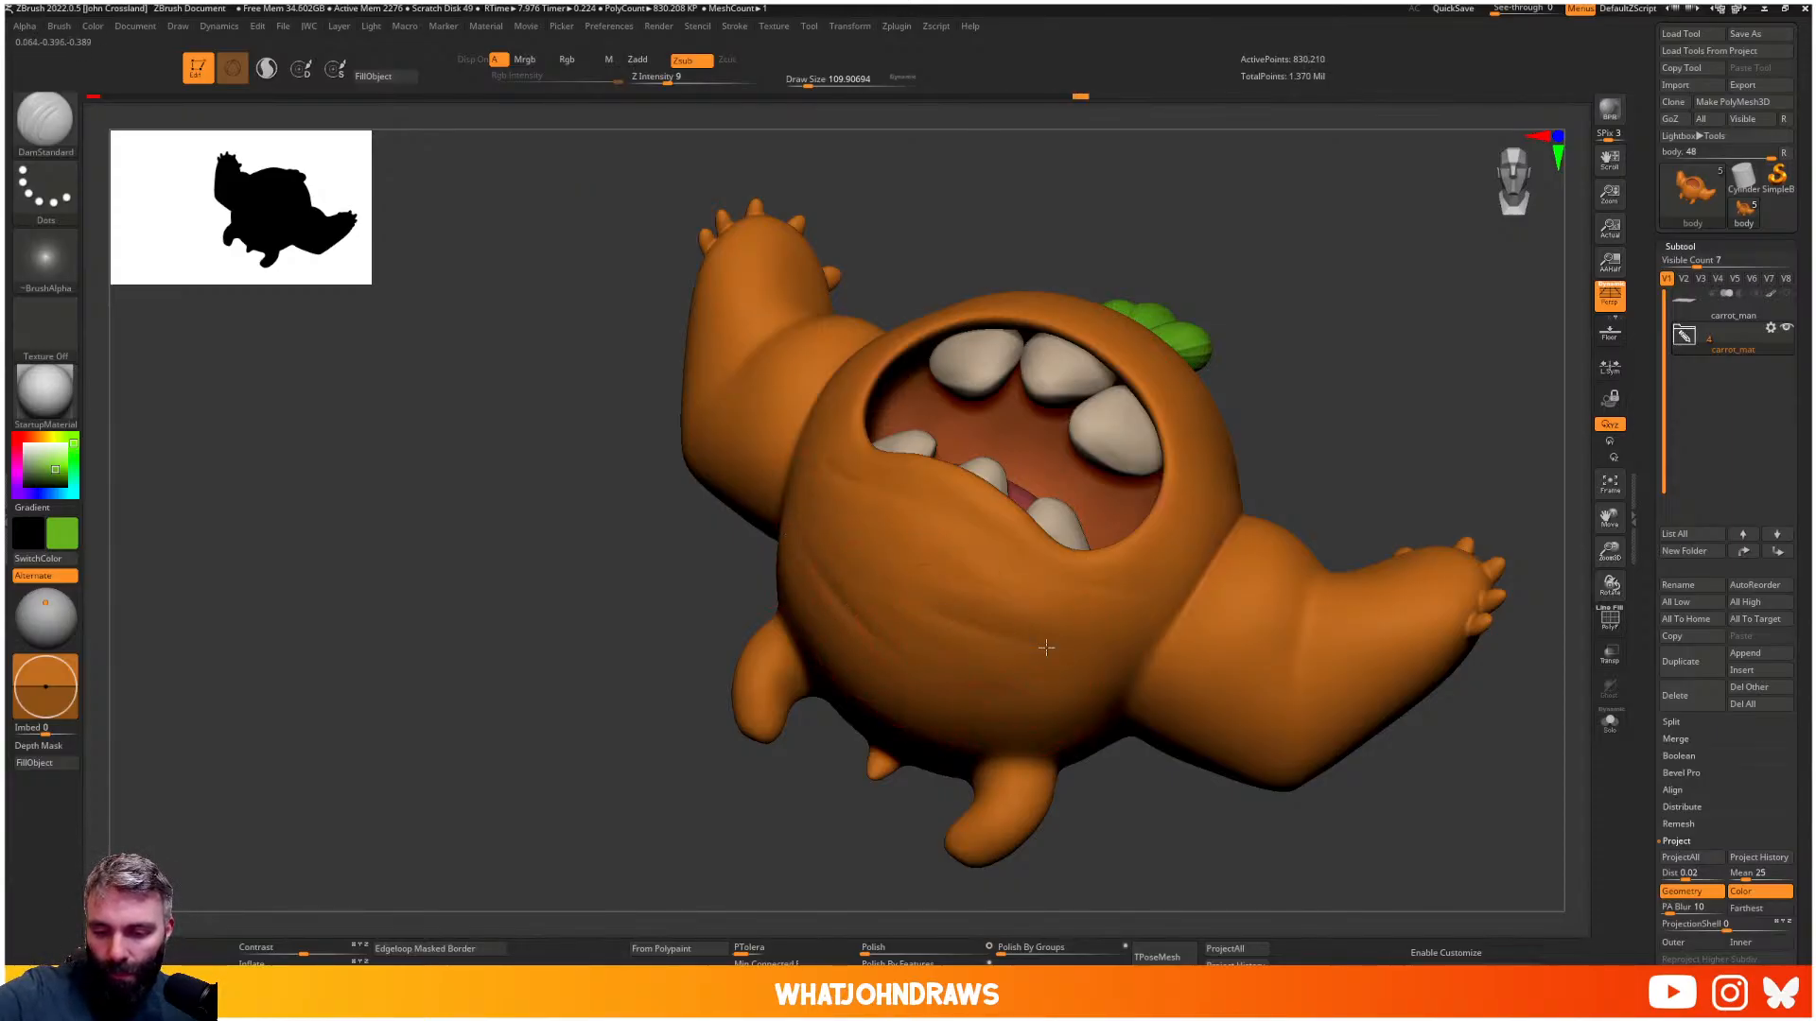
{"action": "left_click_drag", "start_coordinate": [1102, 664], "coordinate": [1045, 597]}
- Sharpen the belly crease below the mouth corner with DamStandard at Draw Size about 19
{"action": "mouse_move", "coordinate": [1045, 598]}
{"action": "right_mouse_down"}
{"action": "mouse_move", "coordinate": [1050, 483]}
{"action": "mouse_move", "coordinate": [1003, 625]}
{"action": "mouse_move", "coordinate": [1092, 632]}
{"action": "right_mouse_up"}
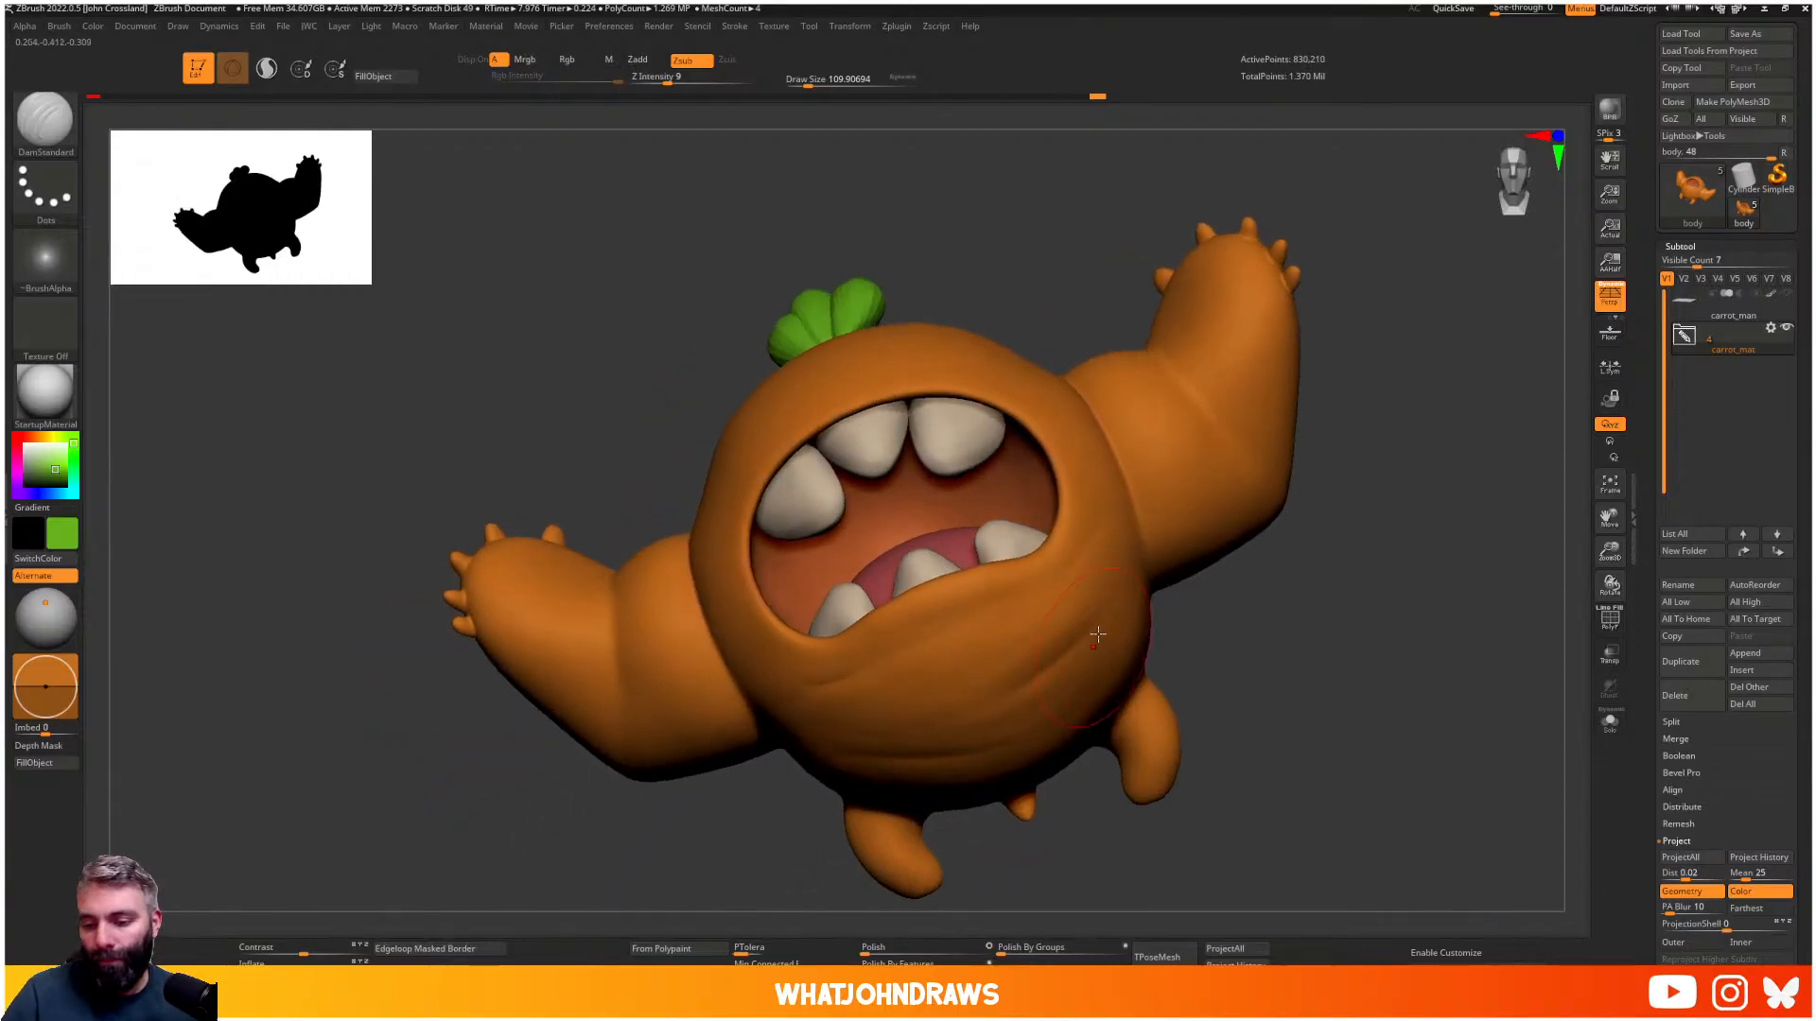
{"action": "key", "text": "s"}
{"action": "left_click_drag", "start_coordinate": [1104, 636], "coordinate": [1033, 684]}
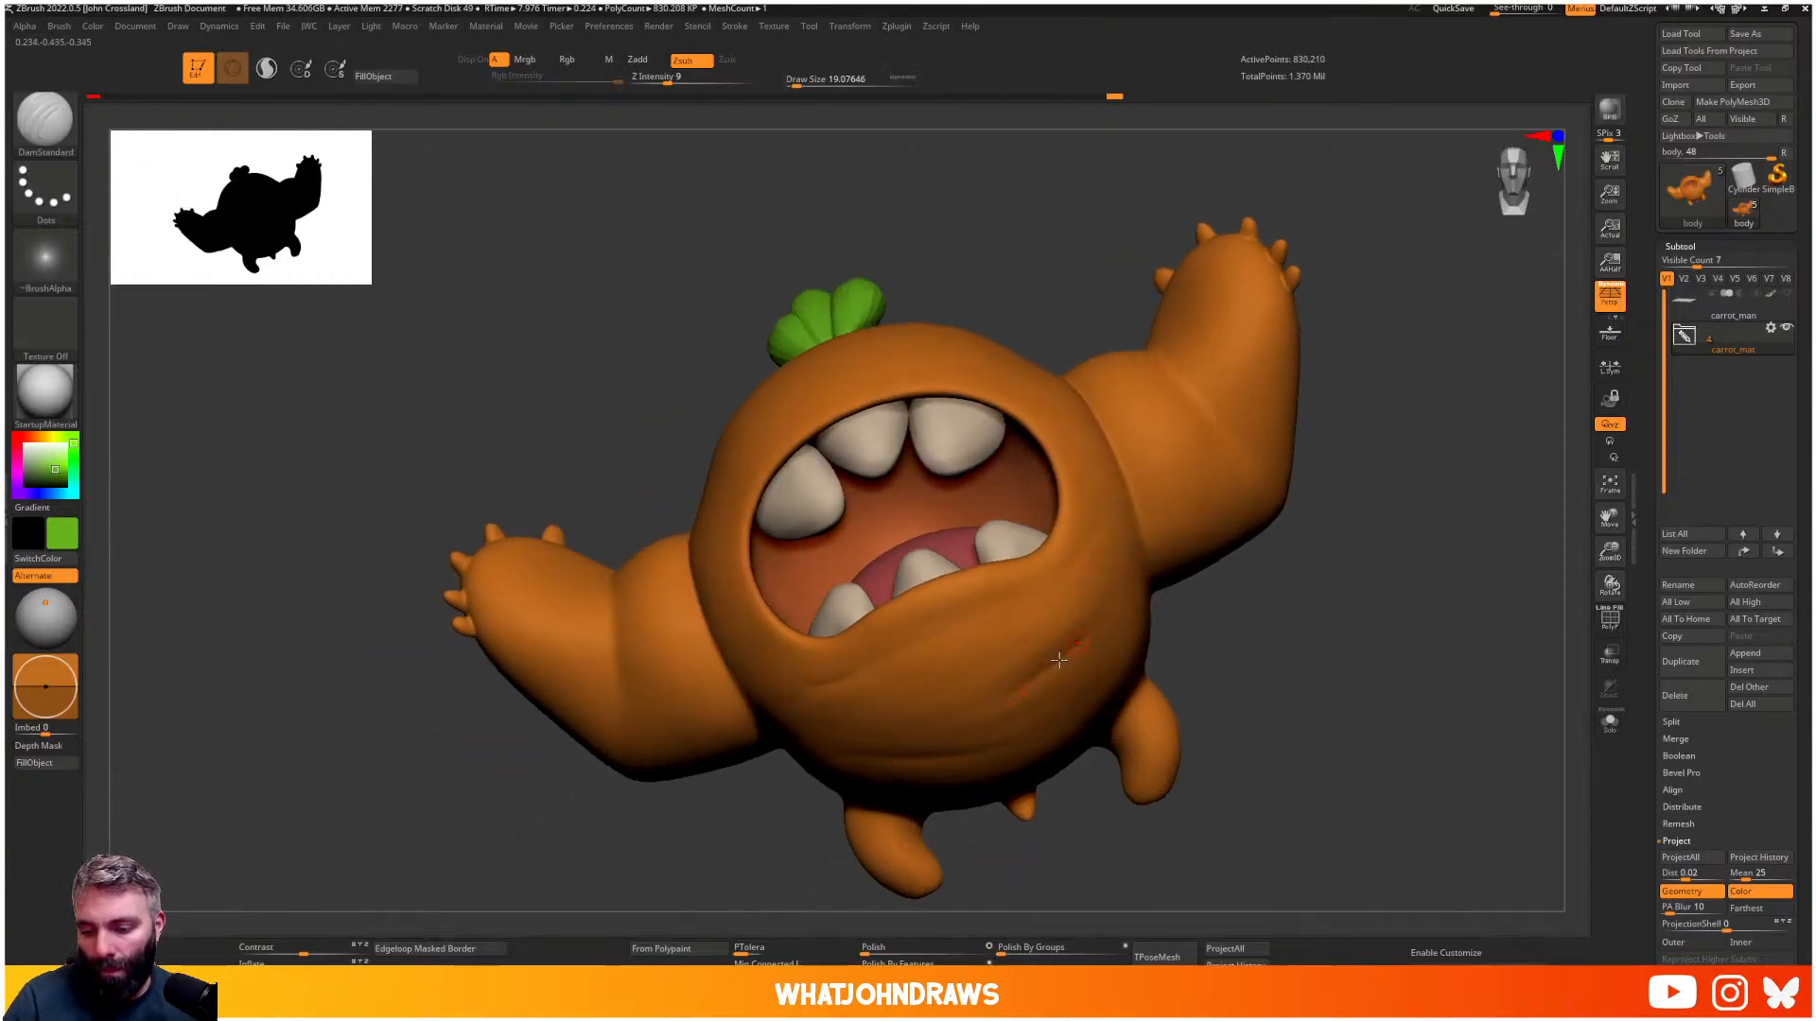
{"action": "right_click_drag", "start_coordinate": [1102, 654], "coordinate": [1043, 648], "text": "alt"}
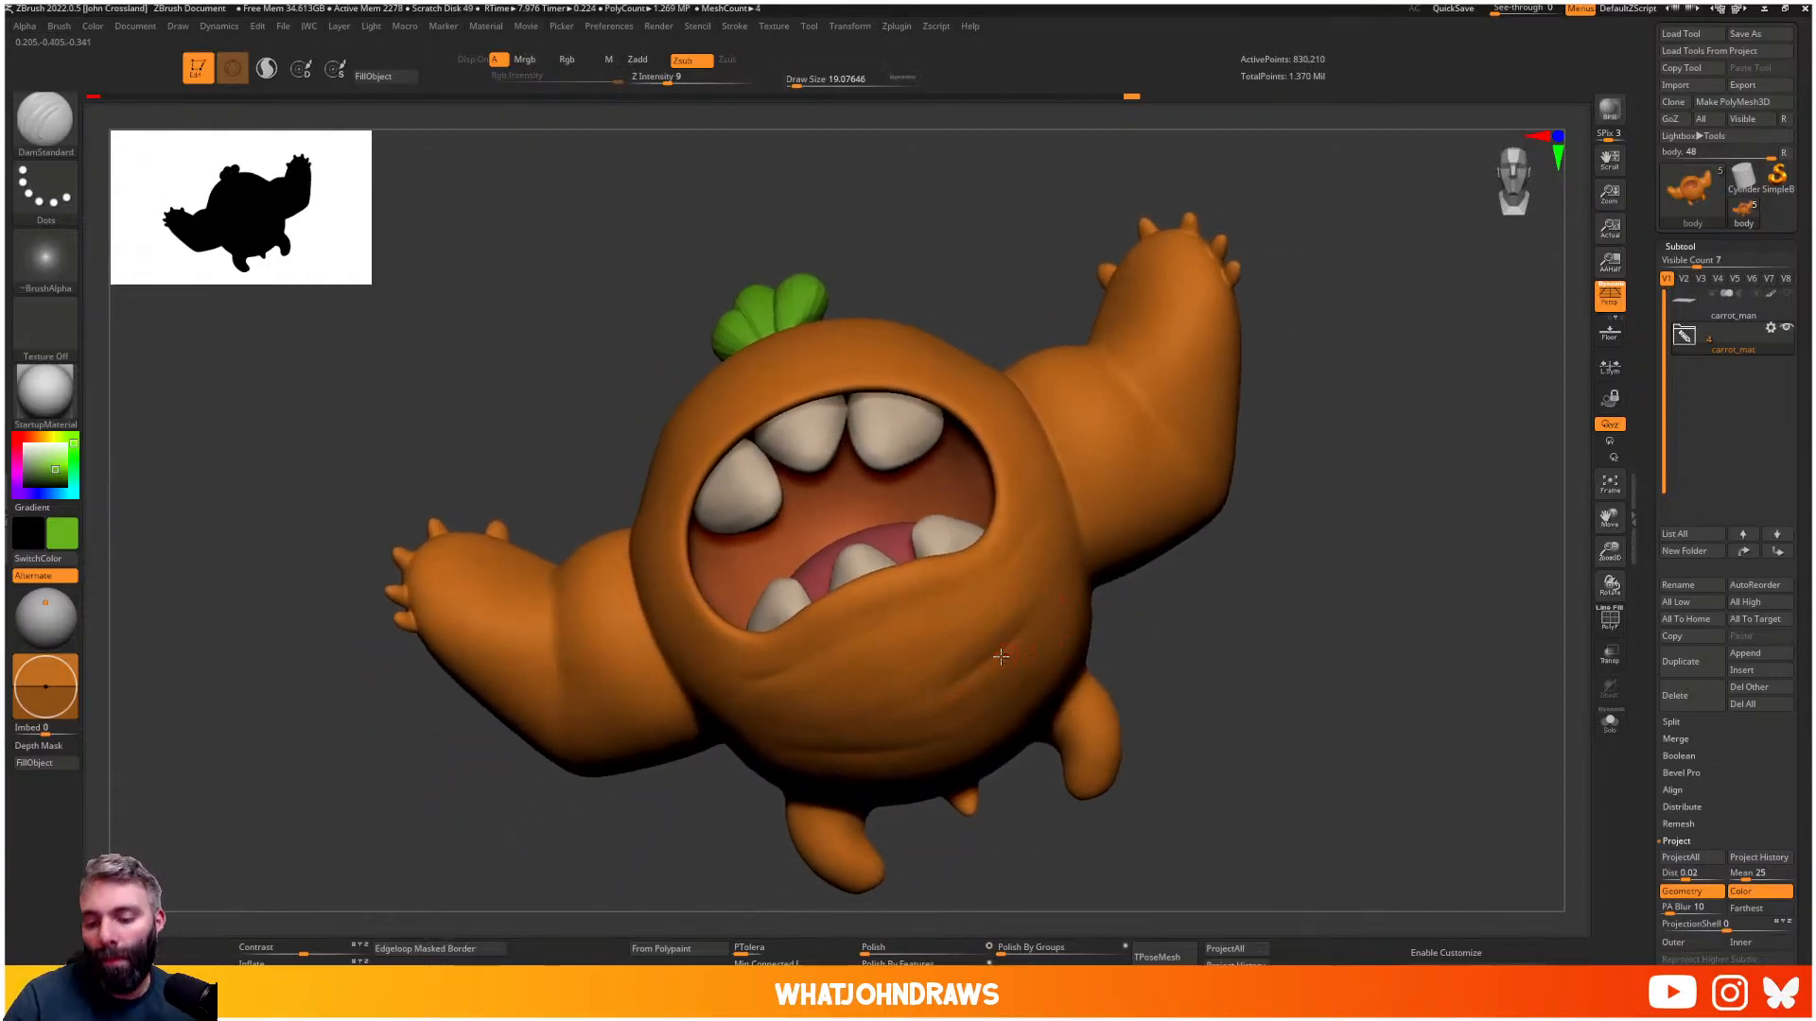
- Raise the skin along the creases below the lower lip with the Standard brush at Z Intensity 12 and Draw Size about 19
{"action": "key", "text": "b"}
{"action": "key", "text": "s"}
{"action": "key", "text": "t"}
{"action": "mouse_move", "coordinate": [987, 662]}
{"action": "left_mouse_down"}
{"action": "mouse_move", "coordinate": [972, 672]}
{"action": "mouse_move", "coordinate": [1047, 593]}
{"action": "left_mouse_up"}
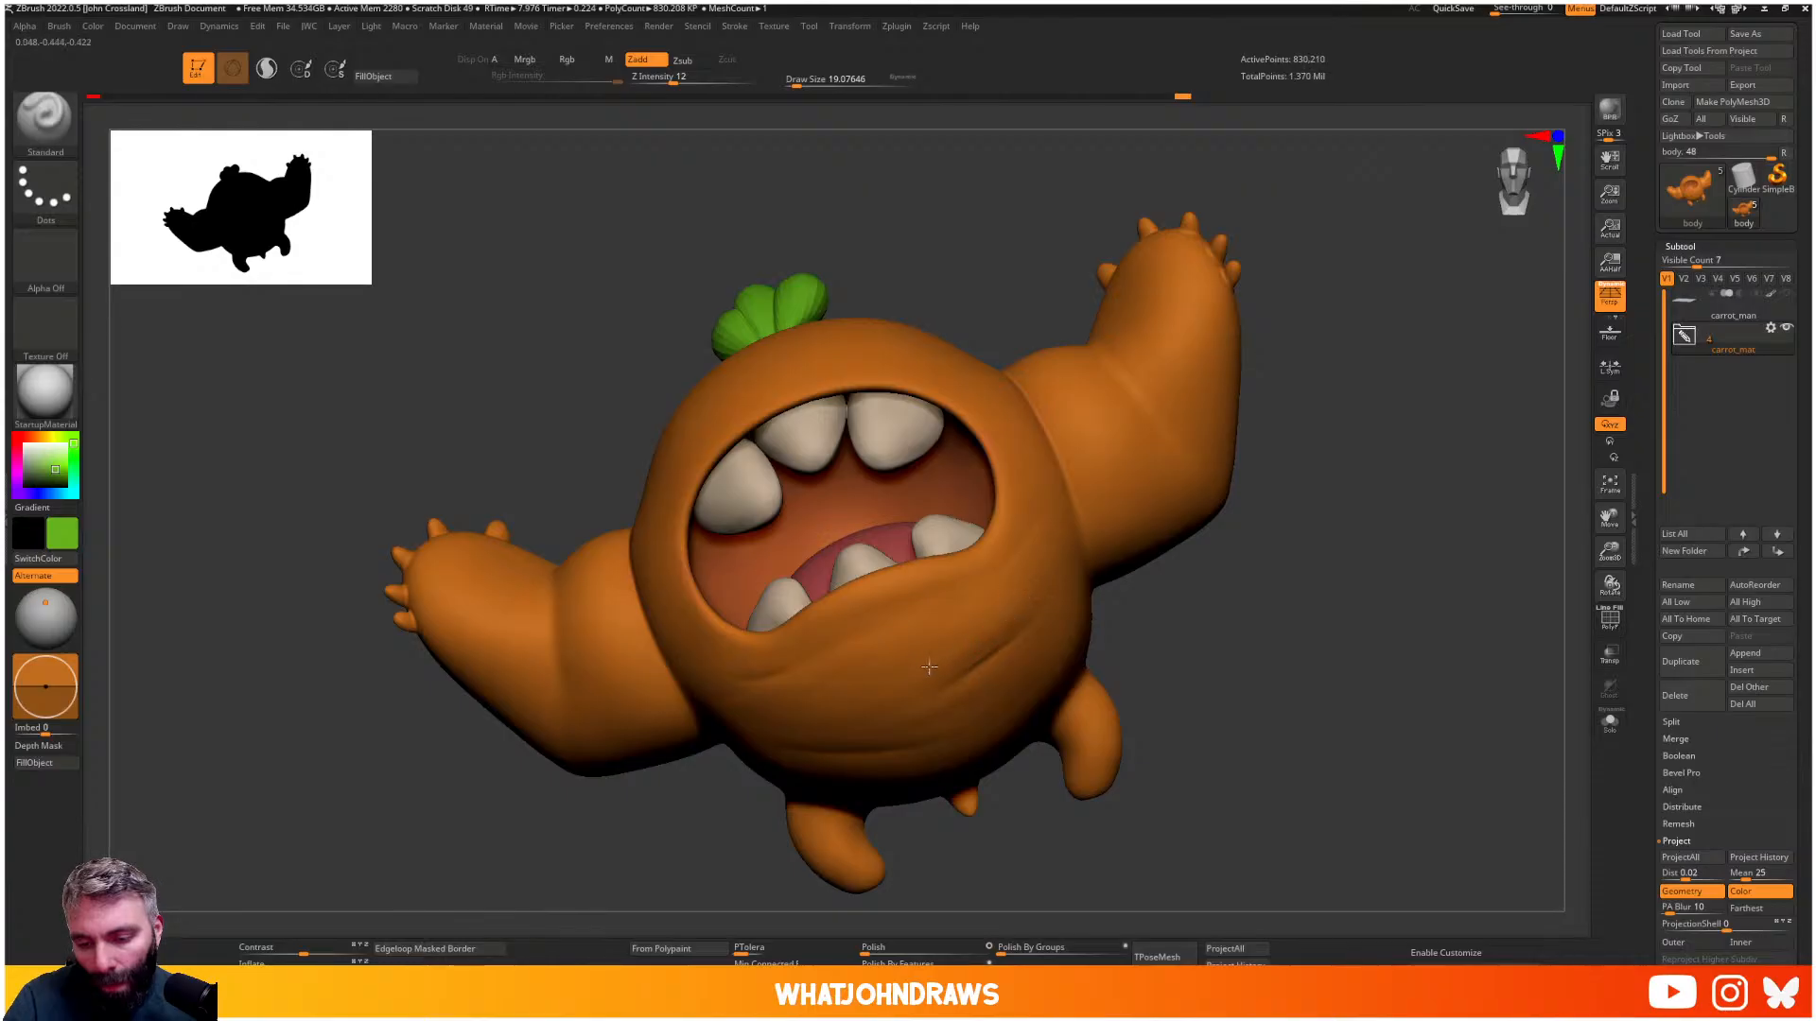
{"action": "mouse_move", "coordinate": [926, 668]}
{"action": "left_mouse_down"}
{"action": "mouse_move", "coordinate": [940, 662]}
{"action": "mouse_move", "coordinate": [818, 685]}
{"action": "left_mouse_up"}
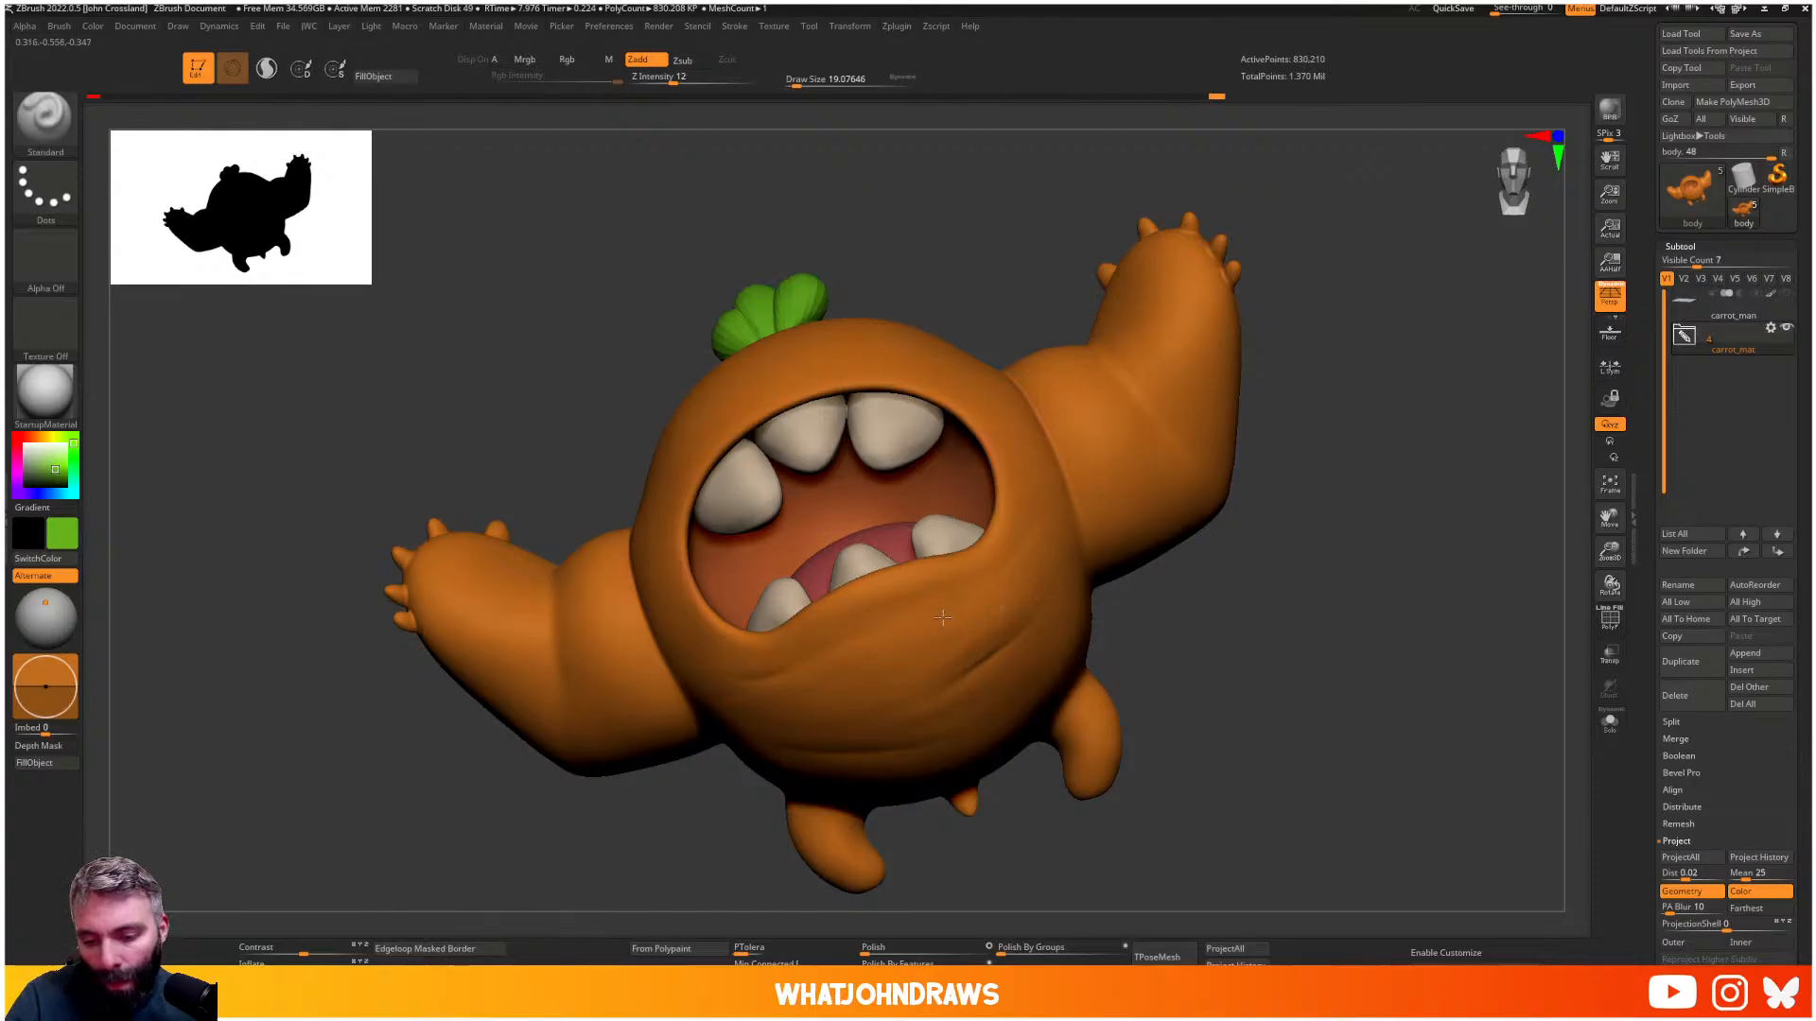
{"action": "mouse_move", "coordinate": [943, 617]}
{"action": "left_mouse_down"}
{"action": "mouse_move", "coordinate": [1035, 651]}
{"action": "mouse_move", "coordinate": [909, 747]}
{"action": "left_mouse_up"}
{"action": "left_click_drag", "start_coordinate": [1061, 631], "coordinate": [960, 718]}
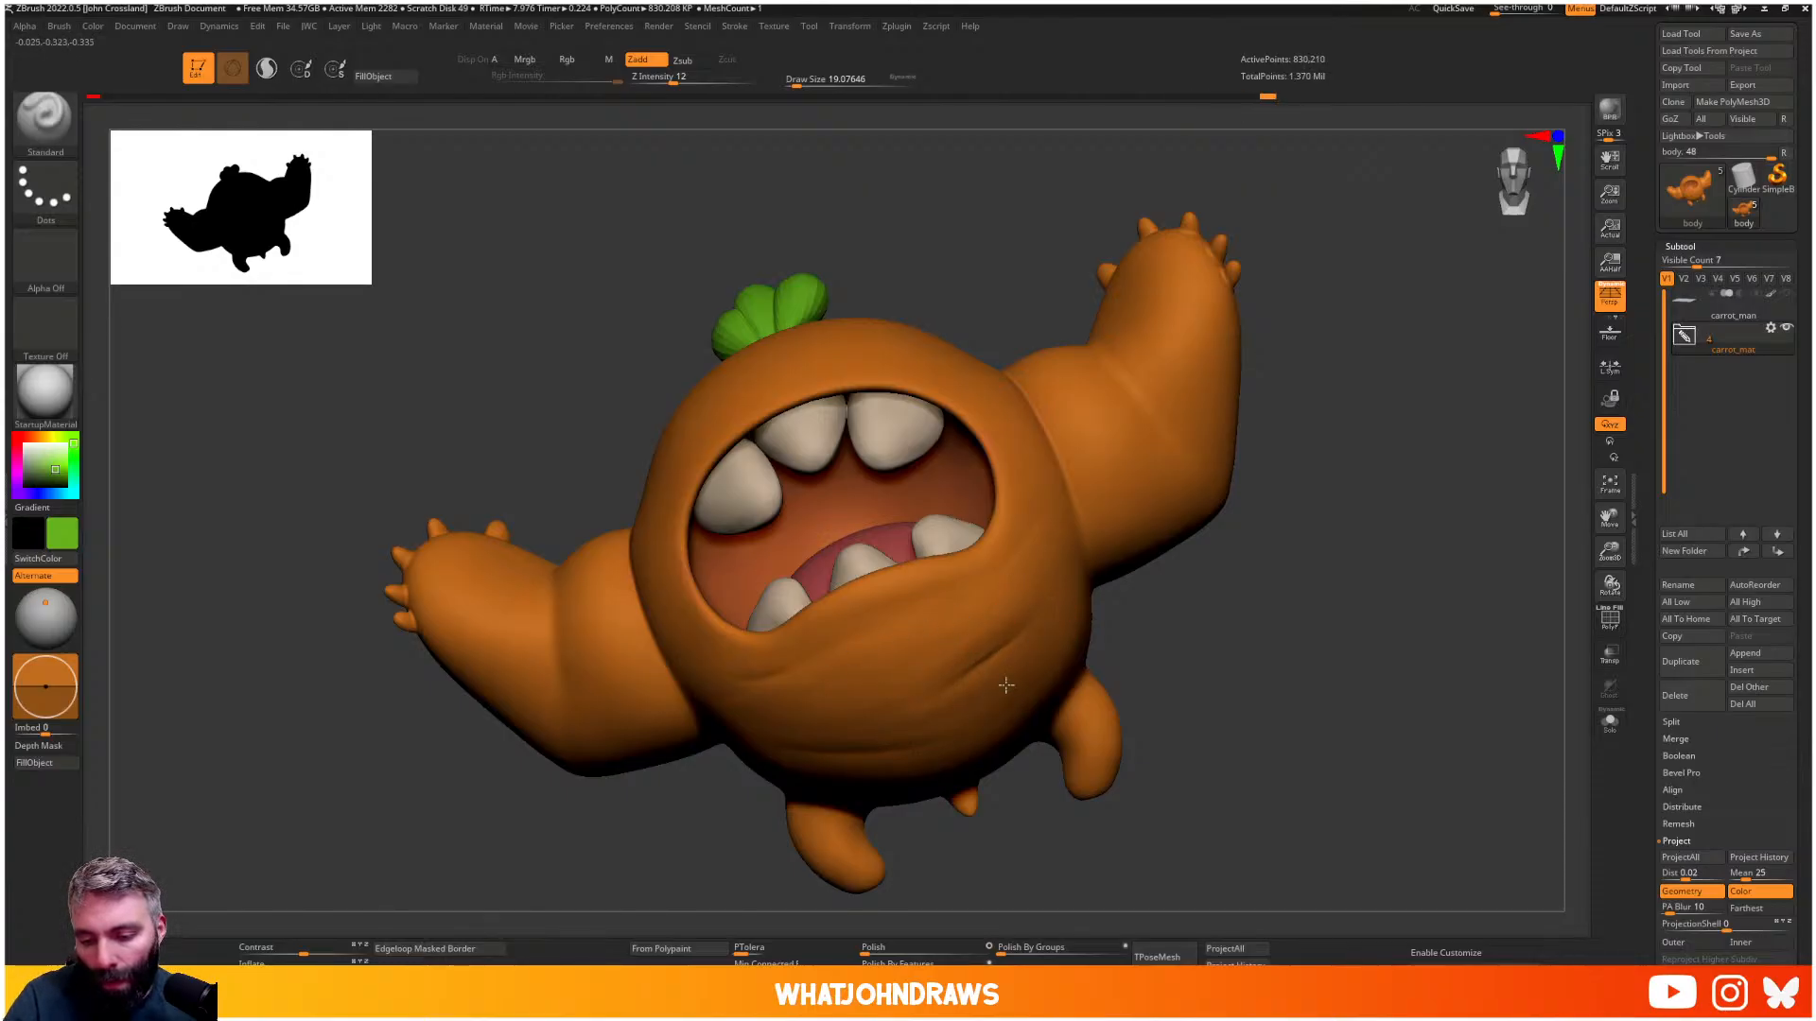
{"action": "left_click_drag", "start_coordinate": [1040, 634], "coordinate": [965, 695]}
- Smooth the raised skin along the crease on the side of the belly
{"action": "right_click_drag", "start_coordinate": [979, 676], "coordinate": [1046, 627]}
{"action": "left_click_drag", "start_coordinate": [963, 720], "coordinate": [1017, 648], "text": "shift"}
{"action": "mouse_move", "coordinate": [1016, 648]}
{"action": "right_mouse_down", "text": "shift"}
{"action": "mouse_move", "coordinate": [981, 706]}
{"action": "mouse_move", "coordinate": [1046, 612]}
{"action": "mouse_move", "coordinate": [995, 733]}
{"action": "right_mouse_up", "text": "shift"}
- Carve faint creases into the forehead above the mouth with DamStandard at Draw Size about 73
{"action": "mouse_move", "coordinate": [995, 733]}
{"action": "right_mouse_down"}
{"action": "mouse_move", "coordinate": [960, 730]}
{"action": "mouse_move", "coordinate": [1065, 506]}
{"action": "right_mouse_up"}
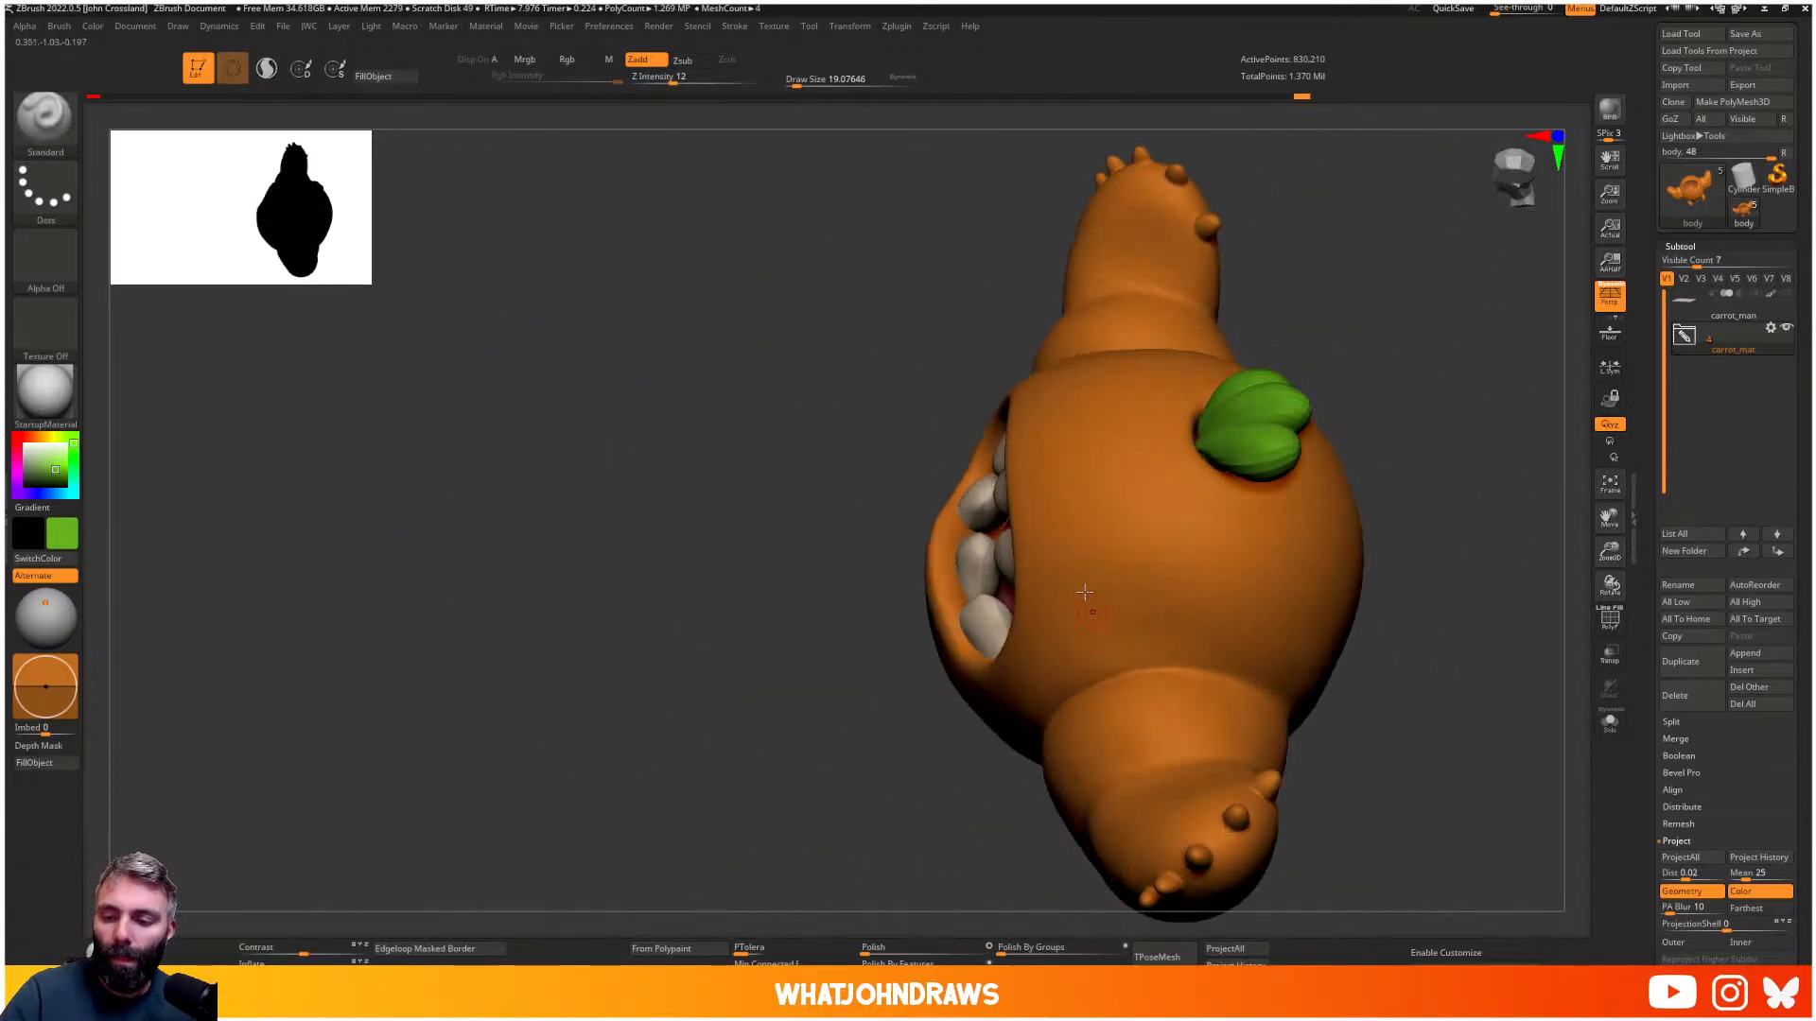
{"action": "key", "text": "b"}
{"action": "key", "text": "d"}
{"action": "key", "text": "s"}
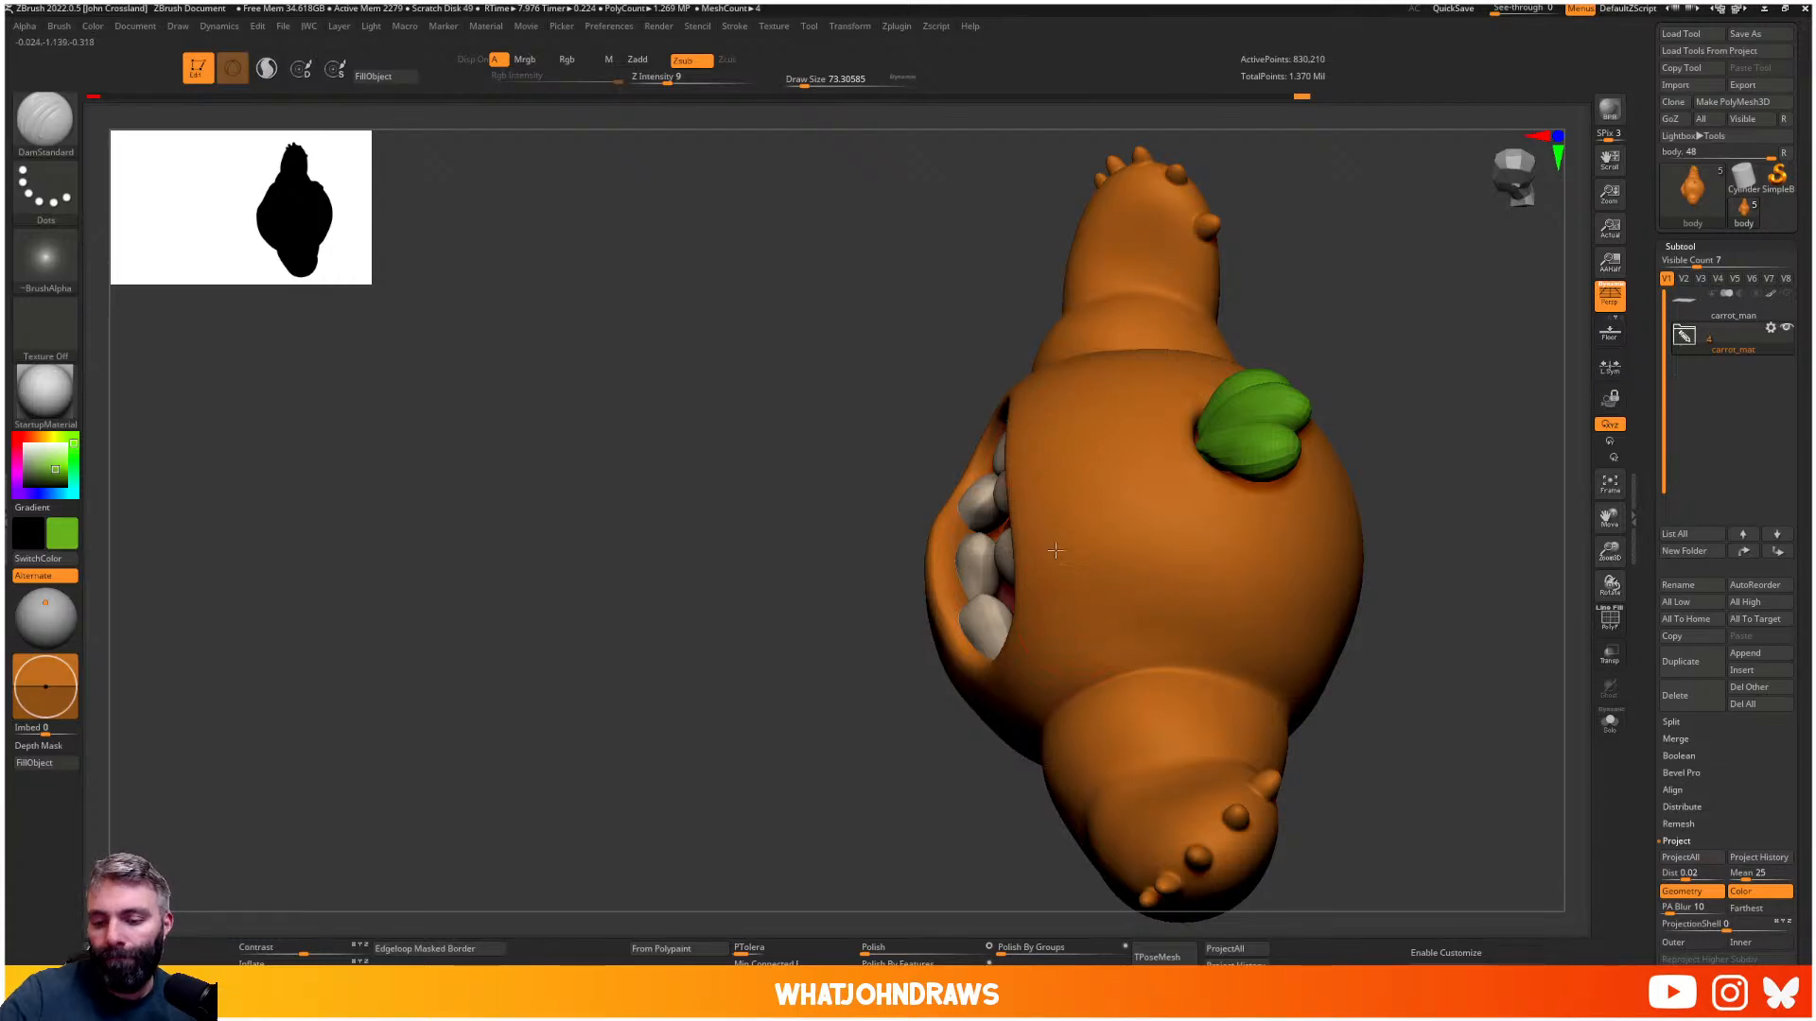
{"action": "right_click_drag", "start_coordinate": [1047, 454], "coordinate": [1087, 548]}
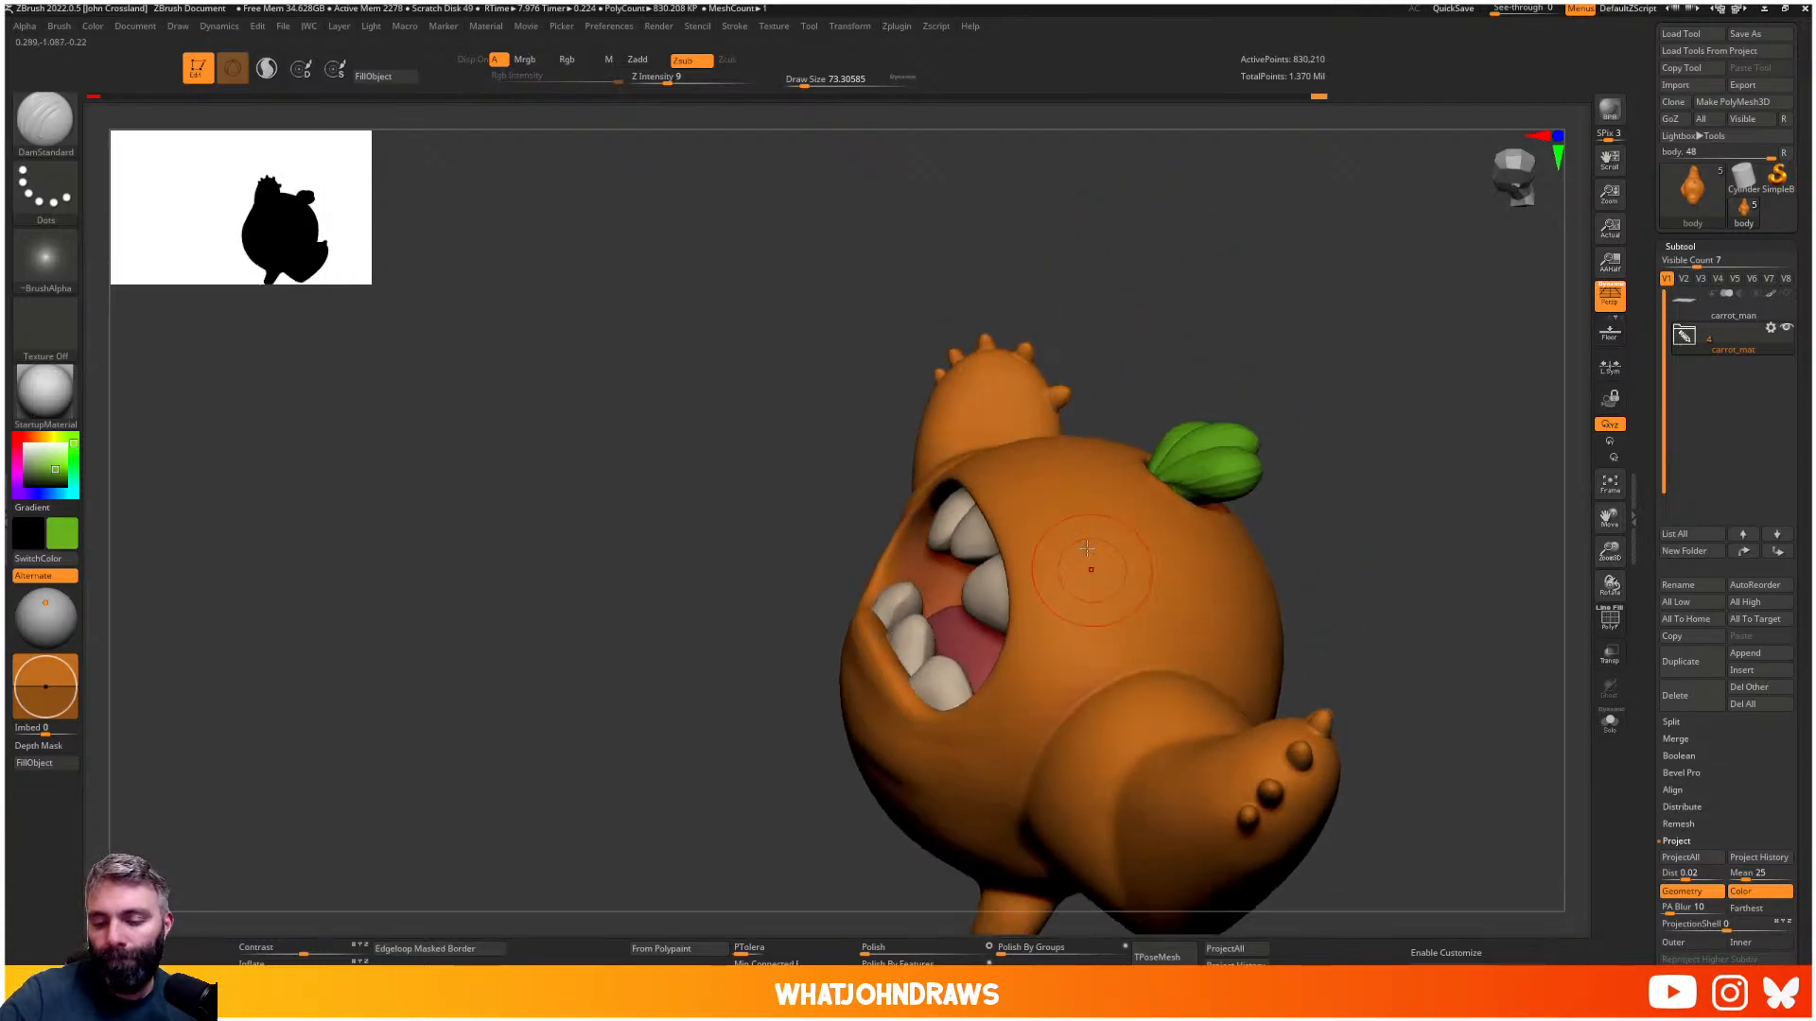
{"action": "left_click", "coordinate": [1045, 488]}
{"action": "right_click_drag", "start_coordinate": [1011, 481], "coordinate": [1093, 471]}
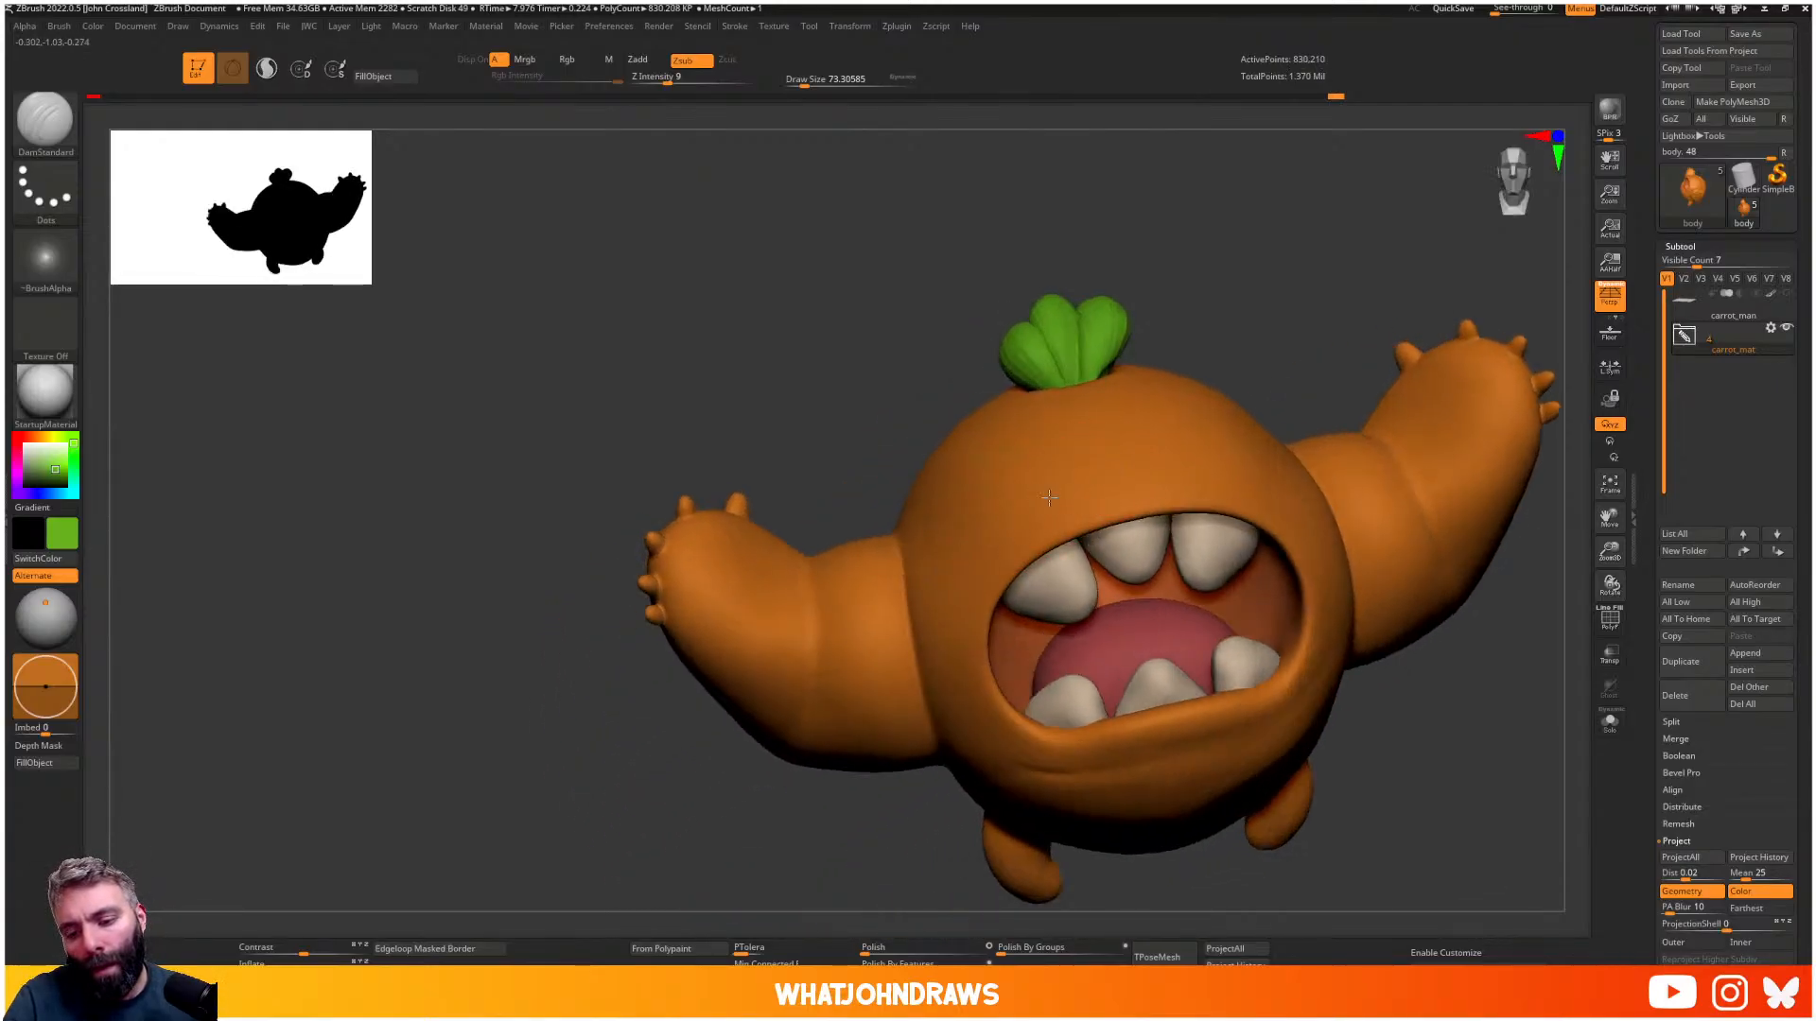
{"action": "right_click_drag", "start_coordinate": [1049, 497], "coordinate": [964, 465]}
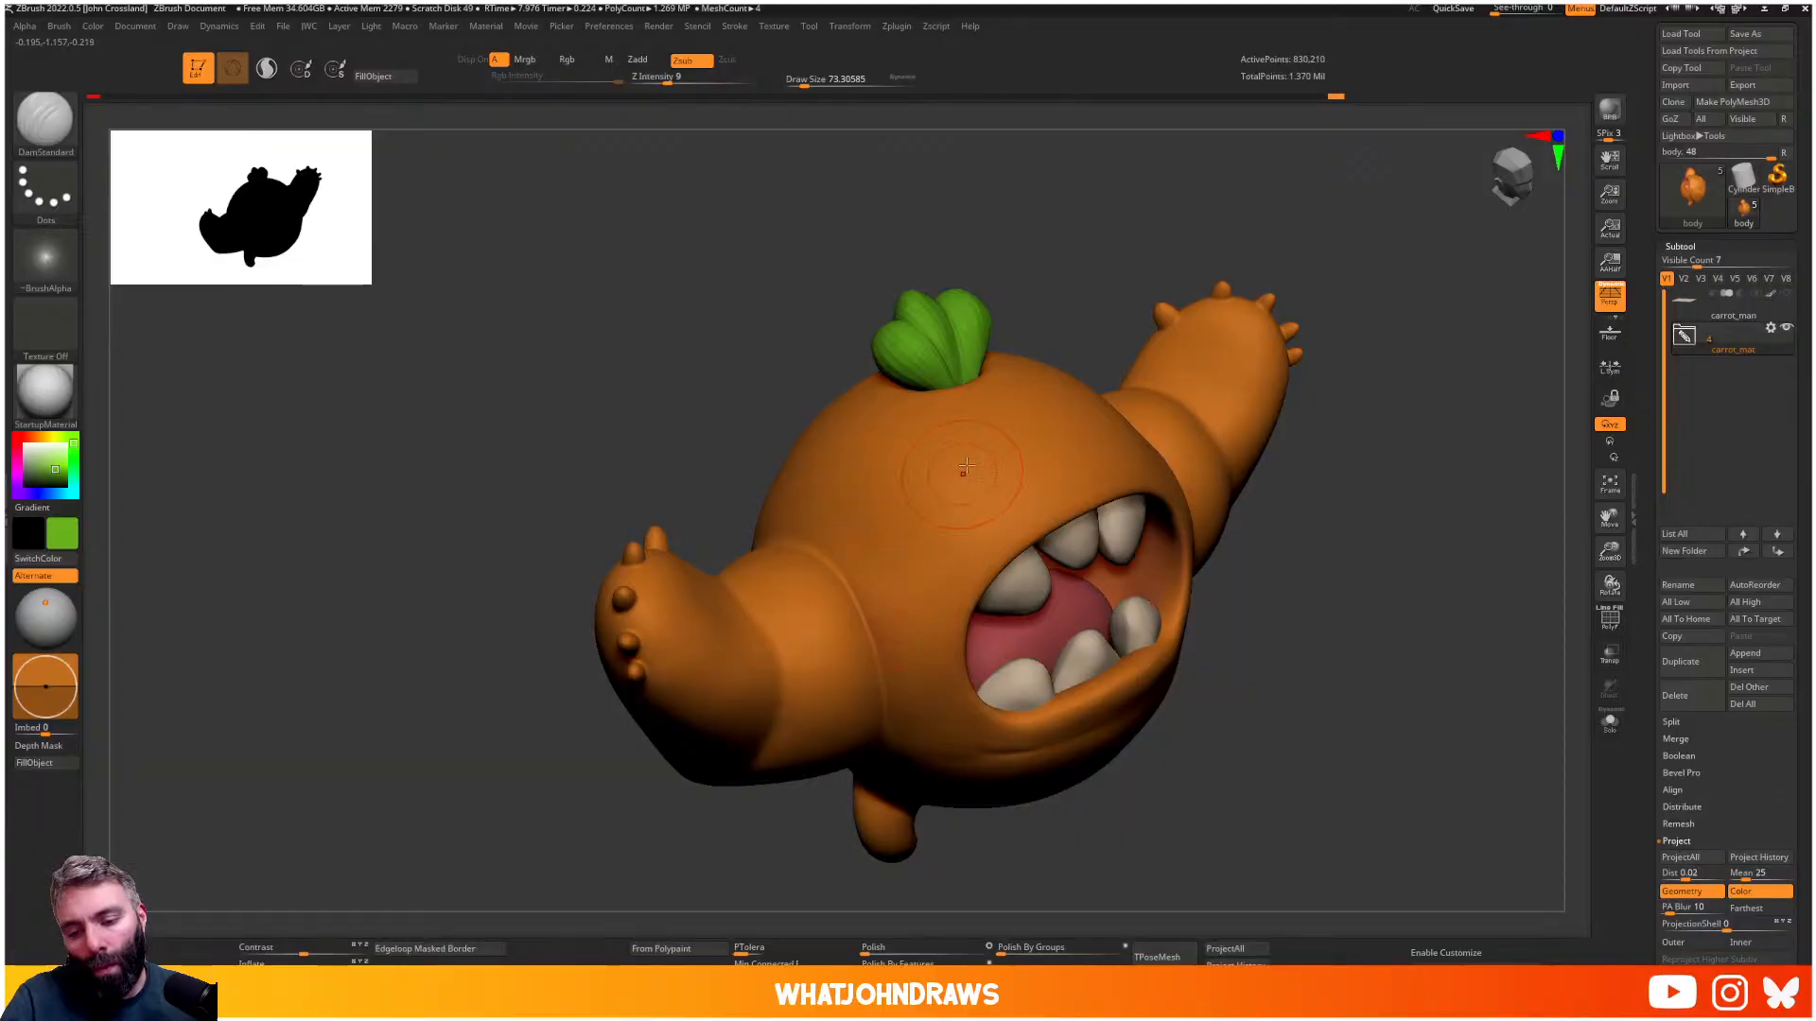
{"action": "mouse_move", "coordinate": [891, 545]}
{"action": "right_mouse_down"}
{"action": "mouse_move", "coordinate": [1010, 553]}
{"action": "mouse_move", "coordinate": [1014, 573]}
{"action": "right_mouse_up"}
{"action": "right_click_drag", "start_coordinate": [1014, 574], "coordinate": [1015, 532], "text": "ctrl"}
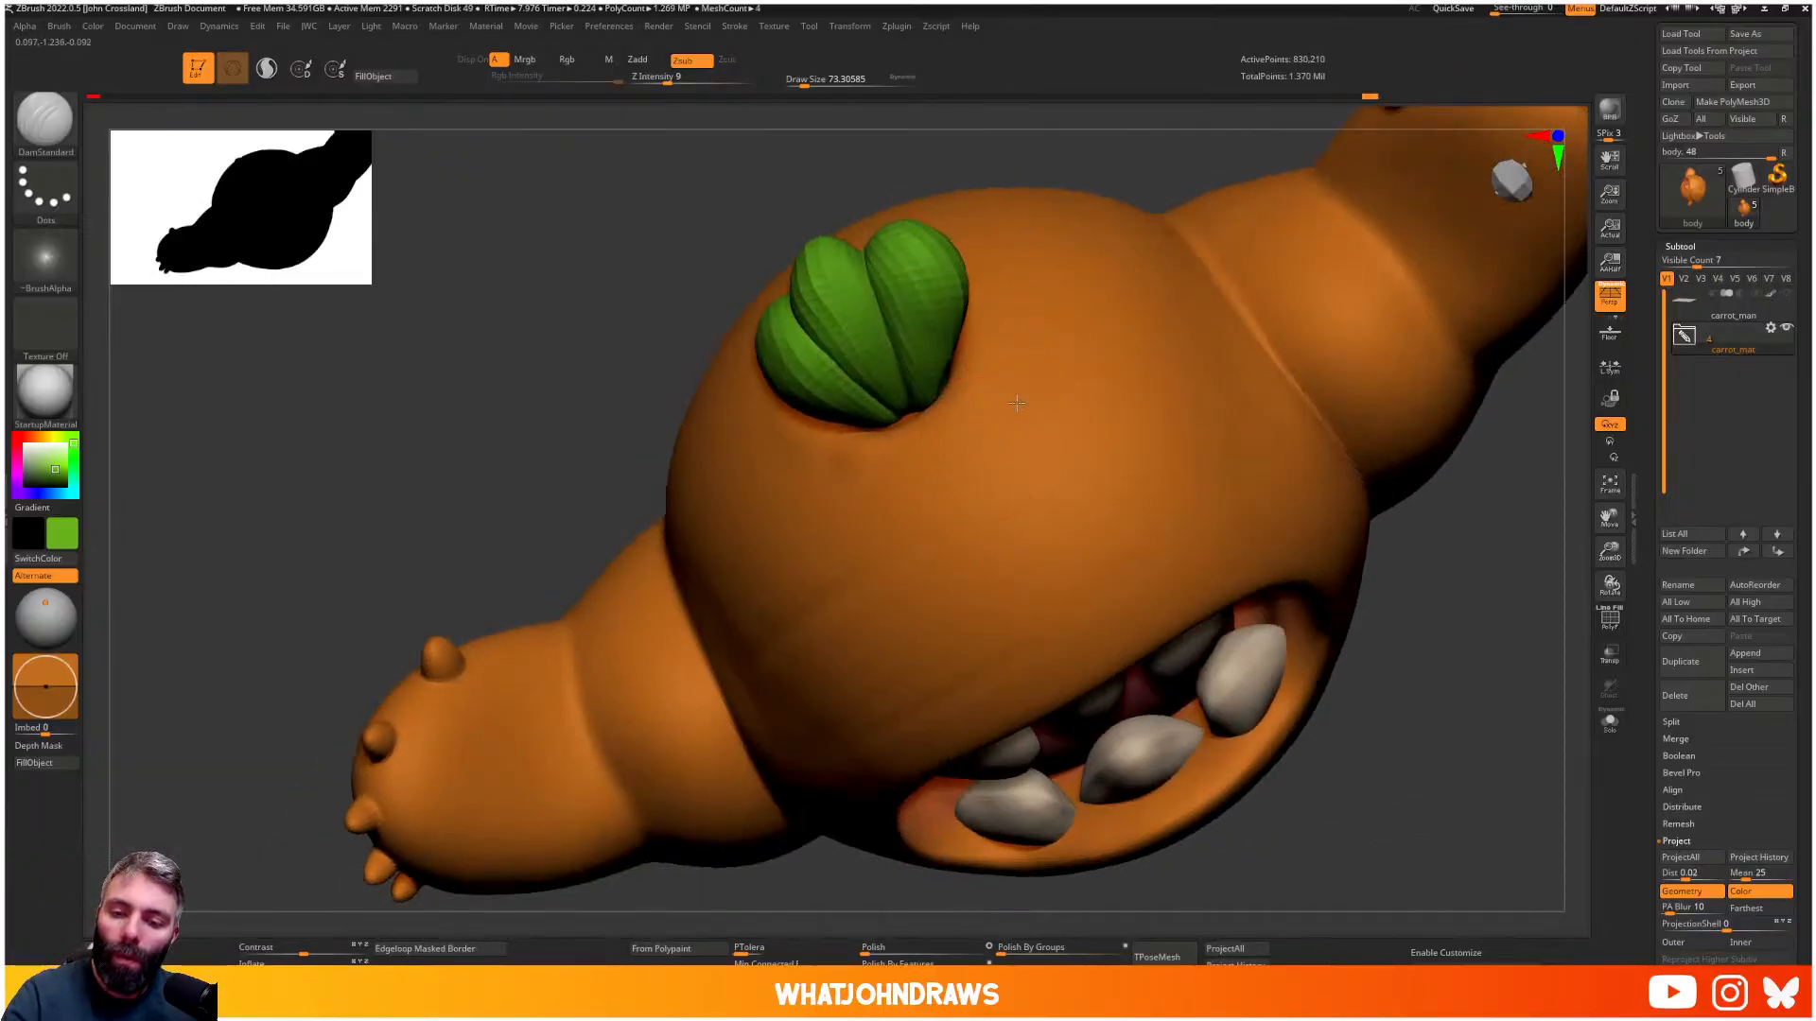
- Switch to the green leaf tuft subtool and adjust its base with the Move brush
{"action": "right_click_drag", "start_coordinate": [988, 376], "coordinate": [1014, 352]}
{"action": "left_click", "coordinate": [898, 357], "text": "alt"}
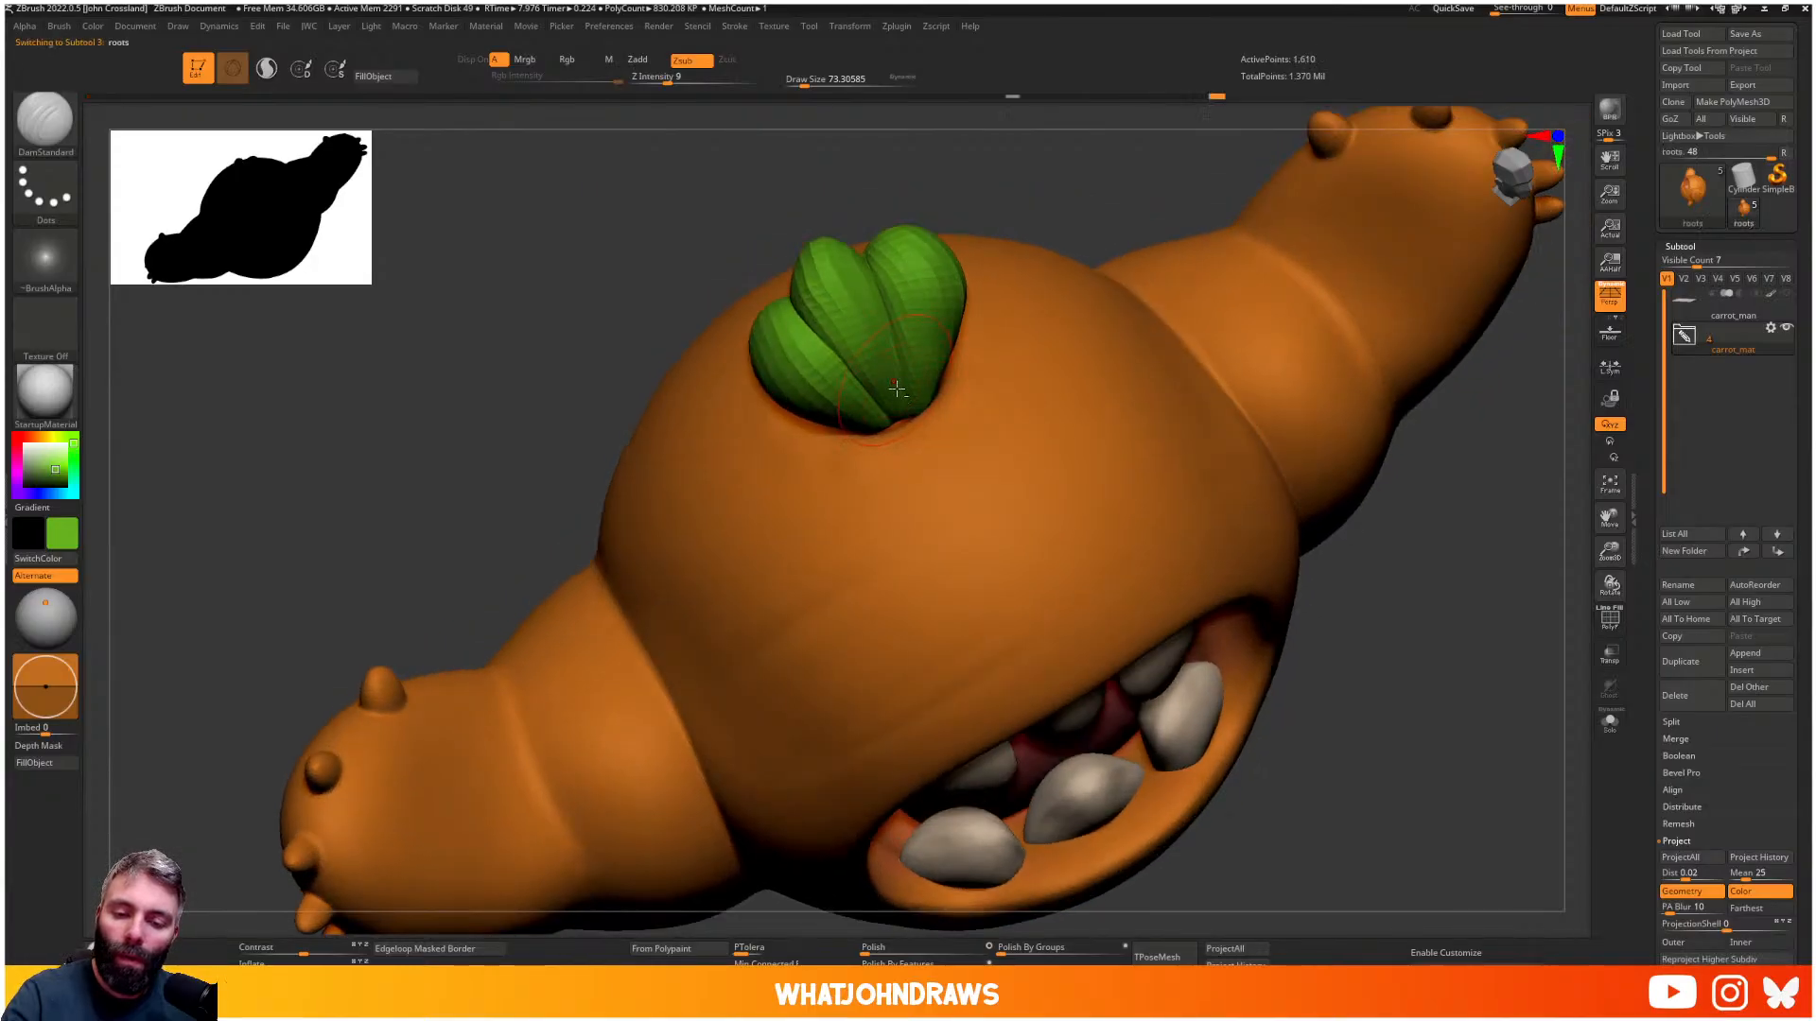
{"action": "mouse_move", "coordinate": [898, 357]}
{"action": "right_mouse_down", "text": "ctrl"}
{"action": "mouse_move", "coordinate": [916, 391]}
{"action": "mouse_move", "coordinate": [931, 382]}
{"action": "right_mouse_up", "text": "ctrl"}
{"action": "key", "text": "b"}
{"action": "key", "text": "m"}
{"action": "key", "text": "v"}
{"action": "right_click_drag", "start_coordinate": [908, 454], "coordinate": [905, 475]}
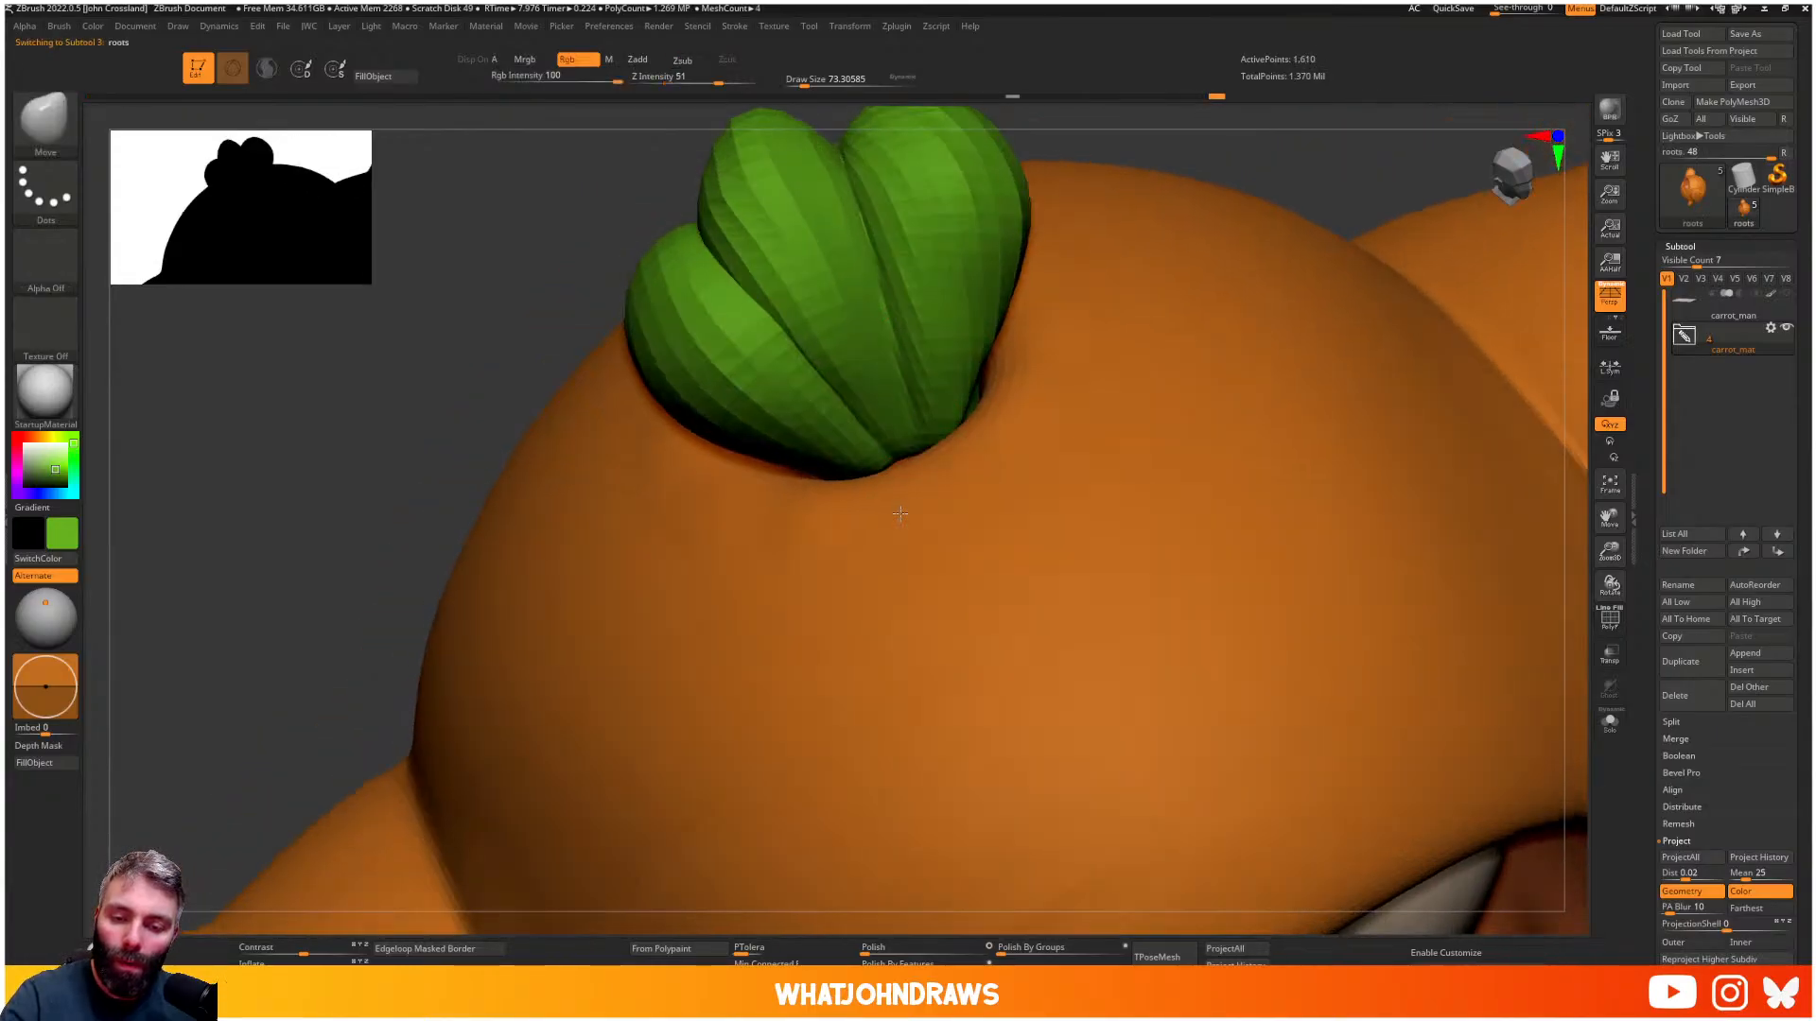
{"action": "left_click_drag", "start_coordinate": [905, 464], "coordinate": [905, 486]}
{"action": "right_click_drag", "start_coordinate": [905, 485], "coordinate": [840, 423]}
- Select the body and move its surface in against the leaf tuft's base with the Move brush at Draw Size about 240
{"action": "left_click", "coordinate": [844, 417], "text": "alt"}
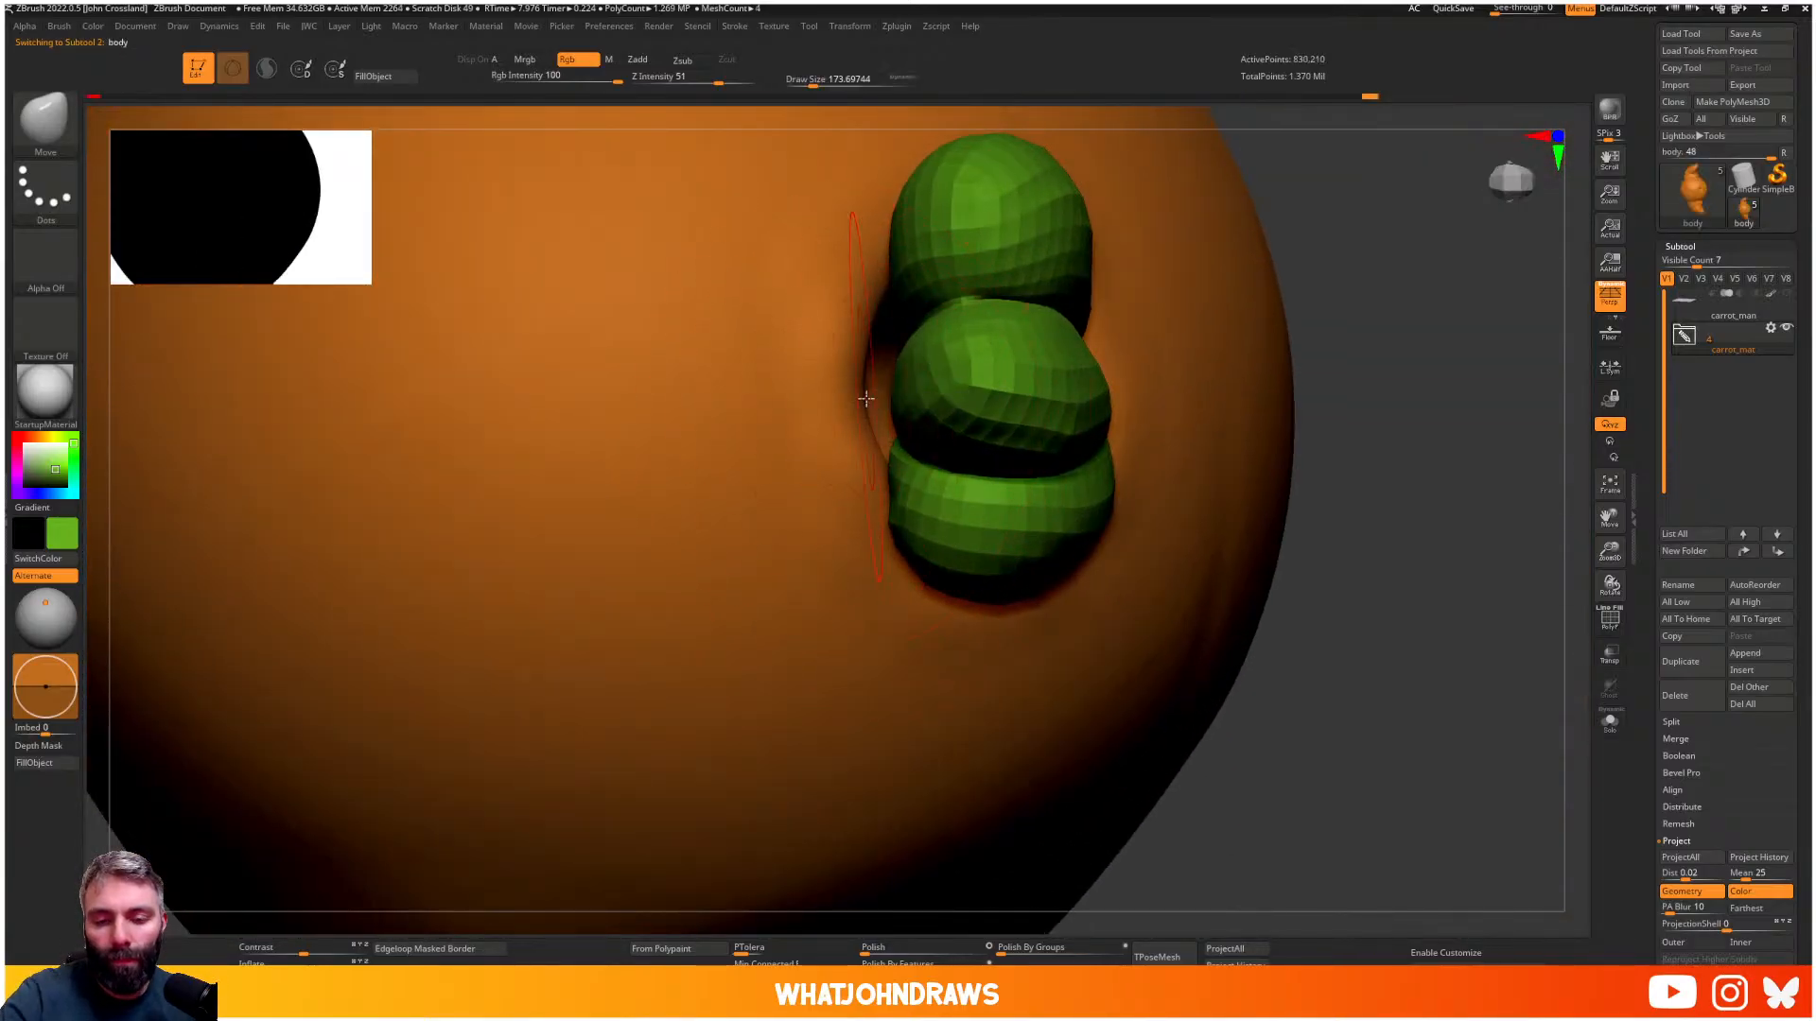
{"action": "left_click_drag", "start_coordinate": [844, 417], "coordinate": [868, 413]}
{"action": "key", "text": "s"}
{"action": "right_click_drag", "start_coordinate": [867, 395], "coordinate": [863, 417]}
{"action": "key", "text": "s"}
{"action": "left_click_drag", "start_coordinate": [863, 417], "coordinate": [908, 410]}
{"action": "left_click_drag", "start_coordinate": [894, 409], "coordinate": [908, 402]}
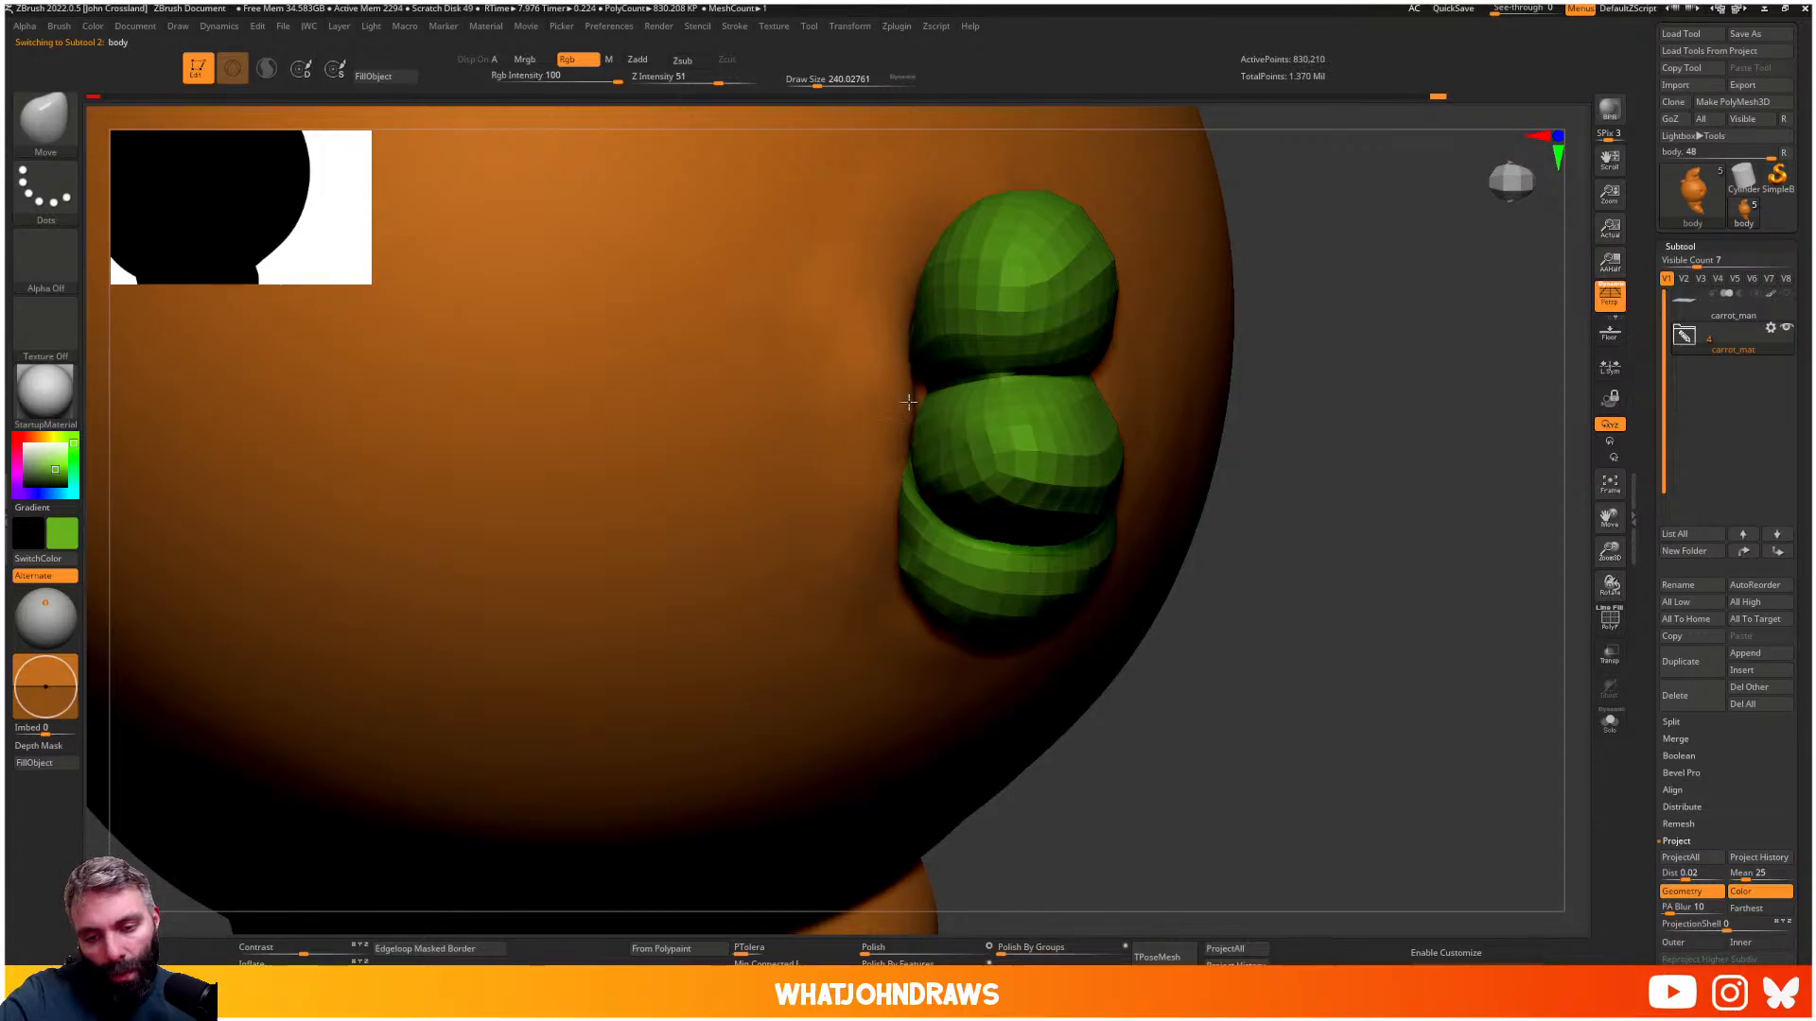
- Refine the body surface around the other sides of the leaf socket with the Move brush, reducing Draw Size to about 206
{"action": "right_click_drag", "start_coordinate": [924, 398], "coordinate": [900, 482]}
{"action": "left_click_drag", "start_coordinate": [900, 482], "coordinate": [933, 395]}
{"action": "mouse_move", "coordinate": [933, 395]}
{"action": "right_mouse_down"}
{"action": "mouse_move", "coordinate": [912, 402]}
{"action": "mouse_move", "coordinate": [910, 449]}
{"action": "mouse_move", "coordinate": [899, 426]}
{"action": "mouse_move", "coordinate": [939, 377]}
{"action": "mouse_move", "coordinate": [923, 526]}
{"action": "mouse_move", "coordinate": [1026, 557]}
{"action": "mouse_move", "coordinate": [1012, 488]}
{"action": "right_mouse_up"}
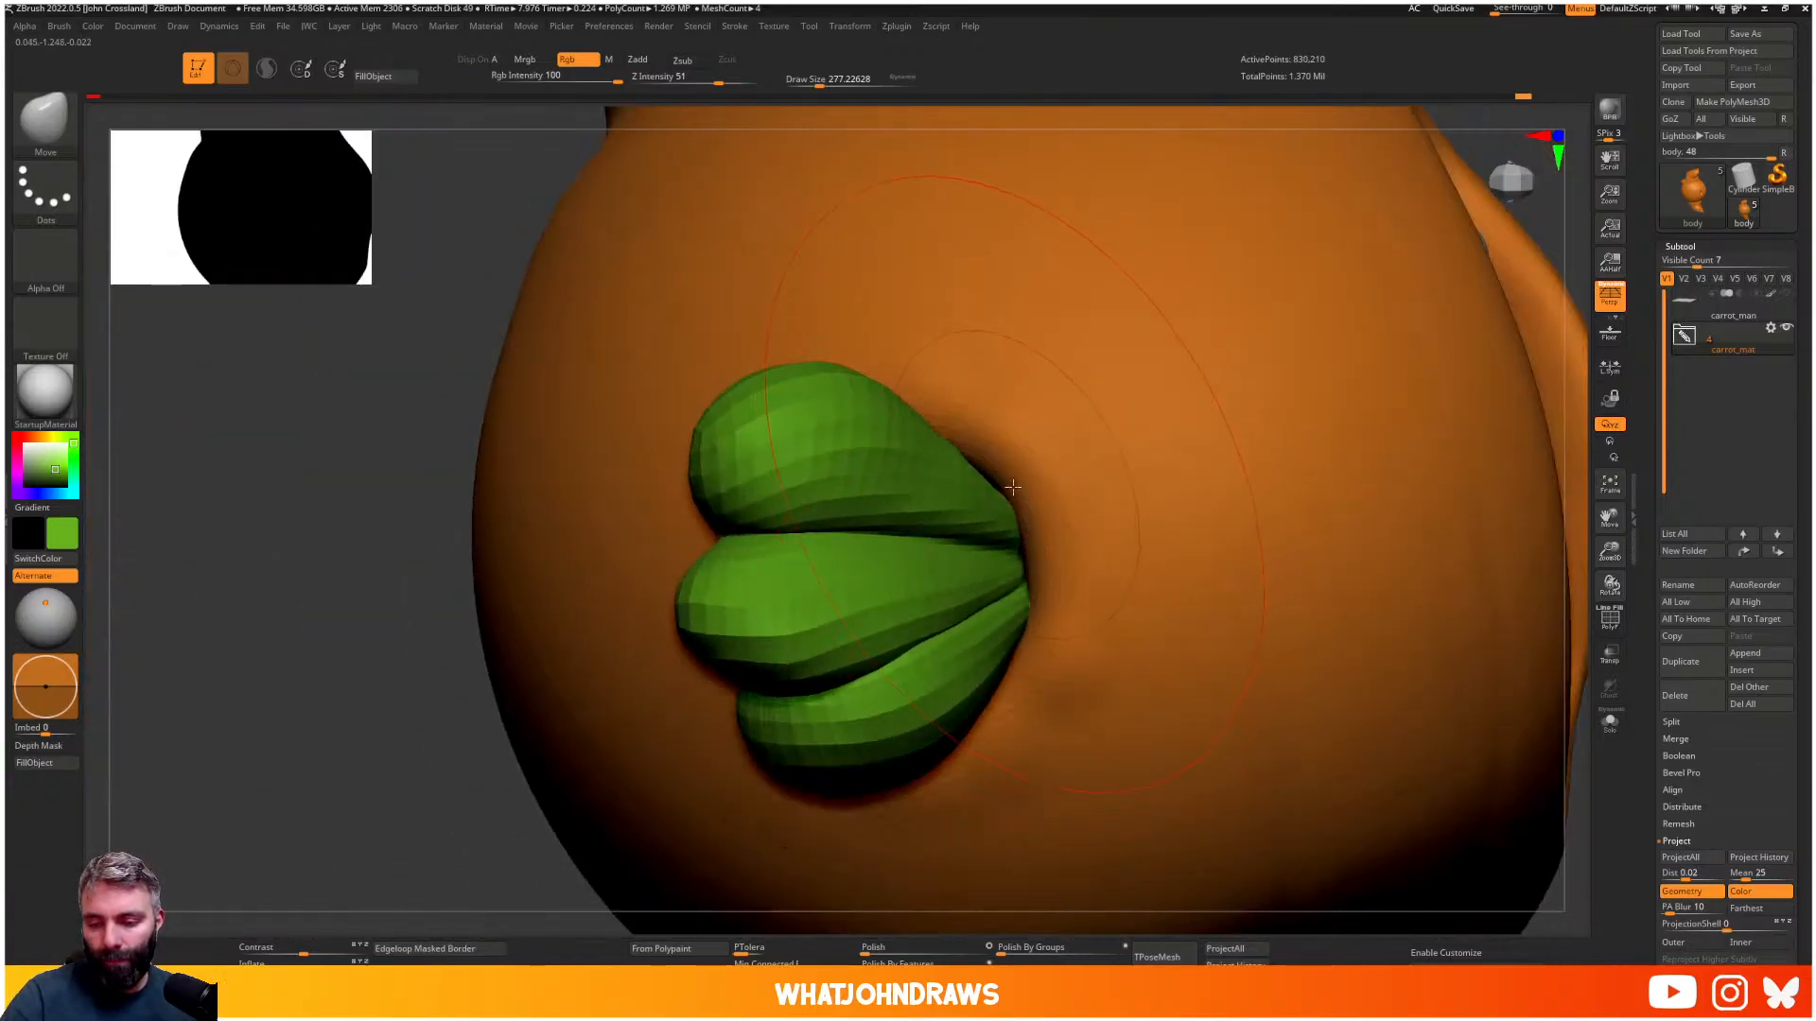
{"action": "key", "text": "["}
{"action": "left_click_drag", "start_coordinate": [1015, 486], "coordinate": [1002, 495]}
{"action": "mouse_move", "coordinate": [1003, 496]}
{"action": "right_mouse_down"}
{"action": "mouse_move", "coordinate": [984, 435]}
{"action": "mouse_move", "coordinate": [1088, 520]}
{"action": "mouse_move", "coordinate": [1008, 494]}
{"action": "mouse_move", "coordinate": [1019, 450]}
{"action": "mouse_move", "coordinate": [1026, 520]}
{"action": "mouse_move", "coordinate": [983, 648]}
{"action": "right_mouse_up"}
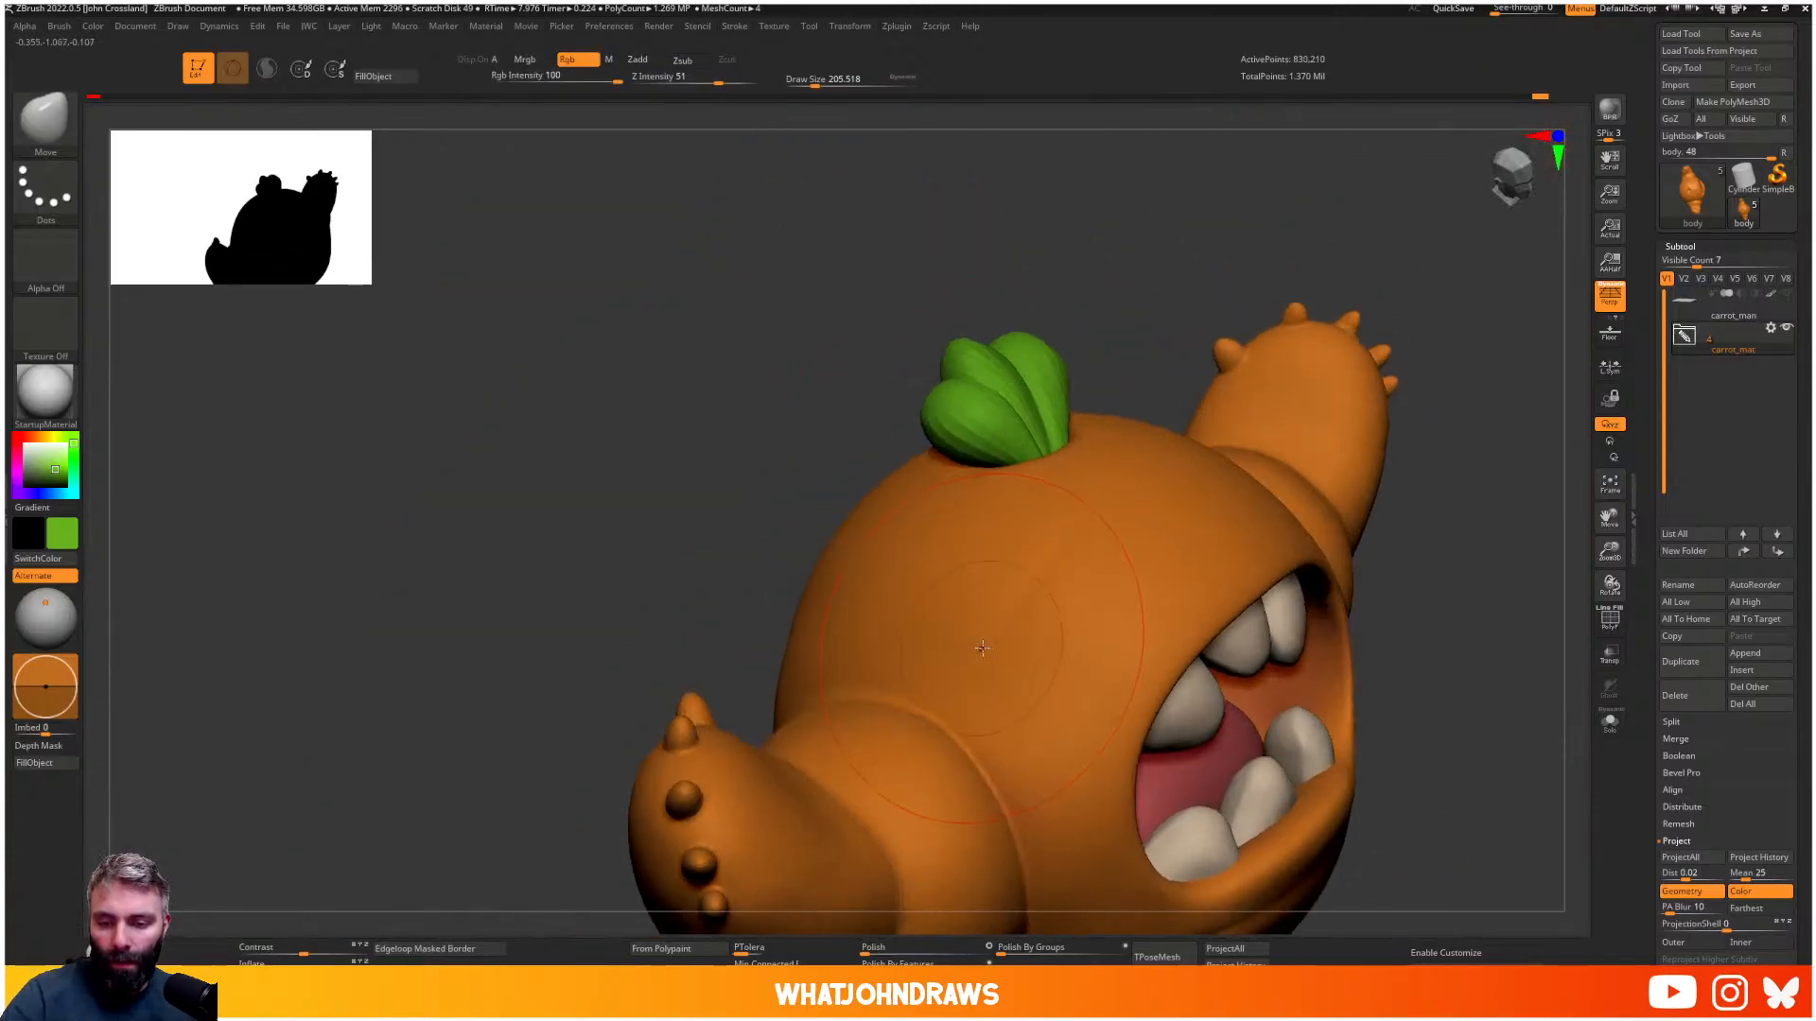
- Select the leaf tuft at its smoother subdivision level and nudge its leaves with the Move brush at Draw Size about 80
{"action": "left_click", "coordinate": [1009, 416], "text": "alt"}
{"action": "key", "text": "s"}
{"action": "left_click_drag", "start_coordinate": [1034, 365], "coordinate": [1024, 367]}
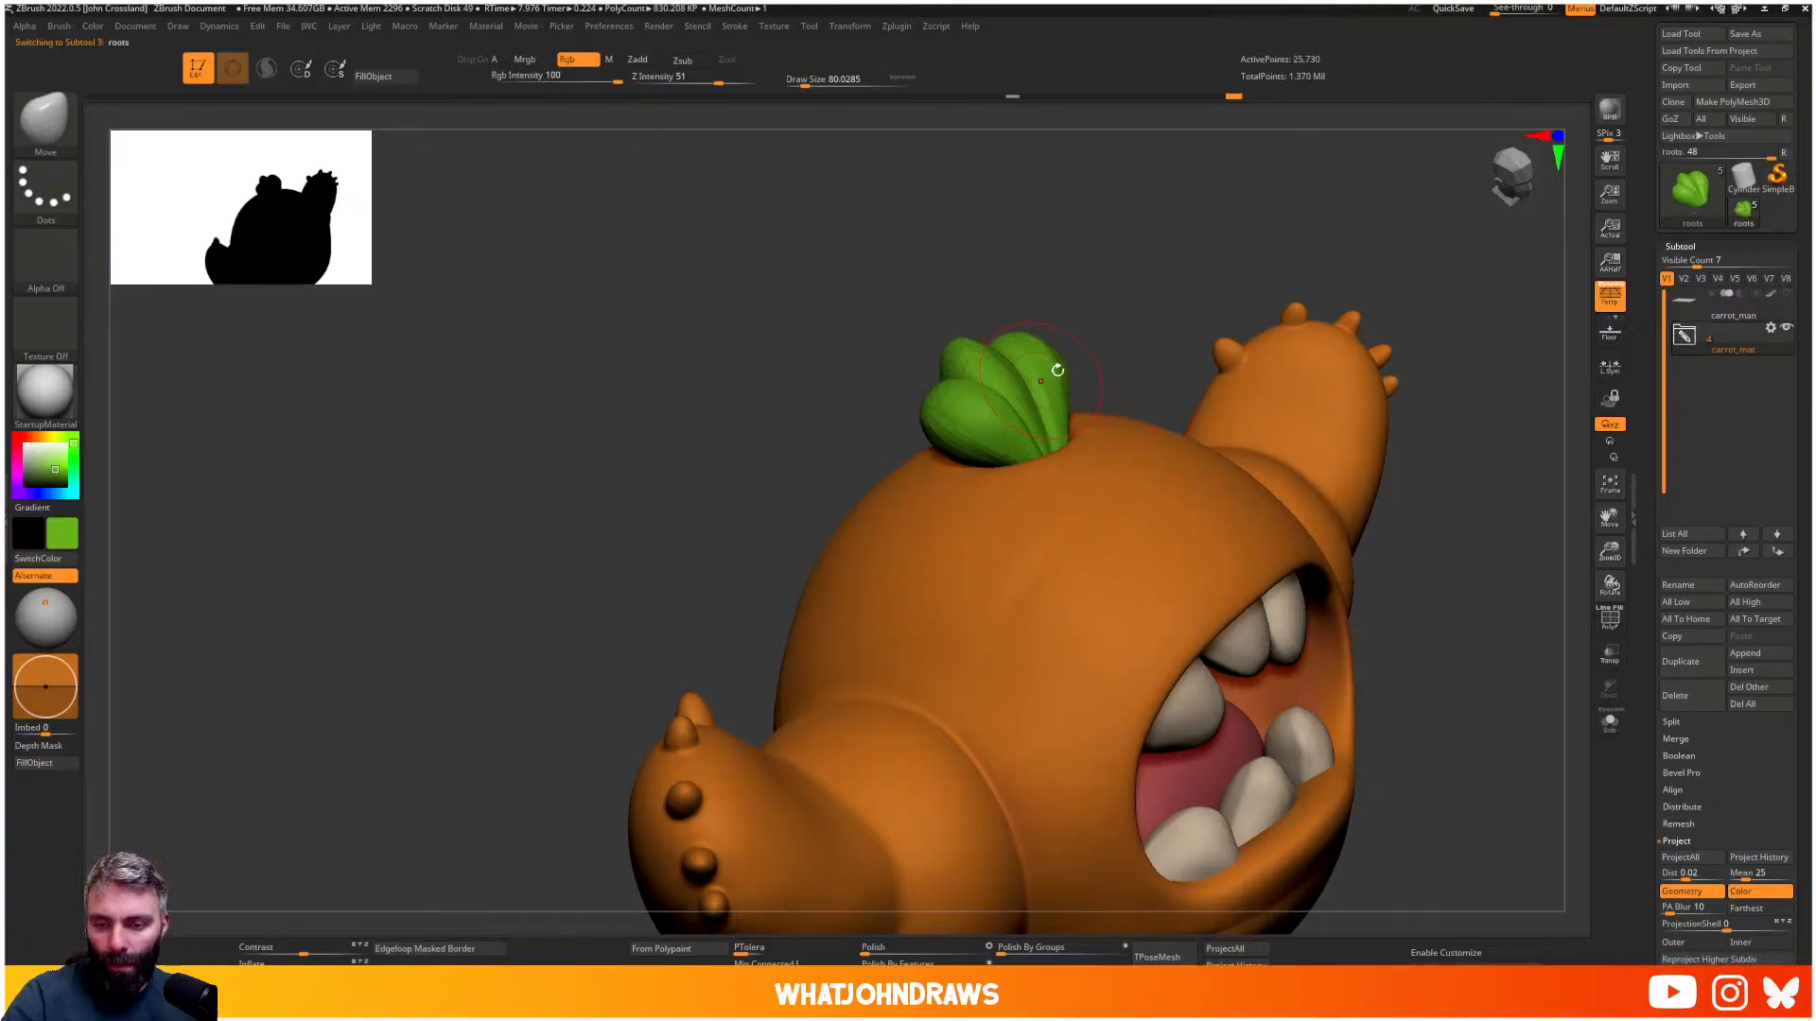
- Select the body again and carve soft creases above the upper lip with DamStandard at Draw Size about 80
{"action": "right_click_drag", "start_coordinate": [1115, 608], "coordinate": [1105, 482], "text": "alt"}
{"action": "left_click", "coordinate": [1187, 454], "text": "alt"}
{"action": "mouse_move", "coordinate": [1230, 445]}
{"action": "right_mouse_down"}
{"action": "mouse_move", "coordinate": [1085, 543]}
{"action": "mouse_move", "coordinate": [1070, 531]}
{"action": "mouse_move", "coordinate": [1014, 601]}
{"action": "mouse_move", "coordinate": [1264, 481]}
{"action": "right_mouse_up"}
{"action": "key", "text": "b"}
{"action": "key", "text": "c"}
{"action": "key", "text": "b"}
{"action": "key", "text": "b"}
{"action": "key", "text": "d"}
{"action": "key", "text": "s"}
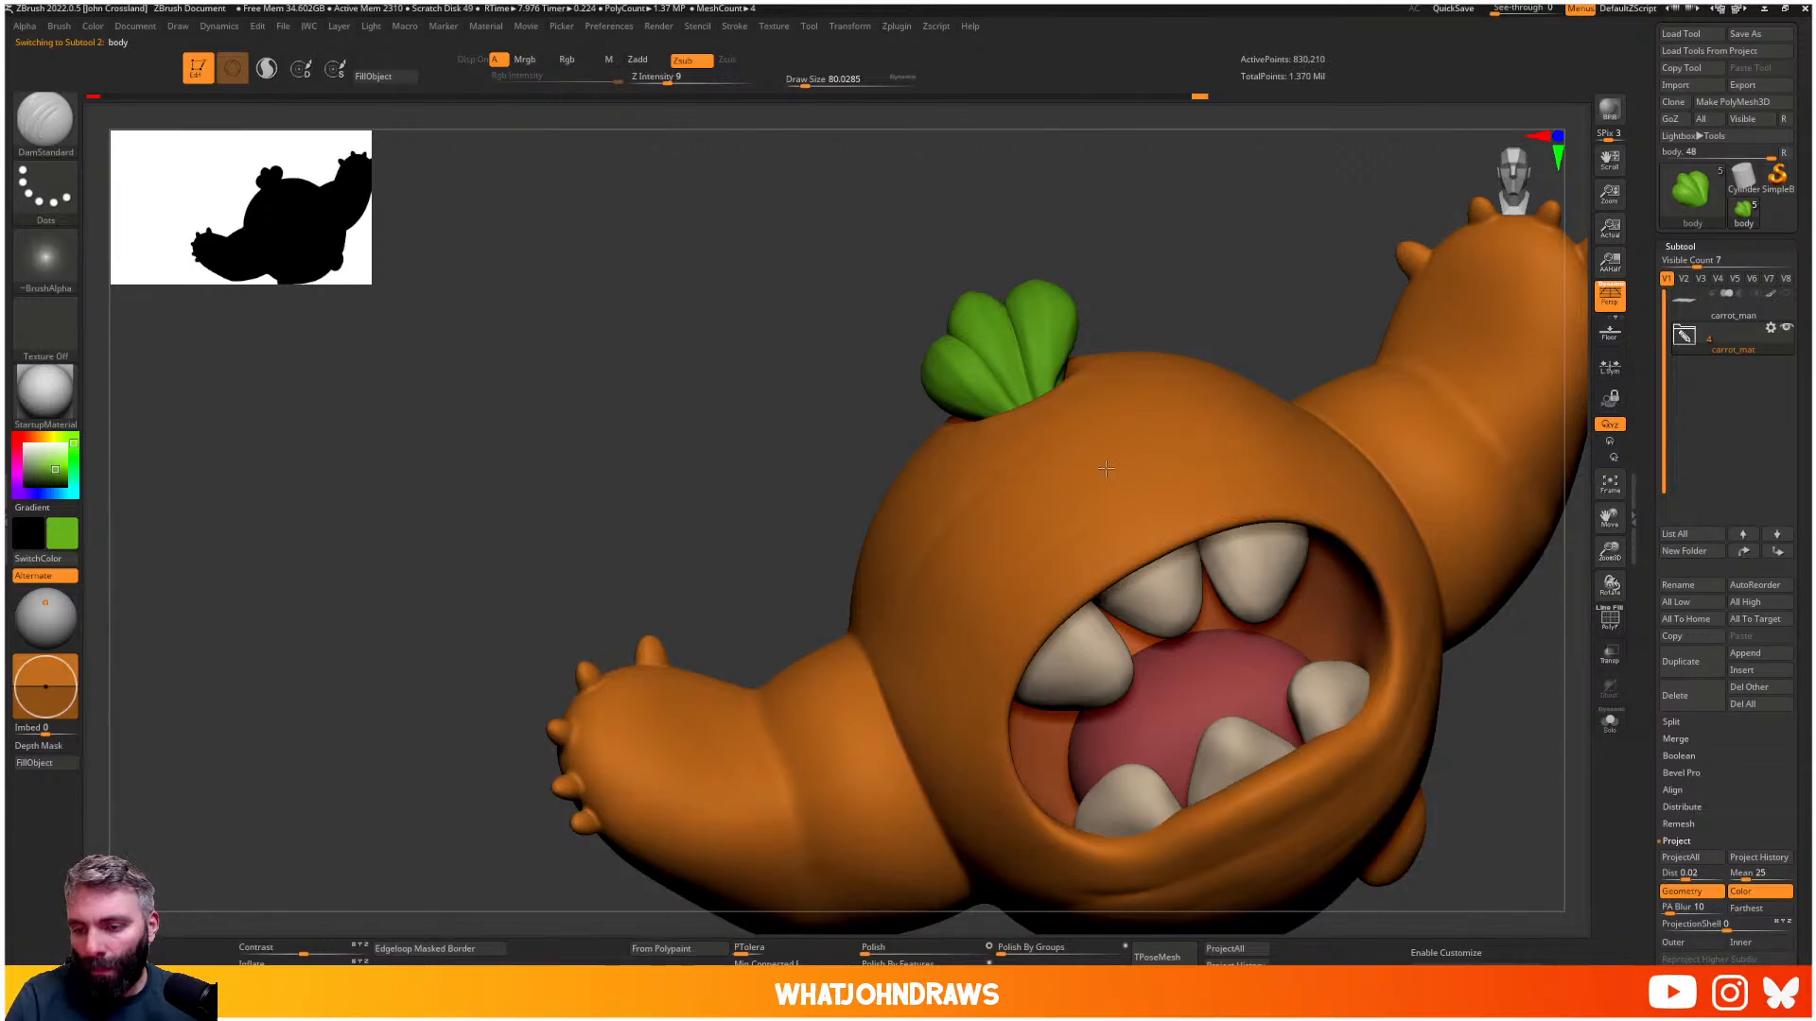
{"action": "right_click_drag", "start_coordinate": [1107, 468], "coordinate": [1309, 407]}
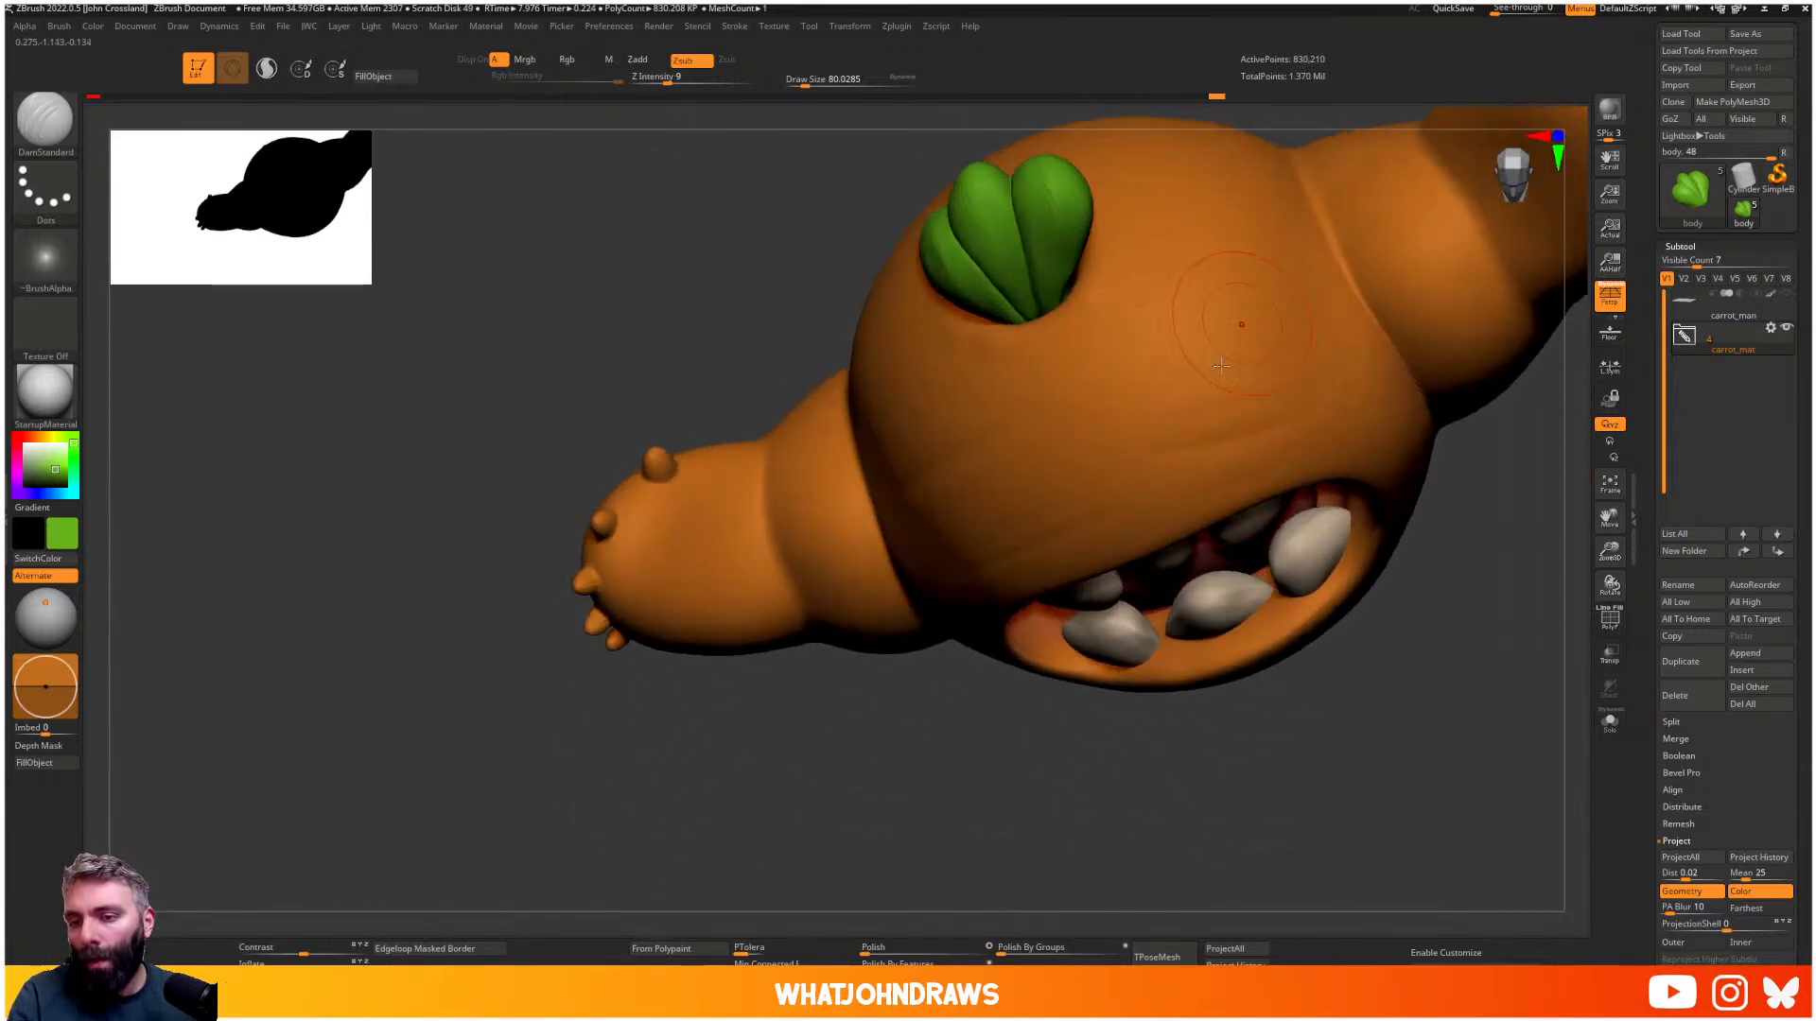
- Carve a vertical crease down the lower back above the tail with DamStandard at Draw Size about 118
{"action": "mouse_move", "coordinate": [1221, 365]}
{"action": "right_mouse_down"}
{"action": "mouse_move", "coordinate": [898, 658]}
{"action": "mouse_move", "coordinate": [930, 666]}
{"action": "mouse_move", "coordinate": [1000, 610]}
{"action": "mouse_move", "coordinate": [979, 687]}
{"action": "mouse_move", "coordinate": [1025, 600]}
{"action": "mouse_move", "coordinate": [939, 690]}
{"action": "right_mouse_up"}
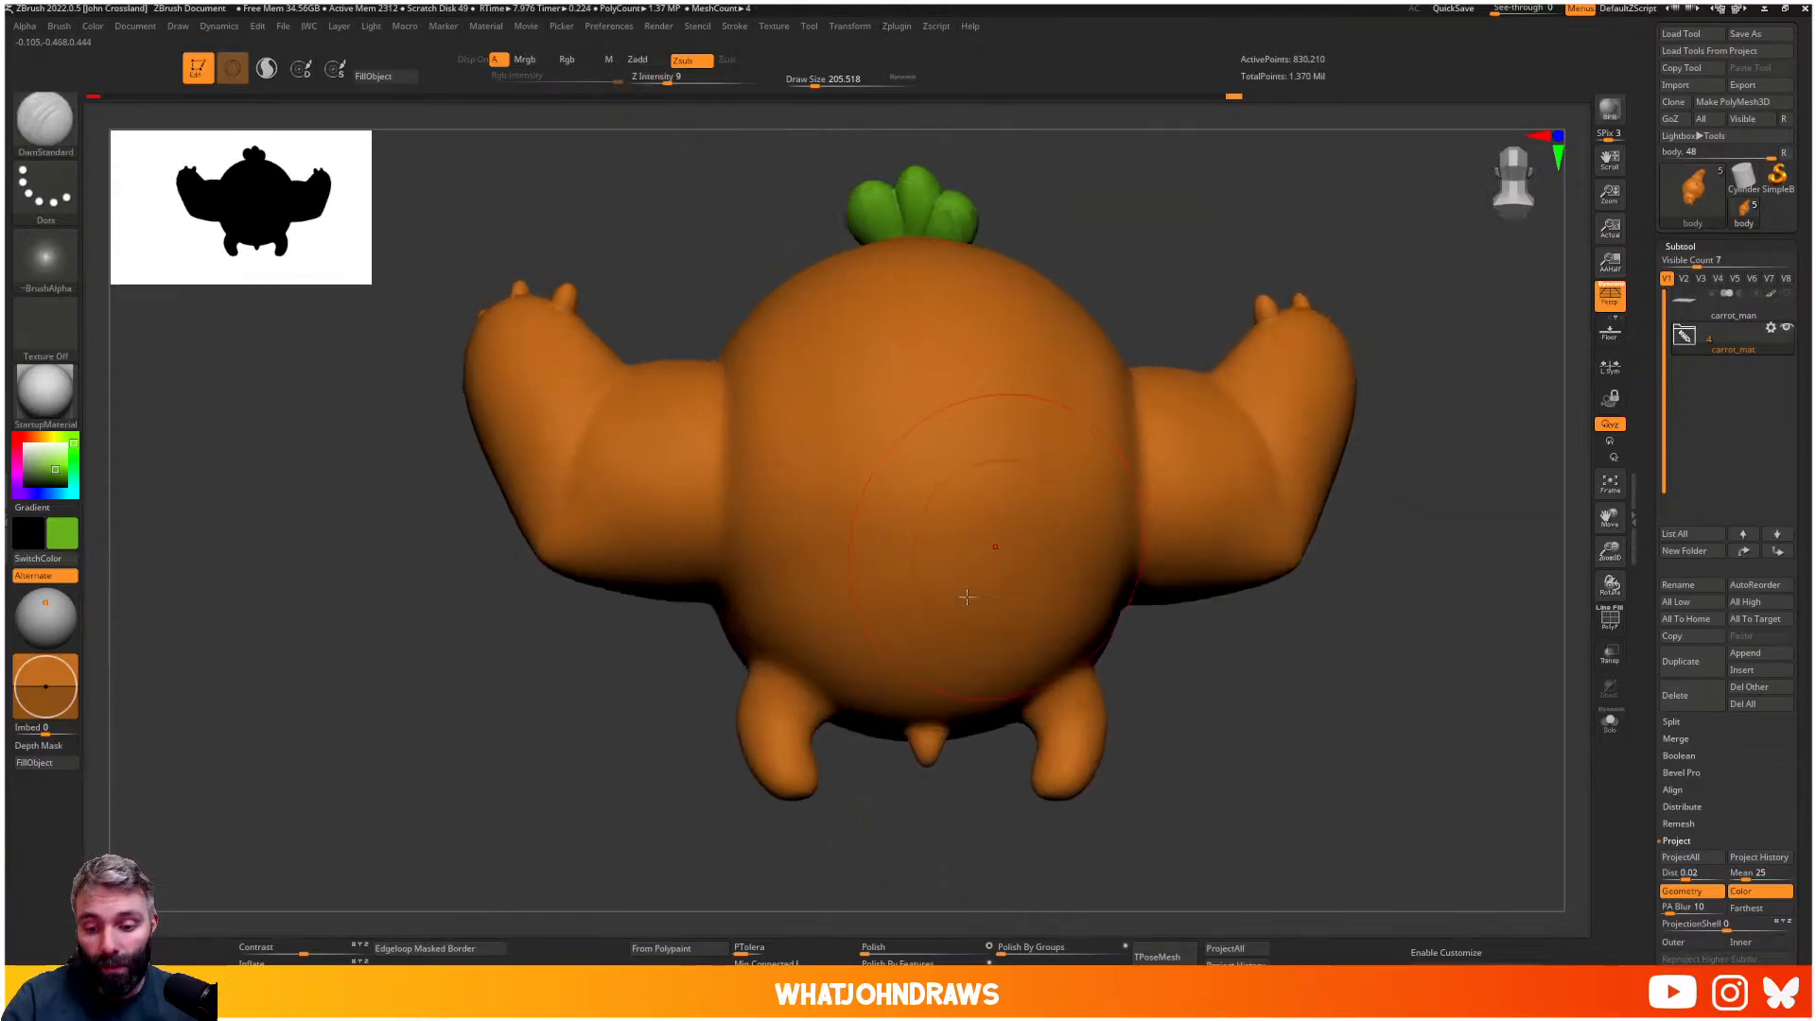
{"action": "key", "text": "b"}
{"action": "key", "text": "d"}
{"action": "key", "text": "s"}
{"action": "right_click_drag", "start_coordinate": [945, 608], "coordinate": [932, 703]}
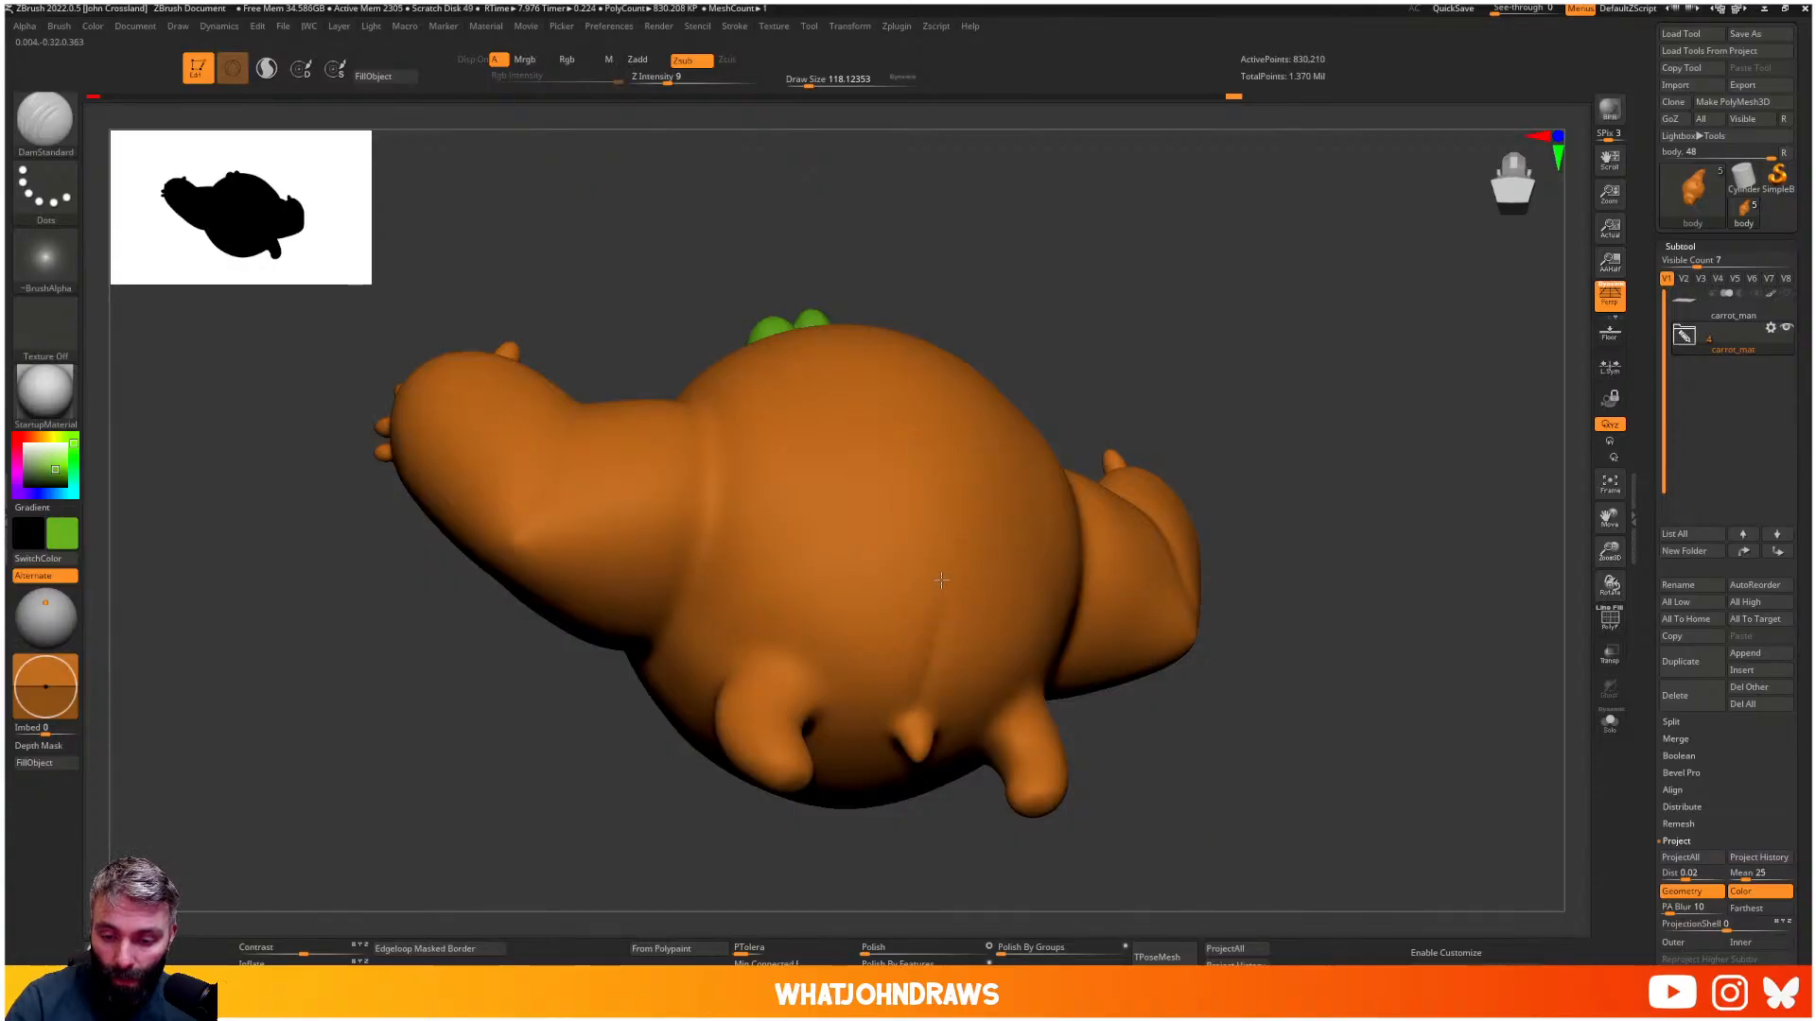
- Build up buttock volume beside the lower back crease with the Clay brush at Z Intensity 50 and smooth it
{"action": "key", "text": "b"}
{"action": "key", "text": "c"}
{"action": "key", "text": "l"}
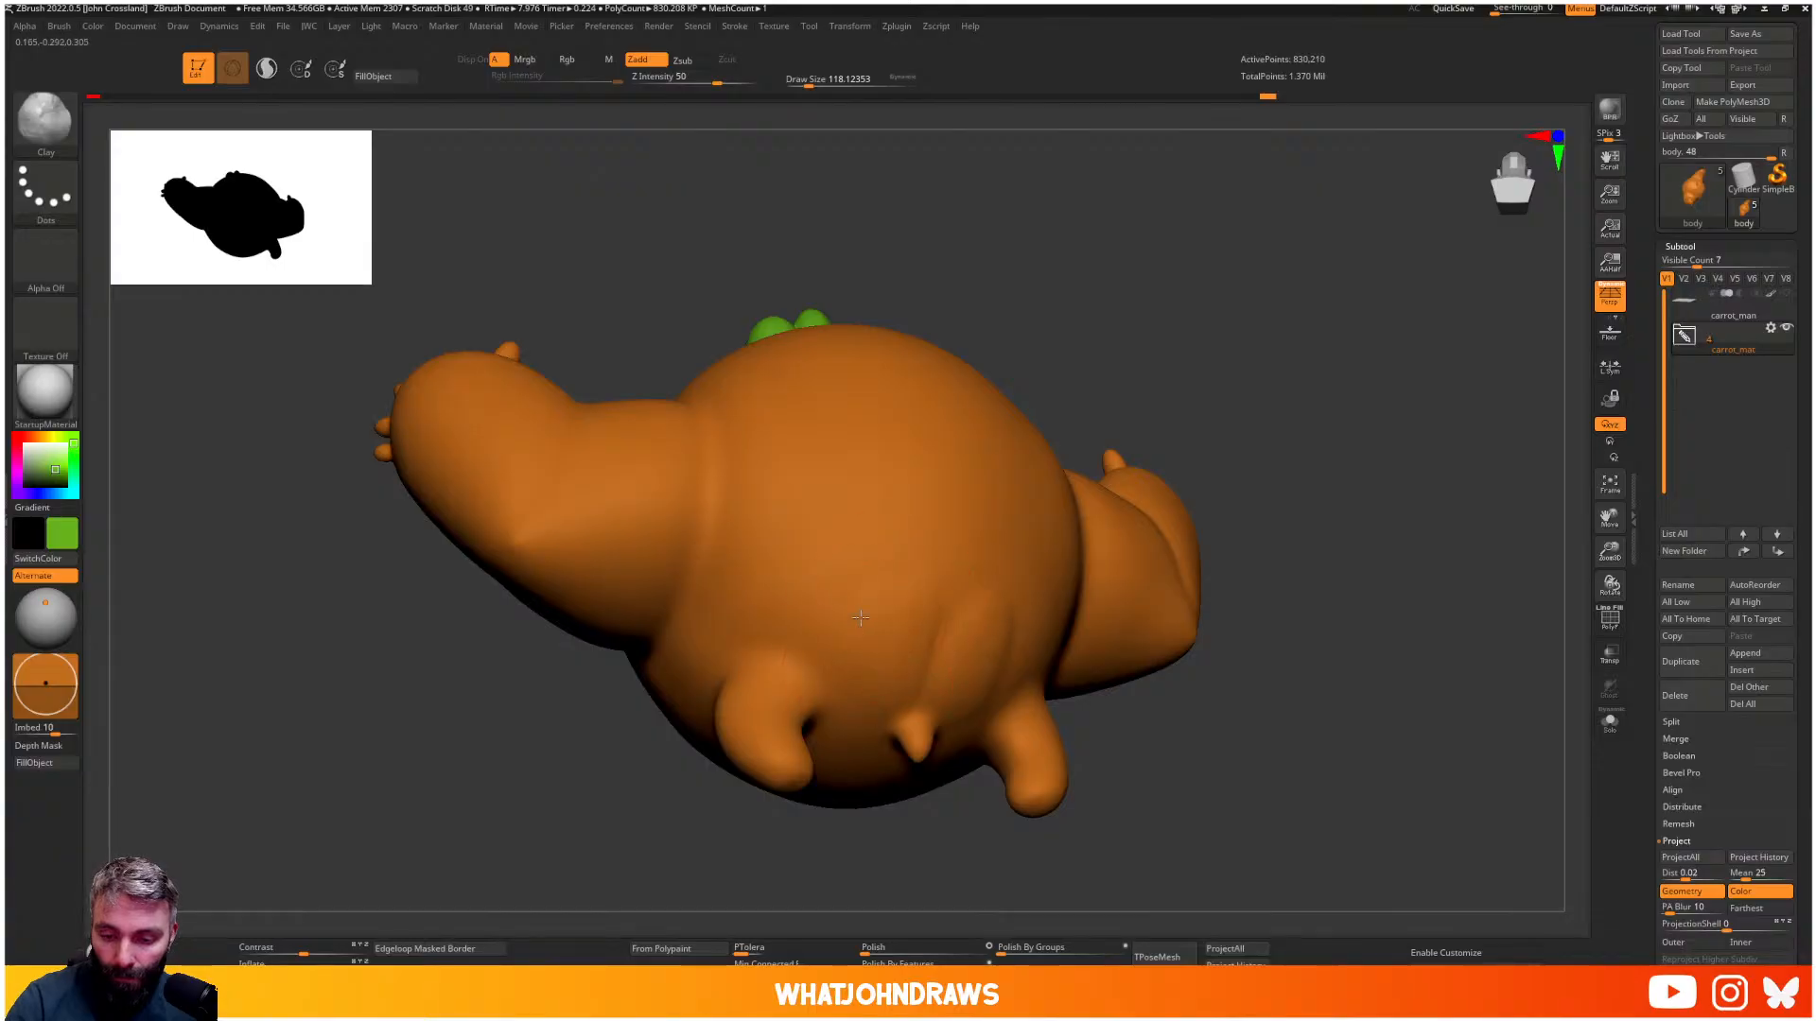
{"action": "key", "text": "shift"}
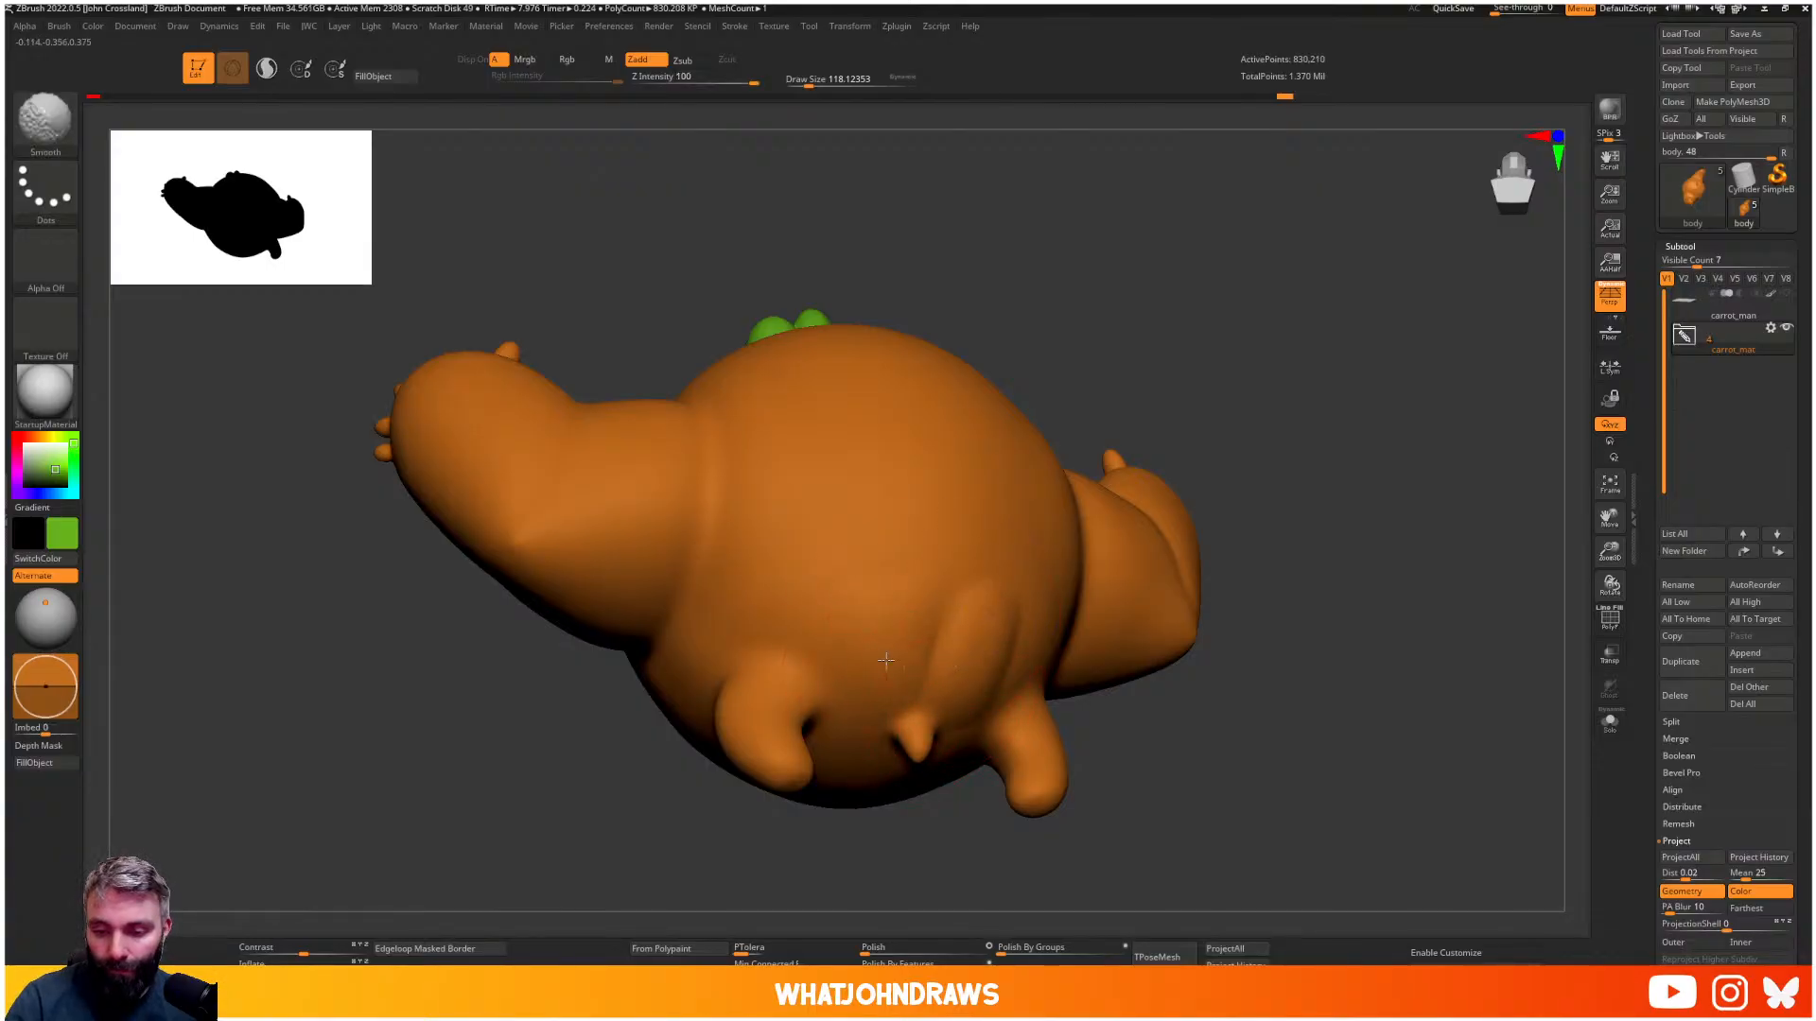
- Redefine the vertical crease between the buttocks with DamStandard at Draw Size about 118
{"action": "key", "text": "b"}
{"action": "key", "text": "d"}
{"action": "key", "text": "s"}
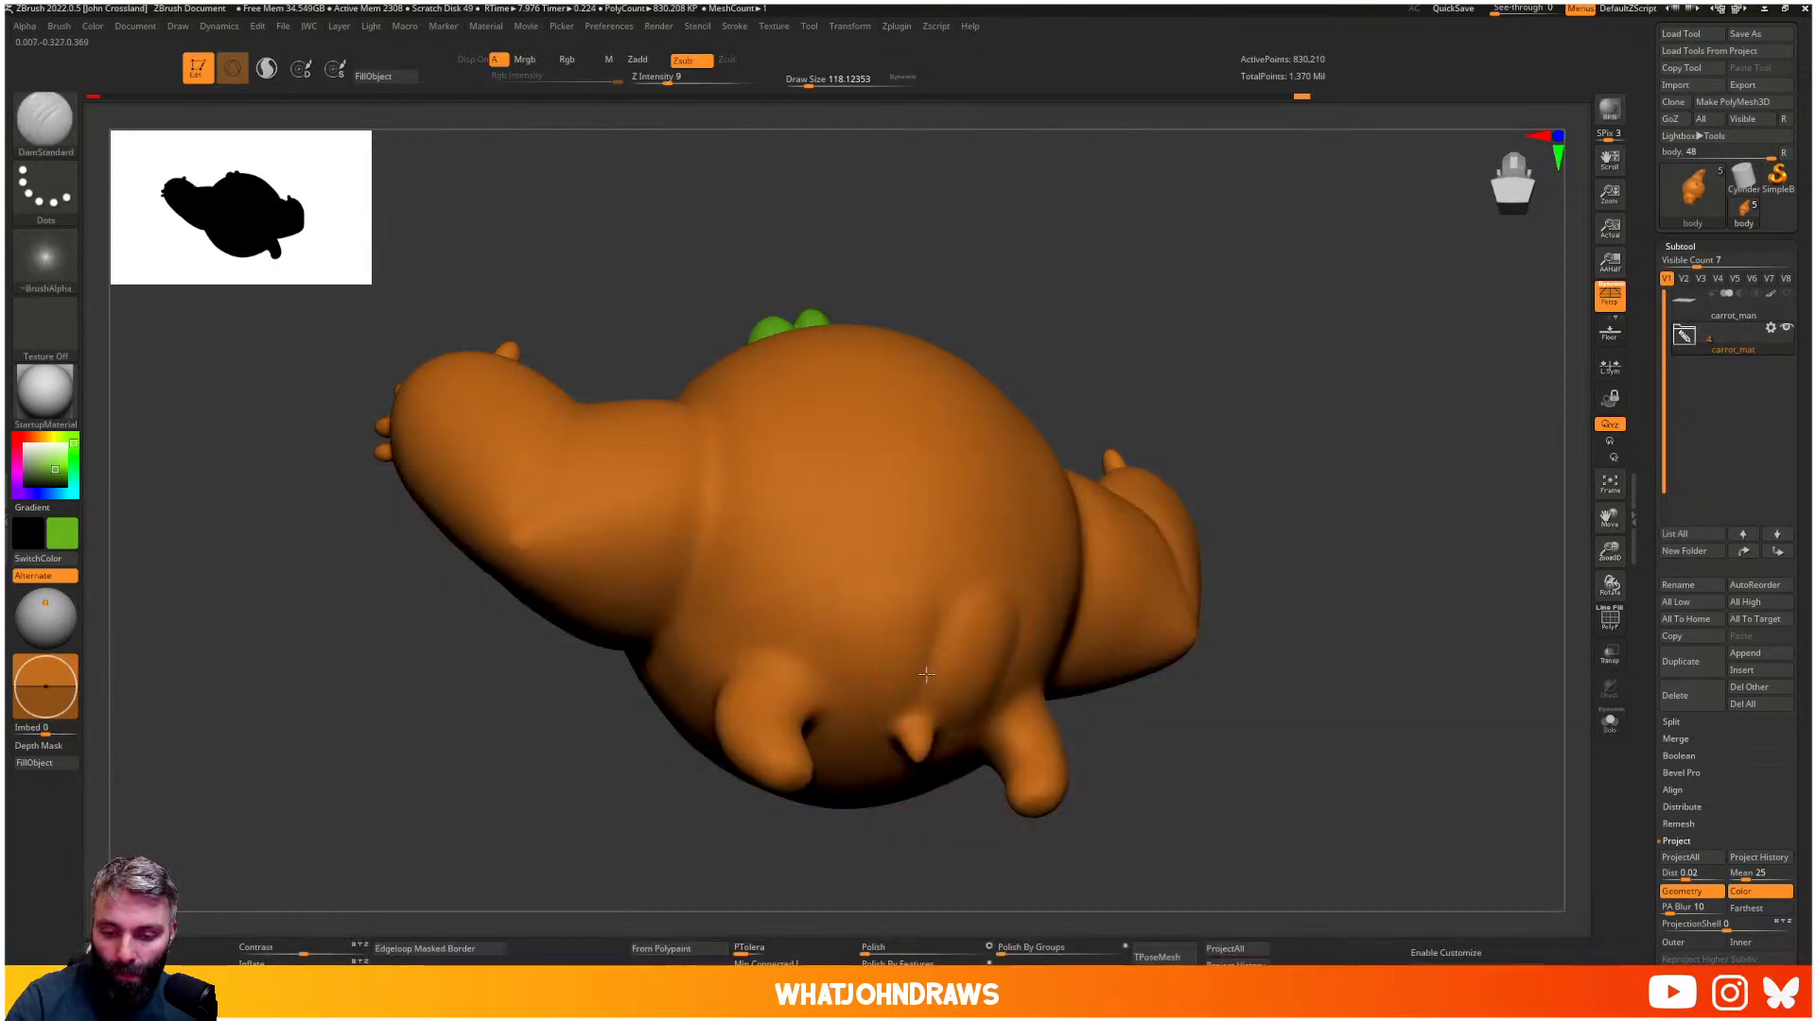
{"action": "mouse_move", "coordinate": [937, 597]}
{"action": "right_mouse_down"}
{"action": "mouse_move", "coordinate": [956, 657]}
{"action": "mouse_move", "coordinate": [1050, 615]}
{"action": "mouse_move", "coordinate": [930, 697]}
{"action": "right_mouse_up"}
- Deepen the creases under the buttocks and around the tail base with DamStandard at Draw Size about 67, smoothing the transitions
{"action": "key", "text": "bracketleft"}
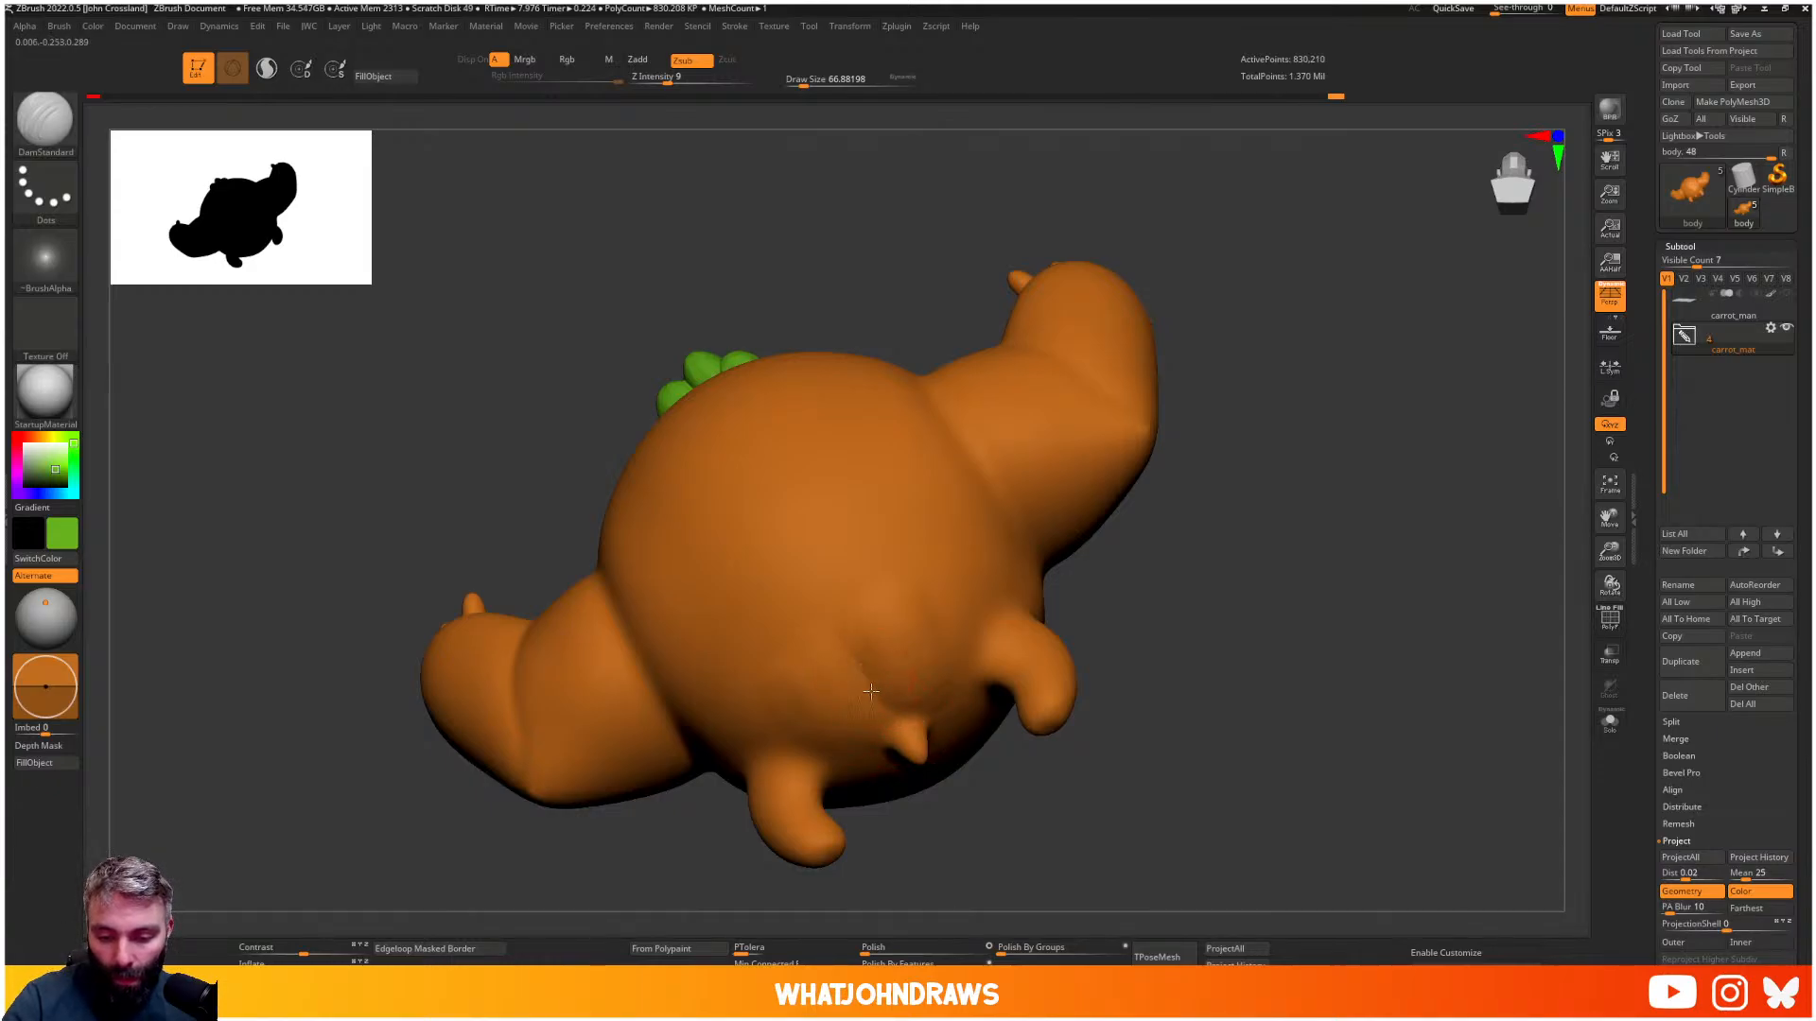
{"action": "mouse_move", "coordinate": [865, 745]}
{"action": "right_mouse_down"}
{"action": "mouse_move", "coordinate": [872, 793]}
{"action": "mouse_move", "coordinate": [877, 718]}
{"action": "right_mouse_up"}
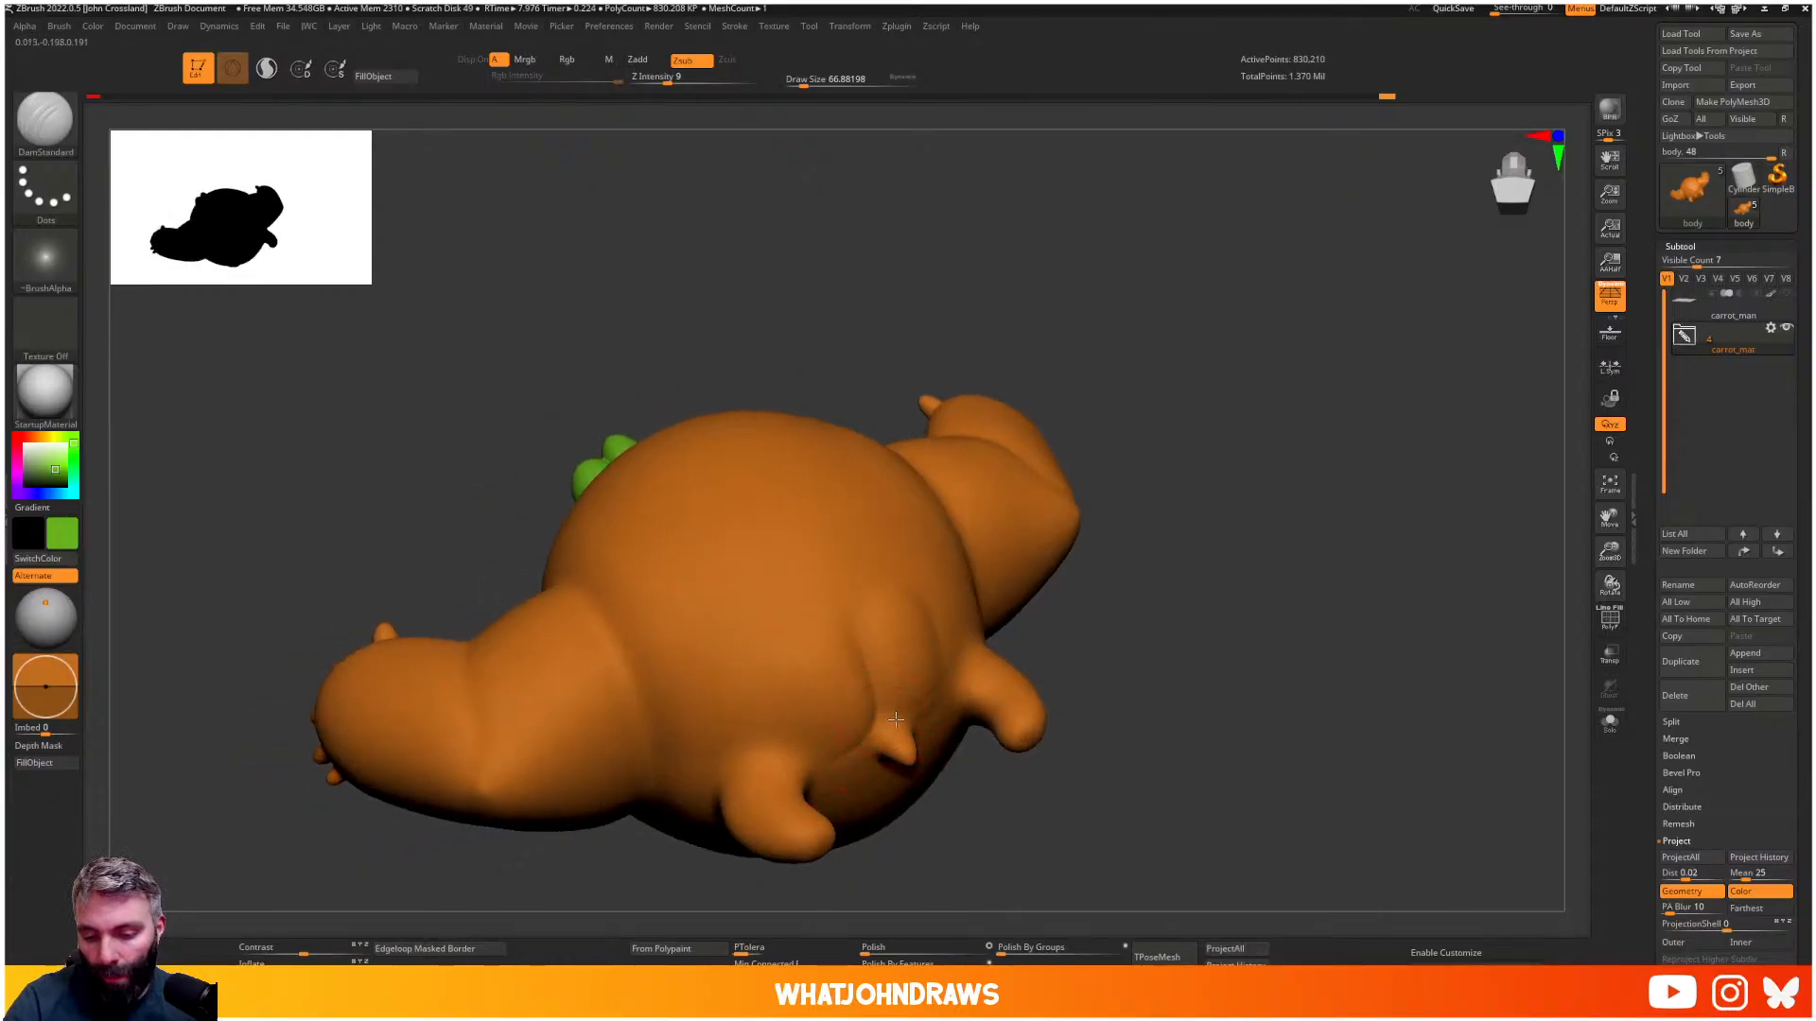
{"action": "right_click_drag", "start_coordinate": [895, 721], "coordinate": [880, 710]}
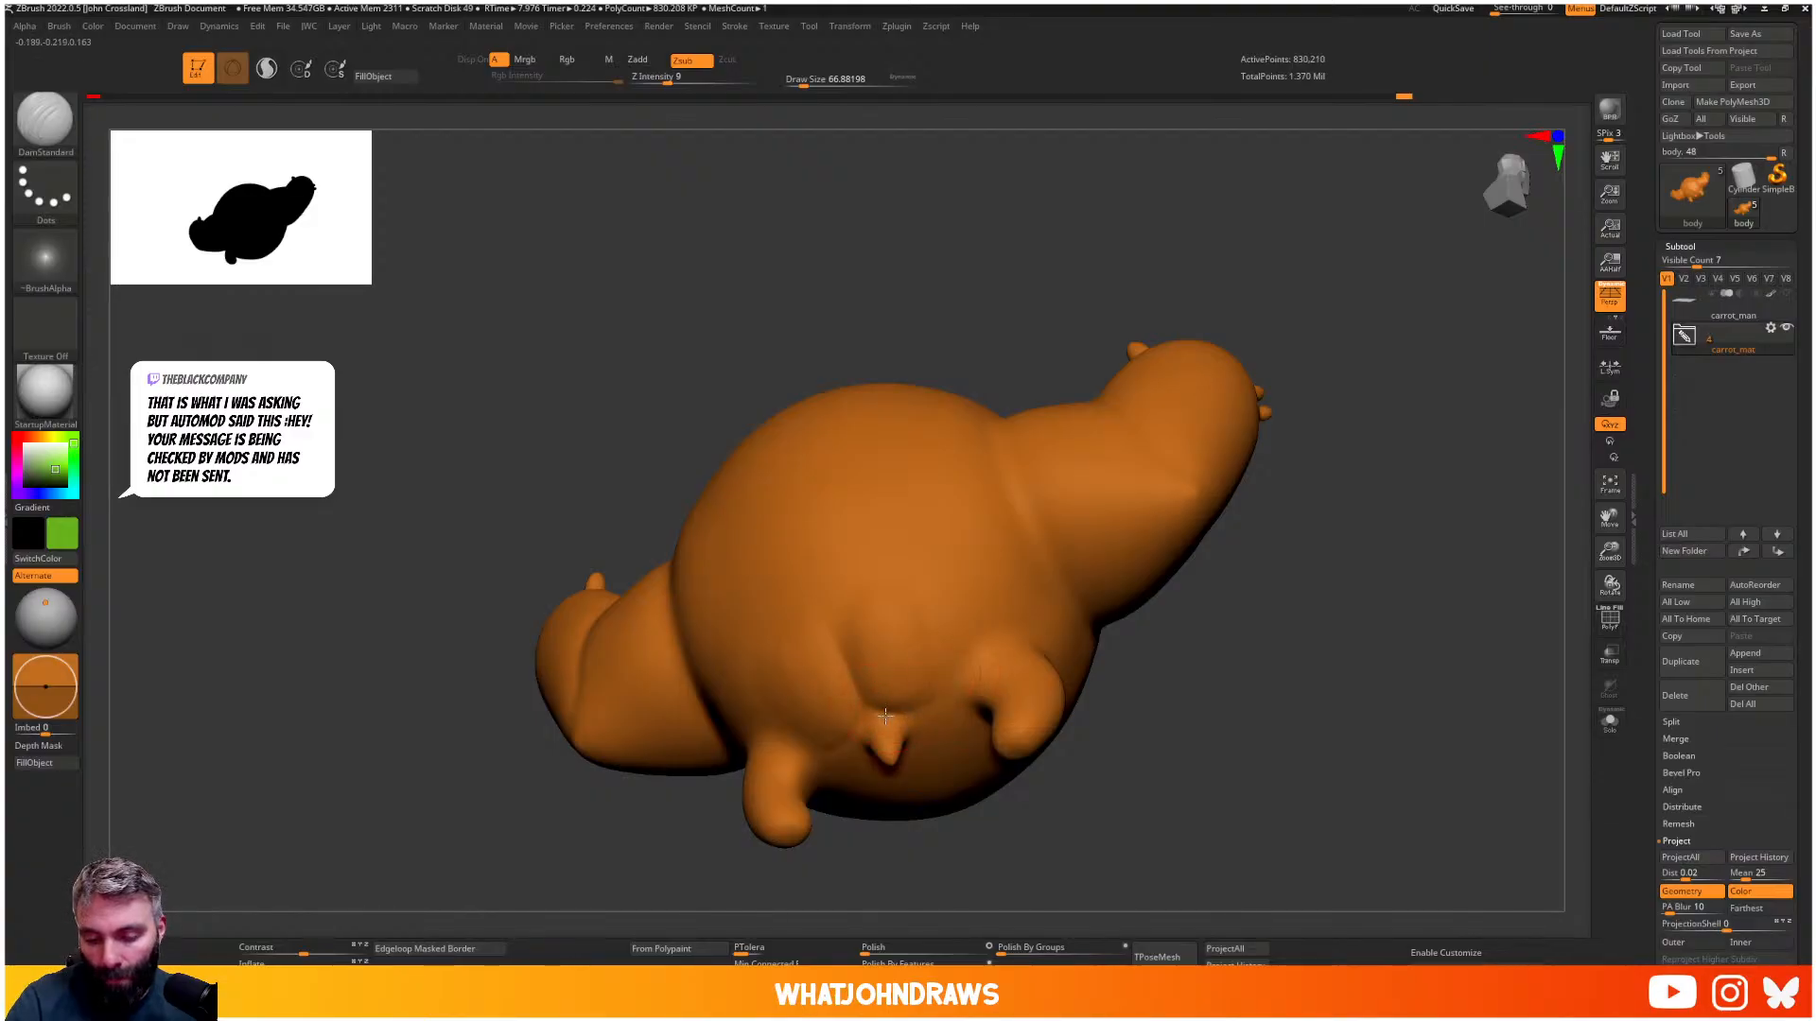
{"action": "right_click_drag", "start_coordinate": [872, 709], "coordinate": [855, 640]}
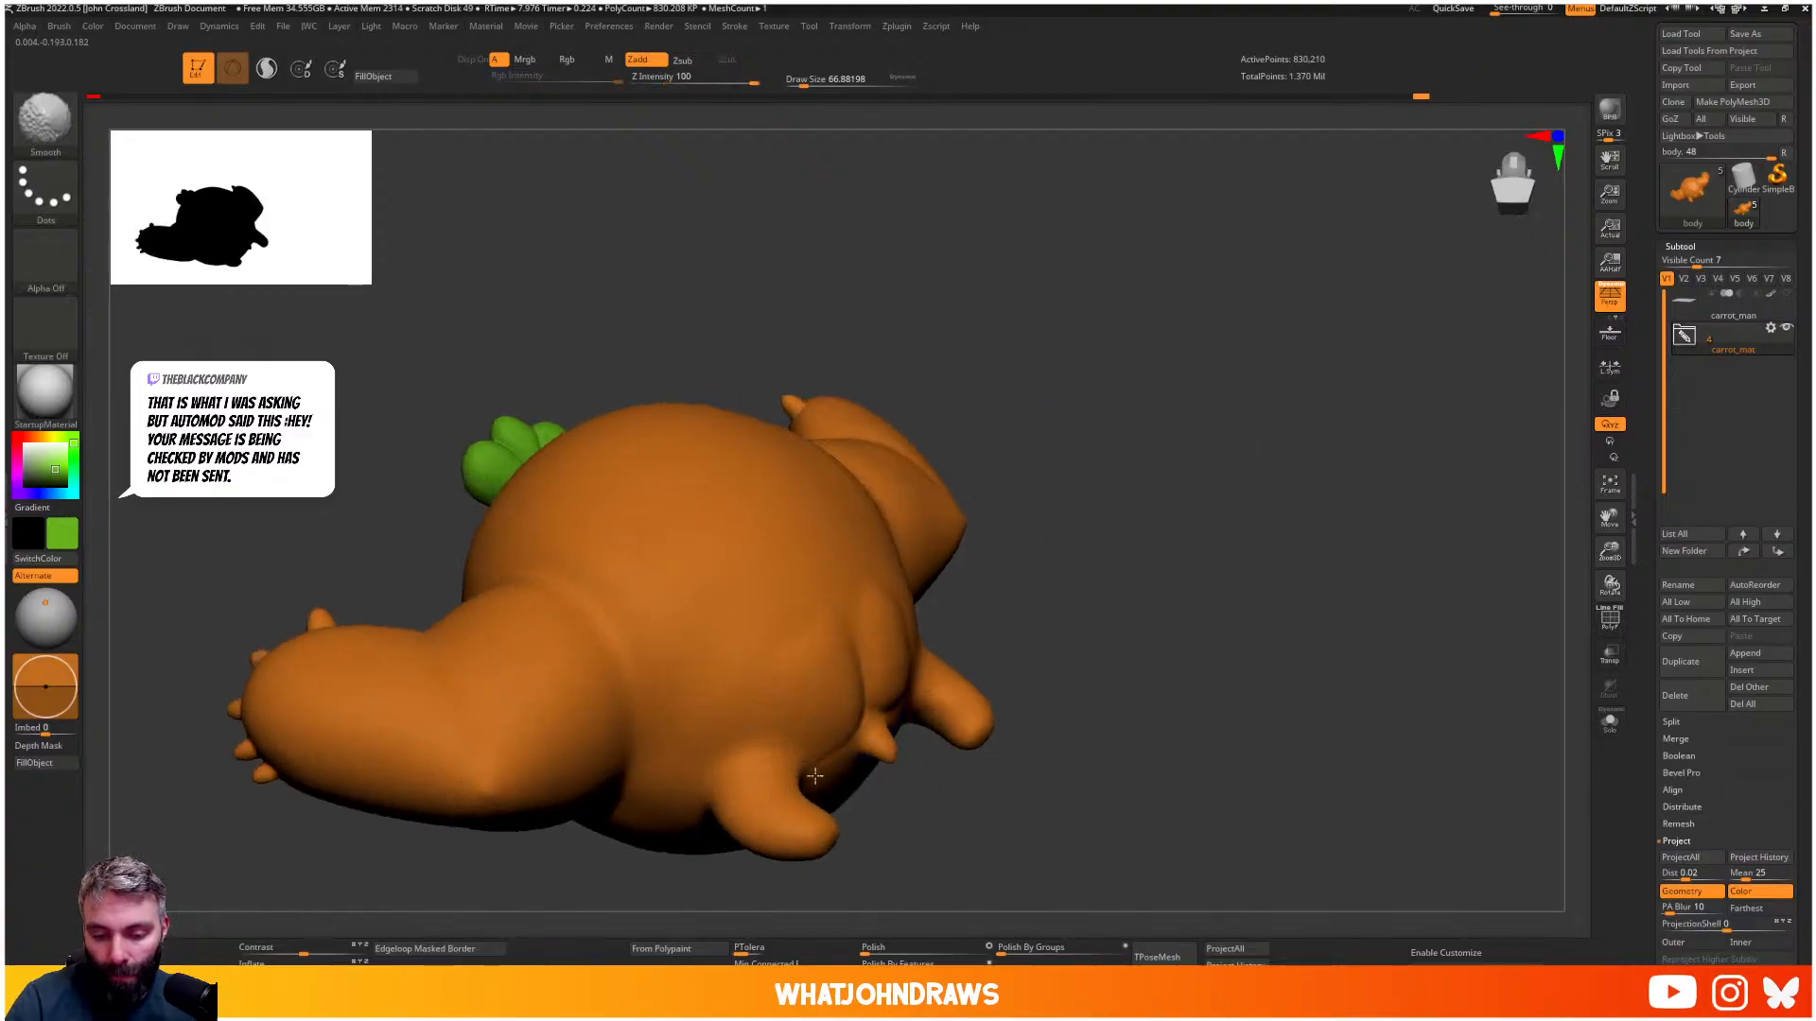
{"action": "right_click_drag", "start_coordinate": [972, 689], "coordinate": [919, 678]}
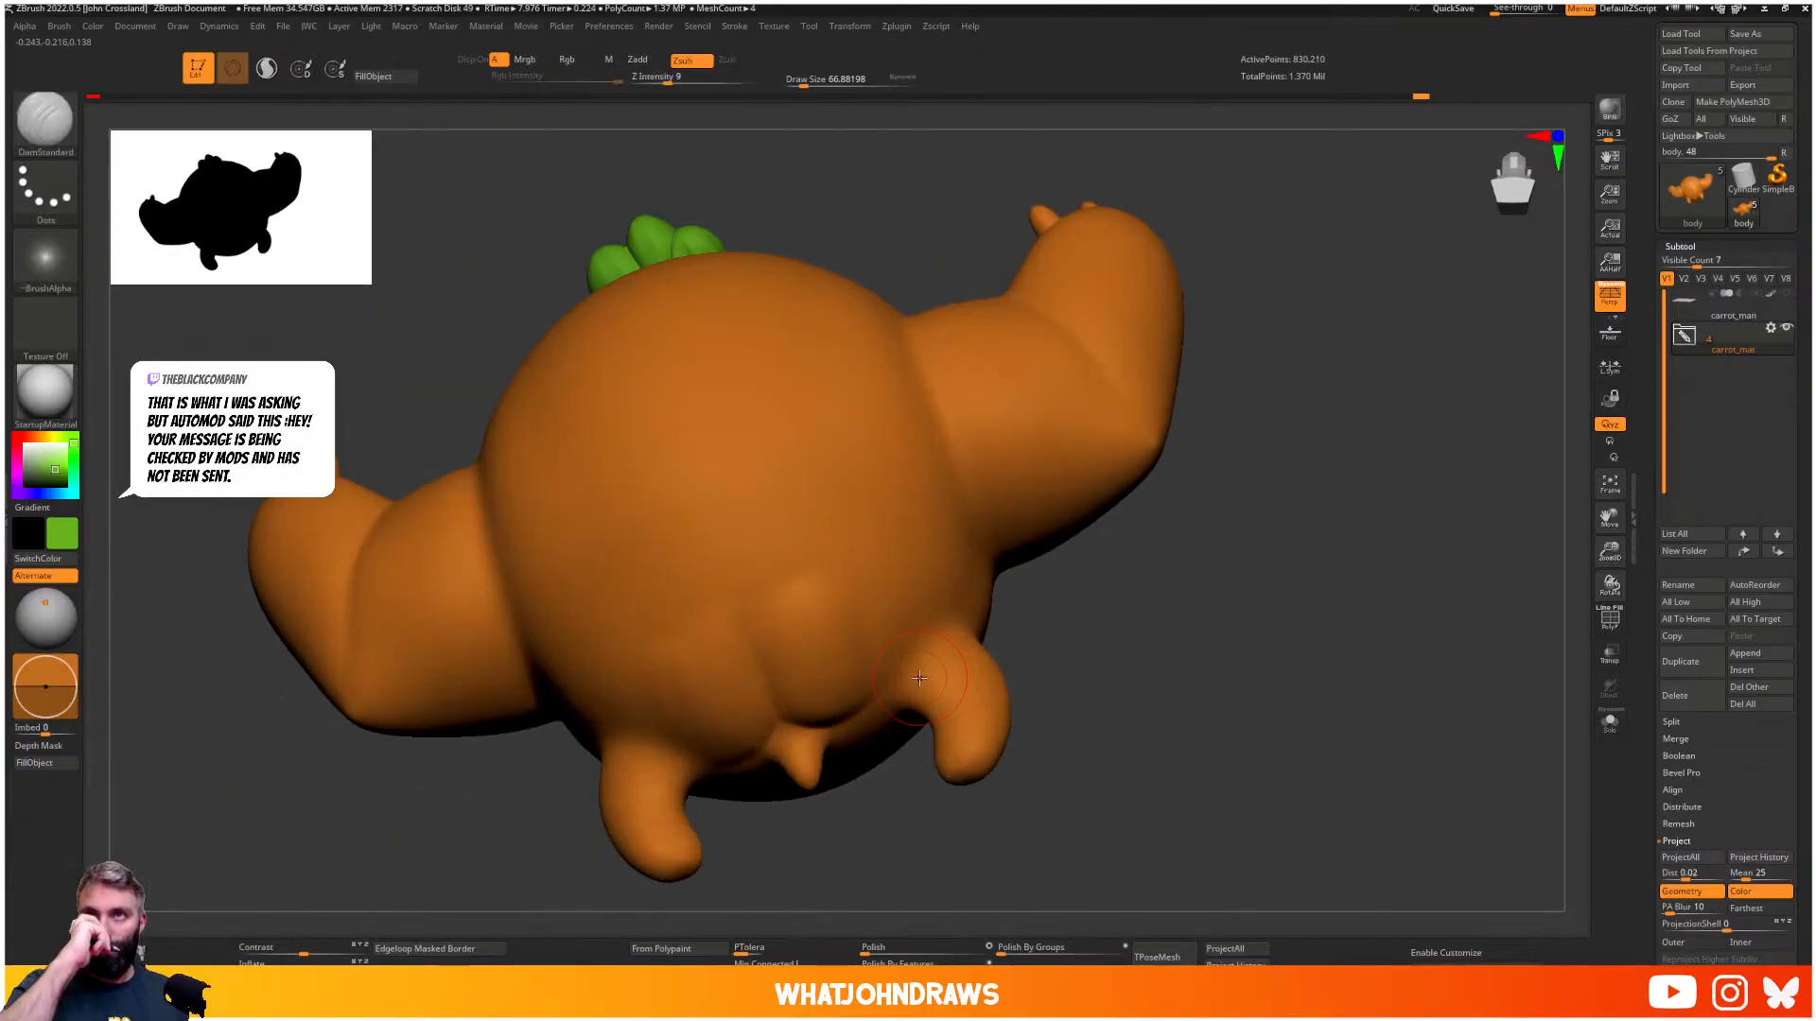
{"action": "right_click_drag", "start_coordinate": [857, 621], "coordinate": [845, 699]}
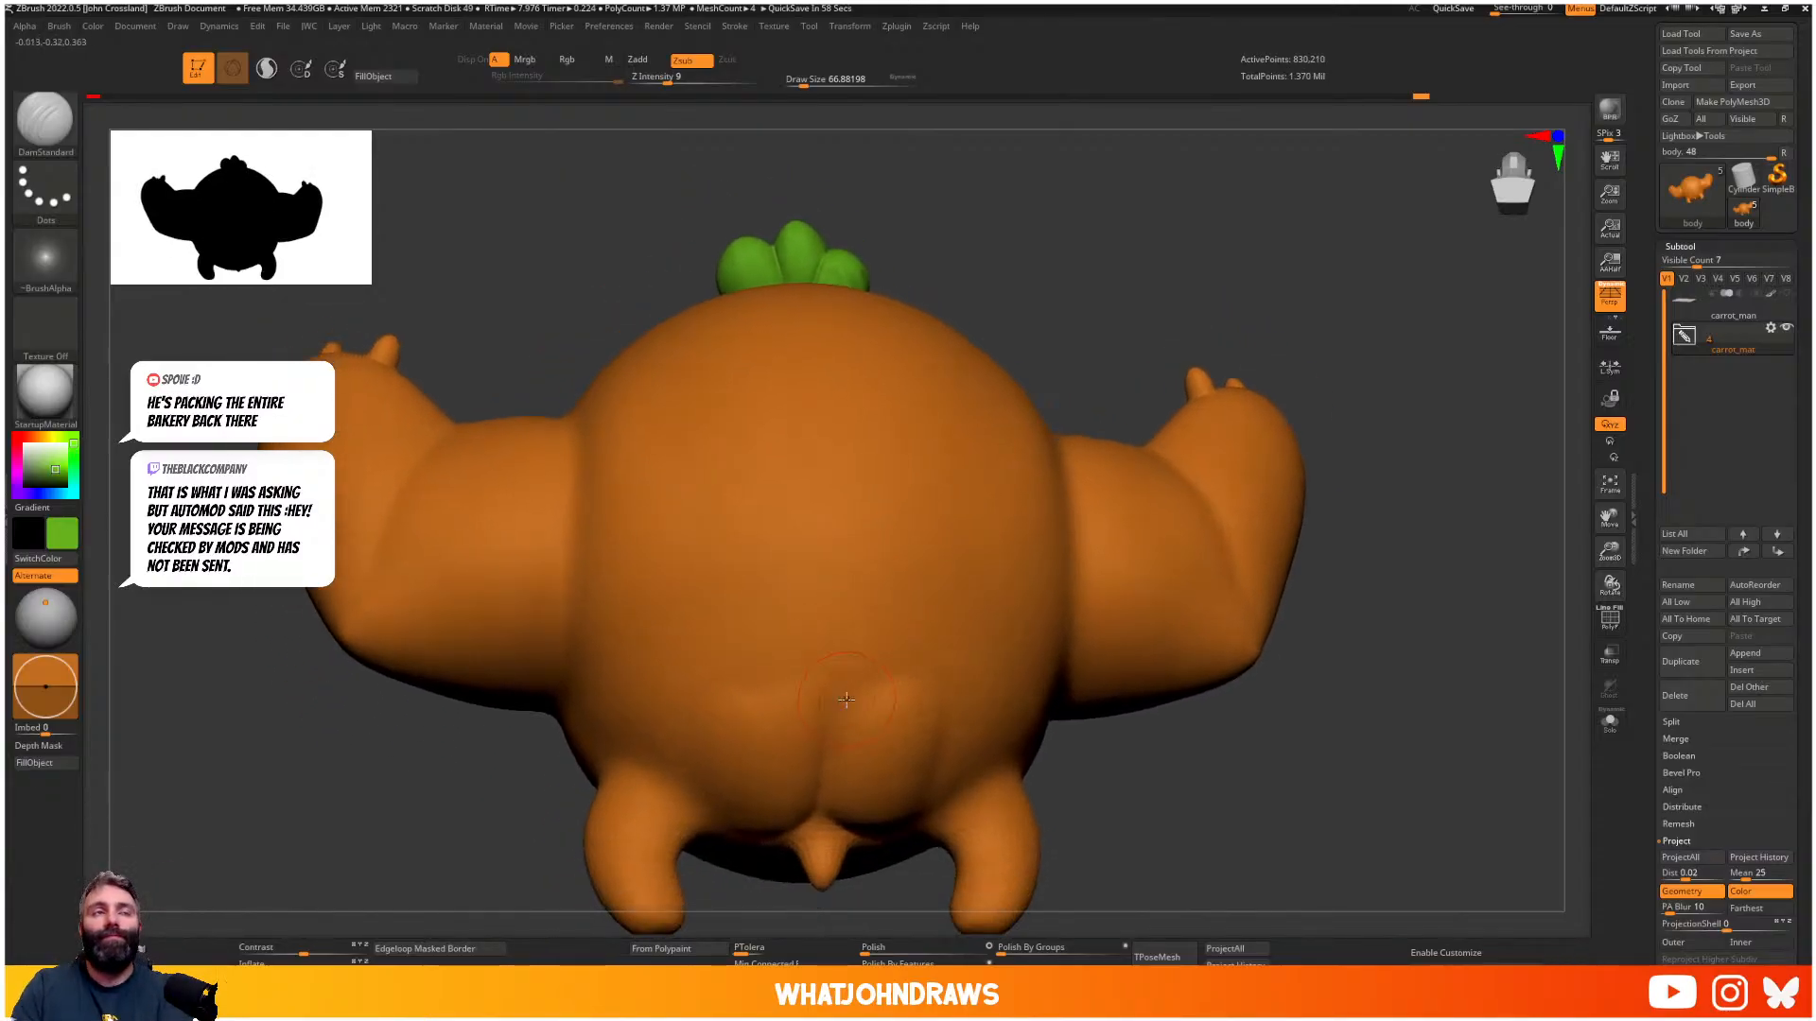
{"action": "mouse_move", "coordinate": [846, 700]}
{"action": "right_mouse_down"}
{"action": "mouse_move", "coordinate": [839, 600]}
{"action": "mouse_move", "coordinate": [849, 640]}
{"action": "mouse_move", "coordinate": [823, 670]}
{"action": "mouse_move", "coordinate": [770, 619]}
{"action": "right_mouse_up"}
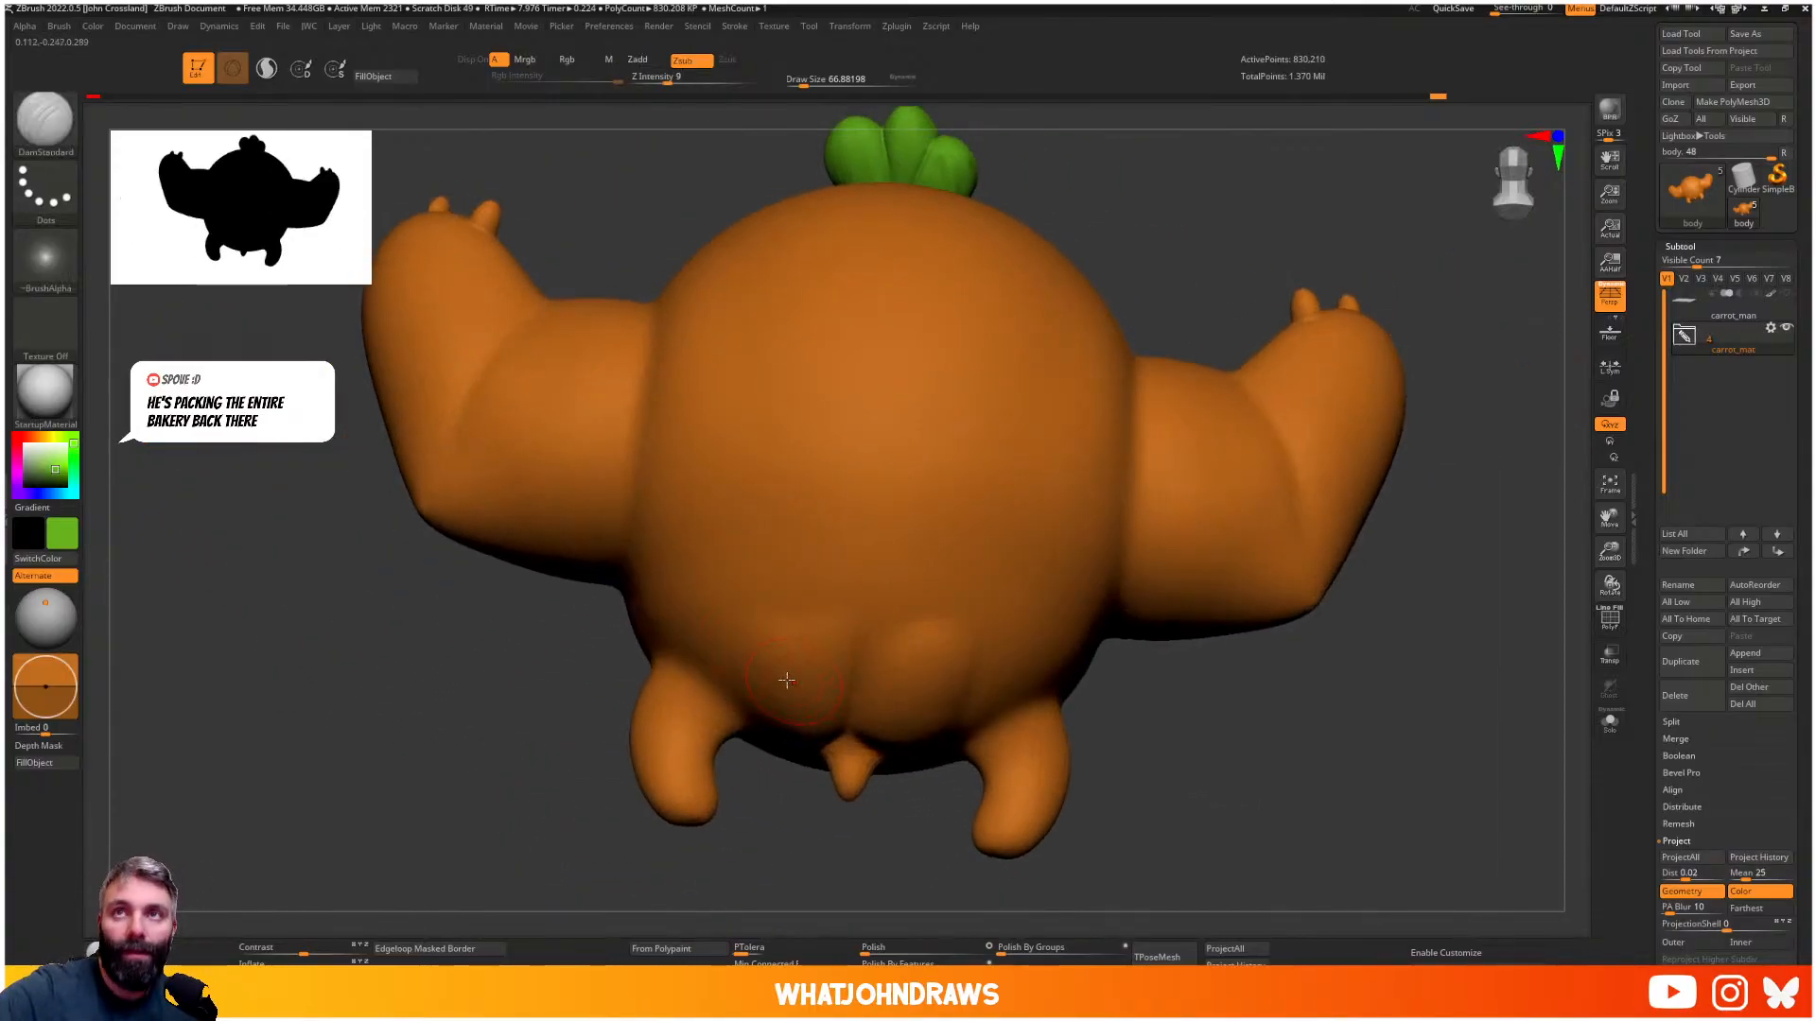
- Carve long, faint creases down the back below the leaf with DamStandard at Draw Size about 67 and Z Intensity 9
{"action": "right_click_drag", "start_coordinate": [697, 649], "coordinate": [695, 685]}
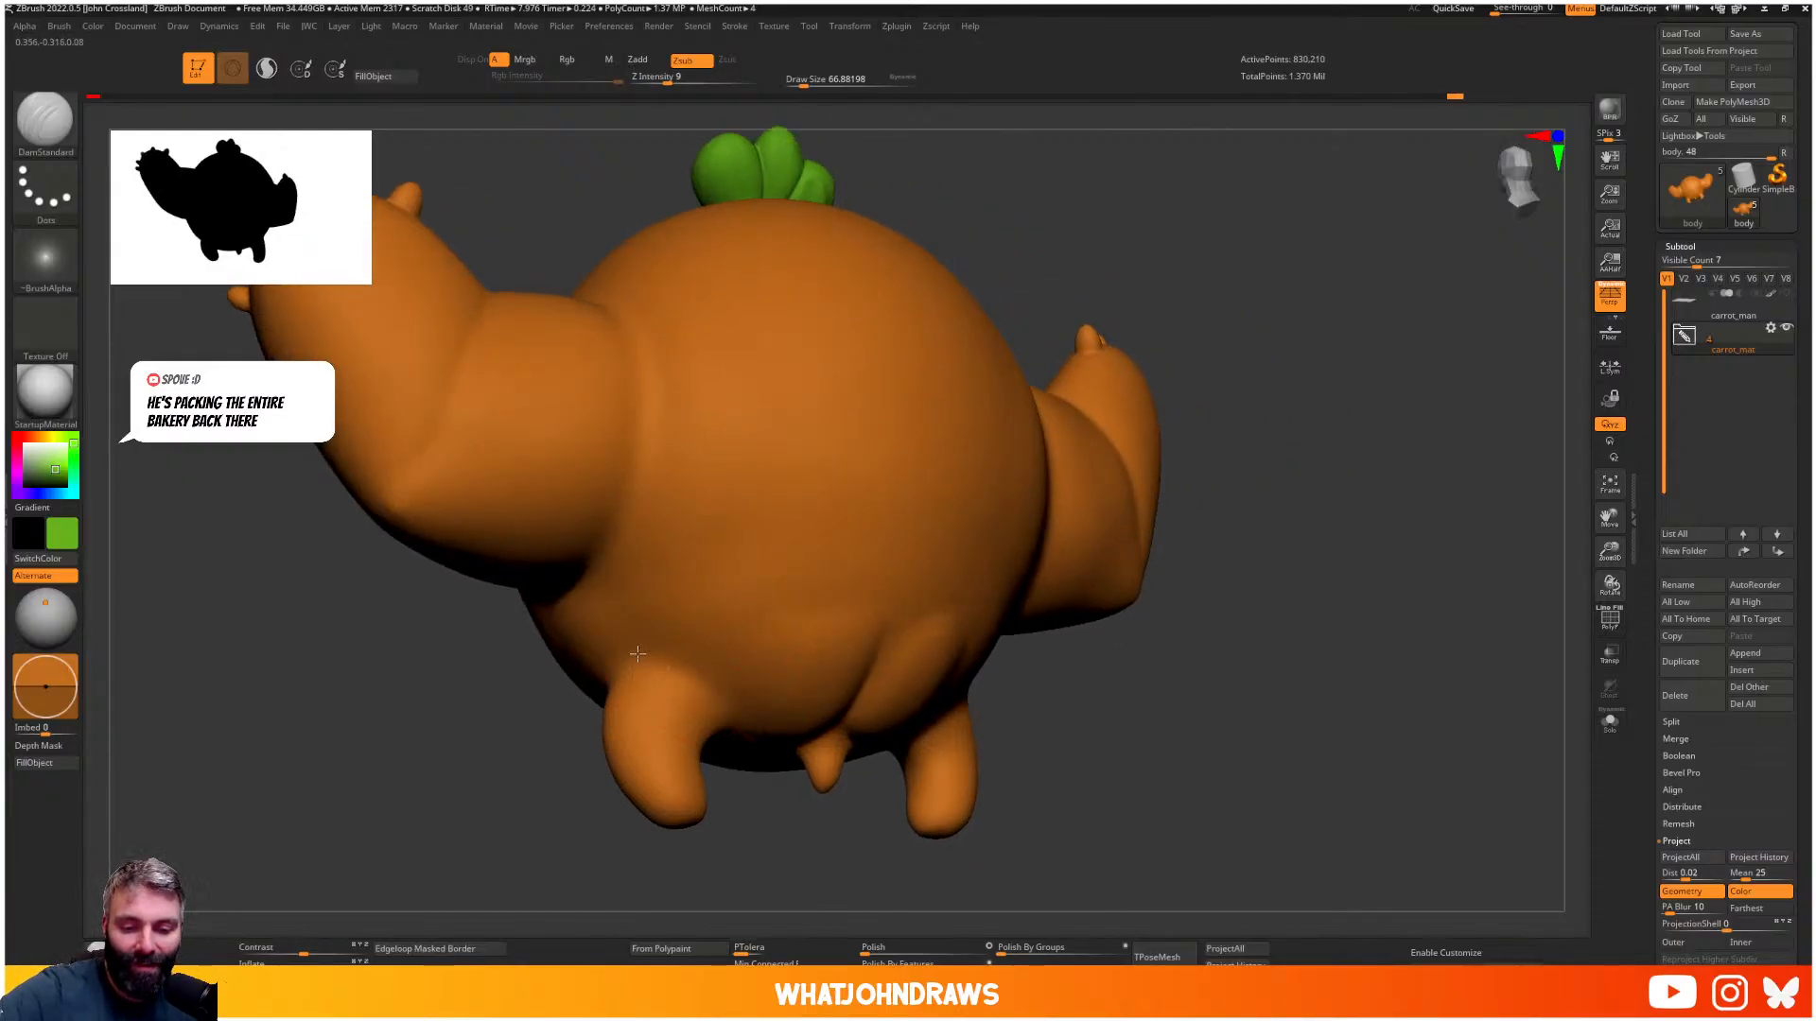
{"action": "mouse_move", "coordinate": [653, 559]}
{"action": "right_mouse_down"}
{"action": "mouse_move", "coordinate": [776, 616]}
{"action": "mouse_move", "coordinate": [928, 568]}
{"action": "mouse_move", "coordinate": [896, 669]}
{"action": "mouse_move", "coordinate": [911, 669]}
{"action": "mouse_move", "coordinate": [955, 511]}
{"action": "mouse_move", "coordinate": [974, 514]}
{"action": "right_mouse_up"}
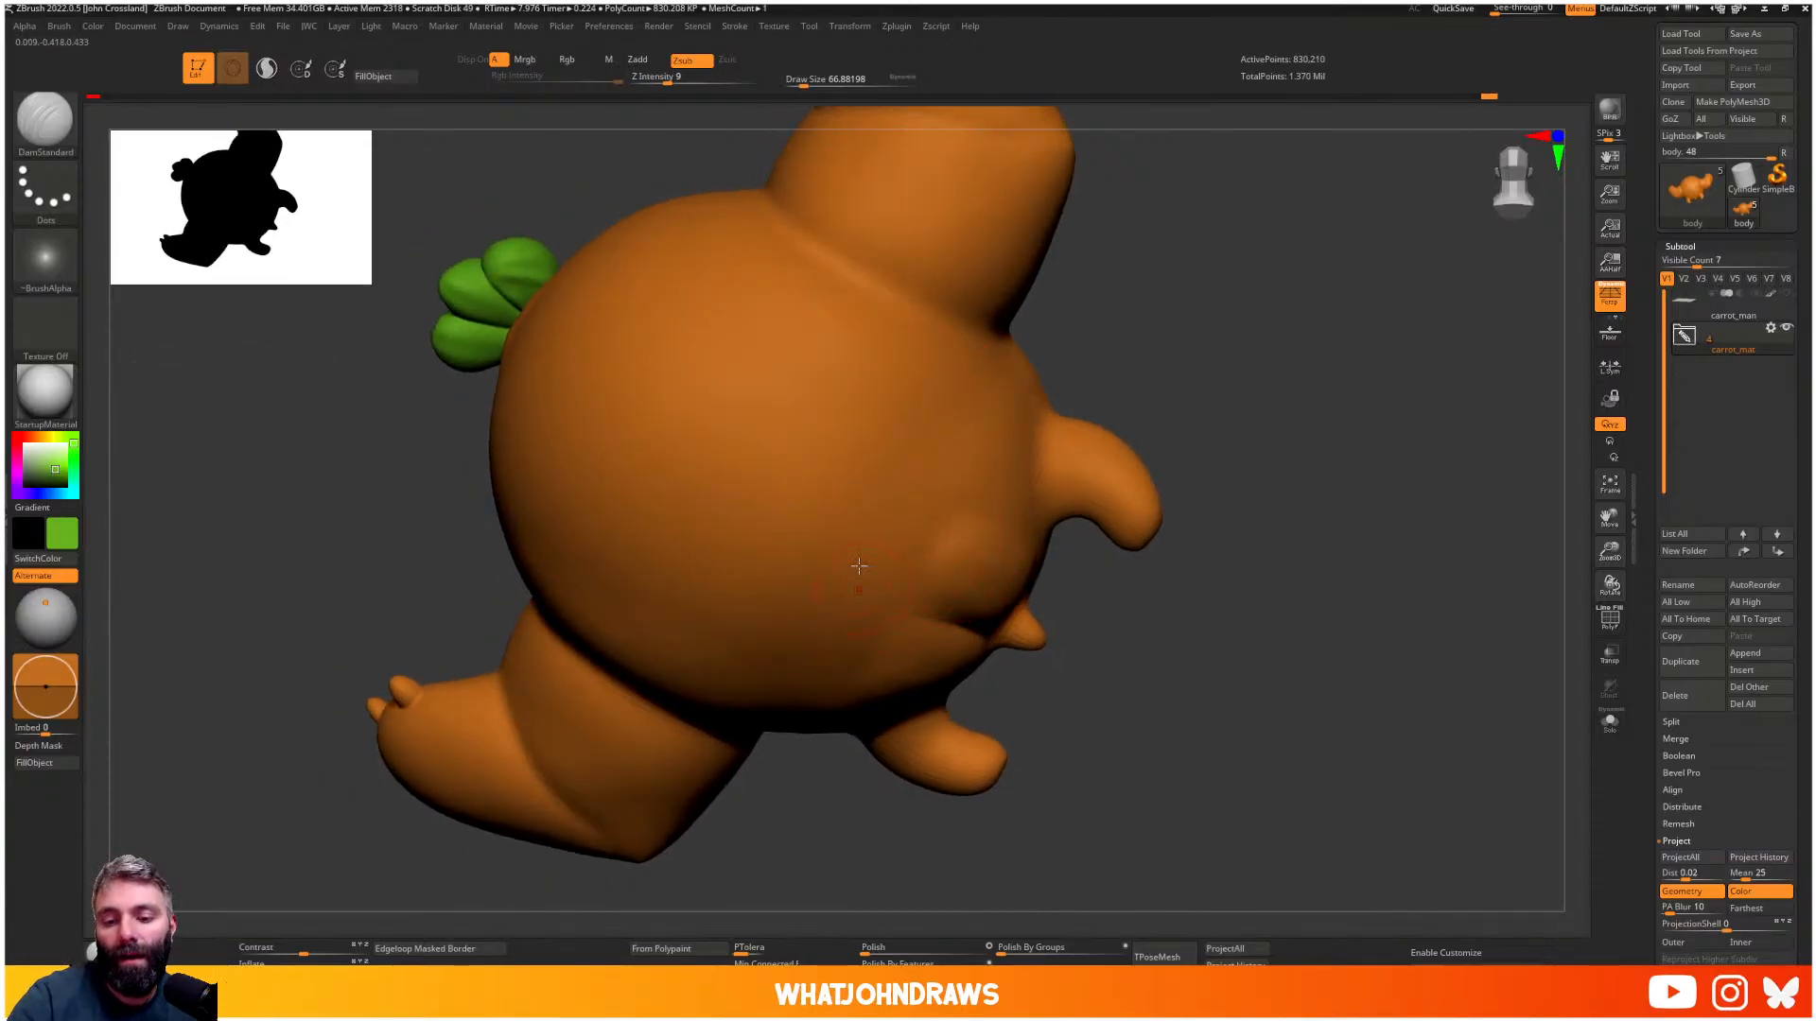
{"action": "right_click_drag", "start_coordinate": [896, 371], "coordinate": [900, 386]}
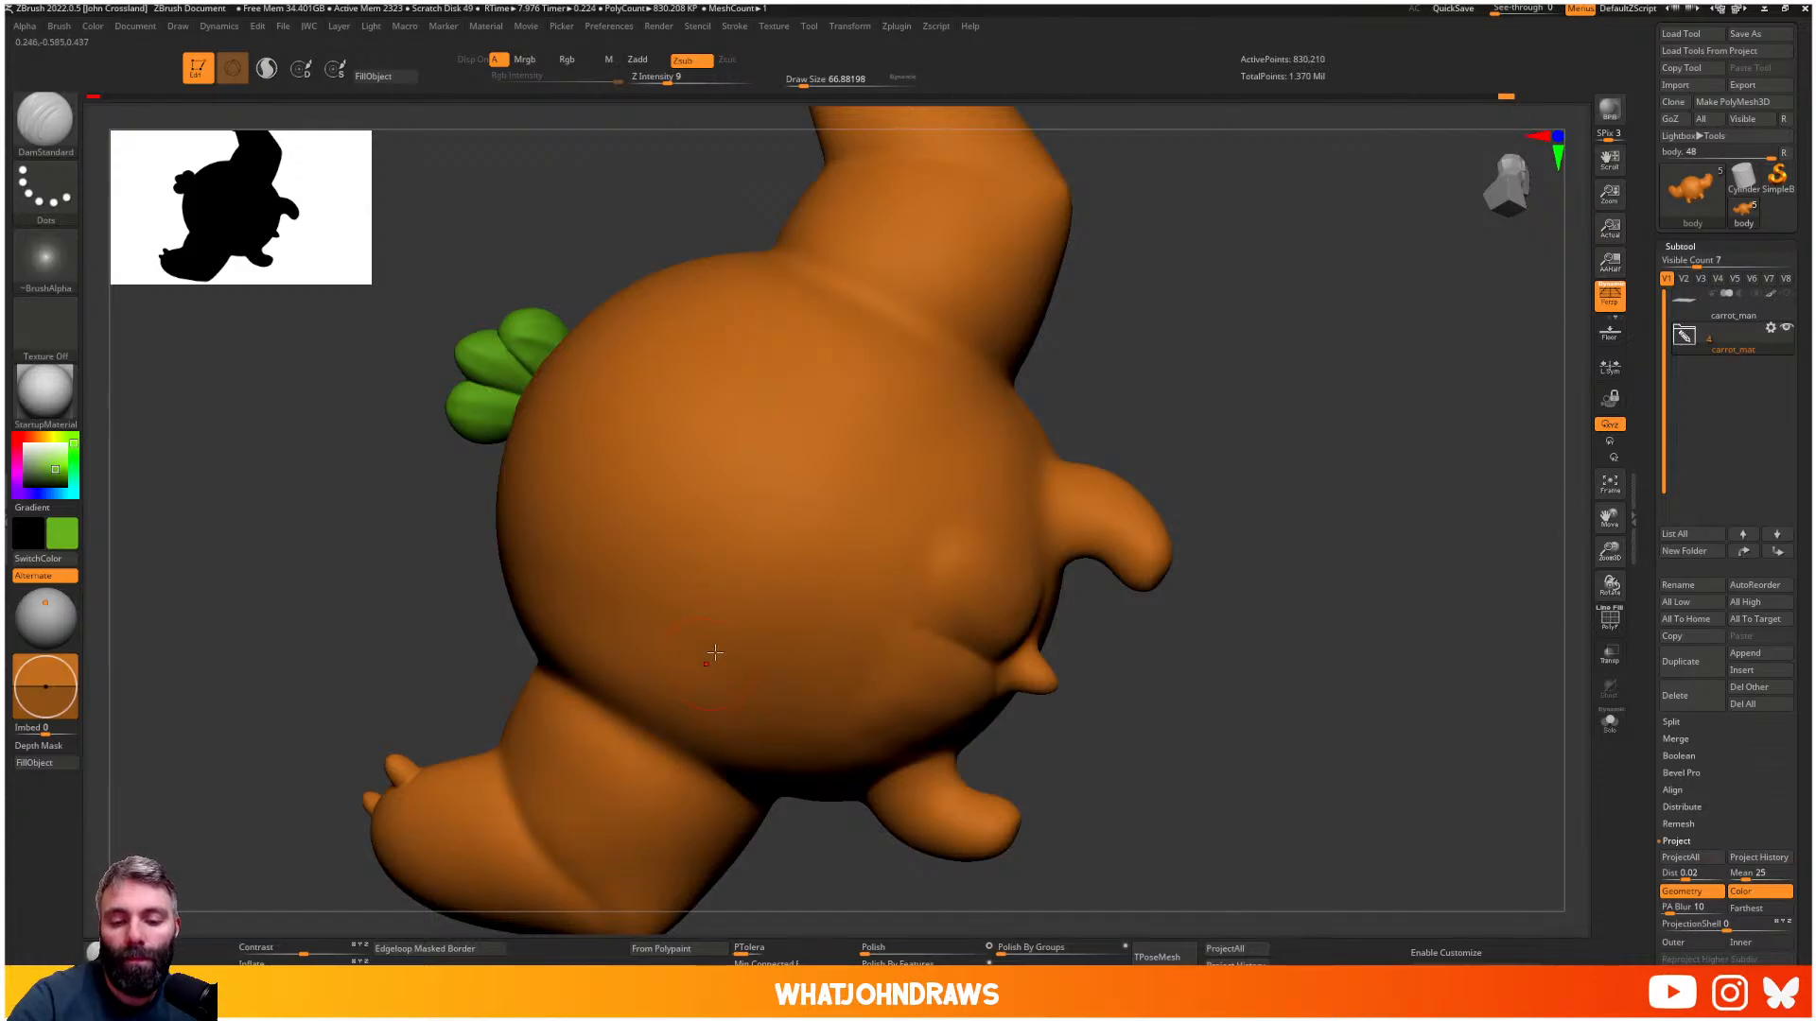
{"action": "right_click_drag", "start_coordinate": [744, 693], "coordinate": [757, 600]}
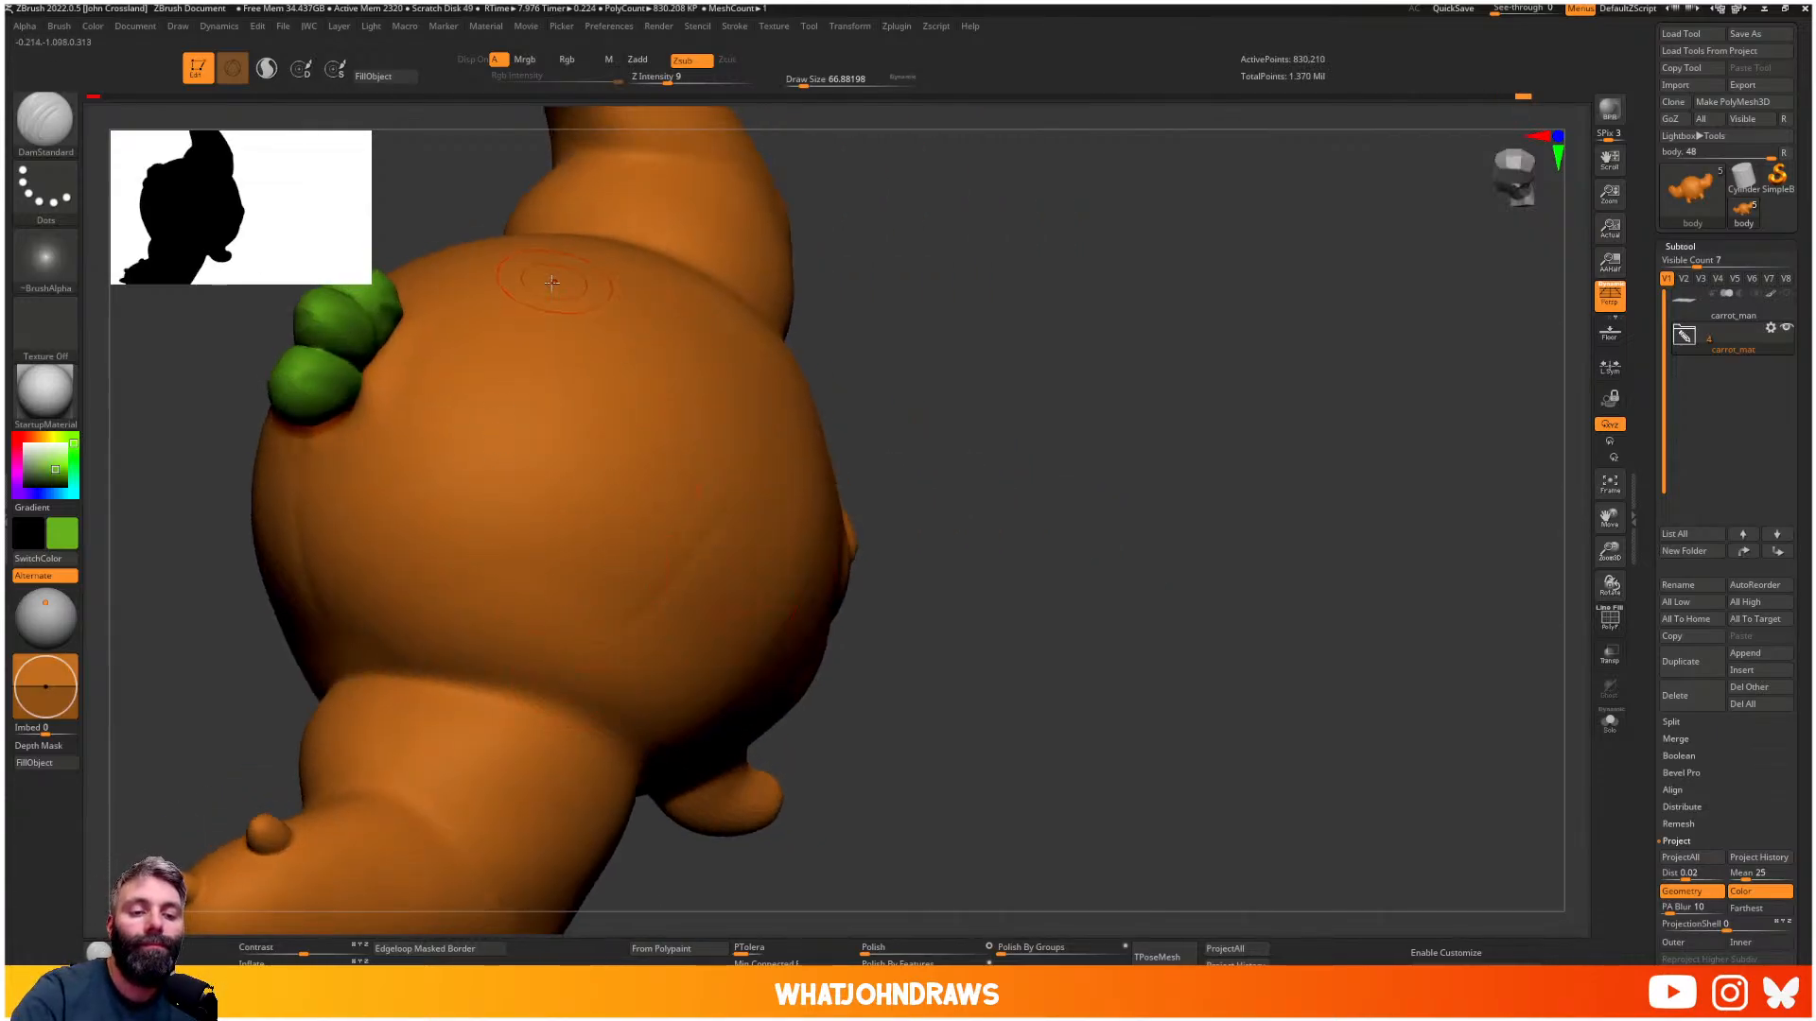
{"action": "right_click_drag", "start_coordinate": [475, 520], "coordinate": [789, 433]}
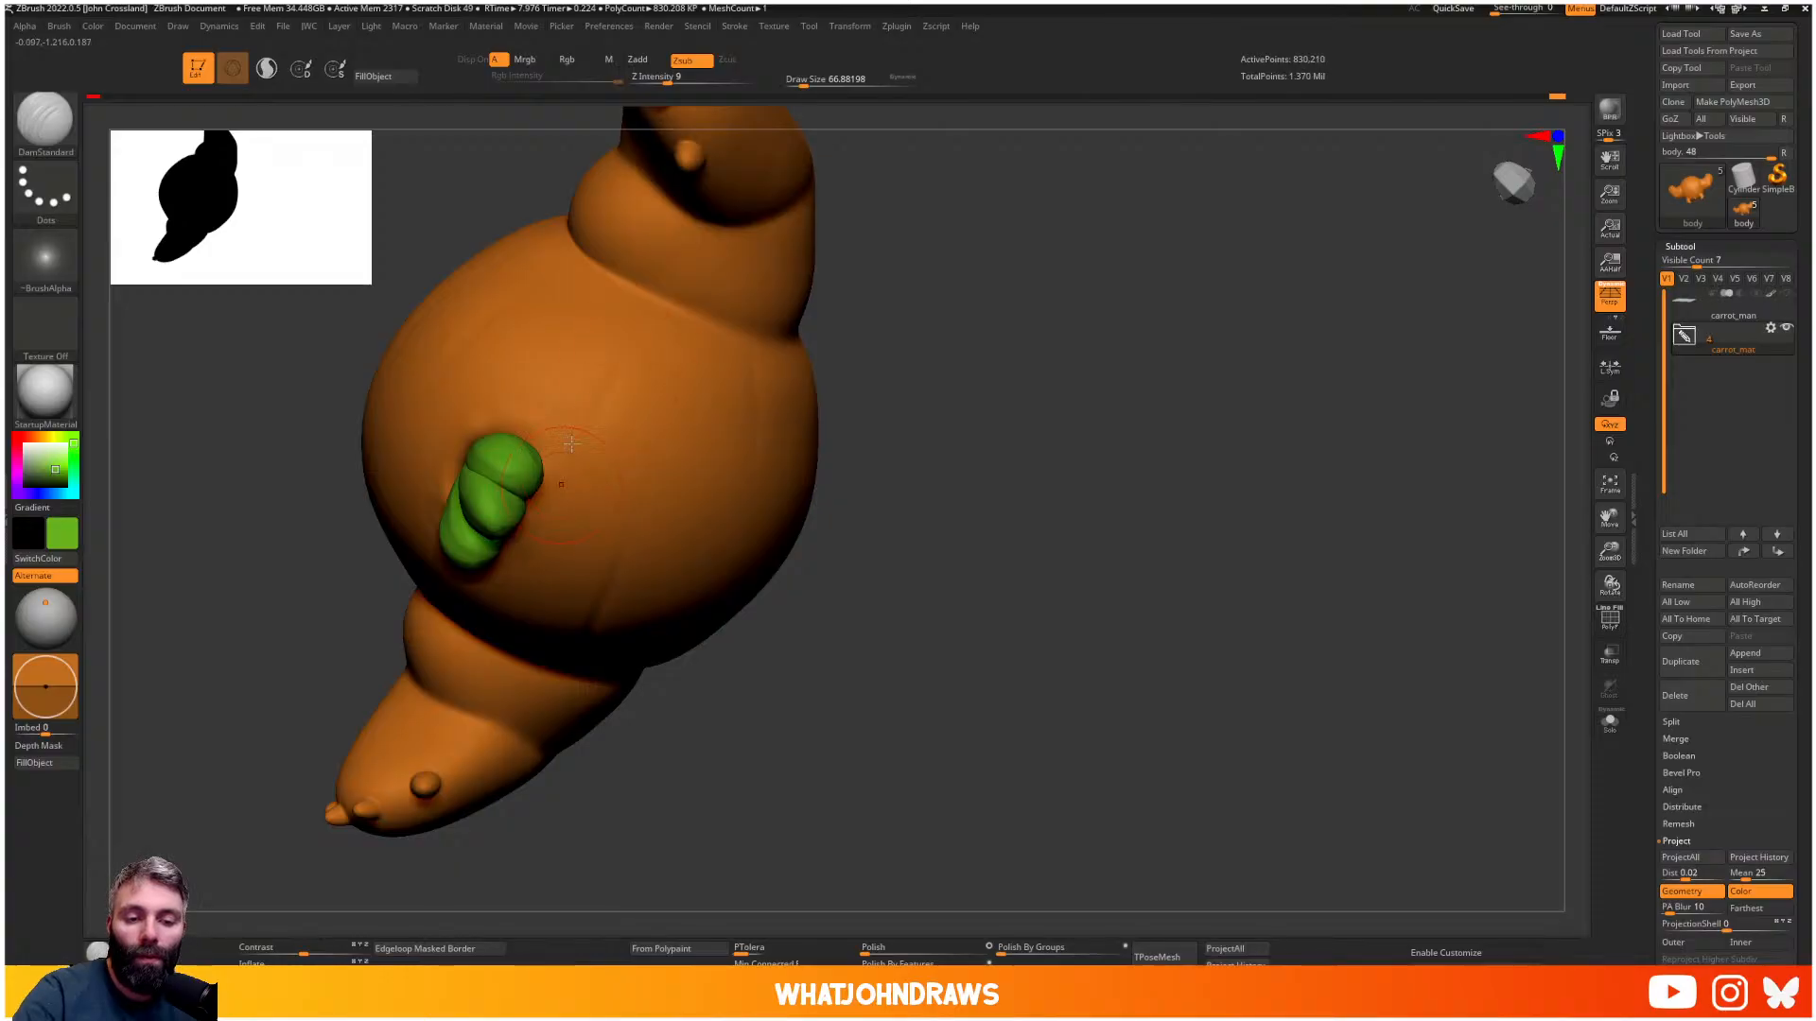
{"action": "right_click_drag", "start_coordinate": [565, 500], "coordinate": [530, 669]}
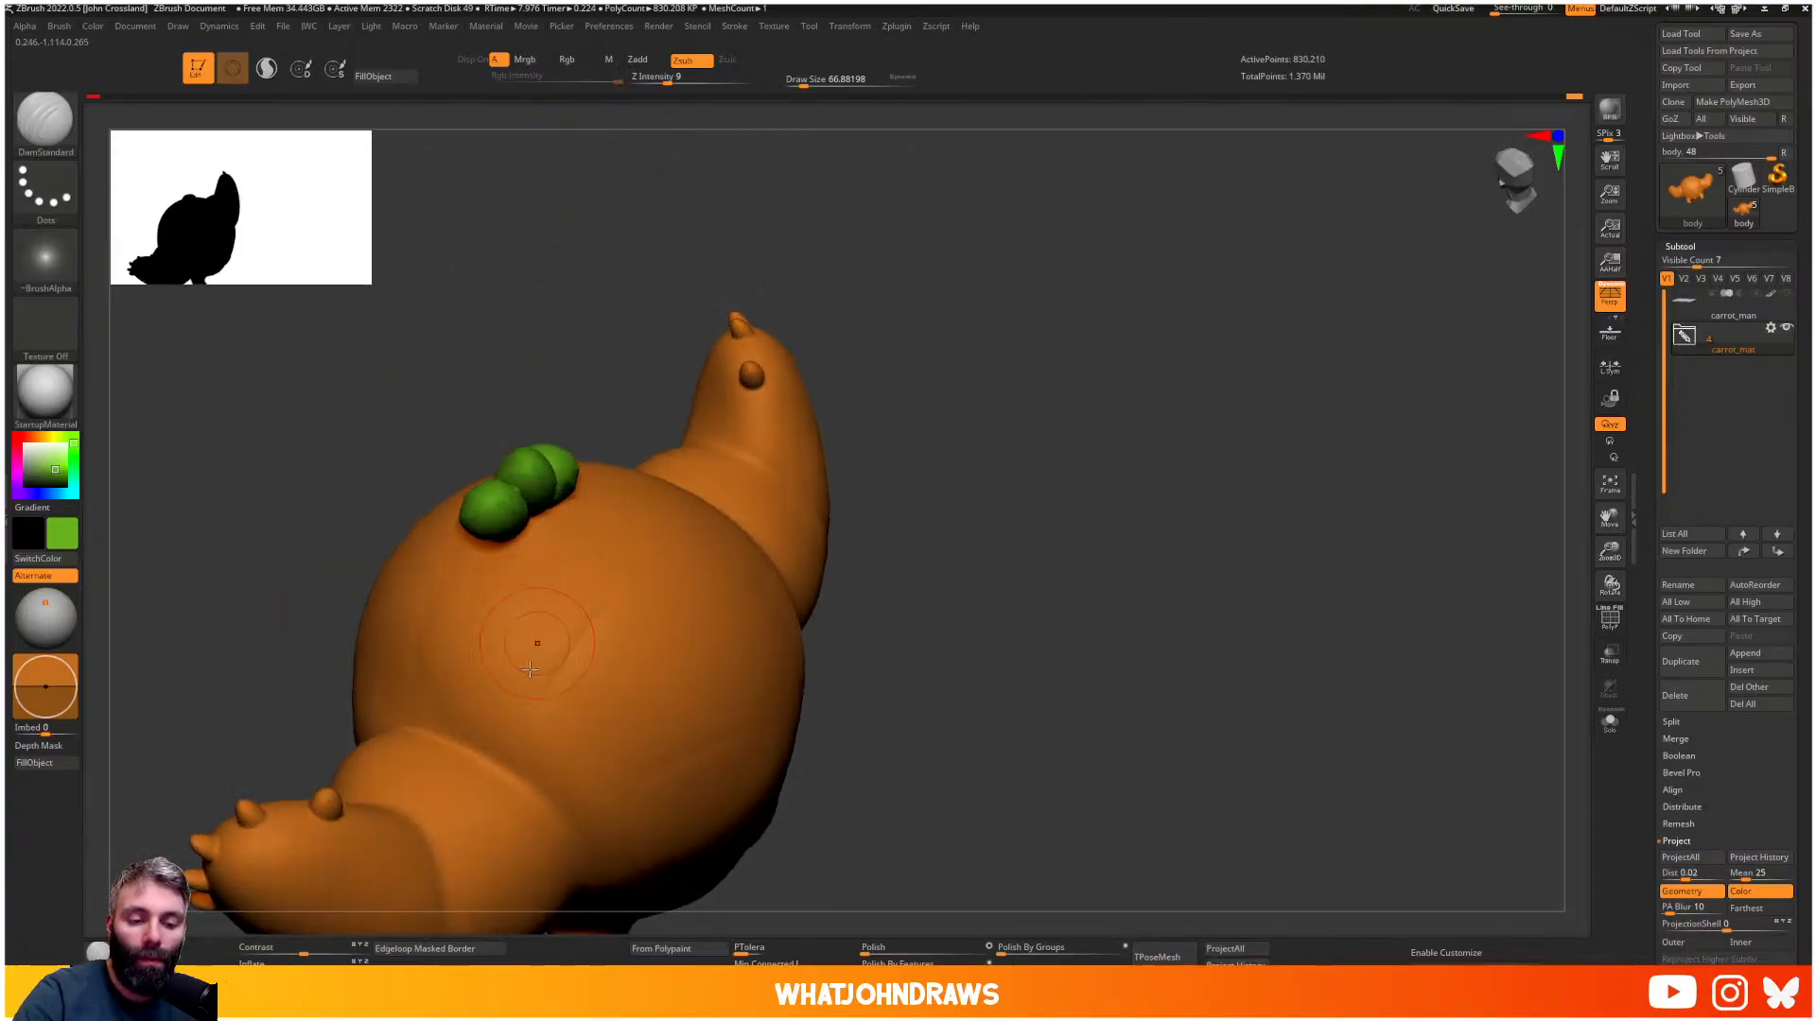
- Add diagonal creases across the sides of the back behind the arms with DamStandard at Draw Size about 67
{"action": "right_click_drag", "start_coordinate": [559, 564], "coordinate": [718, 598]}
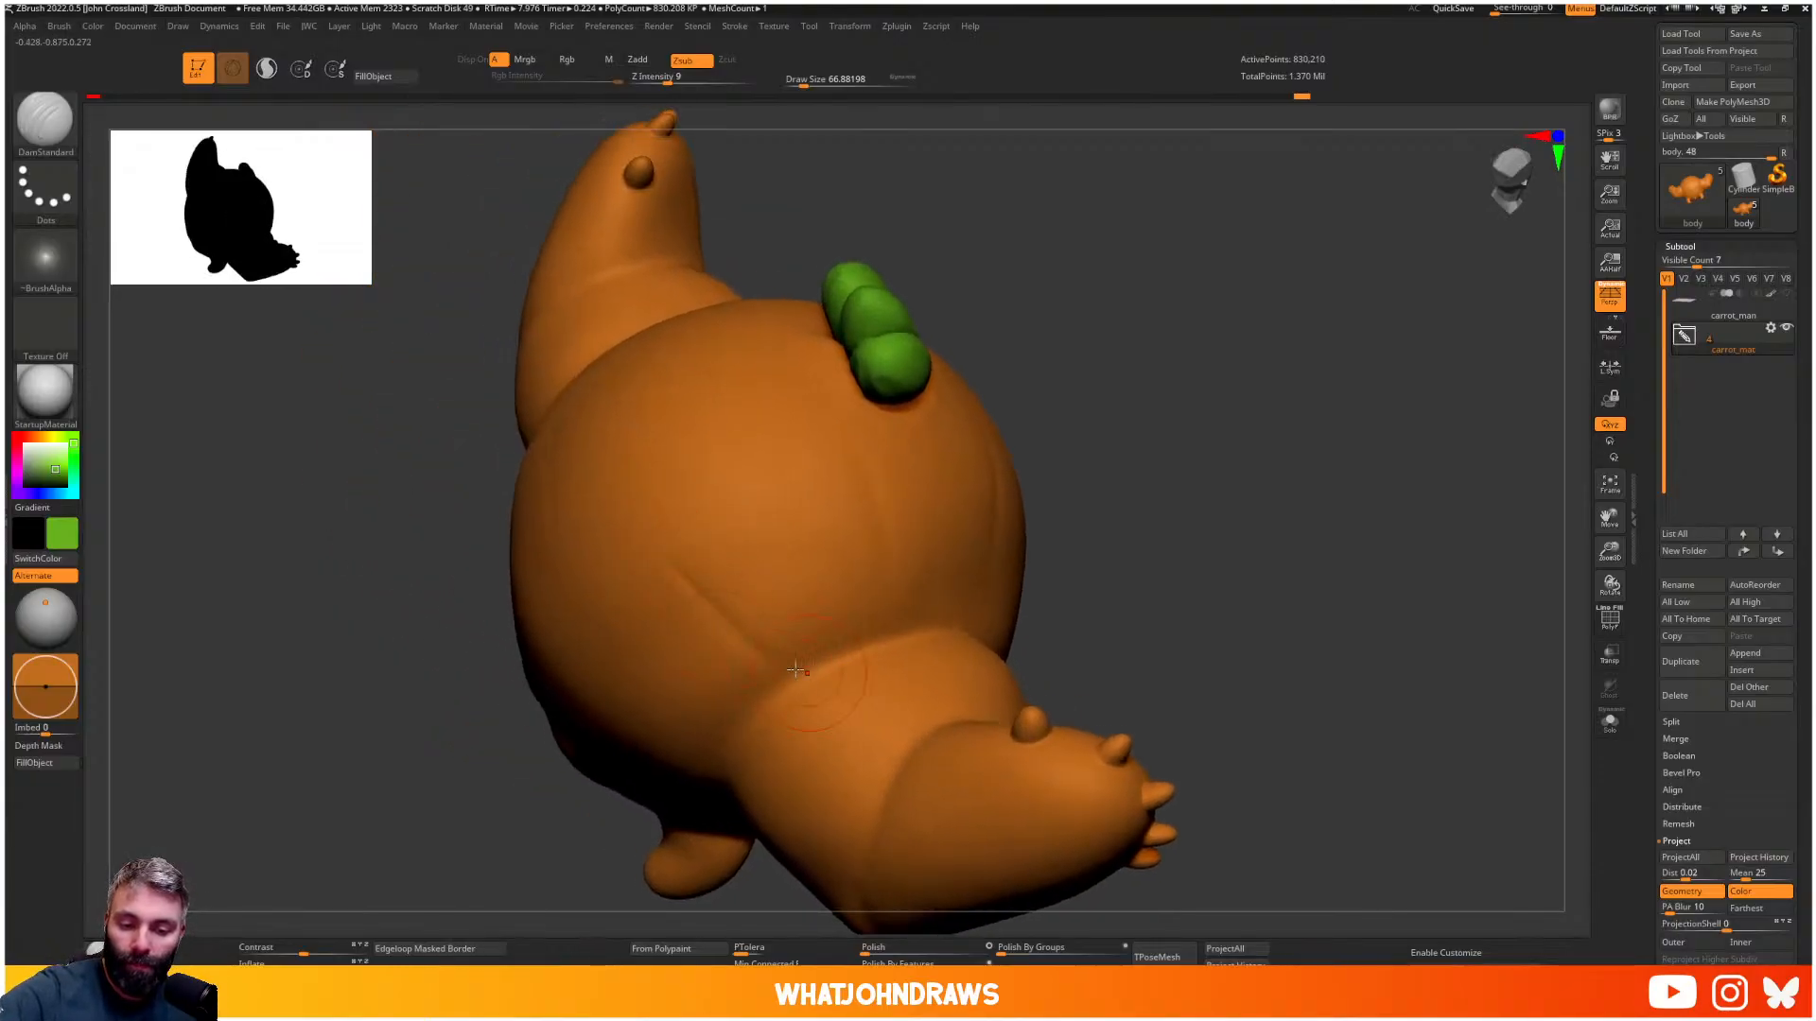
{"action": "right_click_drag", "start_coordinate": [799, 677], "coordinate": [513, 382]}
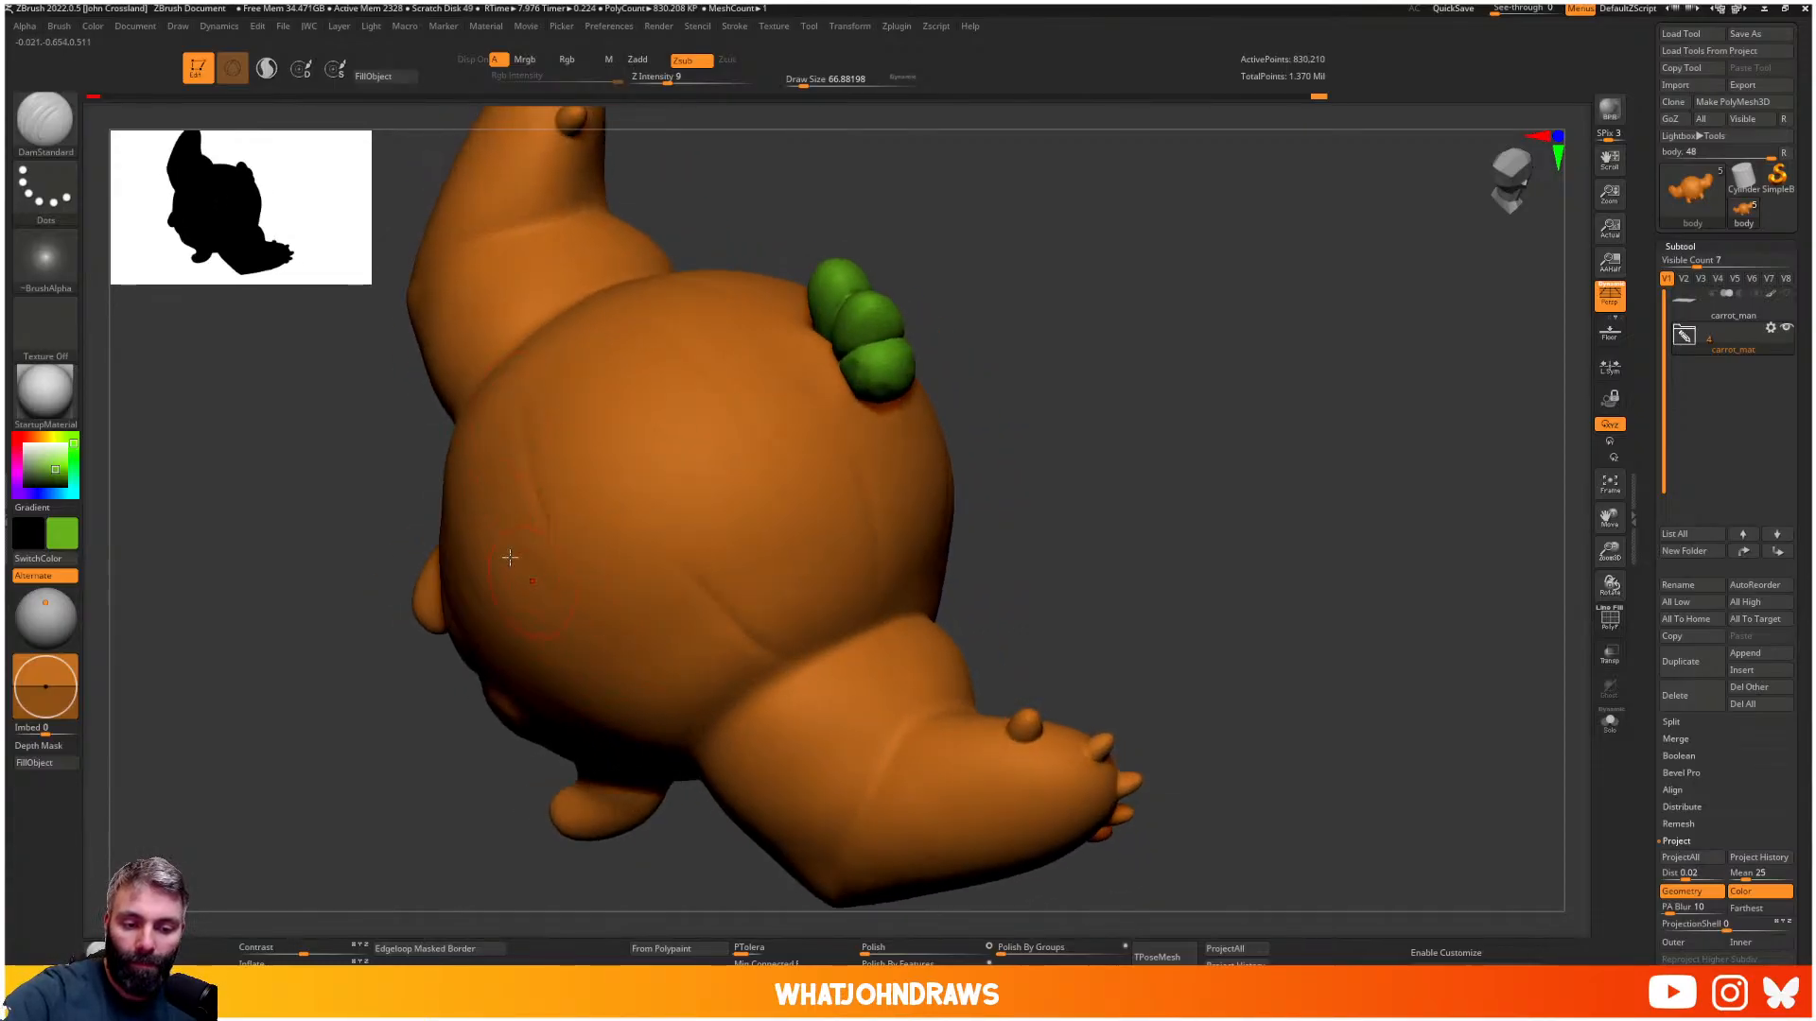
{"action": "right_click_drag", "start_coordinate": [708, 647], "coordinate": [530, 493]}
{"action": "right_click_drag", "start_coordinate": [559, 553], "coordinate": [558, 503]}
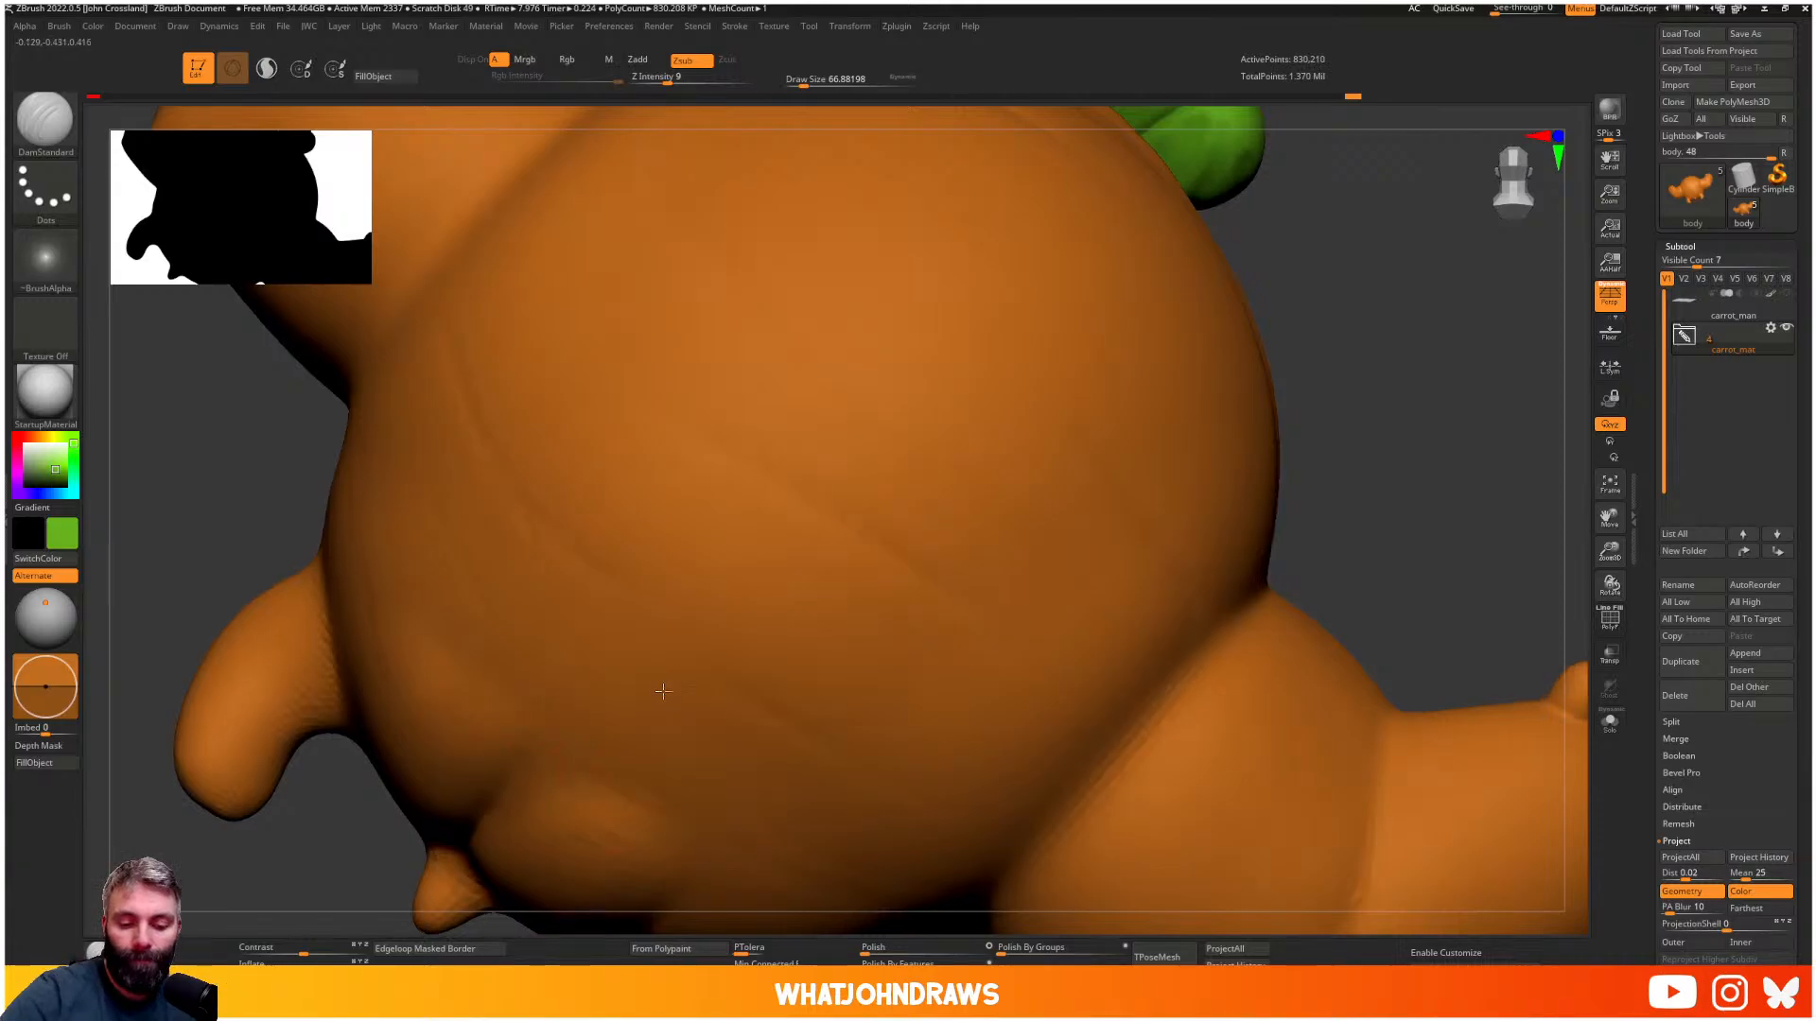
{"action": "key", "text": "f"}
{"action": "right_click_drag", "start_coordinate": [716, 700], "coordinate": [763, 741]}
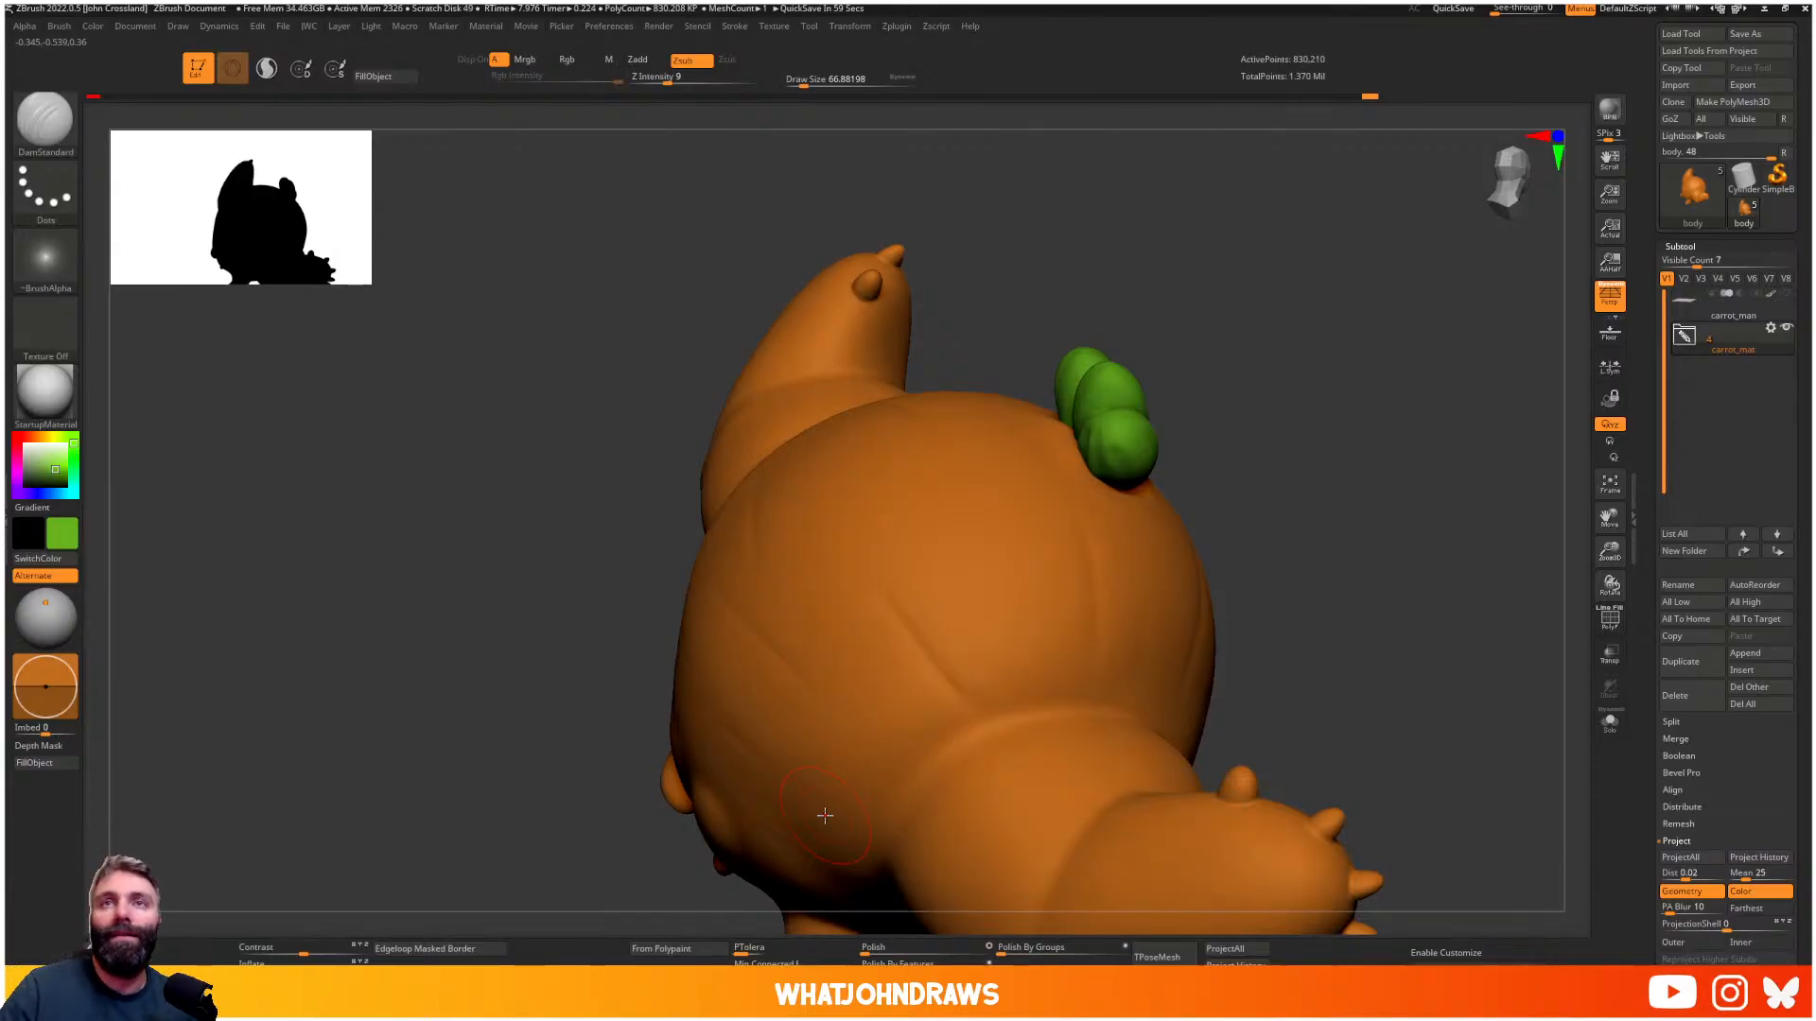
{"action": "right_click_drag", "start_coordinate": [824, 815], "coordinate": [1019, 623]}
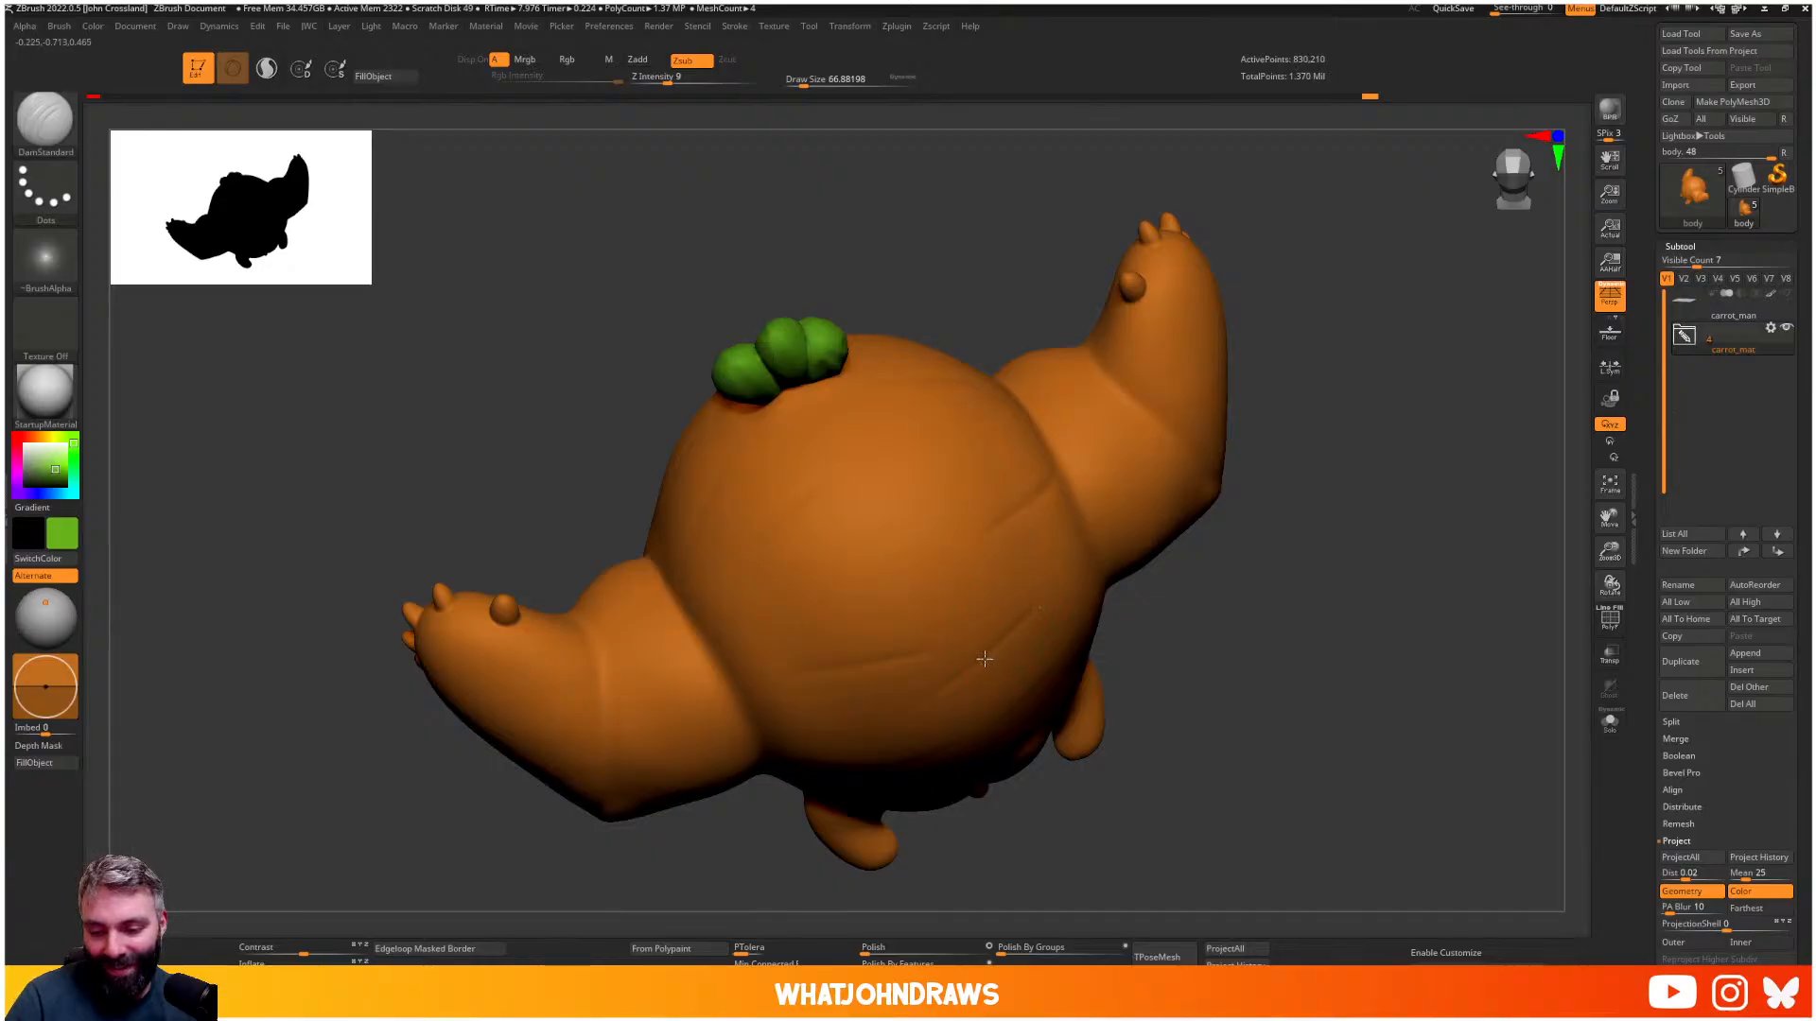
- Build up soft ridges beside the back creases with the Standard brush at Draw Size about 39 and Z Intensity 12
{"action": "key", "text": "b"}
{"action": "key", "text": "s"}
{"action": "key", "text": "t"}
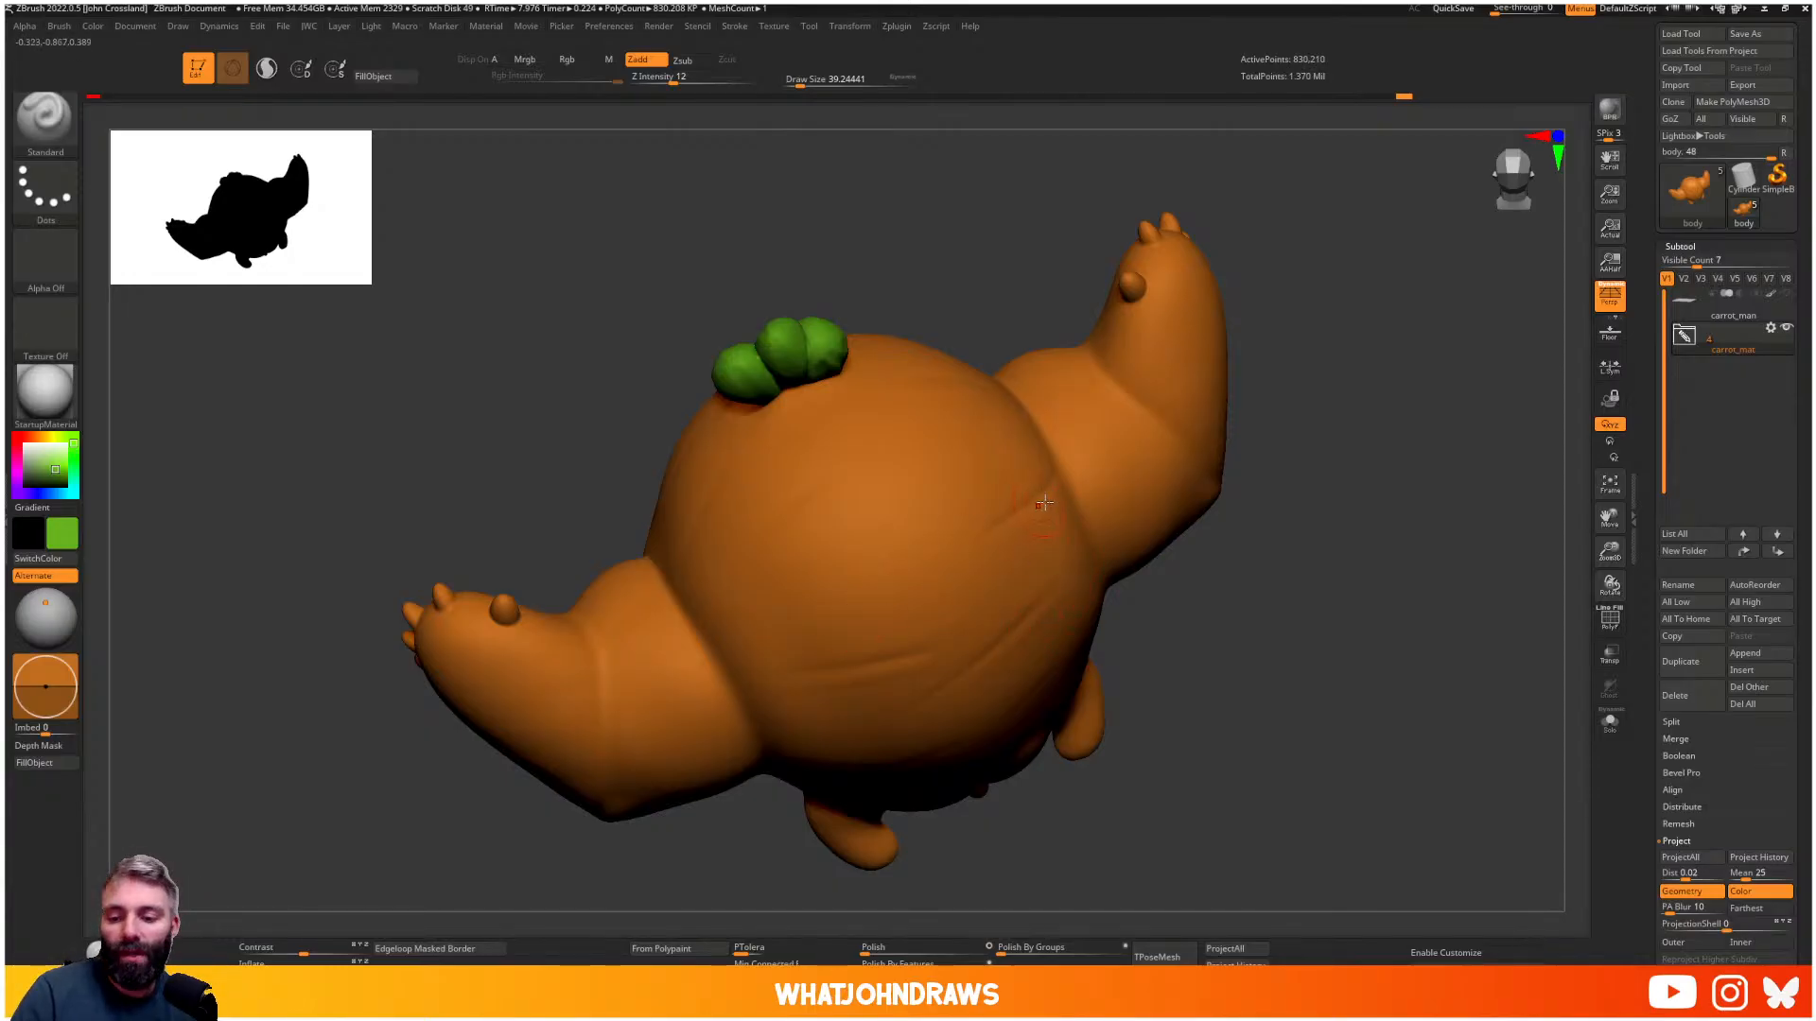
{"action": "right_click_drag", "start_coordinate": [839, 631], "coordinate": [946, 551]}
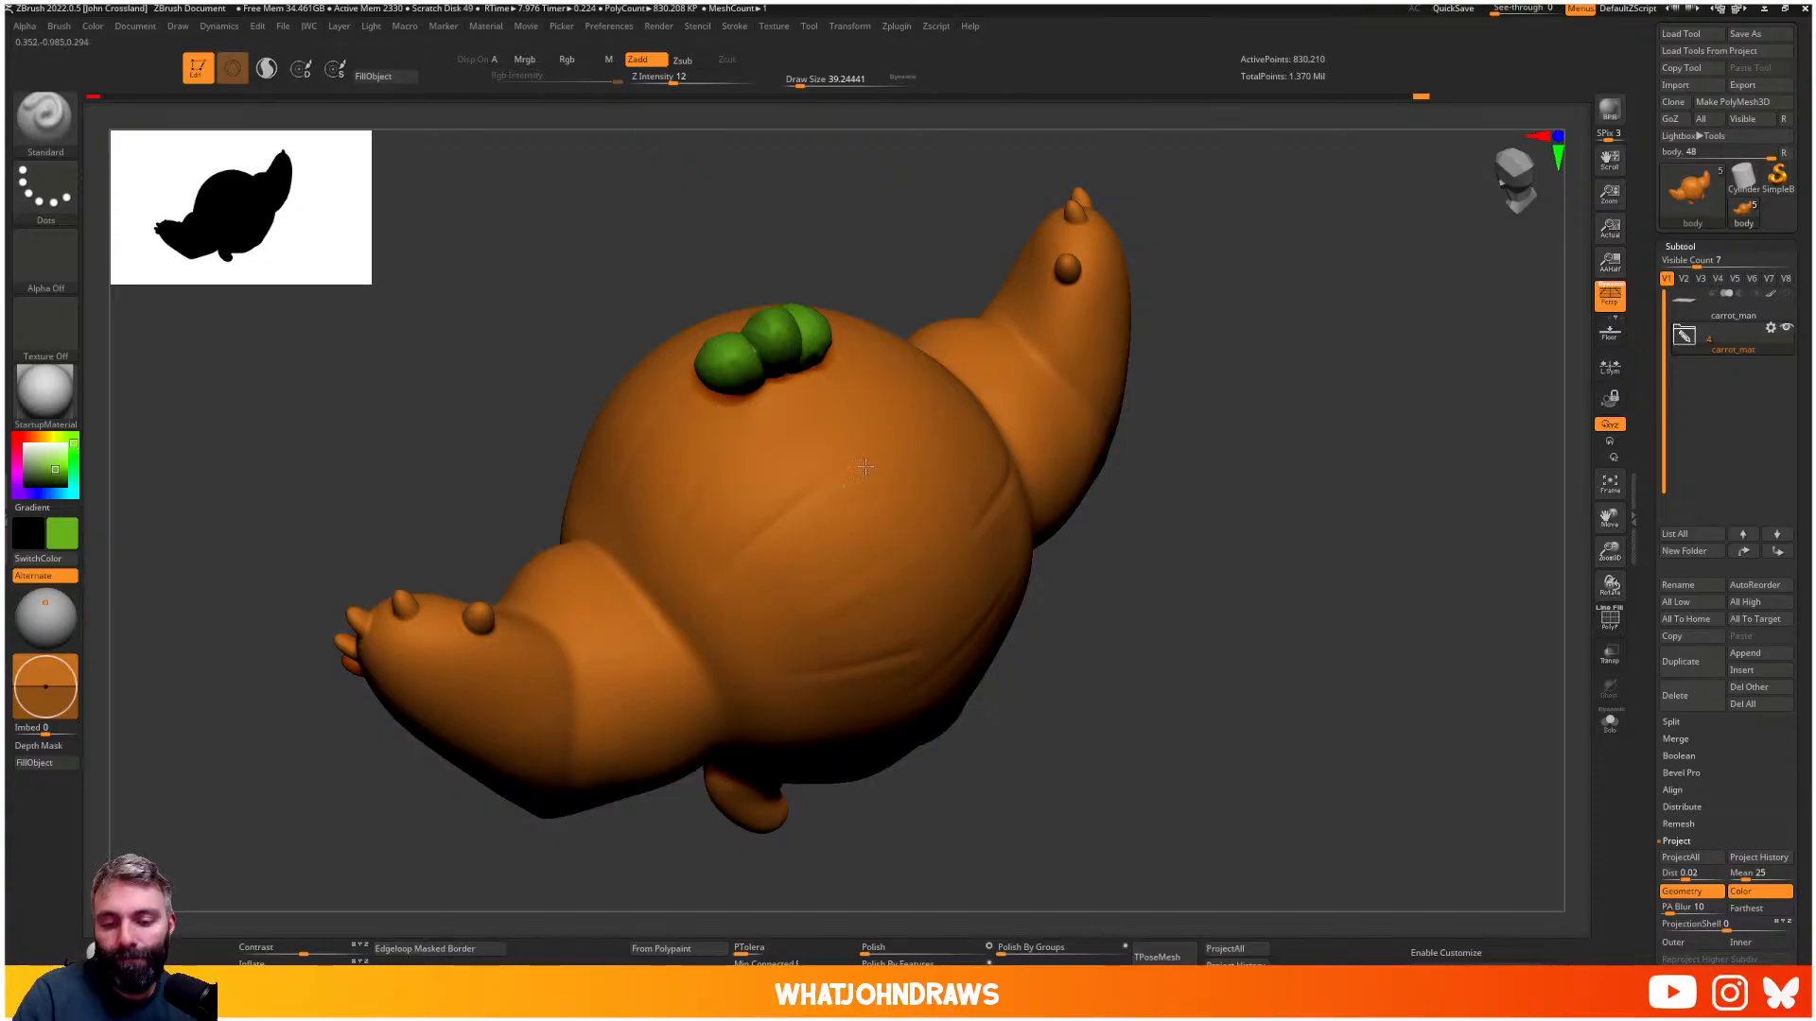
{"action": "left_click_drag", "start_coordinate": [754, 553], "coordinate": [856, 491]}
{"action": "mouse_move", "coordinate": [925, 452]}
{"action": "right_mouse_down"}
{"action": "mouse_move", "coordinate": [900, 478]}
{"action": "mouse_move", "coordinate": [926, 496]}
{"action": "mouse_move", "coordinate": [949, 329]}
{"action": "right_mouse_up"}
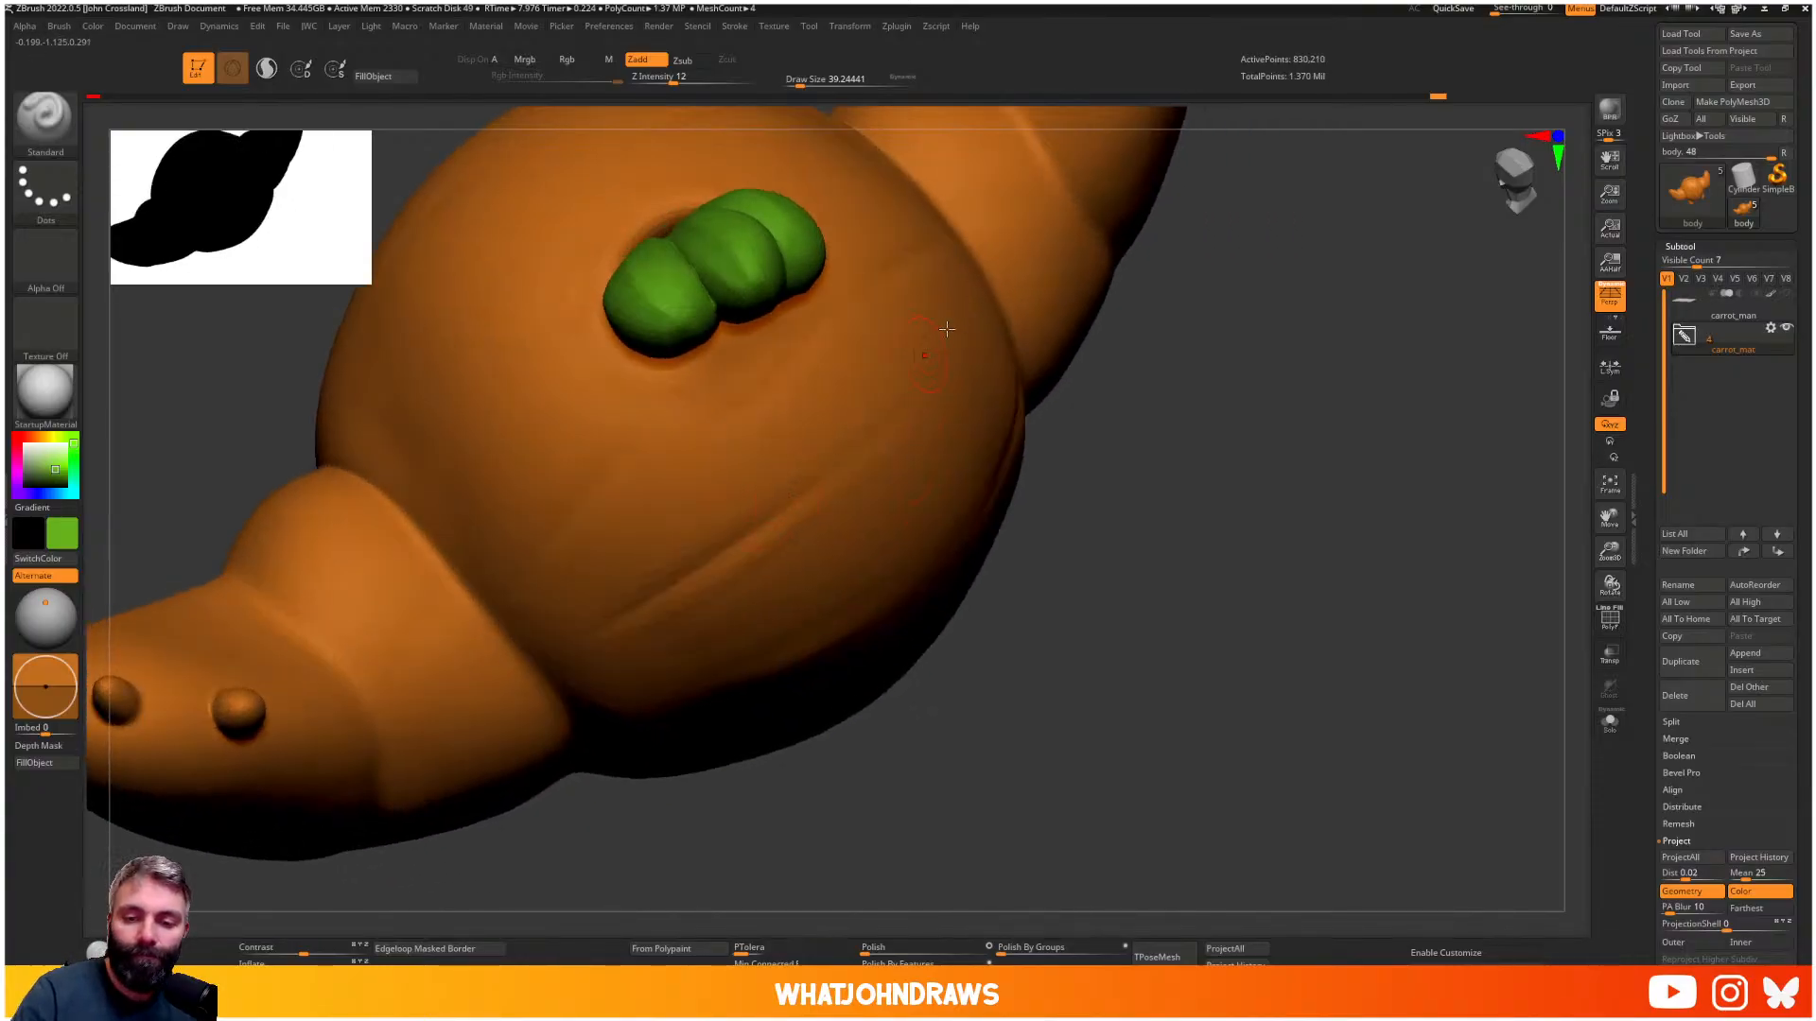
{"action": "right_click_drag", "start_coordinate": [874, 456], "coordinate": [926, 632]}
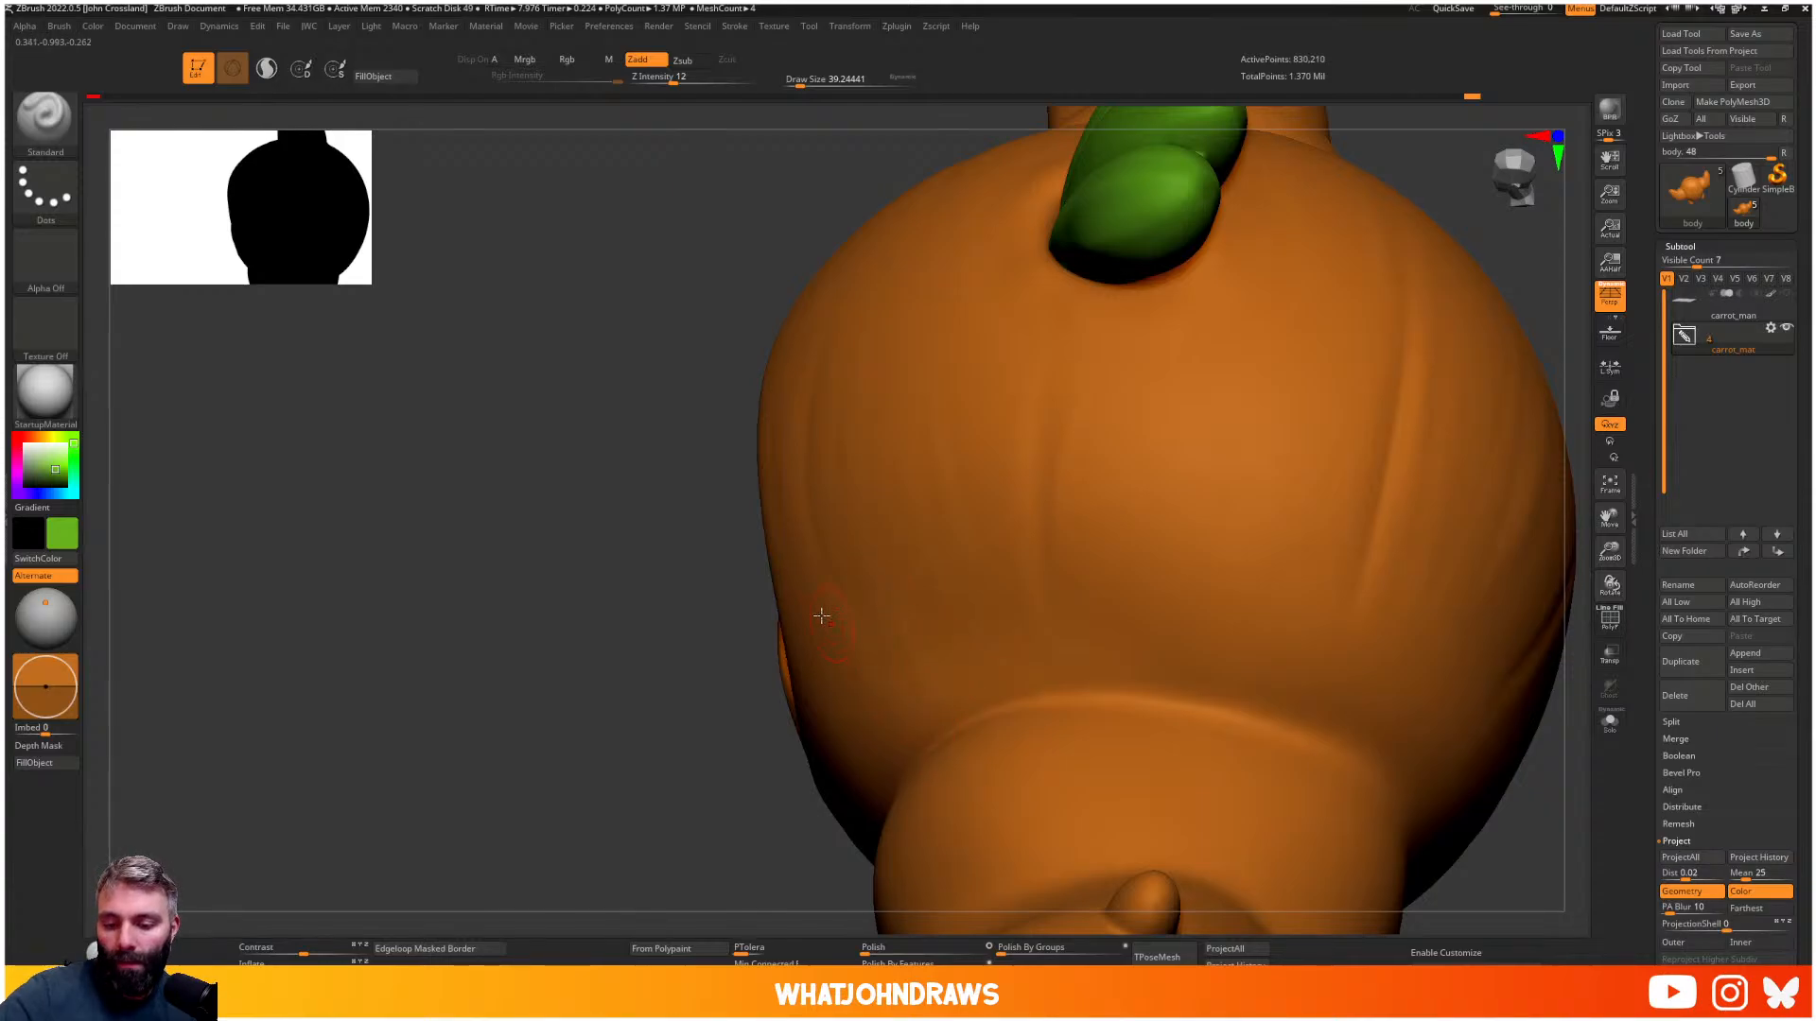
- Smooth the skin fold on the belly below the mouth
{"action": "right_click_drag", "start_coordinate": [821, 616], "coordinate": [790, 577]}
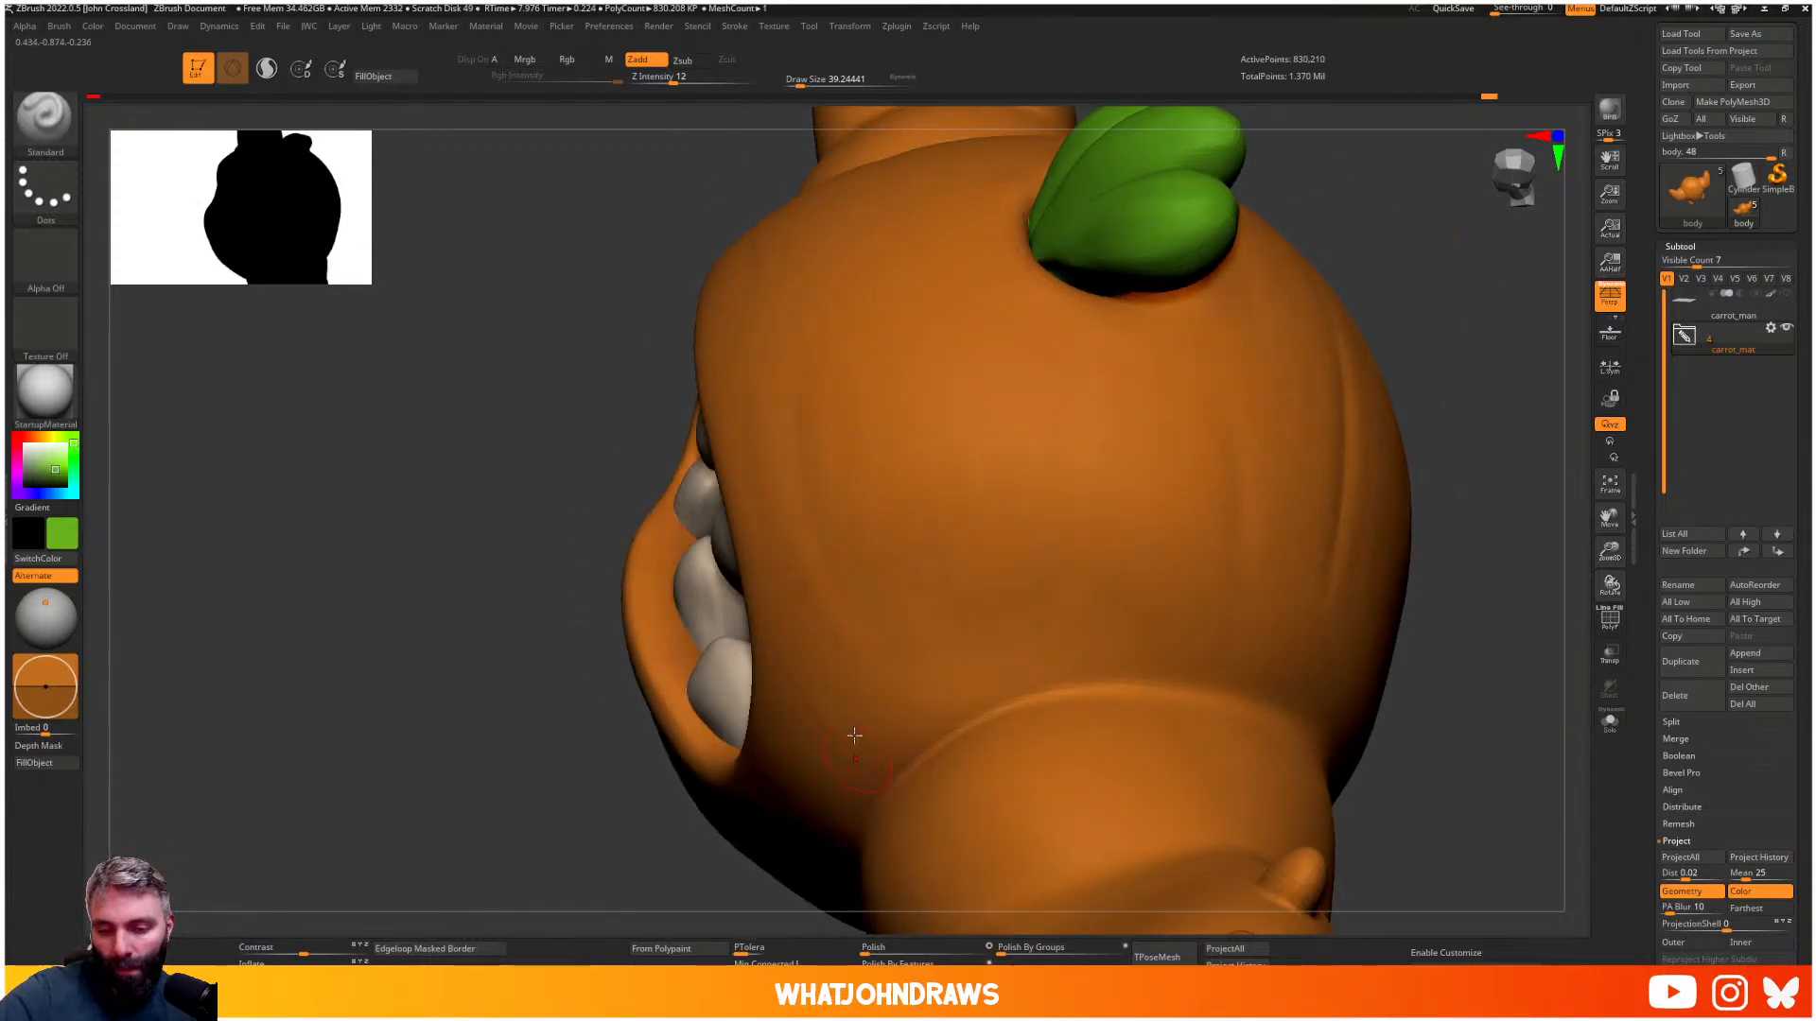
{"action": "right_click_drag", "start_coordinate": [854, 736], "coordinate": [1190, 752], "text": "ctrl"}
{"action": "mouse_move", "coordinate": [1190, 752]}
{"action": "right_mouse_down", "text": "alt"}
{"action": "mouse_move", "coordinate": [959, 648]}
{"action": "mouse_move", "coordinate": [984, 743]}
{"action": "right_mouse_up", "text": "alt"}
{"action": "right_click_drag", "start_coordinate": [984, 743], "coordinate": [947, 728]}
{"action": "left_click_drag", "start_coordinate": [825, 664], "coordinate": [795, 670], "text": "shift"}
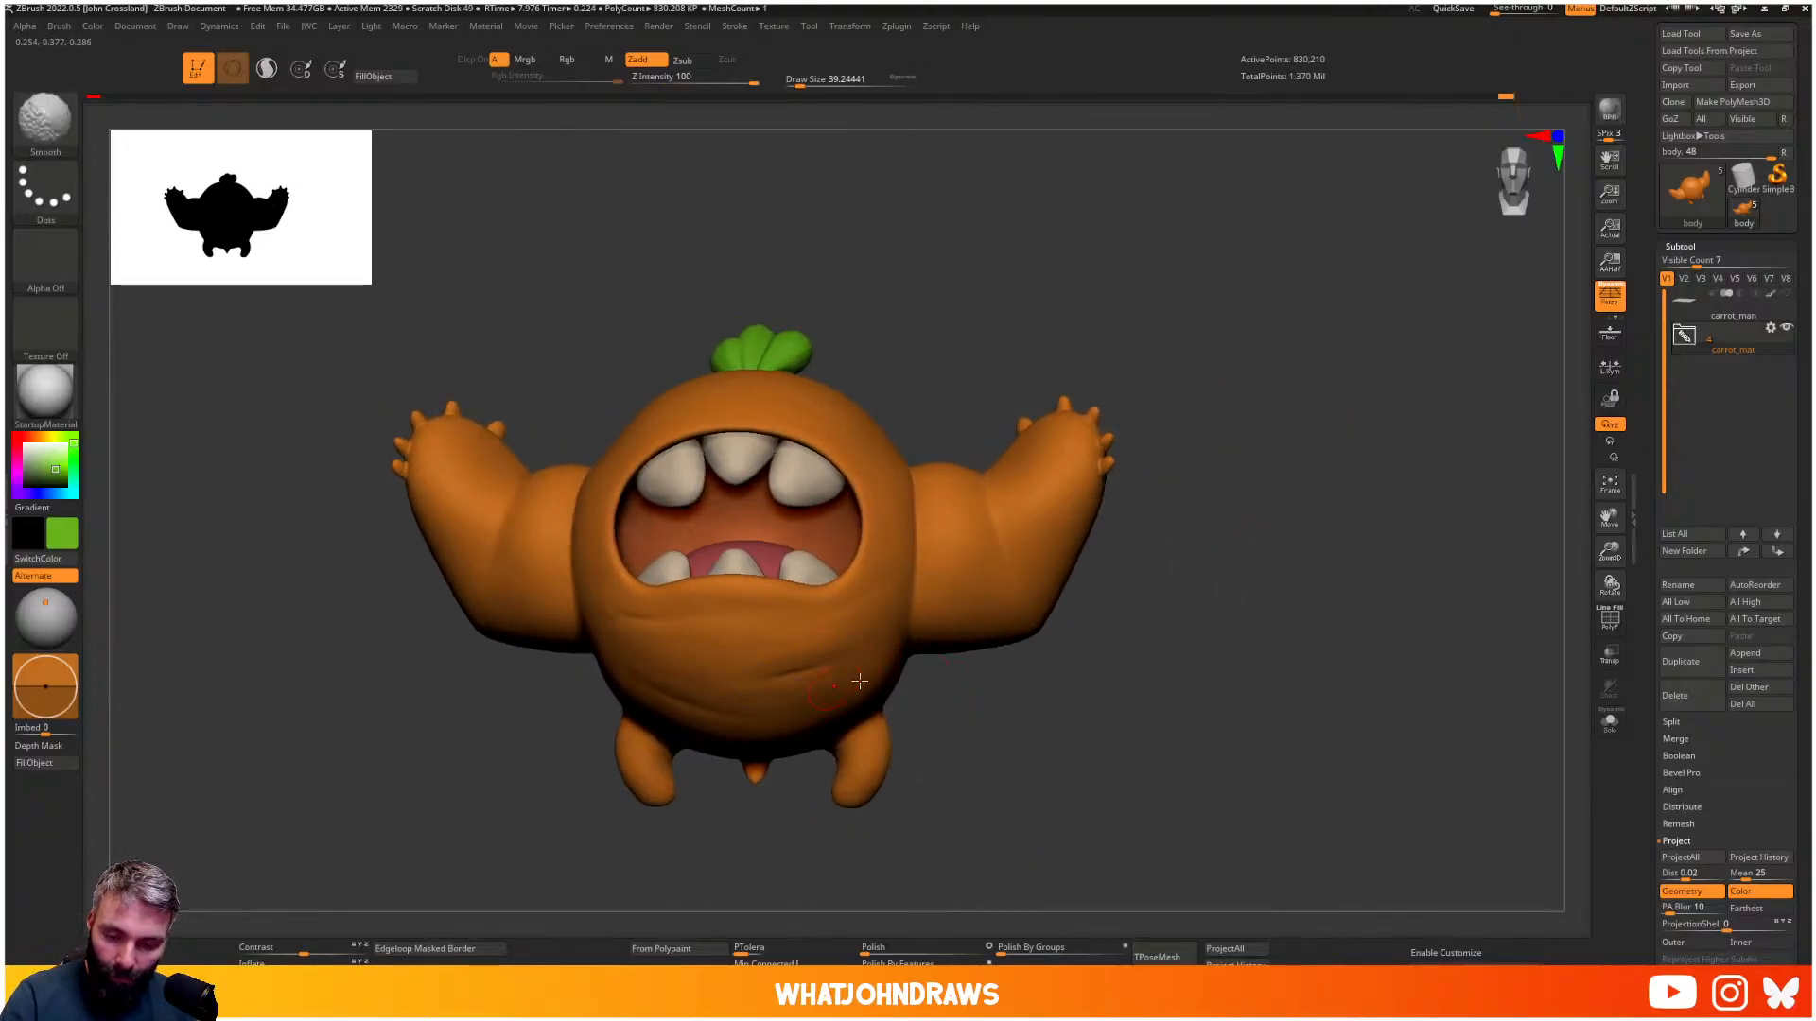
- Sharpen the creases below the mouth corner with DamStandard at a small Draw Size, up to about 23
{"action": "mouse_move", "coordinate": [859, 681]}
{"action": "right_mouse_down"}
{"action": "mouse_move", "coordinate": [898, 628]}
{"action": "mouse_move", "coordinate": [964, 660]}
{"action": "mouse_move", "coordinate": [894, 655]}
{"action": "mouse_move", "coordinate": [913, 640]}
{"action": "right_mouse_up"}
{"action": "key", "text": "b"}
{"action": "key", "text": "d"}
{"action": "key", "text": "s"}
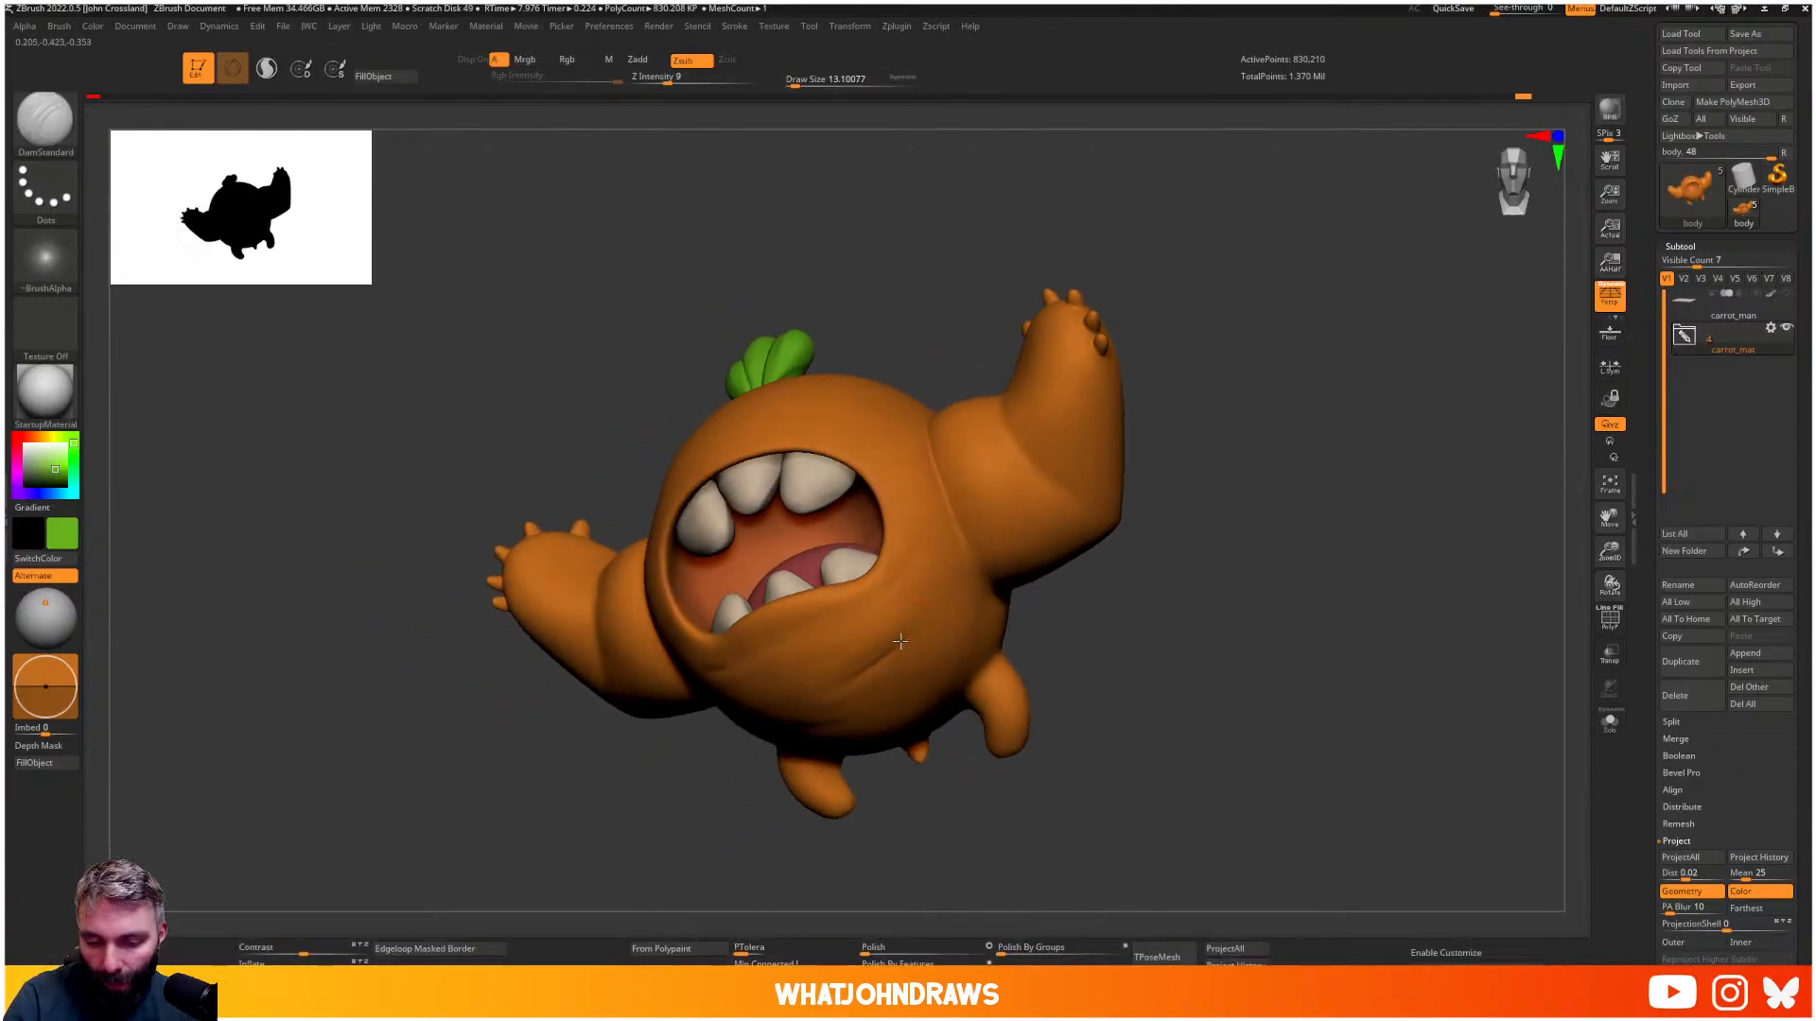
{"action": "key", "text": "bracketleft"}
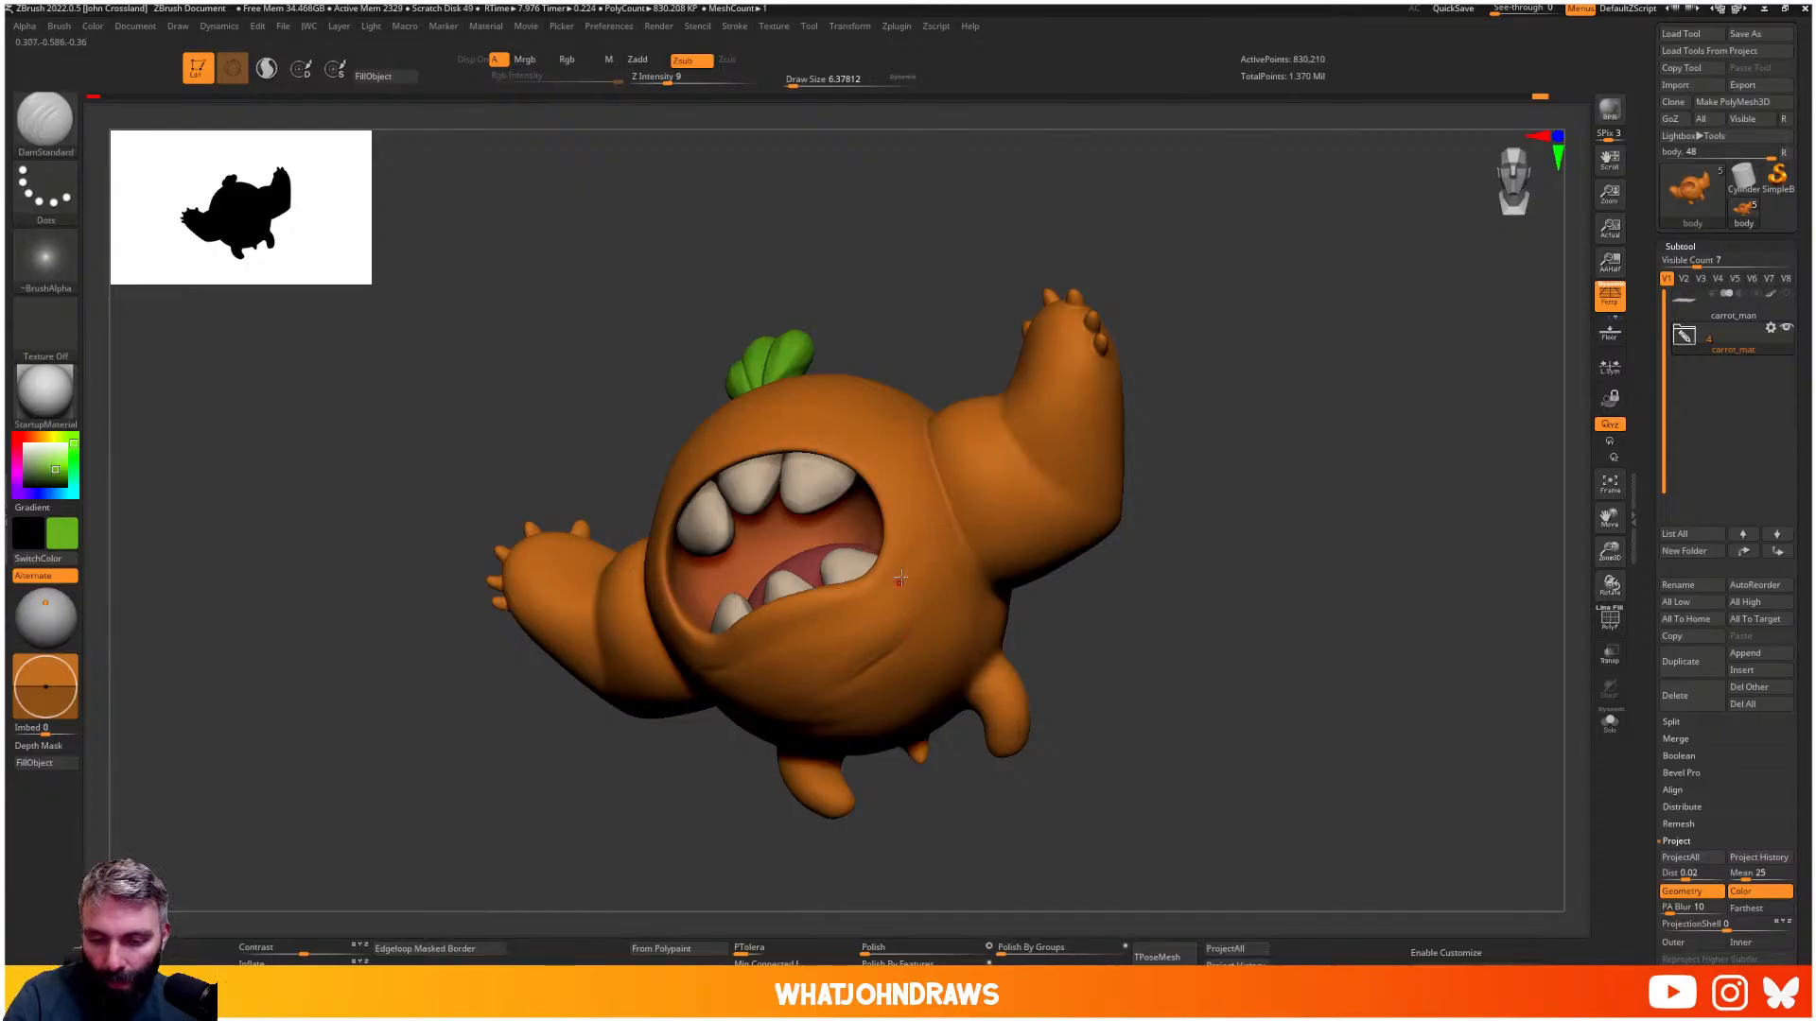
{"action": "key", "text": "bracketleft"}
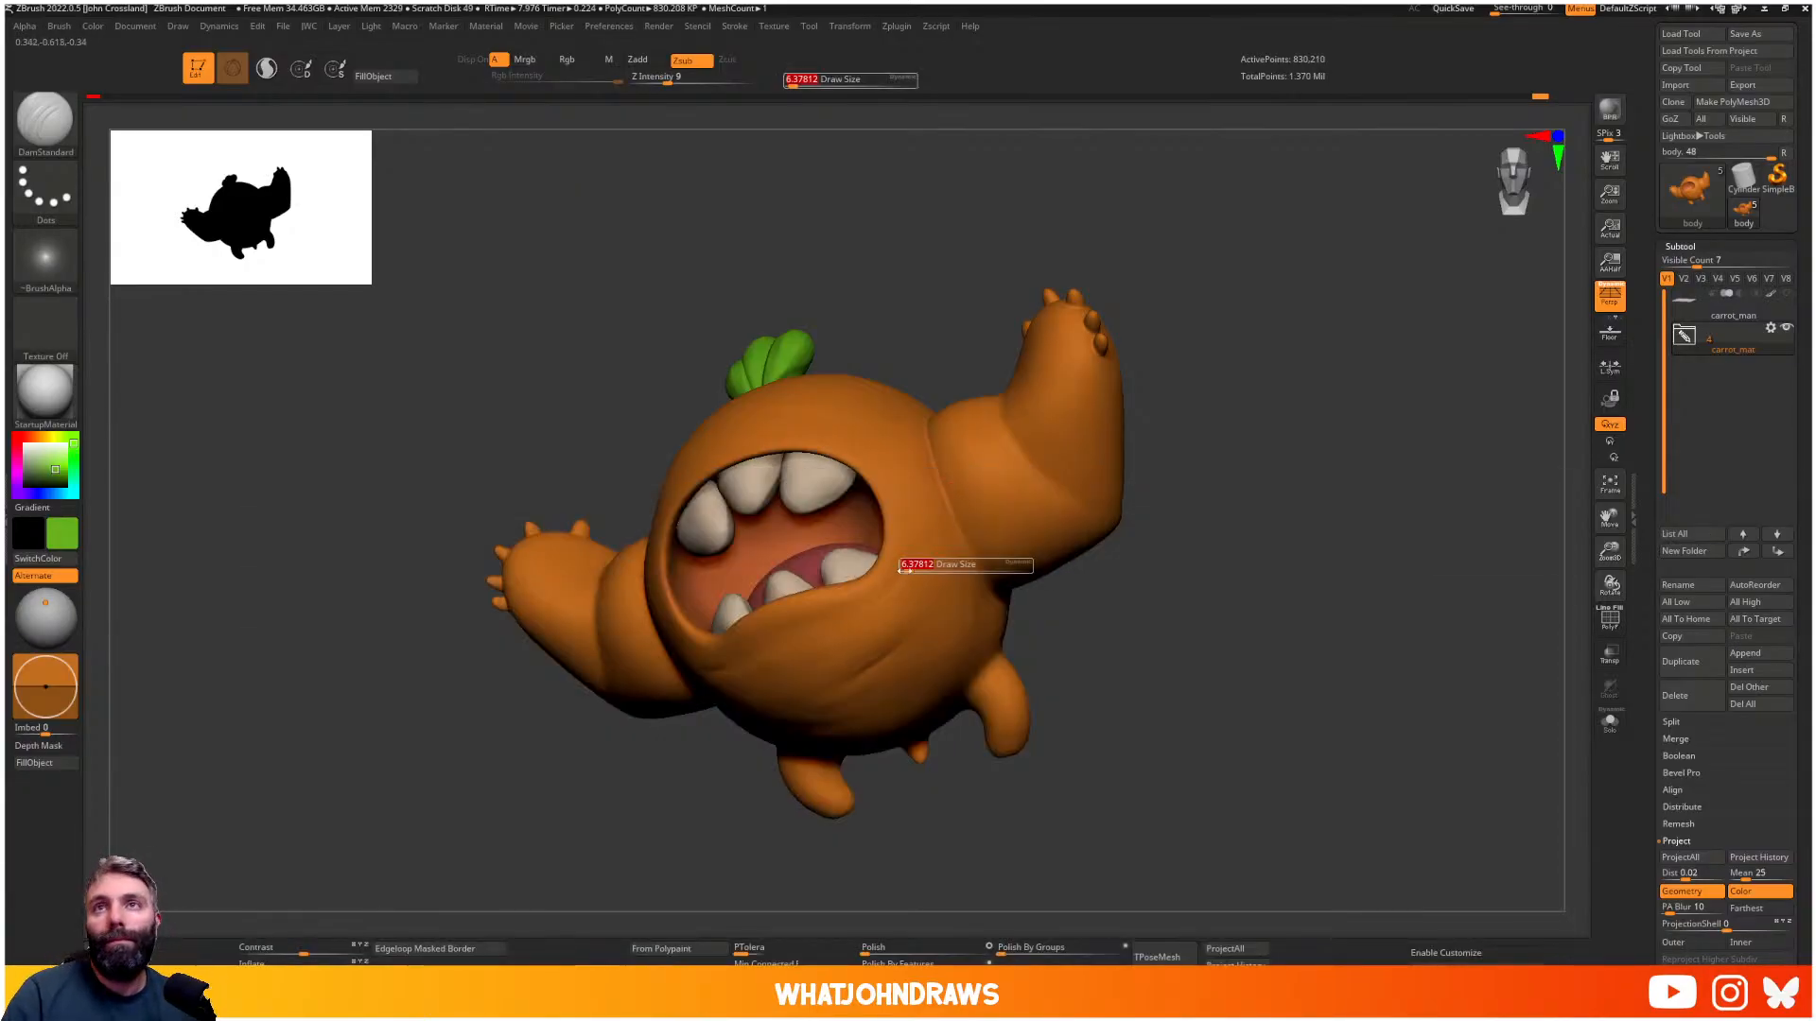
{"action": "right_click_drag", "start_coordinate": [914, 565], "coordinate": [908, 599]}
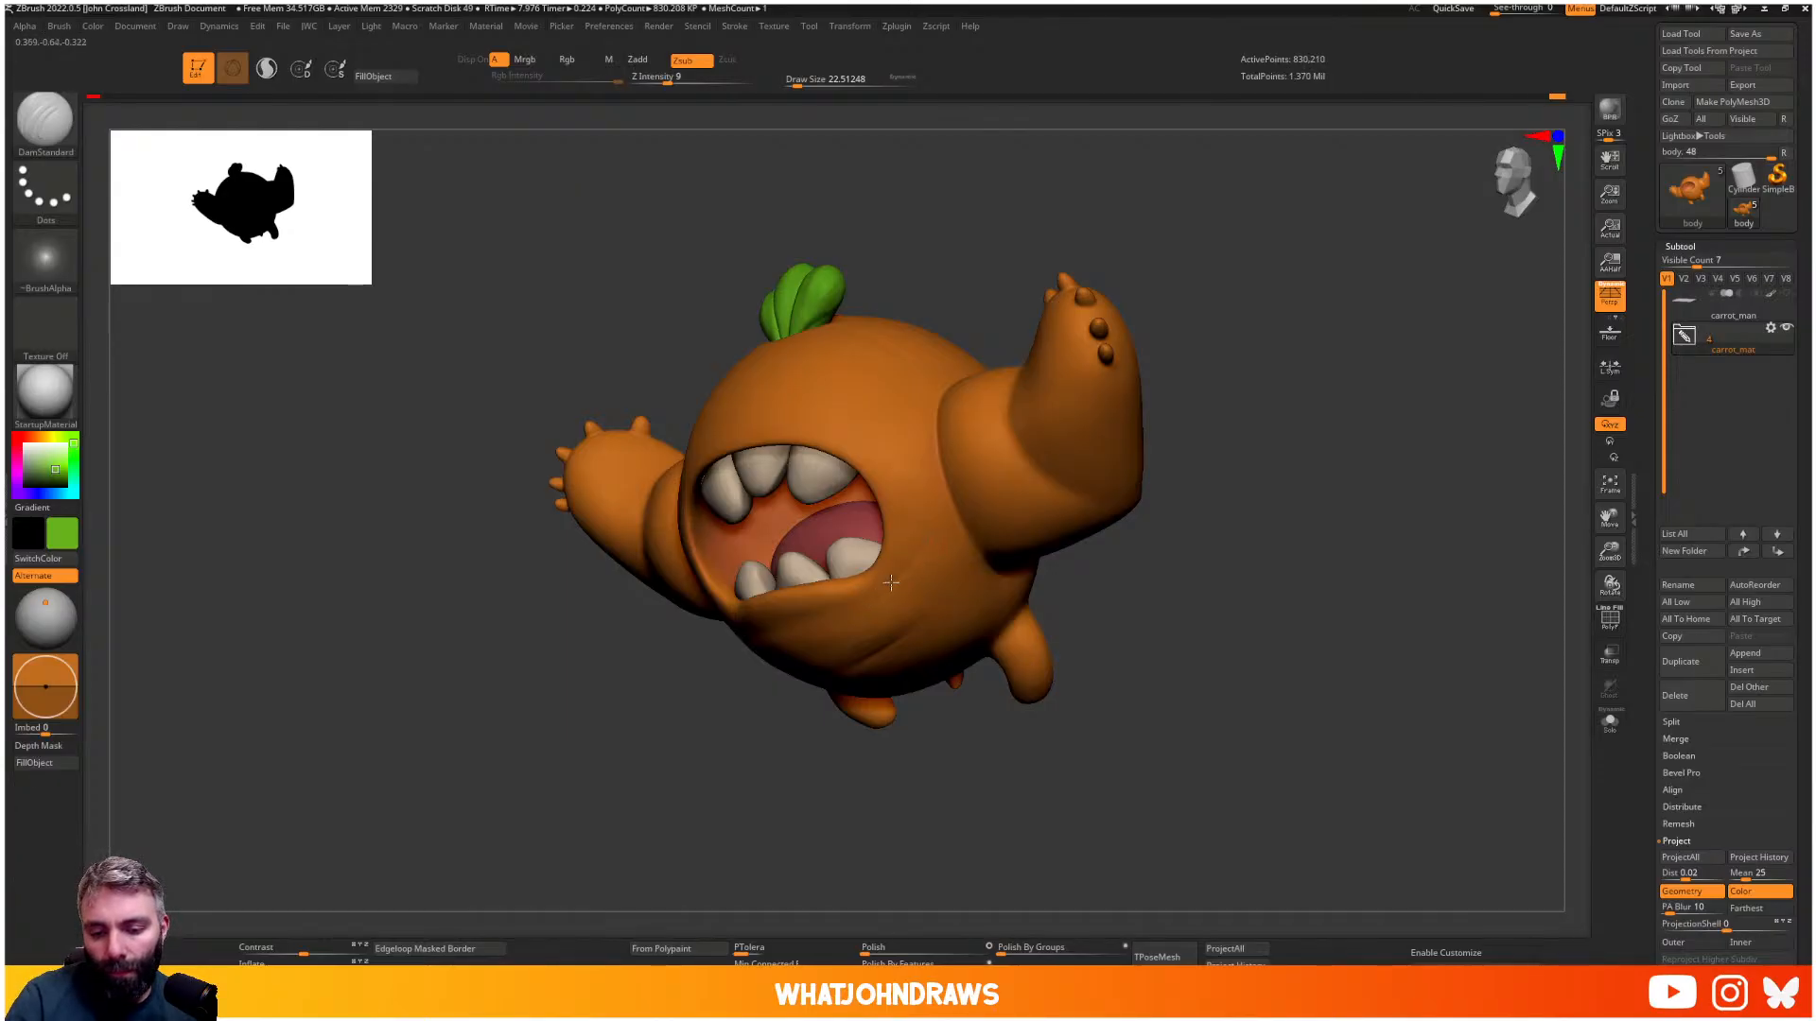
- Build up volume where the leg meets the body with the Standard brush at Draw Size about 49 and Z Intensity 12
{"action": "key", "text": "b"}
{"action": "key", "text": "s"}
{"action": "key", "text": "t"}
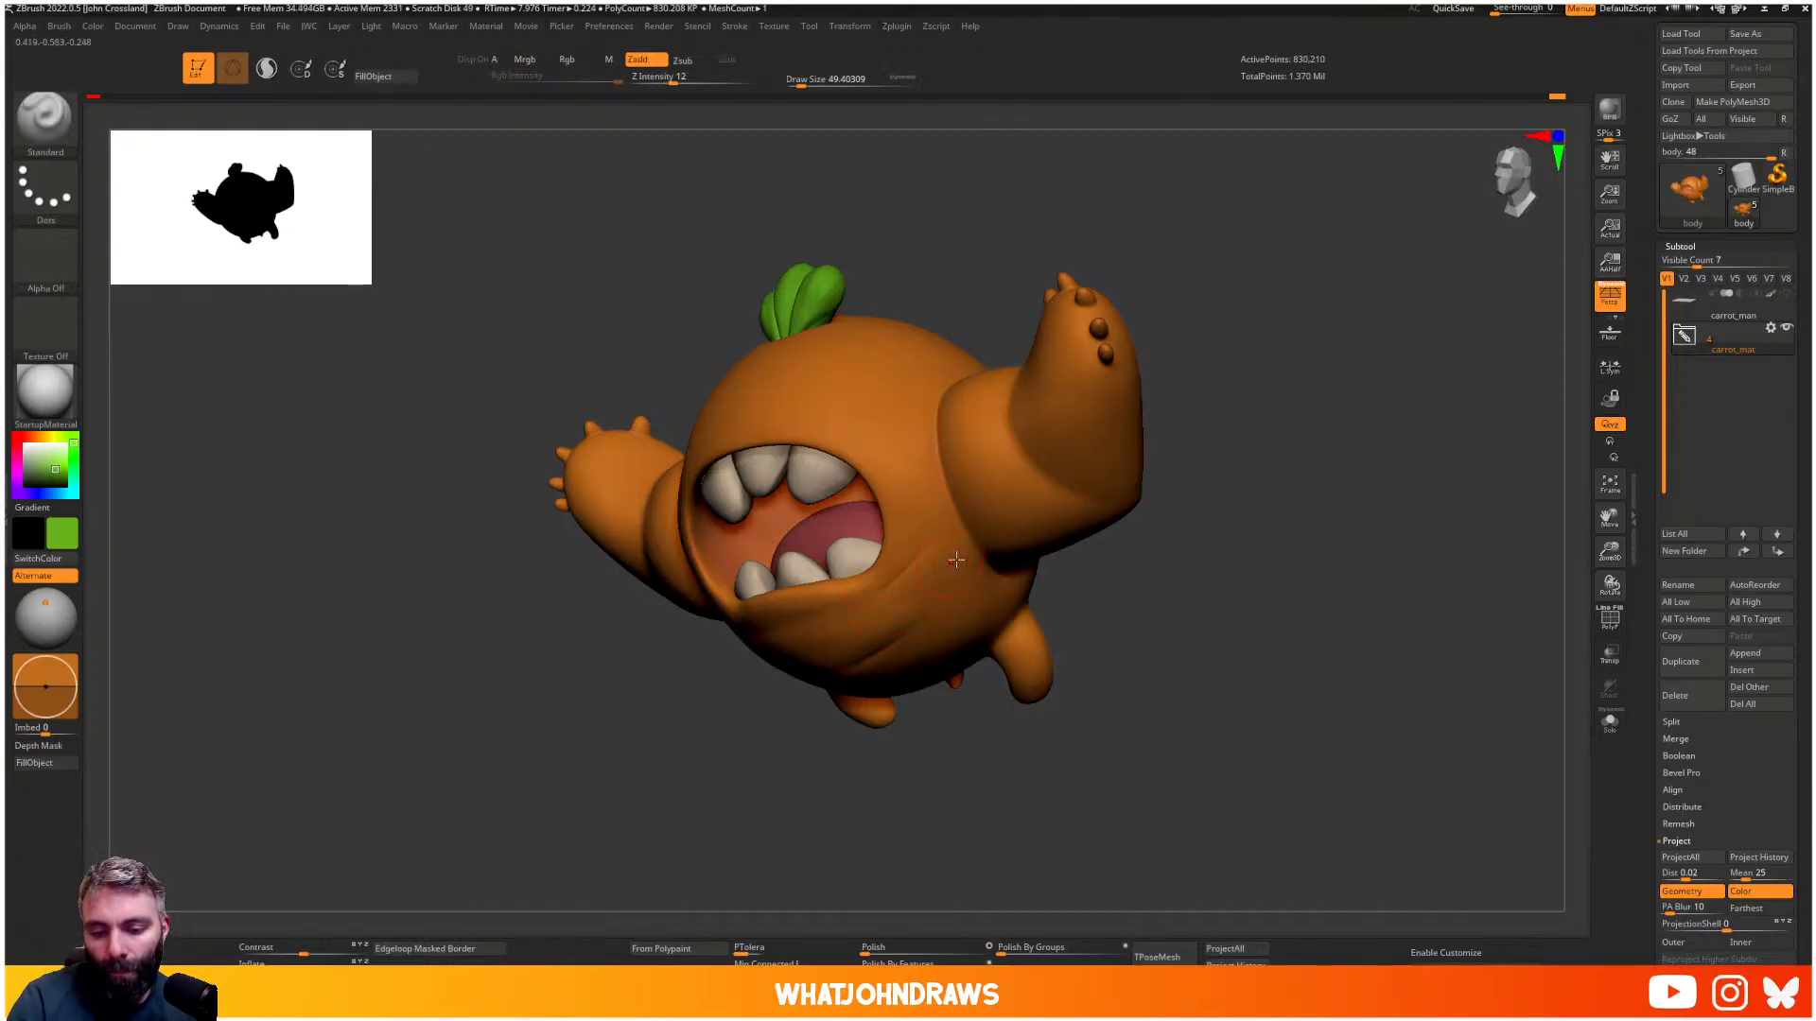
{"action": "right_click_drag", "start_coordinate": [1008, 620], "coordinate": [1017, 605]}
{"action": "left_click_drag", "start_coordinate": [1016, 615], "coordinate": [1022, 660]}
{"action": "right_click_drag", "start_coordinate": [1033, 700], "coordinate": [1011, 647]}
- Carve a crease around the top of the leg with DamStandard at Draw Size about 49 to 61 and Z Intensity 9
{"action": "key", "text": "b"}
{"action": "key", "text": "d"}
{"action": "key", "text": "s"}
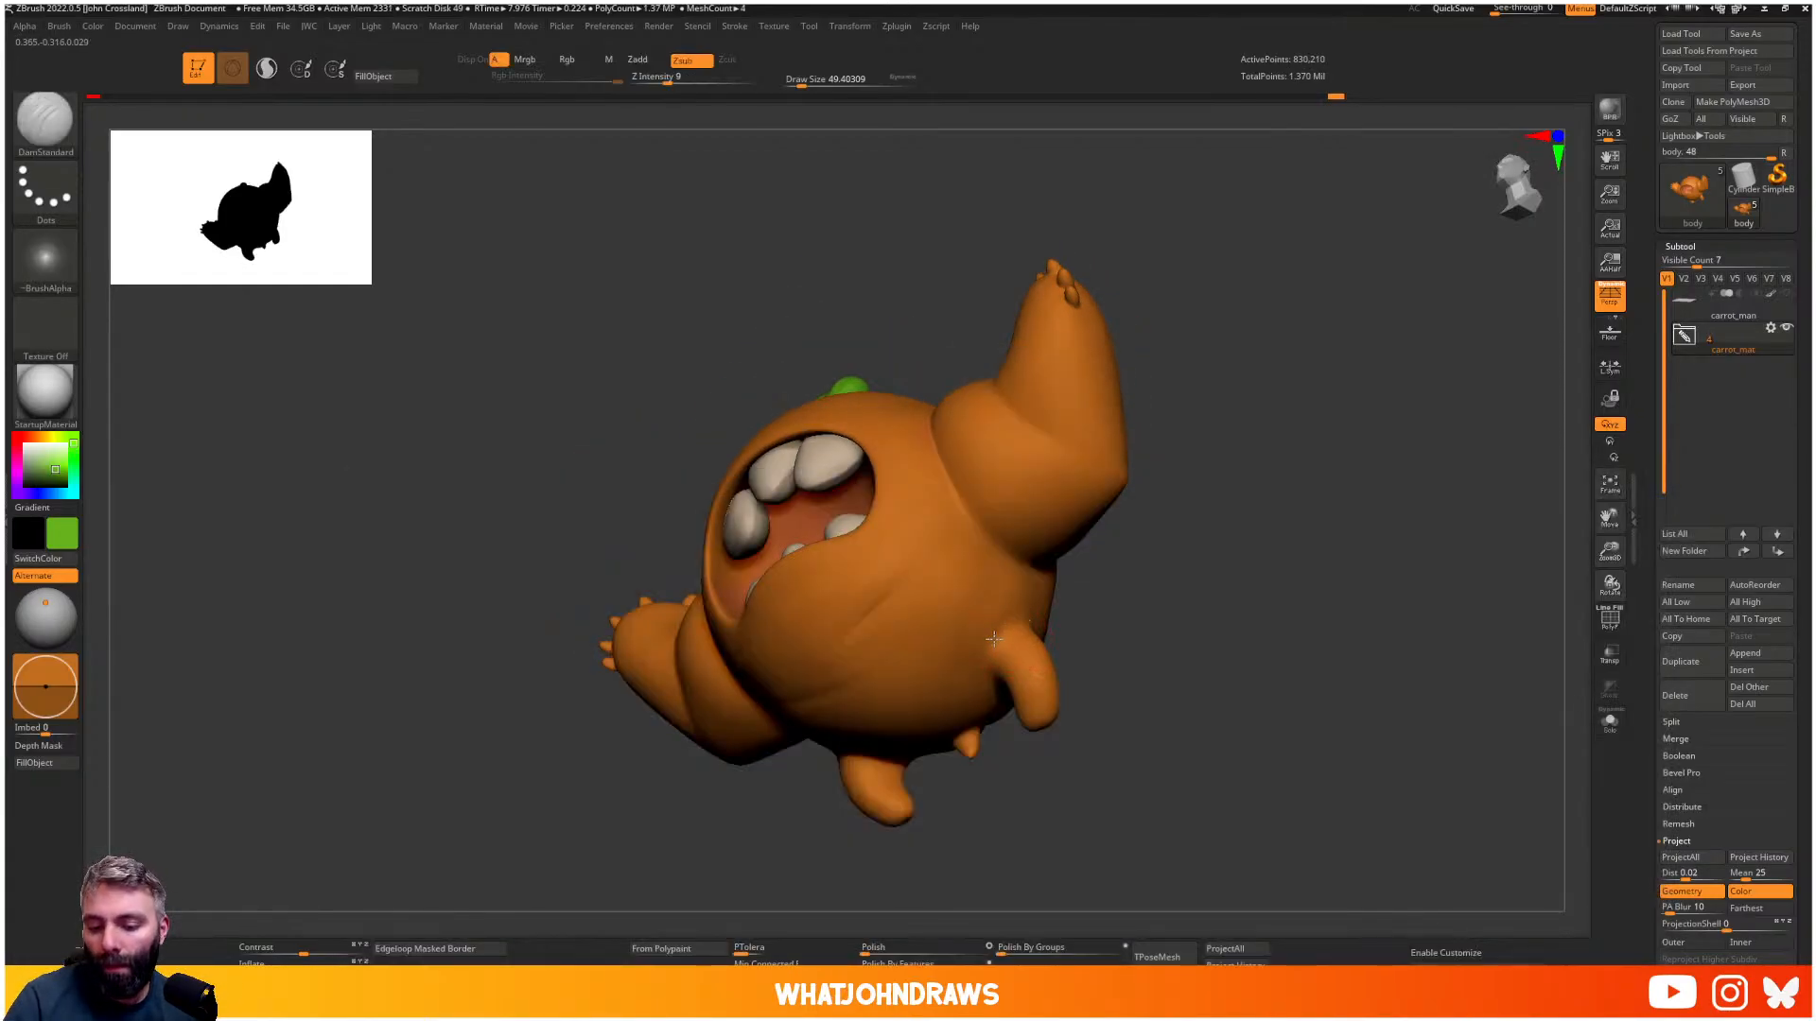
{"action": "key", "text": "]"}
{"action": "key", "text": "["}
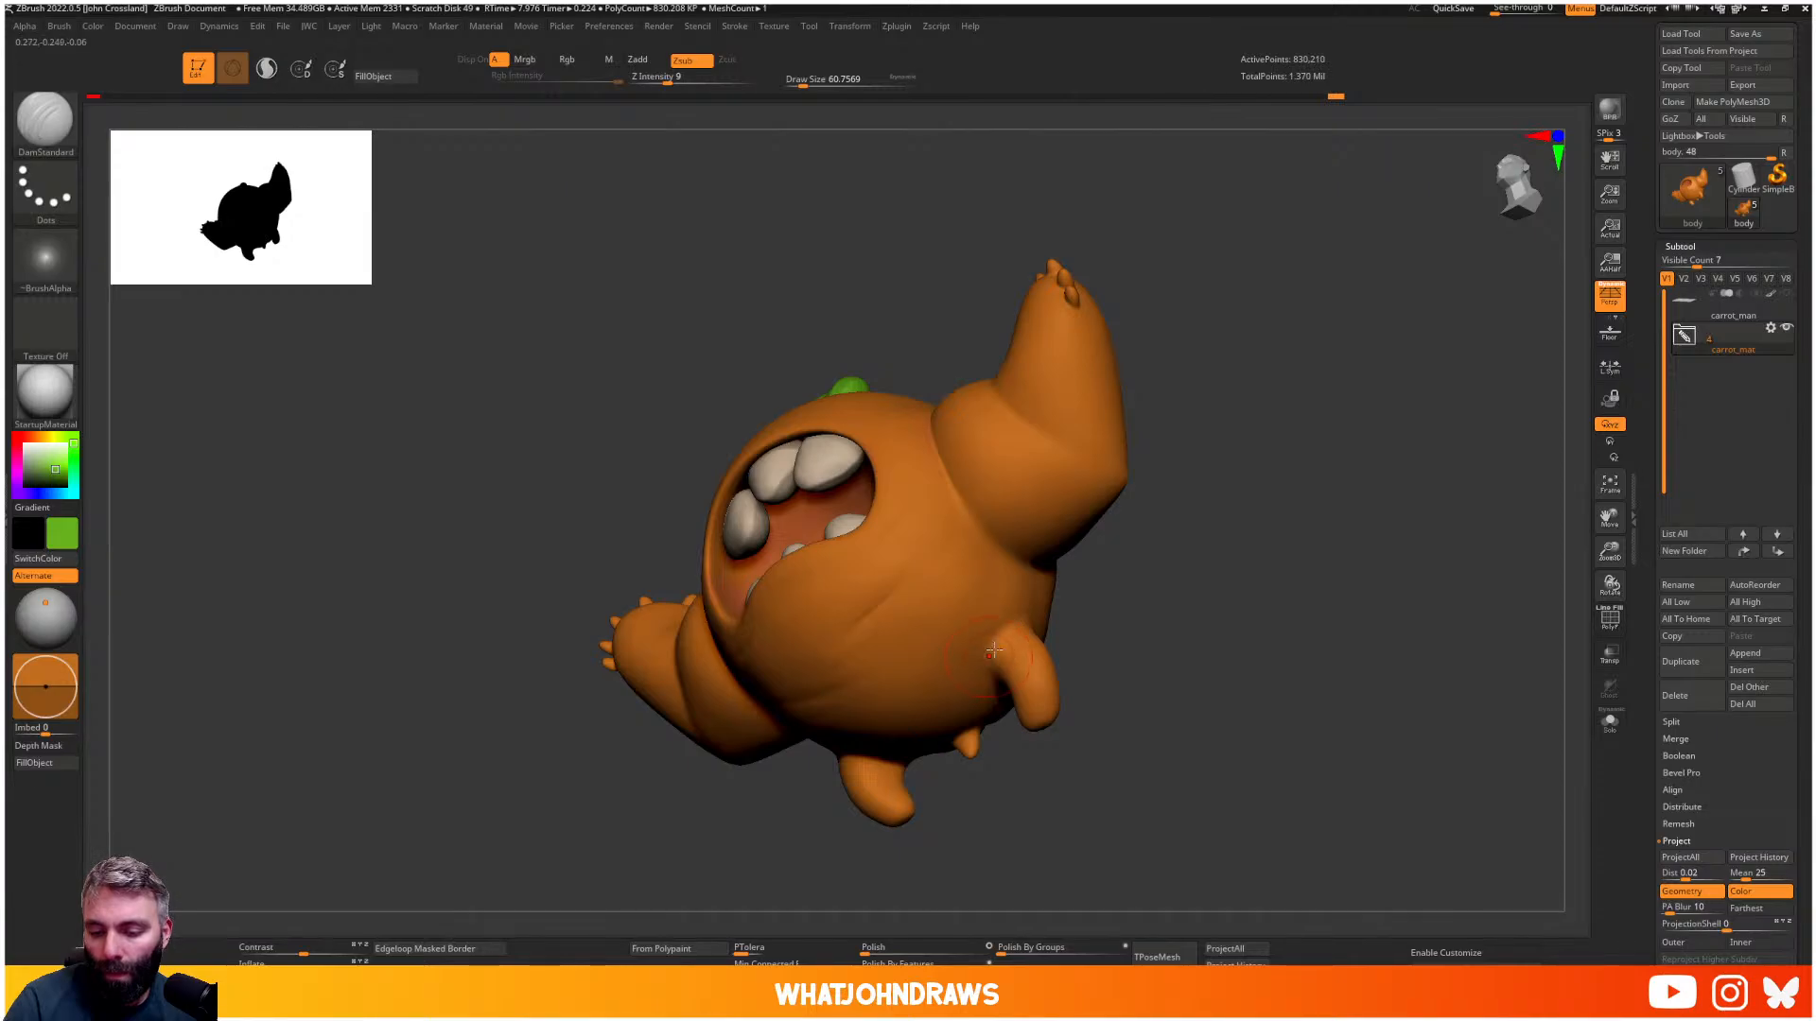
{"action": "right_click_drag", "start_coordinate": [1028, 643], "coordinate": [1021, 670]}
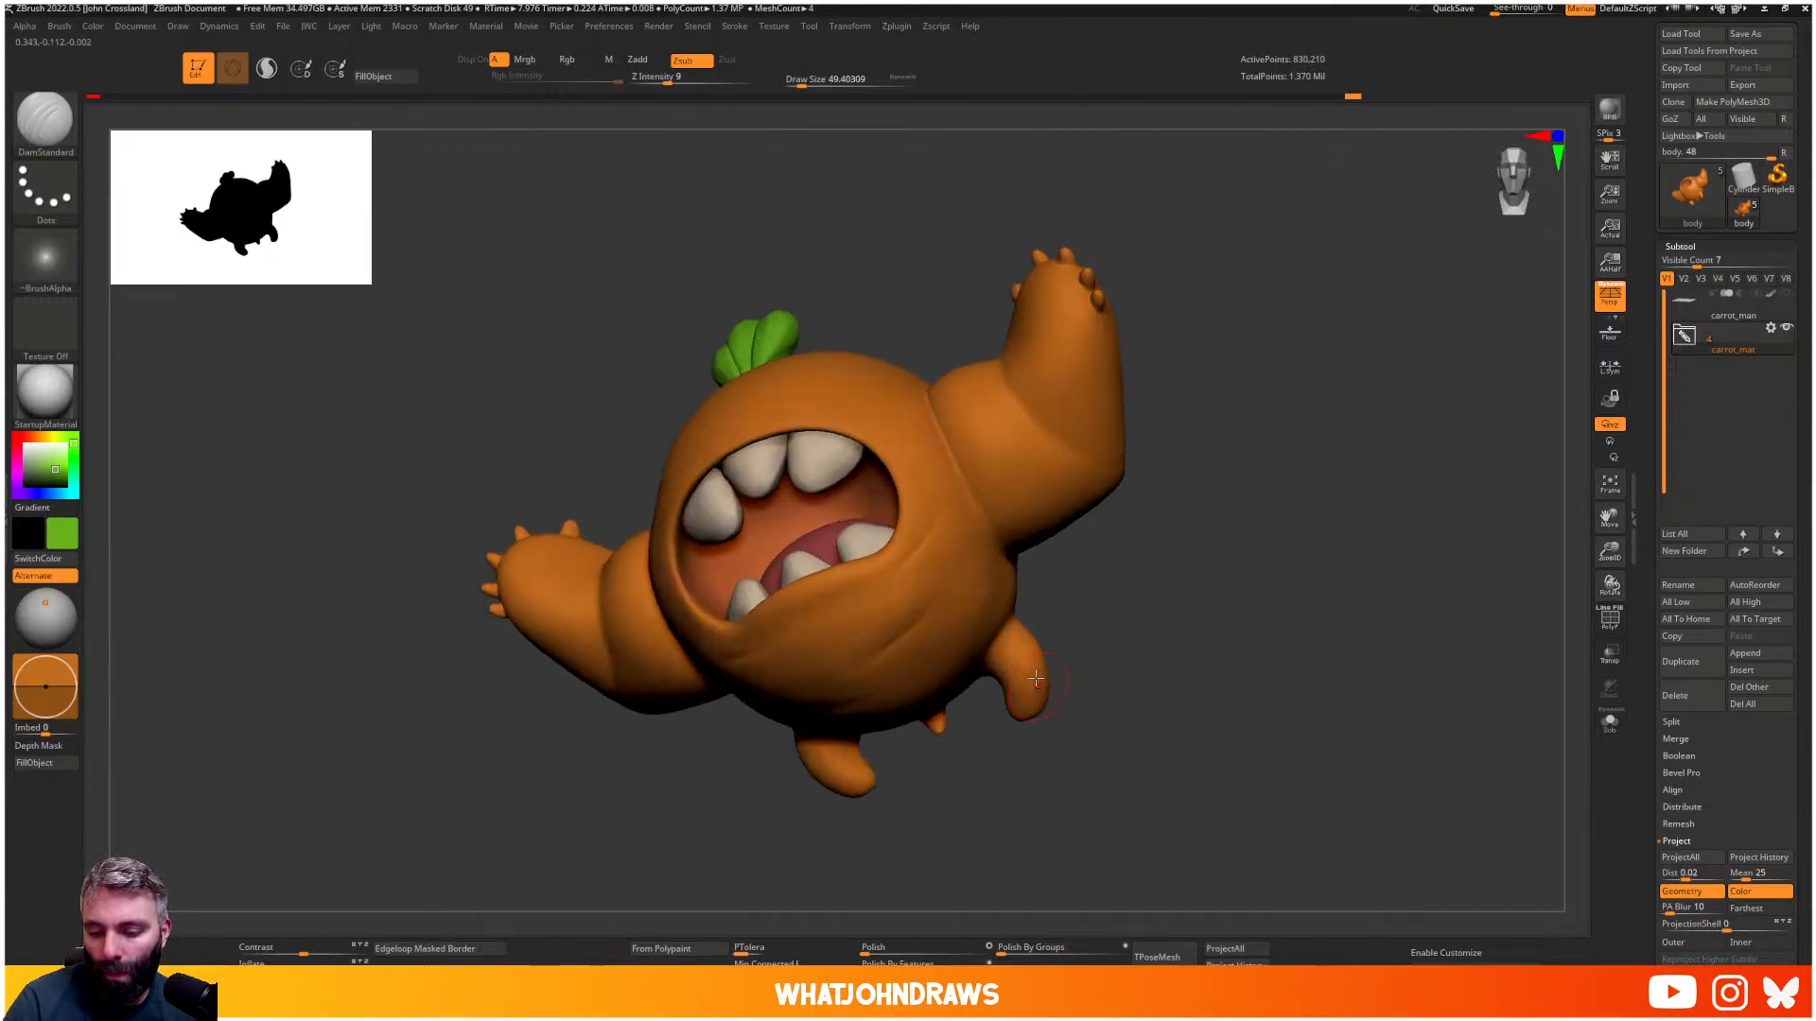
- Carve small creases across the front of the leg with DamStandard at Z Intensity 17 and Draw Size about 11
{"action": "key", "text": "u"}
{"action": "left_click_drag", "start_coordinate": [1021, 671], "coordinate": [1035, 674]}
{"action": "key", "text": "["}
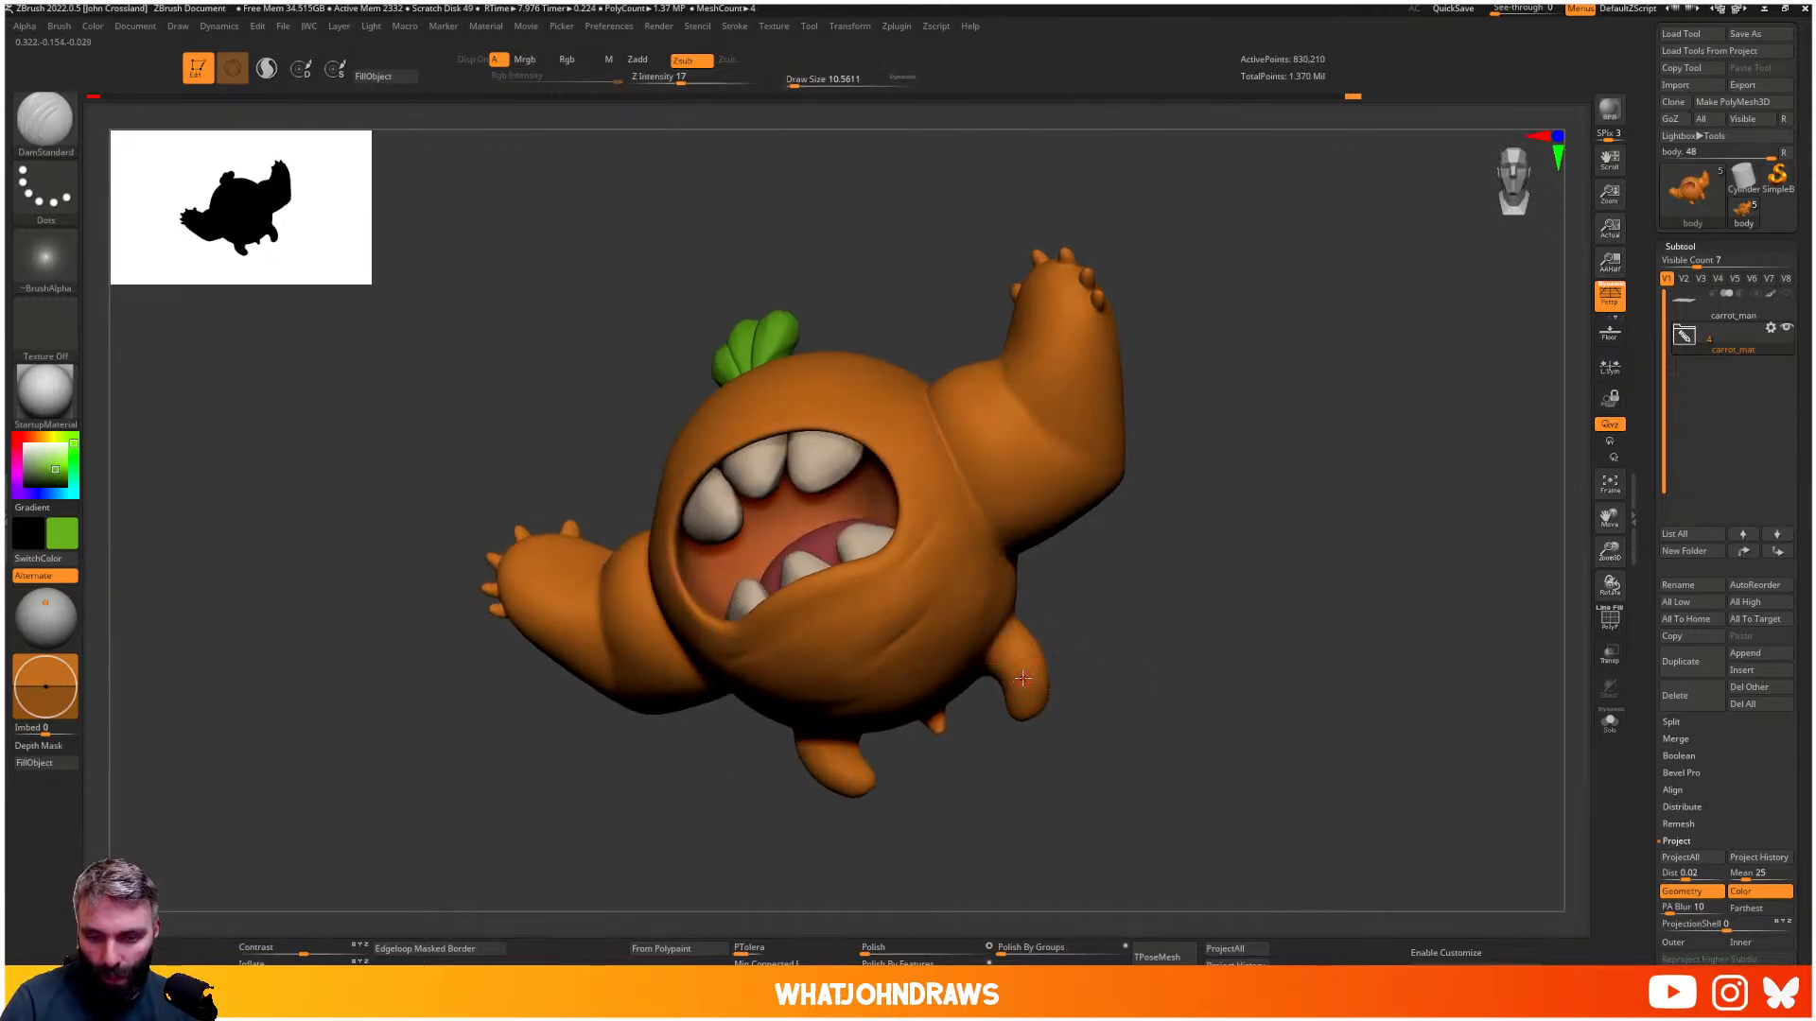
{"action": "right_click_drag", "start_coordinate": [1005, 694], "coordinate": [1008, 717]}
{"action": "key", "text": "s"}
{"action": "left_click_drag", "start_coordinate": [1022, 677], "coordinate": [1008, 682]}
{"action": "right_click_drag", "start_coordinate": [1023, 683], "coordinate": [957, 677]}
- Continue the fine creases around the back and sides of the legs with DamStandard at Draw Size about 19
{"action": "mouse_move", "coordinate": [1078, 649]}
{"action": "right_mouse_down"}
{"action": "mouse_move", "coordinate": [1038, 680]}
{"action": "mouse_move", "coordinate": [1279, 532]}
{"action": "right_mouse_up"}
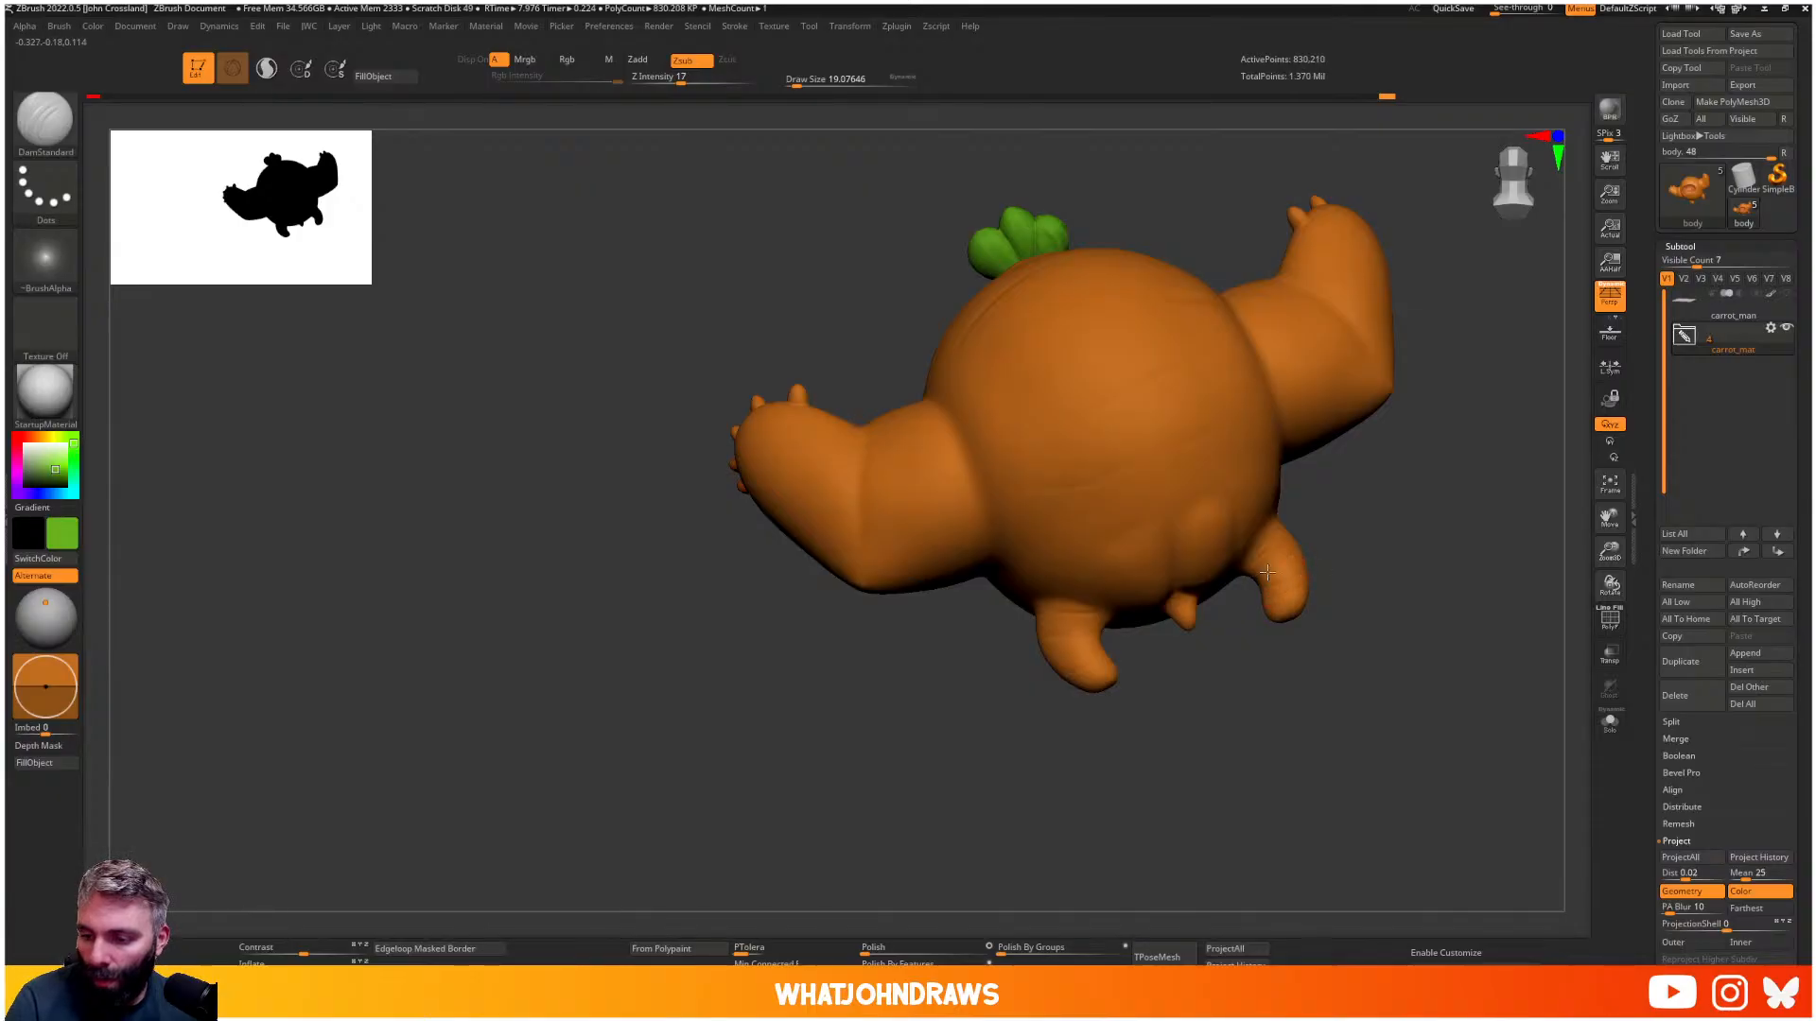
{"action": "right_click_drag", "start_coordinate": [1267, 572], "coordinate": [1358, 600]}
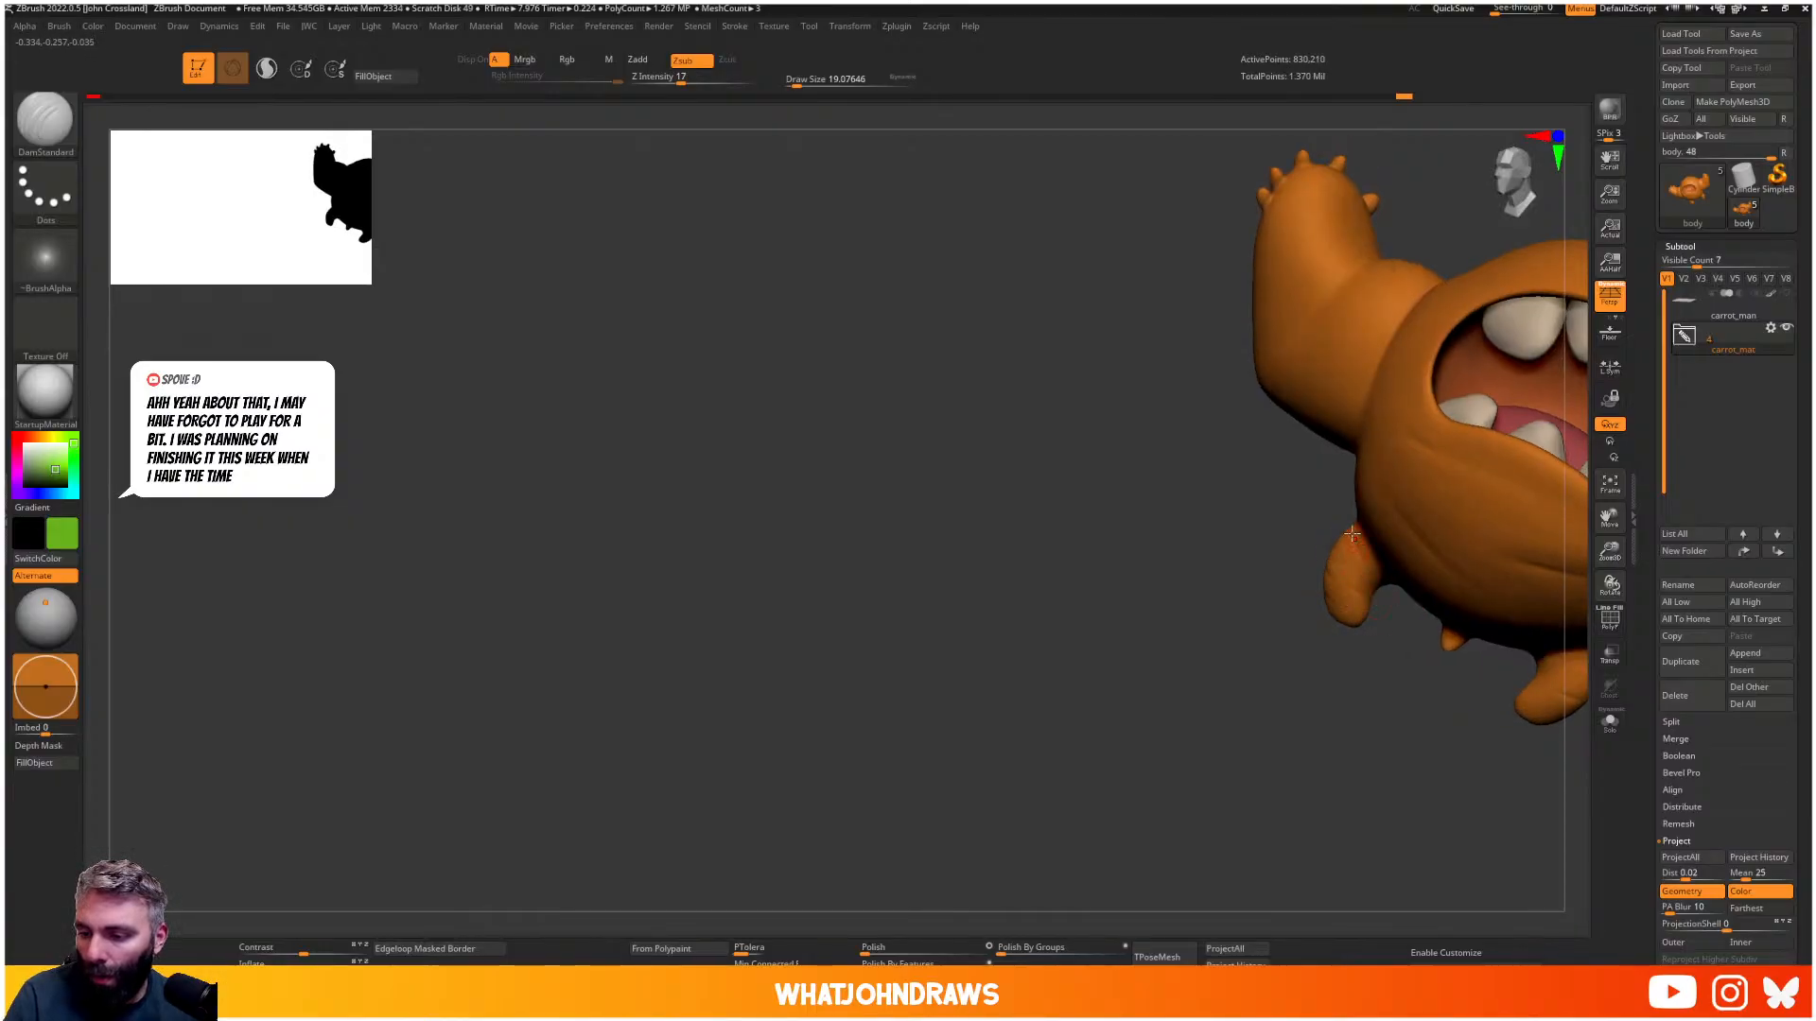
{"action": "right_click_drag", "start_coordinate": [1353, 534], "coordinate": [731, 589], "text": "shift"}
{"action": "right_click_drag", "start_coordinate": [1223, 541], "coordinate": [1064, 572]}
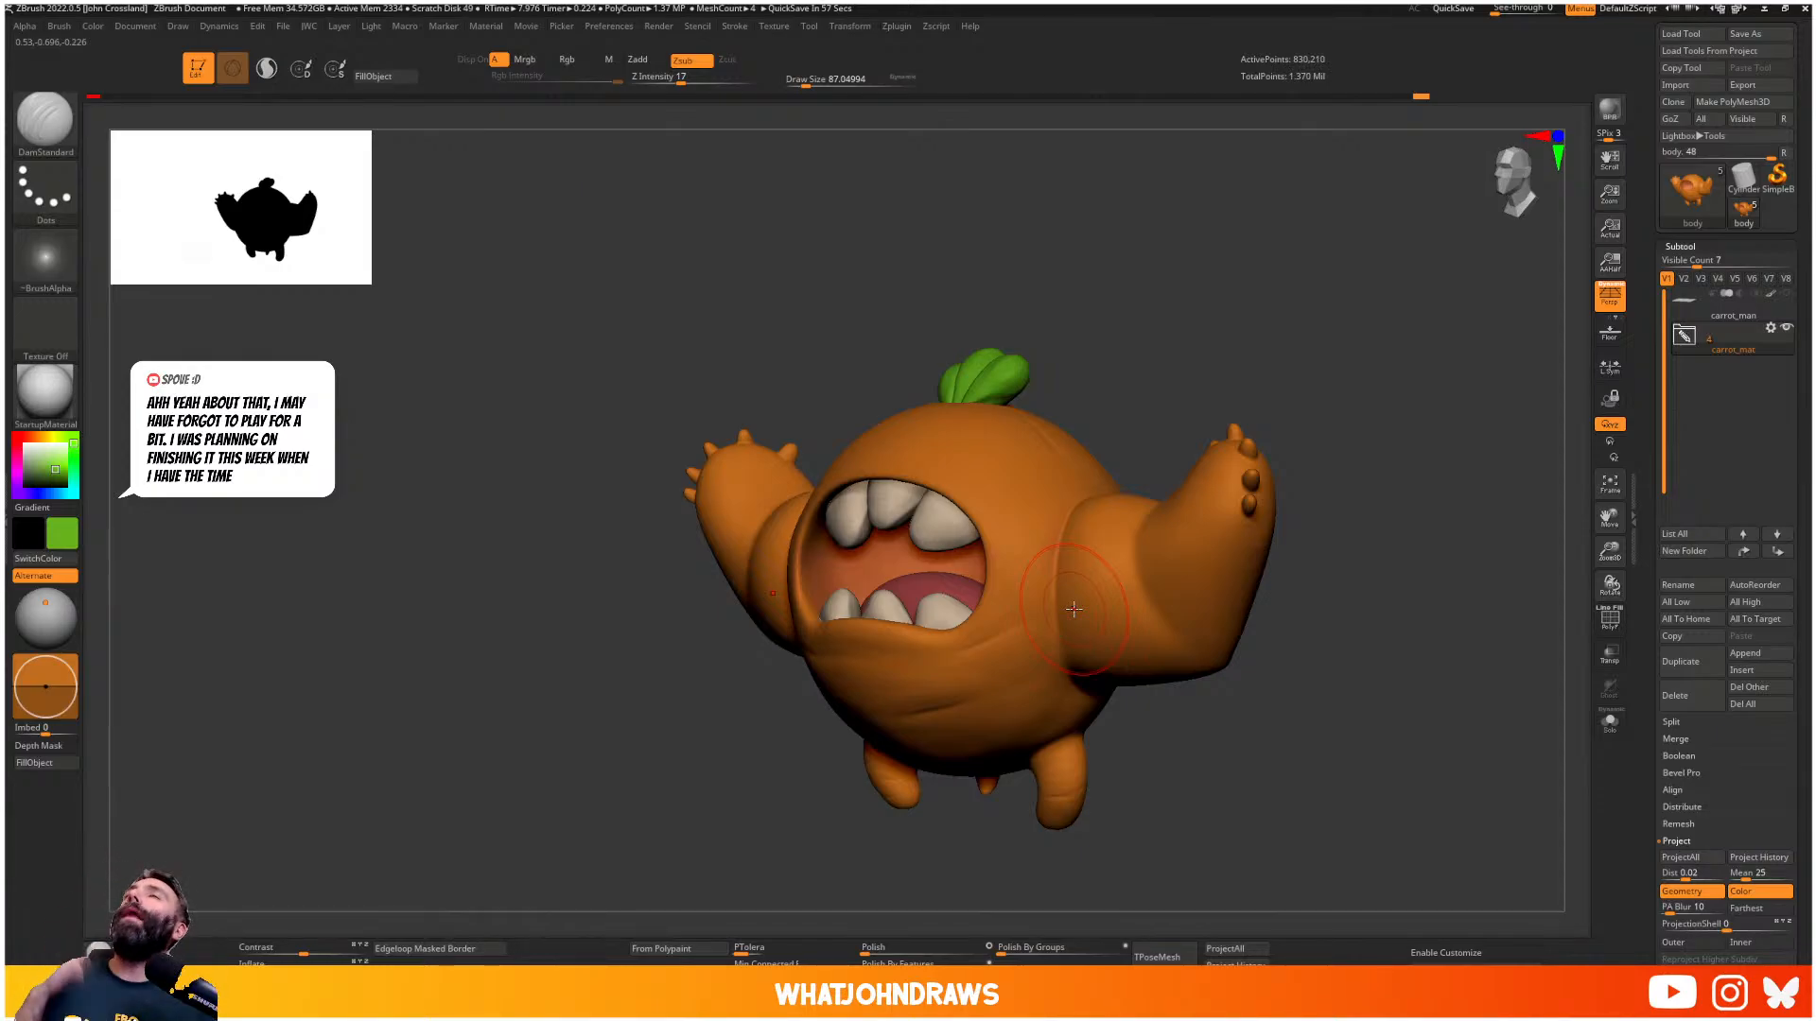
- Carve a crease between the mouth corner and the armpit with DamStandard at Draw Size about 49 and Z Intensity 17
{"action": "key", "text": "F1"}
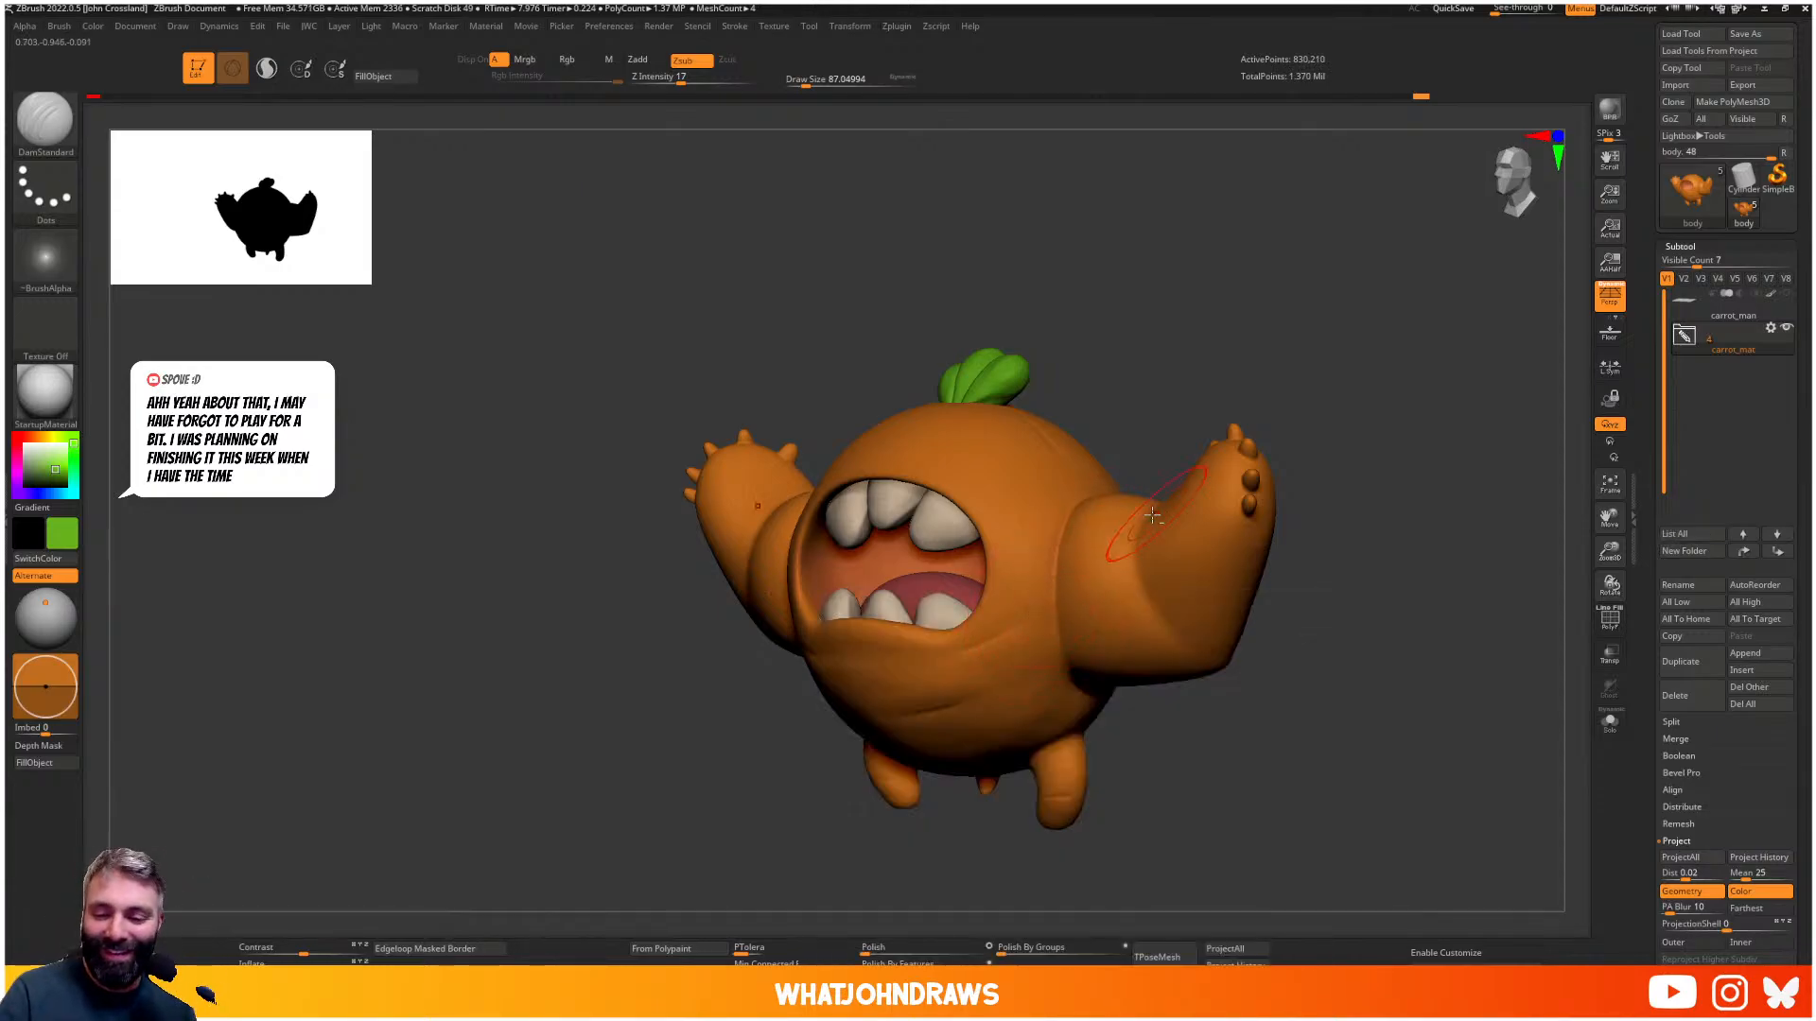
{"action": "right_click_drag", "start_coordinate": [1064, 562], "coordinate": [986, 515], "text": "alt"}
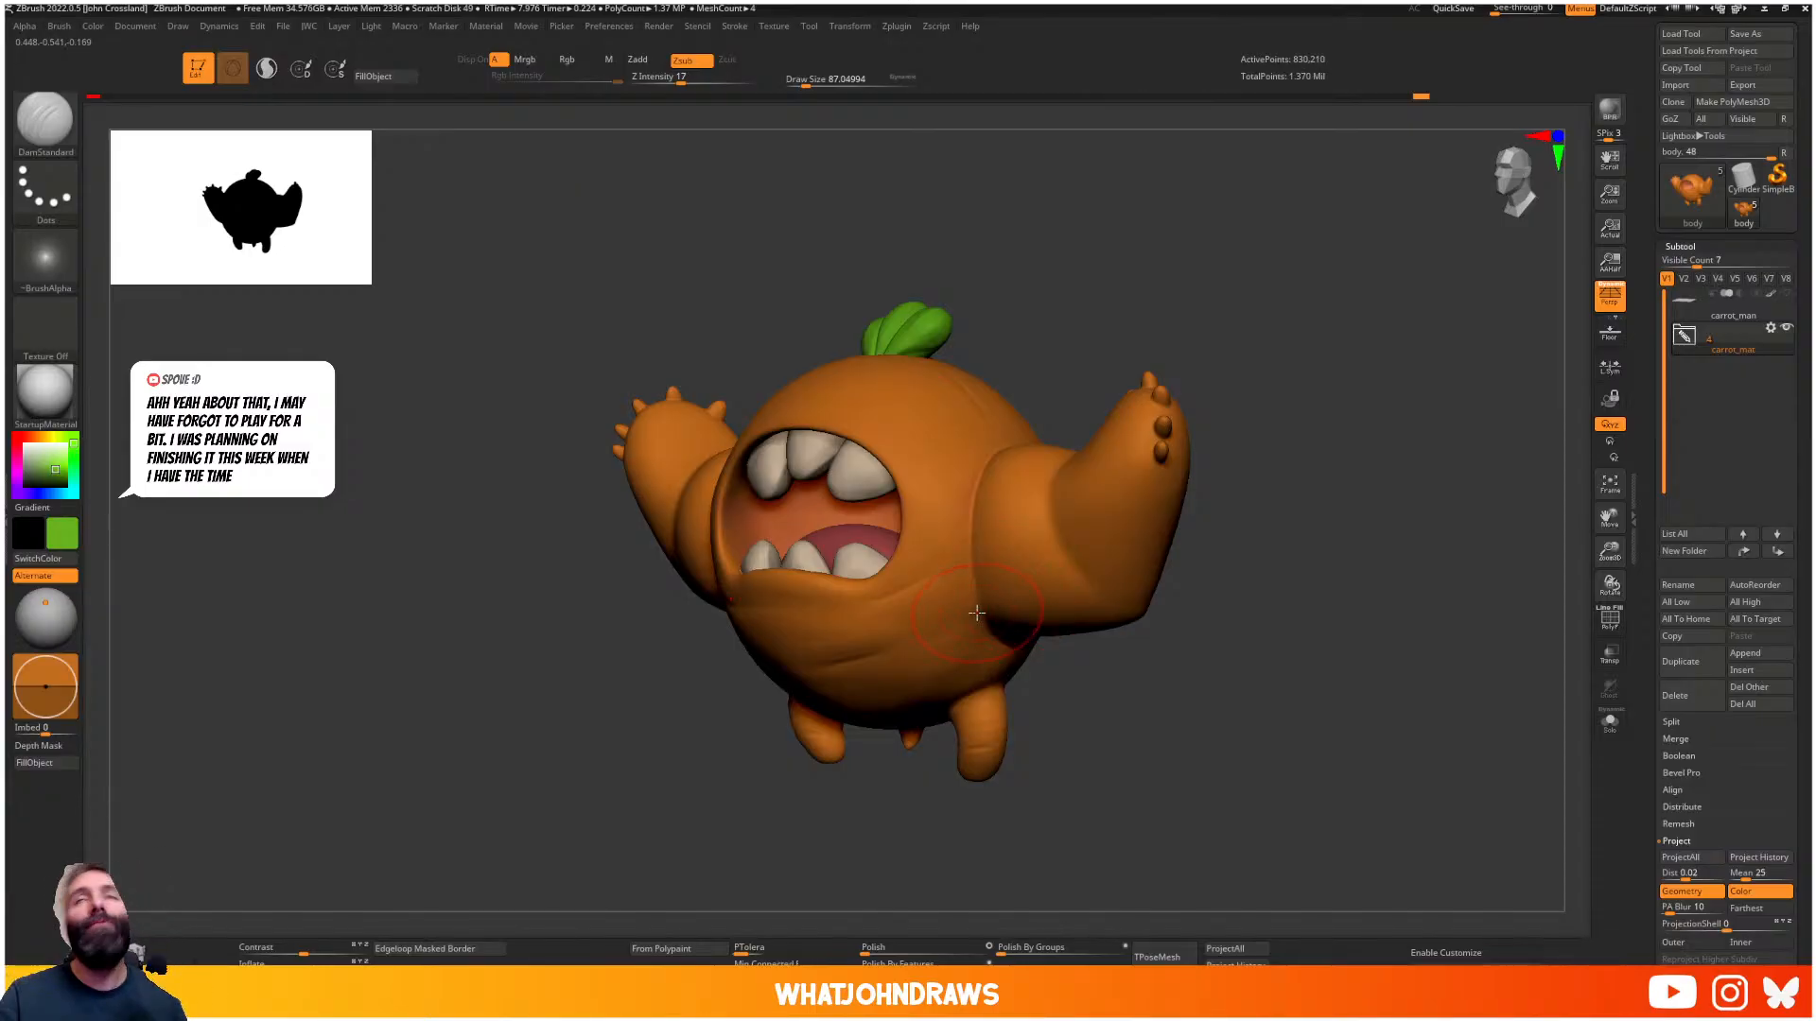
{"action": "right_click_drag", "start_coordinate": [1116, 450], "coordinate": [1060, 511]}
{"action": "right_click_drag", "start_coordinate": [1060, 511], "coordinate": [983, 511]}
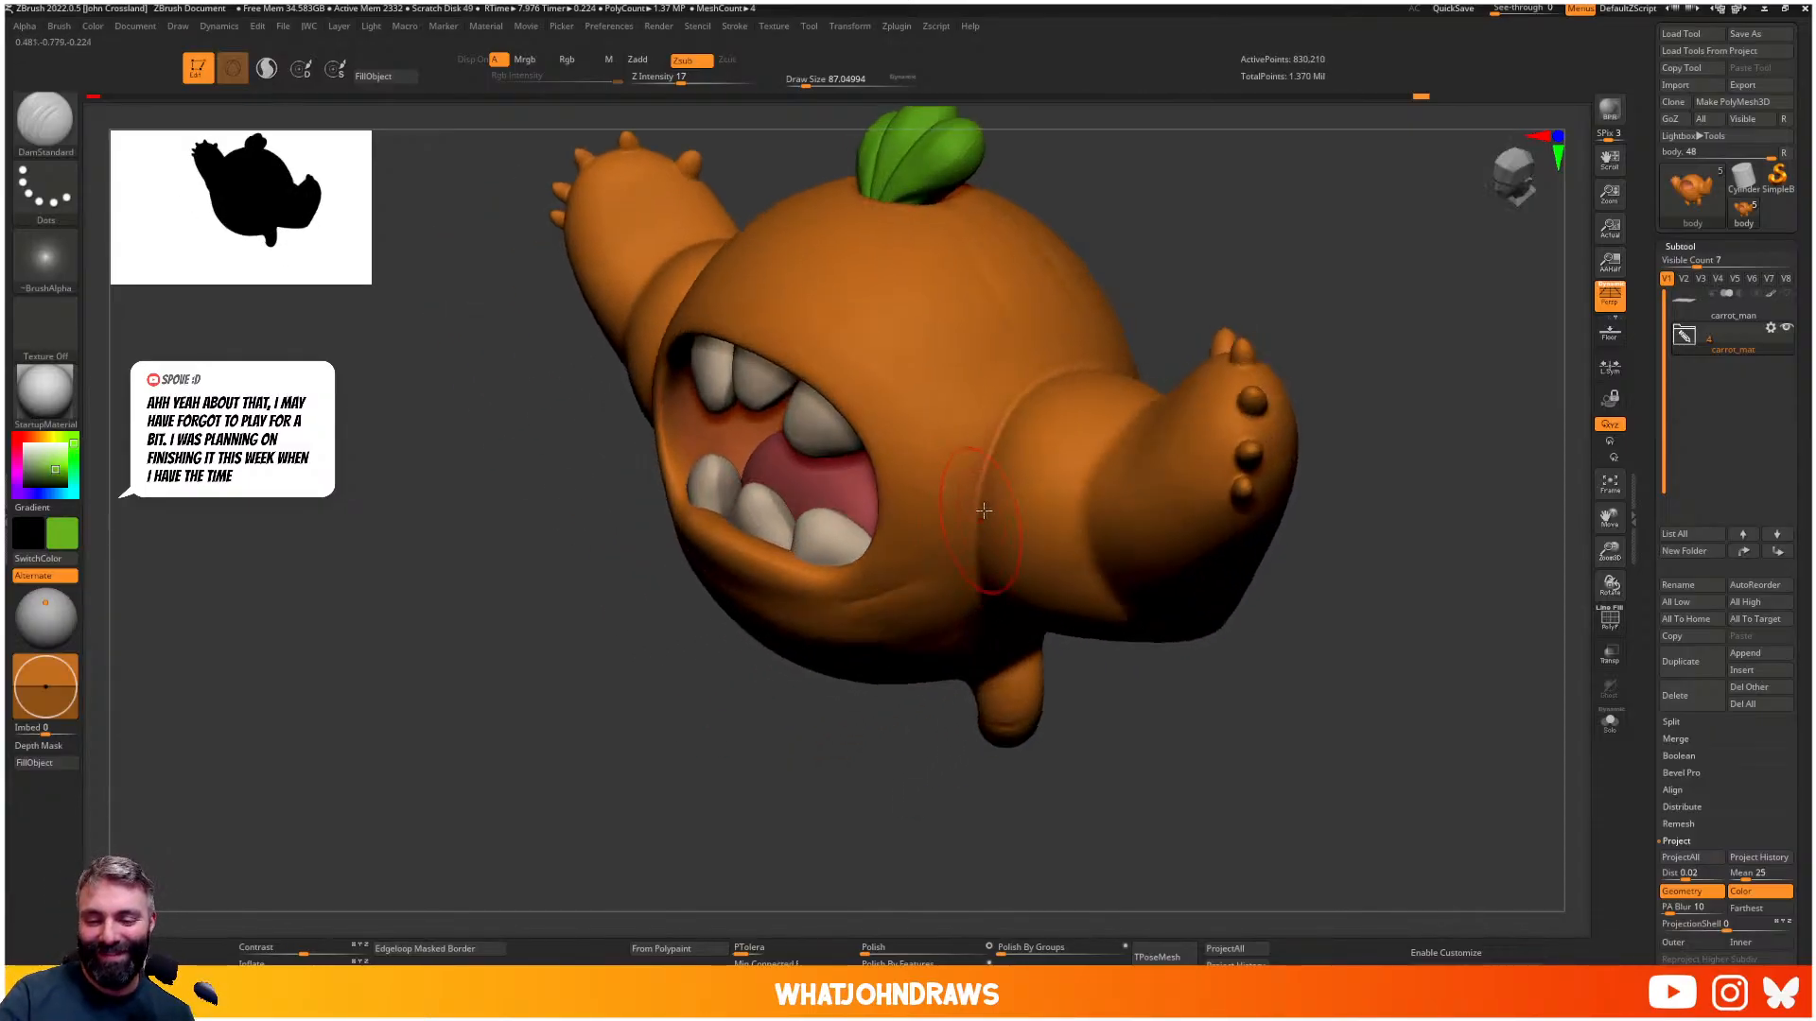
{"action": "key", "text": "b"}
{"action": "key", "text": "d"}
{"action": "key", "text": "s"}
{"action": "key", "text": "s"}
{"action": "left_click", "coordinate": [940, 485]}
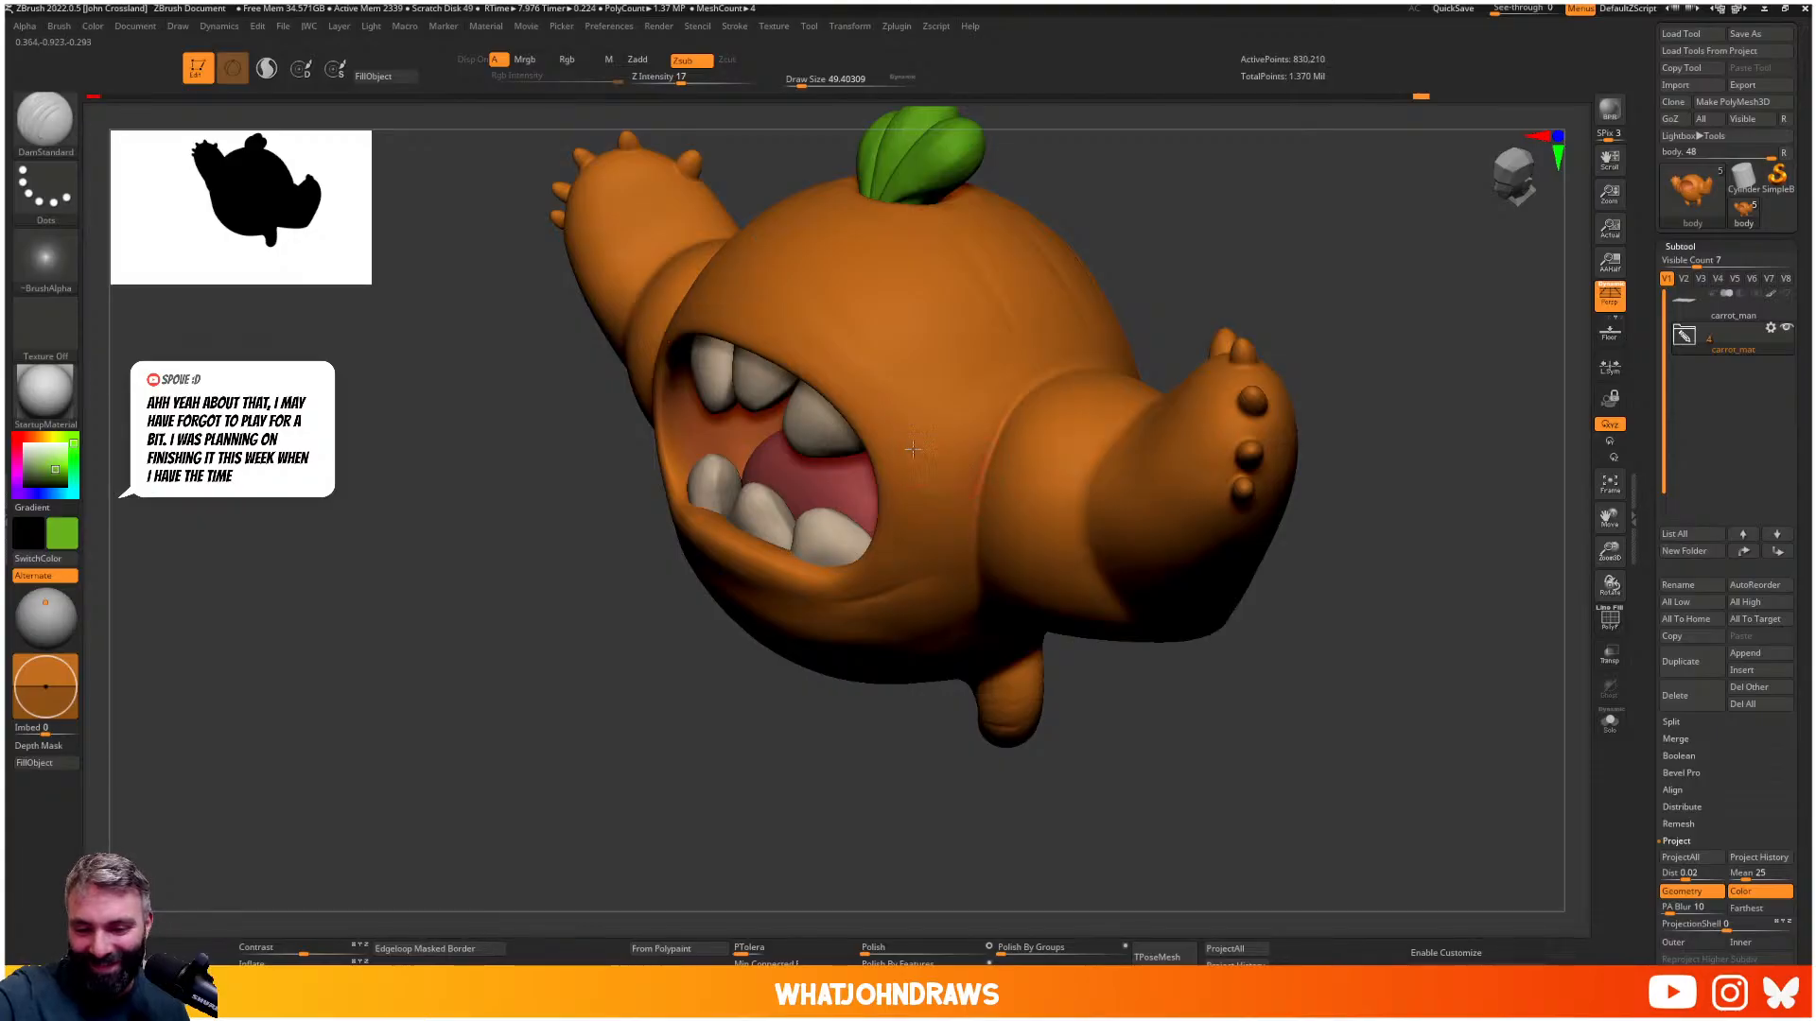
{"action": "left_click_drag", "start_coordinate": [908, 460], "coordinate": [980, 473]}
- Carve and soften creases around the inner elbow and upper arm with DamStandard at Draw Size about 61 and Z Intensity 17
{"action": "mouse_move", "coordinate": [925, 397]}
{"action": "right_mouse_down"}
{"action": "mouse_move", "coordinate": [833, 402]}
{"action": "mouse_move", "coordinate": [974, 431]}
{"action": "mouse_move", "coordinate": [1031, 516]}
{"action": "mouse_move", "coordinate": [1012, 469]}
{"action": "right_mouse_up"}
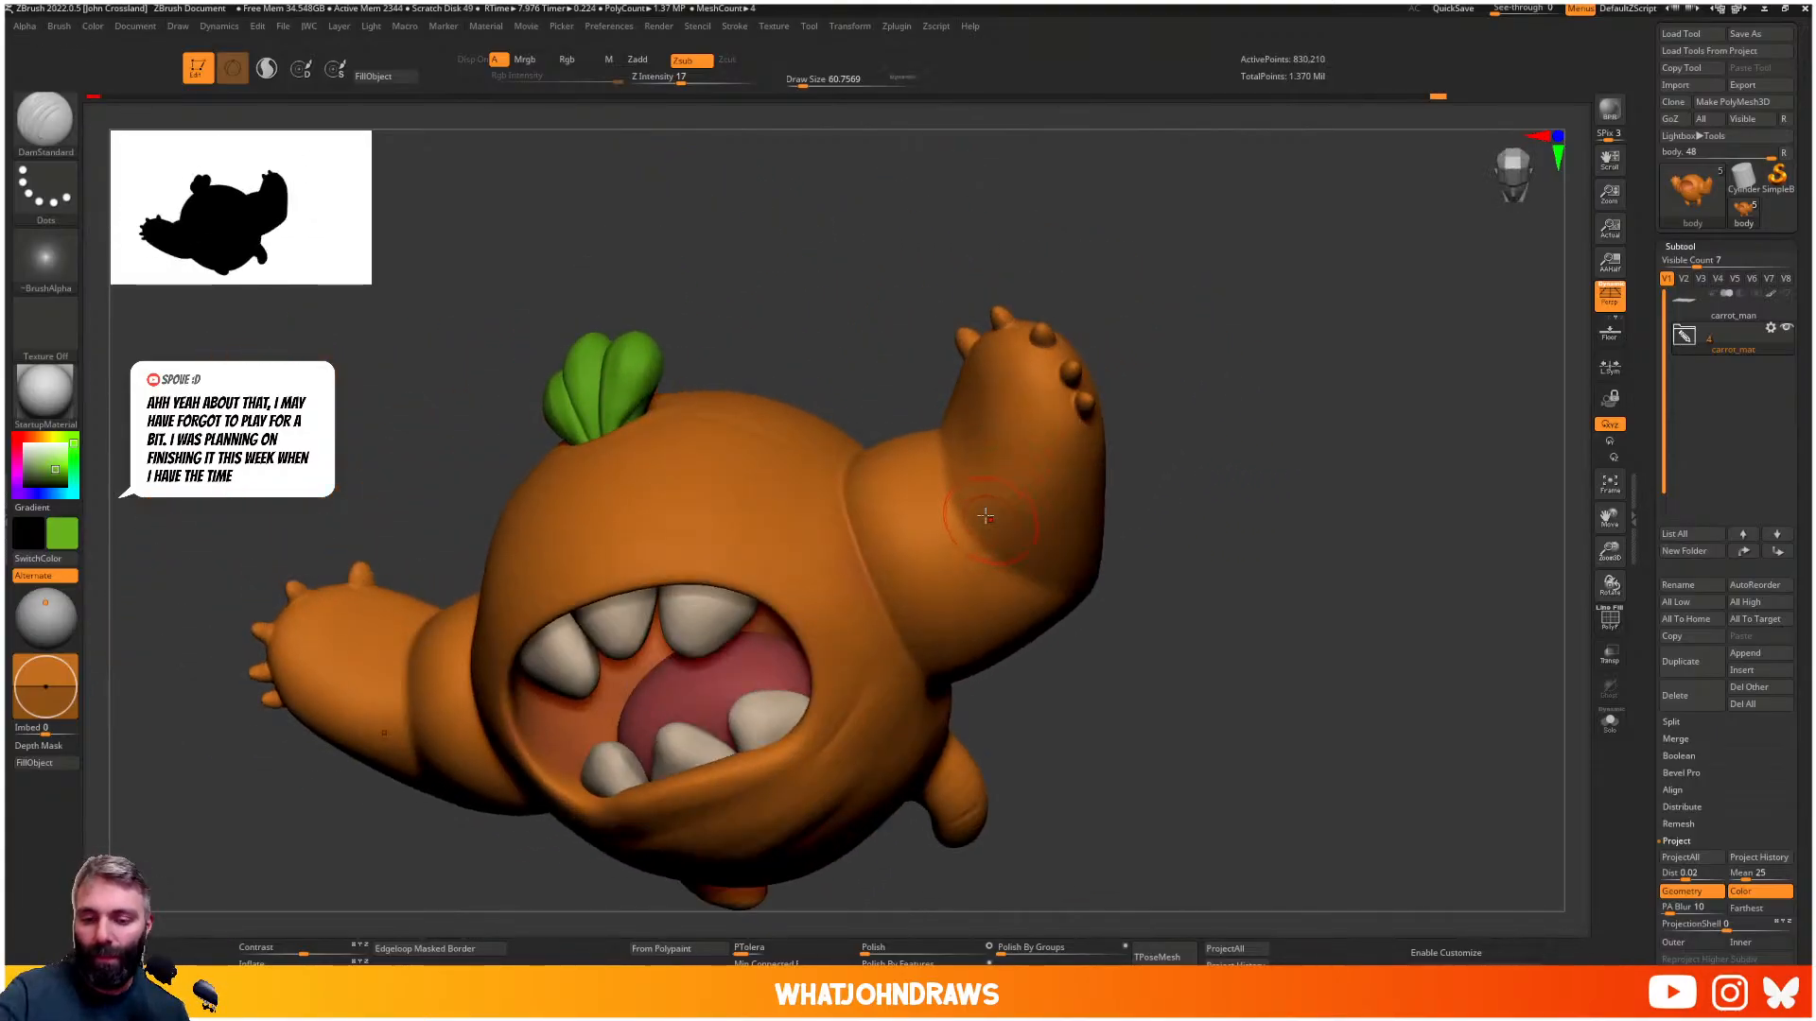
{"action": "left_click_drag", "start_coordinate": [940, 485], "coordinate": [995, 548]}
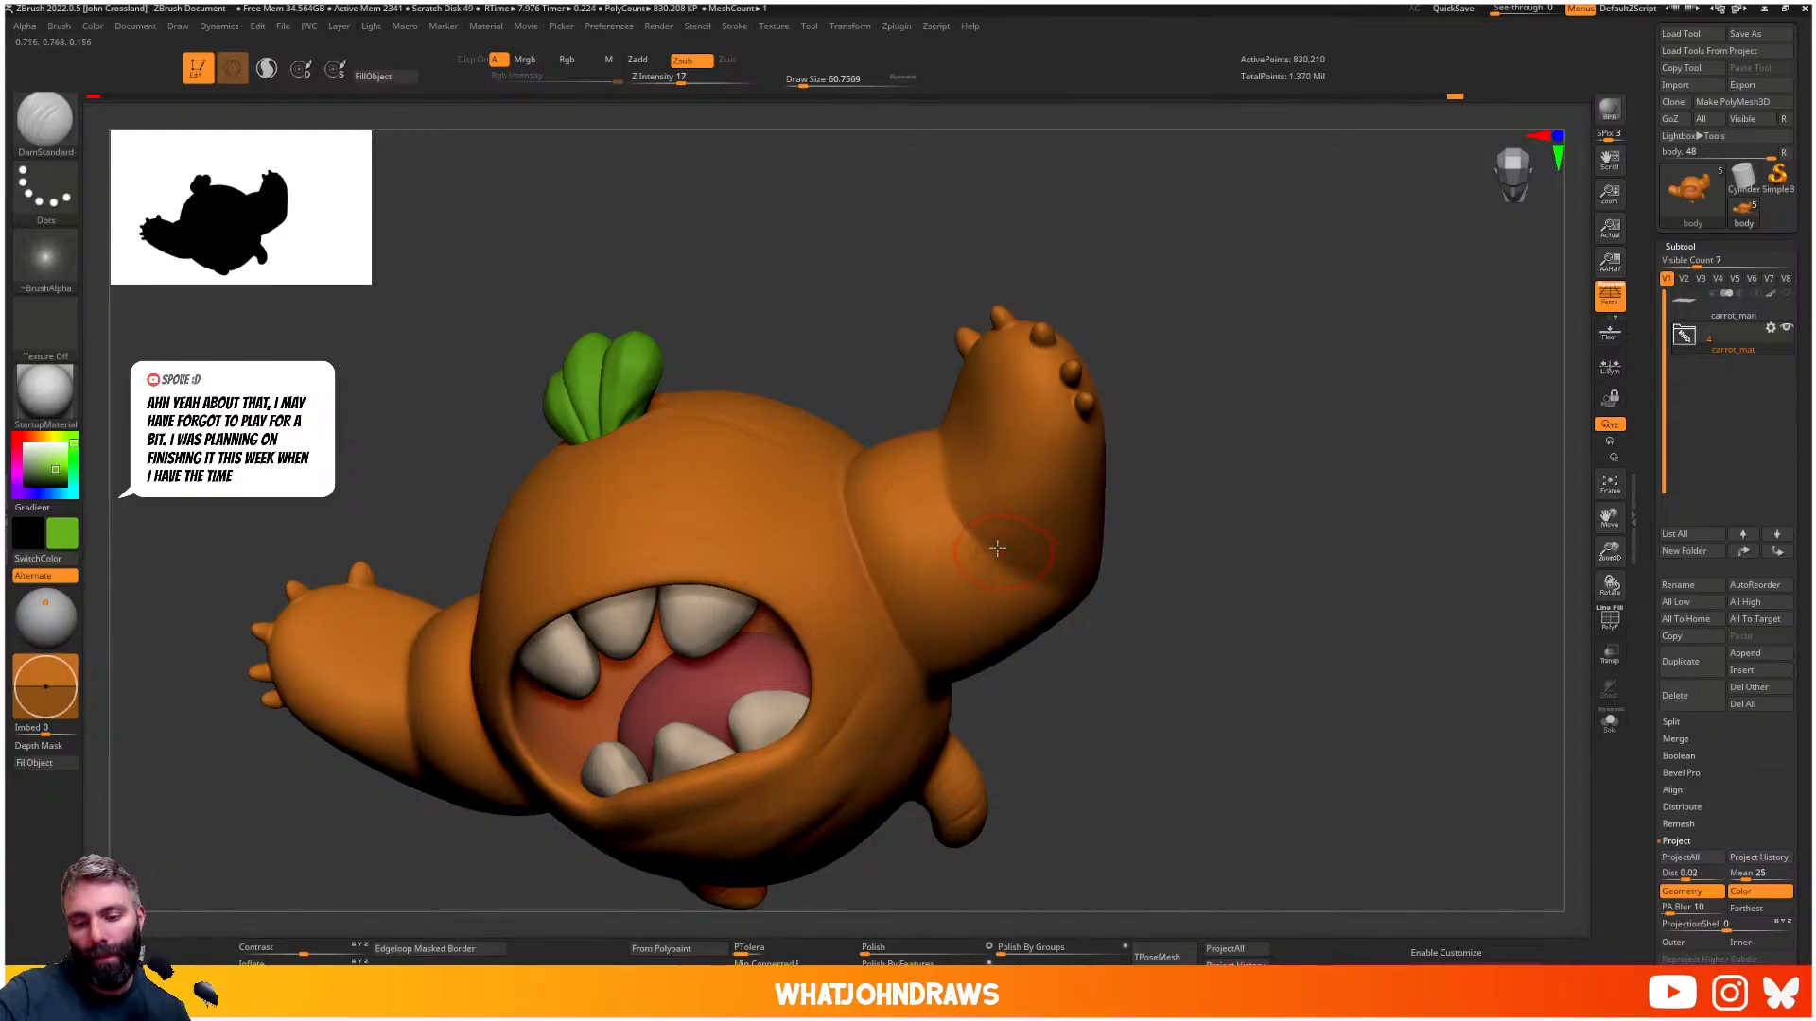
{"action": "right_click_drag", "start_coordinate": [979, 571], "coordinate": [1007, 475]}
{"action": "right_click_drag", "start_coordinate": [984, 614], "coordinate": [996, 620]}
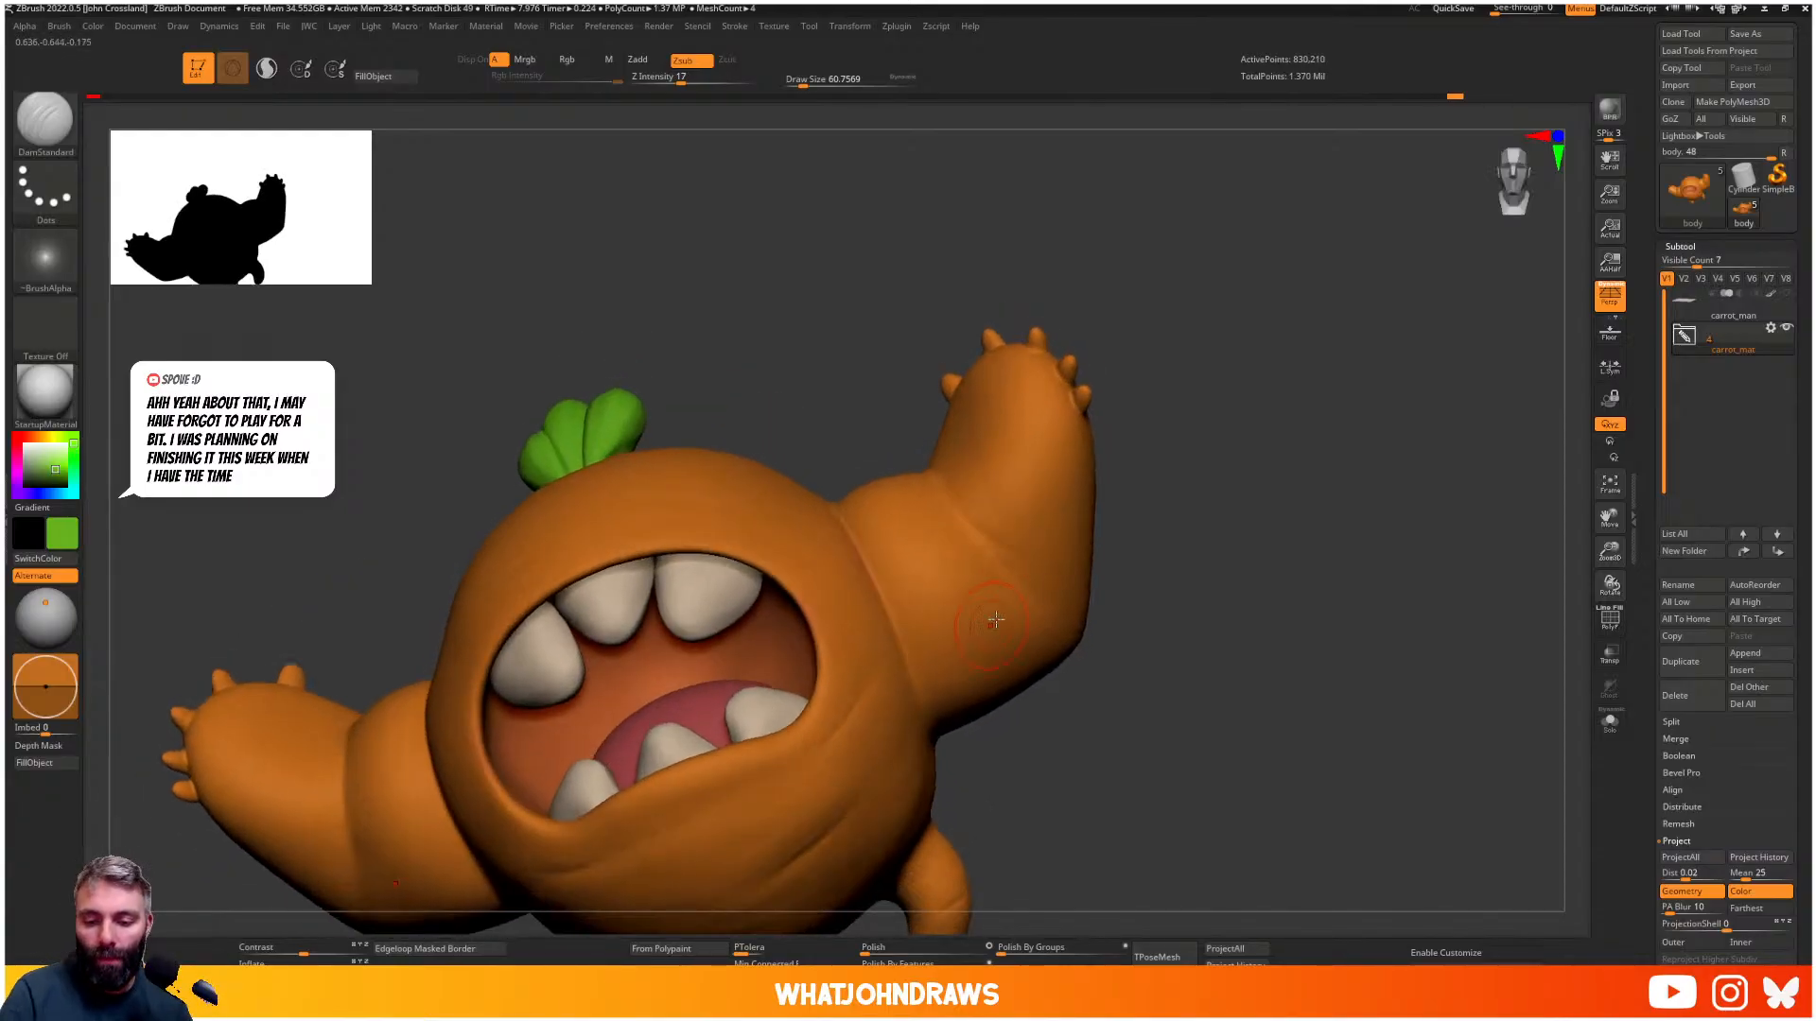
{"action": "mouse_move", "coordinate": [1002, 590]}
{"action": "left_mouse_down"}
{"action": "mouse_move", "coordinate": [939, 646]}
{"action": "mouse_move", "coordinate": [973, 628]}
{"action": "left_mouse_up"}
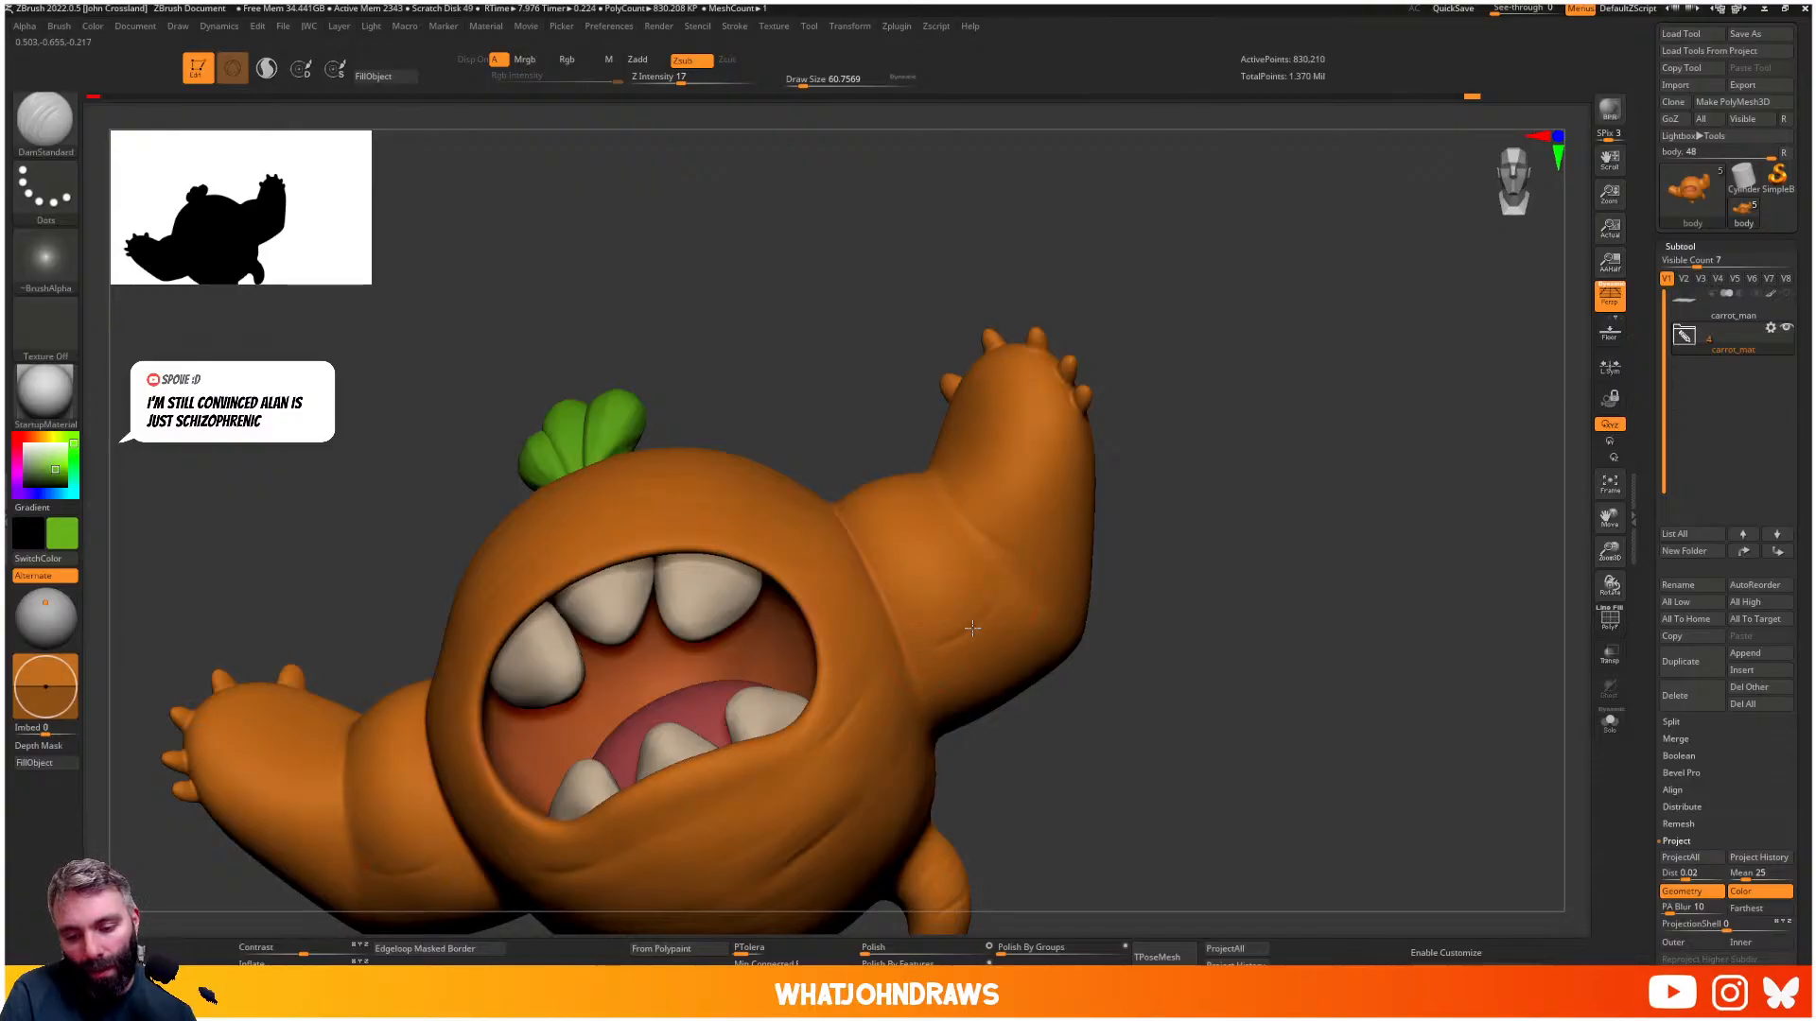
{"action": "right_click_drag", "start_coordinate": [877, 634], "coordinate": [948, 689]}
{"action": "left_click_drag", "start_coordinate": [963, 624], "coordinate": [924, 655], "text": "shift"}
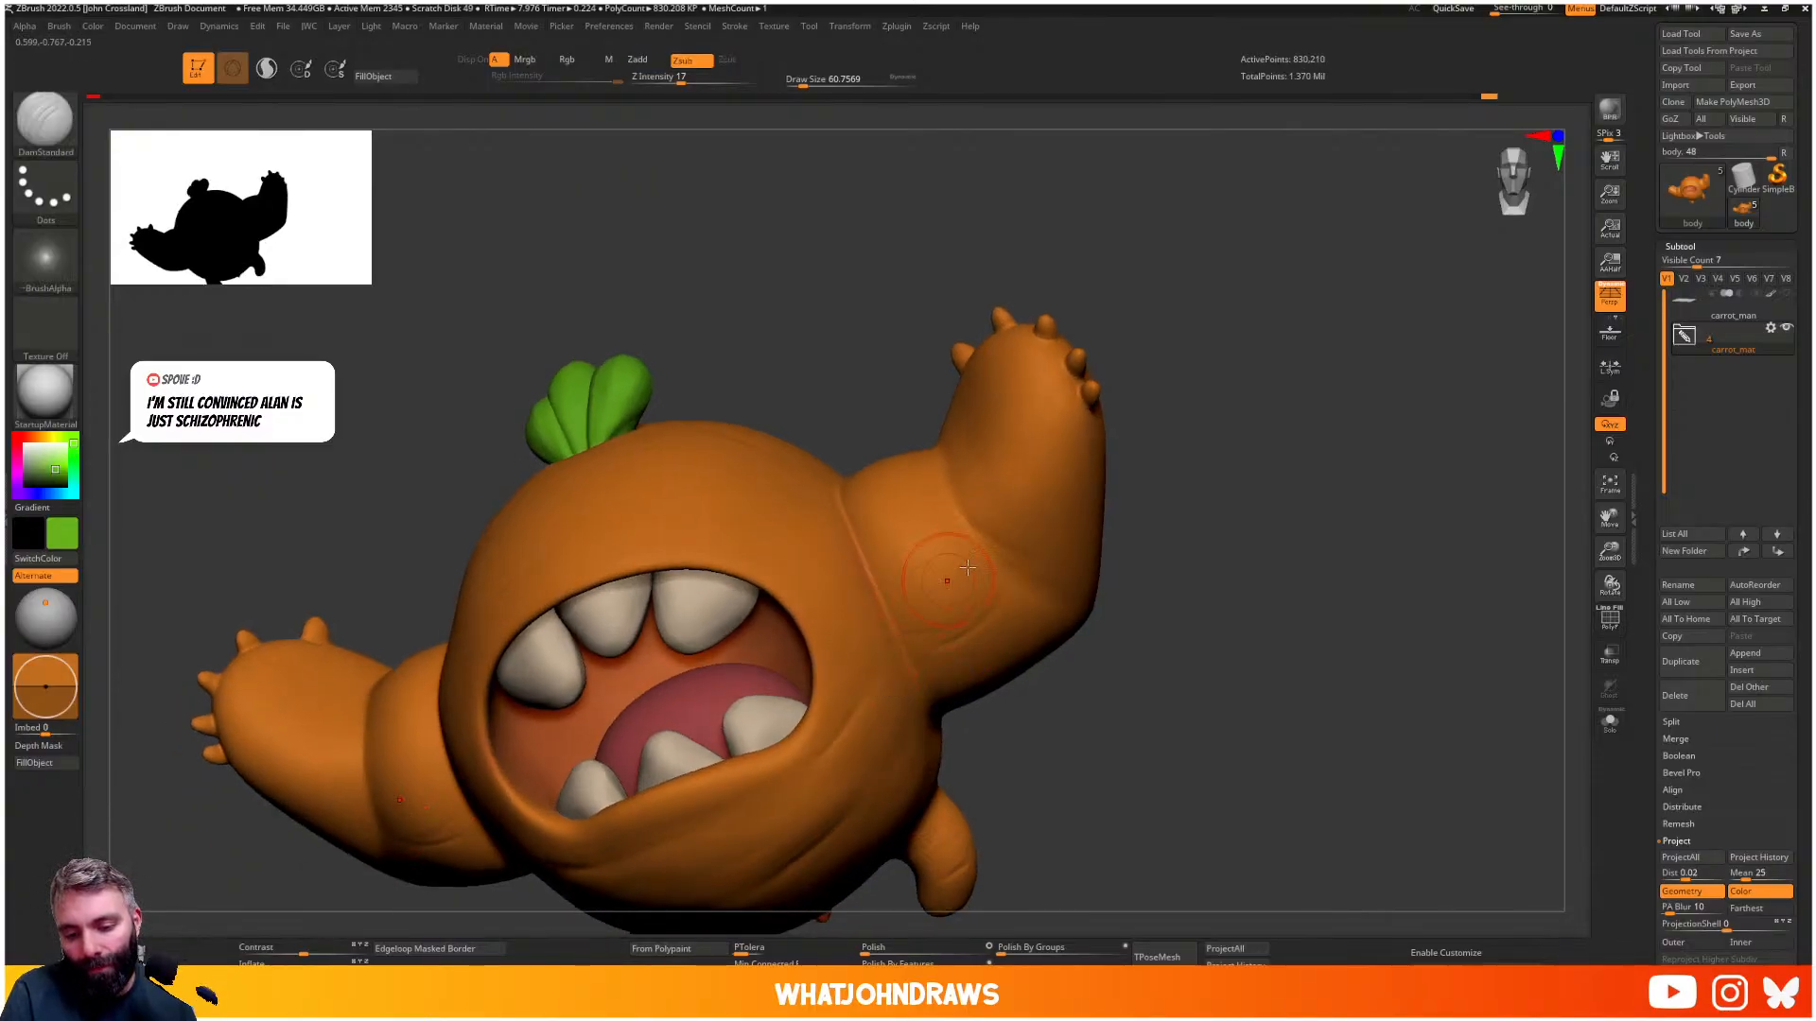
- Carve a crease across the forearm above the elbow with DamStandard at Draw Size about 61
{"action": "right_click_drag", "start_coordinate": [948, 555], "coordinate": [955, 603], "text": "alt"}
{"action": "right_click_drag", "start_coordinate": [955, 603], "coordinate": [1001, 520], "text": "ctrl"}
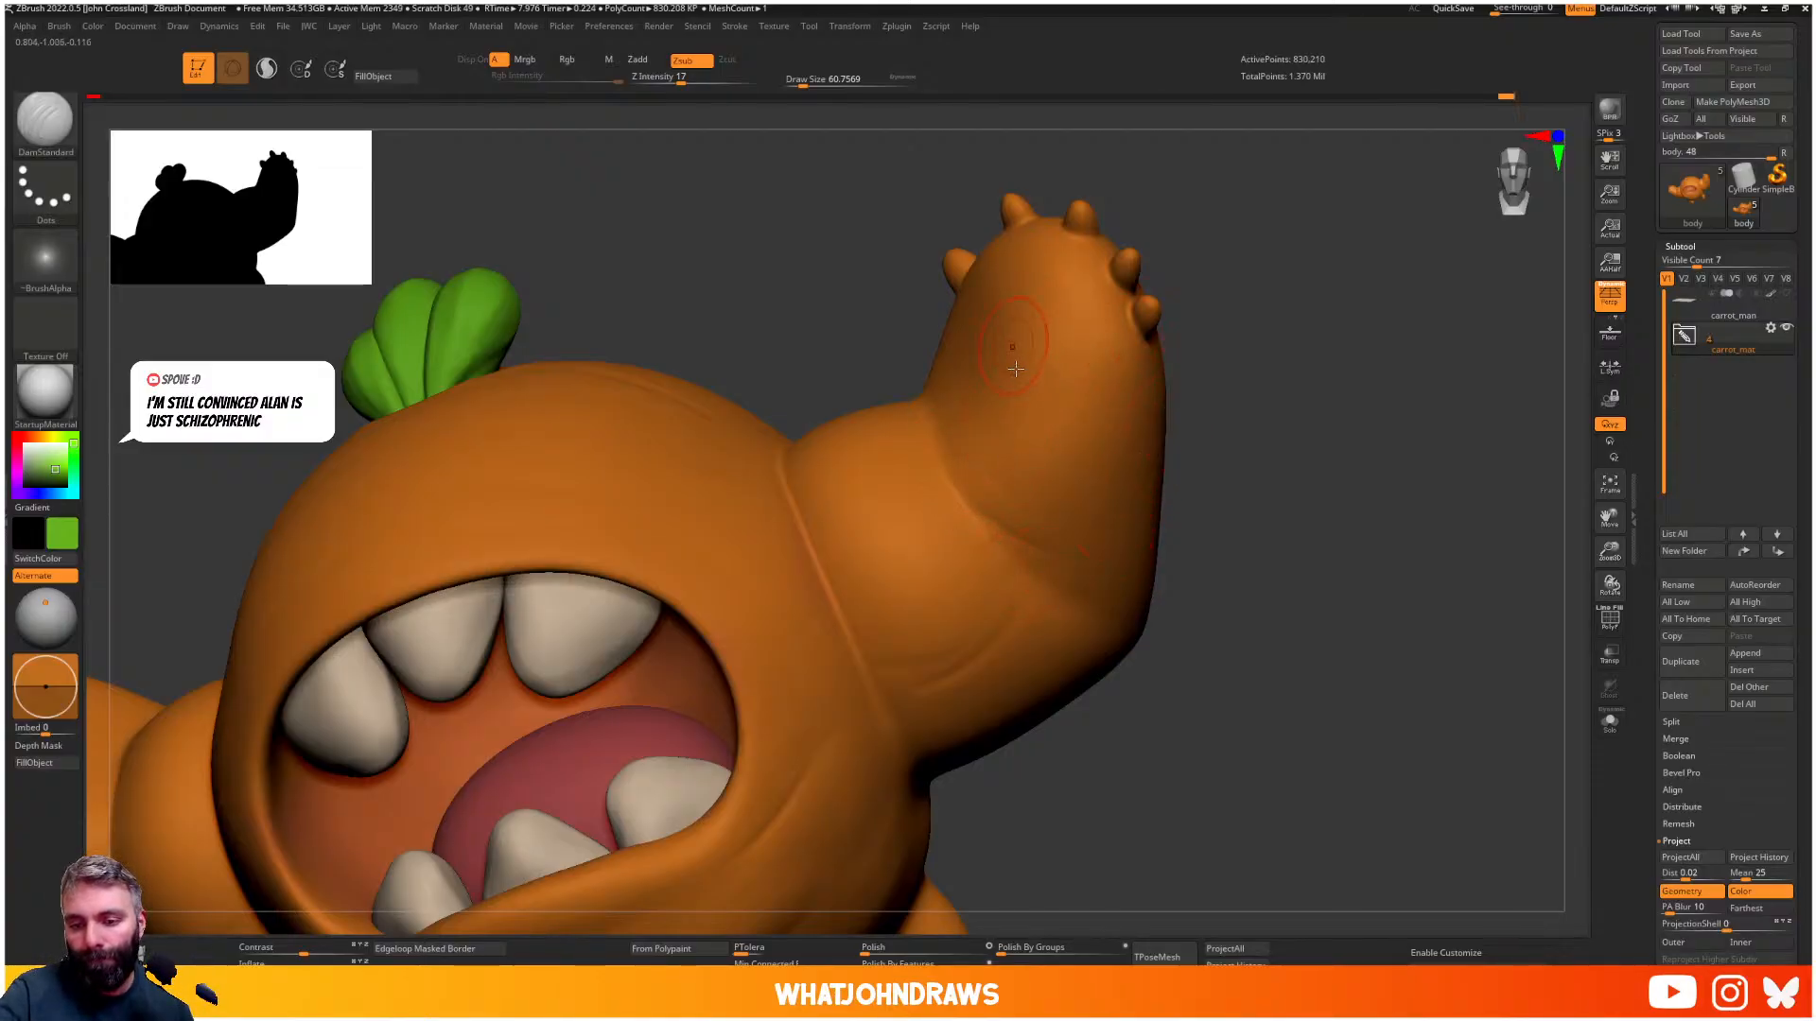
{"action": "left_click_drag", "start_coordinate": [965, 397], "coordinate": [1064, 401]}
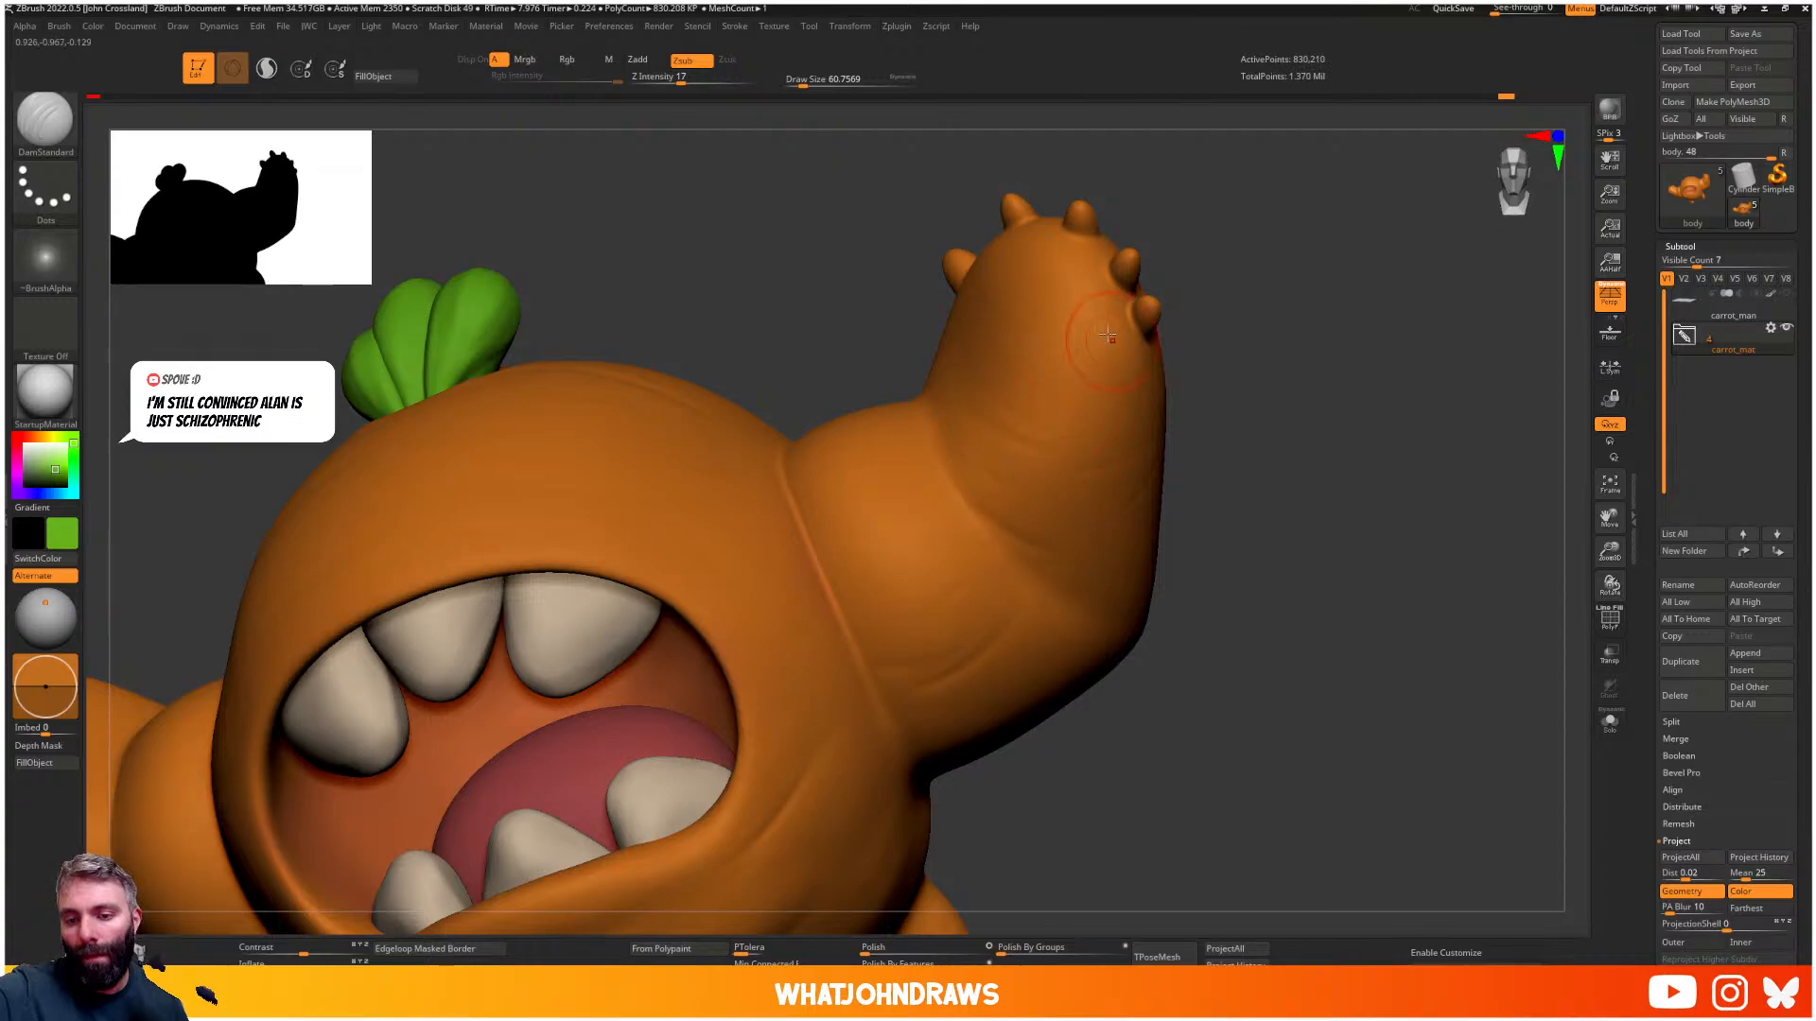
- Crease the outermost fingers with DamStandard at Draw Size about 49, and subdivide the body mesh once
{"action": "right_click_drag", "start_coordinate": [1143, 354], "coordinate": [1140, 361]}
{"action": "right_click_drag", "start_coordinate": [1140, 361], "coordinate": [1067, 733], "text": "ctrl"}
{"action": "right_click_drag", "start_coordinate": [1081, 525], "coordinate": [1041, 470]}
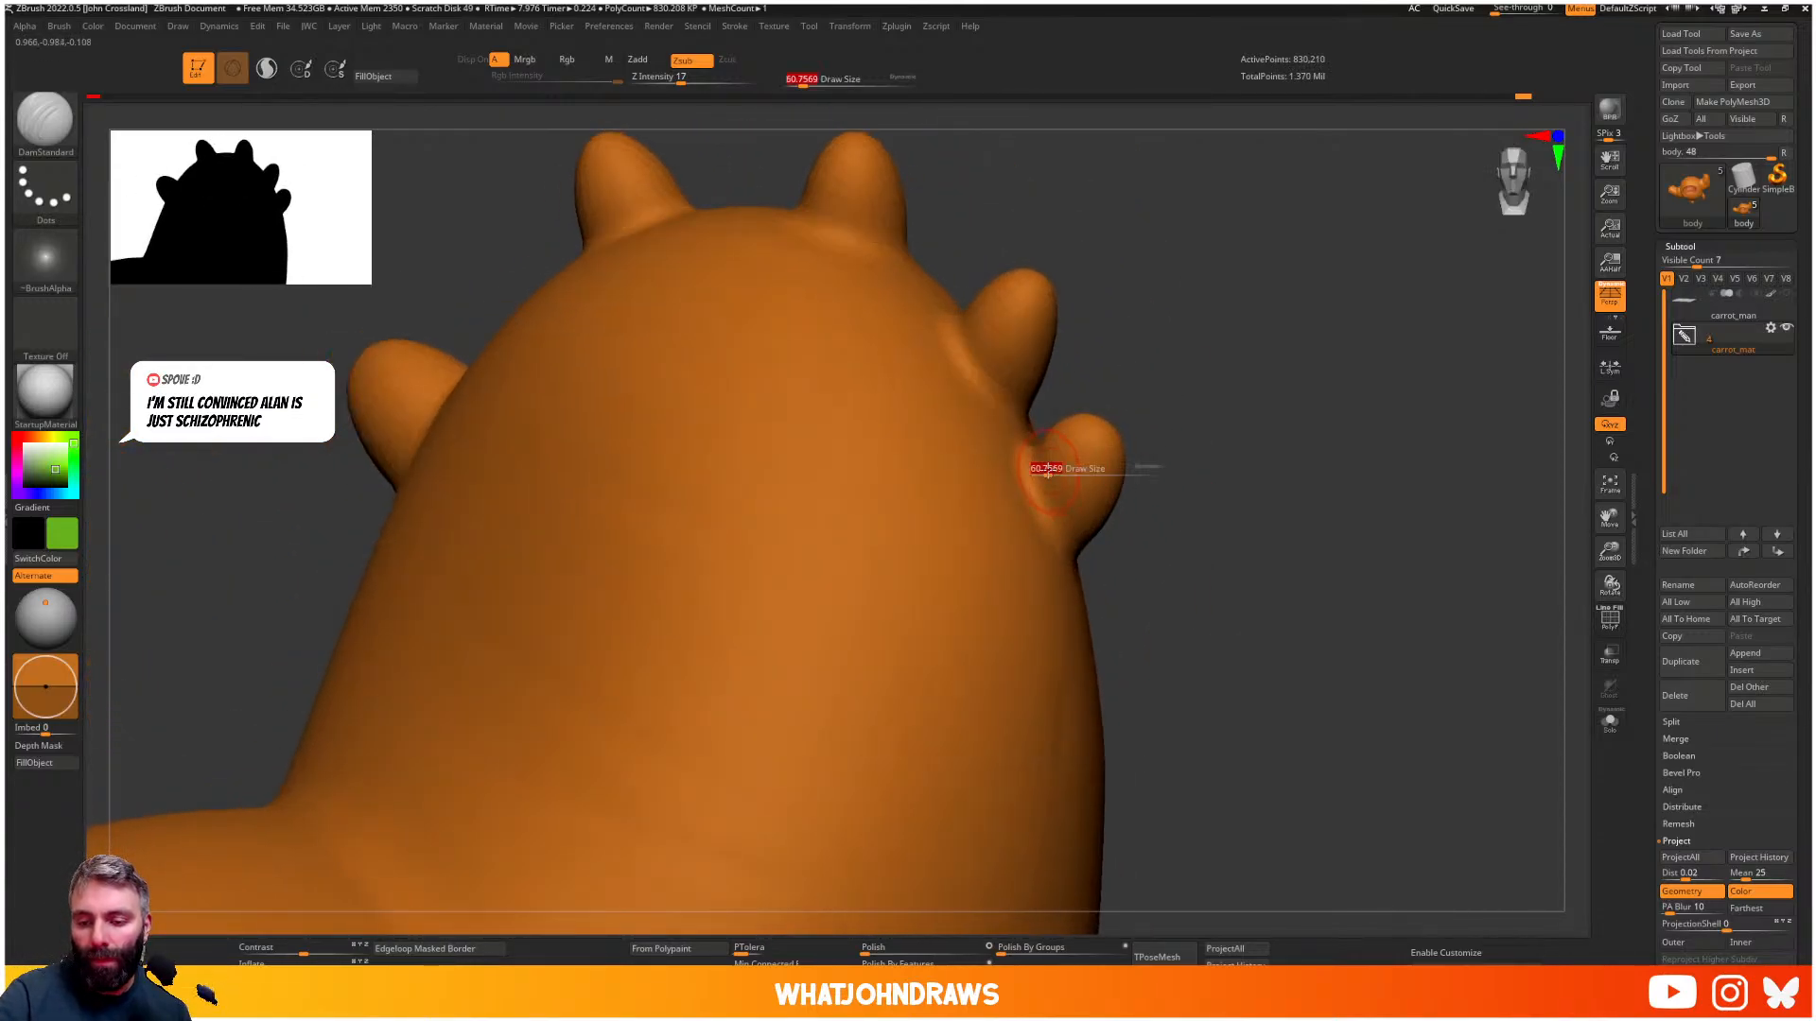
{"action": "left_click_drag", "start_coordinate": [1030, 462], "coordinate": [1048, 426]}
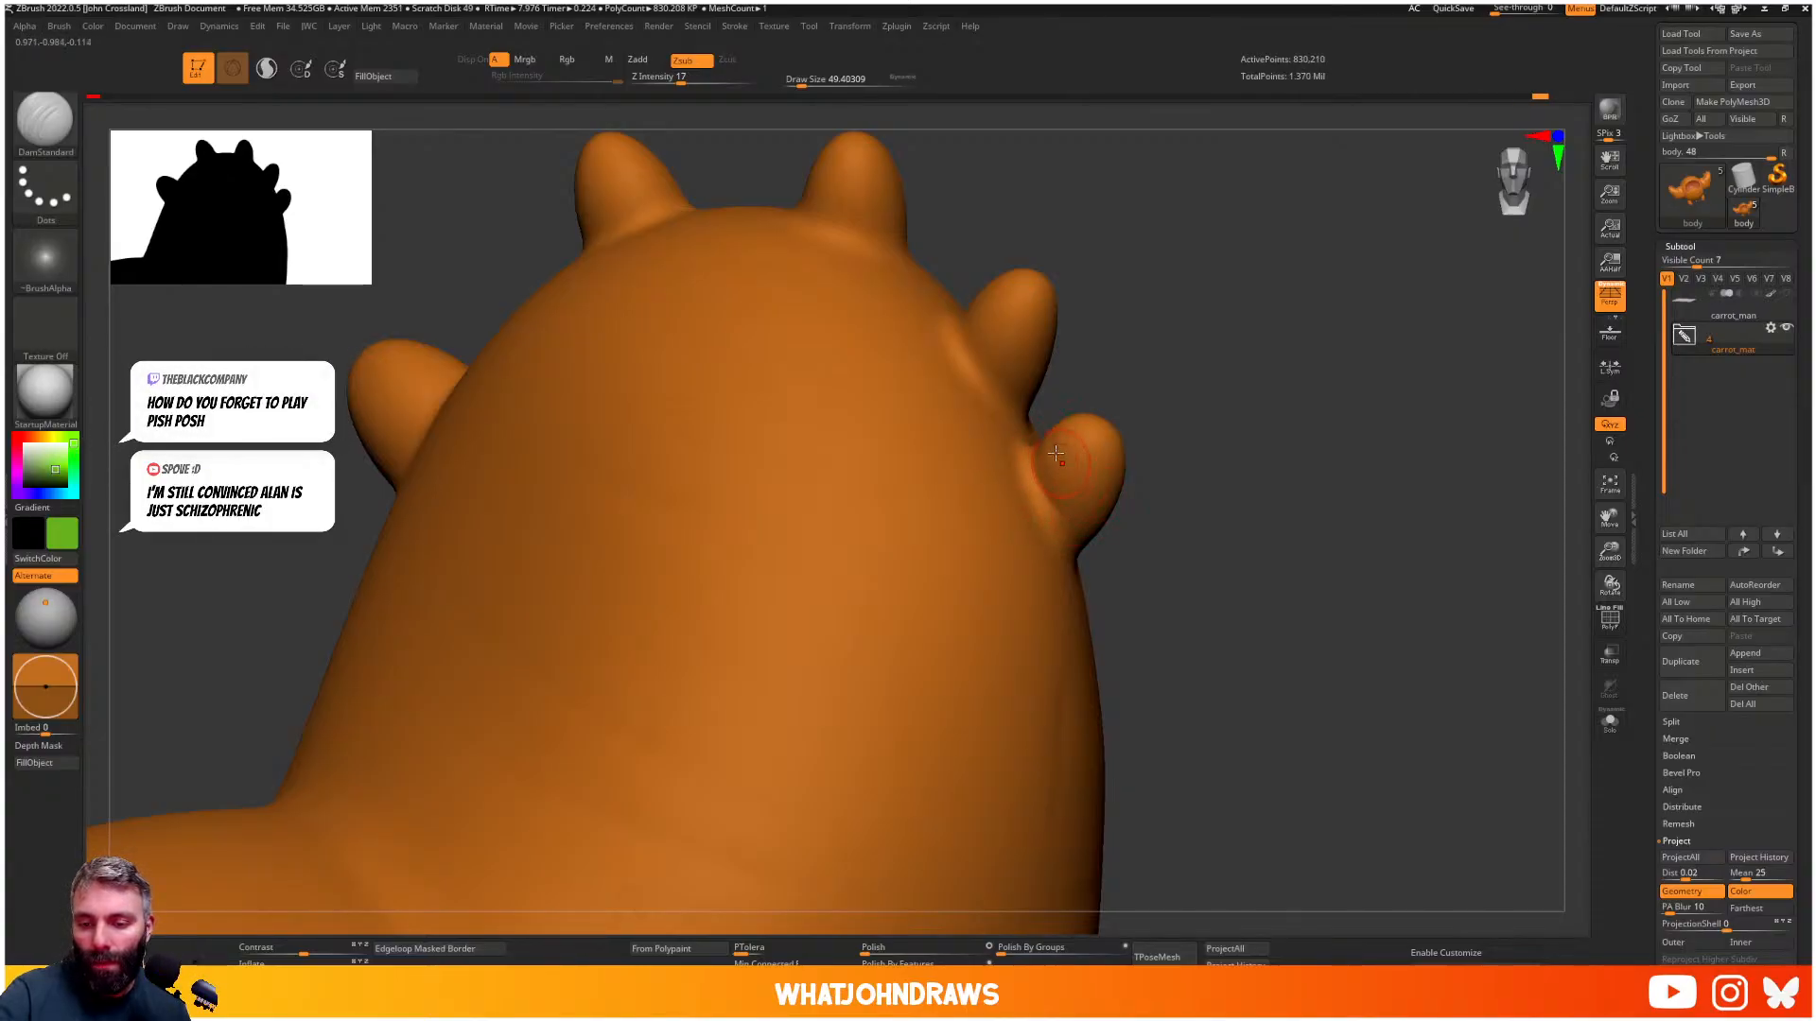
{"action": "right_click_drag", "start_coordinate": [1080, 458], "coordinate": [1084, 432]}
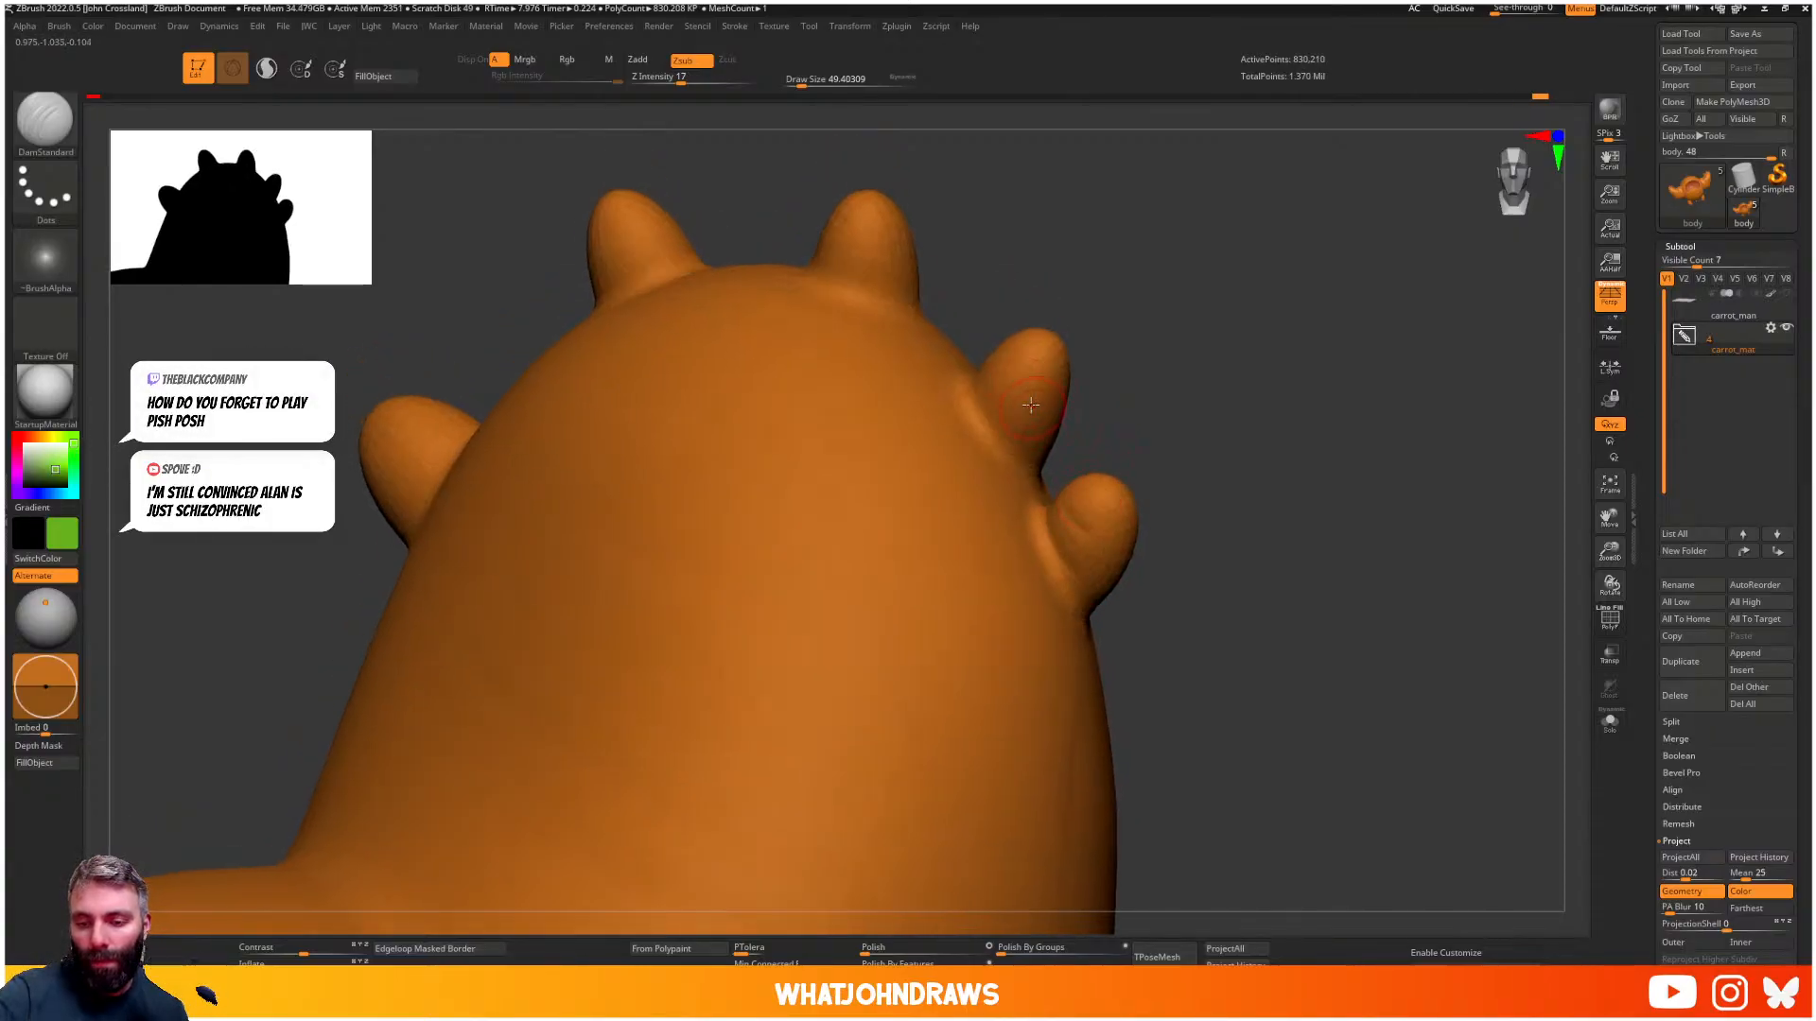
{"action": "key", "text": "ctrl+d"}
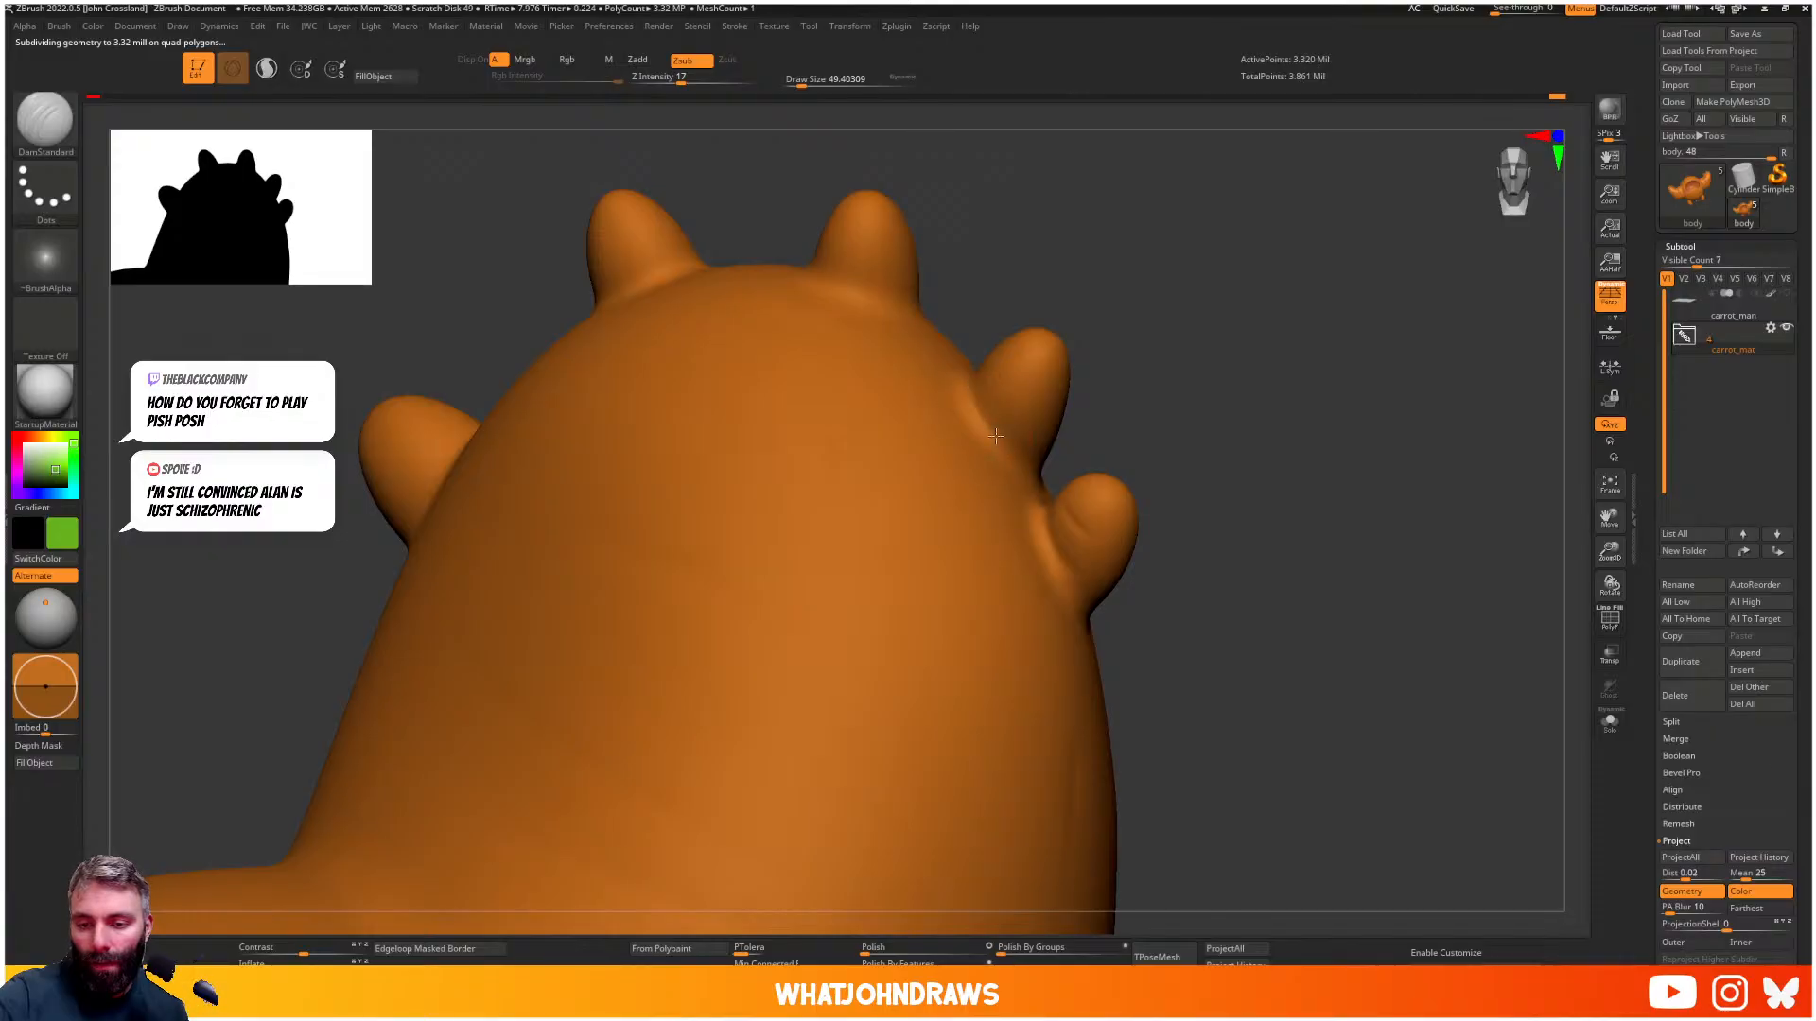
- Carve a joint crease across each remaining finger of the hand with DamStandard at Draw Size about 49
{"action": "right_click_drag", "start_coordinate": [1024, 408], "coordinate": [868, 324]}
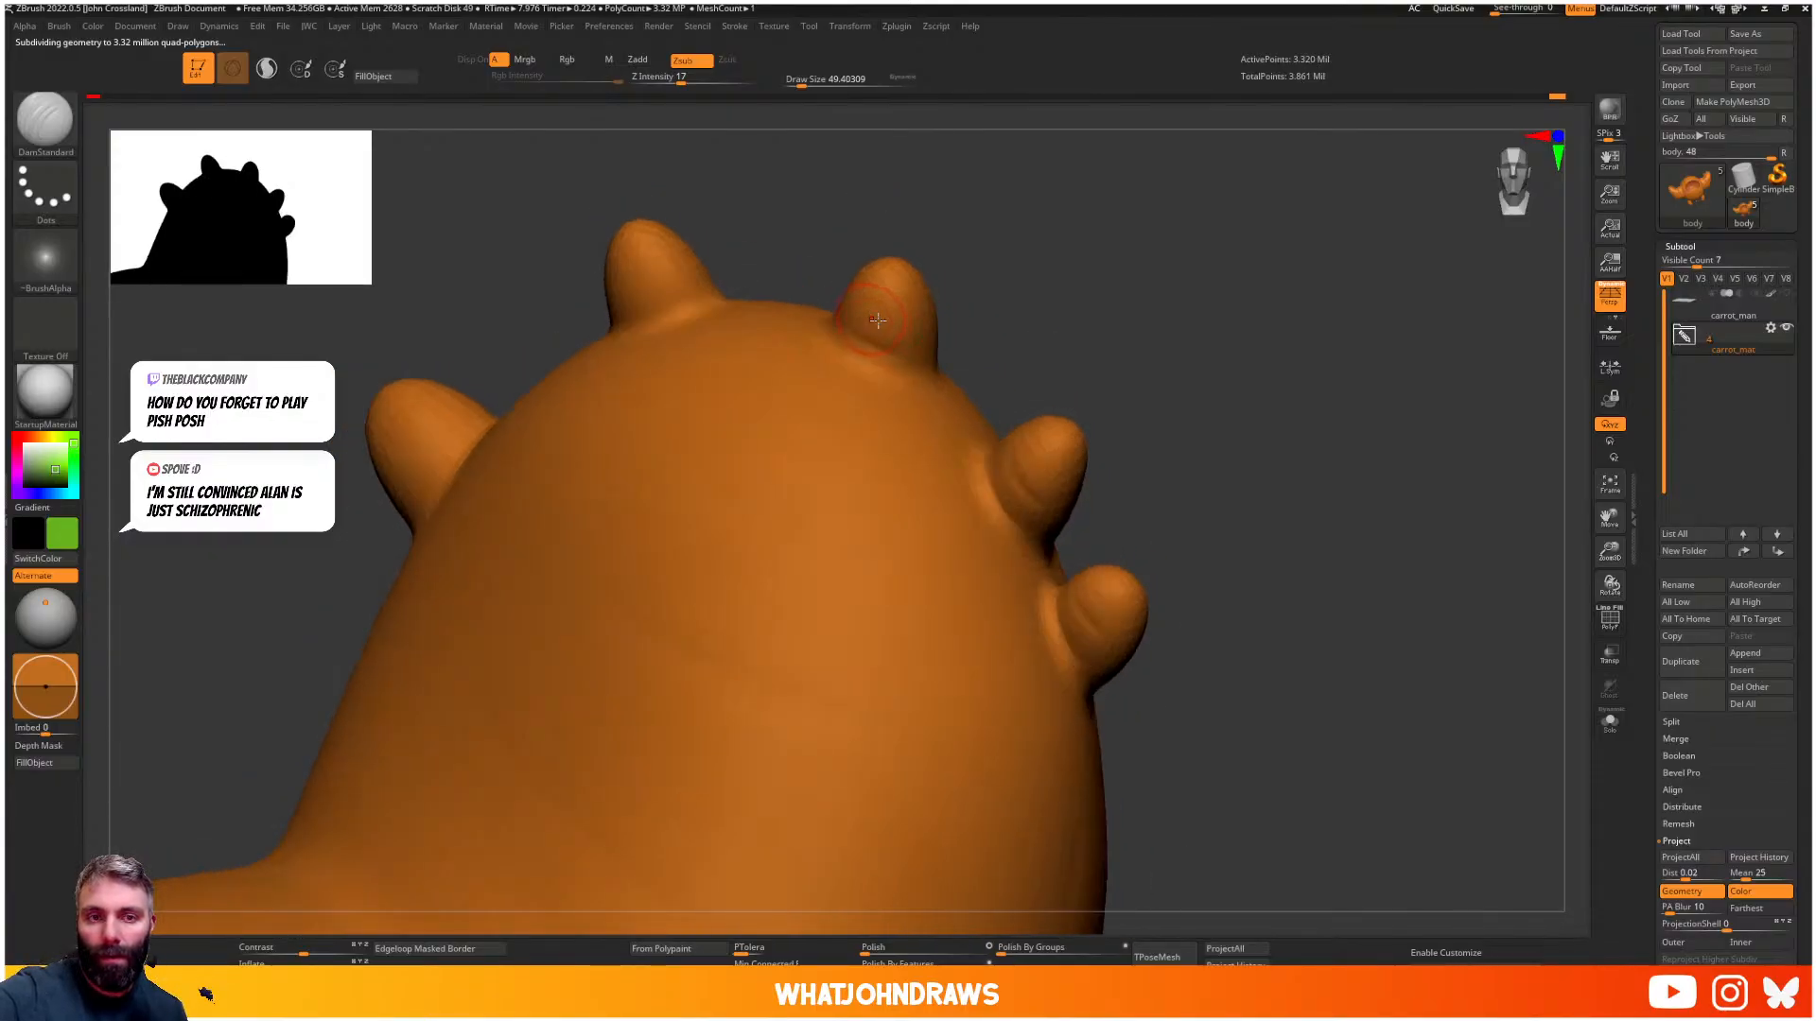
{"action": "left_click_drag", "start_coordinate": [854, 301], "coordinate": [932, 331]}
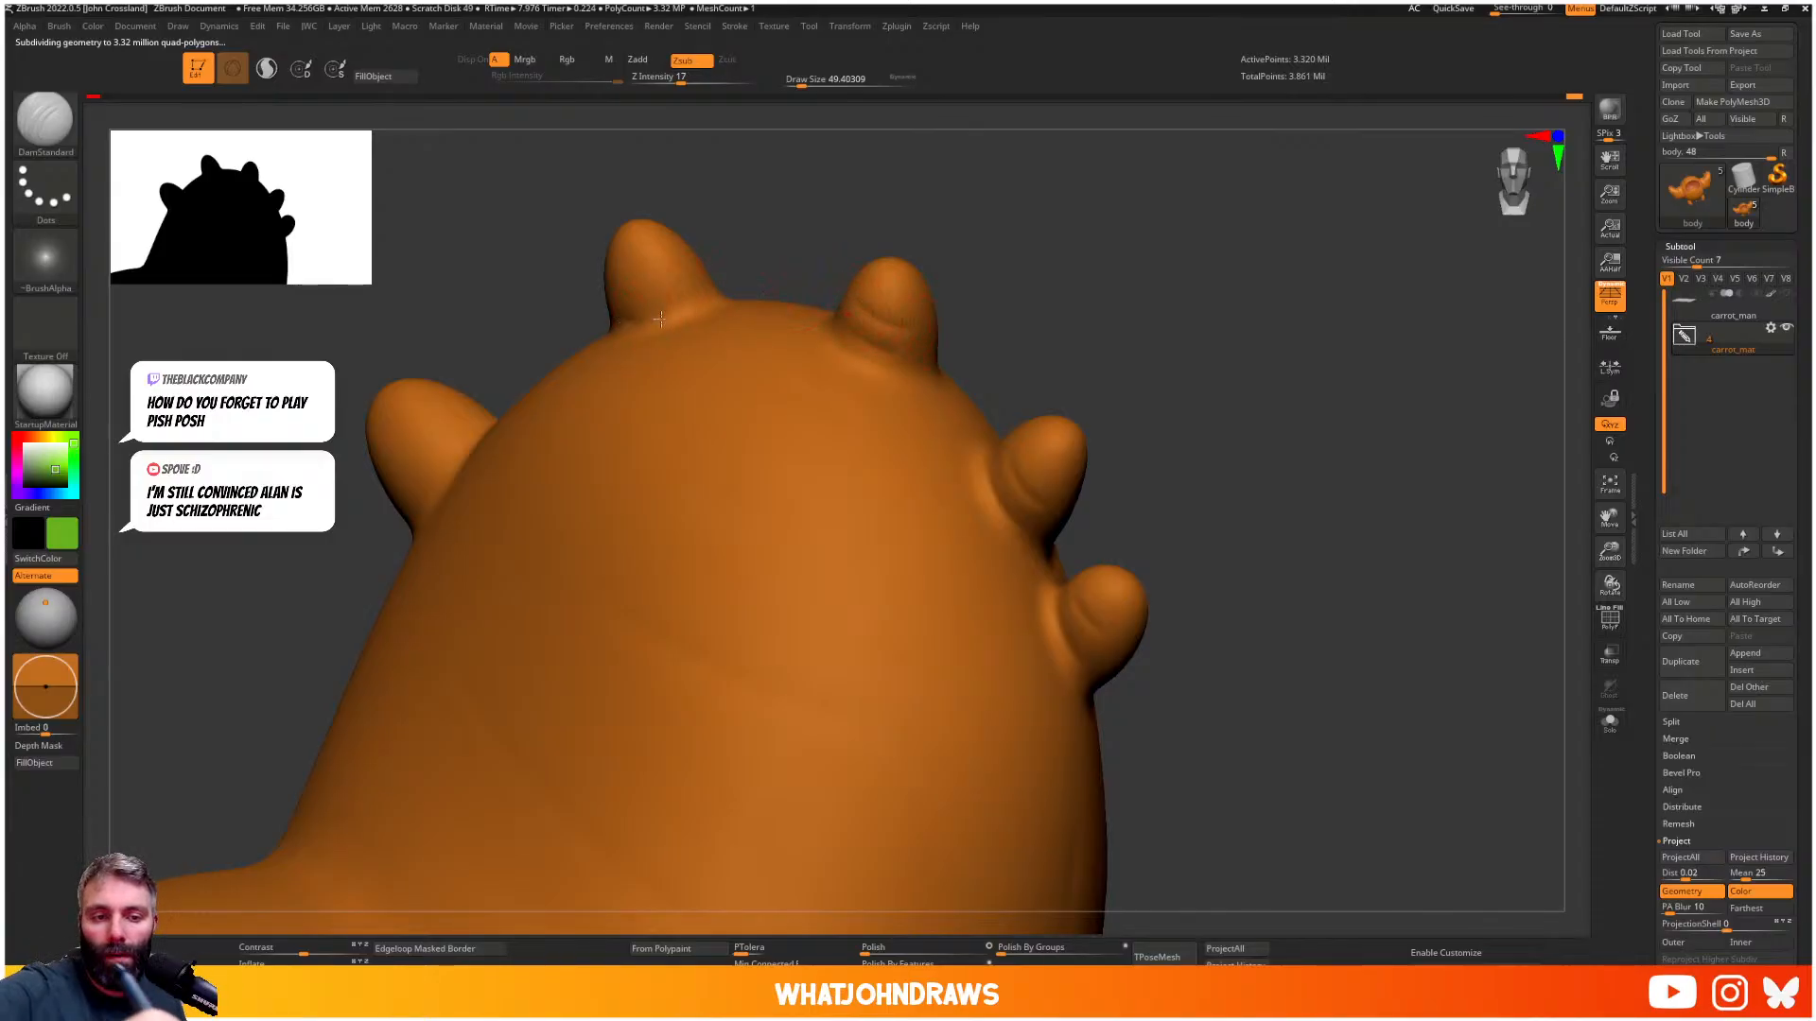
{"action": "right_click_drag", "start_coordinate": [660, 320], "coordinate": [678, 272]}
{"action": "mouse_move", "coordinate": [632, 286]}
{"action": "left_mouse_down"}
{"action": "mouse_move", "coordinate": [608, 288]}
{"action": "mouse_move", "coordinate": [619, 309]}
{"action": "left_mouse_up"}
{"action": "right_click_drag", "start_coordinate": [654, 449], "coordinate": [834, 452], "text": "alt"}
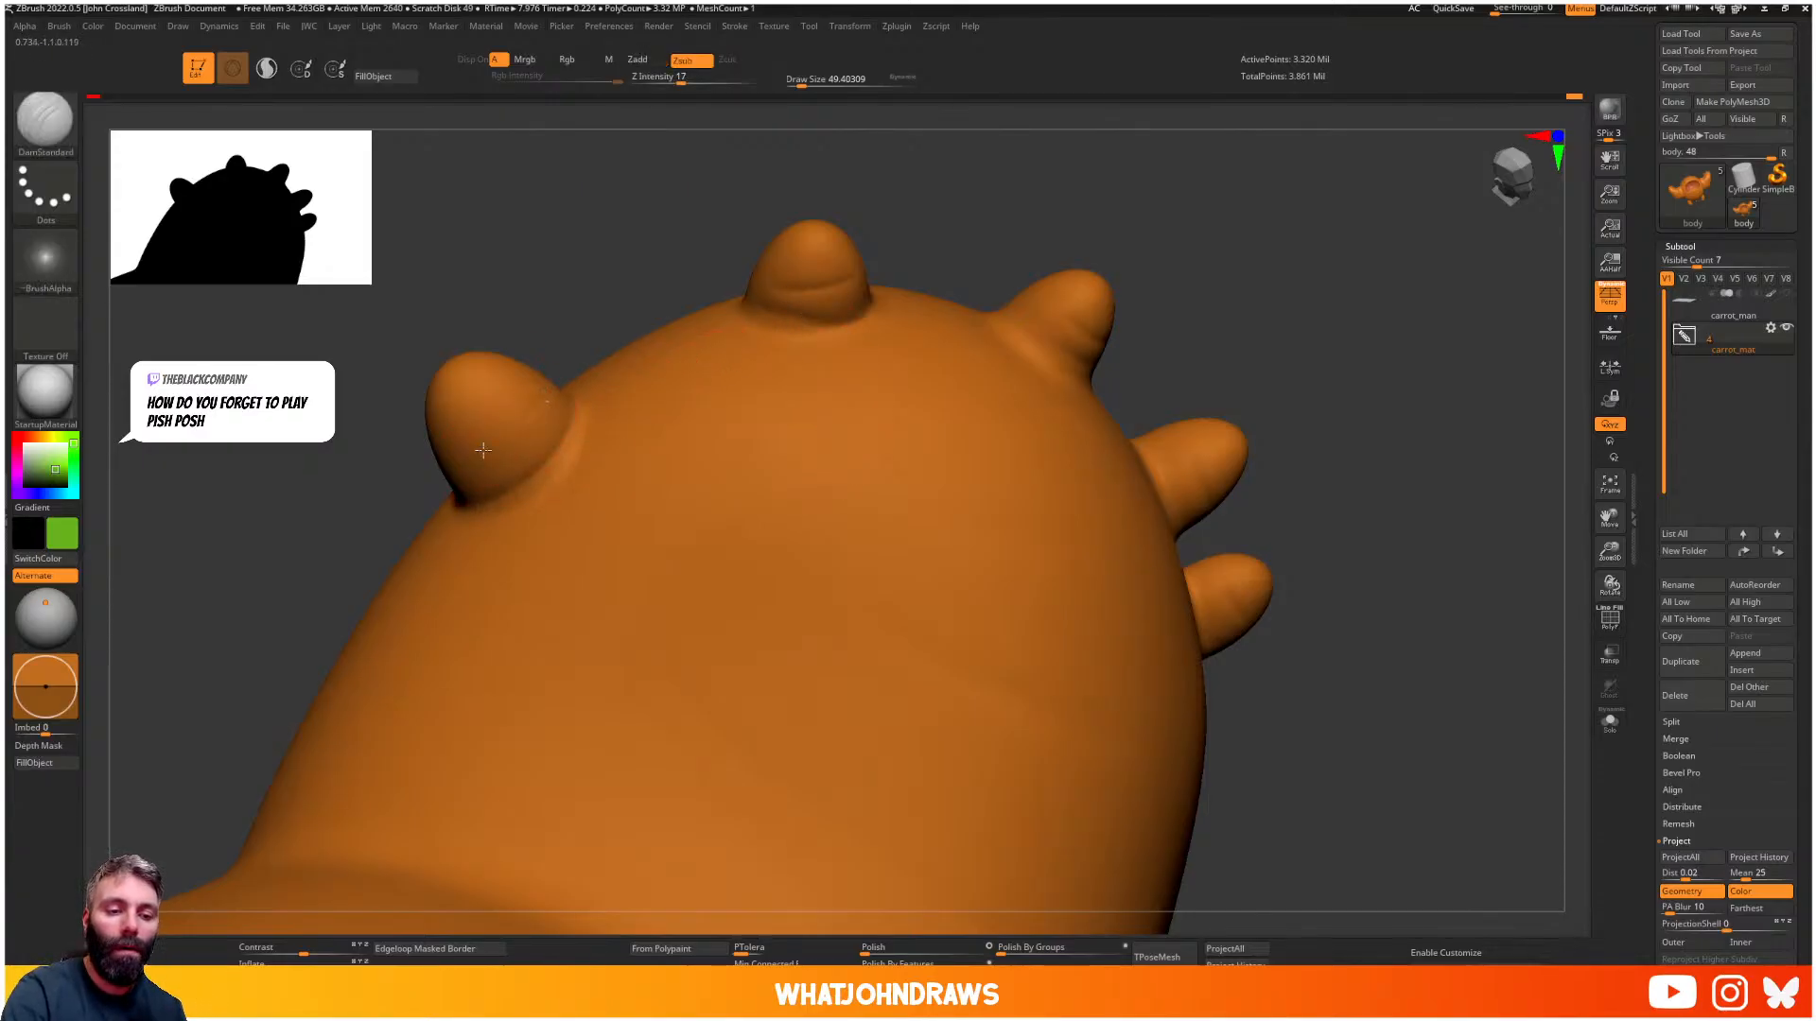
{"action": "left_click_drag", "start_coordinate": [483, 450], "coordinate": [542, 384]}
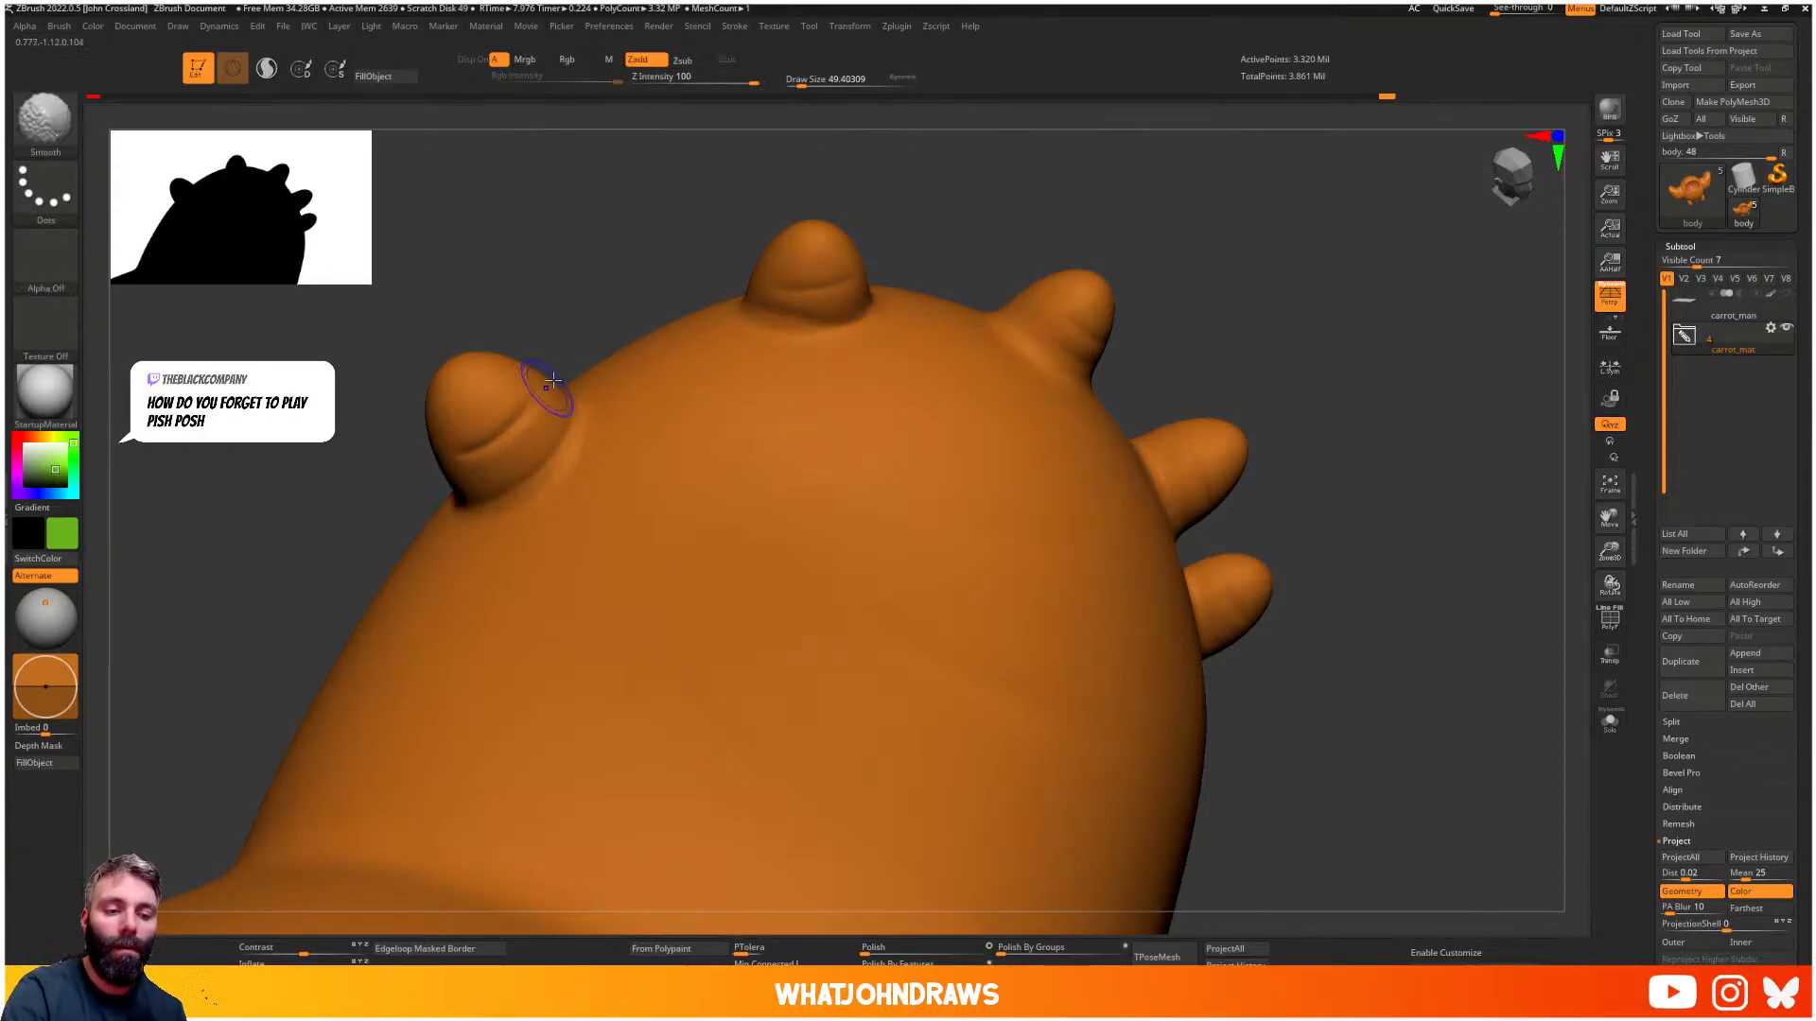
{"action": "right_click_drag", "start_coordinate": [538, 388], "coordinate": [487, 504]}
- Deepen the fold running toward the point of the elbow on the back of the arm with DamStandard at Draw Size about 87
{"action": "right_click_drag", "start_coordinate": [674, 542], "coordinate": [979, 520]}
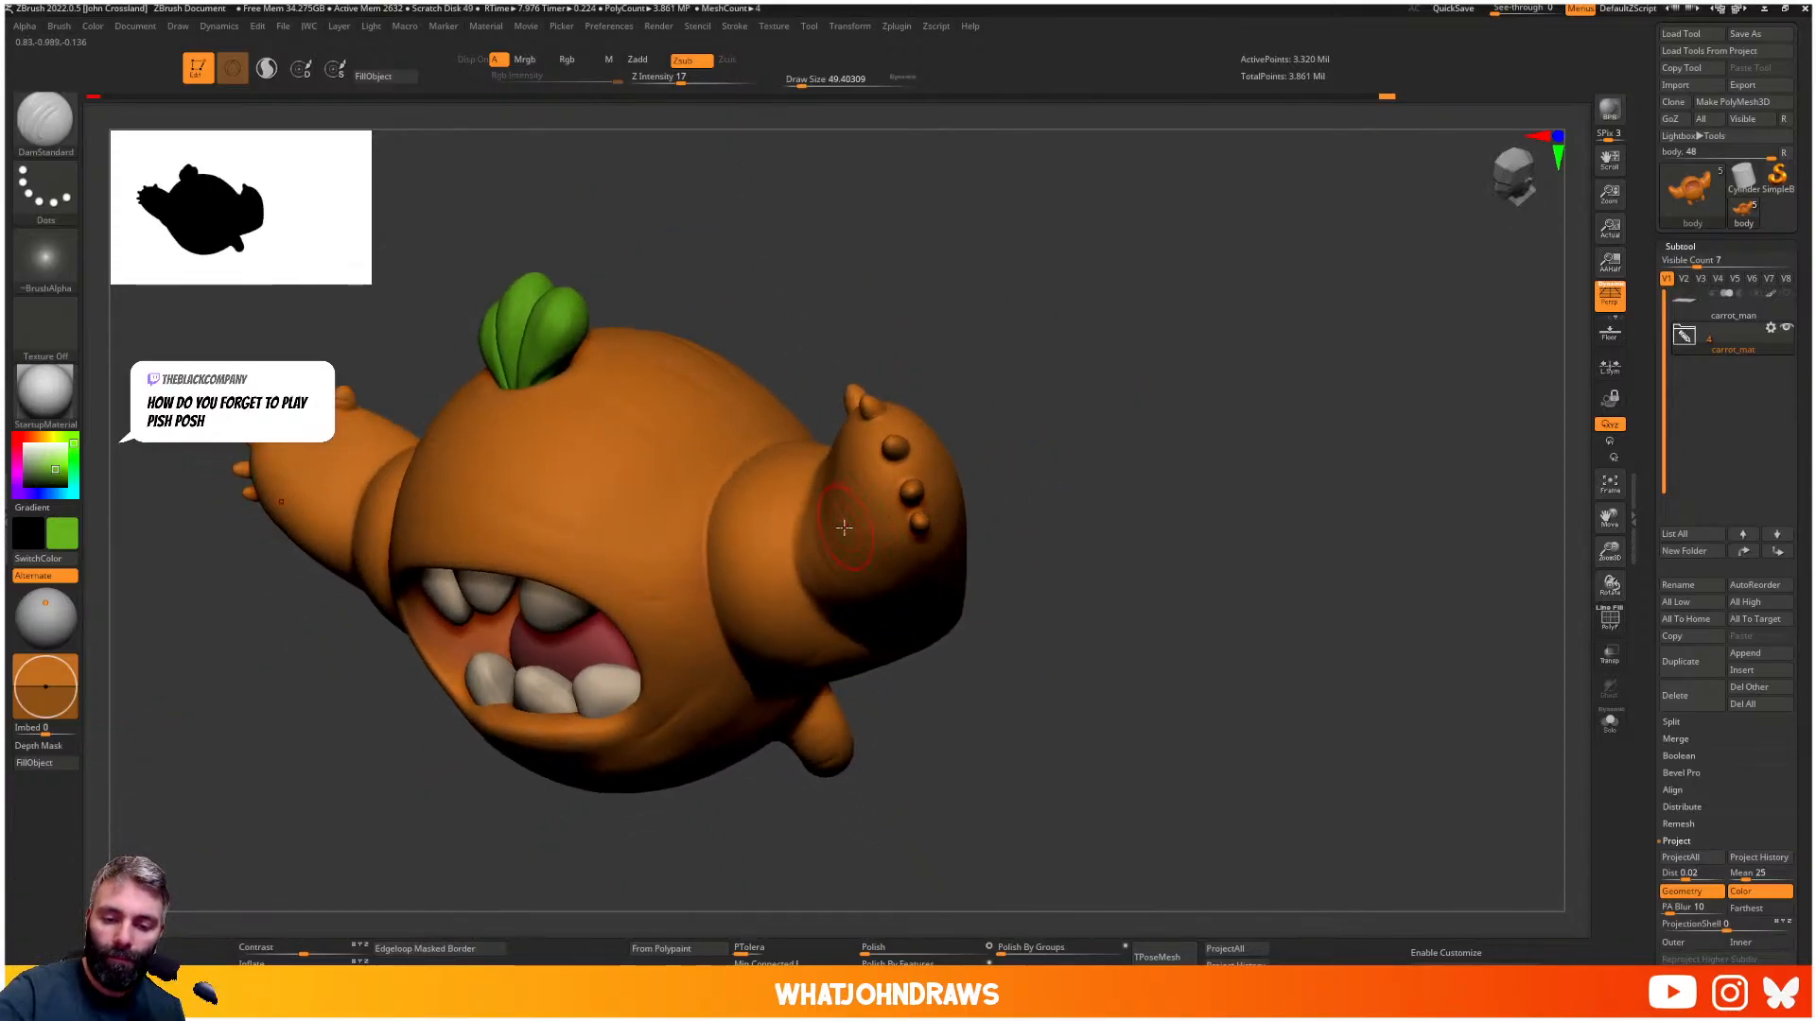
{"action": "right_click_drag", "start_coordinate": [844, 529], "coordinate": [1058, 597]}
{"action": "left_click_drag", "start_coordinate": [1058, 597], "coordinate": [1033, 631]}
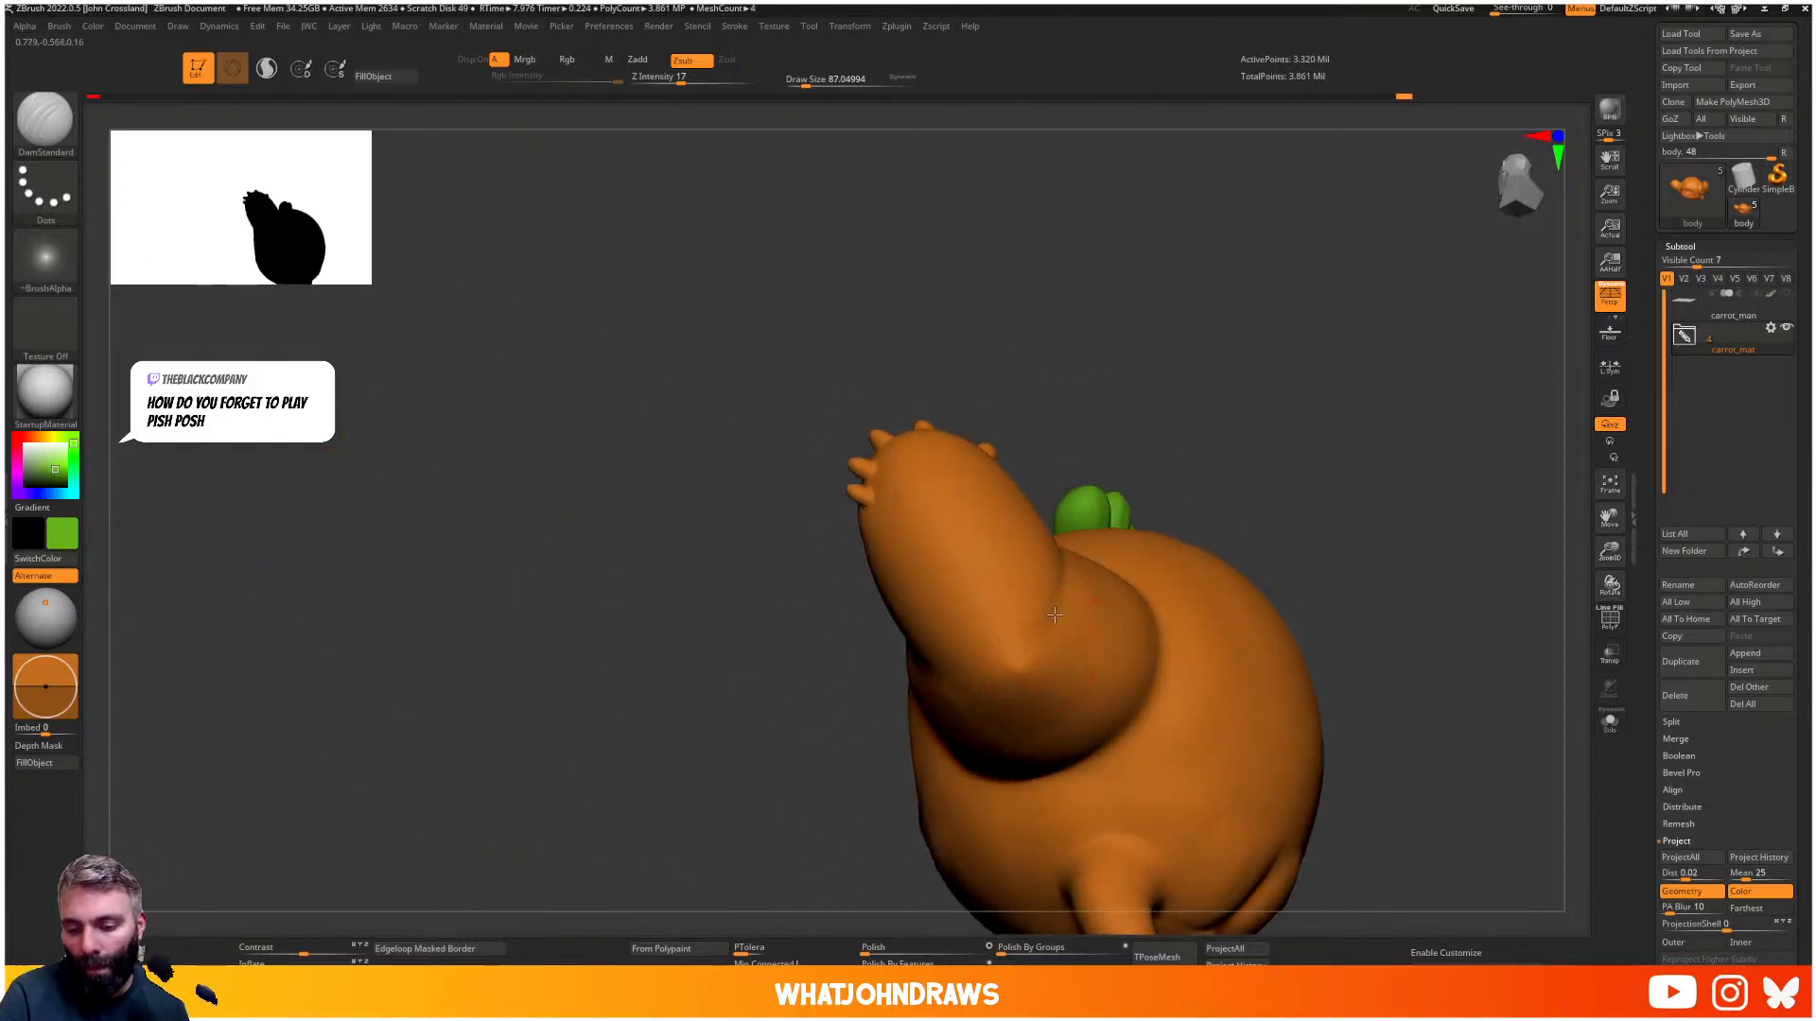
{"action": "right_click_drag", "start_coordinate": [1055, 616], "coordinate": [993, 638]}
{"action": "left_click_drag", "start_coordinate": [1088, 556], "coordinate": [1020, 651]}
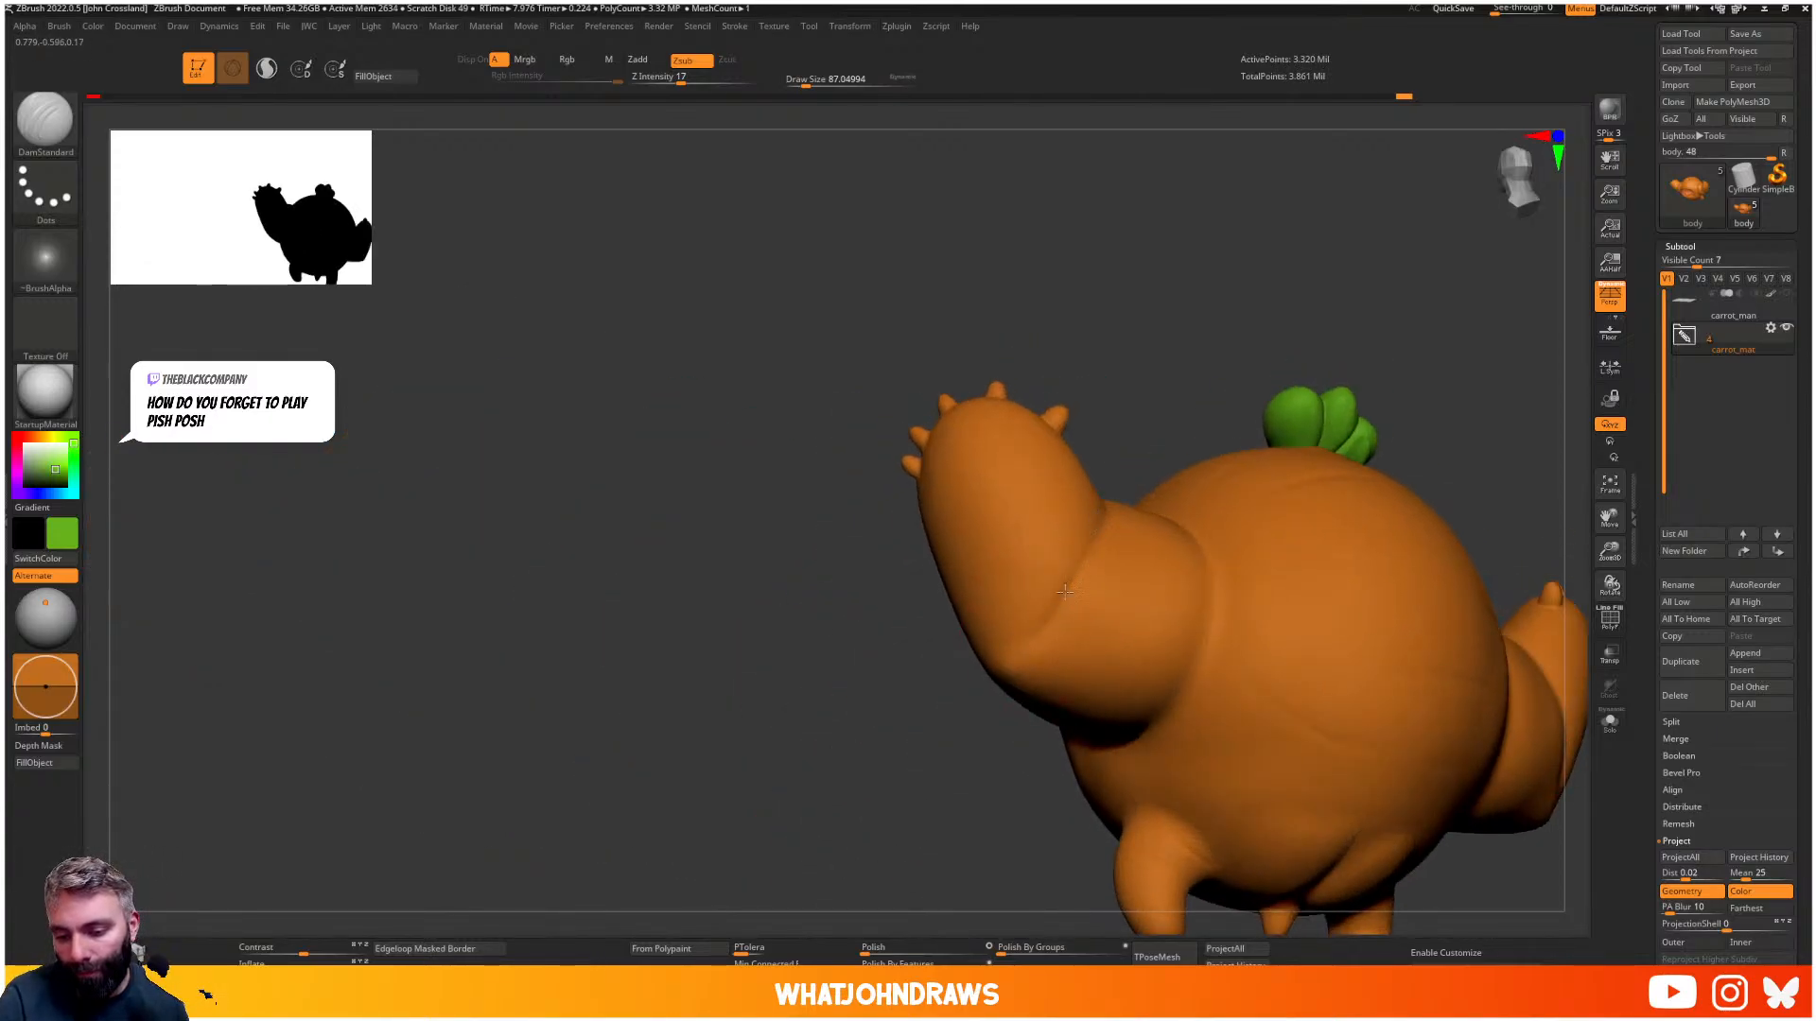
- Carve creases where the shoulder meets the back and along the body's side with DamStandard at Draw Size about 61 to 110
{"action": "right_click_drag", "start_coordinate": [1028, 657], "coordinate": [1098, 720]}
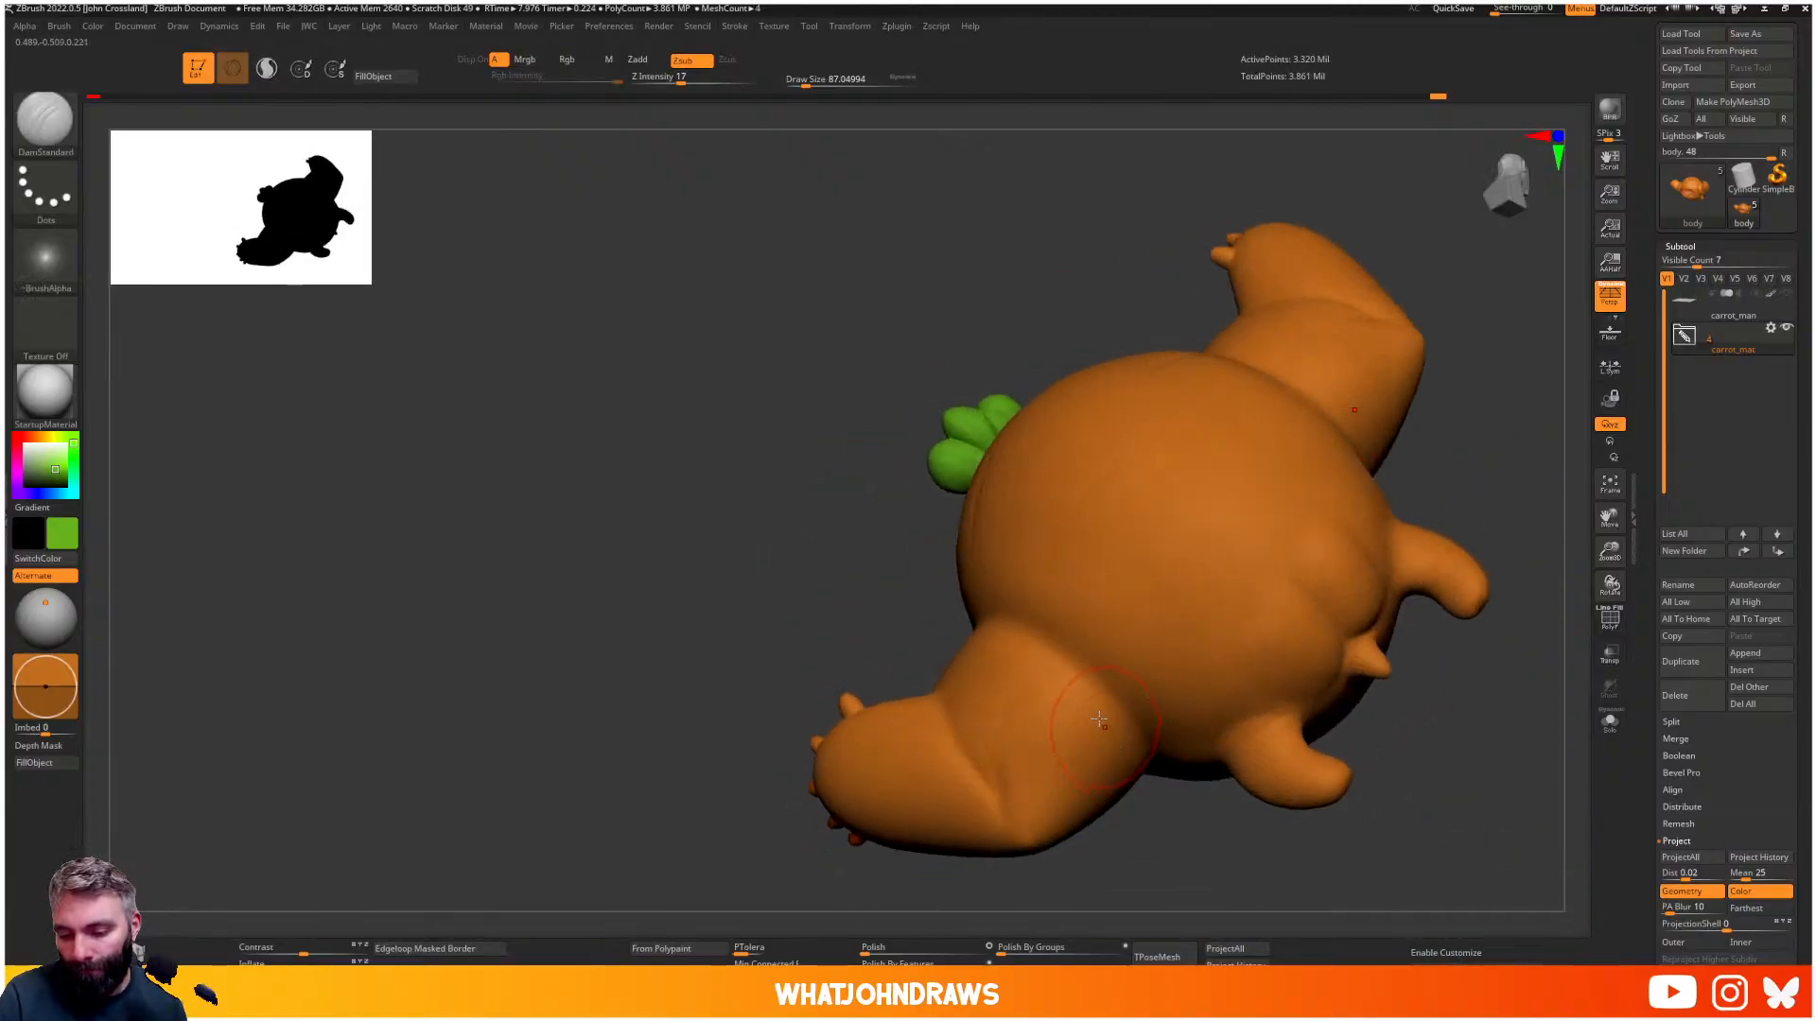
{"action": "right_click_drag", "start_coordinate": [1124, 711], "coordinate": [1137, 690]}
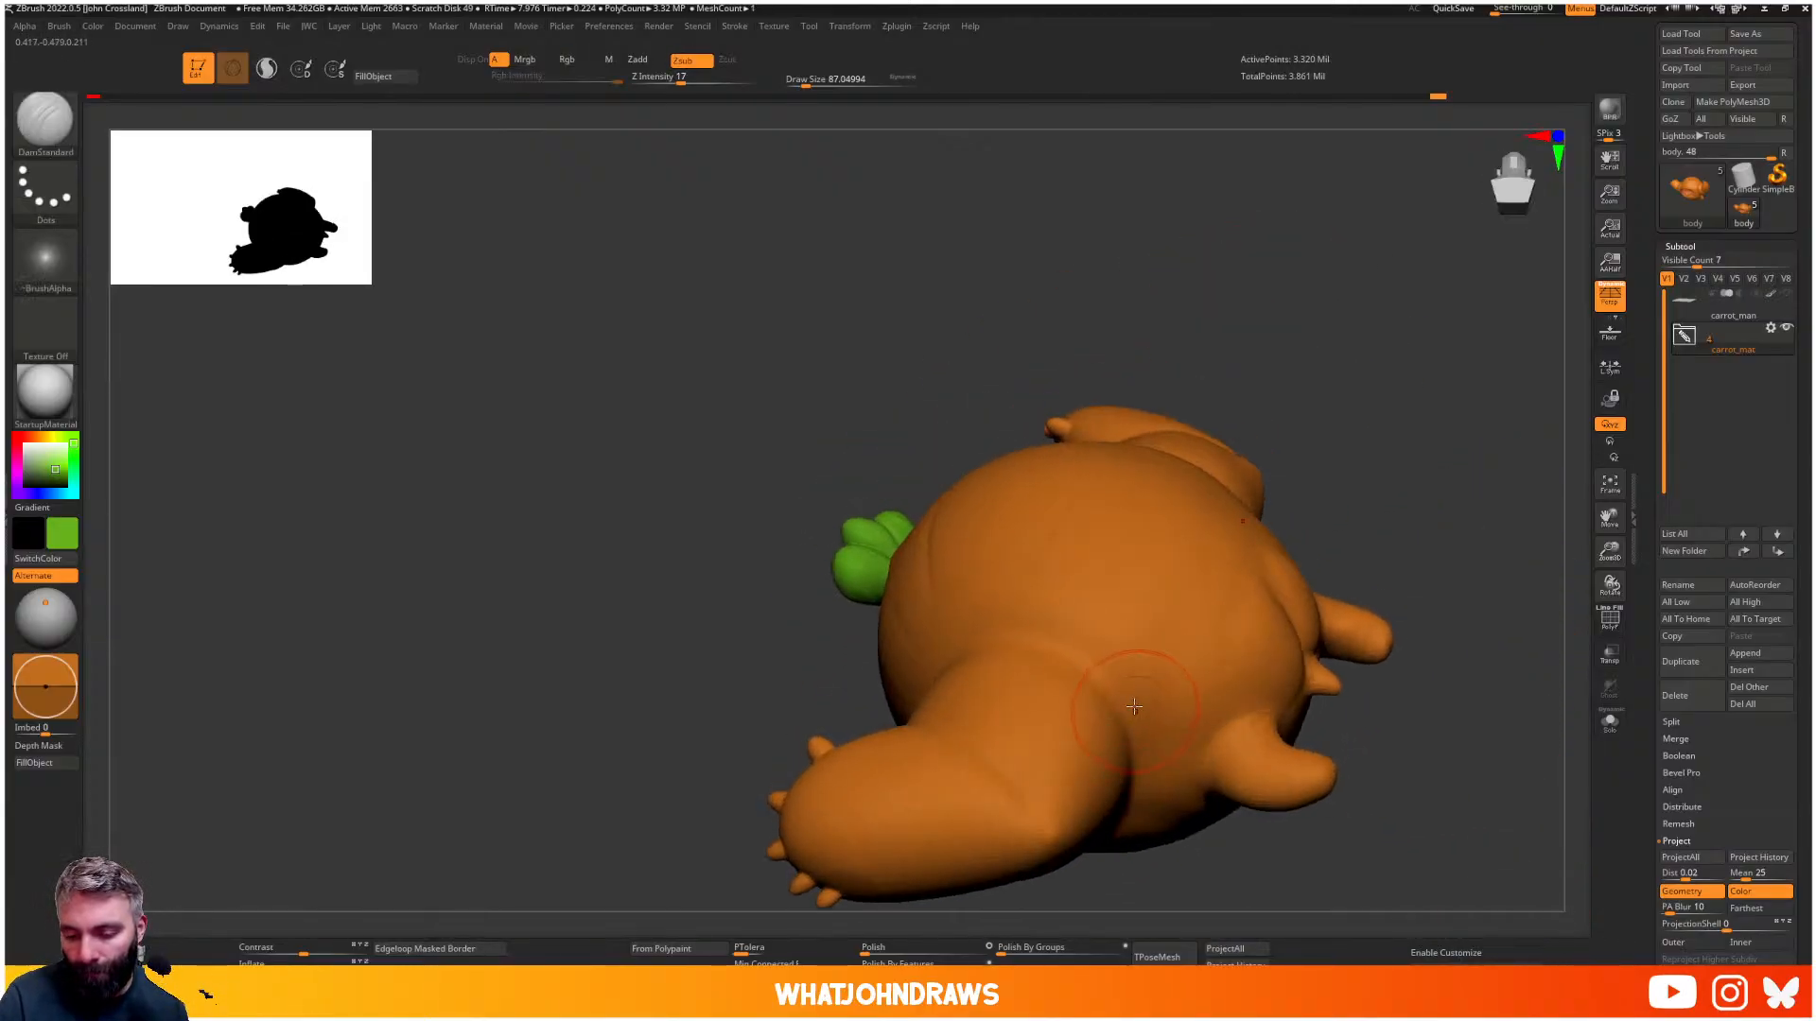
{"action": "key", "text": "s"}
{"action": "left_click_drag", "start_coordinate": [1138, 692], "coordinate": [1134, 693]}
{"action": "right_click_drag", "start_coordinate": [1167, 649], "coordinate": [1117, 665]}
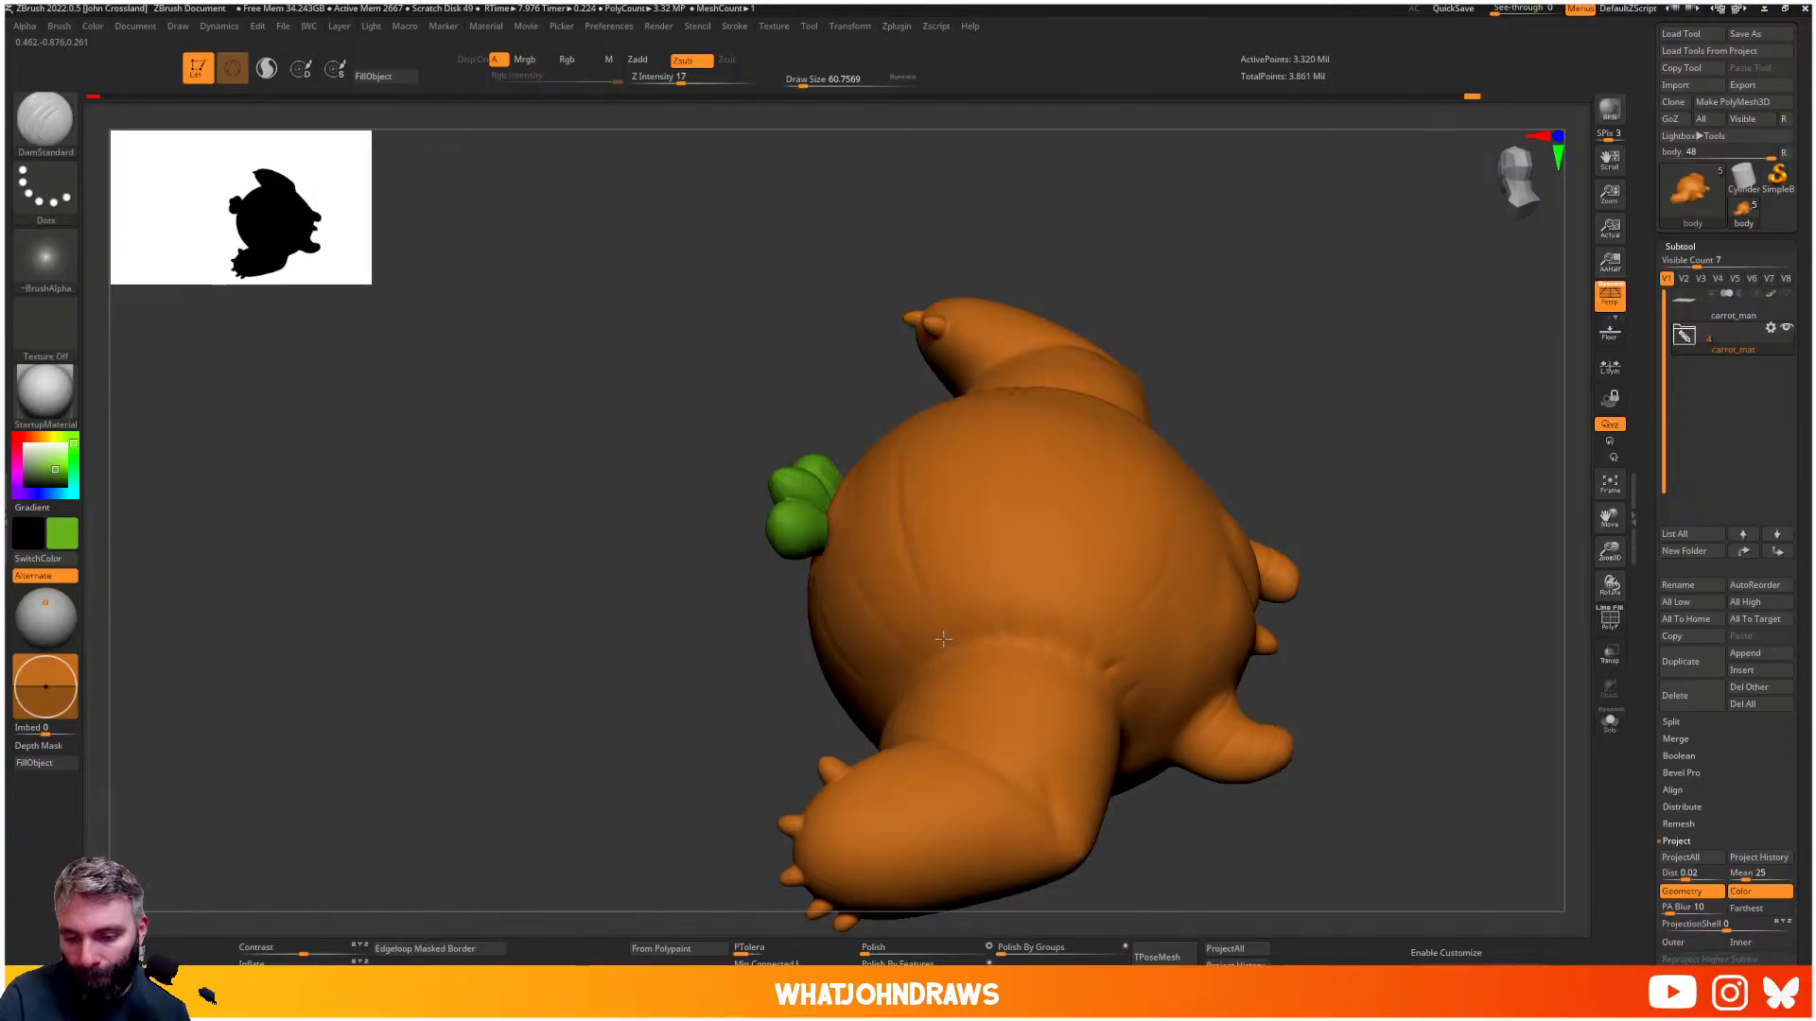
{"action": "mouse_move", "coordinate": [1092, 636]}
{"action": "right_mouse_down"}
{"action": "mouse_move", "coordinate": [973, 636]}
{"action": "mouse_move", "coordinate": [1119, 613]}
{"action": "right_mouse_up"}
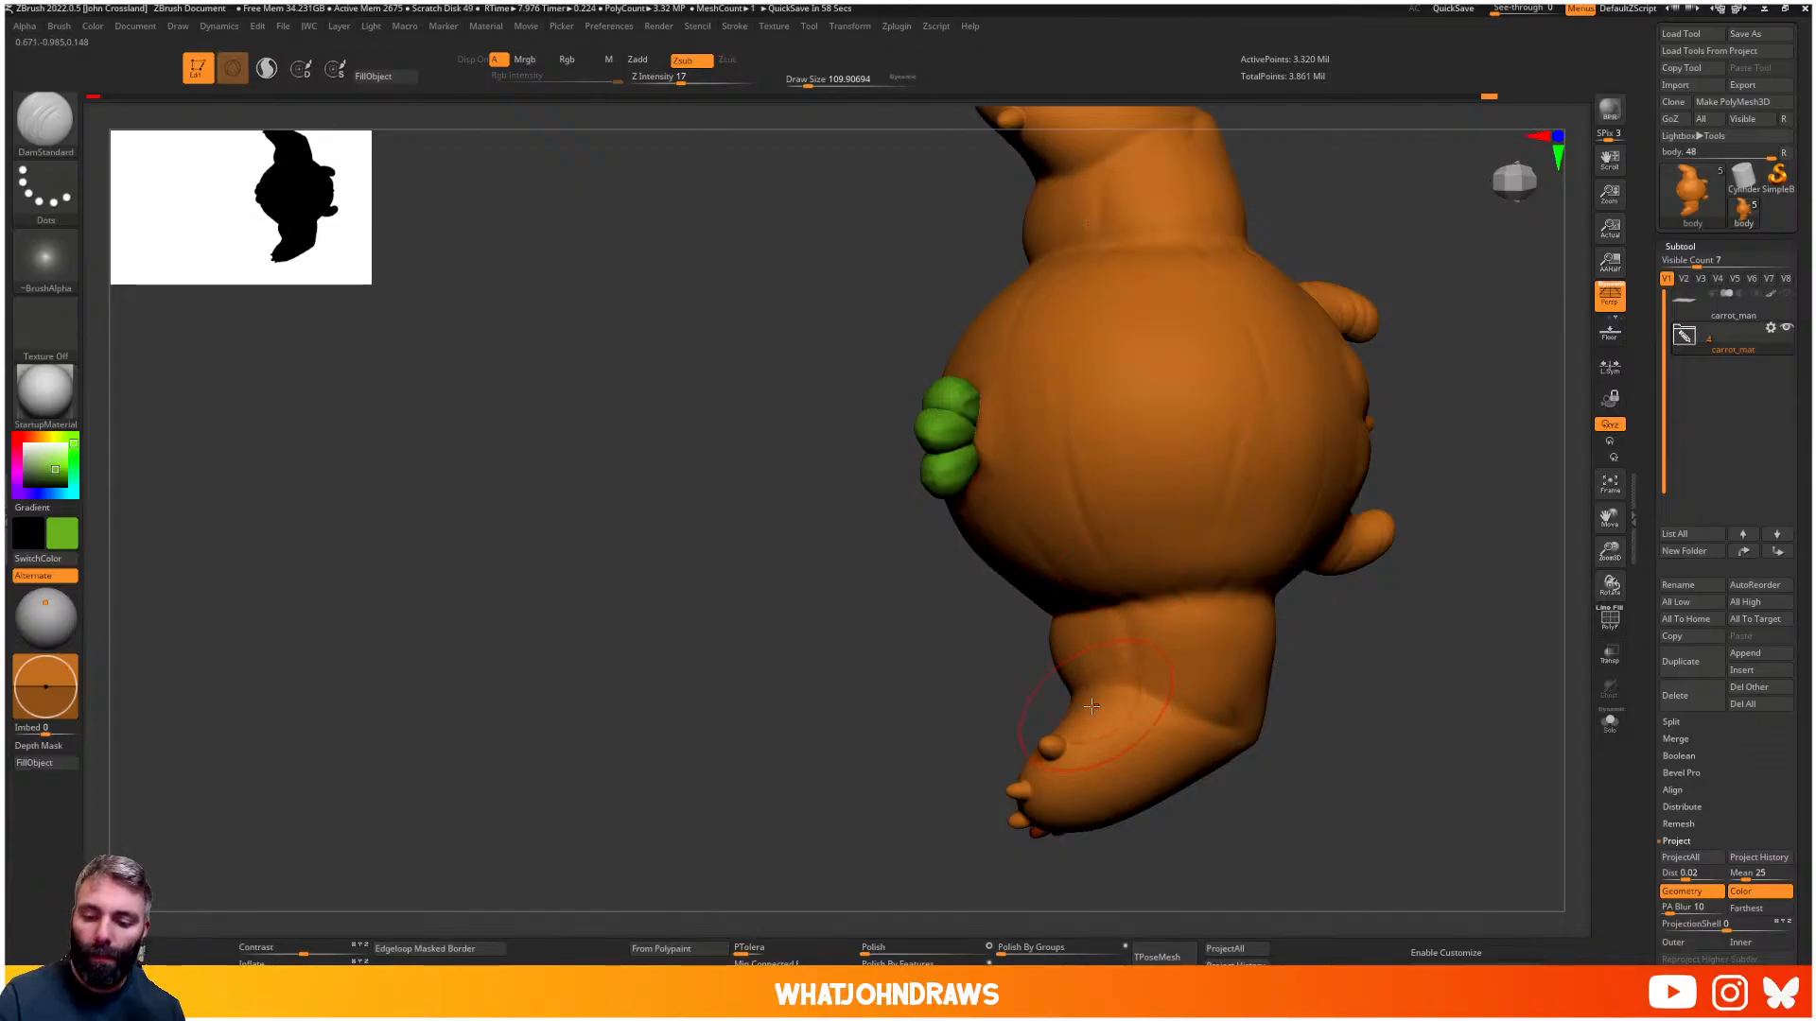
- Build up soft folds on the upper arm and forearm with Clay at Draw Size about 61 and Z Intensity 50, adding Standard at Z Intensity 12
{"action": "right_click_drag", "start_coordinate": [1091, 705], "coordinate": [1081, 561]}
{"action": "key", "text": "["}
{"action": "key", "text": "["}
{"action": "key", "text": "["}
{"action": "key", "text": "["}
{"action": "key", "text": "["}
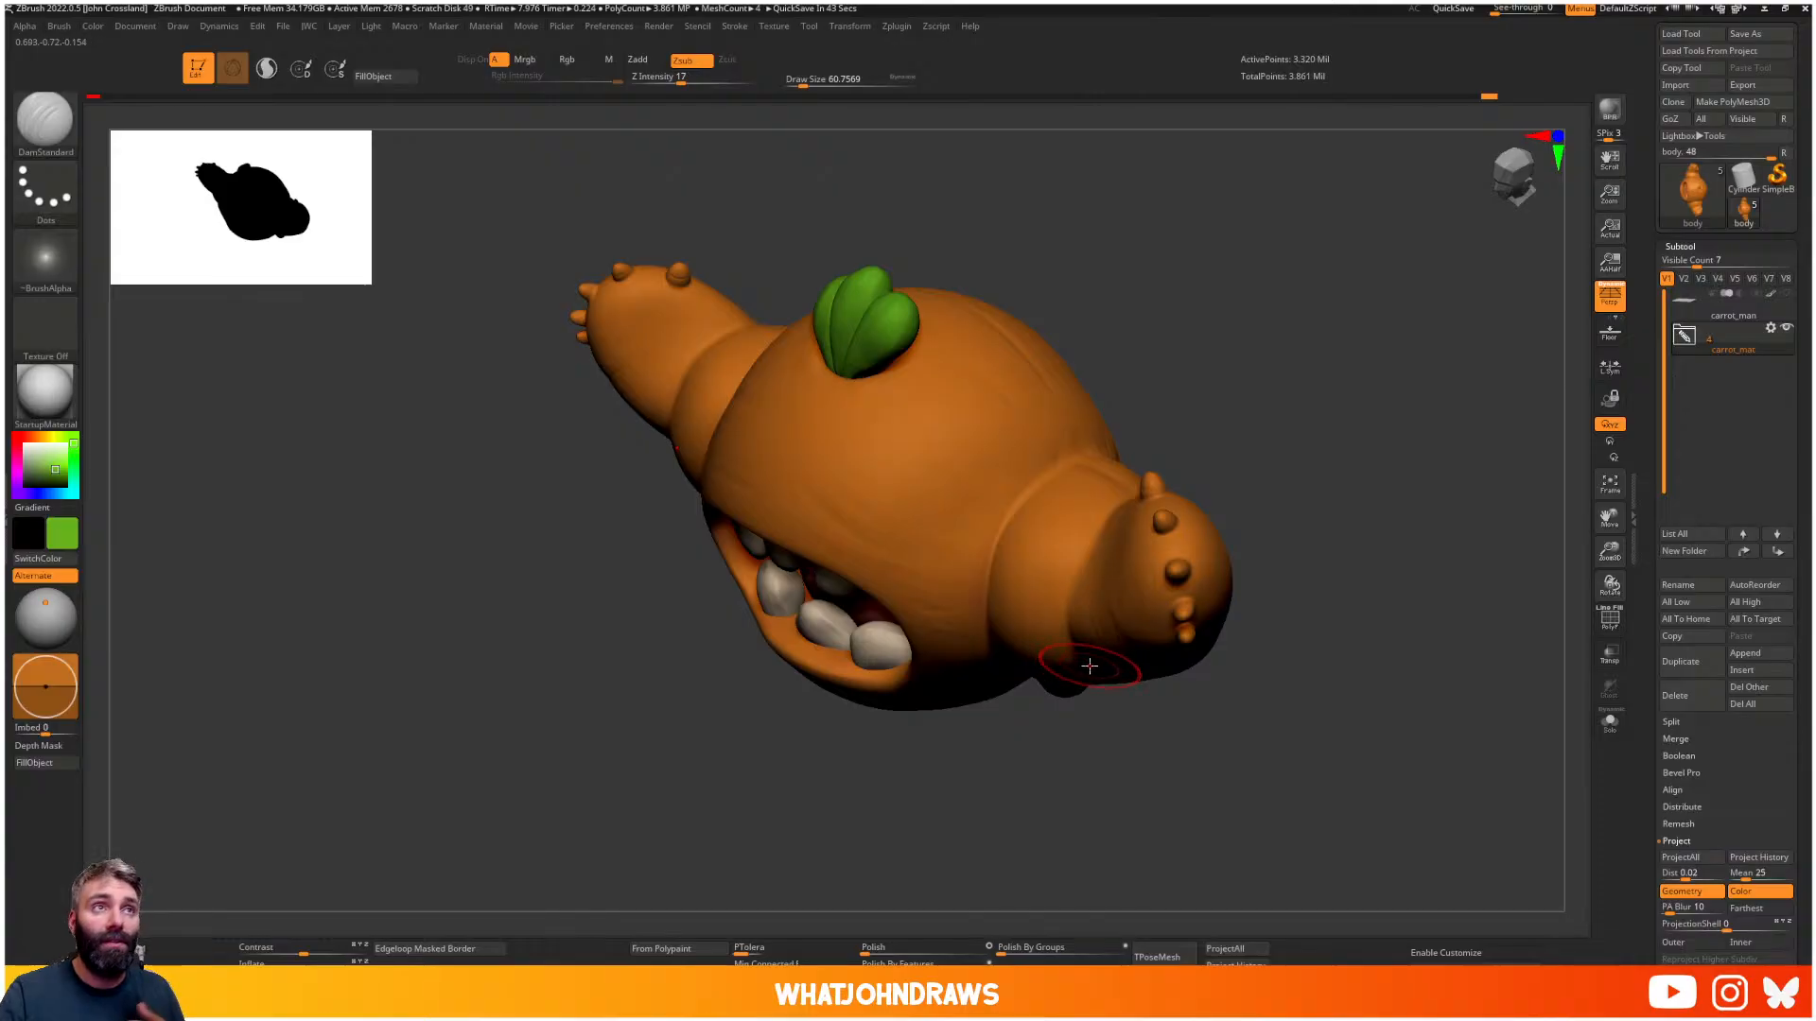
{"action": "mouse_move", "coordinate": [1078, 558]}
{"action": "right_mouse_down"}
{"action": "mouse_move", "coordinate": [1107, 591]}
{"action": "mouse_move", "coordinate": [1092, 534]}
{"action": "mouse_move", "coordinate": [1074, 572]}
{"action": "right_mouse_up"}
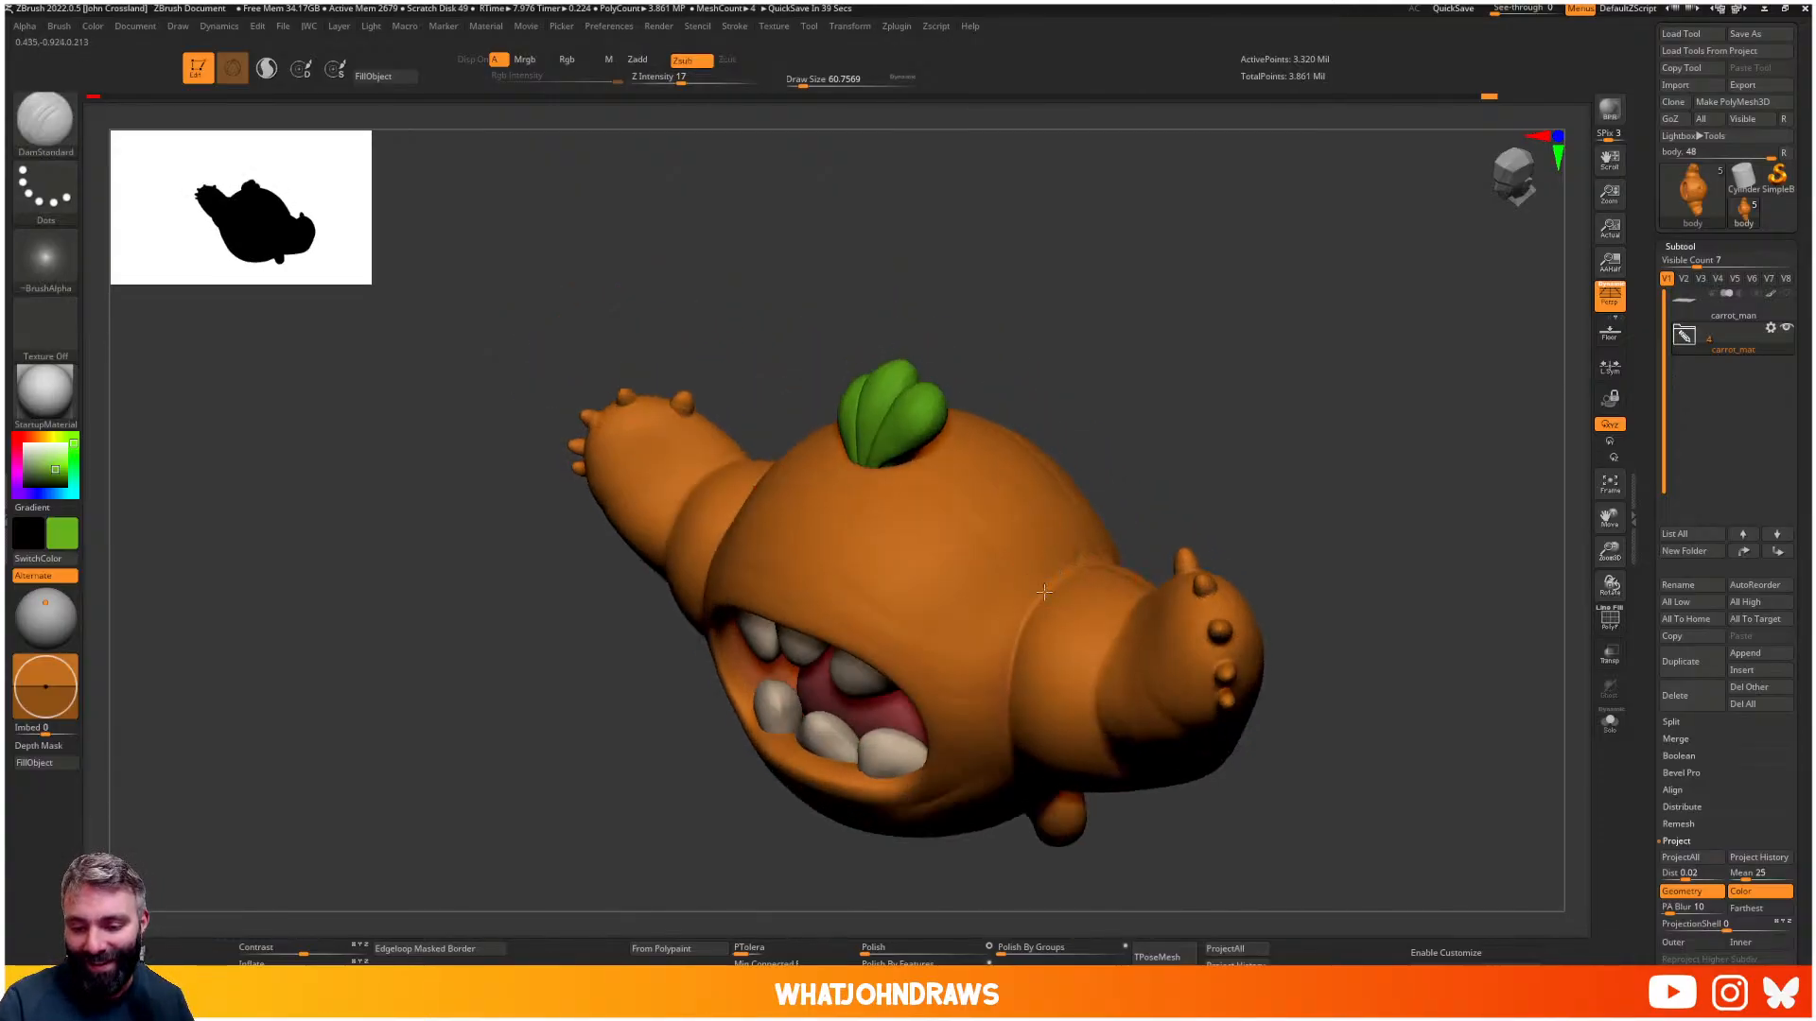
{"action": "mouse_move", "coordinate": [1018, 629]}
{"action": "right_mouse_down"}
{"action": "mouse_move", "coordinate": [1069, 700]}
{"action": "mouse_move", "coordinate": [1062, 672]}
{"action": "right_mouse_up"}
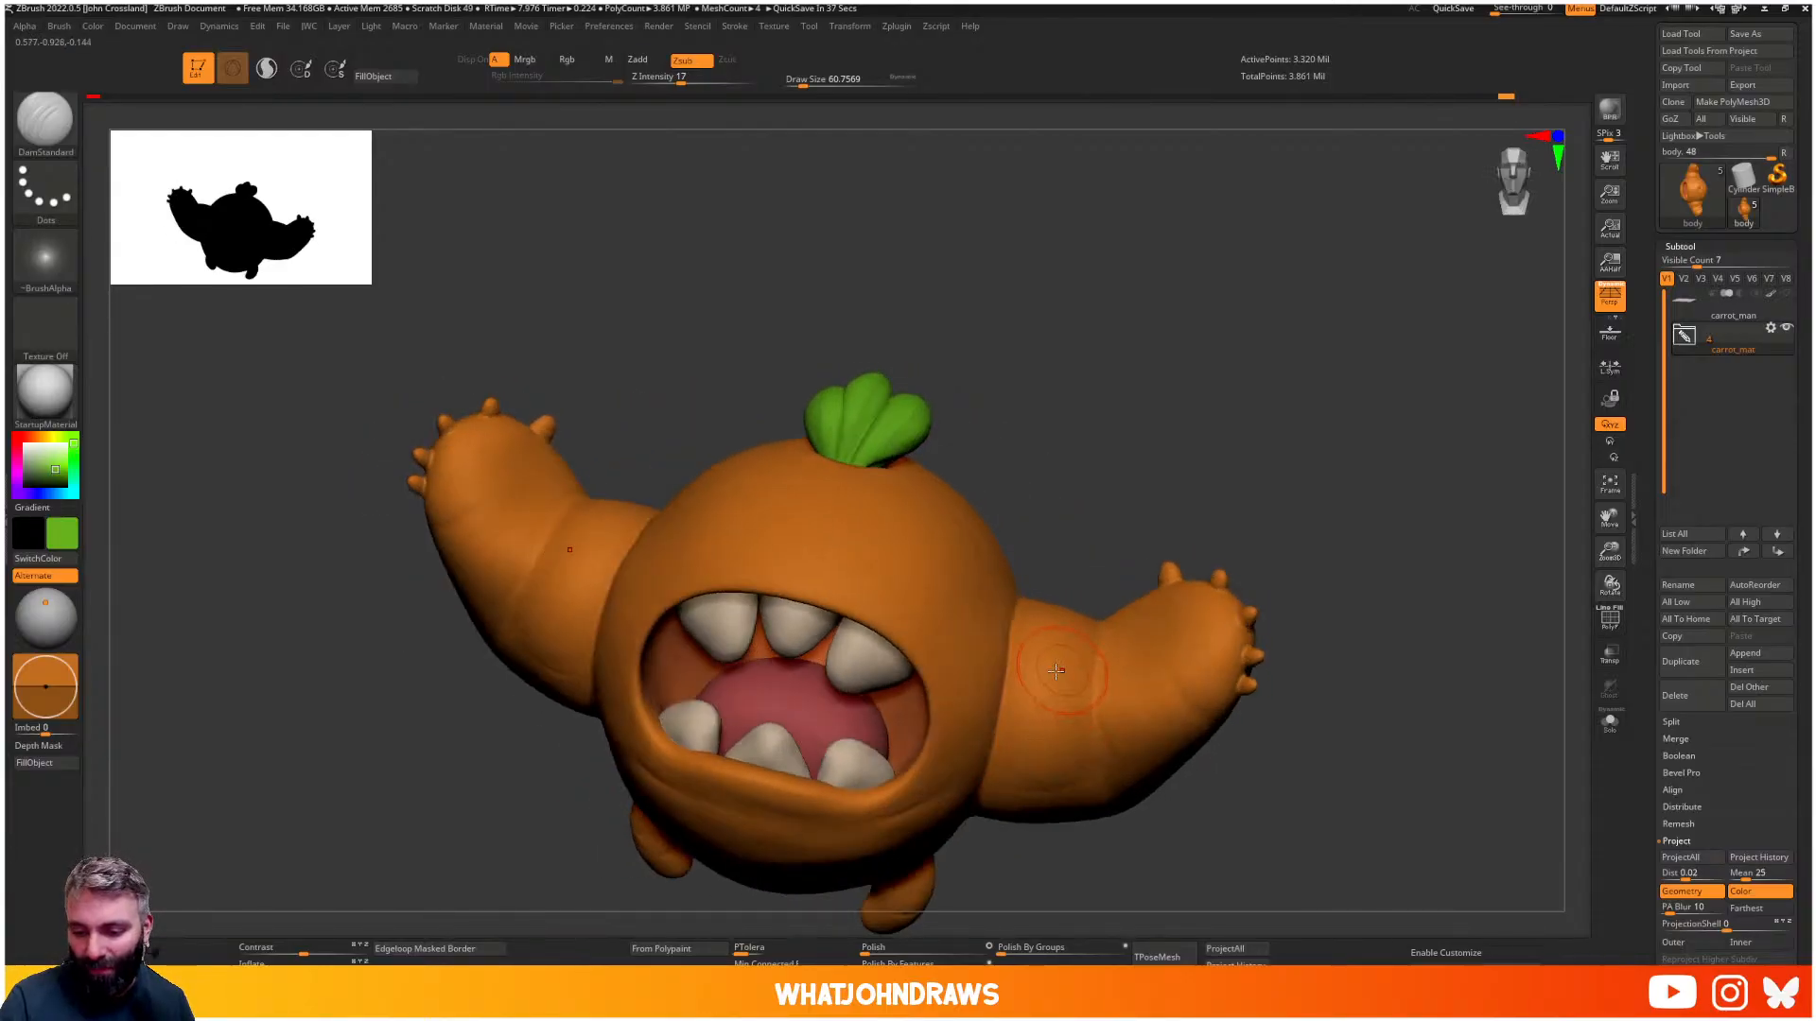
{"action": "key", "text": "b"}
{"action": "key", "text": "c"}
{"action": "key", "text": "l"}
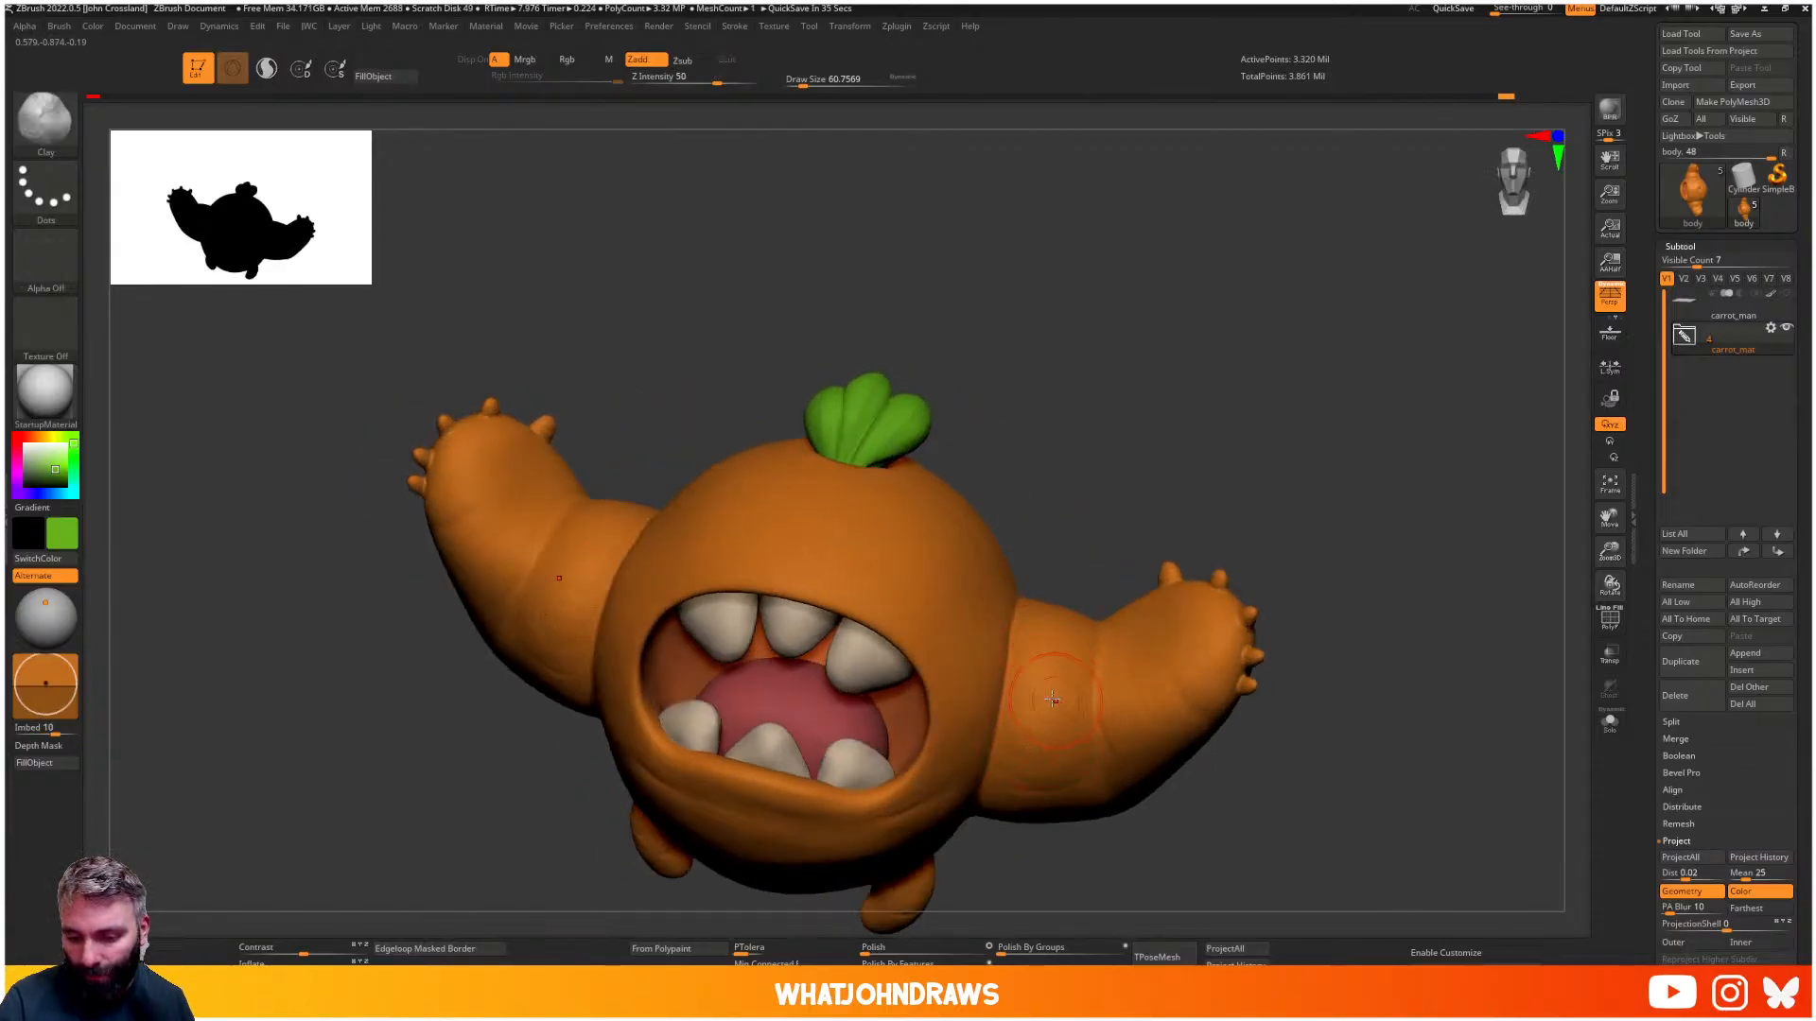
{"action": "key", "text": "shift"}
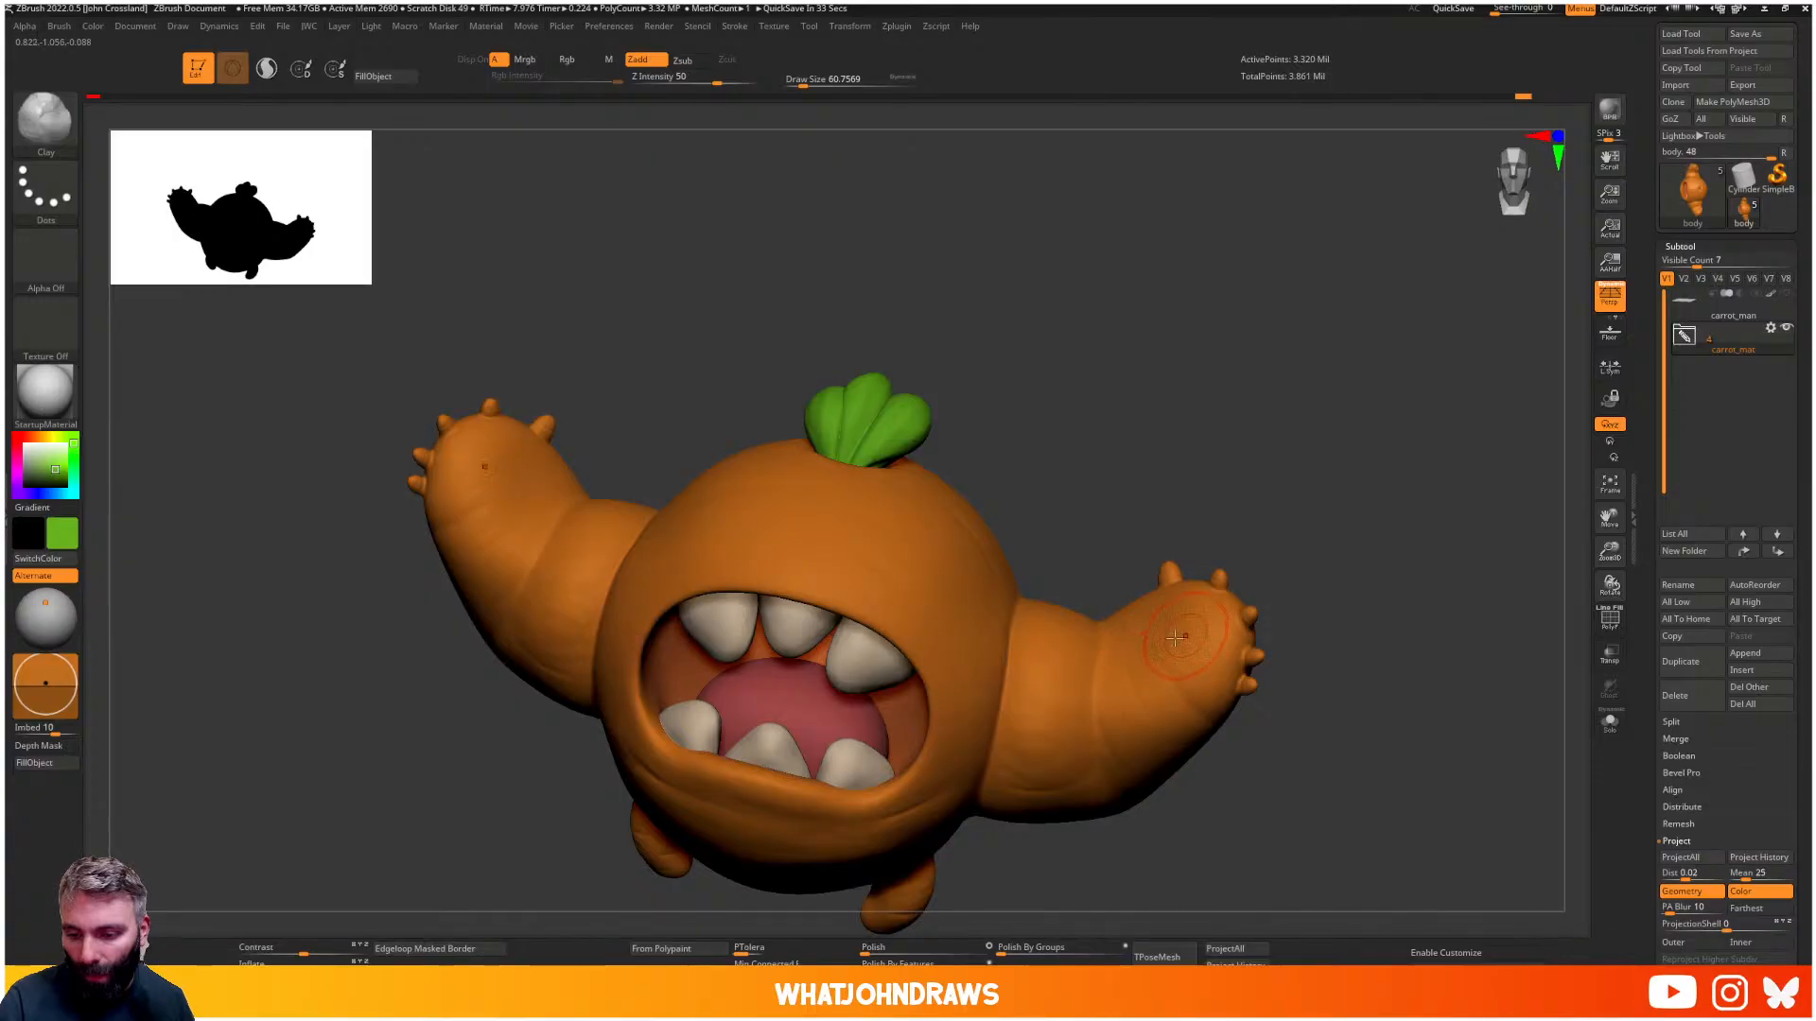
{"action": "right_click_drag", "start_coordinate": [1173, 638], "coordinate": [1158, 628]}
{"action": "mouse_move", "coordinate": [1181, 670]}
{"action": "left_mouse_down"}
{"action": "mouse_move", "coordinate": [1229, 721]}
{"action": "mouse_move", "coordinate": [1214, 729]}
{"action": "left_mouse_up"}
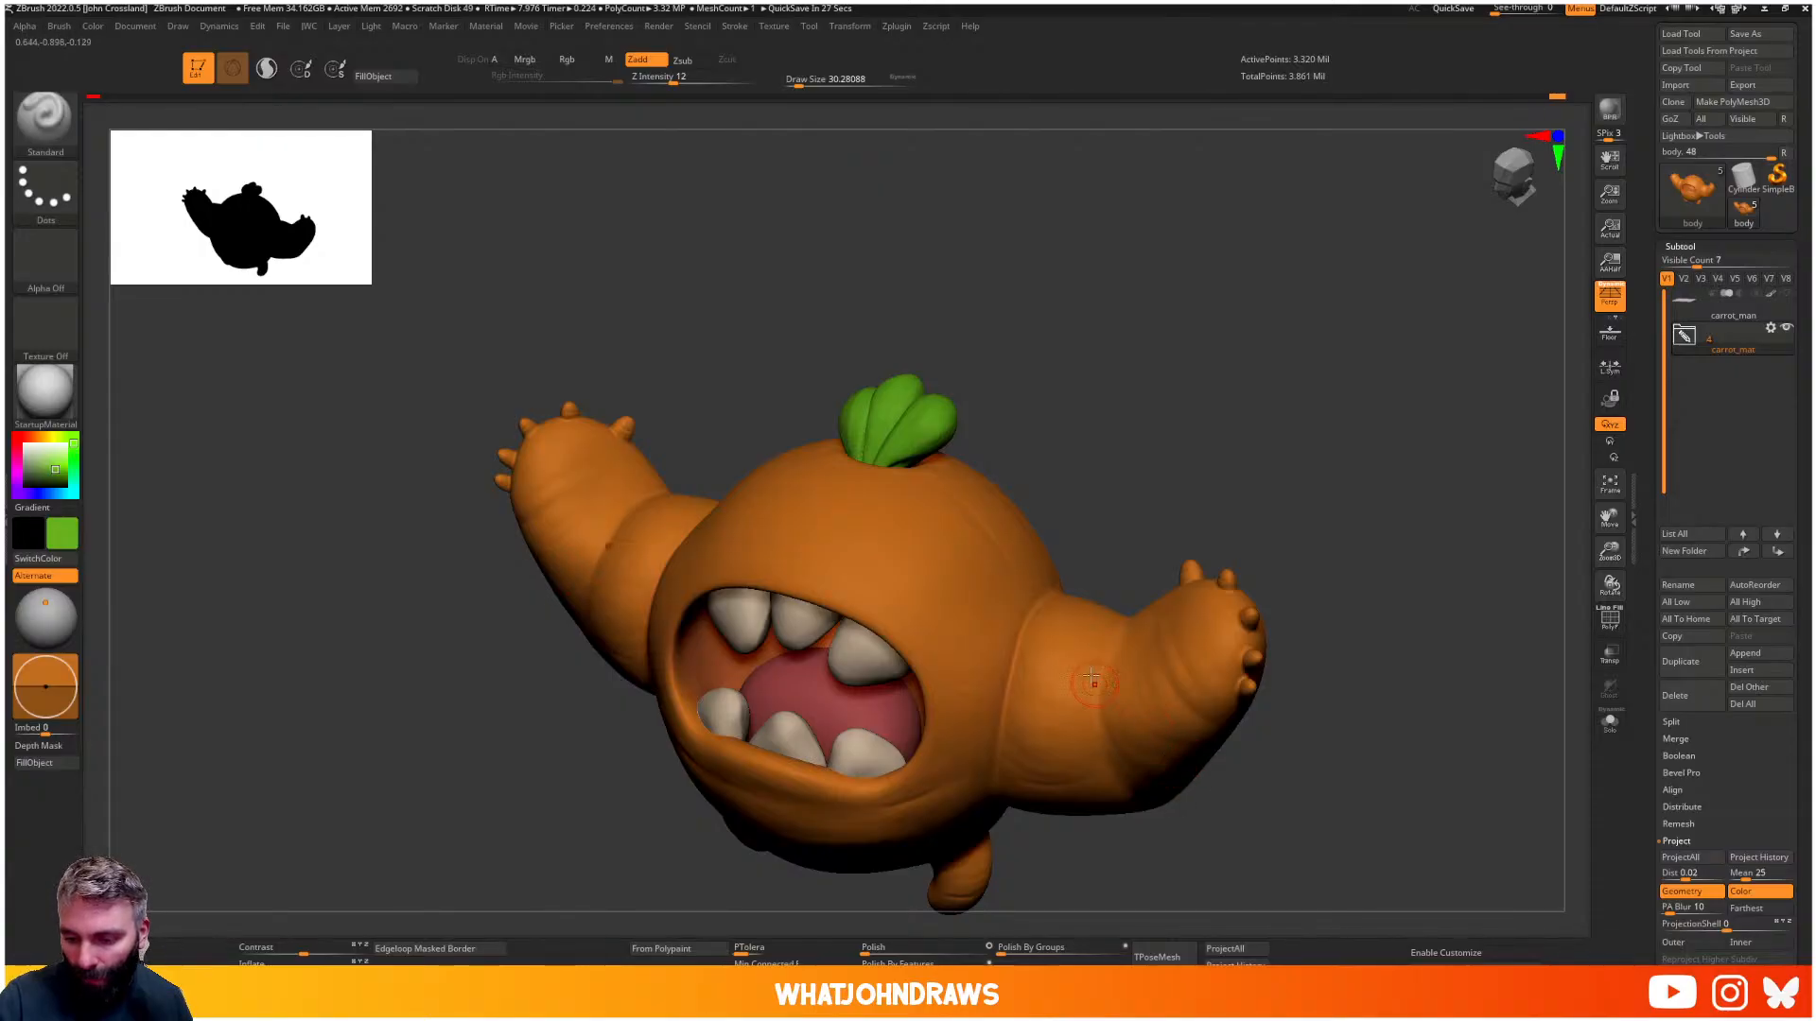
- Sharpen the inner elbow crease with DamStandard at Draw Size about 49 to 55 and Z Intensity 17
{"action": "key", "text": "b"}
{"action": "key", "text": "d"}
{"action": "key", "text": "s"}
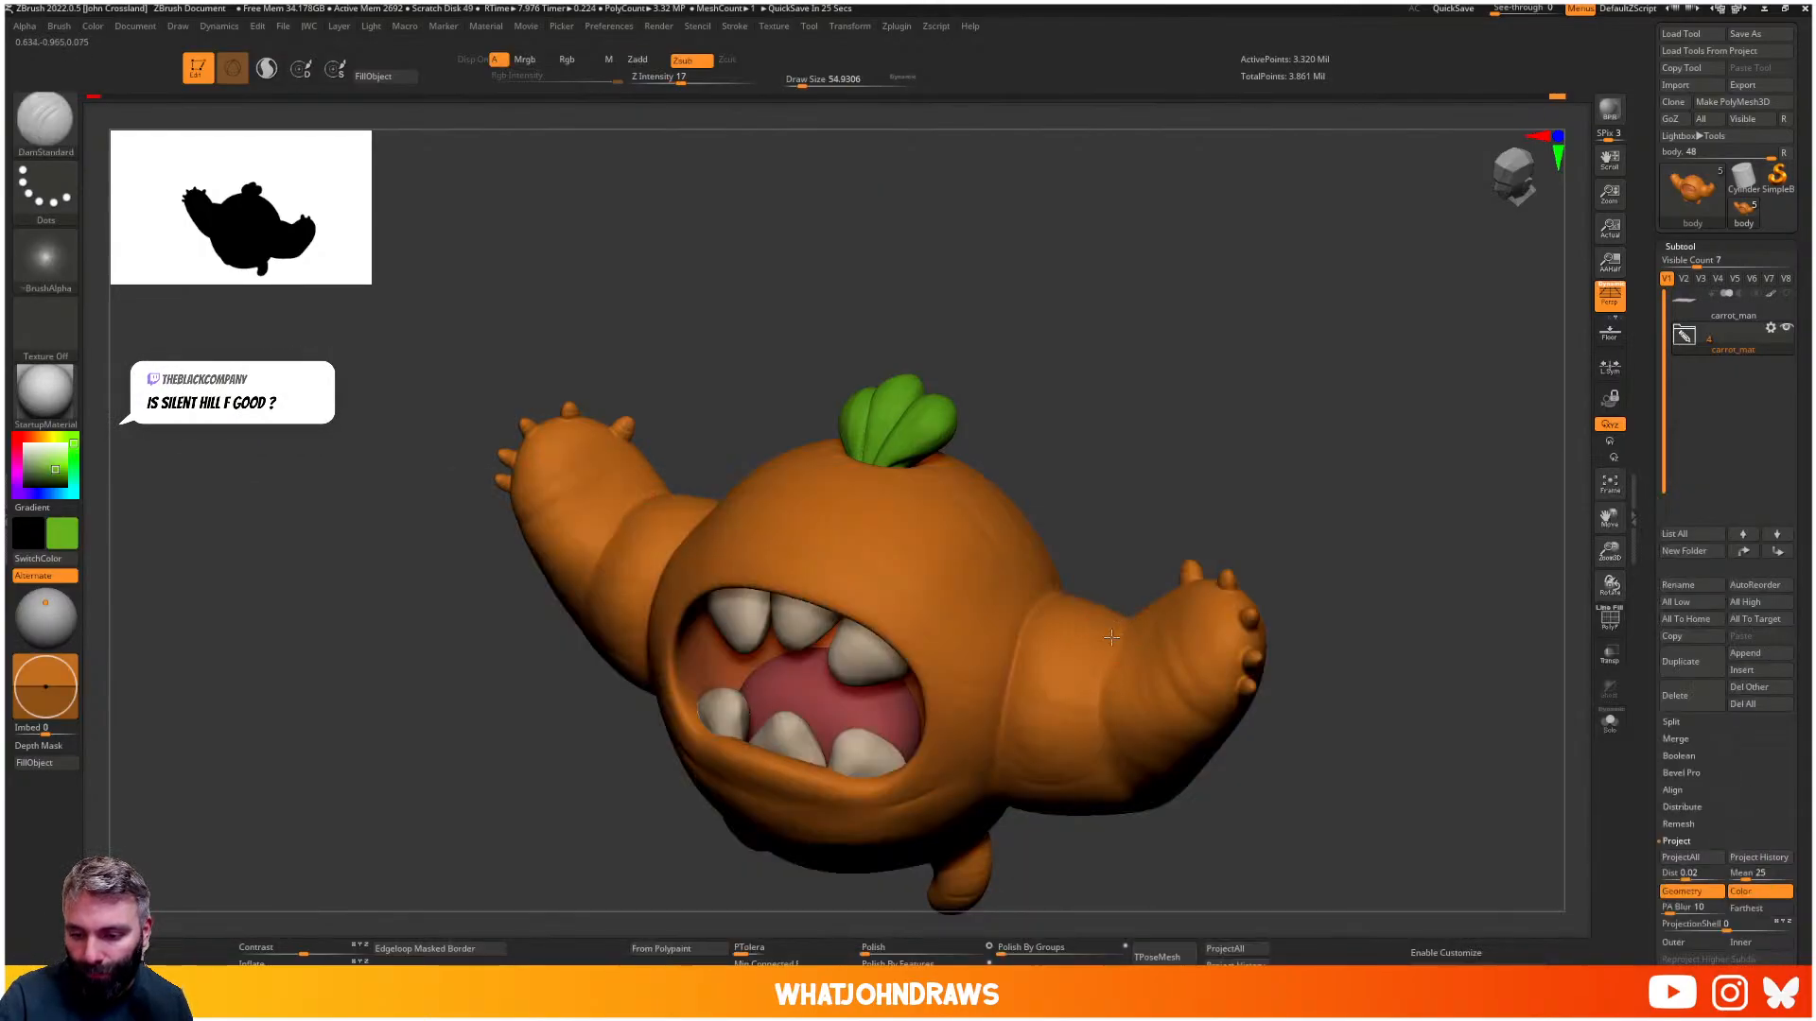
{"action": "left_click_drag", "start_coordinate": [1110, 646], "coordinate": [1101, 698]}
{"action": "right_click_drag", "start_coordinate": [1215, 729], "coordinate": [1206, 577]}
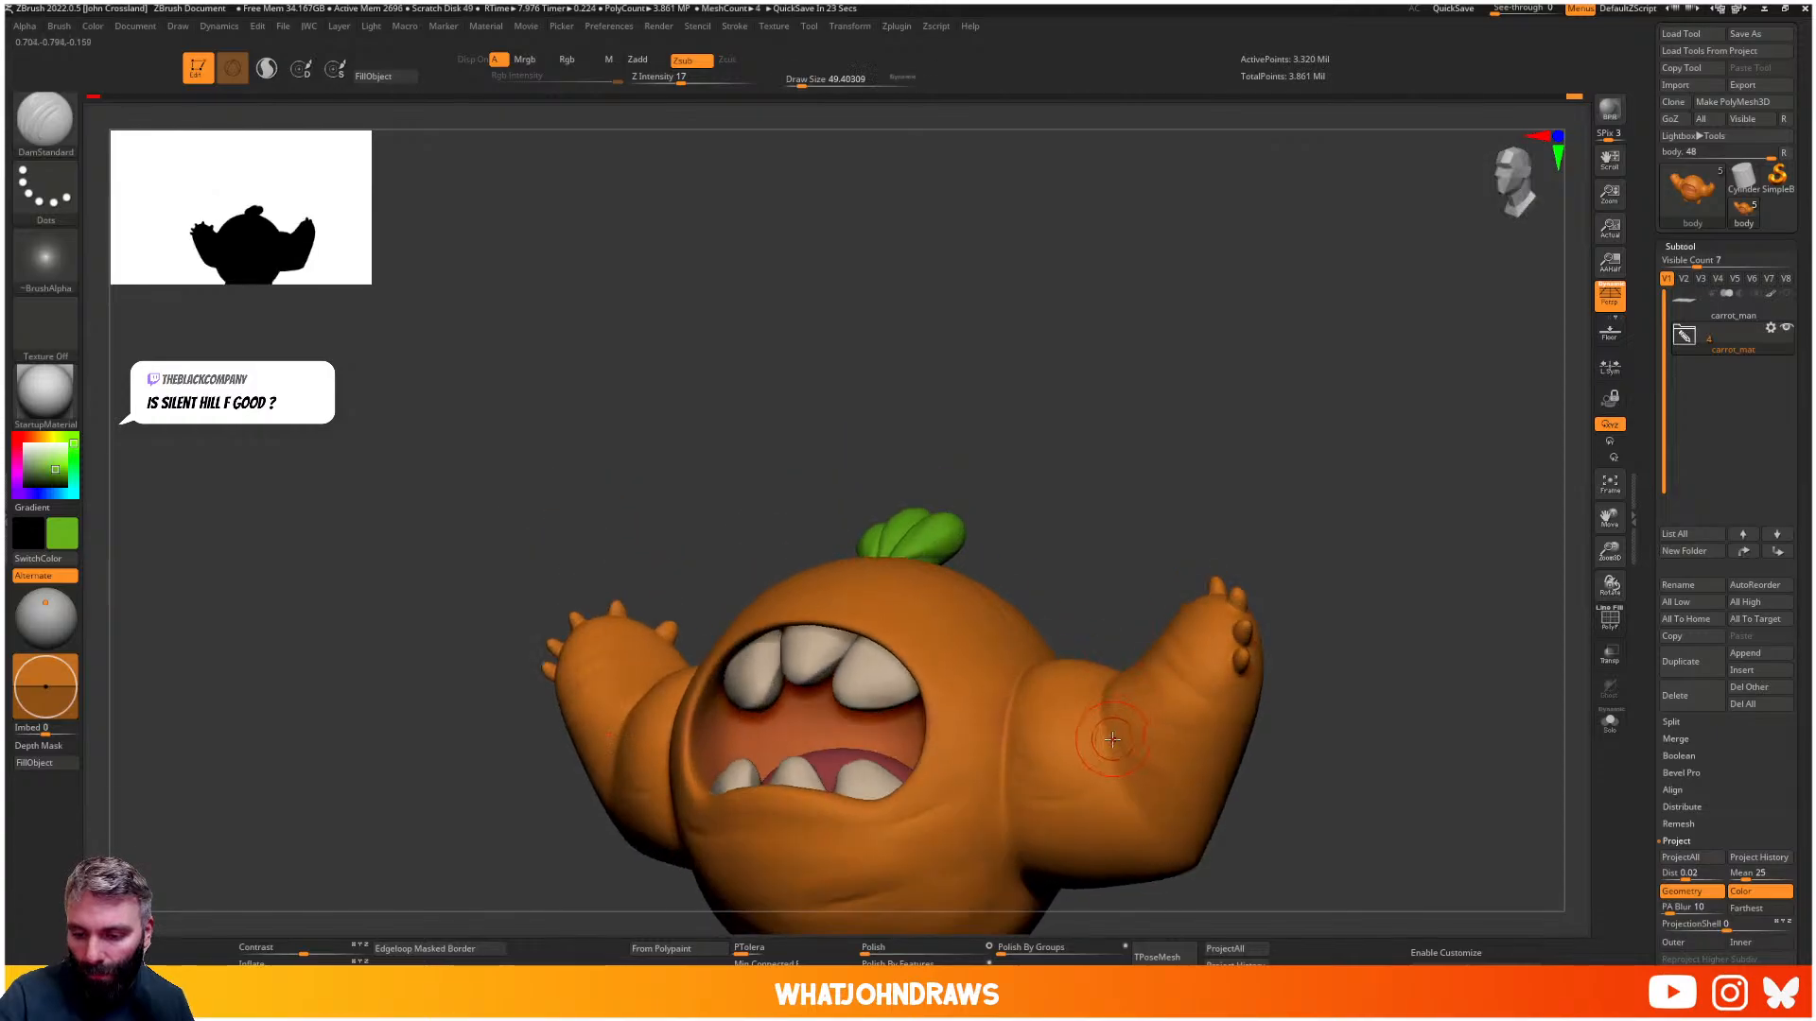
{"action": "mouse_move", "coordinate": [1098, 702]}
{"action": "left_mouse_down"}
{"action": "mouse_move", "coordinate": [1127, 777]}
{"action": "mouse_move", "coordinate": [1124, 756]}
{"action": "left_mouse_up"}
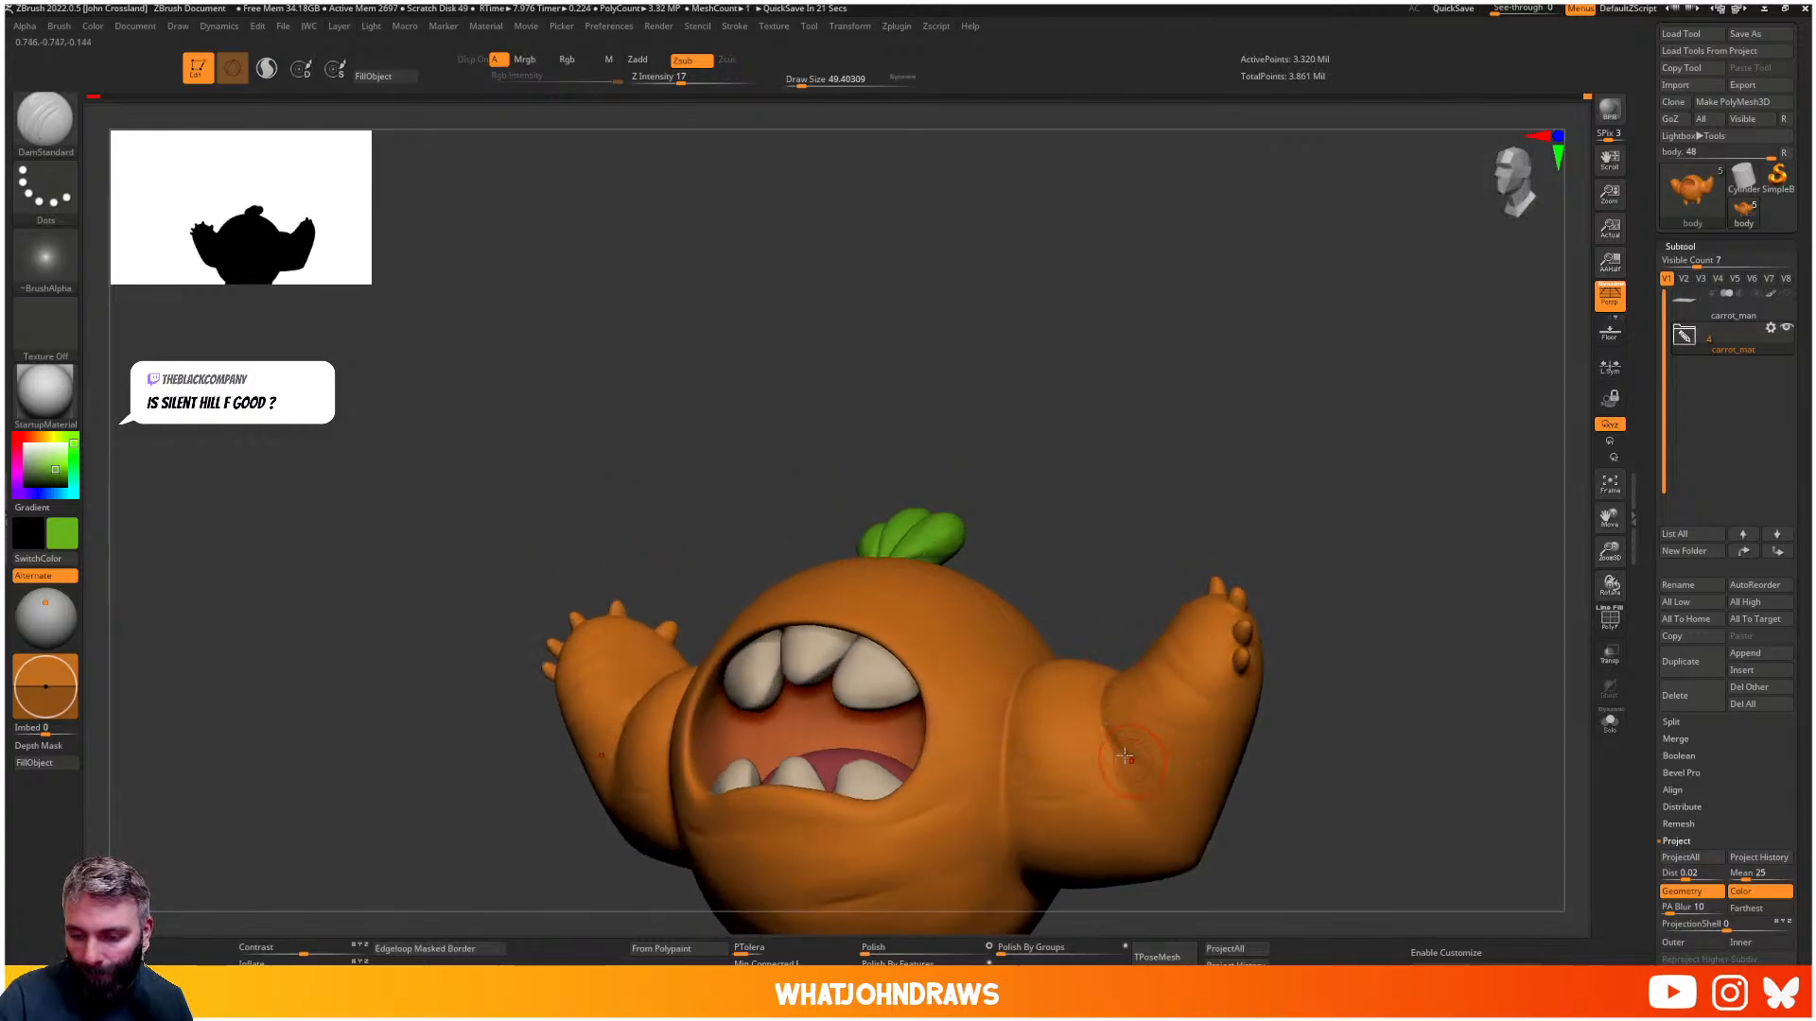
- Add soft folds along the forearm and around the elbow with Standard at Draw Size about 39 to 49 and Z Intensity 12
{"action": "mouse_move", "coordinate": [1226, 820]}
{"action": "right_mouse_down"}
{"action": "mouse_move", "coordinate": [1210, 836]}
{"action": "mouse_move", "coordinate": [1236, 732]}
{"action": "mouse_move", "coordinate": [1218, 785]}
{"action": "right_mouse_up"}
{"action": "key", "text": "b"}
{"action": "key", "text": "s"}
{"action": "key", "text": "t"}
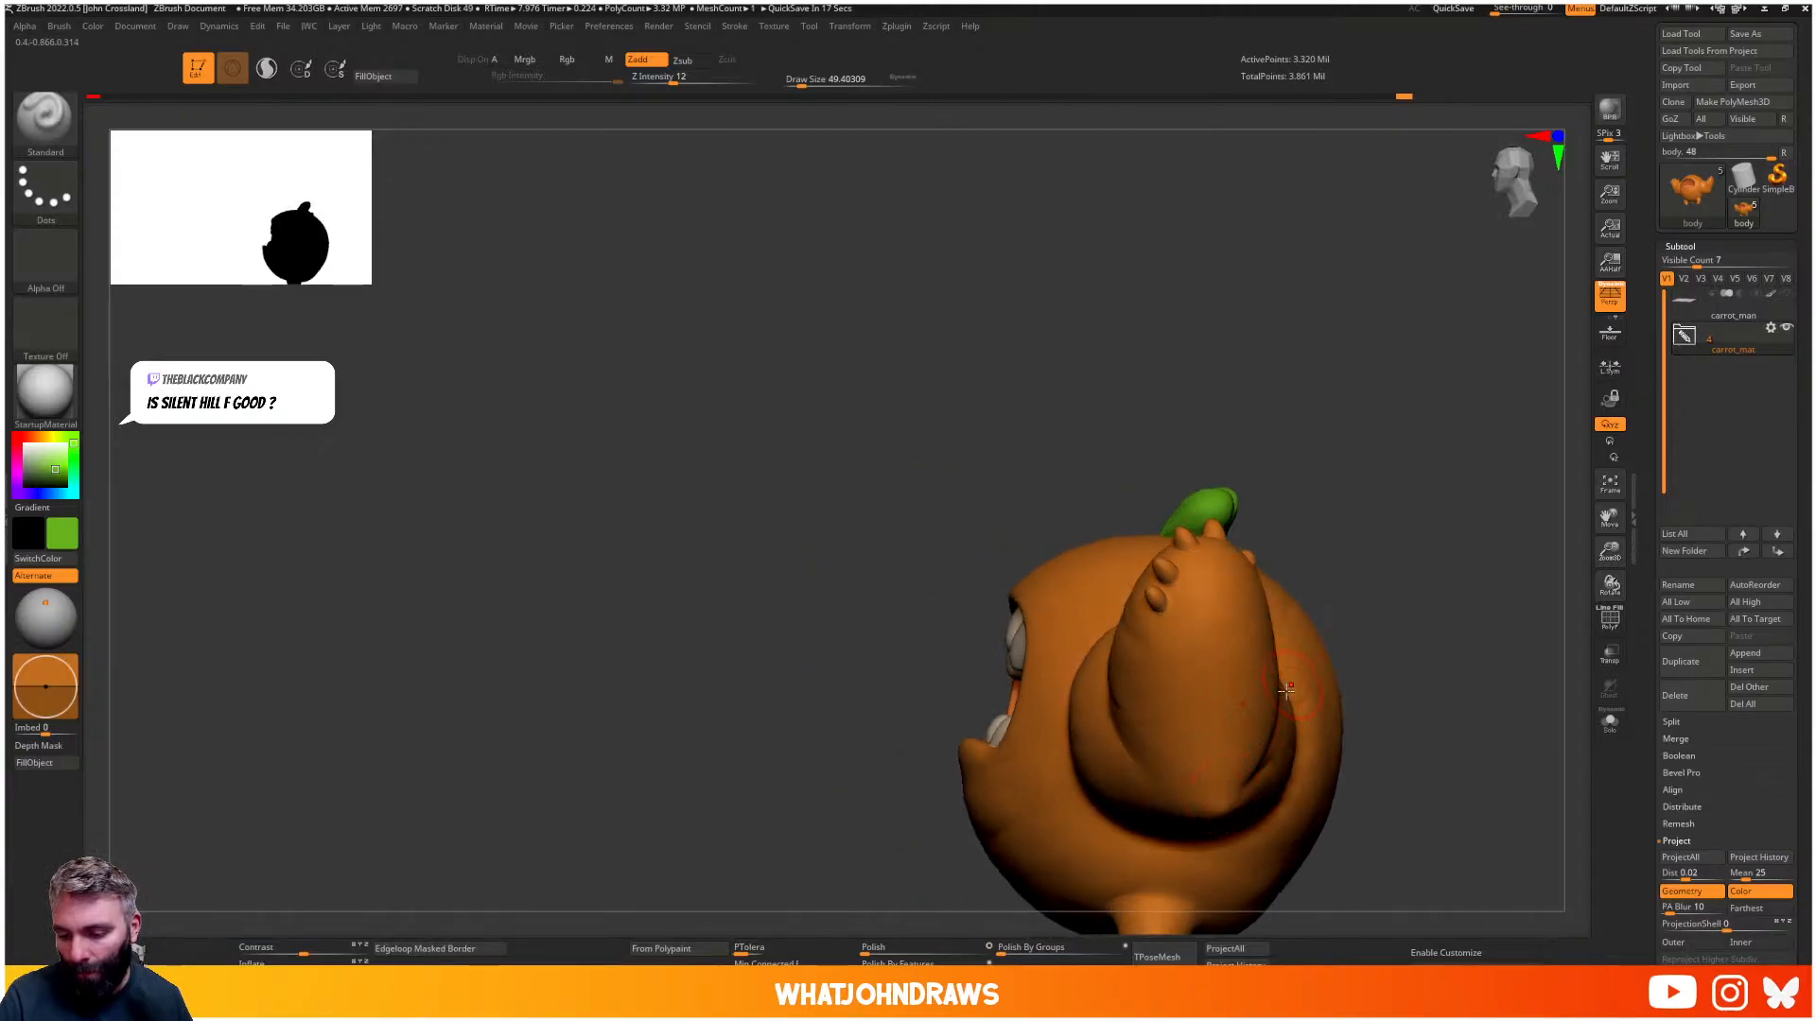
{"action": "left_click_drag", "start_coordinate": [1261, 650], "coordinate": [1206, 784]}
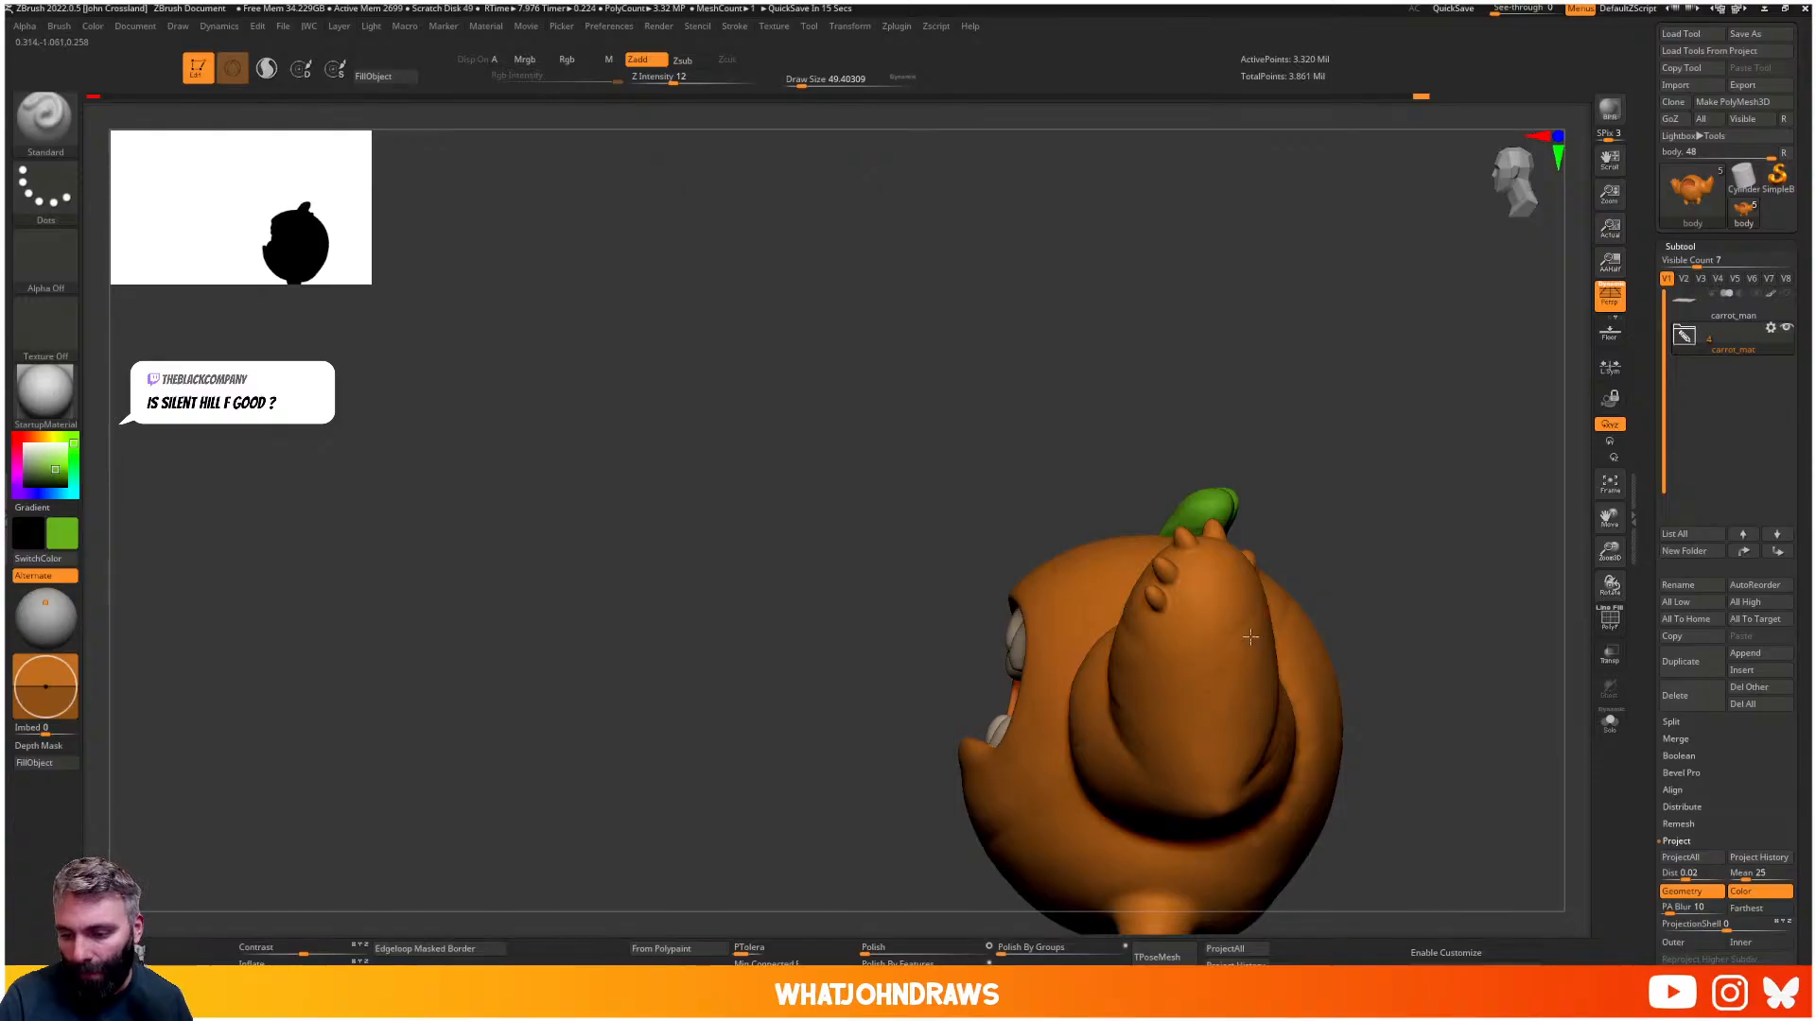
{"action": "right_click_drag", "start_coordinate": [1198, 645], "coordinate": [1310, 662]}
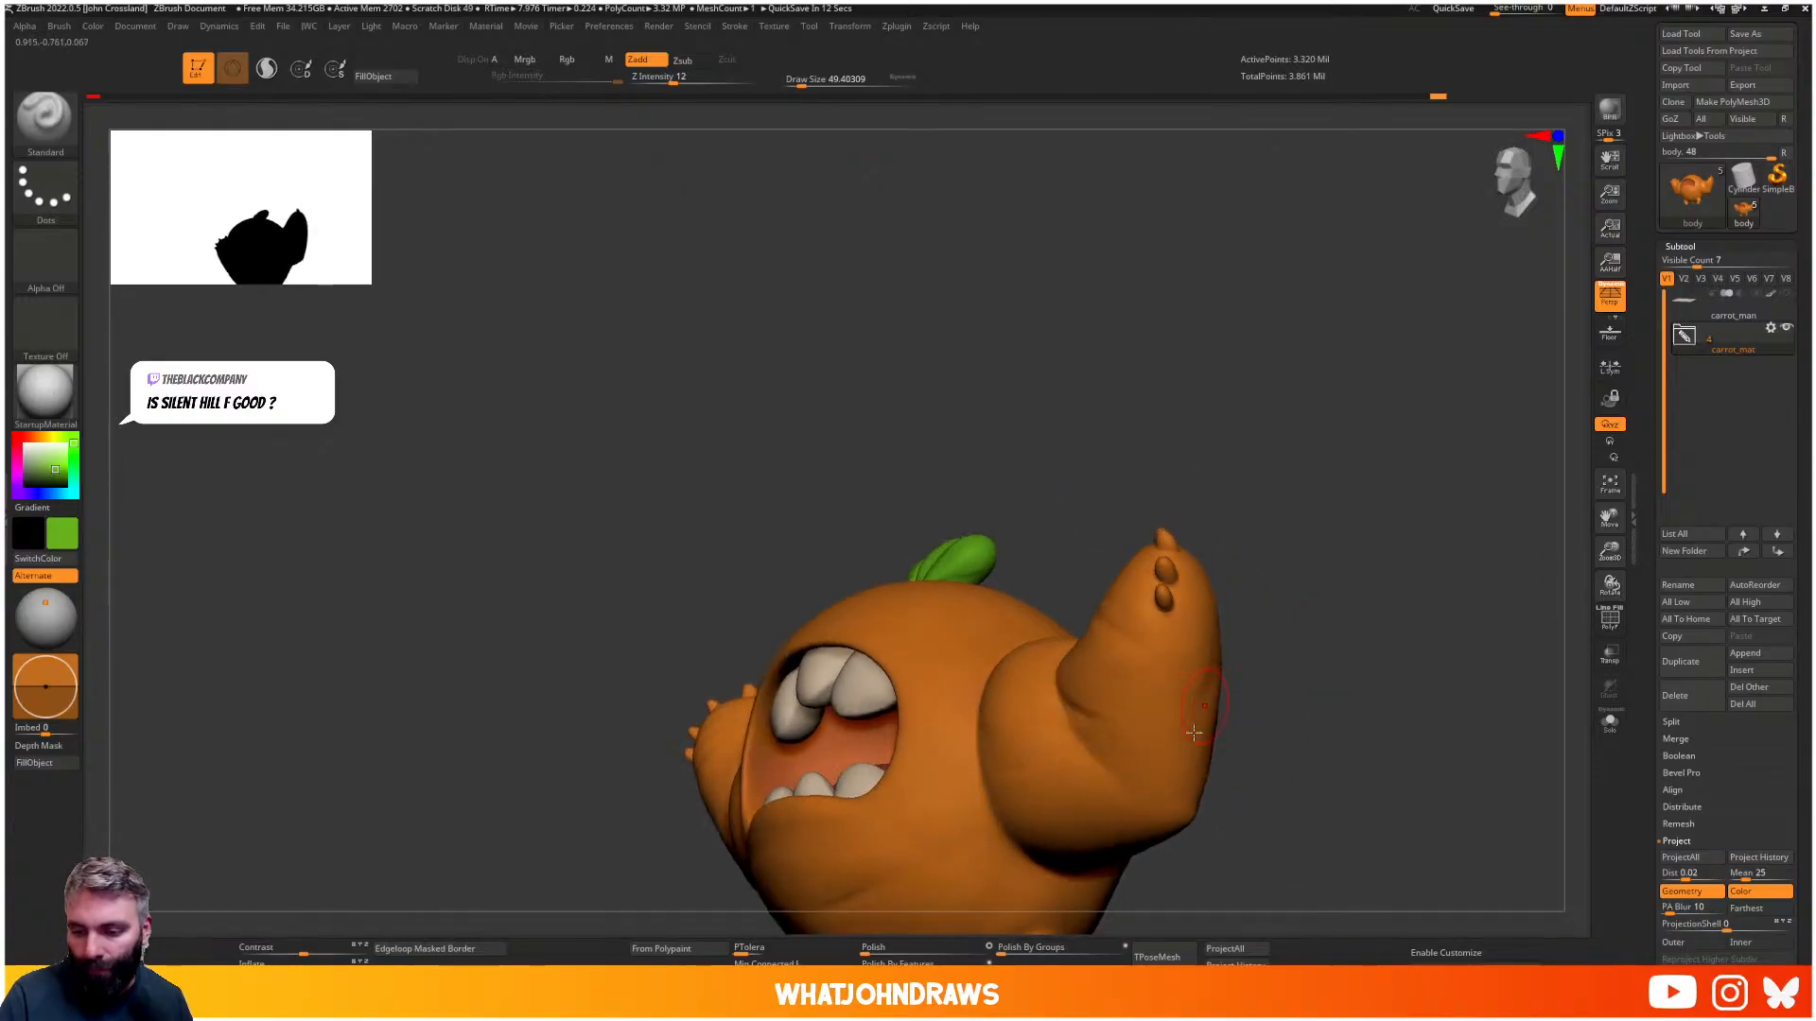
{"action": "key", "text": "bracketleft"}
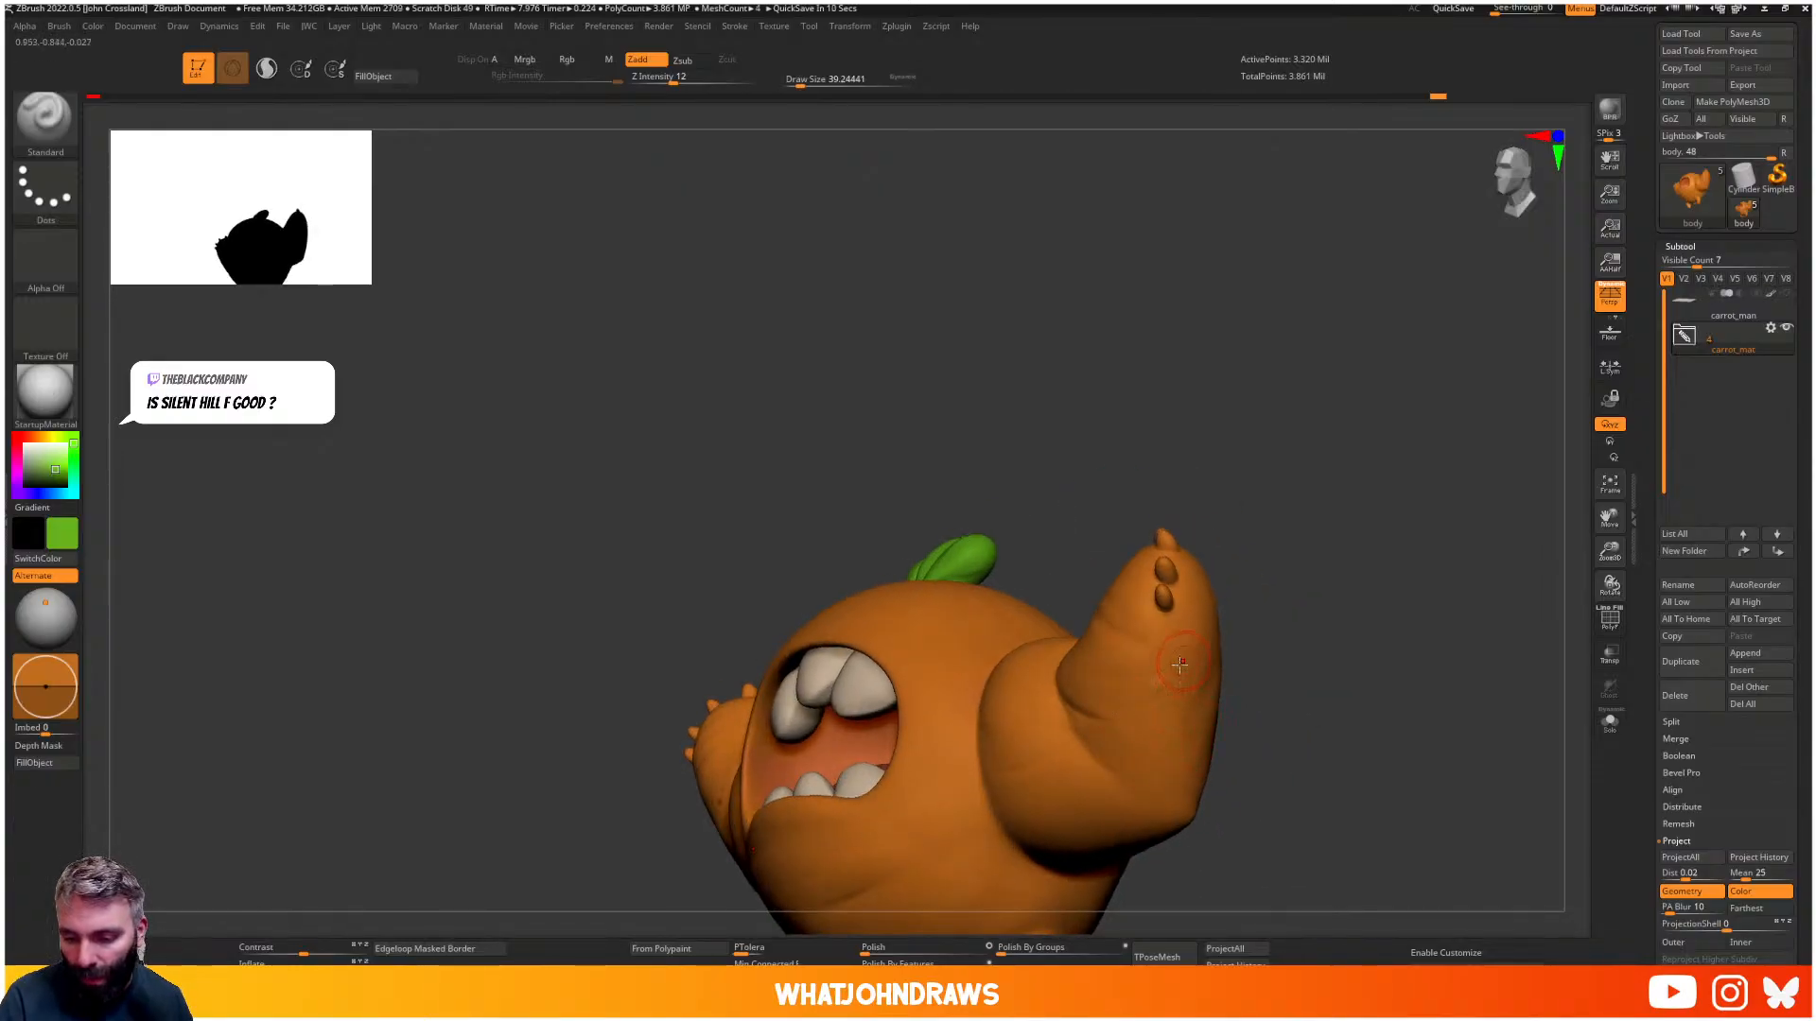
{"action": "key", "text": "s"}
{"action": "left_click", "coordinate": [1175, 698]}
{"action": "left_click_drag", "start_coordinate": [1185, 687], "coordinate": [1099, 783]}
- Build up broader fleshy folds on the front of the upper arm with Standard at Draw Size about 44 to 118
{"action": "mouse_move", "coordinate": [1031, 830]}
{"action": "right_mouse_down"}
{"action": "mouse_move", "coordinate": [1135, 757]}
{"action": "mouse_move", "coordinate": [1141, 651]}
{"action": "right_mouse_up"}
{"action": "key", "text": "bracketright"}
{"action": "key", "text": "bracketright"}
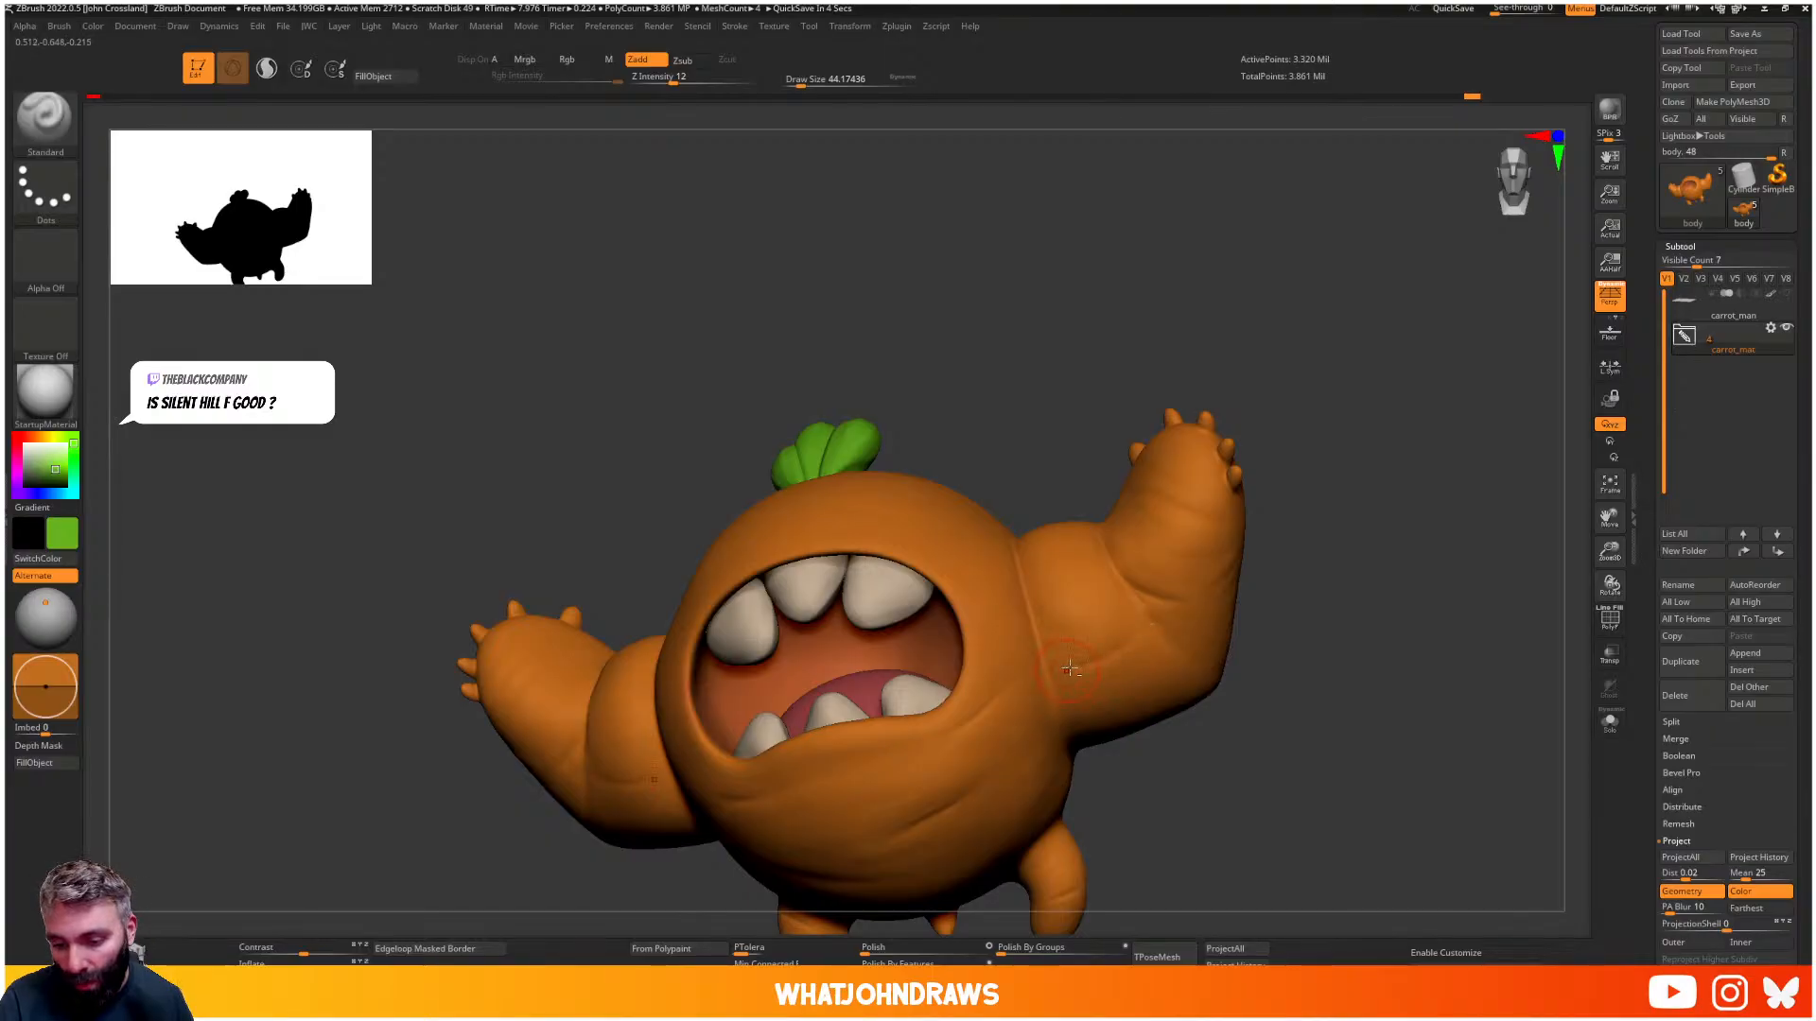
{"action": "key", "text": "bracketright"}
{"action": "key", "text": "bracketright"}
{"action": "key", "text": "bracketright"}
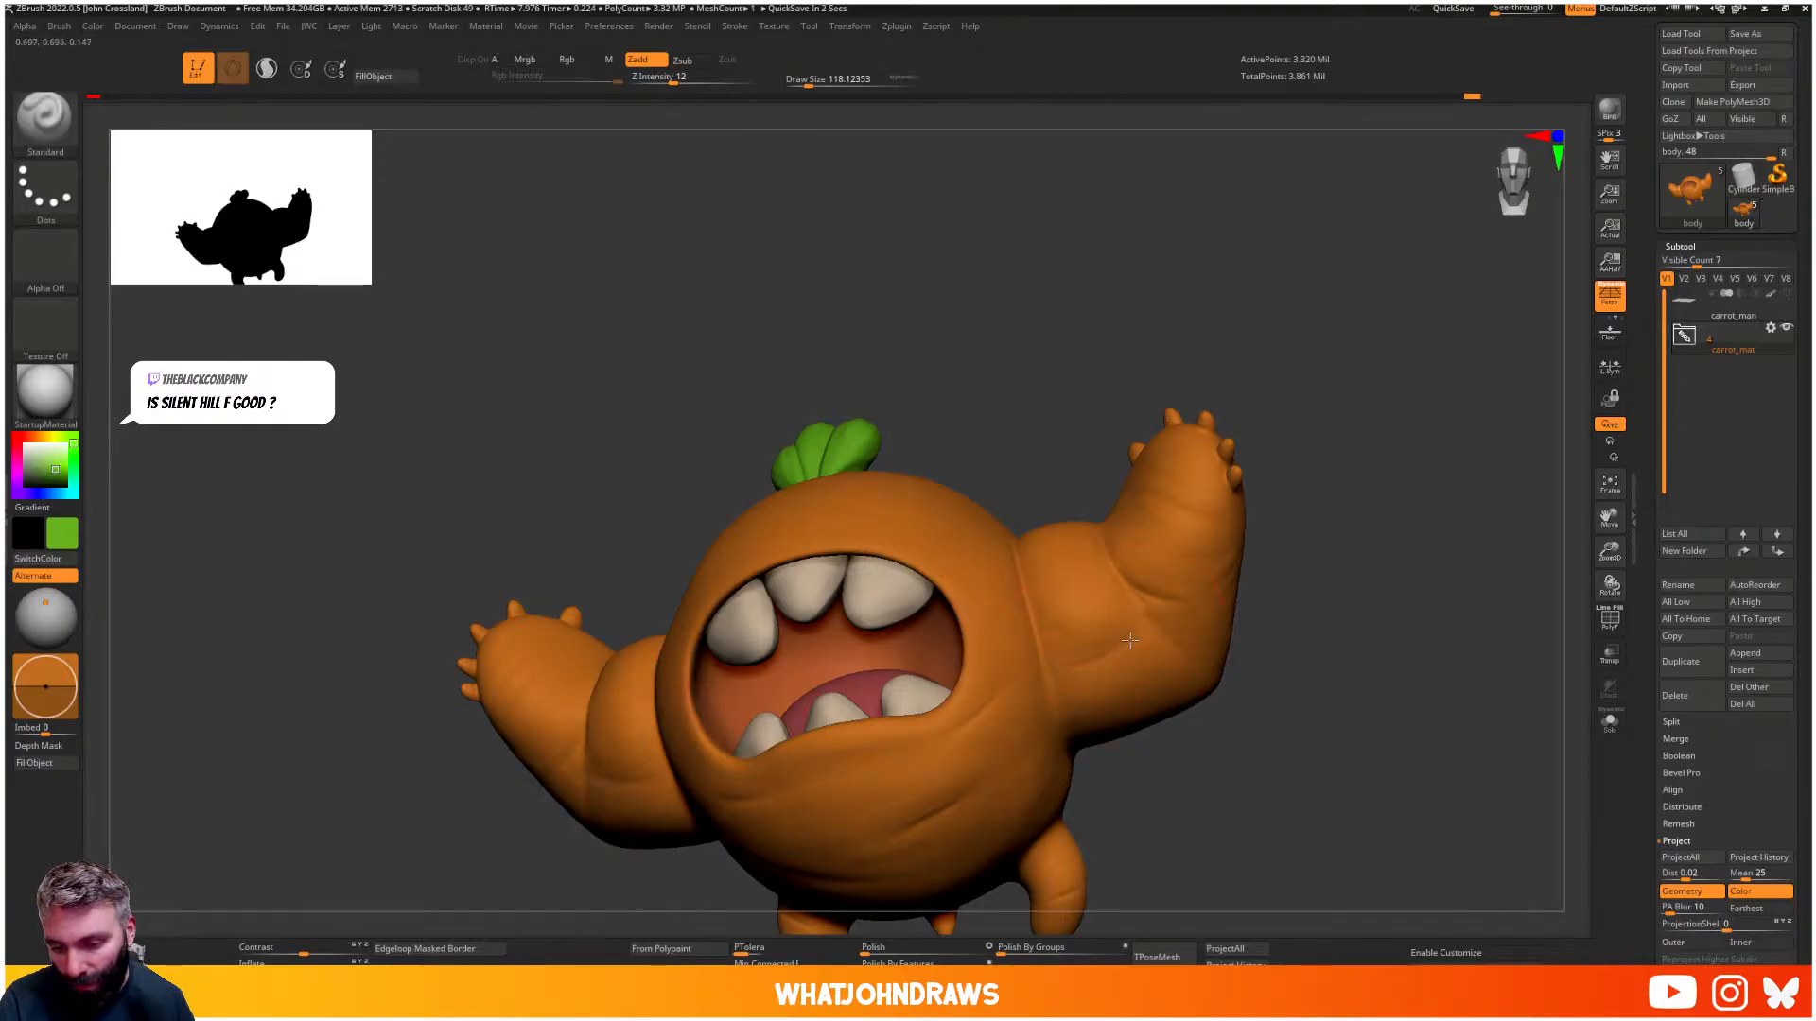
{"action": "right_click_drag", "start_coordinate": [1130, 641], "coordinate": [1098, 620]}
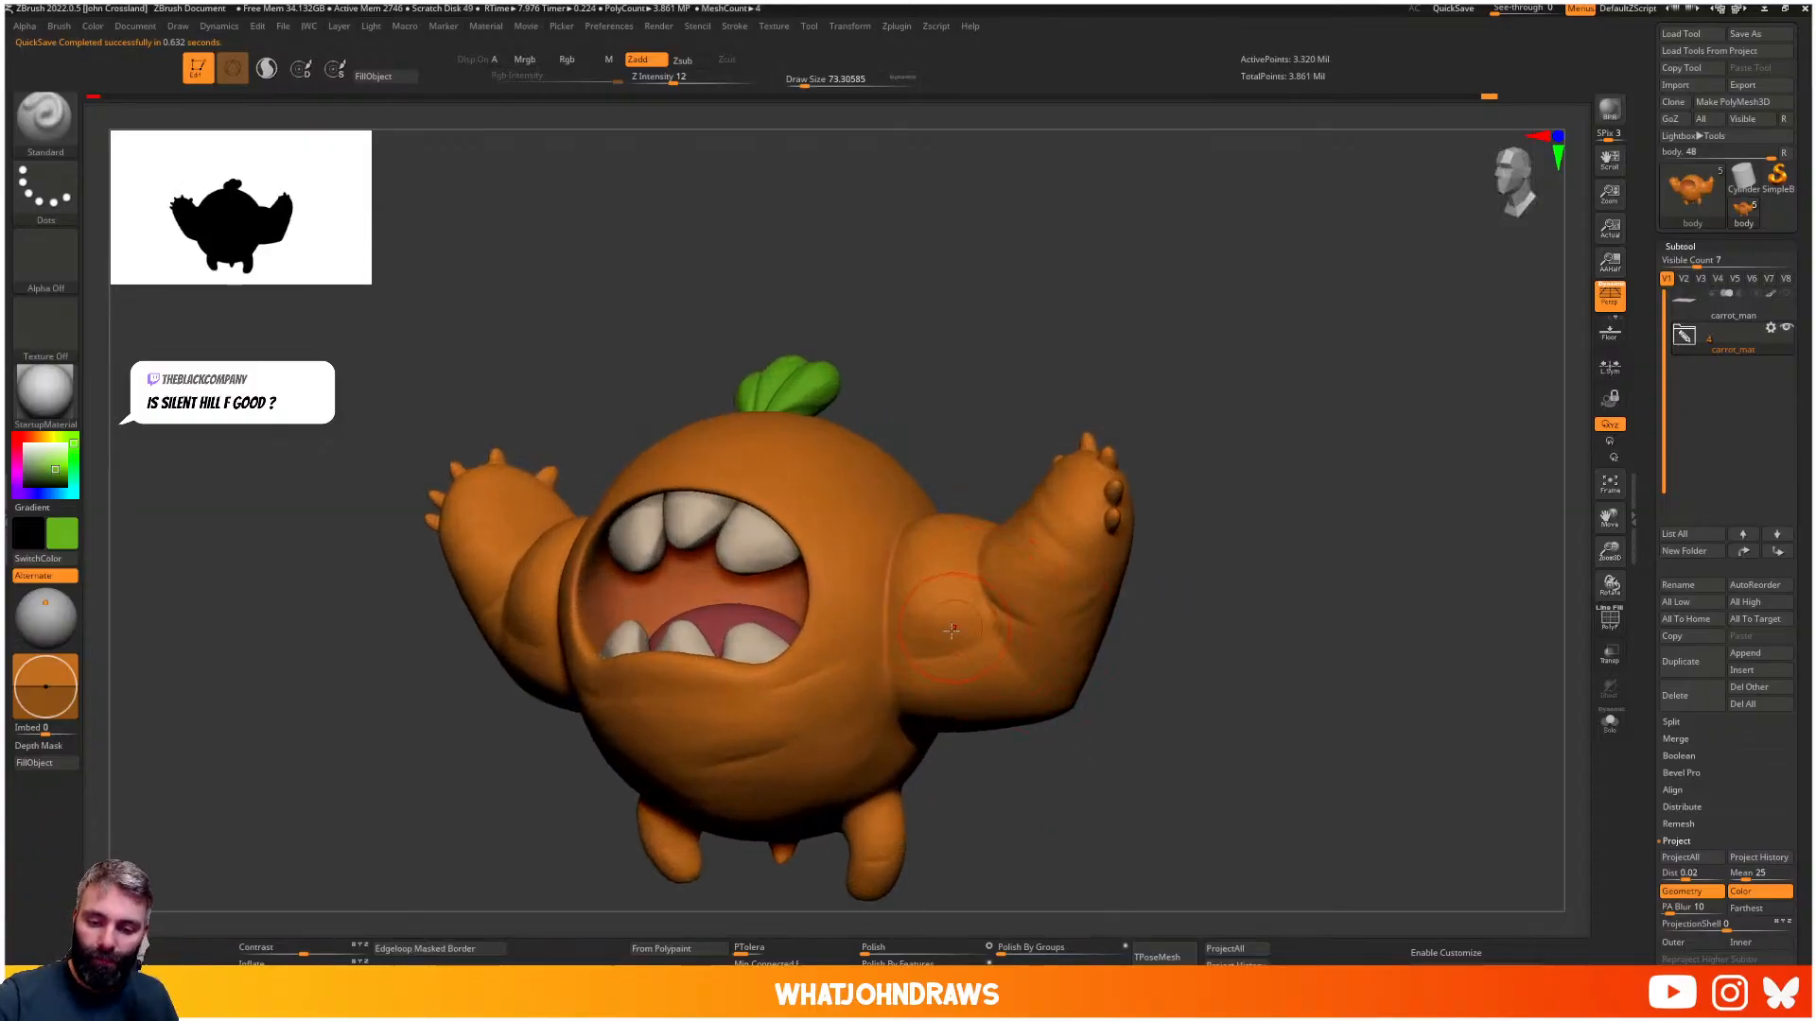
- Carve creases on the upper arm near the shoulder with DamStandard at Draw Size about 44 to 55 and Z Intensity 17
{"action": "key", "text": "b"}
{"action": "key", "text": "d"}
{"action": "key", "text": "s"}
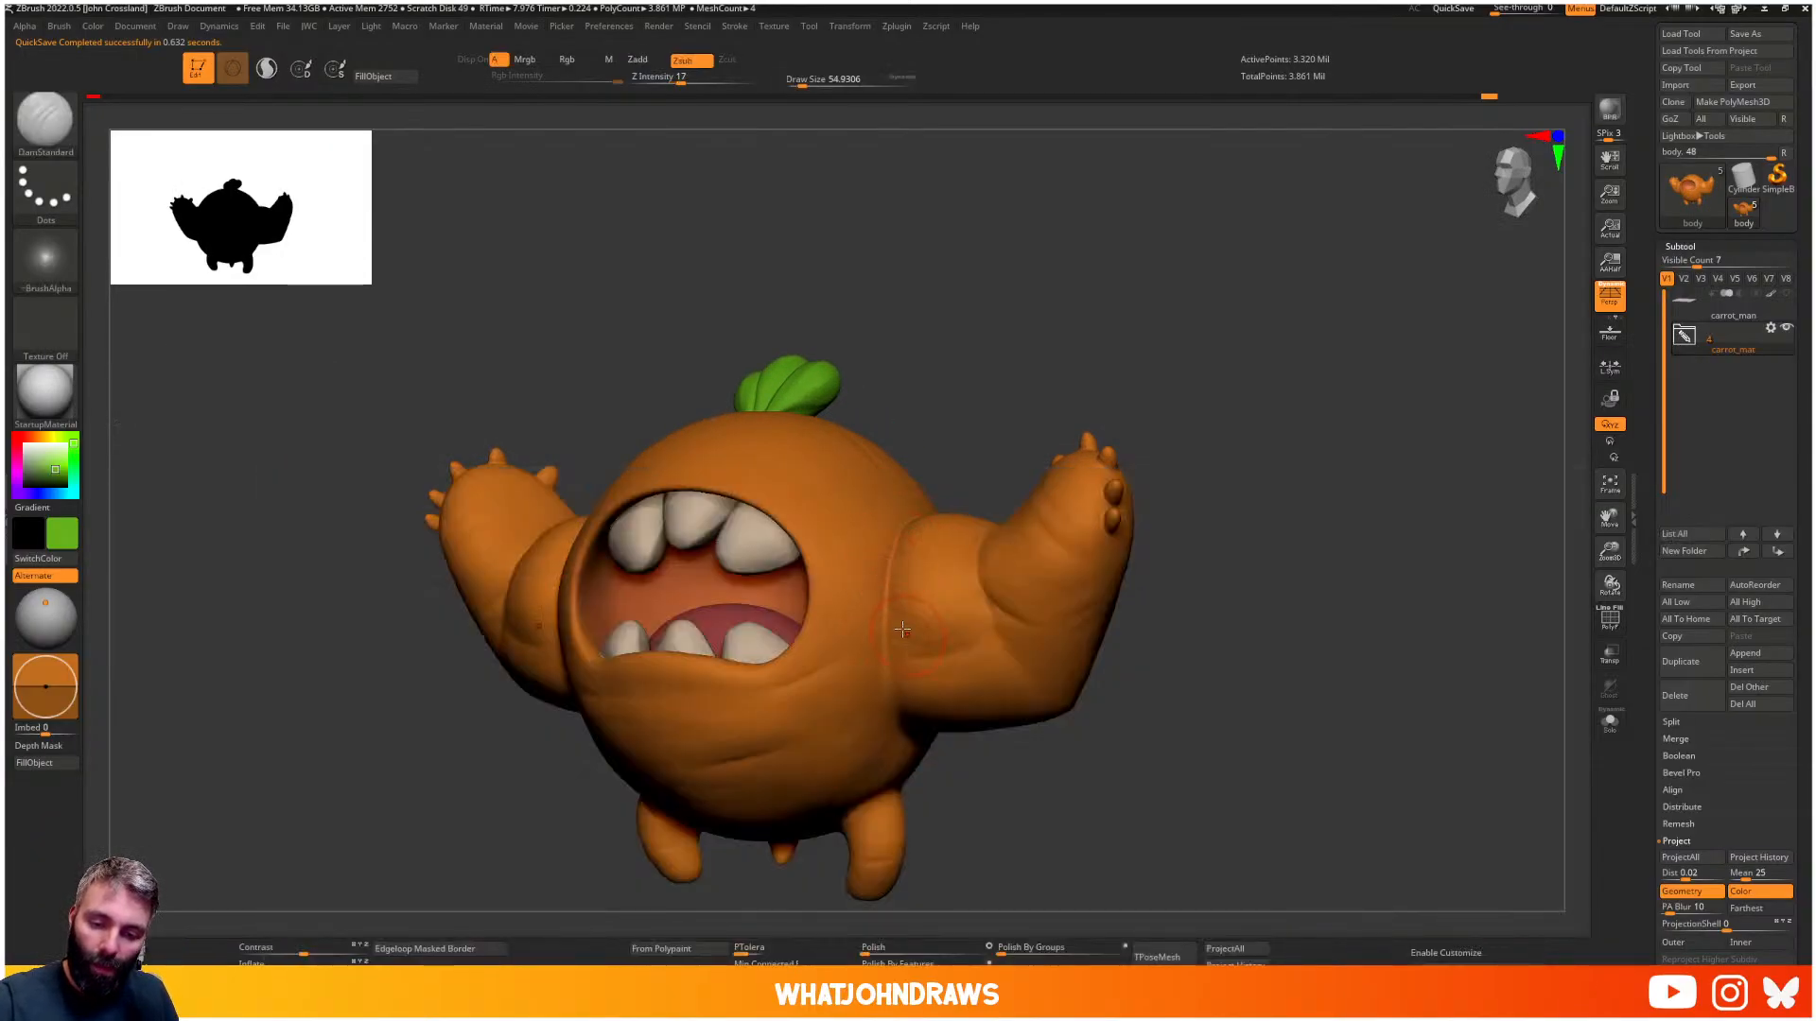
{"action": "key", "text": "bracketleft"}
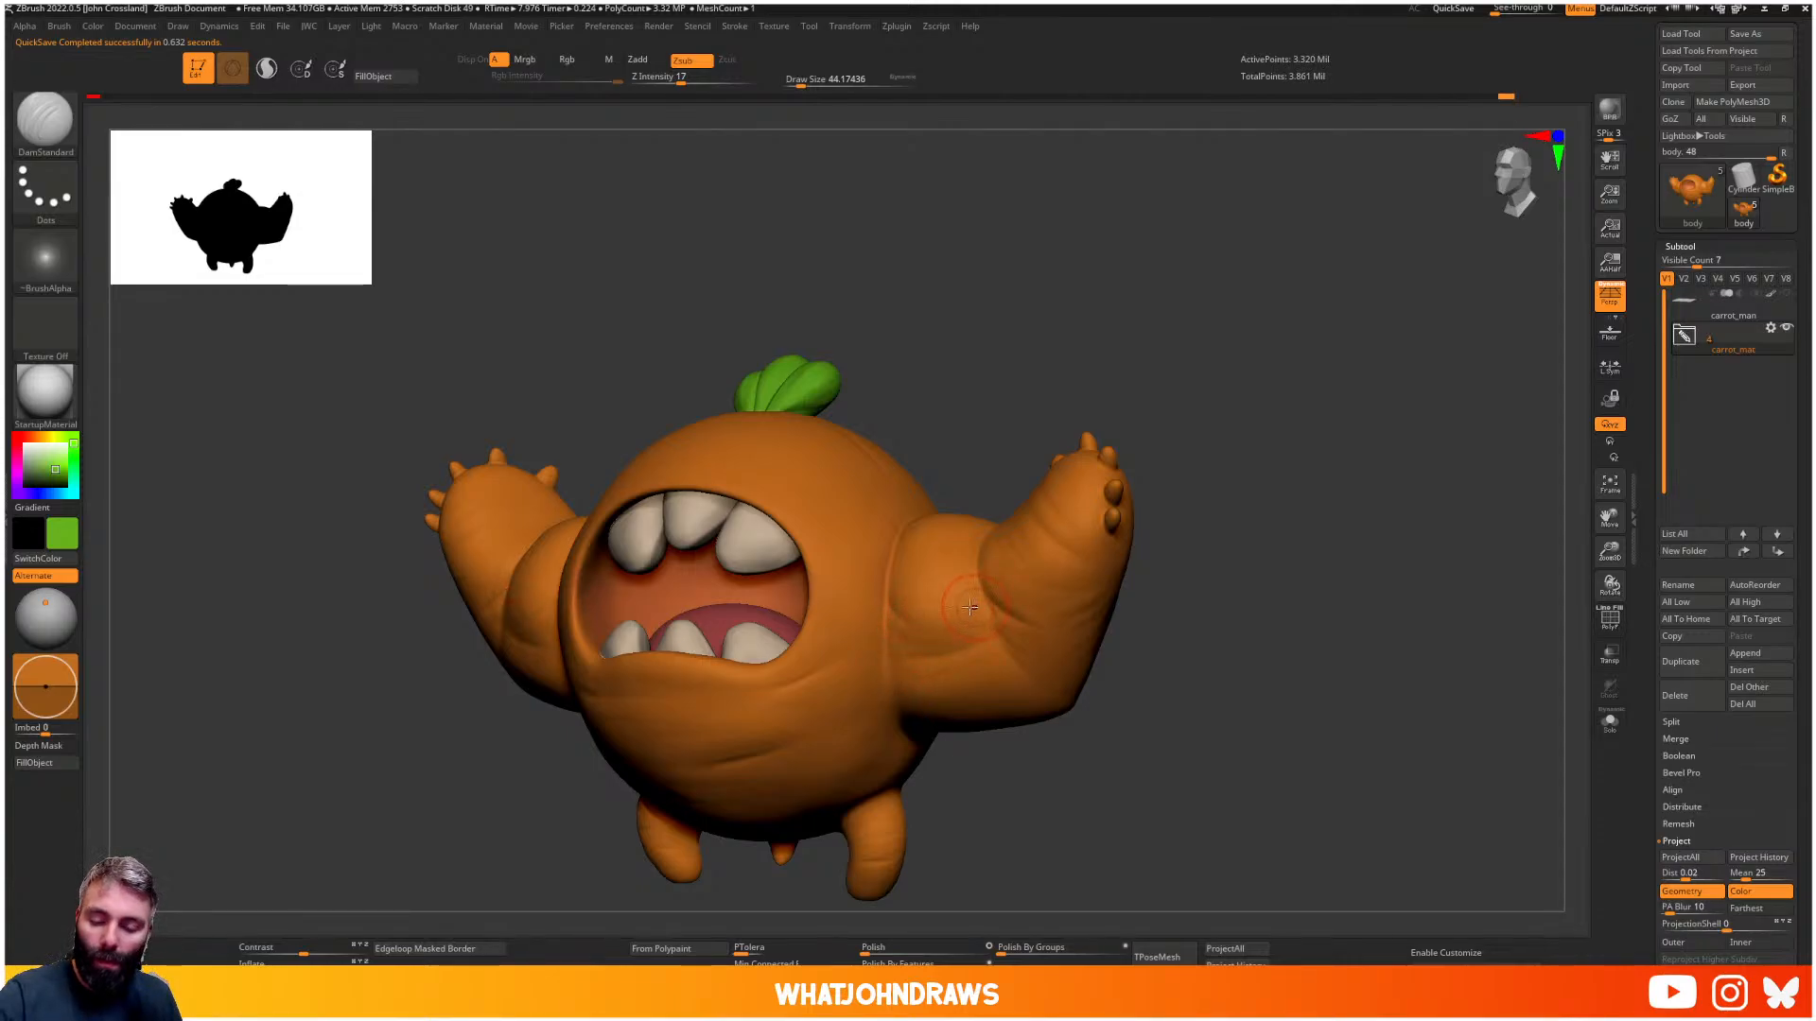
- Draw a thin raised branching vein on the front of the upper arm with Standard at Draw Size about 13 to 19 and Z Intensity 31
{"action": "mouse_move", "coordinate": [918, 577]}
{"action": "right_mouse_down"}
{"action": "mouse_move", "coordinate": [970, 579]}
{"action": "mouse_move", "coordinate": [952, 558]}
{"action": "right_mouse_up"}
{"action": "key", "text": "b"}
{"action": "key", "text": "s"}
{"action": "key", "text": "t"}
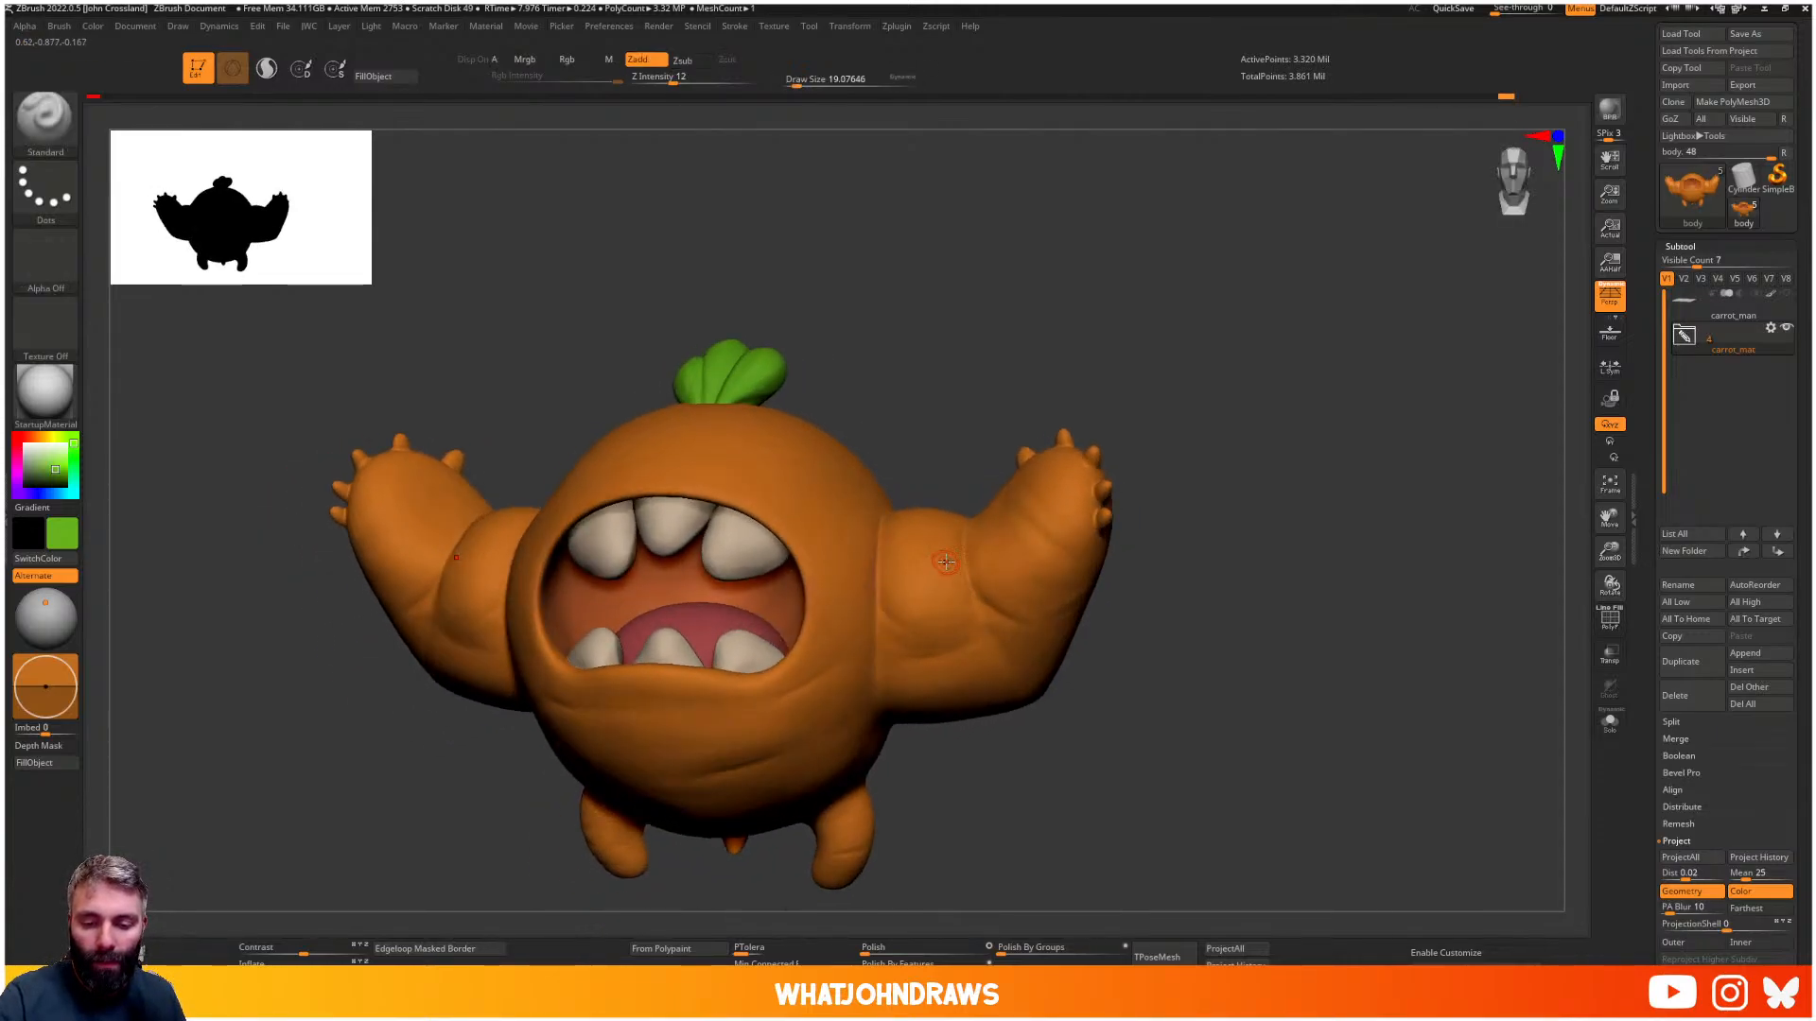
{"action": "key", "text": "bracketleft"}
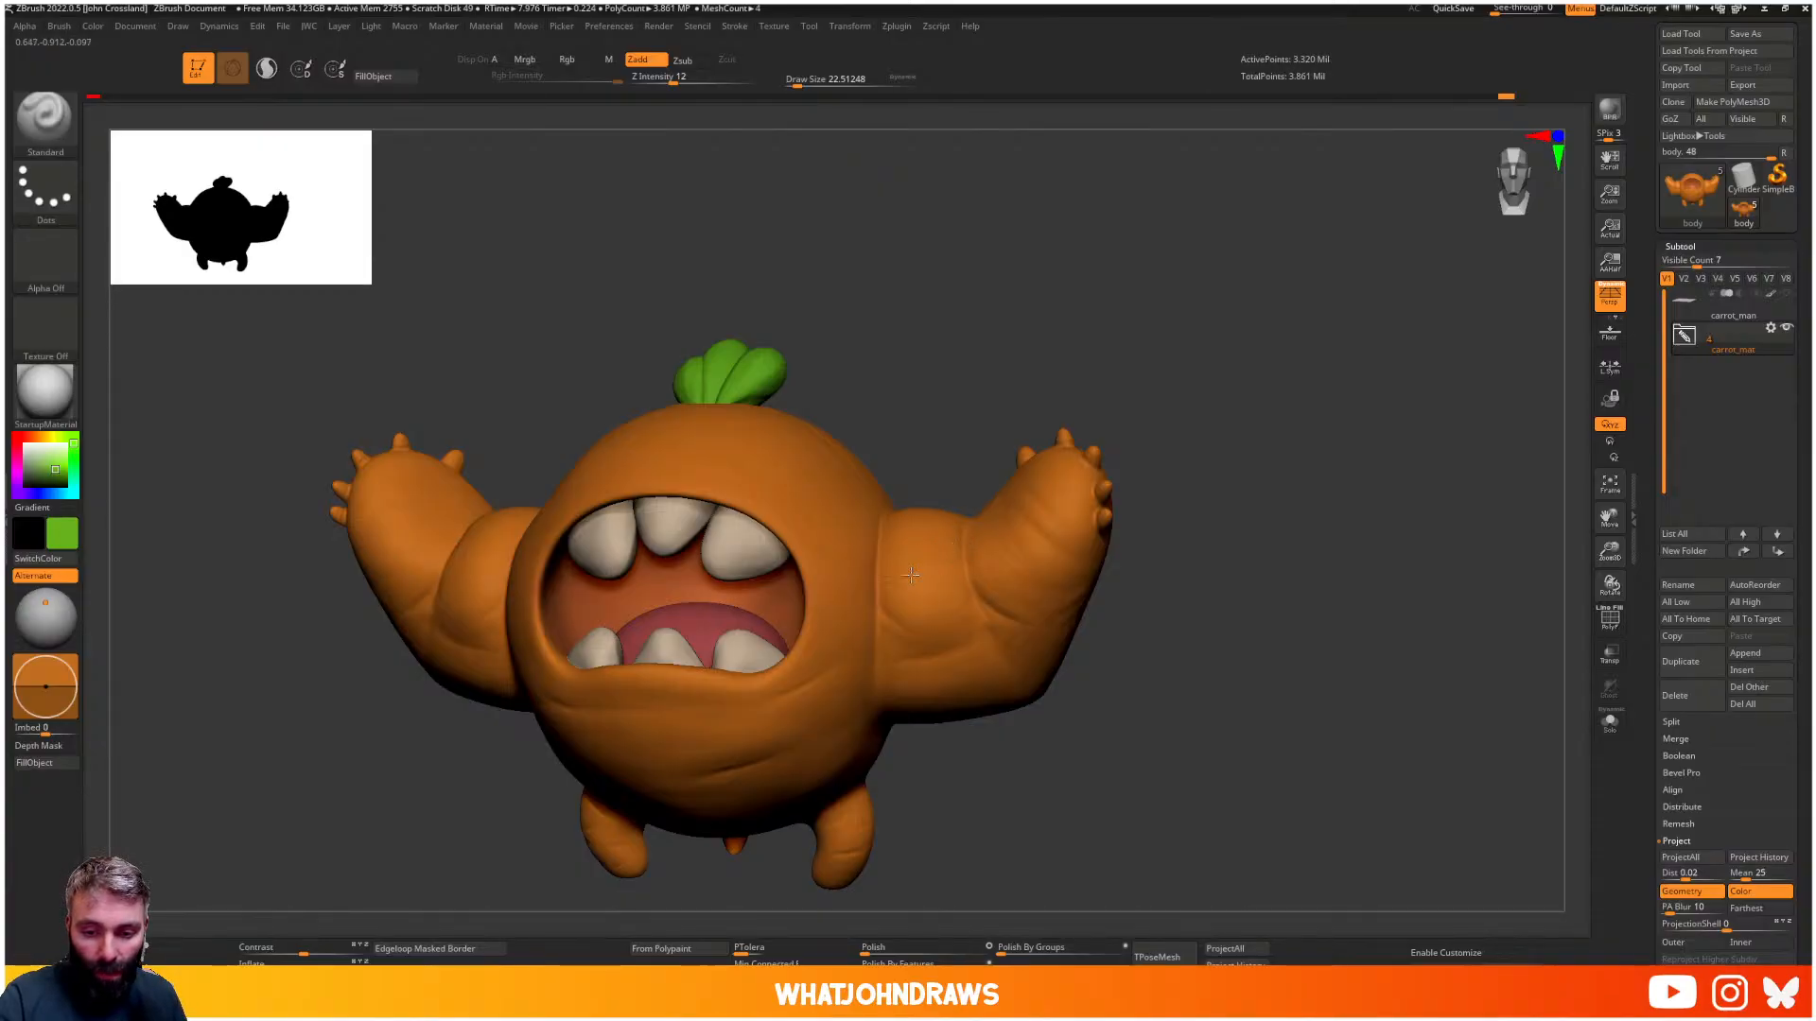
{"action": "key", "text": "ctrl+z"}
{"action": "left_click_drag", "start_coordinate": [911, 575], "coordinate": [959, 574]}
{"action": "key", "text": "u"}
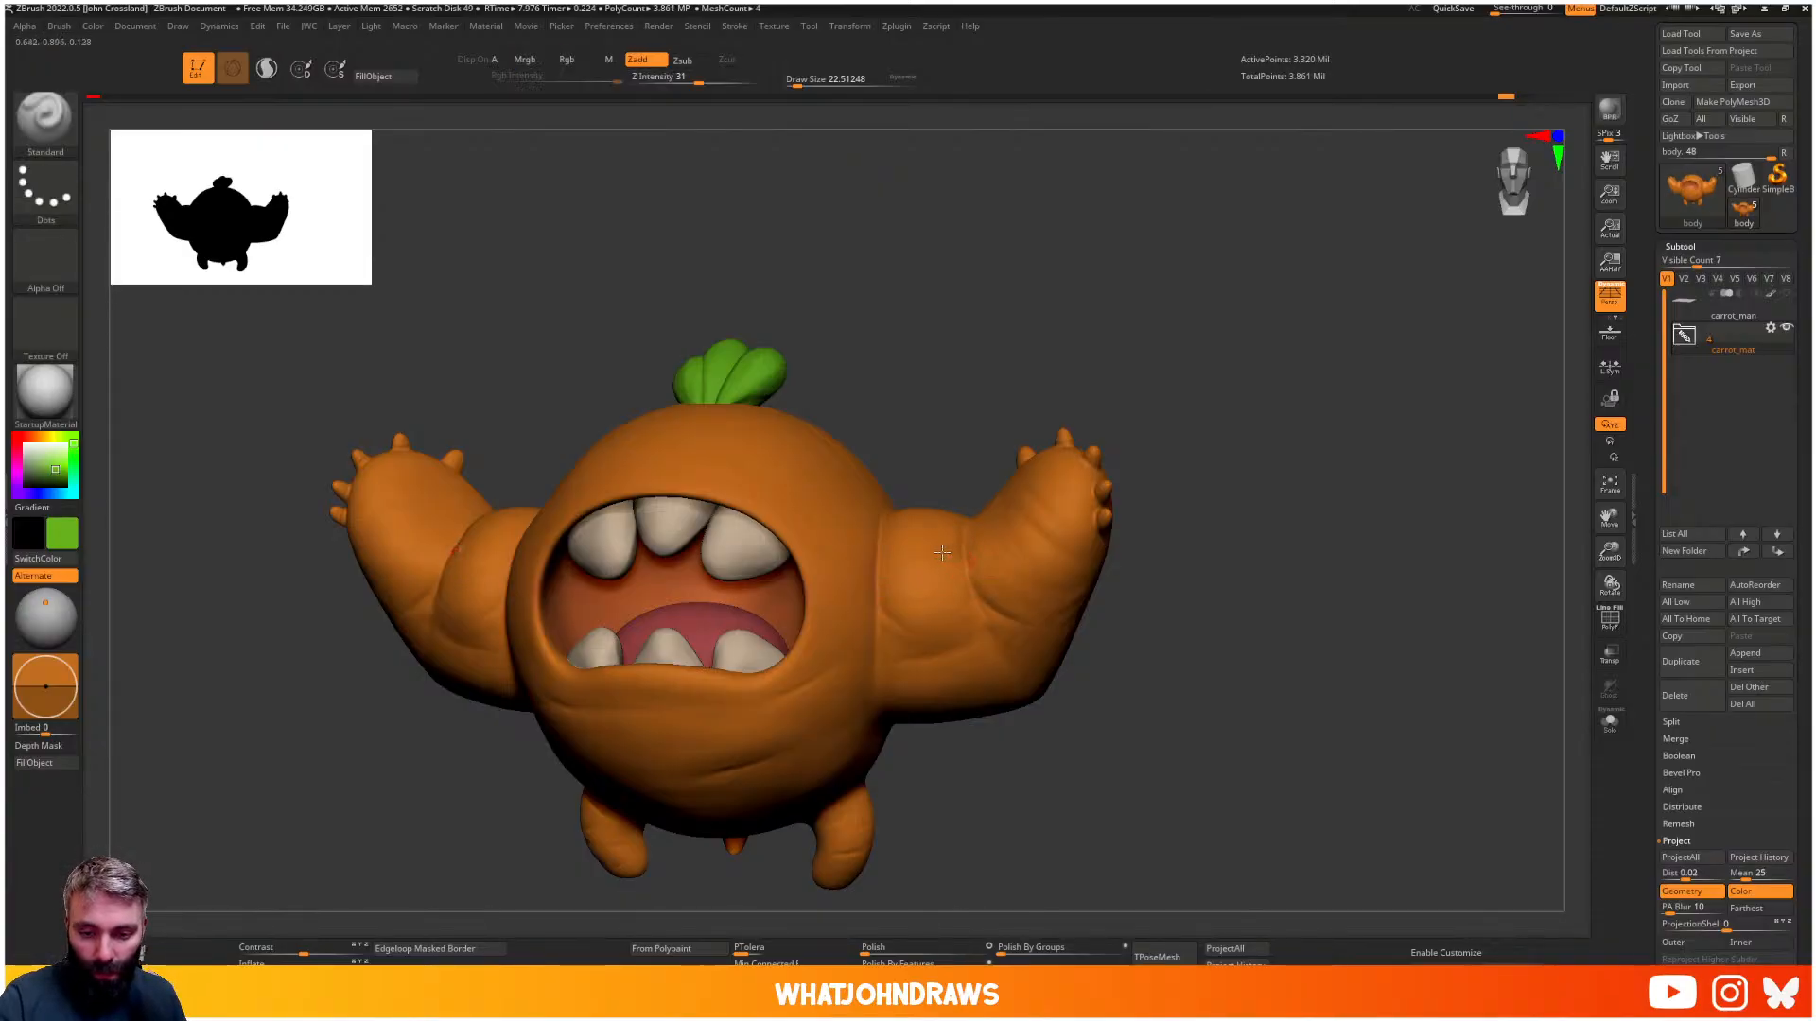
{"action": "key", "text": "ctrl"}
{"action": "key", "text": "bracketleft"}
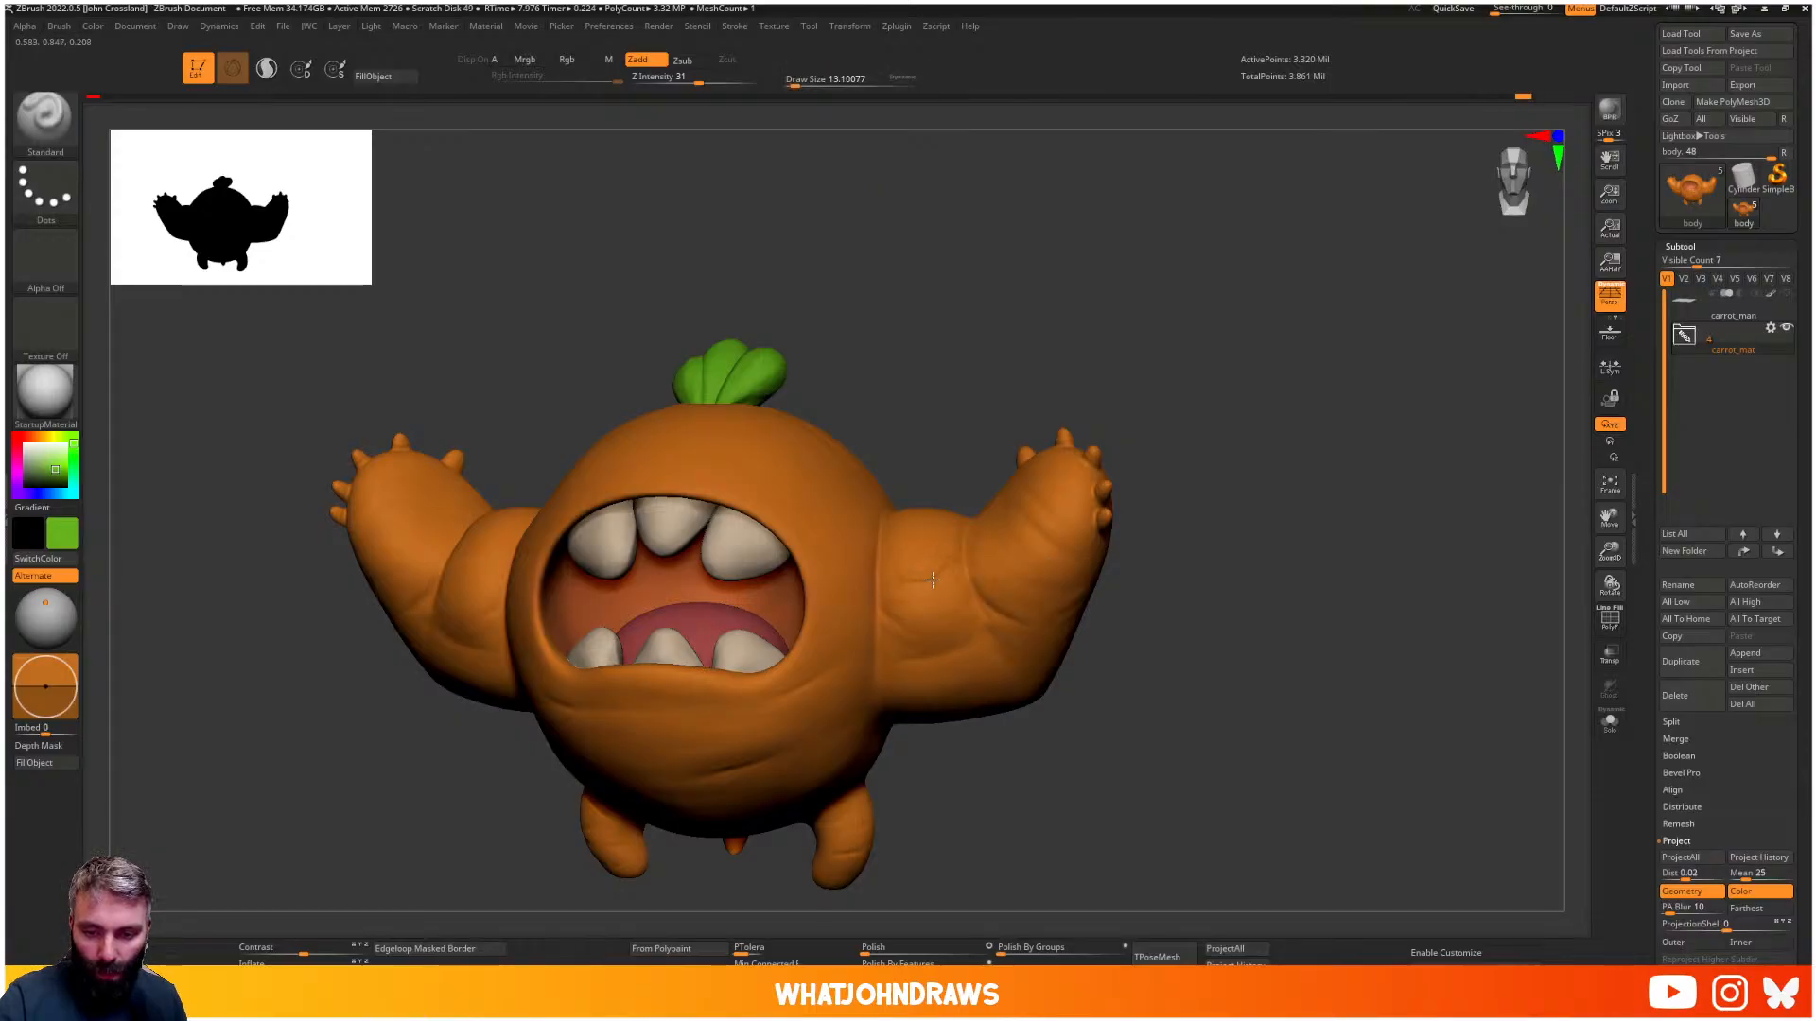
{"action": "mouse_move", "coordinate": [980, 626]}
{"action": "right_mouse_down"}
{"action": "mouse_move", "coordinate": [1014, 553]}
{"action": "mouse_move", "coordinate": [616, 426]}
{"action": "mouse_move", "coordinate": [1135, 668]}
{"action": "mouse_move", "coordinate": [1054, 650]}
{"action": "right_mouse_up"}
{"action": "mouse_move", "coordinate": [1059, 578]}
{"action": "right_mouse_down", "text": "alt"}
{"action": "mouse_move", "coordinate": [1058, 597]}
{"action": "mouse_move", "coordinate": [1050, 549]}
{"action": "right_mouse_up", "text": "alt"}
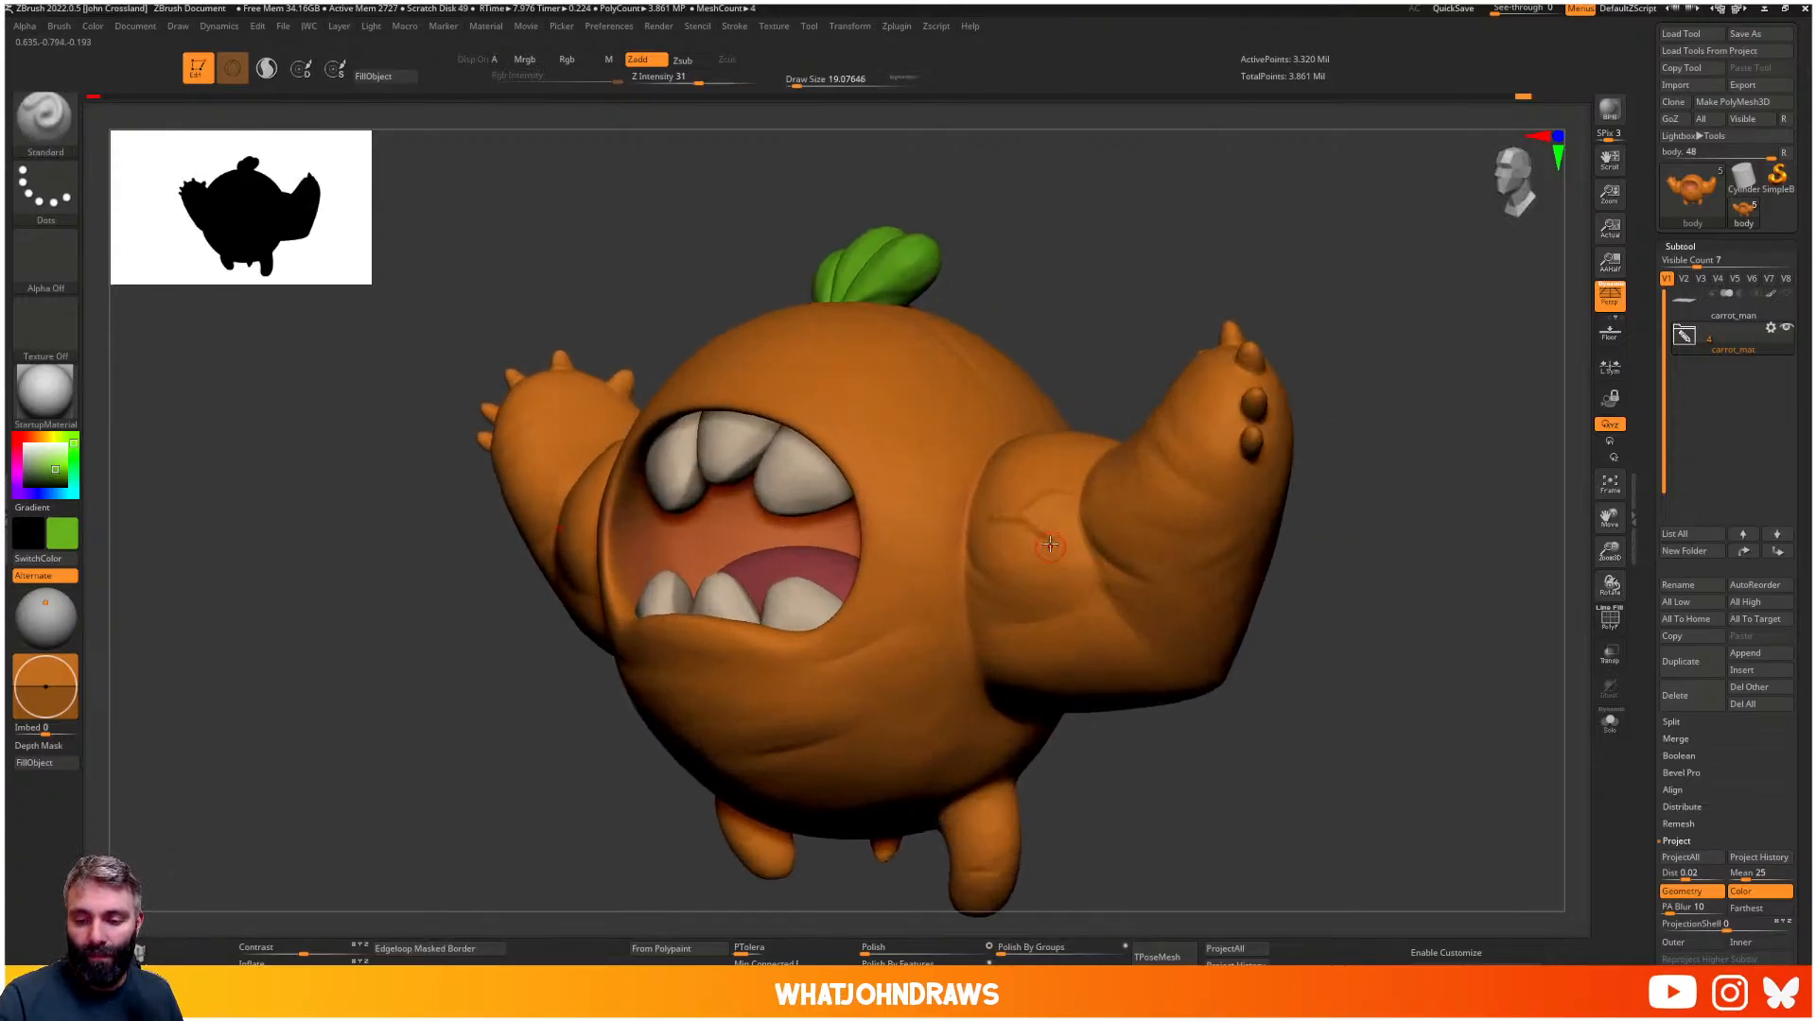
{"action": "key", "text": "shift"}
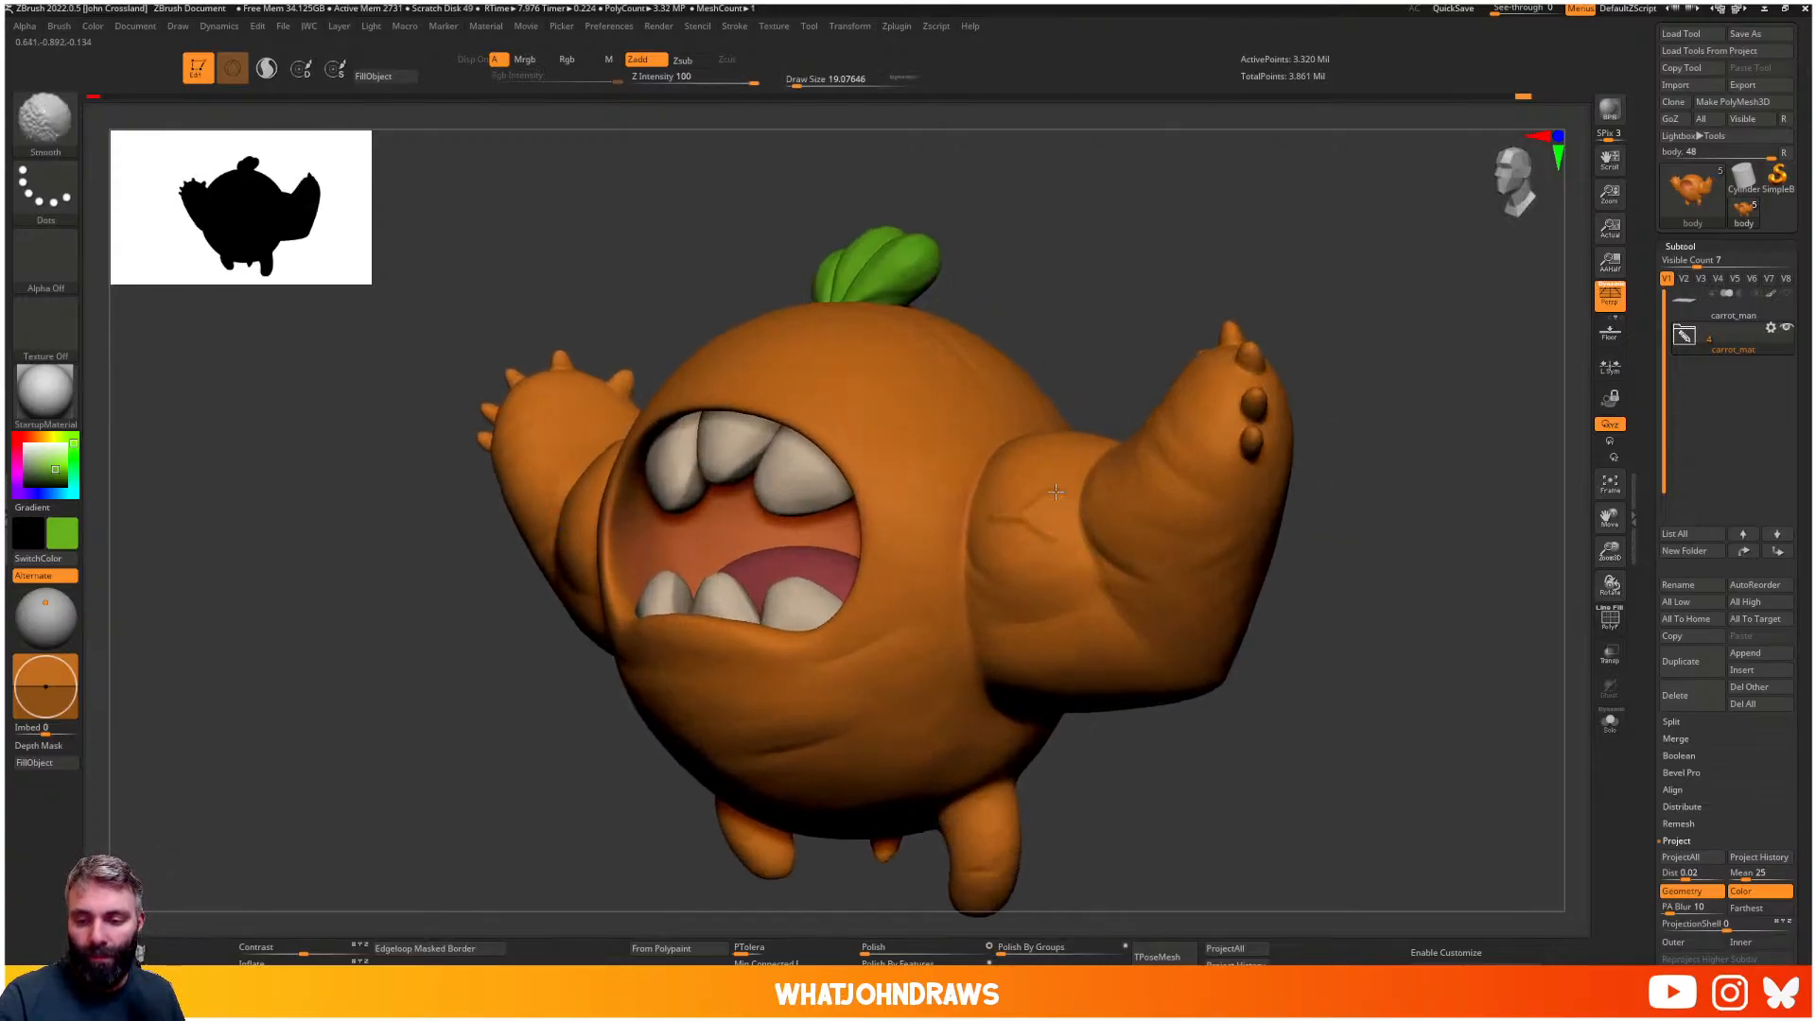
- Carve small creases along the front shoulder seam with DamStandard at Draw Size about 30, then smooth the surface beside it
{"action": "key", "text": "b"}
{"action": "key", "text": "d"}
{"action": "key", "text": "s"}
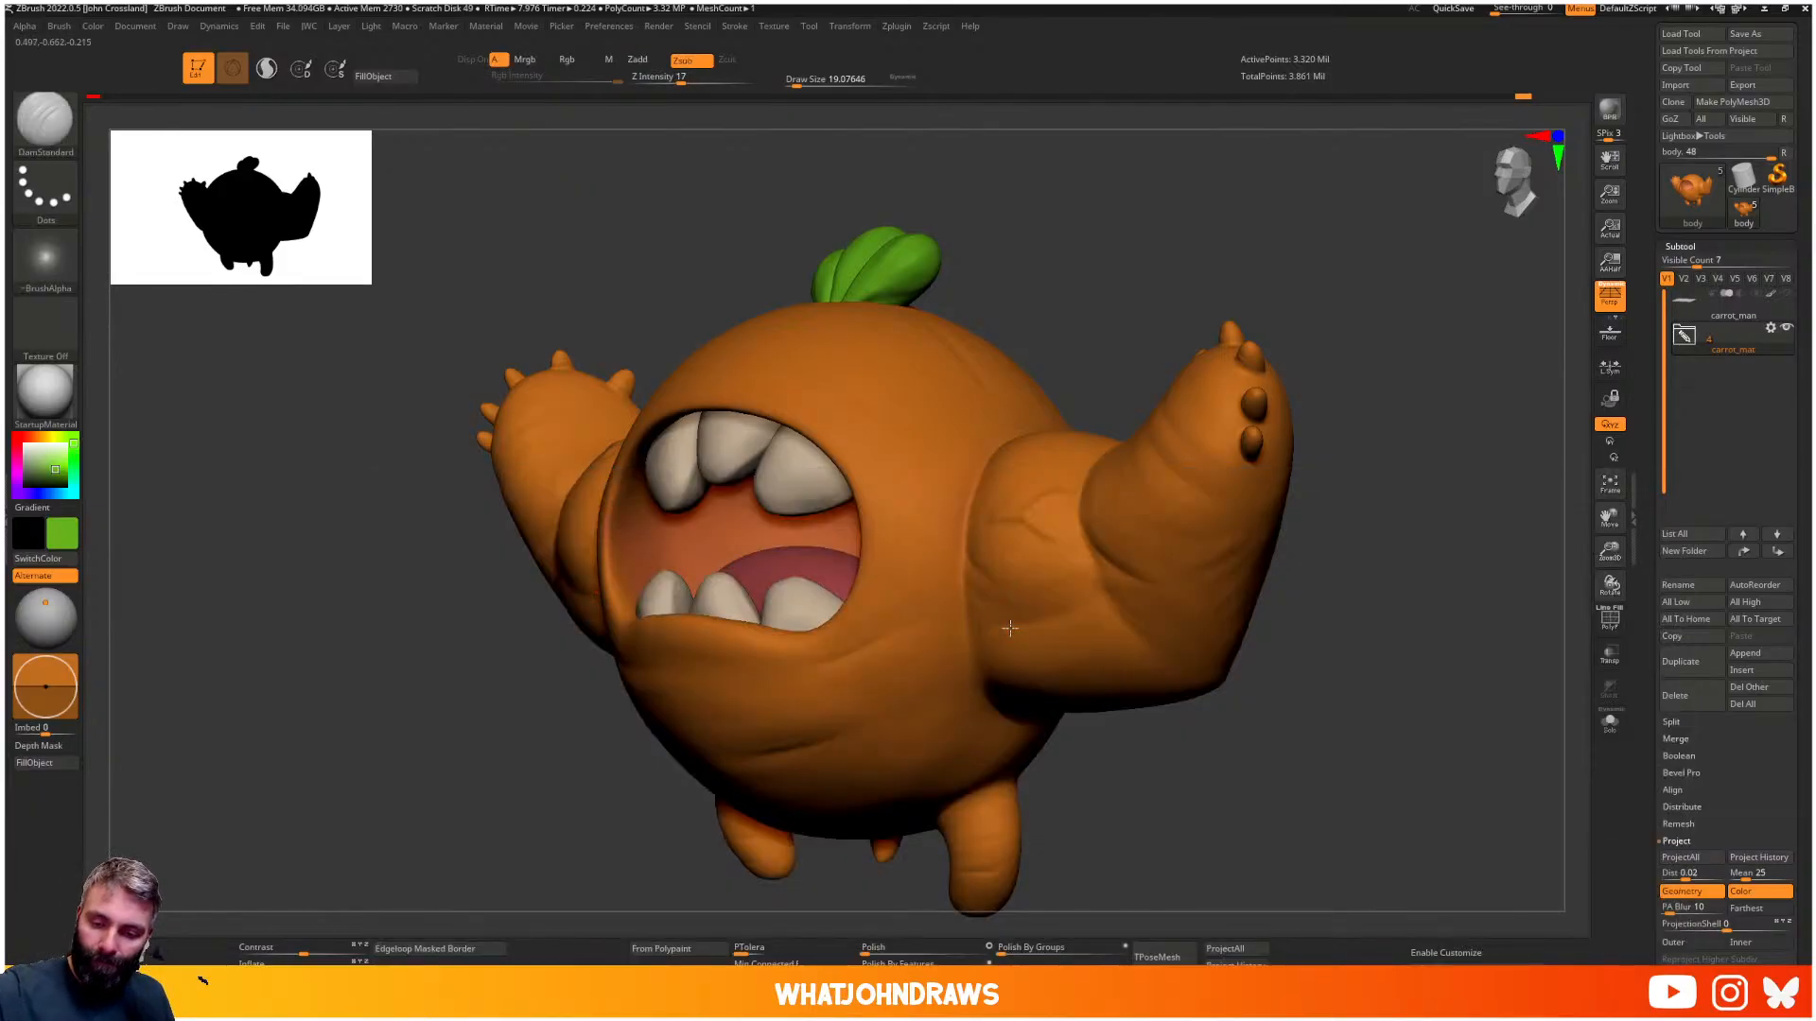
{"action": "key", "text": "s"}
{"action": "left_click_drag", "start_coordinate": [967, 635], "coordinate": [971, 643]}
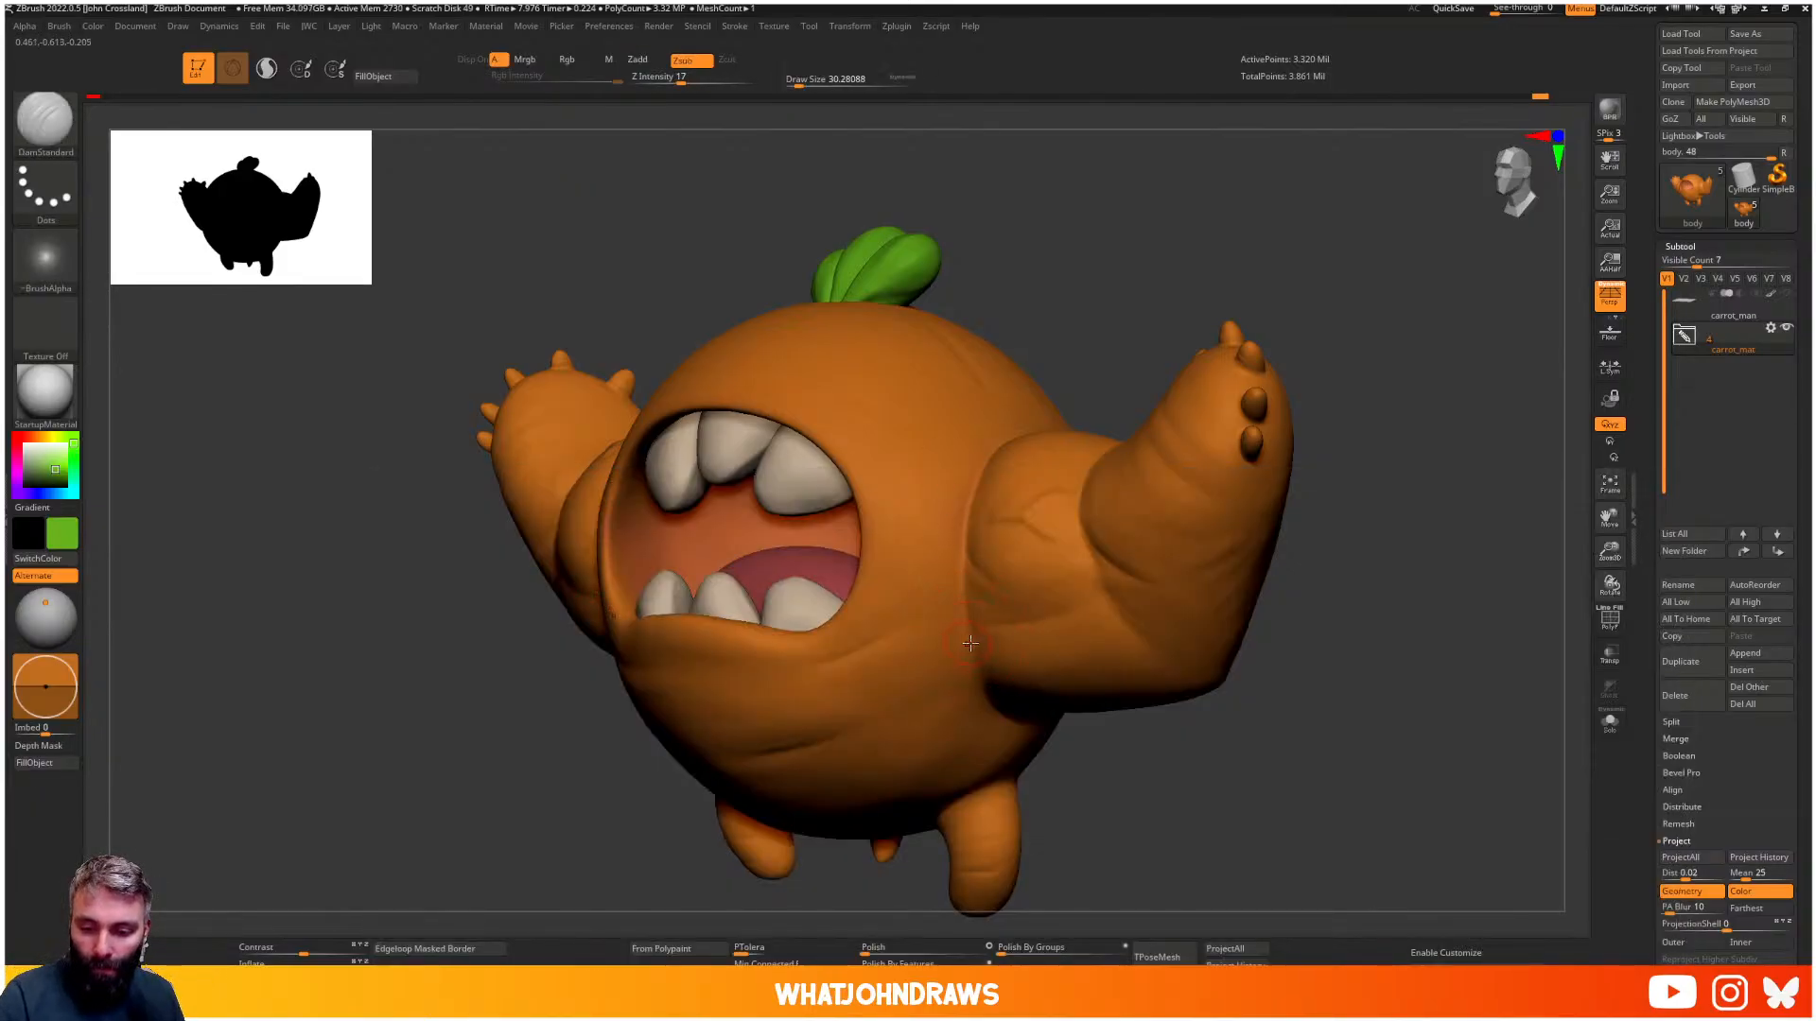
{"action": "right_click_drag", "start_coordinate": [968, 665], "coordinate": [970, 657]}
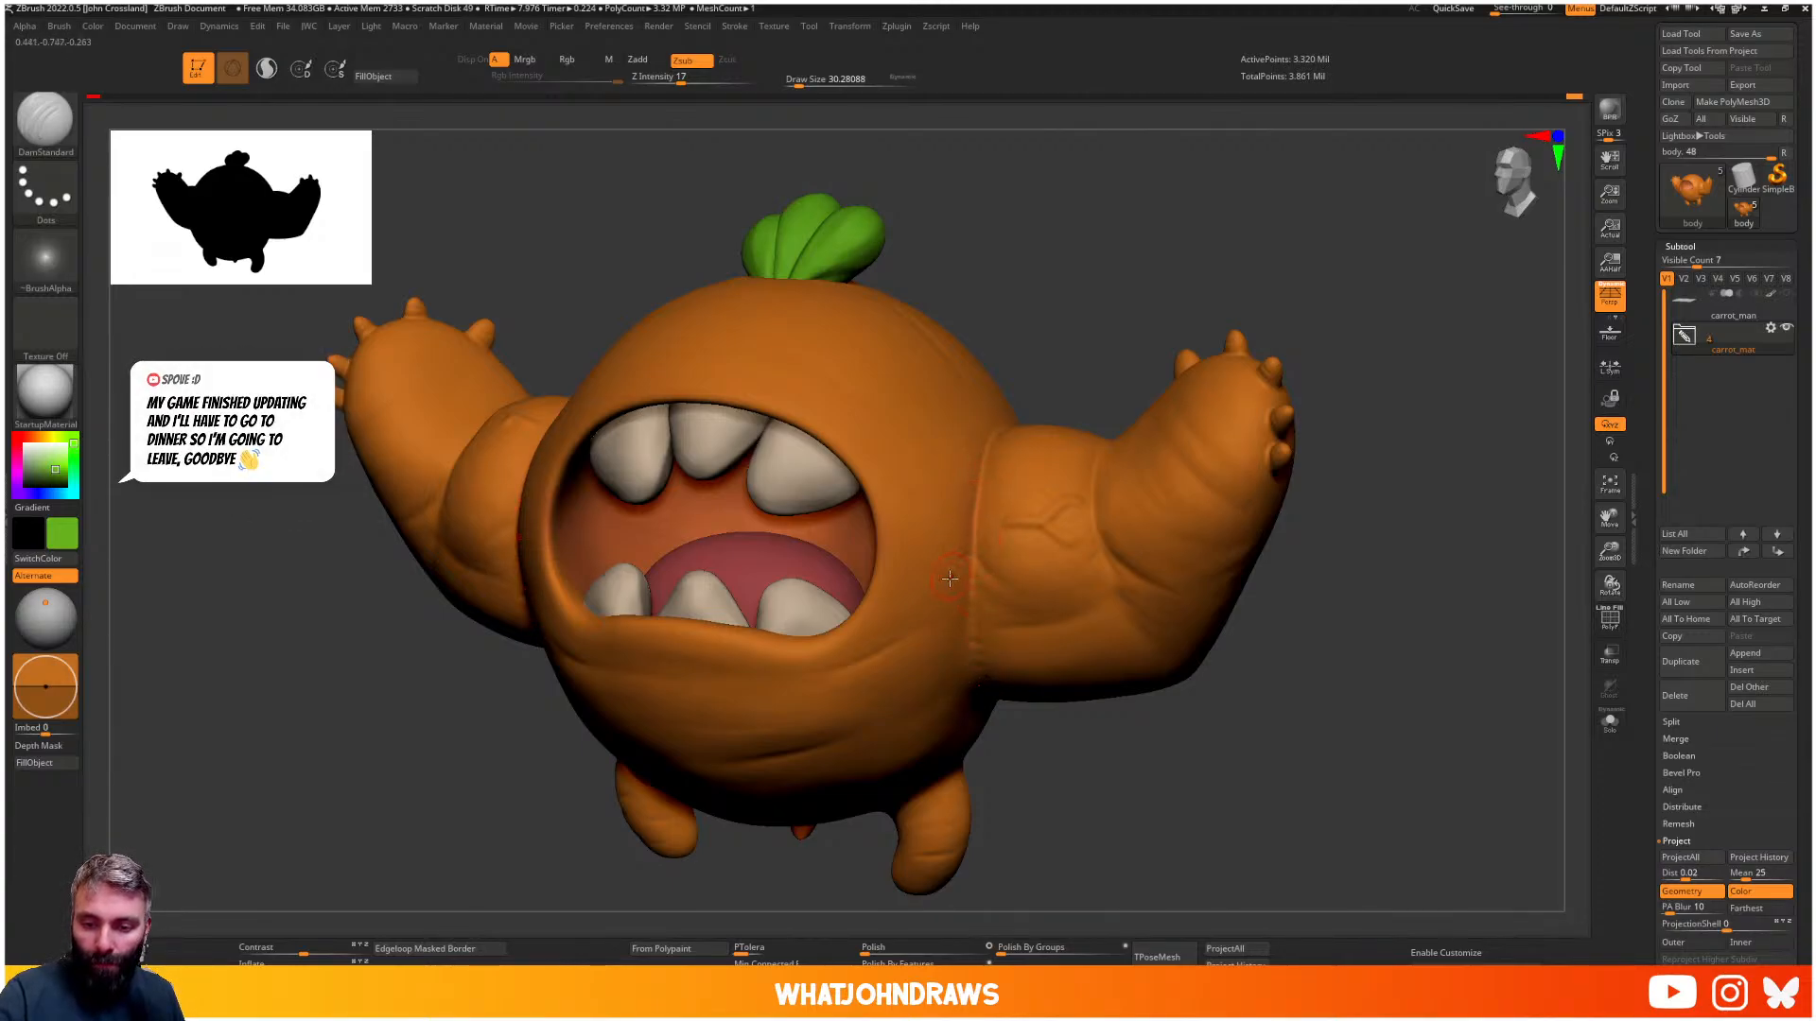
{"action": "key", "text": "shift"}
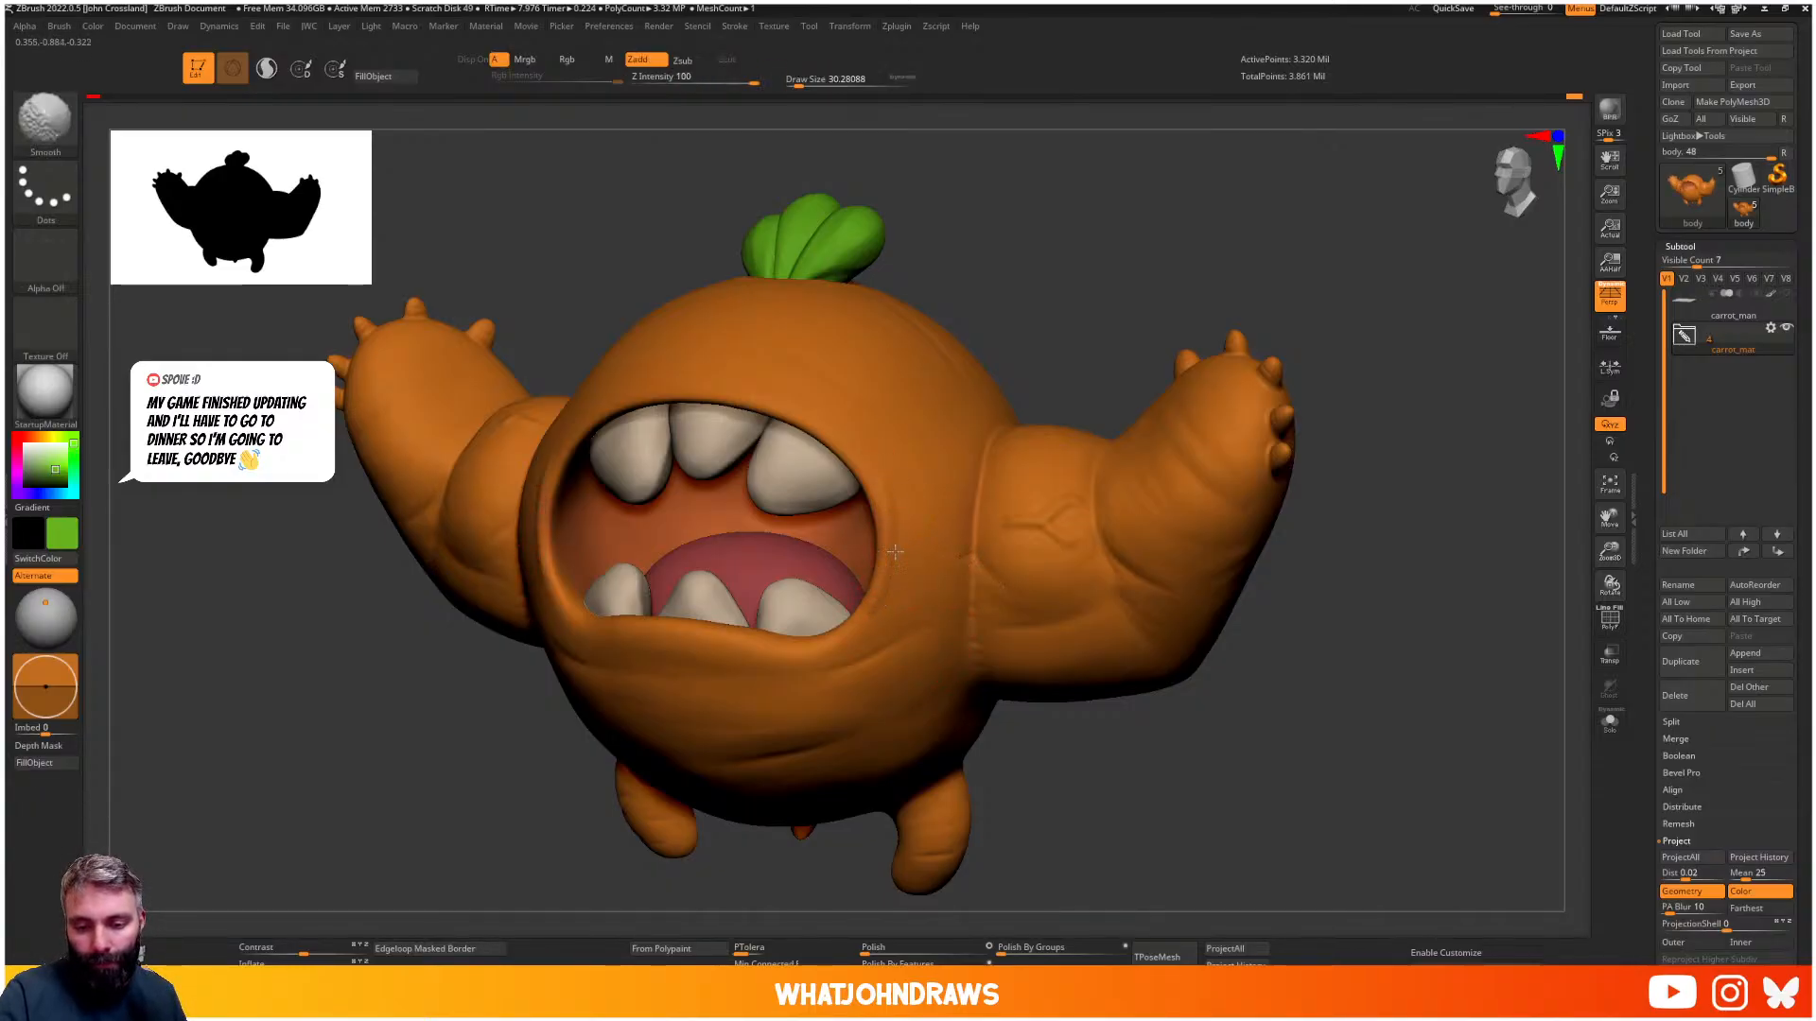
{"action": "mouse_move", "coordinate": [904, 626]}
{"action": "right_mouse_down", "text": "ctrl"}
{"action": "mouse_move", "coordinate": [910, 516]}
{"action": "mouse_move", "coordinate": [972, 647]}
{"action": "right_mouse_up", "text": "ctrl"}
- Crease the underside of the belly with DamStandard at Draw Size about 44, adding Standard at Draw Size about 26 and Z Intensity 10
{"action": "key", "text": "b"}
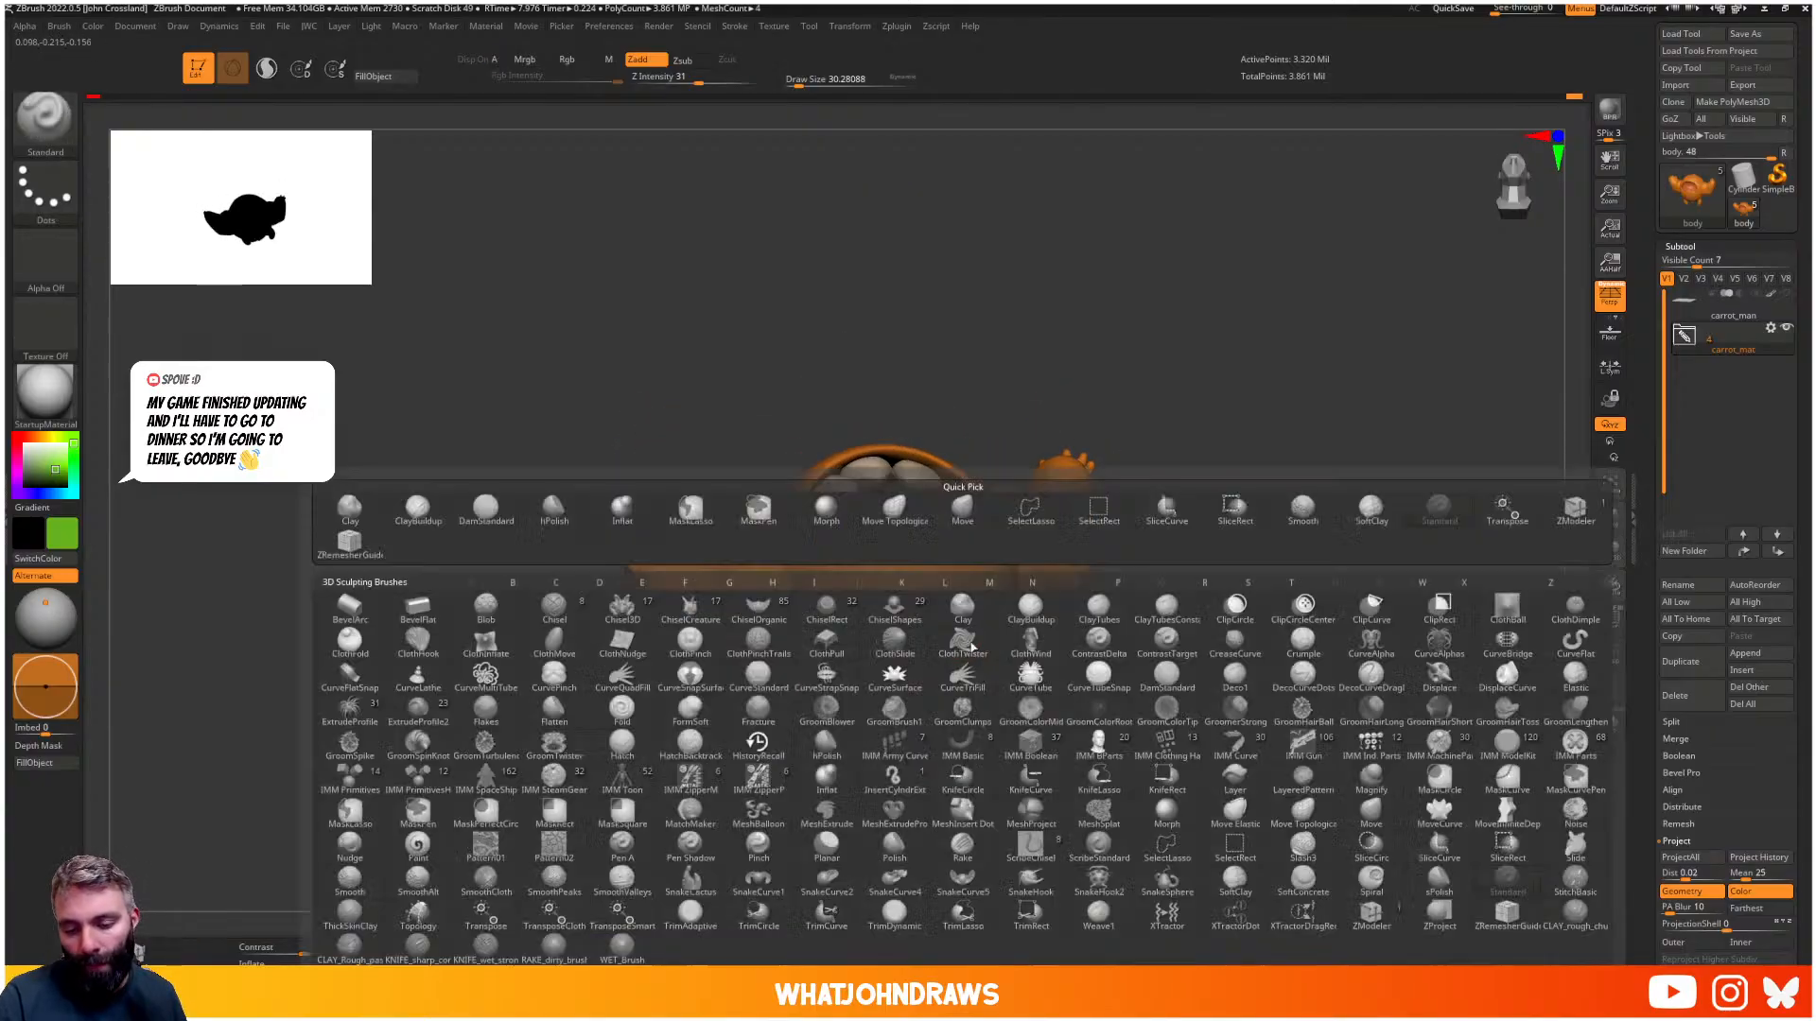
{"action": "key", "text": "d"}
{"action": "key", "text": "s"}
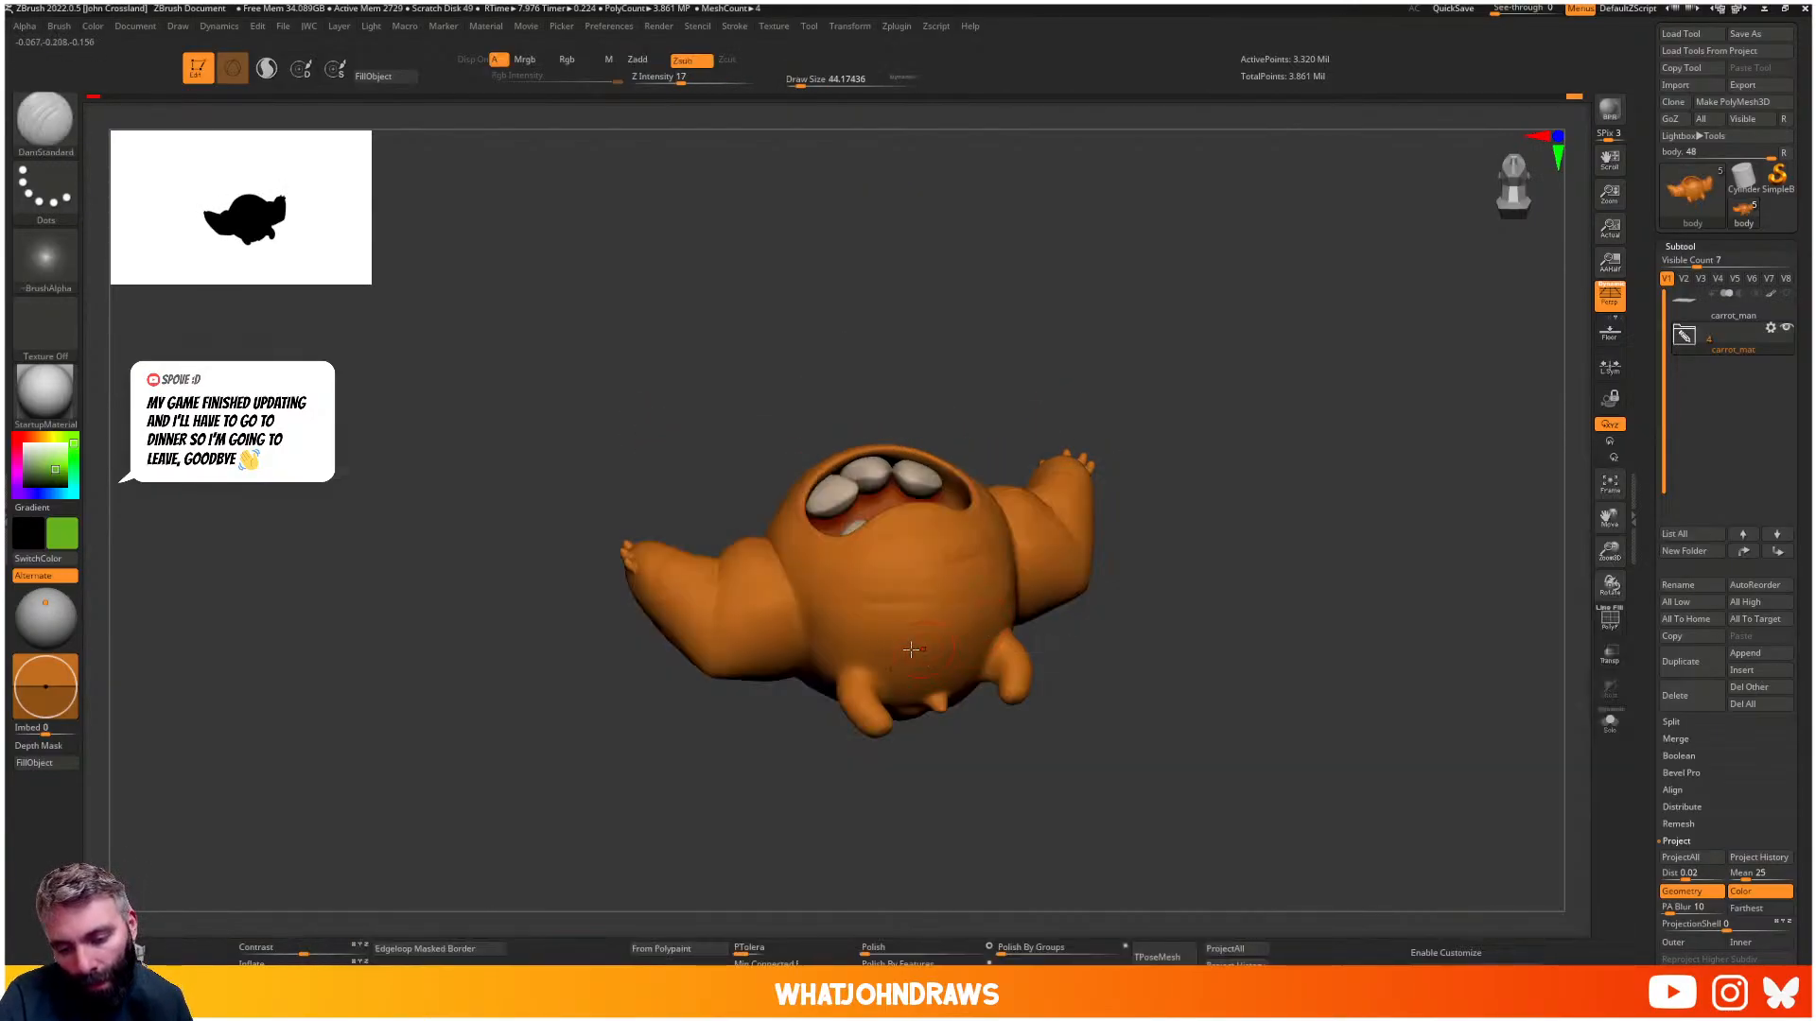
{"action": "key", "text": "b"}
{"action": "key", "text": "s"}
{"action": "key", "text": "t"}
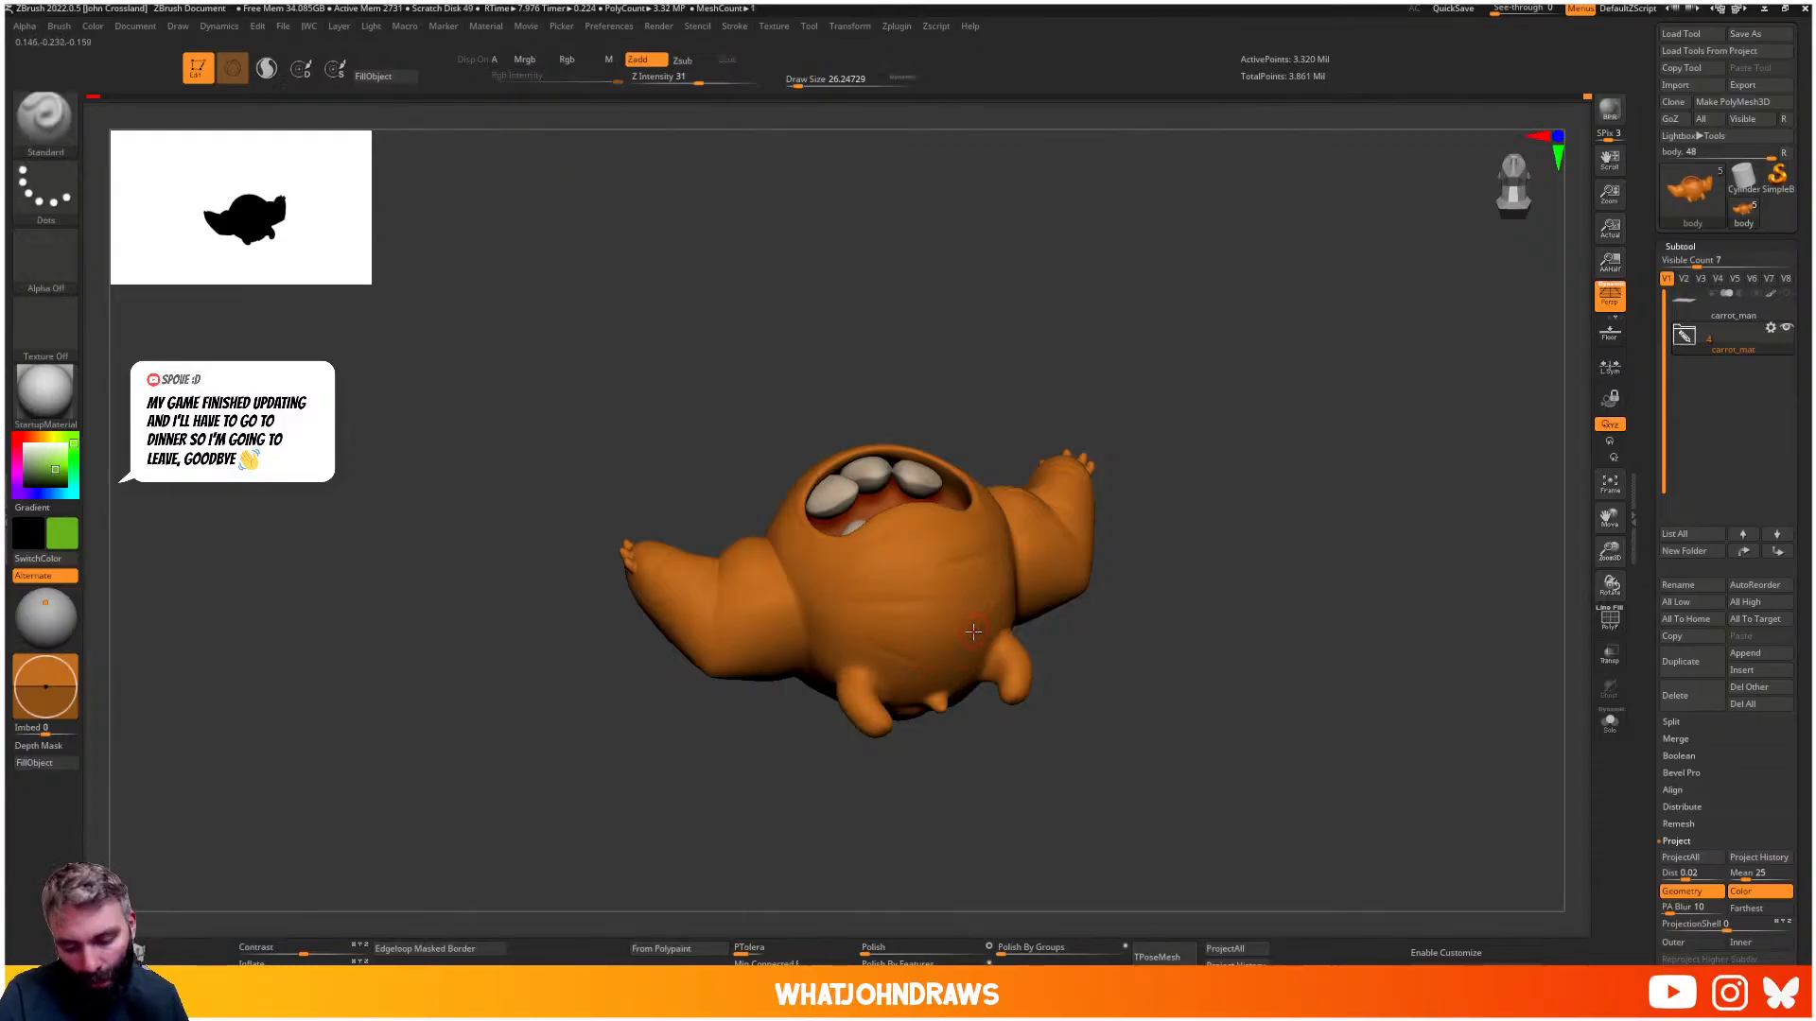
{"action": "key", "text": "u"}
{"action": "left_click", "coordinate": [943, 637]}
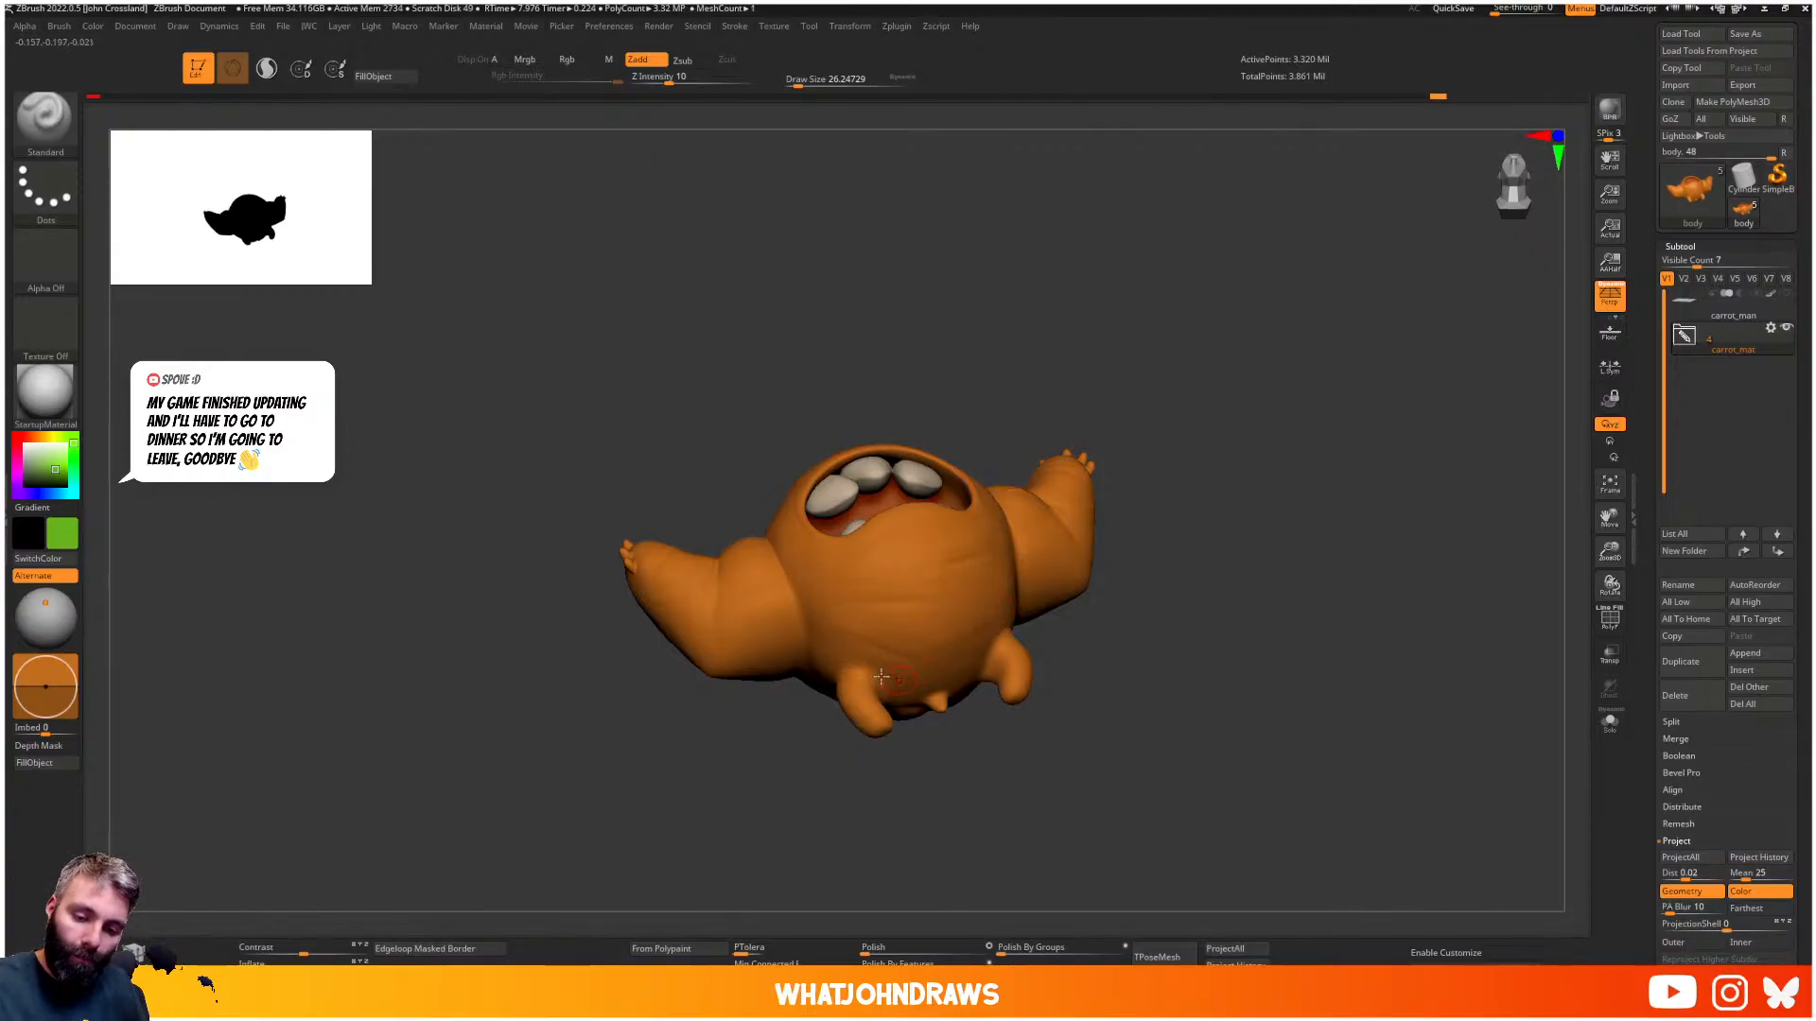
- Add faint folds across the back near the shoulder with Standard at Draw Size about 26 and Z Intensity 10
{"action": "right_click_drag", "start_coordinate": [965, 664], "coordinate": [1059, 591]}
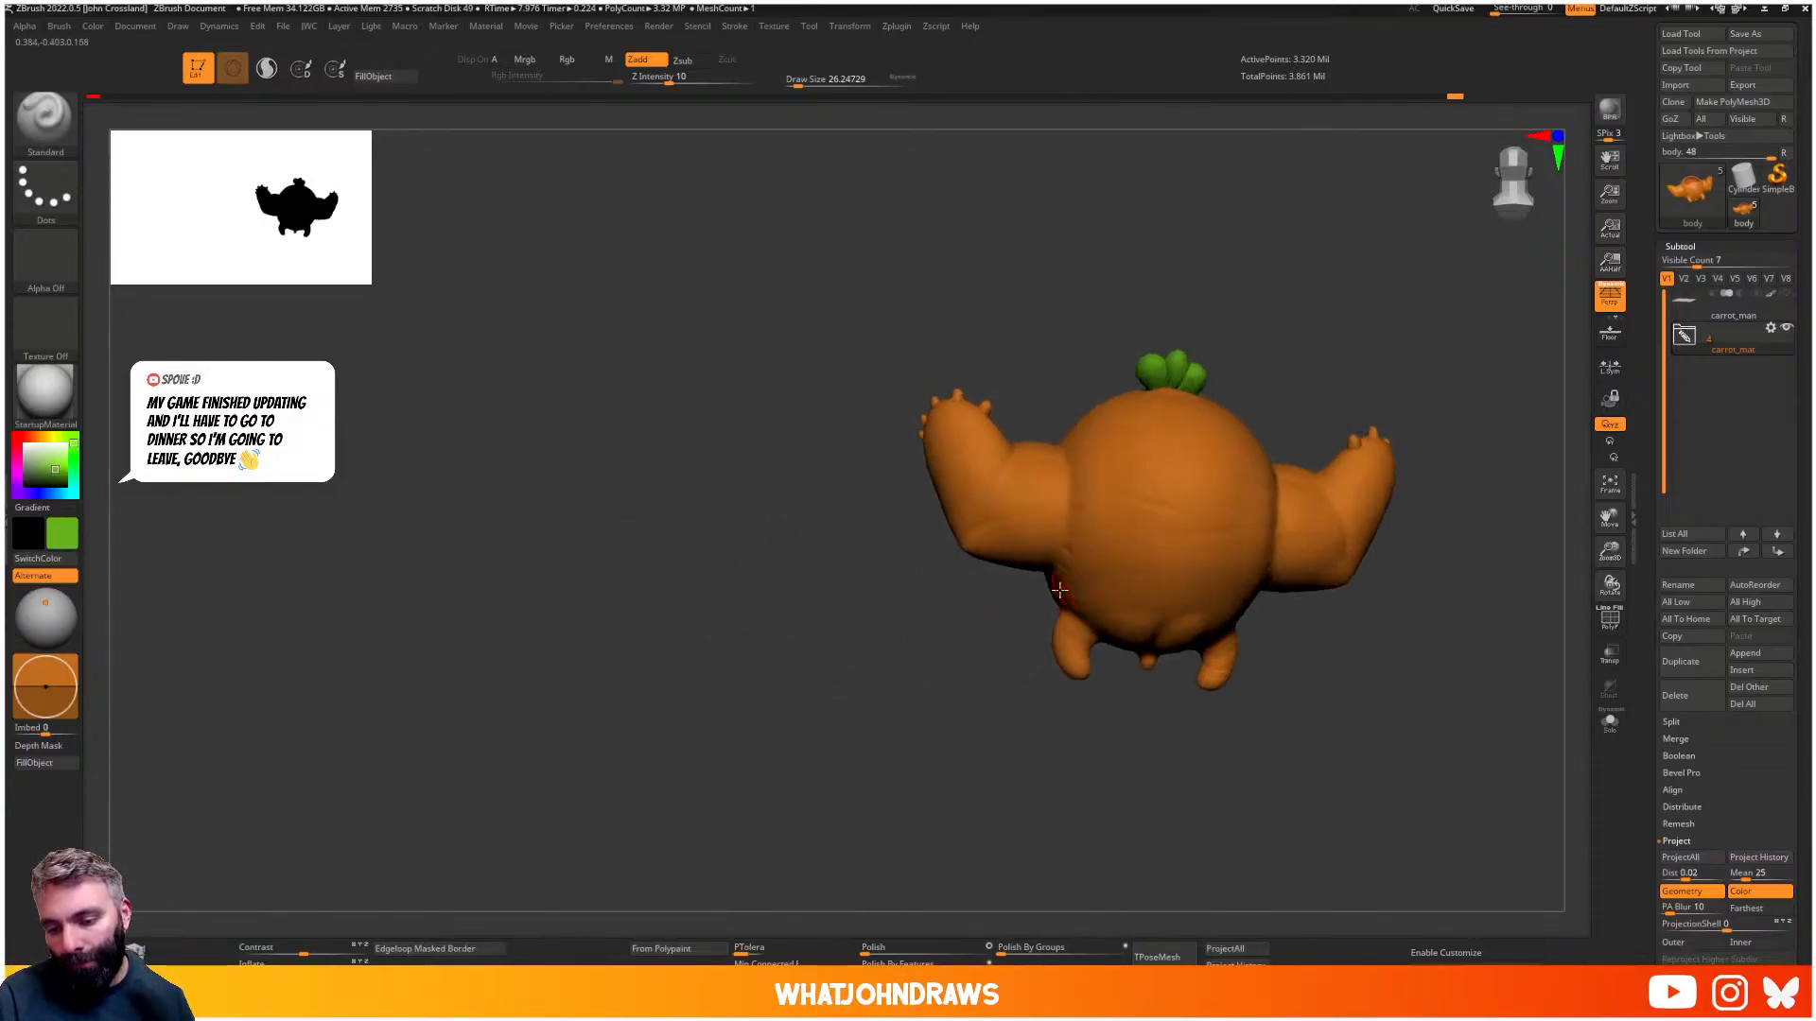
{"action": "right_click_drag", "start_coordinate": [1183, 560], "coordinate": [1181, 550]}
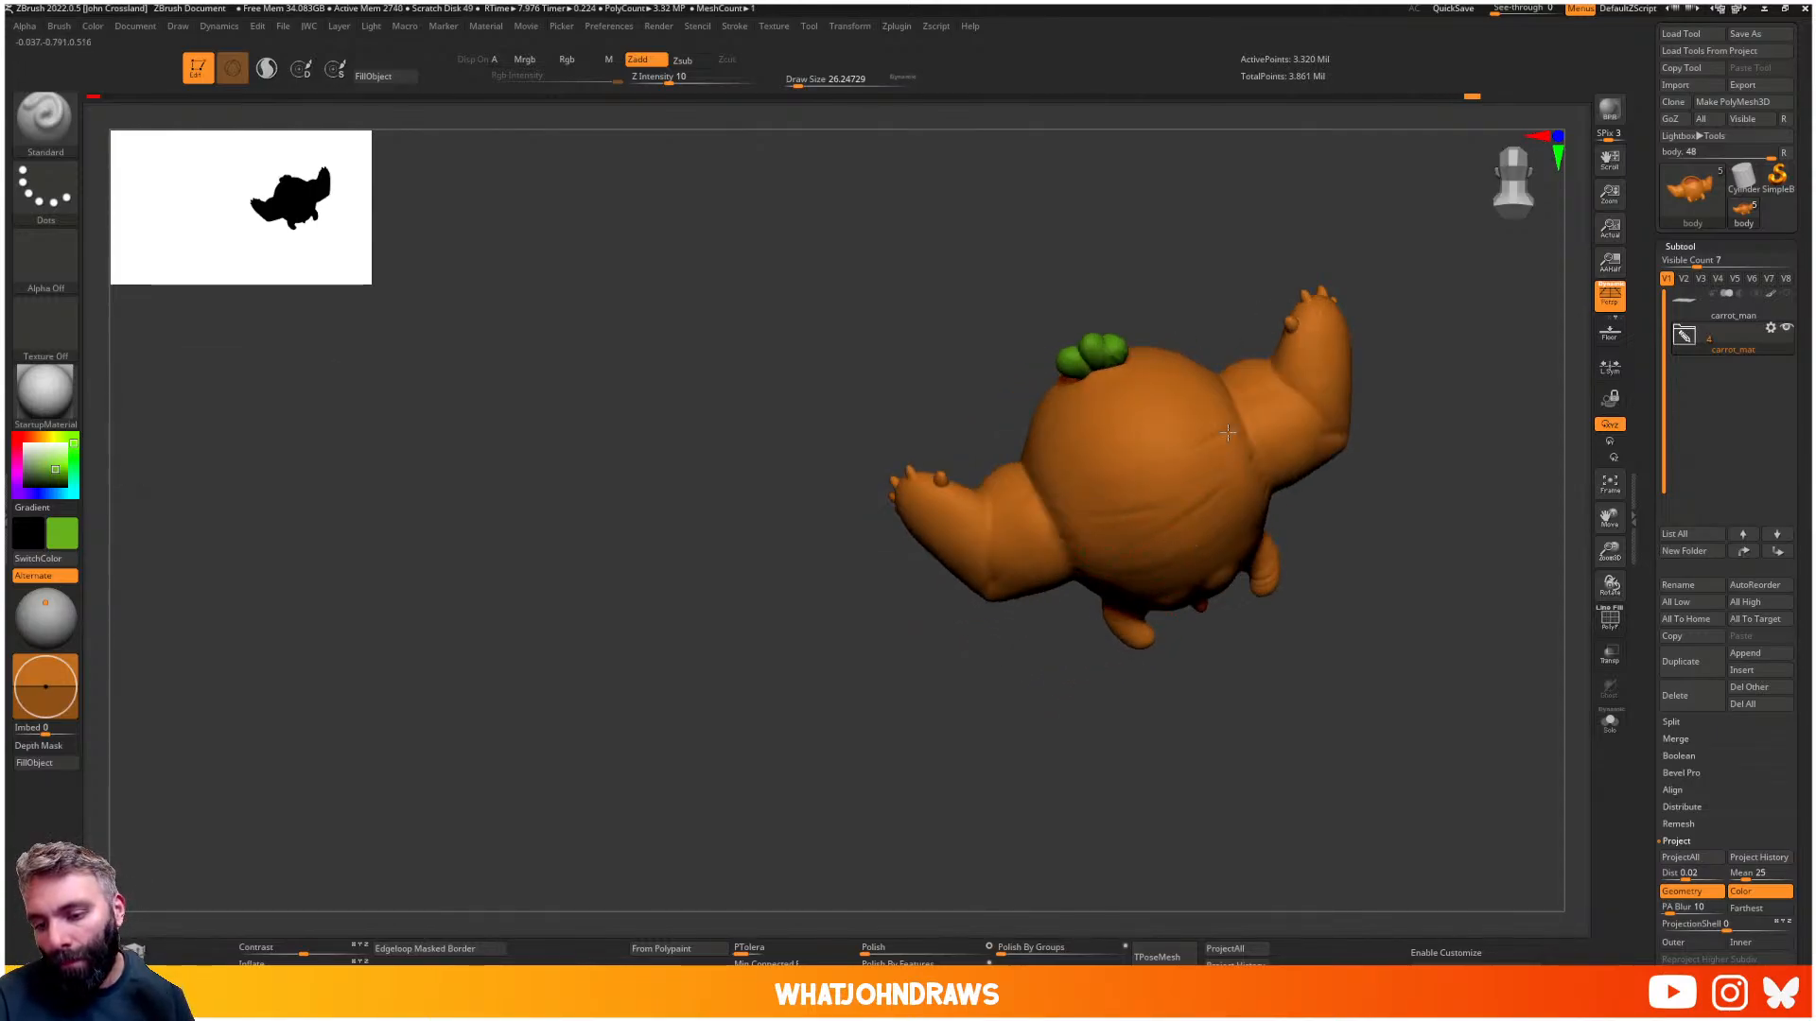
{"action": "right_click_drag", "start_coordinate": [1175, 462], "coordinate": [1165, 484]}
{"action": "left_click_drag", "start_coordinate": [1193, 407], "coordinate": [1144, 448]}
{"action": "mouse_move", "coordinate": [1144, 448]}
{"action": "right_mouse_down"}
{"action": "mouse_move", "coordinate": [1160, 491]}
{"action": "mouse_move", "coordinate": [1169, 369]}
{"action": "right_mouse_up"}
{"action": "mouse_move", "coordinate": [1036, 362]}
{"action": "right_mouse_down"}
{"action": "mouse_move", "coordinate": [918, 359]}
{"action": "mouse_move", "coordinate": [936, 416]}
{"action": "mouse_move", "coordinate": [905, 464]}
{"action": "mouse_move", "coordinate": [997, 544]}
{"action": "mouse_move", "coordinate": [993, 690]}
{"action": "mouse_move", "coordinate": [875, 606]}
{"action": "right_mouse_up"}
- Deepen the folds on the back of the forearm and elbow with DamStandard at Draw Size about 39 to 102 and Z Intensity 17
{"action": "key", "text": "b"}
{"action": "key", "text": "b"}
{"action": "key", "text": "d"}
{"action": "key", "text": "s"}
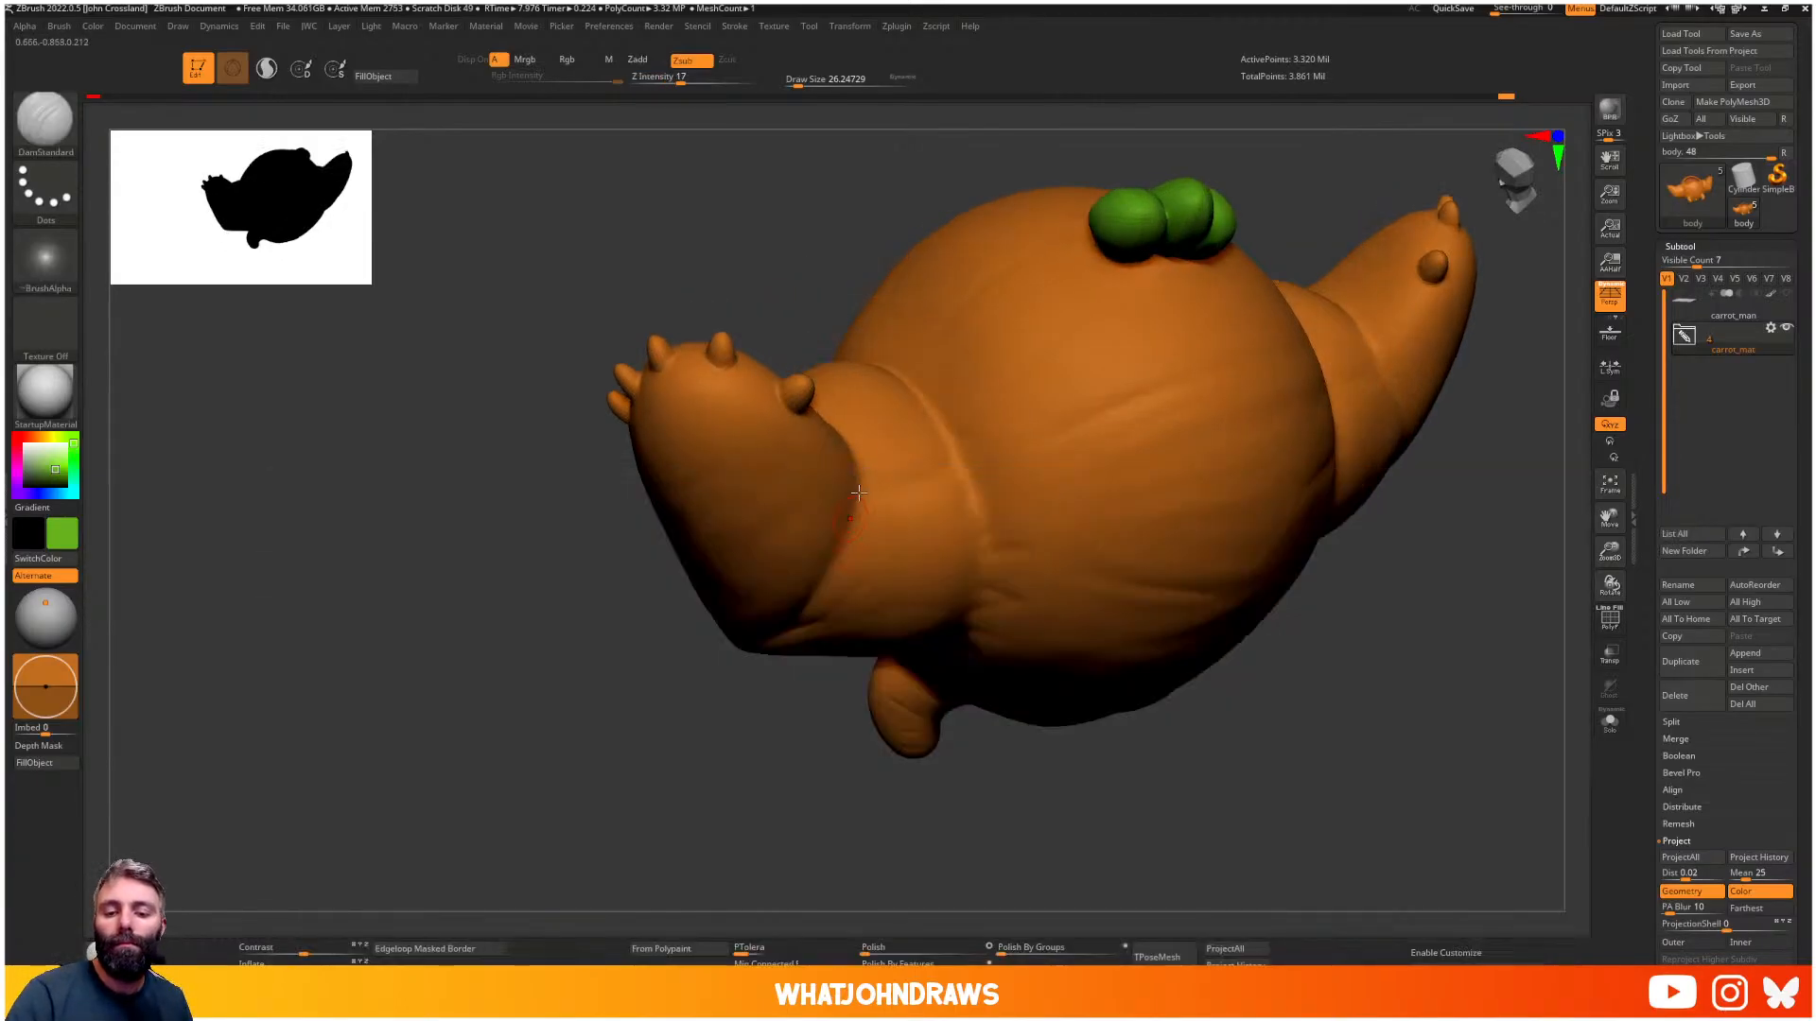
{"action": "right_click_drag", "start_coordinate": [820, 554], "coordinate": [816, 531], "text": "shift"}
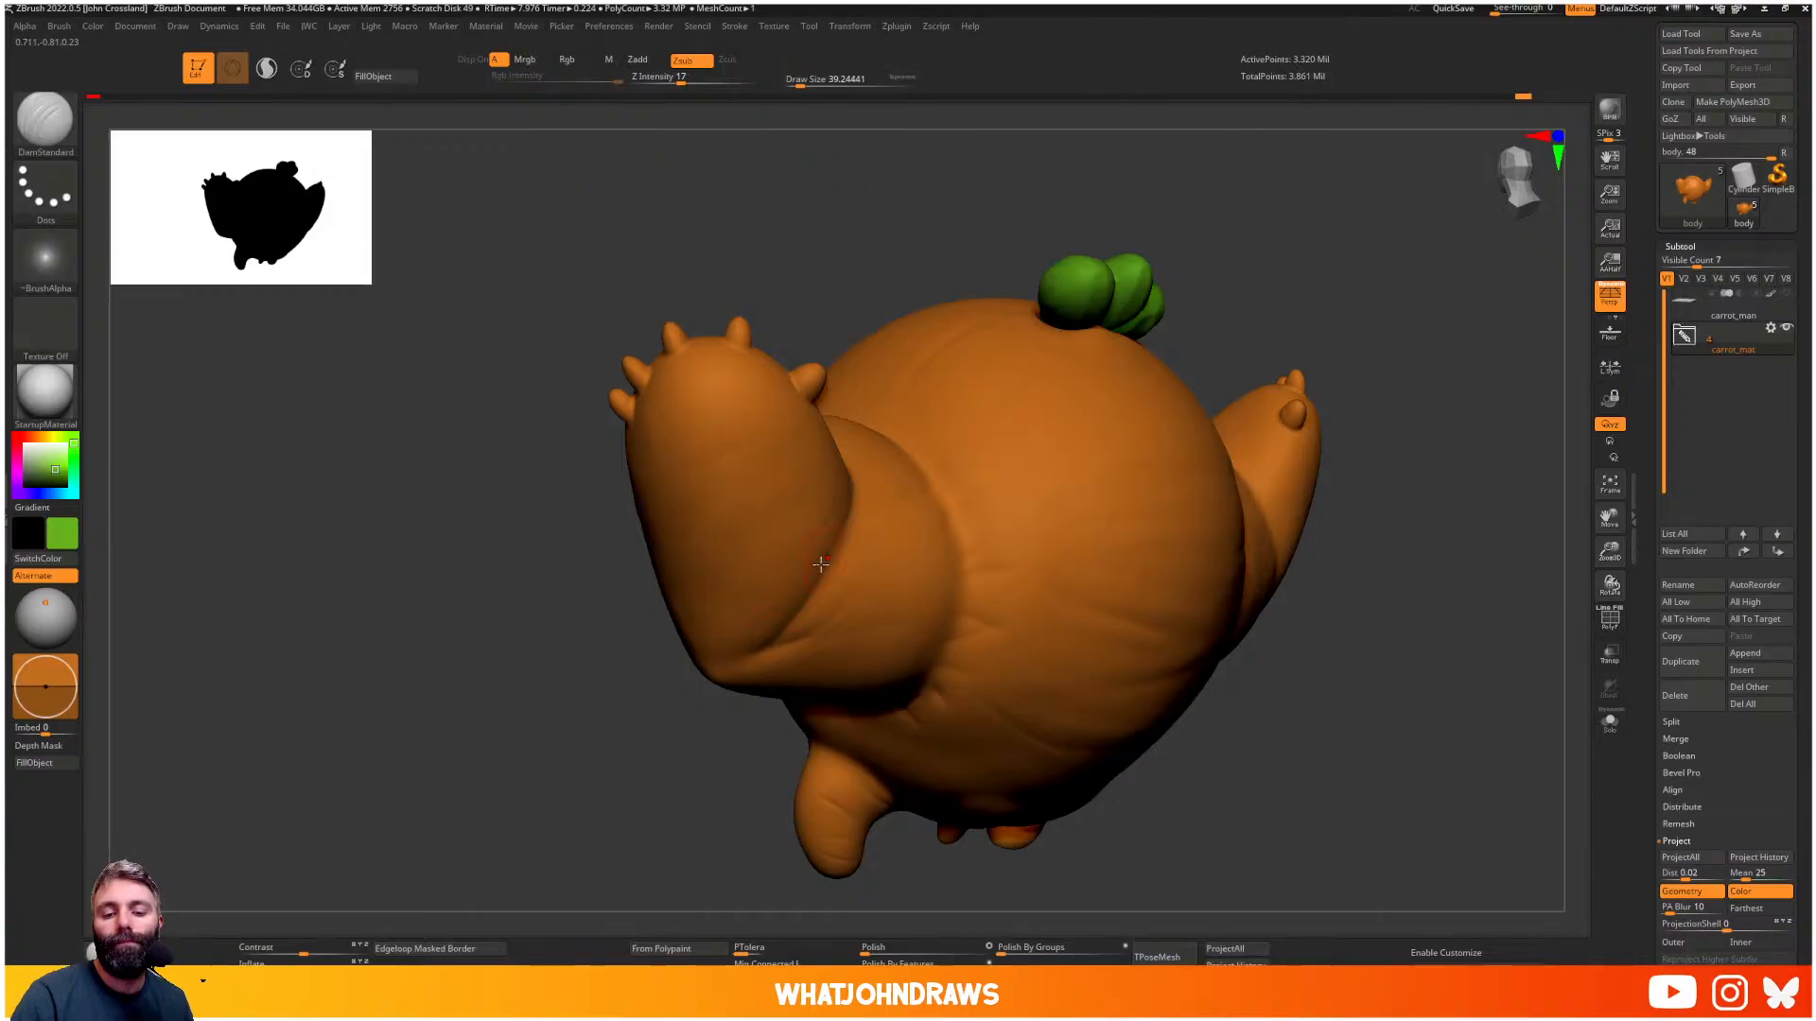
{"action": "key", "text": "s"}
{"action": "left_click_drag", "start_coordinate": [803, 608], "coordinate": [809, 615]}
{"action": "key", "text": "s"}
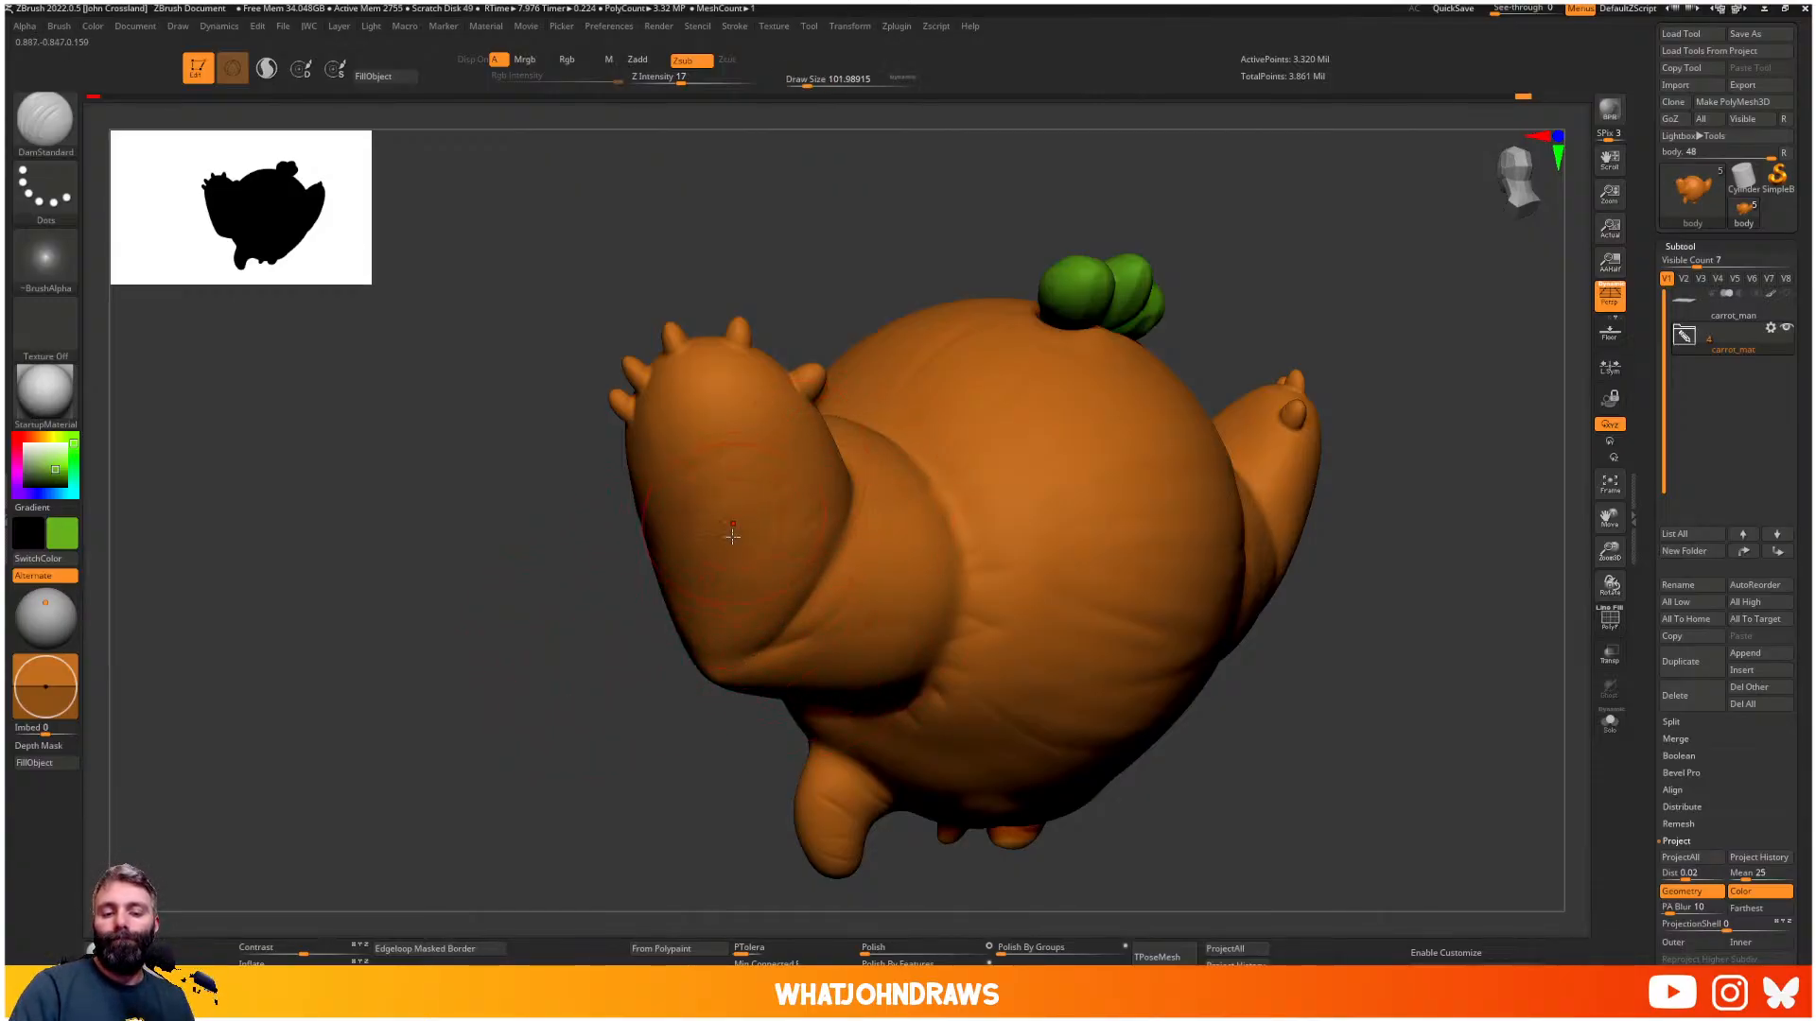
{"action": "left_click_drag", "start_coordinate": [807, 595], "coordinate": [763, 651]}
{"action": "mouse_move", "coordinate": [1476, 504]}
{"action": "left_mouse_down"}
{"action": "mouse_move", "coordinate": [1331, 502]}
{"action": "mouse_move", "coordinate": [1353, 499]}
{"action": "left_mouse_up"}
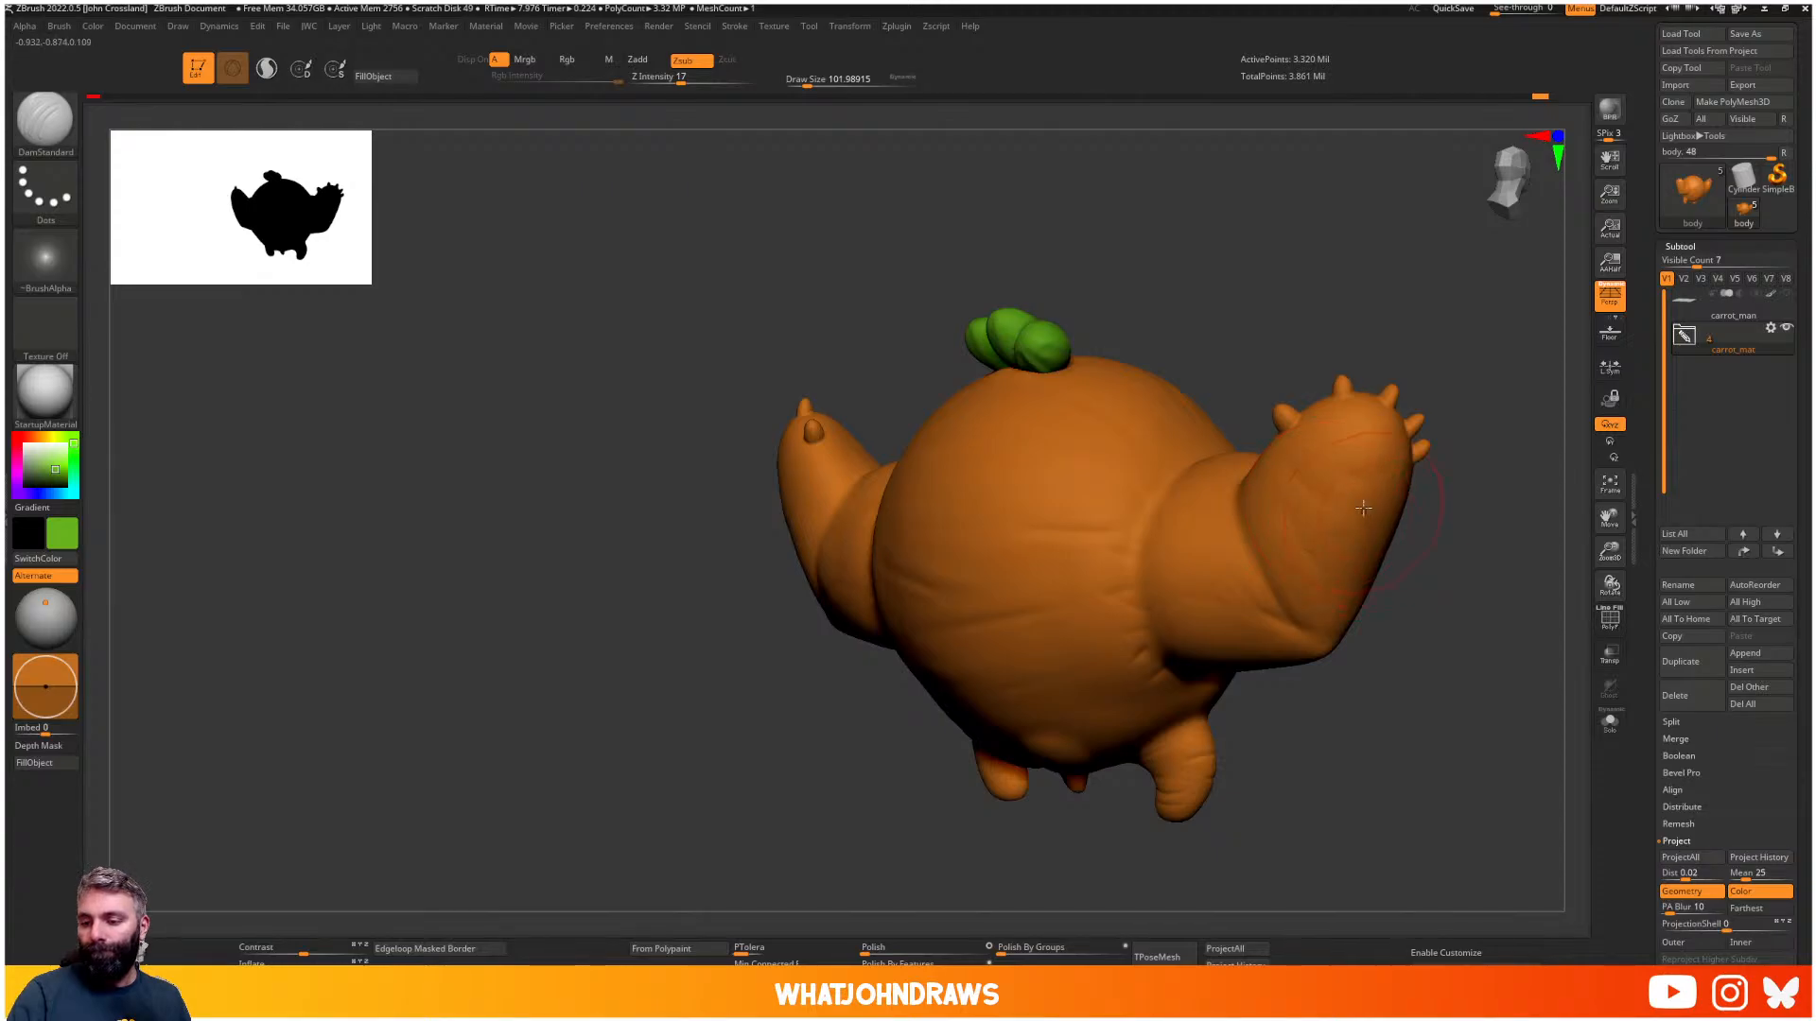
{"action": "left_click_drag", "start_coordinate": [1288, 535], "coordinate": [1268, 525]}
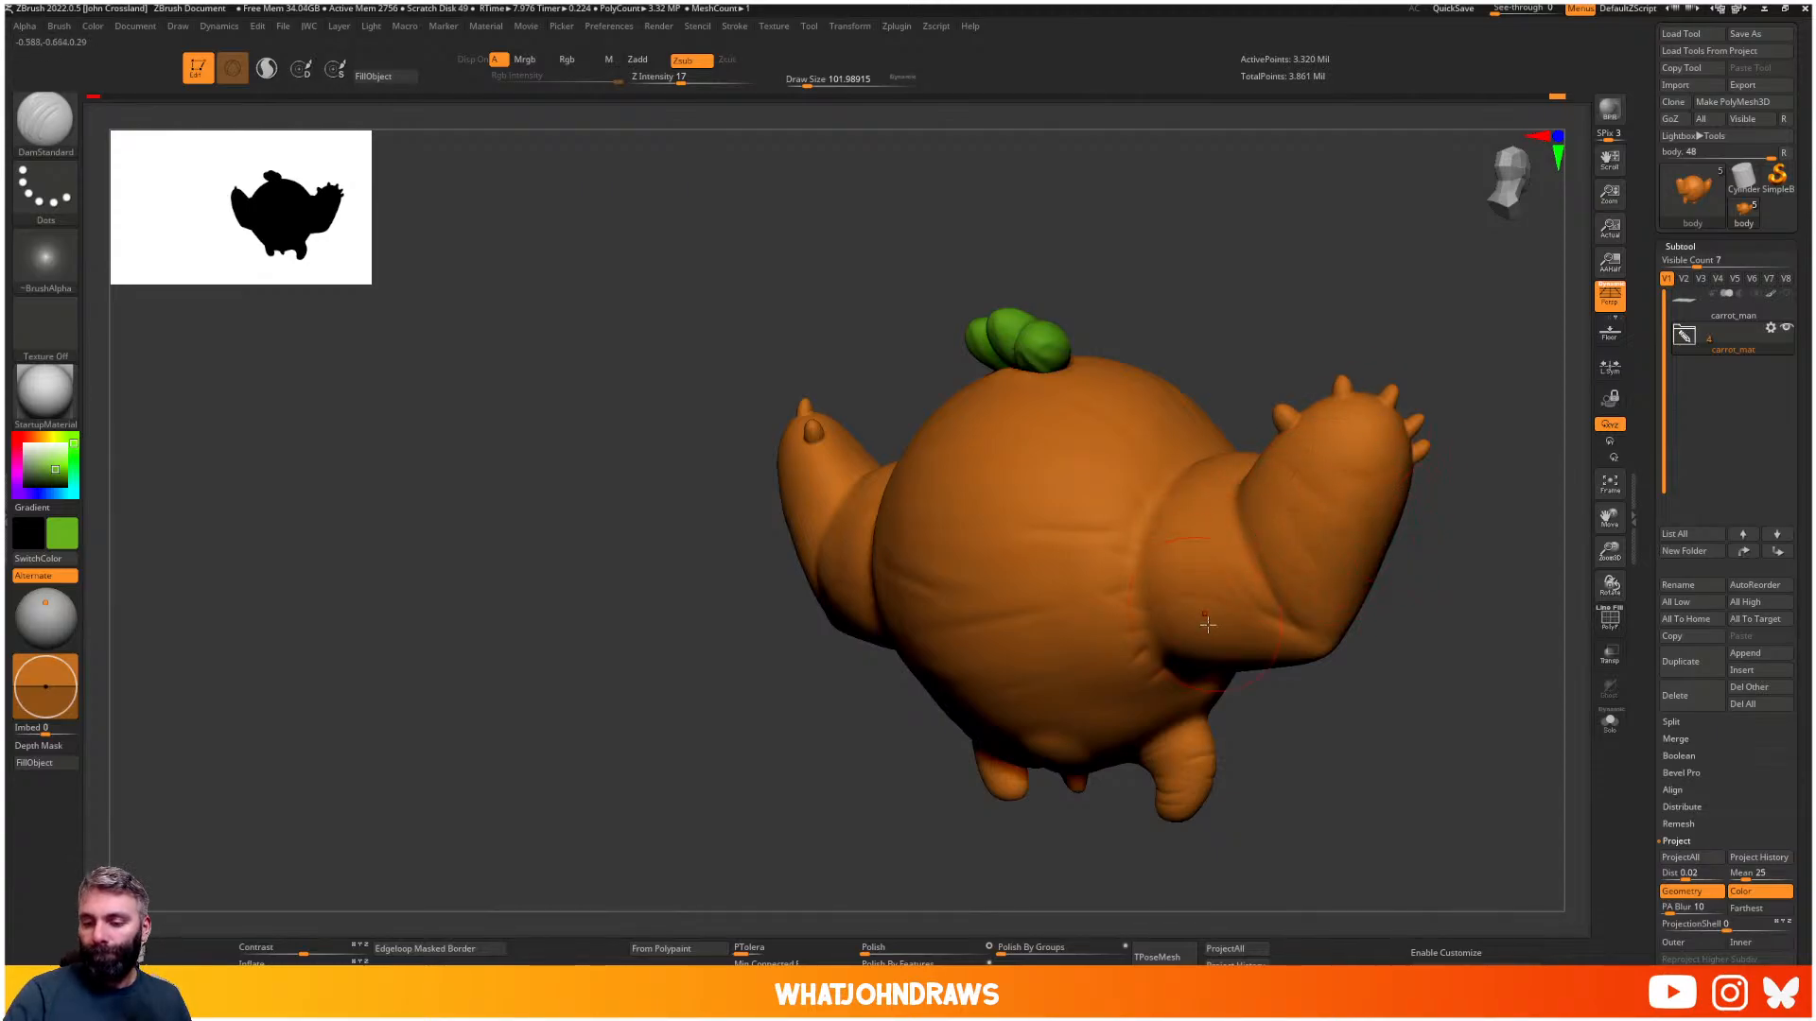
{"action": "left_click_drag", "start_coordinate": [1230, 685], "coordinate": [1437, 653]}
{"action": "mouse_move", "coordinate": [738, 416]}
{"action": "left_mouse_down"}
{"action": "mouse_move", "coordinate": [1110, 661]}
{"action": "mouse_move", "coordinate": [1054, 649]}
{"action": "left_mouse_up"}
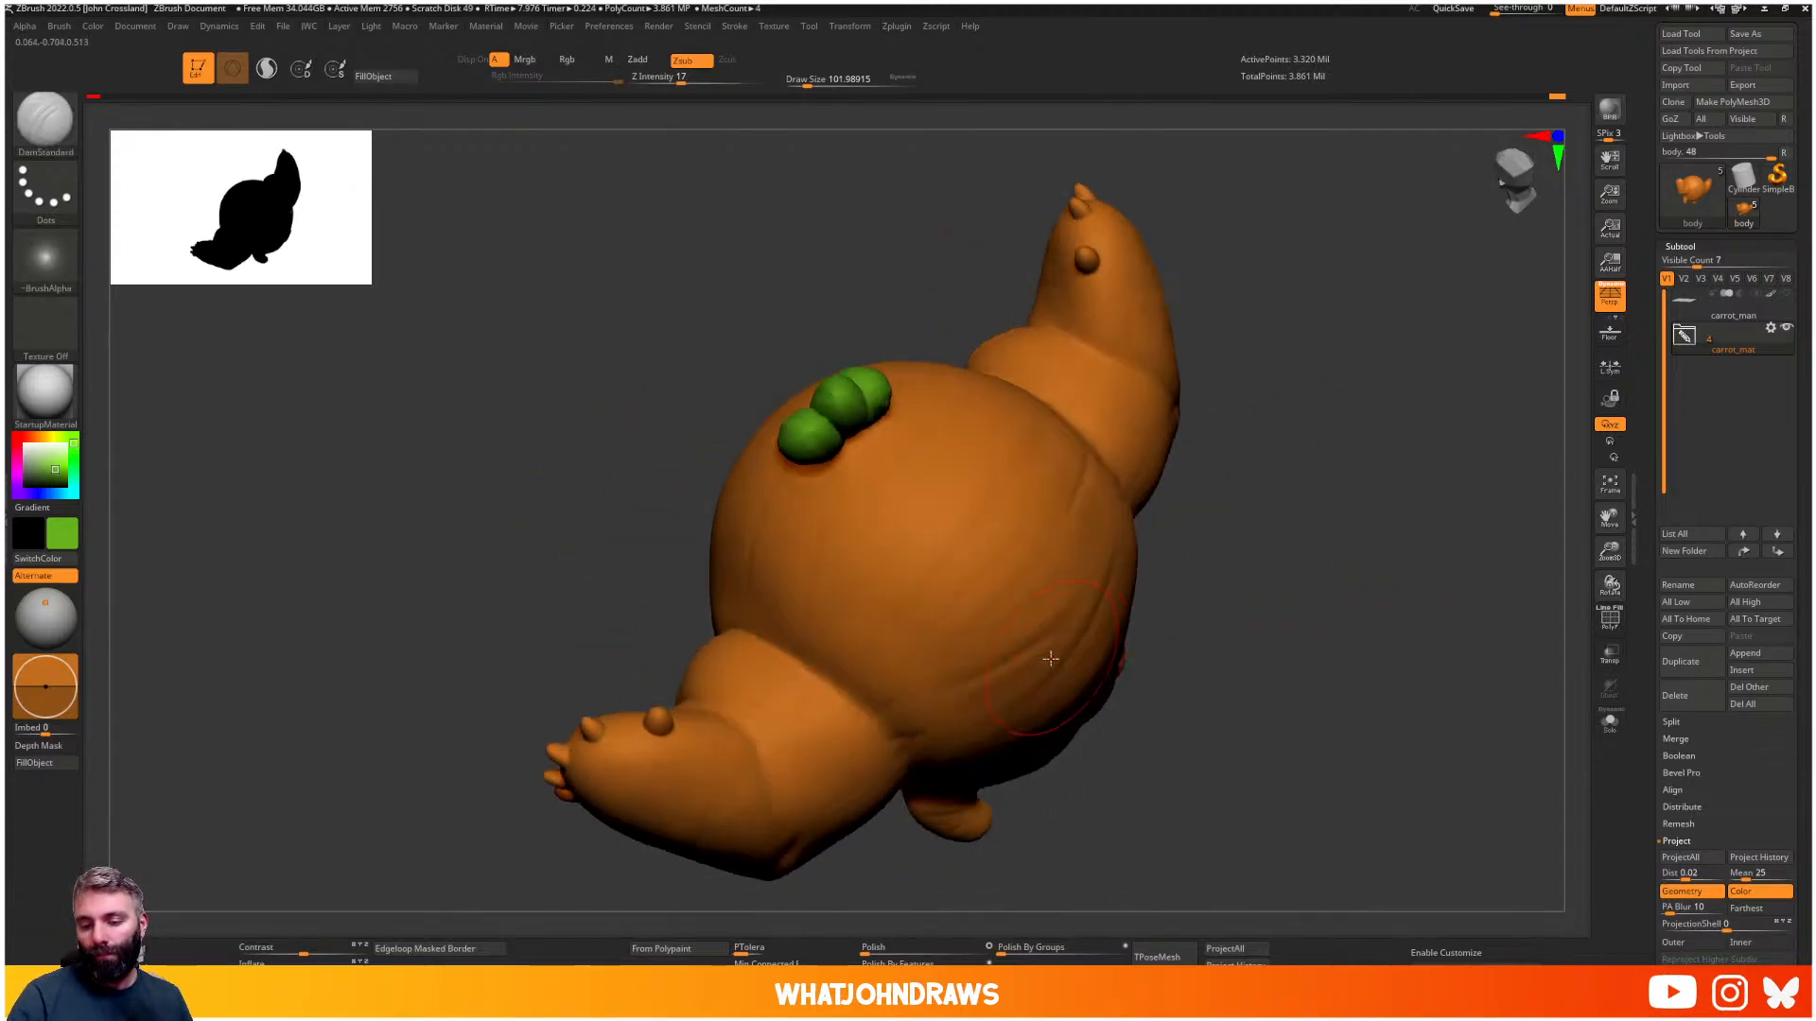
- Build up soft volume between the folds on the back with Clay at Draw Size about 110 and Z Intensity 50
{"action": "key", "text": "b"}
{"action": "key", "text": "s"}
{"action": "key", "text": "t"}
{"action": "right_click_drag", "start_coordinate": [1049, 634], "coordinate": [1034, 642]}
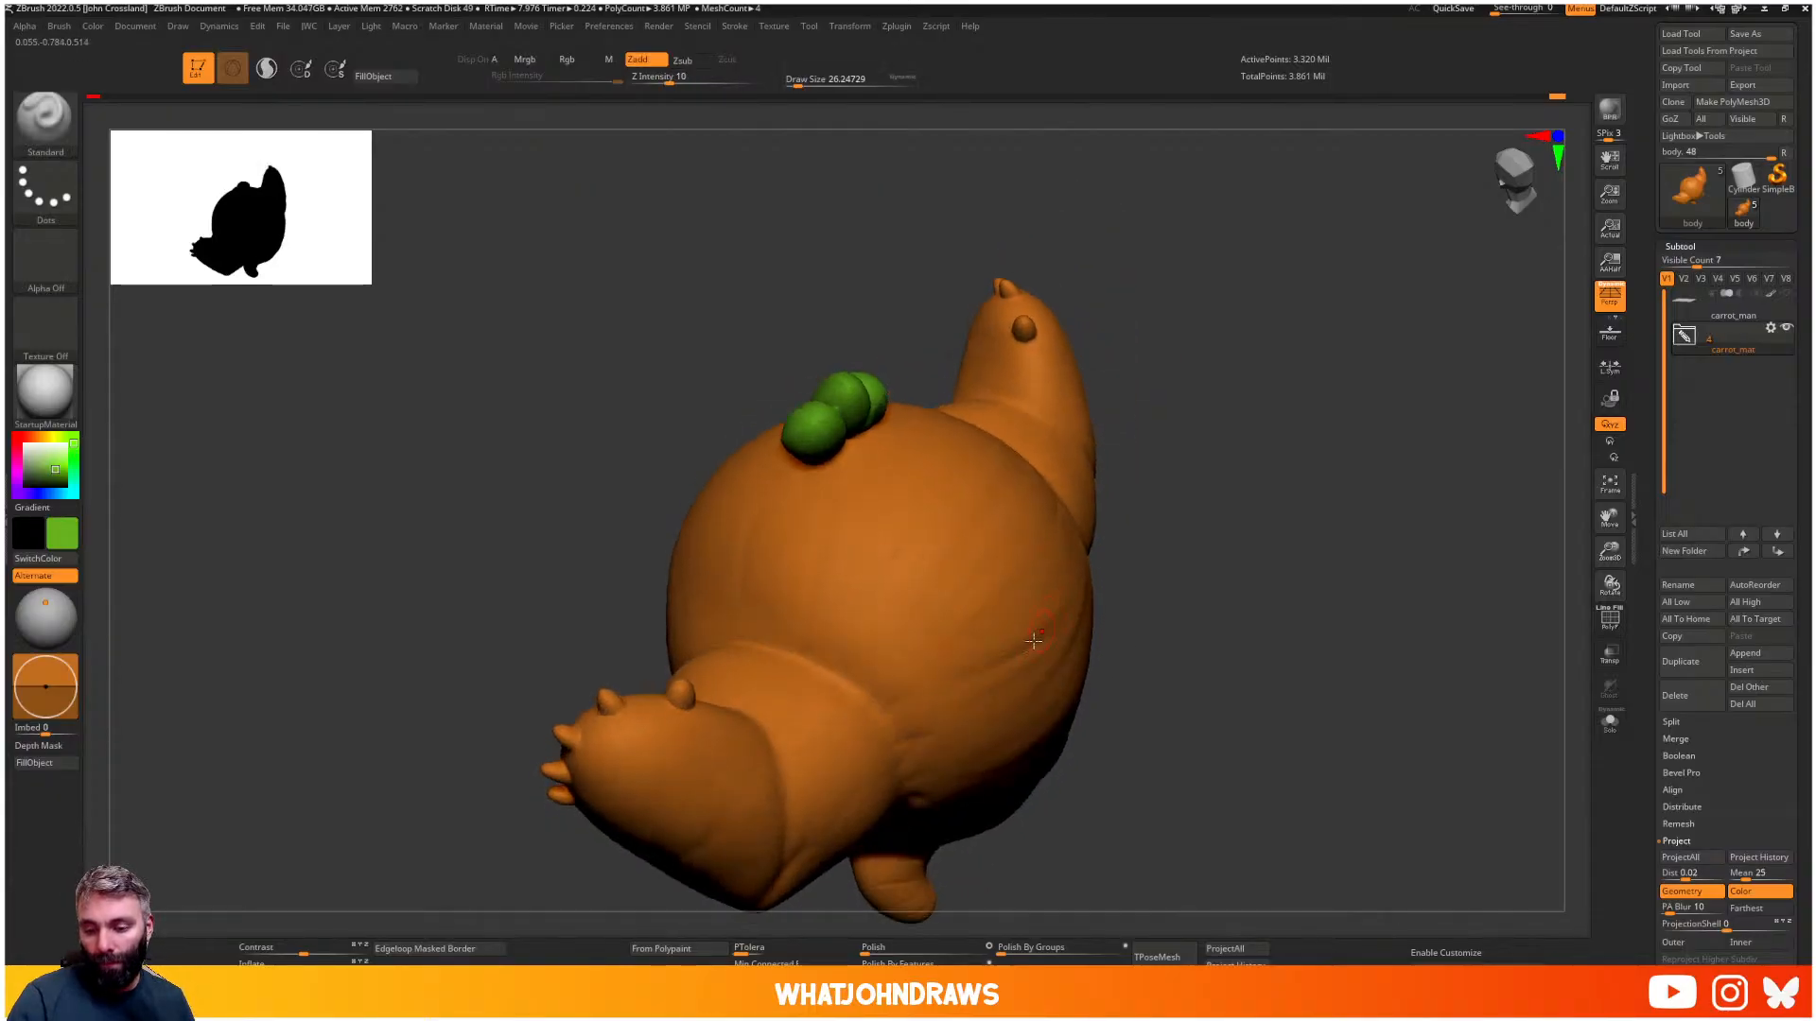
{"action": "key", "text": "b"}
{"action": "key", "text": "c"}
{"action": "key", "text": "l"}
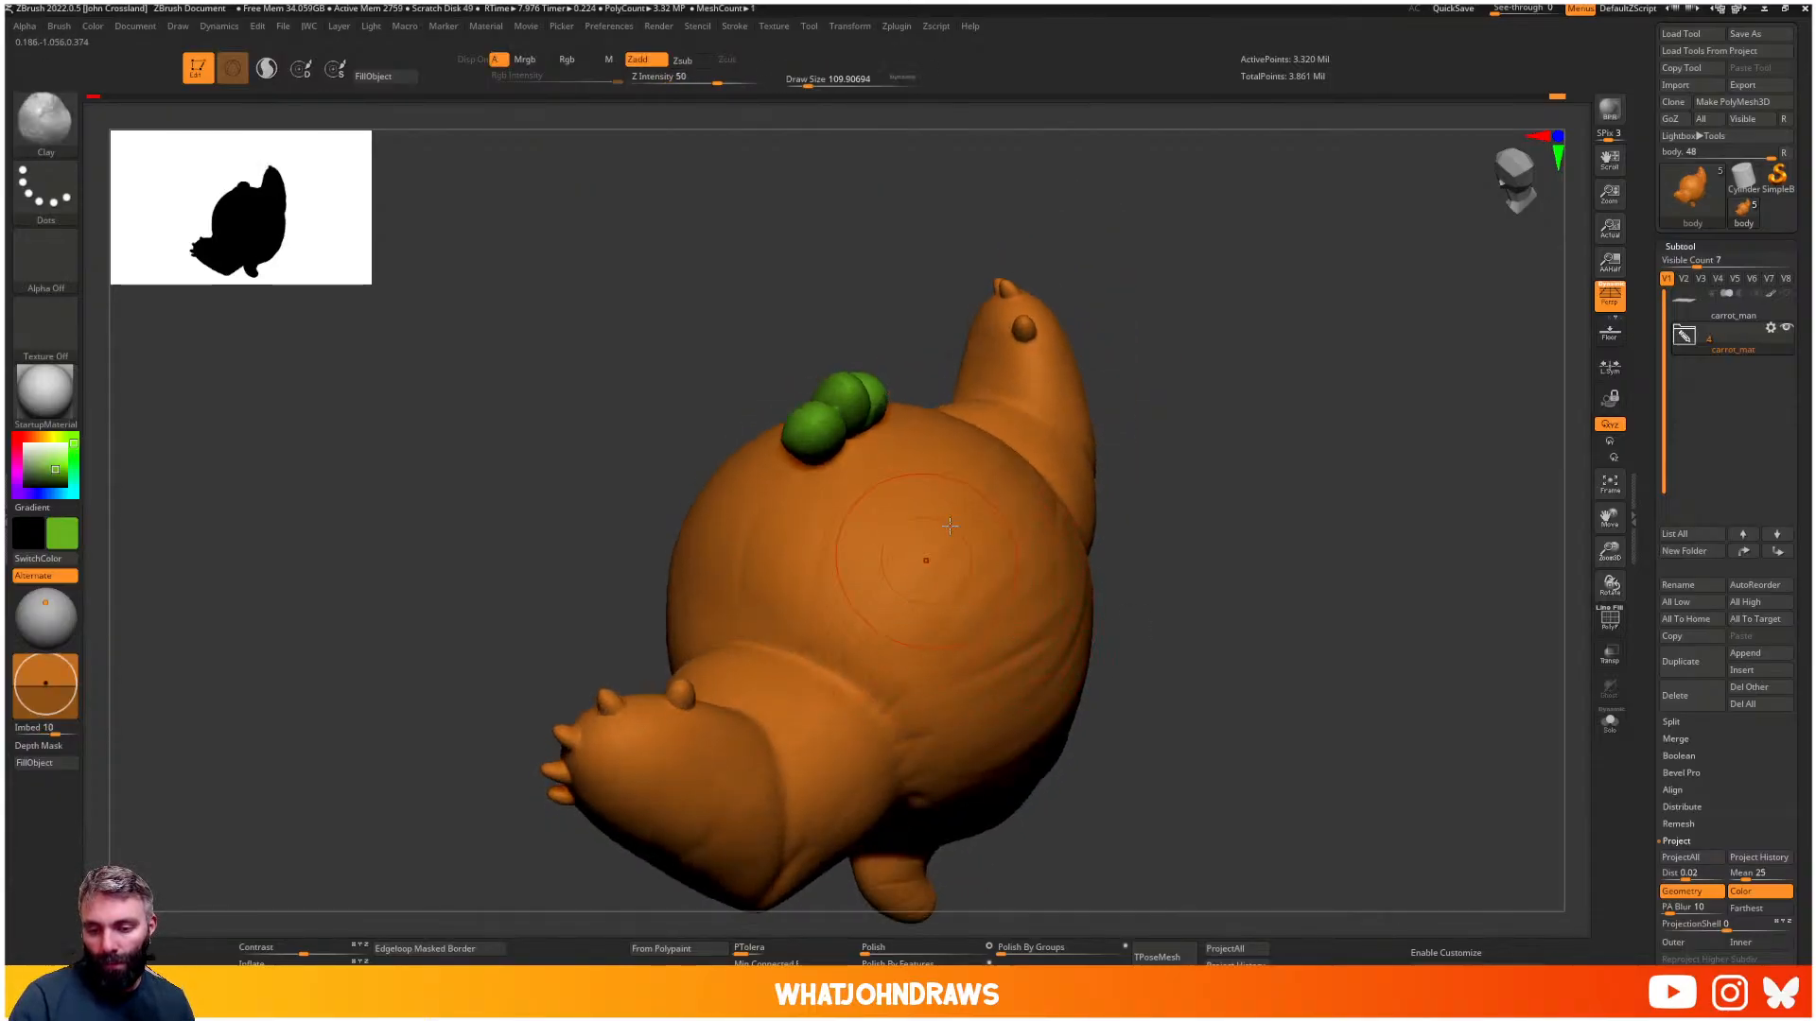
{"action": "right_click_drag", "start_coordinate": [950, 526], "coordinate": [1028, 525]}
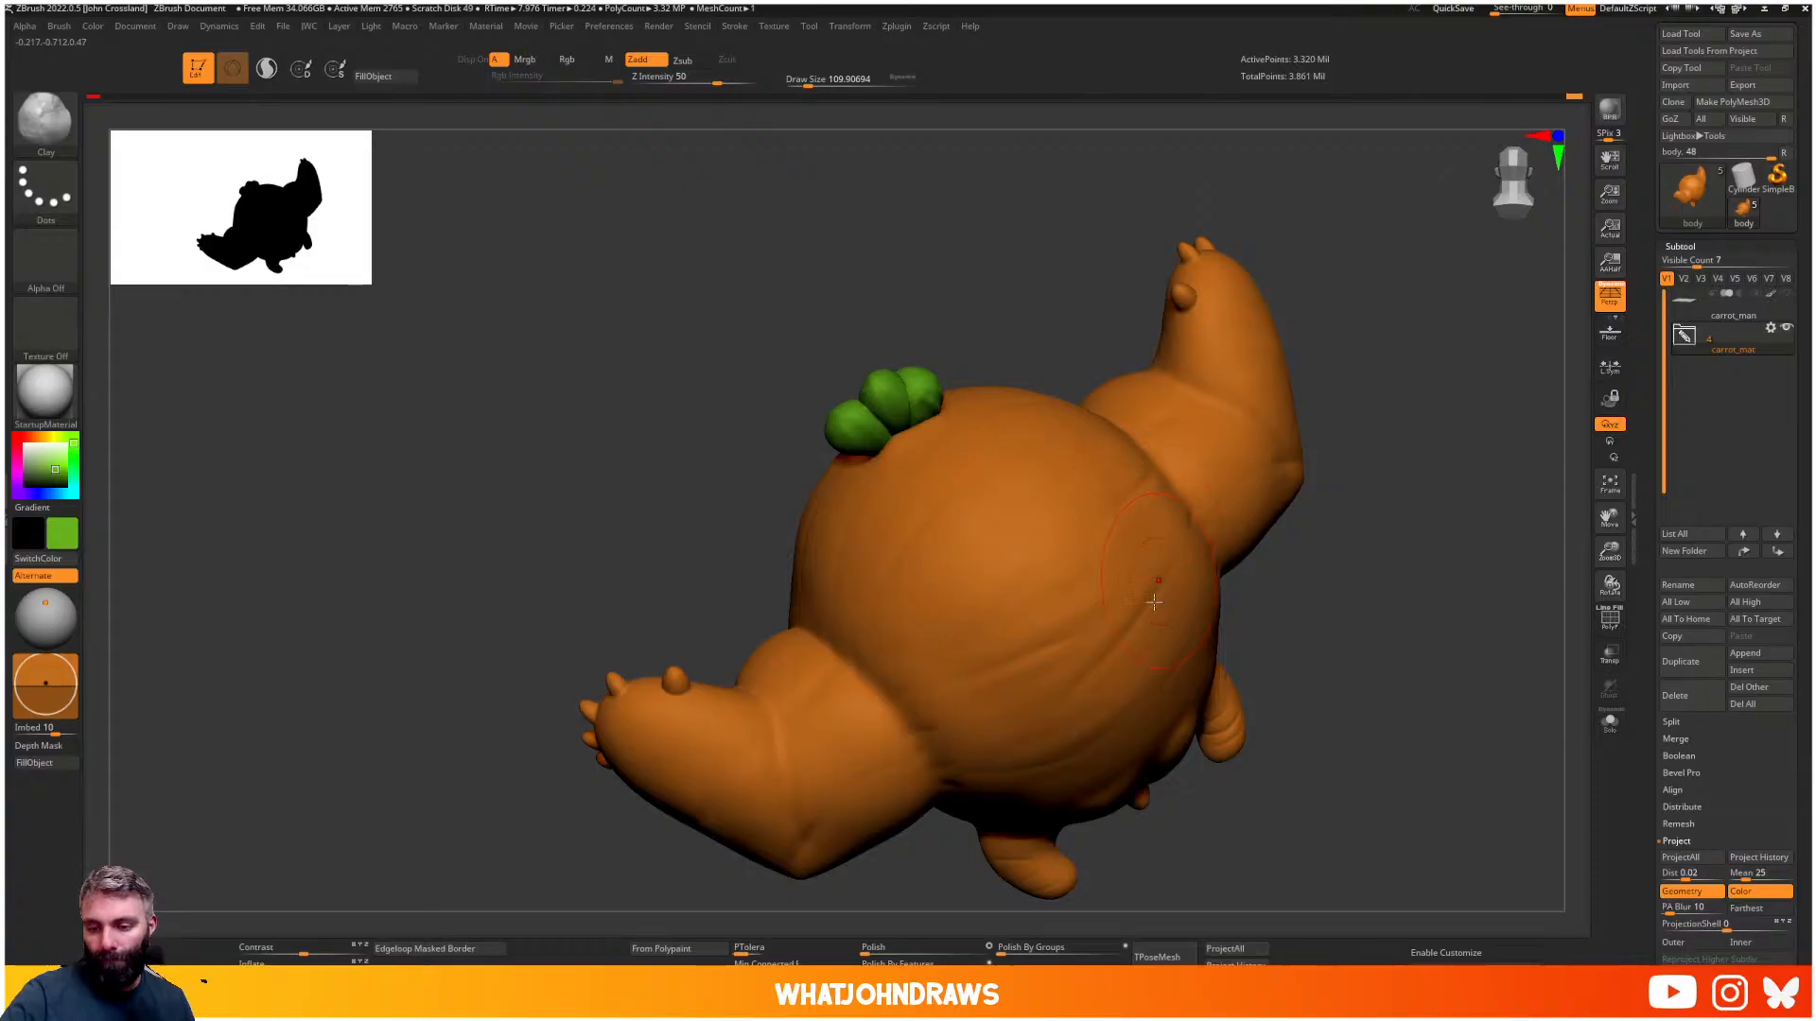
- Refine the short diagonal fold on the back with Standard at Draw Size about 23 and Z Intensity 10
{"action": "key", "text": "b"}
{"action": "key", "text": "d"}
{"action": "key", "text": "s"}
{"action": "right_click_drag", "start_coordinate": [1182, 614], "coordinate": [1120, 617]}
{"action": "key", "text": "s"}
{"action": "key", "text": "s"}
{"action": "left_click", "coordinate": [1053, 610]}
{"action": "key", "text": "b"}
{"action": "key", "text": "s"}
{"action": "key", "text": "t"}
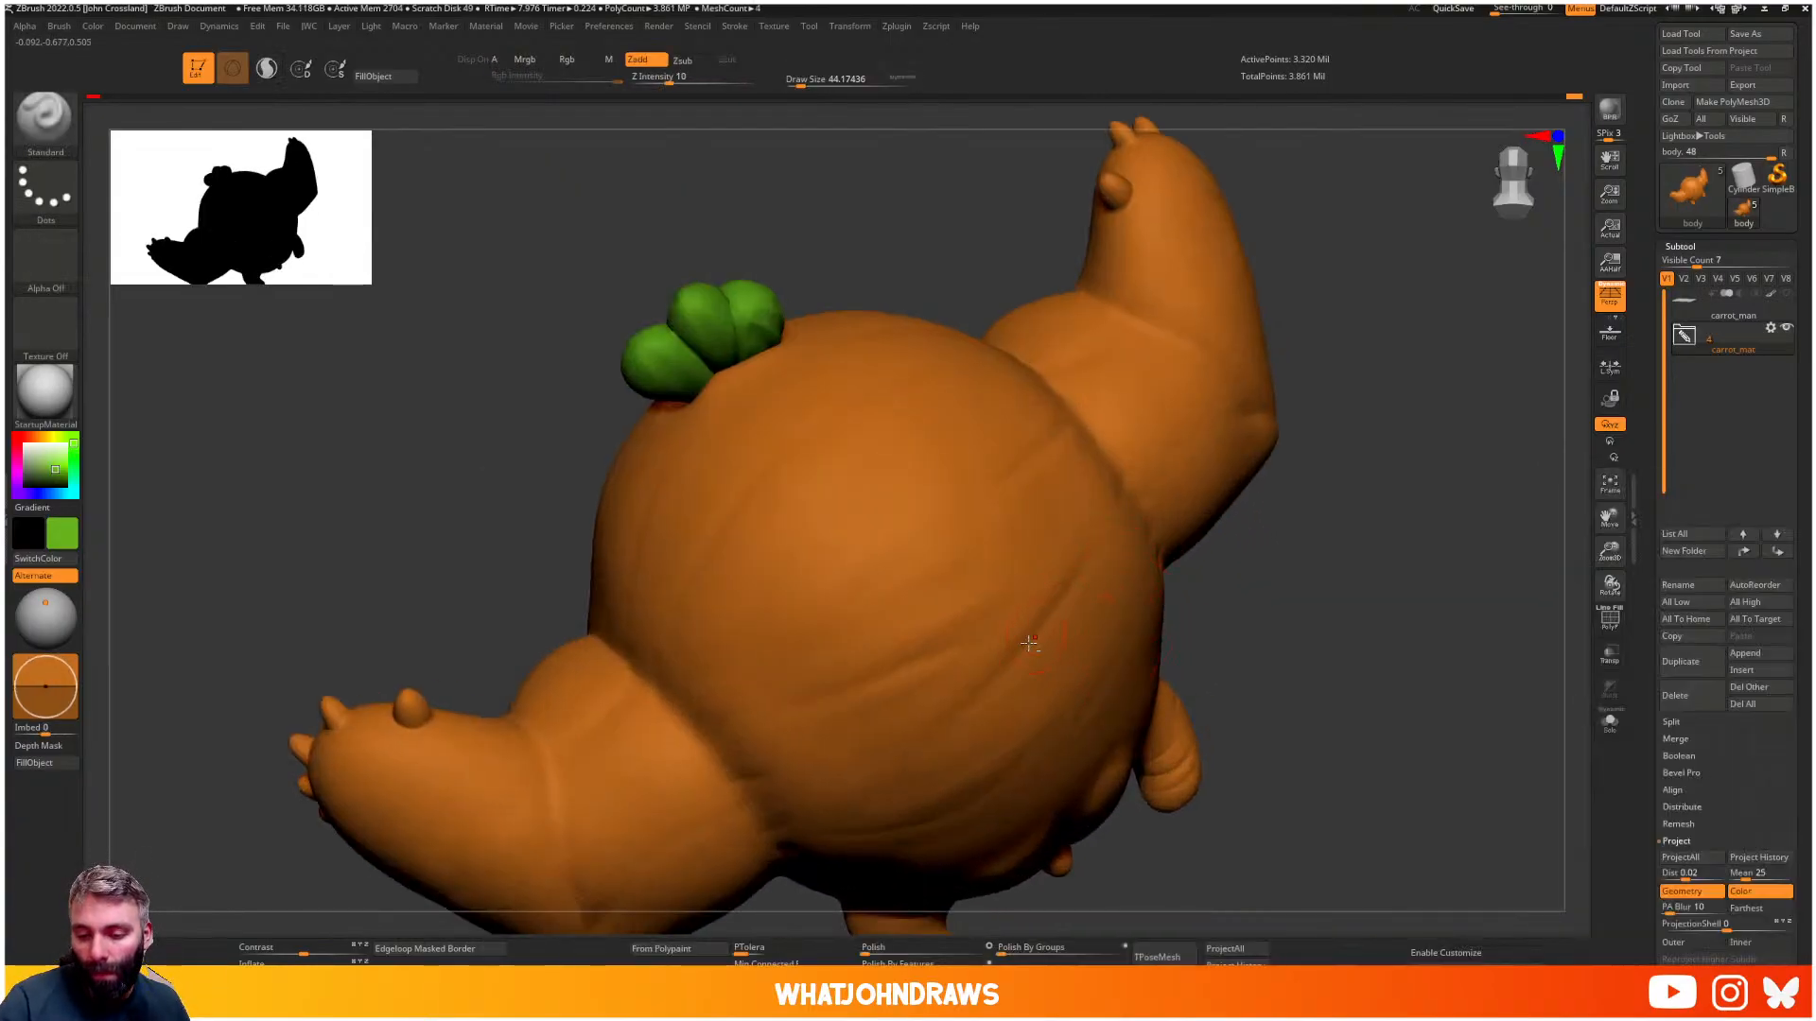
{"action": "left_click_drag", "start_coordinate": [1042, 622], "coordinate": [1039, 626]}
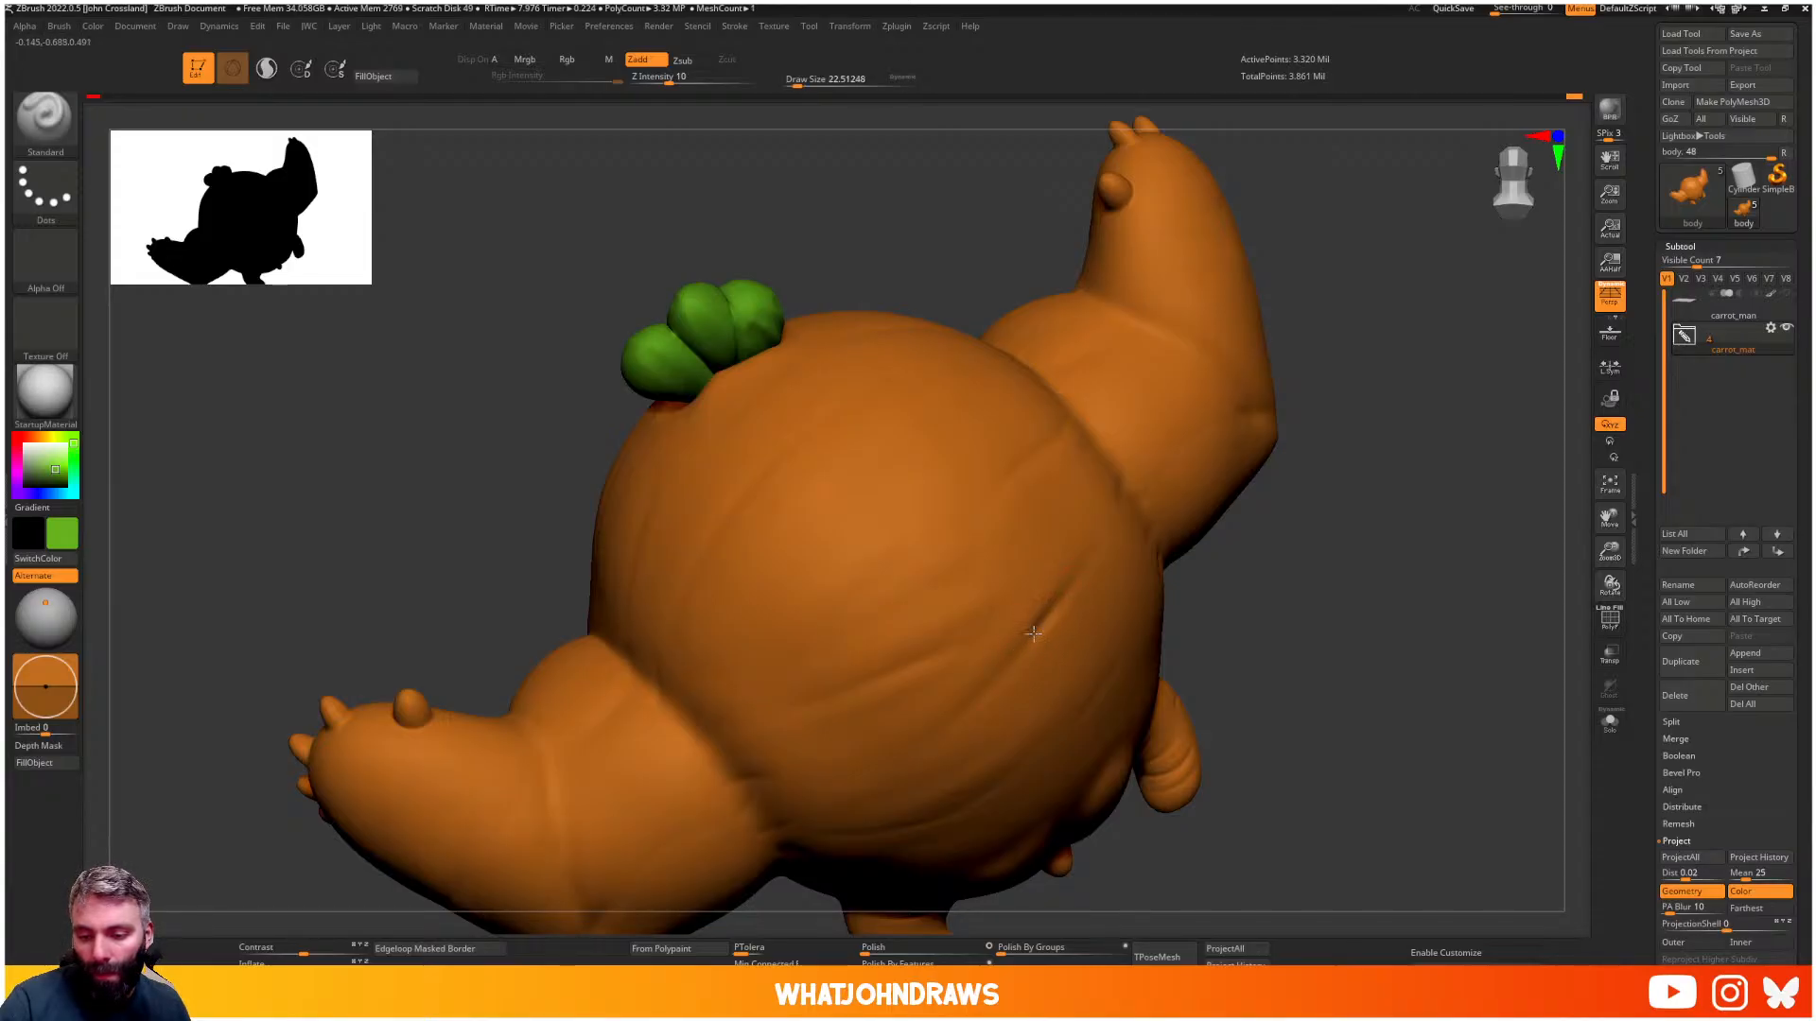
- Deepen the same diagonal back fold with DamStandard at Draw Size about 23 to 55 and Z Intensity 17
{"action": "key", "text": "b"}
{"action": "key", "text": "d"}
{"action": "key", "text": "s"}
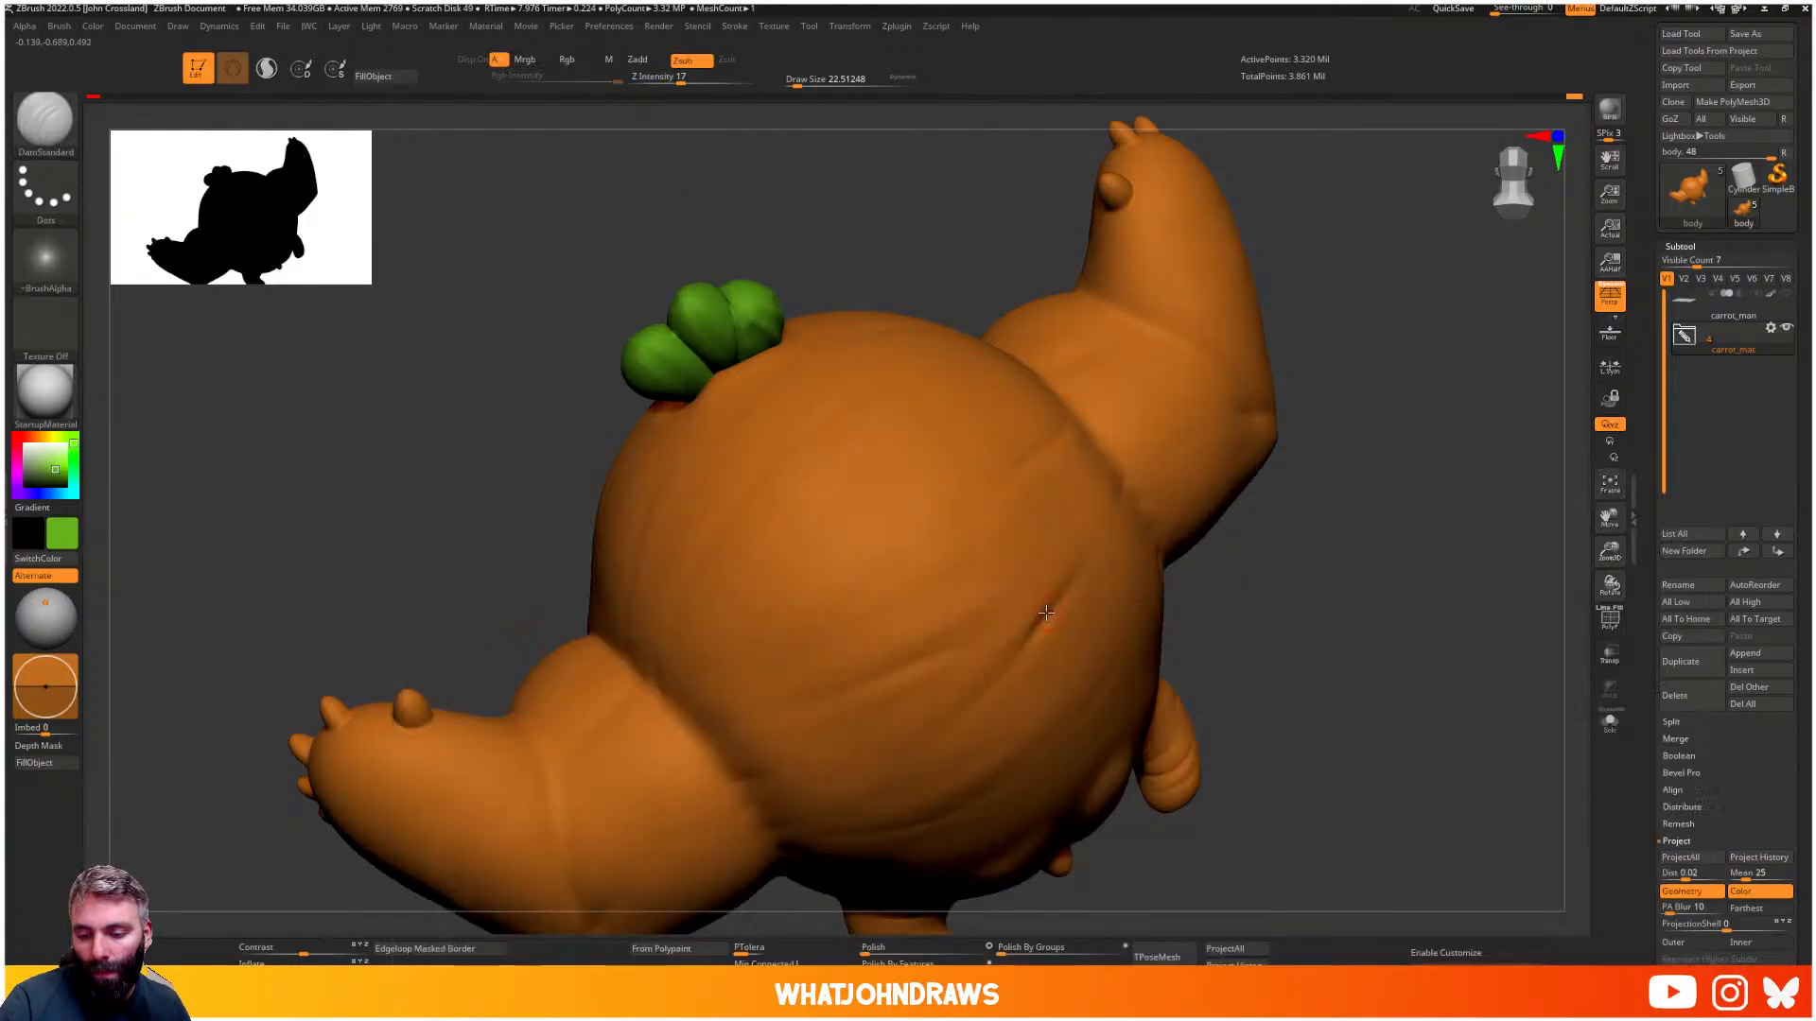
{"action": "left_click_drag", "start_coordinate": [1054, 605], "coordinate": [1020, 650]}
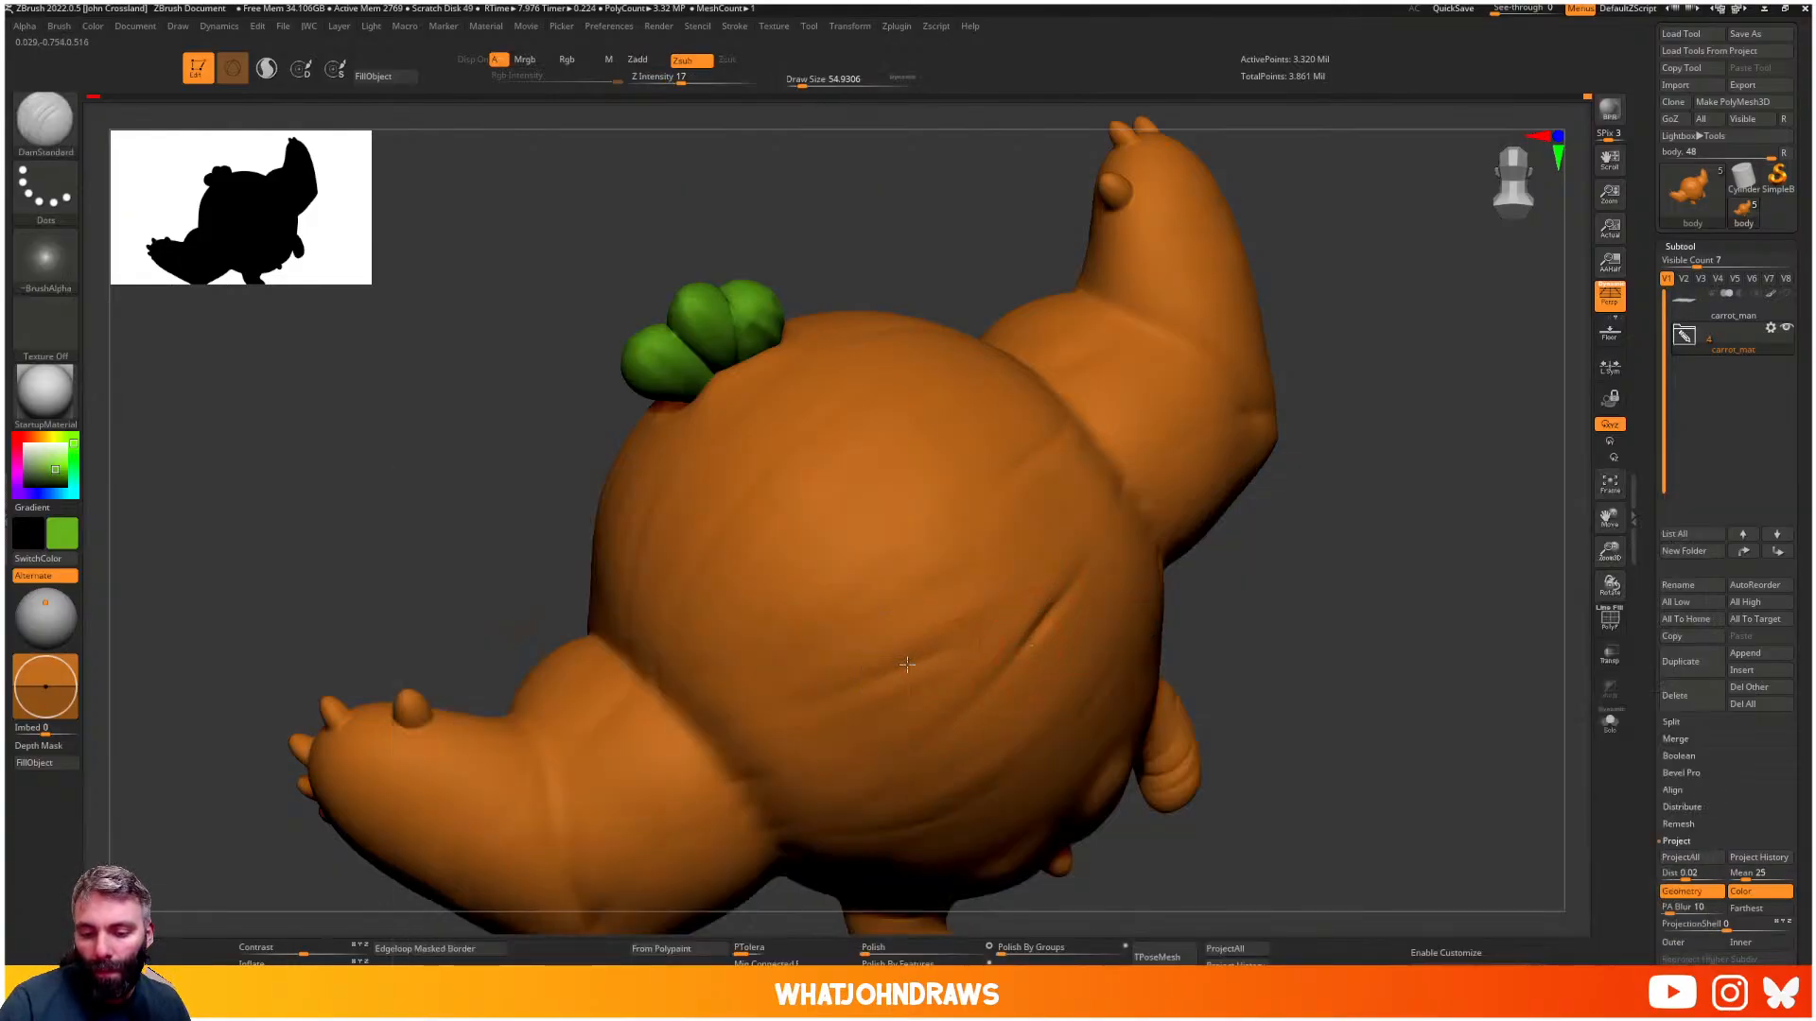
{"action": "mouse_move", "coordinate": [951, 613]}
{"action": "right_mouse_down"}
{"action": "mouse_move", "coordinate": [869, 590]}
{"action": "mouse_move", "coordinate": [784, 695]}
{"action": "right_mouse_up"}
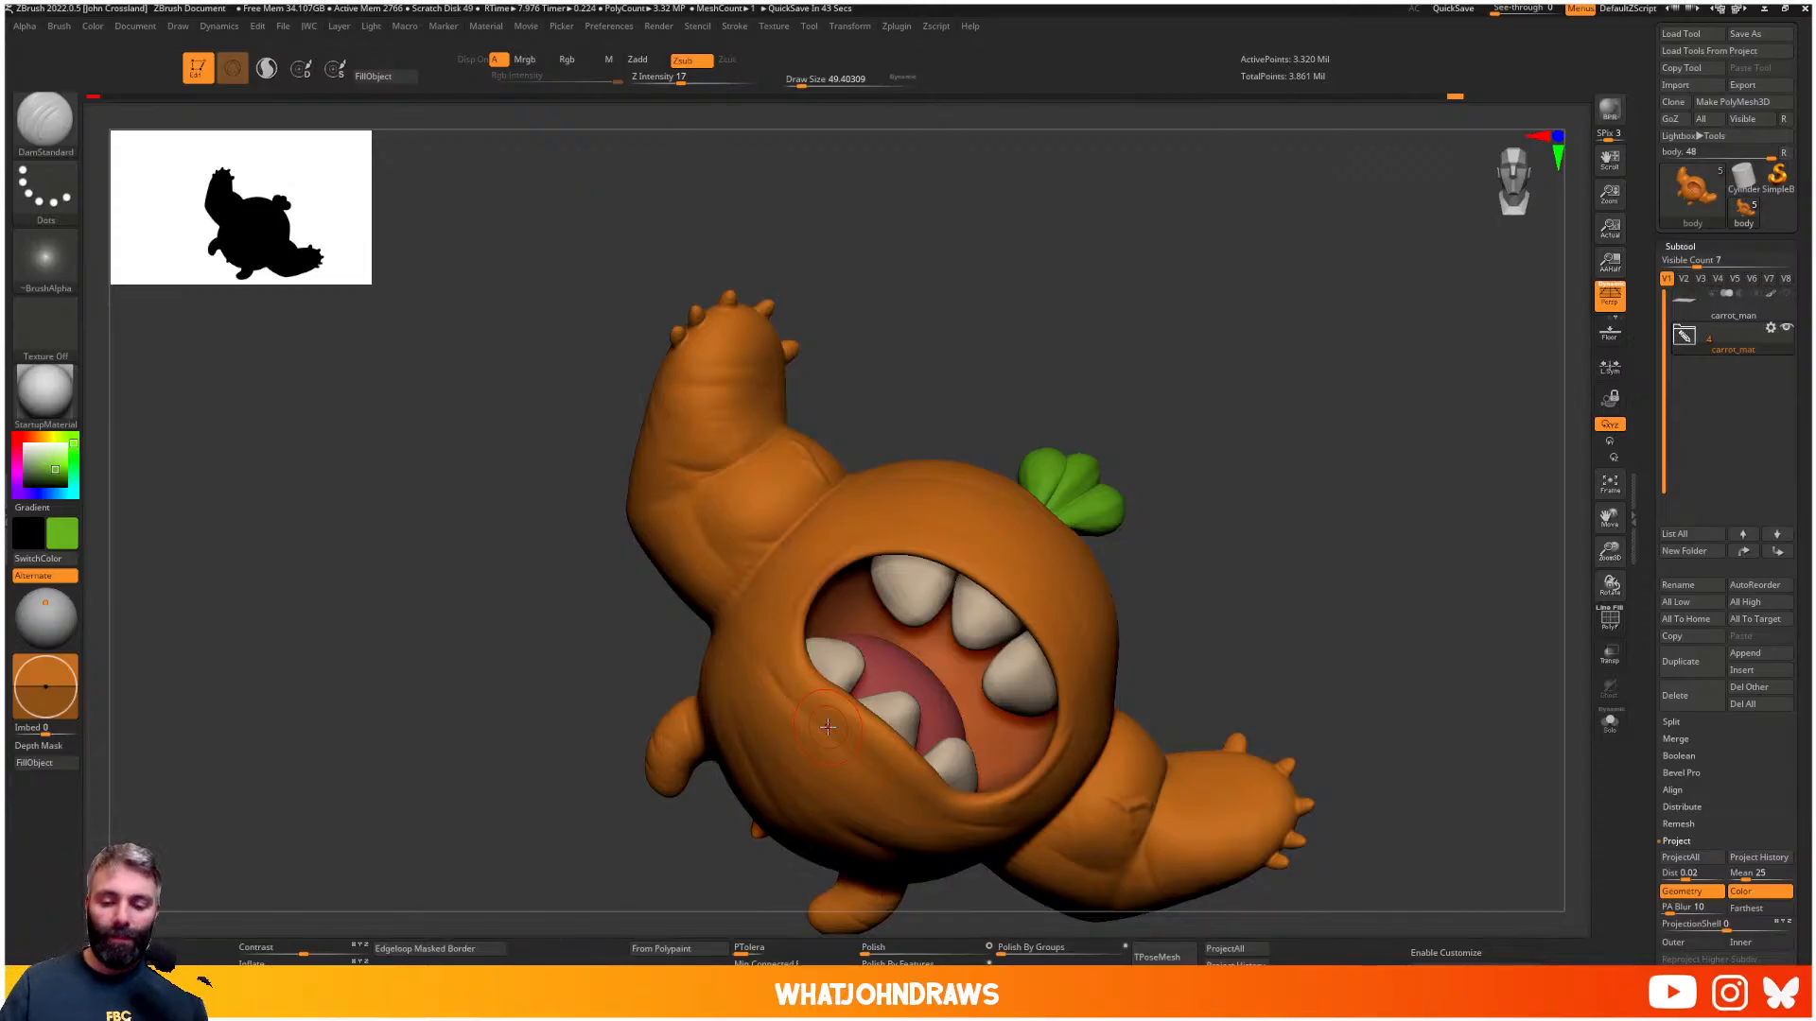
- Examine the folds and creases on the arms, mouth and body from several angles
{"action": "left_click_drag", "start_coordinate": [935, 416], "coordinate": [979, 473]}
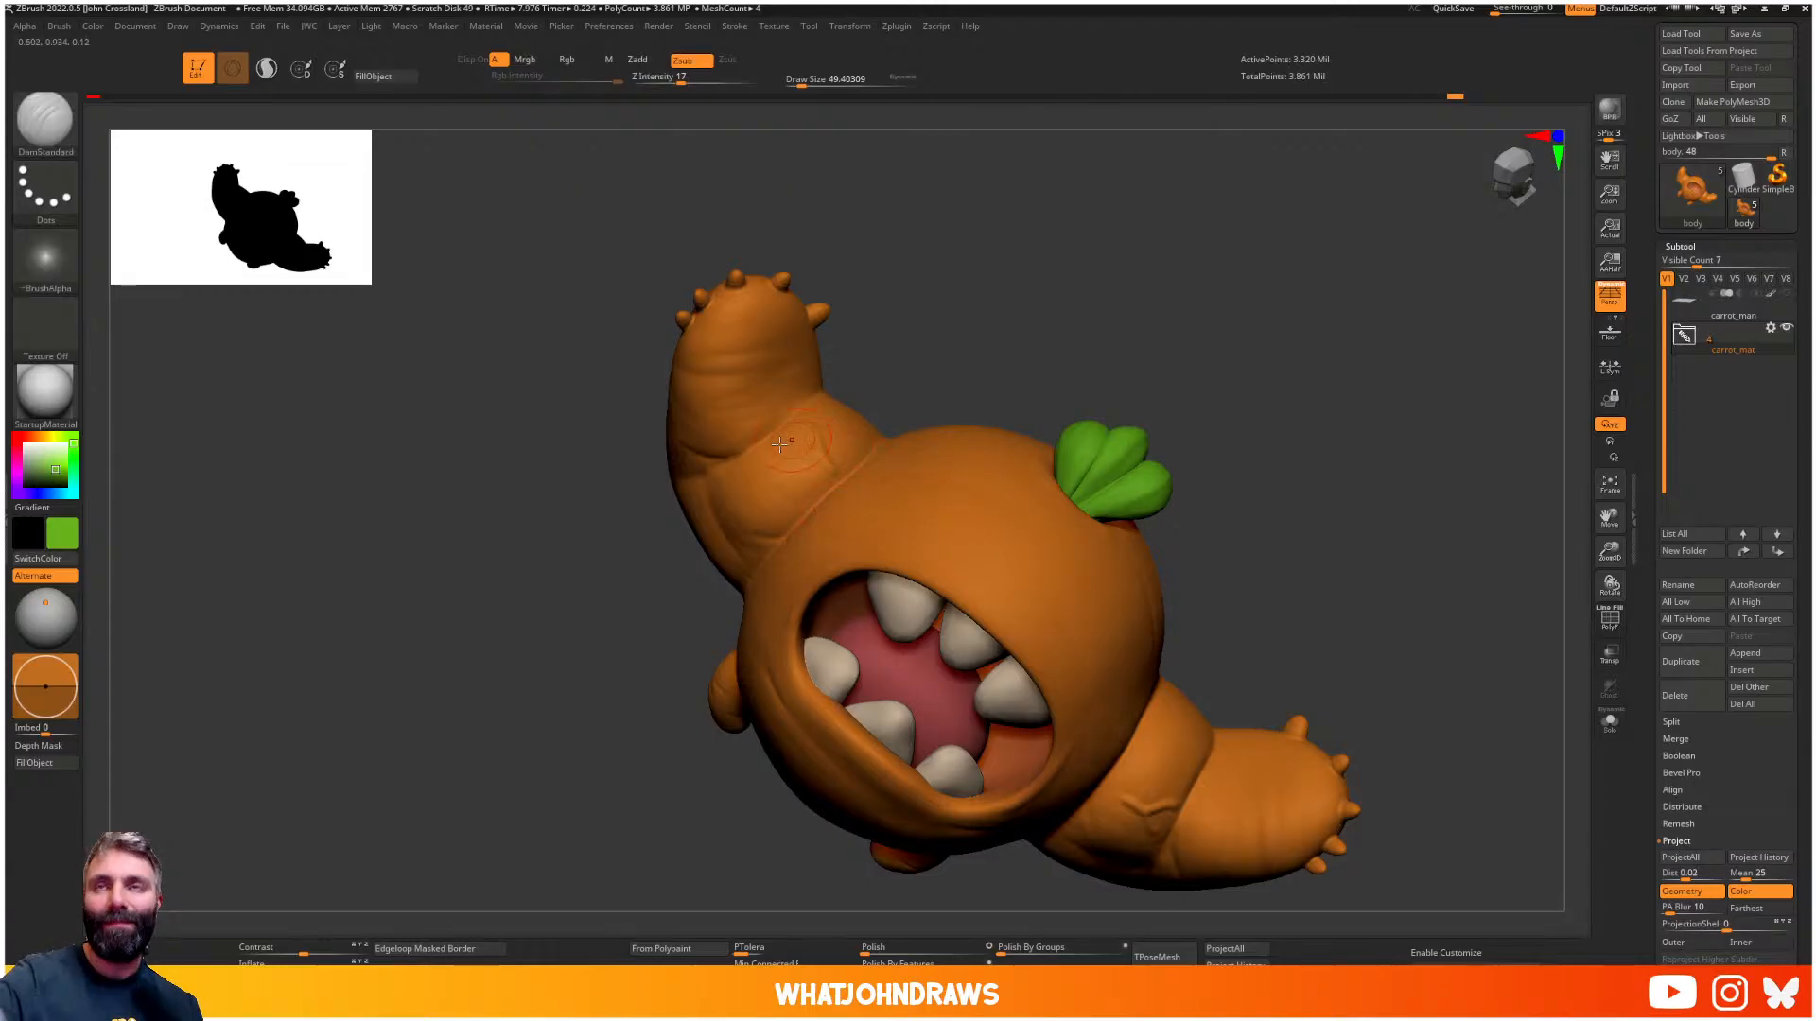
{"action": "mouse_move", "coordinate": [784, 445]}
{"action": "right_mouse_down"}
{"action": "mouse_move", "coordinate": [750, 418]}
{"action": "mouse_move", "coordinate": [651, 447]}
{"action": "right_mouse_up"}
{"action": "key", "text": "bracketleft"}
{"action": "key", "text": "b"}
{"action": "key", "text": "s"}
{"action": "key", "text": "t"}
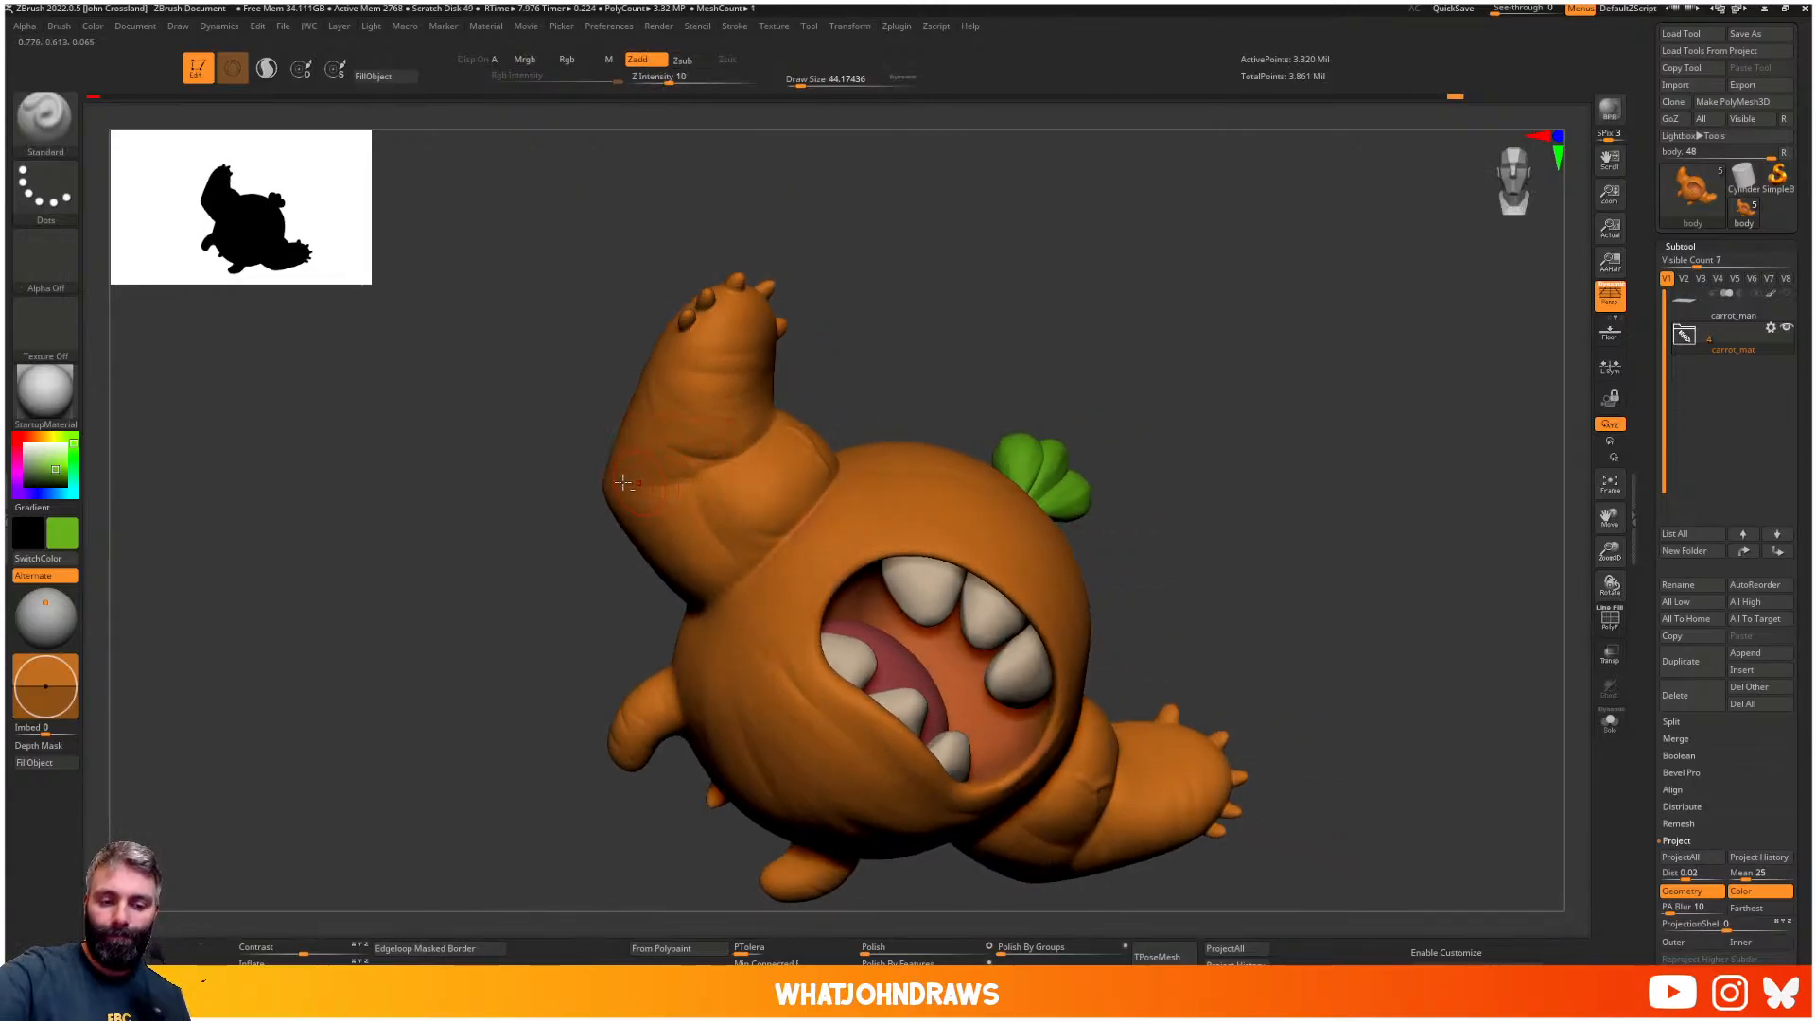
{"action": "mouse_move", "coordinate": [1123, 772]}
{"action": "right_mouse_down"}
{"action": "mouse_move", "coordinate": [1121, 710]}
{"action": "mouse_move", "coordinate": [1204, 628]}
{"action": "mouse_move", "coordinate": [1180, 581]}
{"action": "mouse_move", "coordinate": [1183, 454]}
{"action": "mouse_move", "coordinate": [1139, 555]}
{"action": "mouse_move", "coordinate": [1196, 596]}
{"action": "mouse_move", "coordinate": [1182, 621]}
{"action": "mouse_move", "coordinate": [1048, 605]}
{"action": "mouse_move", "coordinate": [1069, 659]}
{"action": "mouse_move", "coordinate": [1037, 595]}
{"action": "right_mouse_up"}
{"action": "key", "text": "b"}
{"action": "key", "text": "d"}
{"action": "key", "text": "s"}
{"action": "key", "text": "s"}
{"action": "left_click_drag", "start_coordinate": [1038, 595], "coordinate": [1029, 596]}
{"action": "right_click_drag", "start_coordinate": [1070, 606], "coordinate": [1241, 517]}
{"action": "right_click_drag", "start_coordinate": [1240, 517], "coordinate": [1195, 519], "text": "alt"}
- Show the floor plane under the character and apply the SkinShade4 material to the model
{"action": "left_click", "coordinate": [1786, 294]}
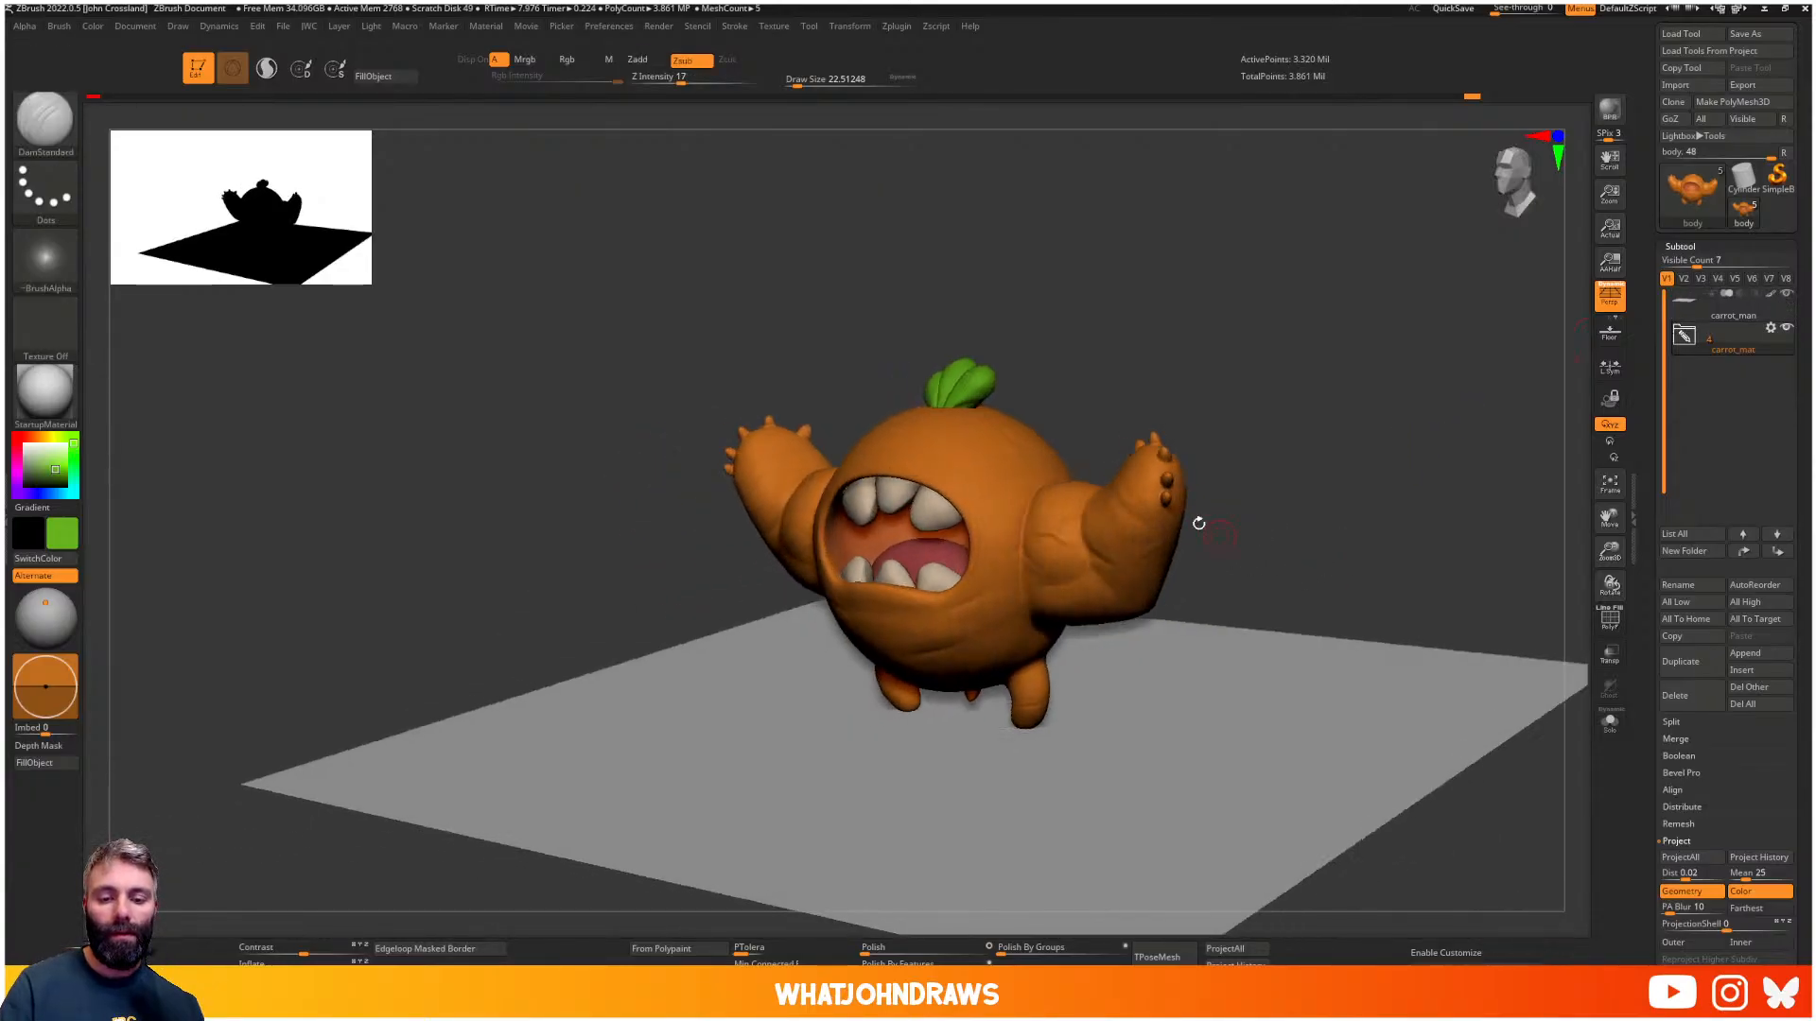
{"action": "left_click", "coordinate": [49, 387]}
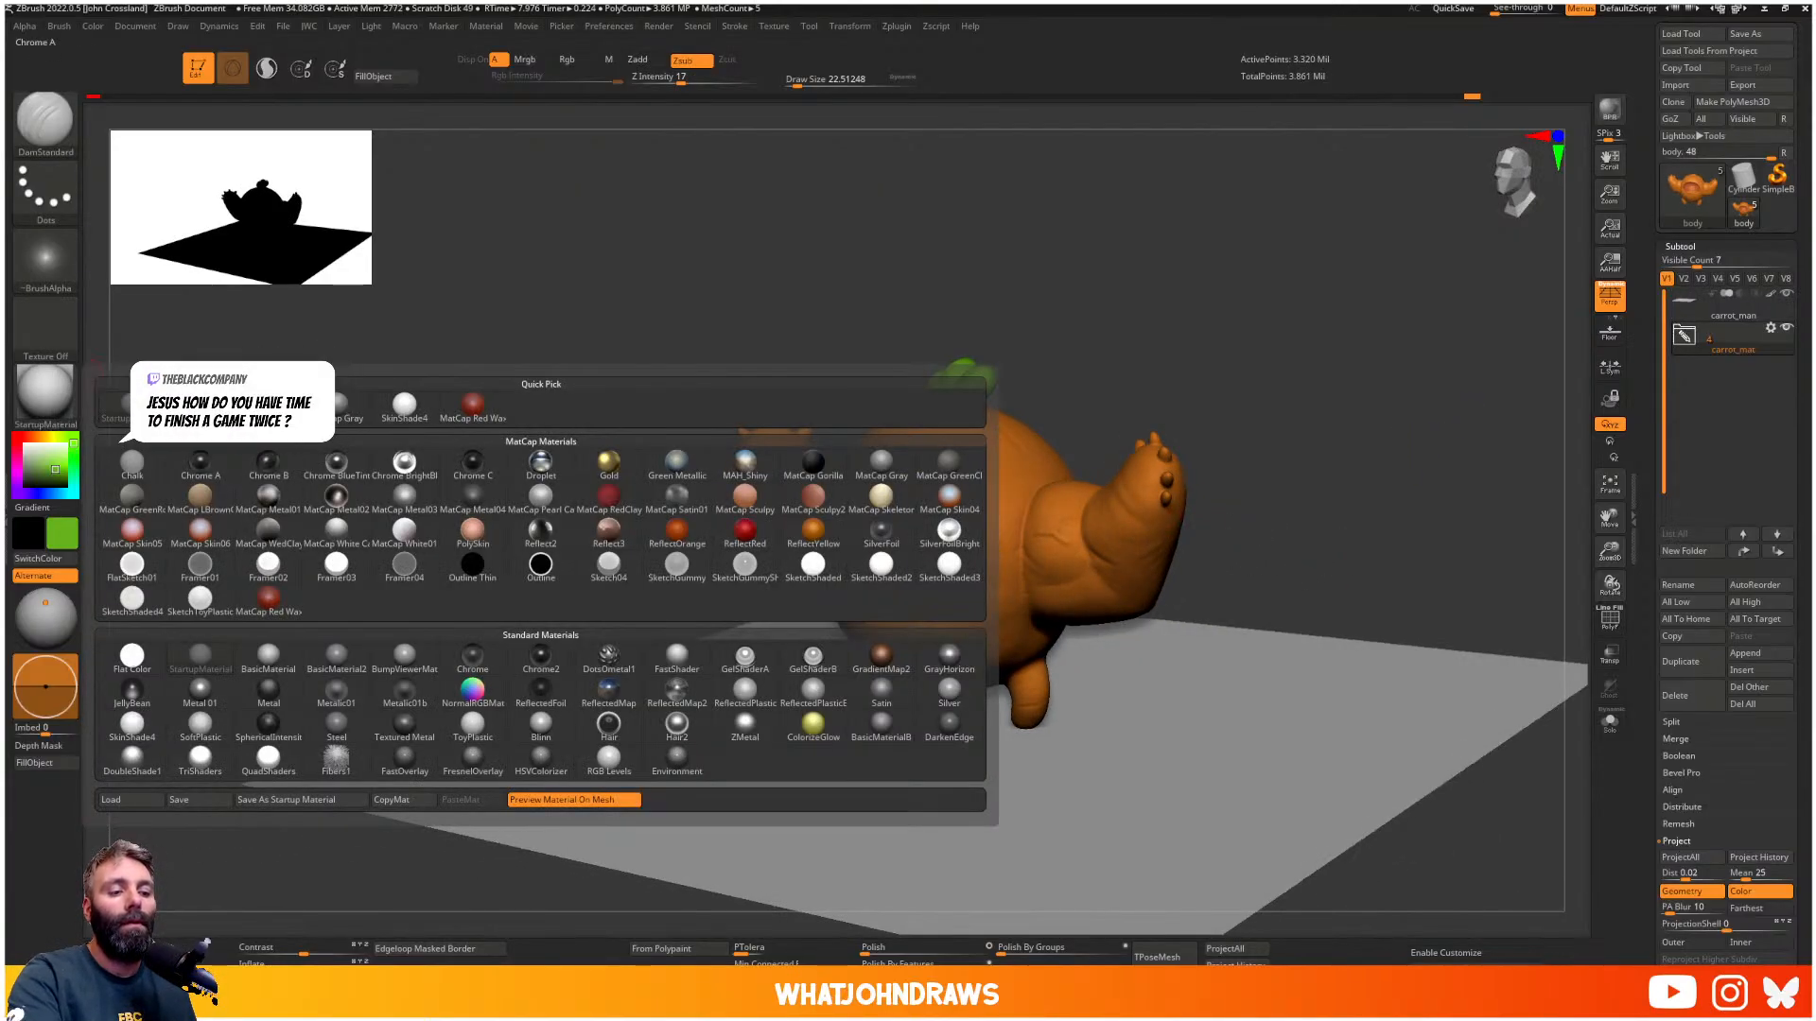
{"action": "left_click", "coordinate": [373, 403]}
{"action": "left_click", "coordinate": [47, 390]}
{"action": "left_click", "coordinate": [417, 435]}
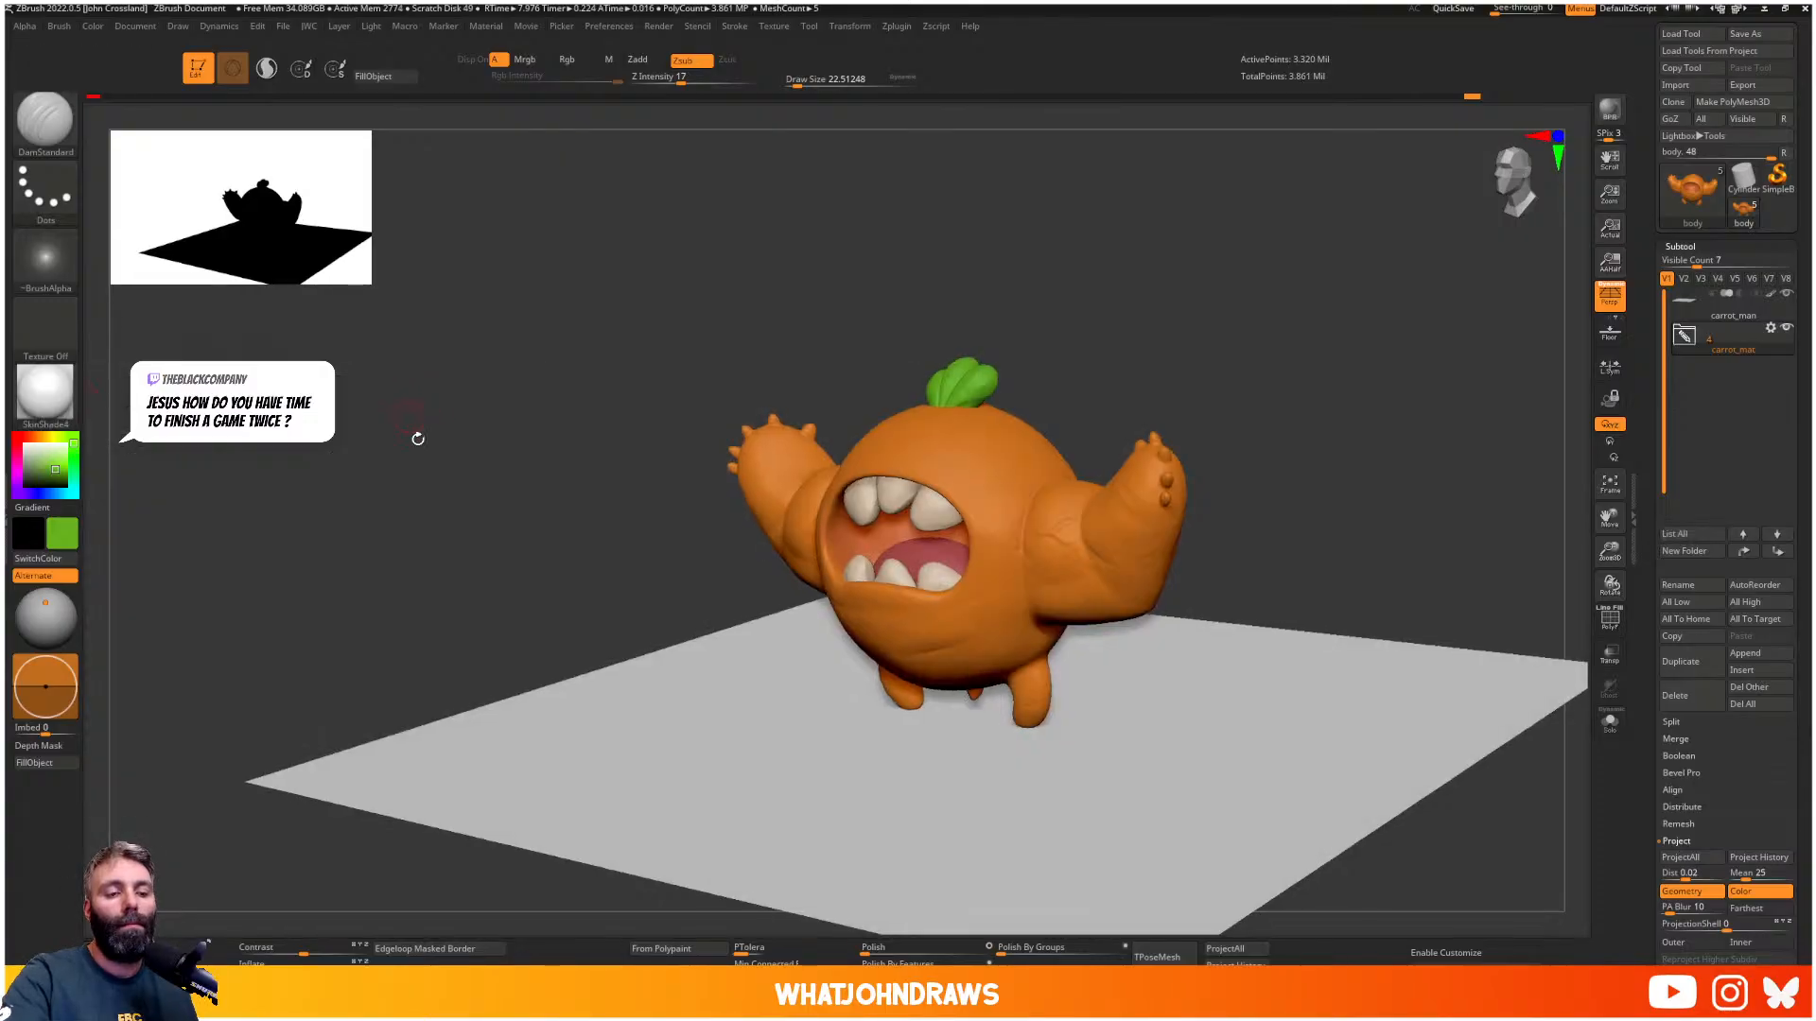
- Render a BPR preview of the character standing on the floor plane from the front
{"action": "right_click_drag", "start_coordinate": [620, 639], "coordinate": [1175, 626], "text": "shift"}
{"action": "left_click", "coordinate": [1610, 112]}
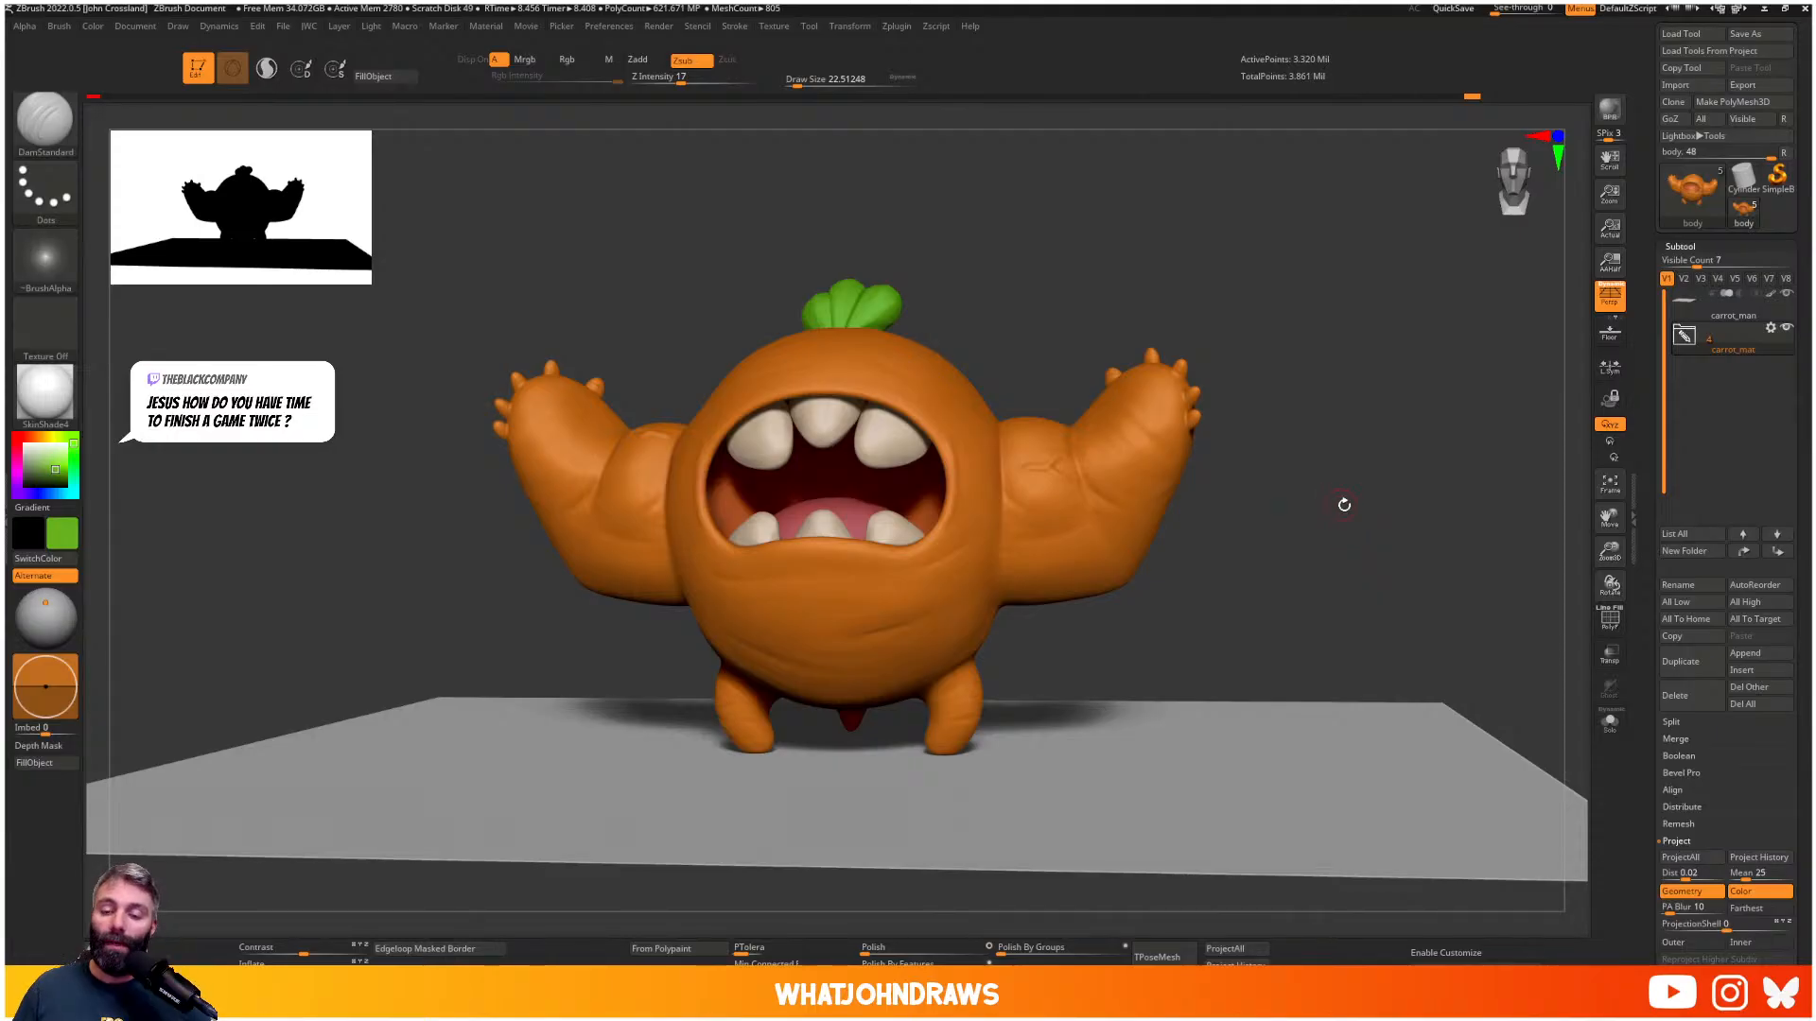
{"action": "left_click_drag", "start_coordinate": [1344, 505], "coordinate": [1277, 482]}
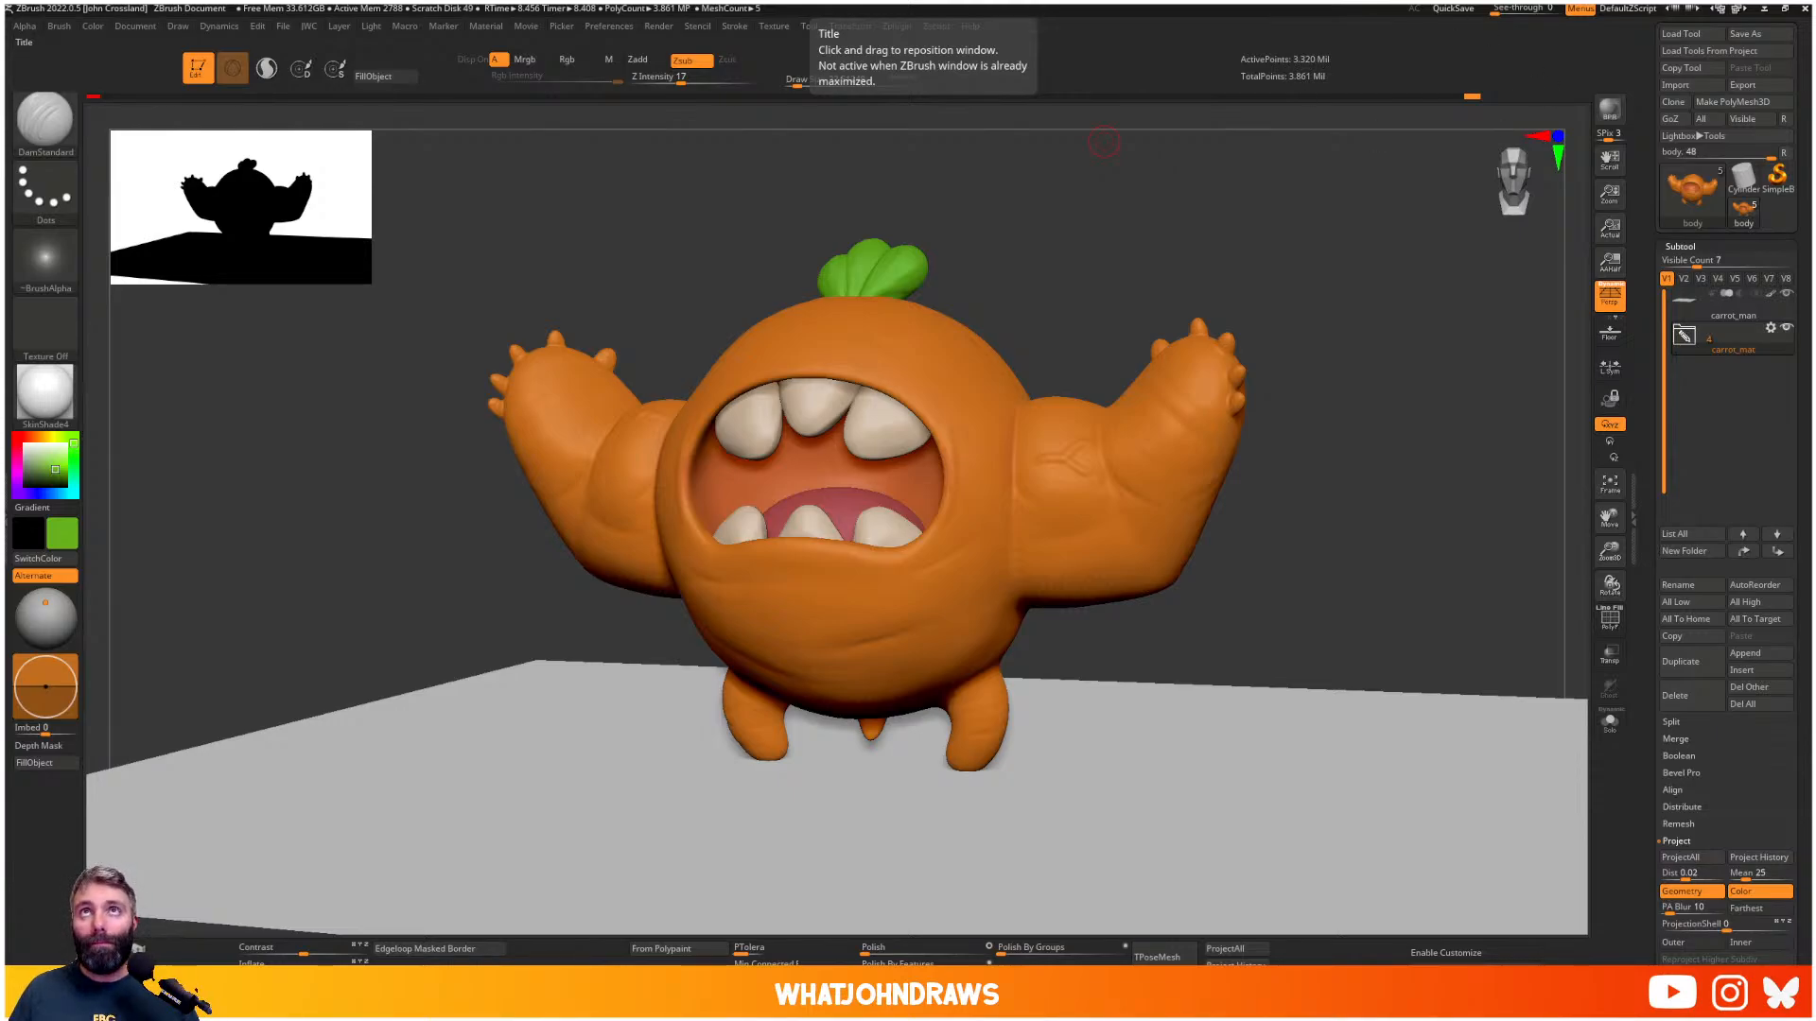
- Bring up Marmoset Toolbag, maximize its window and return to ZBrush
{"action": "left_click_drag", "start_coordinate": [605, 2], "coordinate": [1352, 46]}
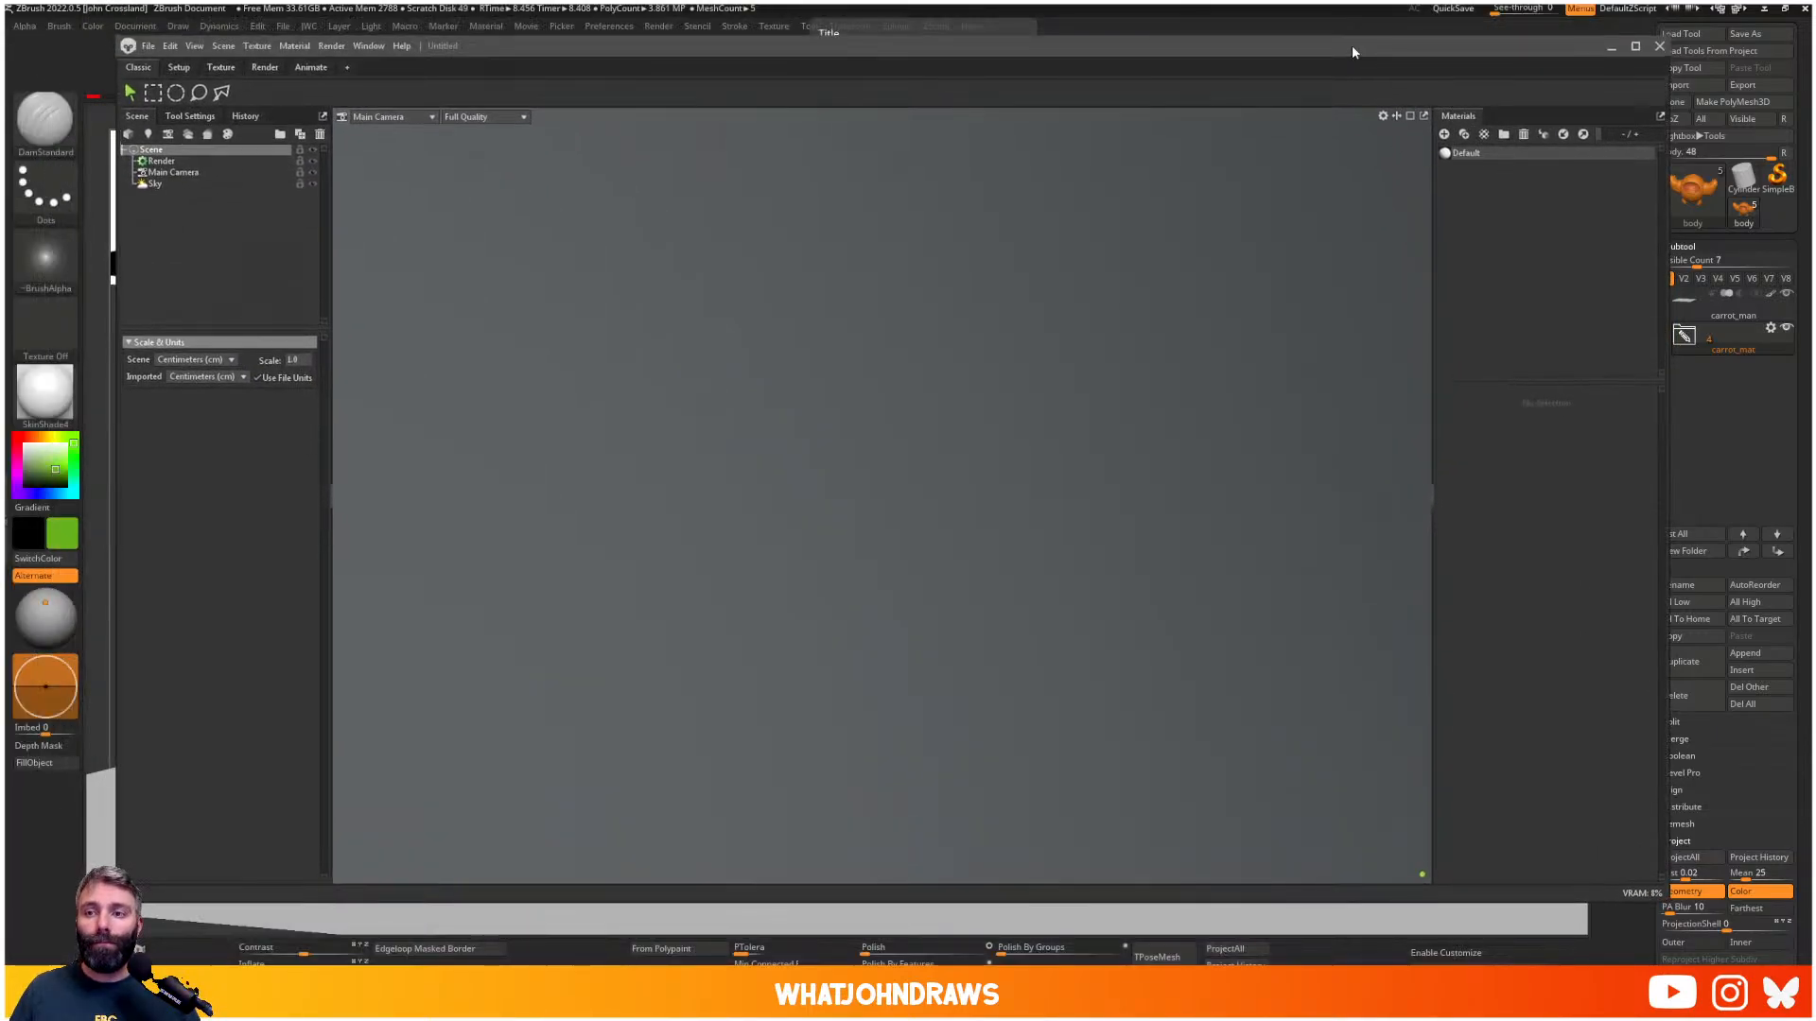
{"action": "double_click", "coordinate": [1352, 46]}
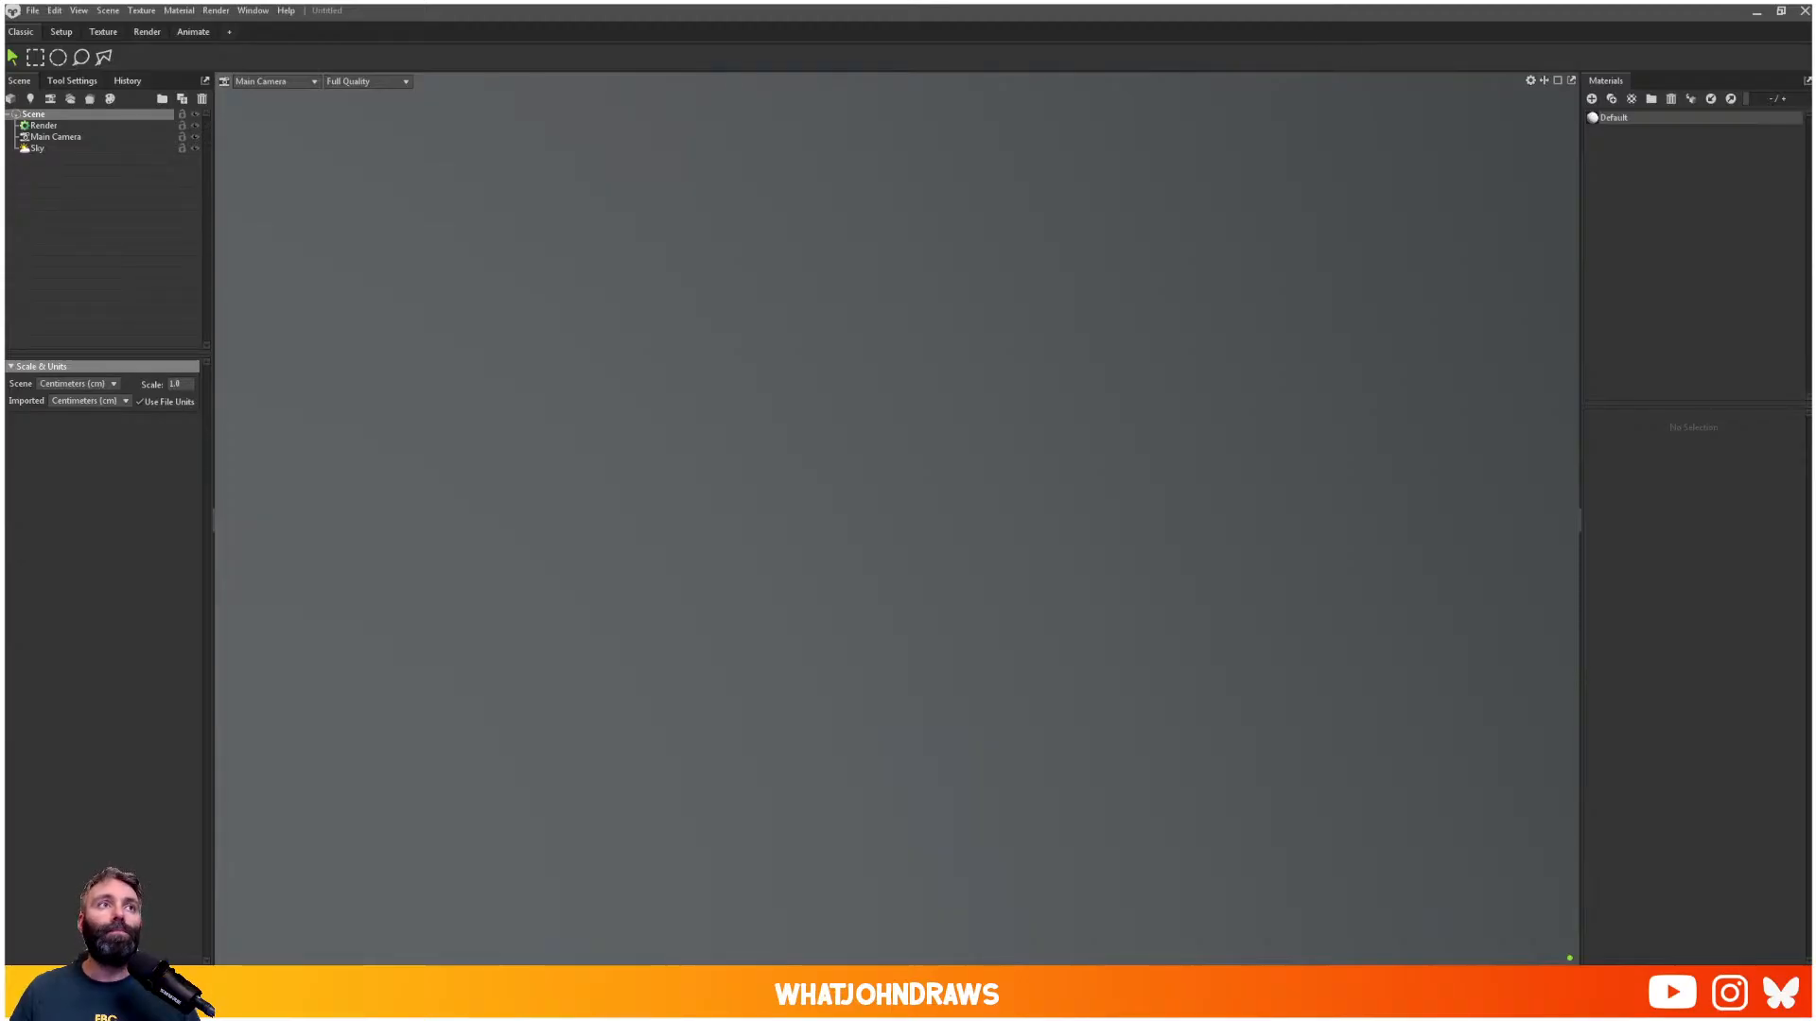
{"action": "left_click", "coordinate": [1756, 11]}
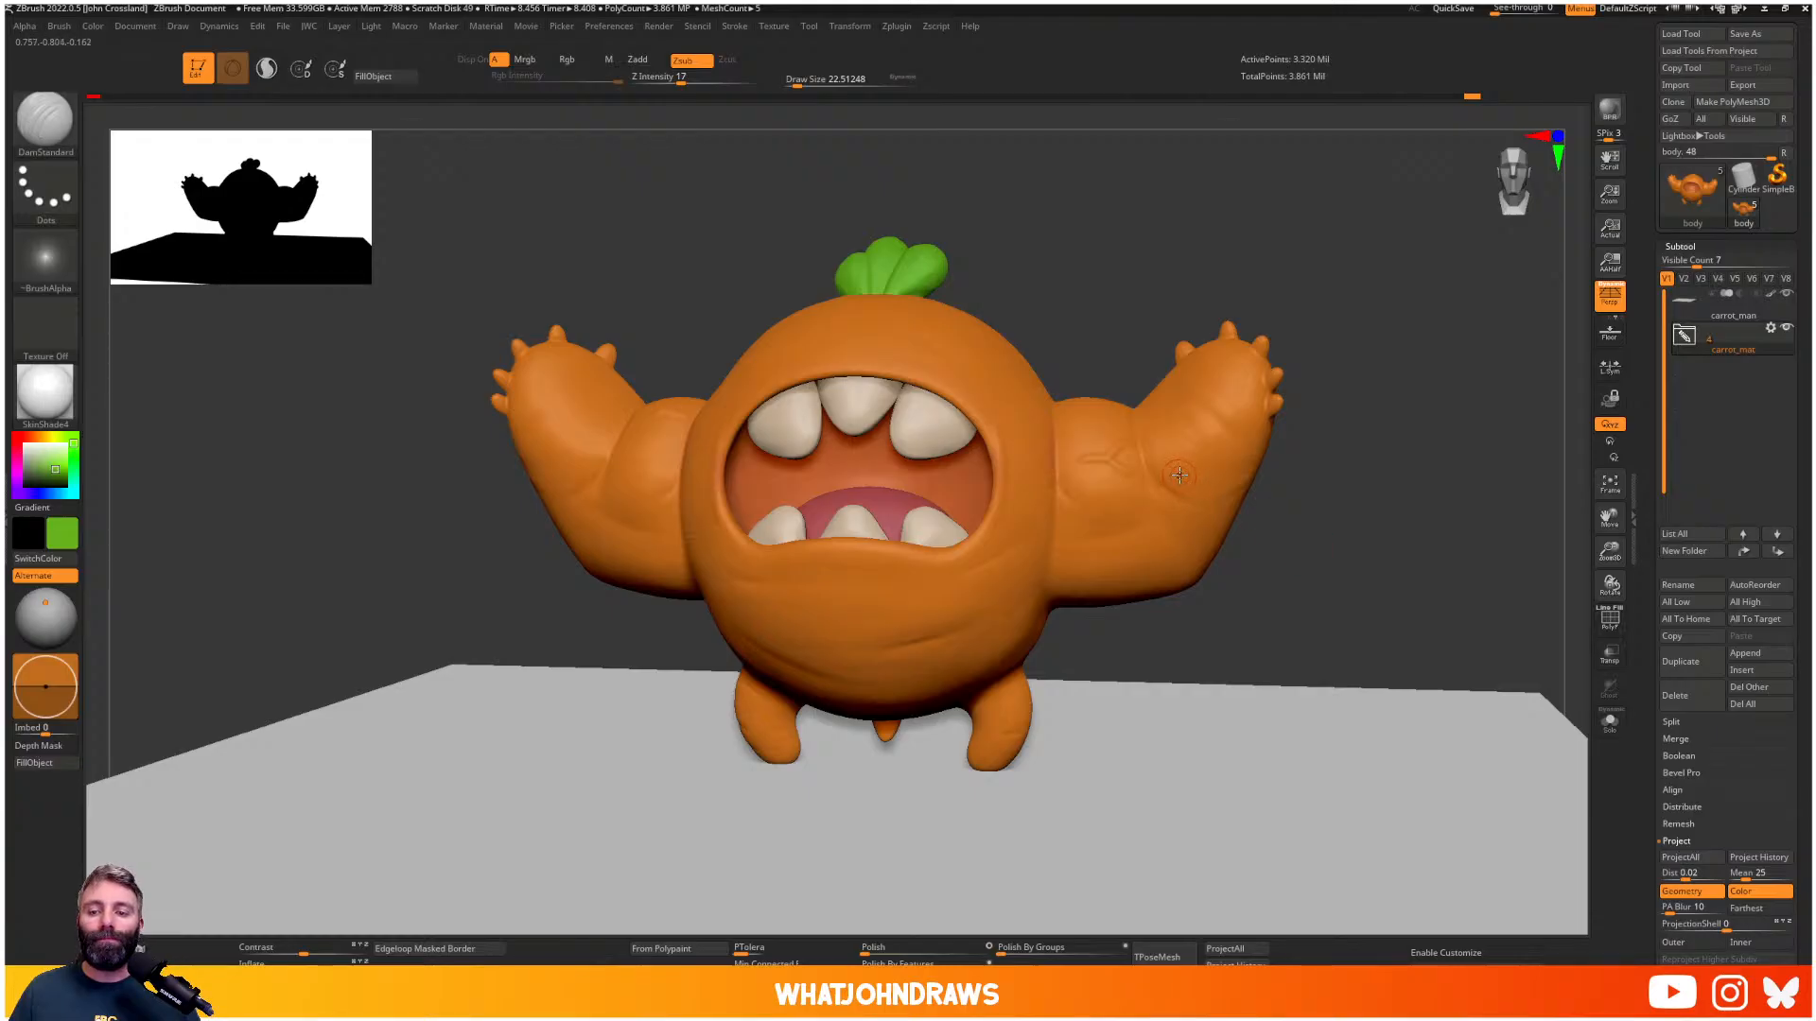
- Start an OBJ export of the body at its lowest subdivision level and browse to Work 2025 > Sketches > Carrot_man
{"action": "left_click_drag", "start_coordinate": [1196, 474], "coordinate": [1294, 516]}
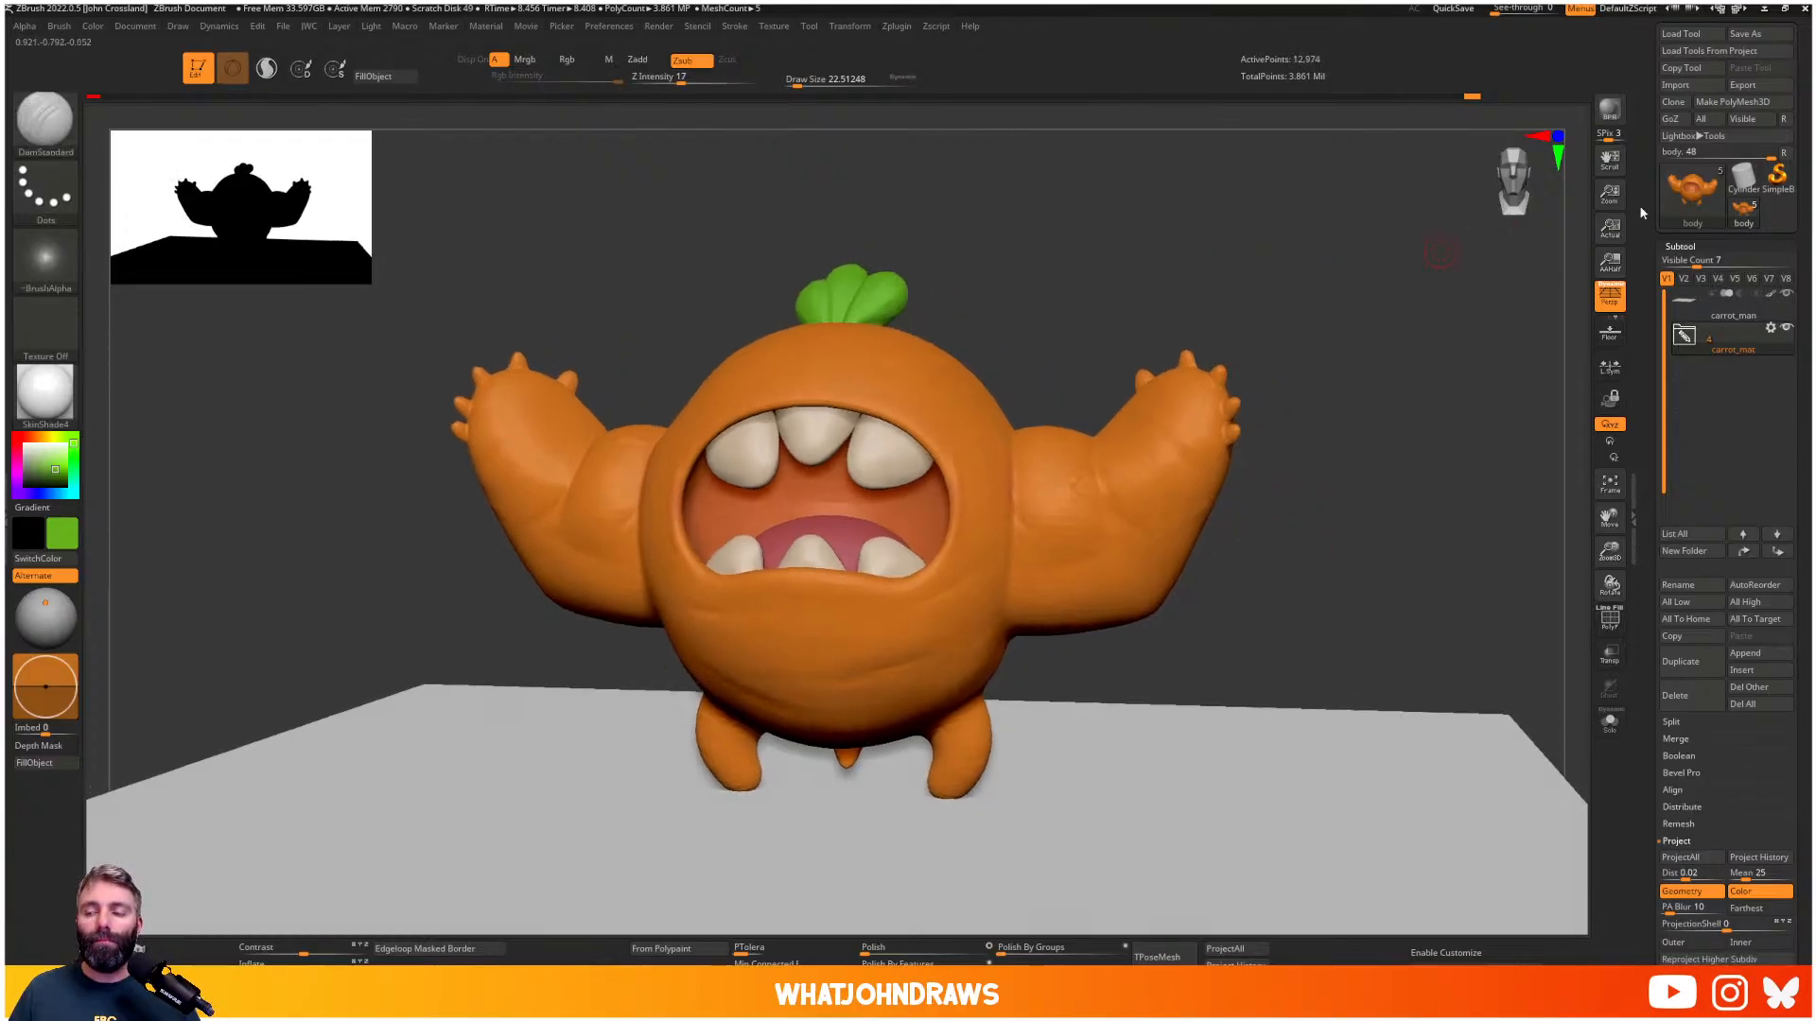
{"action": "left_click", "coordinate": [1761, 85]}
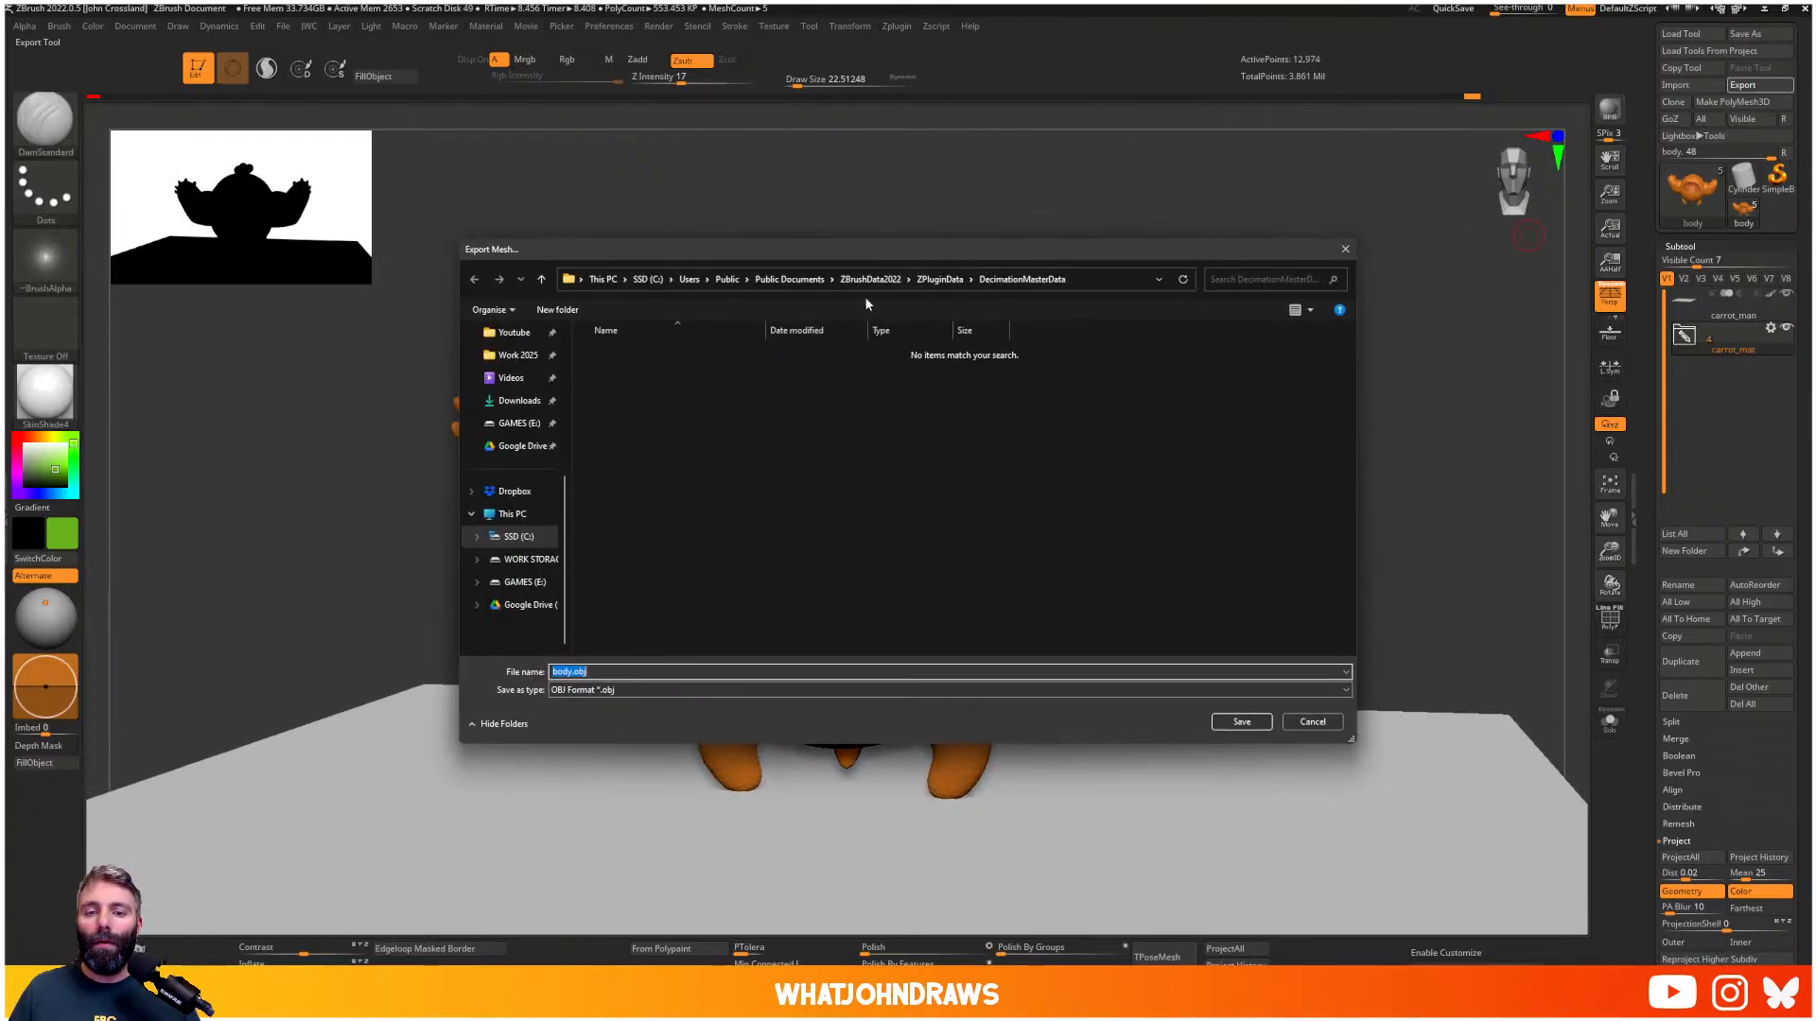
{"action": "left_click", "coordinate": [518, 356]}
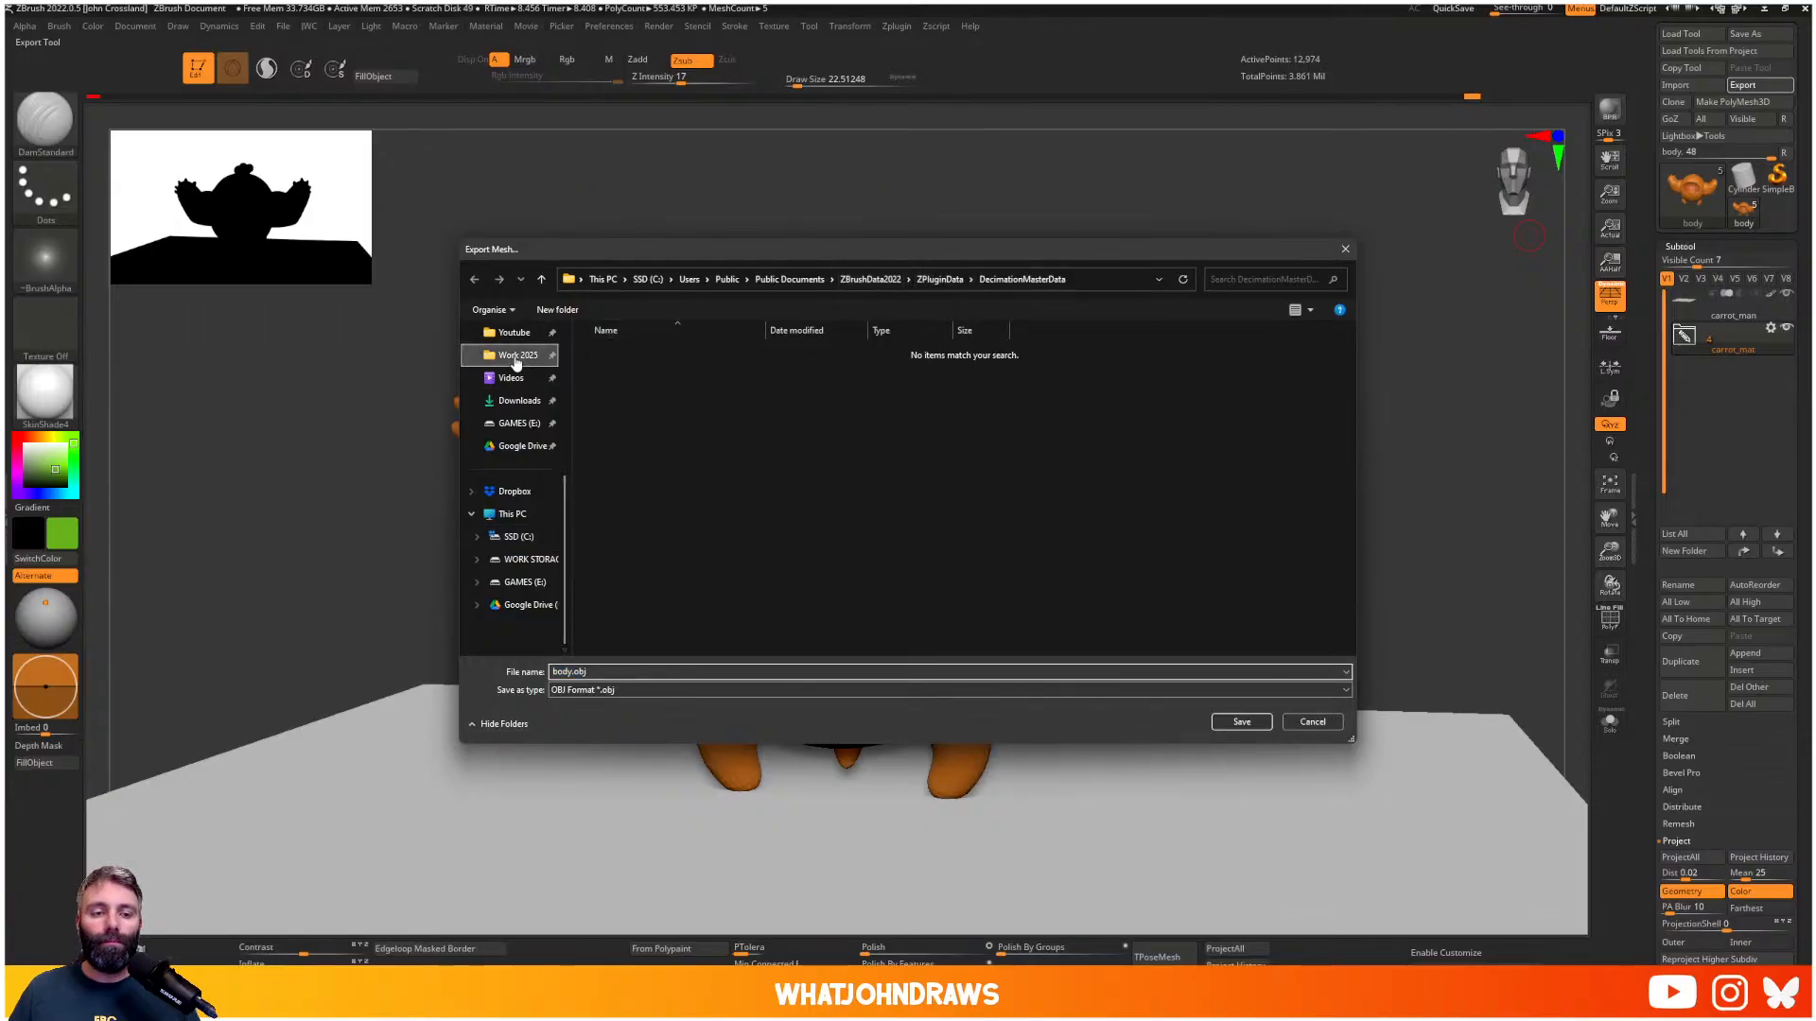
{"action": "left_click", "coordinate": [613, 394]}
{"action": "double_click", "coordinate": [613, 372]}
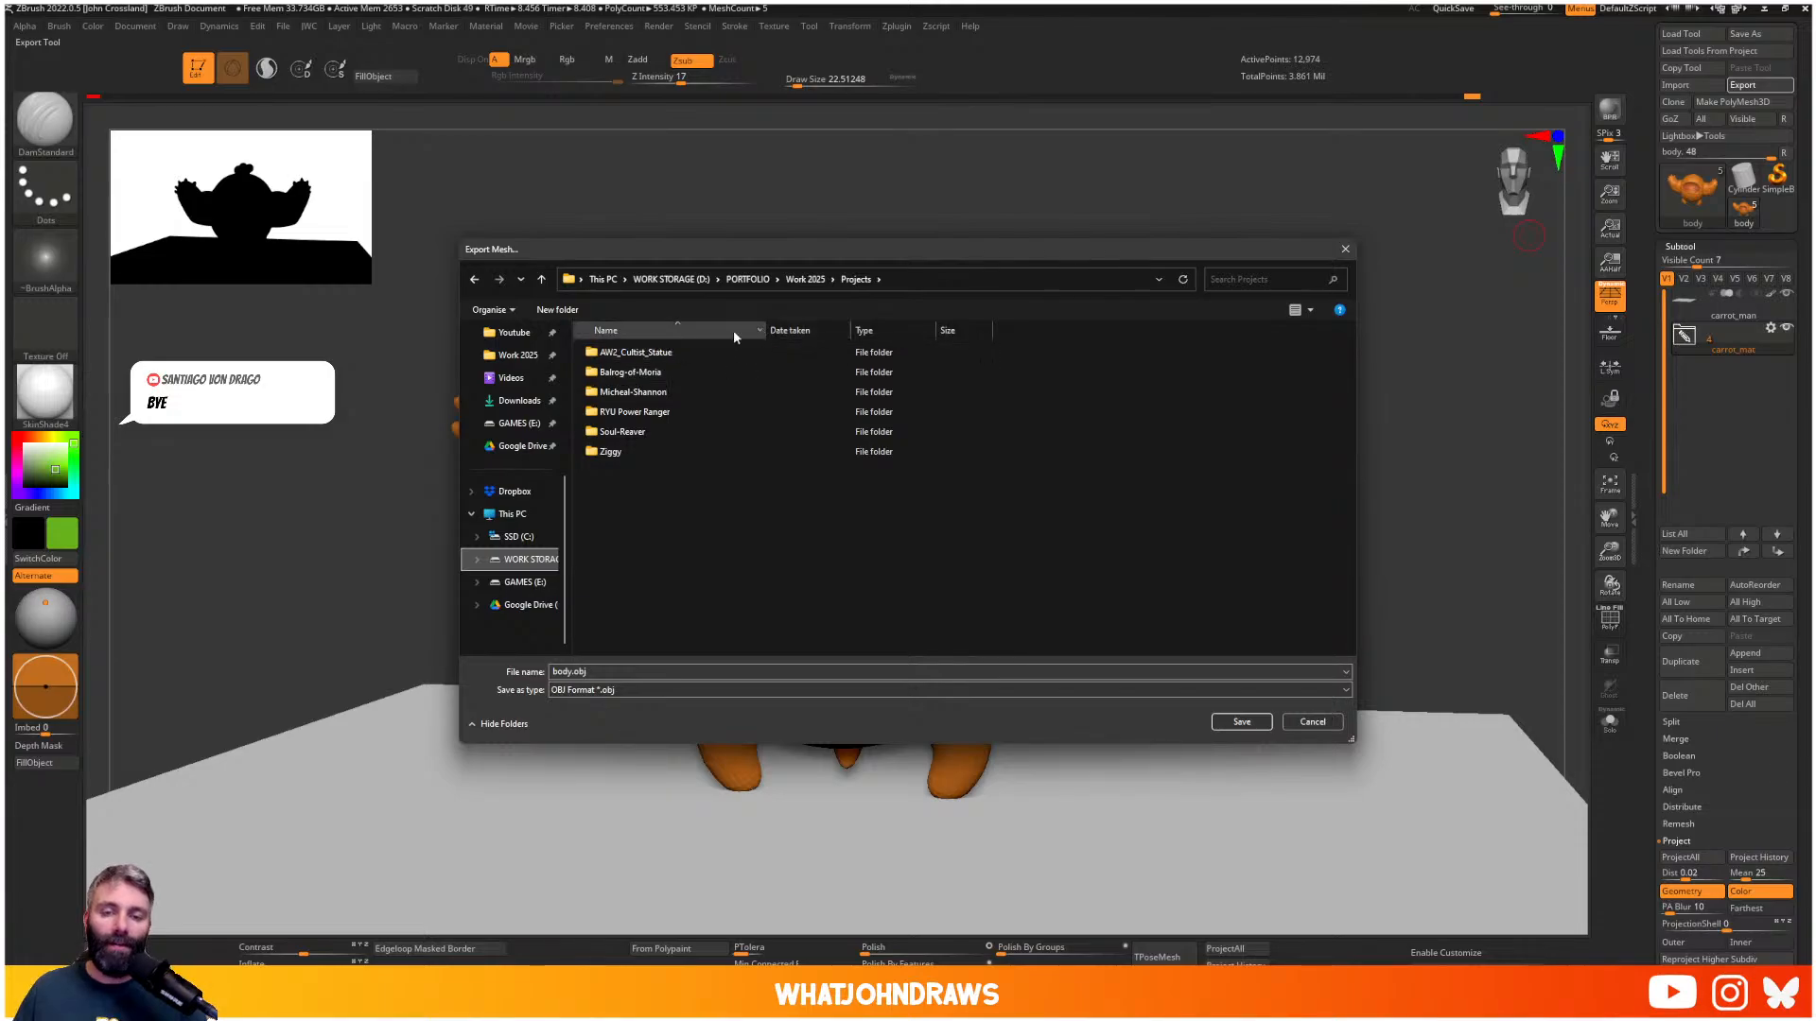
{"action": "left_click", "coordinate": [621, 378]}
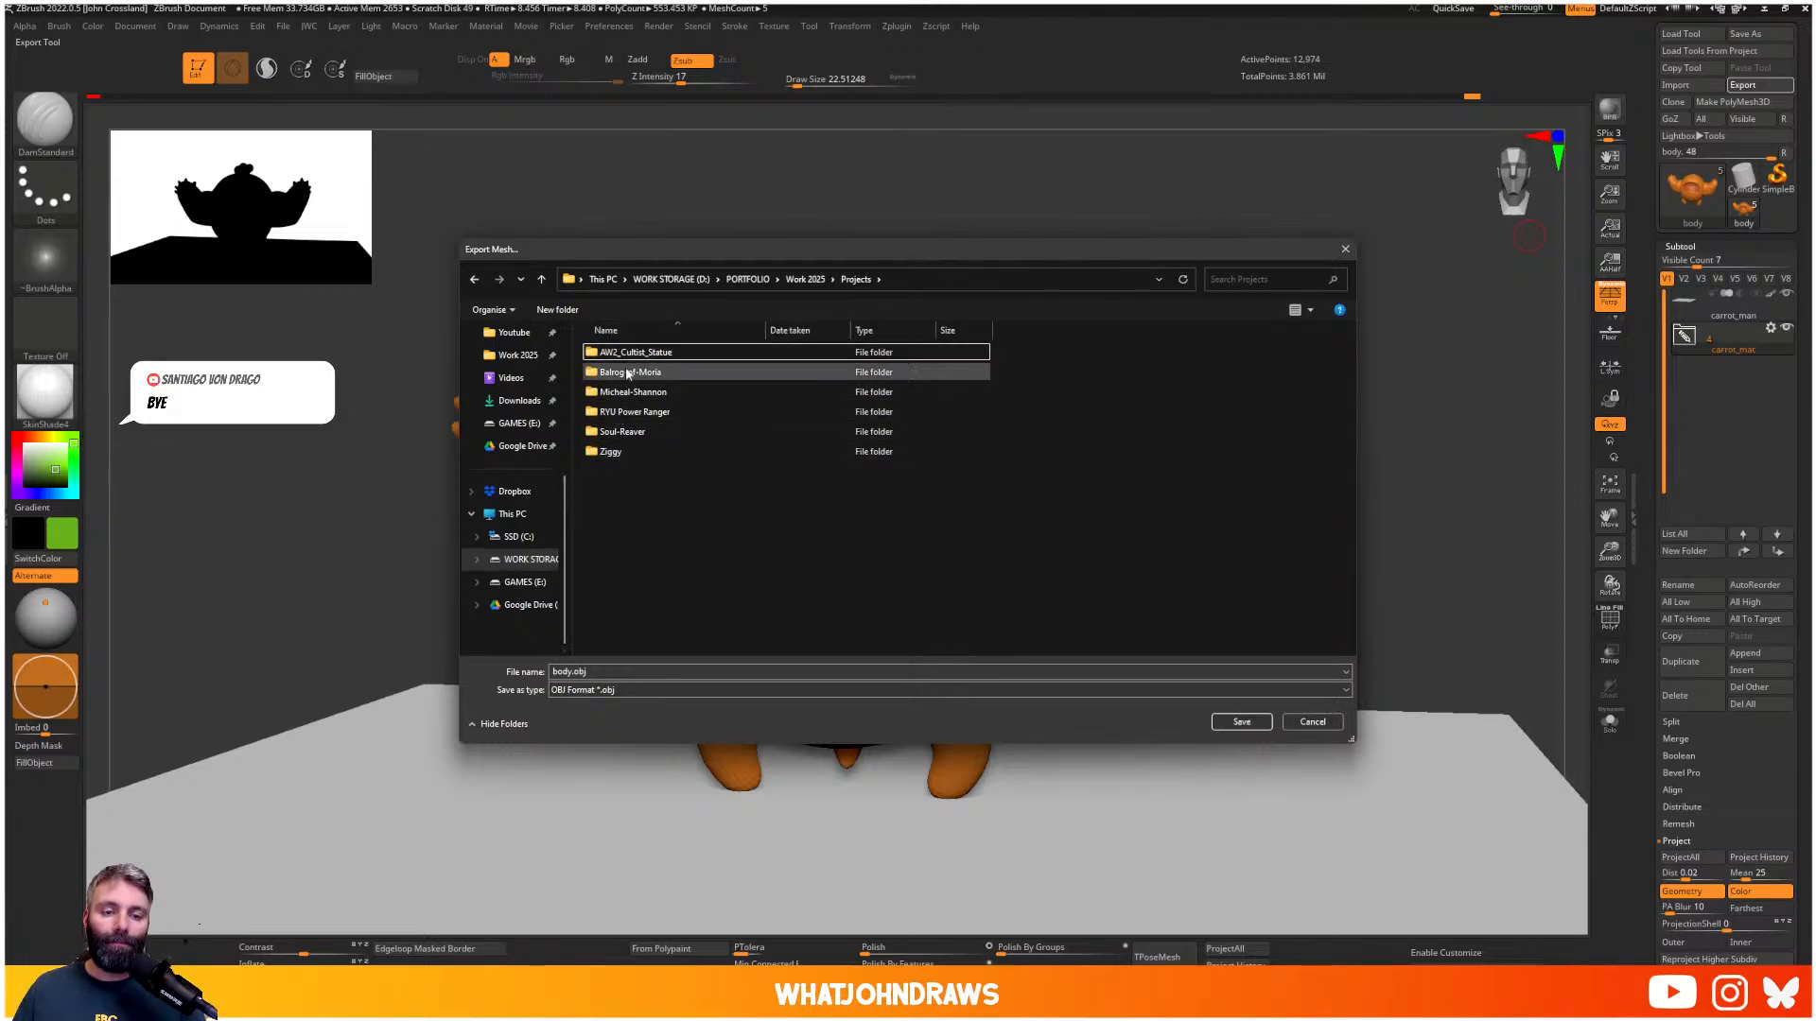
{"action": "left_click", "coordinate": [805, 279]}
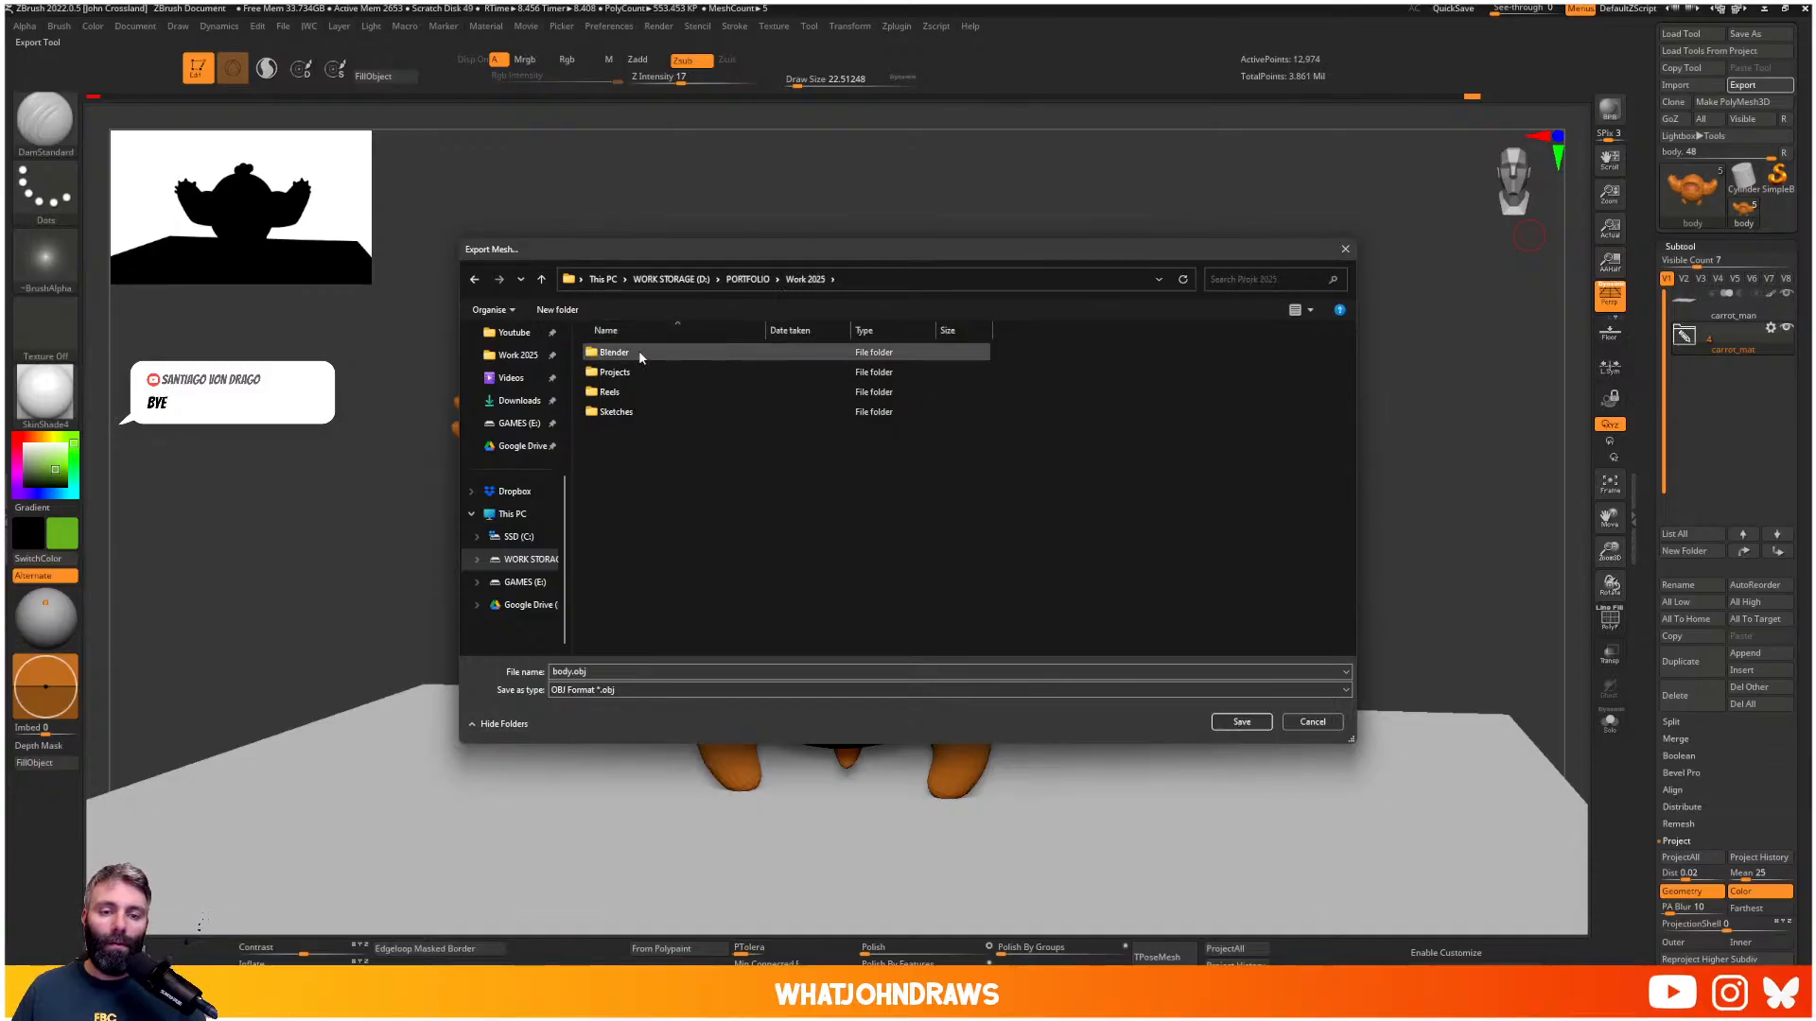
{"action": "double_click", "coordinate": [616, 411]}
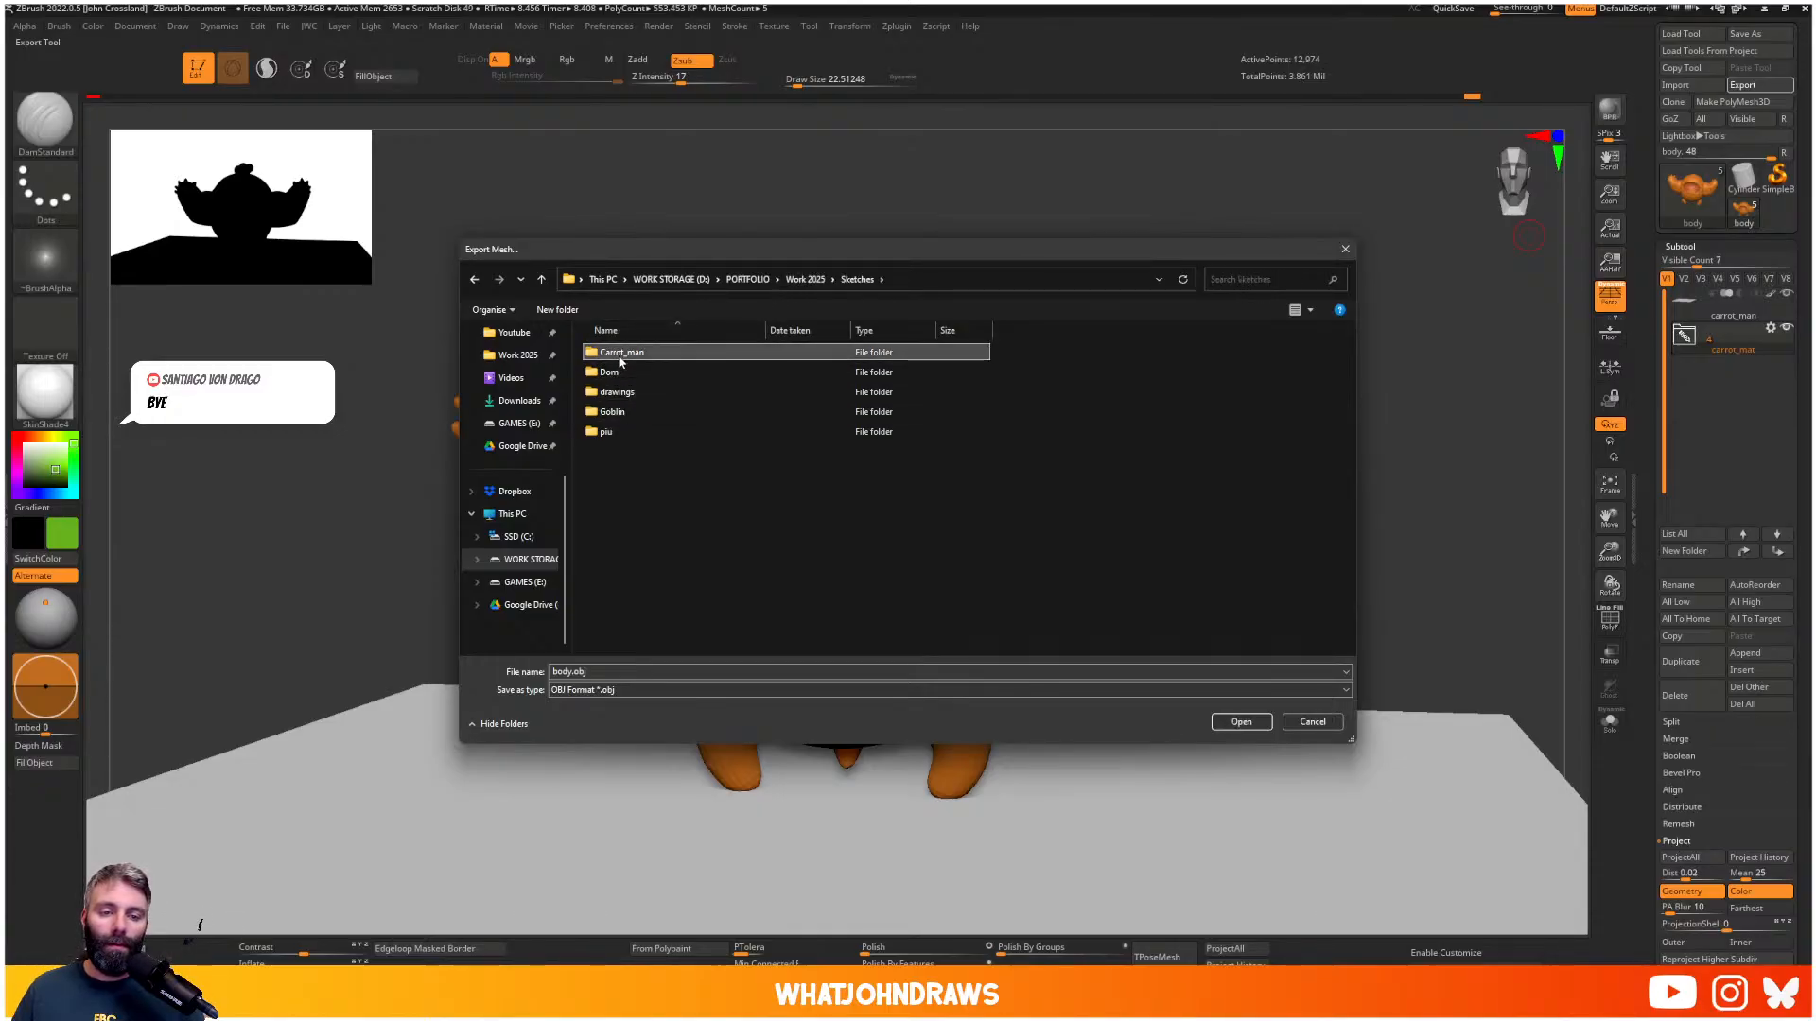
{"action": "double_click", "coordinate": [624, 351]}
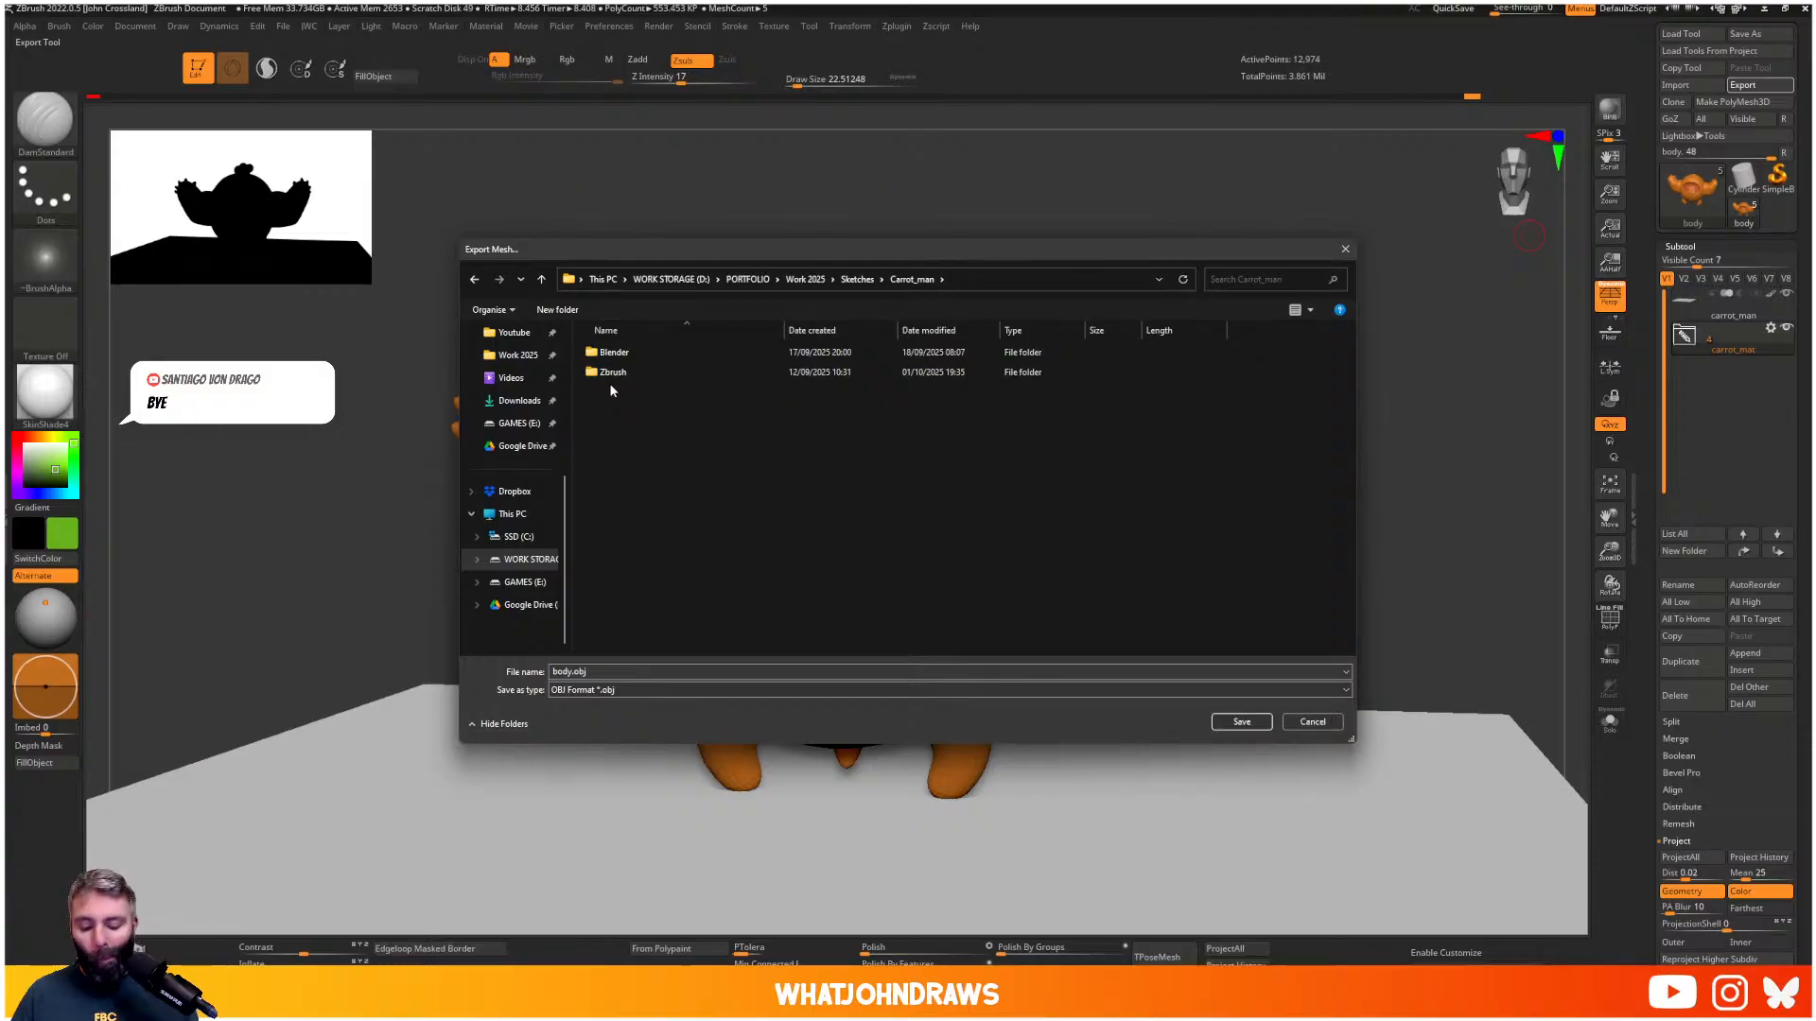
- Create a folder named marmoset inside Carrot_man and open it
{"action": "key", "text": "ctrl+shift+n"}
{"action": "type", "text": "marmoset"}
{"action": "key", "text": "Return"}
{"action": "double_click", "coordinate": [611, 390]}
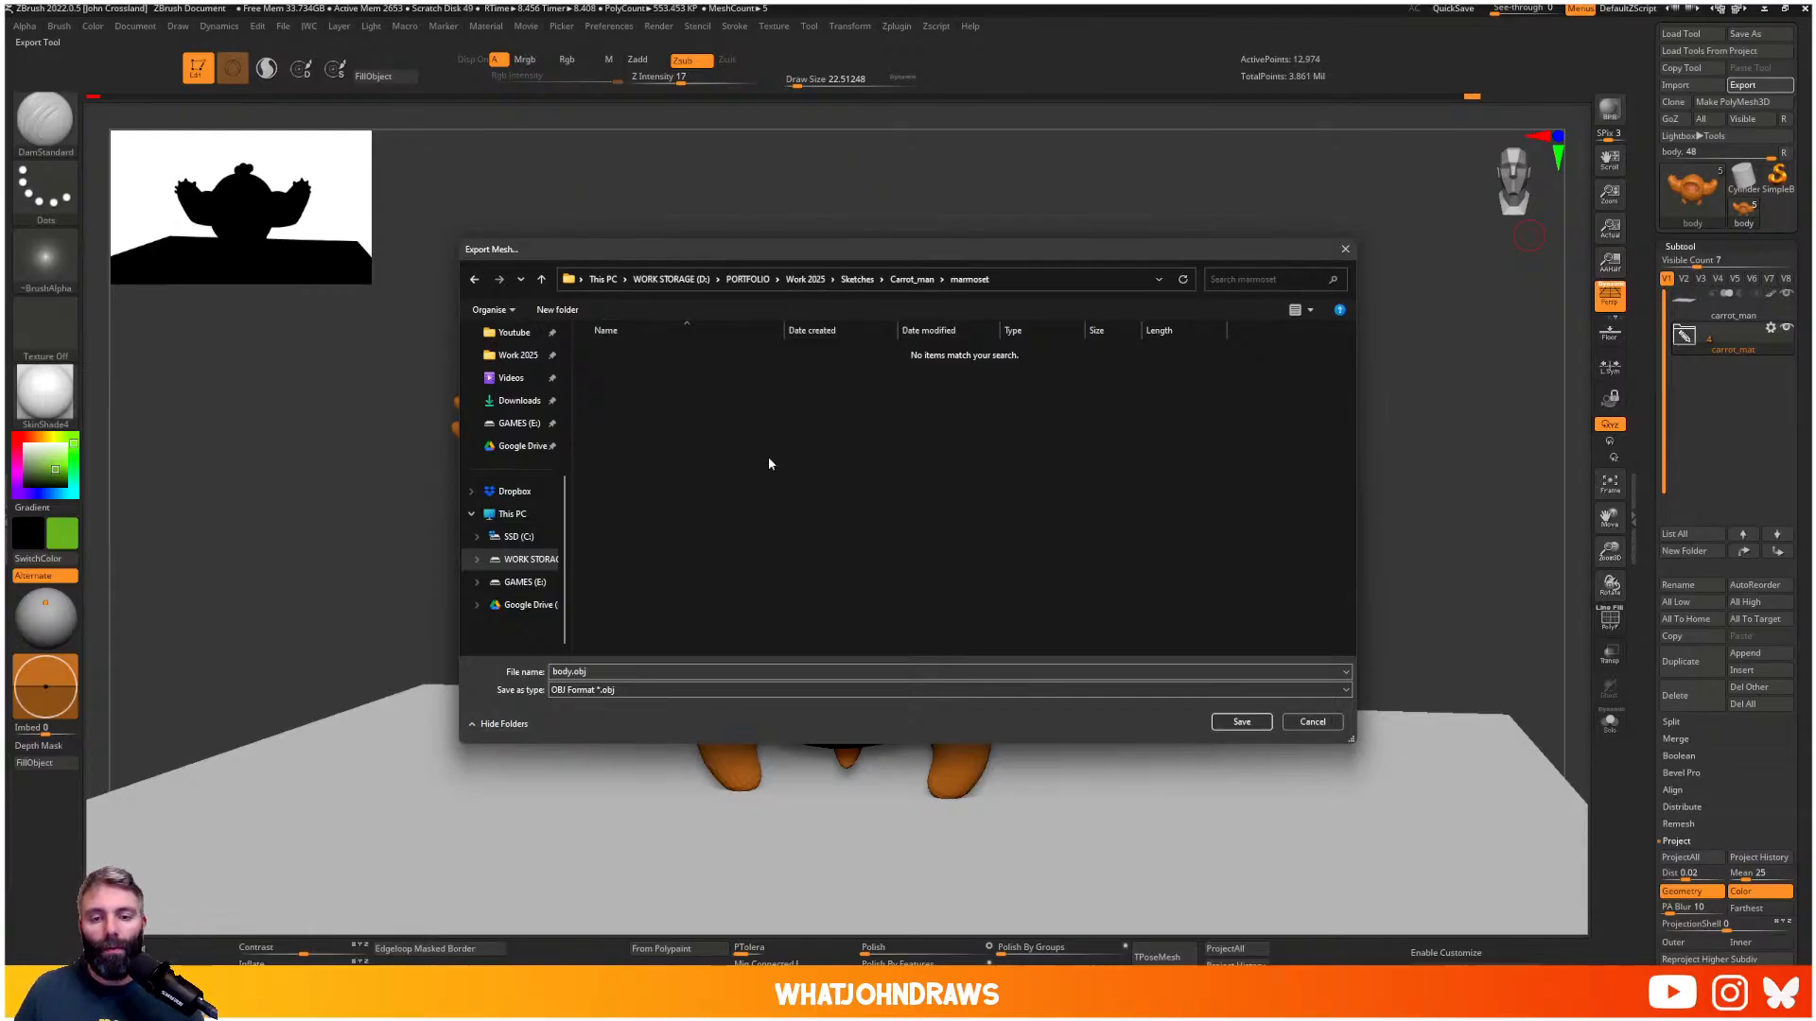
- Save the low-resolution body mesh as body_low in OBJ format
{"action": "left_click", "coordinate": [635, 671]}
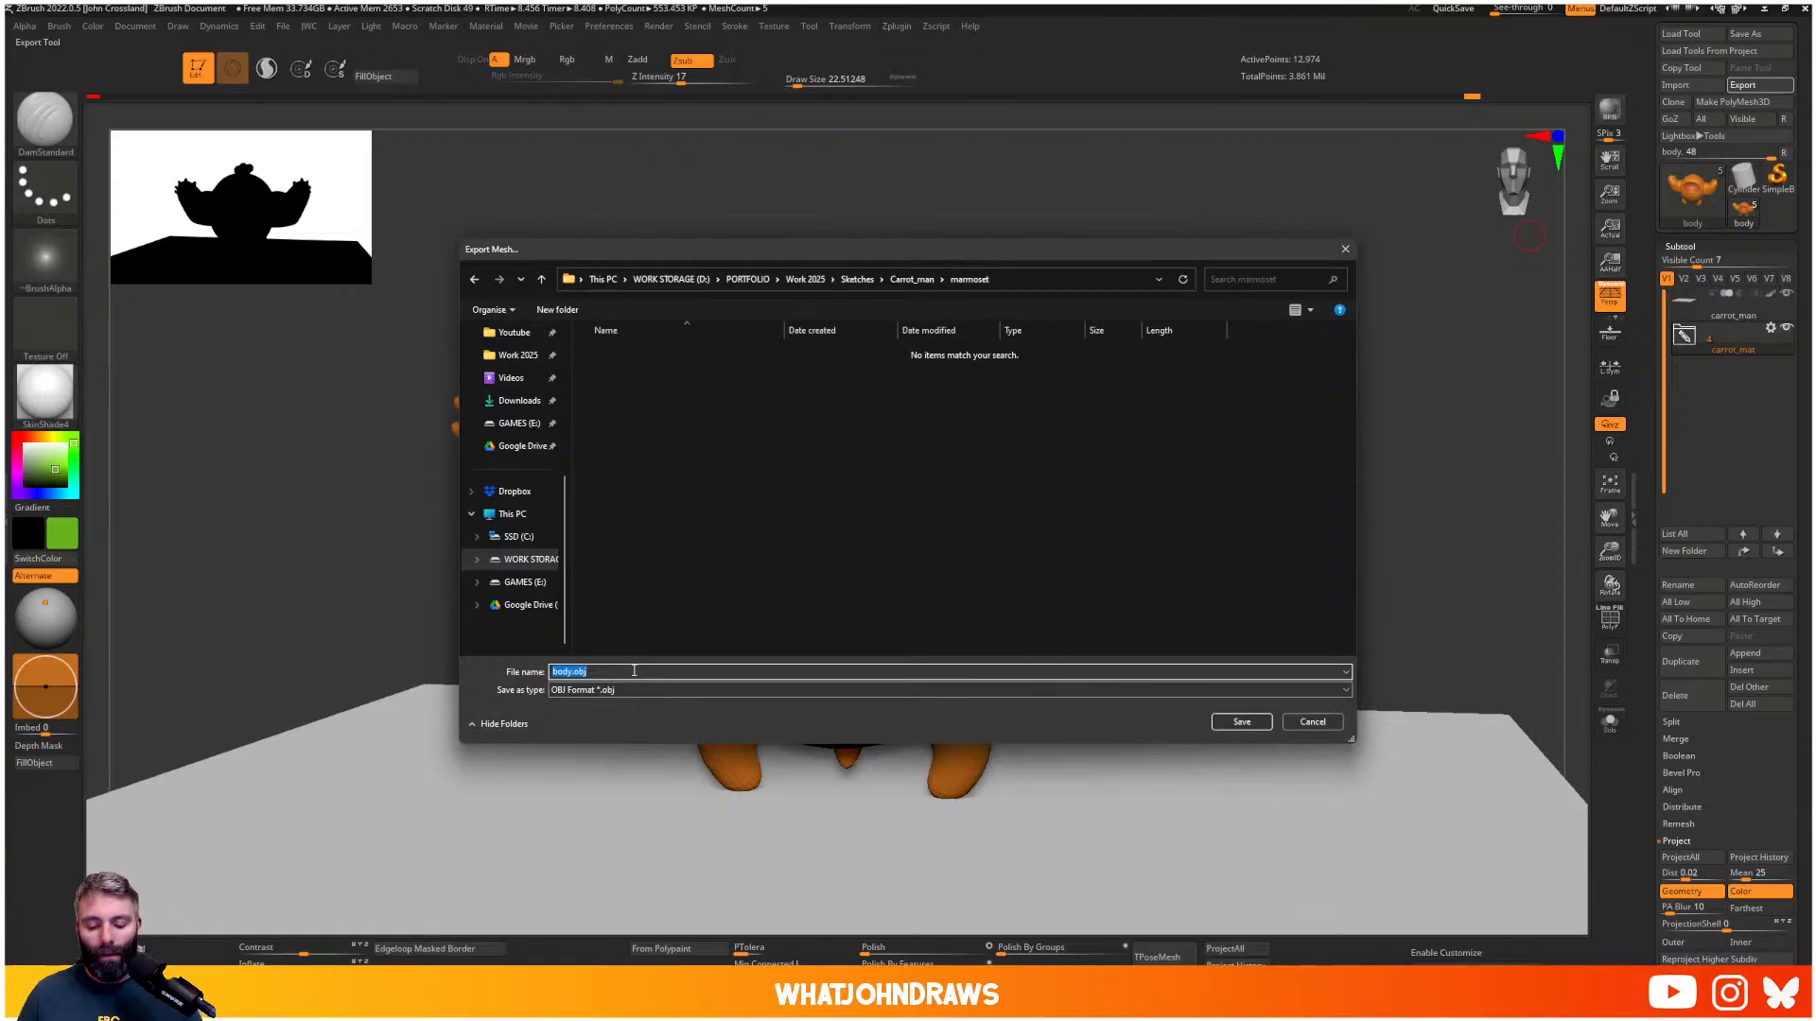
{"action": "type", "text": "body7"}
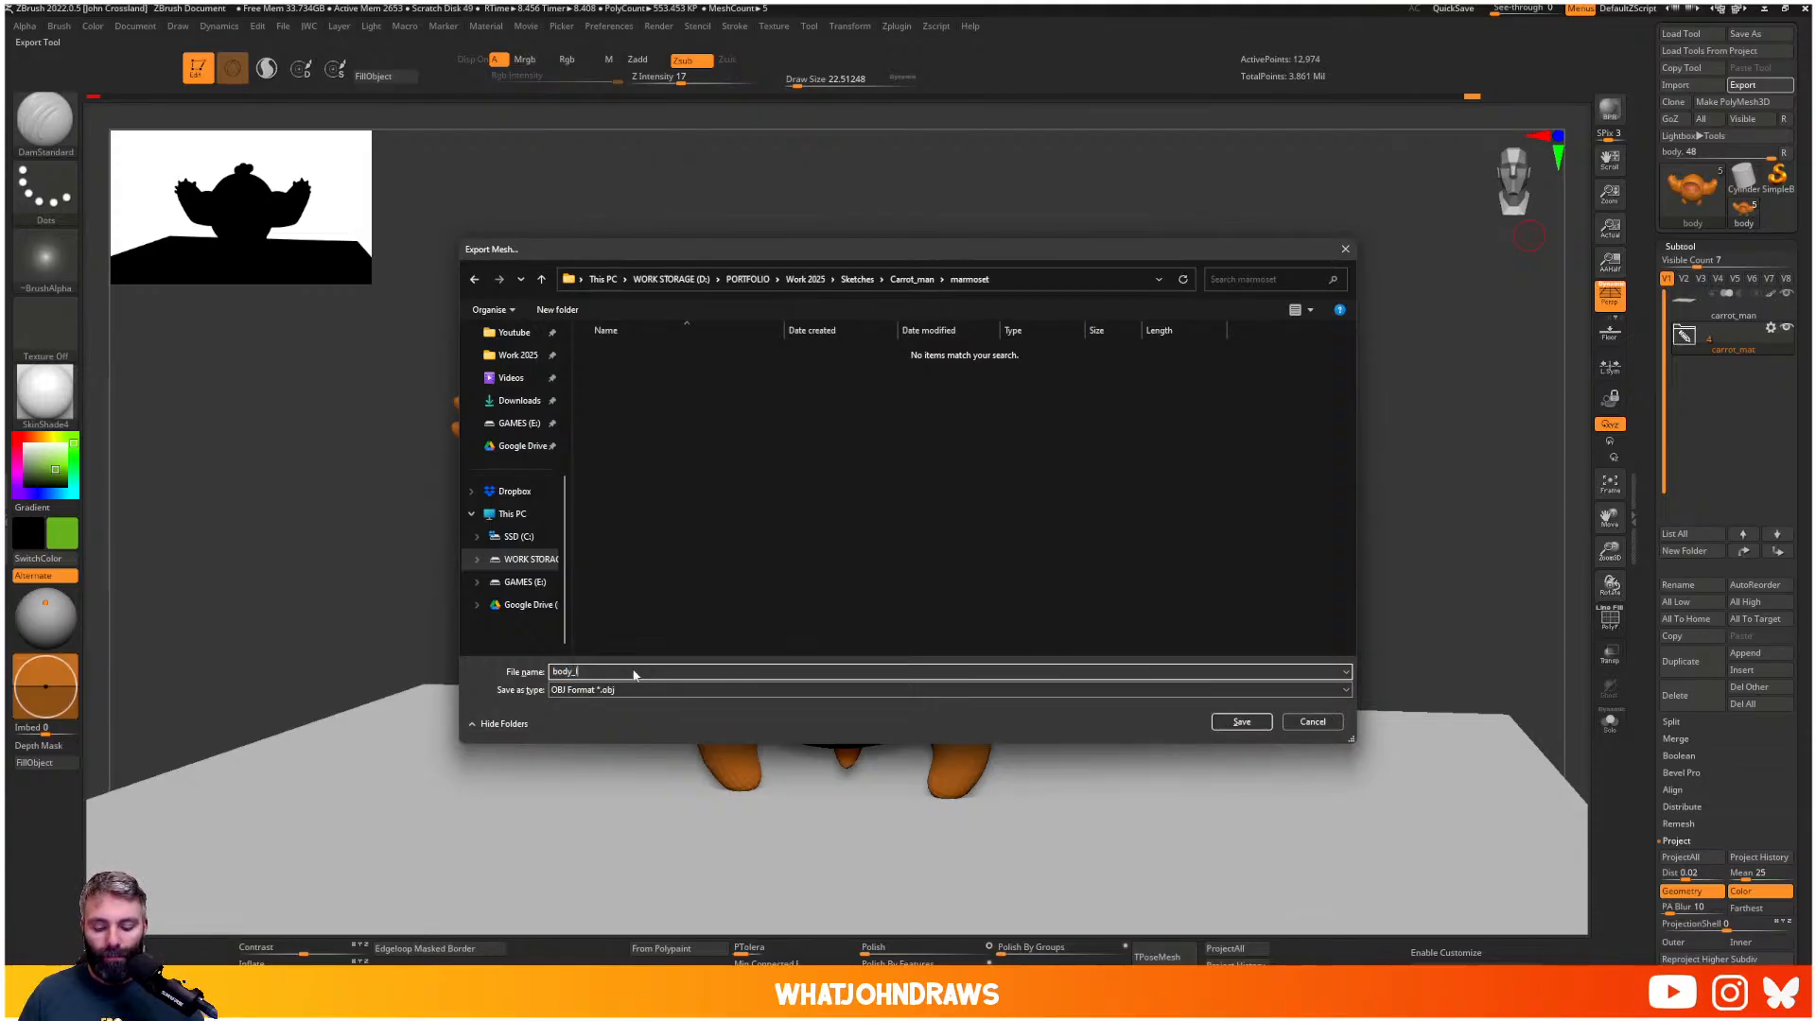
{"action": "key", "text": "Return"}
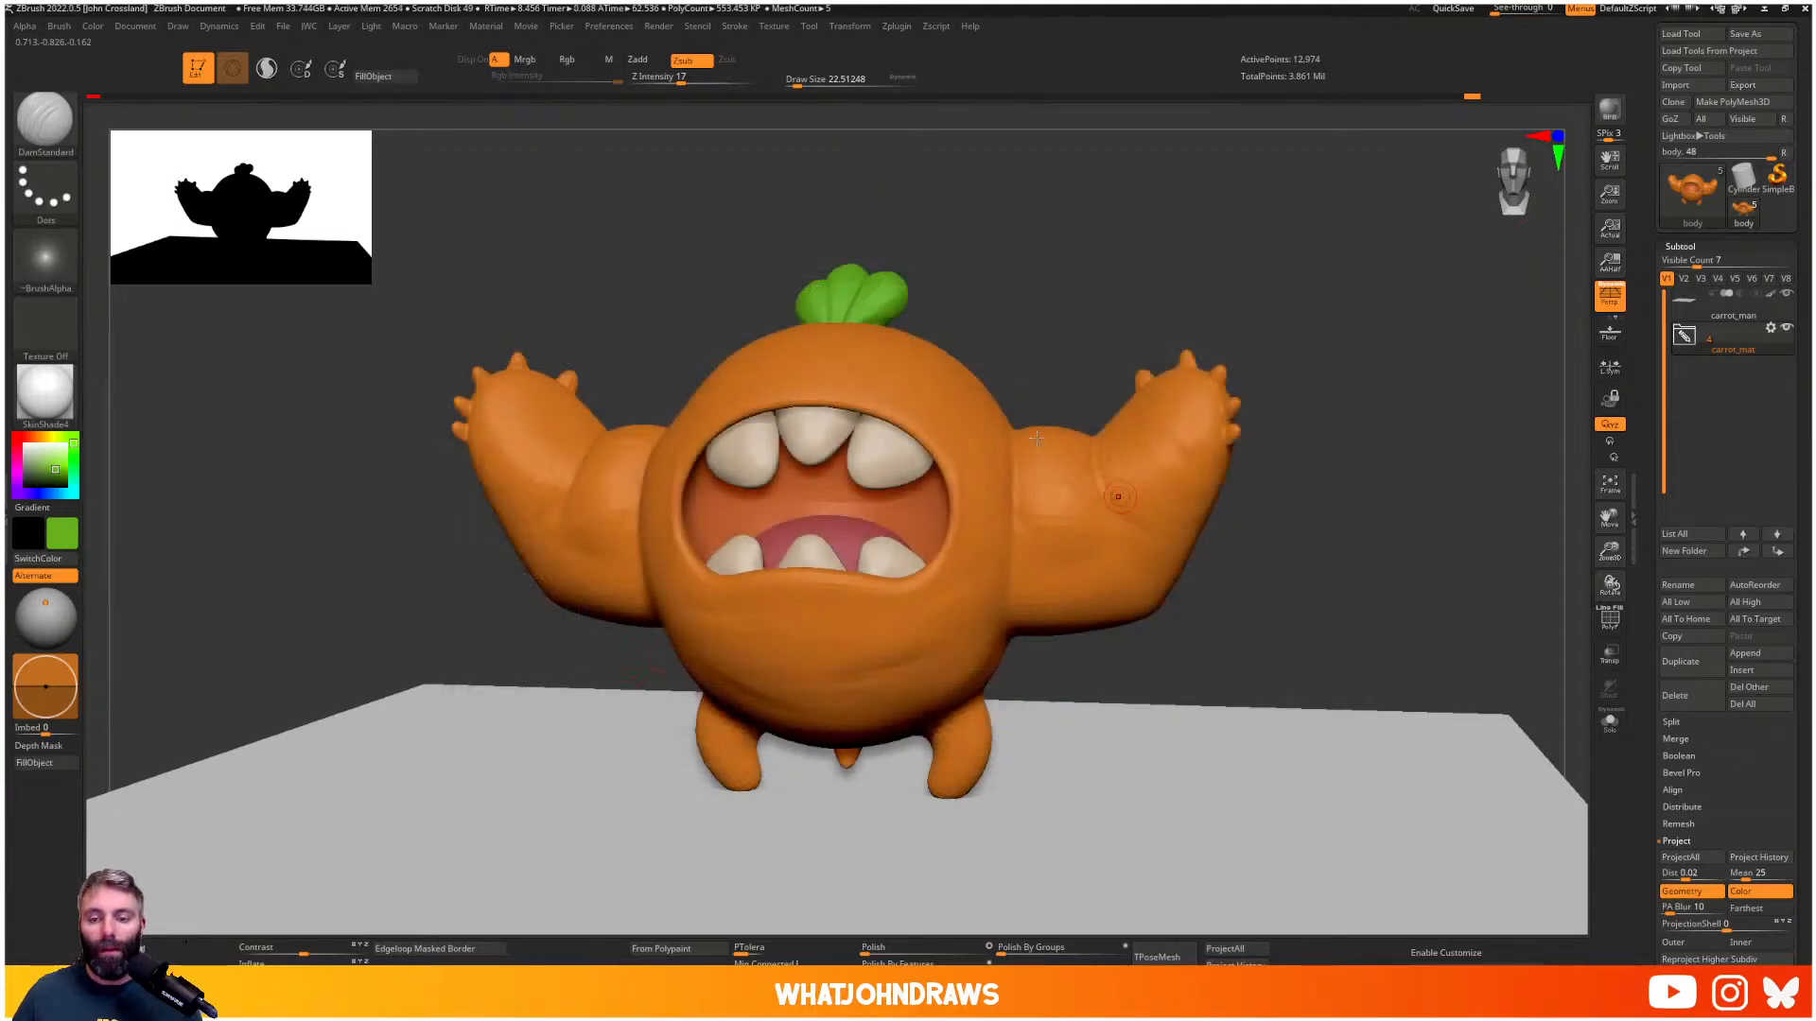
- Start another OBJ export of the body at the roughly 830,000-point subdivision level and browse to the marmoset folder in Carrot_man
{"action": "left_click", "coordinate": [1760, 84]}
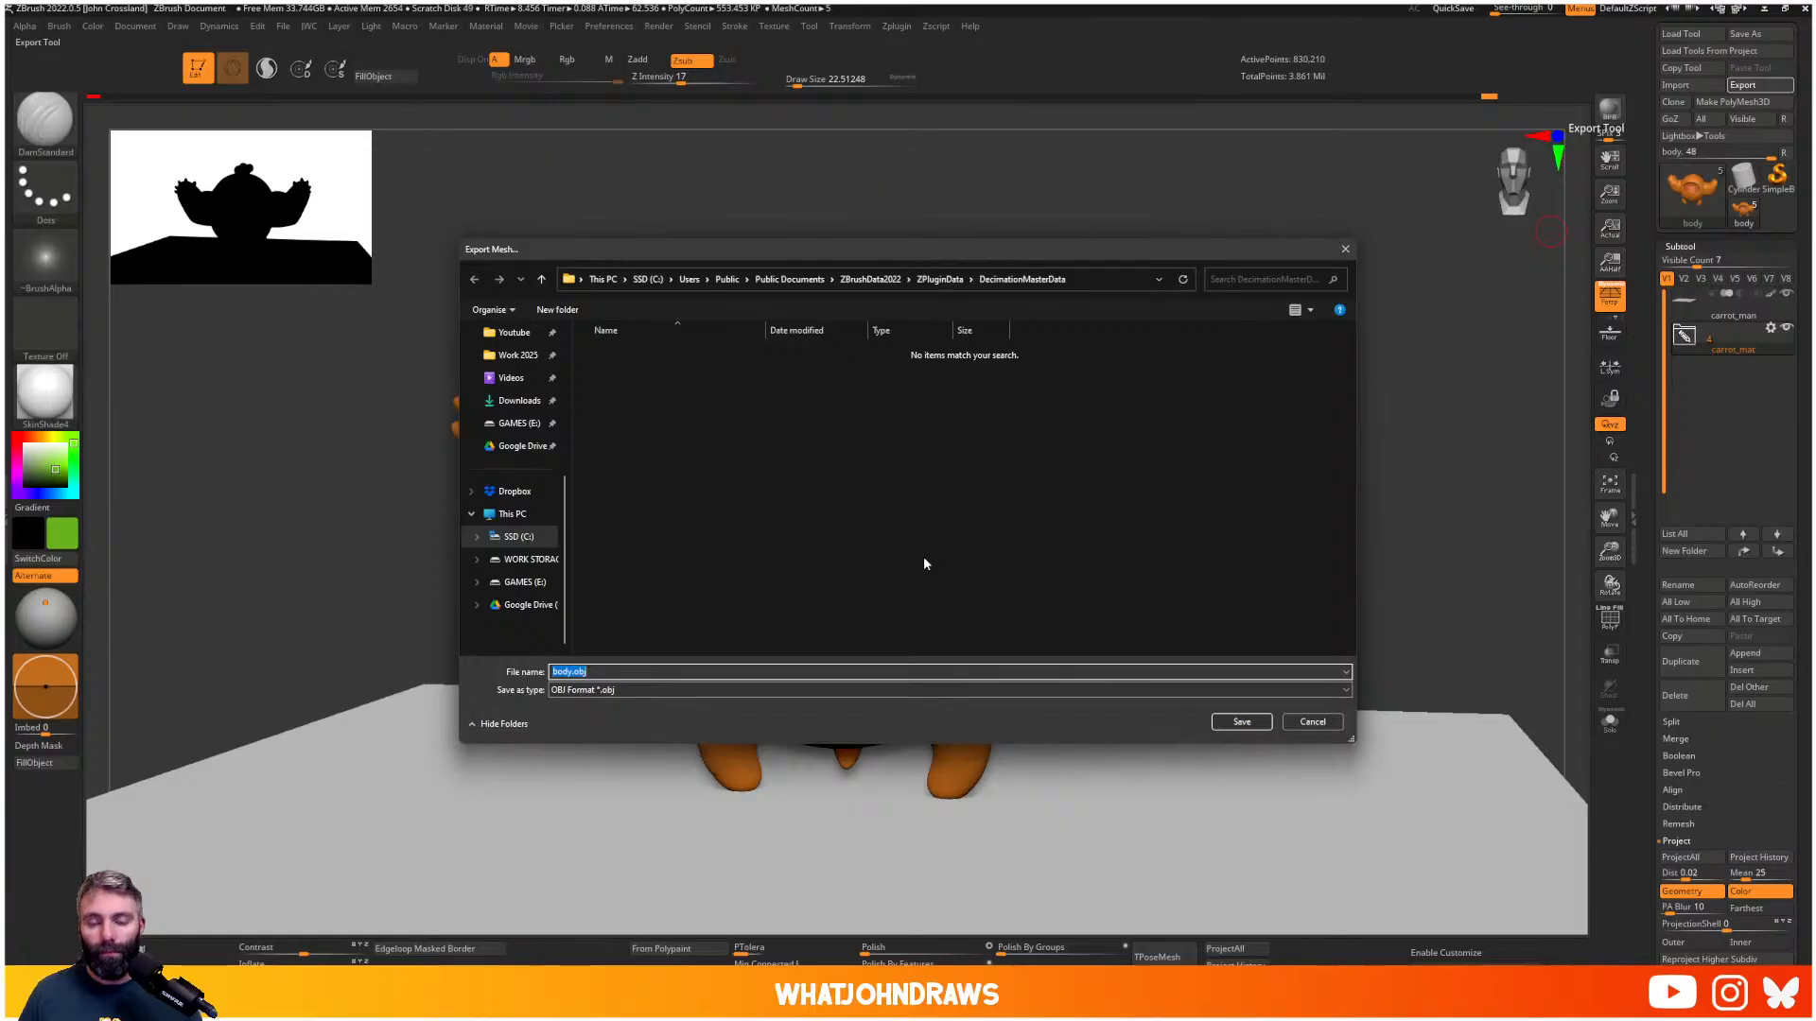
{"action": "left_click", "coordinate": [517, 356]}
{"action": "double_click", "coordinate": [617, 412]}
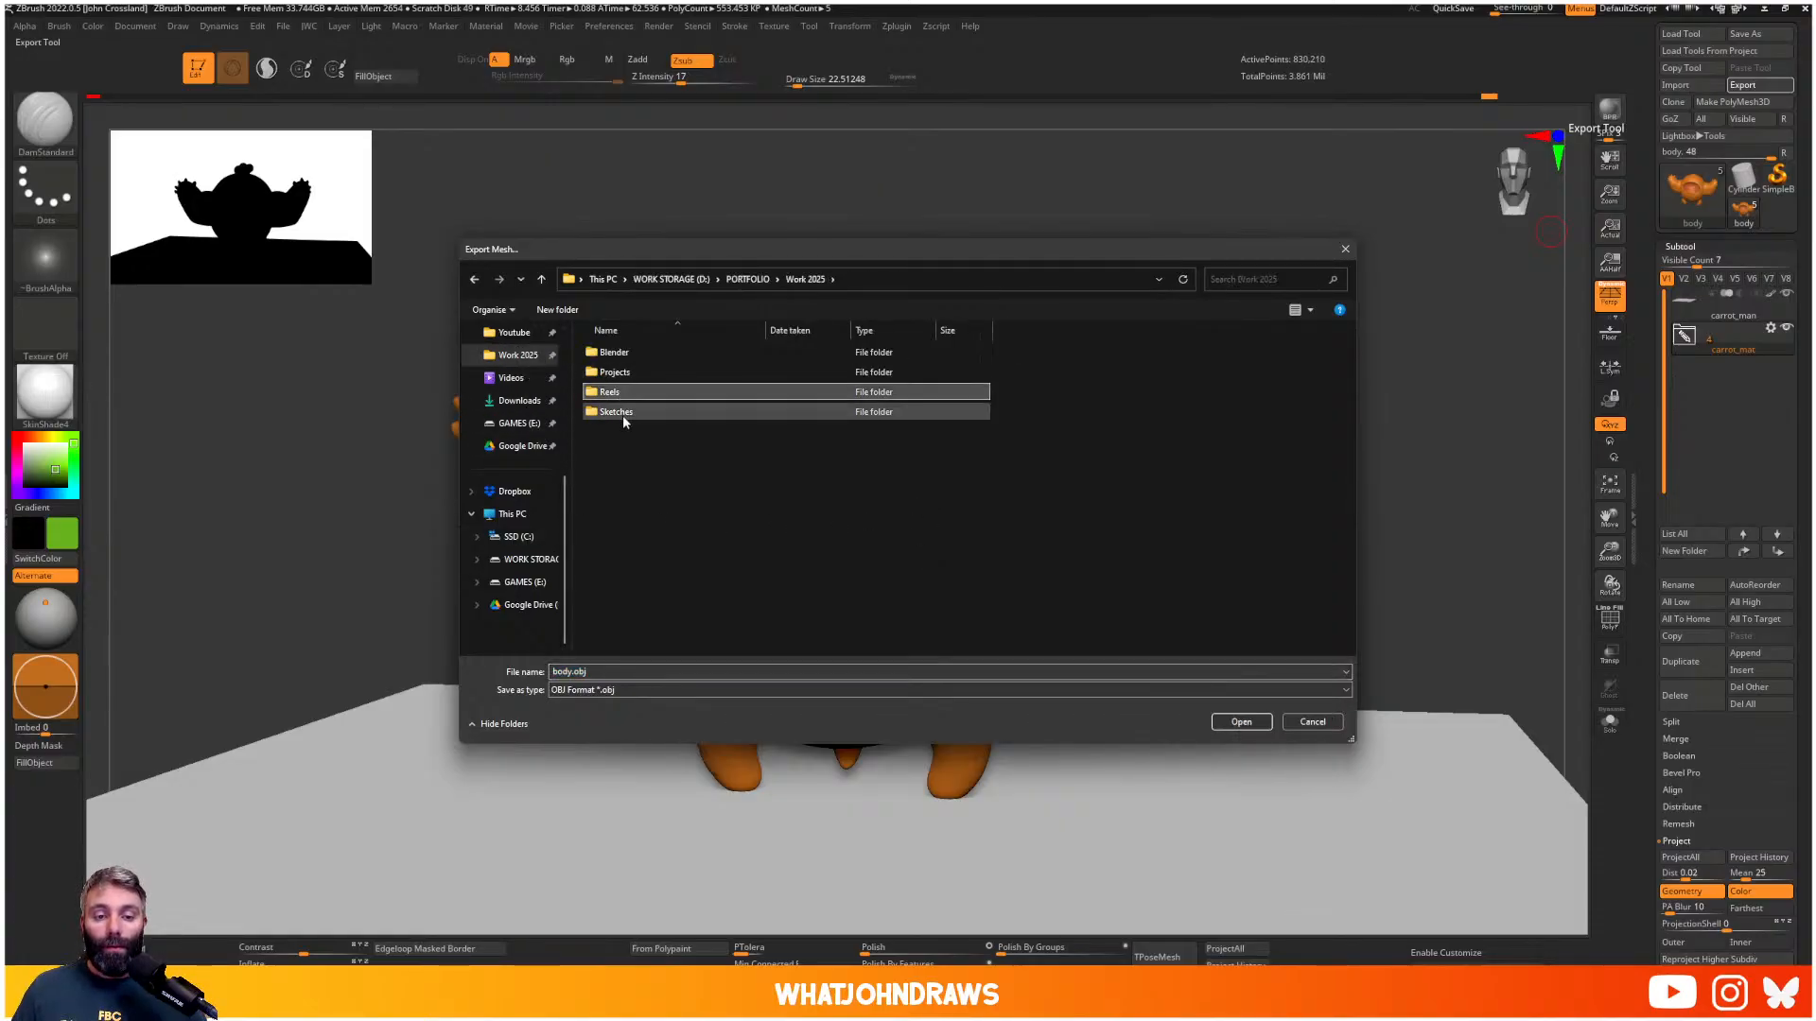
{"action": "double_click", "coordinate": [621, 352]}
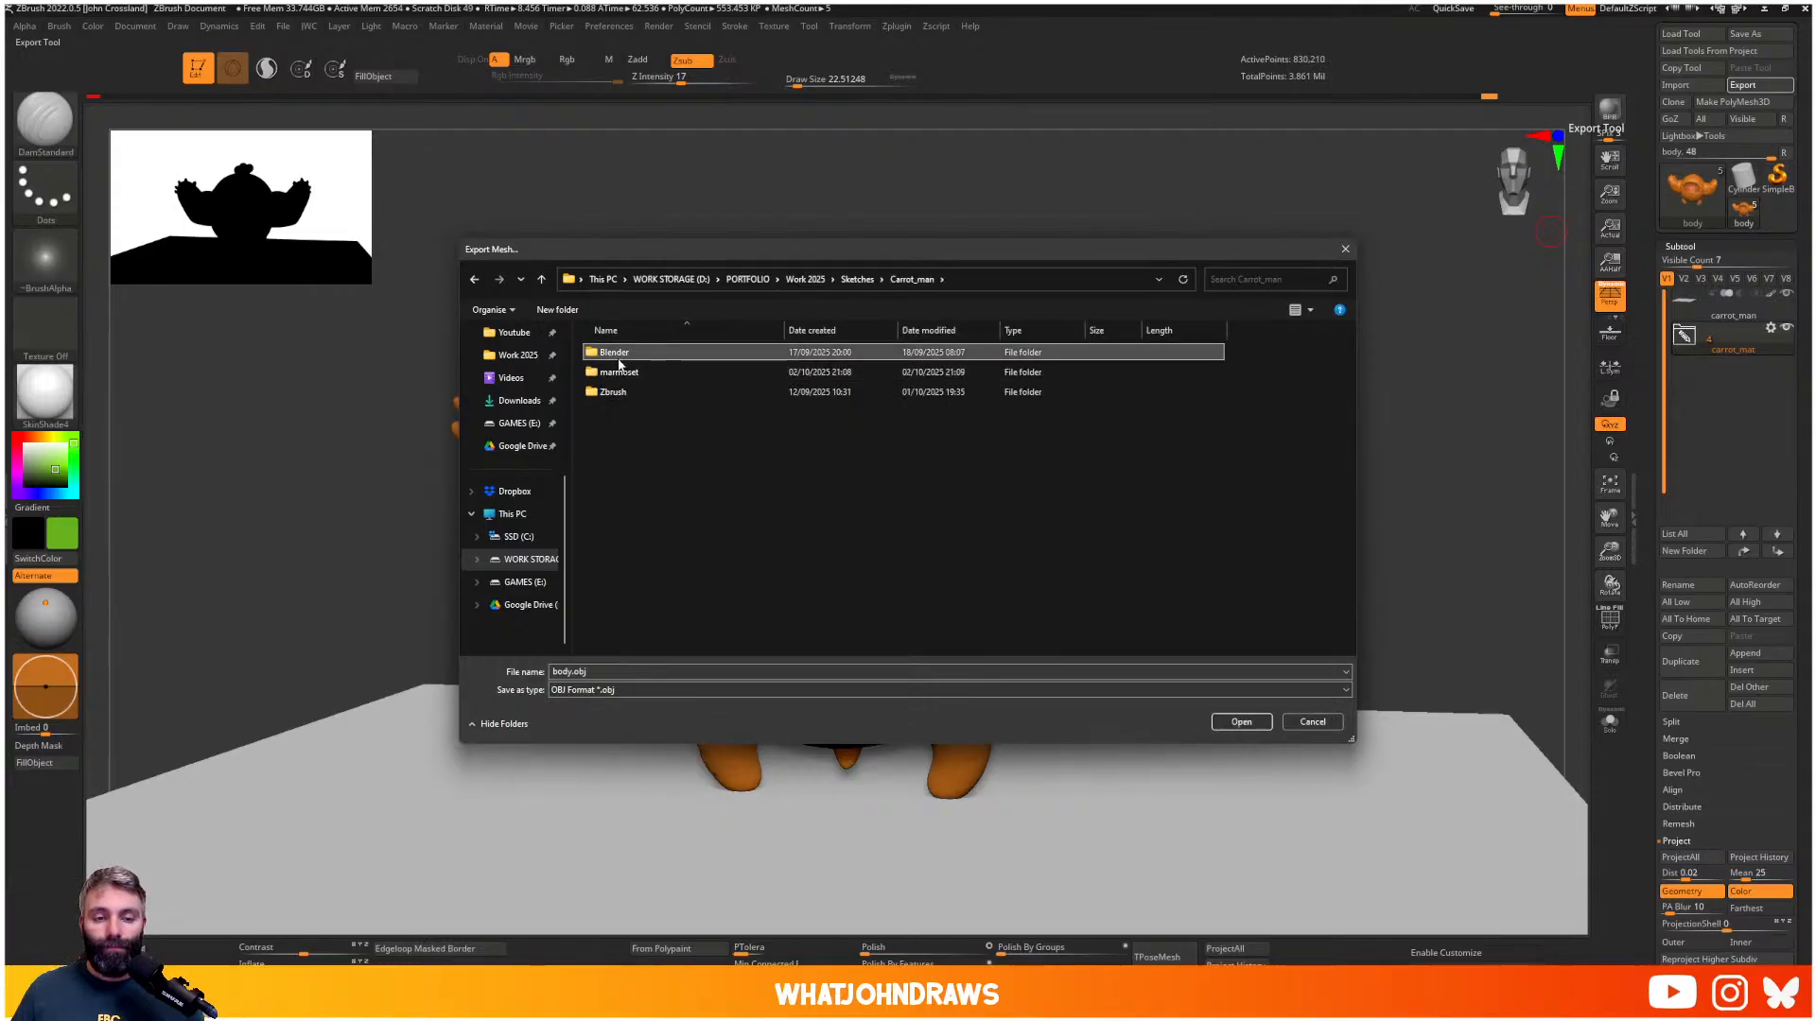
{"action": "double_click", "coordinate": [621, 373]}
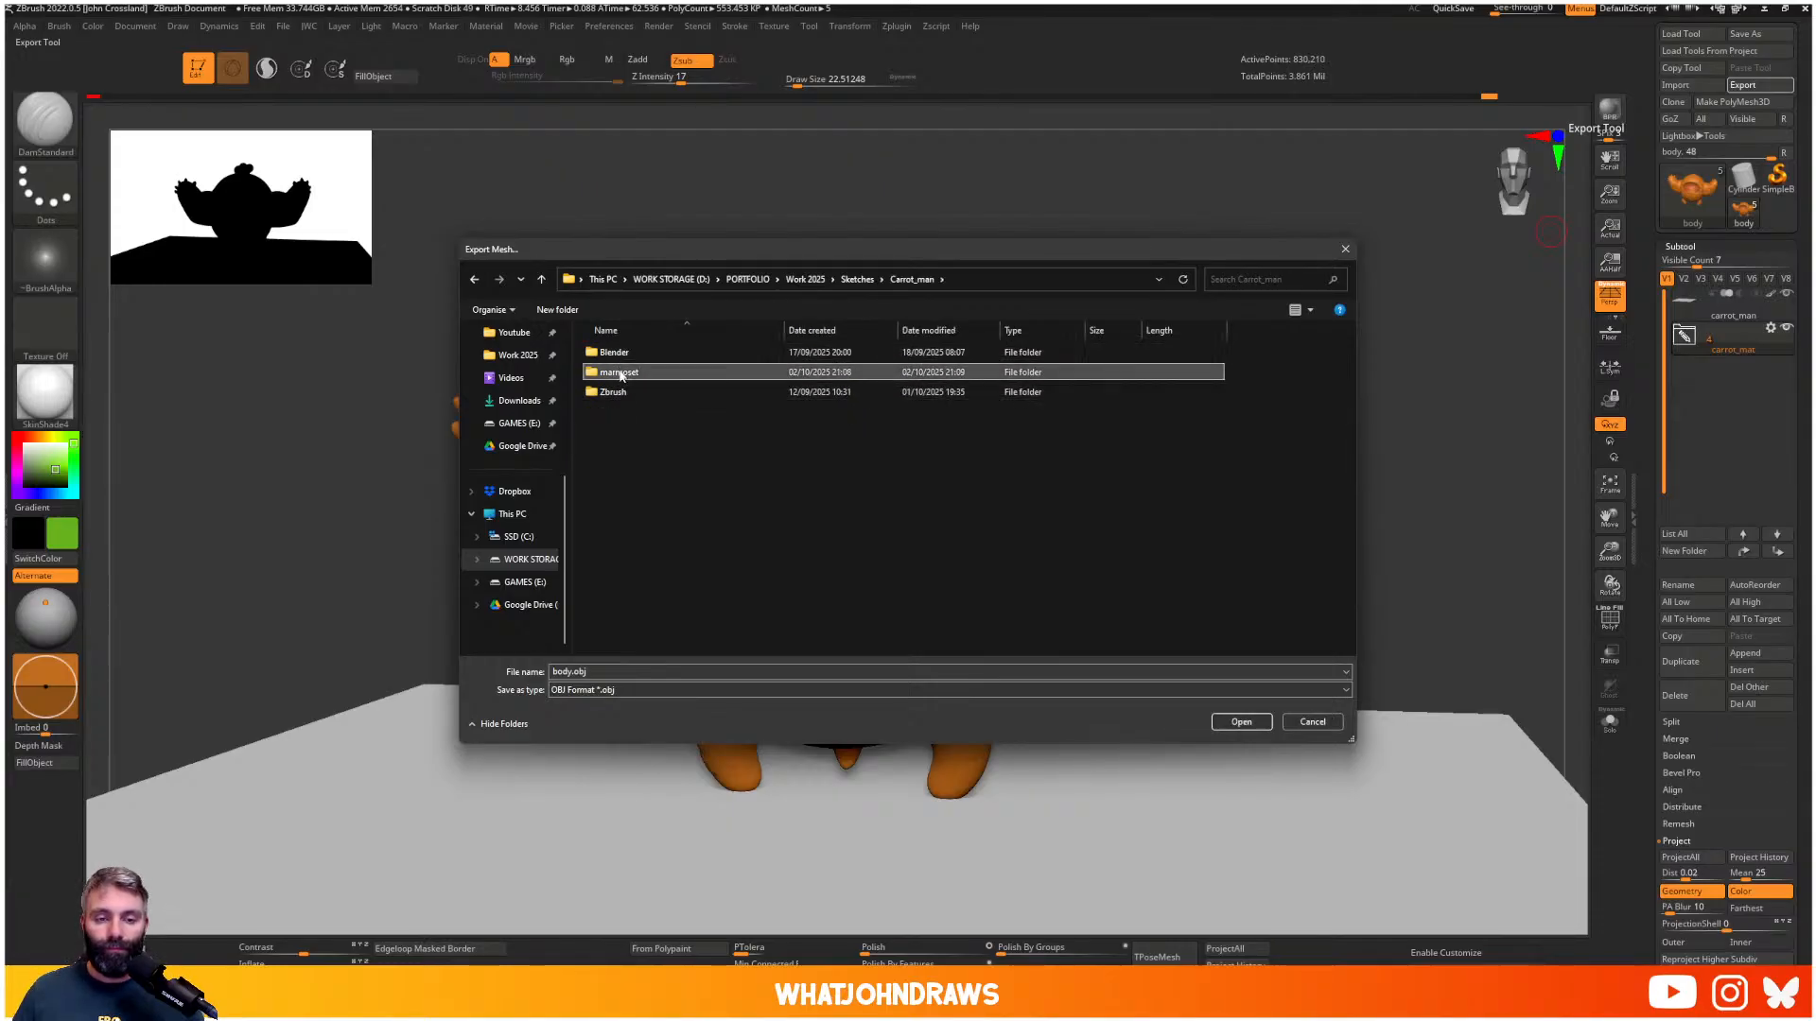
- Save the high-resolution body mesh as body_high in OBJ format
{"action": "left_click", "coordinate": [636, 670]}
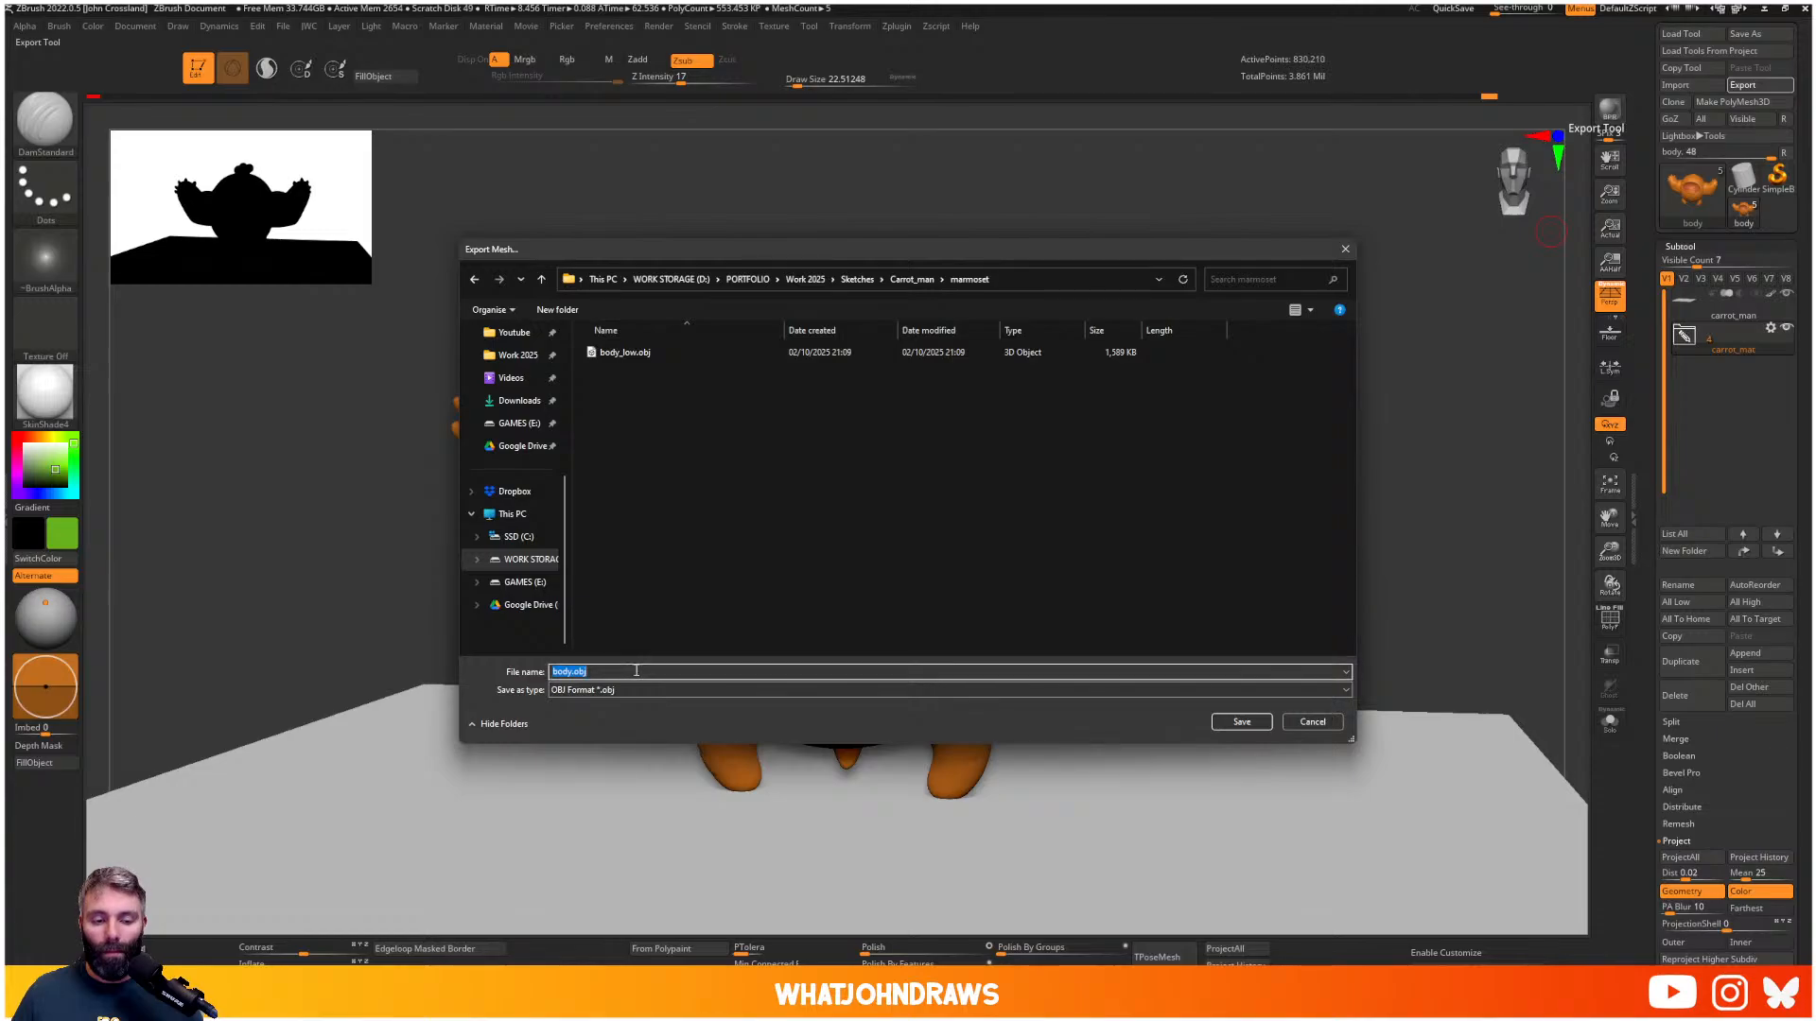
{"action": "left_click", "coordinate": [631, 354]}
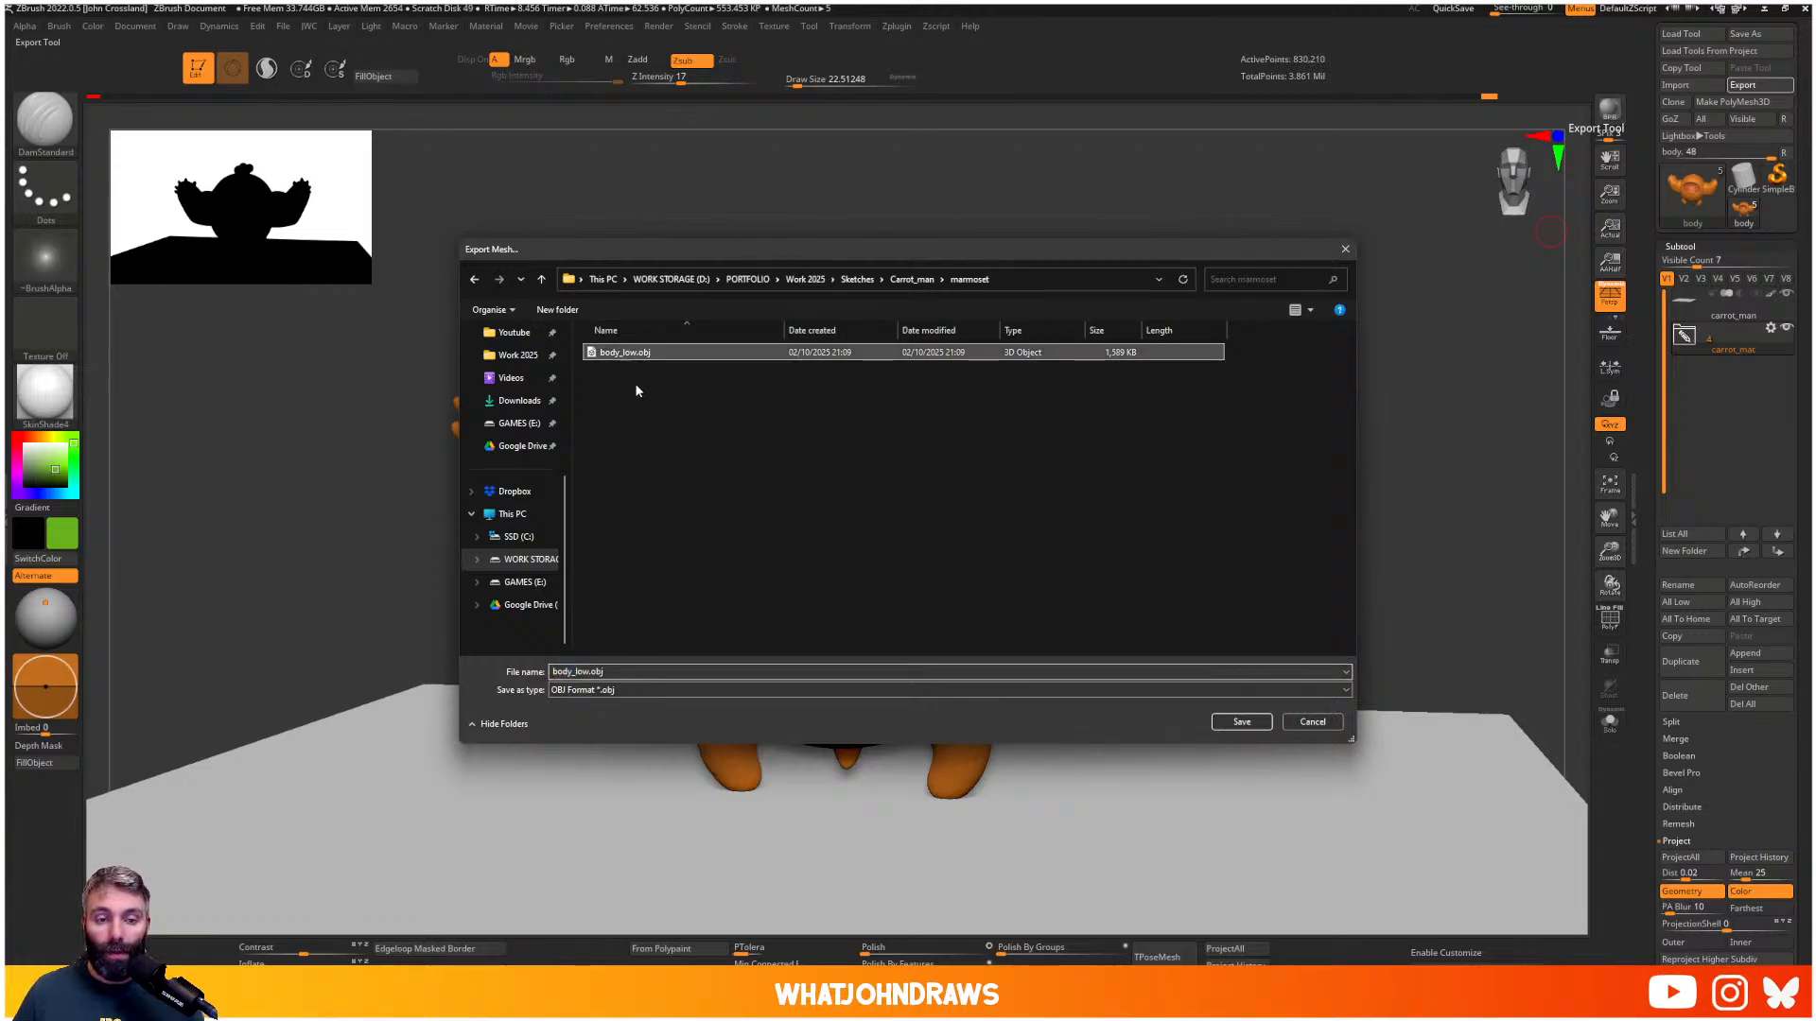
{"action": "left_click", "coordinate": [620, 672]}
{"action": "key", "text": "BackSpace"}
{"action": "key", "text": "BackSpace"}
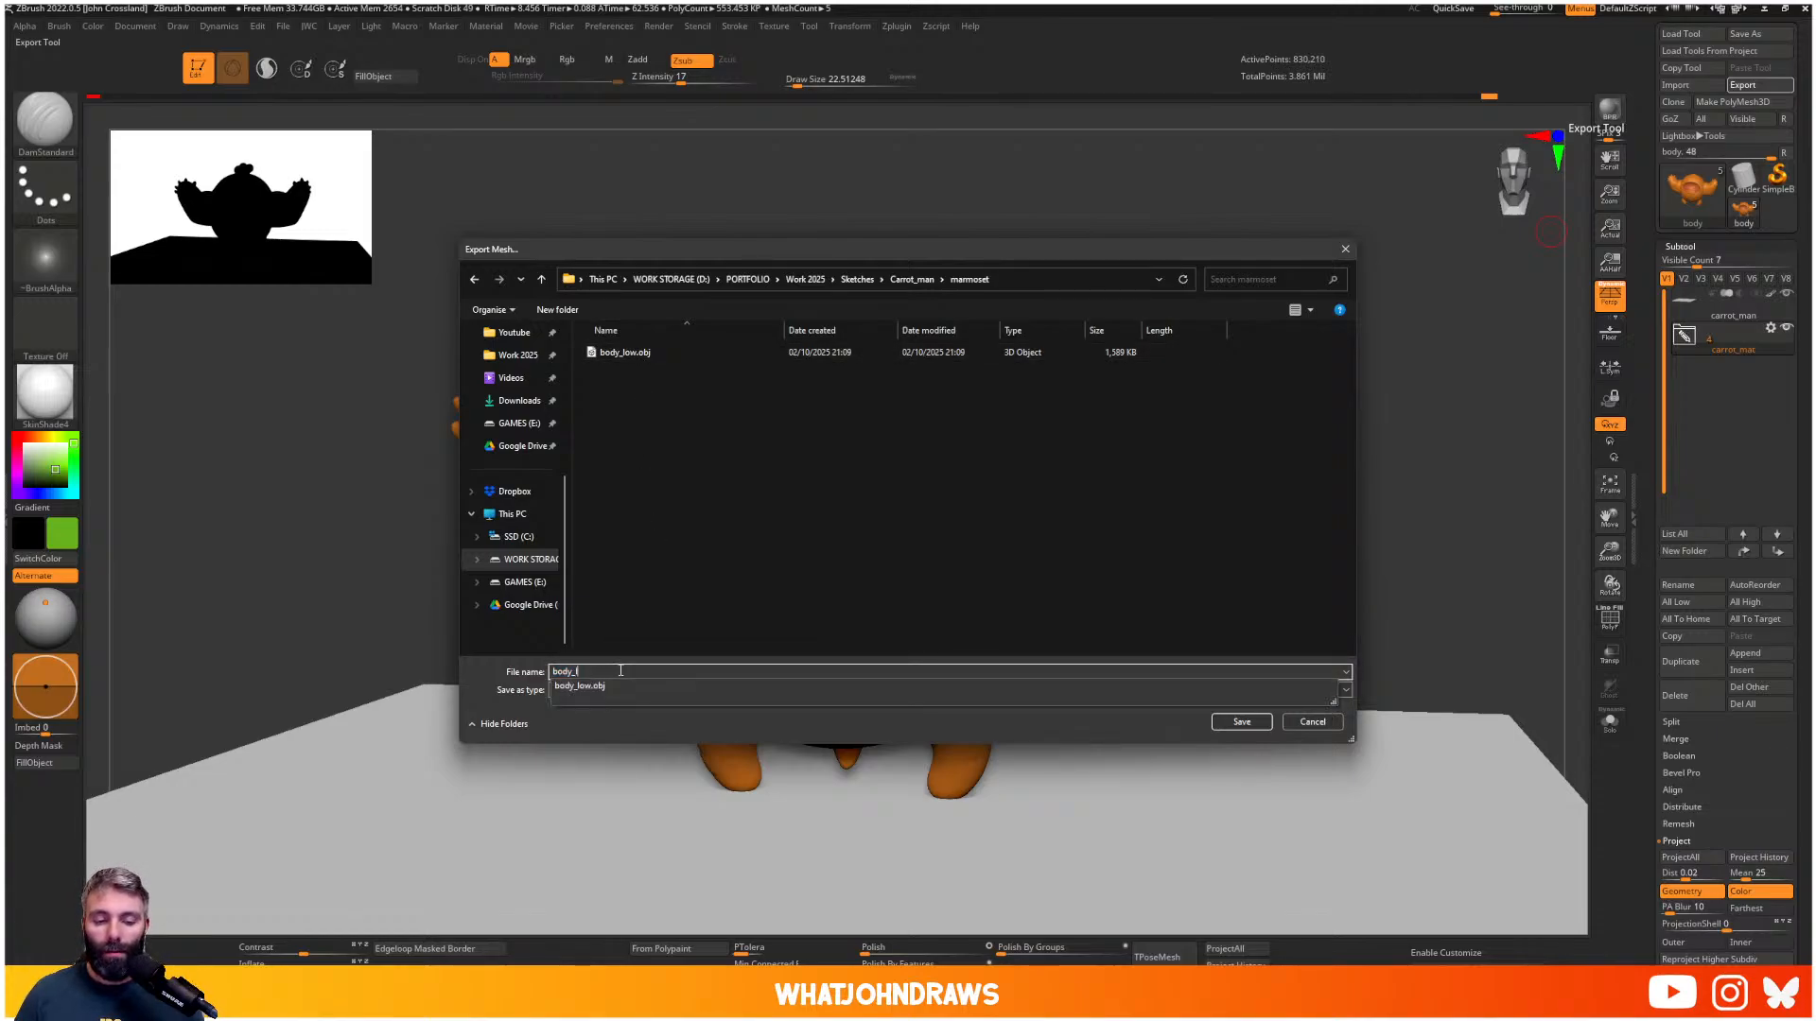
{"action": "type", "text": "high"}
{"action": "key", "text": "Return"}
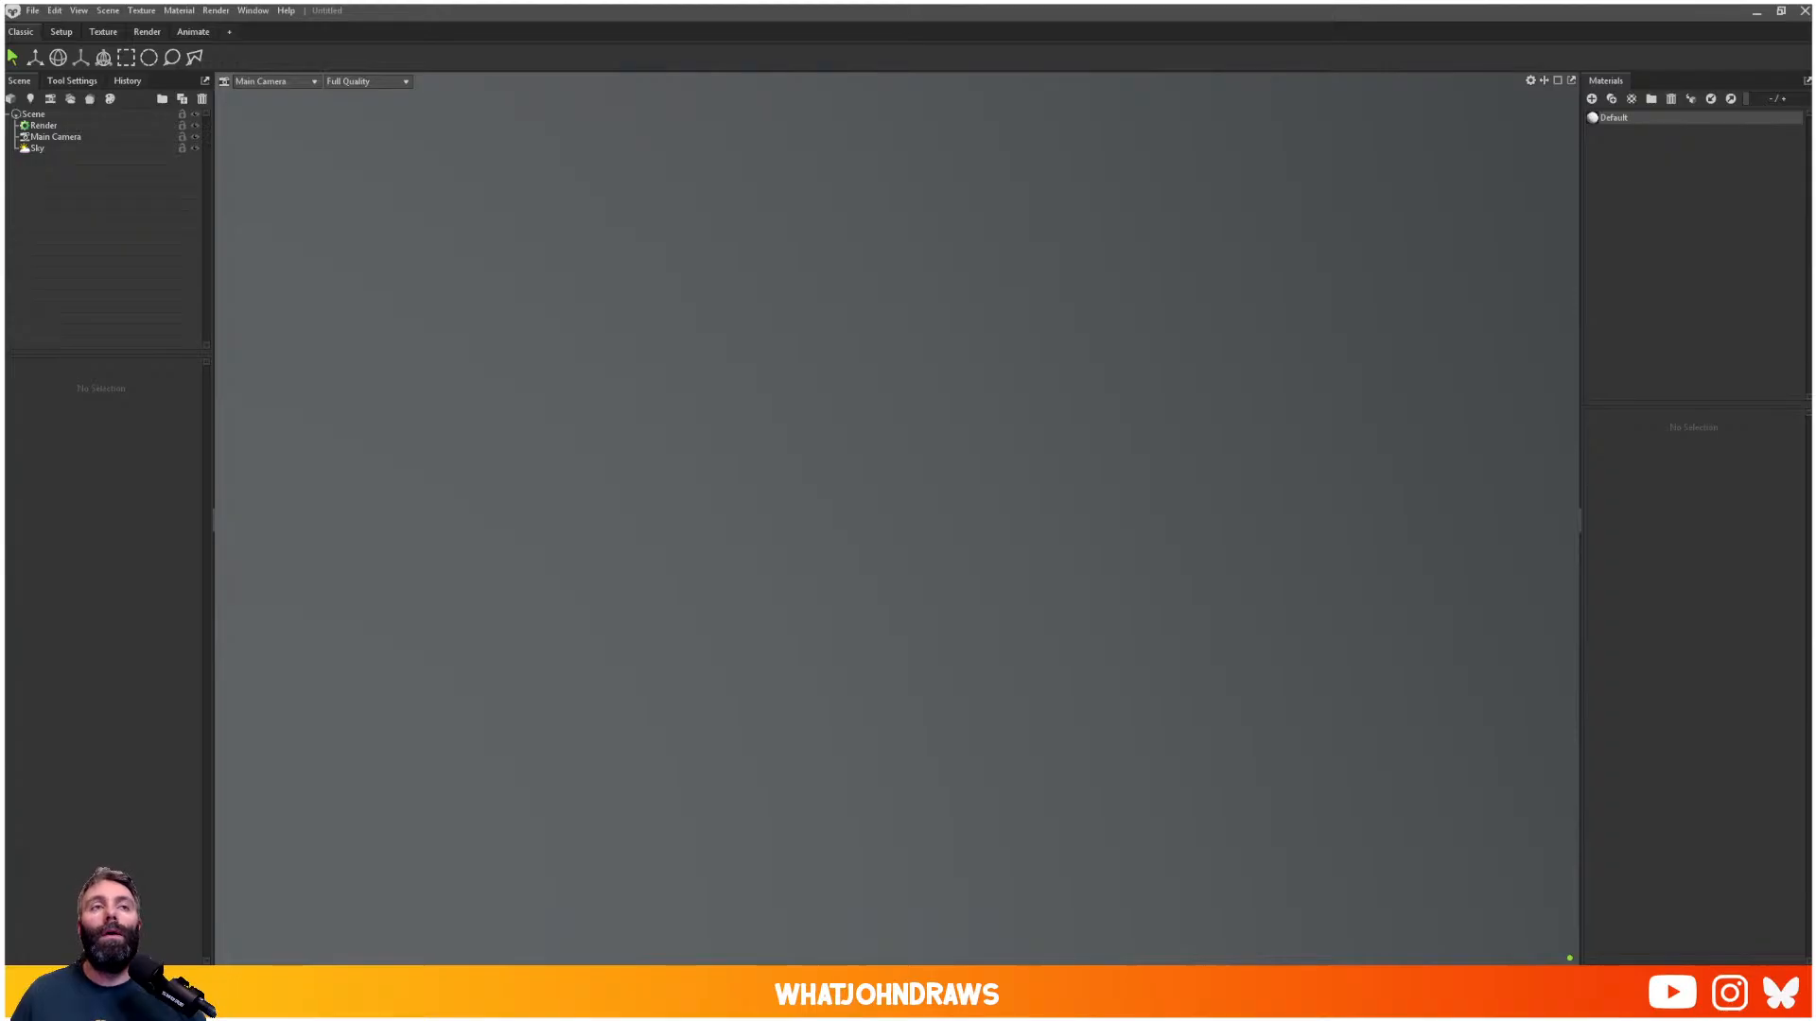
- Import body_low.obj from the marmoset folder inside Work 2025, Sketches, Carrot_man into the empty scene
{"action": "left_click", "coordinate": [34, 10]}
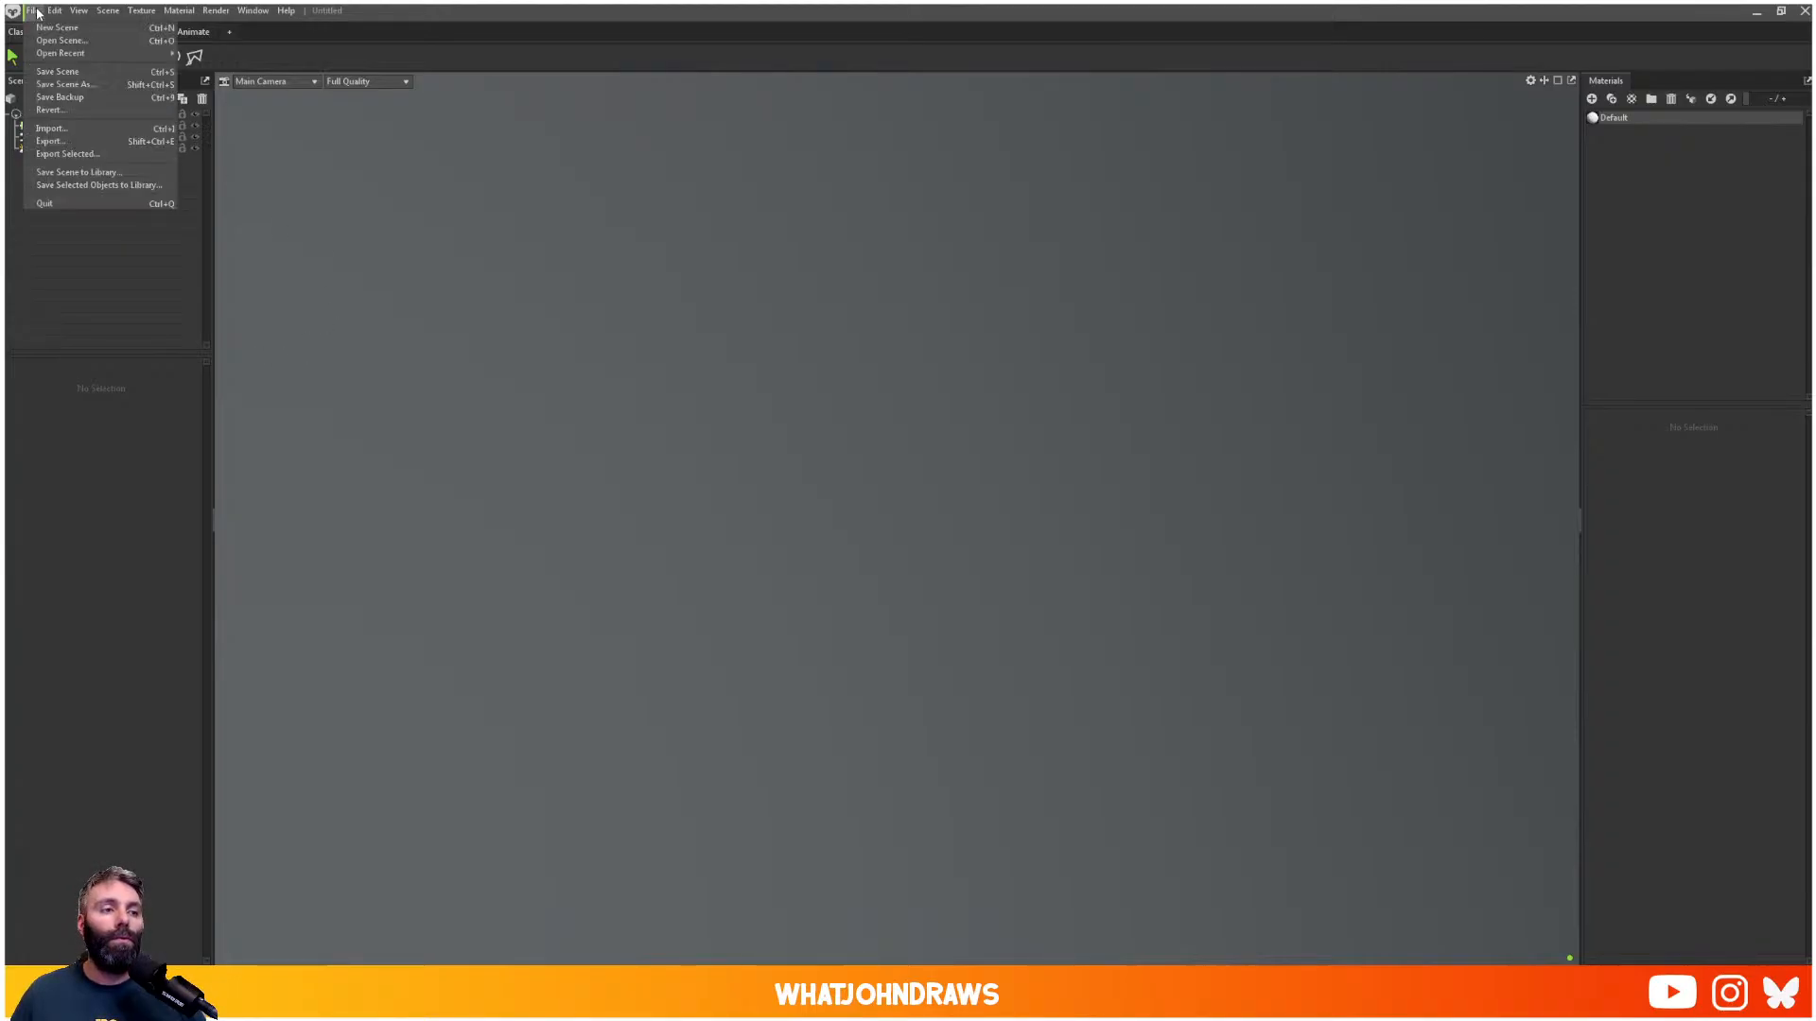
{"action": "left_click", "coordinate": [53, 129]}
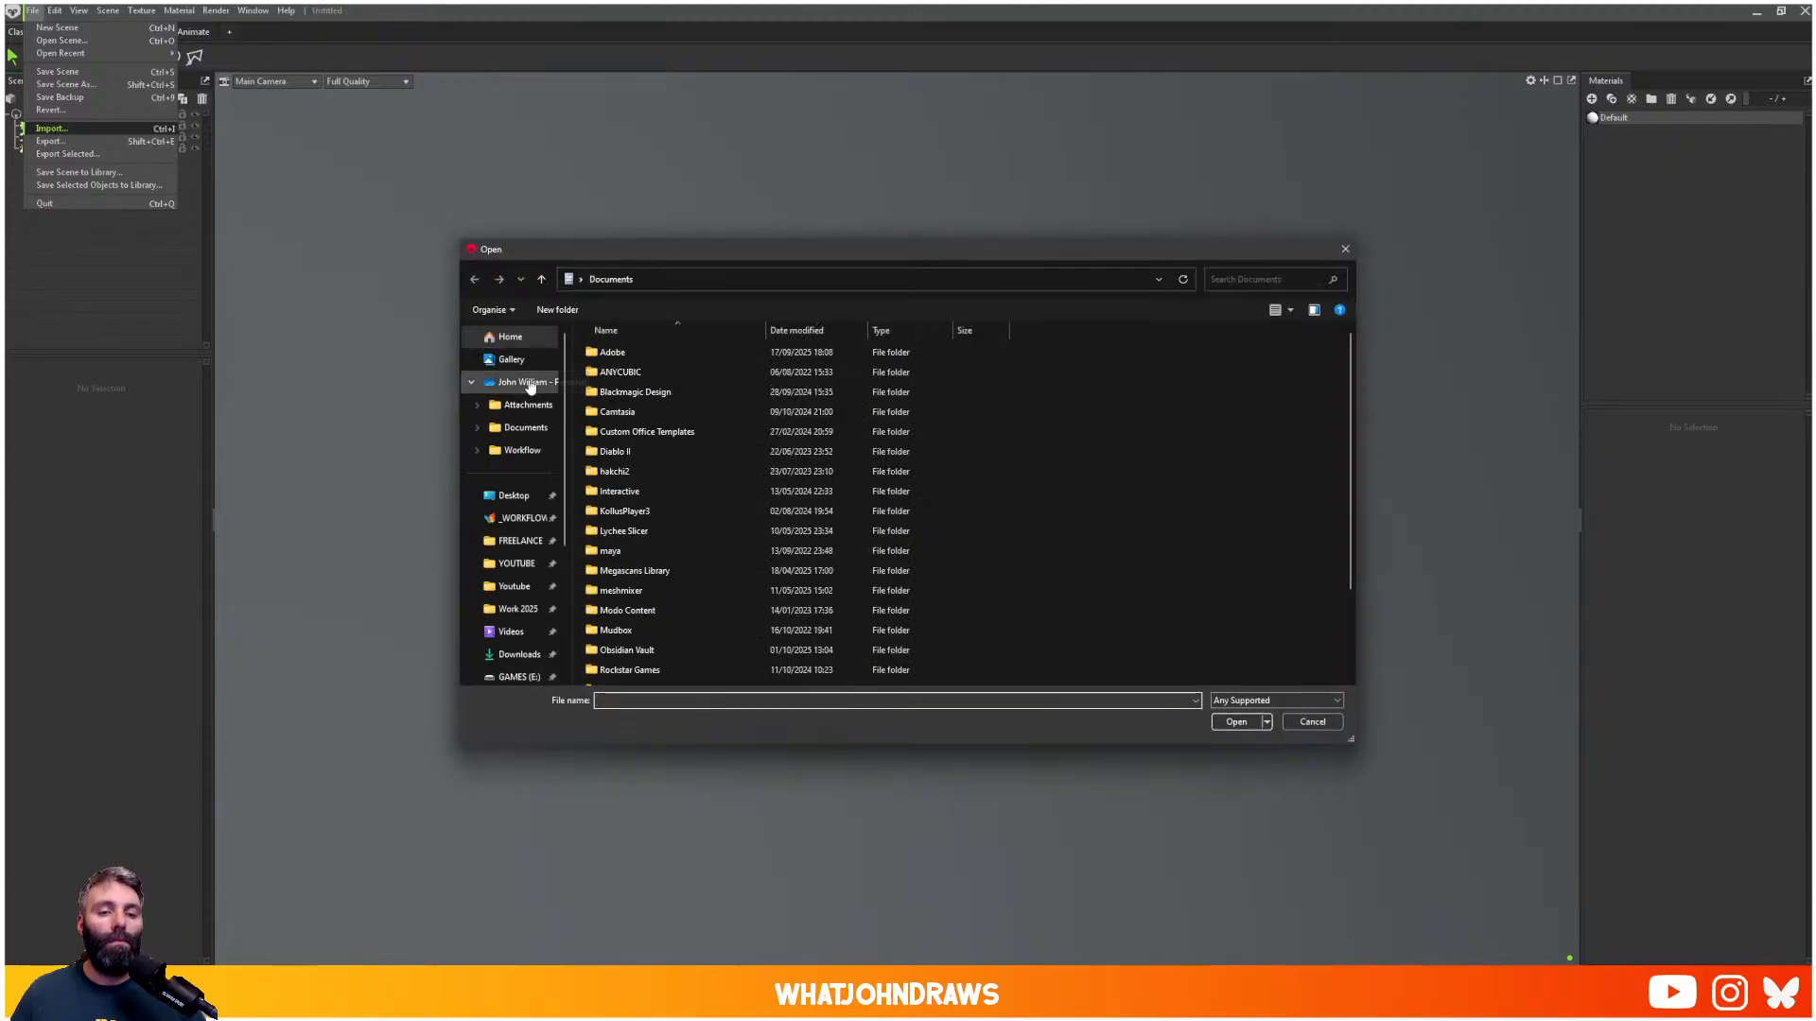
{"action": "left_click", "coordinate": [516, 495]}
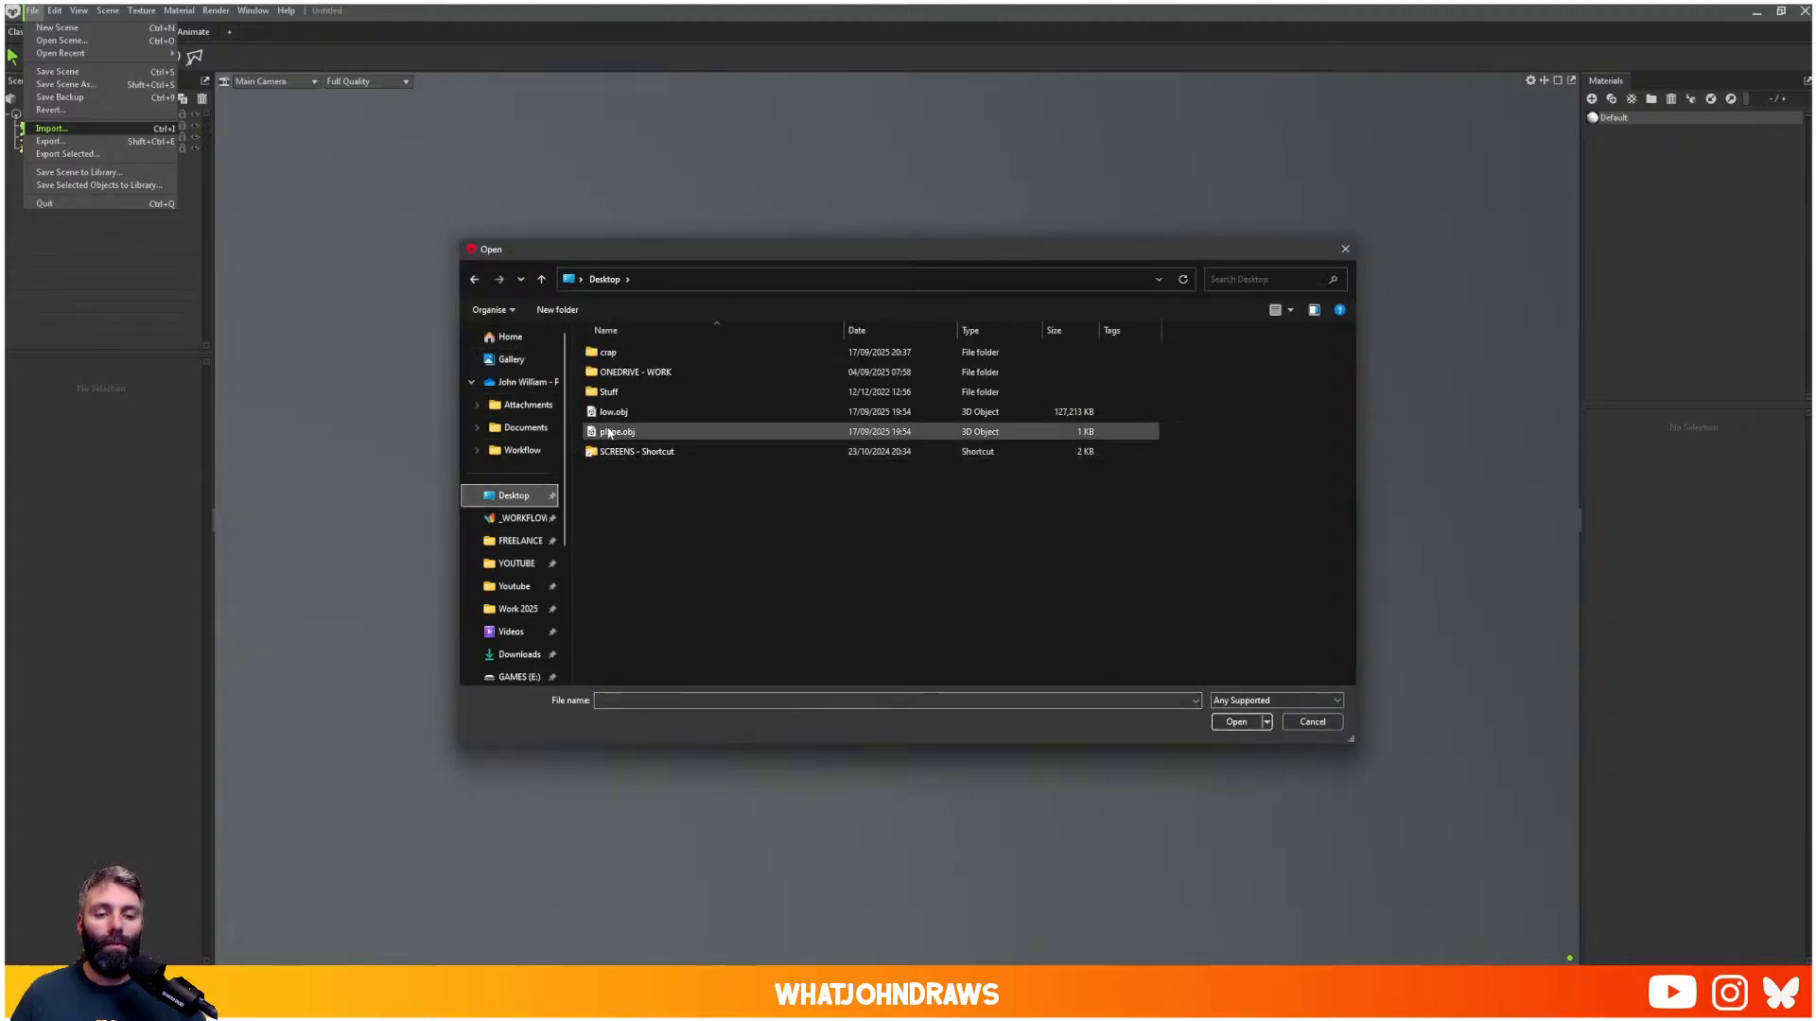
{"action": "left_click", "coordinate": [610, 413]}
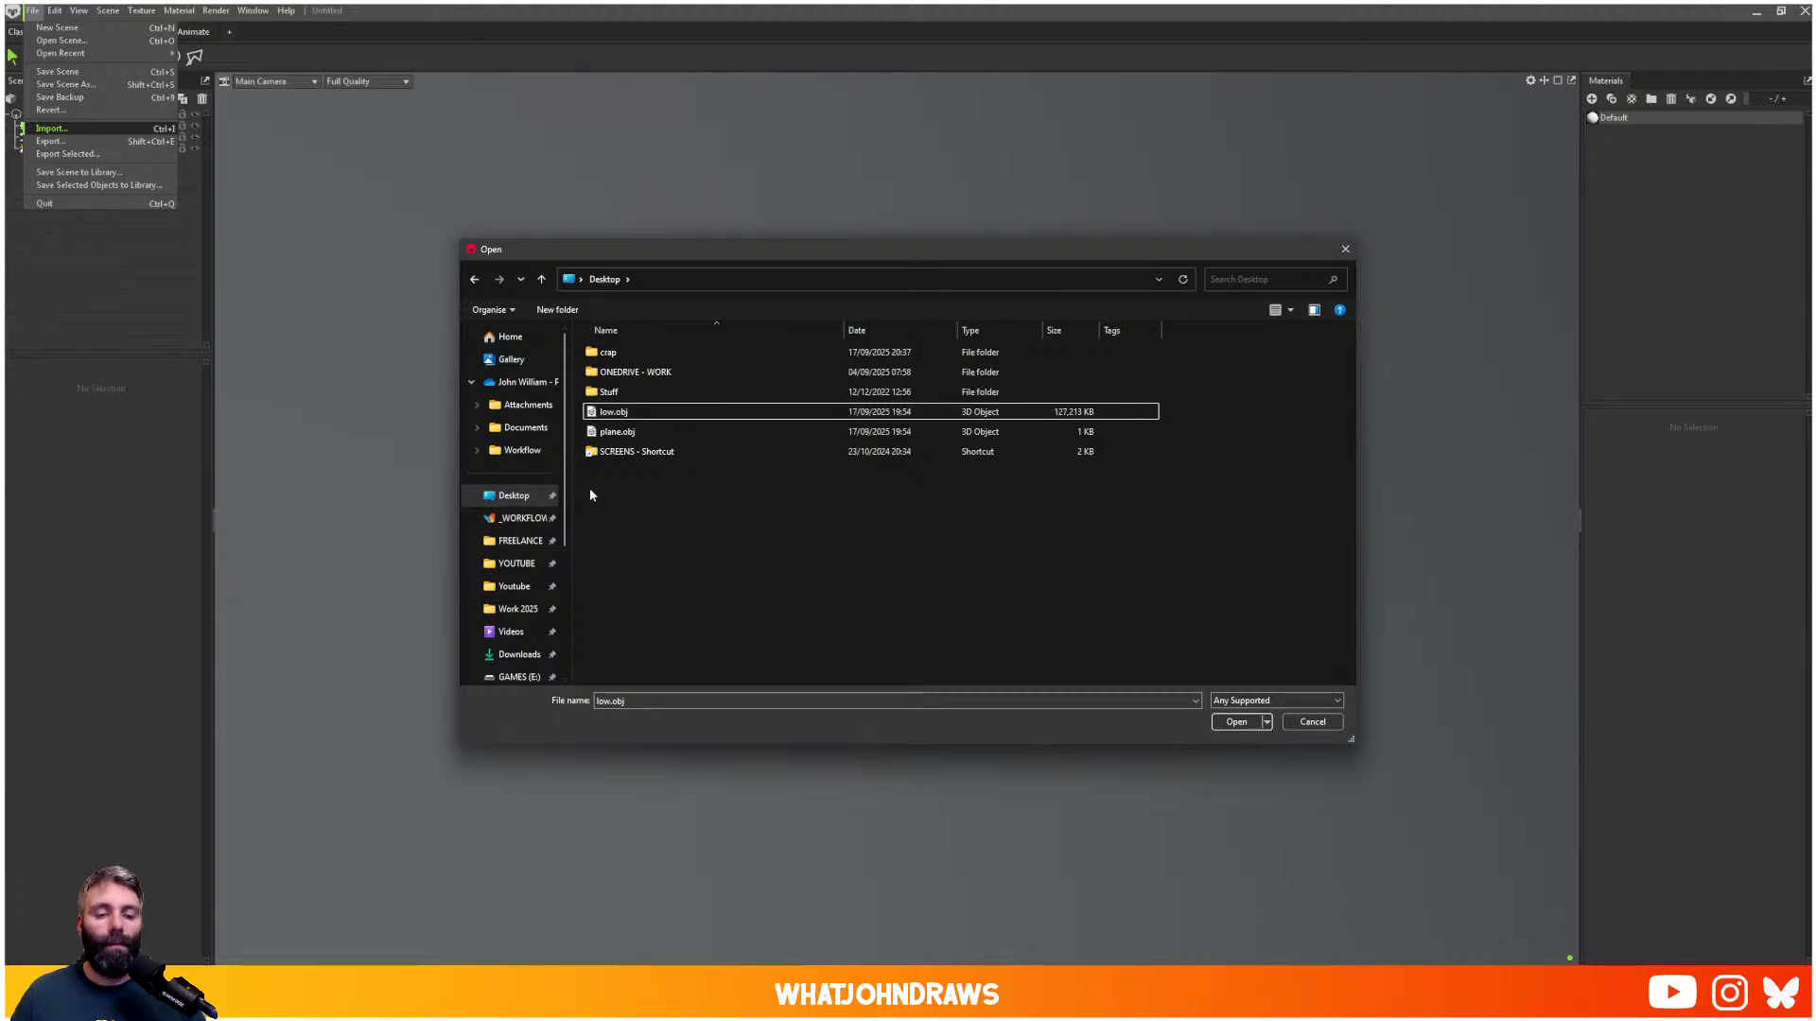
{"action": "left_click", "coordinate": [529, 615]}
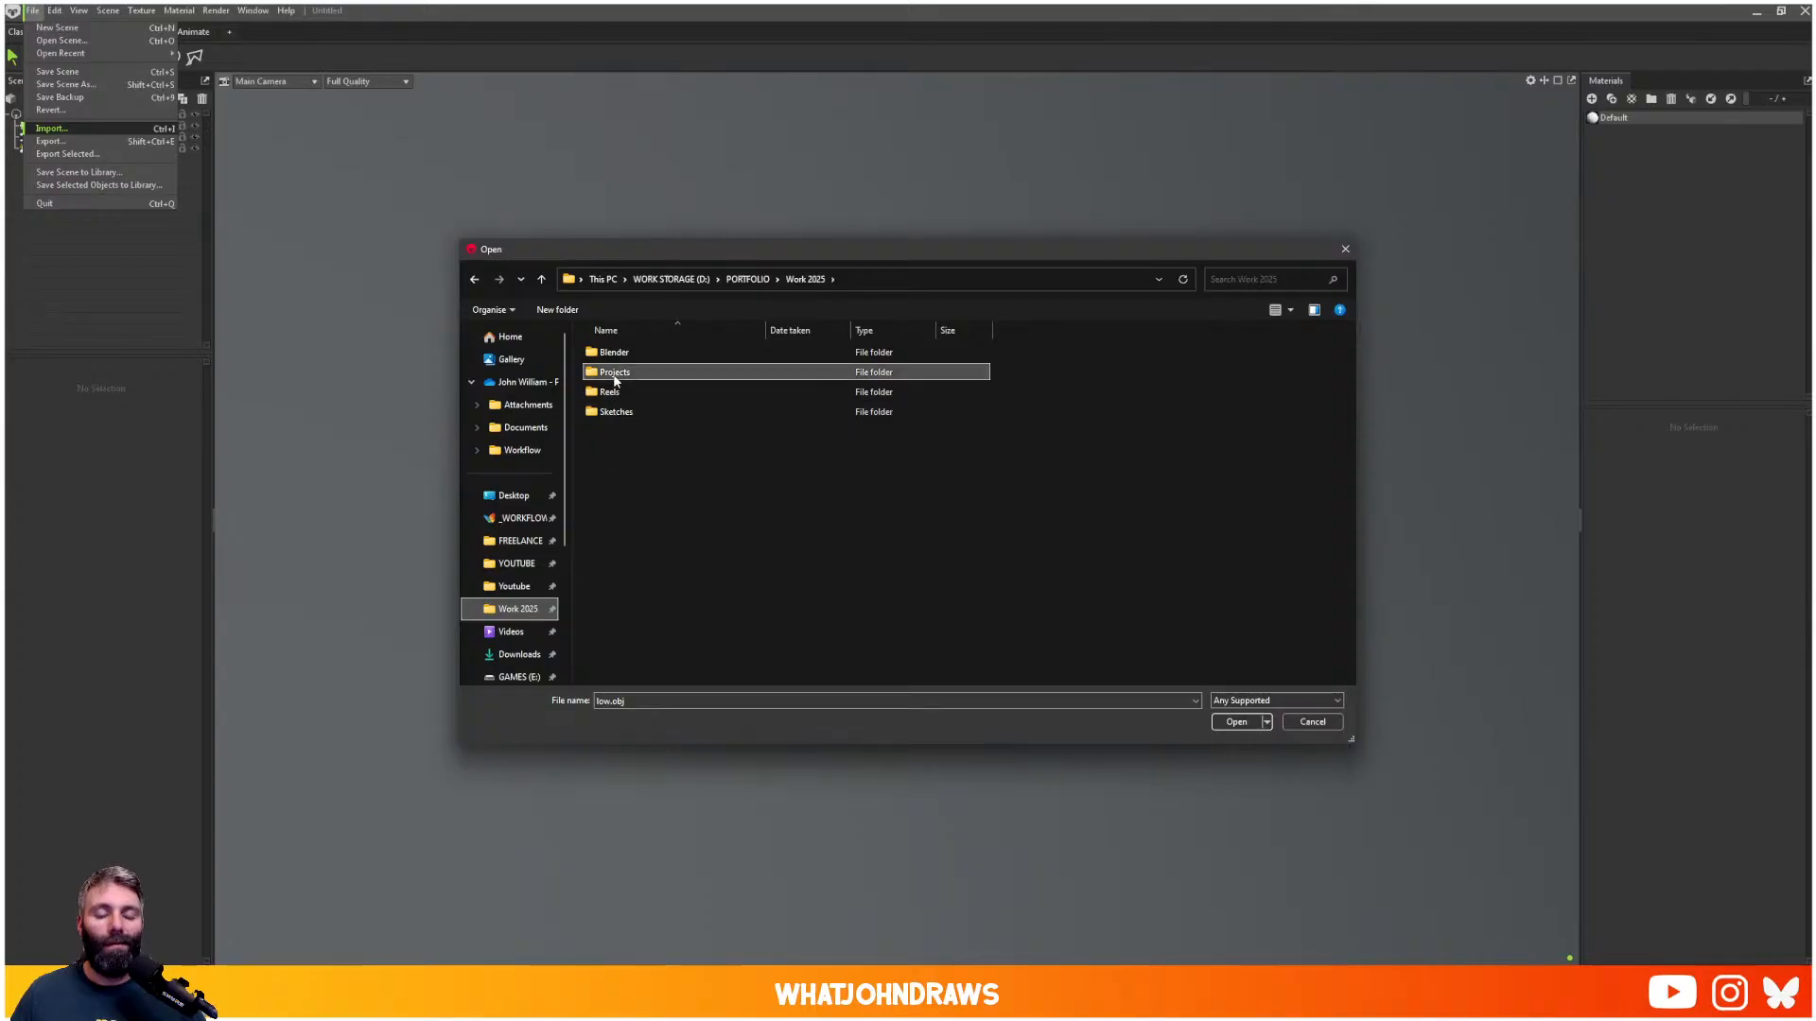
{"action": "left_click", "coordinate": [617, 412]}
{"action": "double_click", "coordinate": [617, 413]}
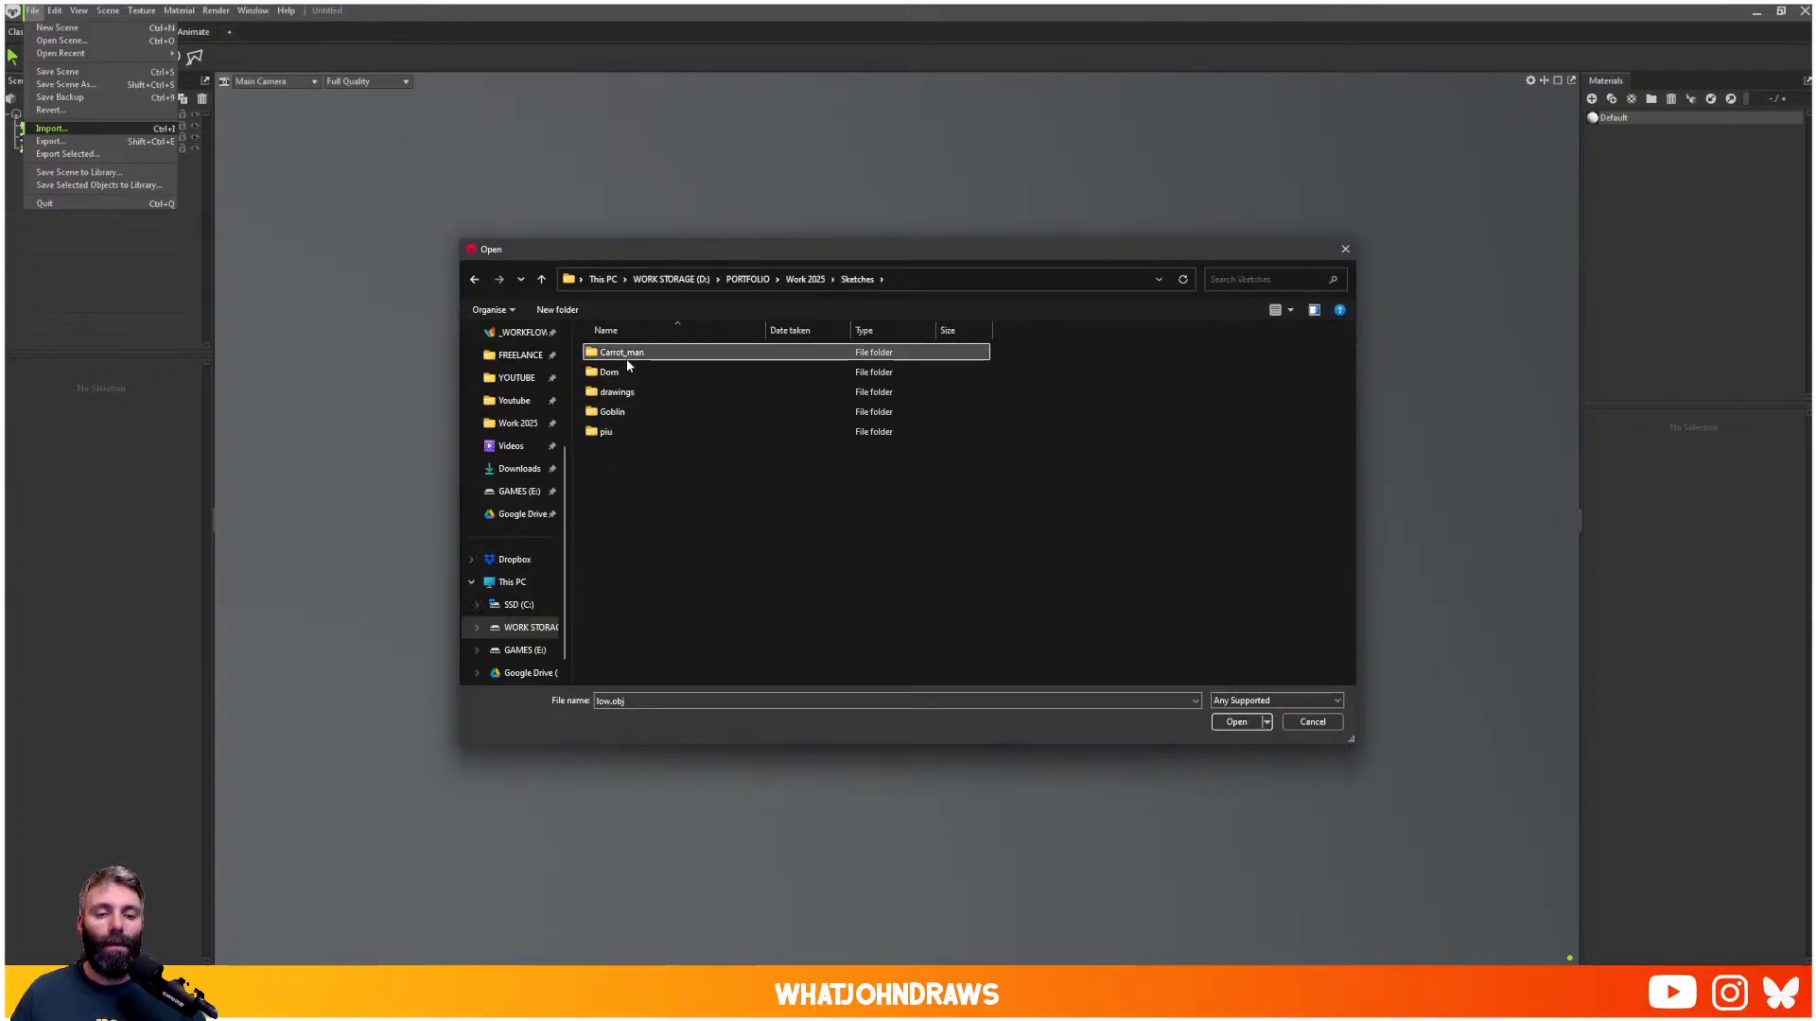
{"action": "double_click", "coordinate": [613, 354]}
{"action": "double_click", "coordinate": [624, 374]}
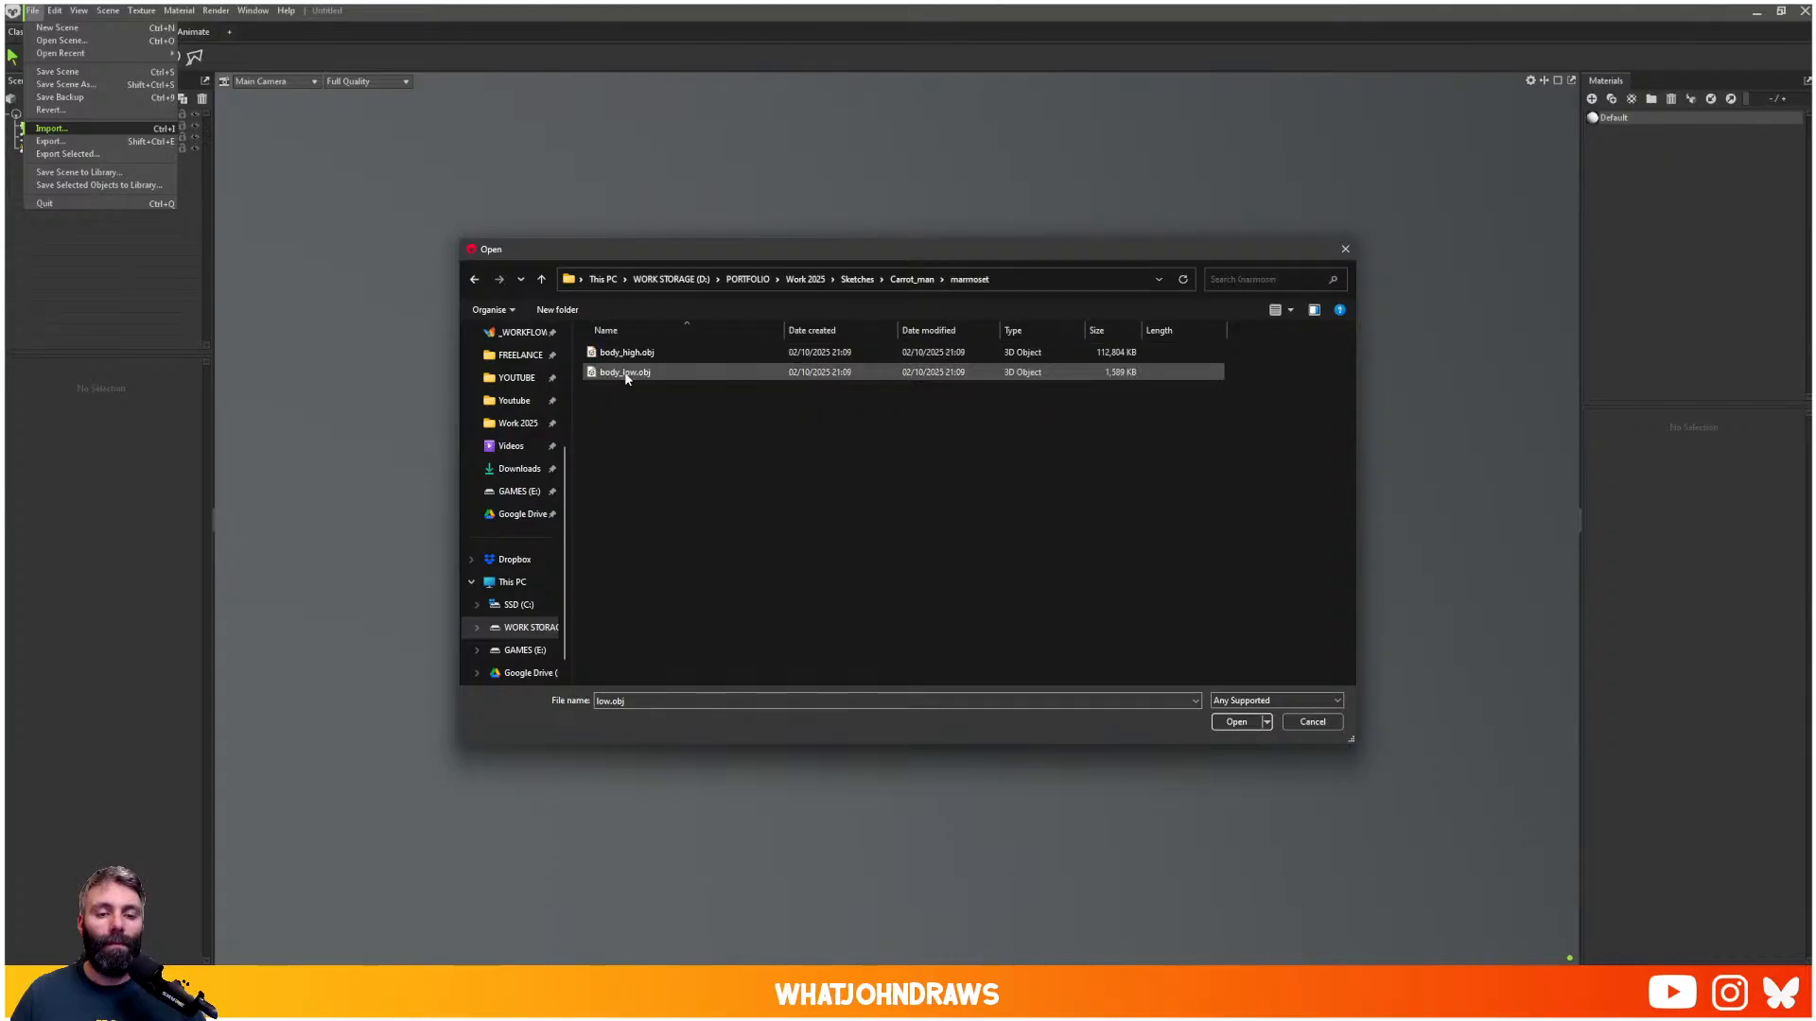
{"action": "left_click", "coordinate": [624, 373]}
{"action": "left_click", "coordinate": [1236, 721]}
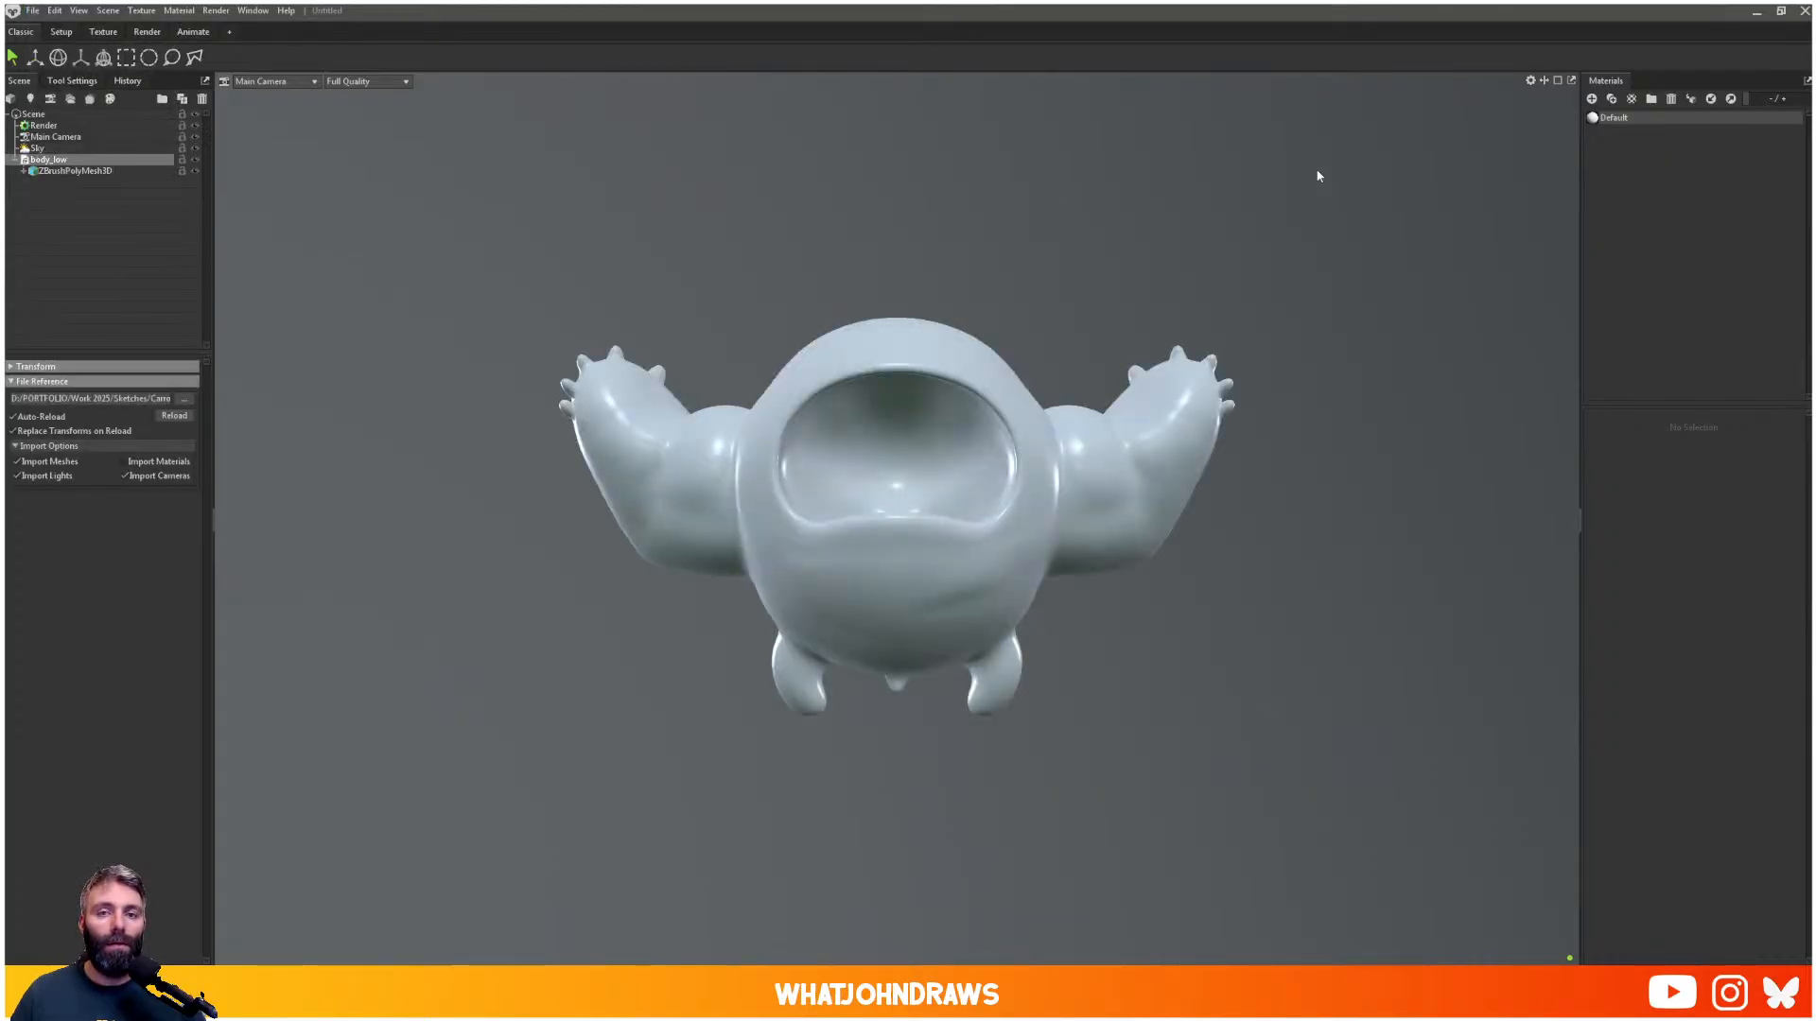
- Check the imported body against the viewport's human scale reference and hide the reference again
{"action": "left_click", "coordinate": [1531, 82]}
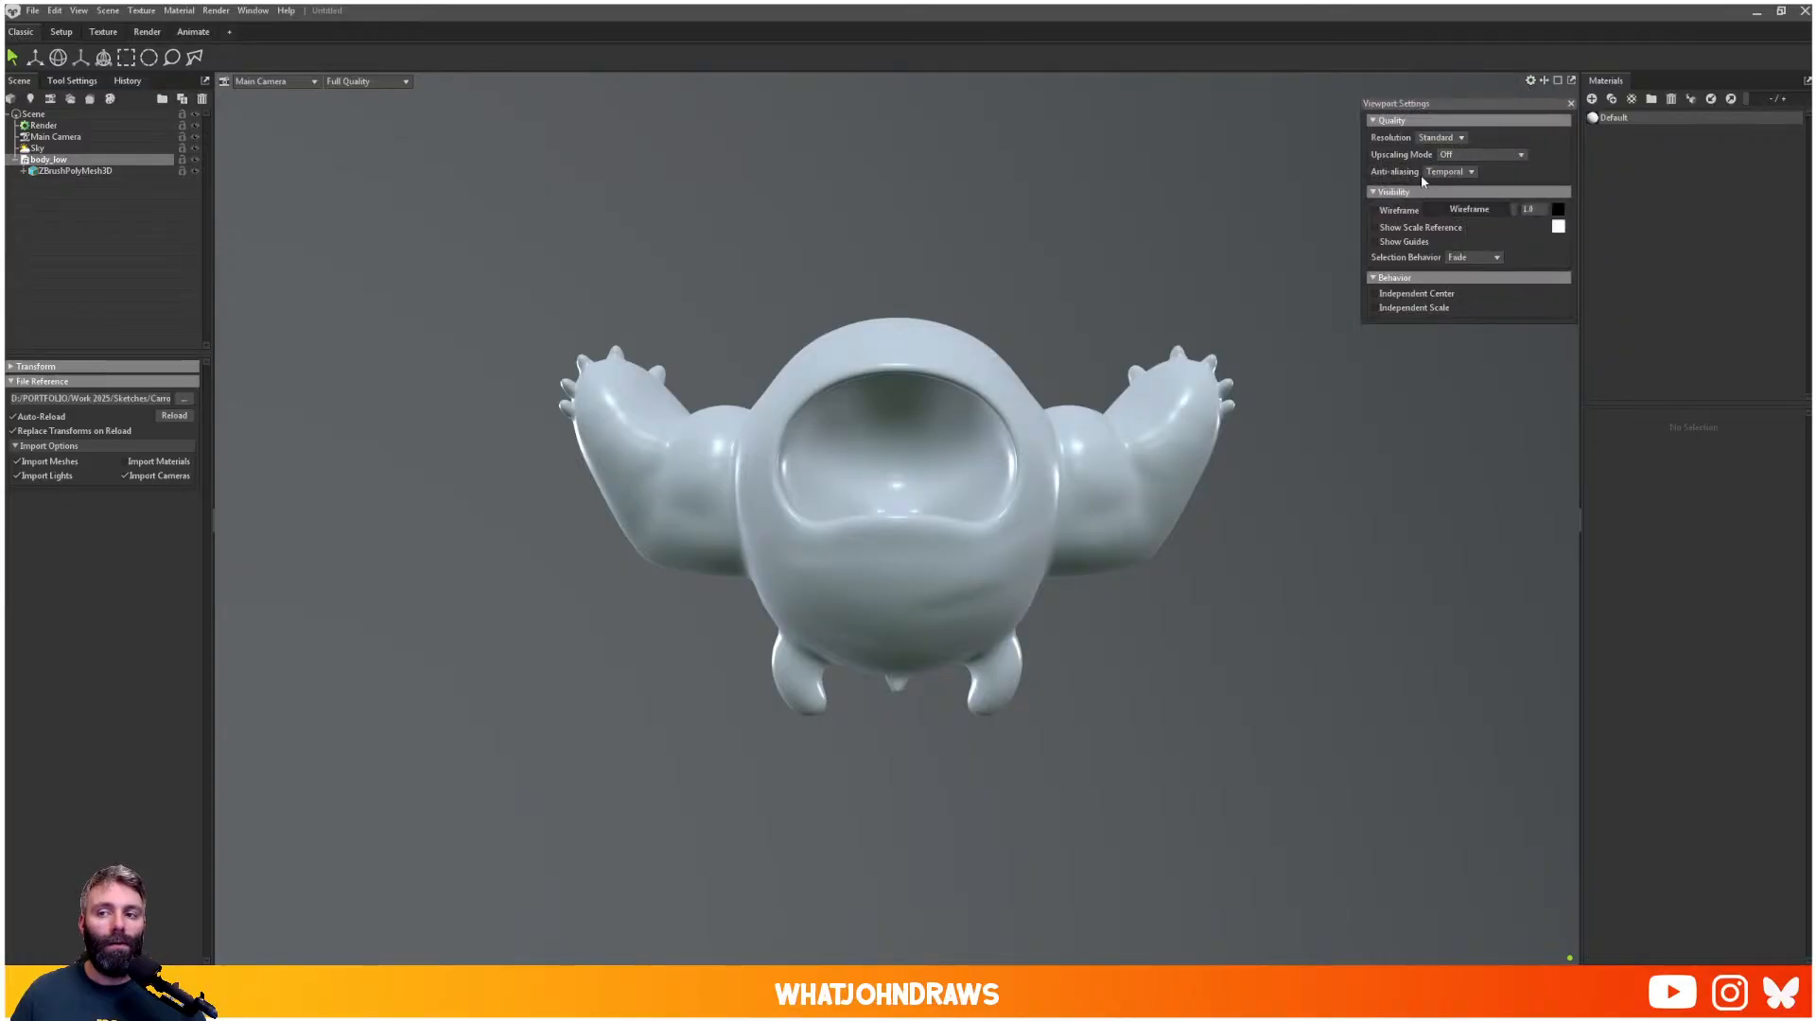
{"action": "left_click", "coordinate": [1376, 228]}
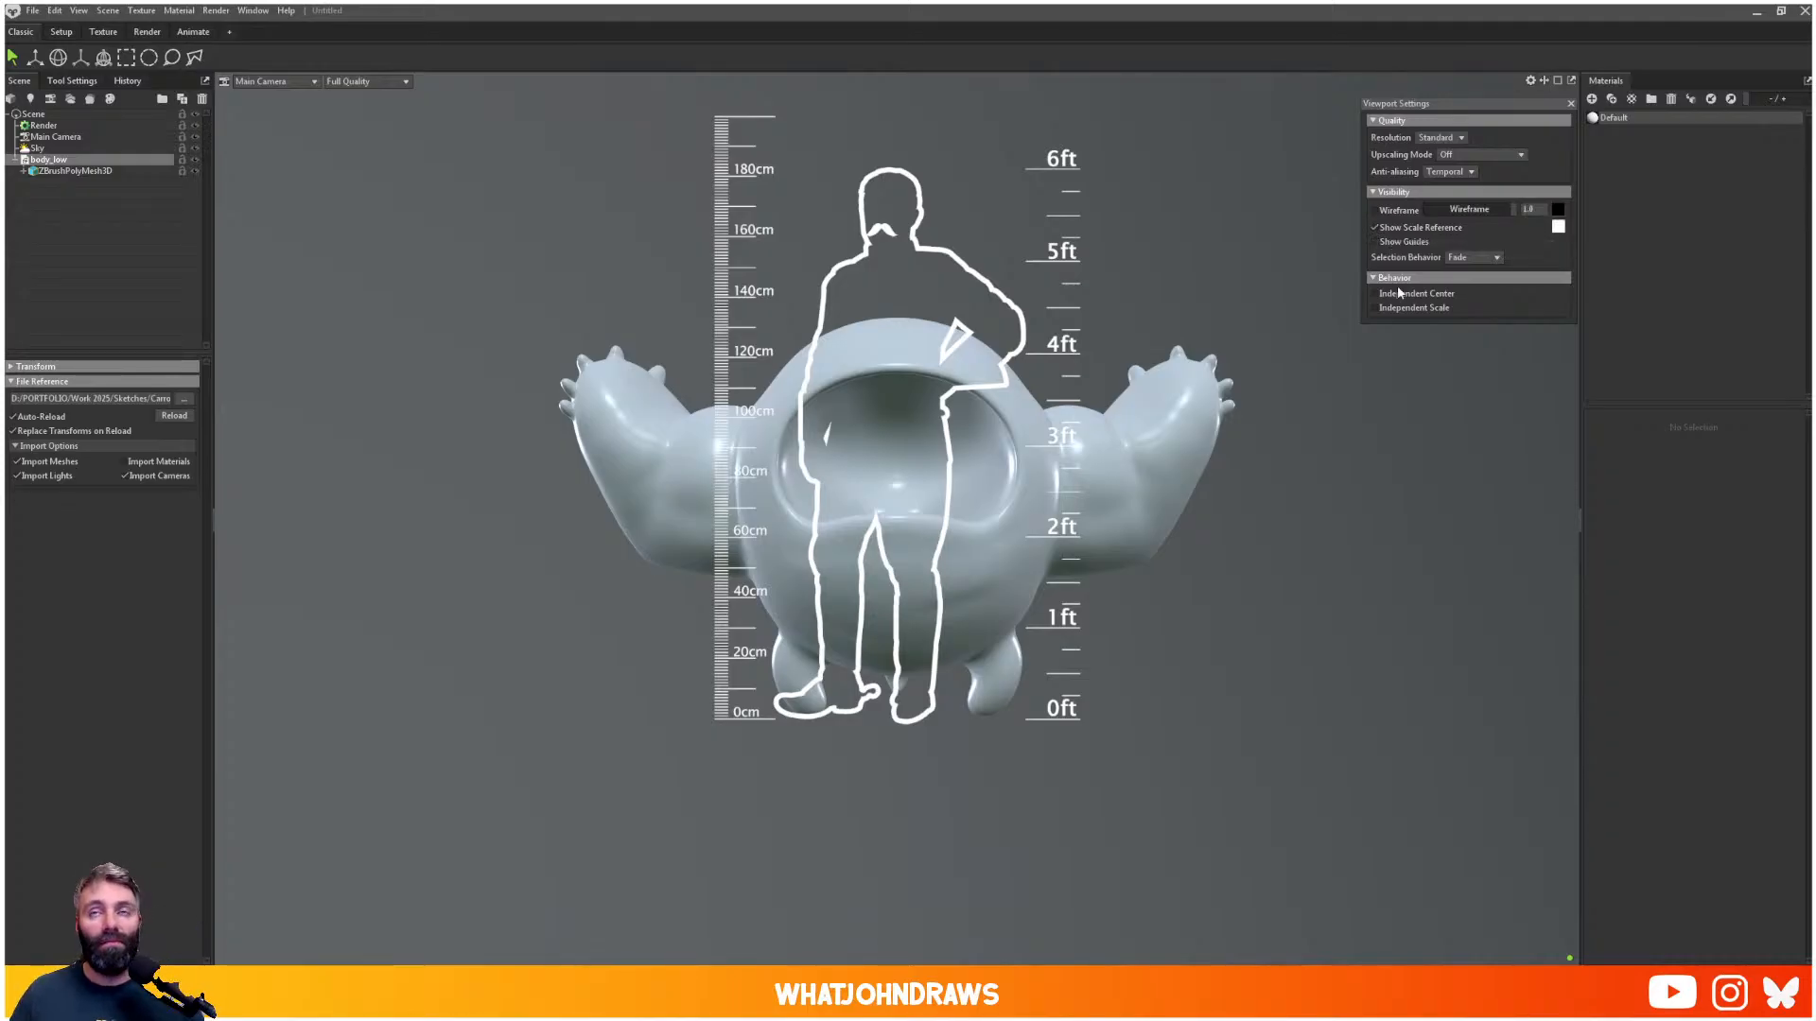
{"action": "left_click", "coordinate": [1376, 228]}
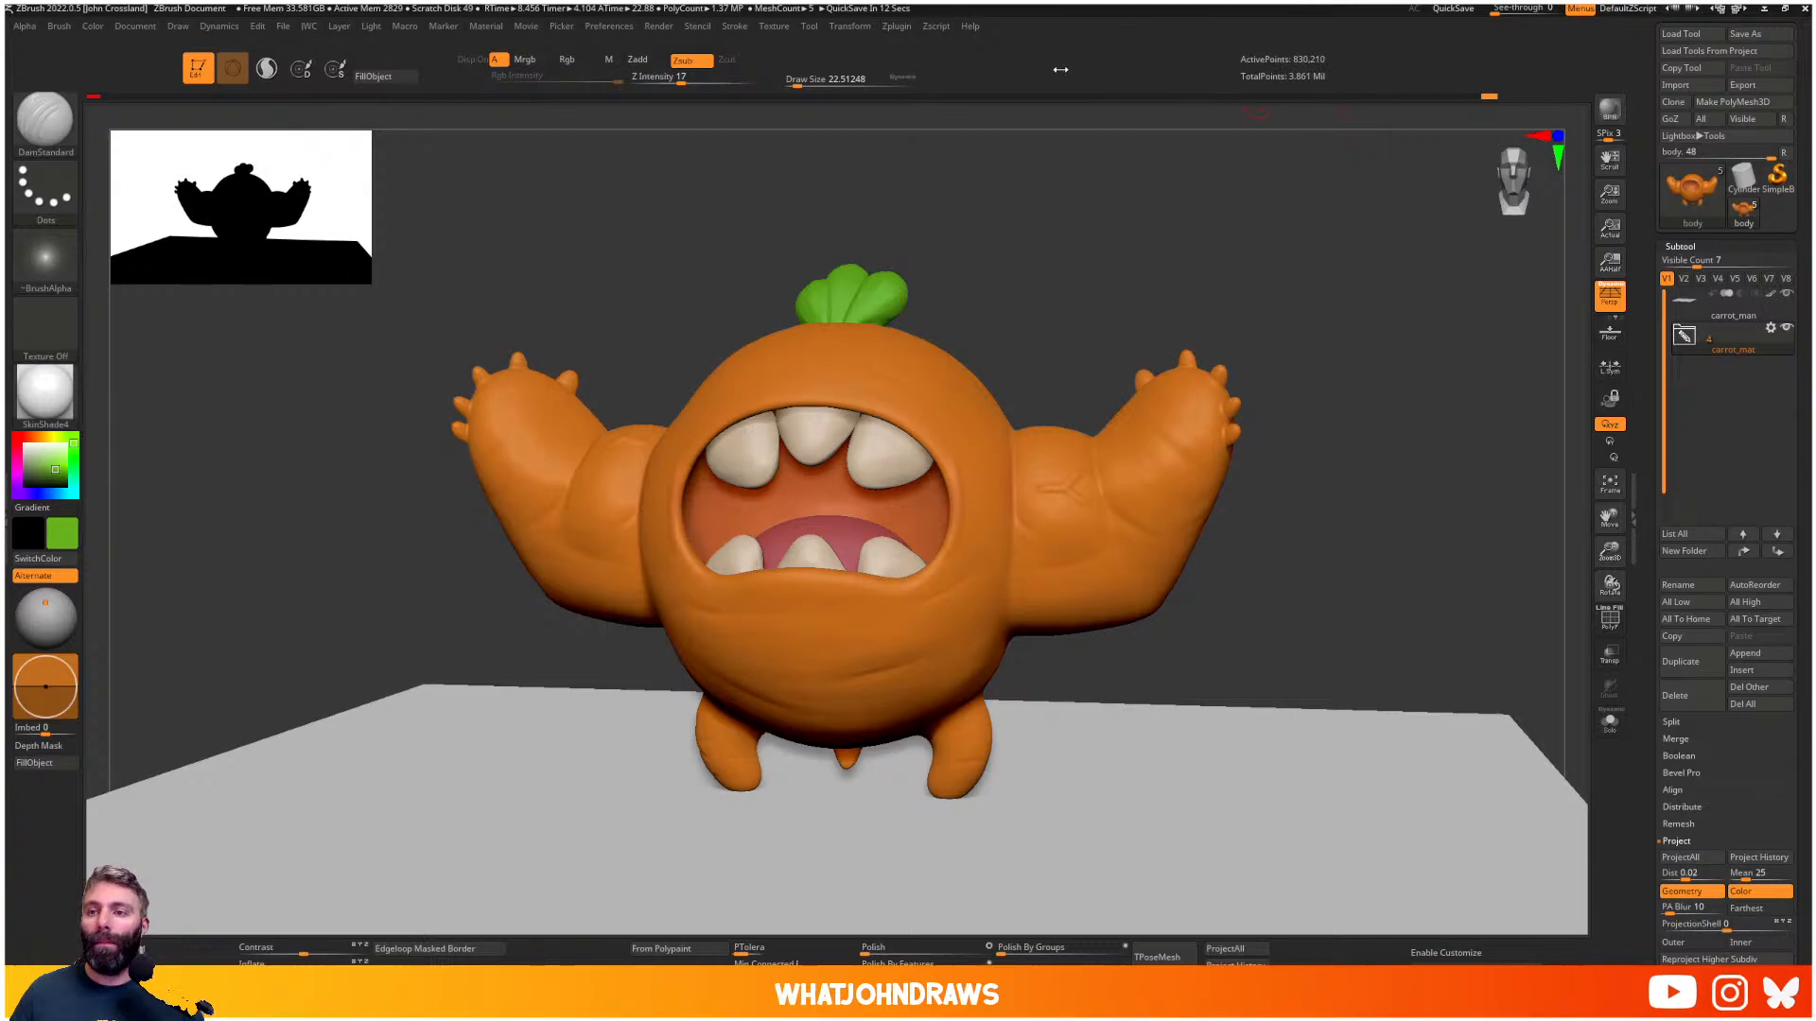
- Switch to ZBrush, generate a Scale Master bounding box subtool around the character, and delete the green box
{"action": "left_click", "coordinate": [860, 27]}
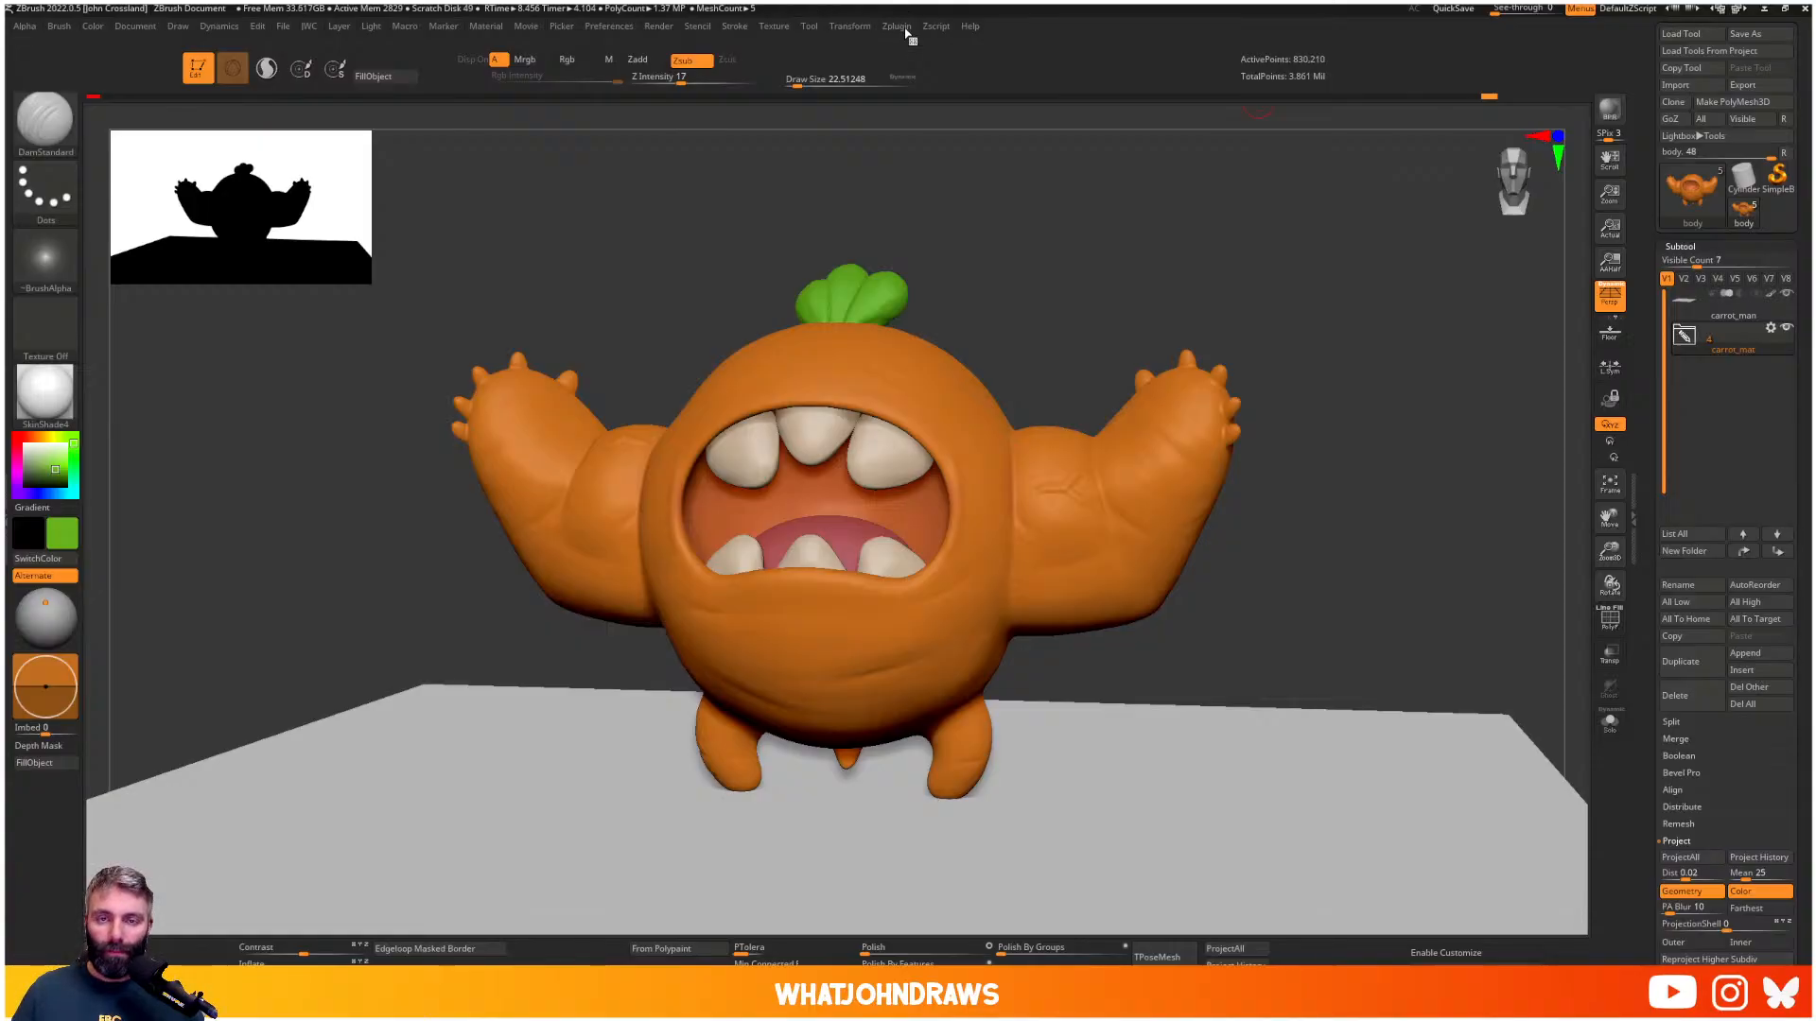
{"action": "left_click", "coordinate": [904, 29]}
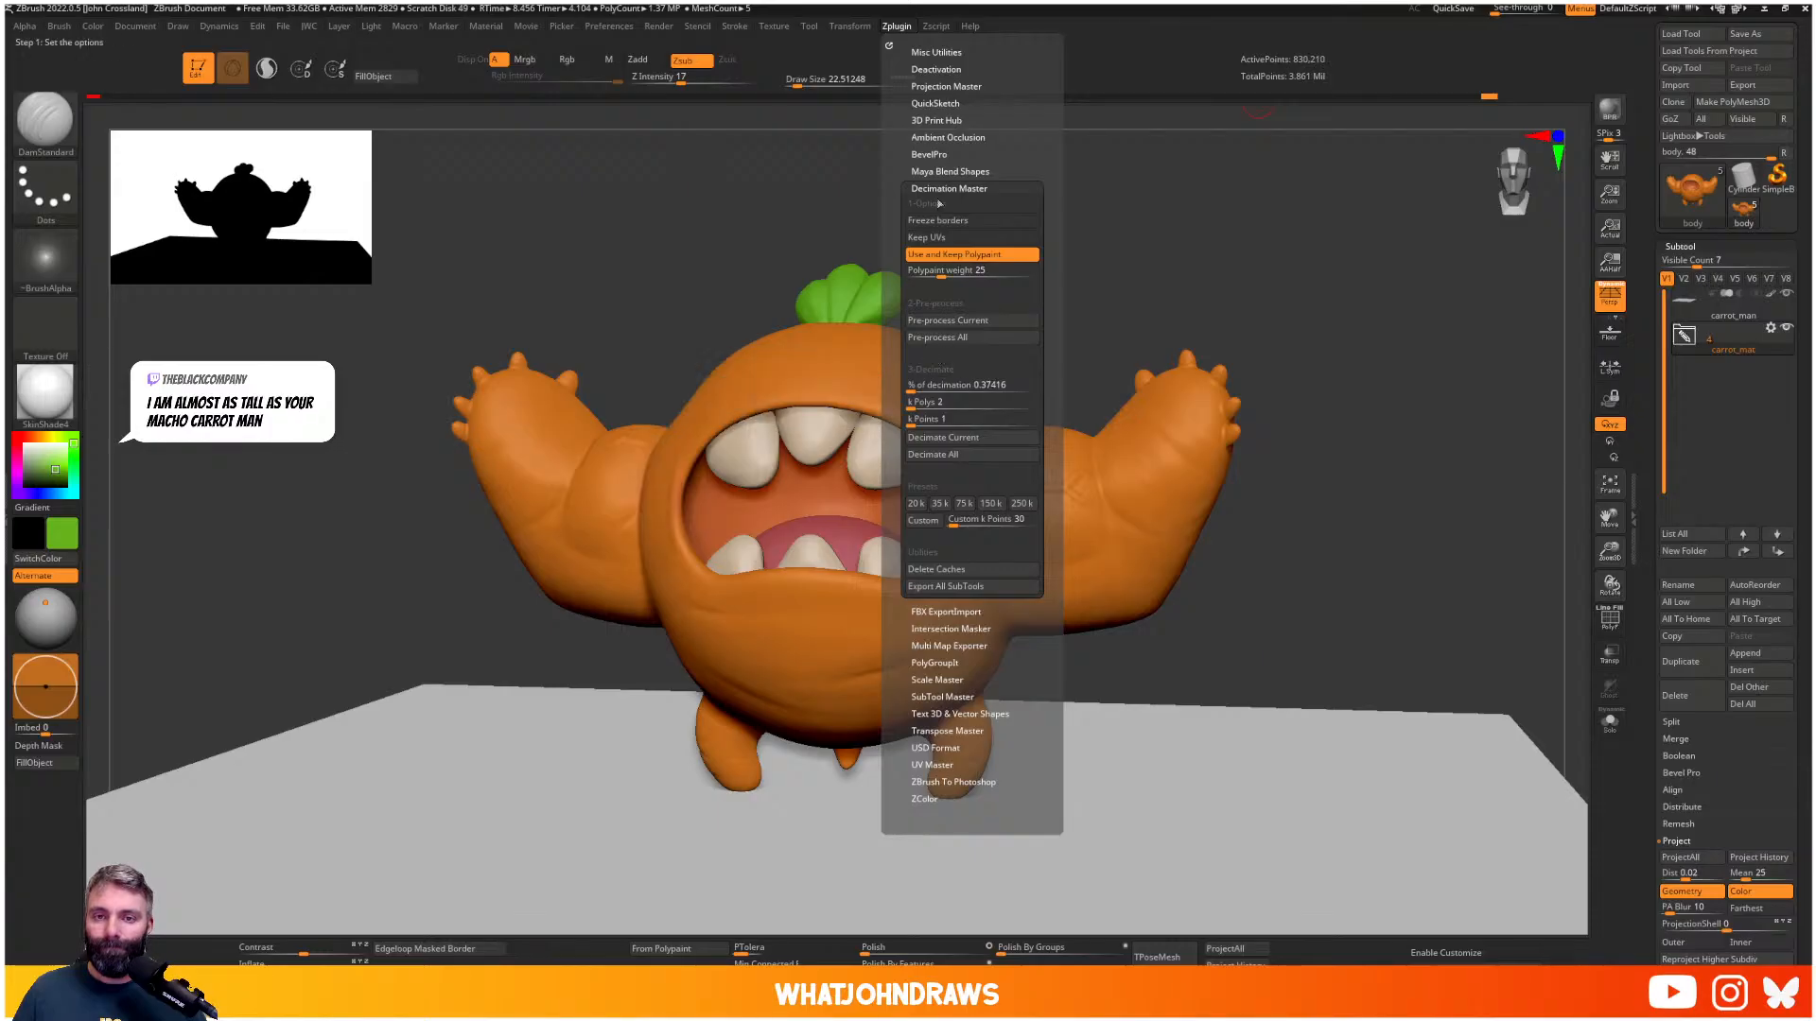
{"action": "left_click", "coordinate": [946, 189]}
{"action": "left_click", "coordinate": [936, 272]}
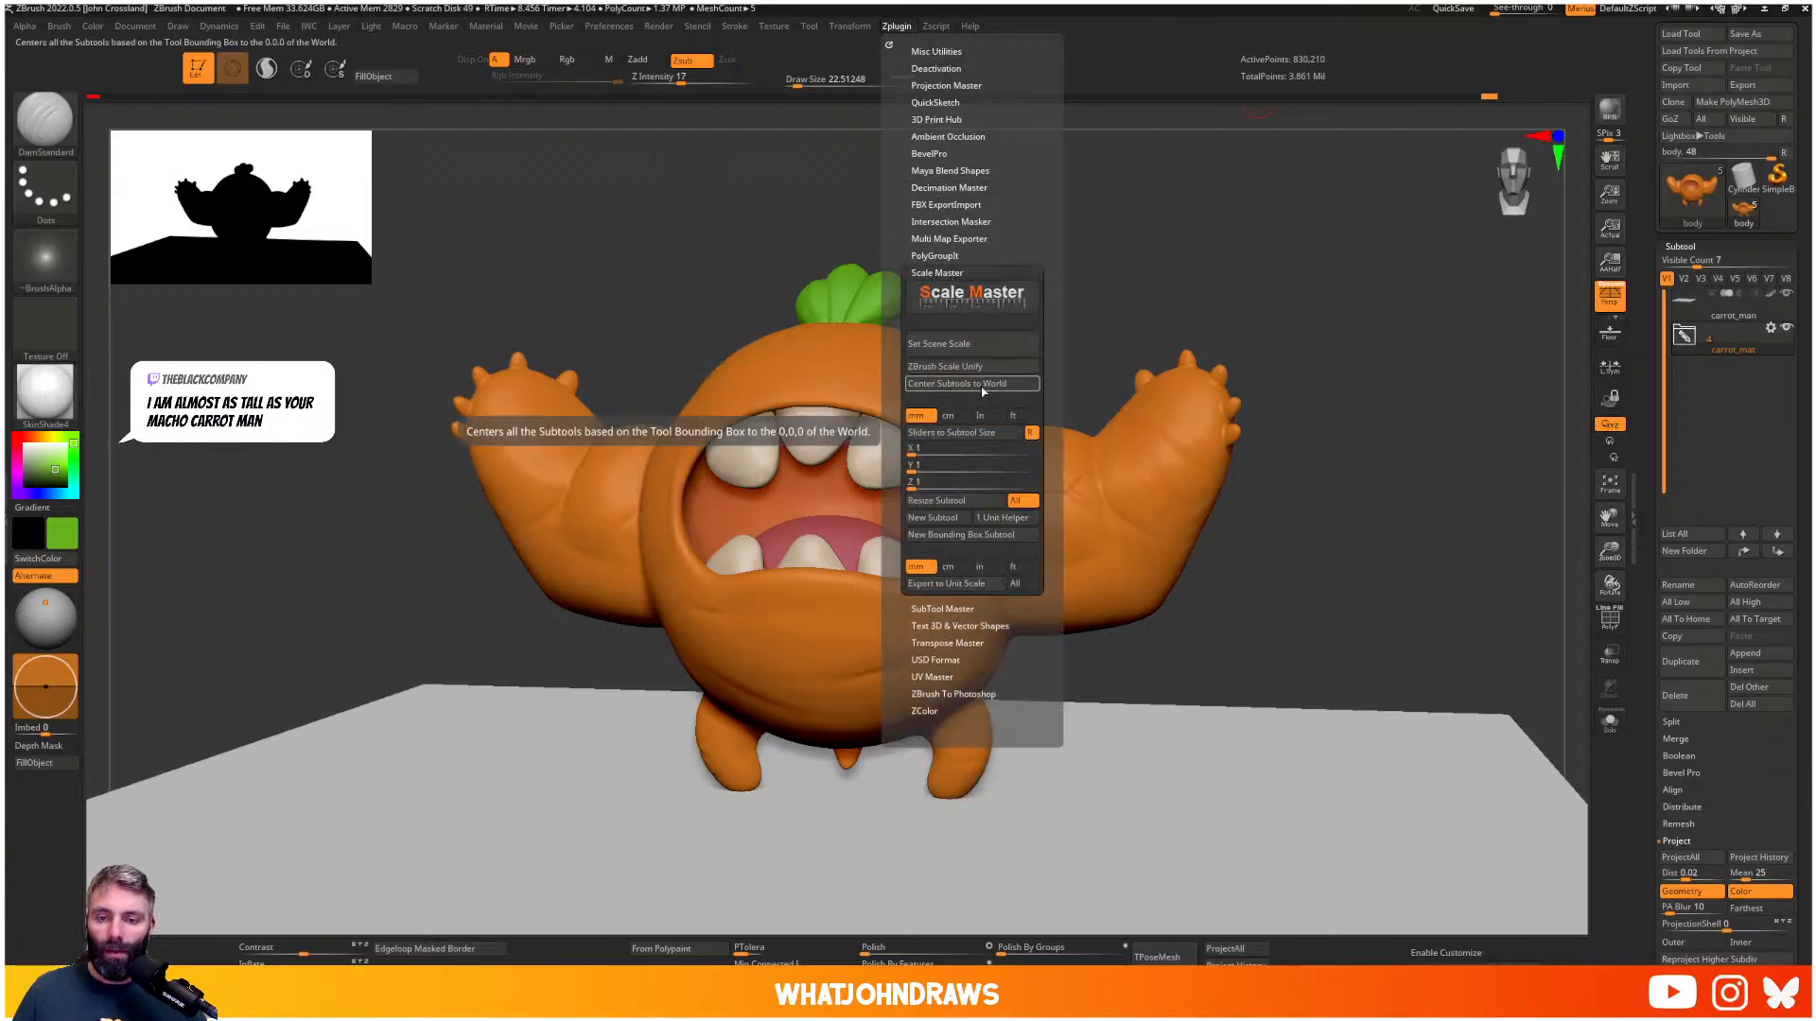
{"action": "left_click", "coordinate": [973, 536]}
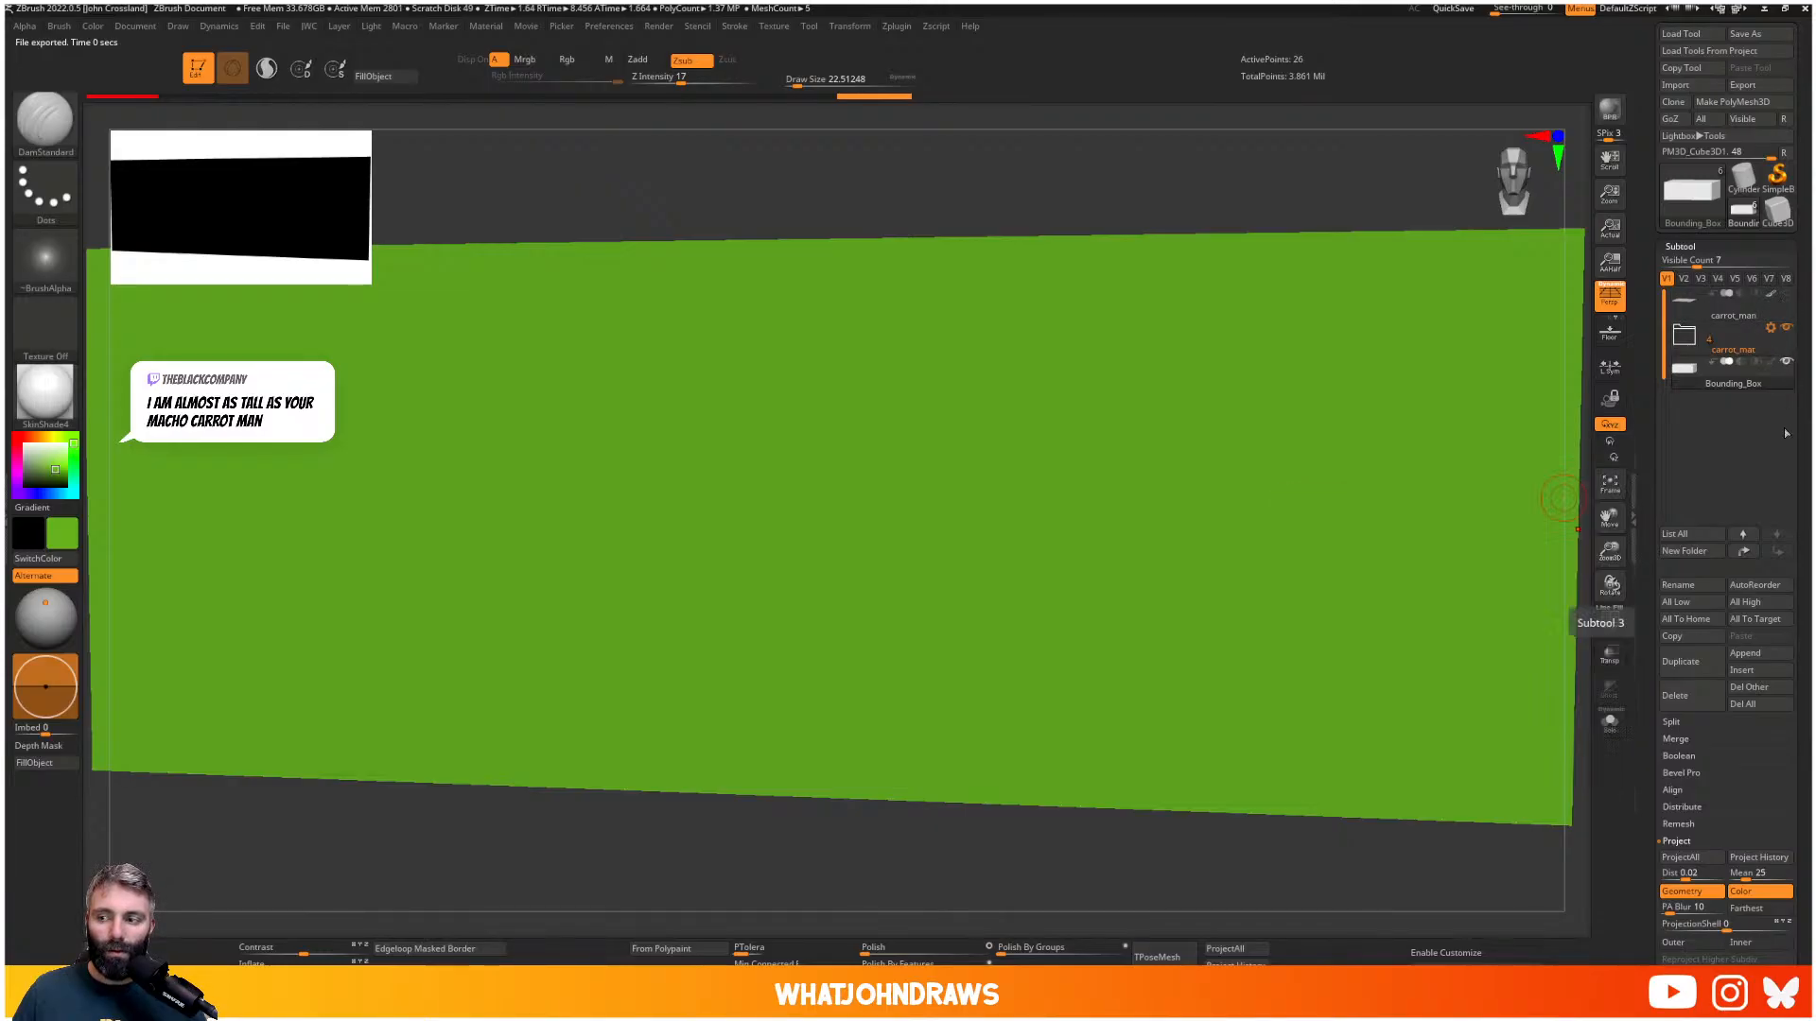
{"action": "left_click", "coordinate": [1675, 695]}
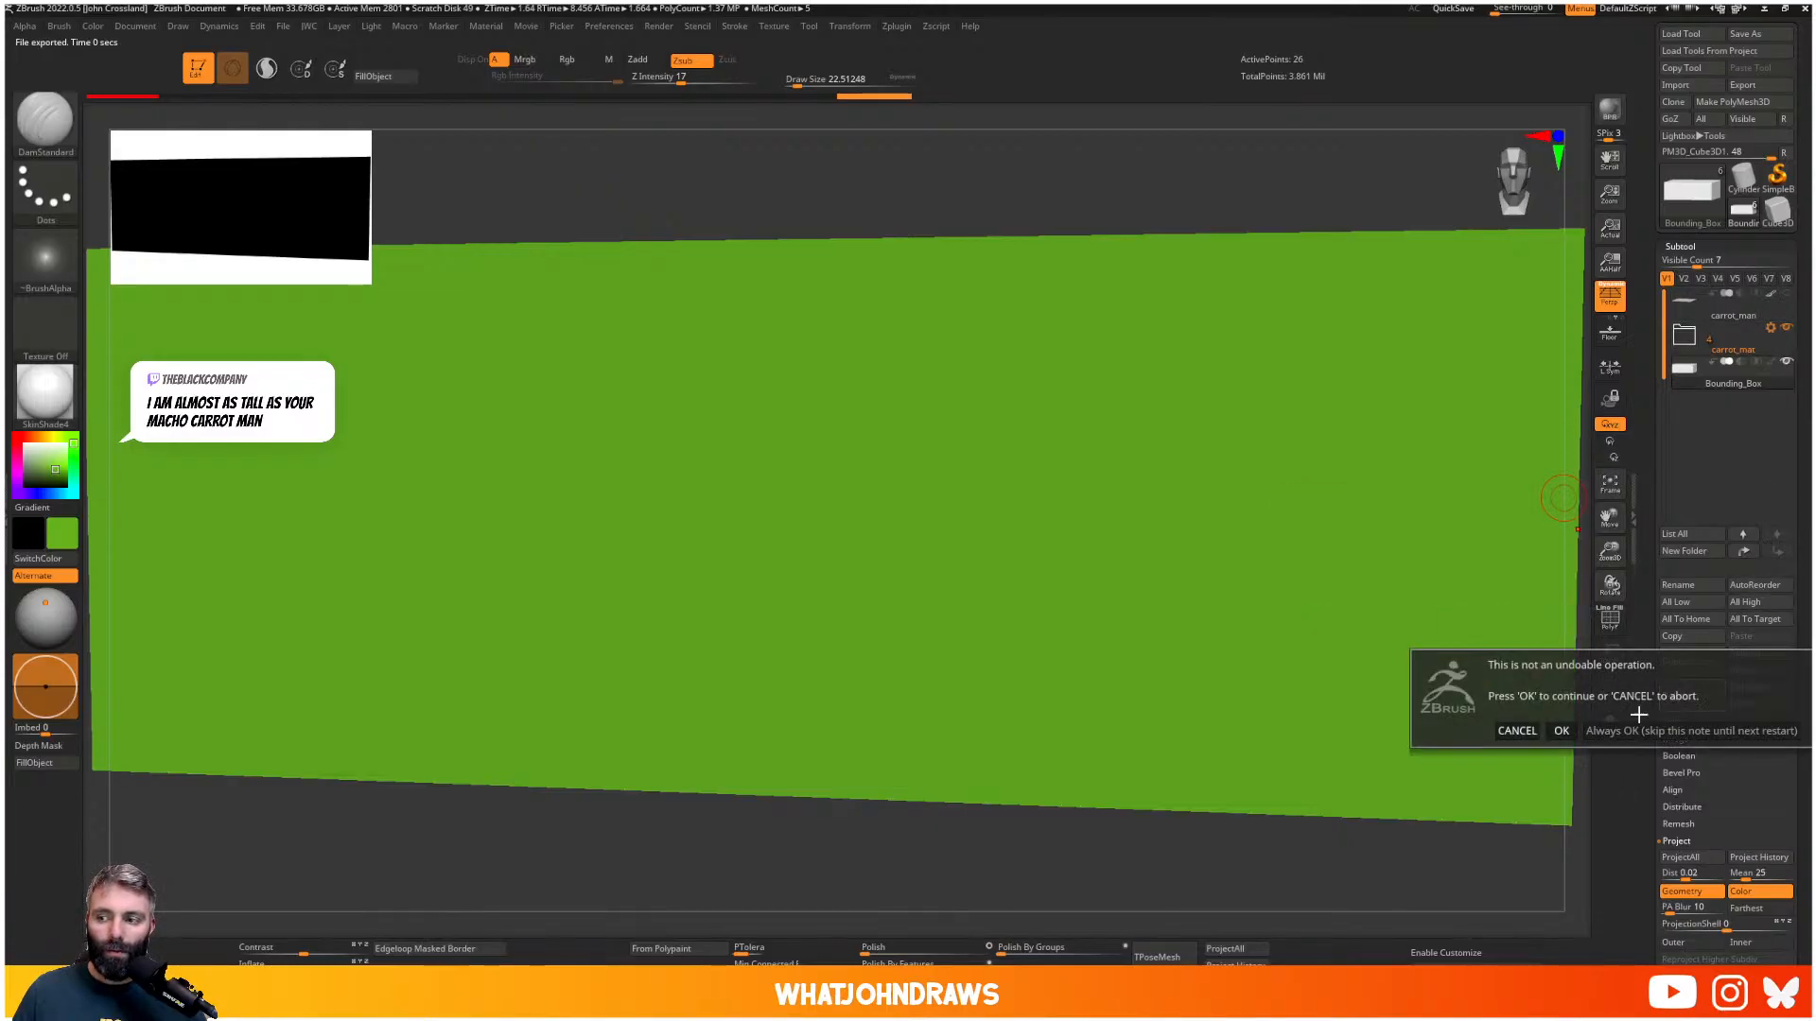
{"action": "left_click", "coordinate": [1577, 728]}
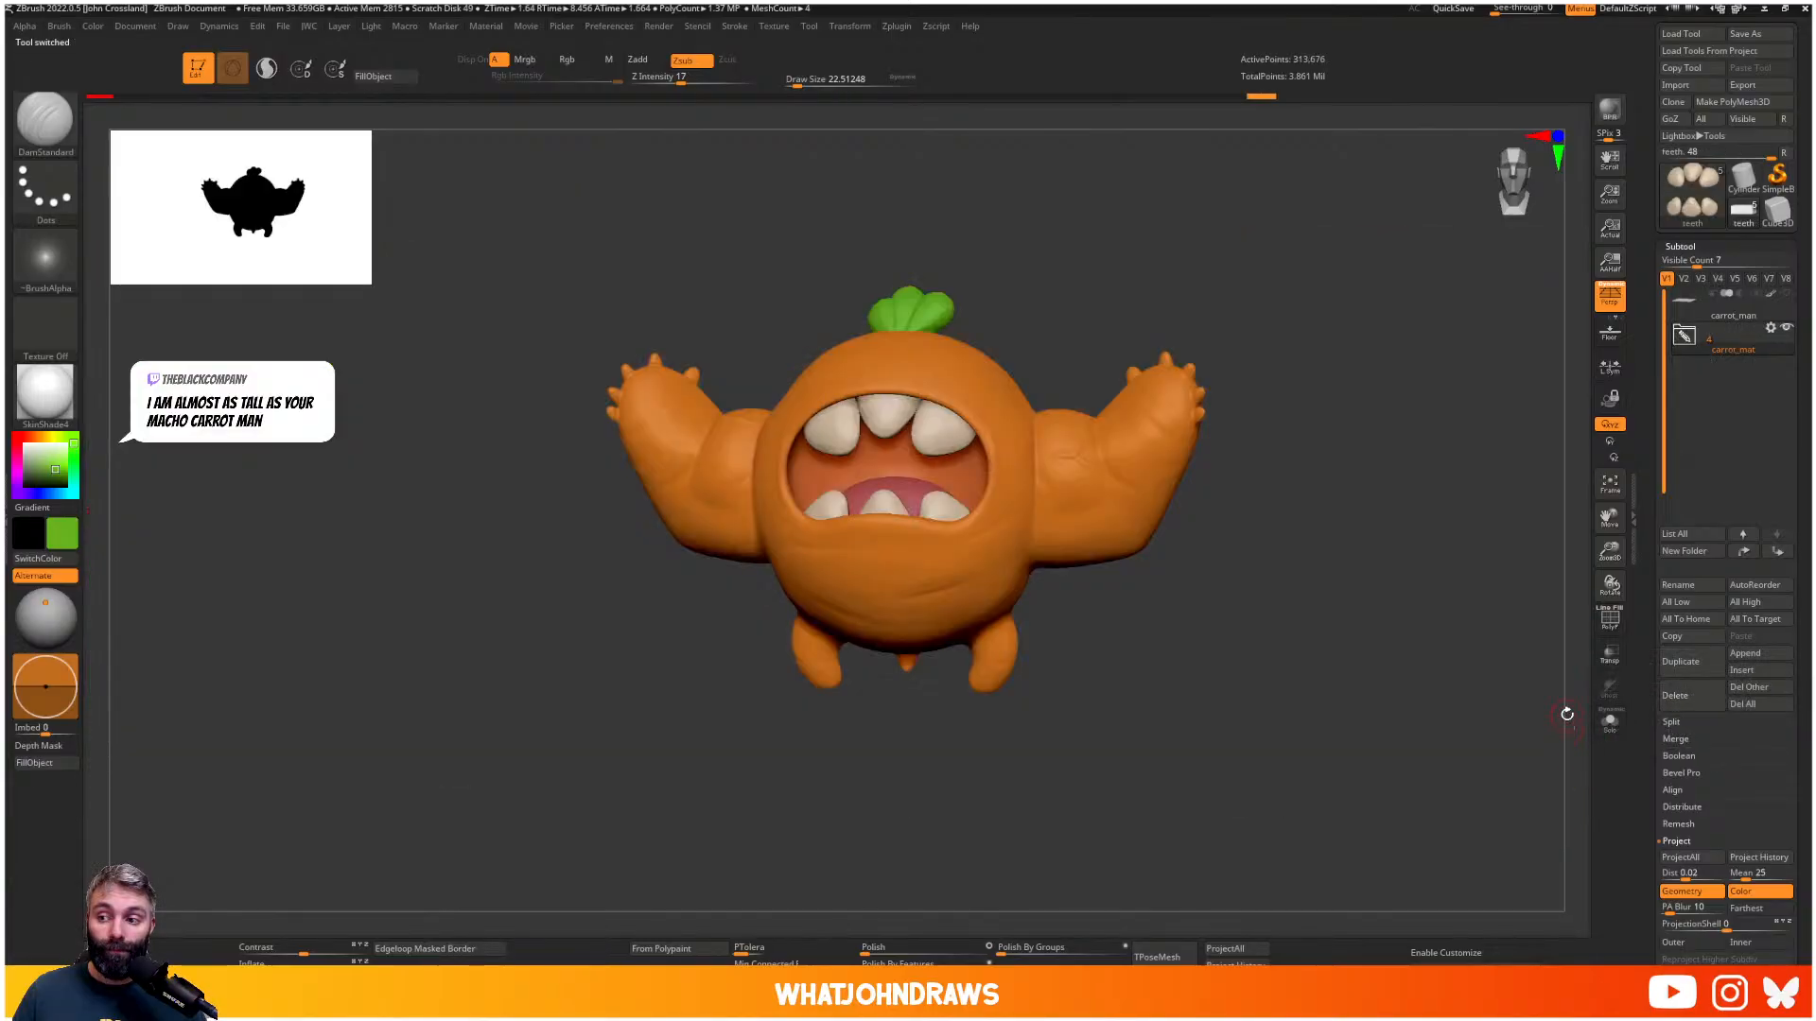
- Set the main colour to white and generate a new Scale Master bounding box subtool around the character
{"action": "left_click", "coordinate": [26, 442]}
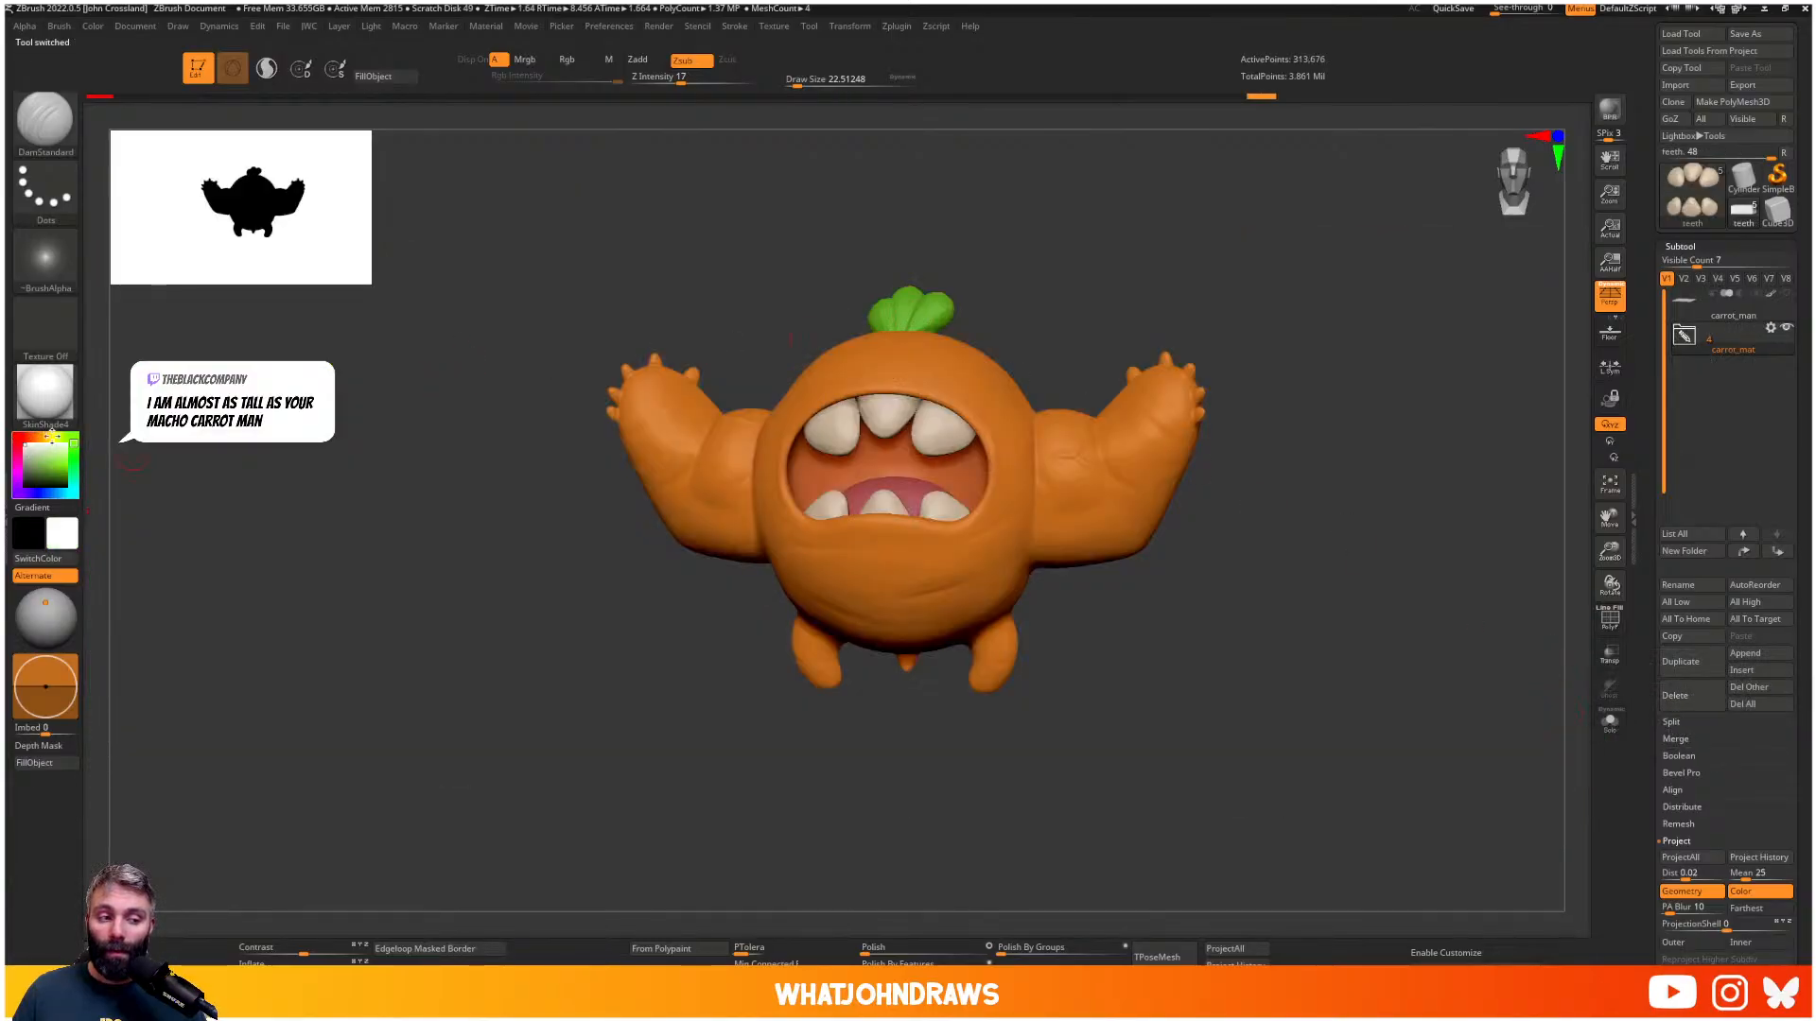
{"action": "left_click", "coordinate": [864, 27]}
{"action": "left_click", "coordinate": [896, 26]}
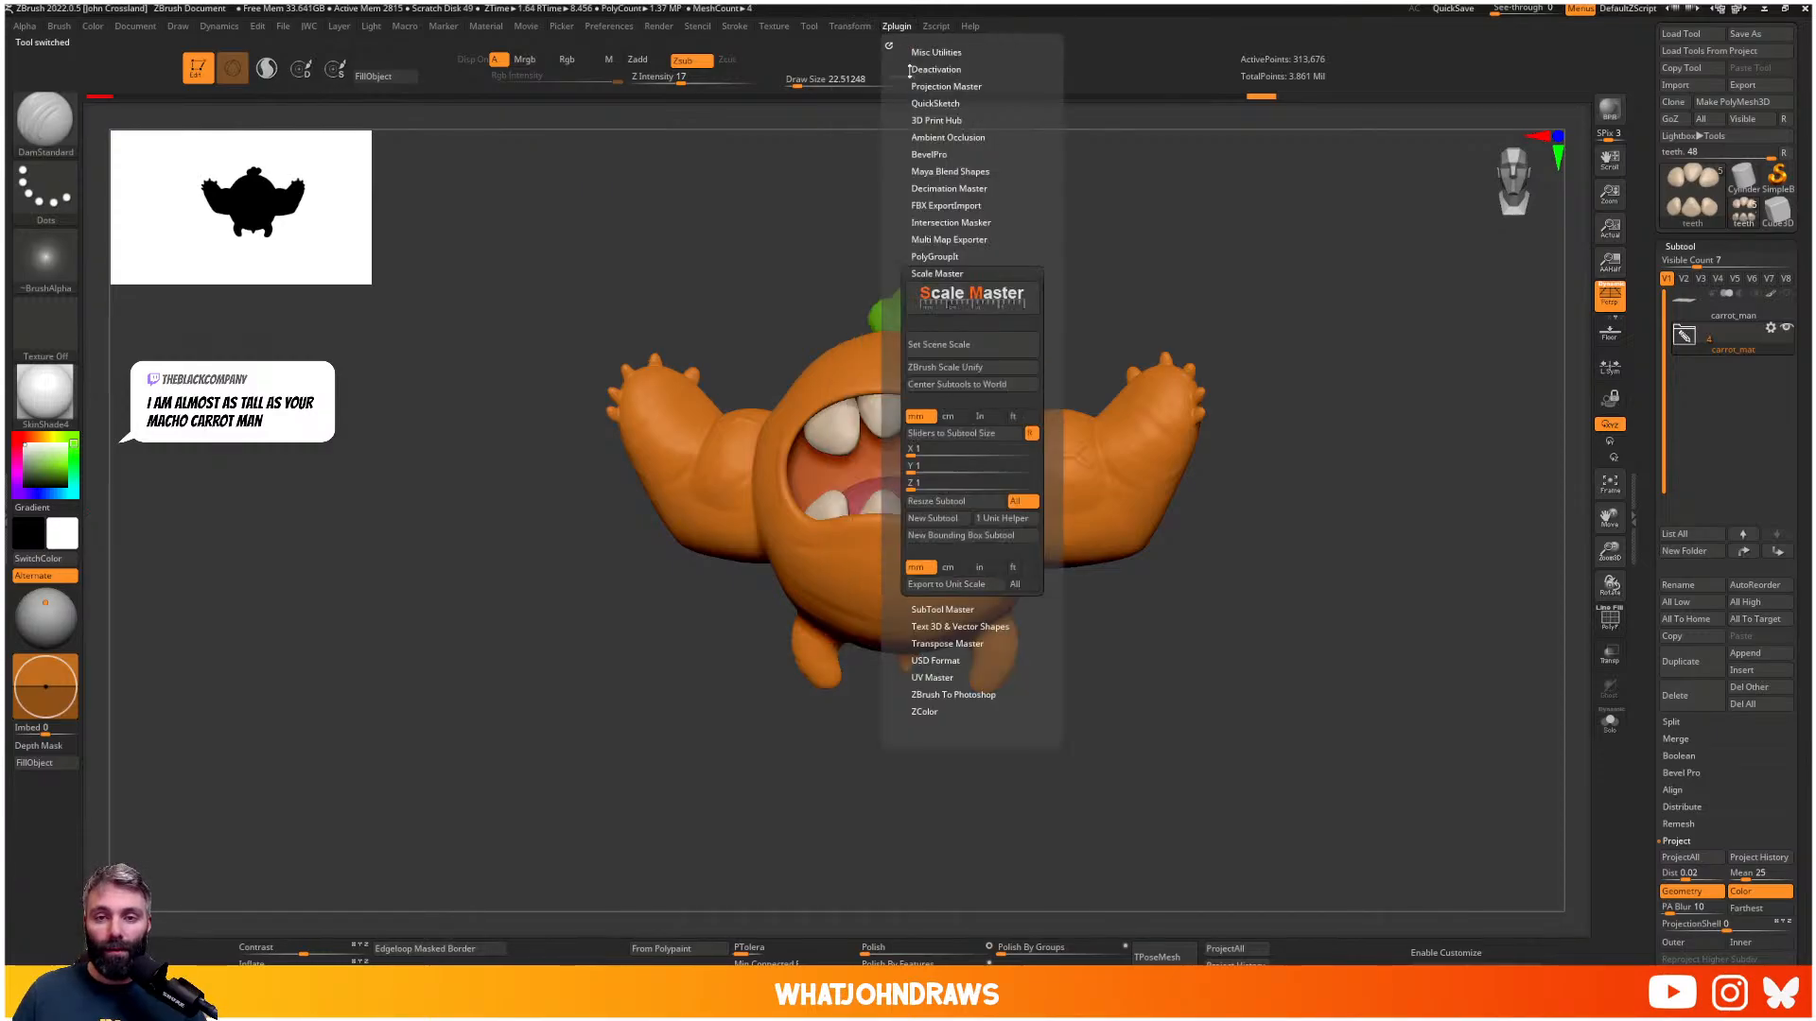
{"action": "left_click", "coordinate": [955, 536]}
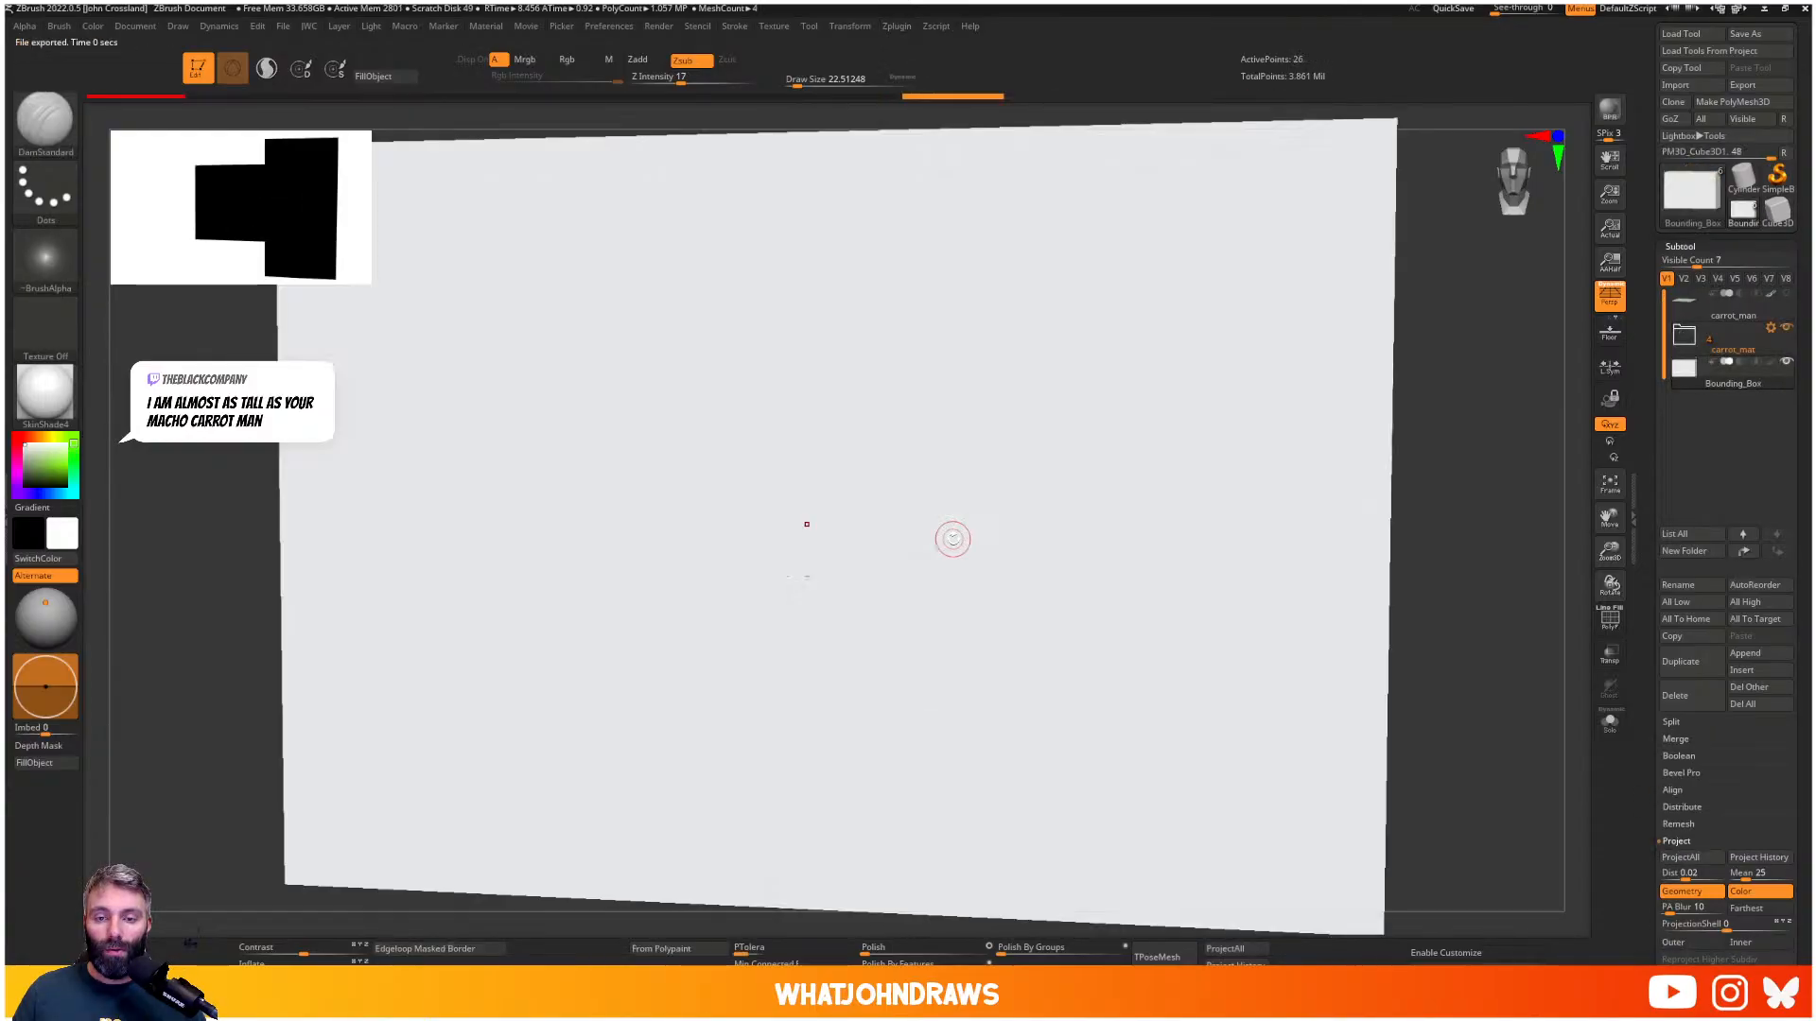
- Make the bounding box see-through and frame it with the character in a straight front view without perspective
{"action": "left_click", "coordinate": [1609, 653]}
{"action": "right_click_drag", "start_coordinate": [1370, 486], "coordinate": [1273, 413], "text": "ctrl"}
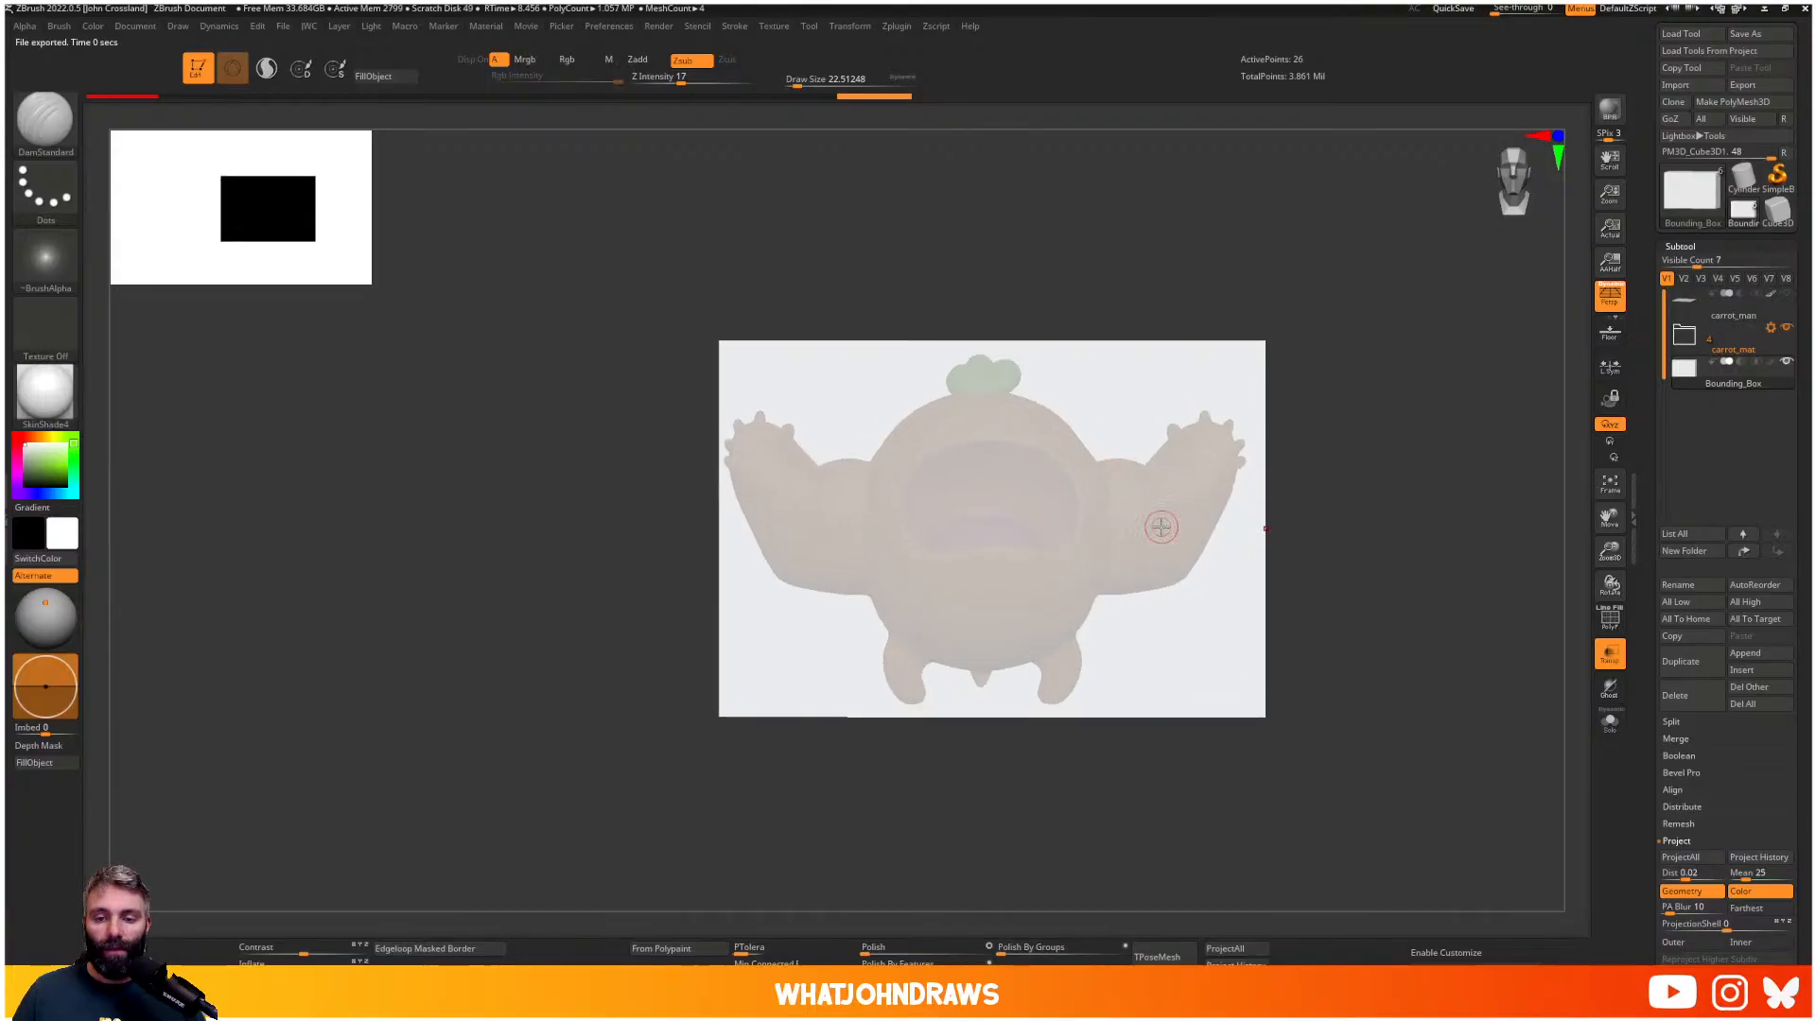
{"action": "key", "text": "p"}
{"action": "right_click_drag", "start_coordinate": [1141, 491], "coordinate": [1132, 539]}
{"action": "right_click_drag", "start_coordinate": [1180, 381], "coordinate": [1184, 494], "text": "shift"}
{"action": "right_click_drag", "start_coordinate": [1184, 495], "coordinate": [1184, 386], "text": "alt"}
{"action": "right_click_drag", "start_coordinate": [1241, 597], "coordinate": [1215, 539], "text": "ctrl"}
{"action": "right_click_drag", "start_coordinate": [1216, 539], "coordinate": [1268, 494], "text": "alt"}
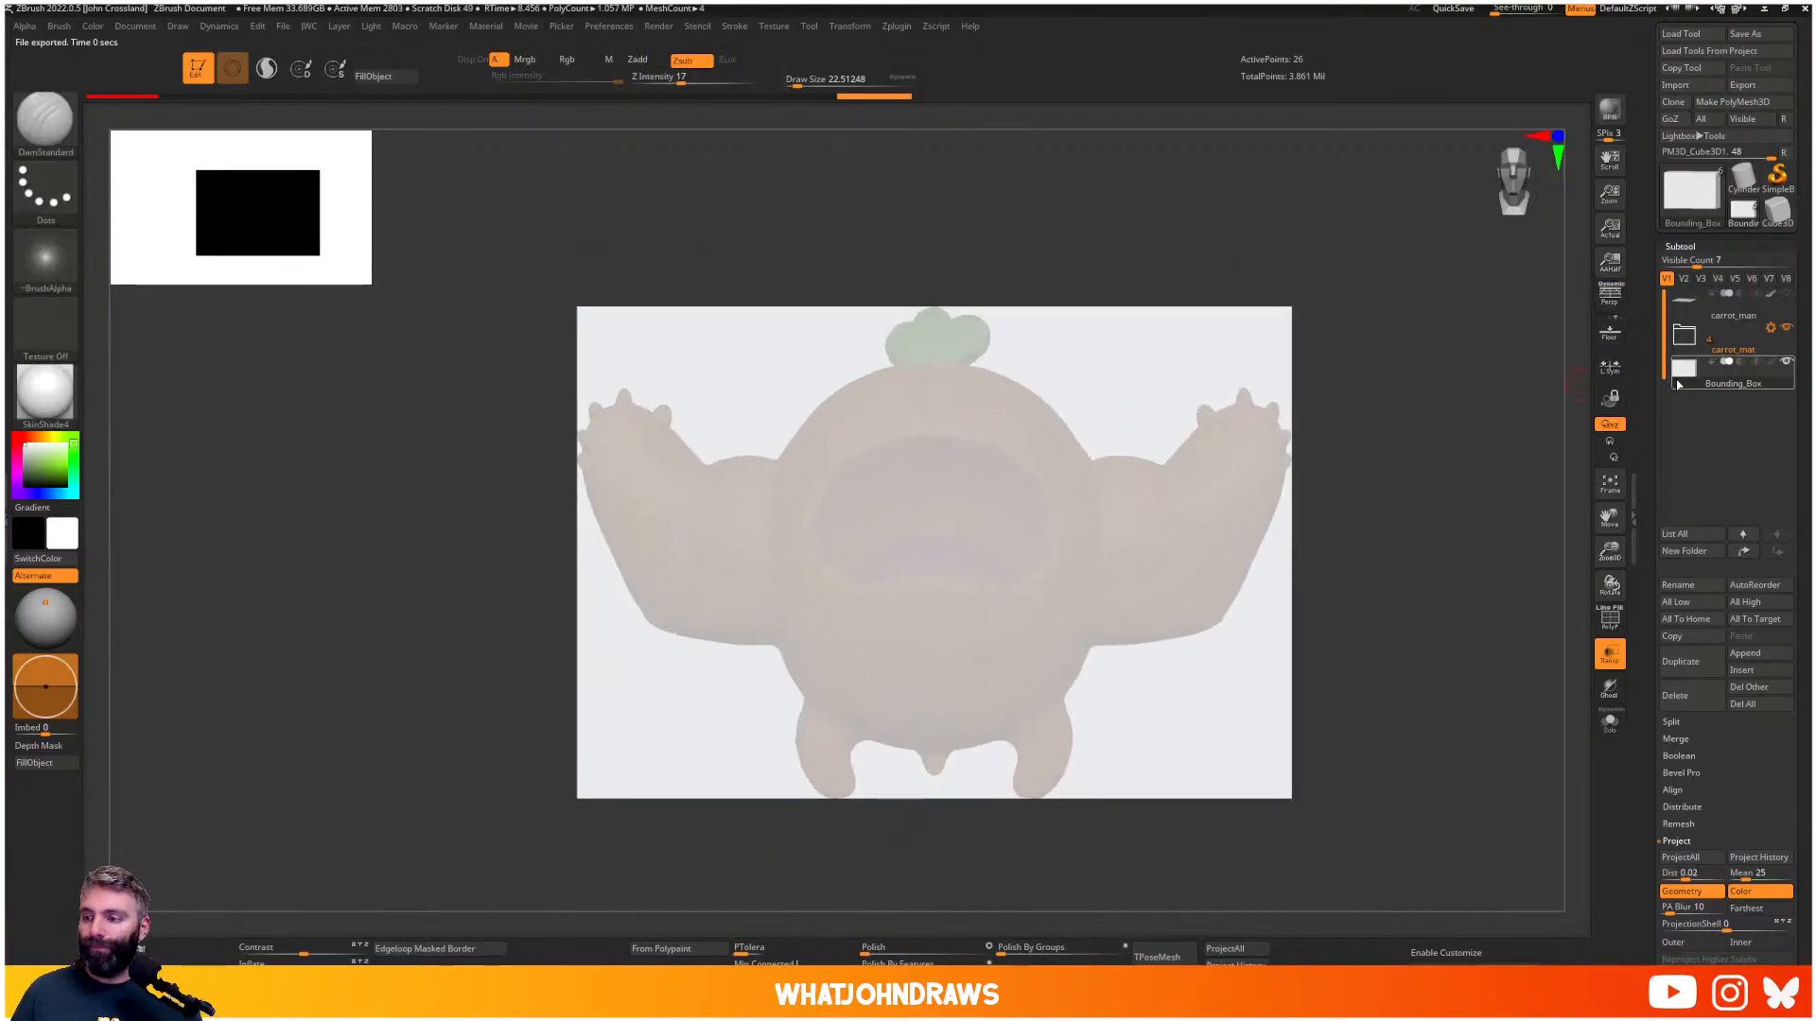
- Read the bounding box's dimensions with Scale Master in millimetres and in centimetres
{"action": "left_click", "coordinate": [1786, 362]}
{"action": "left_click", "coordinate": [895, 26]}
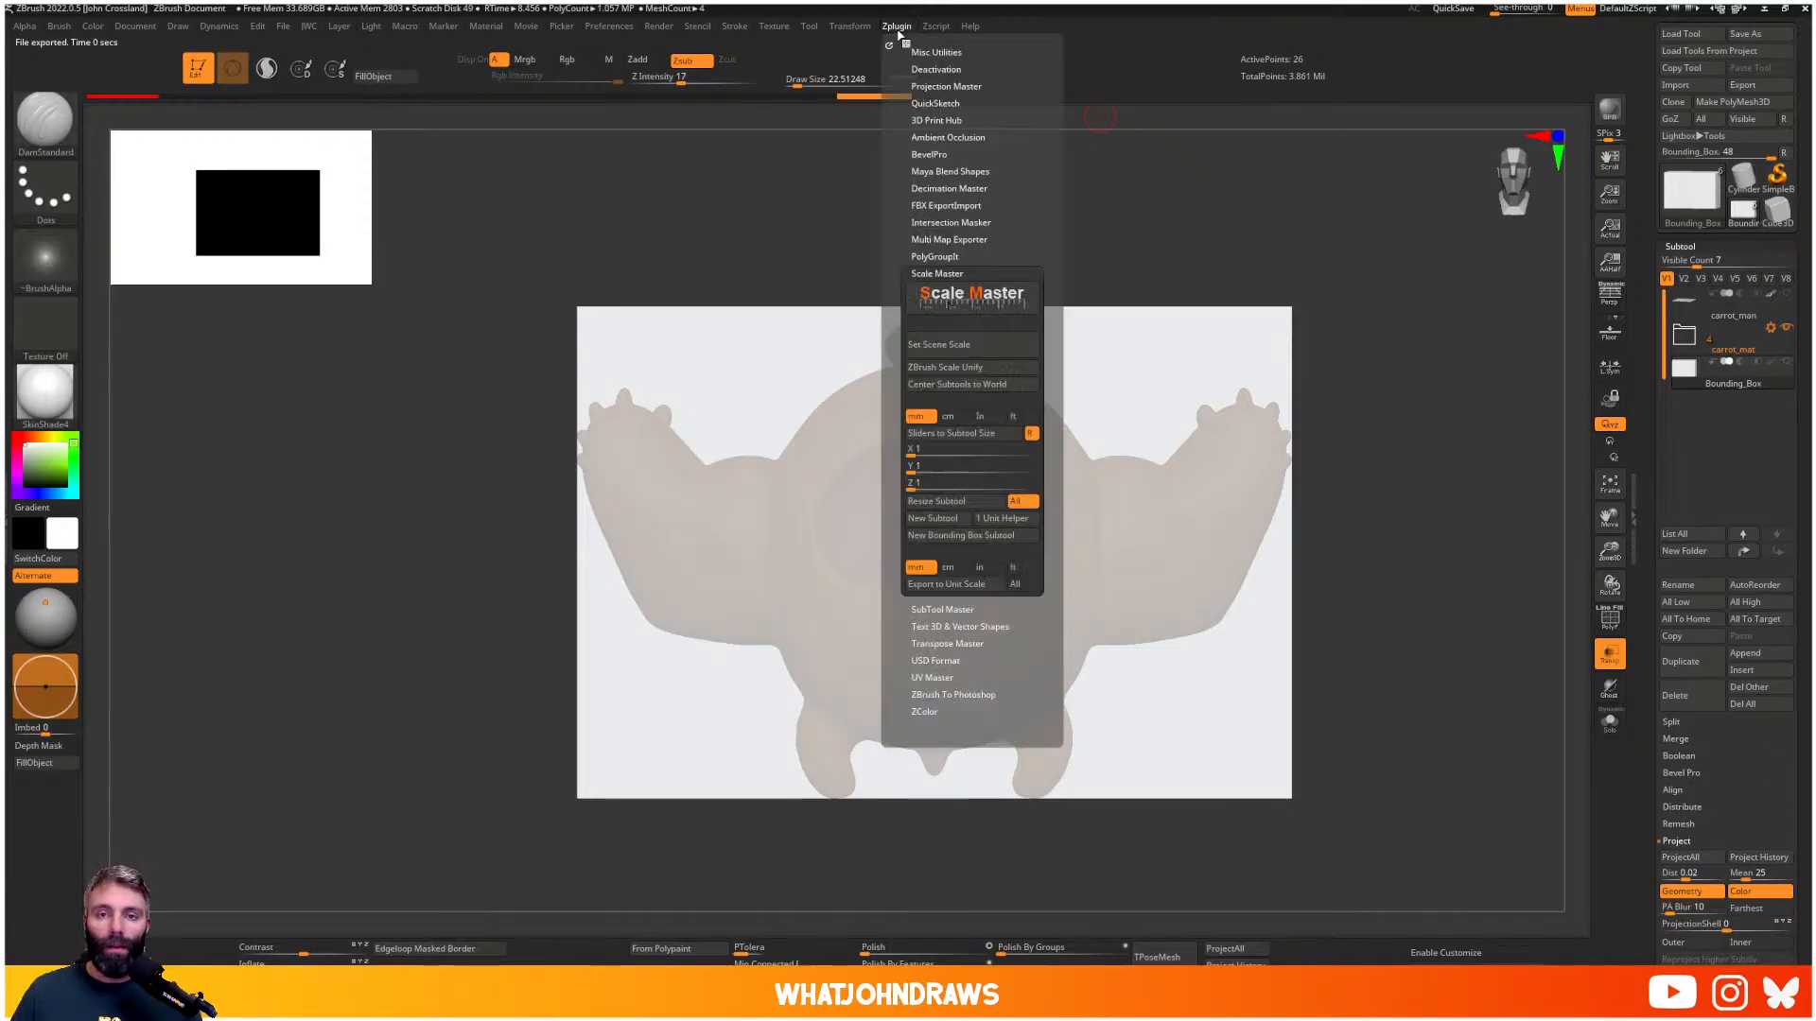
{"action": "left_click", "coordinate": [955, 435]}
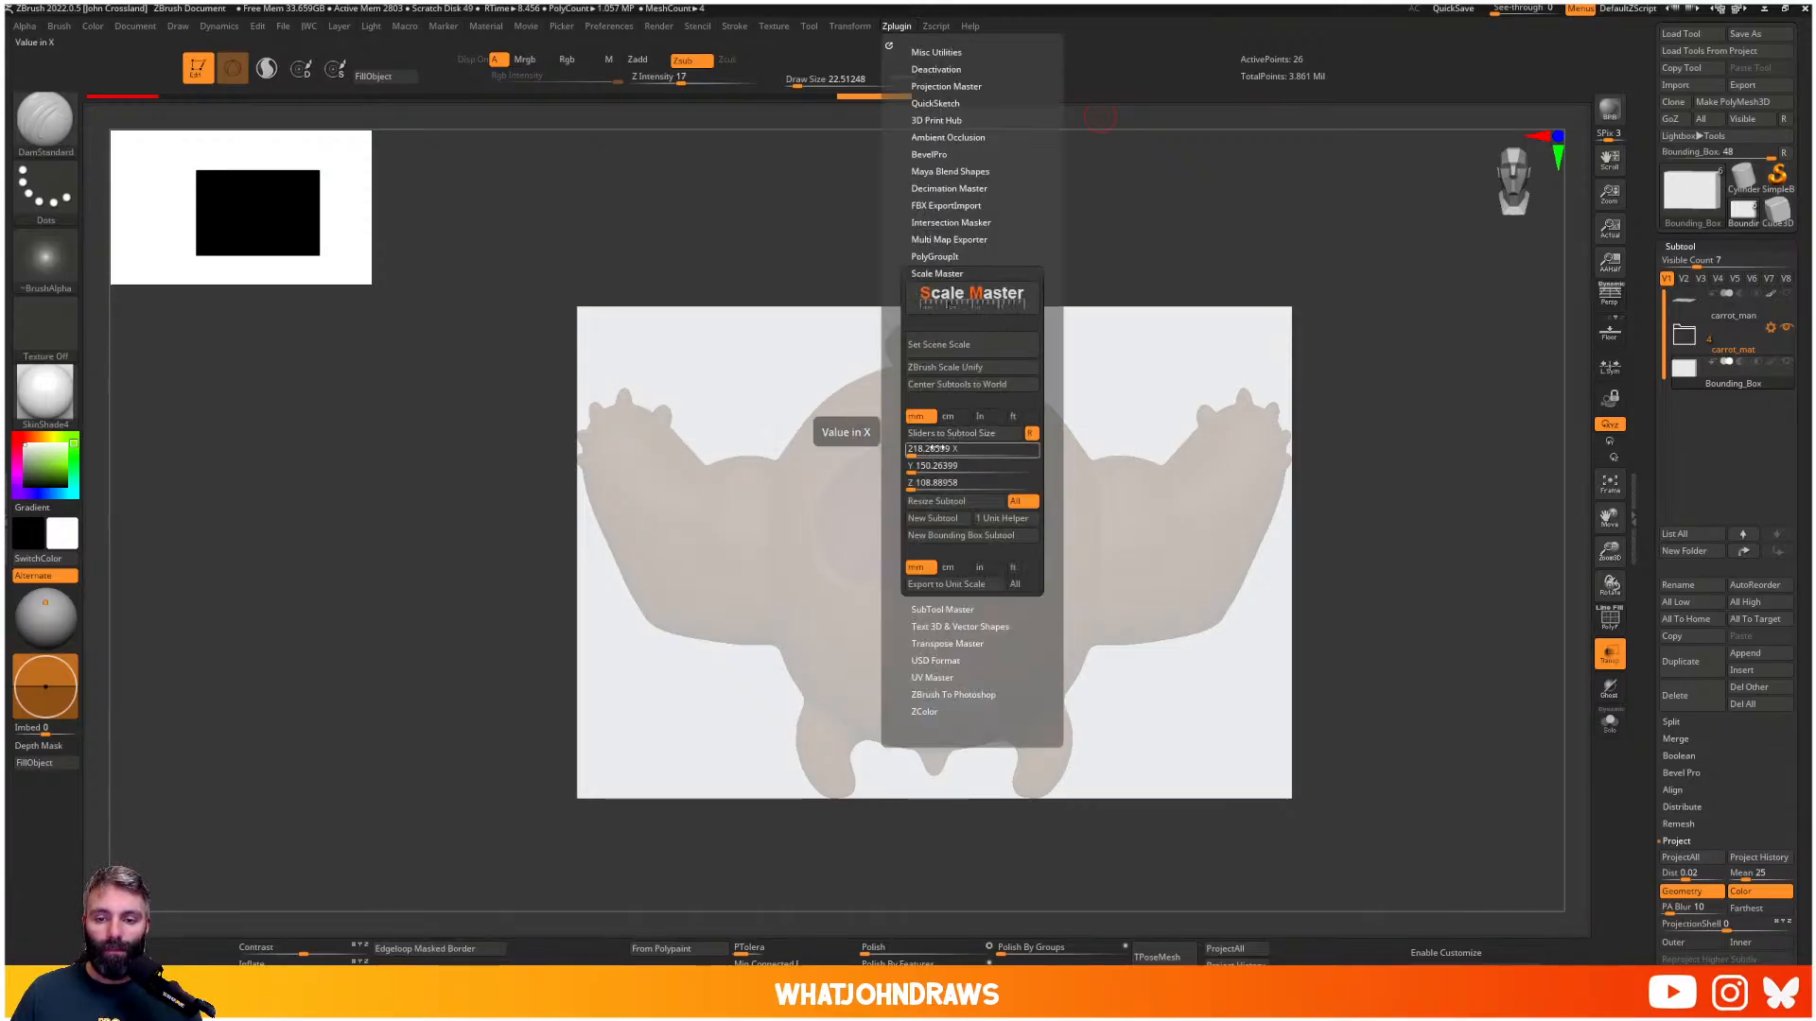
{"action": "left_click", "coordinate": [949, 419]}
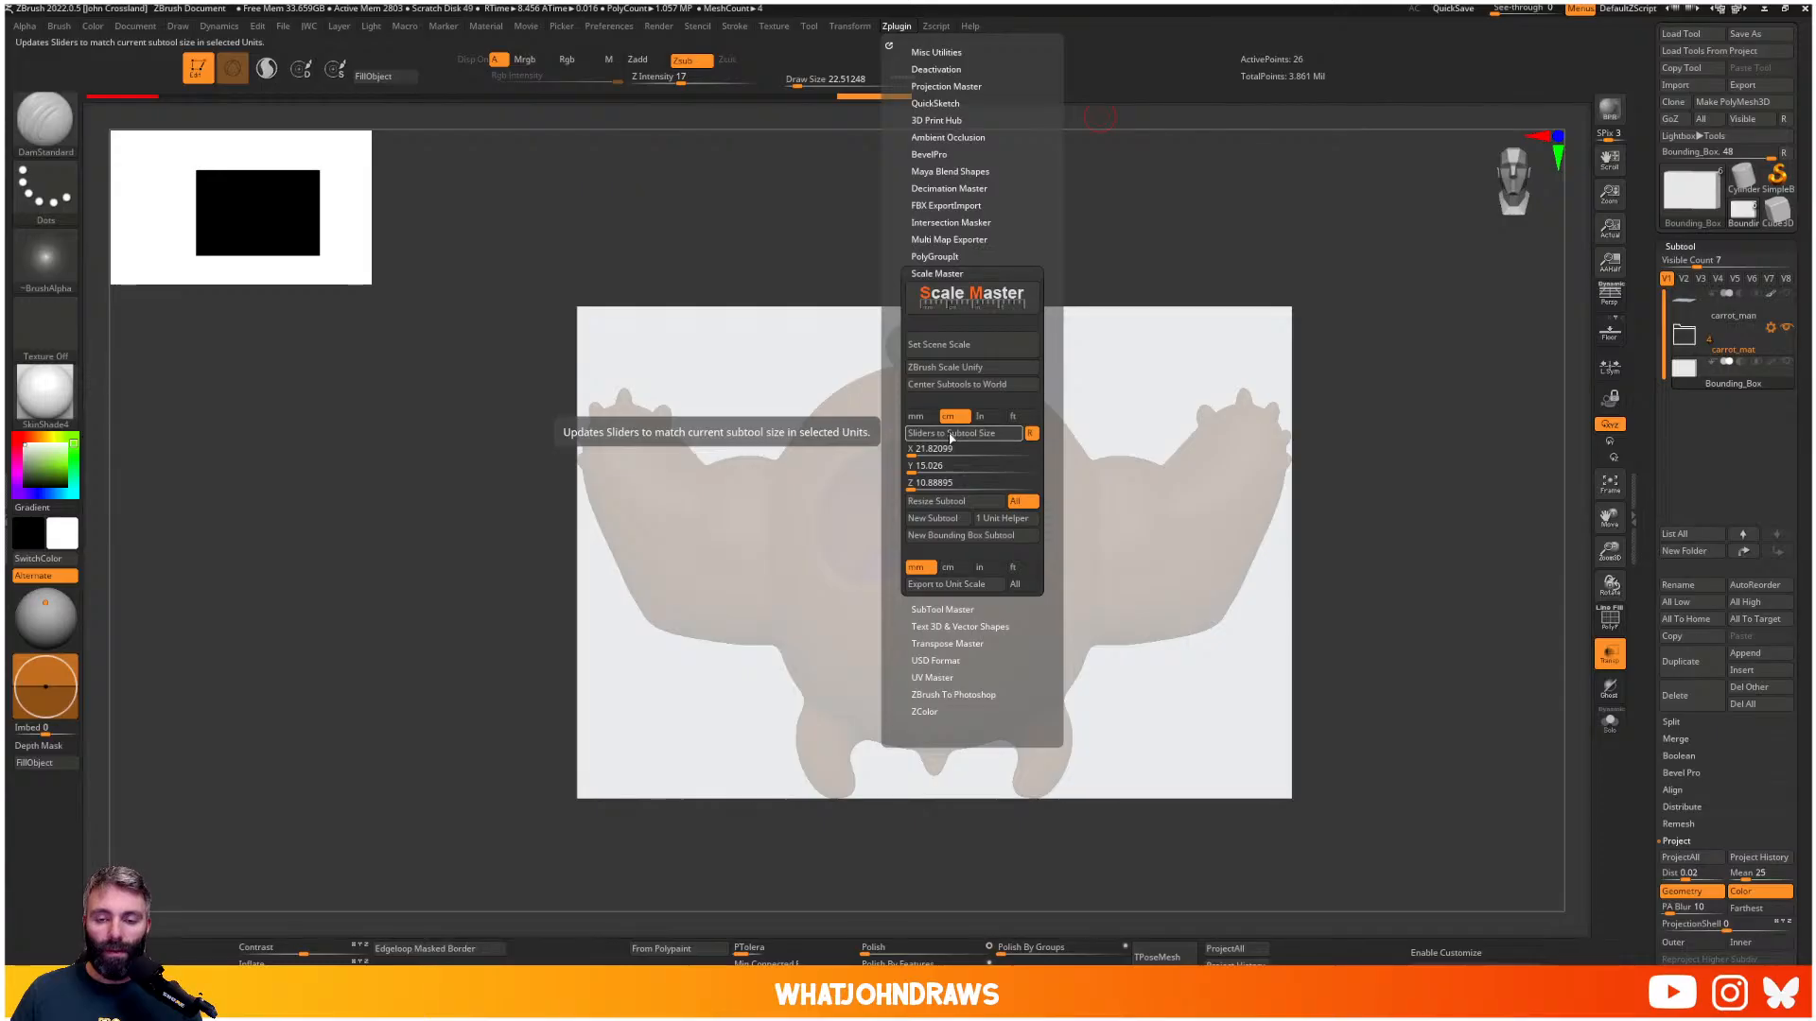
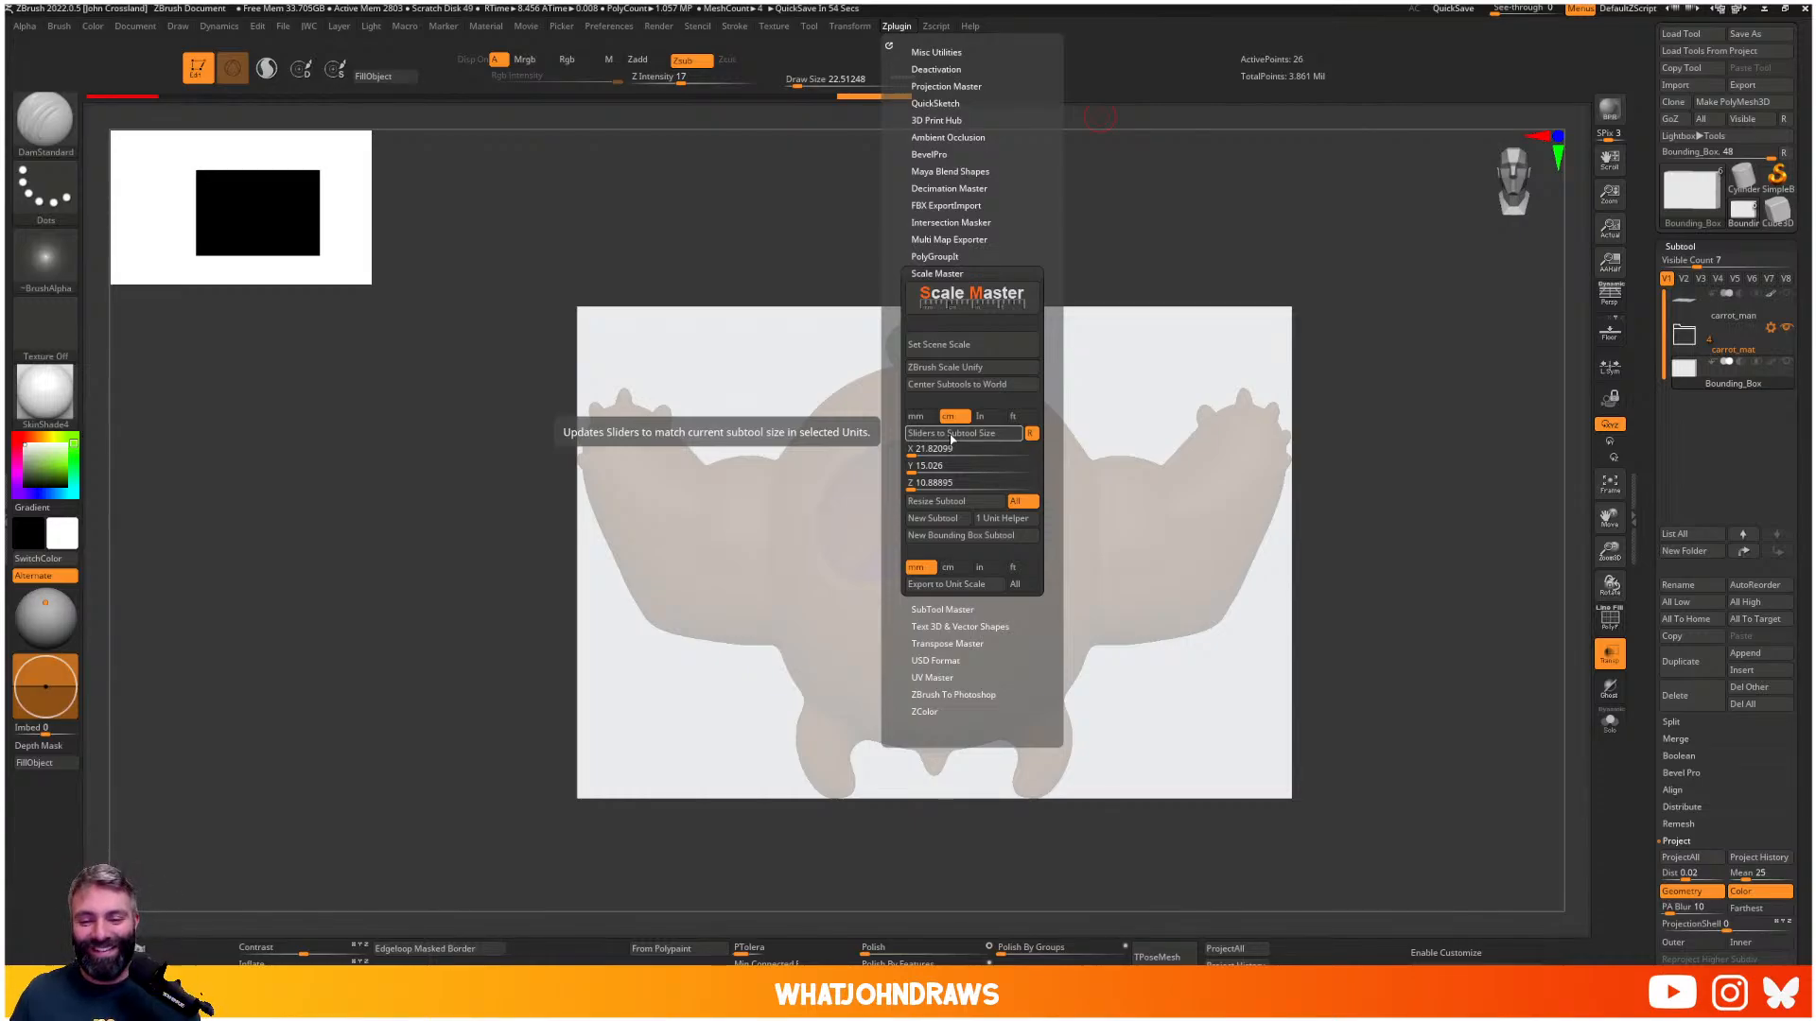
{"action": "left_click", "coordinate": [951, 434]}
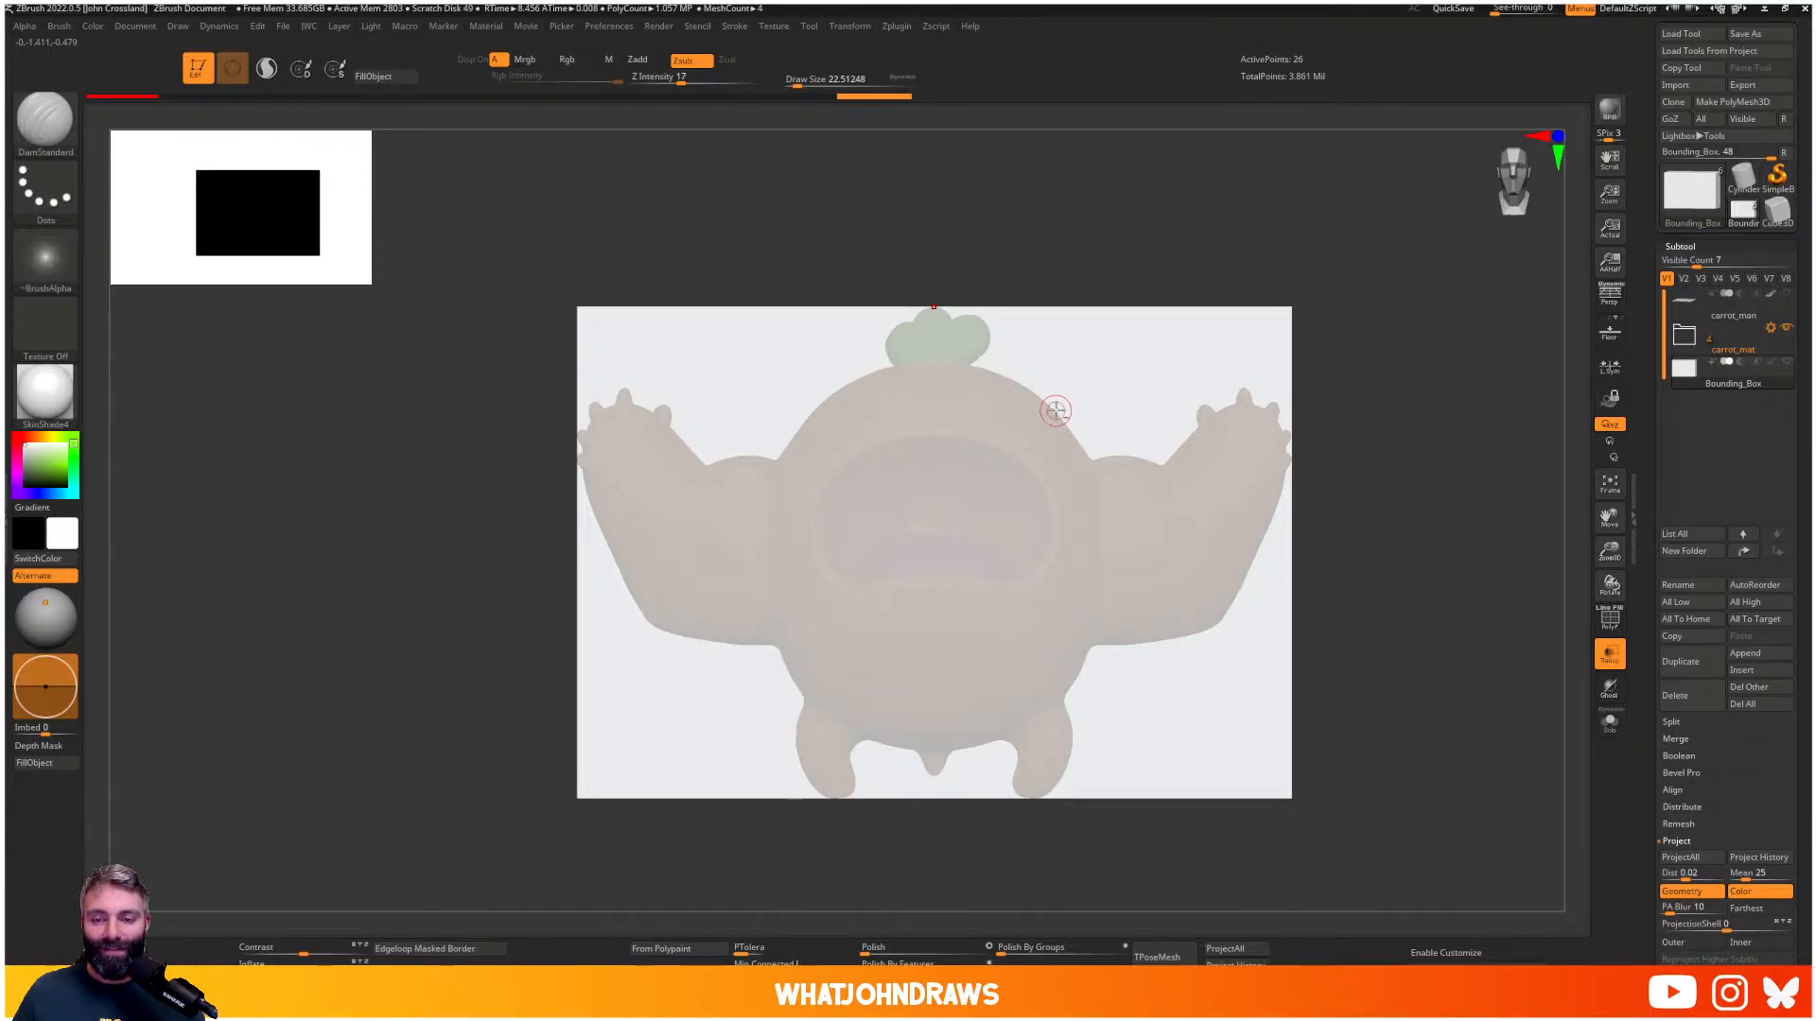
- Switch to Marmoset Toolbag and show the scale reference over the imported body
{"action": "key", "text": "alt+Tab"}
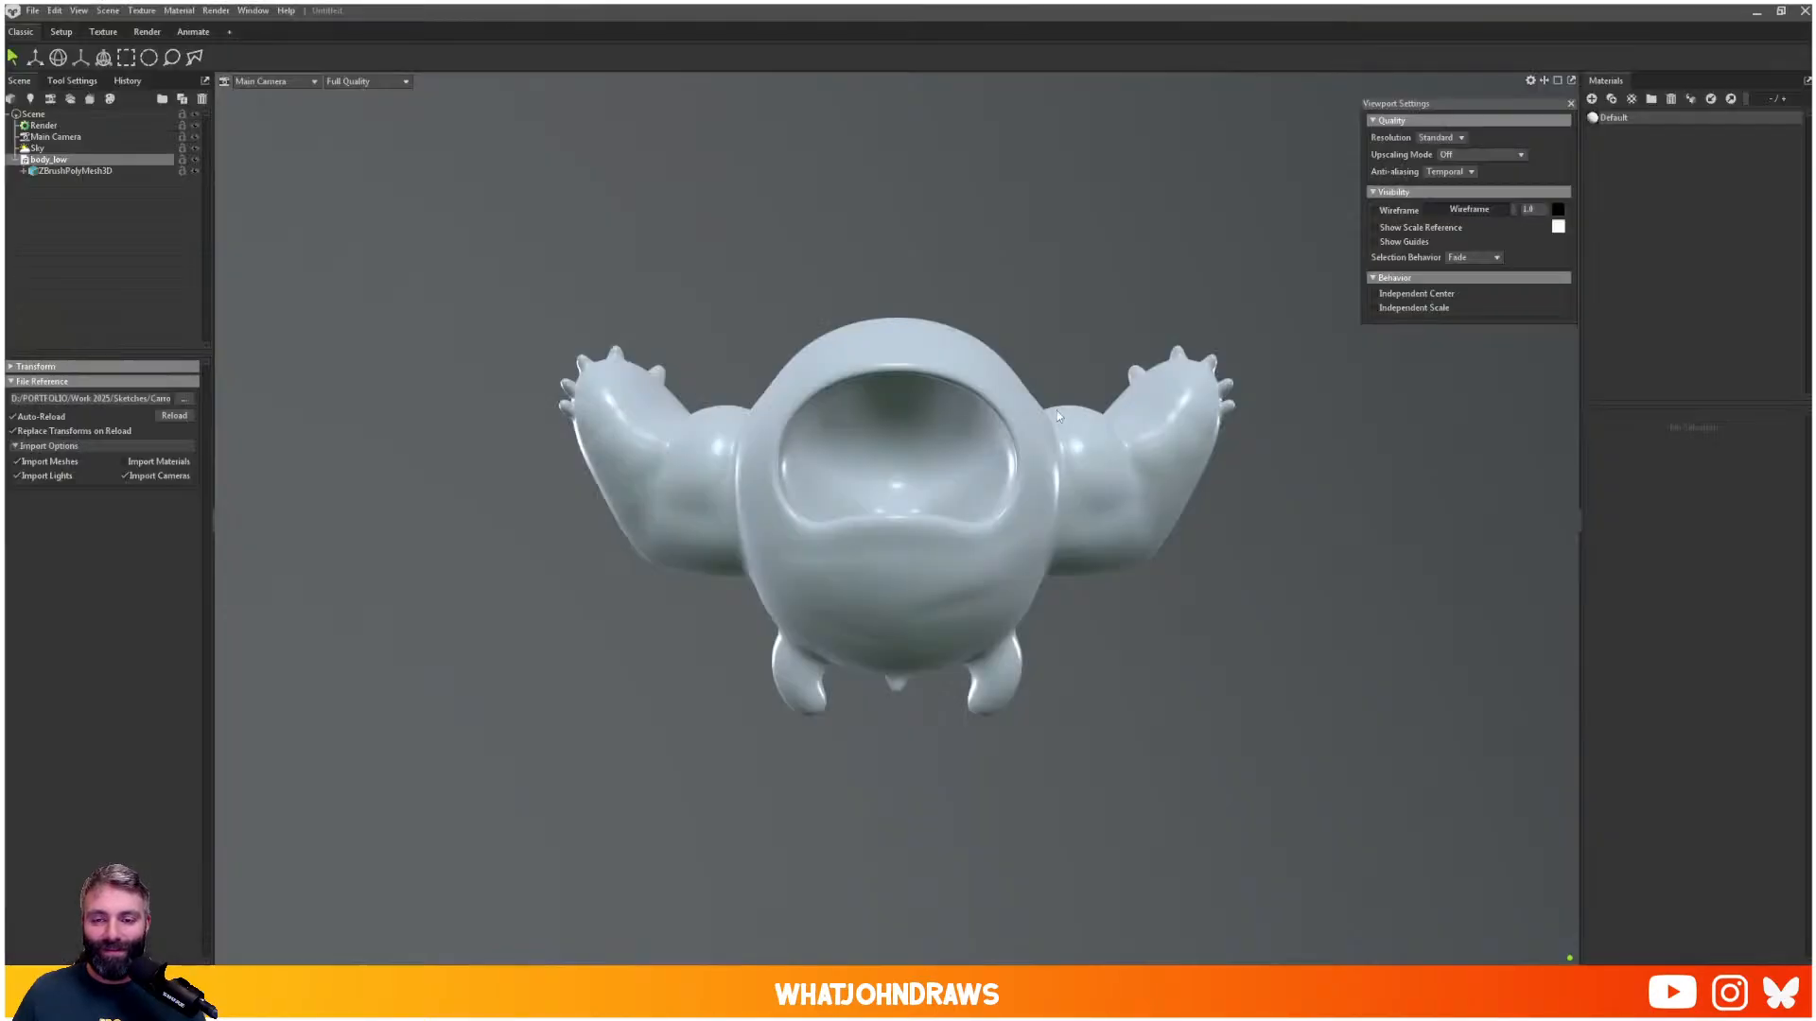
{"action": "left_click", "coordinate": [1374, 228]}
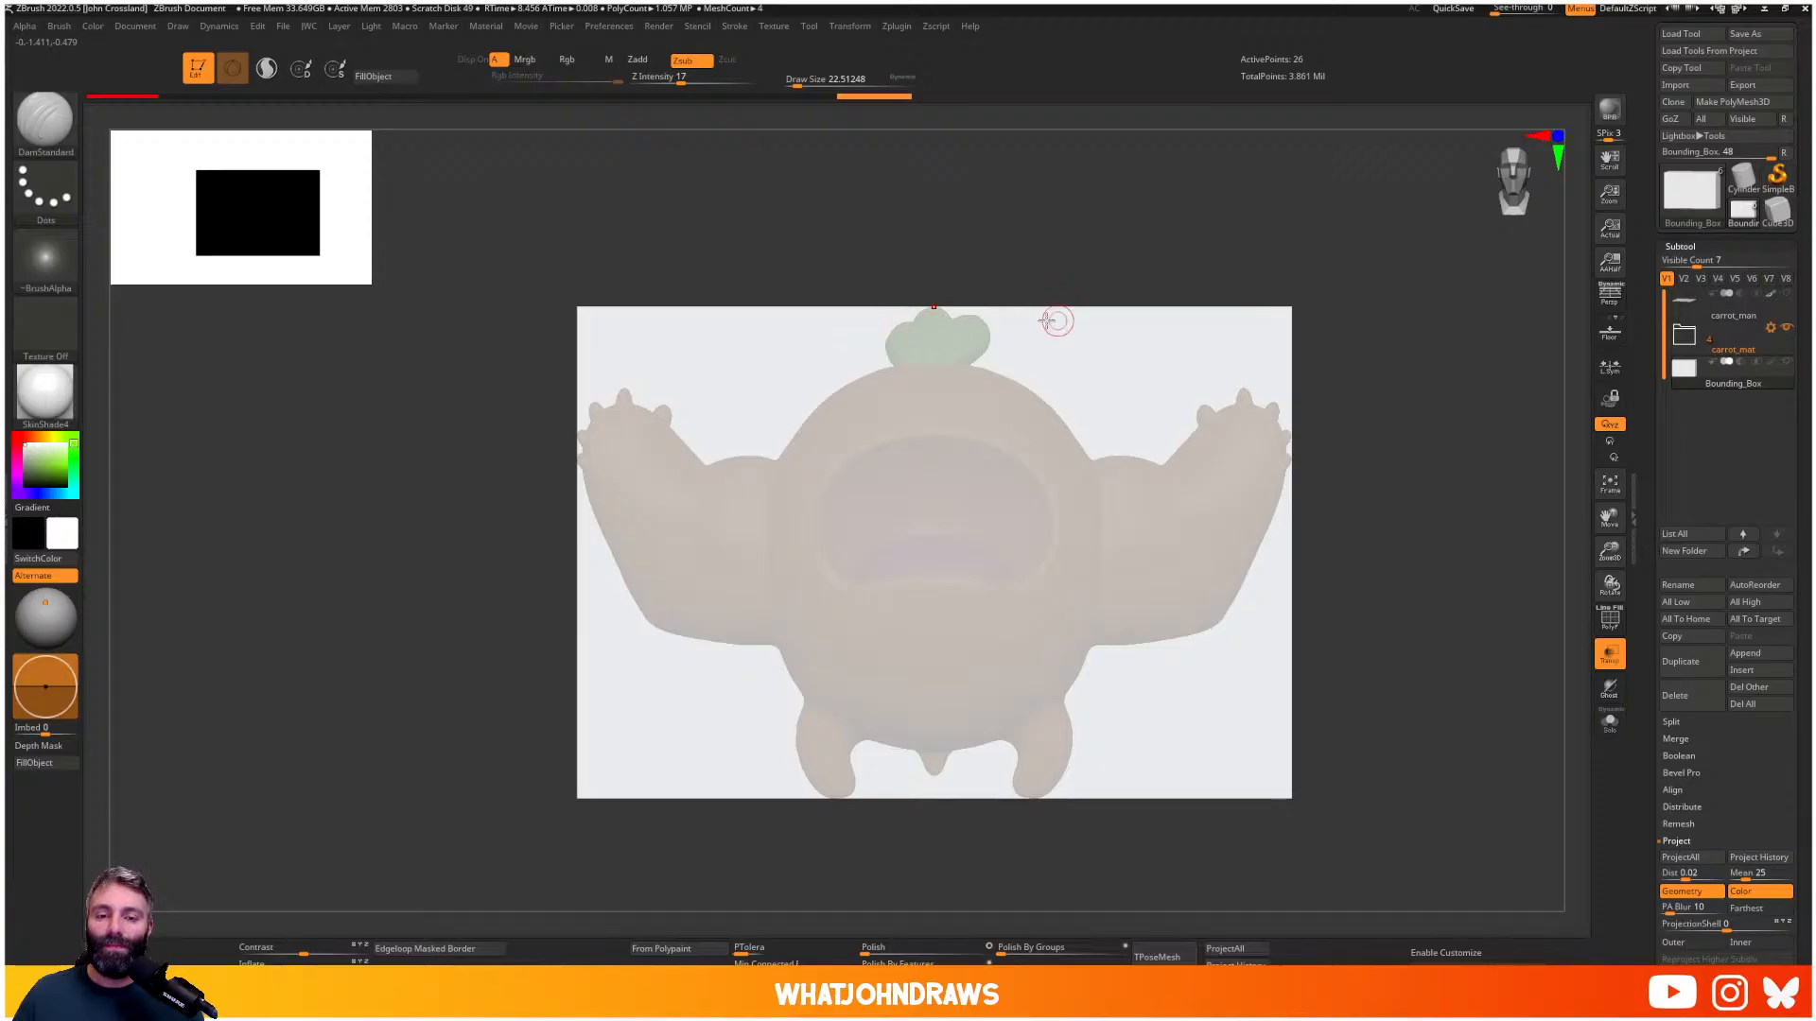
- Return to ZBrush, read the bounding box's dimensions in feet with Scale Master, and set the units back to centimetres
{"action": "left_click", "coordinate": [897, 25]}
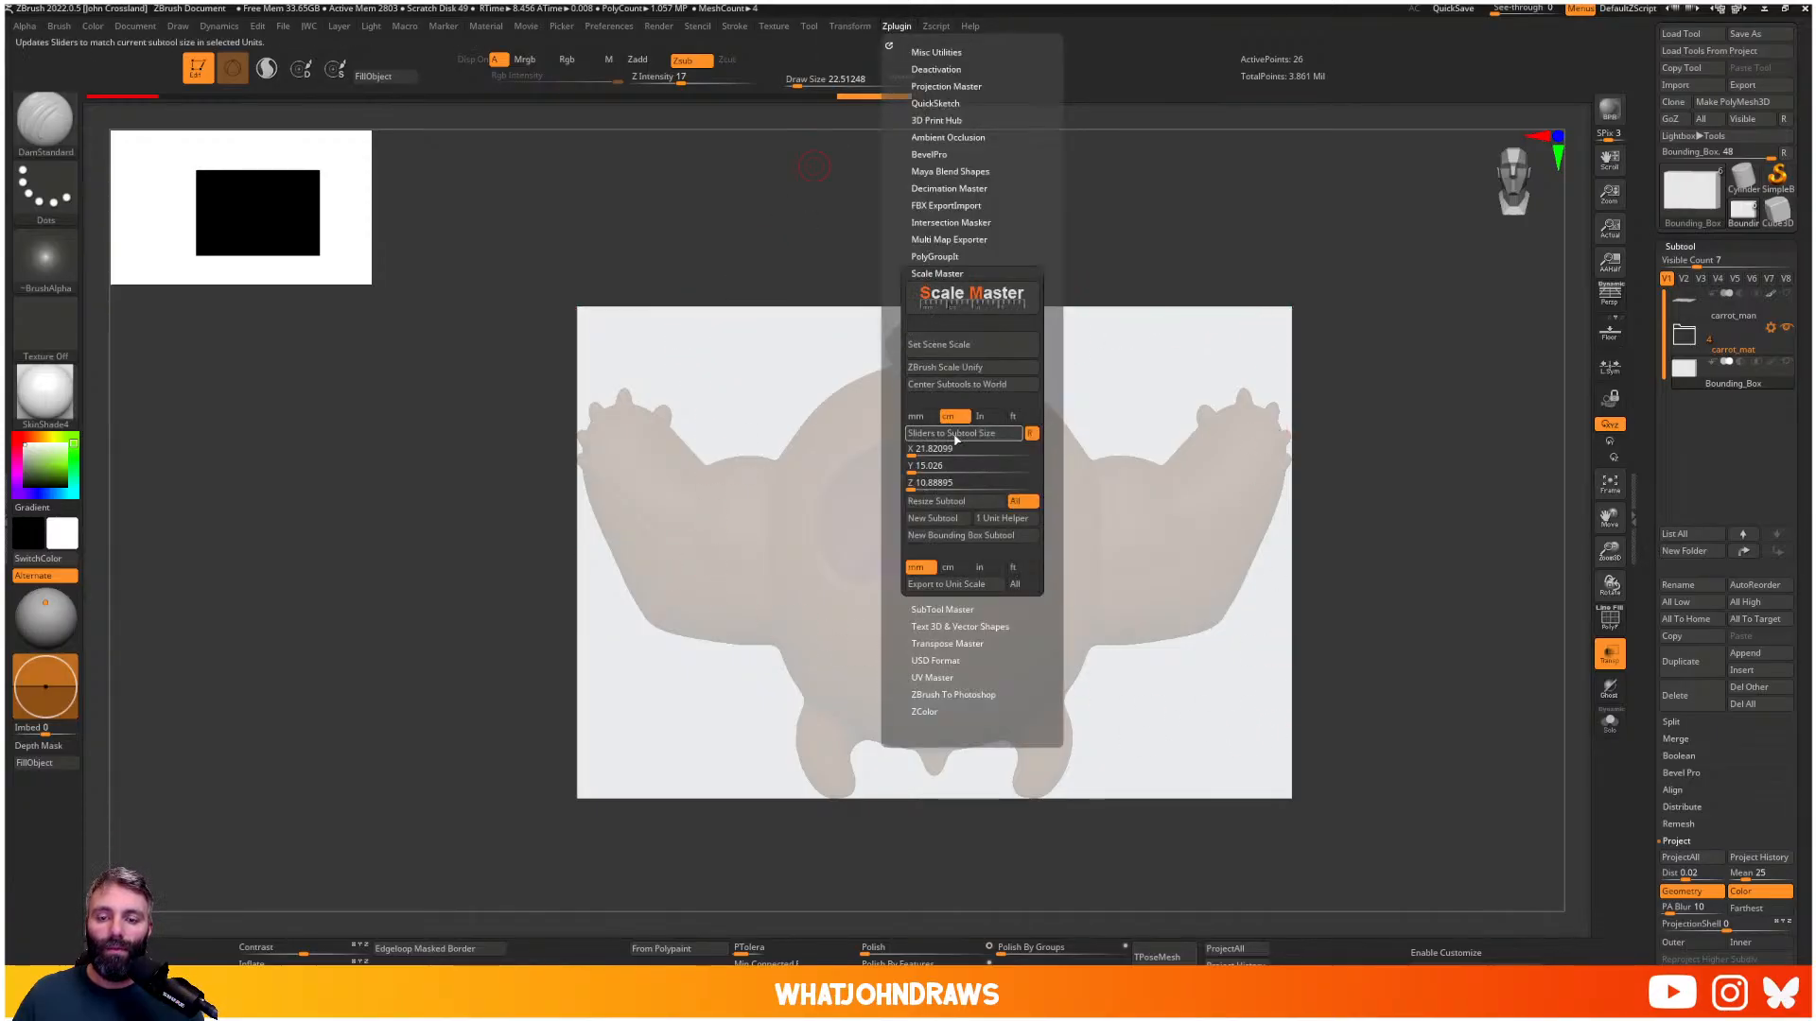
{"action": "left_click", "coordinate": [942, 466]}
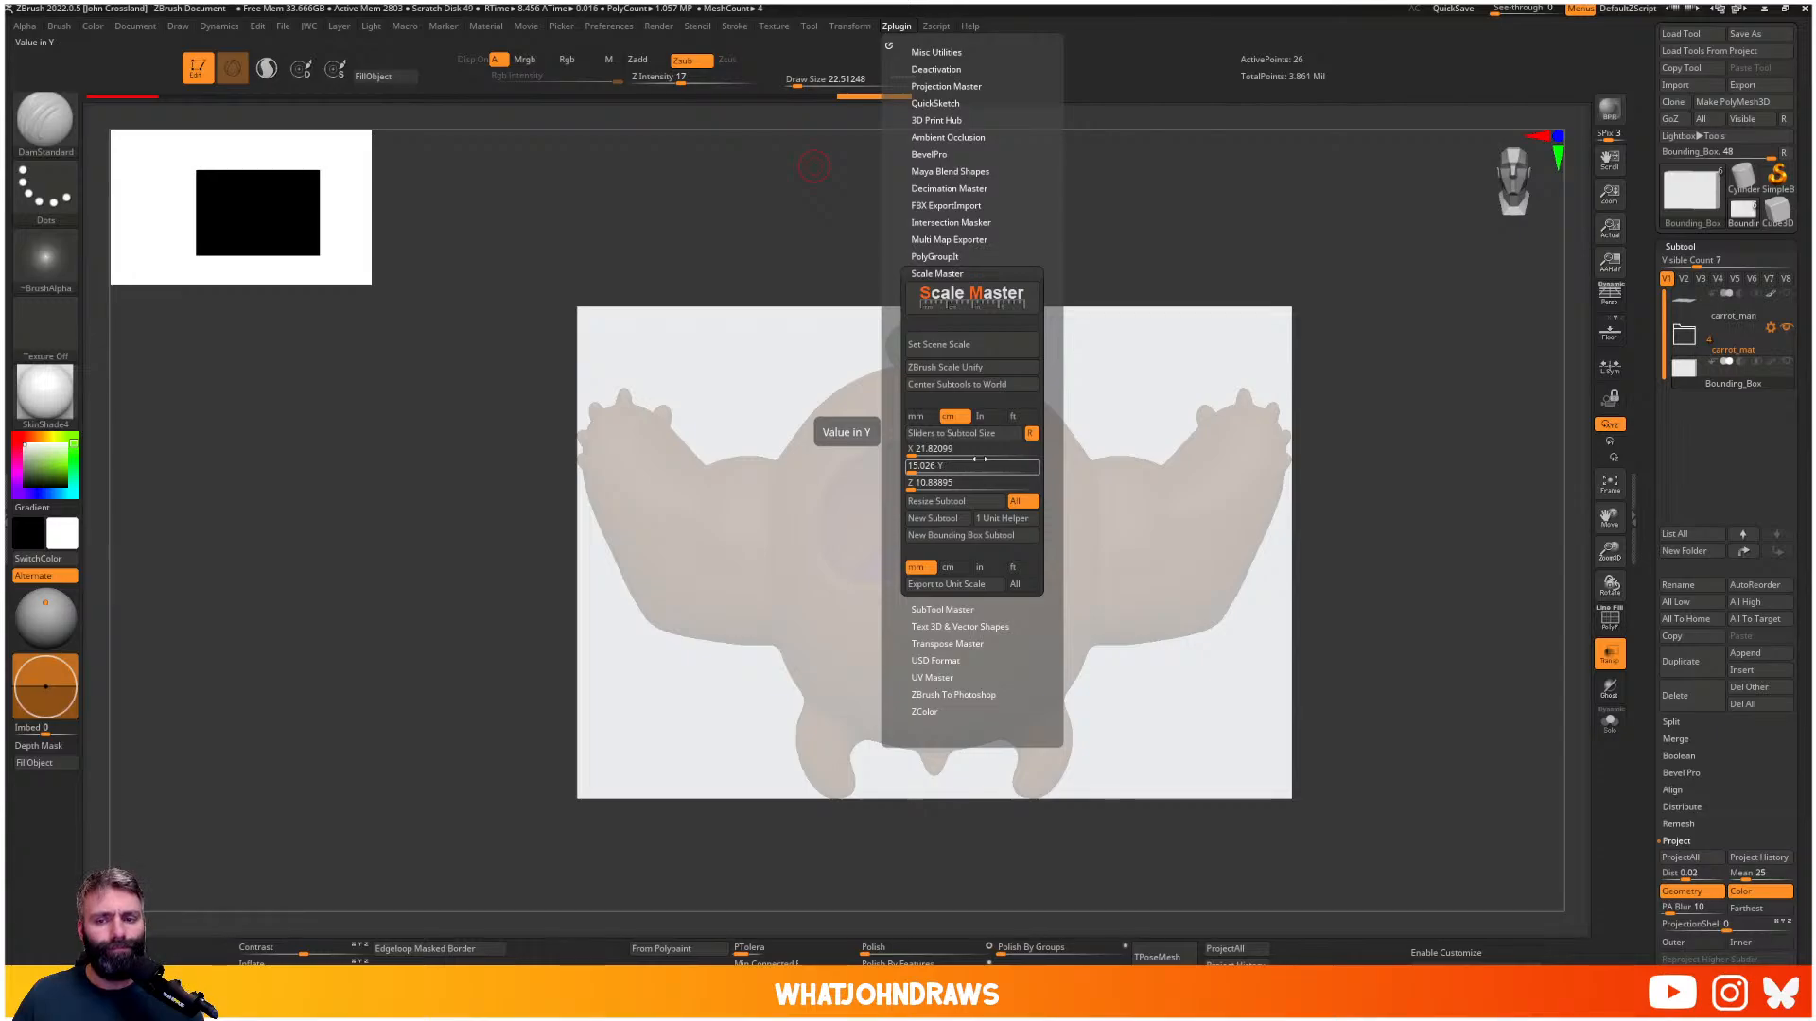
{"action": "left_click", "coordinate": [1013, 416]}
{"action": "left_click", "coordinate": [981, 435]}
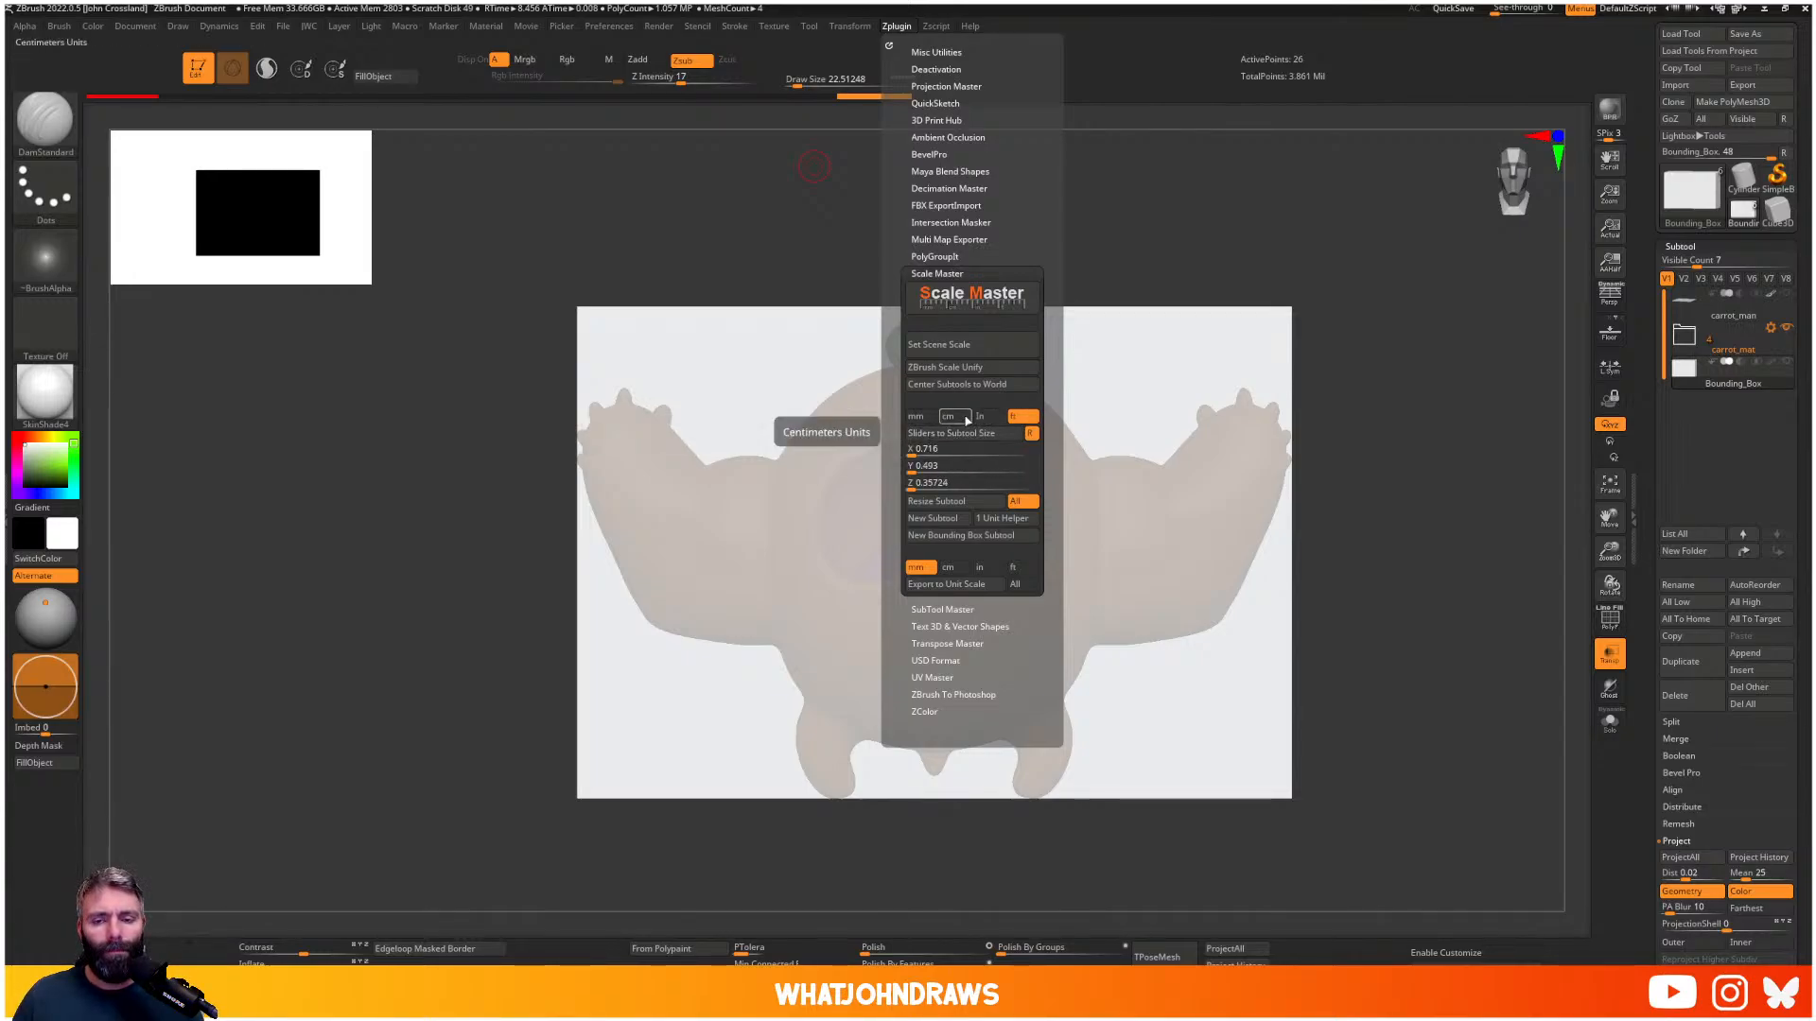
{"action": "left_click", "coordinate": [955, 418]}
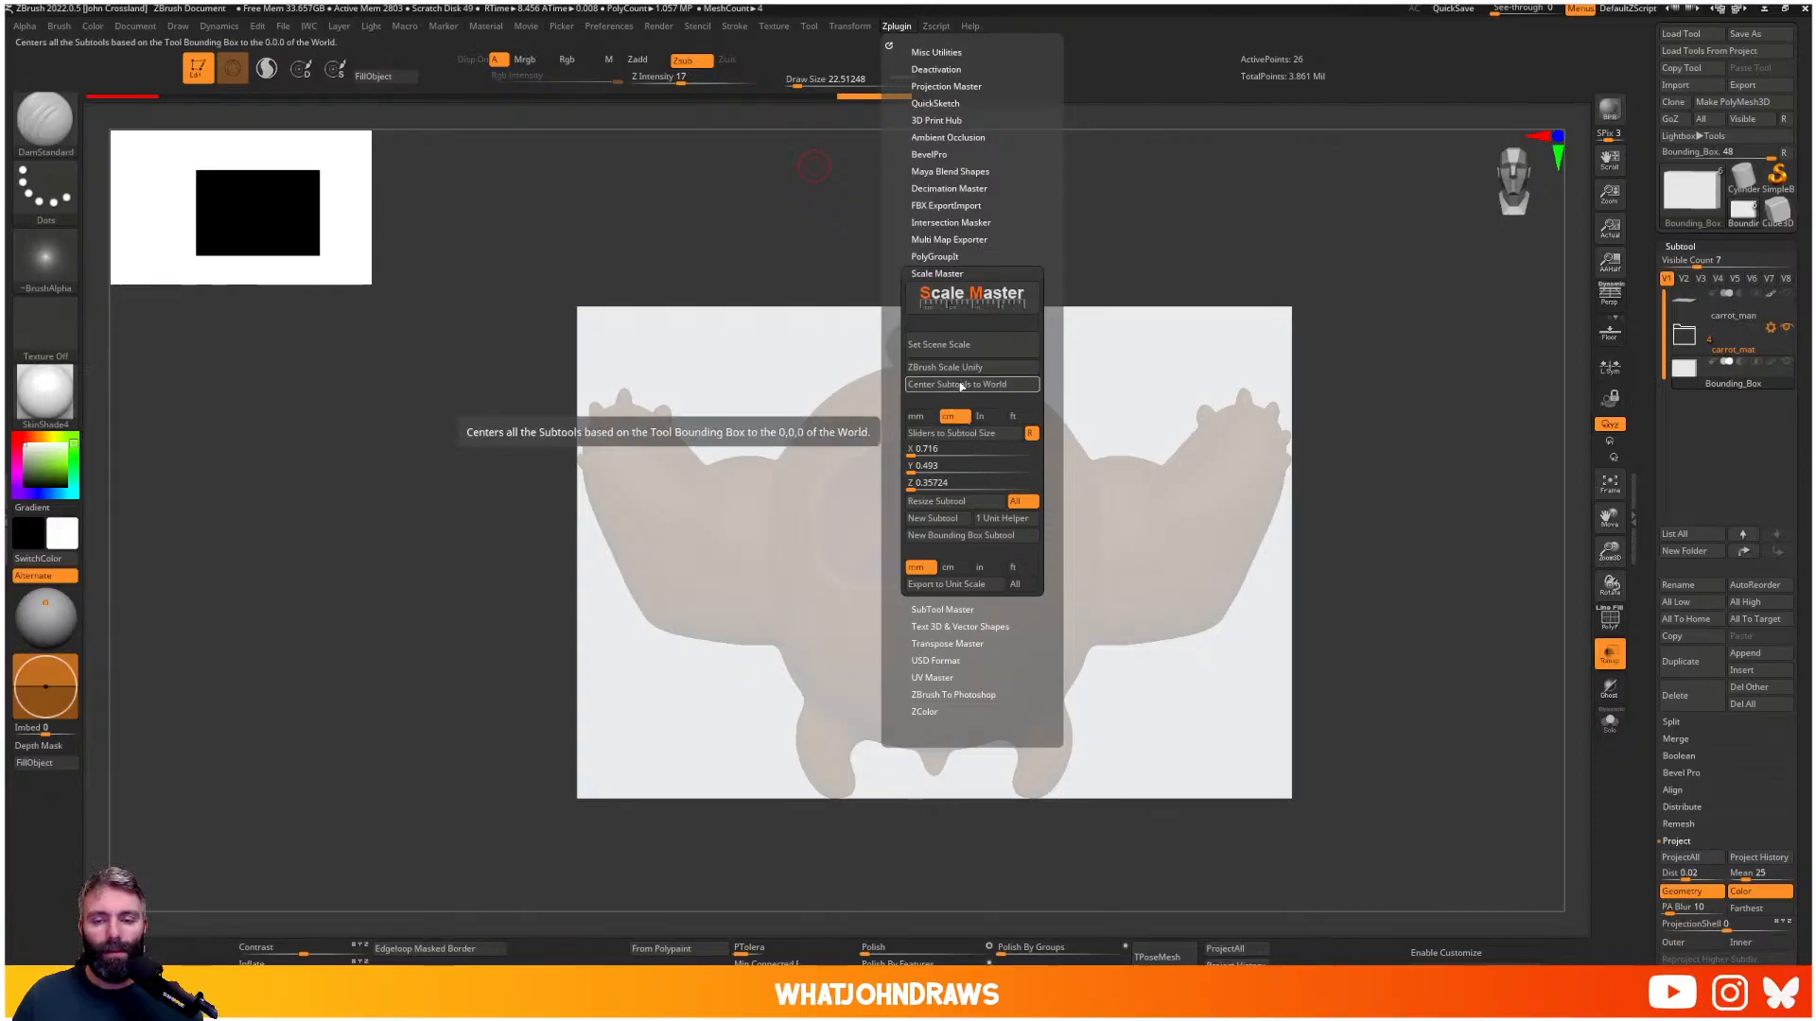
{"action": "left_click", "coordinate": [958, 465]}
- Compare the body's height with the scale reference in Marmoset Toolbag and return to ZBrush
{"action": "key", "text": "alt+Tab"}
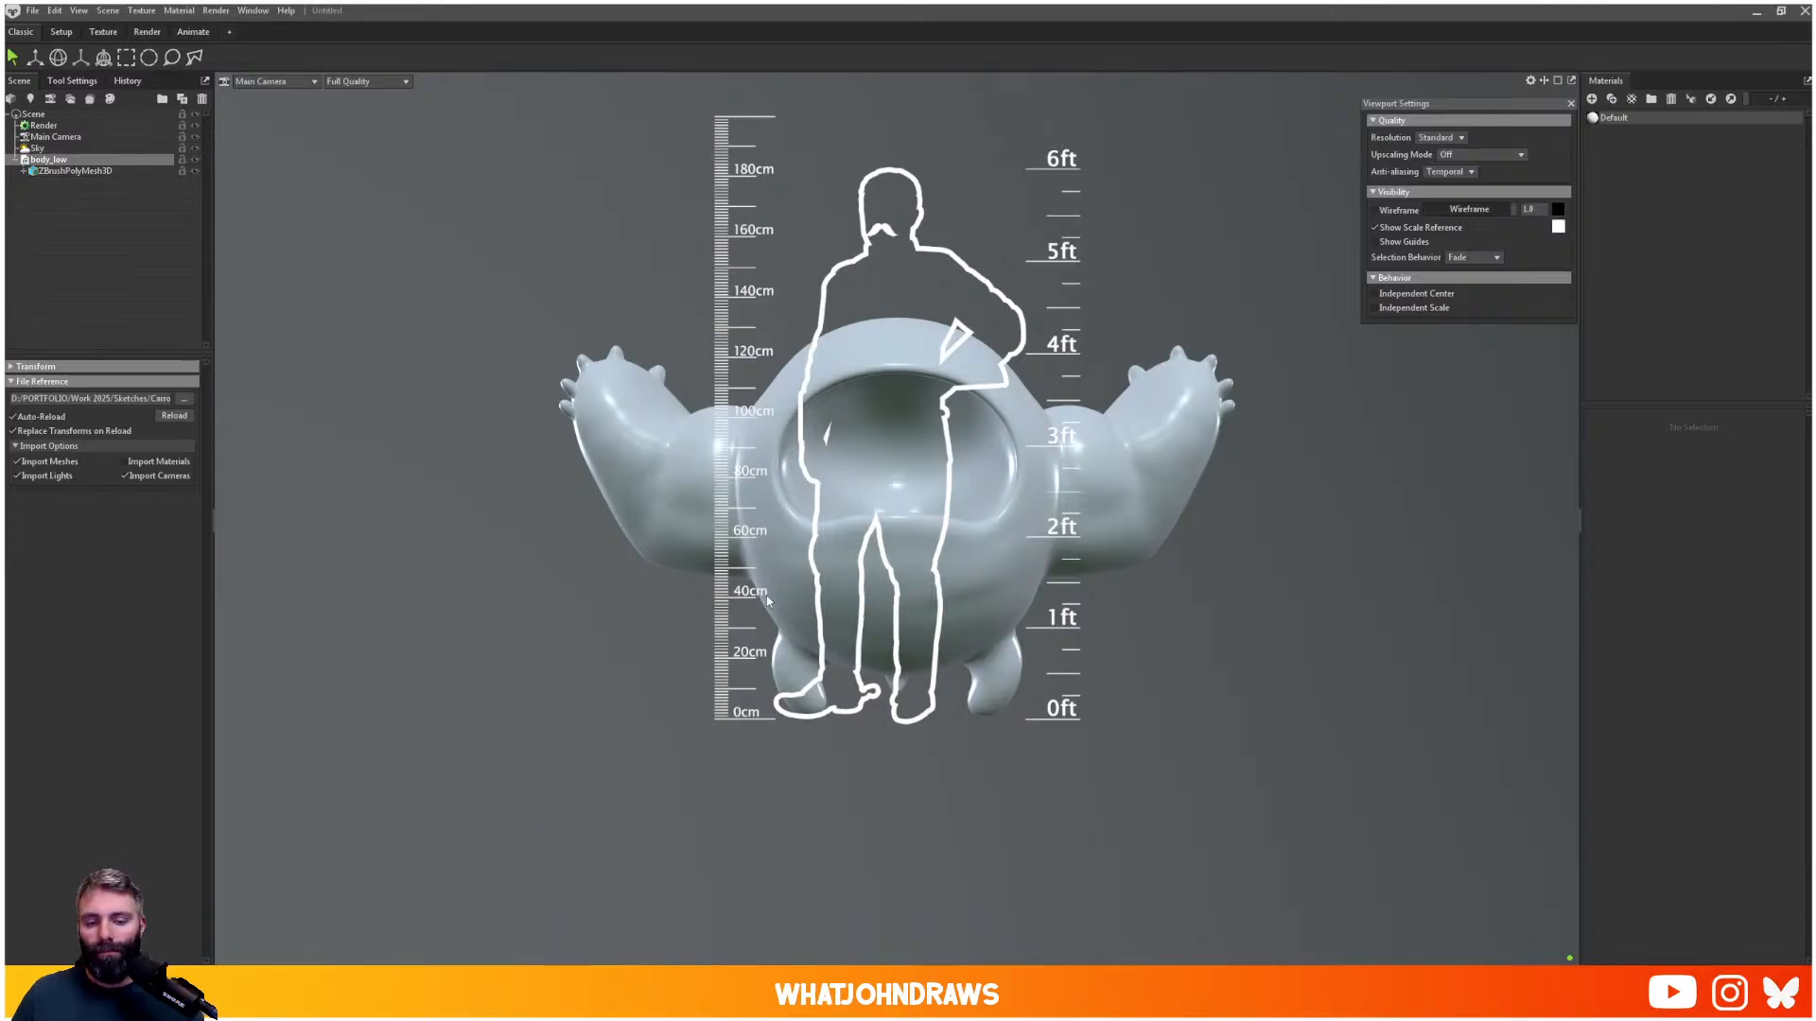
{"action": "key", "text": "alt+Tab"}
{"action": "key", "text": "alt+Tab"}
{"action": "key", "text": "alt+Tab"}
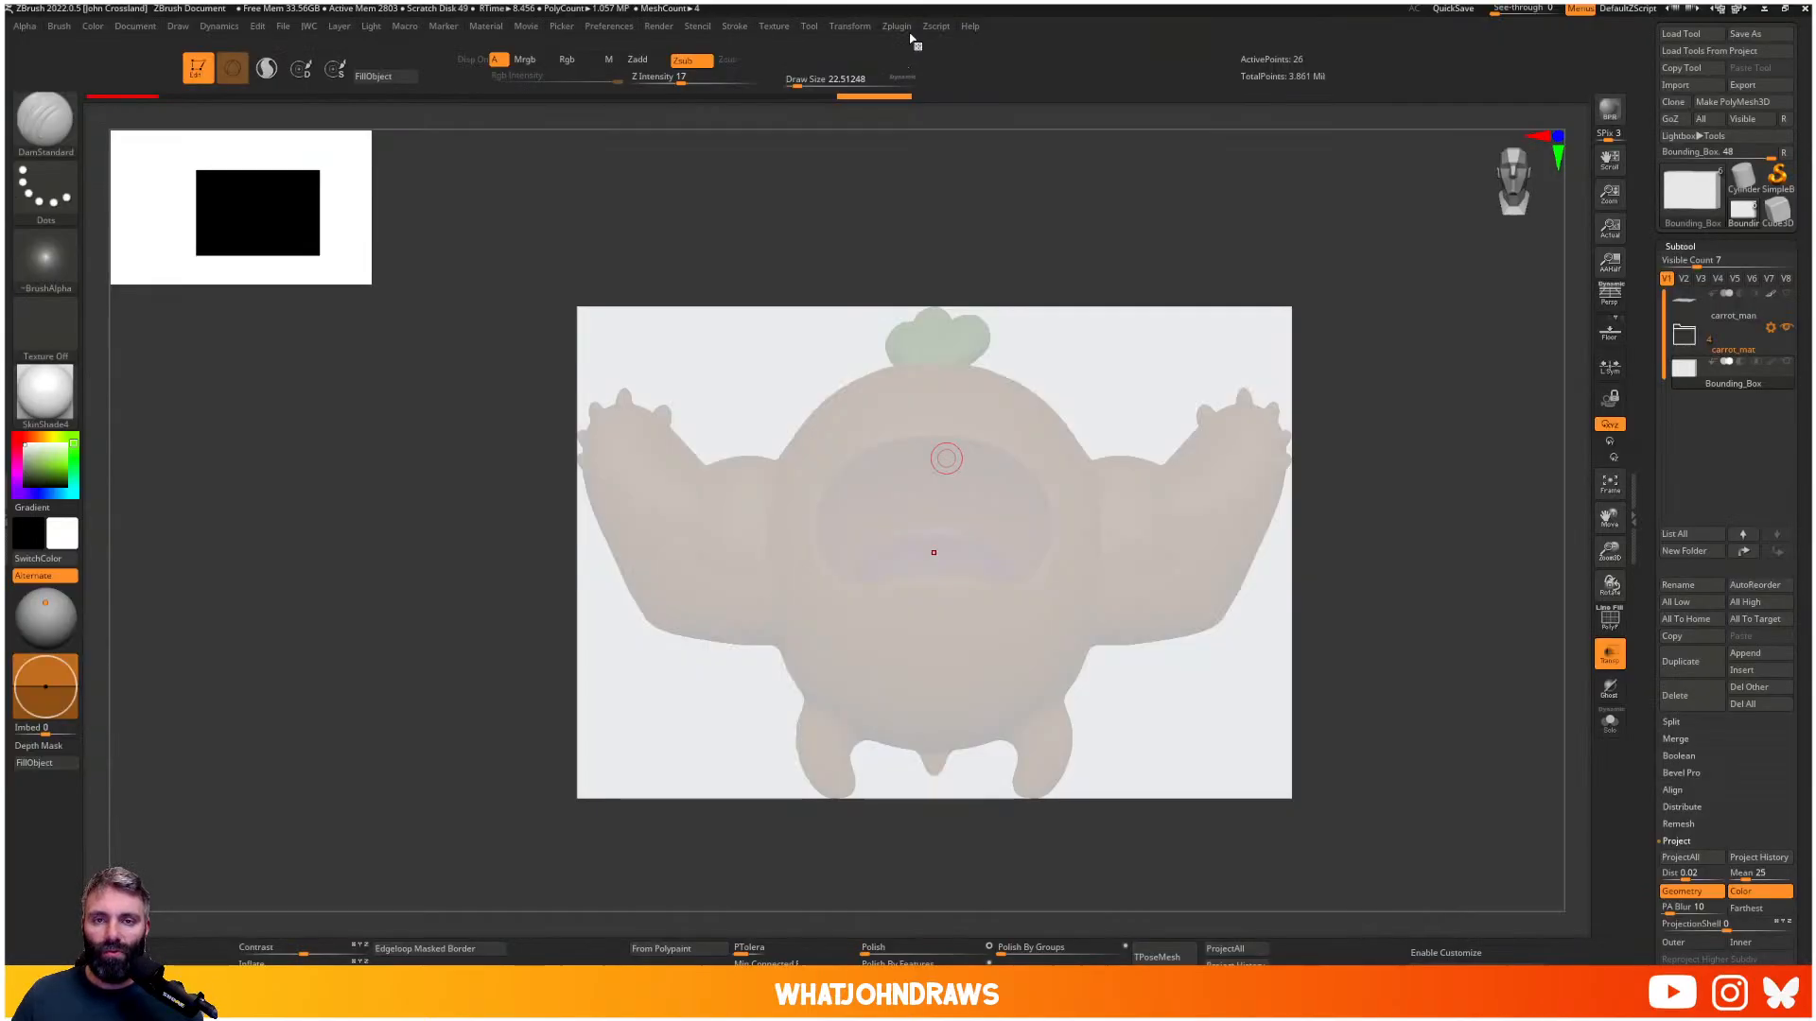
- Set the bounding box's Y size to 40 cm in Scale Master and resize all subtools to match
{"action": "left_click", "coordinate": [897, 25]}
{"action": "left_click", "coordinate": [952, 467]}
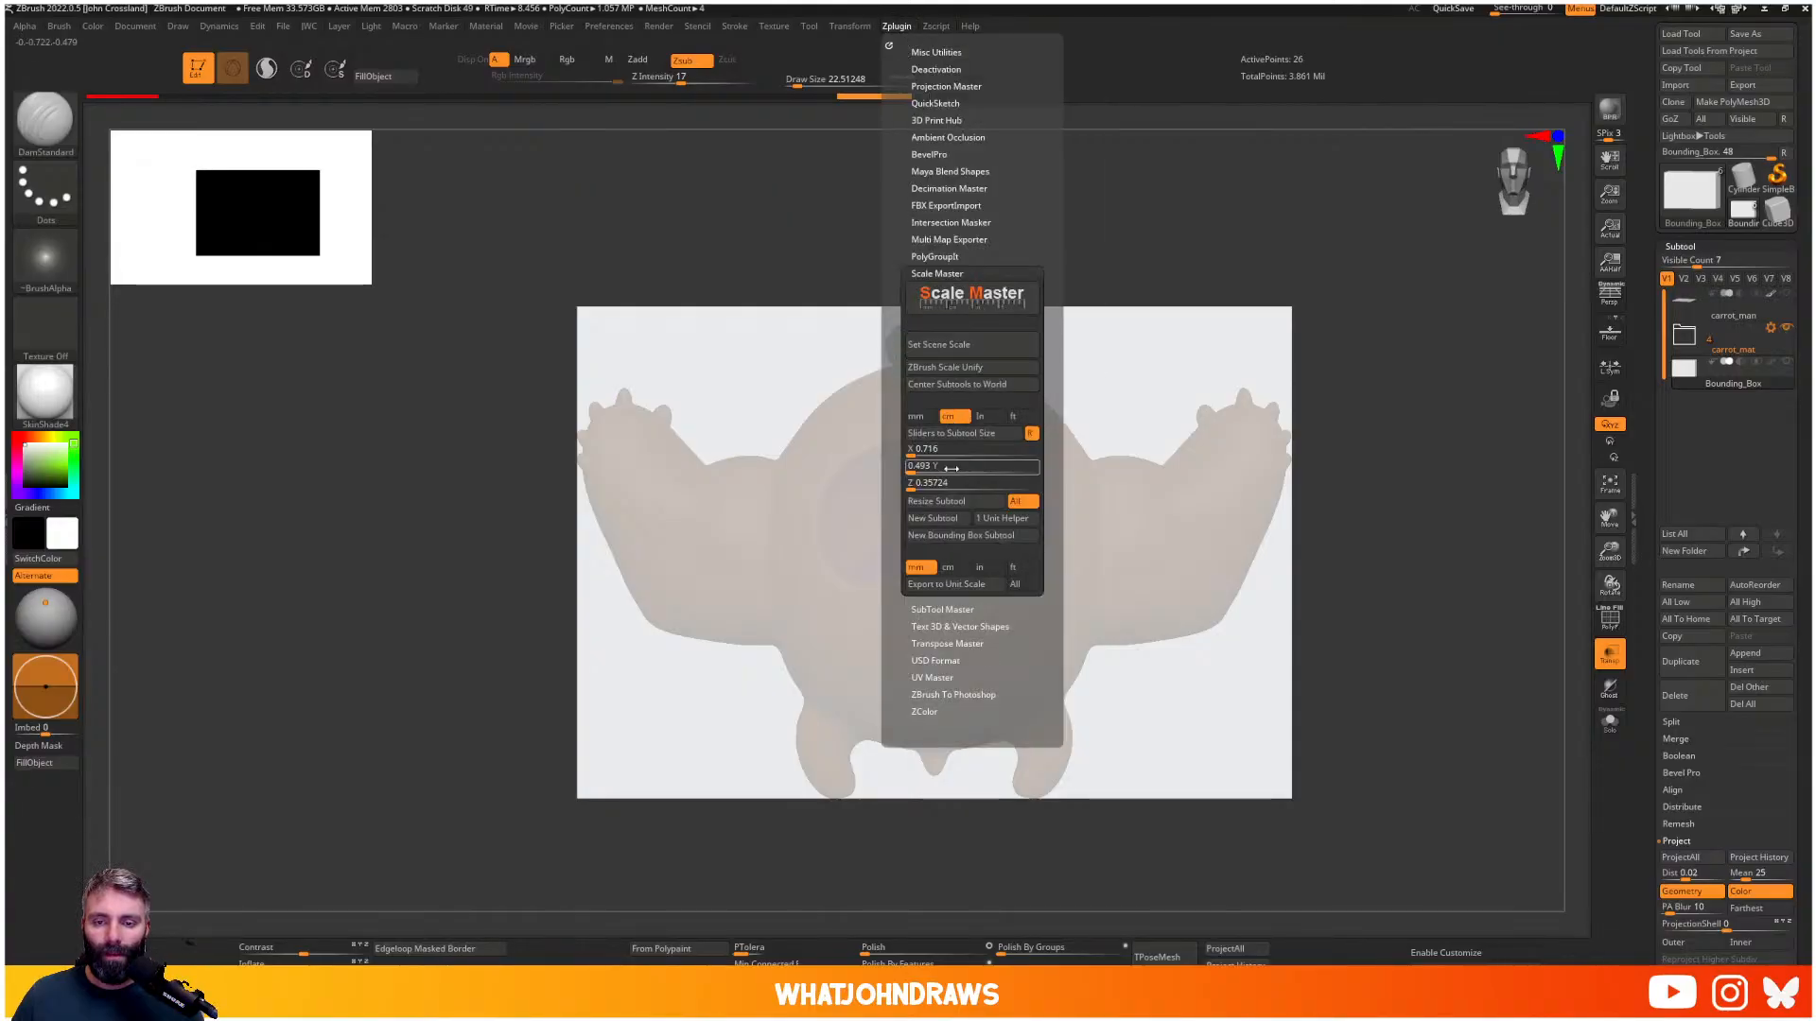
{"action": "double_click", "coordinate": [956, 465]}
{"action": "type", "text": "40"}
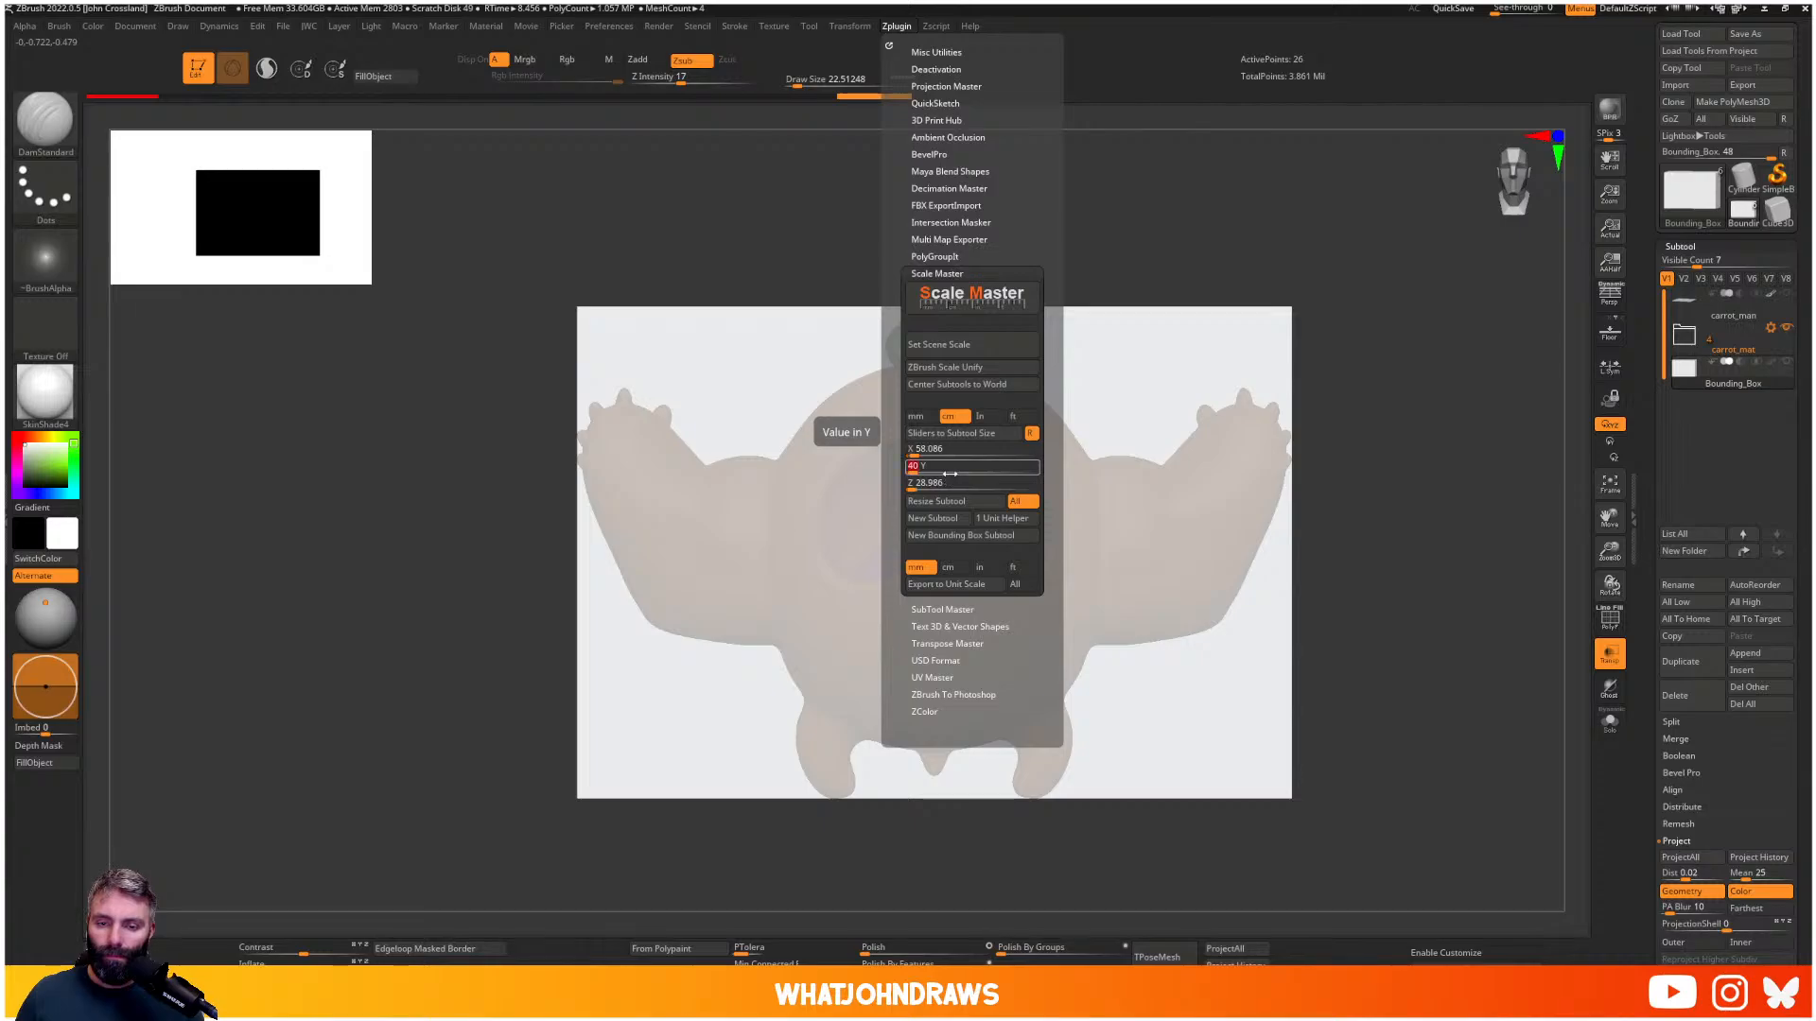
{"action": "key", "text": "Return"}
{"action": "left_click", "coordinate": [951, 503]}
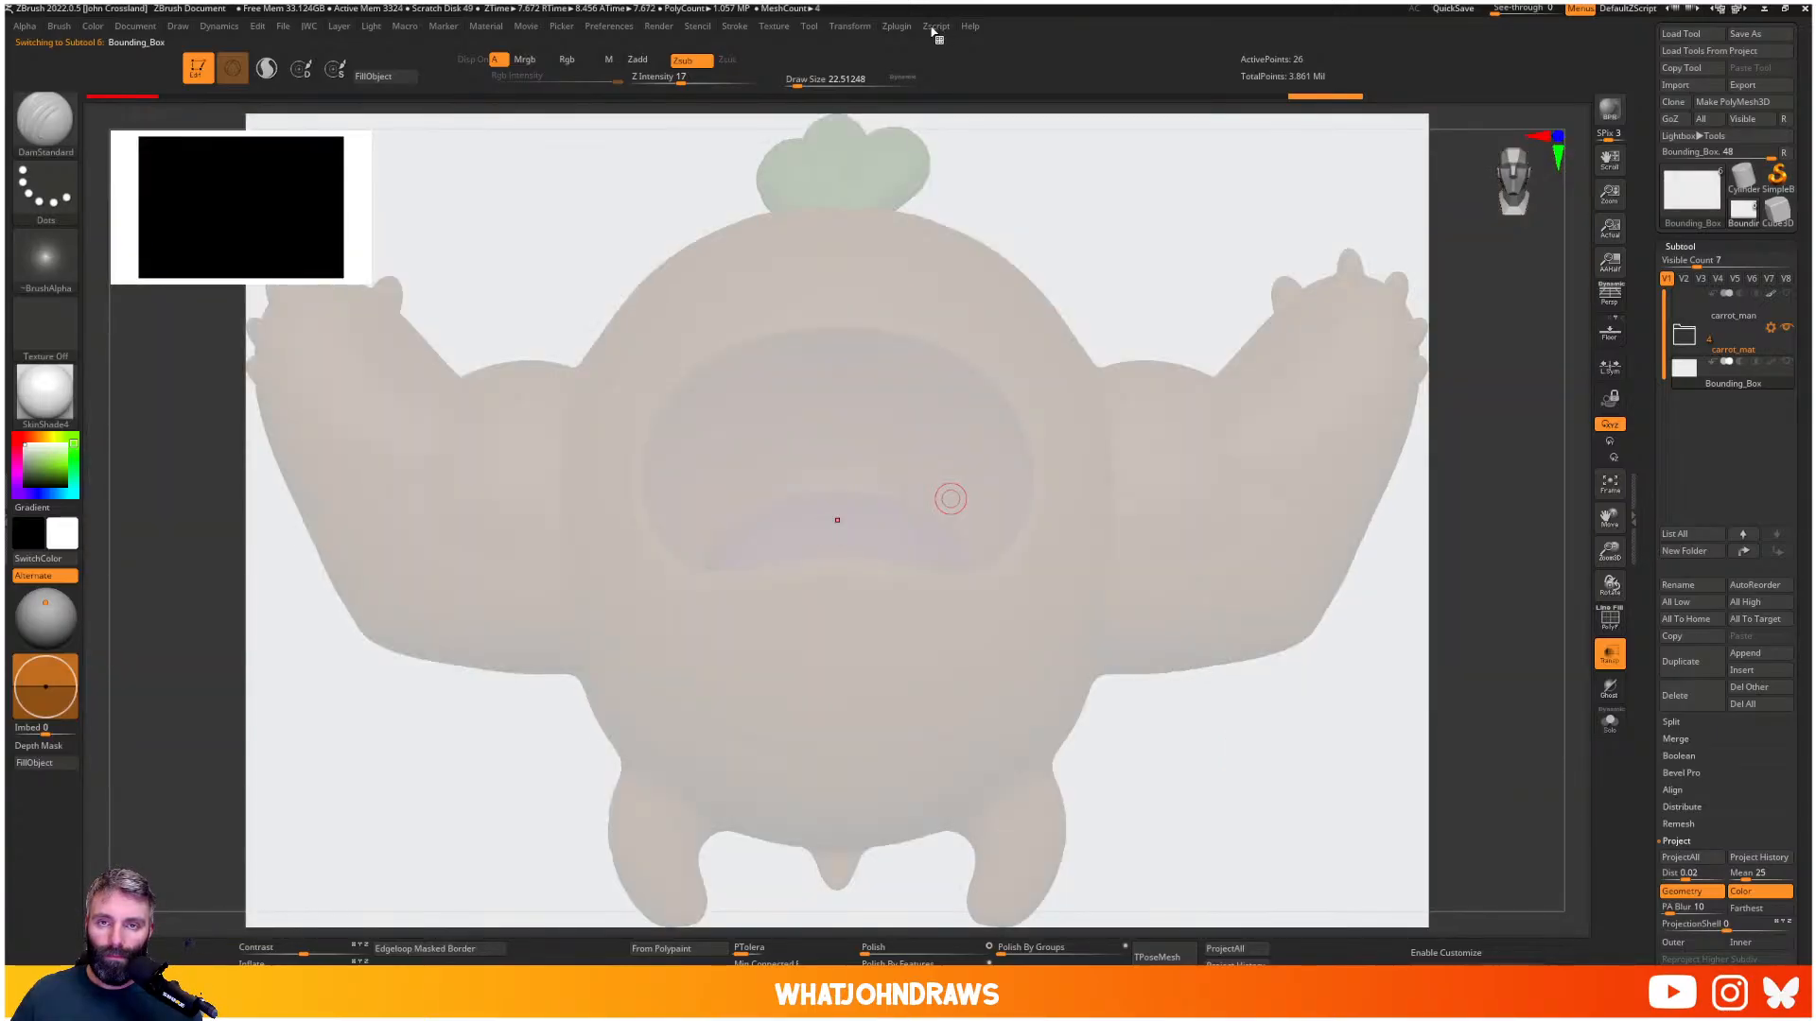
- Set the scene scale with the 58.086 × 40.000 × 28.986 cm option and apply ZBrush Scale Unify
{"action": "left_click", "coordinate": [896, 27]}
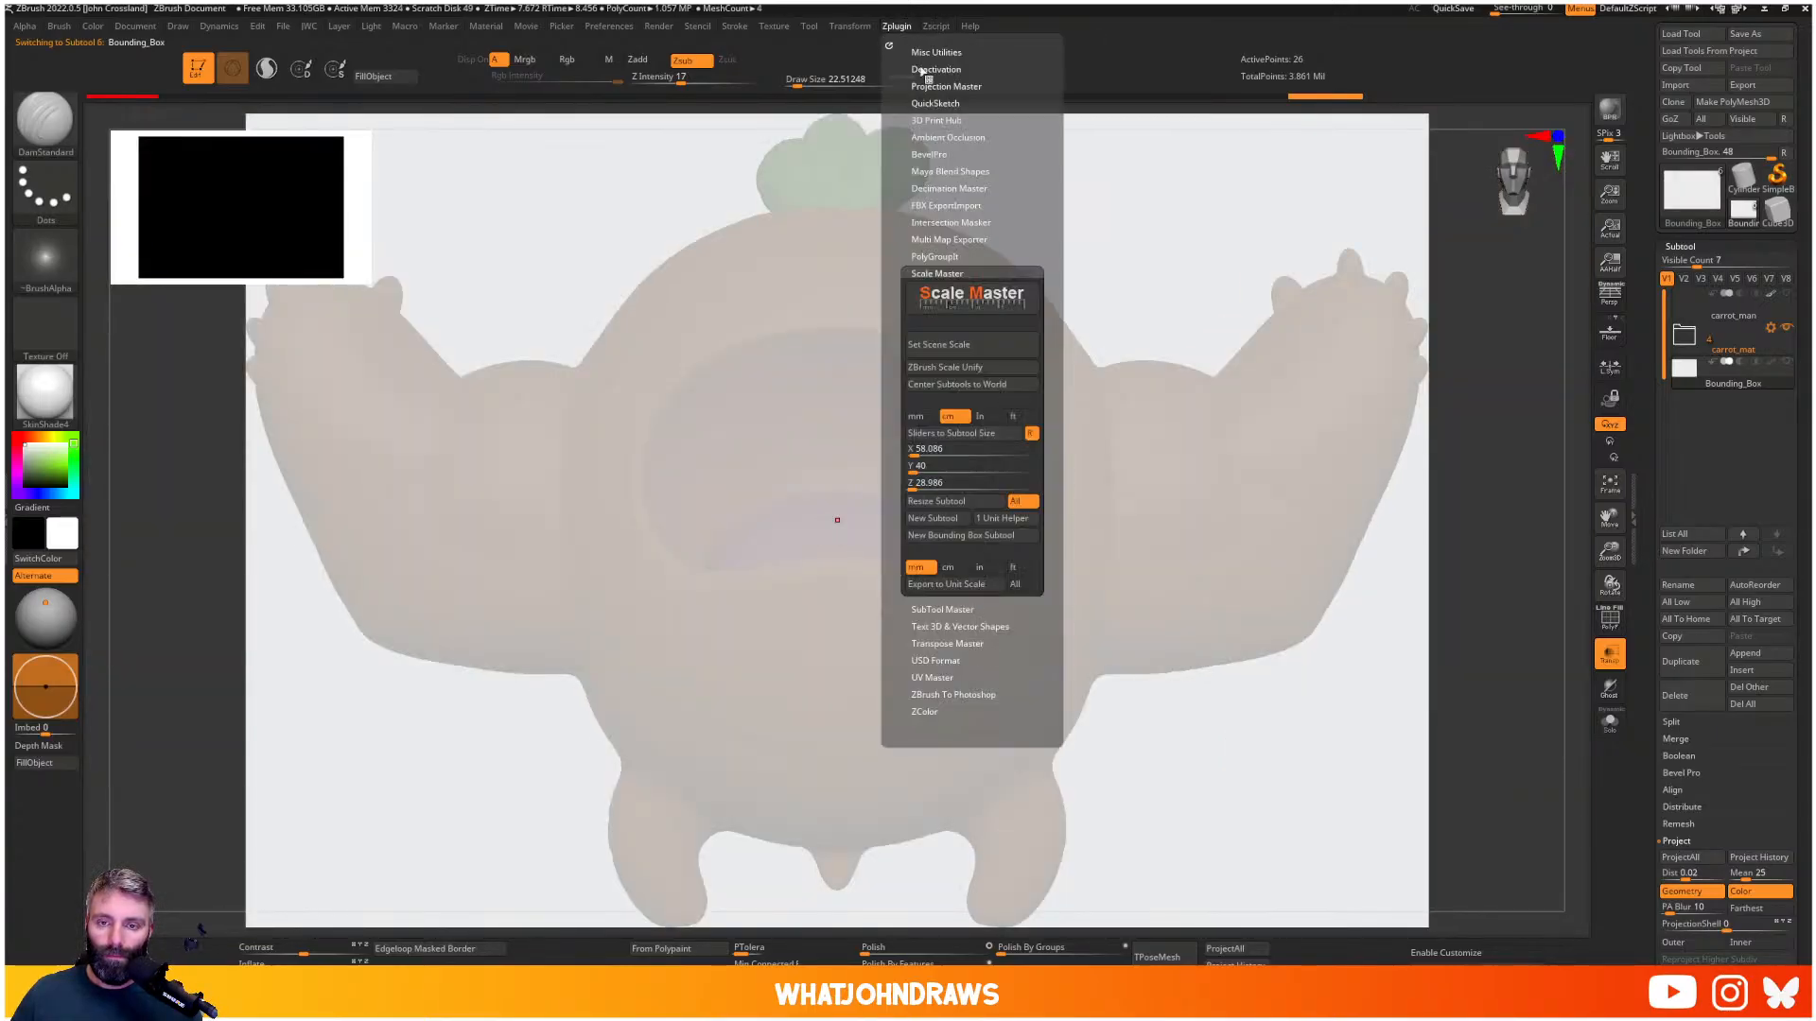
{"action": "left_click", "coordinate": [957, 350]}
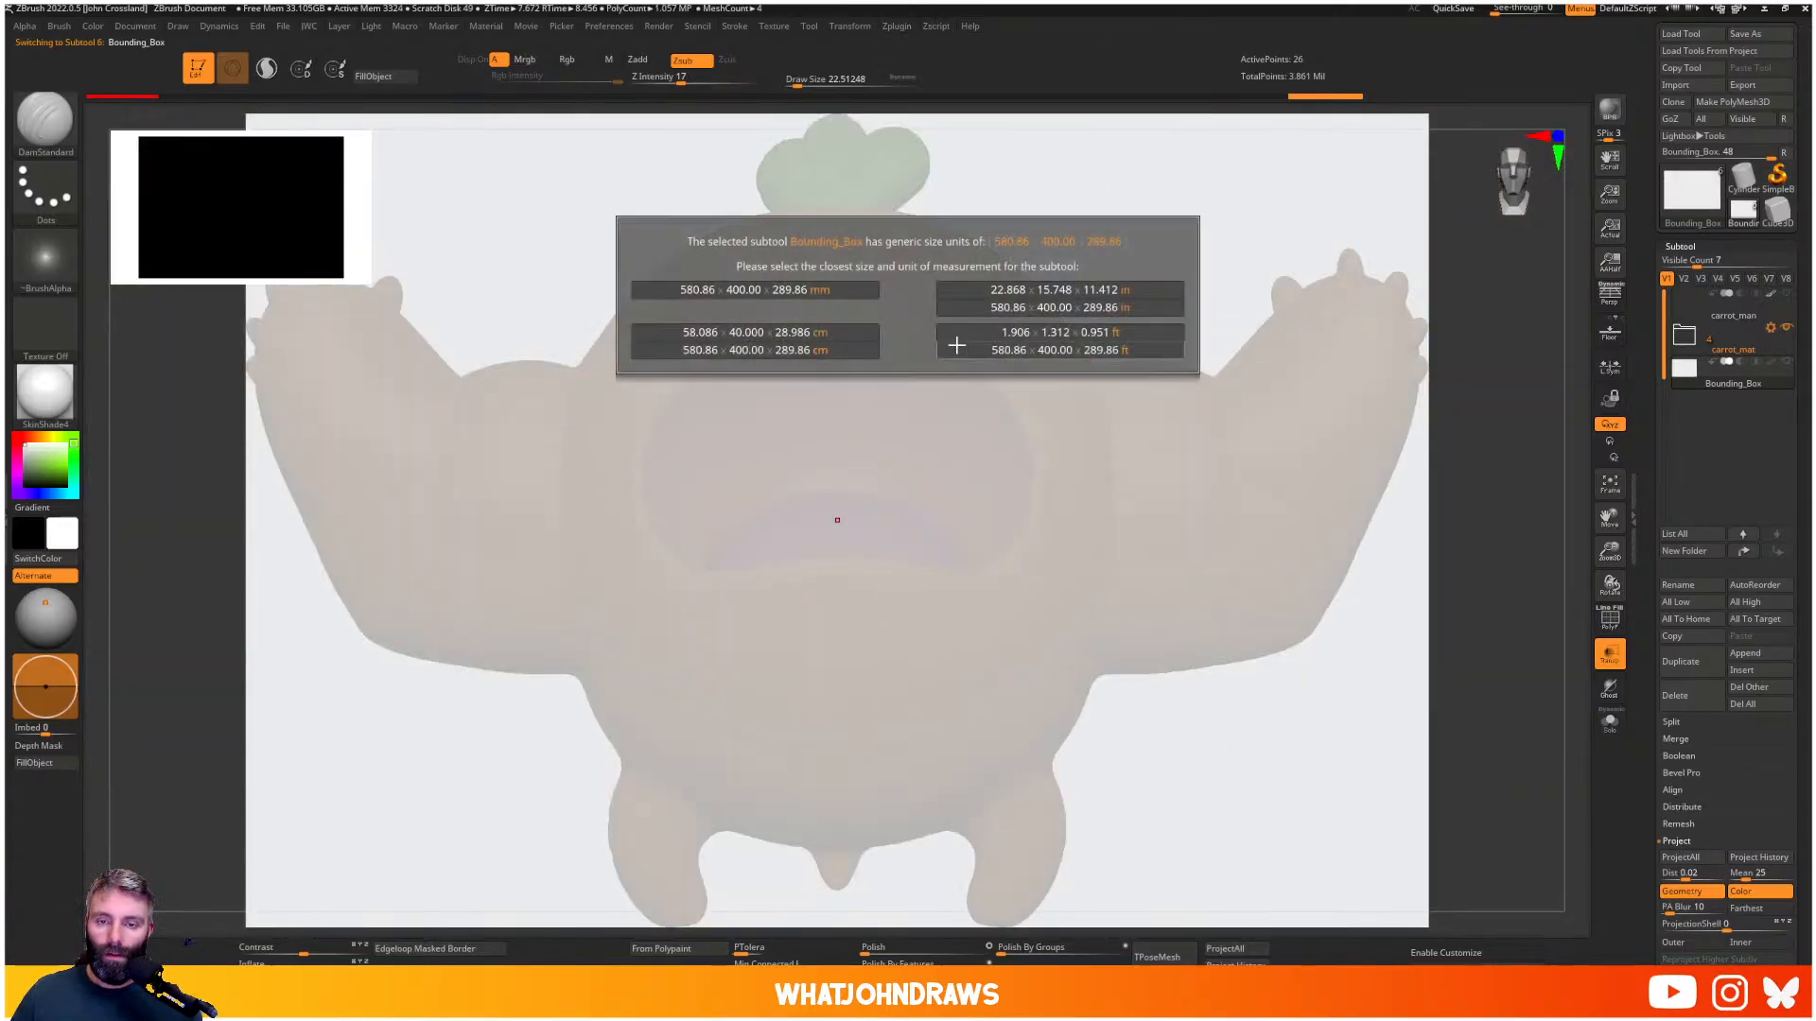
{"action": "left_click", "coordinate": [776, 332]}
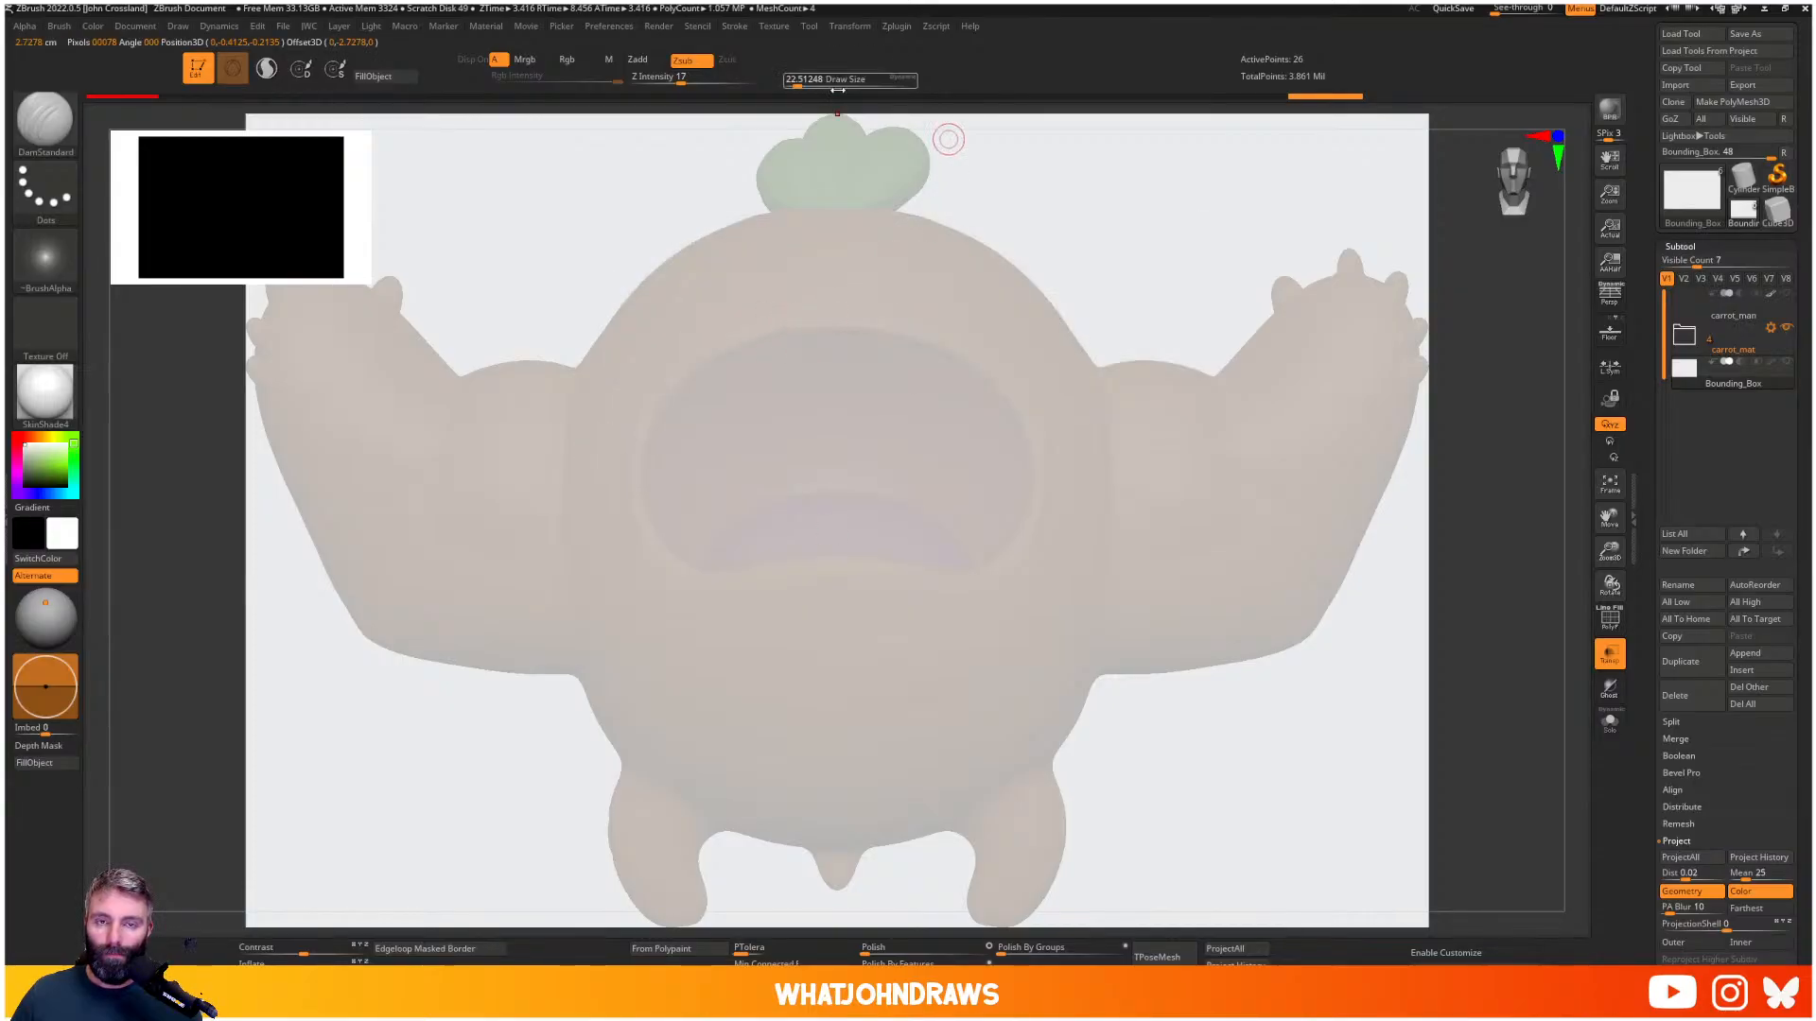
{"action": "left_click", "coordinate": [894, 26]}
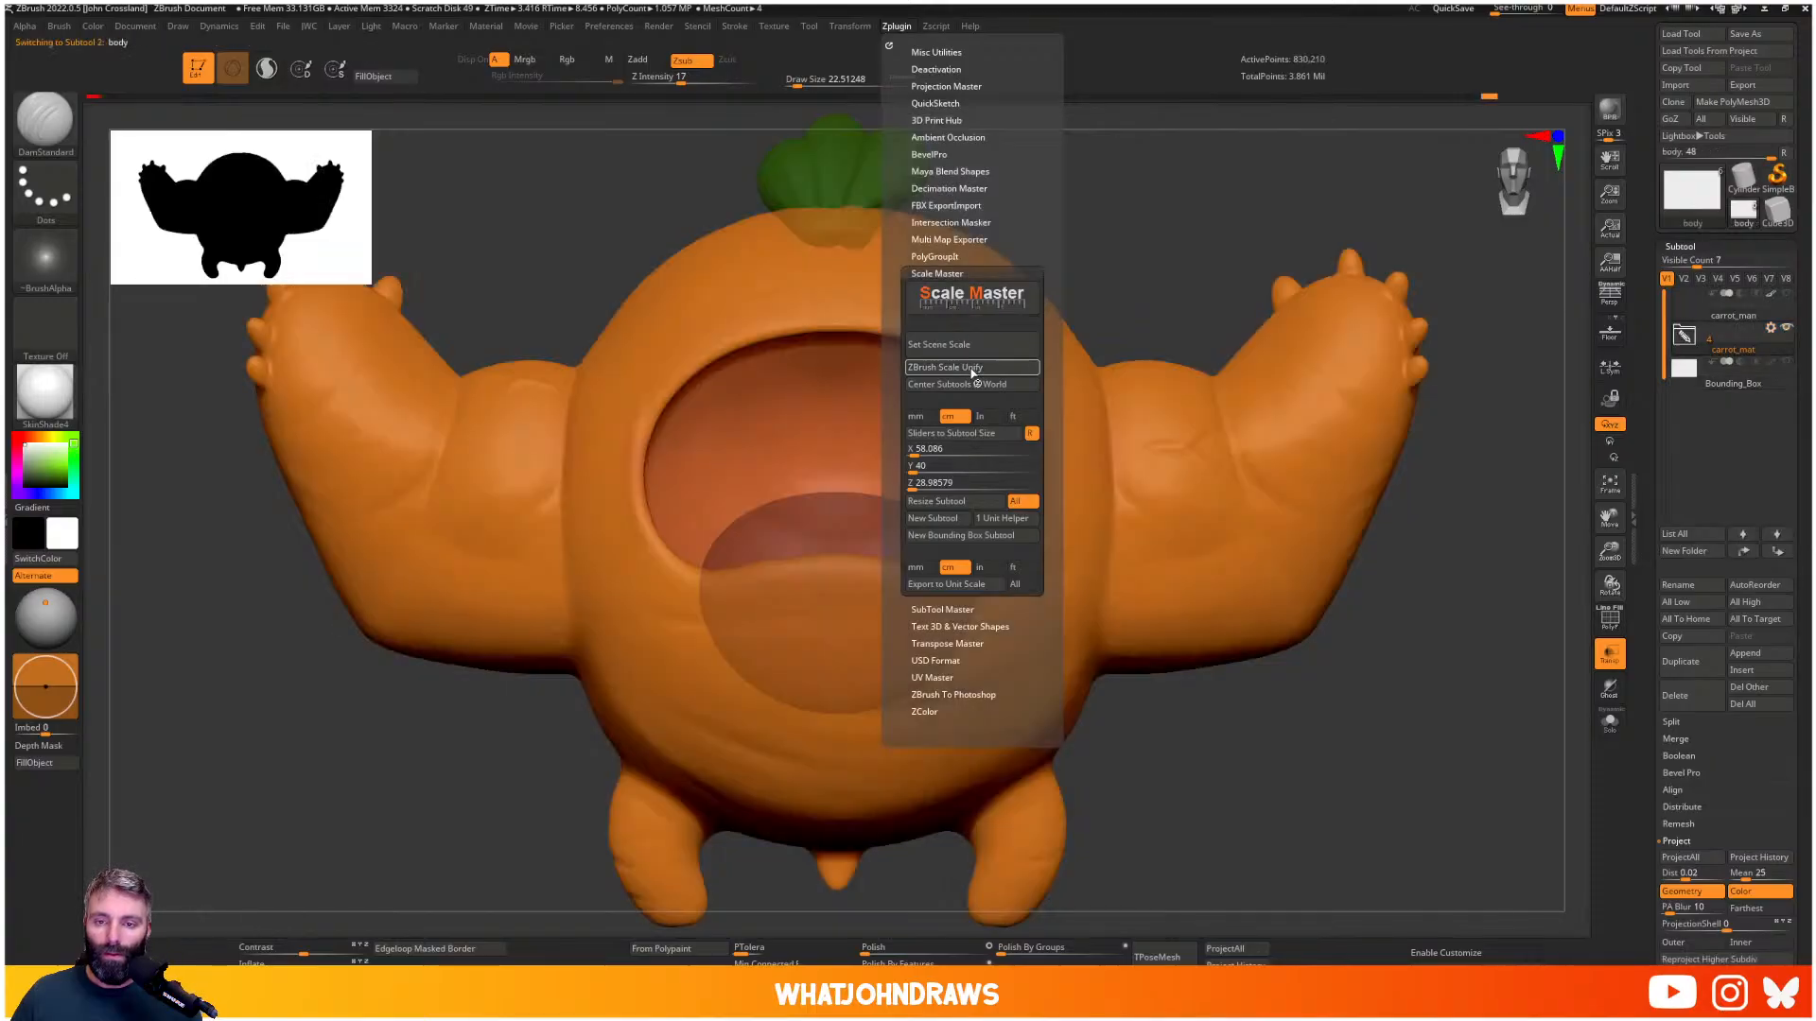
{"action": "left_click", "coordinate": [972, 369]}
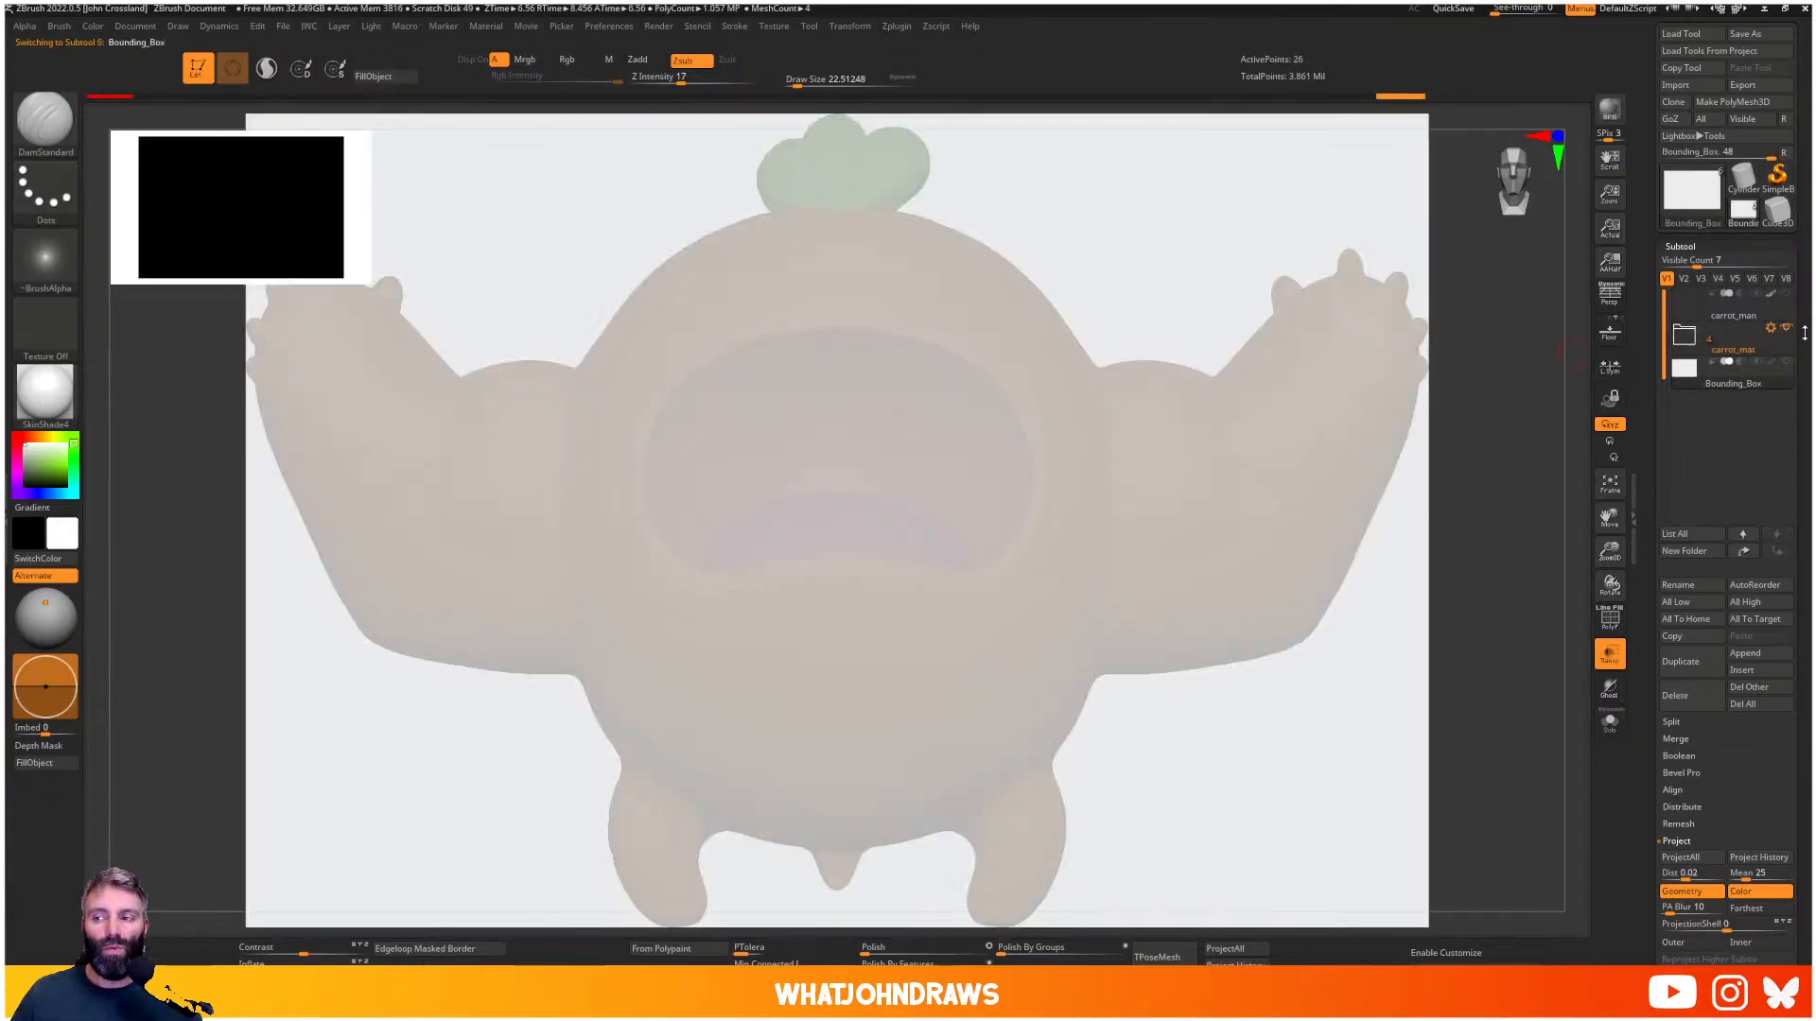
- Export the low-poly body subtool over body_low.obj in the marmoset folder inside Sketches/Carrot_man
{"action": "left_click", "coordinate": [1684, 334]}
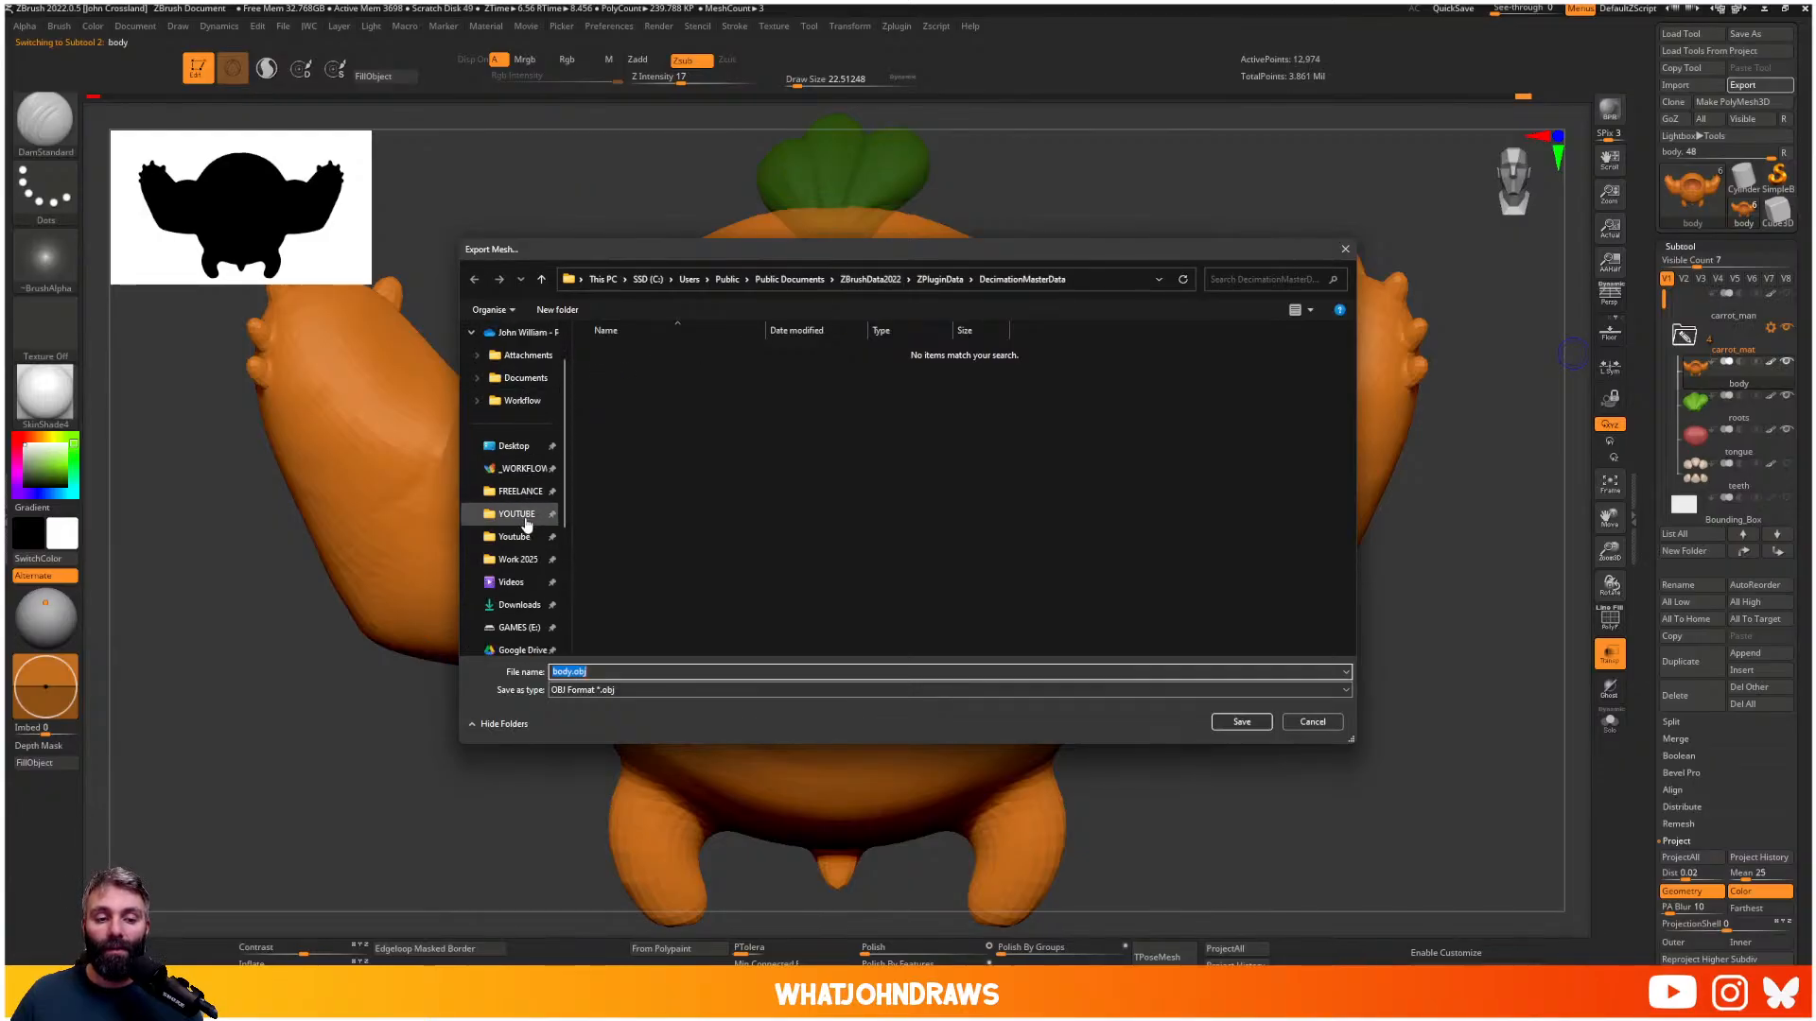
{"action": "left_click", "coordinate": [517, 559]}
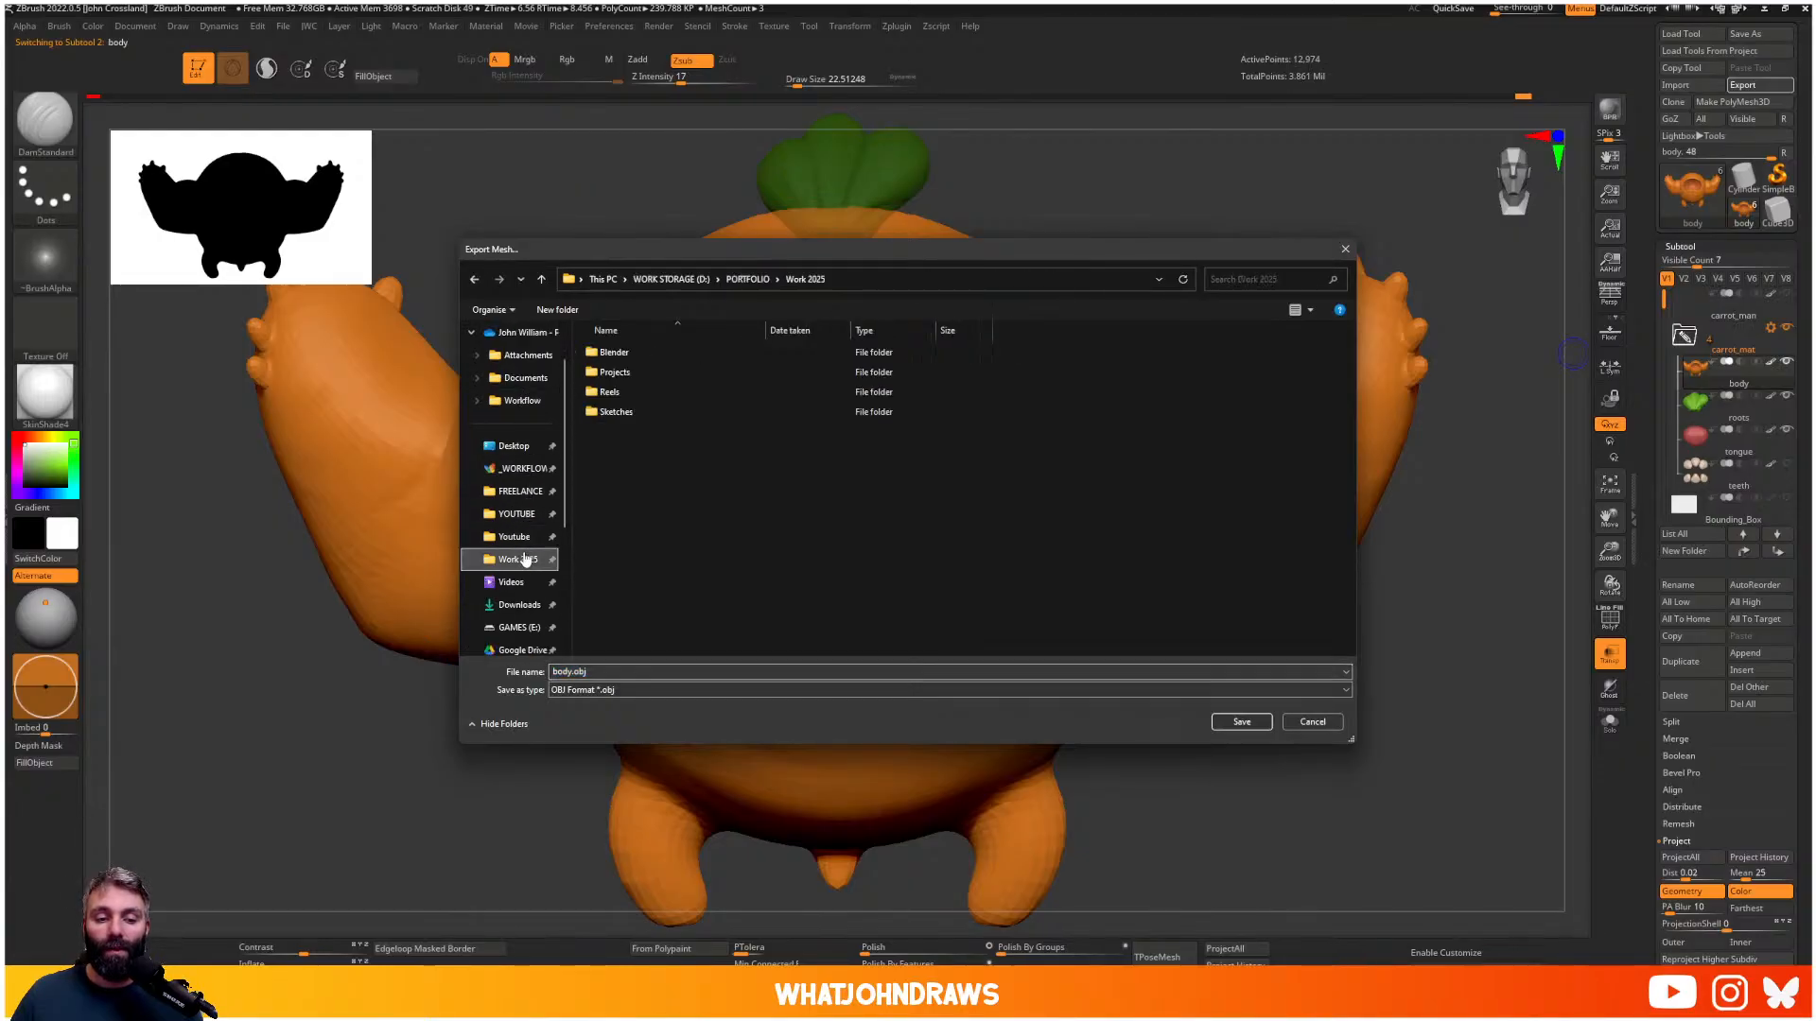
{"action": "double_click", "coordinate": [613, 411]}
{"action": "double_click", "coordinate": [615, 352]}
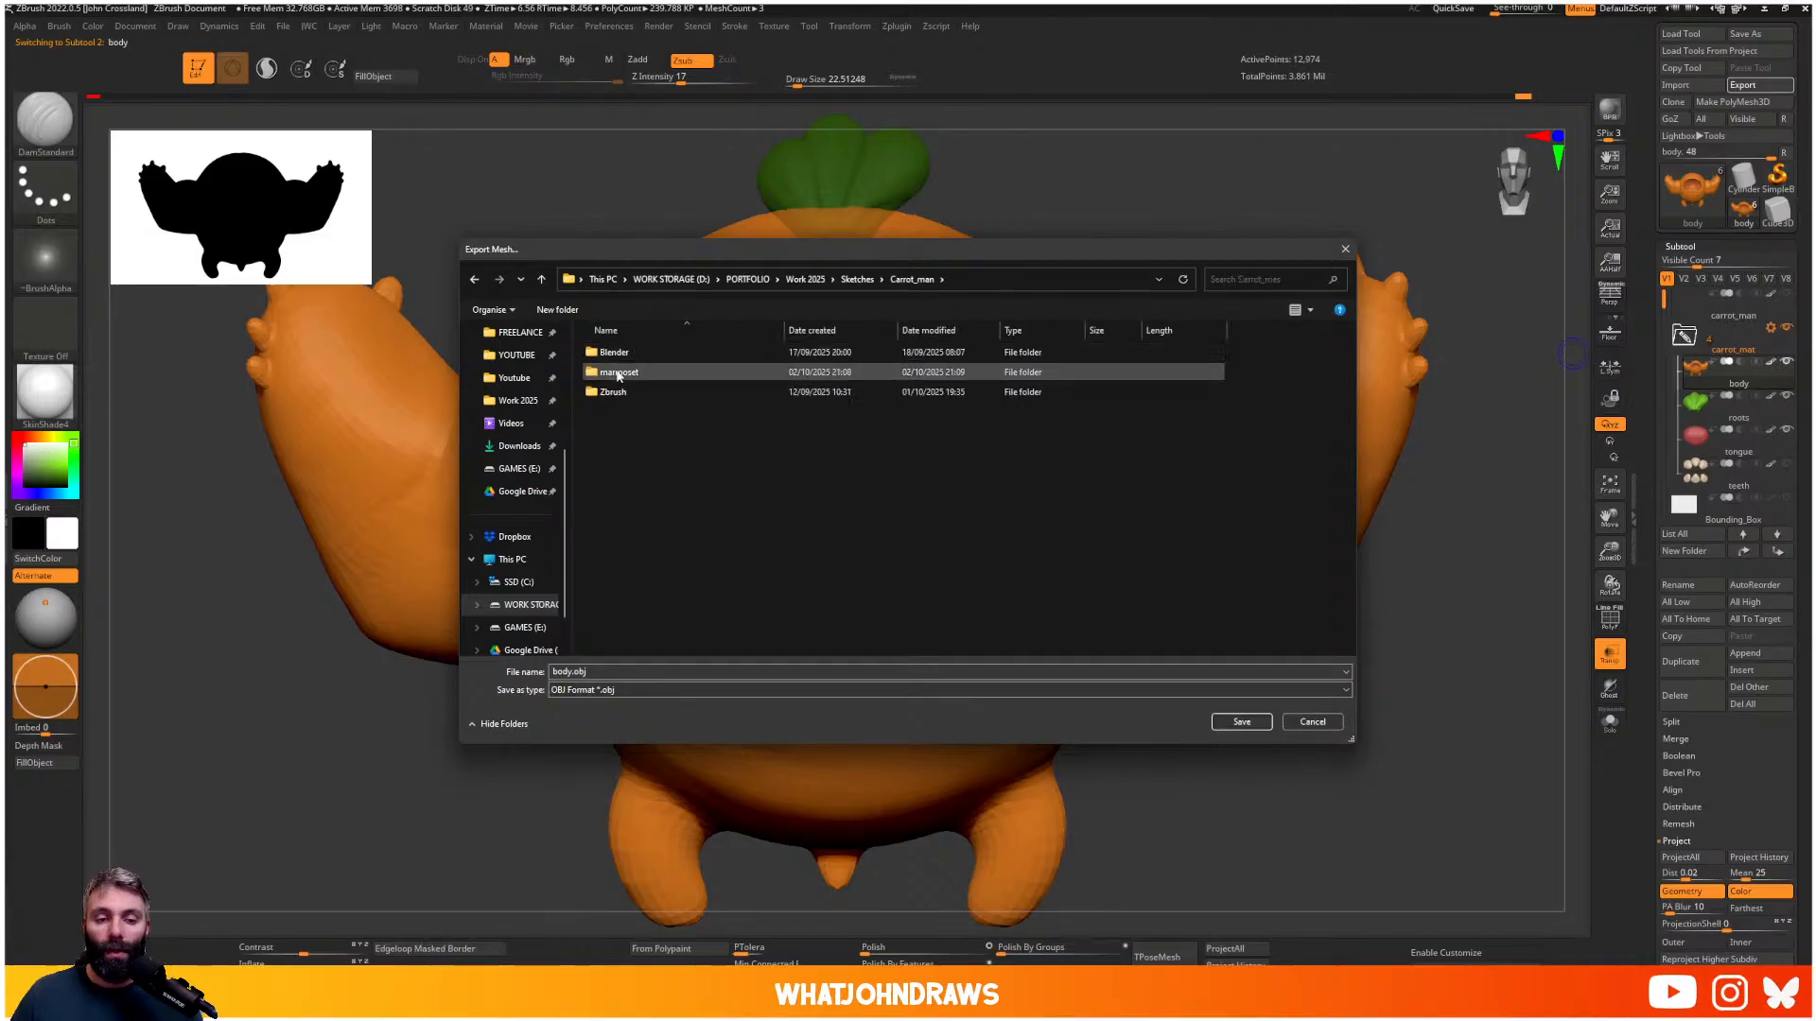
{"action": "double_click", "coordinate": [618, 374]}
{"action": "double_click", "coordinate": [617, 371]}
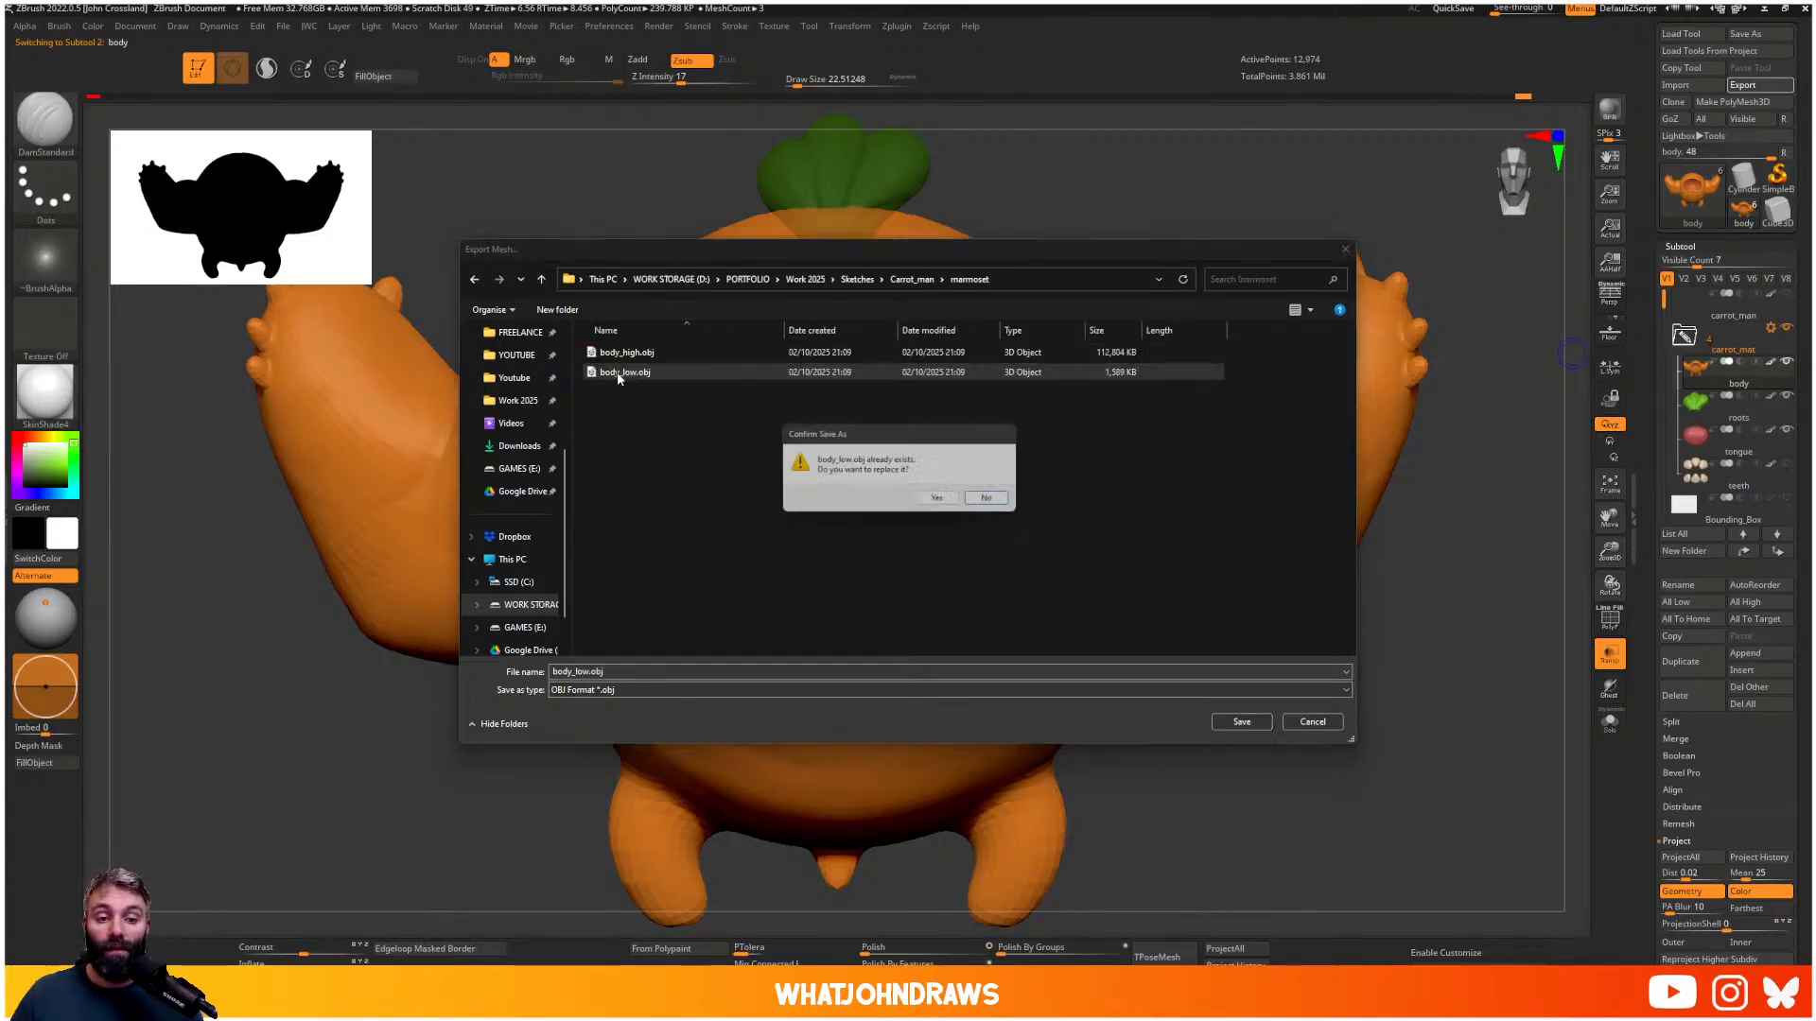
{"action": "left_click", "coordinate": [929, 499]}
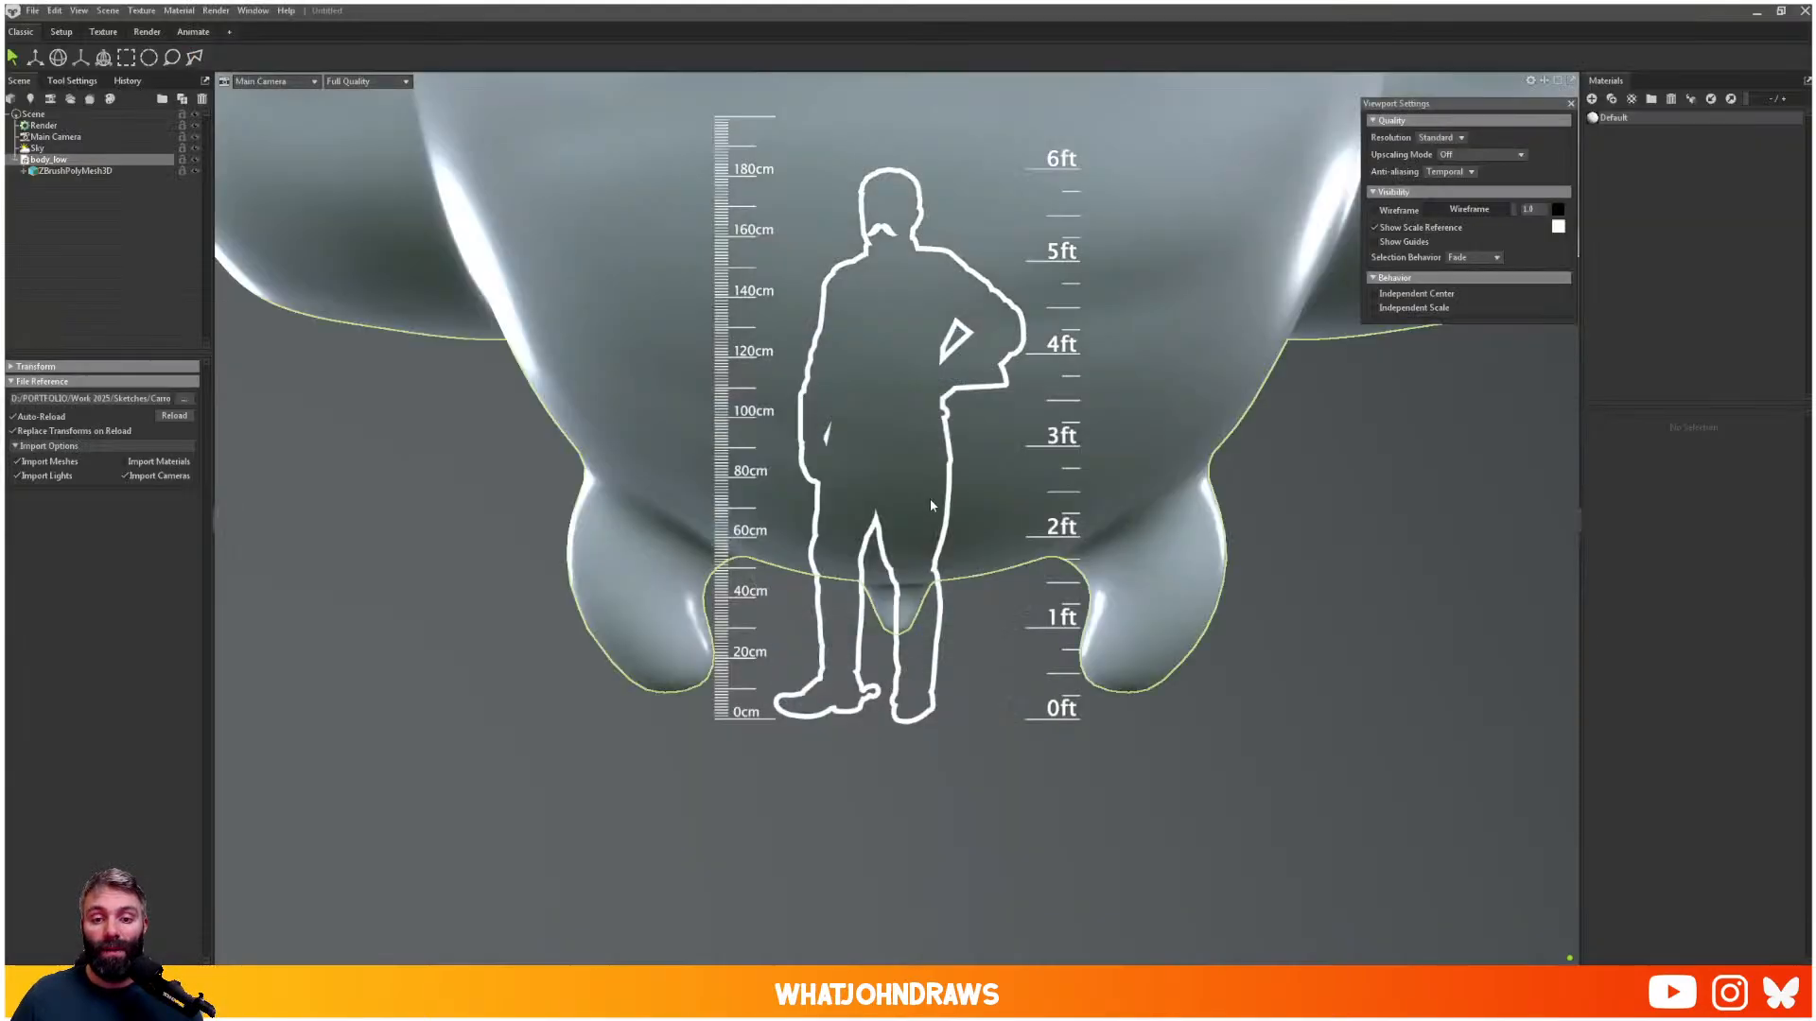
- Check the re-exported body against the scale reference in Marmoset Toolbag and return to ZBrush
{"action": "key", "text": "alt+Tab"}
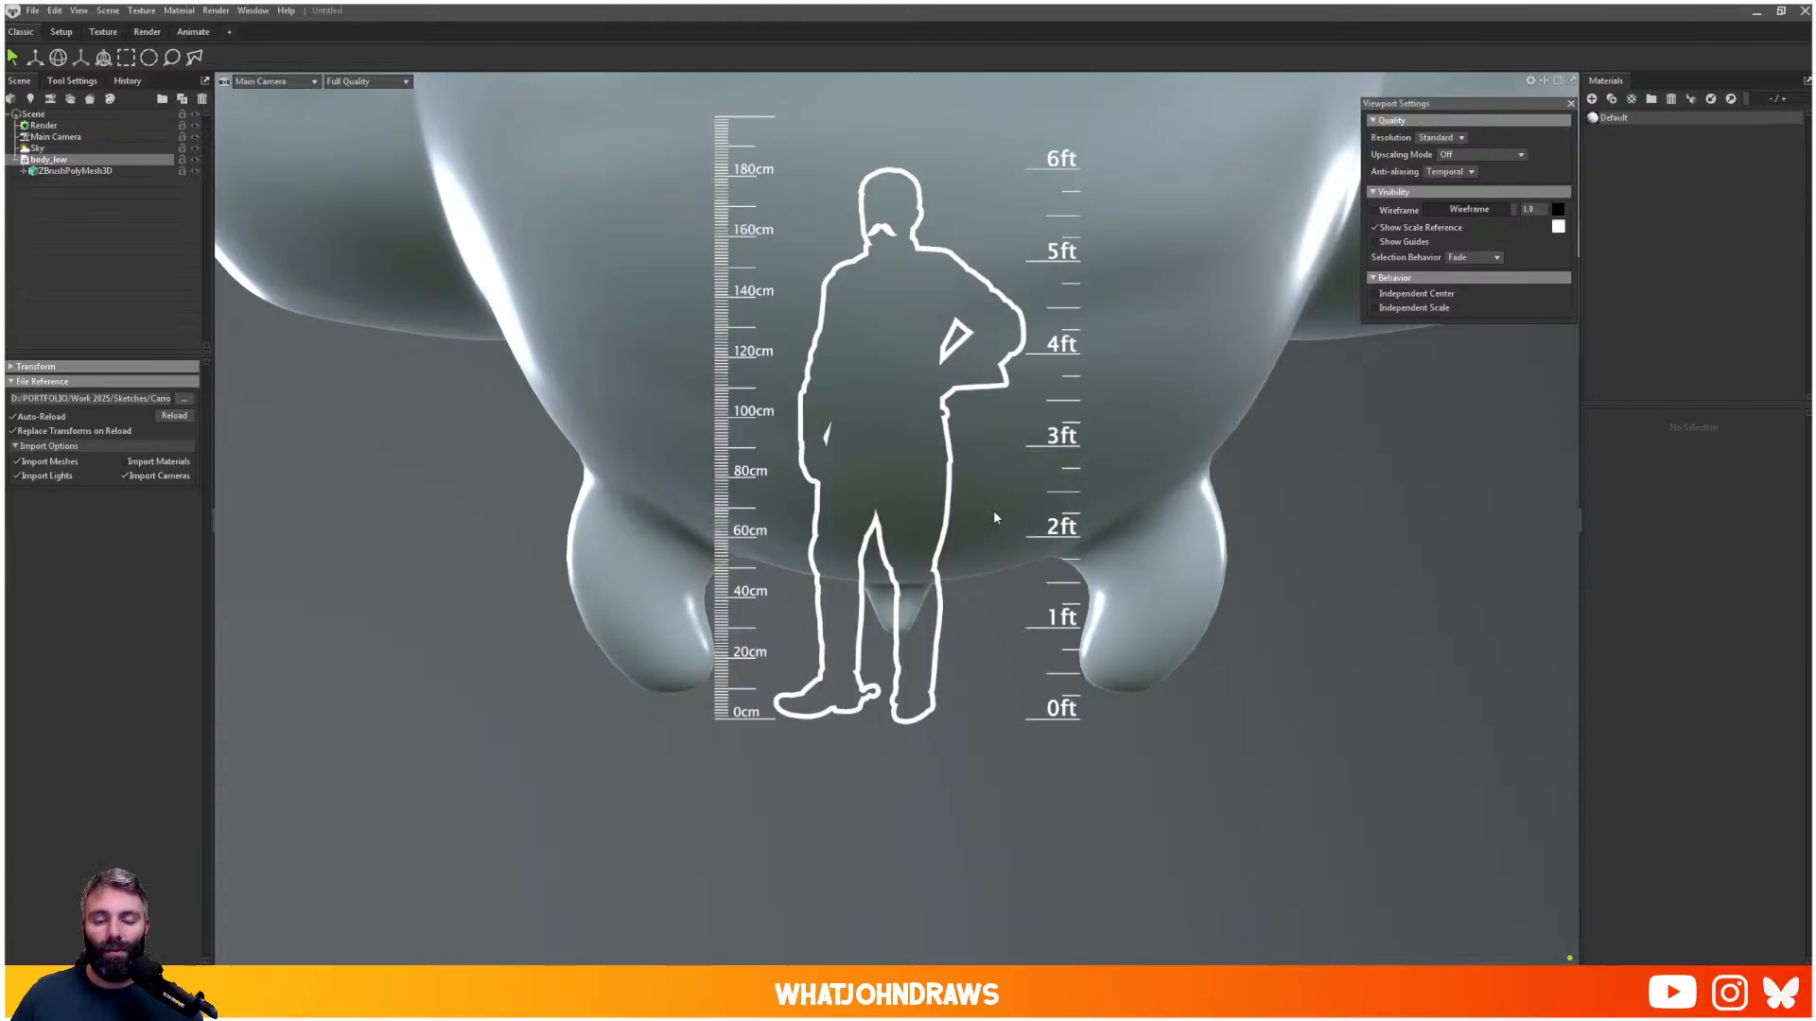
{"action": "key", "text": "alt+Tab"}
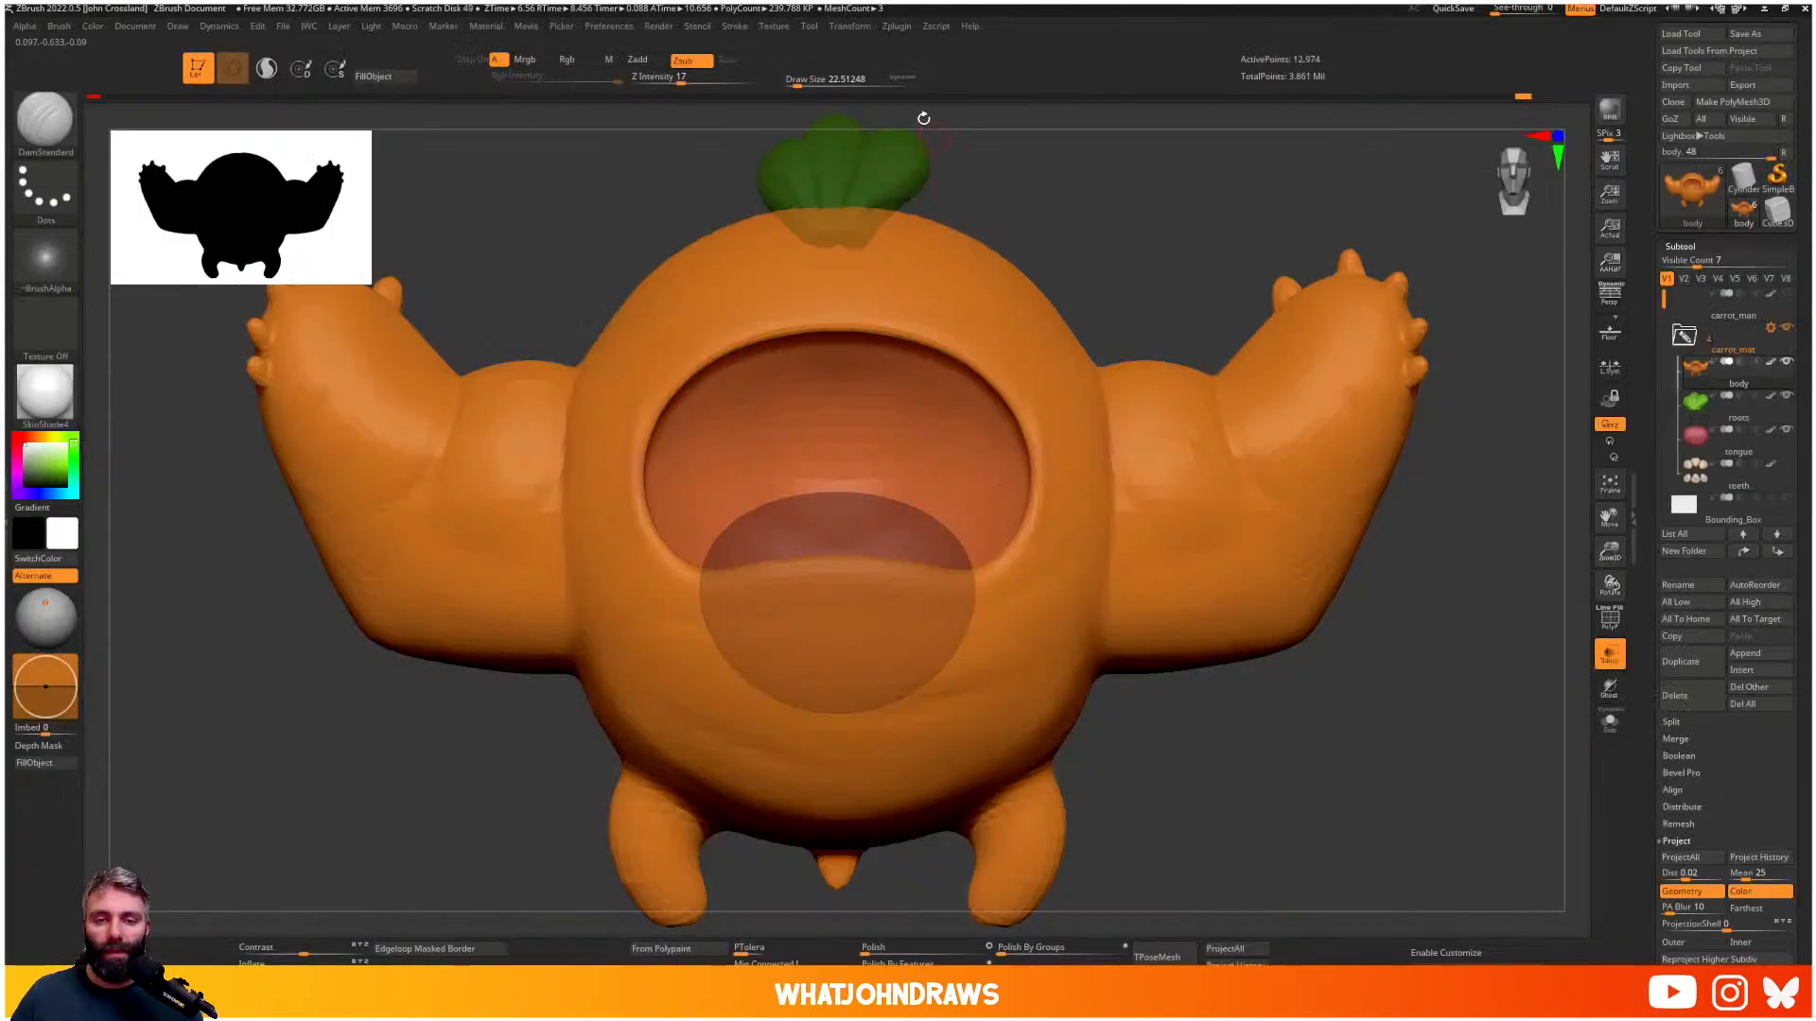
- Switch Scale Master's units to millimetres, set the body's Y size to 40 mm and resize all subtools
{"action": "left_click", "coordinate": [897, 26]}
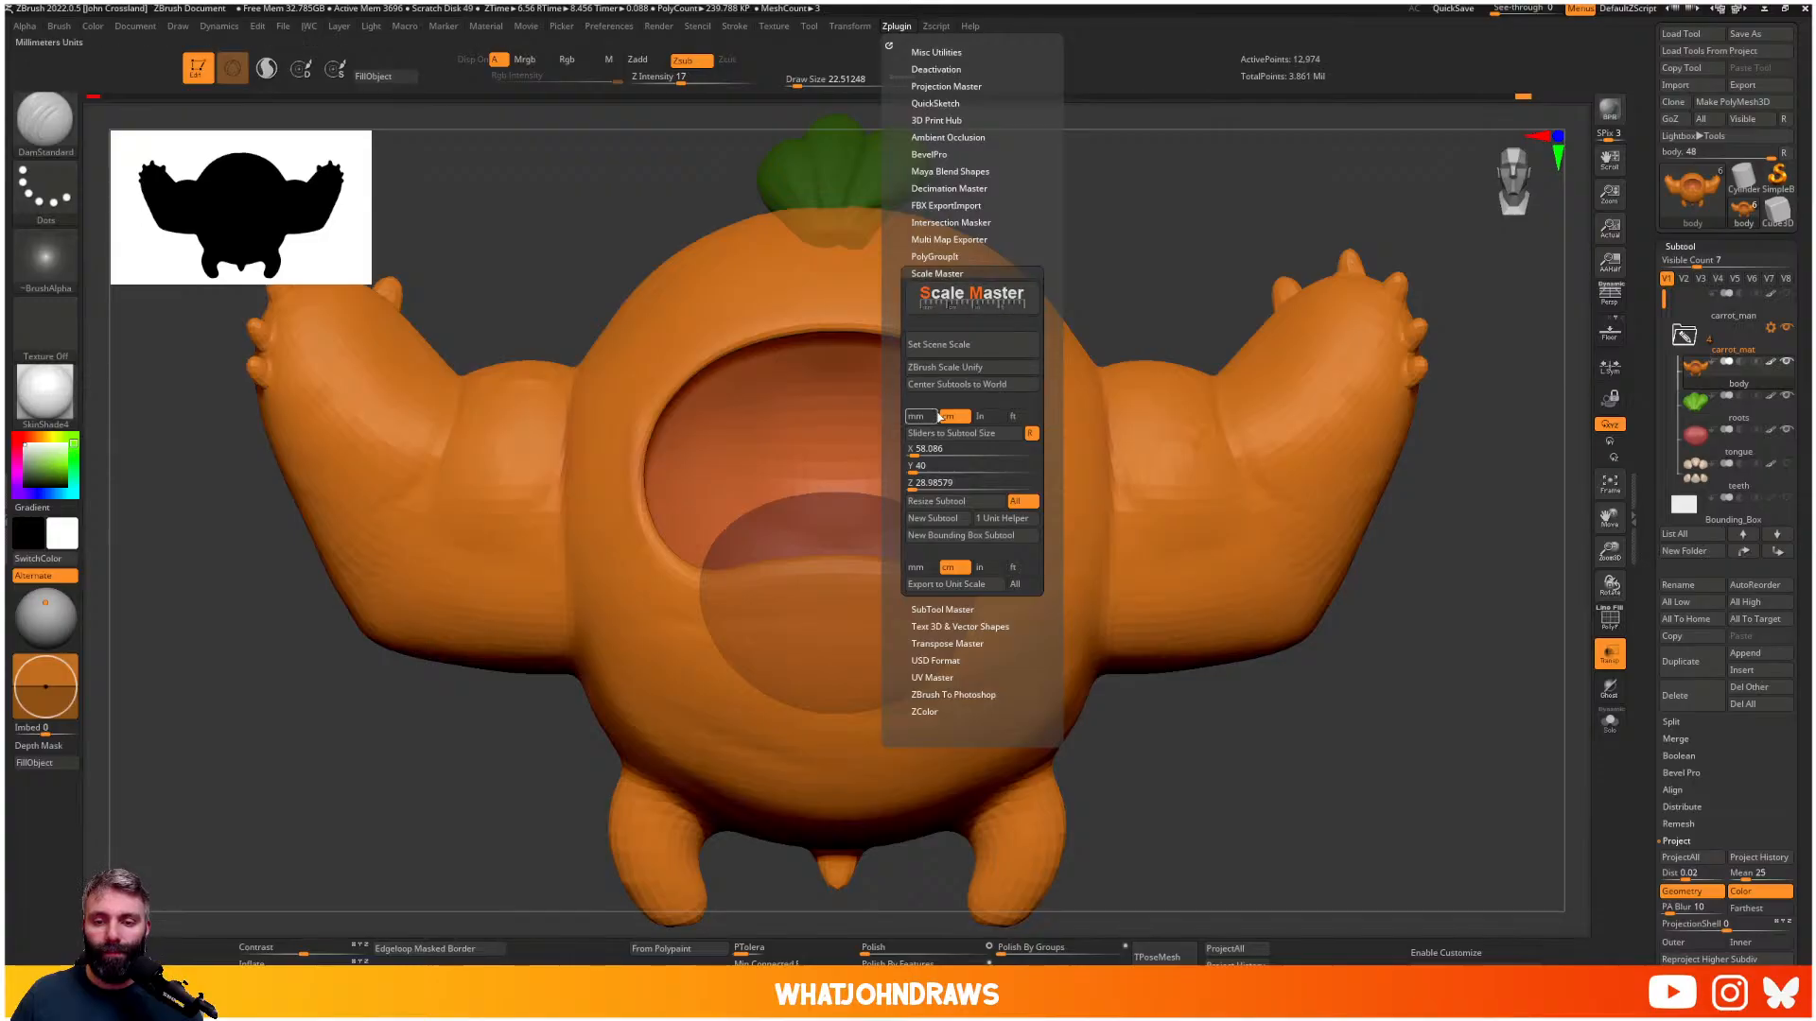
{"action": "left_click", "coordinate": [928, 417]}
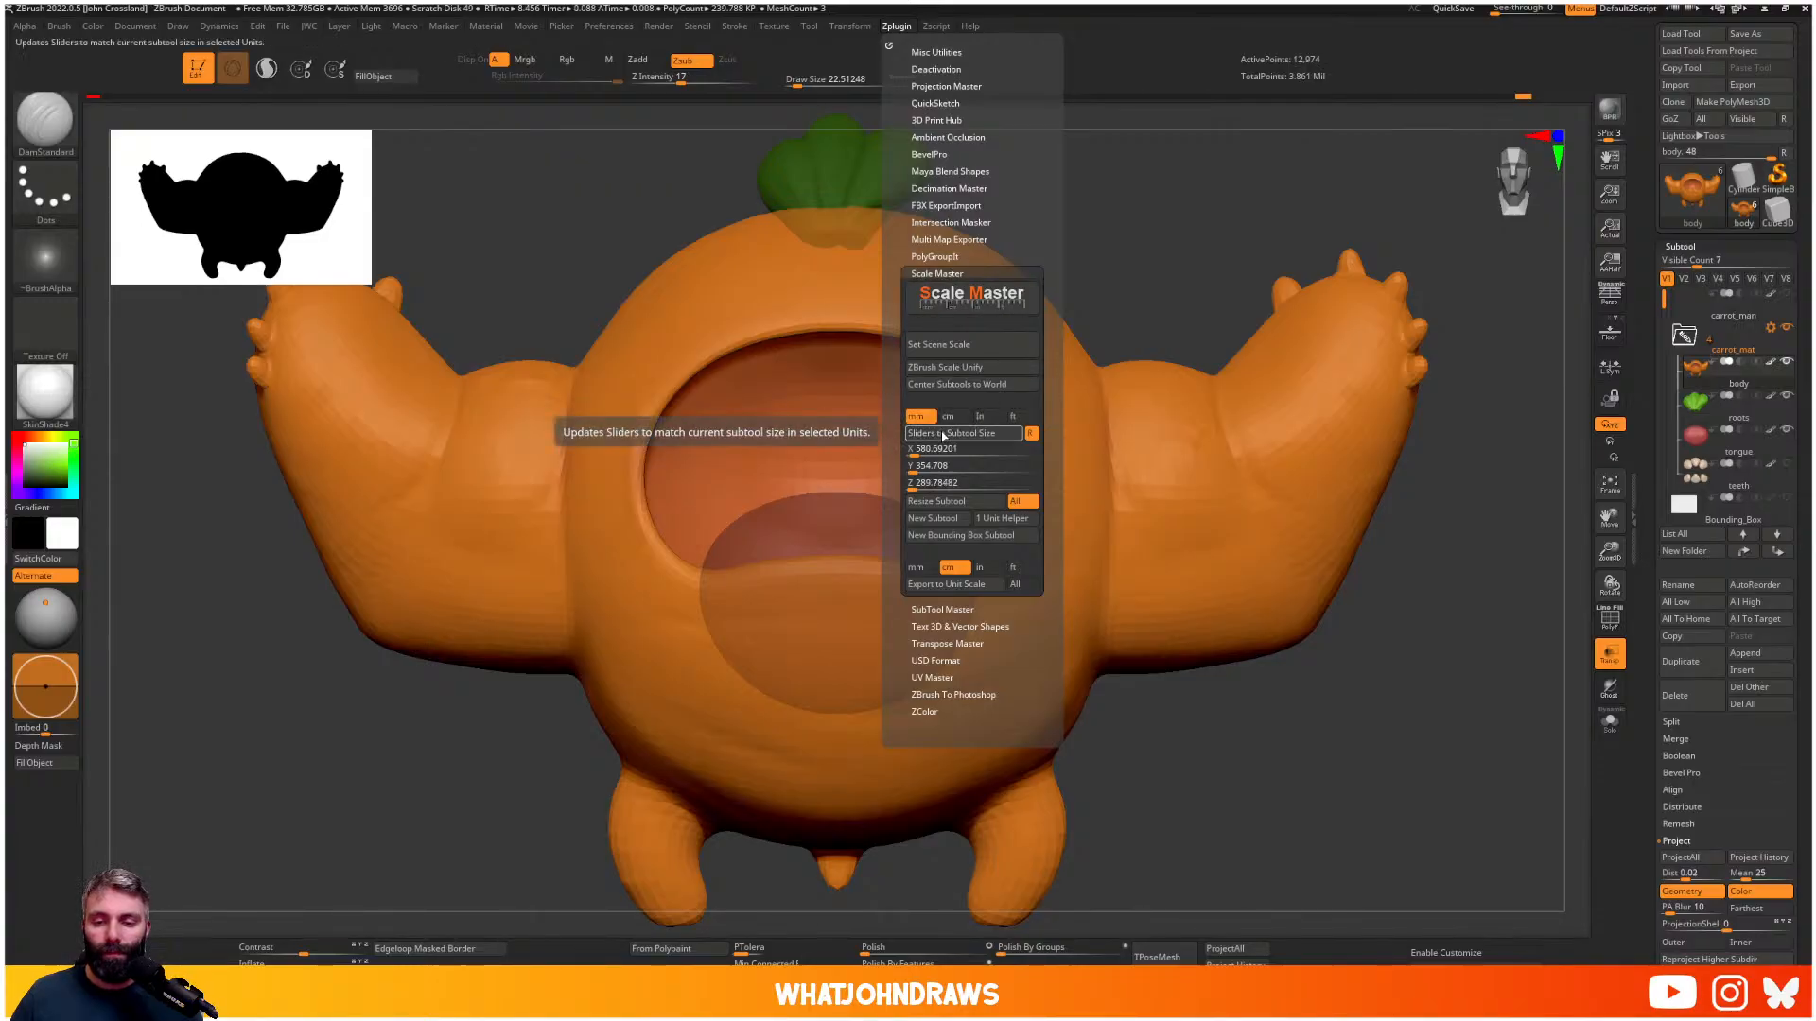
{"action": "left_click", "coordinate": [956, 463]}
{"action": "left_click", "coordinate": [956, 461]}
{"action": "type", "text": "4"}
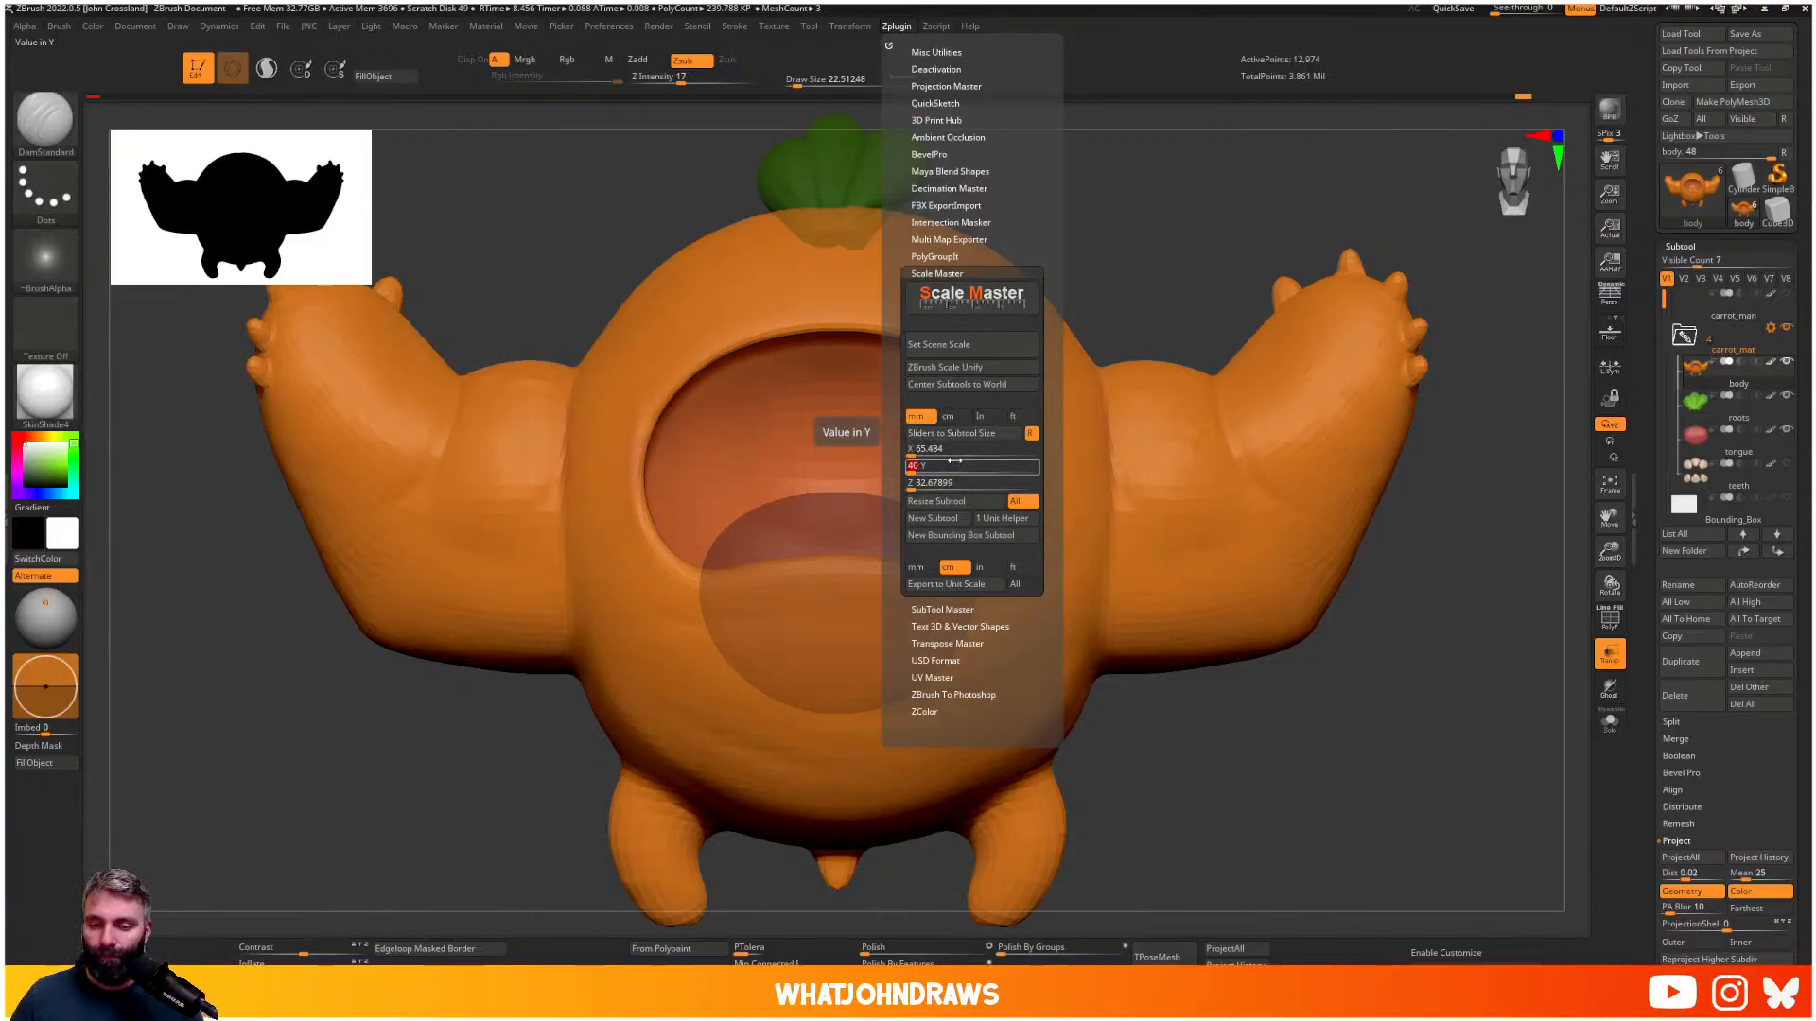
{"action": "type", "text": "0"}
{"action": "key", "text": "Return"}
{"action": "left_click", "coordinate": [965, 502]}
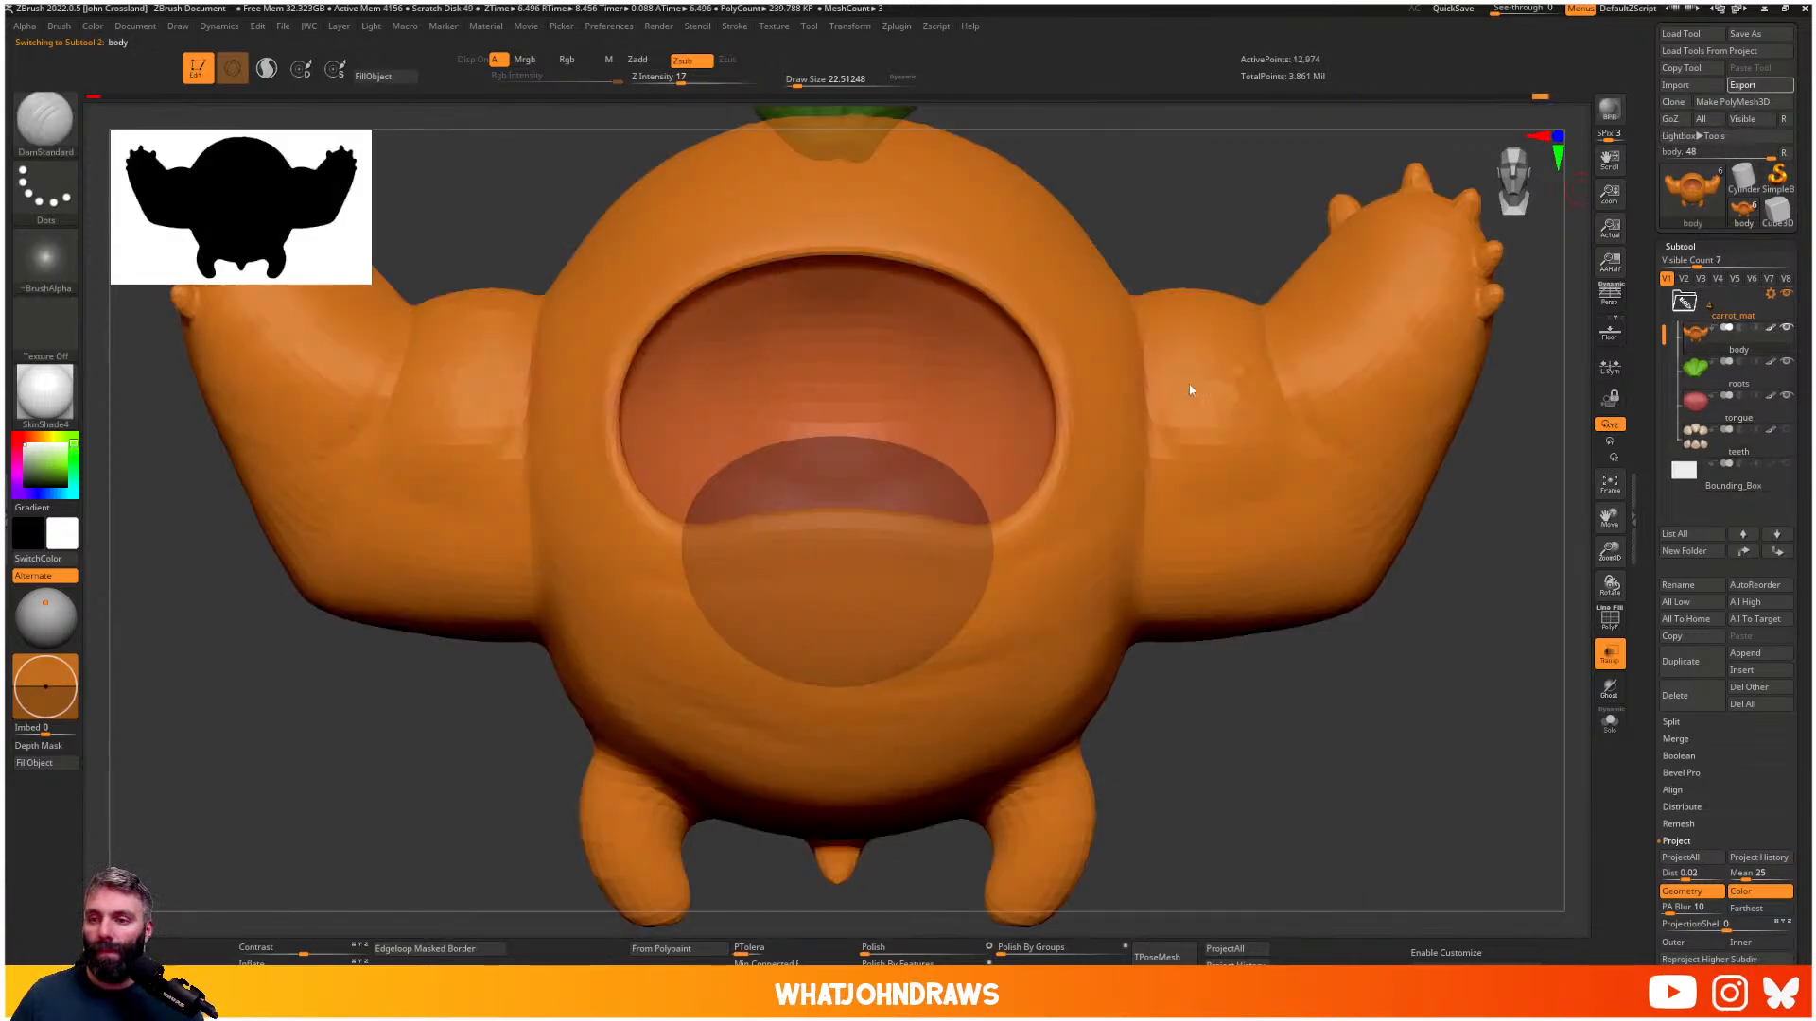
- Cancel the export, review the import/export preferences and toggle Use ZFolders in the miscellaneous preferences
{"action": "key", "text": "Escape"}
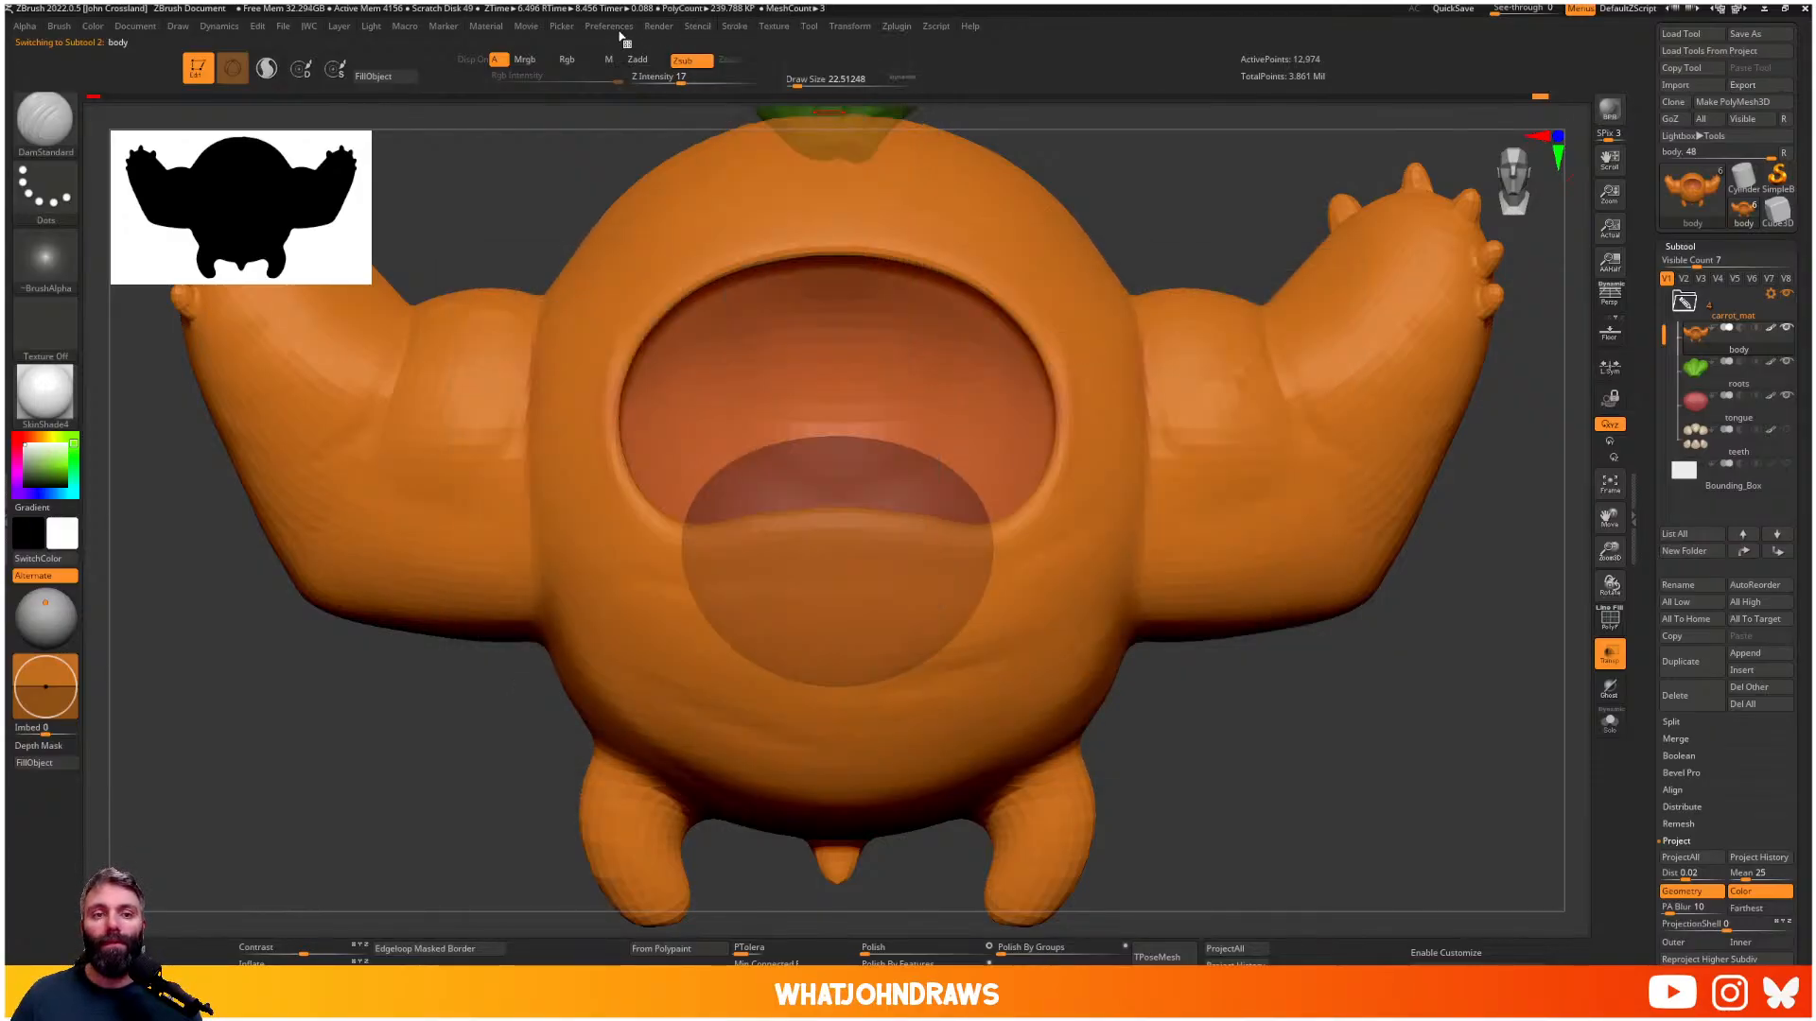
{"action": "mouse_move", "coordinate": [616, 31]}
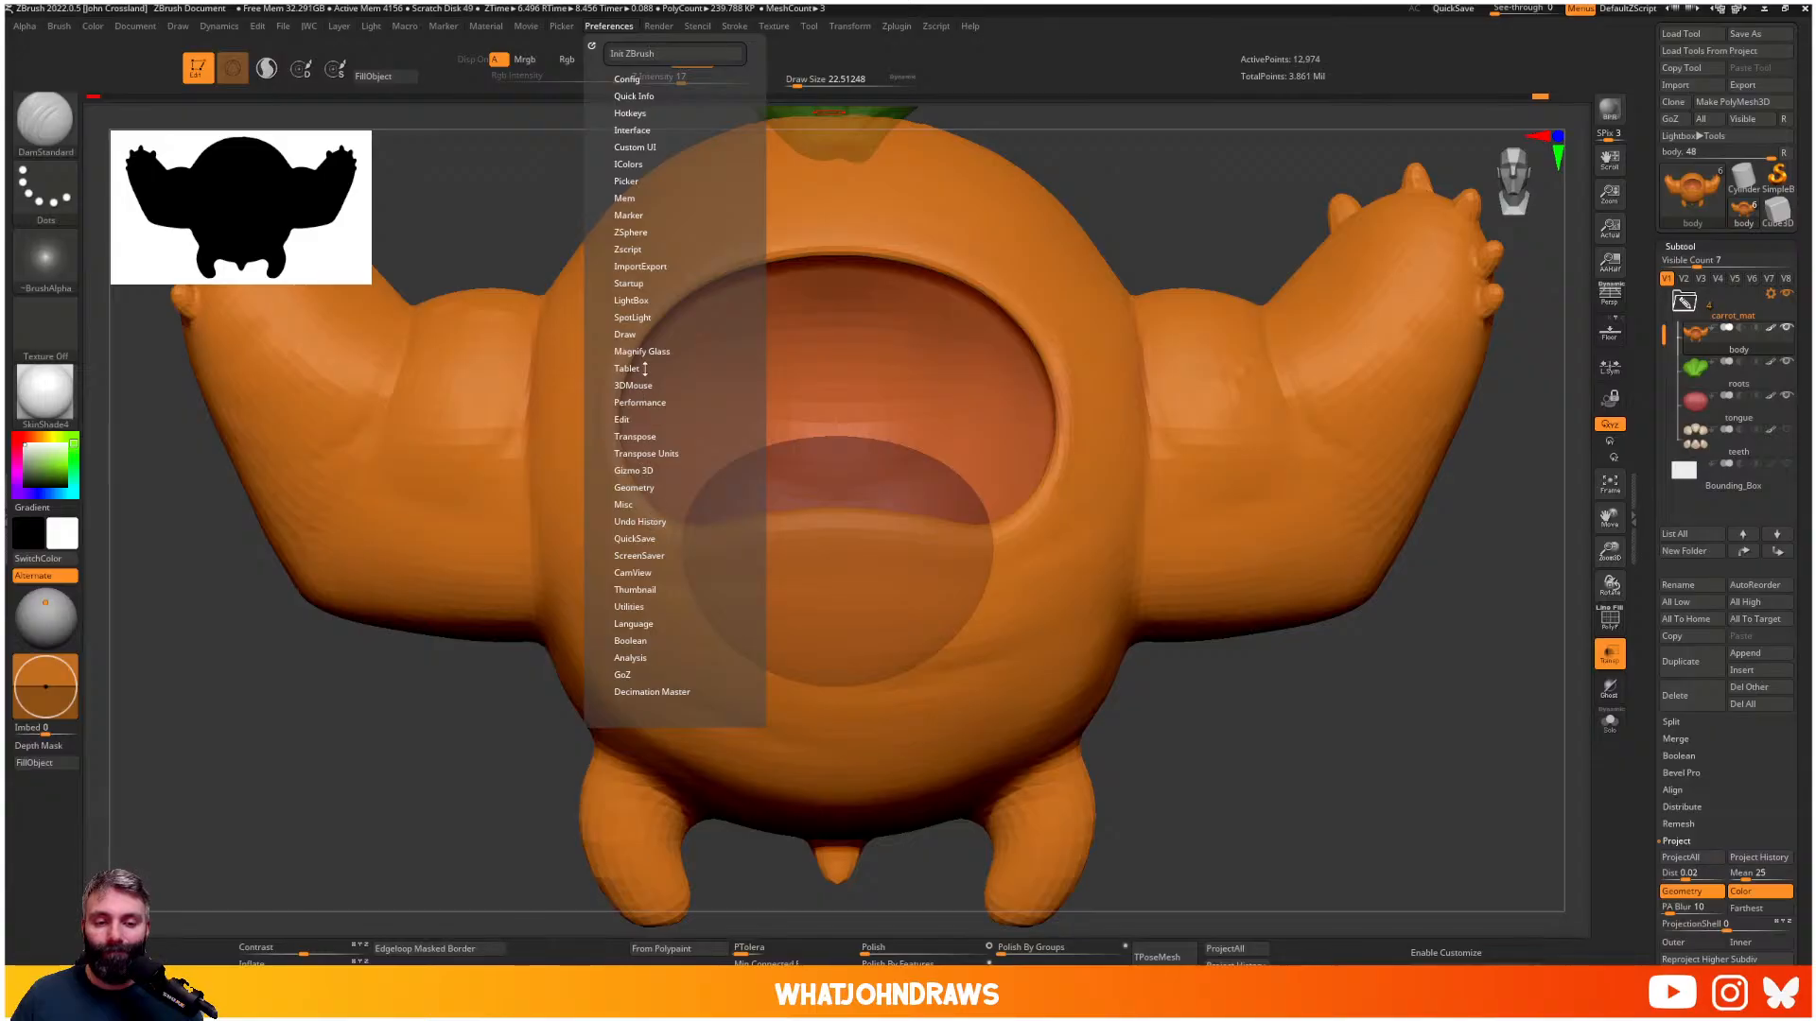
{"action": "left_click", "coordinate": [650, 264]}
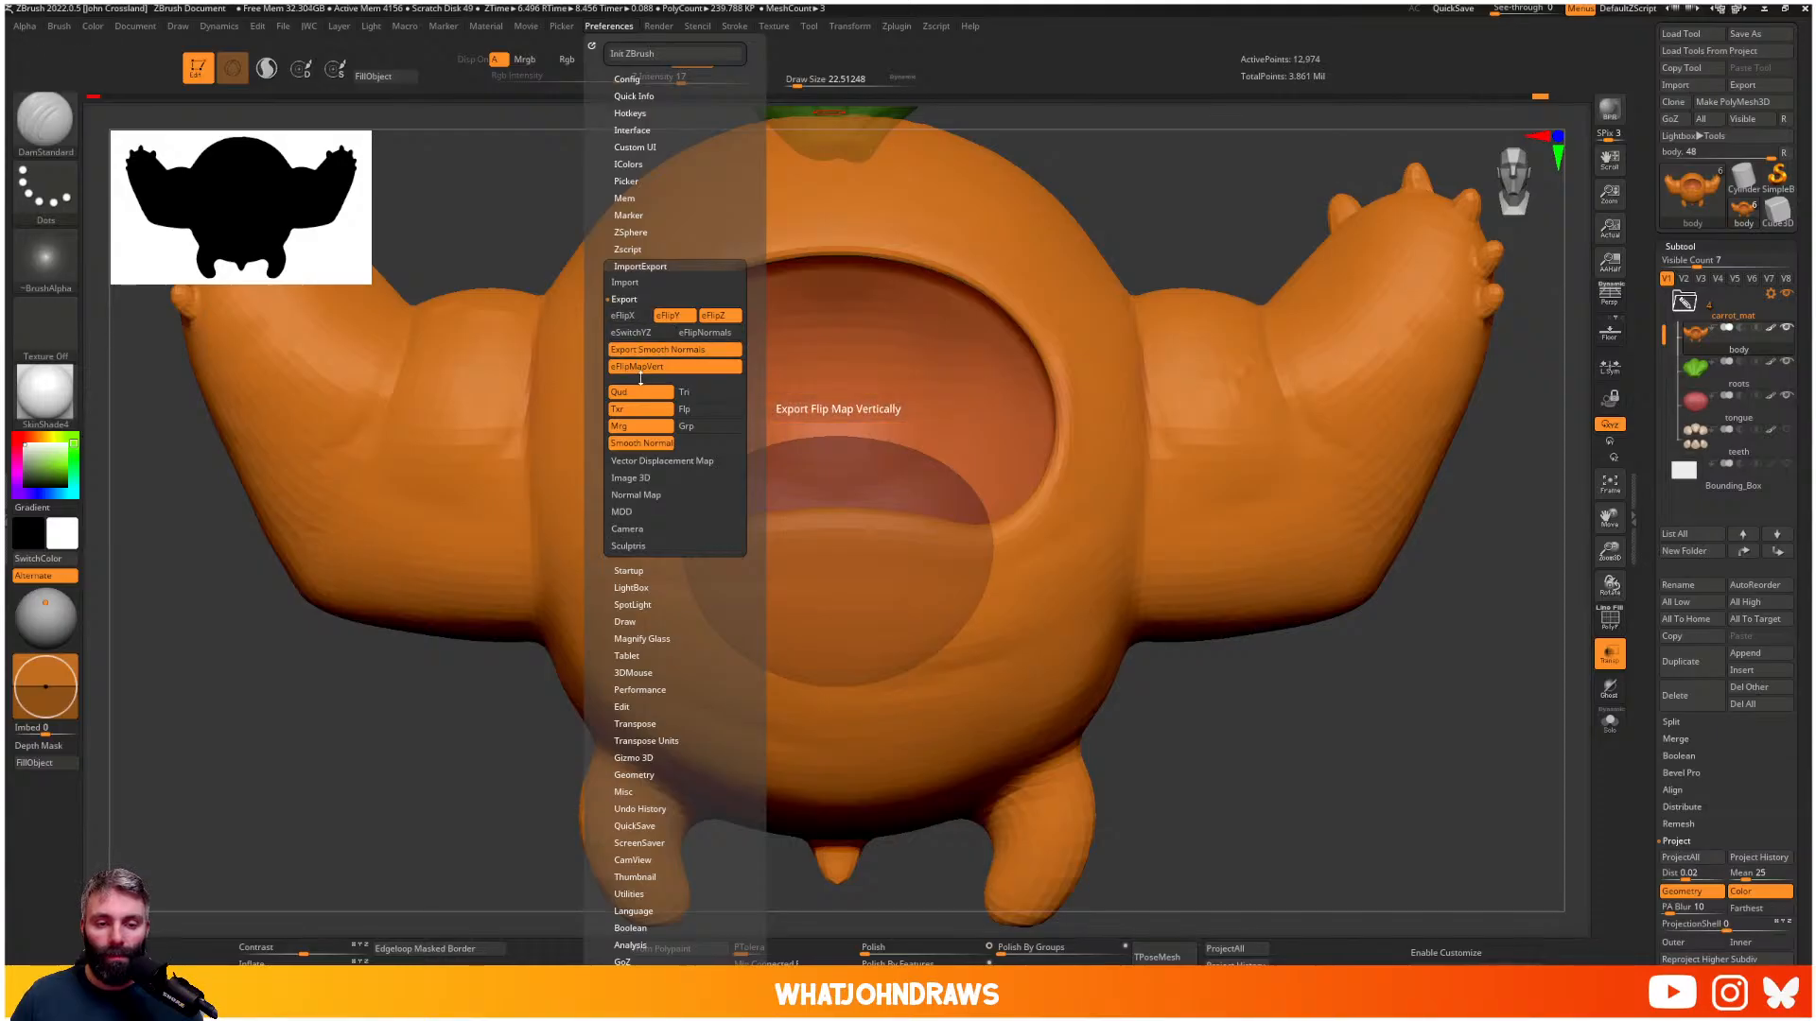
{"action": "left_click", "coordinate": [627, 299]}
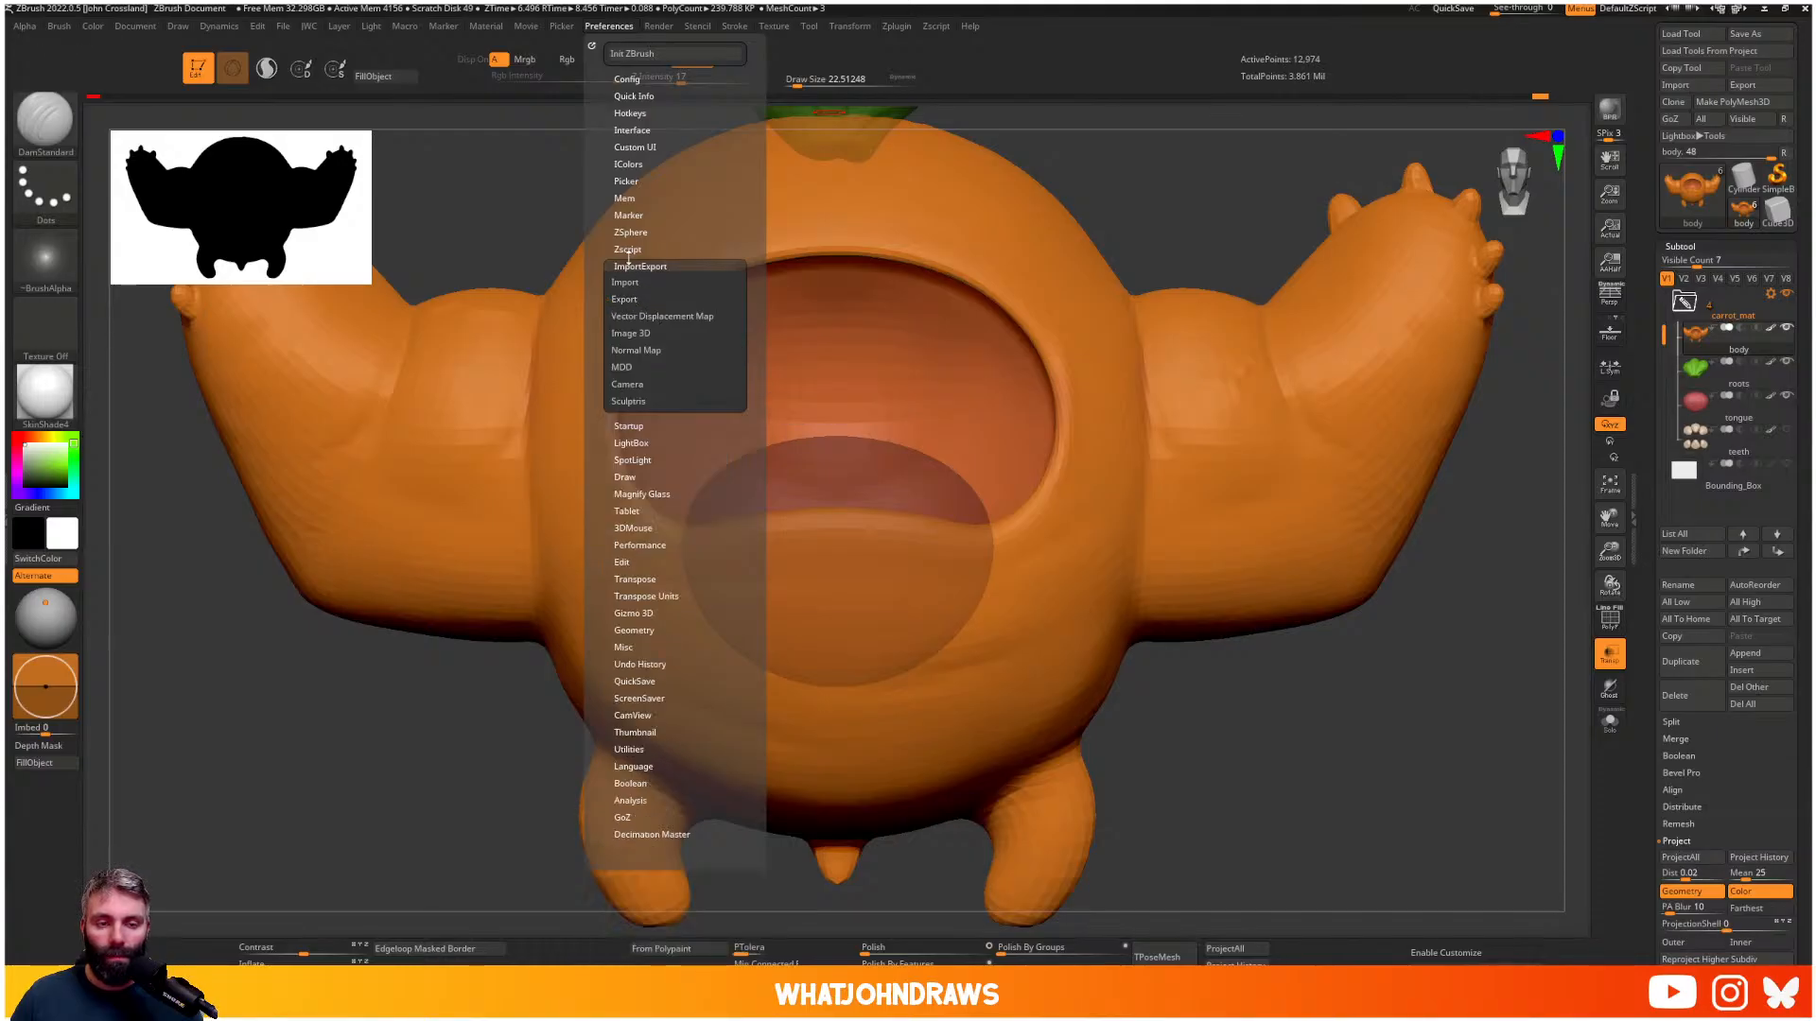
{"action": "left_click", "coordinate": [670, 269]}
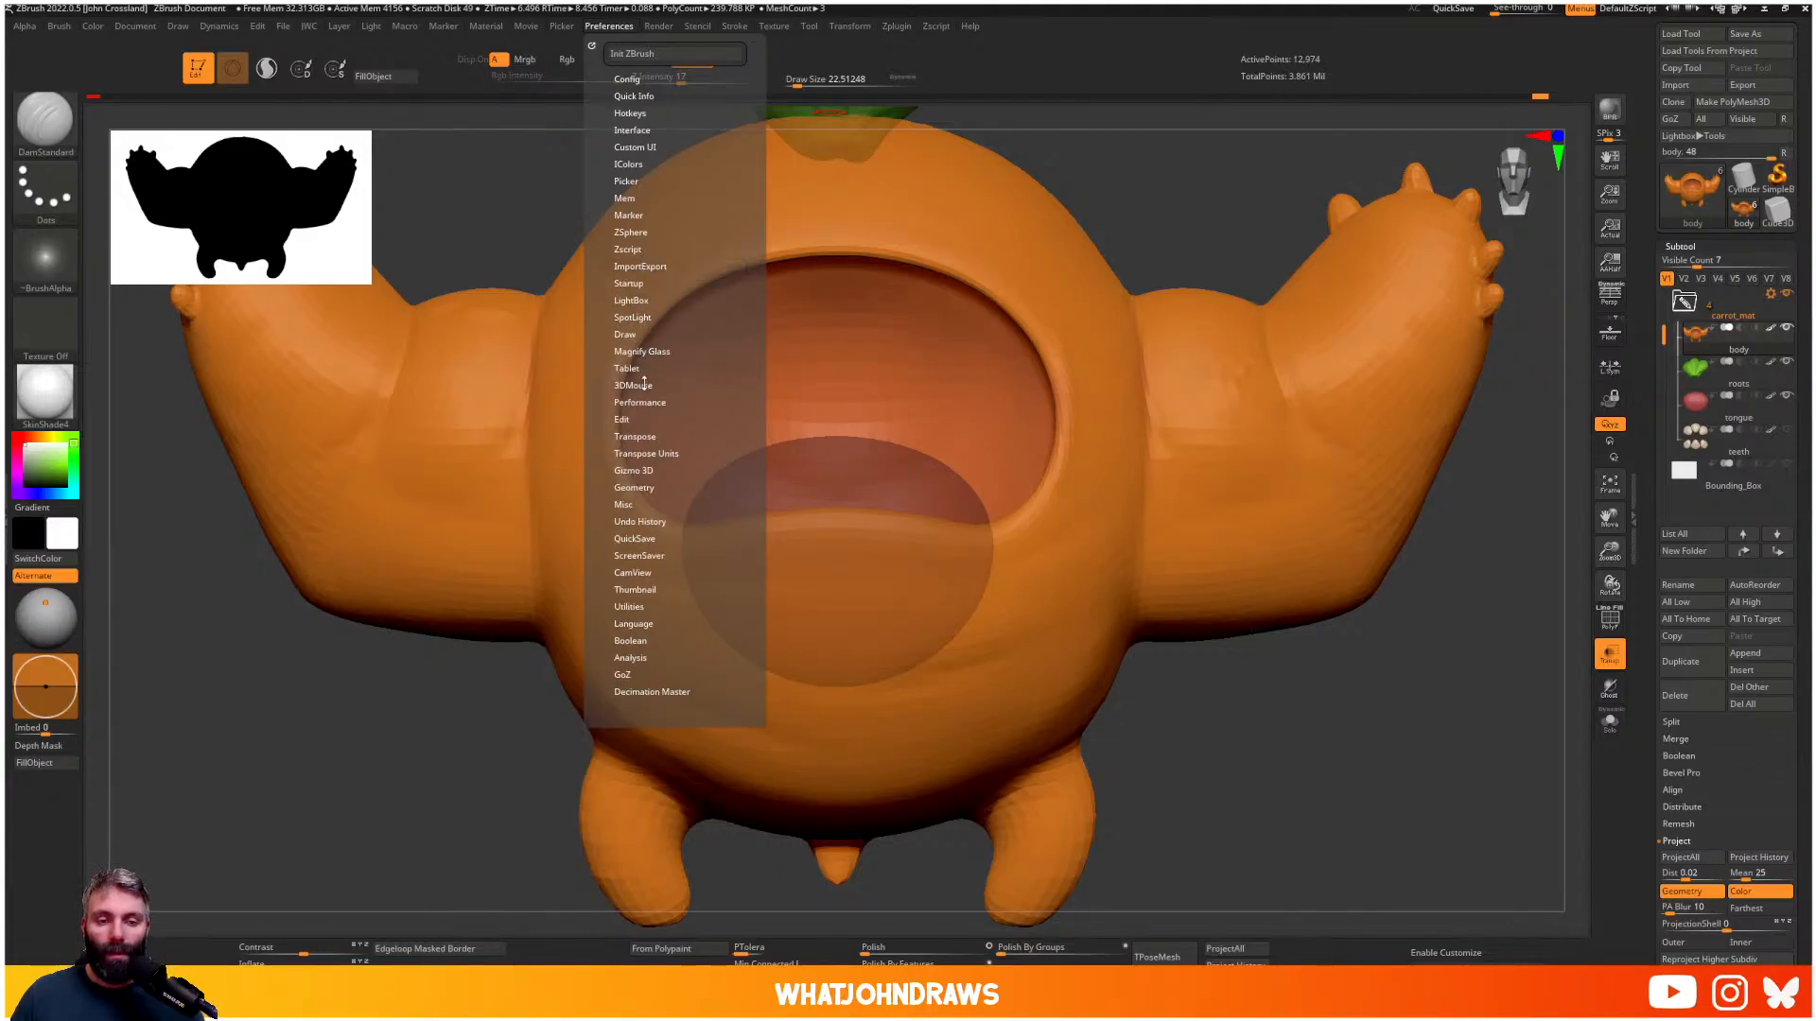
{"action": "left_click", "coordinate": [631, 505]}
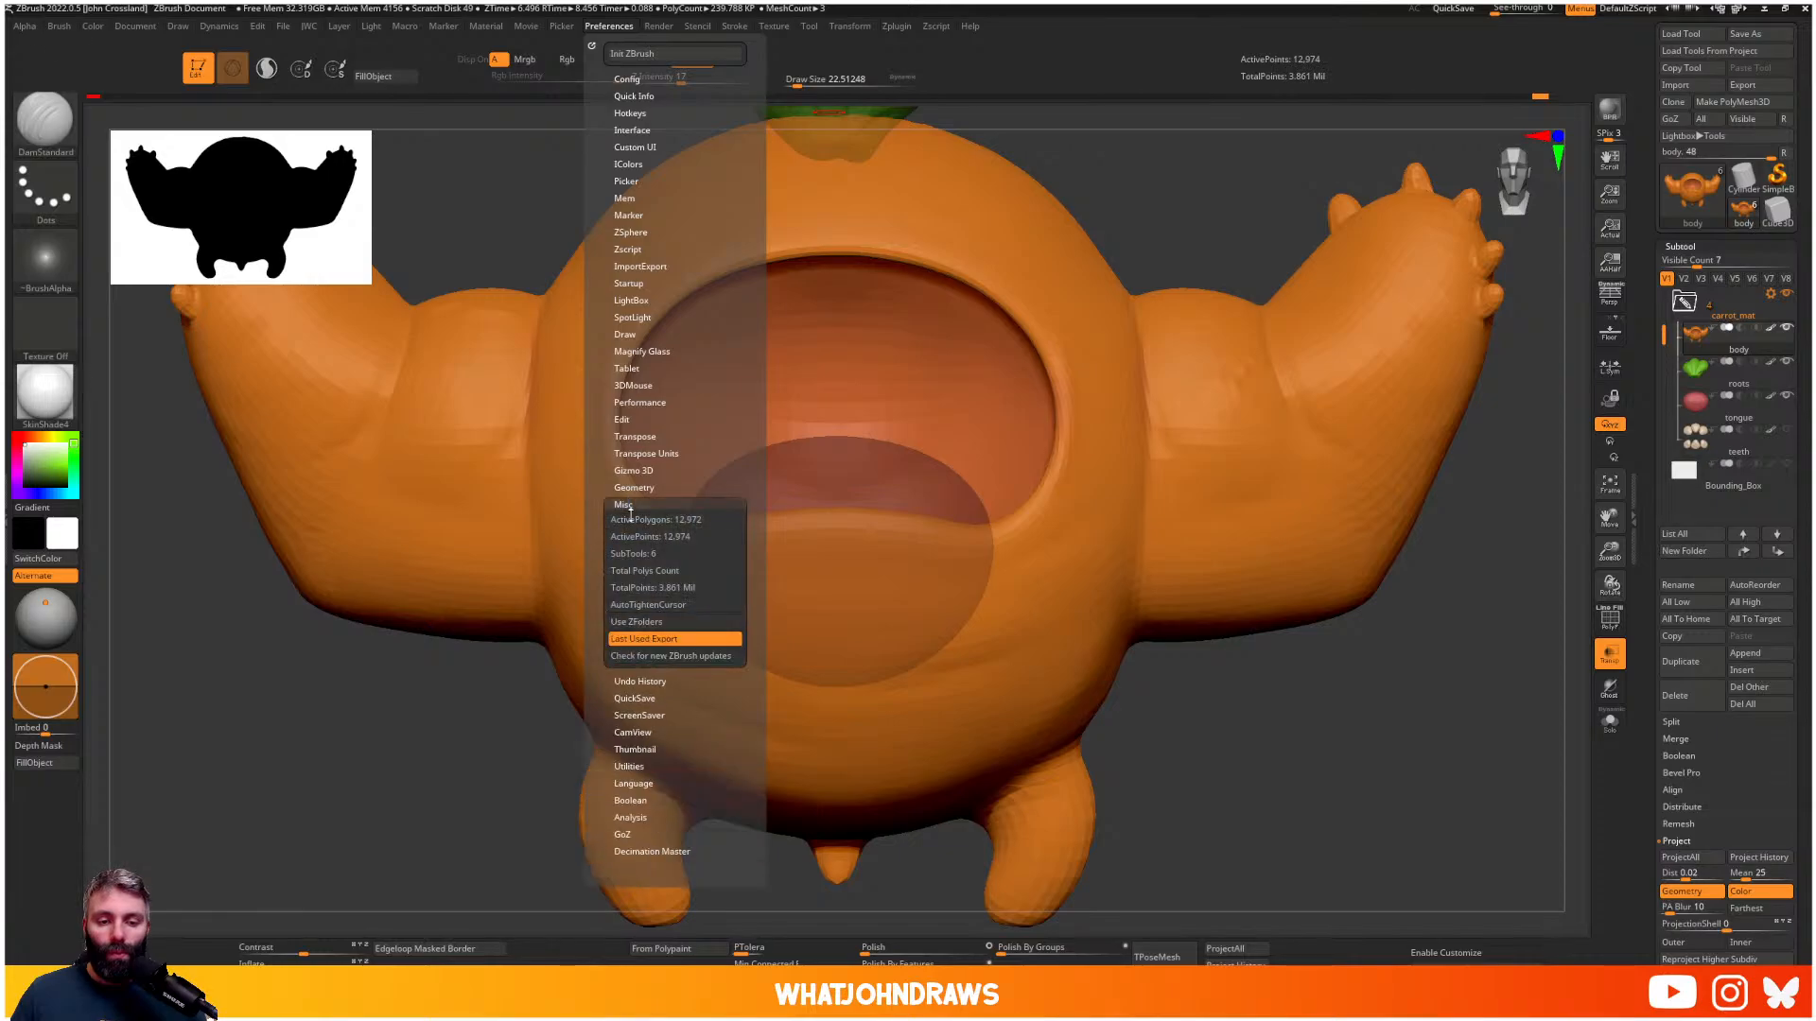
{"action": "left_click", "coordinate": [651, 624]}
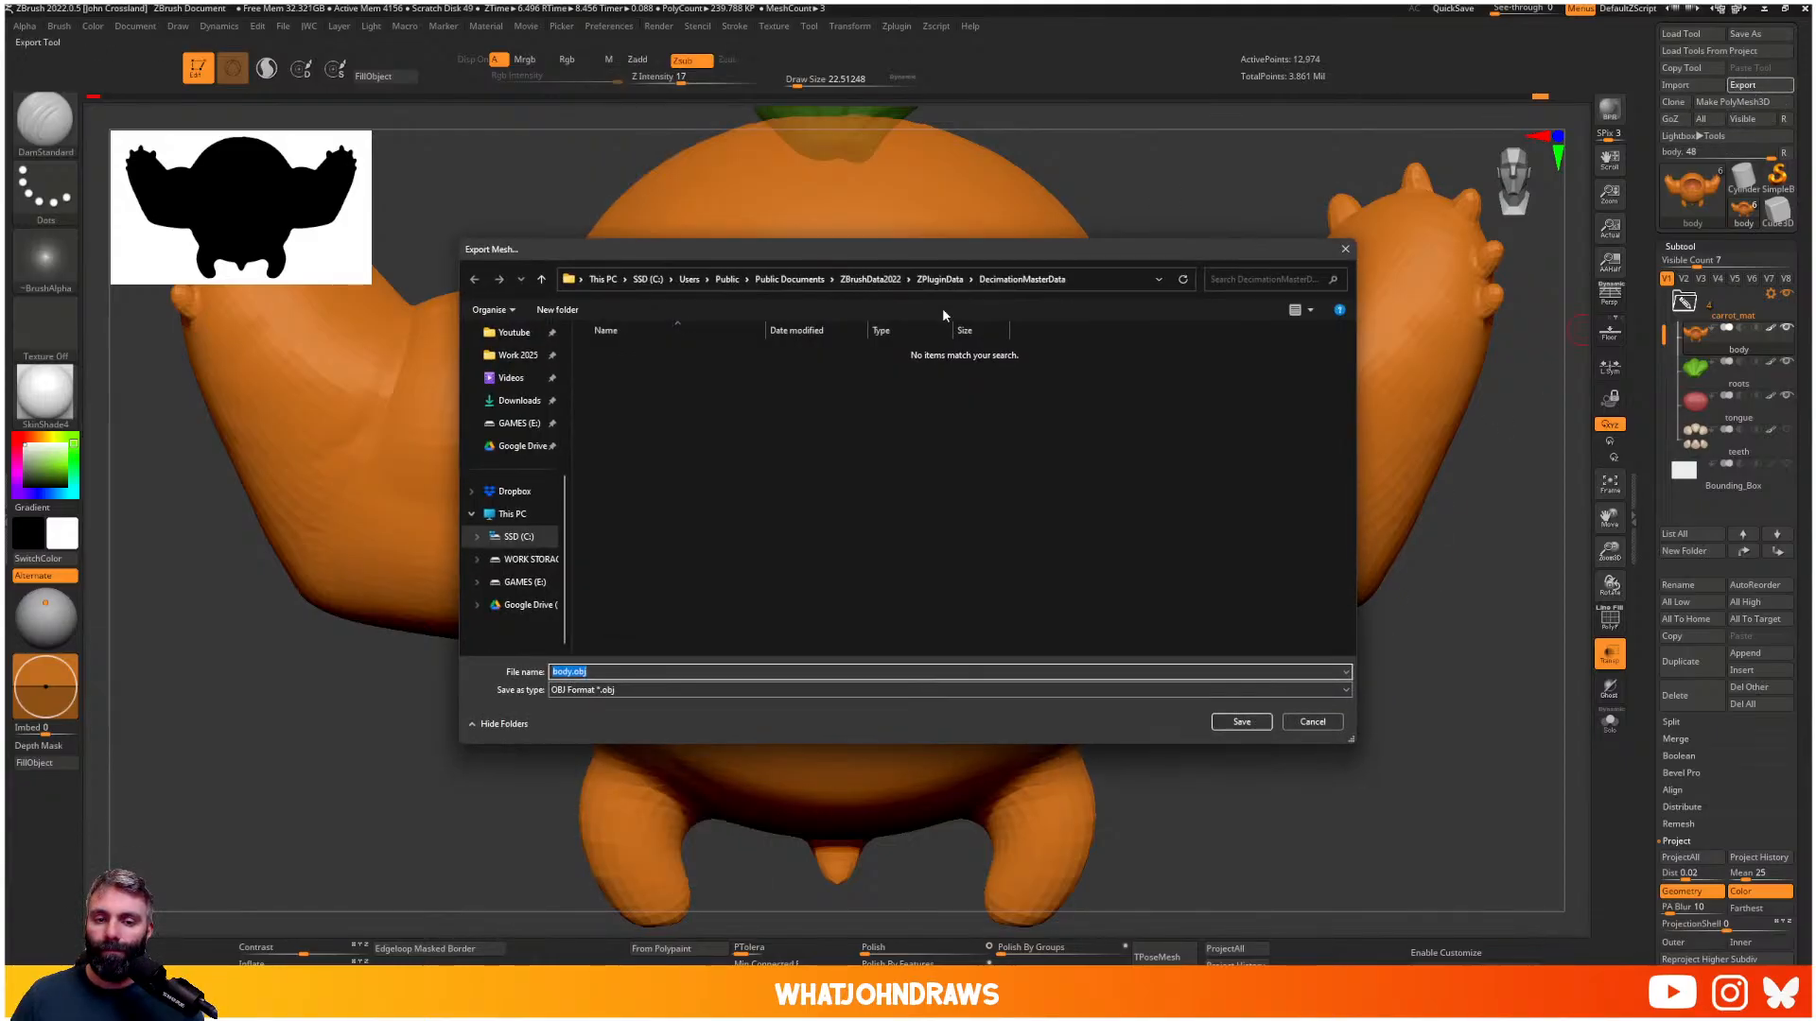
{"action": "left_click", "coordinate": [517, 354]}
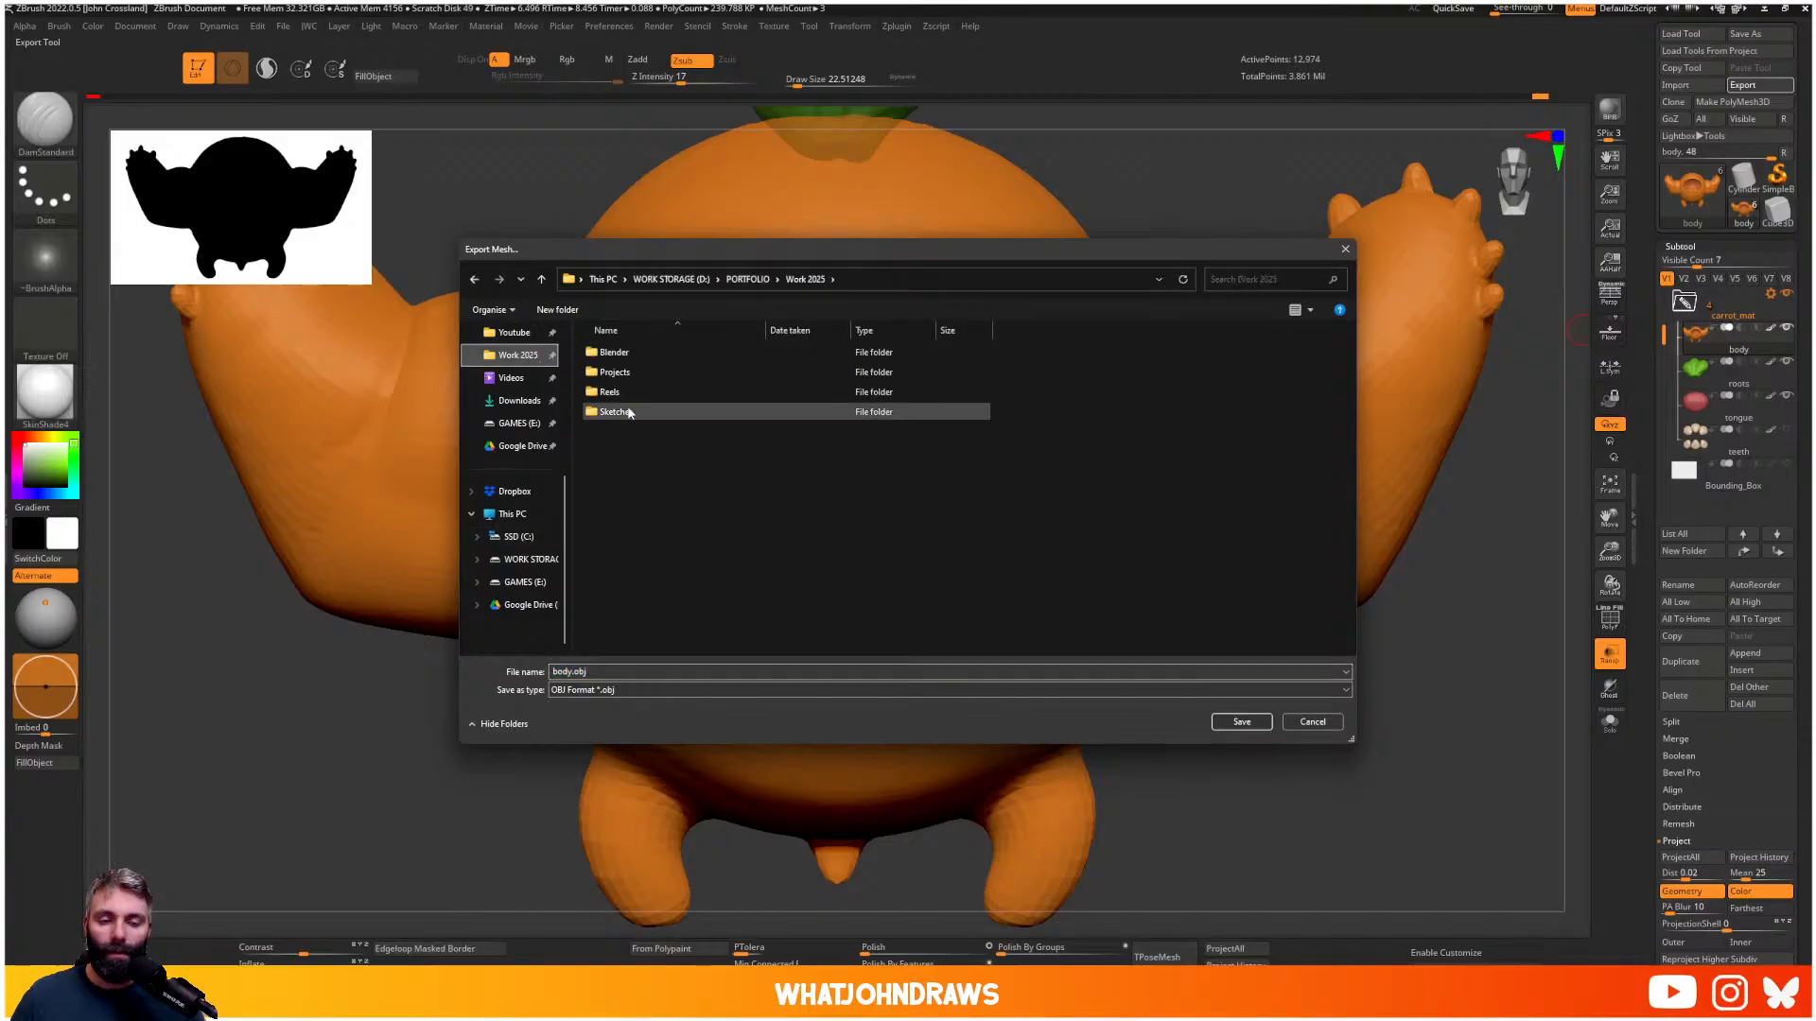
{"action": "double_click", "coordinate": [626, 414]}
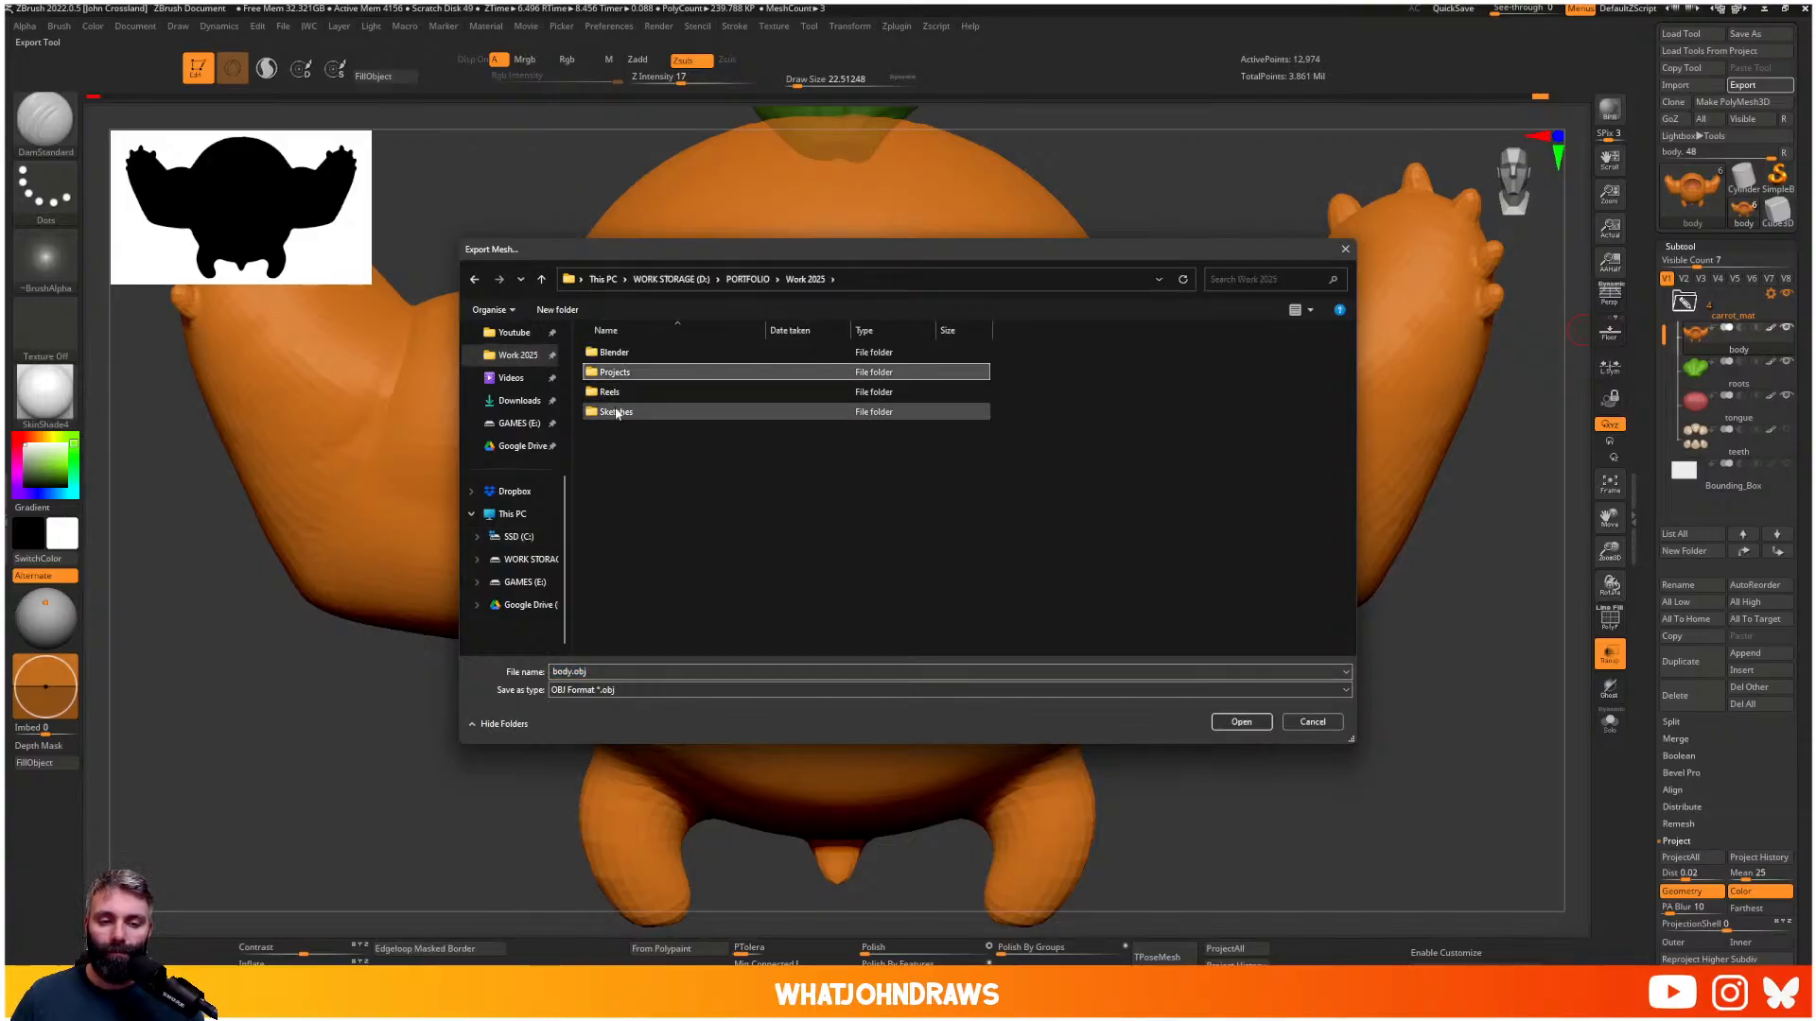
{"action": "double_click", "coordinate": [616, 374]}
{"action": "key", "text": "Return"}
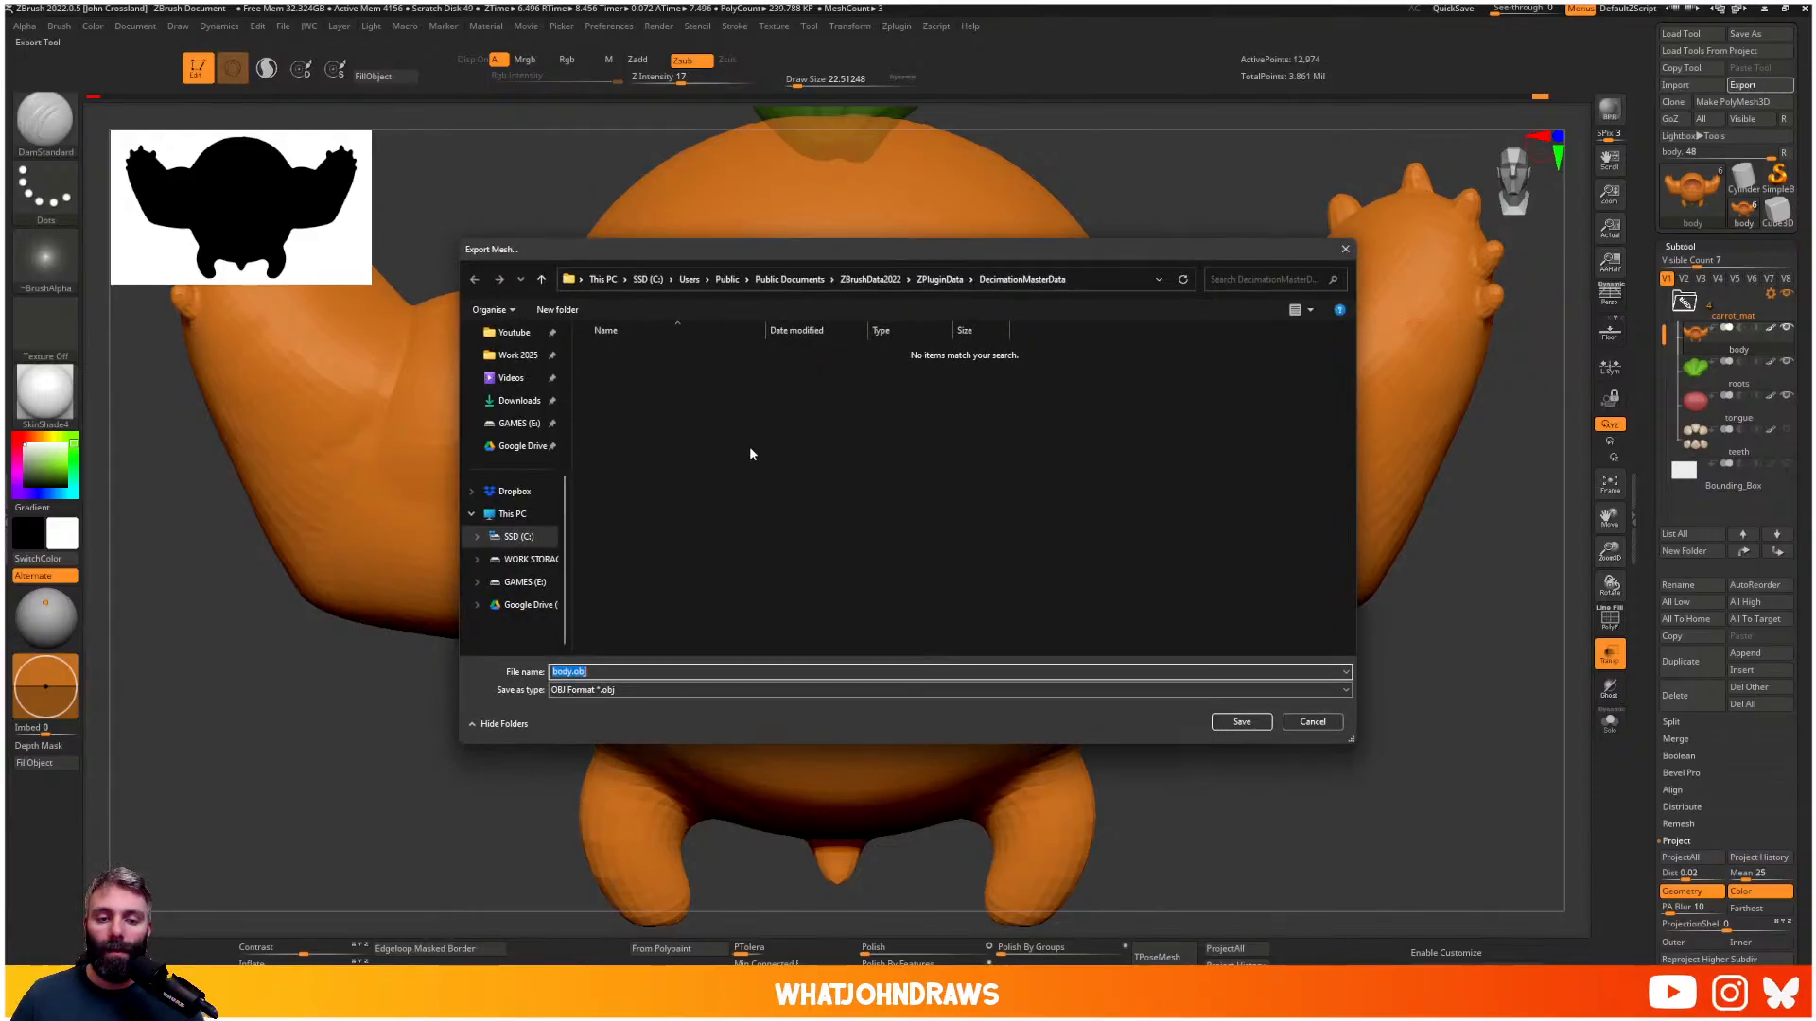
- Export the resized body over body_low.obj in Carrot_man's marmoset folder, confirming the replacement
{"action": "left_click", "coordinate": [529, 367]}
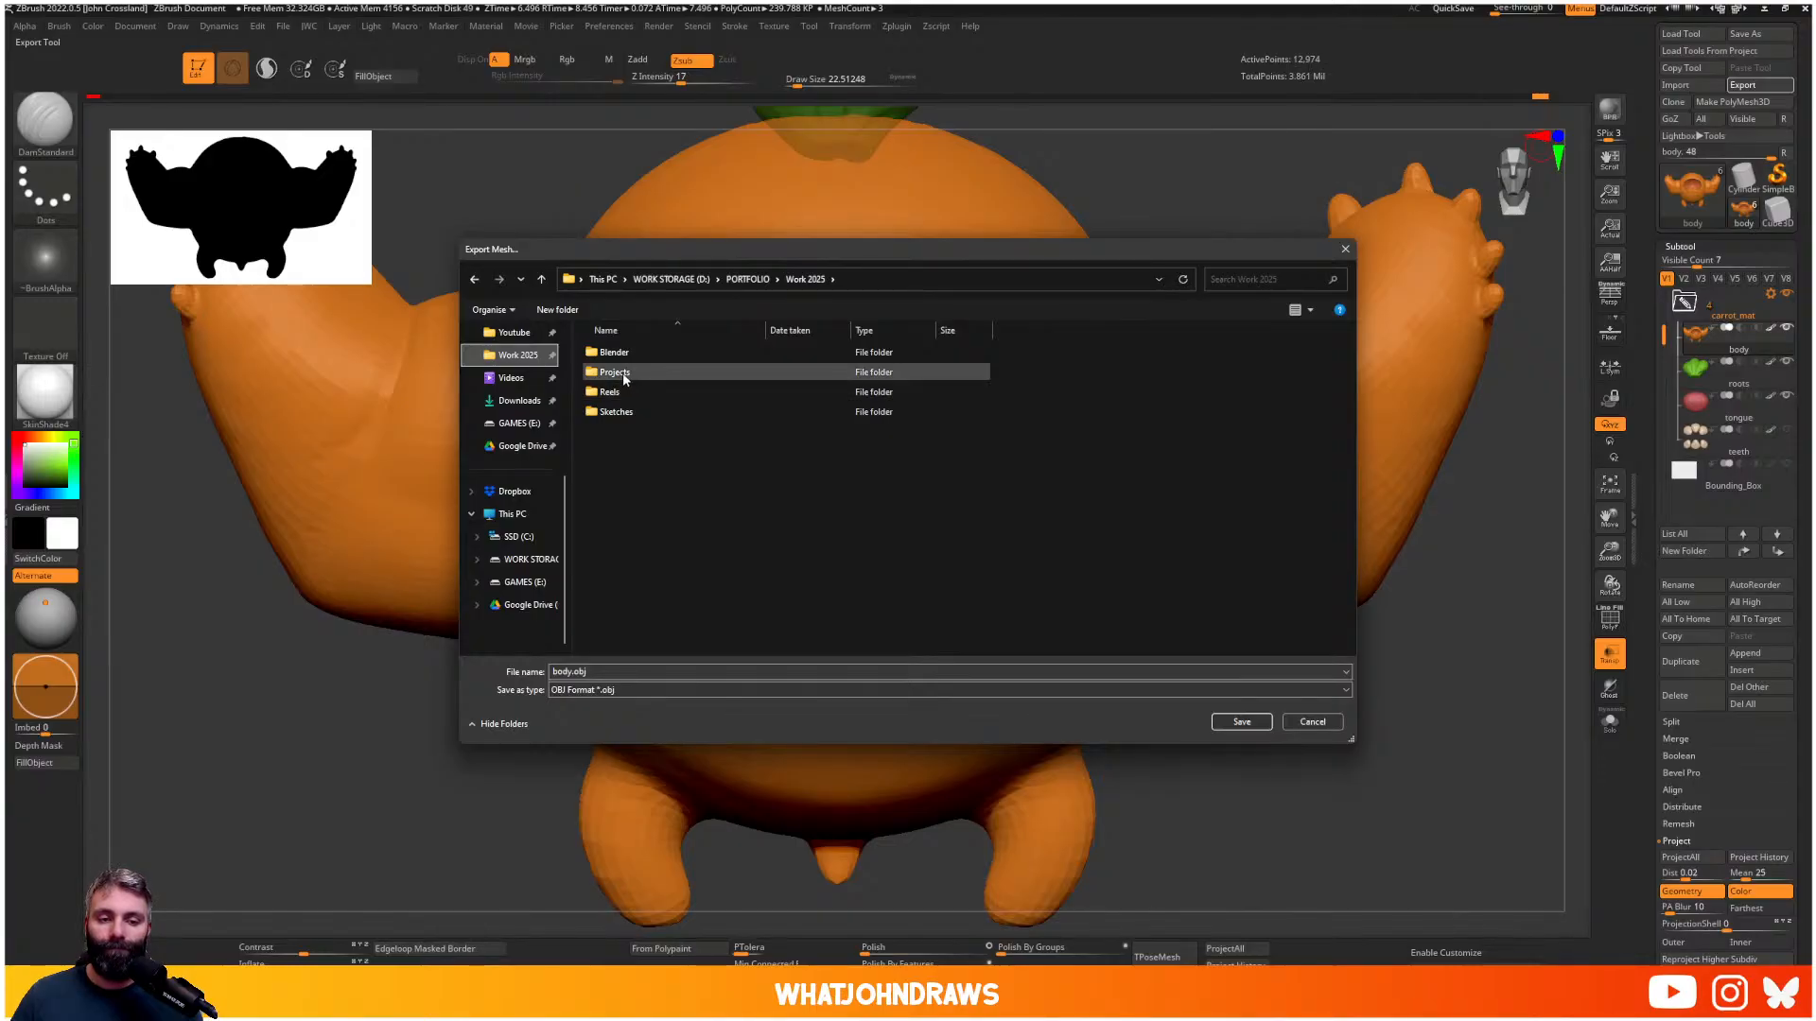
{"action": "double_click", "coordinate": [615, 372]}
{"action": "double_click", "coordinate": [616, 353]}
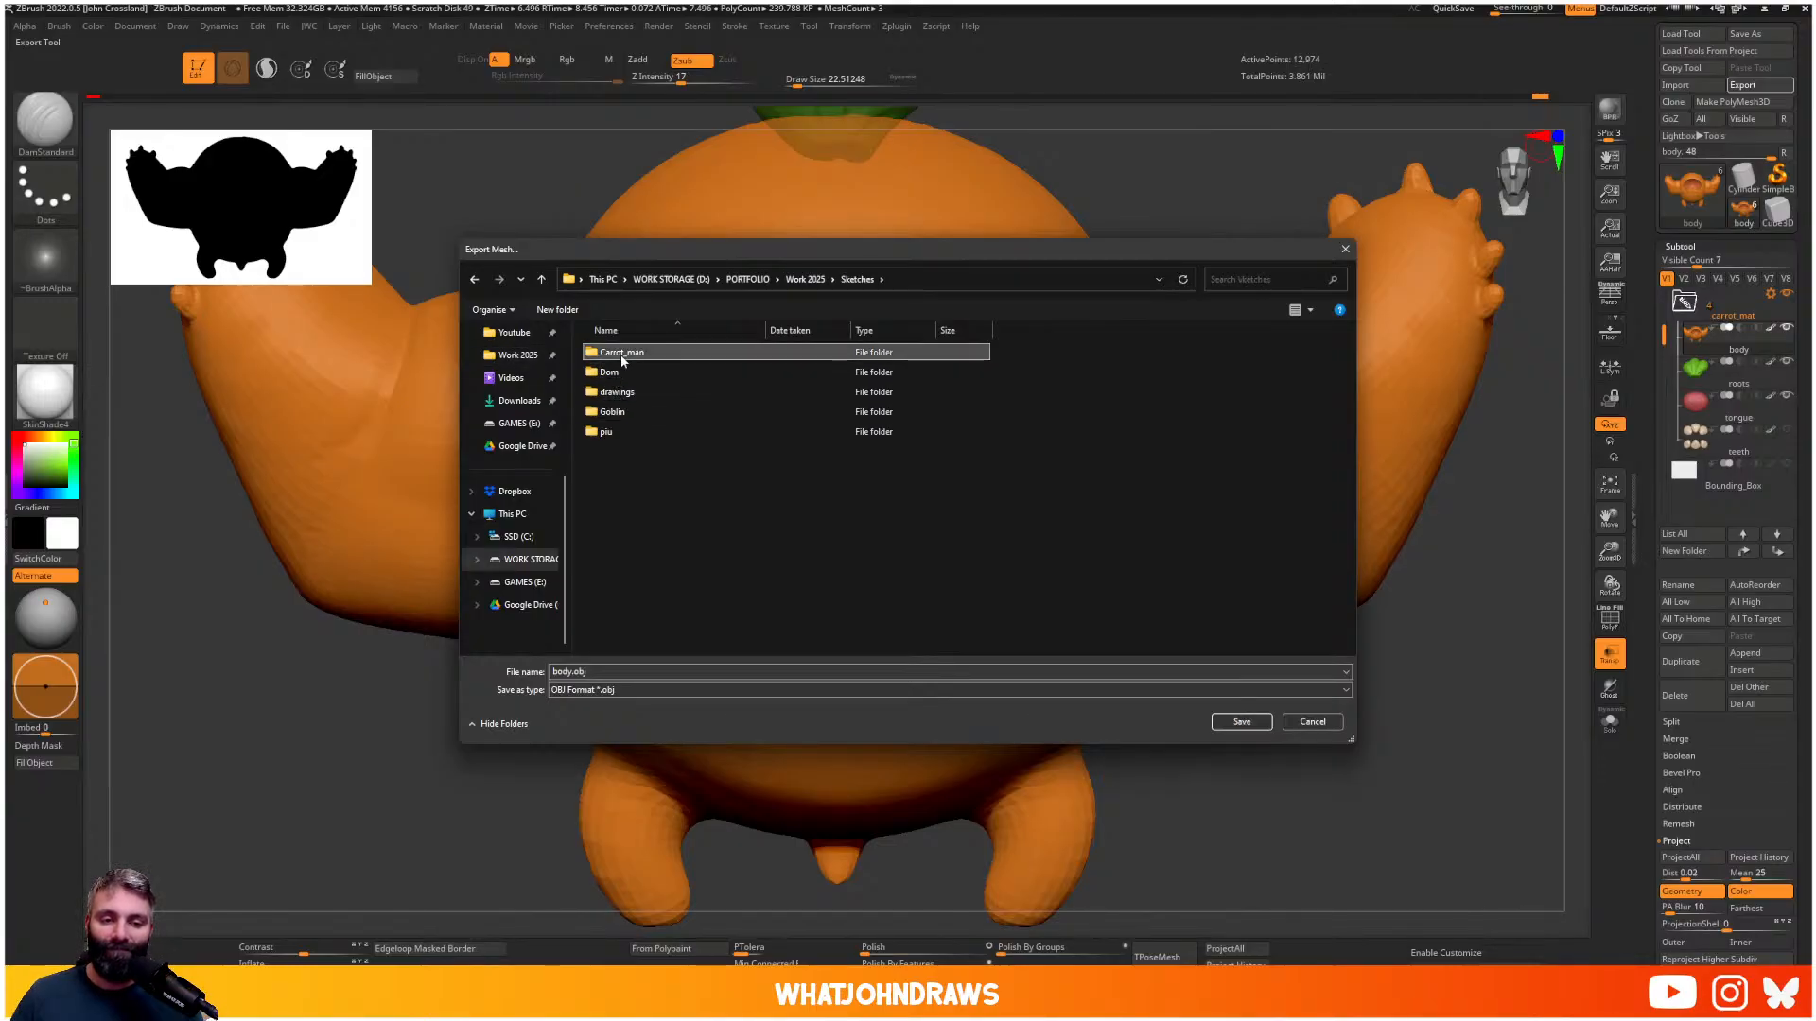
{"action": "double_click", "coordinate": [621, 361]}
{"action": "double_click", "coordinate": [624, 372]}
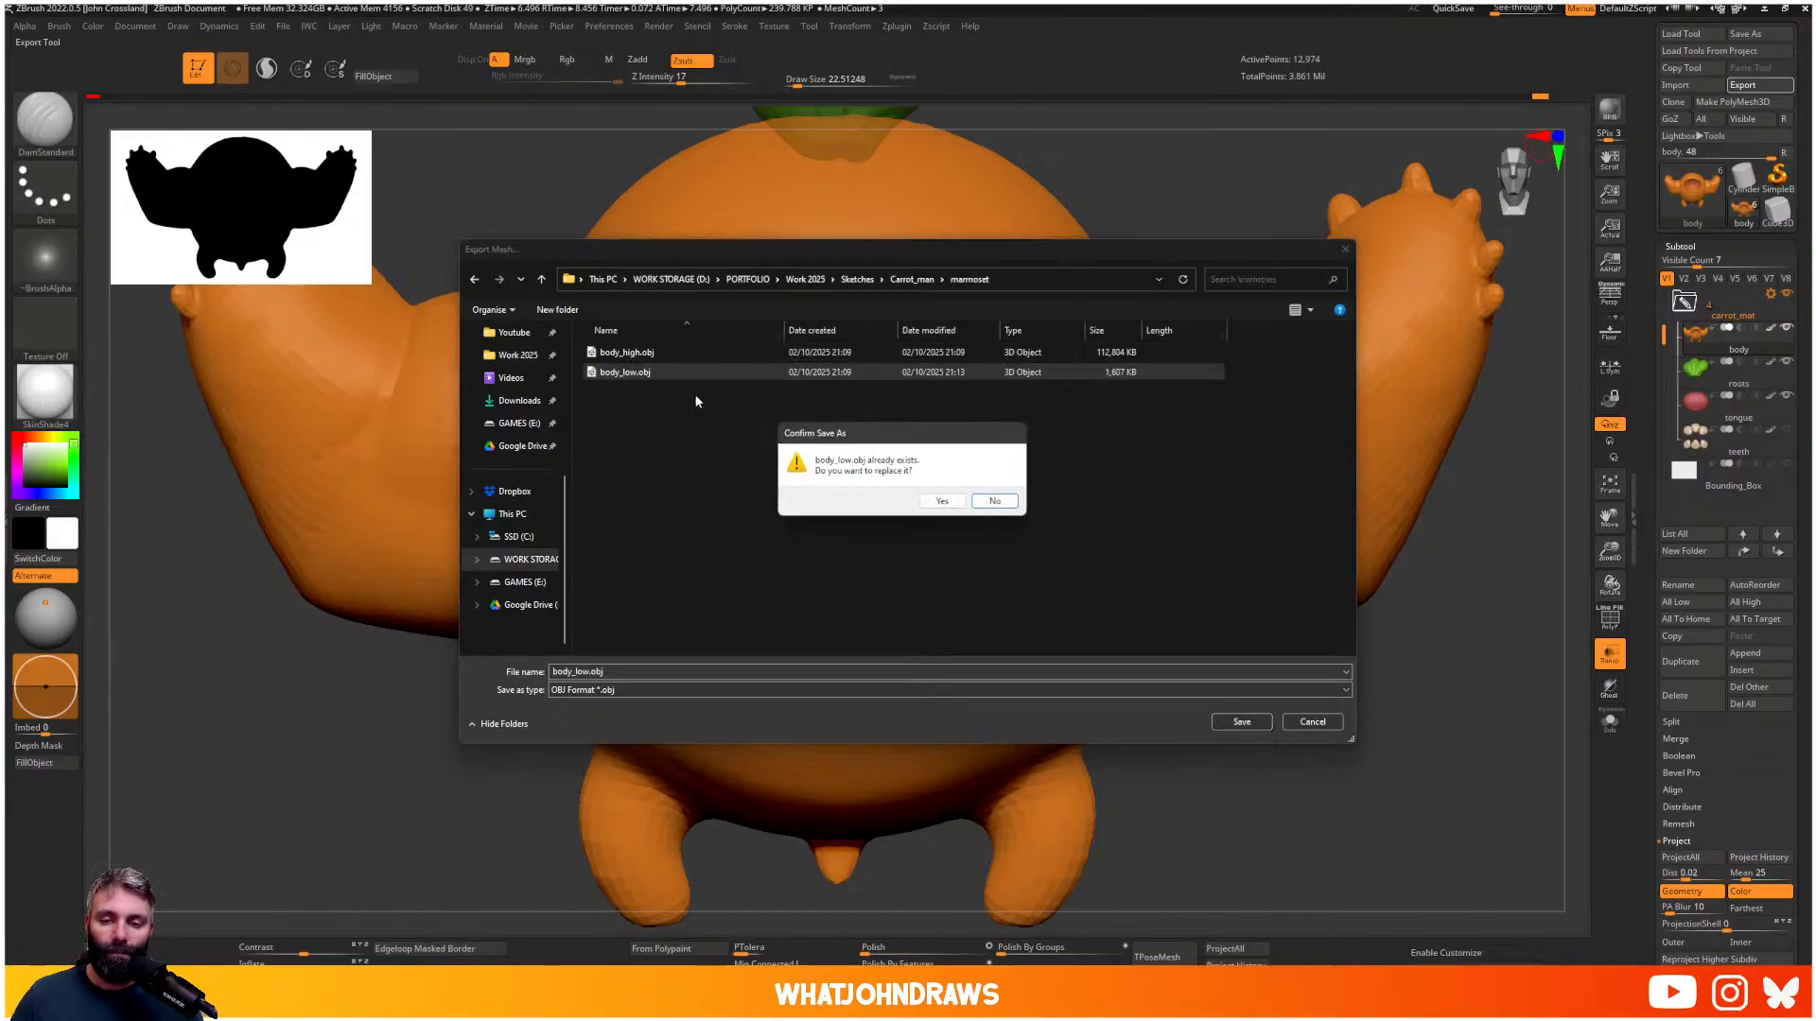
{"action": "left_click", "coordinate": [943, 502]}
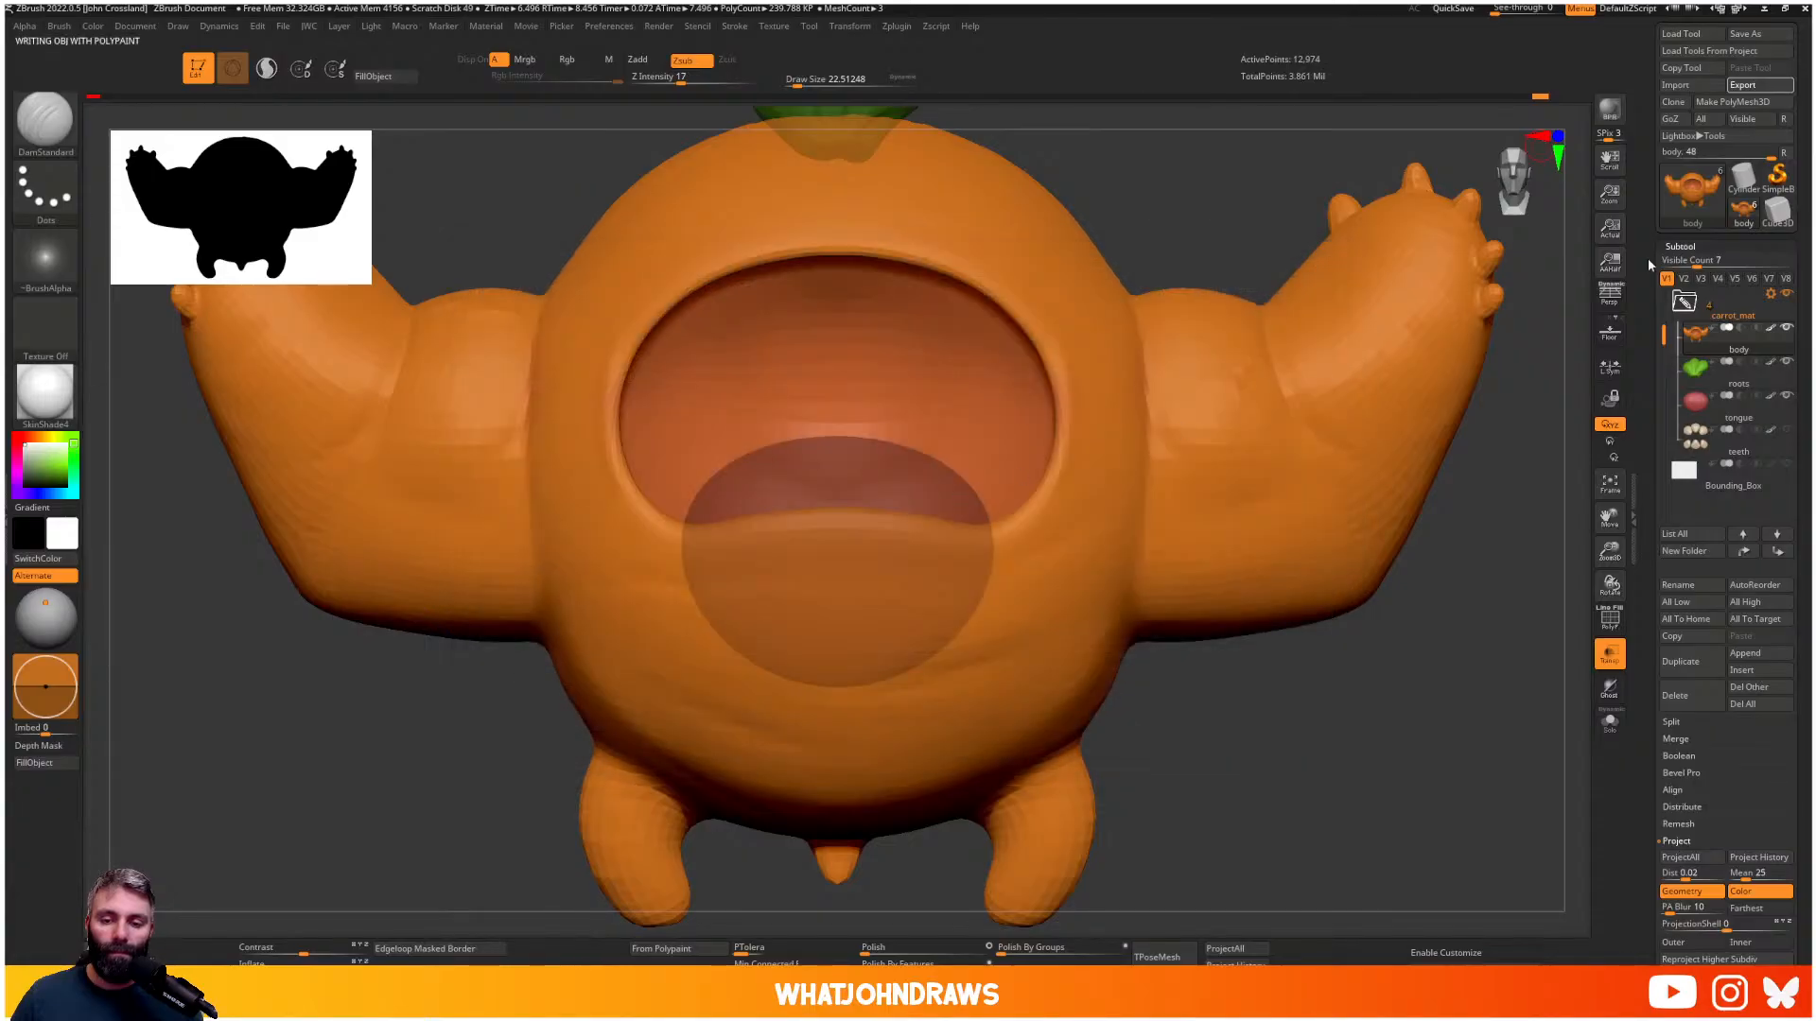
- Check the export dialog's starting folder, cancel it and toggle Use ZFolders in the miscellaneous preferences
{"action": "left_click", "coordinate": [1763, 88]}
{"action": "key", "text": "Escape"}
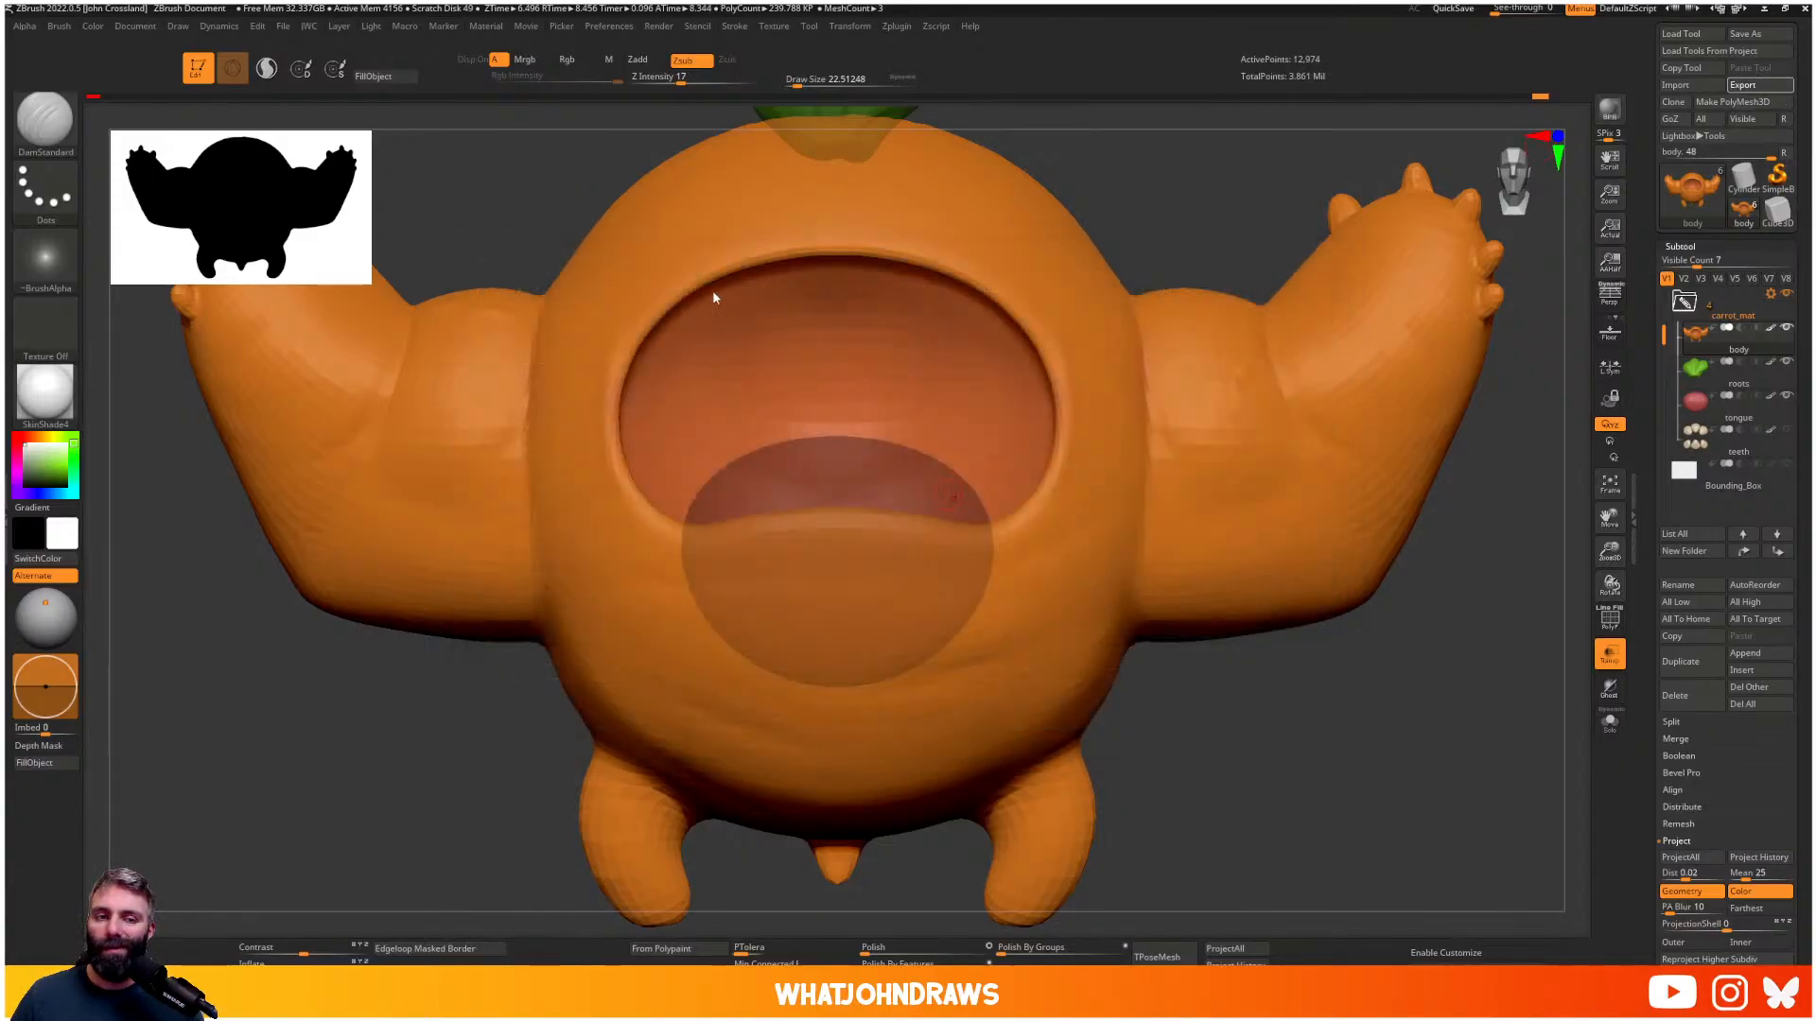
{"action": "left_click", "coordinate": [609, 28]}
{"action": "left_click", "coordinate": [656, 624]}
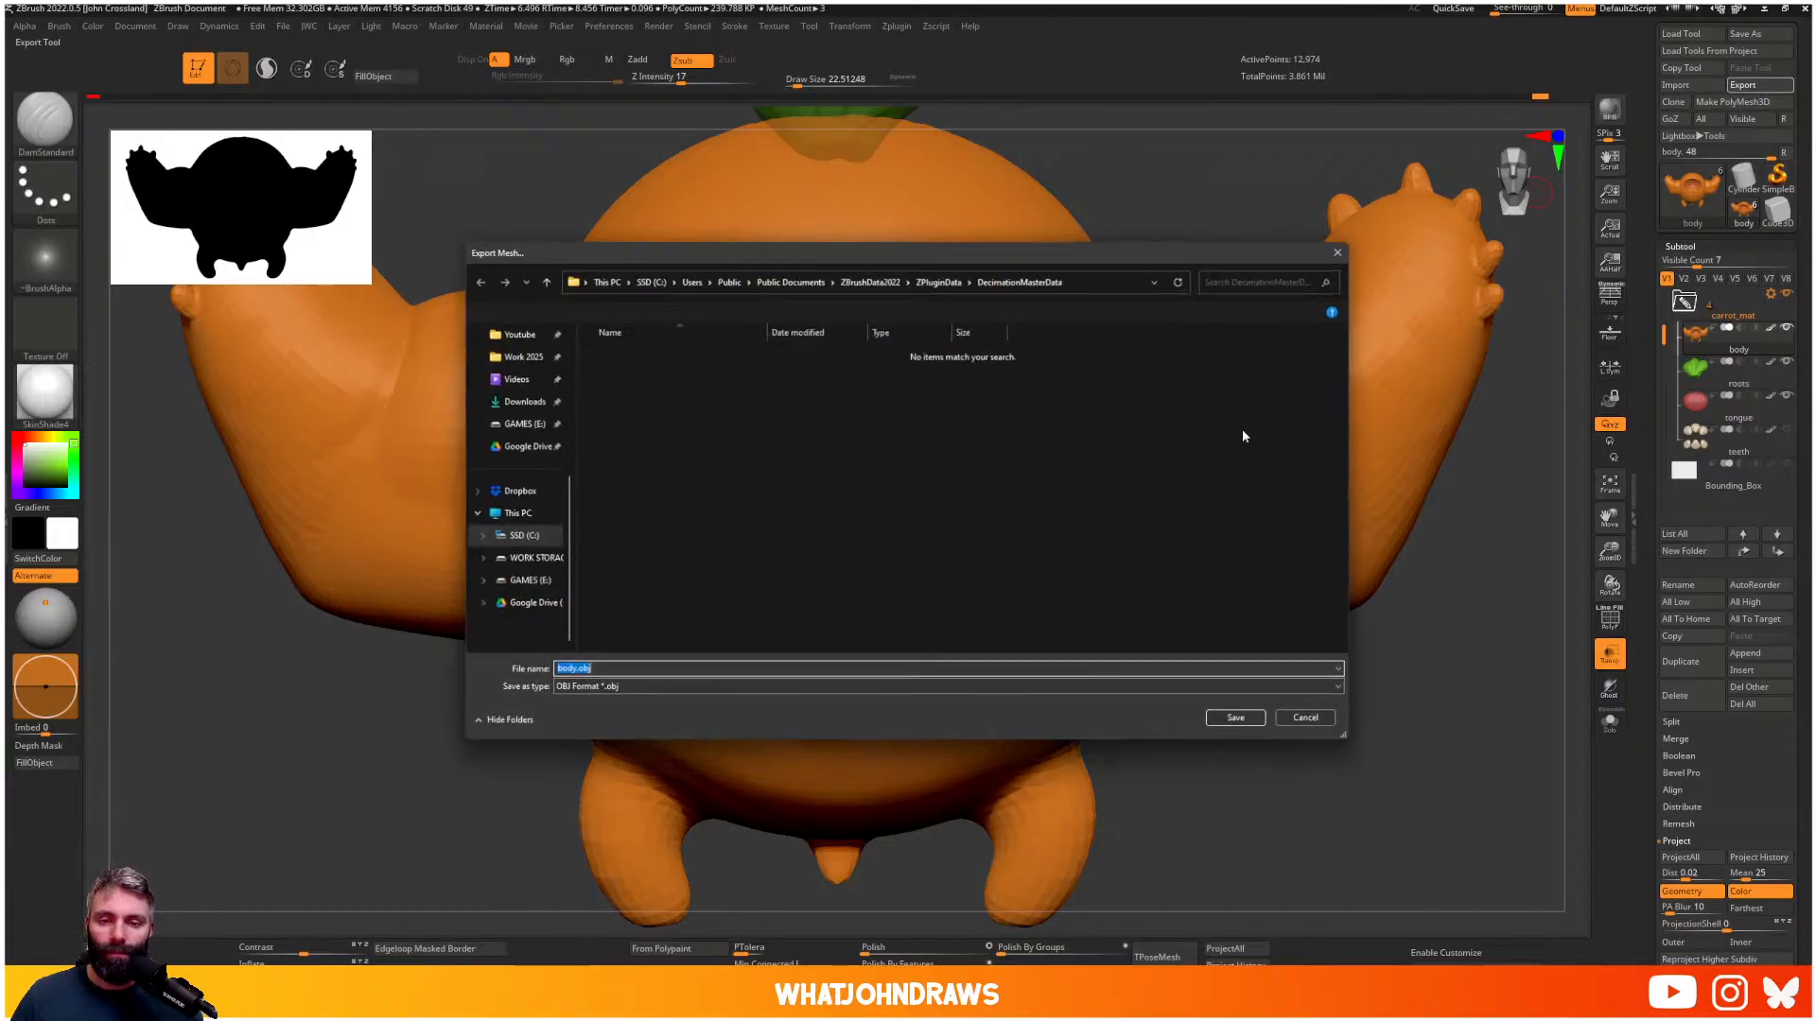
- Cancel the mesh export, switch to Marmoset Toolbag and hide the scale reference in the viewport
{"action": "key", "text": "Escape"}
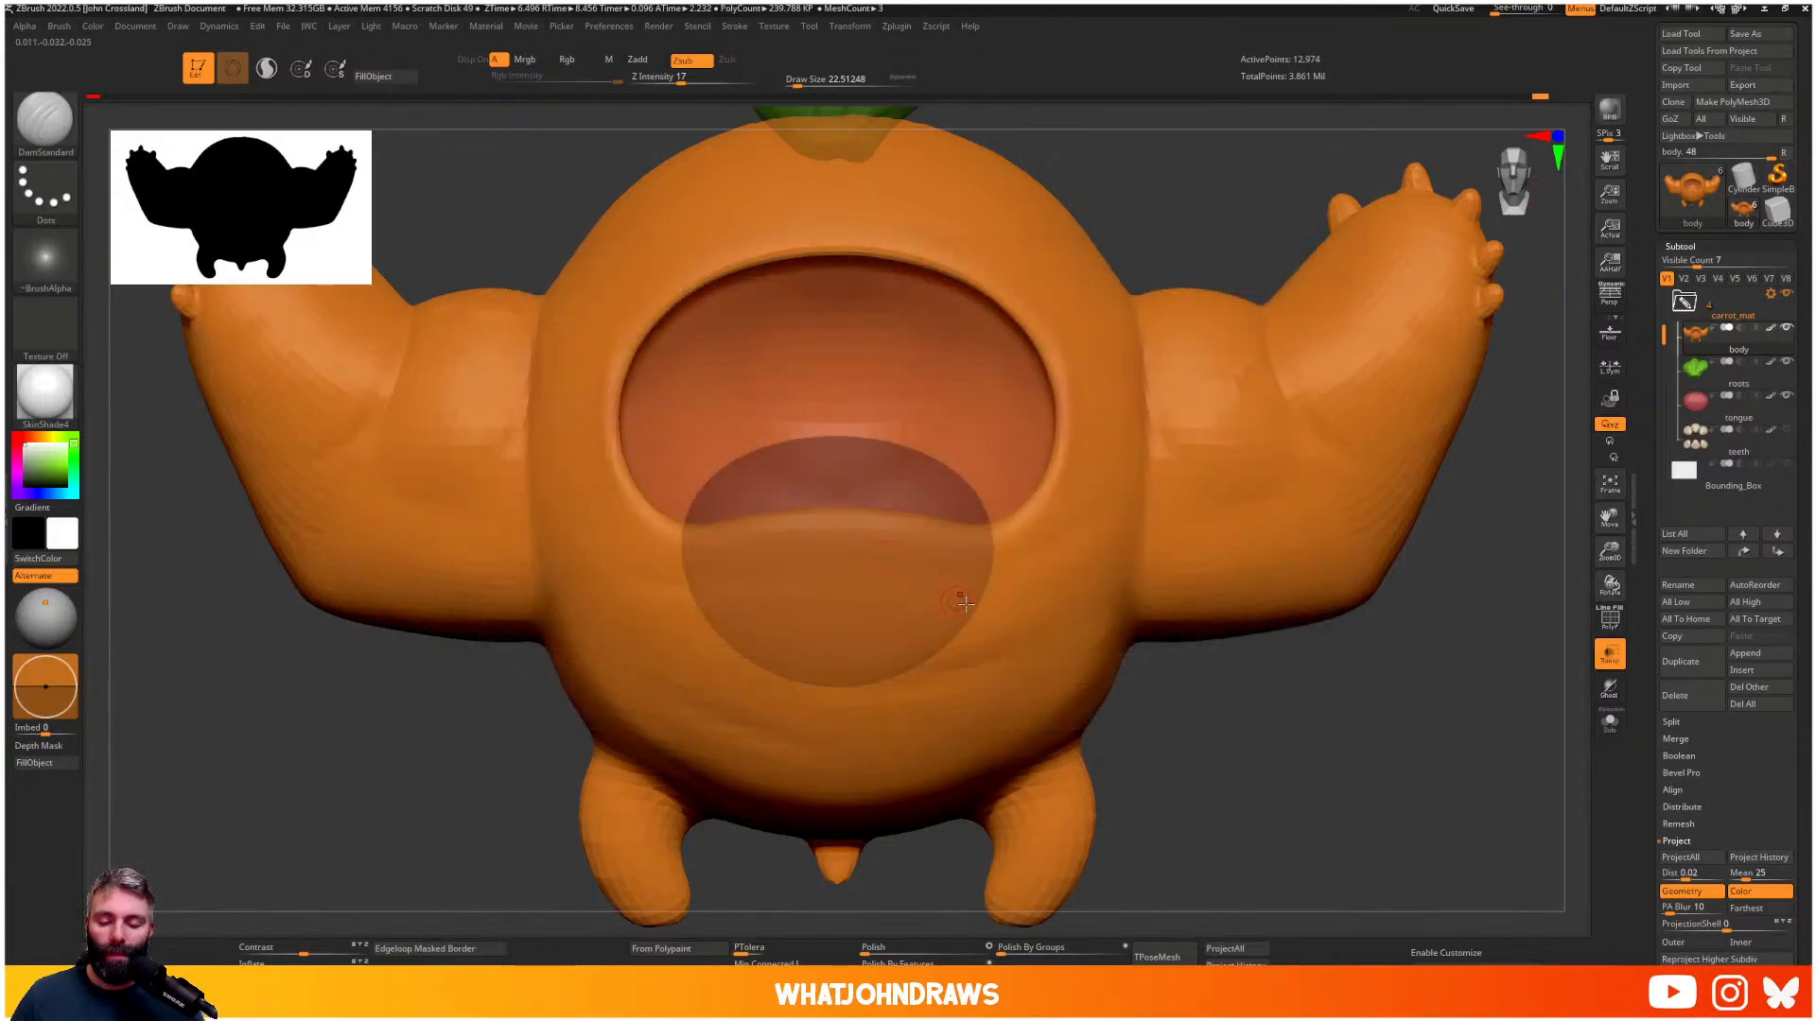
{"action": "key", "text": "alt+Tab"}
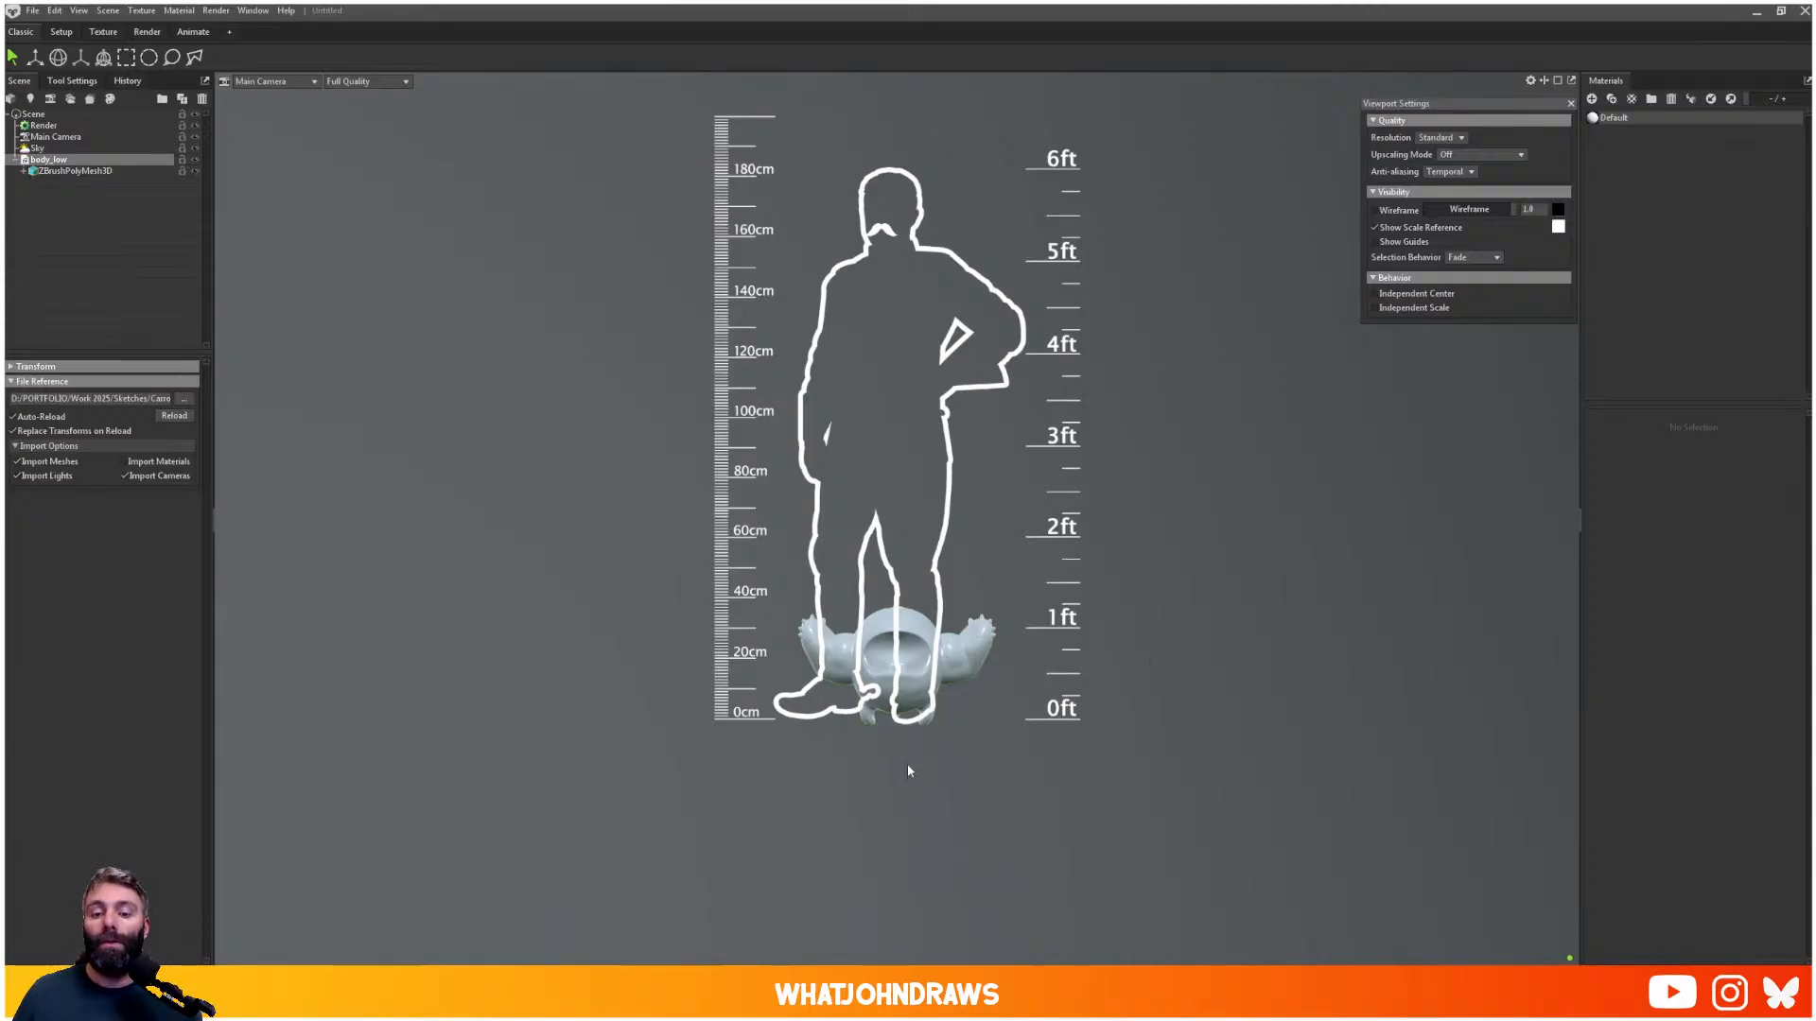
{"action": "left_click", "coordinate": [1375, 227]}
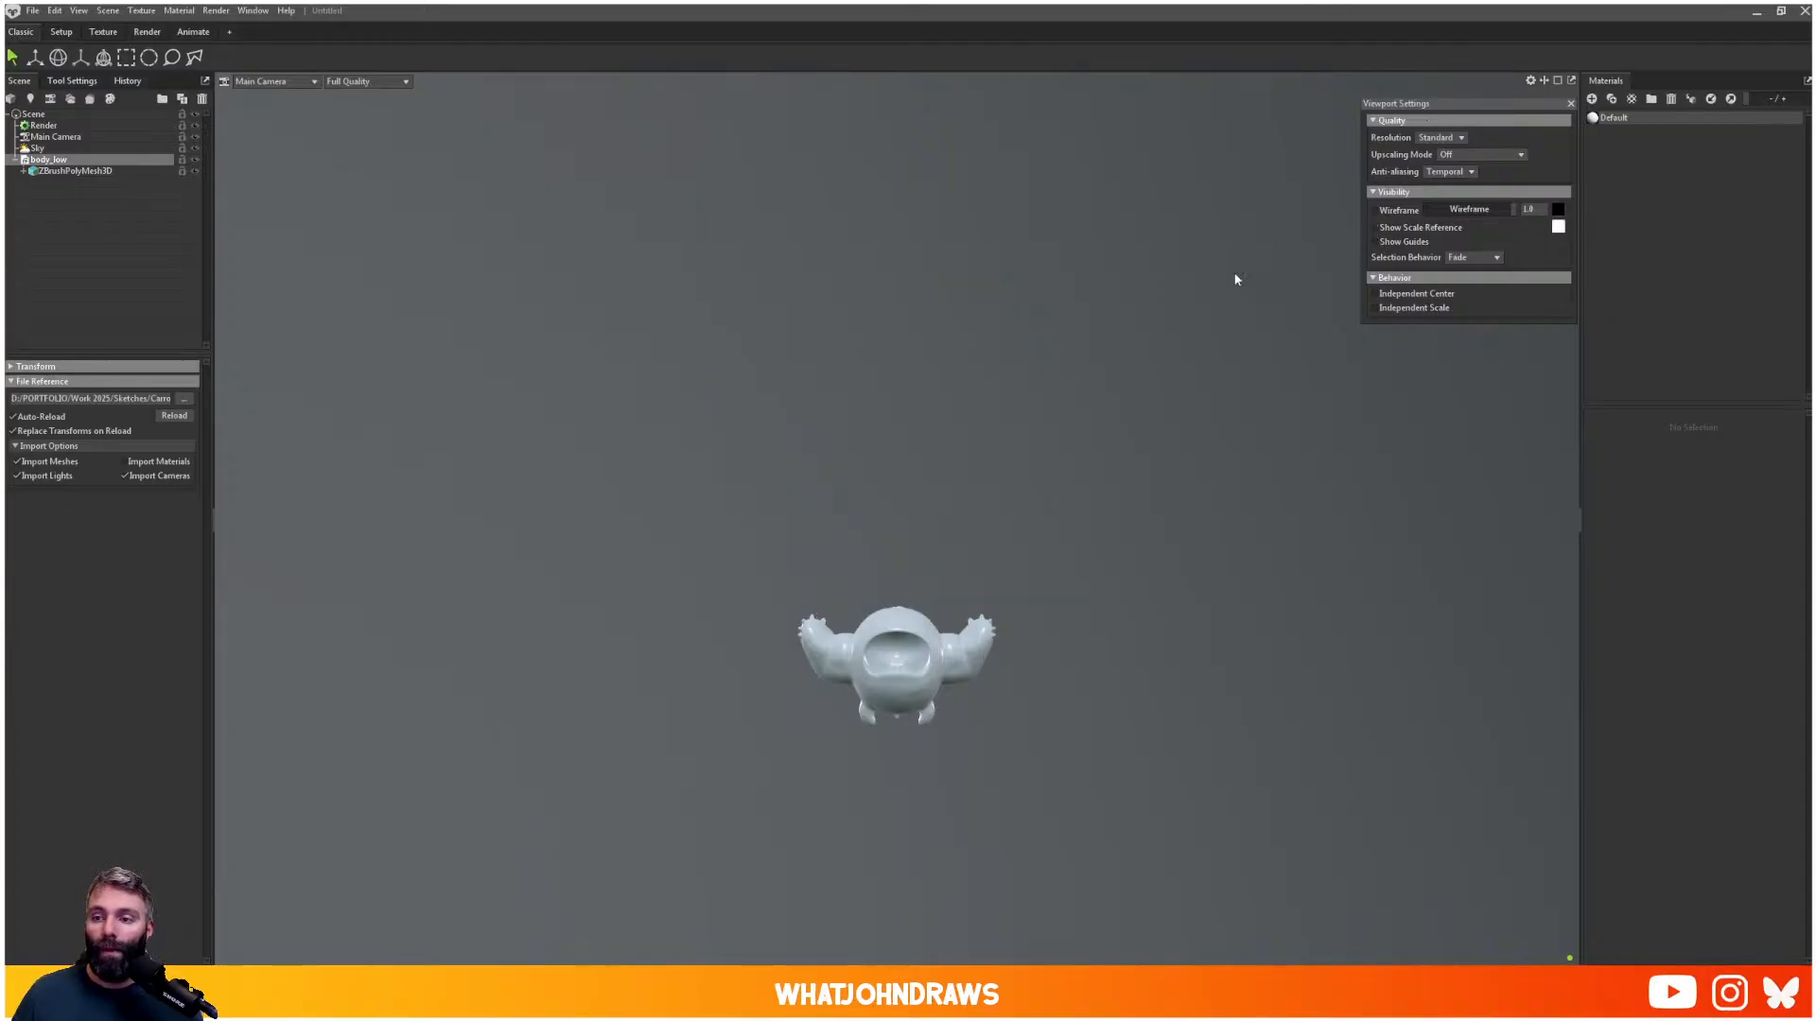
{"action": "right_click_drag", "start_coordinate": [932, 511], "coordinate": [1143, 615], "text": "alt"}
{"action": "middle_click_drag", "start_coordinate": [1090, 578], "coordinate": [1092, 376], "text": "alt"}
{"action": "right_click_drag", "start_coordinate": [1080, 407], "coordinate": [1133, 548], "text": "alt"}
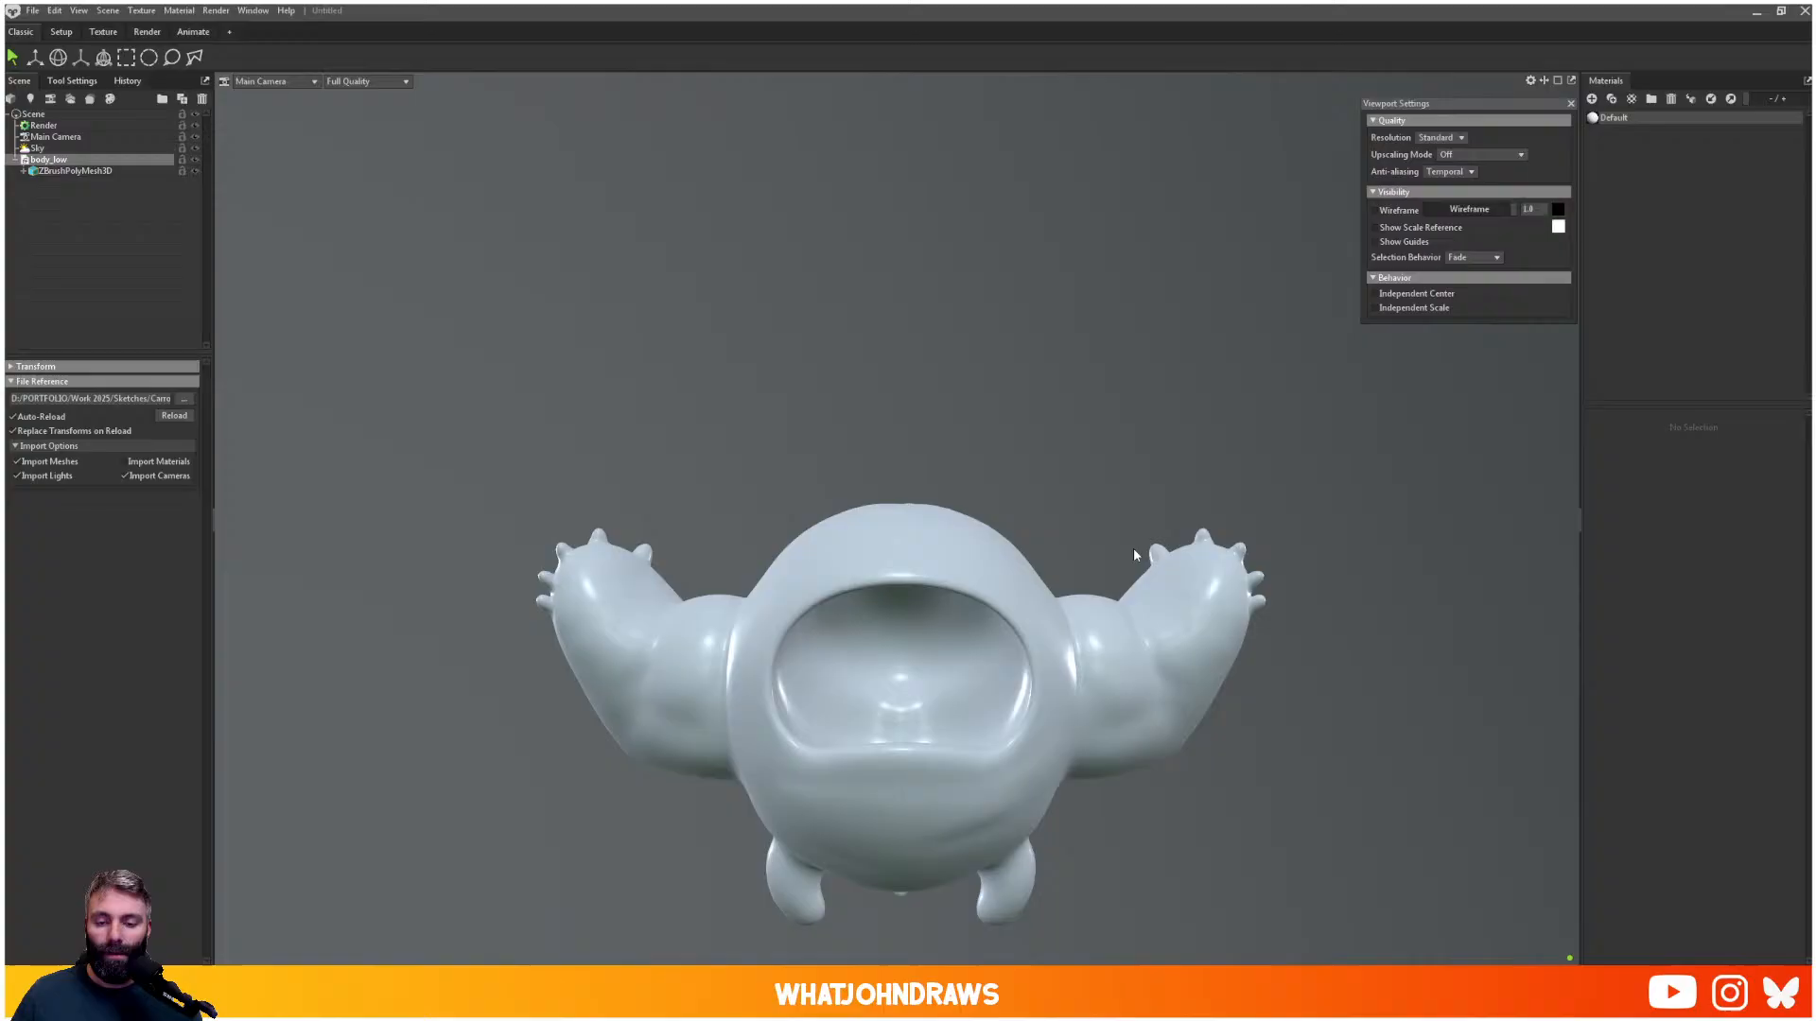
{"action": "mouse_move", "coordinate": [1134, 549]}
{"action": "left_mouse_down", "text": "alt"}
{"action": "mouse_move", "coordinate": [1165, 549]}
{"action": "mouse_move", "coordinate": [1006, 564]}
{"action": "mouse_move", "coordinate": [1057, 579]}
{"action": "mouse_move", "coordinate": [1132, 564]}
{"action": "left_mouse_up", "text": "alt"}
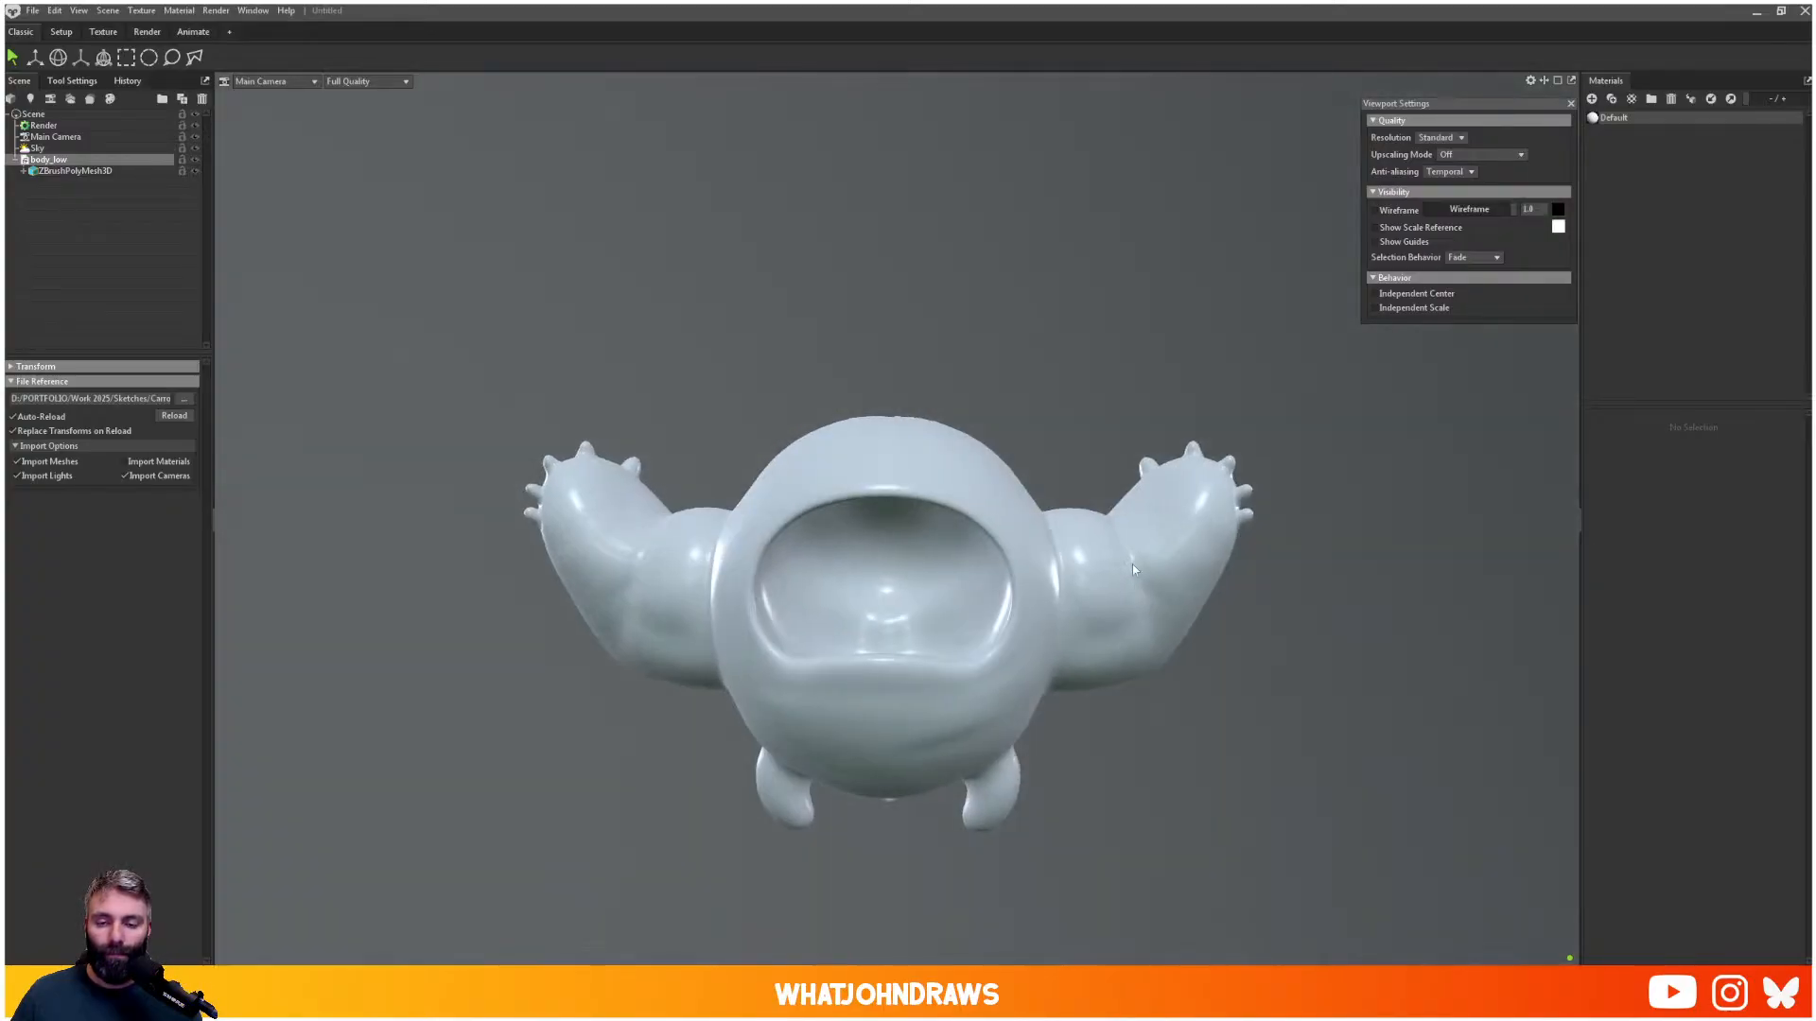
{"action": "left_click", "coordinate": [1104, 569]}
{"action": "mouse_move", "coordinate": [1104, 569]}
{"action": "right_mouse_down", "text": "alt"}
{"action": "mouse_move", "coordinate": [1046, 571]}
{"action": "mouse_move", "coordinate": [1079, 581]}
{"action": "right_mouse_up", "text": "alt"}
{"action": "middle_click_drag", "start_coordinate": [1079, 580], "coordinate": [1053, 467], "text": "alt"}
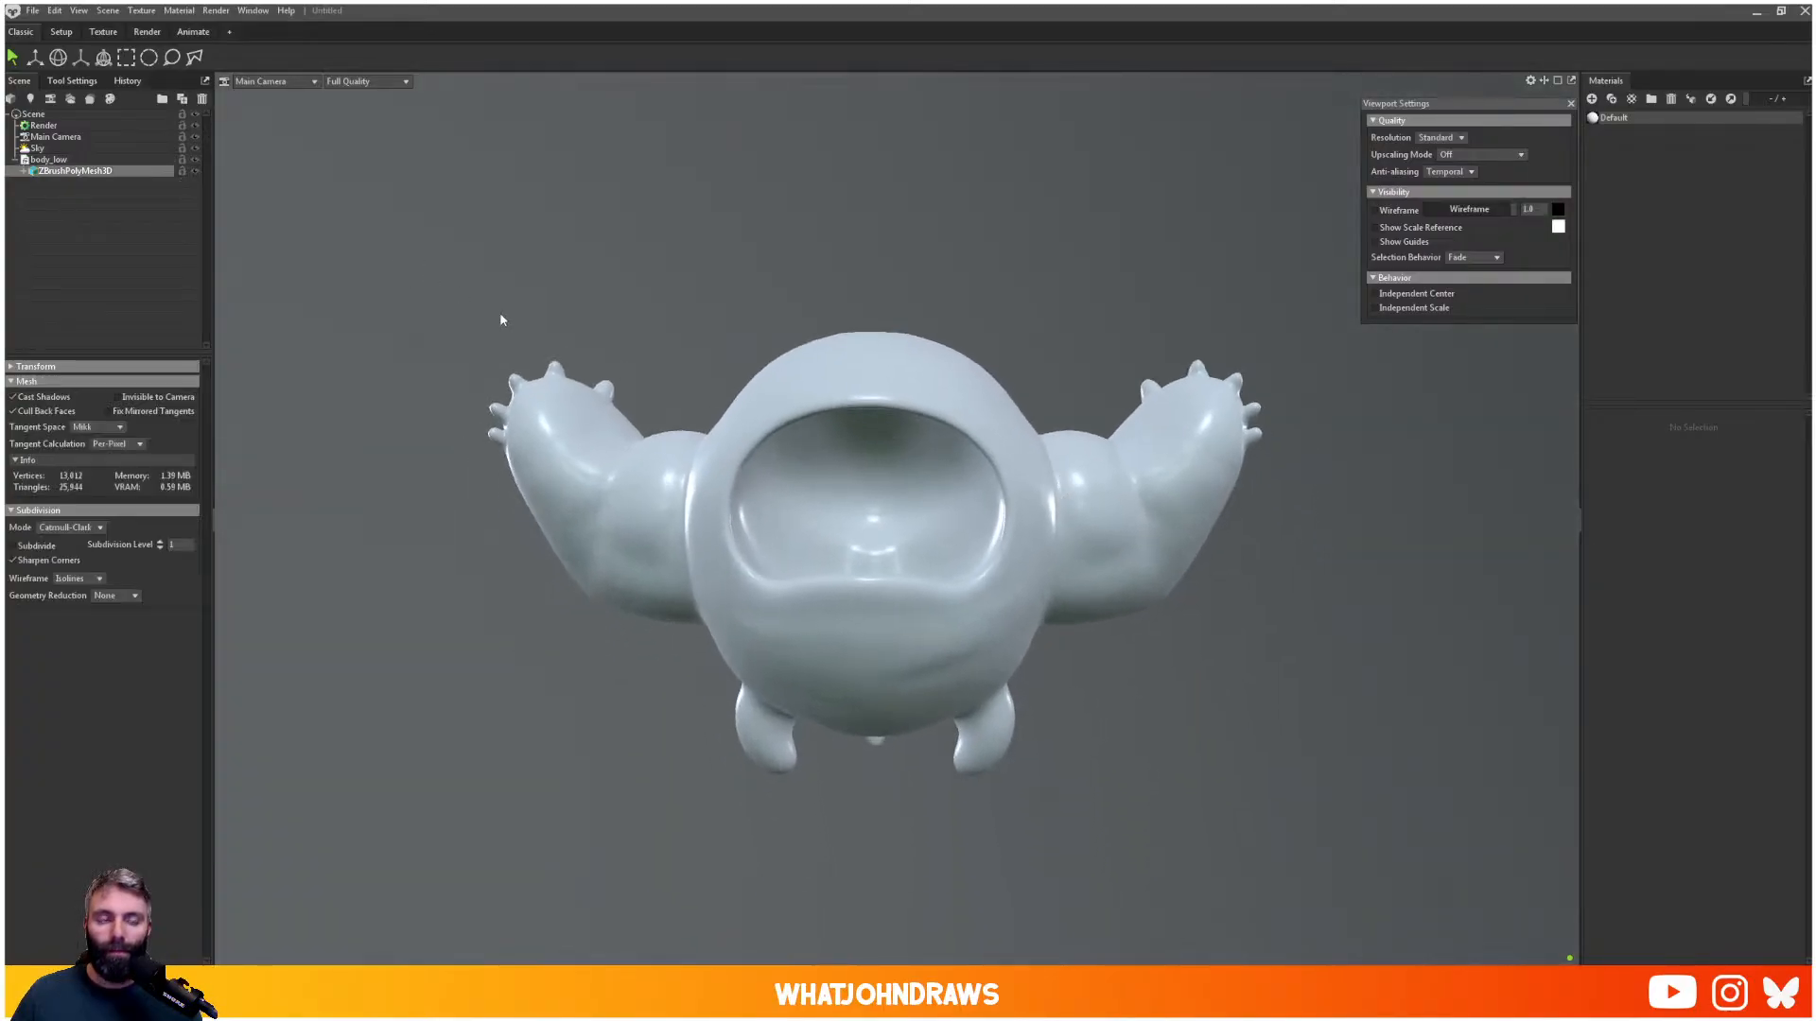
- Save the scene as carrot_man_render in Carrot_man's marmoset folder
{"action": "left_click", "coordinate": [113, 125]}
{"action": "left_click", "coordinate": [32, 10]}
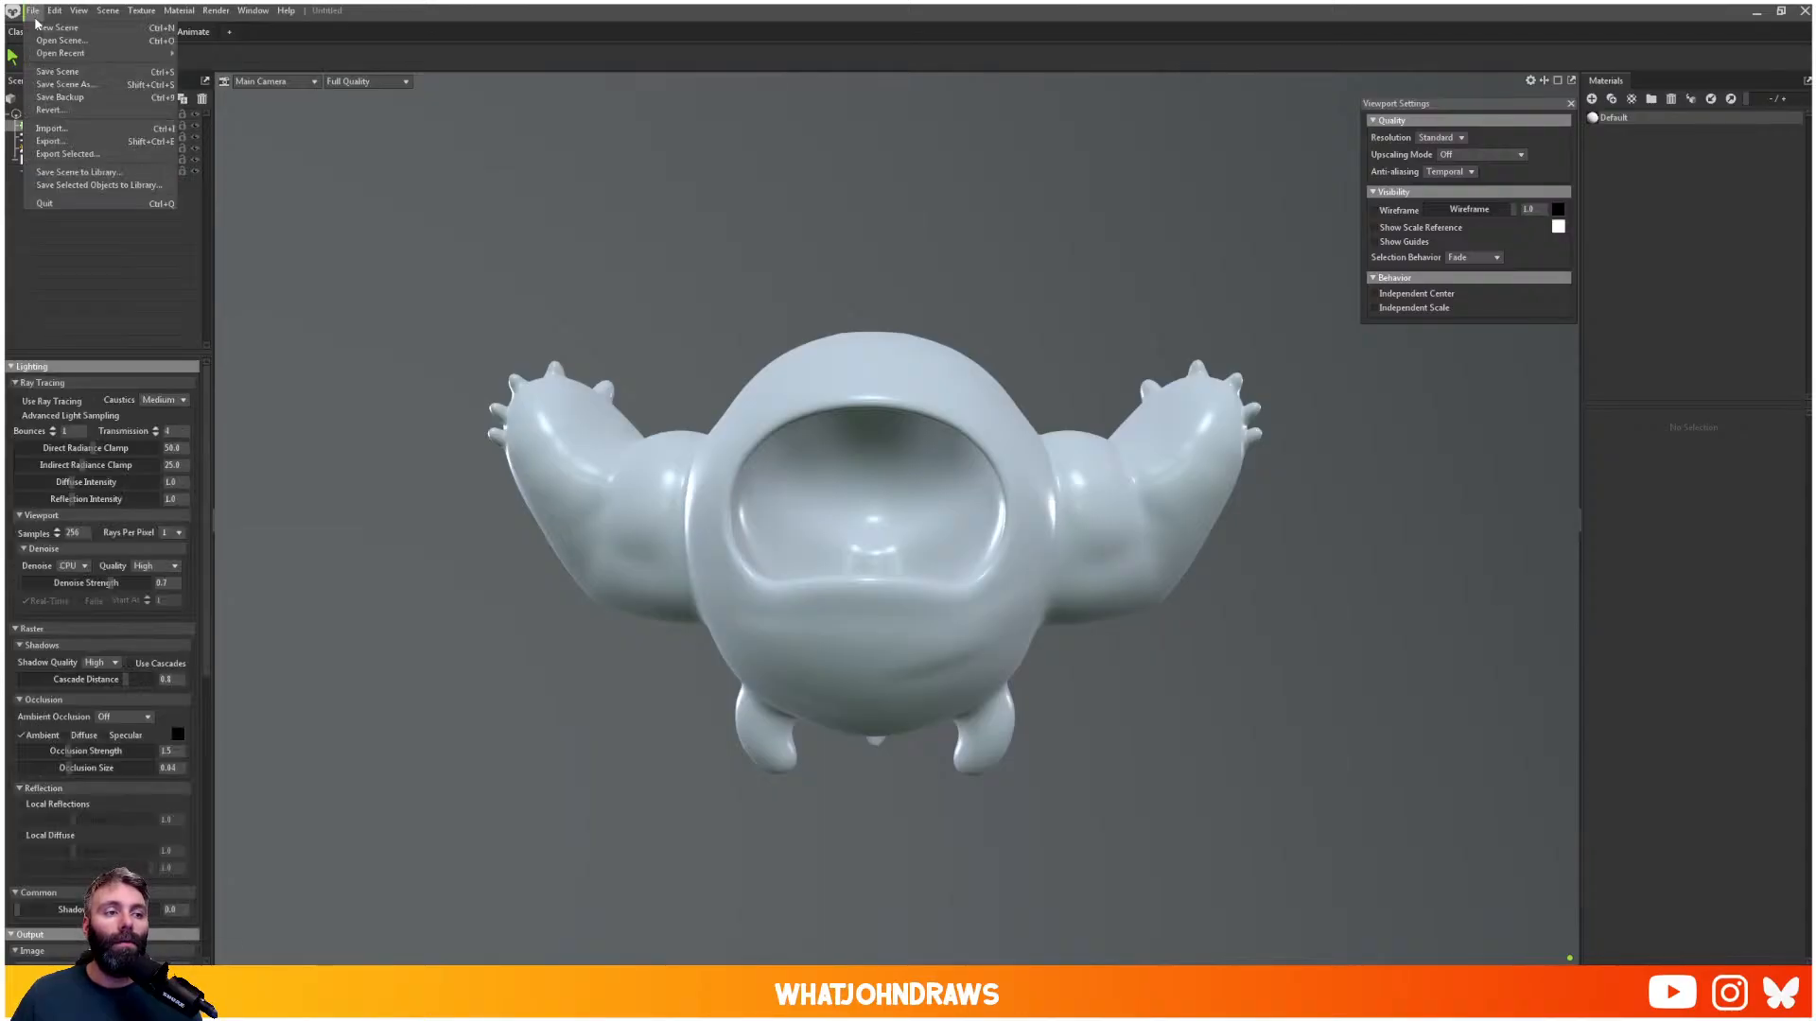
{"action": "left_click", "coordinate": [64, 85]}
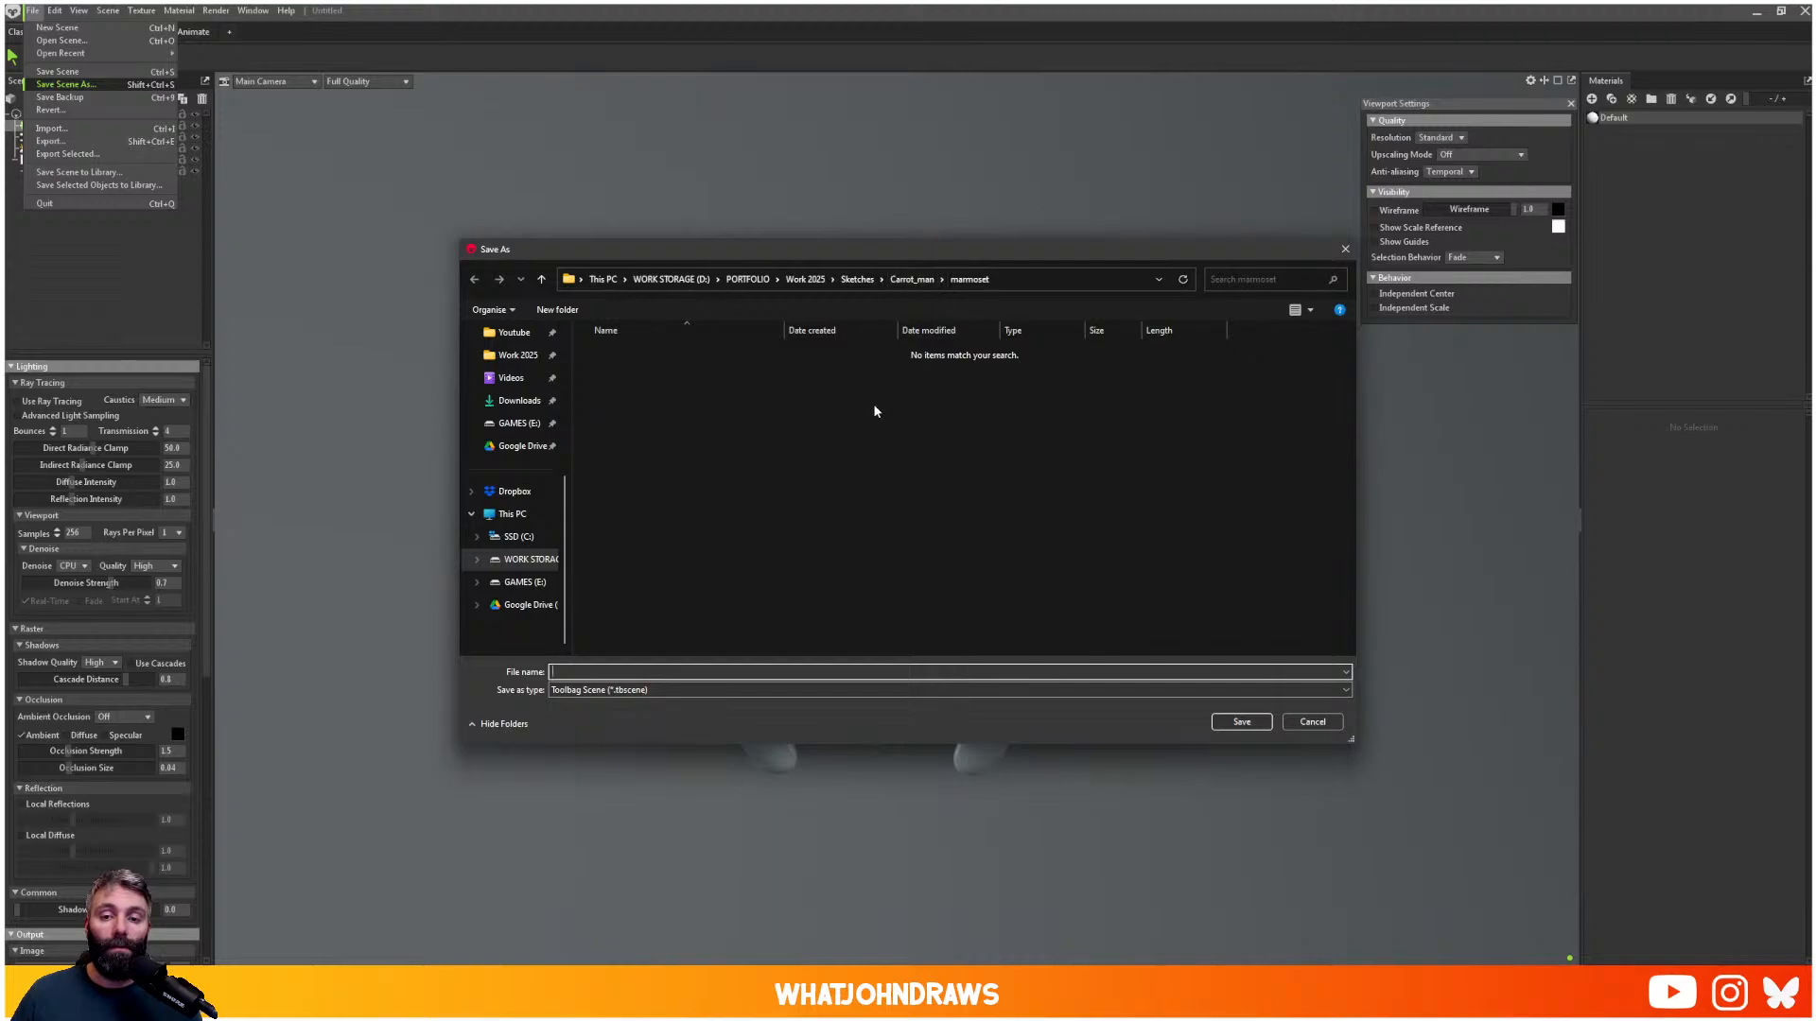
{"action": "type", "text": "c"}
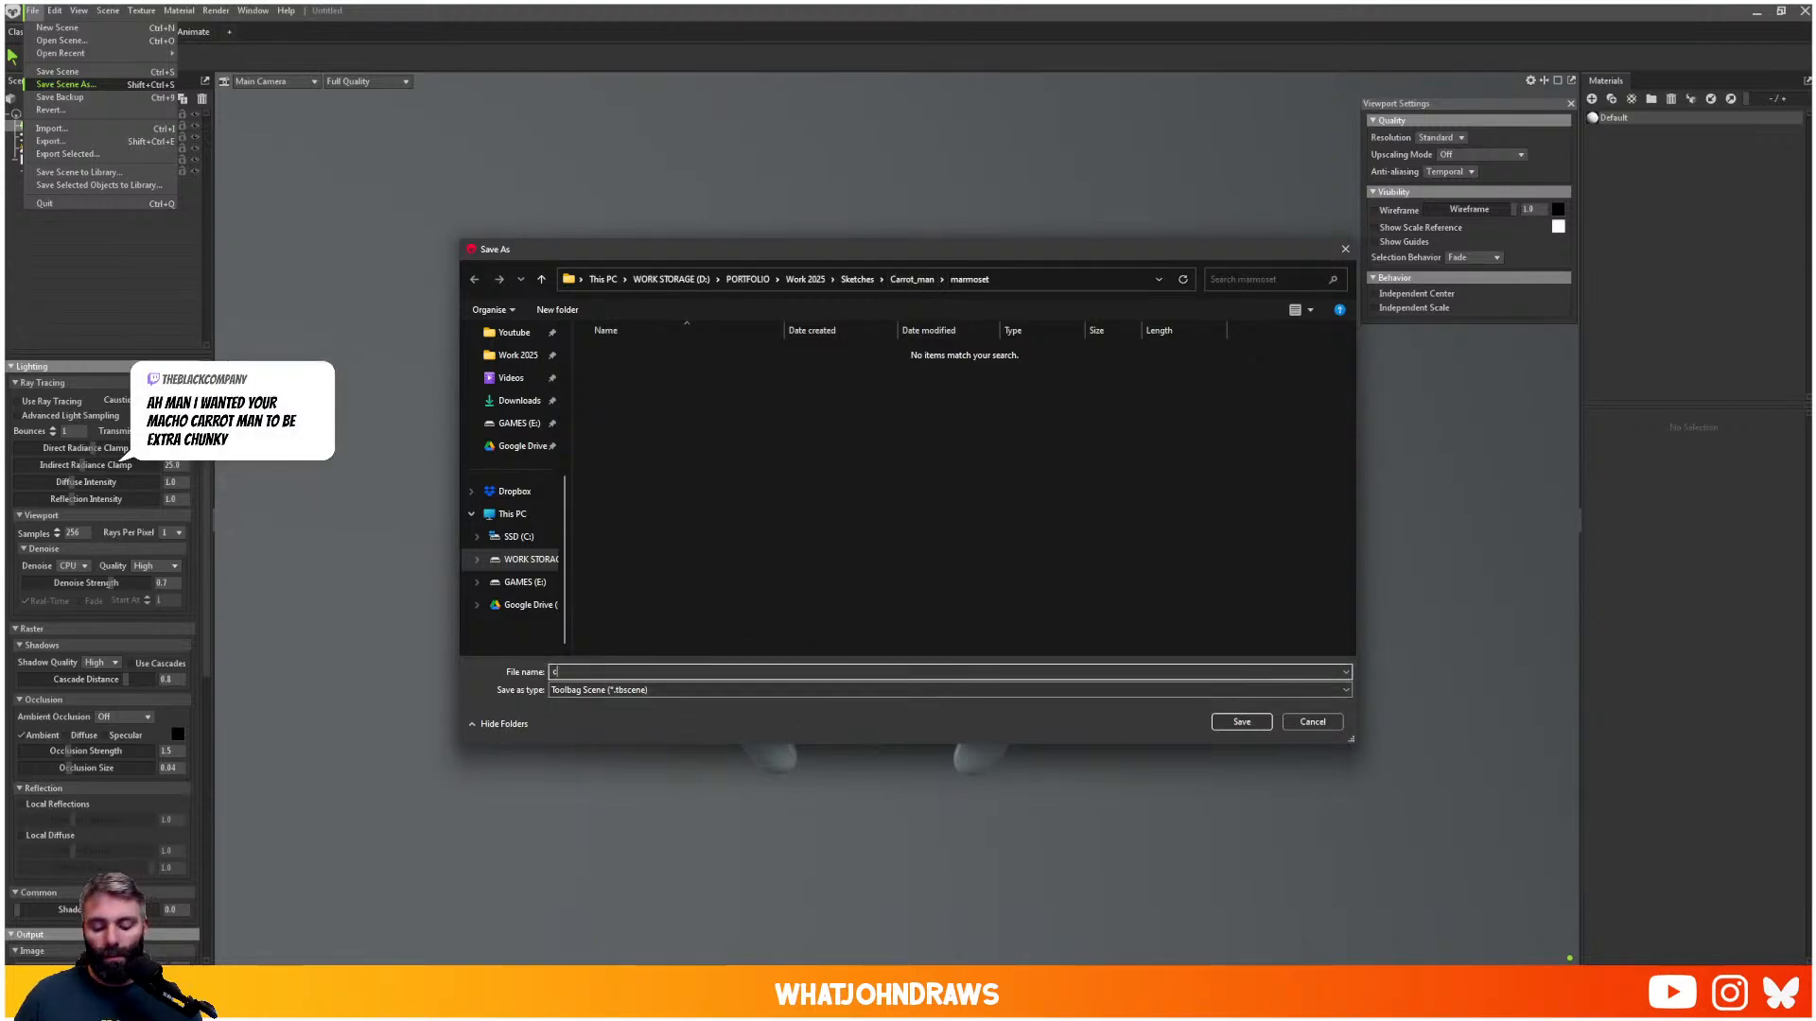
{"action": "type", "text": "arrot_"}
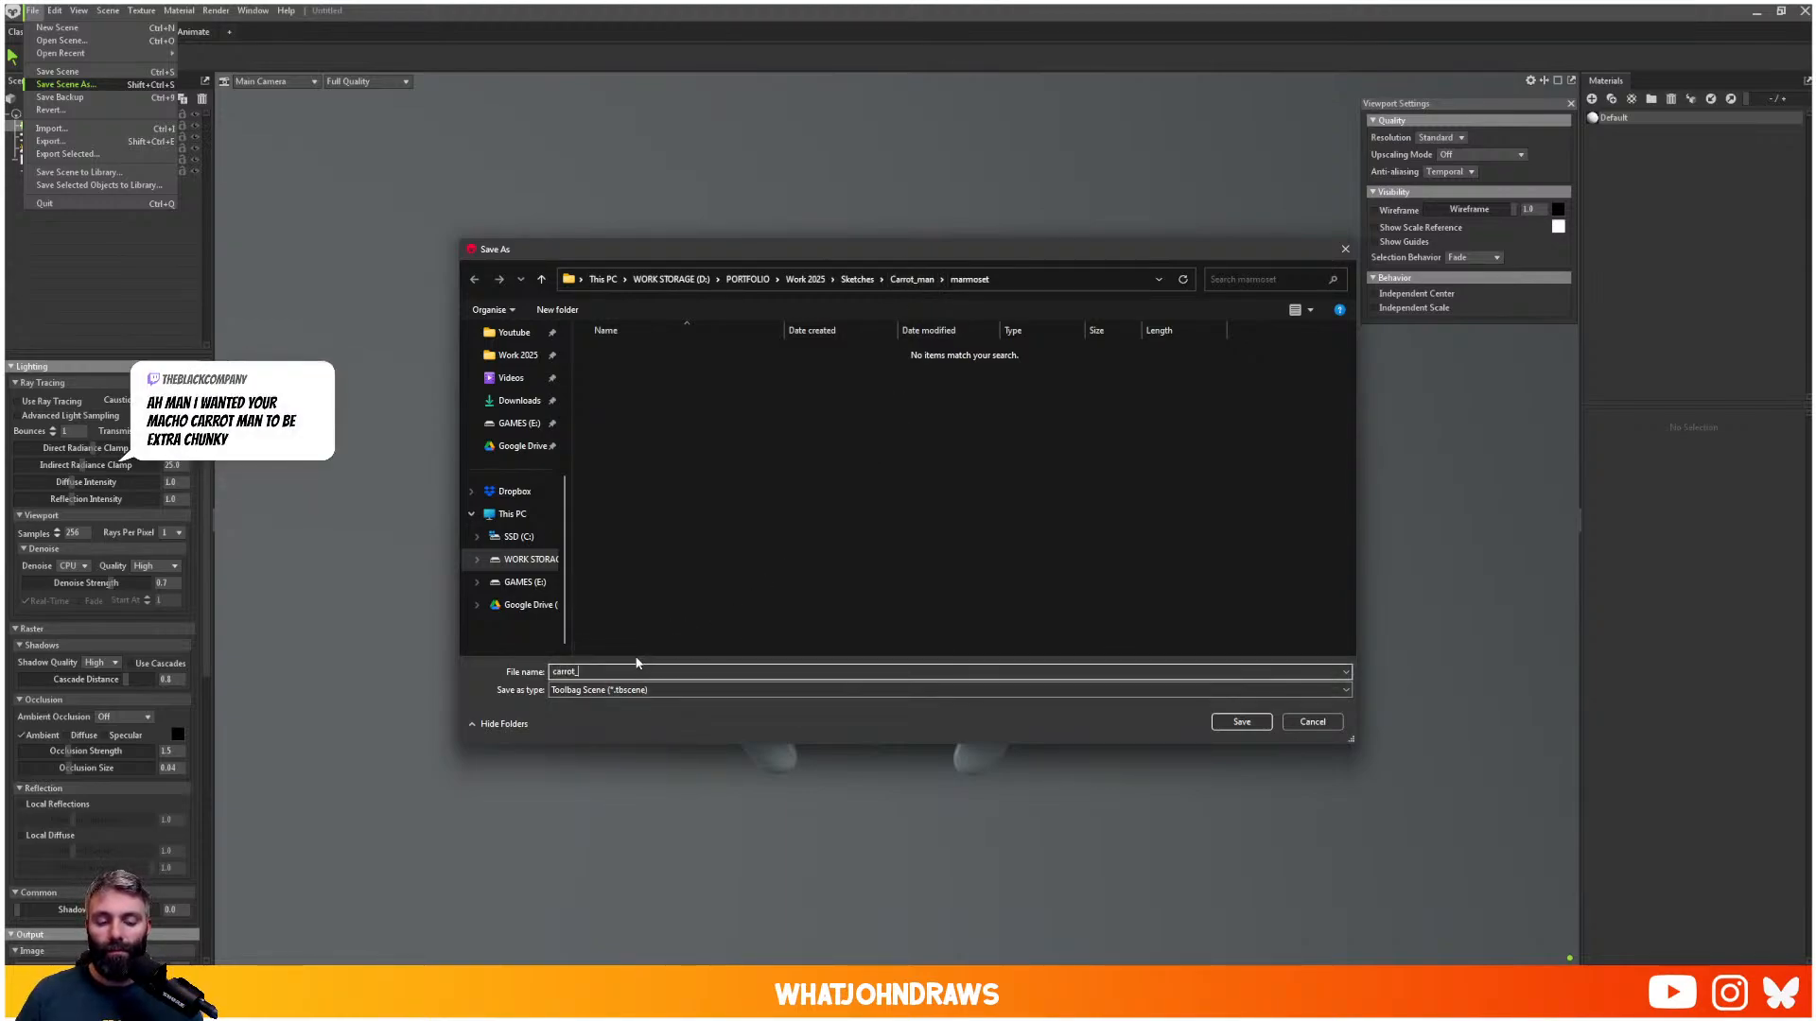
{"action": "type", "text": "man_rende"}
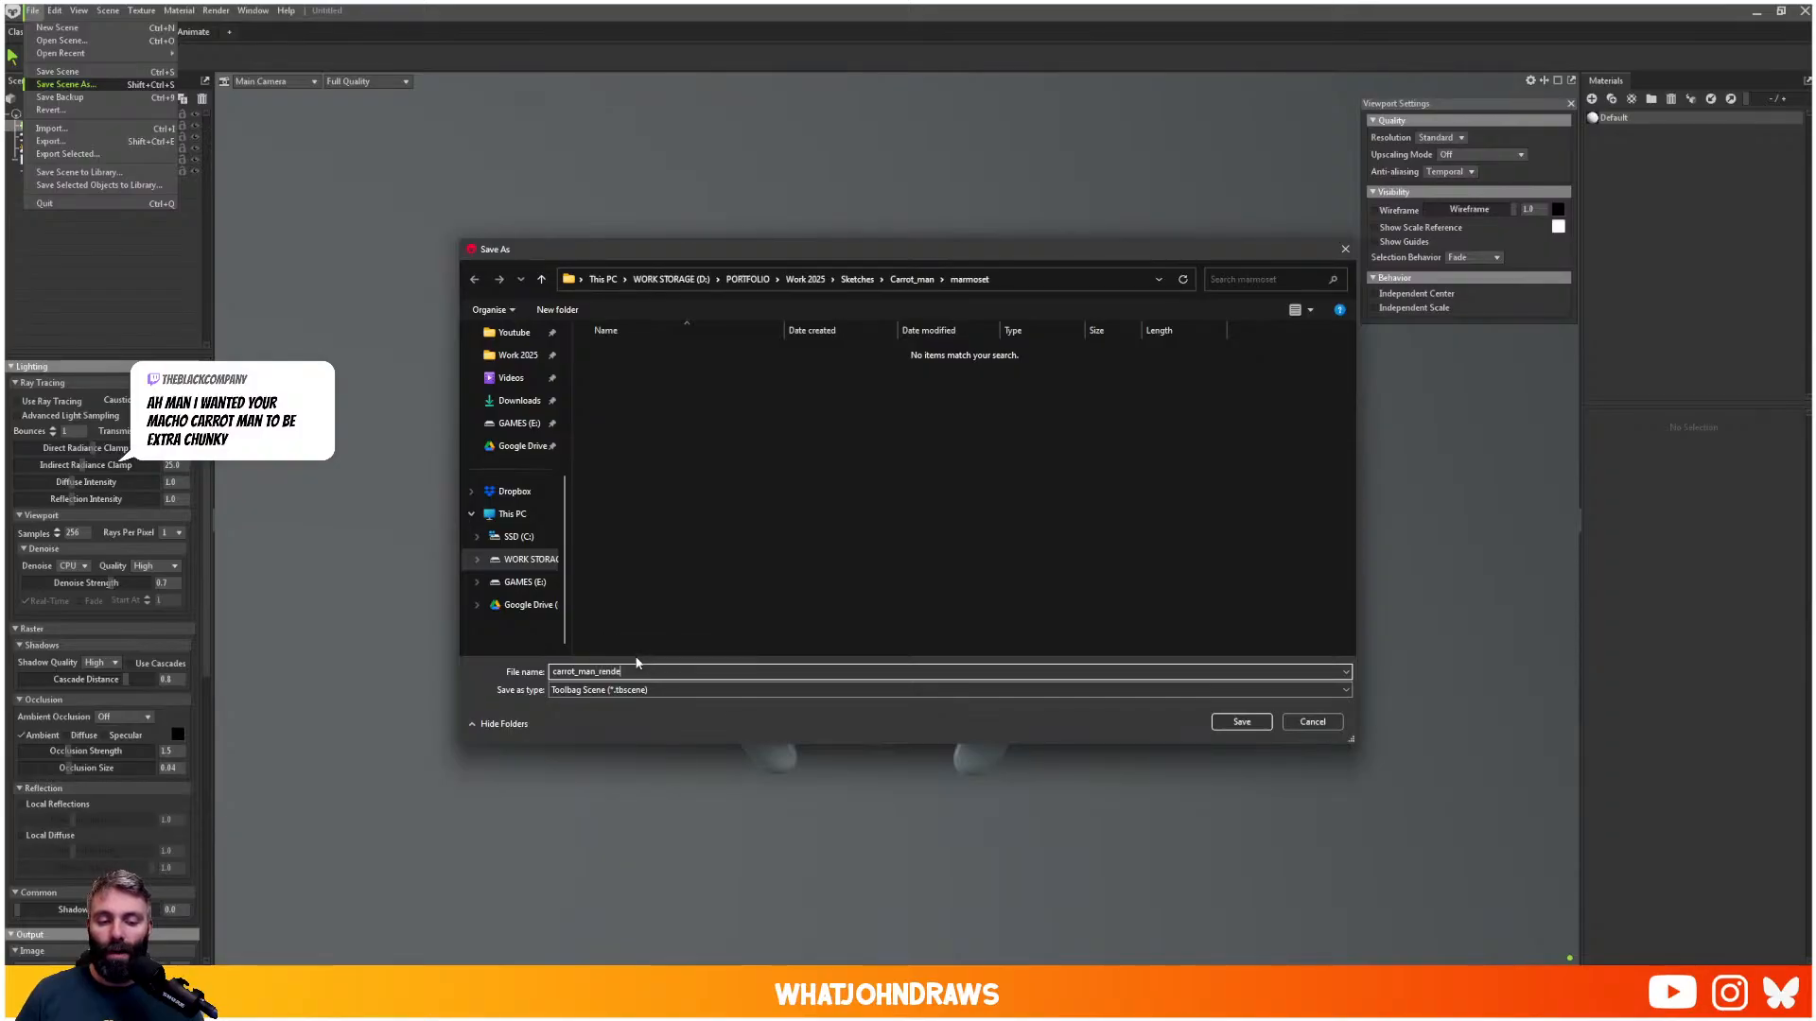
{"action": "type", "text": "r"}
{"action": "key", "text": "Return"}
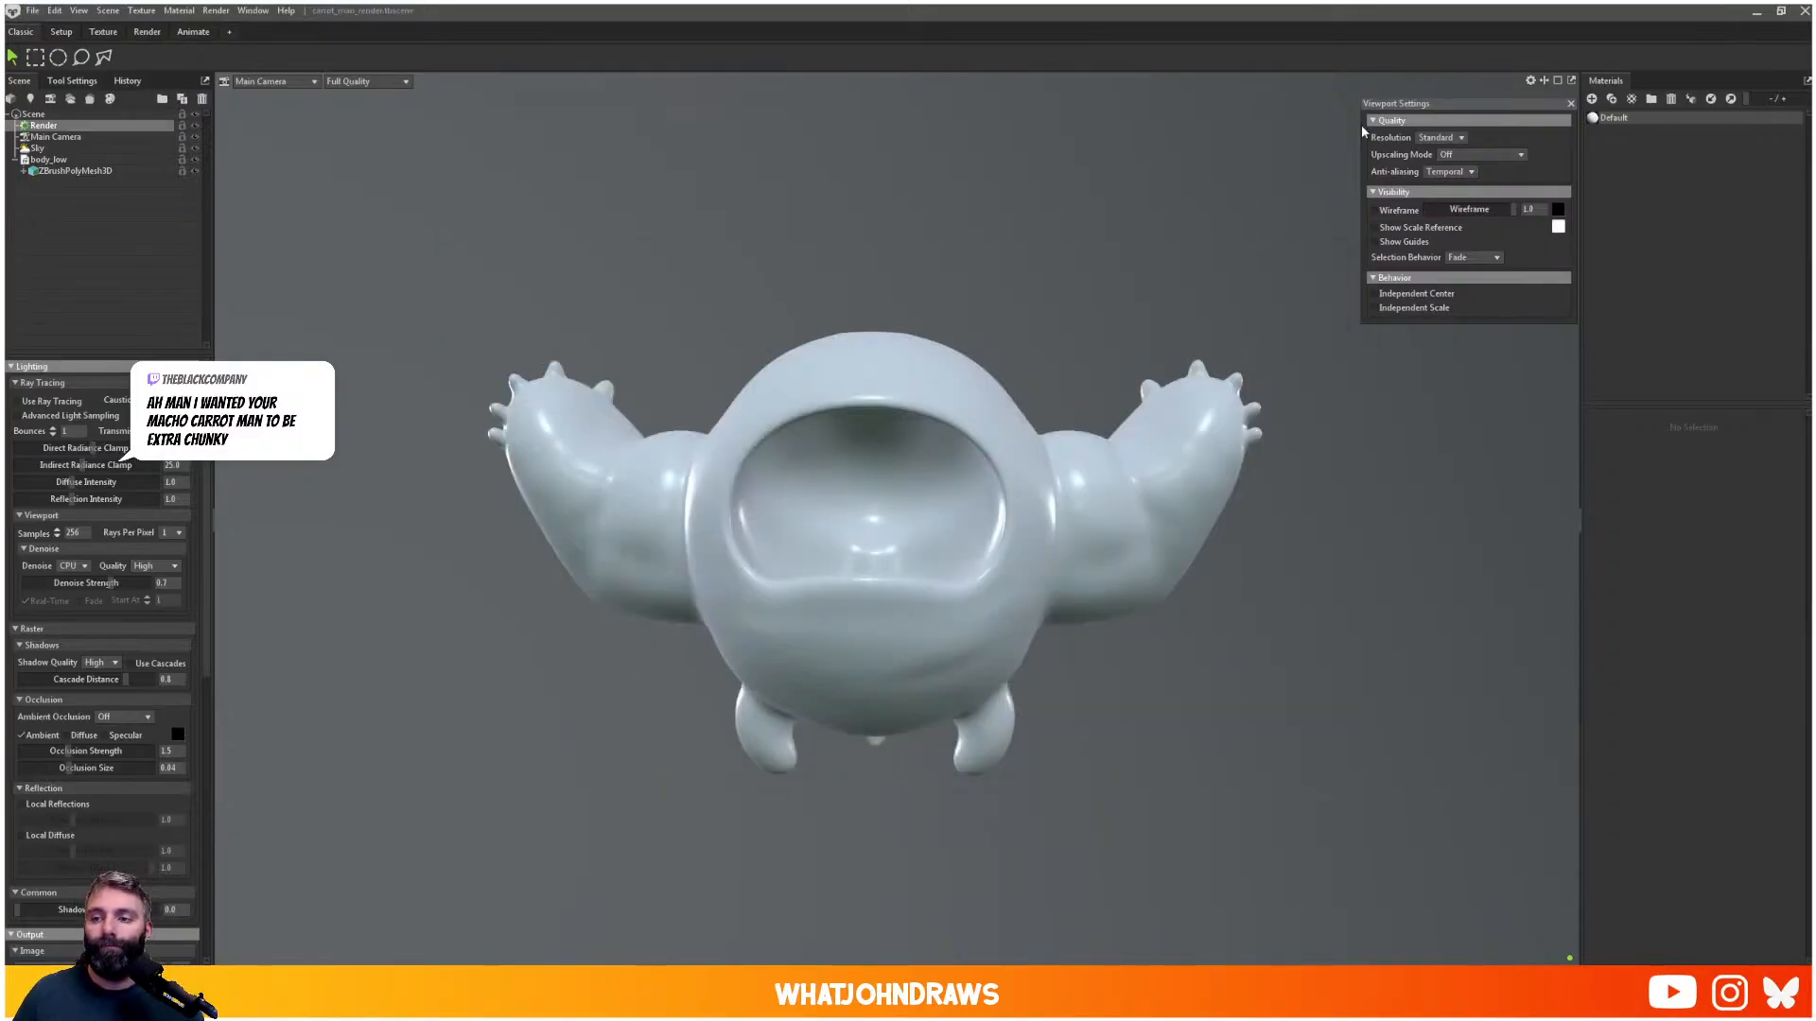
- Close the viewport settings and collapse the body_low group in the scene hierarchy
{"action": "left_click", "coordinate": [1570, 104]}
{"action": "left_click", "coordinate": [1126, 231]}
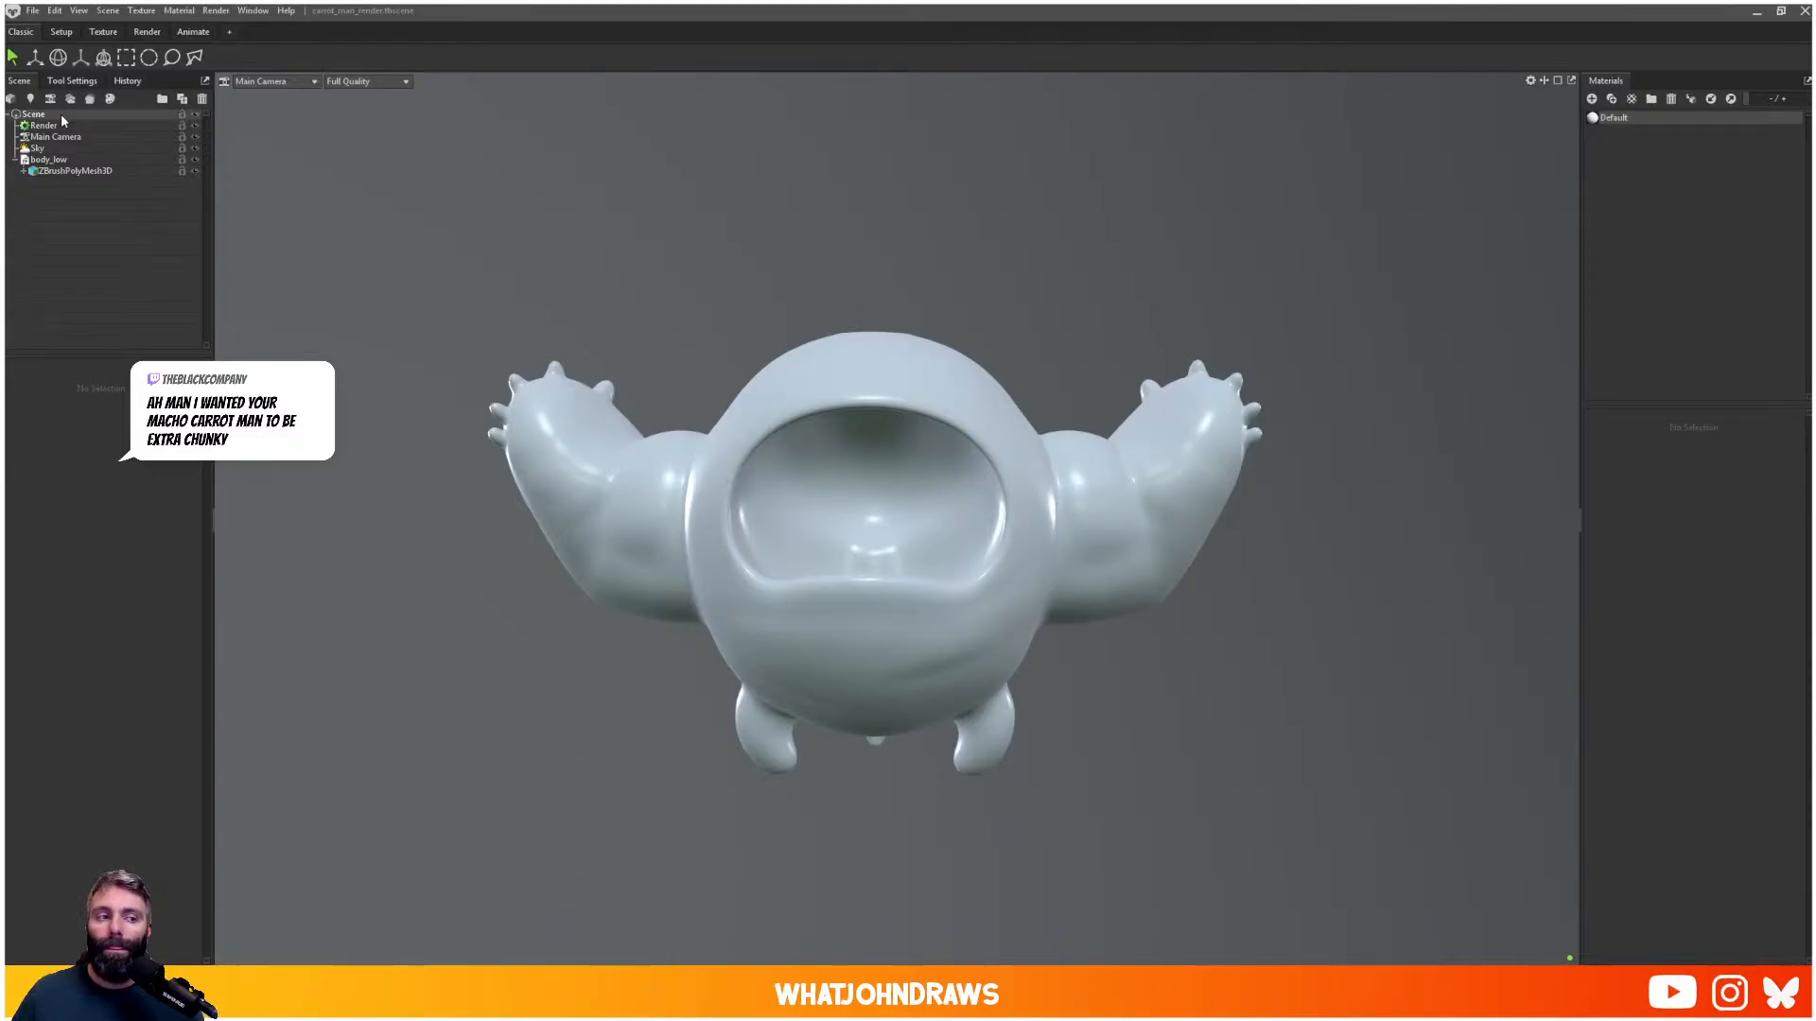
{"action": "left_click", "coordinate": [16, 160]}
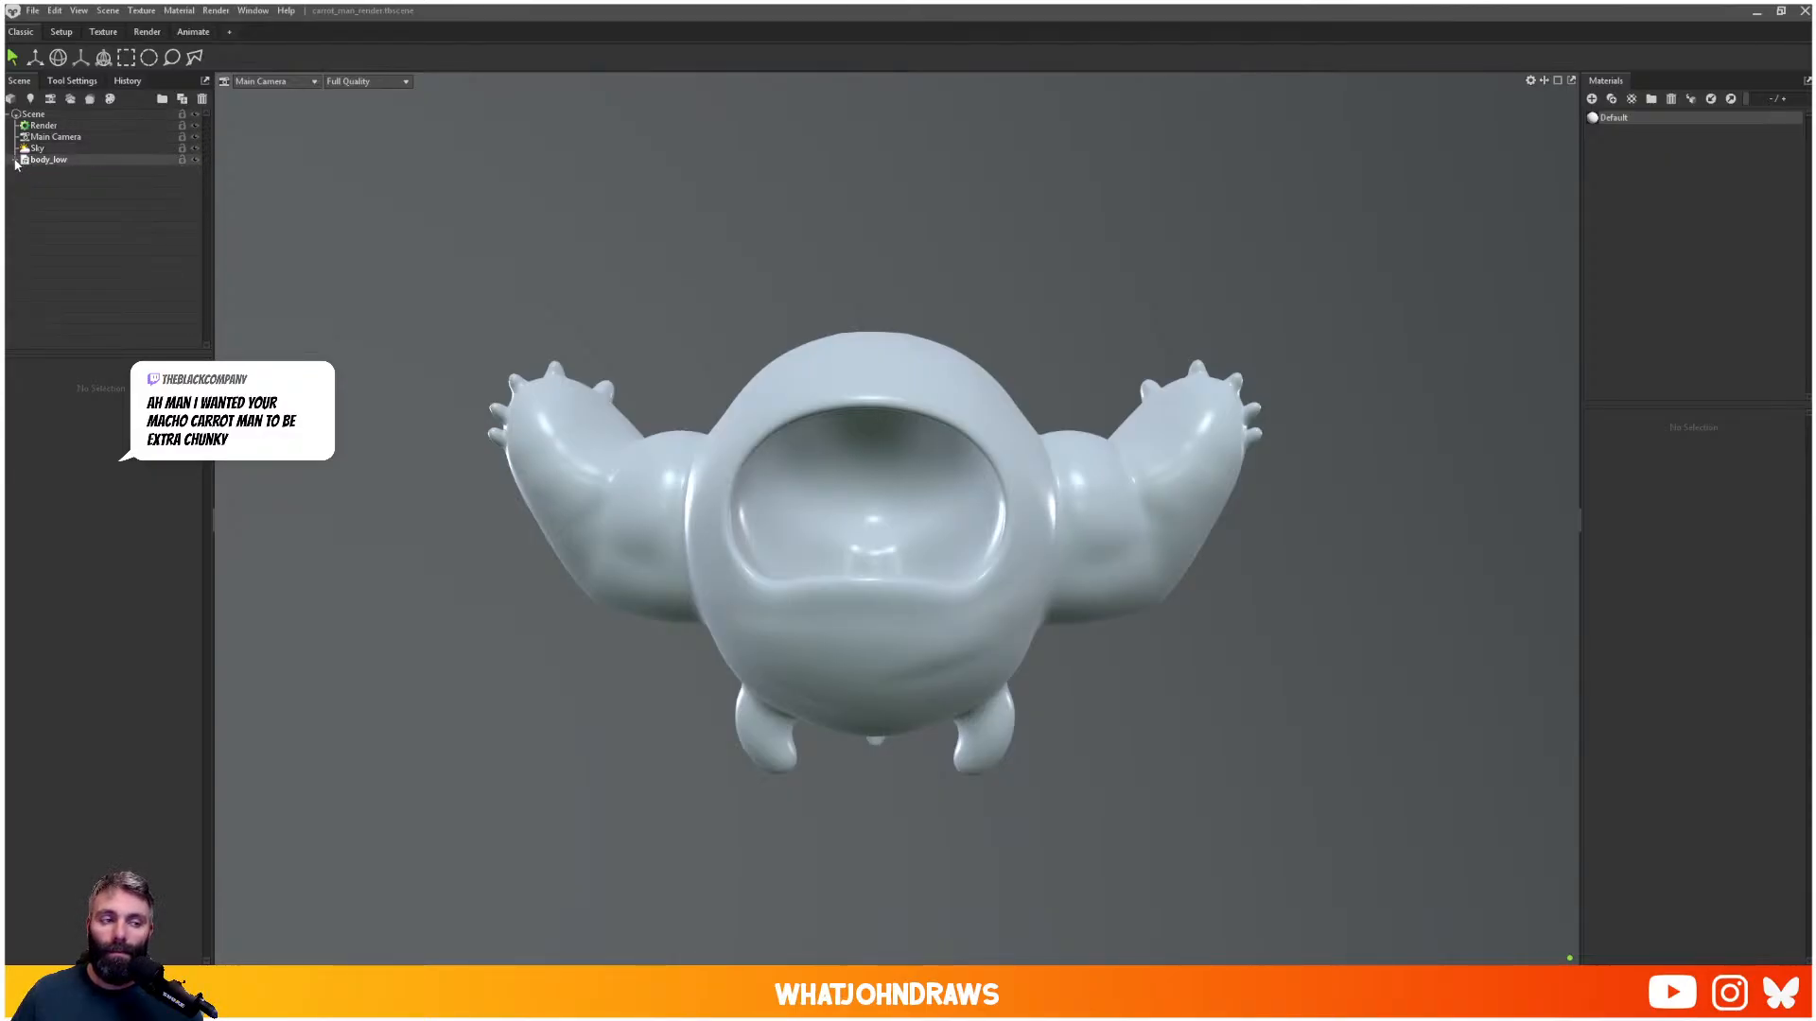
- Add a new camera object to the scene
{"action": "left_click", "coordinate": [37, 149]}
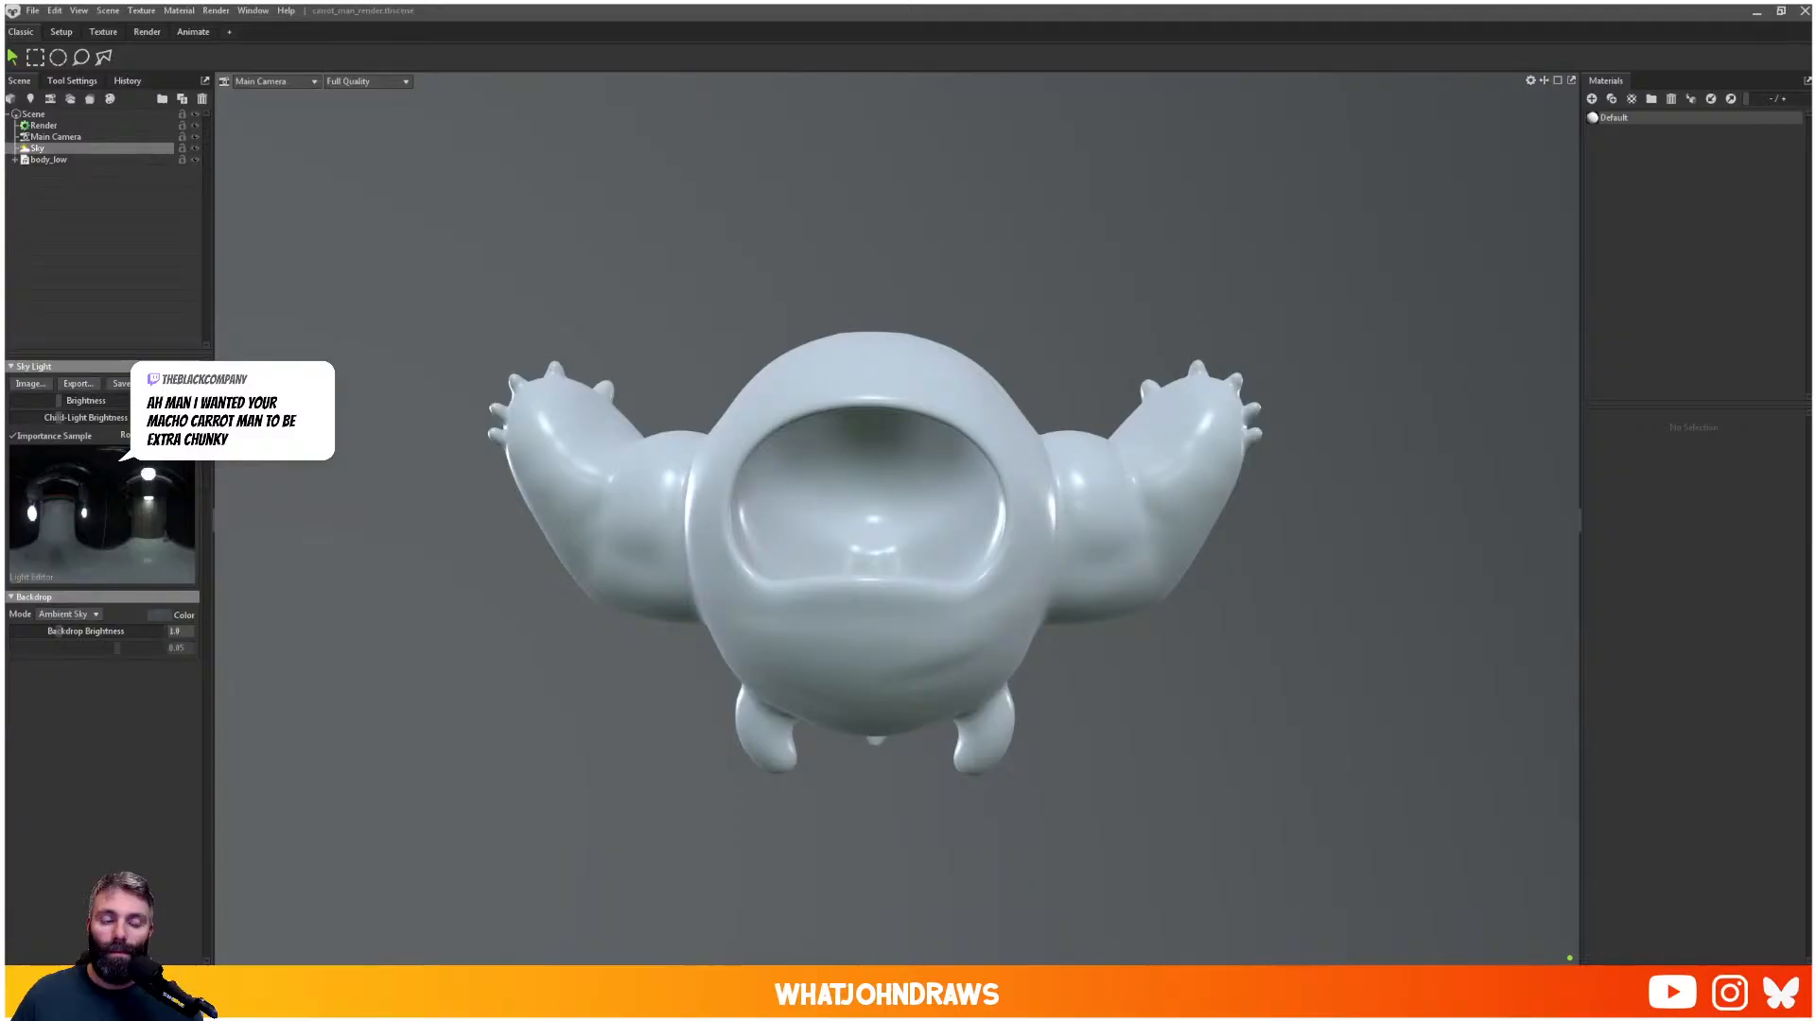
{"action": "left_click", "coordinate": [90, 14]}
{"action": "mouse_move", "coordinate": [110, 17]}
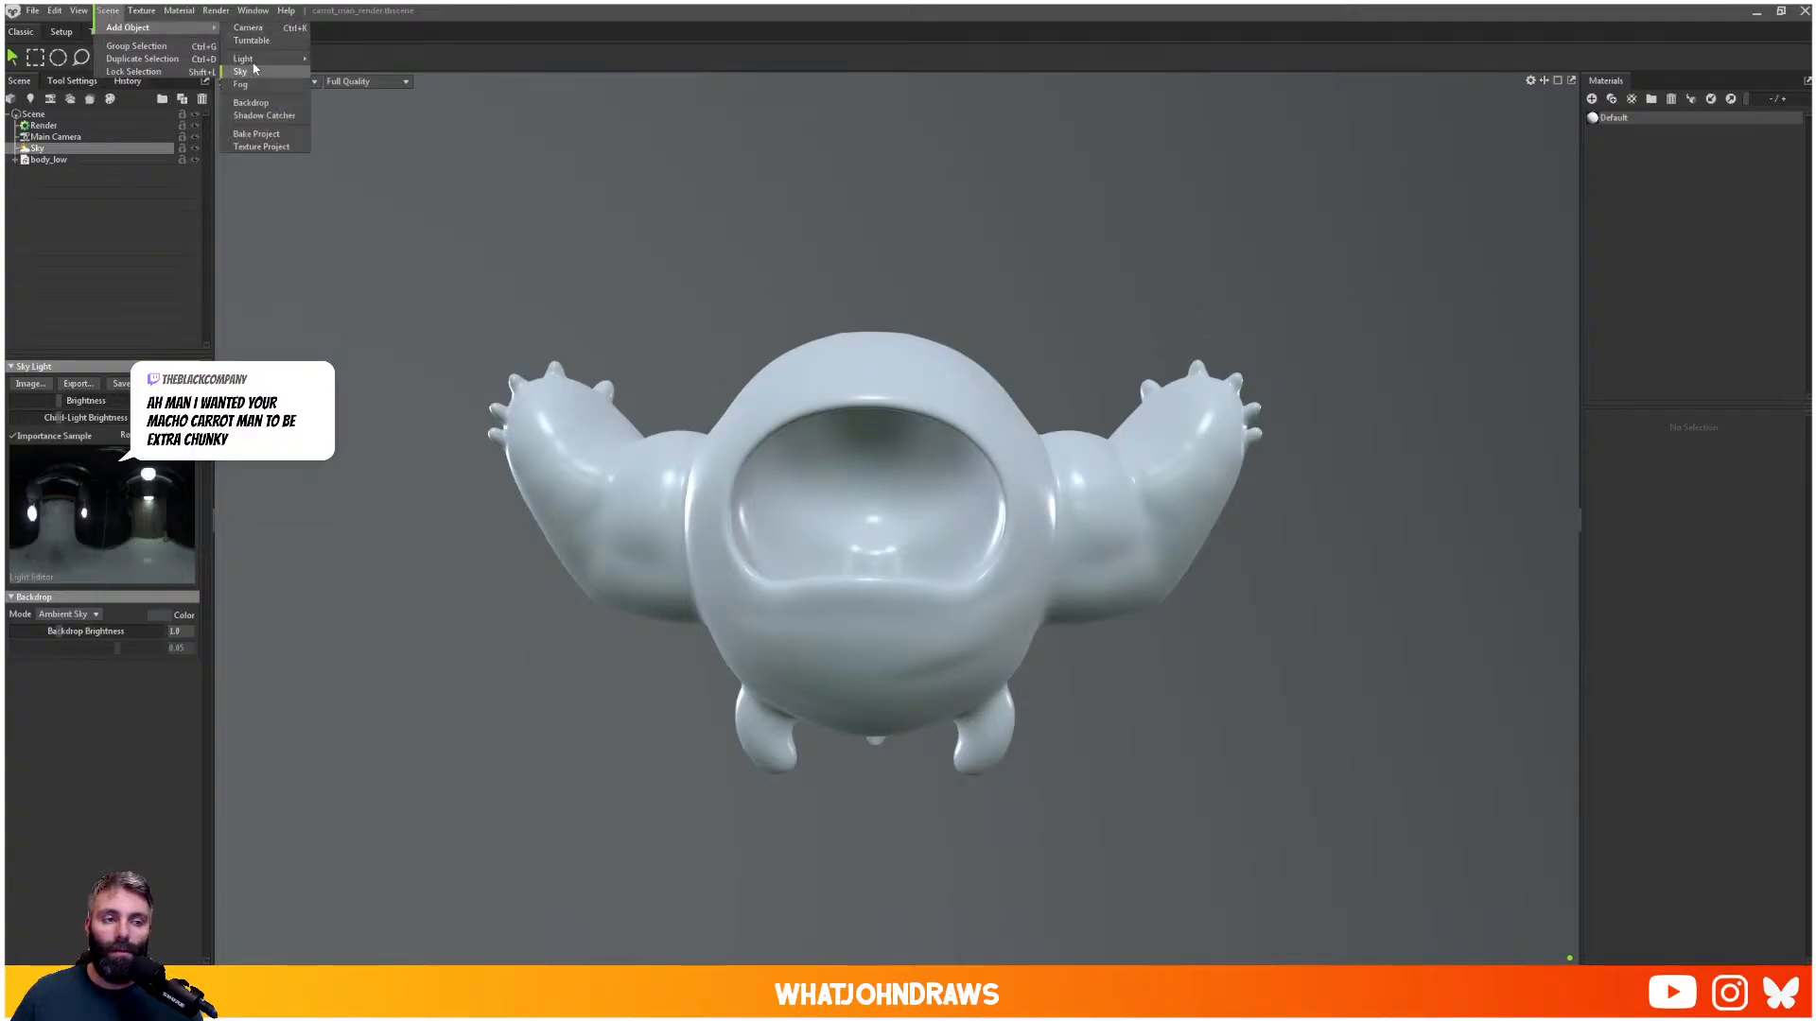
{"action": "left_click", "coordinate": [251, 29]}
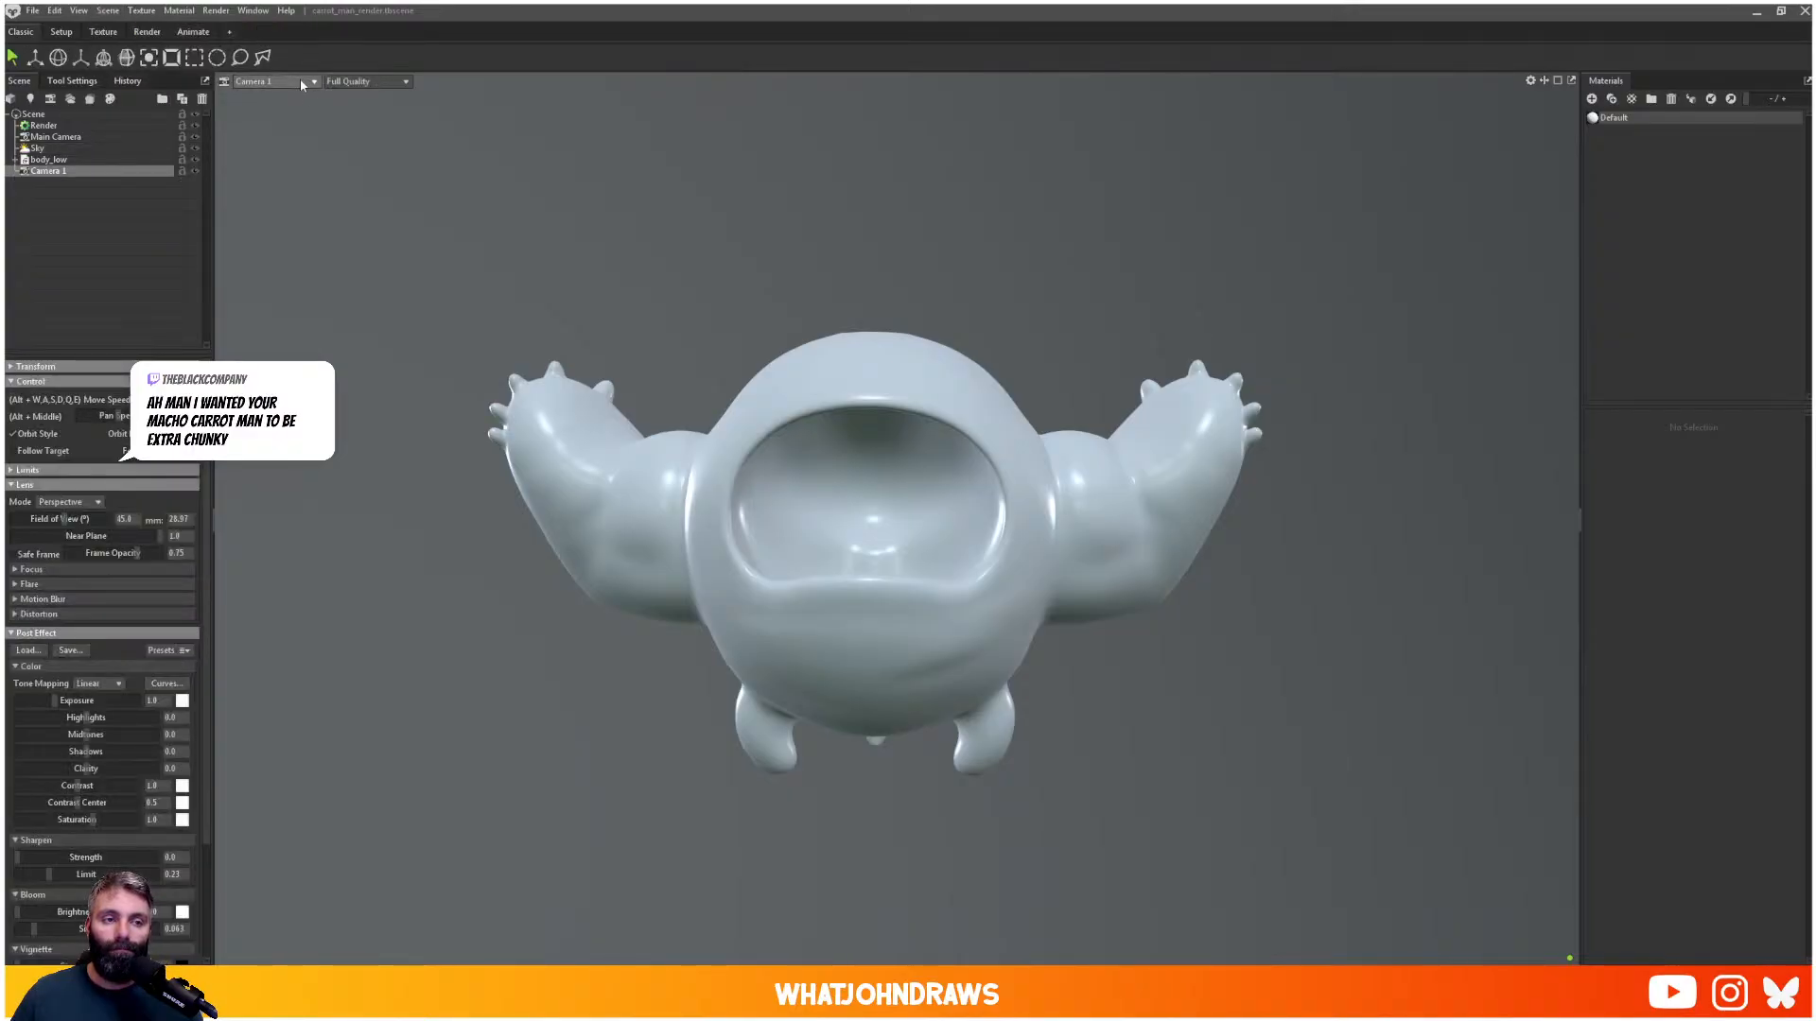
- Switch to the Render workspace, split the viewport vertically and show Camera 1 in the second view
{"action": "left_click", "coordinate": [169, 35]}
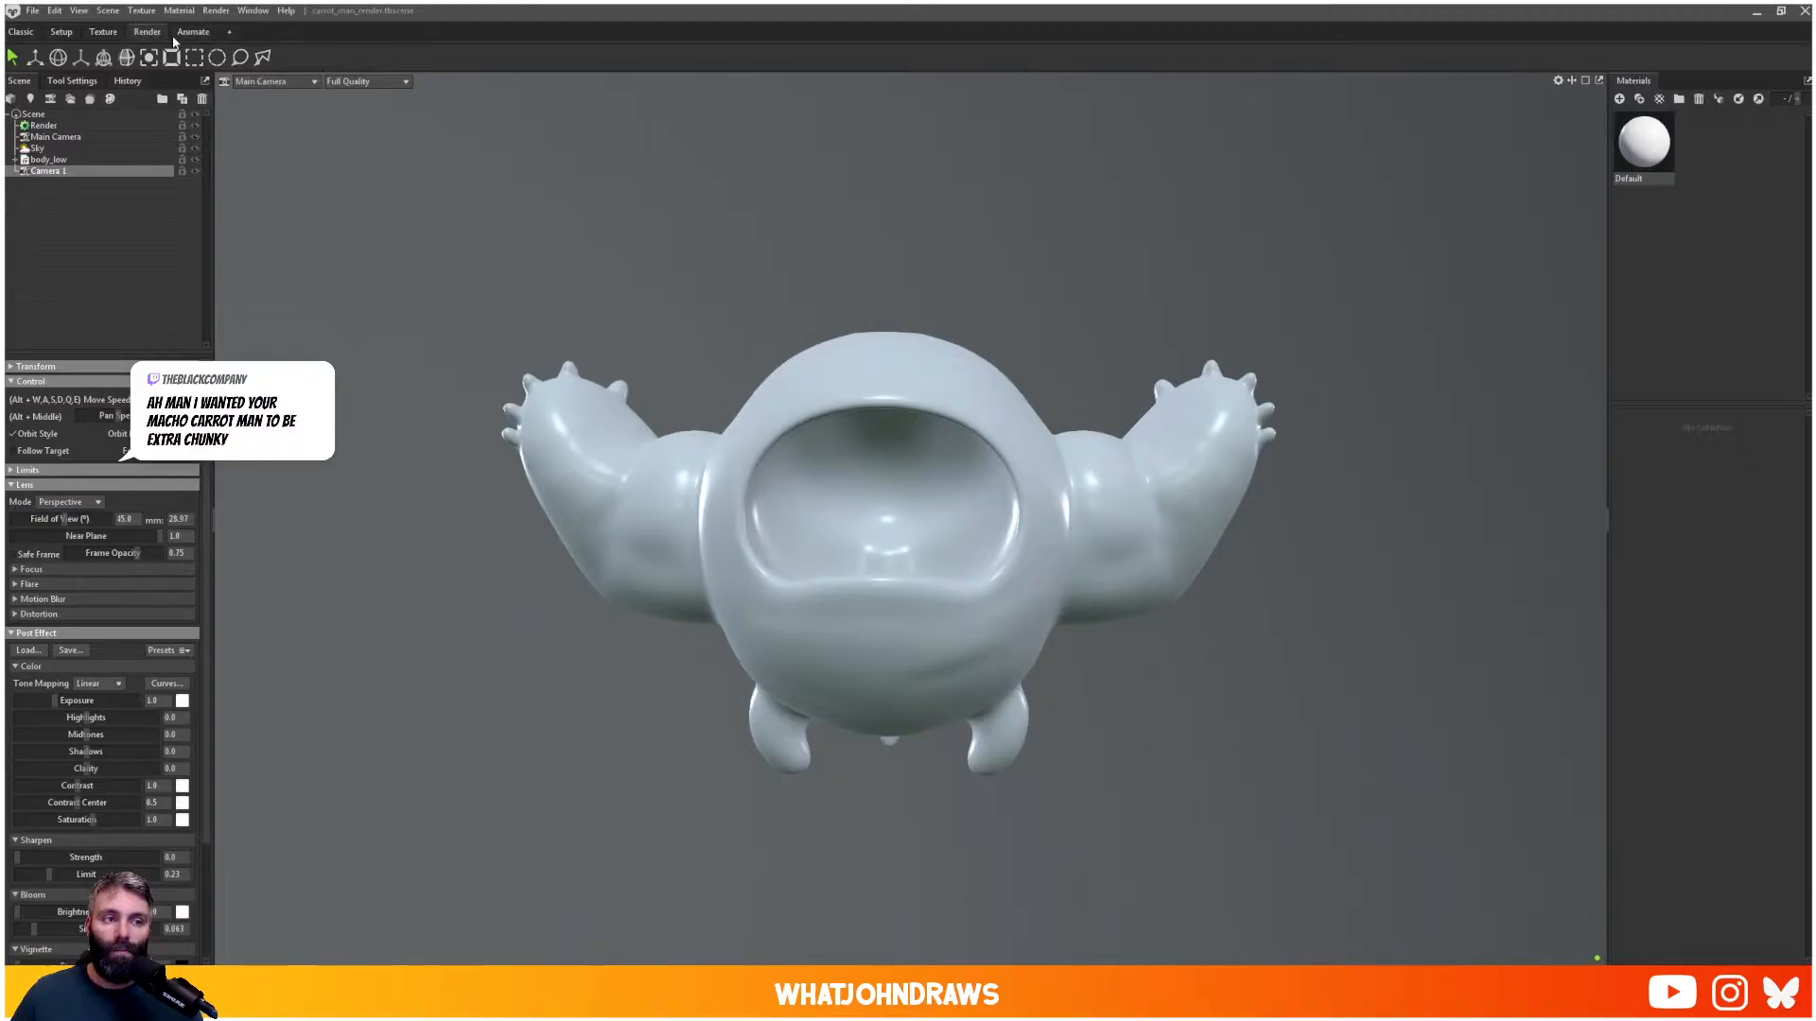
{"action": "left_click", "coordinate": [1561, 81]}
{"action": "left_click", "coordinate": [1573, 79]}
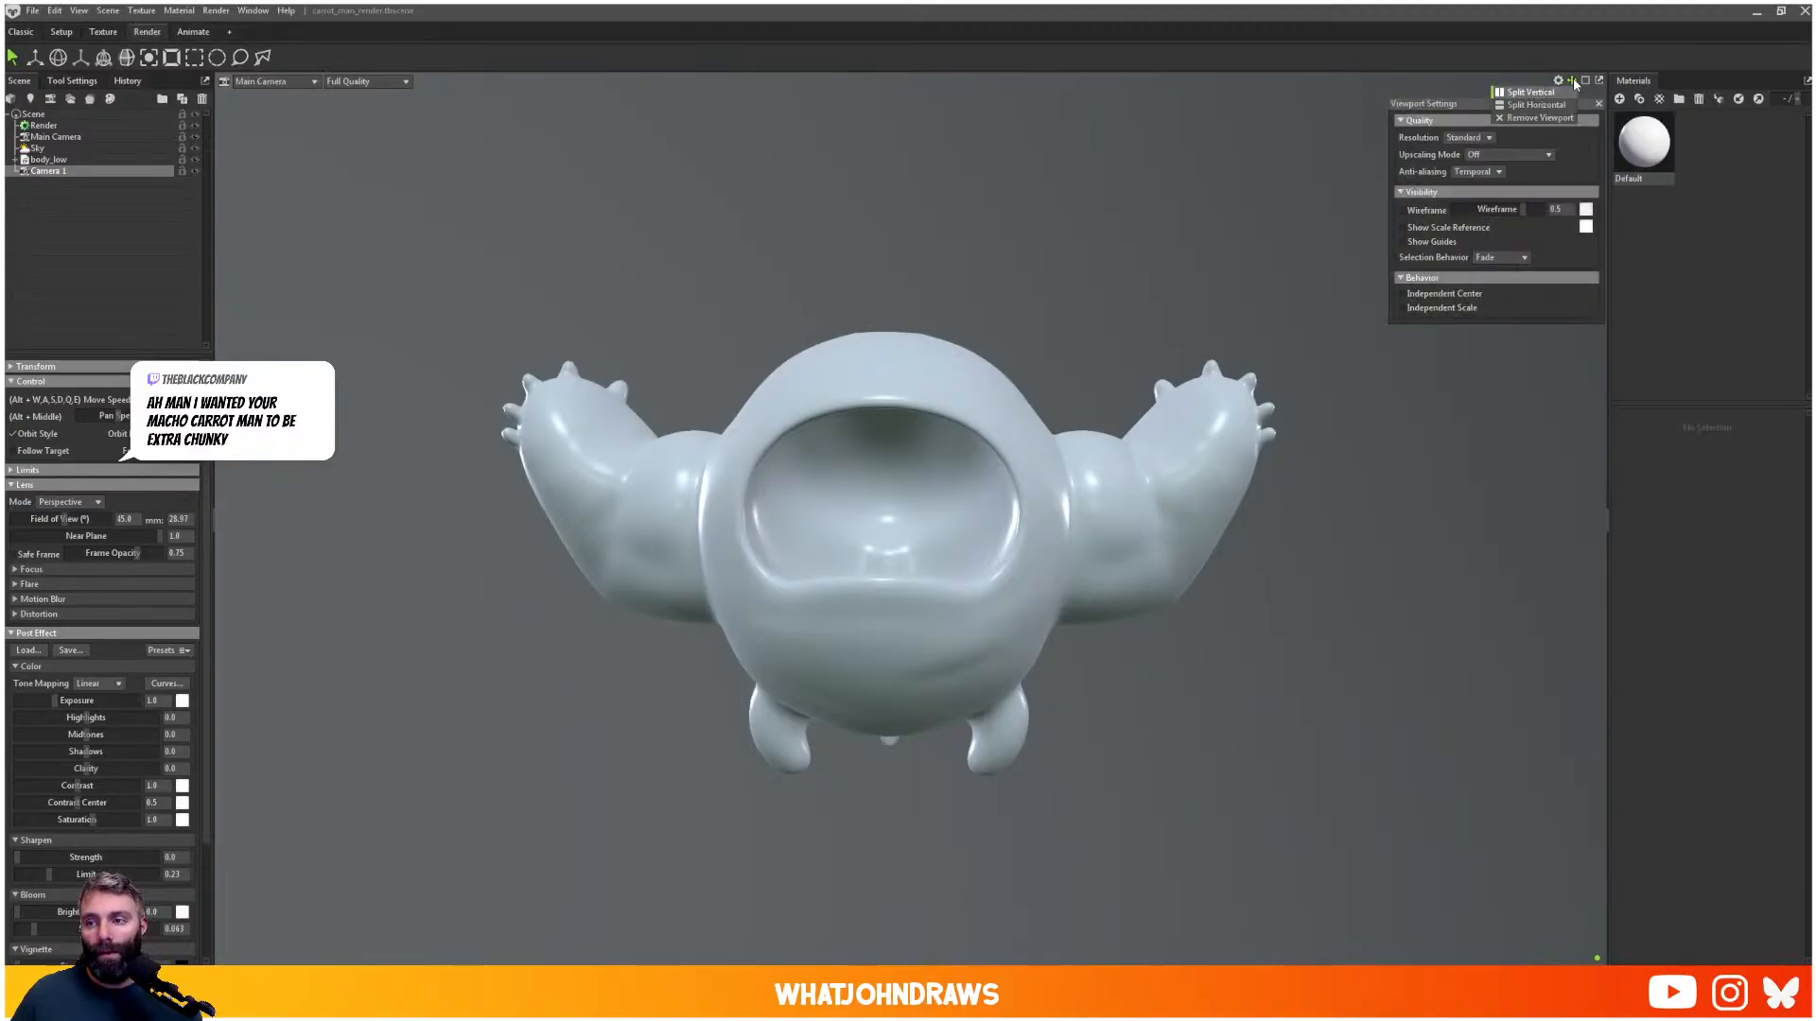
{"action": "left_click", "coordinate": [1556, 95]}
{"action": "left_click", "coordinate": [1011, 81]}
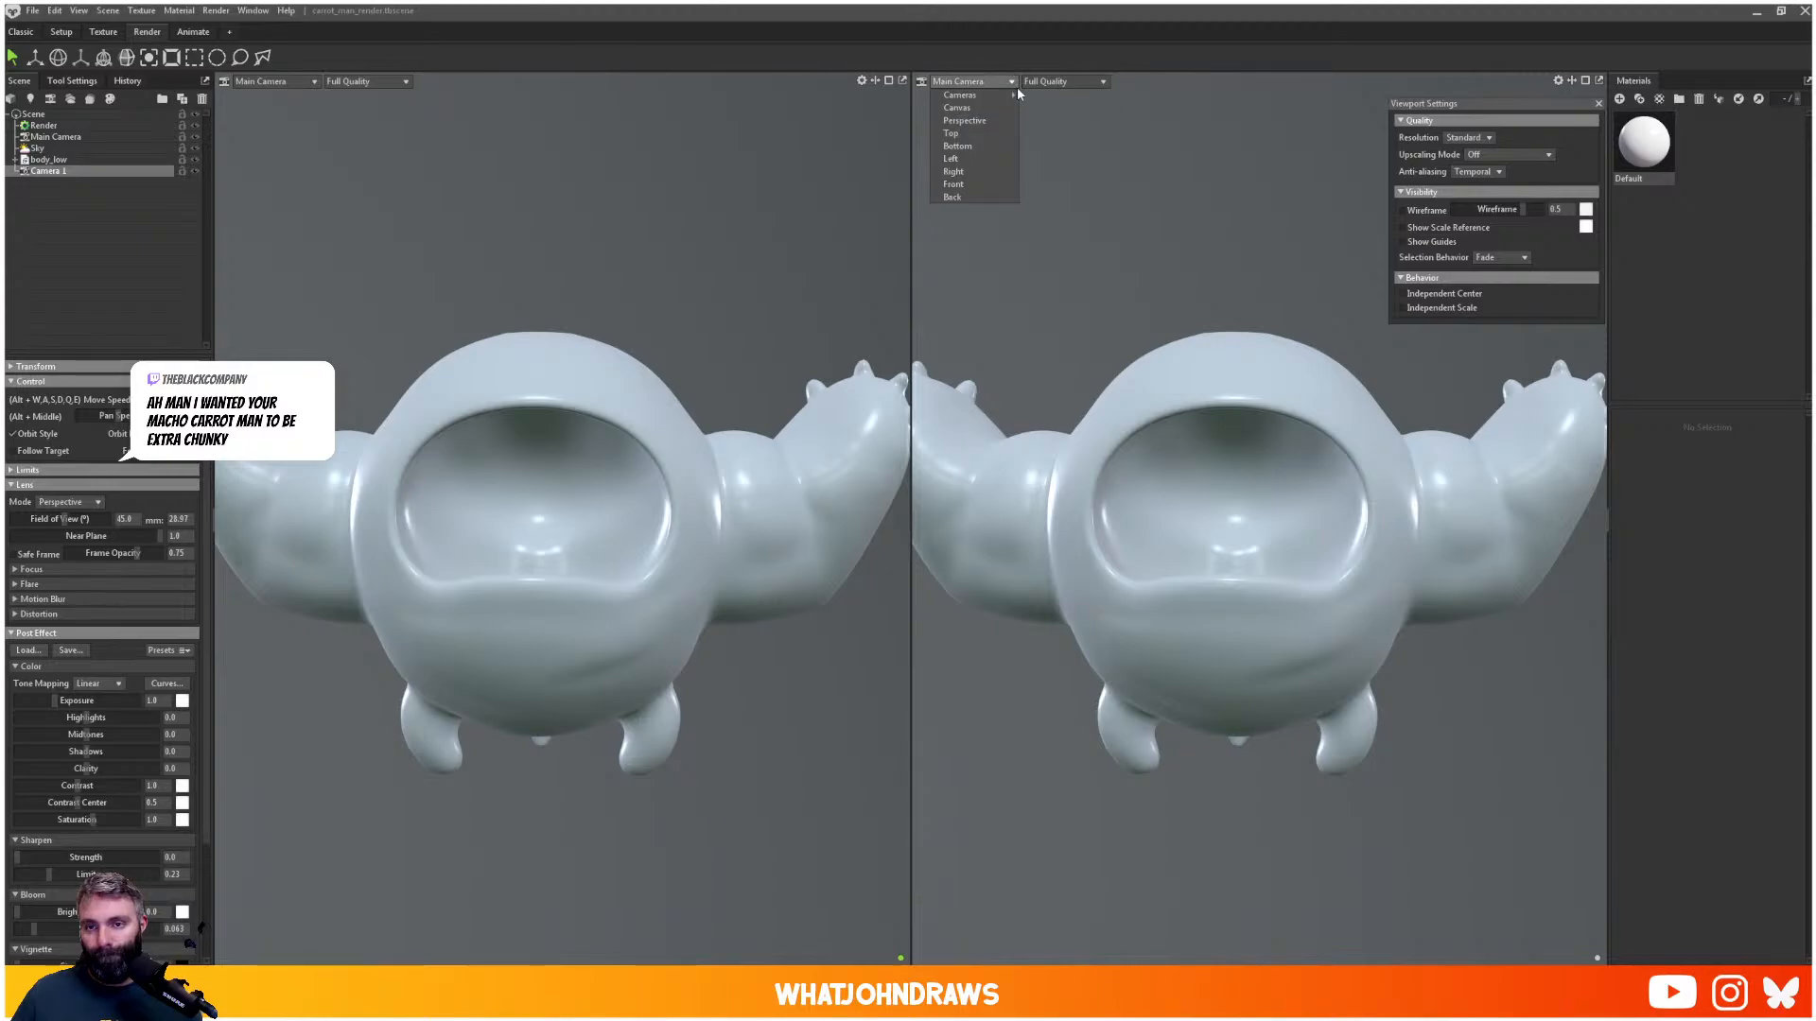
{"action": "mouse_move", "coordinate": [991, 98]}
{"action": "left_click", "coordinate": [1063, 107]}
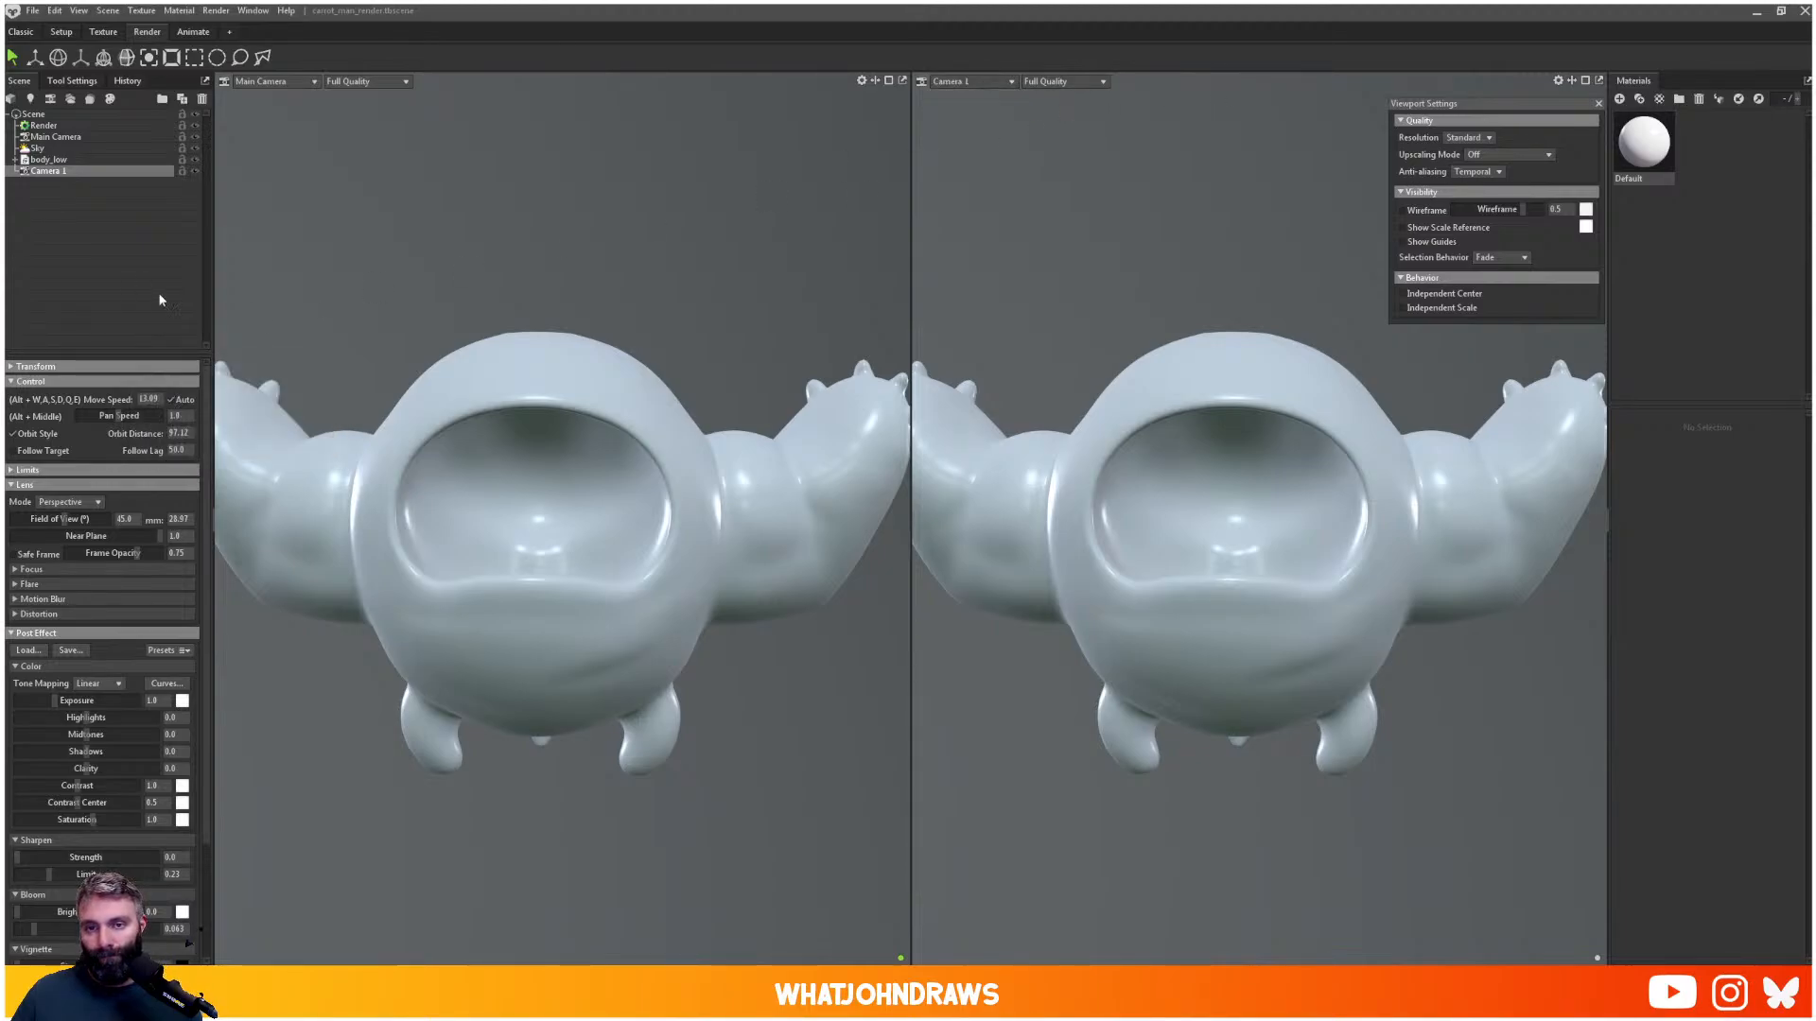
- Rename Camera 1 as SHOTCAM
{"action": "double_click", "coordinate": [44, 172]}
{"action": "type", "text": "SHOT"}
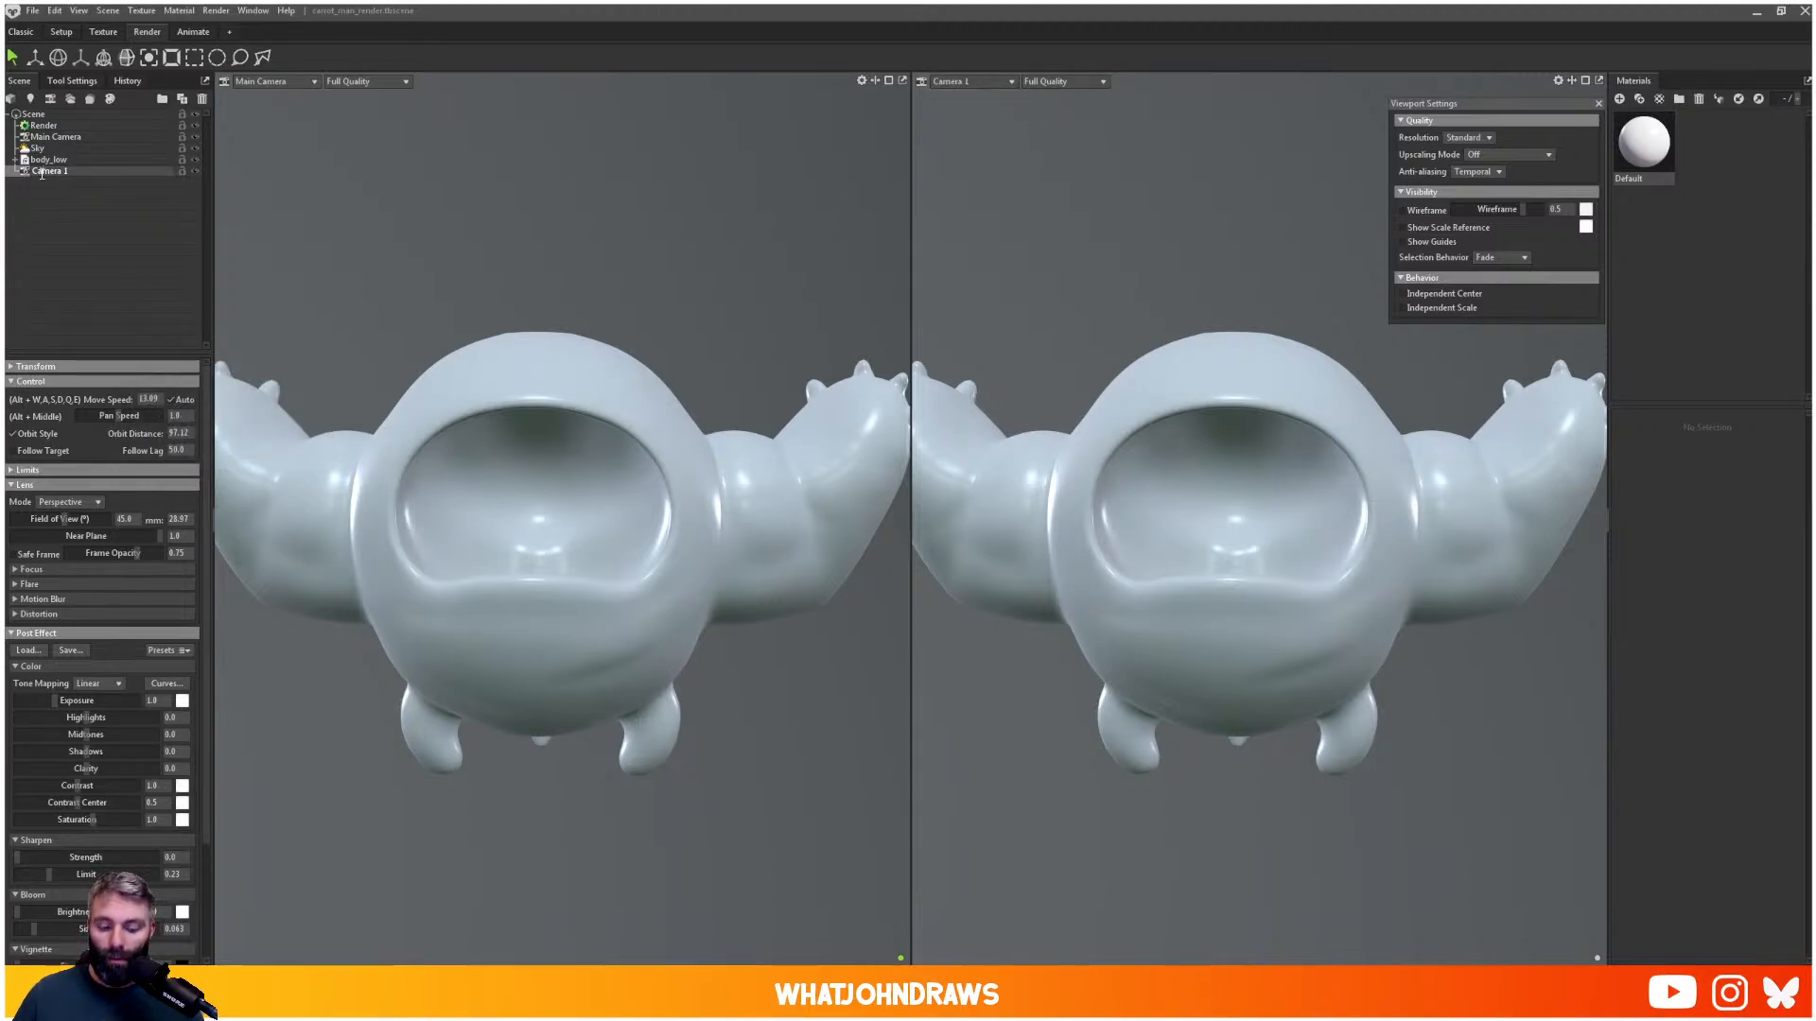
{"action": "type", "text": "CAM"}
{"action": "key", "text": "Return"}
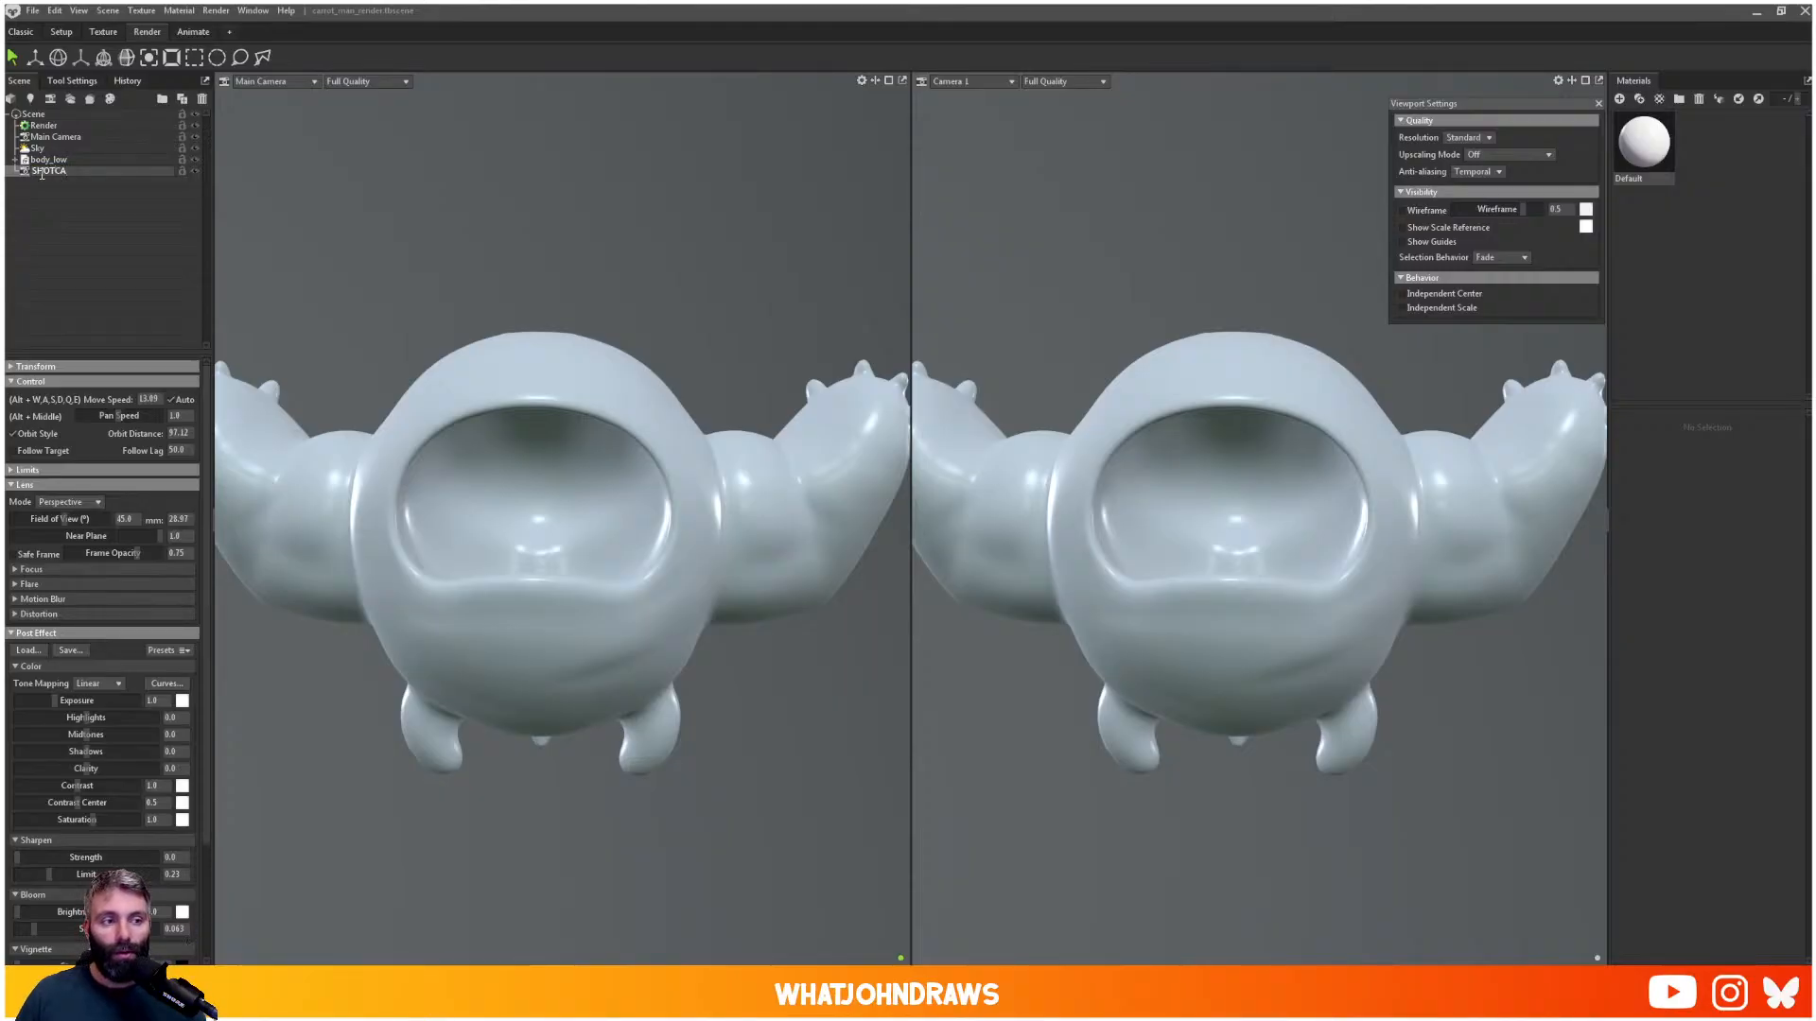
{"action": "left_click", "coordinate": [277, 222]}
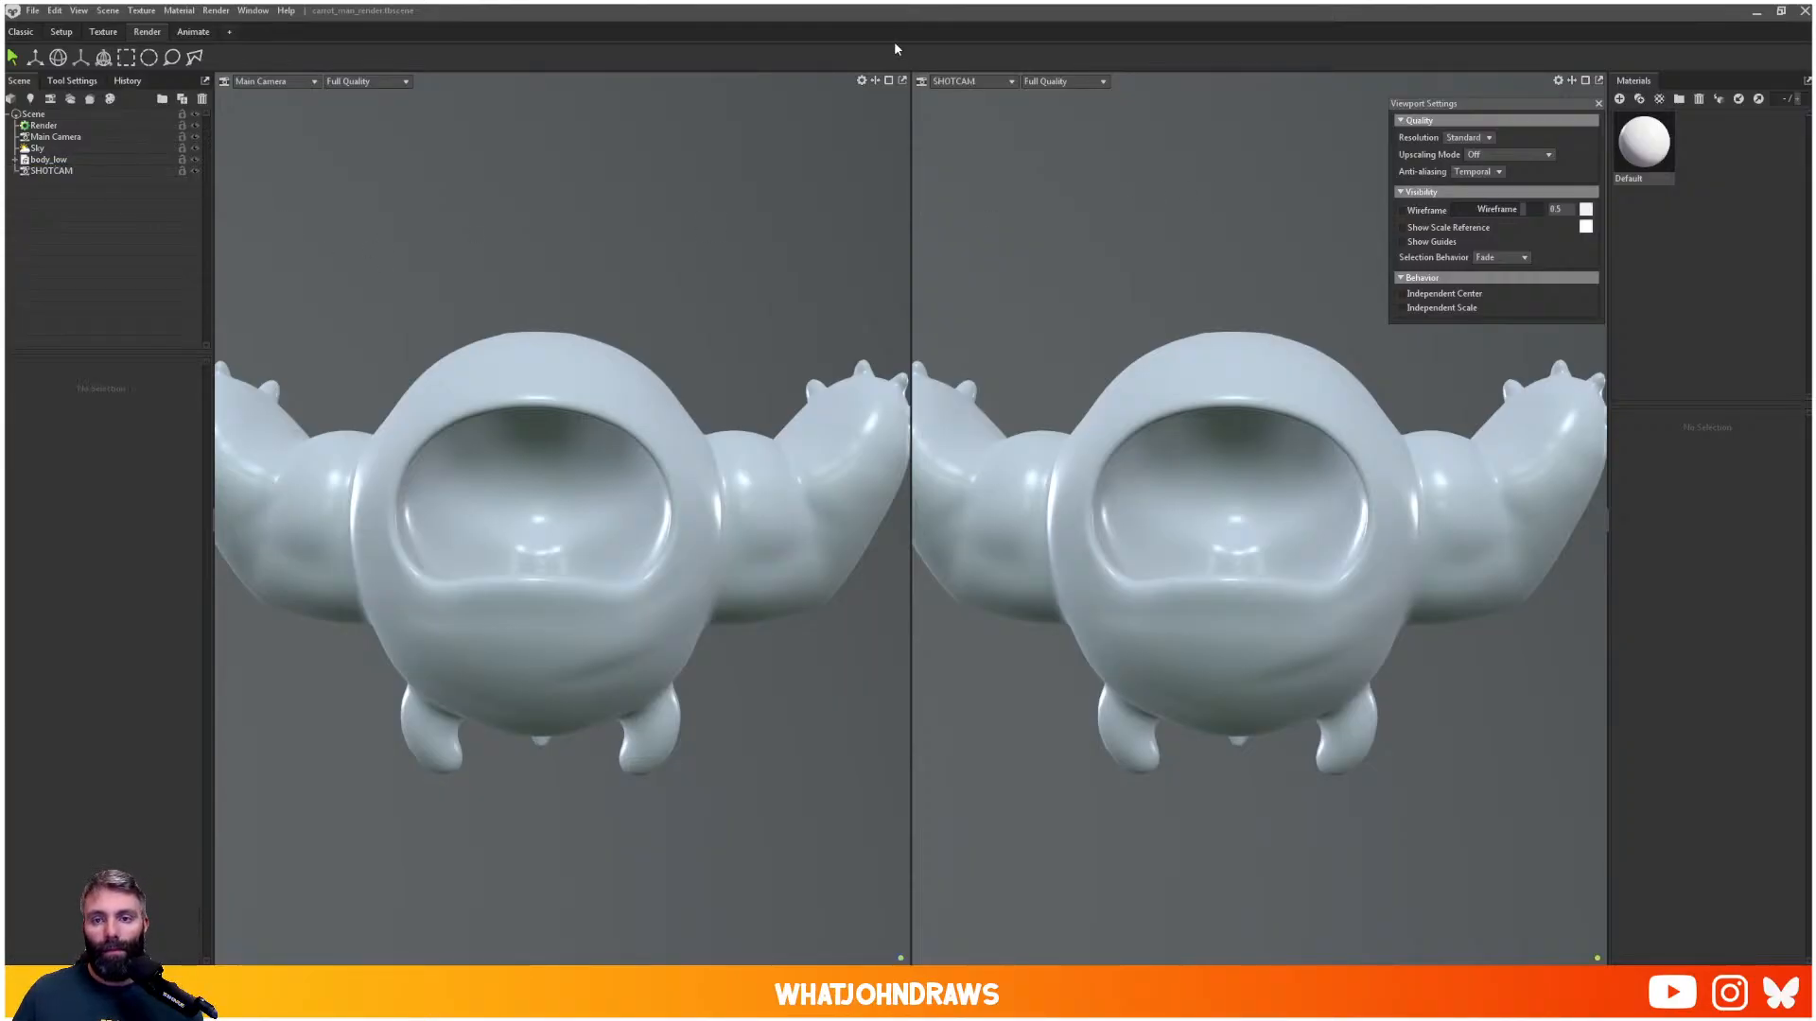
- Pull SHOTCAM back until the whole character, including both hands, fits in its view
{"action": "scroll", "coordinate": [1226, 414], "scroll_direction": "down", "scroll_amount": 1}
{"action": "scroll", "coordinate": [1226, 415], "scroll_direction": "down", "scroll_amount": 3}
{"action": "left_click_drag", "start_coordinate": [1343, 473], "coordinate": [1257, 571], "text": "alt"}
{"action": "scroll", "coordinate": [1257, 571], "scroll_direction": "up", "scroll_amount": 1}
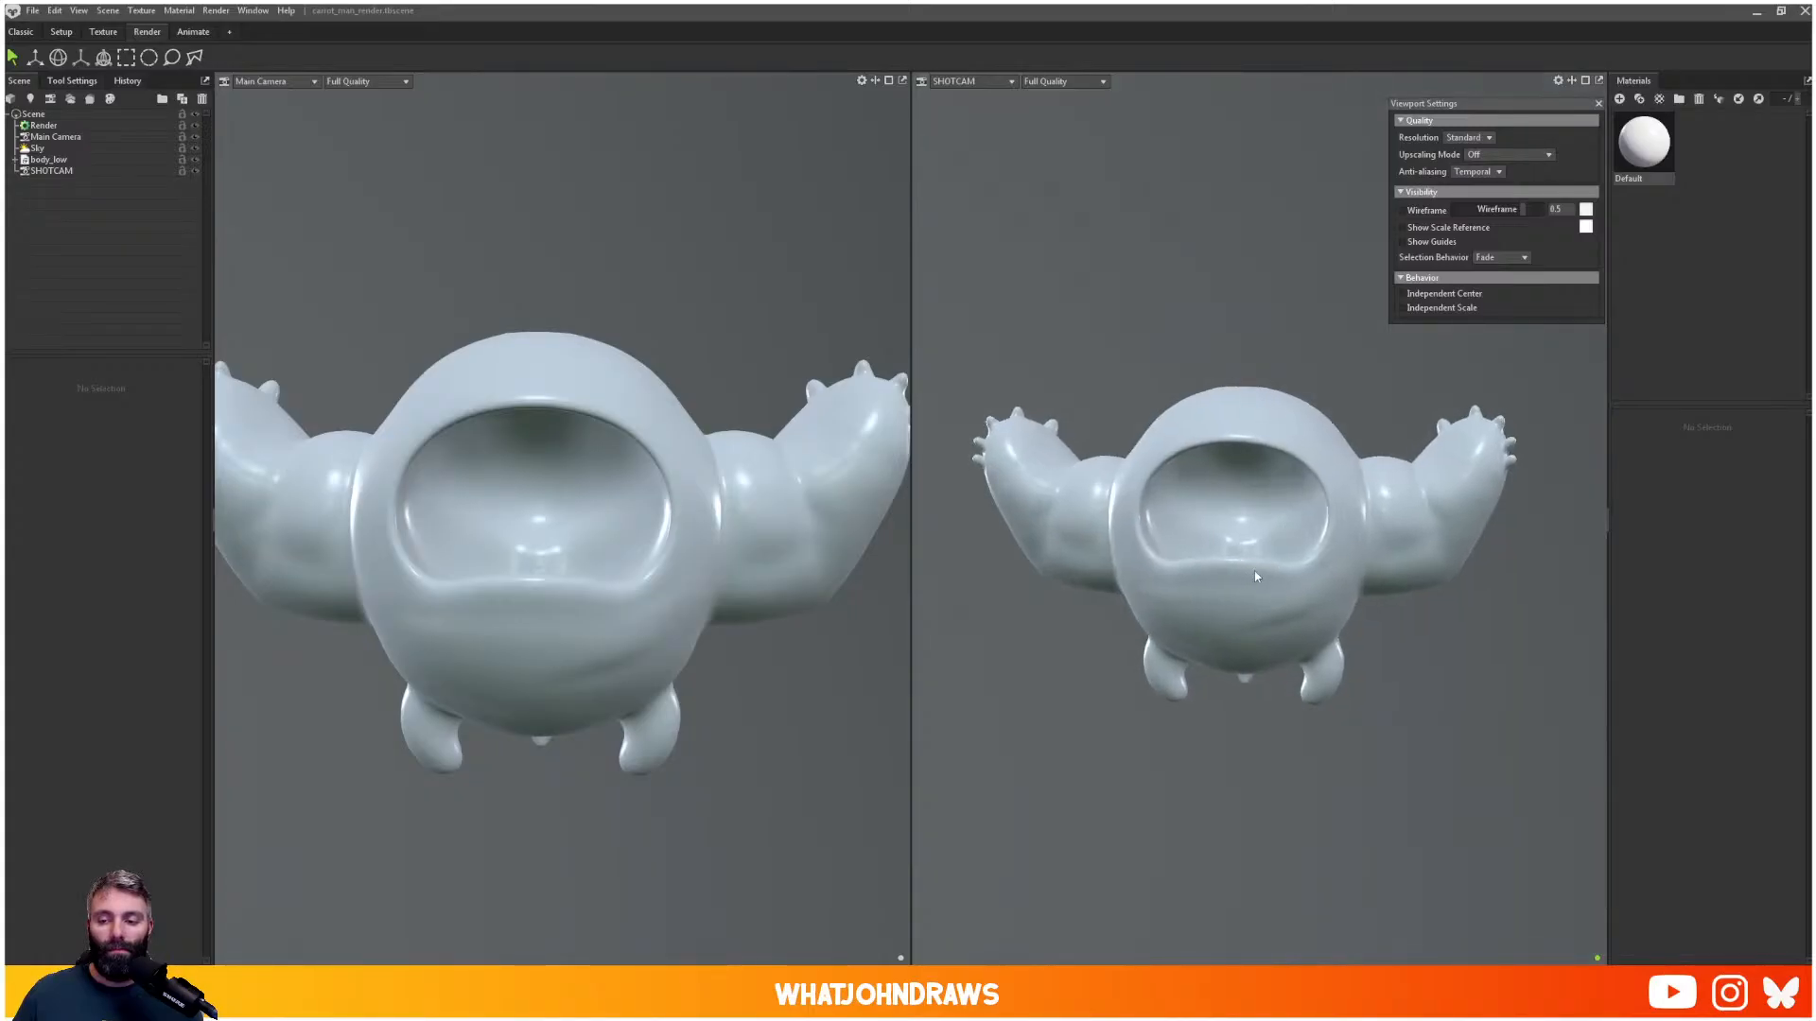
- Set SHOTCAM's vignette strength to about 0.38 in its post effects
{"action": "left_click", "coordinate": [51, 170]}
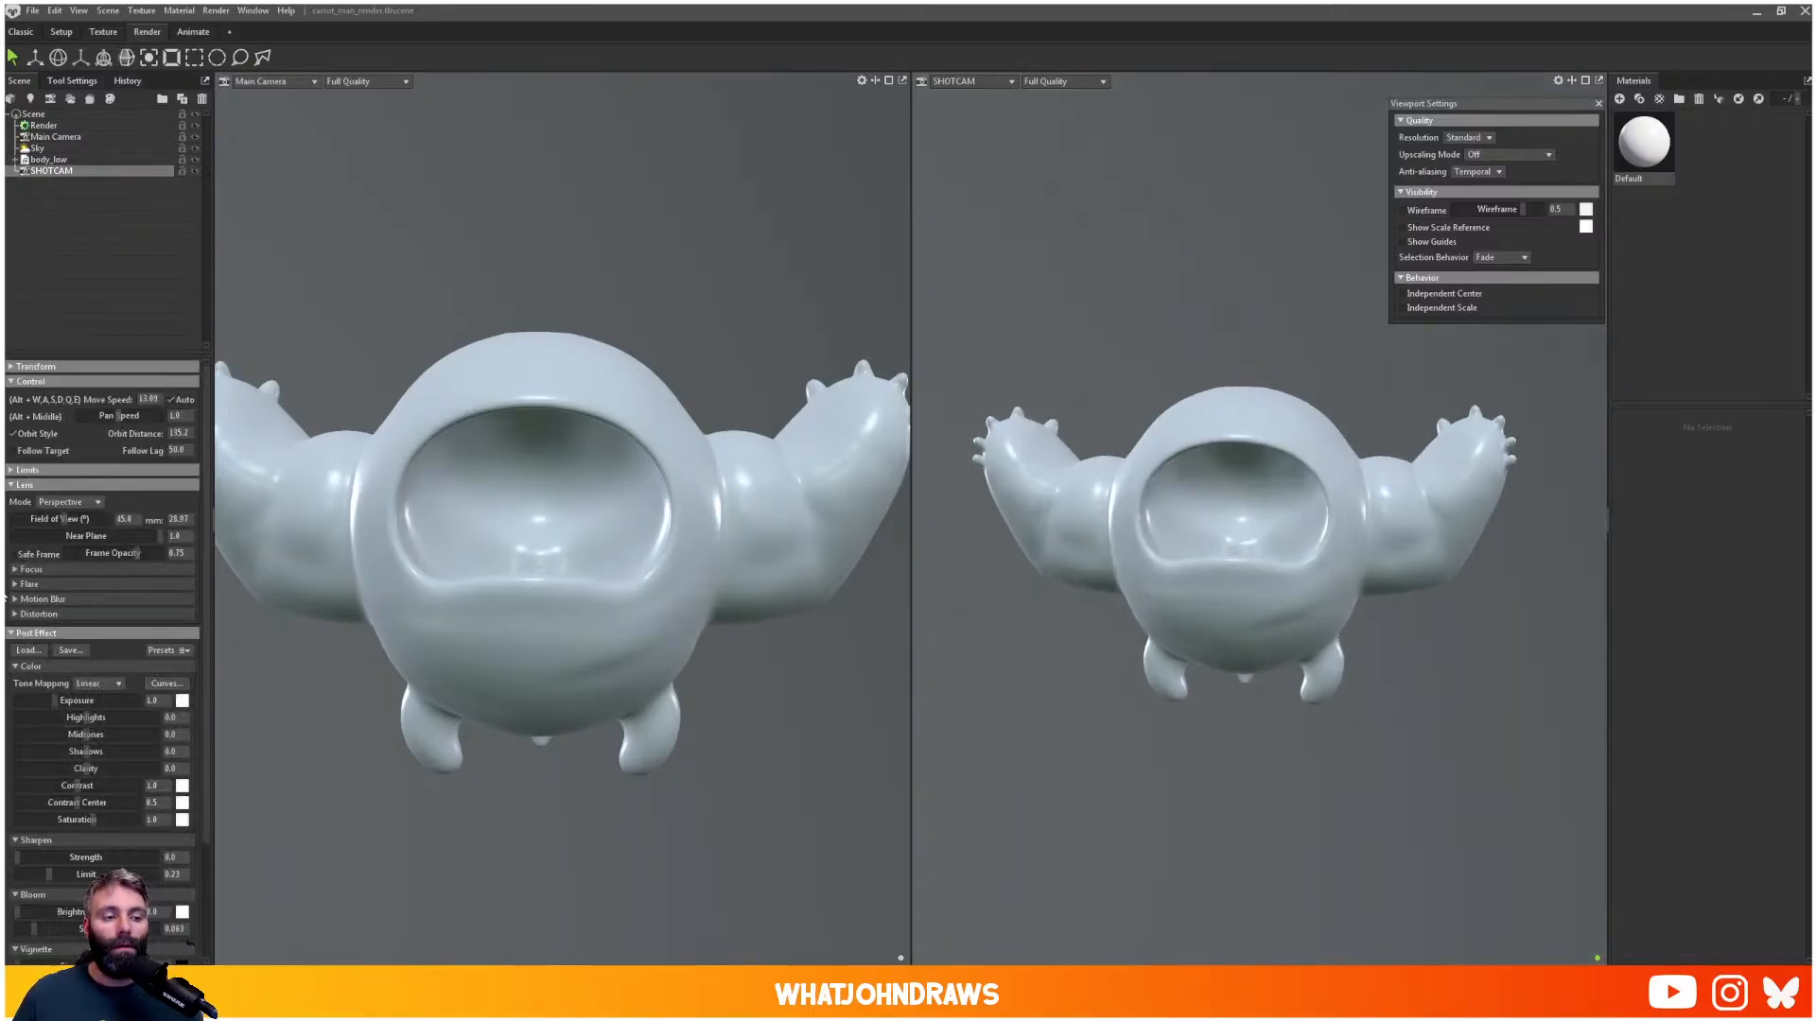
{"action": "scroll", "coordinate": [53, 774], "scroll_direction": "down", "scroll_amount": 3}
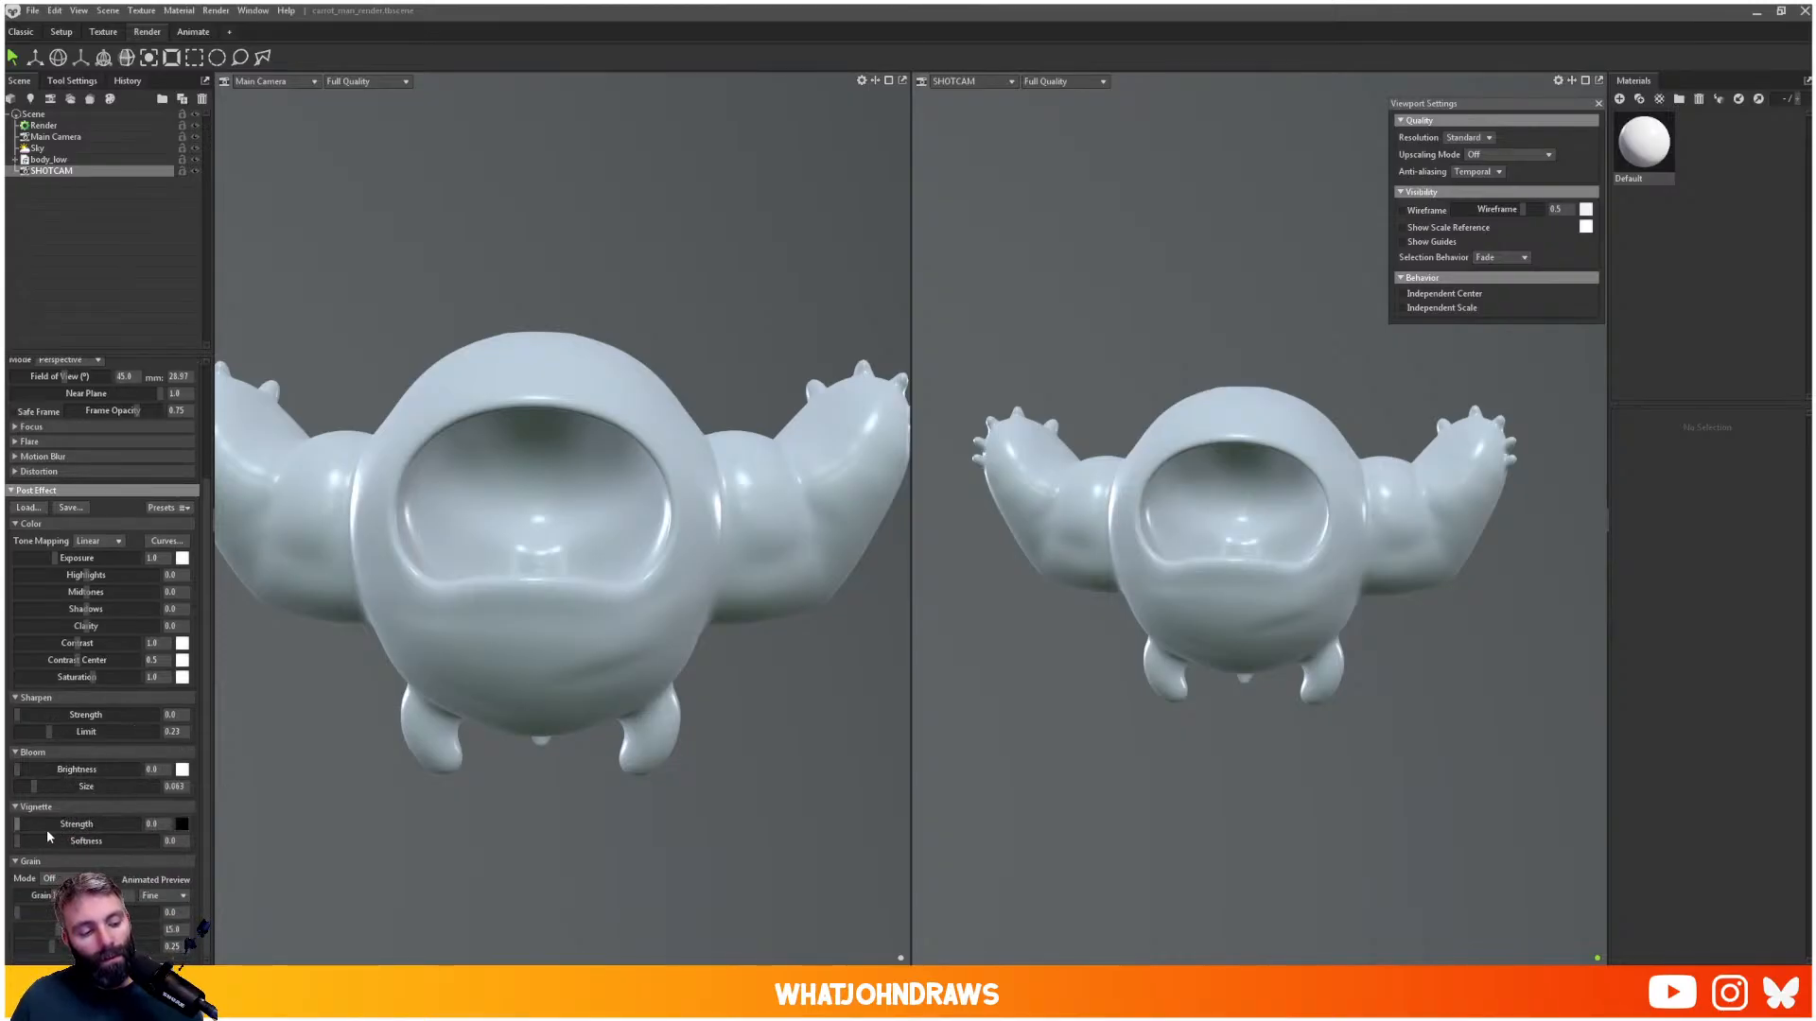
{"action": "left_click_drag", "start_coordinate": [17, 824], "coordinate": [85, 823]}
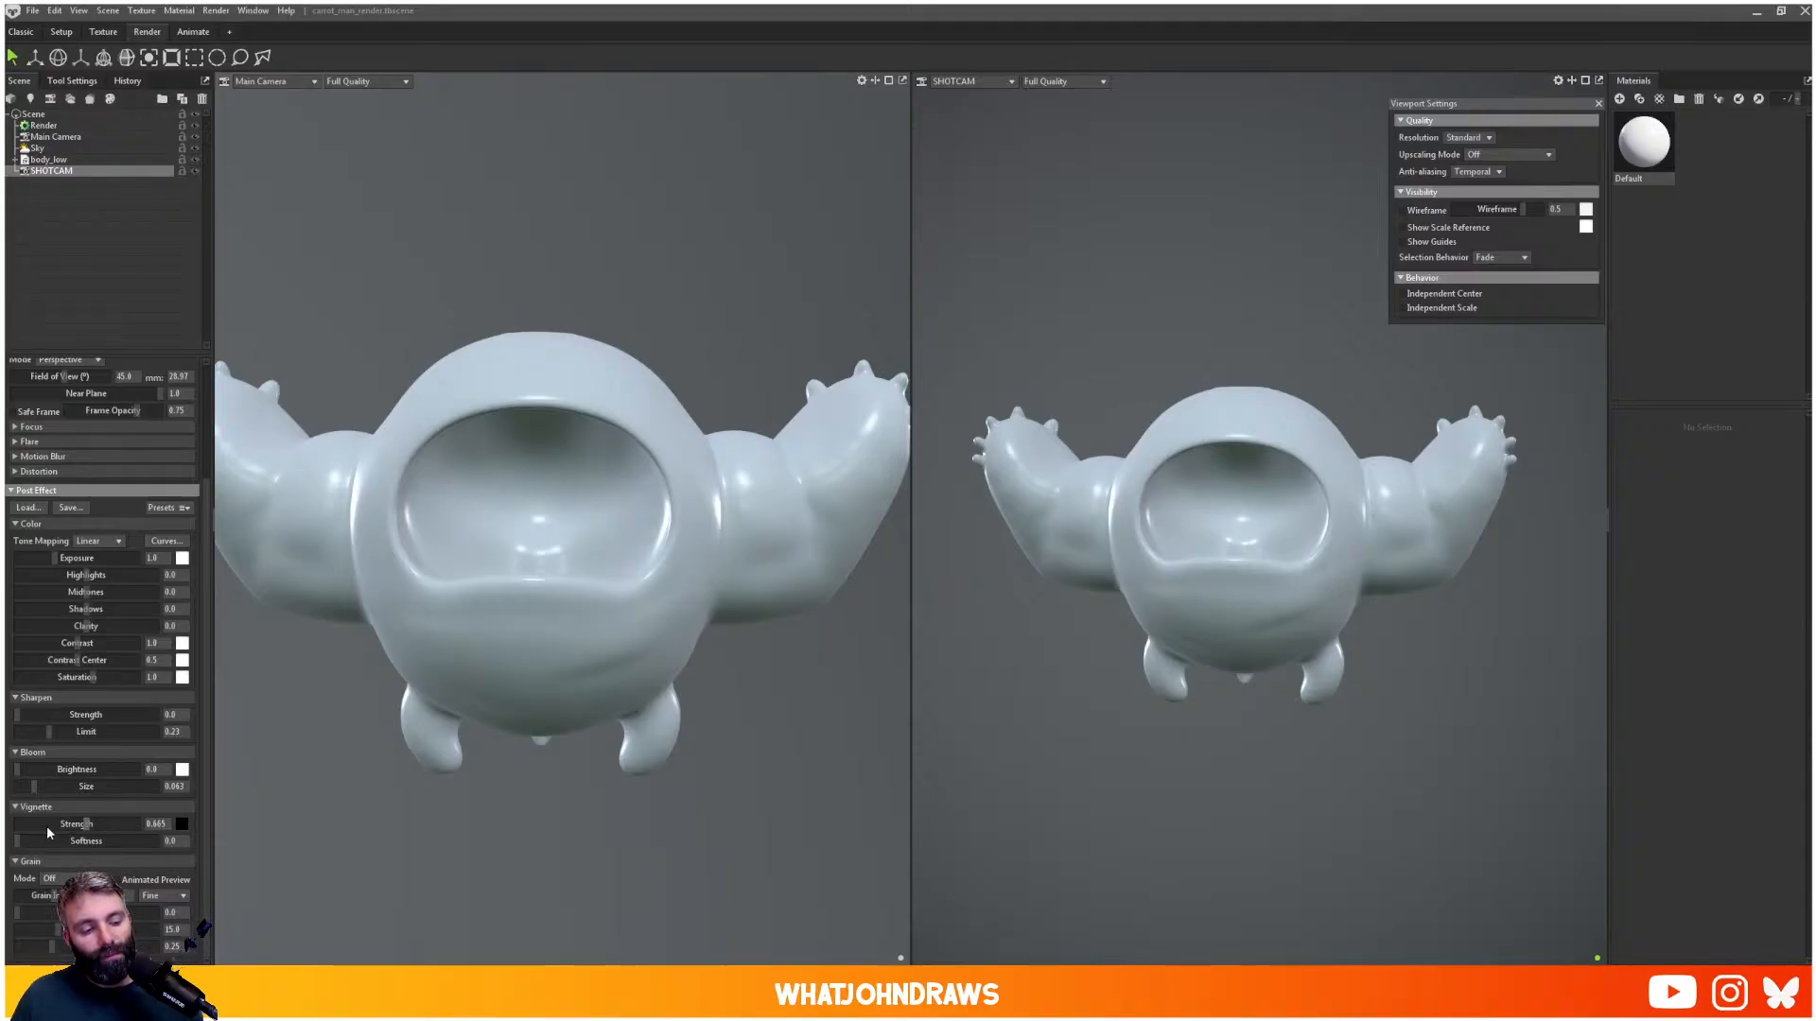
{"action": "left_click_drag", "start_coordinate": [86, 824], "coordinate": [65, 824]}
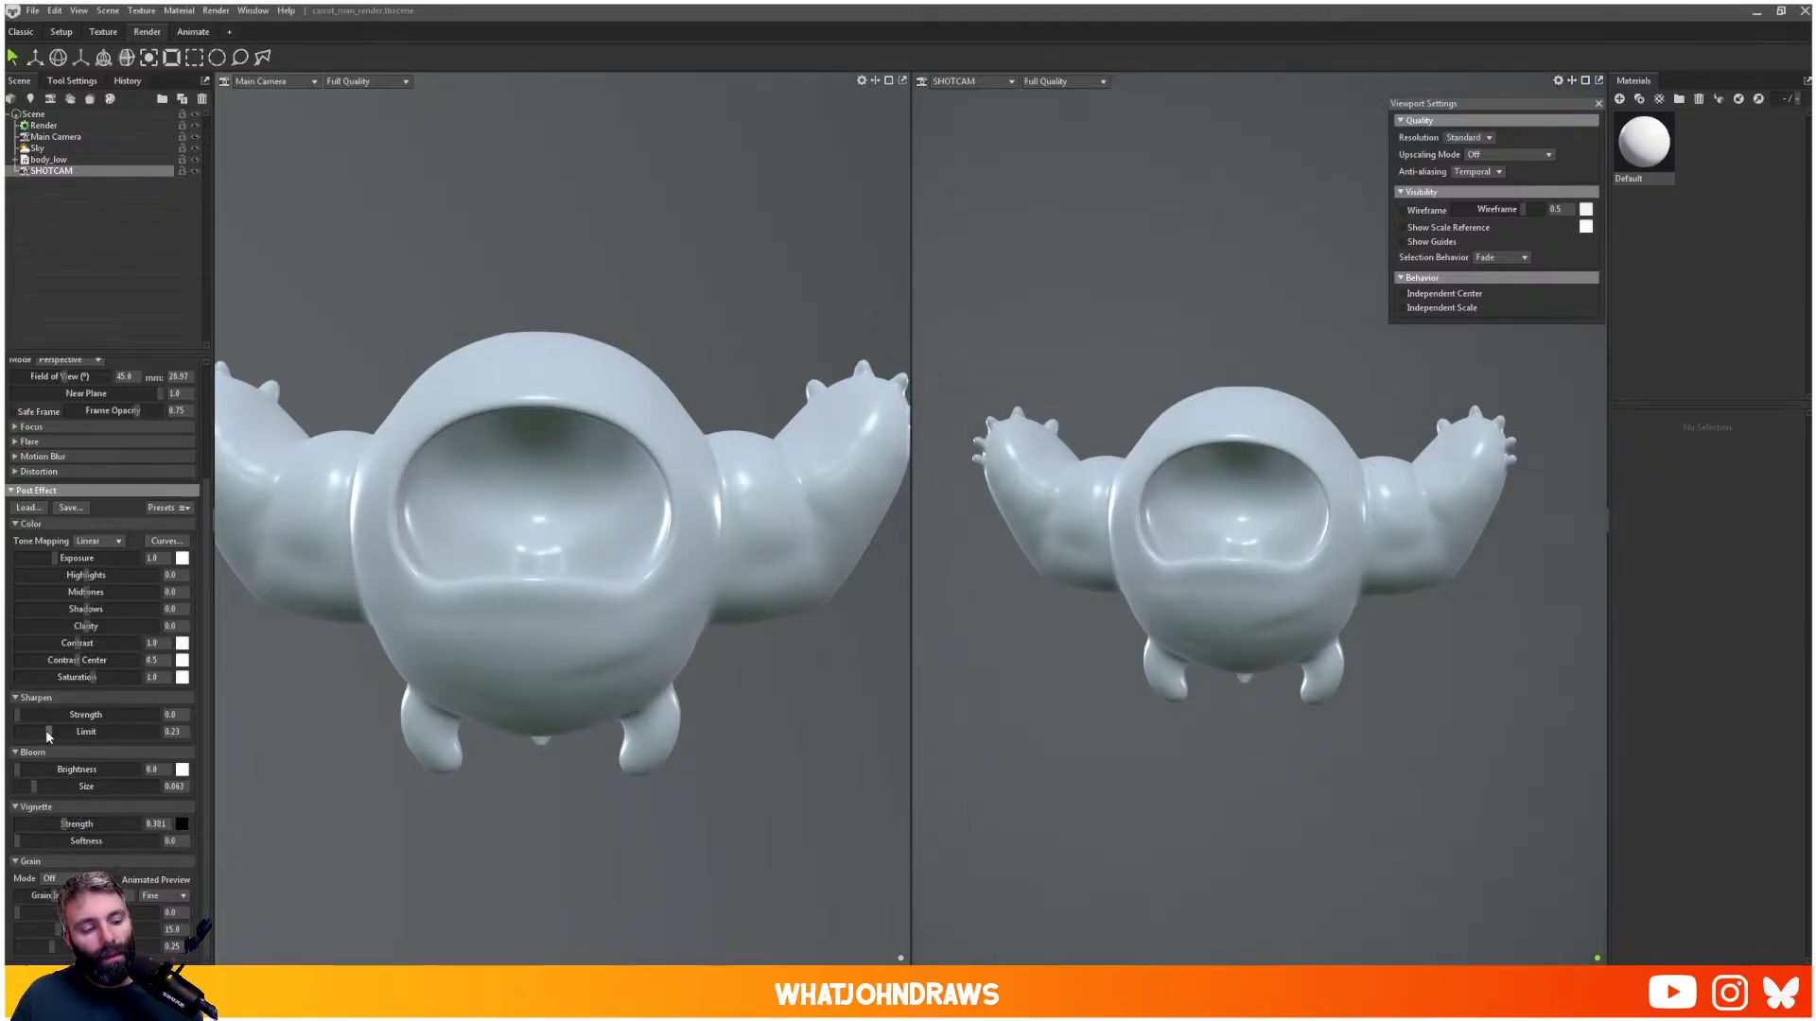
{"action": "scroll", "coordinate": [112, 668], "scroll_direction": "up", "scroll_amount": 2}
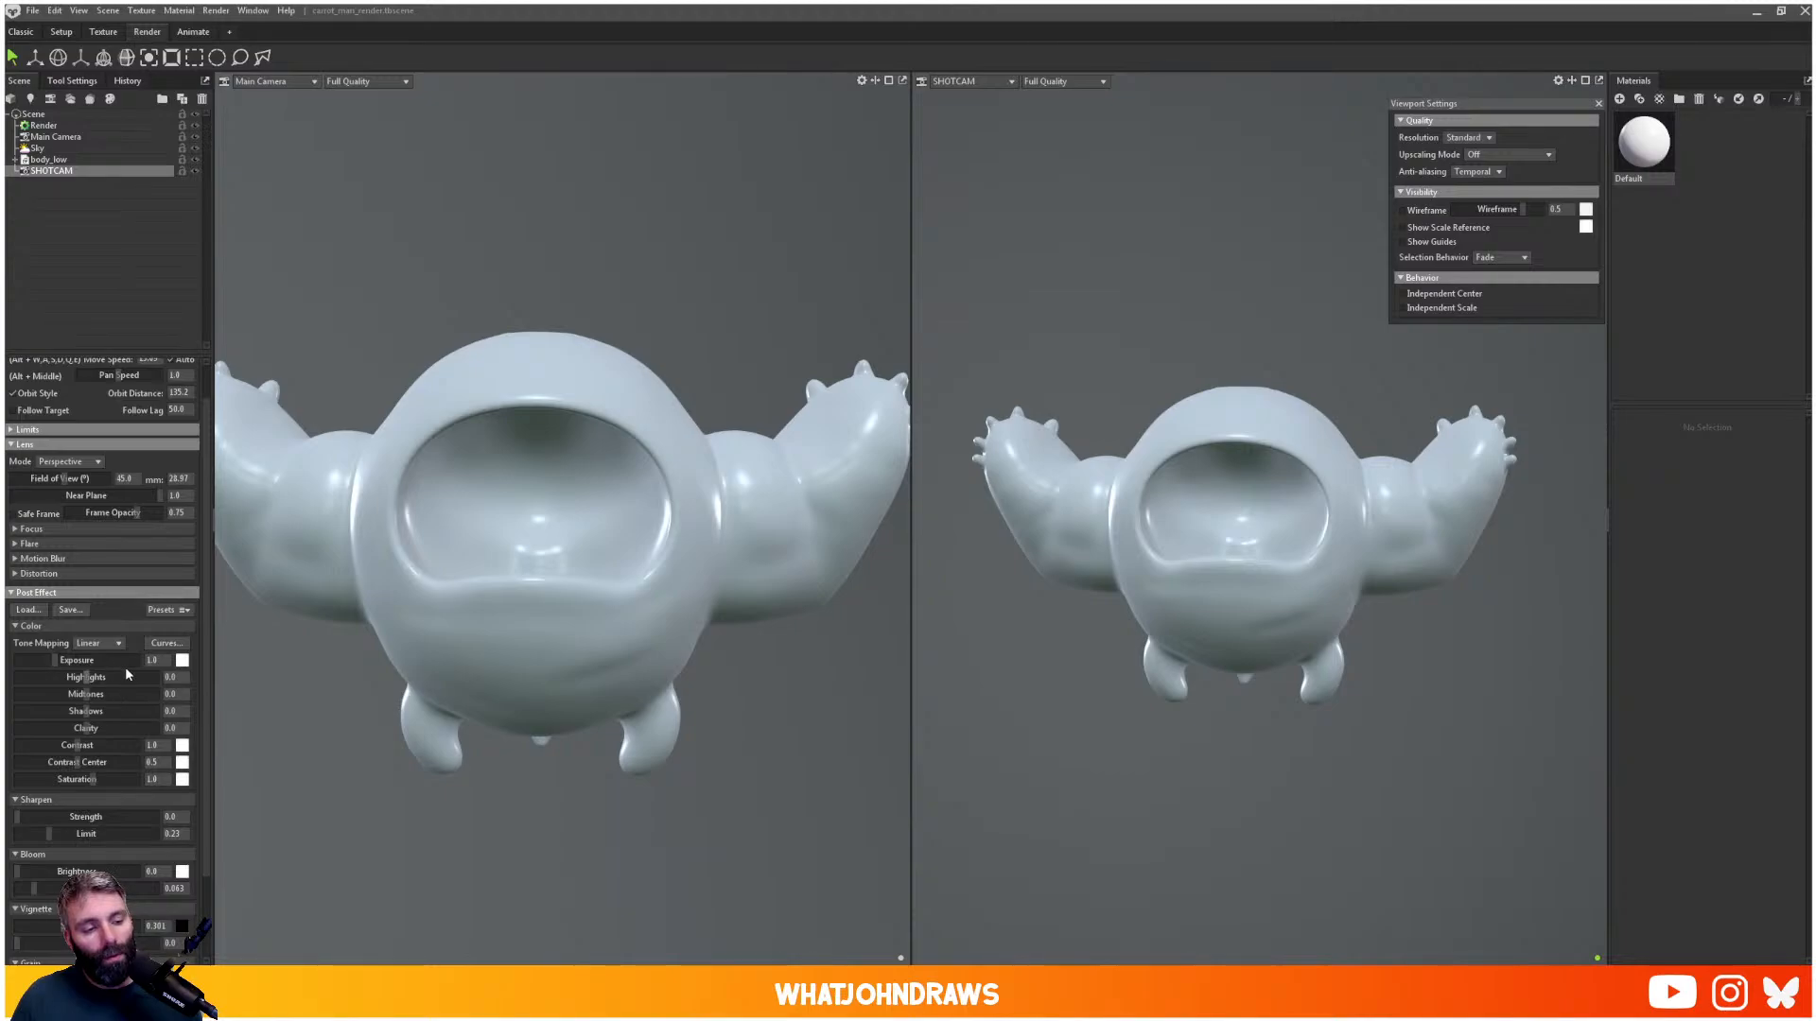
{"action": "scroll", "coordinate": [142, 614], "scroll_direction": "up", "scroll_amount": 2}
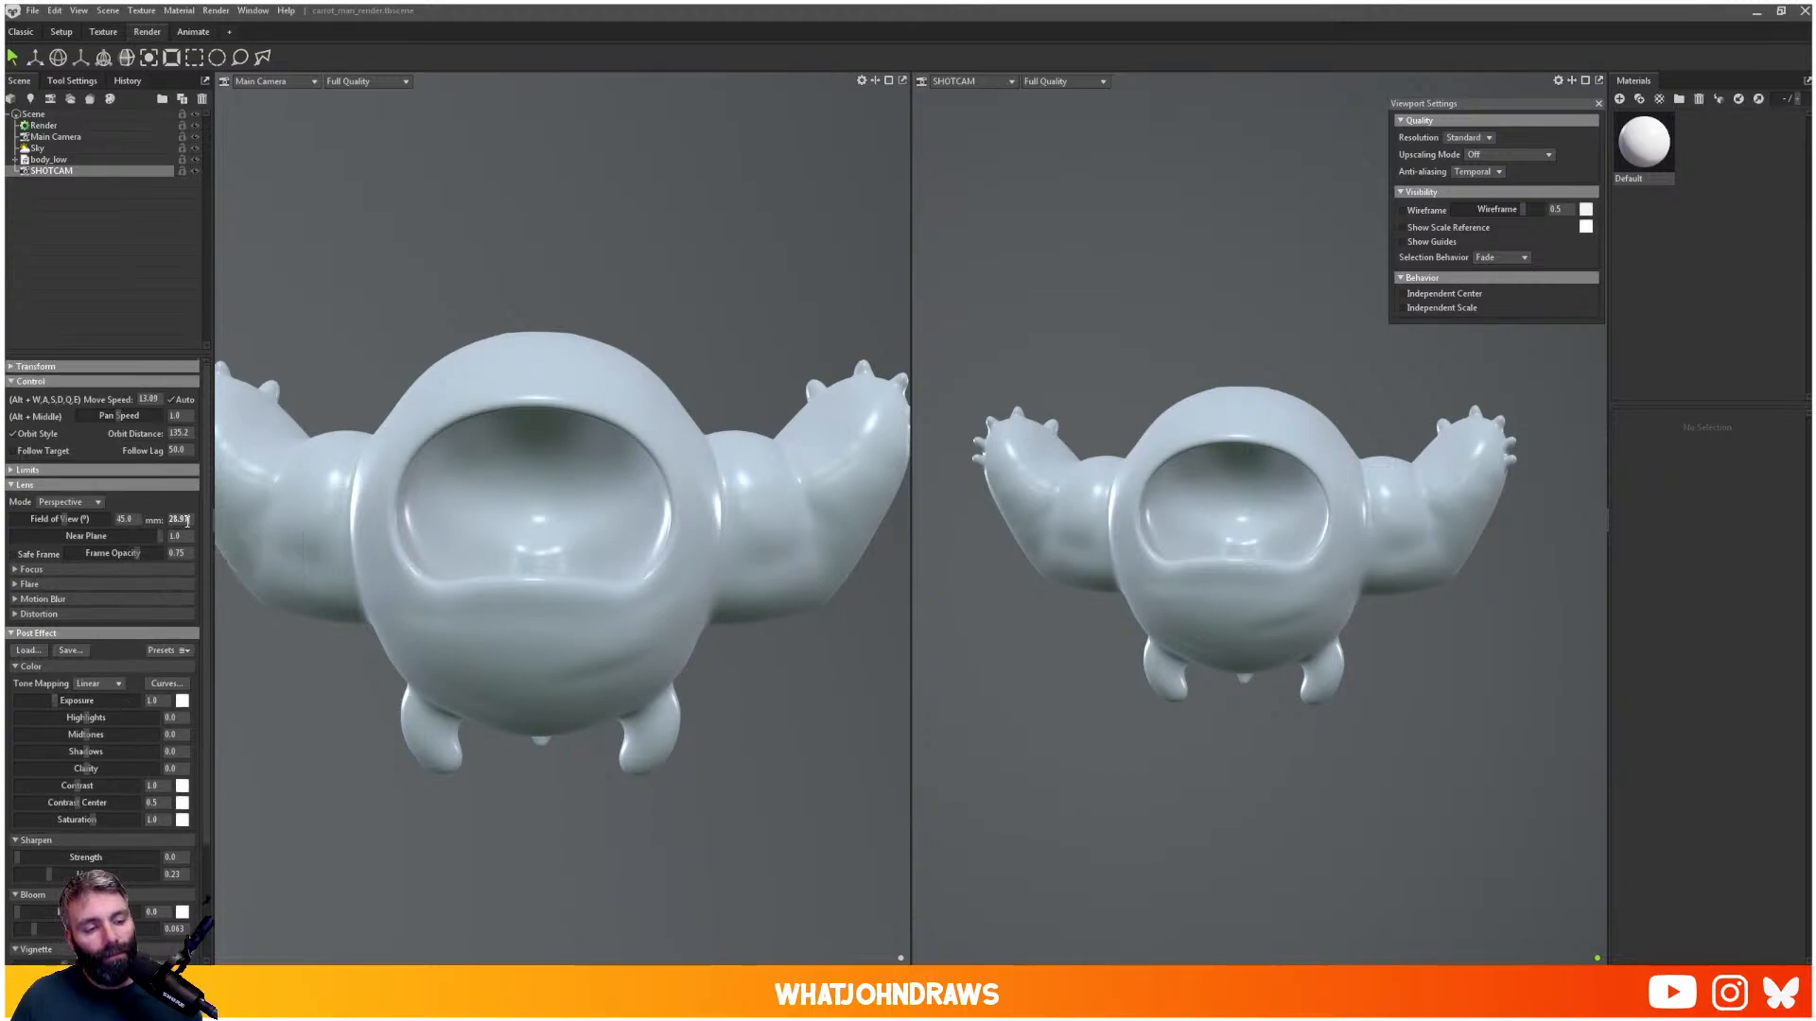
- Set SHOTCAM's focal length to 45 mm and pull the camera back to fit the whole character
{"action": "left_click", "coordinate": [186, 521]}
{"action": "type", "text": "45"}
{"action": "key", "text": "Return"}
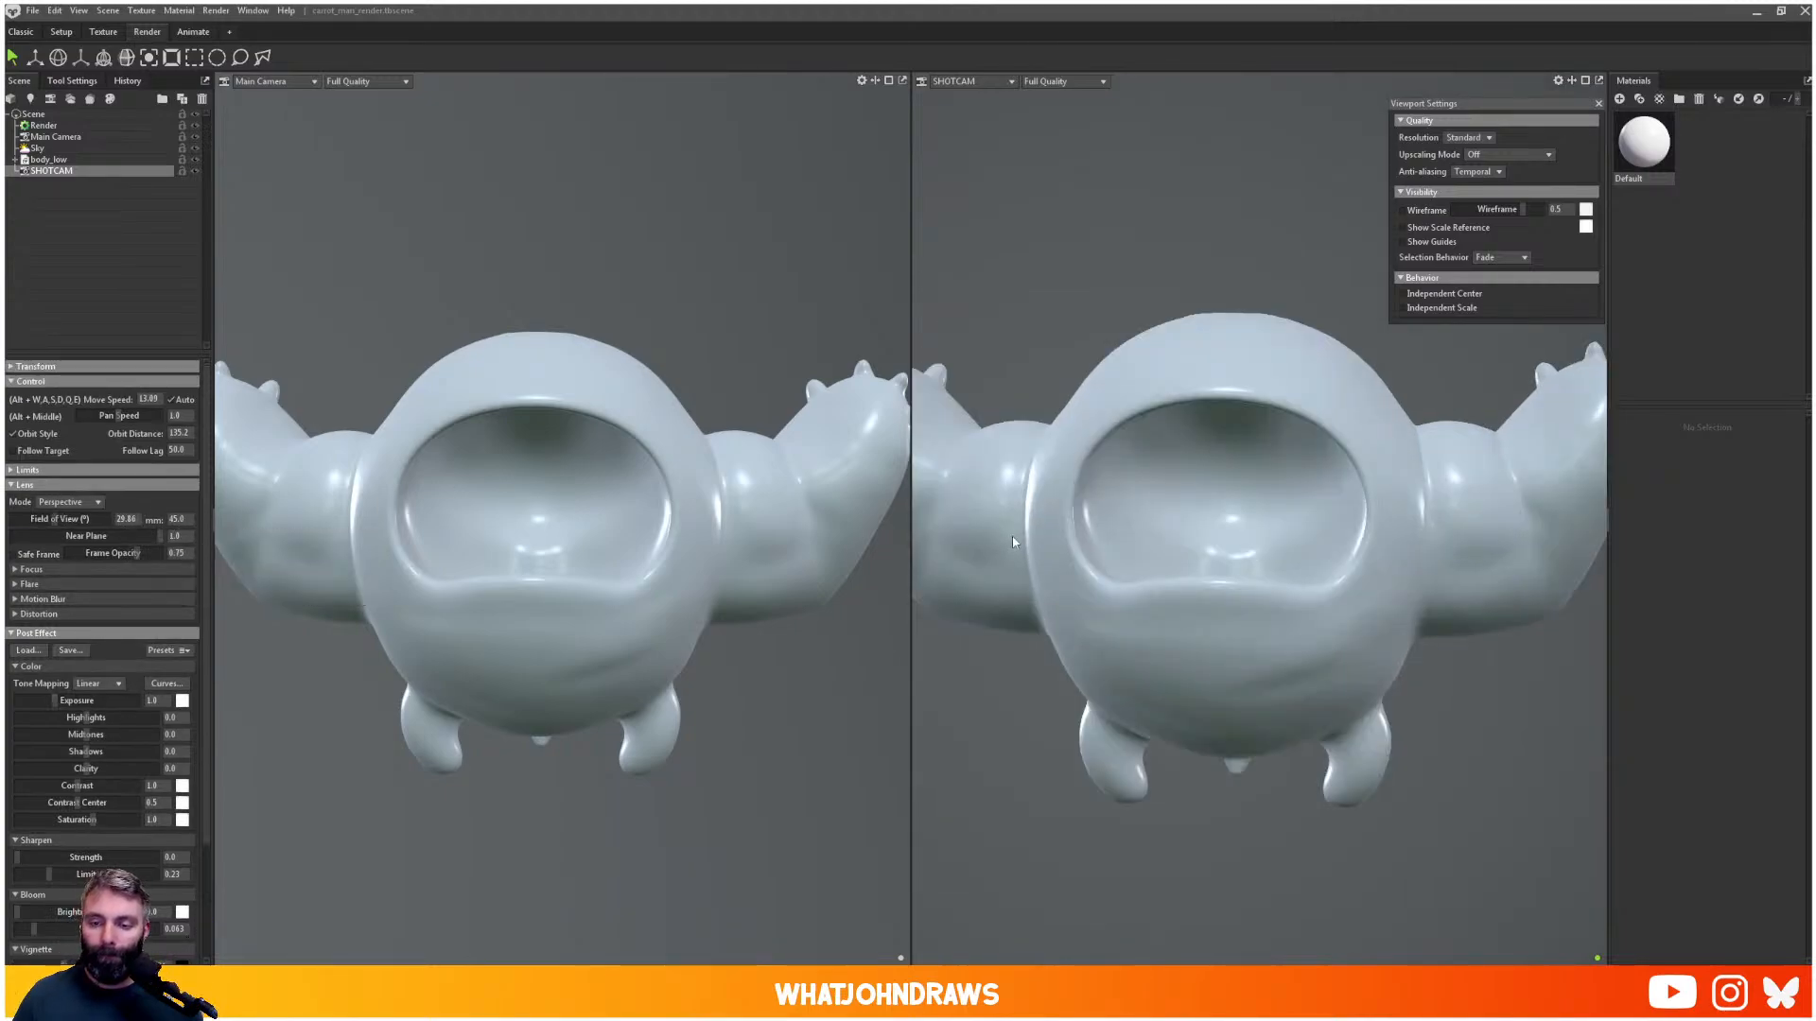
{"action": "scroll", "coordinate": [1097, 583], "scroll_direction": "down", "scroll_amount": 3}
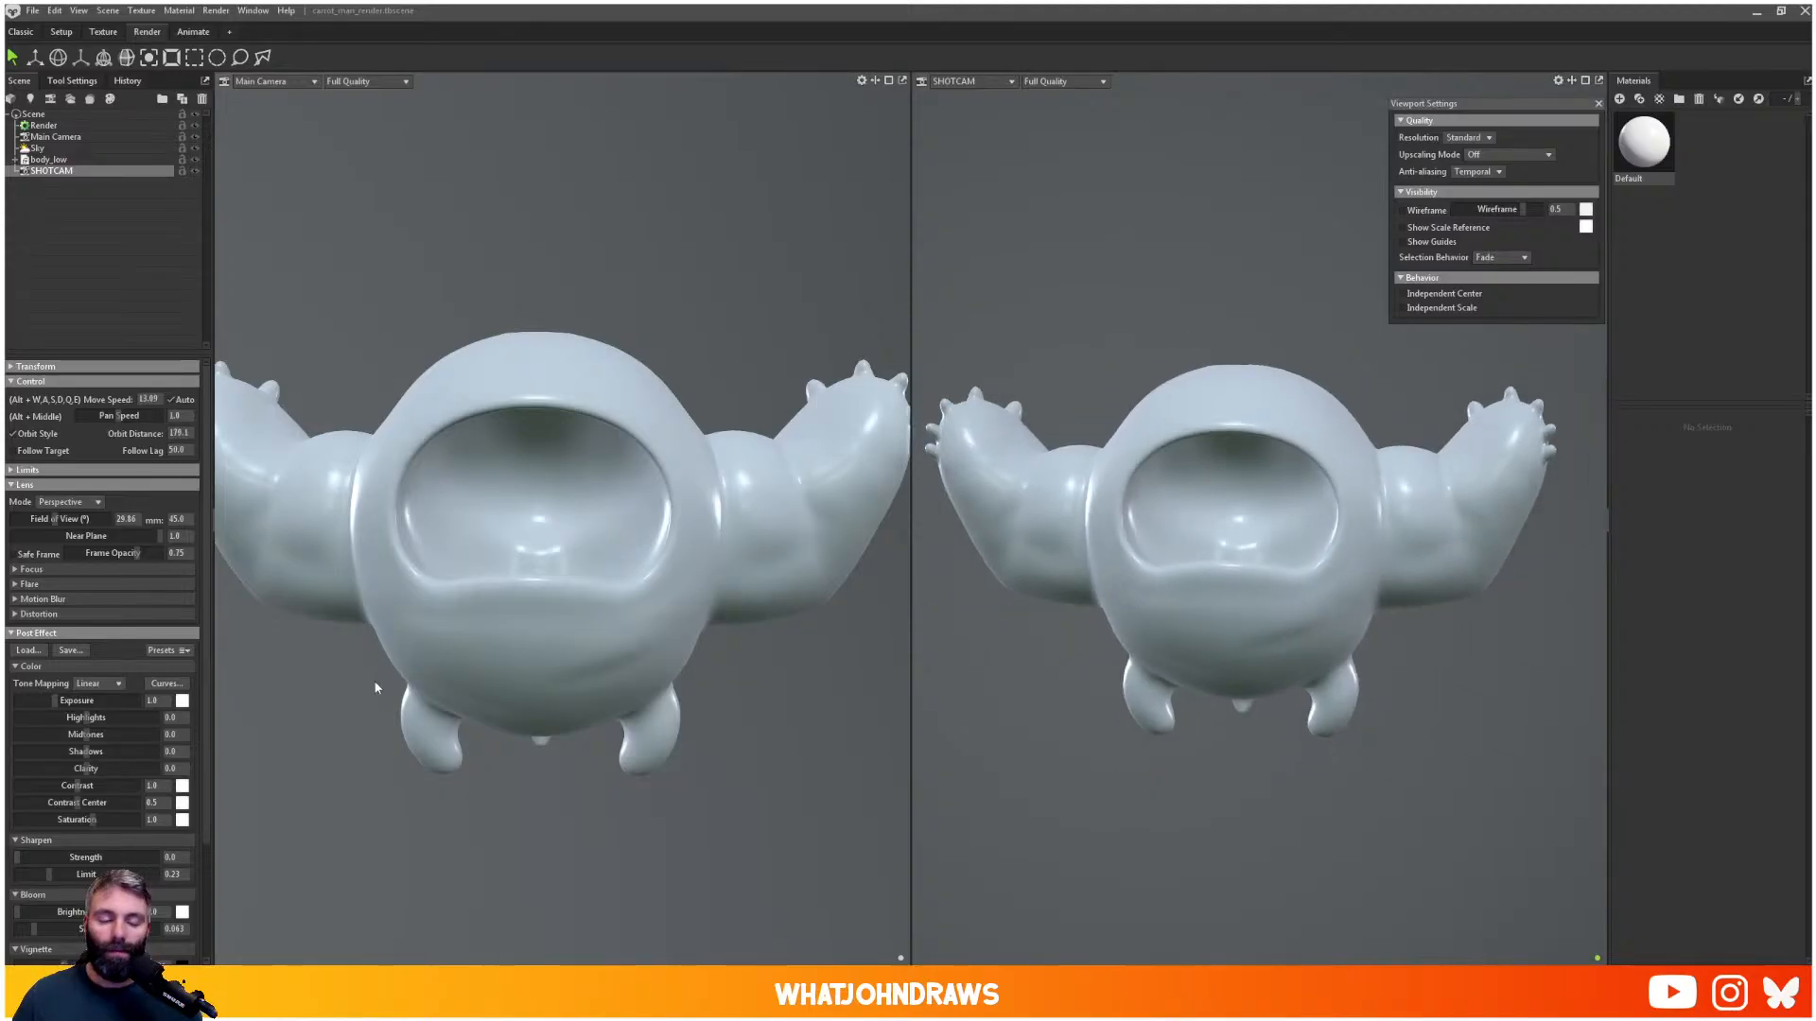
- Expand SHOTCAM's focus settings and set its depth of field to Ray Traced
{"action": "left_click", "coordinate": [15, 570]}
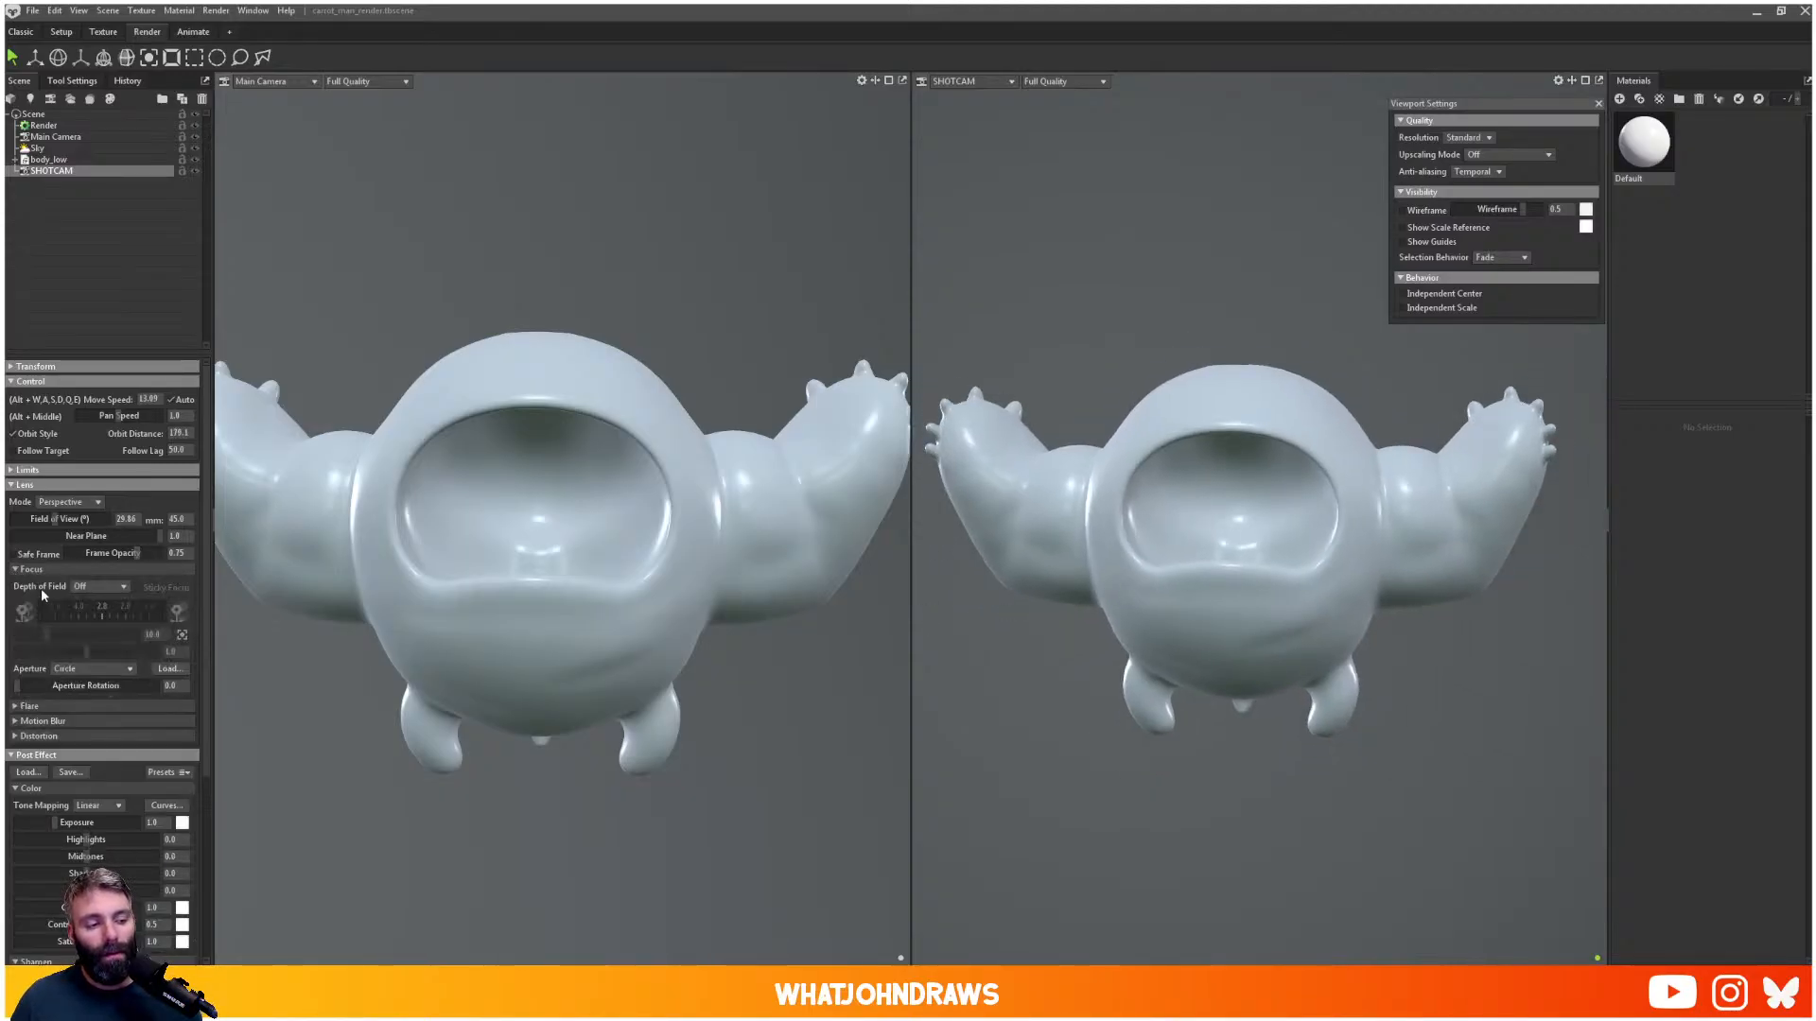
{"action": "left_click", "coordinate": [91, 587]}
{"action": "left_click", "coordinate": [98, 625]}
{"action": "left_click", "coordinate": [1180, 499]}
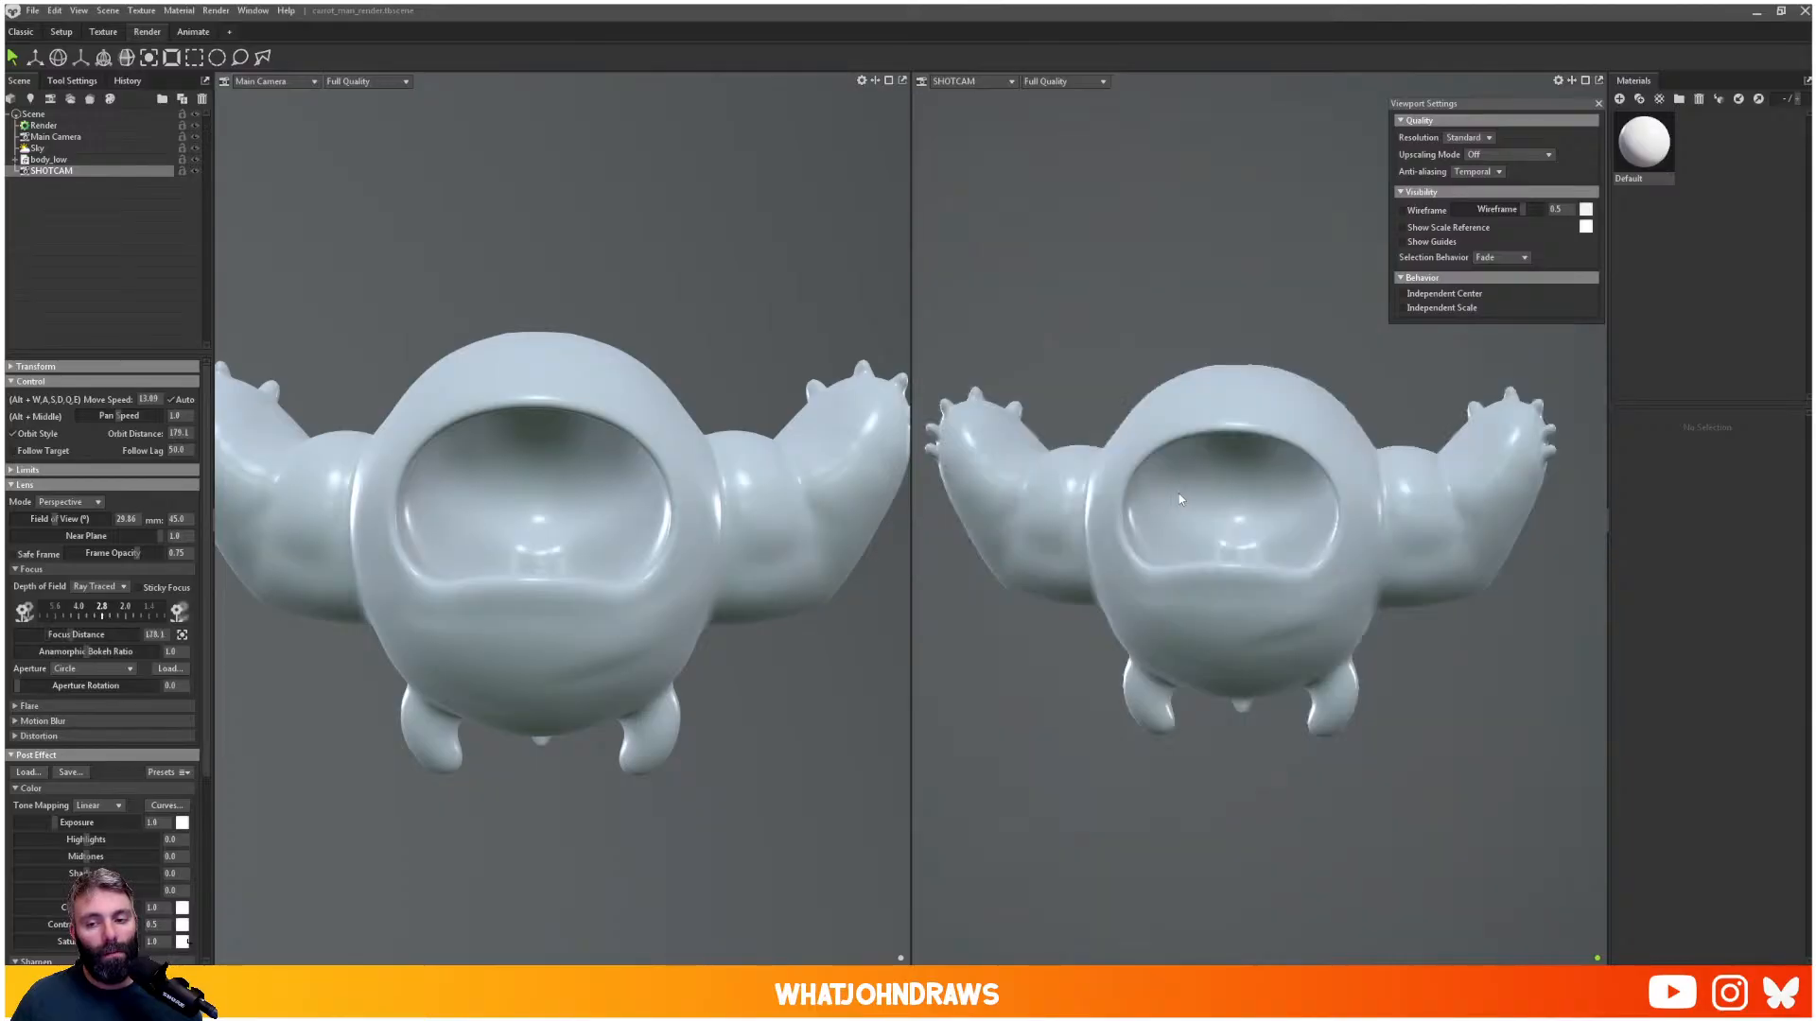
- Try SHOTCAM's depth of field as Post Effect with the aperture opened to about f/0.7
{"action": "left_click", "coordinate": [97, 586]}
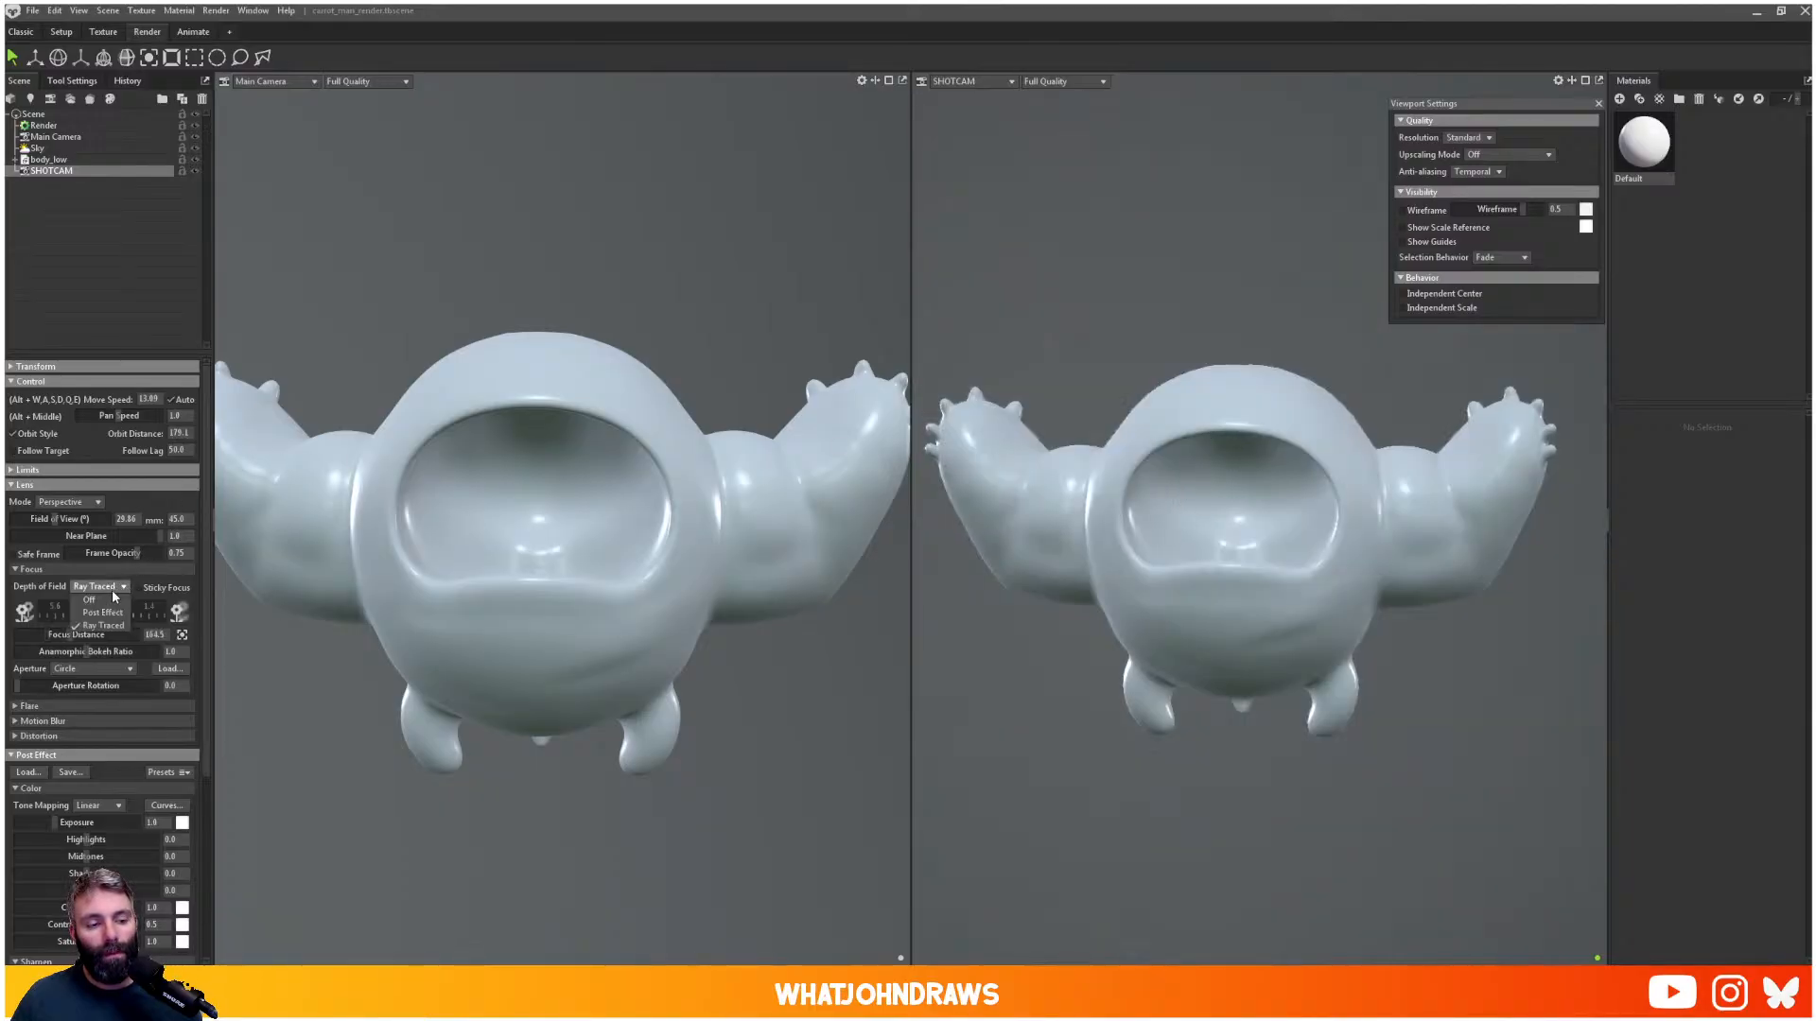
{"action": "left_click", "coordinate": [98, 609]}
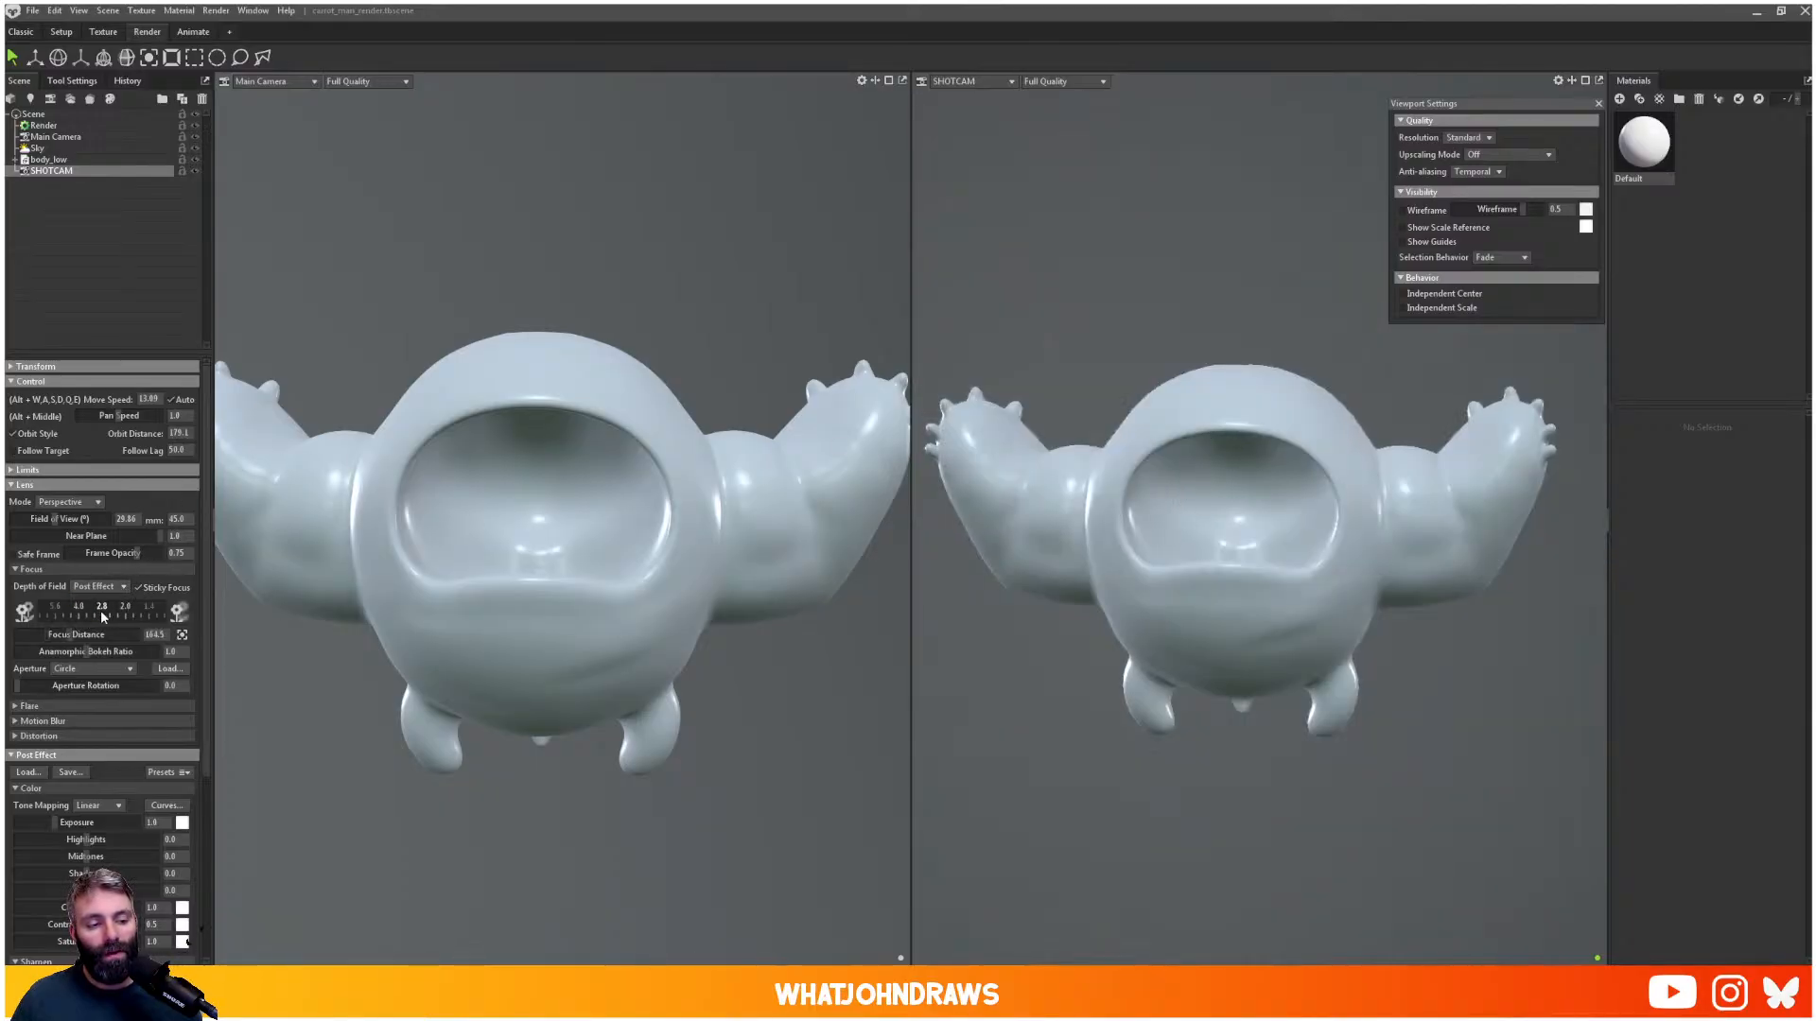
{"action": "left_click_drag", "start_coordinate": [127, 614], "coordinate": [10, 610]}
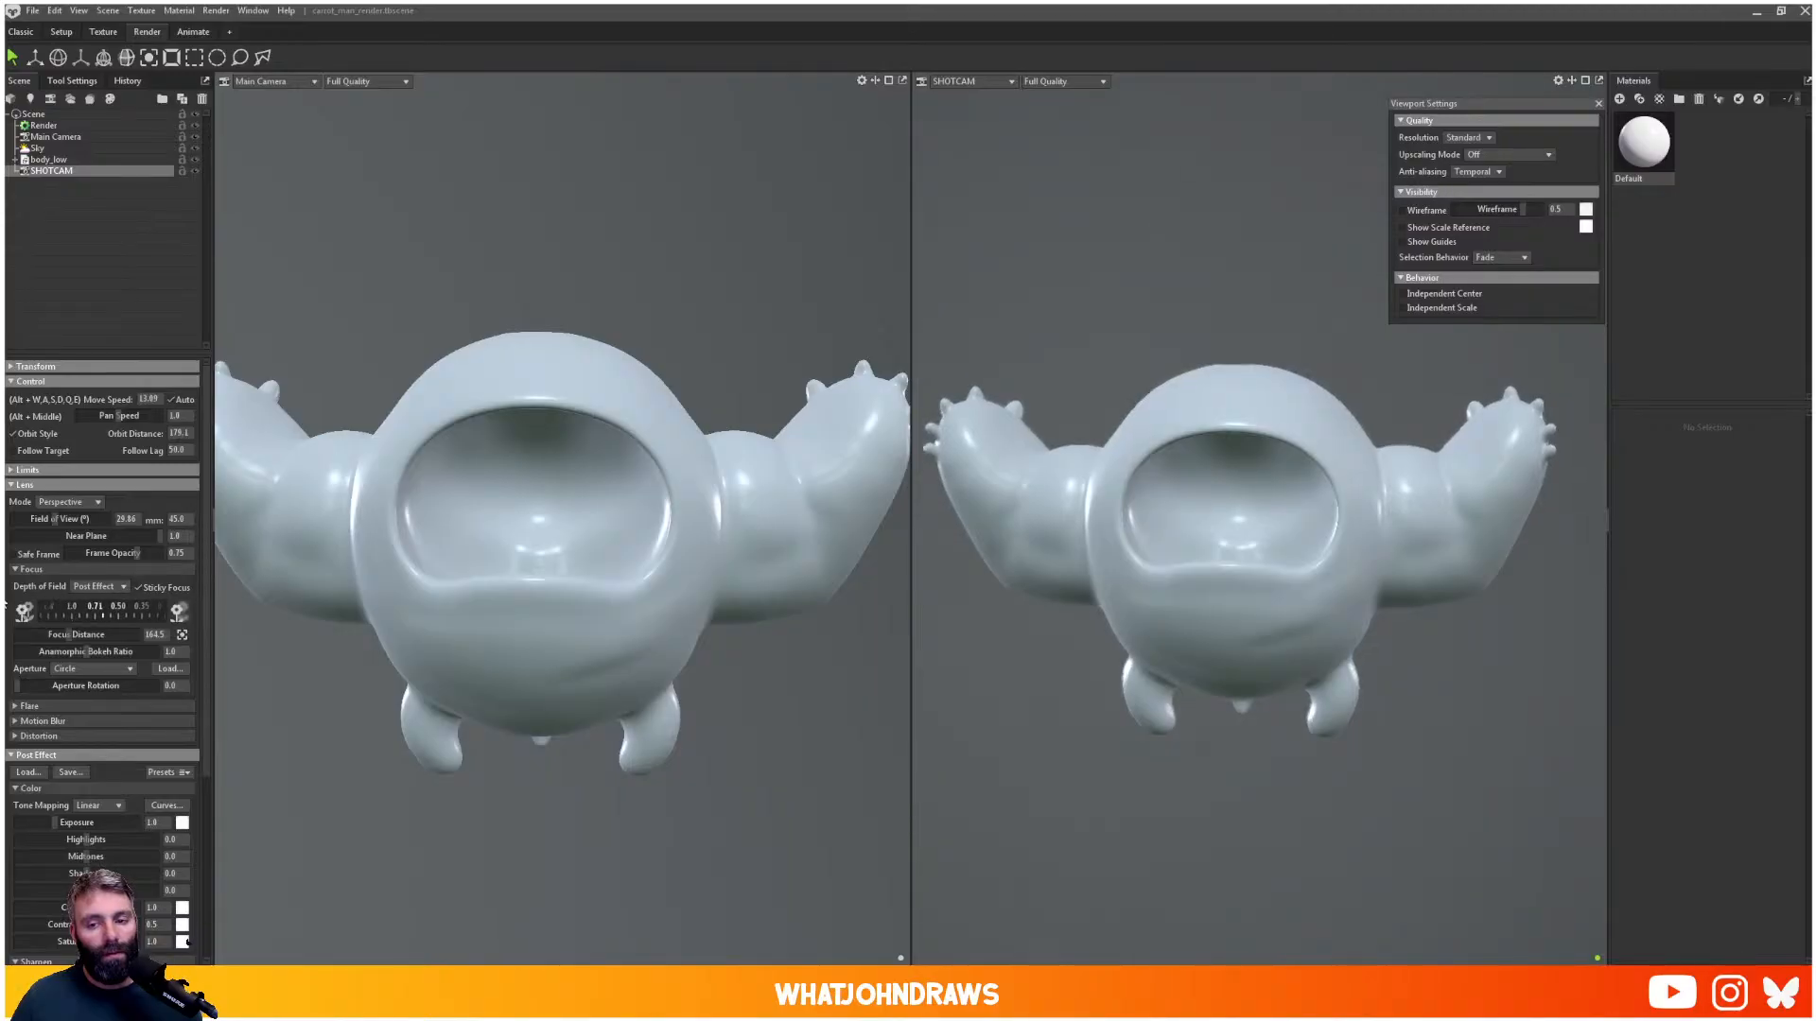
- Try Ray Traced depth of field on SHOTCAM with an even wider aperture and focus on the character's upper body
{"action": "left_click", "coordinate": [97, 587]}
{"action": "left_click", "coordinate": [104, 625]}
{"action": "left_click_drag", "start_coordinate": [126, 615], "coordinate": [80, 609]}
{"action": "middle_click", "coordinate": [1243, 423]}
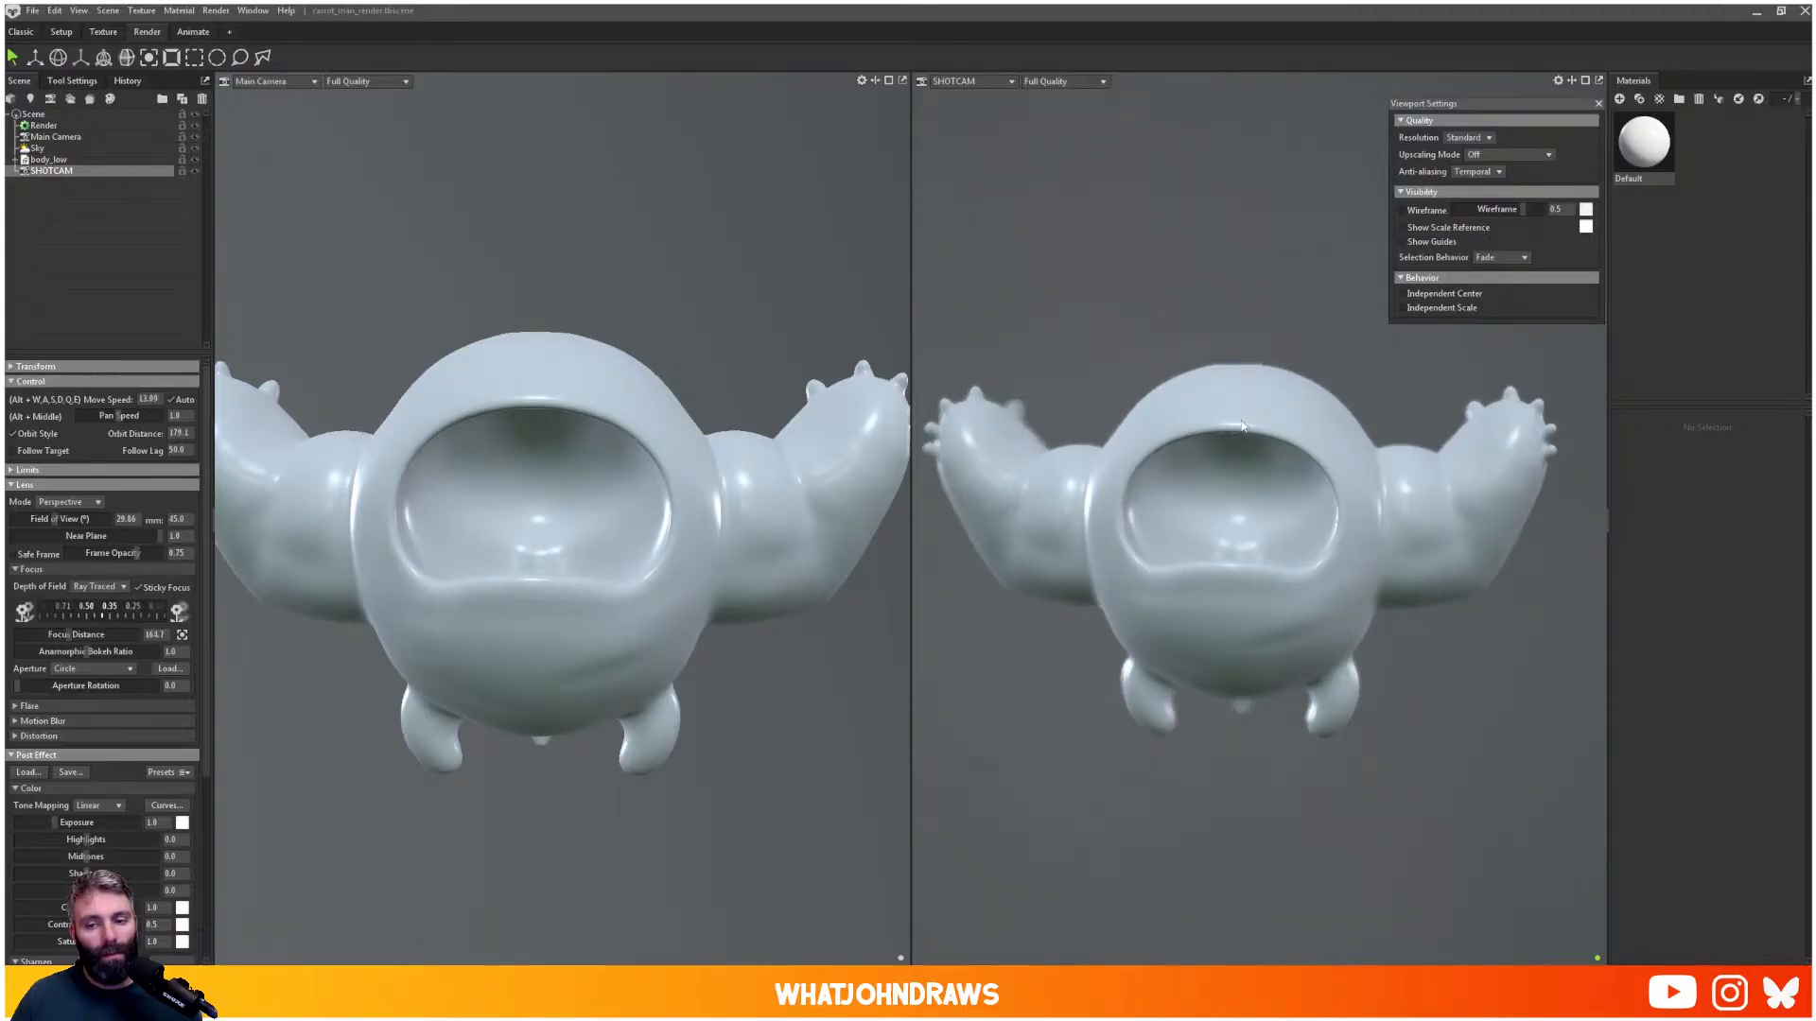
{"action": "left_click", "coordinate": [1209, 327]}
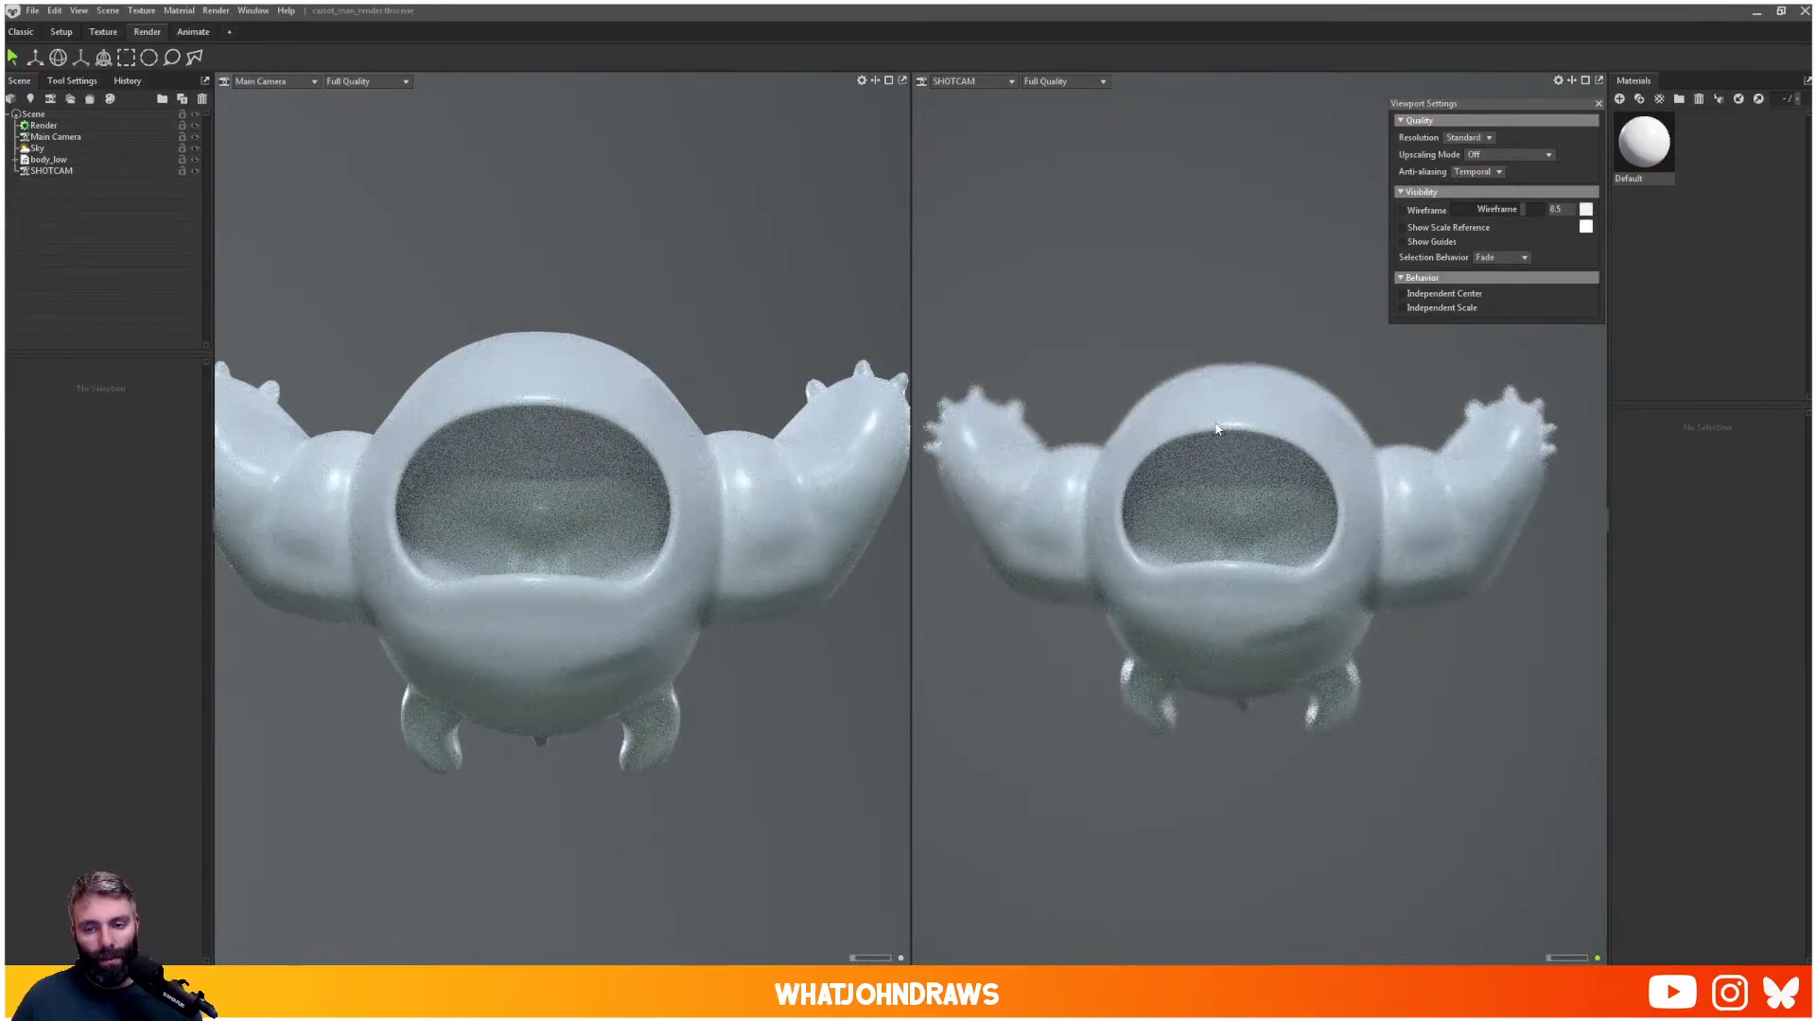
- Turn SHOTCAM's depth of field off and clear the selection
{"action": "left_click", "coordinate": [51, 170]}
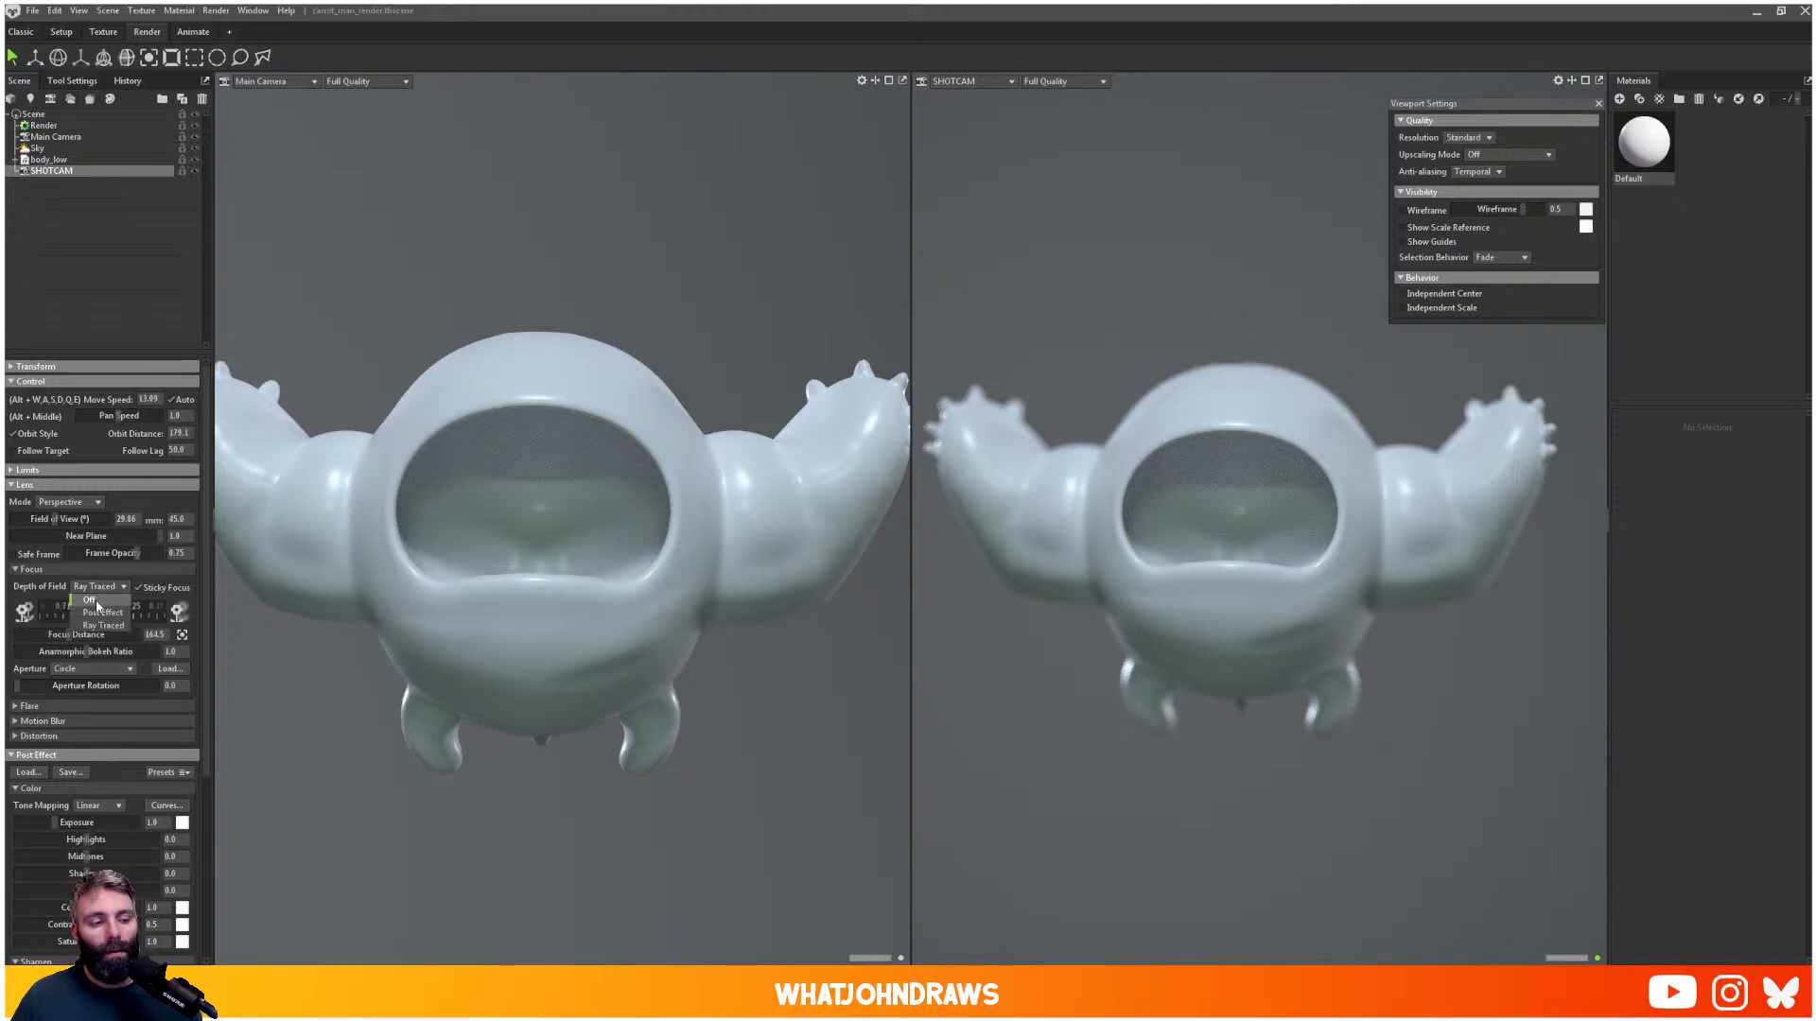
{"action": "left_click", "coordinate": [91, 601]}
{"action": "left_click", "coordinate": [1270, 590]}
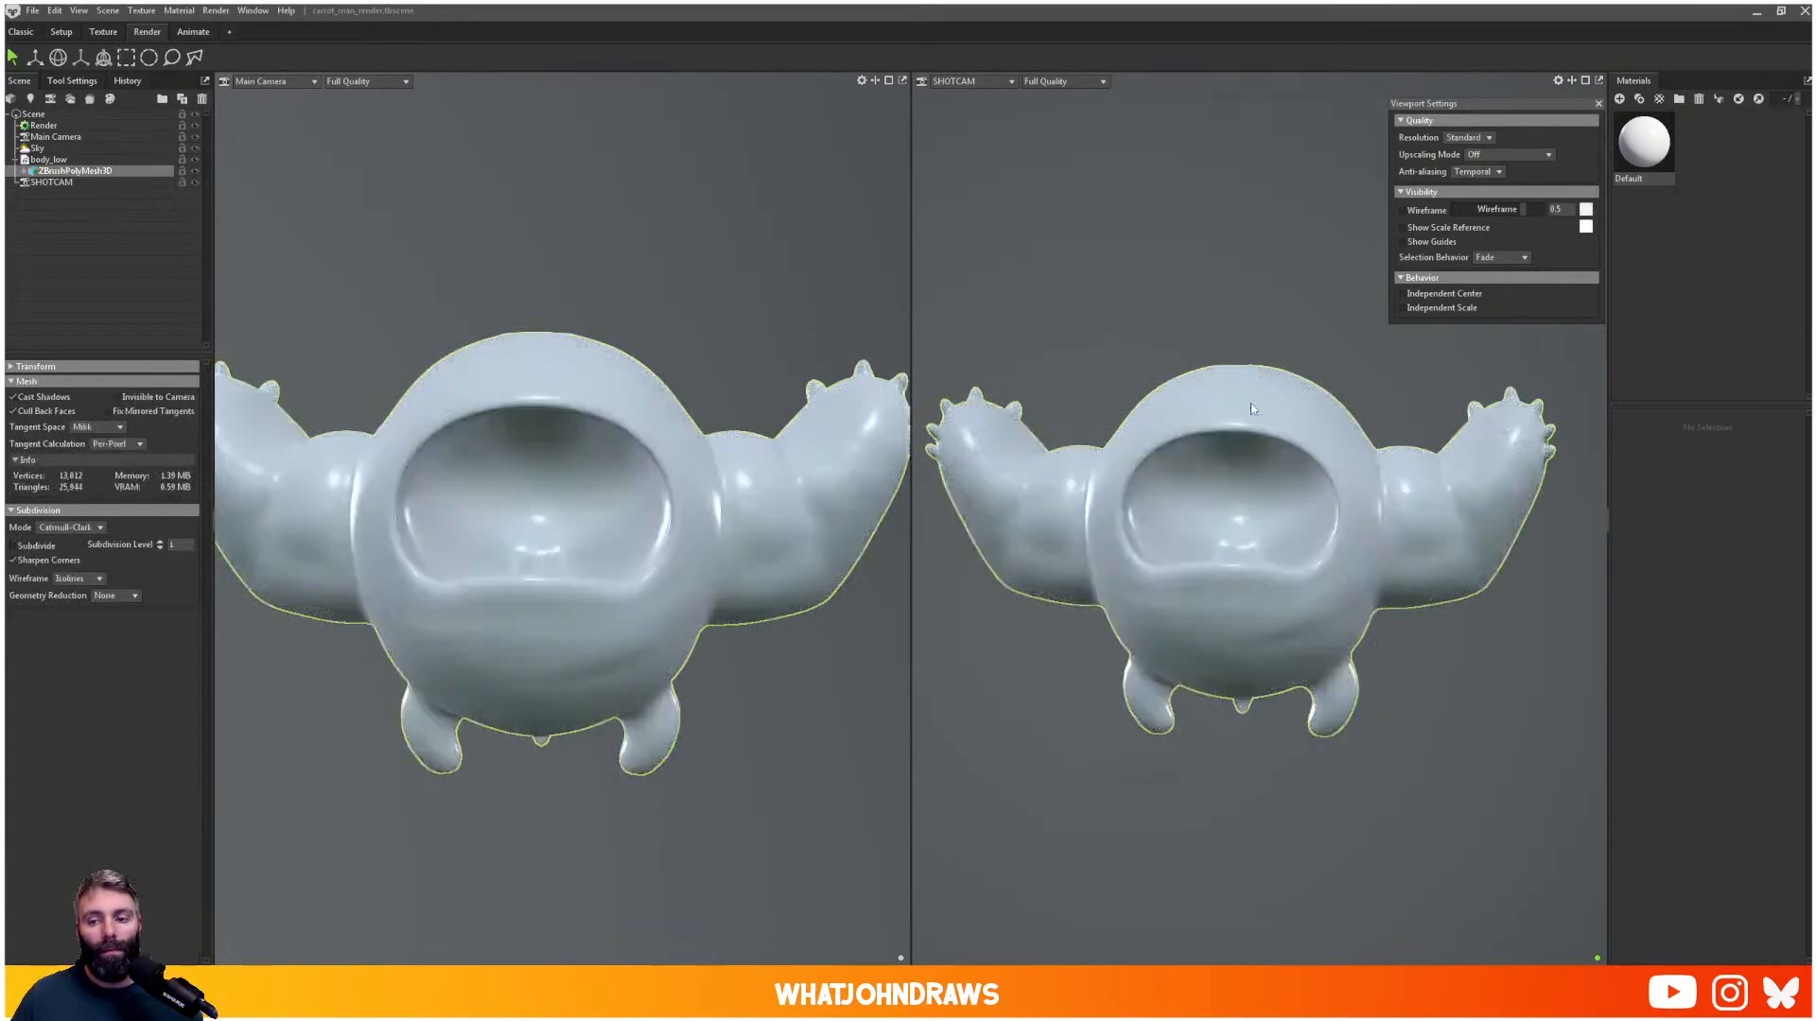
{"action": "left_click", "coordinate": [1232, 324]}
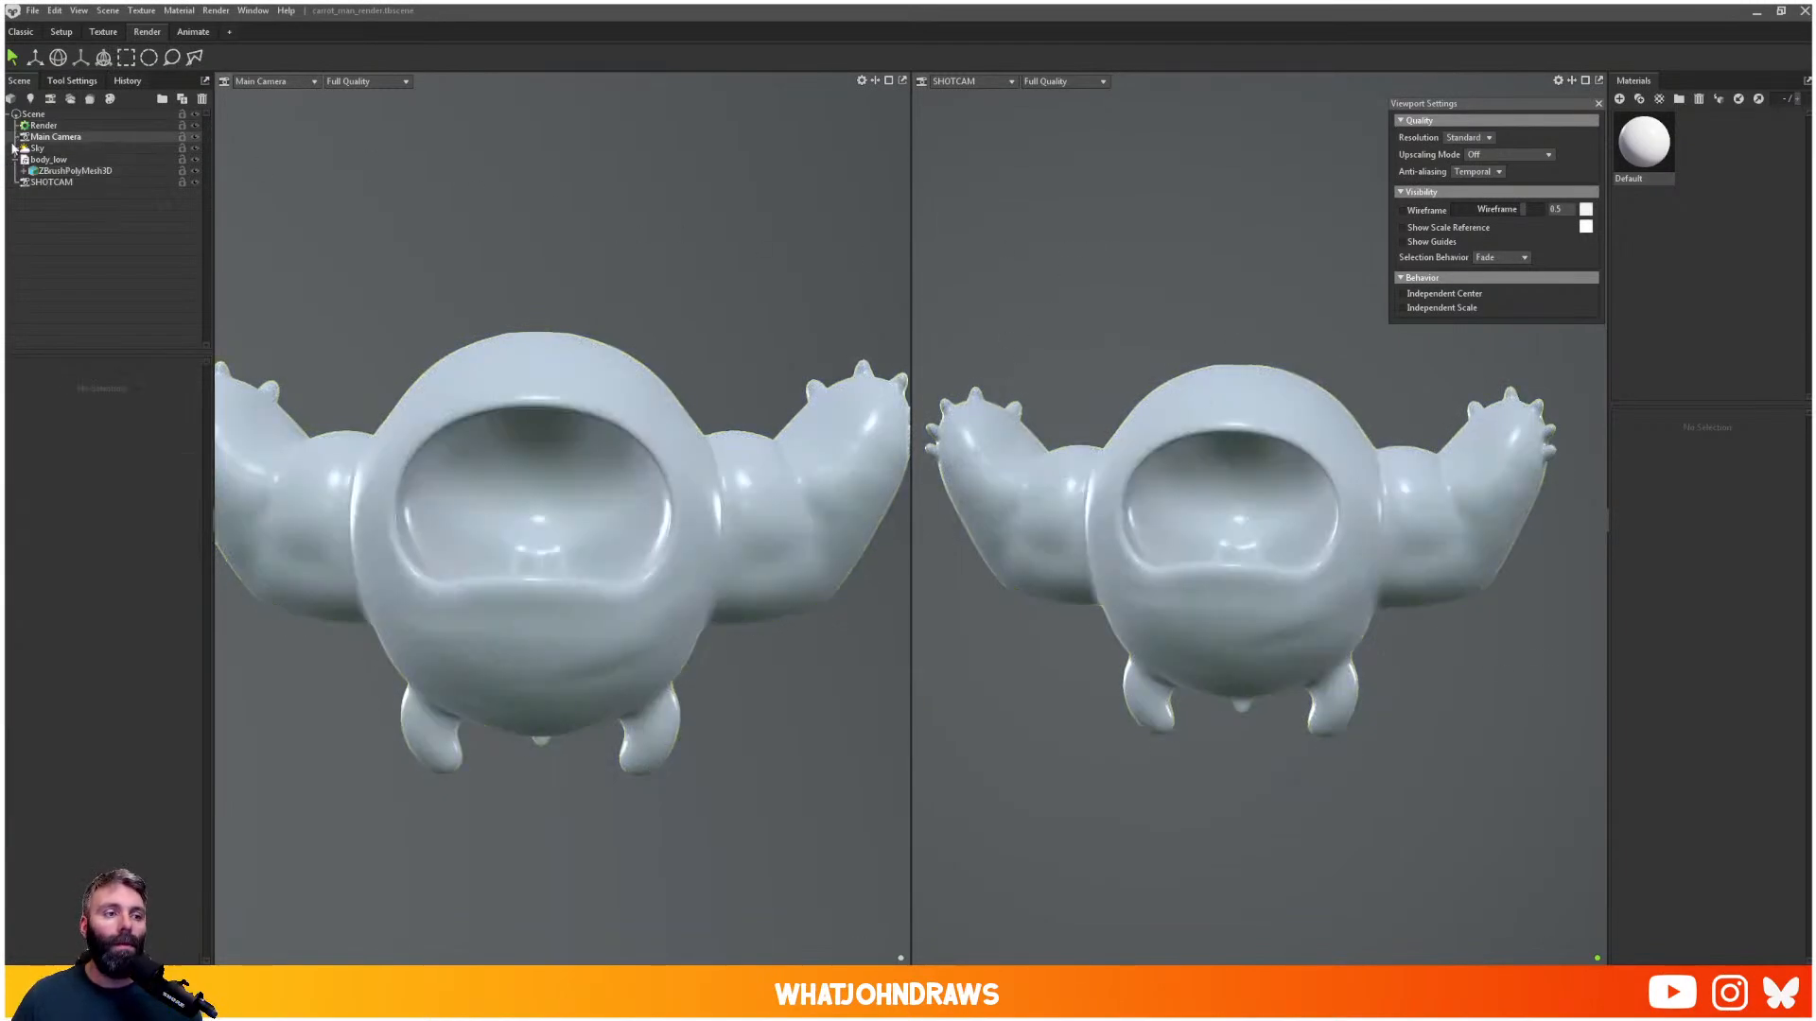
- Collapse the body_low hierarchy in the scene outline and leave body_low selected
{"action": "left_click", "coordinate": [43, 126]}
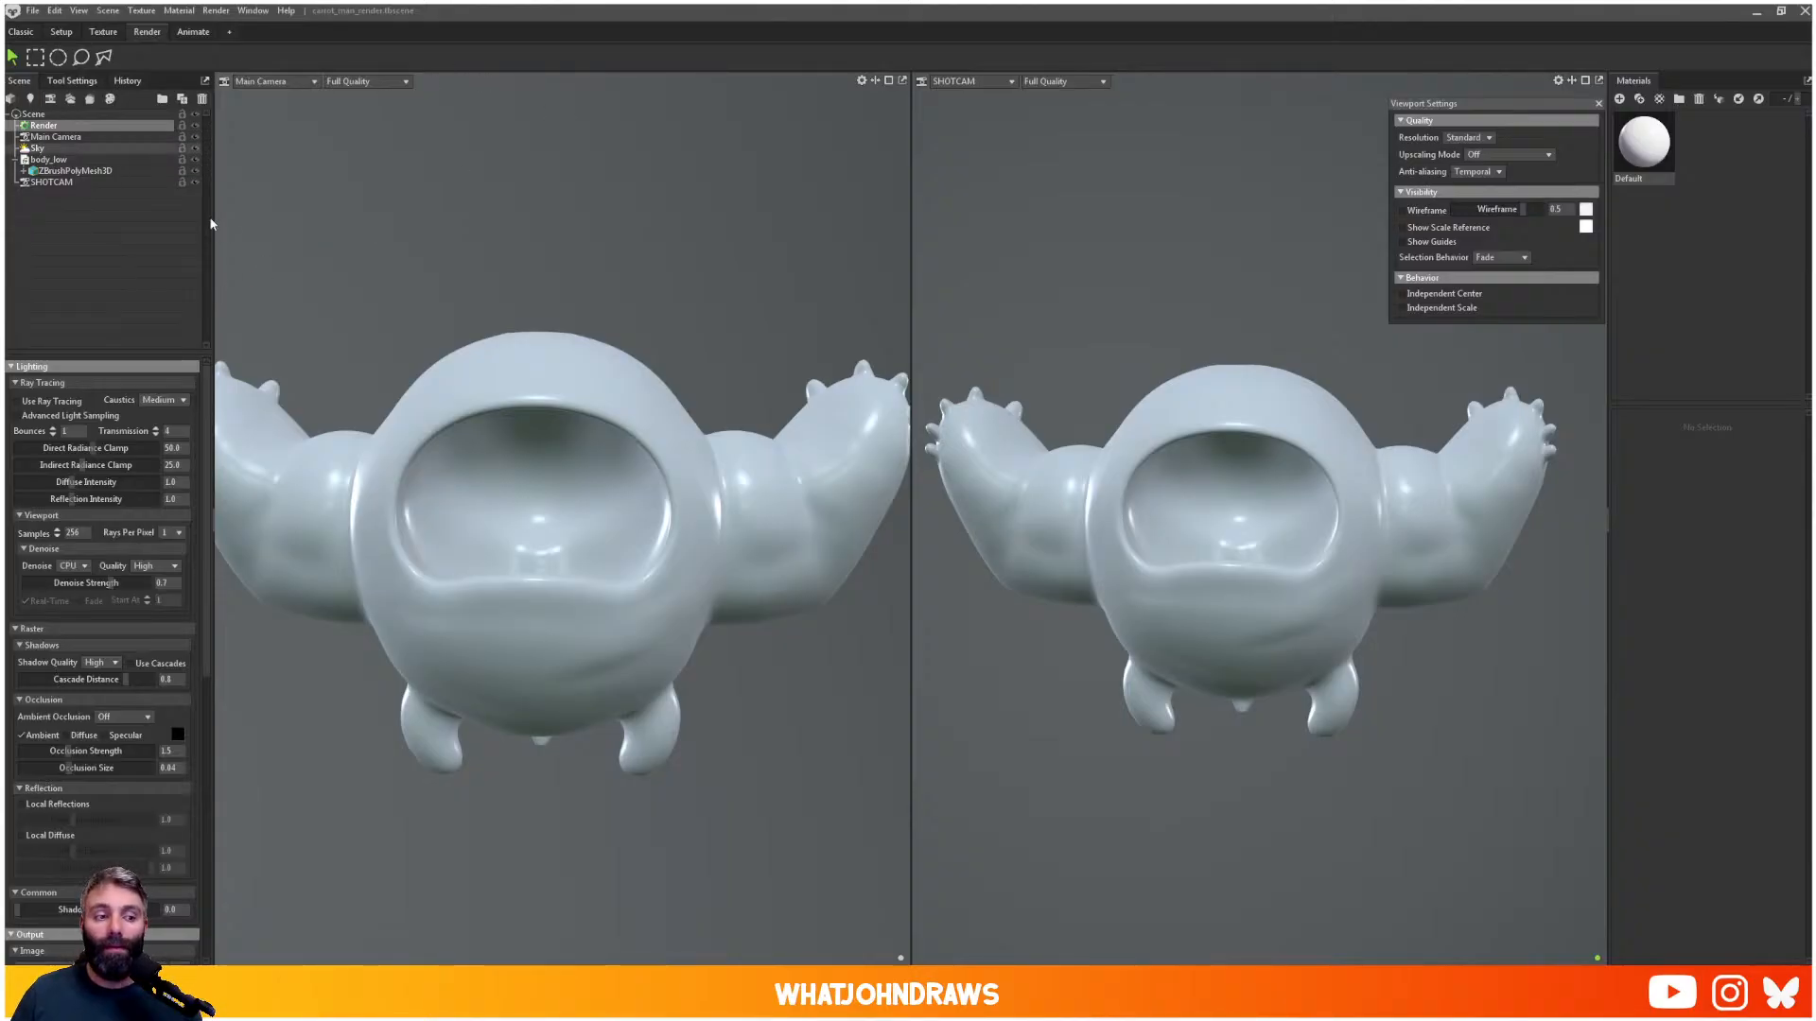
{"action": "left_click", "coordinate": [55, 172]}
{"action": "left_click", "coordinate": [34, 160]}
{"action": "left_click", "coordinate": [15, 159]}
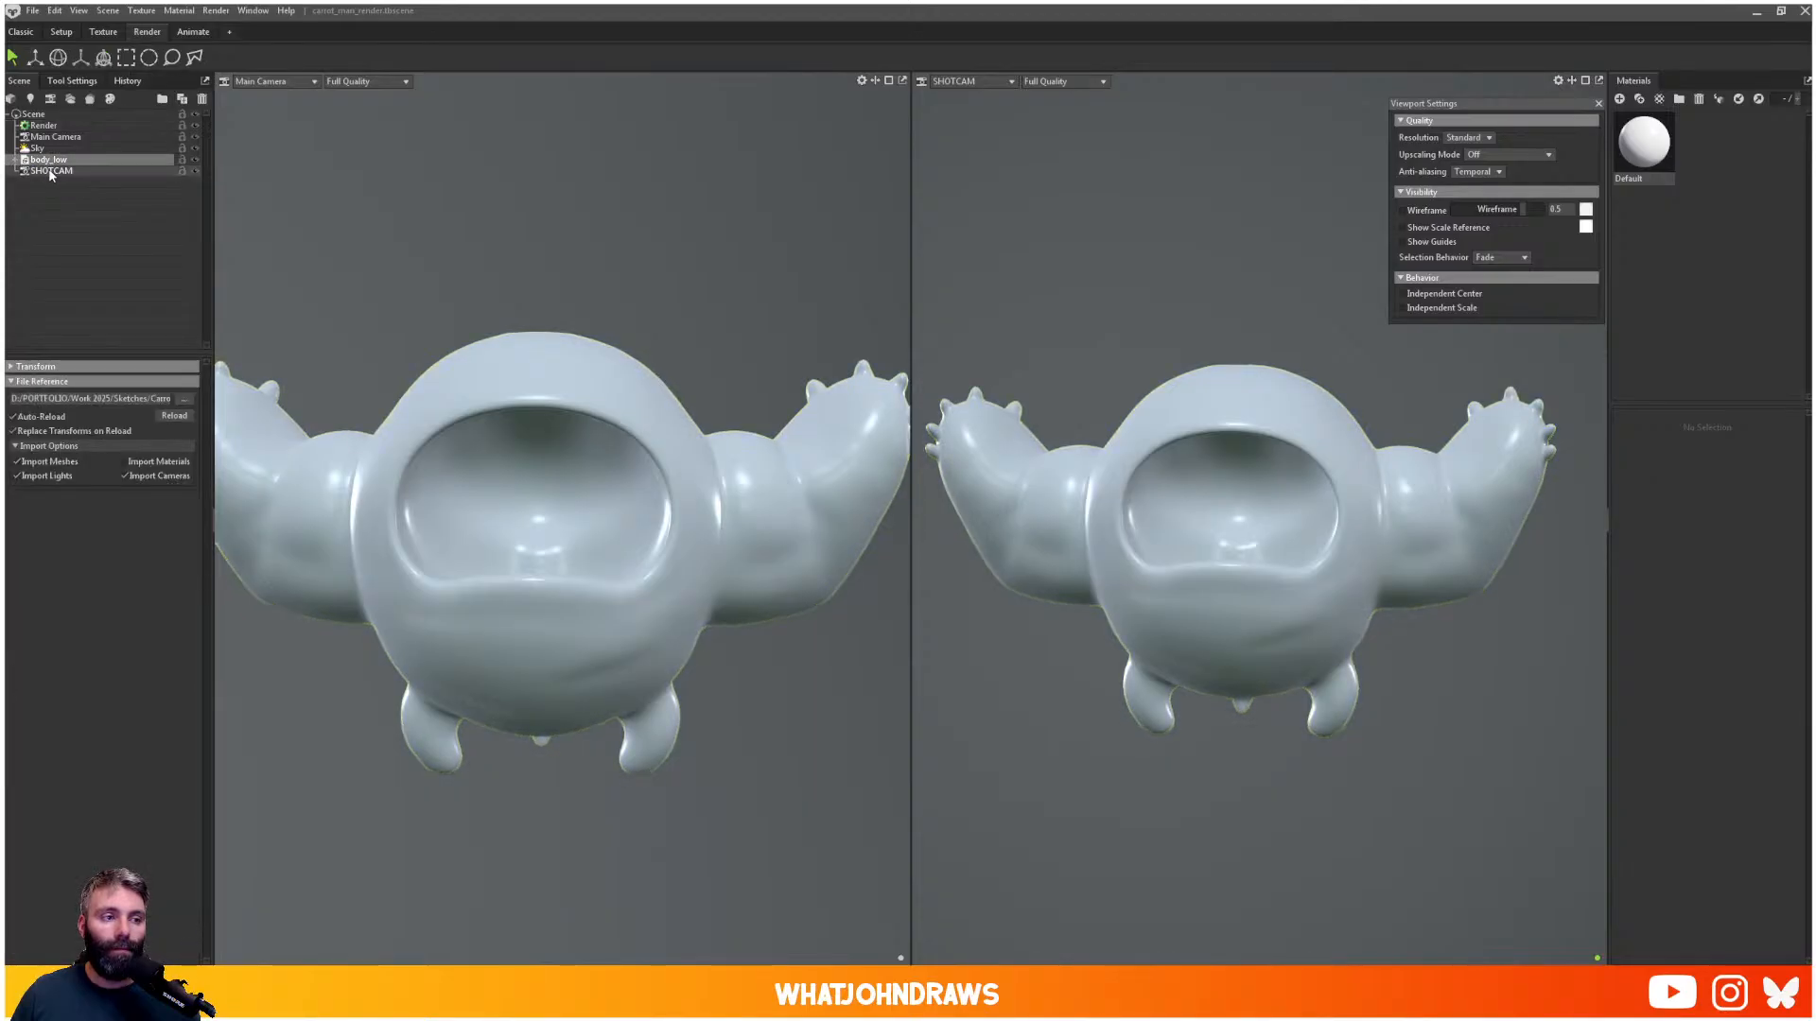
{"action": "left_click", "coordinate": [48, 171]}
{"action": "left_click", "coordinate": [48, 161]}
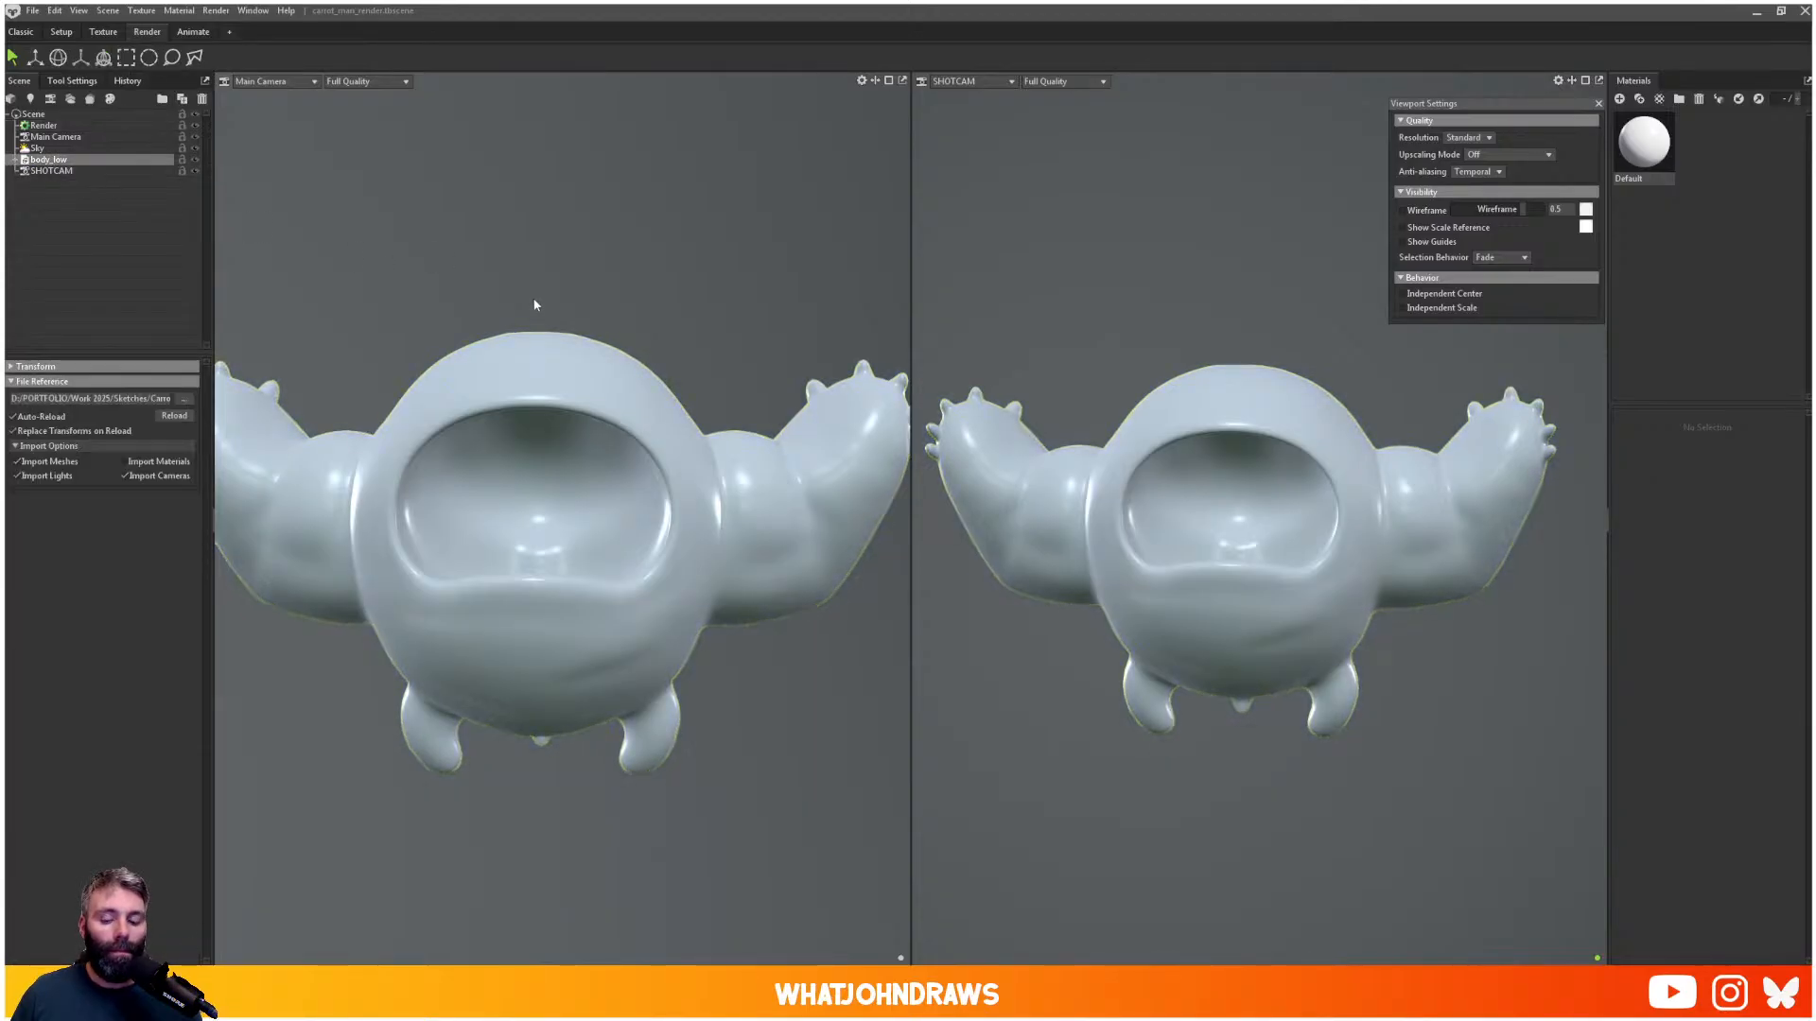
- Switch to ZBrush and show the body subtool at its highest subdivision level with transparency off
{"action": "key", "text": "alt+Tab"}
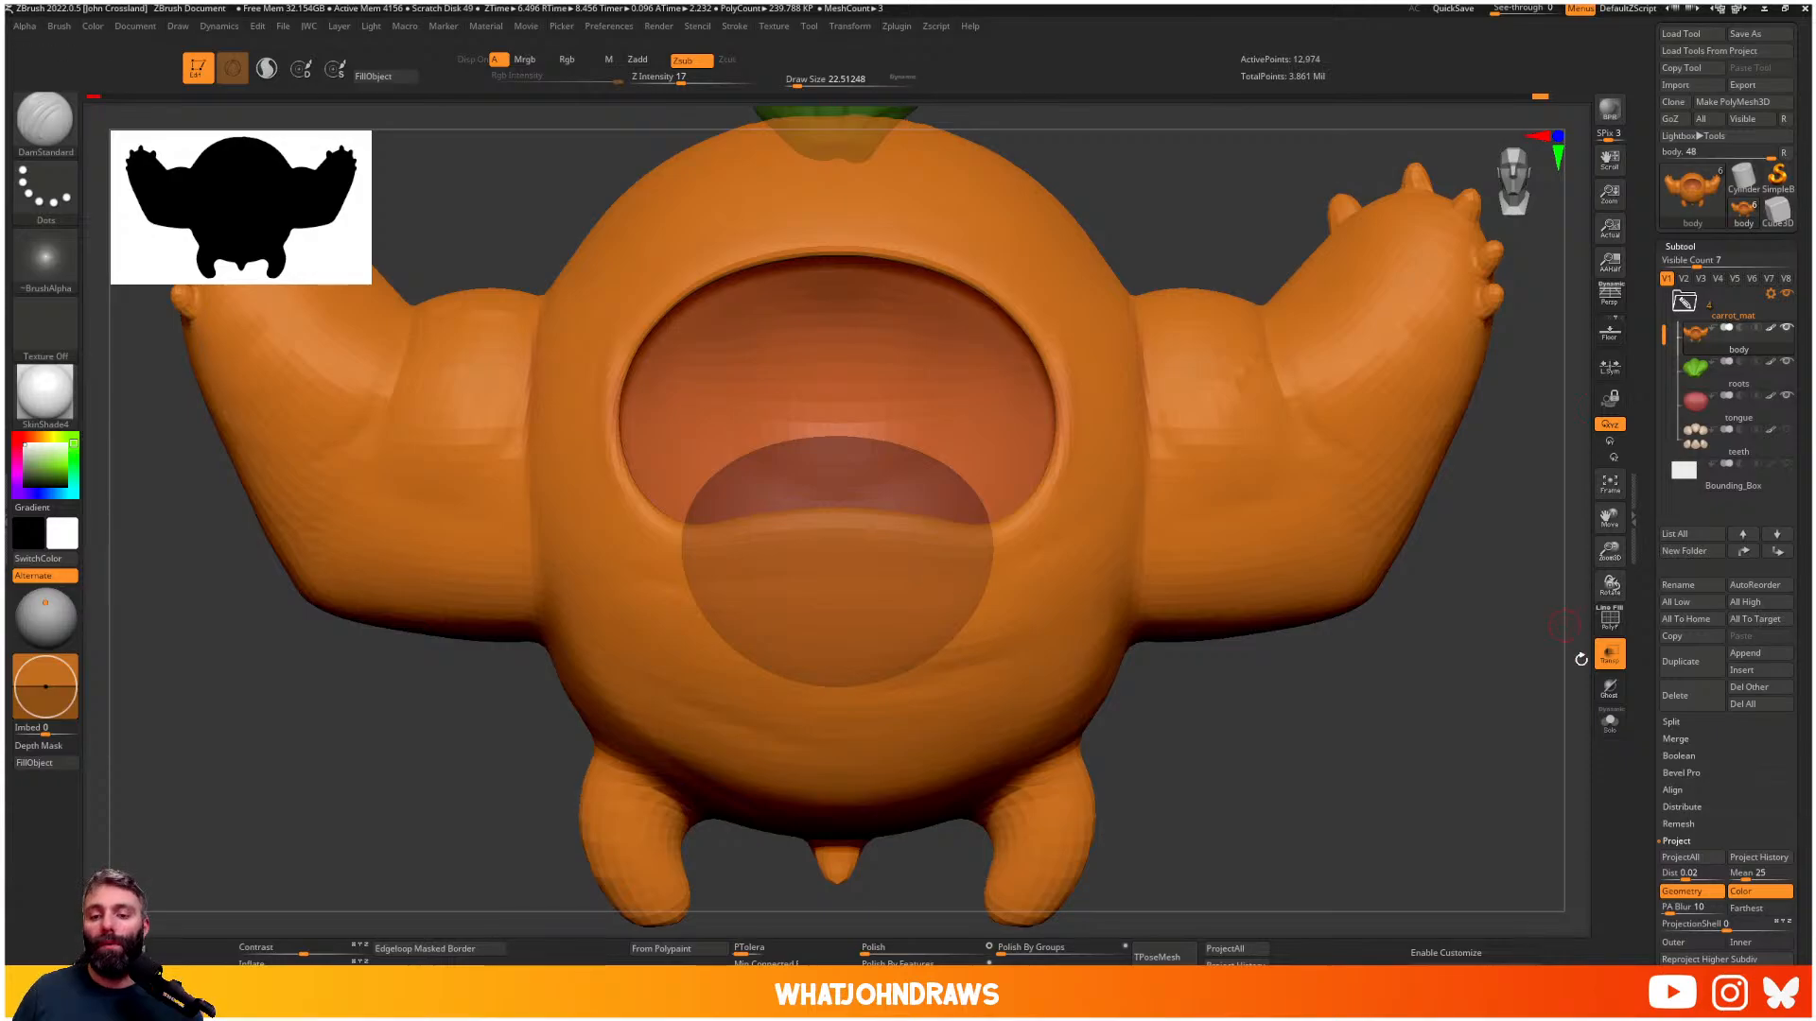
{"action": "left_click_drag", "start_coordinate": [1510, 706], "coordinate": [1447, 702]}
{"action": "left_click", "coordinate": [1609, 652]}
{"action": "left_click_drag", "start_coordinate": [1532, 662], "coordinate": [1248, 615]}
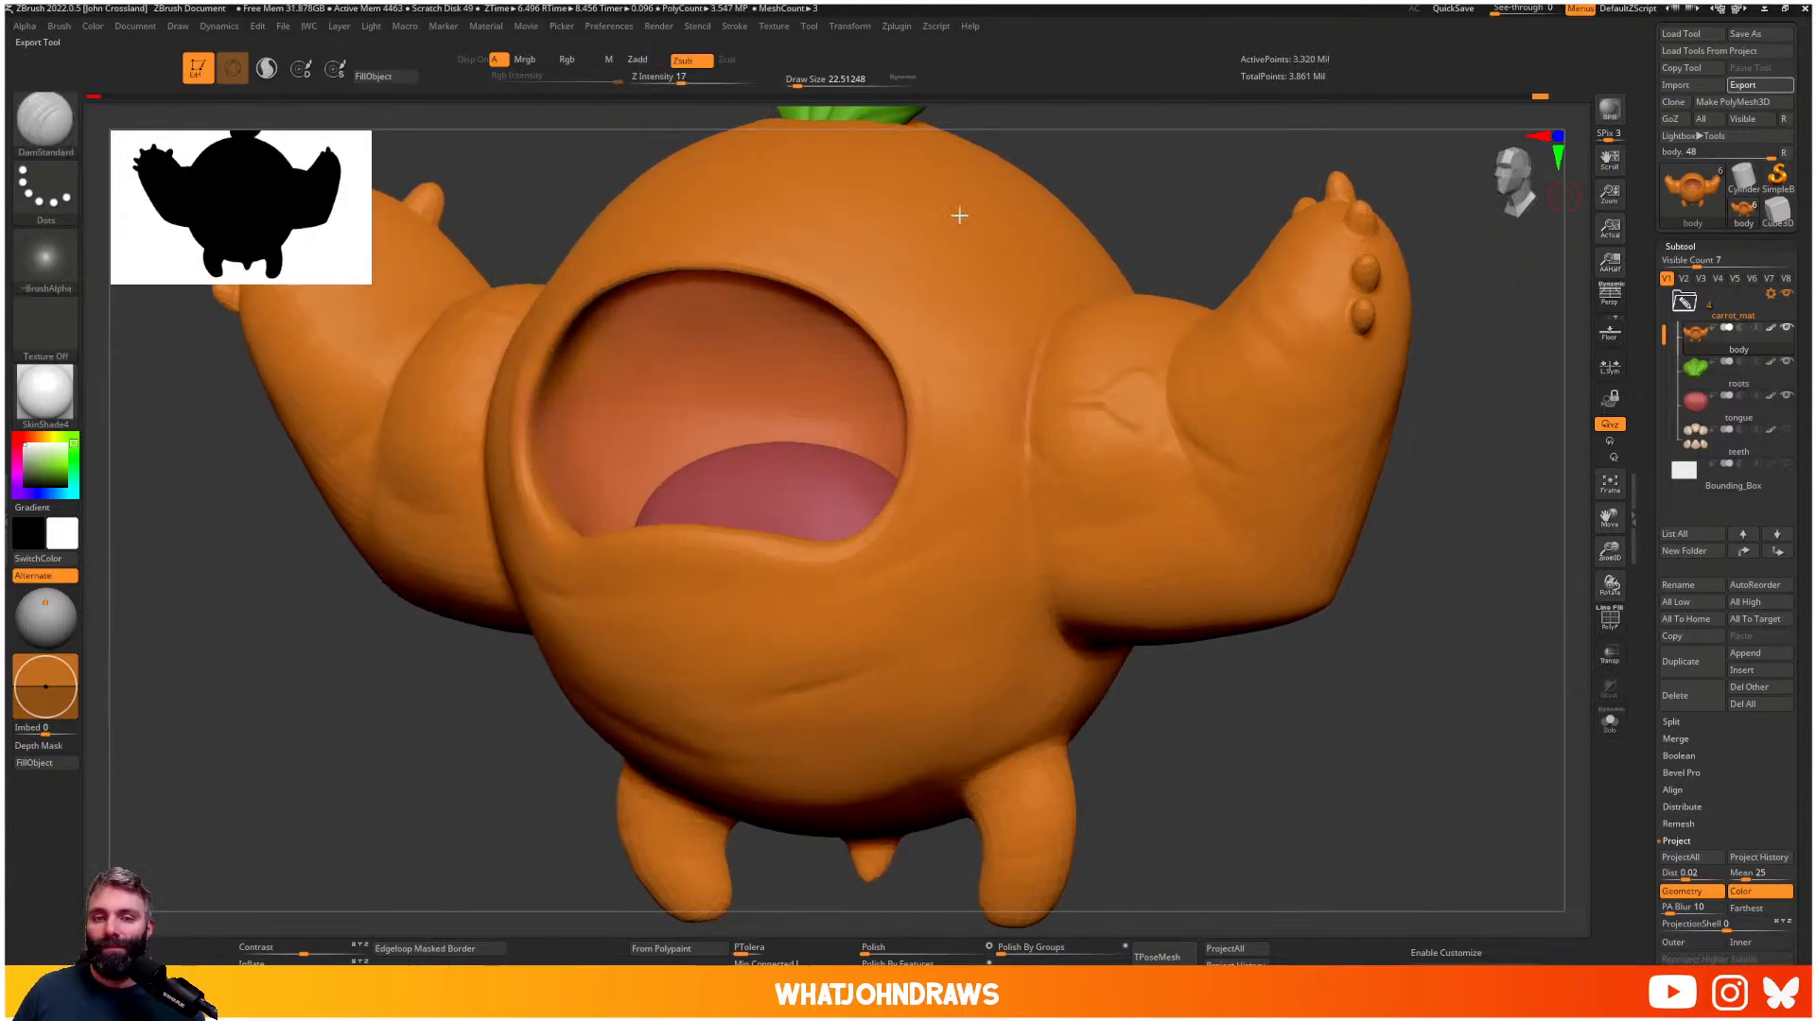
- Export the high-resolution body over body_high.obj in the Carrot_man marmoset folder
{"action": "left_click", "coordinate": [1761, 84]}
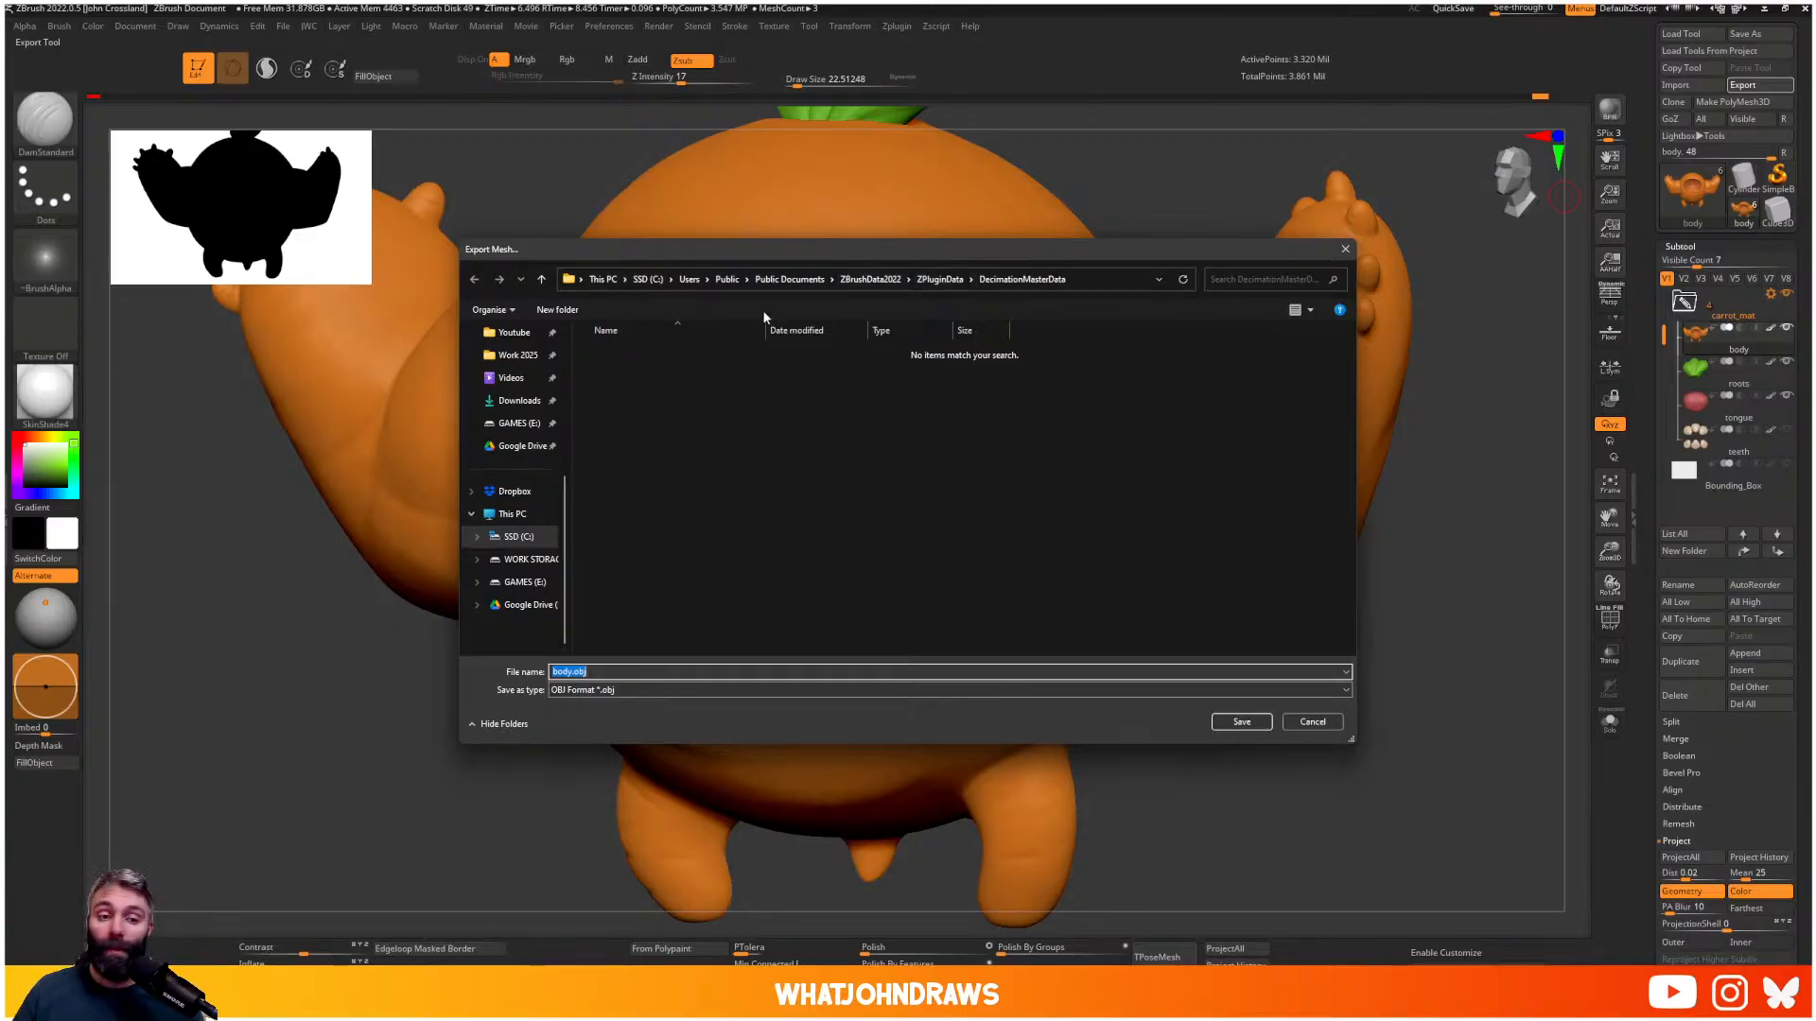
{"action": "left_click", "coordinate": [517, 355]}
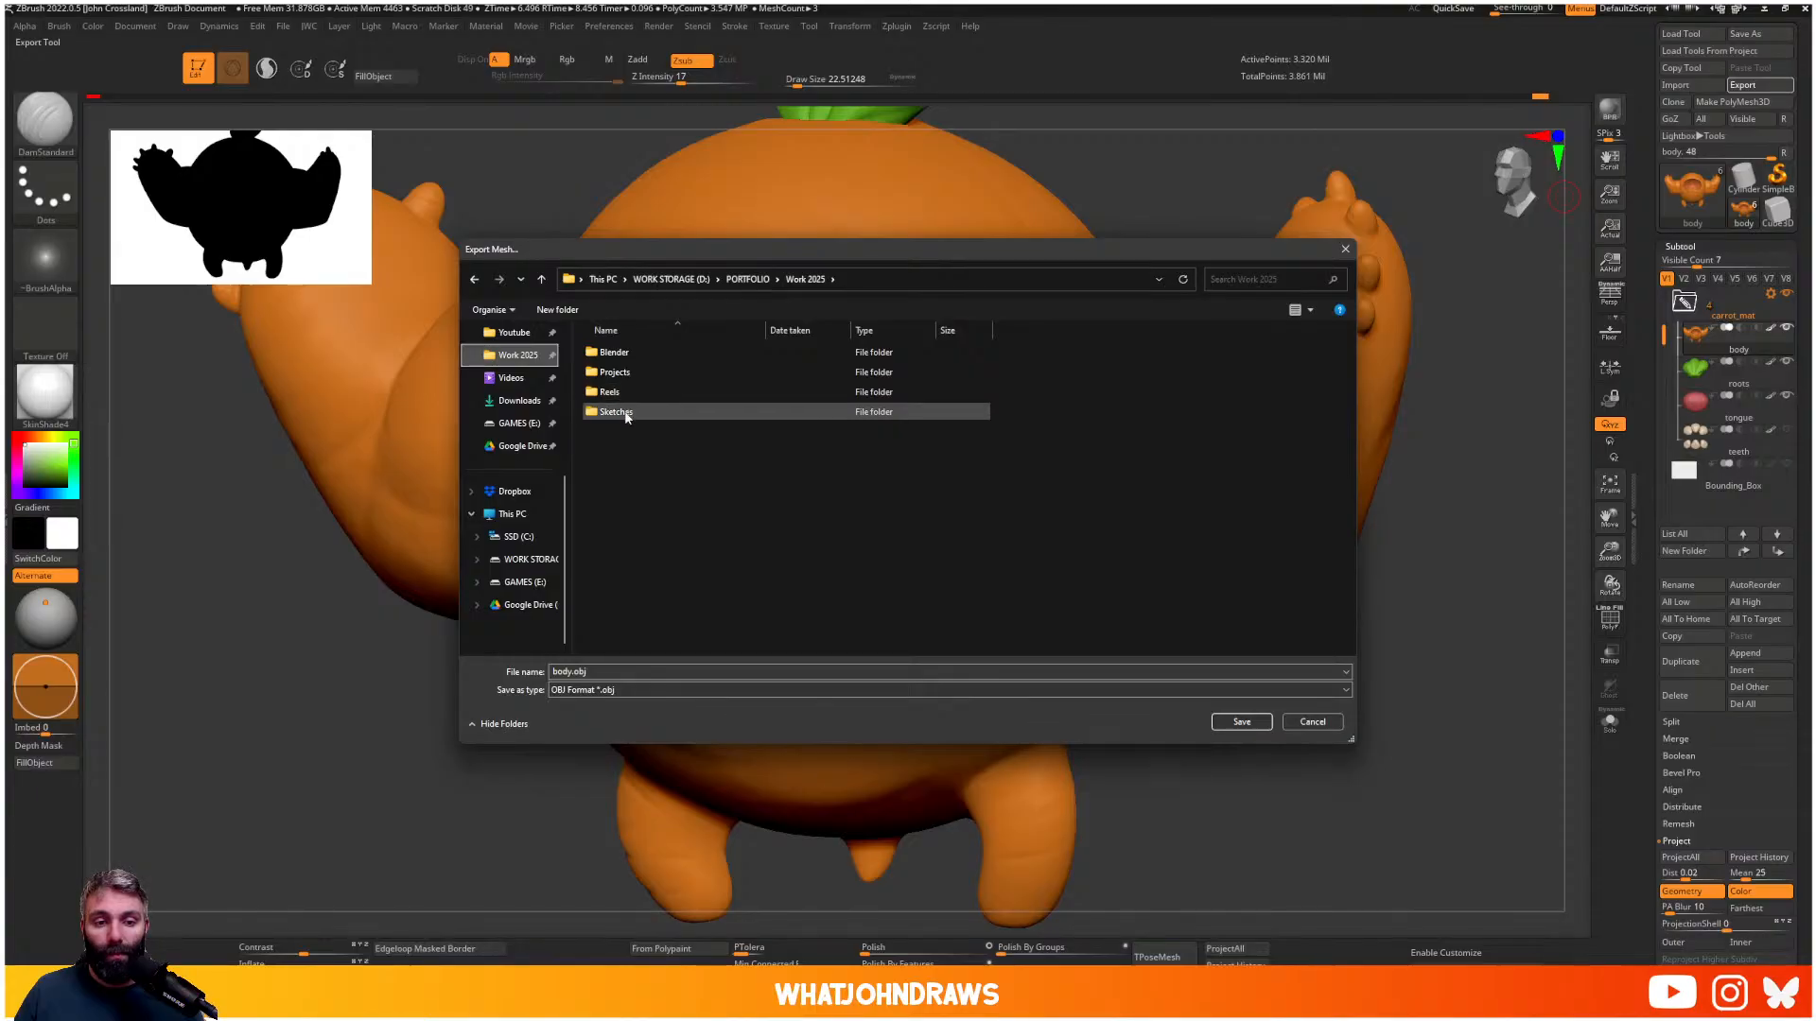
{"action": "double_click", "coordinate": [616, 412]}
{"action": "double_click", "coordinate": [628, 352]}
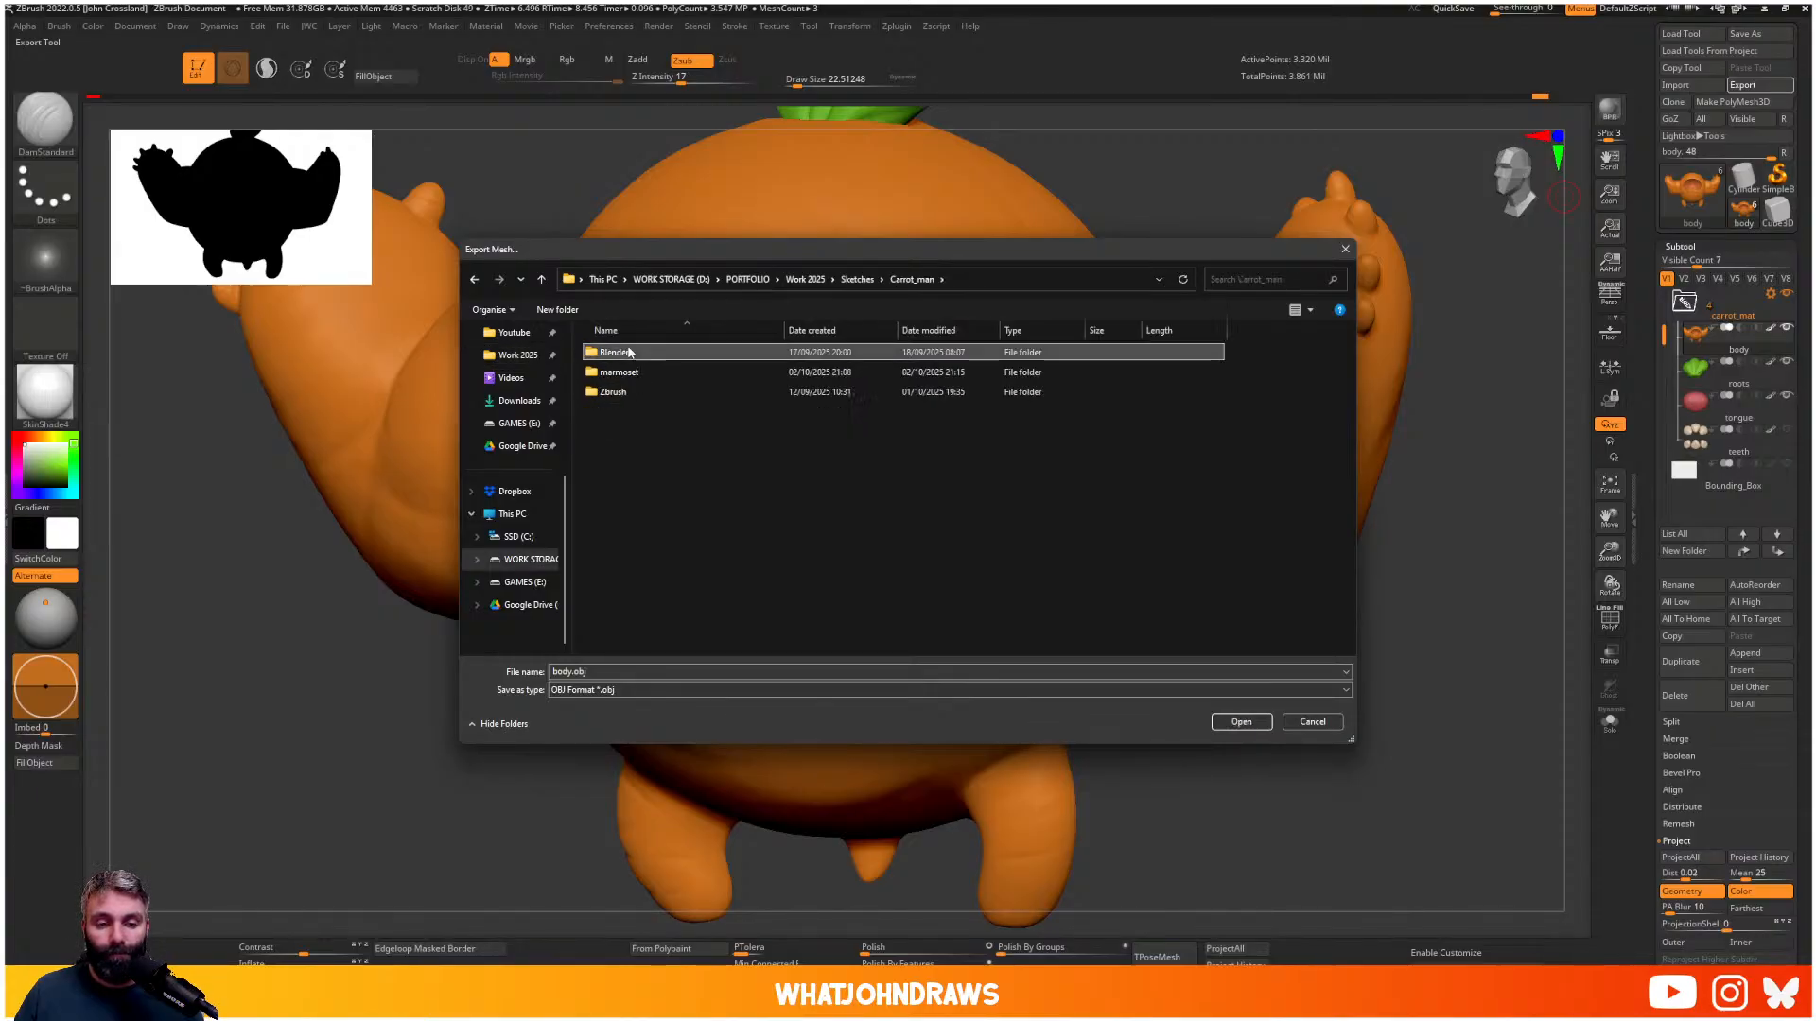
{"action": "double_click", "coordinate": [629, 372]}
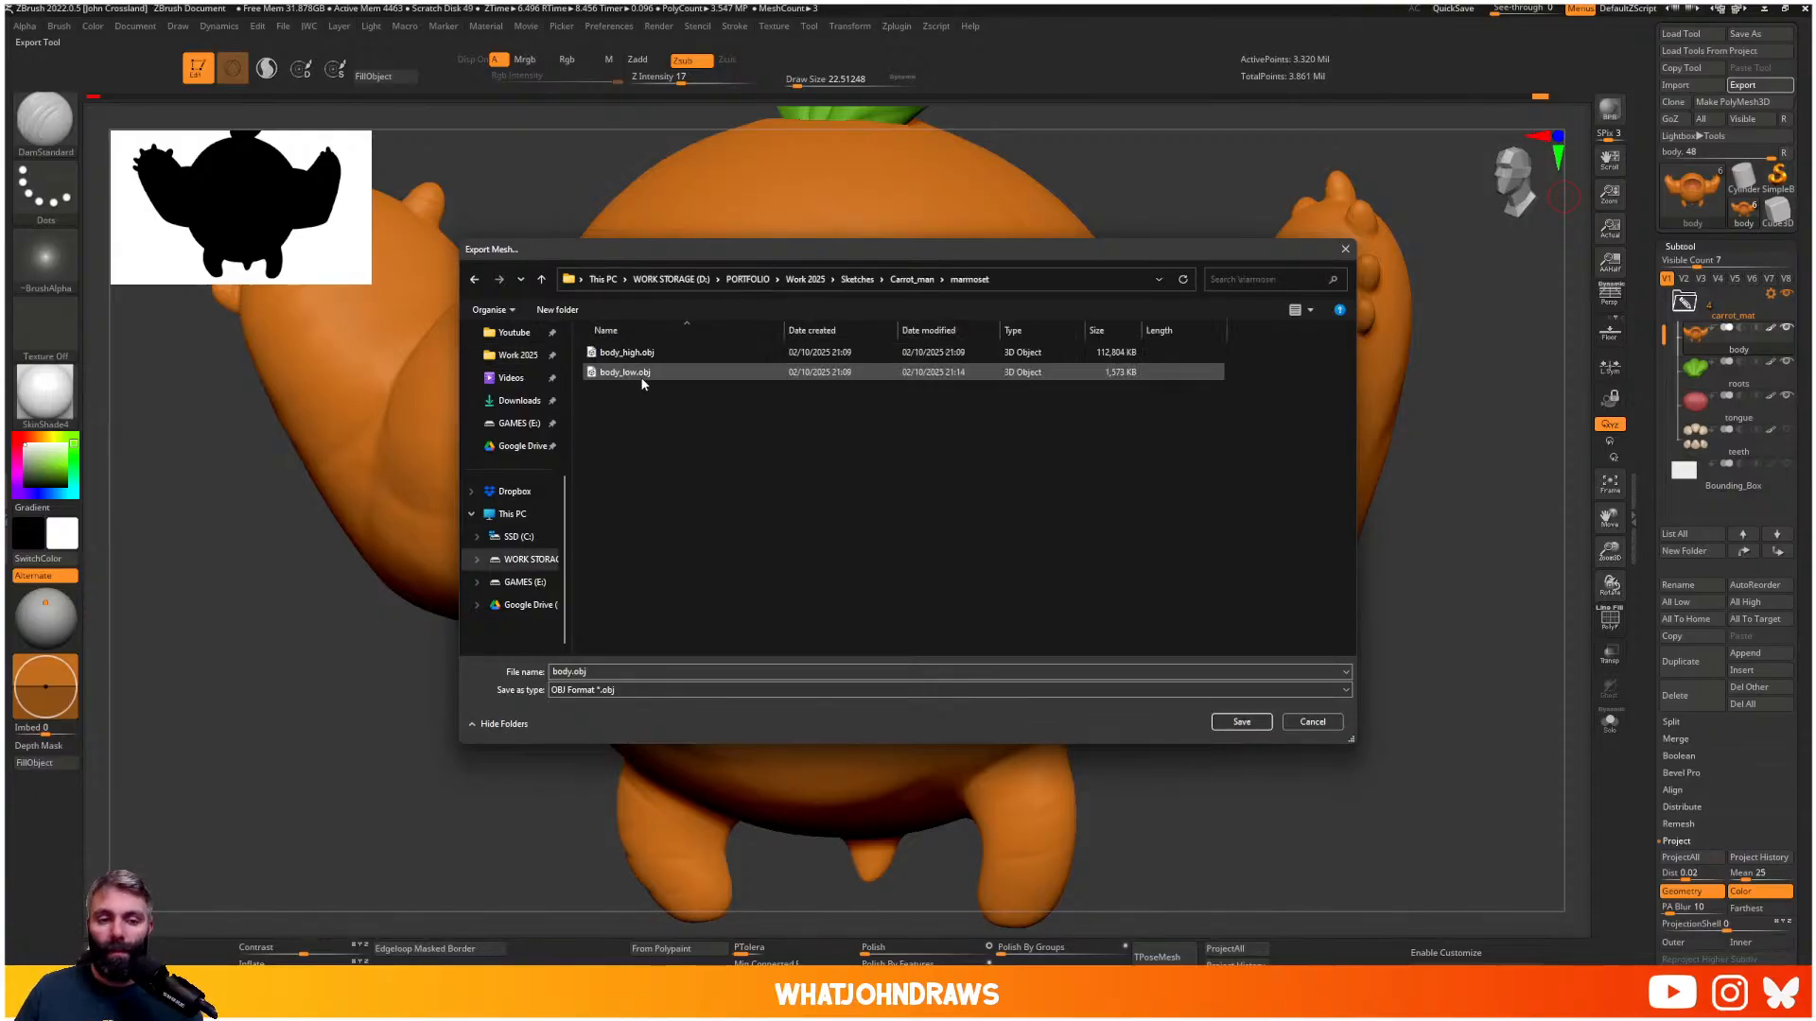
{"action": "left_click", "coordinate": [627, 353]}
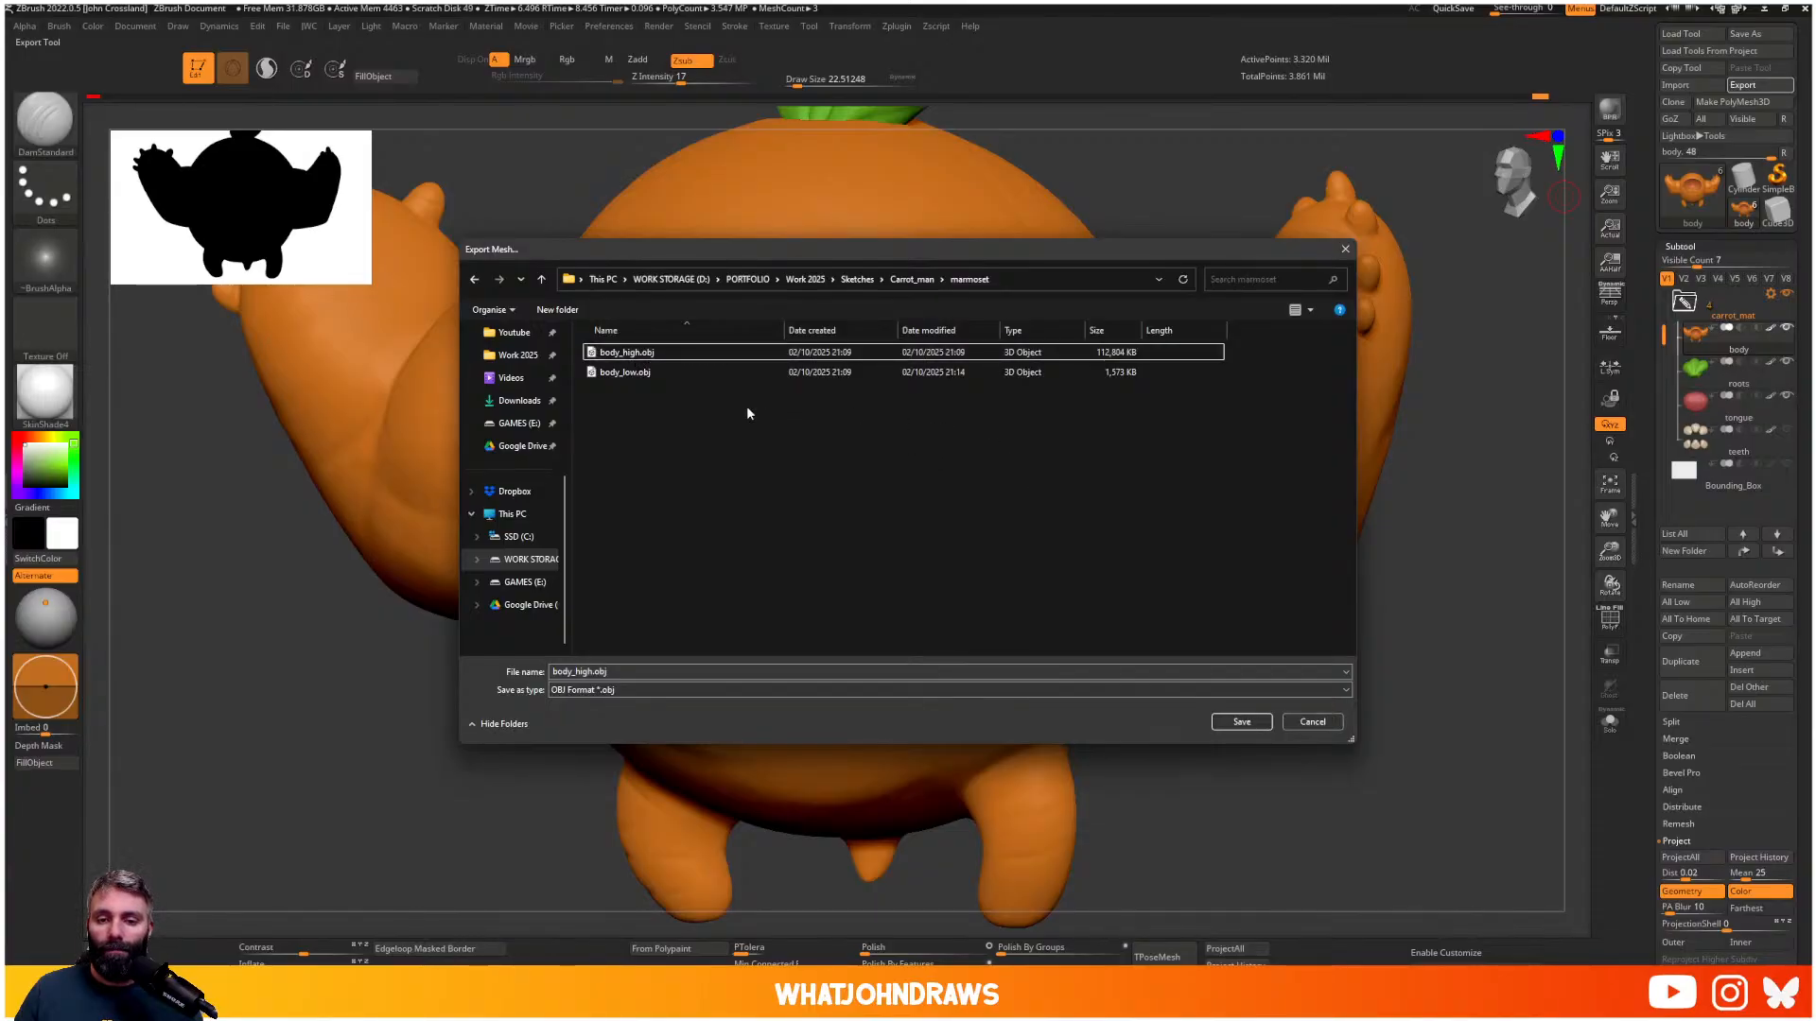
{"action": "double_click", "coordinate": [627, 352]}
{"action": "left_click", "coordinate": [944, 501]}
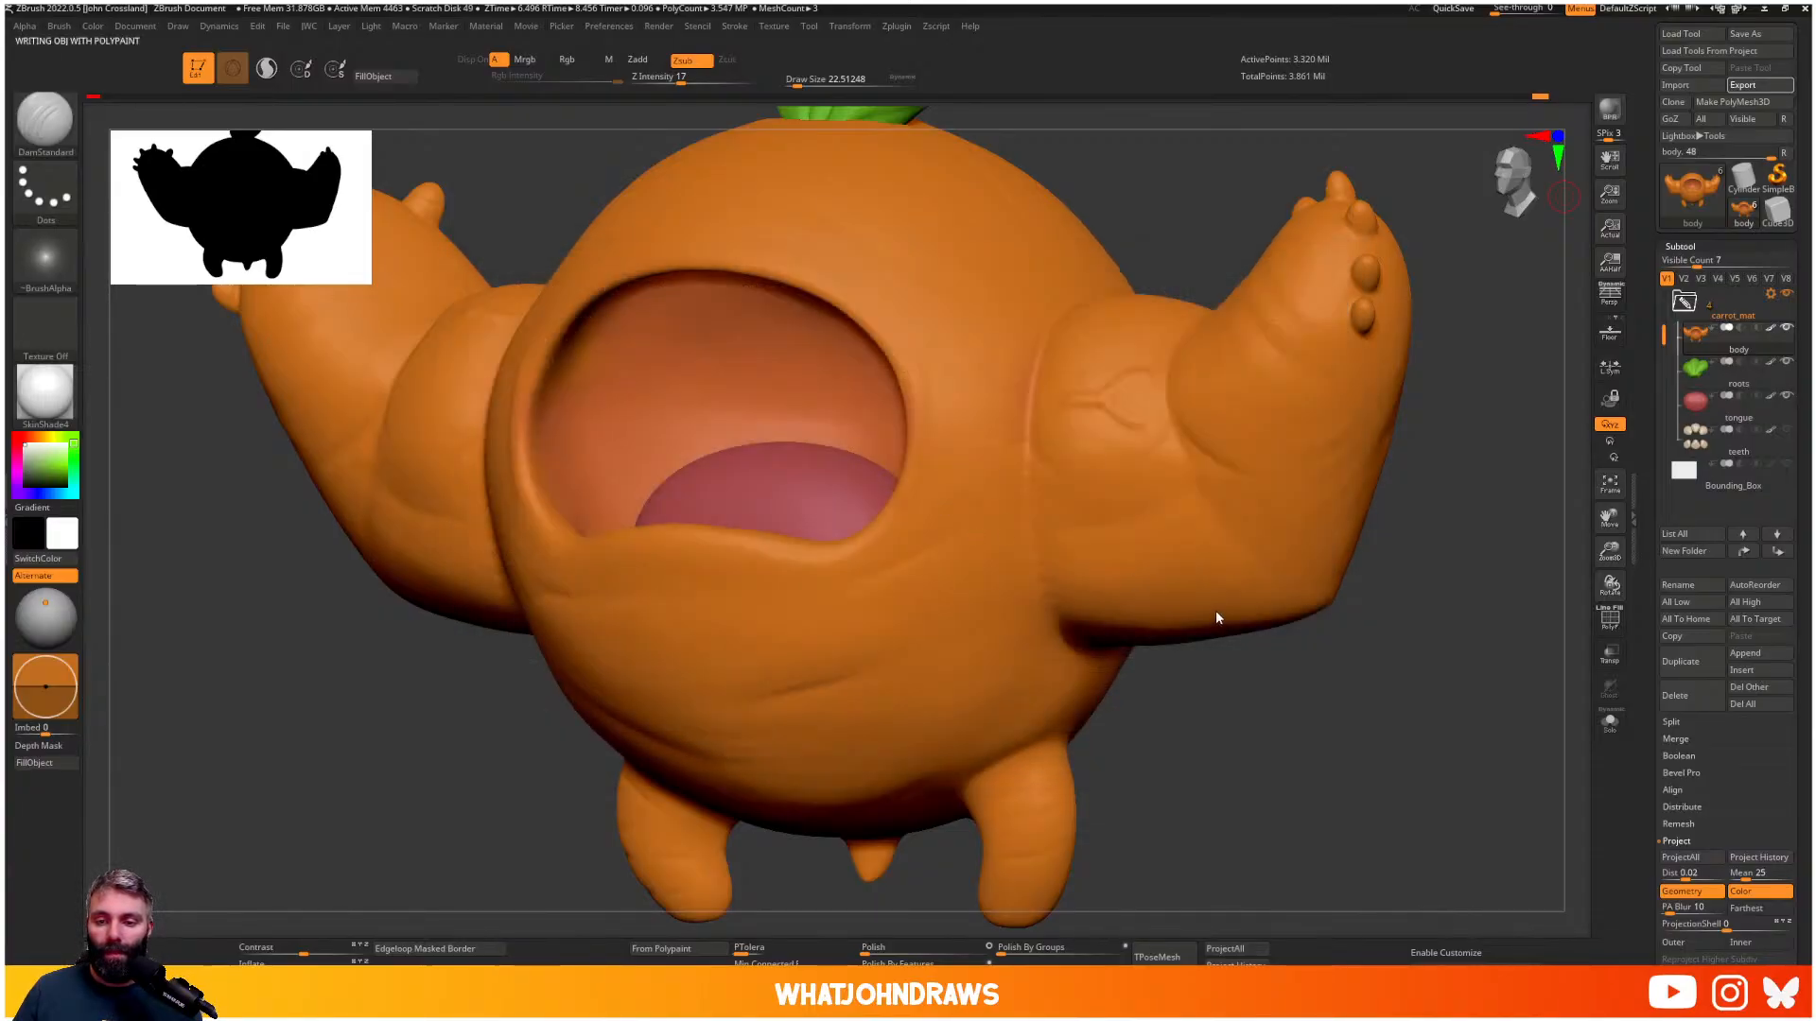
- Switch back to Marmoset Toolbag and import body_high.obj into the scene
{"action": "key", "text": "alt+Tab"}
{"action": "left_click", "coordinate": [753, 689]}
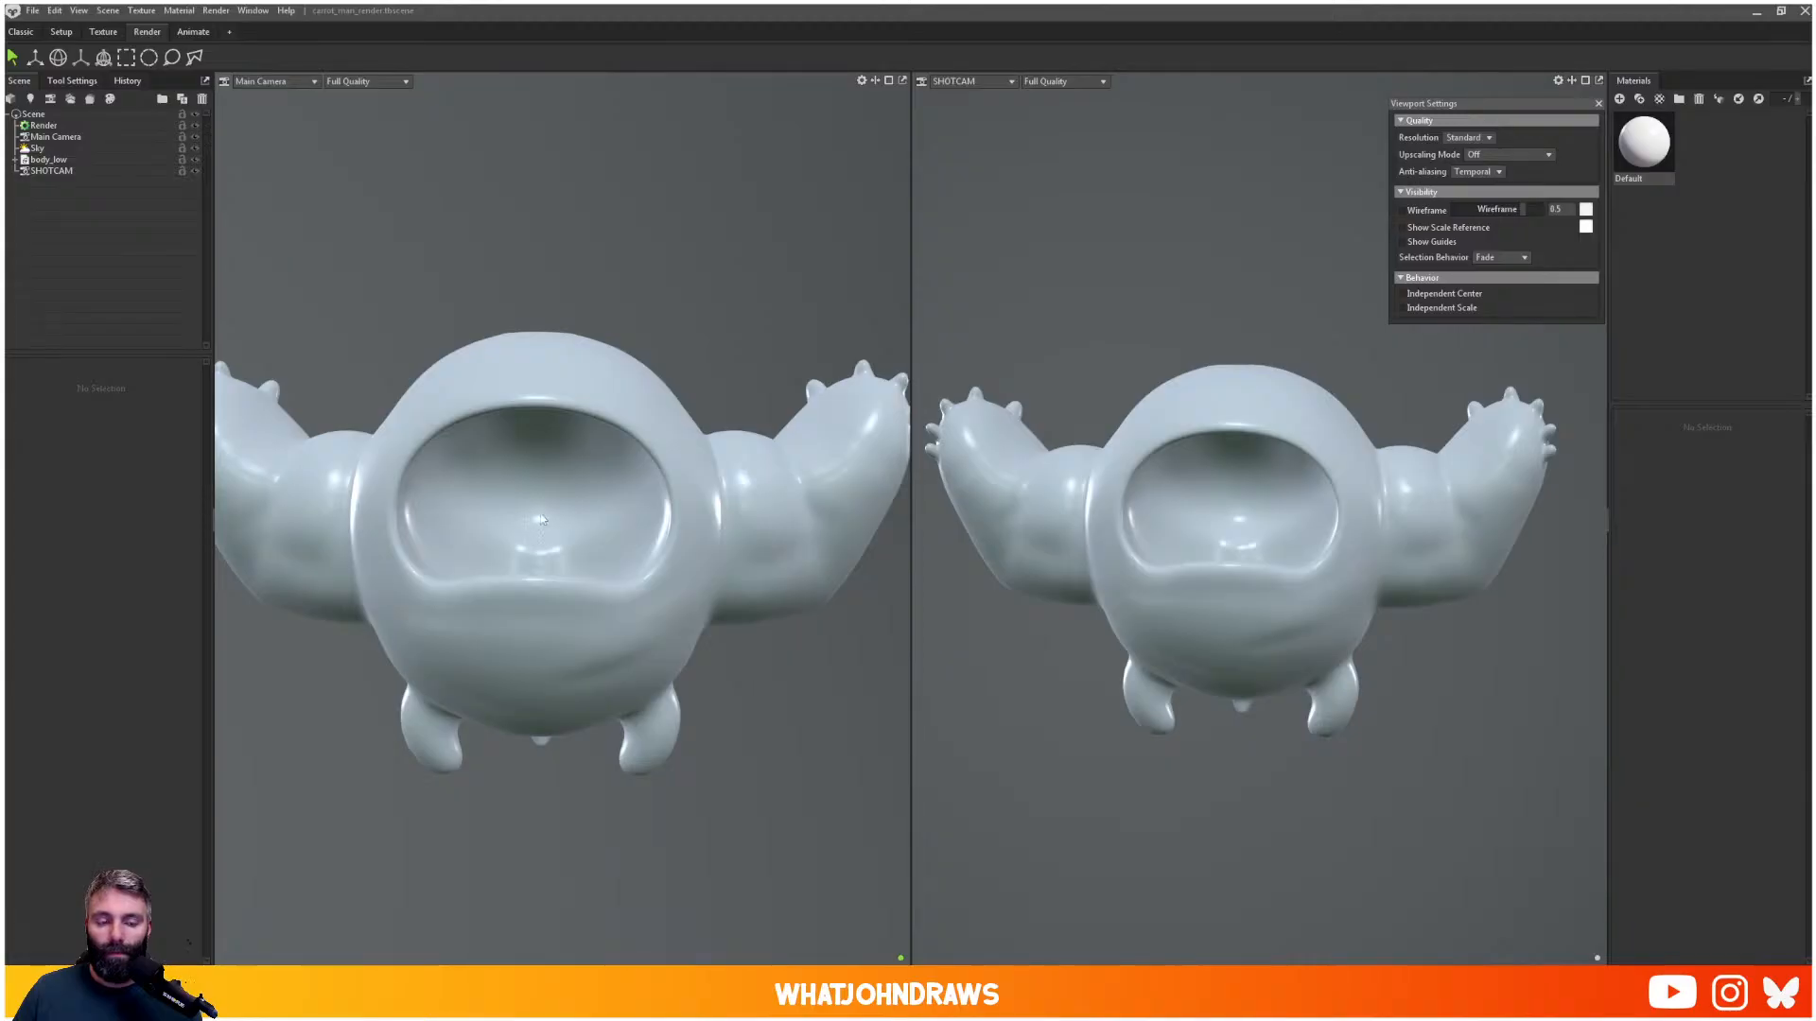
{"action": "left_click", "coordinate": [32, 10]}
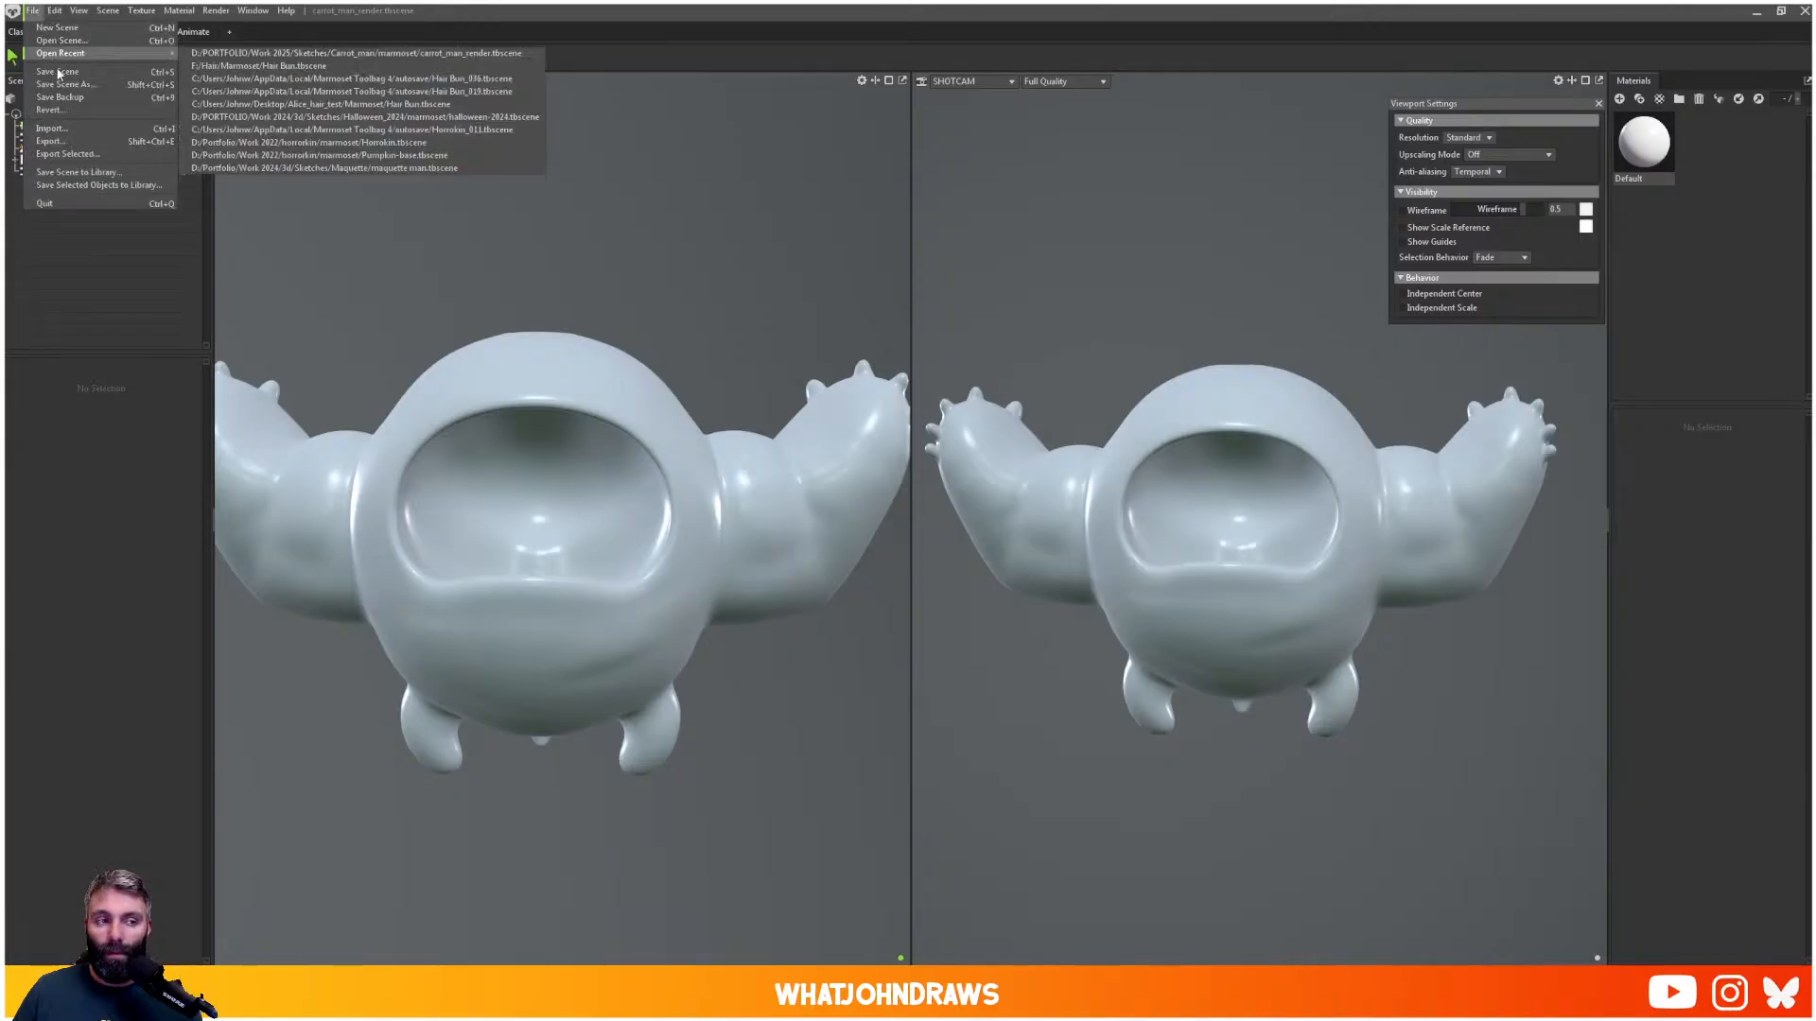
{"action": "left_click", "coordinate": [66, 132]}
{"action": "double_click", "coordinate": [624, 353]}
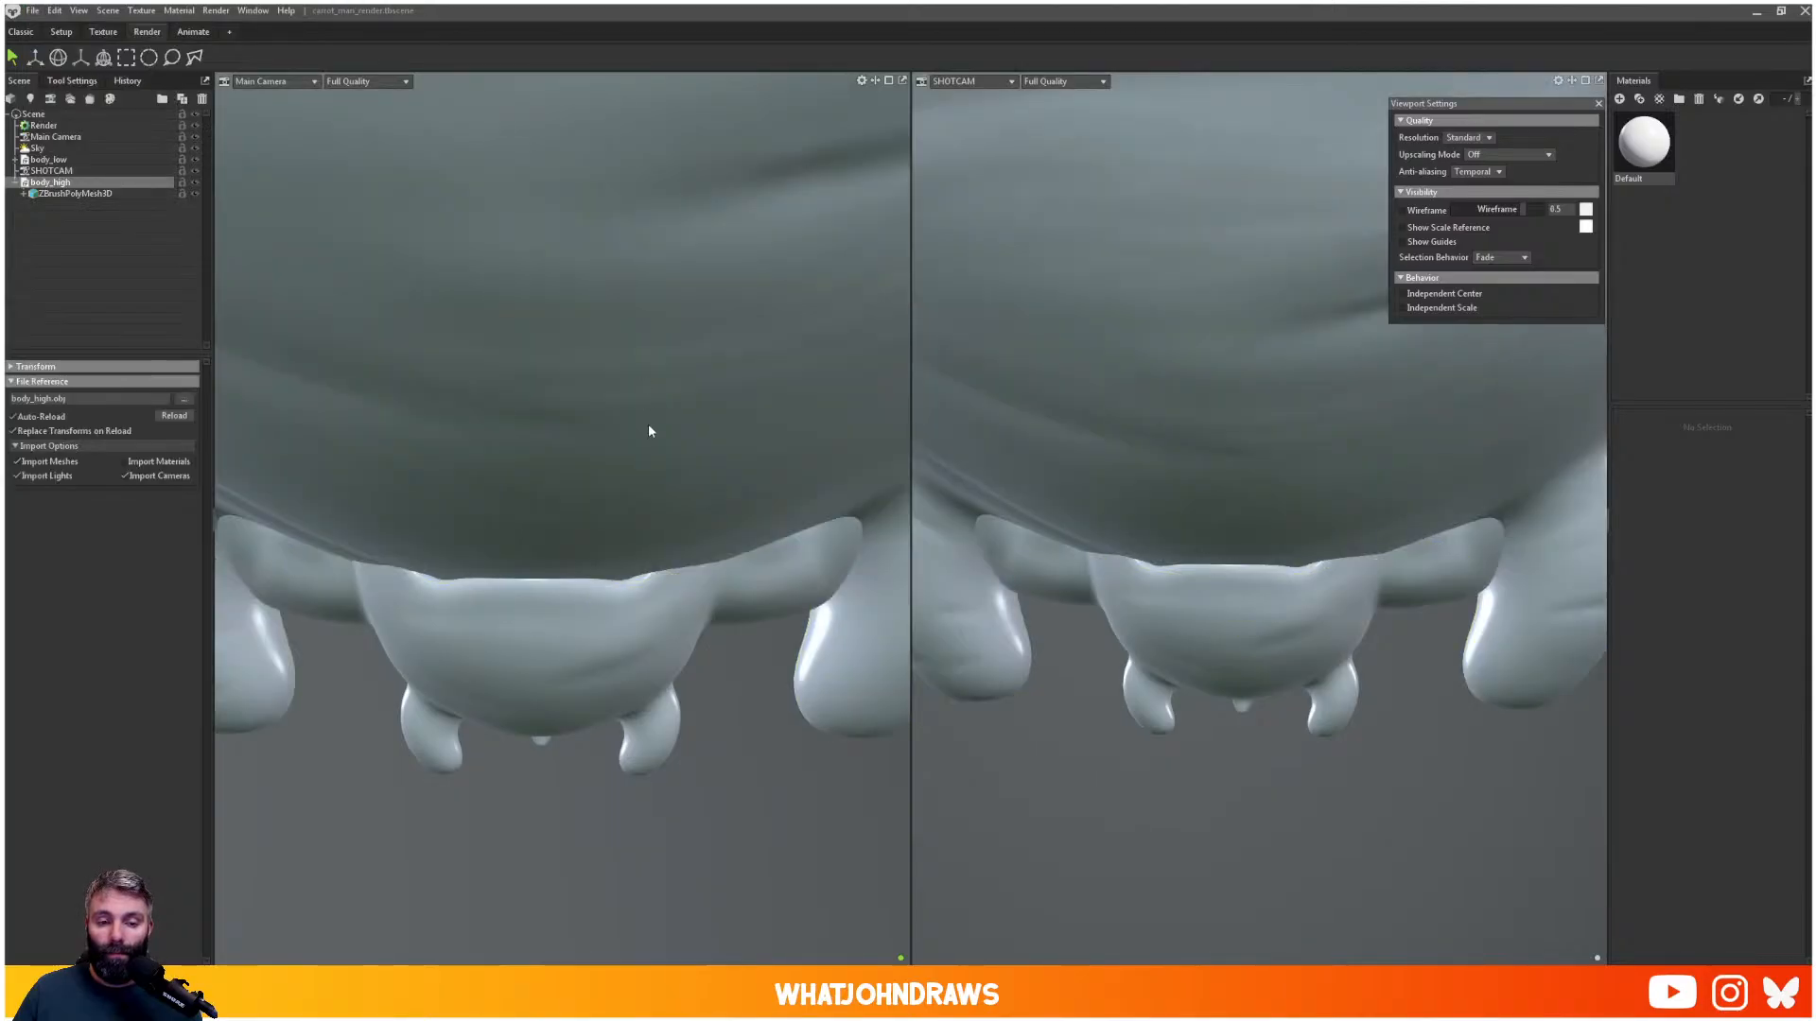
- Examine the size of the imported body_high against body_low and check its mesh transform and file reference settings
{"action": "scroll", "coordinate": [648, 424], "scroll_direction": "down", "scroll_amount": 3}
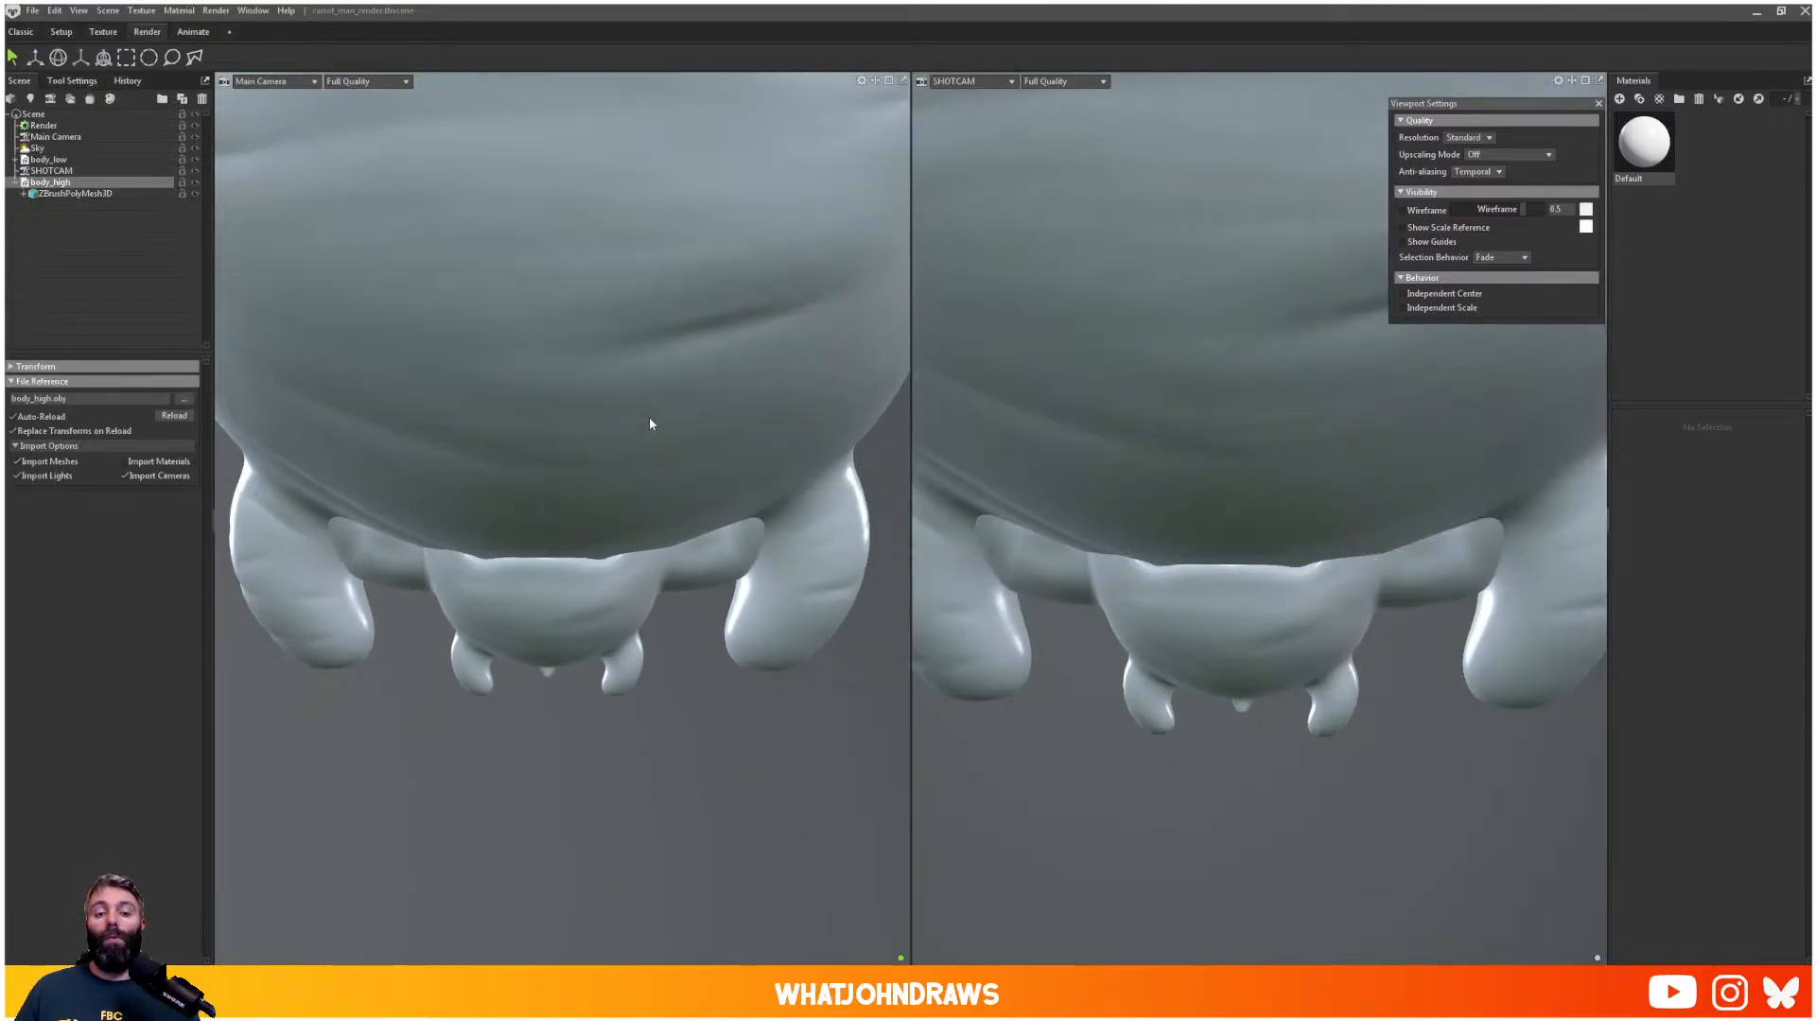
{"action": "scroll", "coordinate": [649, 423], "scroll_direction": "down", "scroll_amount": 2}
{"action": "left_click", "coordinate": [621, 370]}
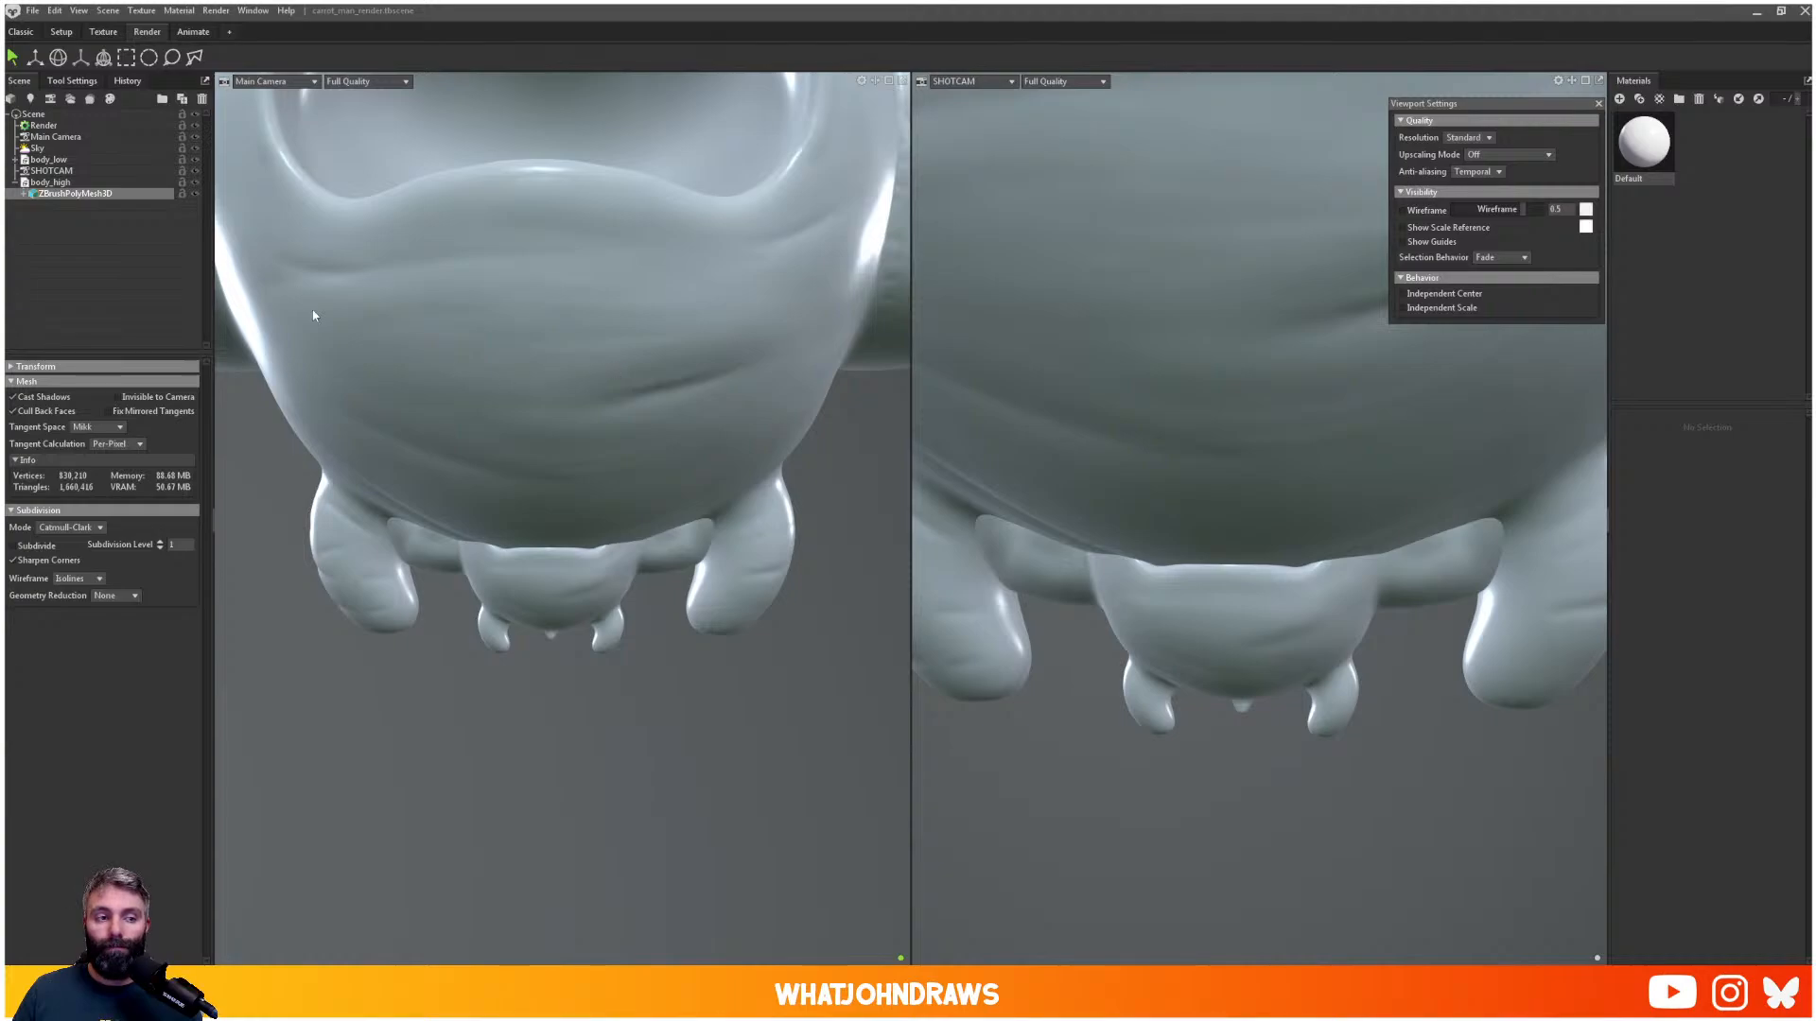
{"action": "left_click", "coordinate": [12, 367]}
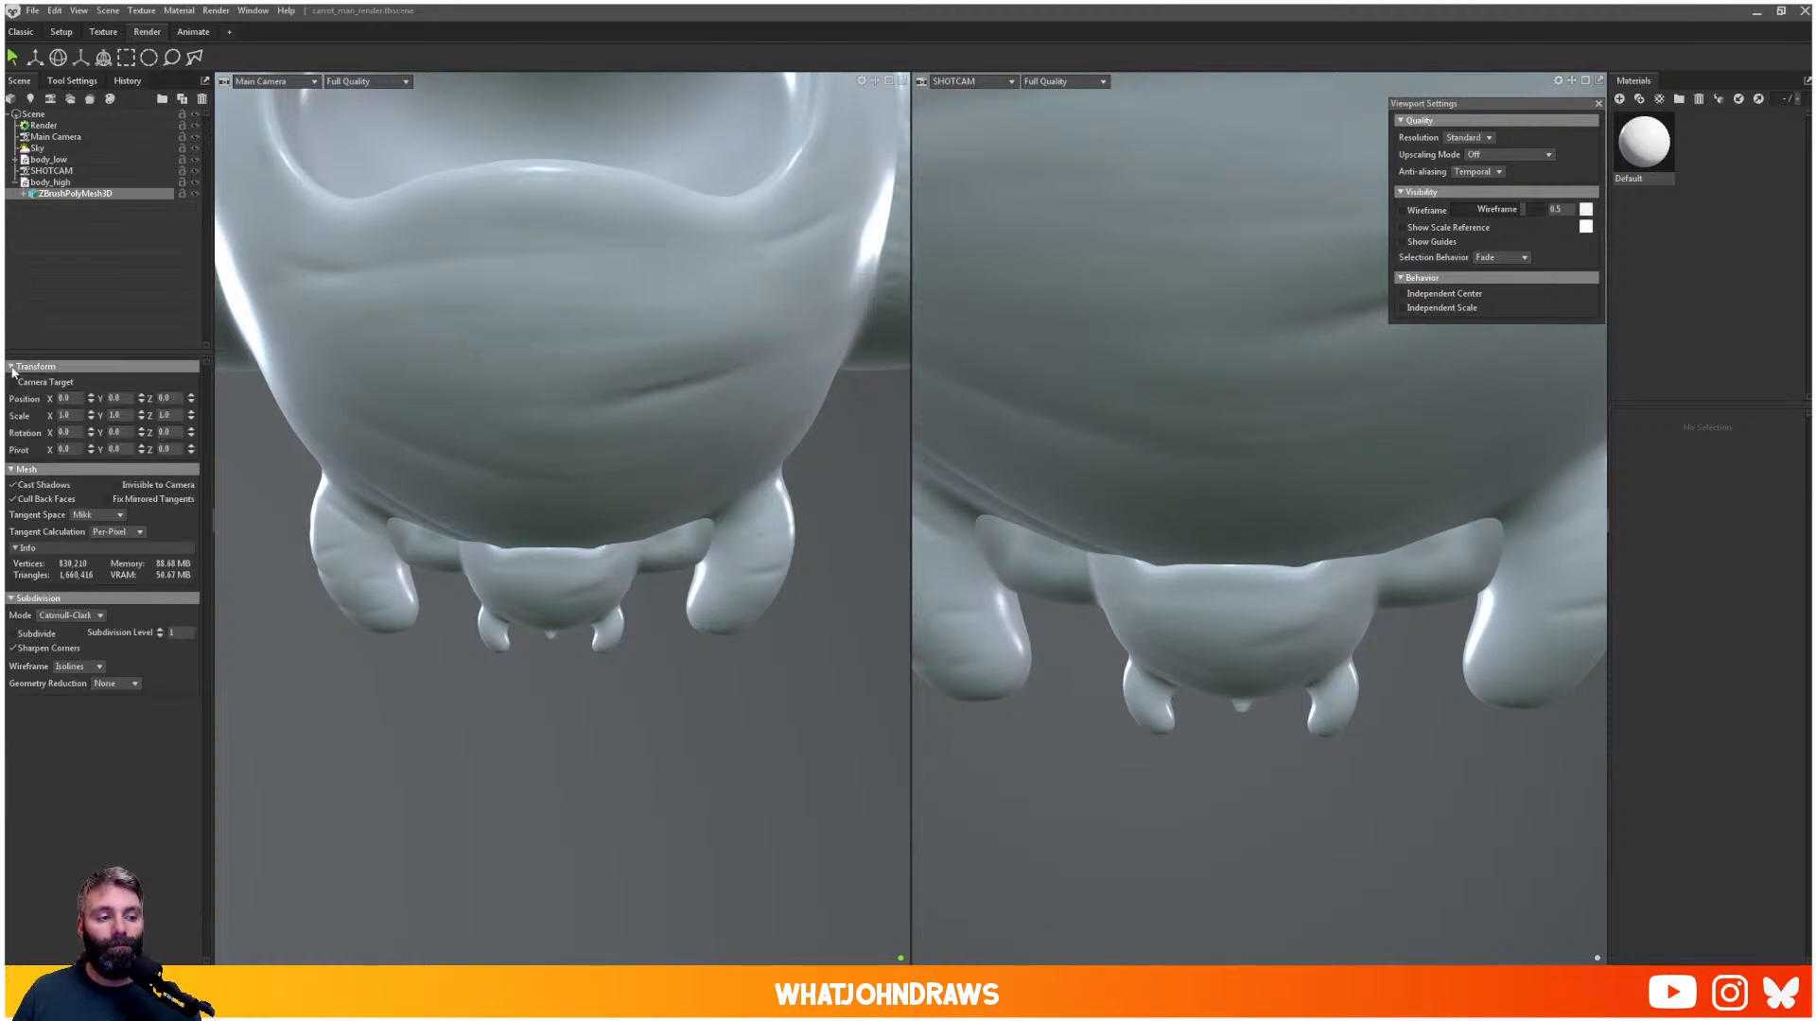
{"action": "left_click", "coordinate": [11, 367]}
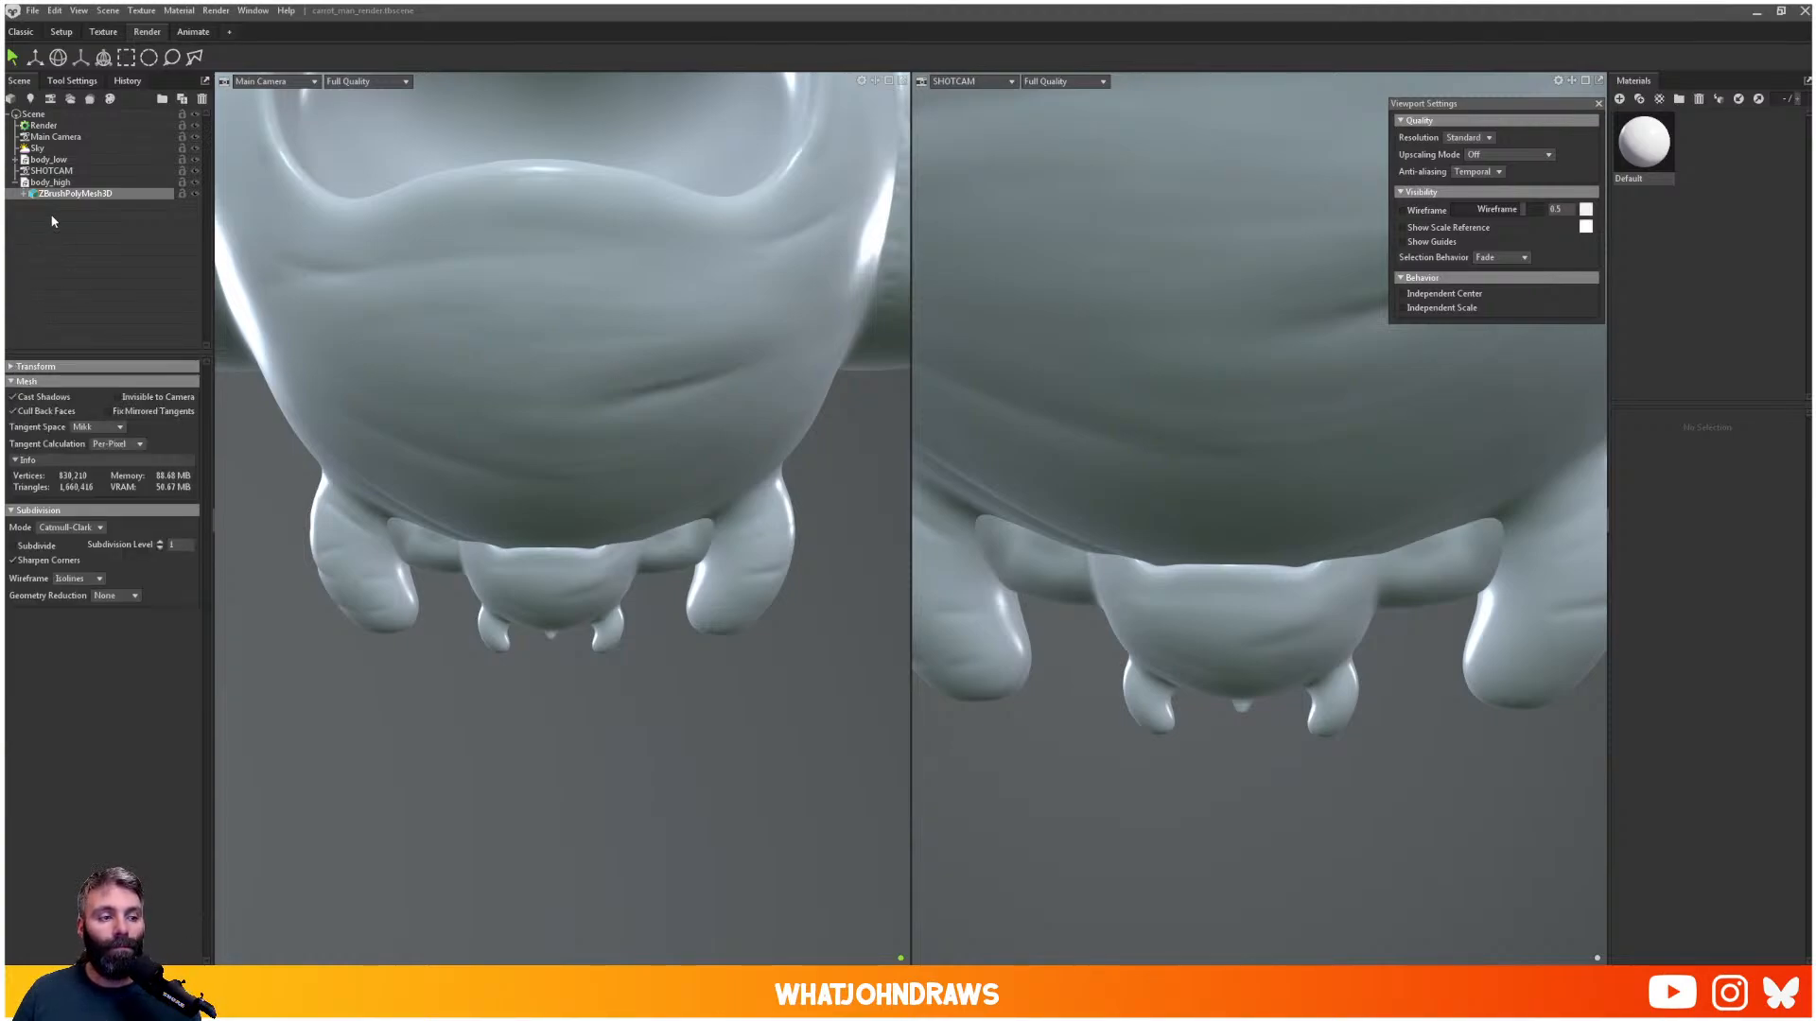
{"action": "left_click", "coordinate": [52, 181]}
{"action": "left_click", "coordinate": [52, 171]}
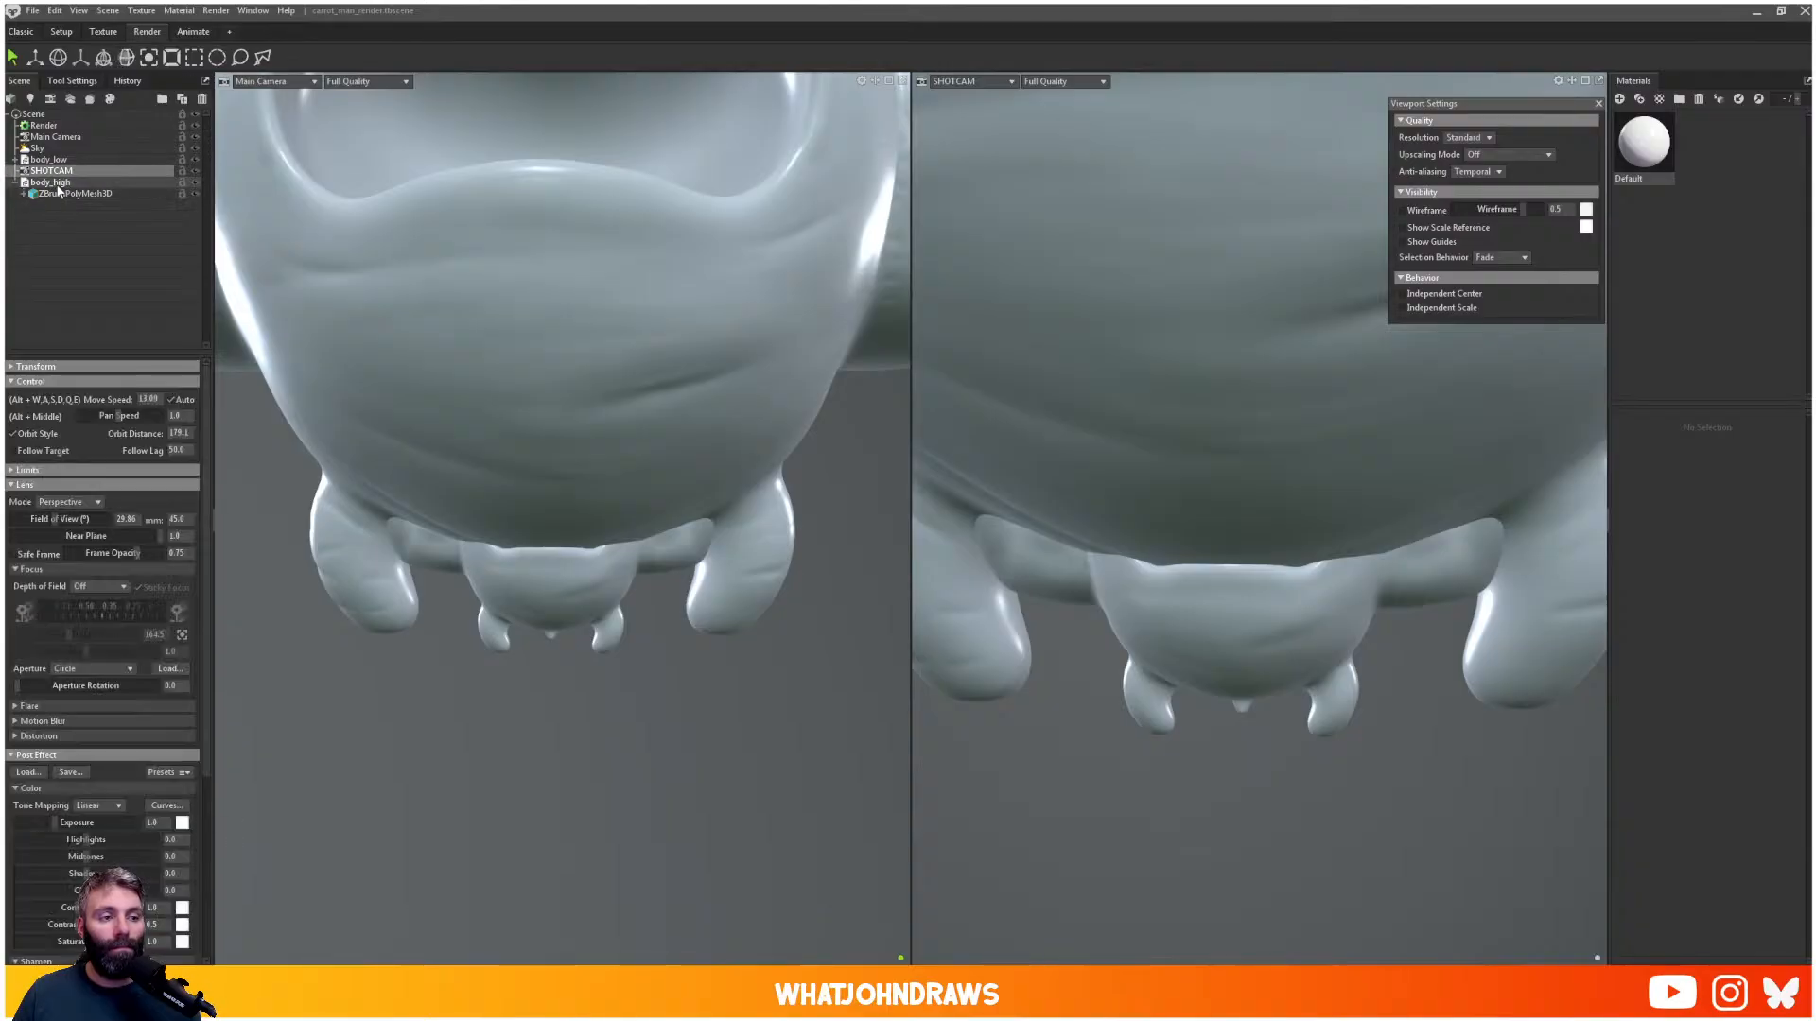
{"action": "left_click", "coordinate": [52, 183]}
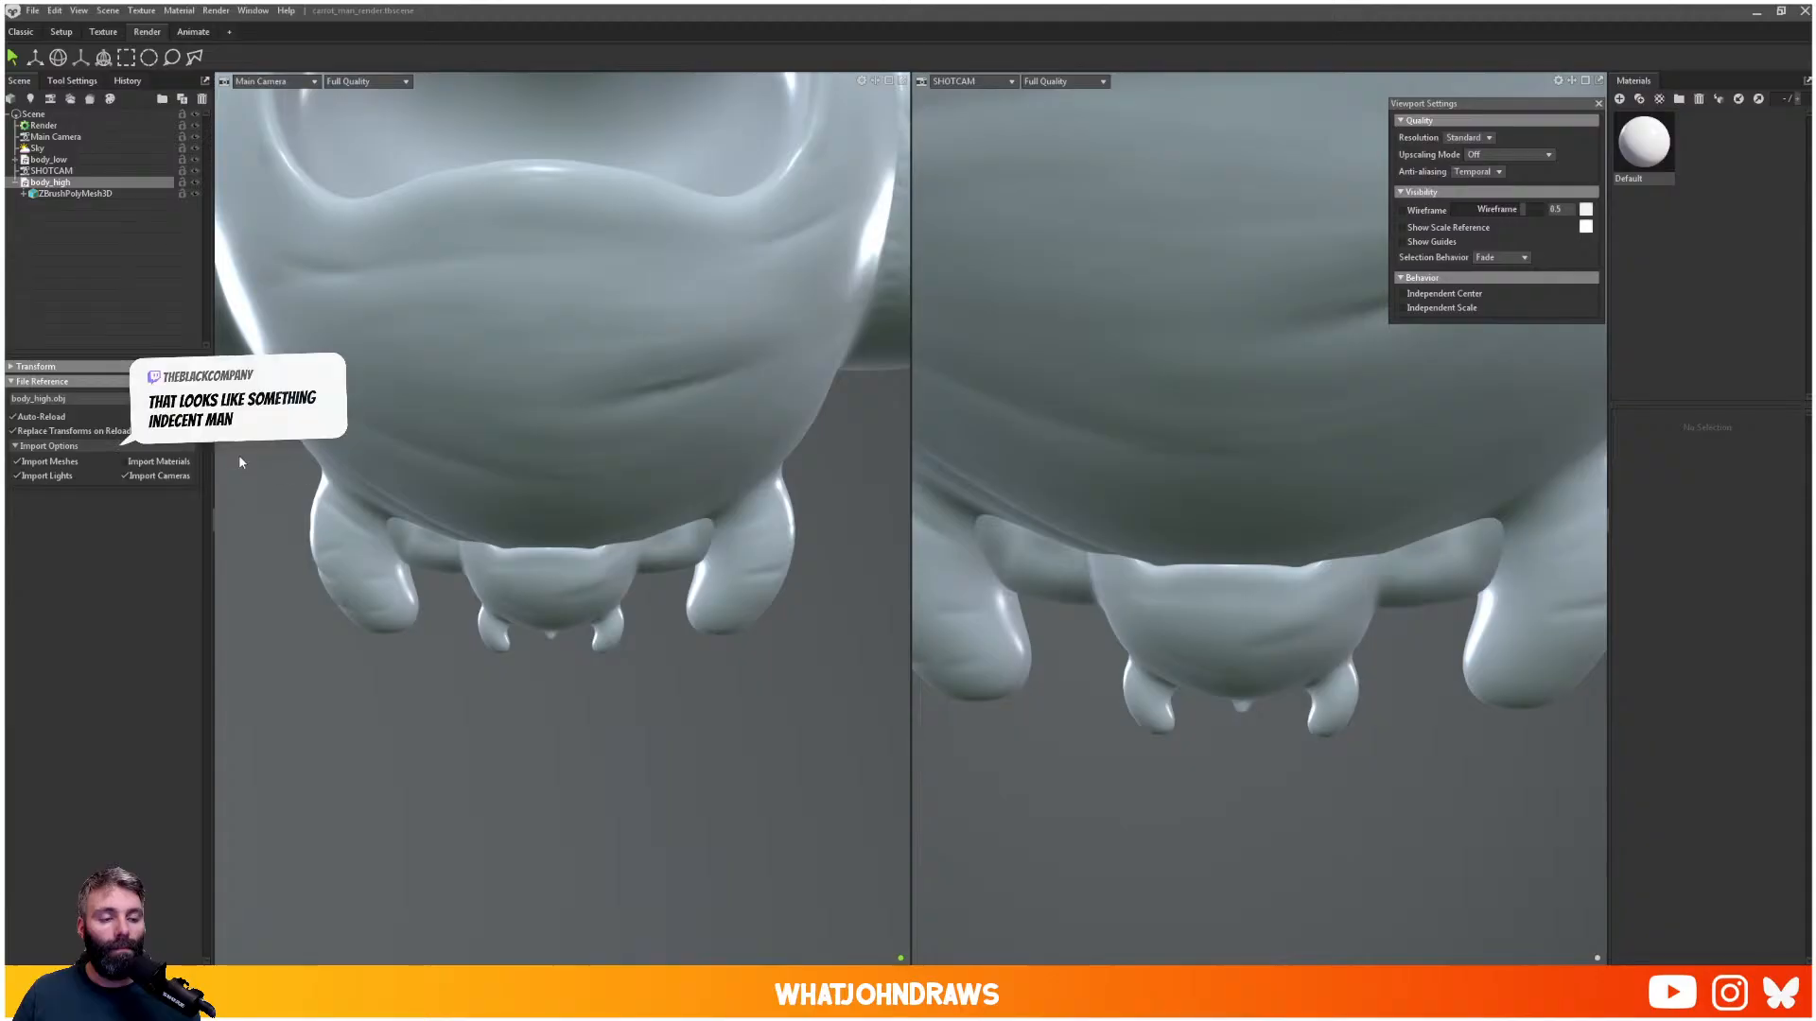
{"action": "scroll", "coordinate": [568, 533], "scroll_direction": "up", "scroll_amount": 3}
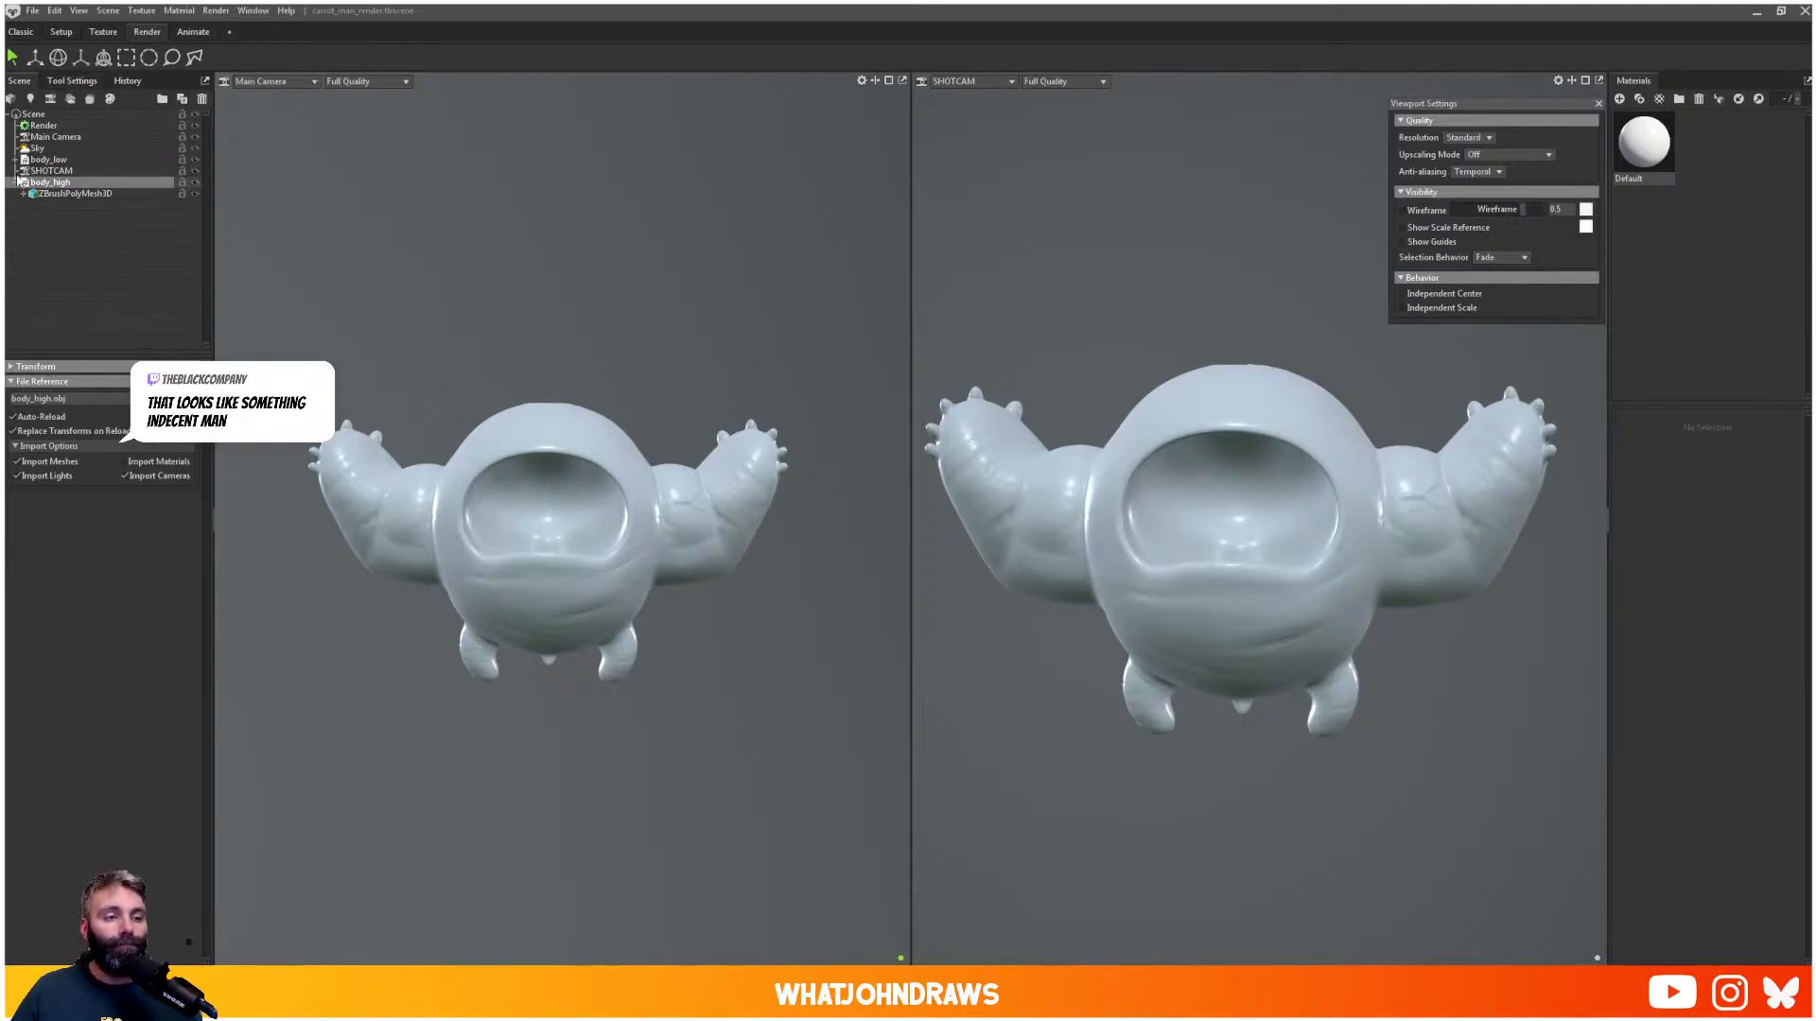
- Create a bake project with body_high in its High group and body_low in its Low group
{"action": "left_click", "coordinate": [90, 98]}
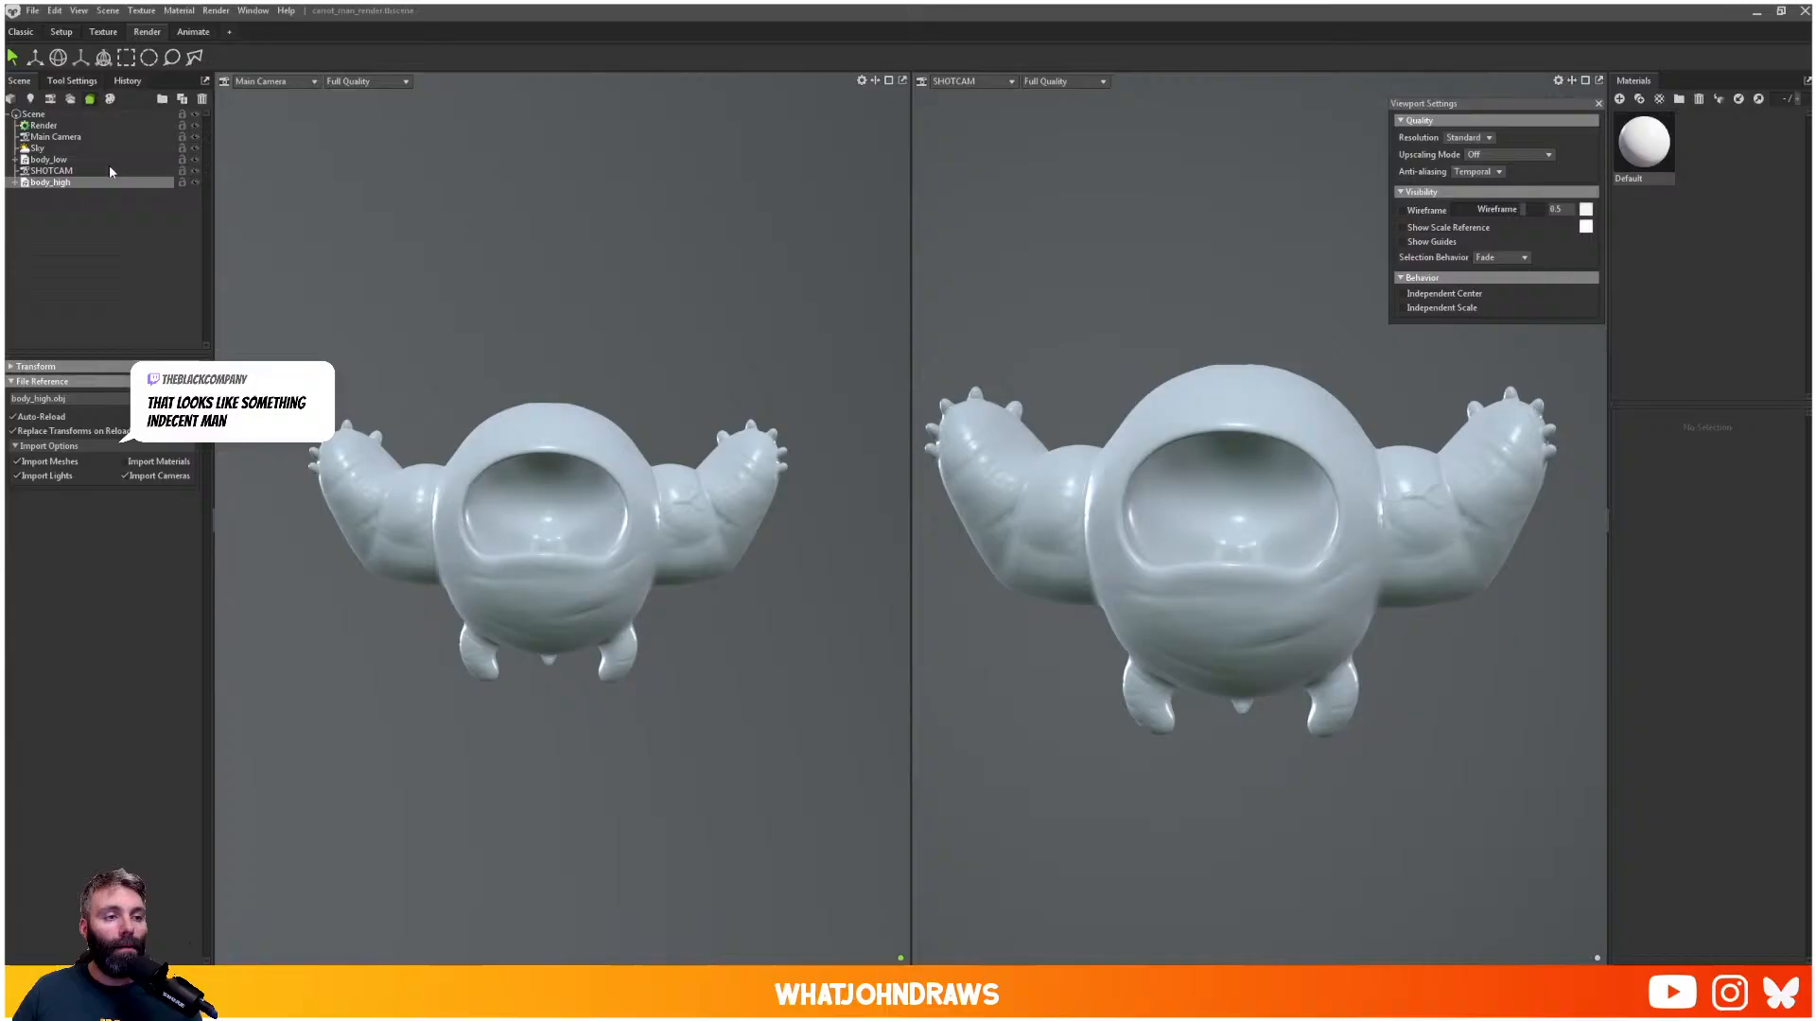
{"action": "left_click_drag", "start_coordinate": [53, 183], "coordinate": [55, 227]}
{"action": "left_click", "coordinate": [47, 161]}
- Compare the bake project's high-poly and low-poly meshes by toggling their visibility in the viewport
{"action": "scroll", "coordinate": [569, 552], "scroll_direction": "up", "scroll_amount": 3}
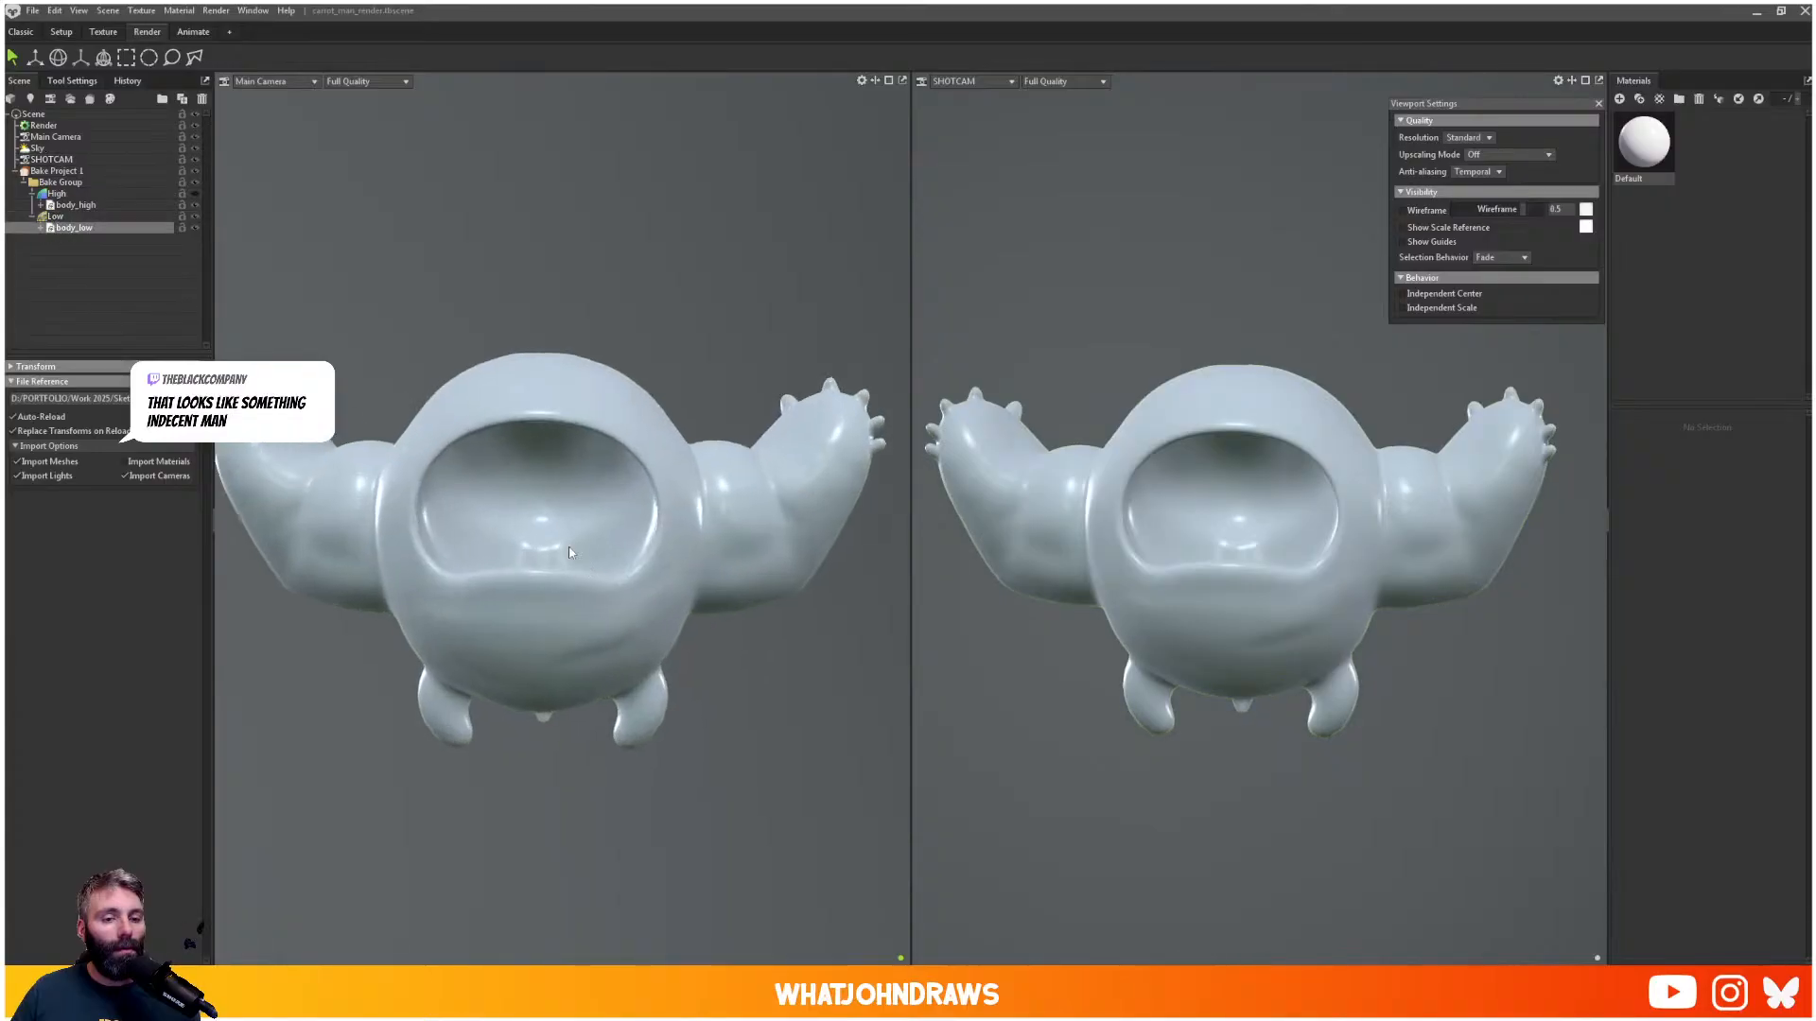
{"action": "left_click", "coordinate": [57, 170]}
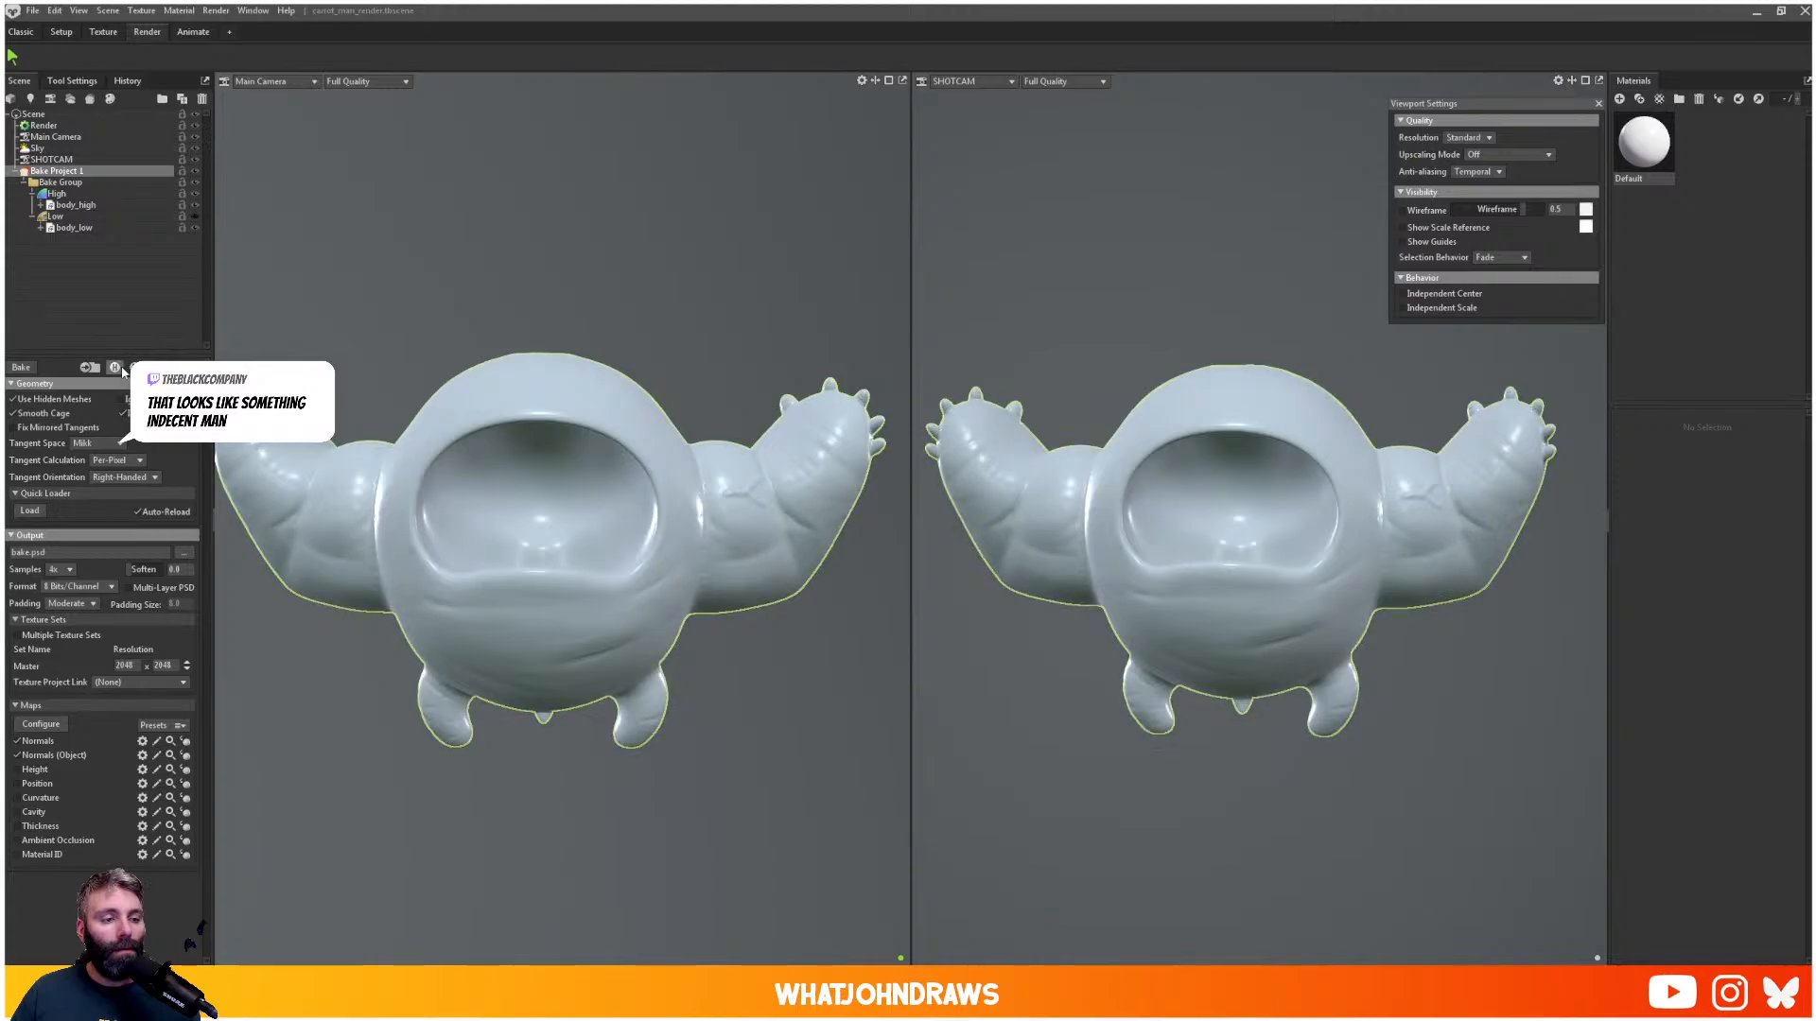
{"action": "left_click", "coordinate": [119, 369]}
{"action": "left_click", "coordinate": [133, 369]}
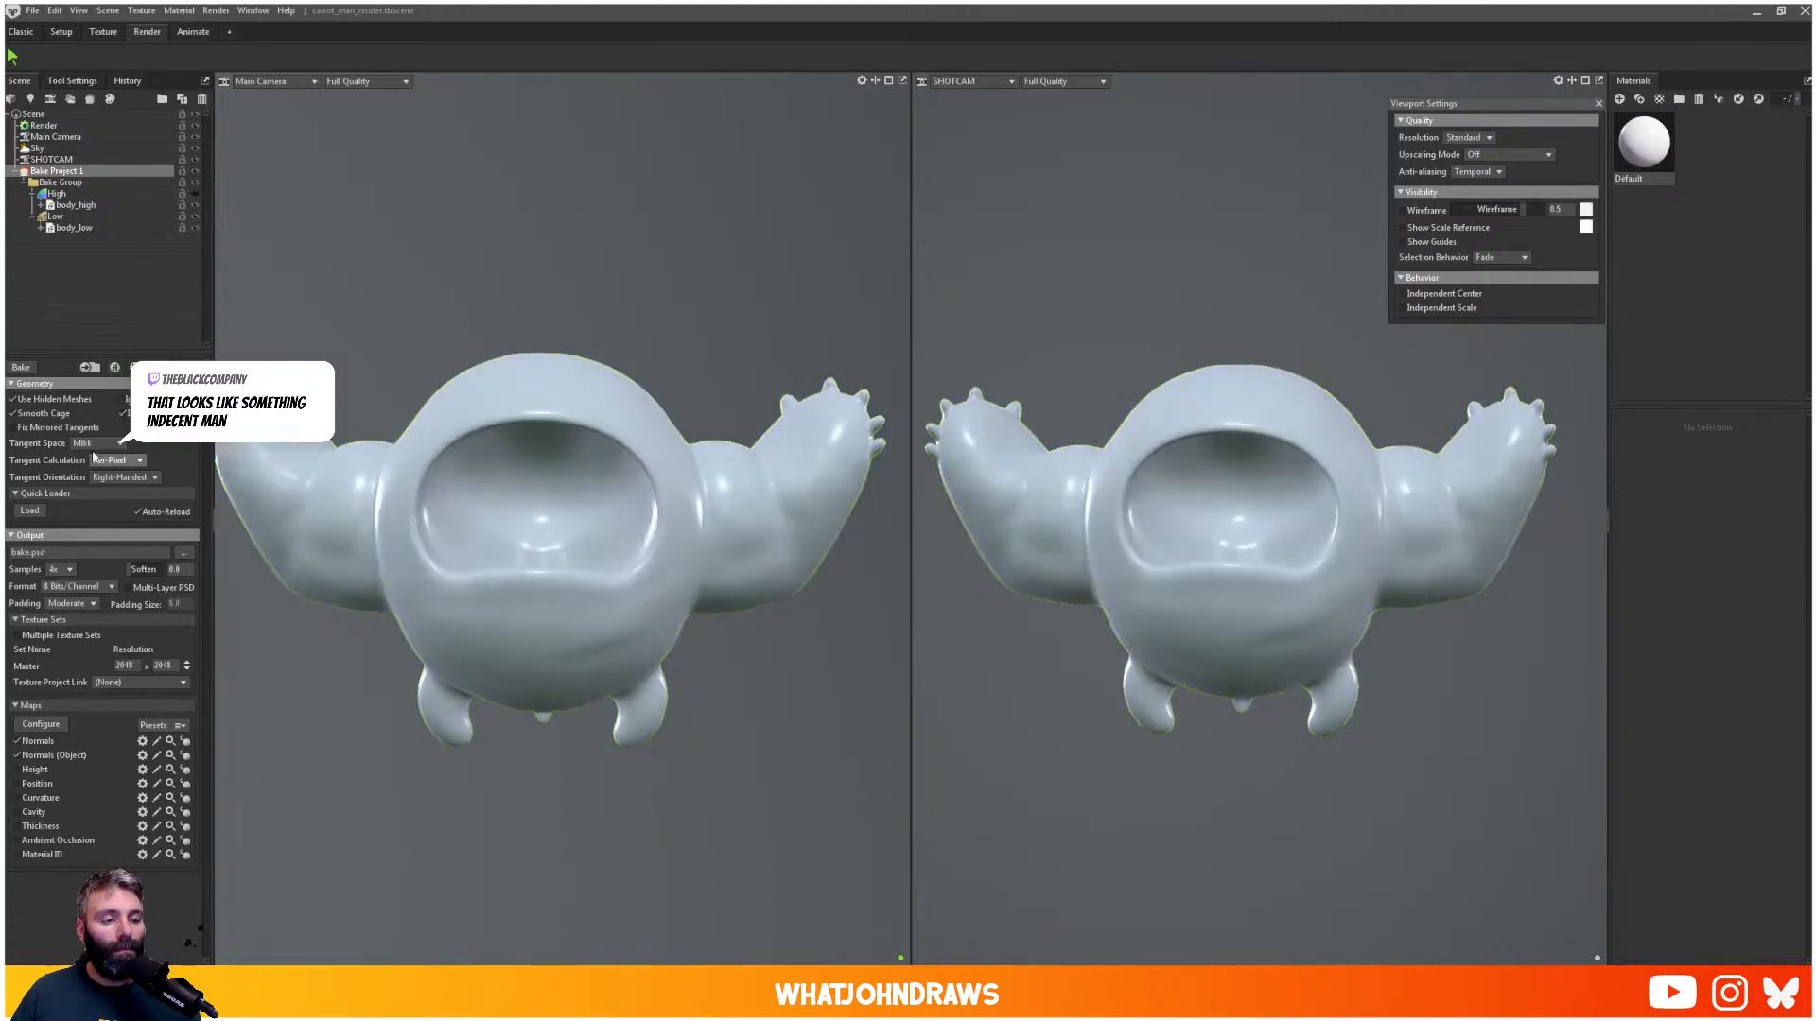
- Set the bake output to 64x samples with Extreme padding, and start renaming Bake Project 1
{"action": "left_click", "coordinate": [59, 571]}
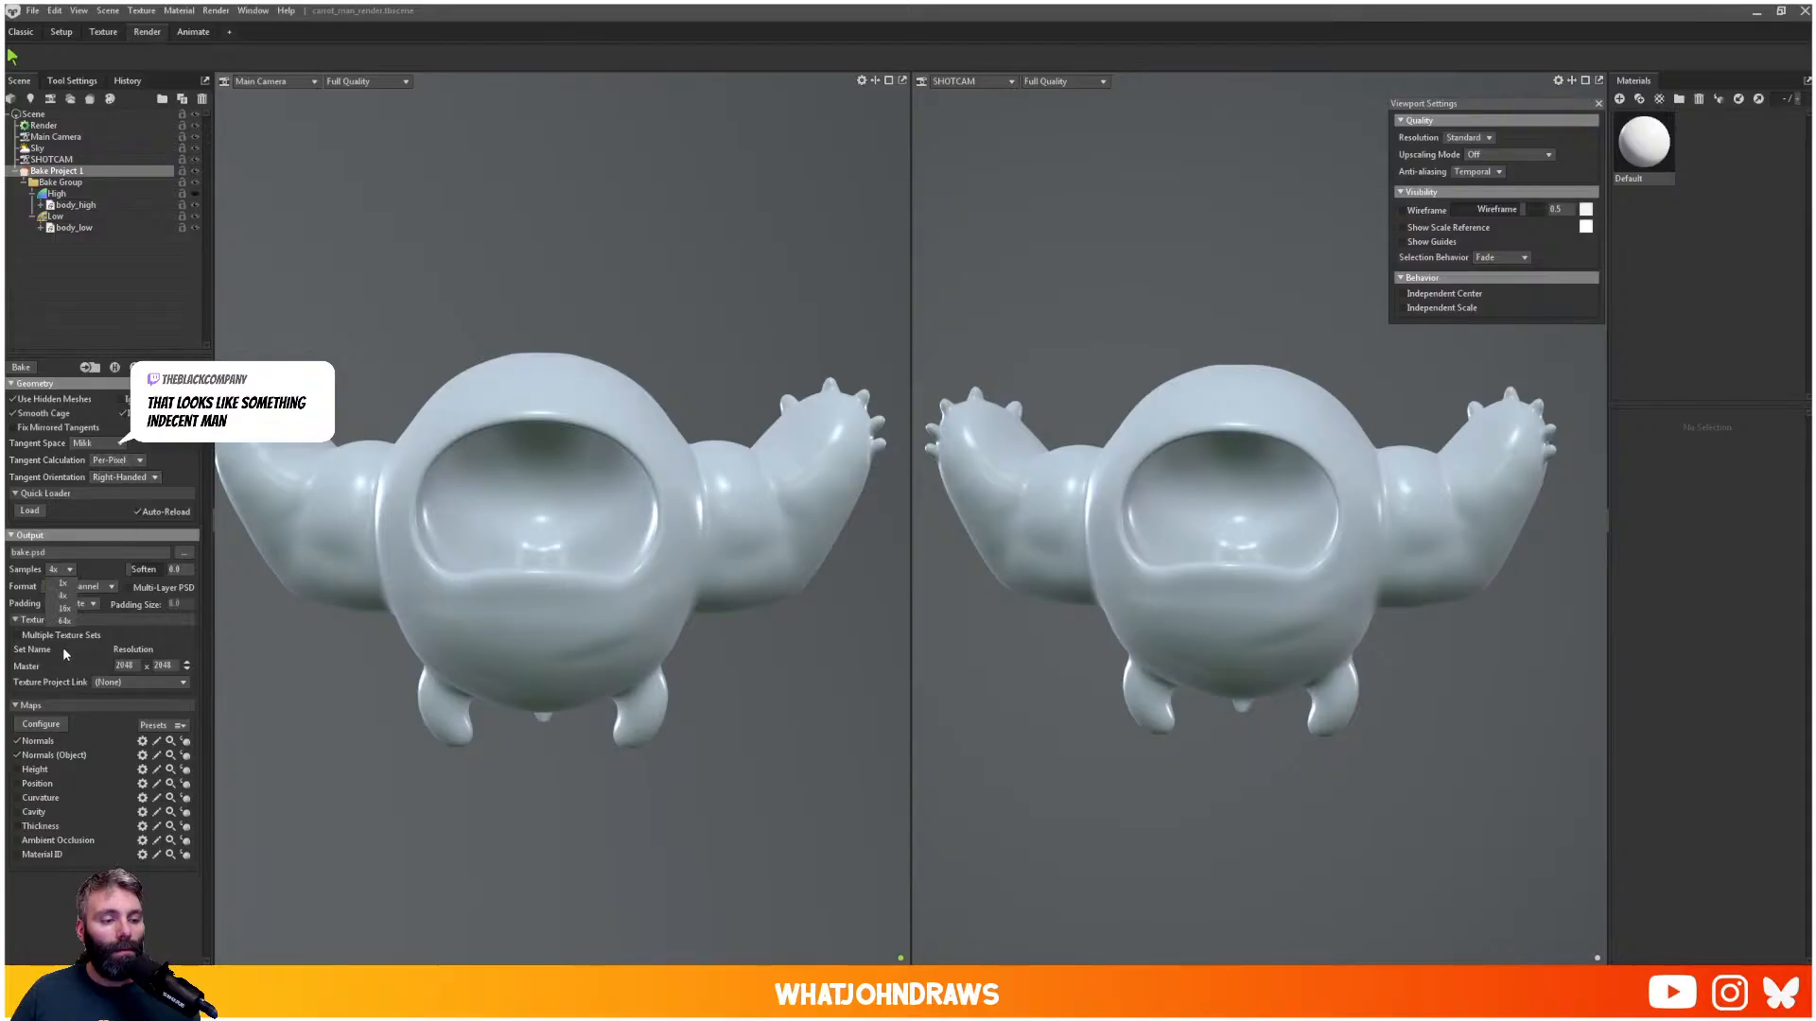
{"action": "left_click", "coordinate": [57, 622]}
{"action": "left_click", "coordinate": [93, 604]}
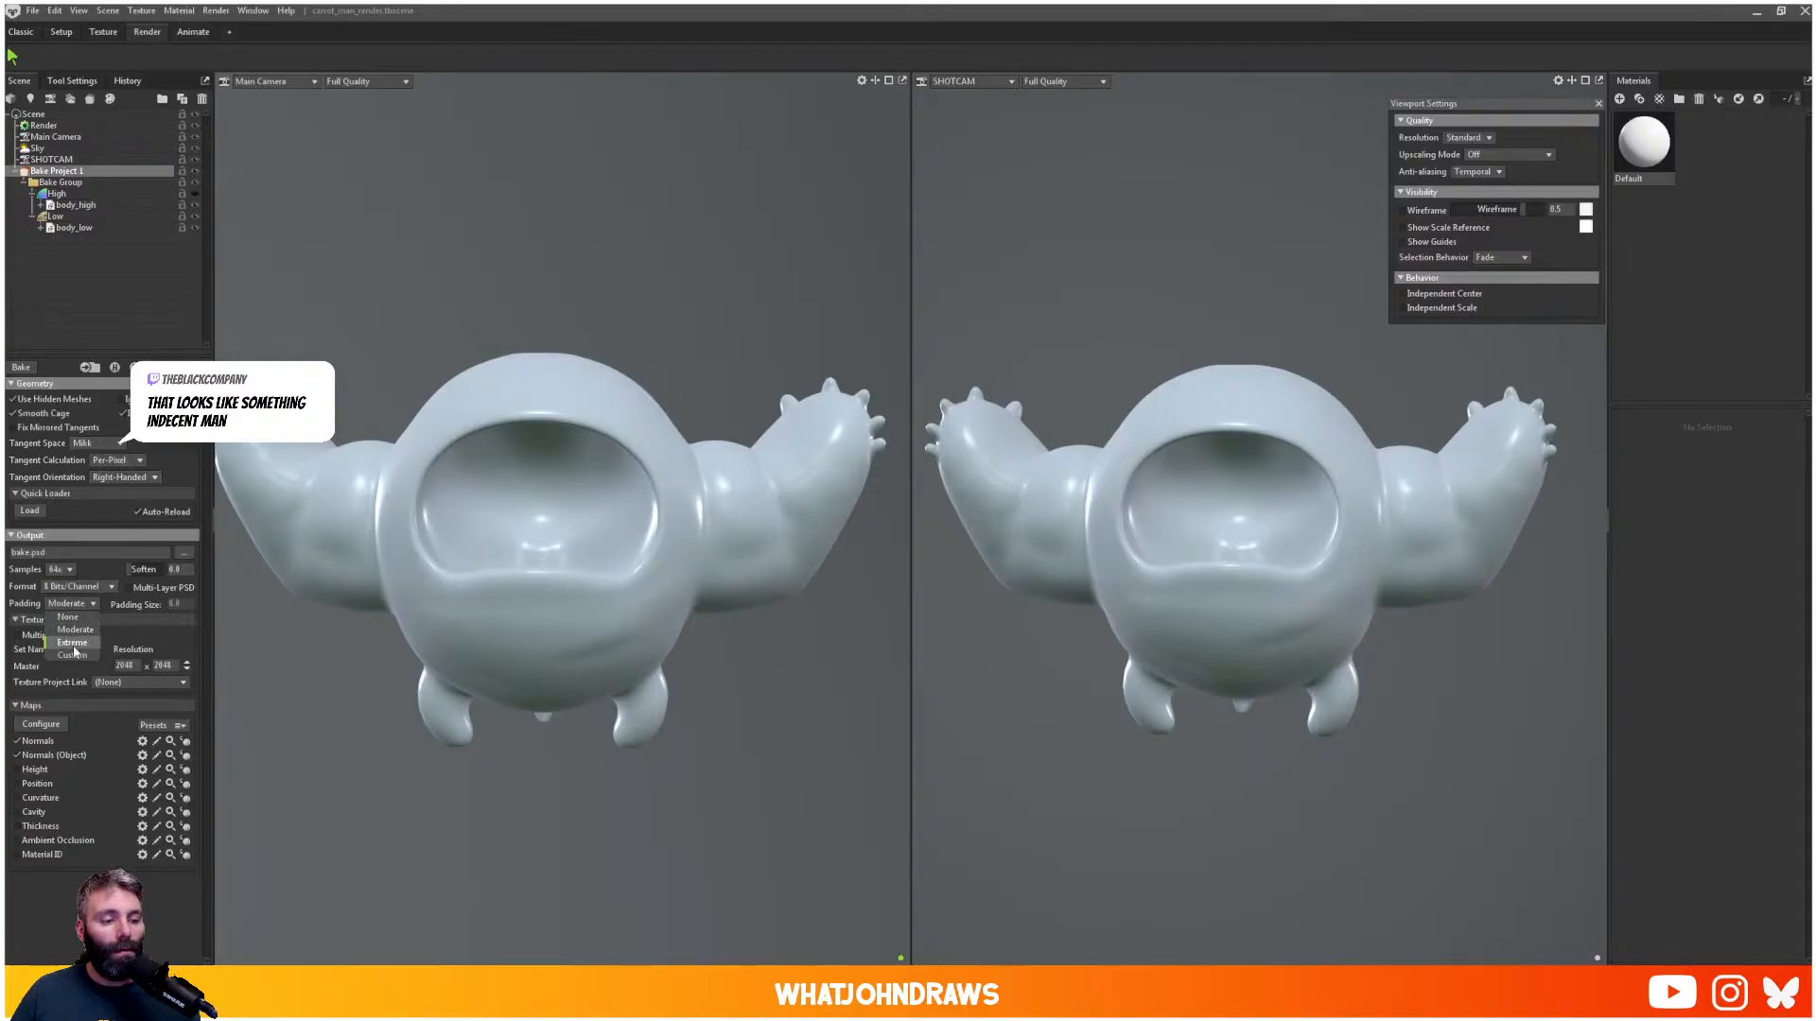
{"action": "left_click", "coordinate": [75, 643]}
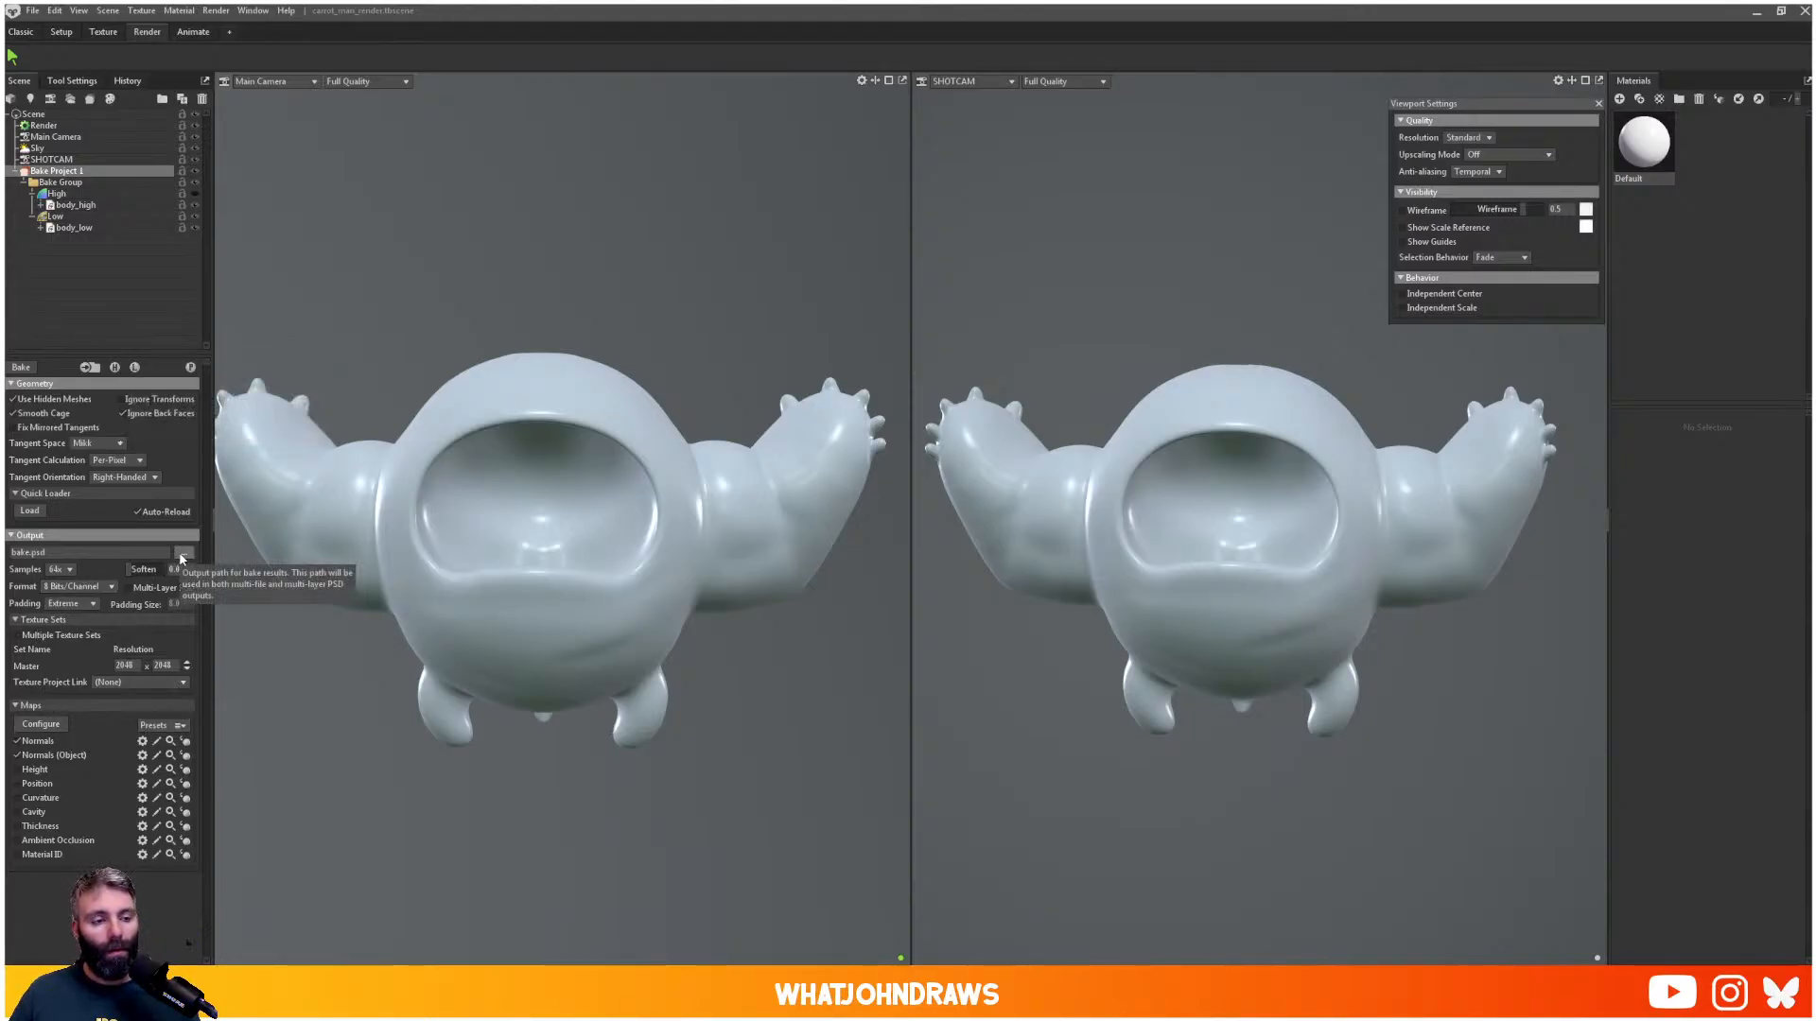
{"action": "double_click", "coordinate": [46, 171]}
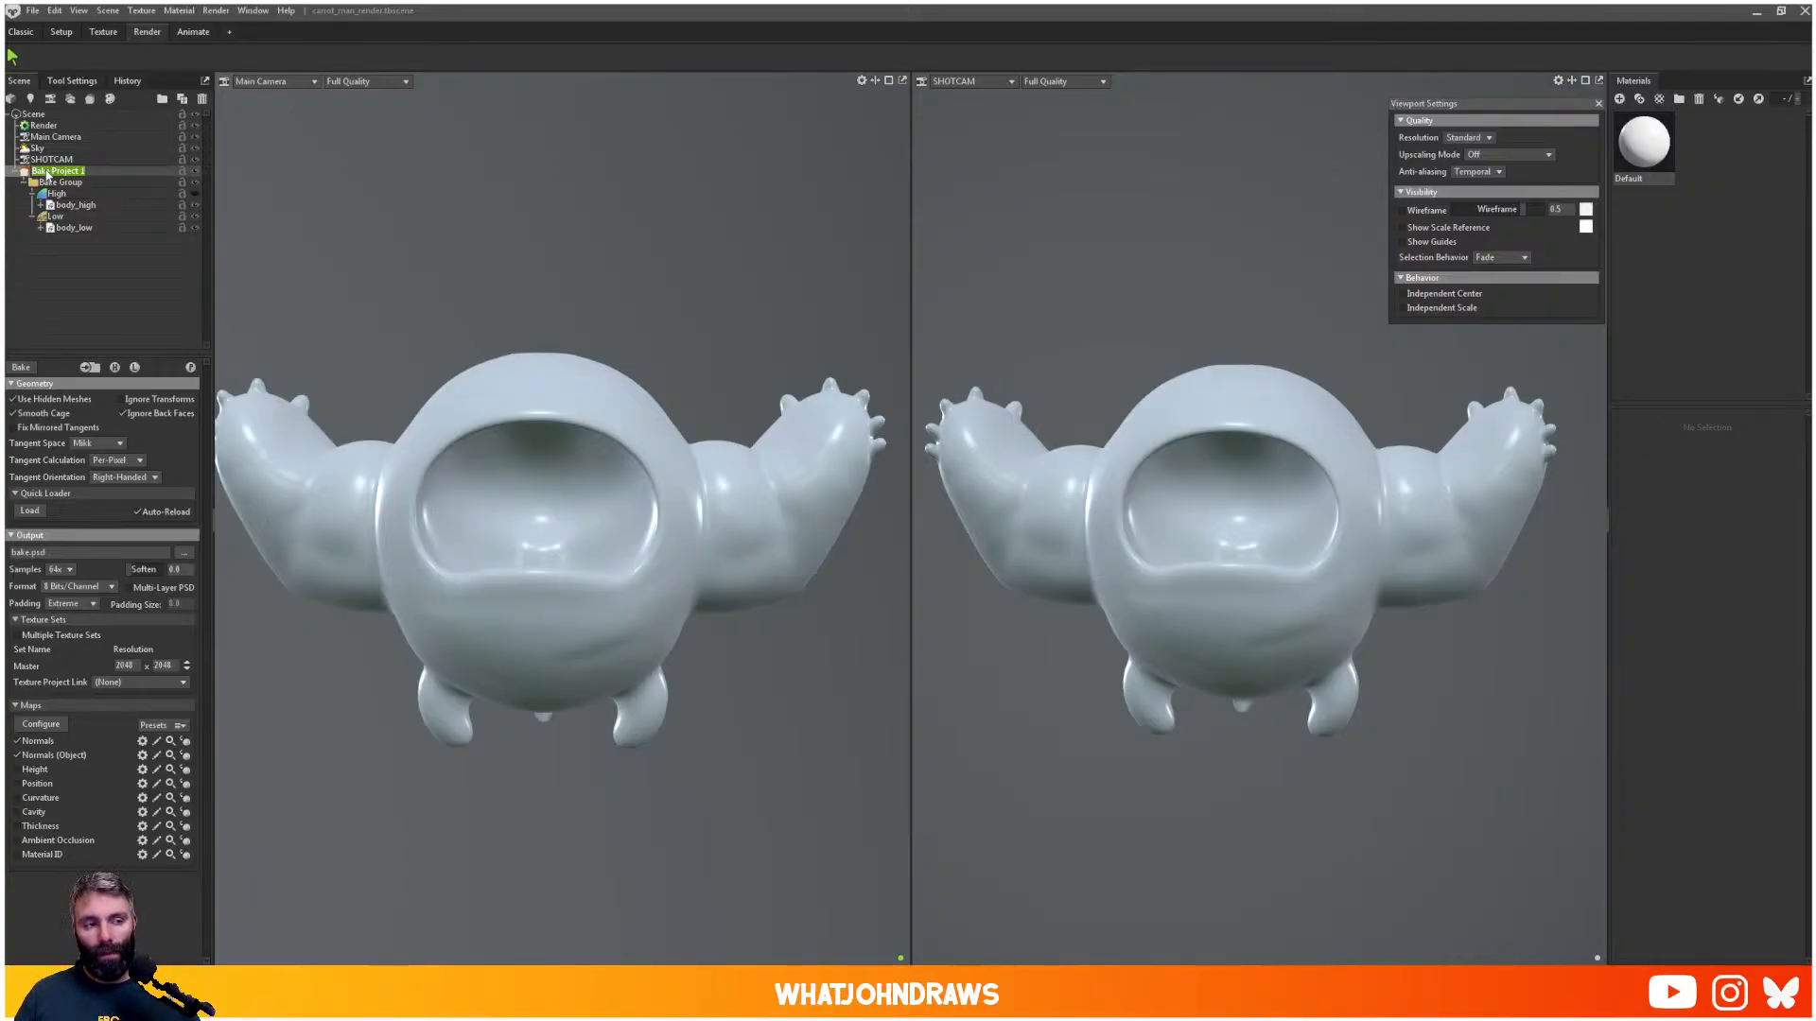
{"action": "type", "text": "Ca"}
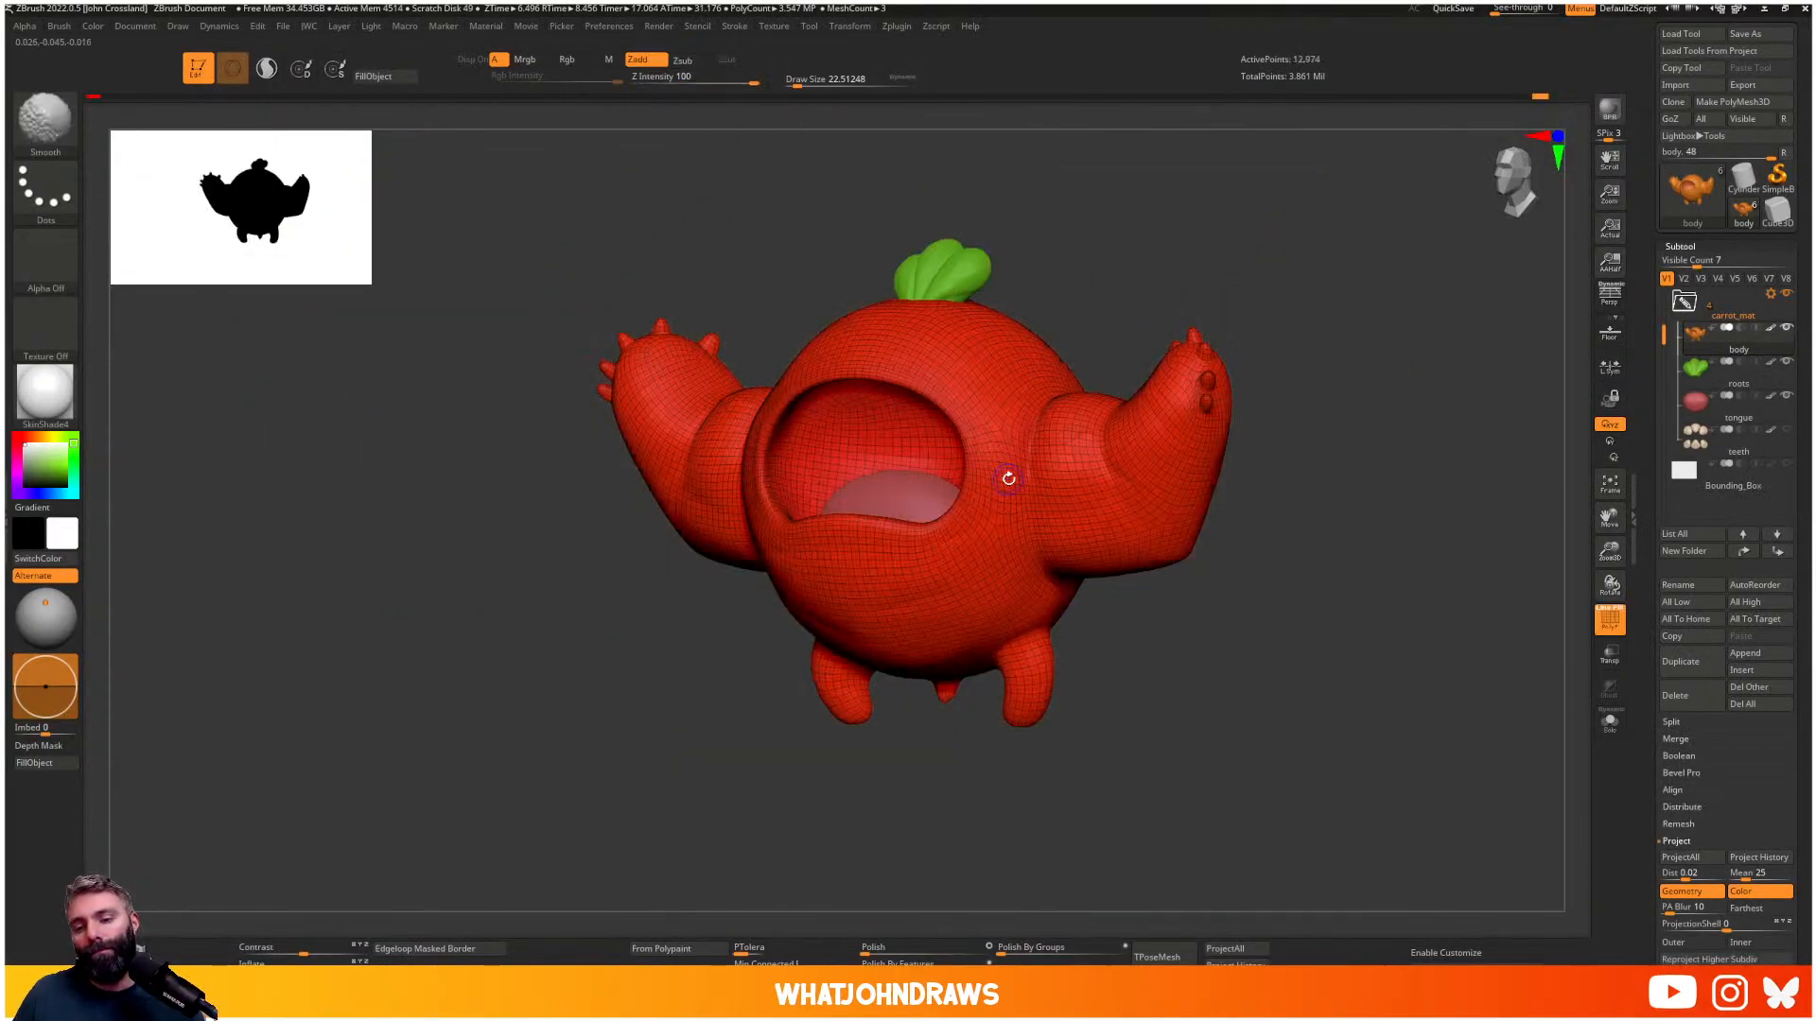
- Switch to ZBrush, isolate the body subtool and choose the MaskLasso brush for masking
{"action": "scroll", "coordinate": [1005, 475], "scroll_direction": "up", "scroll_amount": 5}
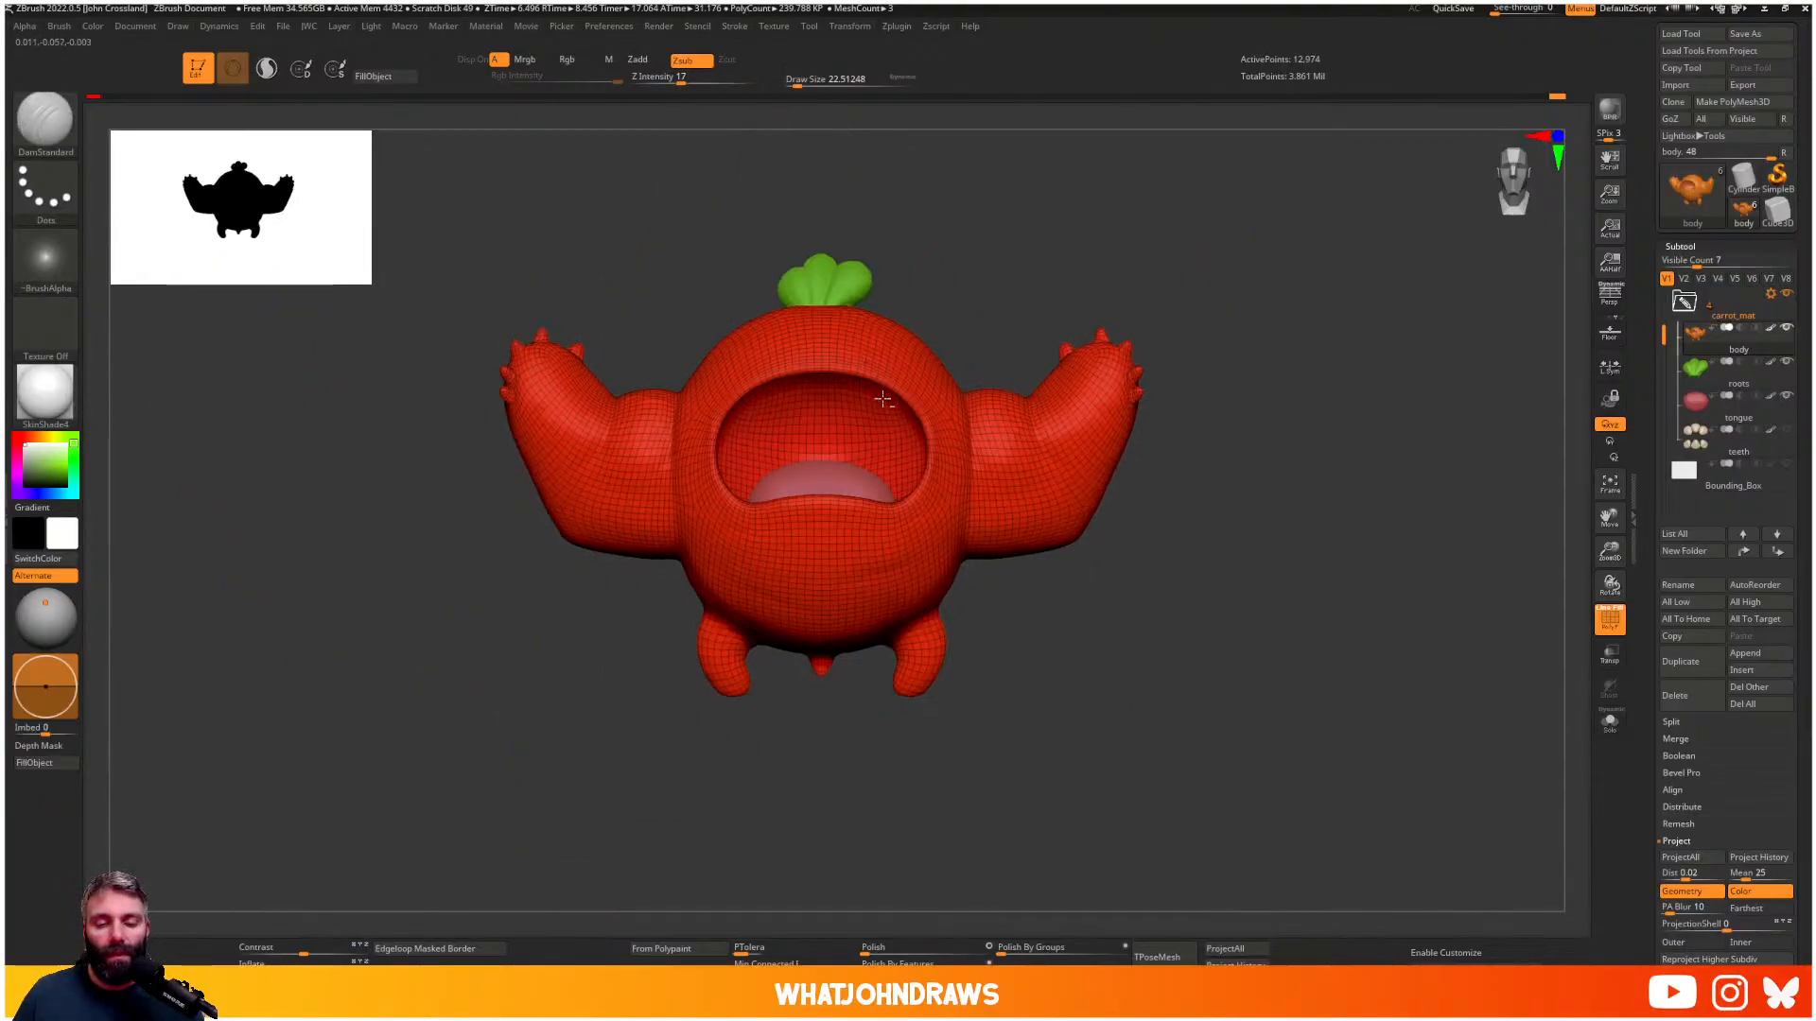
{"action": "scroll", "coordinate": [889, 407], "scroll_direction": "down", "scroll_amount": 5}
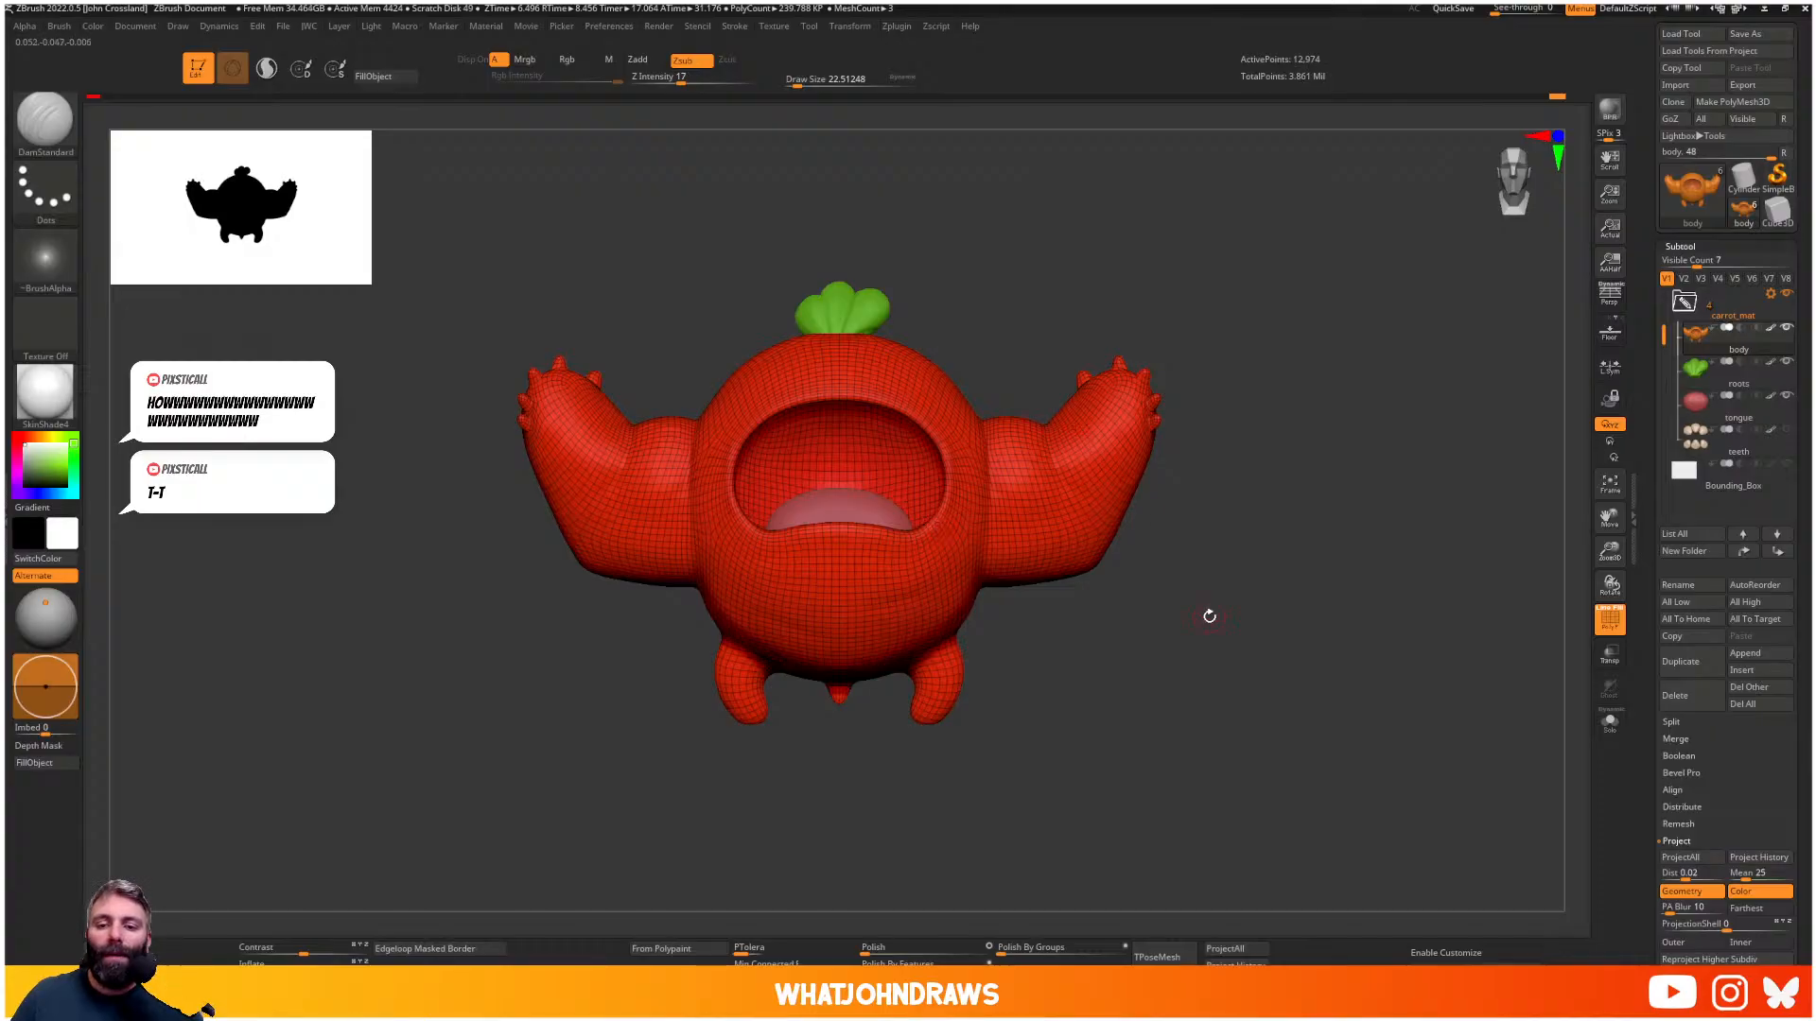
{"action": "key", "text": "alt+s"}
{"action": "right_click_drag", "start_coordinate": [1041, 508], "coordinate": [946, 623], "text": "ctrl"}
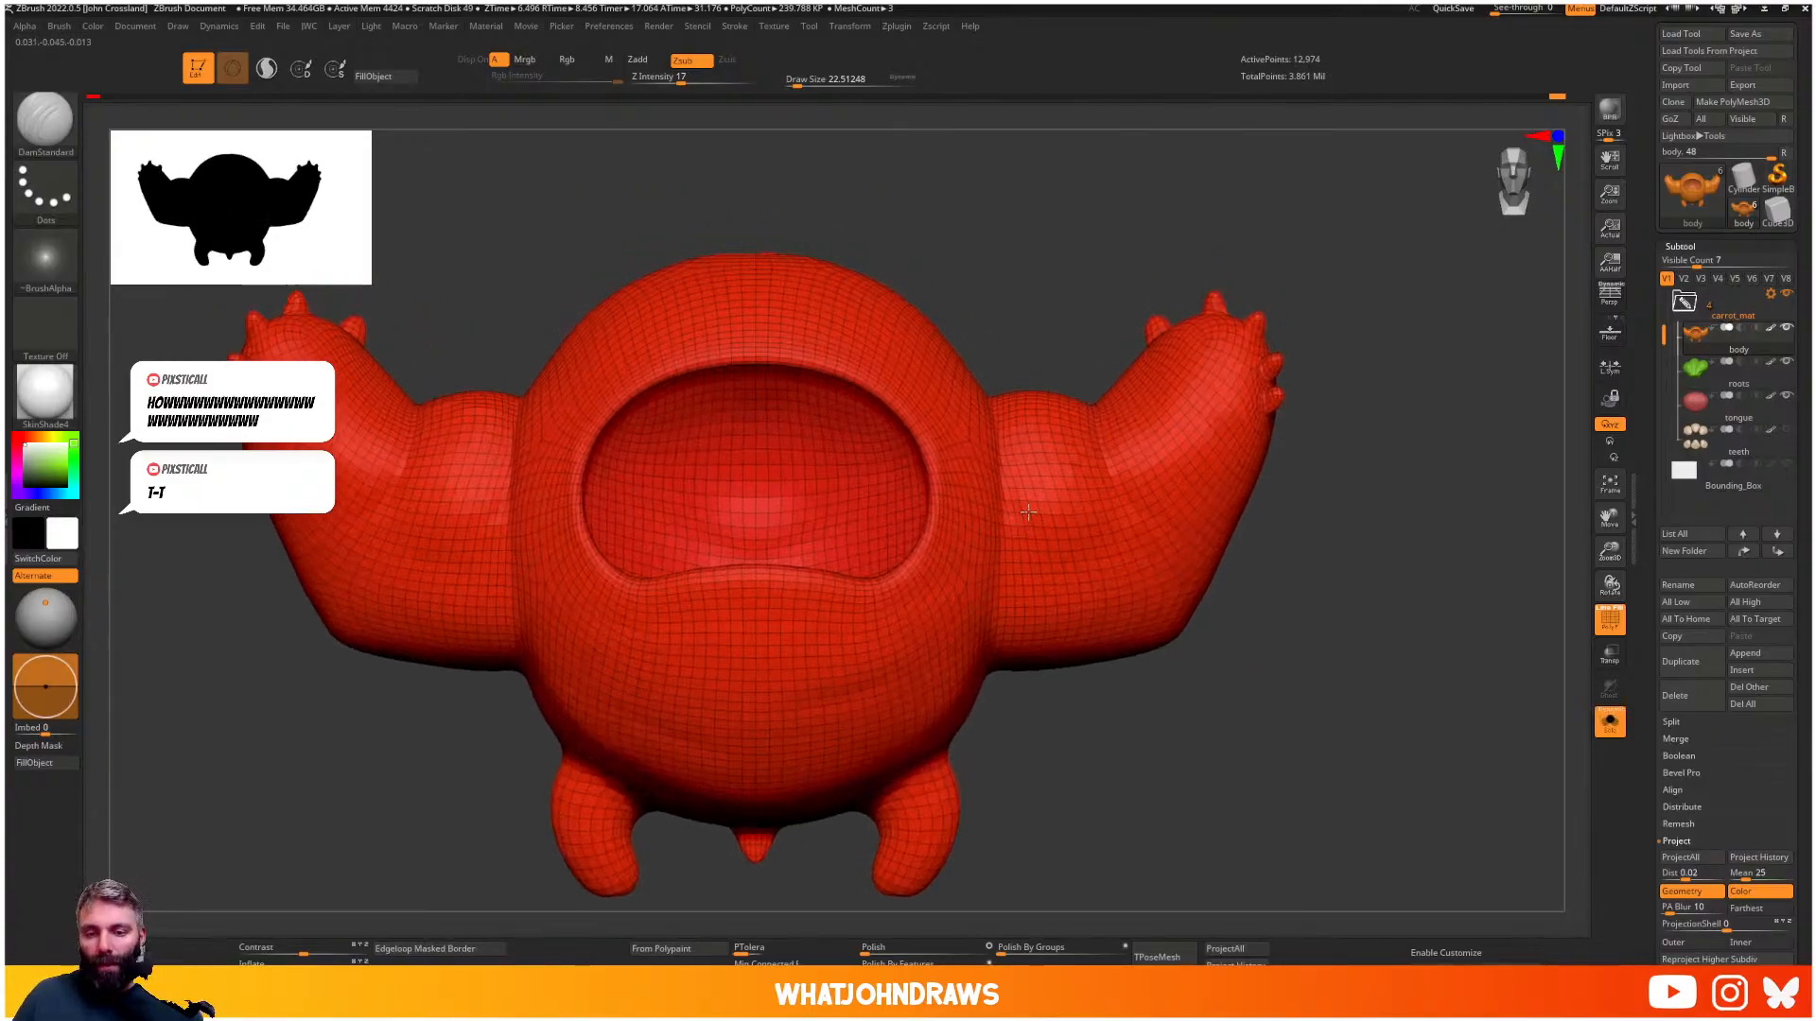
{"action": "key", "text": "shift+f"}
{"action": "key", "text": "shift+f"}
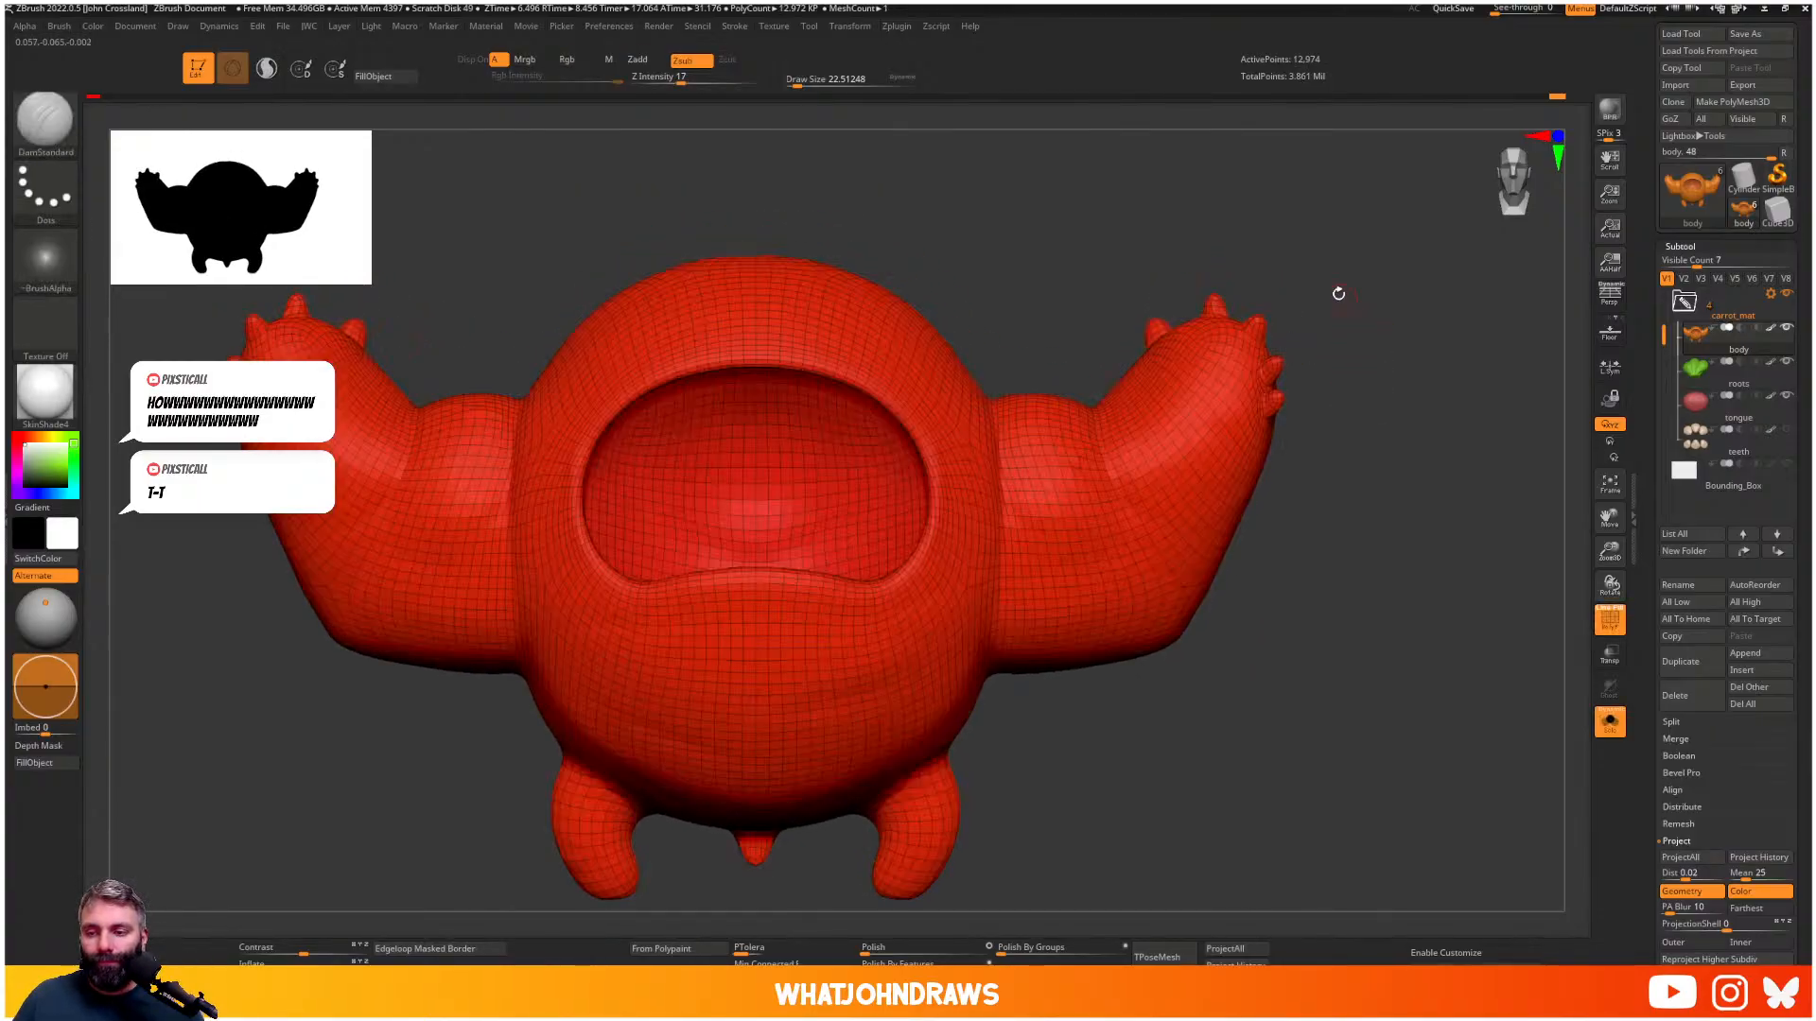
{"action": "key", "text": "space"}
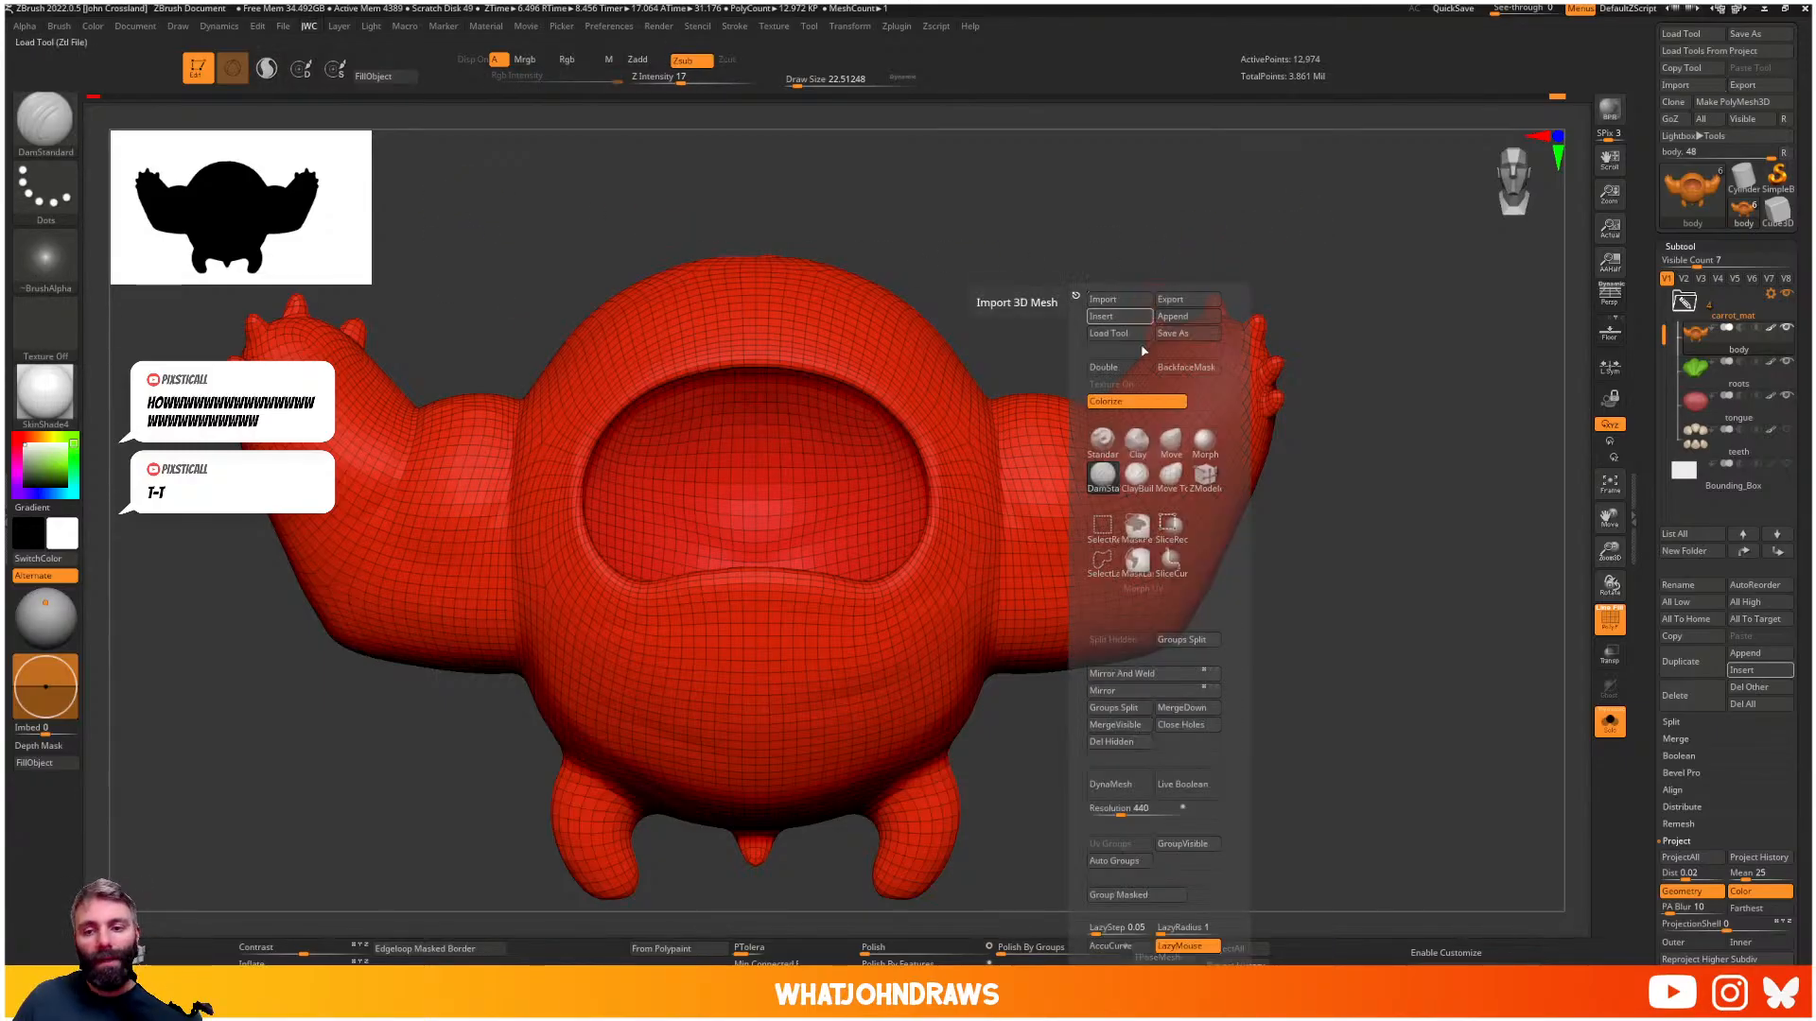
{"action": "left_click", "coordinate": [1137, 563]}
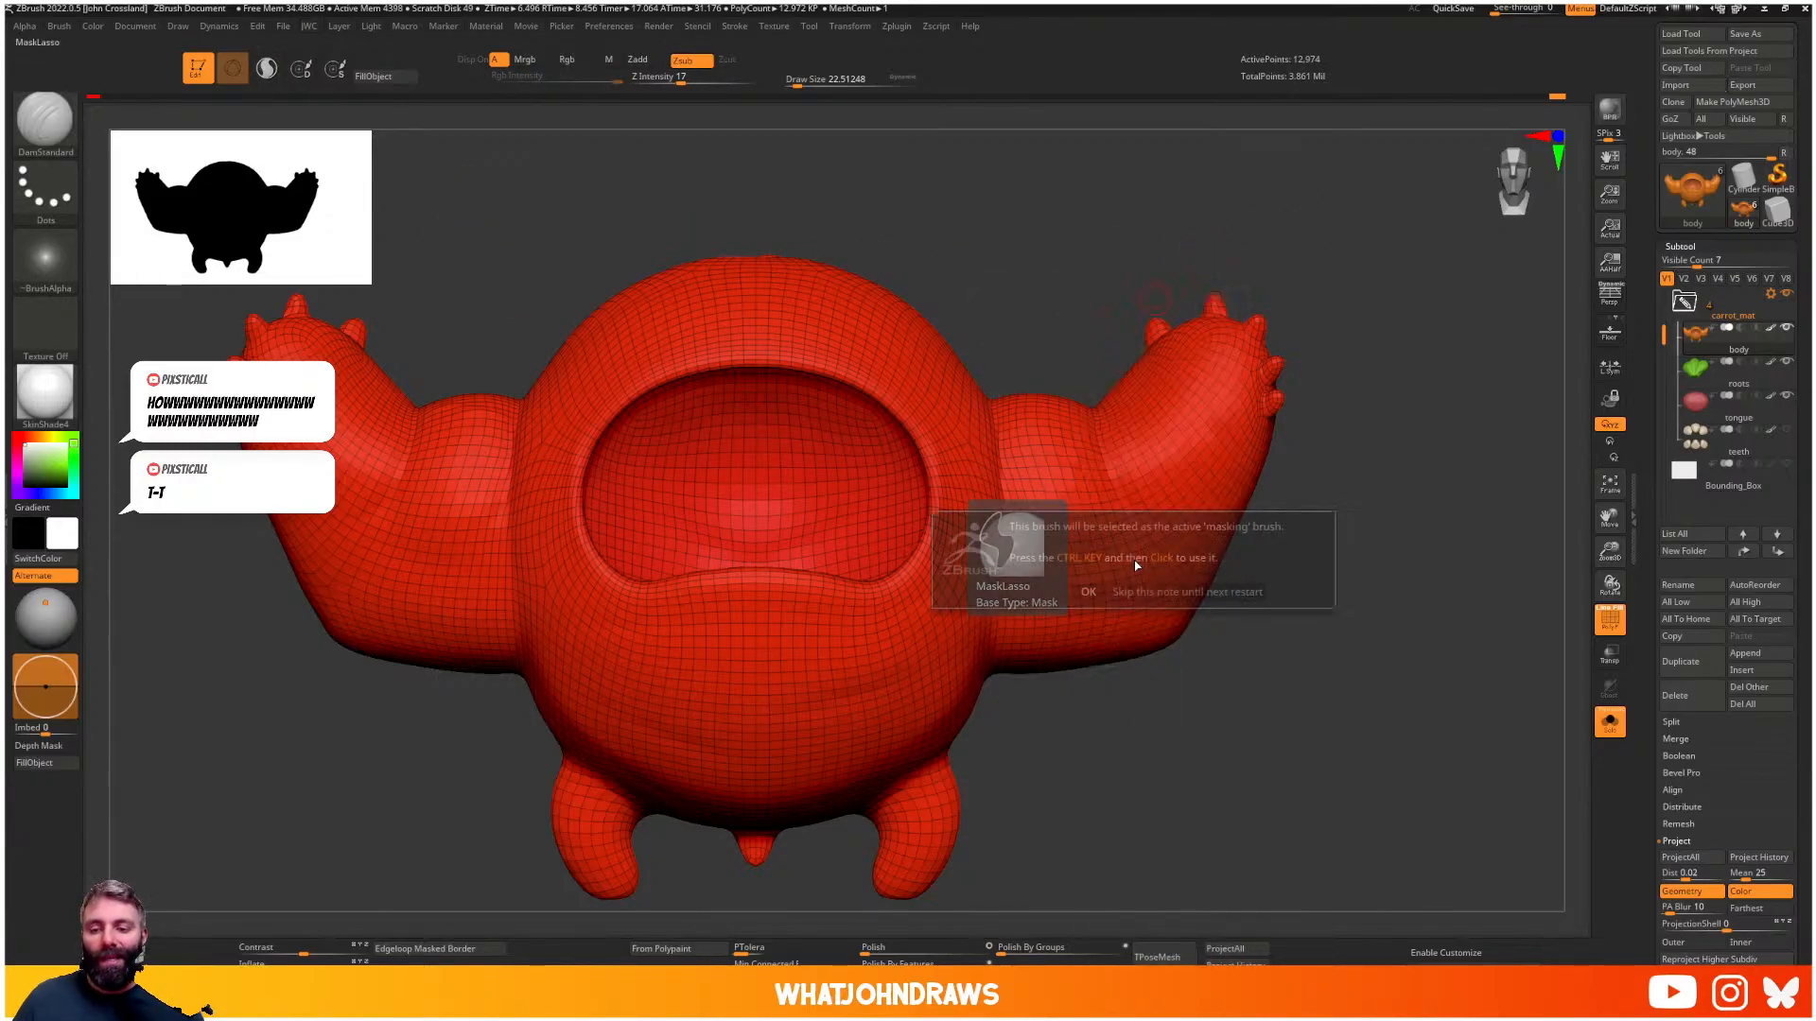
{"action": "left_click", "coordinate": [1092, 593]}
- Mask the character's entire left arm up to the shoulder and turn the masked area into its own polygroup
{"action": "mouse_move", "coordinate": [1424, 461]}
{"action": "left_mouse_down", "text": "ctrl"}
{"action": "mouse_move", "coordinate": [1305, 196]}
{"action": "mouse_move", "coordinate": [993, 303]}
{"action": "mouse_move", "coordinate": [1002, 577]}
{"action": "mouse_move", "coordinate": [1050, 728]}
{"action": "mouse_move", "coordinate": [1315, 529]}
{"action": "left_mouse_up", "text": "ctrl"}
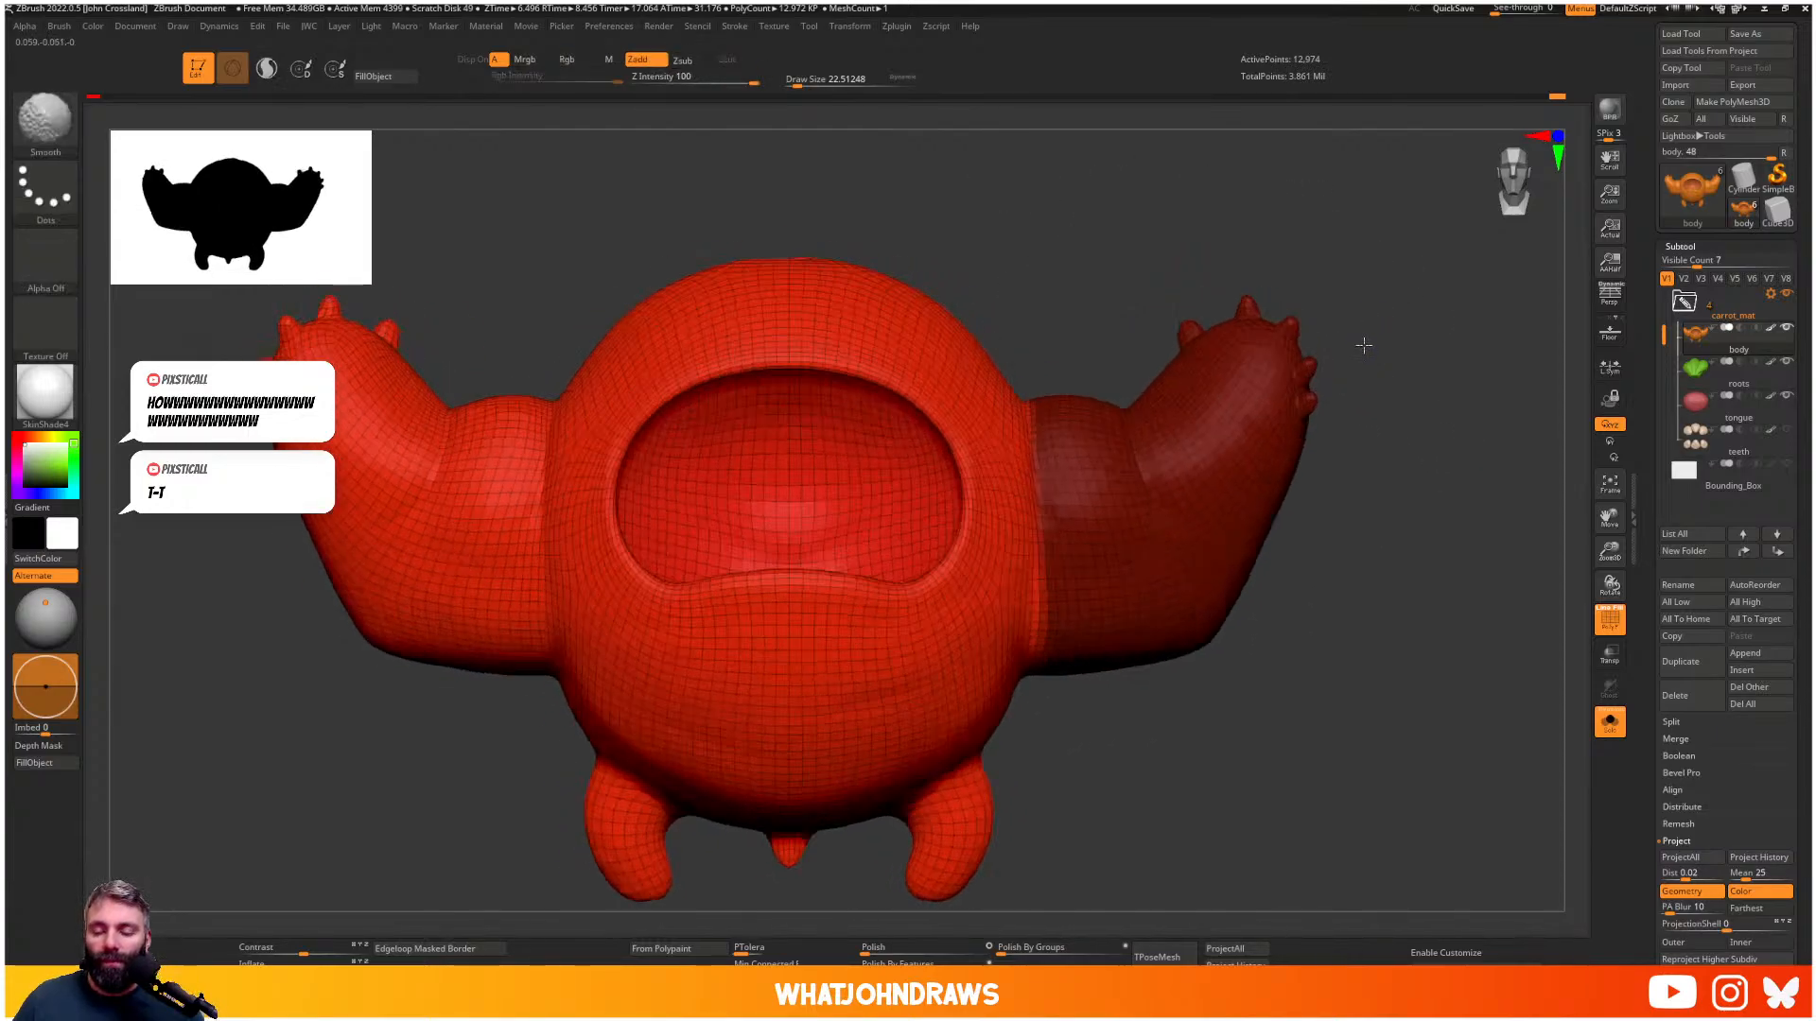
{"action": "mouse_move", "coordinate": [1436, 337]}
{"action": "left_mouse_down", "text": "ctrl"}
{"action": "mouse_move", "coordinate": [1353, 254]}
{"action": "mouse_move", "coordinate": [1054, 342]}
{"action": "mouse_move", "coordinate": [1027, 435]}
{"action": "mouse_move", "coordinate": [1036, 629]}
{"action": "mouse_move", "coordinate": [1258, 577]}
{"action": "mouse_move", "coordinate": [1324, 454]}
{"action": "left_mouse_up", "text": "ctrl"}
{"action": "mouse_move", "coordinate": [1082, 727]}
{"action": "left_mouse_down", "text": "ctrl"}
{"action": "mouse_move", "coordinate": [1267, 231]}
{"action": "mouse_move", "coordinate": [1040, 398]}
{"action": "mouse_move", "coordinate": [1039, 670]}
{"action": "left_mouse_up", "text": "ctrl"}
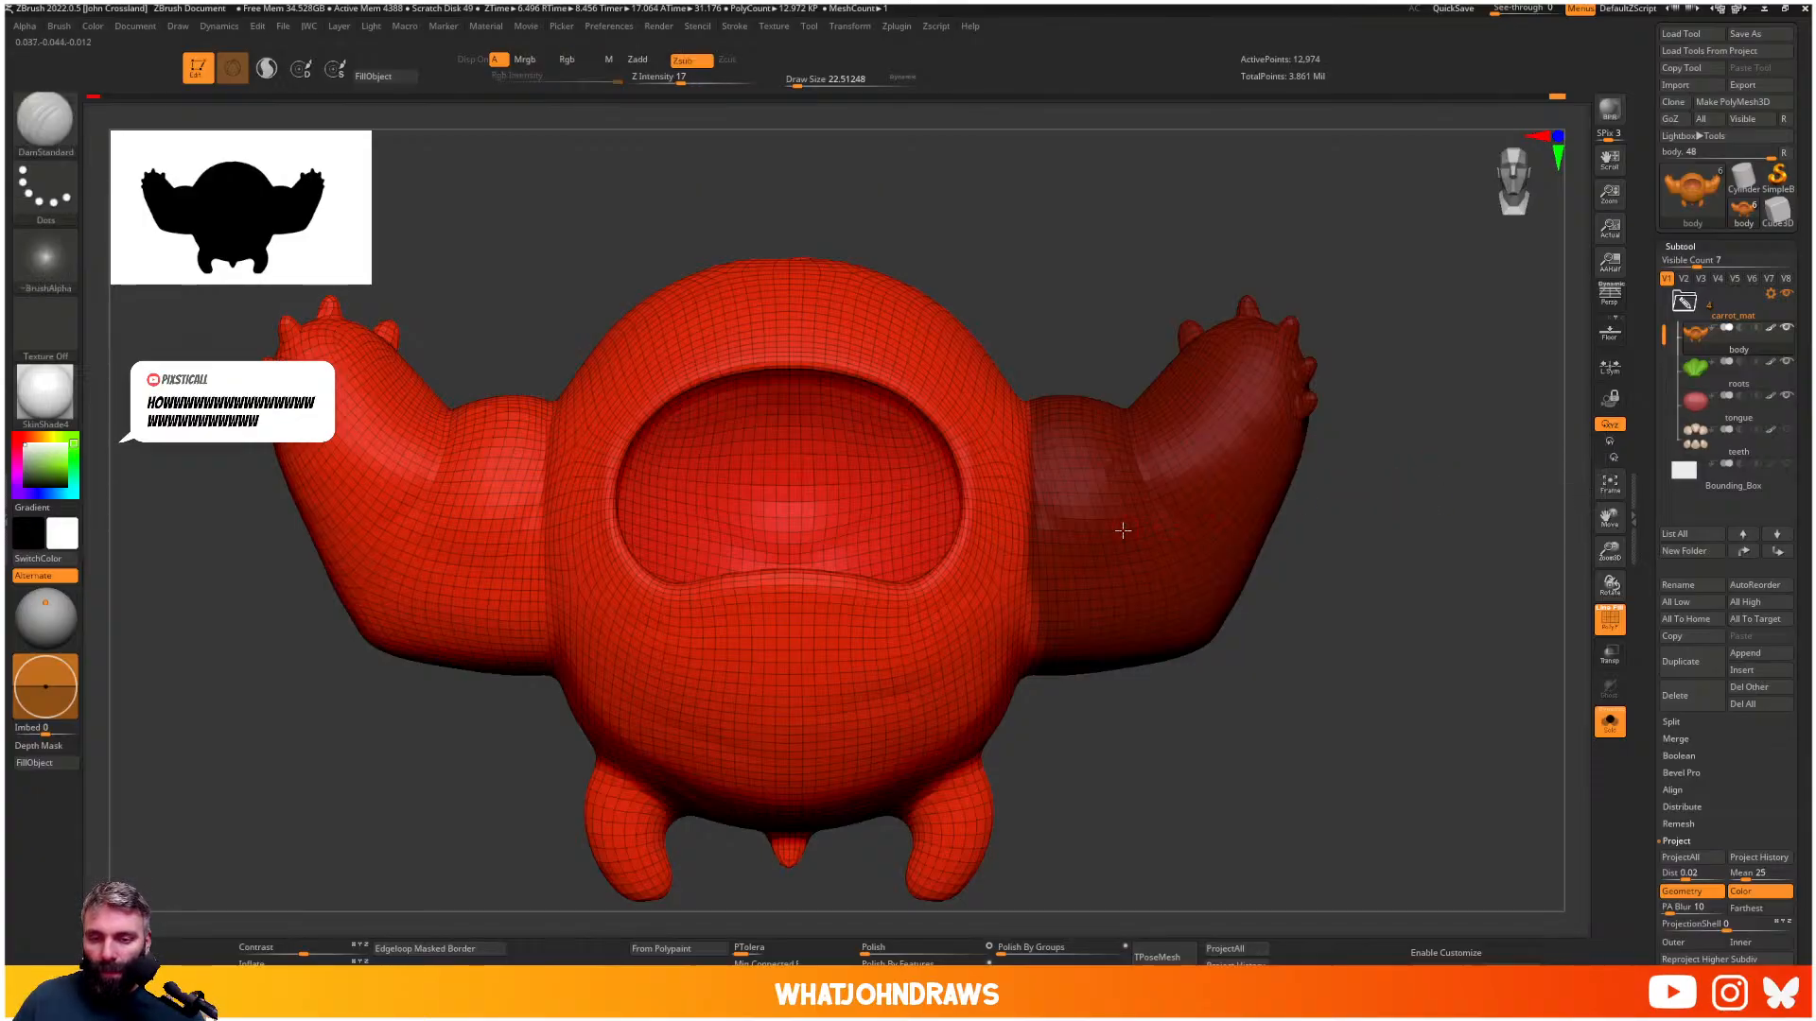
{"action": "key", "text": "alt+s"}
{"action": "key", "text": "alt+s"}
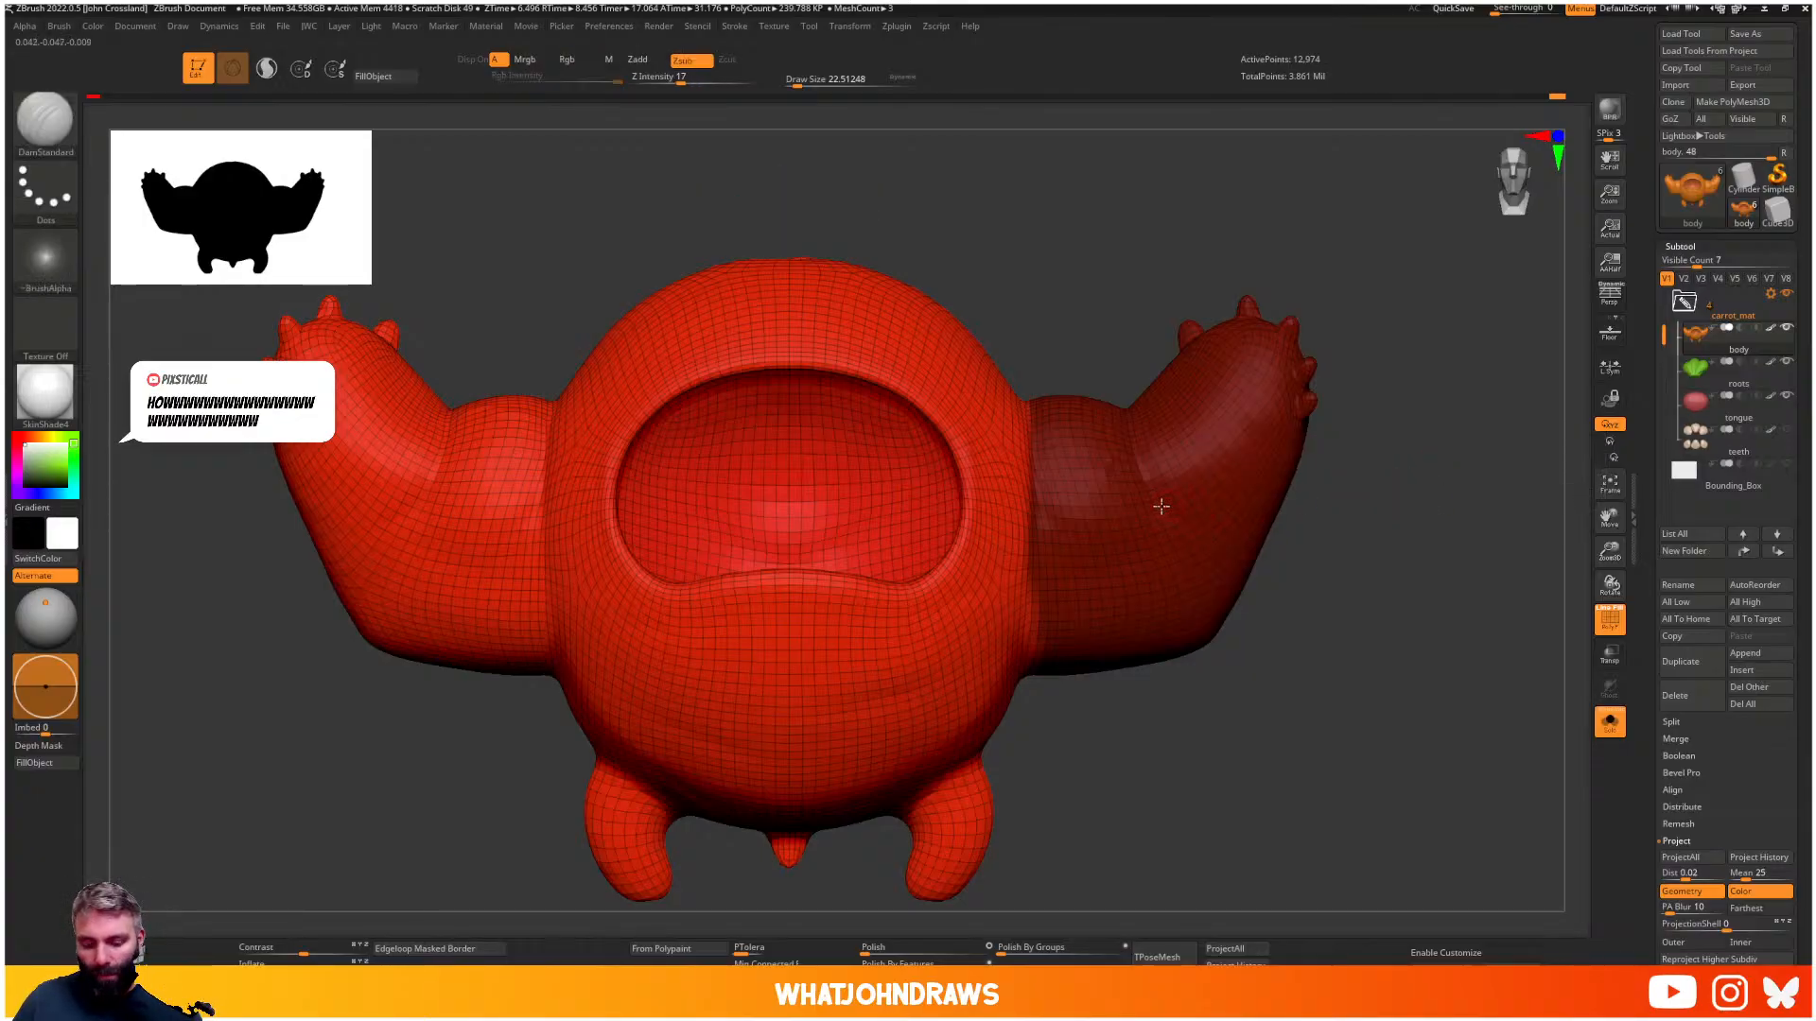
{"action": "key", "text": "ctrl+w"}
{"action": "right_click_drag", "start_coordinate": [761, 441], "coordinate": [890, 445], "text": "alt"}
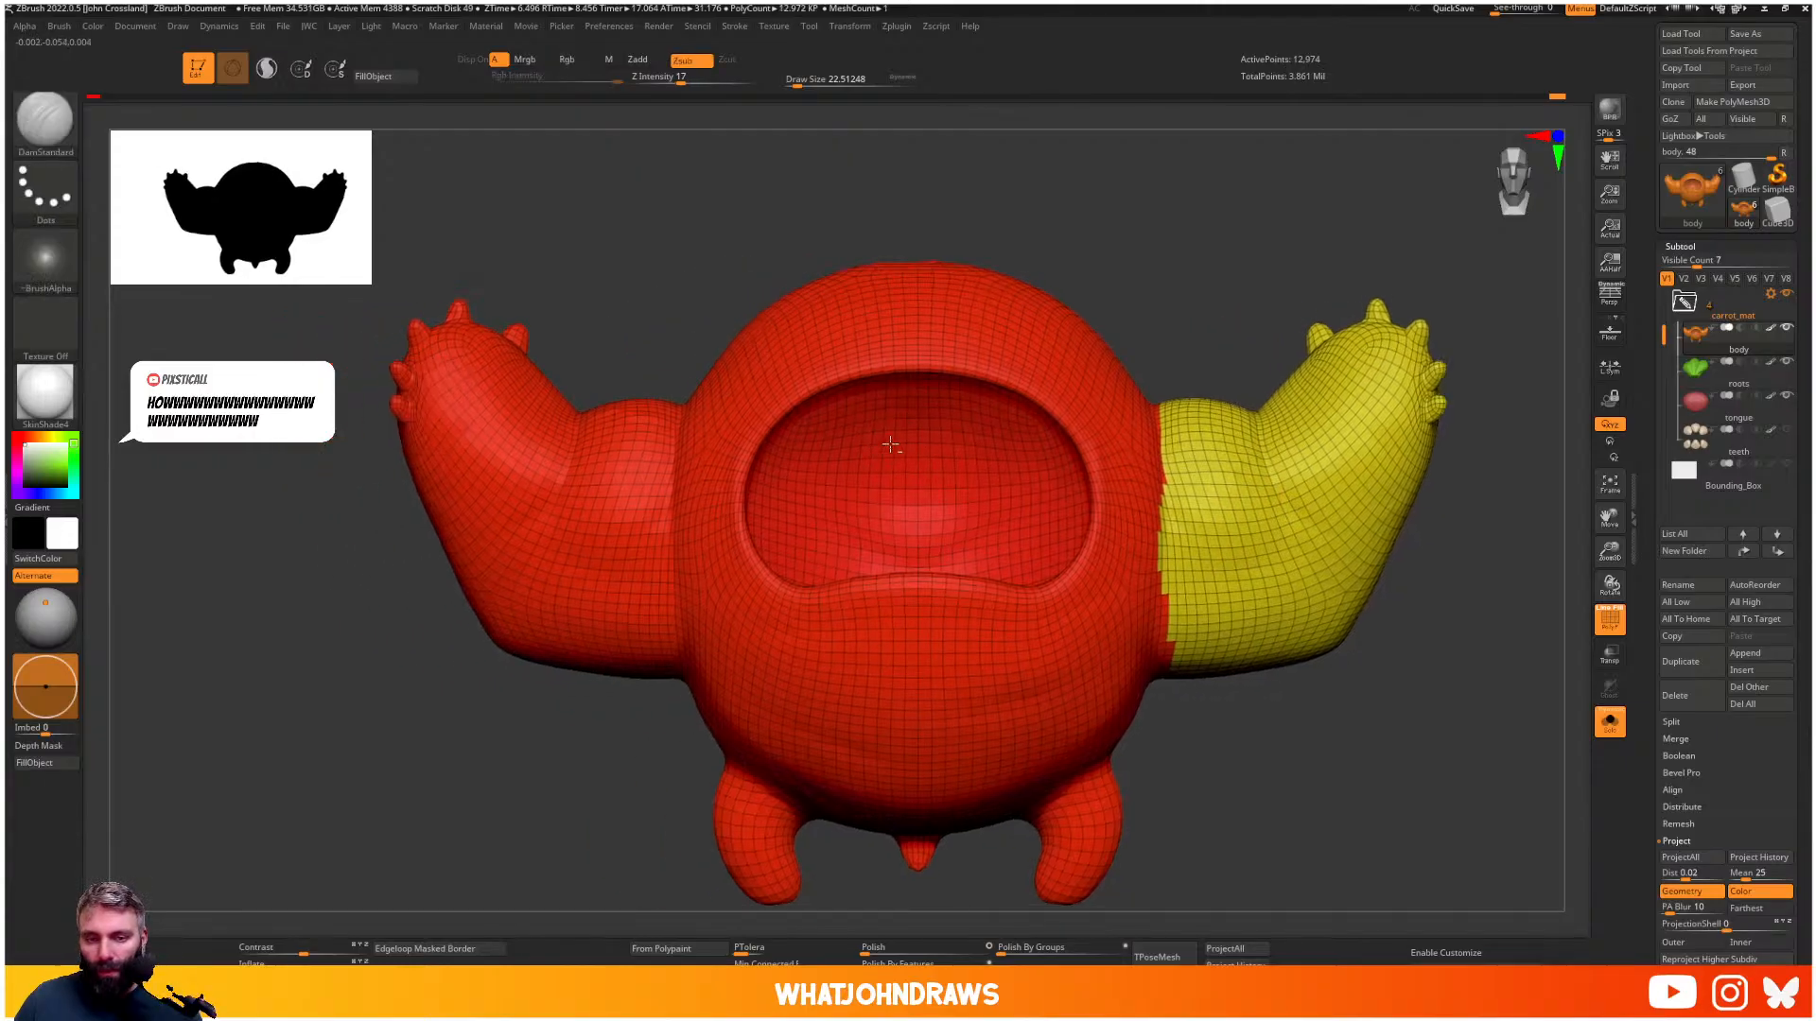
- Mask the character's right arm up to the shoulder and turn it into a separate polygroup
{"action": "mouse_move", "coordinate": [434, 230]}
{"action": "left_mouse_down", "text": "ctrl"}
{"action": "mouse_move", "coordinate": [669, 365]}
{"action": "mouse_move", "coordinate": [688, 401]}
{"action": "mouse_move", "coordinate": [683, 695]}
{"action": "mouse_move", "coordinate": [380, 246]}
{"action": "left_mouse_up", "text": "ctrl"}
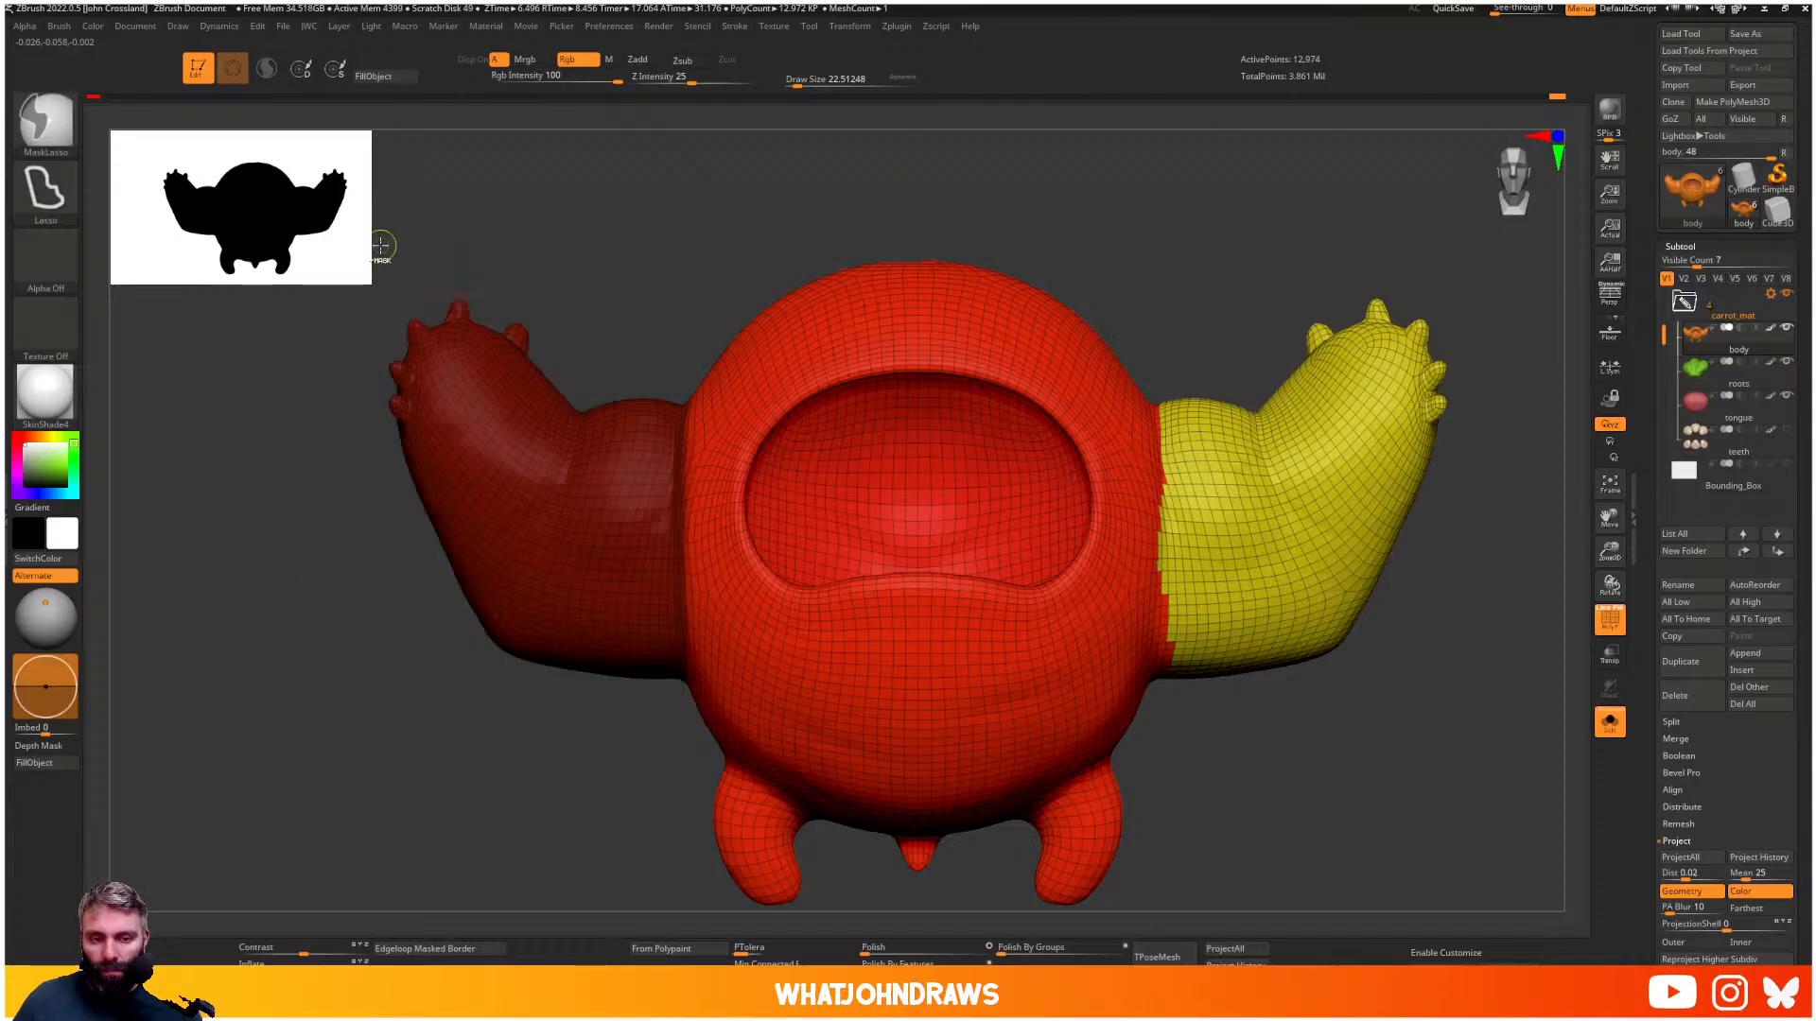
{"action": "key", "text": "ctrl+w"}
{"action": "right_click_drag", "start_coordinate": [722, 296], "coordinate": [722, 206], "text": "alt"}
- Hide both arm polygroups so only the torso and legs are shown
{"action": "left_click", "coordinate": [572, 383], "text": "ctrl+shift"}
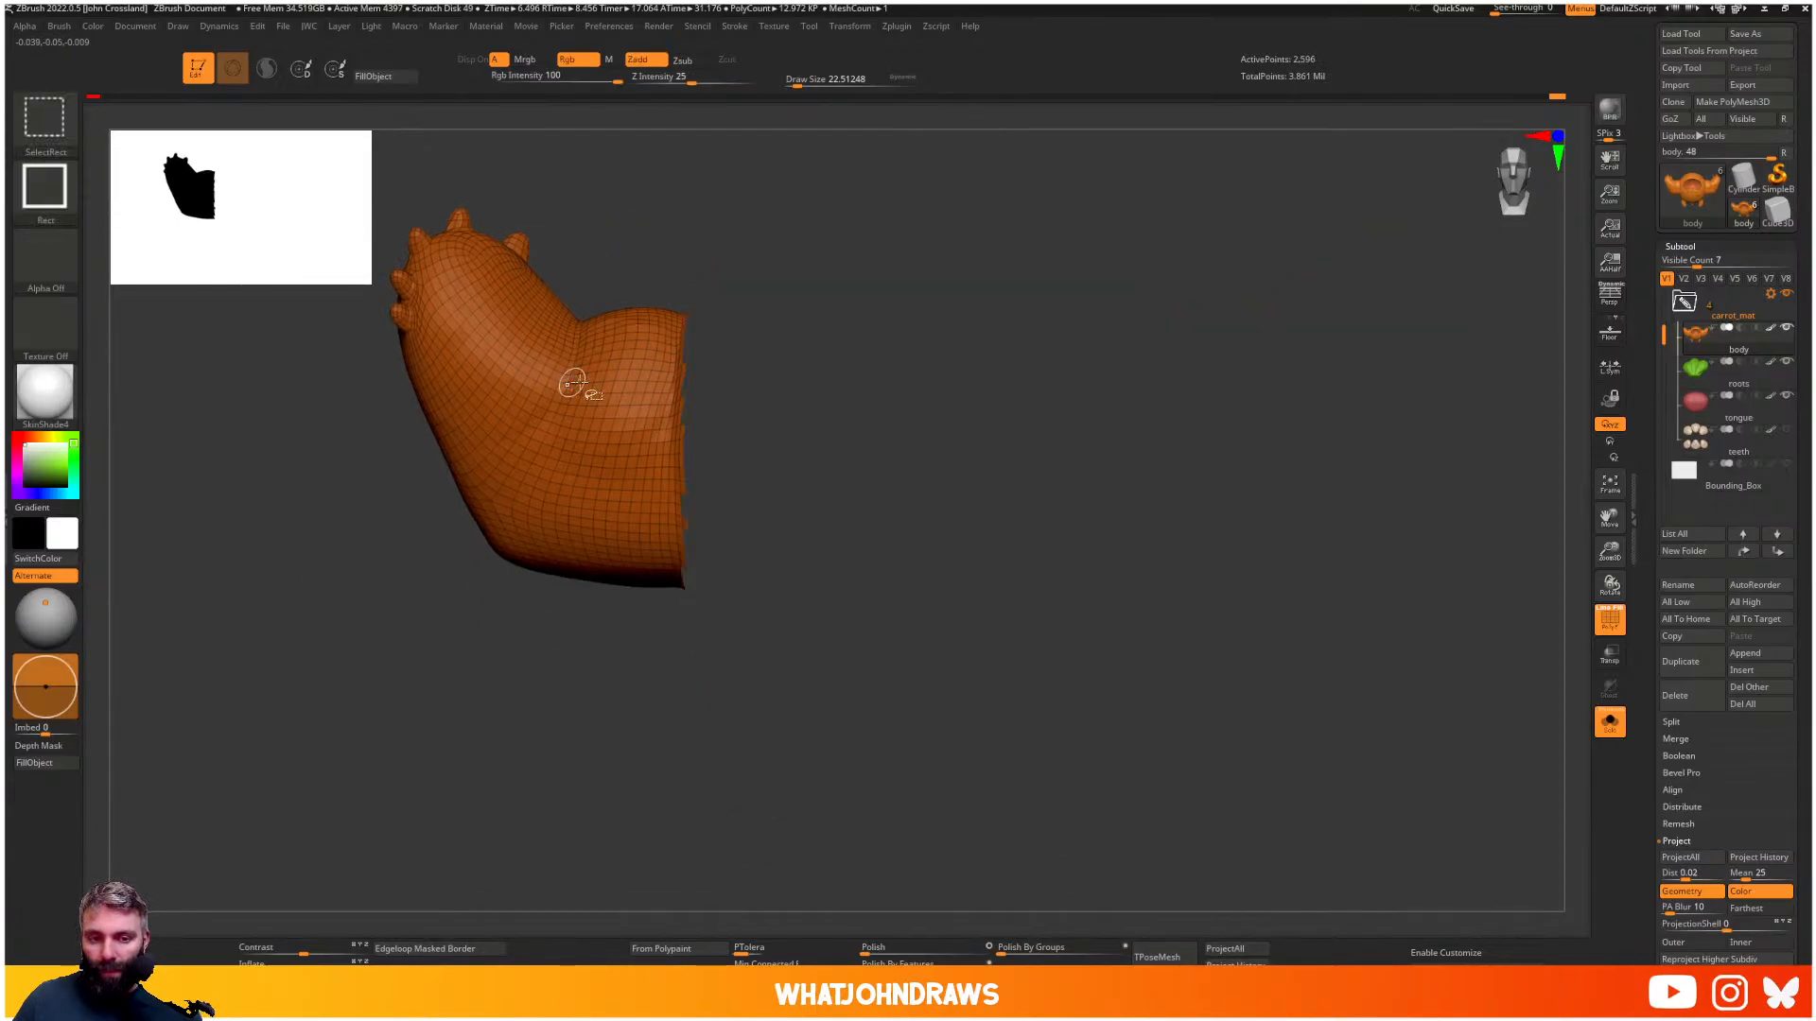
{"action": "left_click_drag", "start_coordinate": [705, 398], "coordinate": [780, 406], "text": "ctrl+shift"}
{"action": "left_click", "coordinate": [1172, 399], "text": "ctrl+shift"}
{"action": "right_click_drag", "start_coordinate": [1230, 649], "coordinate": [1163, 464], "text": "alt"}
- Mask each leg in turn with a lasso and give each one its own polygroup
{"action": "right_click_drag", "start_coordinate": [1097, 541], "coordinate": [1098, 583]}
{"action": "mouse_move", "coordinate": [1119, 528]}
{"action": "left_mouse_down", "text": "ctrl"}
{"action": "mouse_move", "coordinate": [1012, 520]}
{"action": "mouse_move", "coordinate": [1180, 758]}
{"action": "mouse_move", "coordinate": [1186, 724]}
{"action": "left_mouse_up", "text": "ctrl"}
{"action": "key", "text": "ctrl+w"}
{"action": "right_click_drag", "start_coordinate": [928, 656], "coordinate": [1032, 690], "text": "alt"}
{"action": "mouse_move", "coordinate": [849, 639]}
{"action": "left_mouse_down", "text": "ctrl"}
{"action": "mouse_move", "coordinate": [833, 594]}
{"action": "mouse_move", "coordinate": [779, 811]}
{"action": "mouse_move", "coordinate": [927, 771]}
{"action": "left_mouse_up", "text": "ctrl"}
{"action": "key", "text": "ctrl+w"}
{"action": "right_click_drag", "start_coordinate": [858, 687], "coordinate": [826, 684], "text": "alt"}
{"action": "key", "text": "ctrl+z"}
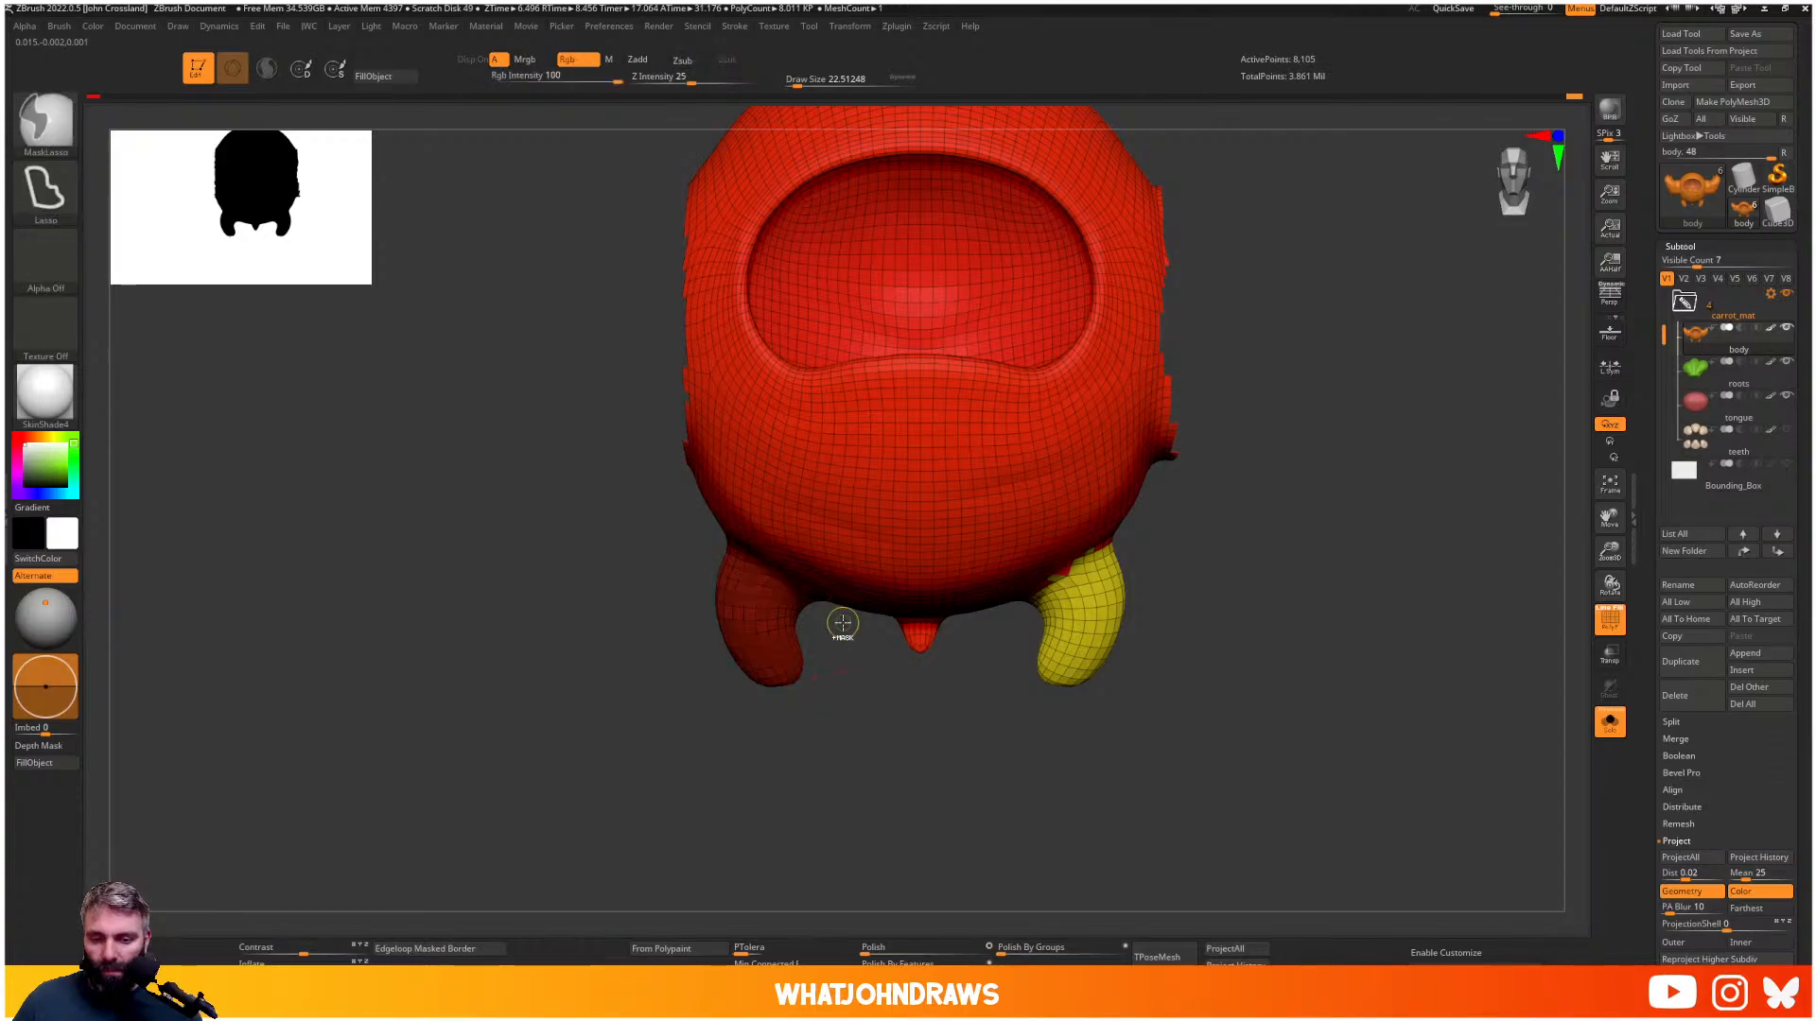
{"action": "key", "text": "ctrl+w"}
- Hide both leg polygroups, leaving only the round torso and head shown
{"action": "mouse_move", "coordinate": [1037, 822]}
{"action": "right_mouse_down"}
{"action": "mouse_move", "coordinate": [928, 713]}
{"action": "mouse_move", "coordinate": [930, 643]}
{"action": "mouse_move", "coordinate": [906, 679]}
{"action": "right_mouse_up"}
{"action": "left_click", "coordinate": [790, 674], "text": "ctrl+shift"}
{"action": "left_click", "coordinate": [1088, 655], "text": "ctrl+shift"}
{"action": "mouse_move", "coordinate": [1099, 651]}
{"action": "right_mouse_down"}
{"action": "mouse_move", "coordinate": [1001, 726]}
{"action": "mouse_move", "coordinate": [974, 652]}
{"action": "mouse_move", "coordinate": [974, 728]}
{"action": "mouse_move", "coordinate": [1249, 616]}
{"action": "mouse_move", "coordinate": [1323, 525]}
{"action": "mouse_move", "coordinate": [1301, 434]}
{"action": "mouse_move", "coordinate": [1337, 401]}
{"action": "mouse_move", "coordinate": [1207, 489]}
{"action": "mouse_move", "coordinate": [1222, 454]}
{"action": "mouse_move", "coordinate": [1309, 420]}
{"action": "mouse_move", "coordinate": [1361, 426]}
{"action": "right_mouse_up"}
- Switch to the Standard brush with freehand masking and paint a mask over the mouth's inner surface
{"action": "key", "text": "b"}
{"action": "key", "text": "s"}
{"action": "key", "text": "t"}
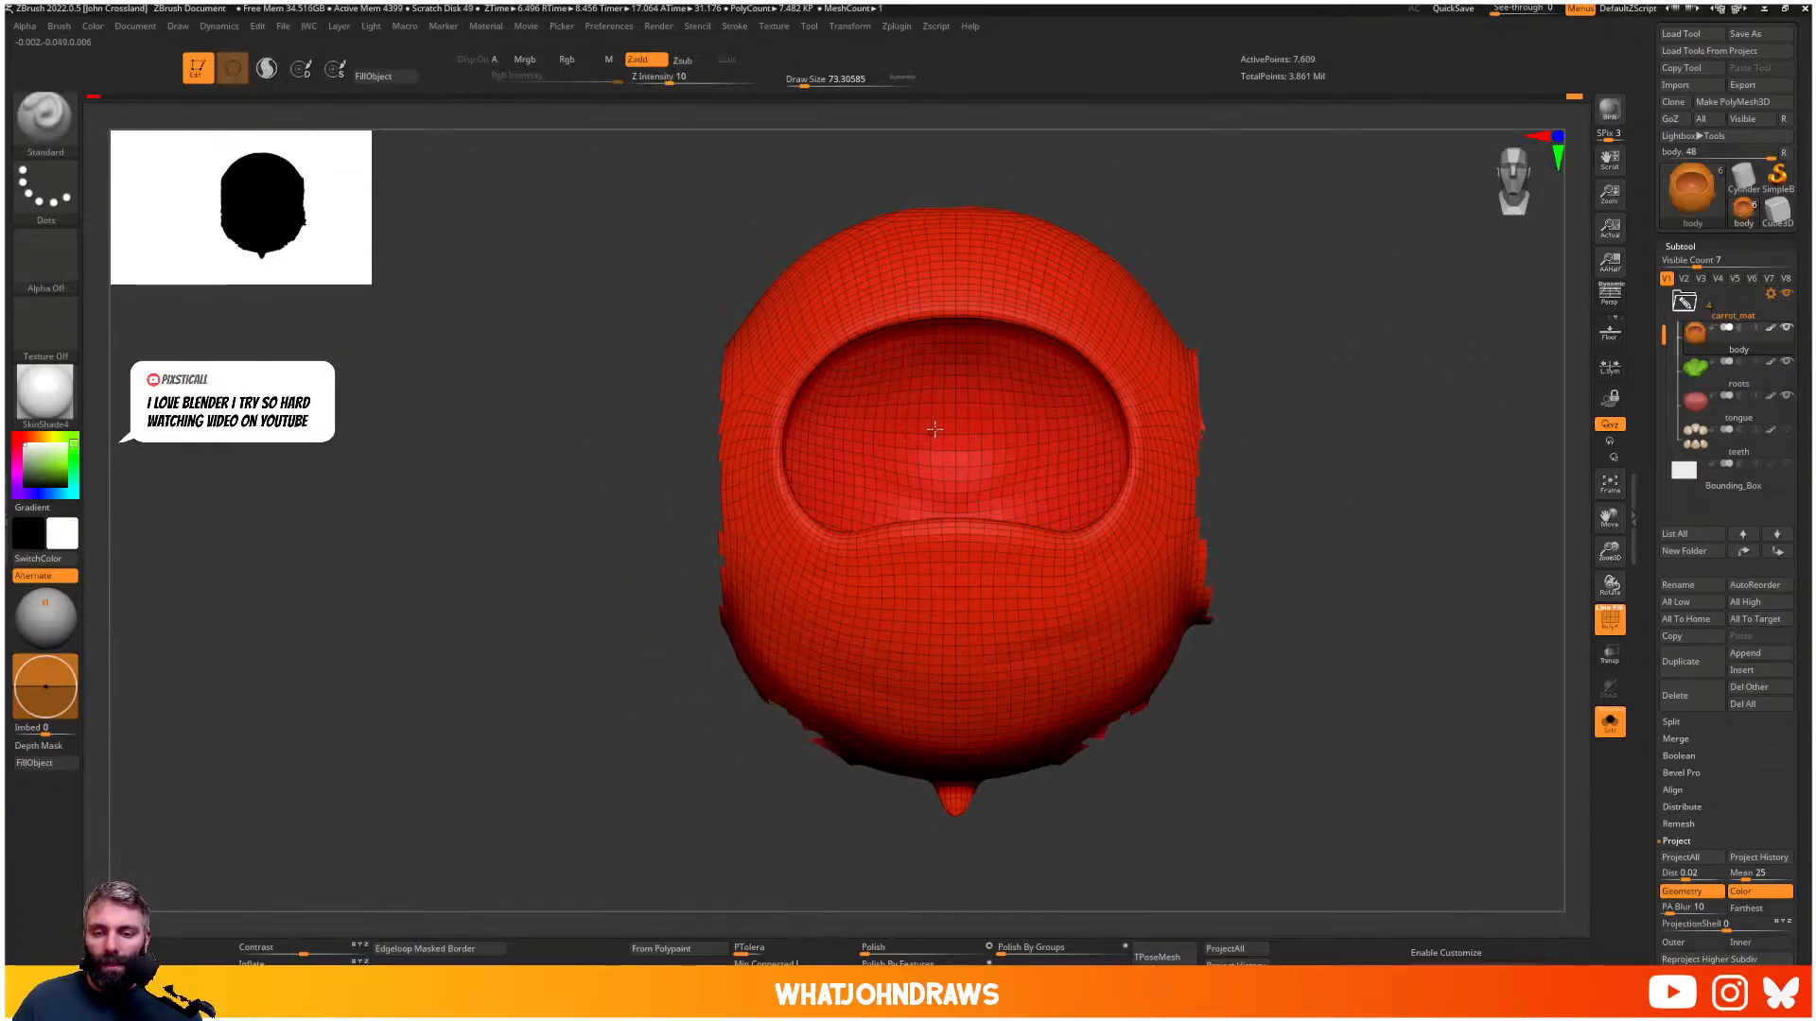
{"action": "right_click_drag", "start_coordinate": [942, 451], "coordinate": [956, 460]}
{"action": "key", "text": "space"}
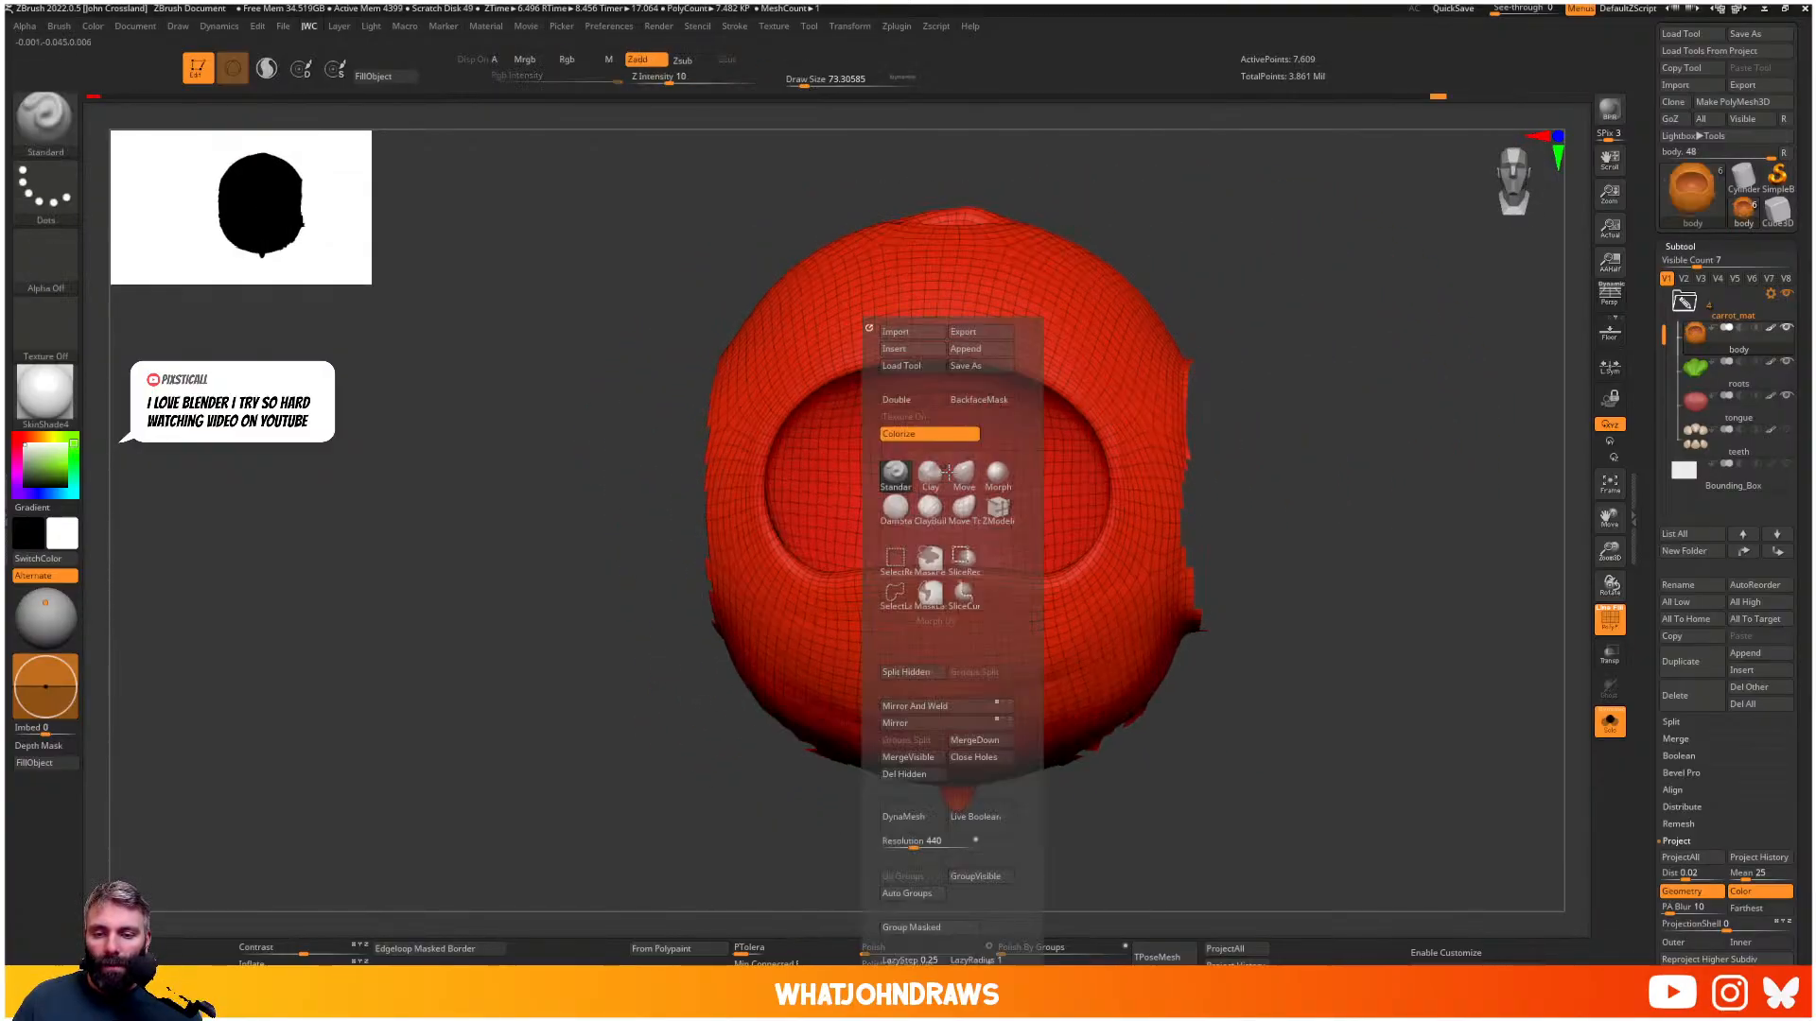
{"action": "left_click", "coordinate": [929, 558]}
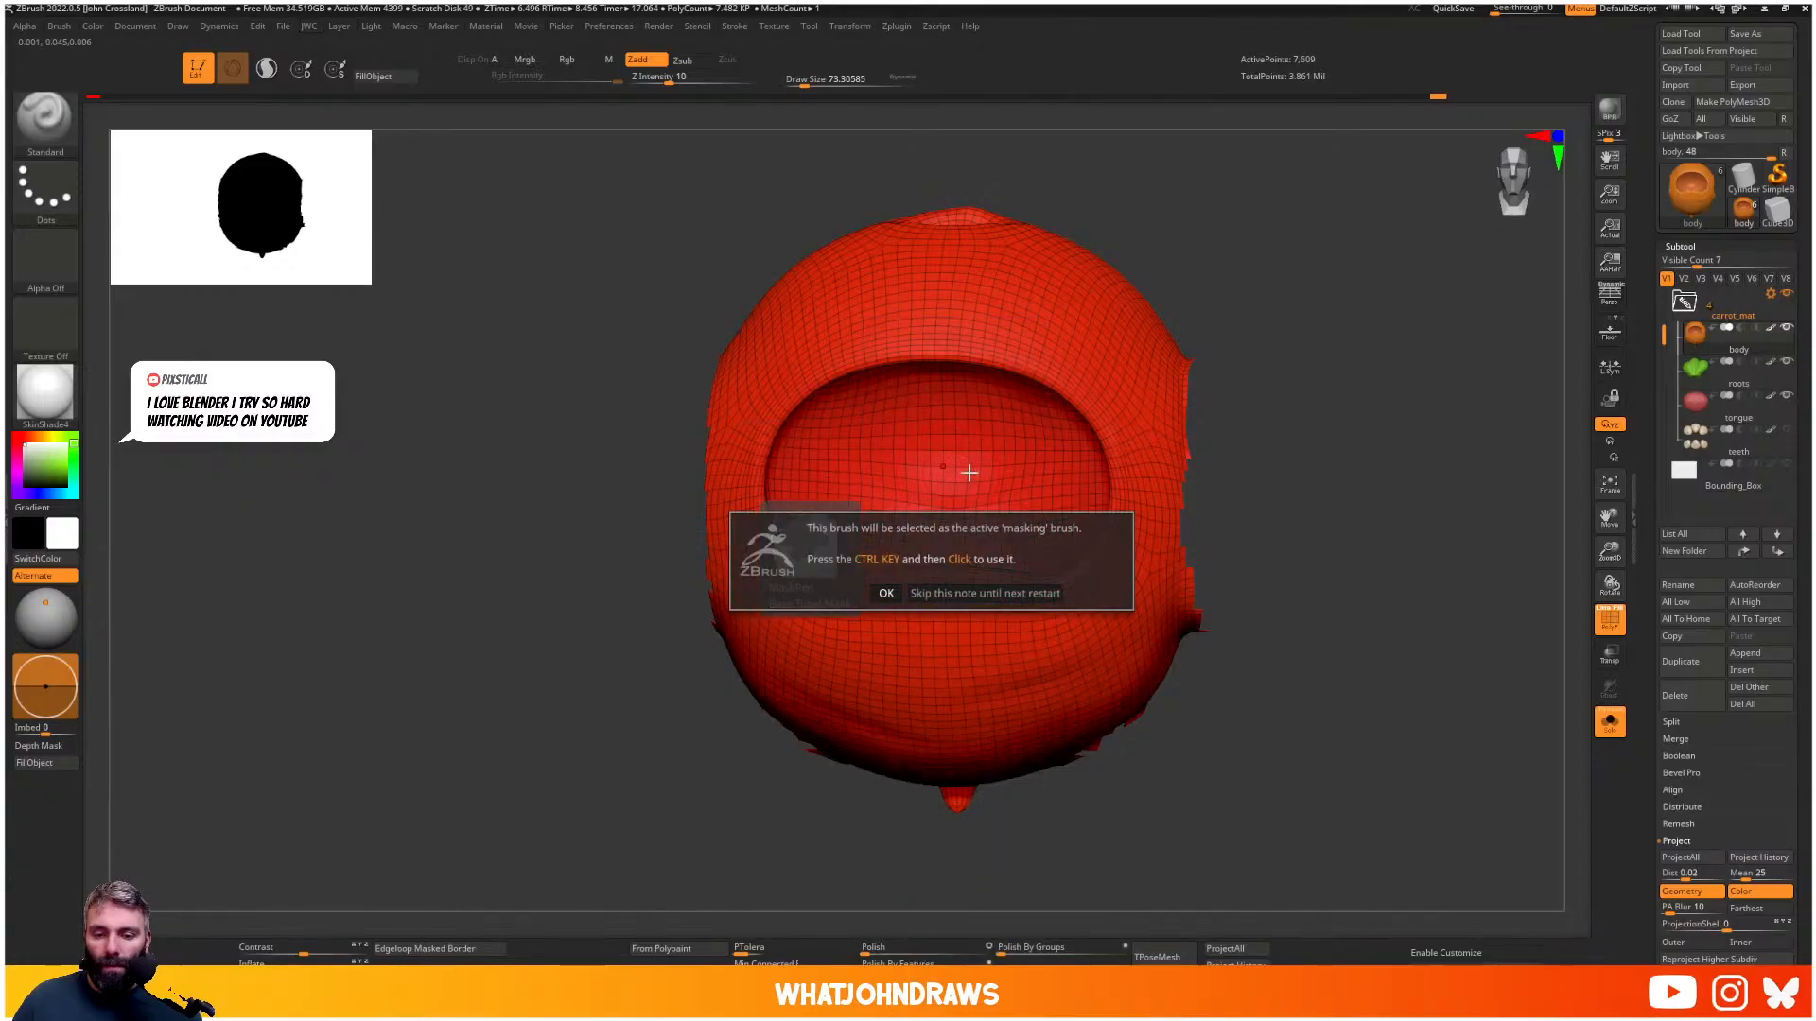
{"action": "left_click", "coordinate": [933, 592]}
{"action": "left_click", "coordinate": [943, 466], "text": "ctrl"}
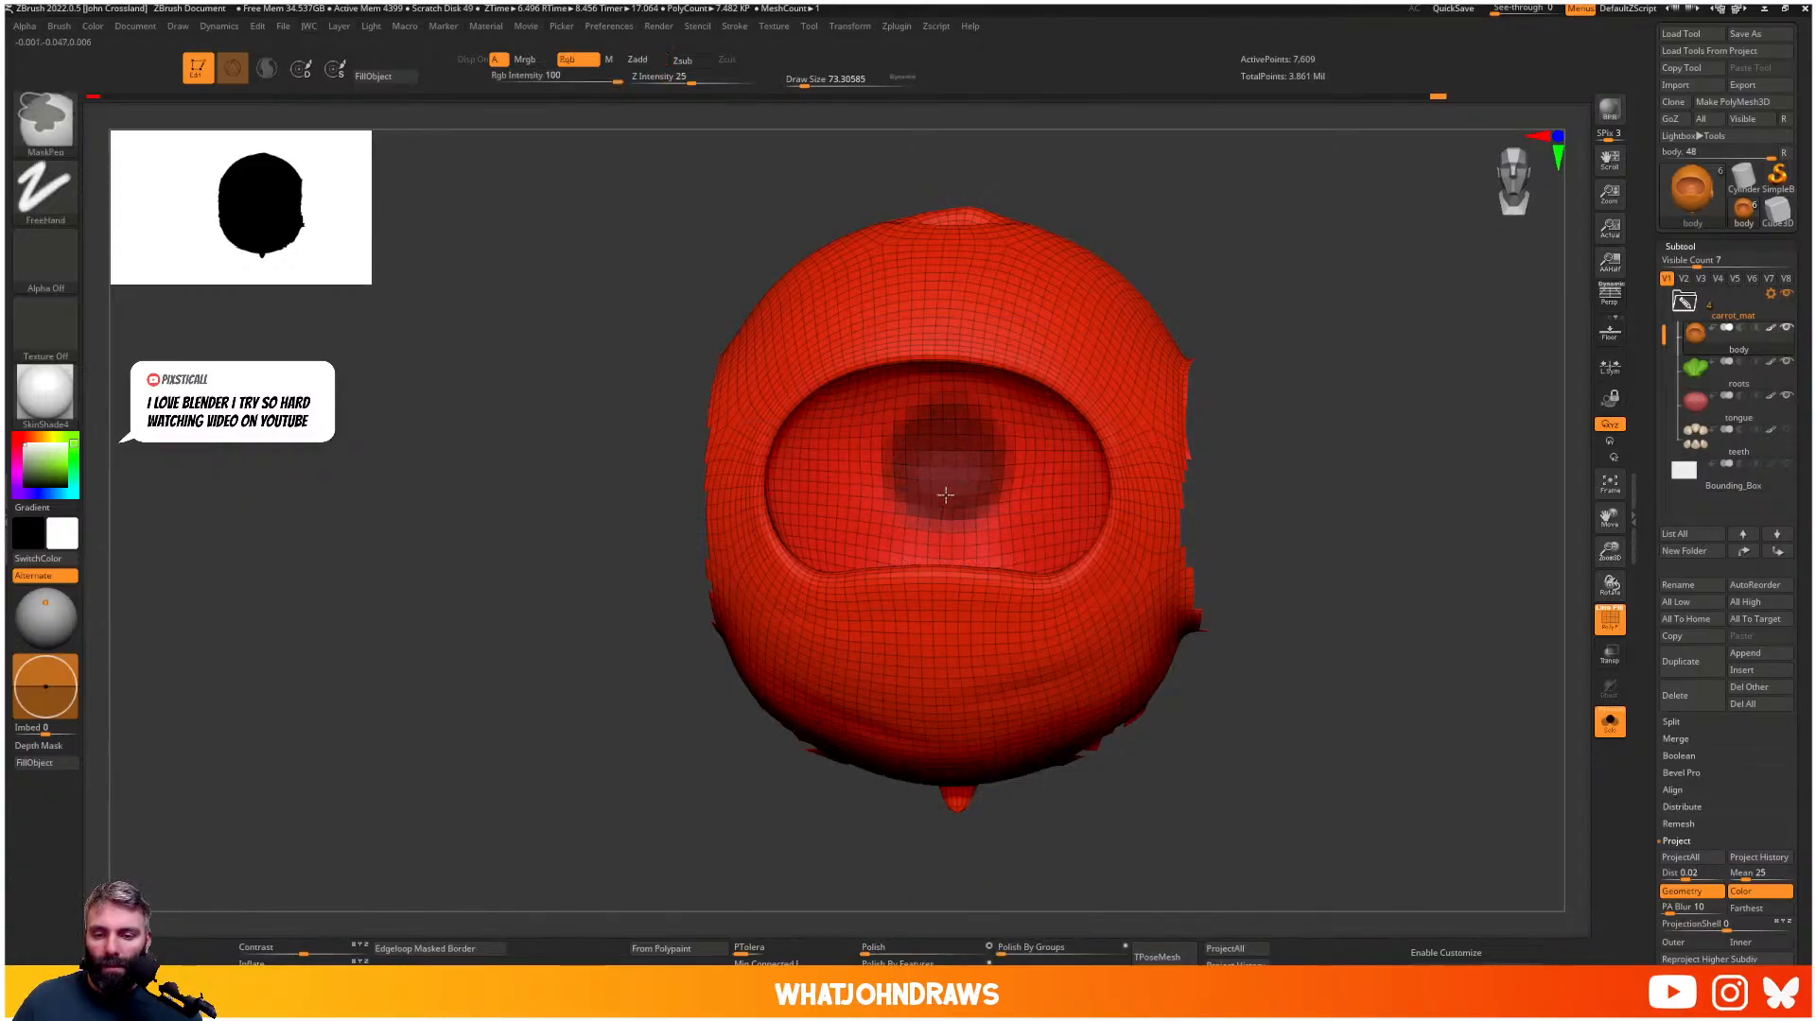
{"action": "mouse_move", "coordinate": [946, 494]}
{"action": "left_mouse_down", "text": "ctrl"}
{"action": "mouse_move", "coordinate": [984, 553]}
{"action": "mouse_move", "coordinate": [928, 385]}
{"action": "mouse_move", "coordinate": [880, 449]}
{"action": "mouse_move", "coordinate": [870, 523]}
{"action": "mouse_move", "coordinate": [996, 509]}
{"action": "left_mouse_up", "text": "ctrl"}
{"action": "mouse_move", "coordinate": [984, 409]}
{"action": "left_mouse_down", "text": "ctrl"}
{"action": "mouse_move", "coordinate": [1033, 450]}
{"action": "mouse_move", "coordinate": [1036, 558]}
{"action": "left_mouse_up", "text": "ctrl"}
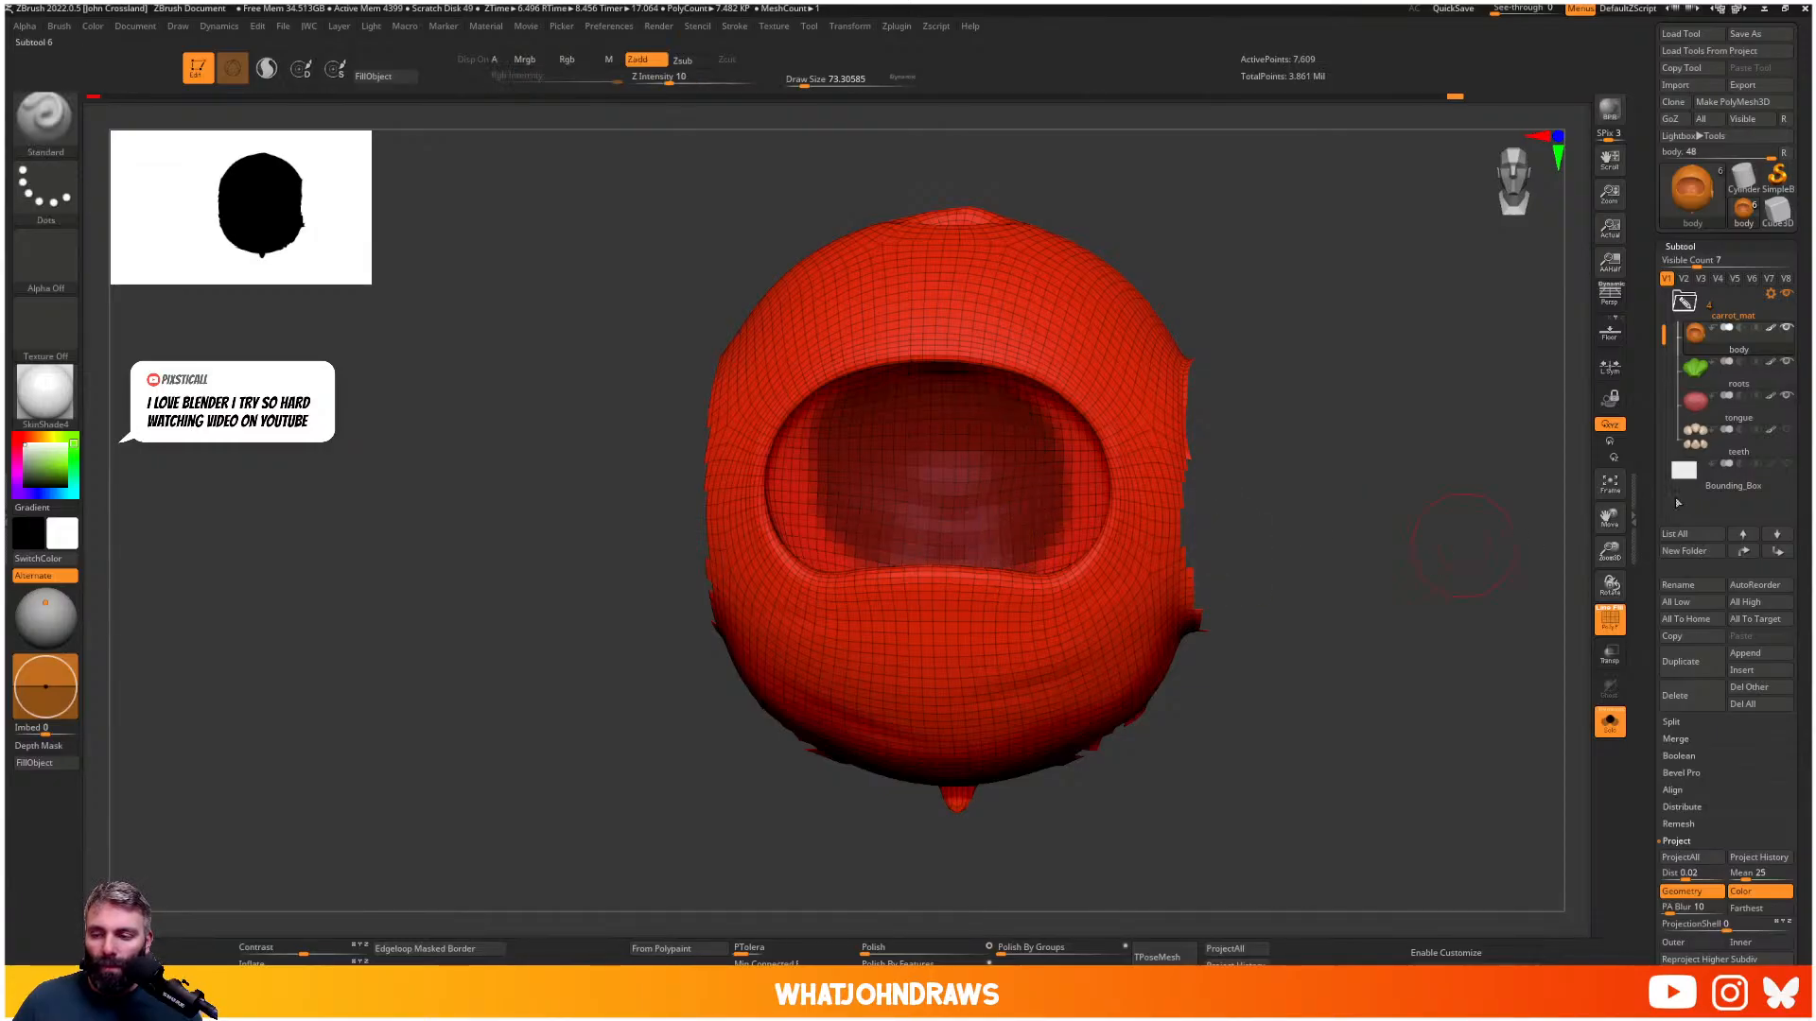
- Grow and sharpen the mask until it fills the mouth cavity, and make that area a separate polygroup
{"action": "scroll", "coordinate": [1696, 783], "scroll_direction": "down", "scroll_amount": 5}
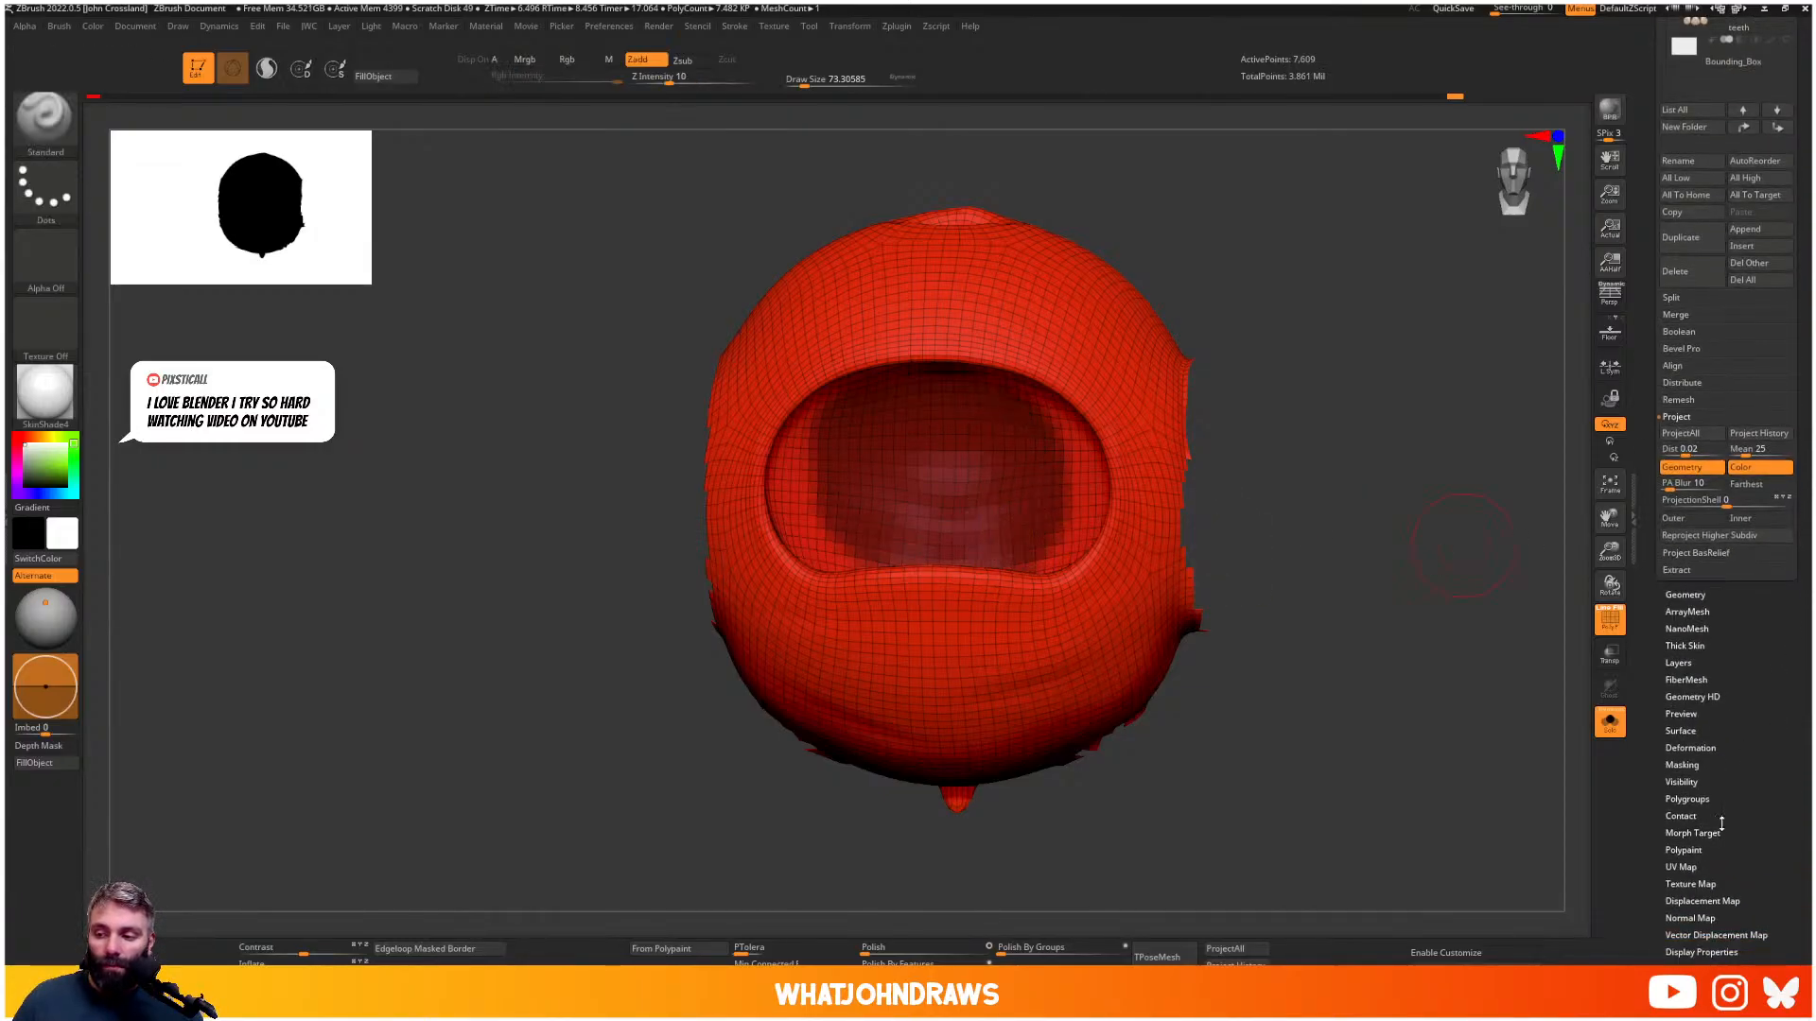
{"action": "left_click", "coordinate": [1691, 765]}
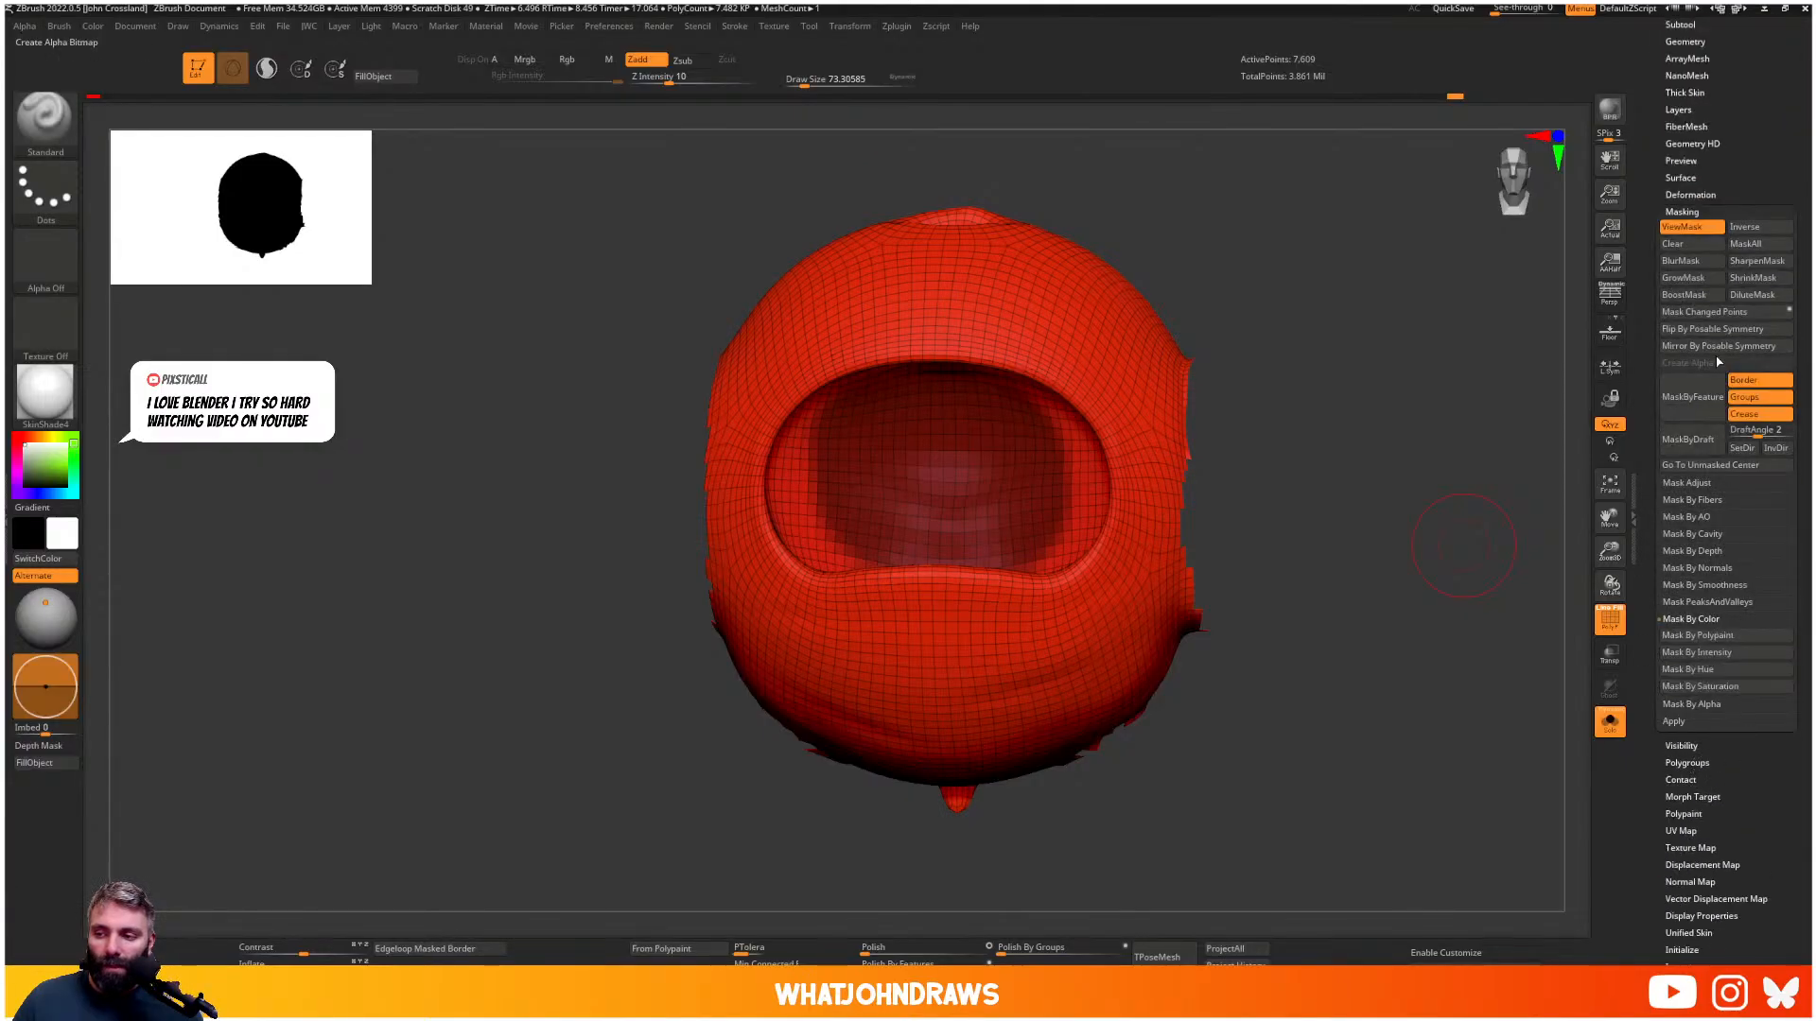
{"action": "left_click", "coordinate": [1692, 282]}
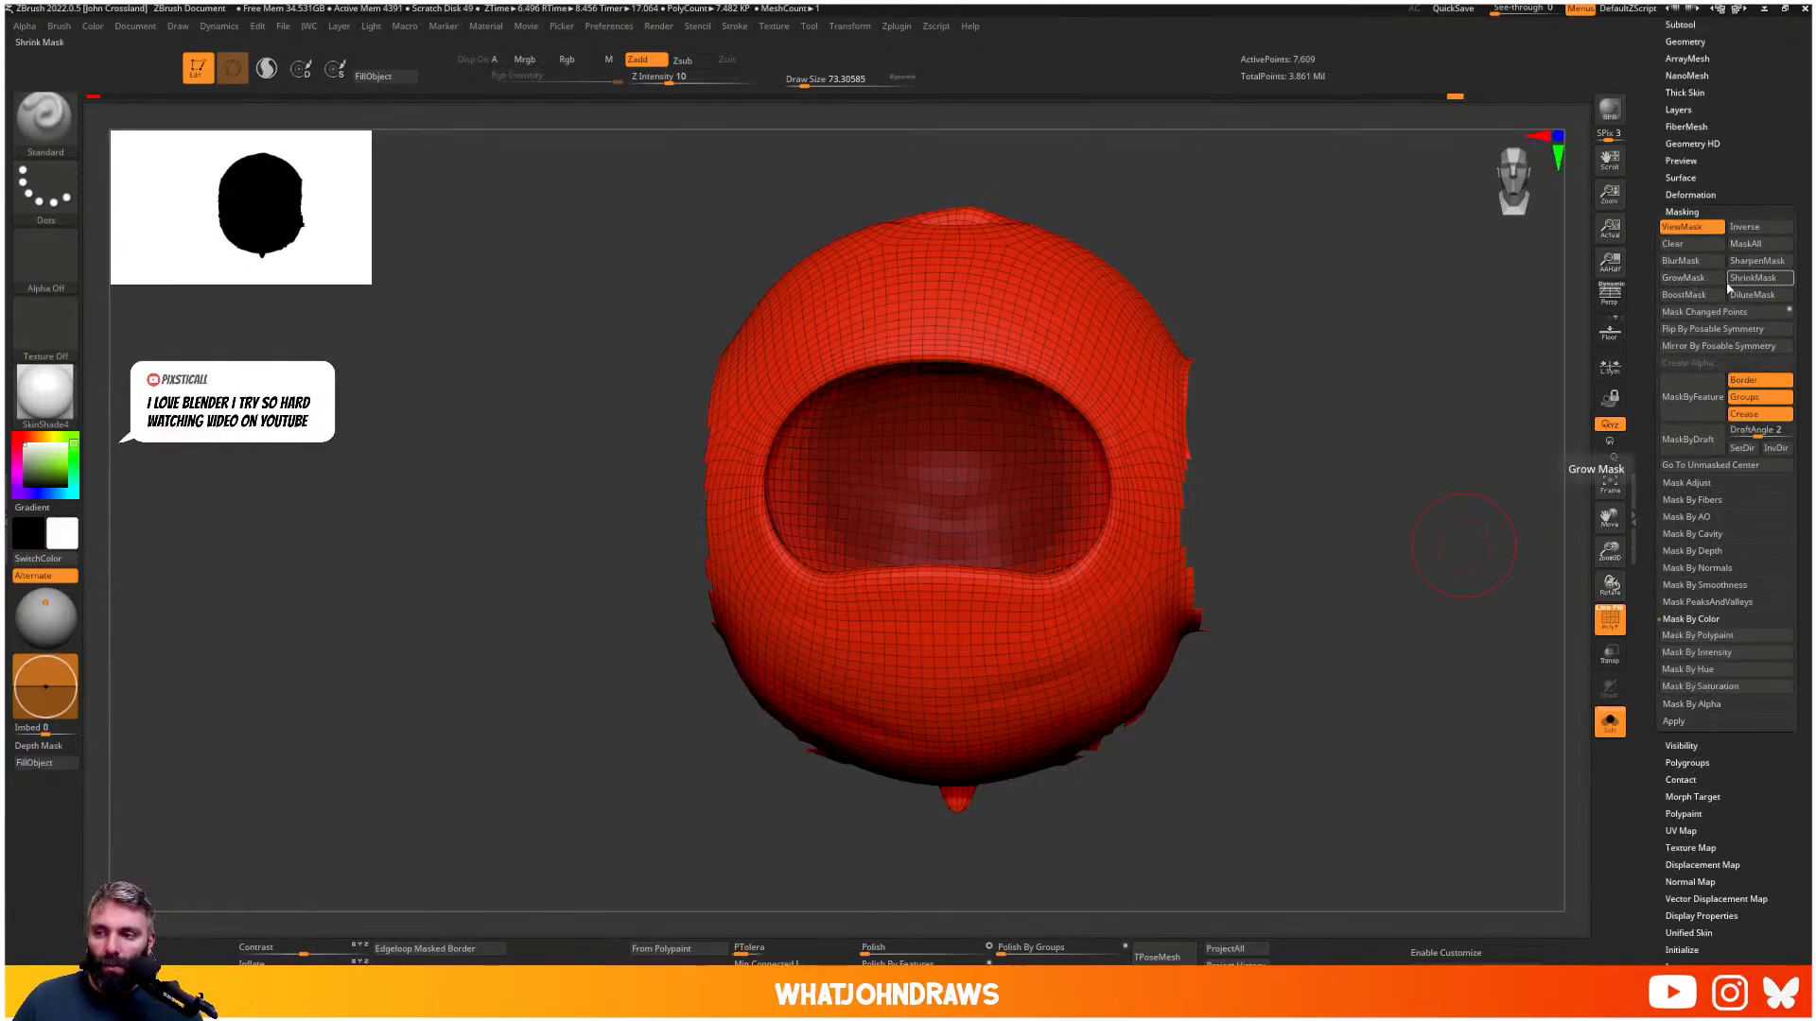
{"action": "left_click", "coordinate": [1741, 266]}
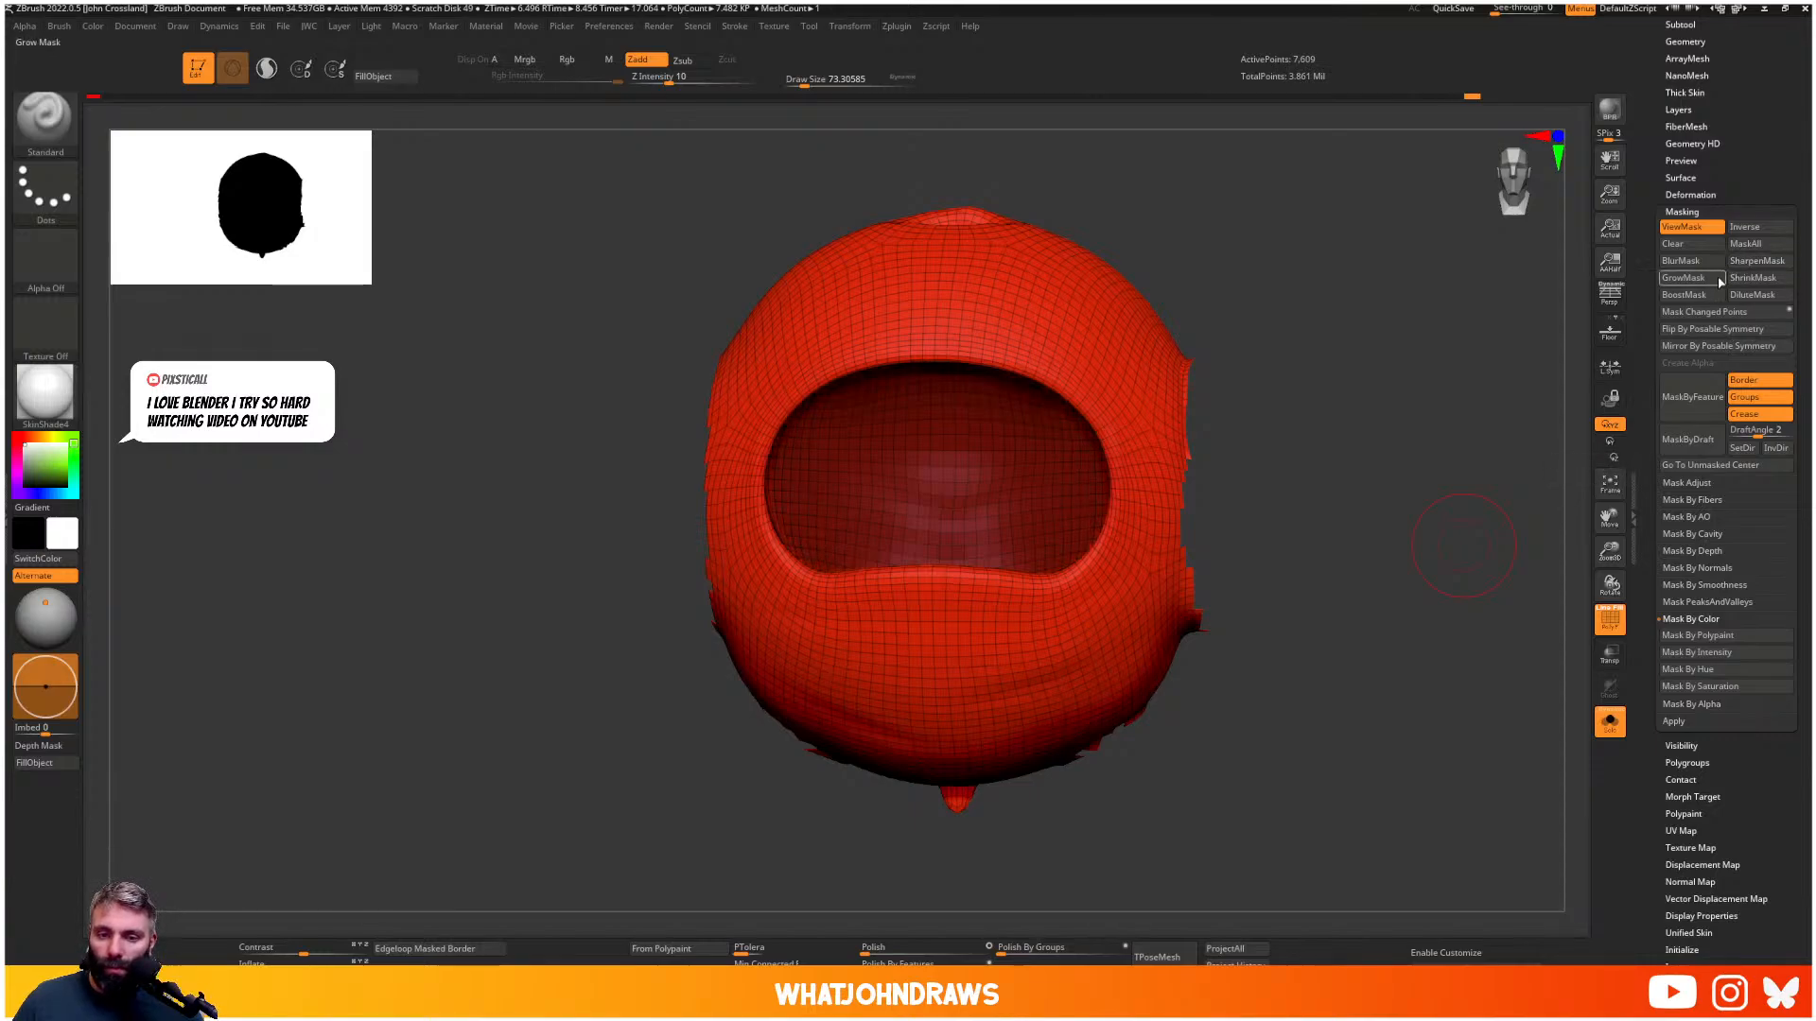
{"action": "left_click_drag", "start_coordinate": [1352, 379], "coordinate": [1191, 462]}
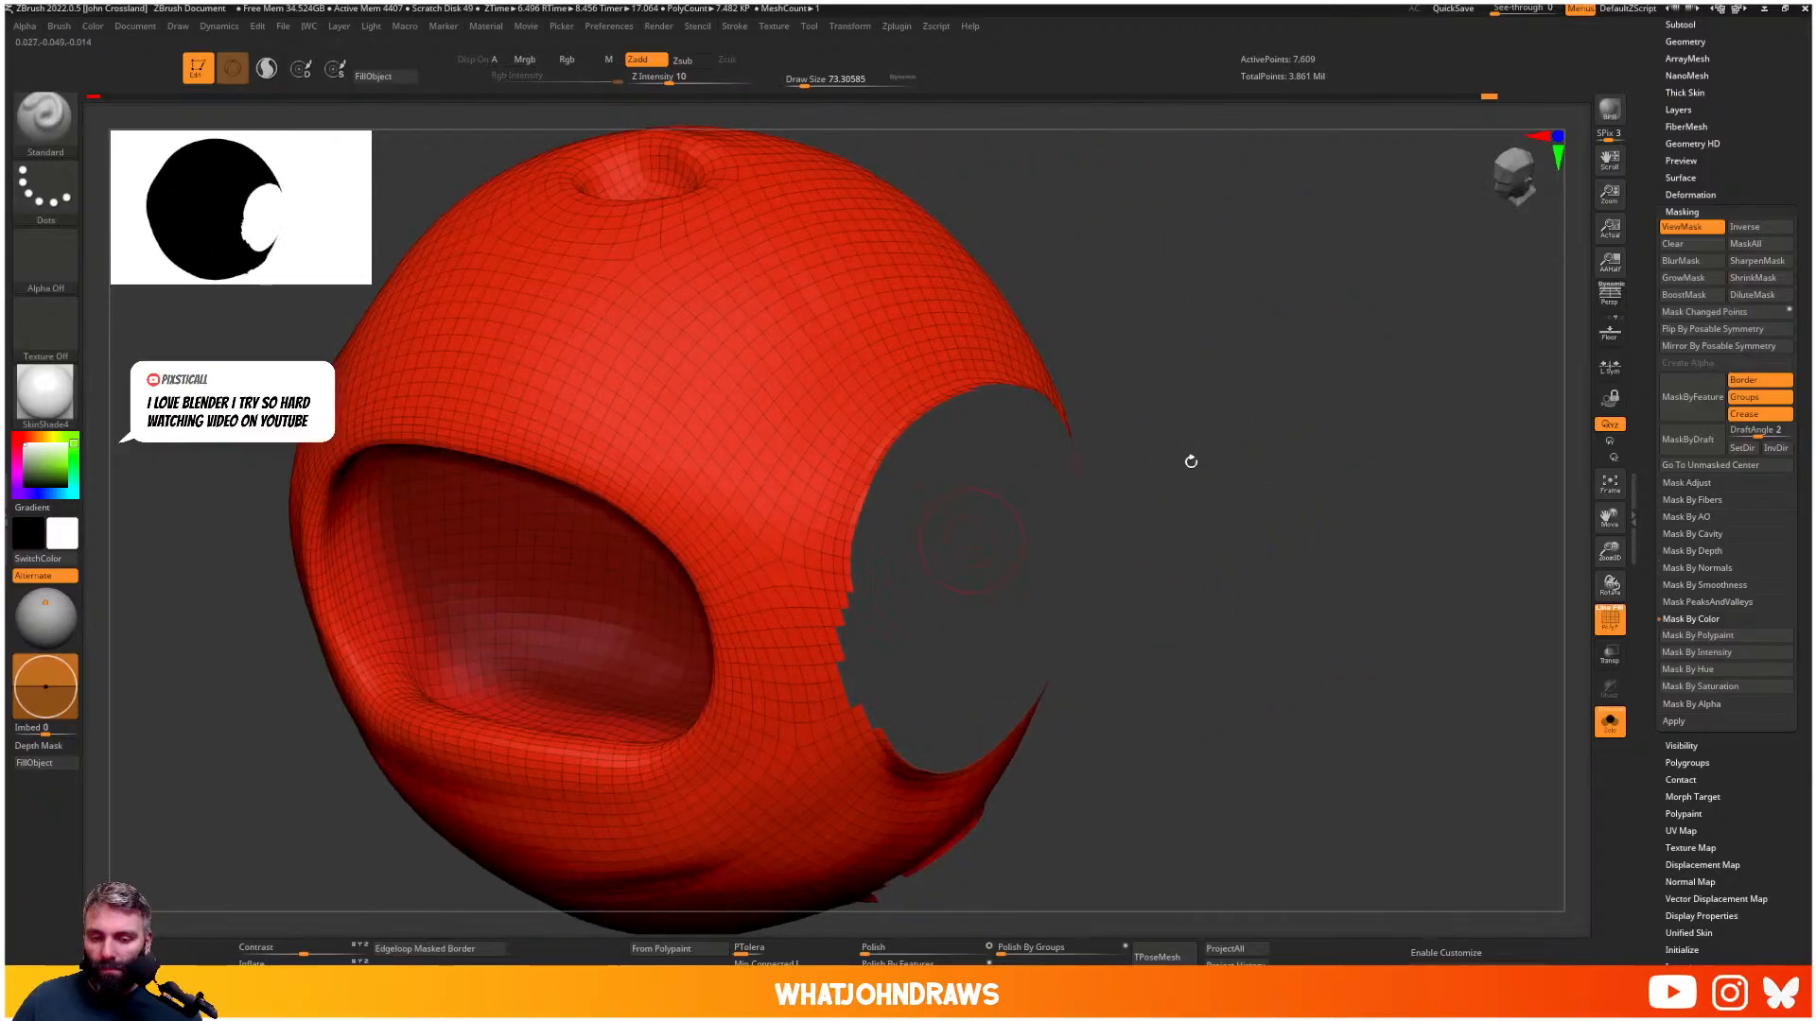
{"action": "left_click", "coordinate": [1713, 280]}
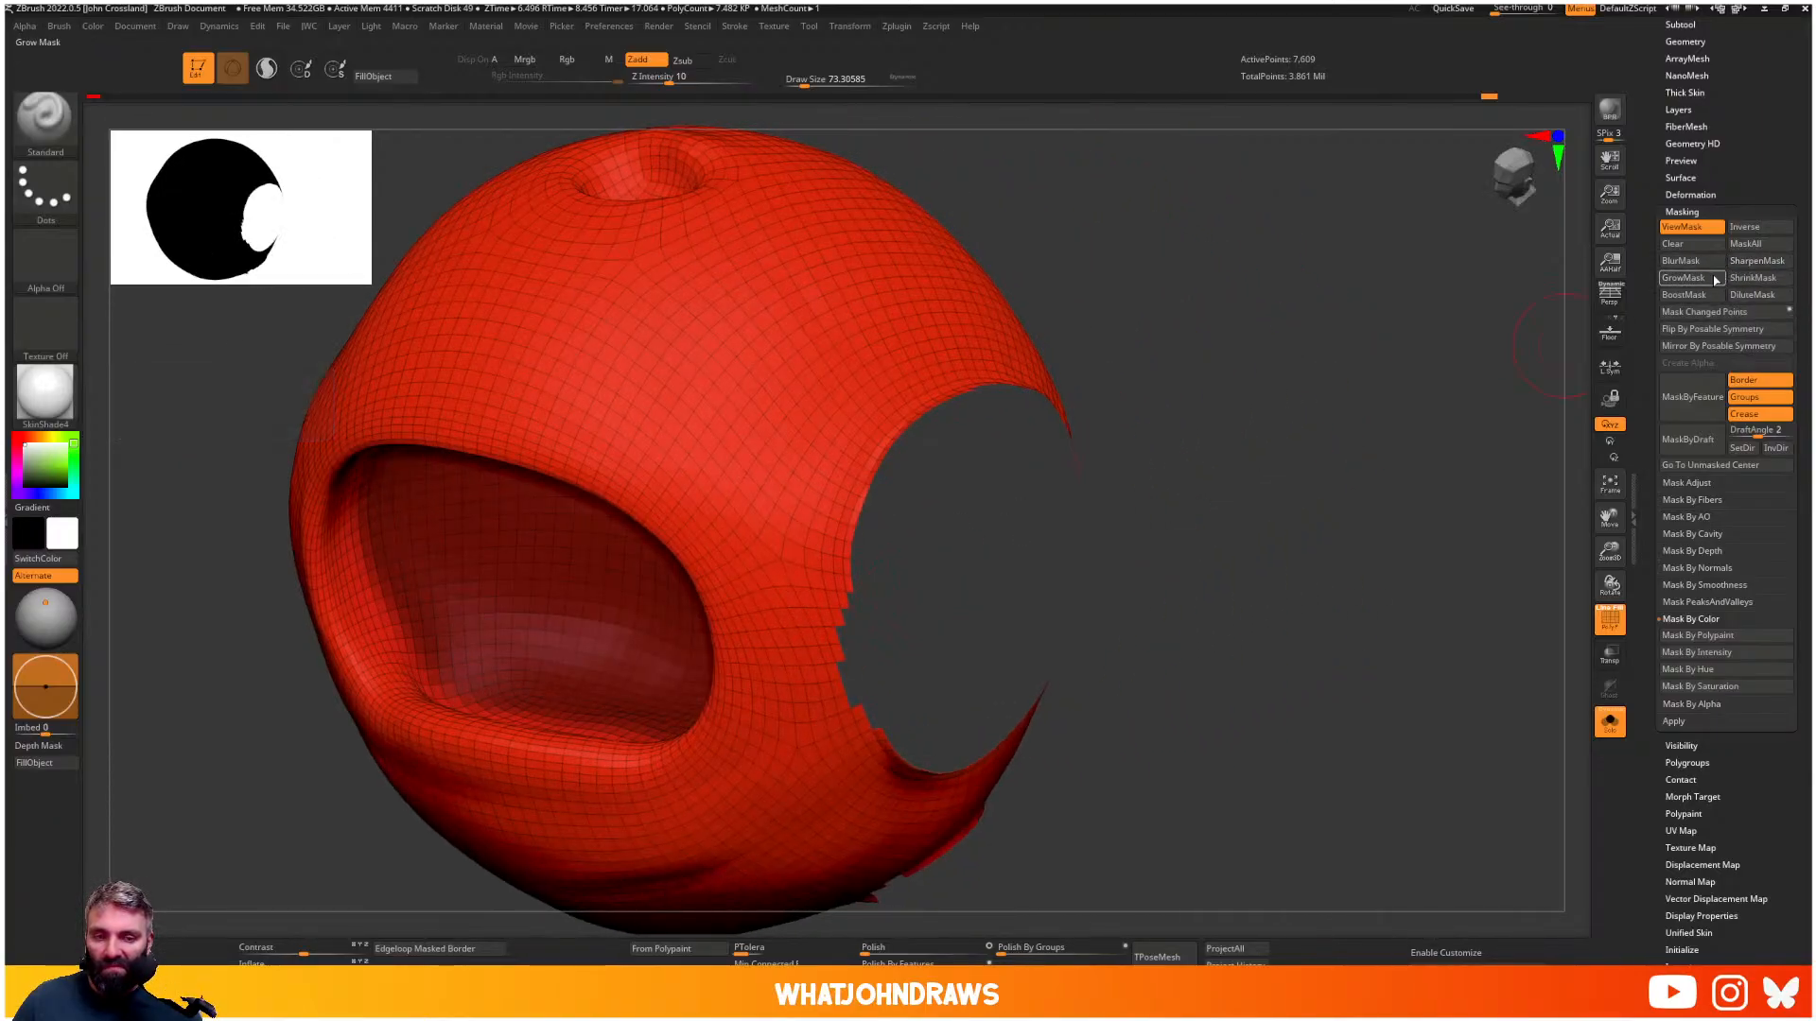
{"action": "left_click", "coordinate": [1743, 261]}
{"action": "key", "text": "ctrl+w"}
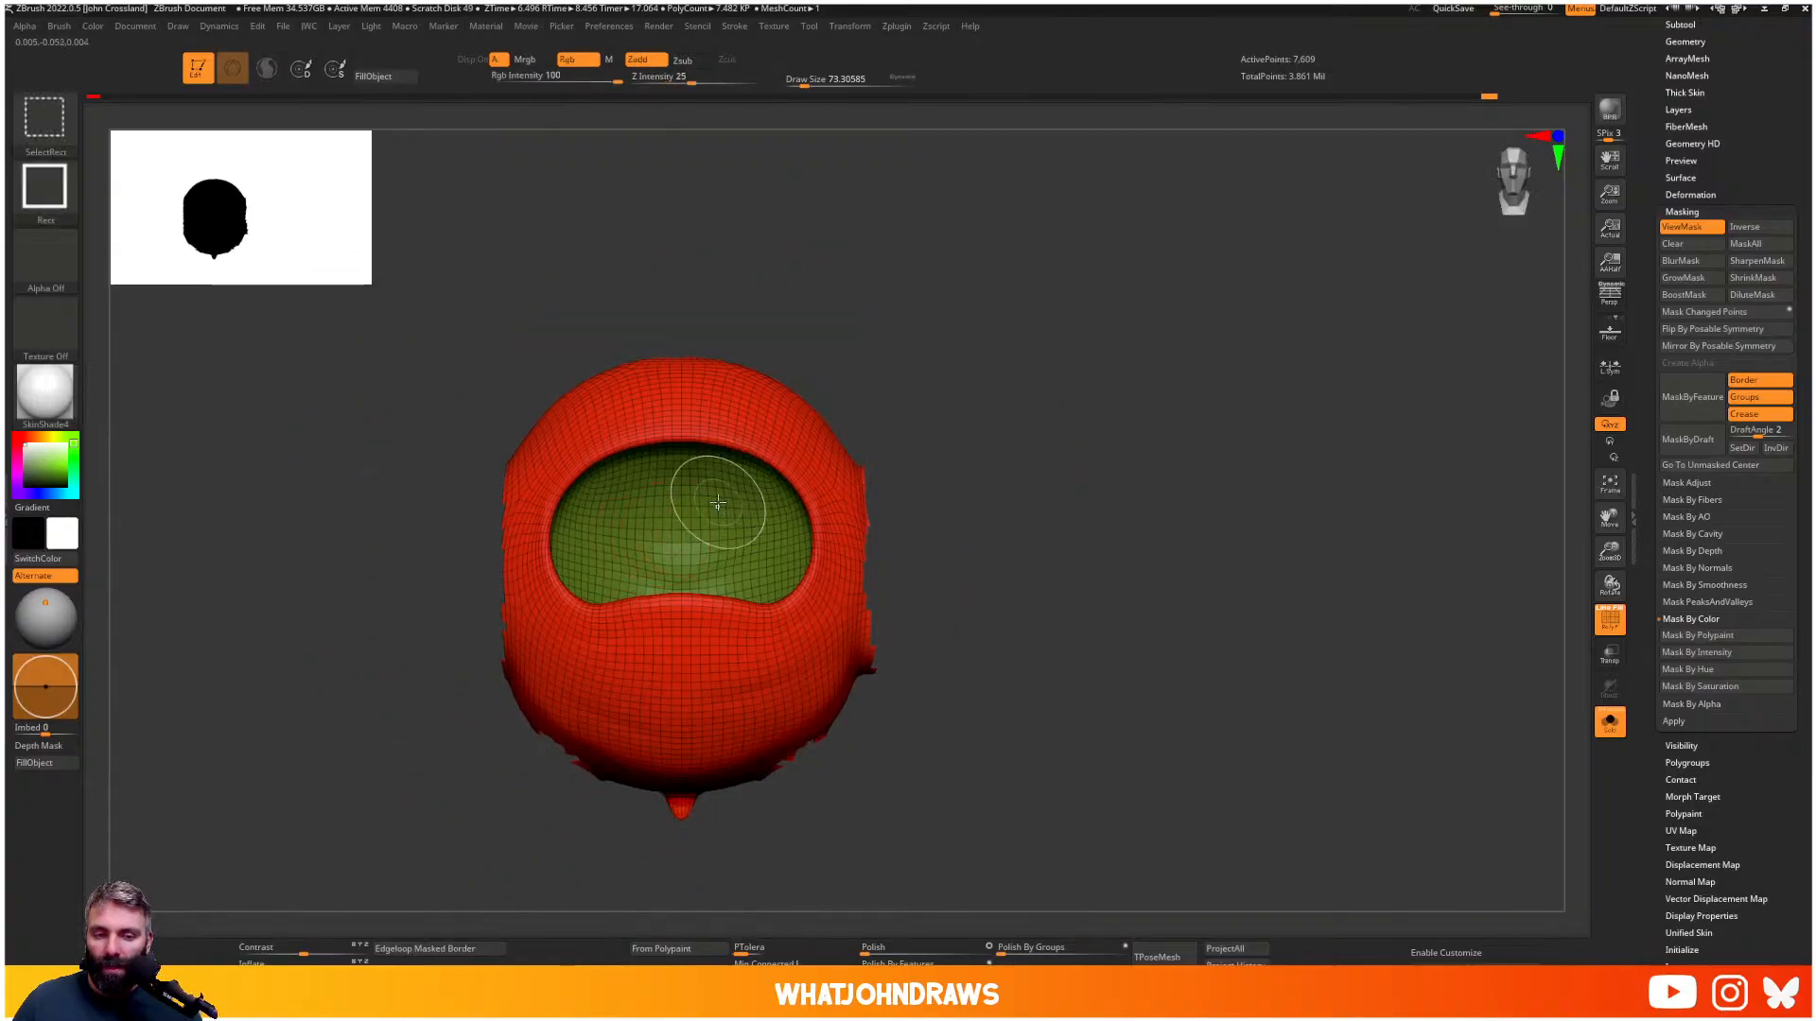
- Hide the mouth polygroup, mask the back half of the torso from the side and make it its own polygroup
{"action": "left_click", "coordinate": [694, 490], "text": "ctrl+alt+shift"}
{"action": "left_click_drag", "start_coordinate": [693, 490], "coordinate": [997, 396]}
{"action": "mouse_move", "coordinate": [525, 404]}
{"action": "left_mouse_down", "text": "ctrl"}
{"action": "mouse_move", "coordinate": [669, 296]}
{"action": "mouse_move", "coordinate": [779, 325]}
{"action": "mouse_move", "coordinate": [677, 584]}
{"action": "mouse_move", "coordinate": [776, 416]}
{"action": "mouse_move", "coordinate": [782, 337]}
{"action": "left_mouse_up", "text": "ctrl"}
{"action": "key", "text": "ctrl+w"}
{"action": "left_click_drag", "start_coordinate": [973, 410], "coordinate": [985, 506], "text": "alt"}
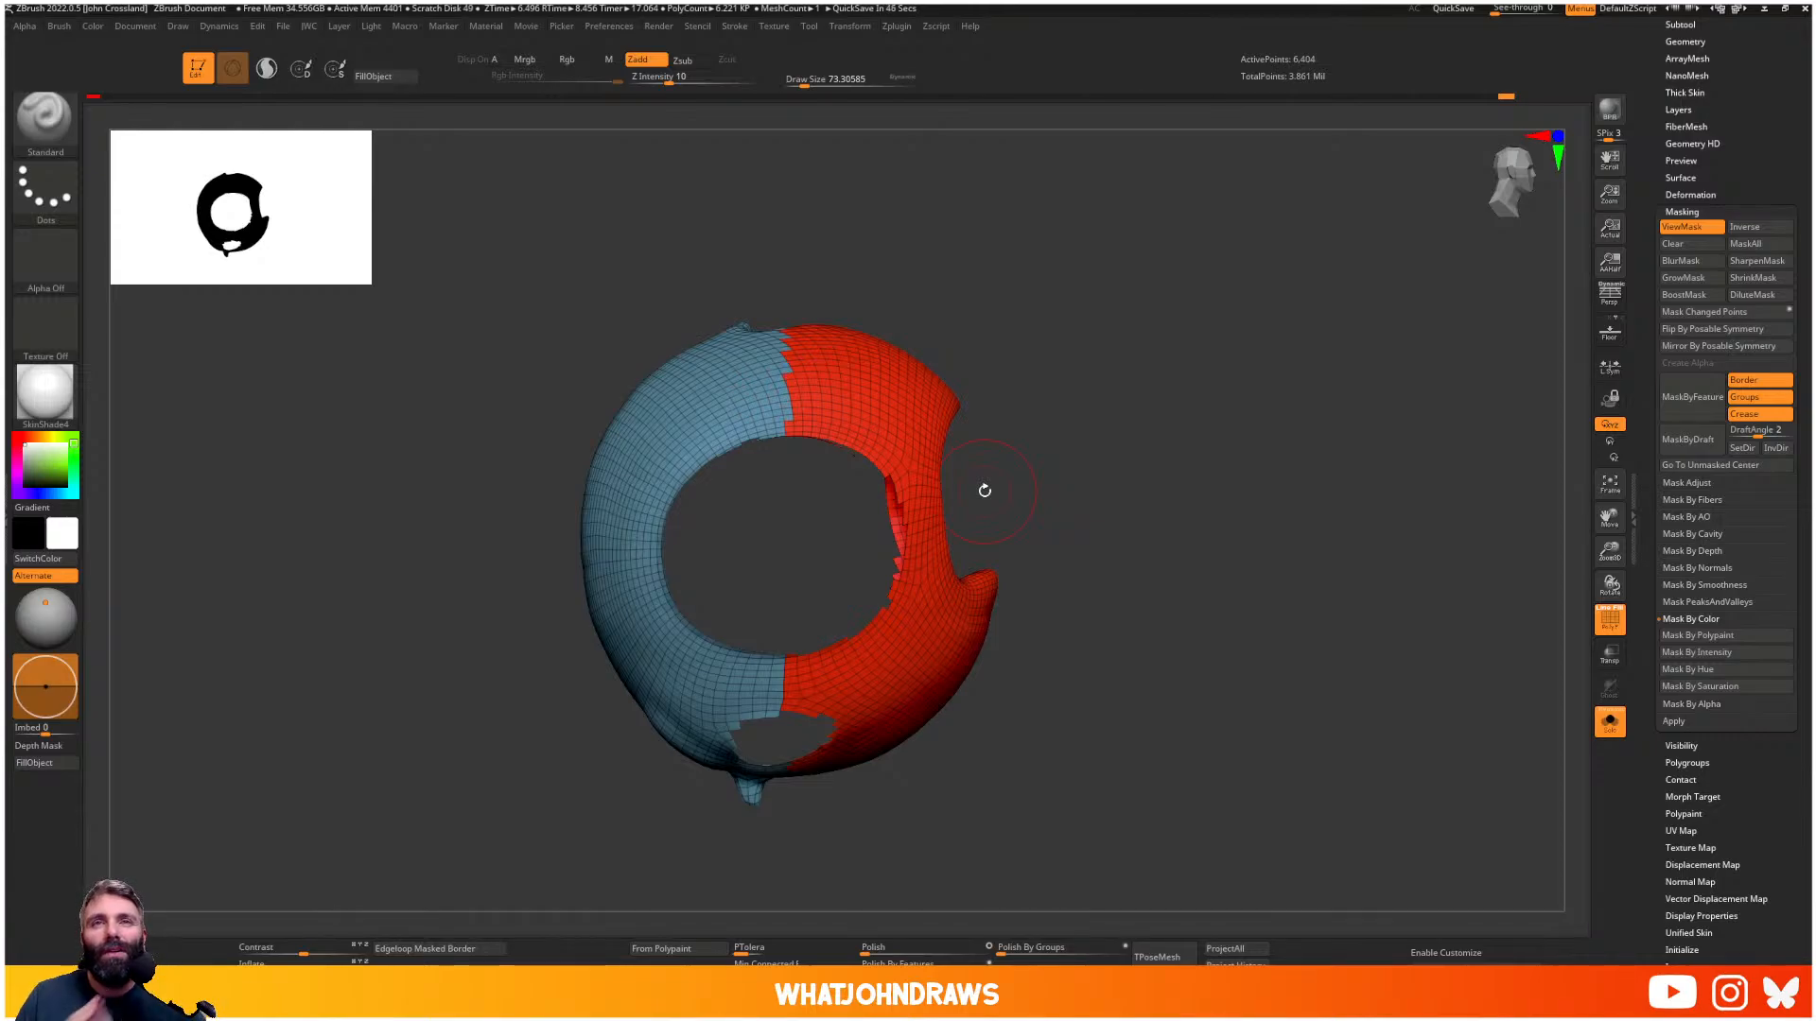
- Restore the full body's visibility and inspect the polygroup borders from the front and from above
{"action": "mouse_move", "coordinate": [1070, 616]}
{"action": "left_mouse_down"}
{"action": "mouse_move", "coordinate": [1086, 507]}
{"action": "mouse_move", "coordinate": [1183, 467]}
{"action": "left_mouse_up"}
{"action": "left_click", "coordinate": [1186, 466], "text": "ctrl+shift"}
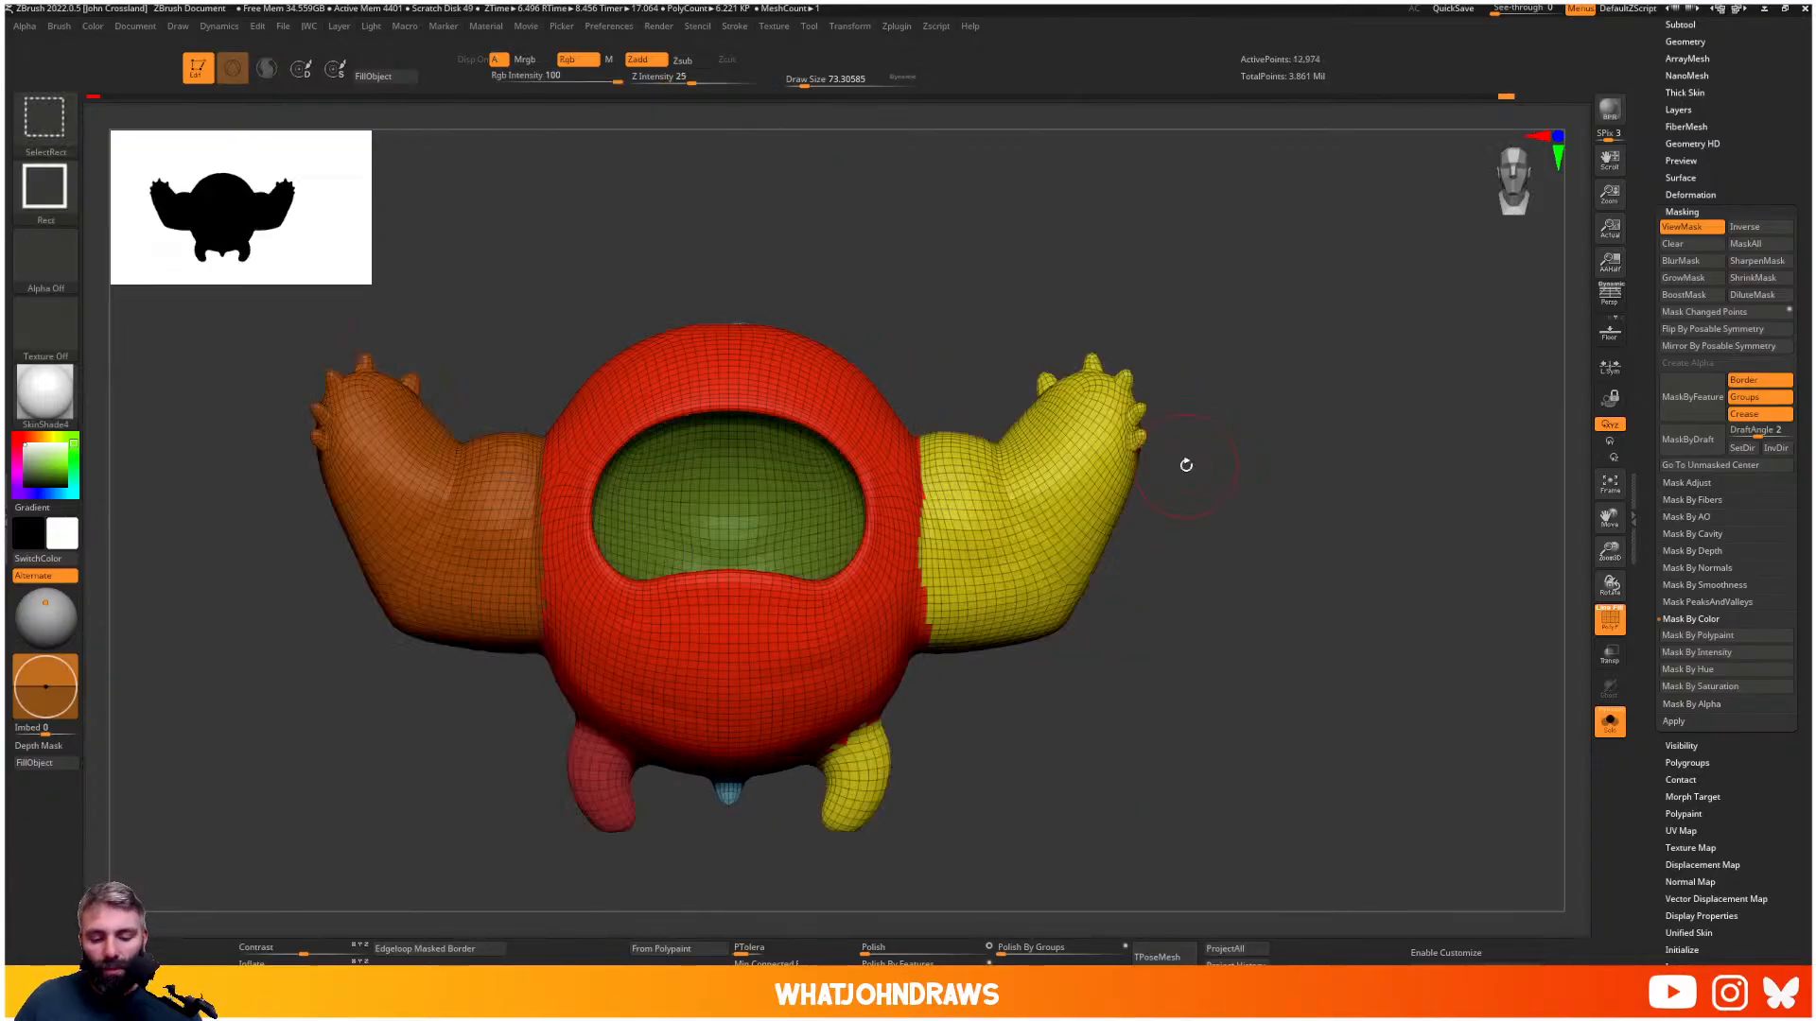
{"action": "right_click_drag", "start_coordinate": [1186, 465], "coordinate": [1252, 492], "text": "alt"}
{"action": "mouse_move", "coordinate": [920, 378]}
{"action": "right_mouse_down"}
{"action": "mouse_move", "coordinate": [924, 483]}
{"action": "mouse_move", "coordinate": [908, 383]}
{"action": "mouse_move", "coordinate": [871, 519]}
{"action": "right_mouse_up"}
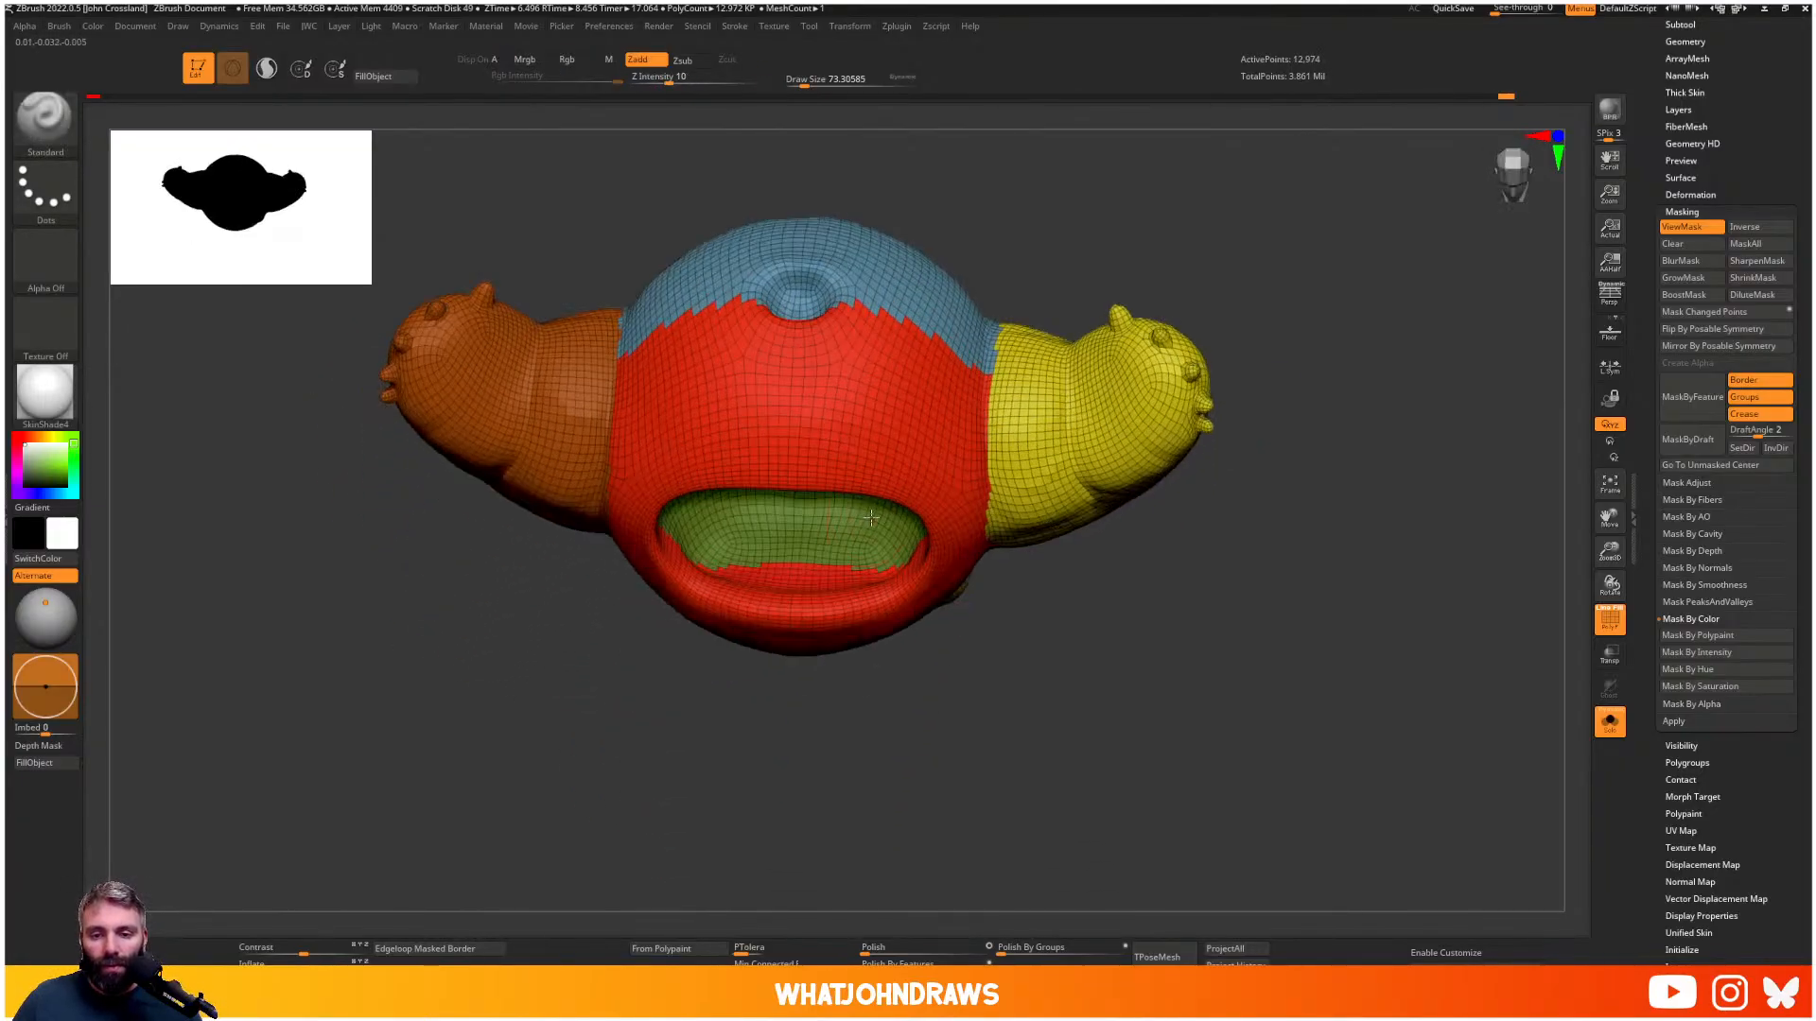
{"action": "right_click_drag", "start_coordinate": [848, 343], "coordinate": [889, 454]}
{"action": "right_click_drag", "start_coordinate": [889, 369], "coordinate": [922, 440], "text": "alt"}
{"action": "right_click_drag", "start_coordinate": [923, 440], "coordinate": [917, 397]}
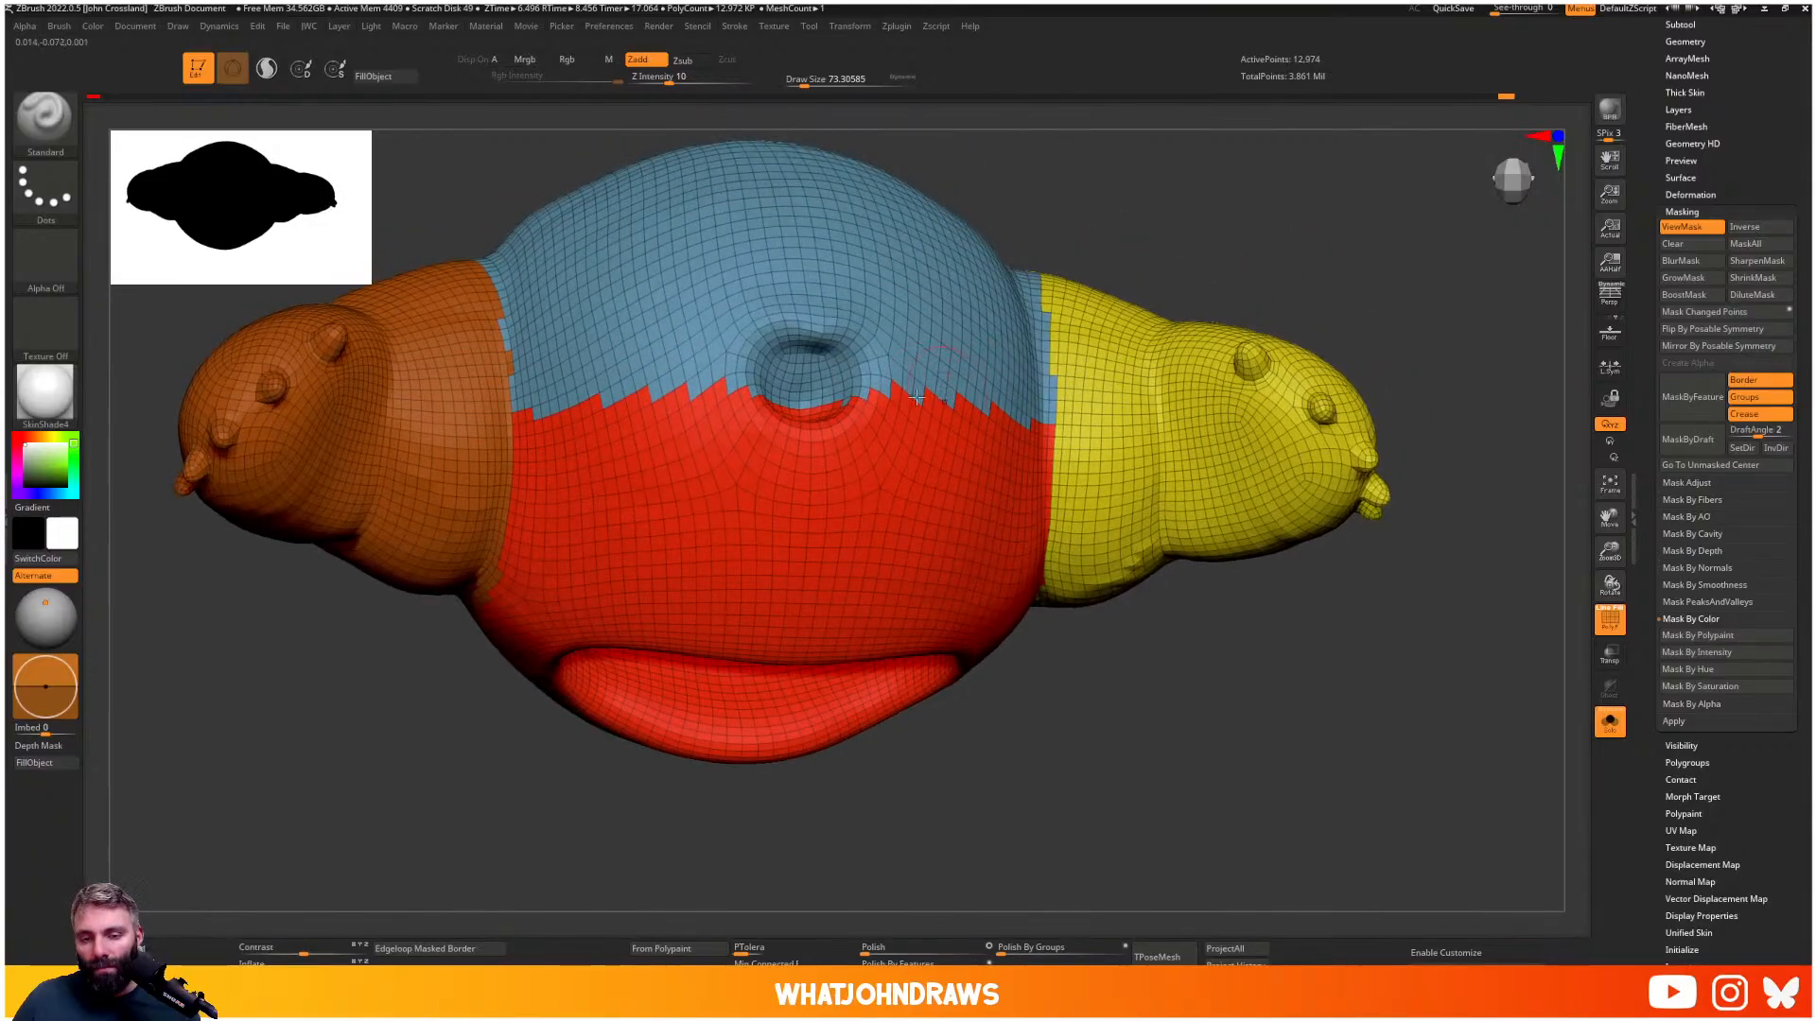
{"action": "right_click_drag", "start_coordinate": [936, 548], "coordinate": [896, 442], "text": "ctrl"}
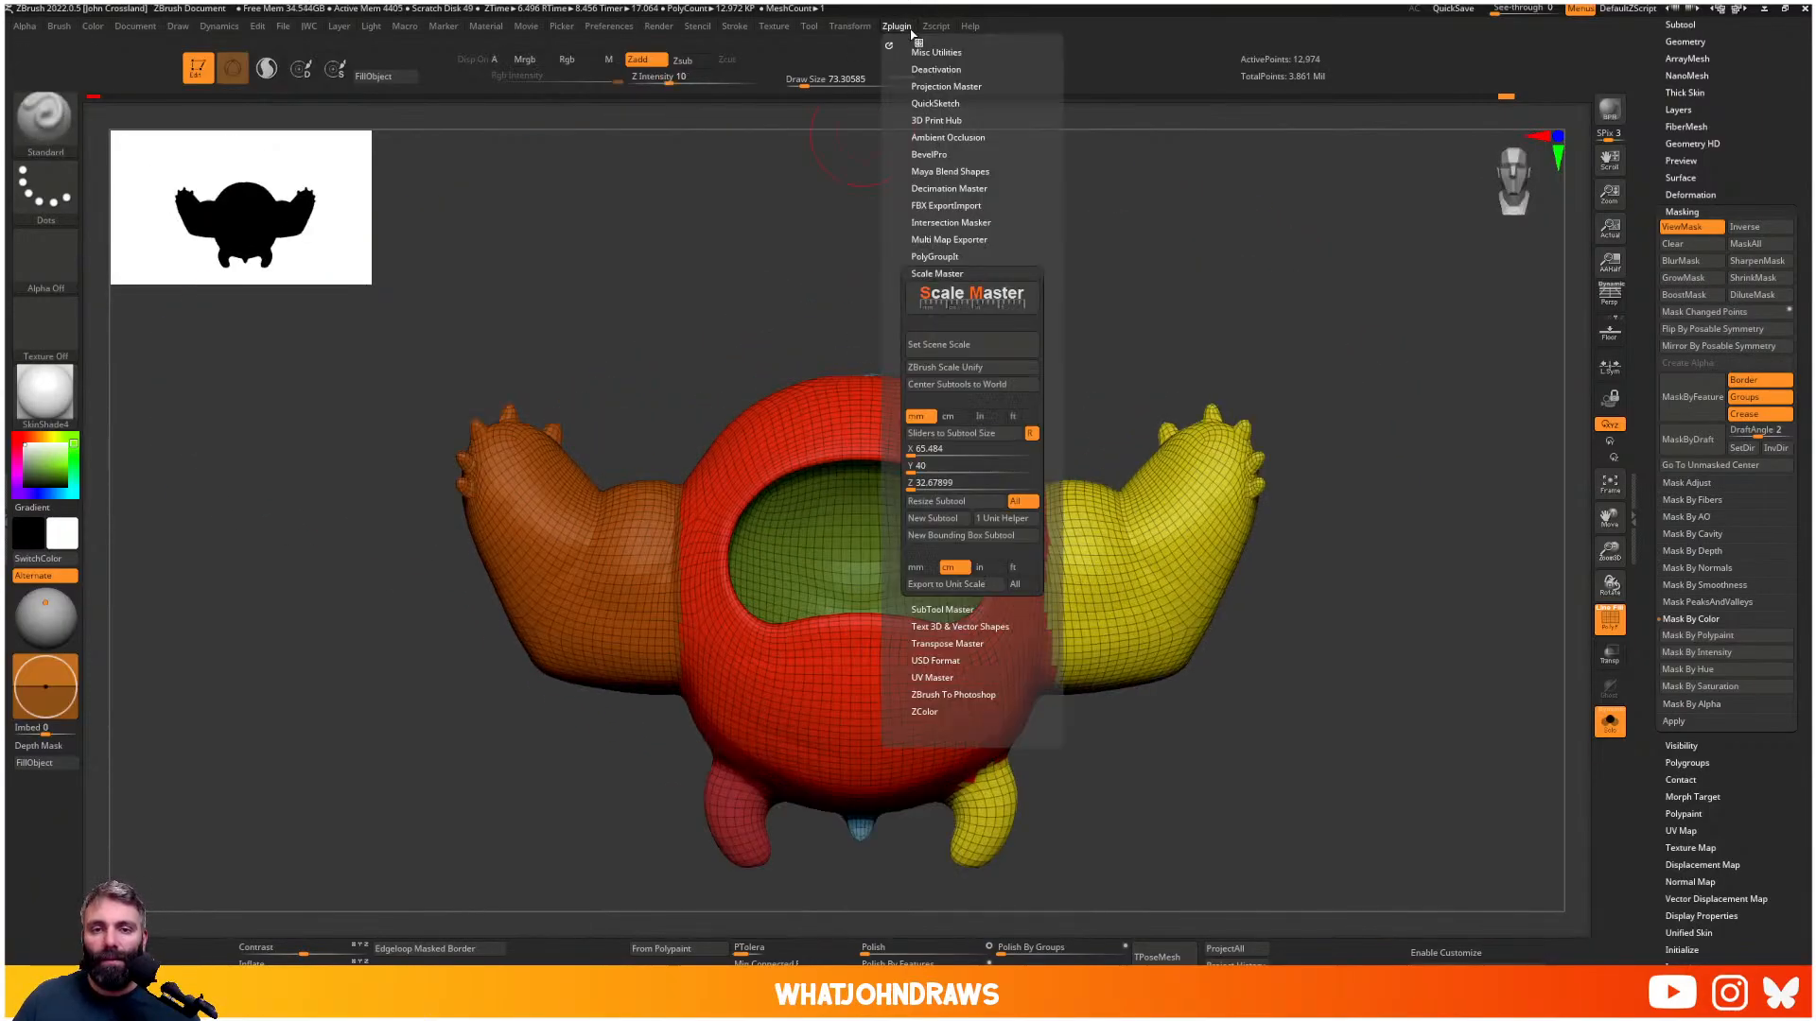
- Unwrap the body's UVs with UV Master, using polygroups as islands and symmetry turned off
{"action": "mouse_move", "coordinate": [886, 30]}
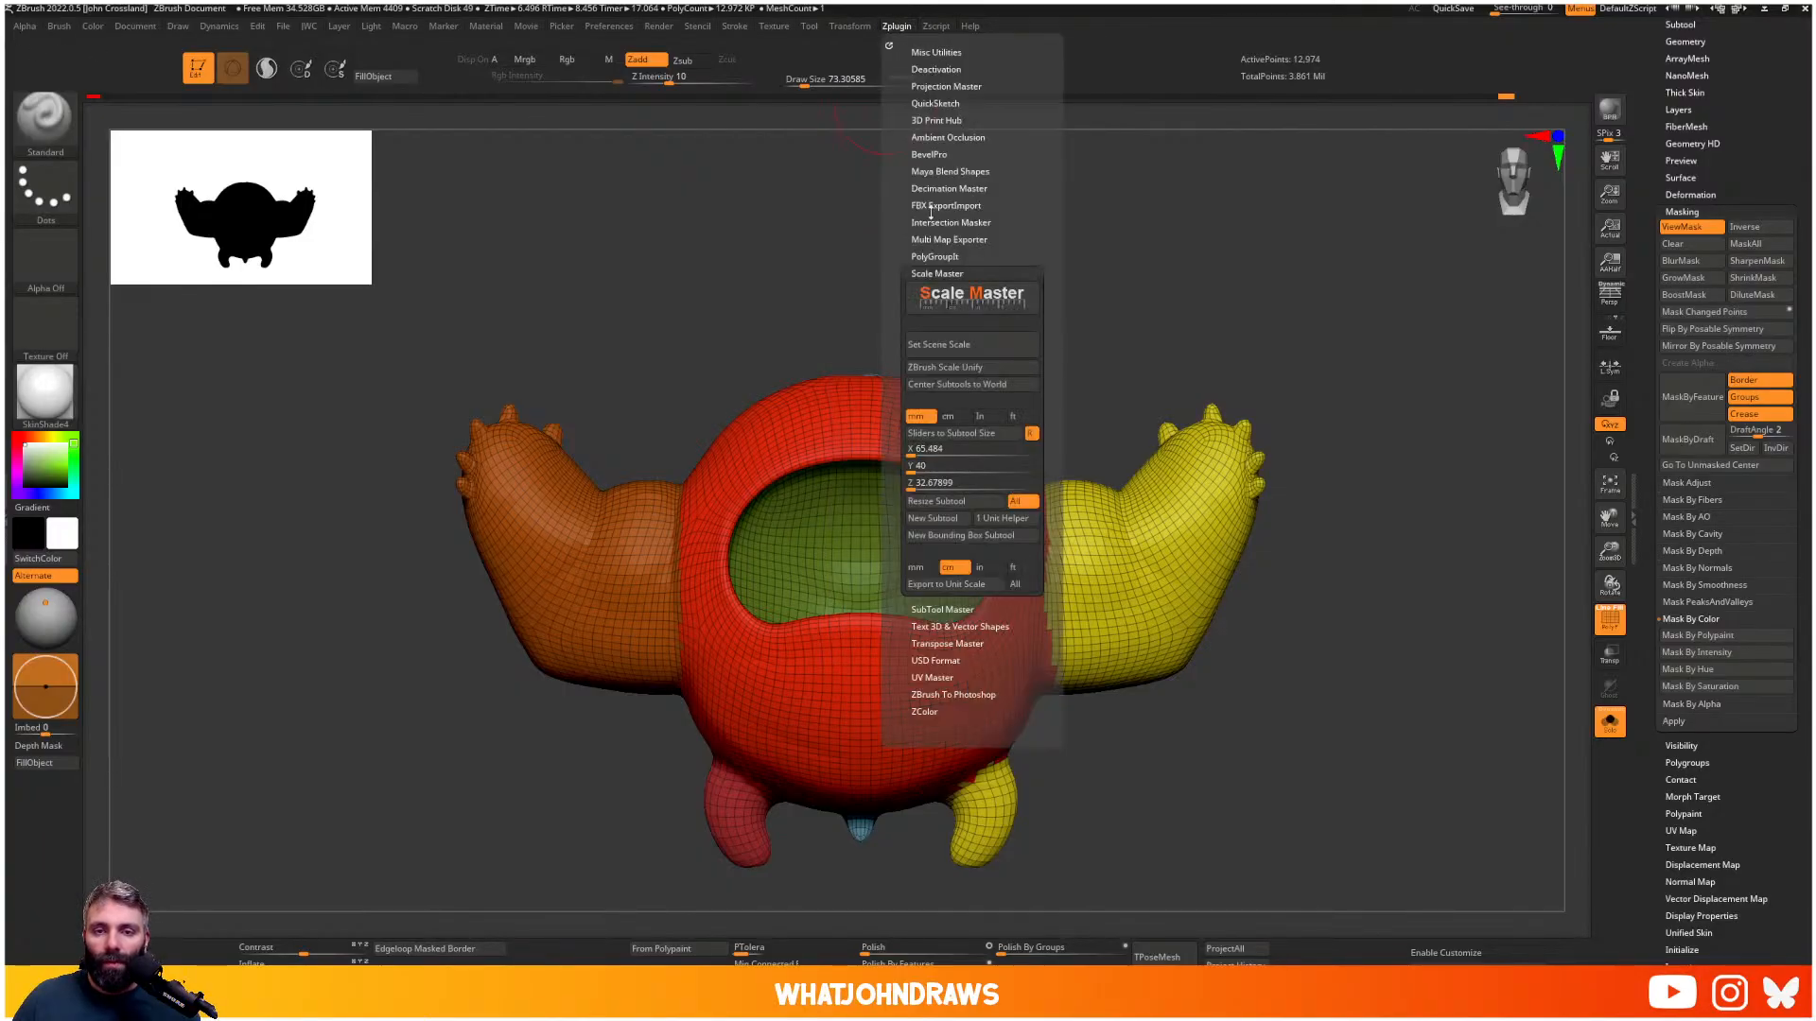
{"action": "left_click", "coordinate": [968, 273]}
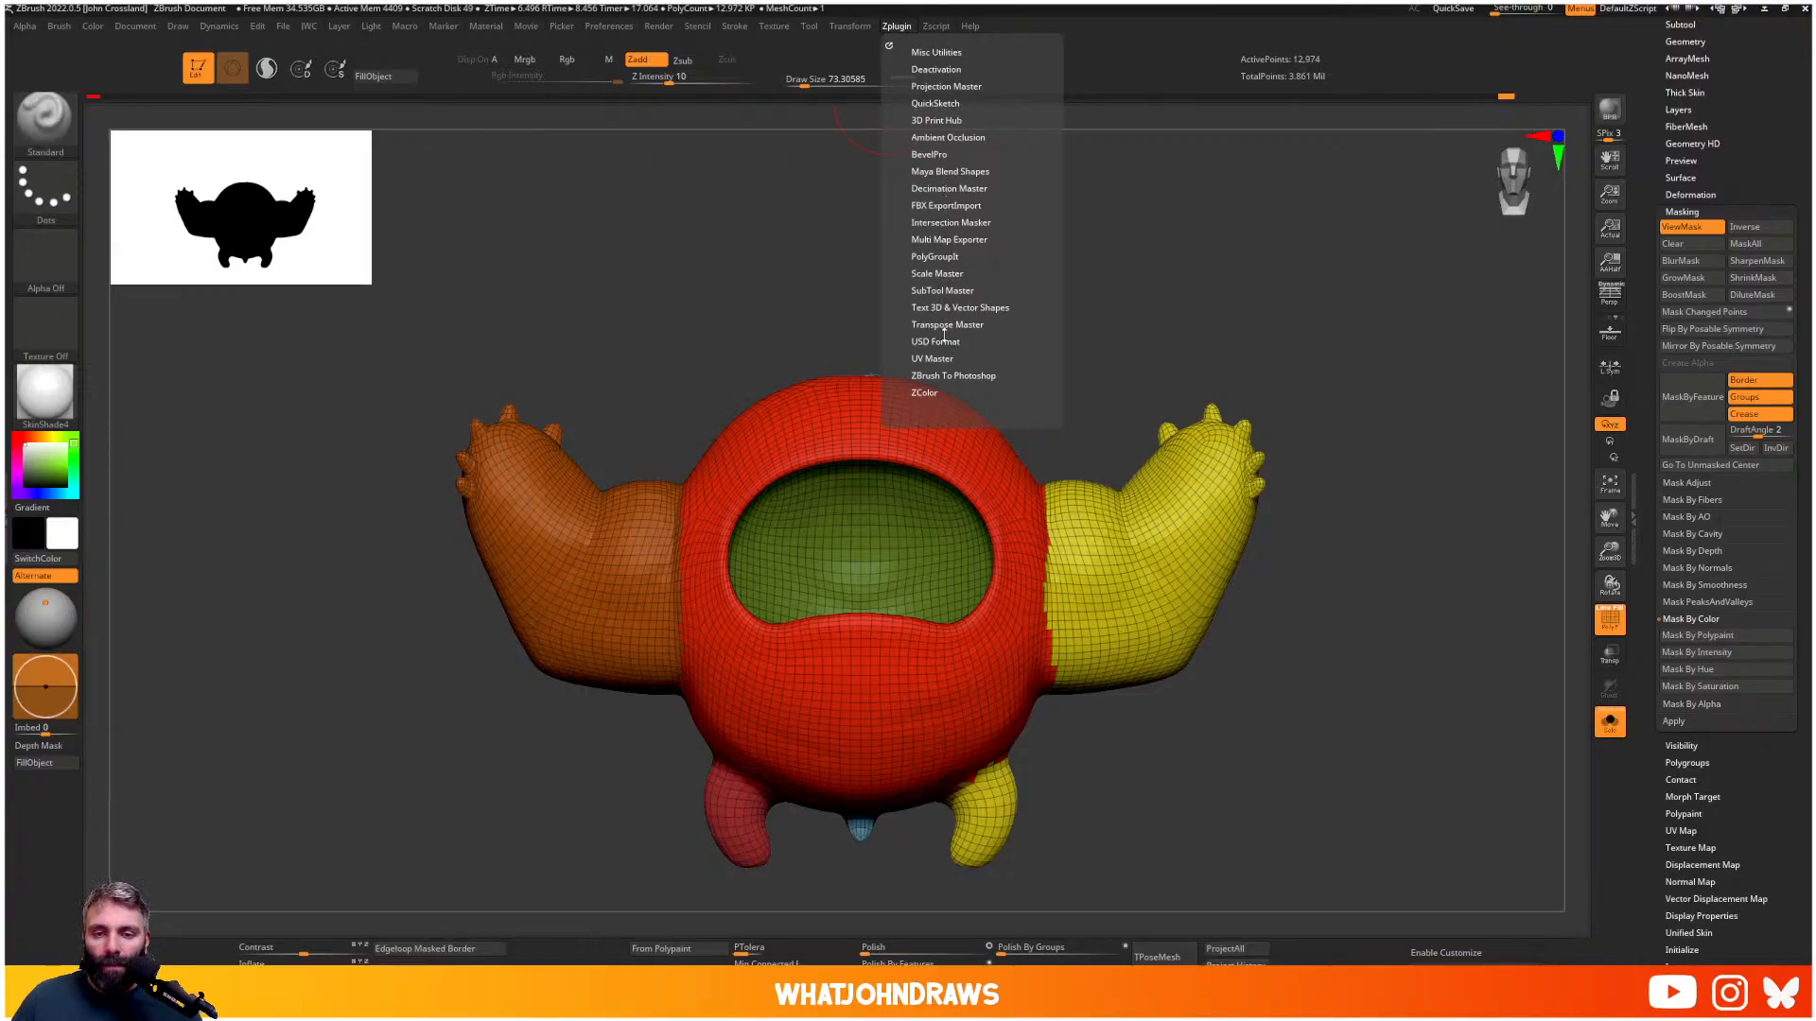
{"action": "left_click", "coordinate": [933, 358]}
{"action": "left_click", "coordinate": [986, 427]}
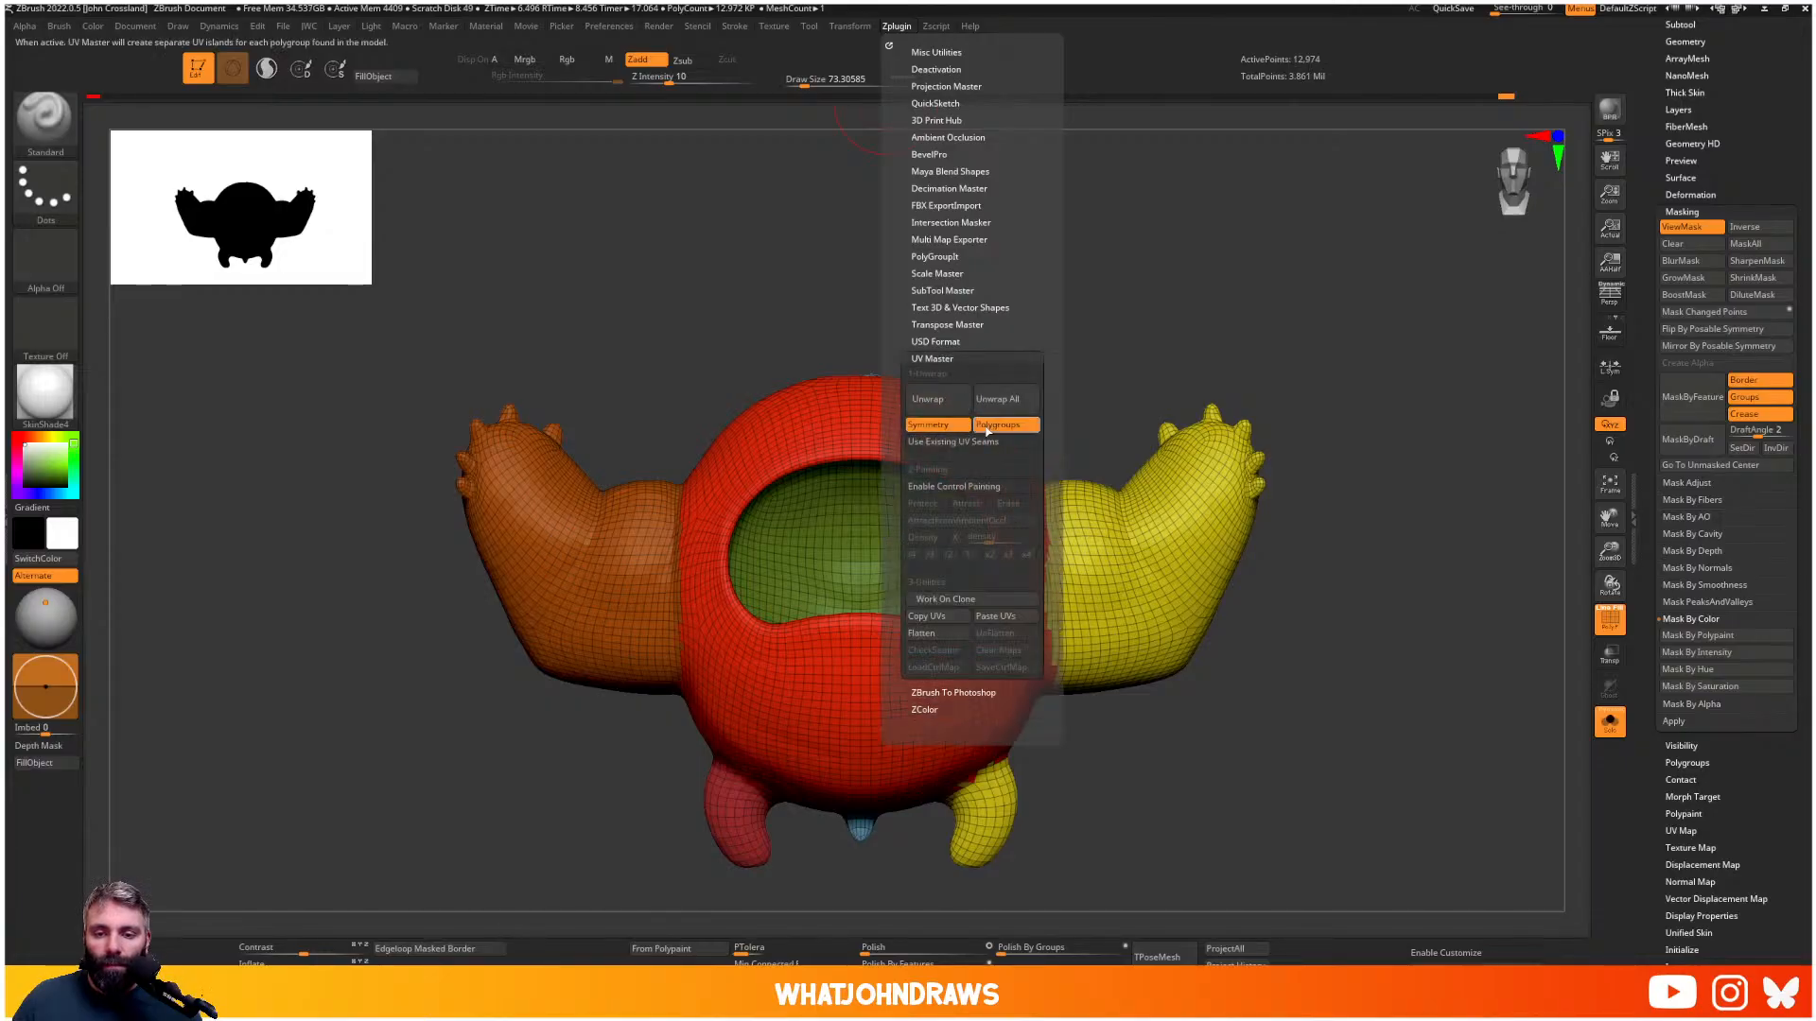
{"action": "left_click", "coordinate": [954, 426]}
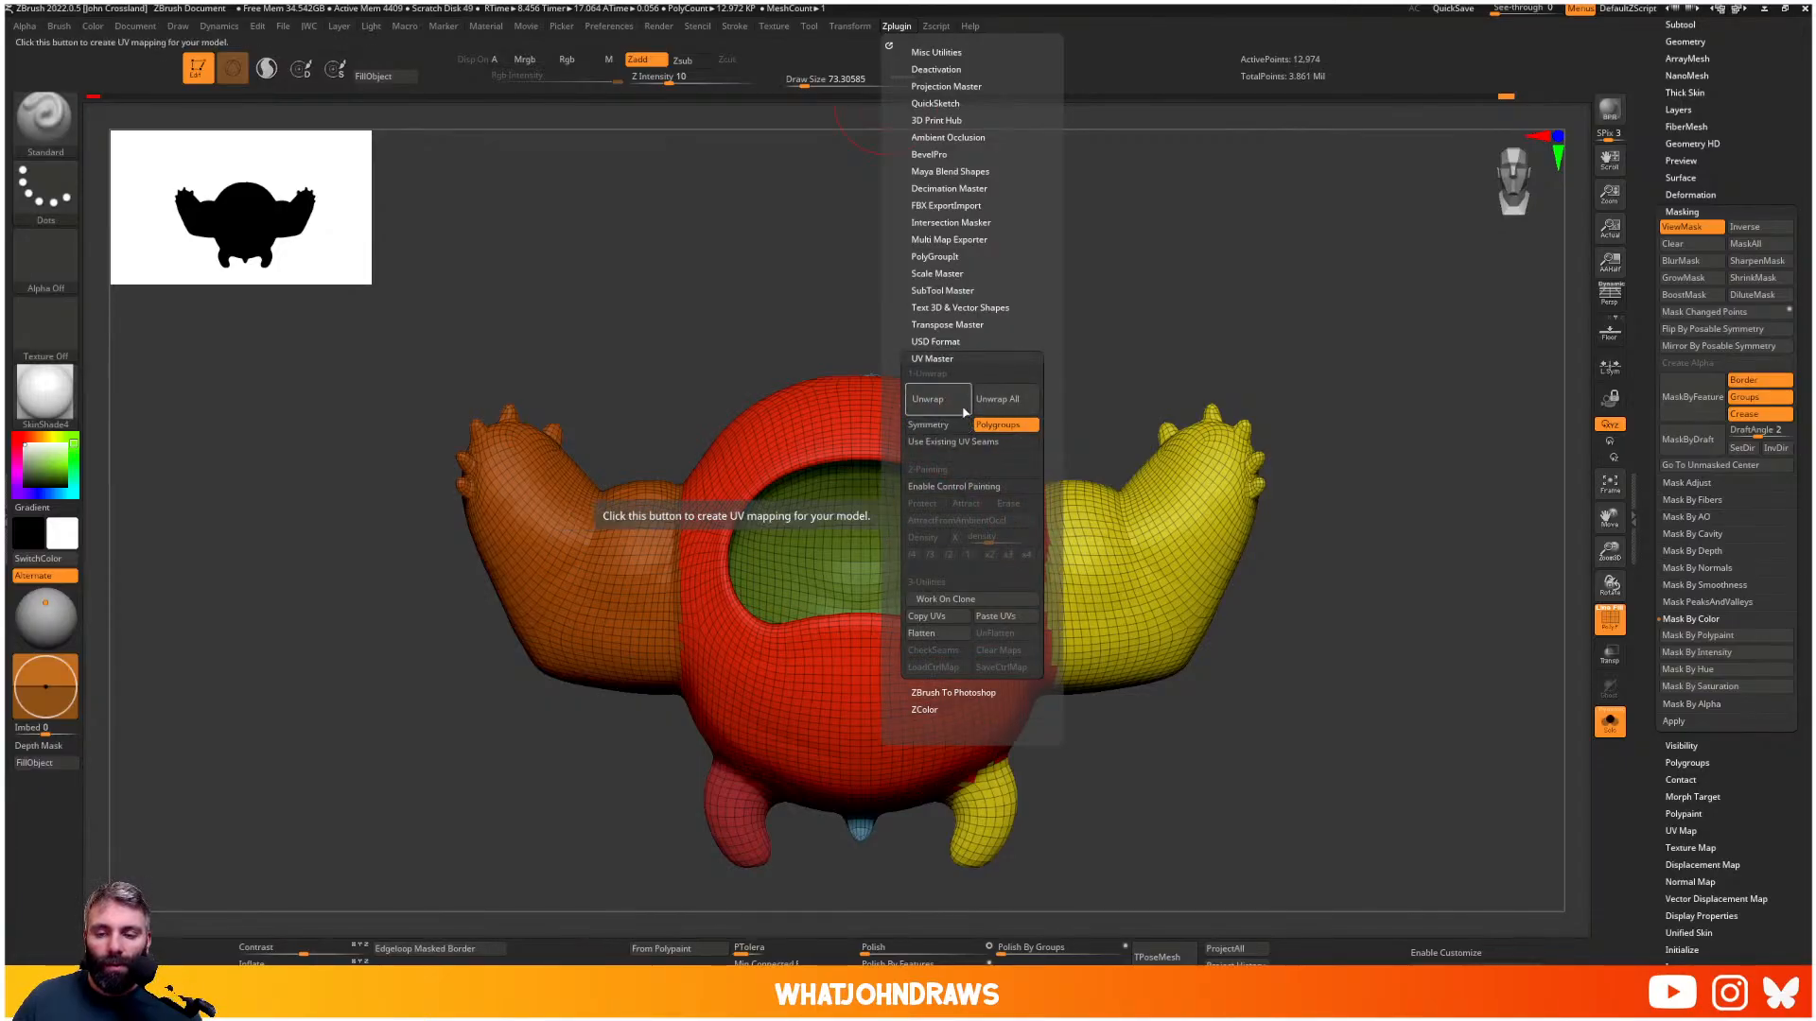
{"action": "left_click", "coordinate": [957, 404]}
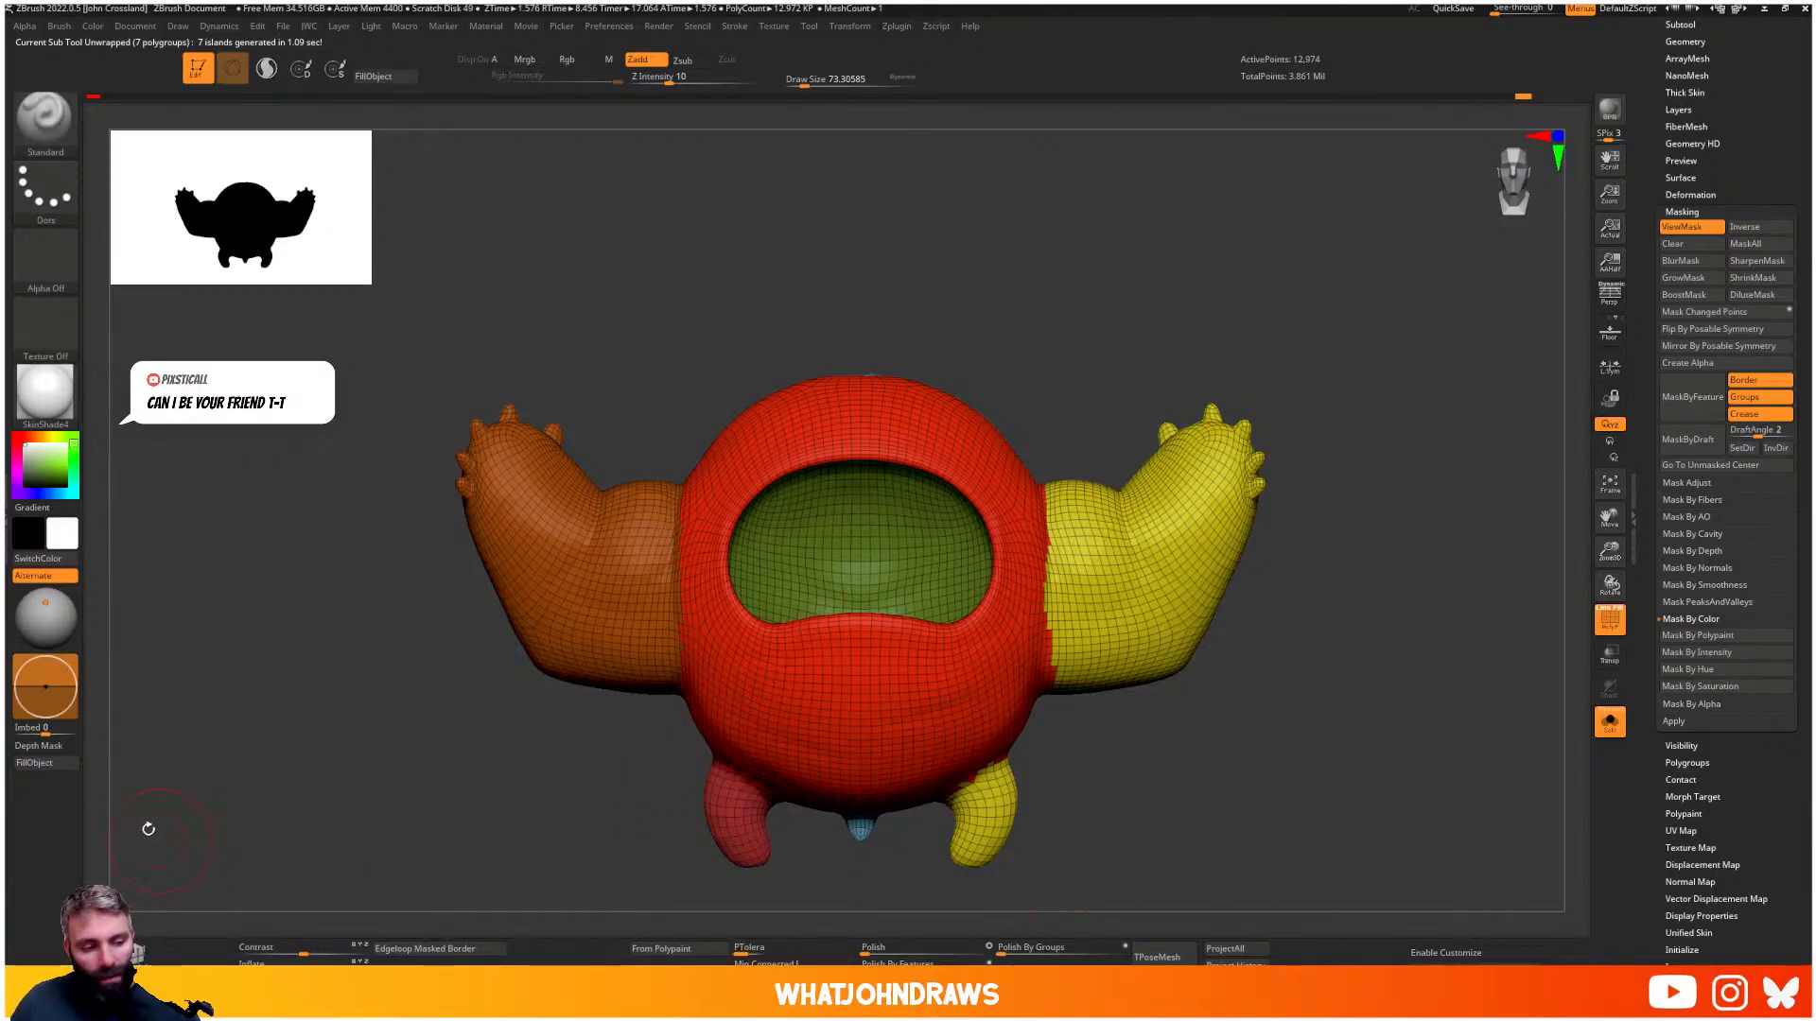
- Morph the body into its flattened UV layout and inspect all the islands
{"action": "key", "text": "space"}
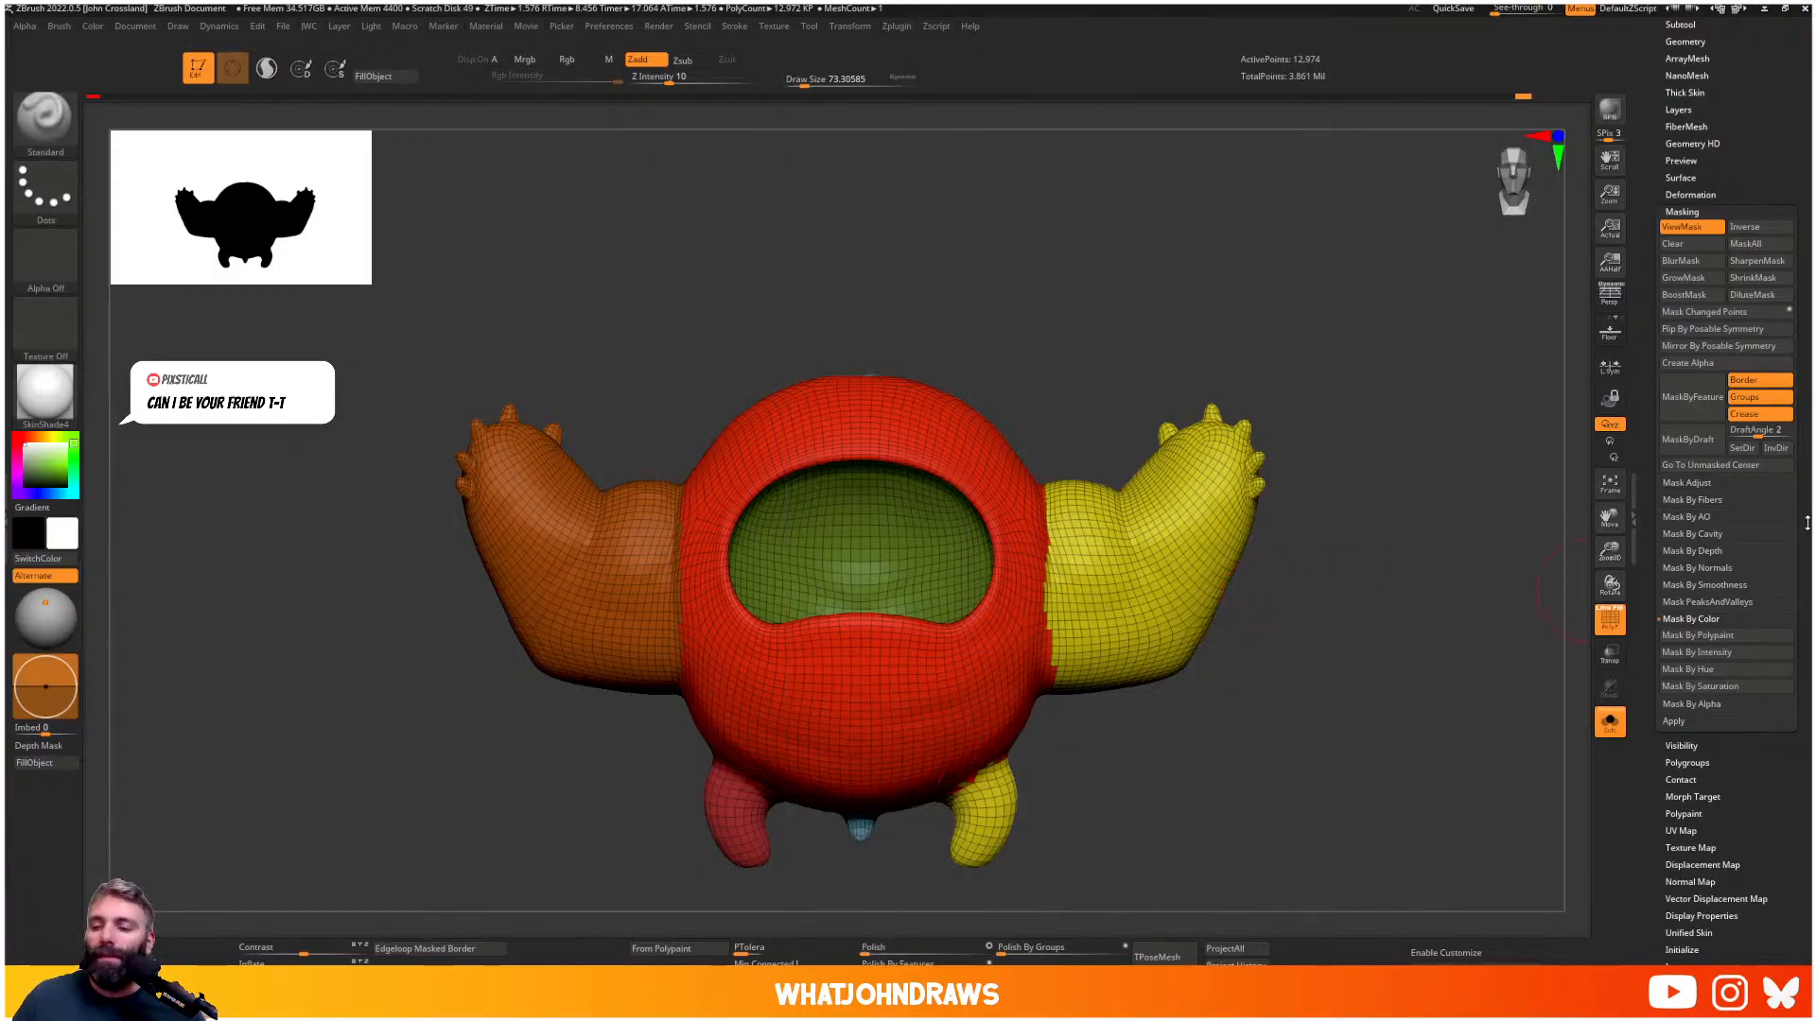
{"action": "left_click_drag", "start_coordinate": [1799, 731], "coordinate": [1799, 467]}
{"action": "left_click_drag", "start_coordinate": [1757, 592], "coordinate": [1757, 626]}
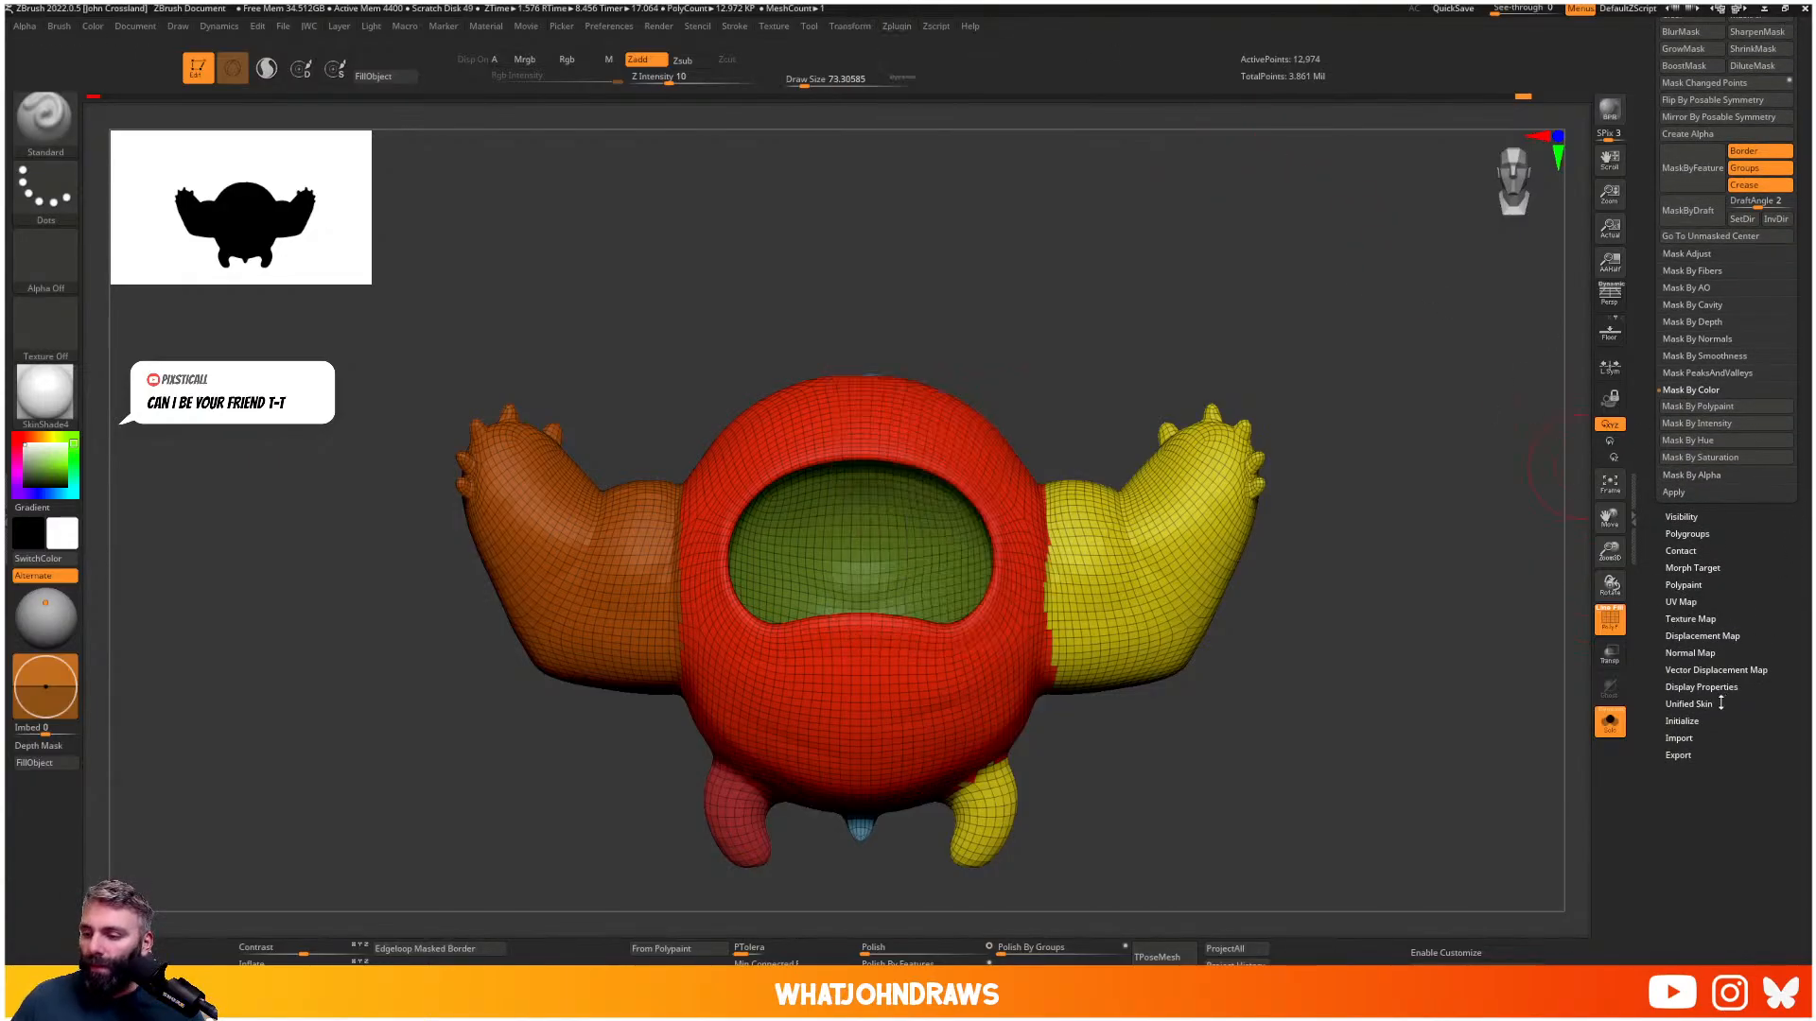
{"action": "left_click", "coordinate": [1680, 602]}
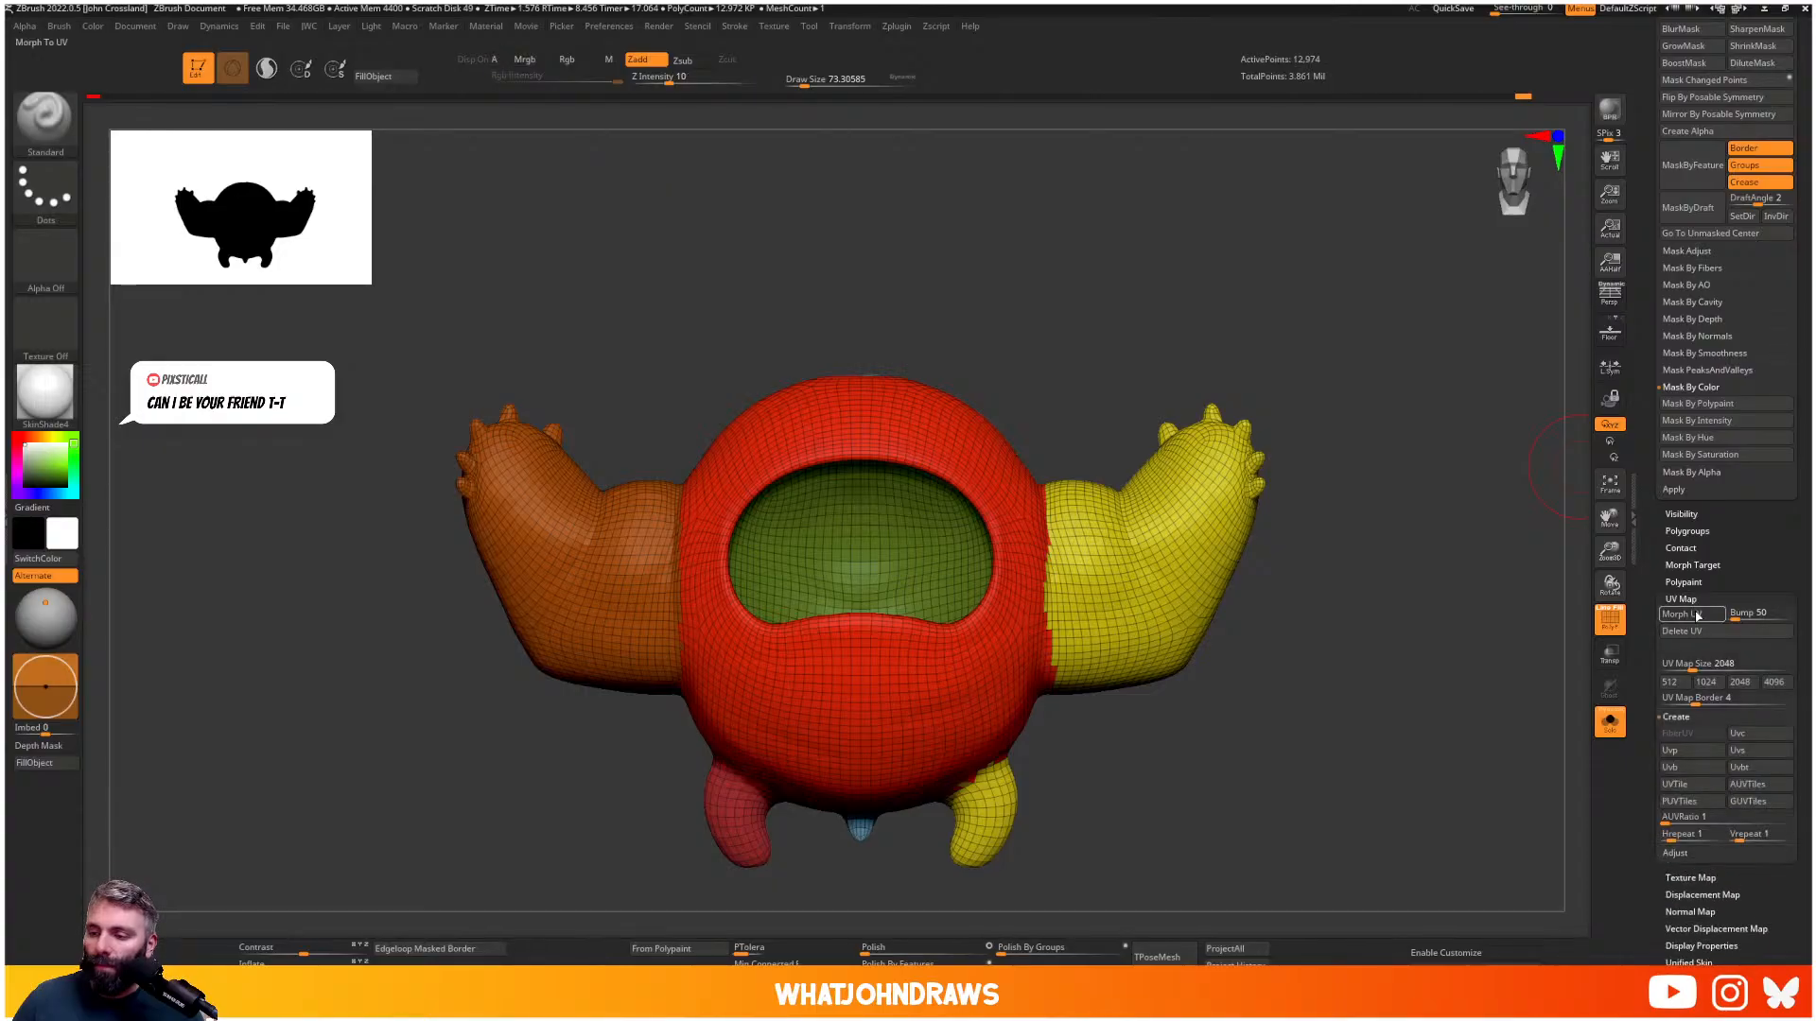
{"action": "left_click", "coordinate": [1671, 615]}
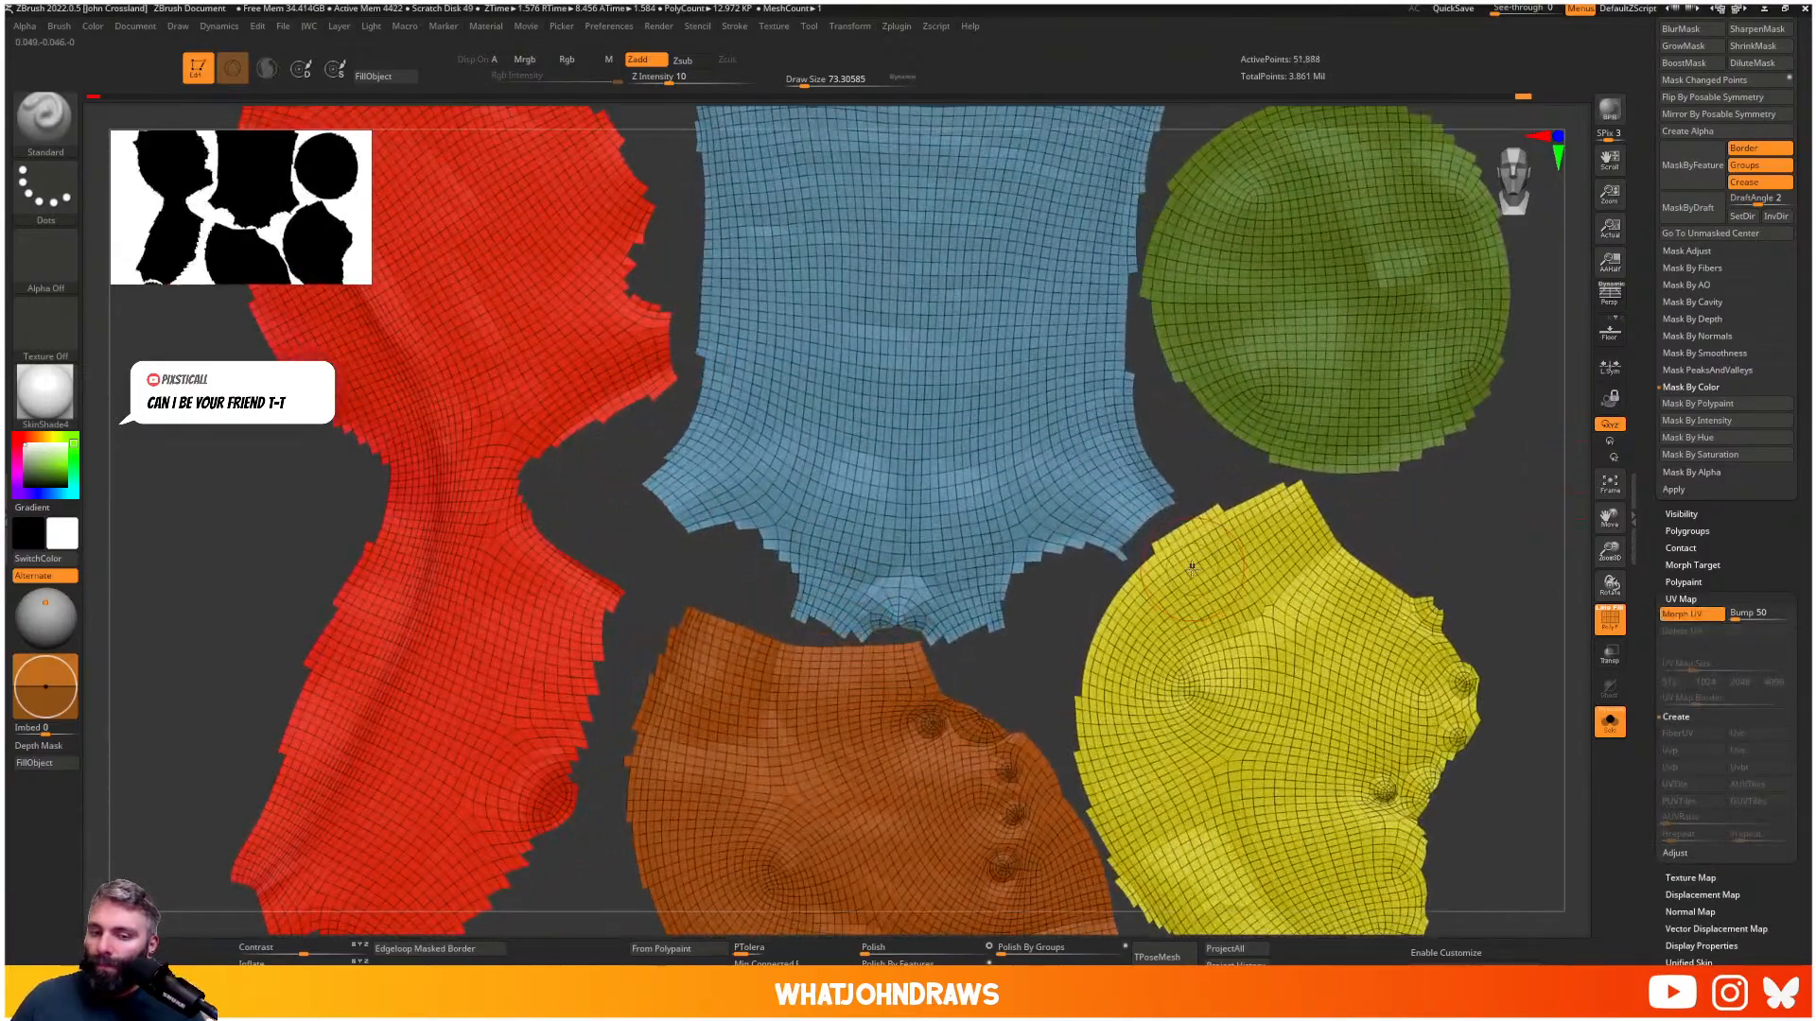
{"action": "right_click_drag", "start_coordinate": [1210, 650], "coordinate": [1071, 520], "text": "ctrl"}
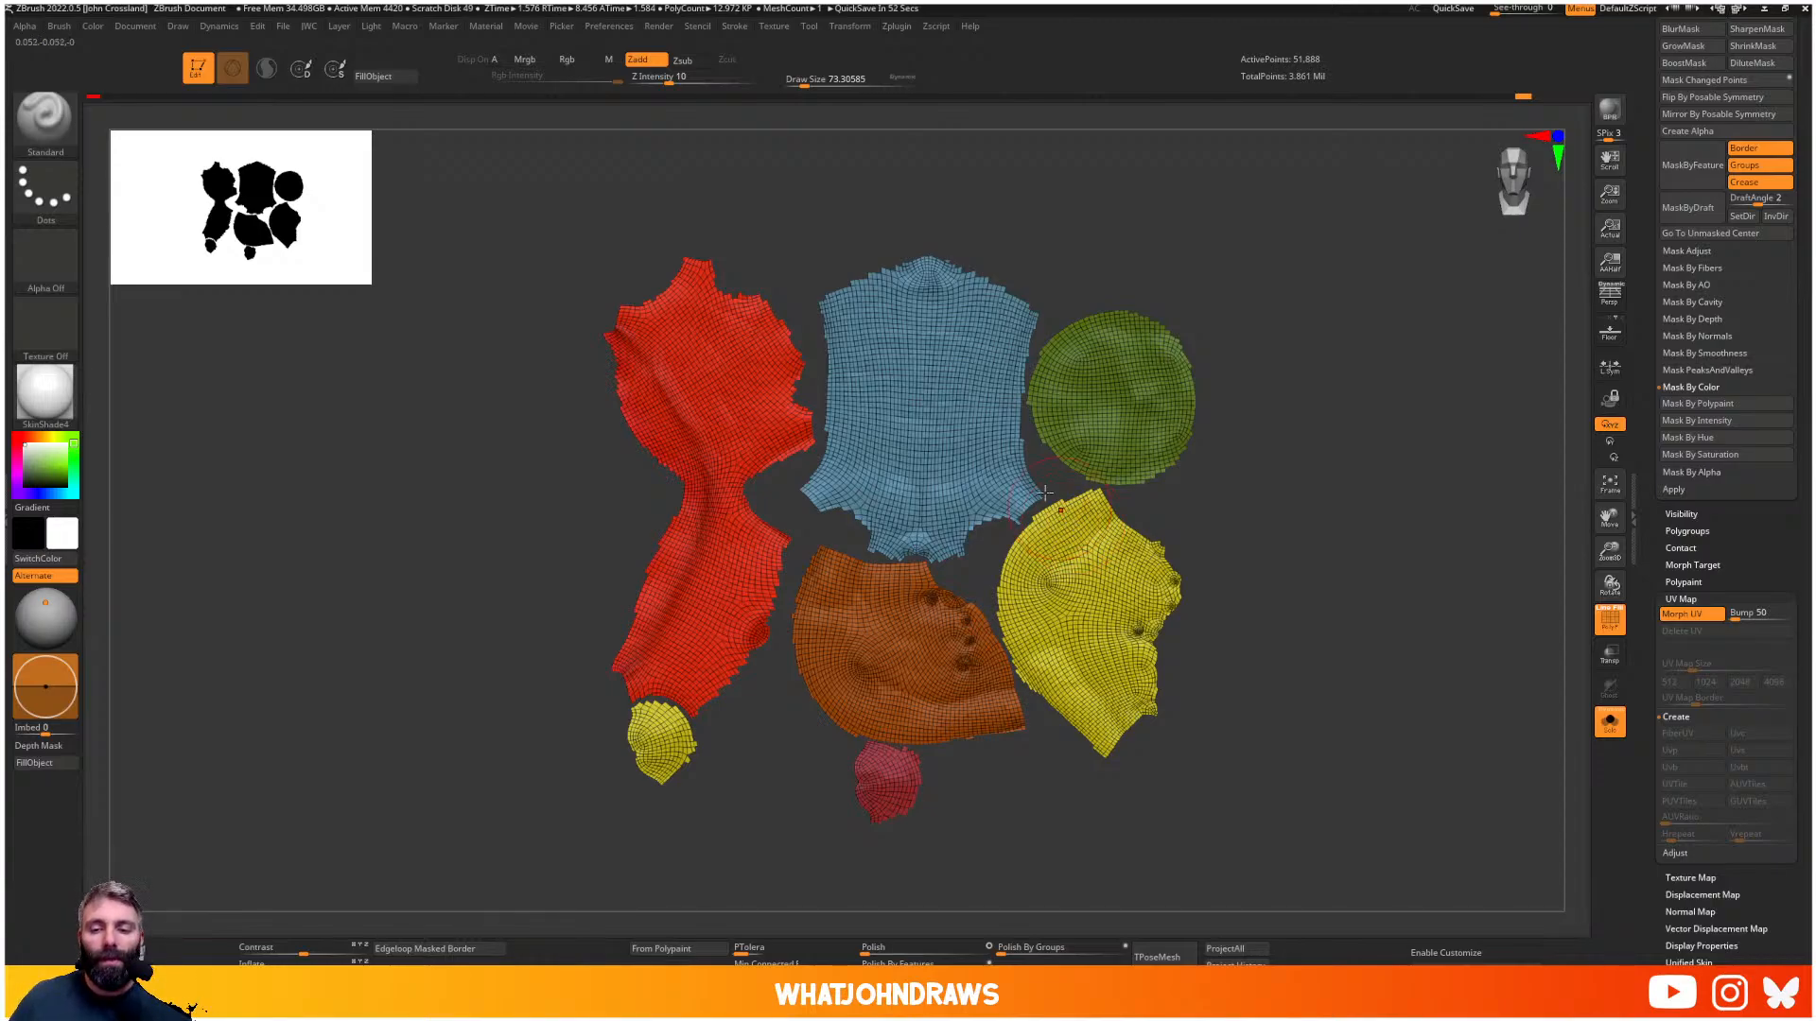
{"action": "right_click_drag", "start_coordinate": [1045, 494], "coordinate": [930, 433], "text": "ctrl"}
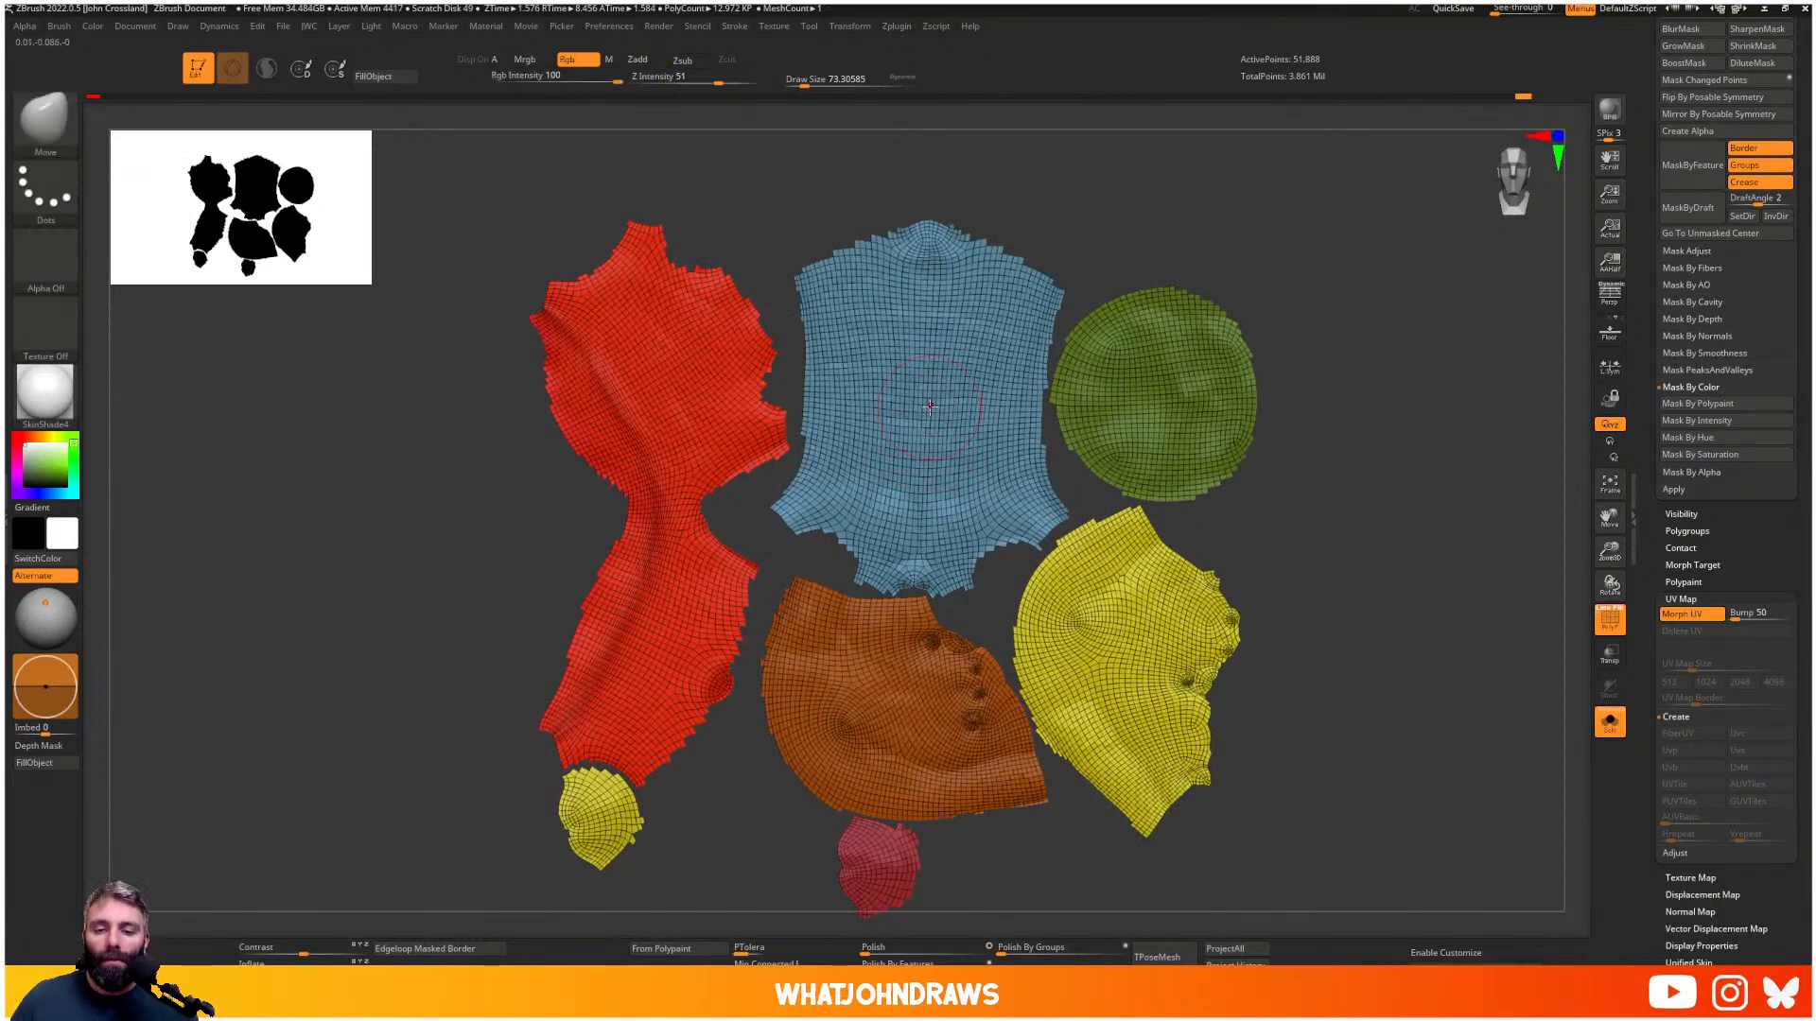
- Mask everything except the blue torso island, try shifting it sideways with the gizmo, and undo the move
{"action": "key", "text": "w"}
{"action": "left_click", "coordinate": [930, 409], "text": "ctrl"}
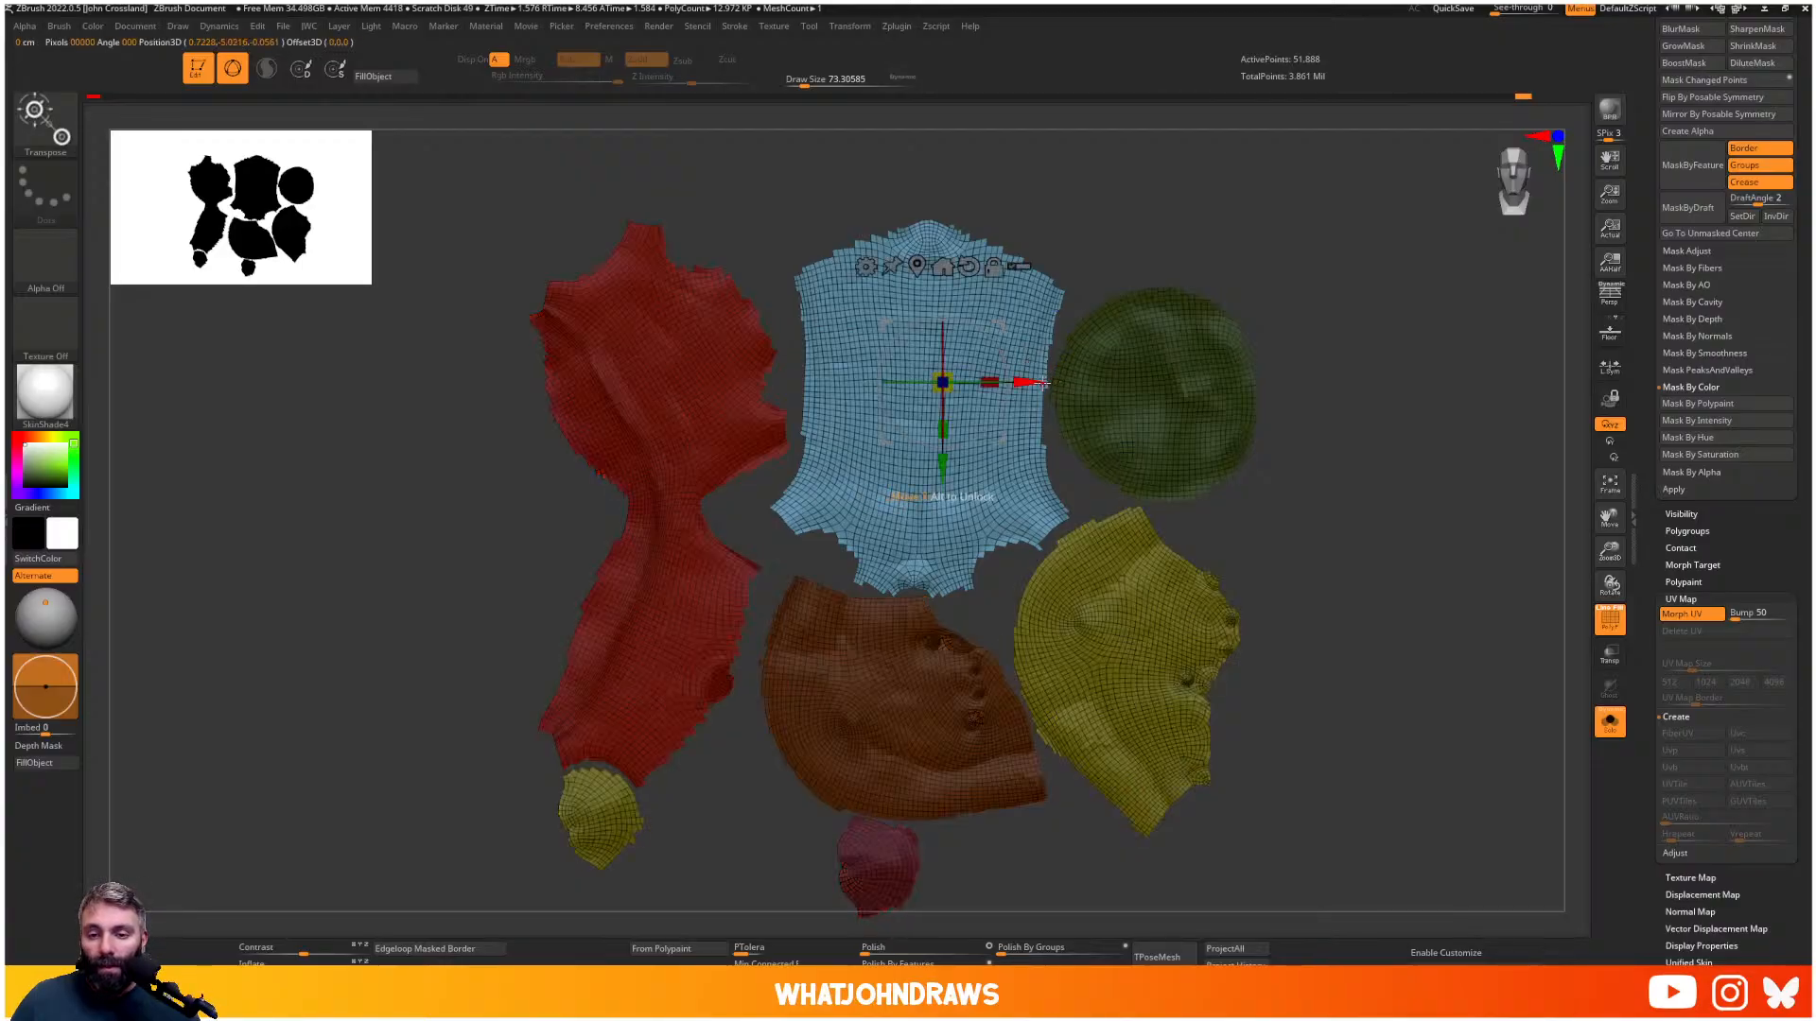
{"action": "key", "text": "shift+f"}
{"action": "right_click_drag", "start_coordinate": [1148, 436], "coordinate": [1096, 427]}
{"action": "left_click_drag", "start_coordinate": [1010, 372], "coordinate": [1015, 372]}
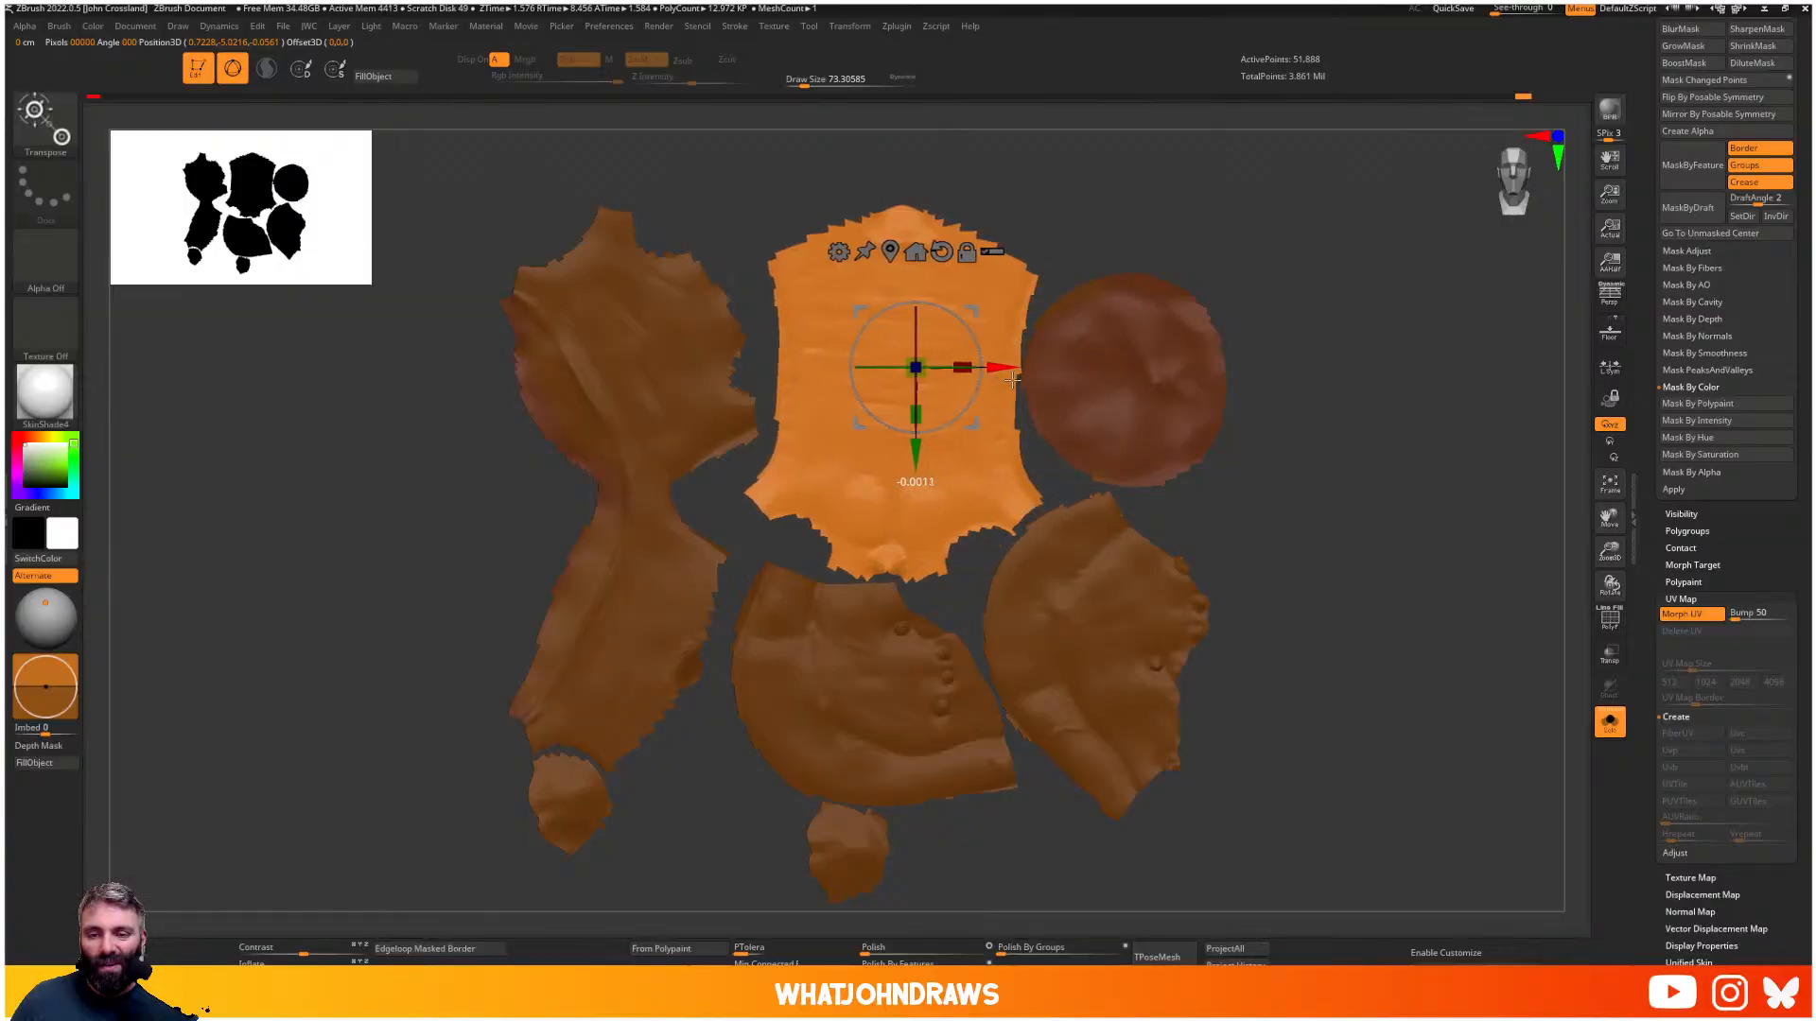
{"action": "key", "text": "ctrl+z"}
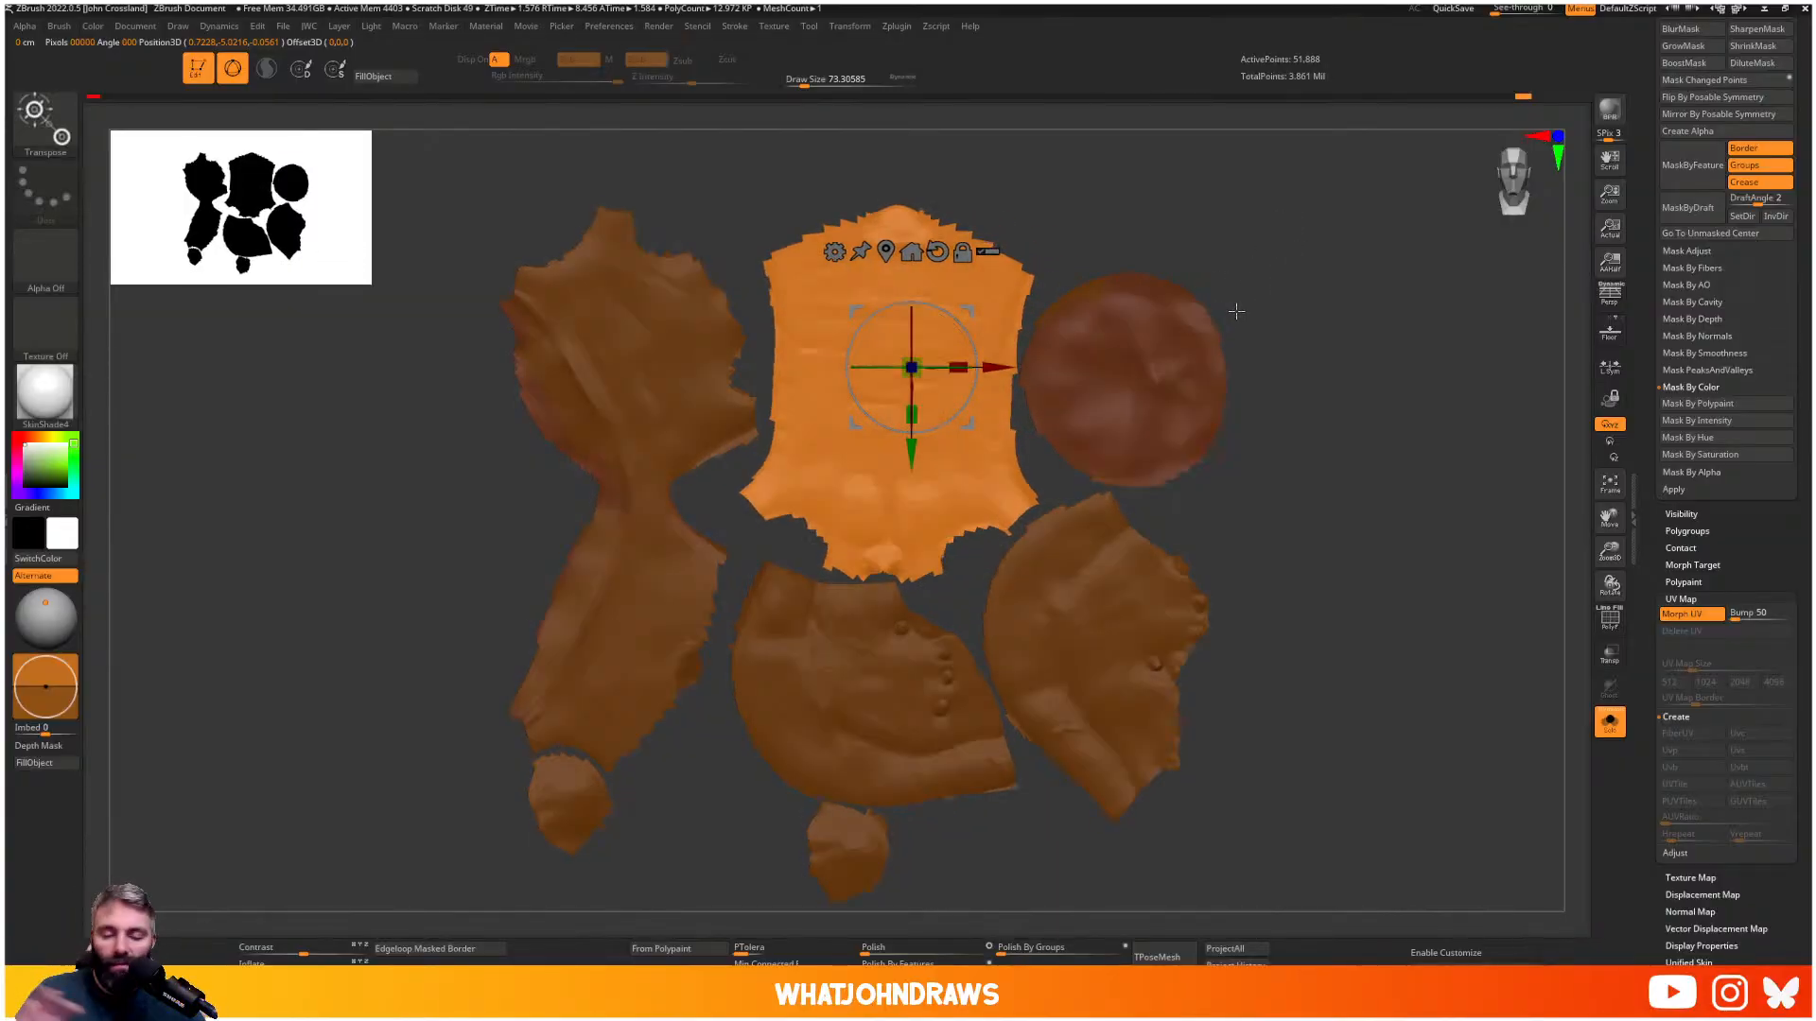
- Return the body from the flattened UV layout to its 3D shape and clear its mask
{"action": "left_click", "coordinate": [1714, 614]}
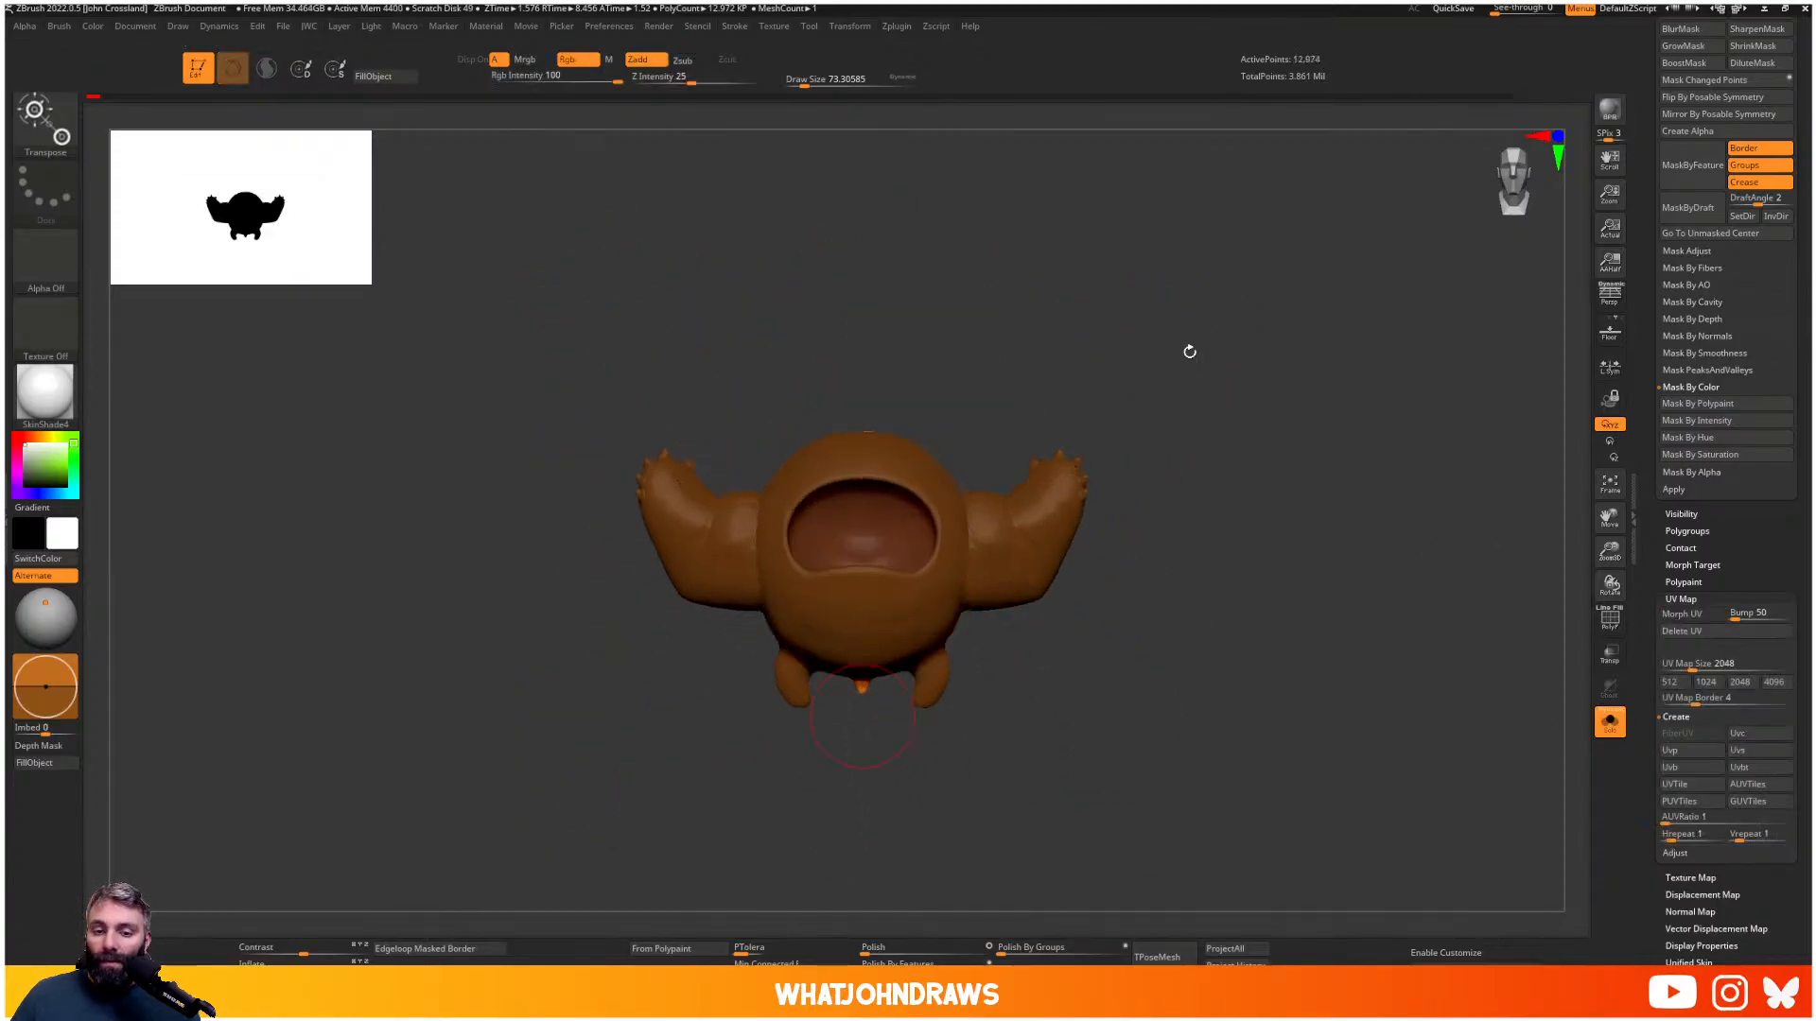
{"action": "left_click_drag", "start_coordinate": [1159, 432], "coordinate": [1273, 587], "text": "alt"}
{"action": "key", "text": "shift+f"}
{"action": "key", "text": "w"}
{"action": "left_click_drag", "start_coordinate": [1298, 363], "coordinate": [1277, 464], "text": "alt"}
{"action": "key", "text": "shift+f"}
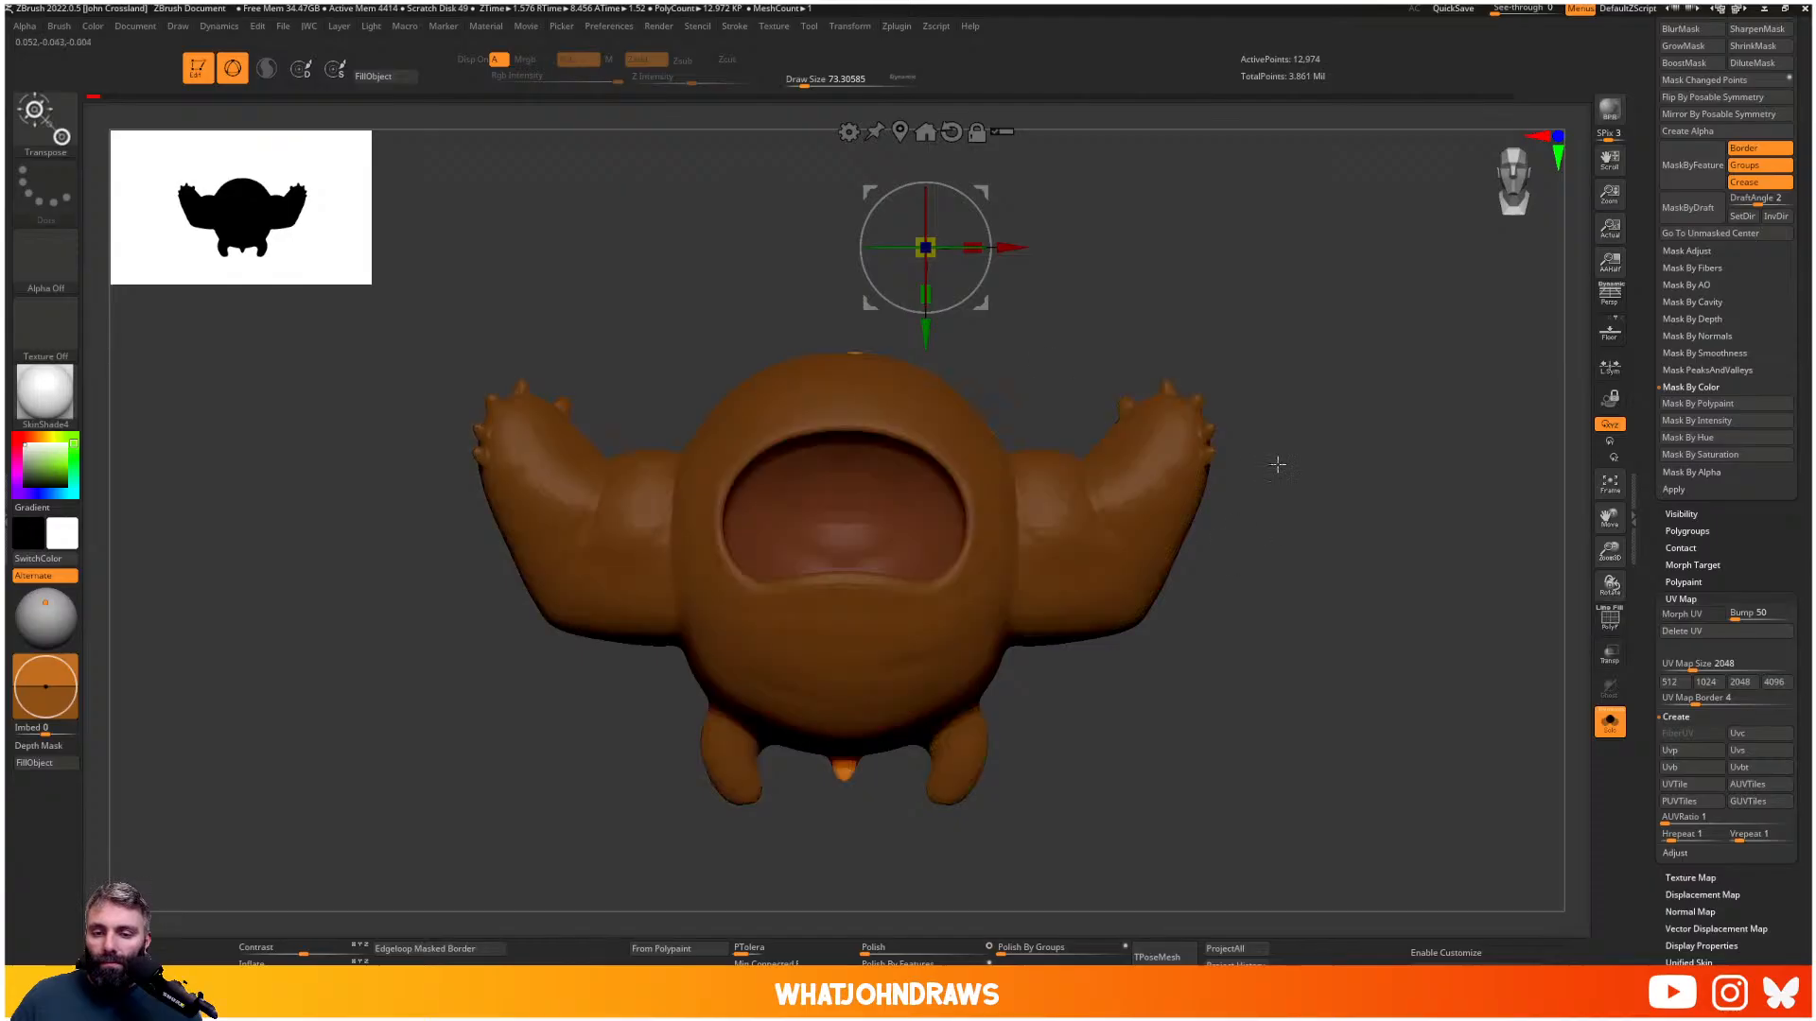
{"action": "left_click_drag", "start_coordinate": [1370, 334], "coordinate": [1319, 437], "text": "ctrl"}
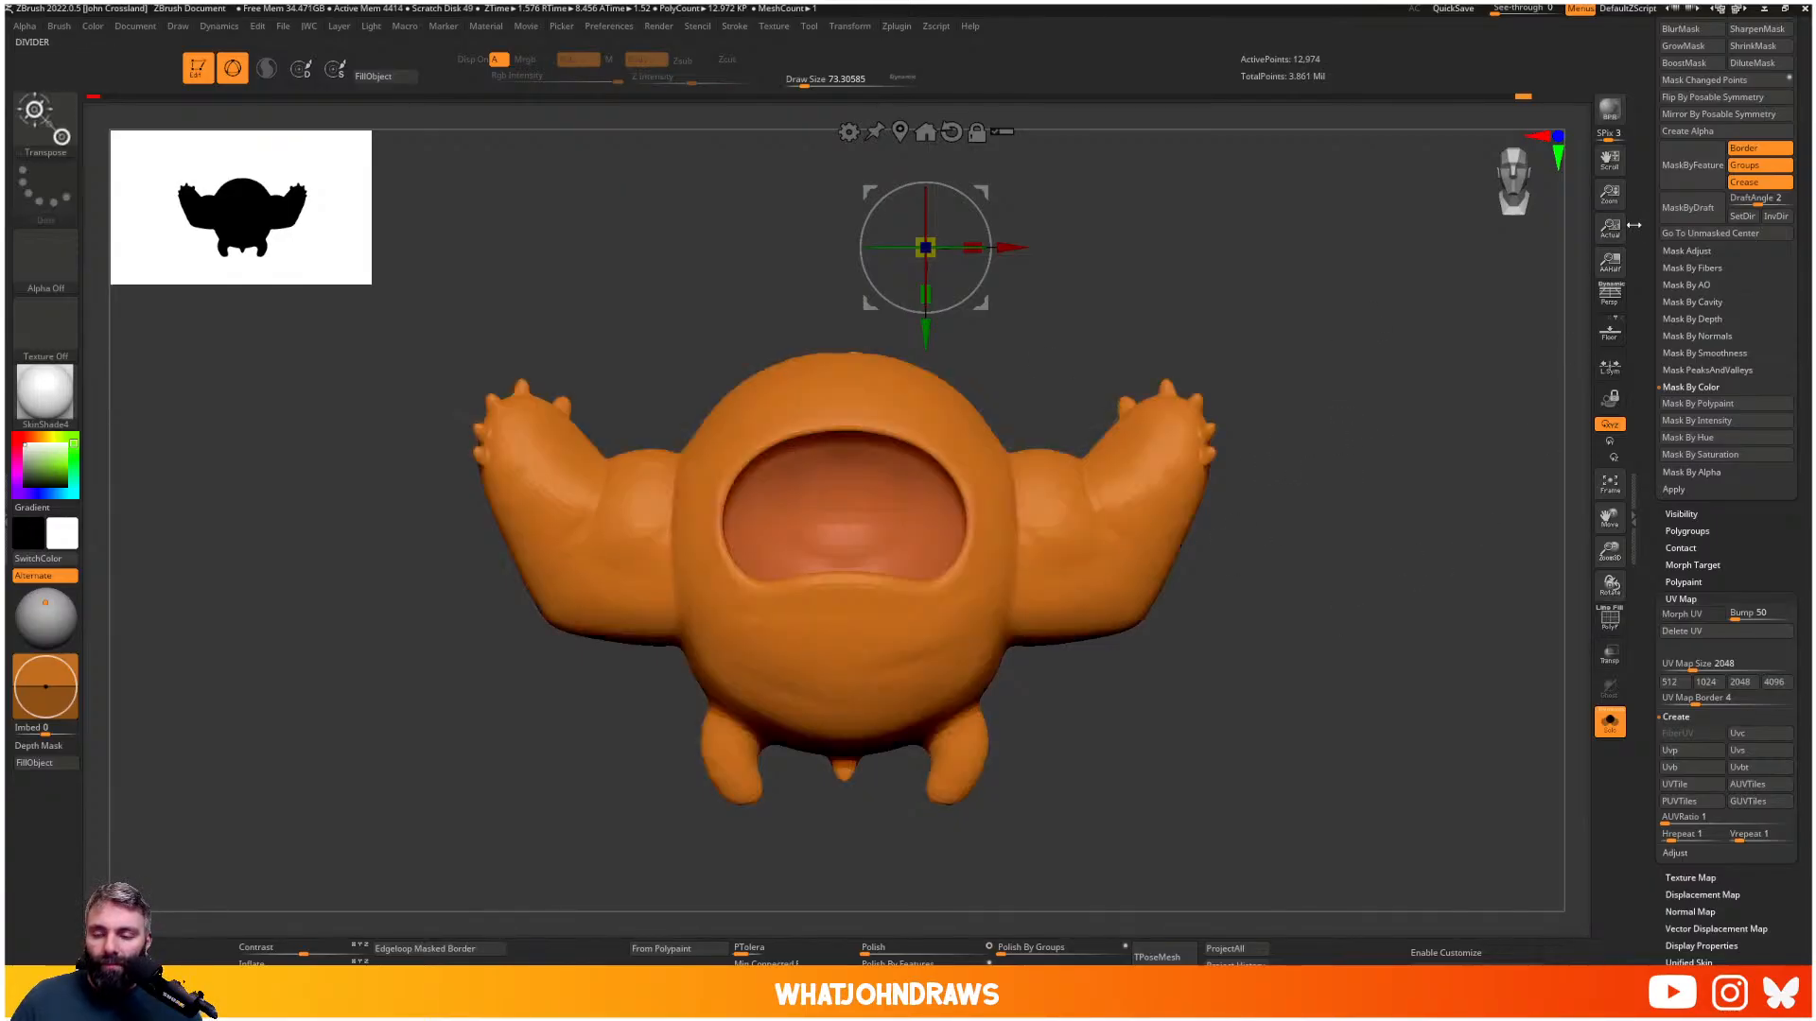
- Export the unwrapped body as an OBJ to the marmoset folder, overwriting body_low.obj
{"action": "scroll", "coordinate": [1777, 291], "scroll_direction": "up", "scroll_amount": 5}
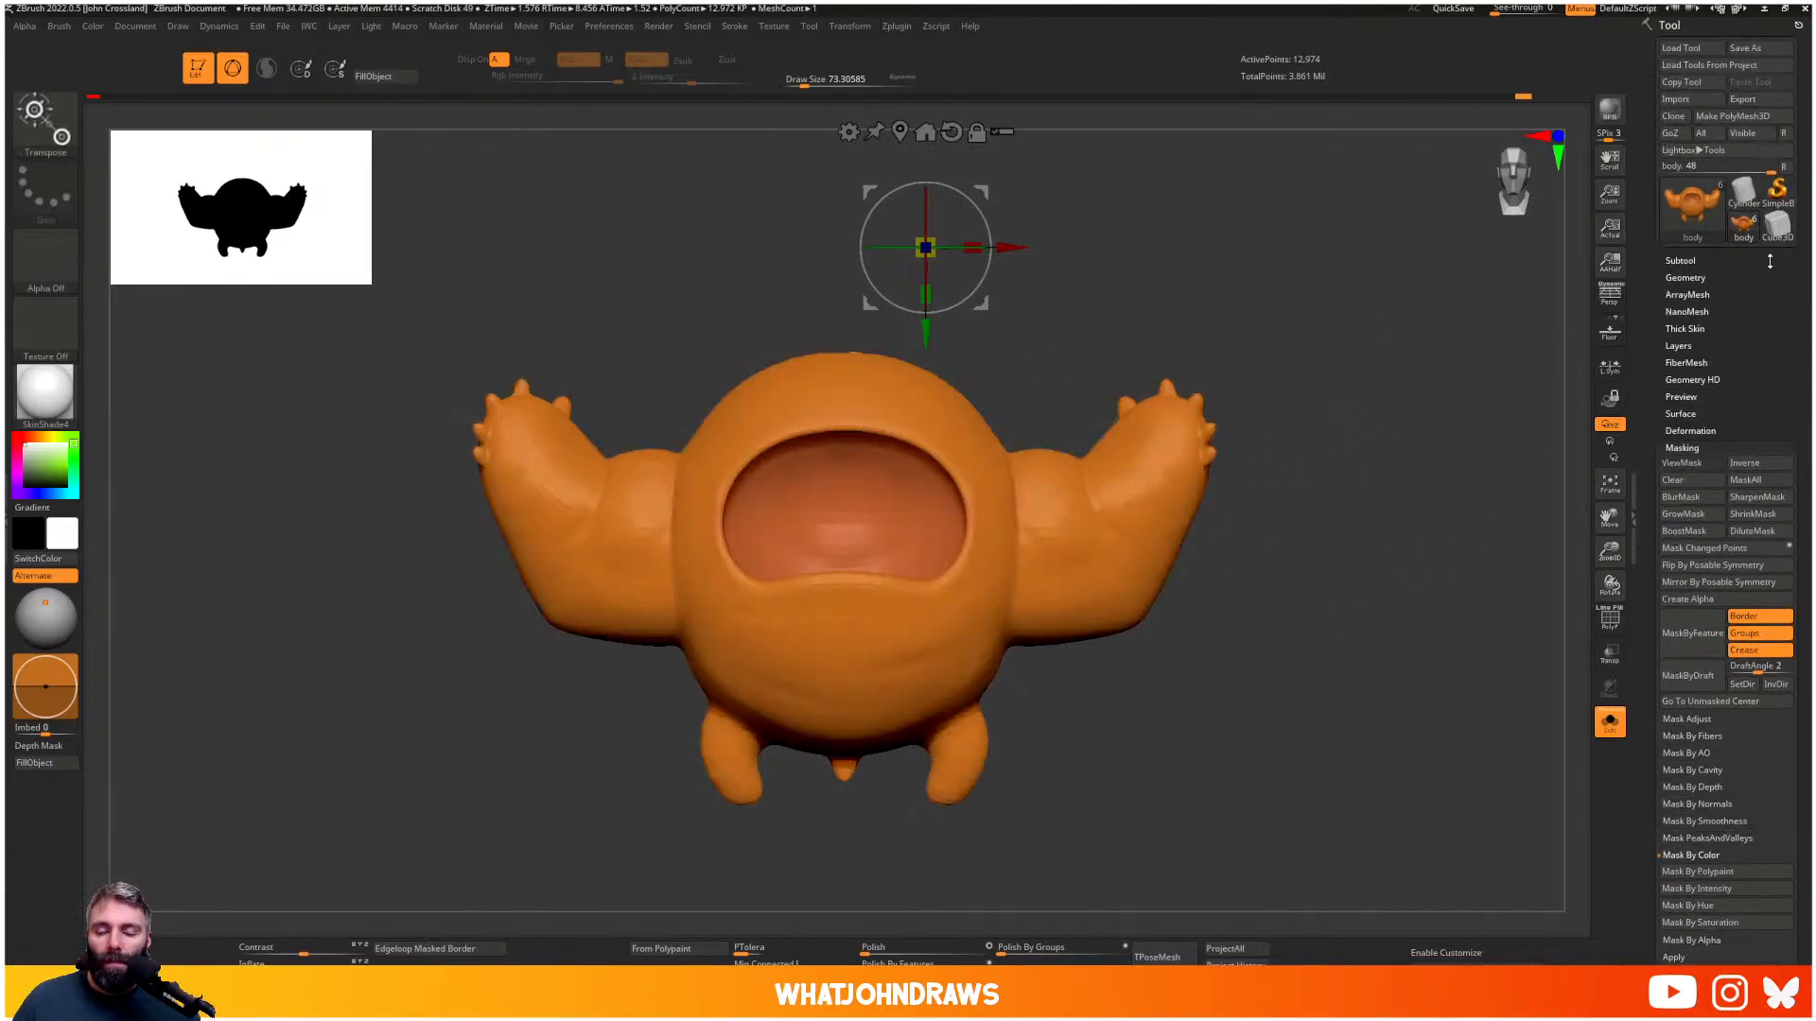
{"action": "left_click", "coordinate": [1760, 102]}
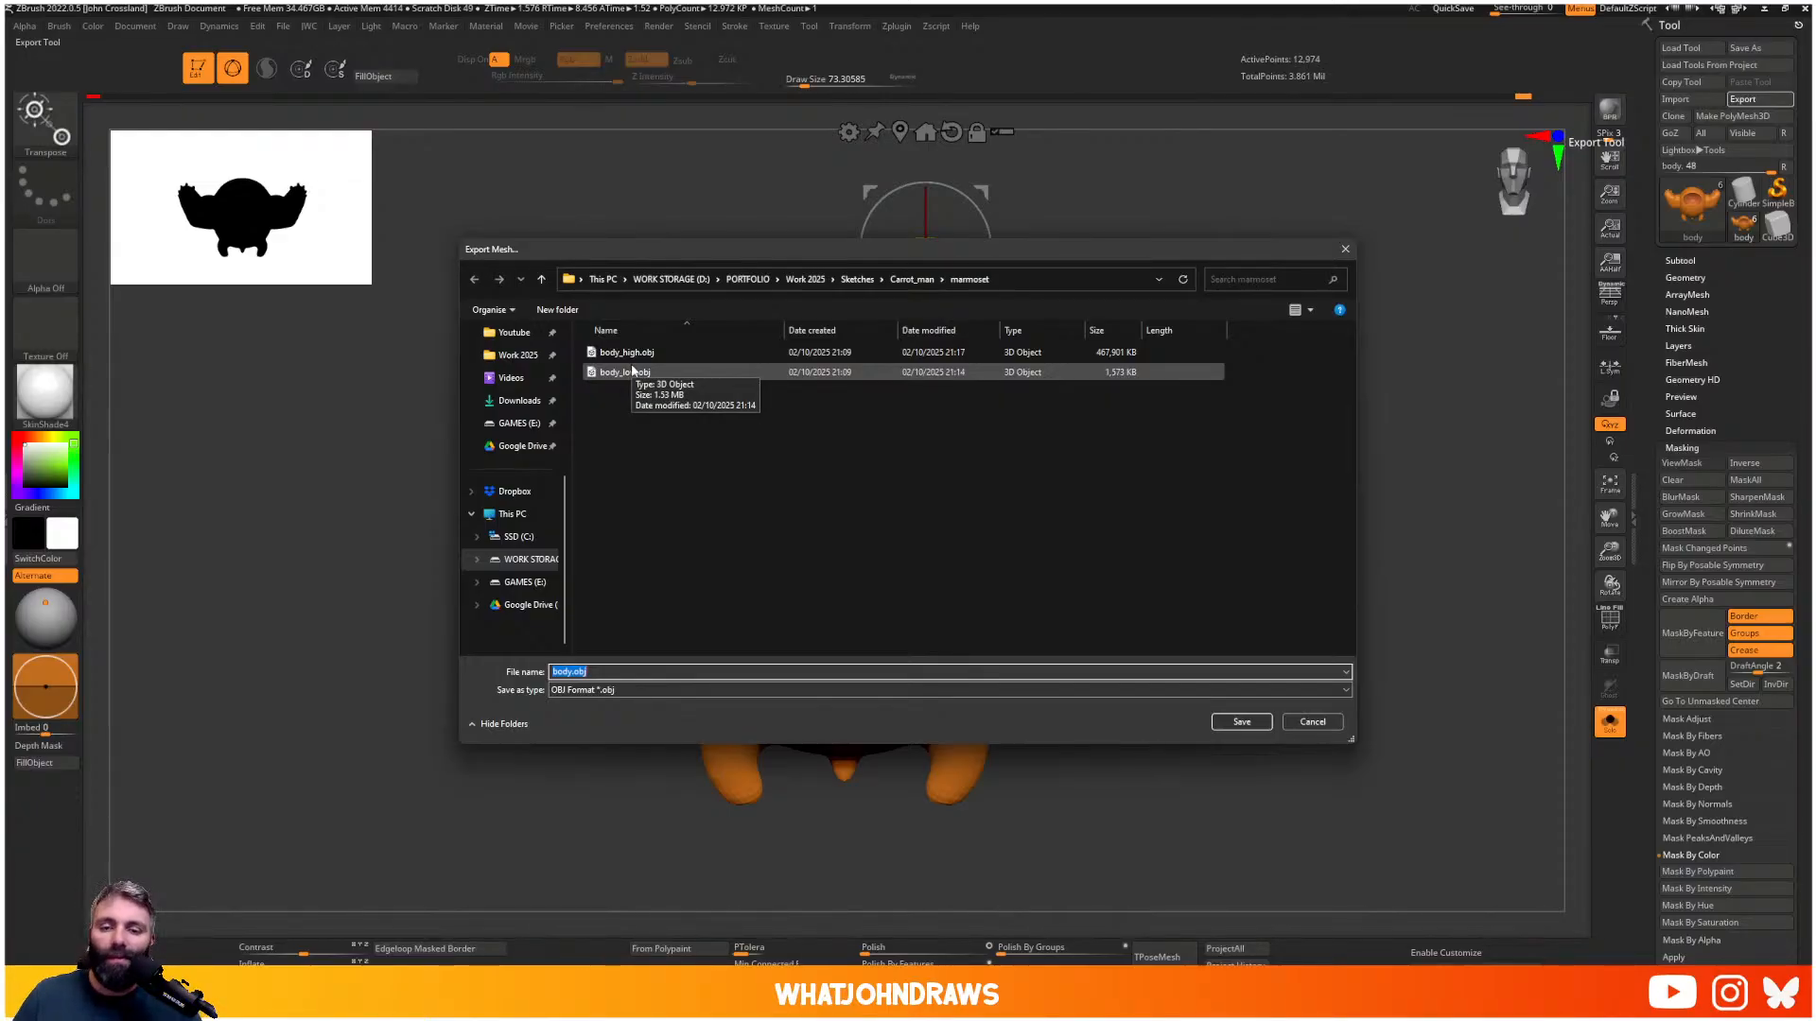
{"action": "double_click", "coordinate": [633, 374]}
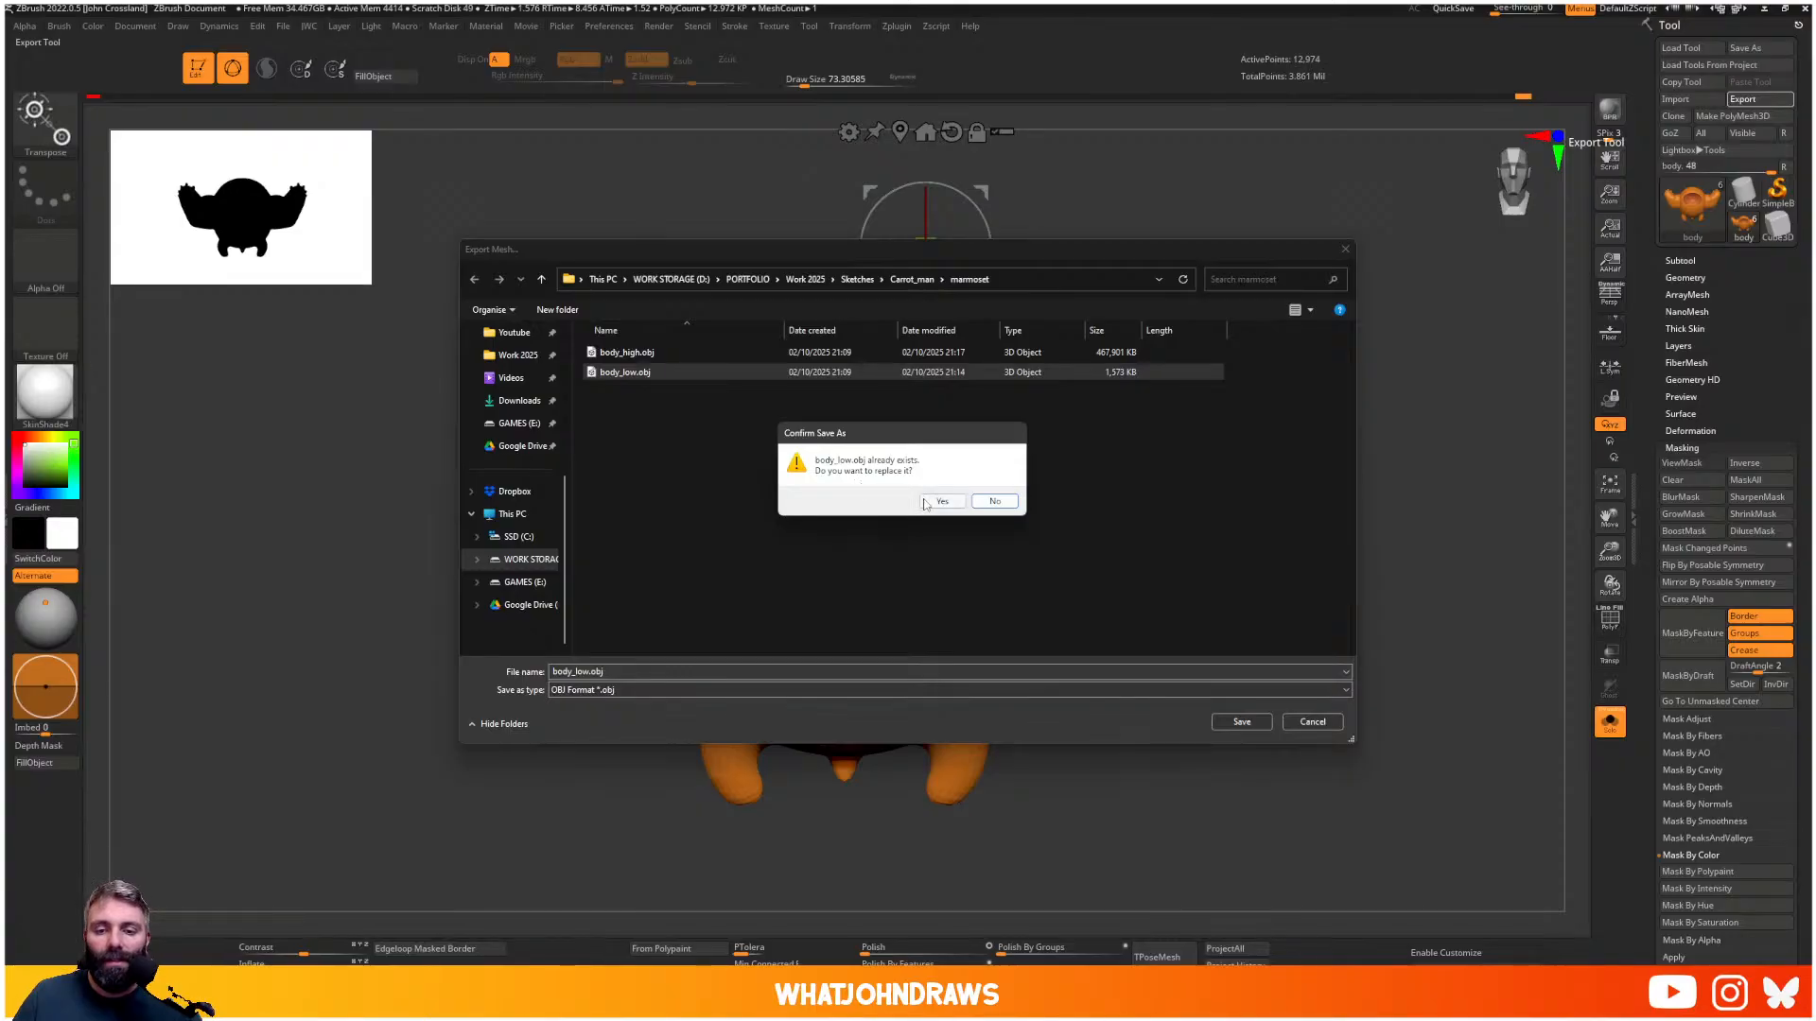
{"action": "left_click", "coordinate": [924, 497]}
- Switch to Marmoset Toolbag and inspect the body in the main camera view
{"action": "key", "text": "alt+Tab"}
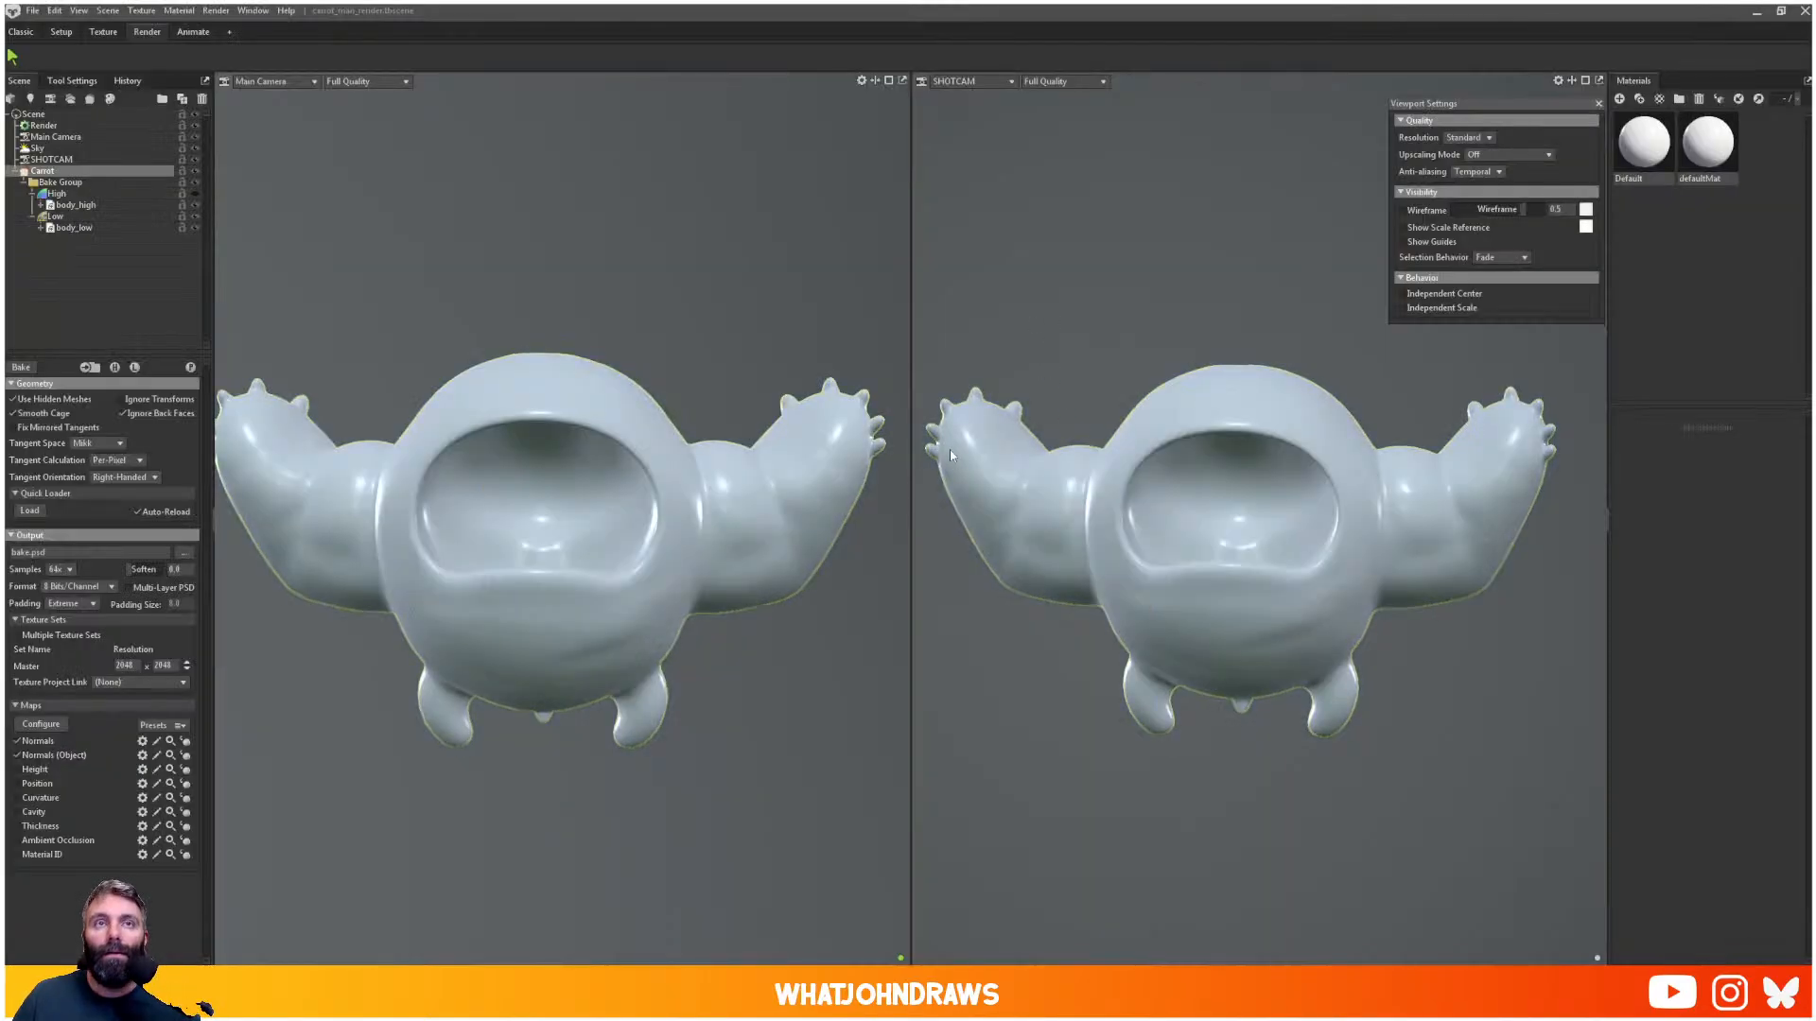
{"action": "left_click_drag", "start_coordinate": [534, 465], "coordinate": [684, 493]}
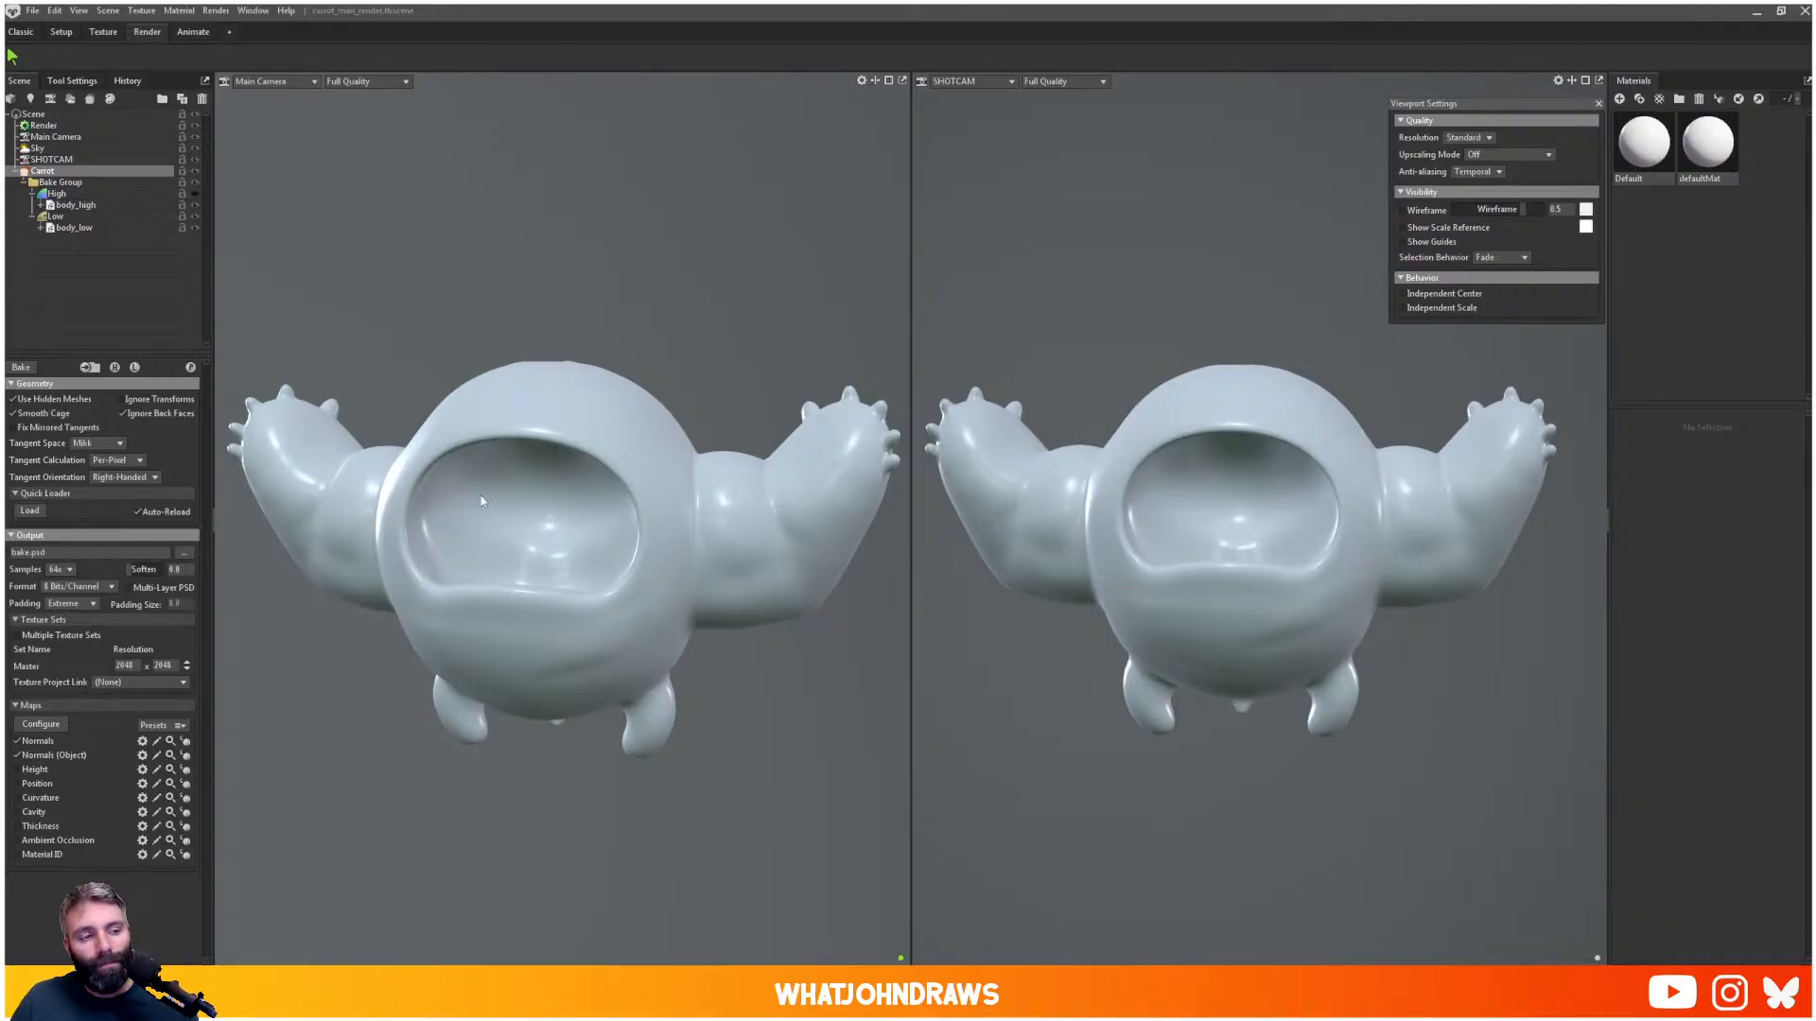
- Close the viewport settings
{"action": "left_click", "coordinate": [1600, 101]}
{"action": "left_click_drag", "start_coordinate": [47, 170], "coordinate": [51, 162]}
{"action": "left_click", "coordinate": [51, 161]}
{"action": "left_click", "coordinate": [52, 172]}
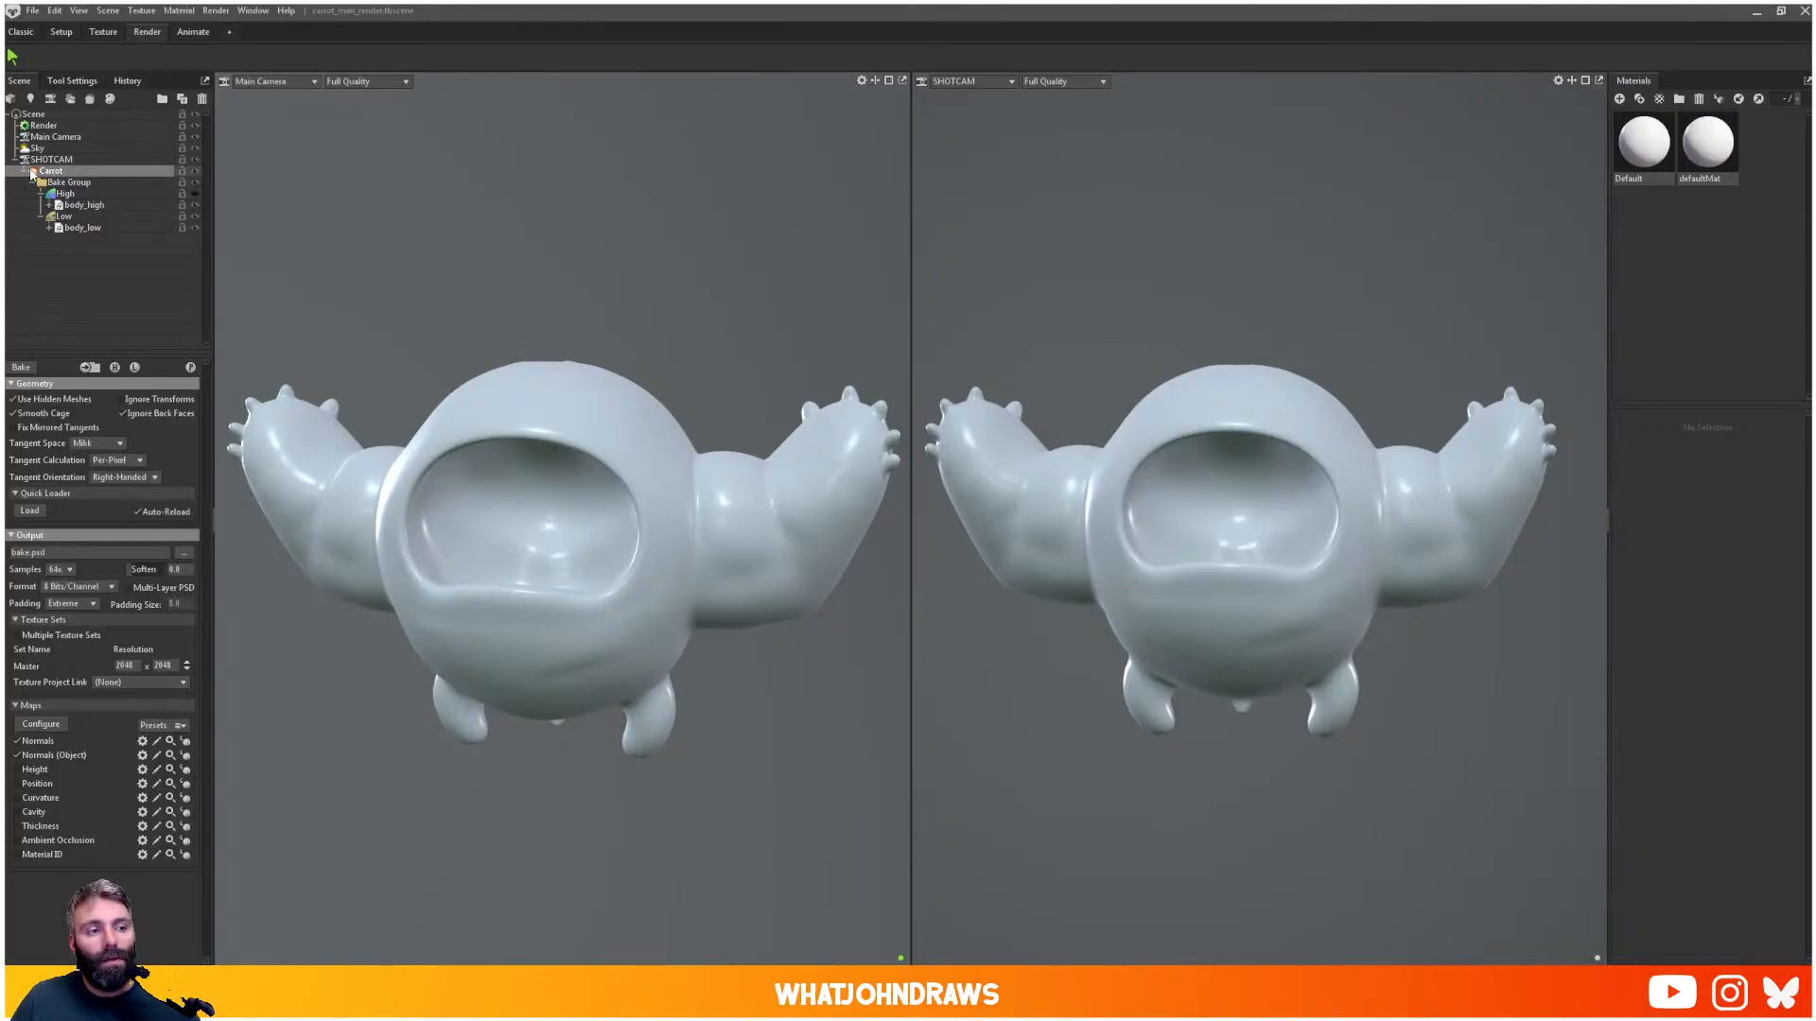
{"action": "key", "text": "ctrl+z"}
{"action": "double_click", "coordinate": [57, 174]}
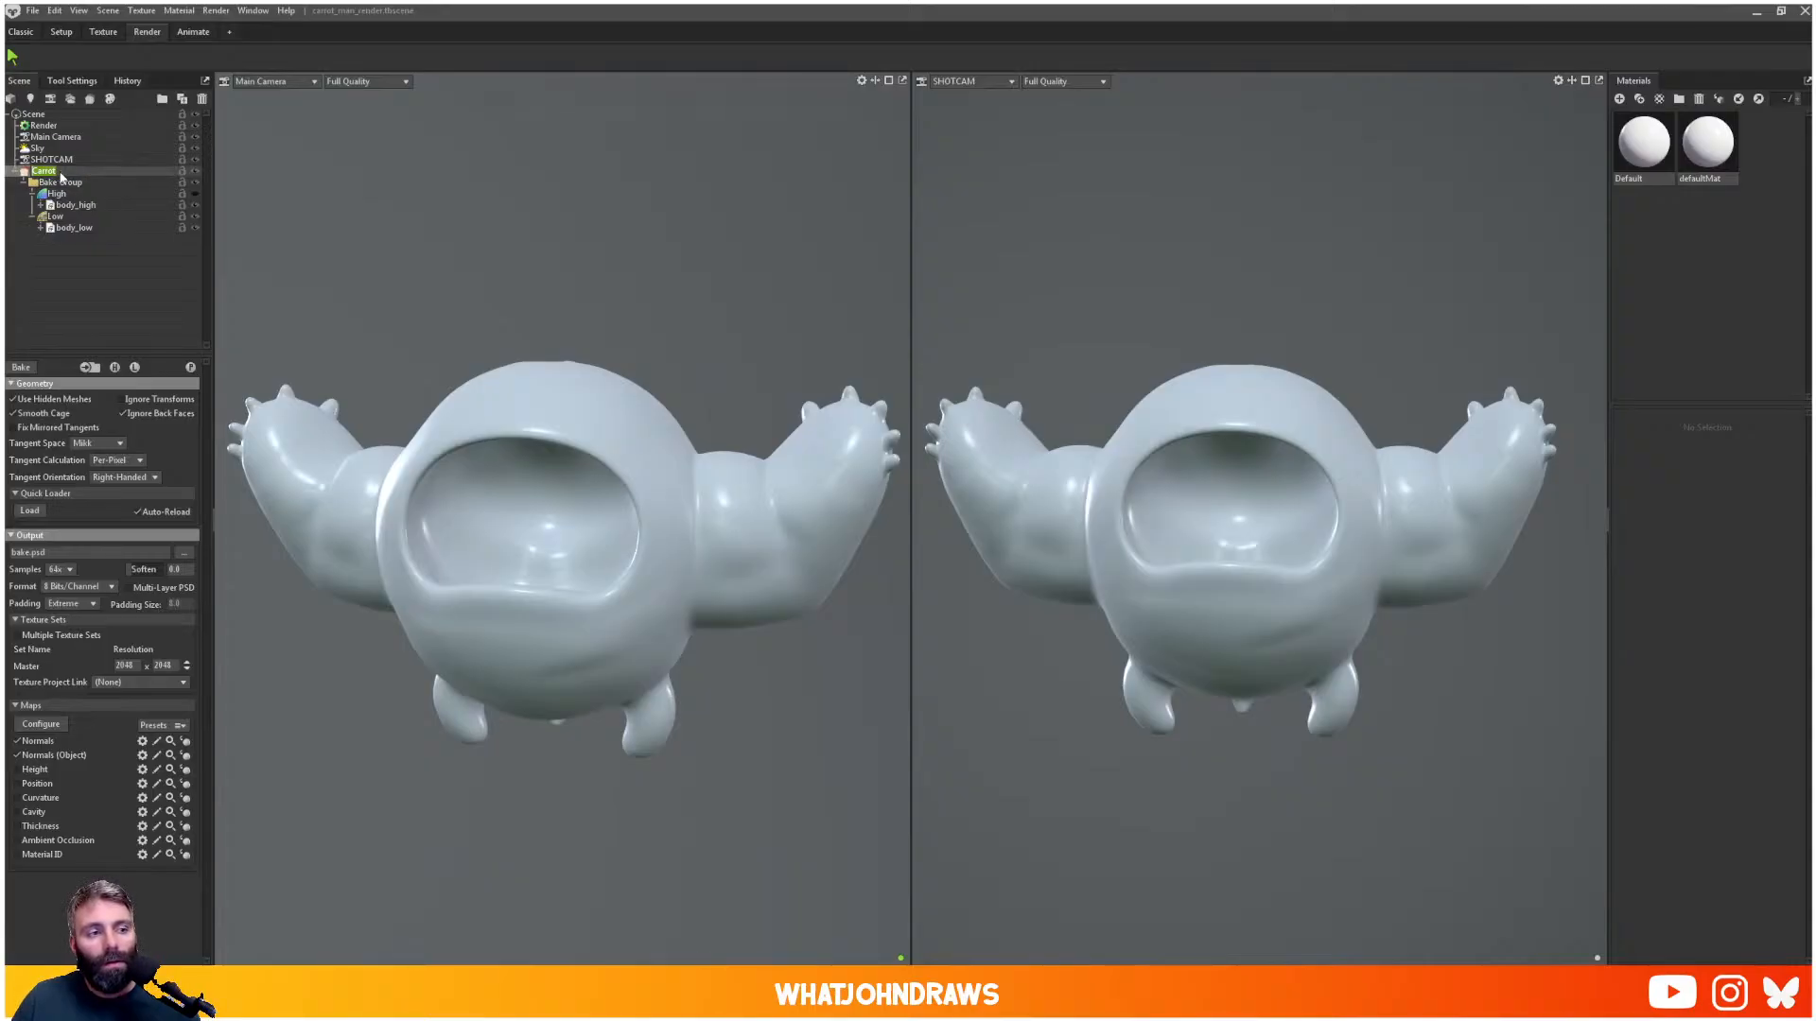
- Rename the bake group inside Carrot as Body and collapse it
{"action": "left_click", "coordinate": [59, 182]}
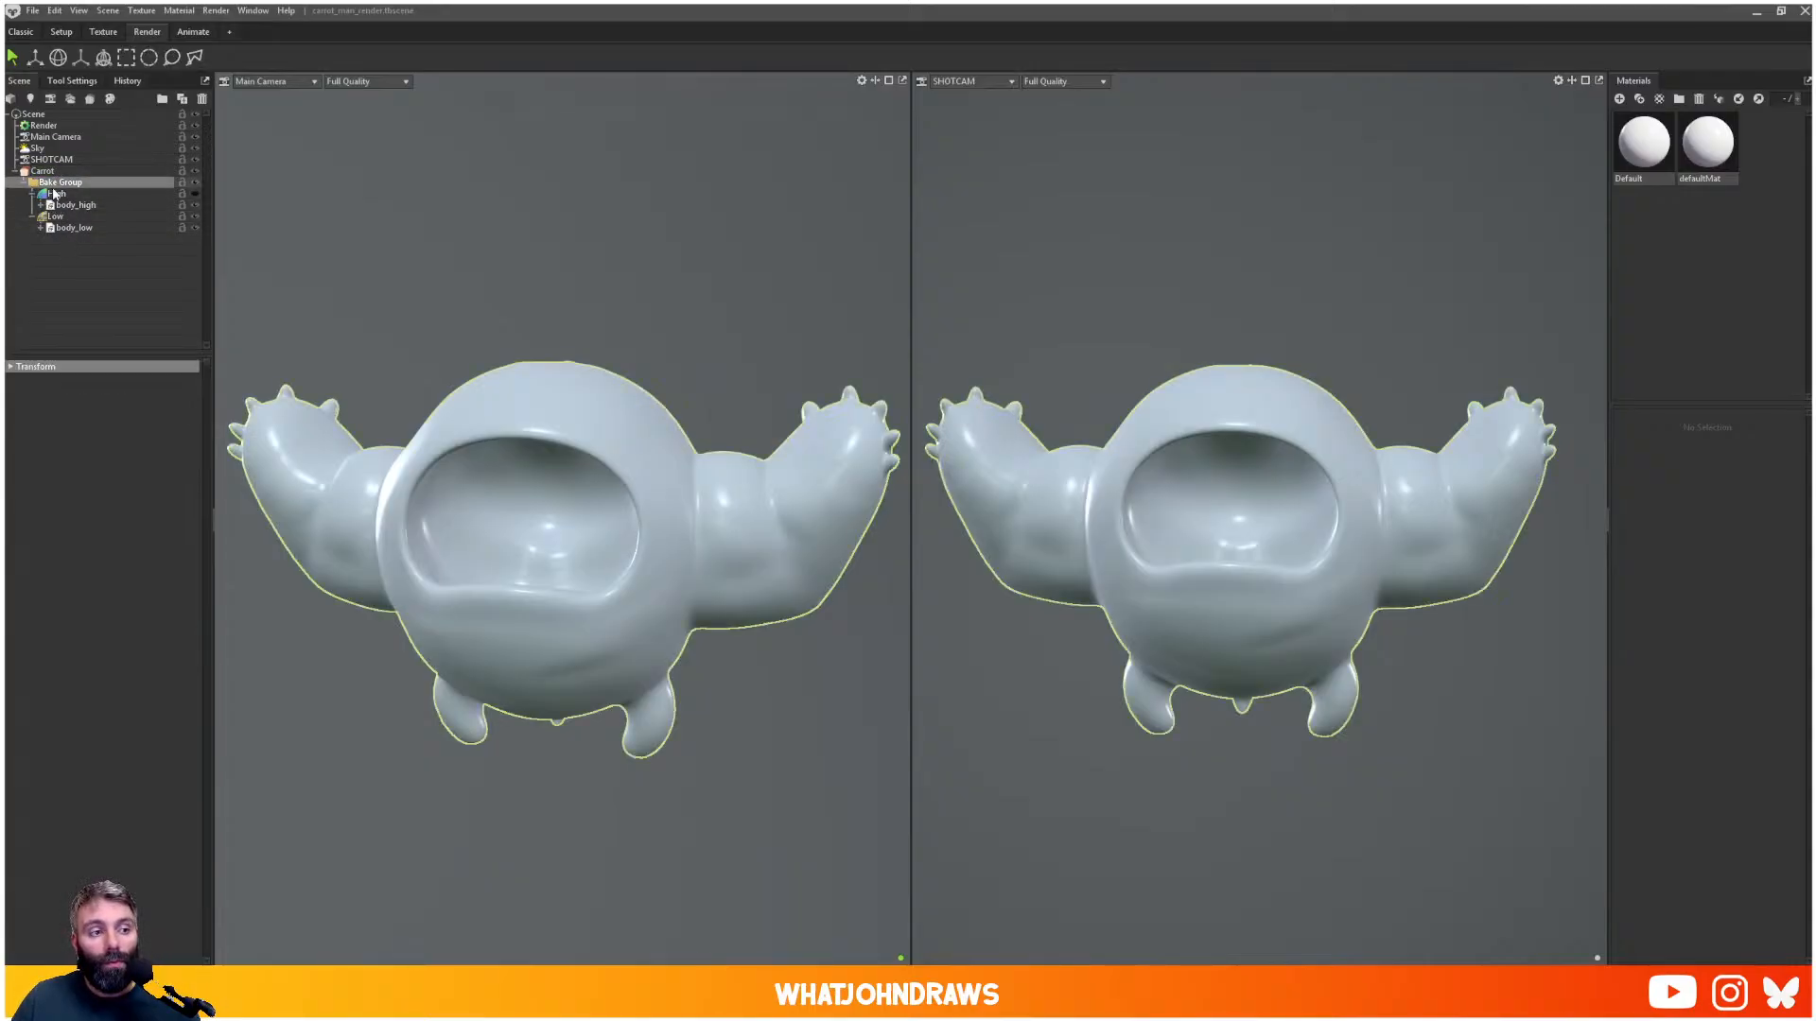
{"action": "double_click", "coordinate": [57, 183]}
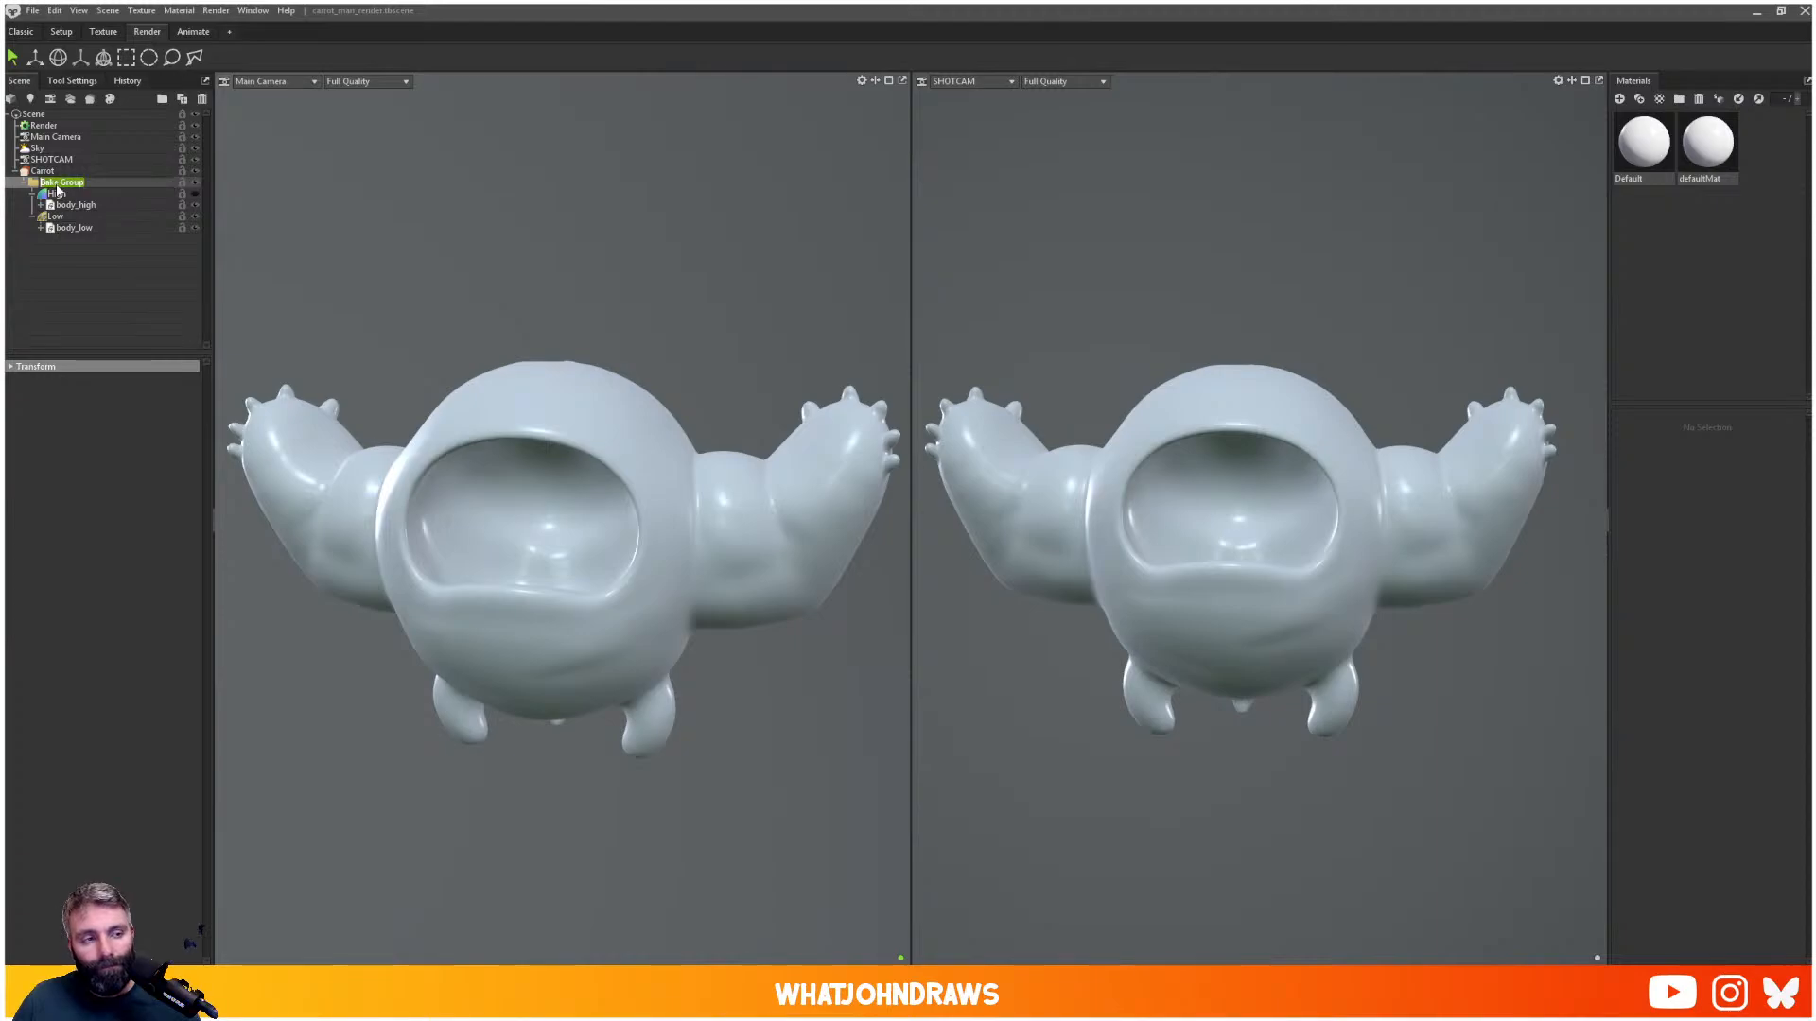
{"action": "type", "text": "Body"}
{"action": "key", "text": "Return"}
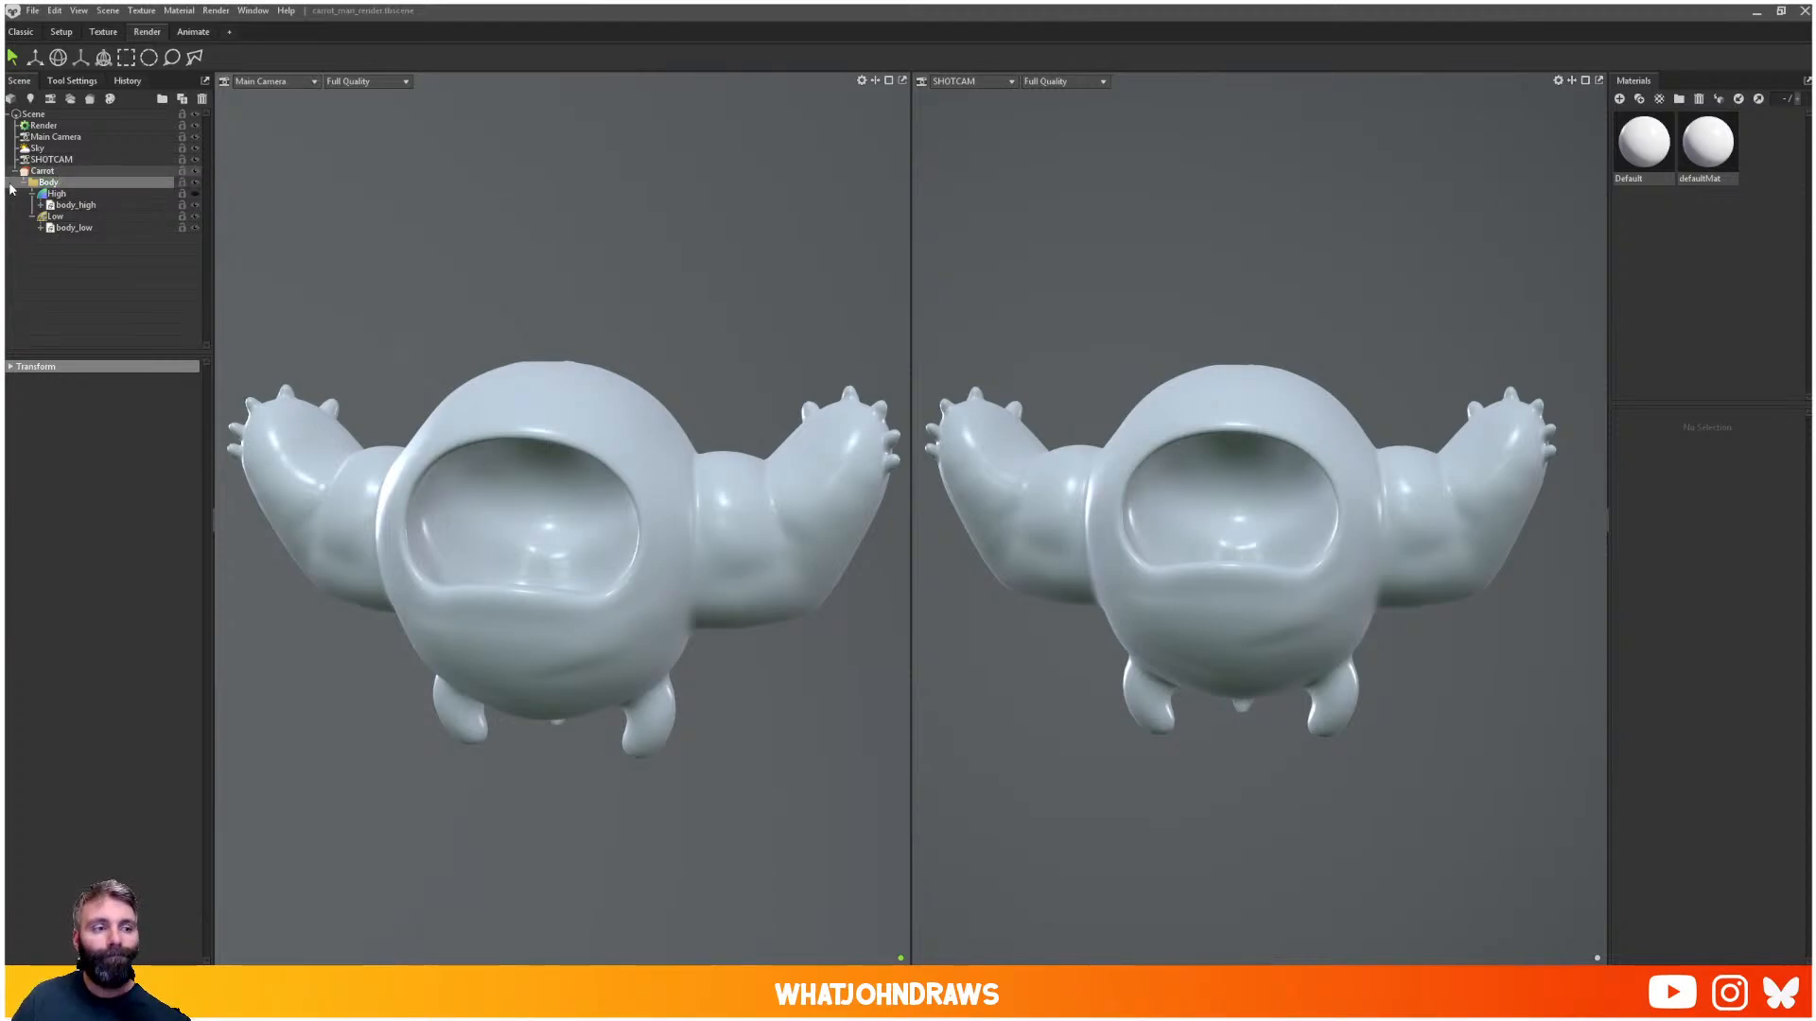
{"action": "left_click", "coordinate": [24, 183]}
- Link the Carrot bake project to a new texture project and deselect it
{"action": "left_click", "coordinate": [45, 173]}
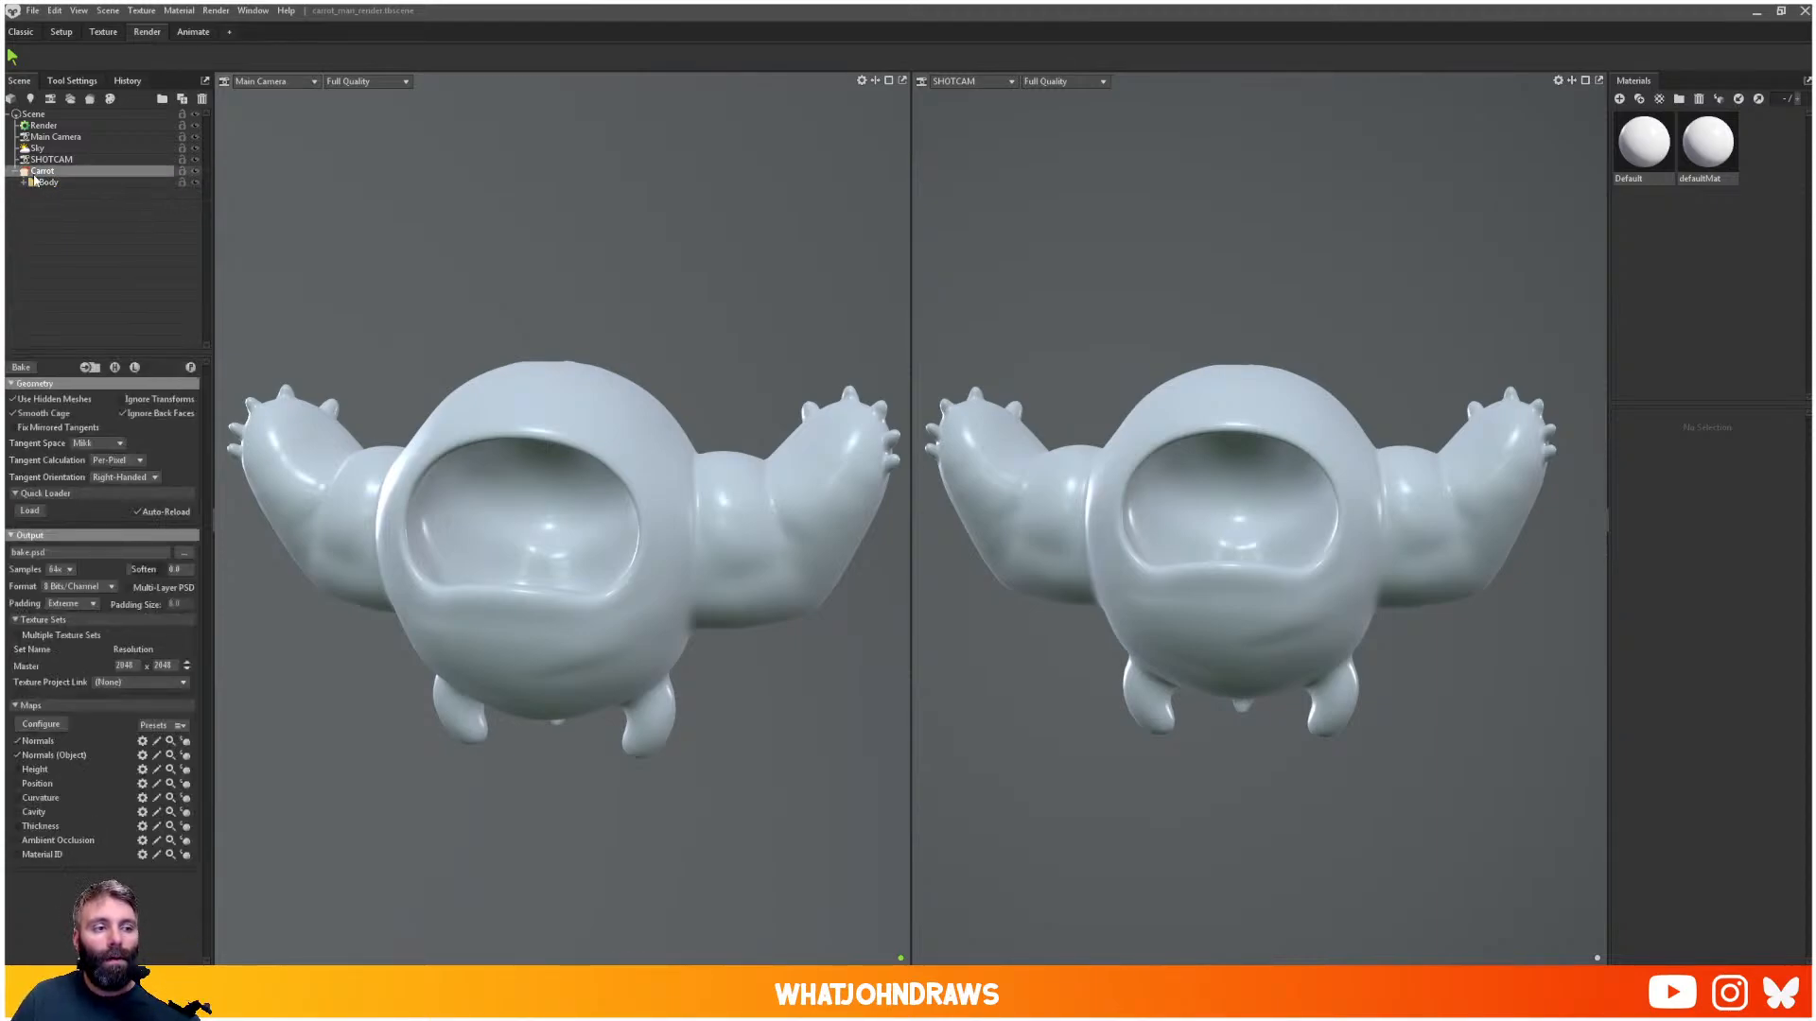
{"action": "left_click", "coordinate": [21, 174]}
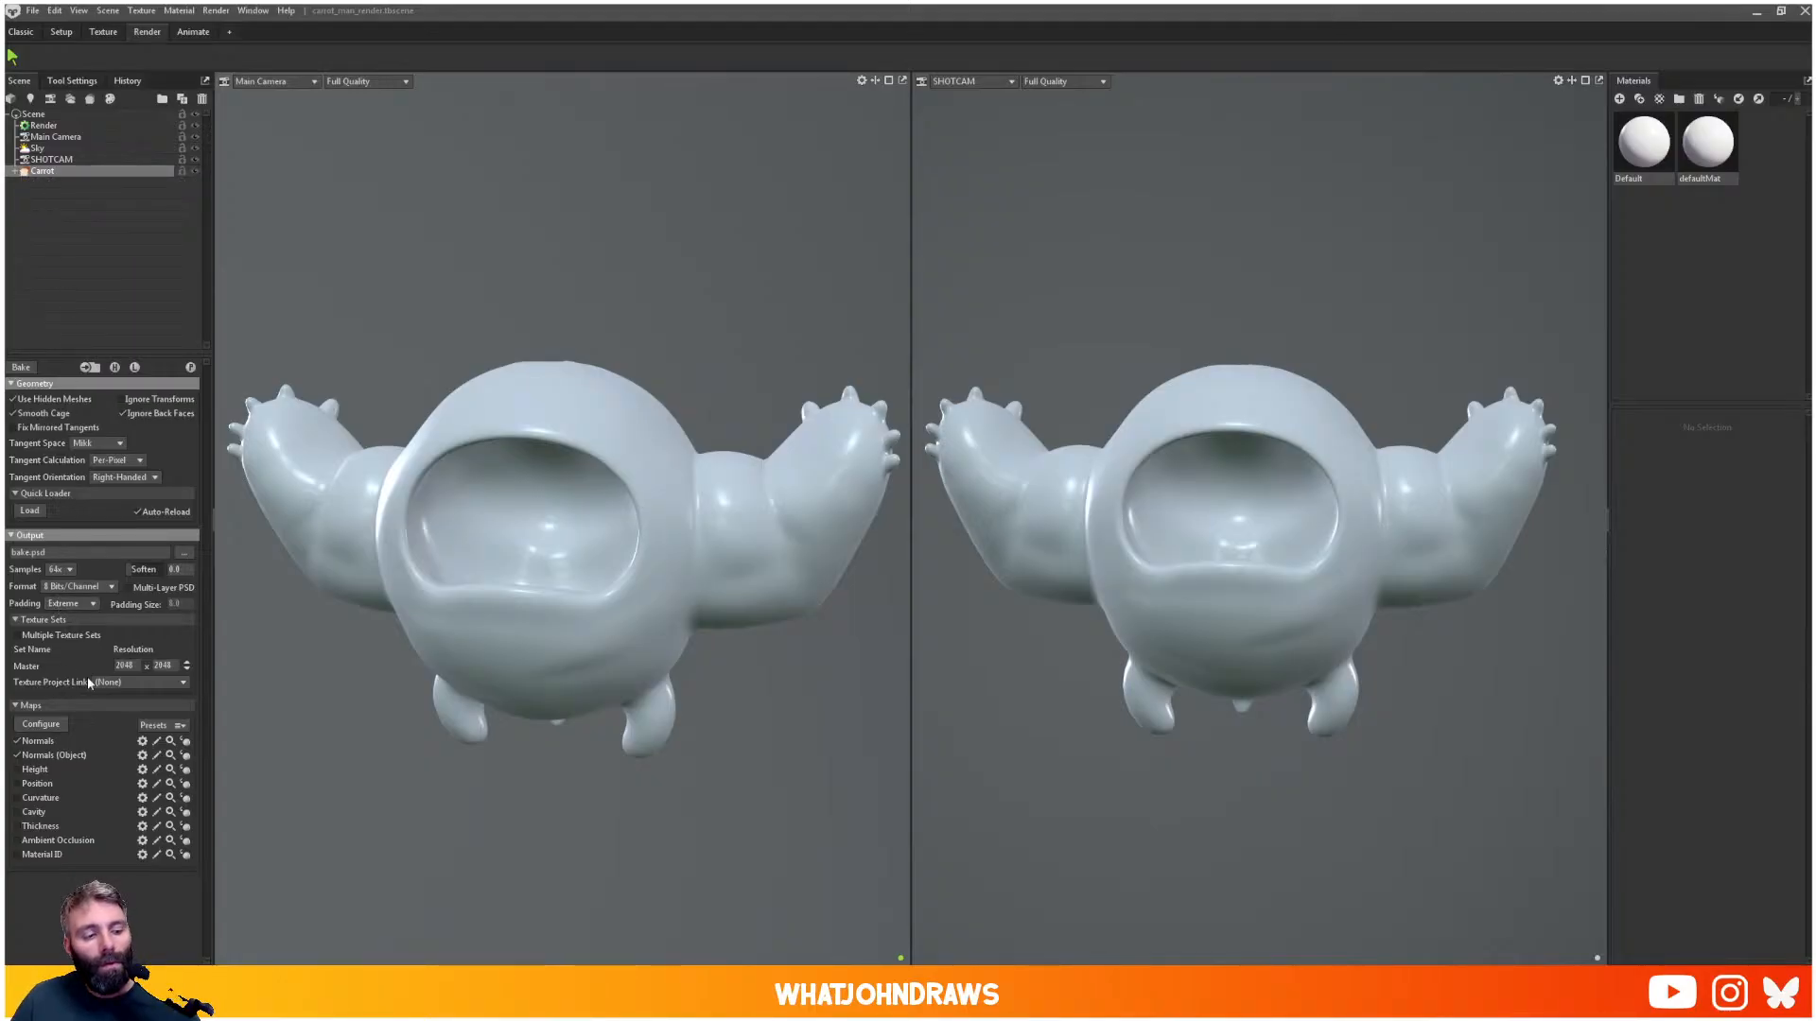
{"action": "left_click", "coordinate": [117, 683]}
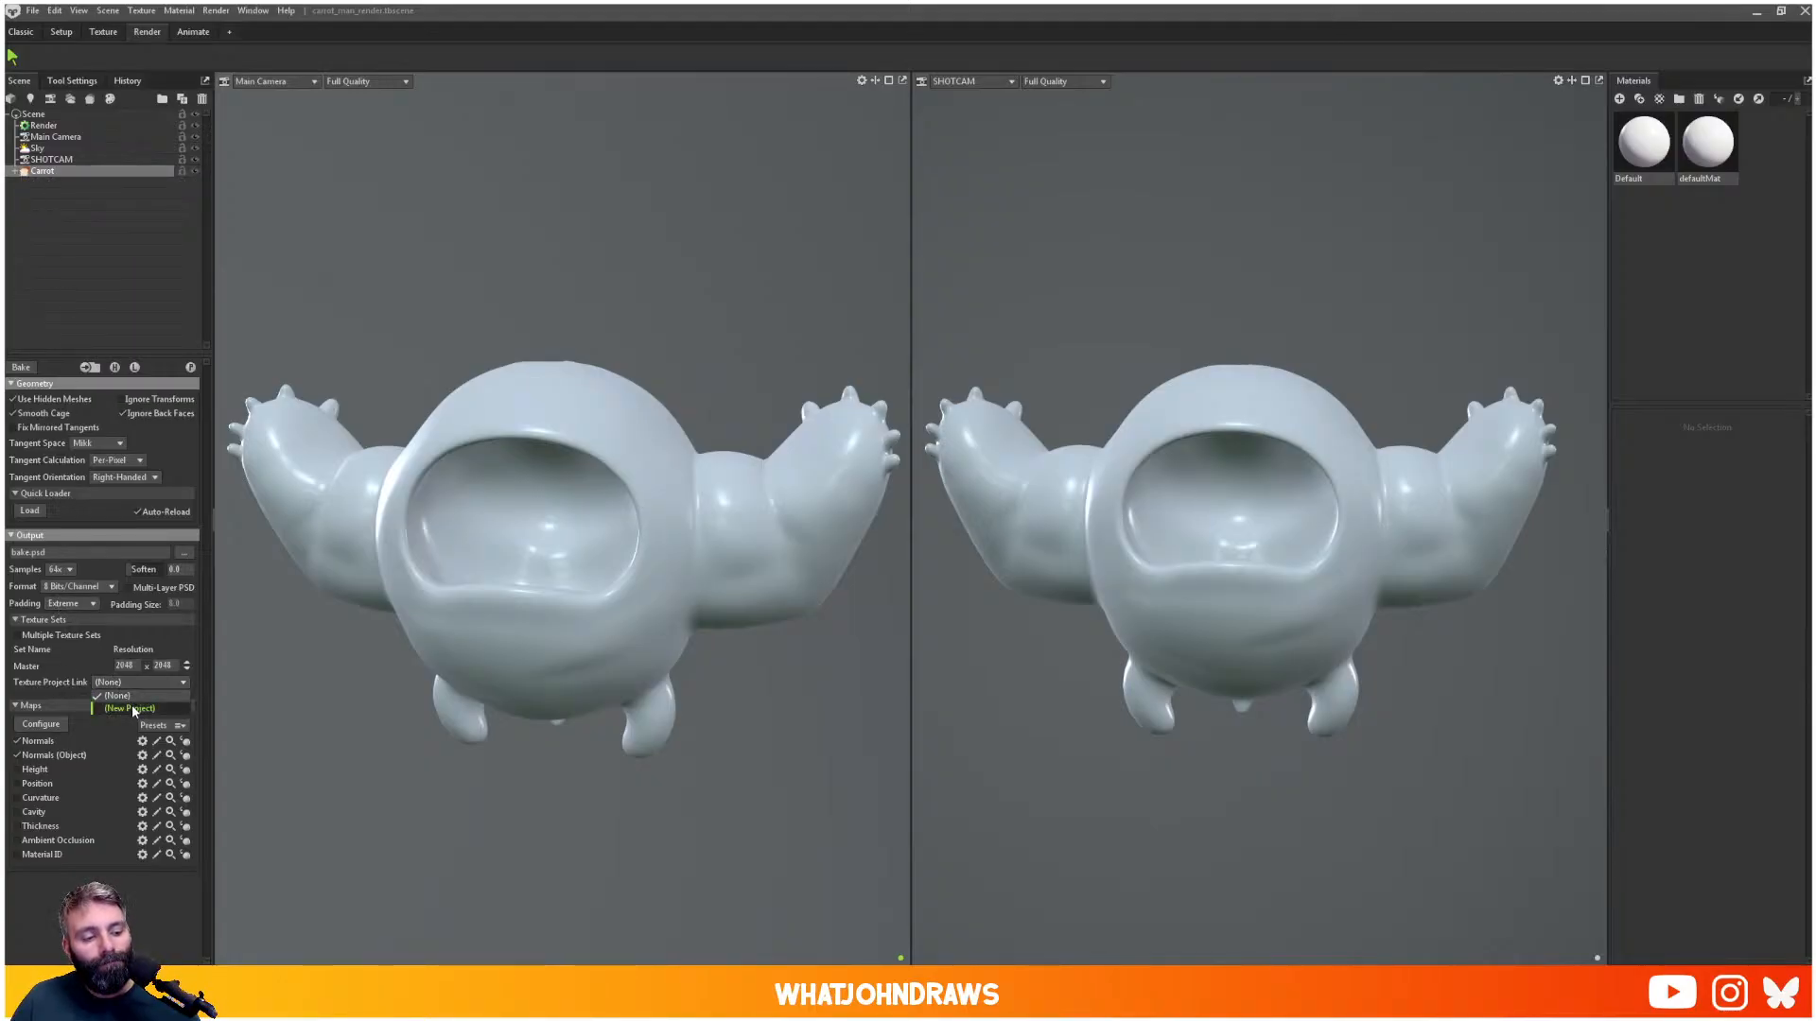
{"action": "left_click", "coordinate": [133, 706]}
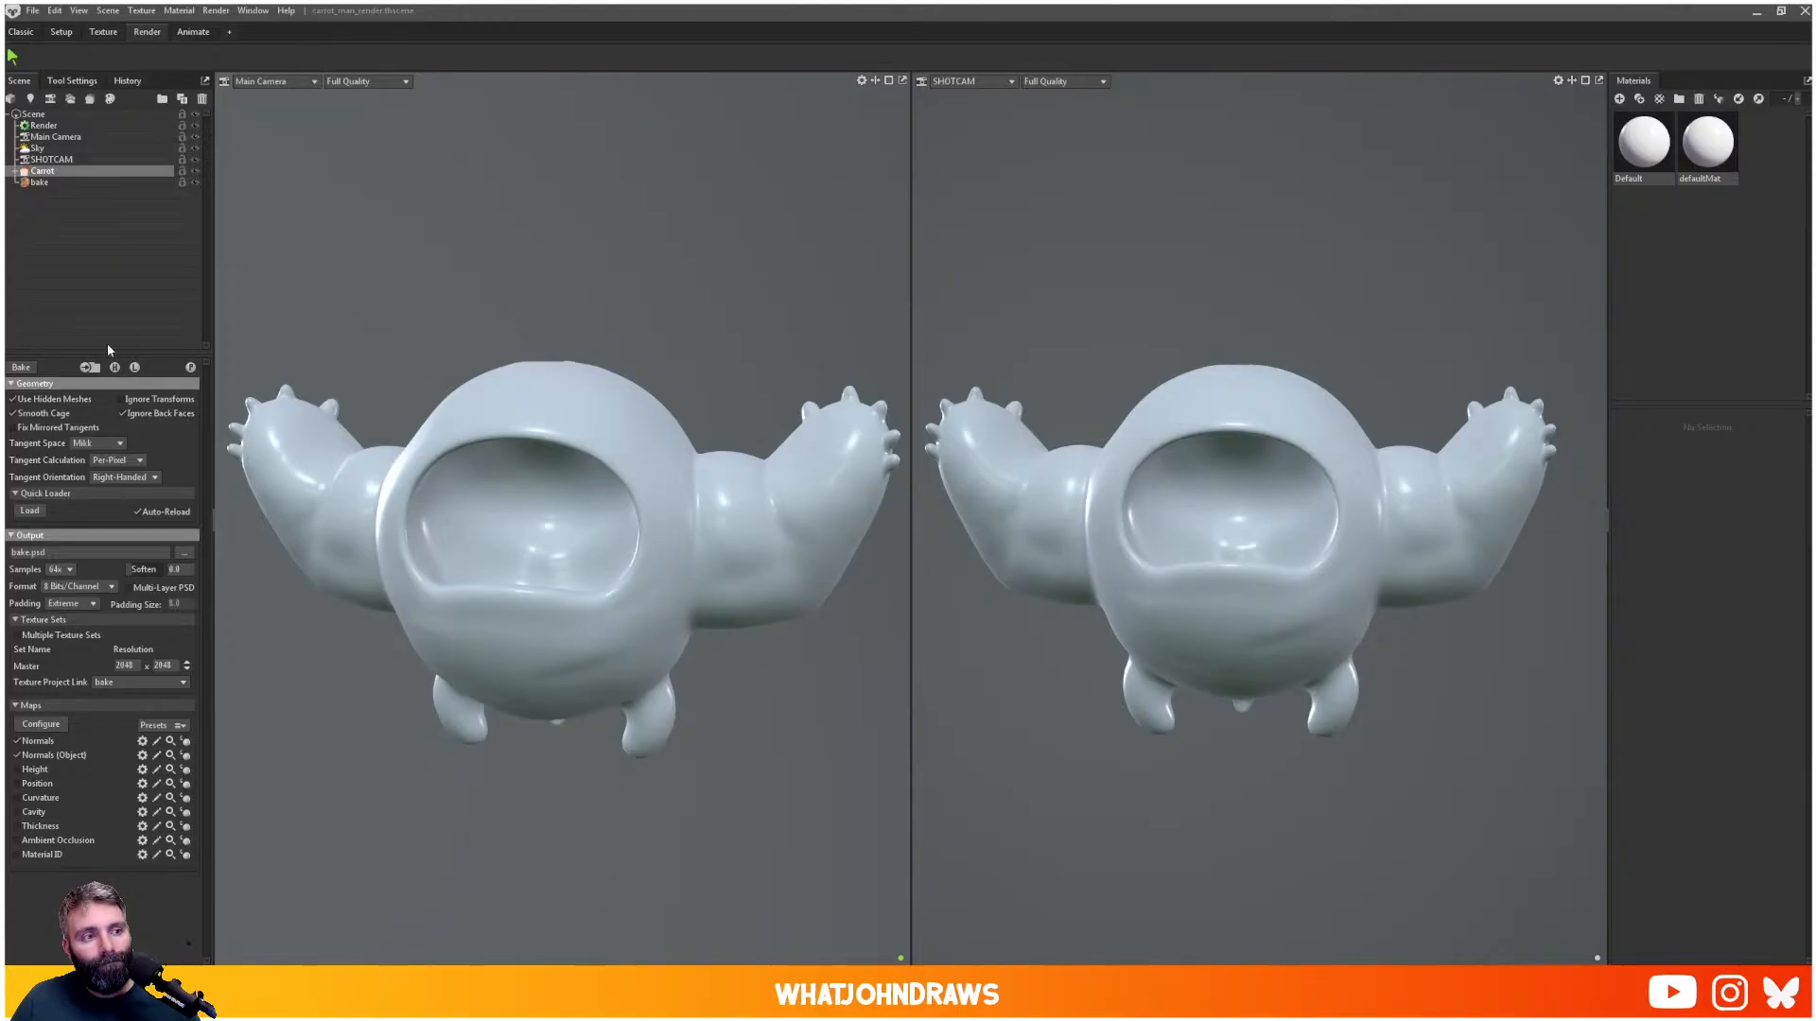
{"action": "left_click", "coordinate": [366, 255]}
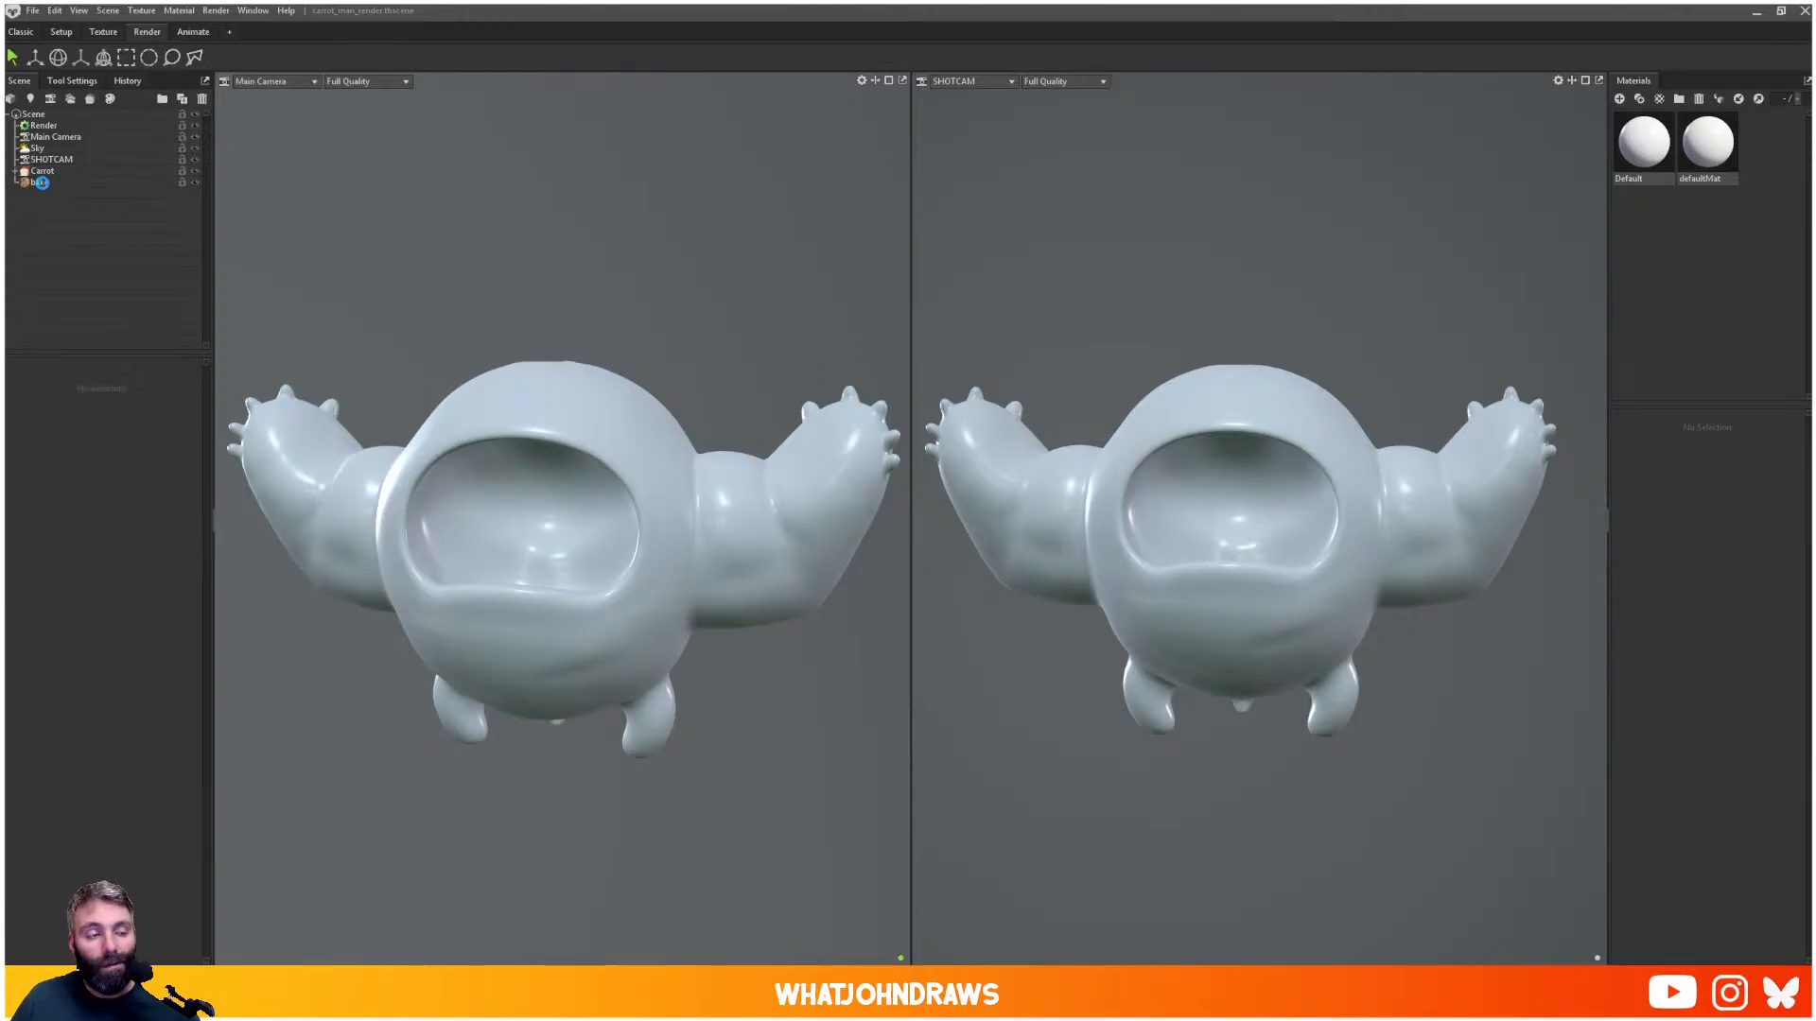
- Rename the new texture project as Carrot_tex
{"action": "left_click", "coordinate": [49, 184]}
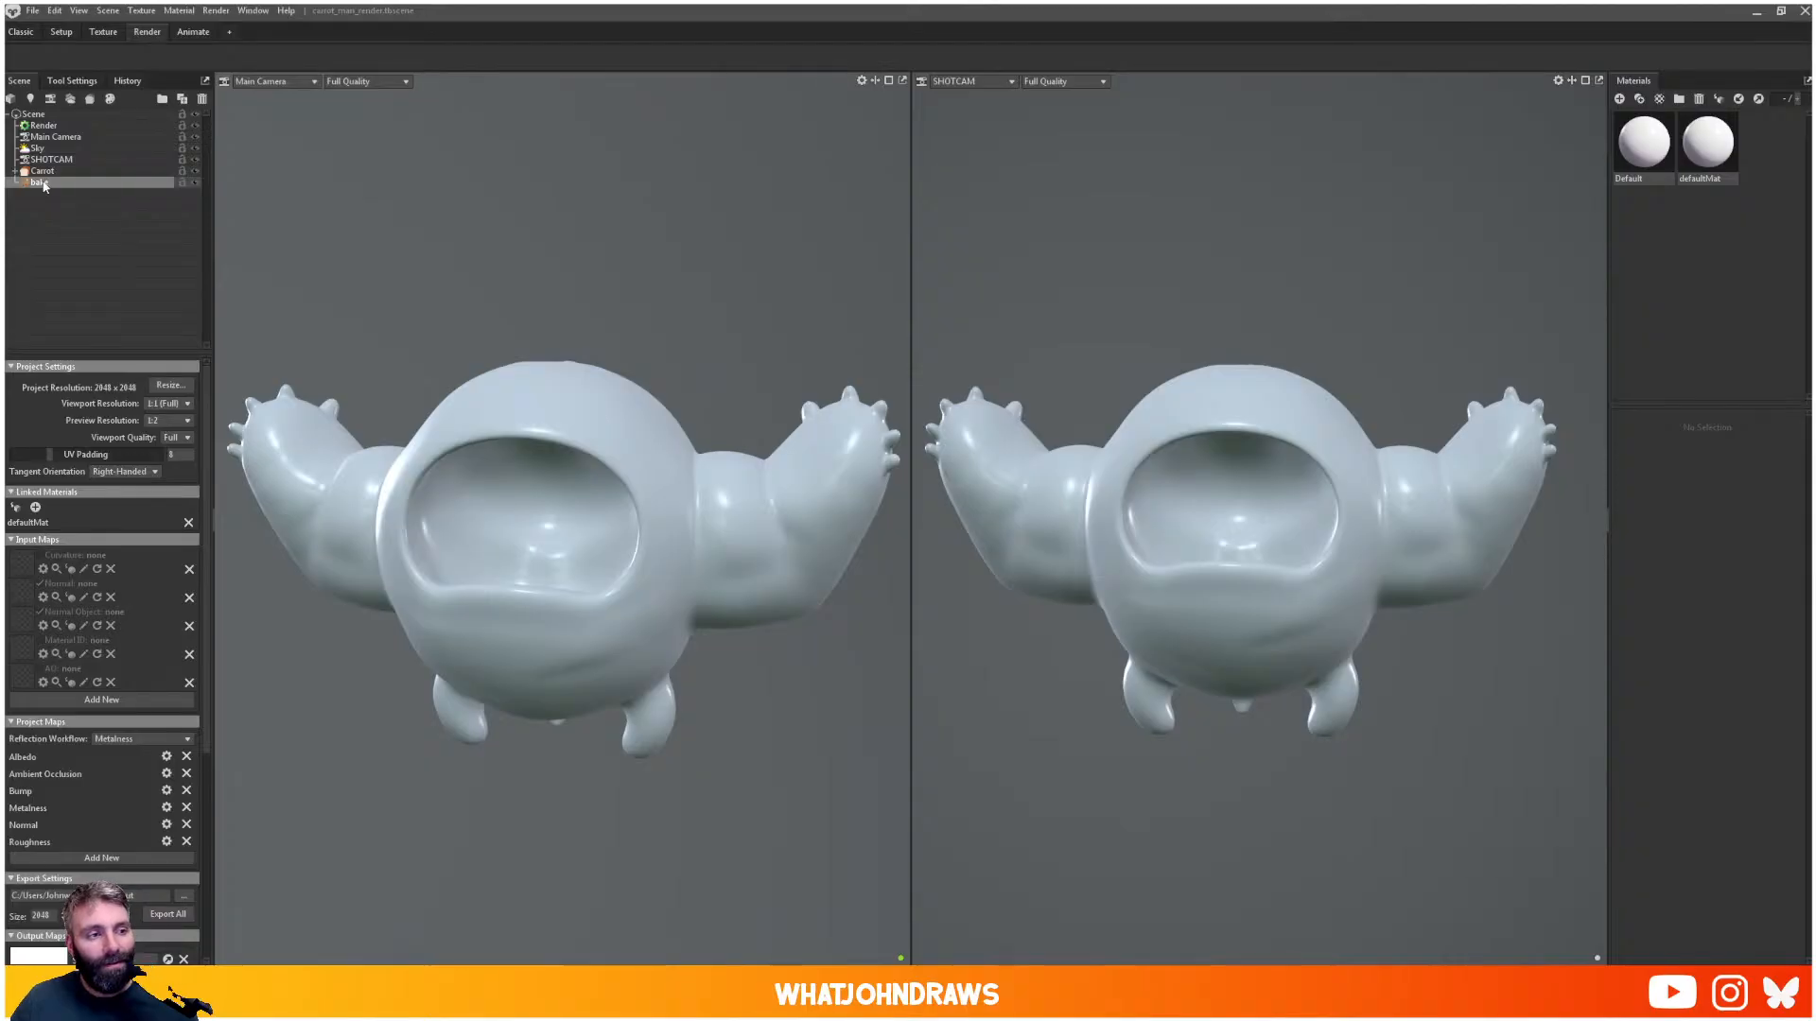
{"action": "double_click", "coordinate": [45, 183]}
{"action": "type", "text": "Car"}
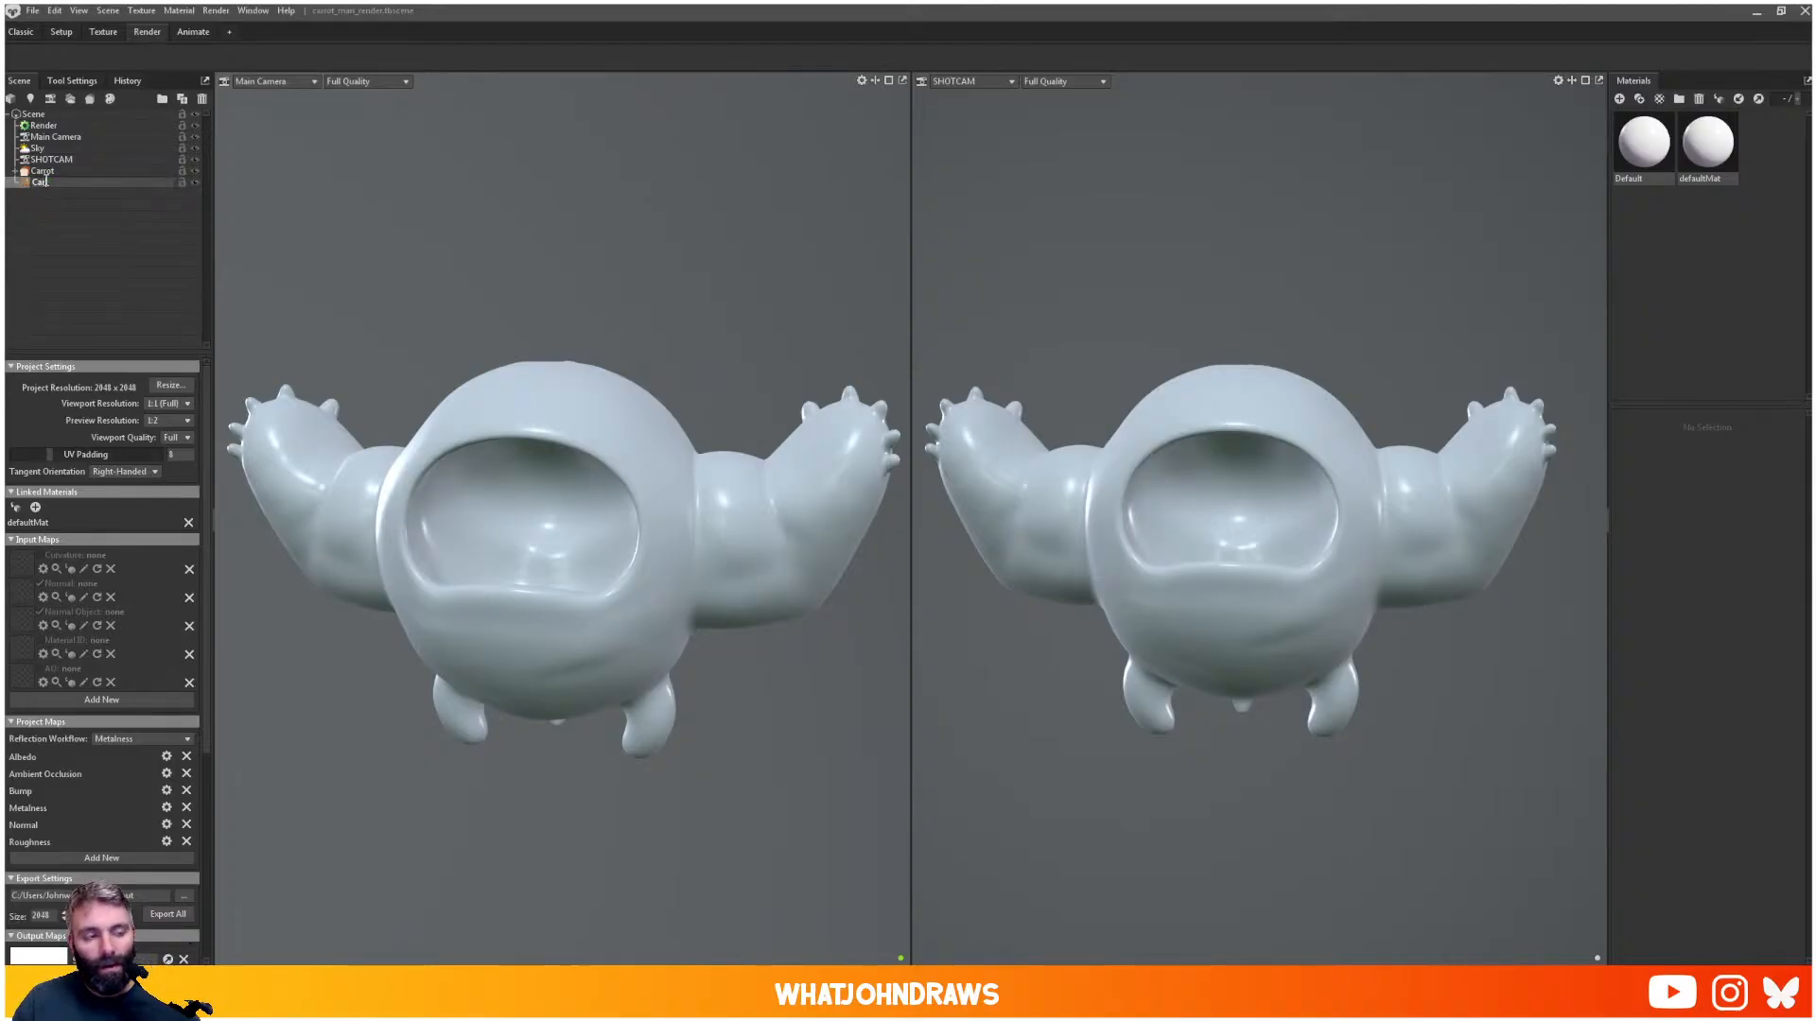
{"action": "type", "text": "rot_tex"}
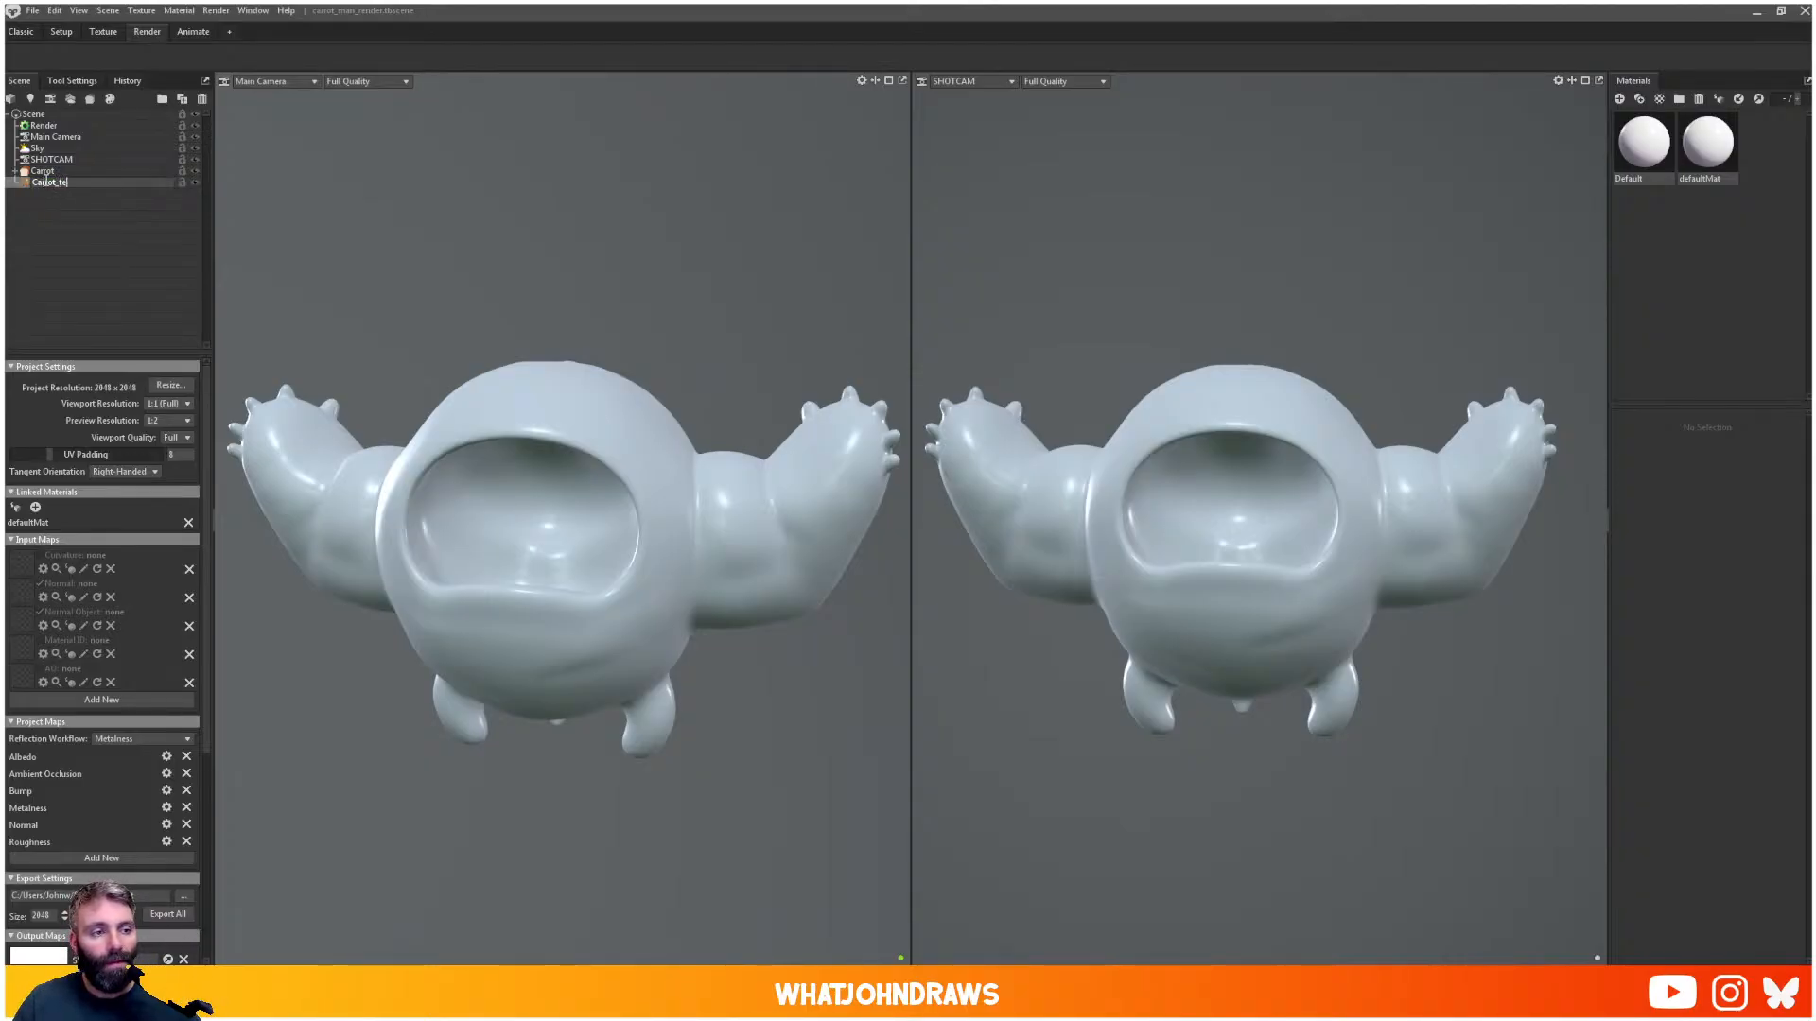
{"action": "key", "text": "Return"}
- Set the Carrot_tex UV padding to 32 and its reflection workflow to Specular
{"action": "left_click_drag", "start_coordinate": [81, 454], "coordinate": [162, 461]}
{"action": "left_click", "coordinate": [116, 739]}
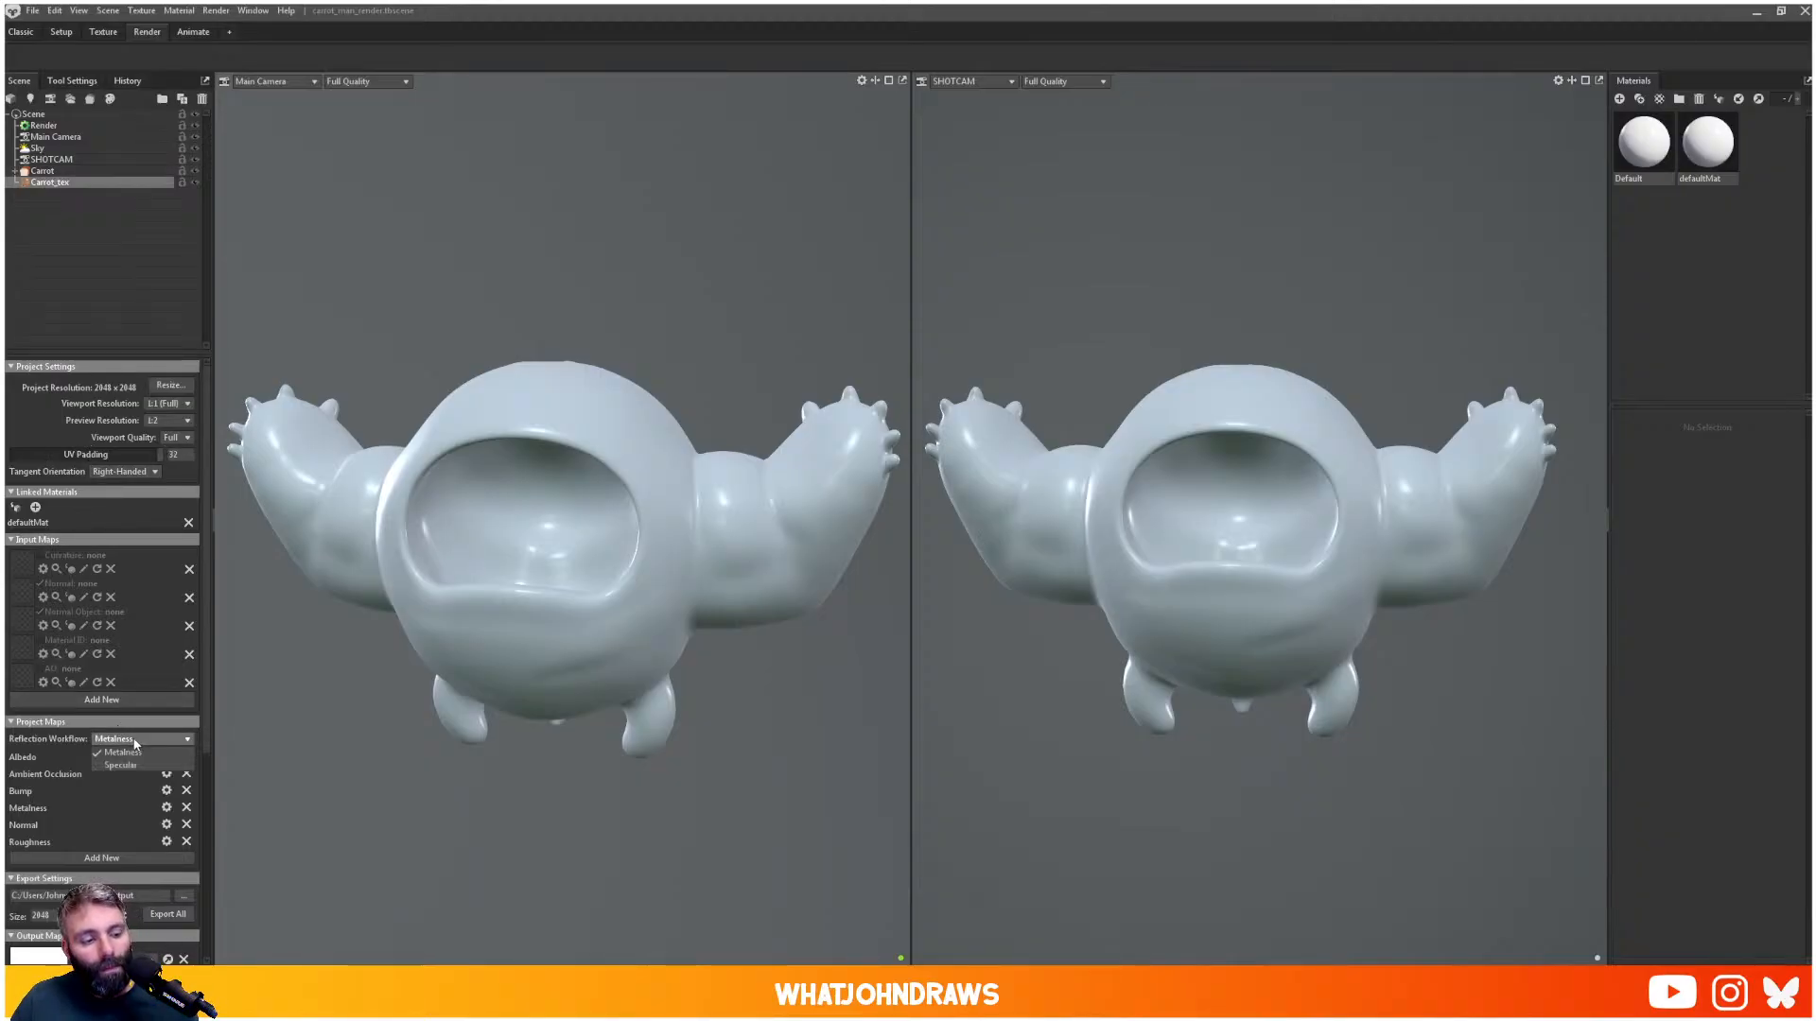
{"action": "left_click", "coordinate": [123, 762]}
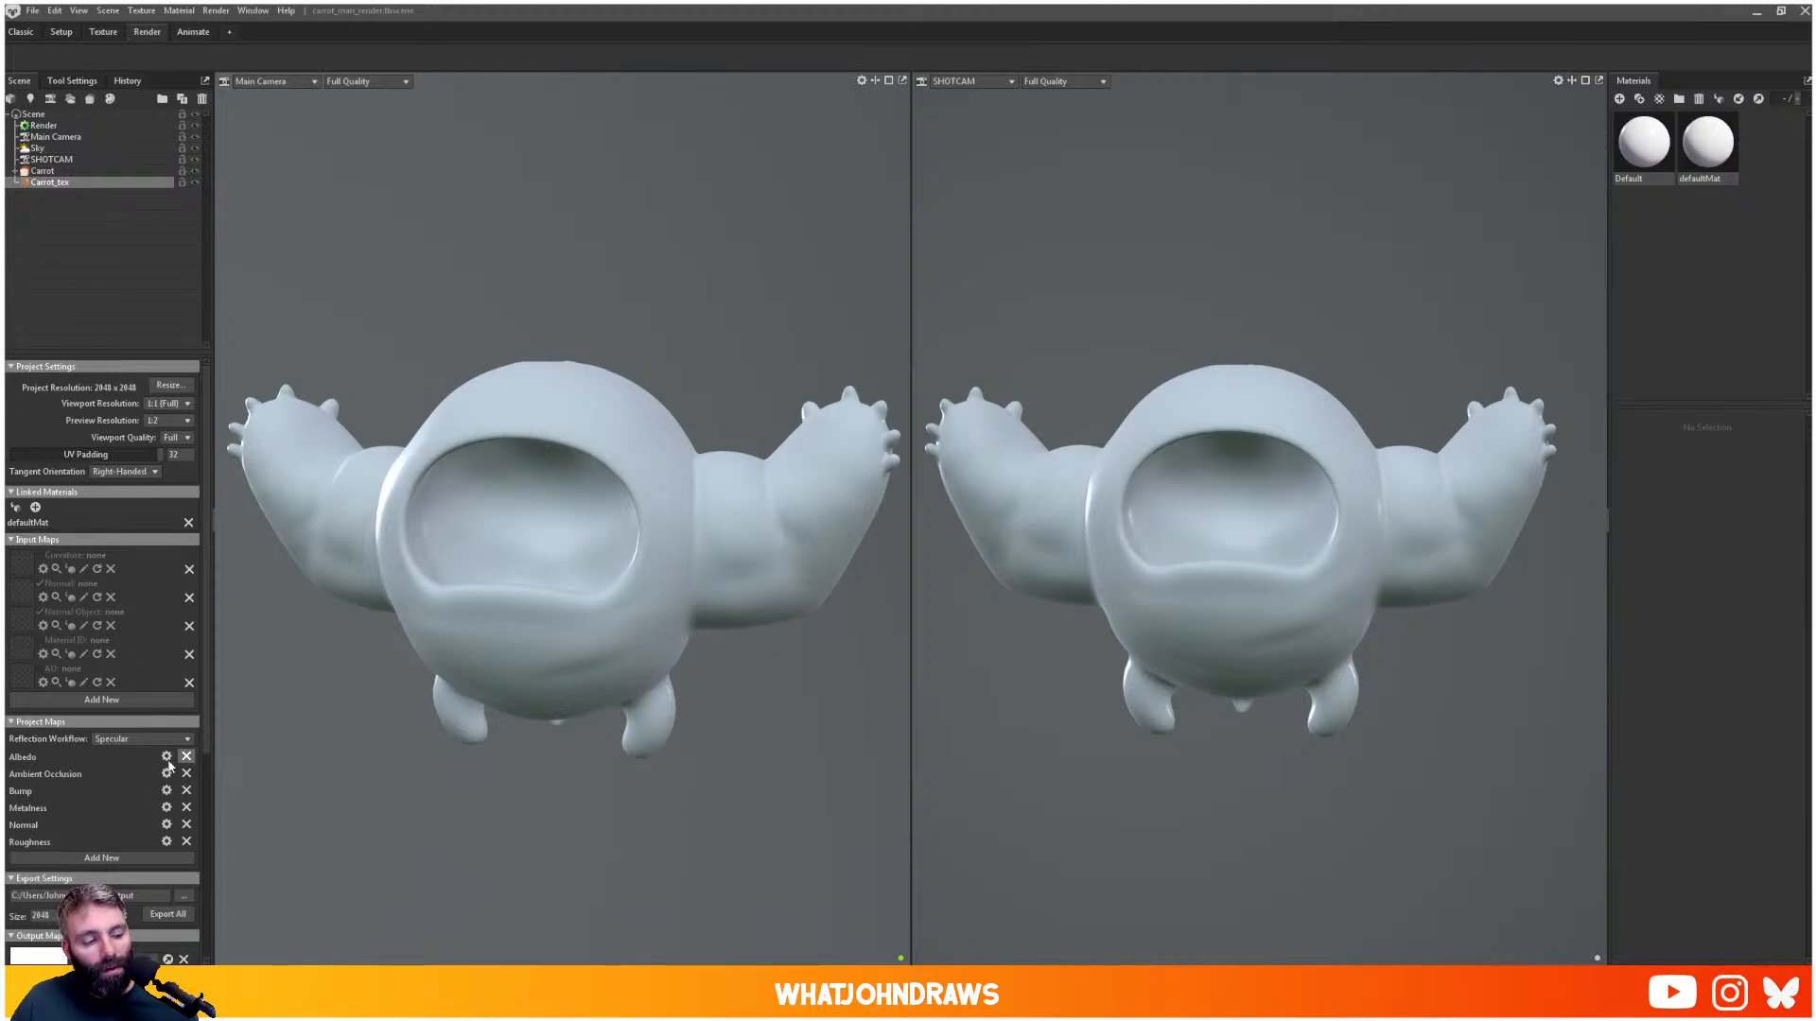
- Replace the Roughness and Metalness project maps with Specular and Gloss maps
{"action": "left_click", "coordinate": [186, 841]}
{"action": "left_click", "coordinate": [186, 824]}
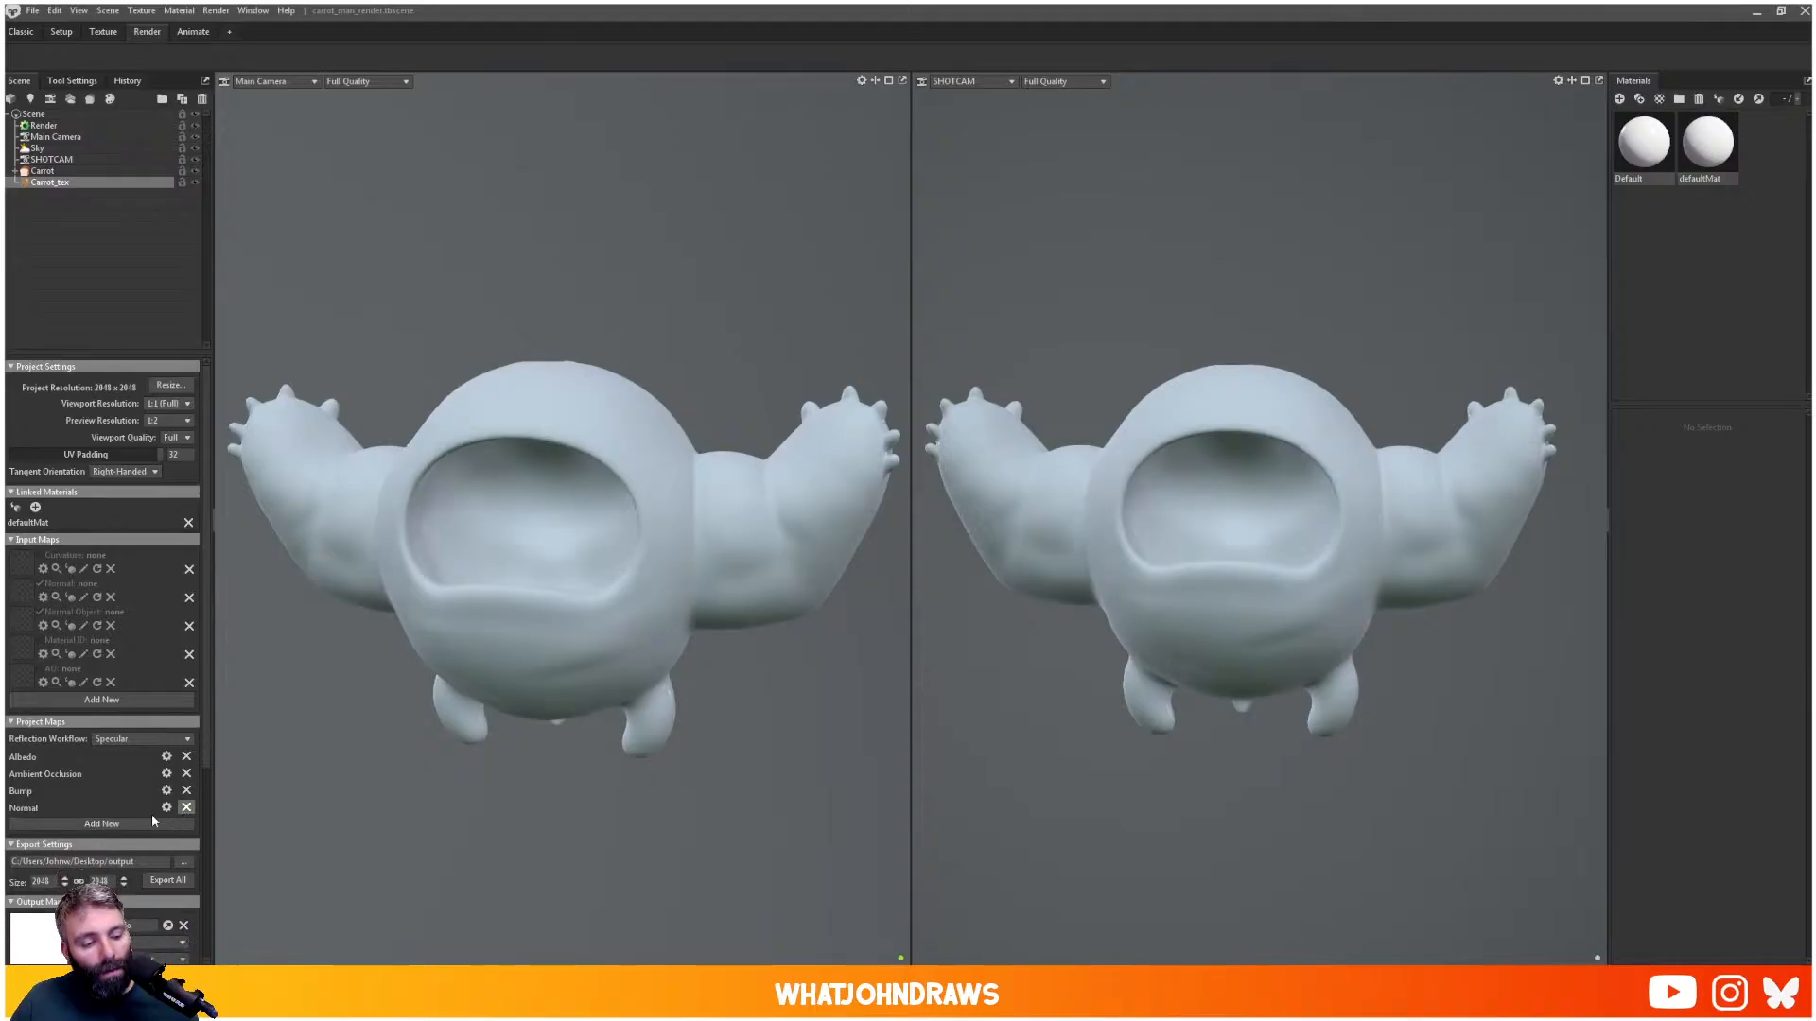
{"action": "left_click", "coordinate": [102, 824]}
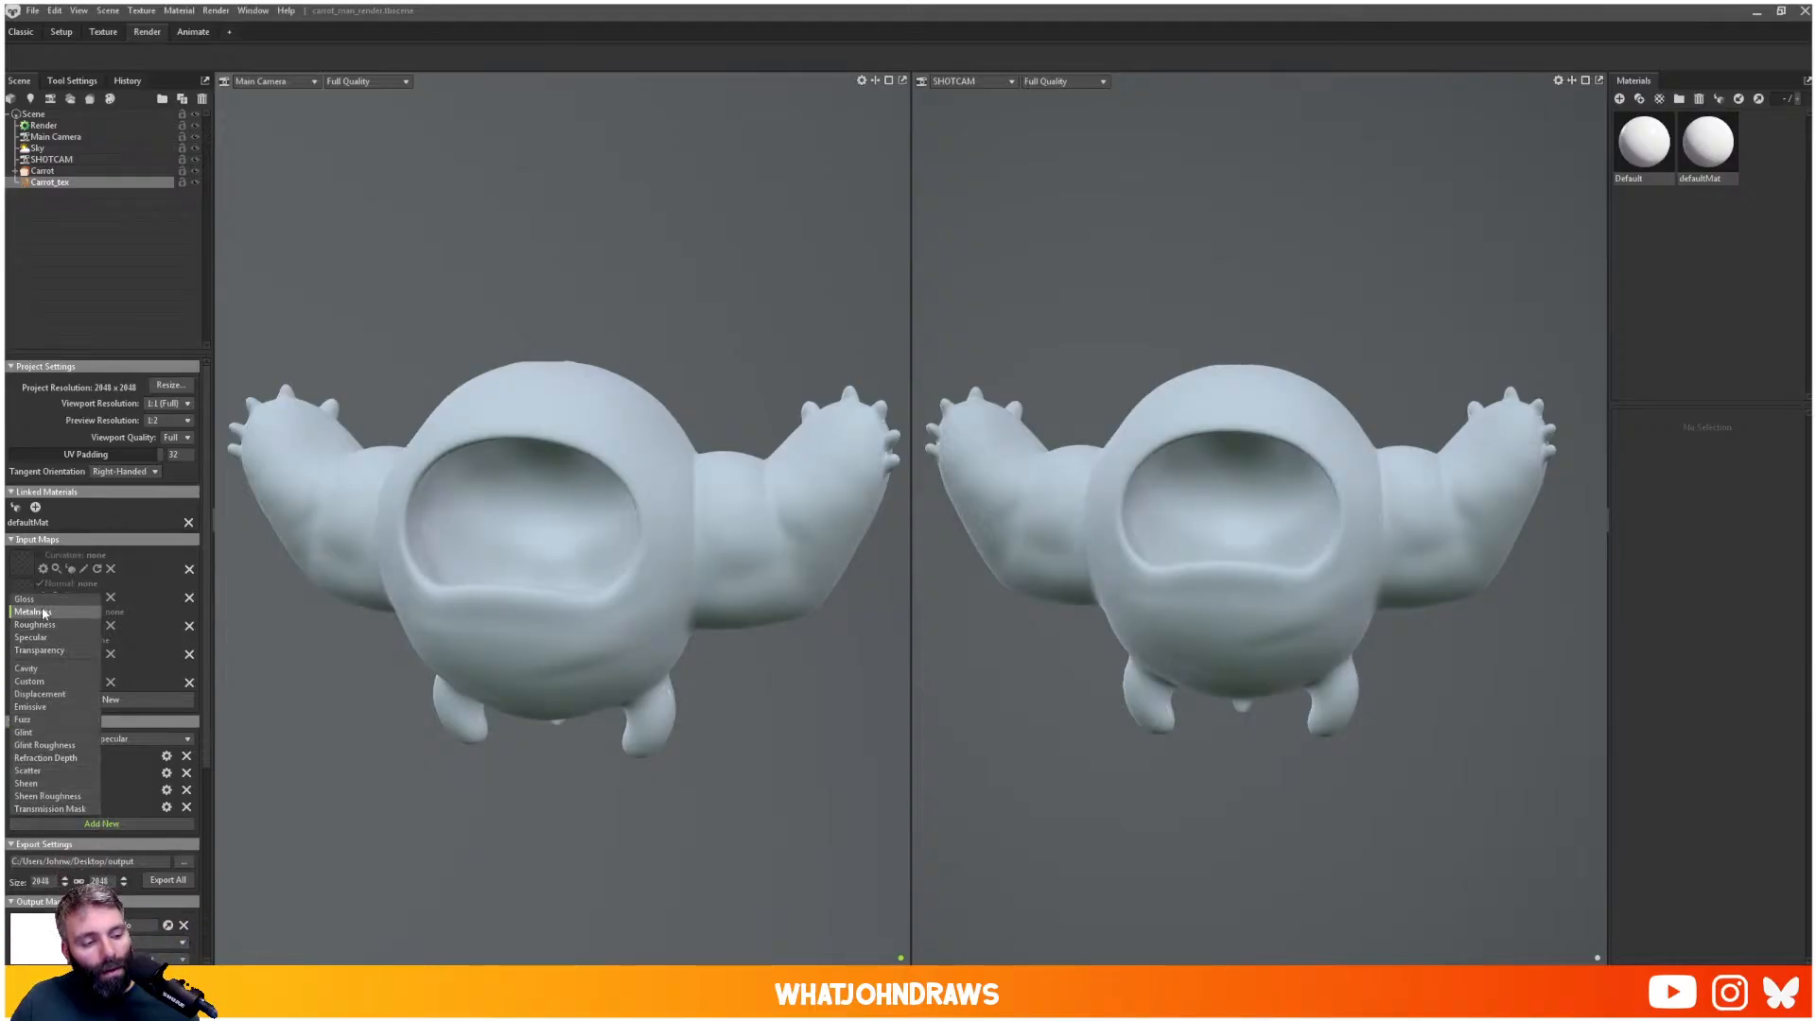
{"action": "left_click", "coordinate": [43, 639]}
{"action": "left_click", "coordinate": [87, 842]}
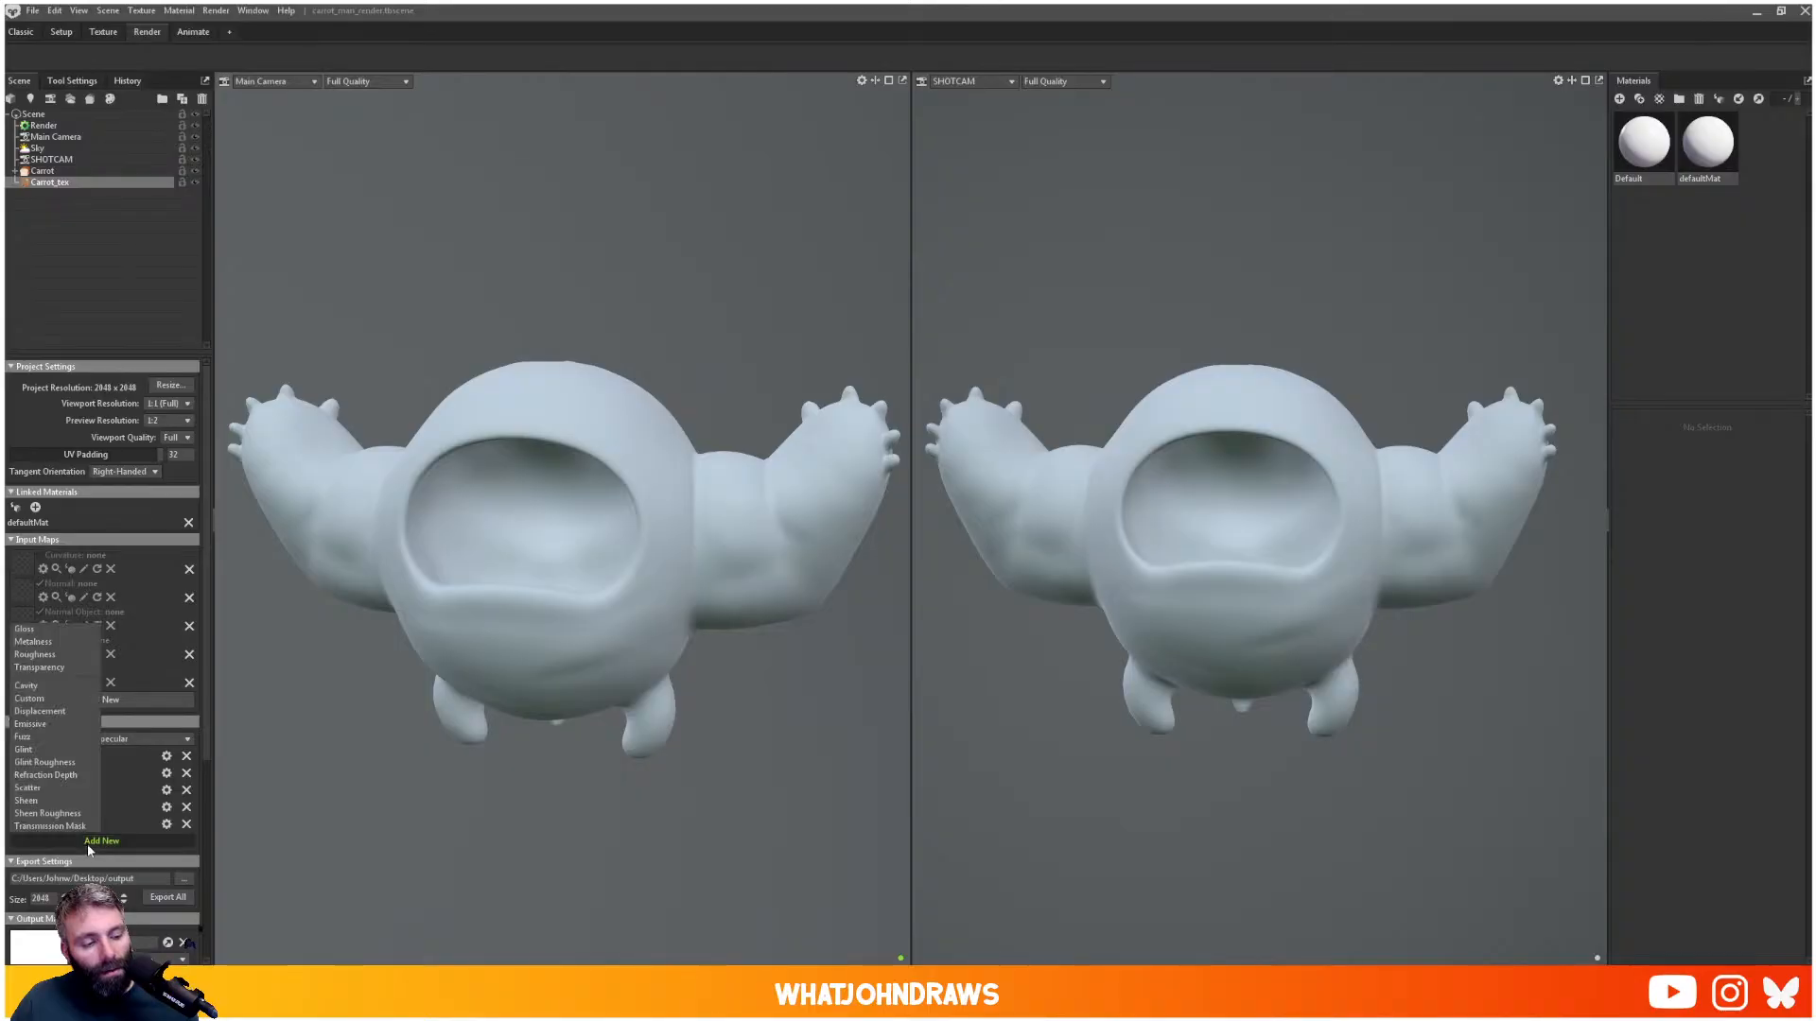
{"action": "left_click", "coordinate": [41, 628]}
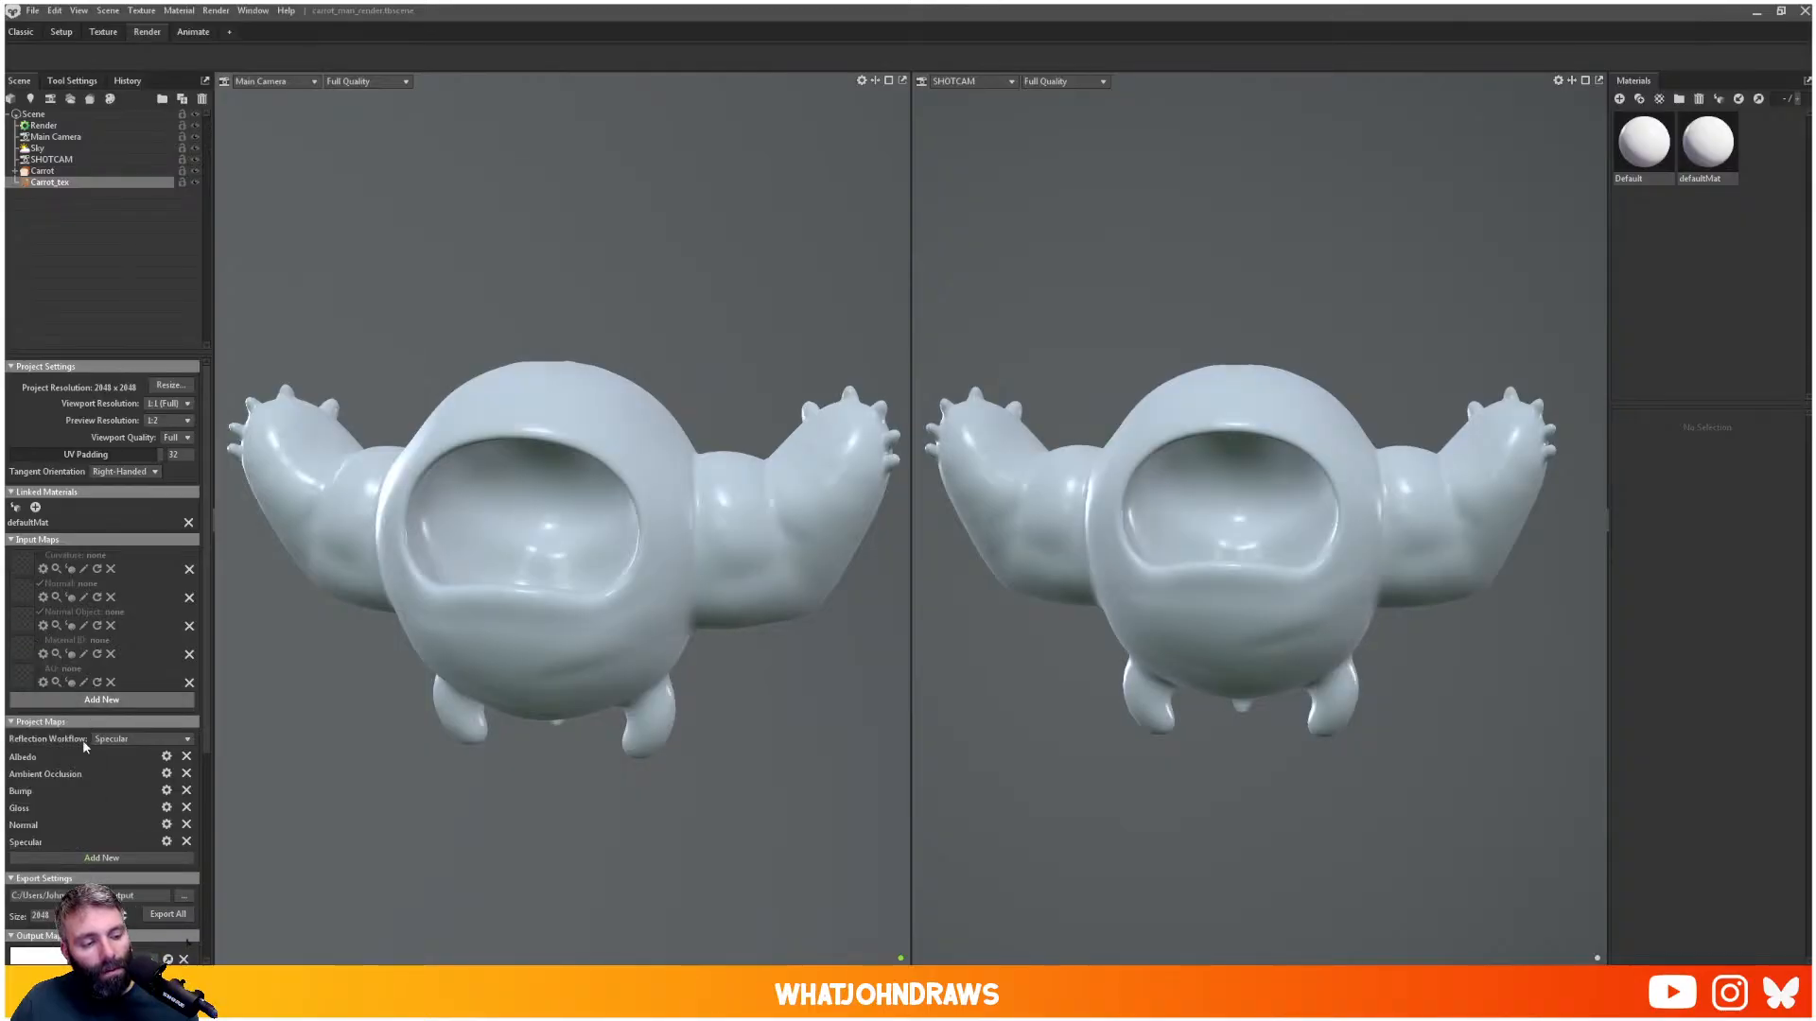
- Raise the texture project's export size to 4096
{"action": "scroll", "coordinate": [89, 832], "scroll_direction": "down", "scroll_amount": 2}
{"action": "scroll", "coordinate": [89, 847], "scroll_direction": "down", "scroll_amount": 2}
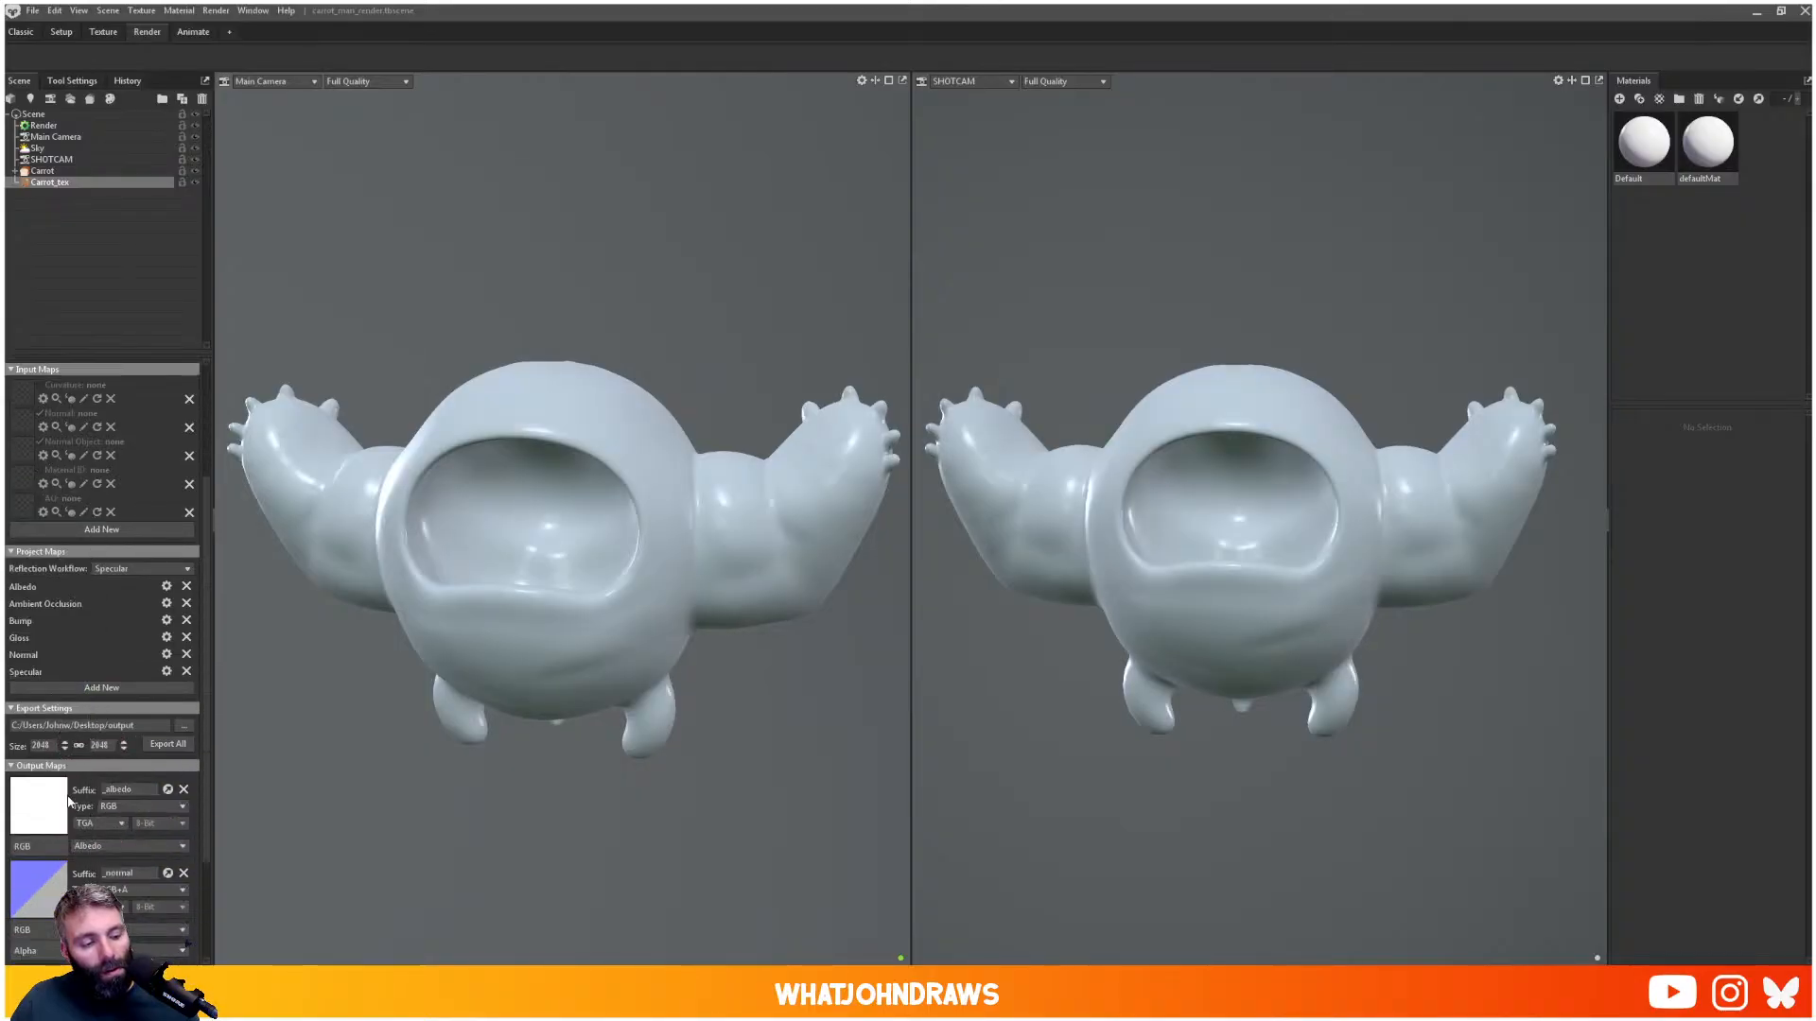
{"action": "left_click", "coordinate": [123, 745]}
{"action": "scroll", "coordinate": [102, 454], "scroll_direction": "up", "scroll_amount": 5}
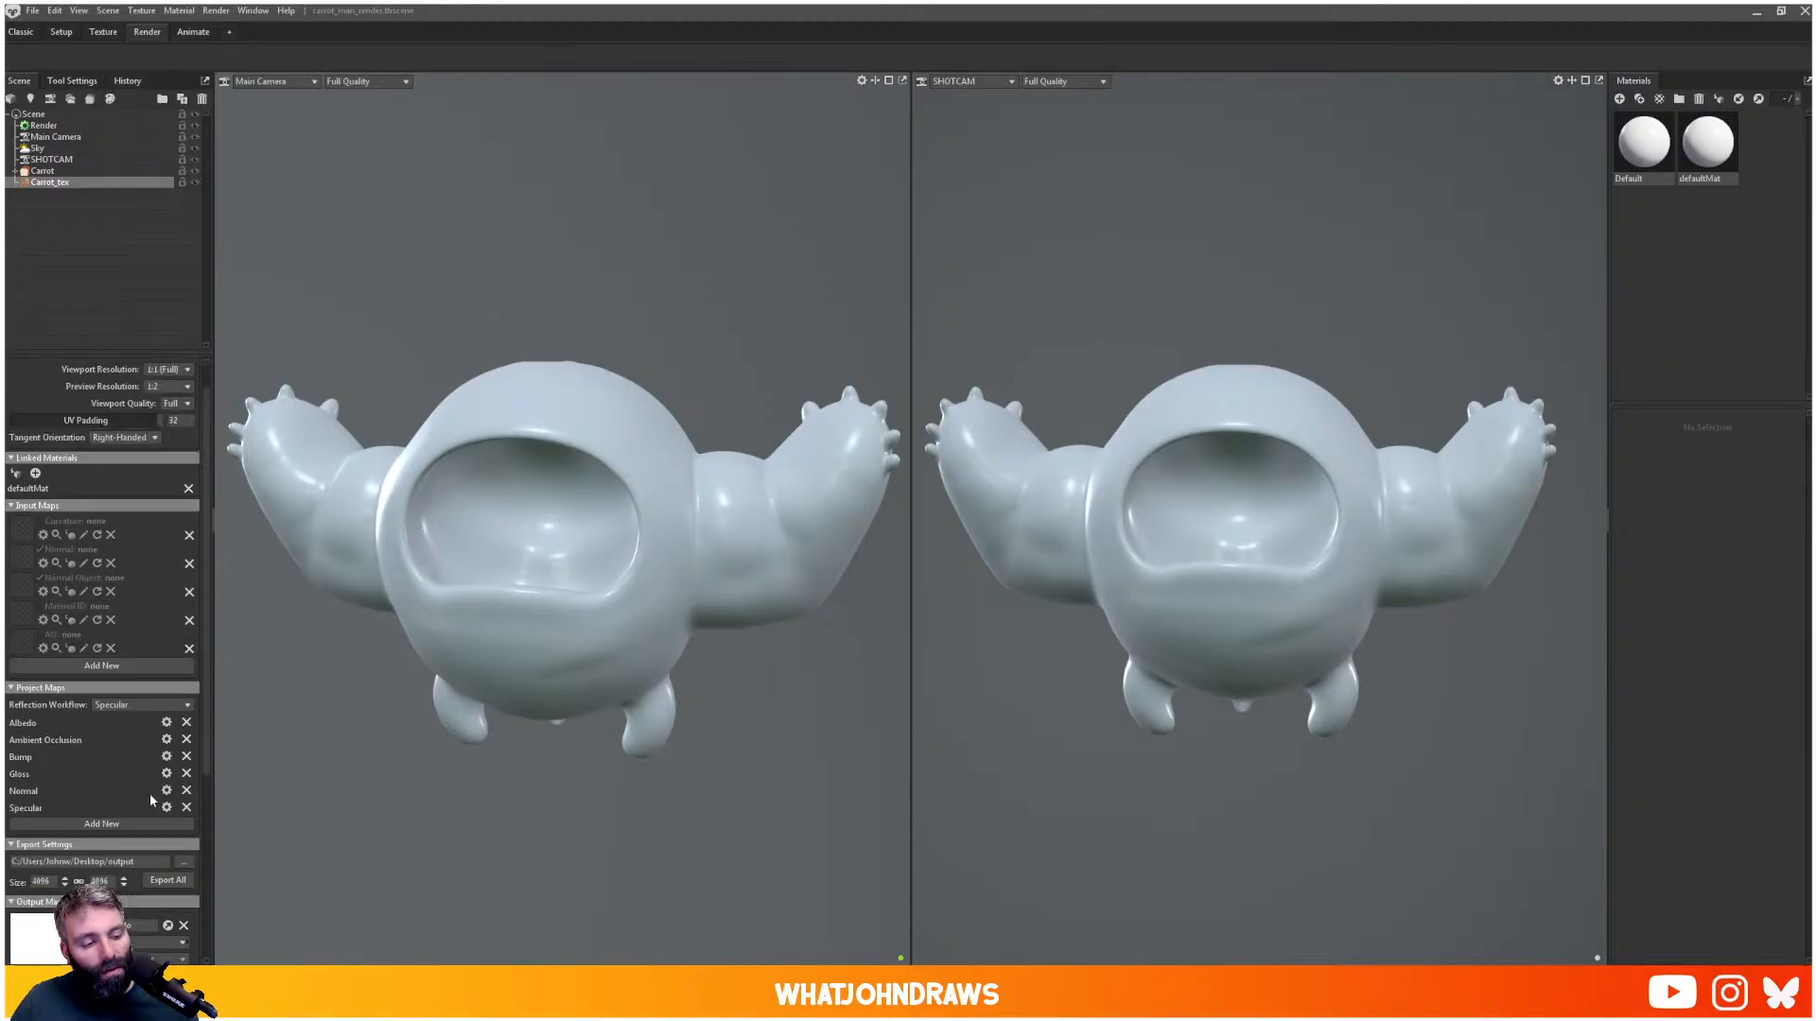
- Set the Carrot bake resolution to 4096 x 4096 and create a textures folder inside marmoset for its output
{"action": "left_click", "coordinate": [42, 170]}
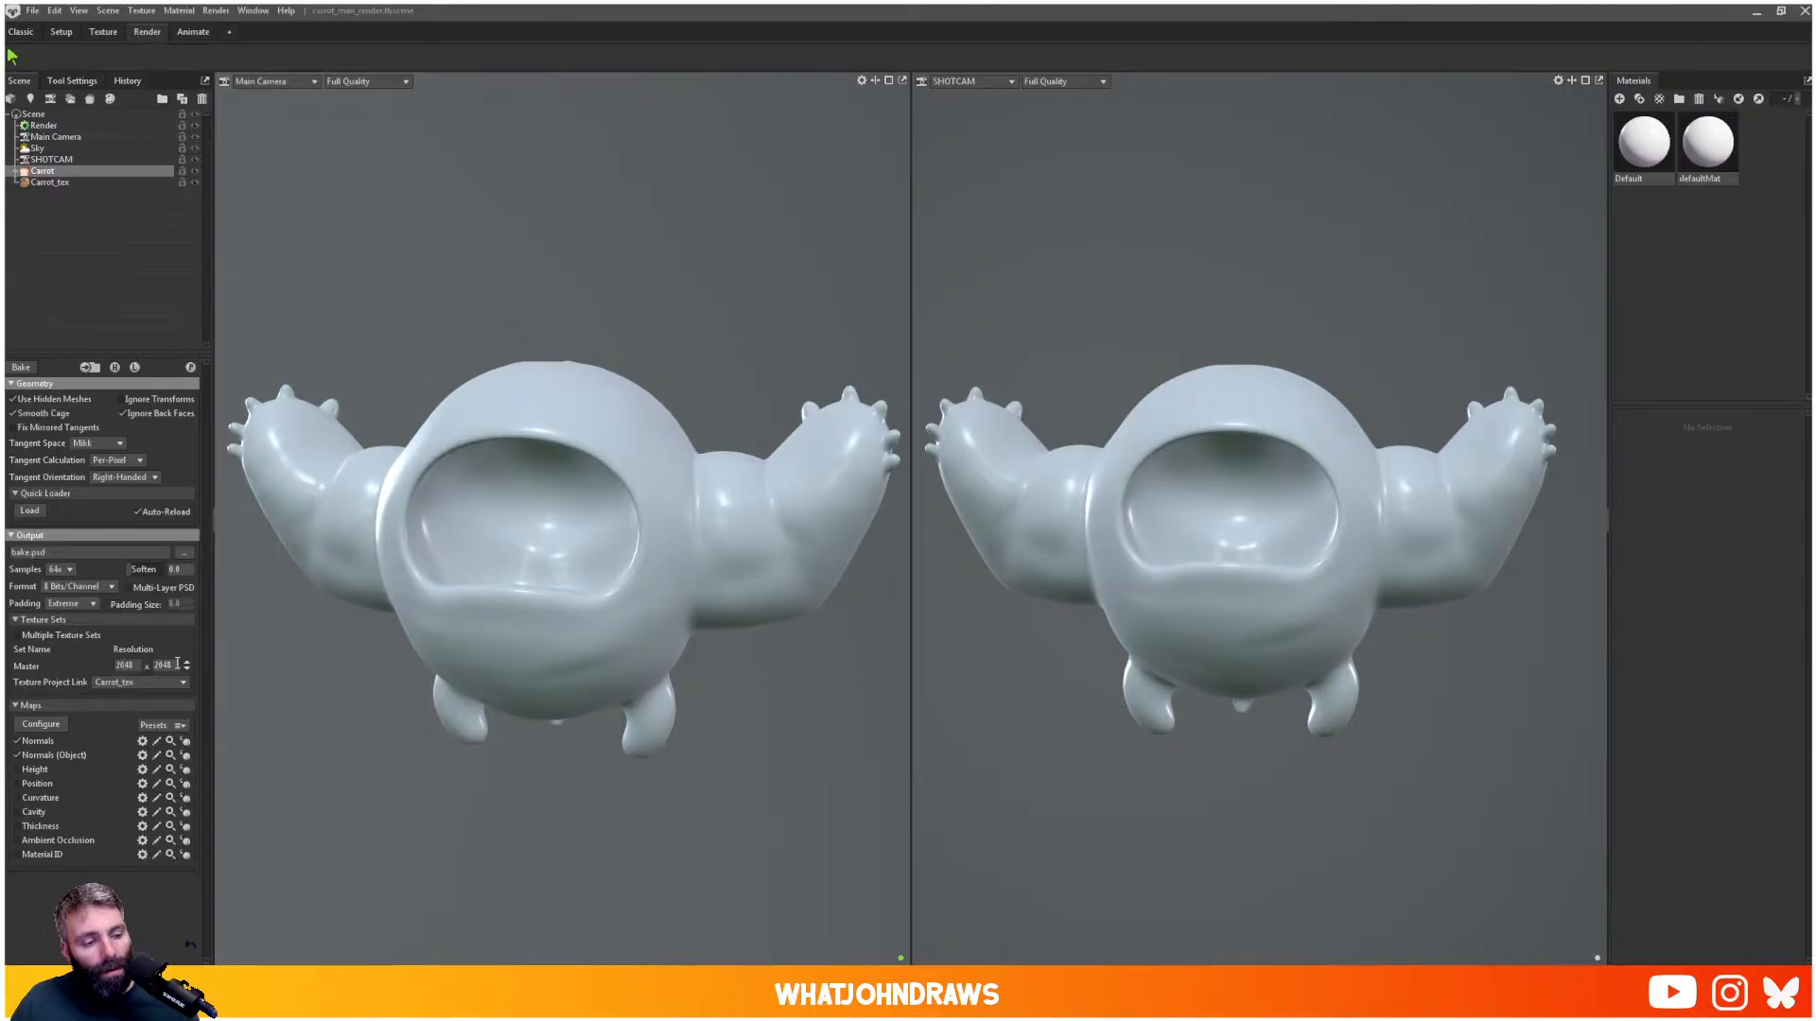
{"action": "left_click", "coordinate": [184, 552]}
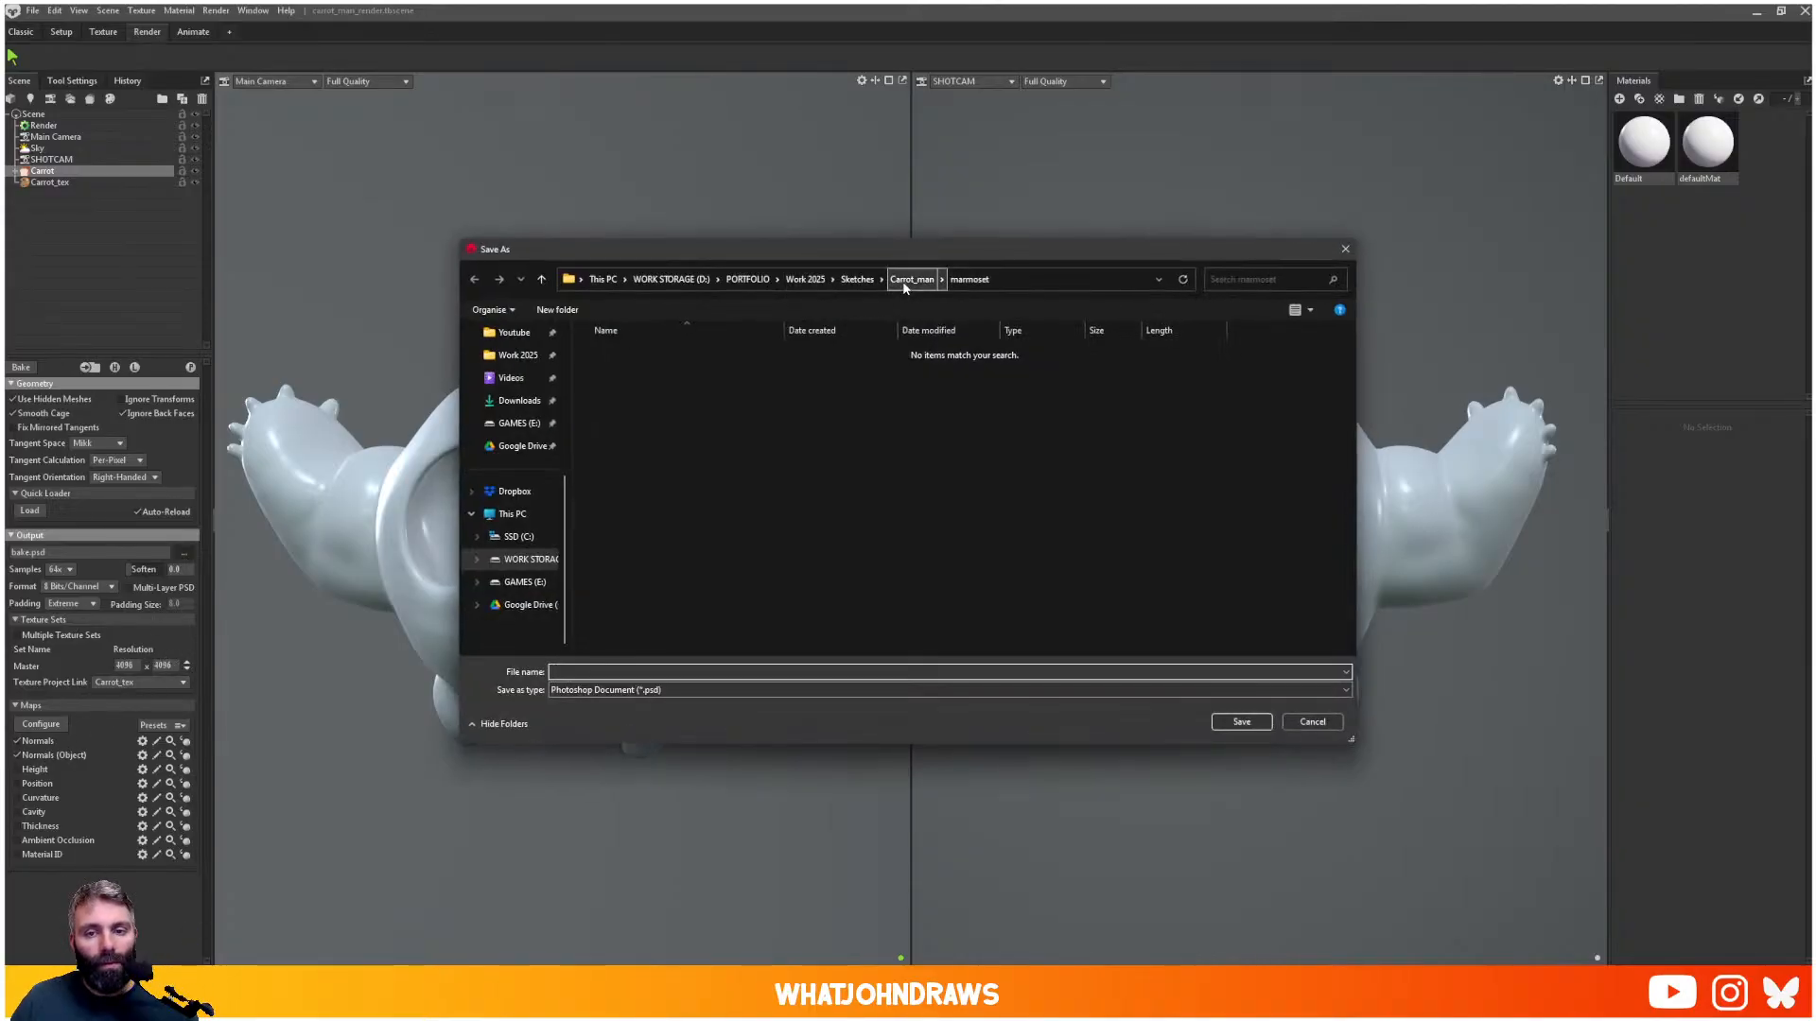
{"action": "left_click", "coordinate": [897, 280]}
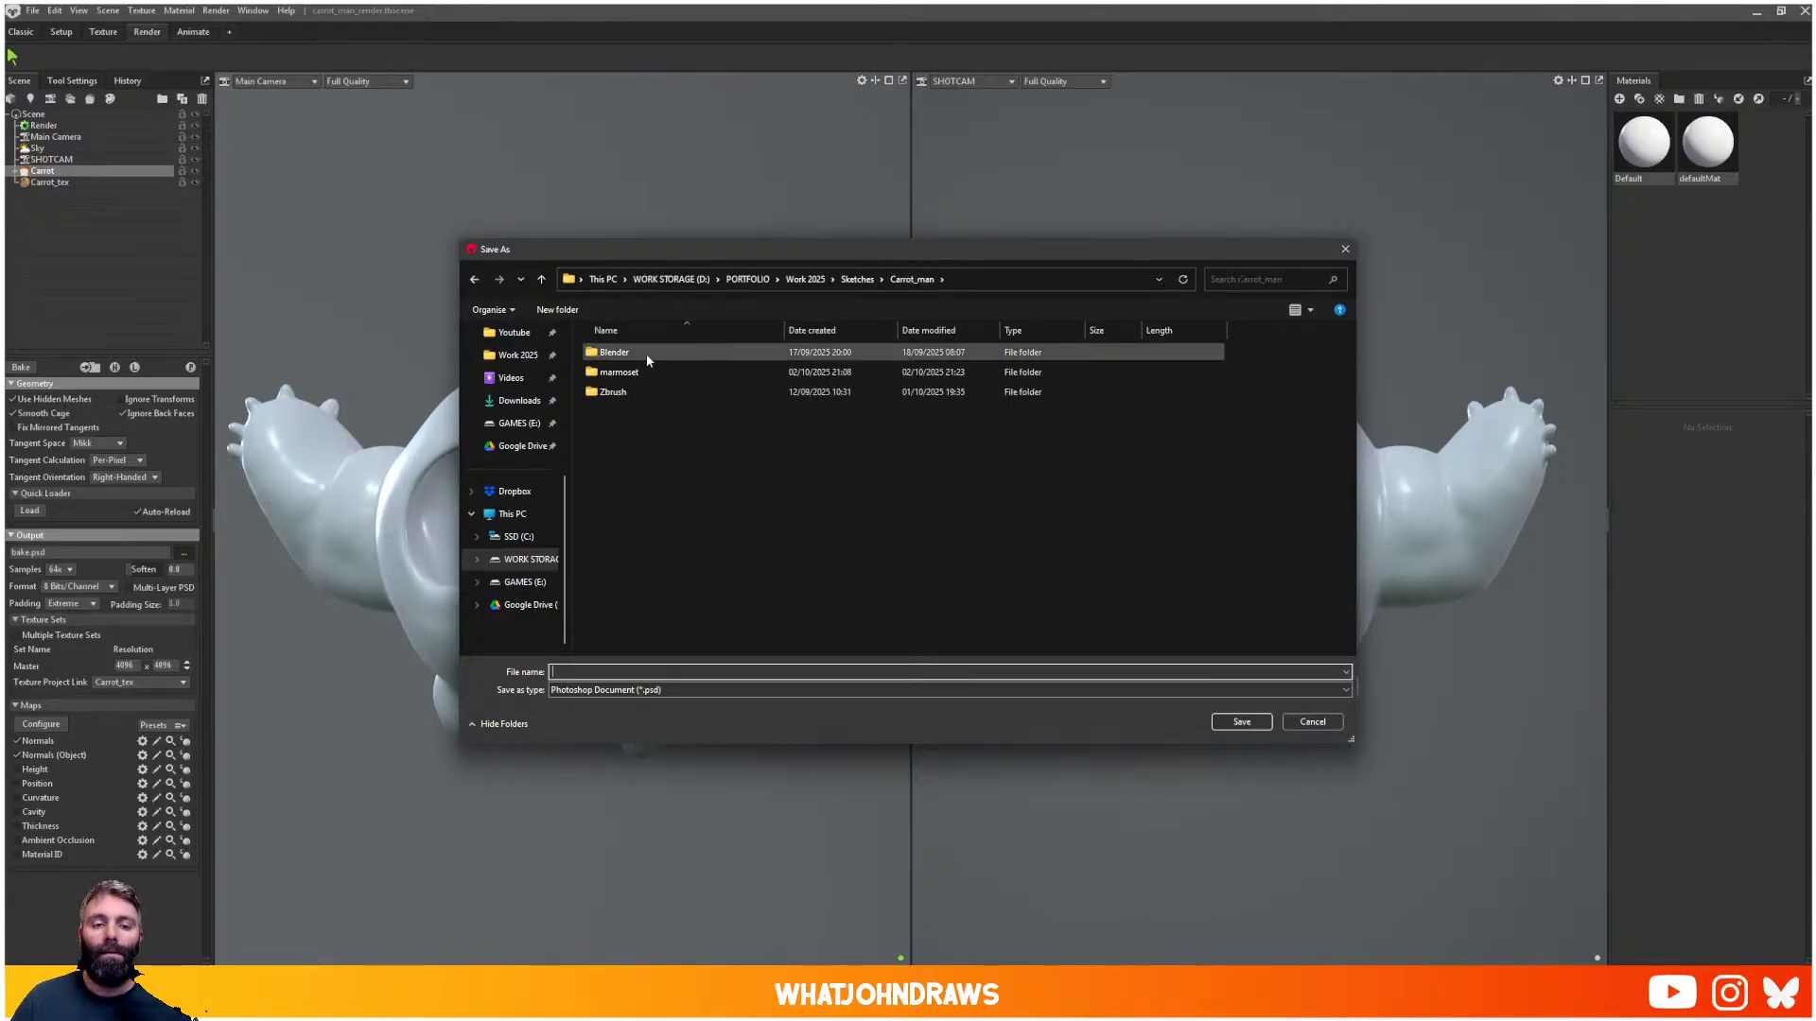
{"action": "double_click", "coordinate": [619, 371]}
{"action": "type", "text": "te"}
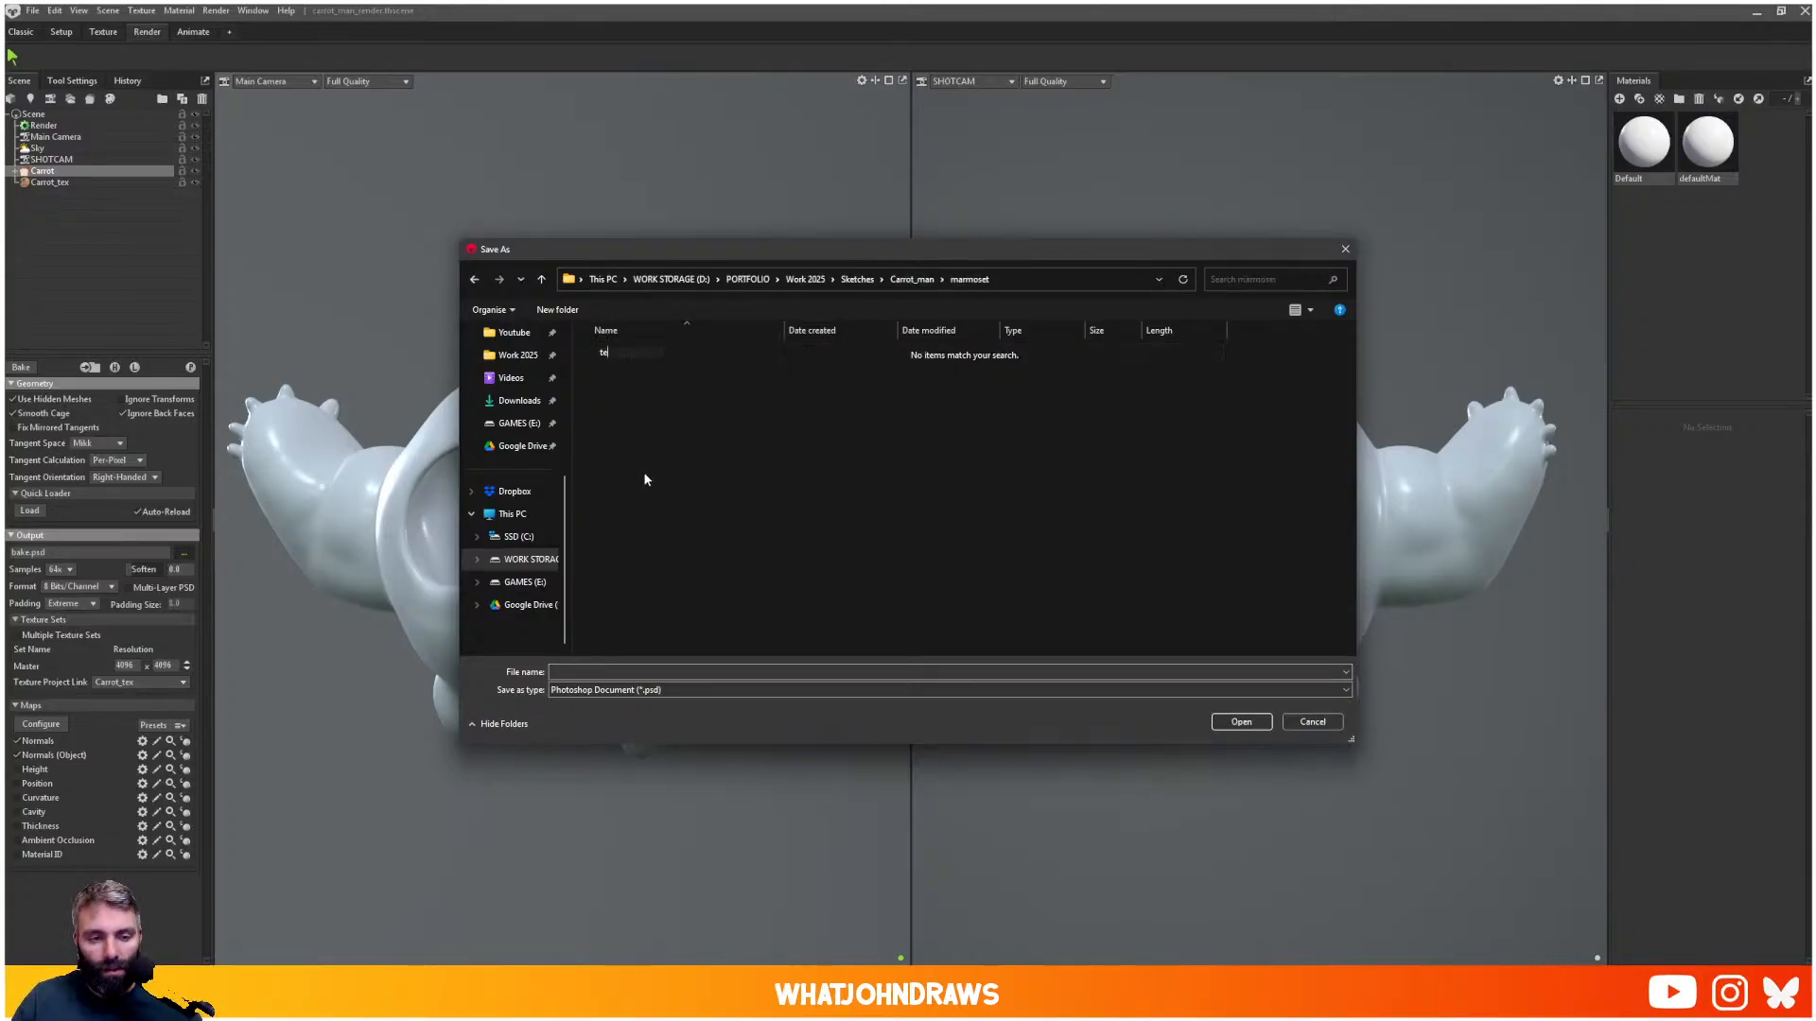
{"action": "type", "text": "xtures"}
{"action": "key", "text": "Return"}
{"action": "key", "text": "Return"}
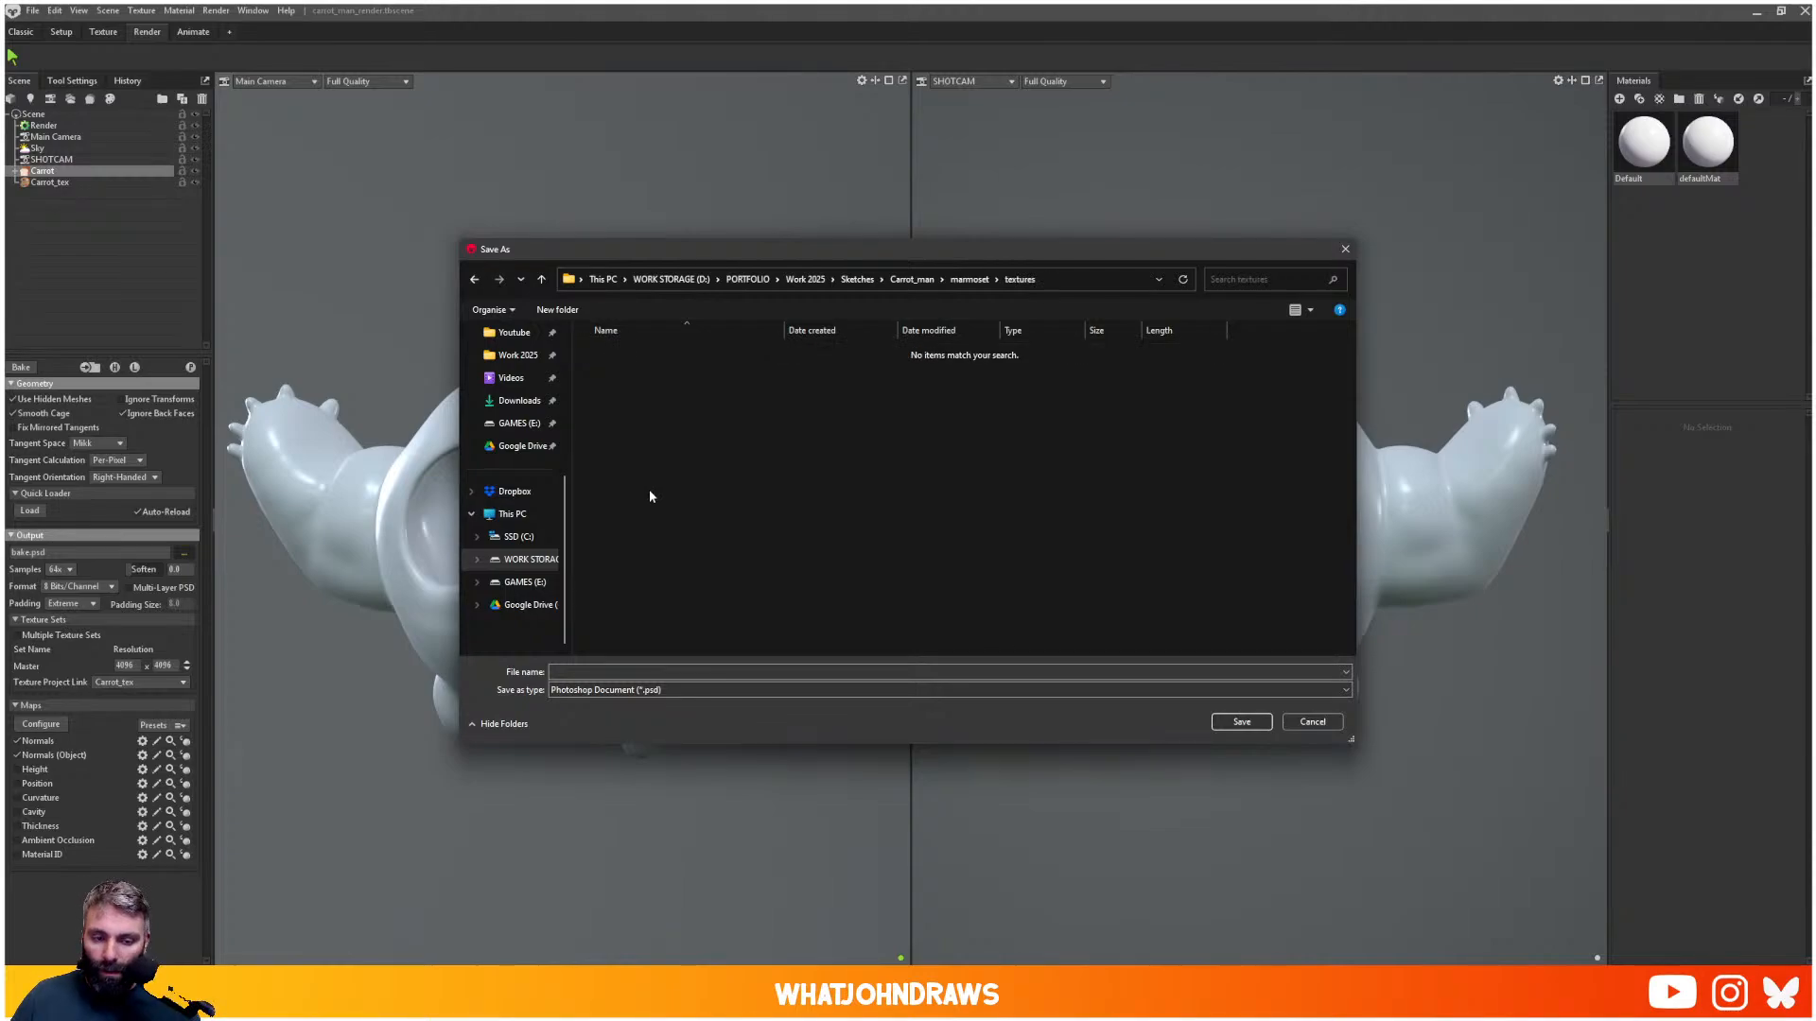
- Create and open a Bakes folder inside the textures folder
{"action": "left_click", "coordinate": [680, 670]}
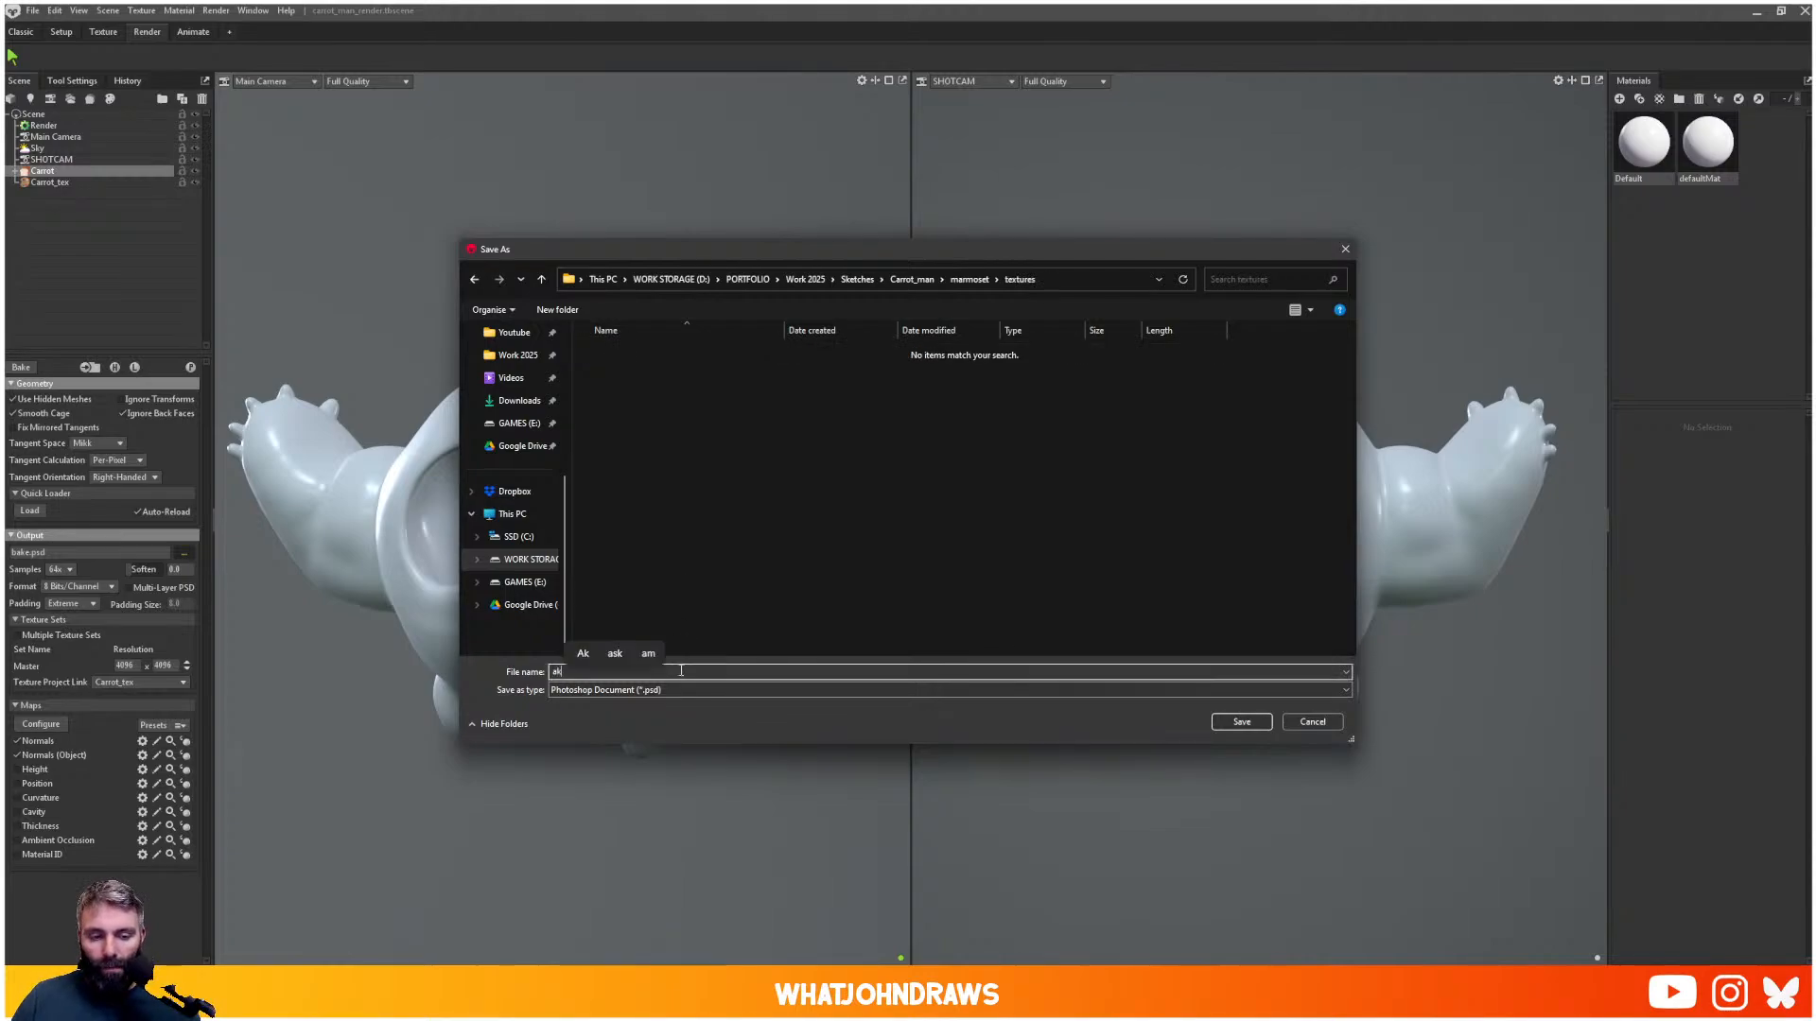
{"action": "key", "text": "ctrl+shift+n"}
{"action": "type", "text": "Bakes"}
{"action": "key", "text": "Return"}
{"action": "key", "text": "Return"}
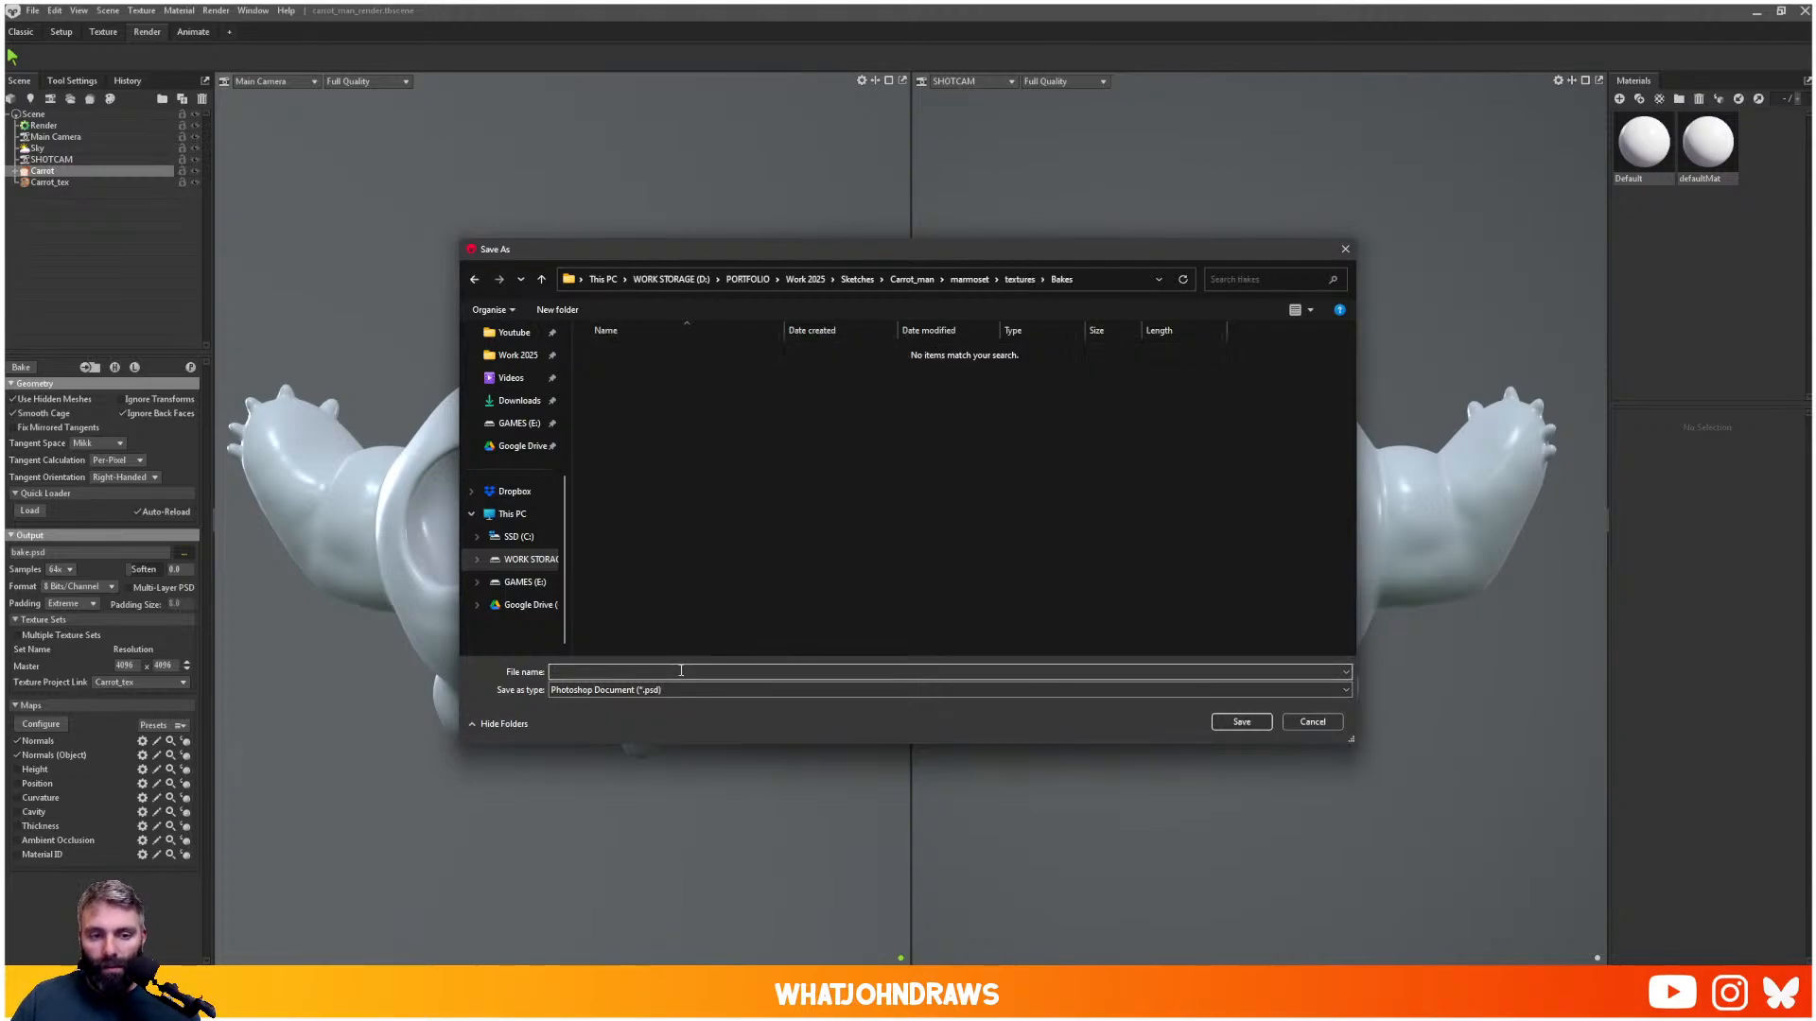
- Set the bake output to a Photoshop document named Carrot_man in the Bakes folder
{"action": "left_click", "coordinate": [680, 671]}
{"action": "type", "text": "Carr"}
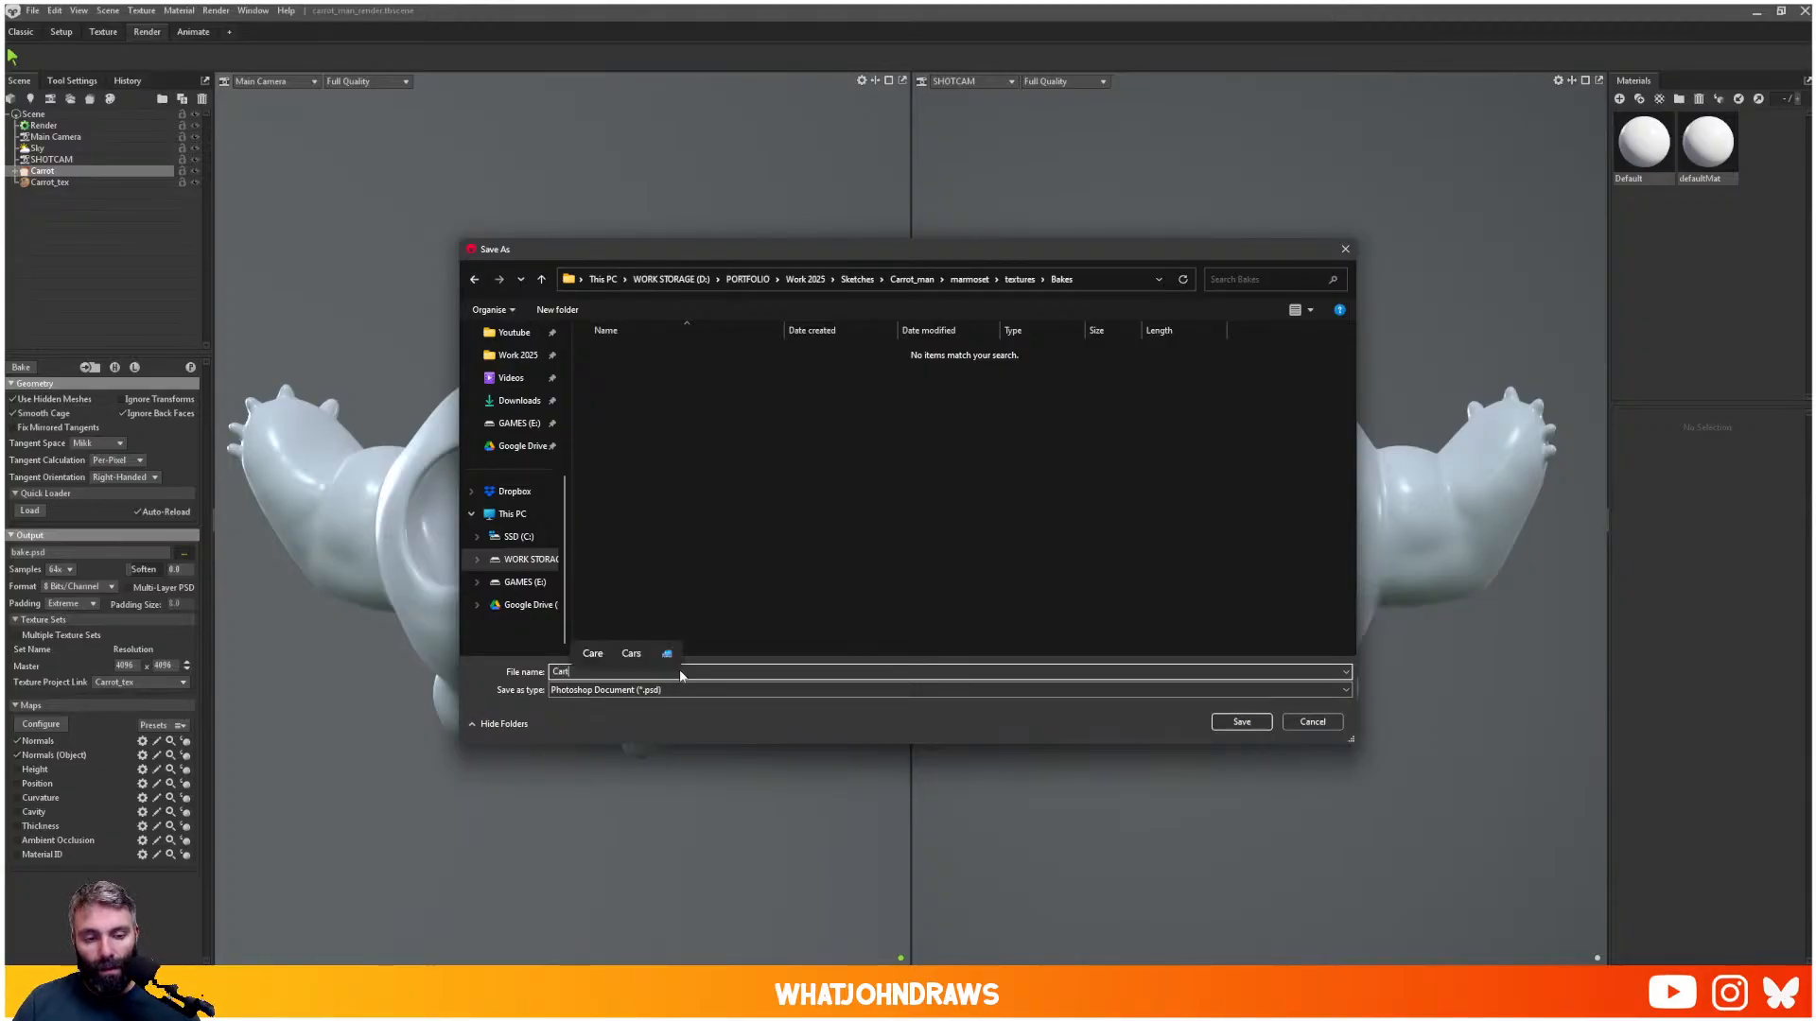
{"action": "type", "text": "ot_a"}
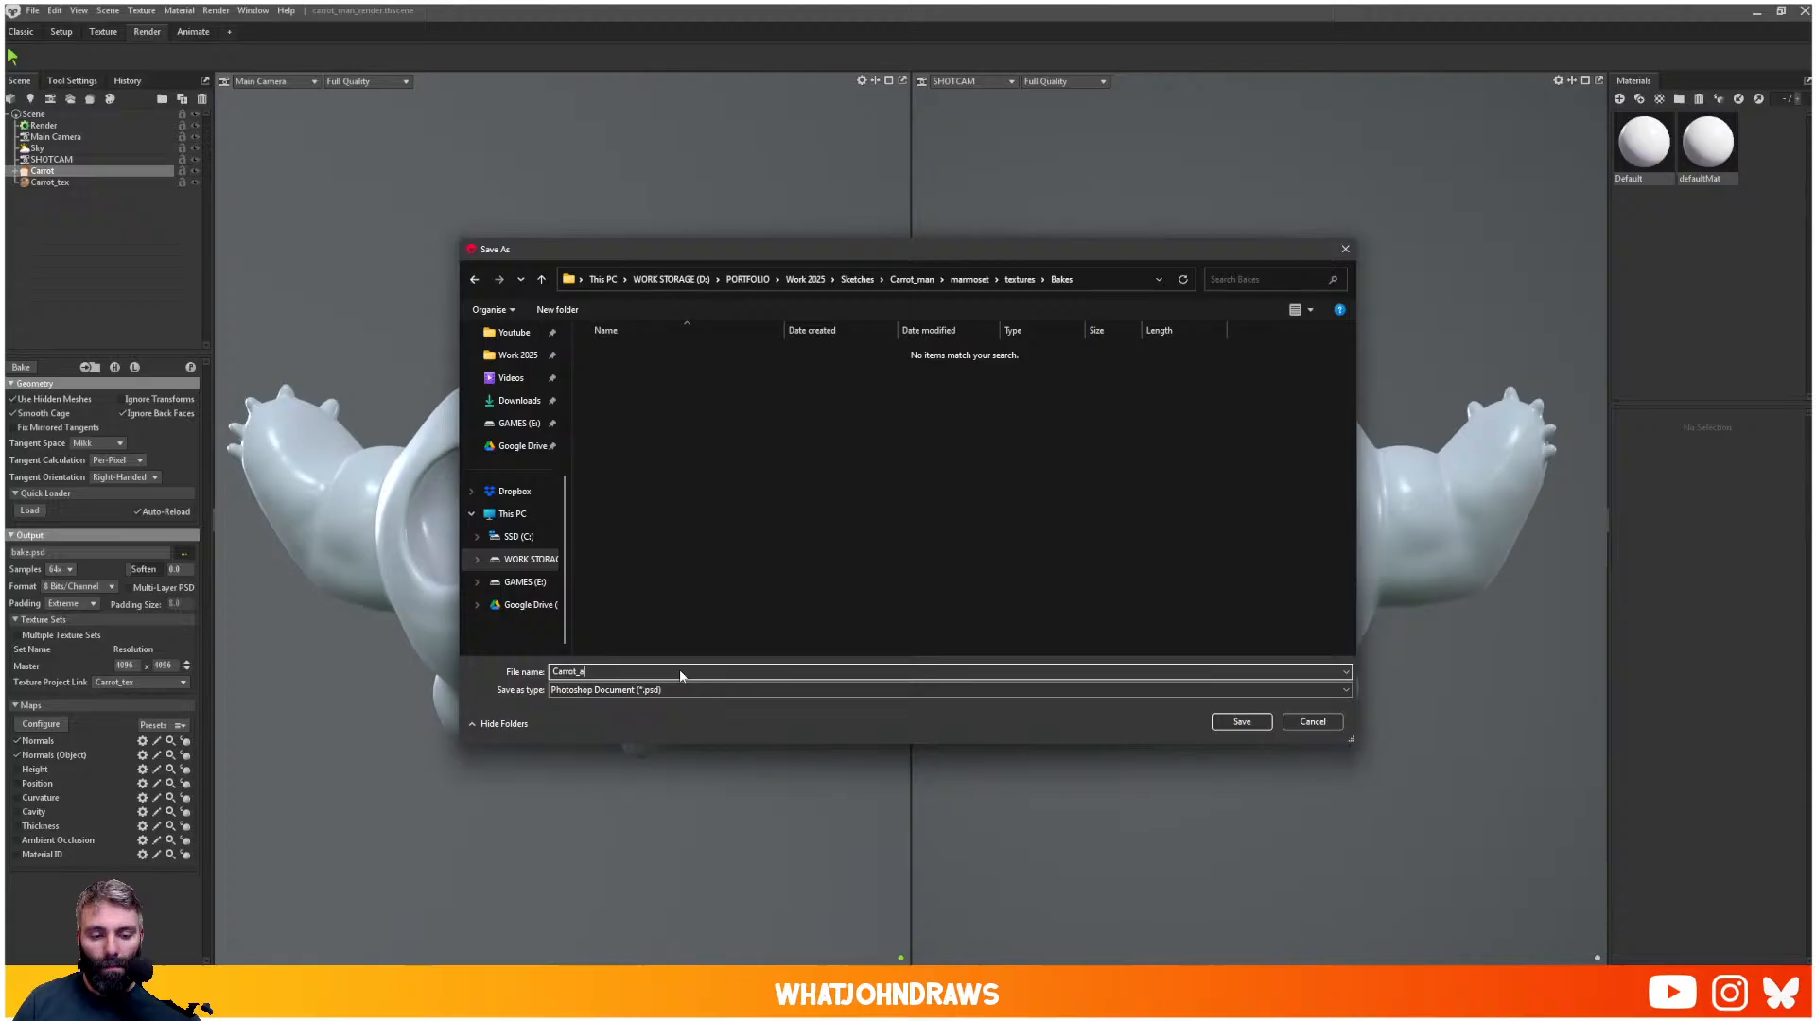
{"action": "key", "text": "BackSpace"}
{"action": "type", "text": "man"}
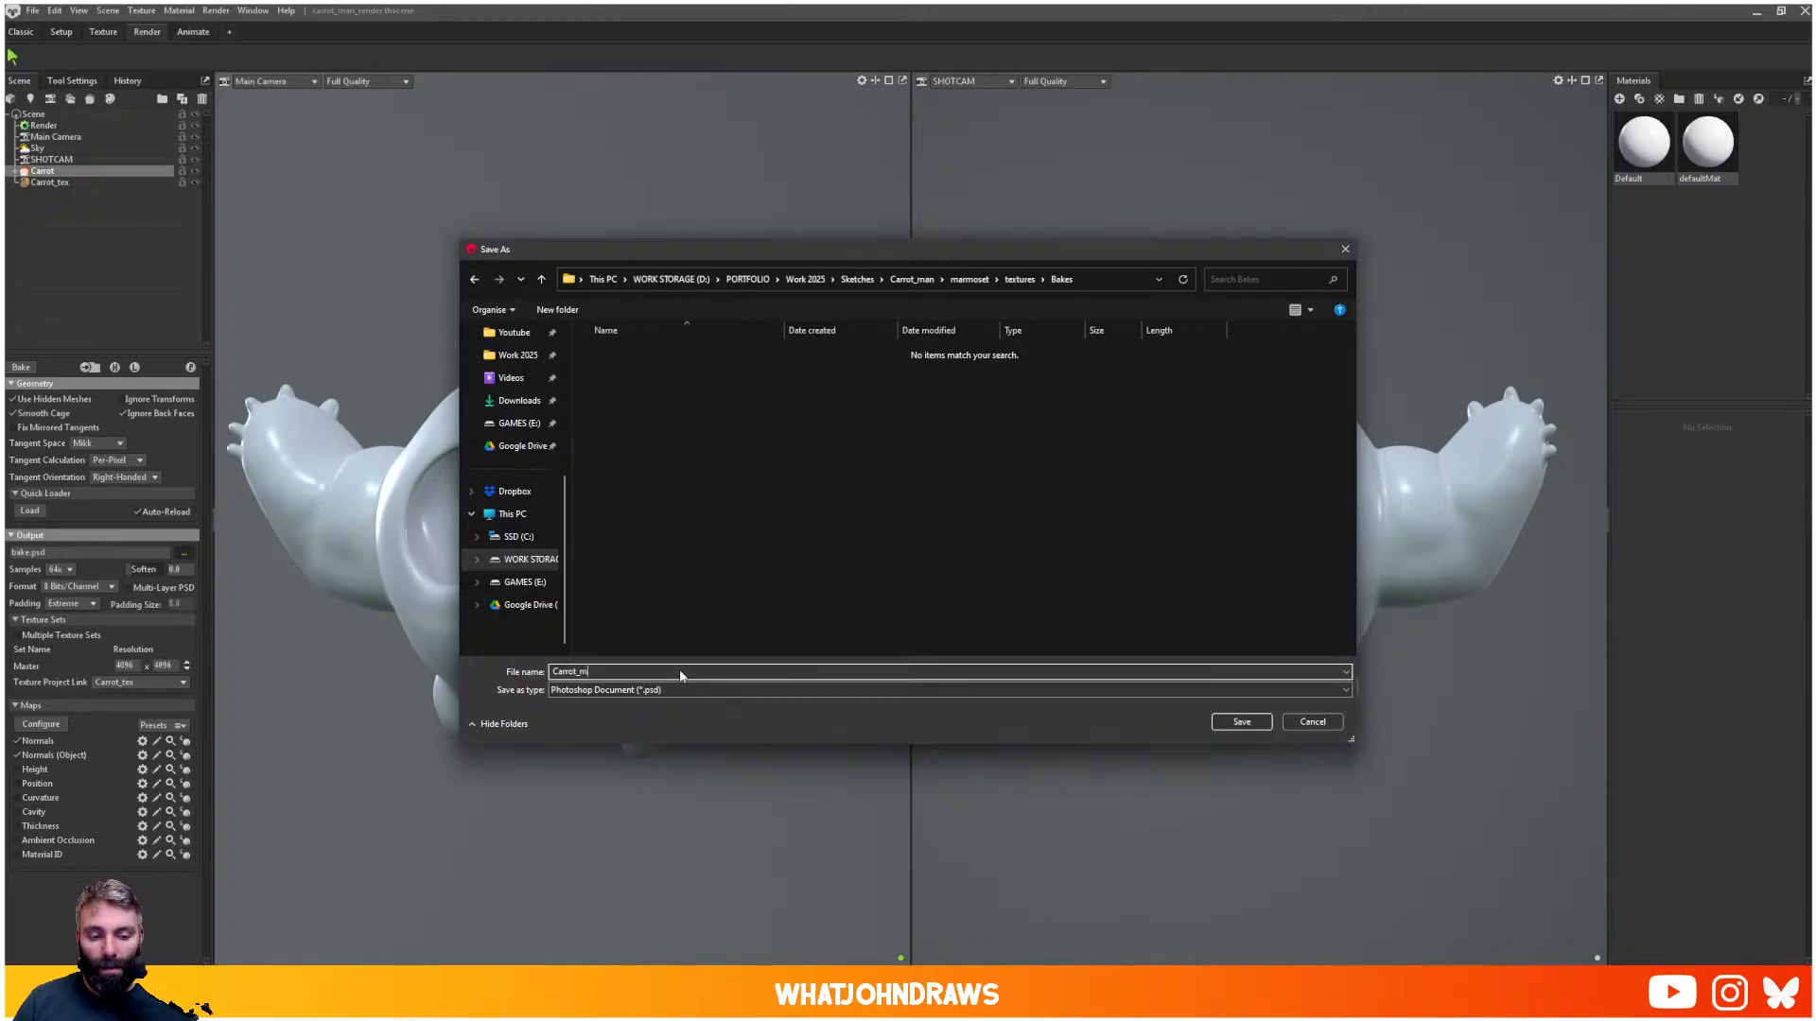
{"action": "left_click", "coordinate": [1242, 722]}
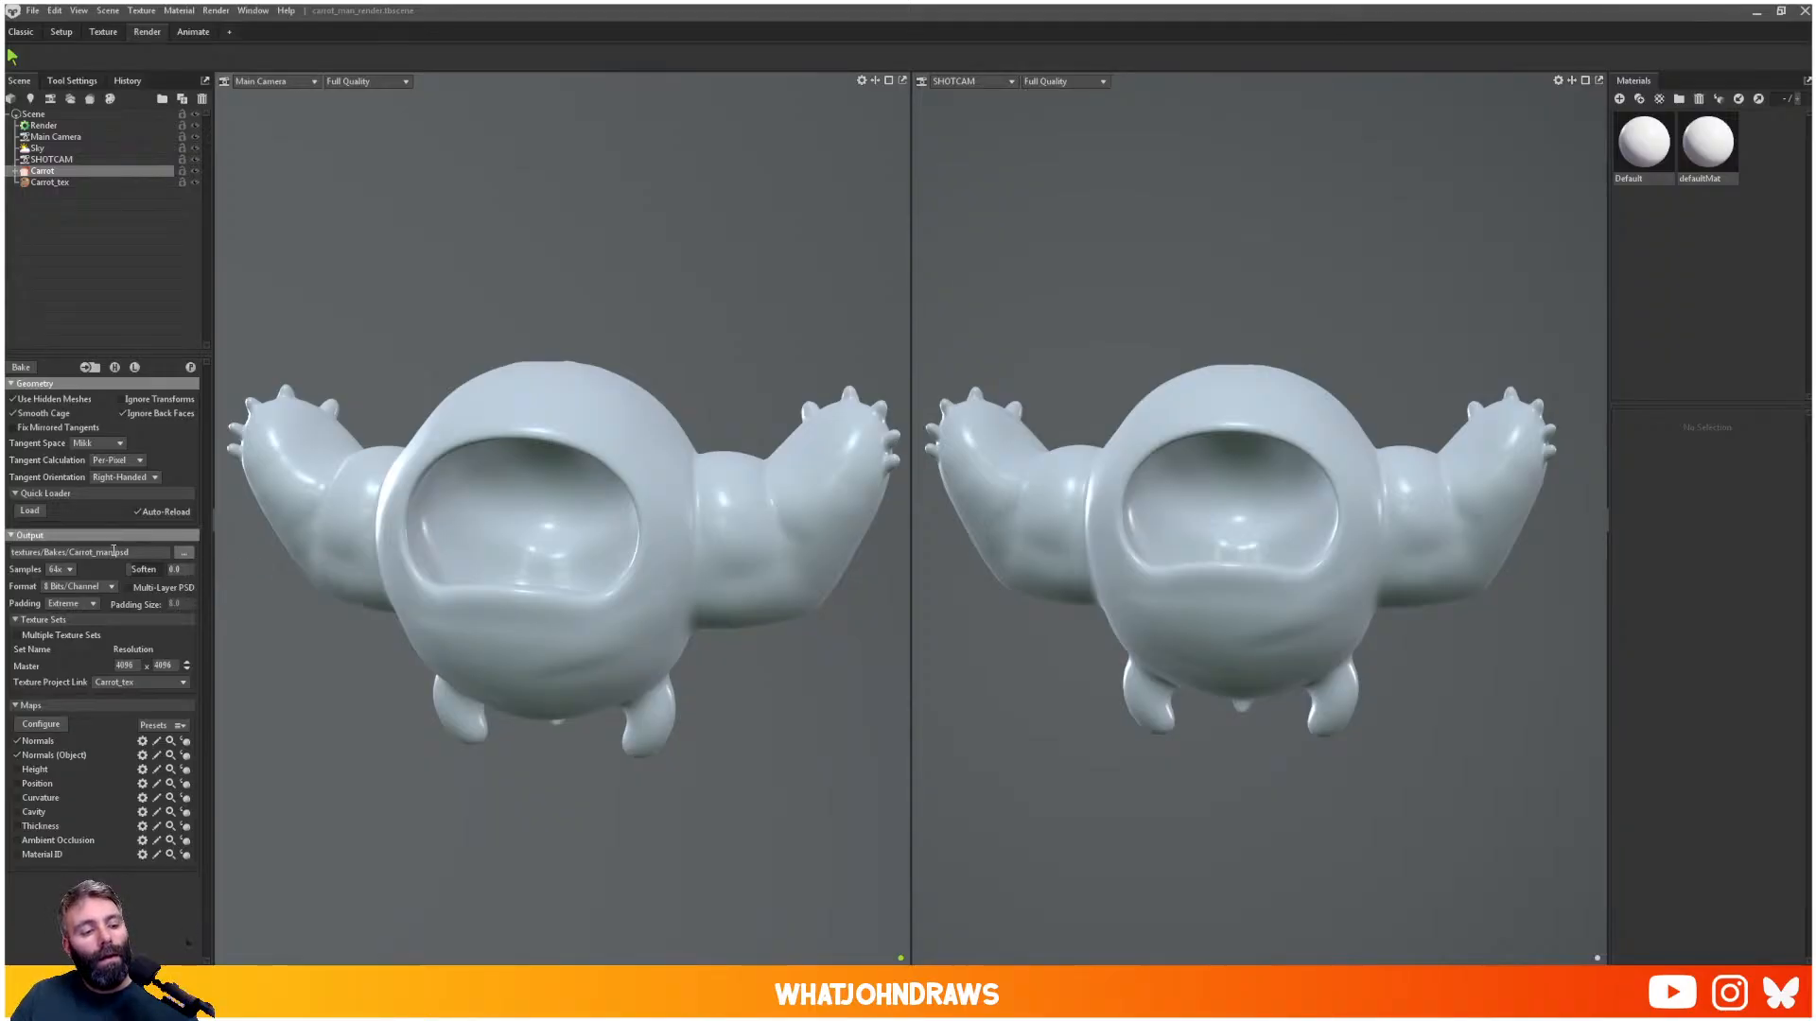
- Bake the Normals and Normals (Object) maps for Carrot and switch the Main Camera view to Draft Quality
{"action": "left_click", "coordinate": [21, 367]}
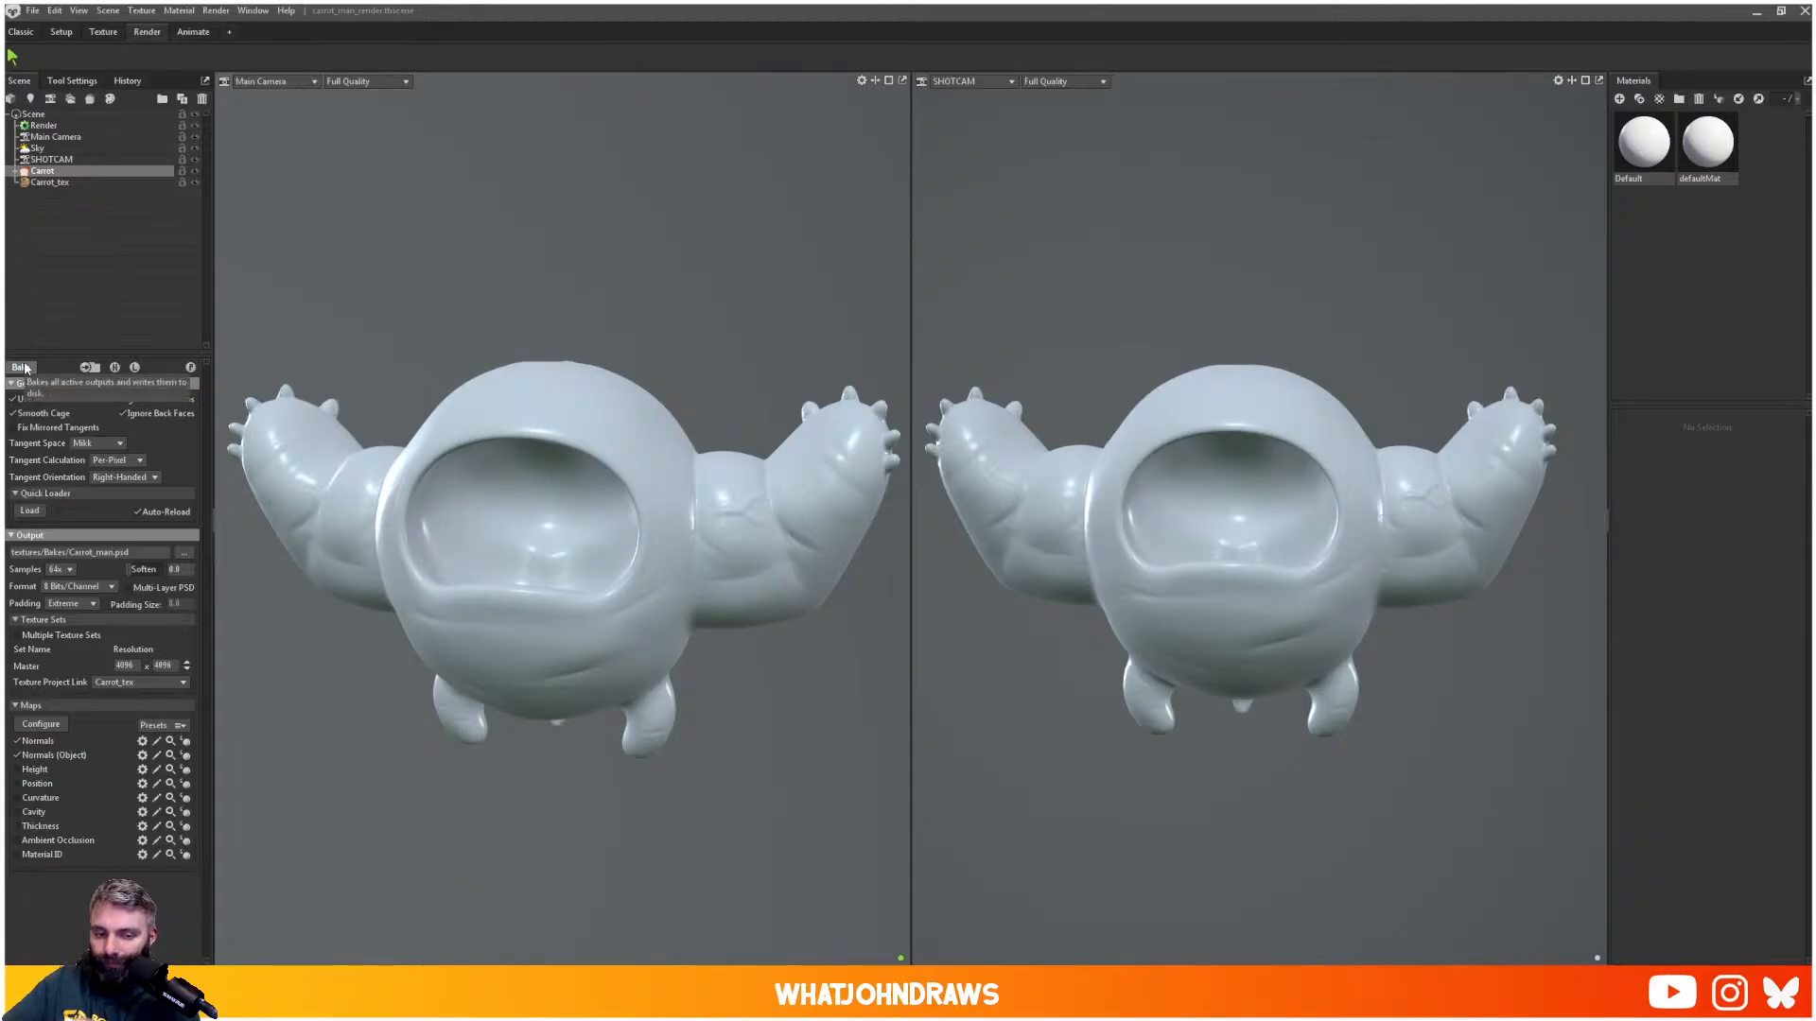
{"action": "scroll", "coordinate": [730, 610], "scroll_direction": "up", "scroll_amount": 2}
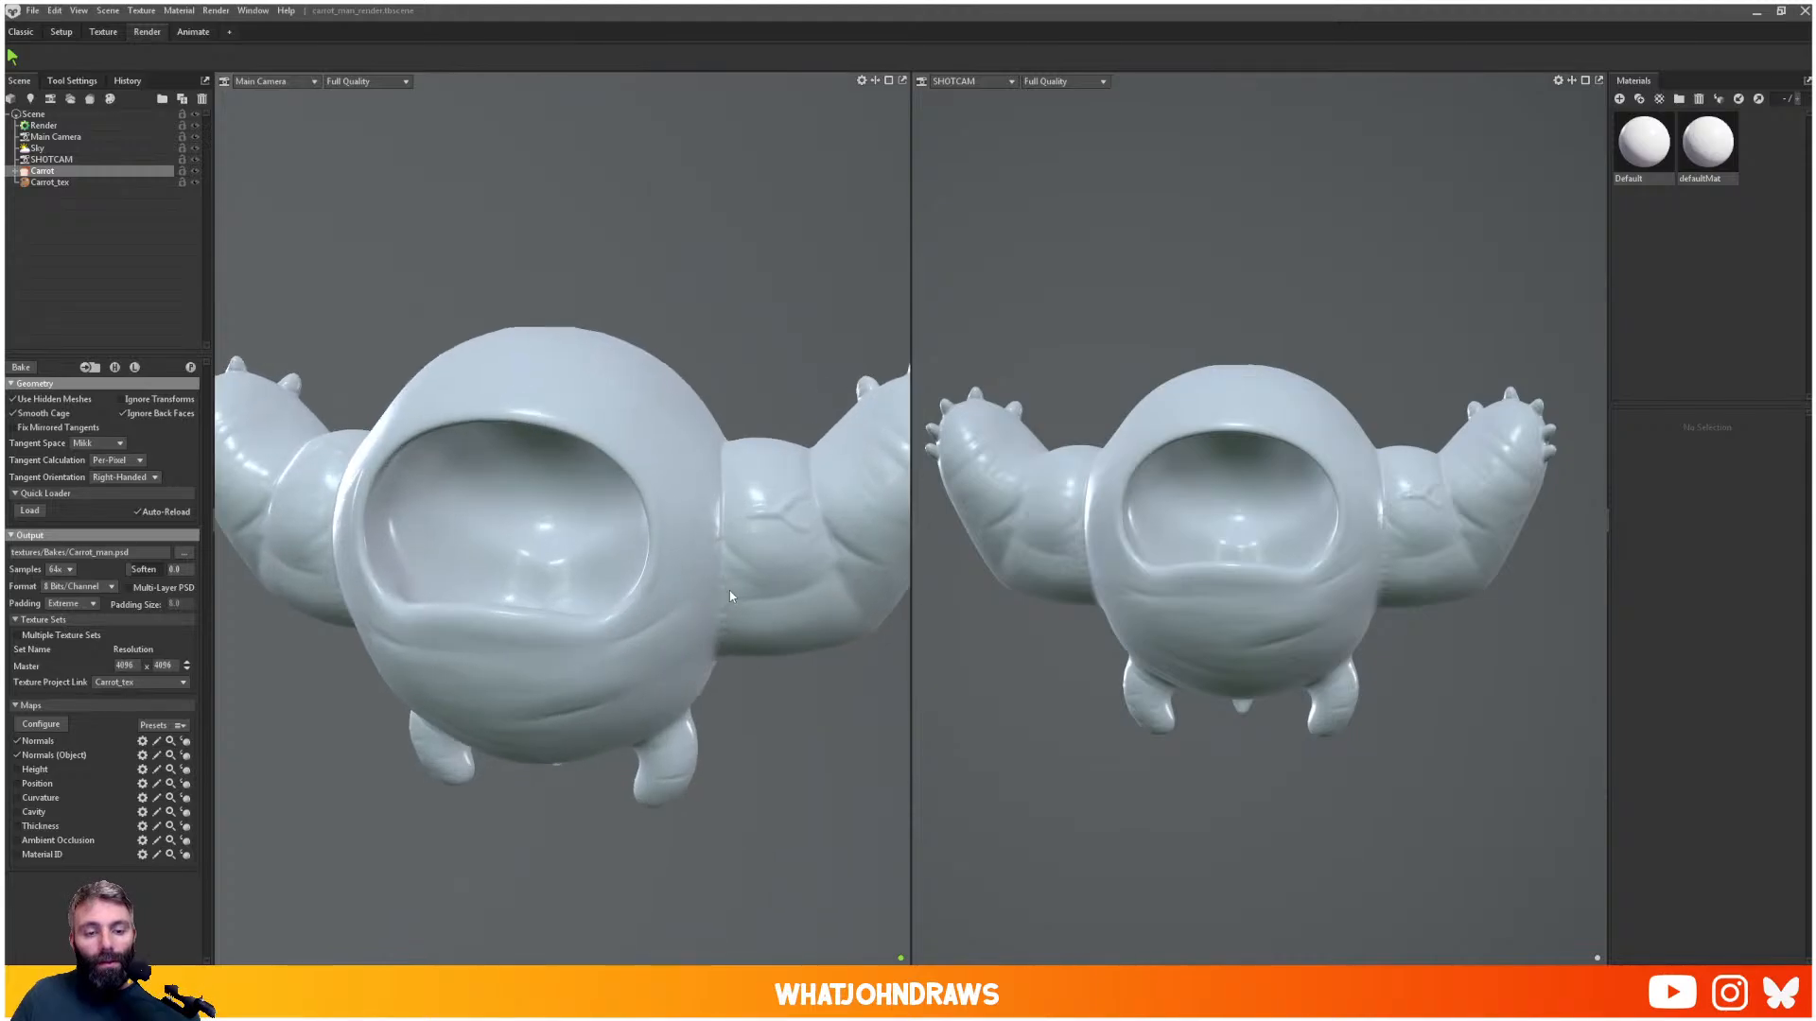
{"action": "key", "text": "c"}
{"action": "key", "text": "c"}
{"action": "key", "text": "c"}
{"action": "key", "text": "c"}
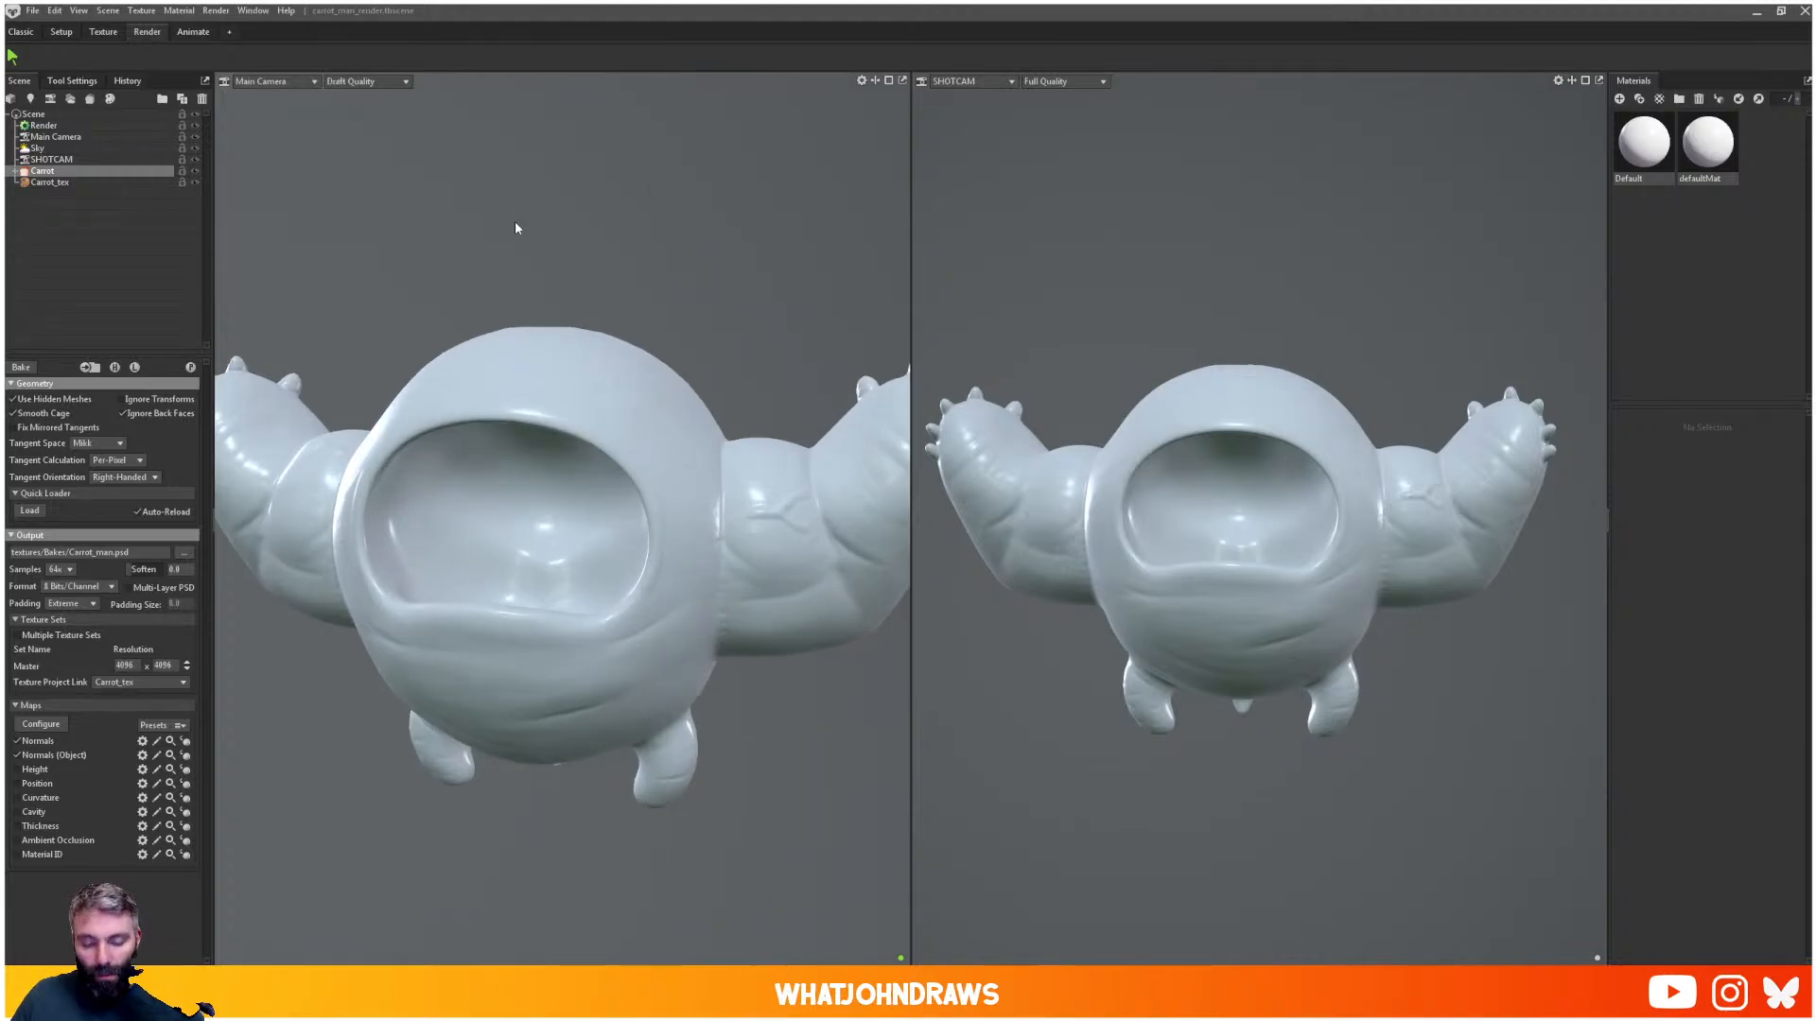
- Cycle the Main Camera view to the Normals pass and examine the baked surface detail around the carrot body
{"action": "key", "text": "c"}
{"action": "key", "text": "c"}
{"action": "key", "text": "c"}
{"action": "key", "text": "c"}
{"action": "key", "text": "c"}
{"action": "key", "text": "c"}
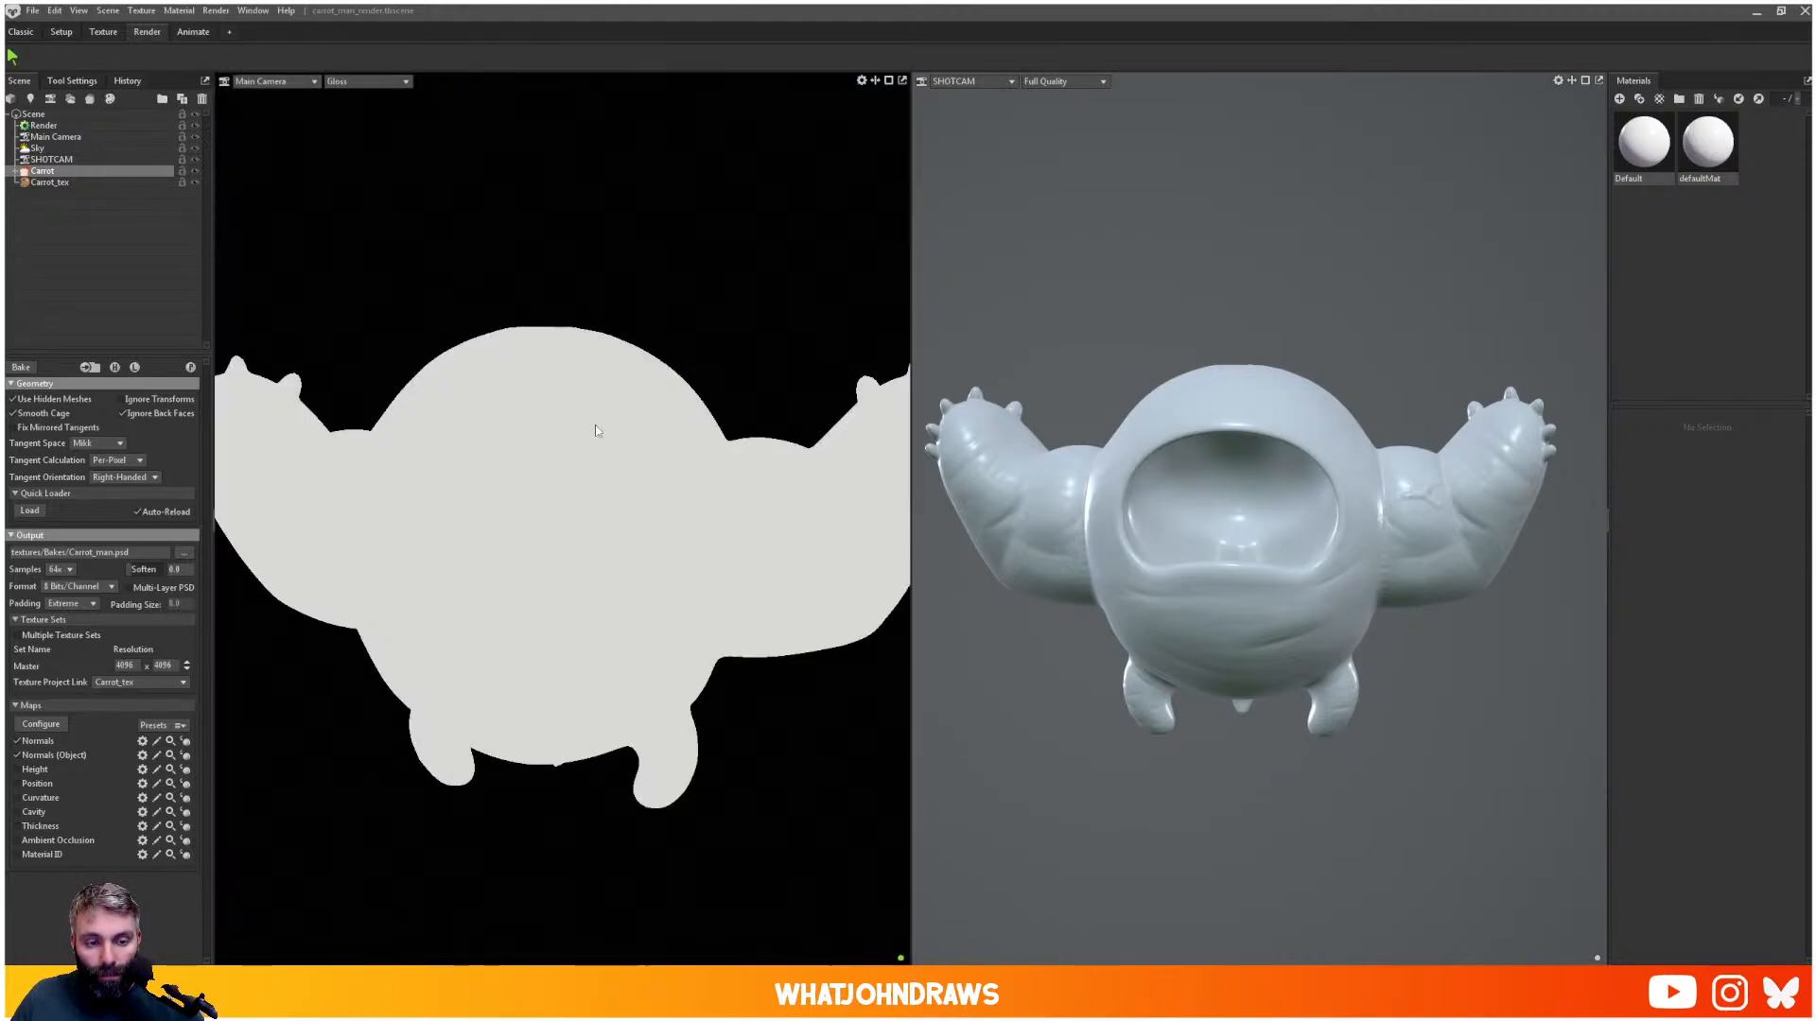
{"action": "key", "text": "c"}
{"action": "key", "text": "c"}
{"action": "key", "text": "c"}
{"action": "key", "text": "c"}
{"action": "key", "text": "c"}
{"action": "key", "text": "c"}
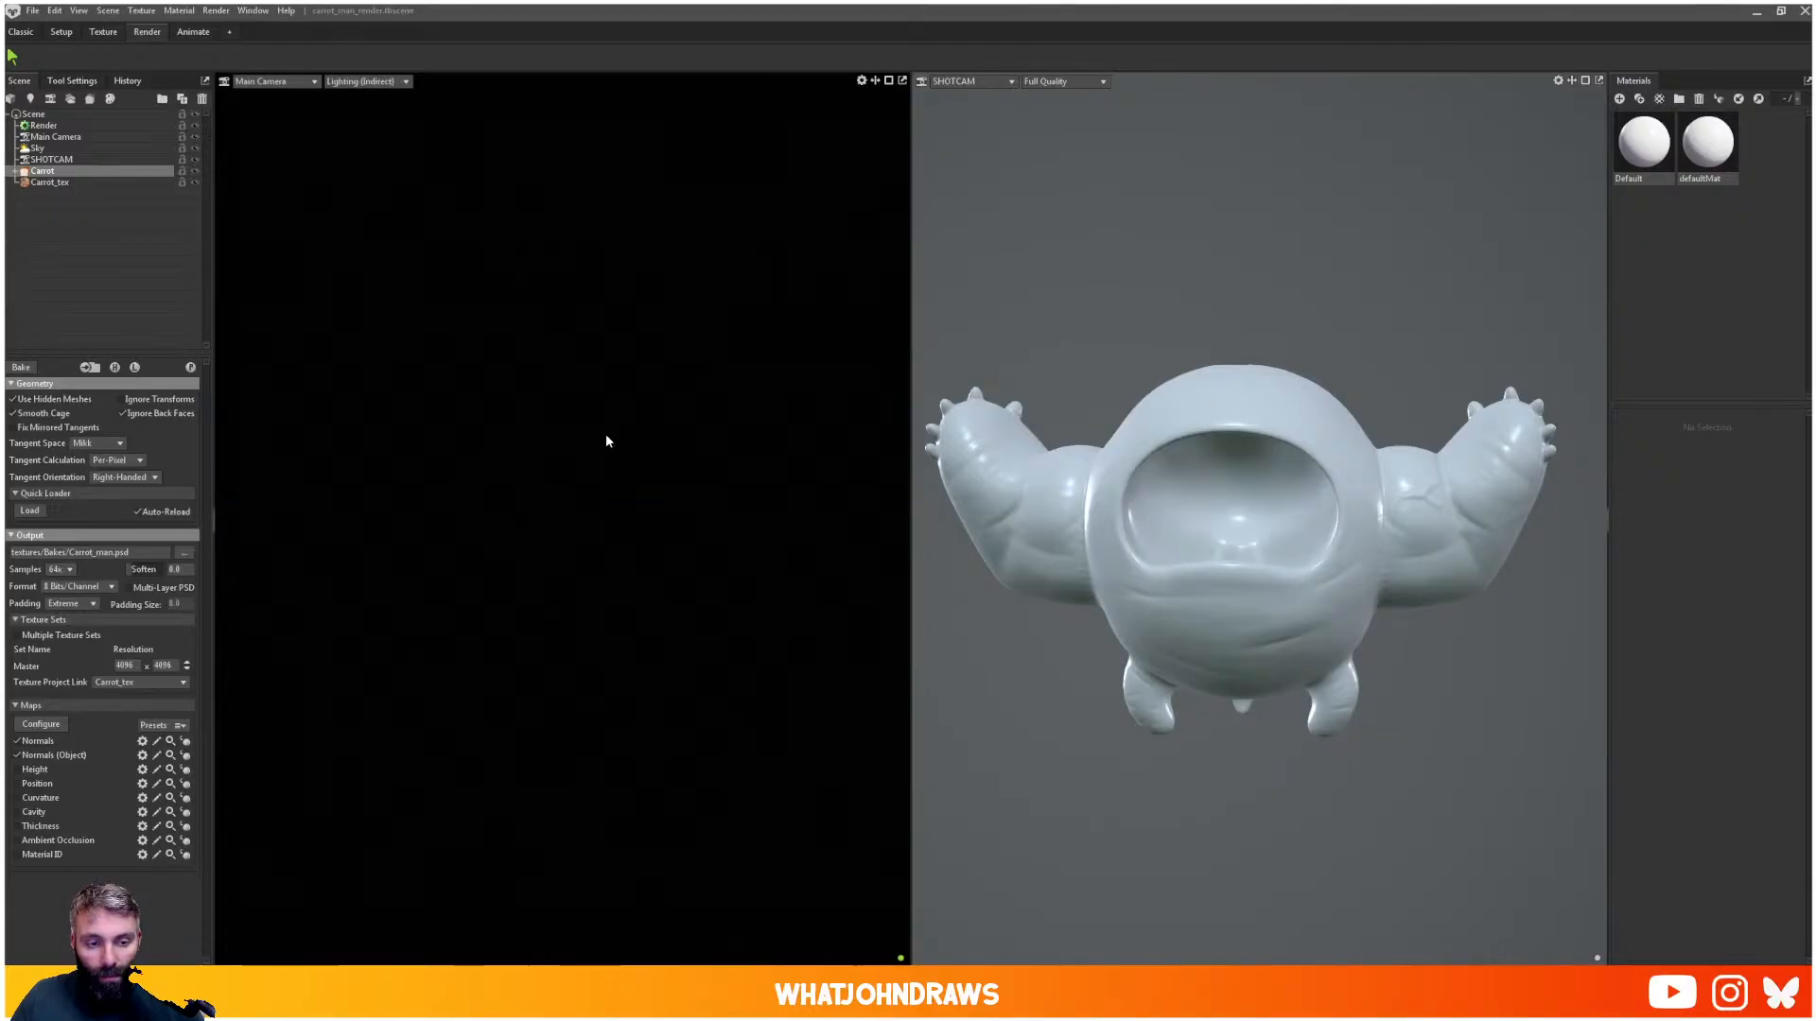
{"action": "key", "text": "c"}
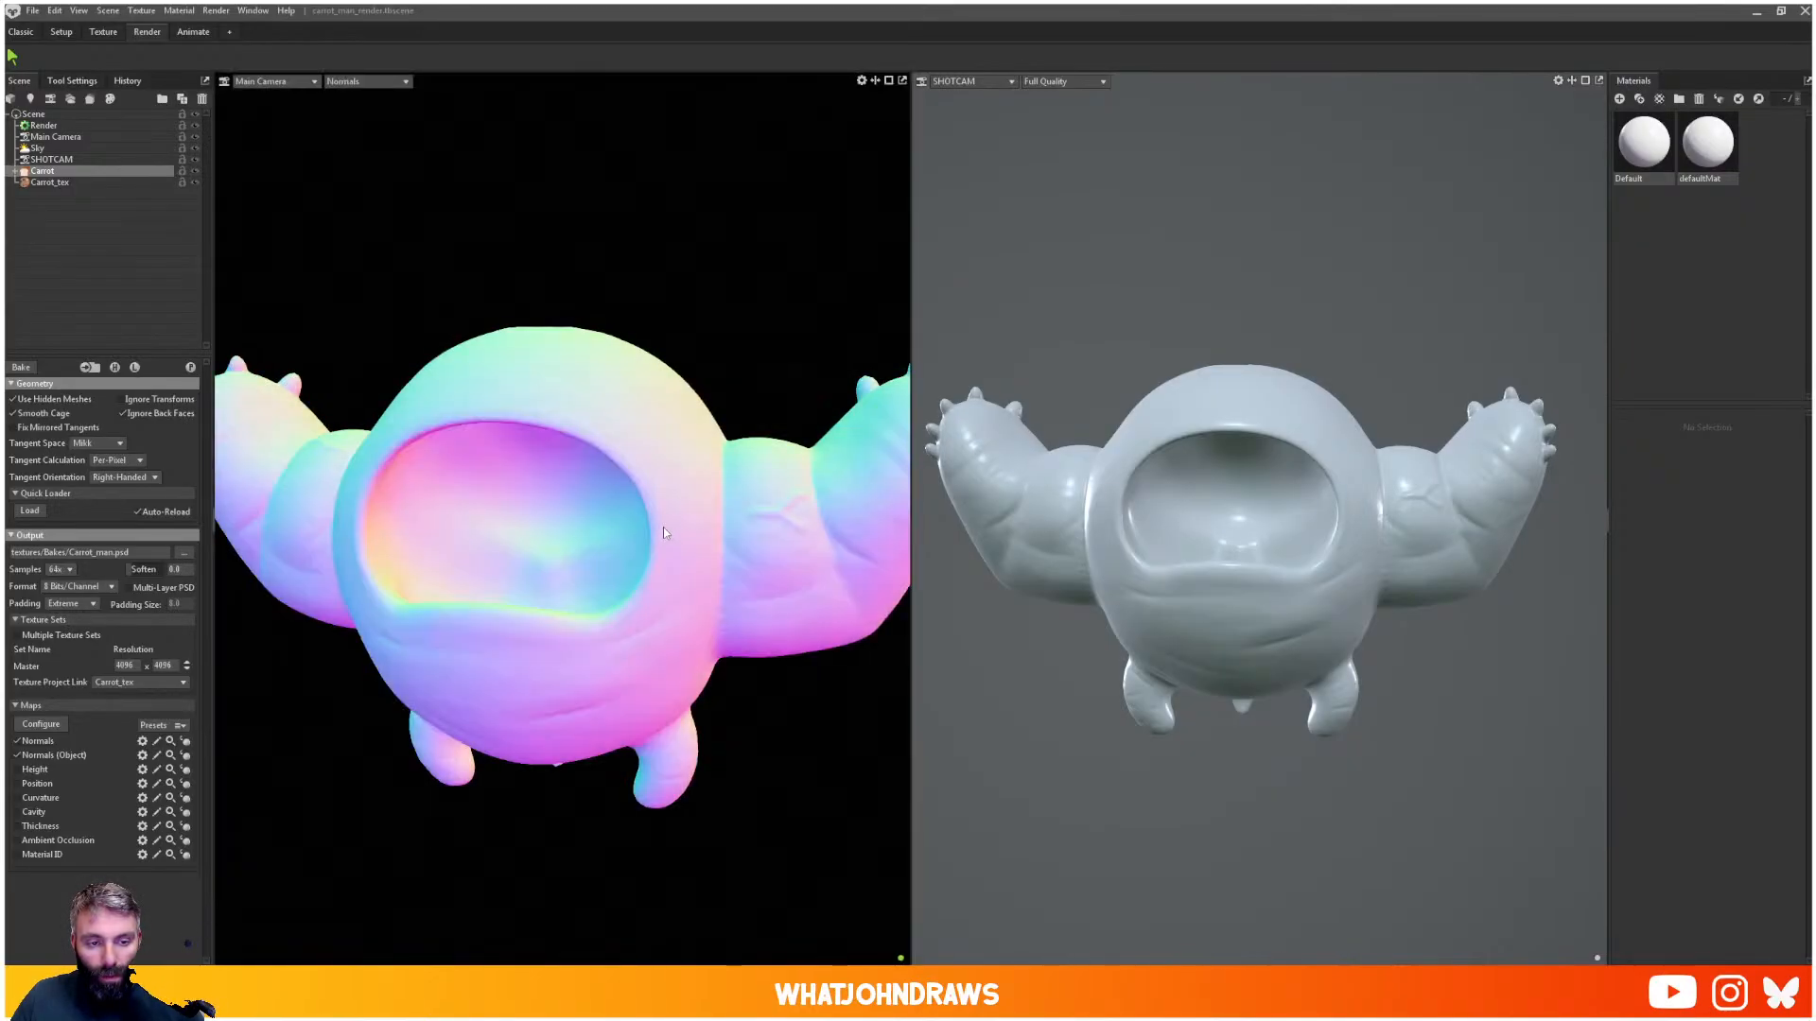
{"action": "left_click_drag", "start_coordinate": [667, 467], "coordinate": [557, 495]}
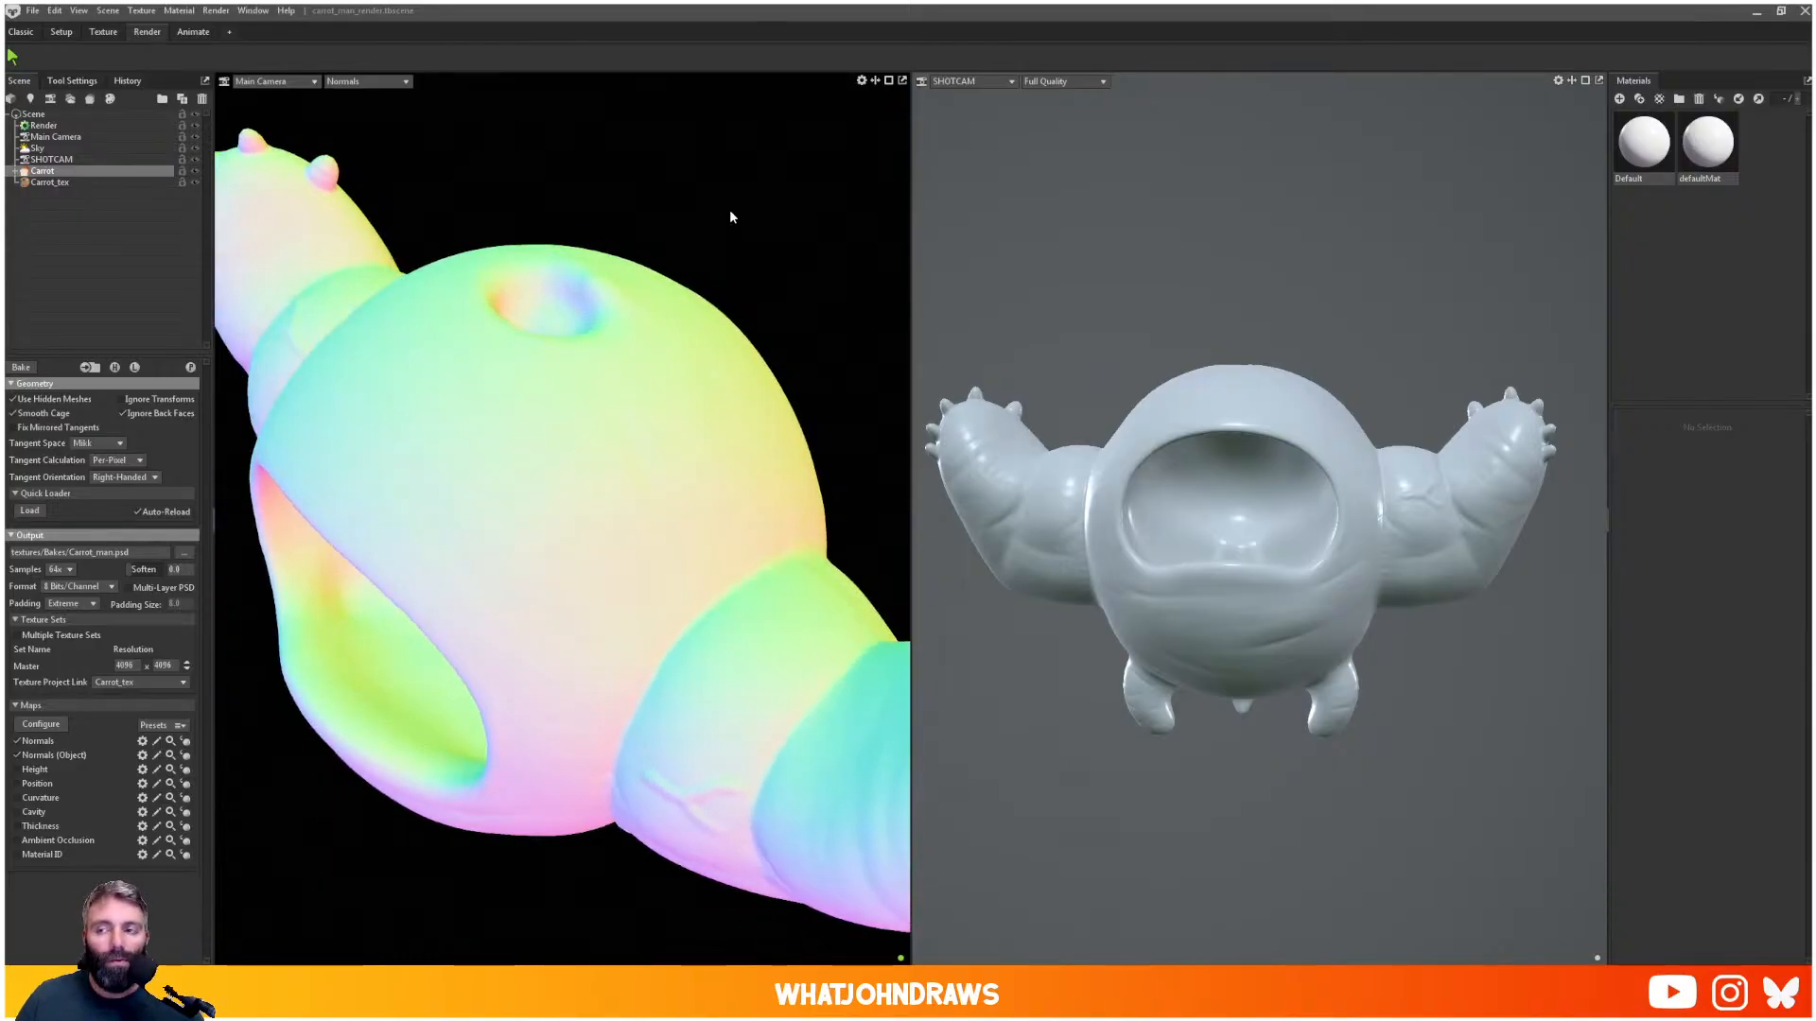
{"action": "left_click_drag", "start_coordinate": [831, 280], "coordinate": [821, 343]}
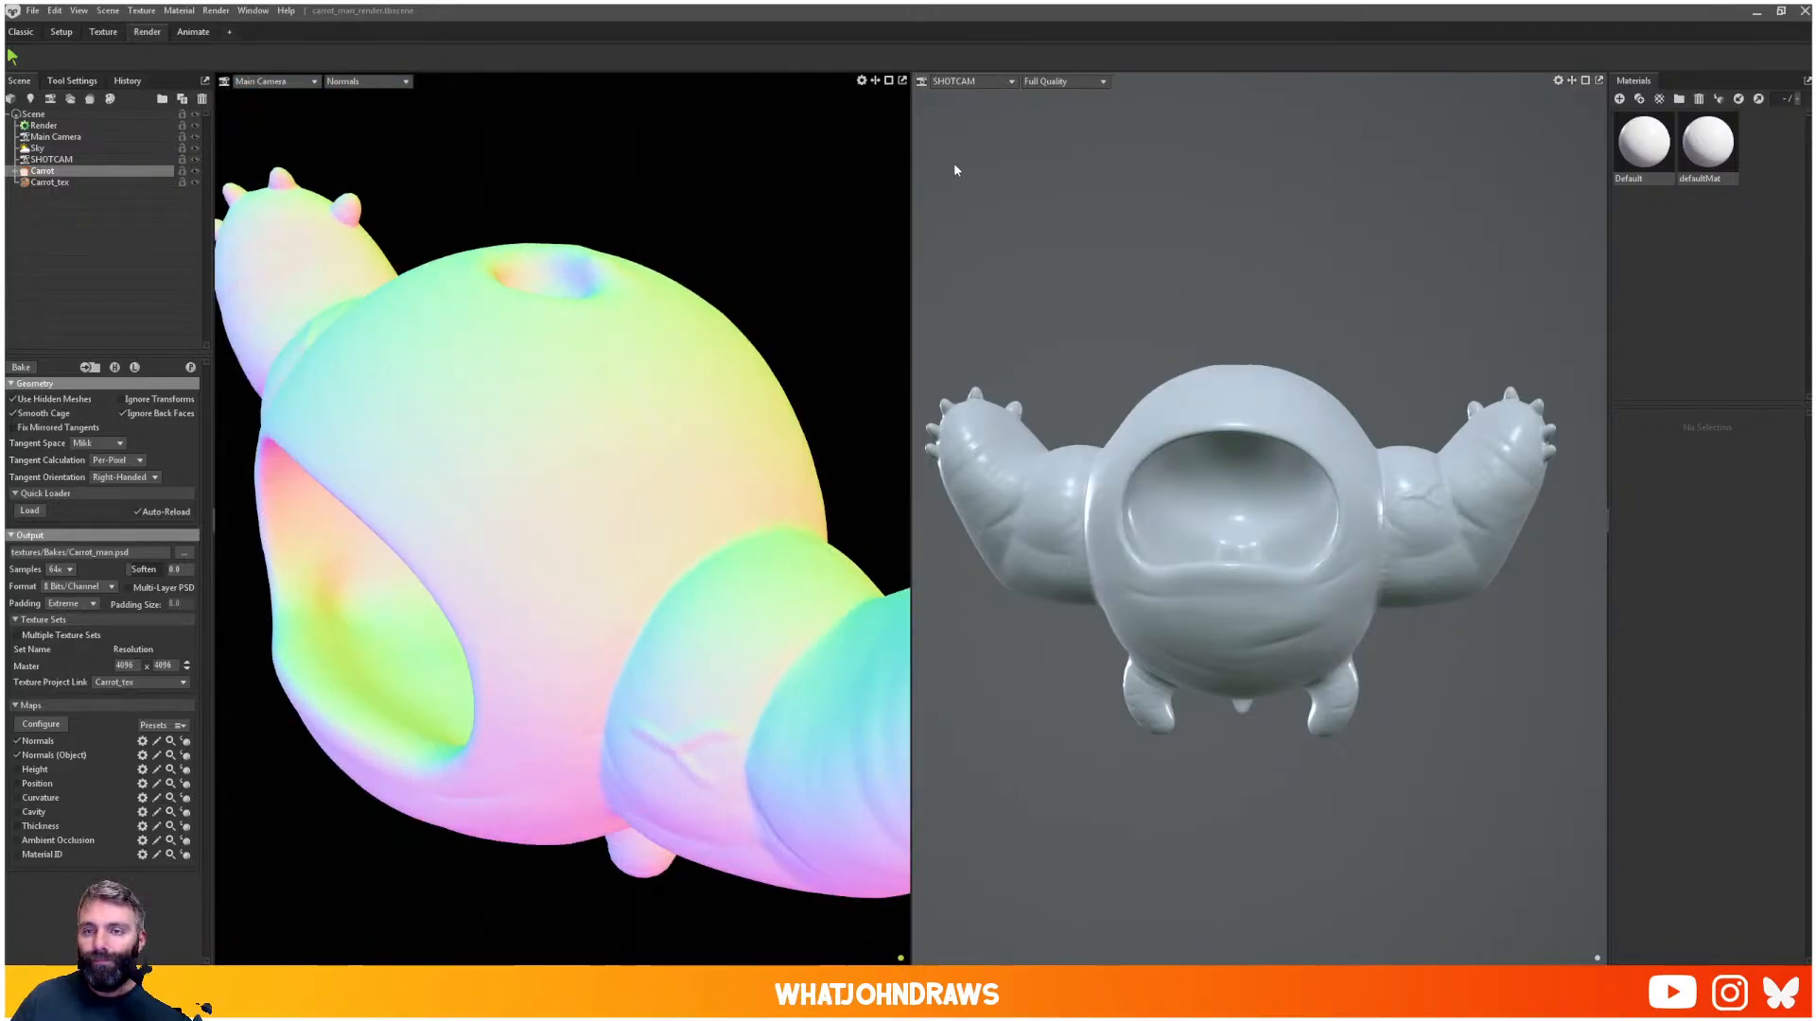
- Open the Carrot_tex project in the Texture workspace and frame its UV layout in the Canvas view
{"action": "left_click", "coordinate": [52, 181]}
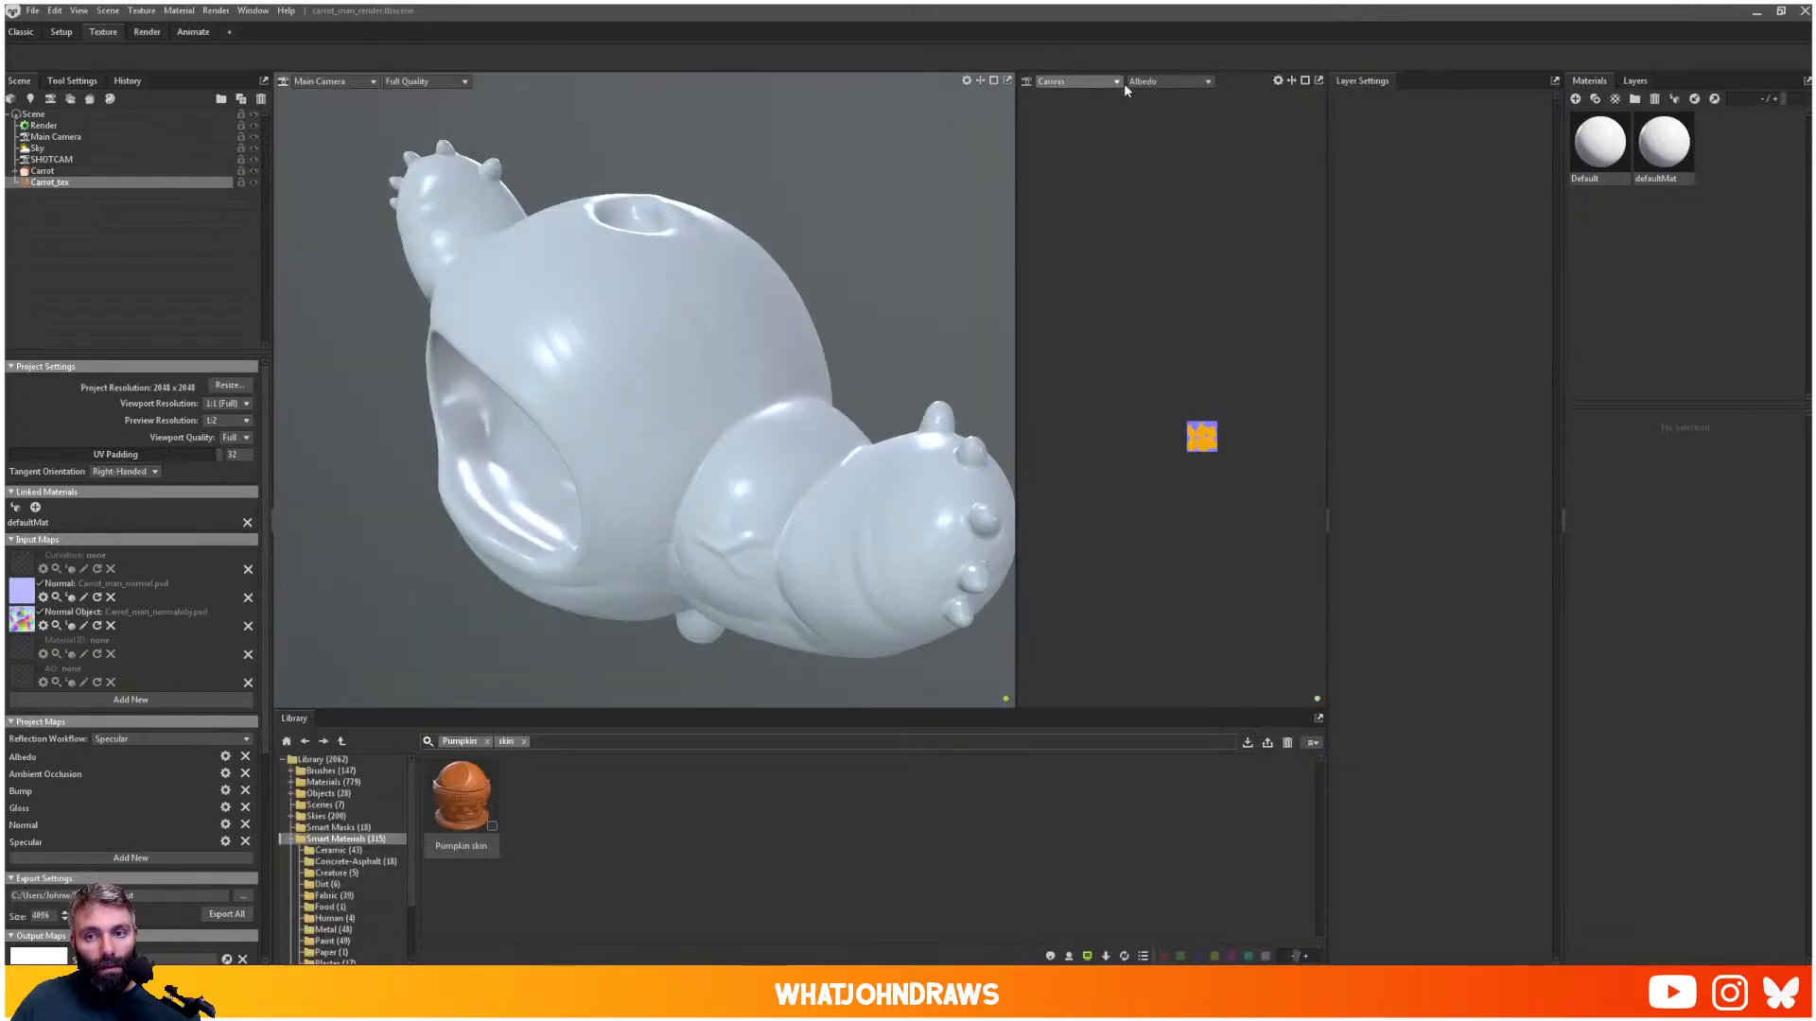
{"action": "left_click", "coordinate": [1121, 83]}
{"action": "left_click", "coordinate": [1277, 82]}
{"action": "left_click", "coordinate": [1275, 82]}
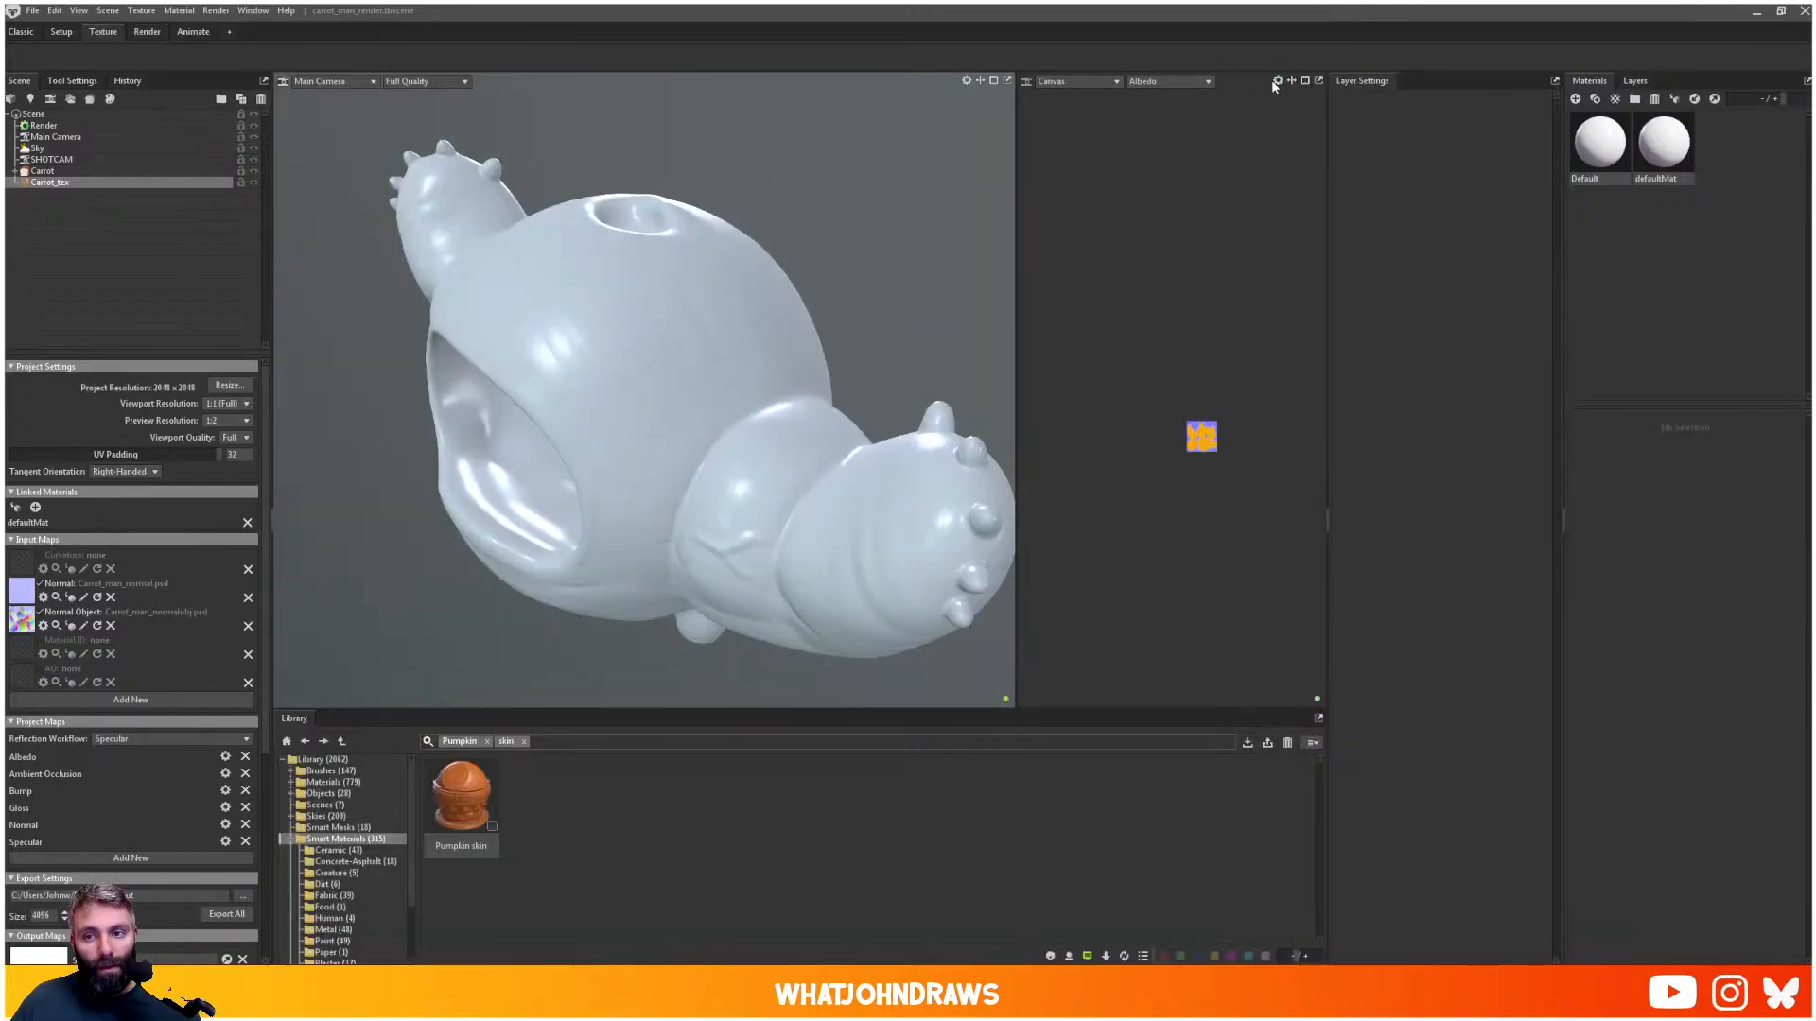
{"action": "scroll", "coordinate": [1220, 463], "scroll_direction": "up", "scroll_amount": 10}
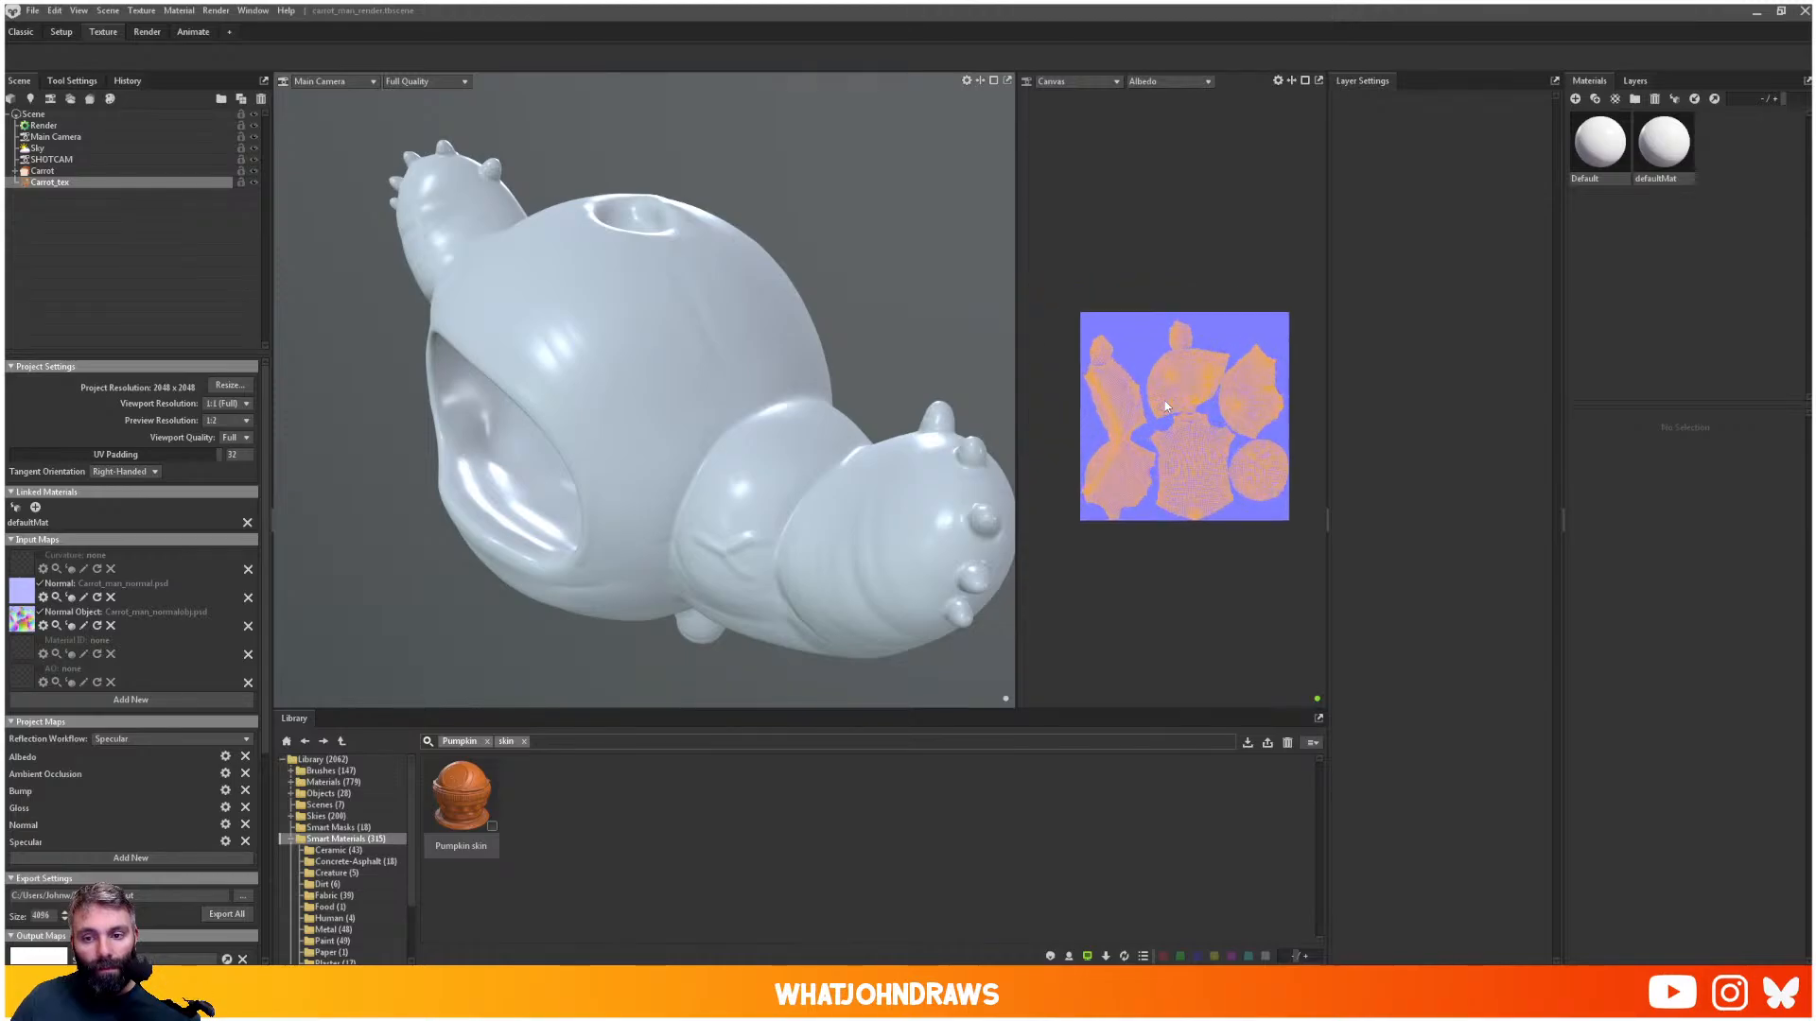
{"action": "scroll", "coordinate": [1164, 440], "scroll_direction": "up", "scroll_amount": 3}
{"action": "scroll", "coordinate": [1182, 426], "scroll_direction": "down", "scroll_amount": 4}
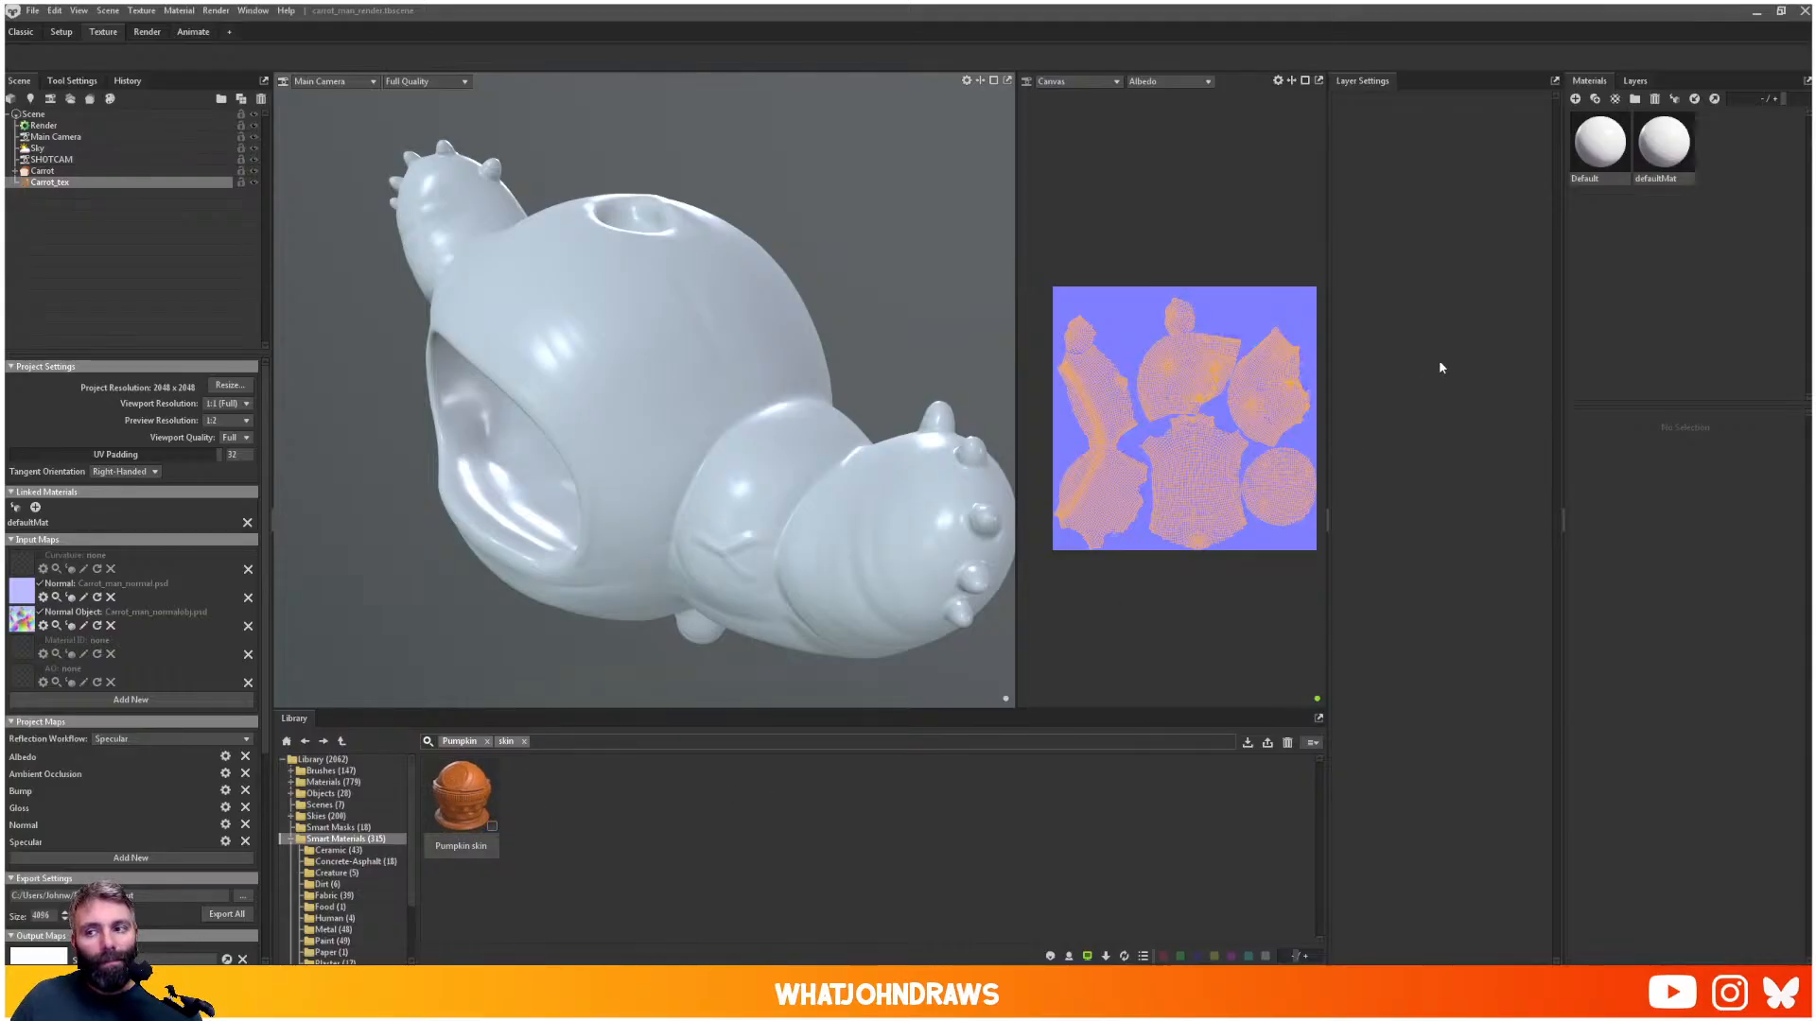
{"action": "left_click_drag", "start_coordinate": [883, 348], "coordinate": [984, 321]}
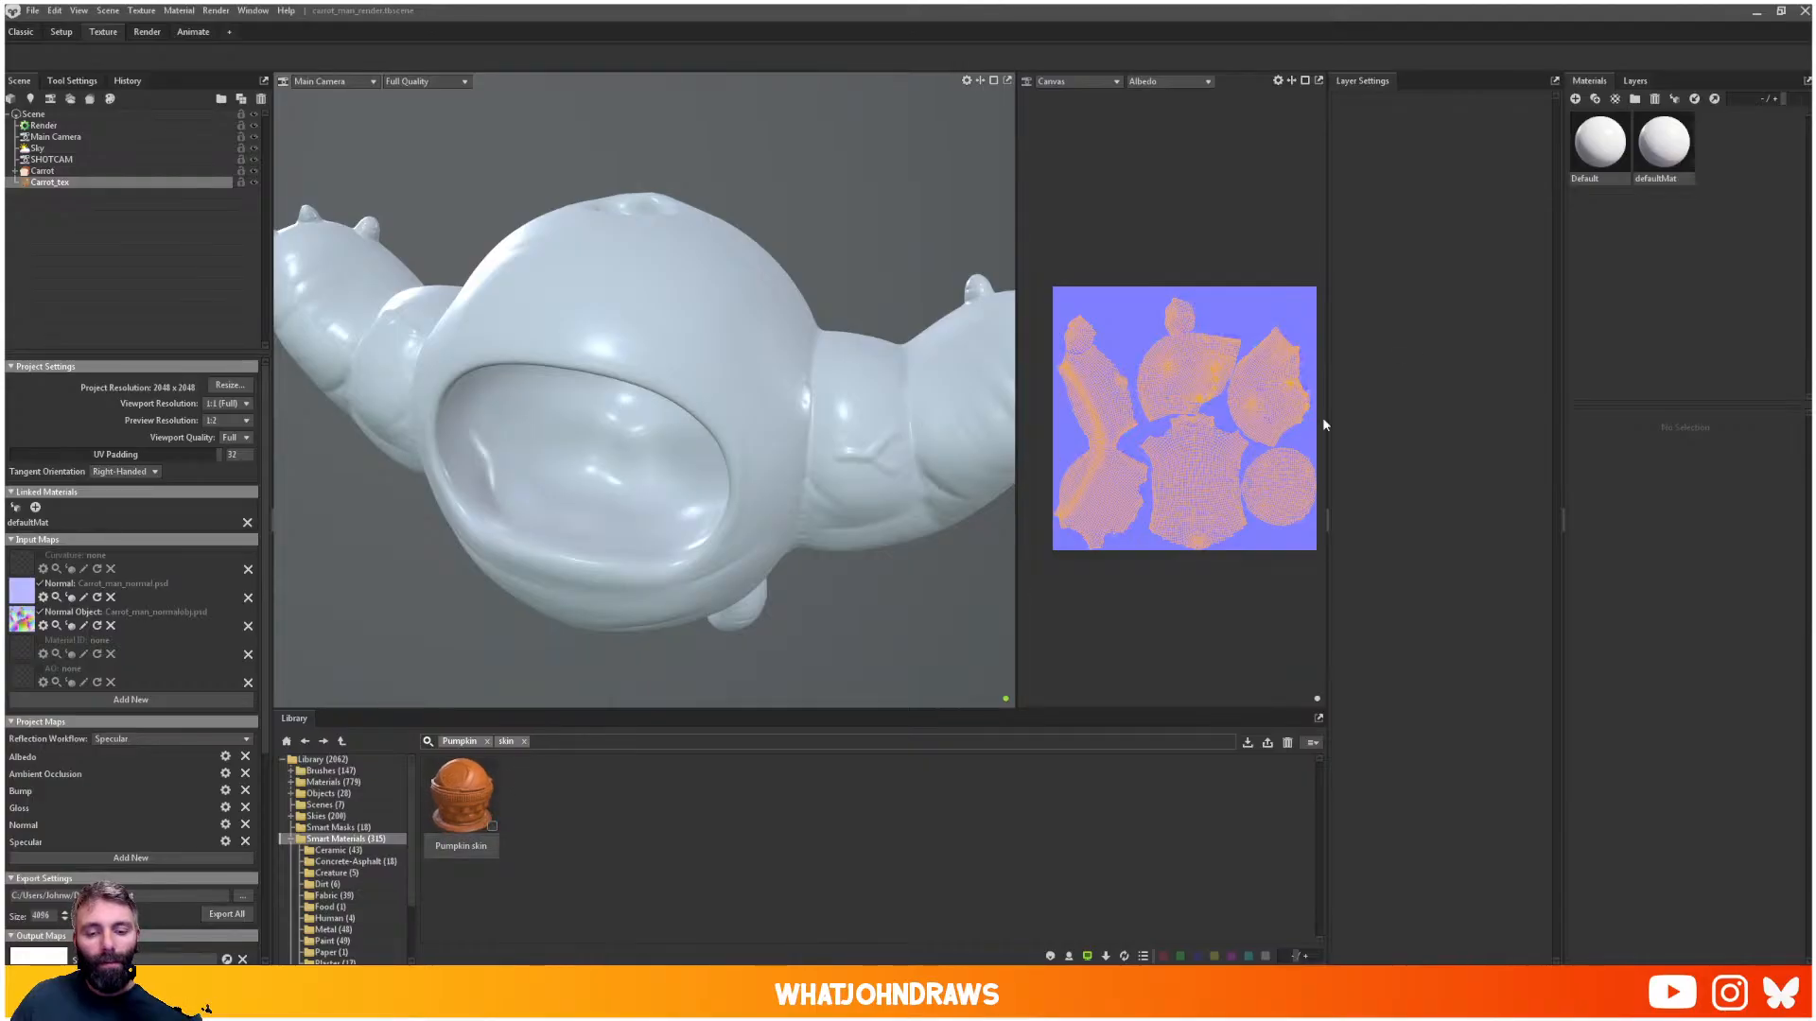
- Show the texture project's layers and apply the Pumpkin skin smart material to the carrot body
{"action": "double_click", "coordinate": [1600, 121]}
{"action": "left_click_drag", "start_coordinate": [460, 797], "coordinate": [685, 371]}
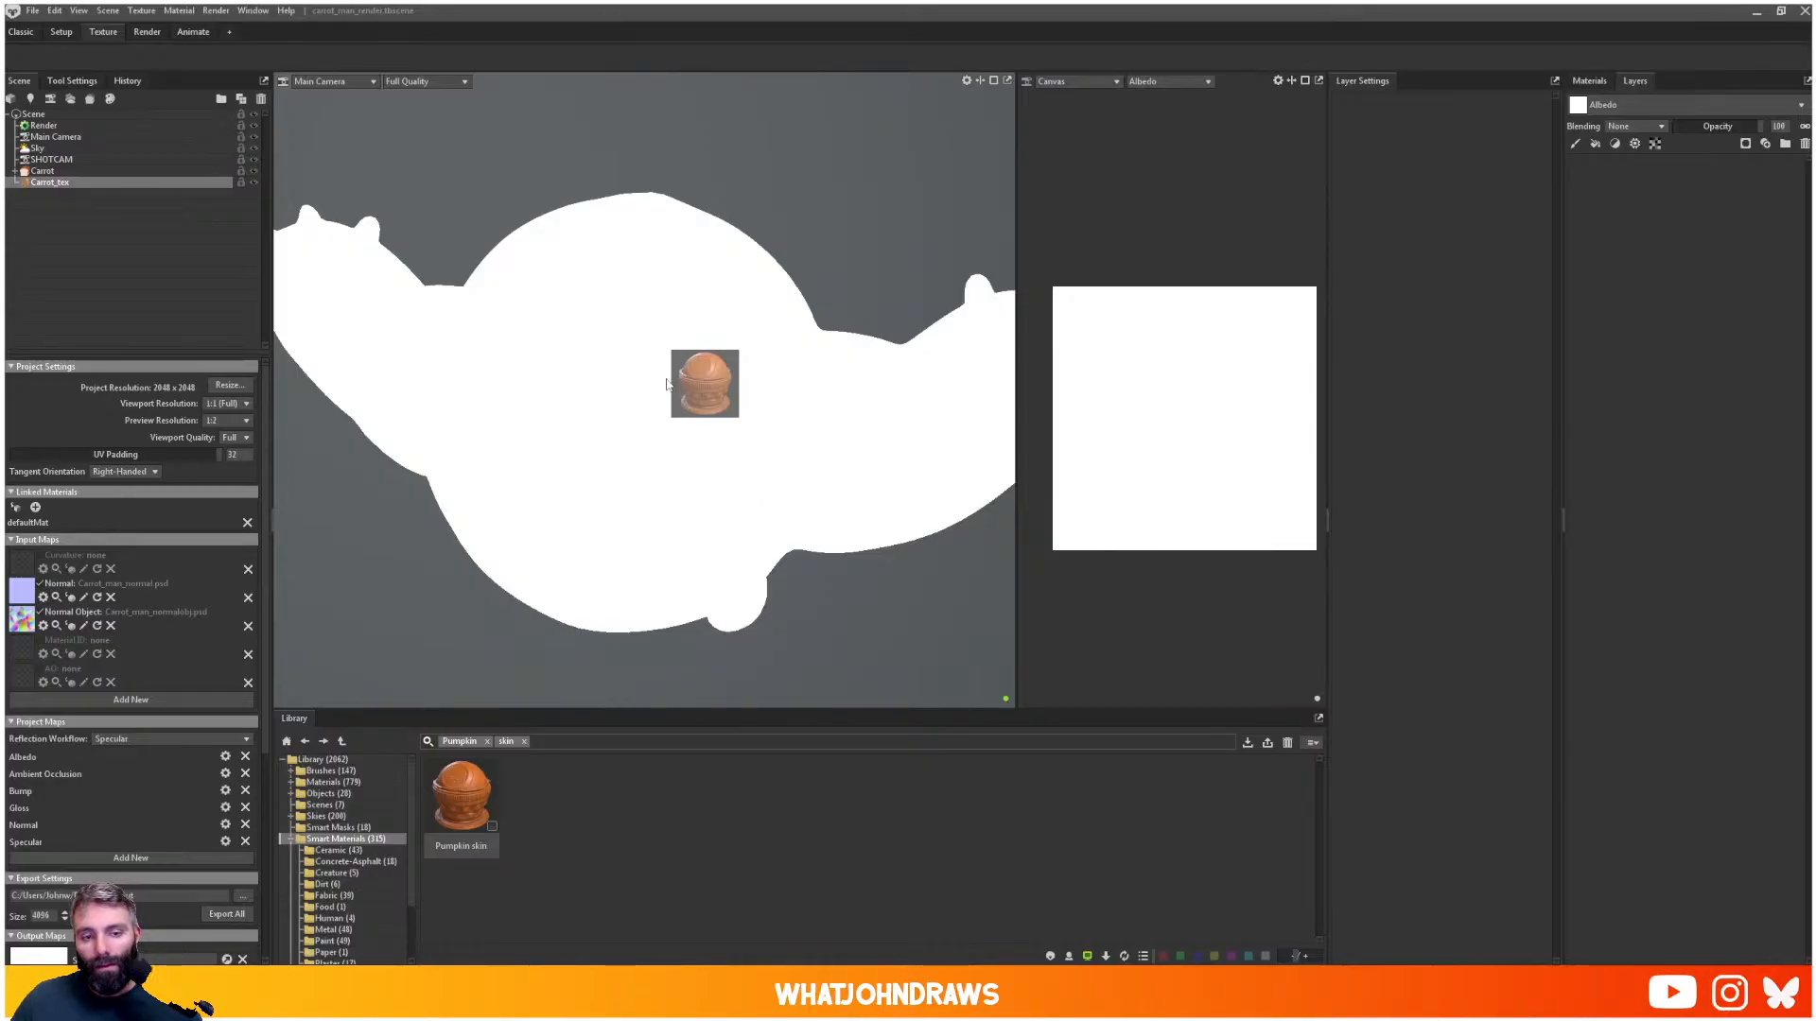
{"action": "scroll", "coordinate": [738, 435], "scroll_direction": "up", "scroll_amount": 4}
{"action": "scroll", "coordinate": [770, 430], "scroll_direction": "down", "scroll_amount": 3}
{"action": "mouse_move", "coordinate": [770, 429]}
{"action": "left_mouse_down", "text": "alt"}
{"action": "mouse_move", "coordinate": [769, 339]}
{"action": "mouse_move", "coordinate": [742, 418]}
{"action": "mouse_move", "coordinate": [776, 430]}
{"action": "left_mouse_up", "text": "alt"}
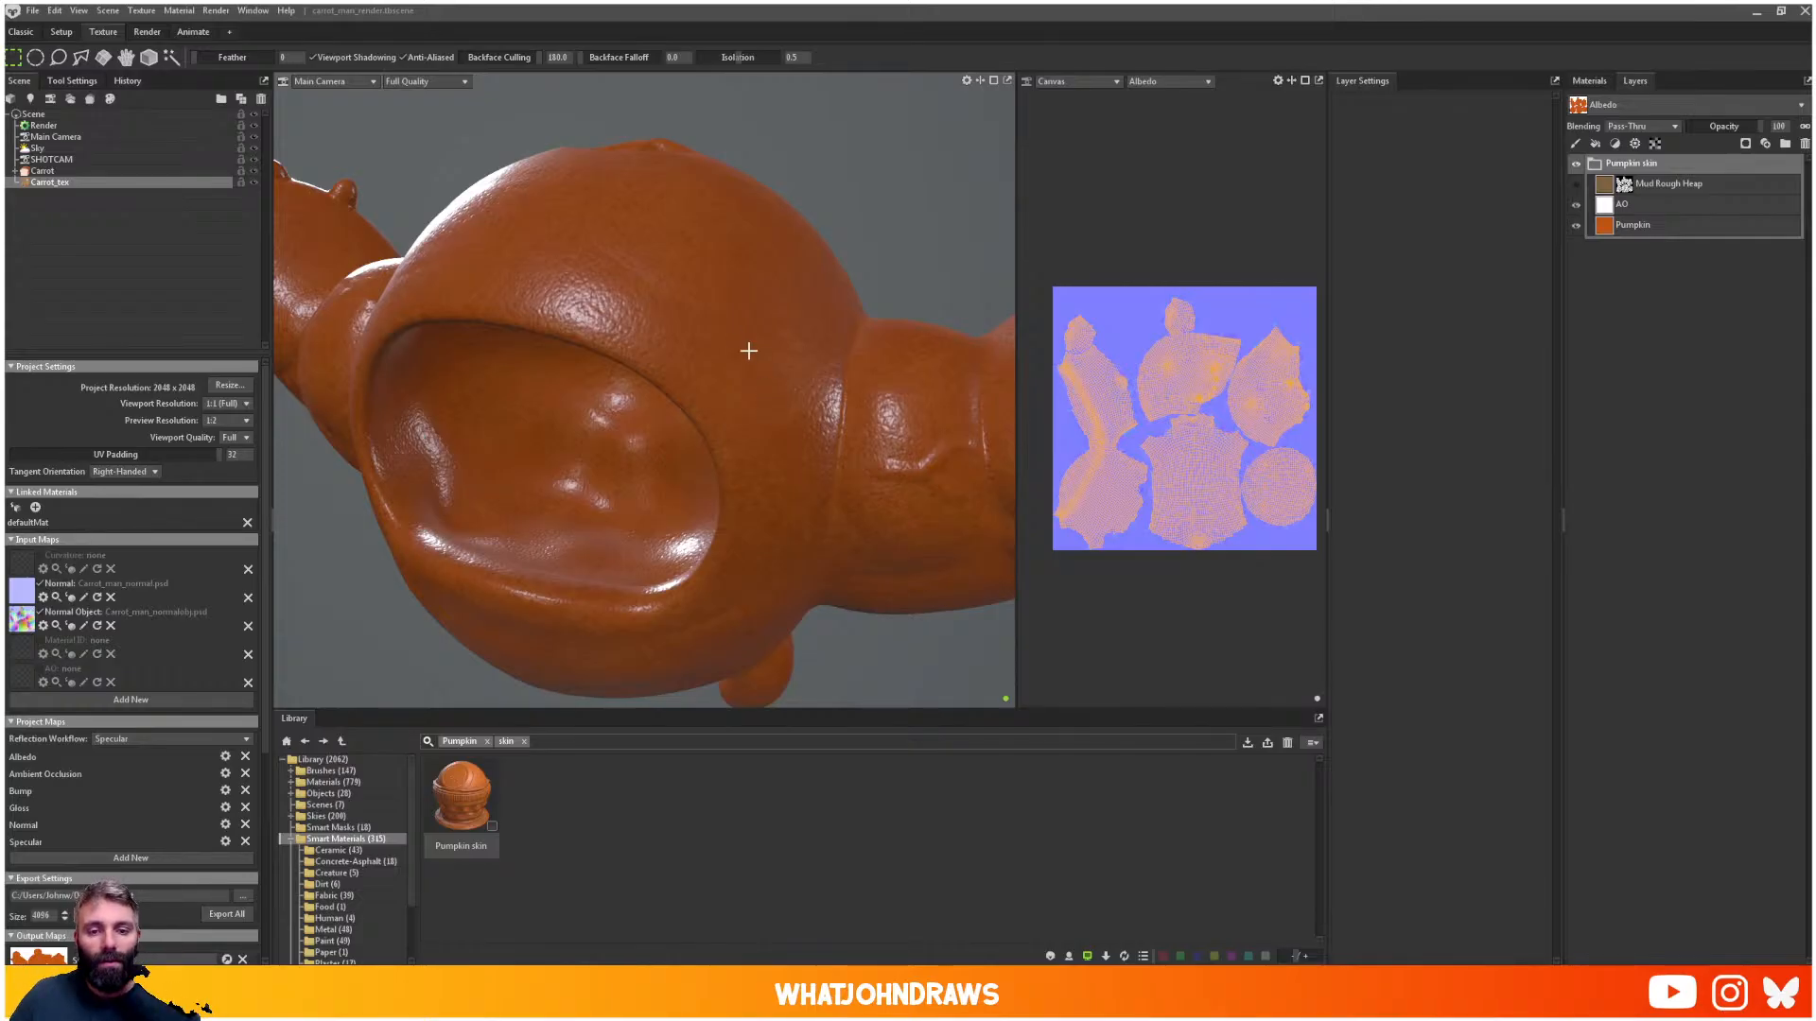
- Examine the Pumpkin skin material on the body, mouth and arms from several angles and distances
{"action": "left_click_drag", "start_coordinate": [748, 351], "coordinate": [634, 358], "text": "alt"}
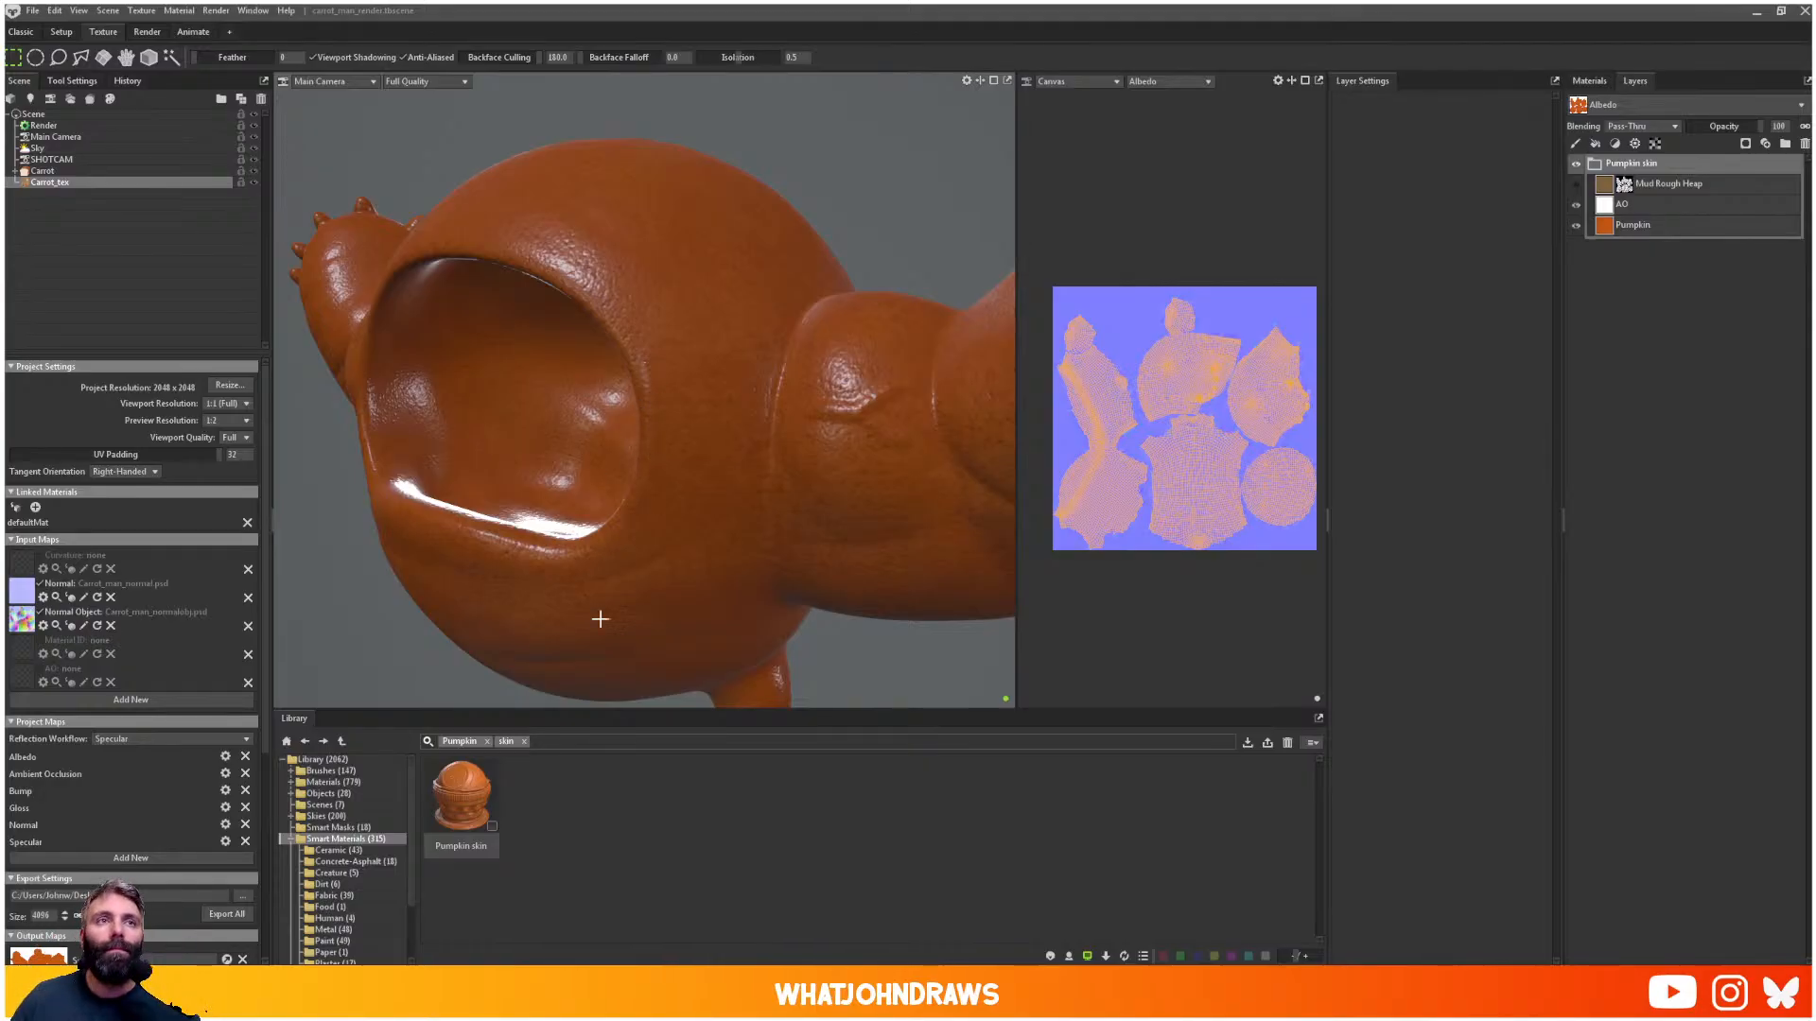
{"action": "left_click_drag", "start_coordinate": [655, 518], "coordinate": [569, 368], "text": "alt"}
{"action": "scroll", "coordinate": [716, 487], "scroll_direction": "up", "scroll_amount": 3}
{"action": "scroll", "coordinate": [722, 502], "scroll_direction": "down", "scroll_amount": 8}
{"action": "right_click_drag", "start_coordinate": [569, 368], "coordinate": [700, 456], "text": "alt"}
{"action": "left_click_drag", "start_coordinate": [674, 455], "coordinate": [686, 455], "text": "alt"}
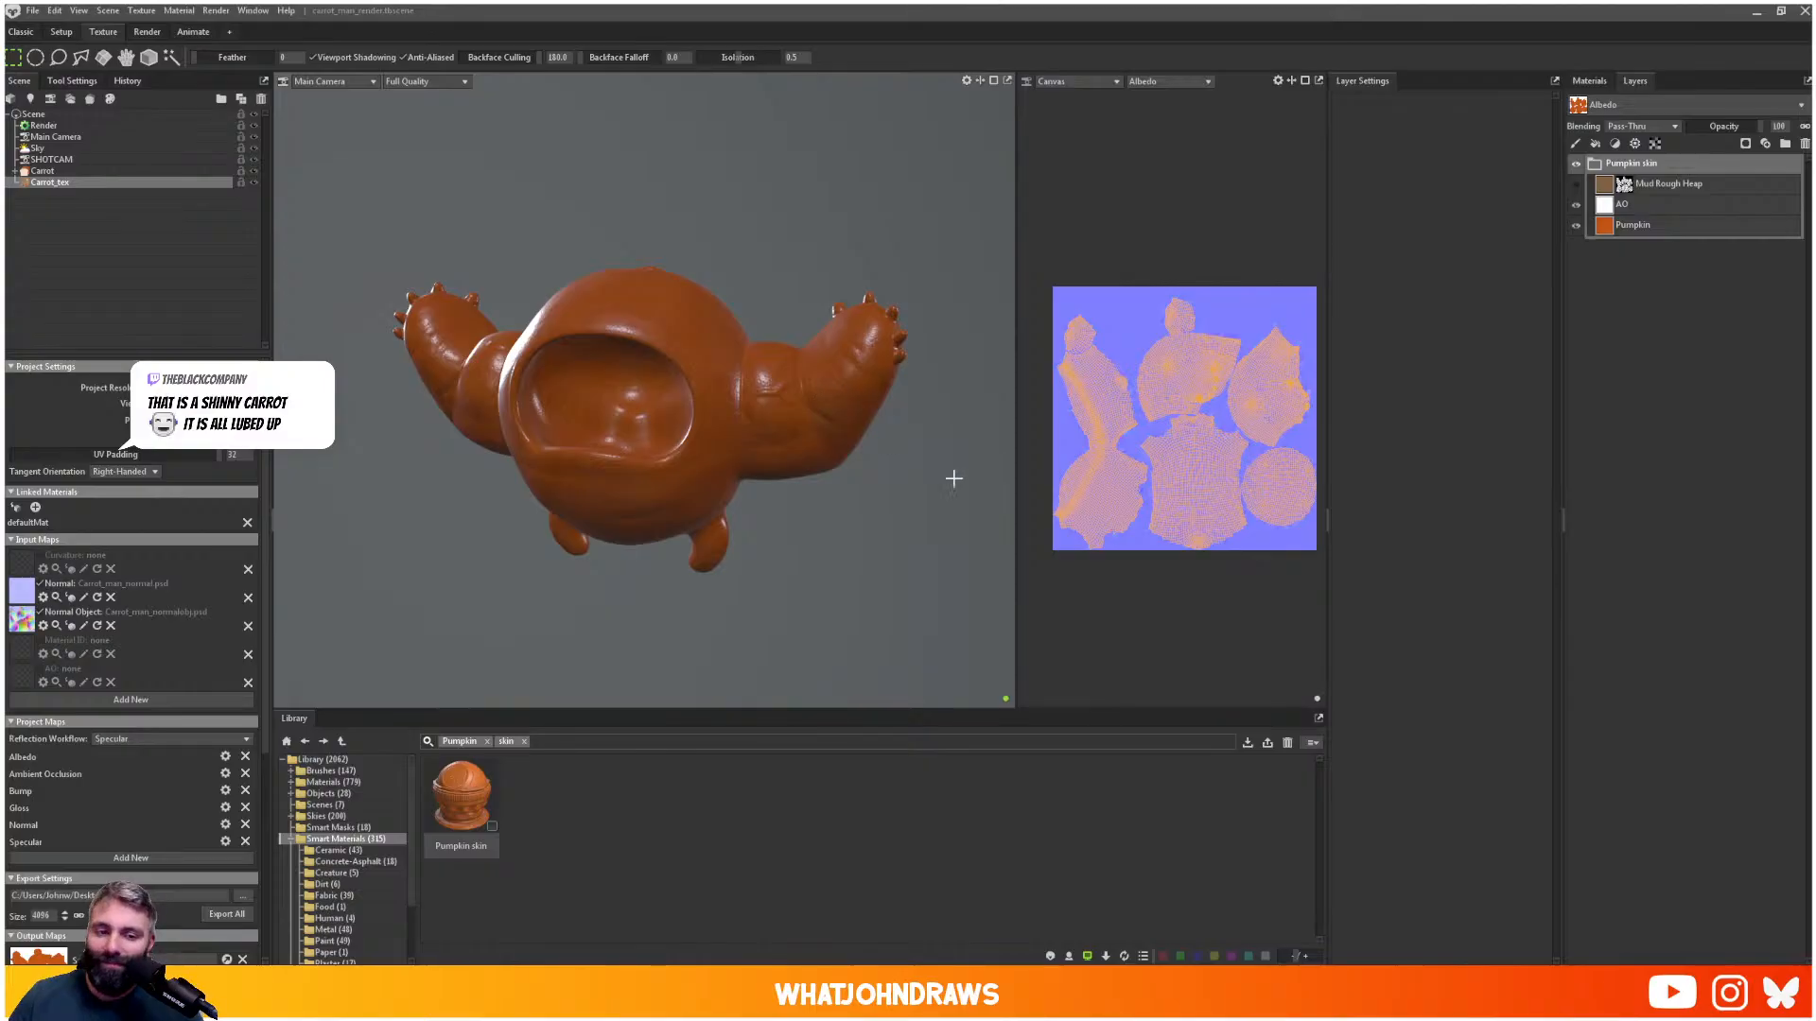
{"action": "scroll", "coordinate": [653, 449], "scroll_direction": "up", "scroll_amount": 1}
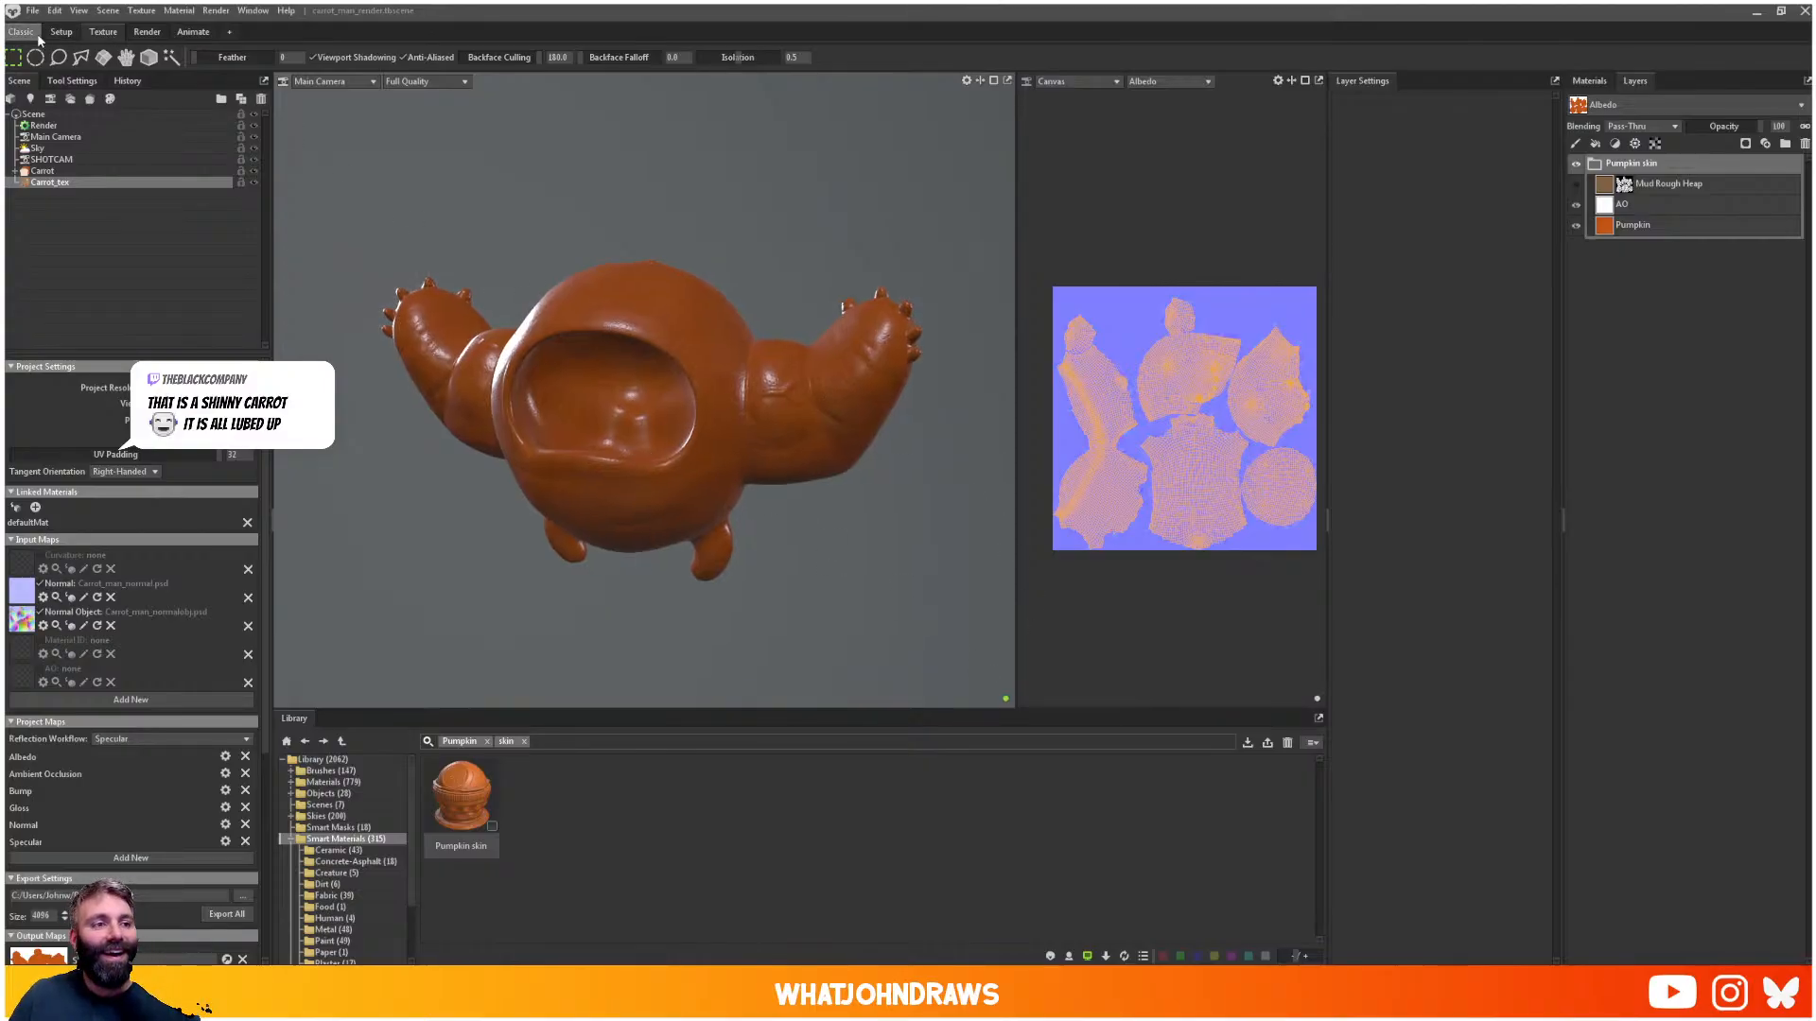
{"action": "scroll", "coordinate": [736, 488], "scroll_direction": "up", "scroll_amount": 5}
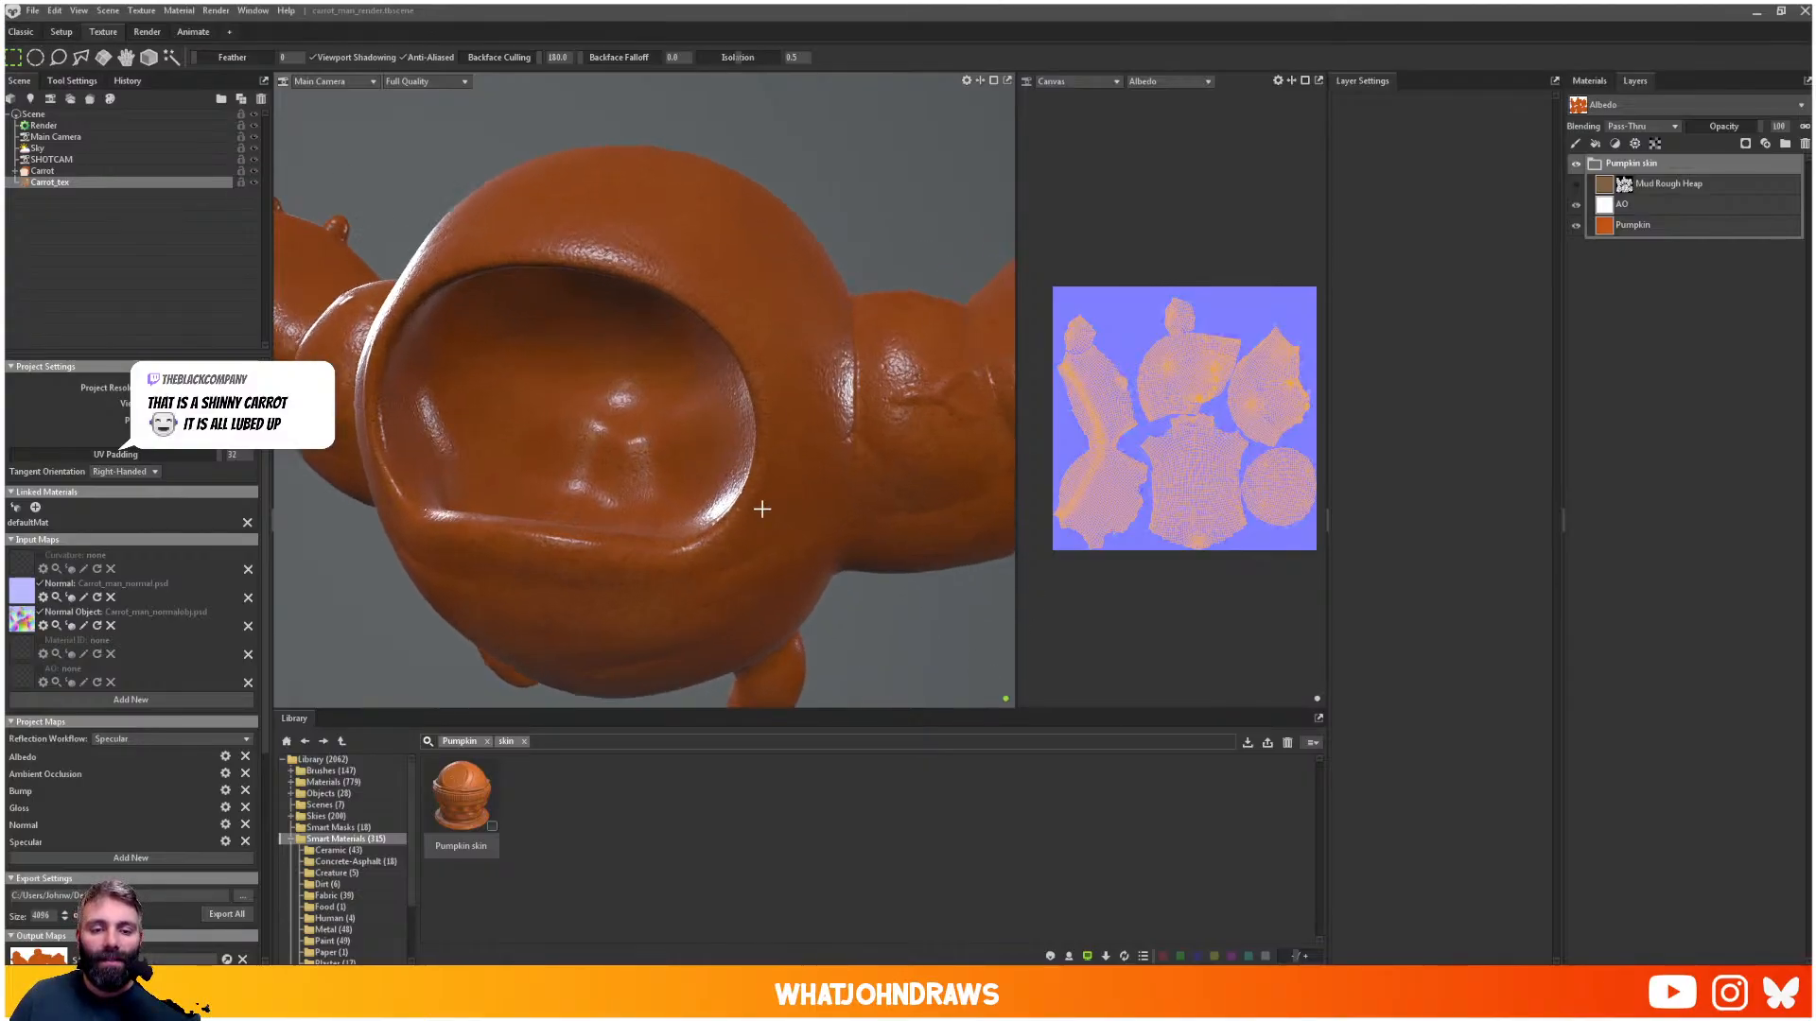
{"action": "scroll", "coordinate": [786, 478], "scroll_direction": "down", "scroll_amount": 1}
{"action": "mouse_move", "coordinate": [786, 479]}
{"action": "left_mouse_down", "text": "alt"}
{"action": "mouse_move", "coordinate": [780, 383]}
{"action": "mouse_move", "coordinate": [831, 524]}
{"action": "mouse_move", "coordinate": [806, 458]}
{"action": "mouse_move", "coordinate": [826, 435]}
{"action": "mouse_move", "coordinate": [783, 475]}
{"action": "mouse_move", "coordinate": [760, 461]}
{"action": "left_mouse_up", "text": "alt"}
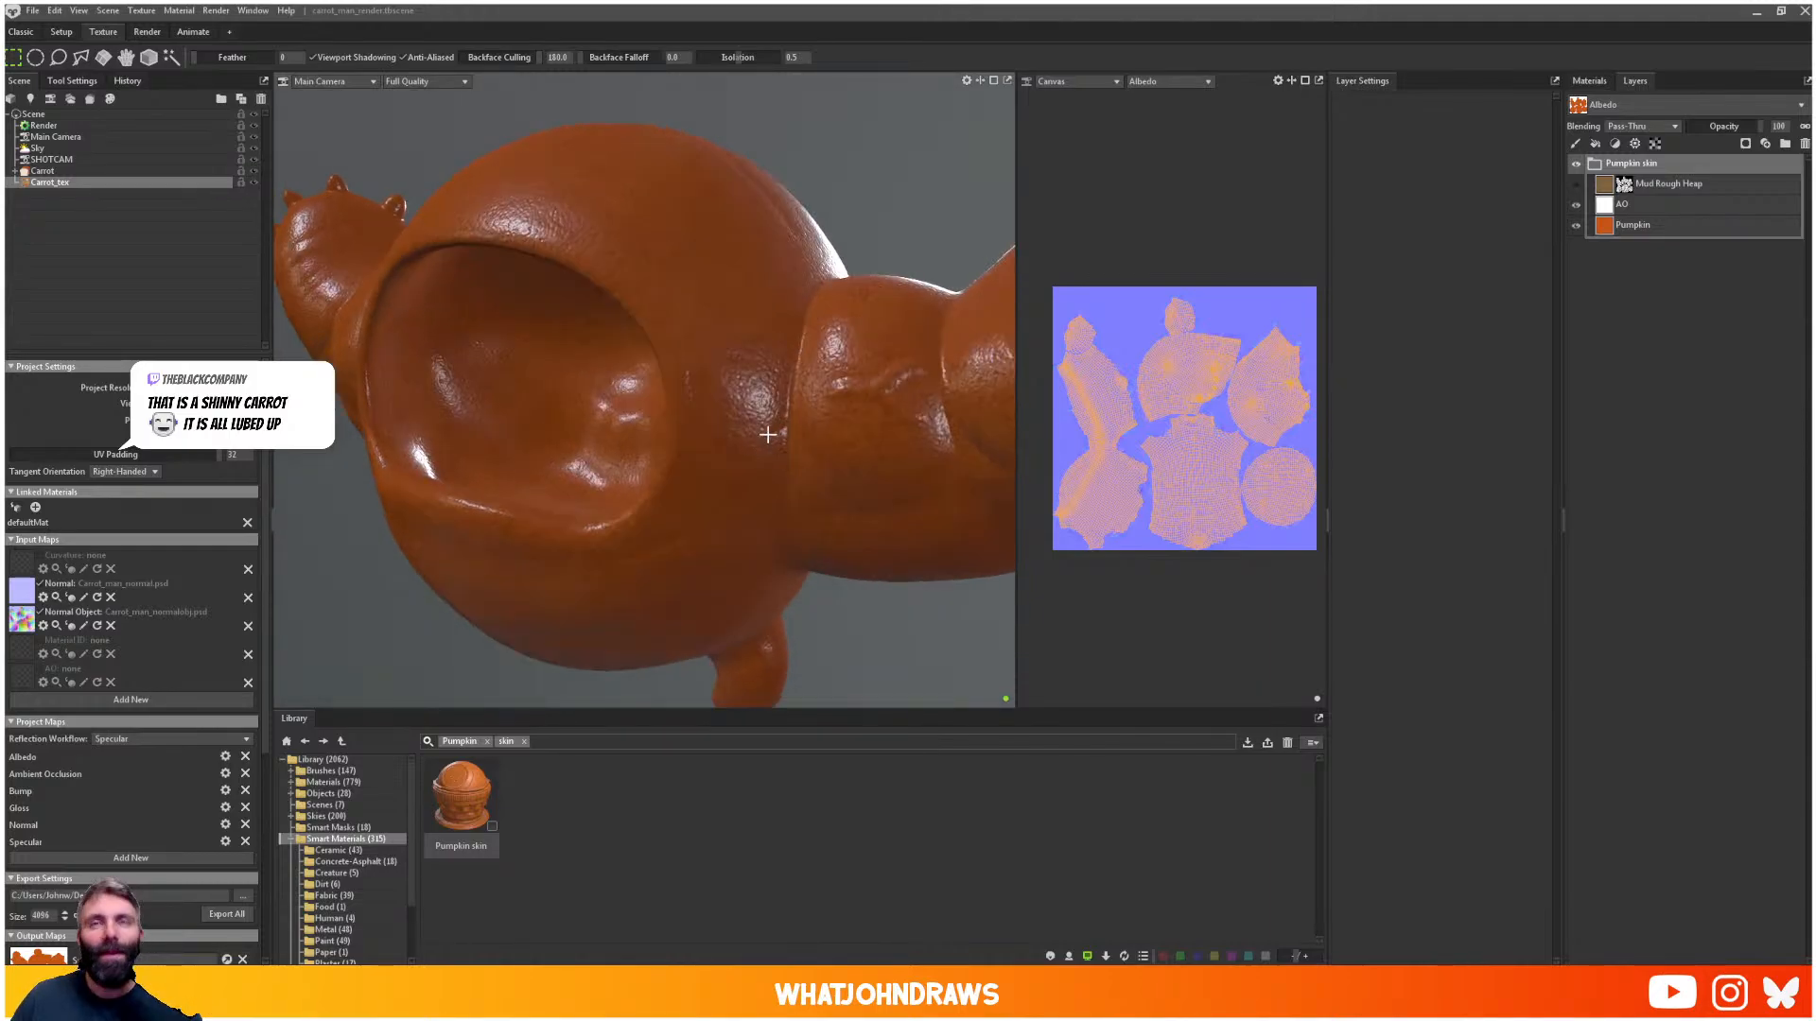
- Toggle the Pumpkin layer off and on to compare its effect on the carrot's surface
{"action": "left_click", "coordinate": [1575, 225]}
{"action": "left_click", "coordinate": [1576, 225]}
{"action": "left_click", "coordinate": [1575, 225]}
{"action": "left_click", "coordinate": [1576, 225]}
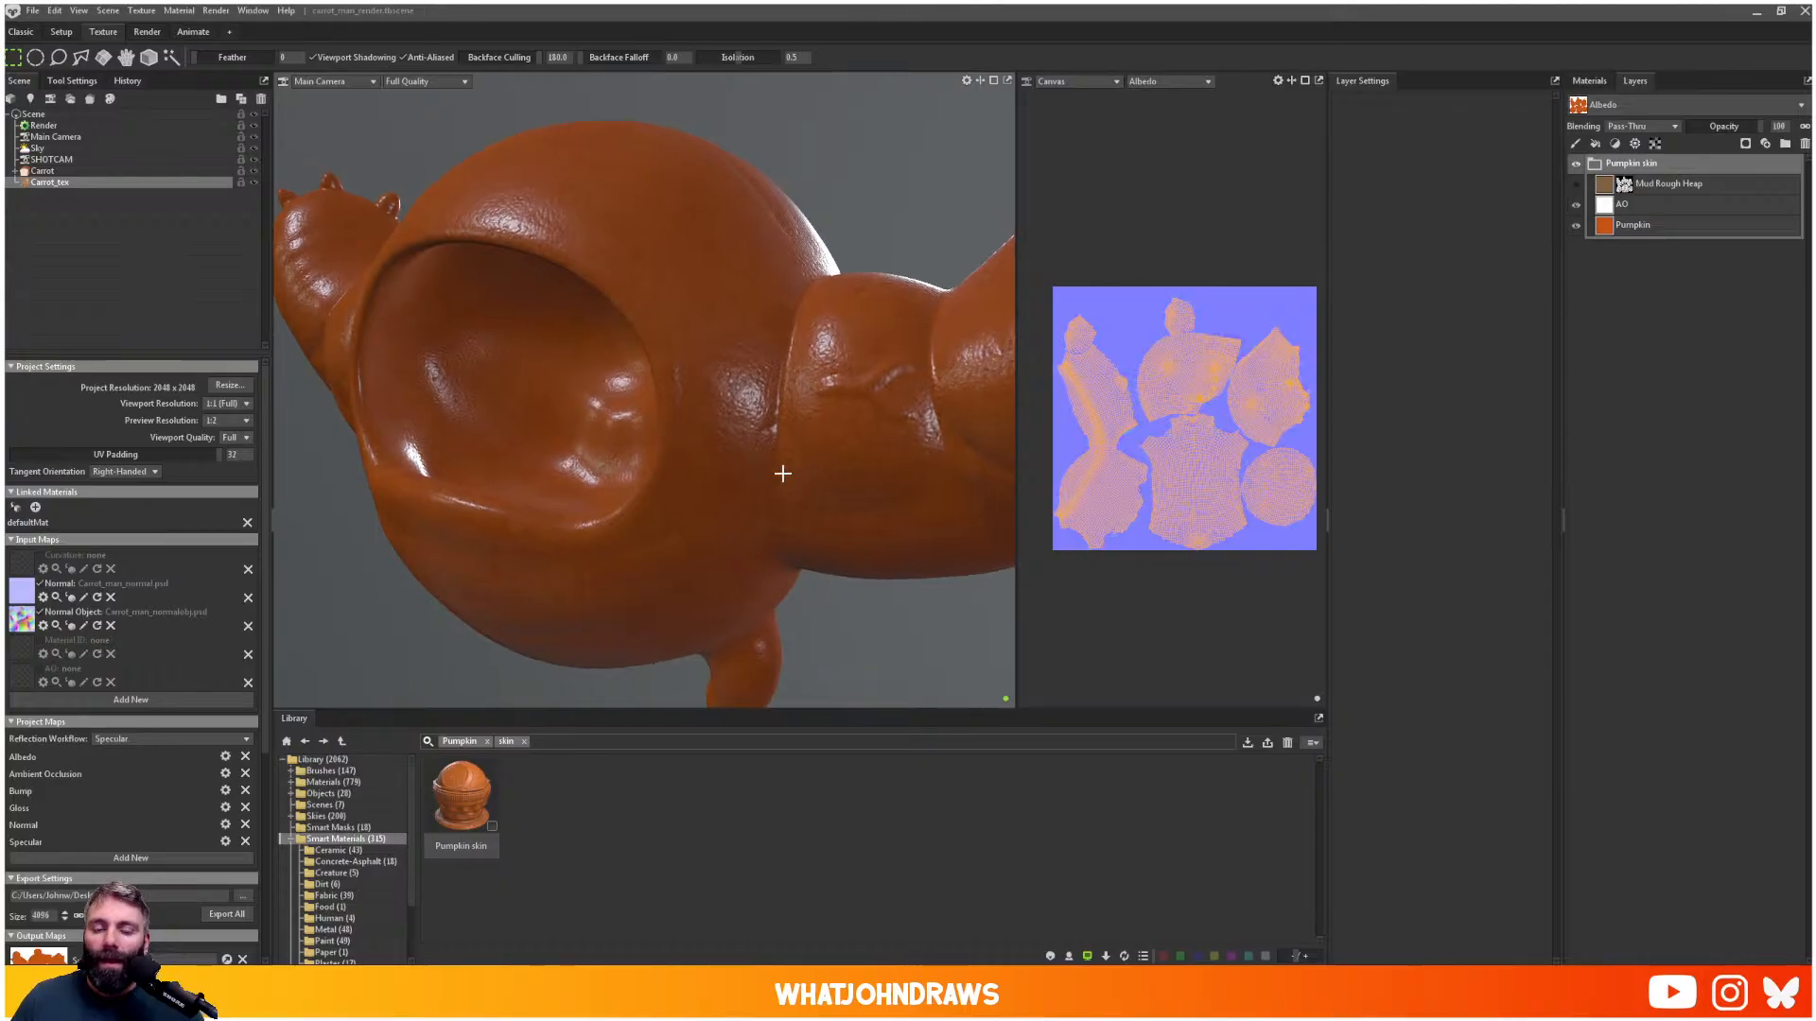
{"action": "left_click_drag", "start_coordinate": [782, 472], "coordinate": [705, 527], "text": "alt"}
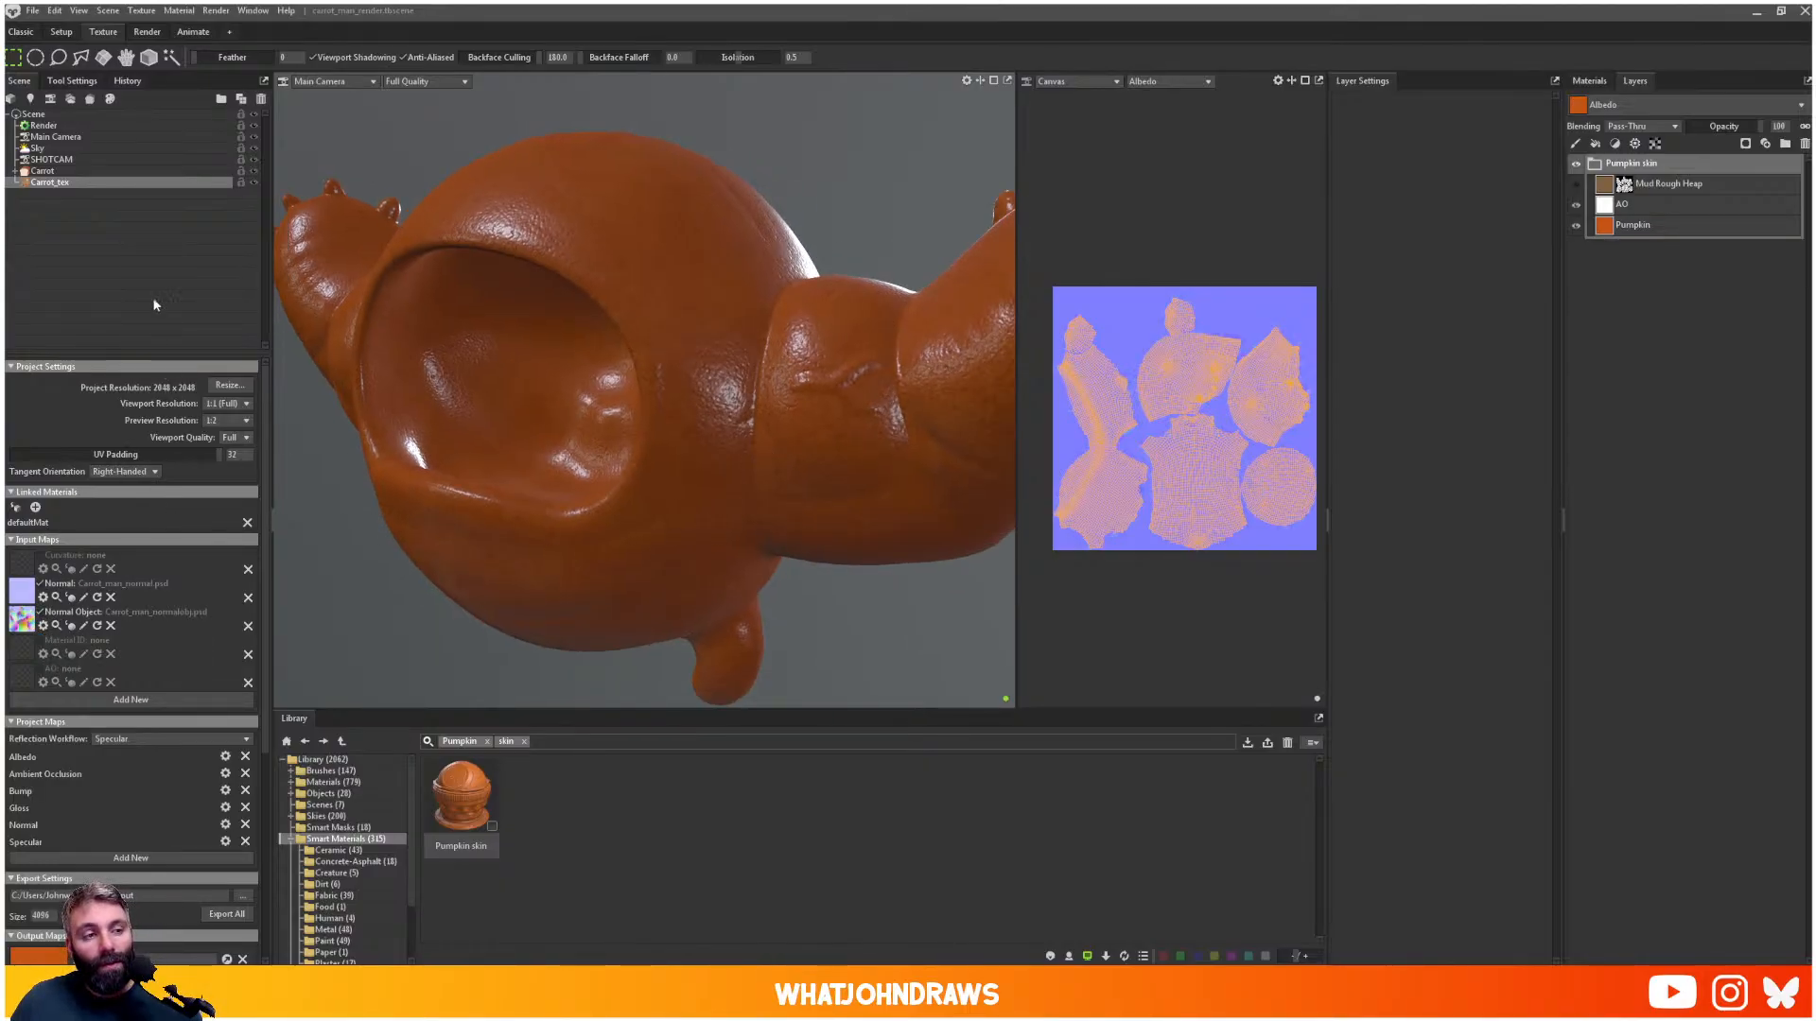
- Expand the Carrot bake project and select its Body group while checking the model
{"action": "left_click", "coordinate": [19, 172]}
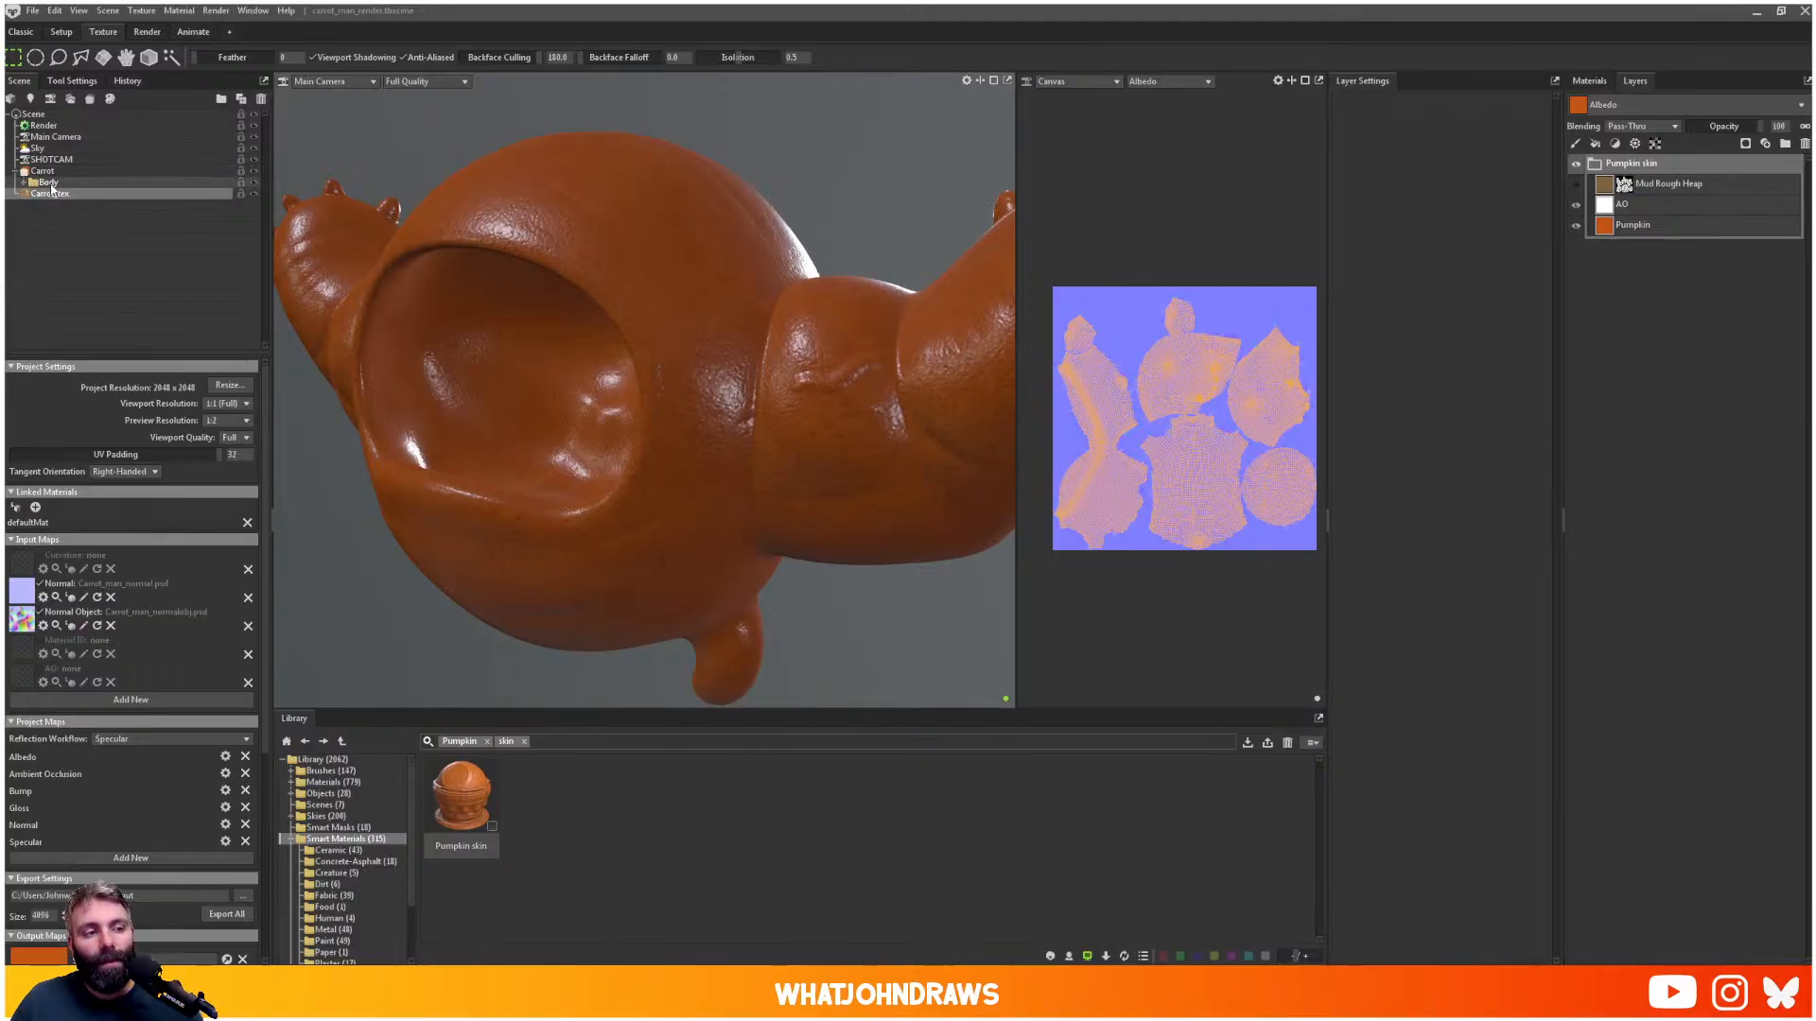
{"action": "left_click", "coordinate": [49, 183]}
{"action": "left_click_drag", "start_coordinate": [464, 329], "coordinate": [651, 348], "text": "alt"}
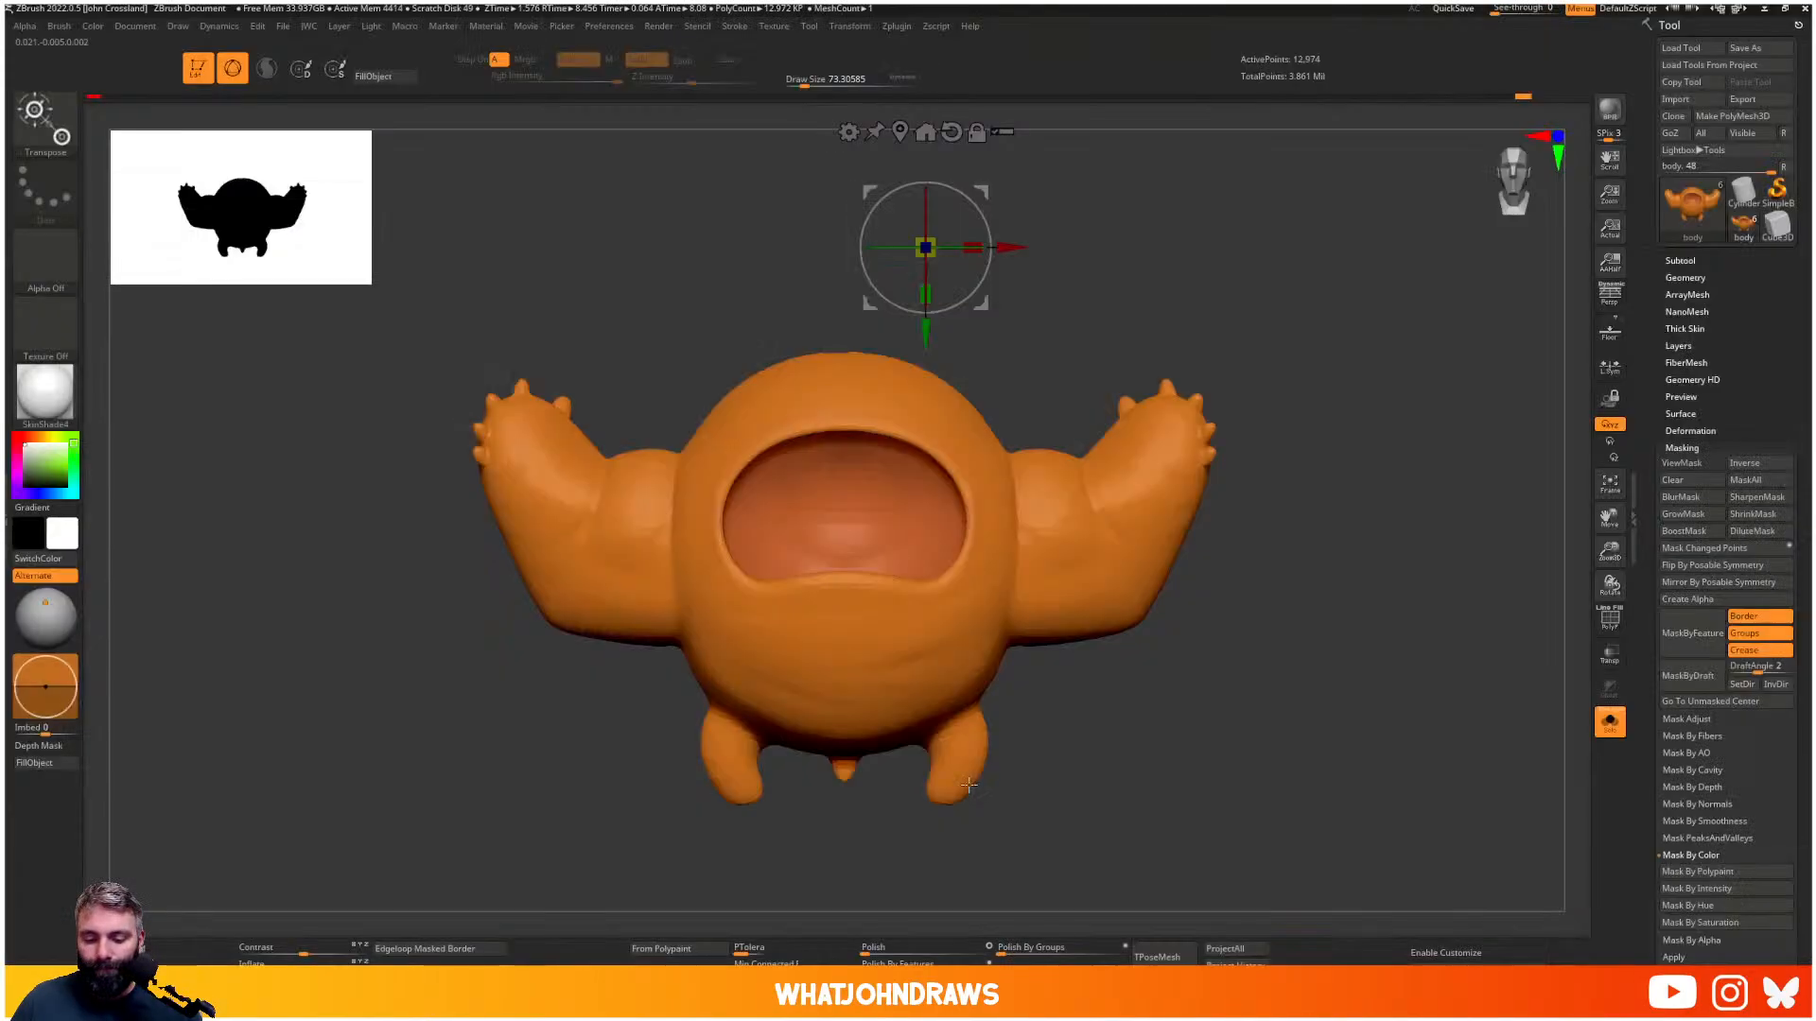
- In ZBrush, isolate the roots subtool with its wireframe shown and reduce it to its lowest subdivision level
{"action": "mouse_move", "coordinate": [1303, 571]}
{"action": "left_mouse_down", "text": "alt"}
{"action": "mouse_move", "coordinate": [1305, 502]}
{"action": "mouse_move", "coordinate": [1285, 473]}
{"action": "mouse_move", "coordinate": [1259, 515]}
{"action": "mouse_move", "coordinate": [1288, 447]}
{"action": "left_mouse_up", "text": "alt"}
{"action": "key", "text": "q"}
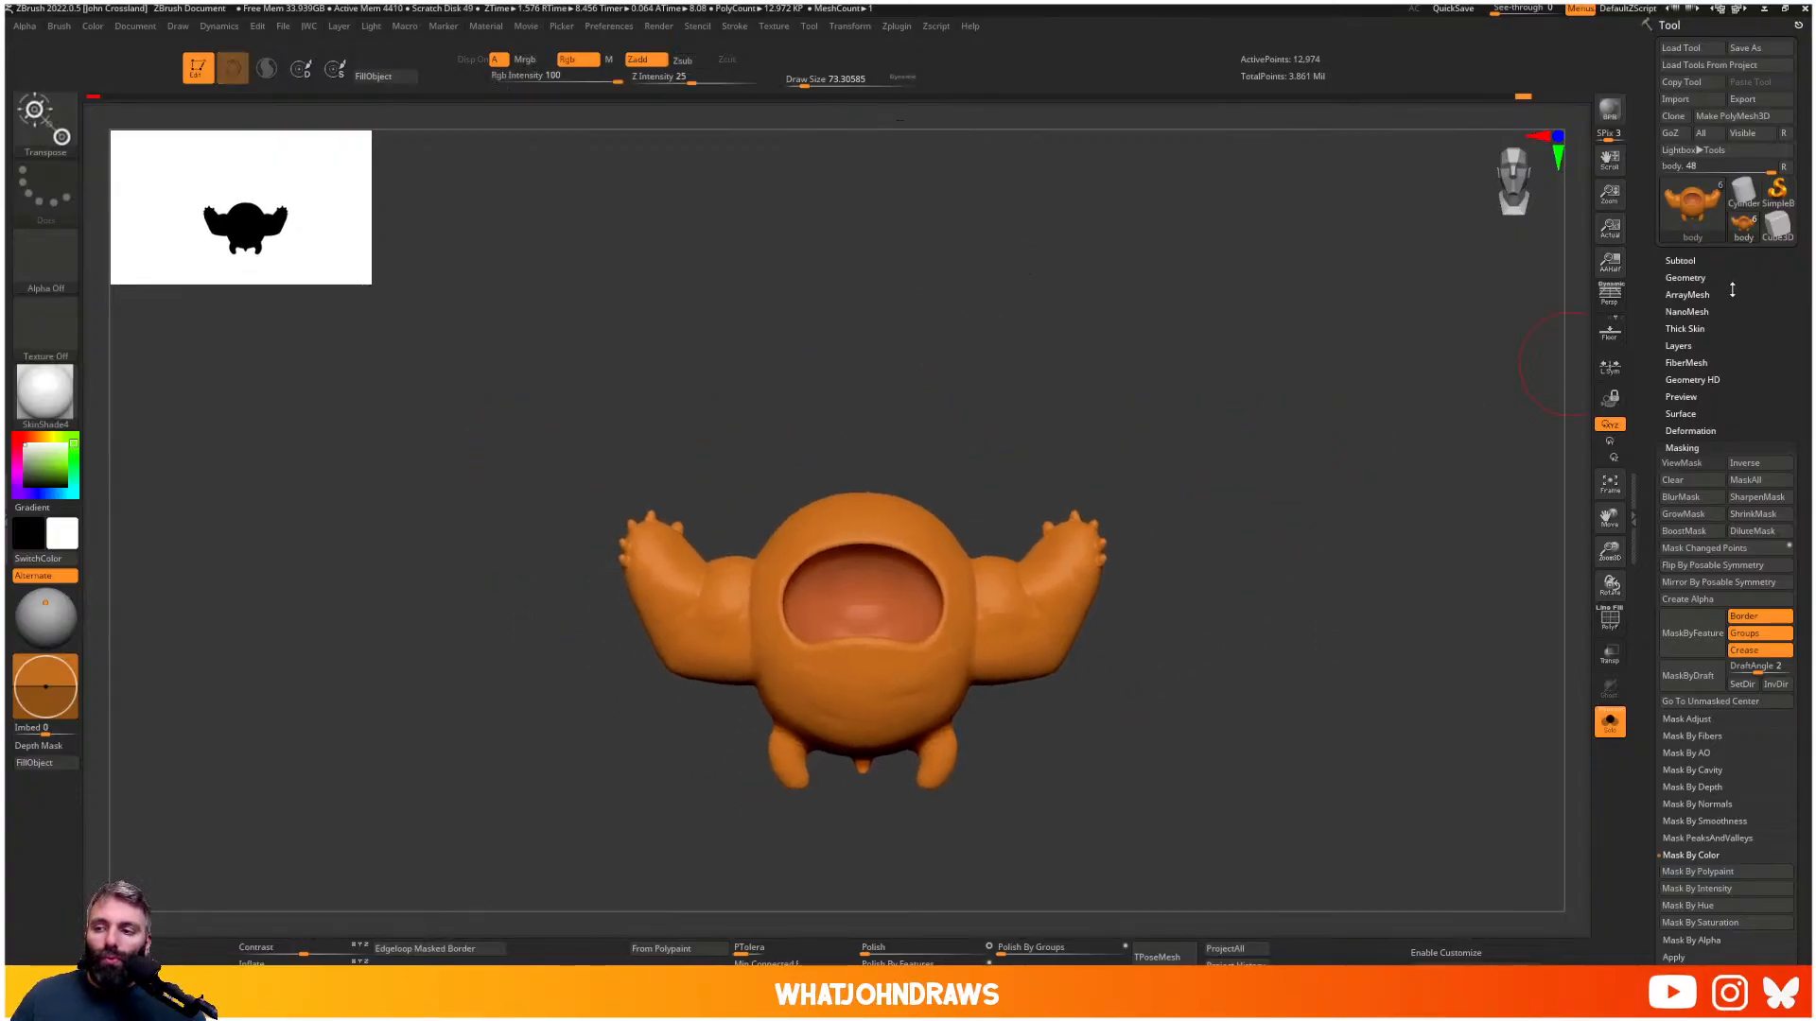
{"action": "left_click", "coordinate": [1682, 264]}
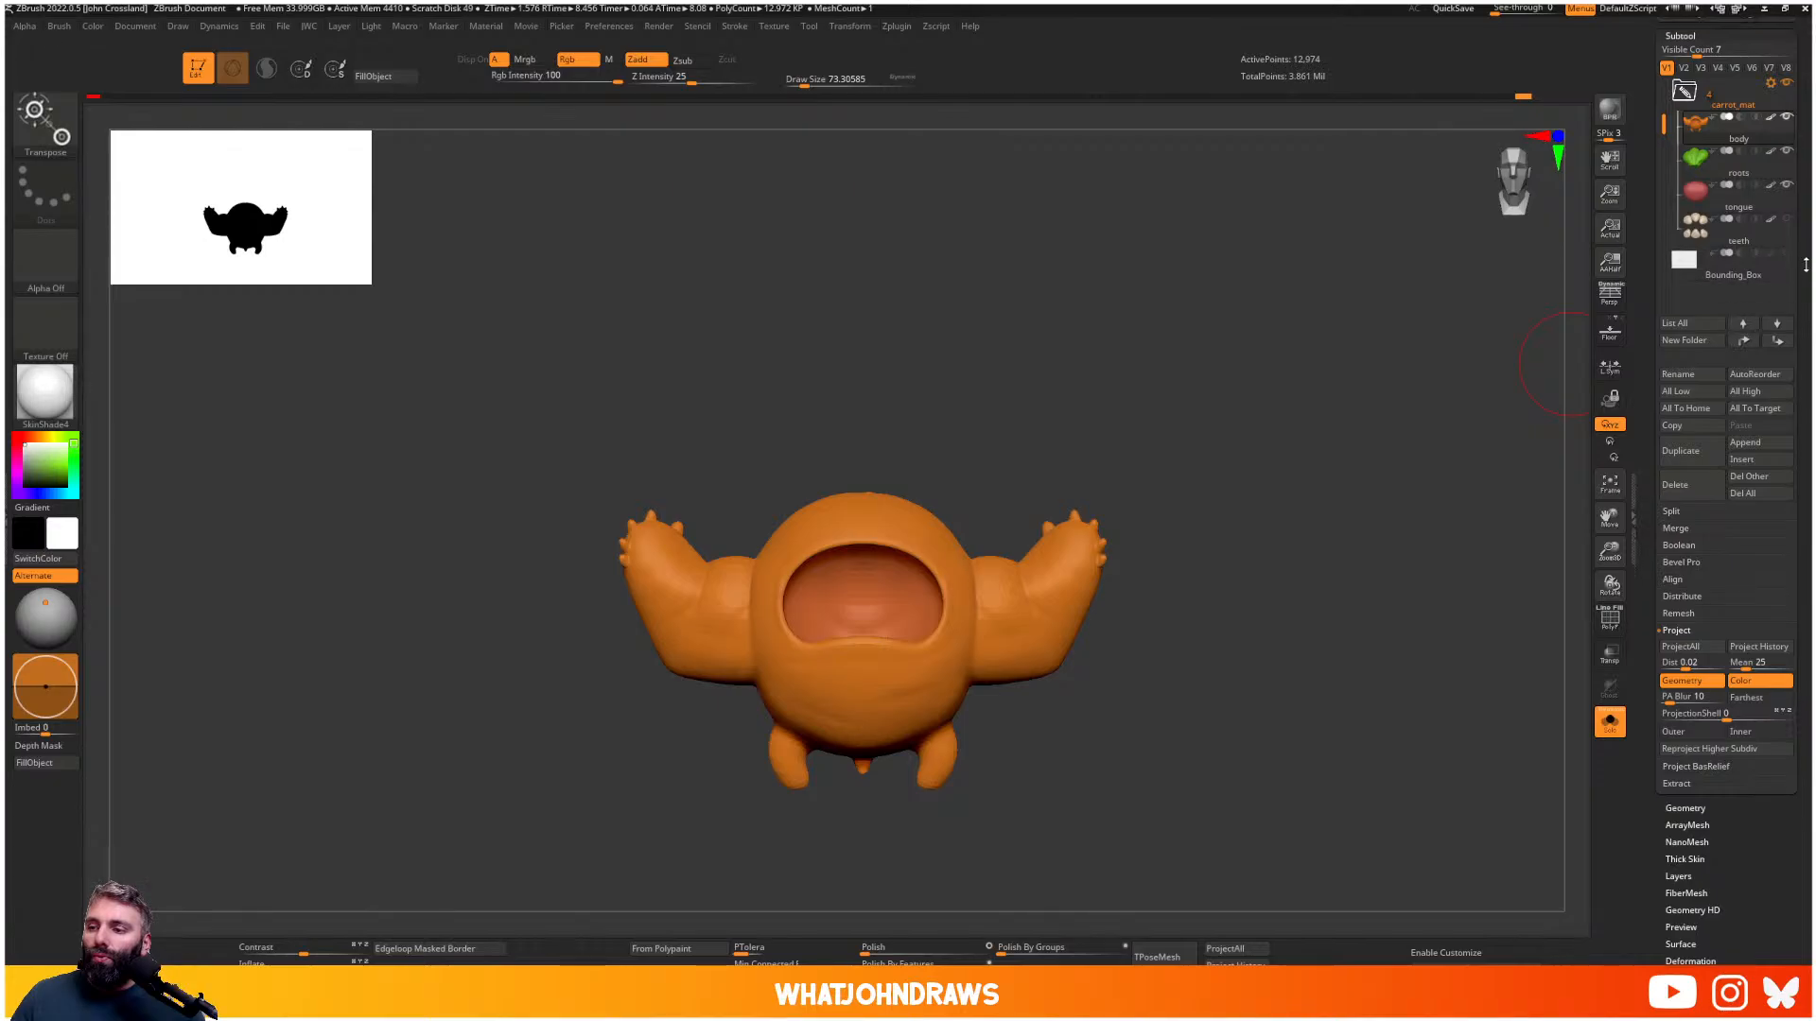
{"action": "left_click", "coordinate": [1703, 318]}
{"action": "left_click_drag", "start_coordinate": [1170, 534], "coordinate": [1060, 399]}
{"action": "key", "text": "f"}
{"action": "key", "text": "shift+f"}
{"action": "key", "text": "shift+d"}
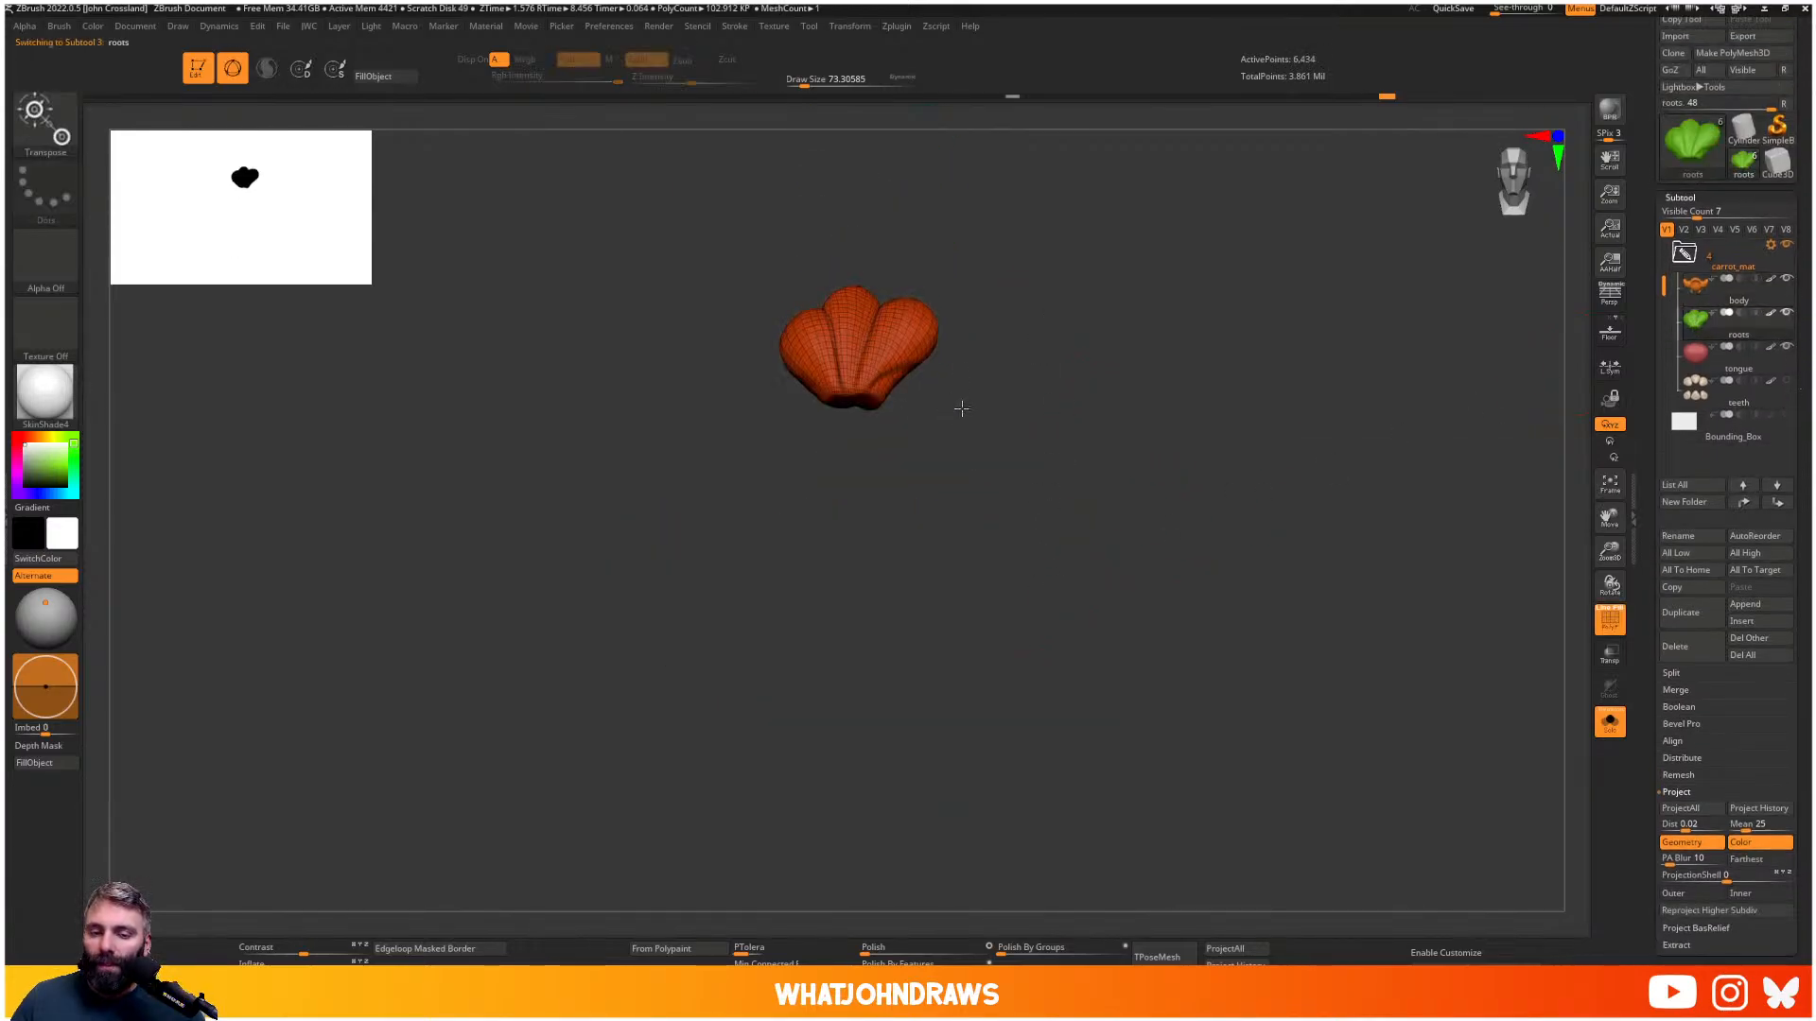
- Export the low-subdivision roots mesh as an OBJ named greens_low into the marmoset folder under Work 2025 > Sketches > Carrot_man
{"action": "left_click_drag", "start_coordinate": [1799, 104], "coordinate": [1798, 167]}
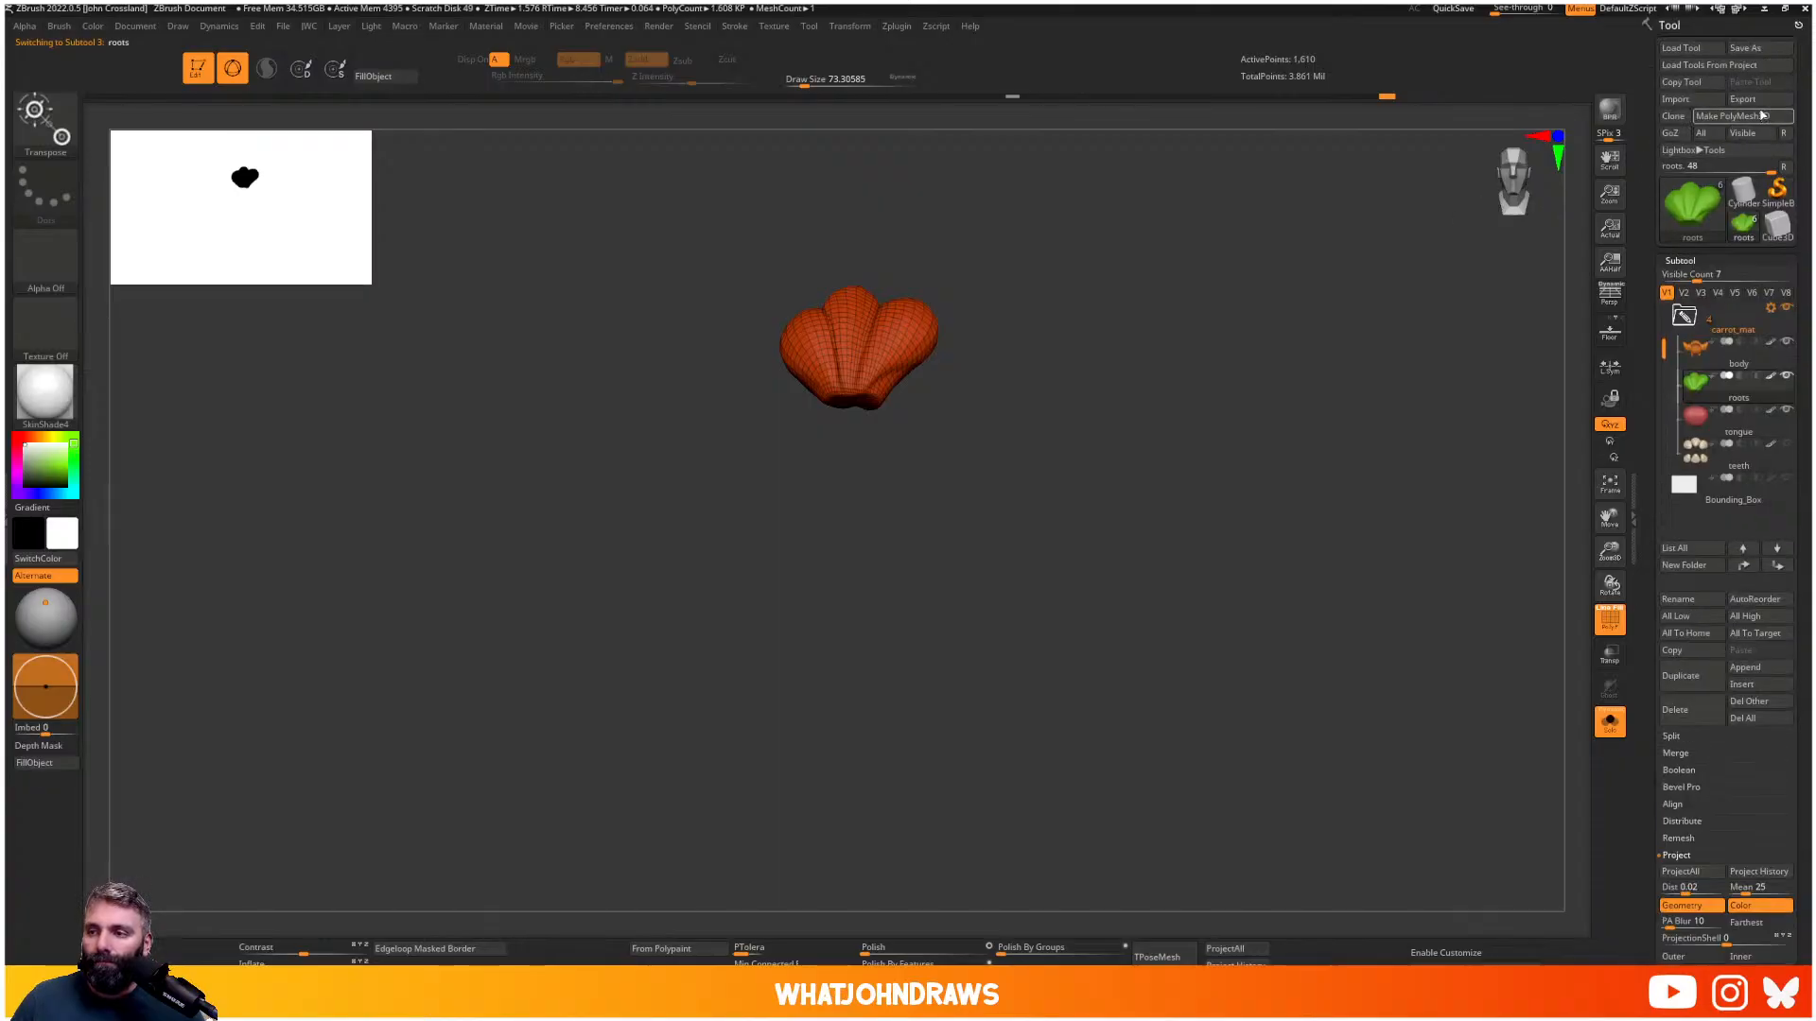
{"action": "left_click", "coordinate": [1747, 100]}
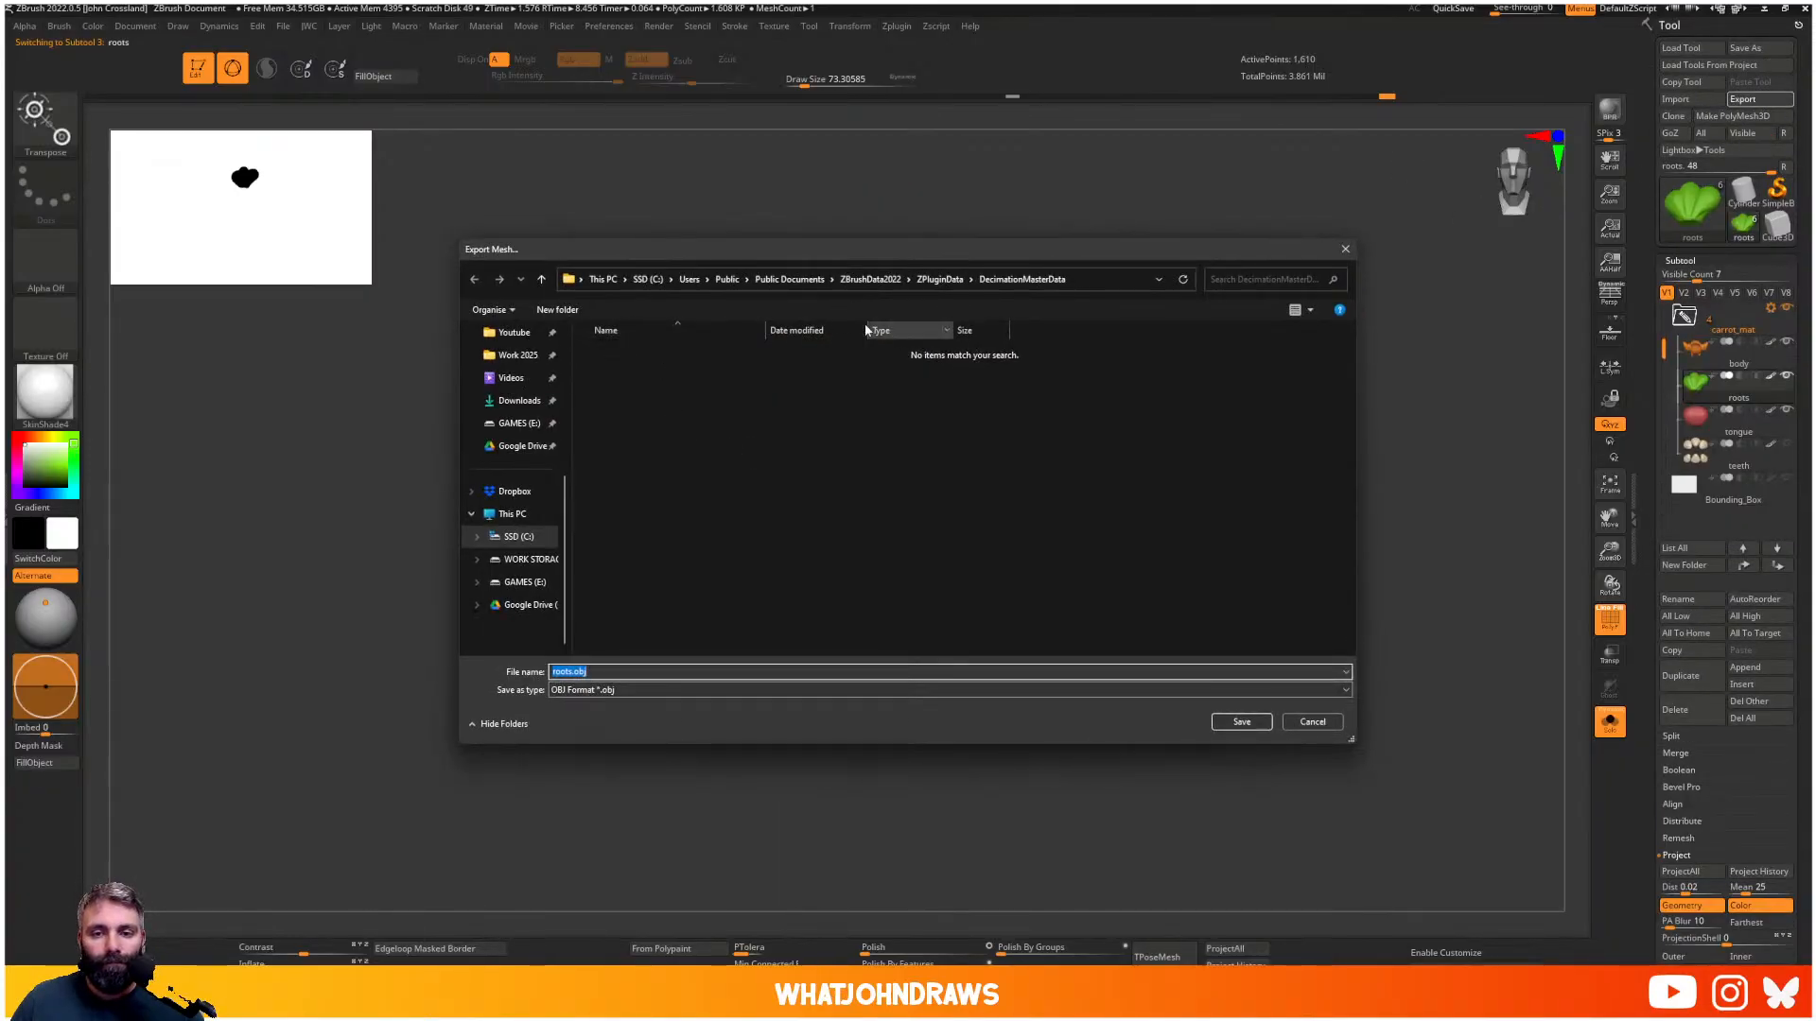
{"action": "scroll", "coordinate": [537, 378], "scroll_direction": "up", "scroll_amount": 4}
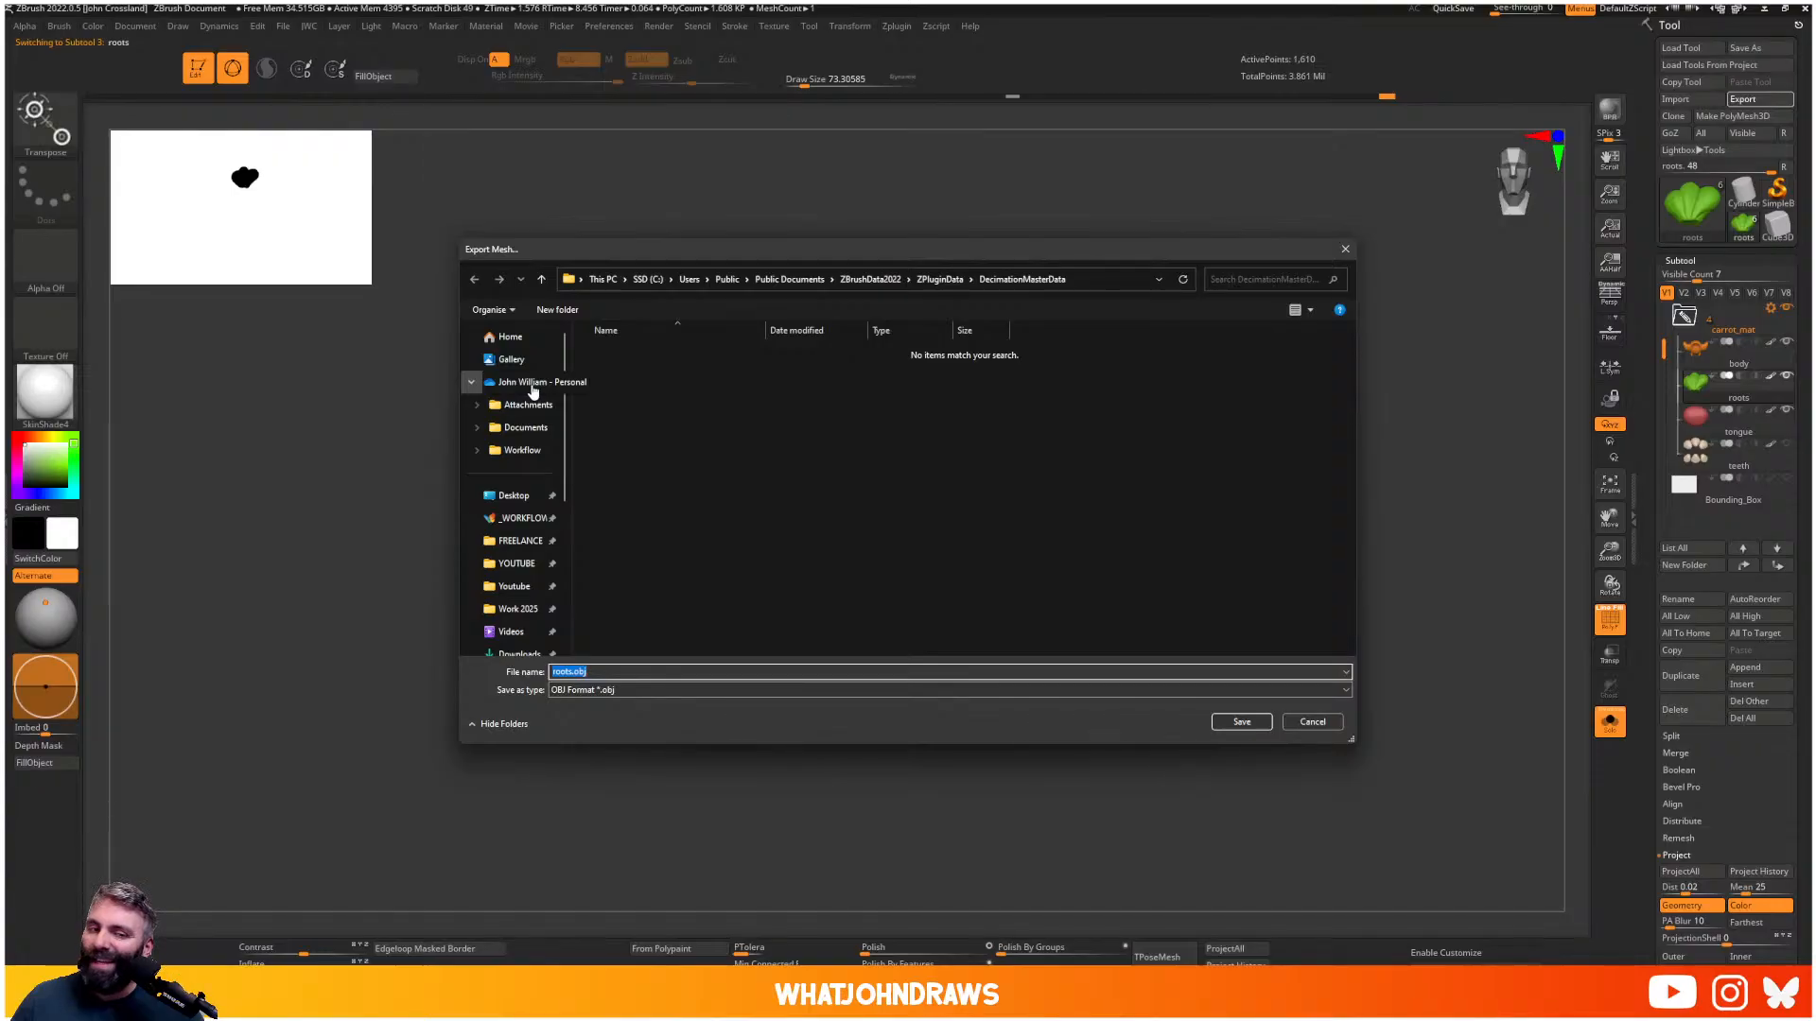
{"action": "left_click", "coordinate": [518, 610]}
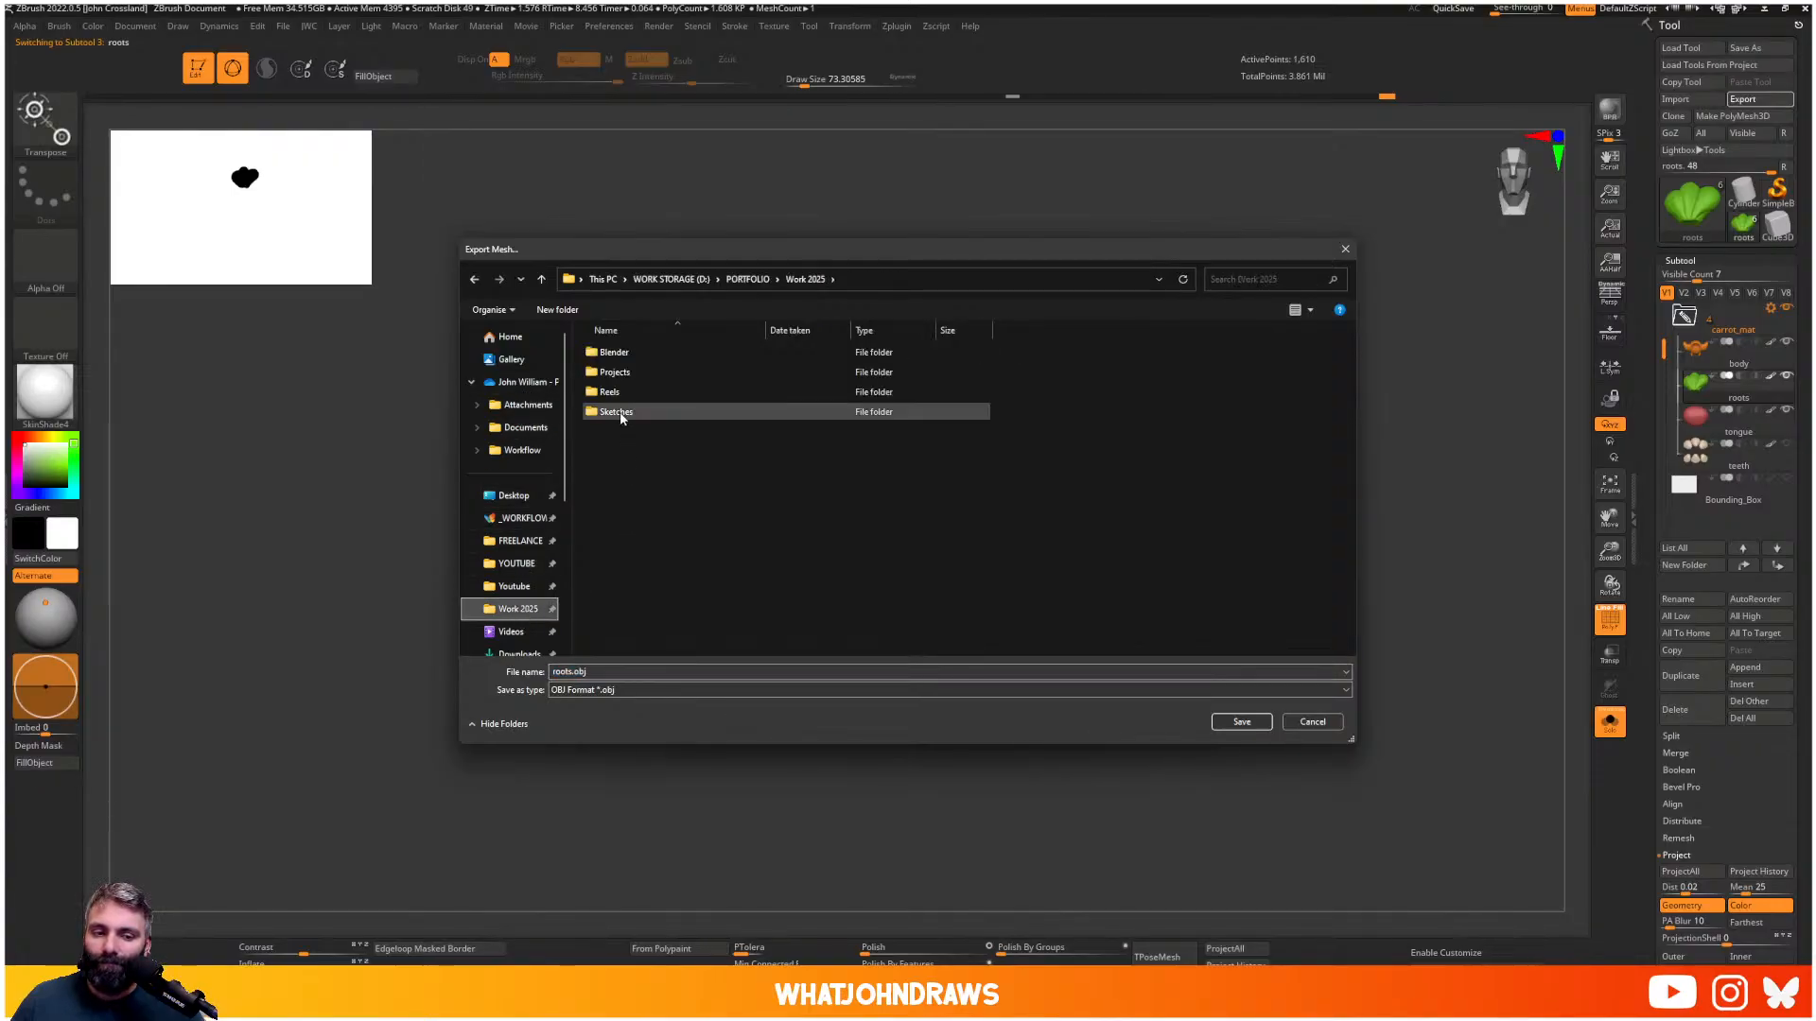
{"action": "double_click", "coordinate": [619, 413]}
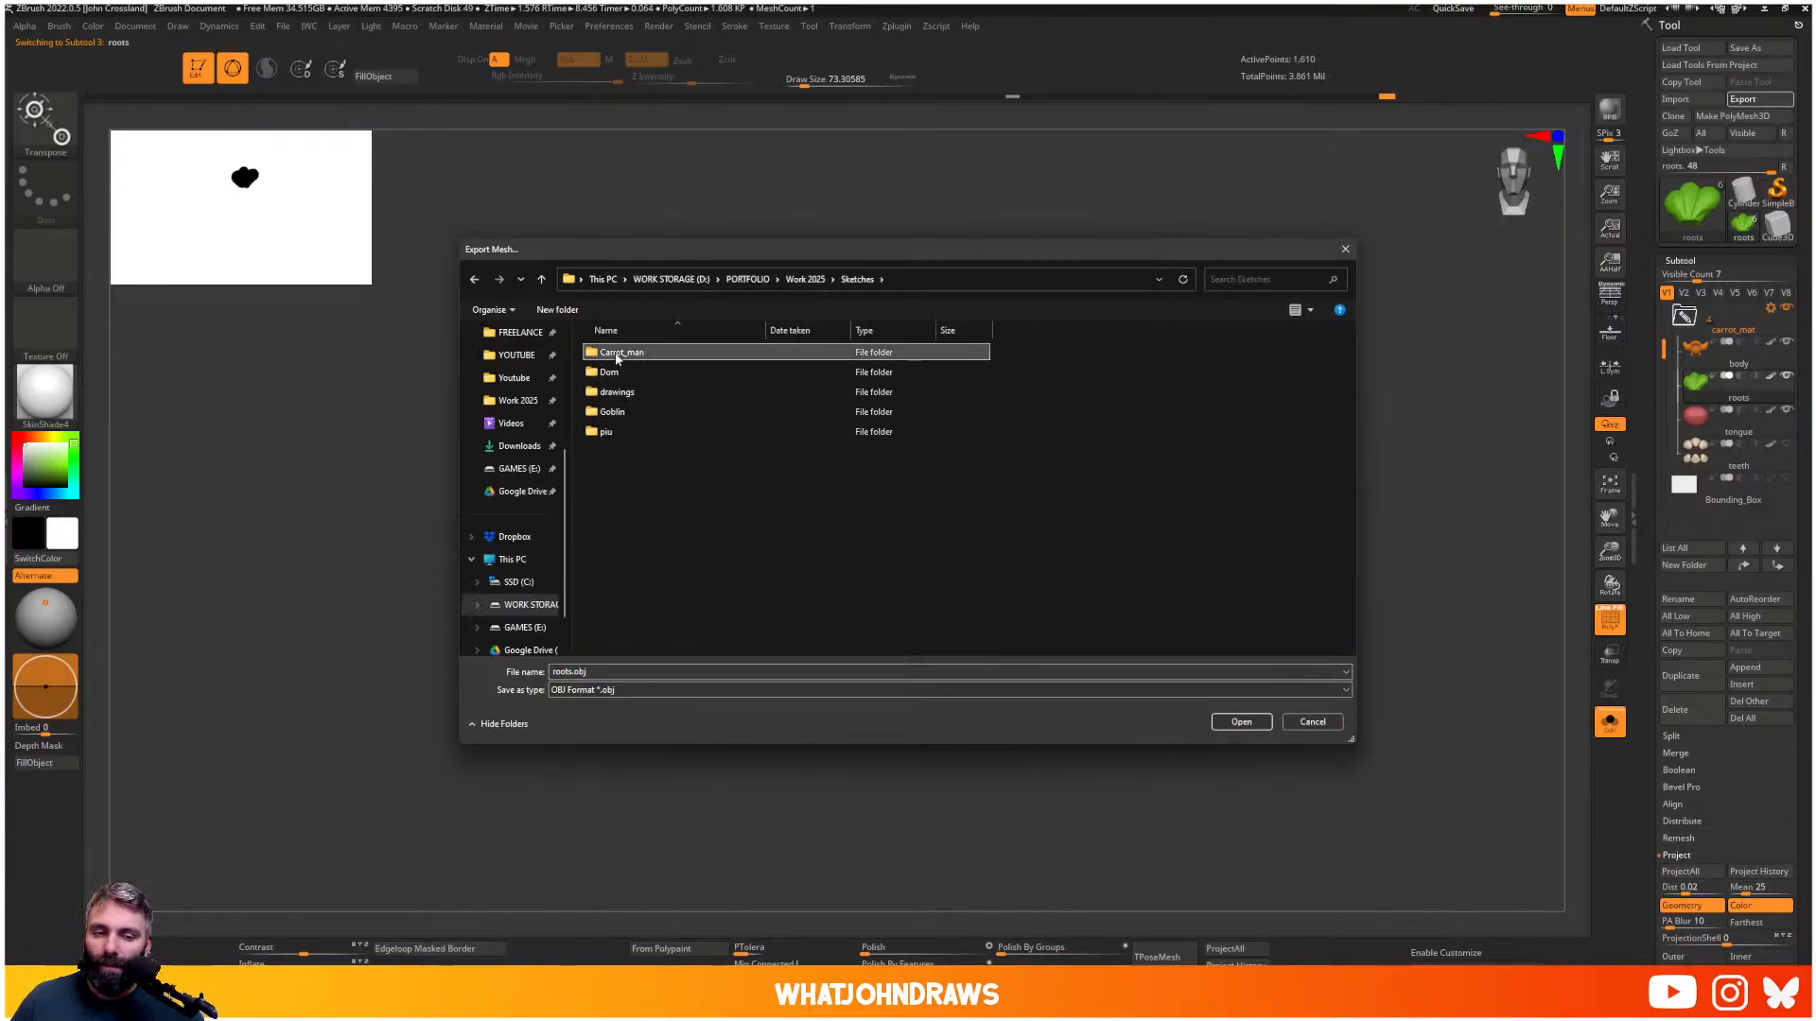
{"action": "double_click", "coordinate": [620, 353]}
{"action": "double_click", "coordinate": [626, 371]}
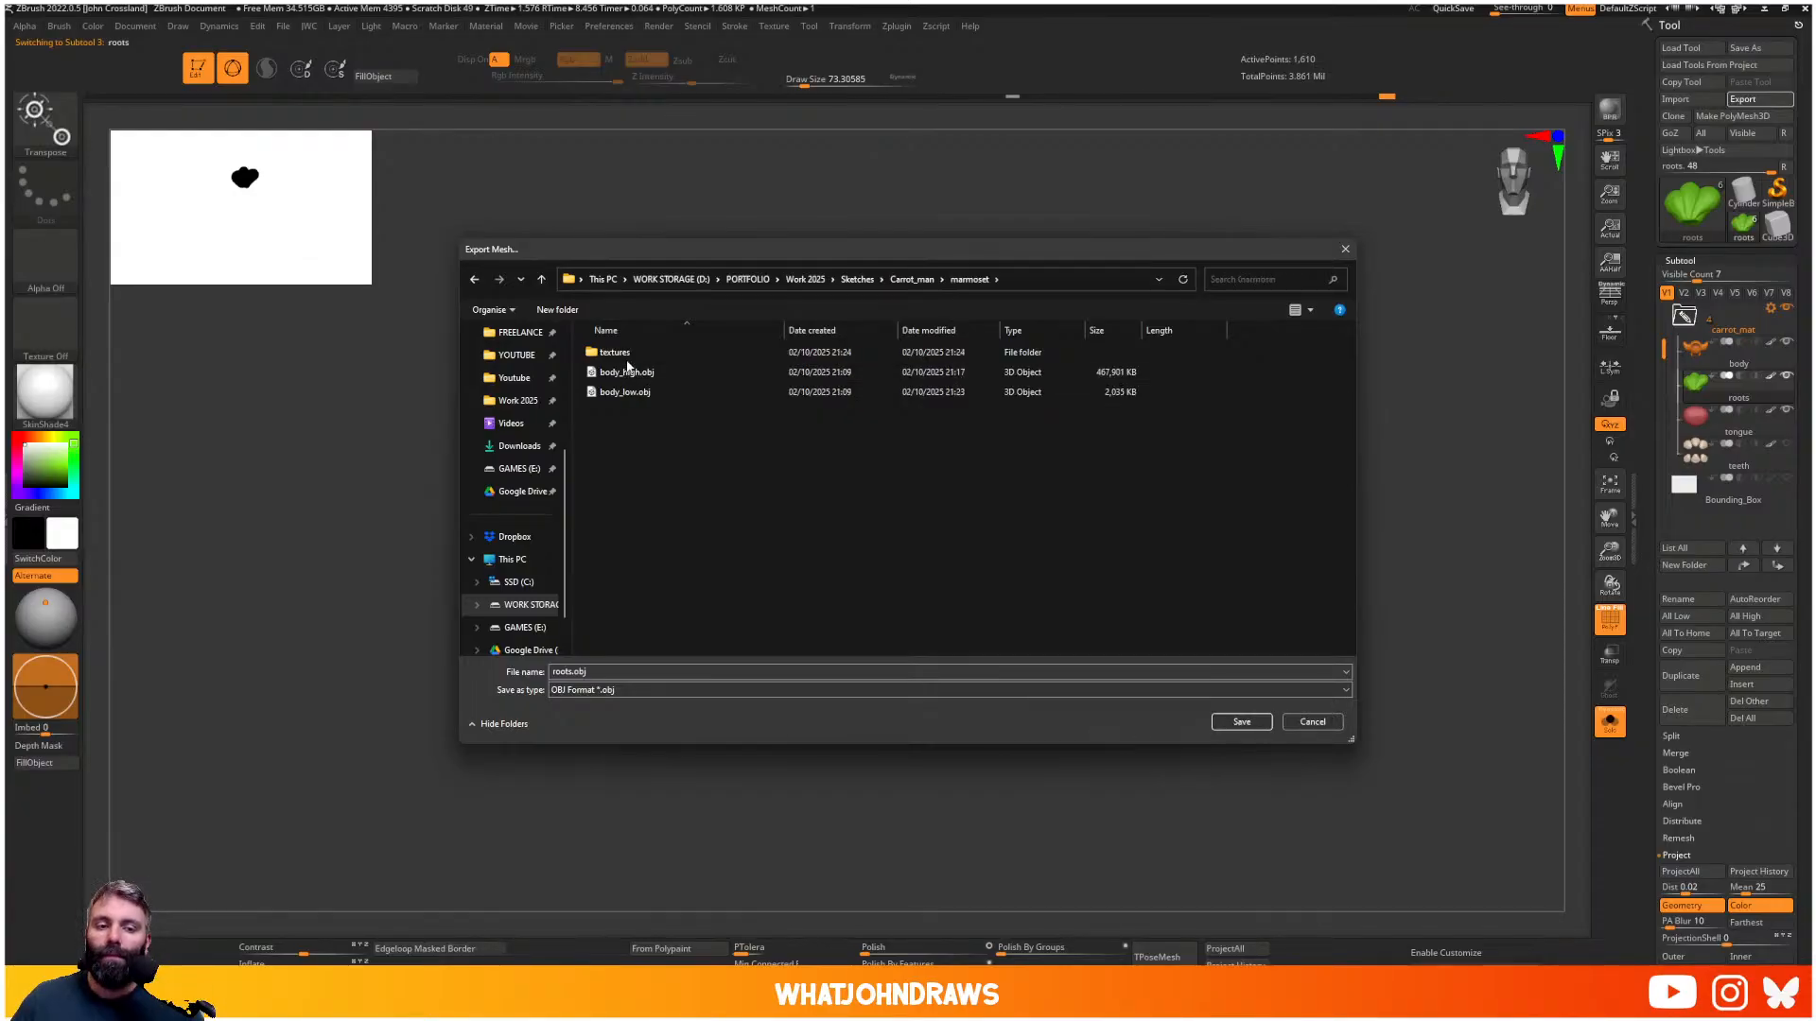
{"action": "left_click", "coordinate": [619, 671]}
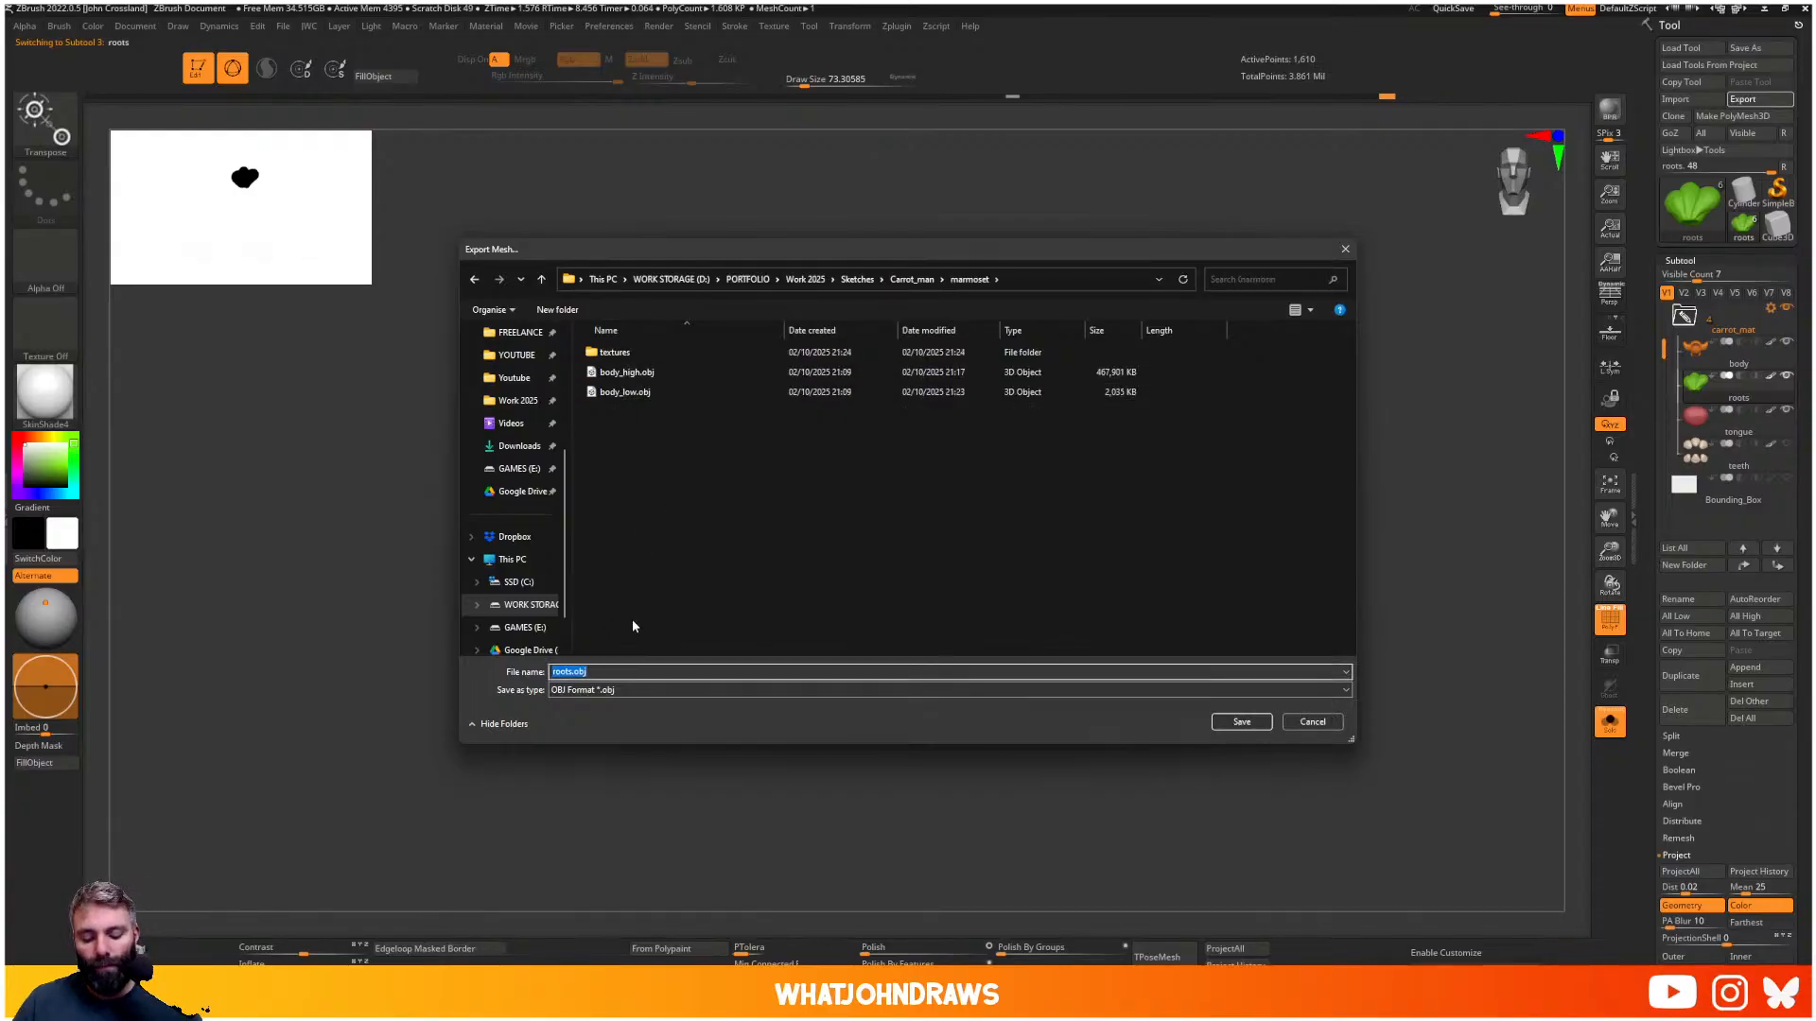
{"action": "type", "text": "greens"}
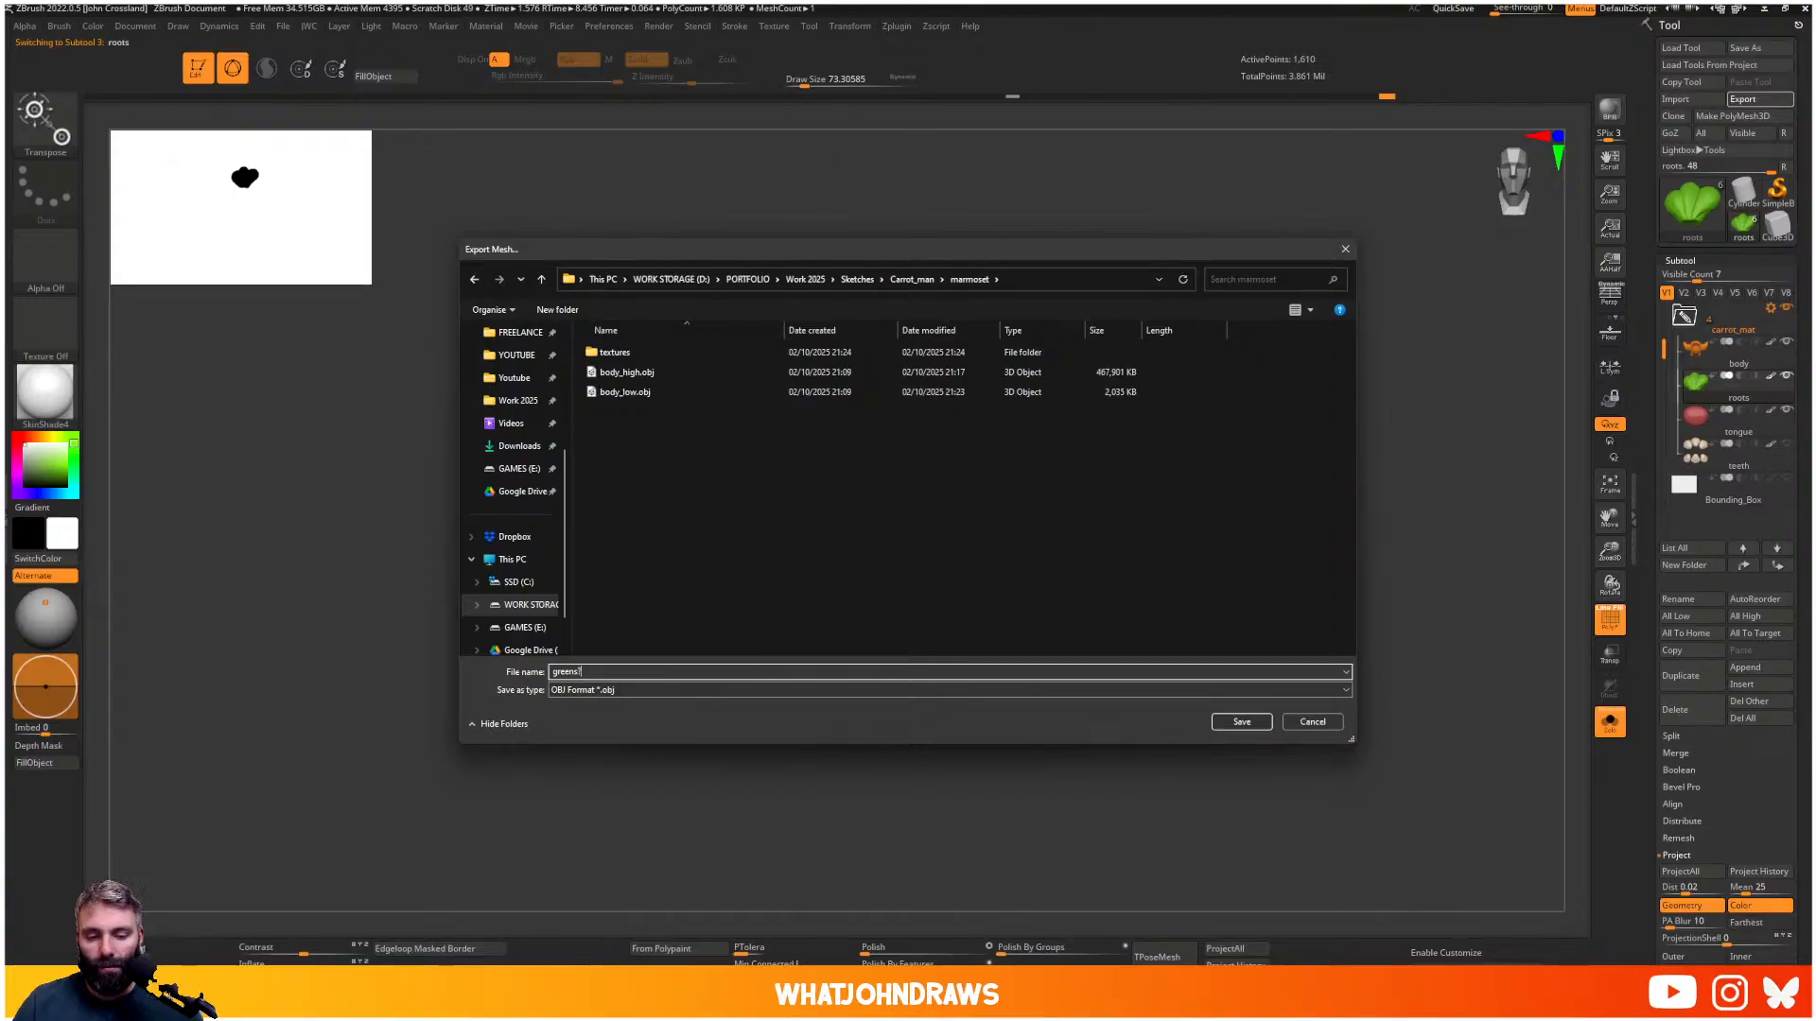
{"action": "type", "text": "_low"}
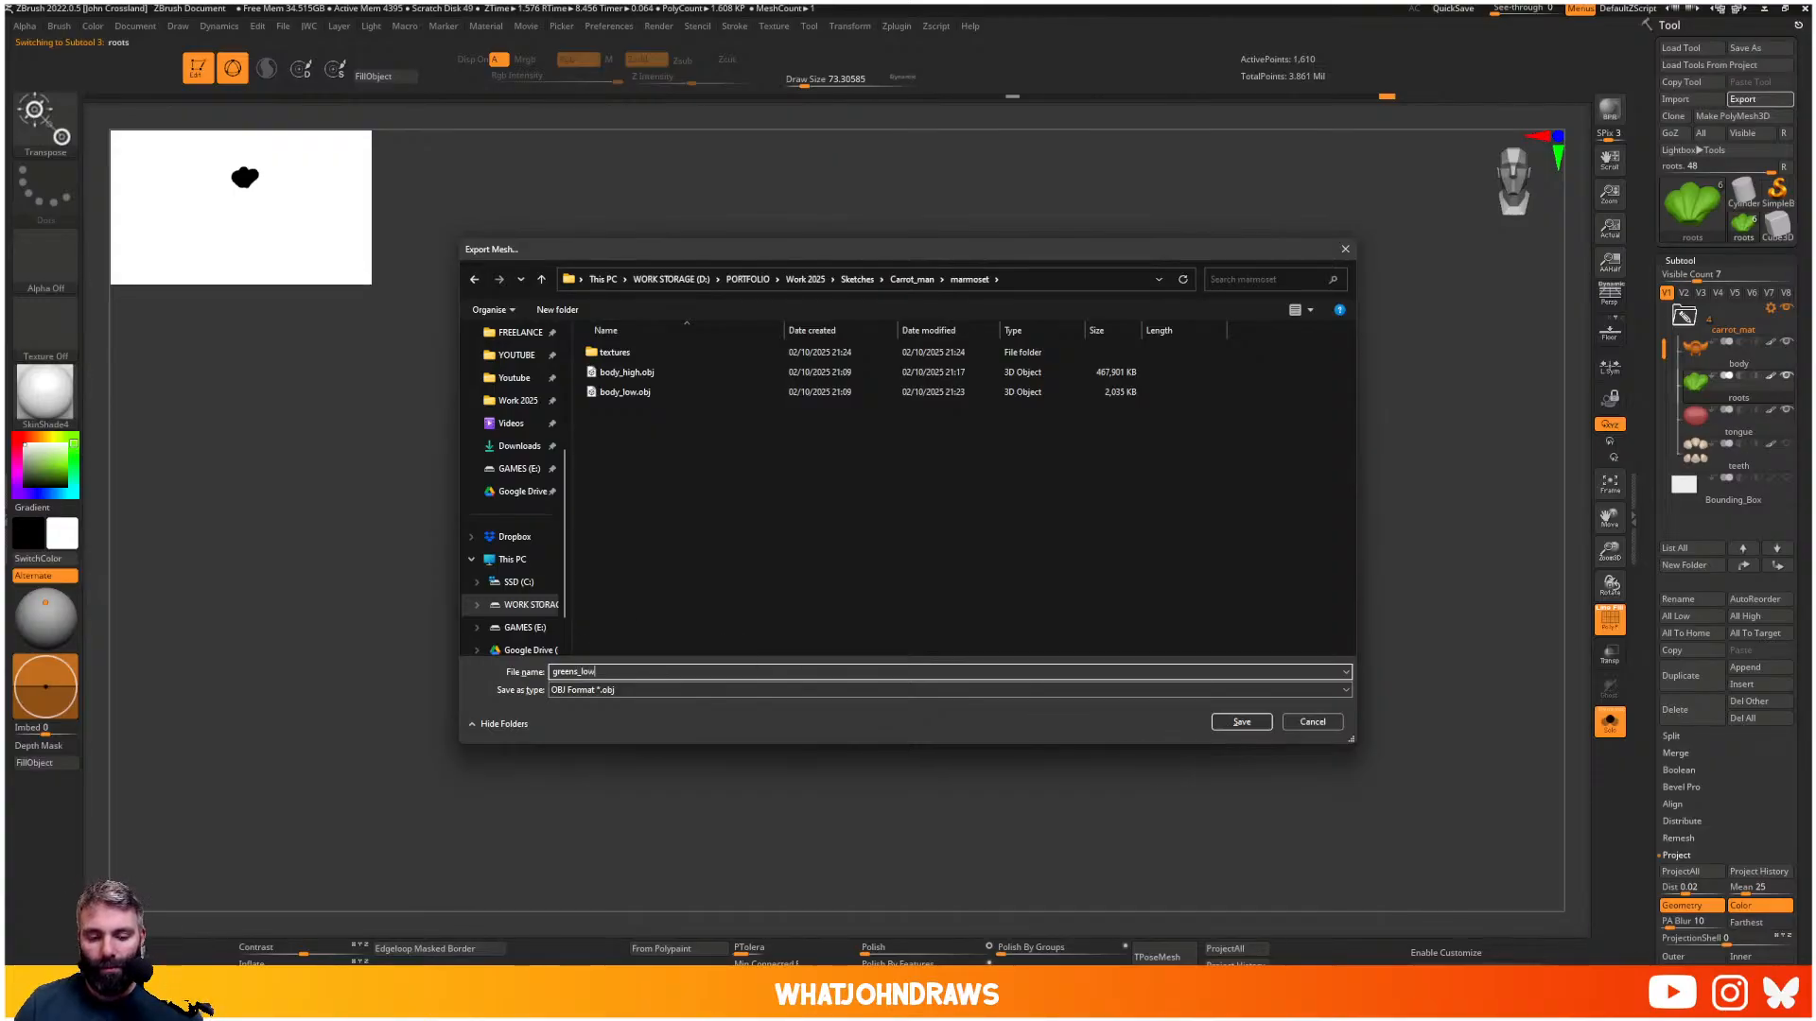
{"action": "key", "text": "Return"}
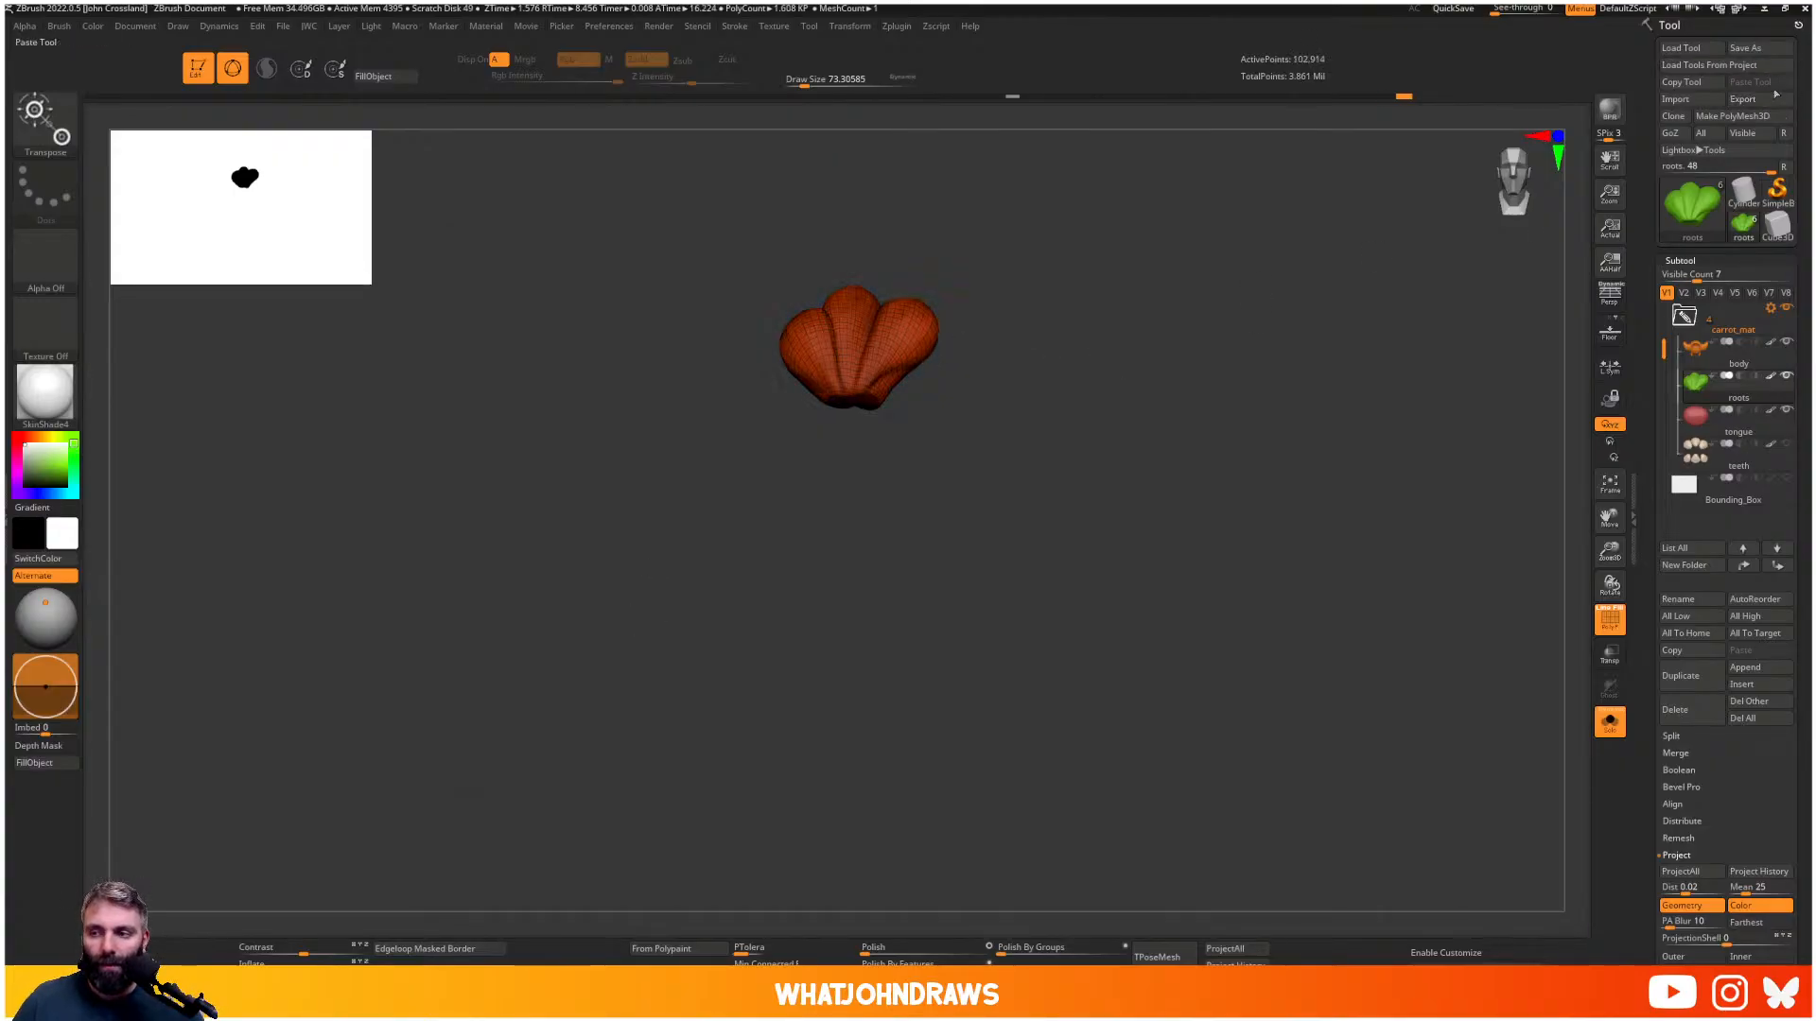
- Export the high-subdivision roots mesh as an OBJ named greens_high into the marmoset folder under Work 2025 > Sketches > Carrot_man
{"action": "left_click", "coordinate": [1774, 98]}
{"action": "type", "text": "g"}
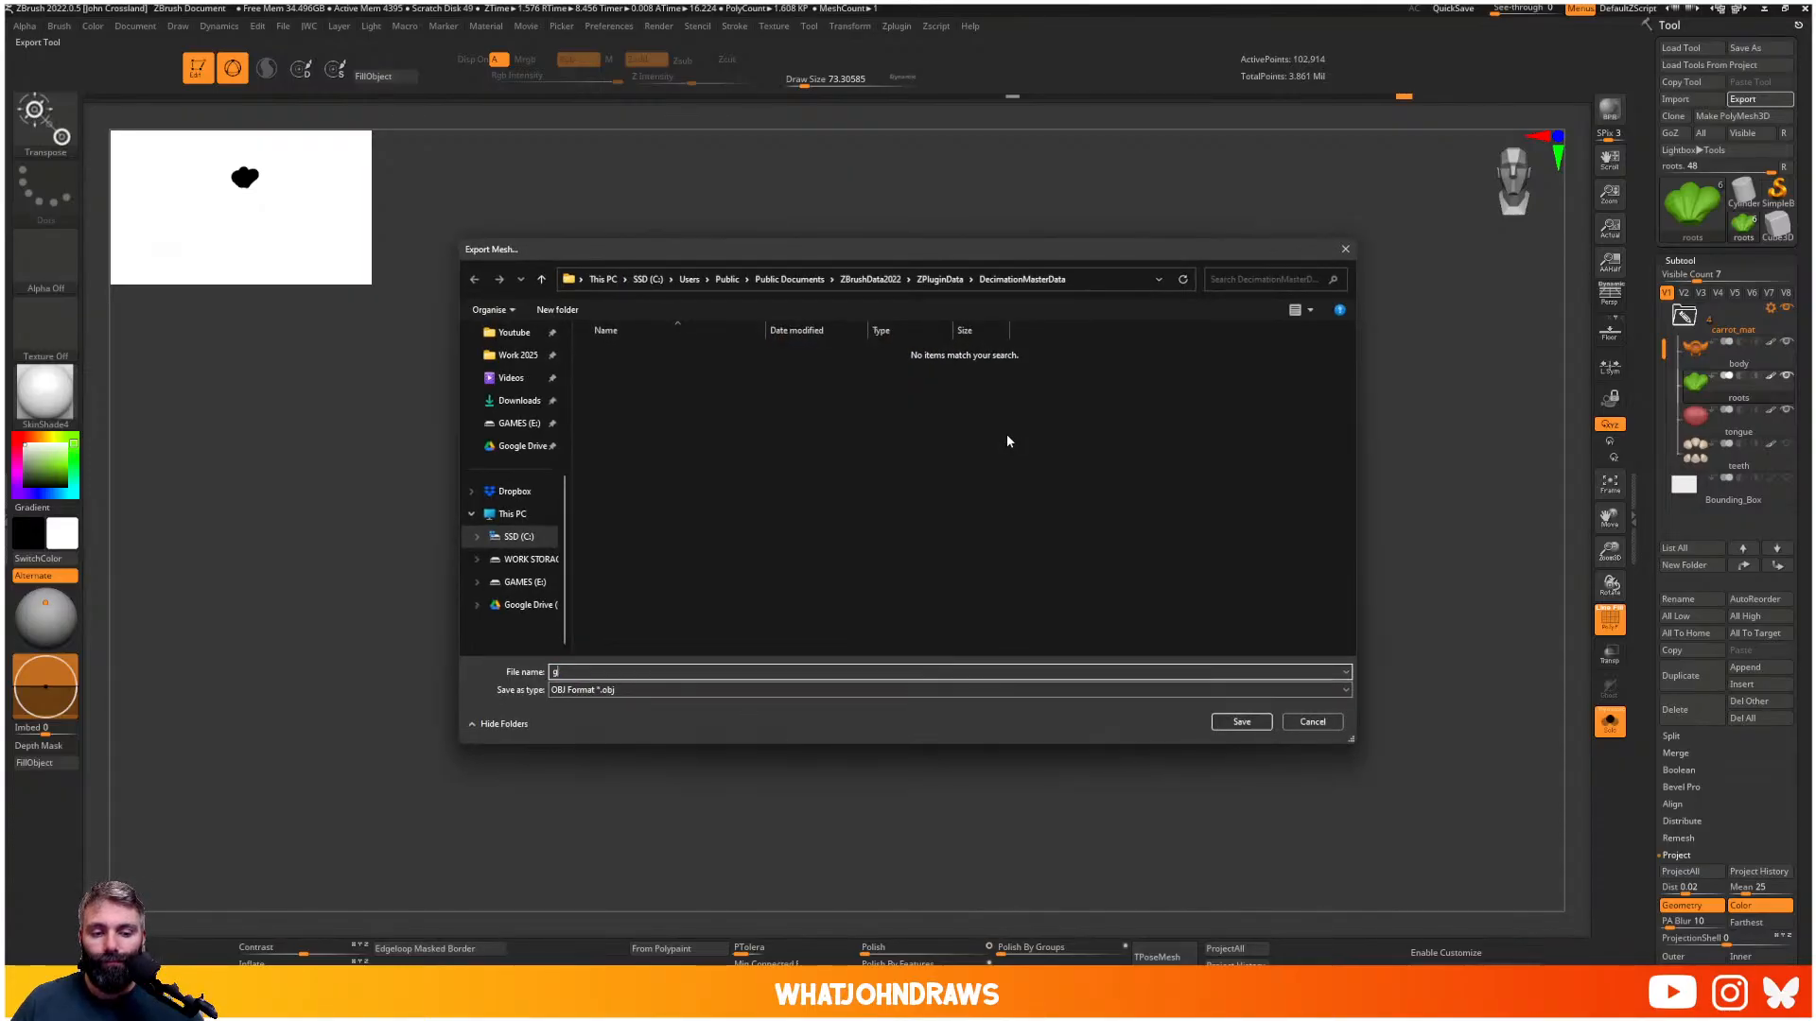
{"action": "type", "text": "ree"}
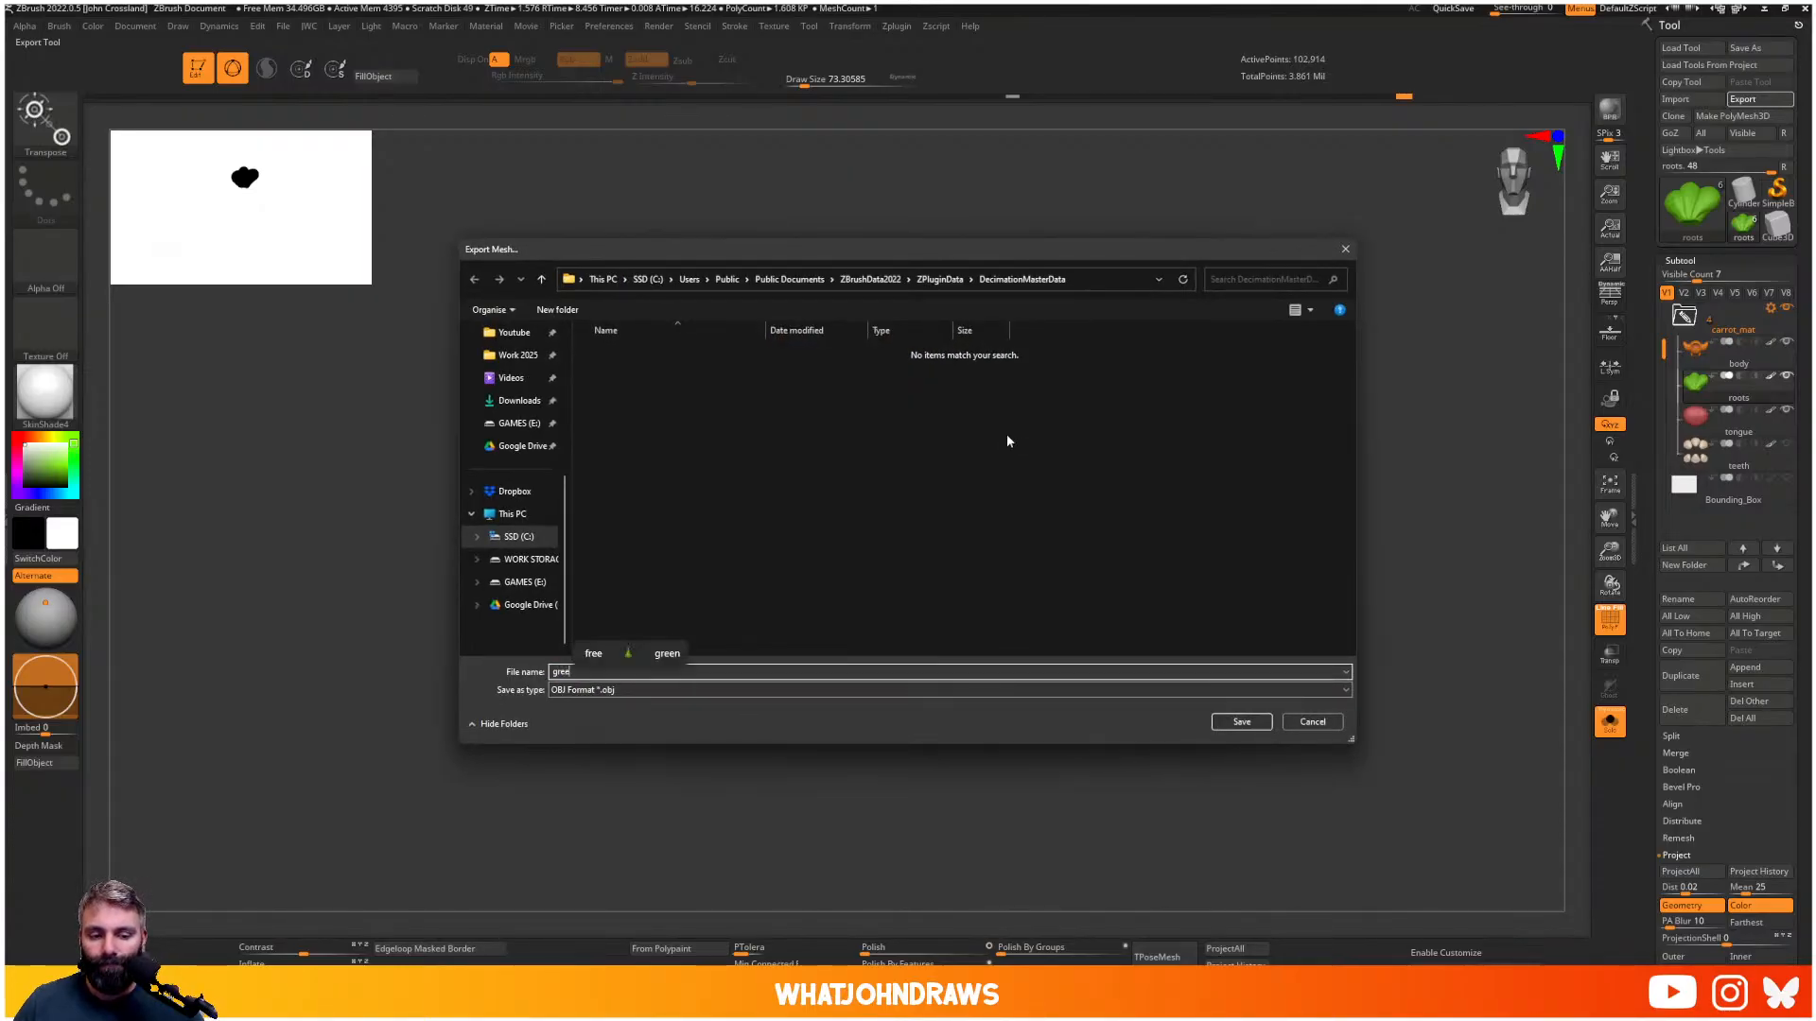
{"action": "type", "text": "ns_high"}
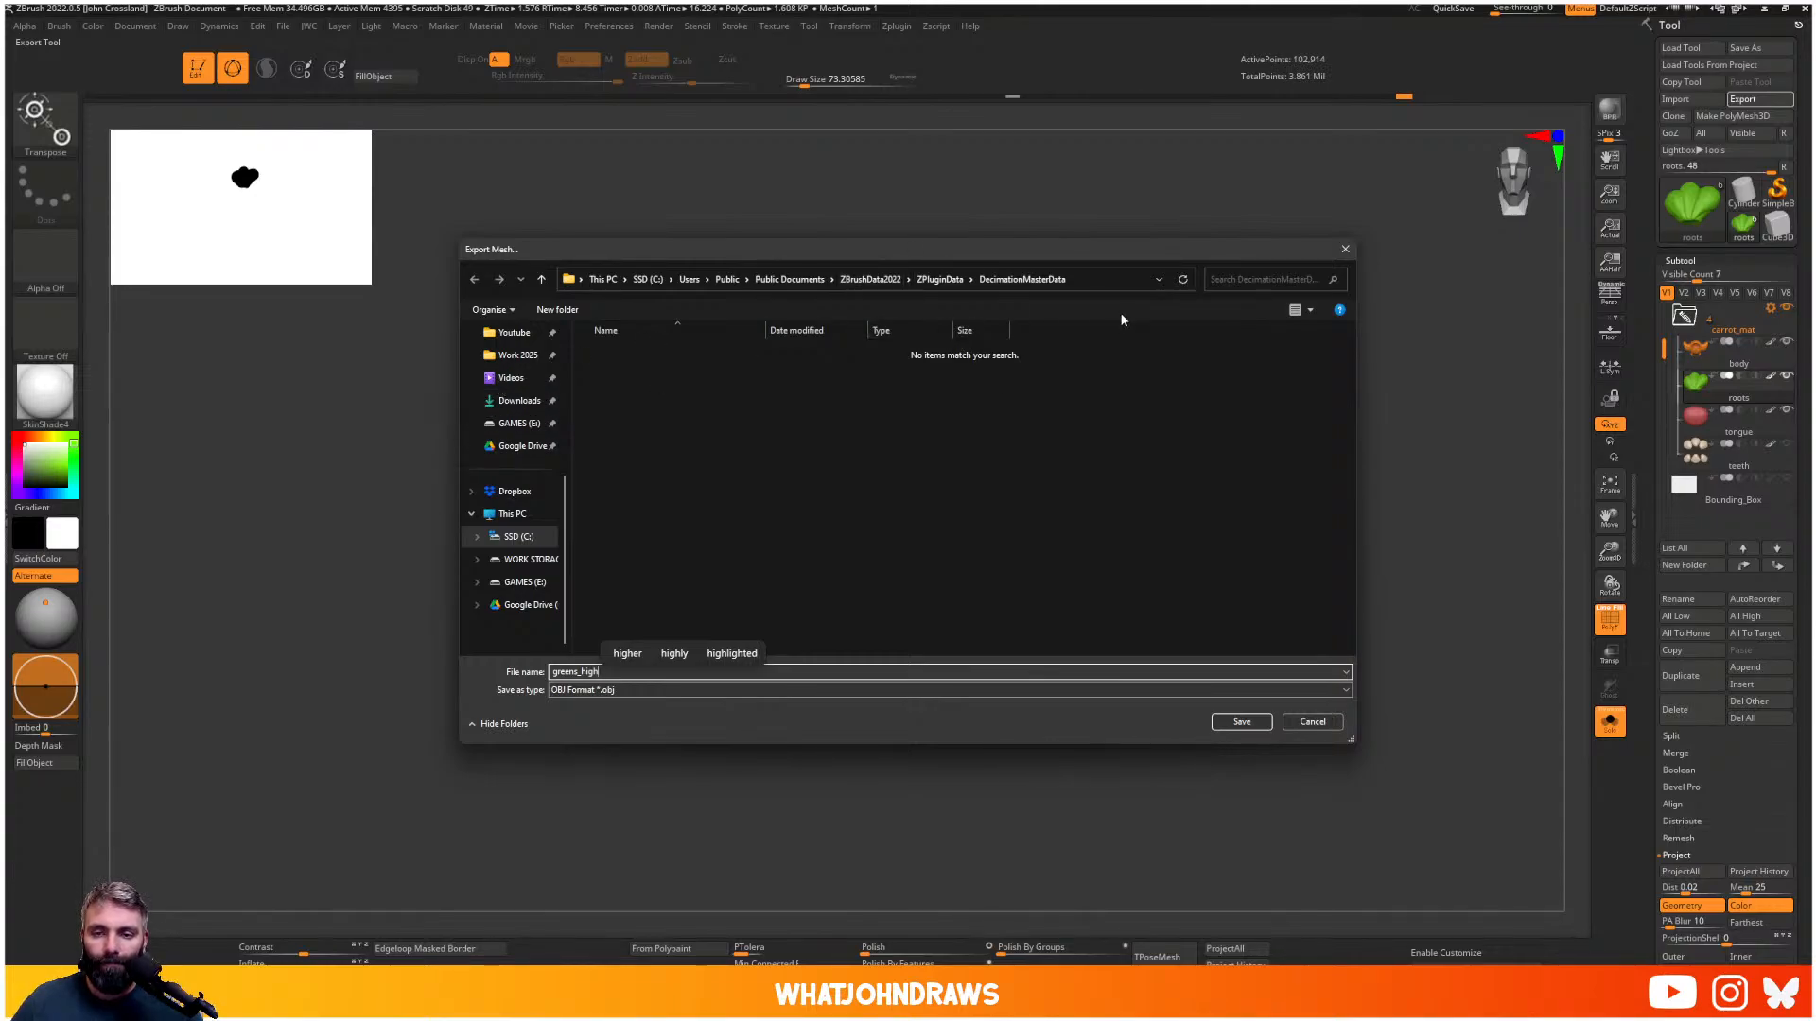
{"action": "left_click", "coordinate": [518, 354]}
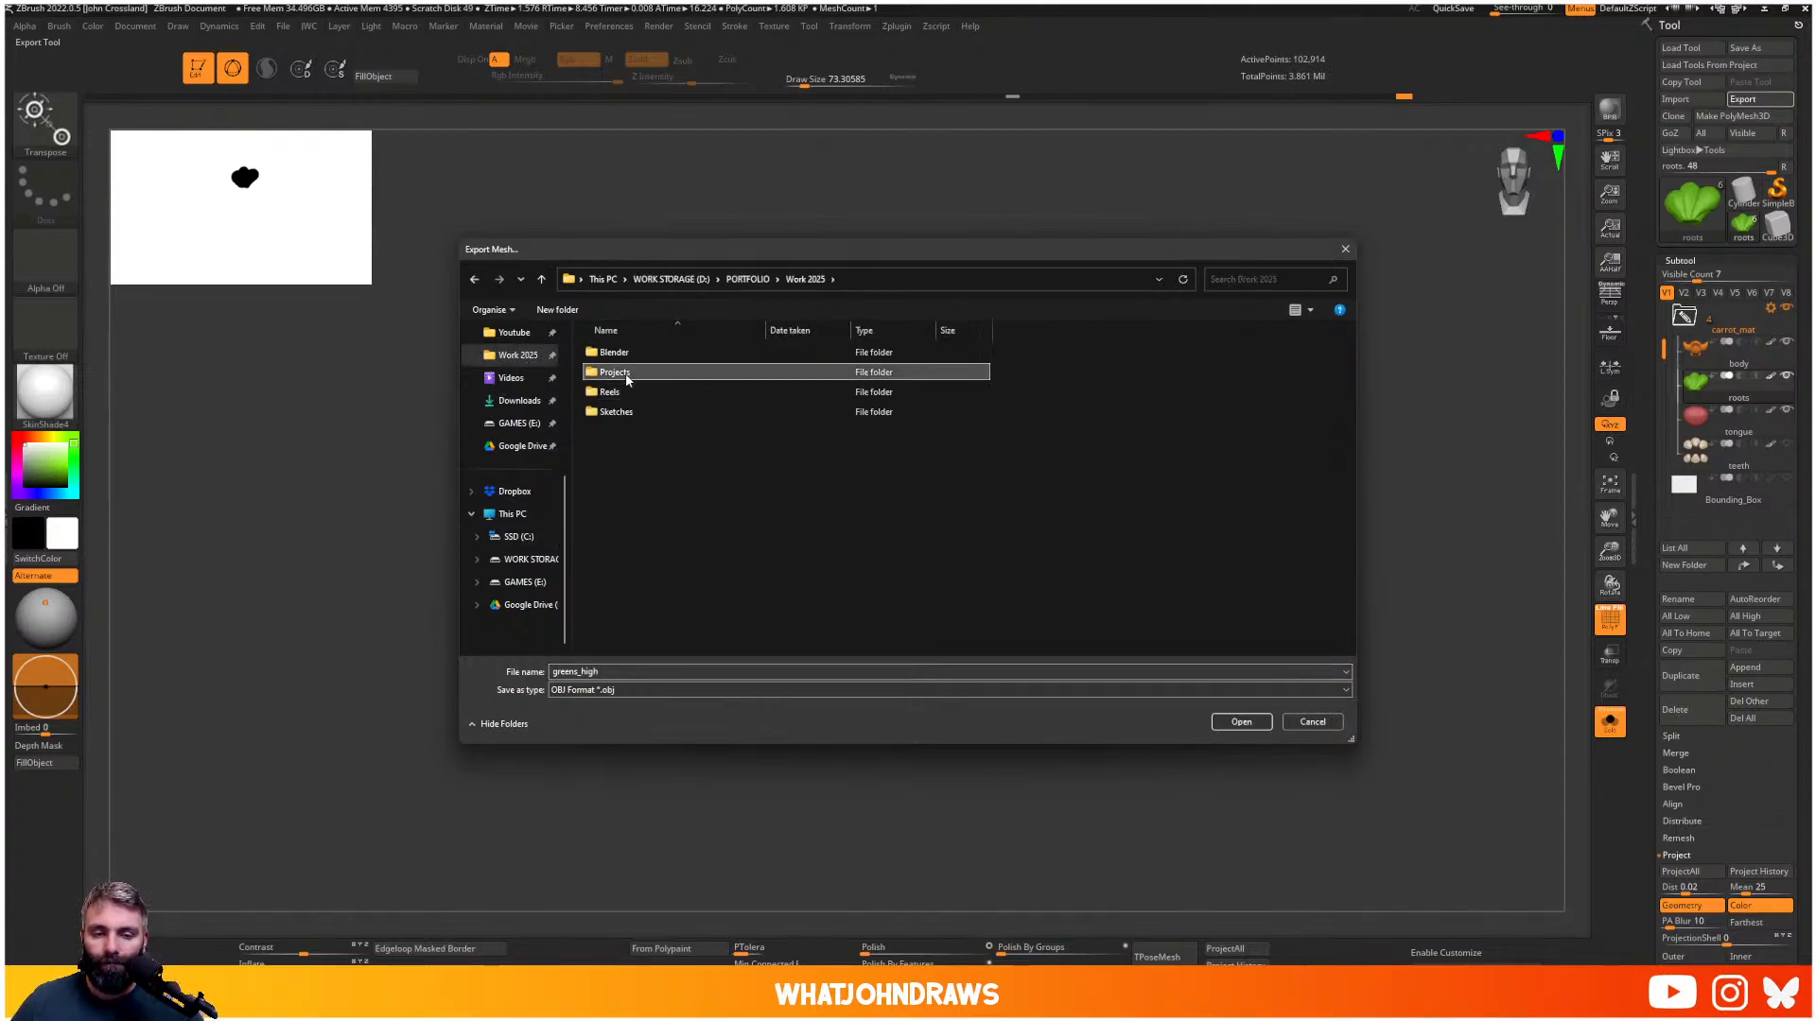
{"action": "double_click", "coordinate": [616, 411]}
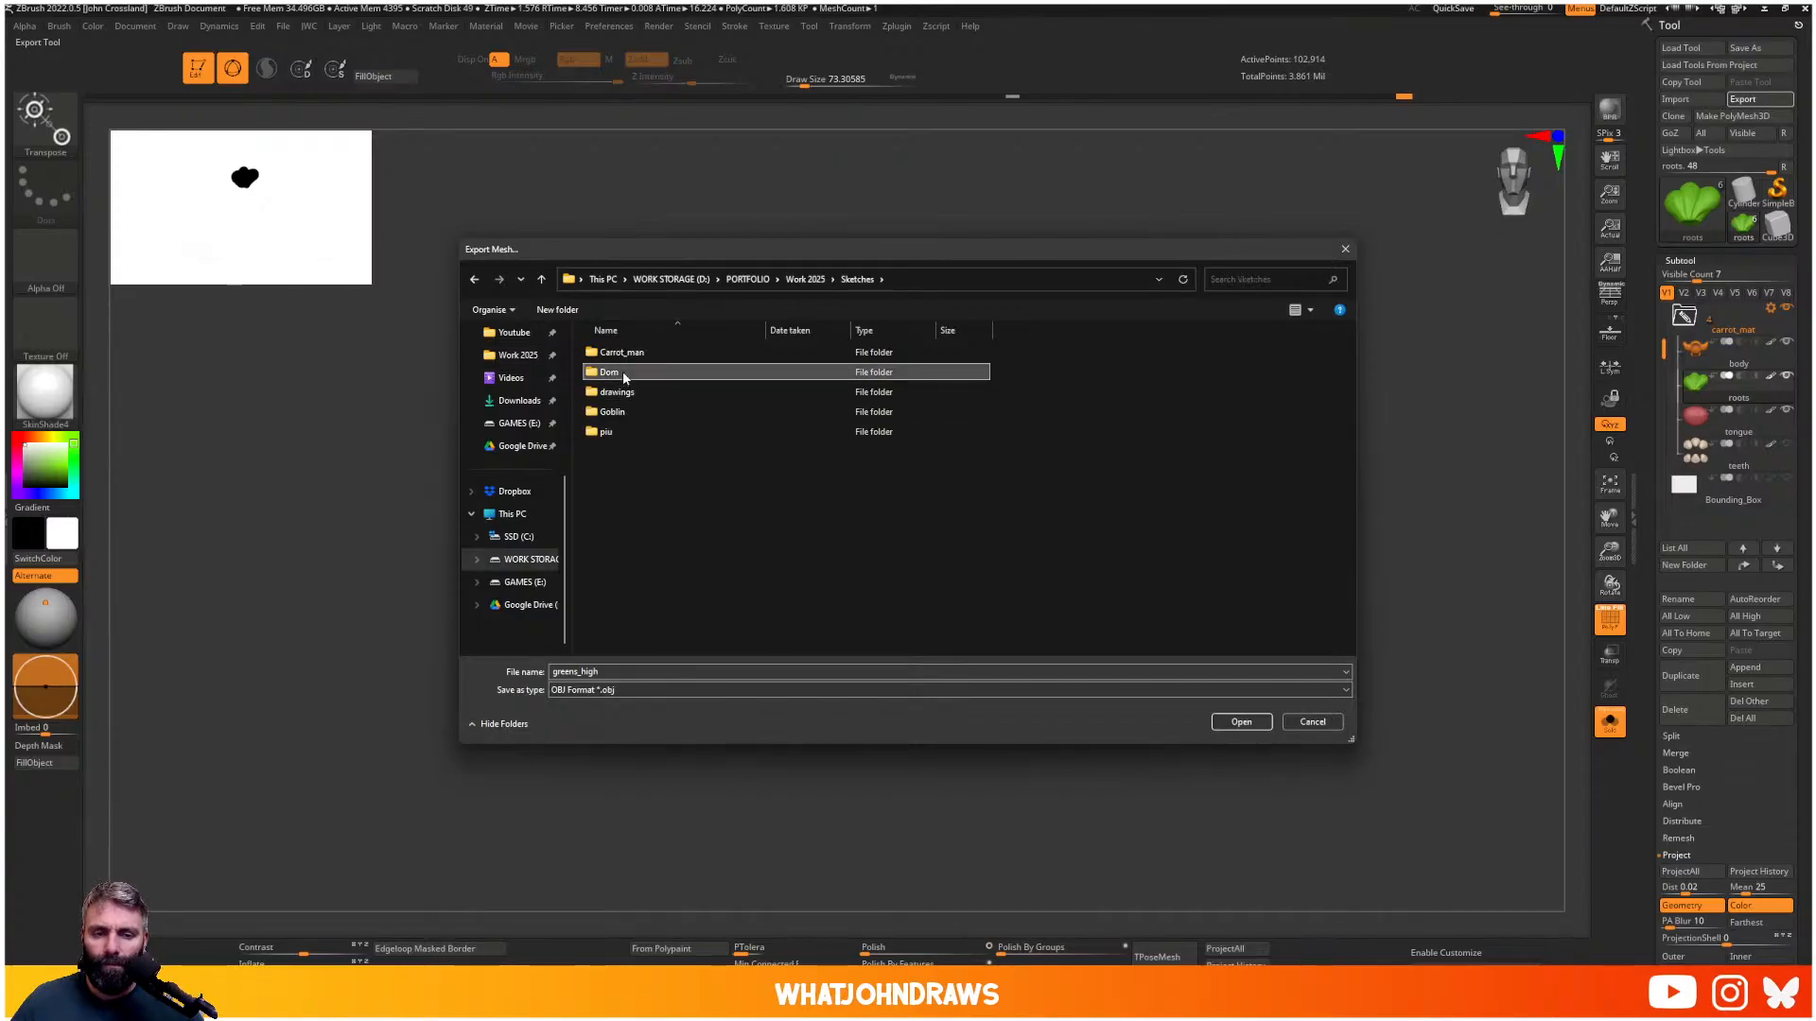
{"action": "double_click", "coordinate": [620, 372]}
{"action": "left_click", "coordinate": [620, 371]}
{"action": "left_click", "coordinate": [620, 392]}
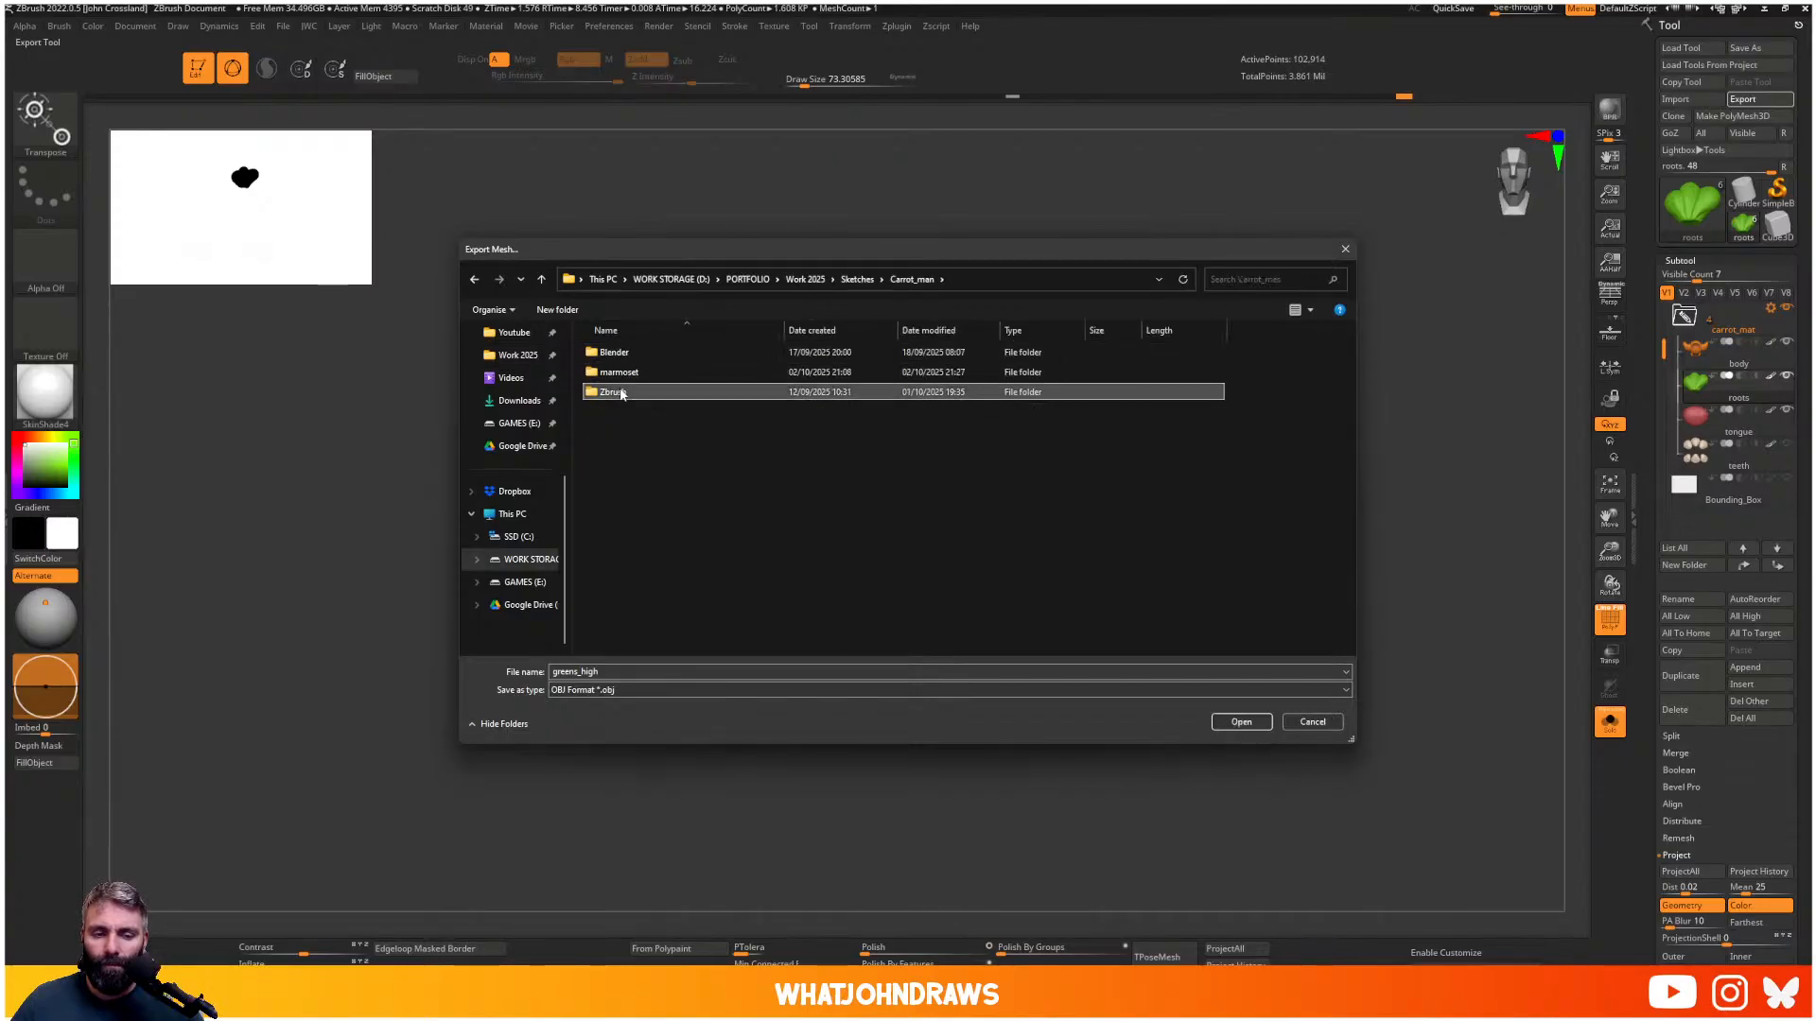
{"action": "double_click", "coordinate": [620, 372]}
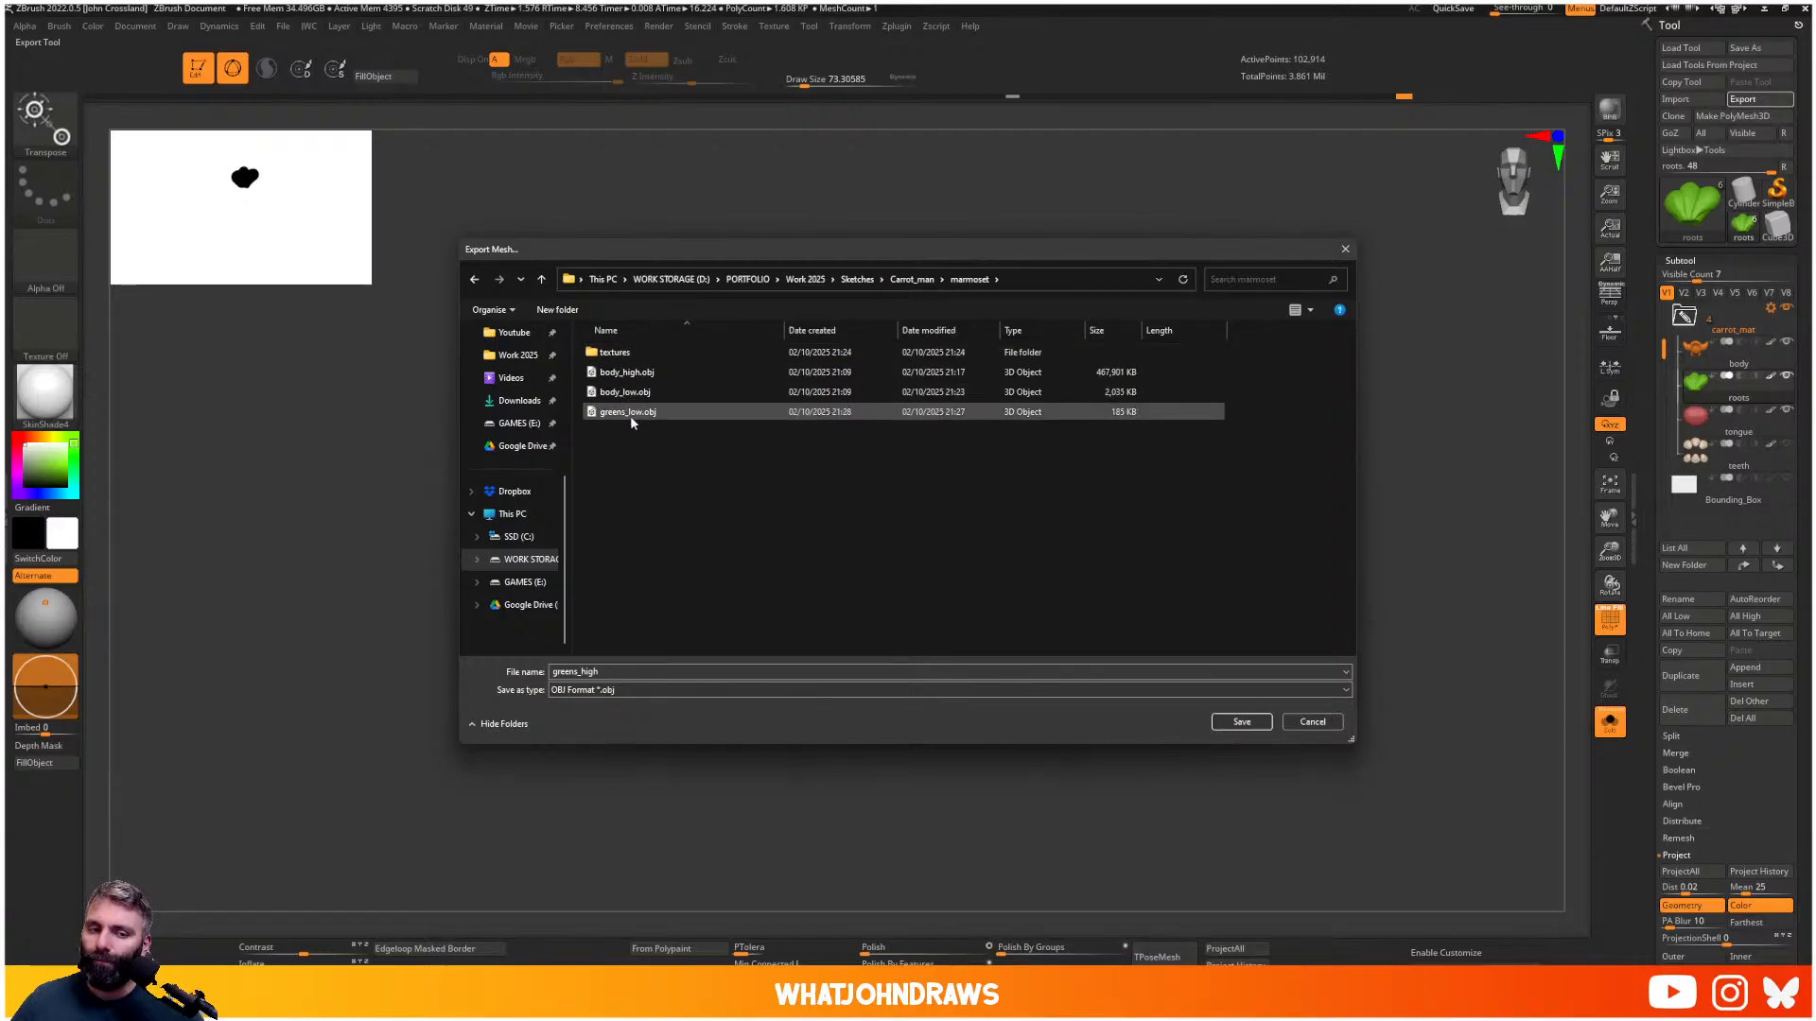
{"action": "left_click", "coordinate": [1257, 721]}
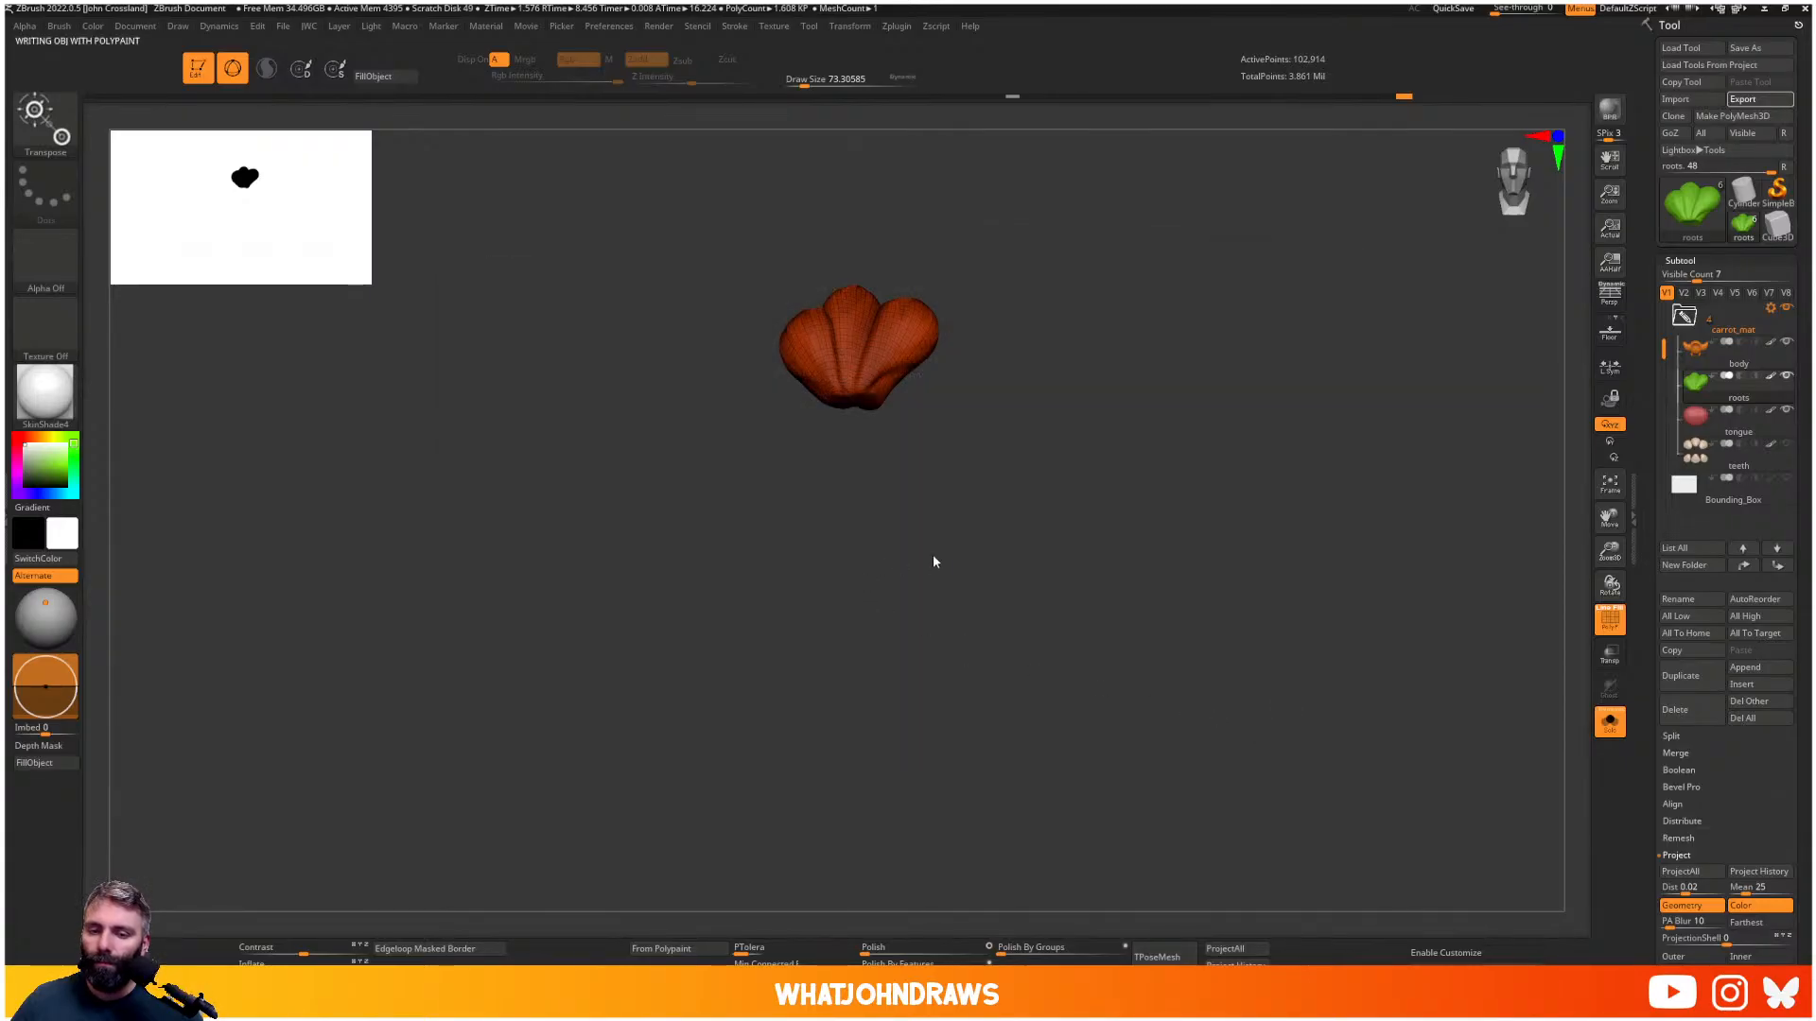
- Reduce the roots mesh to its lowest subdivision level and hide the polygroup at its base so only the leaves show
{"action": "key", "text": "shift+d"}
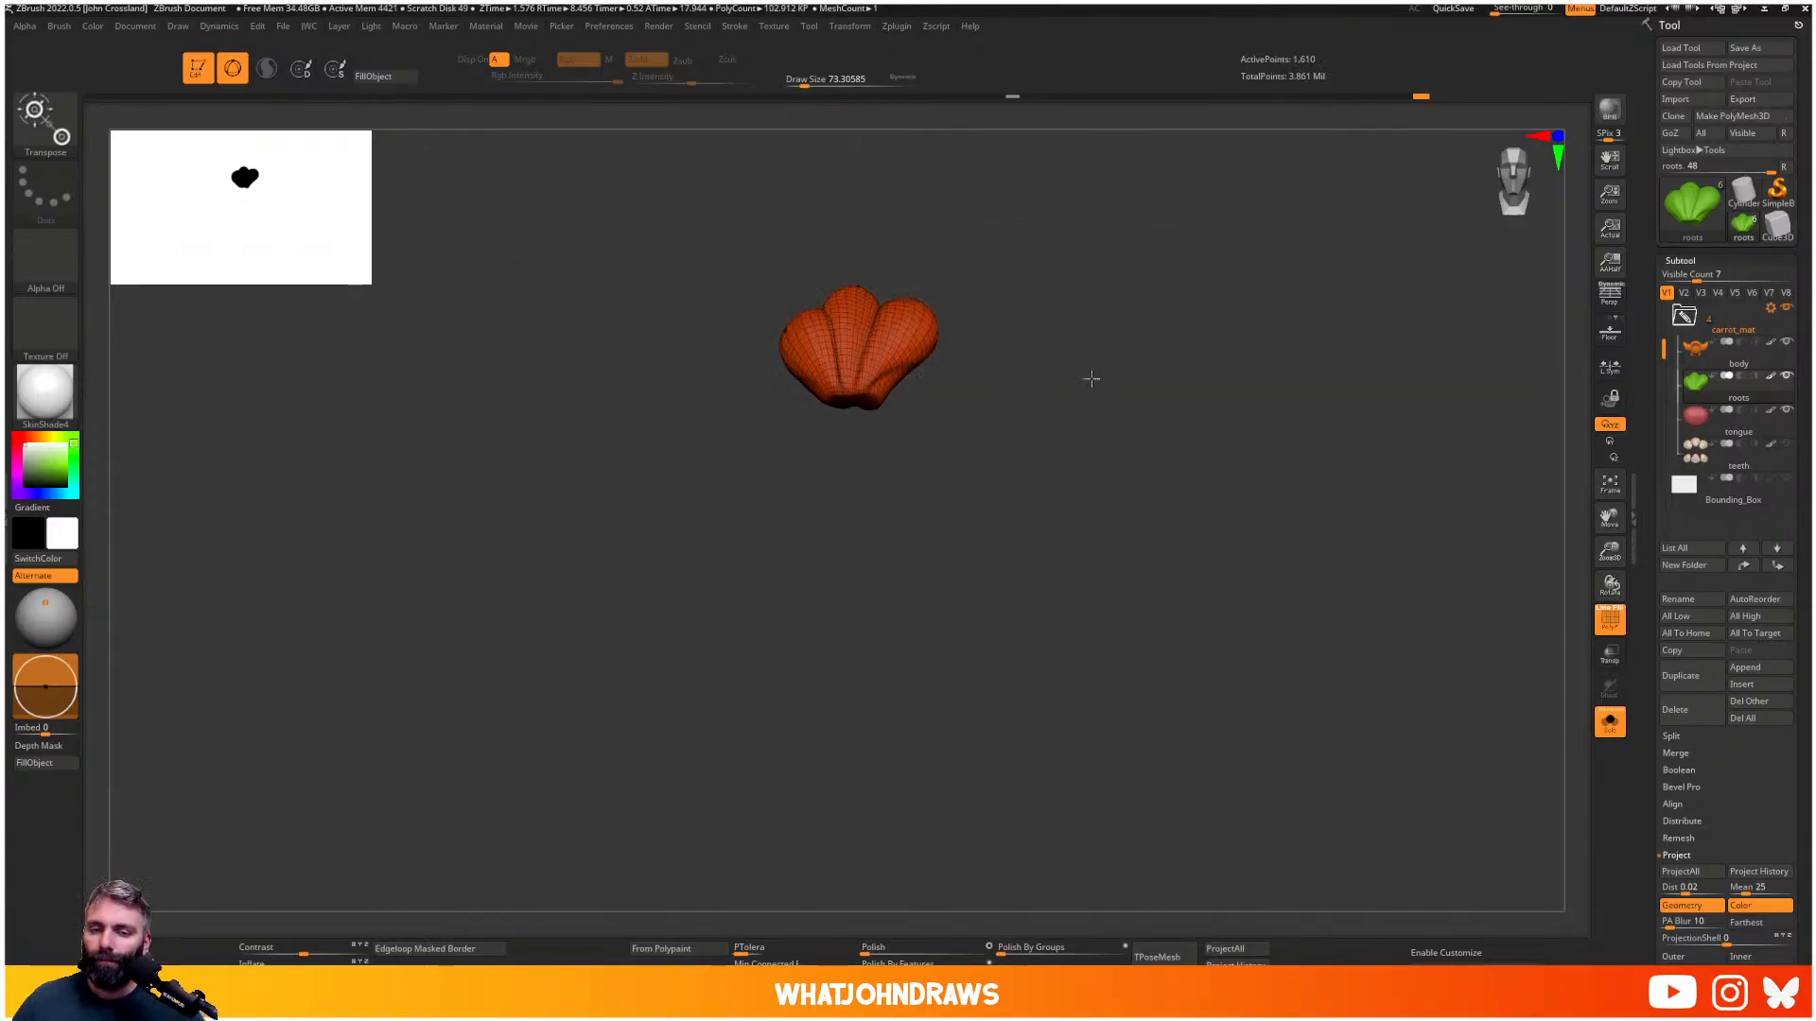
{"action": "mouse_move", "coordinate": [1154, 405]}
{"action": "left_mouse_down"}
{"action": "mouse_move", "coordinate": [1009, 316]}
{"action": "mouse_move", "coordinate": [1110, 533]}
{"action": "mouse_move", "coordinate": [1087, 247]}
{"action": "mouse_move", "coordinate": [1132, 422]}
{"action": "mouse_move", "coordinate": [1155, 377]}
{"action": "mouse_move", "coordinate": [1092, 490]}
{"action": "left_mouse_up"}
{"action": "key", "text": "shift+d"}
{"action": "key", "text": "space"}
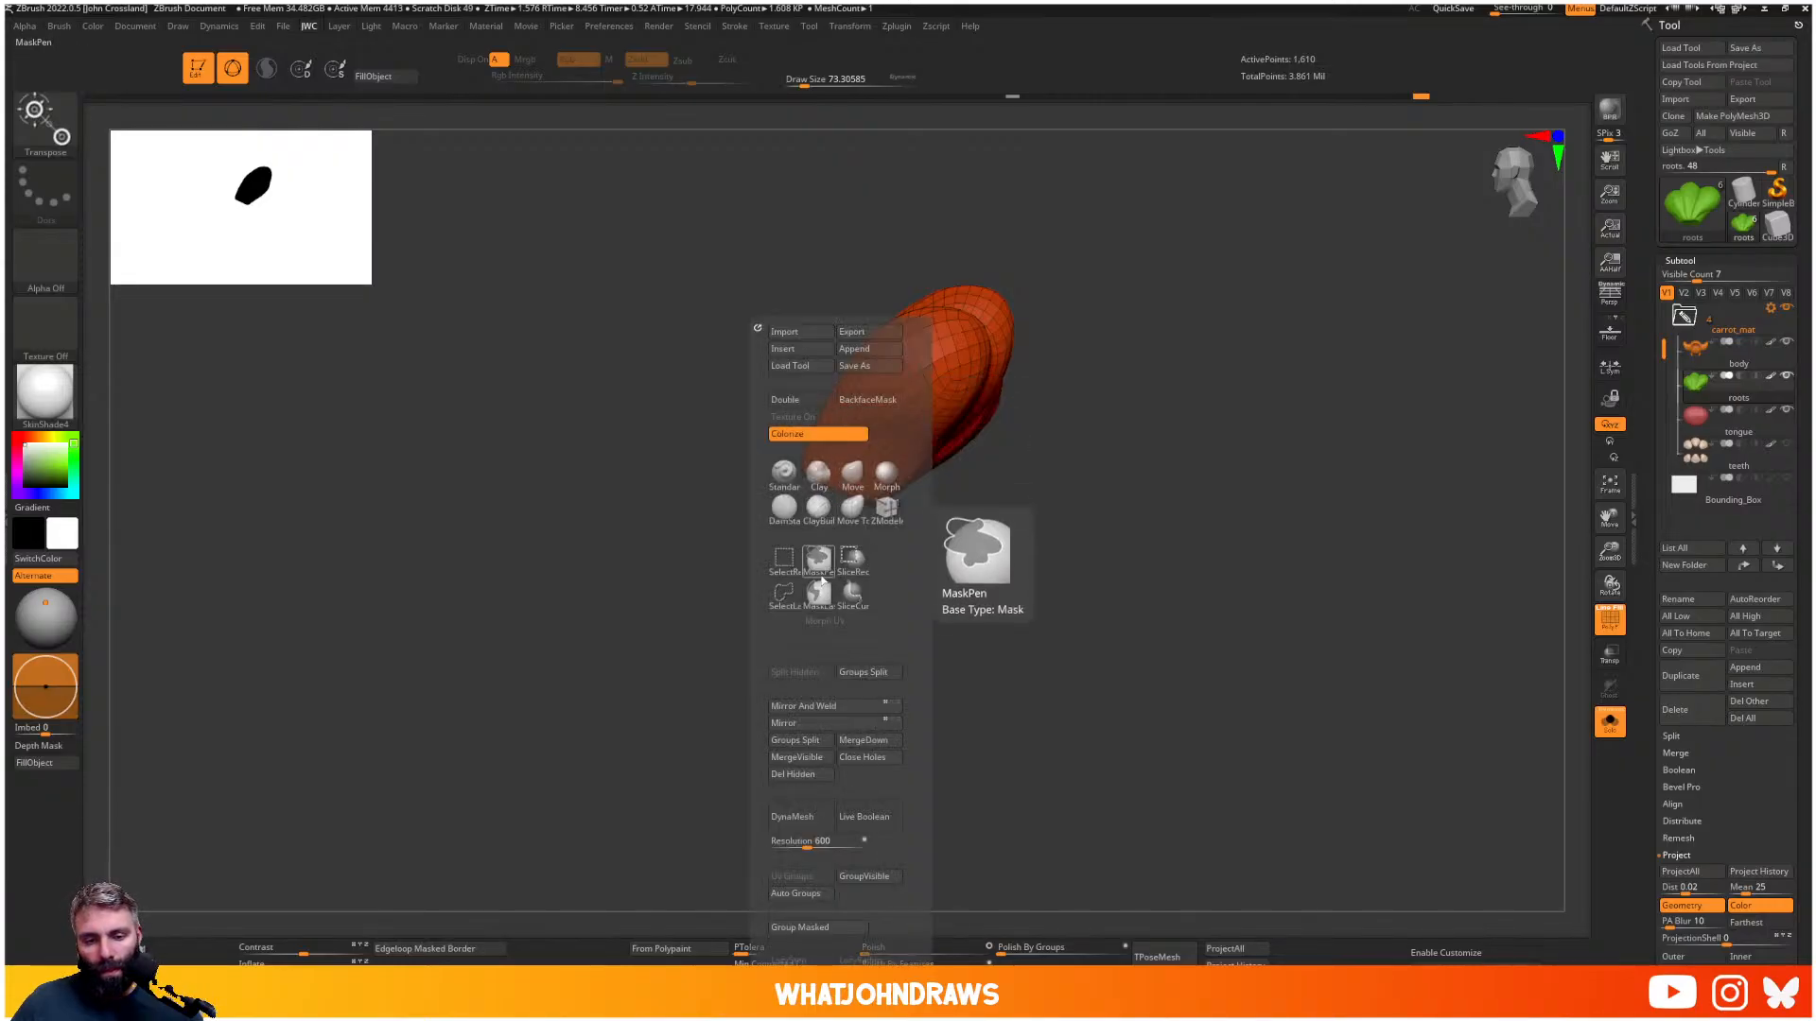
{"action": "mouse_move", "coordinate": [924, 539]}
{"action": "left_mouse_down"}
{"action": "mouse_move", "coordinate": [701, 539]}
{"action": "mouse_move", "coordinate": [798, 553]}
{"action": "mouse_move", "coordinate": [917, 531]}
{"action": "mouse_move", "coordinate": [884, 506]}
{"action": "mouse_move", "coordinate": [664, 539]}
{"action": "mouse_move", "coordinate": [670, 556]}
{"action": "mouse_move", "coordinate": [875, 543]}
{"action": "mouse_move", "coordinate": [871, 515]}
{"action": "mouse_move", "coordinate": [940, 456]}
{"action": "mouse_move", "coordinate": [741, 458]}
{"action": "left_mouse_up"}
{"action": "key", "text": "ctrl"}
{"action": "left_click", "coordinate": [801, 527], "text": "ctrl+shift"}
{"action": "left_click", "coordinate": [802, 526], "text": "ctrl+shift"}
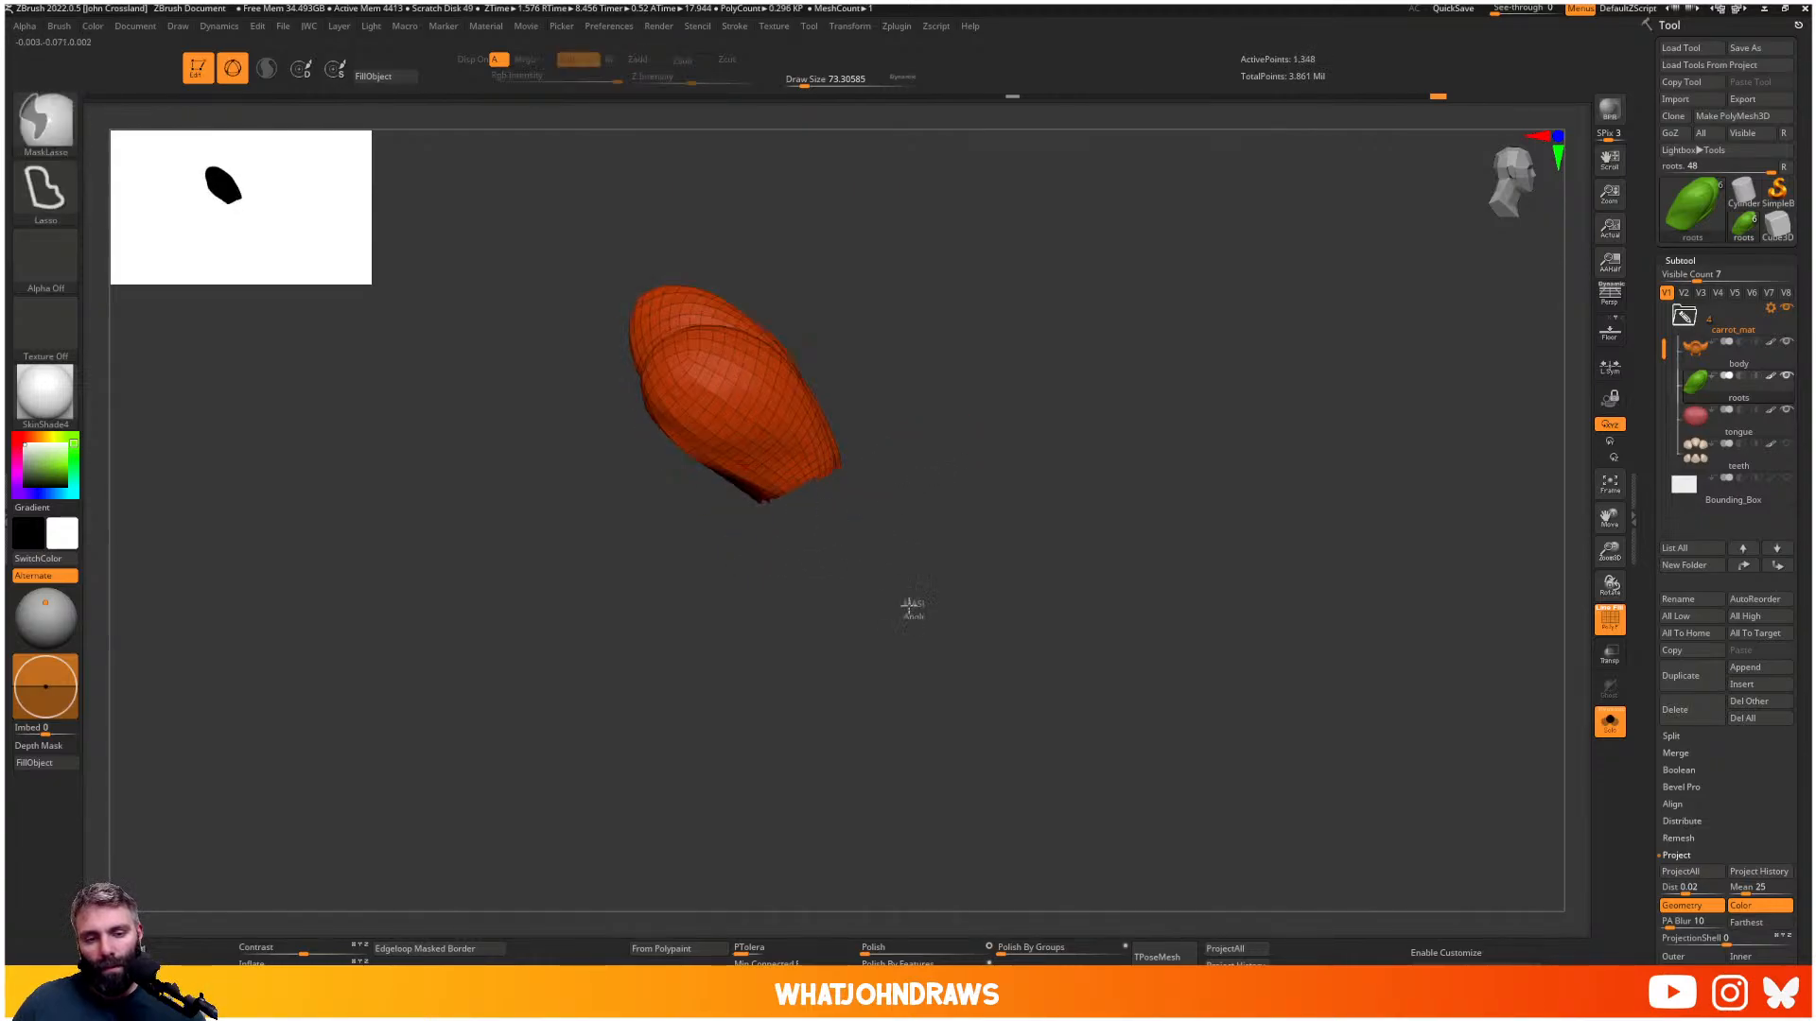
- Lasso-mask the back side of the leaves, turn it into a separate polygroup and unhide the rest of the mesh
{"action": "mouse_move", "coordinate": [910, 608]}
{"action": "left_mouse_down", "text": "ctrl"}
{"action": "mouse_move", "coordinate": [815, 521]}
{"action": "mouse_move", "coordinate": [708, 350]}
{"action": "mouse_move", "coordinate": [585, 488]}
{"action": "mouse_move", "coordinate": [973, 768]}
{"action": "left_mouse_up", "text": "ctrl"}
{"action": "key", "text": "ctrl+w"}
{"action": "left_click_drag", "start_coordinate": [1002, 408], "coordinate": [935, 411]}
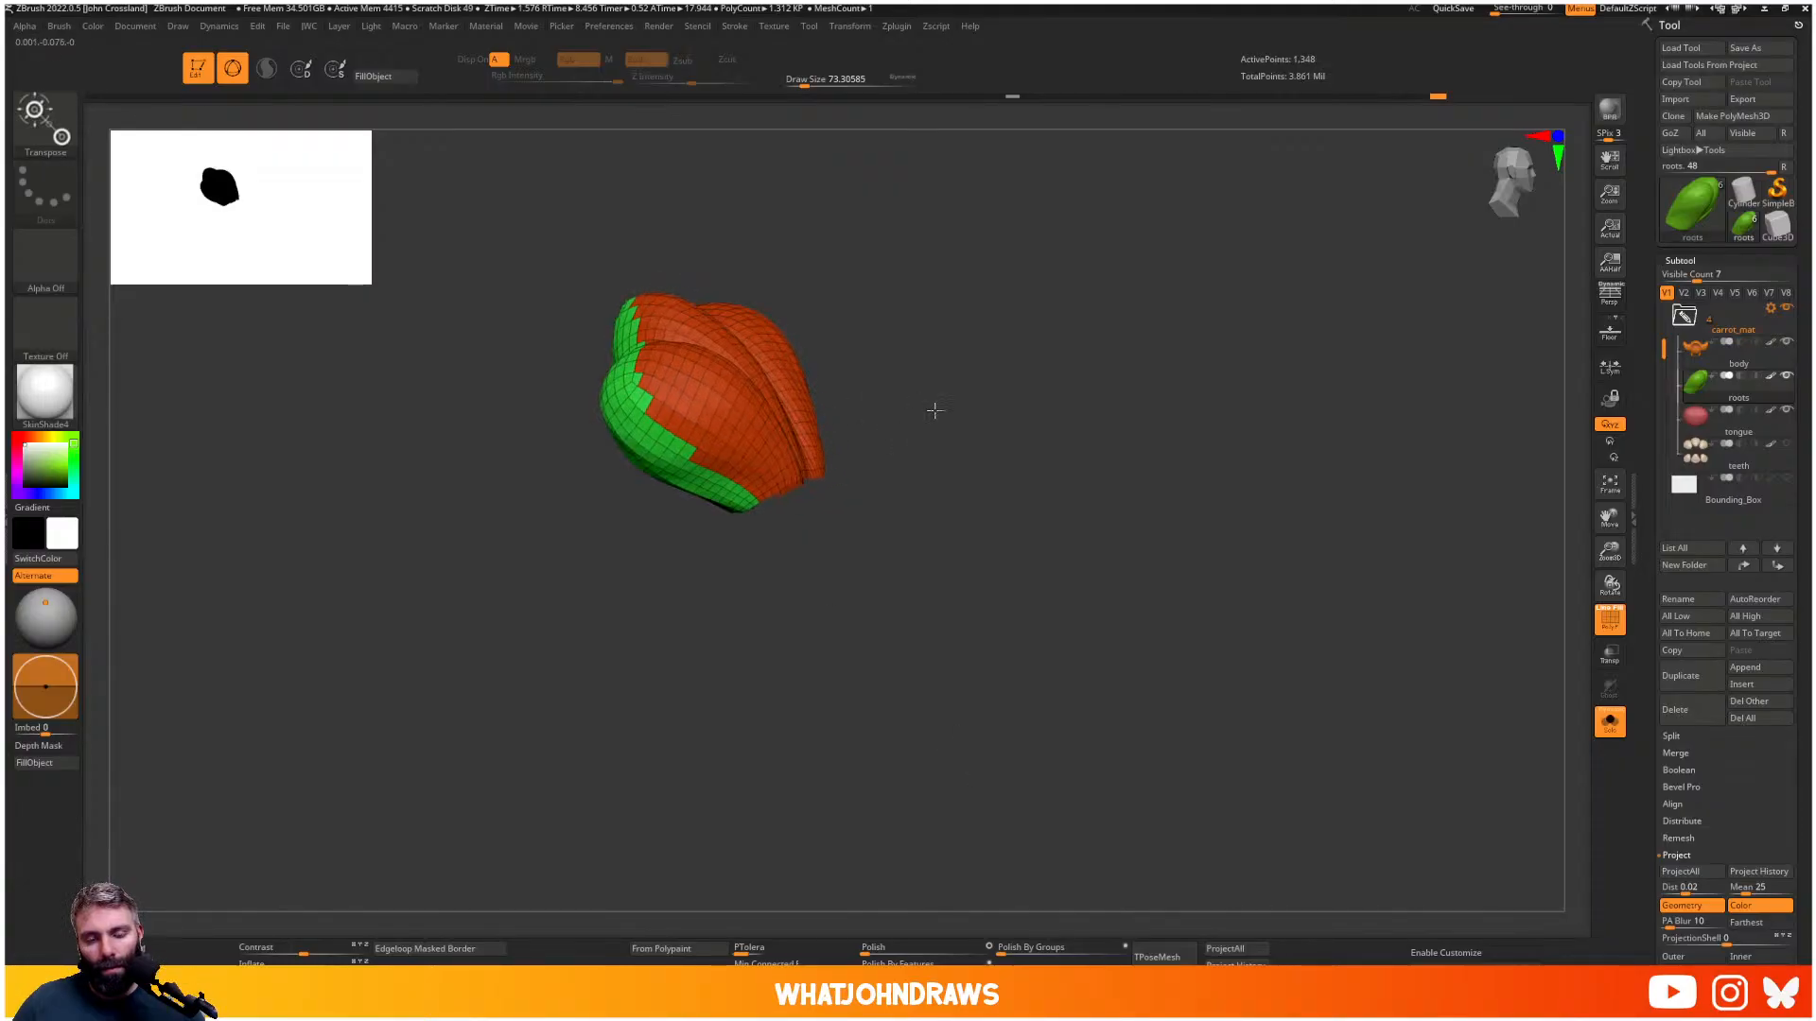
{"action": "left_click", "coordinate": [997, 394], "text": "ctrl+shift"}
- Unwrap the UVs of all subtools by polygroups with UV Master
{"action": "left_click", "coordinate": [897, 26]}
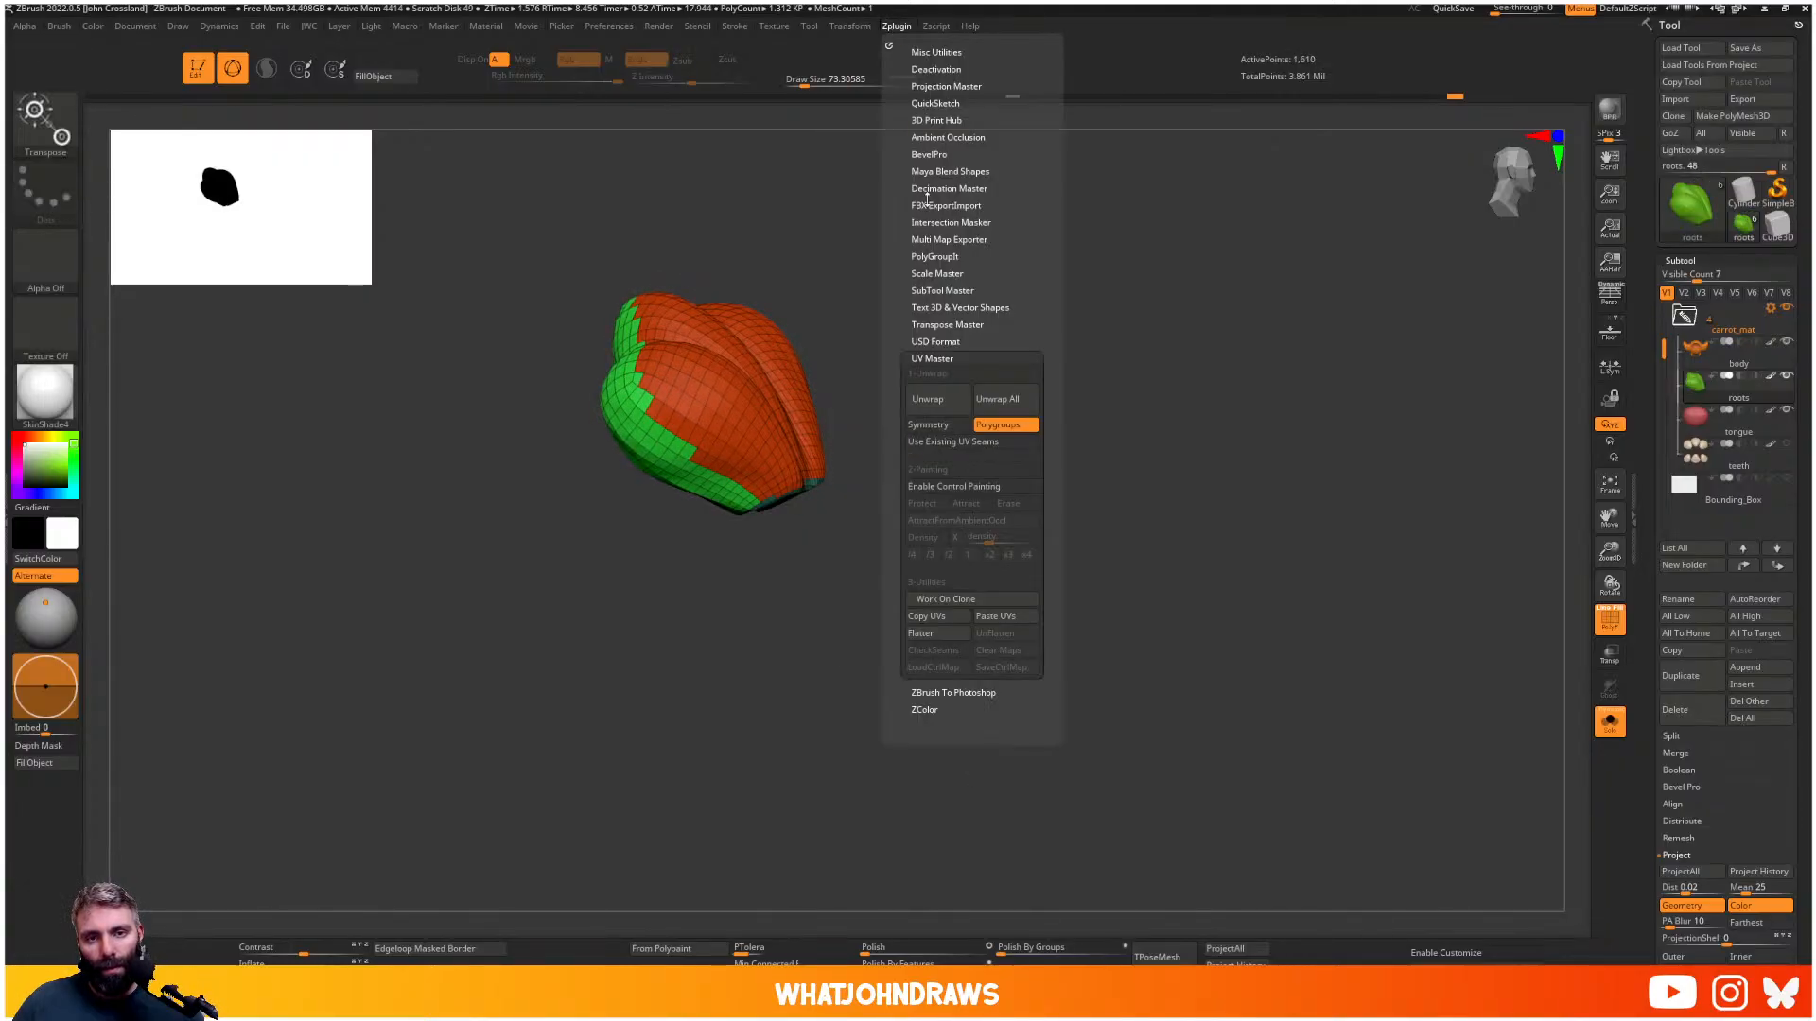
{"action": "left_click", "coordinate": [989, 404]}
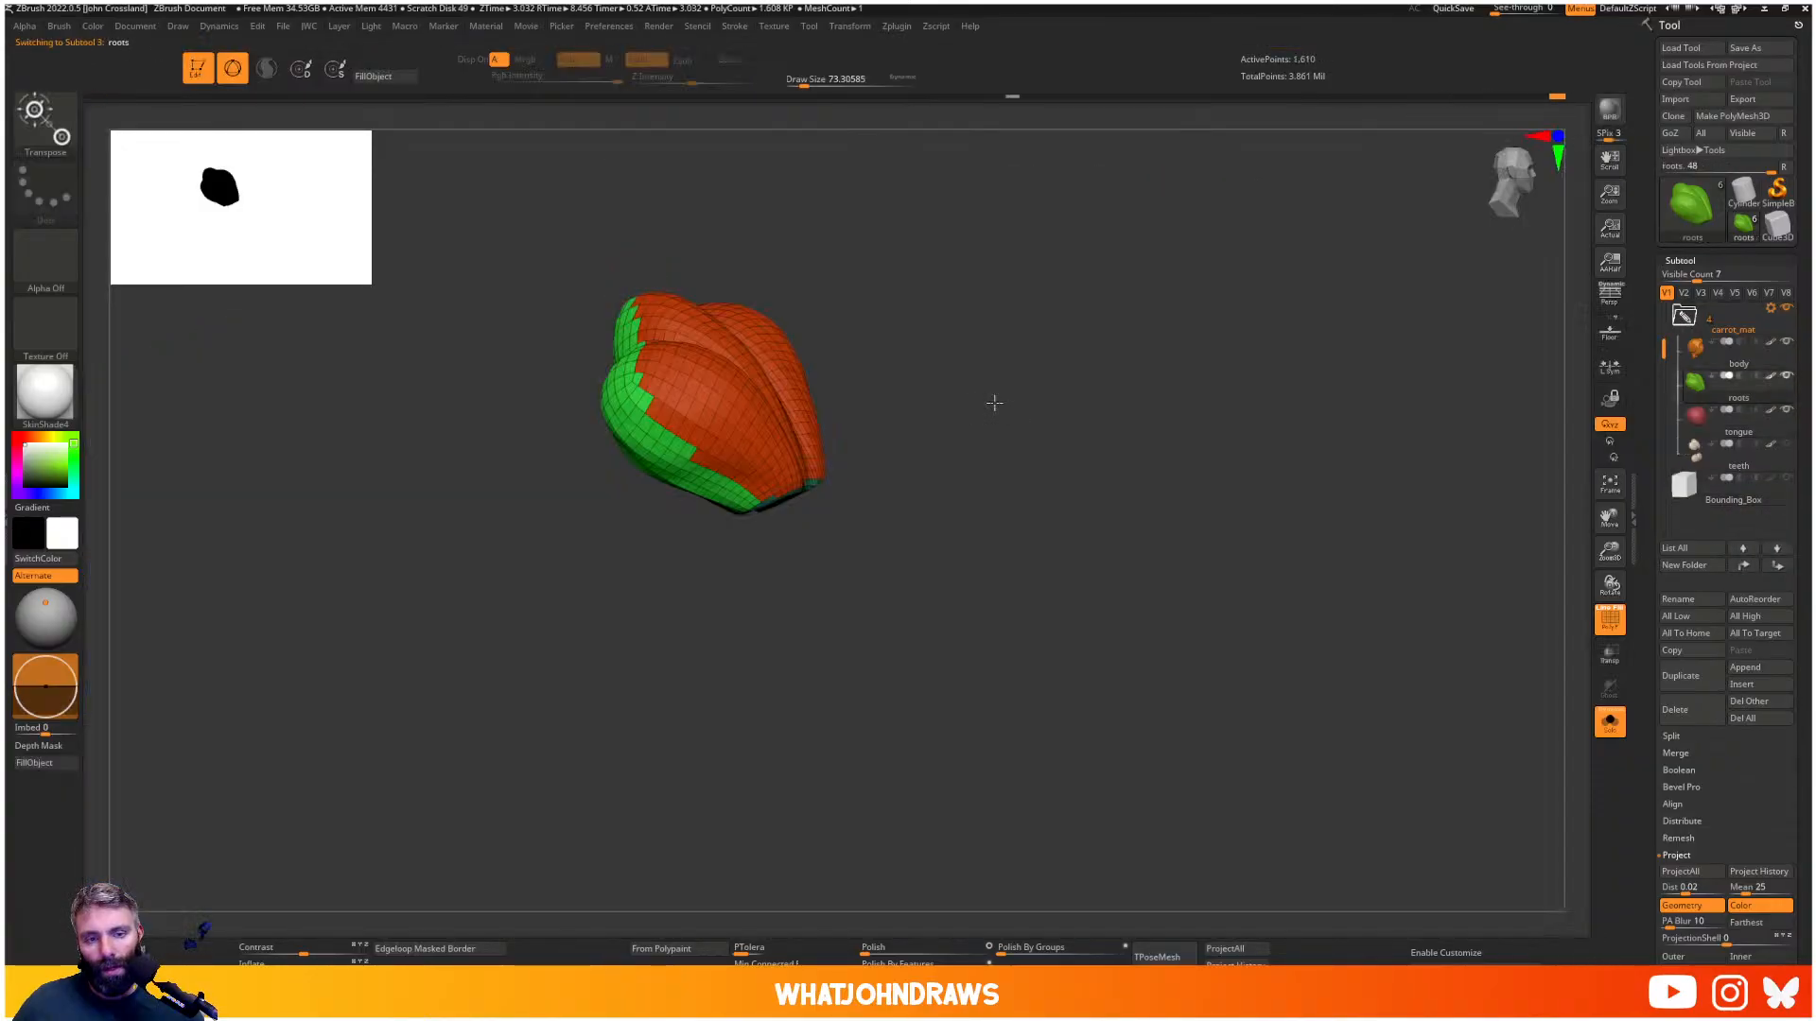
{"action": "left_click_drag", "start_coordinate": [989, 469], "coordinate": [1029, 492]}
{"action": "key", "text": "shift+f"}
{"action": "key", "text": "shift+f"}
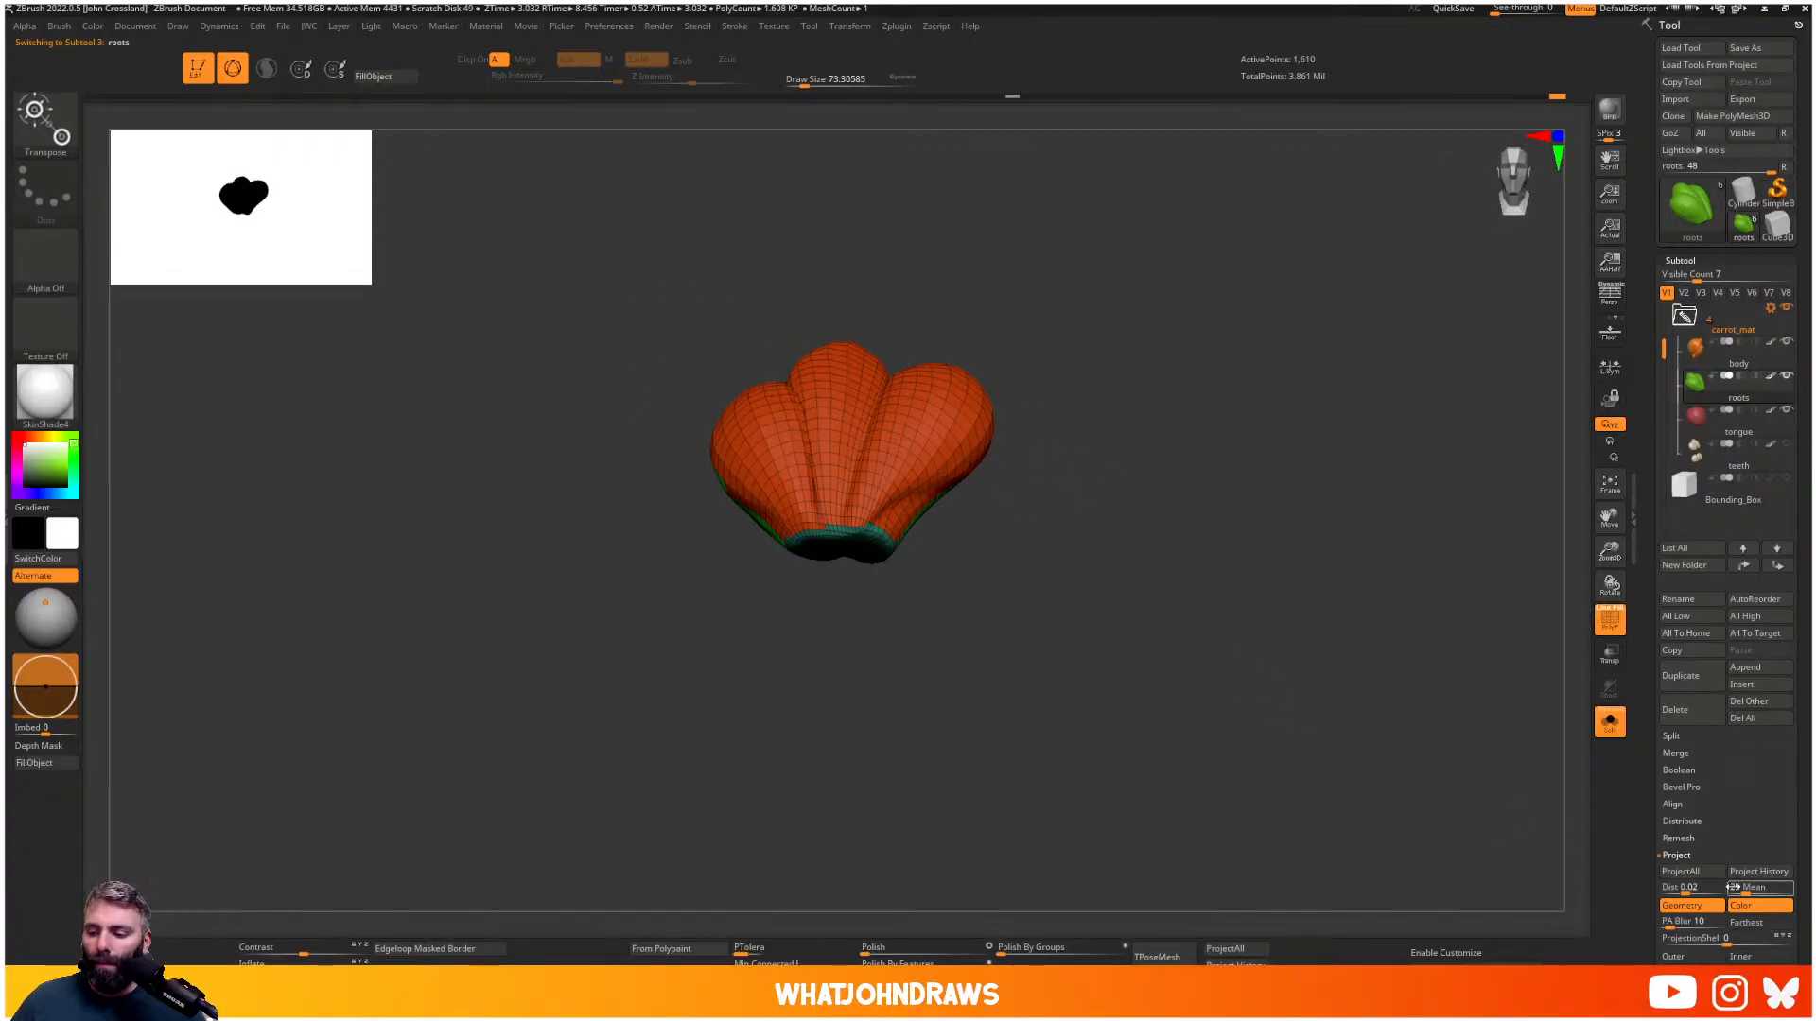
- Morph the roots mesh to its UV layout to inspect the islands and return it to its 3D form
{"action": "scroll", "coordinate": [1764, 842], "scroll_direction": "down", "scroll_amount": 5}
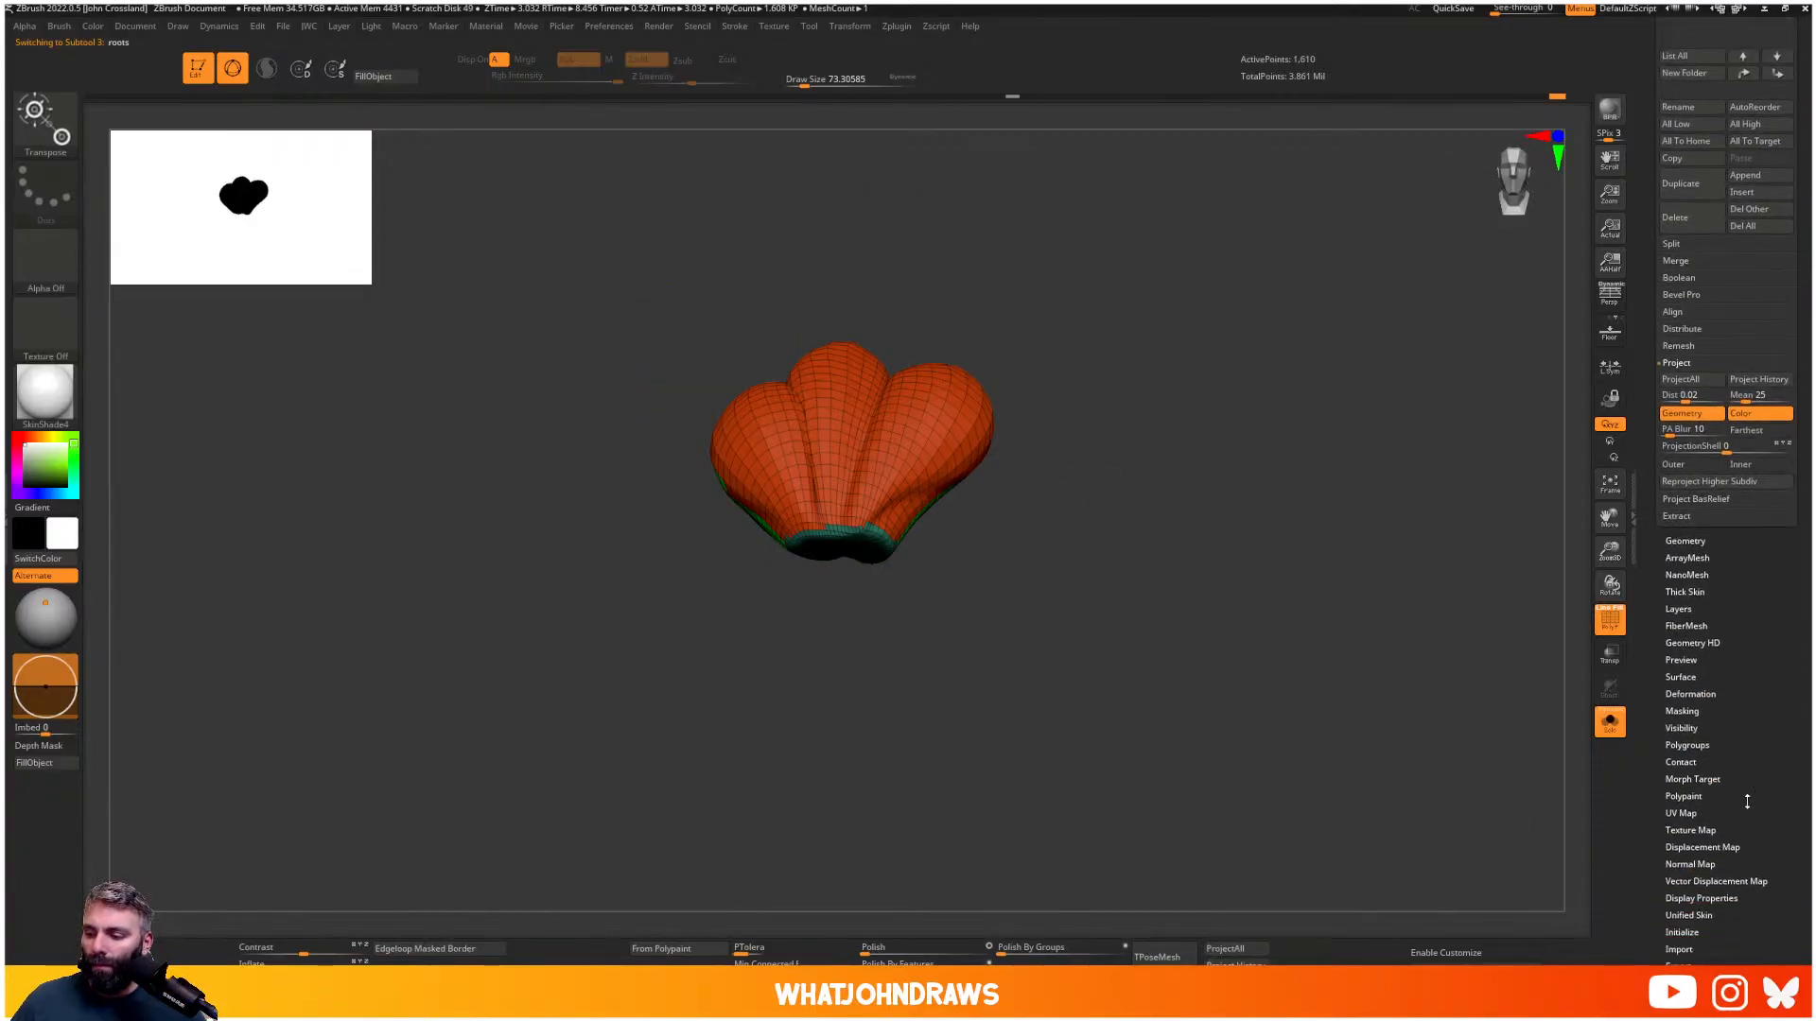
{"action": "left_click", "coordinate": [1704, 780]}
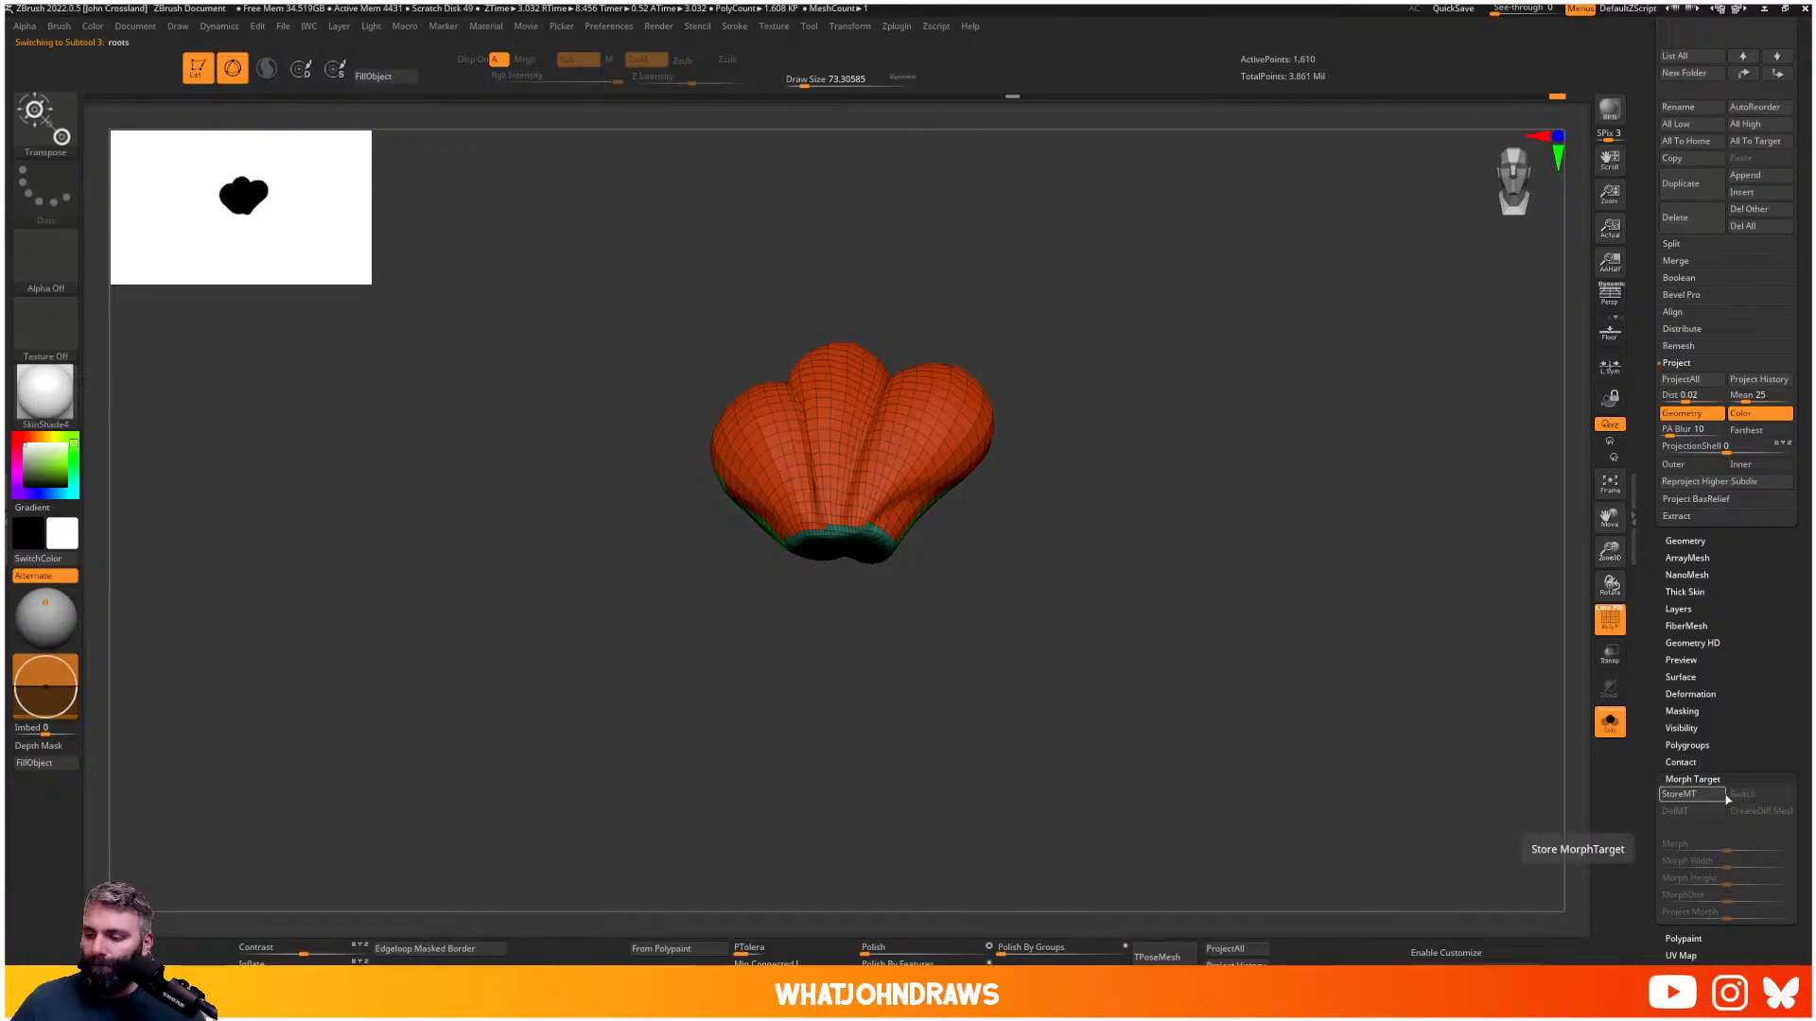
{"action": "left_click", "coordinate": [1719, 777]}
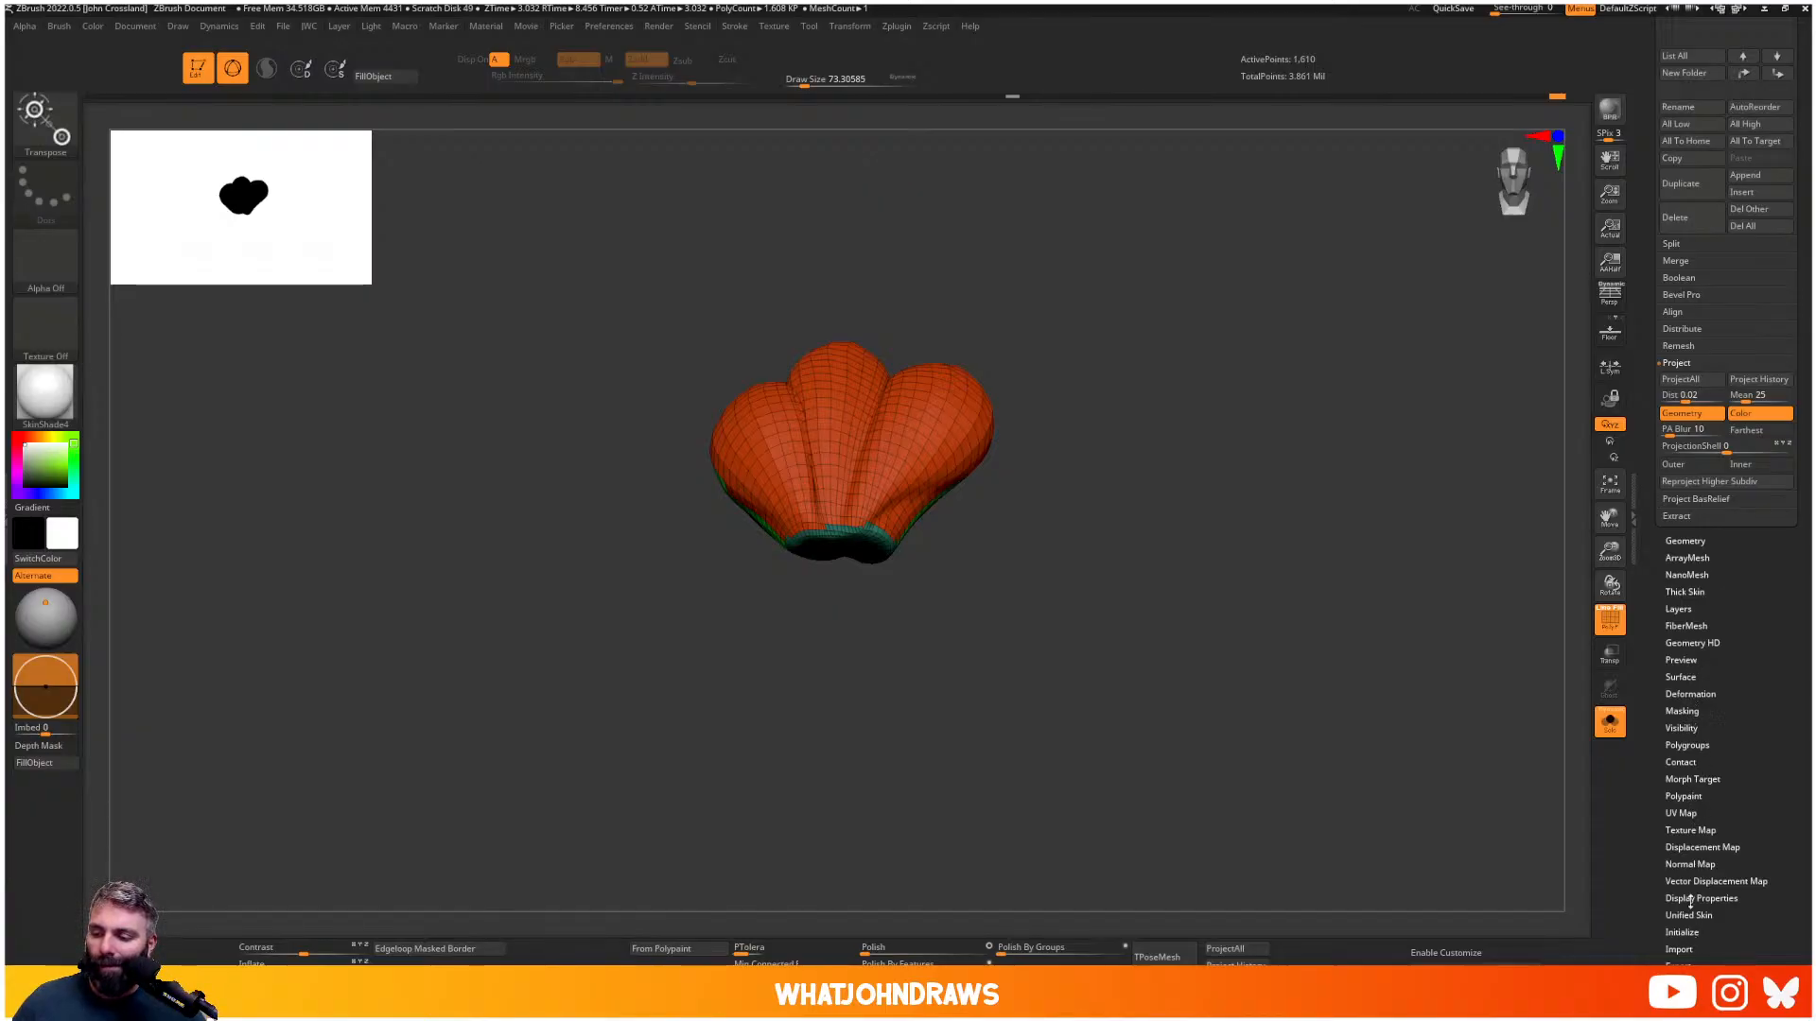
{"action": "left_click", "coordinate": [1682, 813]}
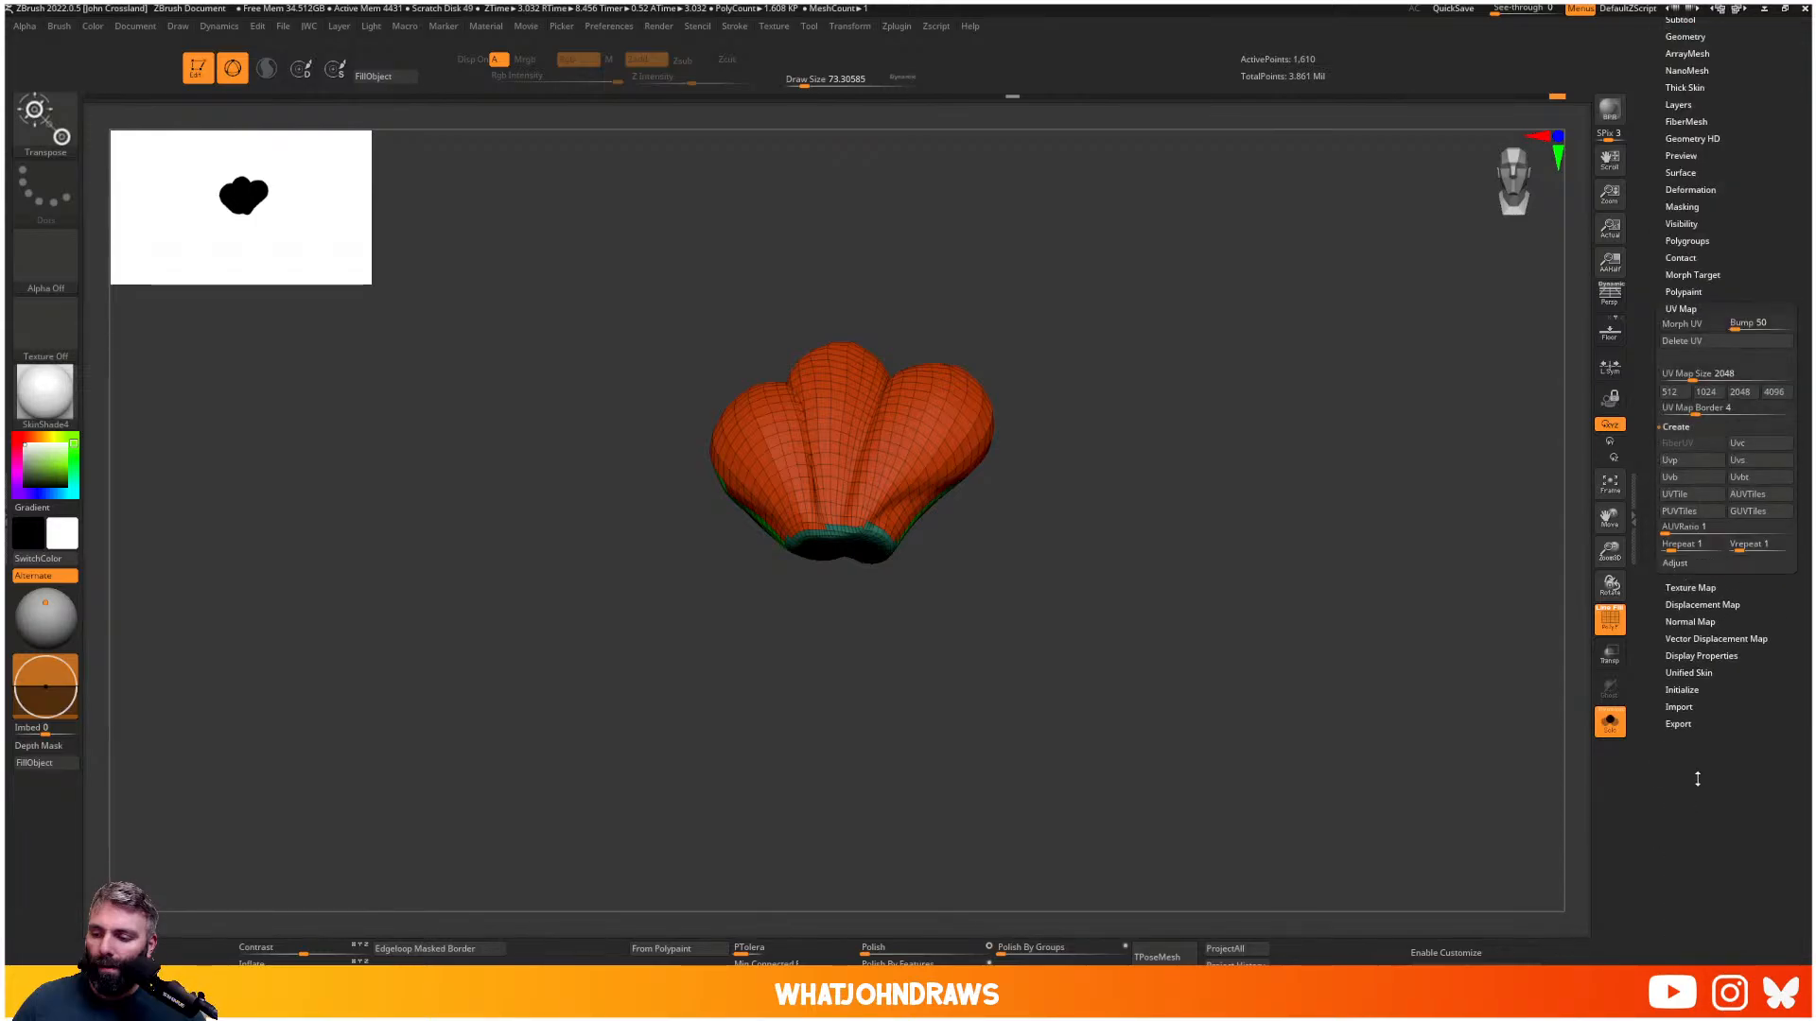
{"action": "left_click", "coordinate": [1693, 324]}
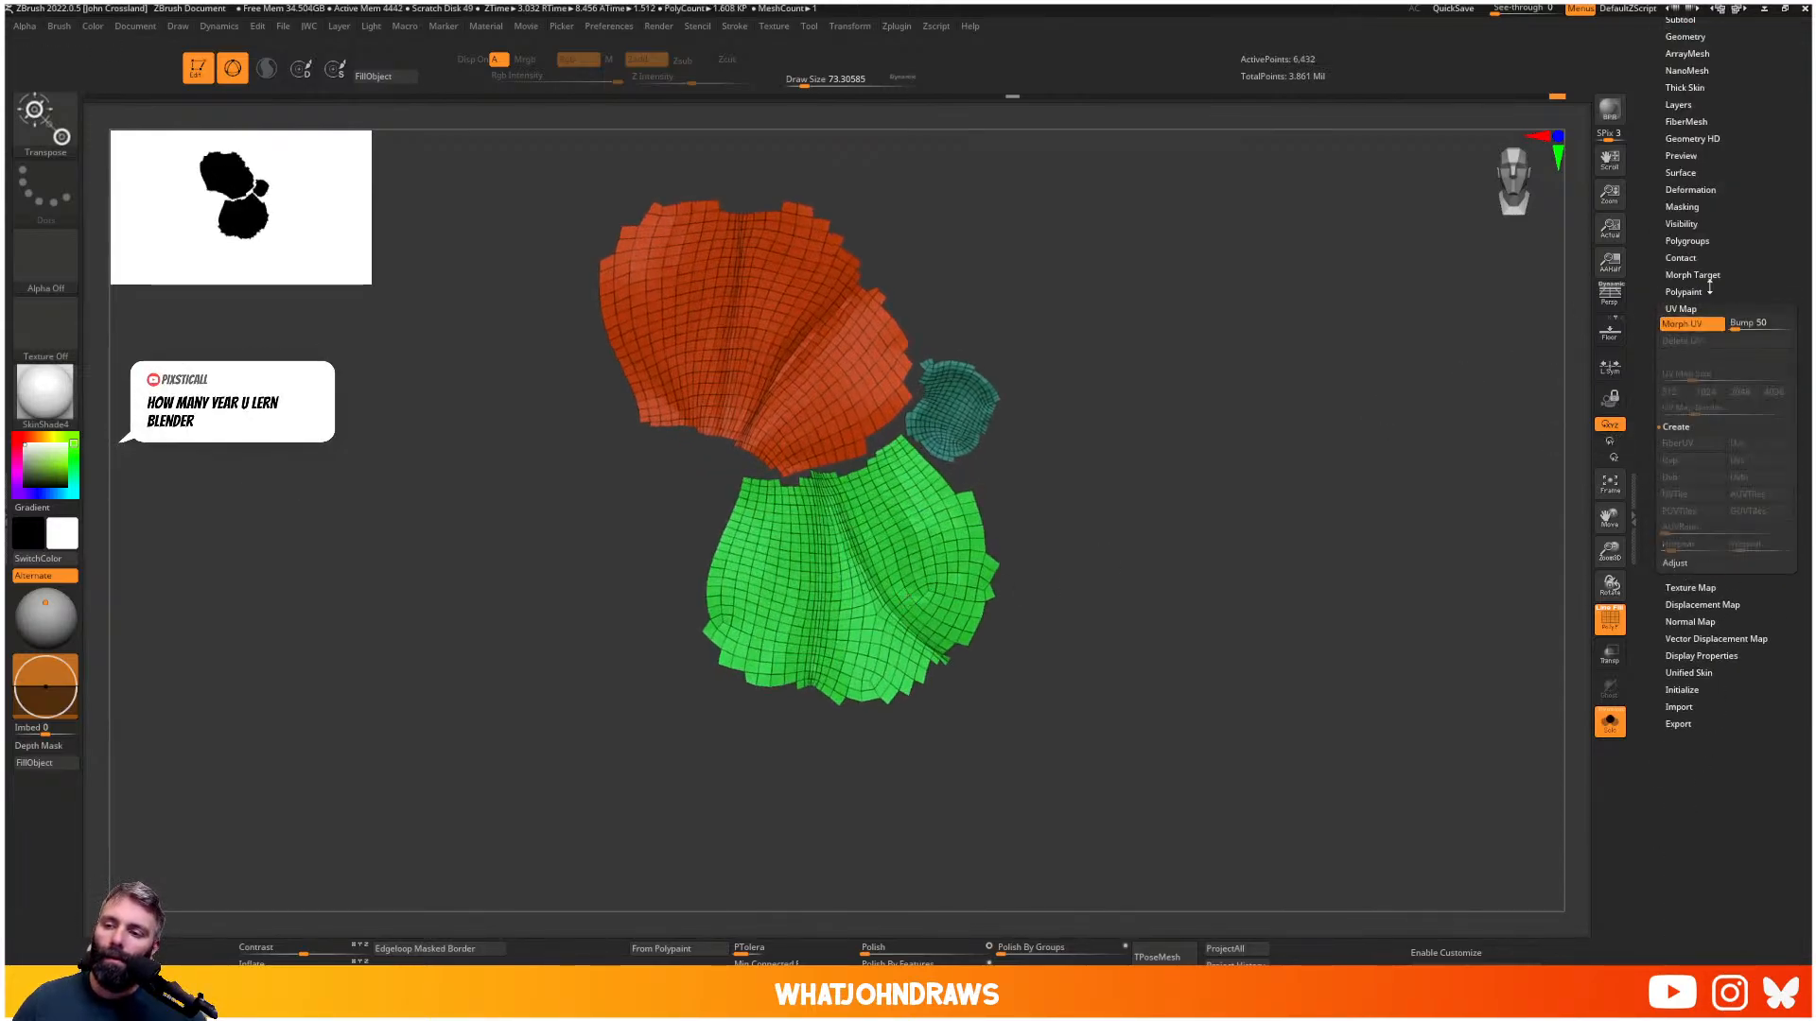
{"action": "left_click", "coordinate": [1691, 325]}
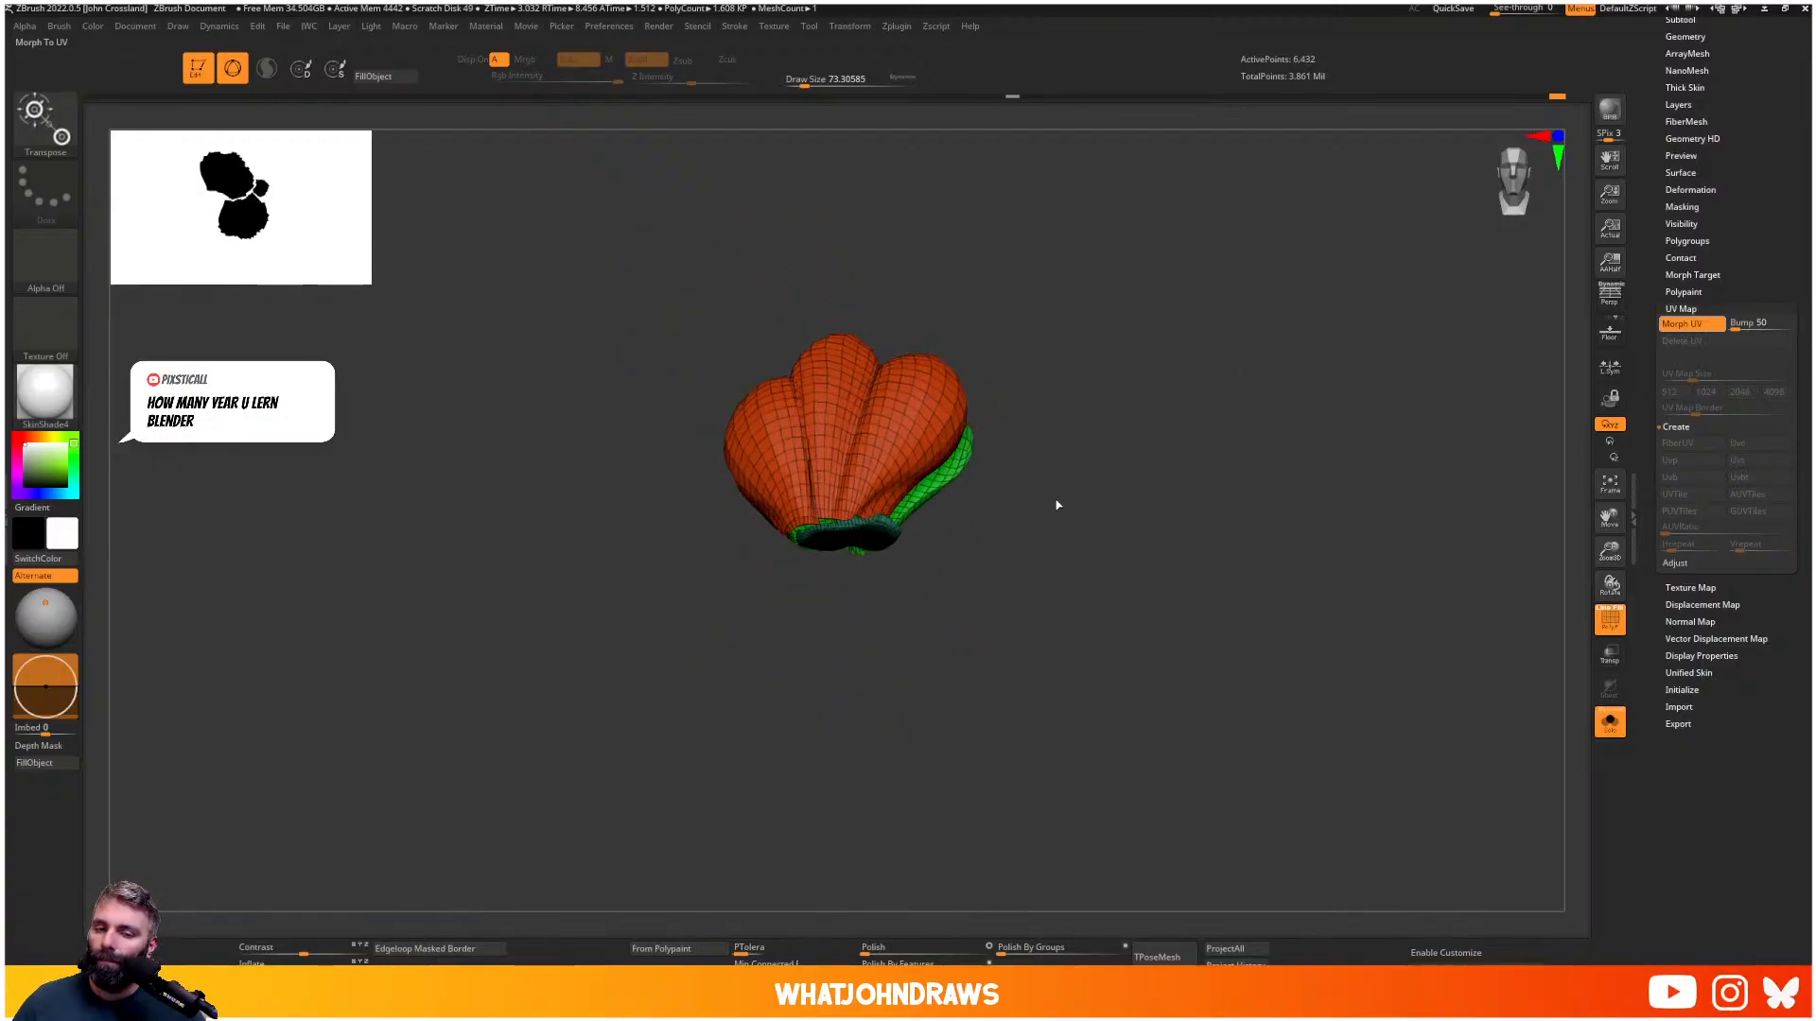
- Export the unwrapped low-subdivision roots mesh over the existing greens_low.obj in the marmoset folder
{"action": "key", "text": "shift+f"}
{"action": "left_click_drag", "start_coordinate": [1192, 572], "coordinate": [1184, 564], "text": "alt"}
{"action": "left_click_drag", "start_coordinate": [1119, 637], "coordinate": [1130, 584], "text": "alt"}
{"action": "key", "text": "space"}
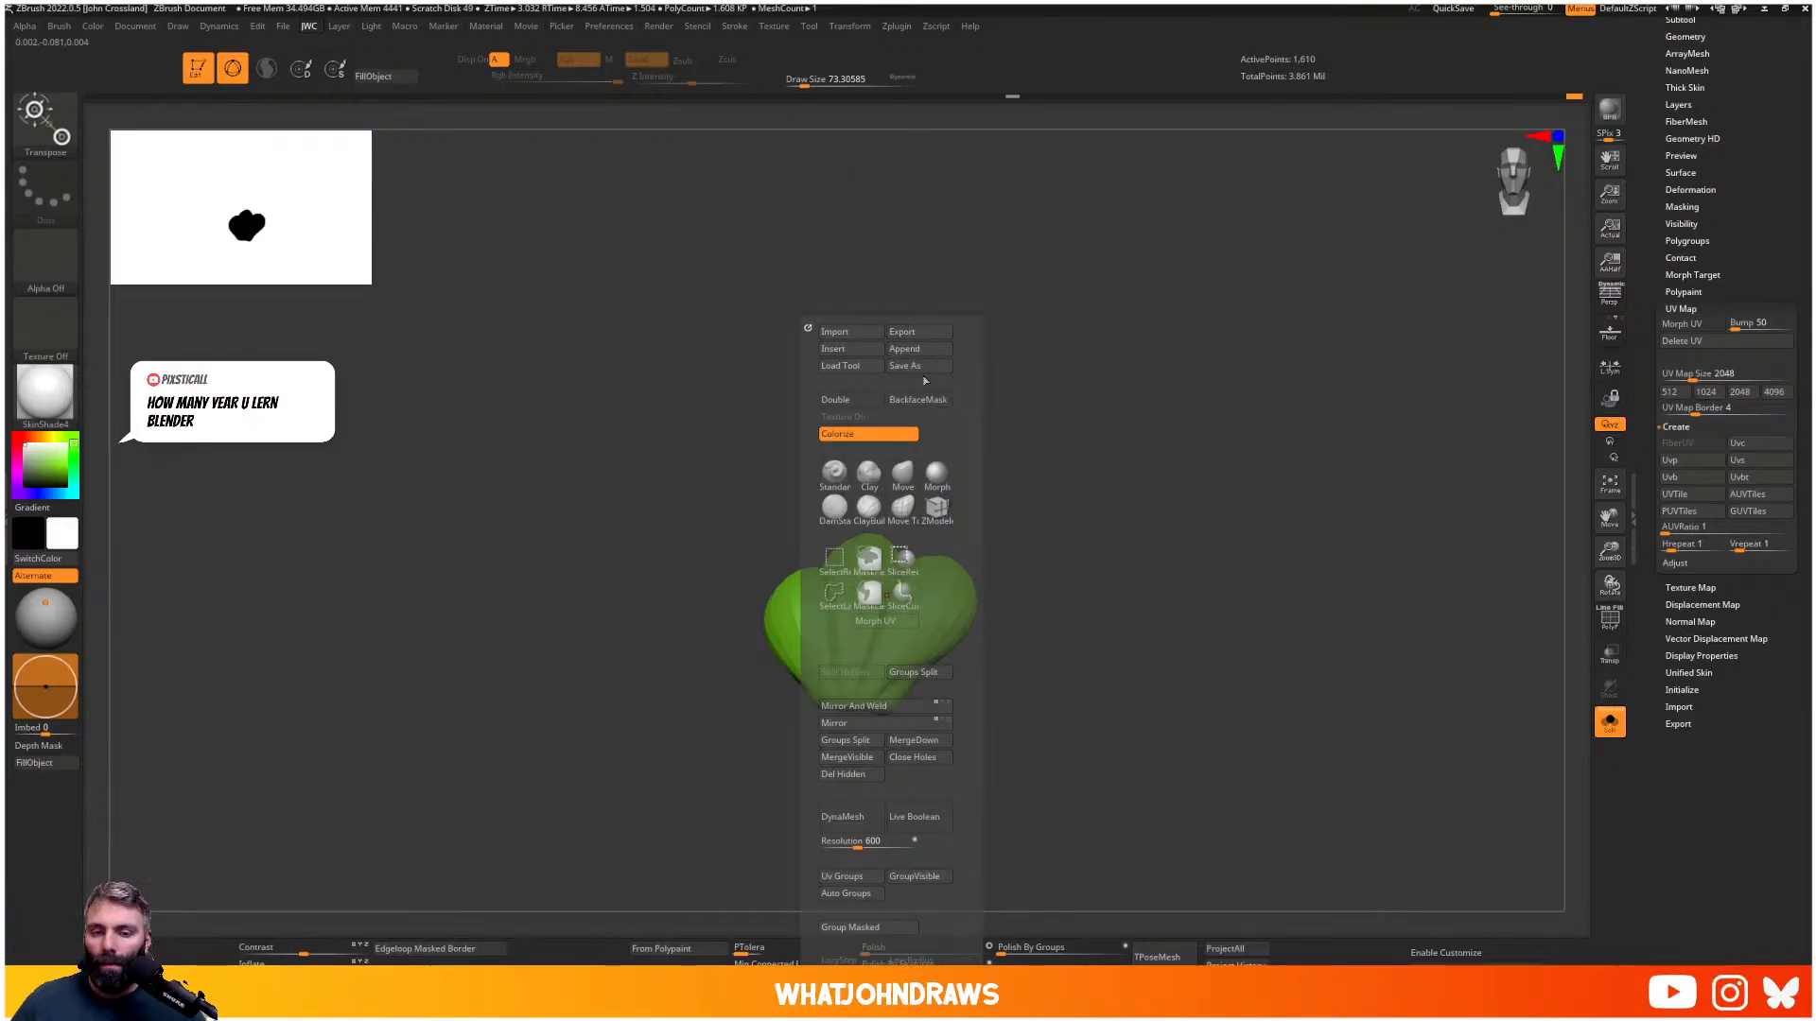
{"action": "left_click", "coordinate": [908, 331]}
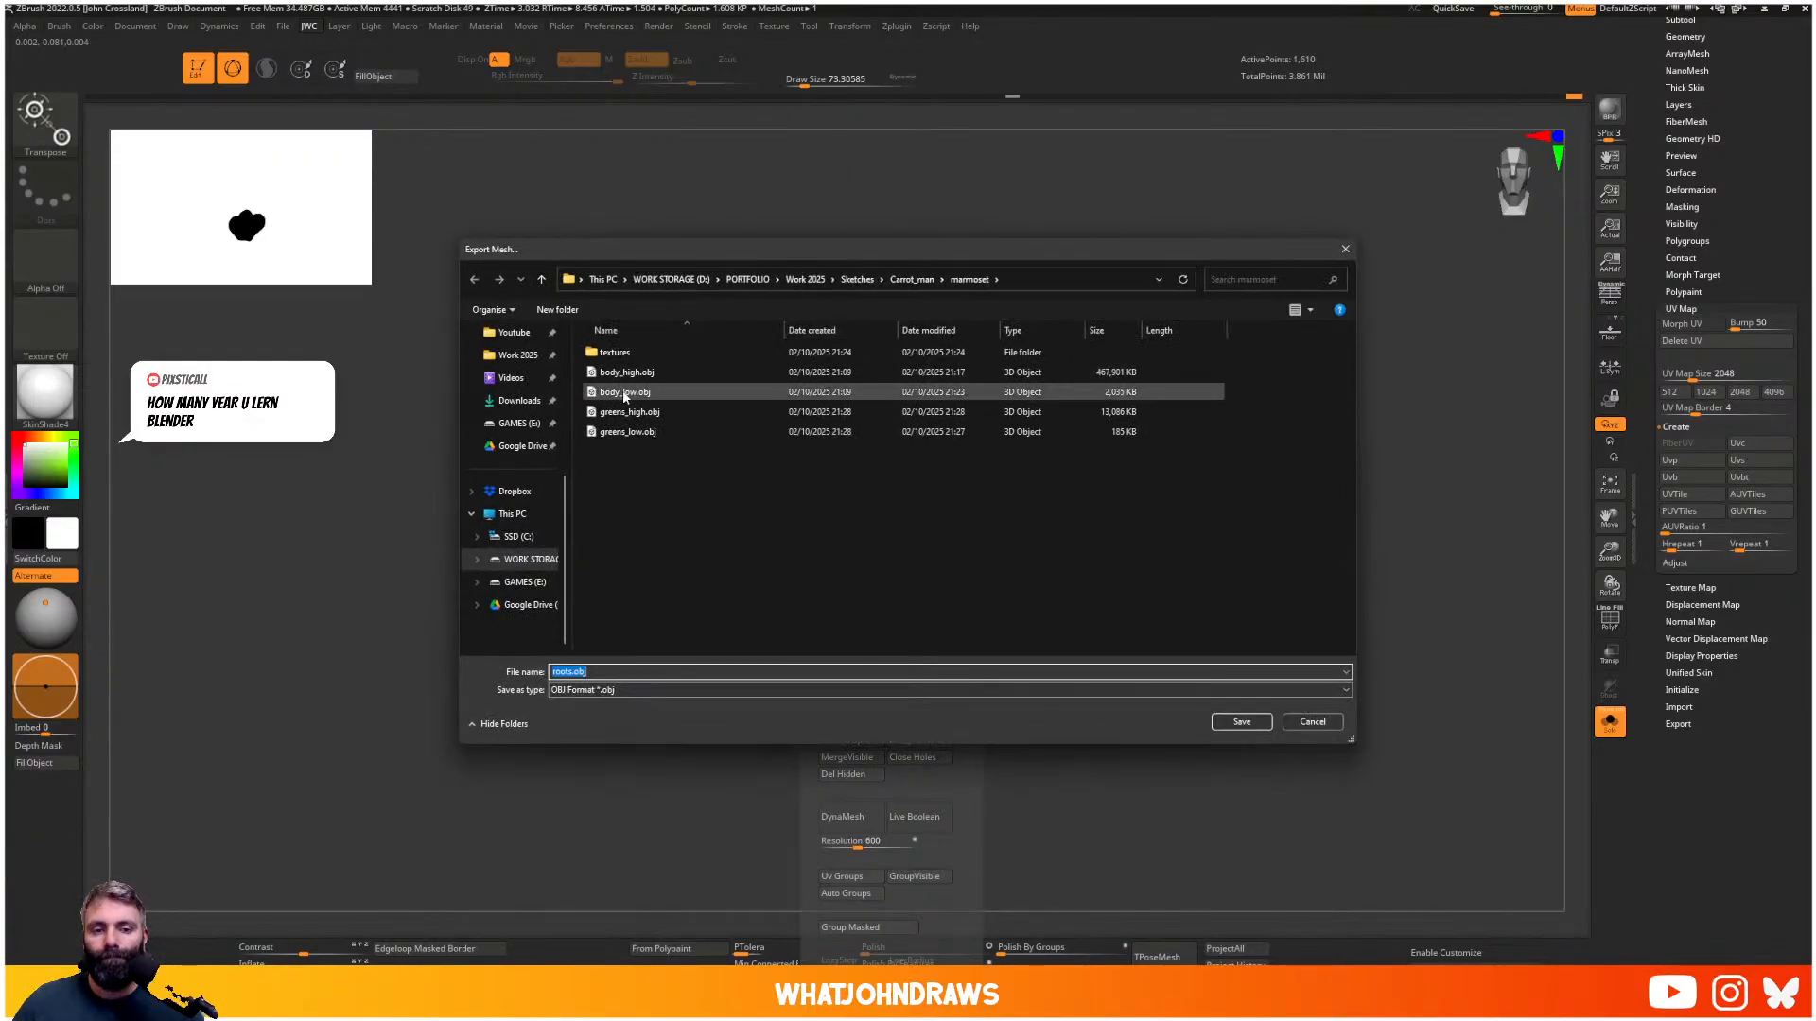
{"action": "left_click", "coordinate": [627, 431]}
{"action": "key", "text": "Return"}
{"action": "left_click", "coordinate": [934, 504]}
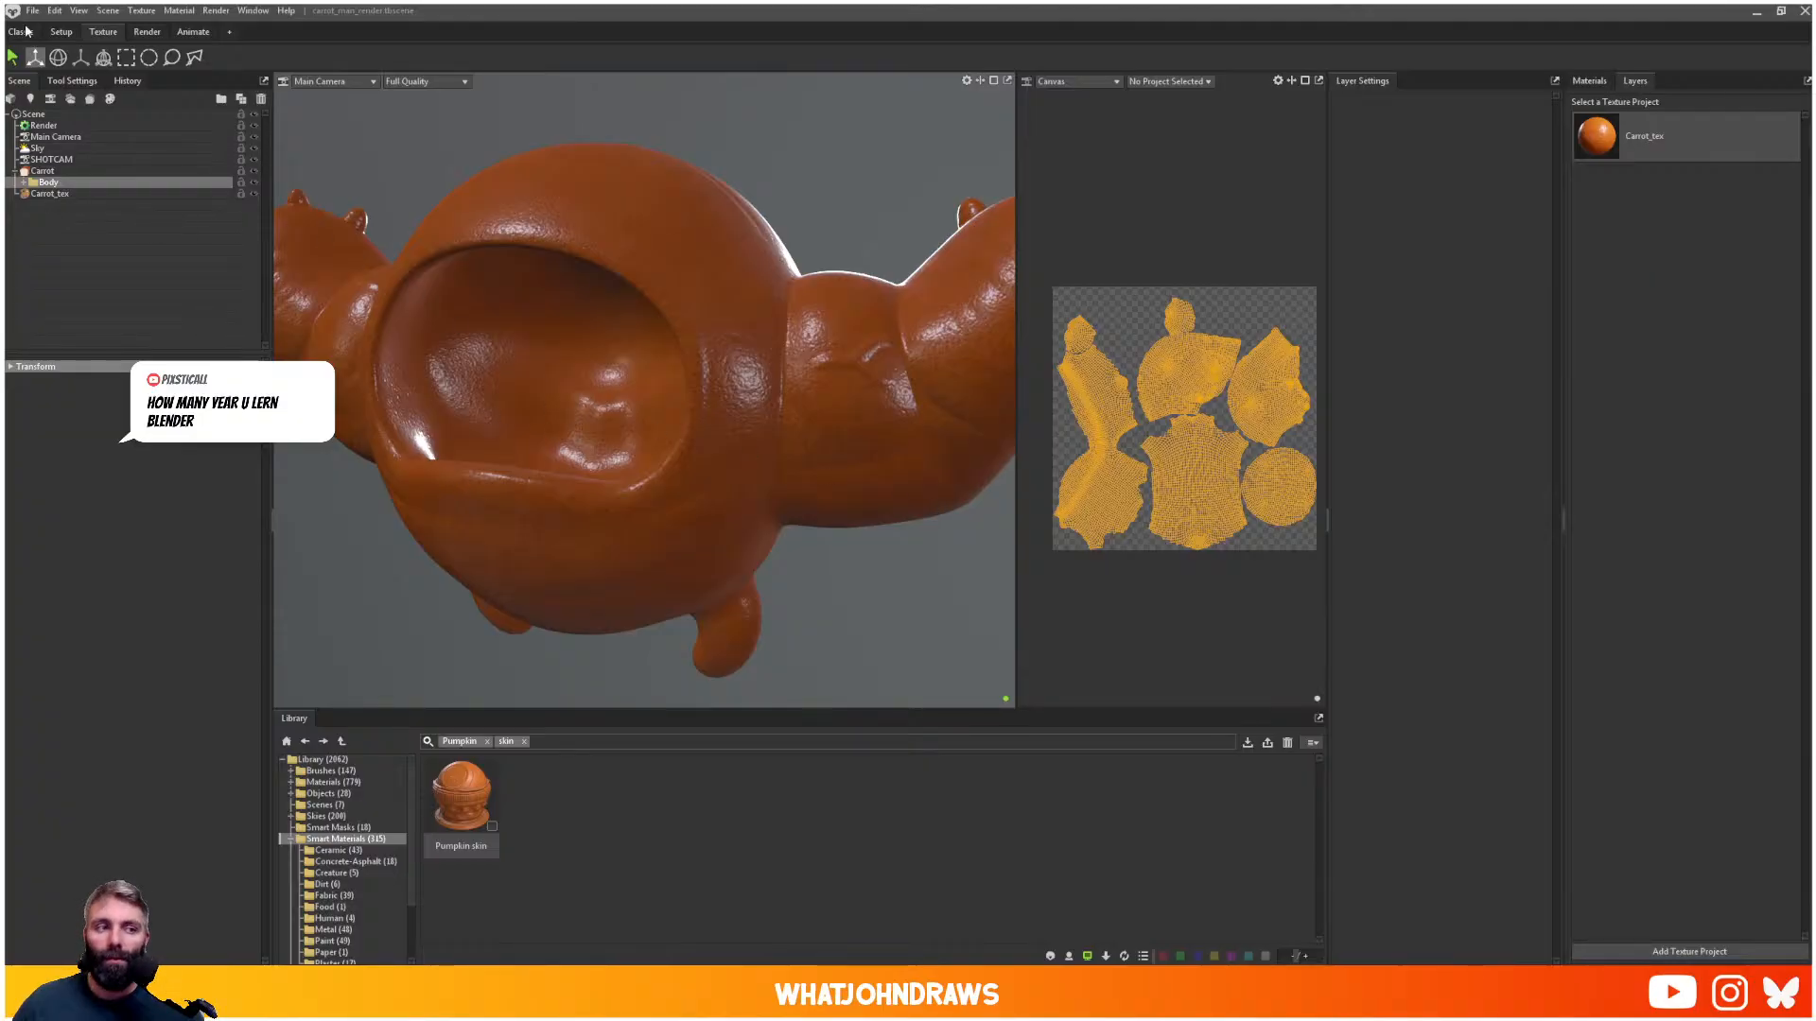
- In Marmoset, add a new bake group to the Carrot bake project and name it greens
{"action": "left_click", "coordinate": [32, 11]}
{"action": "left_click", "coordinate": [71, 260]}
{"action": "left_click", "coordinate": [44, 173]}
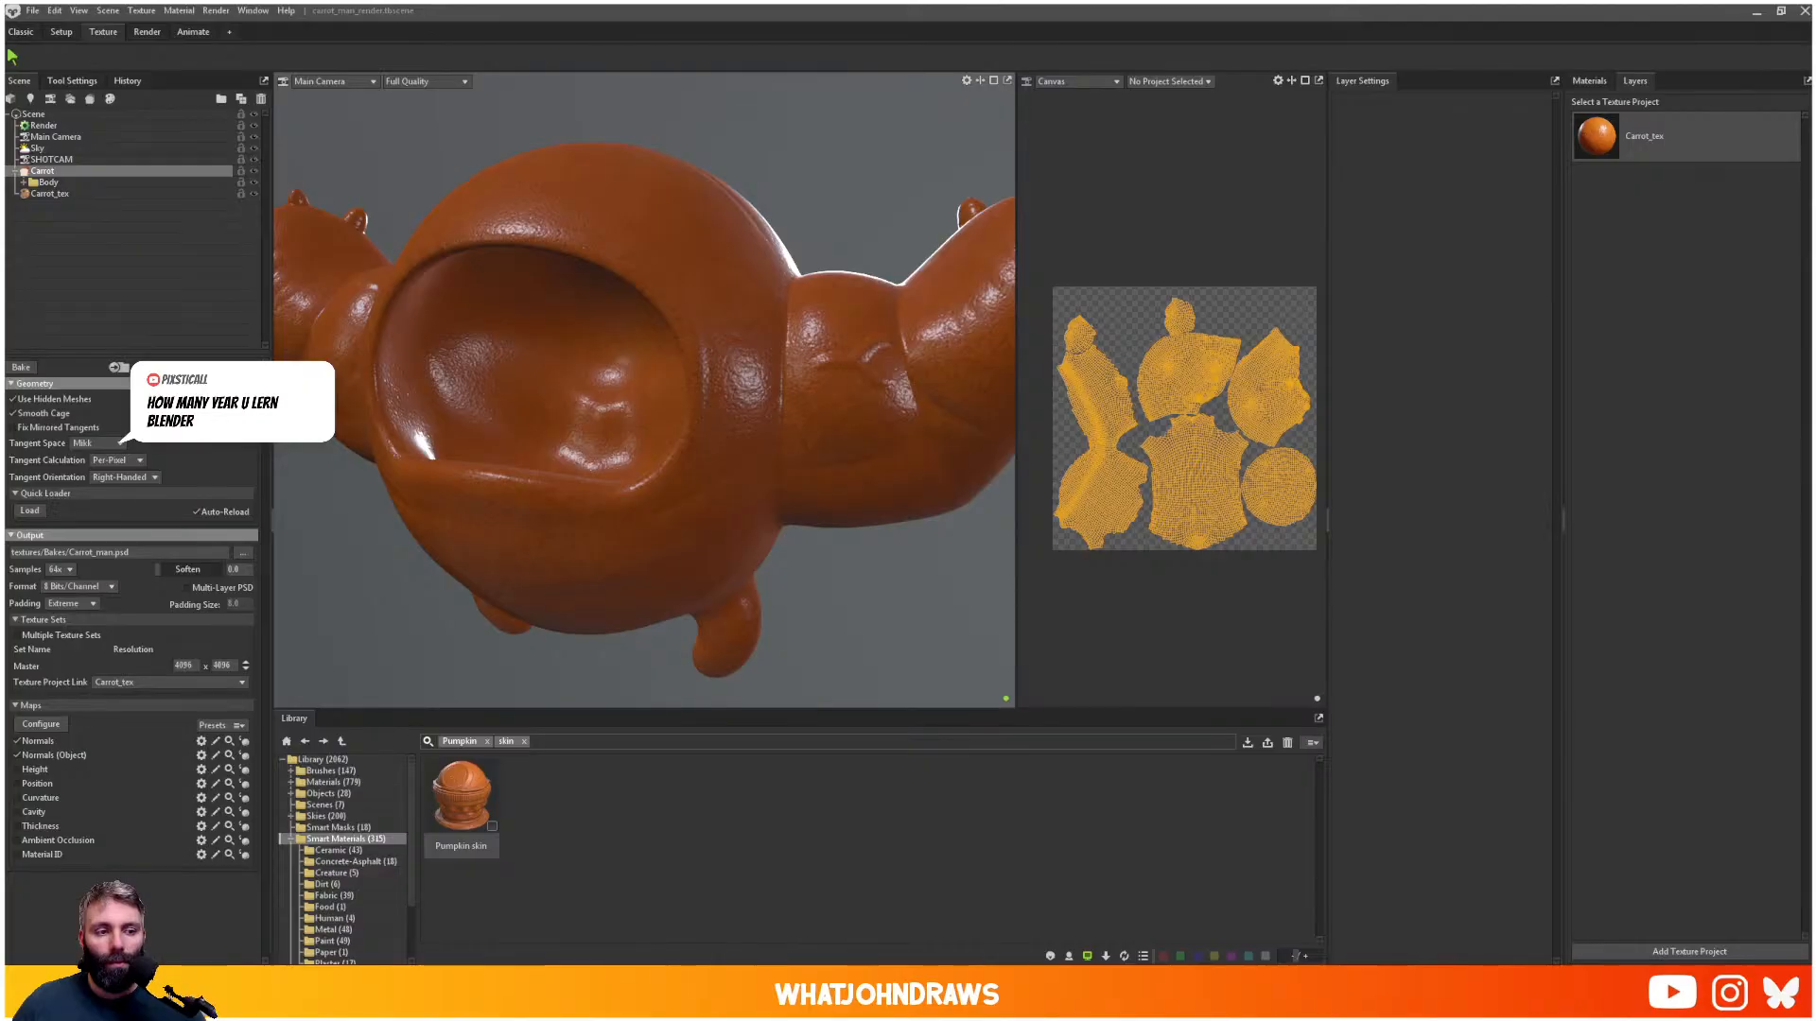
{"action": "left_click", "coordinate": [118, 367]}
{"action": "left_click", "coordinate": [62, 182]}
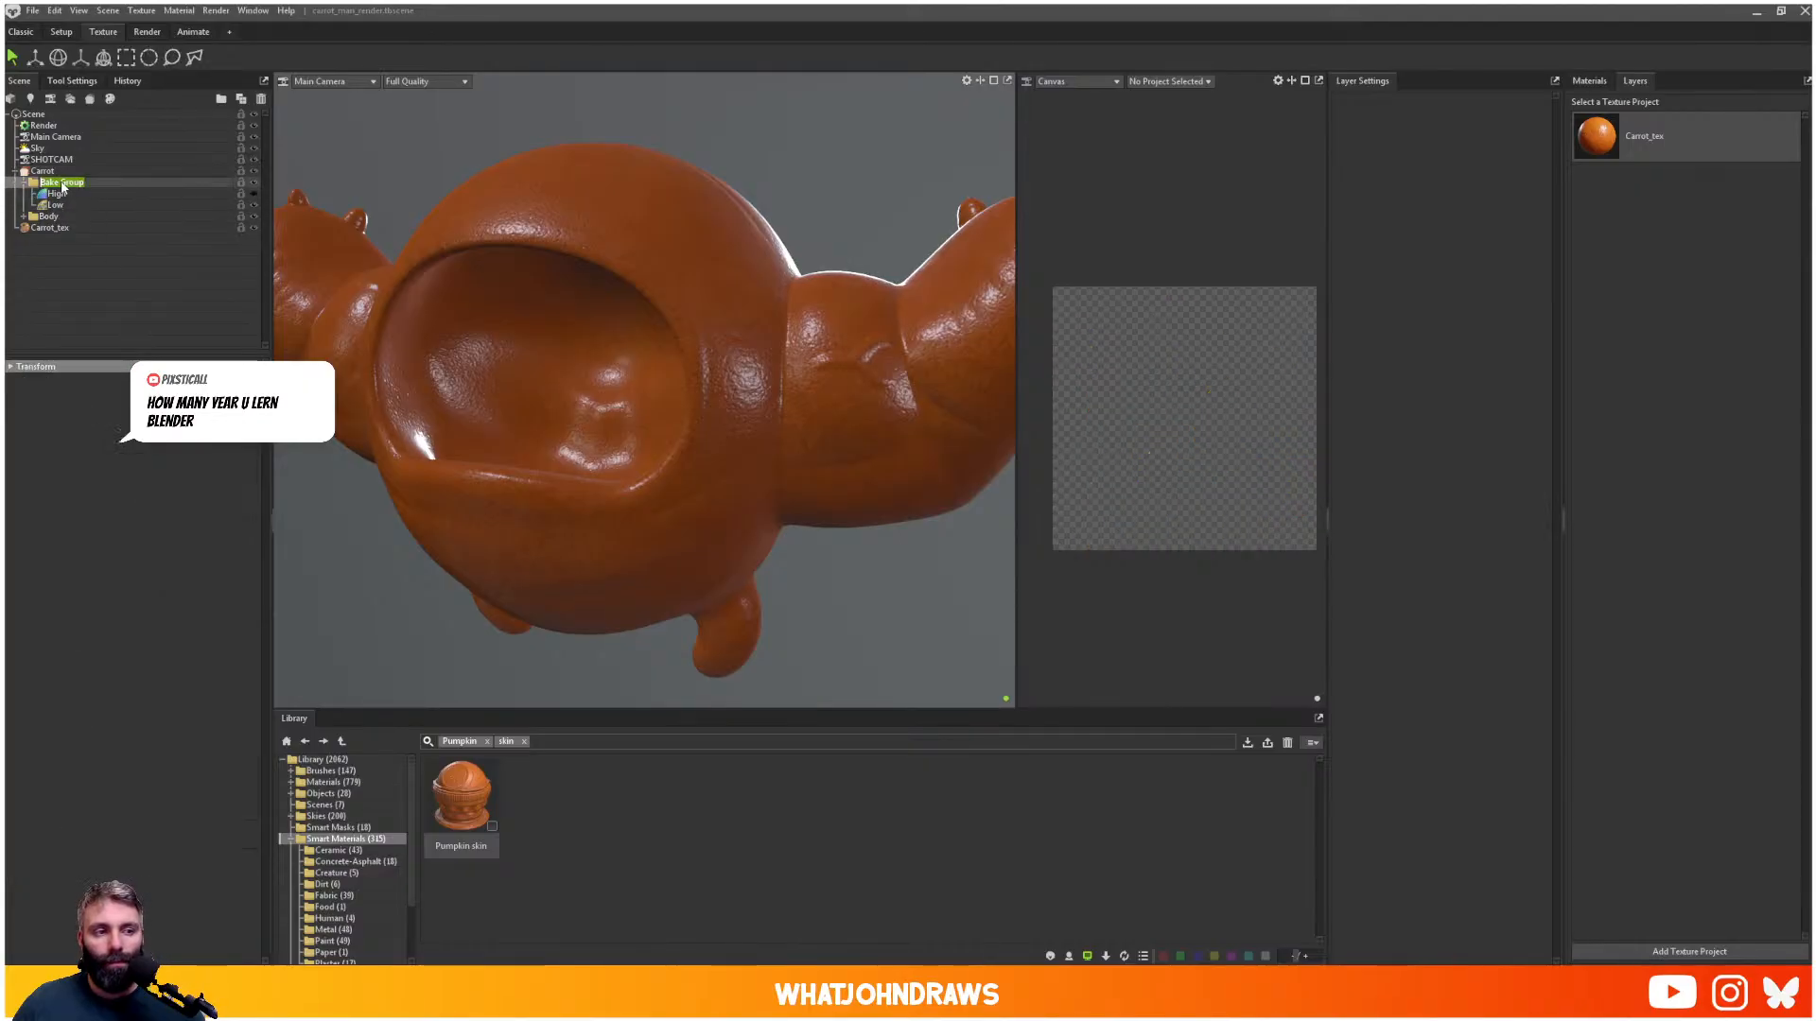
{"action": "type", "text": "greens"}
{"action": "key", "text": "Return"}
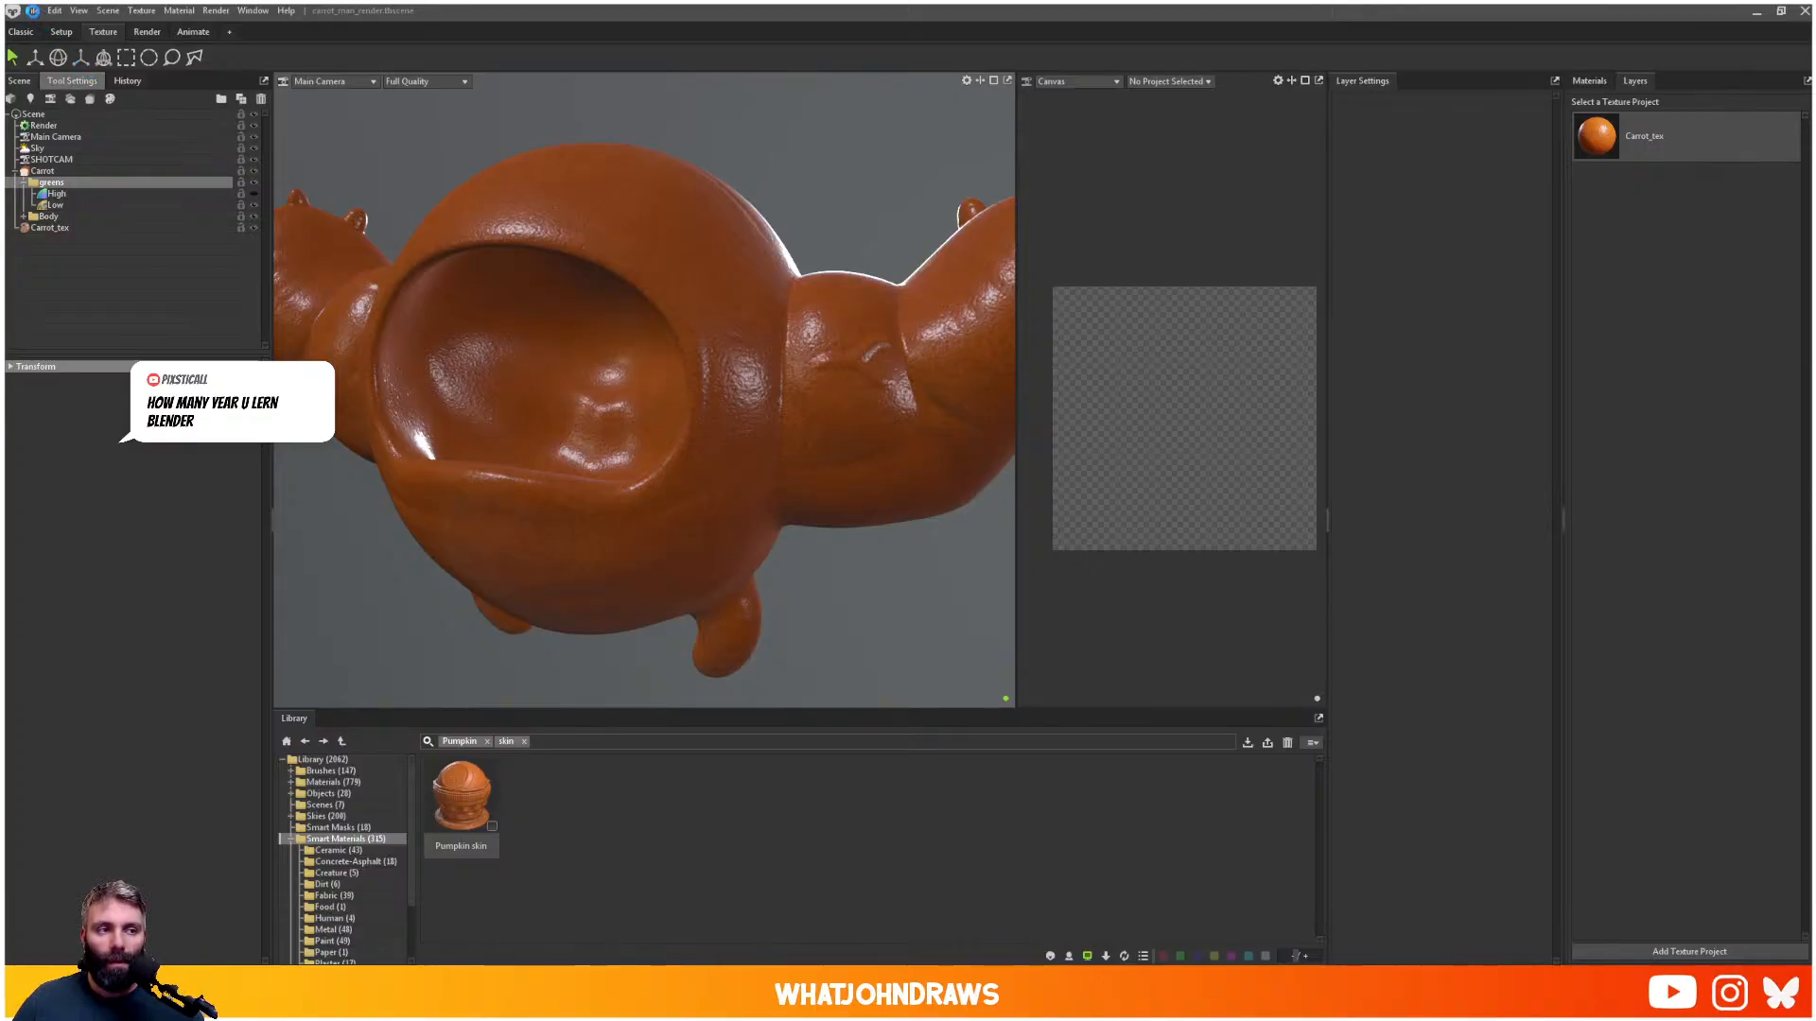
- Import greens_high.obj and greens_low.obj from the Carrot_man marmoset folder into the scene
{"action": "left_click", "coordinate": [32, 10]}
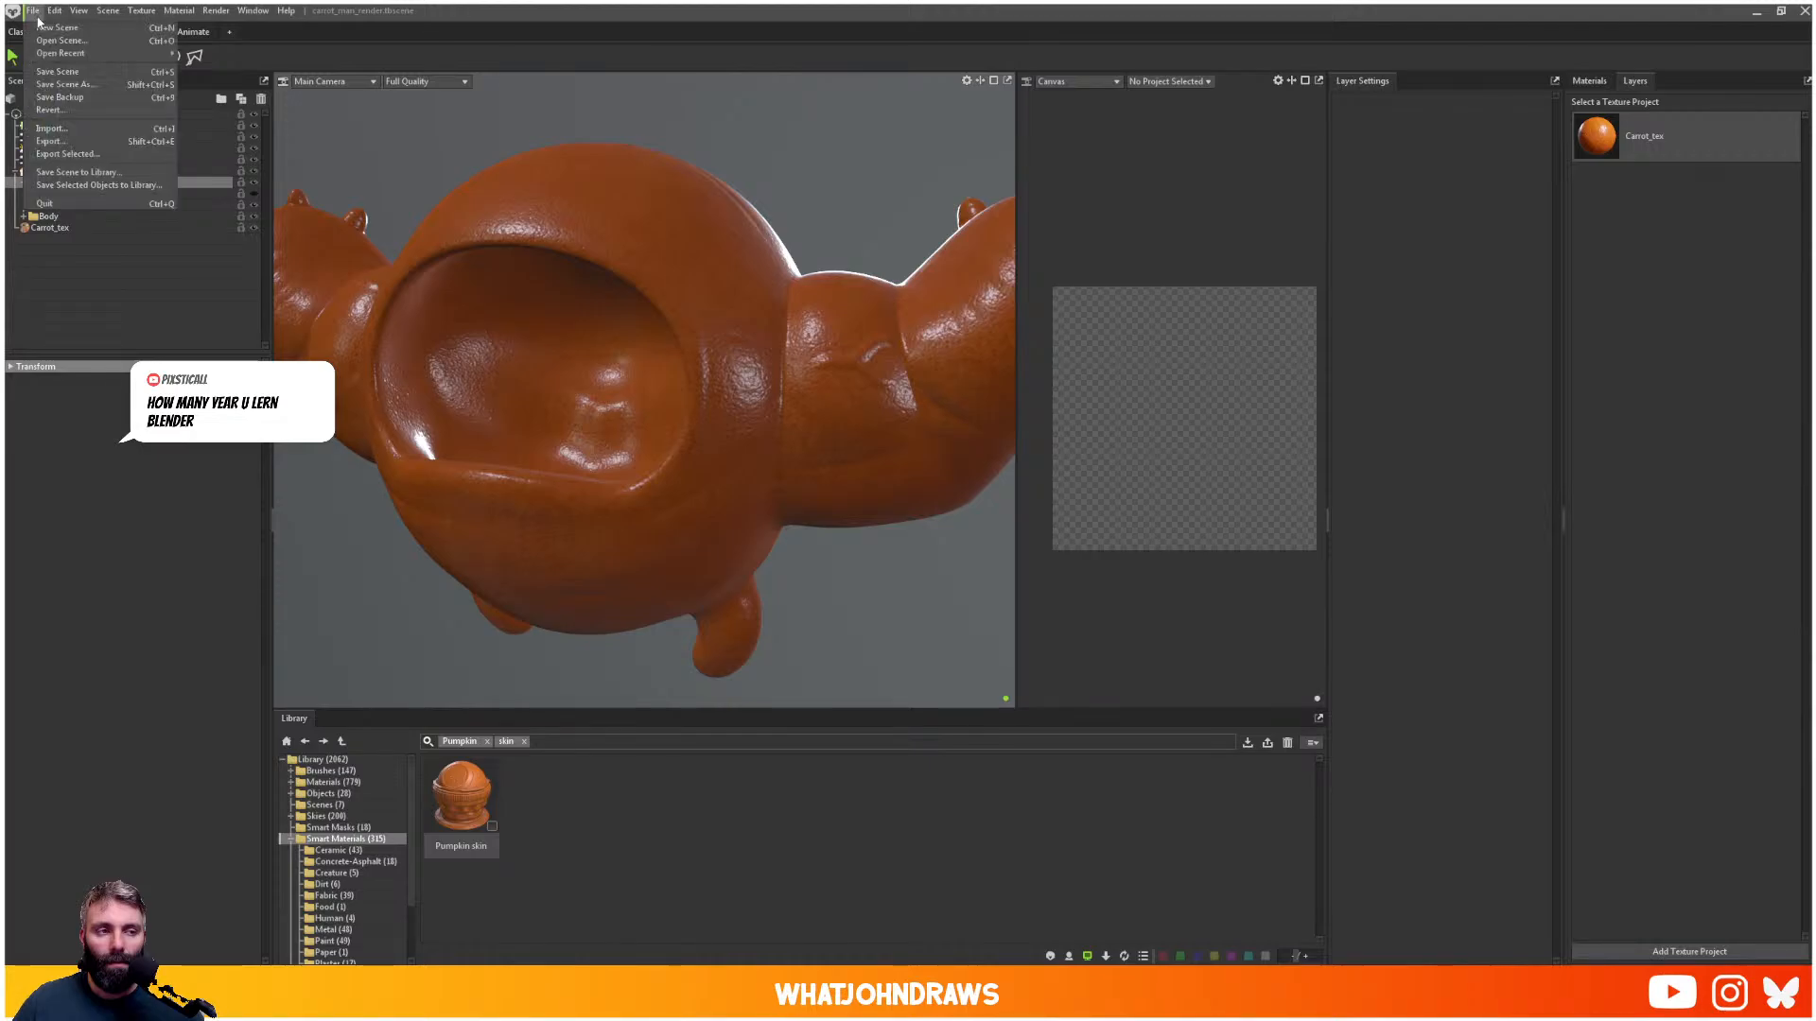
{"action": "left_click", "coordinate": [56, 130]}
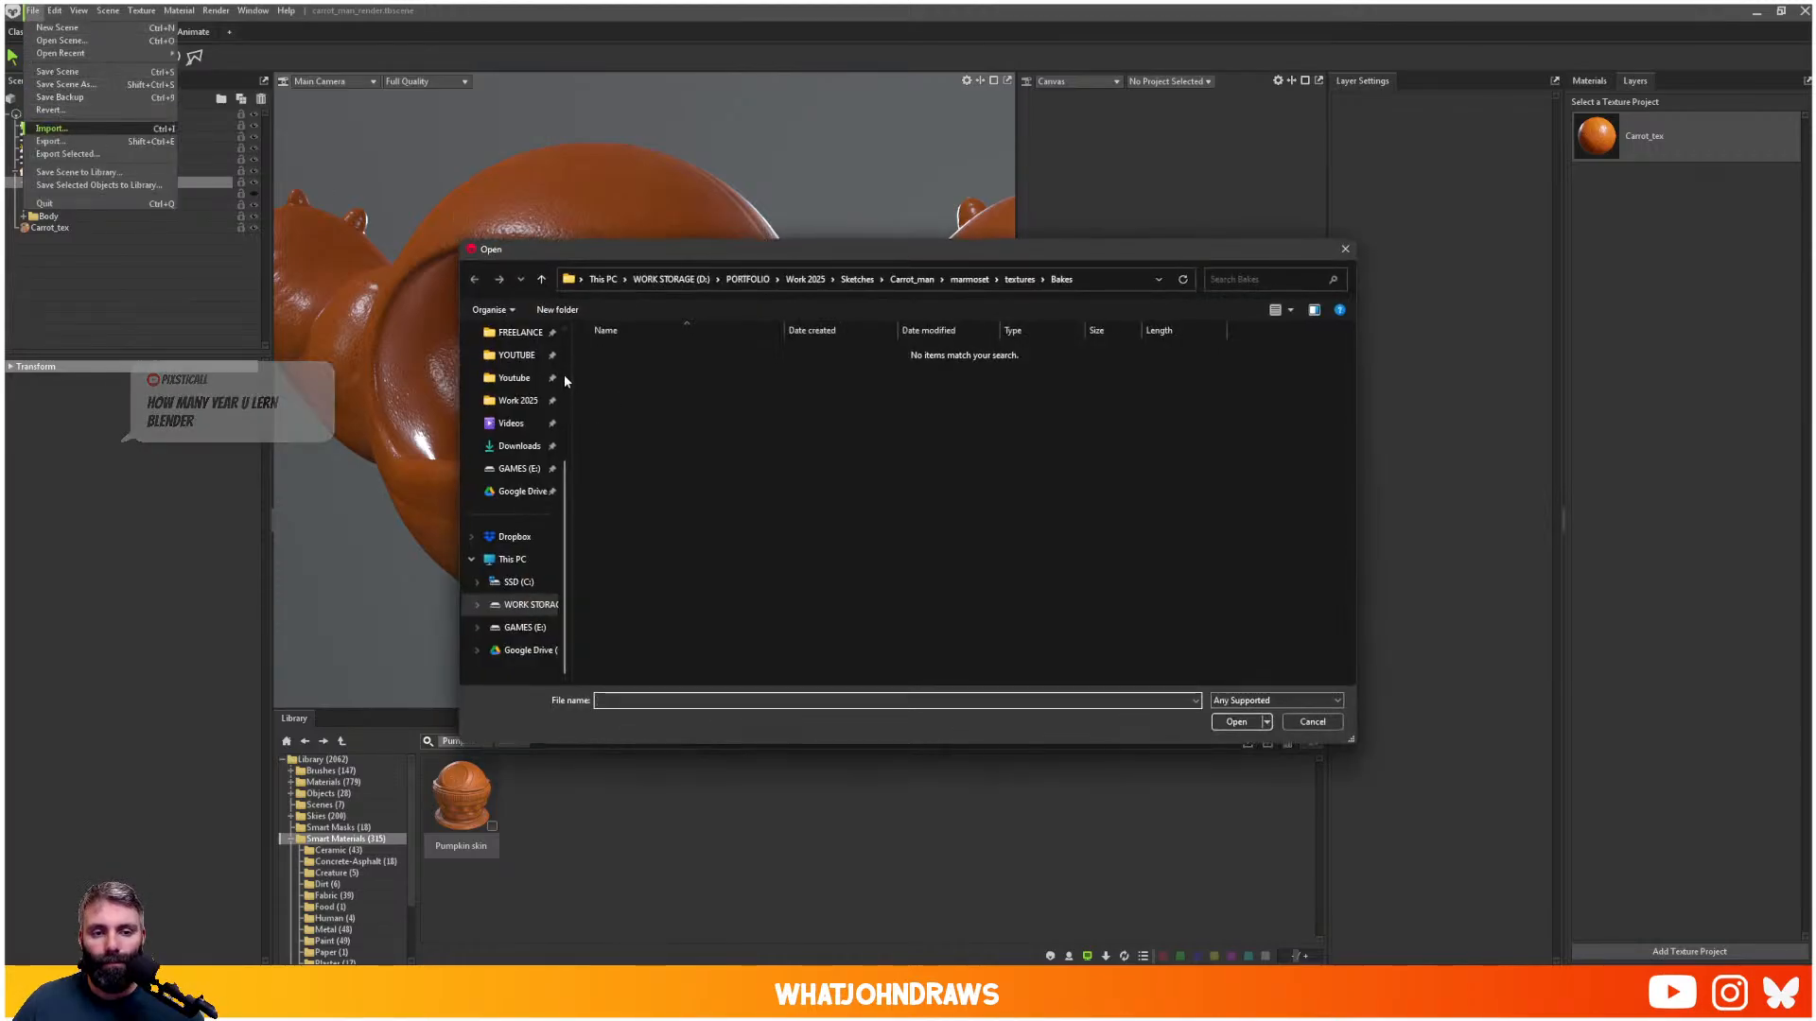
{"action": "left_click", "coordinate": [515, 400]}
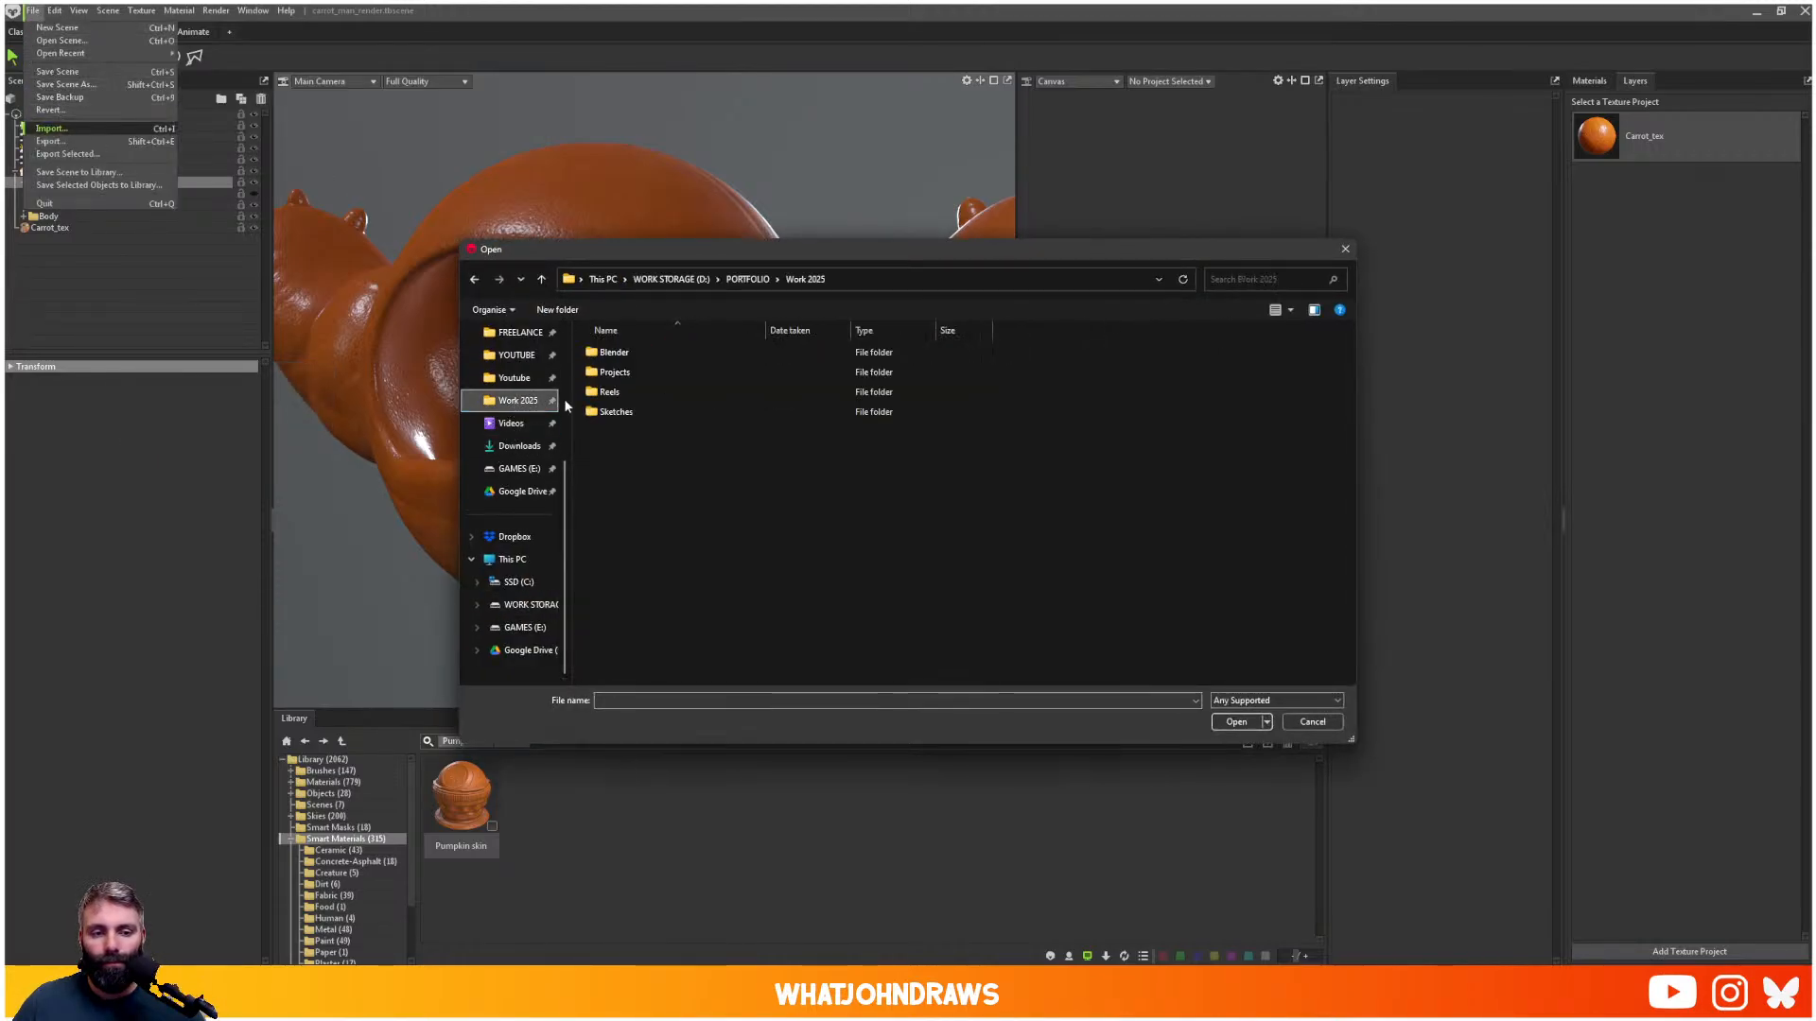
{"action": "double_click", "coordinate": [630, 412]}
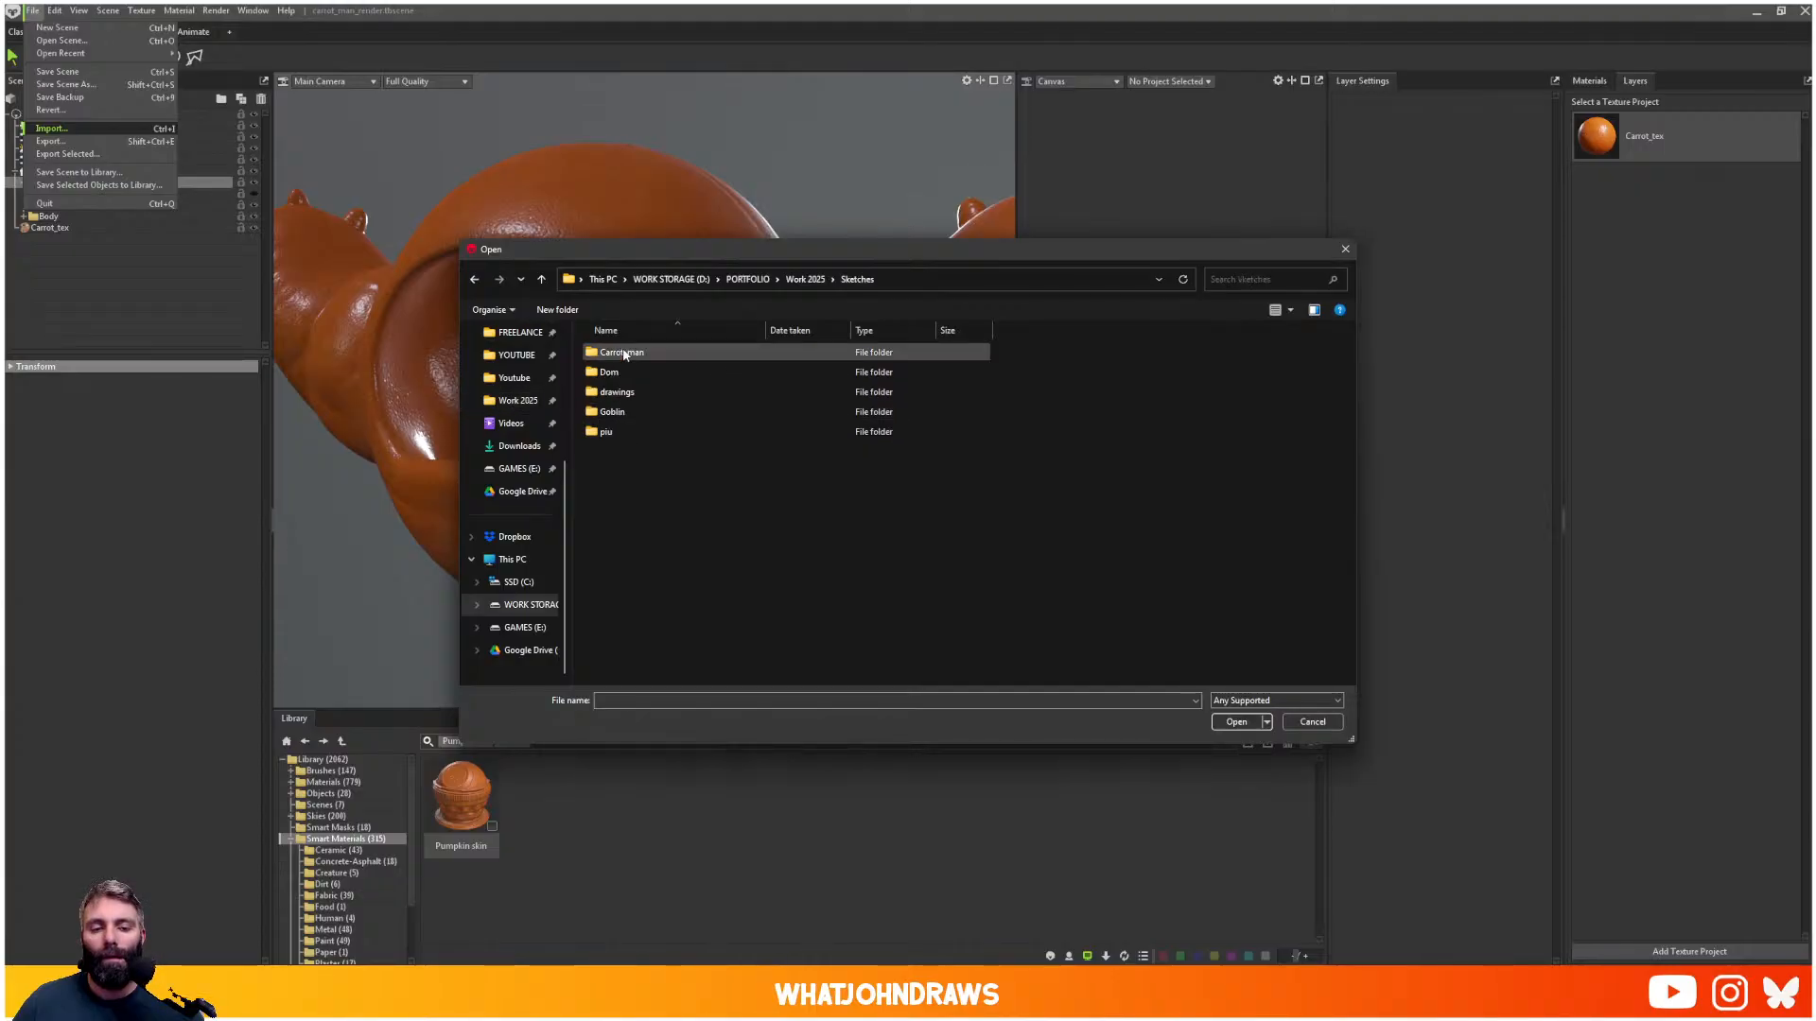
{"action": "double_click", "coordinate": [620, 353]}
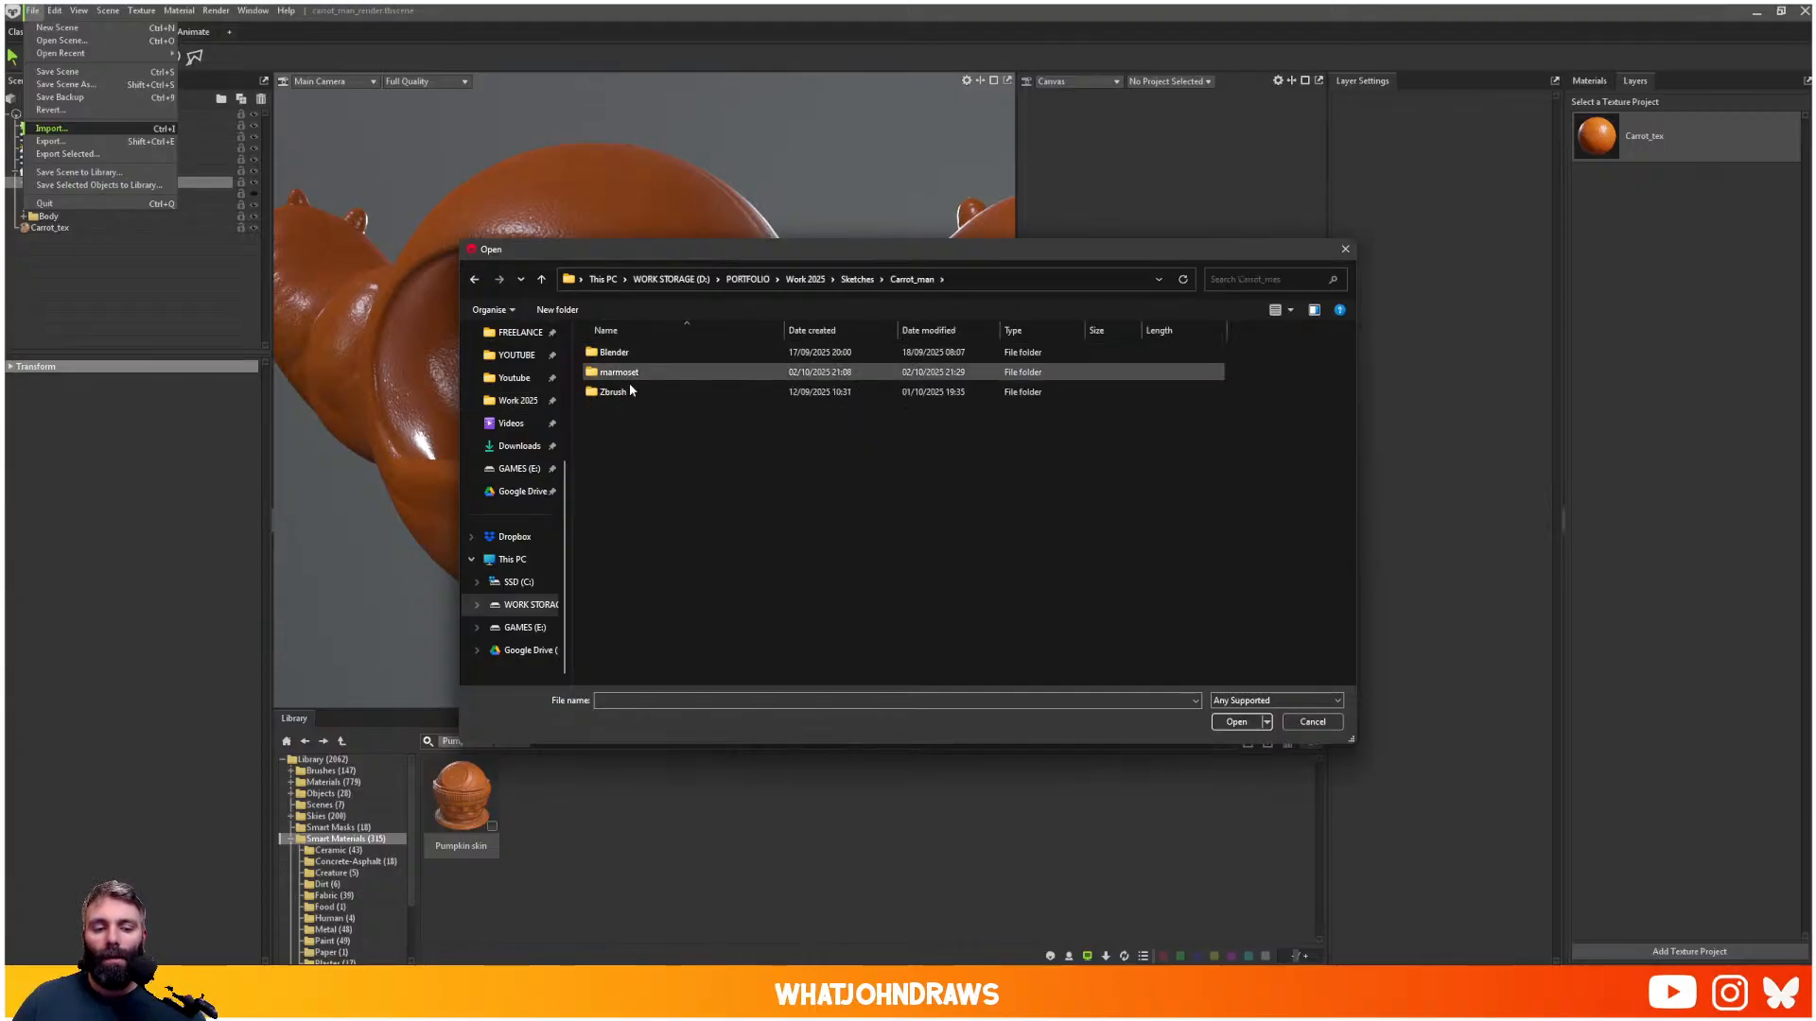
{"action": "left_click", "coordinate": [625, 375]}
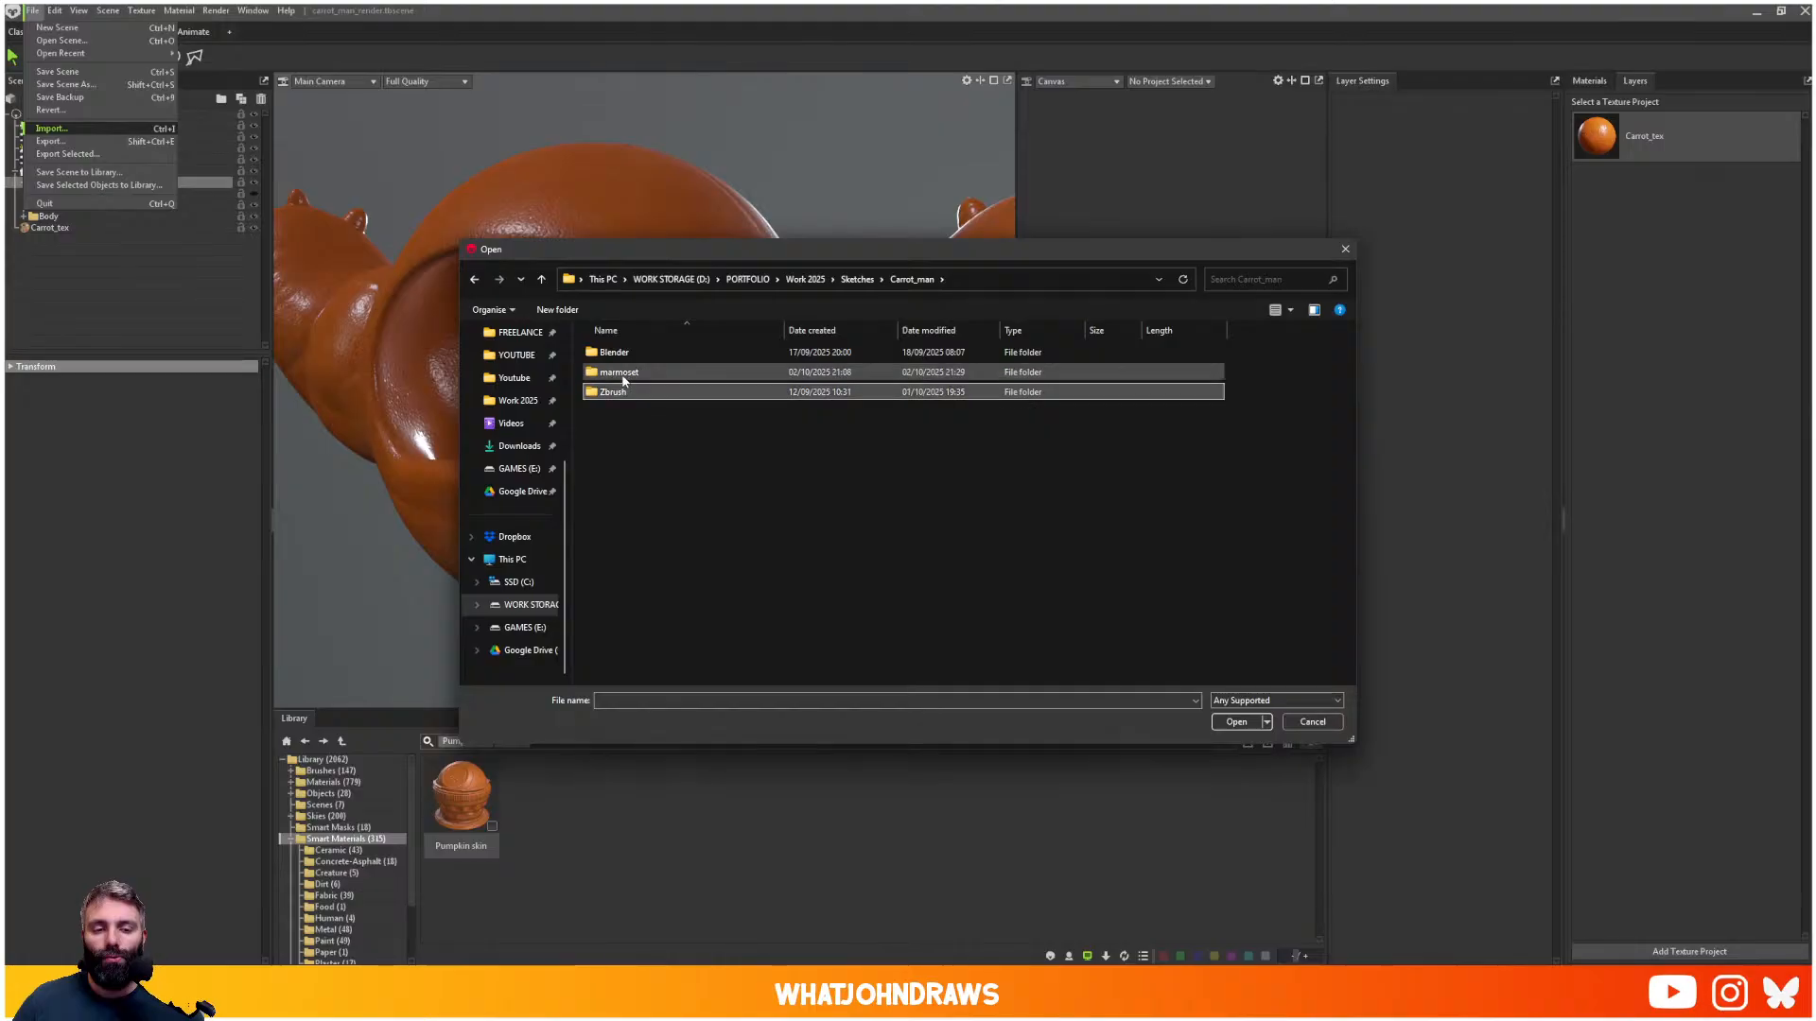
{"action": "double_click", "coordinate": [624, 375]}
{"action": "left_click", "coordinate": [629, 413]}
{"action": "left_click", "coordinate": [640, 432], "text": "shift"}
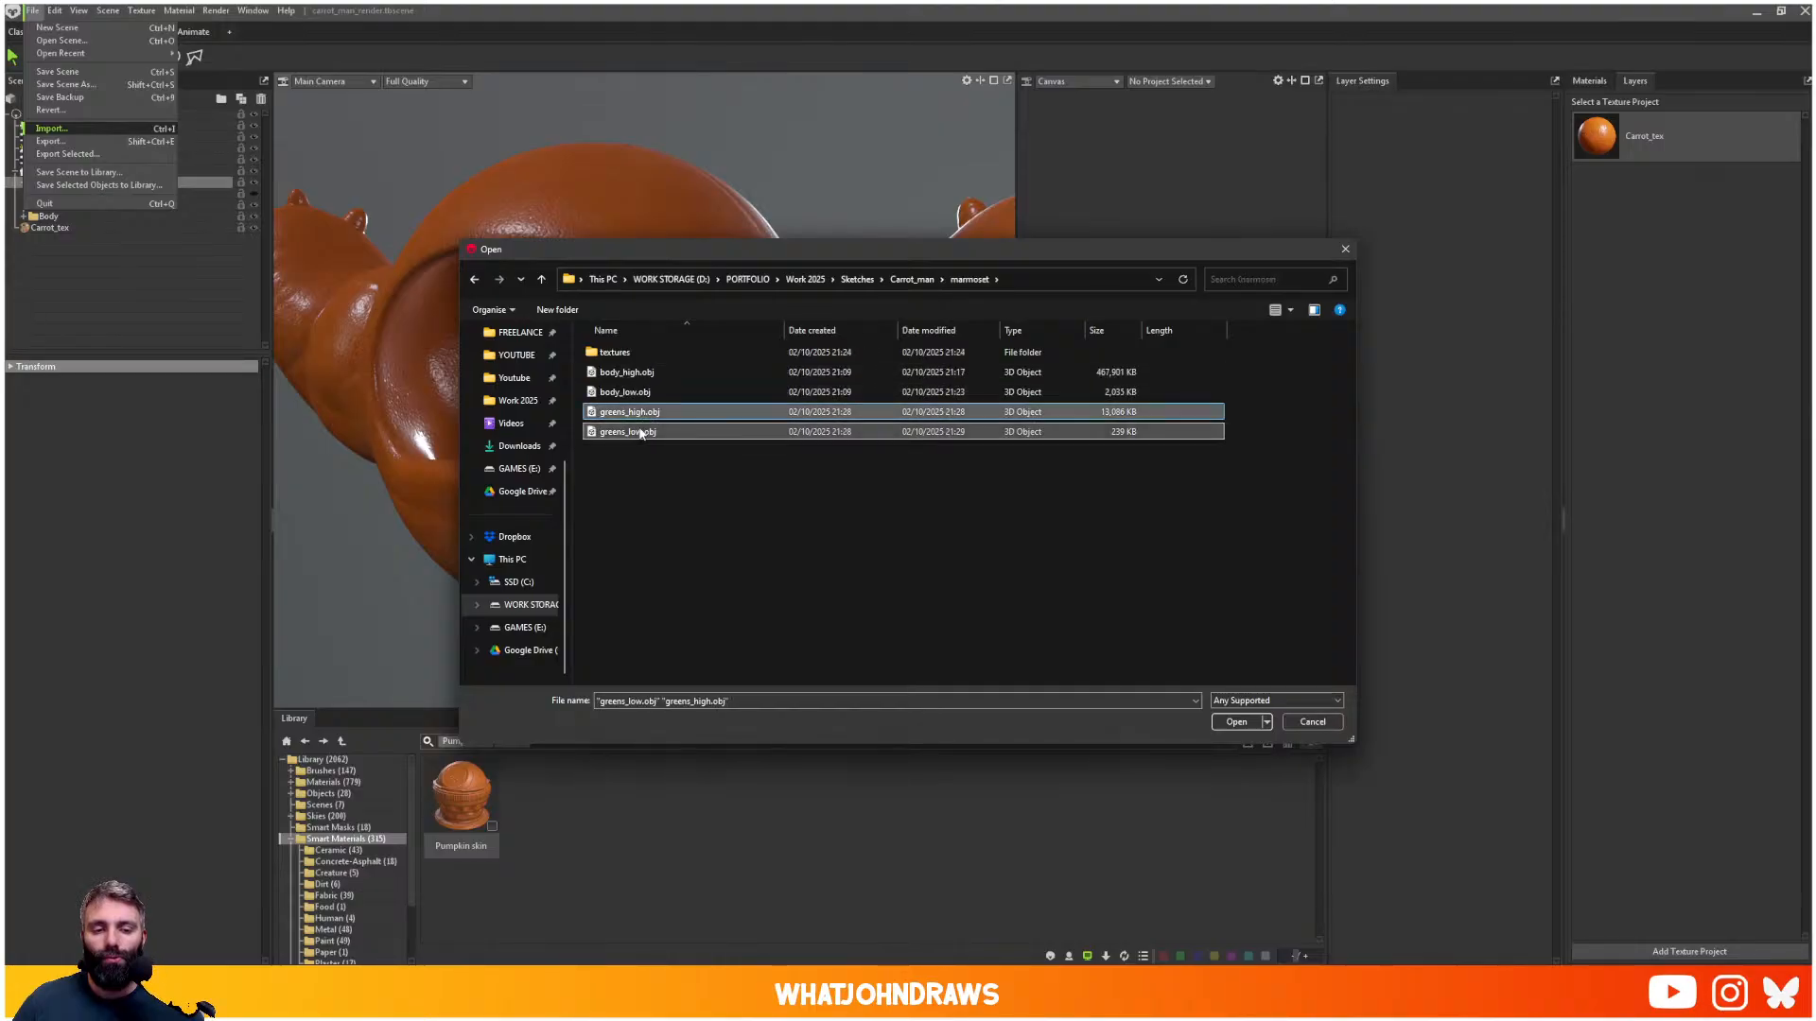
{"action": "left_click", "coordinate": [1257, 722]}
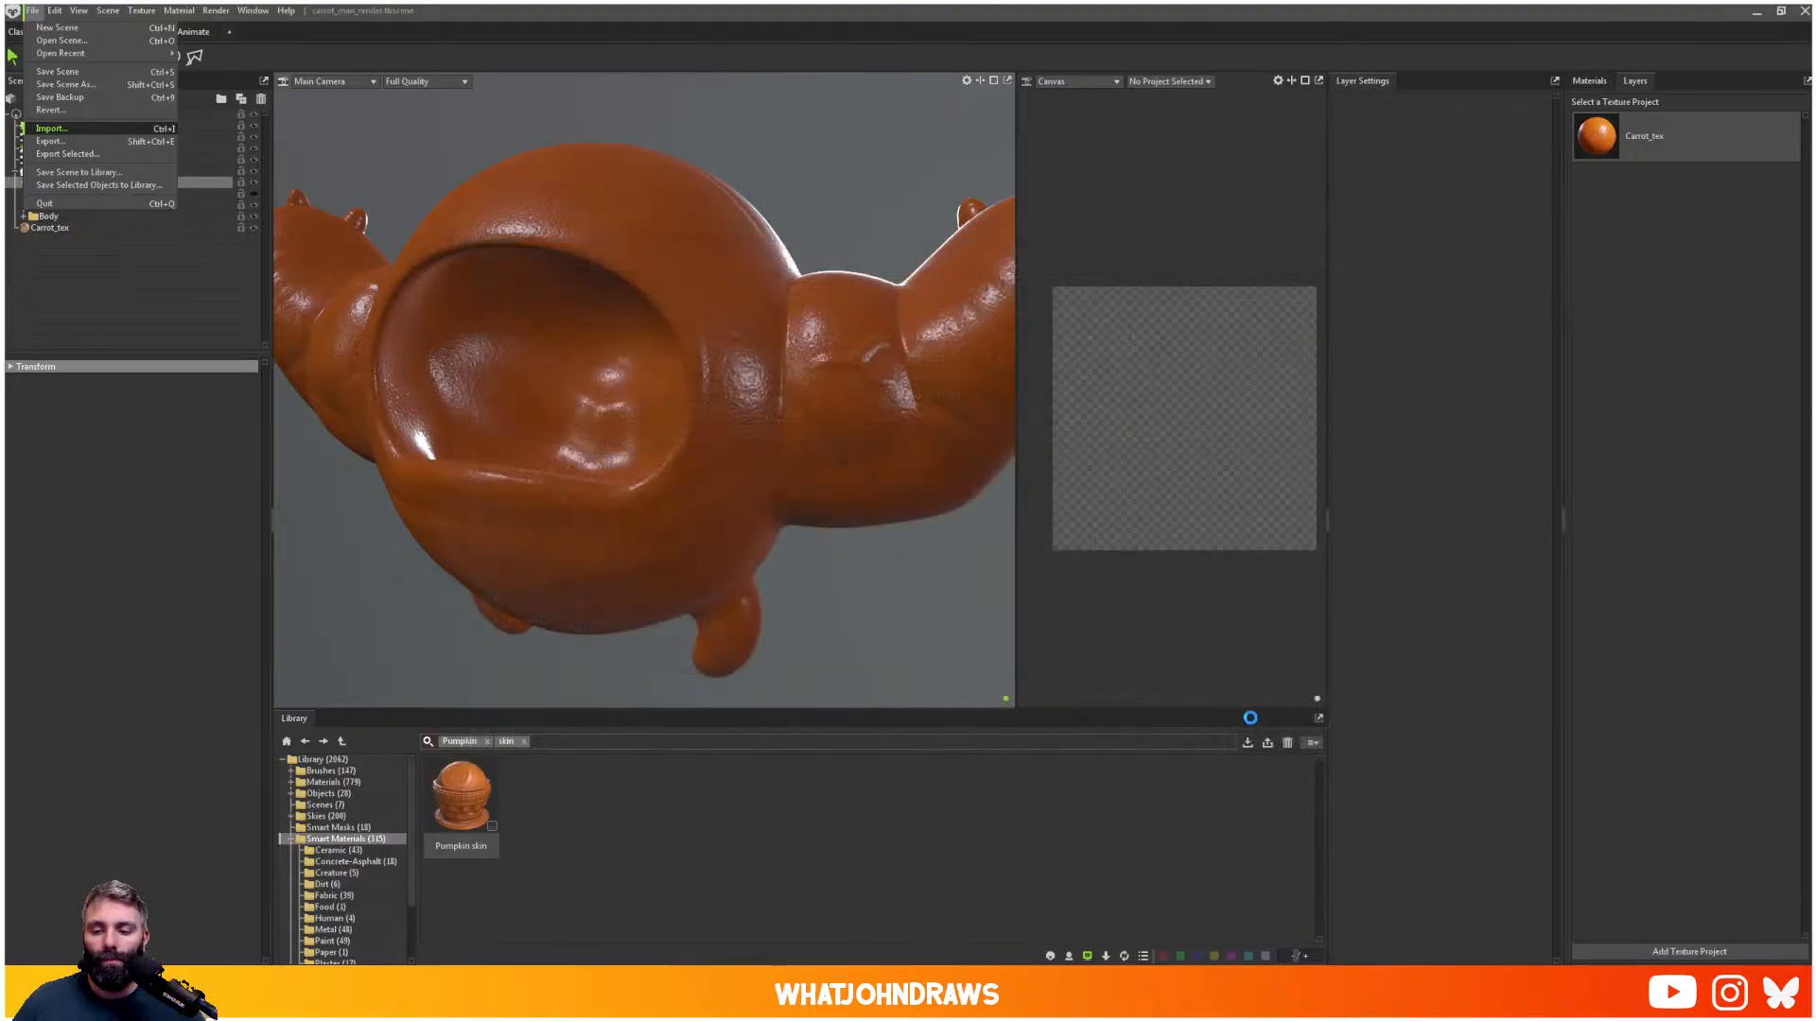
- Place greens_high under High and greens_low under Low in the greens bake group, and collapse the group
{"action": "left_click", "coordinate": [75, 319]}
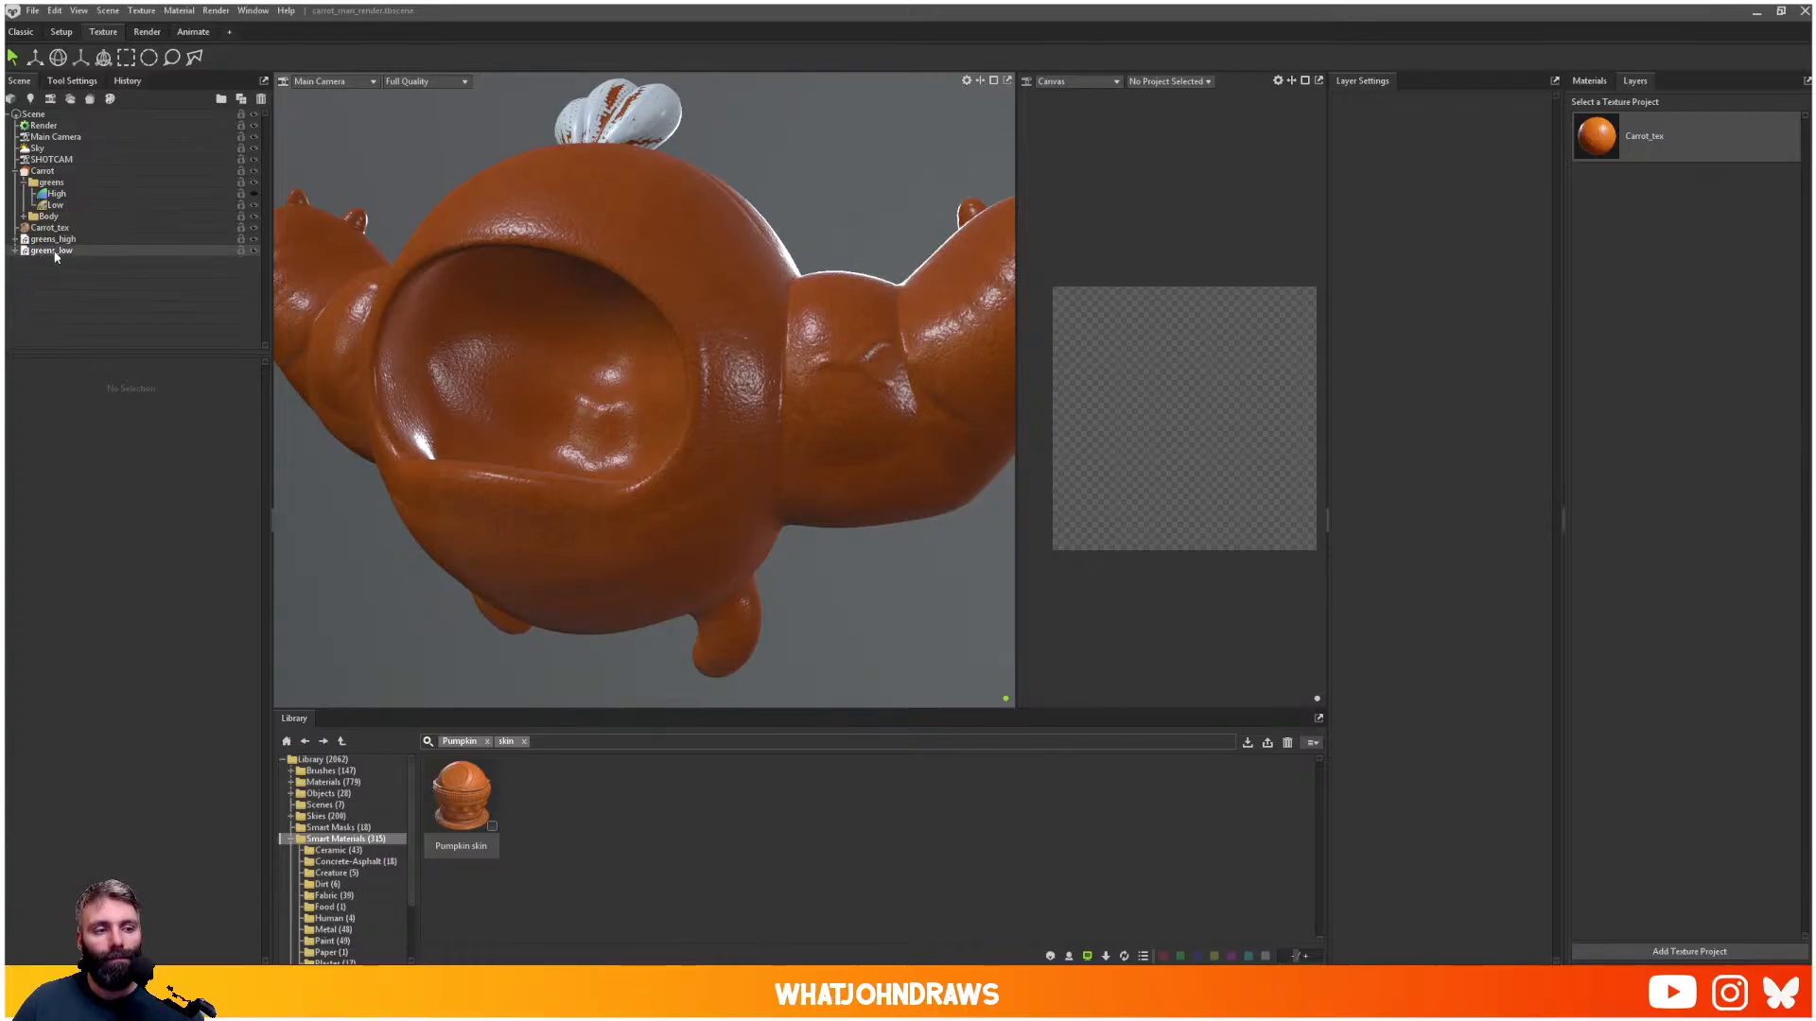
{"action": "mouse_move", "coordinate": [52, 239]}
{"action": "left_mouse_down"}
{"action": "mouse_move", "coordinate": [56, 195]}
{"action": "mouse_move", "coordinate": [55, 225]}
{"action": "left_mouse_up"}
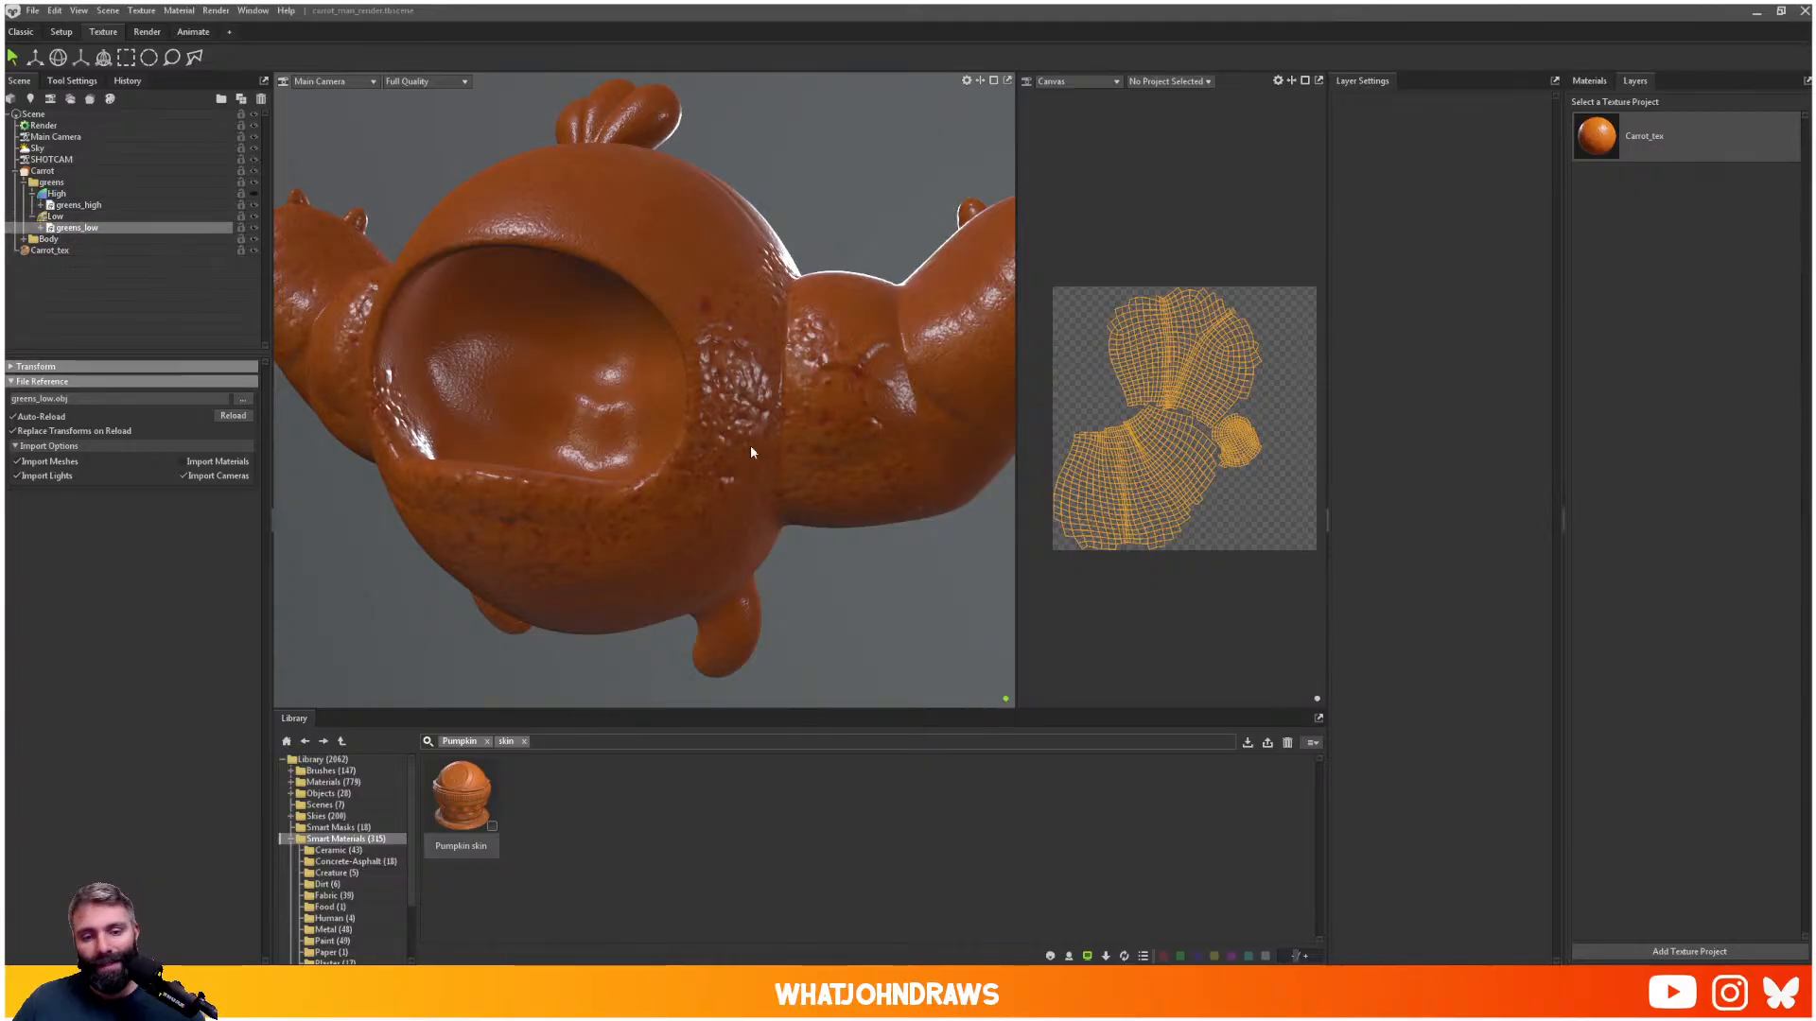
{"action": "left_click_drag", "start_coordinate": [804, 435], "coordinate": [695, 479]}
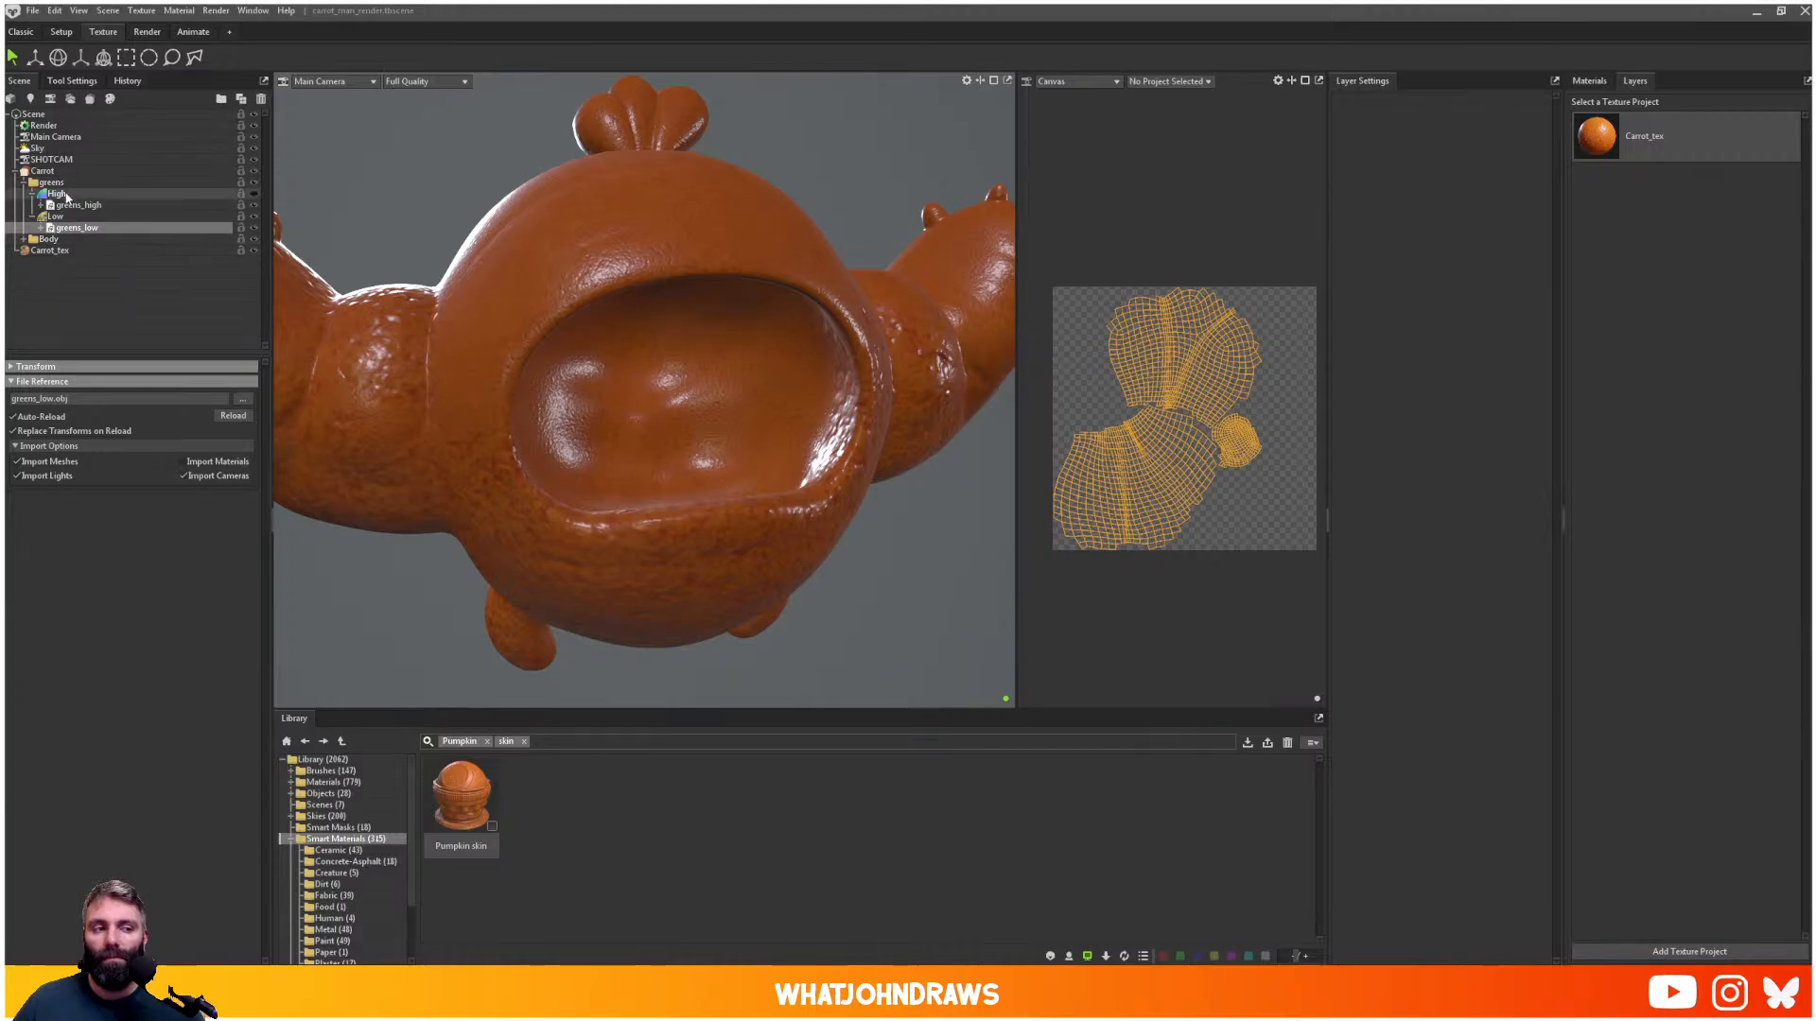
{"action": "left_click", "coordinate": [23, 184]}
{"action": "left_click", "coordinate": [47, 183]}
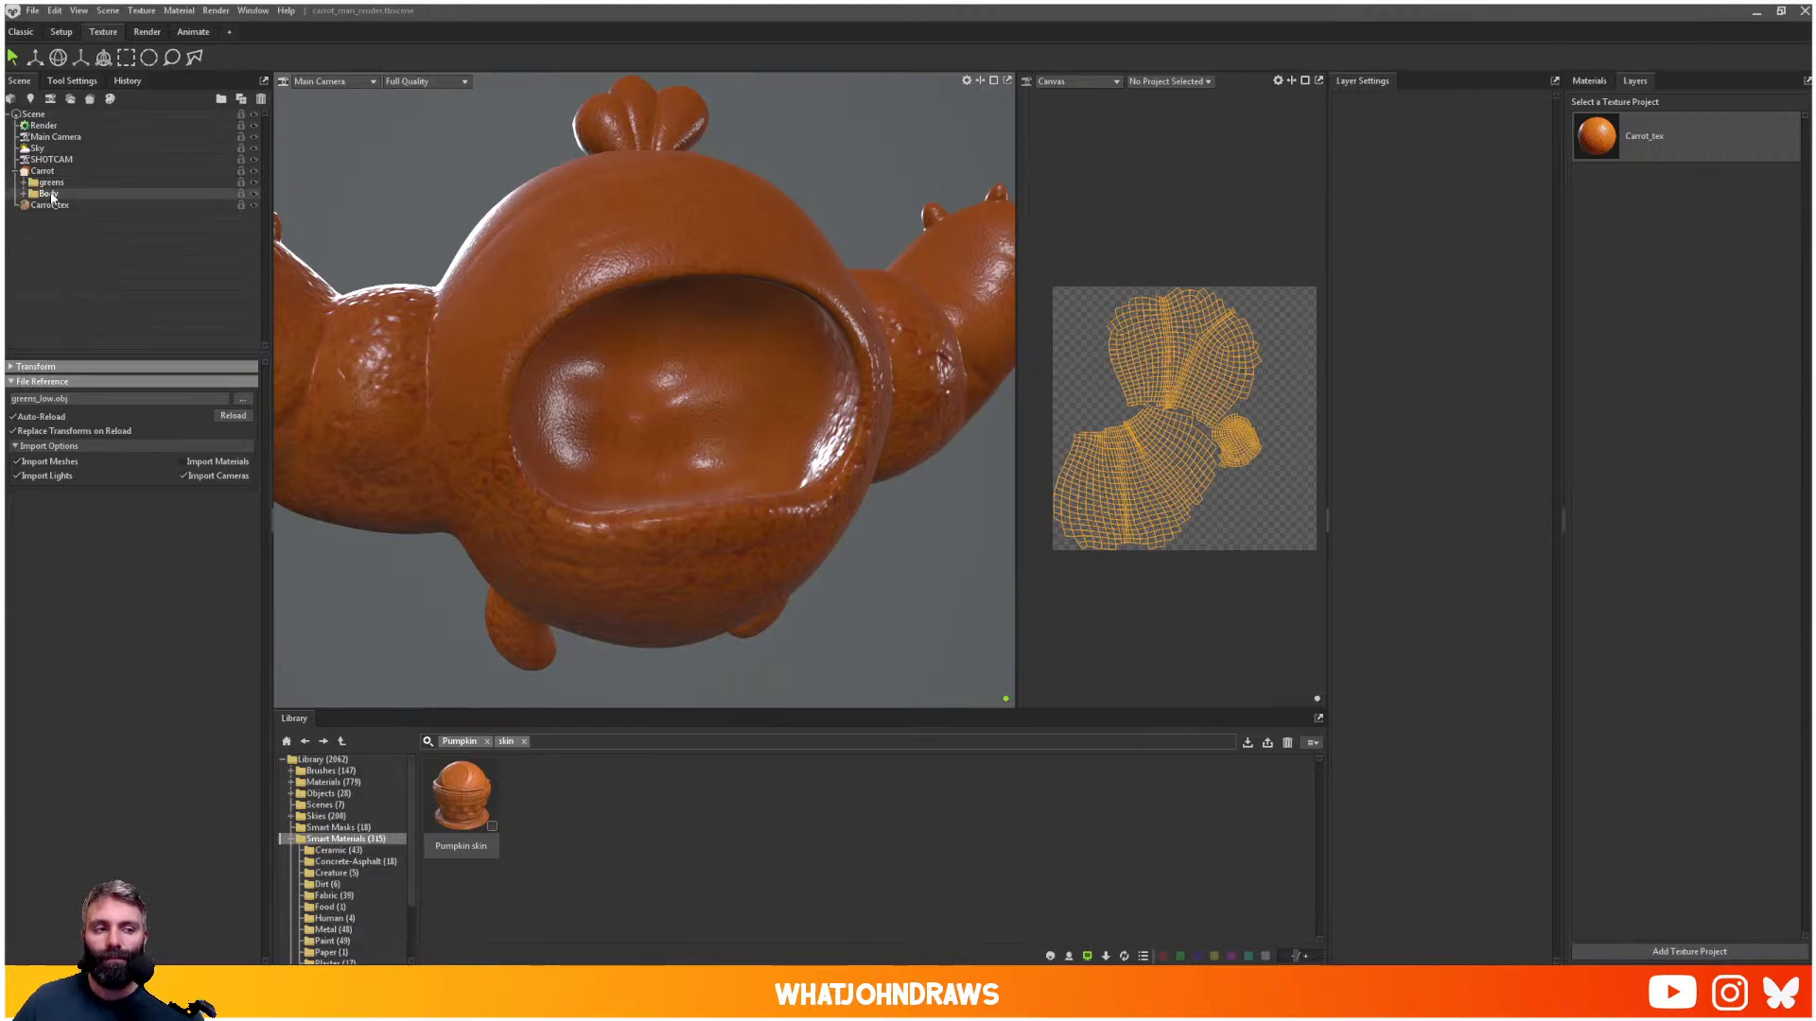
- Compare the UV layouts of the Carrot_tex project and the greens and Body bake groups
{"action": "left_click", "coordinate": [51, 205]}
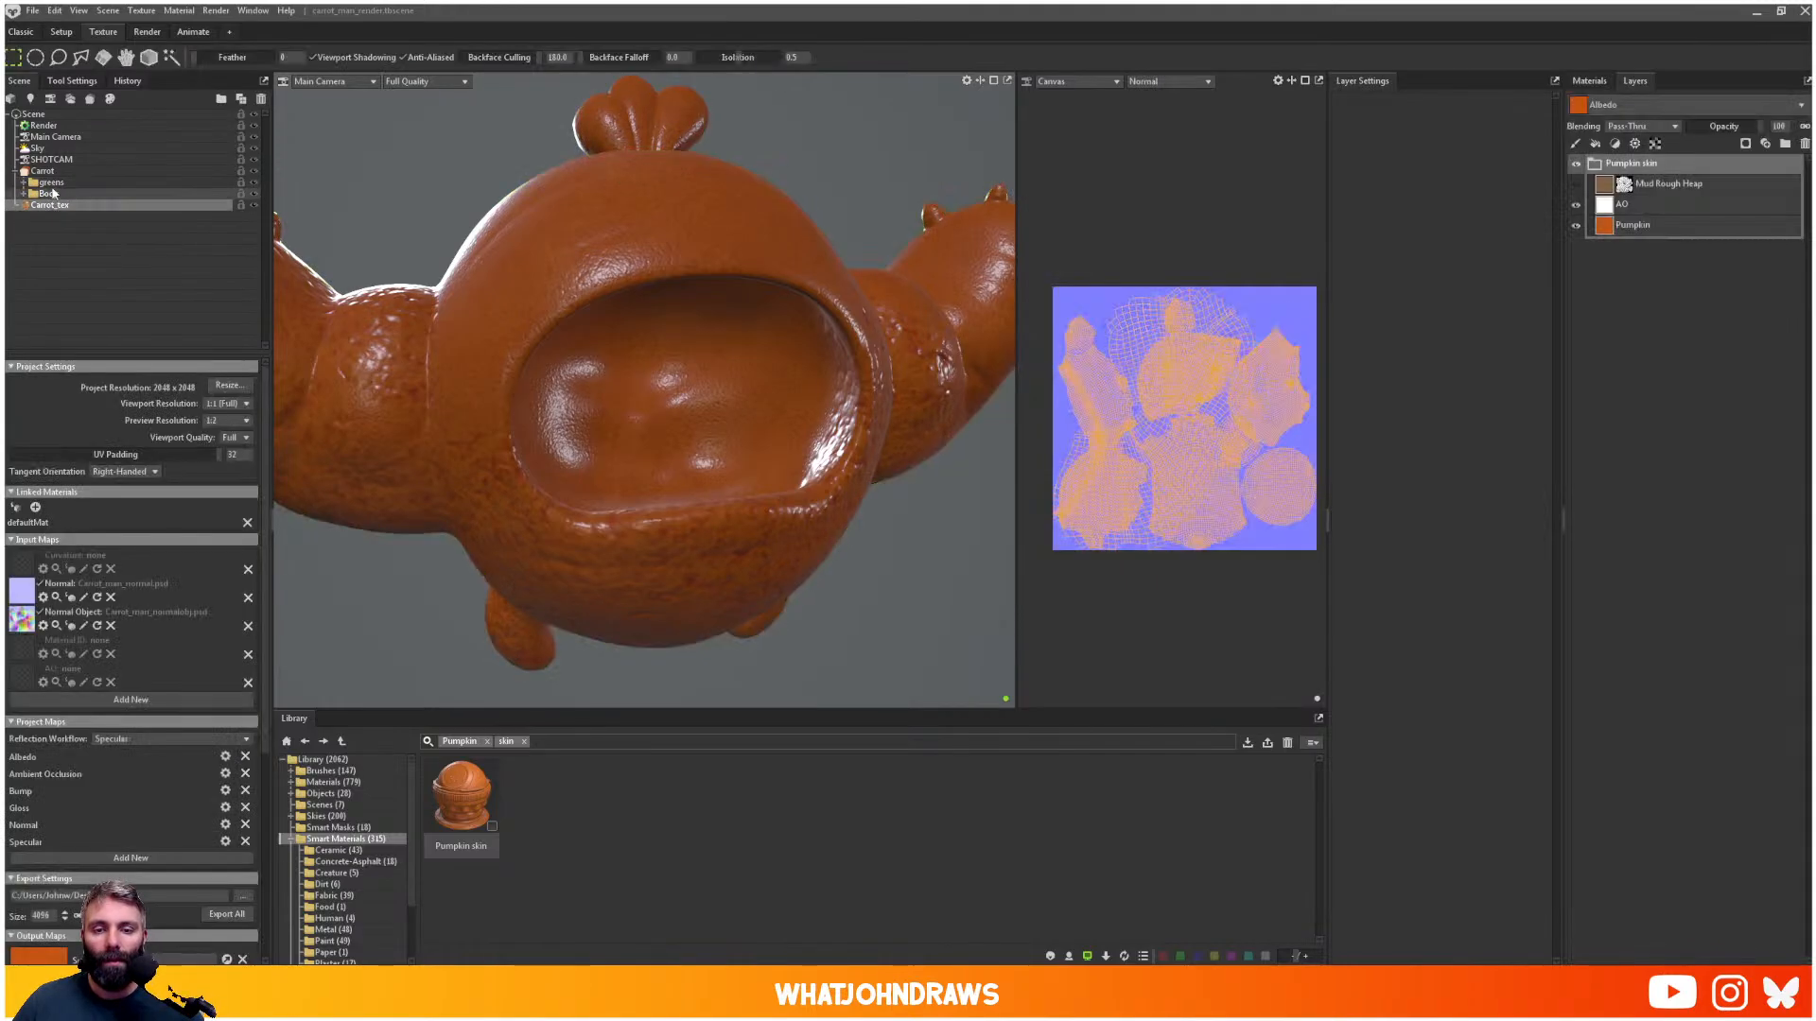
{"action": "left_click", "coordinate": [51, 184]}
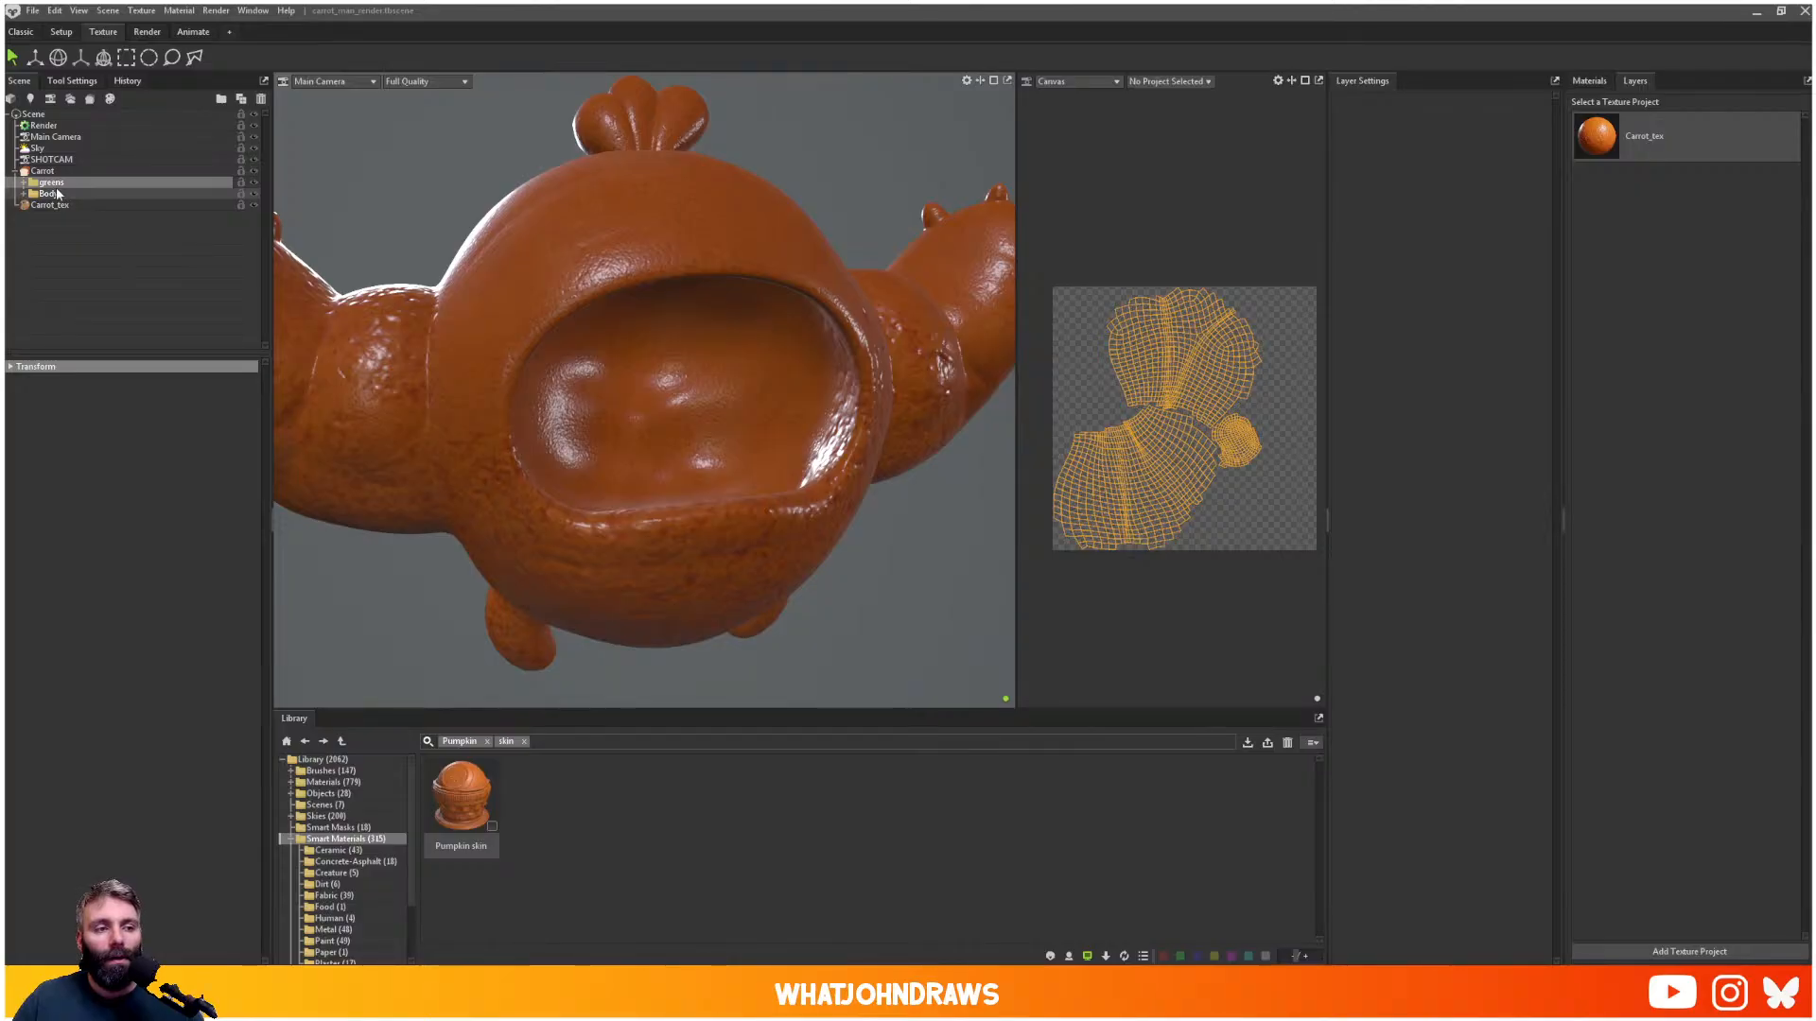
{"action": "left_click", "coordinate": [57, 194]}
{"action": "left_click", "coordinate": [51, 183]}
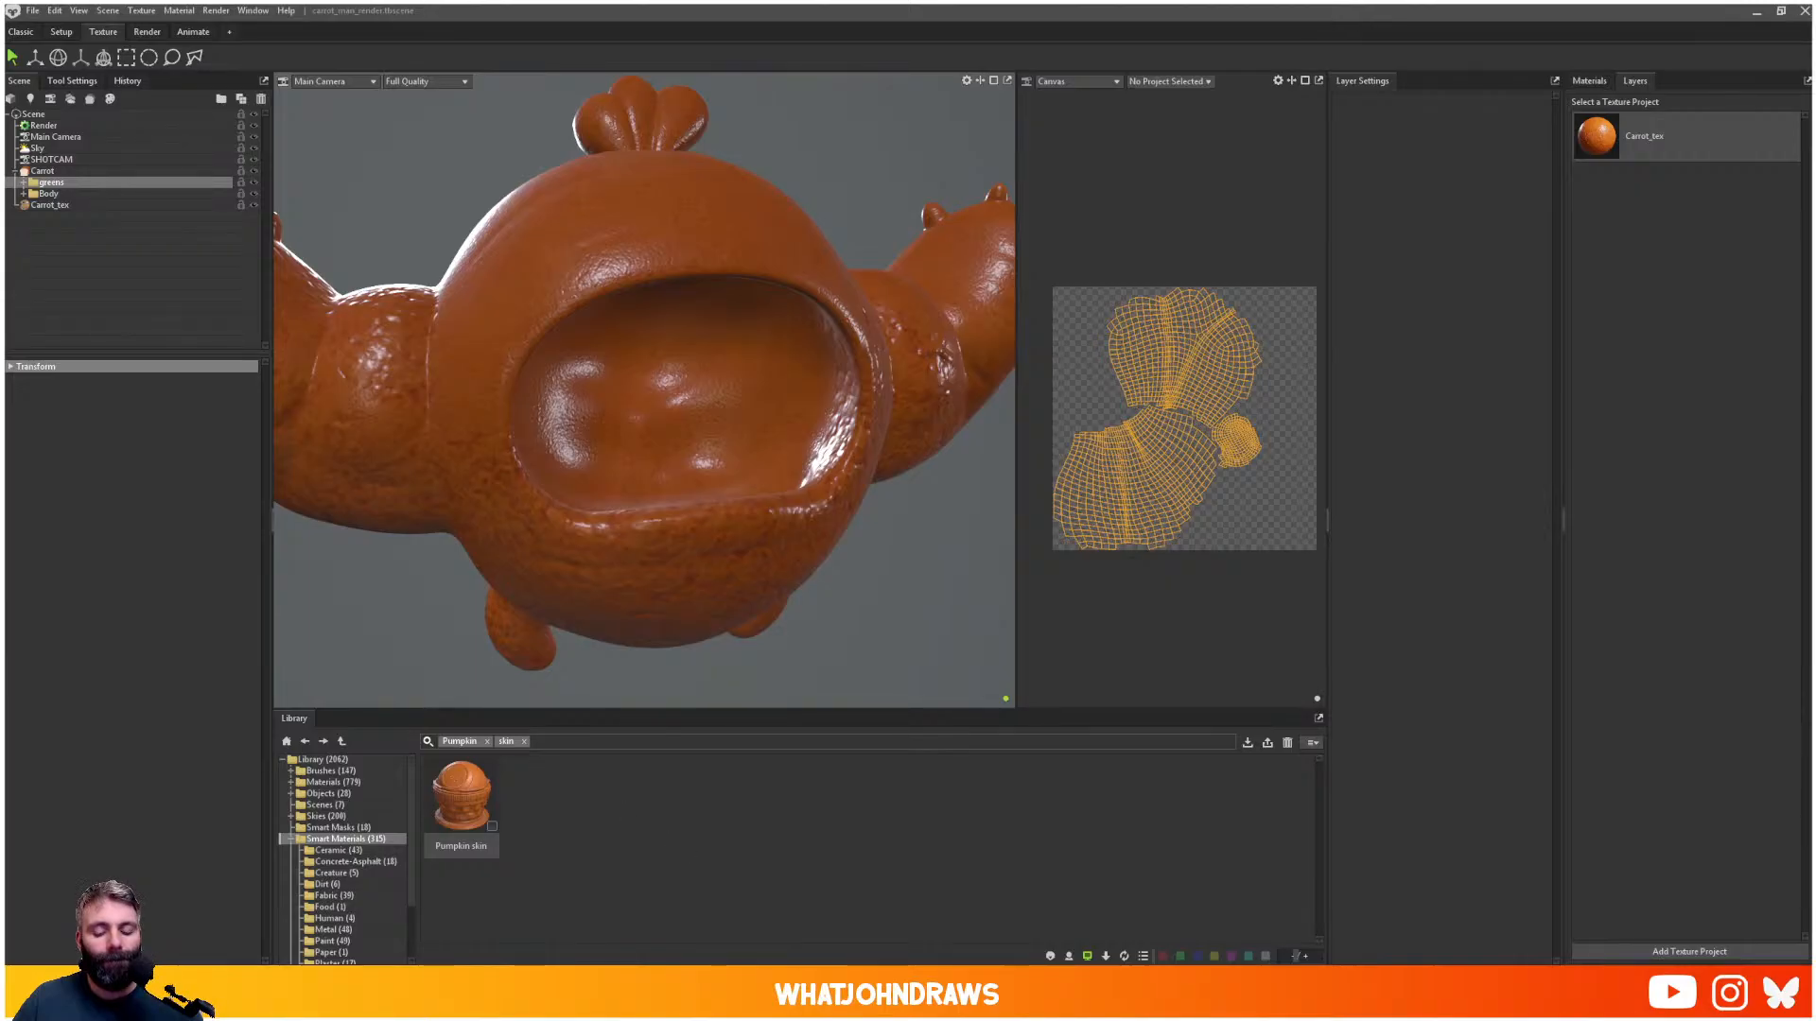
- Switch to ZBrush, turn off Solo and the polyframe display, and frame the whole carrot character
{"action": "left_click", "coordinate": [925, 995]}
{"action": "left_click_drag", "start_coordinate": [994, 679], "coordinate": [1067, 656]}
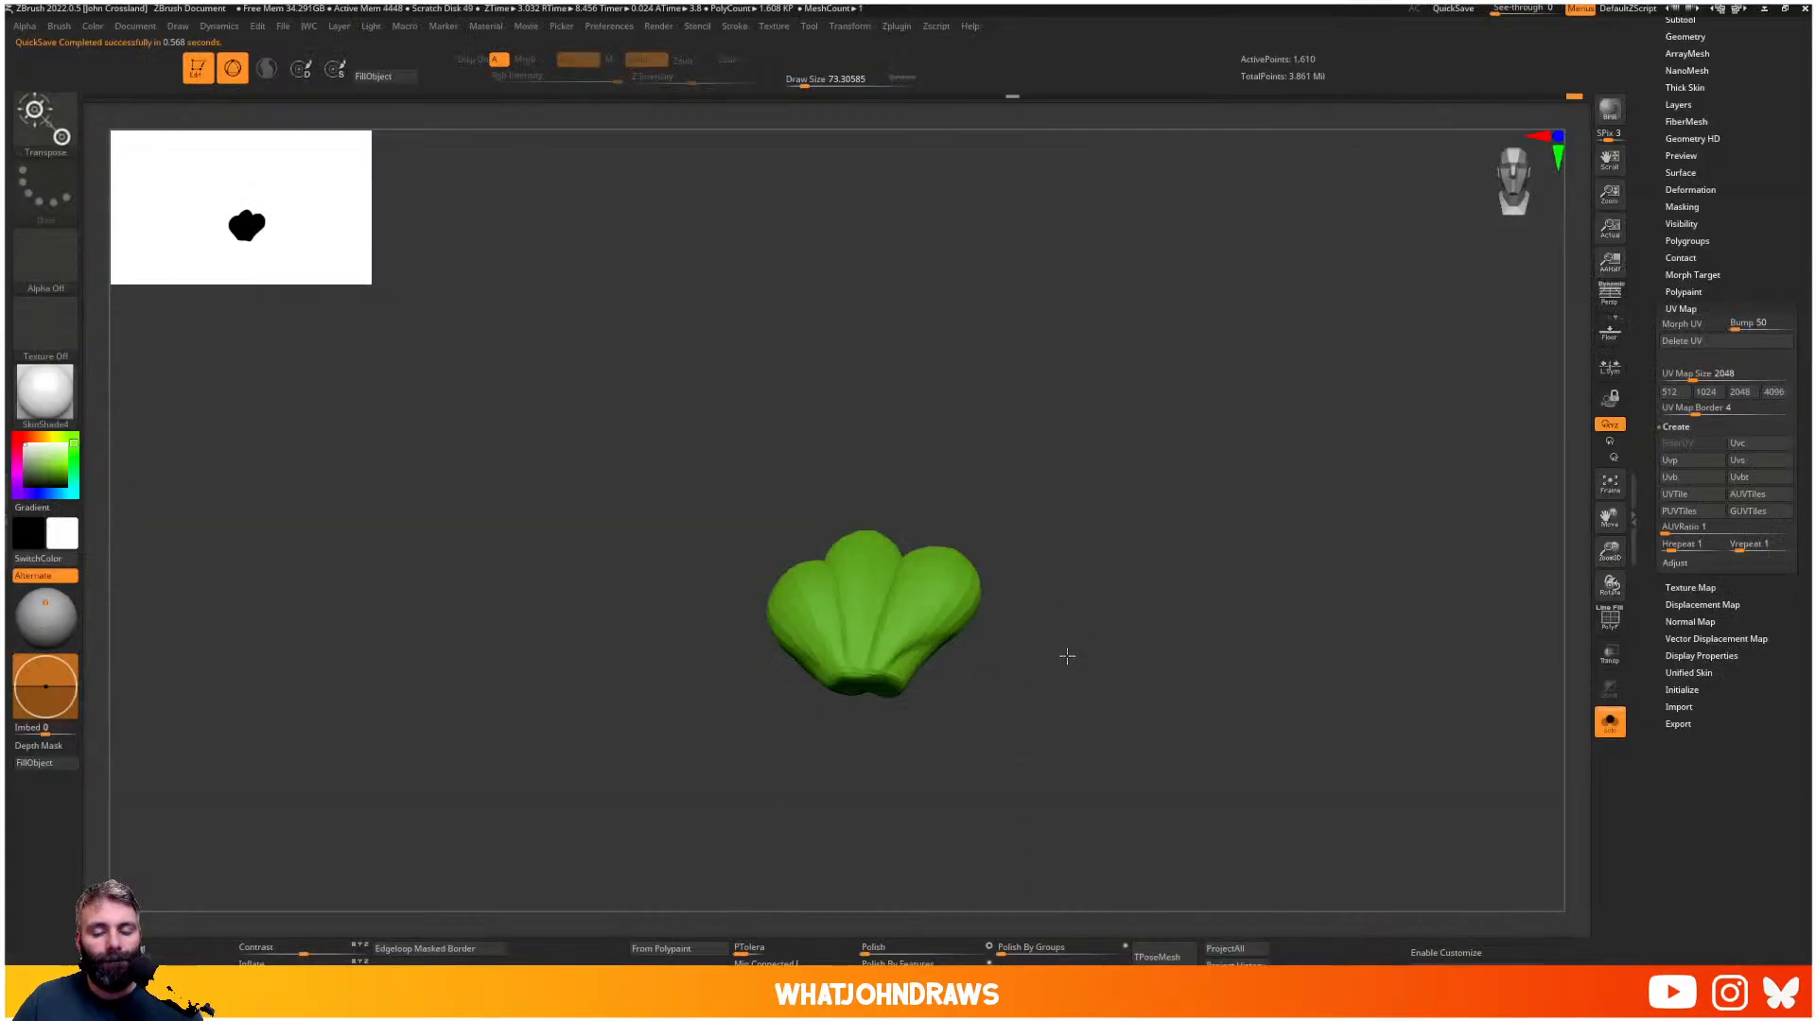
{"action": "key", "text": "shift+f"}
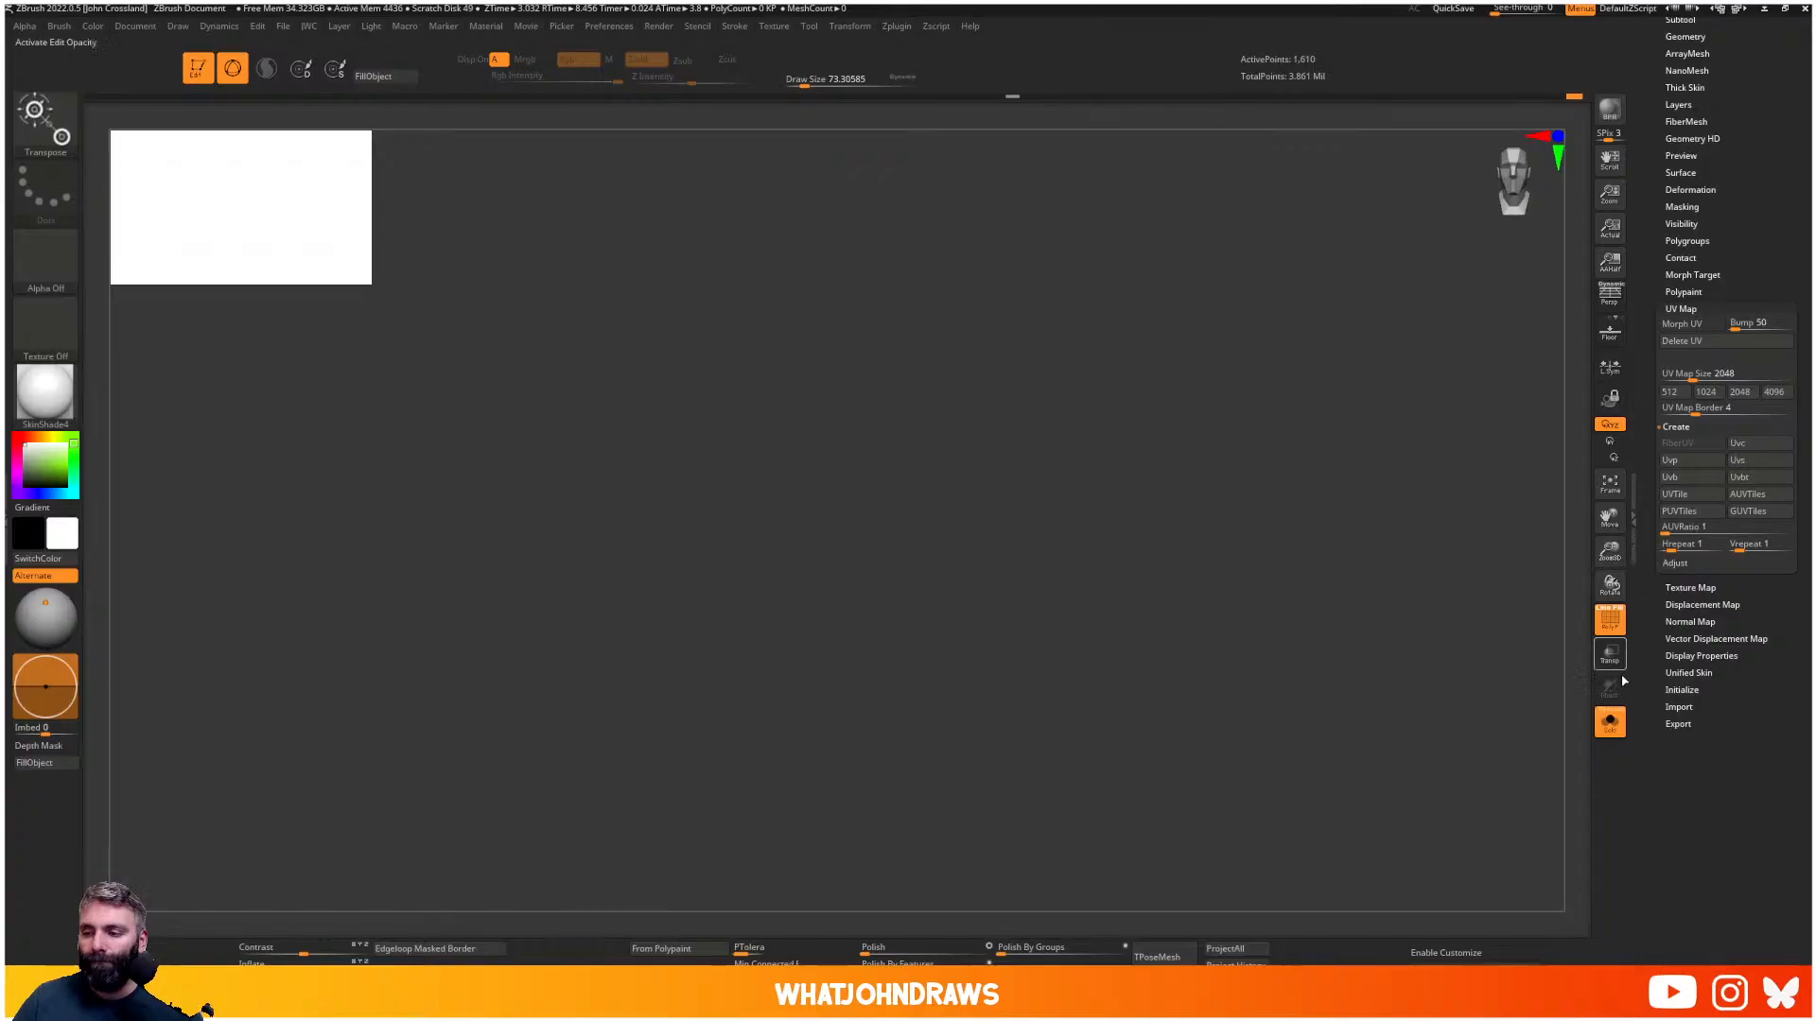
{"action": "left_click", "coordinate": [1610, 721]}
{"action": "key", "text": "shift+f"}
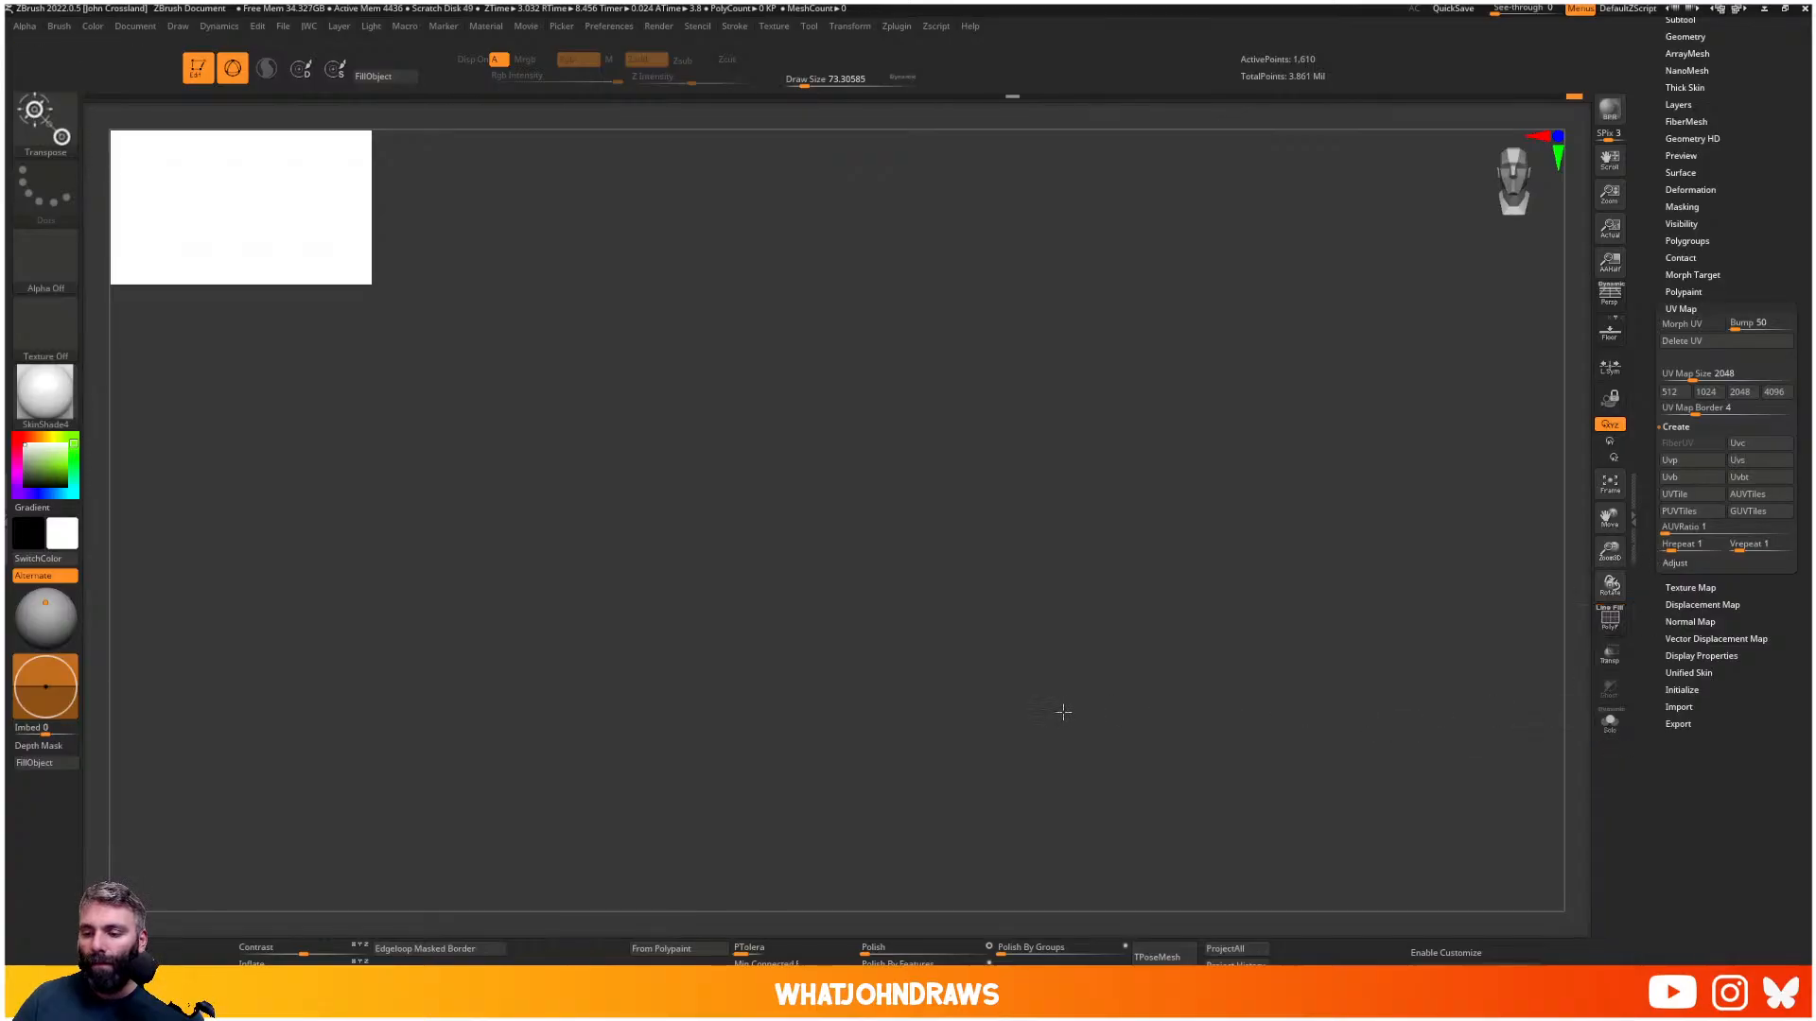
{"action": "mouse_move", "coordinate": [1163, 743]}
{"action": "right_mouse_down", "text": "ctrl"}
{"action": "mouse_move", "coordinate": [1098, 701]}
{"action": "mouse_move", "coordinate": [1095, 556]}
{"action": "mouse_move", "coordinate": [1064, 581]}
{"action": "right_mouse_up", "text": "ctrl"}
{"action": "key", "text": "q"}
{"action": "right_click_drag", "start_coordinate": [914, 491], "coordinate": [919, 452]}
{"action": "key", "text": "w"}
{"action": "right_click_drag", "start_coordinate": [932, 577], "coordinate": [951, 437], "text": "alt"}
{"action": "right_click_drag", "start_coordinate": [951, 437], "coordinate": [974, 517]}
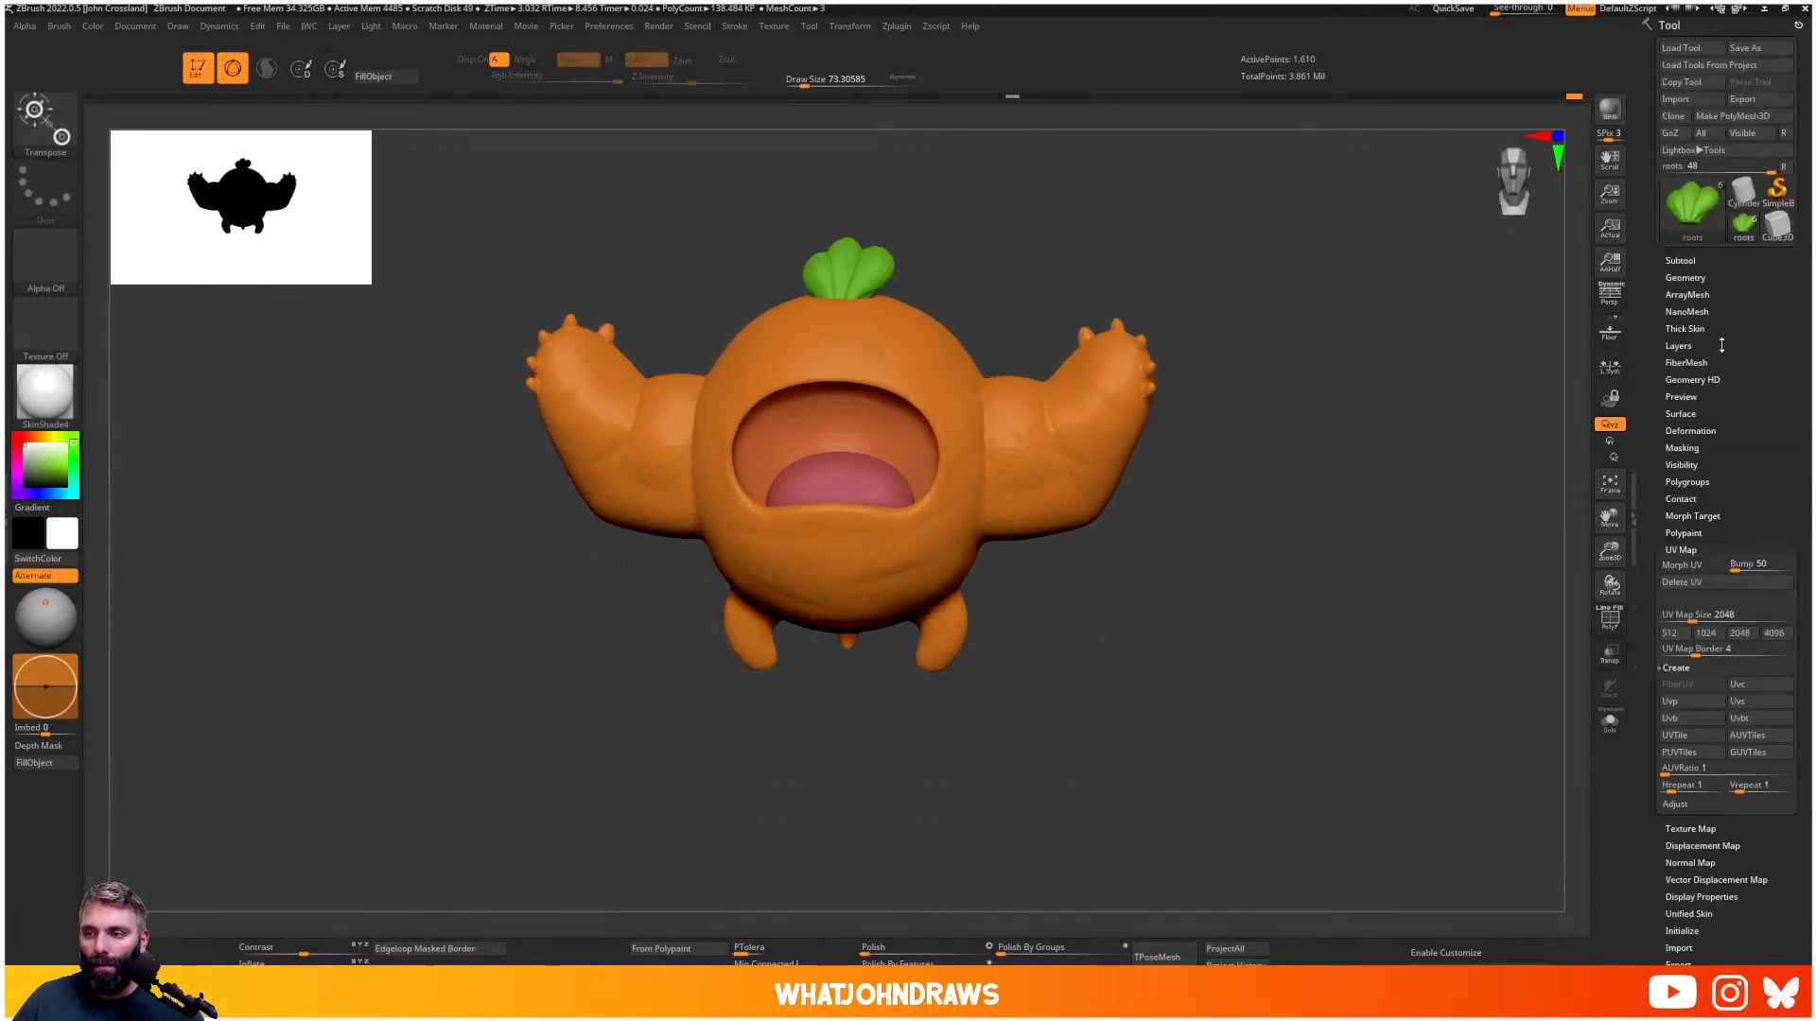
- Make the teeth subtool visible with the rest of the carrot character
{"action": "scroll", "coordinate": [1672, 289], "scroll_direction": "up", "scroll_amount": 3}
{"action": "left_click", "coordinate": [1694, 261]}
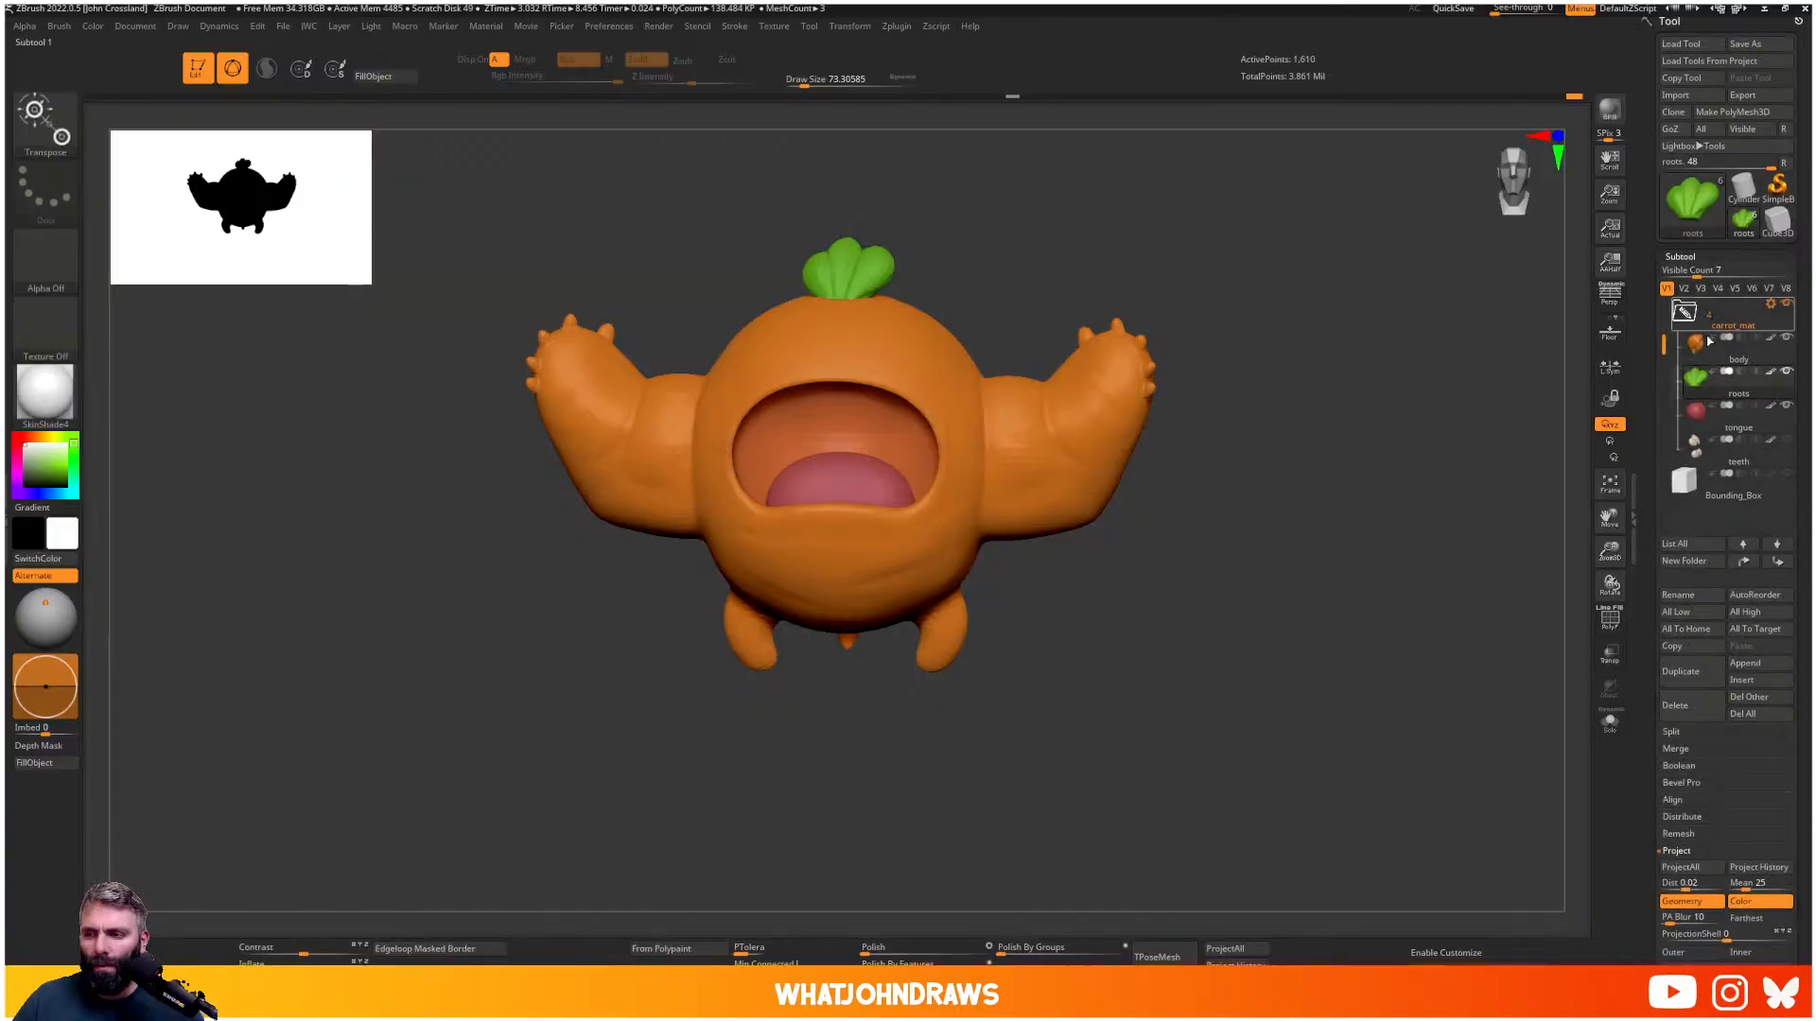
{"action": "left_click", "coordinate": [1787, 440]}
{"action": "right_click_drag", "start_coordinate": [1203, 468], "coordinate": [1096, 540], "text": "alt"}
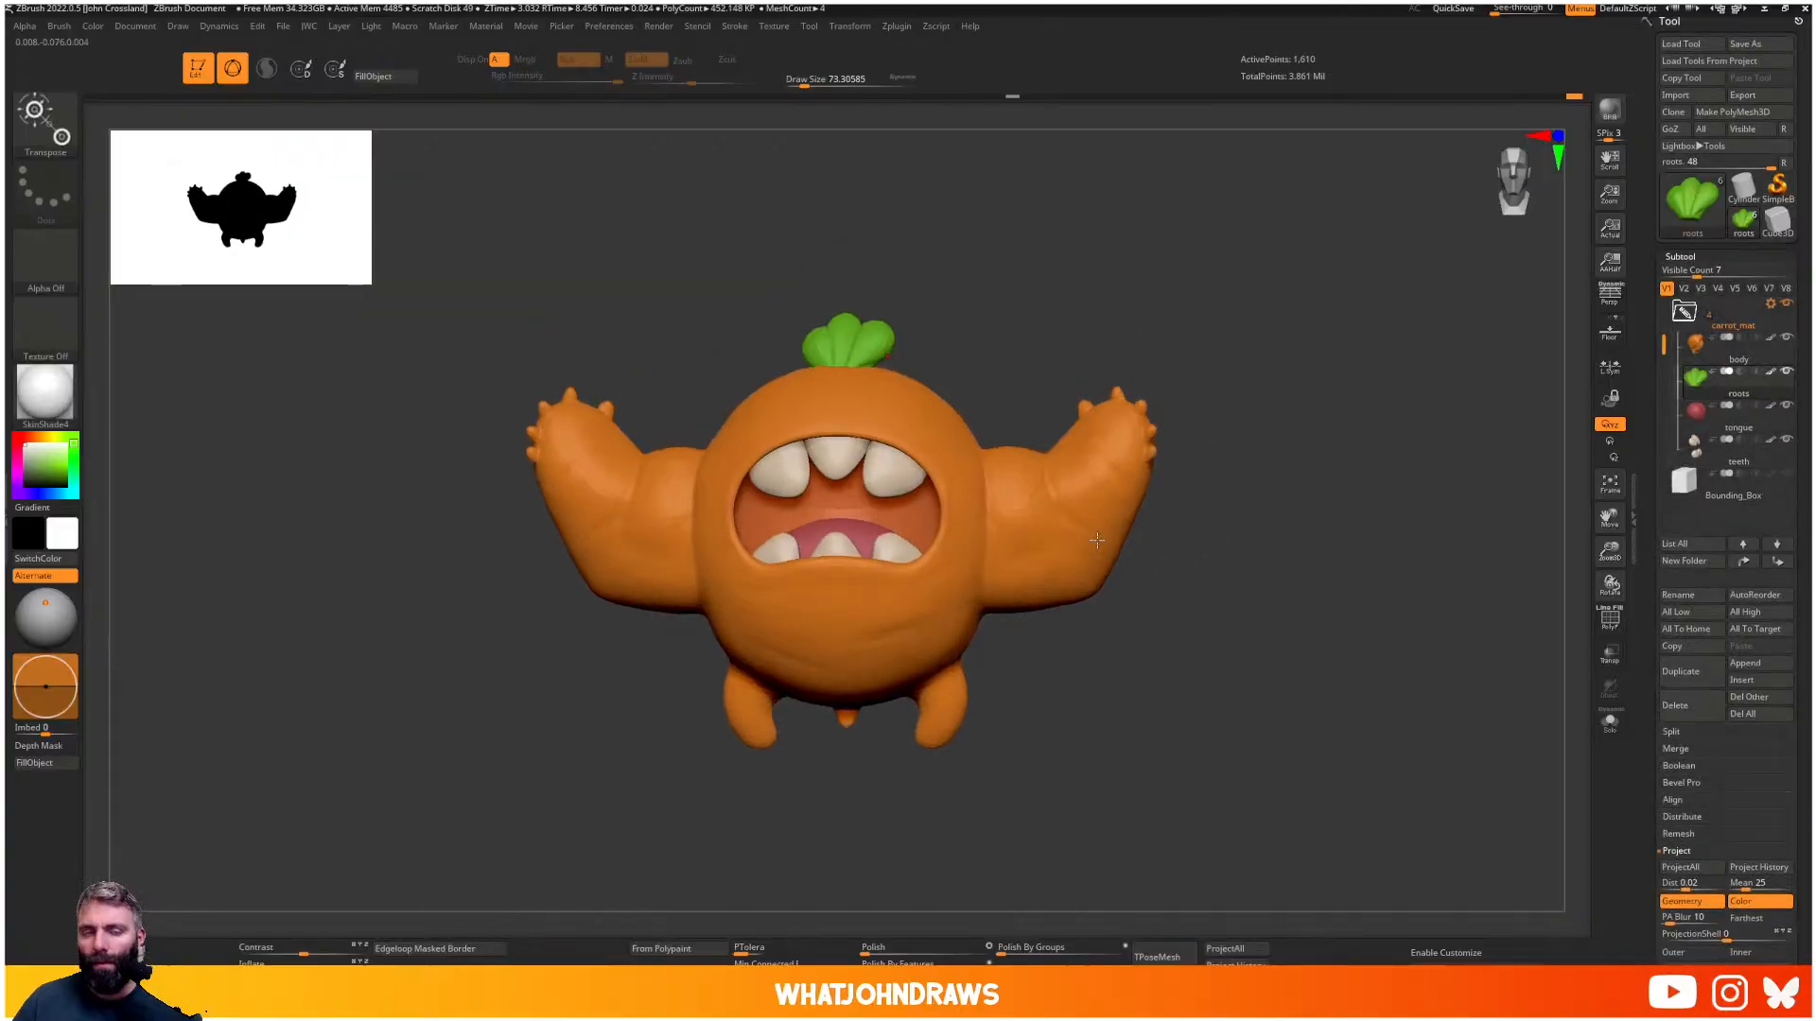
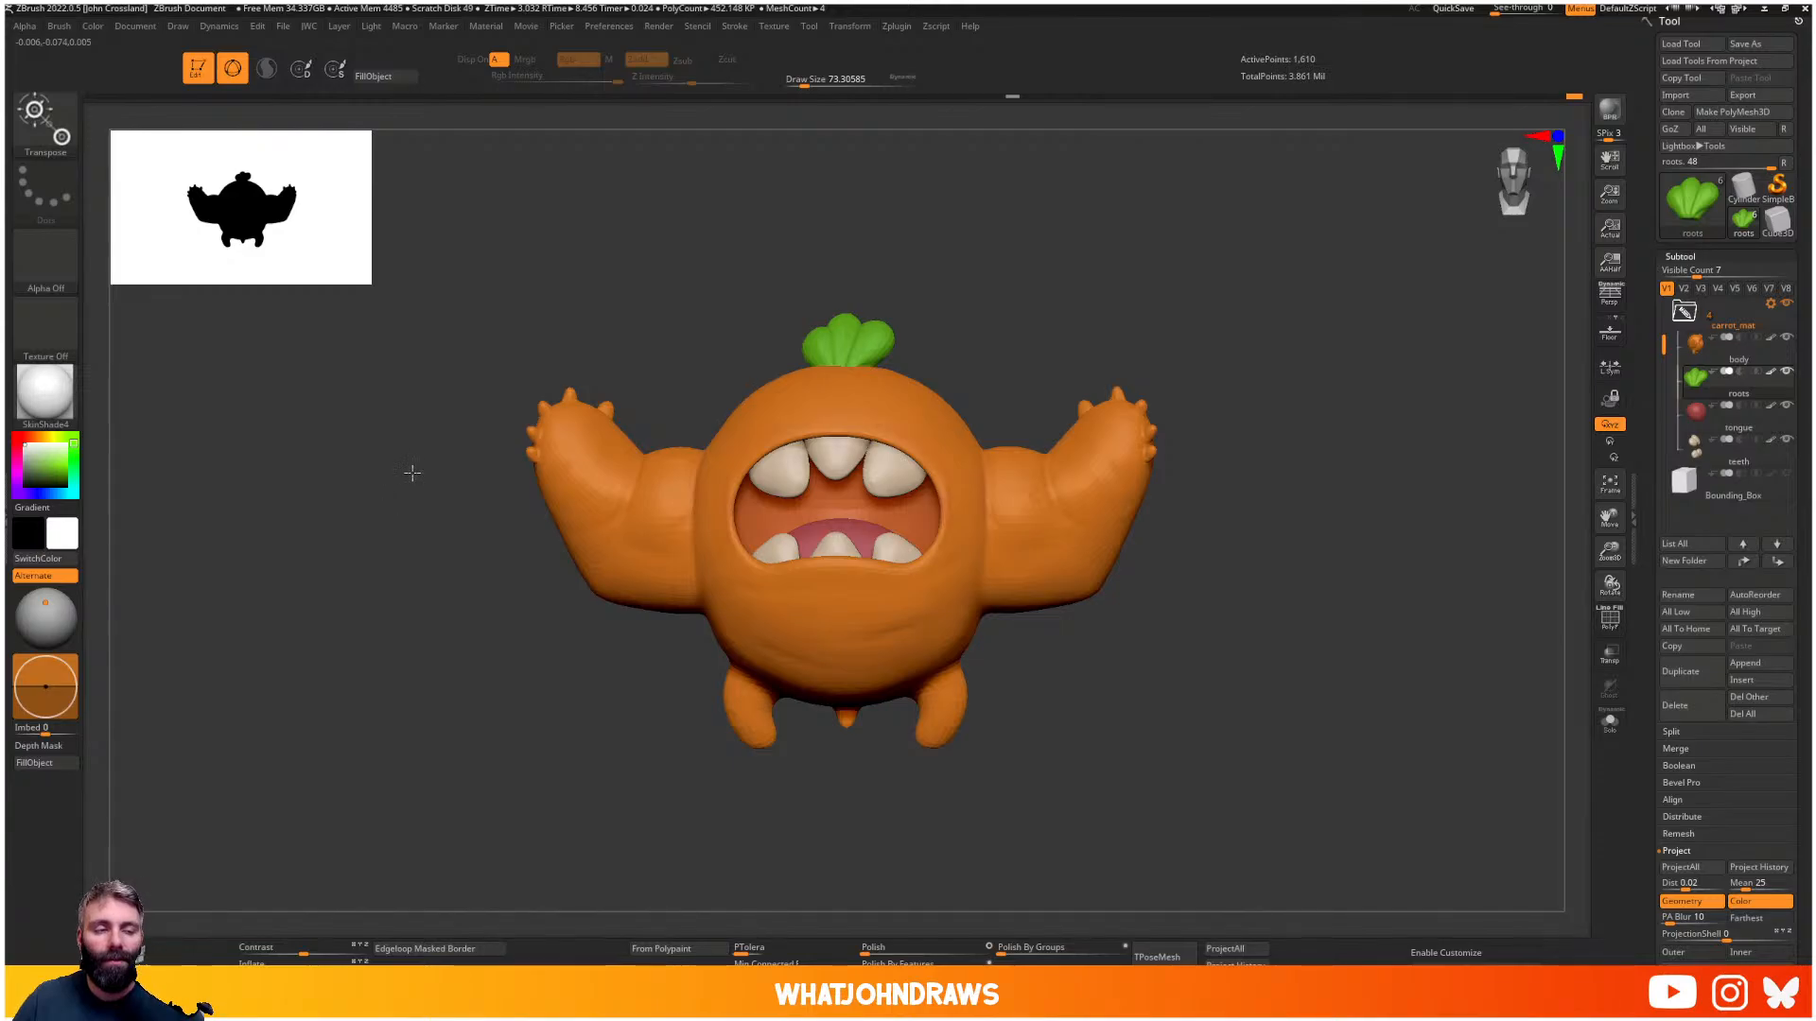
- Raise the roots and body subtools to higher subdivision levels
{"action": "key", "text": "d"}
{"action": "key", "text": "d"}
{"action": "key", "text": "d"}
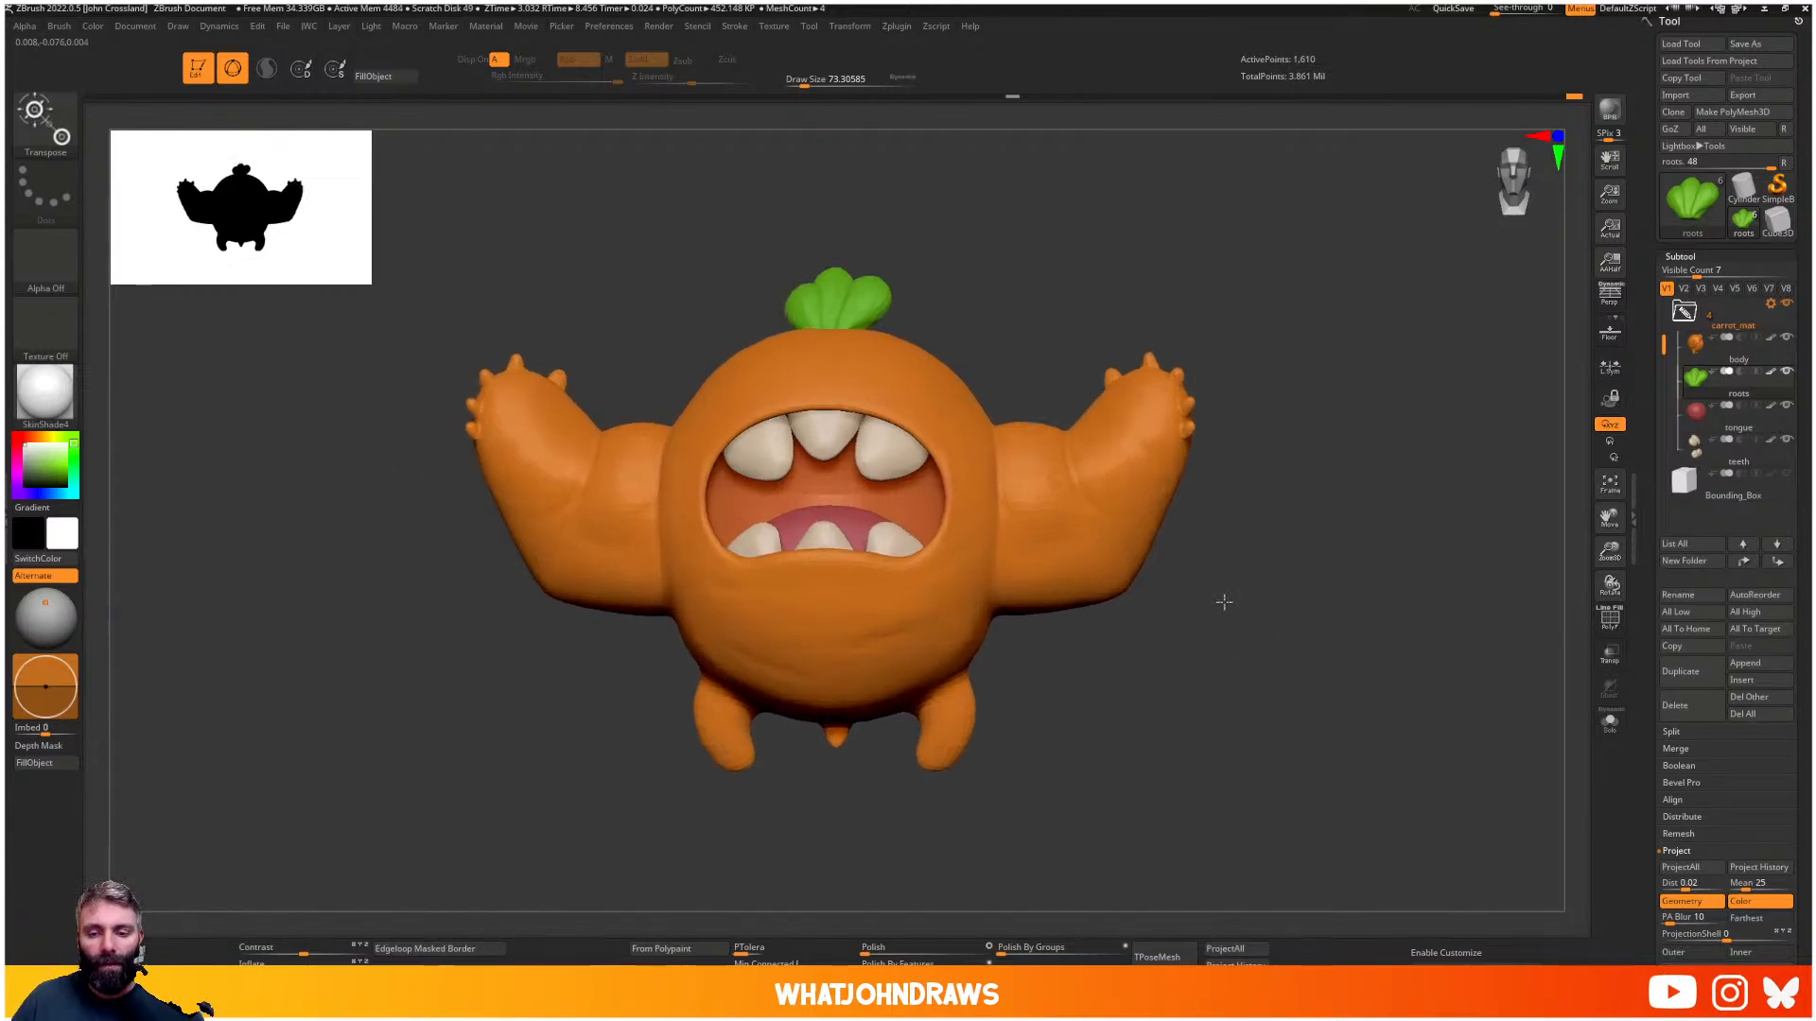
{"action": "left_click", "coordinate": [1102, 522], "text": "alt"}
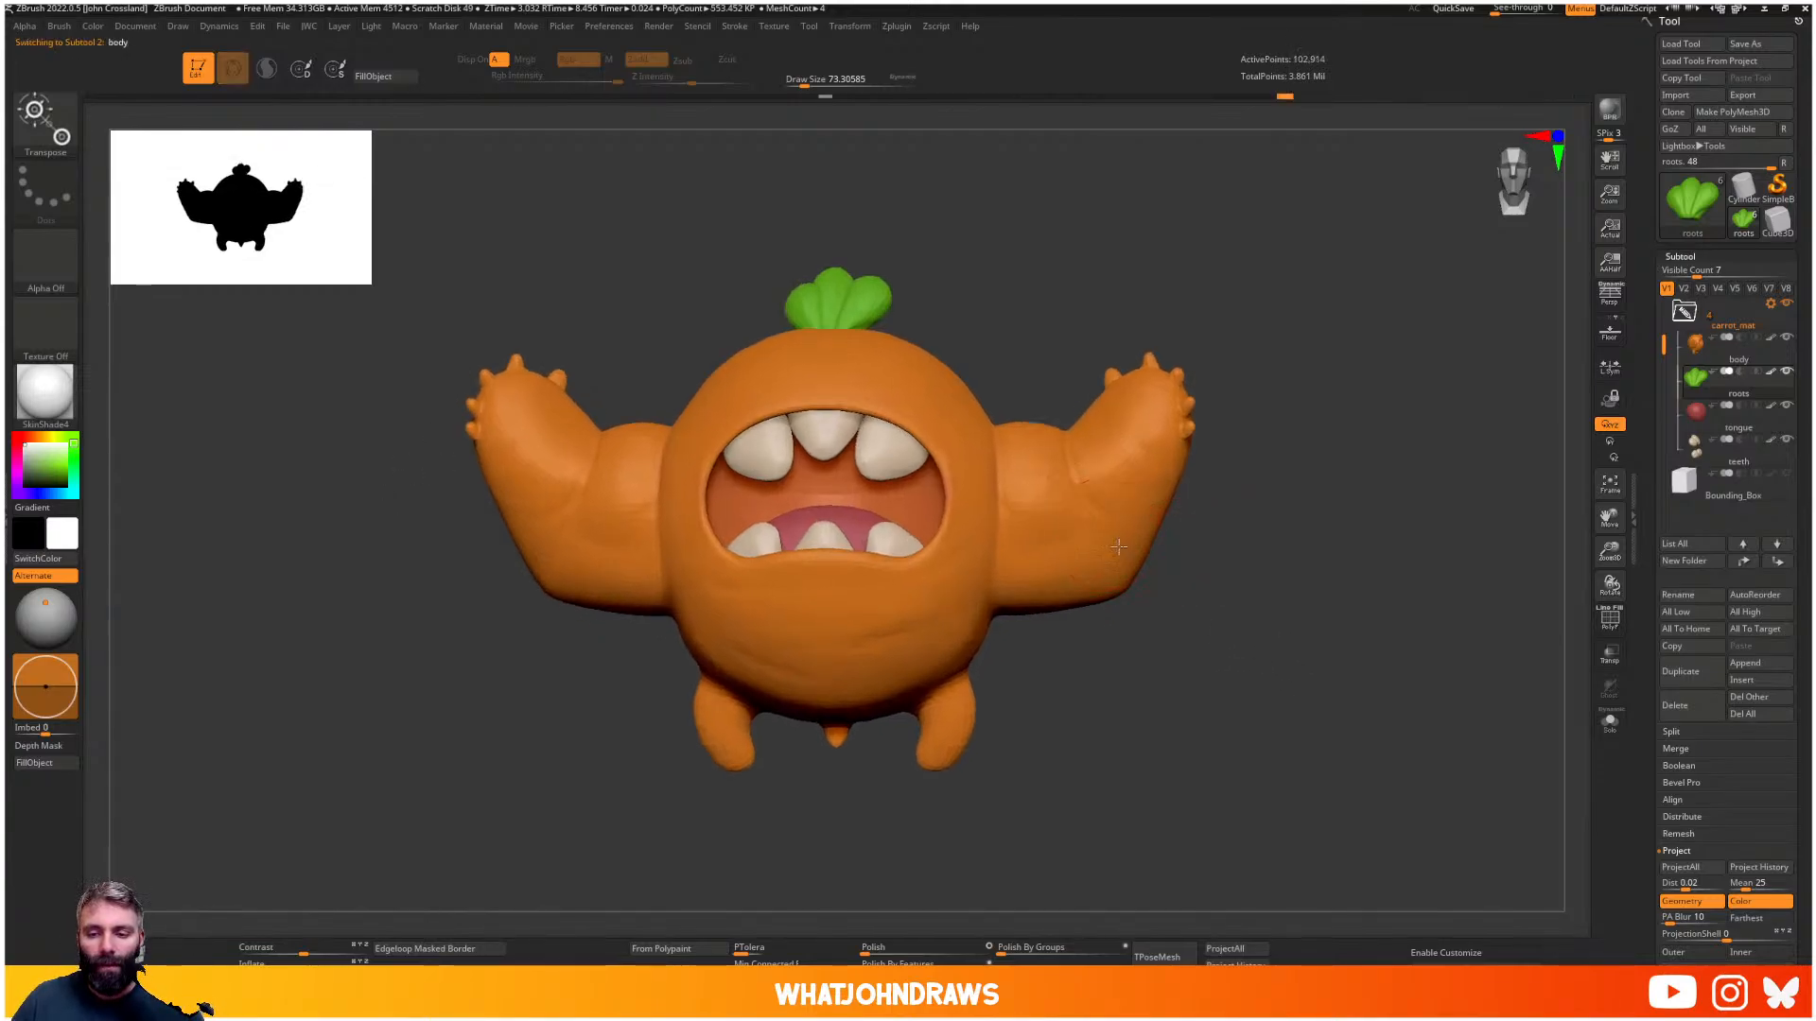
{"action": "key", "text": "d"}
{"action": "key", "text": "d"}
{"action": "key", "text": "d"}
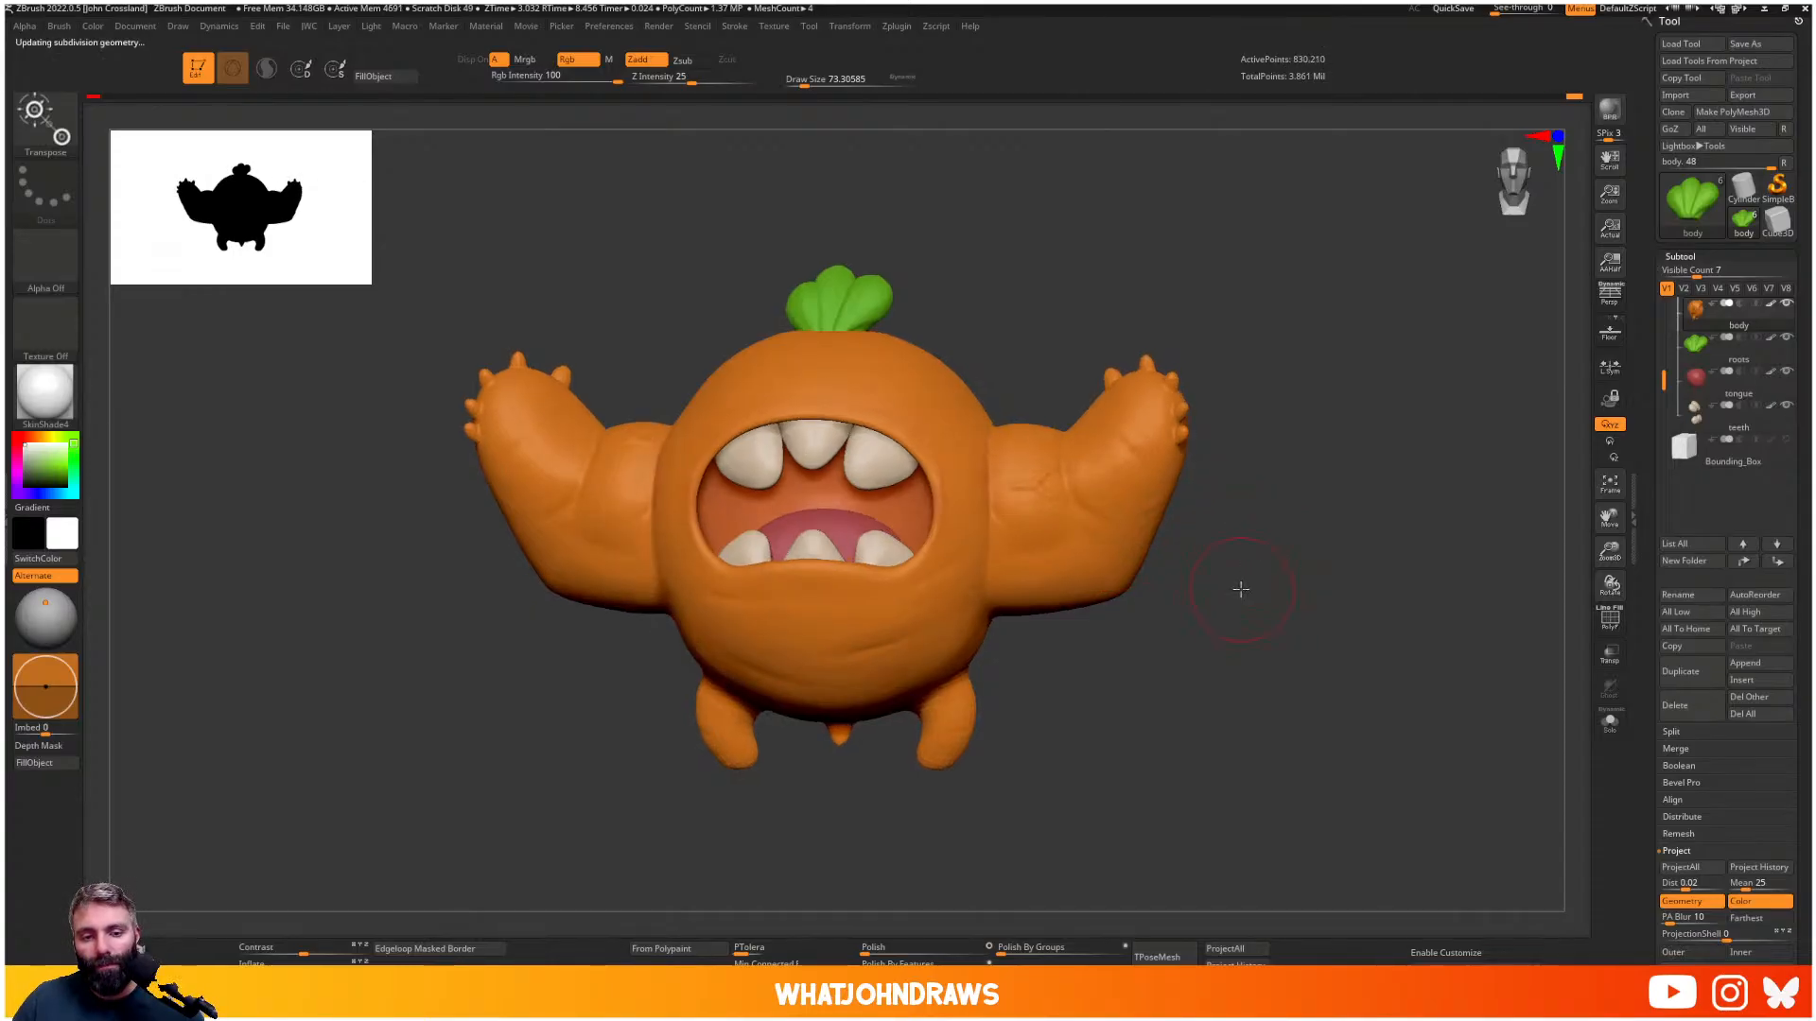
- Examine the assembled high-resolution carrot character from several angles and return to the front view
{"action": "left_click_drag", "start_coordinate": [1240, 583], "coordinate": [1064, 572]}
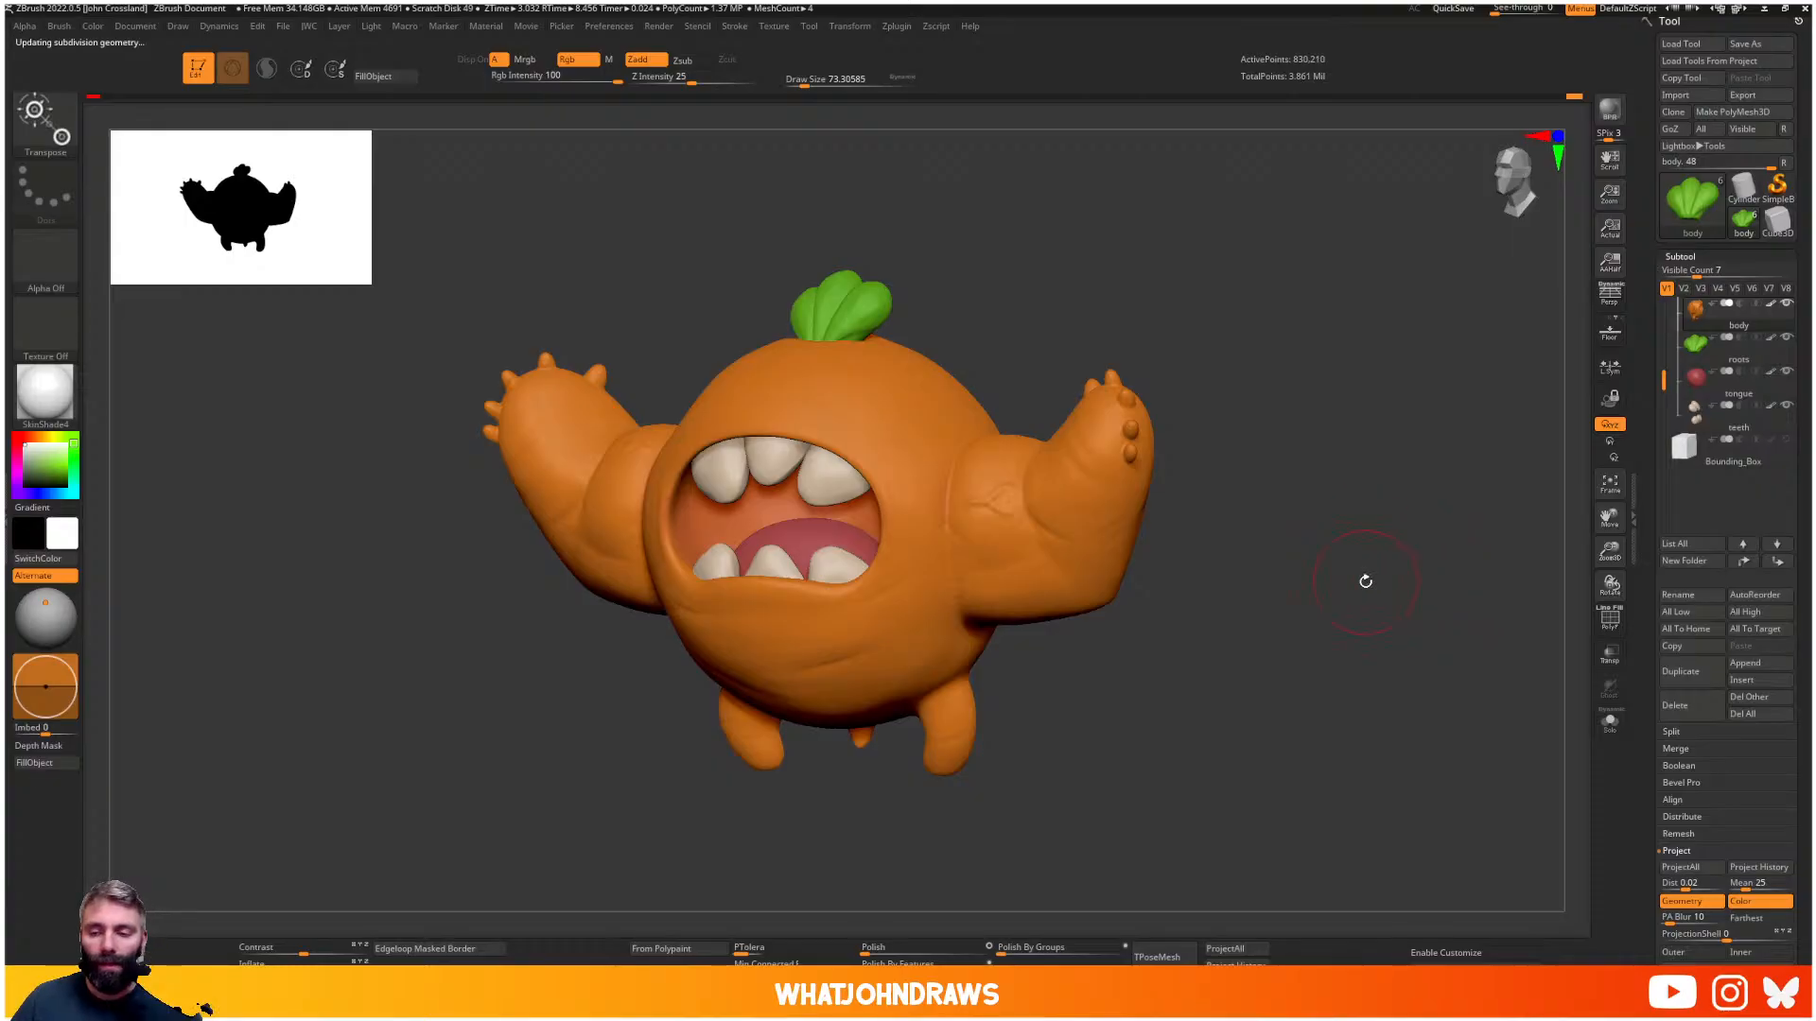
{"action": "left_click_drag", "start_coordinate": [1255, 447], "coordinate": [1299, 478]}
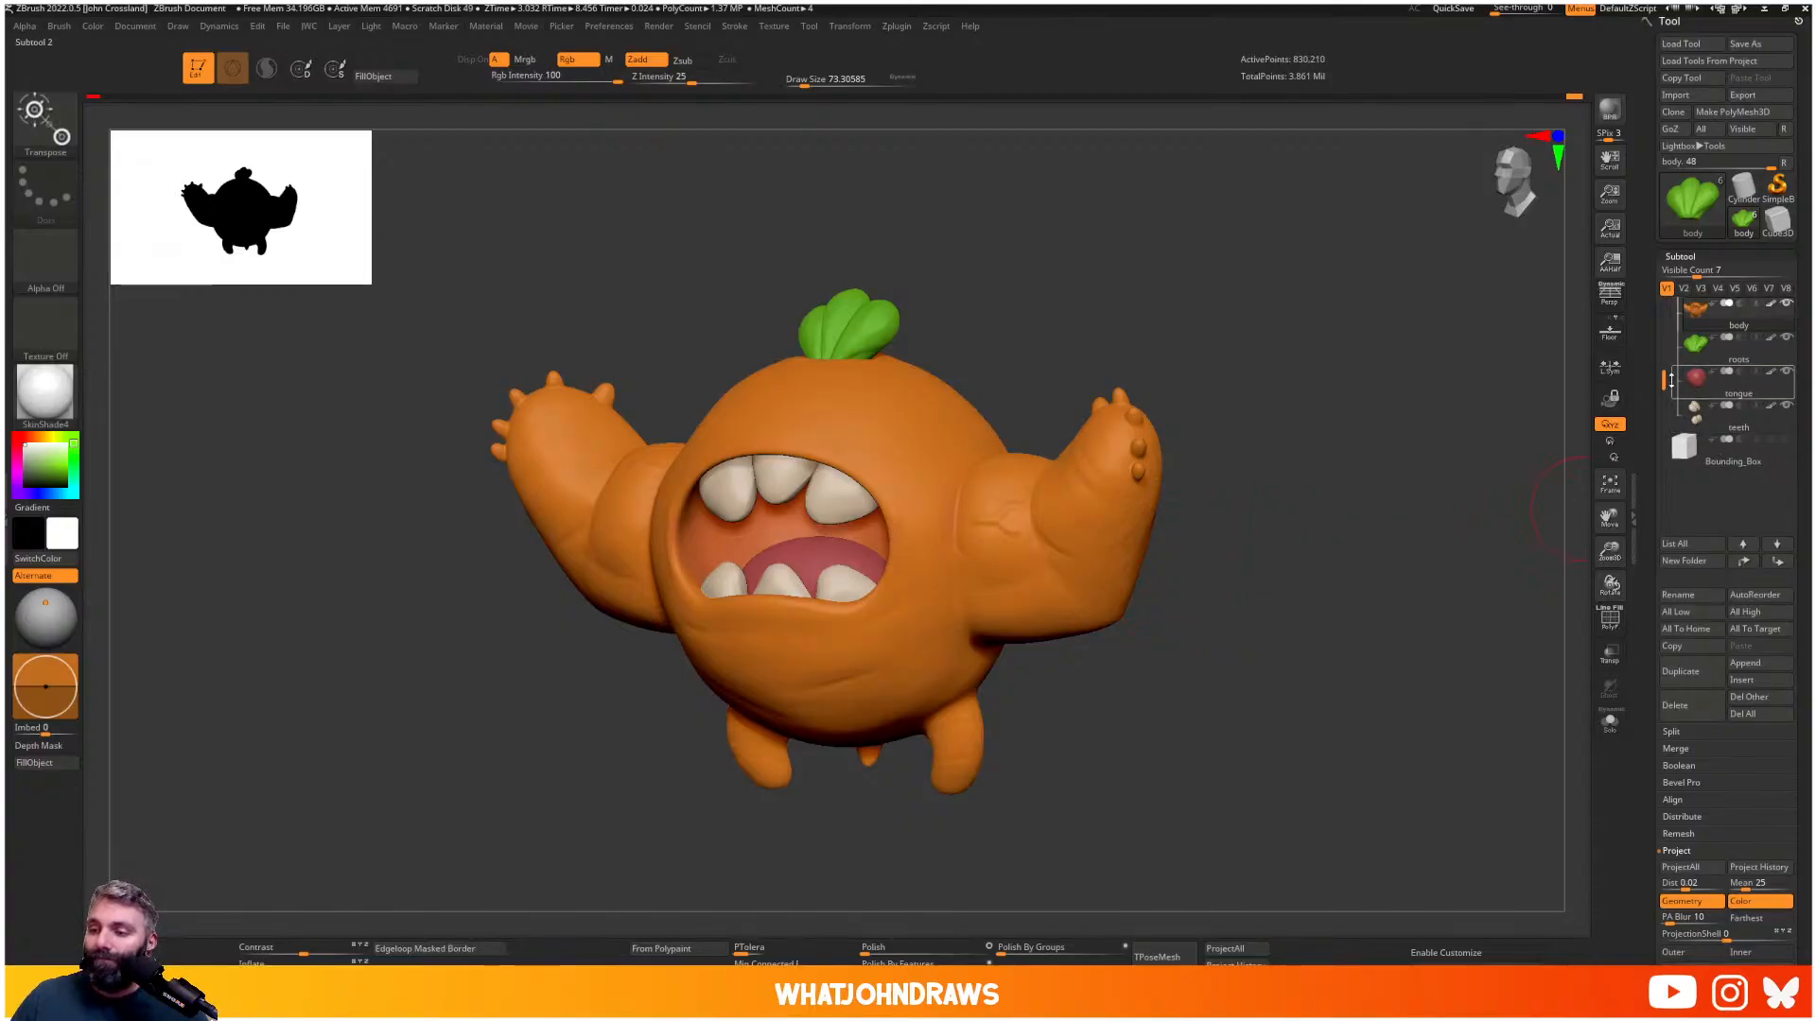
{"action": "mouse_move", "coordinate": [1671, 379]}
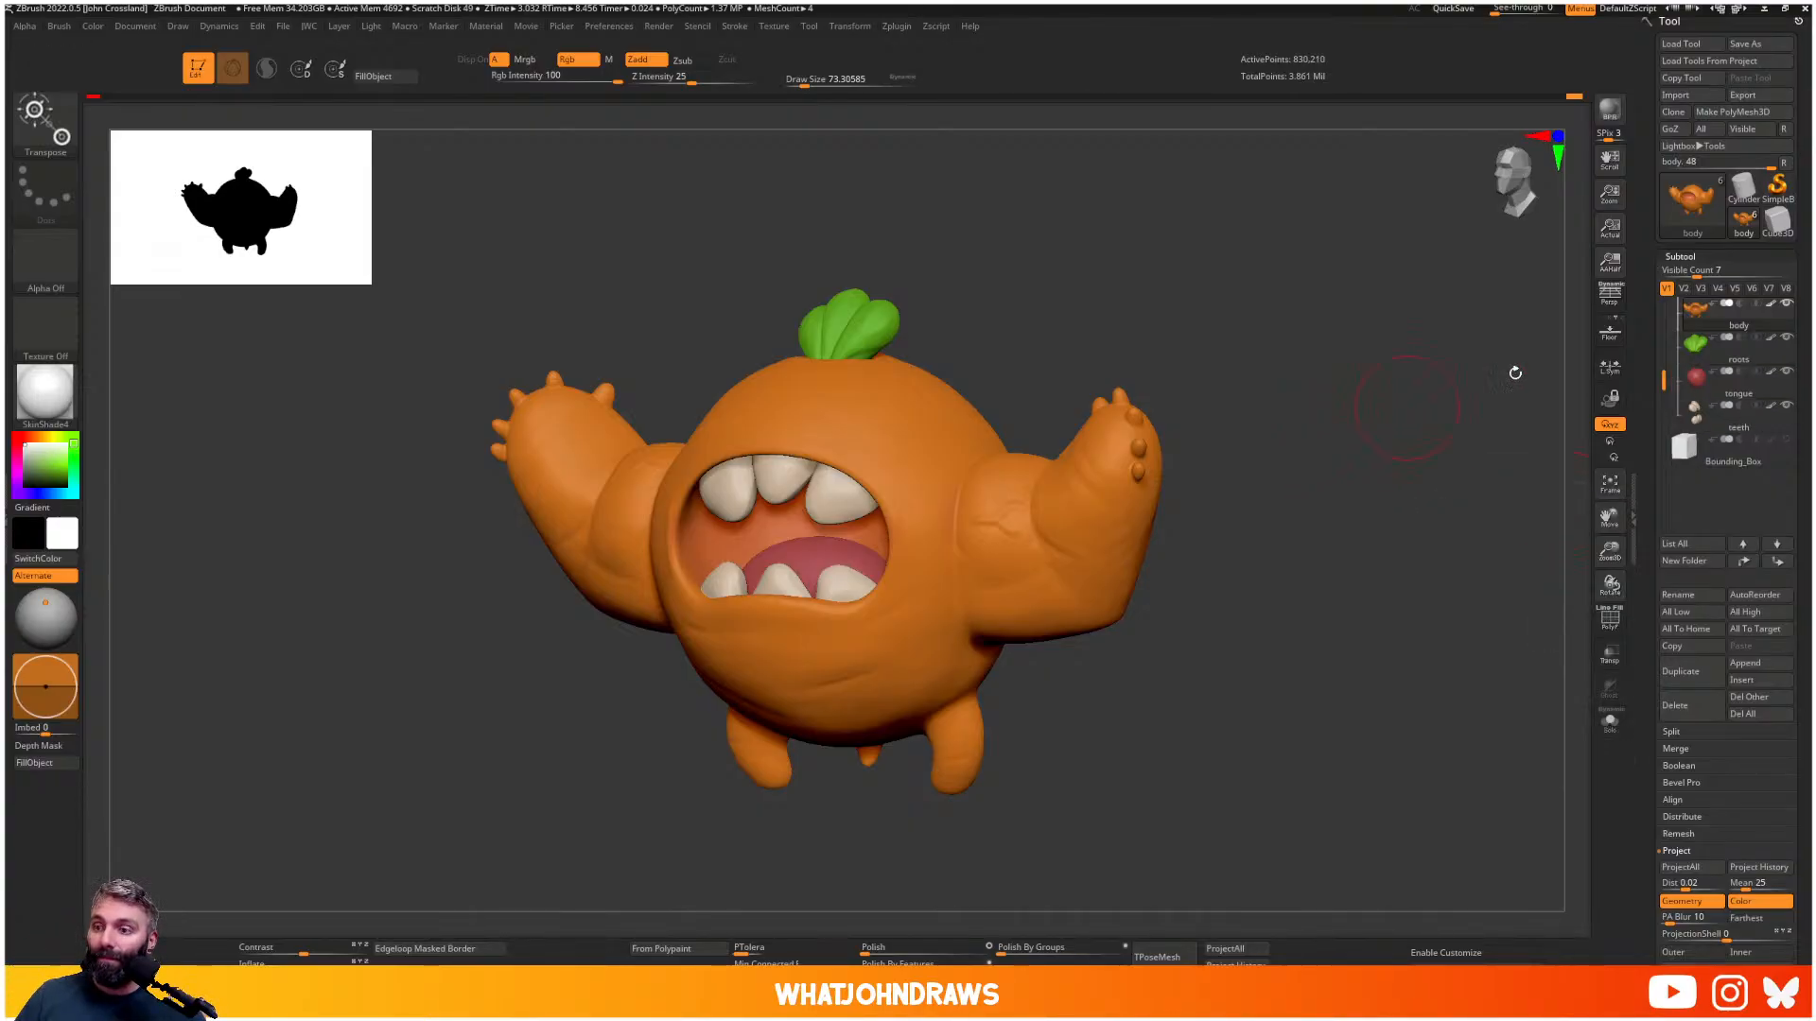
{"action": "left_click_drag", "start_coordinate": [1229, 494], "coordinate": [1288, 466]}
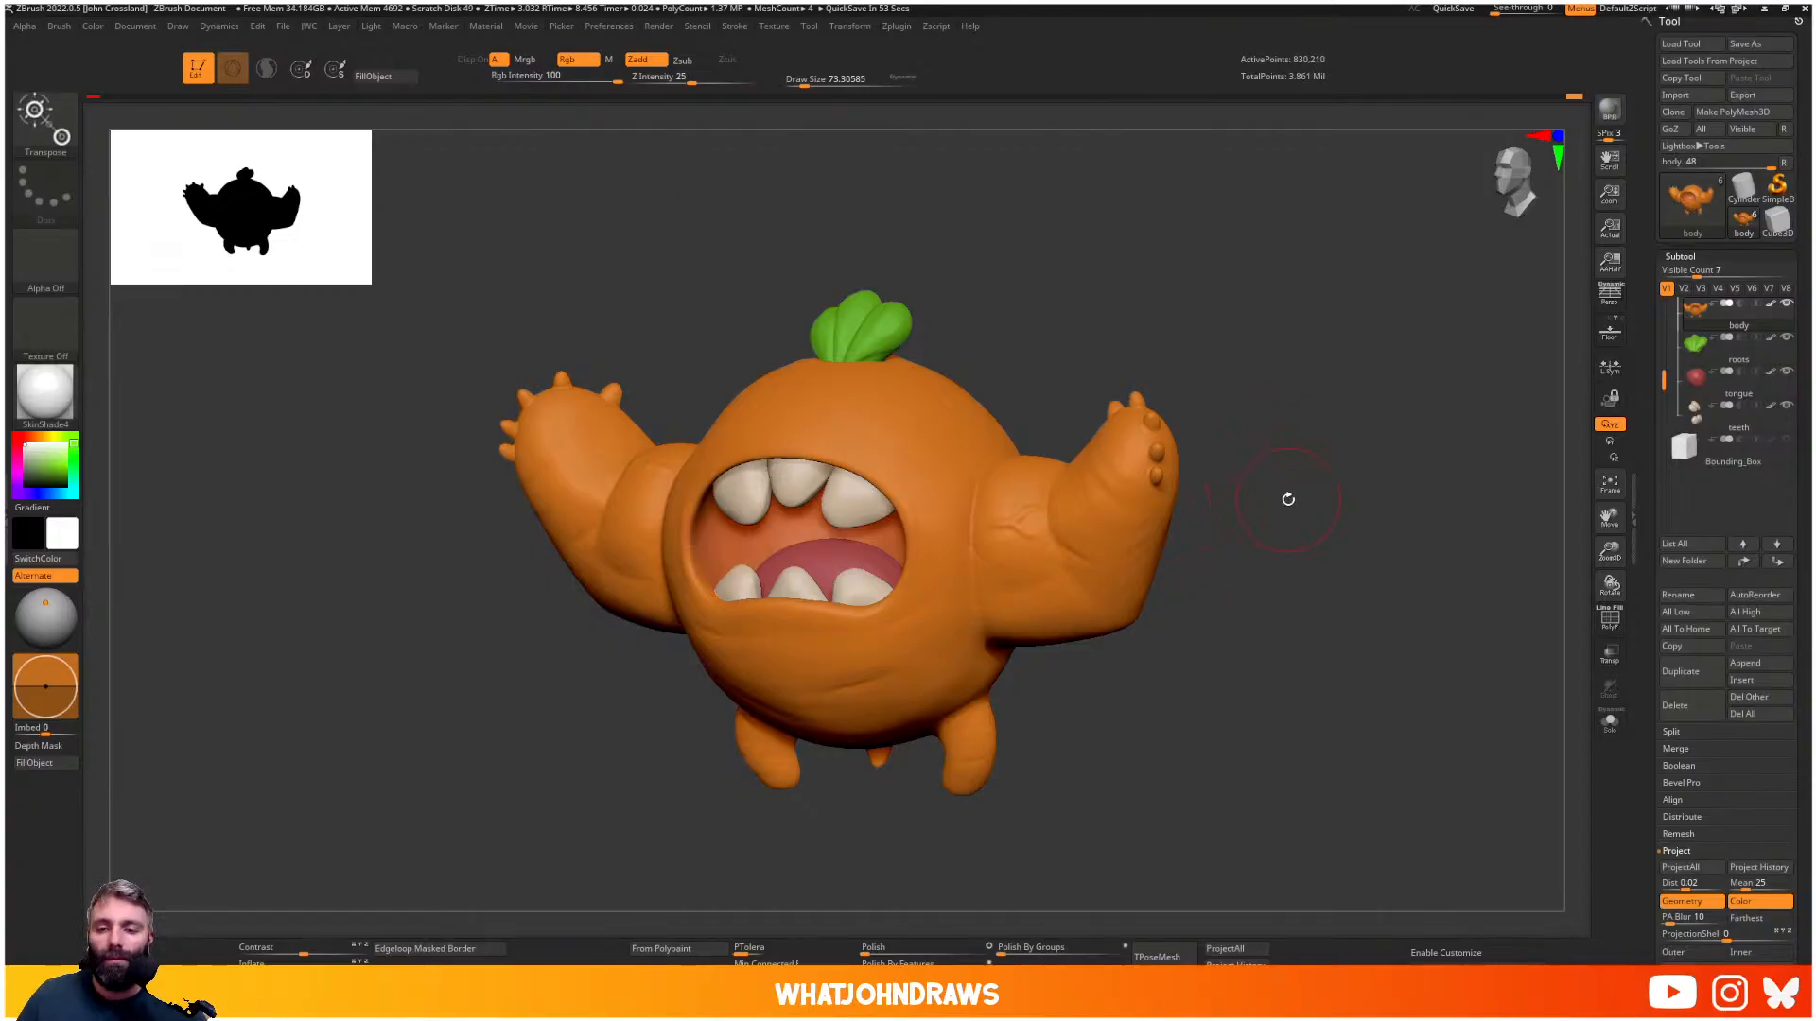
{"action": "left_click_drag", "start_coordinate": [1334, 474], "coordinate": [1348, 484]}
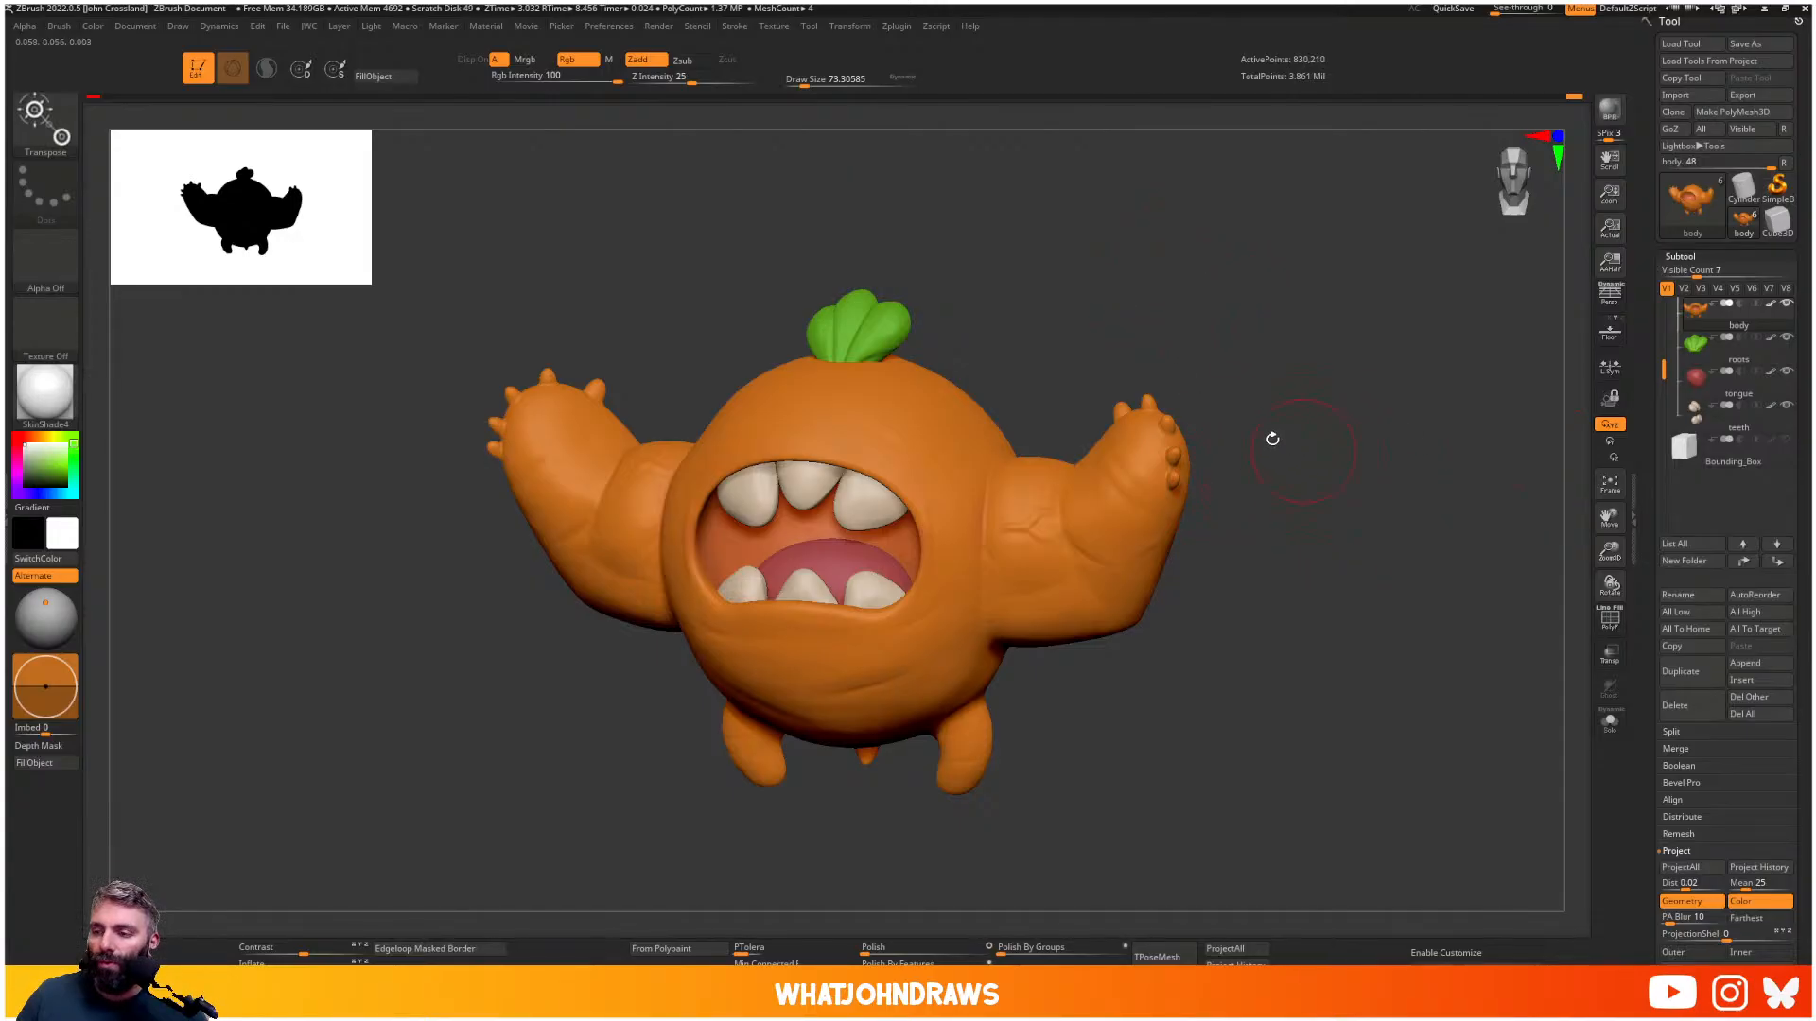
{"action": "left_click_drag", "start_coordinate": [1272, 438], "coordinate": [1358, 344]}
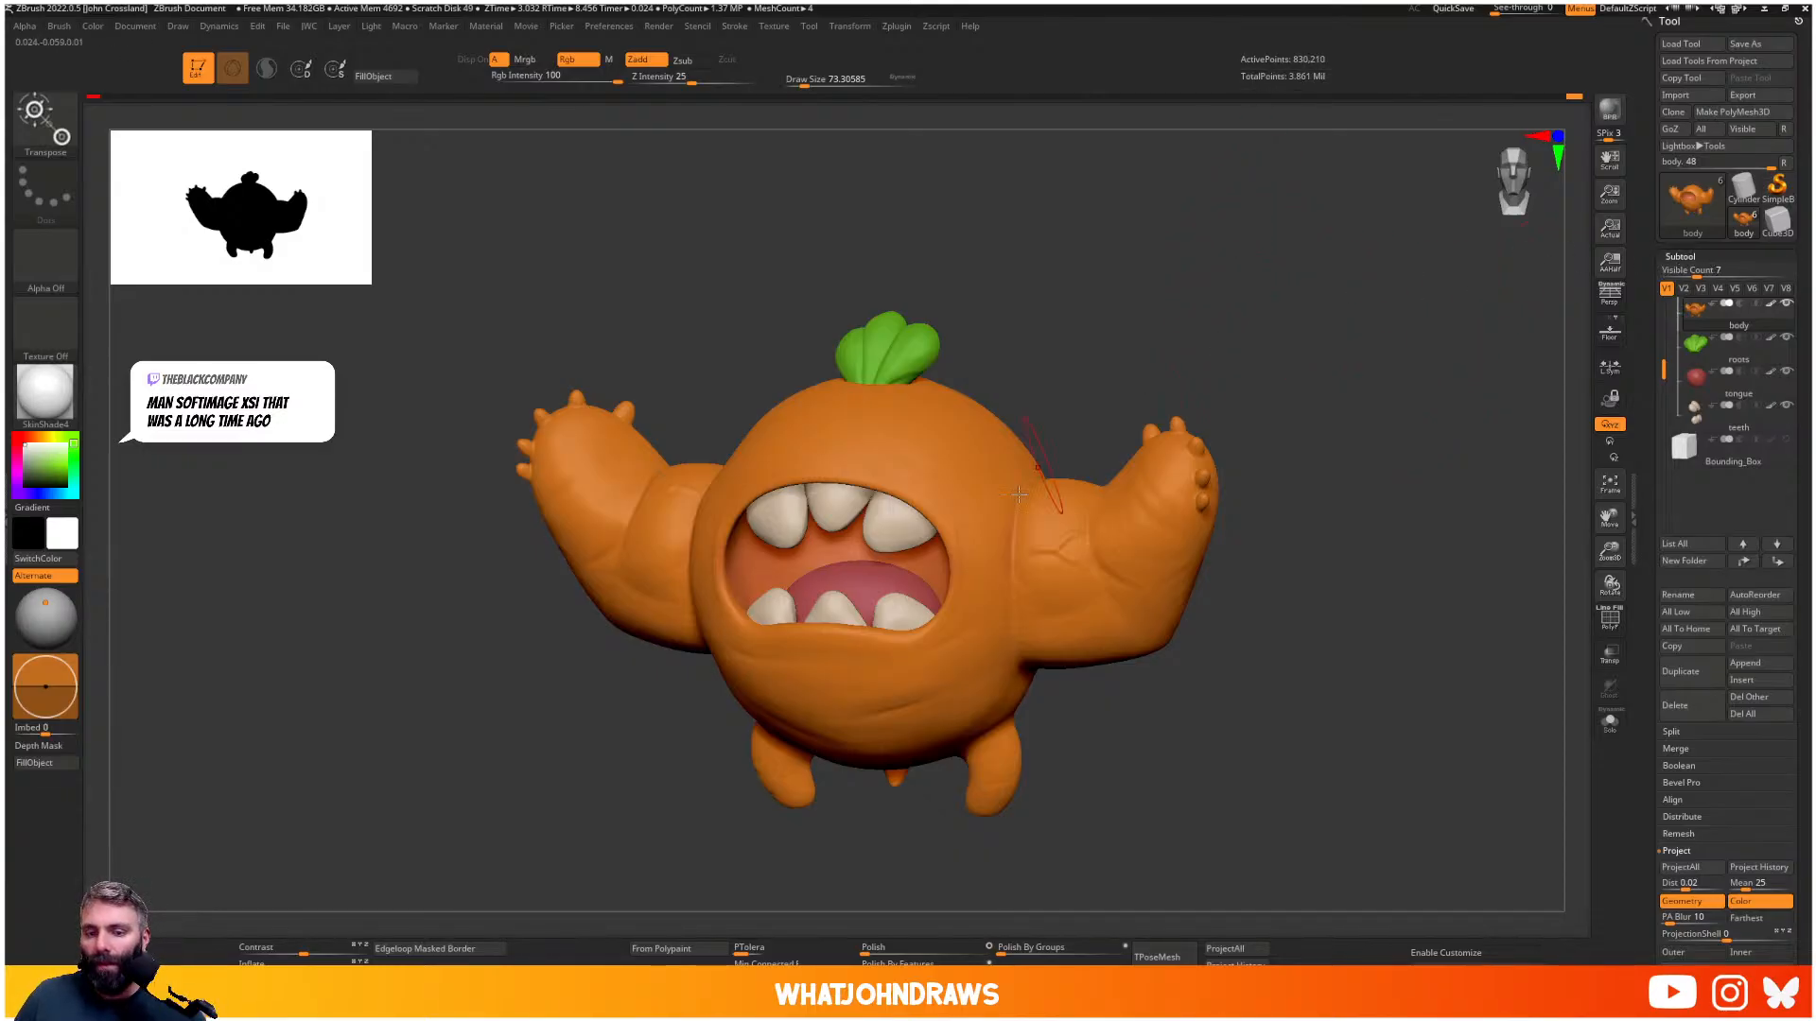
{"action": "left_click_drag", "start_coordinate": [1164, 349], "coordinate": [1169, 350]}
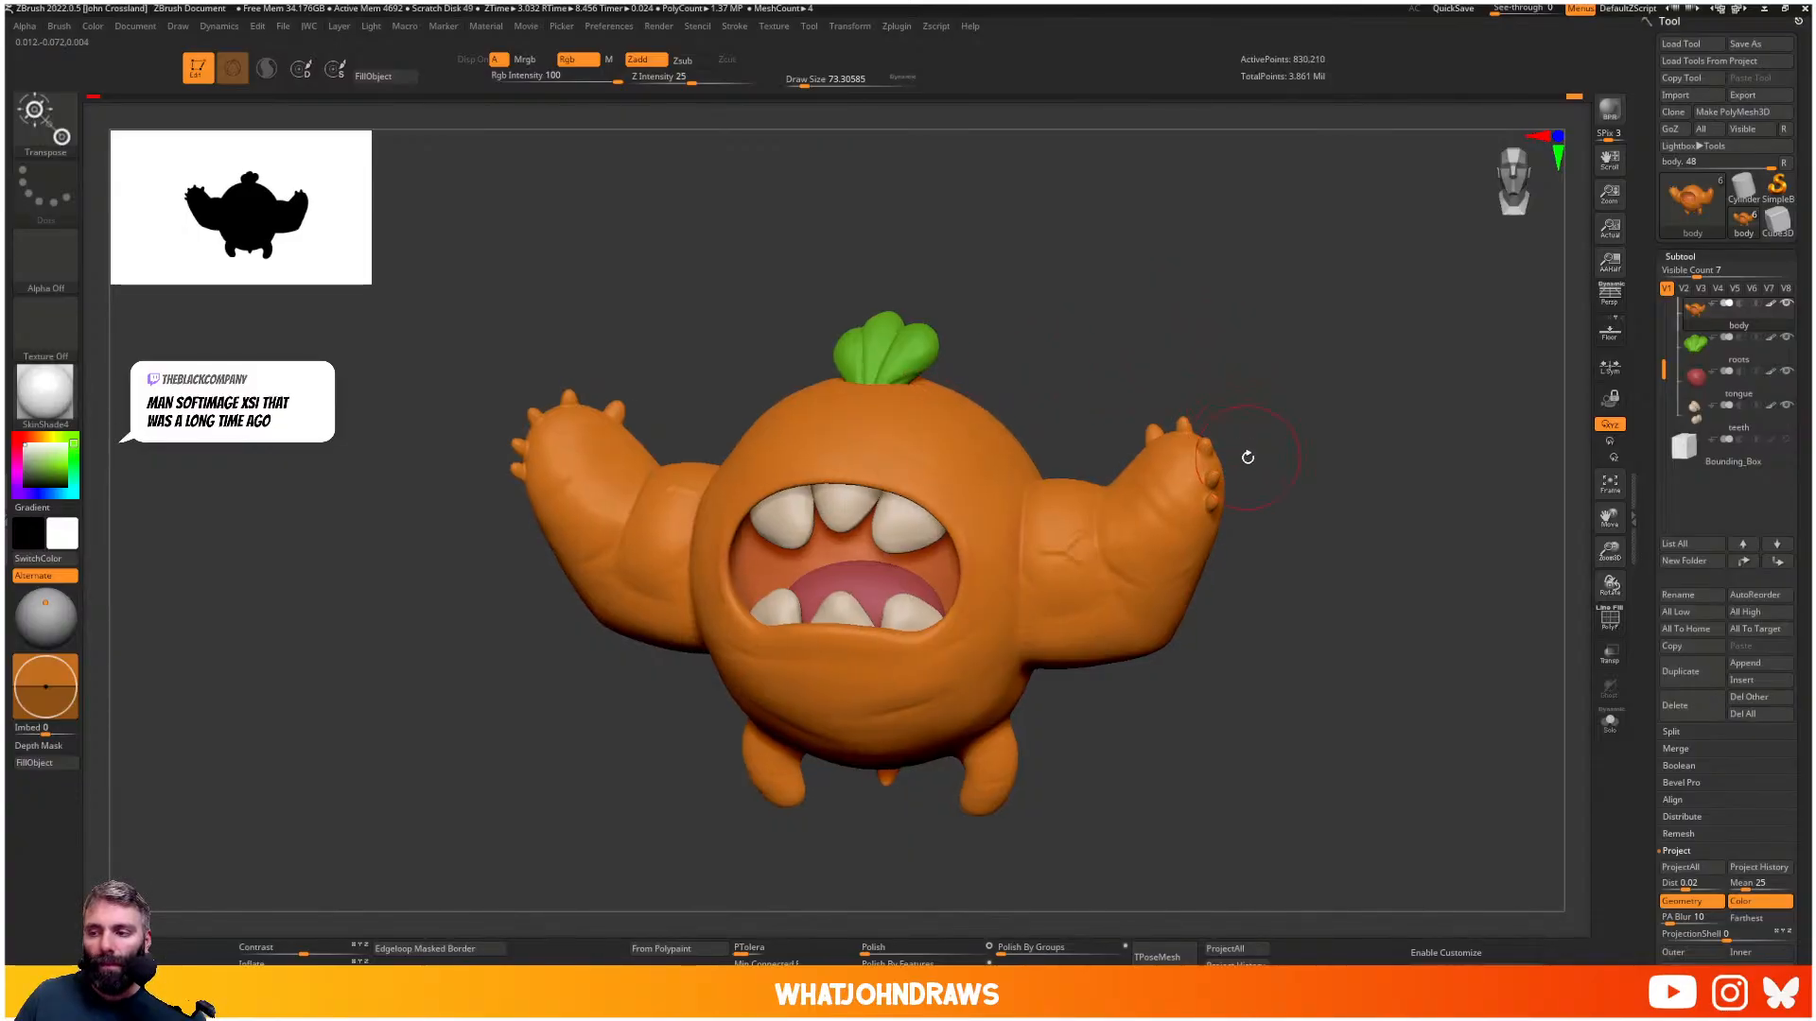
{"action": "left_click_drag", "start_coordinate": [1265, 381], "coordinate": [1259, 393], "text": "shift"}
{"action": "key", "text": "w"}
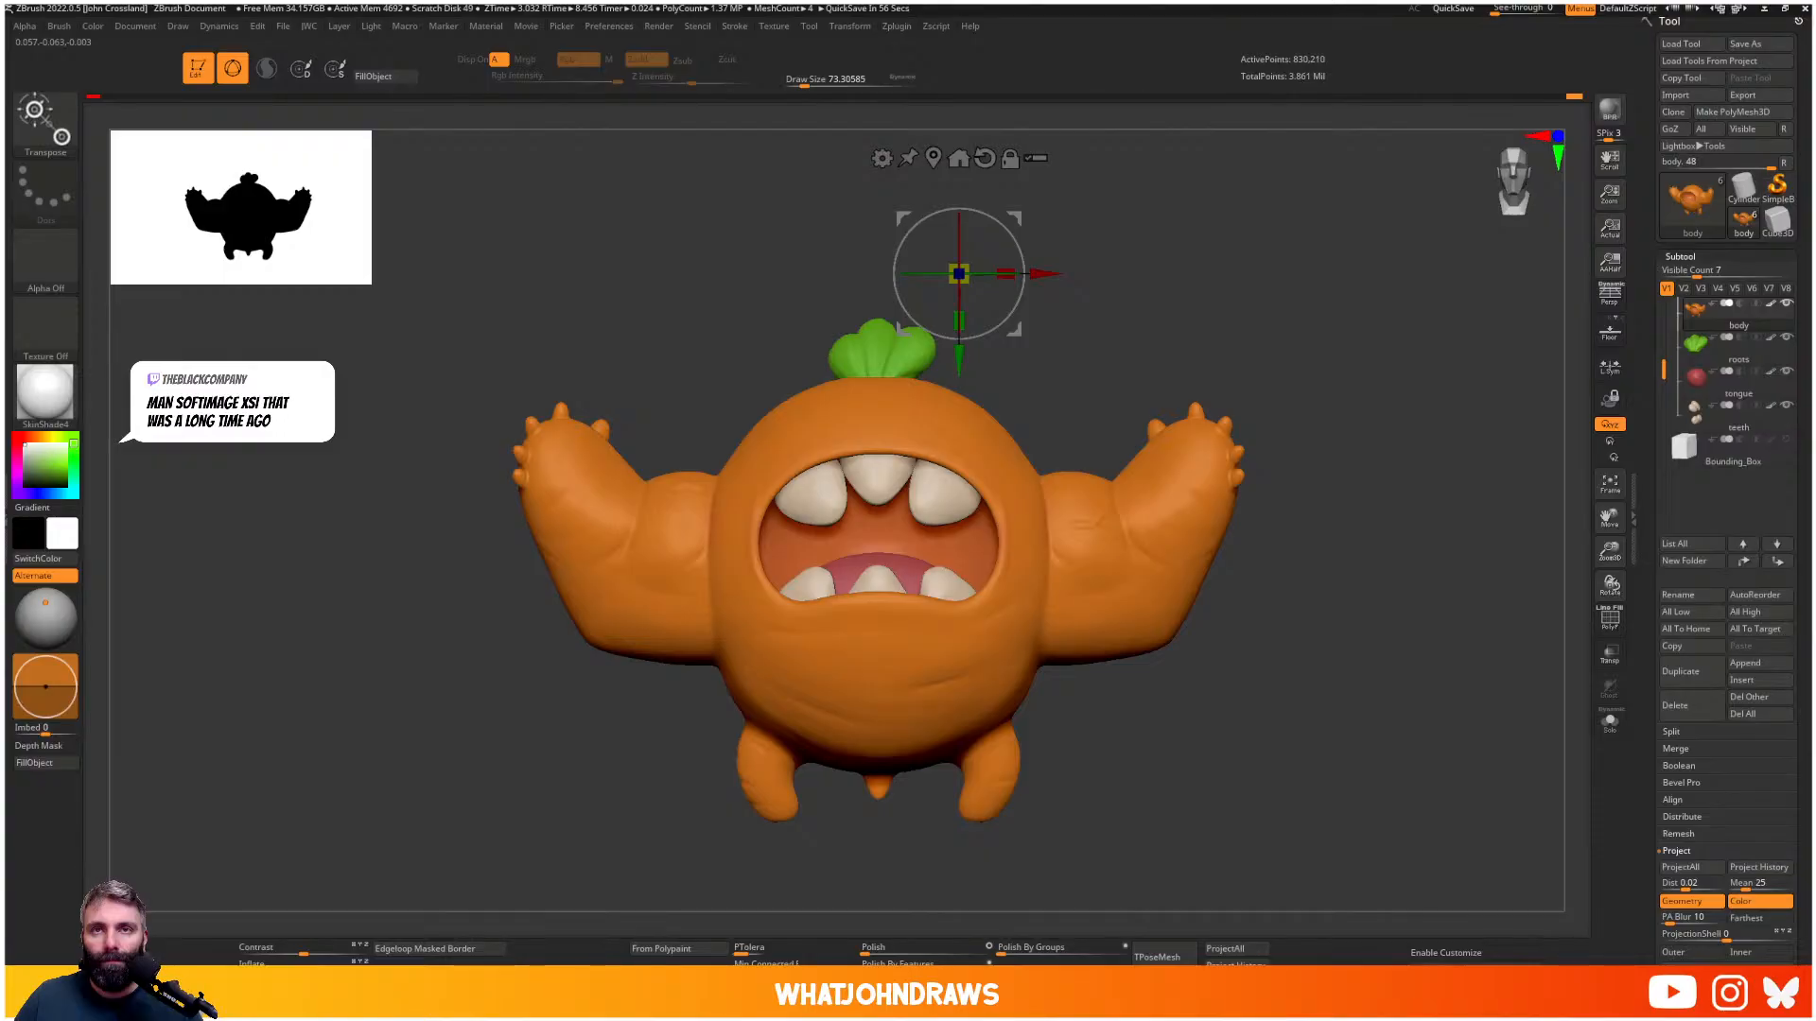
- Switch to Blender, moving the Videos folder window out of the way, and dismiss the splash screen
{"action": "key", "text": "alt+Tab"}
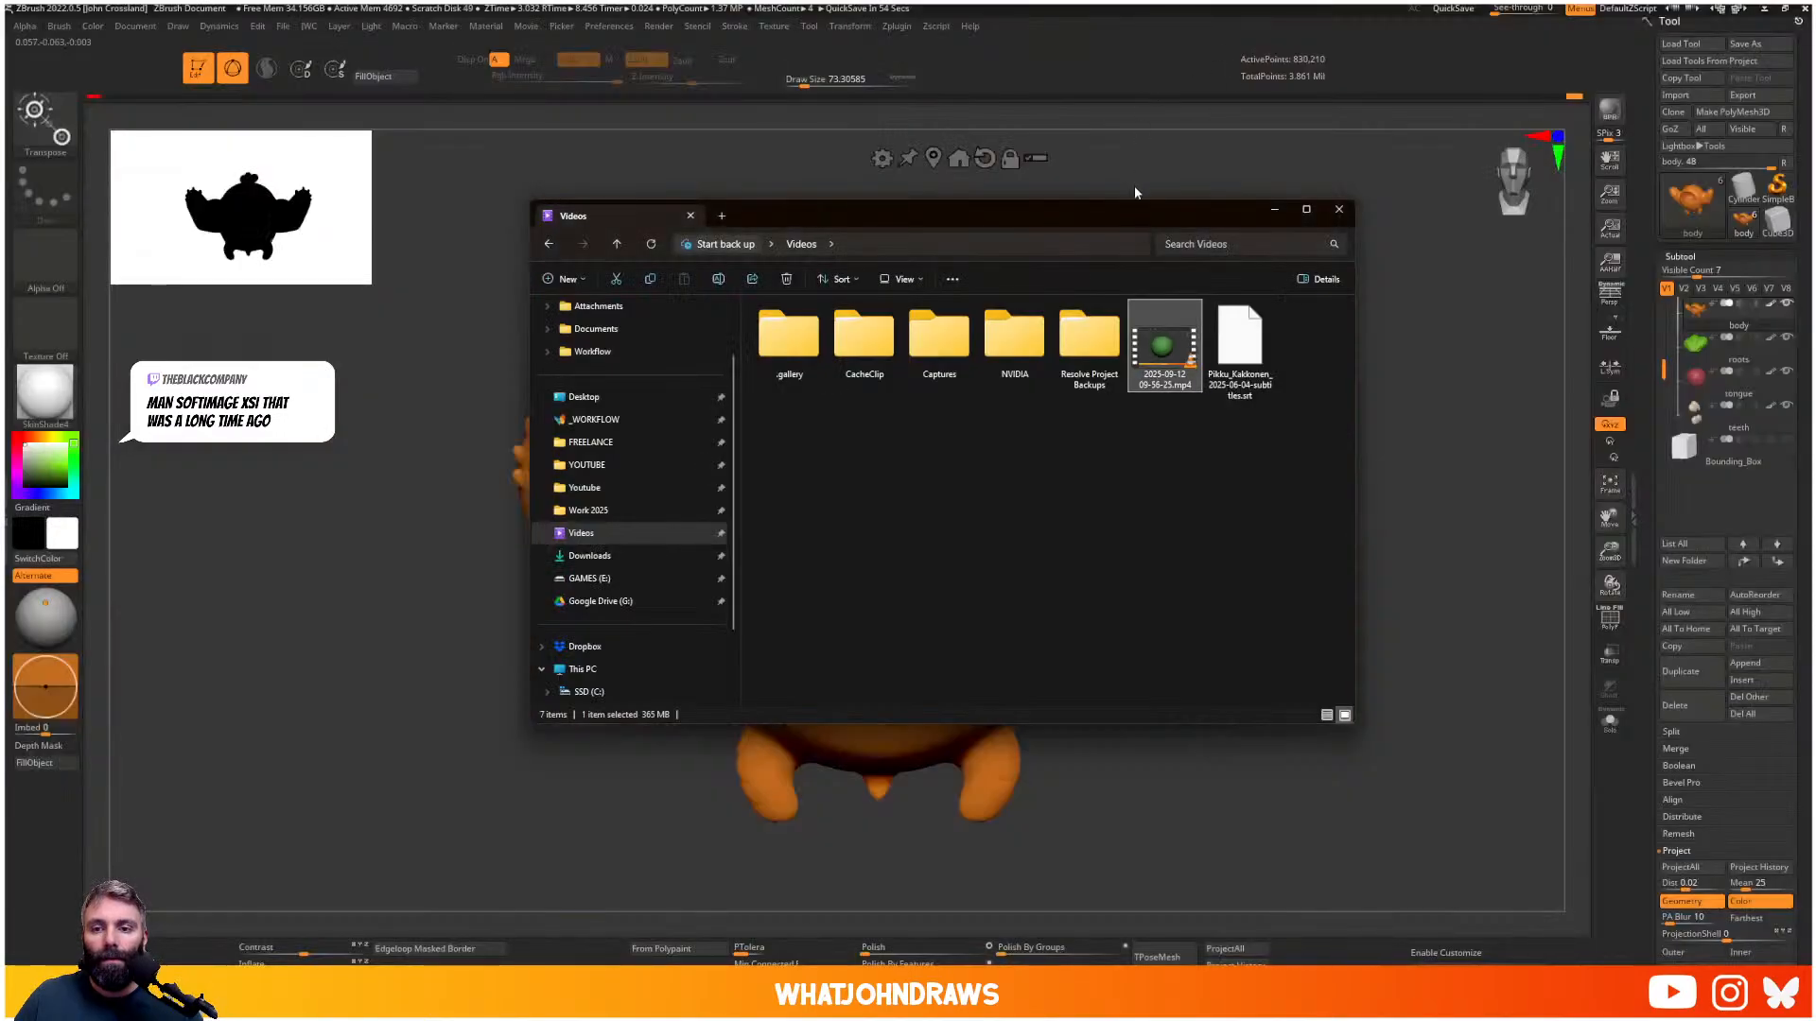
{"action": "left_click_drag", "start_coordinate": [1135, 212], "coordinate": [1135, 0]}
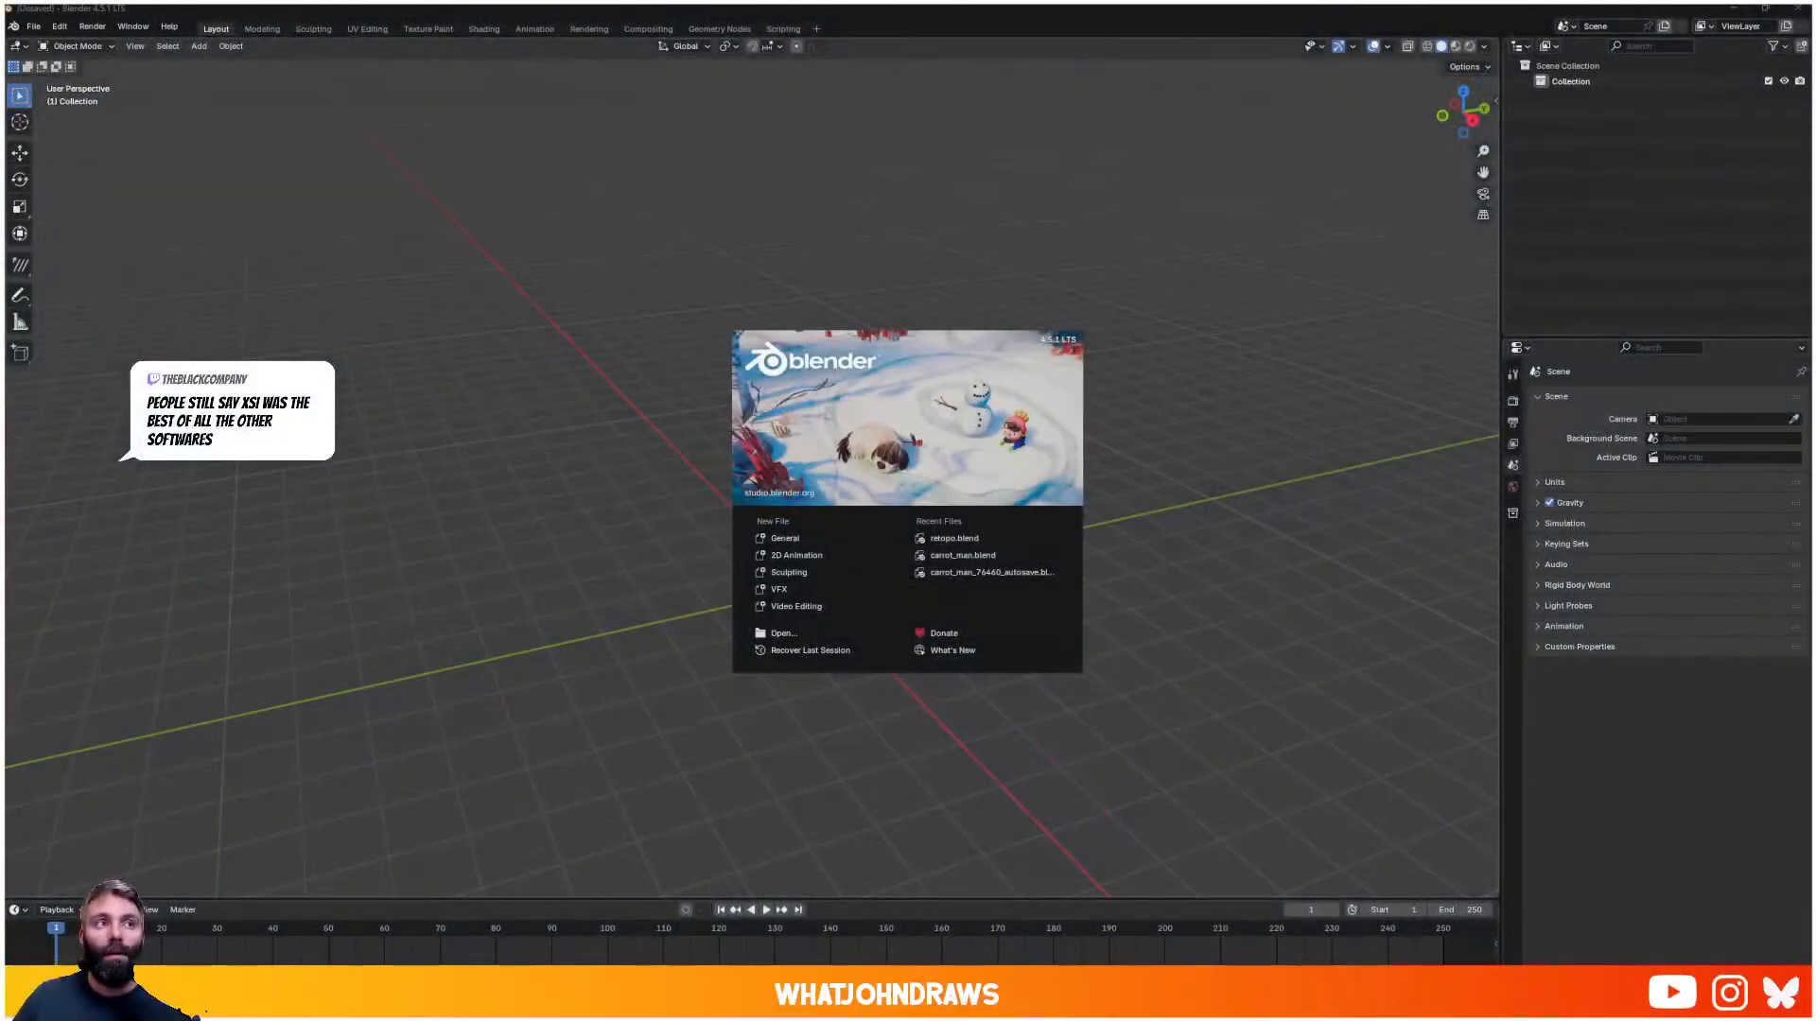
{"action": "left_click", "coordinate": [1251, 324]}
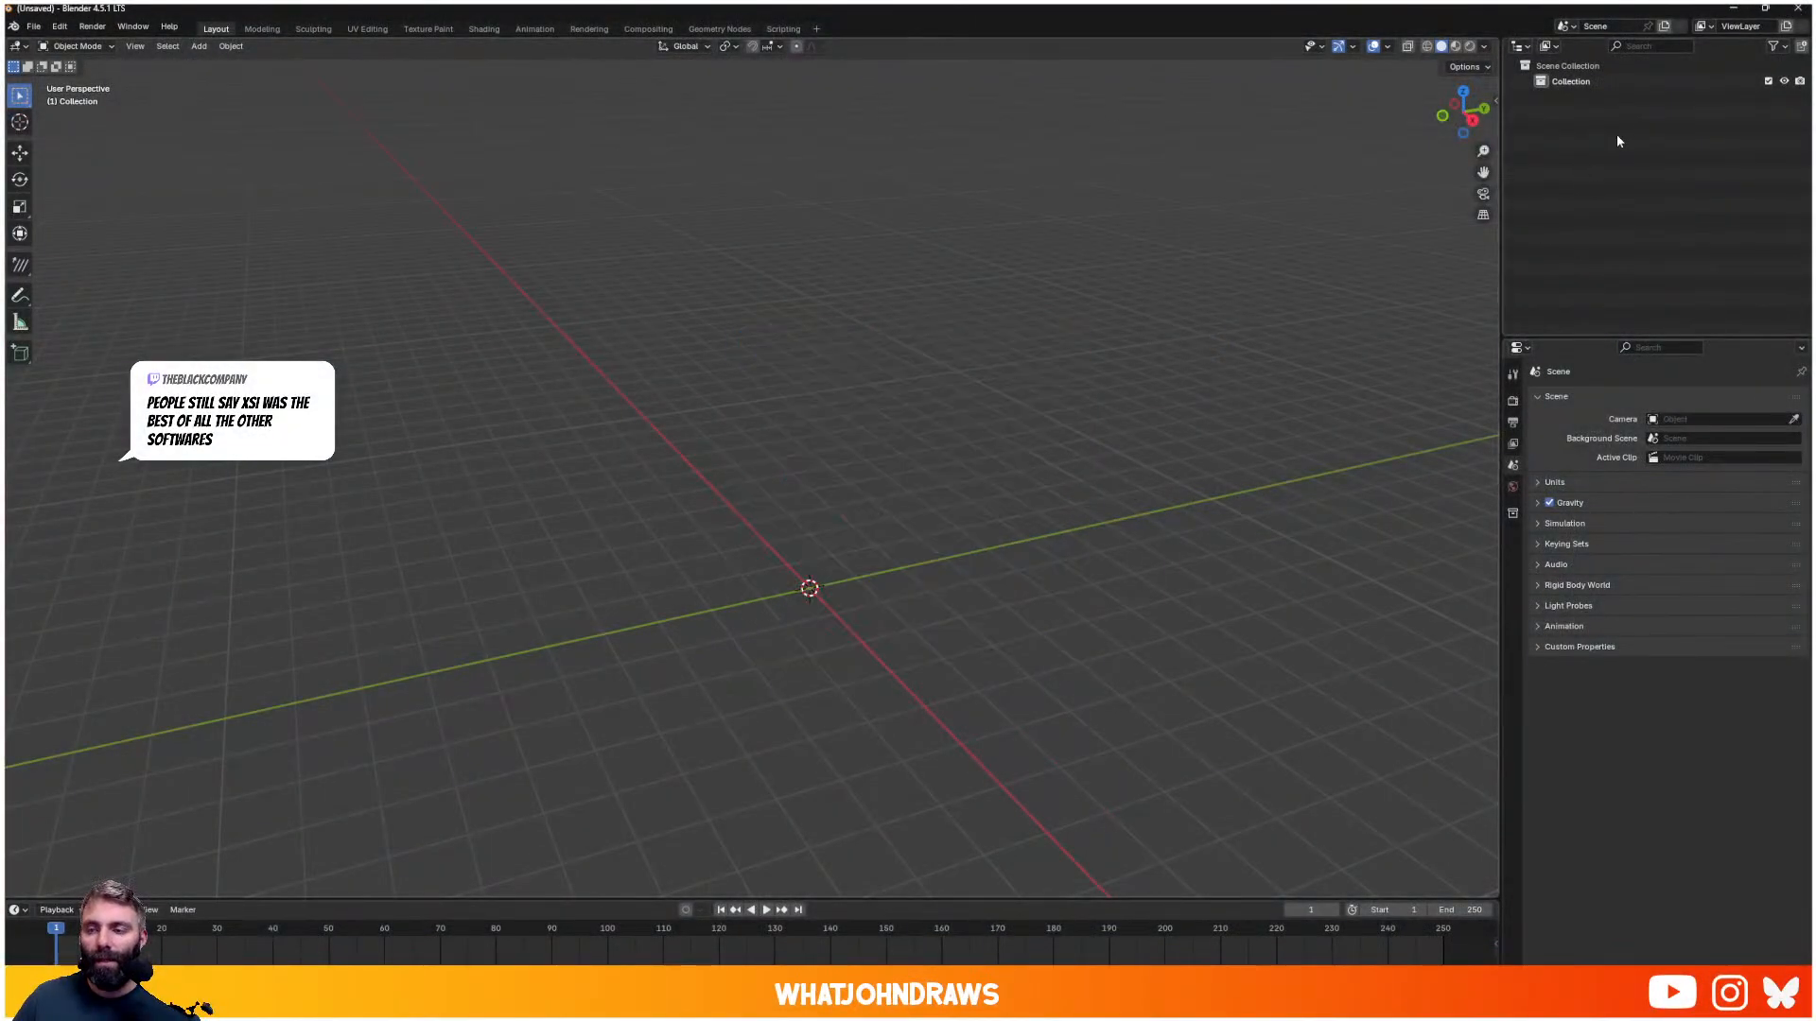
- Start a Wavefront OBJ import and browse from Work 2025 to the marmoset folder in Sketches\Carrot_man
{"action": "key", "text": "q"}
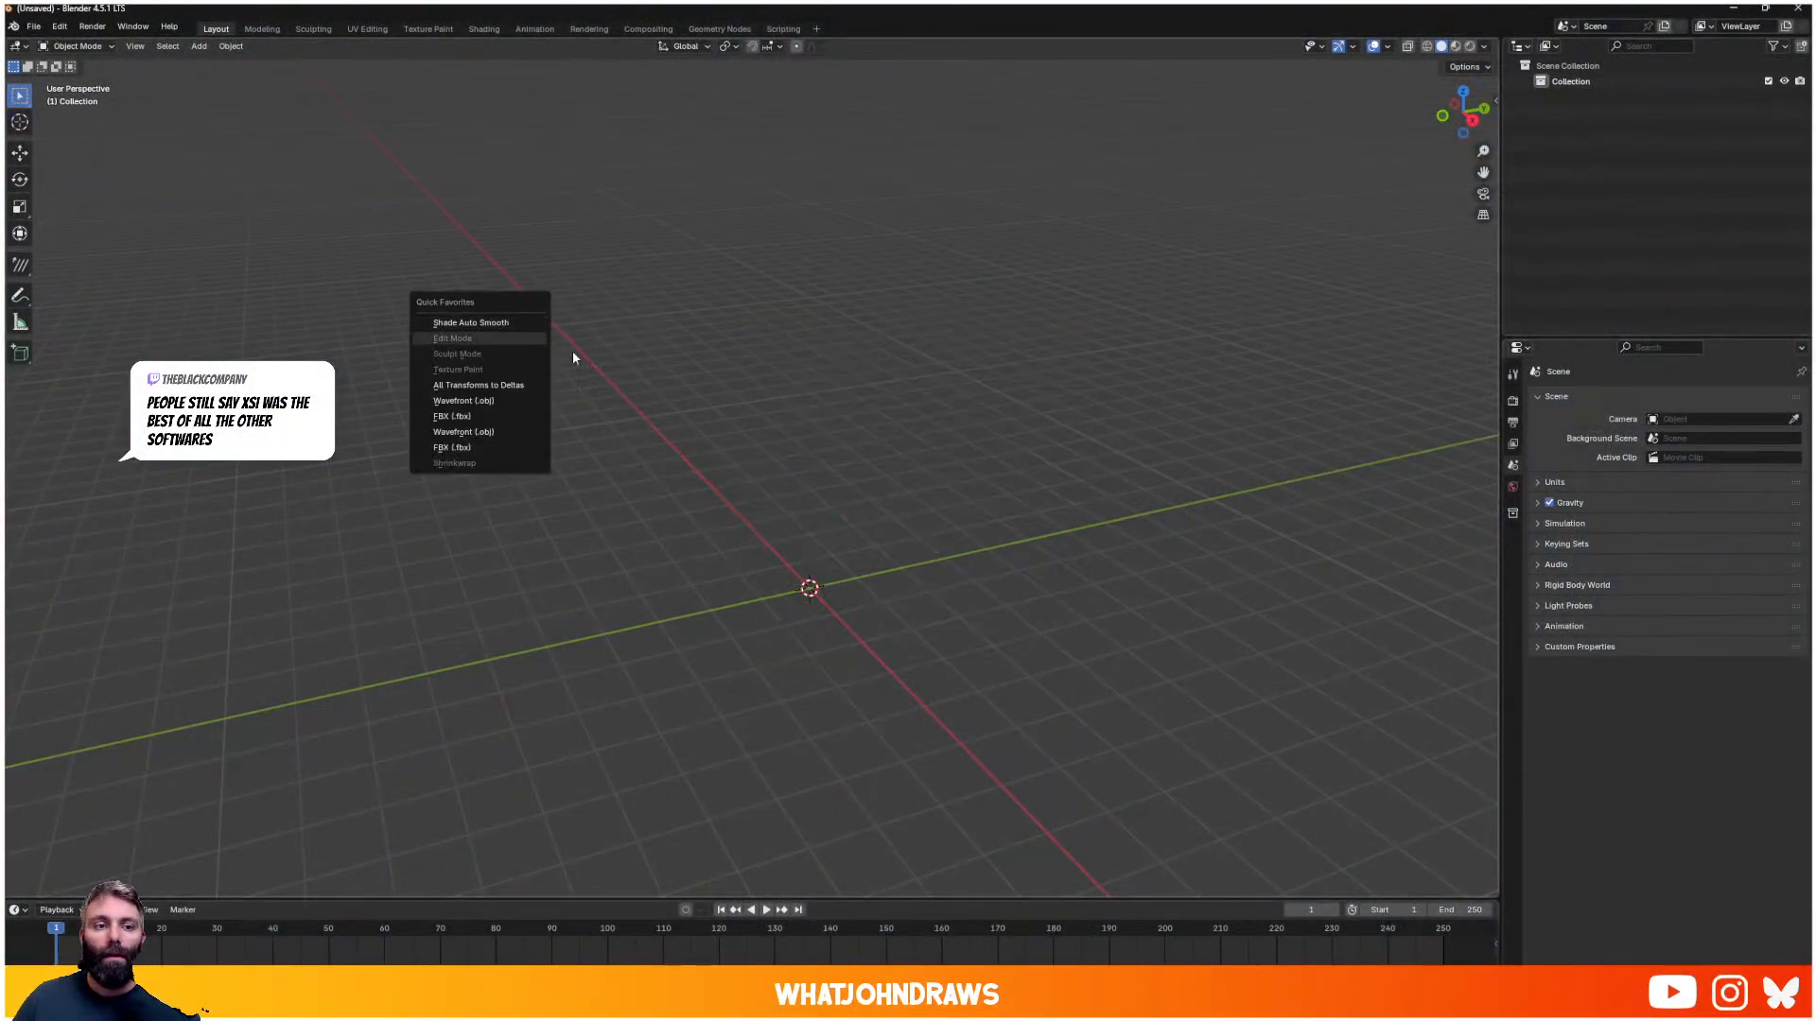
{"action": "key", "text": "shift+q"}
{"action": "left_click", "coordinate": [246, 324]}
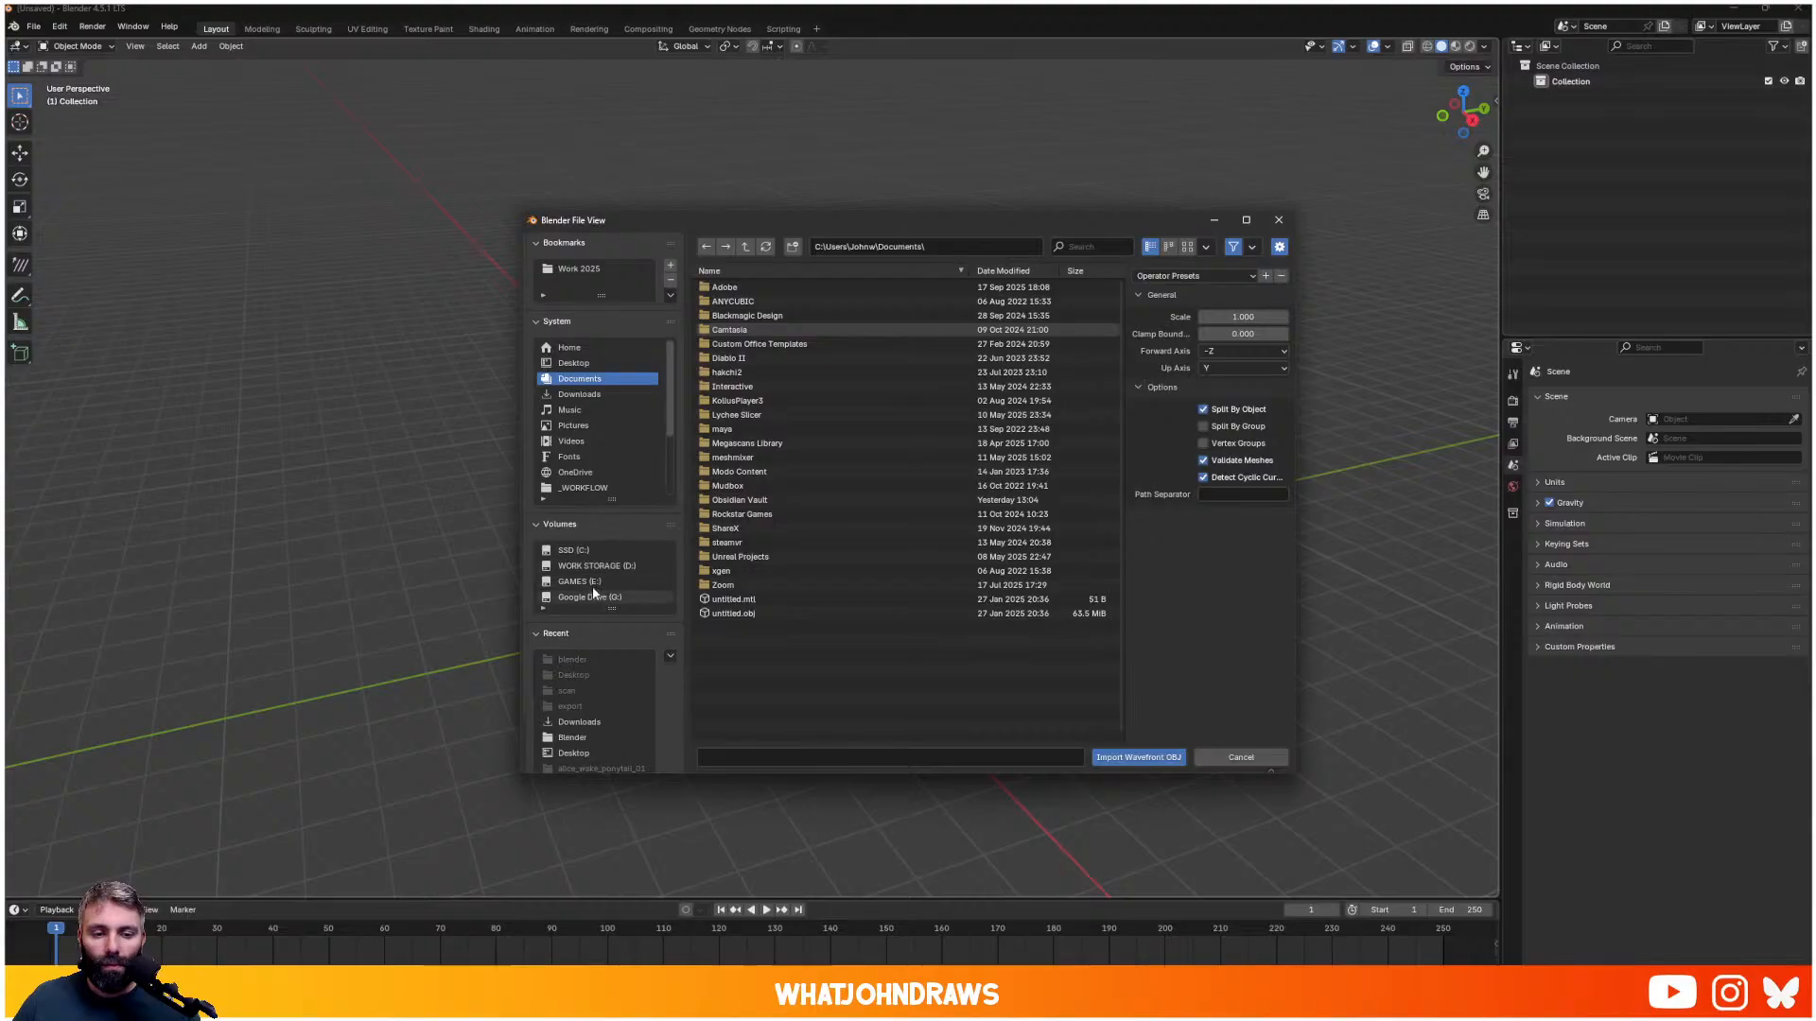
{"action": "scroll", "coordinate": [596, 446], "scroll_direction": "down", "scroll_amount": 1}
{"action": "scroll", "coordinate": [595, 440], "scroll_direction": "up", "scroll_amount": 1}
{"action": "left_click", "coordinate": [585, 270]}
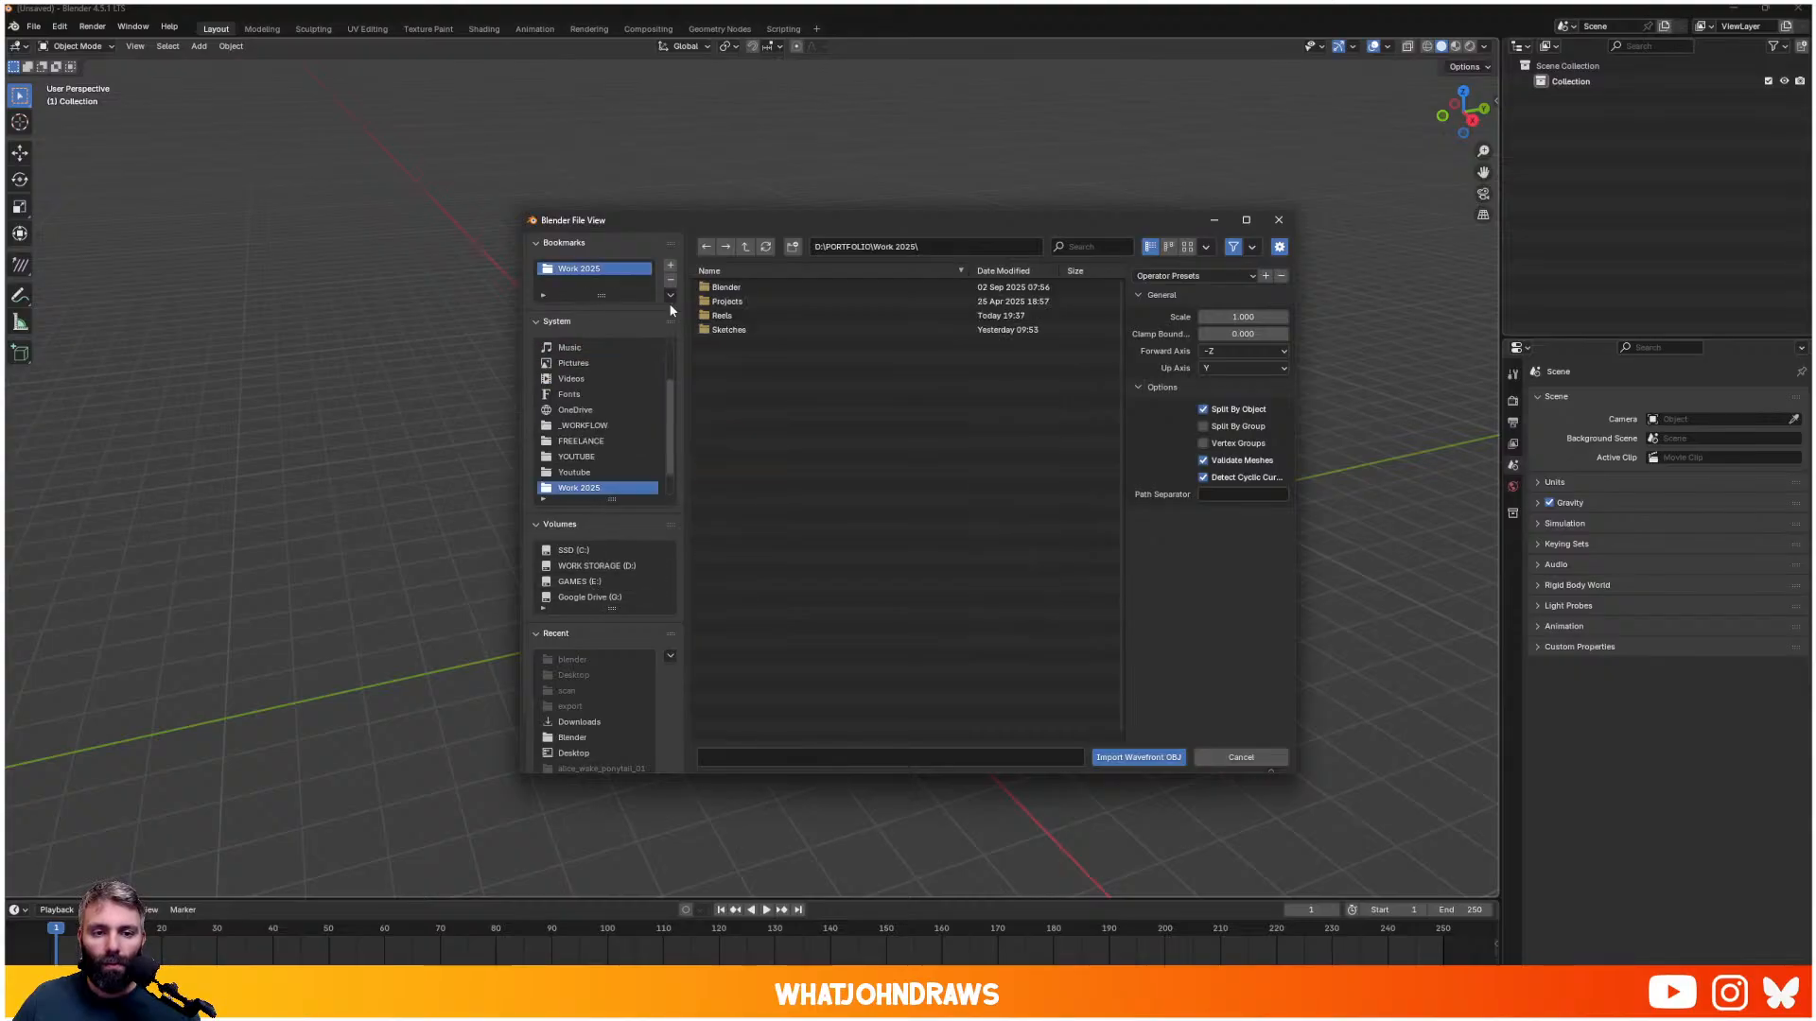
{"action": "left_click", "coordinate": [734, 331]}
{"action": "double_click", "coordinate": [734, 331]}
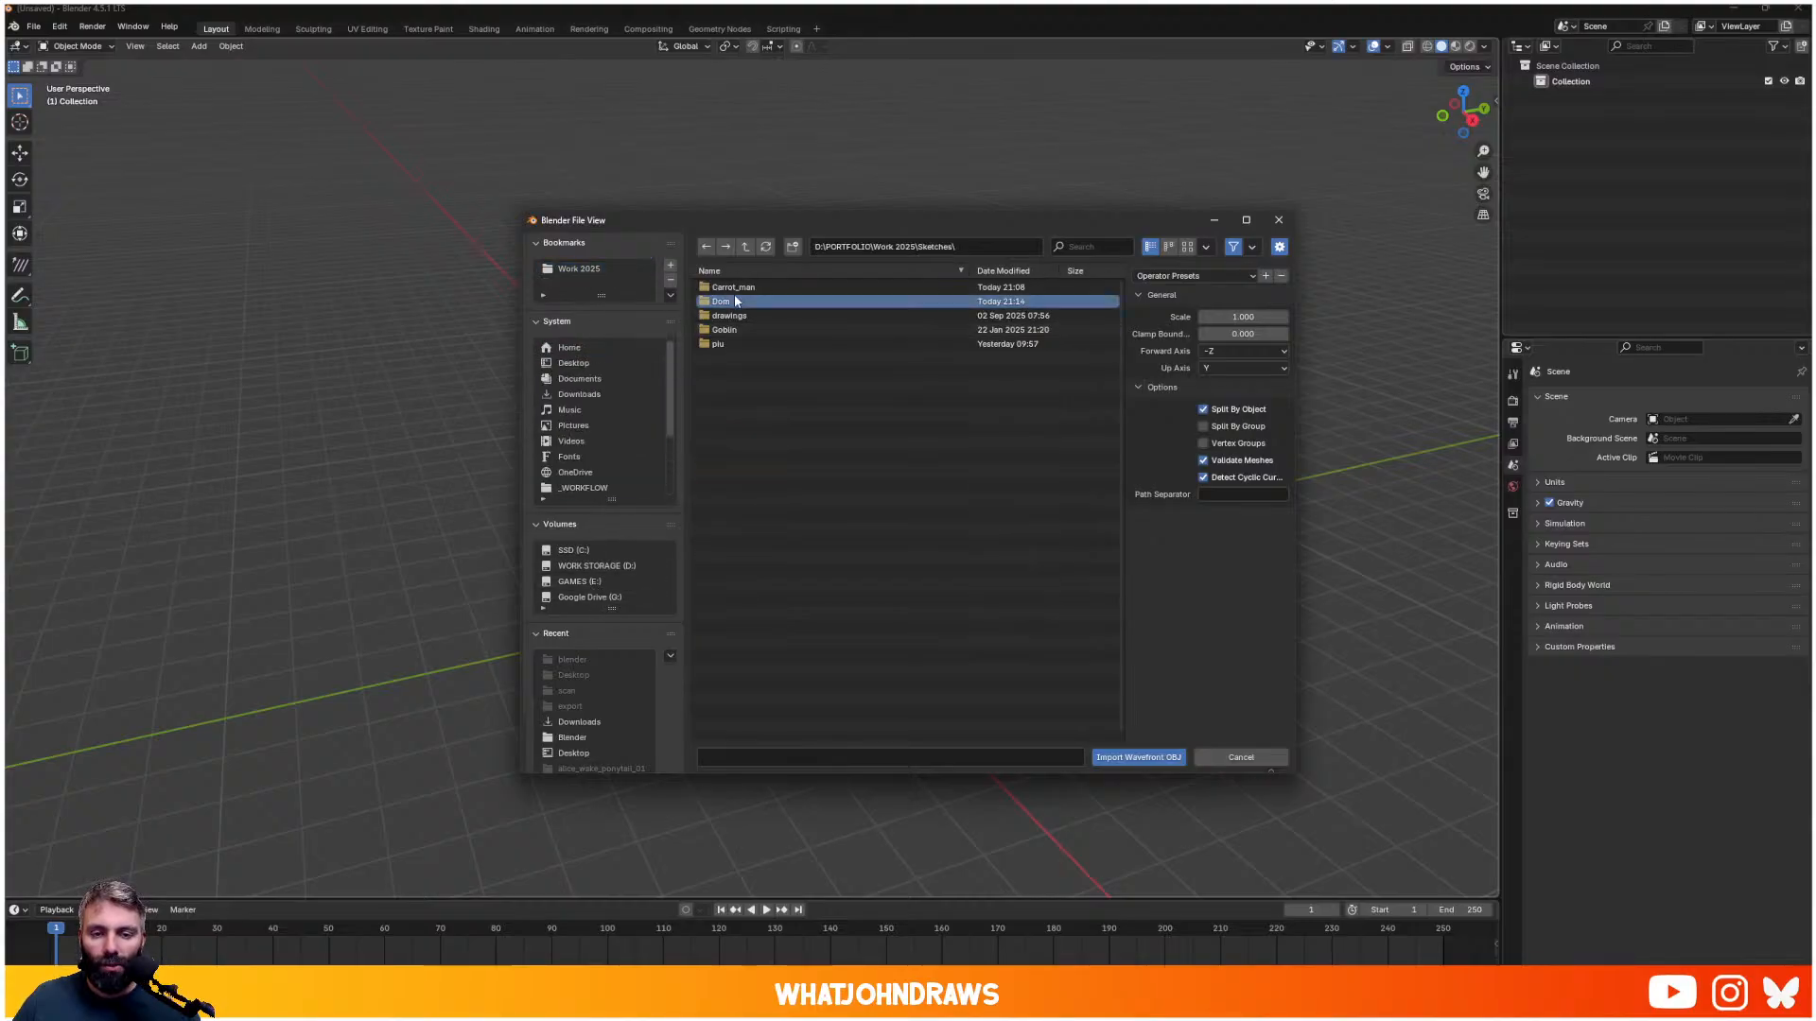
{"action": "double_click", "coordinate": [736, 300]}
{"action": "double_click", "coordinate": [735, 289]}
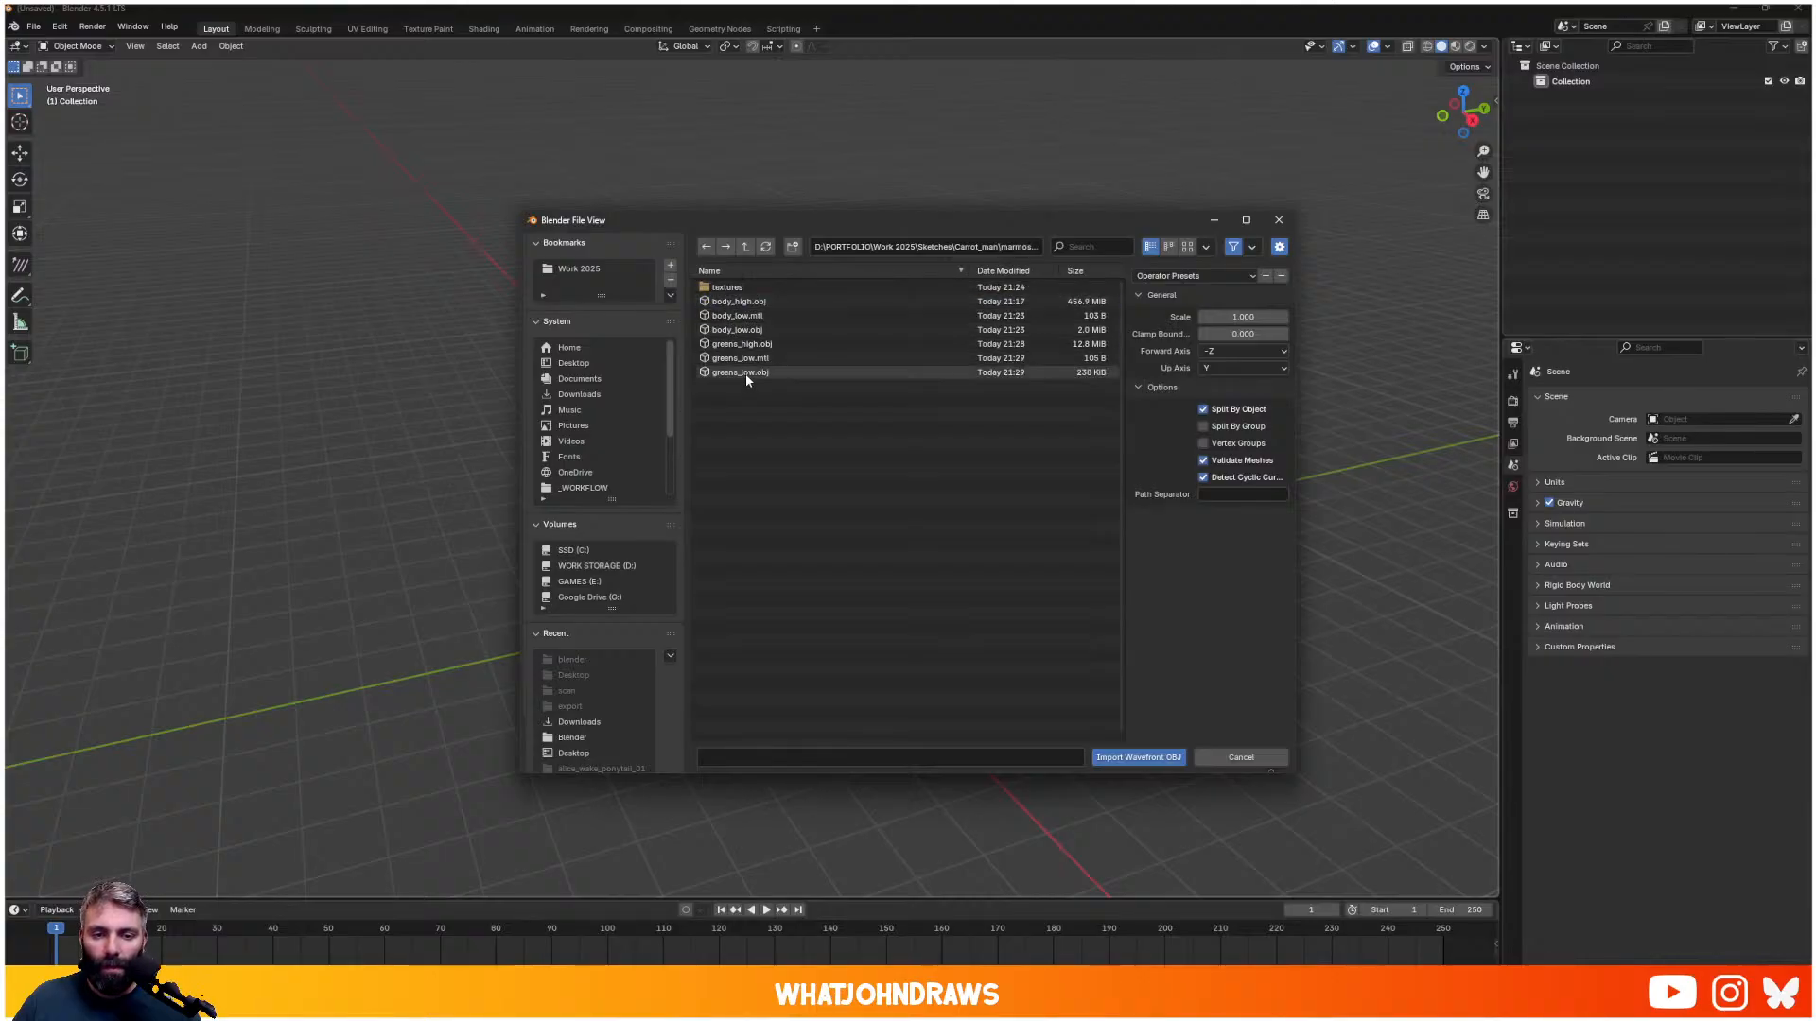
- Import body_low.obj and greens_low.obj together at a scale of 0.010
{"action": "left_click", "coordinate": [745, 372]}
{"action": "left_click", "coordinate": [754, 332]}
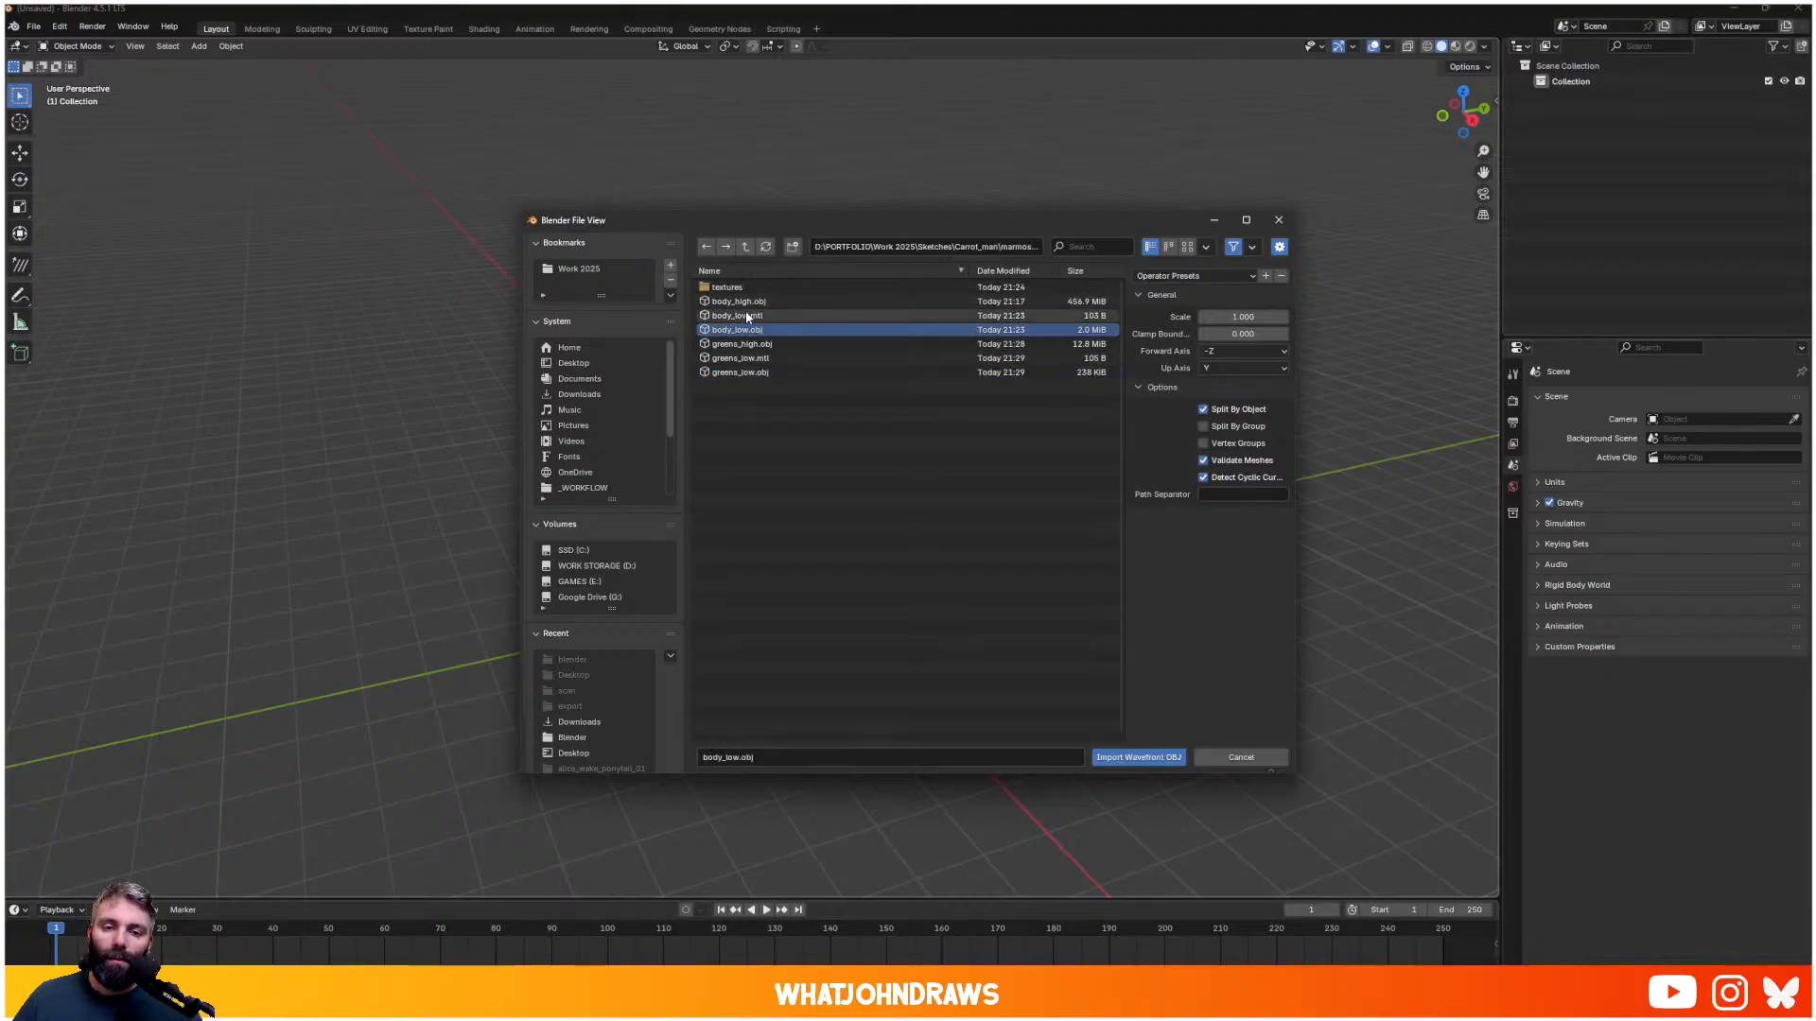
{"action": "left_click", "coordinate": [1177, 276]}
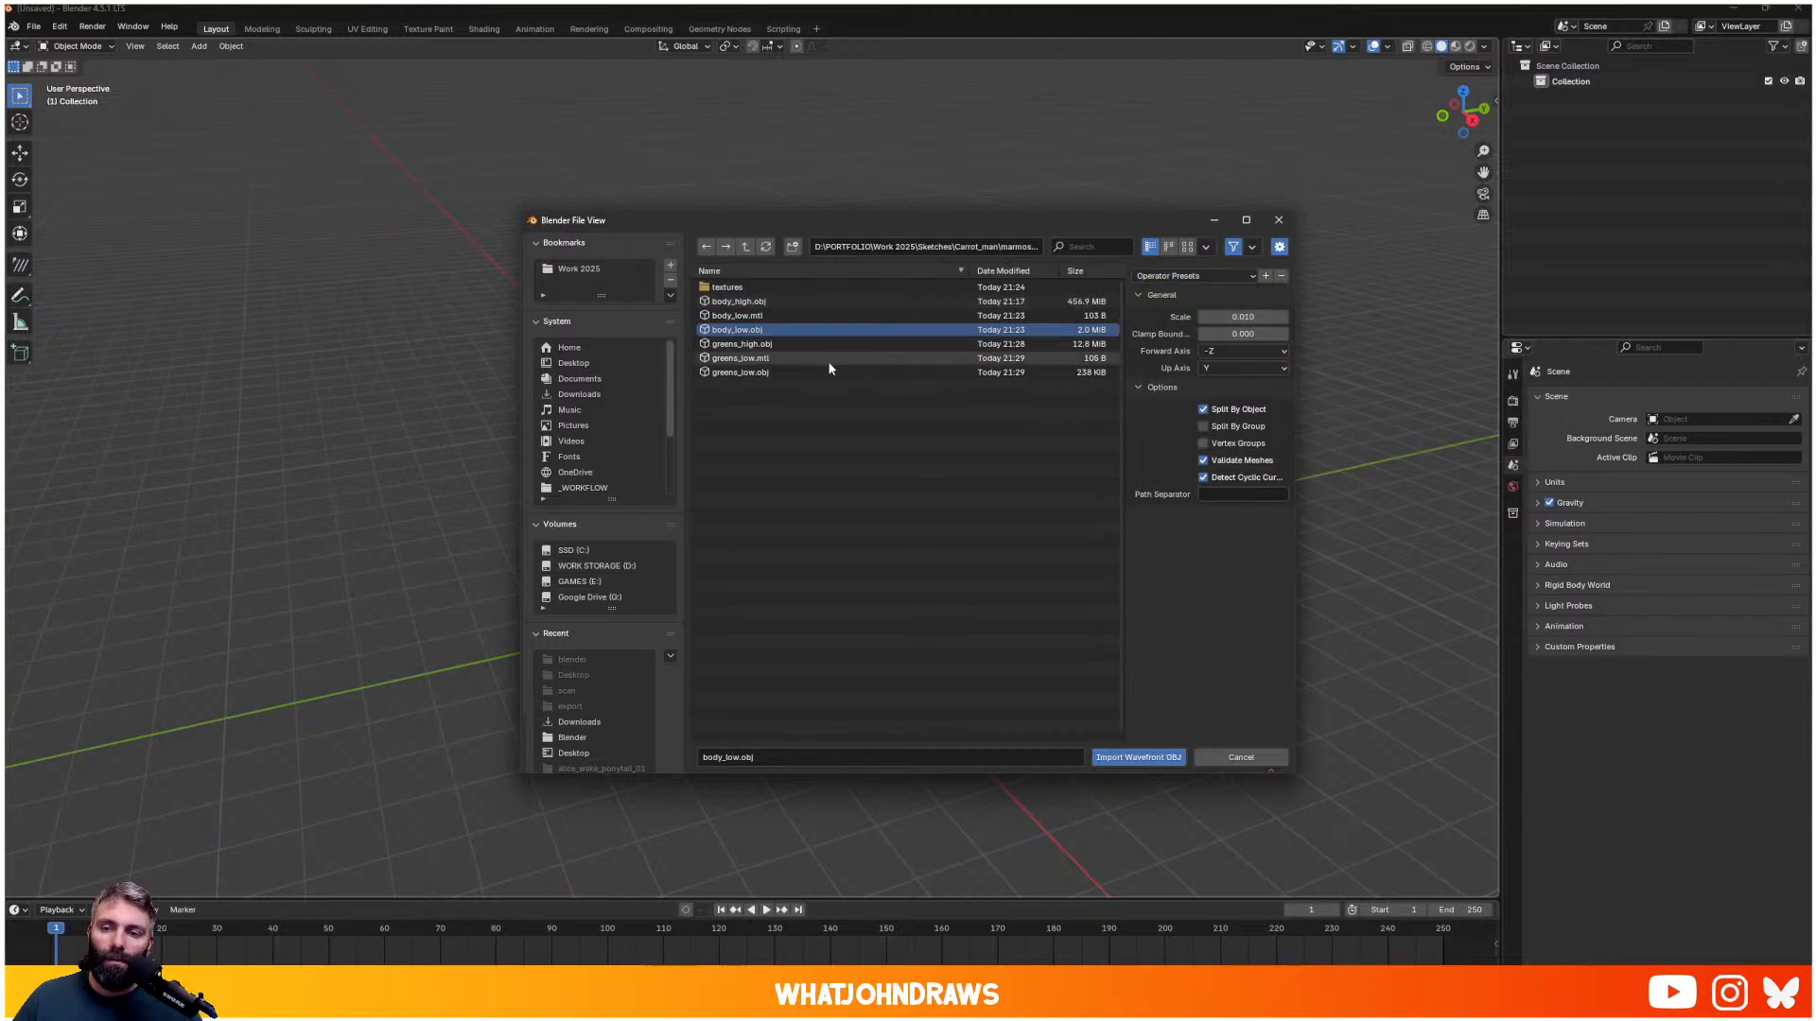
{"action": "left_click", "coordinate": [1203, 276]}
{"action": "left_click", "coordinate": [1173, 318]}
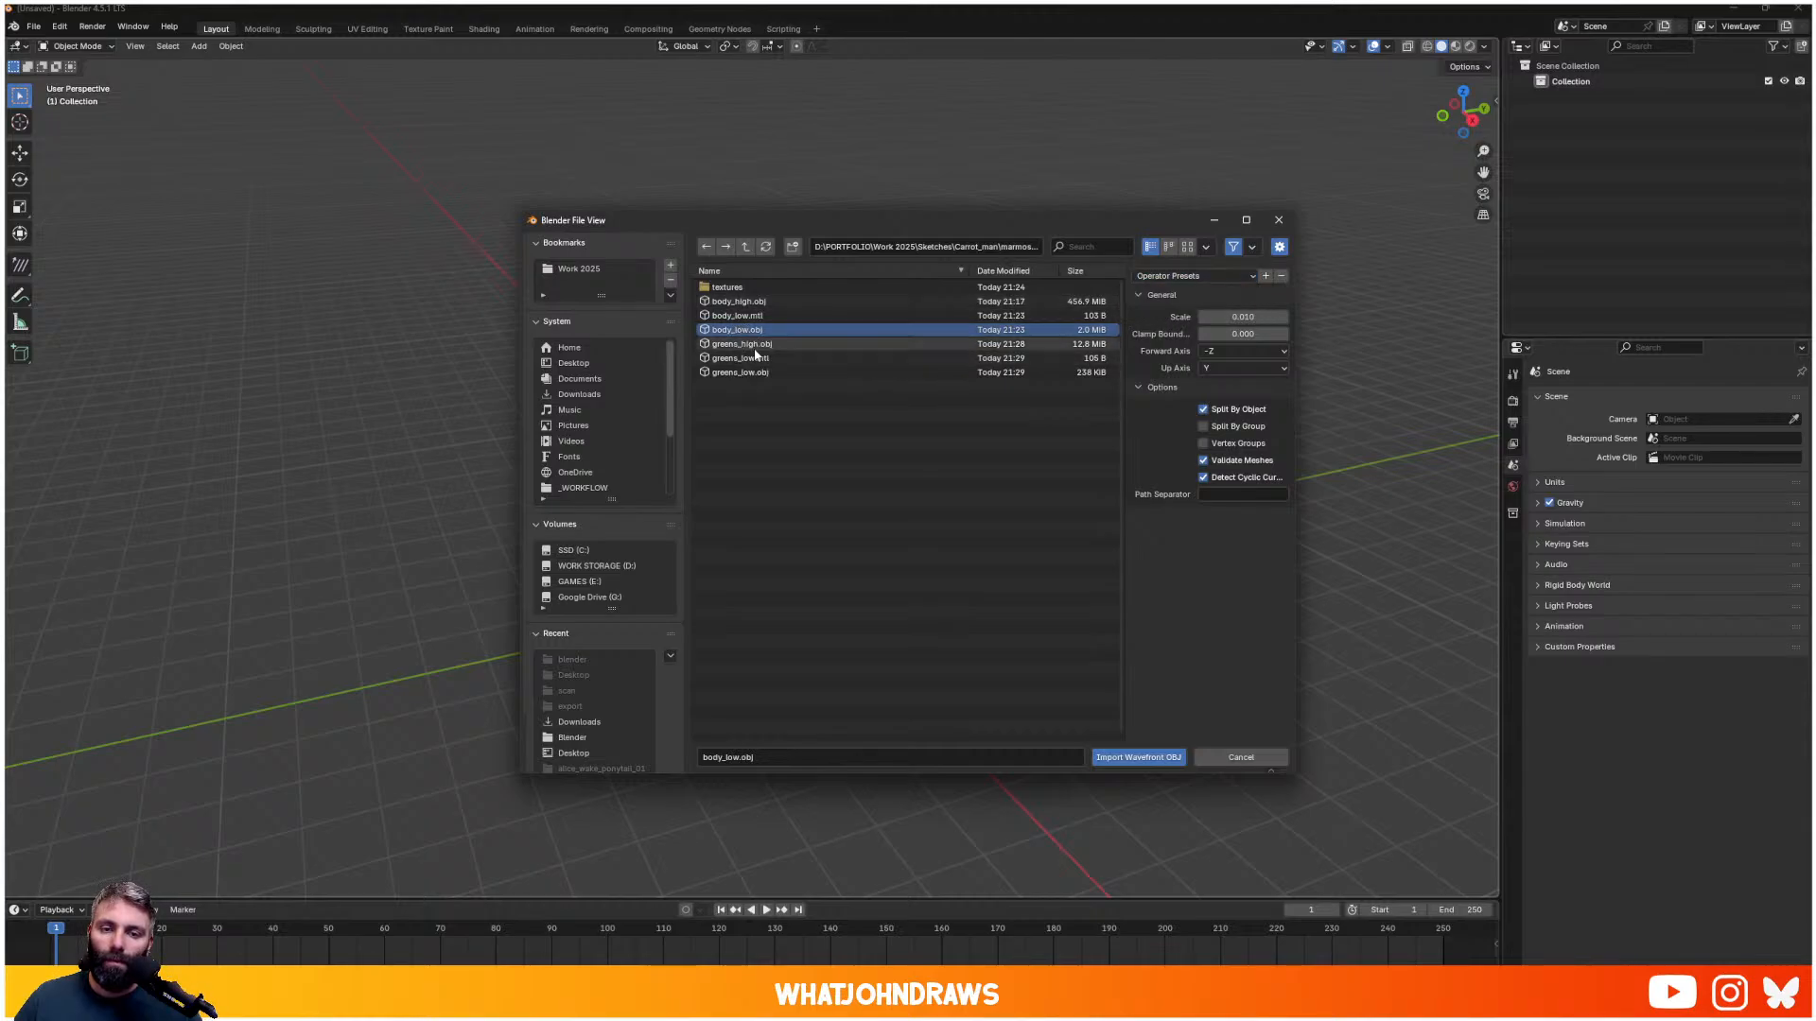
{"action": "left_click", "coordinate": [756, 372], "text": "ctrl"}
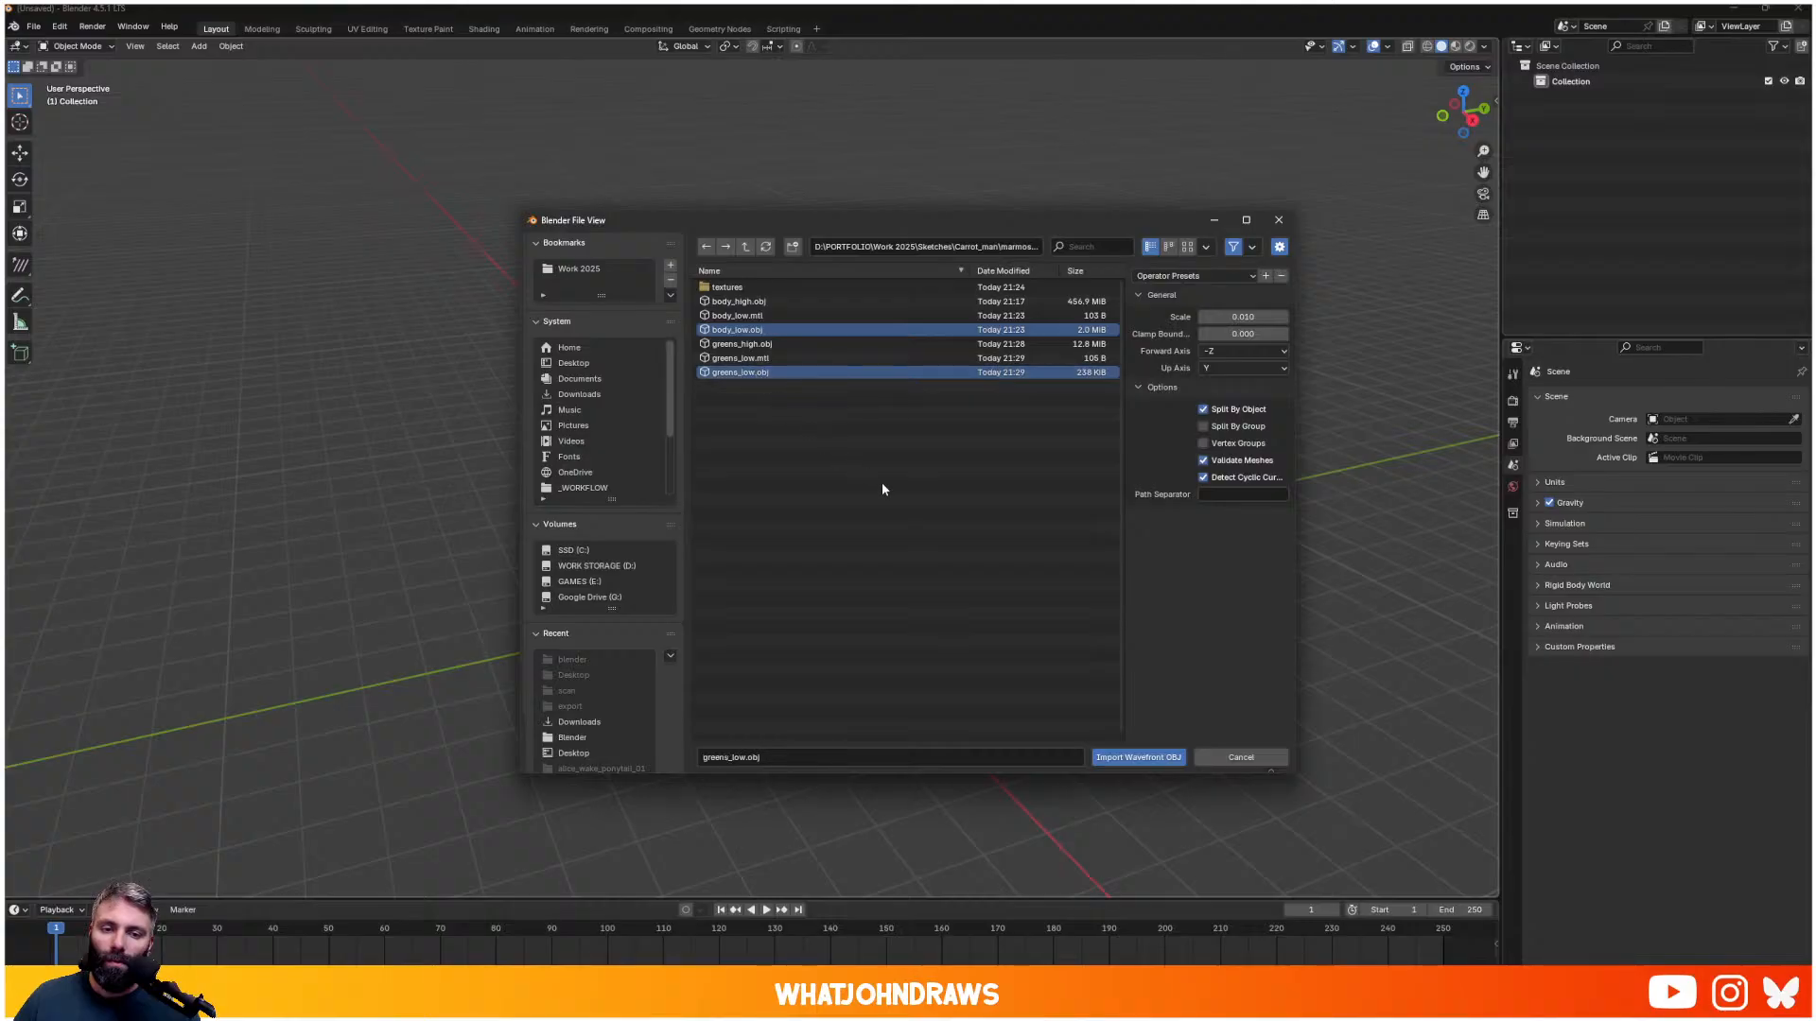
{"action": "left_click", "coordinate": [1128, 757]}
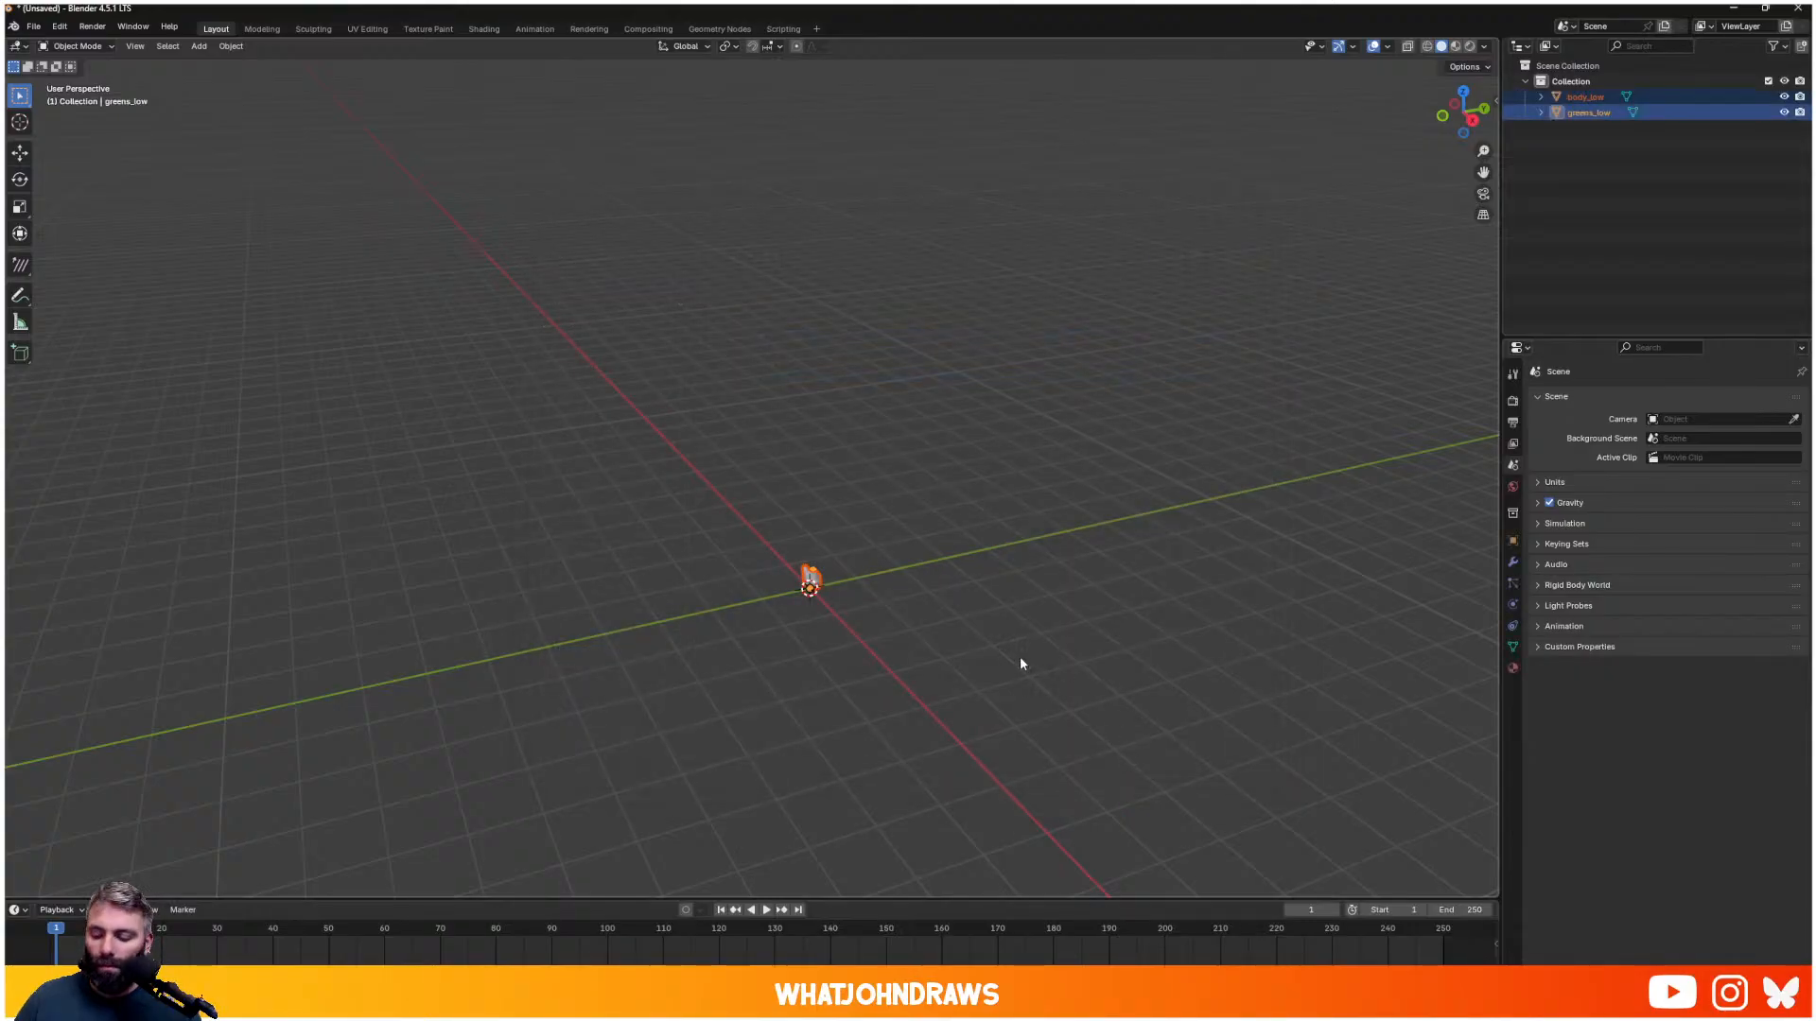
- Frame the imported meshes and open the greens mesh for editing in the UV Editing workspace
{"action": "key", "text": "KP_Decimal"}
{"action": "middle_click_drag", "start_coordinate": [1036, 661], "coordinate": [938, 554]}
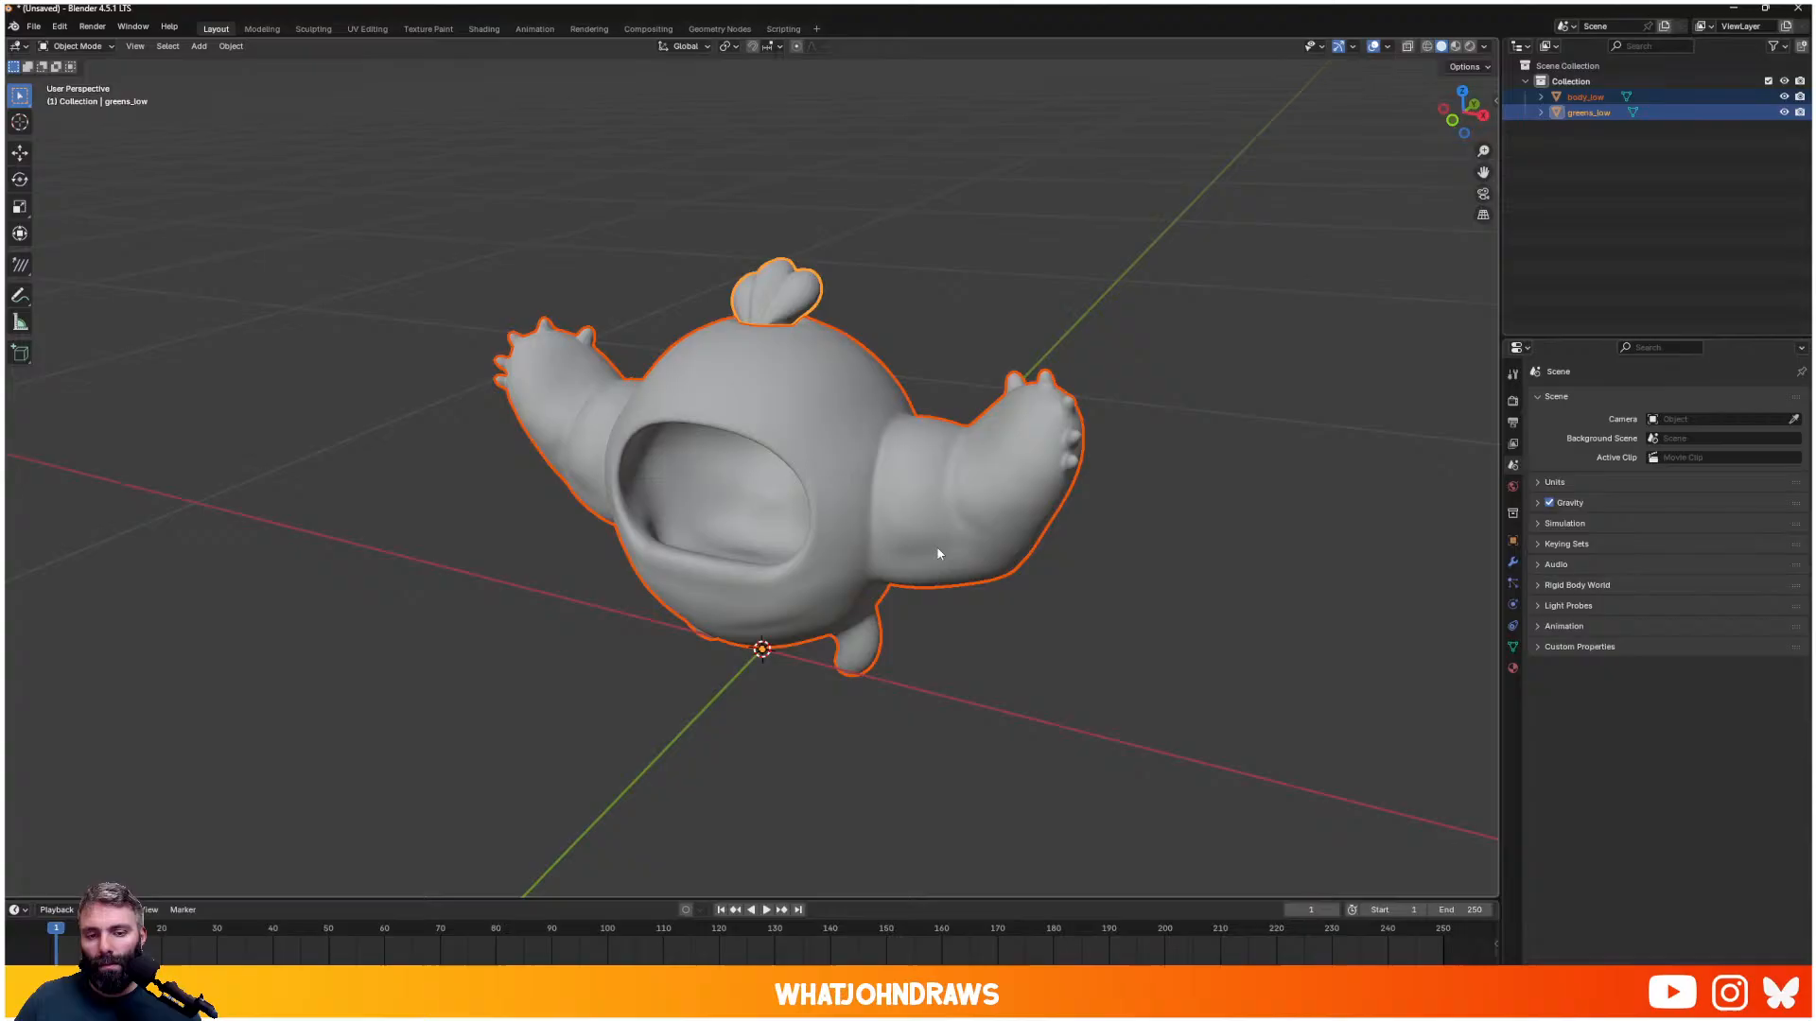
{"action": "left_click", "coordinate": [795, 291]}
{"action": "middle_click_drag", "start_coordinate": [908, 278], "coordinate": [715, 310]}
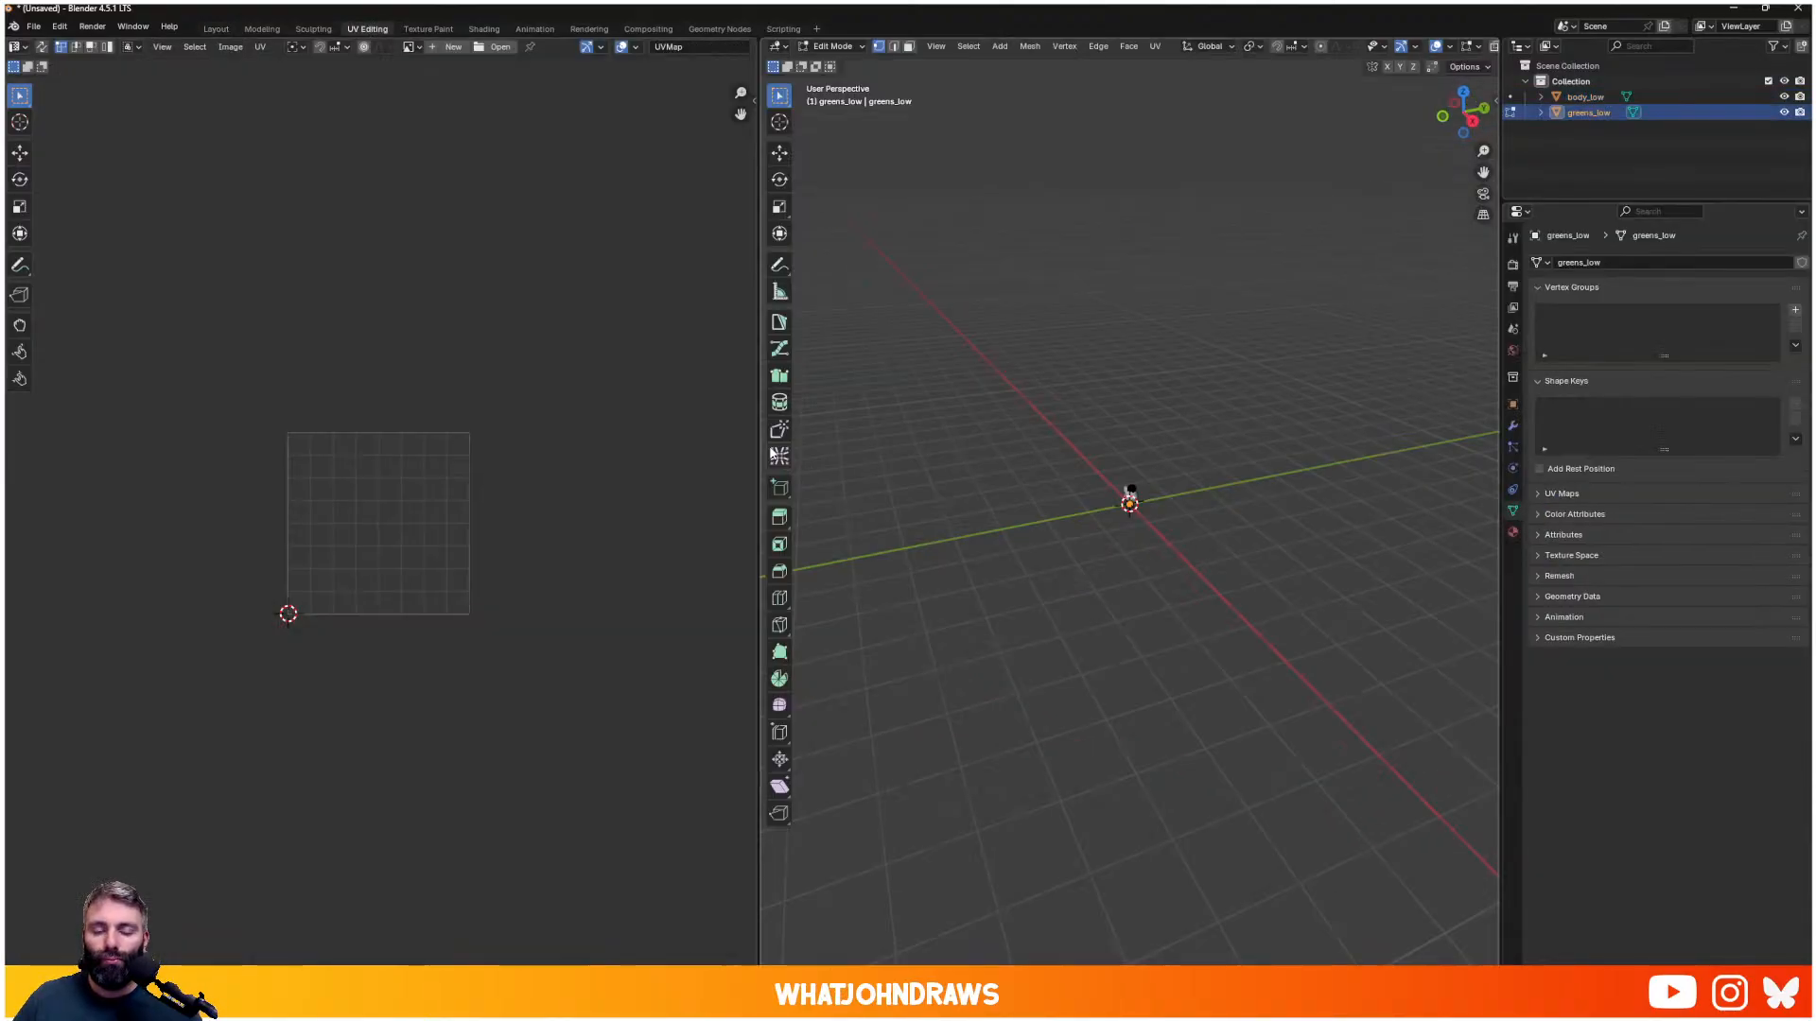
{"action": "scroll", "coordinate": [374, 503], "scroll_direction": "up", "scroll_amount": 6}
{"action": "scroll", "coordinate": [374, 503], "scroll_direction": "down", "scroll_amount": 6}
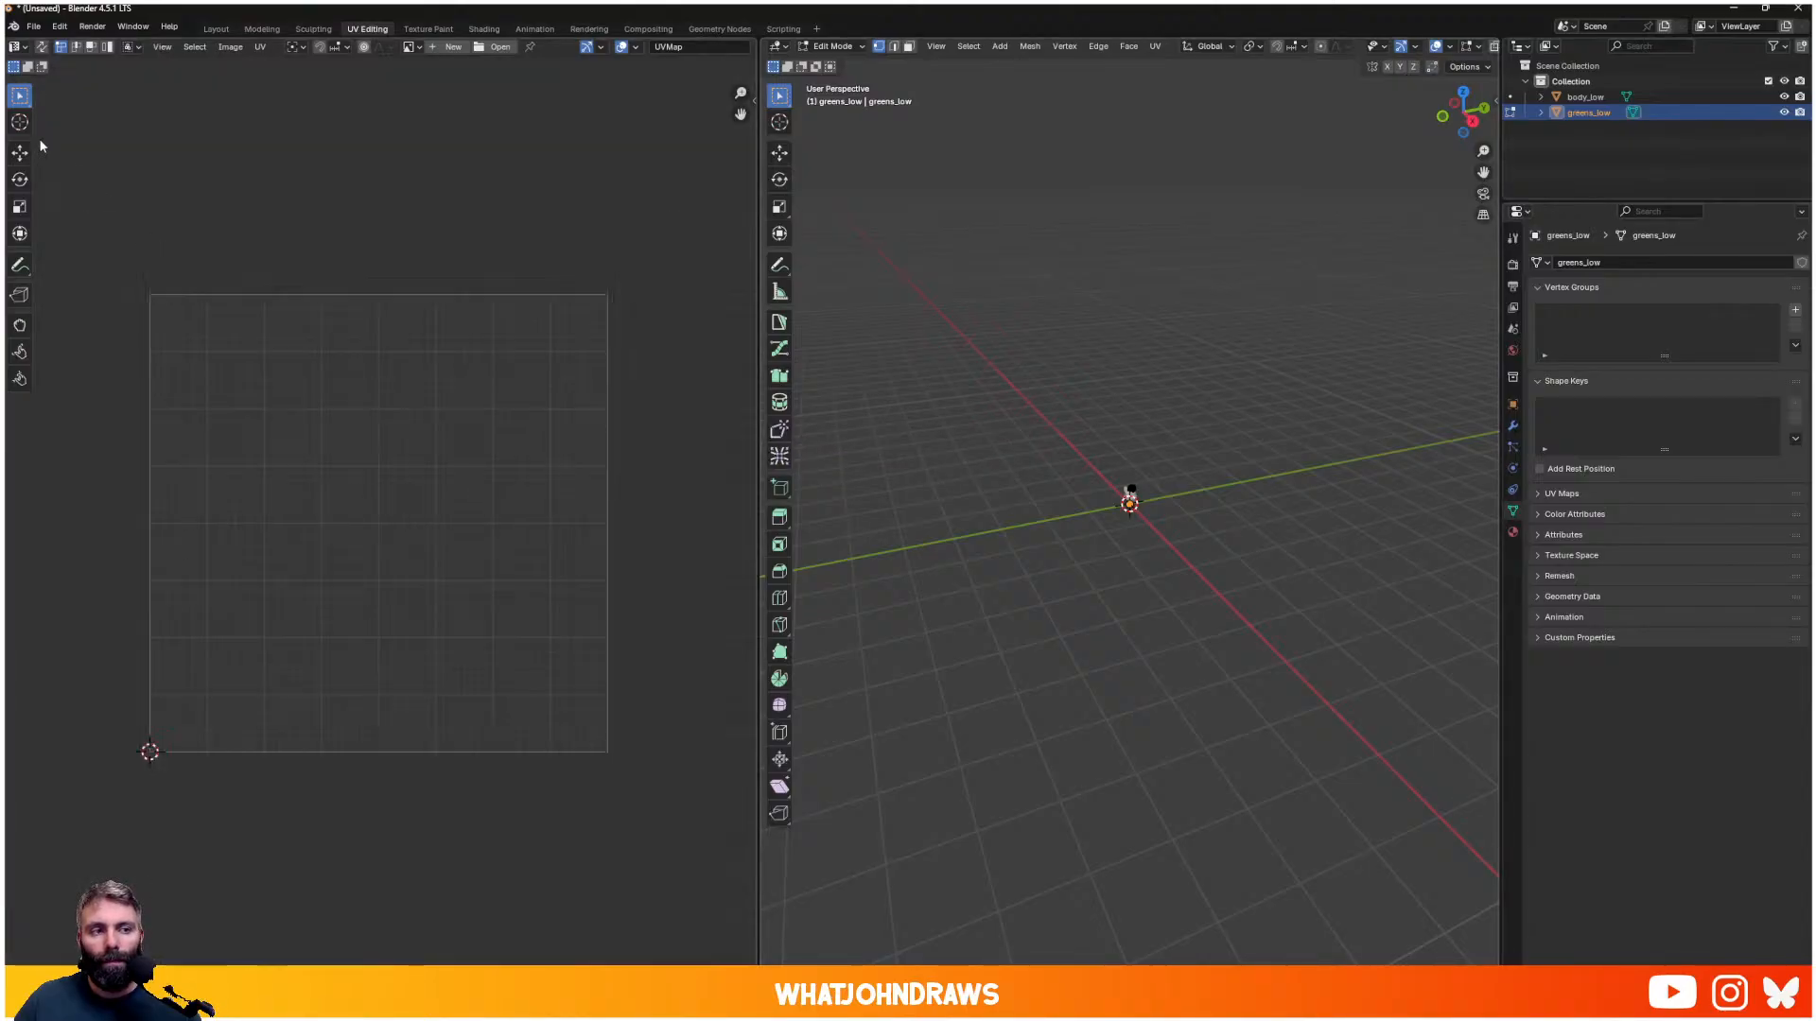
{"action": "scroll", "coordinate": [1064, 502], "scroll_direction": "up", "scroll_amount": 6}
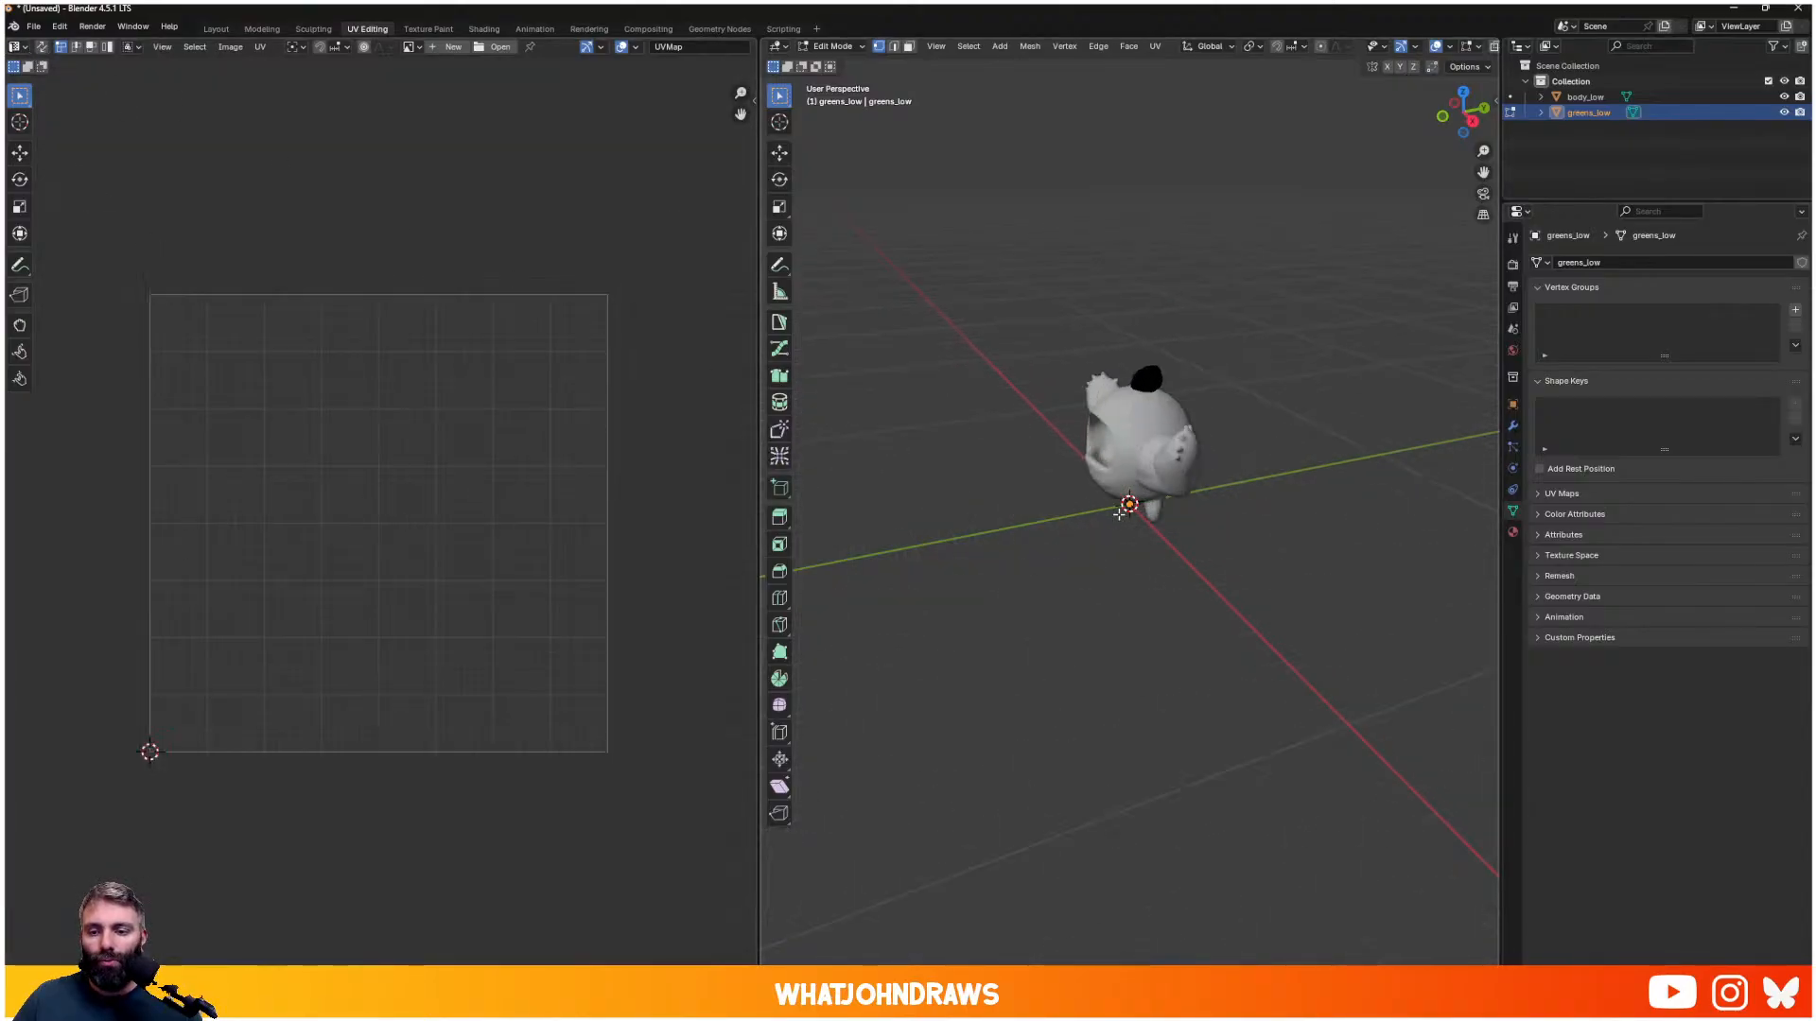
{"action": "scroll", "coordinate": [1144, 383], "scroll_direction": "up", "scroll_amount": 4}
{"action": "middle_click_drag", "start_coordinate": [1143, 383], "coordinate": [1150, 568], "text": "shift"}
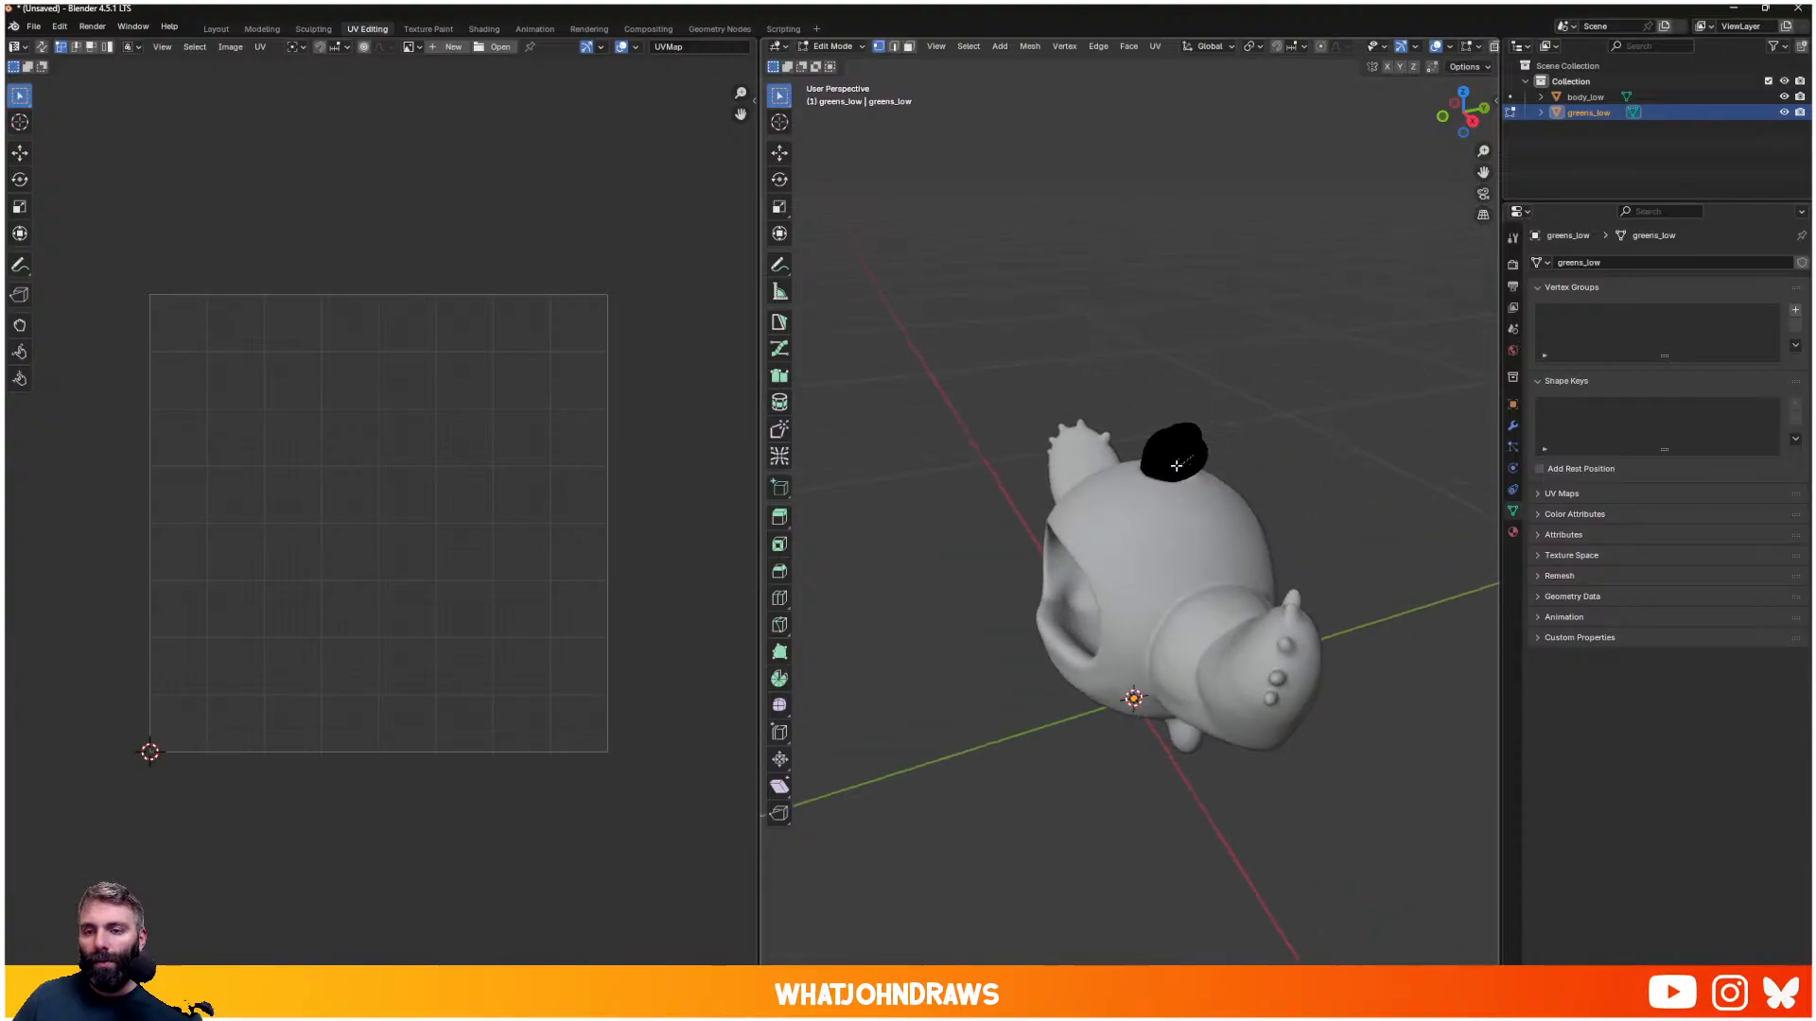
{"action": "scroll", "coordinate": [1150, 568], "scroll_direction": "up", "scroll_amount": 4}
- Put the body and greens meshes into Edit Mode together and turn on UV sync selection
{"action": "key", "text": "Tab"}
{"action": "middle_click_drag", "start_coordinate": [1208, 438], "coordinate": [1058, 533]}
{"action": "left_click", "coordinate": [1057, 534], "text": "shift"}
{"action": "left_click", "coordinate": [1035, 406], "text": "shift"}
{"action": "middle_click_drag", "start_coordinate": [1034, 406], "coordinate": [984, 444]}
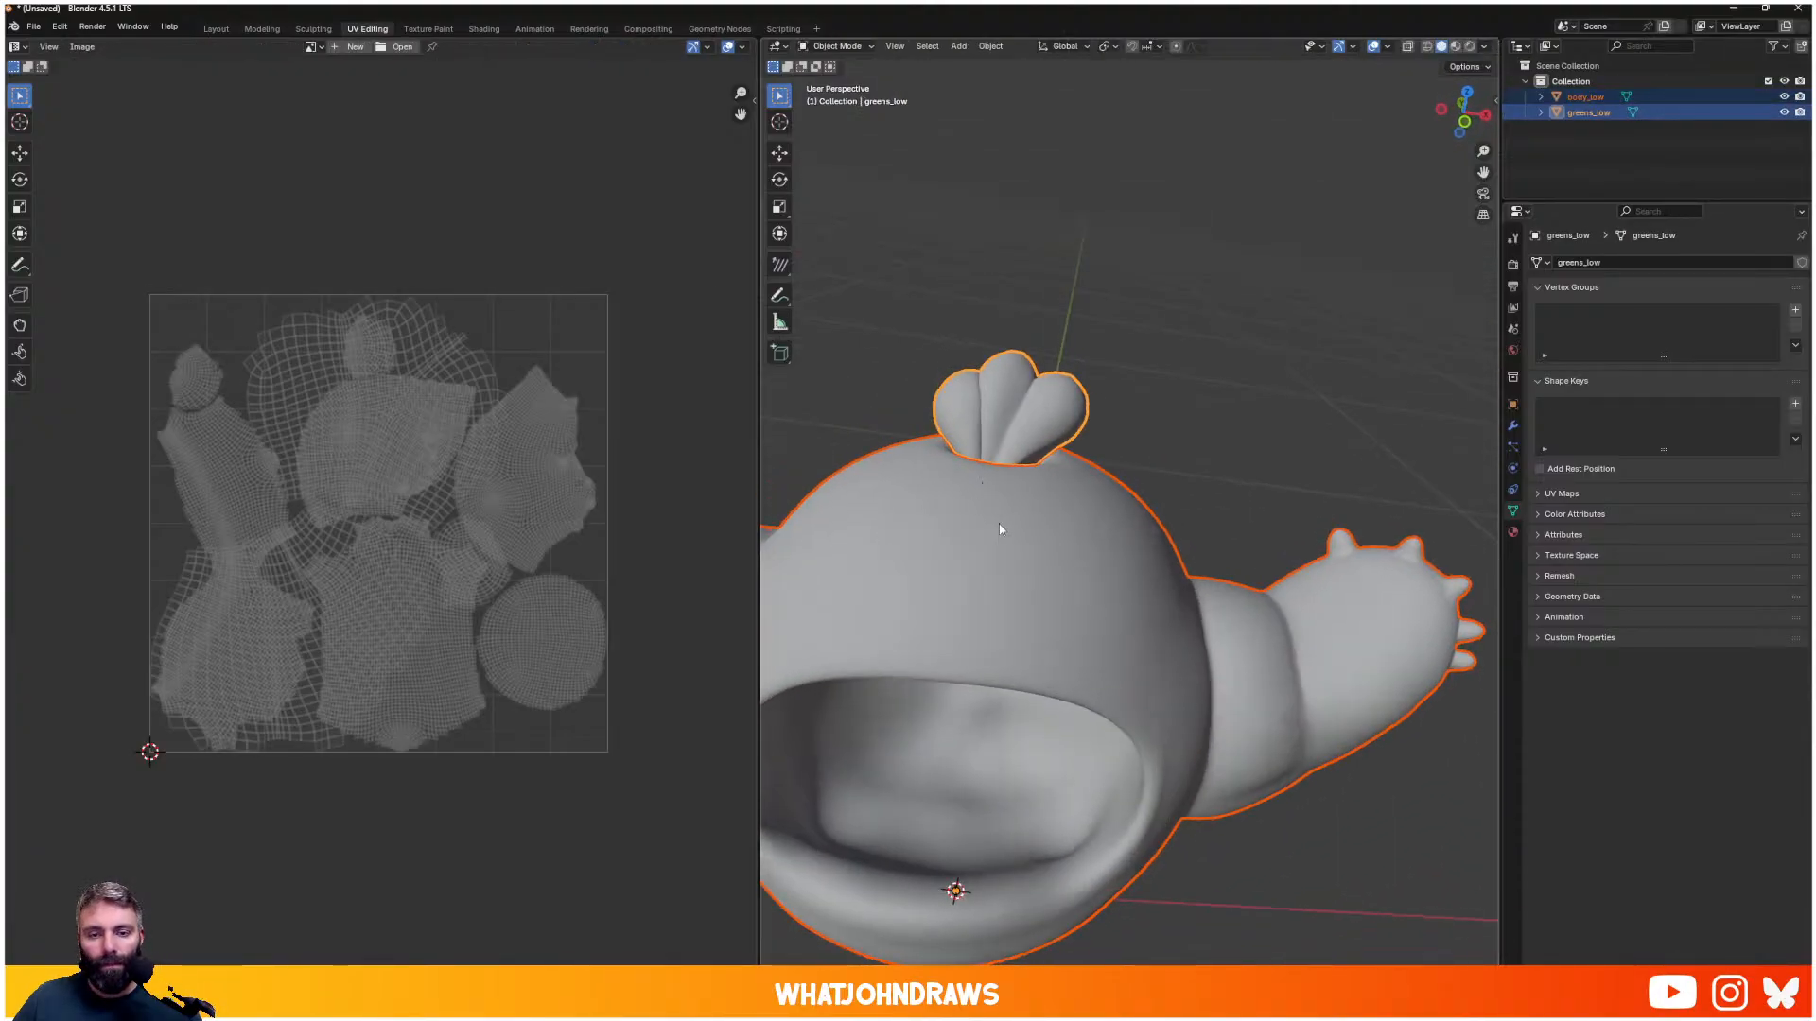
{"action": "key", "text": "Tab"}
{"action": "left_click", "coordinate": [13, 46]}
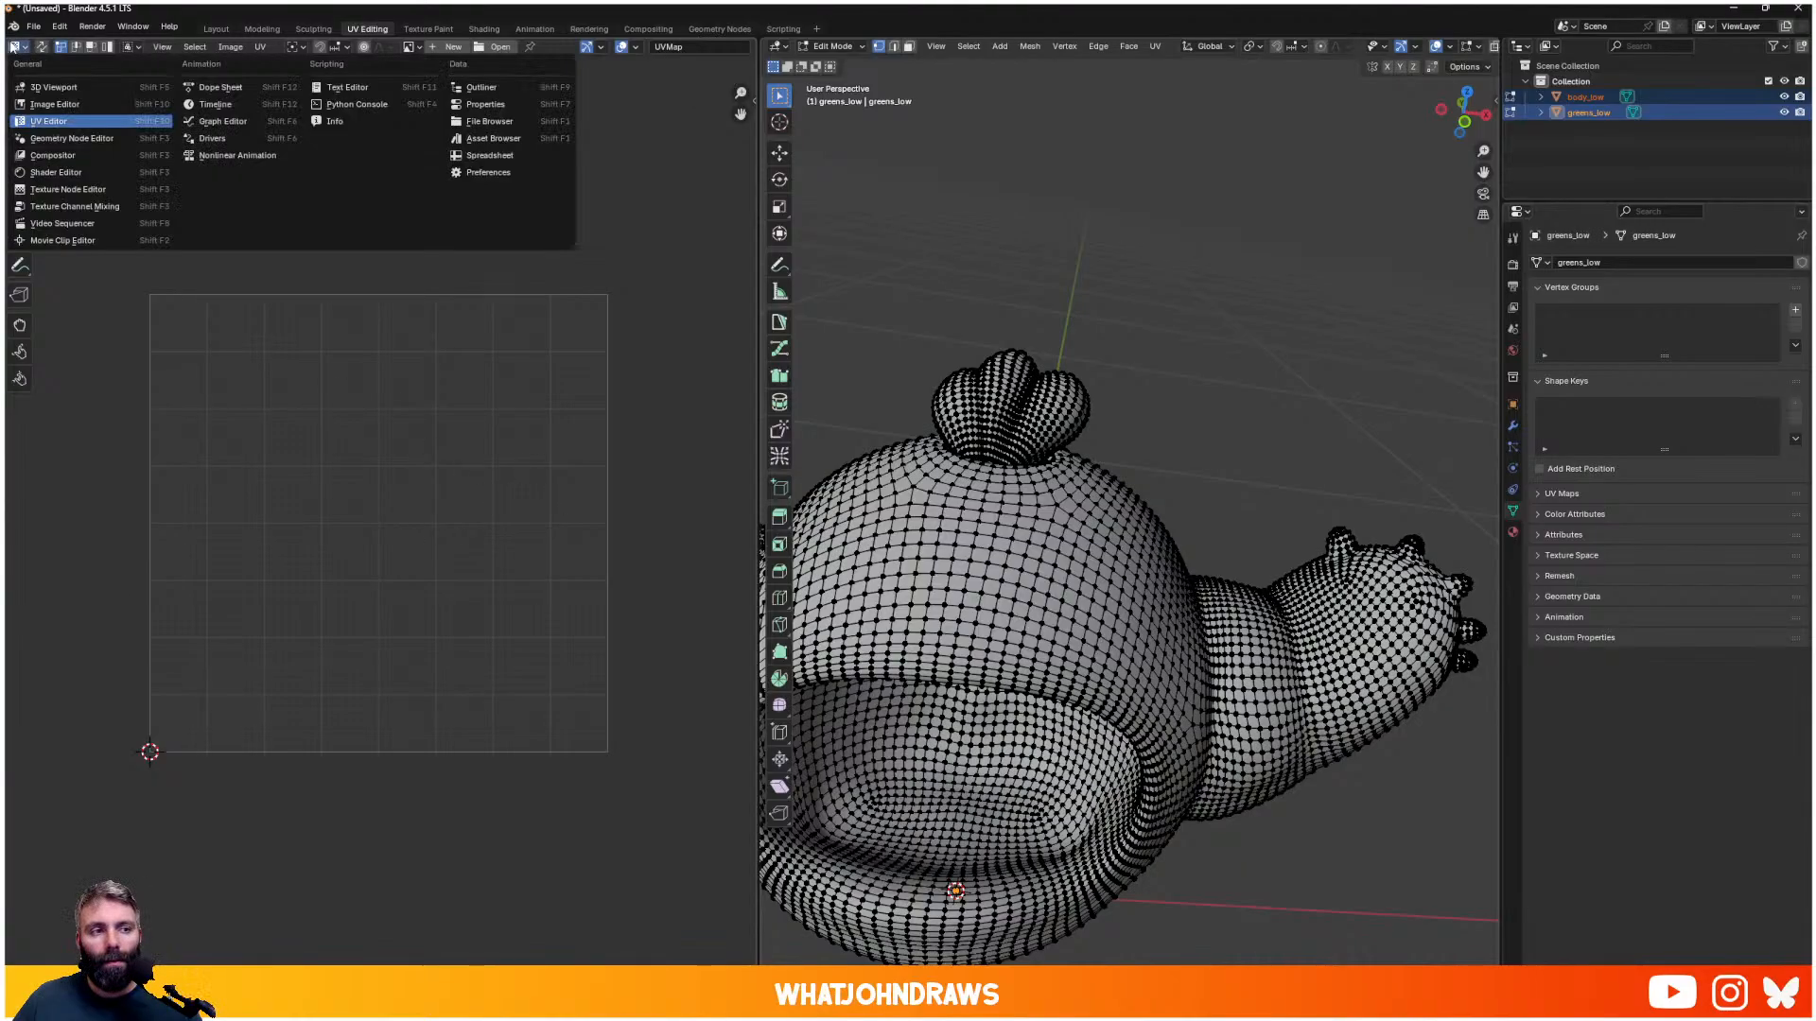
{"action": "left_click", "coordinate": [41, 46]}
{"action": "scroll", "coordinate": [462, 326], "scroll_direction": "up", "scroll_amount": 1}
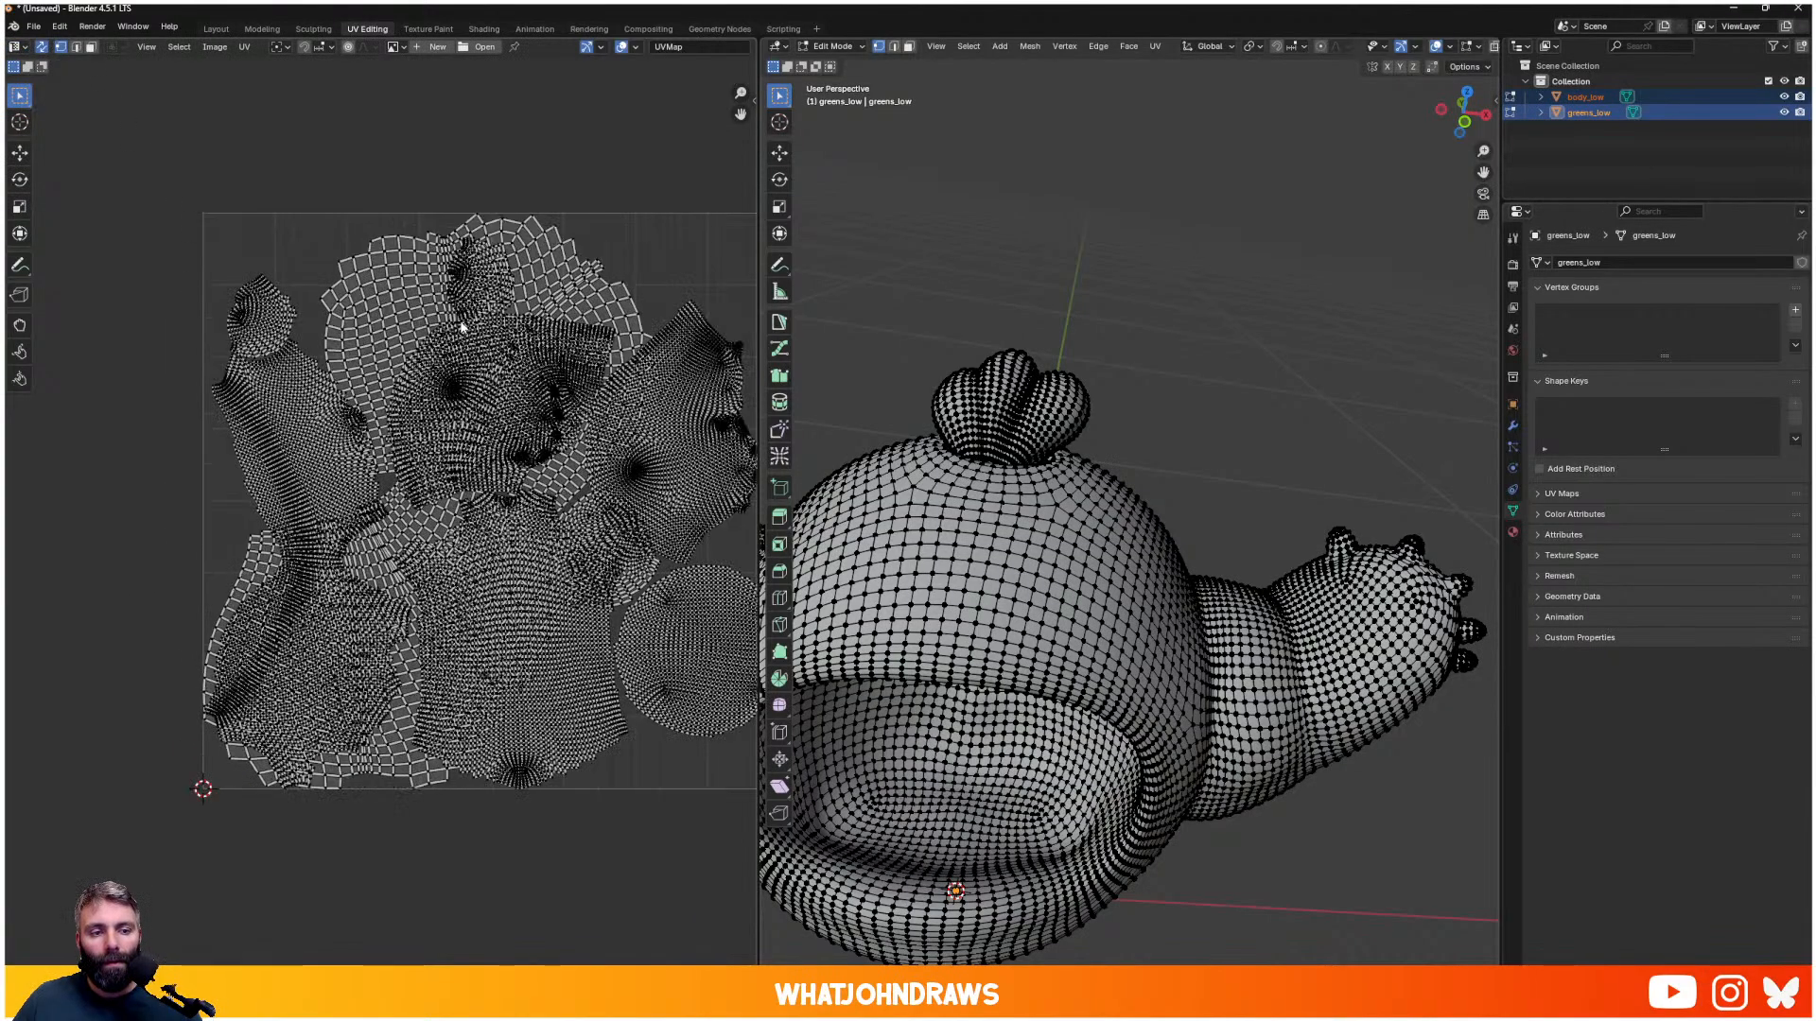
{"action": "key", "text": "l"}
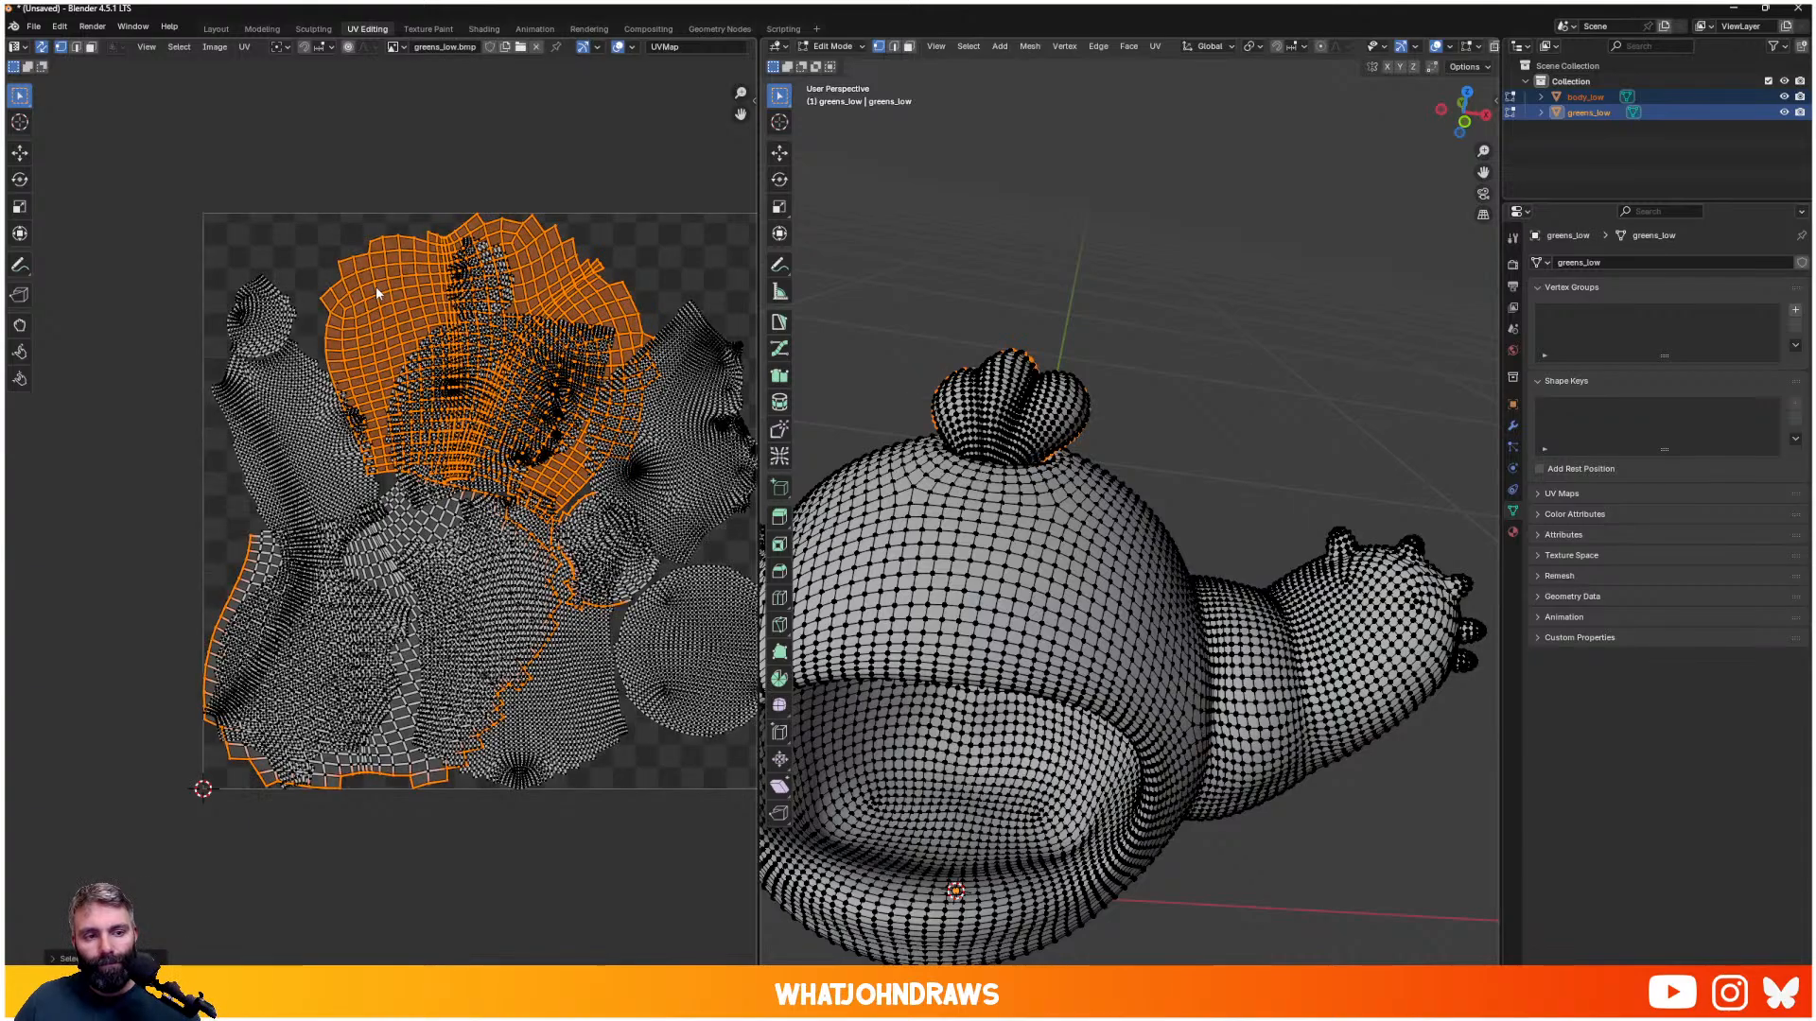
{"action": "key", "text": "g"}
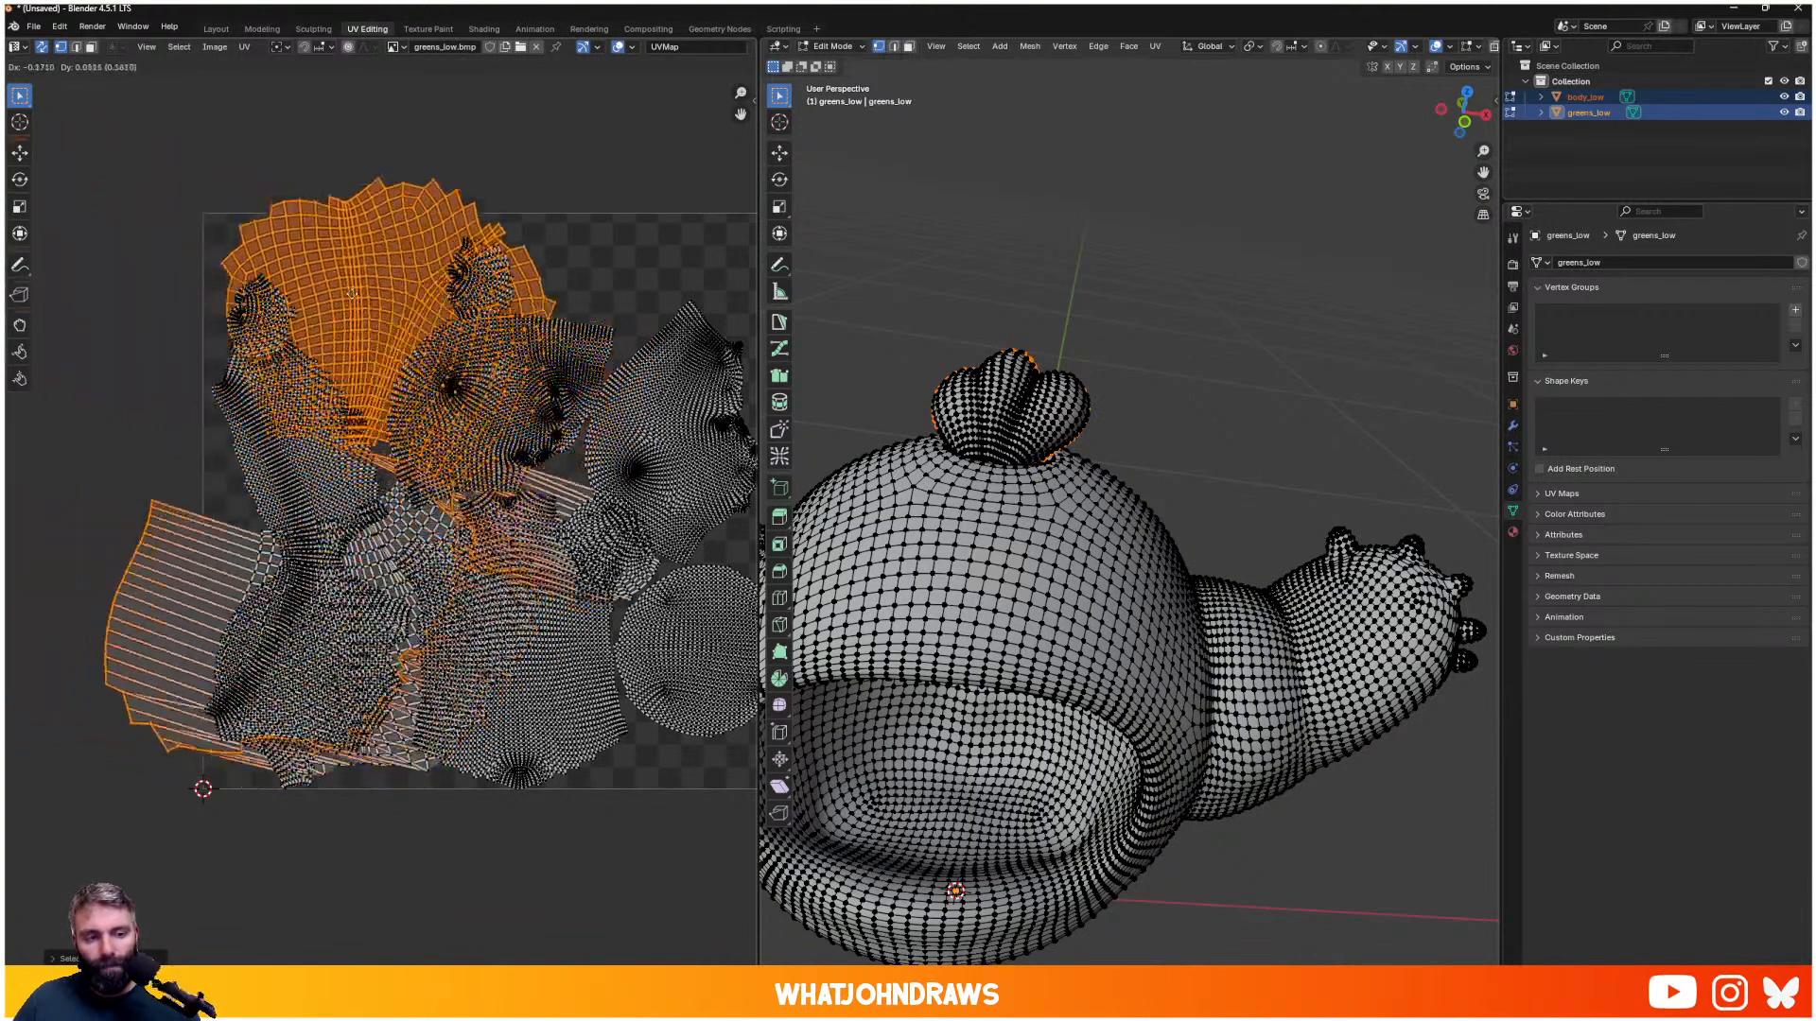
{"action": "right_click", "coordinate": [518, 494]}
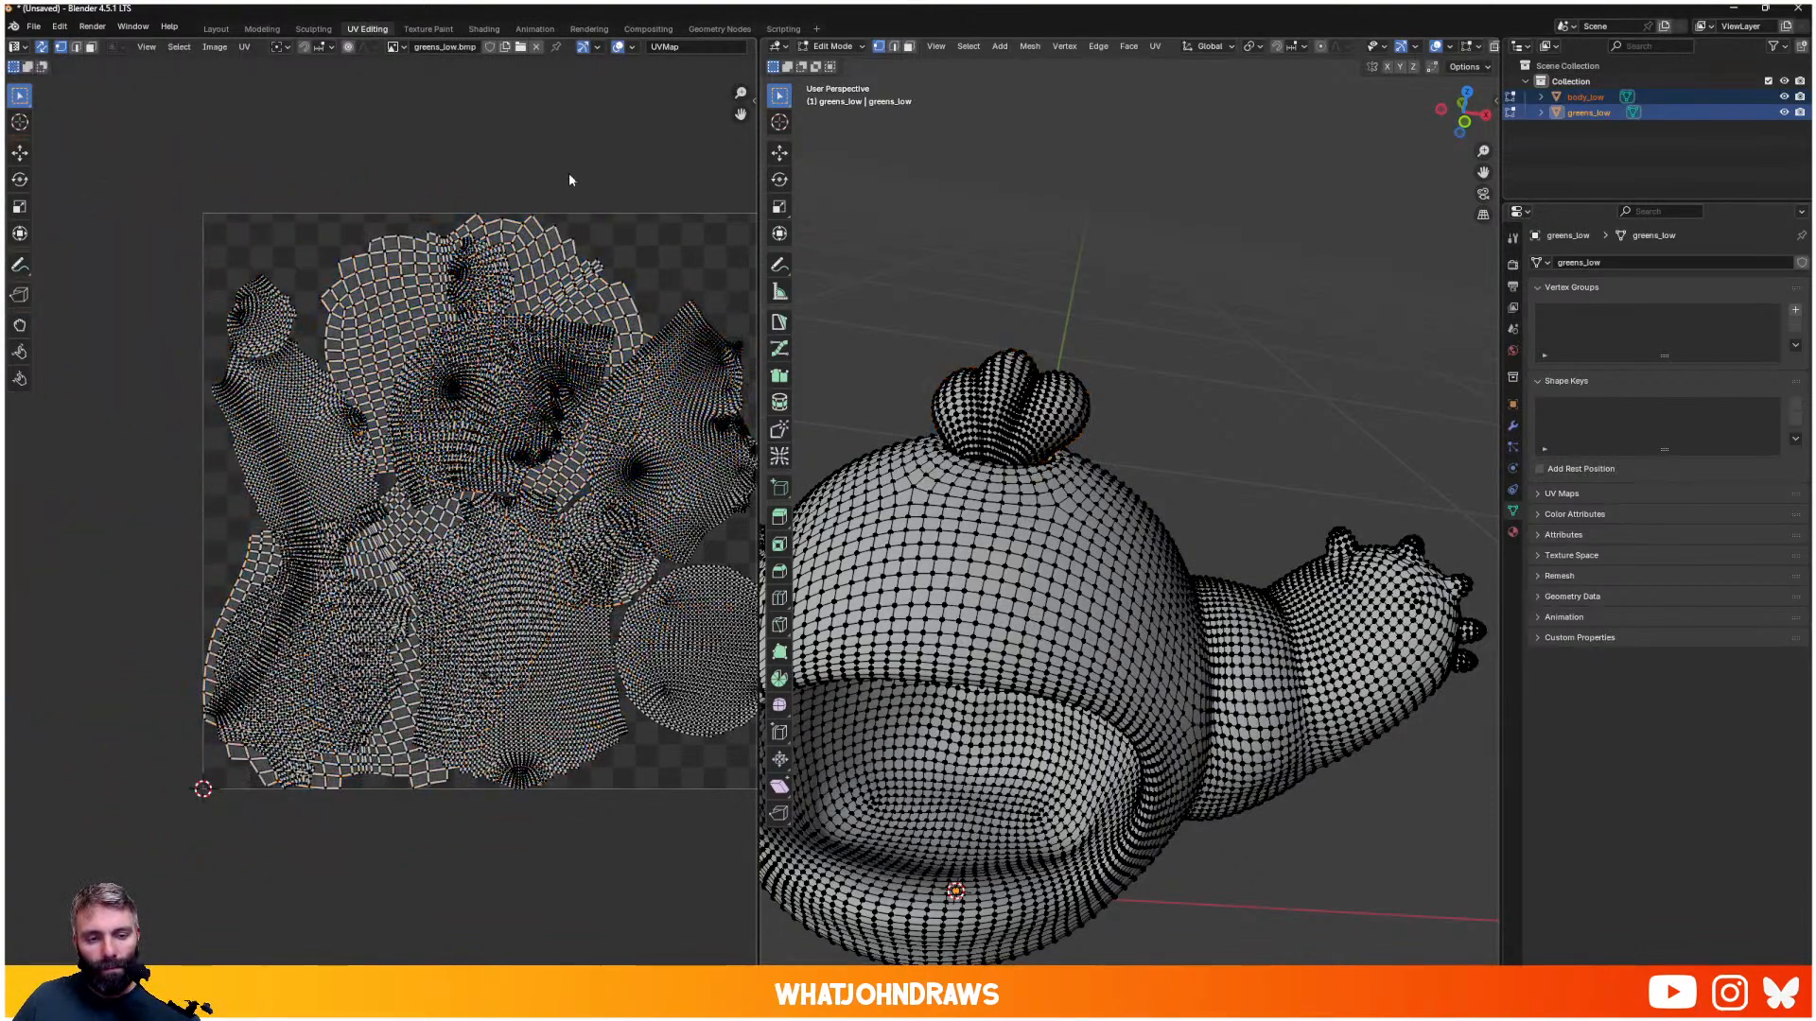
{"action": "key", "text": "3"}
{"action": "left_click", "coordinate": [586, 309]}
{"action": "left_click", "coordinate": [595, 304]}
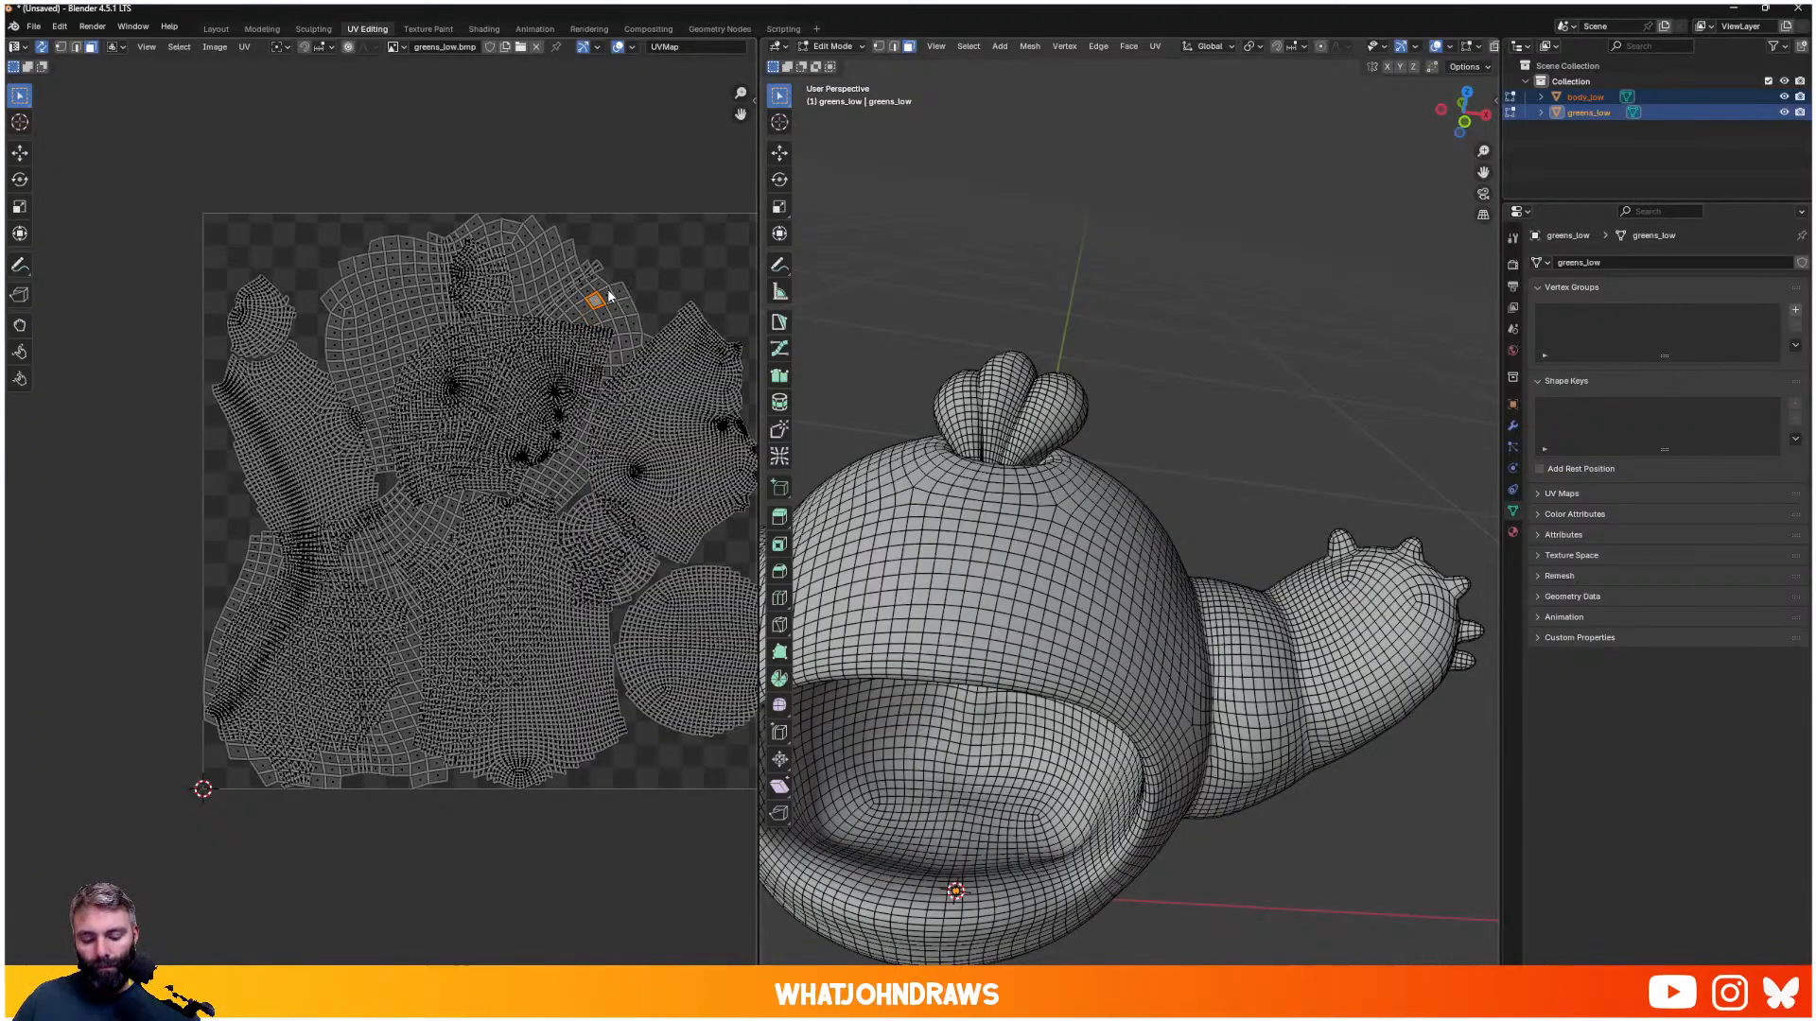
{"action": "scroll", "coordinate": [609, 295], "scroll_direction": "up", "scroll_amount": 1}
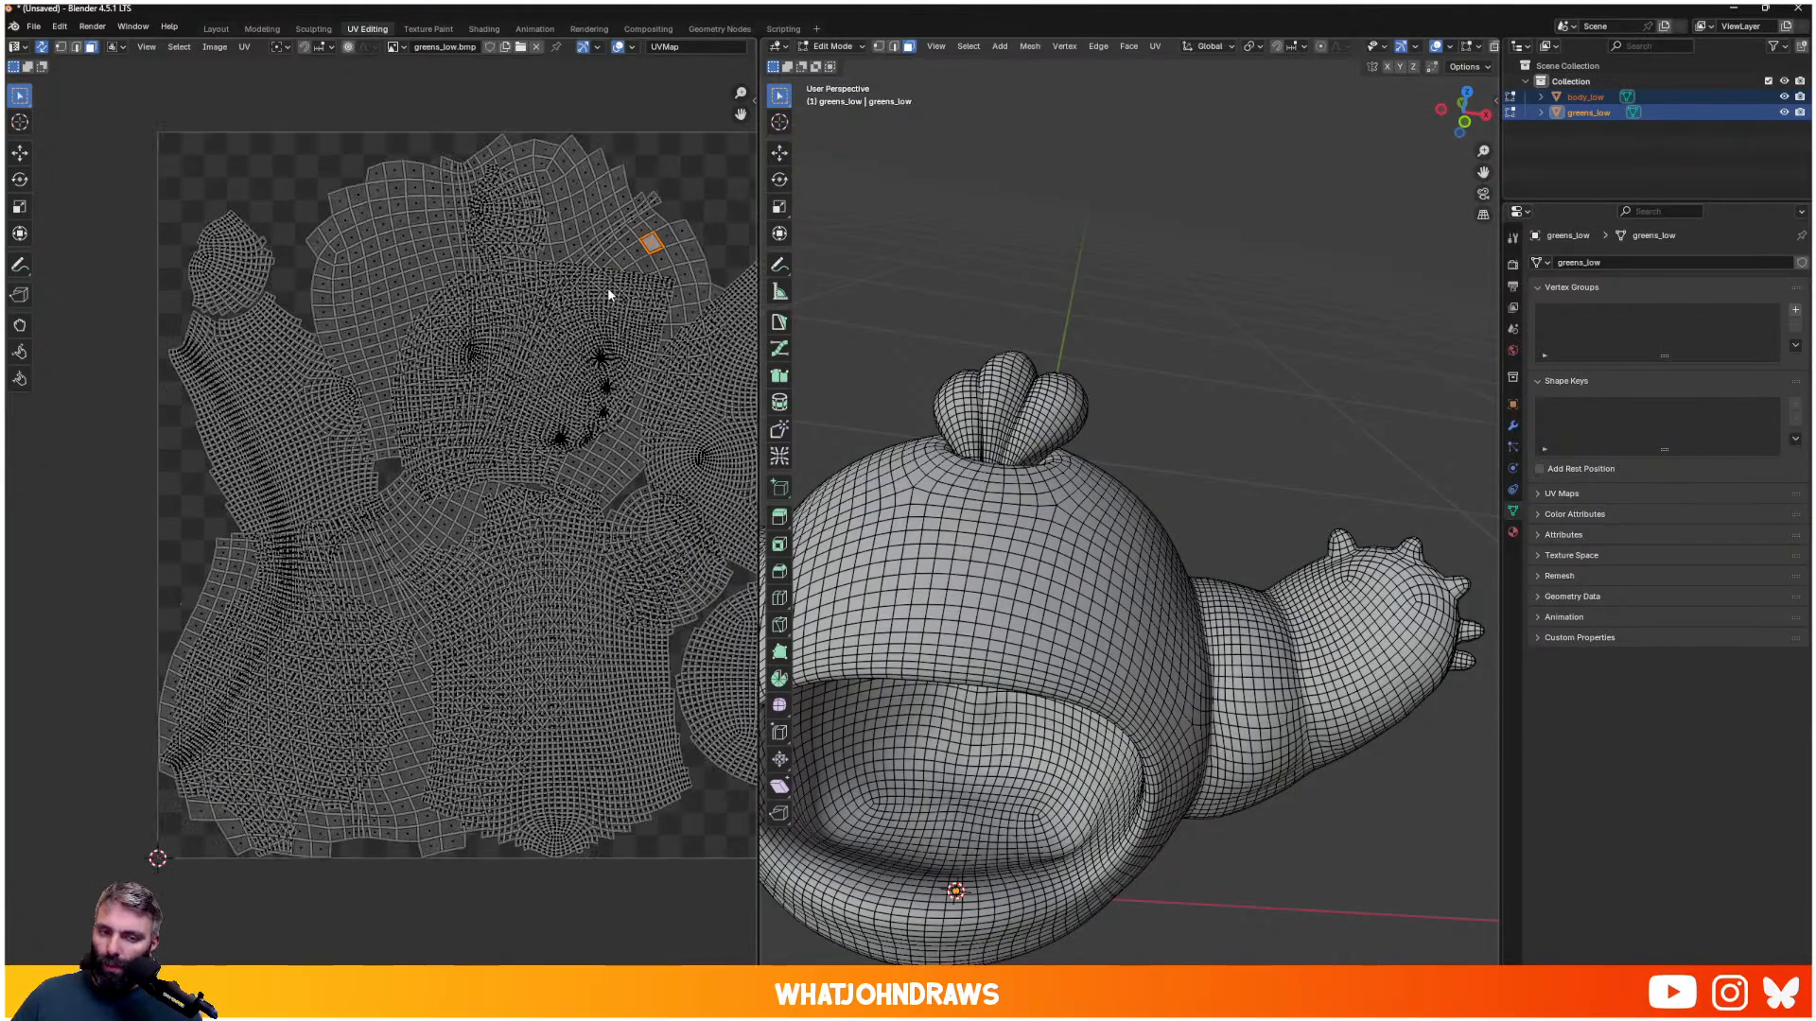
{"action": "key", "text": "Tab"}
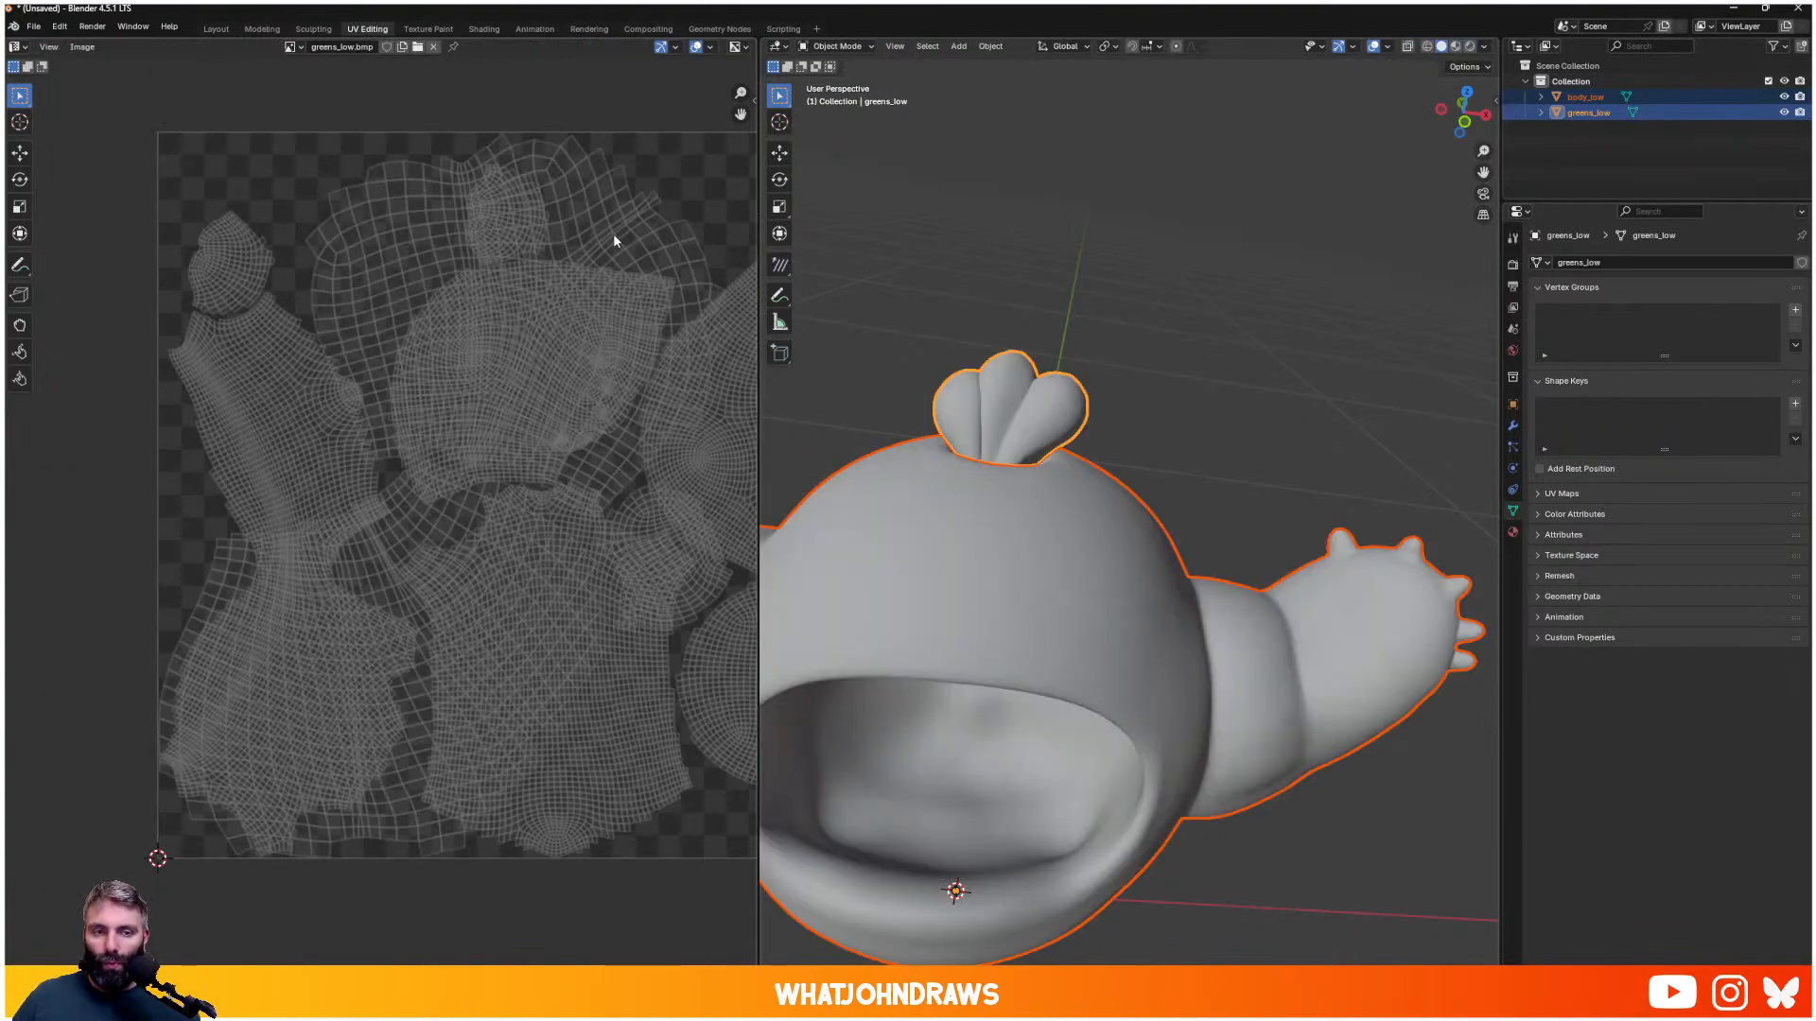
{"action": "scroll", "coordinate": [695, 309], "scroll_direction": "down", "scroll_amount": 3}
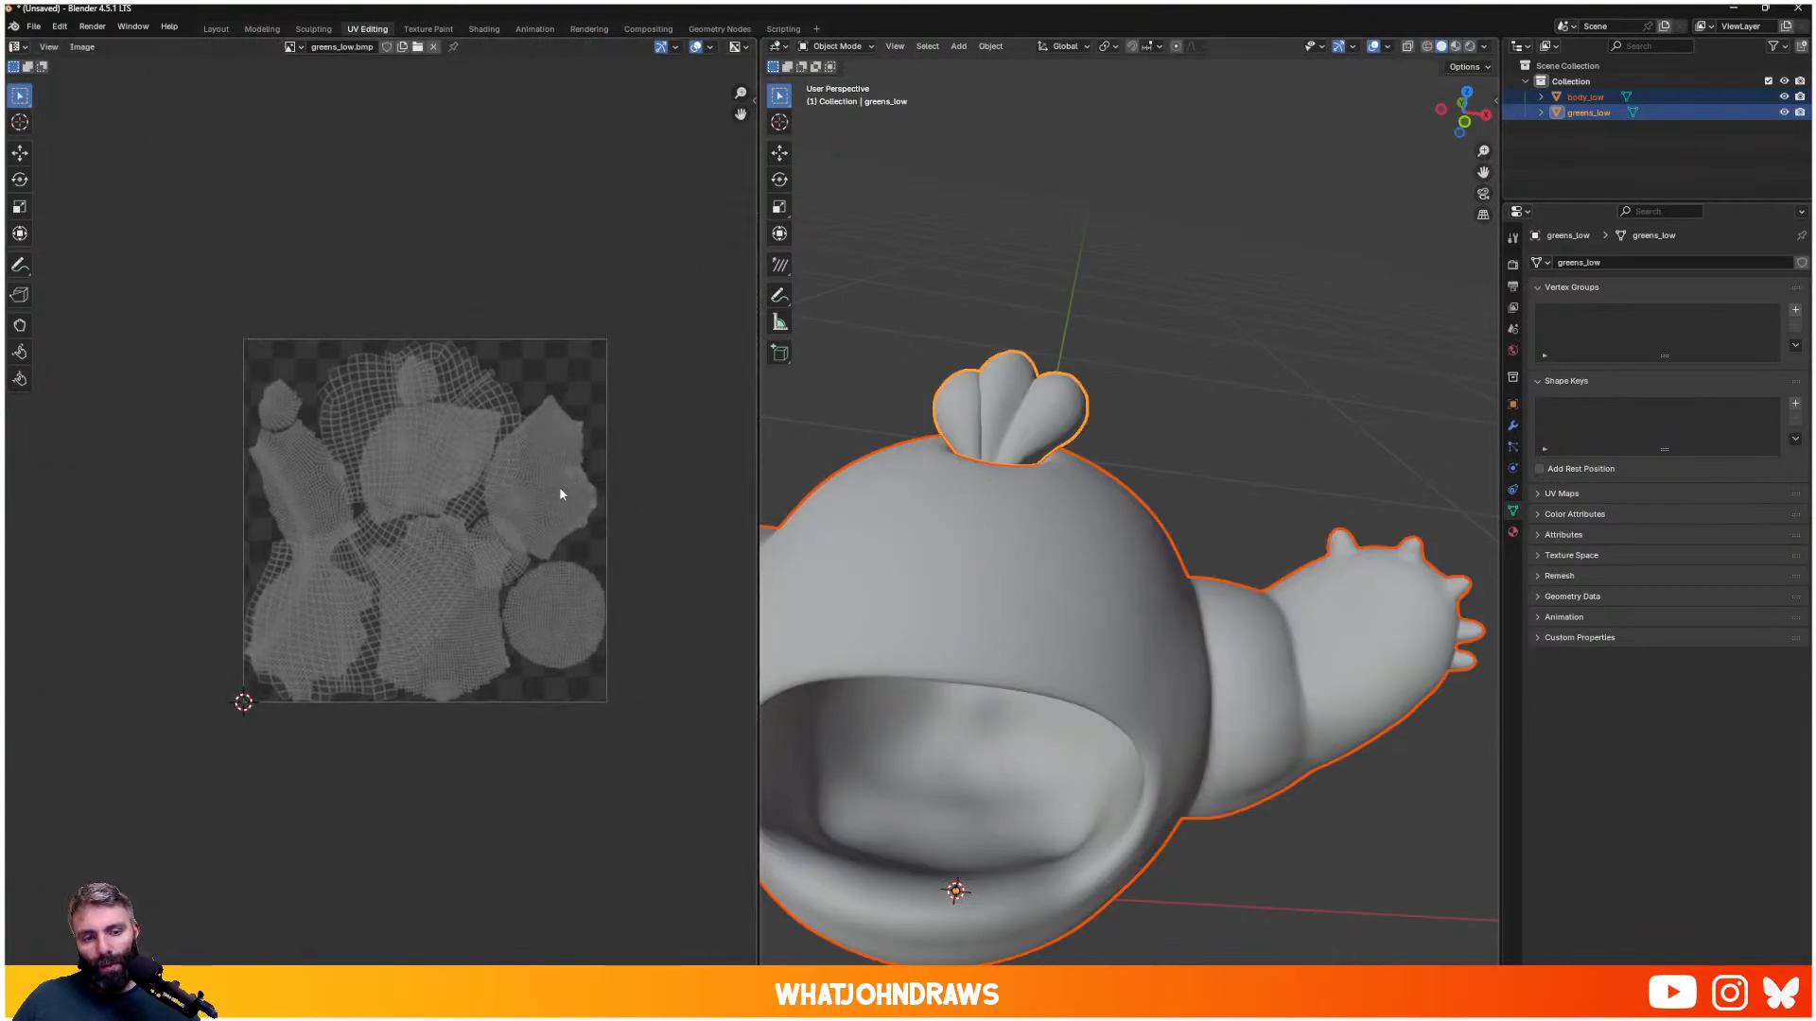
{"action": "middle_click_drag", "start_coordinate": [545, 488], "coordinate": [552, 474]}
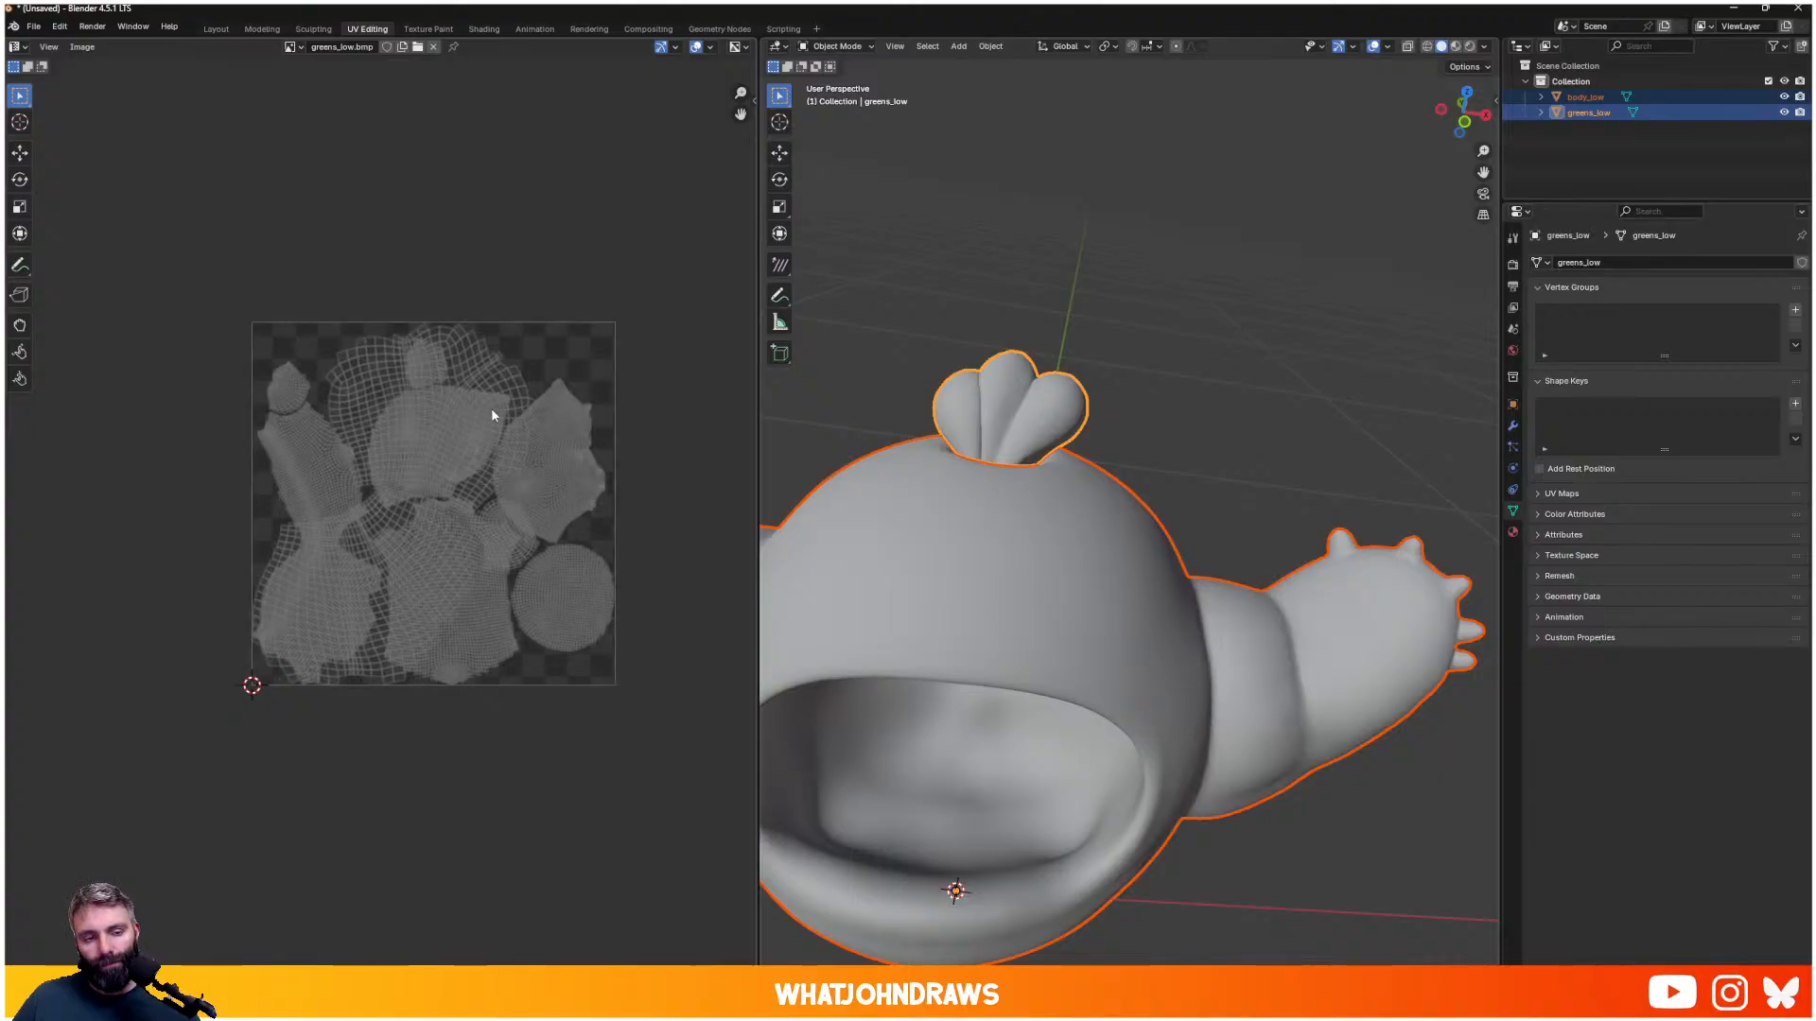
- Edit only the greens mesh, rotating and shrinking all its UV islands and placing them near the UV tile's upper-left corner
{"action": "left_click", "coordinate": [956, 419]}
{"action": "scroll", "coordinate": [525, 414], "scroll_direction": "up", "scroll_amount": 1}
{"action": "key", "text": "Tab"}
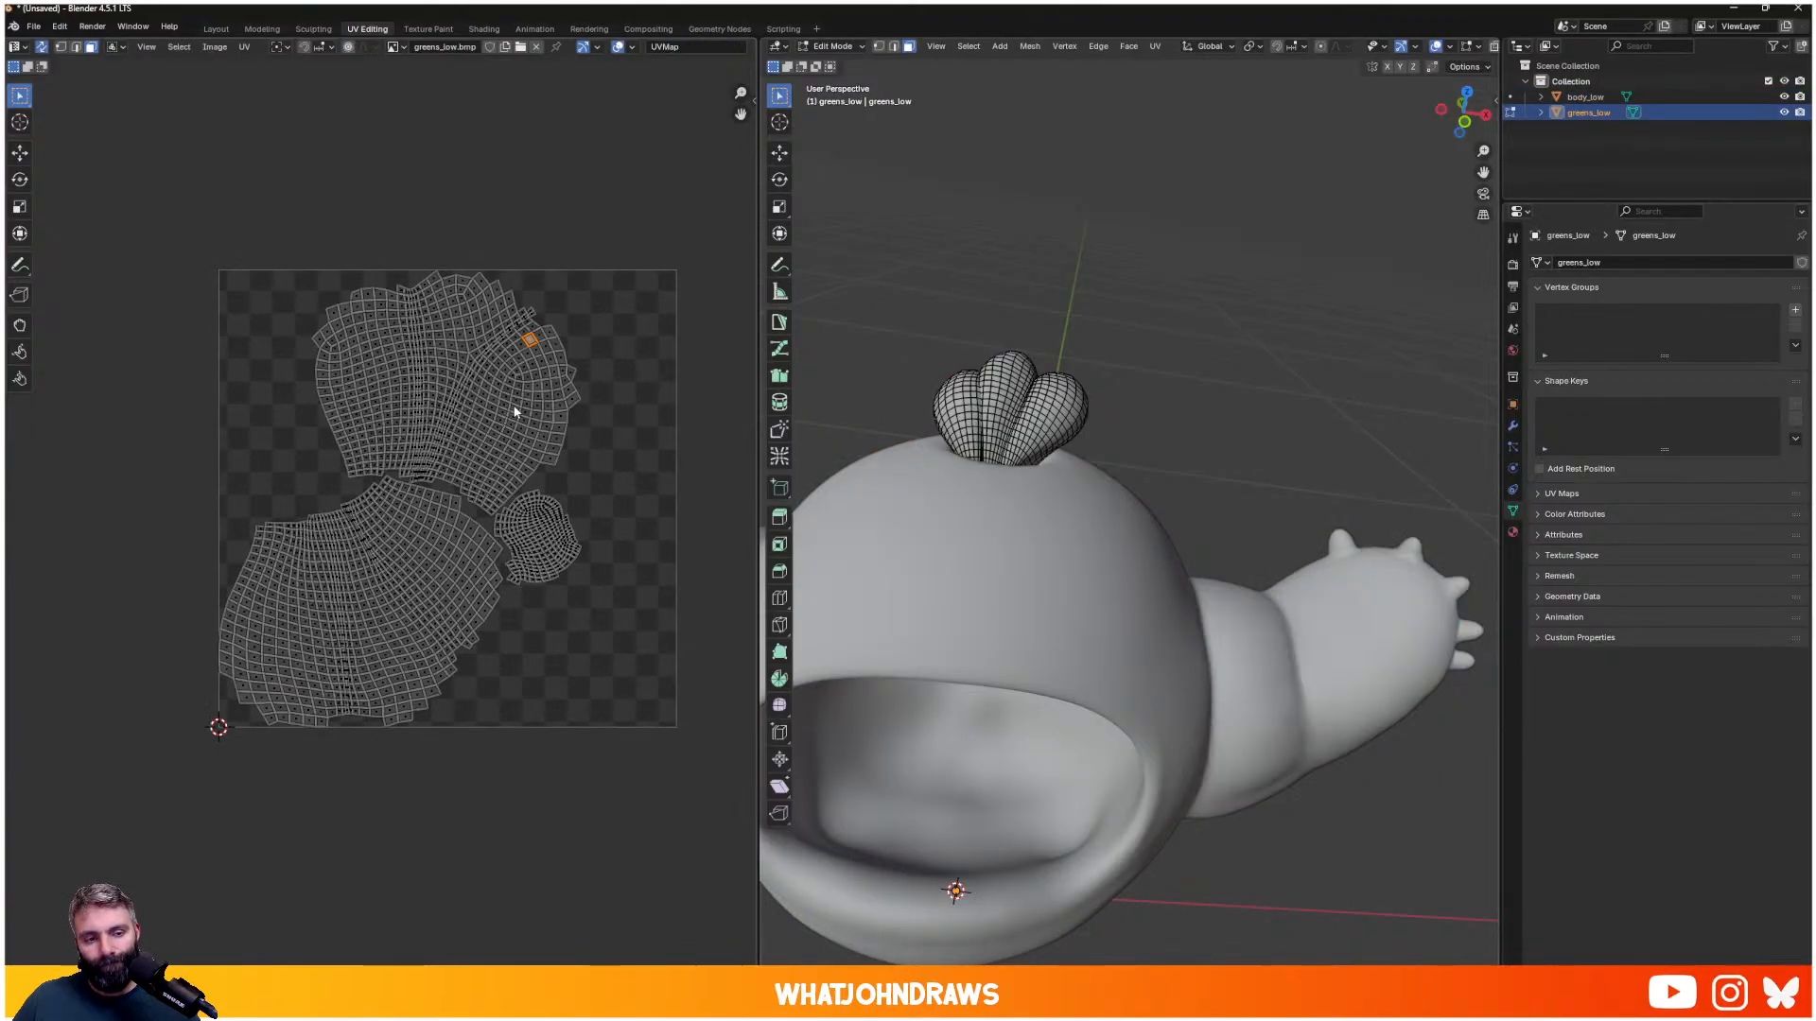
{"action": "key", "text": "a"}
{"action": "key", "text": "g"}
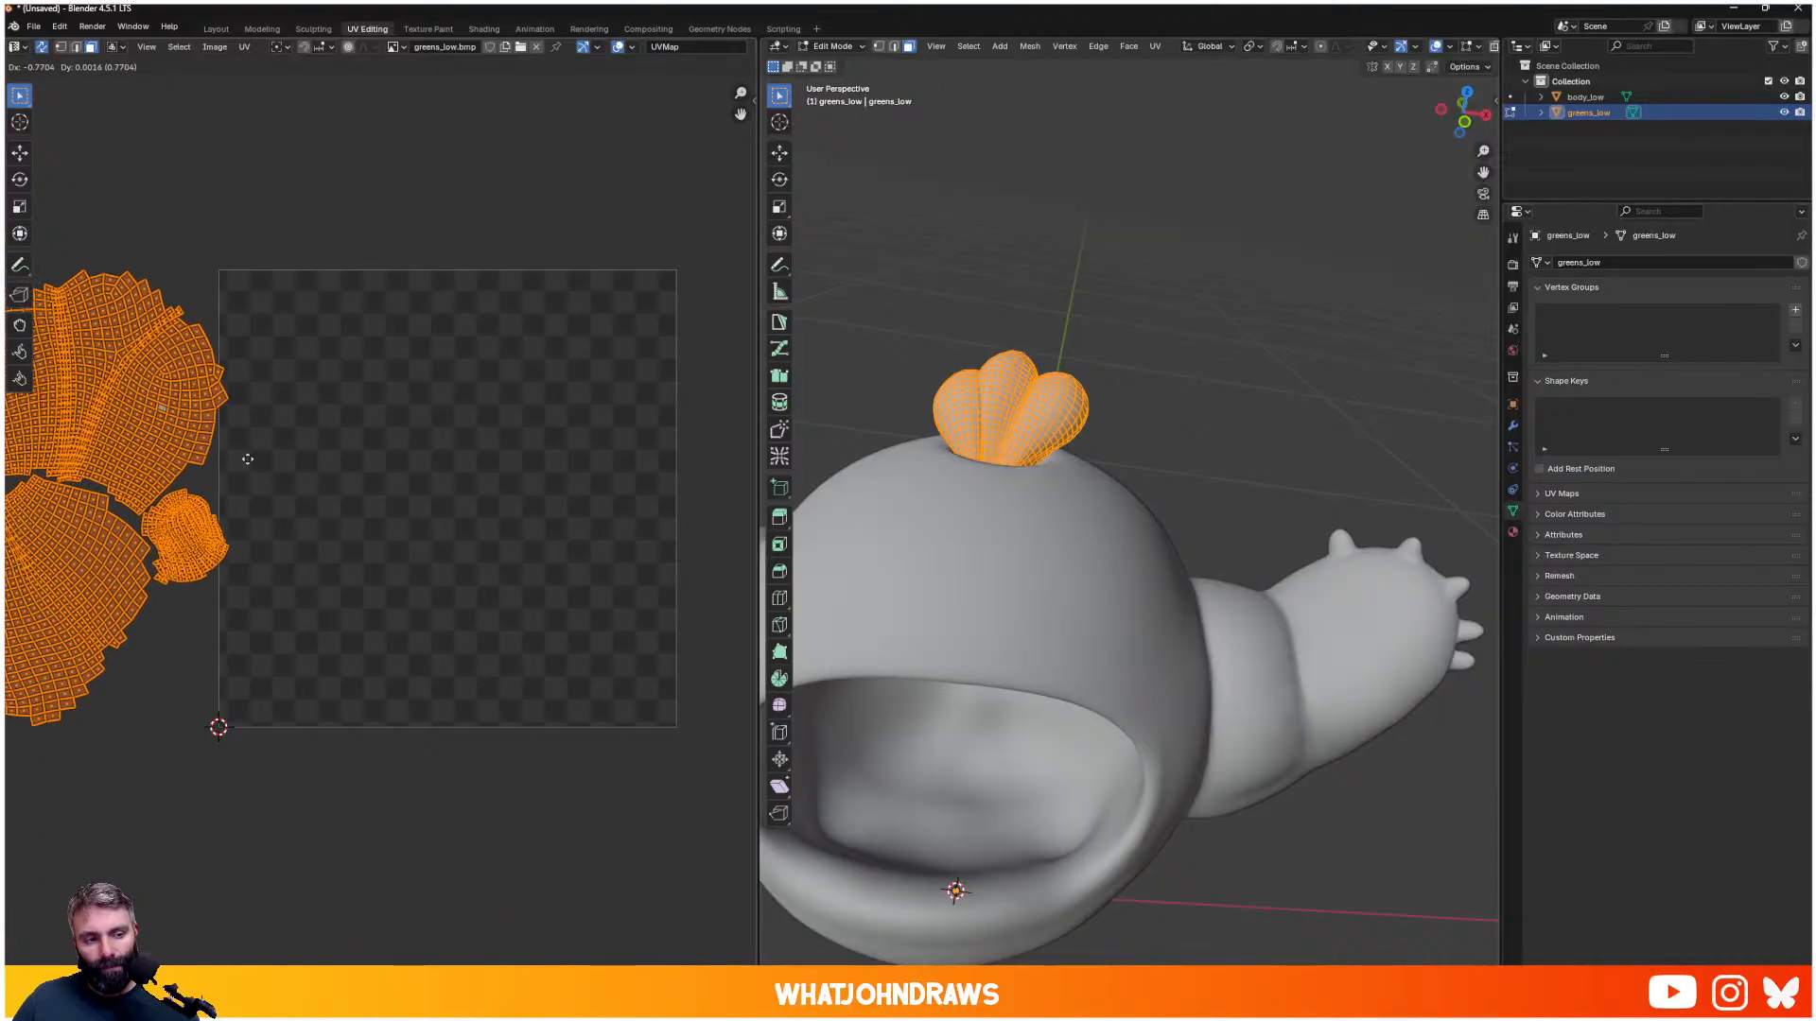
{"action": "left_click", "coordinate": [297, 479]}
{"action": "key", "text": "r"}
{"action": "left_click", "coordinate": [321, 469]}
{"action": "key", "text": "s"}
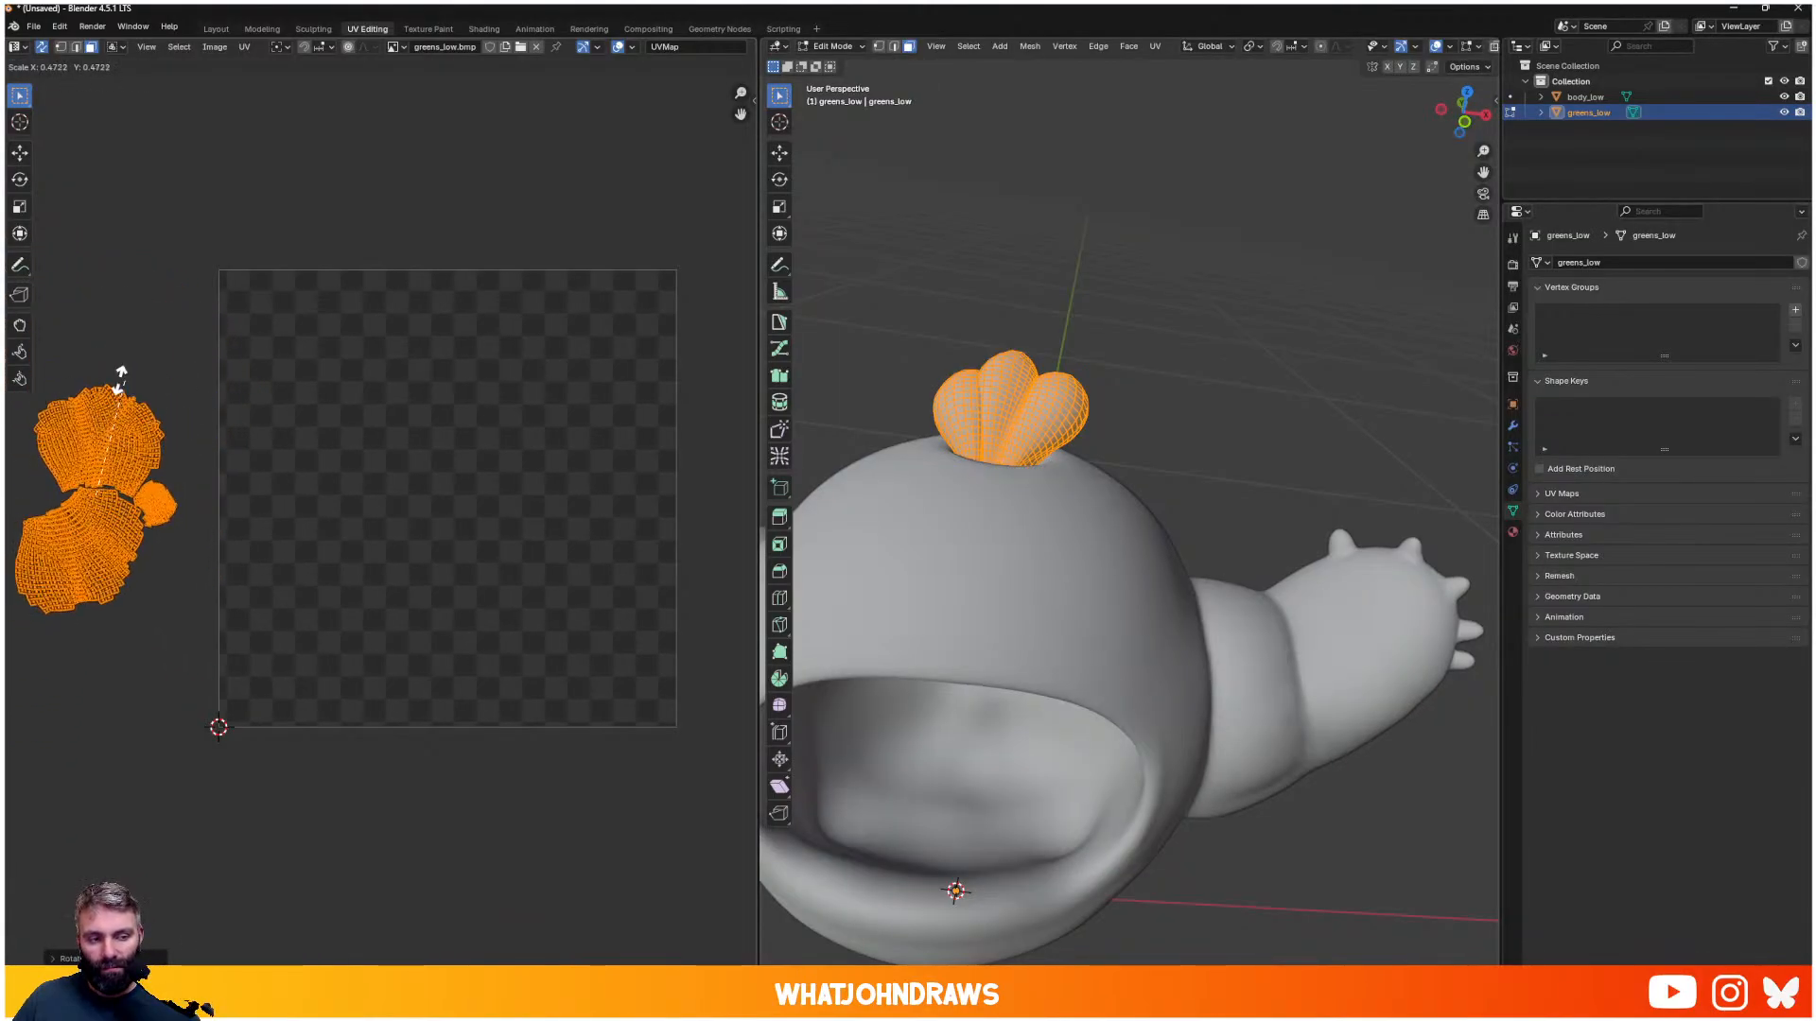
{"action": "left_click", "coordinate": [127, 461]}
{"action": "key", "text": "g"}
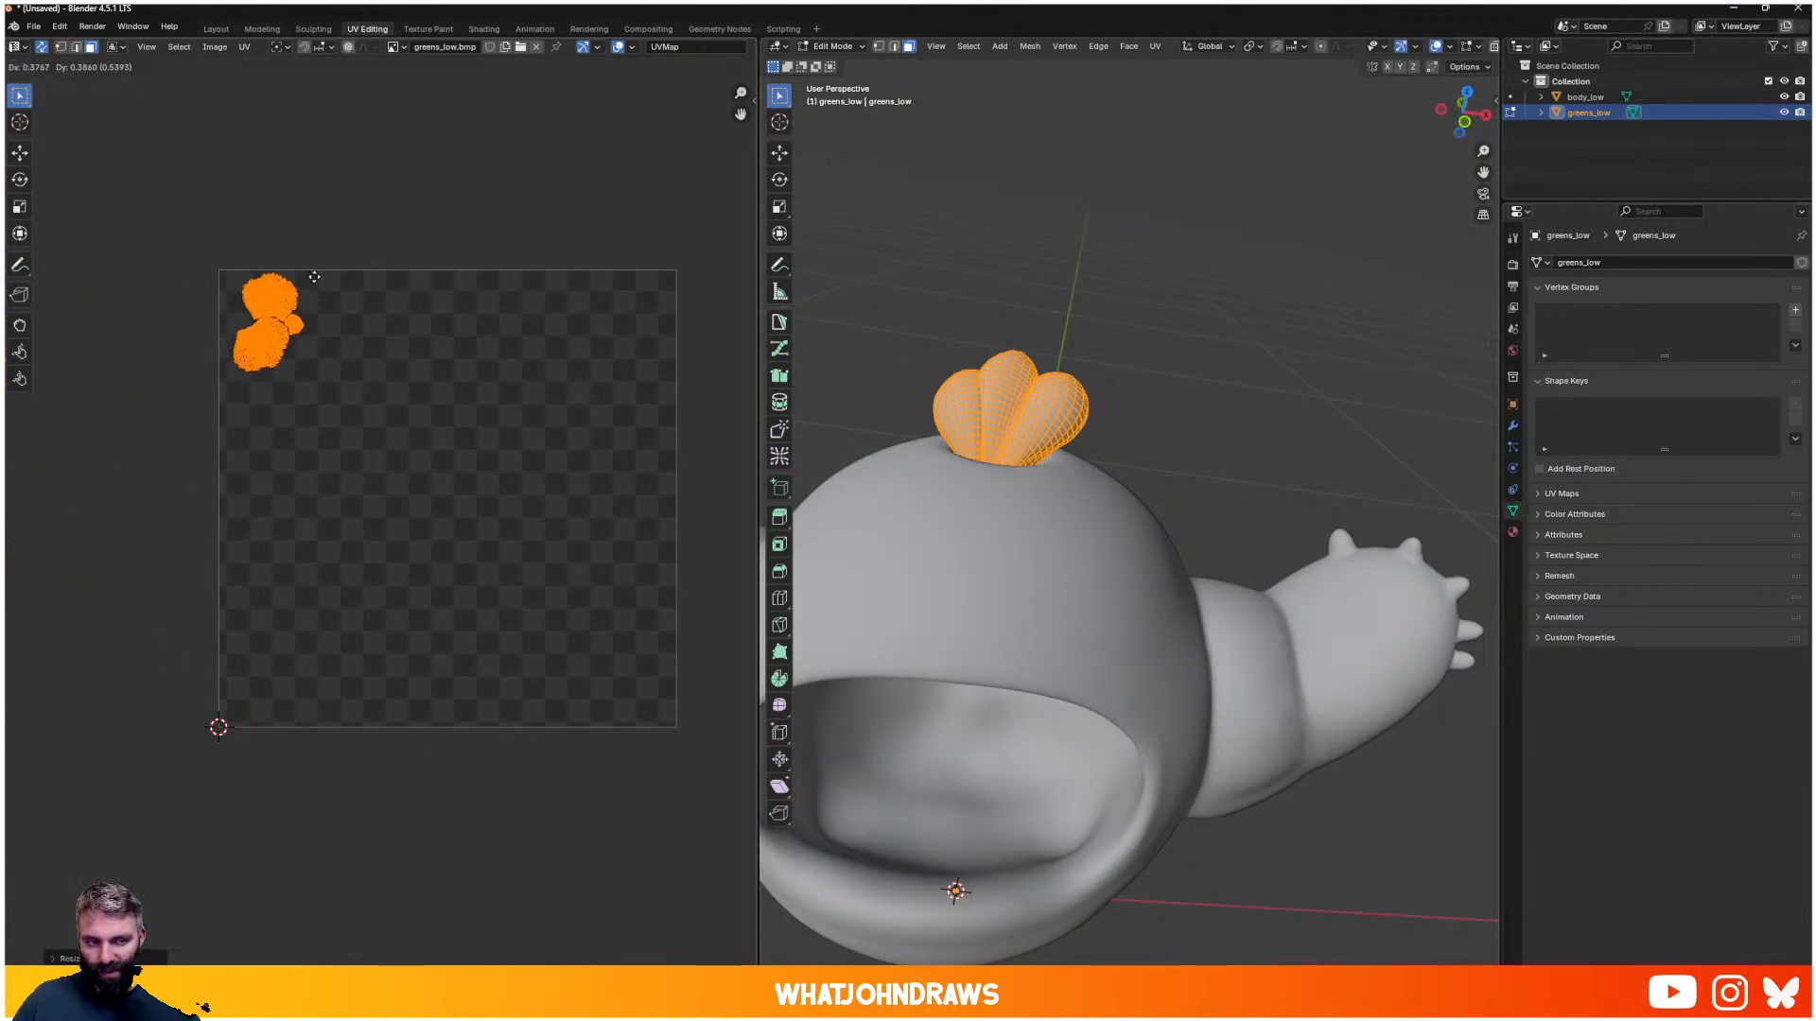
{"action": "left_click", "coordinate": [356, 276]}
- Edit both meshes together and move the linked greens UV islands off the body island into the adjacent empty gap
{"action": "key", "text": "Tab"}
{"action": "left_click", "coordinate": [1092, 500], "text": "shift"}
{"action": "left_click", "coordinate": [1014, 419], "text": "shift"}
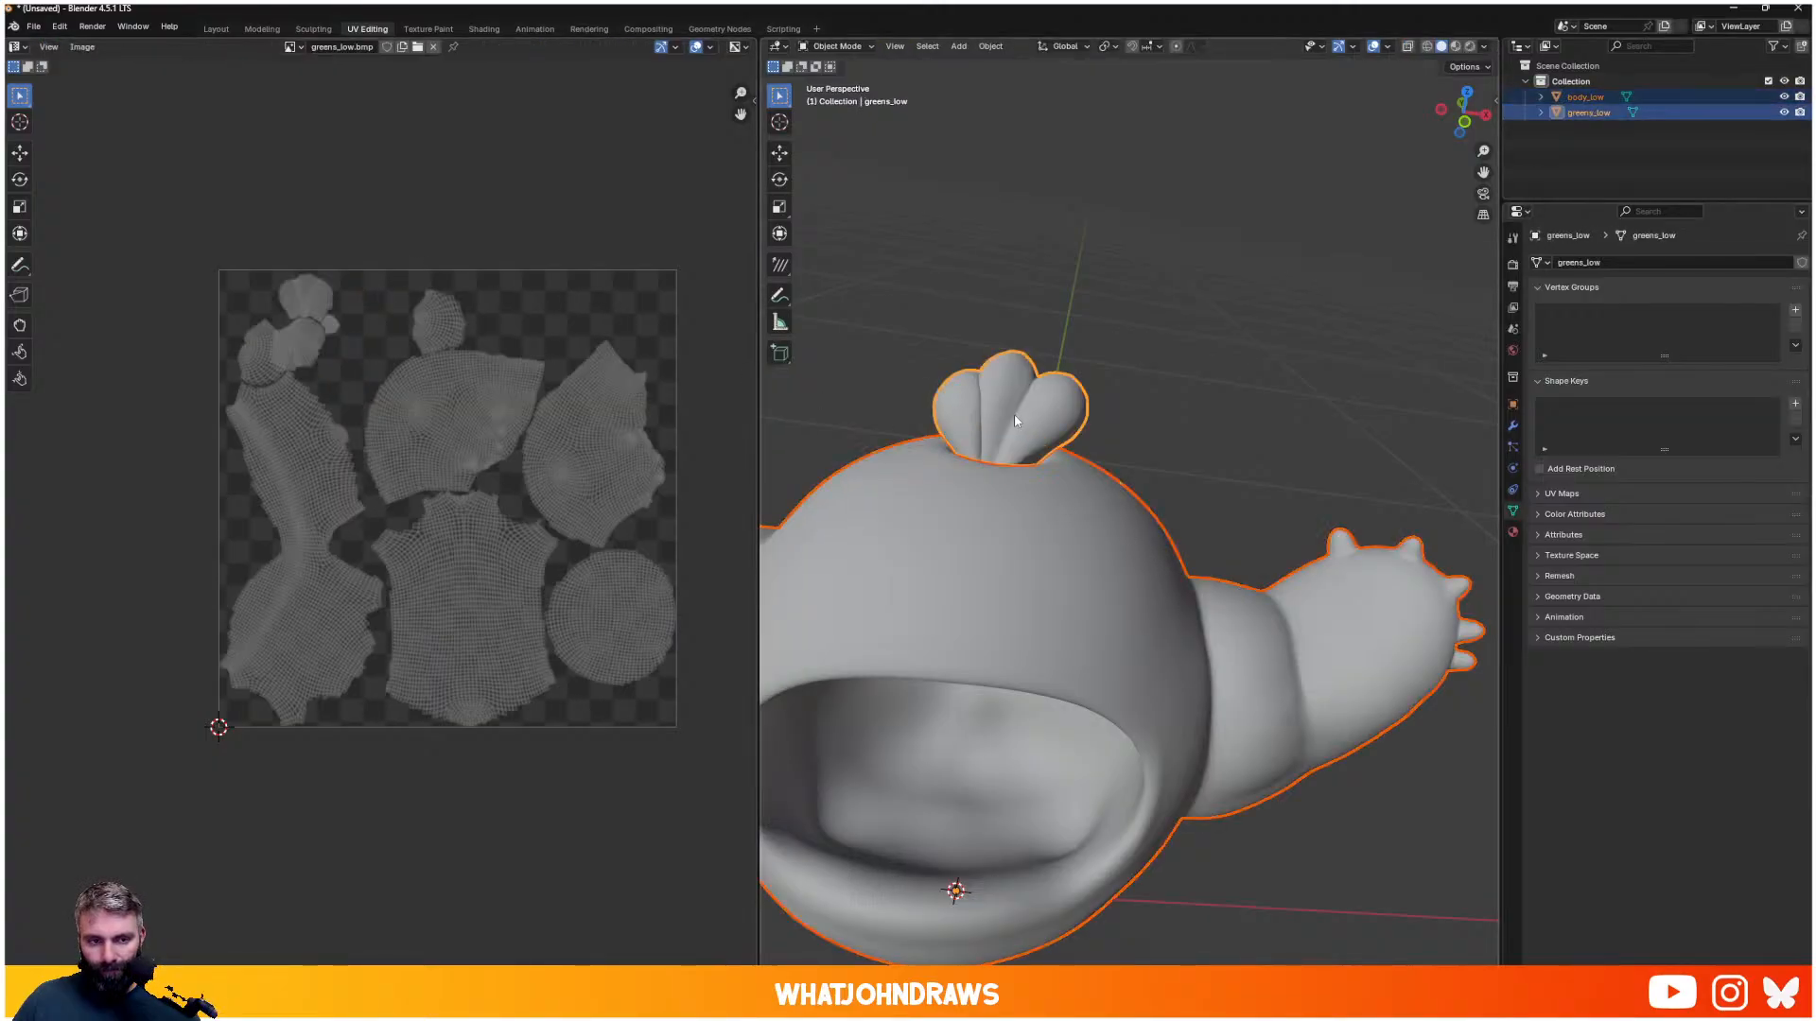
{"action": "scroll", "coordinate": [394, 365], "scroll_direction": "up", "scroll_amount": 5}
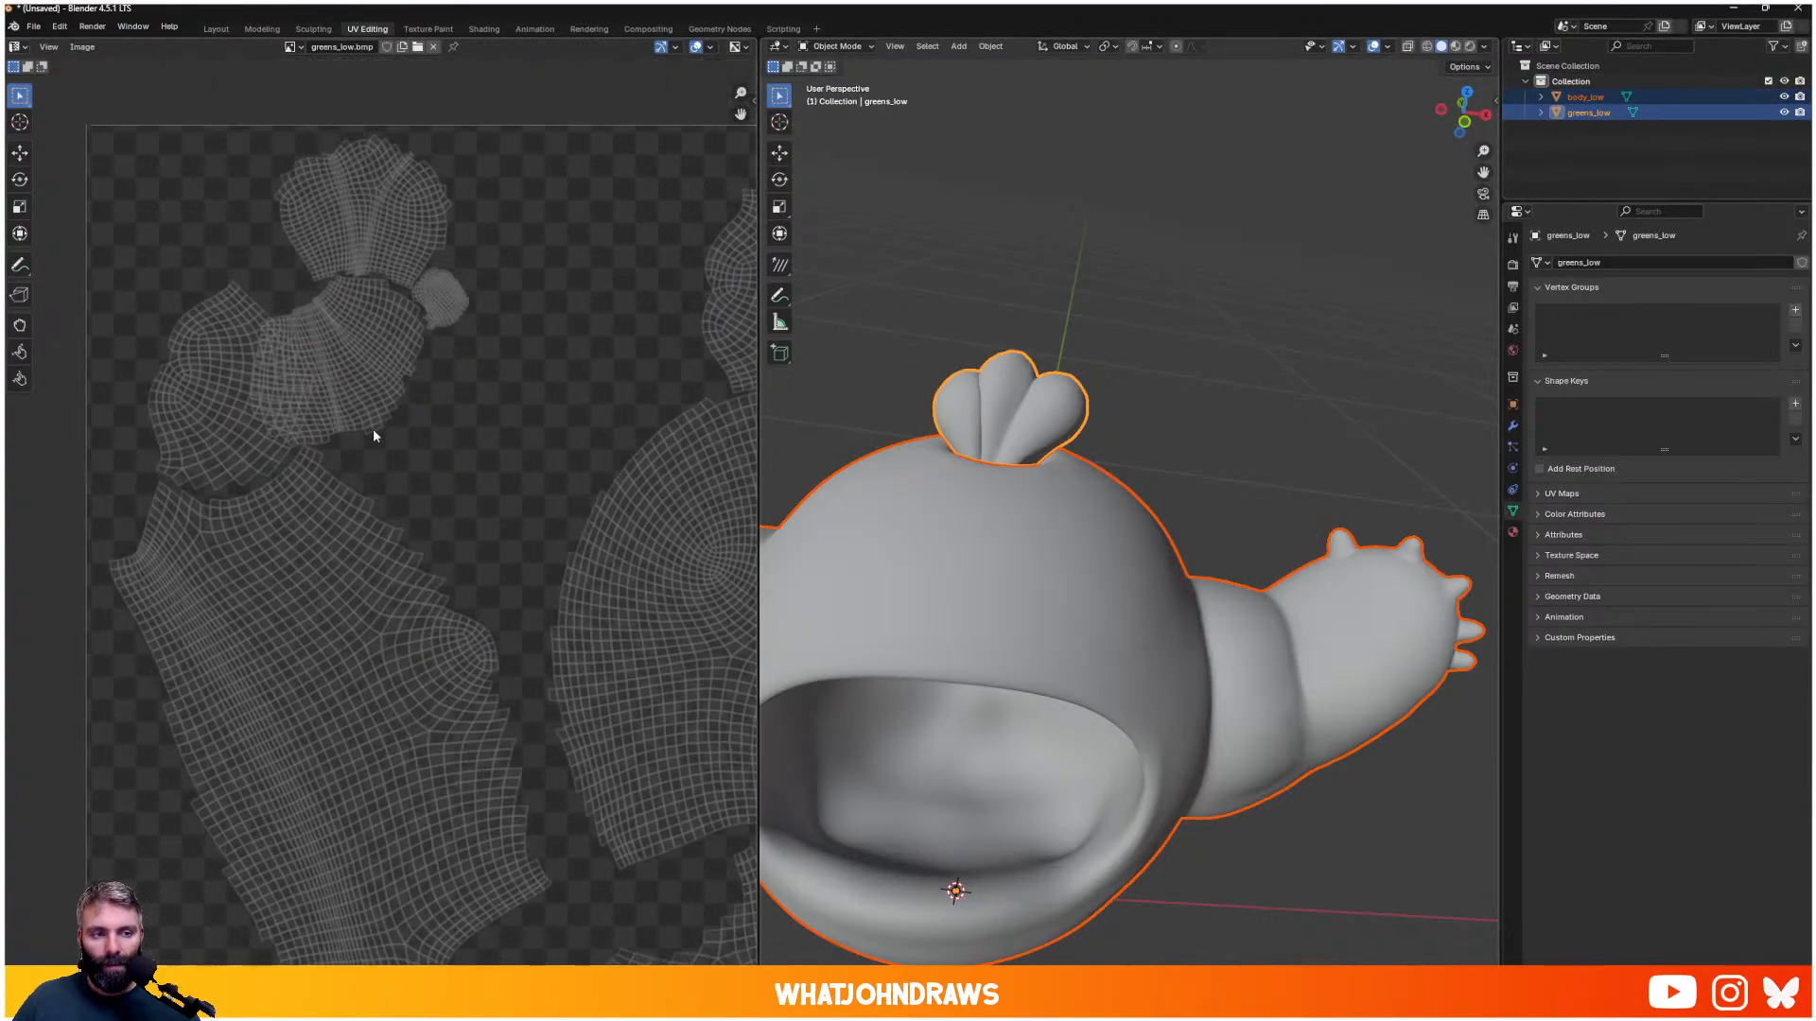
{"action": "key", "text": "Tab"}
{"action": "left_click", "coordinate": [378, 248]}
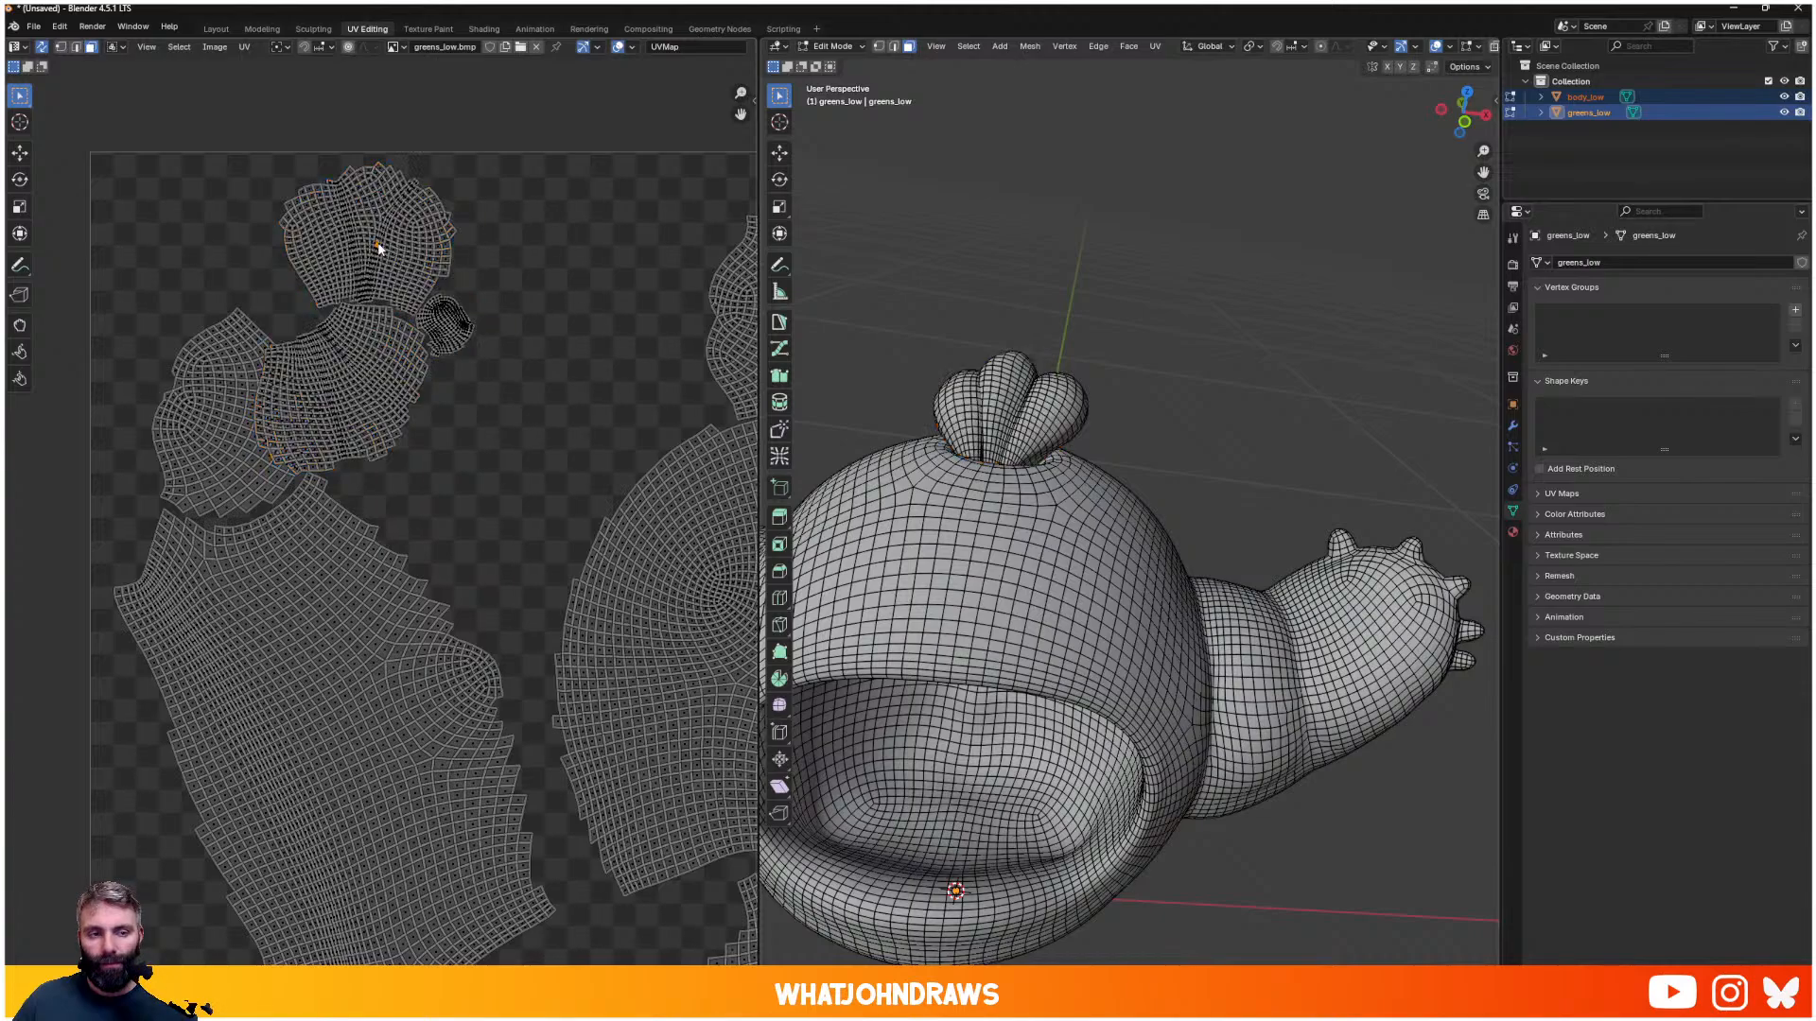
{"action": "key", "text": "ctrl+l"}
{"action": "key", "text": "g"}
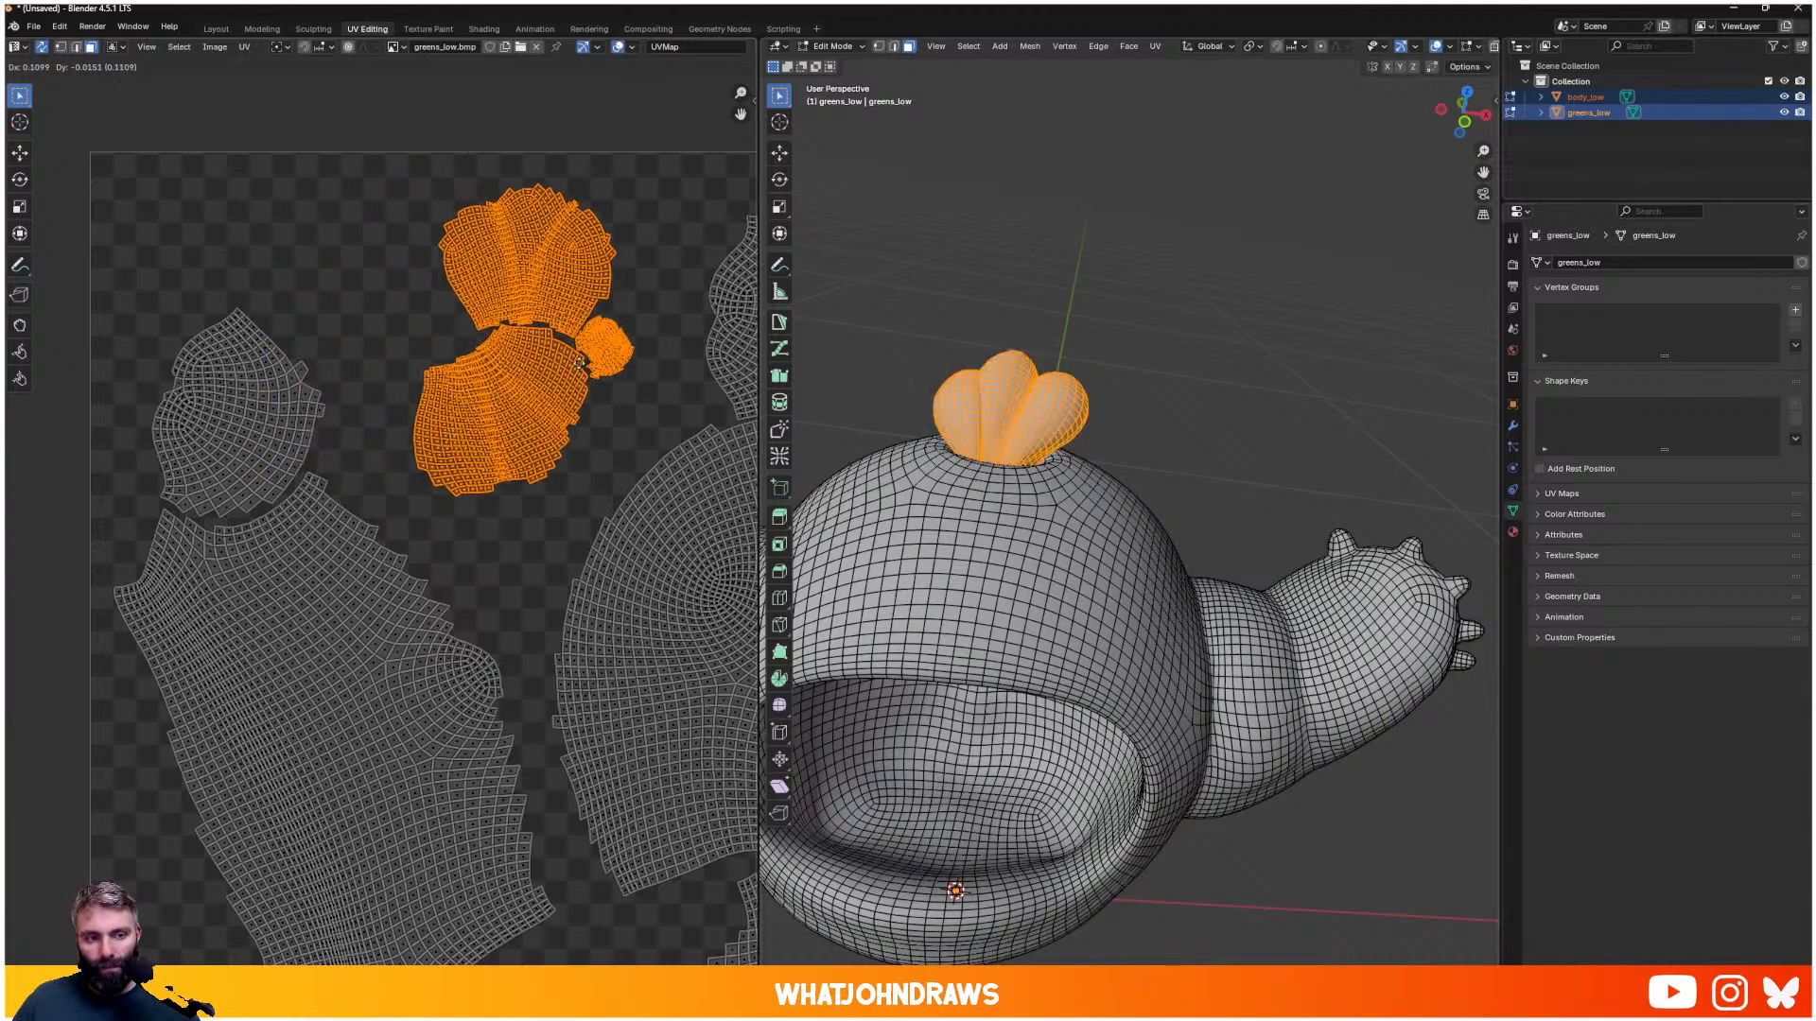
{"action": "left_click", "coordinate": [580, 355]}
- Enlarge, rotate and nudge the greens UV islands to fill the gap between the body islands, and check the combined layout
{"action": "key", "text": "s"}
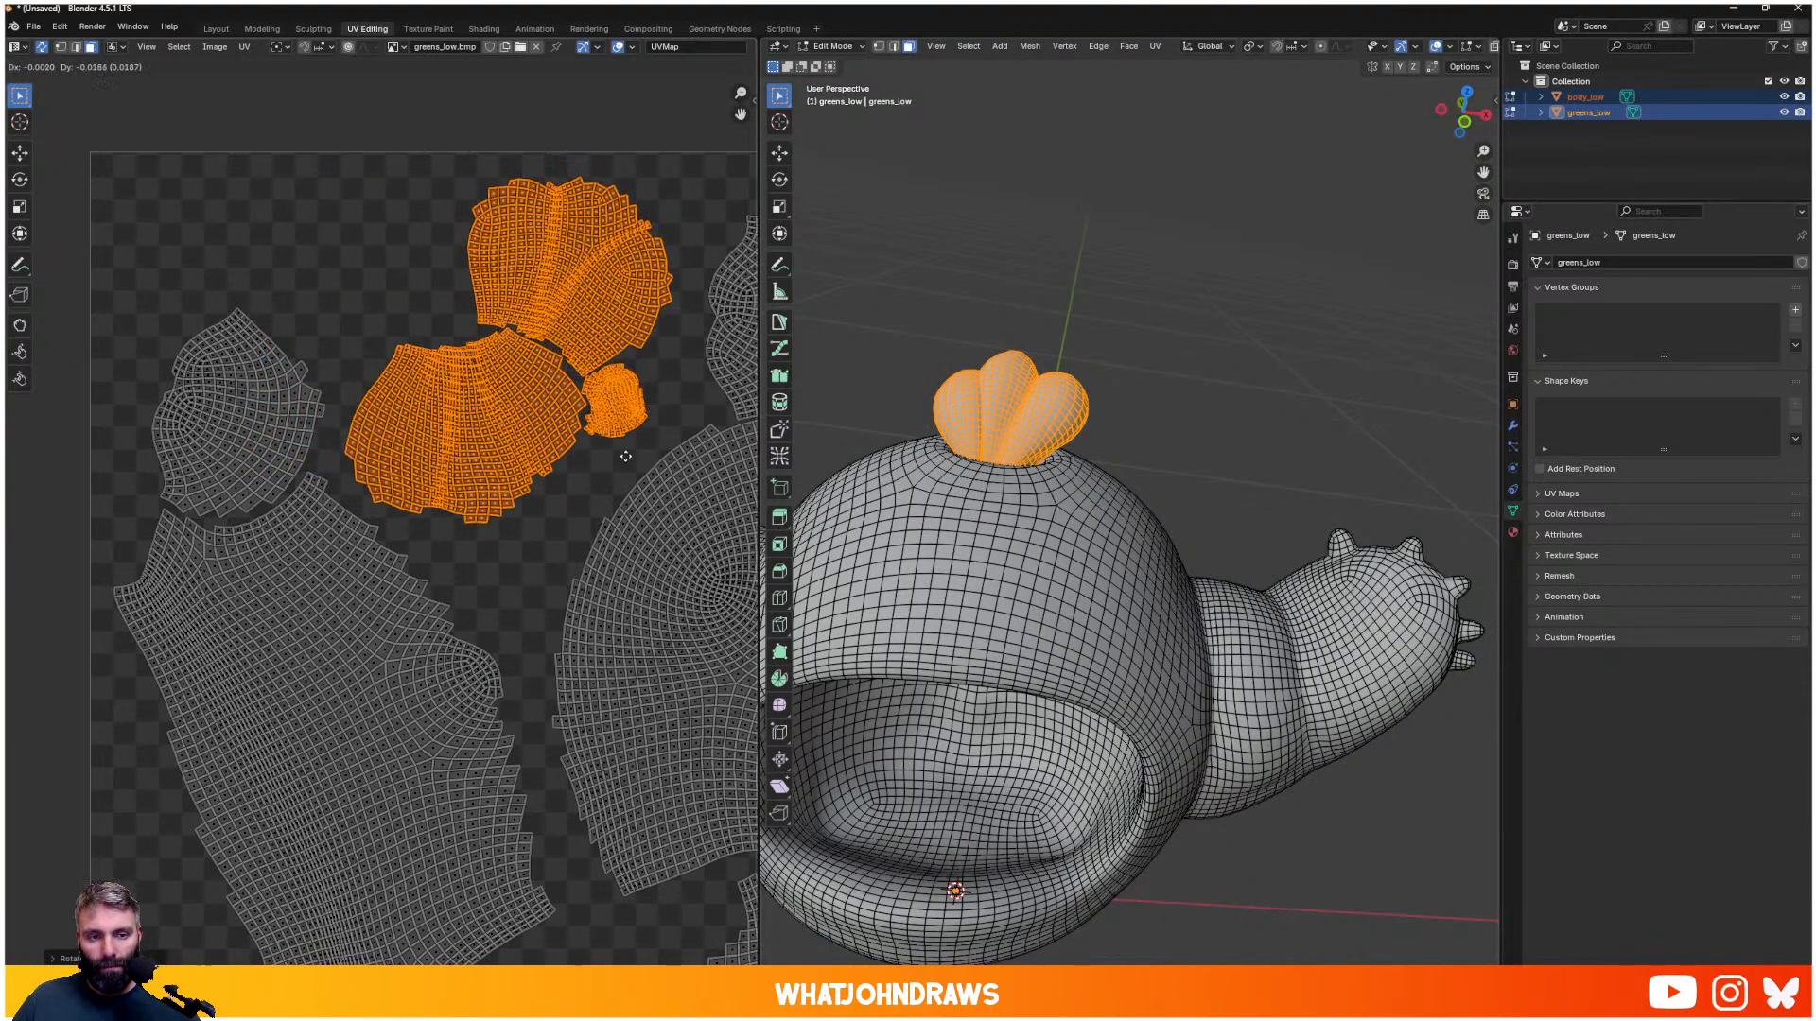
{"action": "left_click", "coordinate": [629, 452]}
{"action": "key", "text": "g"}
{"action": "left_click", "coordinate": [619, 423]}
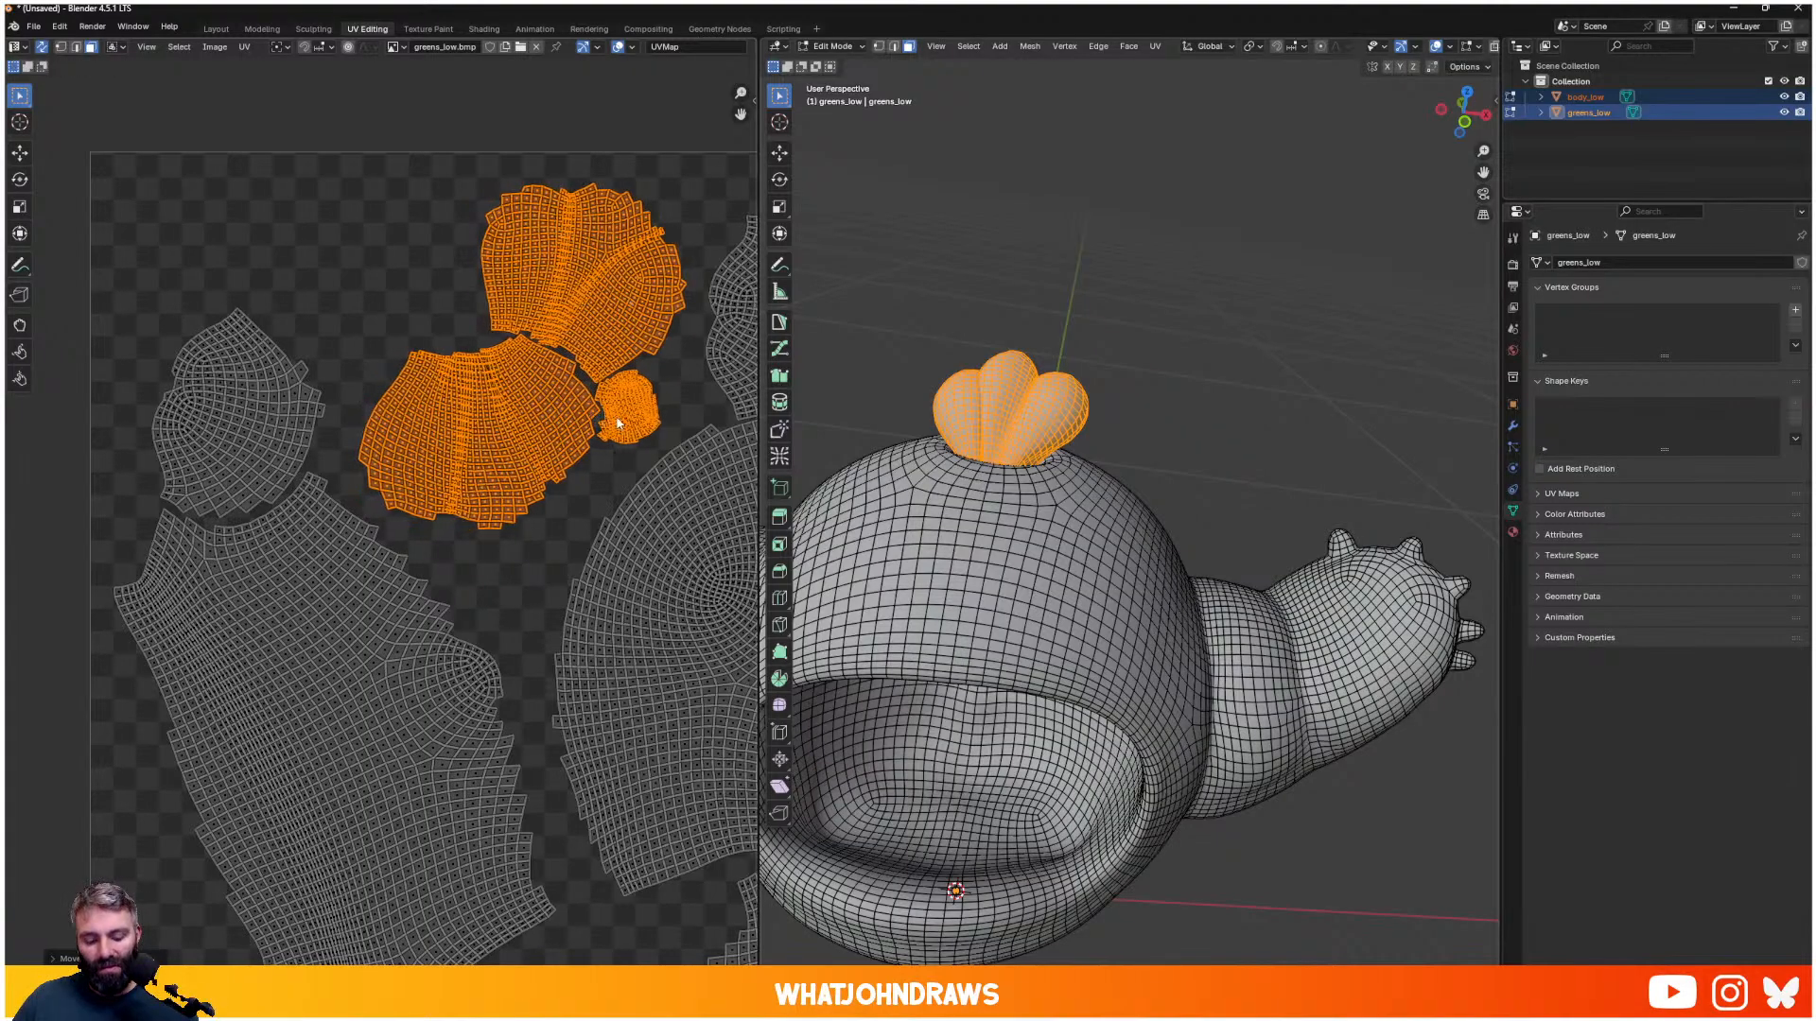
{"action": "left_click", "coordinate": [679, 413]}
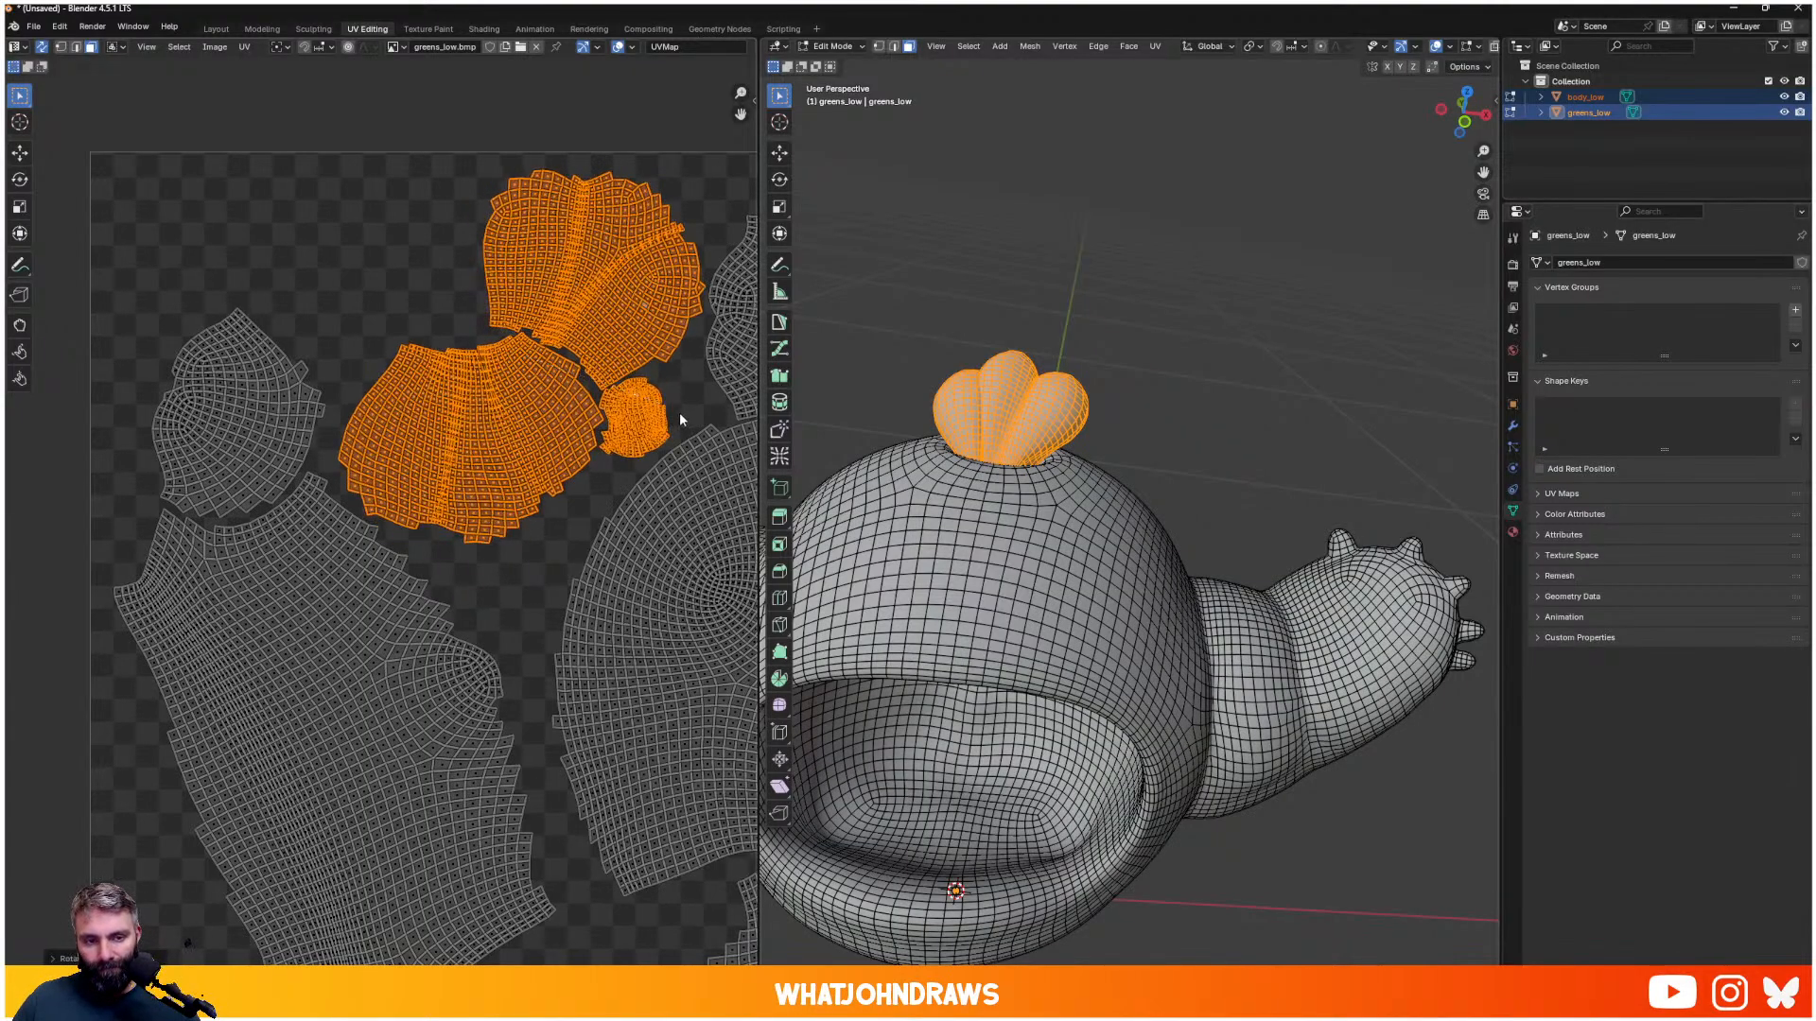
{"action": "scroll", "coordinate": [667, 445], "scroll_direction": "down", "scroll_amount": 2}
{"action": "scroll", "coordinate": [662, 461], "scroll_direction": "down", "scroll_amount": 1}
{"action": "left_click", "coordinate": [600, 390]}
{"action": "key", "text": "Tab"}
{"action": "key", "text": "Tab"}
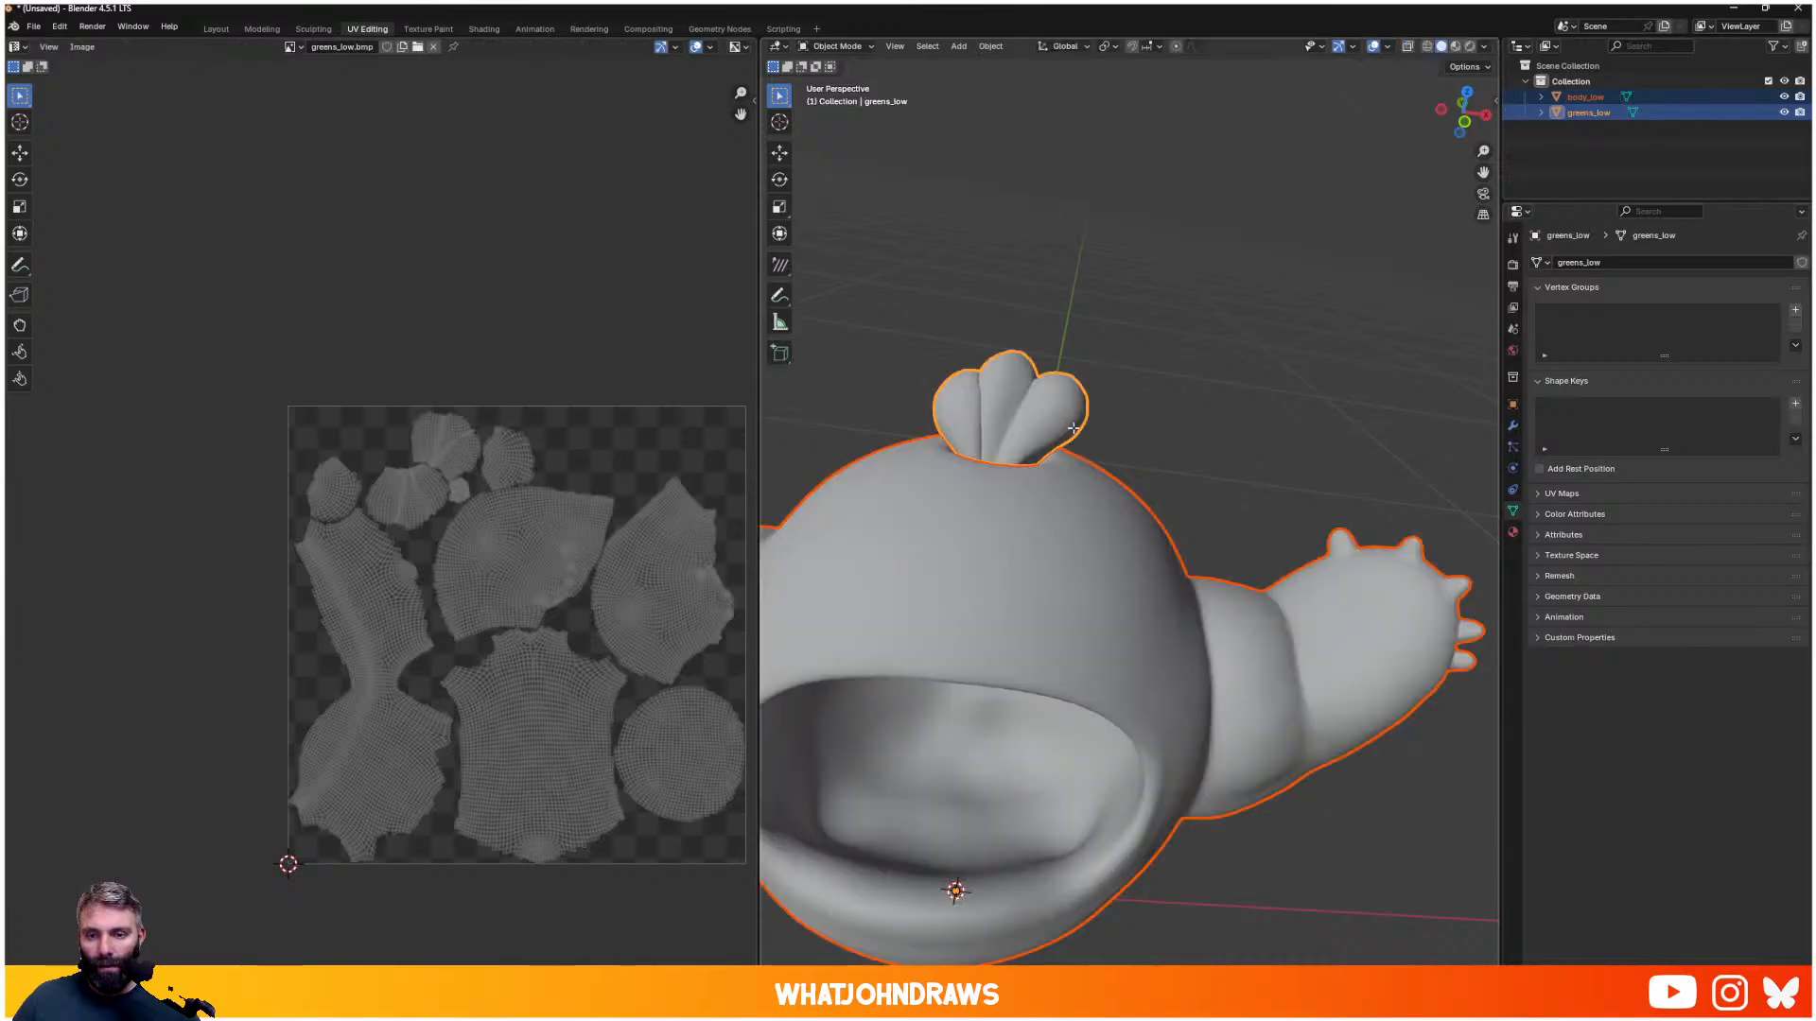
{"action": "key", "text": "Tab"}
- Set up a Wavefront OBJ export for only the greens mesh, using the preset with Selection Only and scale 100
{"action": "left_click", "coordinate": [1061, 423]}
{"action": "key", "text": "q"}
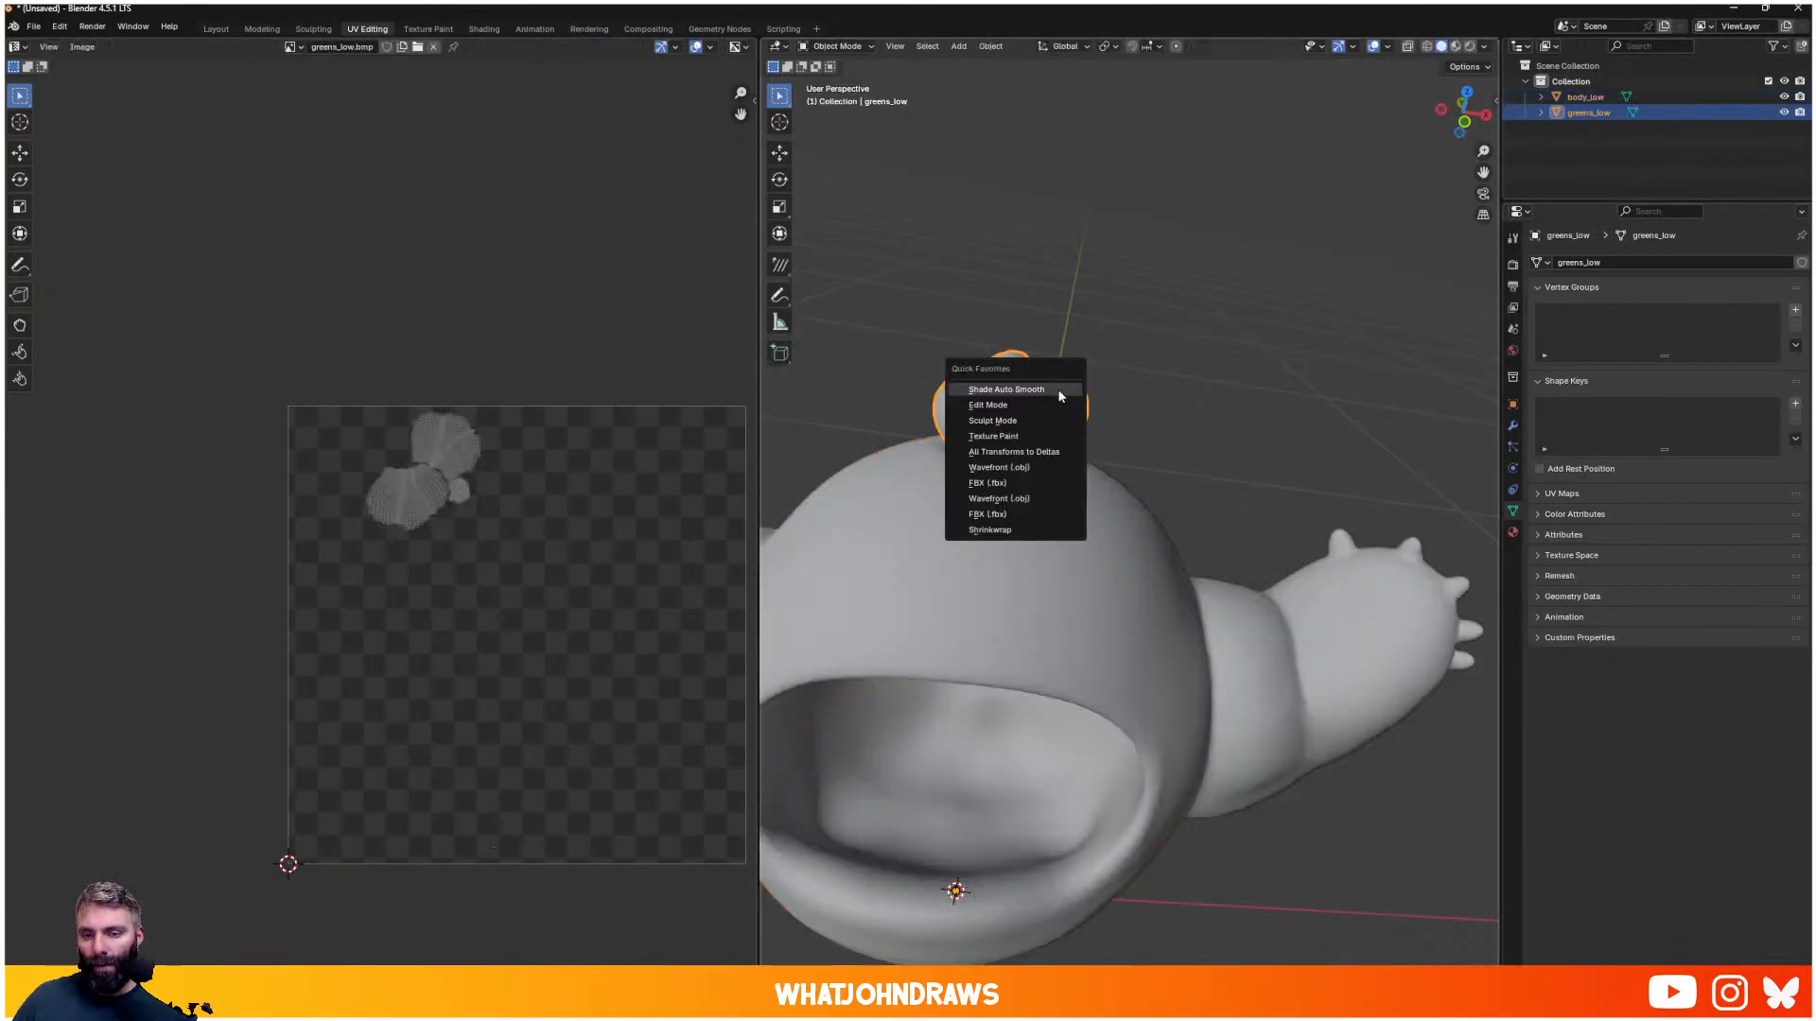
{"action": "key", "text": "Escape"}
{"action": "key", "text": "shift+q"}
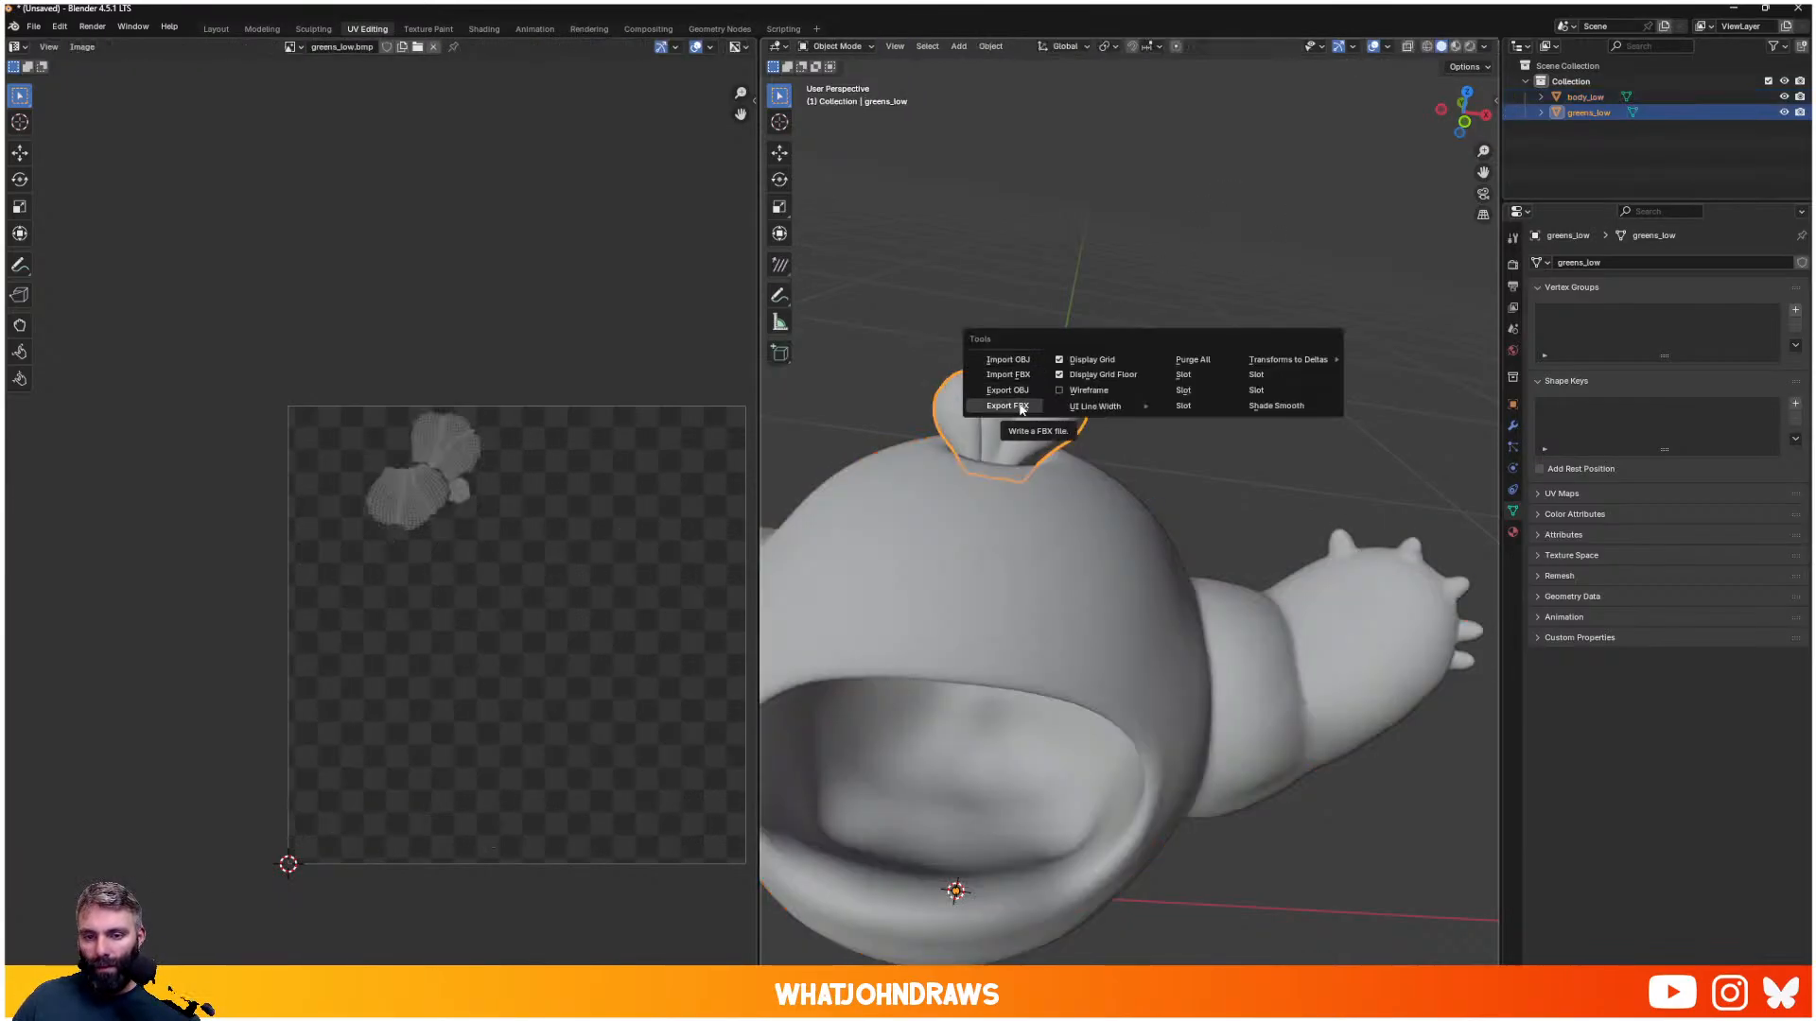
{"action": "left_click", "coordinate": [1007, 390]}
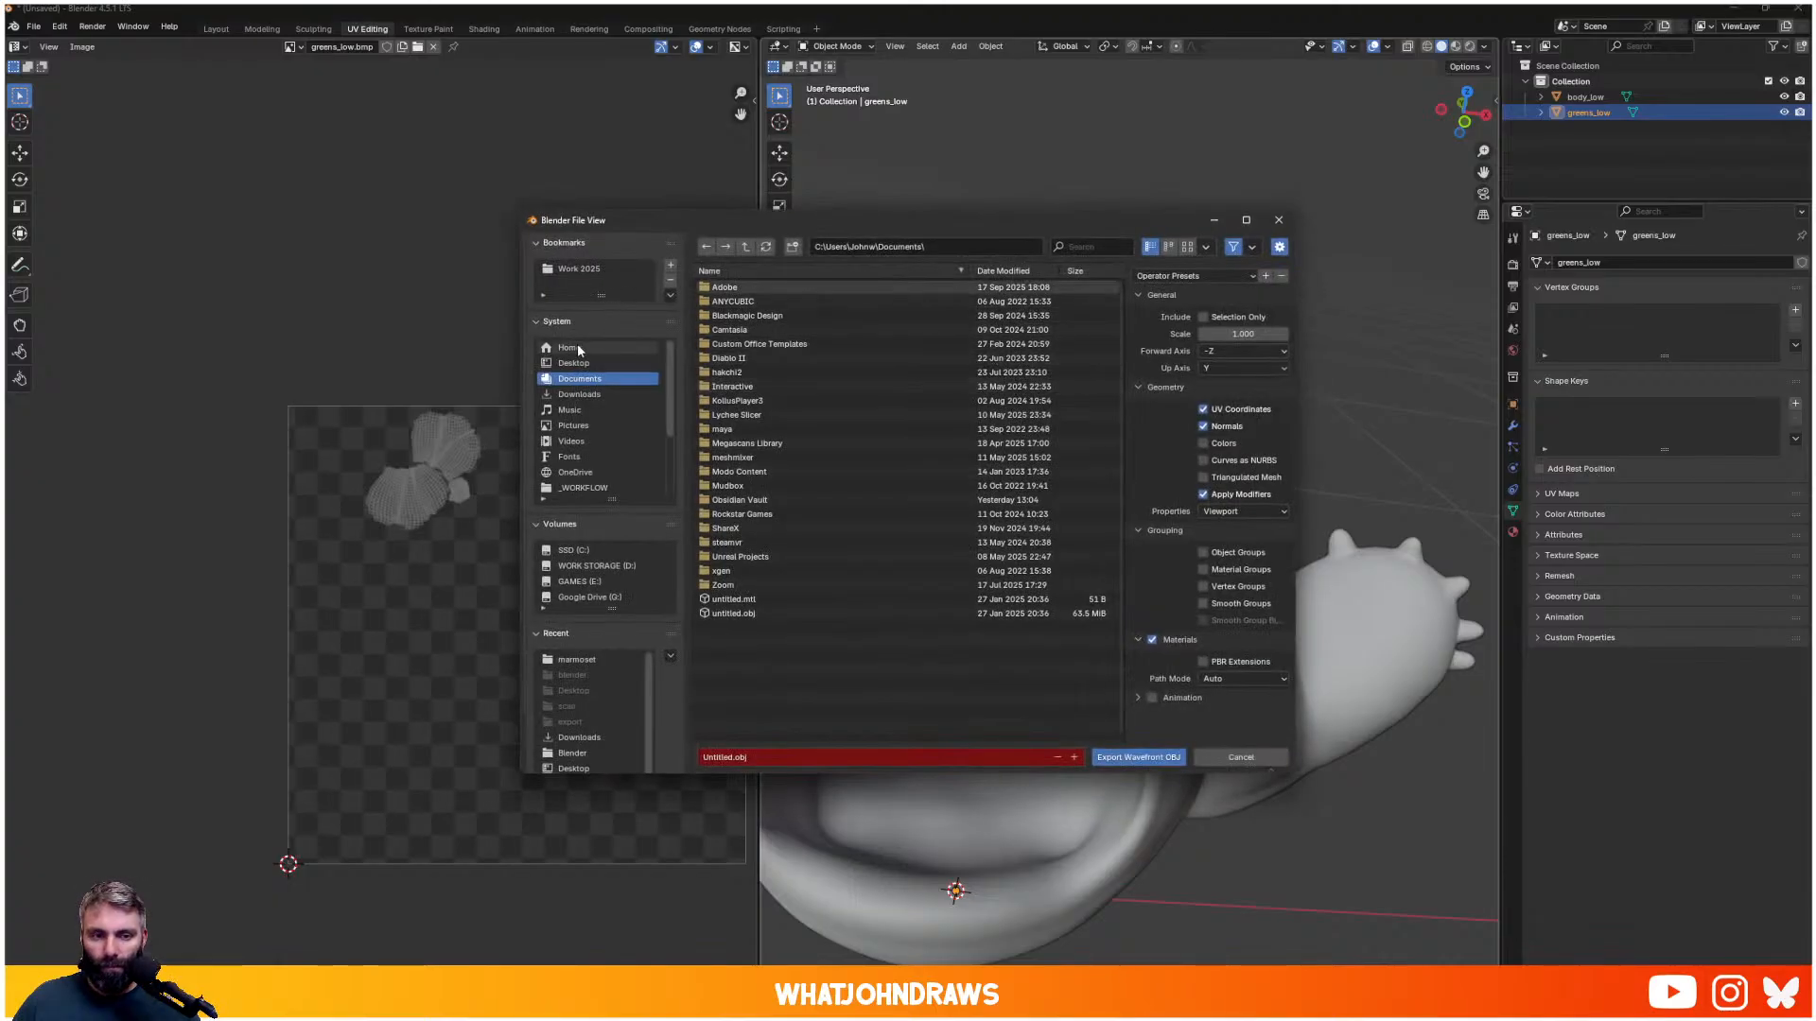
{"action": "left_click", "coordinate": [592, 272]}
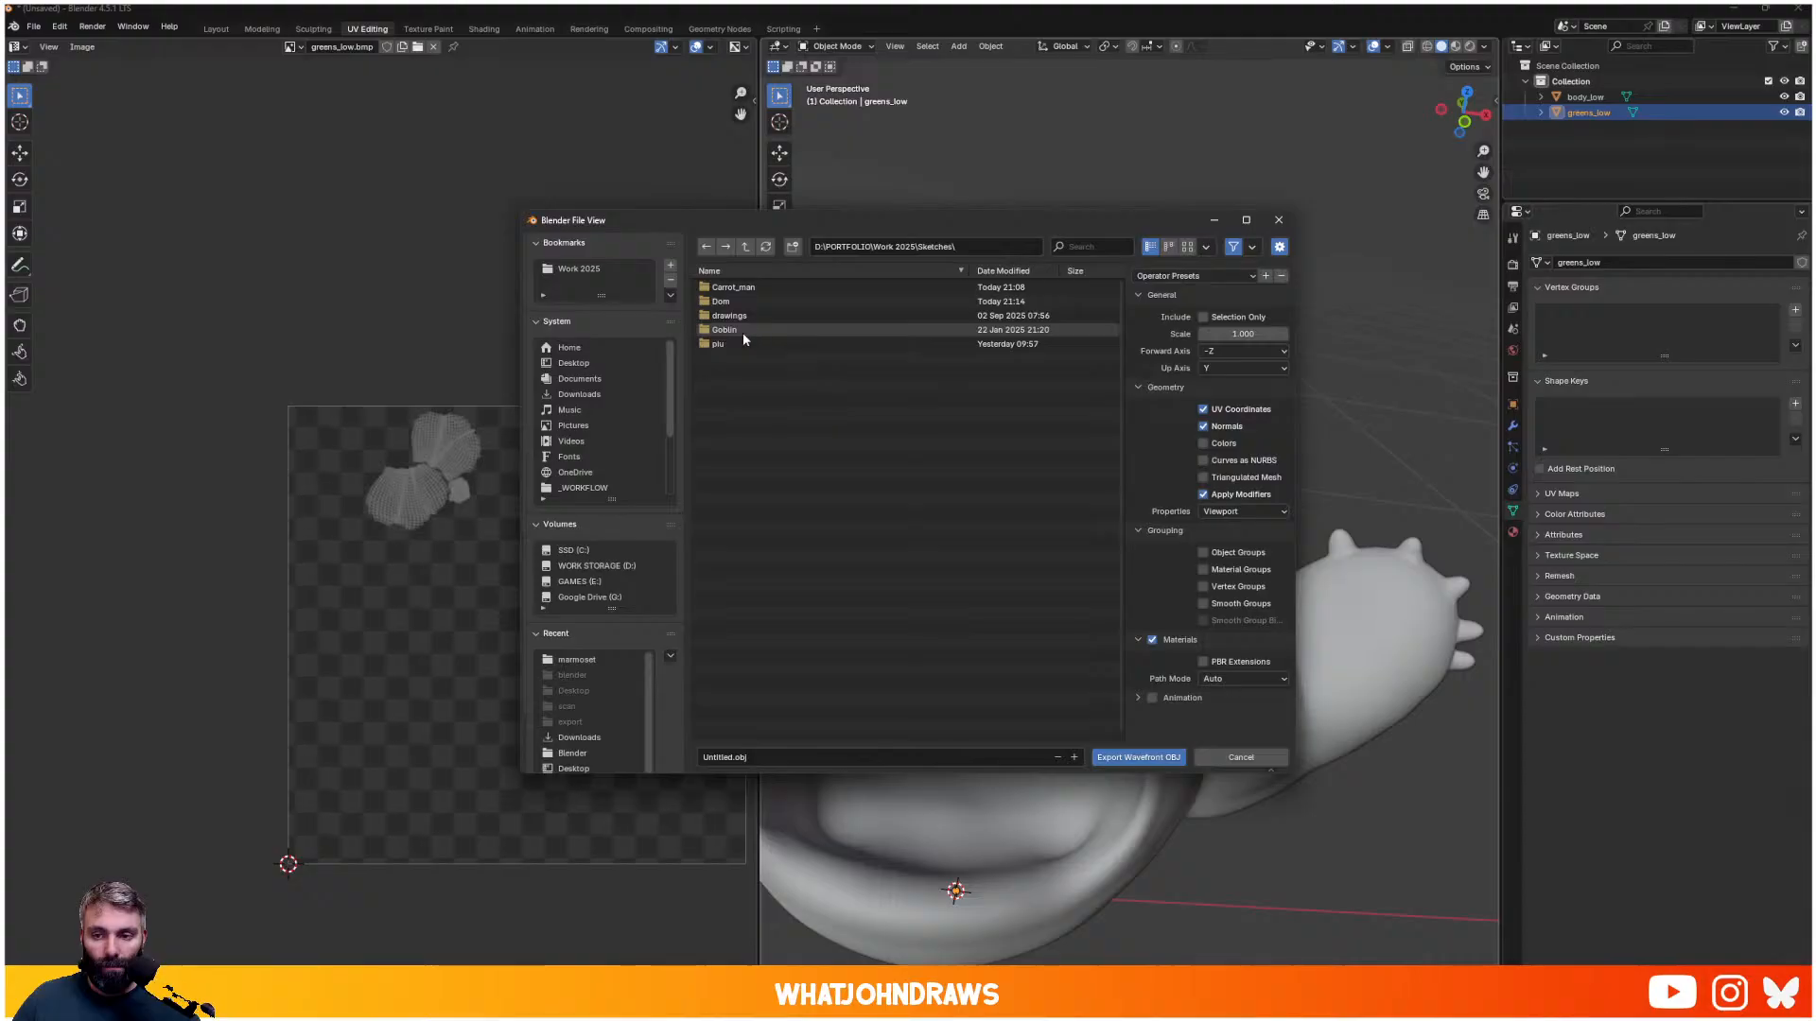
{"action": "left_click", "coordinate": [1188, 277]}
{"action": "left_click", "coordinate": [1172, 313]}
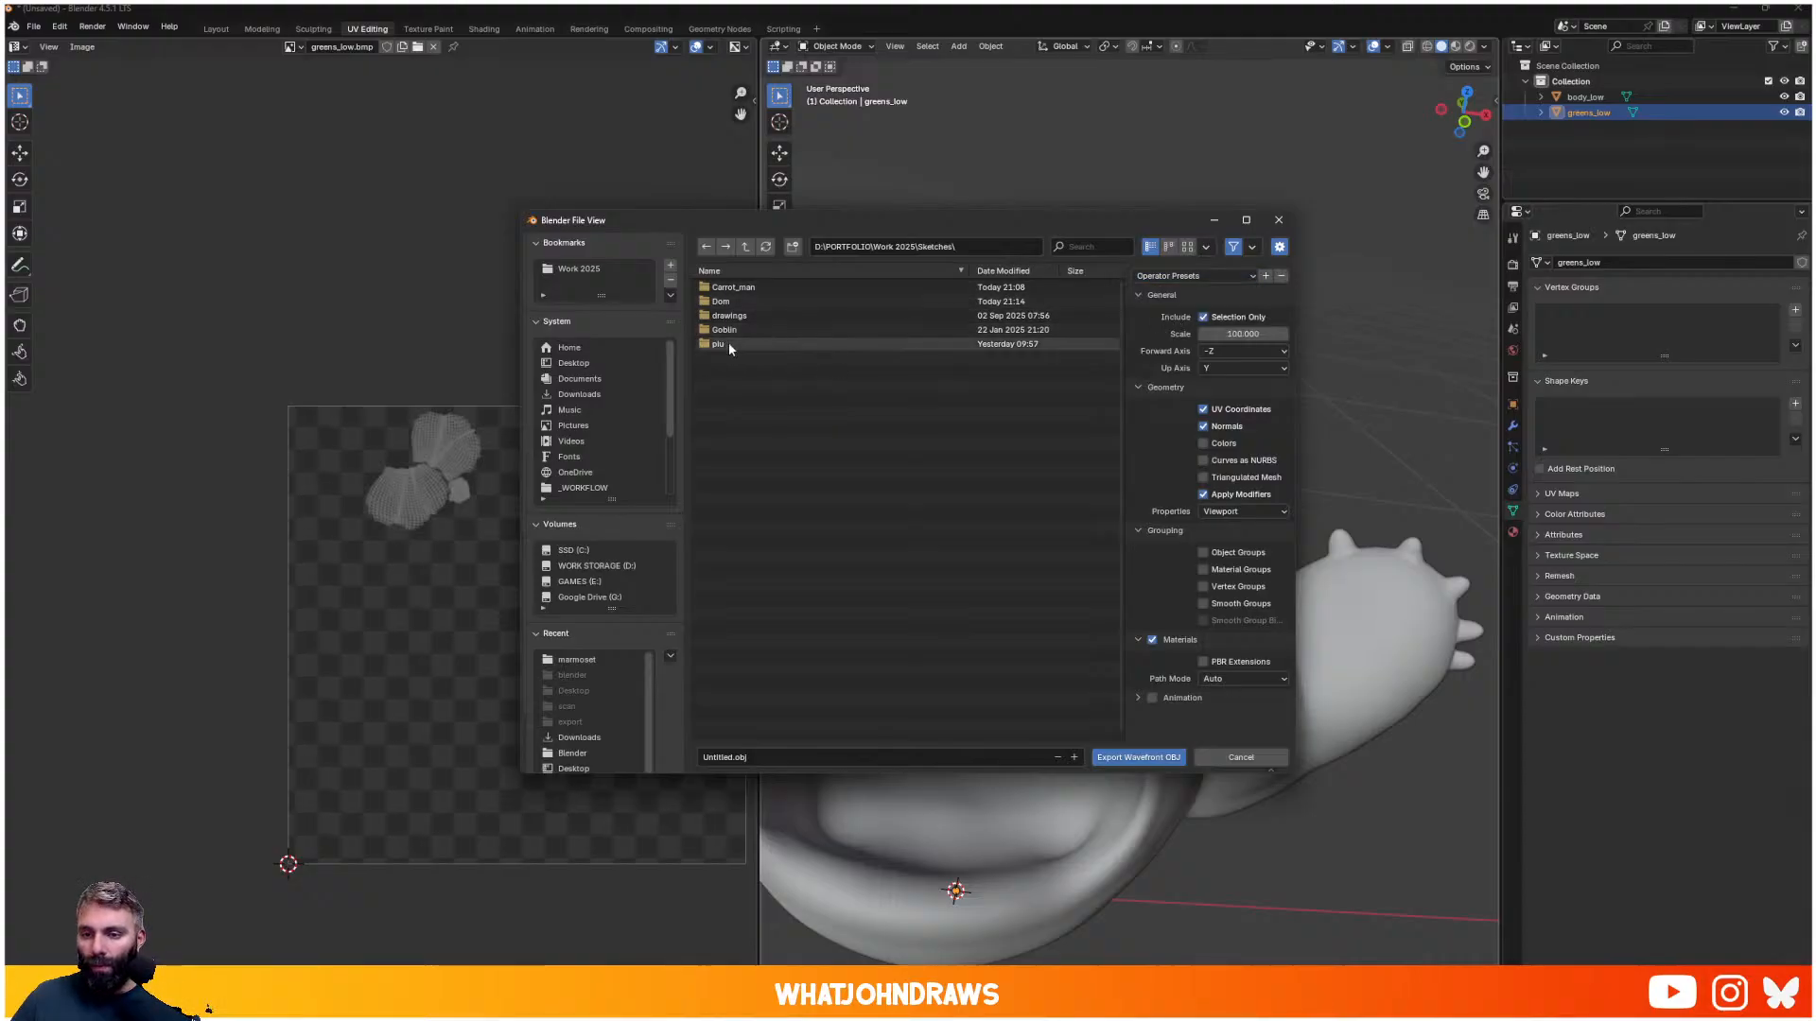
- Export the greens mesh to the Carrot_man project's marmoset folder, overwriting greens_low.obj, and deselect it
{"action": "double_click", "coordinate": [734, 288]}
{"action": "left_click", "coordinate": [735, 290]}
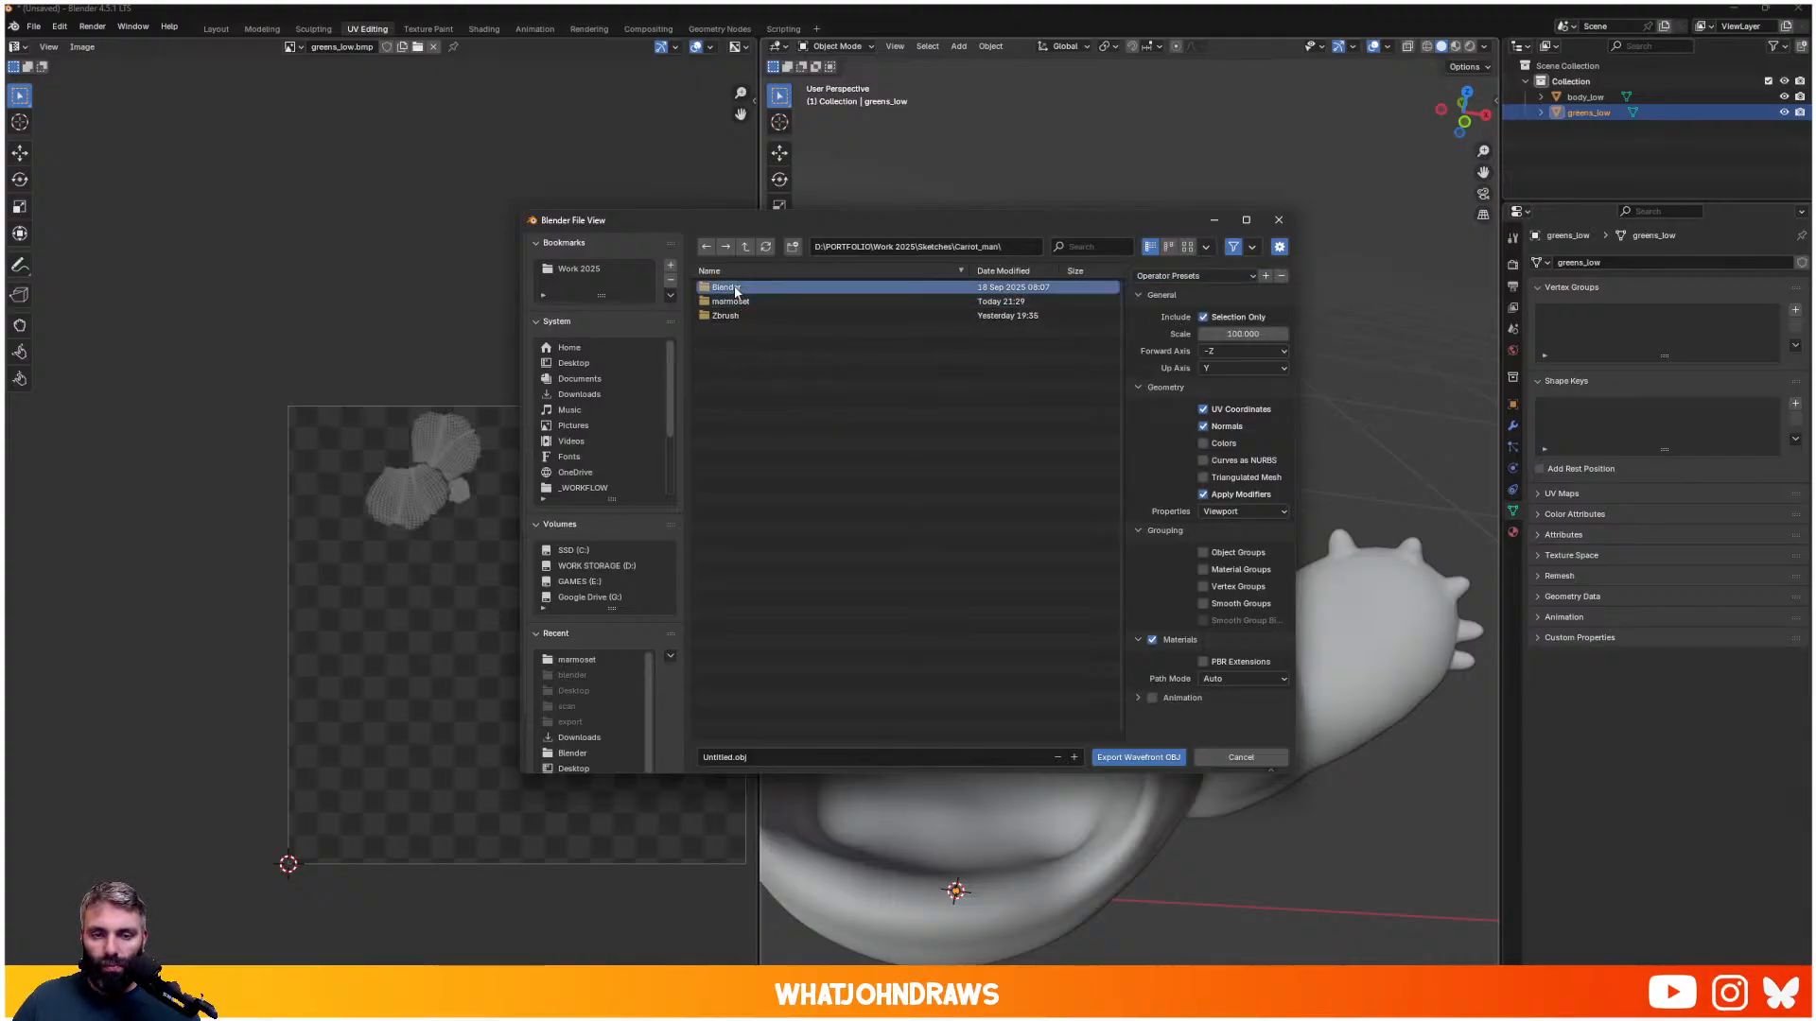
{"action": "double_click", "coordinate": [735, 291]}
{"action": "key", "text": "BackSpace"}
{"action": "double_click", "coordinate": [732, 301]}
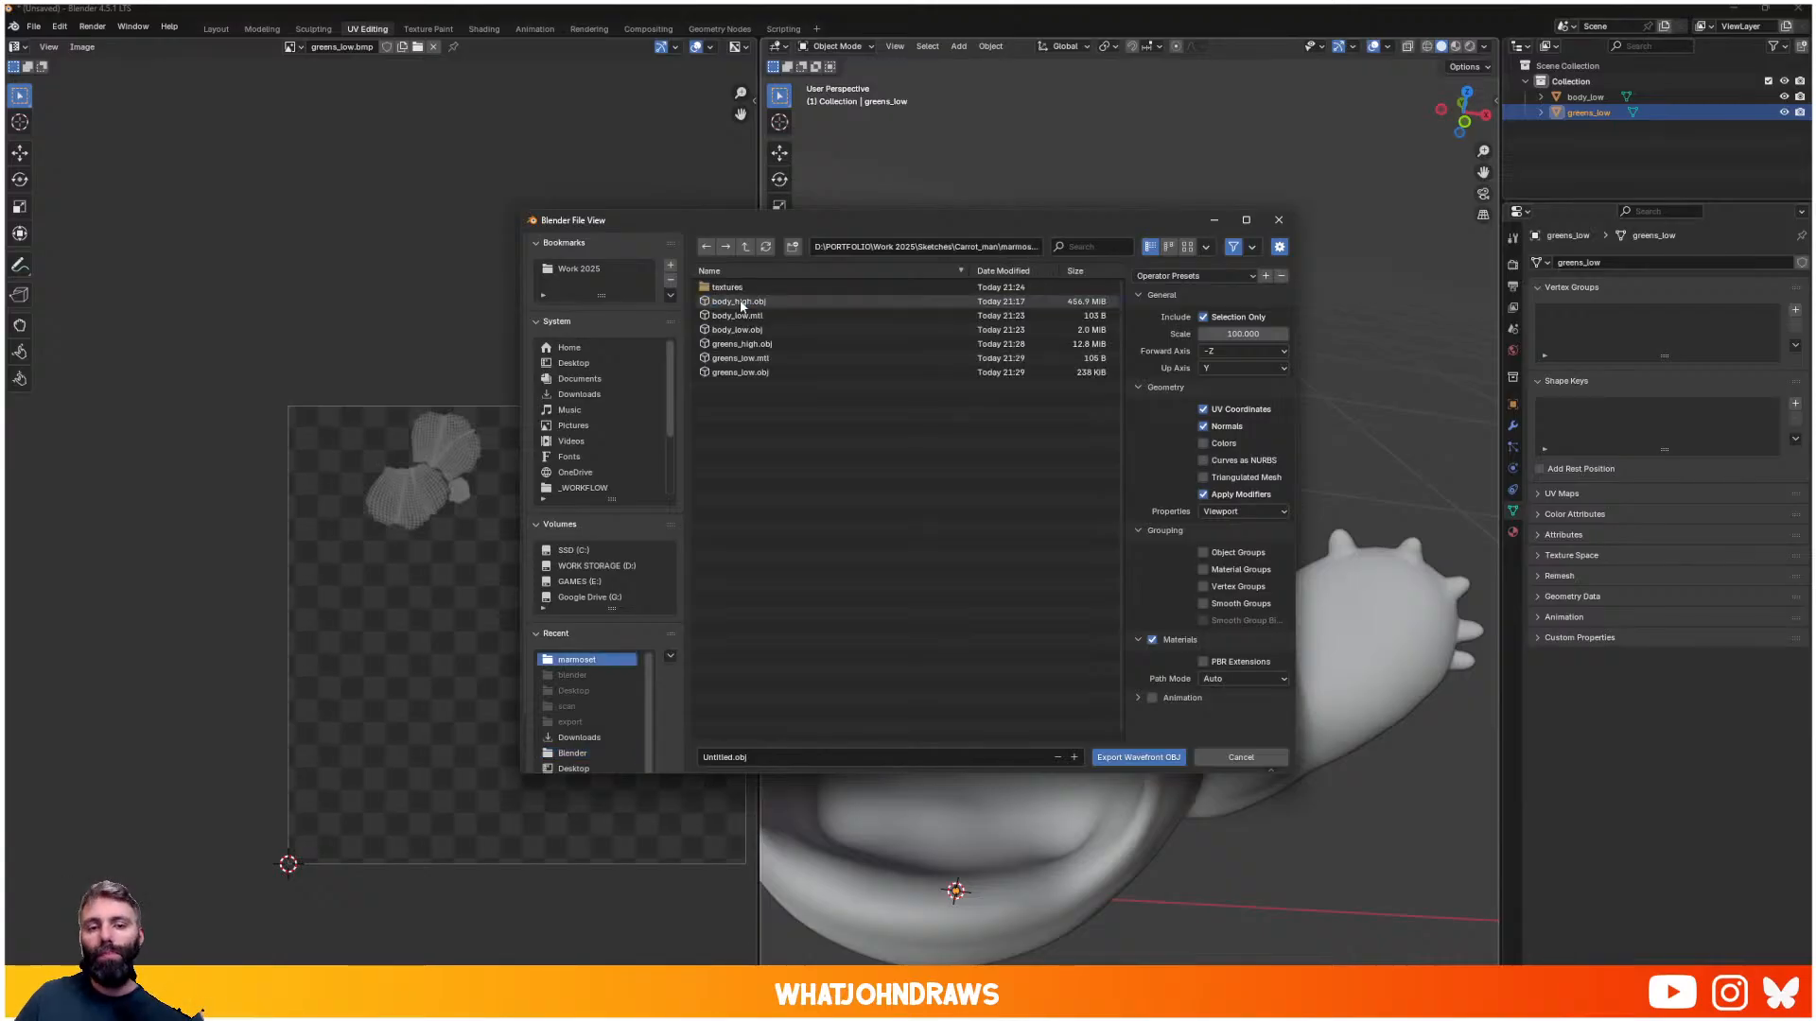
{"action": "left_click", "coordinate": [746, 373]}
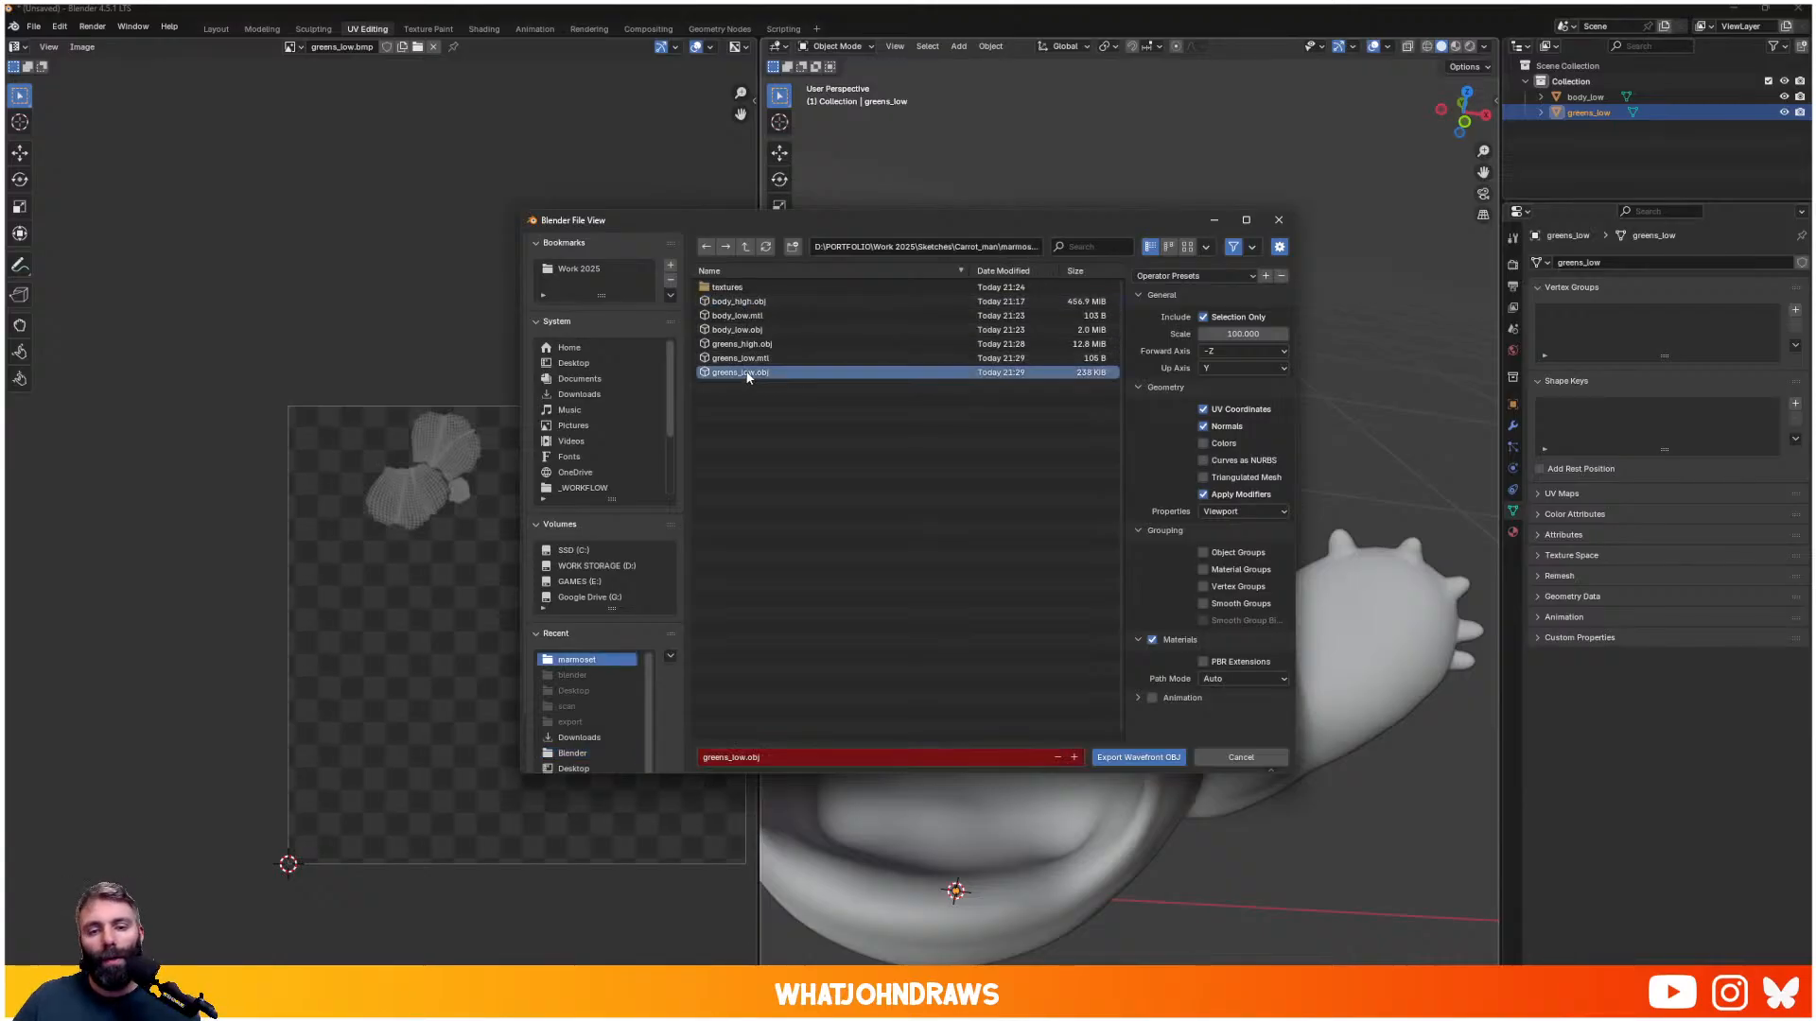
{"action": "left_click", "coordinate": [1165, 754]}
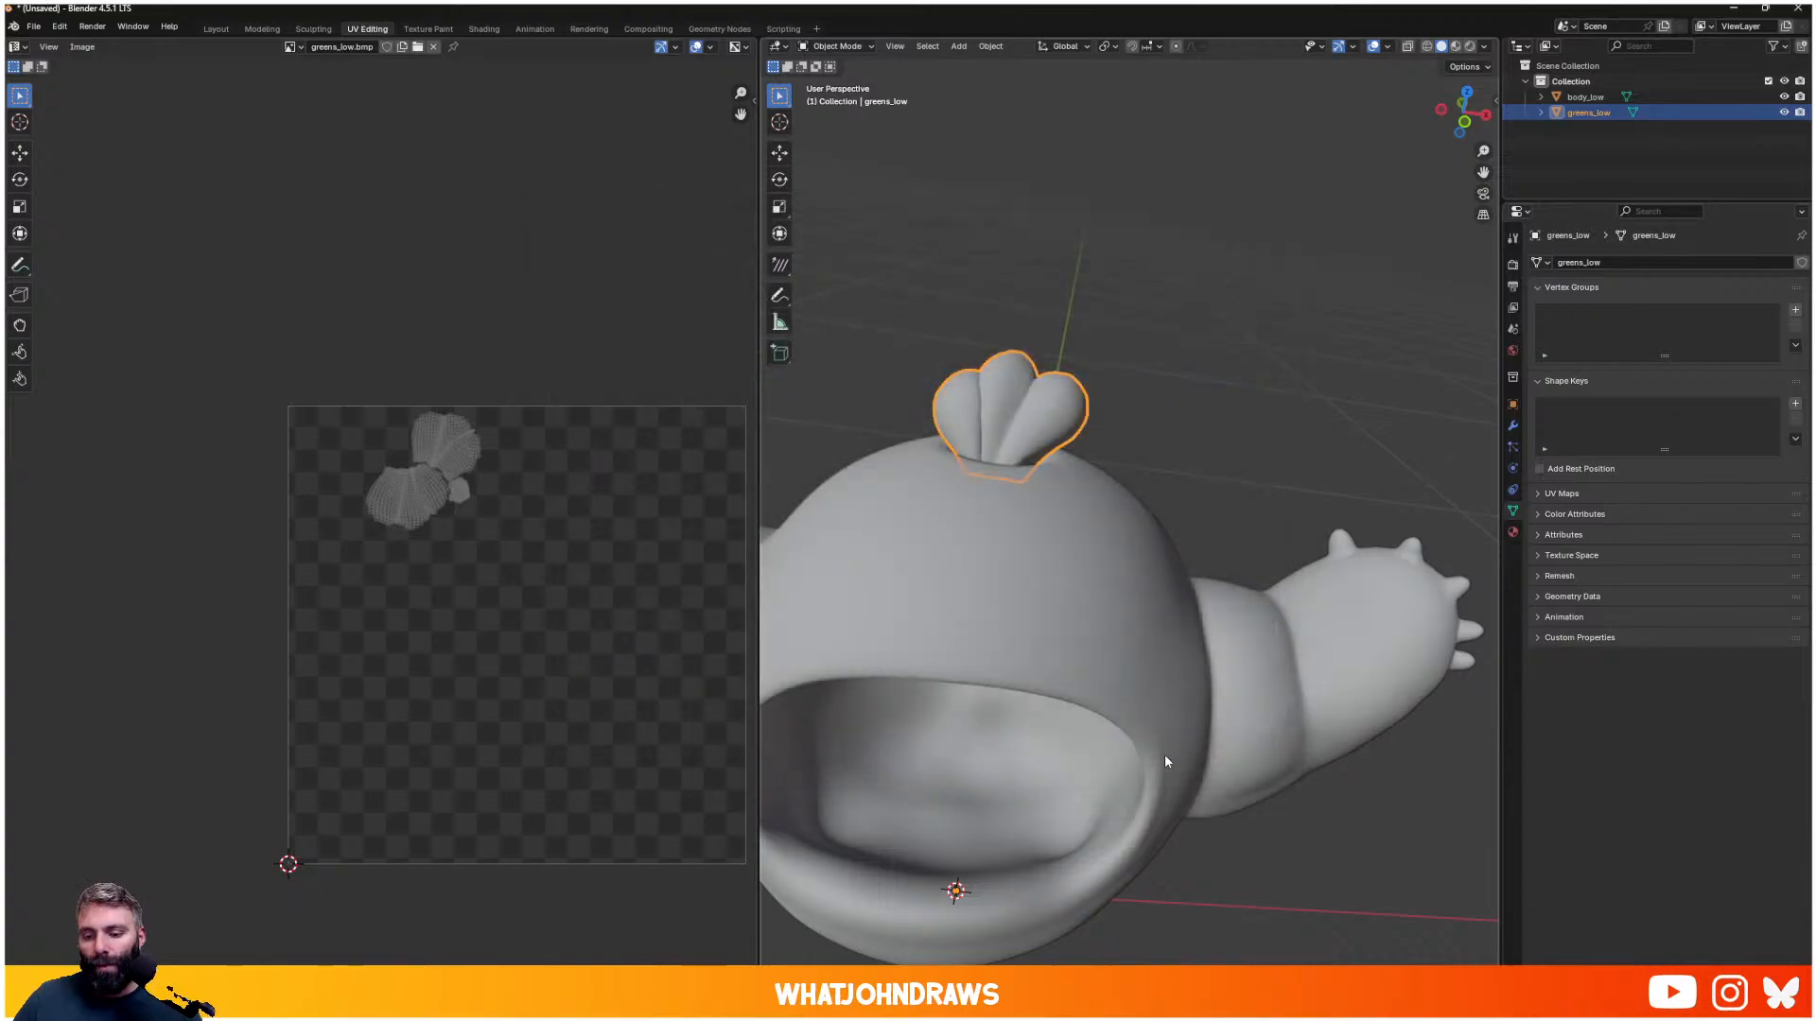
{"action": "left_click", "coordinate": [1235, 475]}
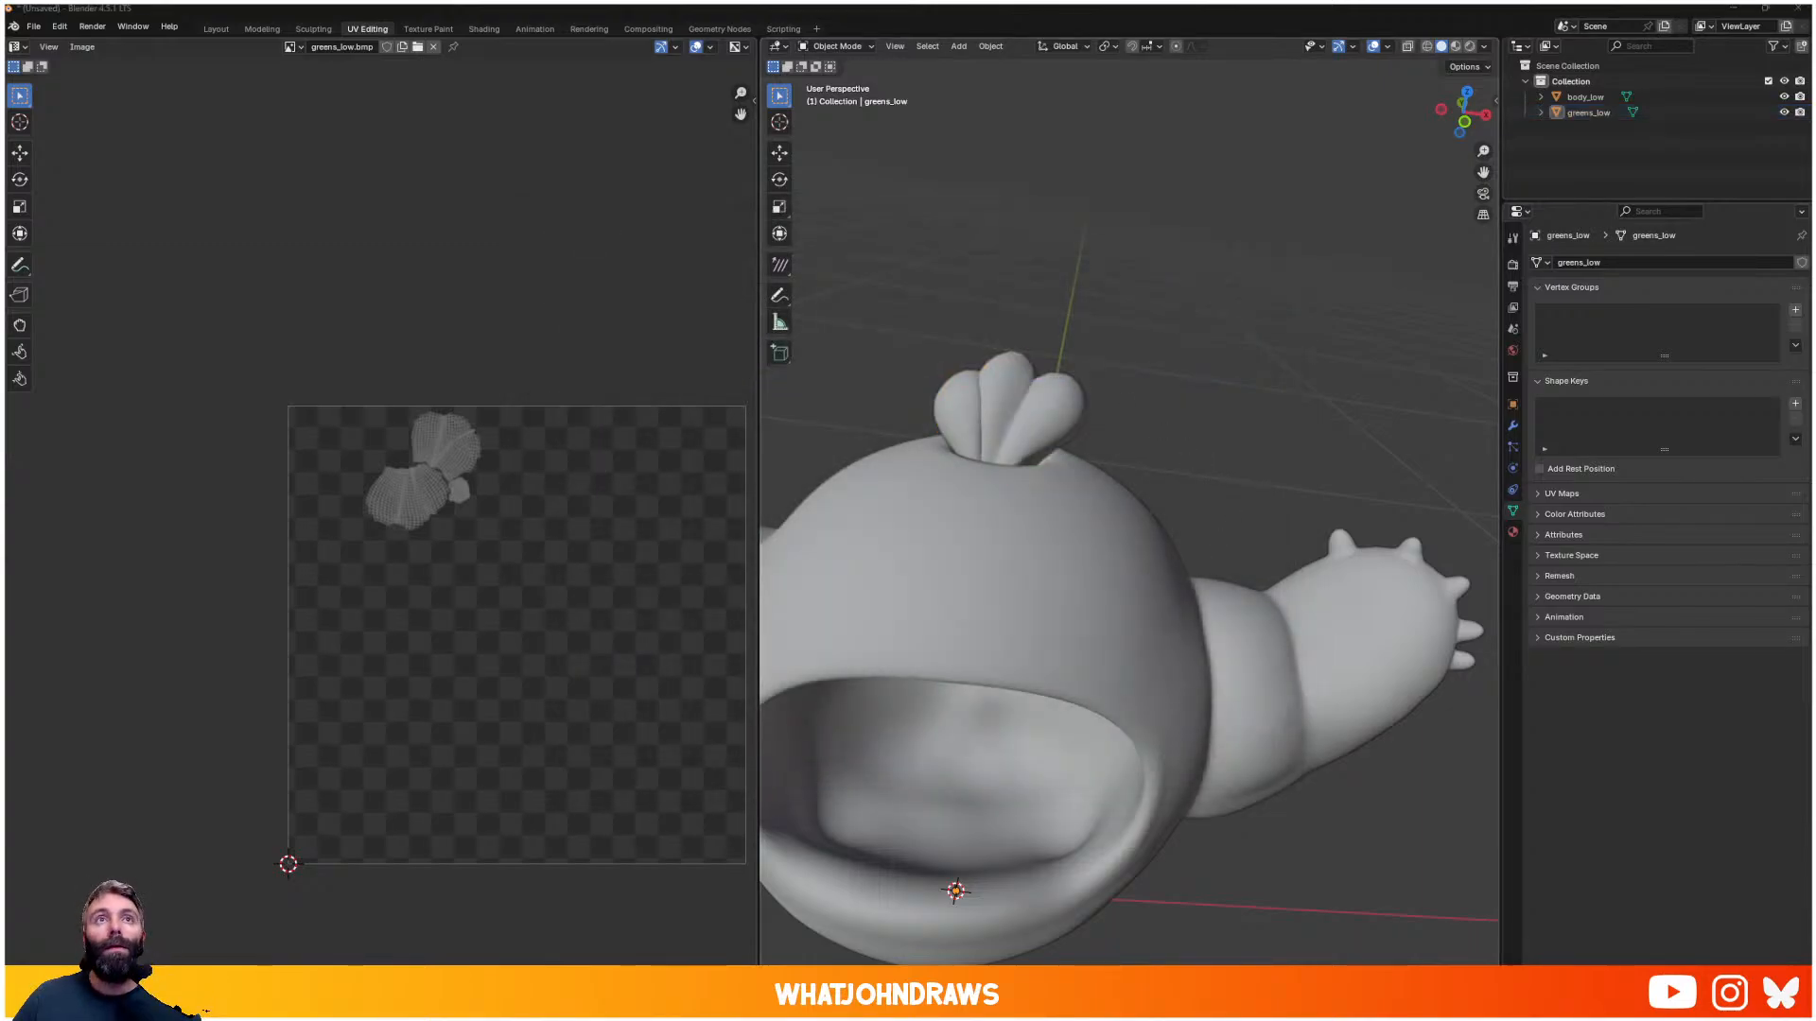
- Switch to Marmoset Toolbag and check the UV layouts shown for the Carrot bake project and the Carrot_tex texture project
{"action": "key", "text": "alt+Tab"}
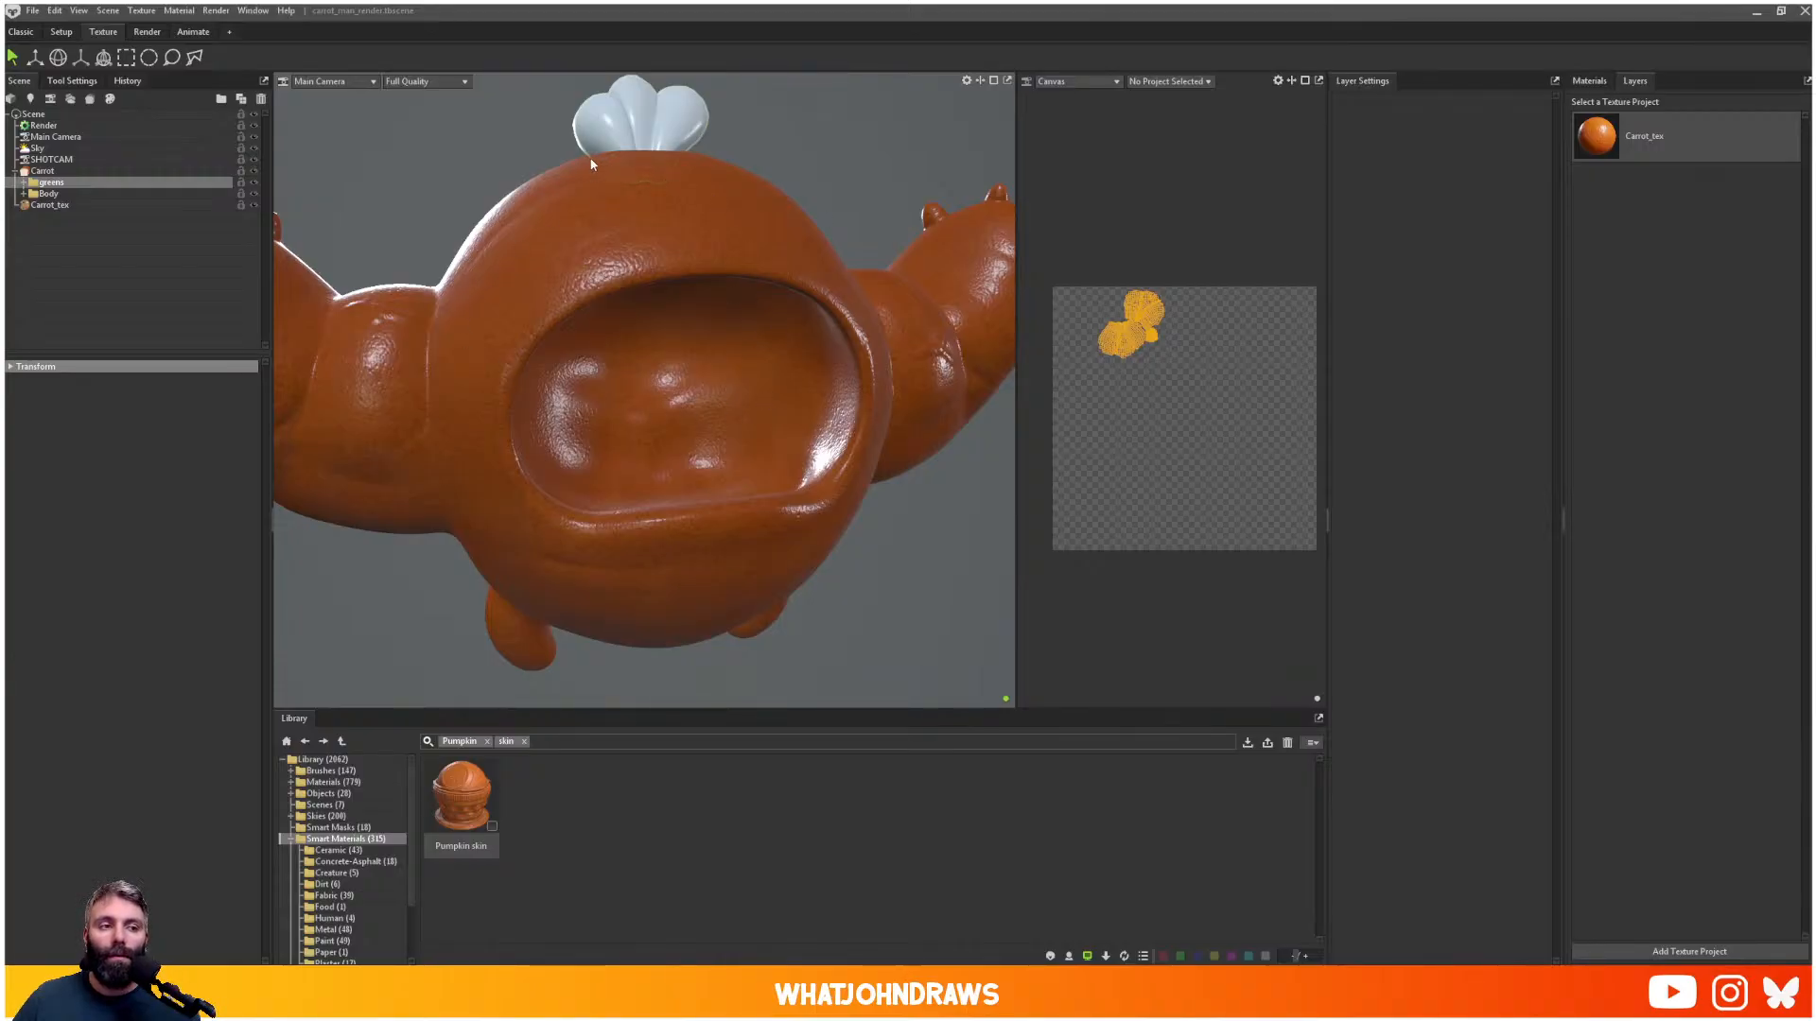
{"action": "left_click", "coordinate": [76, 231]}
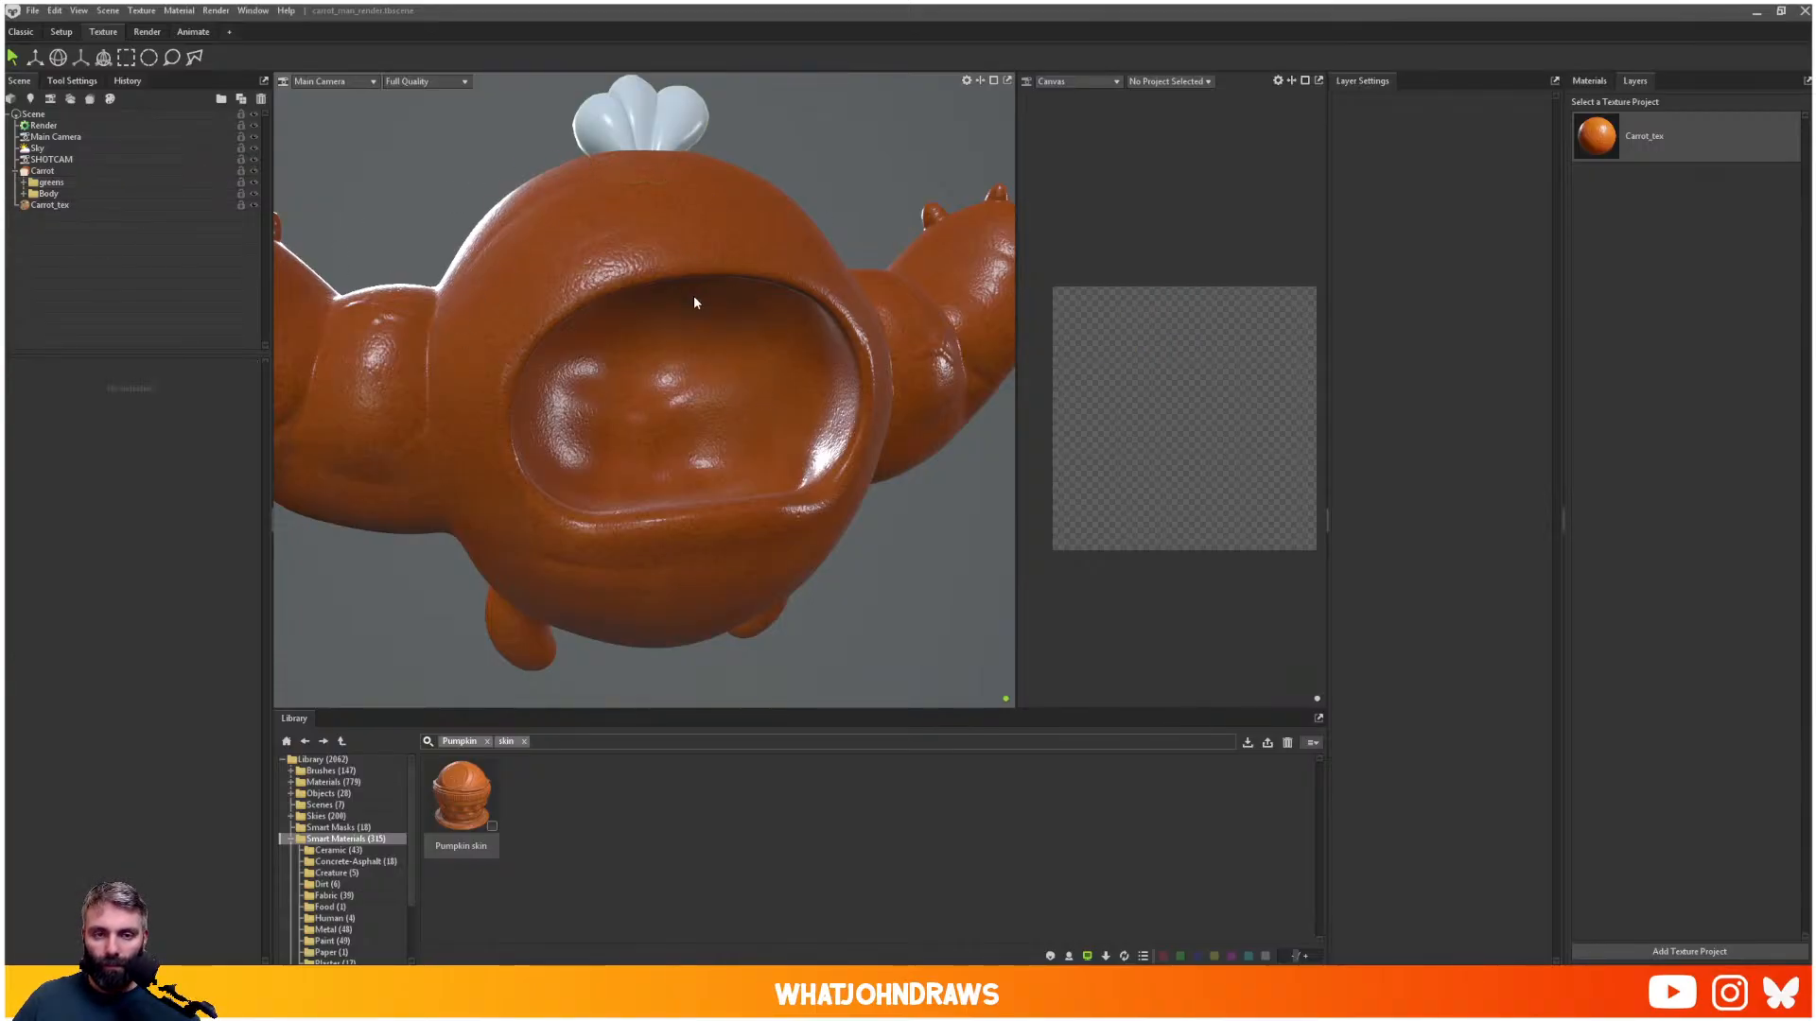
{"action": "left_click_drag", "start_coordinate": [694, 301], "coordinate": [793, 202]}
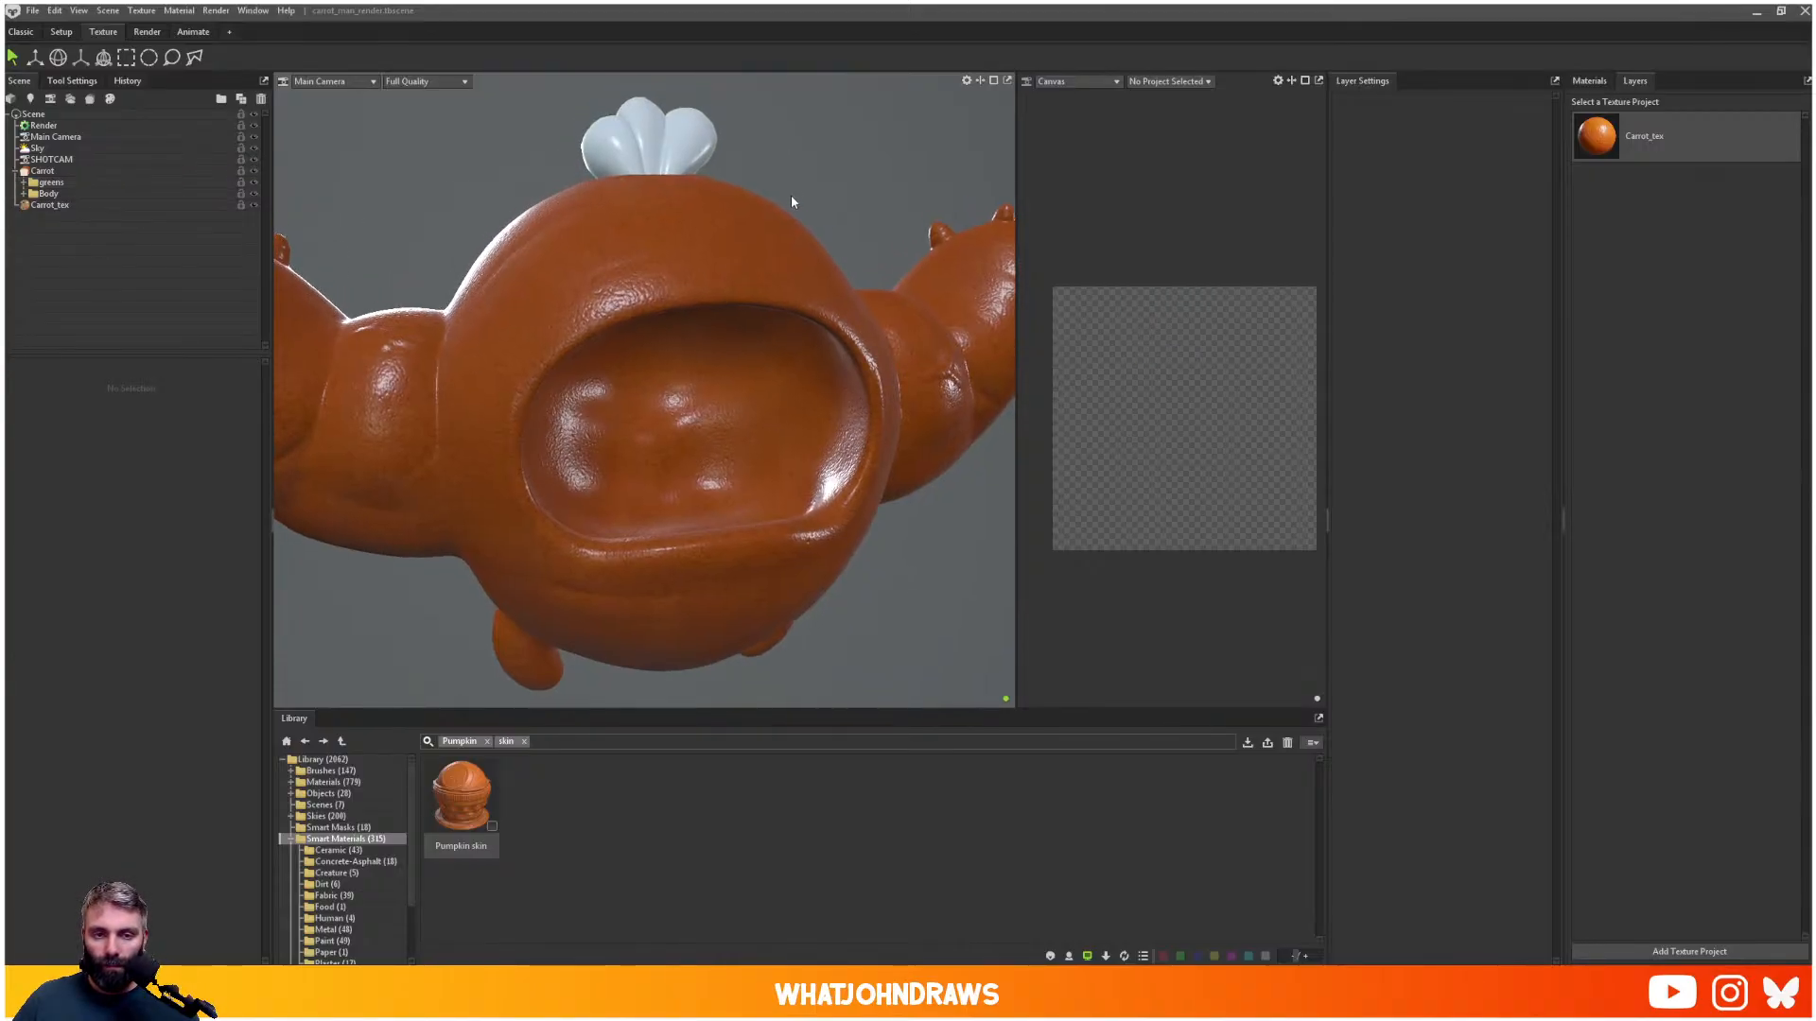
{"action": "left_click", "coordinate": [1589, 80]}
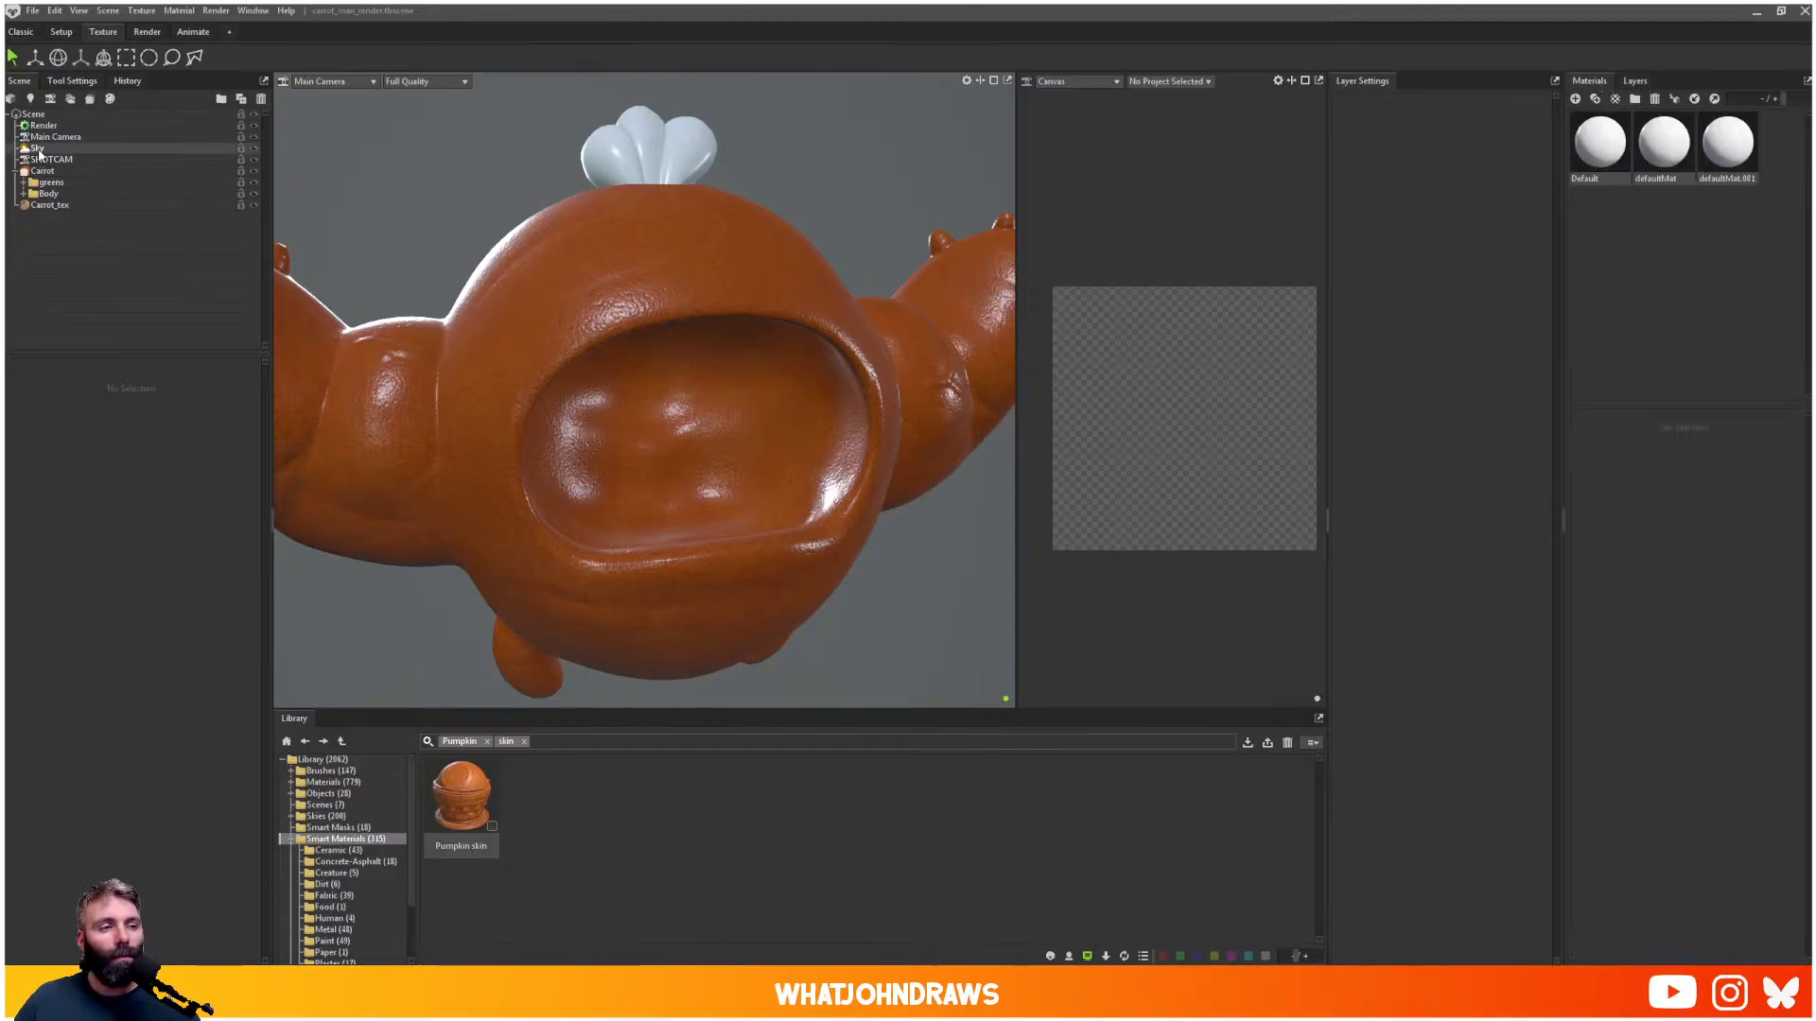
{"action": "left_click", "coordinate": [57, 171]}
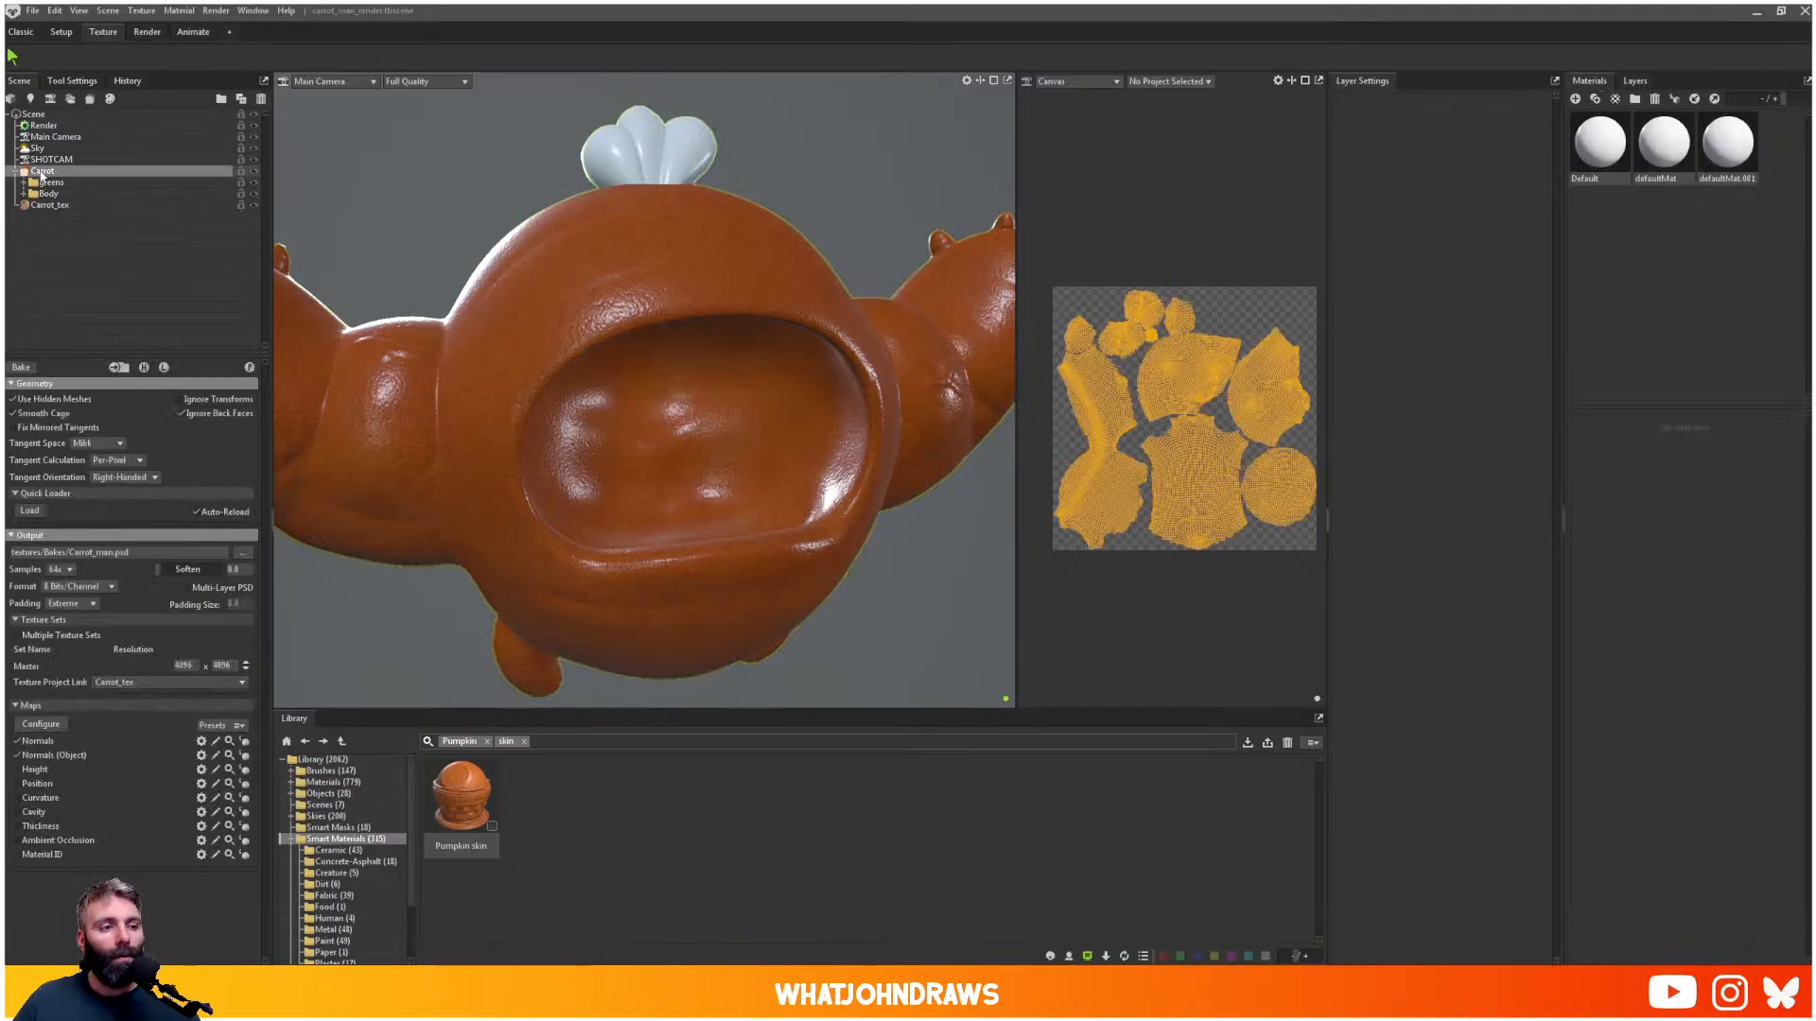
{"action": "left_click", "coordinate": [49, 204]}
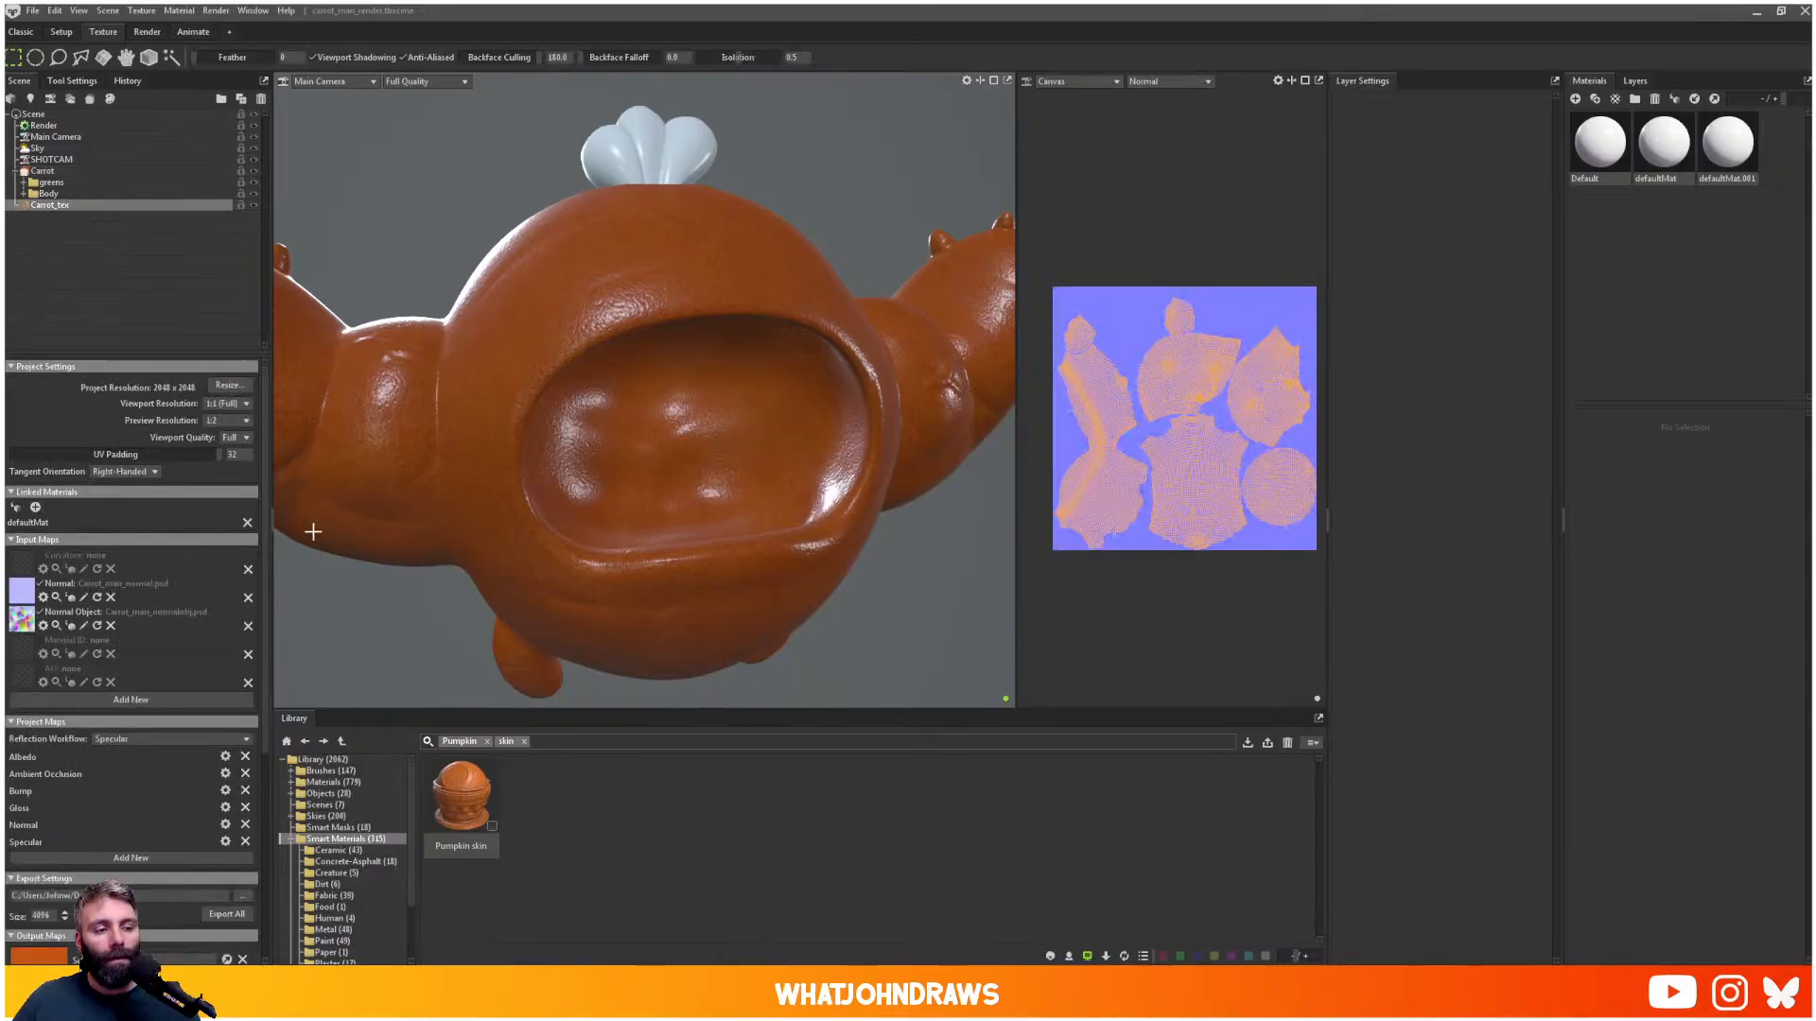
- Delete the duplicate default material and assign defaultMat to the greens mesh, checking it on the model and in the UV canvas
{"action": "left_click", "coordinate": [1730, 173]}
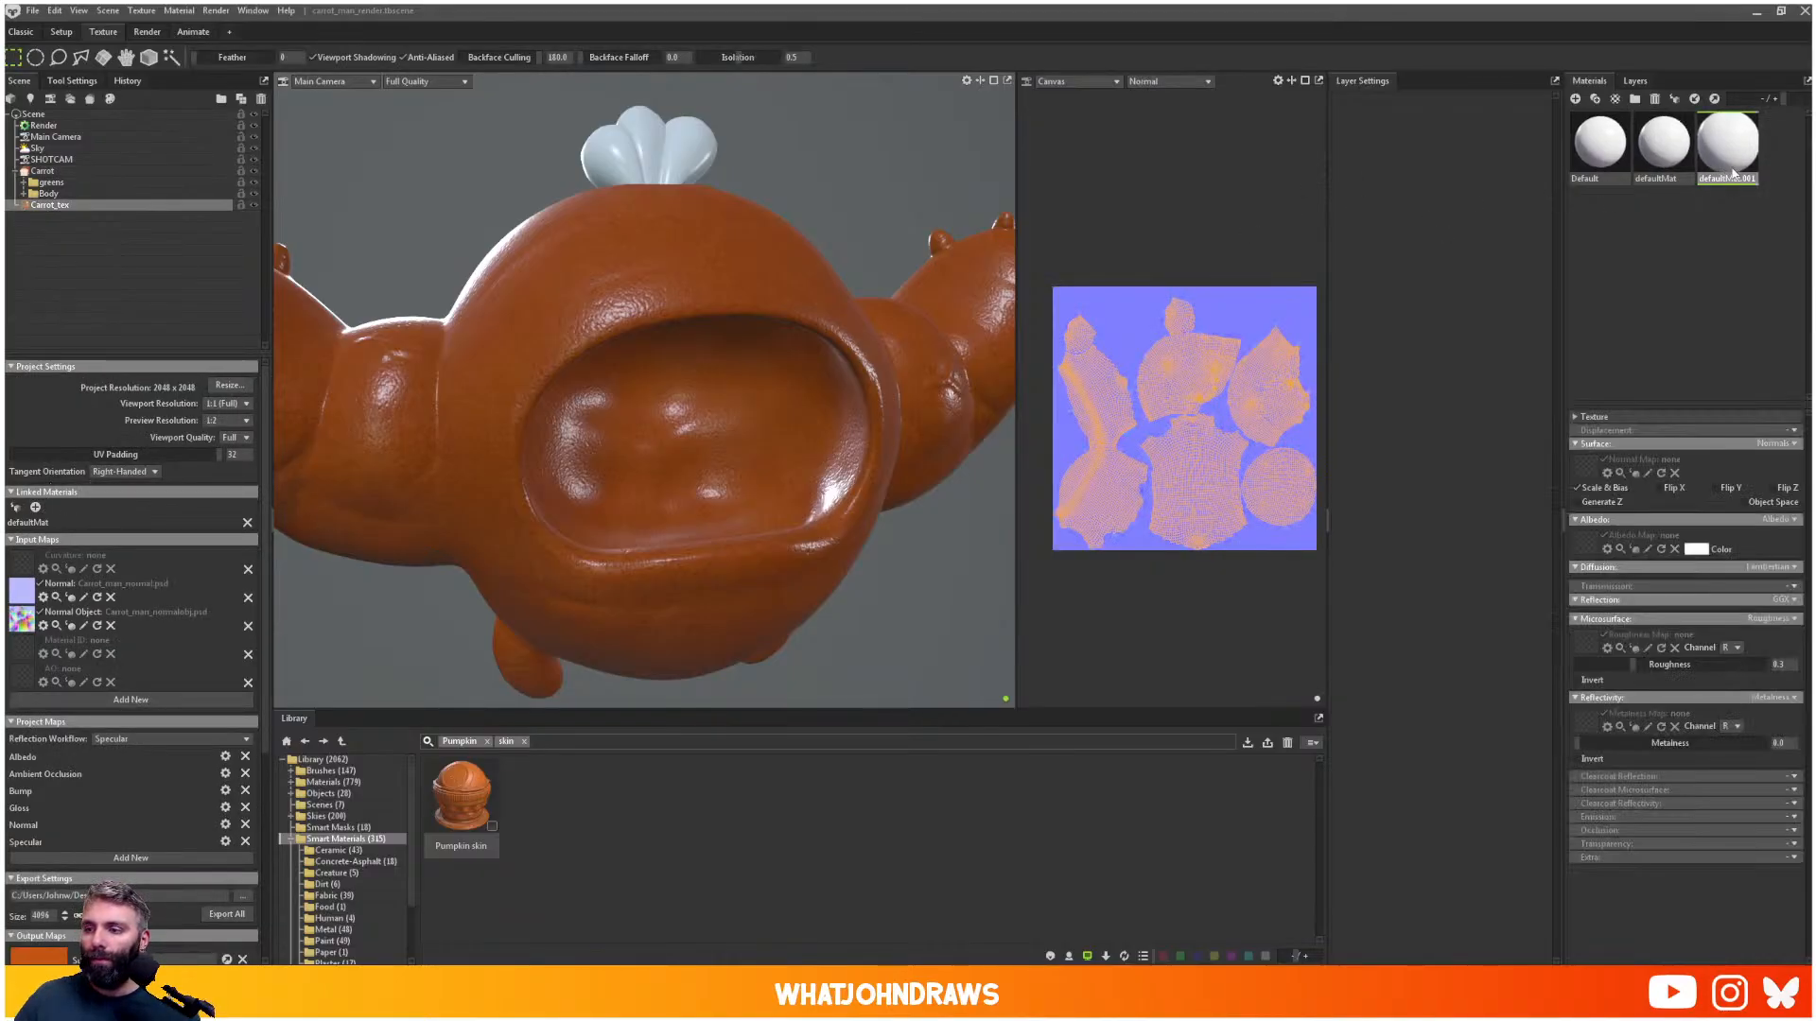
{"action": "key", "text": "Delete"}
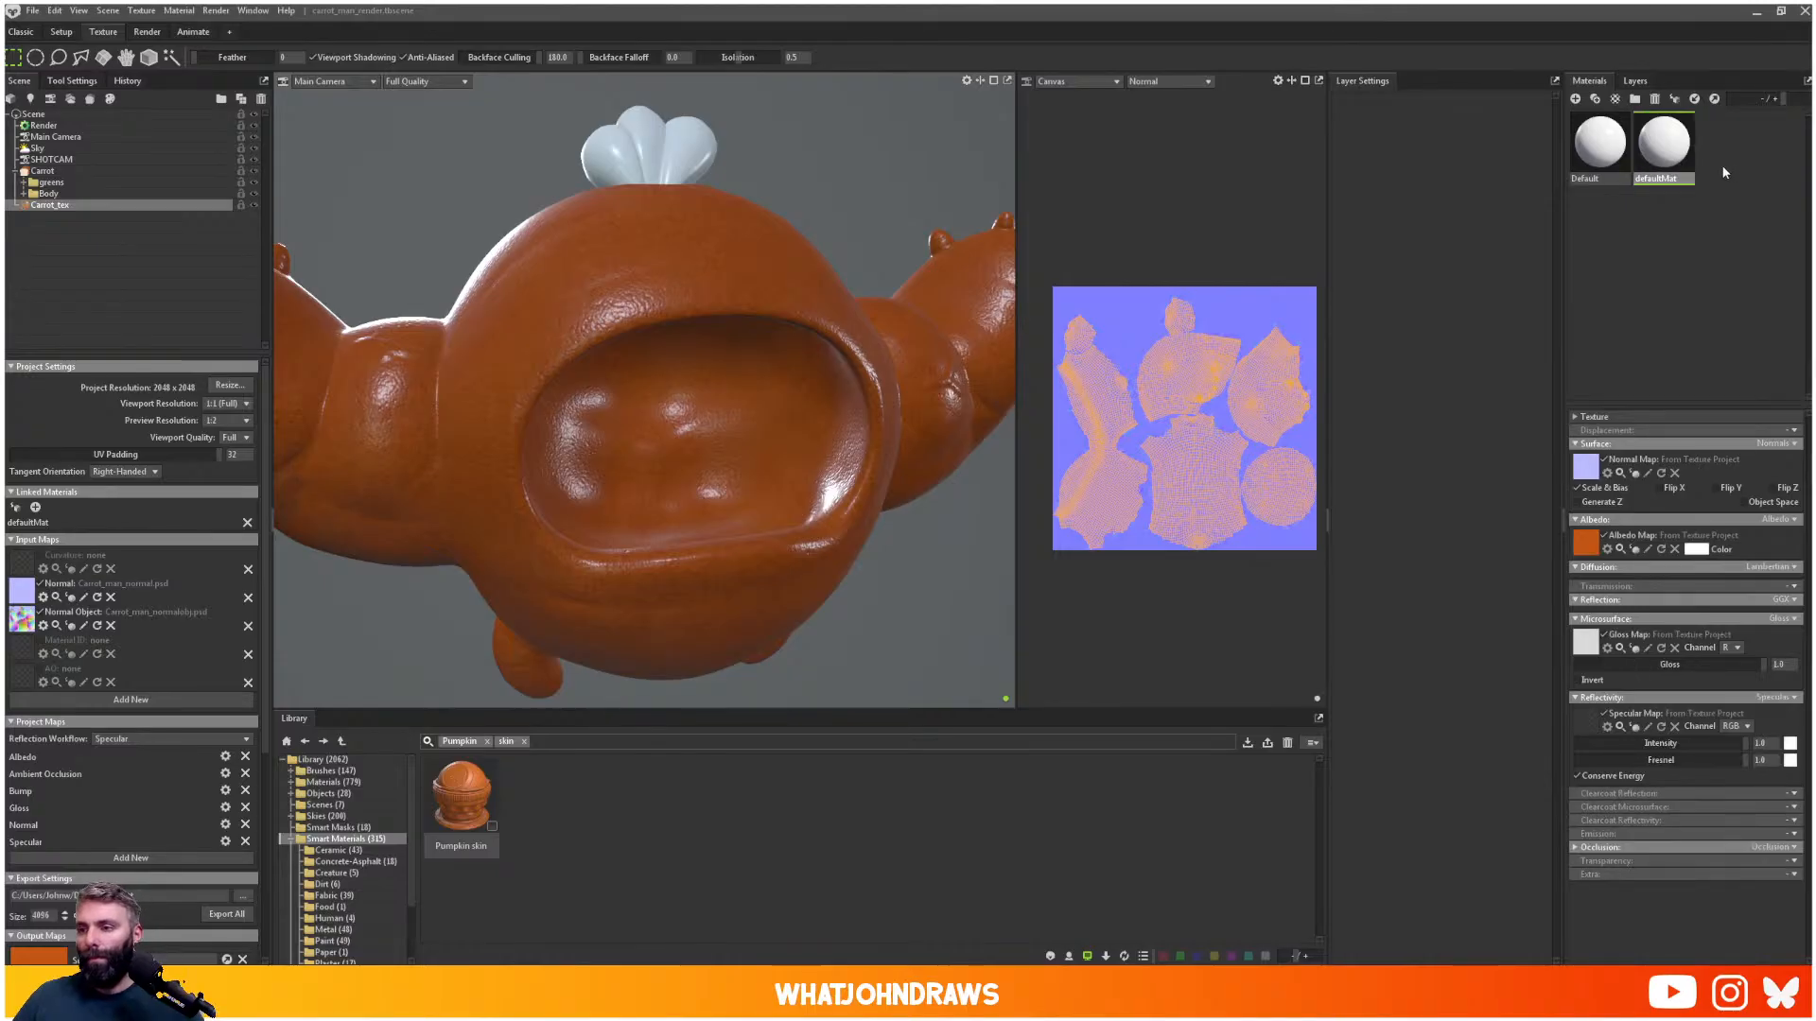
{"action": "left_click", "coordinate": [1695, 213]}
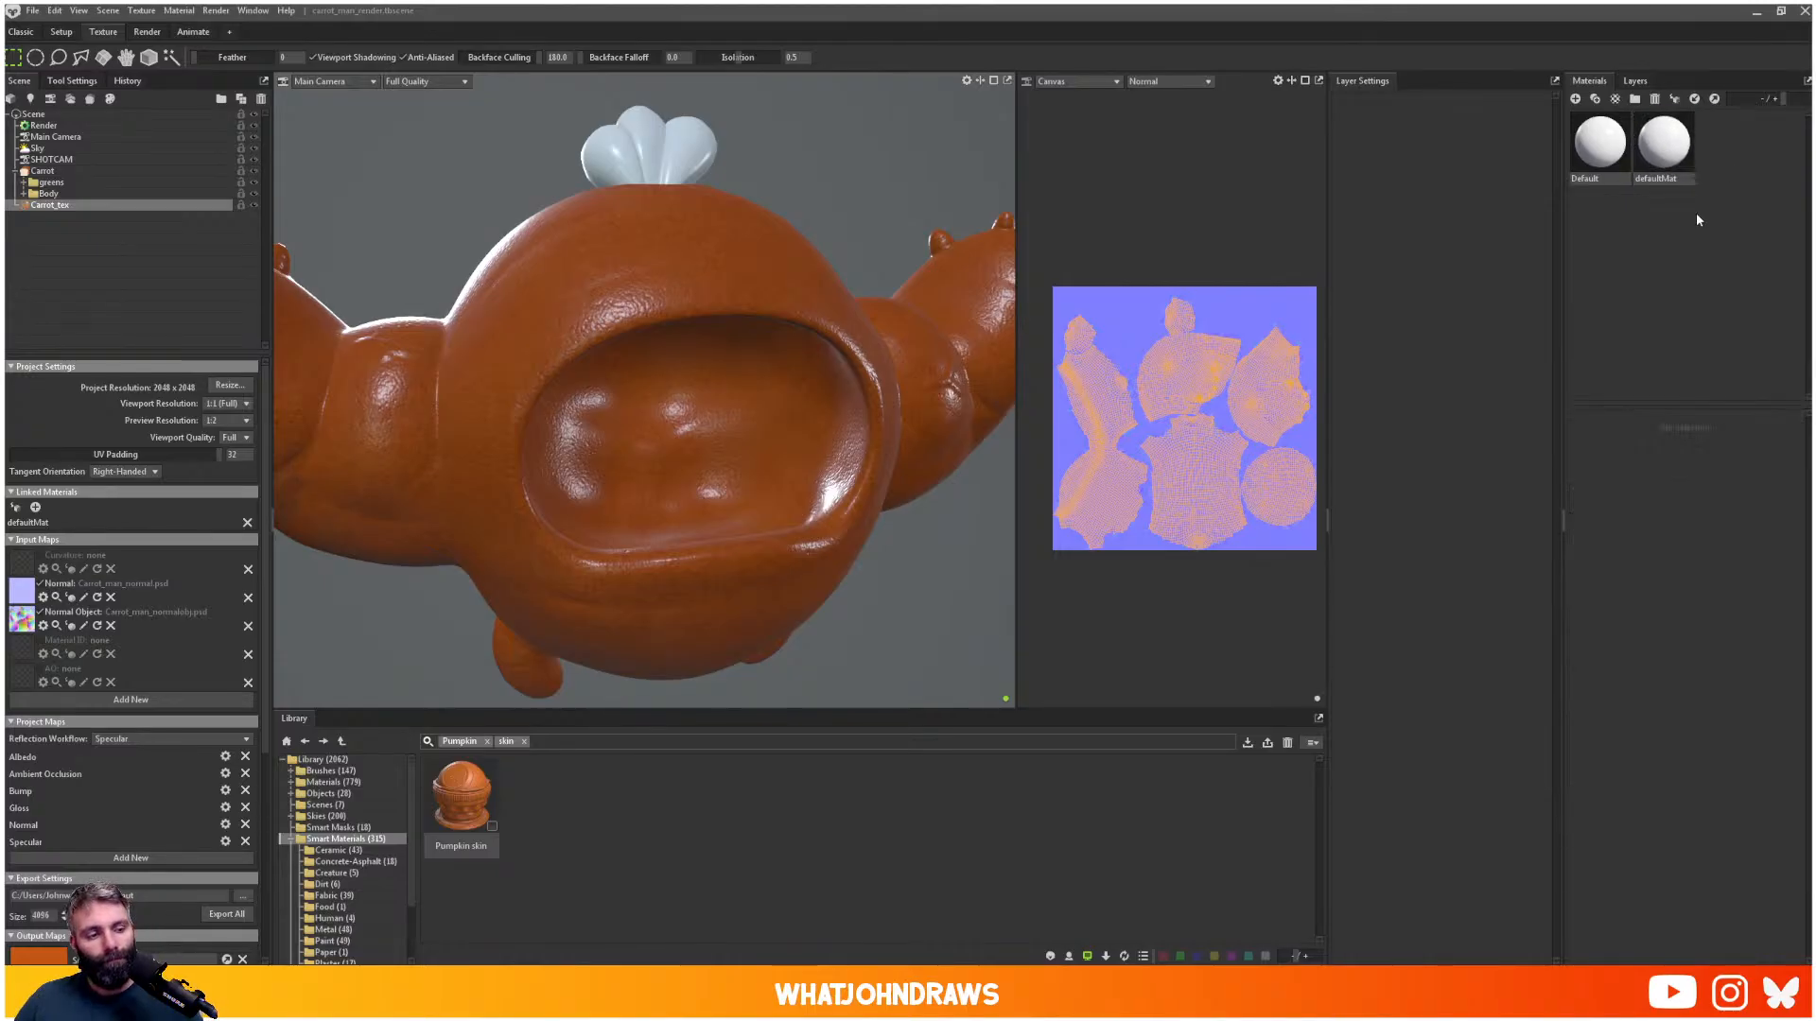
{"action": "left_click_drag", "start_coordinate": [1672, 162], "coordinate": [660, 147]}
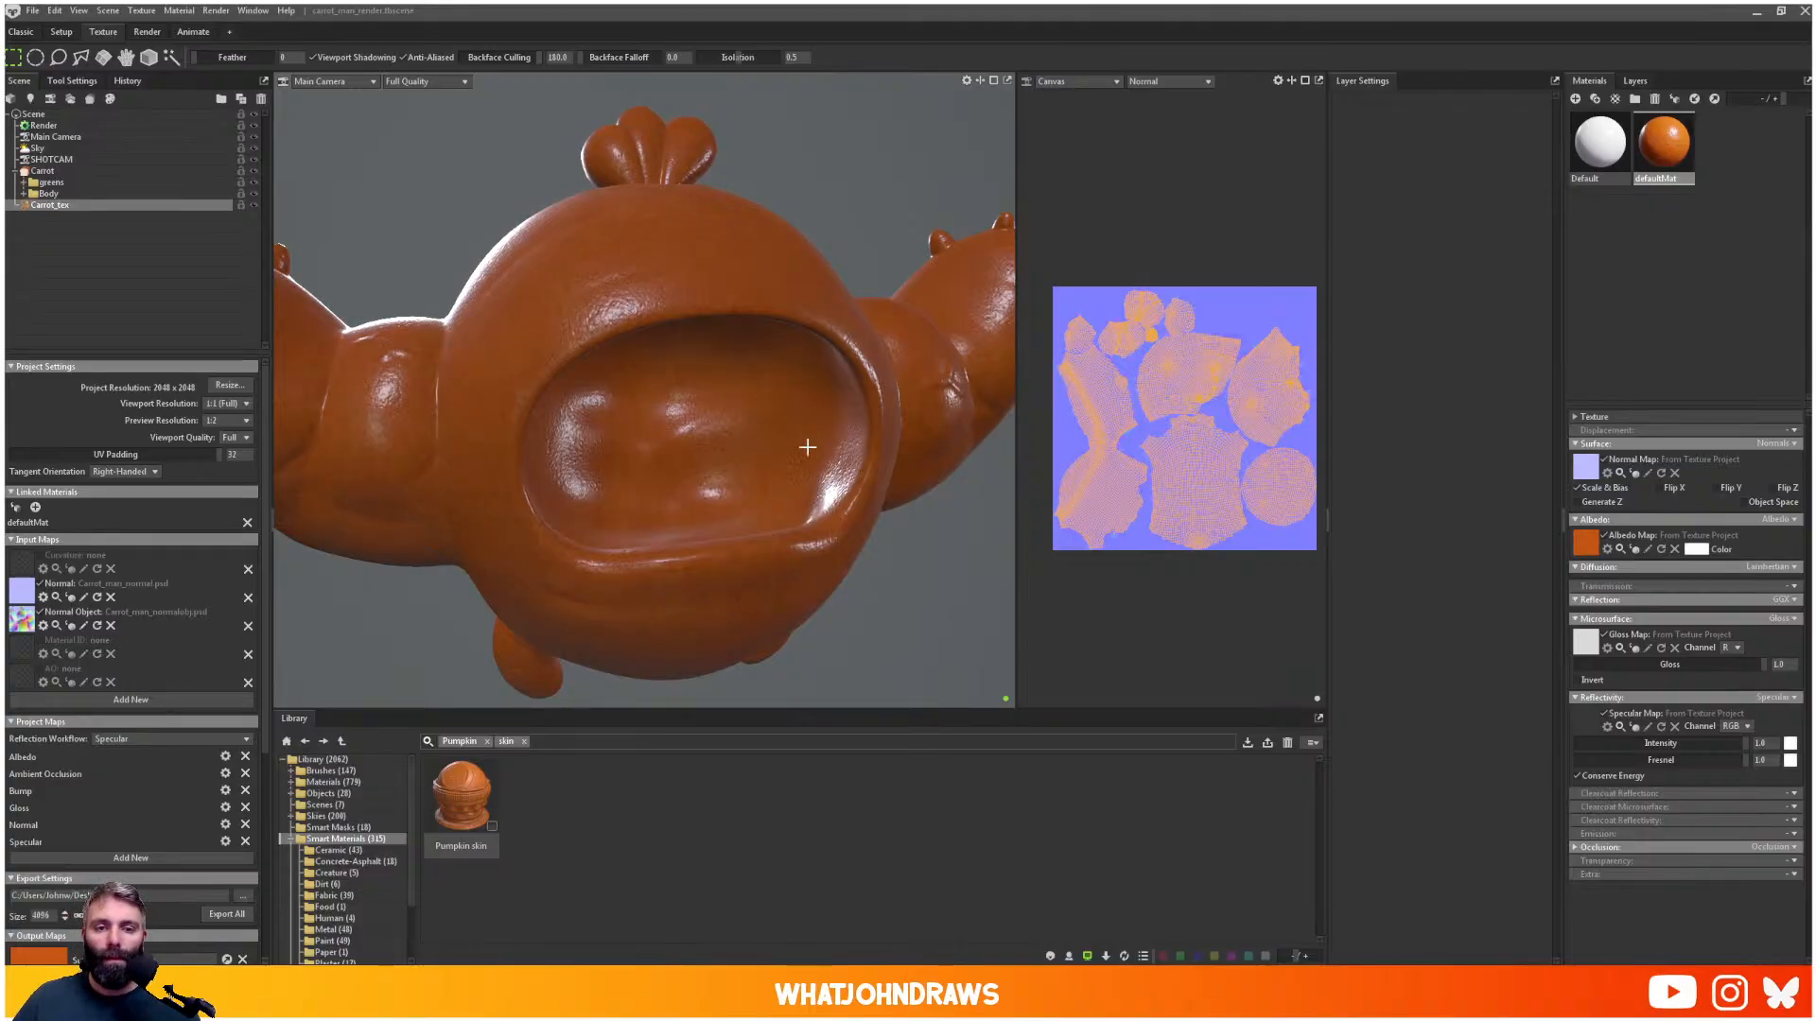
{"action": "right_click_drag", "start_coordinate": [807, 446], "coordinate": [903, 424]}
{"action": "scroll", "coordinate": [1150, 346], "scroll_direction": "up", "scroll_amount": 6}
{"action": "scroll", "coordinate": [1151, 346], "scroll_direction": "down", "scroll_amount": 1}
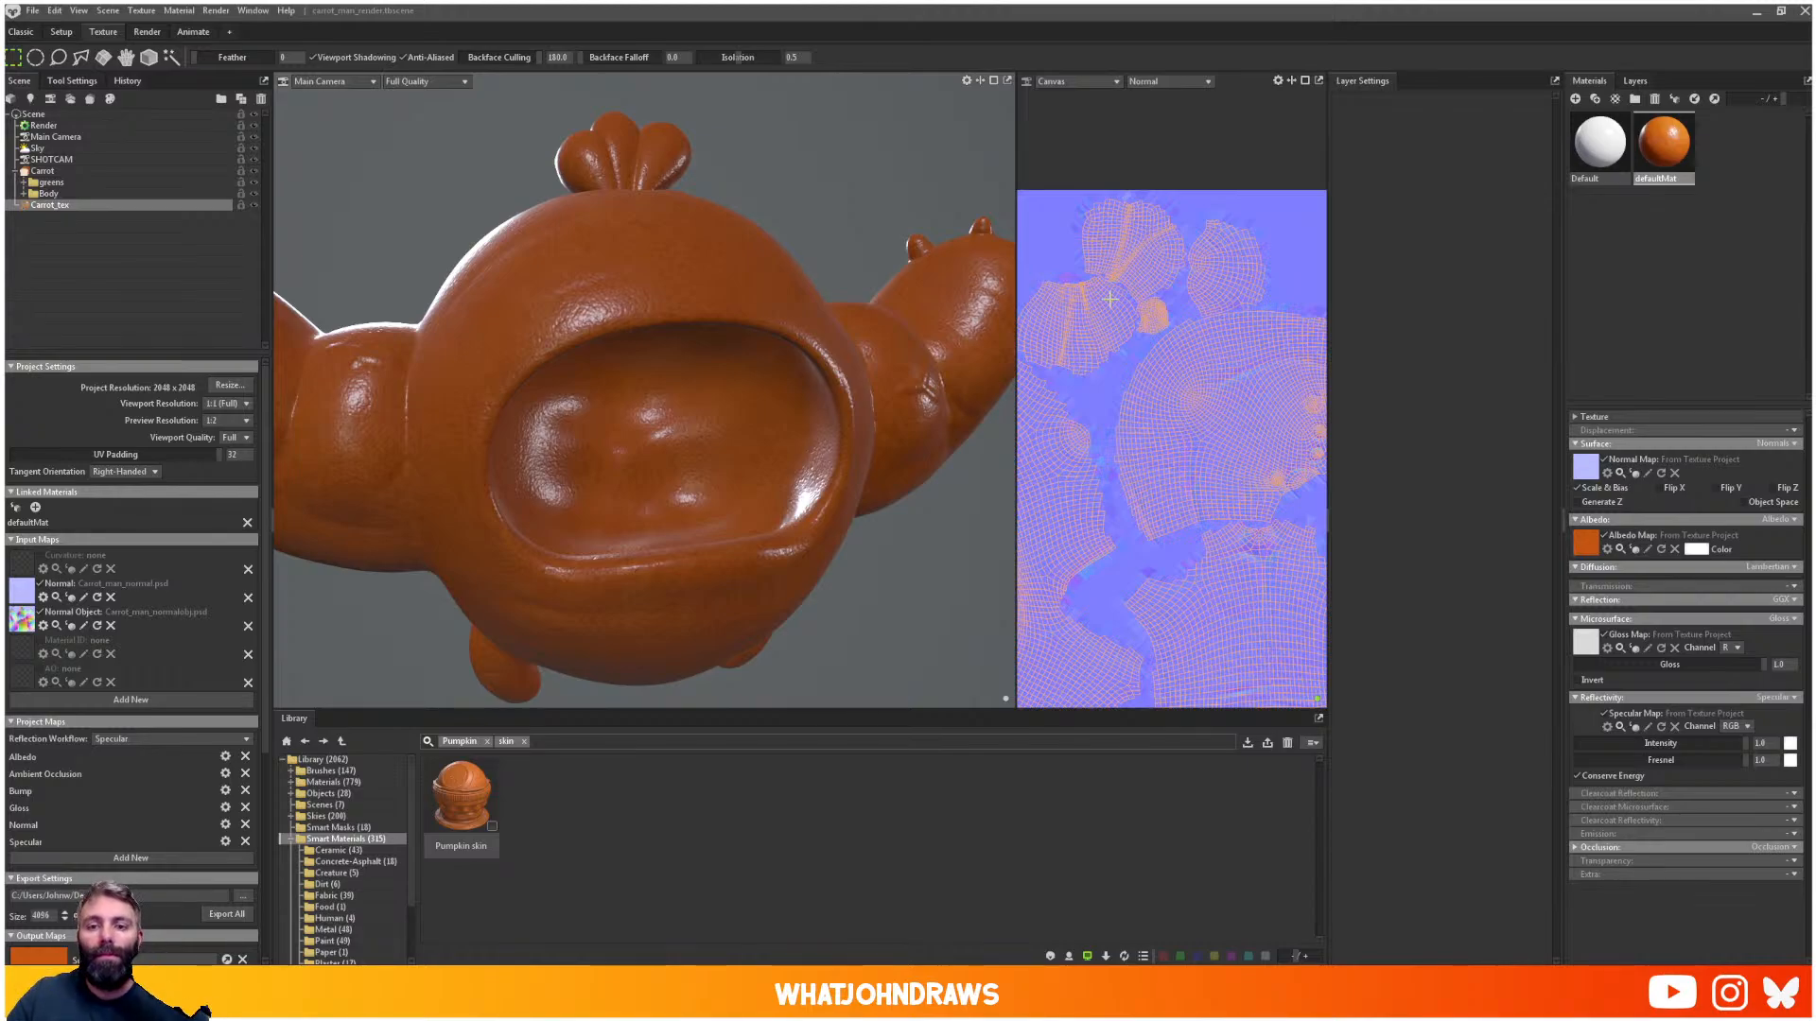
{"action": "left_click_drag", "start_coordinate": [824, 302], "coordinate": [560, 171], "text": "alt"}
{"action": "middle_click_drag", "start_coordinate": [560, 170], "coordinate": [589, 235], "text": "alt"}
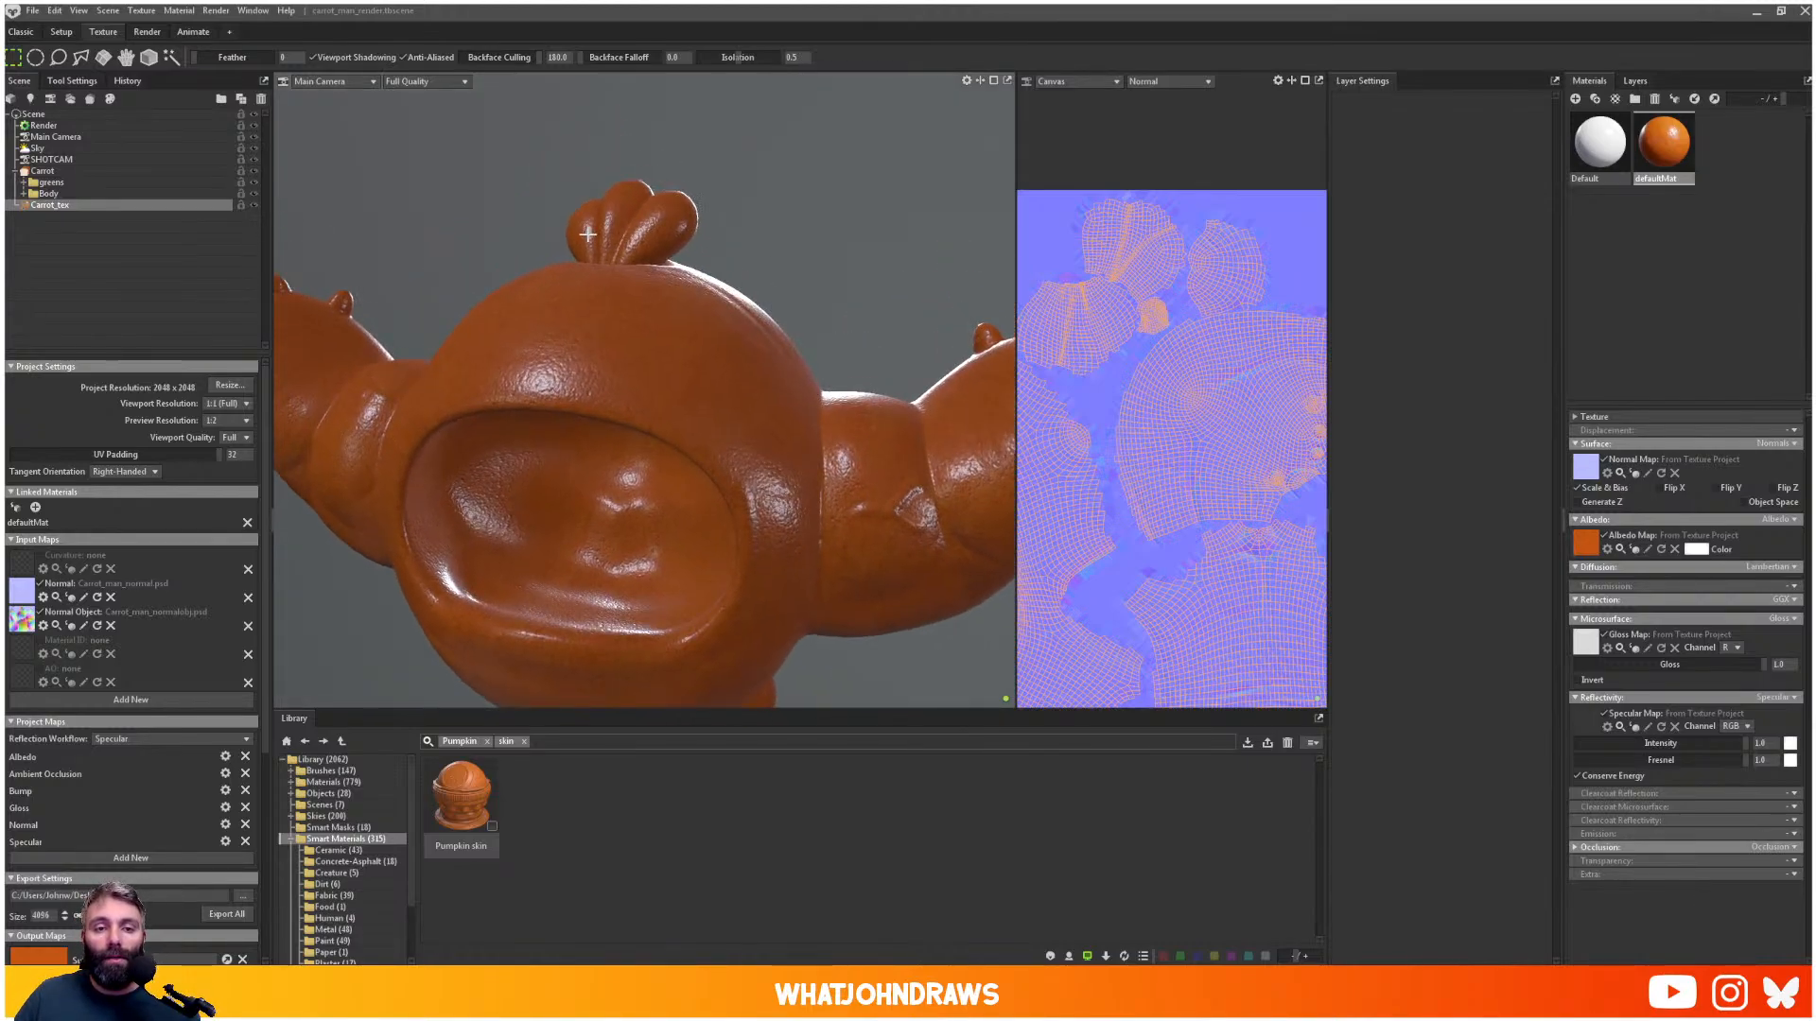
- Select the Low object in the greens bake group and slightly reduce its cage's Max Offset, inspecting the greens up close
{"action": "left_click", "coordinate": [52, 185]}
{"action": "scroll", "coordinate": [737, 300], "scroll_direction": "up", "scroll_amount": 3}
{"action": "middle_click_drag", "start_coordinate": [738, 300], "coordinate": [760, 382], "text": "alt"}
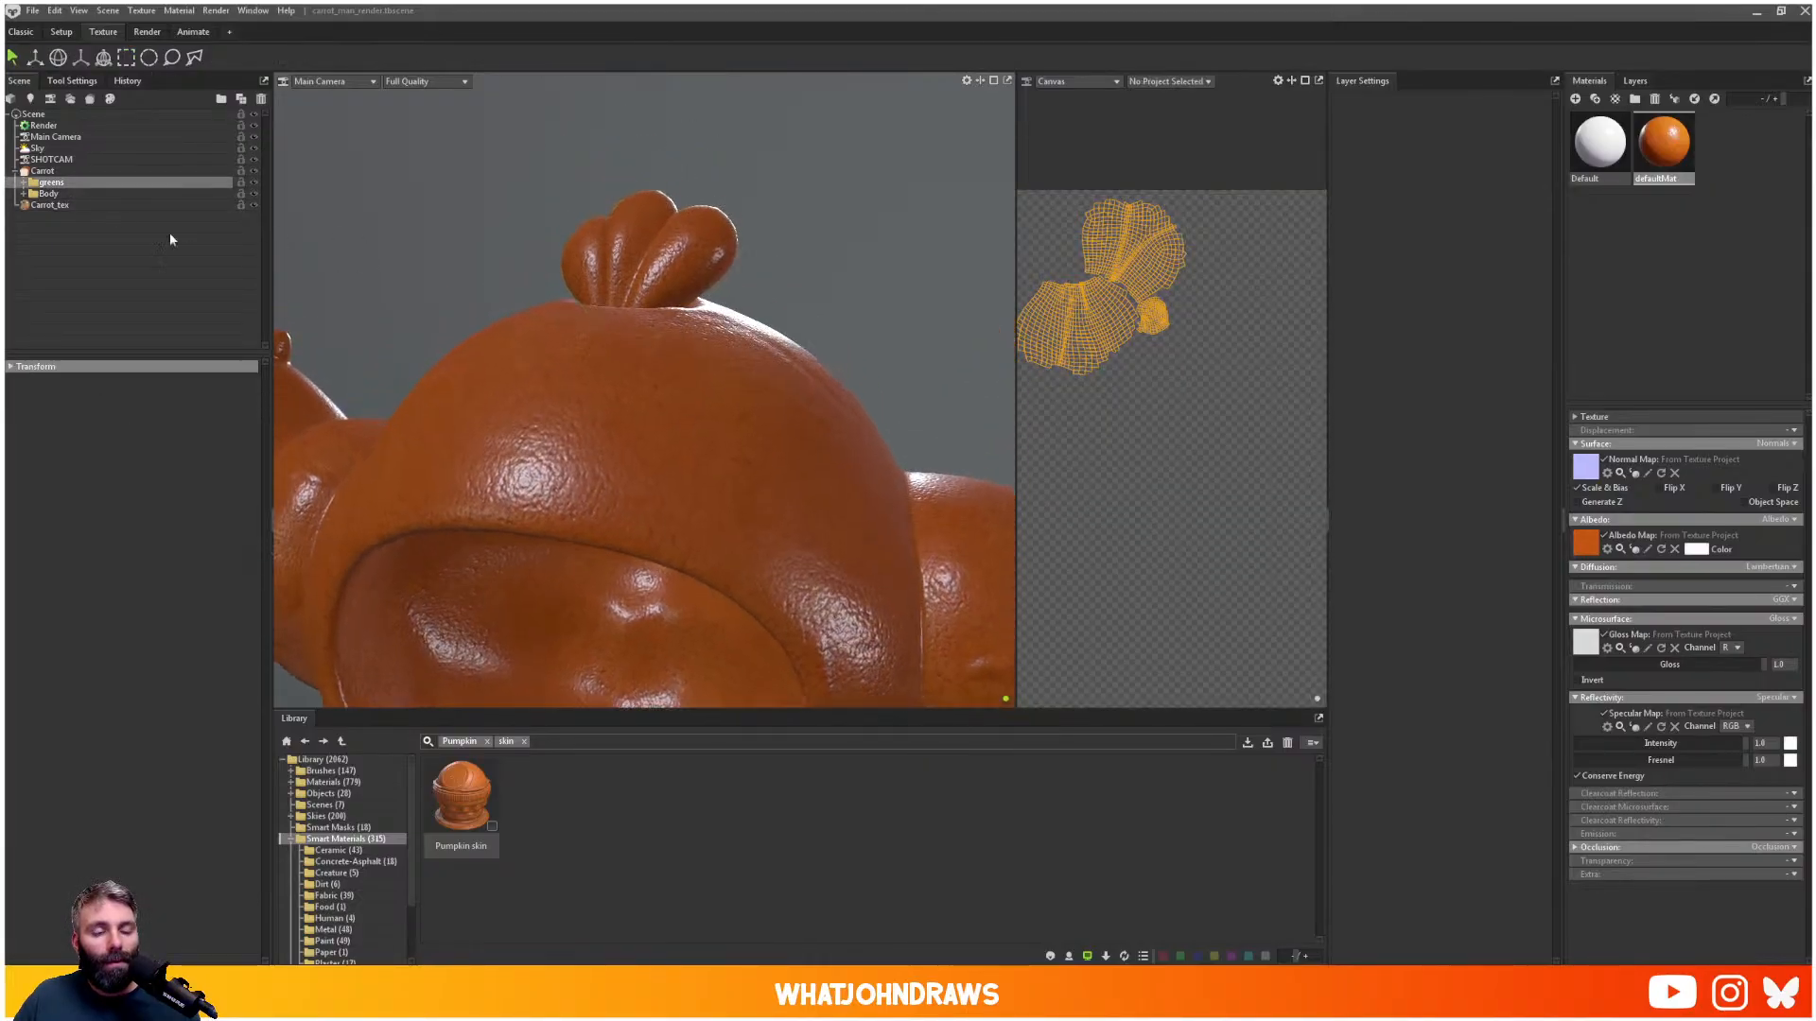
{"action": "left_click", "coordinate": [24, 183]}
{"action": "left_click", "coordinate": [32, 194]}
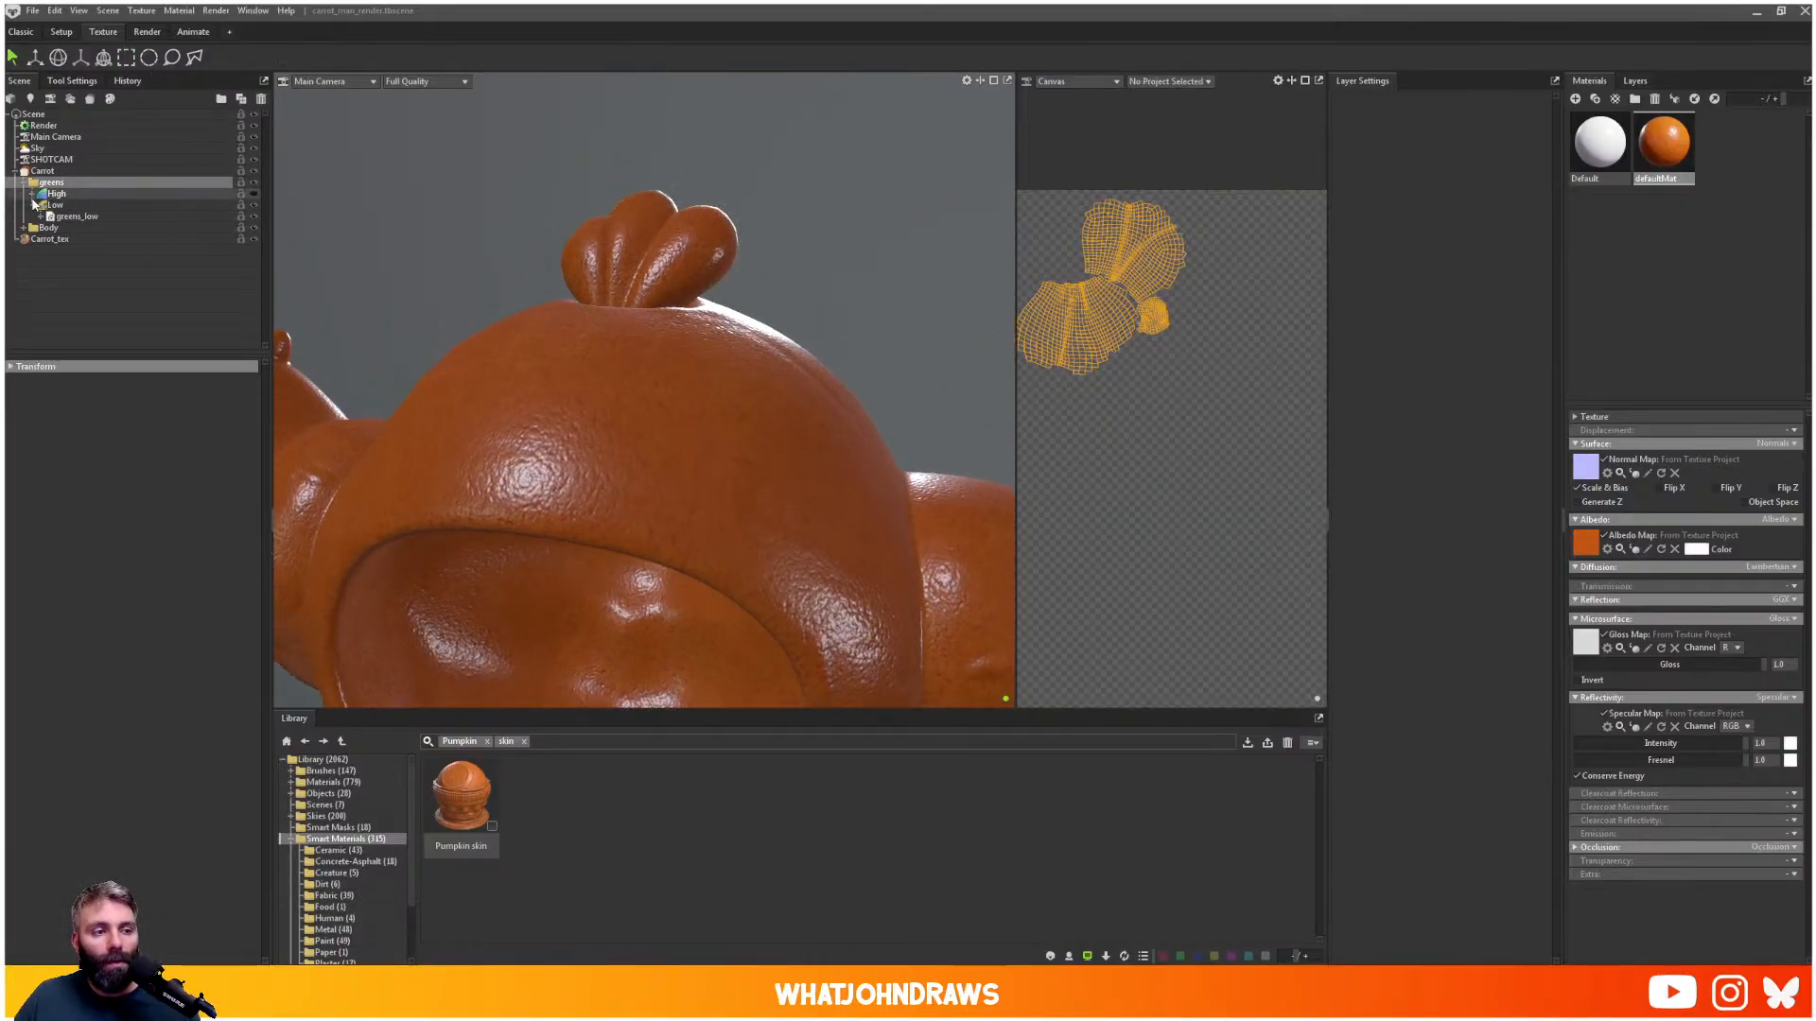
{"action": "left_click", "coordinate": [32, 205]}
{"action": "left_click", "coordinate": [54, 205]}
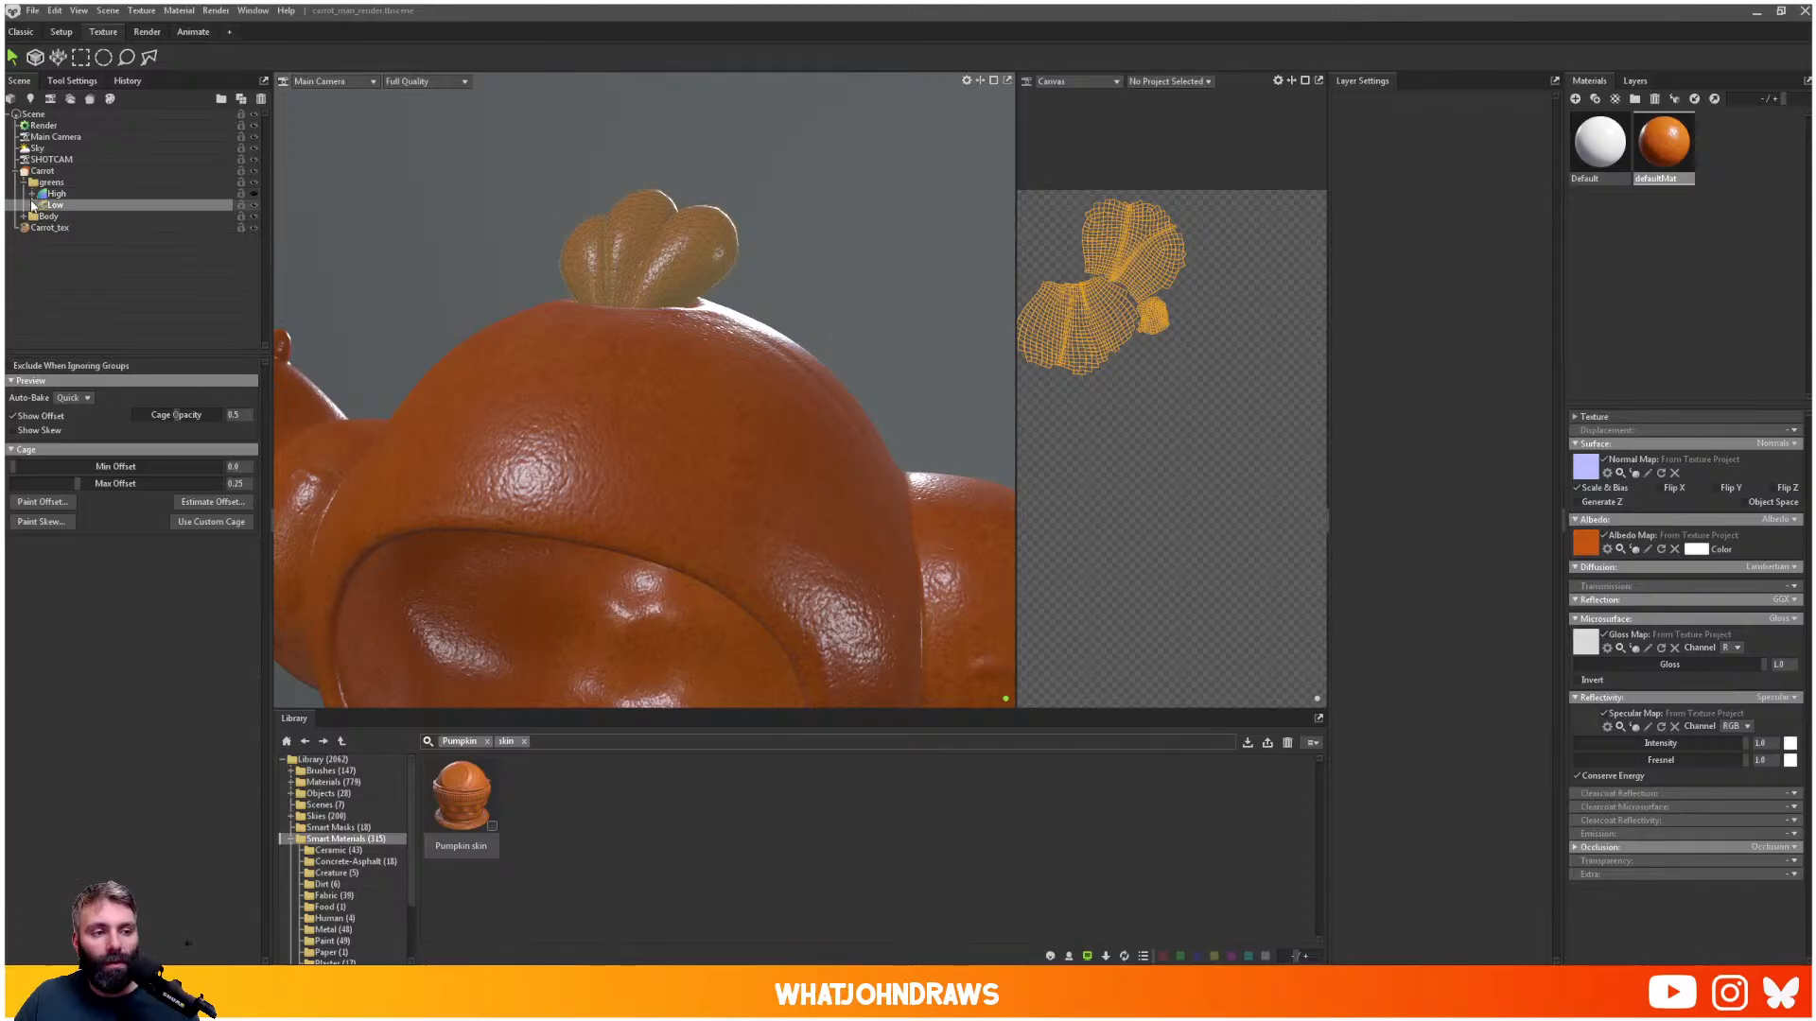
{"action": "left_click", "coordinate": [32, 206]}
{"action": "scroll", "coordinate": [628, 270], "scroll_direction": "up", "scroll_amount": 3}
{"action": "middle_click_drag", "start_coordinate": [707, 308], "coordinate": [696, 449], "text": "alt"}
{"action": "scroll", "coordinate": [757, 363], "scroll_direction": "up", "scroll_amount": 4}
{"action": "middle_click_drag", "start_coordinate": [720, 363], "coordinate": [723, 393], "text": "alt"}
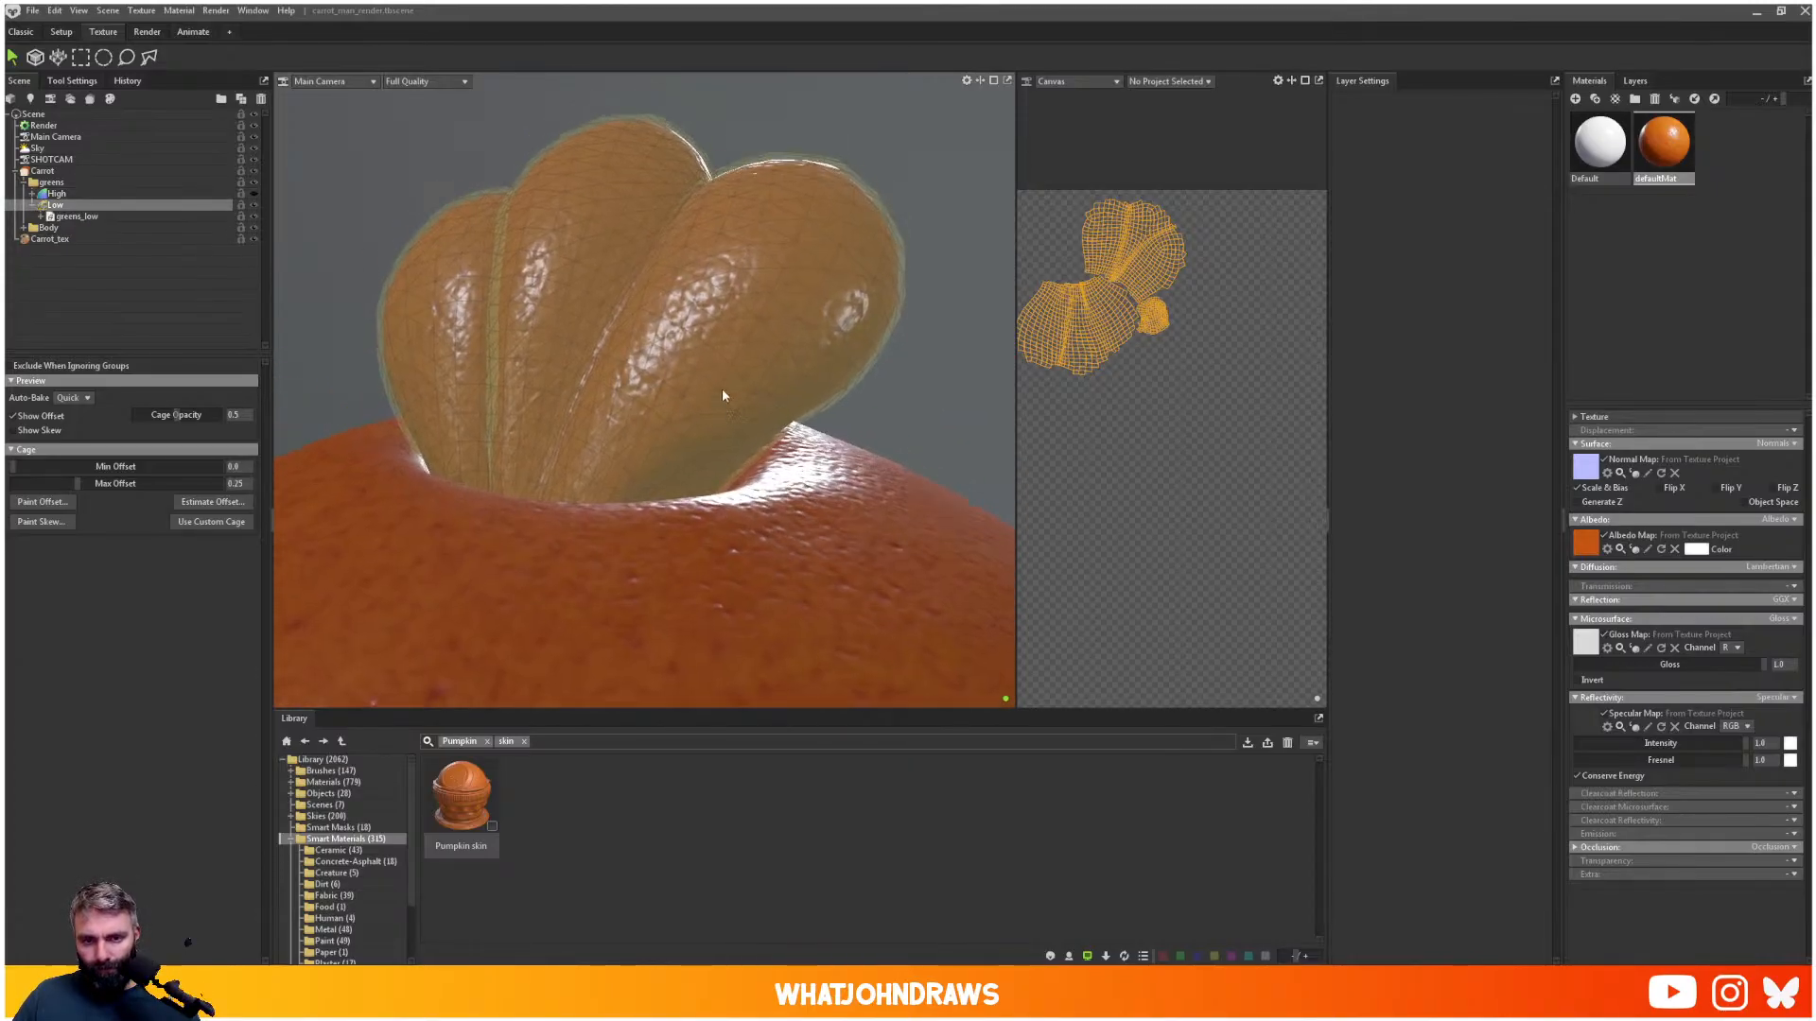
{"action": "left_click_drag", "start_coordinate": [723, 394], "coordinate": [691, 322], "text": "alt"}
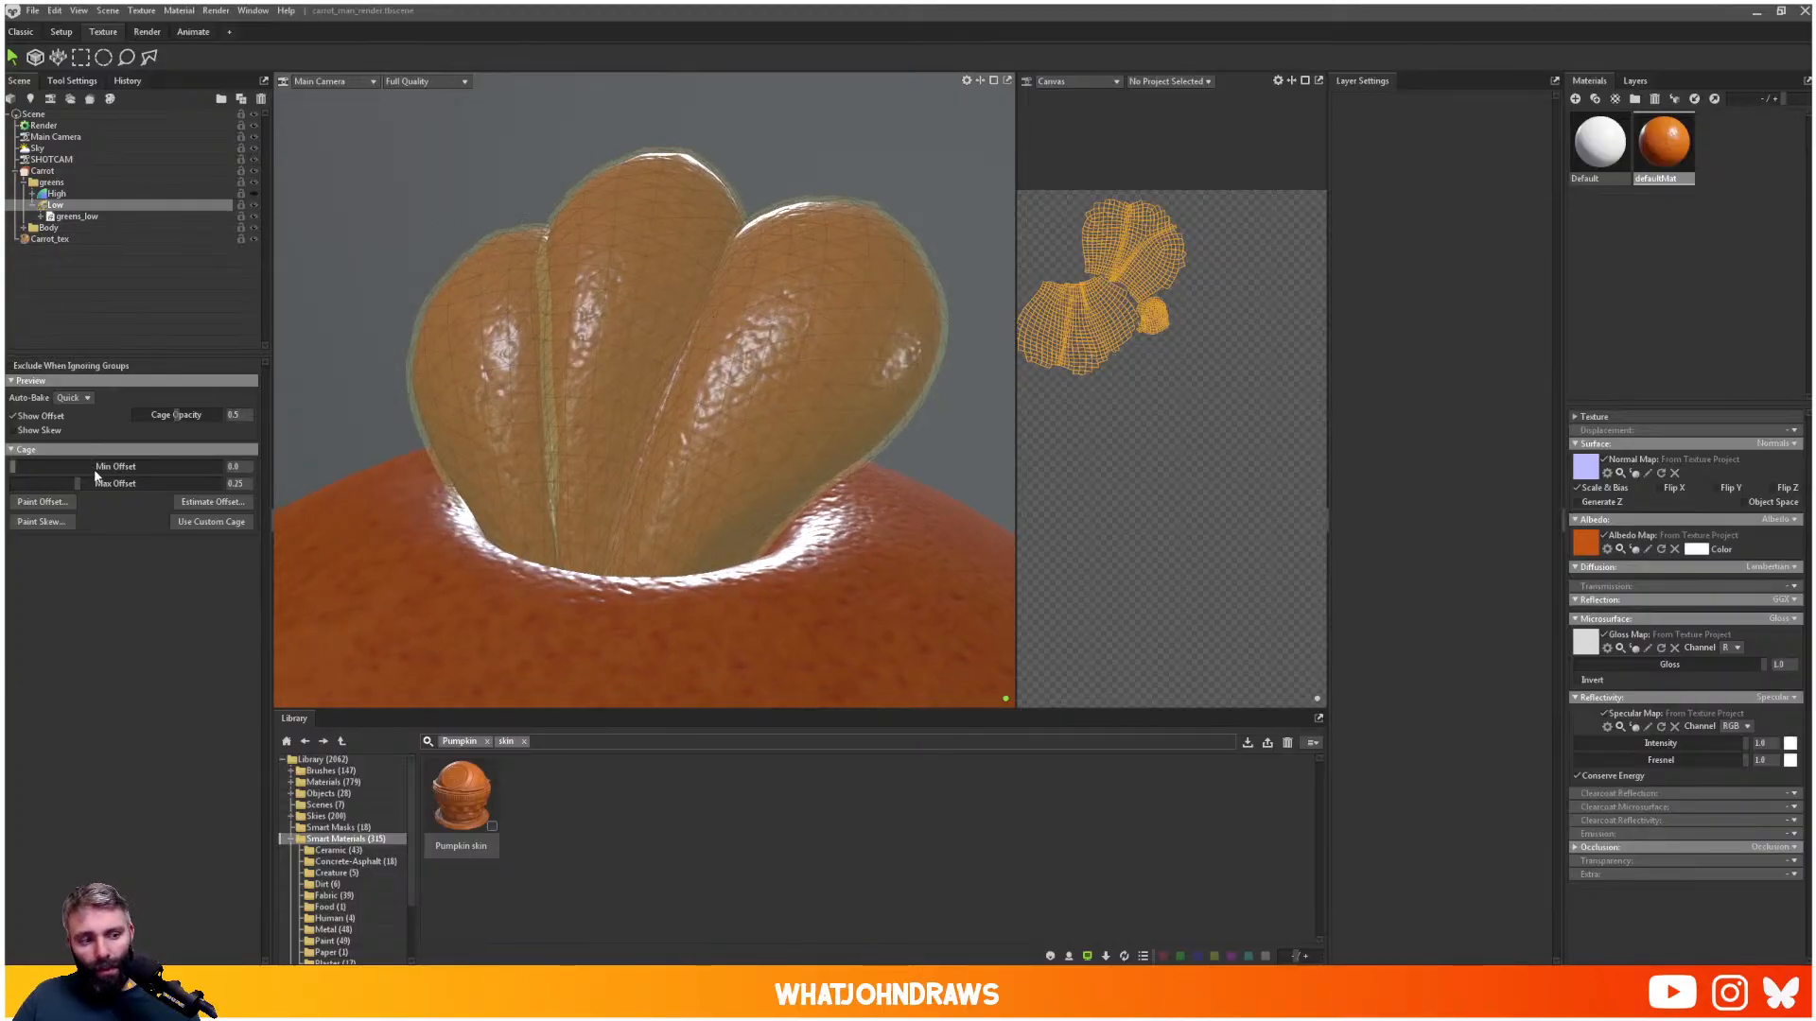
{"action": "mouse_move", "coordinate": [78, 483]}
{"action": "left_mouse_down"}
{"action": "mouse_move", "coordinate": [43, 483]}
{"action": "mouse_move", "coordinate": [72, 485]}
{"action": "left_mouse_up"}
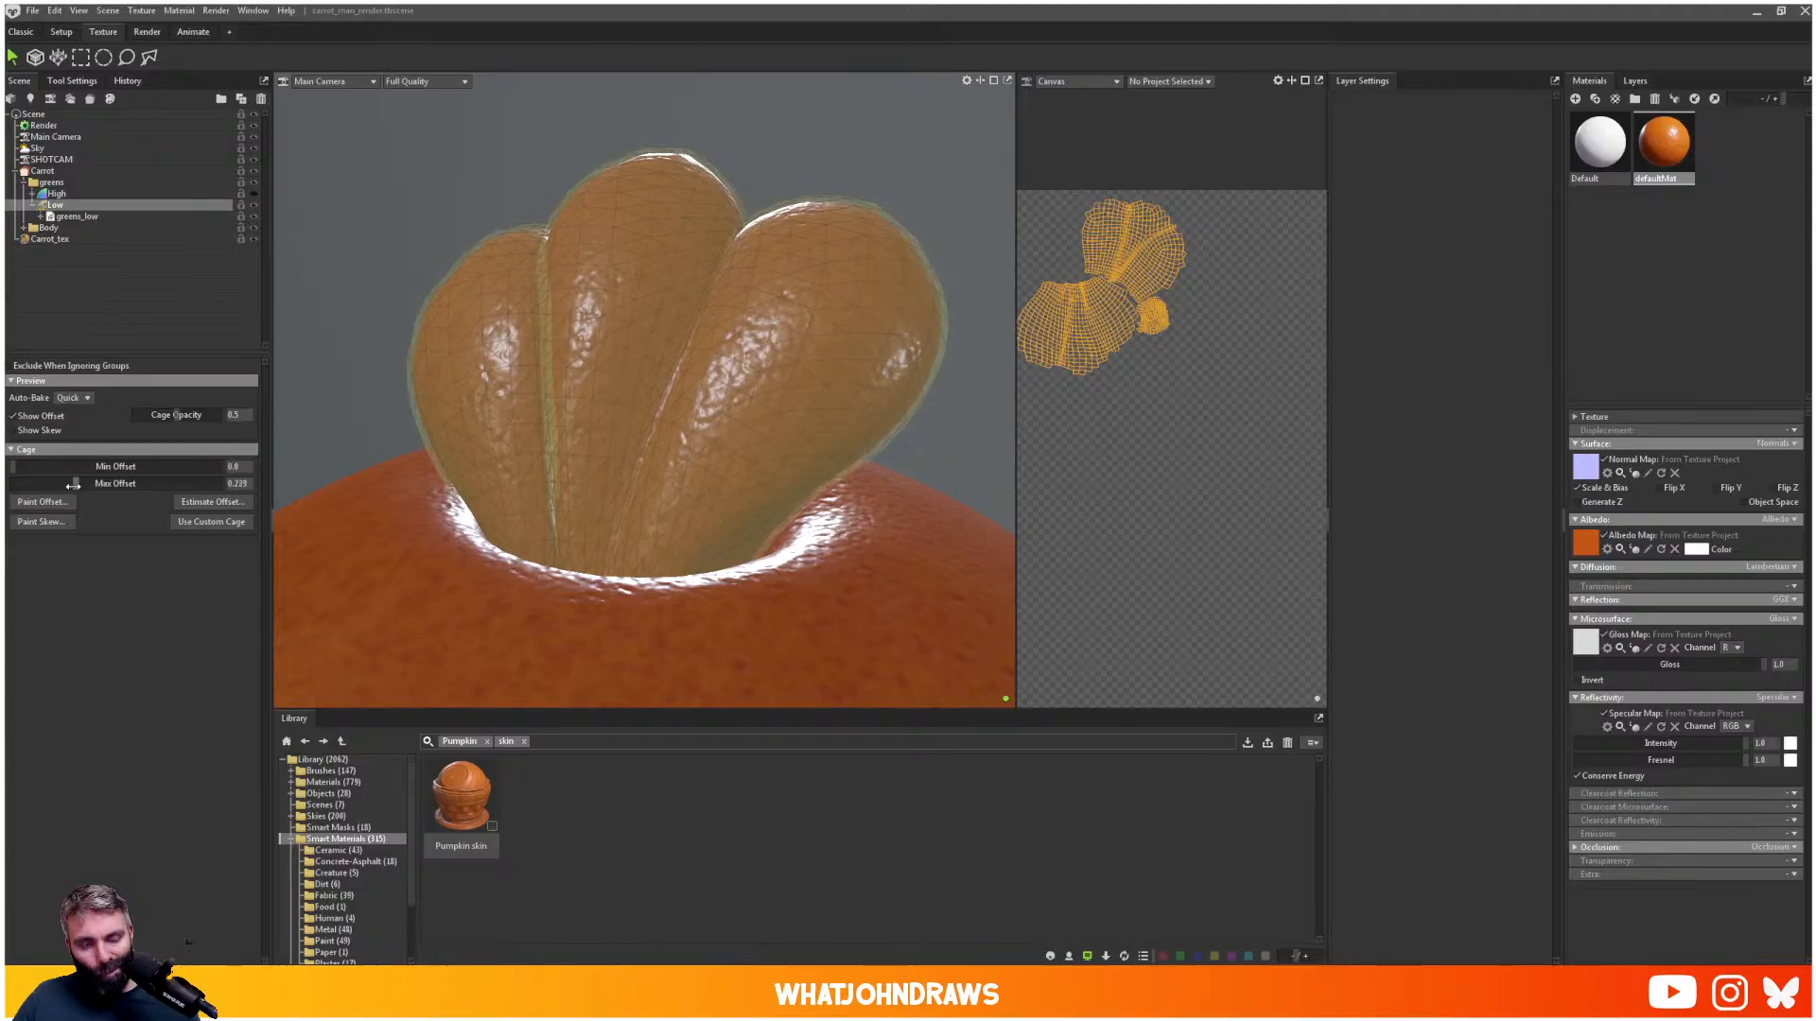
- Show the high-poly meshes to compare against the greens cage, fine-tune its Max Offset, and return to the Carrot bake project's low-poly view
{"action": "left_click", "coordinate": [52, 181]}
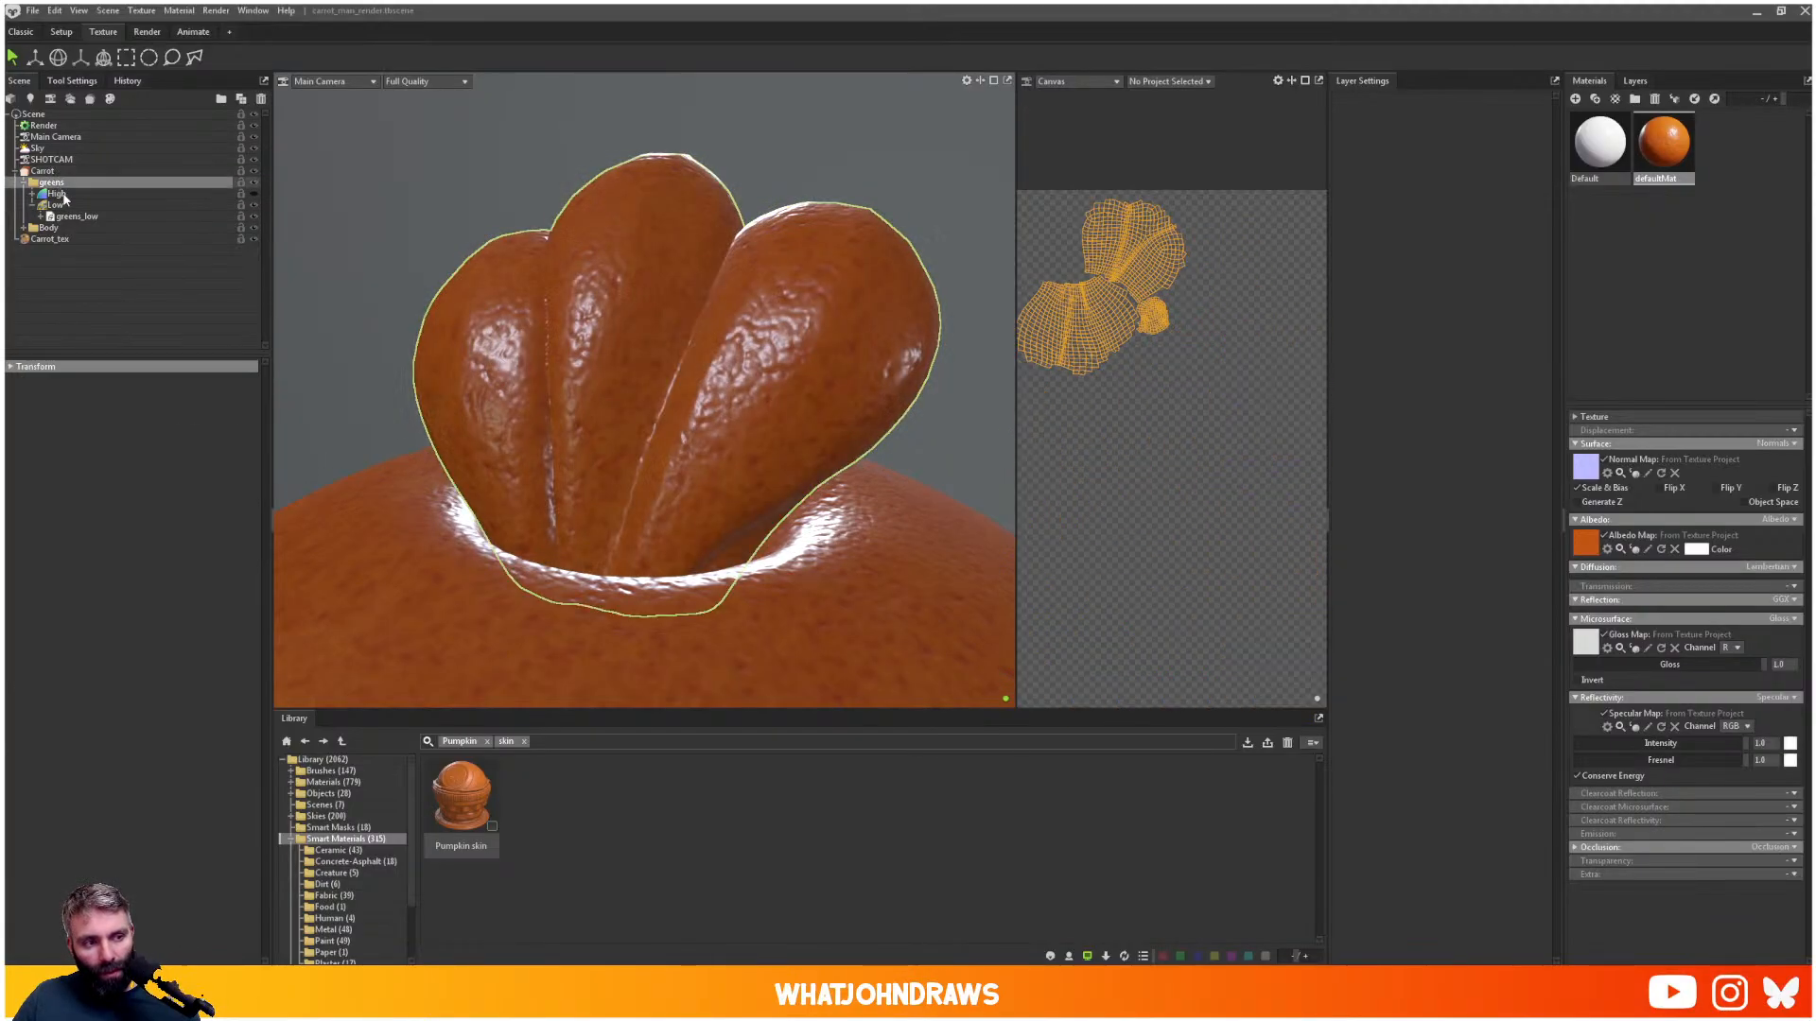
{"action": "left_click", "coordinate": [42, 170]}
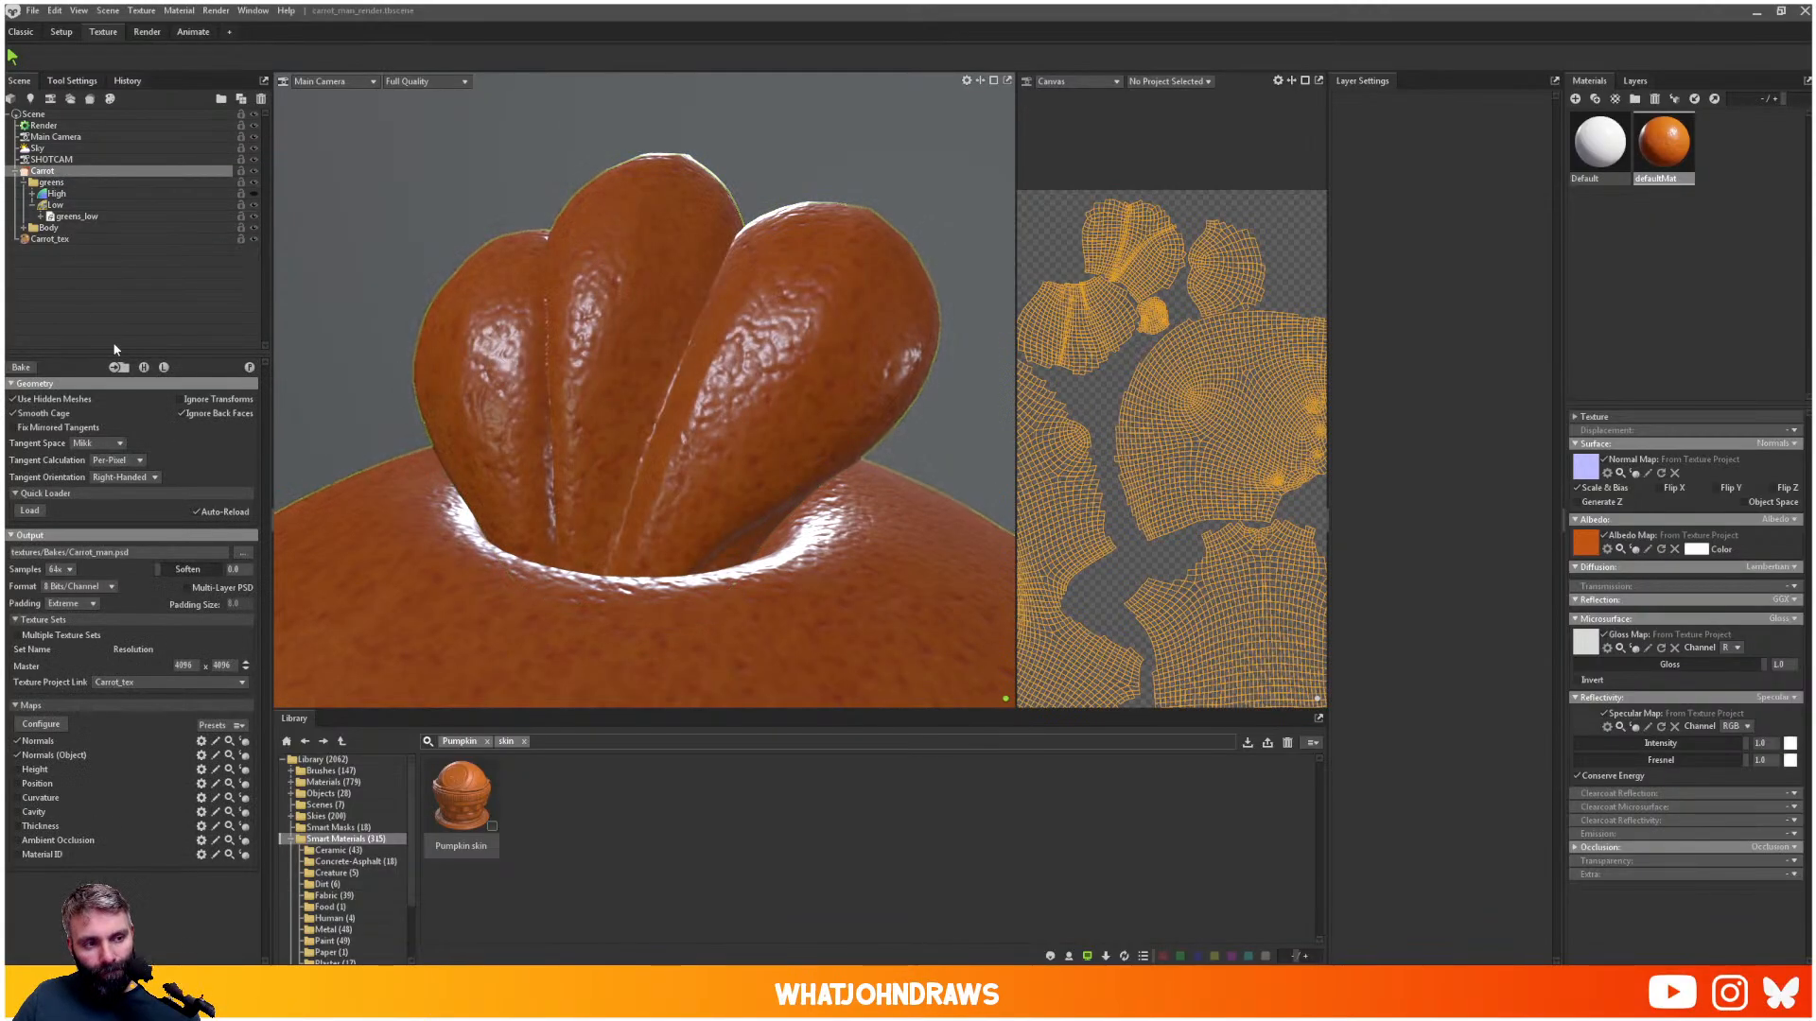
{"action": "left_click", "coordinate": [144, 367]}
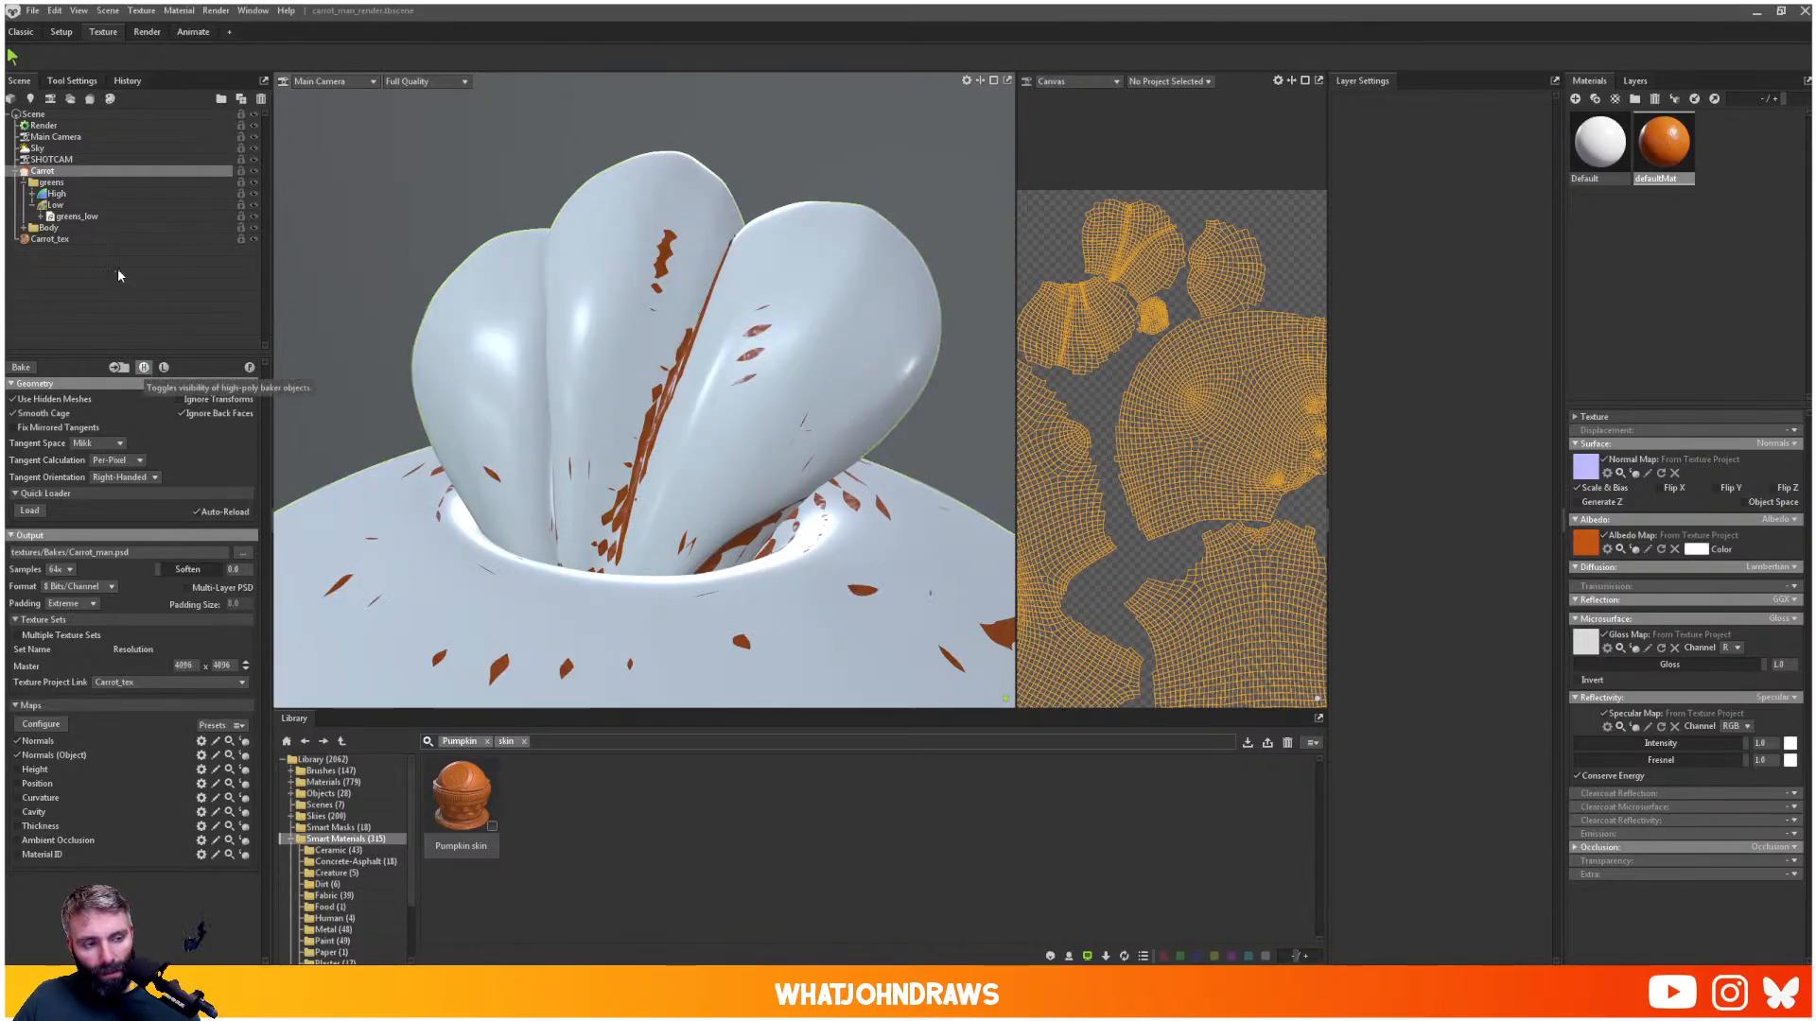
{"action": "left_click", "coordinate": [52, 204]}
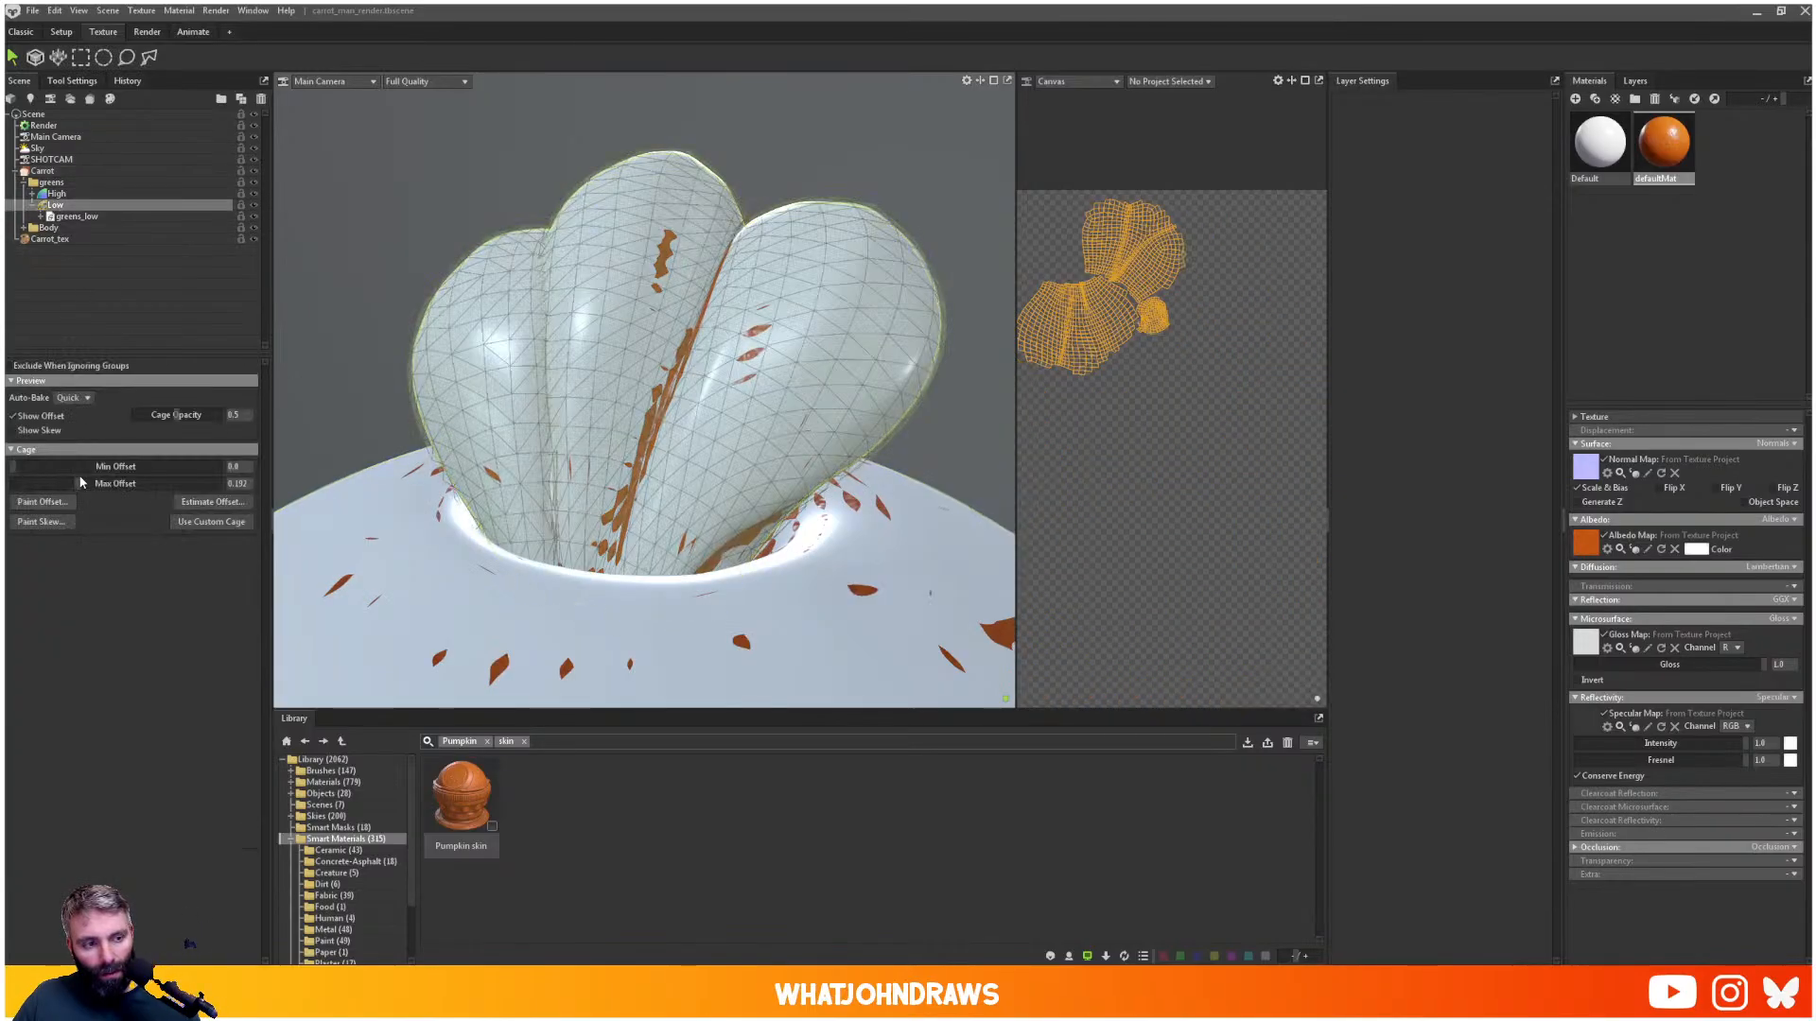
{"action": "mouse_move", "coordinate": [82, 483]}
{"action": "left_mouse_down"}
{"action": "mouse_move", "coordinate": [123, 483]}
{"action": "mouse_move", "coordinate": [78, 484]}
{"action": "left_mouse_up"}
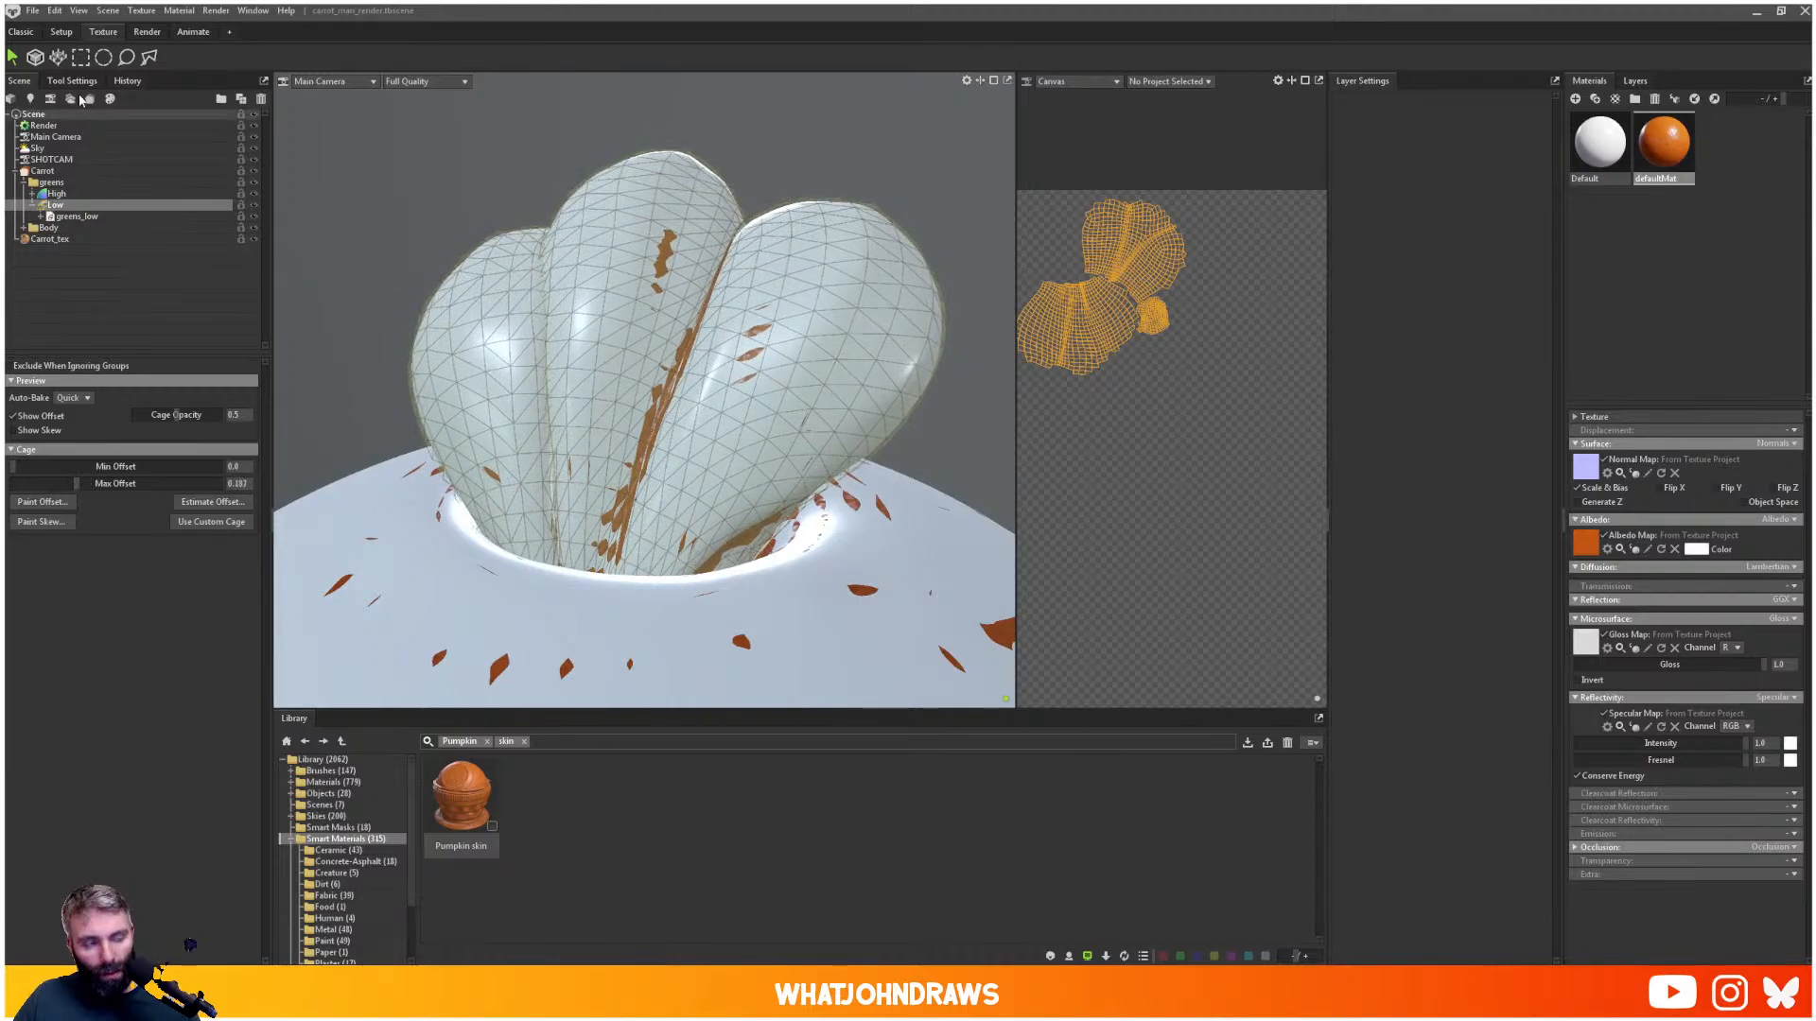
{"action": "left_click", "coordinate": [53, 183]}
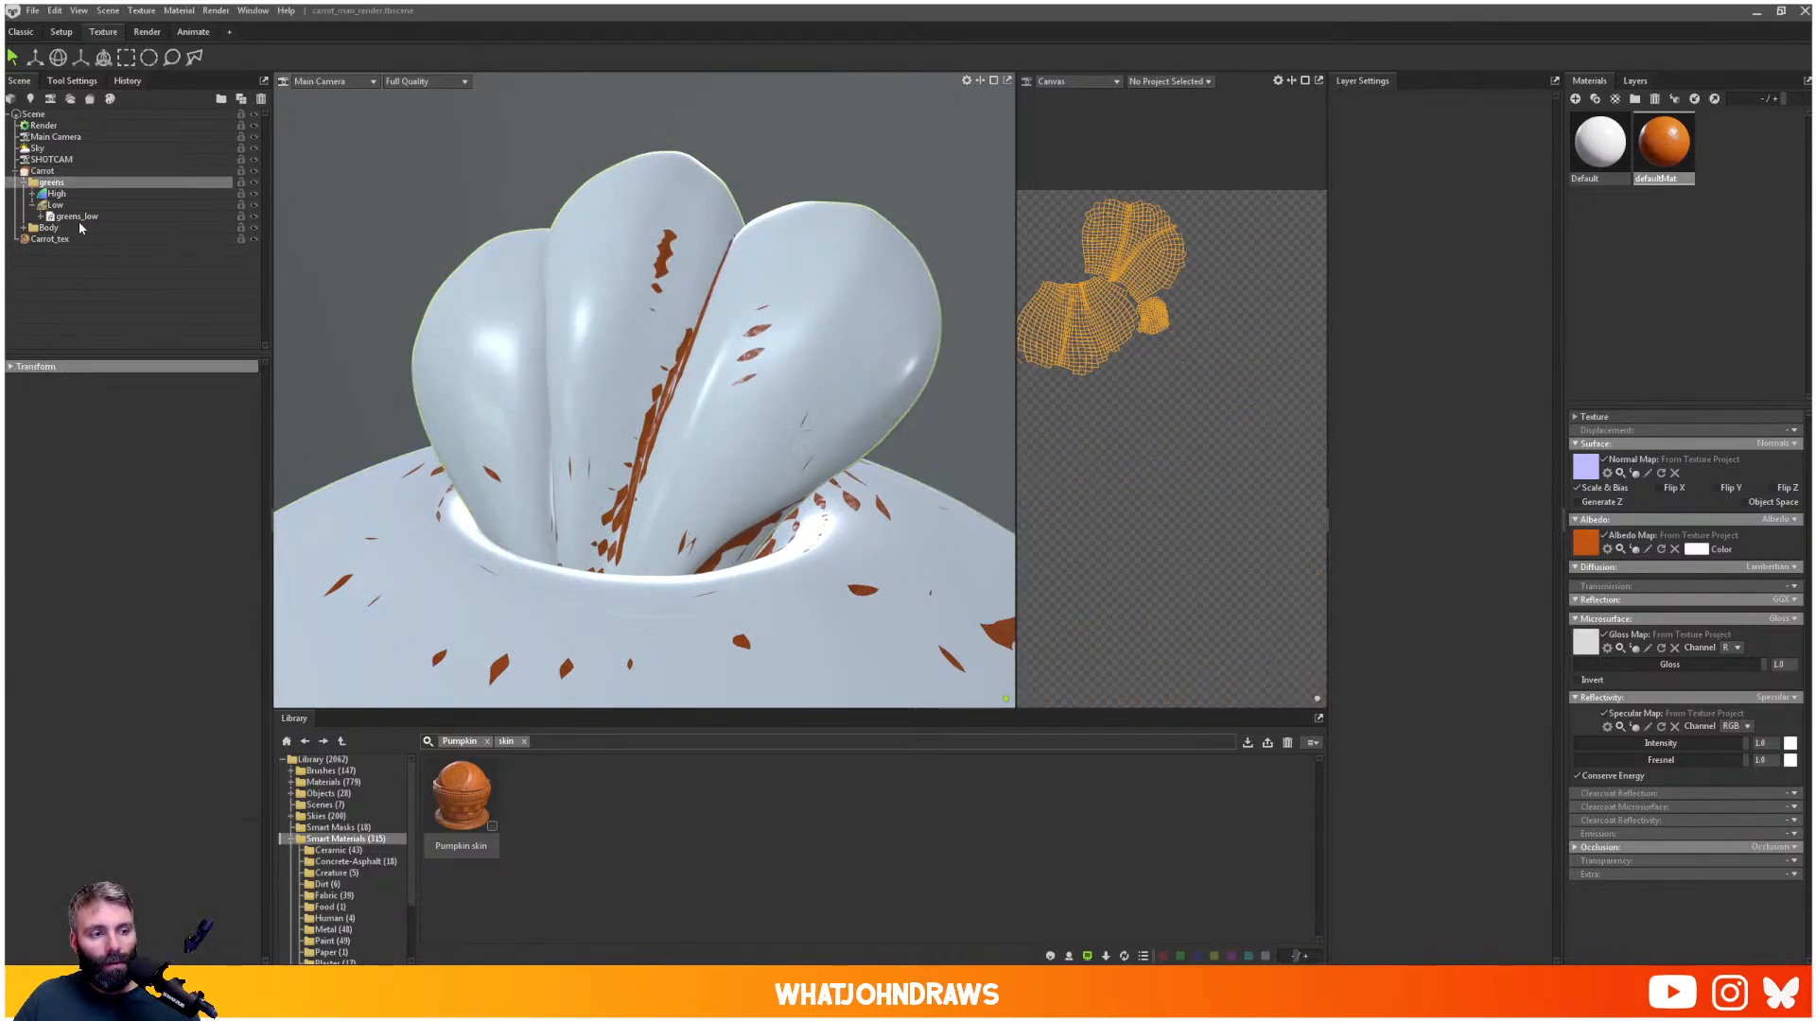
{"action": "left_click", "coordinate": [49, 173]}
{"action": "scroll", "coordinate": [655, 398], "scroll_direction": "down", "scroll_amount": 5}
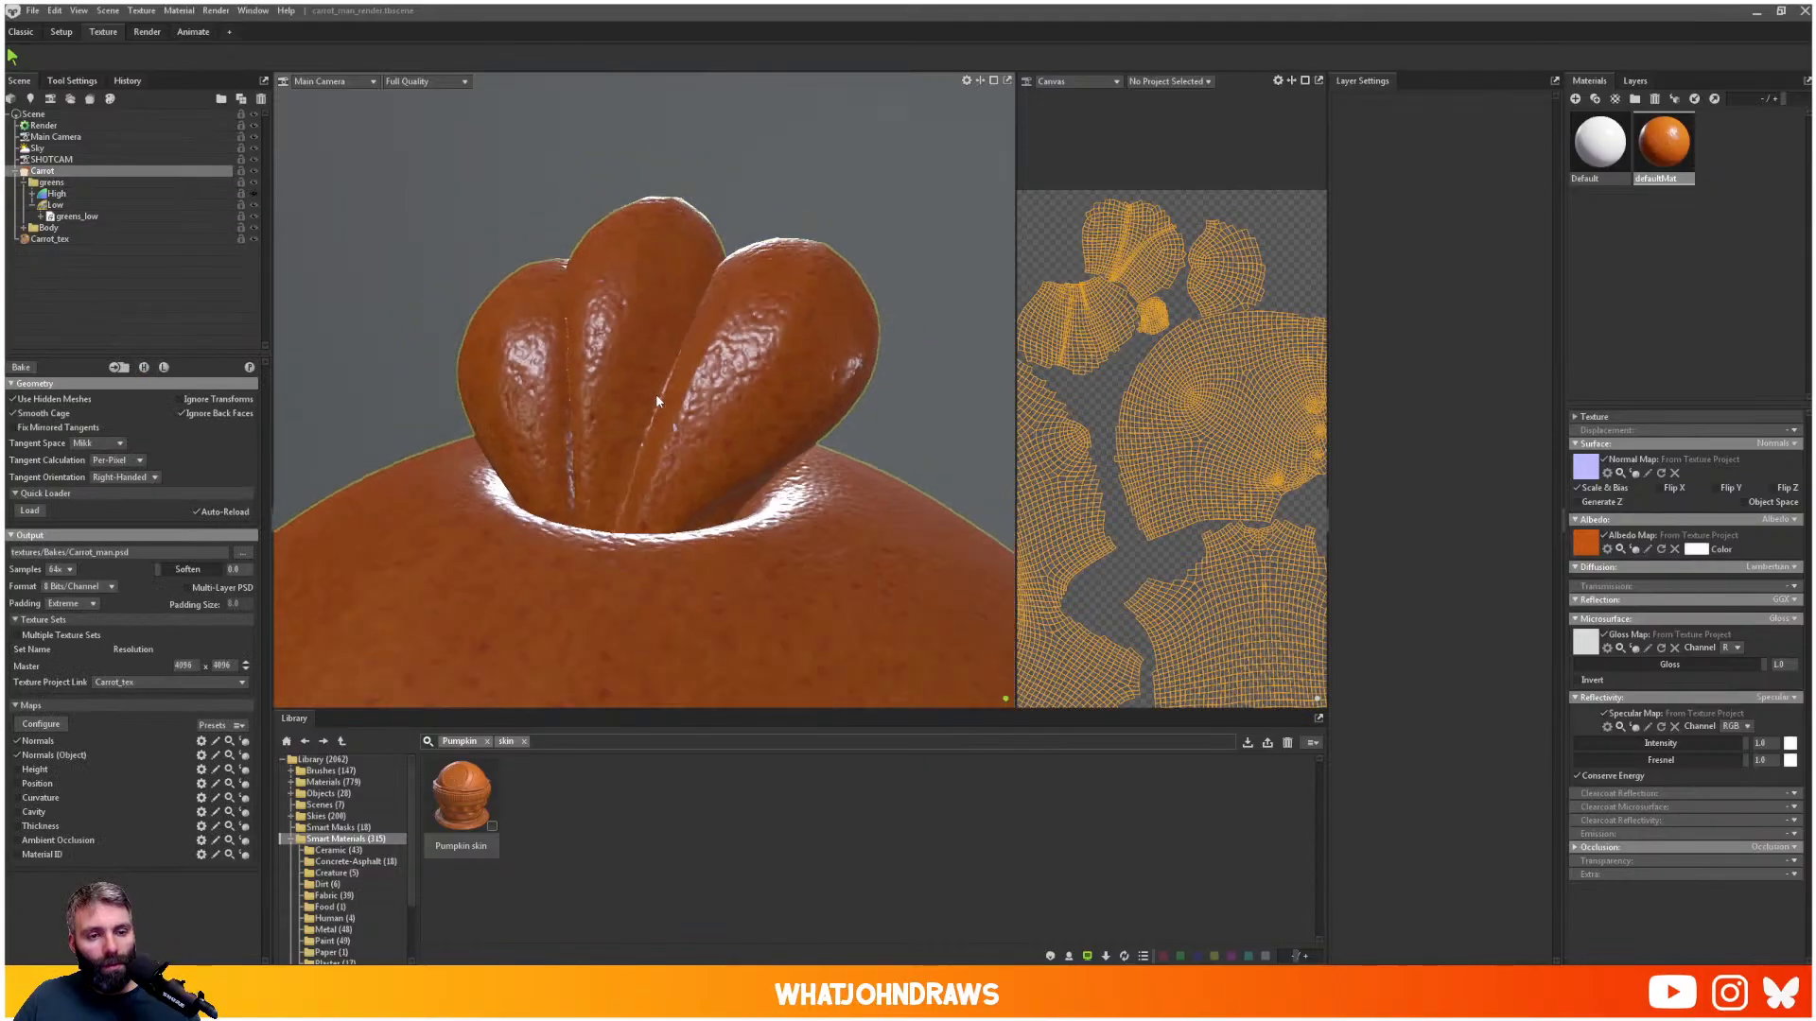
- Check the low-poly carrot from several sides and bake the Carrot project's maps
{"action": "scroll", "coordinate": [654, 412], "scroll_direction": "down", "scroll_amount": 3}
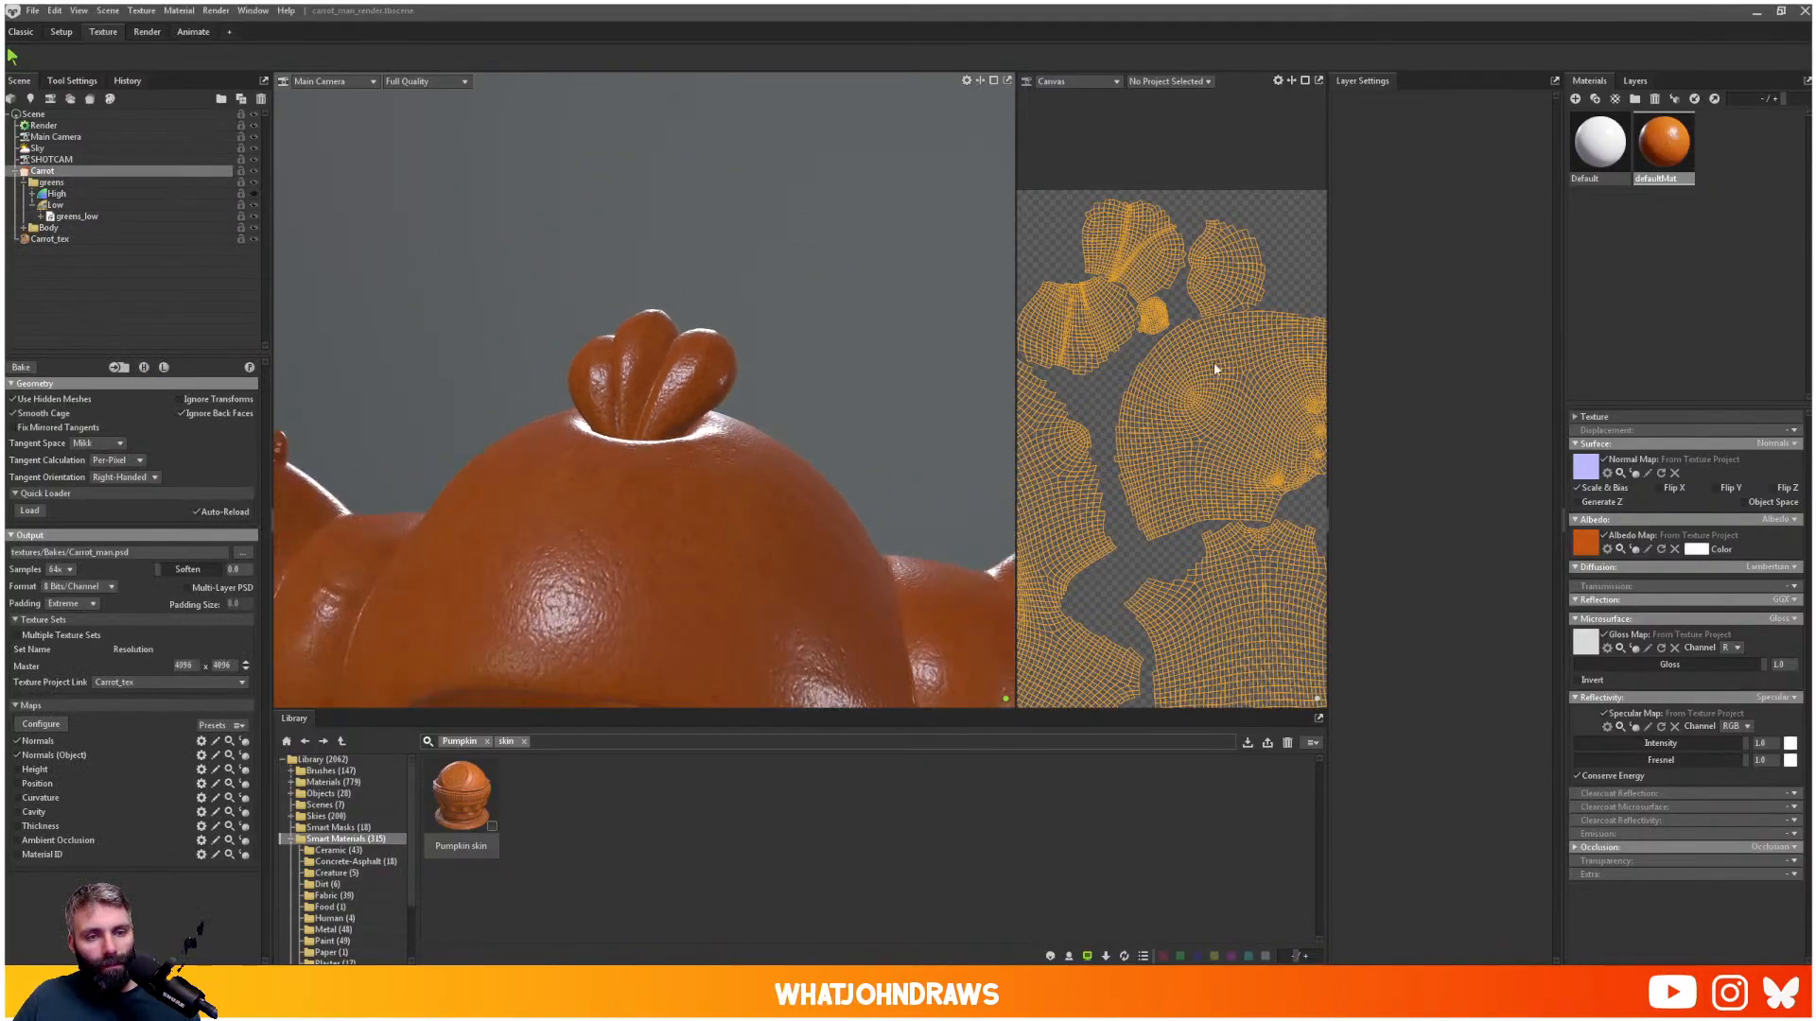
{"action": "scroll", "coordinate": [1230, 341], "scroll_direction": "up", "scroll_amount": 3}
{"action": "scroll", "coordinate": [1230, 308], "scroll_direction": "down", "scroll_amount": 3}
{"action": "left_click_drag", "start_coordinate": [739, 480], "coordinate": [507, 502]}
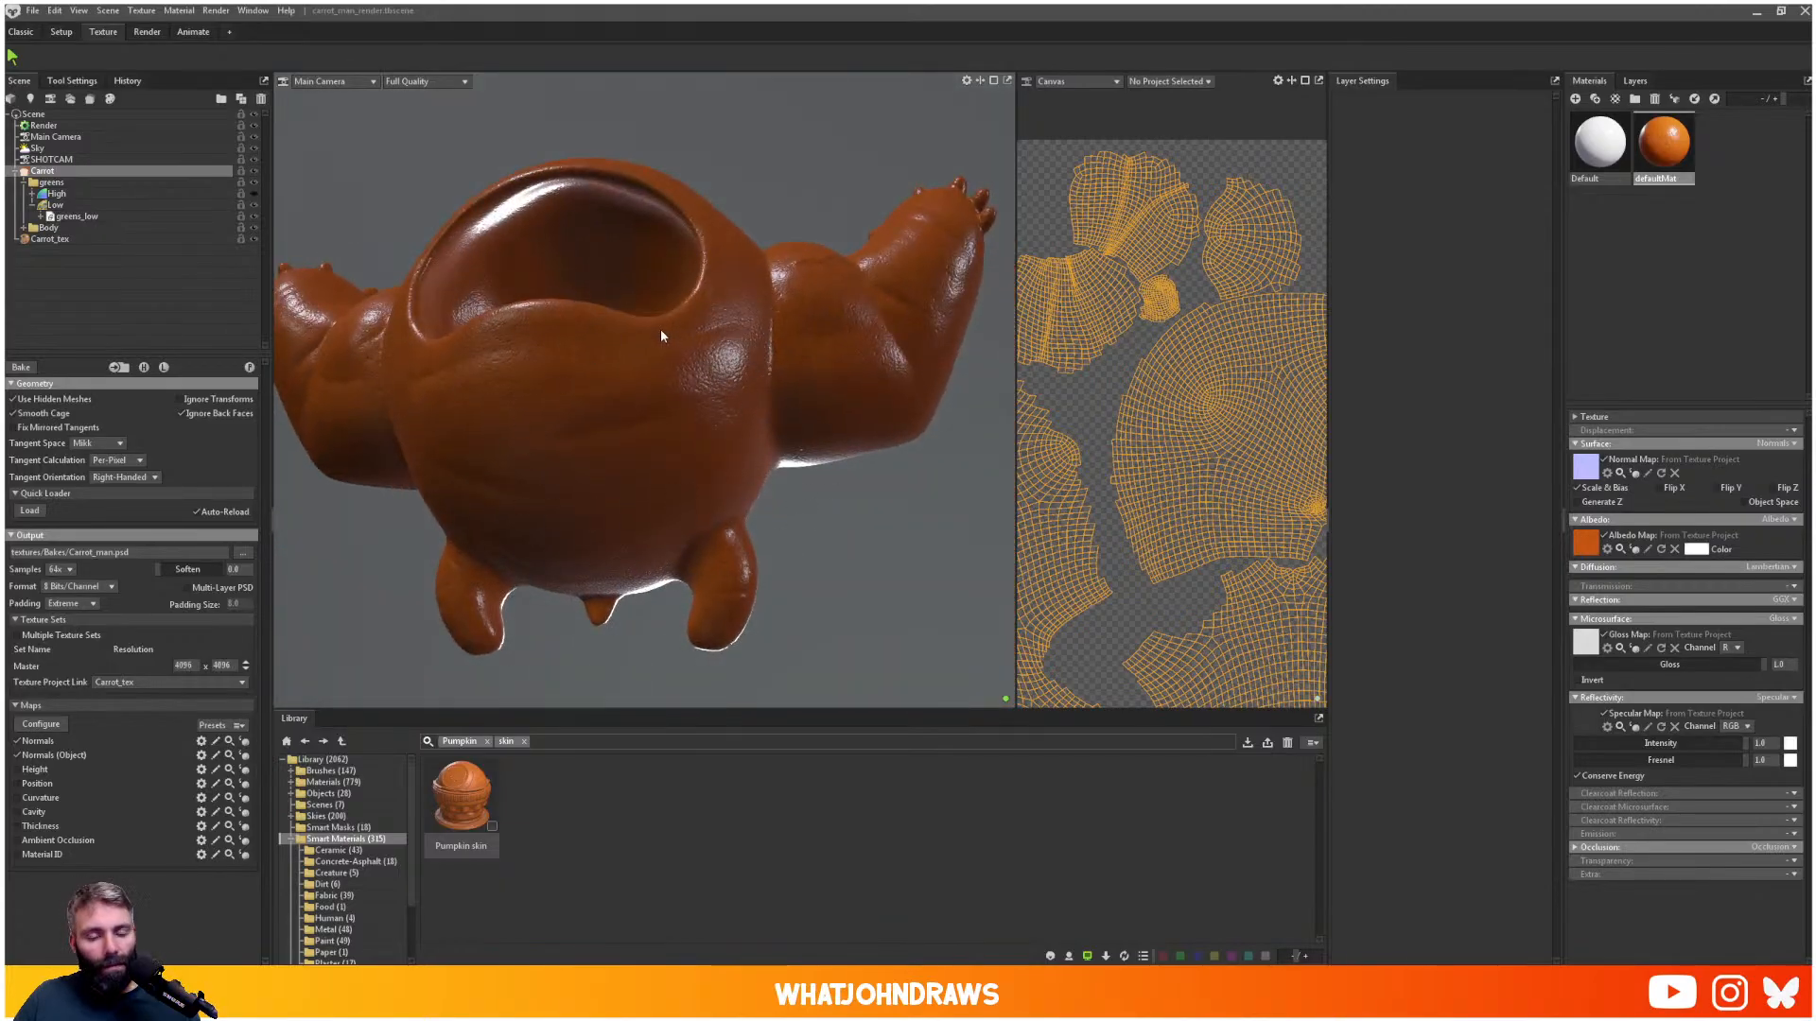
{"action": "left_click_drag", "start_coordinate": [662, 333], "coordinate": [563, 326]}
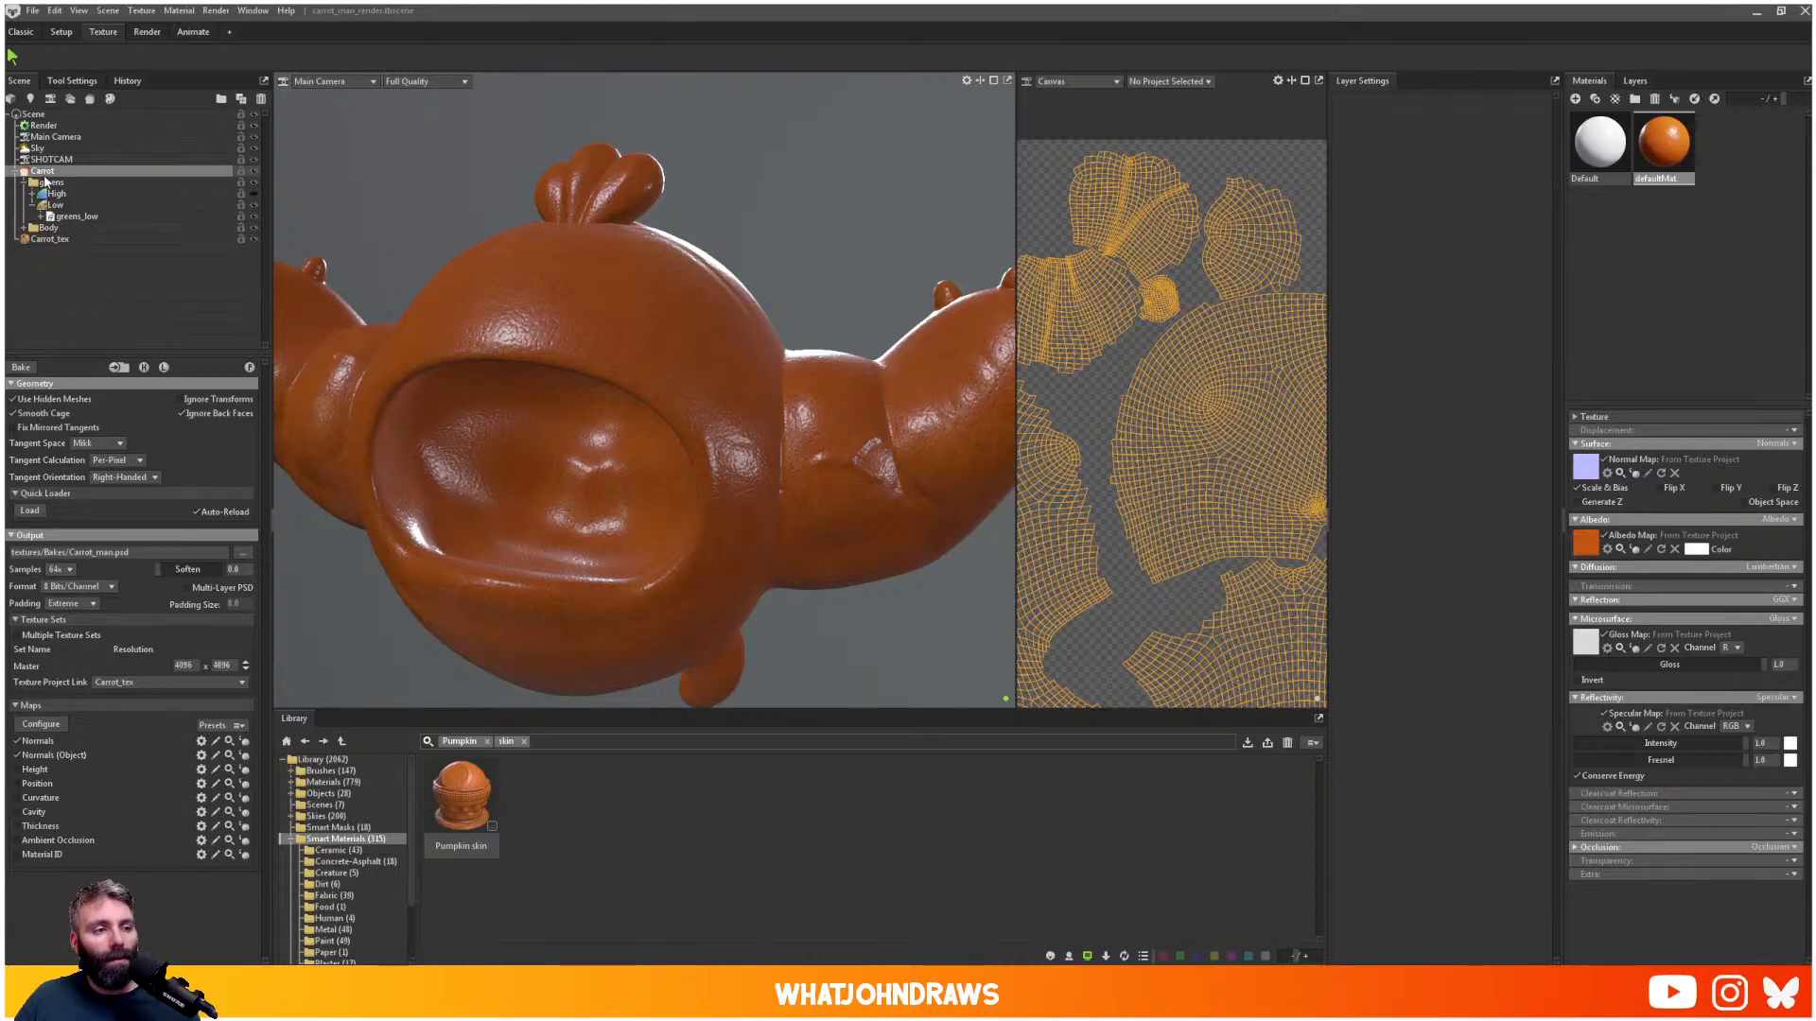
{"action": "left_click", "coordinate": [23, 368]}
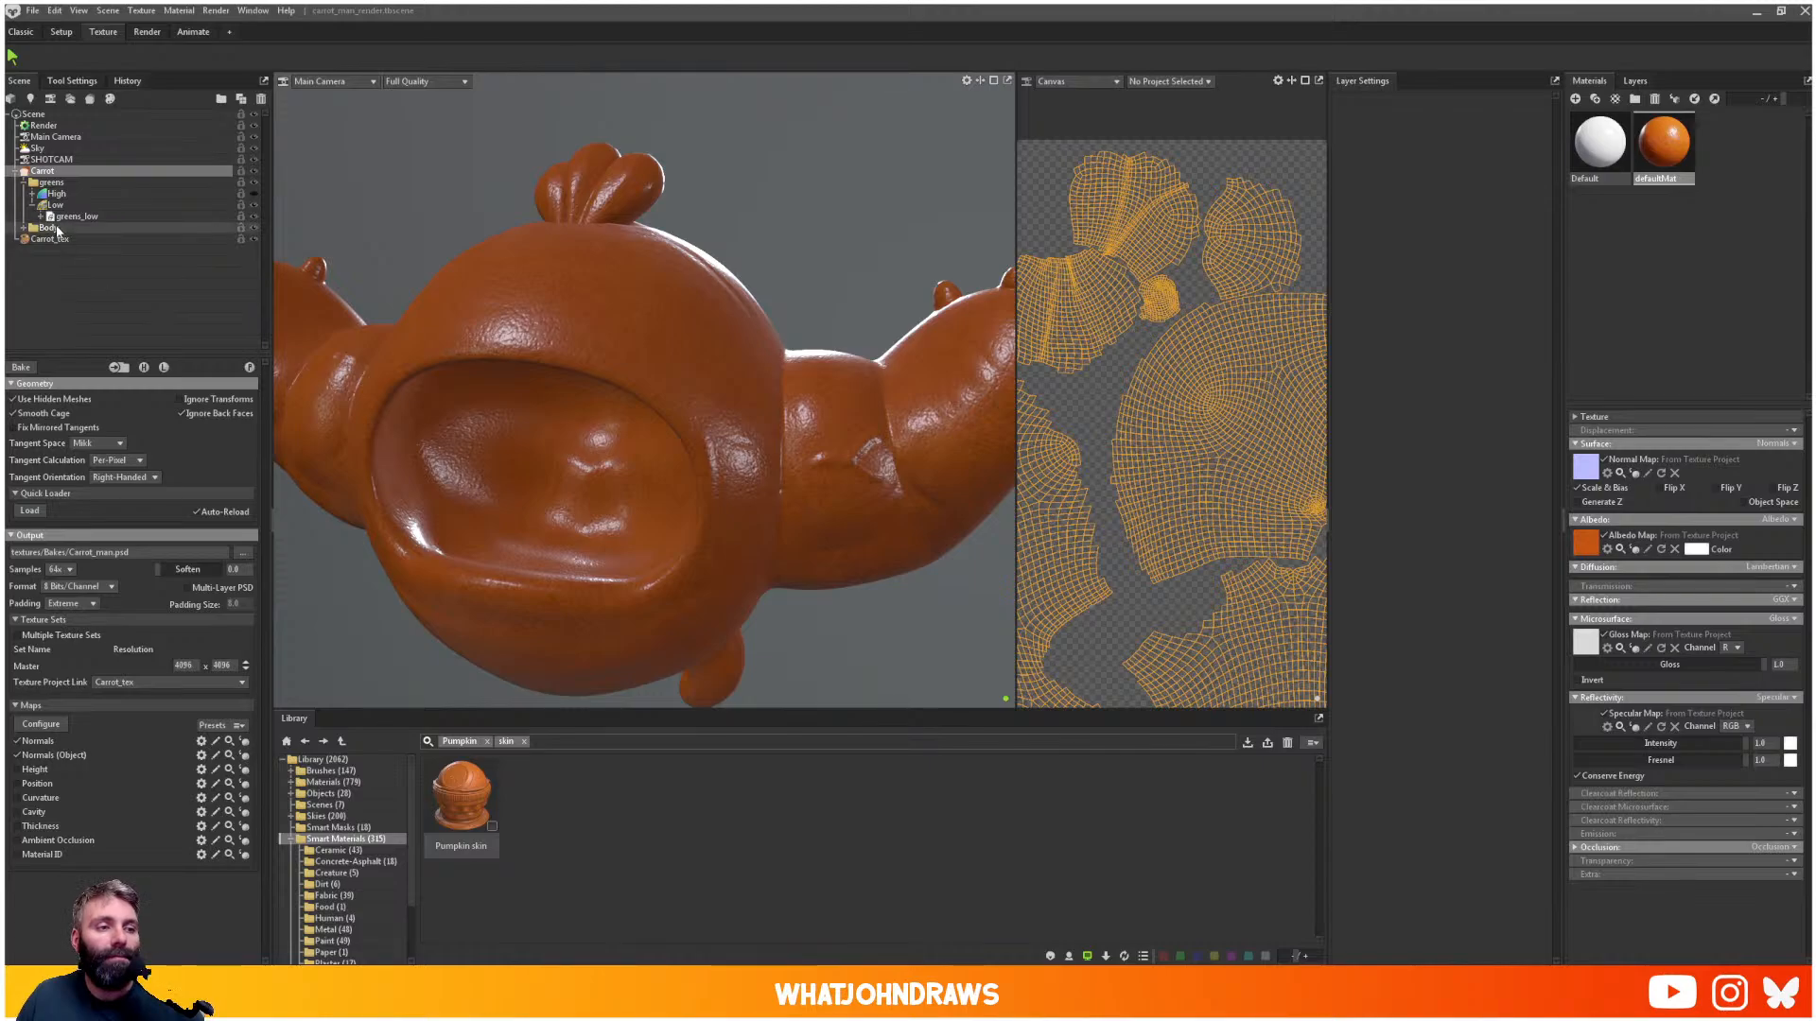
- Clear the selection, frame the greens, and cycle through the viewport render passes, settling on Normals
{"action": "left_click", "coordinate": [779, 213]}
{"action": "middle_click_drag", "start_coordinate": [596, 185], "coordinate": [651, 265], "text": "alt"}
{"action": "right_click_drag", "start_coordinate": [651, 265], "coordinate": [792, 279], "text": "alt"}
{"action": "left_click_drag", "start_coordinate": [790, 272], "coordinate": [813, 233], "text": "alt"}
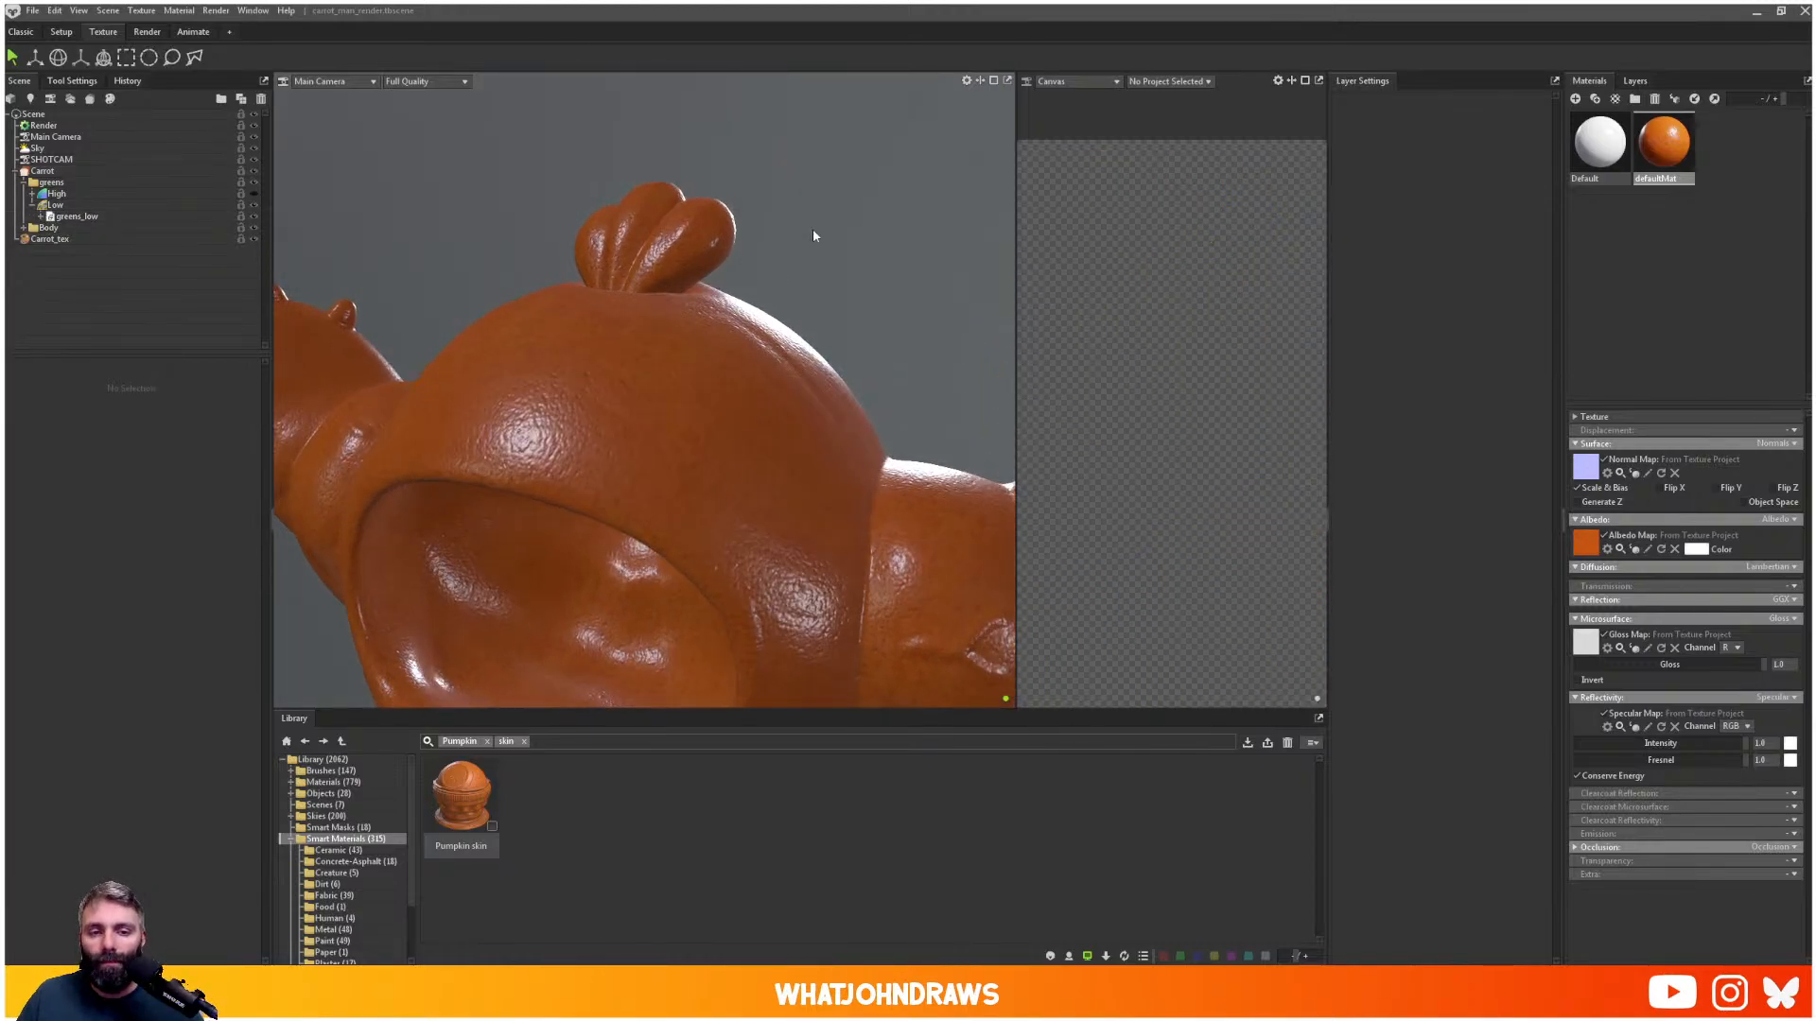
{"action": "key", "text": "a"}
{"action": "key", "text": "a"}
{"action": "key", "text": "2"}
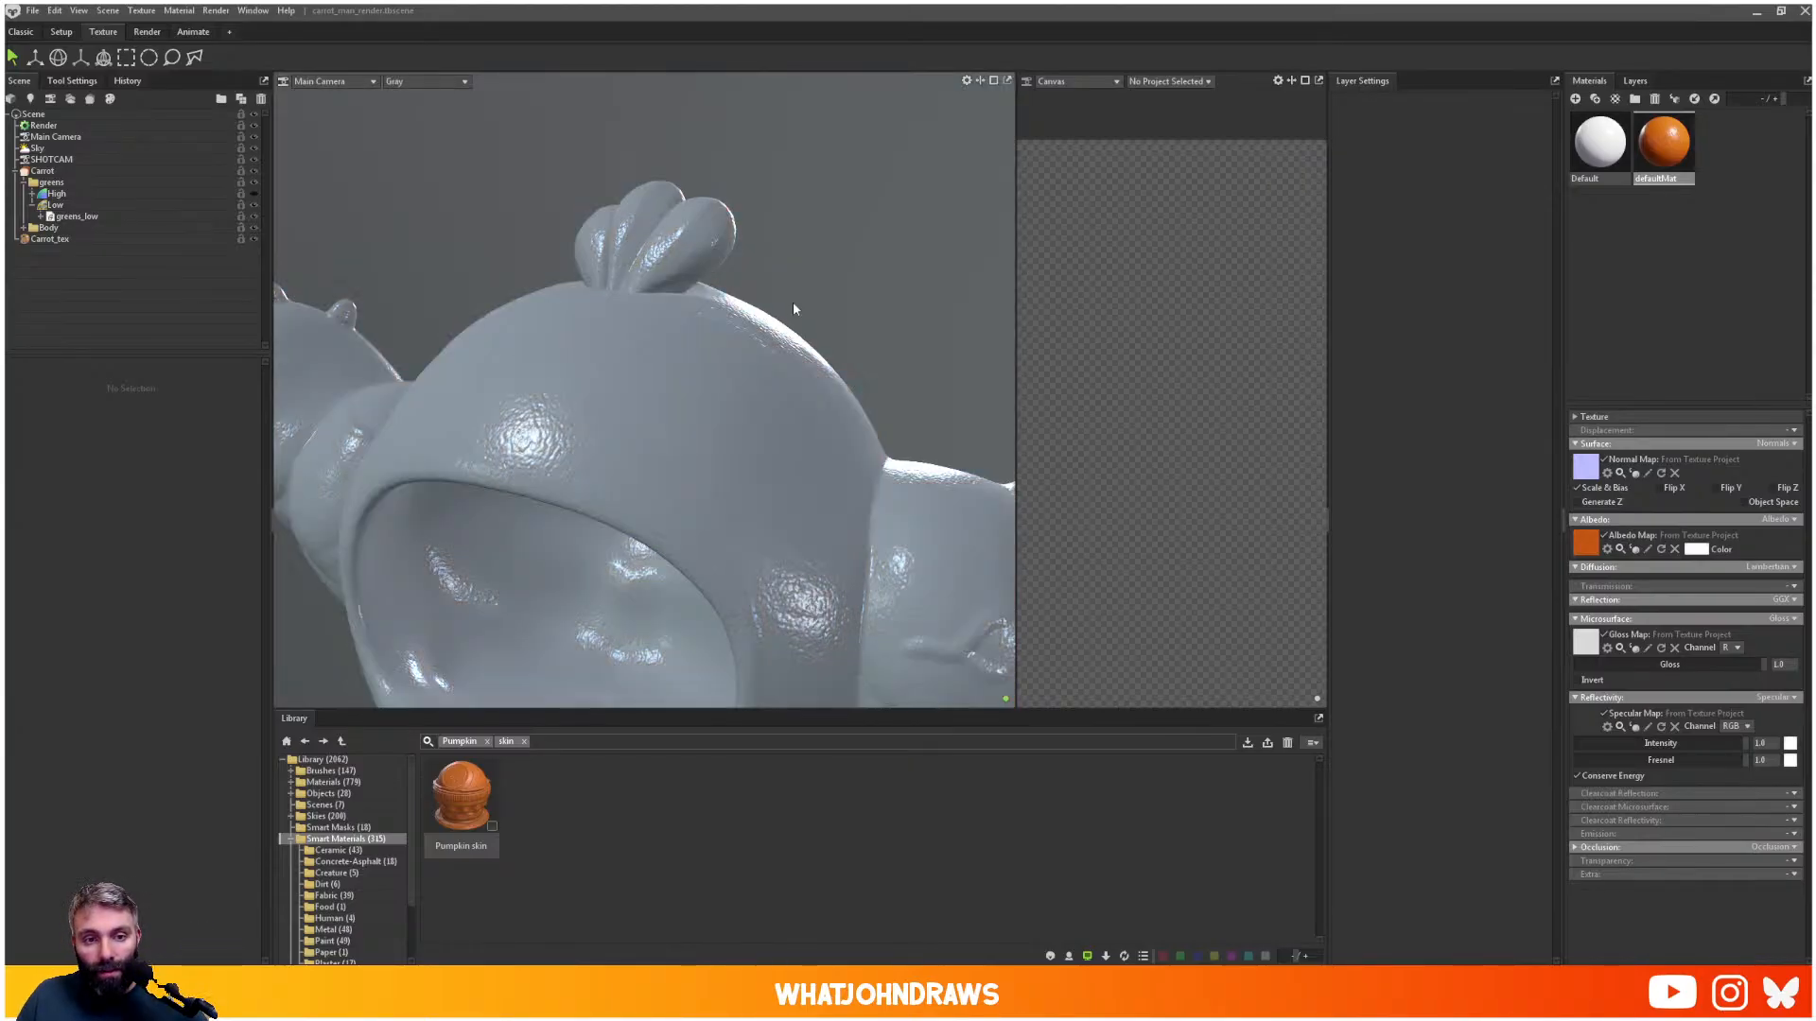
{"action": "key", "text": "3"}
{"action": "key", "text": "4"}
{"action": "key", "text": "5"}
{"action": "key", "text": "6"}
{"action": "key", "text": "7"}
{"action": "key", "text": "8"}
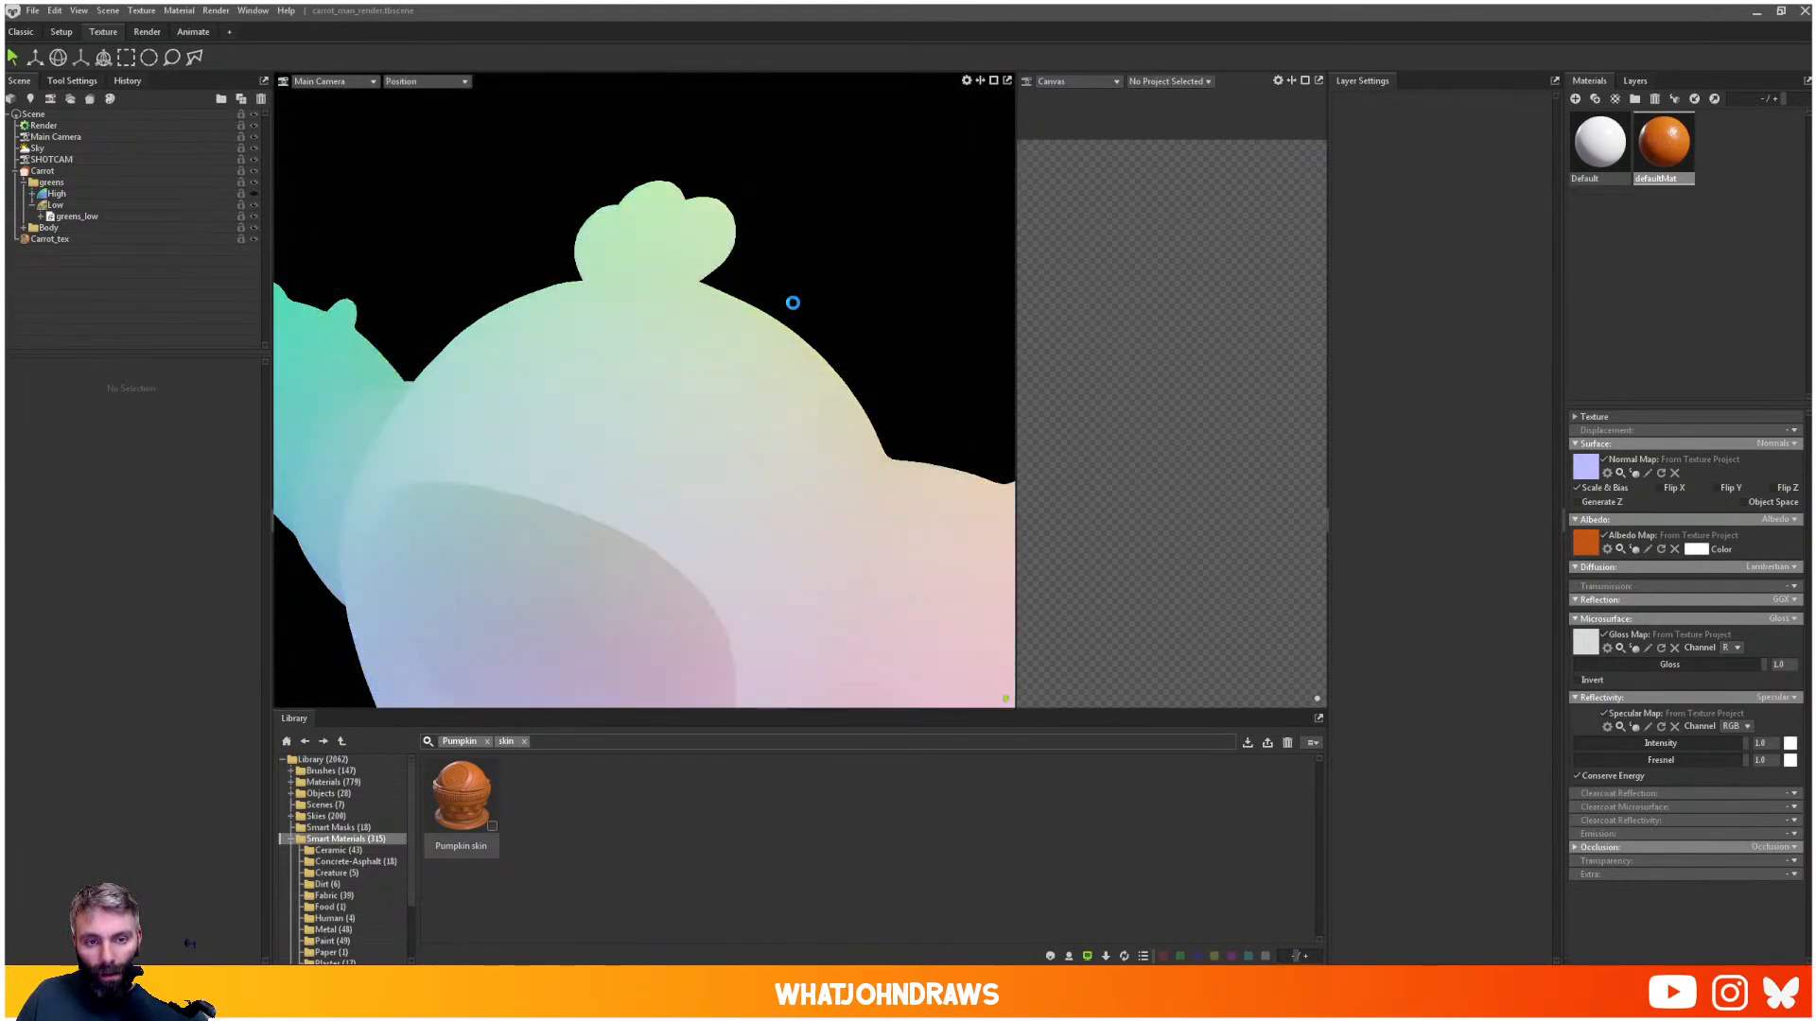
{"action": "key", "text": "7"}
- Inspect the baked normals on the greens and where they meet the body, from front and back
{"action": "scroll", "coordinate": [779, 289], "scroll_direction": "down", "scroll_amount": 3}
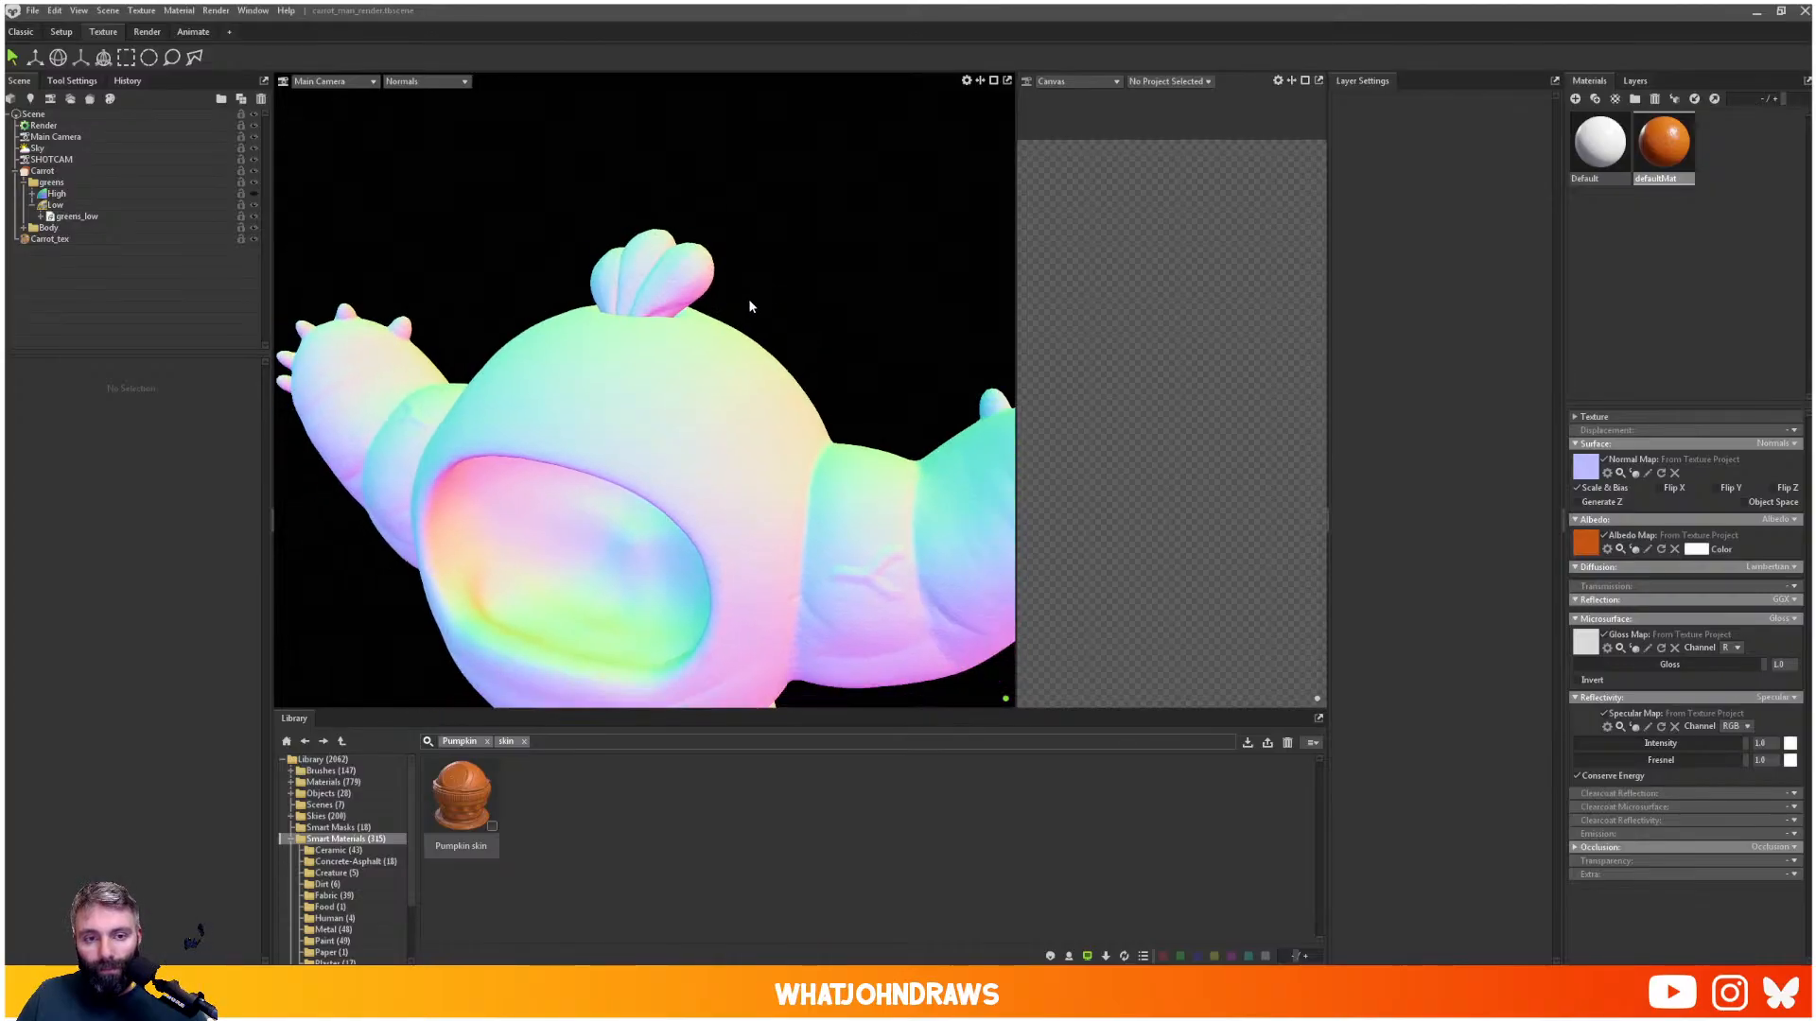
{"action": "left_click_drag", "start_coordinate": [750, 303], "coordinate": [623, 206], "text": "alt"}
{"action": "scroll", "coordinate": [609, 375], "scroll_direction": "up", "scroll_amount": 7}
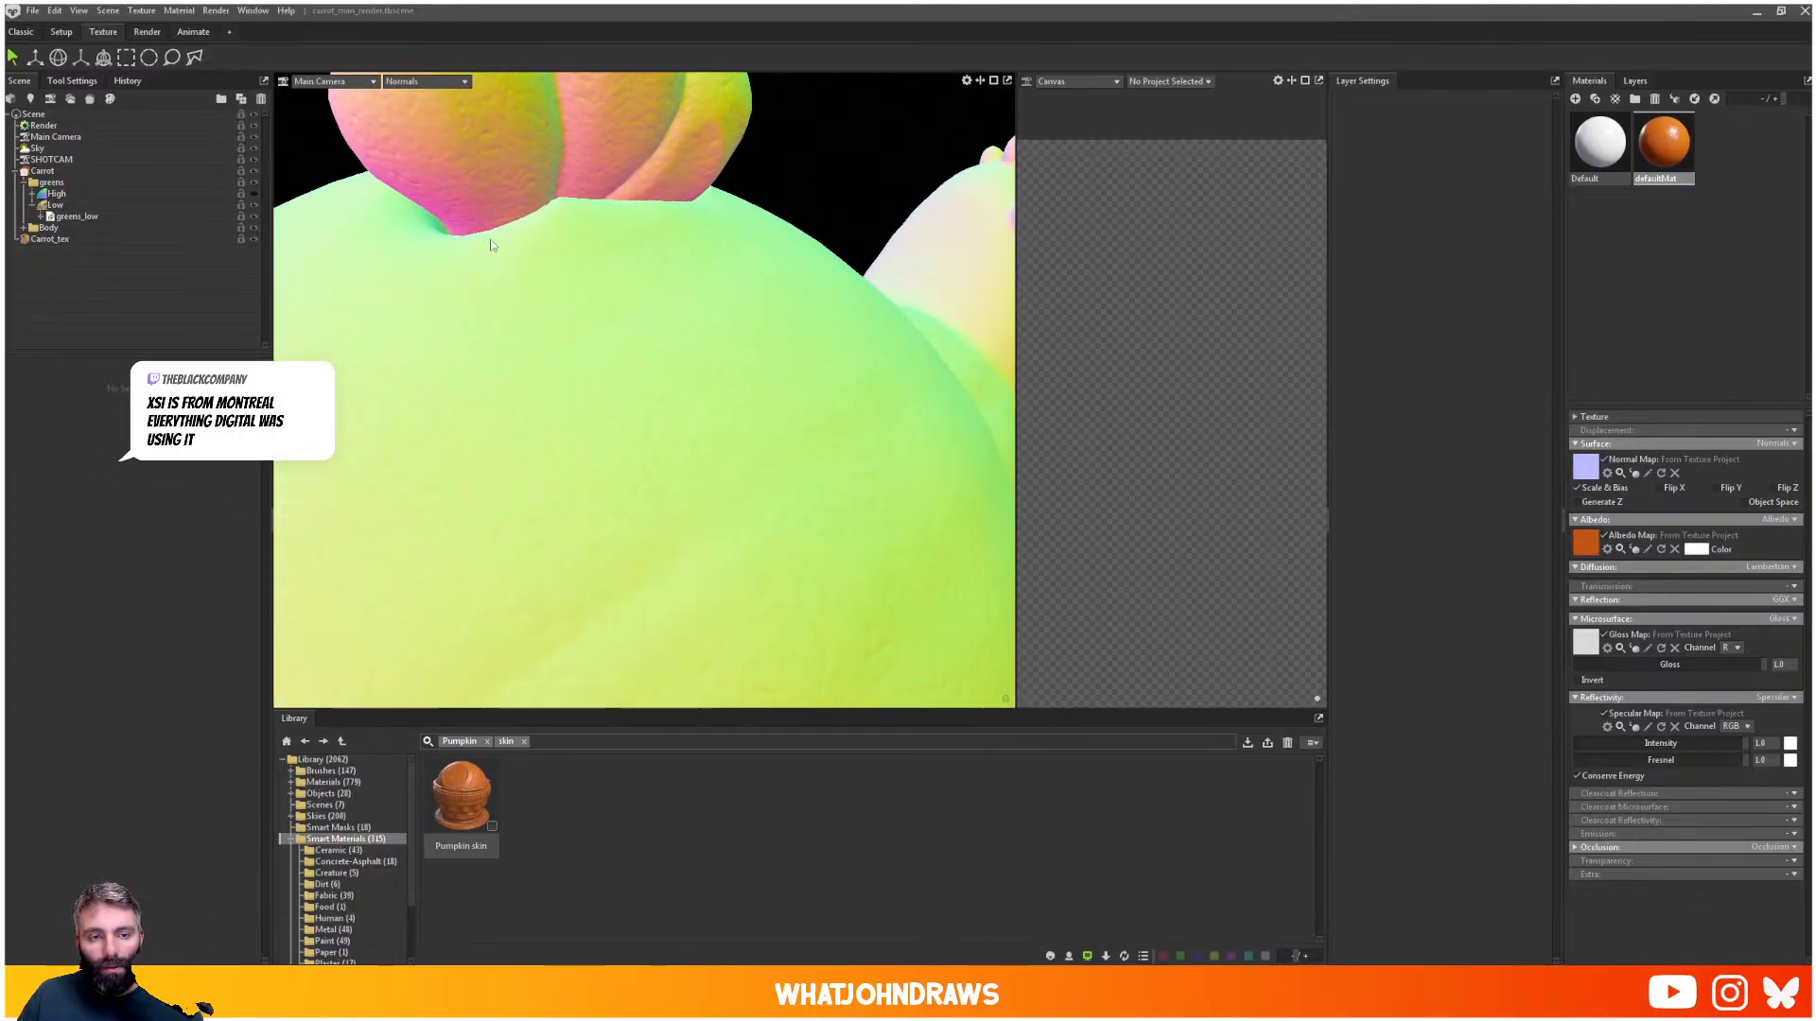
{"action": "left_click_drag", "start_coordinate": [480, 296], "coordinate": [1027, 136], "text": "alt"}
- Show the Carrot_tex project's Normal map in the canvas and turn off its wireframe overlay
{"action": "left_click", "coordinate": [1114, 84]}
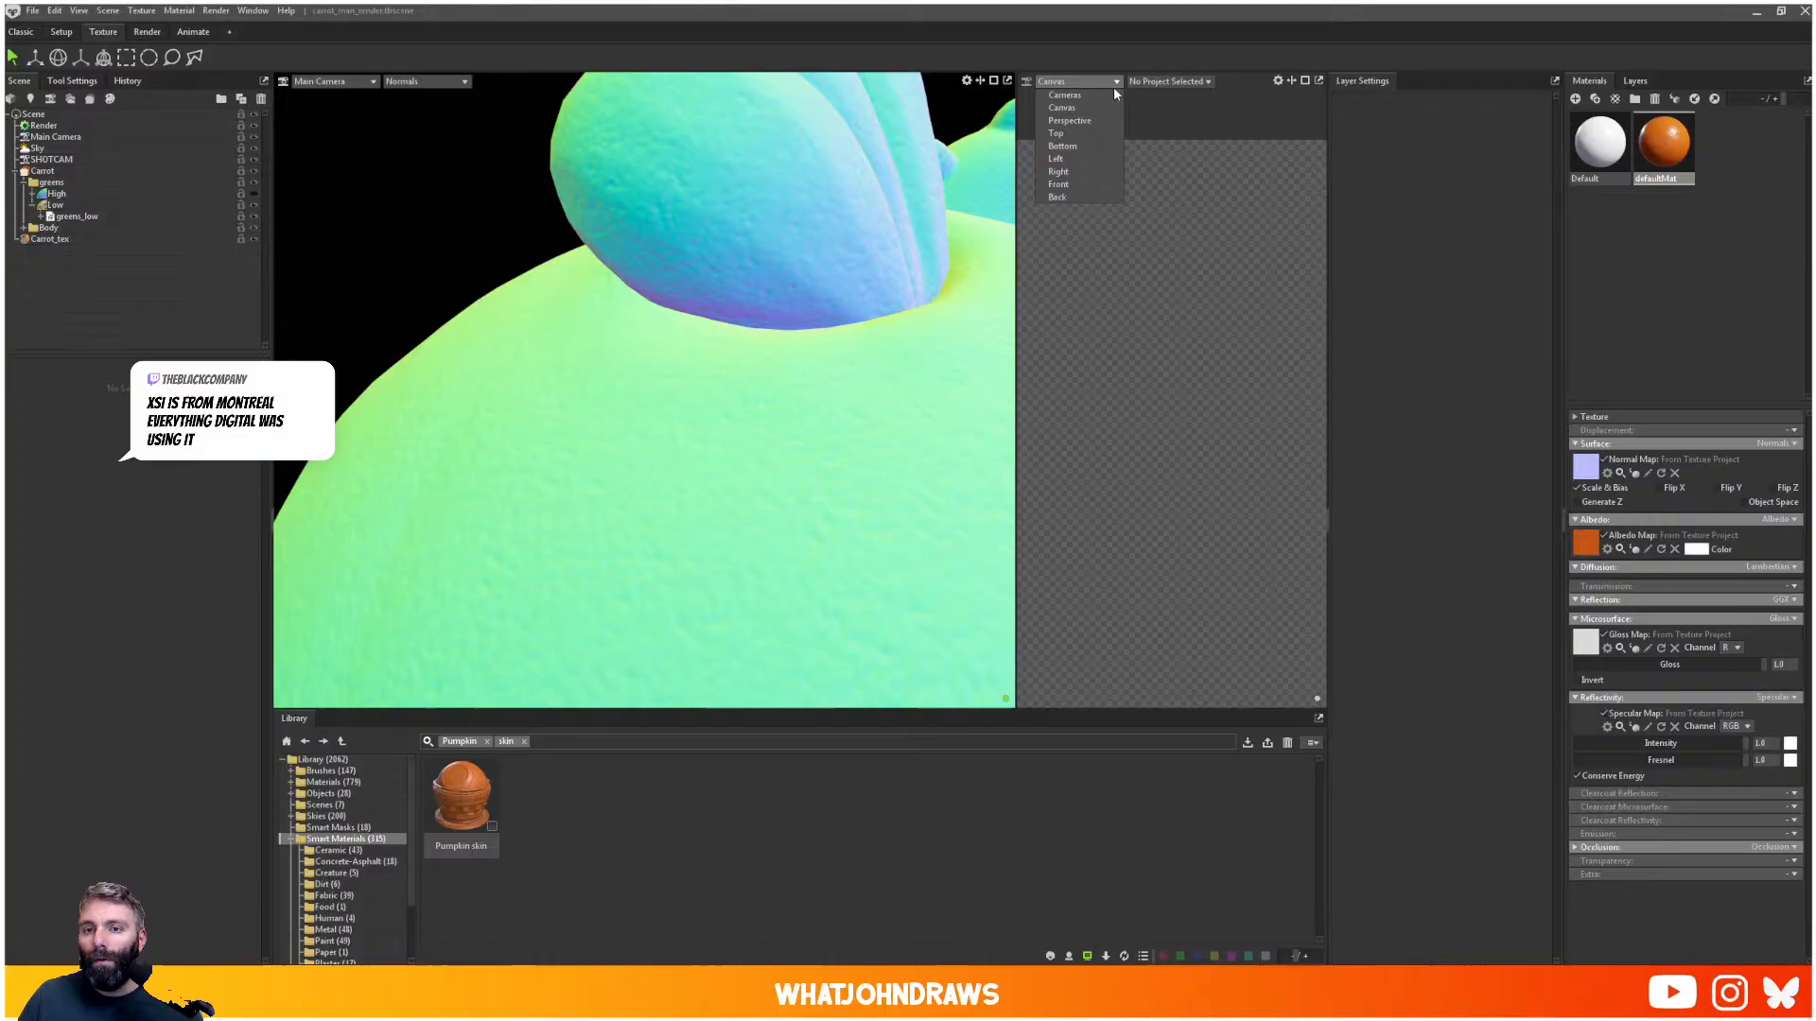
{"action": "left_click", "coordinate": [1168, 85]}
{"action": "left_click", "coordinate": [1162, 94]}
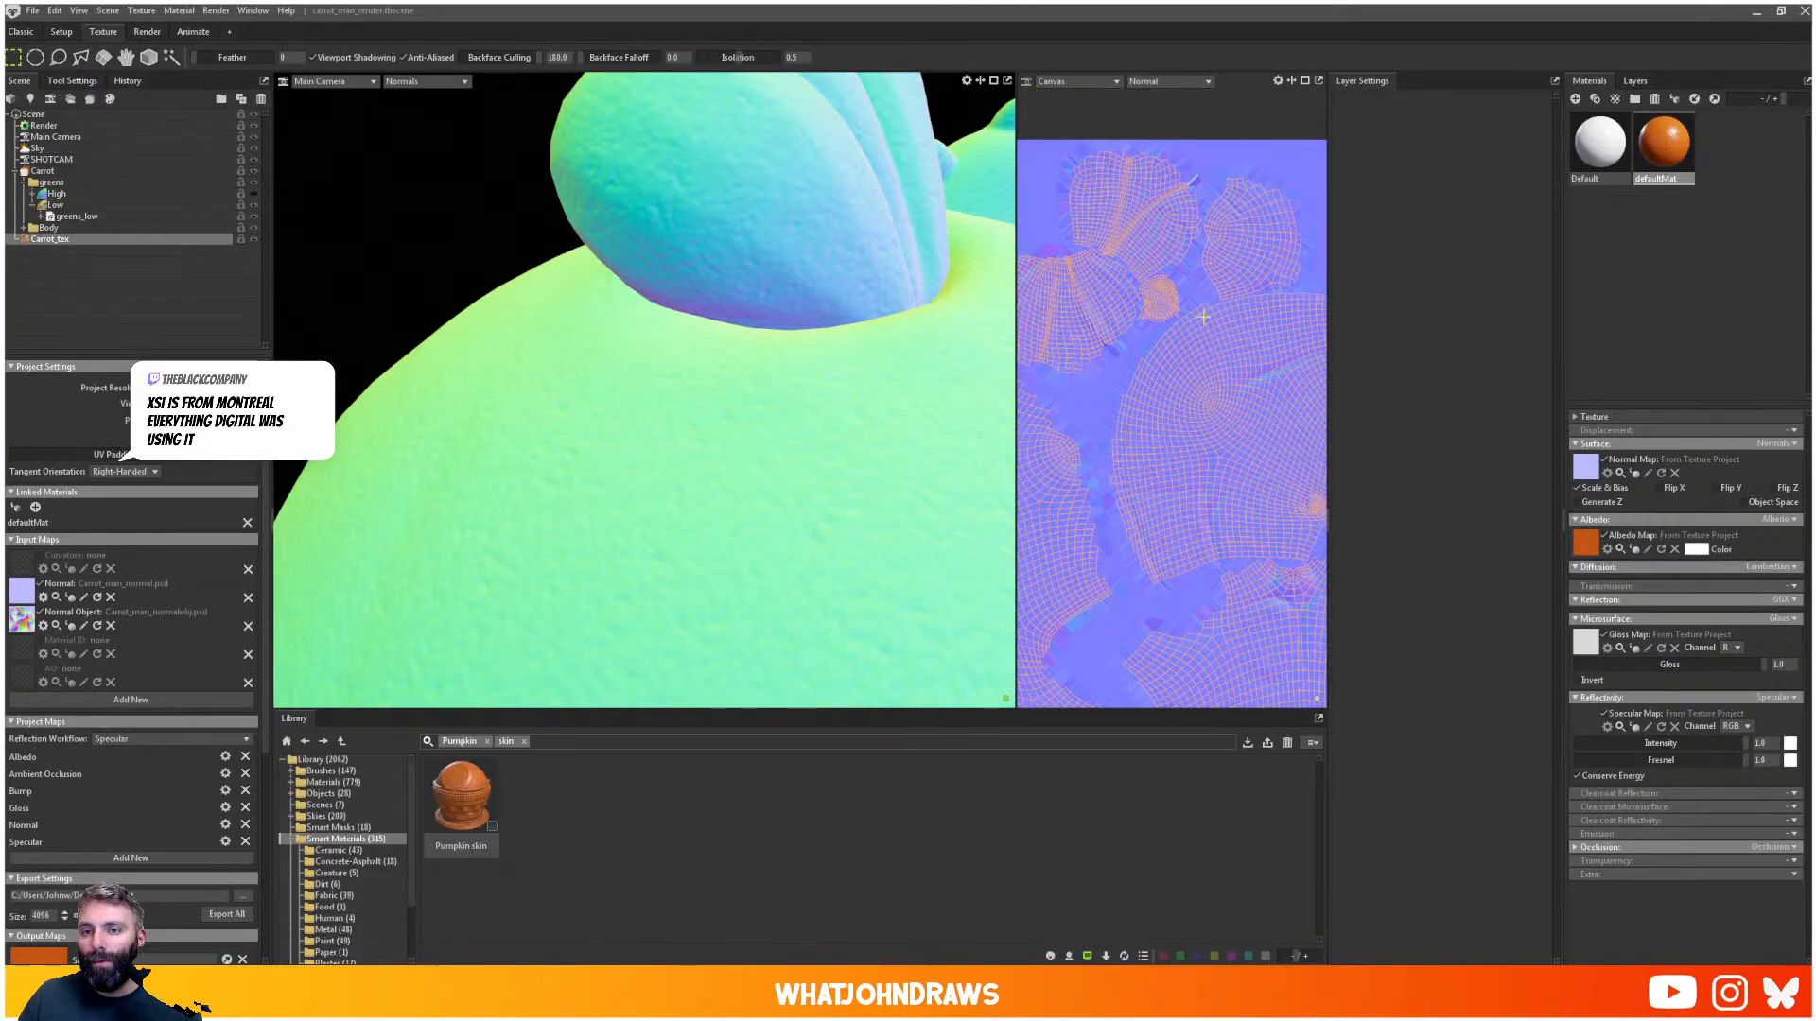
{"action": "left_click", "coordinate": [1278, 82]}
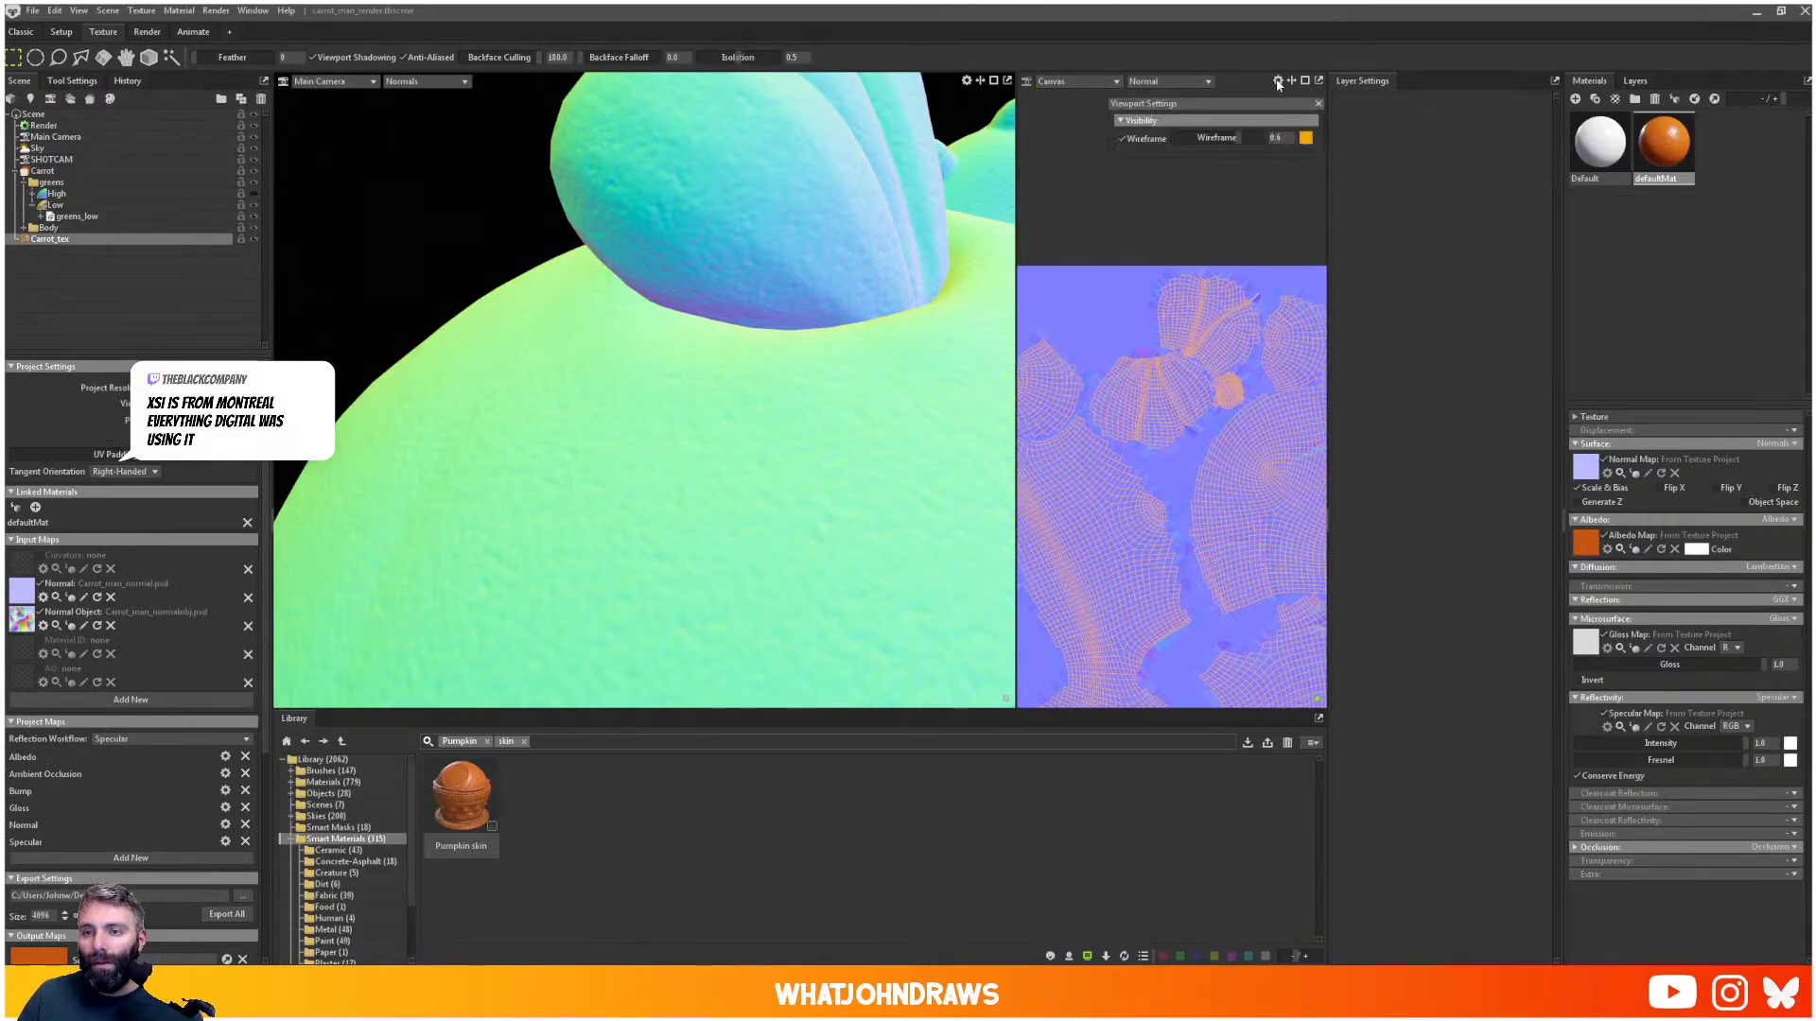
{"action": "left_click", "coordinate": [1125, 138]}
- Examine the baked normal map closely across the greens and body UV islands
{"action": "scroll", "coordinate": [1201, 388], "scroll_direction": "up", "scroll_amount": 5}
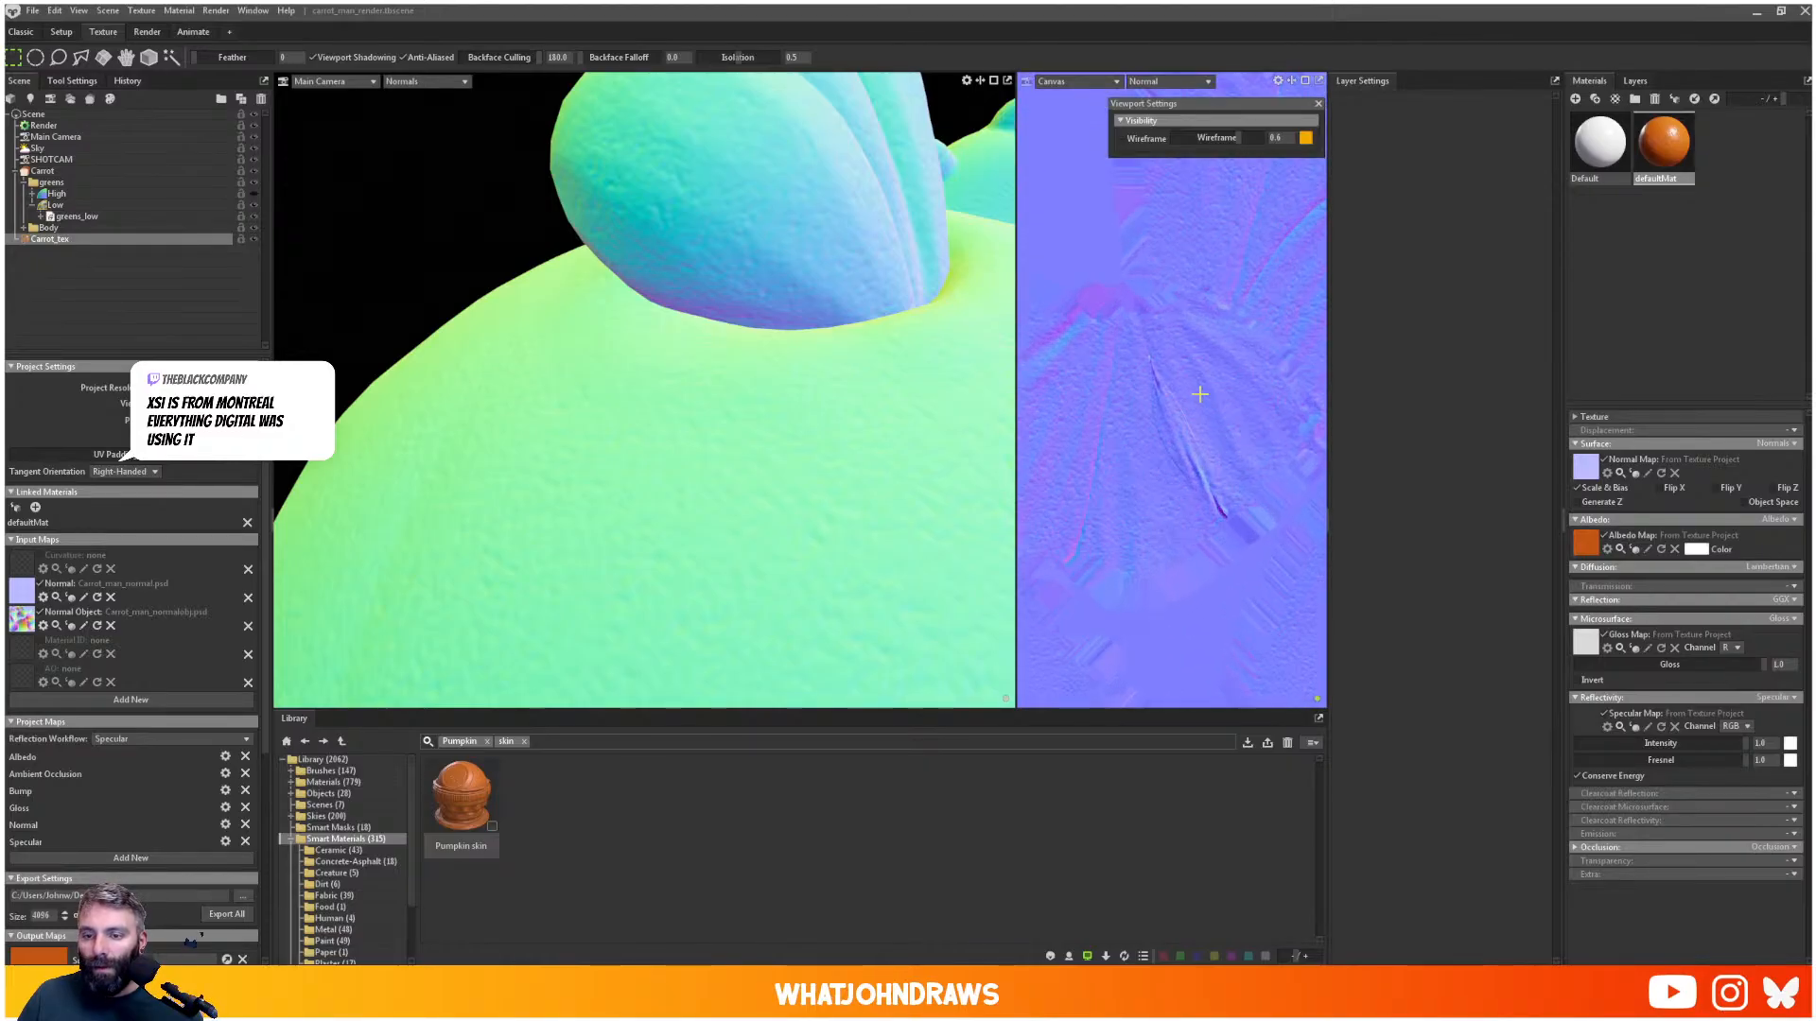
{"action": "middle_click_drag", "start_coordinate": [1199, 409], "coordinate": [984, 587]}
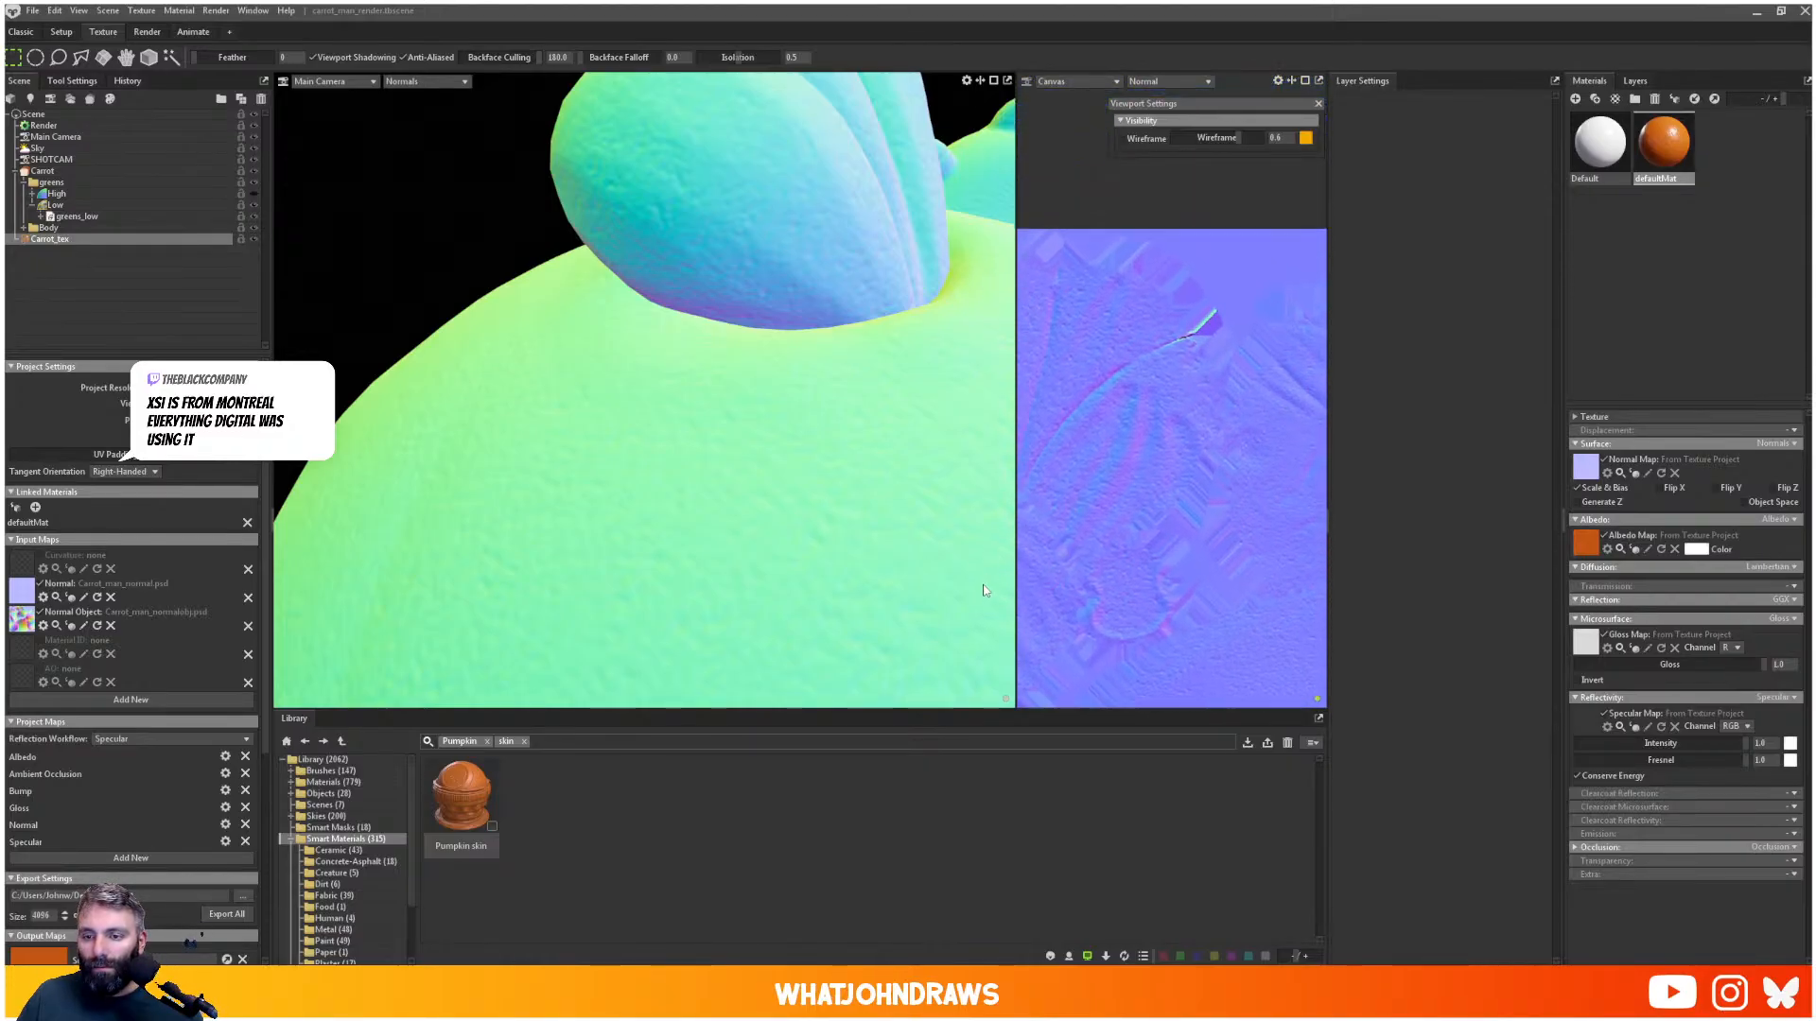
{"action": "scroll", "coordinate": [1126, 558], "scroll_direction": "down", "scroll_amount": 2}
{"action": "middle_click_drag", "start_coordinate": [1126, 554], "coordinate": [1002, 281]}
{"action": "scroll", "coordinate": [1066, 349], "scroll_direction": "up", "scroll_amount": 3}
{"action": "scroll", "coordinate": [1140, 392], "scroll_direction": "down", "scroll_amount": 4}
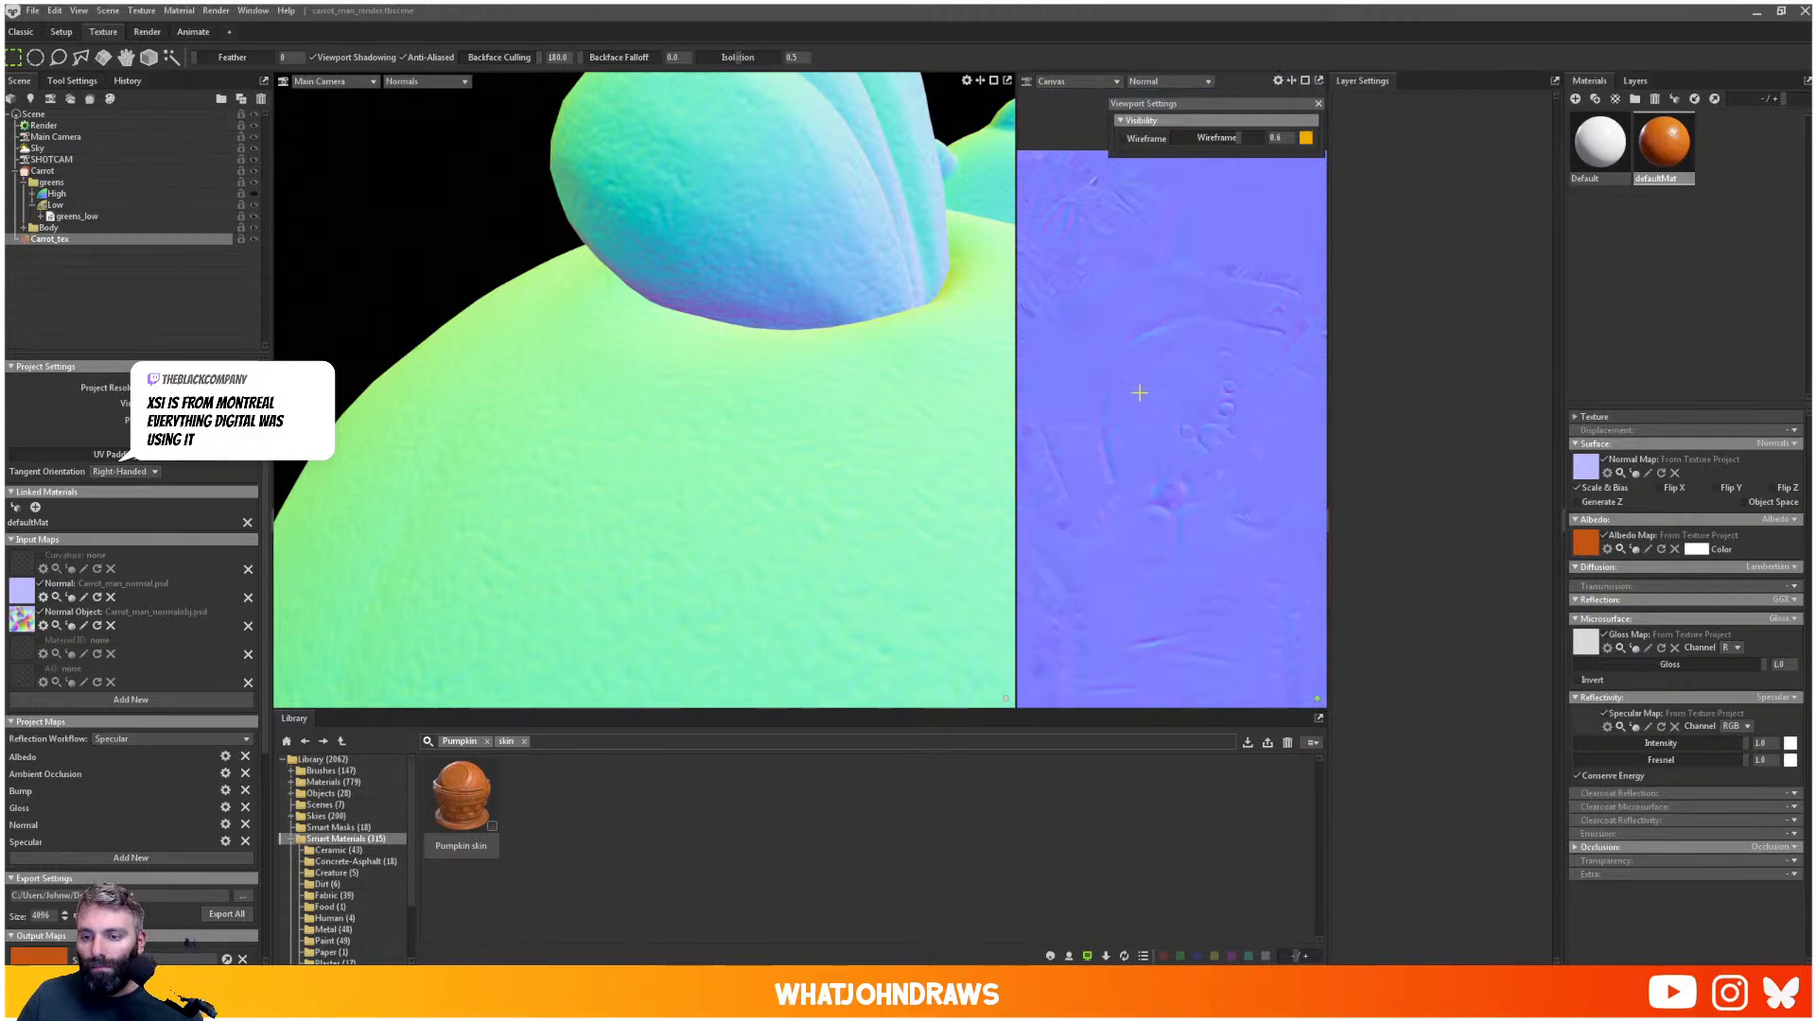
{"action": "scroll", "coordinate": [1140, 392], "scroll_direction": "down", "scroll_amount": 3}
{"action": "middle_click_drag", "start_coordinate": [1184, 459], "coordinate": [1343, 354]}
{"action": "scroll", "coordinate": [1196, 416], "scroll_direction": "up", "scroll_amount": 5}
{"action": "middle_click_drag", "start_coordinate": [1234, 417], "coordinate": [1343, 482]}
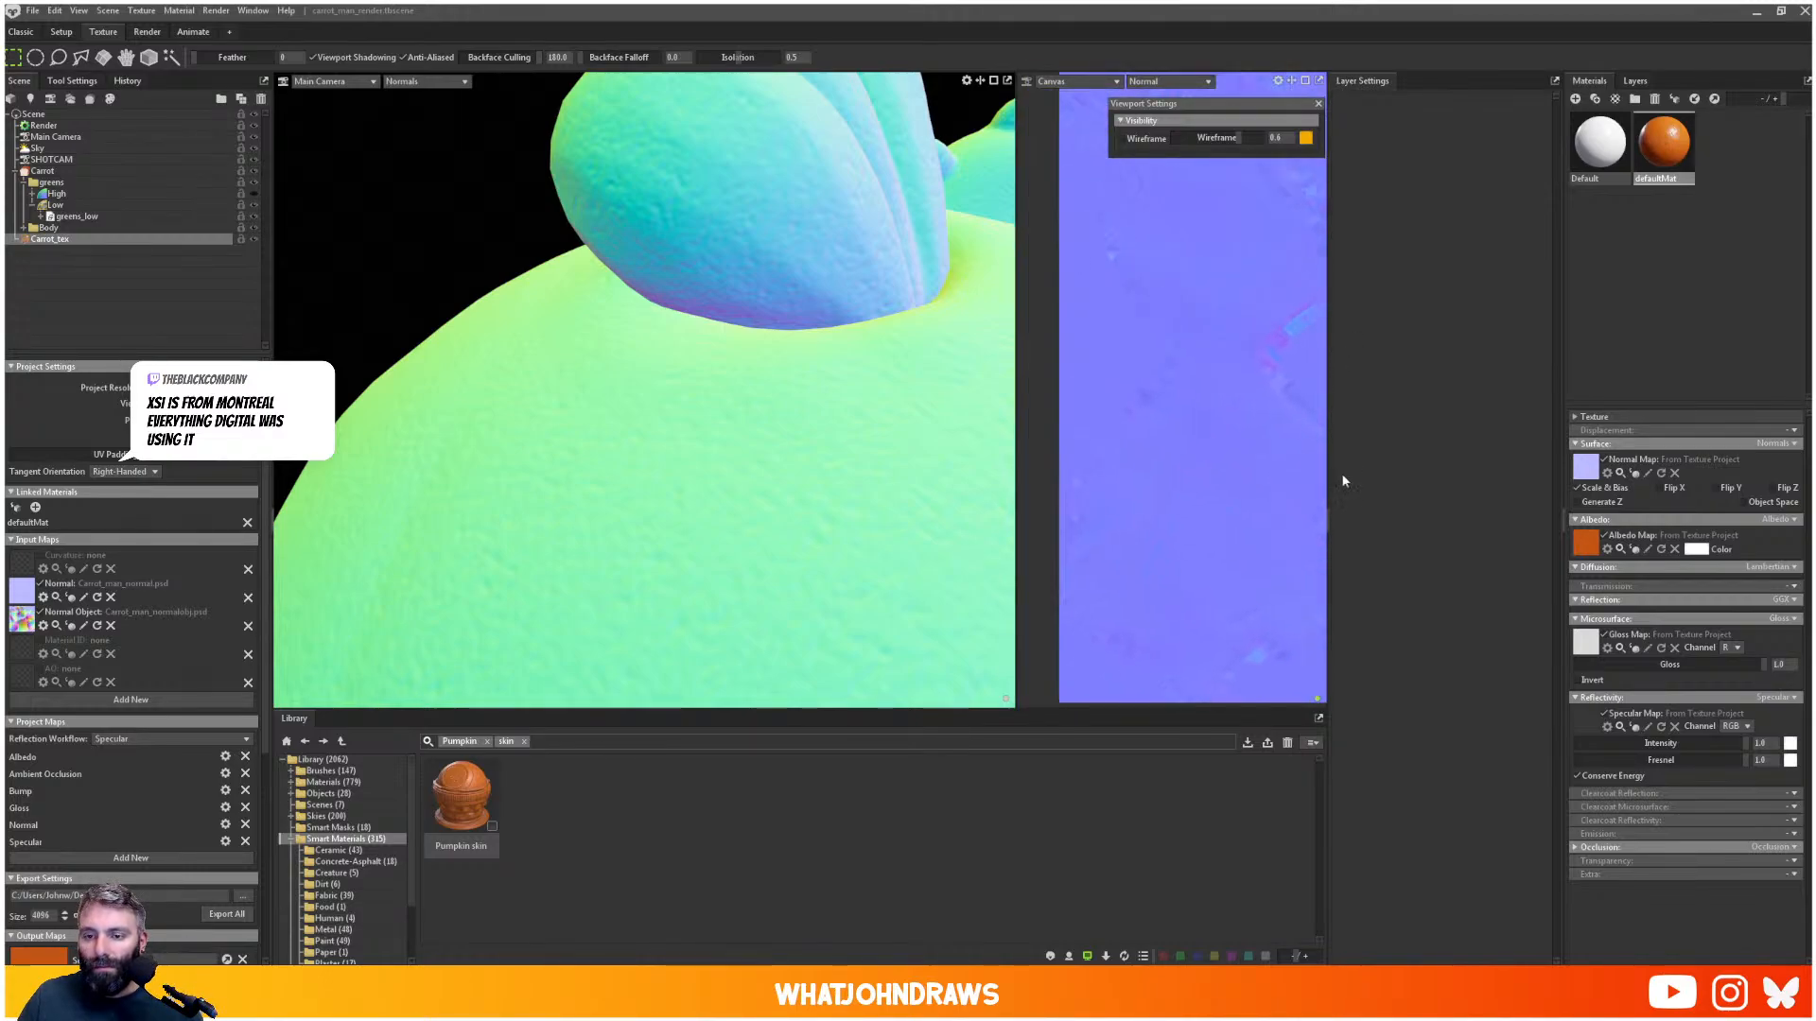
{"action": "scroll", "coordinate": [1204, 401], "scroll_direction": "down", "scroll_amount": 4}
- Review the baked normals on the whole character in the 3D view
{"action": "scroll", "coordinate": [721, 332], "scroll_direction": "down", "scroll_amount": 3}
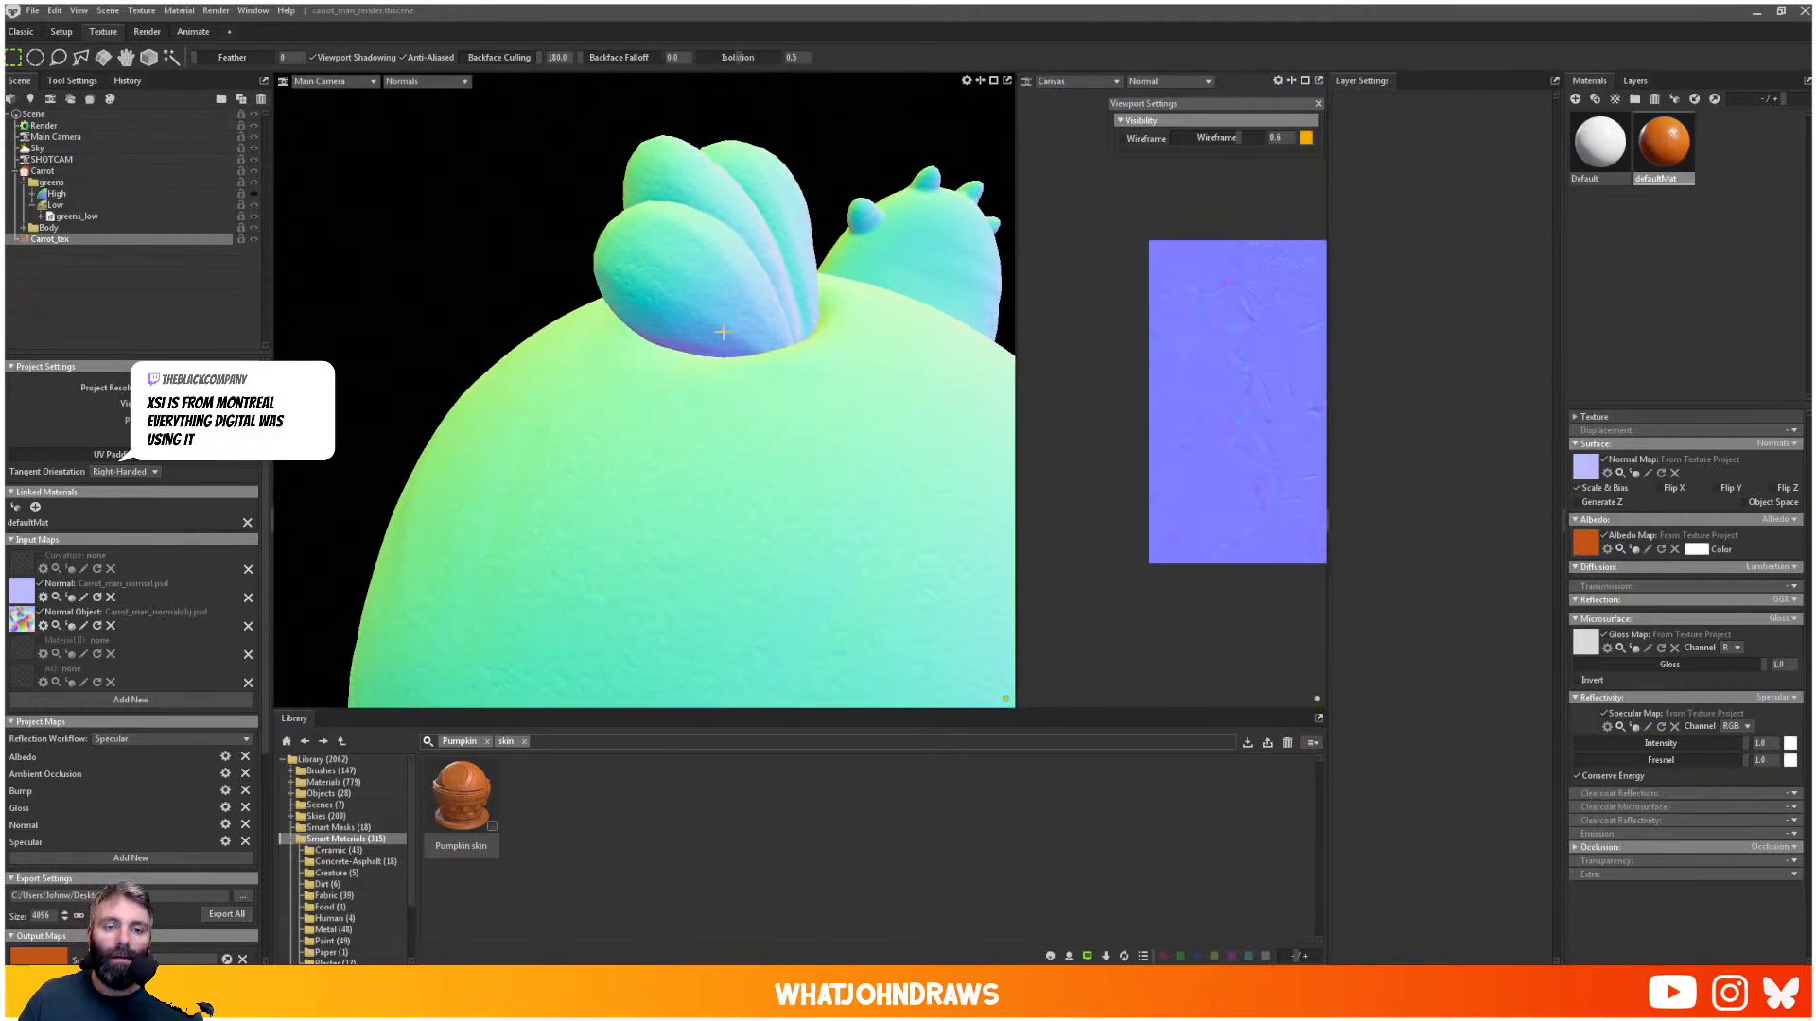
{"action": "left_click_drag", "start_coordinate": [757, 355], "coordinate": [679, 458], "text": "alt"}
{"action": "scroll", "coordinate": [682, 387], "scroll_direction": "down", "scroll_amount": 8}
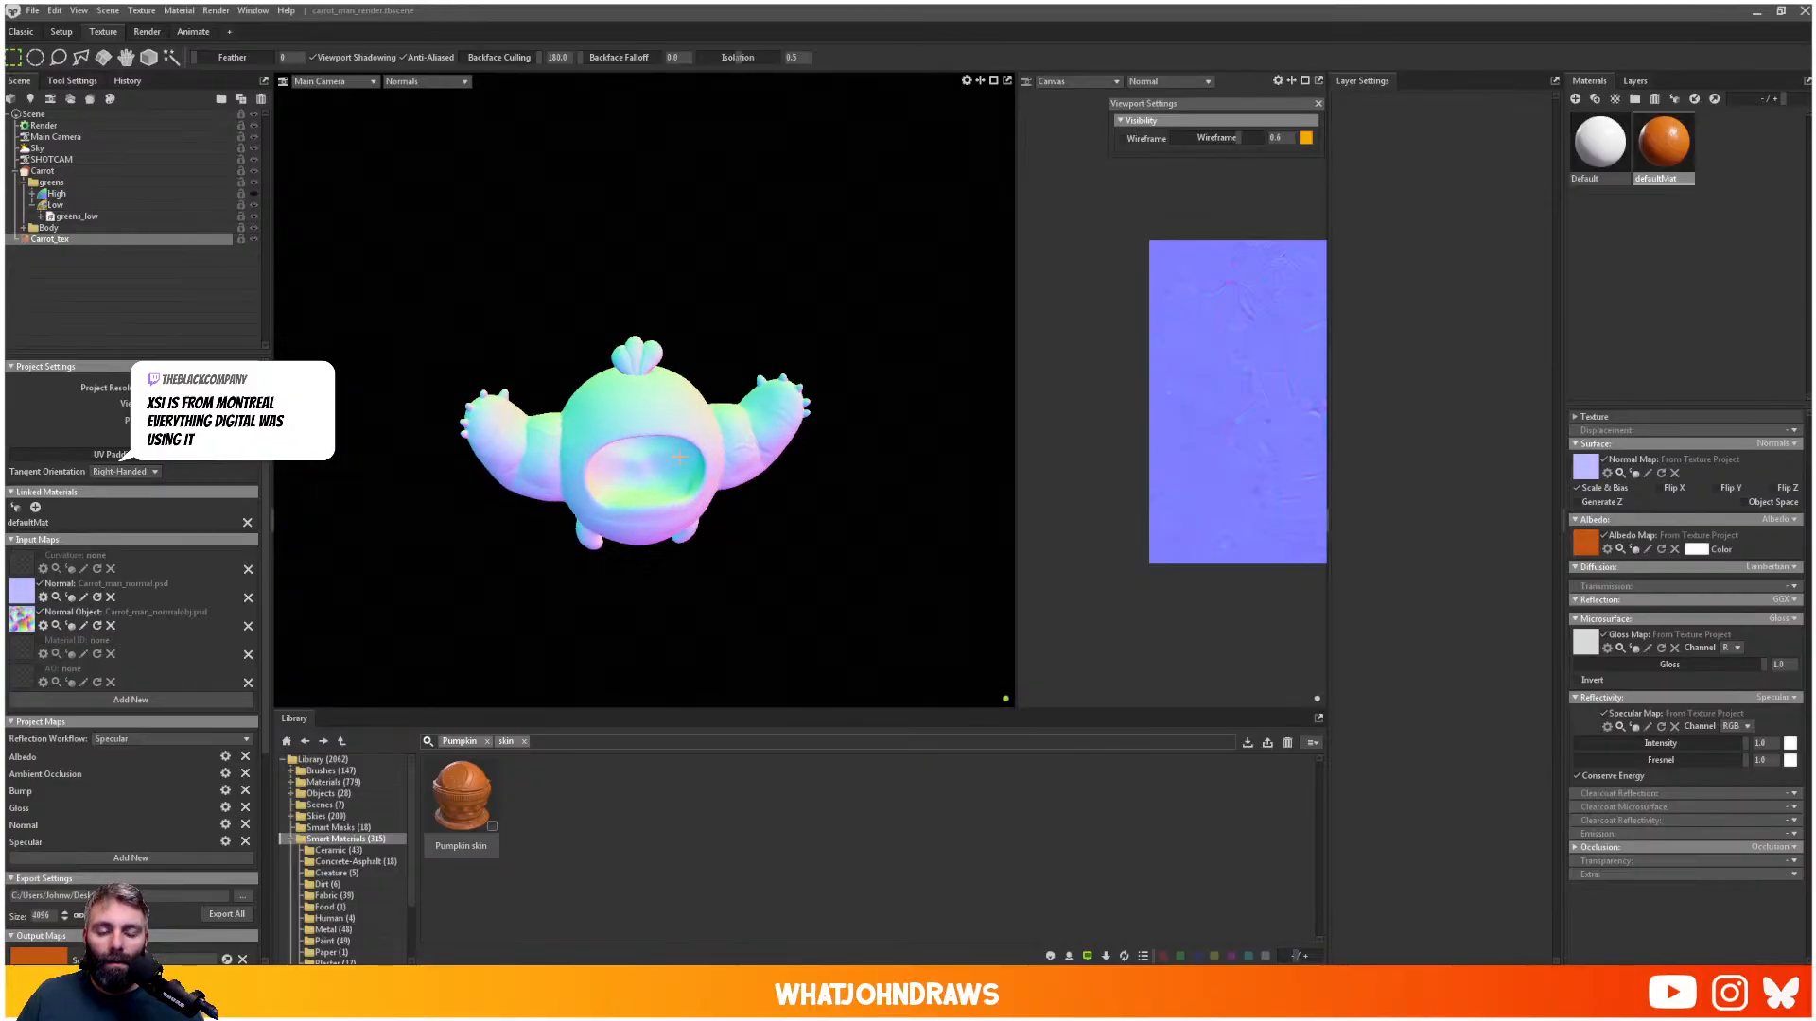
{"action": "scroll", "coordinate": [704, 437], "scroll_direction": "up", "scroll_amount": 5}
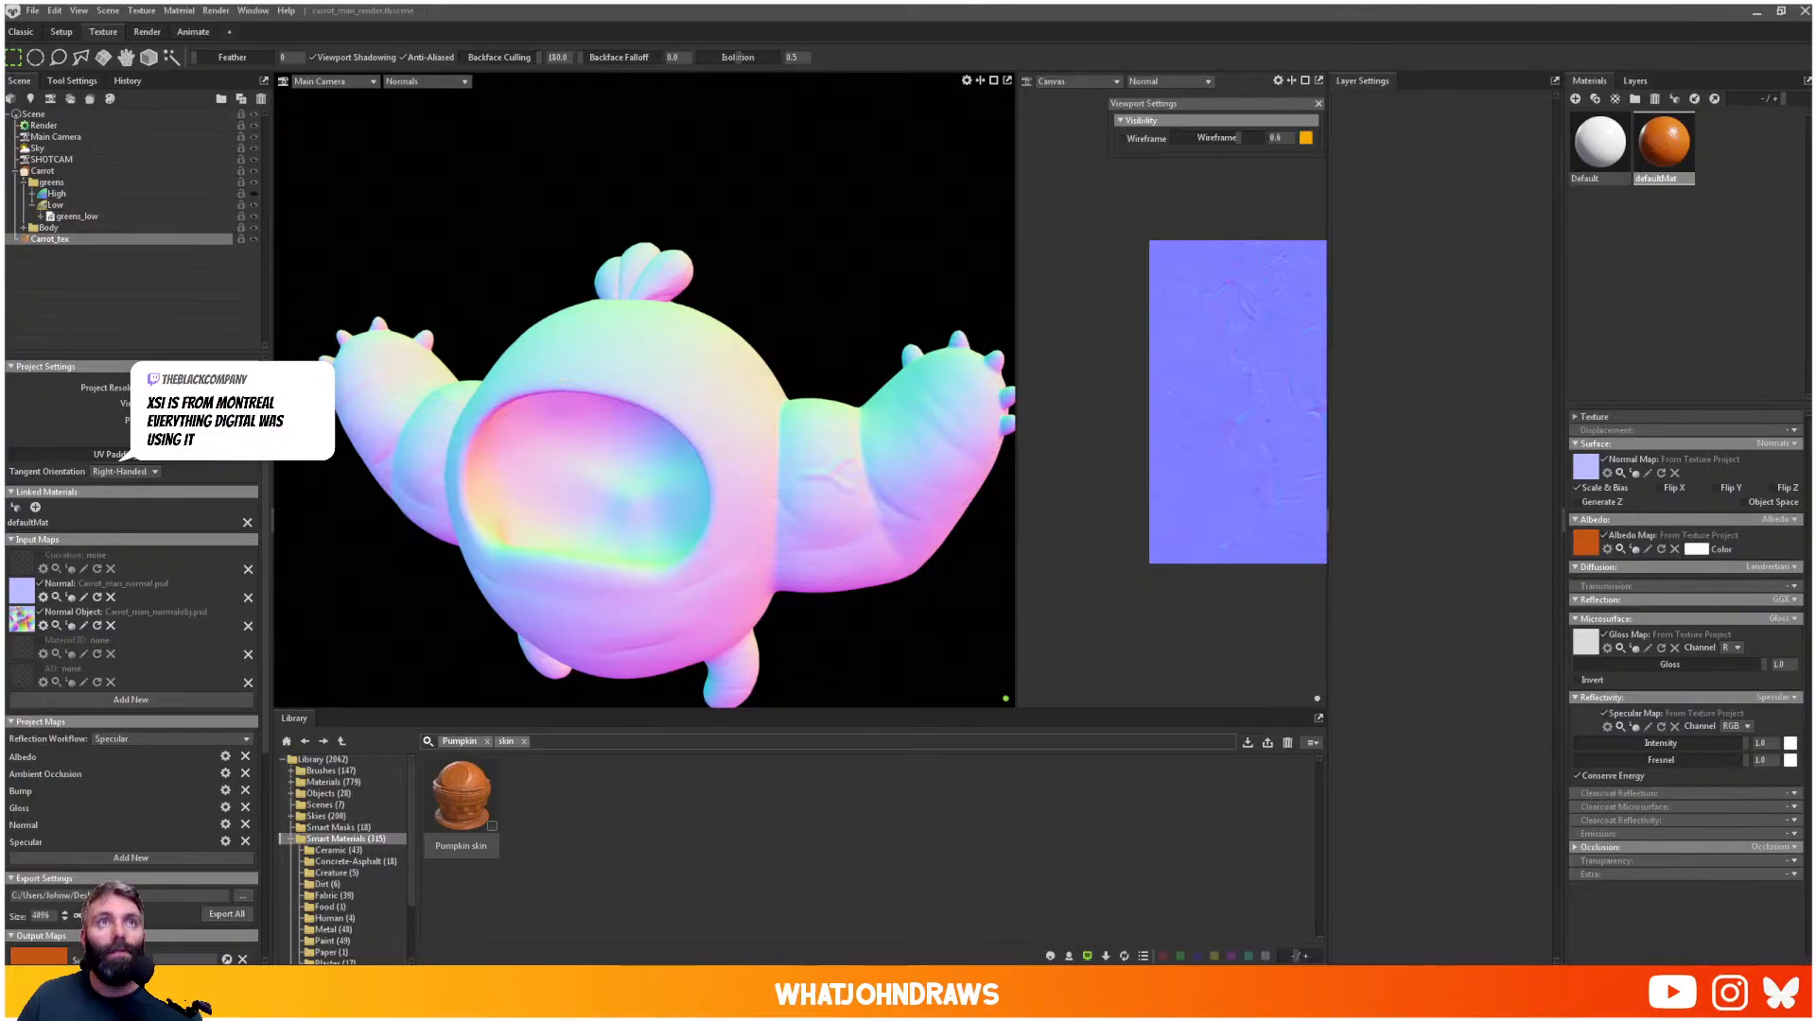
- Switch to ZBrush, select the tongue subtool, and reduce it to its lowest subdivision level
{"action": "key", "text": "alt+Tab"}
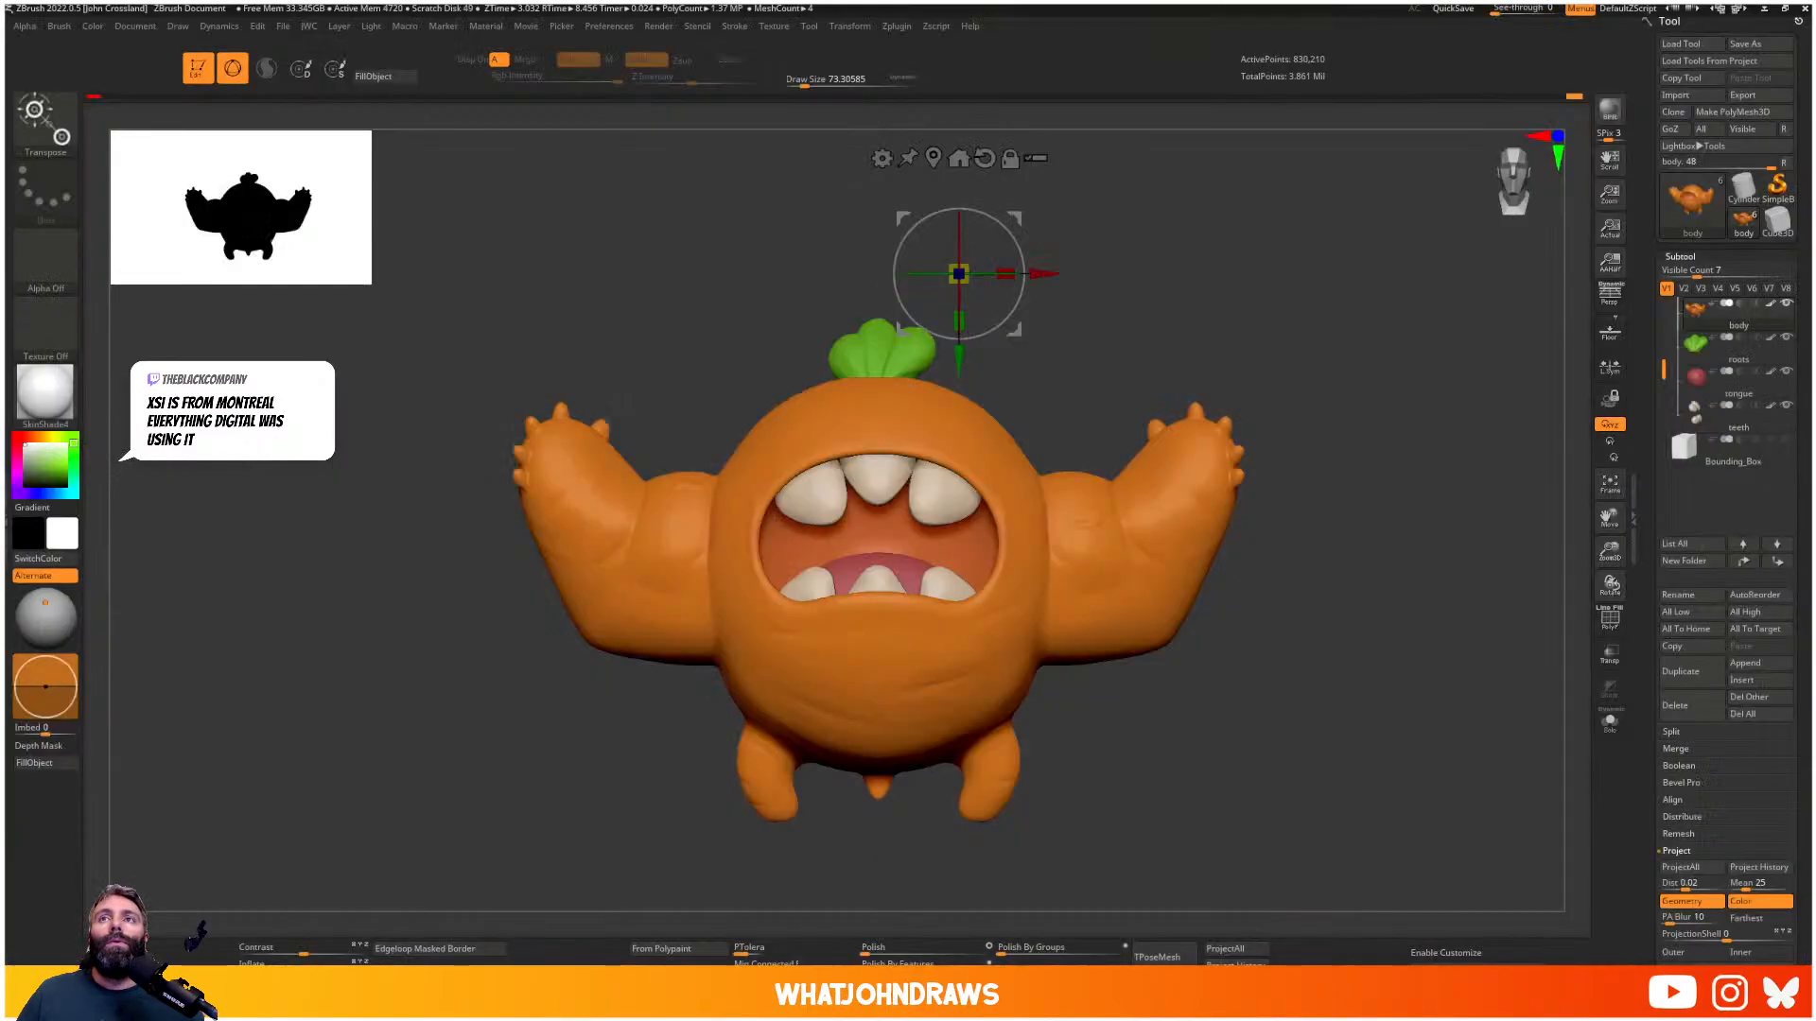
{"action": "scroll", "coordinate": [903, 574], "scroll_direction": "up", "scroll_amount": 5}
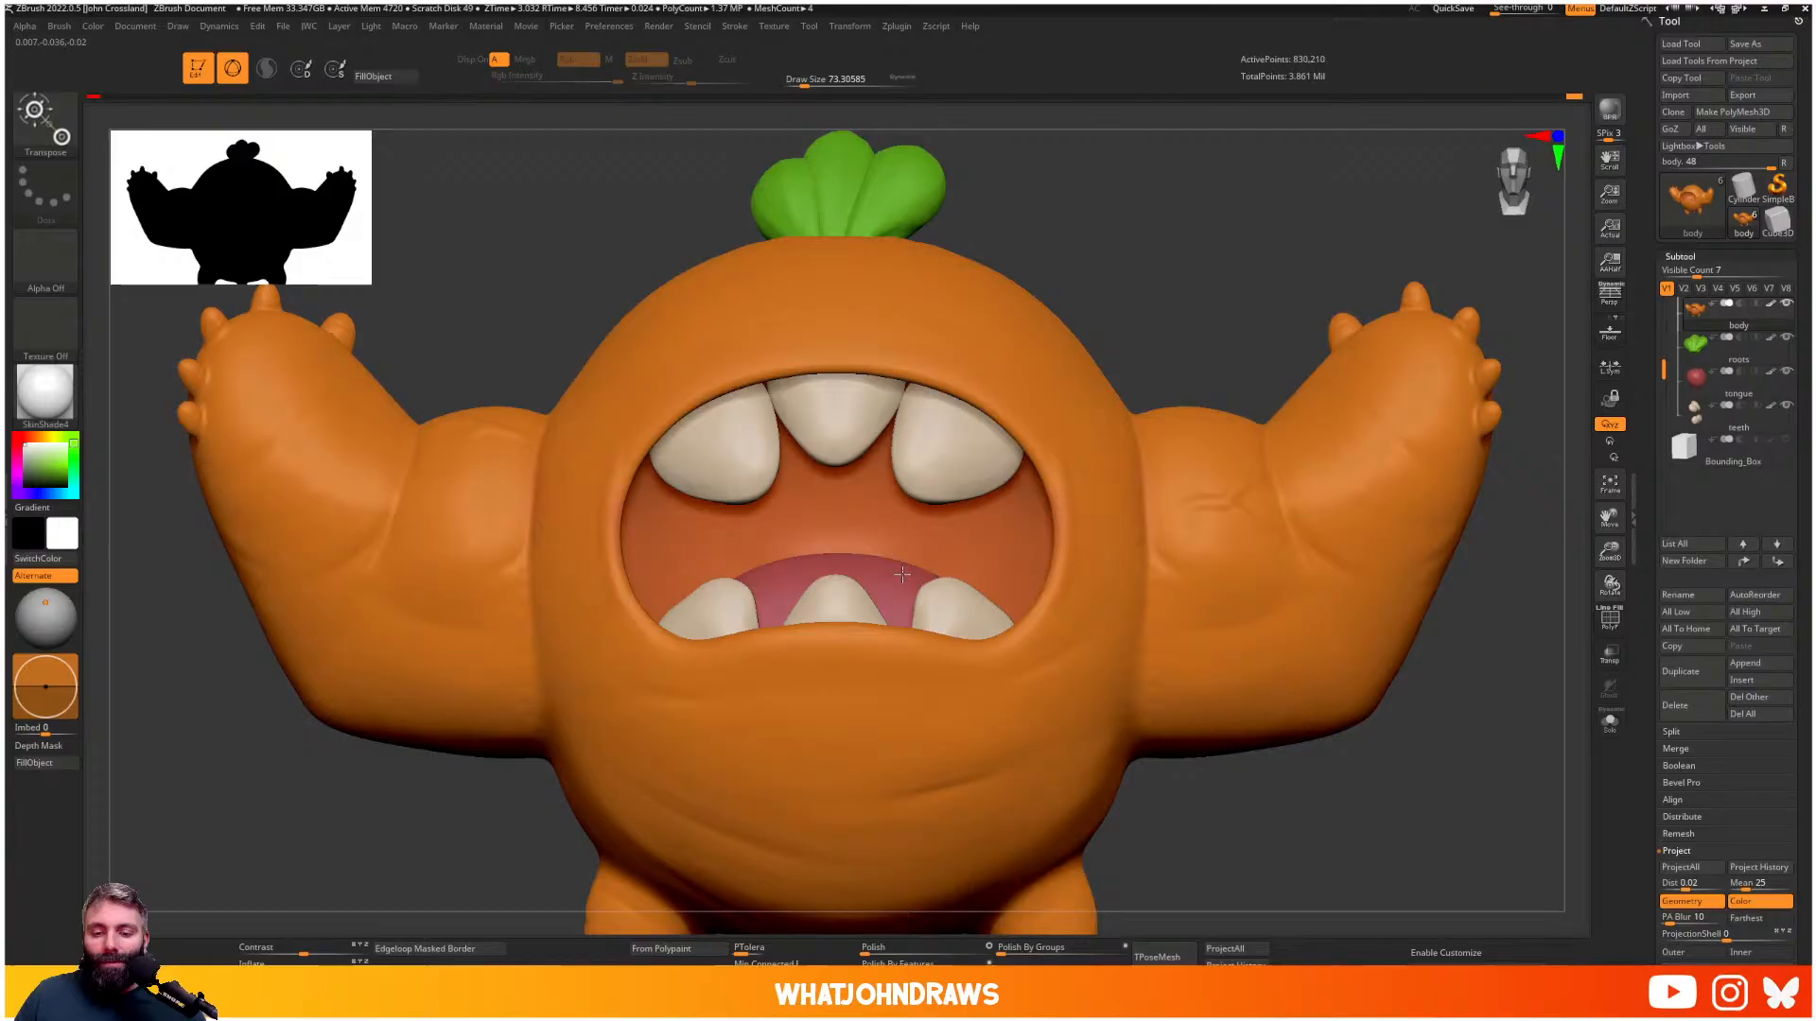
{"action": "left_click", "coordinate": [902, 574], "text": "alt"}
{"action": "mouse_move", "coordinate": [902, 574]}
{"action": "right_mouse_down"}
{"action": "mouse_move", "coordinate": [898, 598]}
{"action": "mouse_move", "coordinate": [856, 610]}
{"action": "mouse_move", "coordinate": [878, 570]}
{"action": "right_mouse_up"}
{"action": "key", "text": "shift+d"}
{"action": "key", "text": "shift+d"}
{"action": "key", "text": "shift+d"}
{"action": "key", "text": "d"}
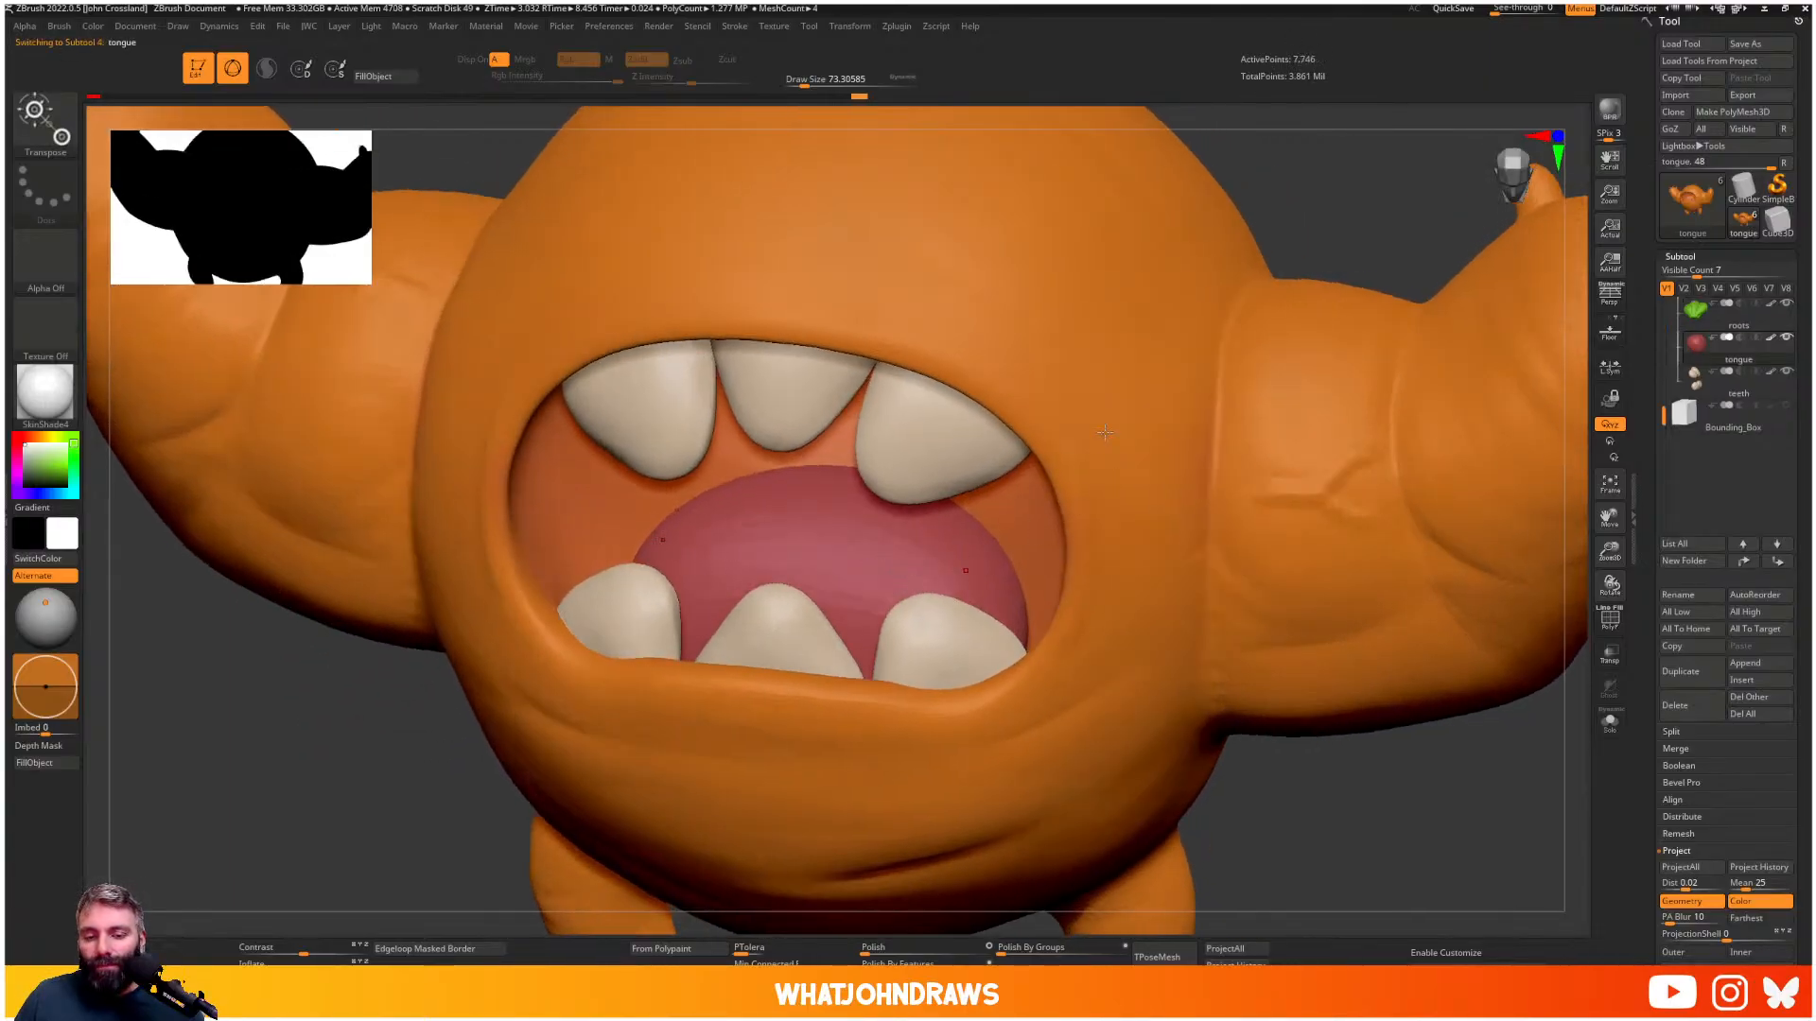
{"action": "key", "text": "shift+d"}
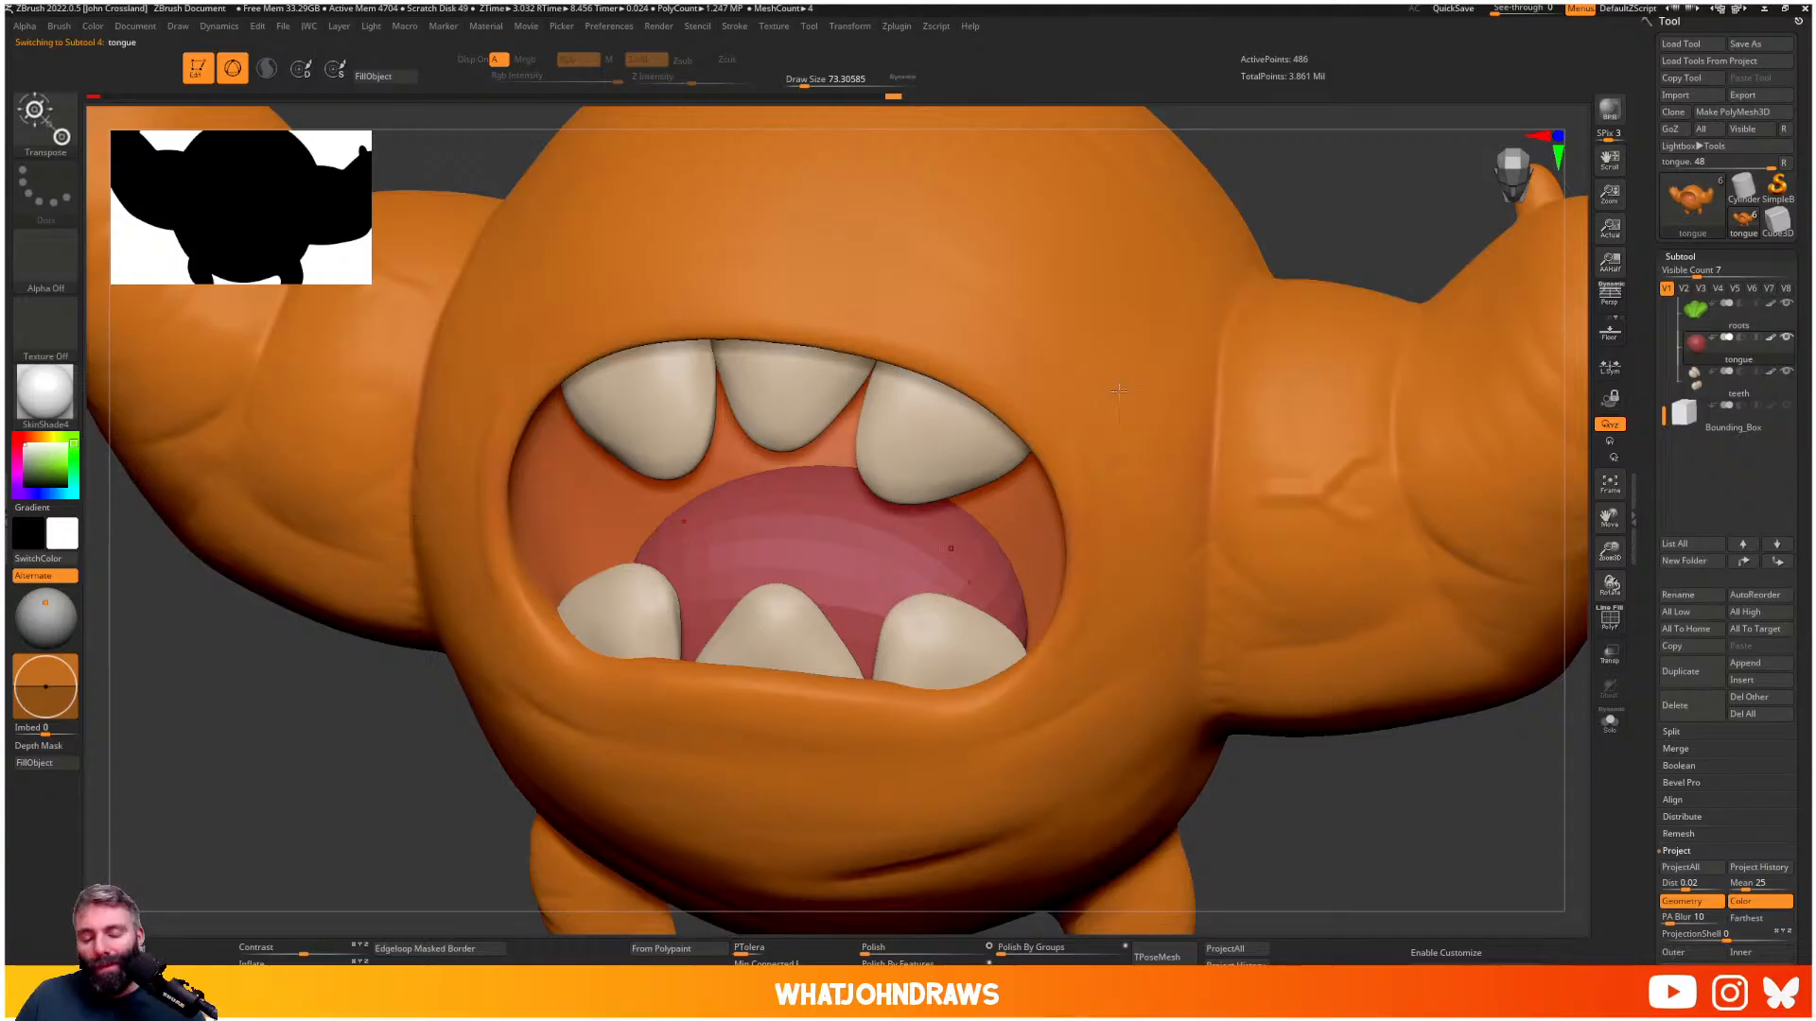
- Export the low-resolution tongue as tongue_low in OBJ format to the marmoset folder
{"action": "left_click", "coordinate": [1760, 95]}
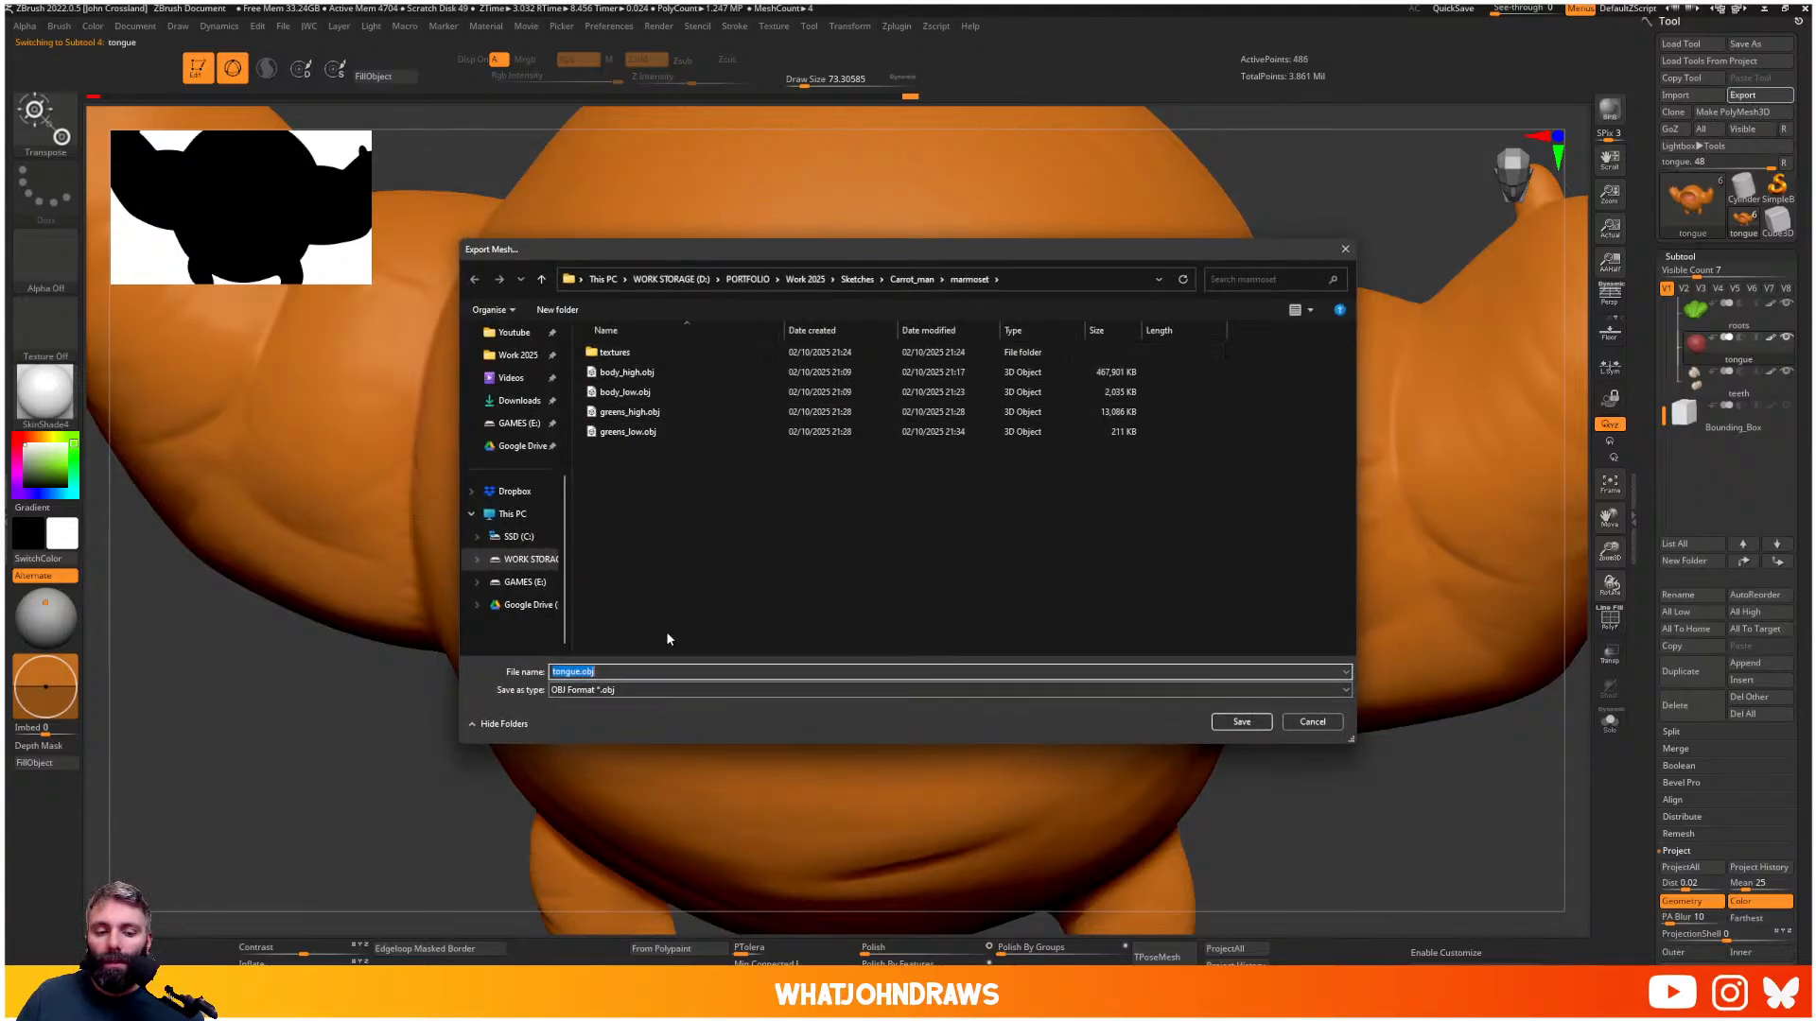
{"action": "type", "text": "tongue"}
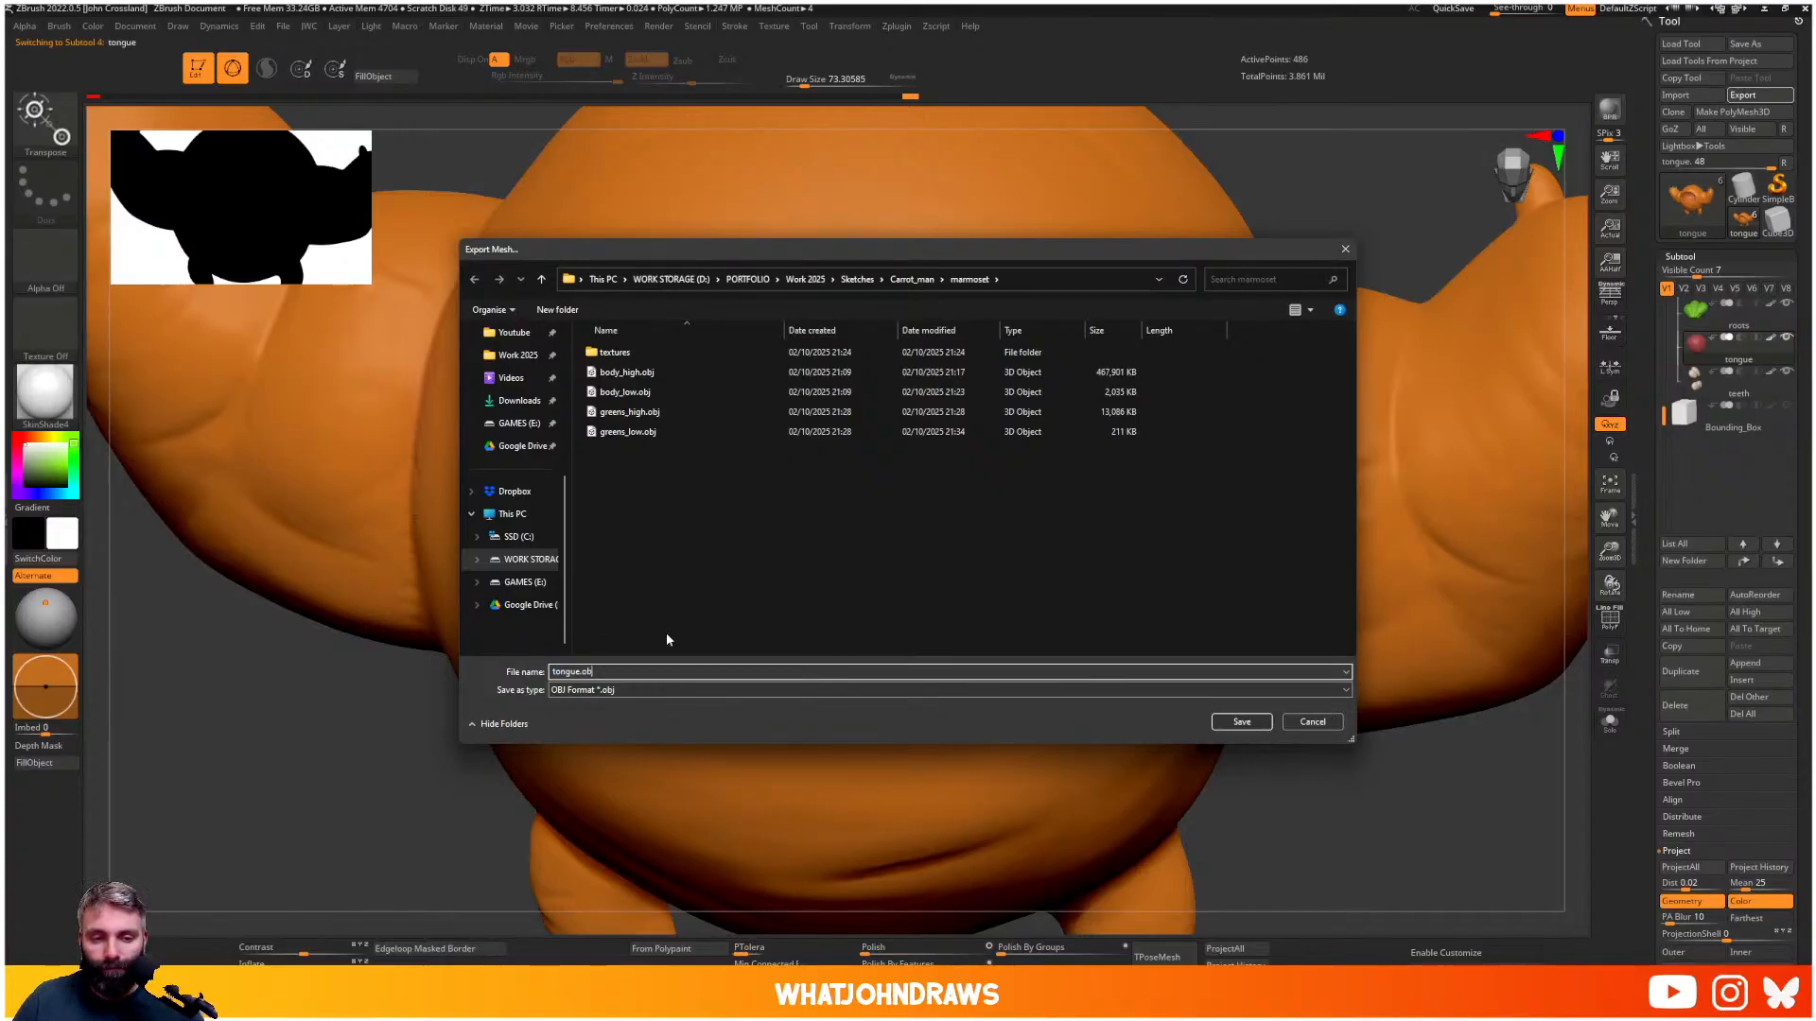
{"action": "type", "text": "_low"}
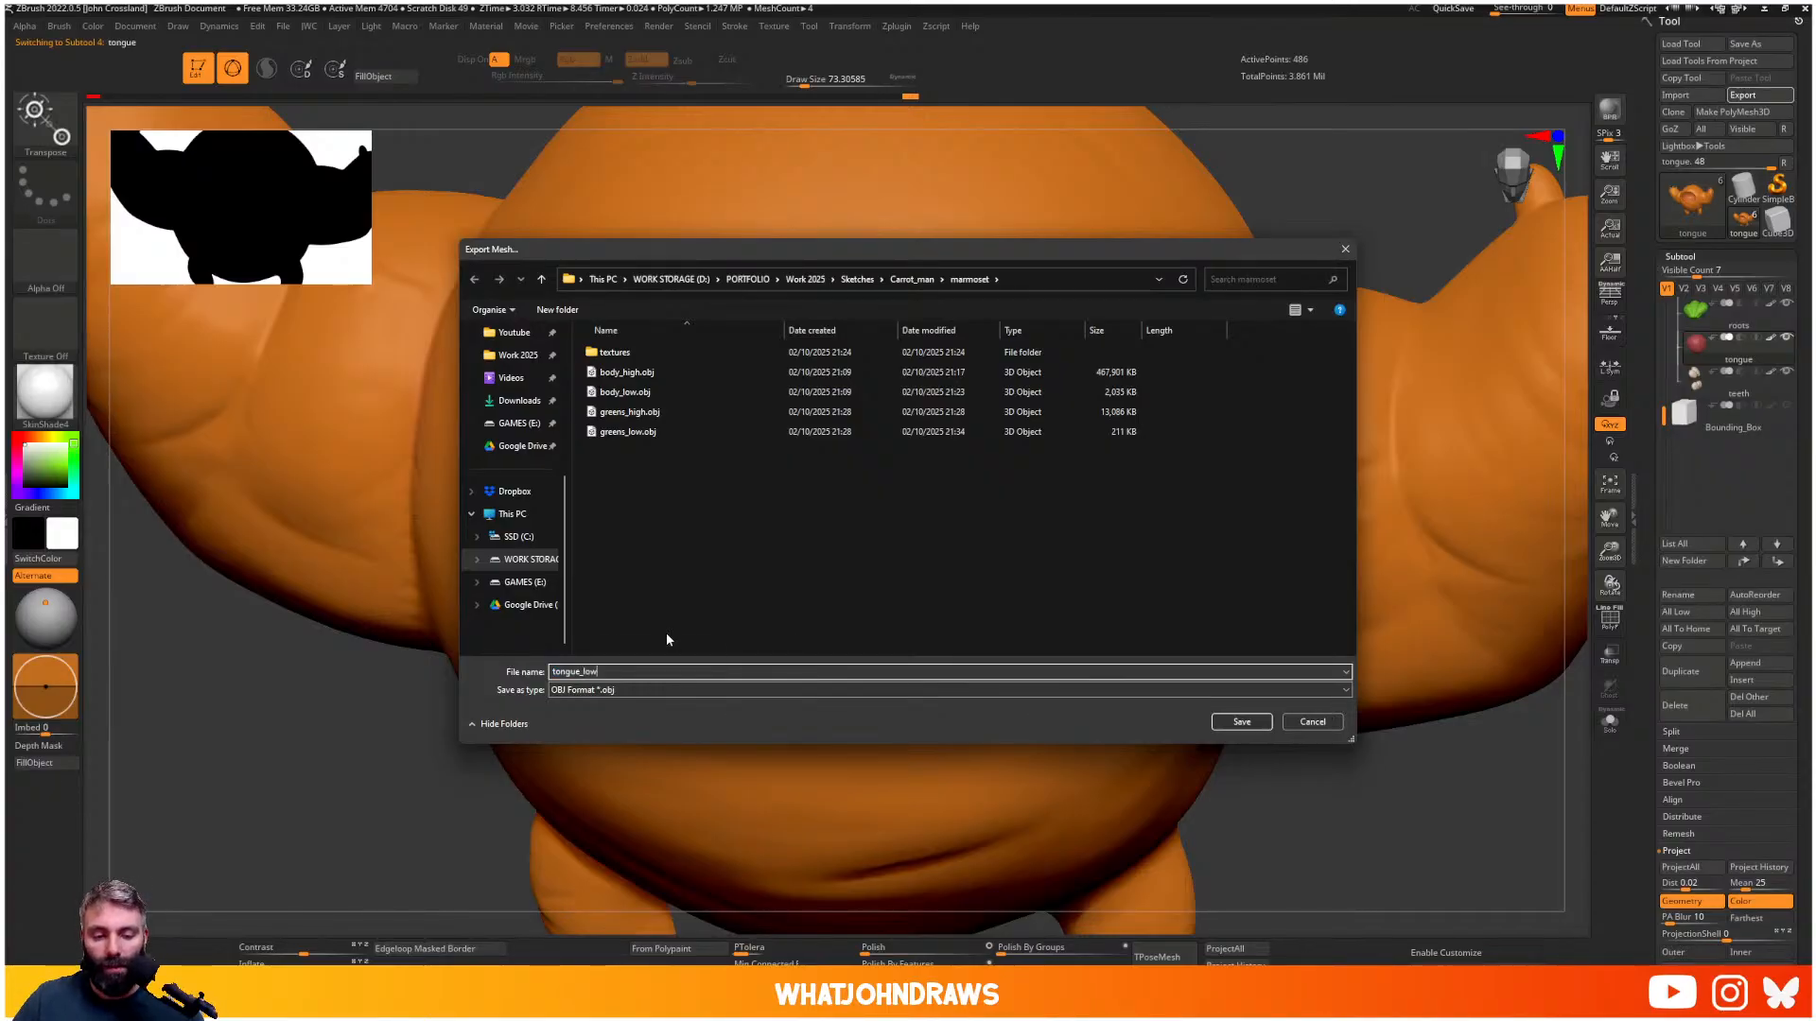
{"action": "key", "text": "Return"}
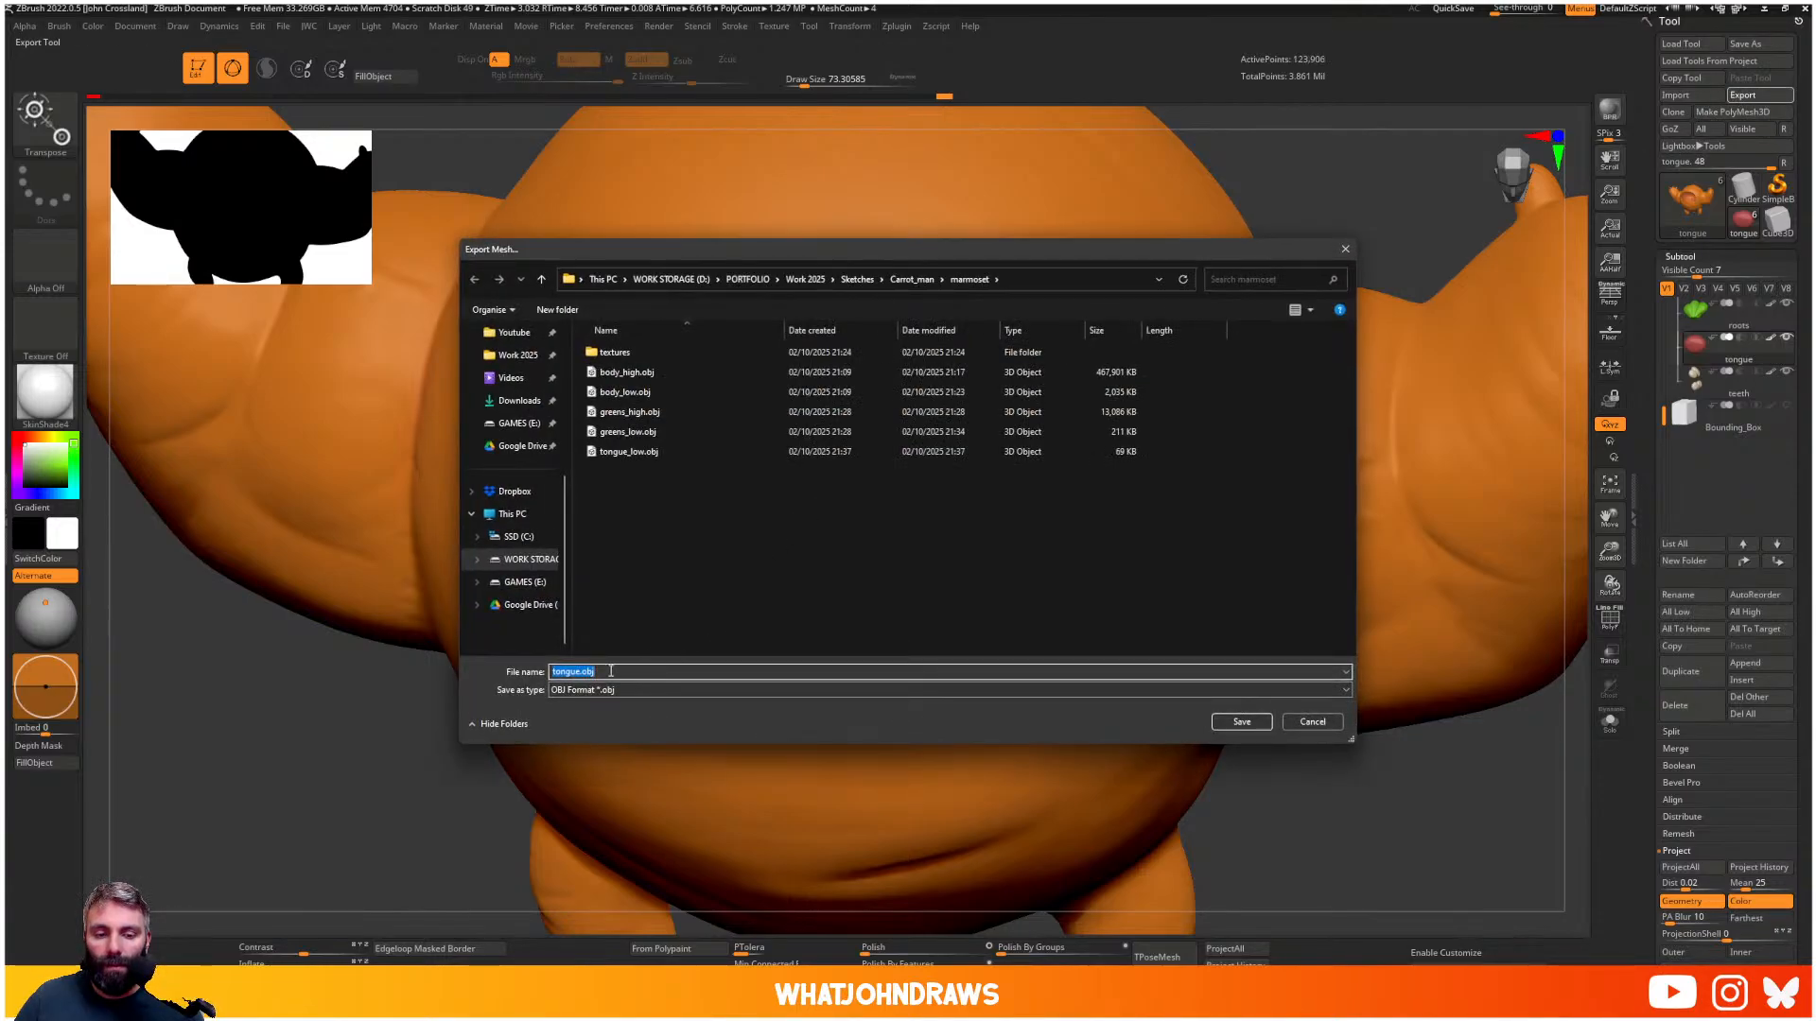
- Export the tongue at its highest subdivision level as tongue_high in OBJ format to the marmoset folder
{"action": "left_click", "coordinate": [611, 670]}
{"action": "key", "text": "BackSpace"}
{"action": "key", "text": "BackSpace"}
{"action": "key", "text": "BackSpace"}
{"action": "key", "text": "BackSpace"}
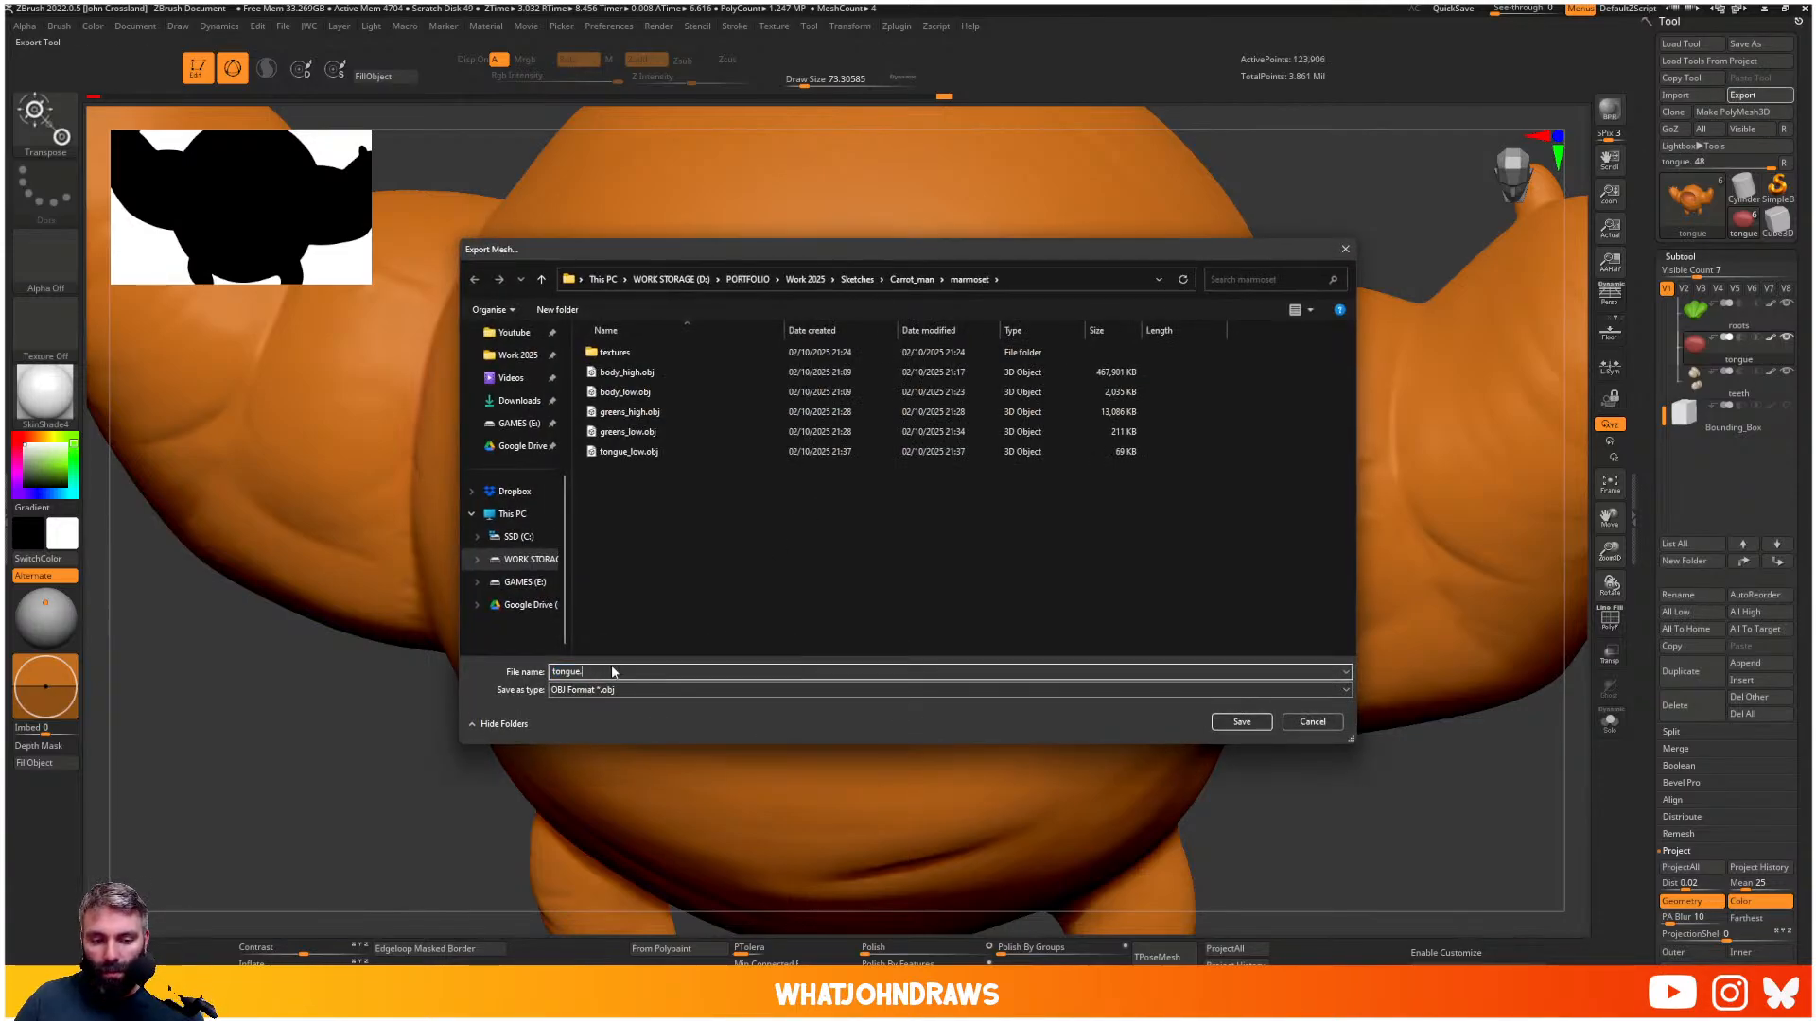
{"action": "type", "text": "_high"}
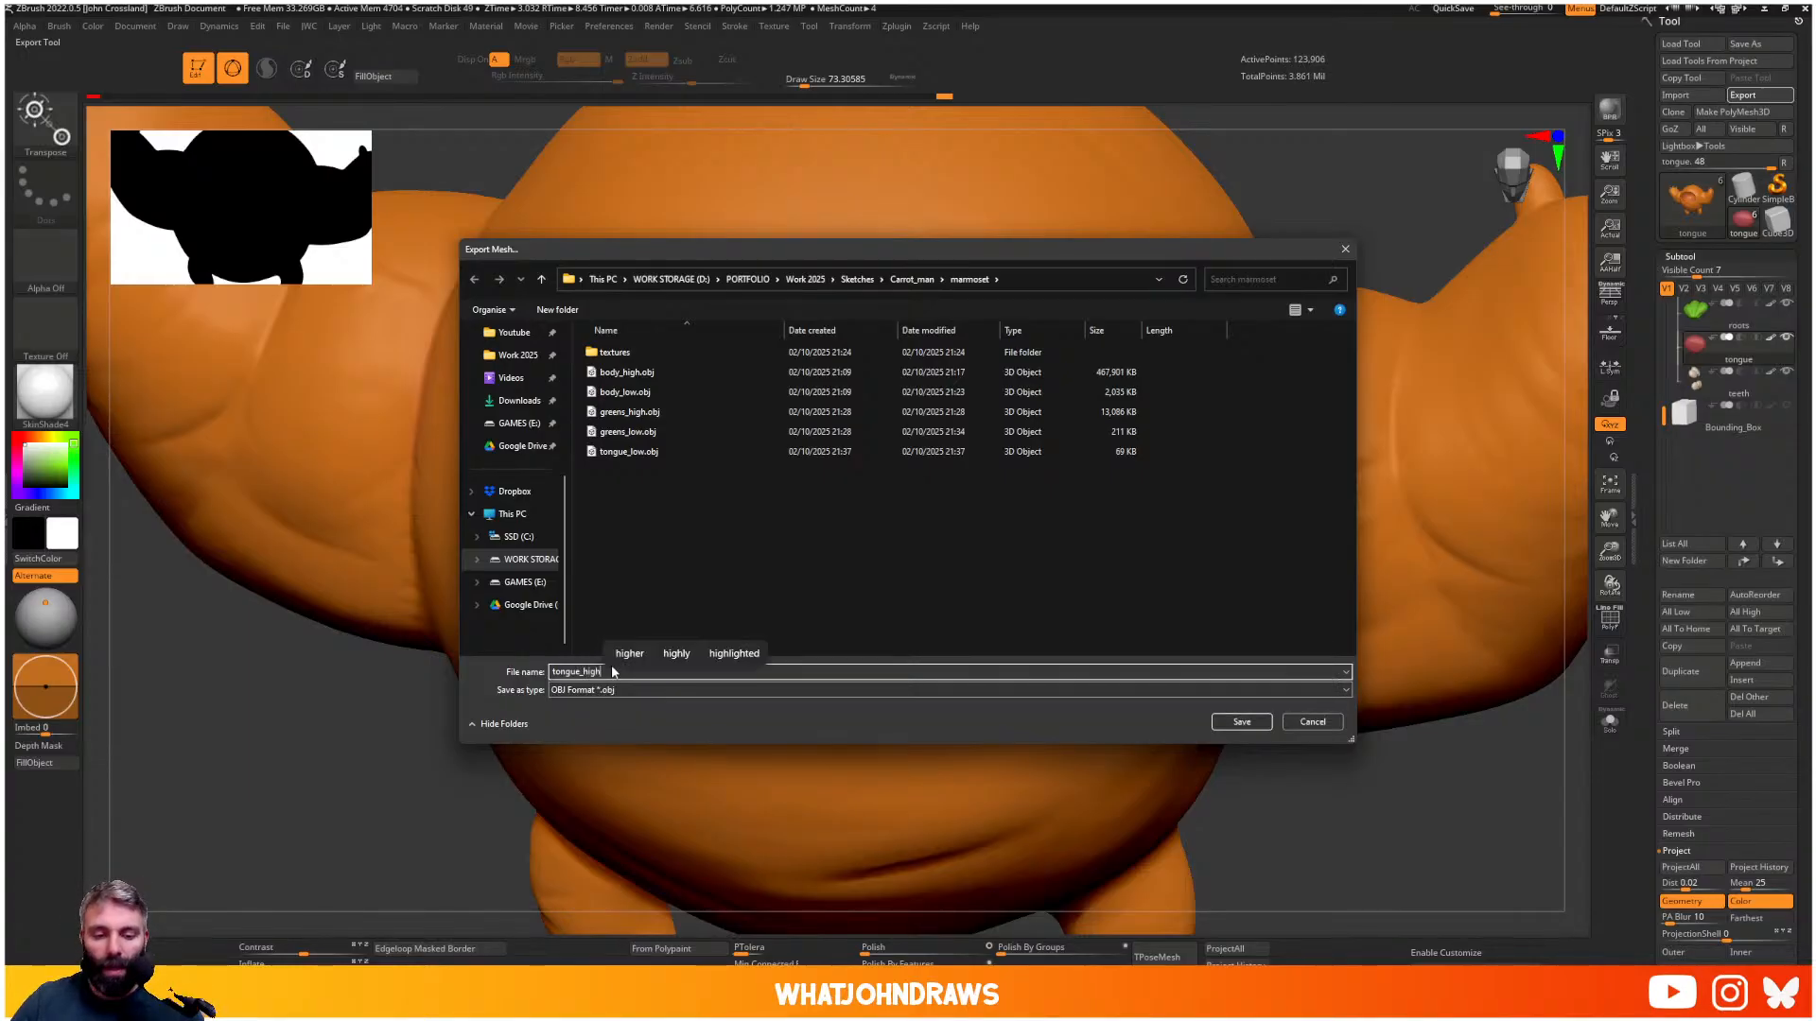
{"action": "key", "text": "Return"}
- Lower the subdivision levels of the teeth and the tongue, and display the polyframe on the tongue
{"action": "left_click", "coordinate": [955, 415], "text": "alt"}
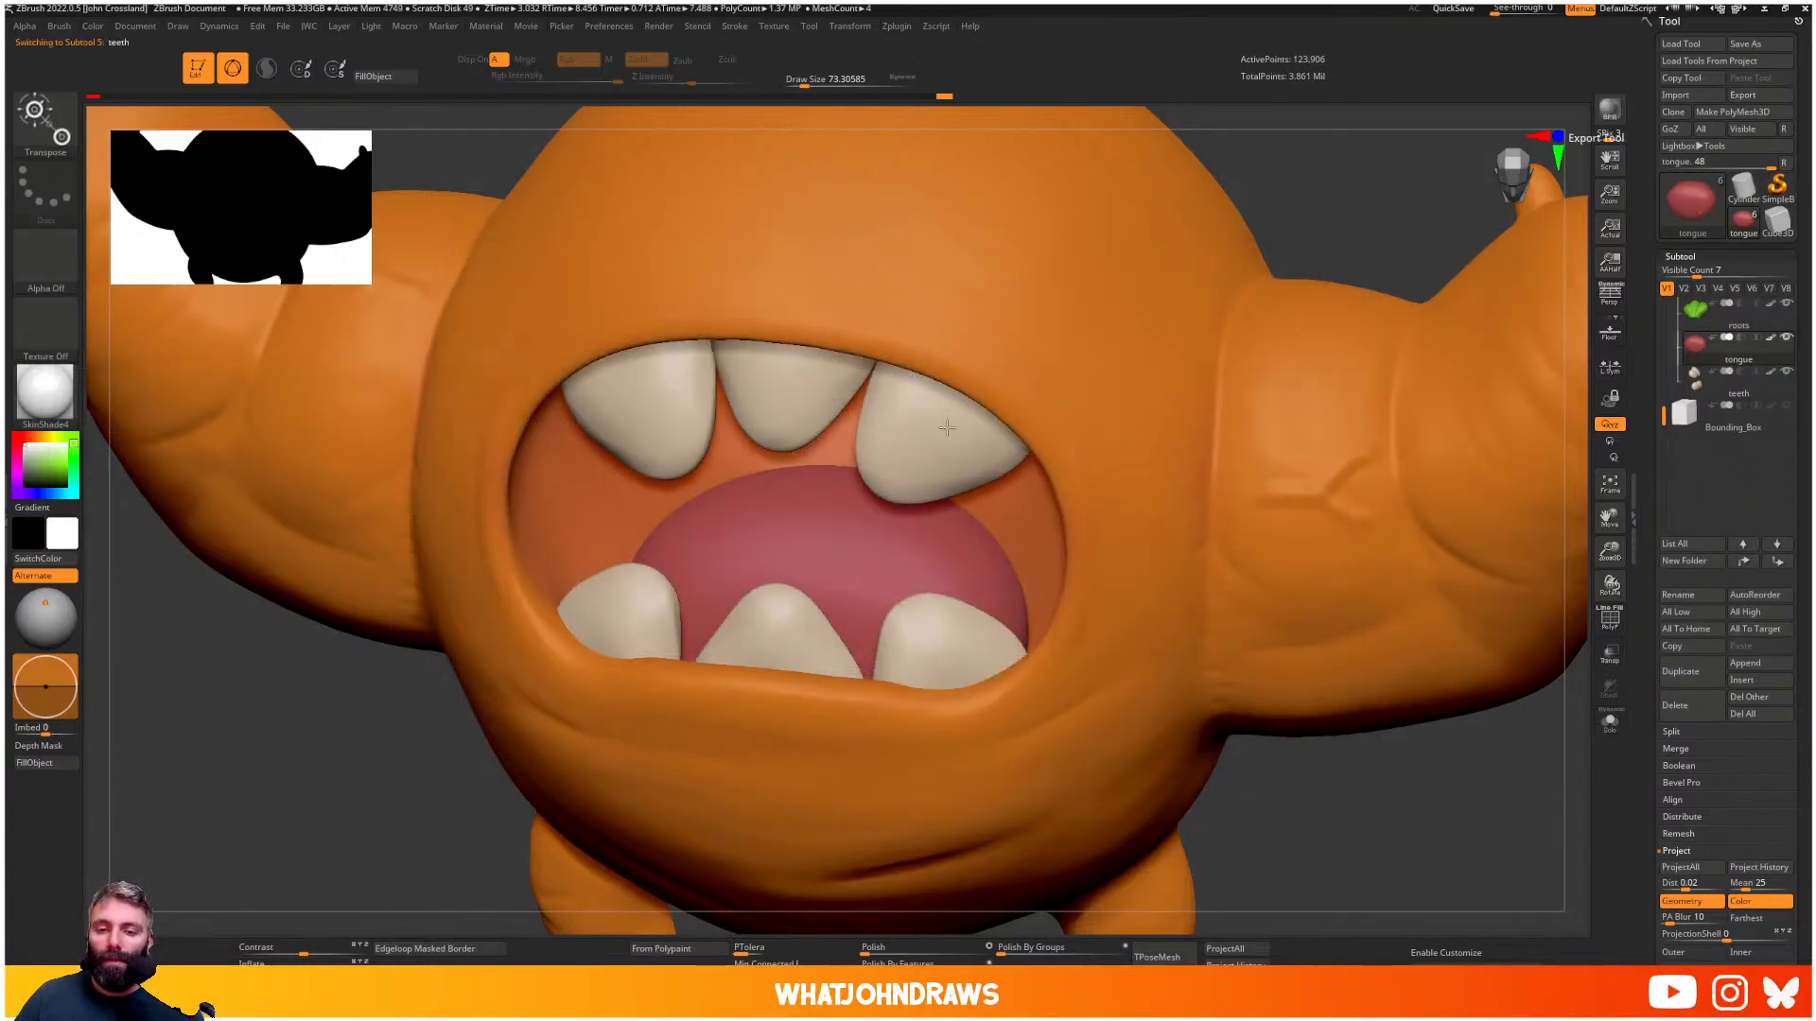
{"action": "key", "text": "w"}
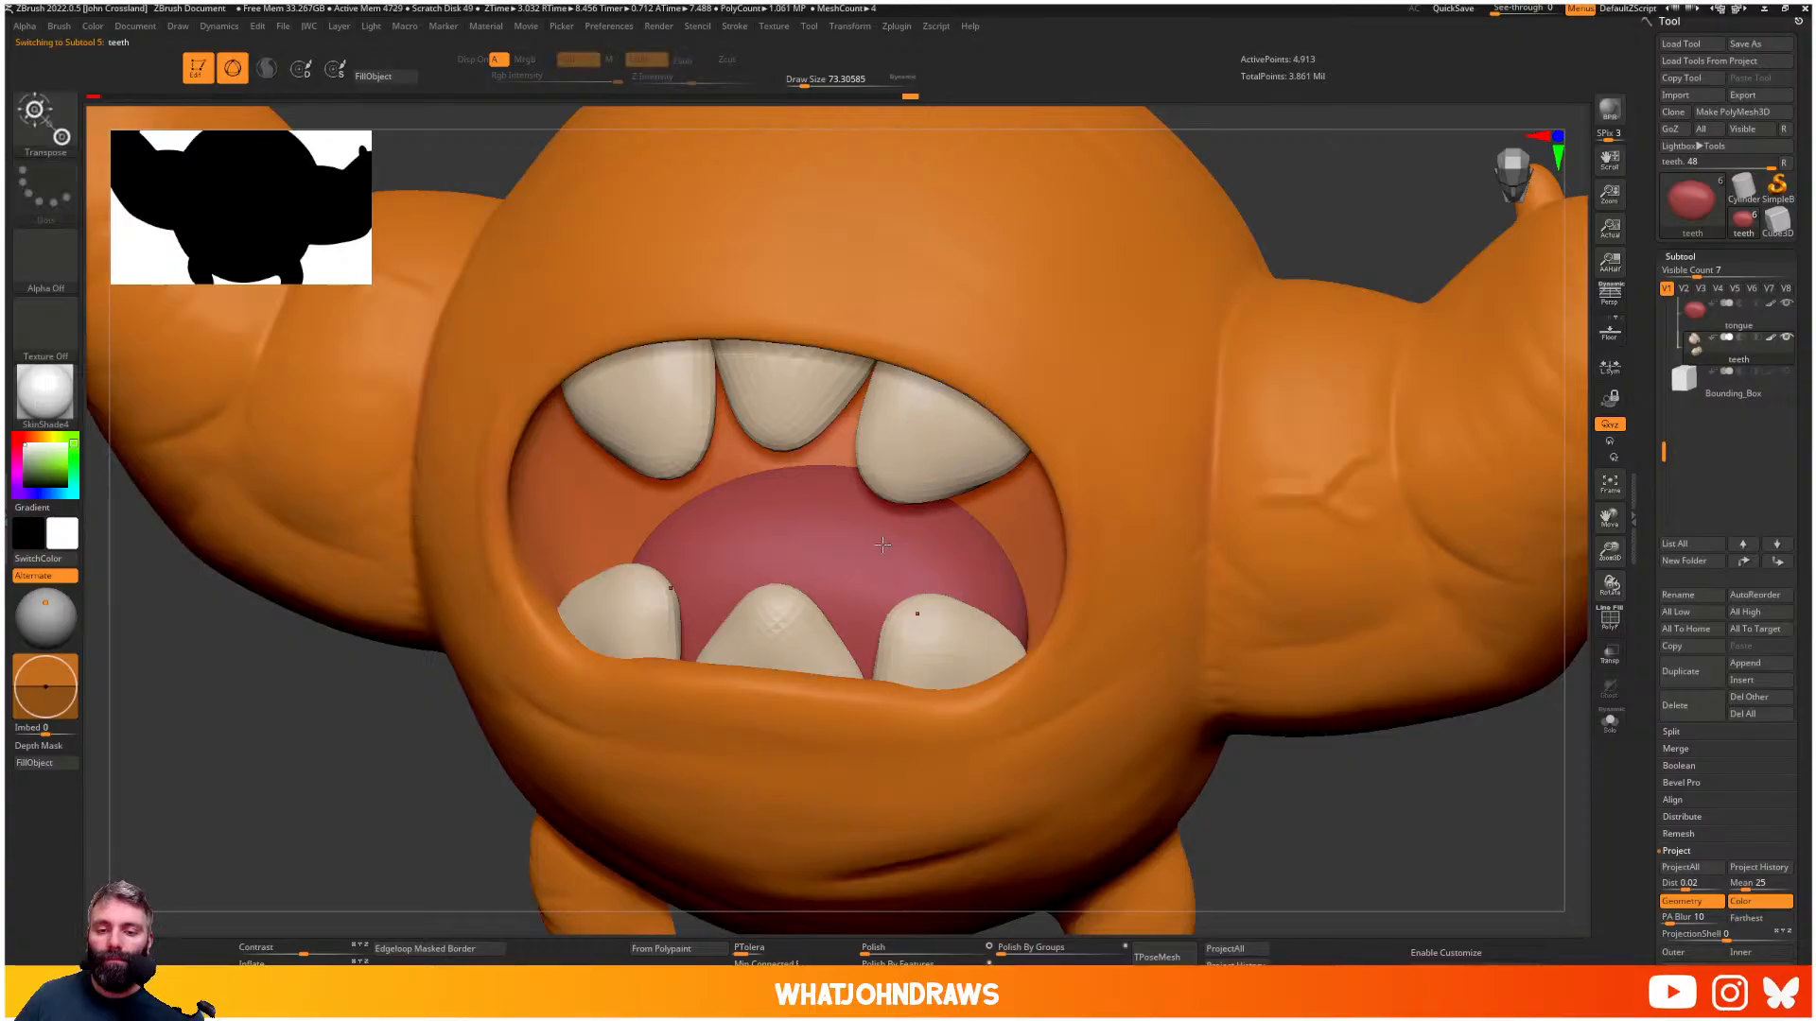
{"action": "left_click", "coordinate": [882, 545], "text": "alt"}
{"action": "key", "text": "shift+d"}
{"action": "key", "text": "shift+d"}
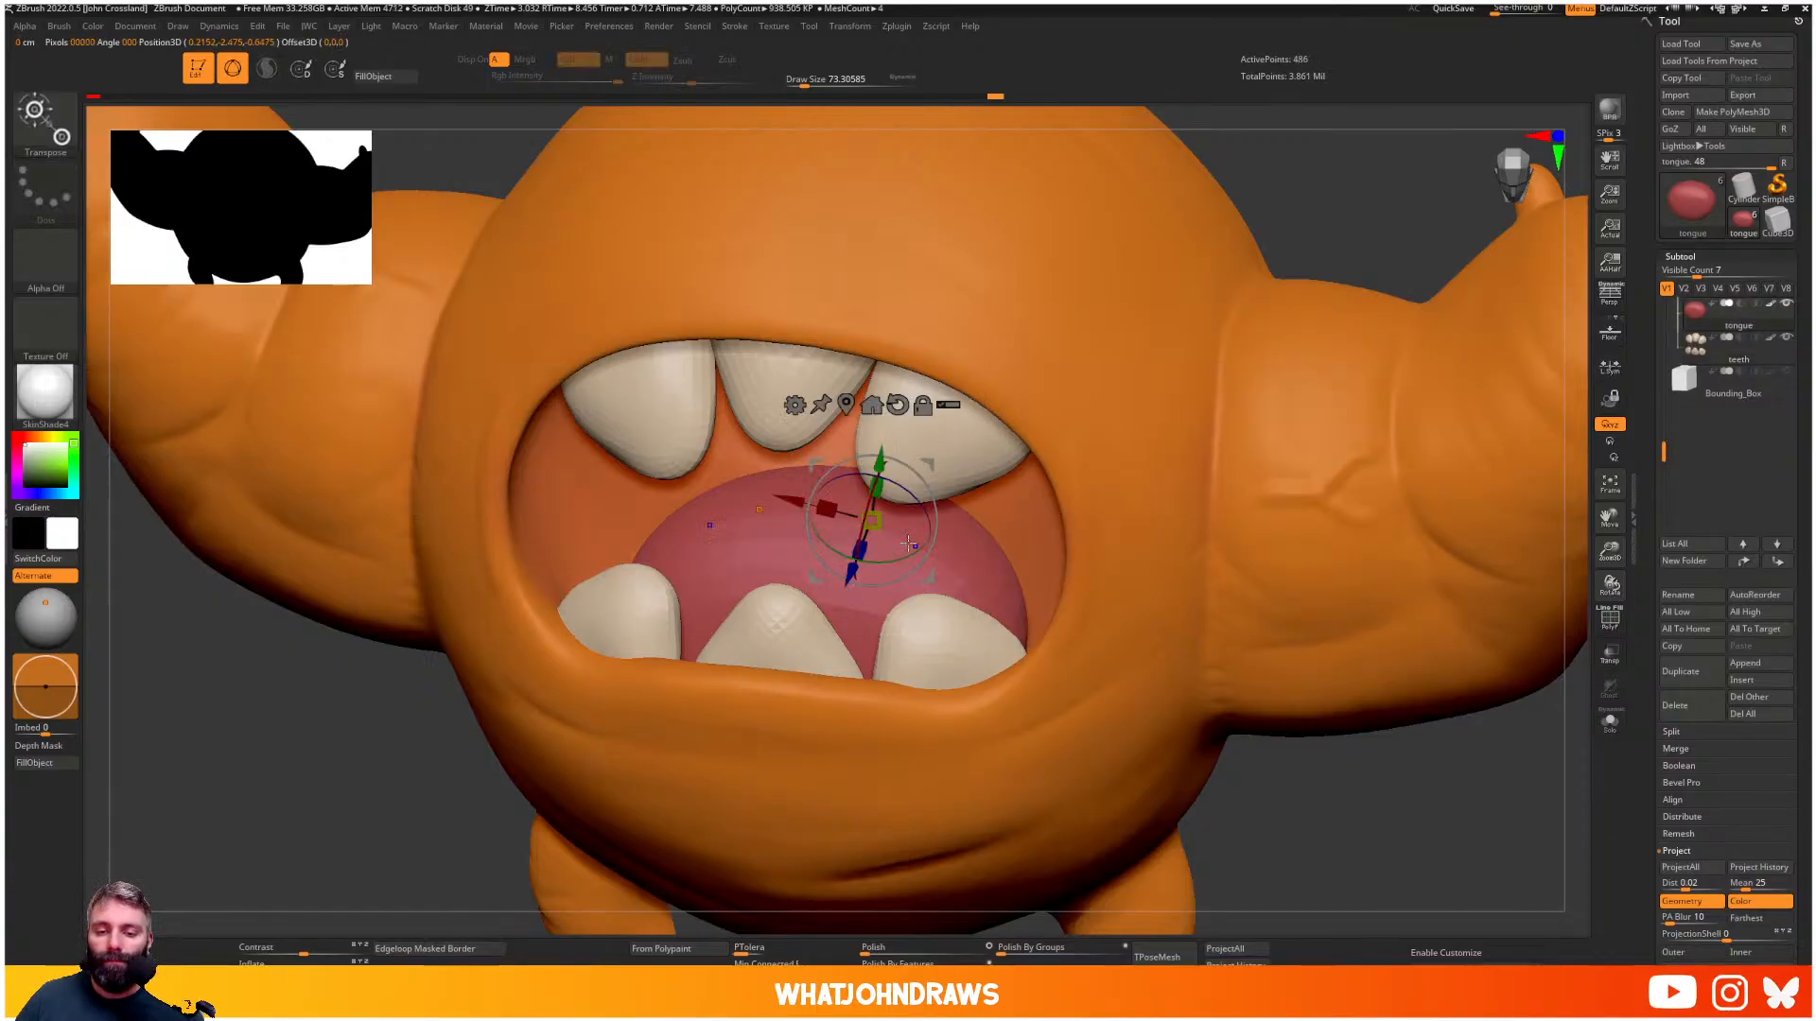
{"action": "key", "text": "shift+f"}
{"action": "key", "text": "q"}
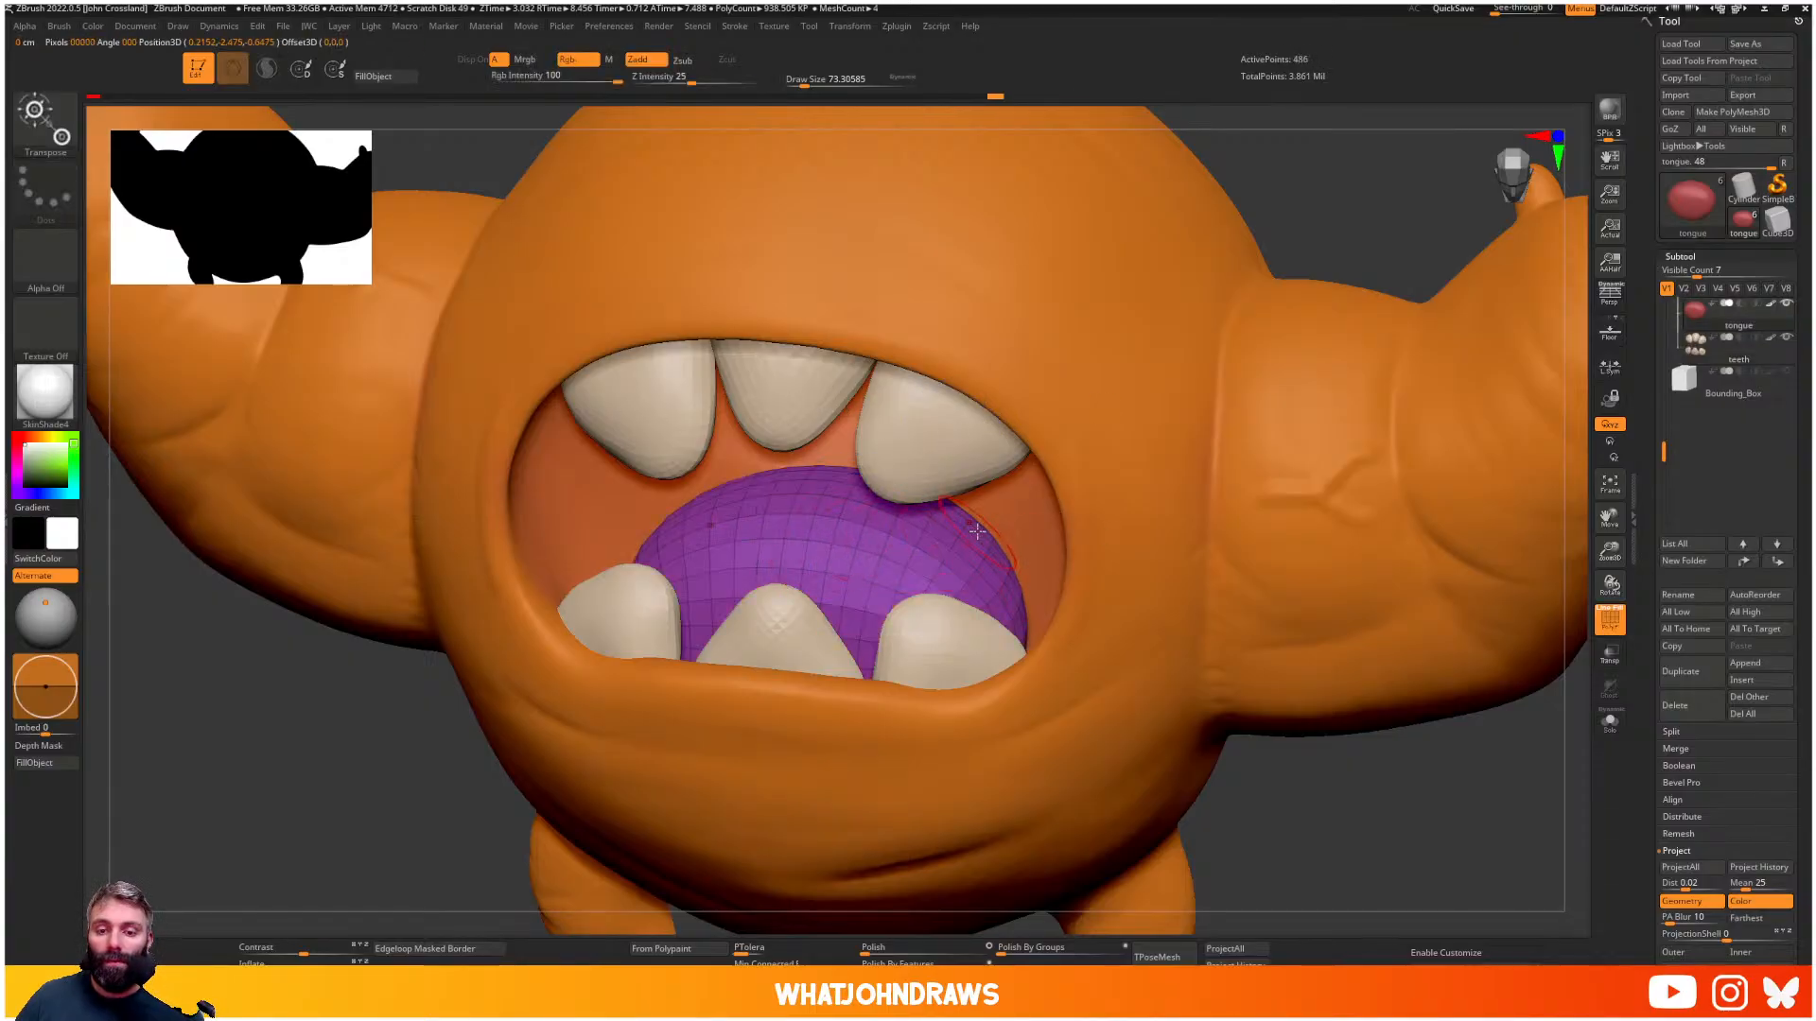
- Isolate the tongue and examine its low-poly topology from several sides
{"action": "key", "text": "shift+s"}
{"action": "key", "text": "w"}
{"action": "mouse_move", "coordinate": [1059, 529]}
{"action": "left_mouse_down"}
{"action": "mouse_move", "coordinate": [1094, 612]}
{"action": "mouse_move", "coordinate": [1081, 527]}
{"action": "left_mouse_up"}
{"action": "mouse_move", "coordinate": [1159, 532]}
{"action": "left_mouse_down"}
{"action": "mouse_move", "coordinate": [1042, 538]}
{"action": "mouse_move", "coordinate": [1171, 511]}
{"action": "left_mouse_up"}
{"action": "mouse_move", "coordinate": [1288, 412]}
{"action": "left_mouse_down", "text": "ctrl"}
{"action": "mouse_move", "coordinate": [804, 417]}
{"action": "mouse_move", "coordinate": [1245, 592]}
{"action": "left_mouse_up", "text": "ctrl"}
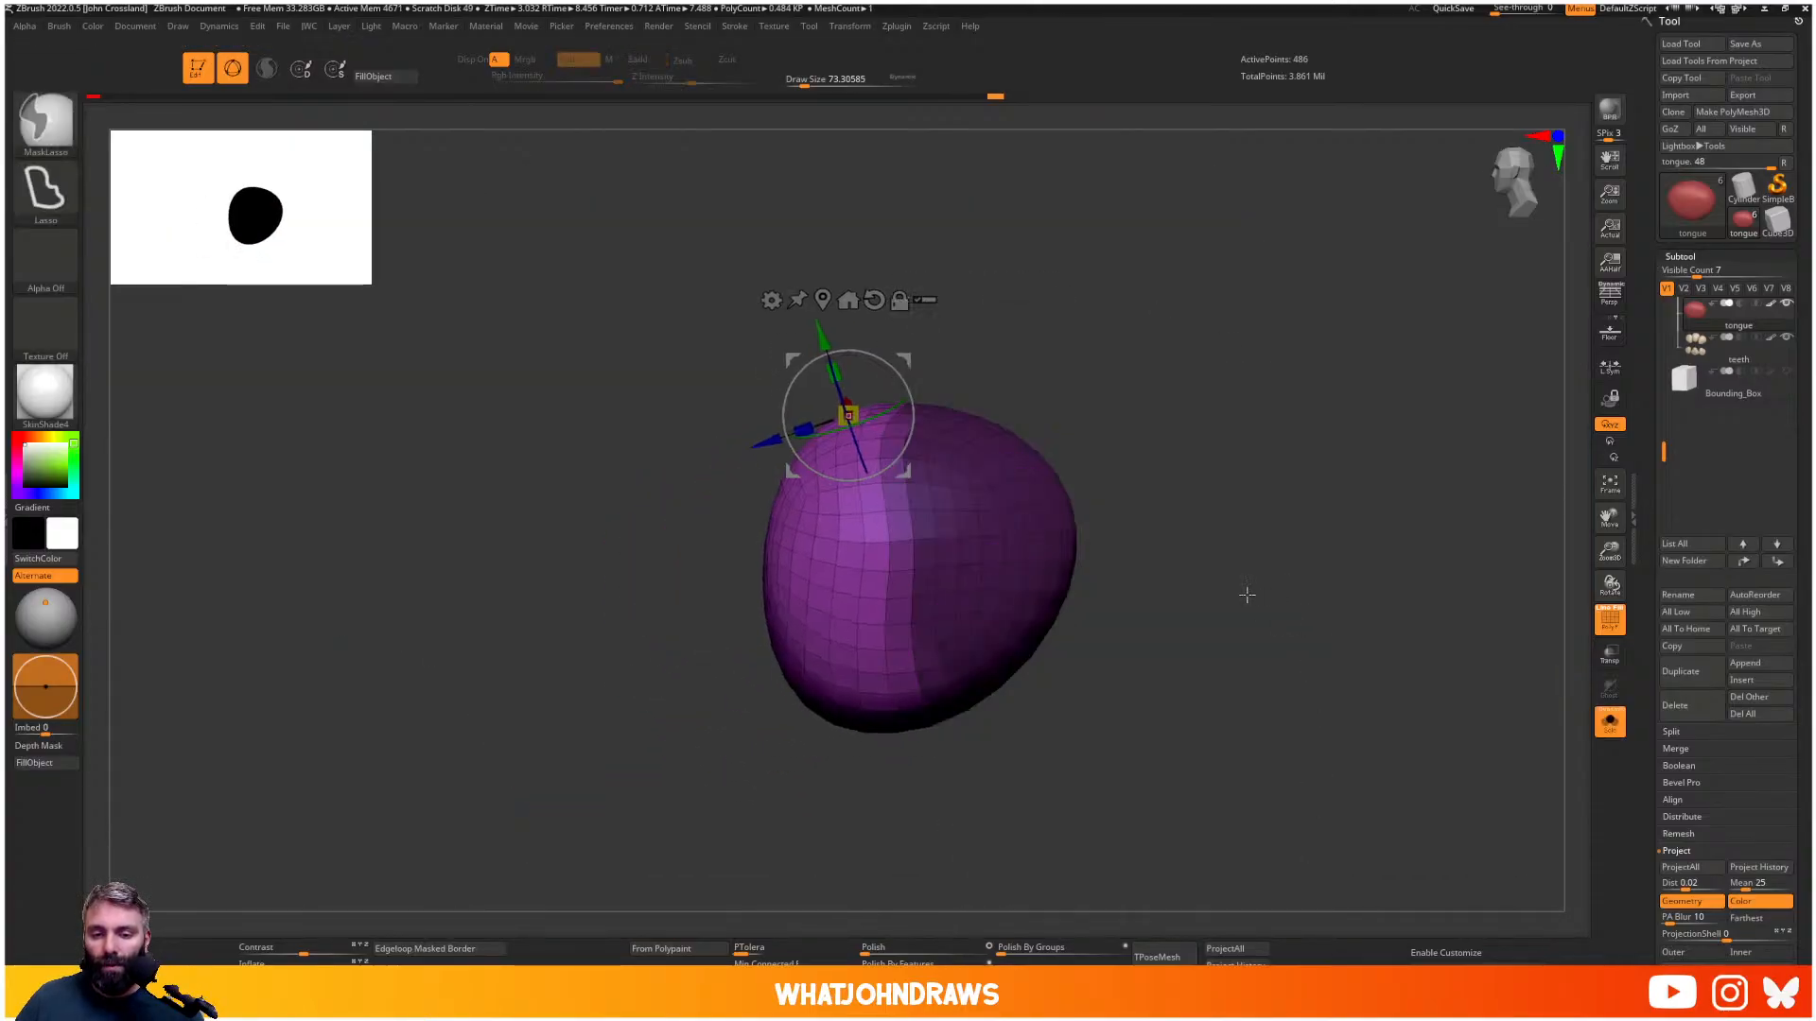
{"action": "left_click_drag", "start_coordinate": [1121, 572], "coordinate": [1182, 588]}
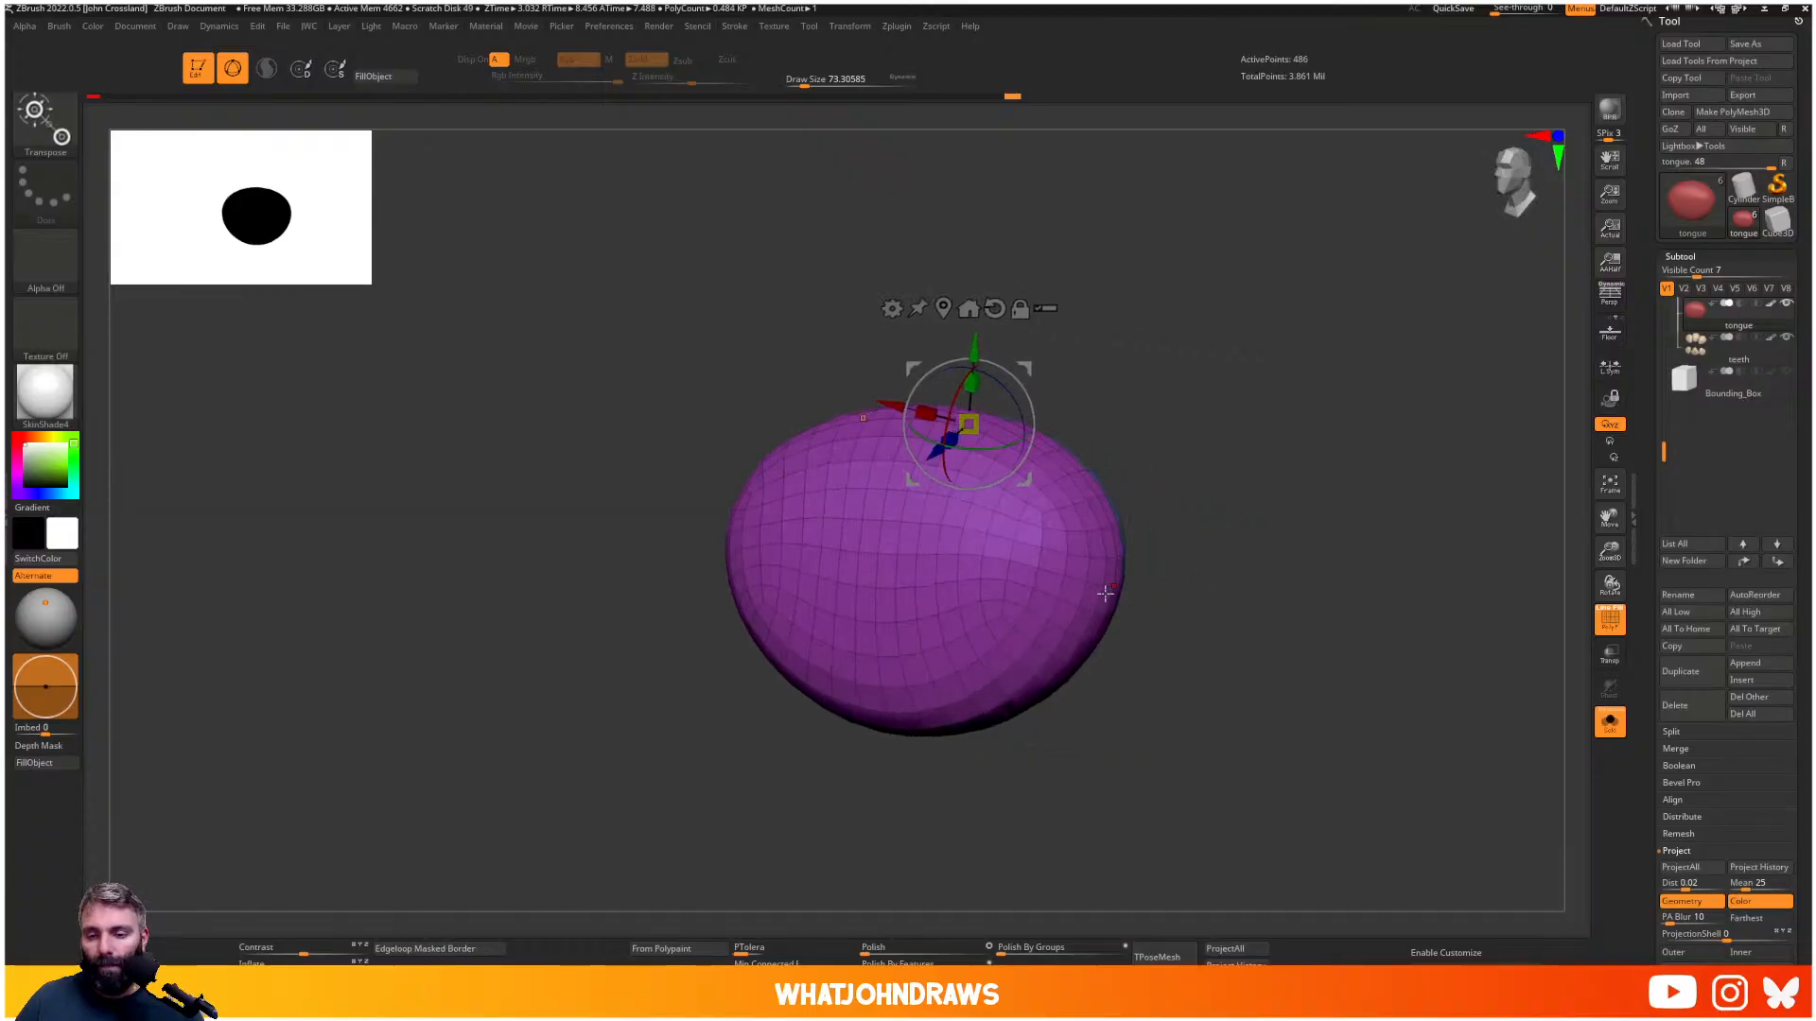
- Unwrap the UVs of all visible subtools with UV Master, using polygroups
{"action": "left_click", "coordinate": [901, 29]}
{"action": "left_click", "coordinate": [937, 26]}
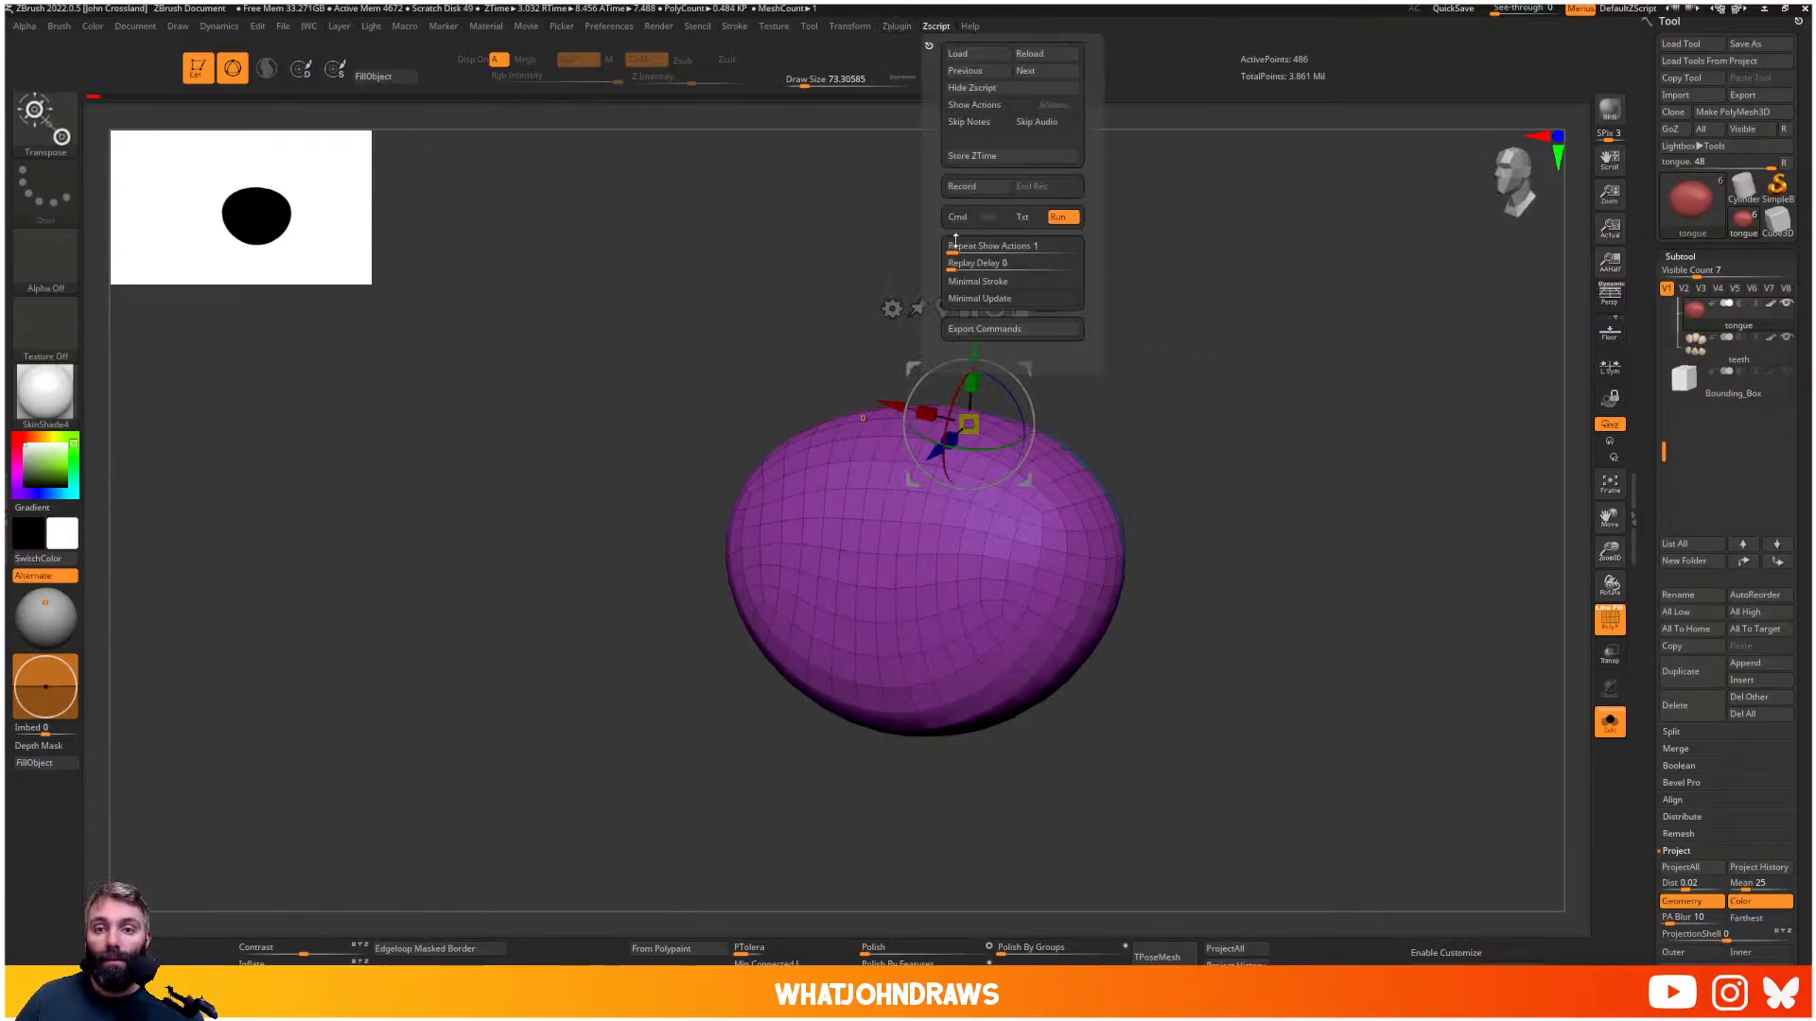
{"action": "left_click", "coordinate": [896, 27]}
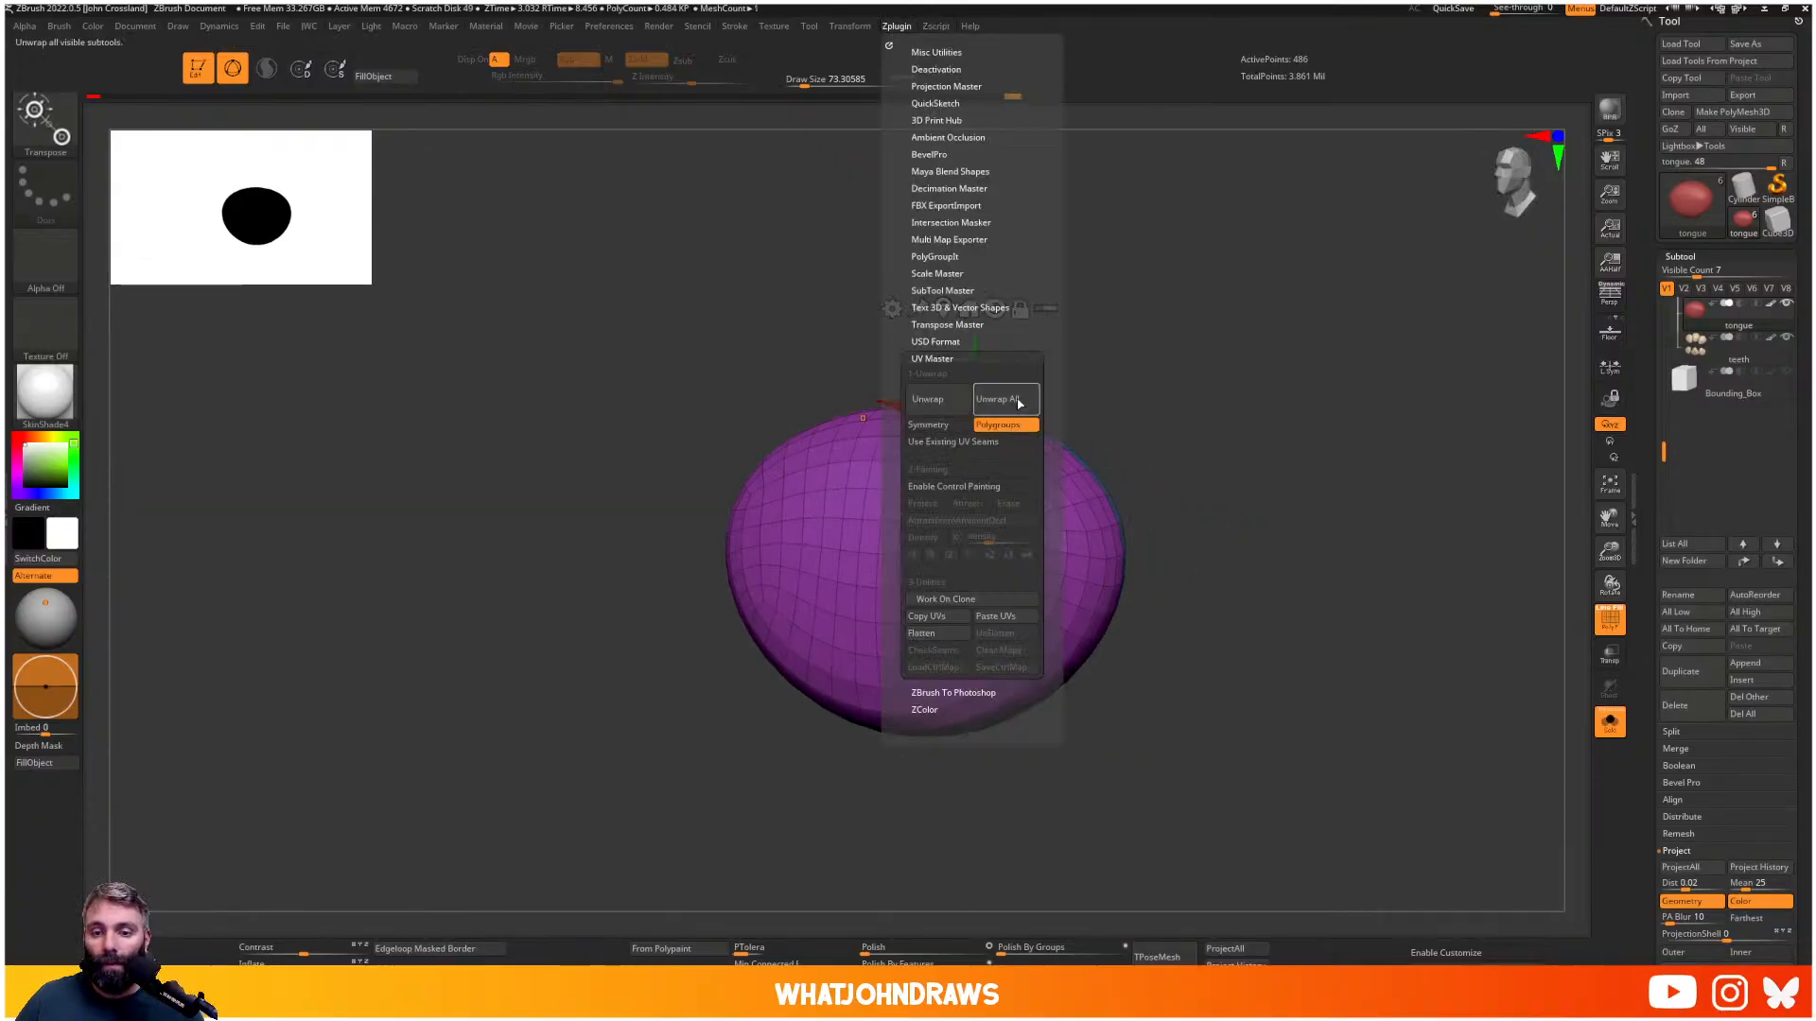
{"action": "left_click", "coordinate": [1013, 401]}
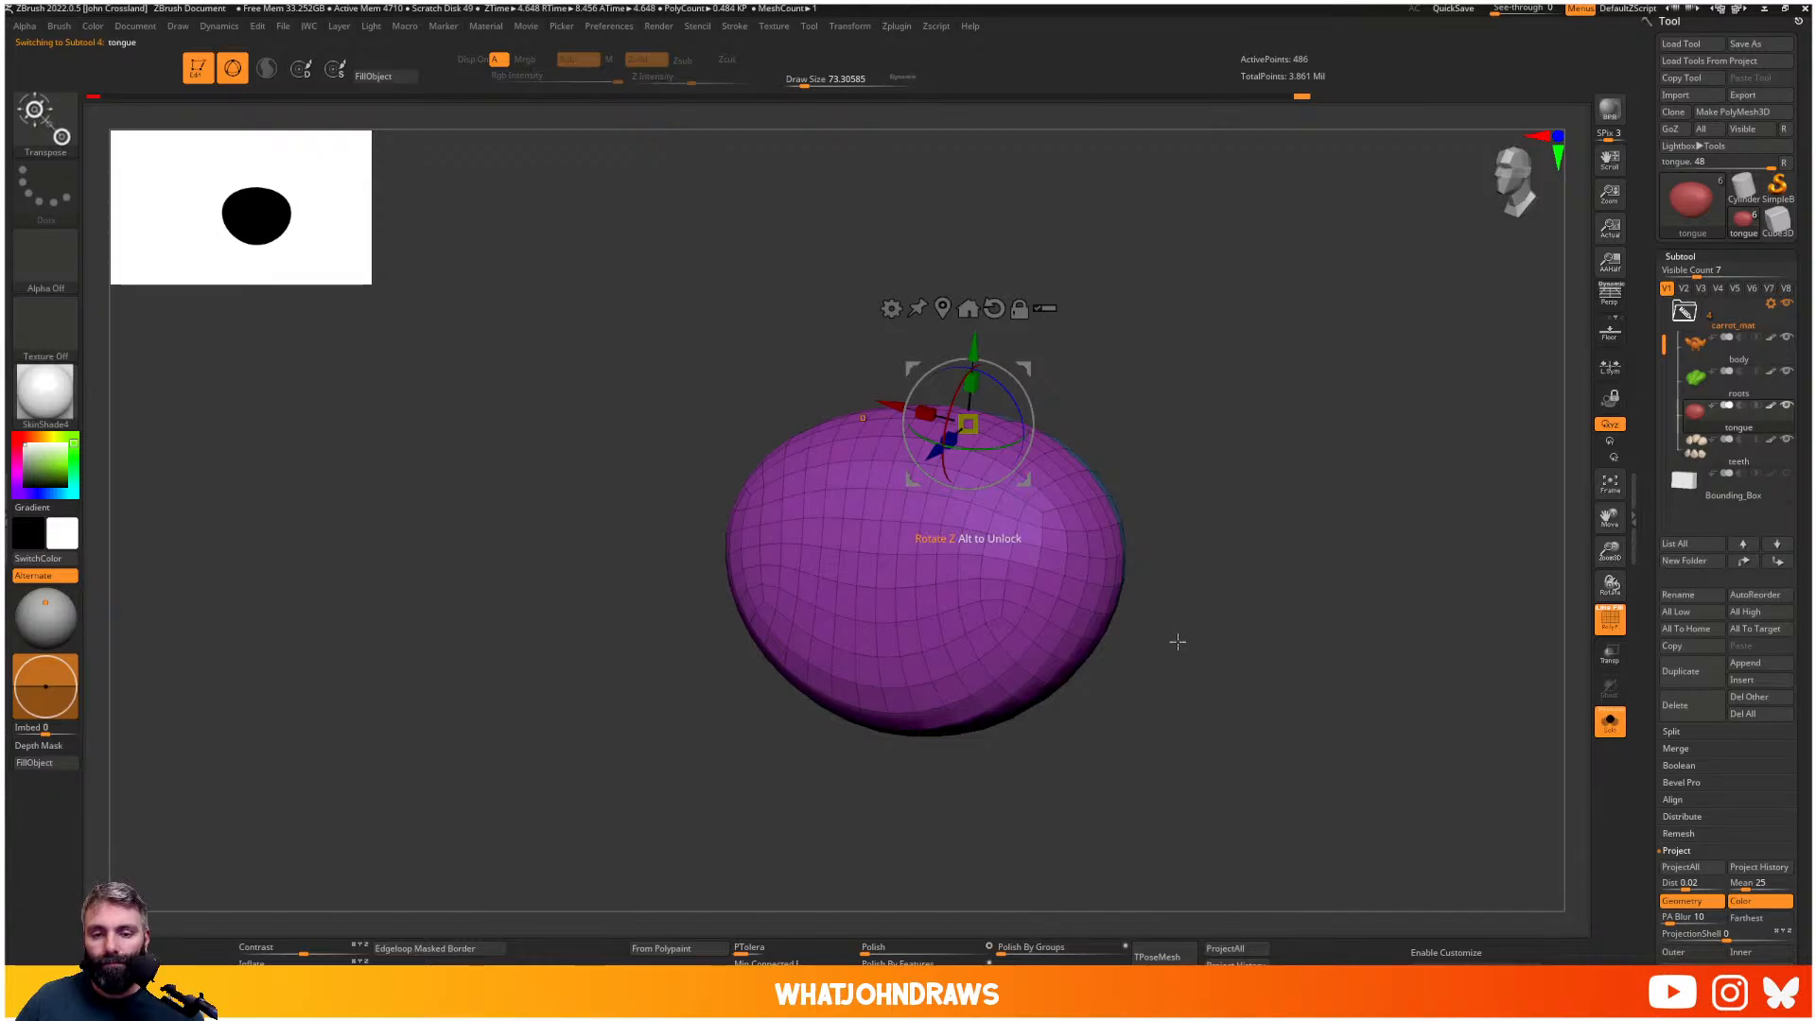
{"action": "mouse_move", "coordinate": [1214, 571]}
{"action": "left_mouse_down"}
{"action": "mouse_move", "coordinate": [1236, 592]}
{"action": "mouse_move", "coordinate": [1214, 588]}
{"action": "left_mouse_up"}
{"action": "key", "text": "shift+f"}
{"action": "key", "text": "shift+f"}
- Export the unwrapped low-resolution tongue over the existing tongue_low.obj in the marmoset folder
{"action": "left_click", "coordinate": [1743, 94]}
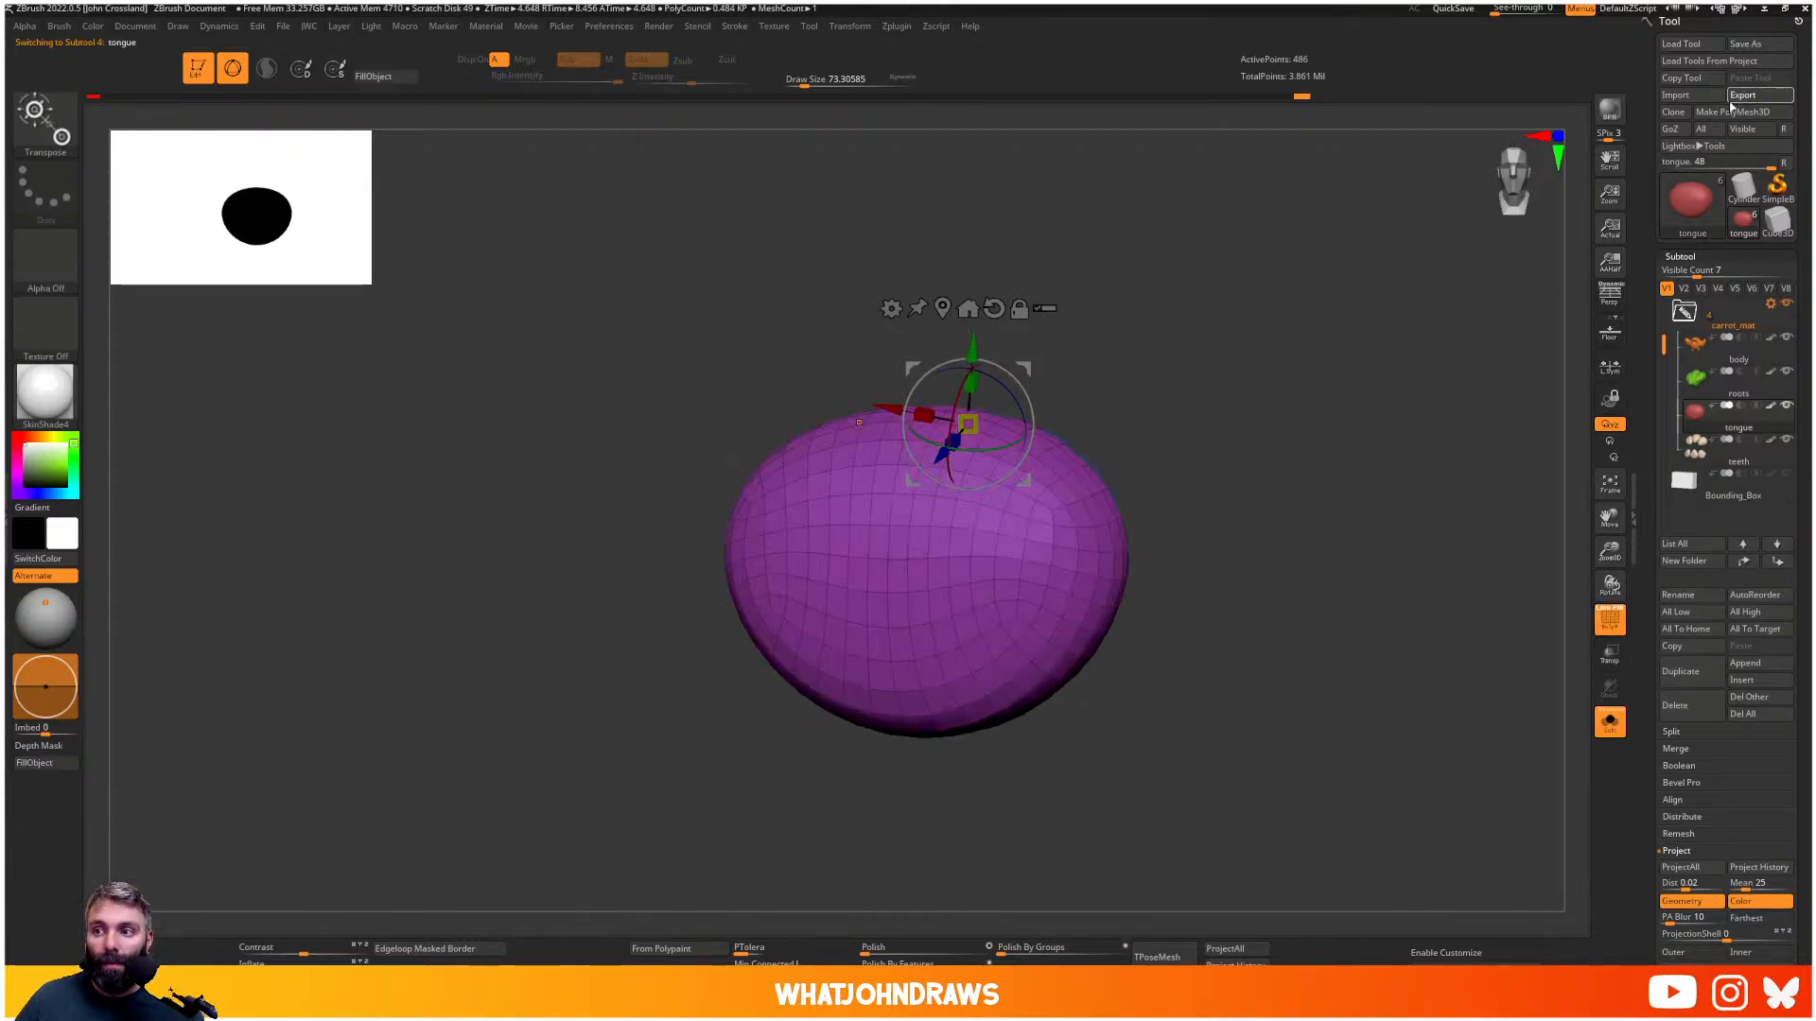
{"action": "double_click", "coordinate": [632, 471]}
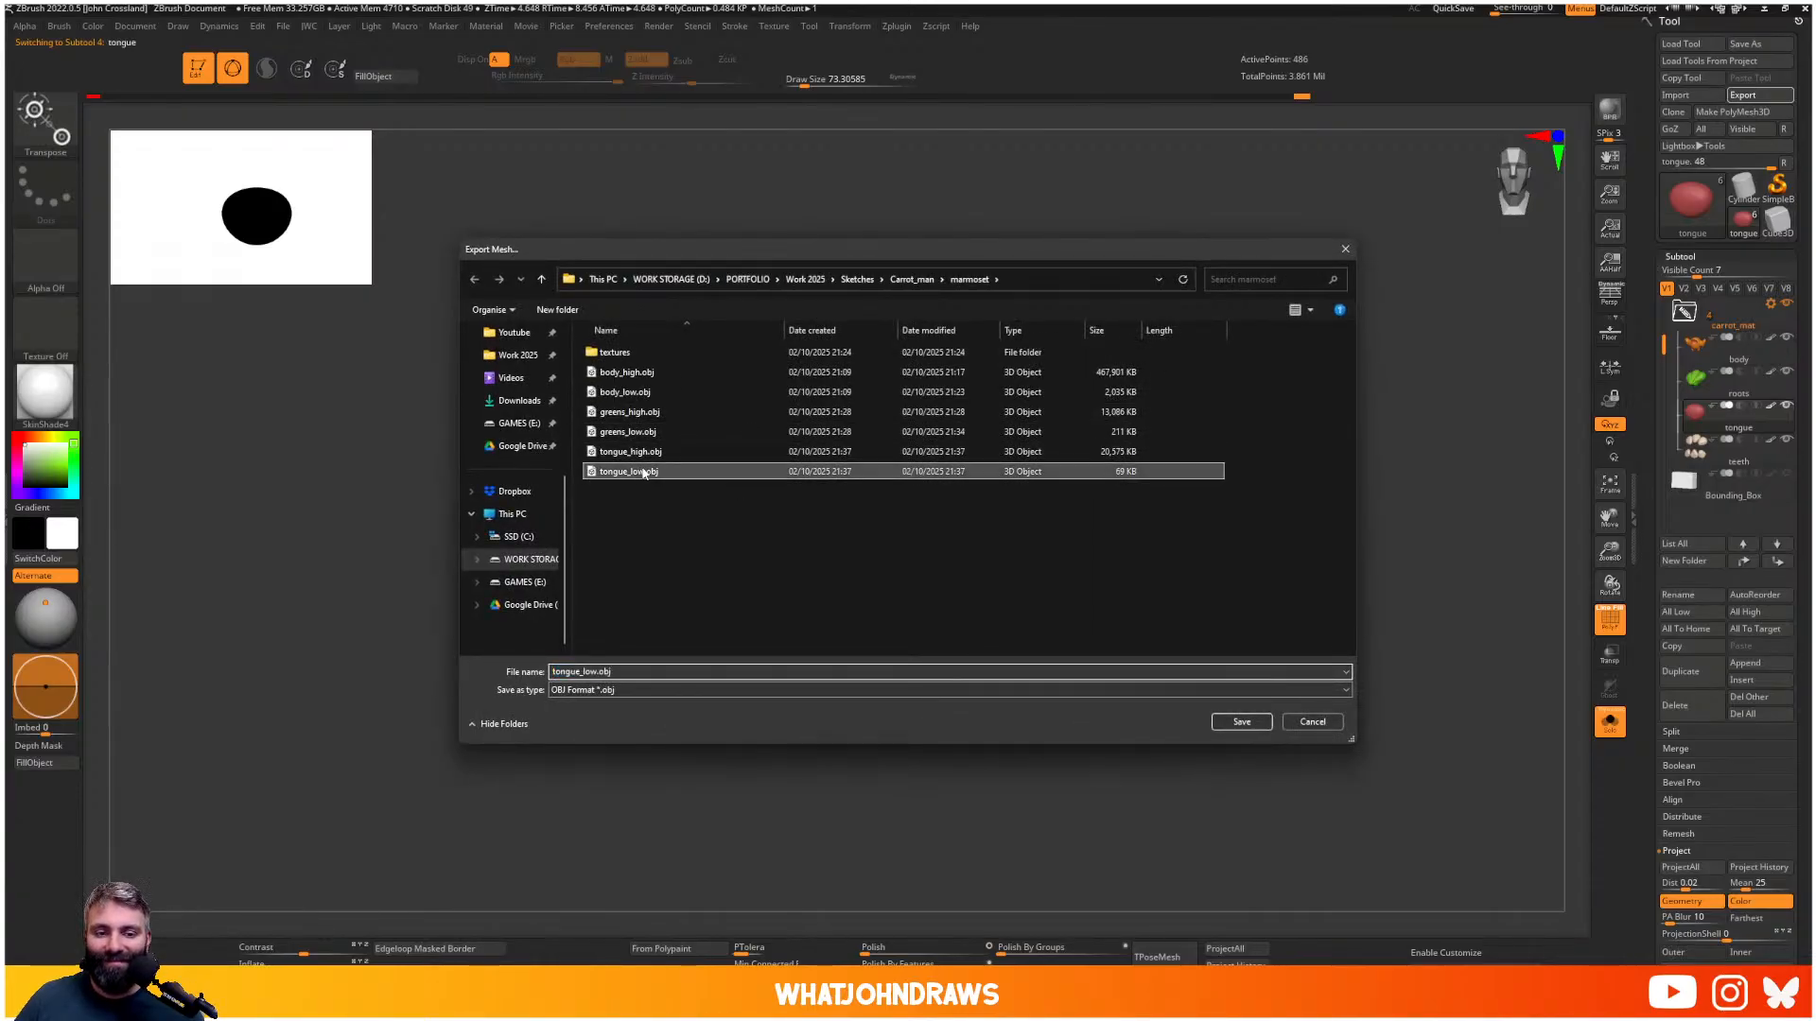
{"action": "left_click", "coordinate": [942, 500]}
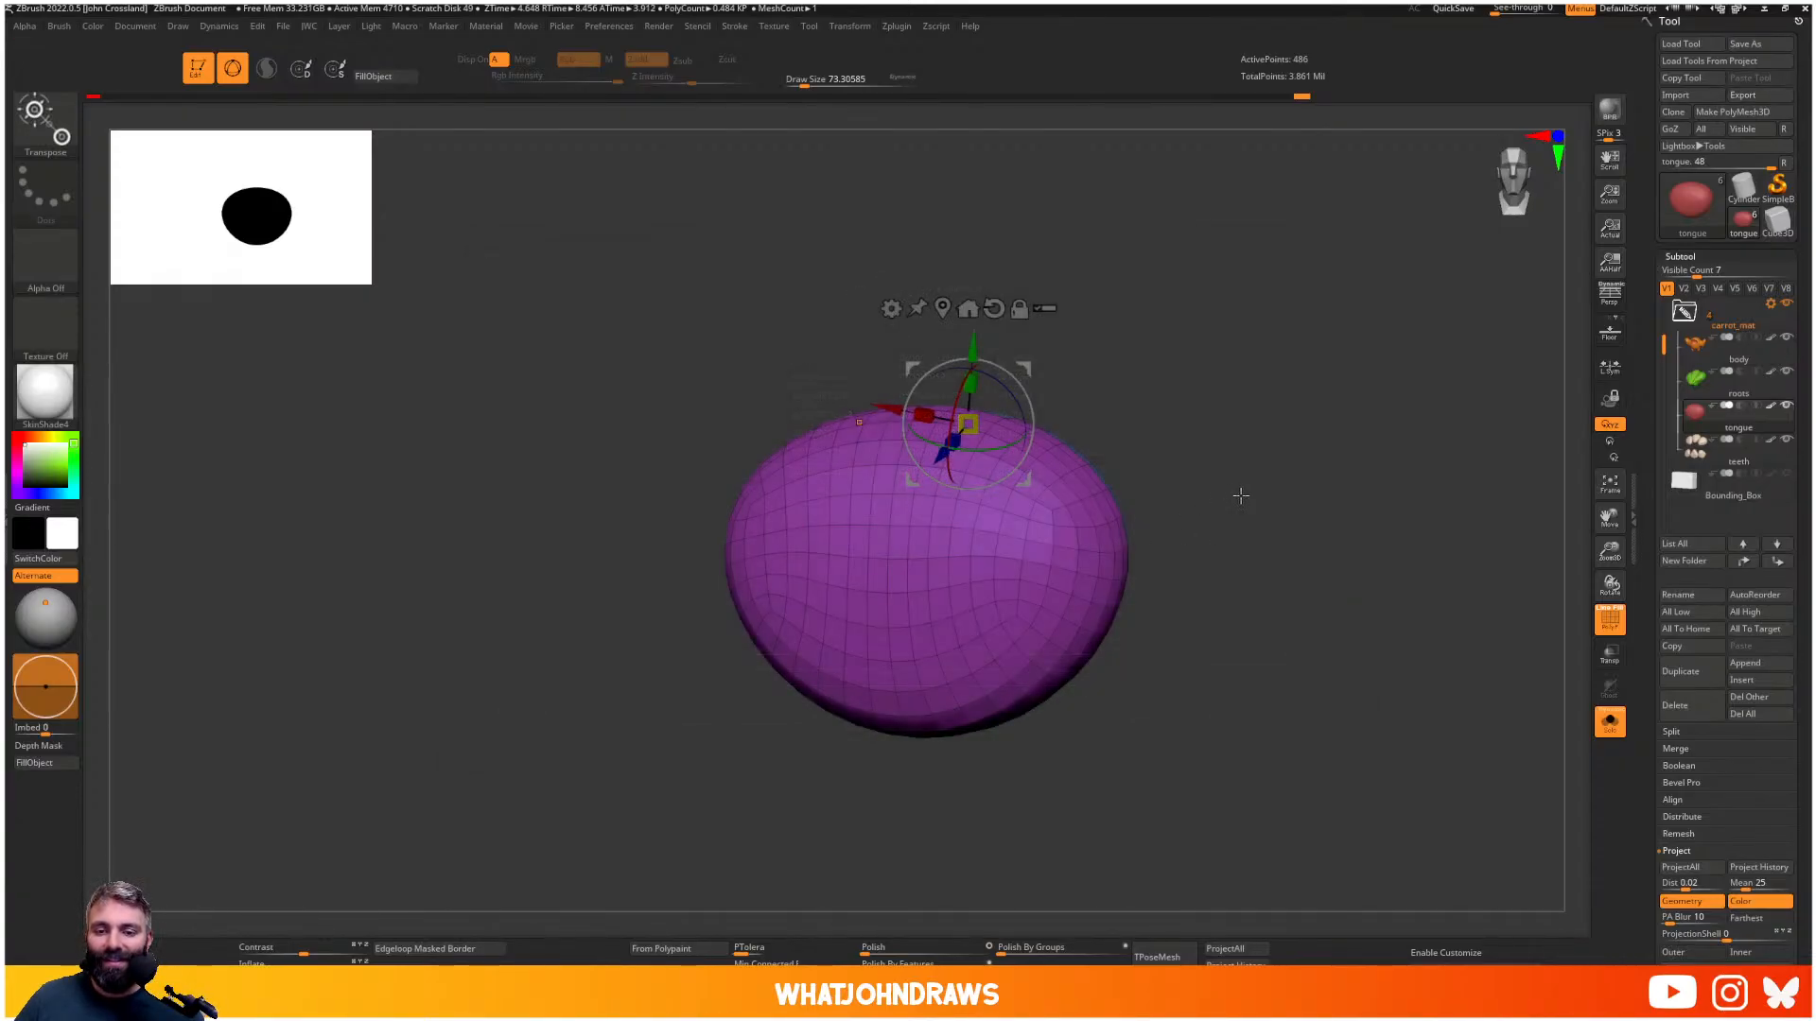
- Leave the tongue's isolated view, make the teeth the active subtool, and isolate them with their polyframe displayed
{"action": "key", "text": "alt+s"}
{"action": "right_click_drag", "start_coordinate": [955, 525], "coordinate": [1050, 549]}
{"action": "key", "text": "q"}
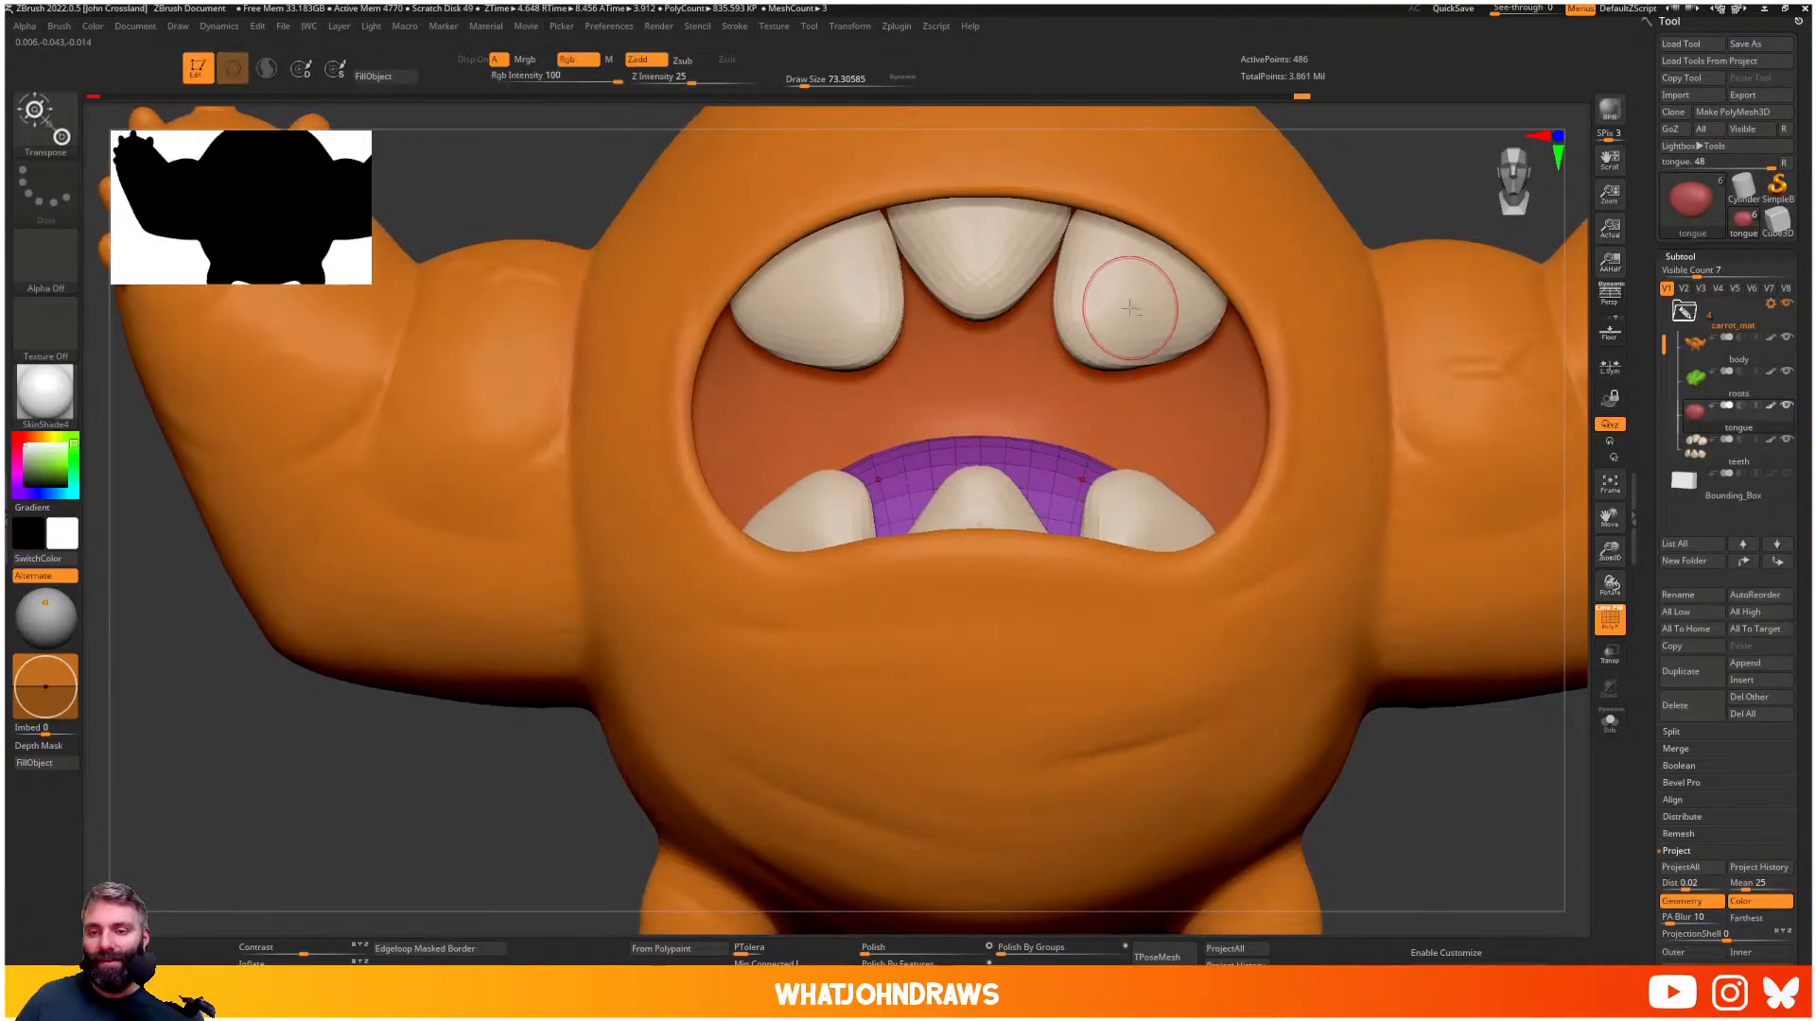
{"action": "left_click", "coordinate": [1146, 317], "text": "alt"}
{"action": "key", "text": "shift+f"}
{"action": "right_click_drag", "start_coordinate": [1152, 389], "coordinate": [1048, 478], "text": "alt"}
{"action": "key", "text": "shift+f"}
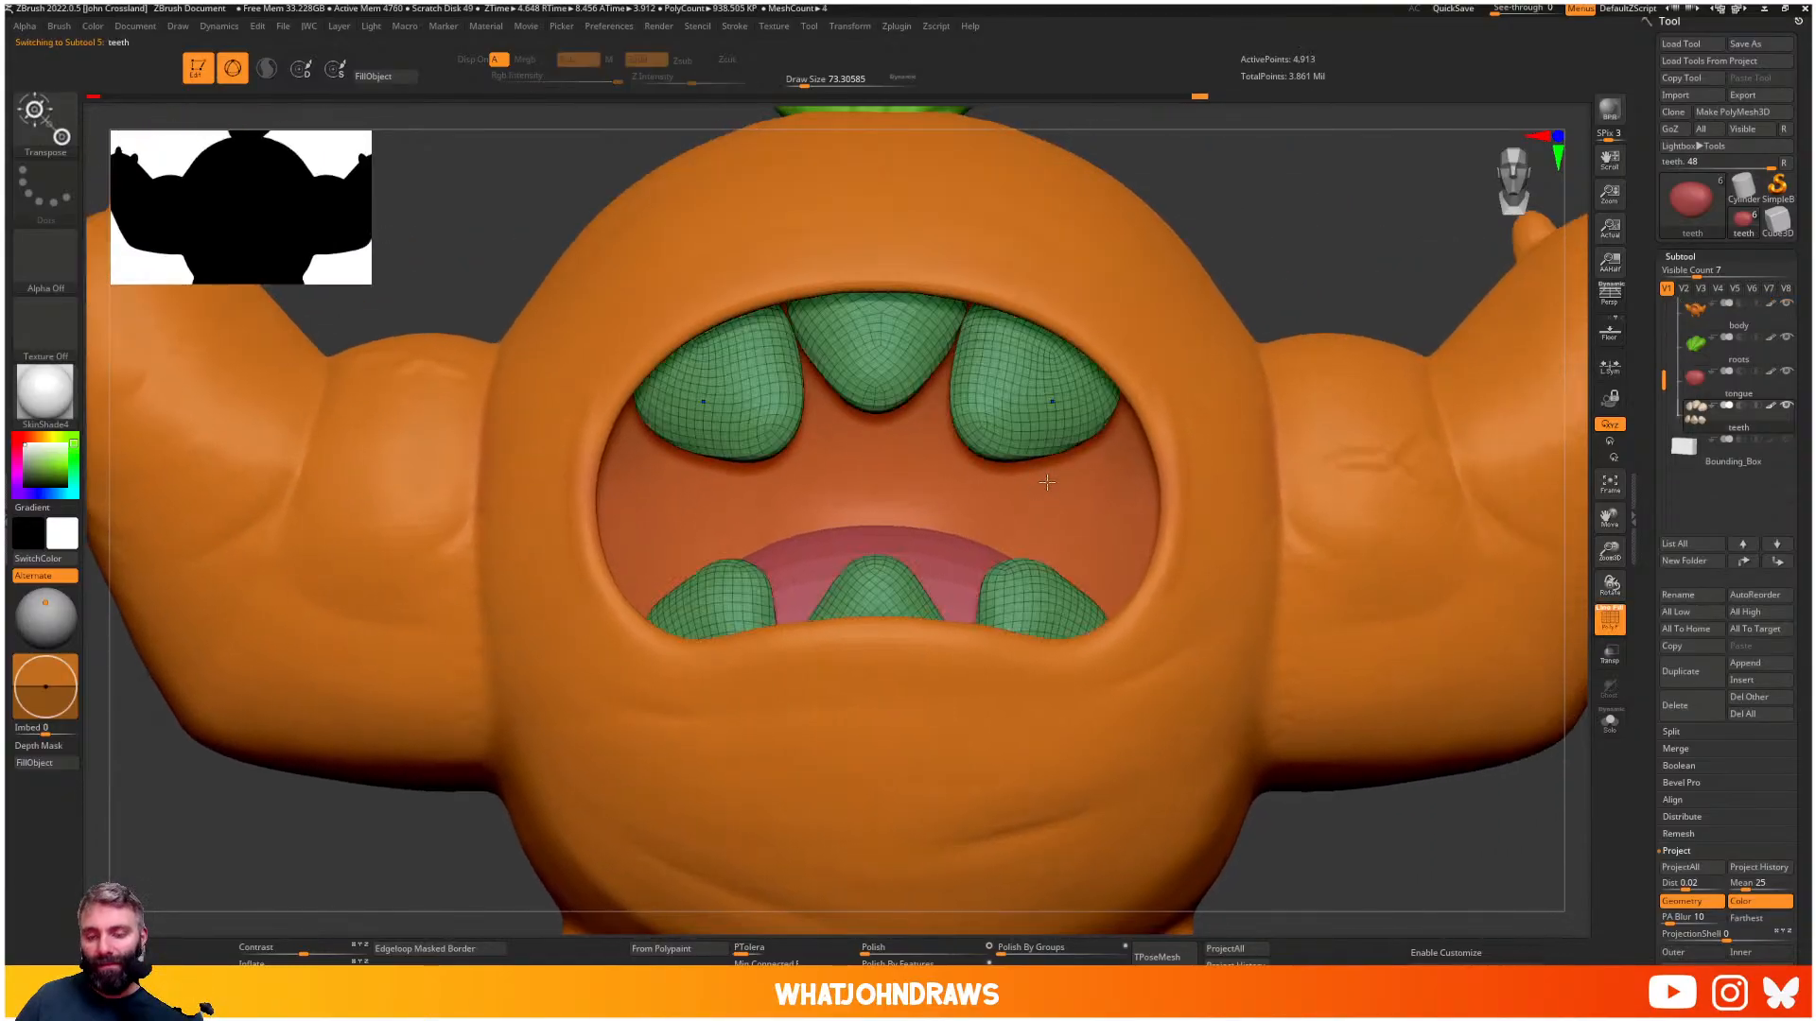
{"action": "key", "text": "alt+s"}
{"action": "key", "text": "f"}
- Morph the teeth into their flat UV layout to examine the unwrap, and return them to their 3D shape
{"action": "left_click", "coordinate": [903, 28]}
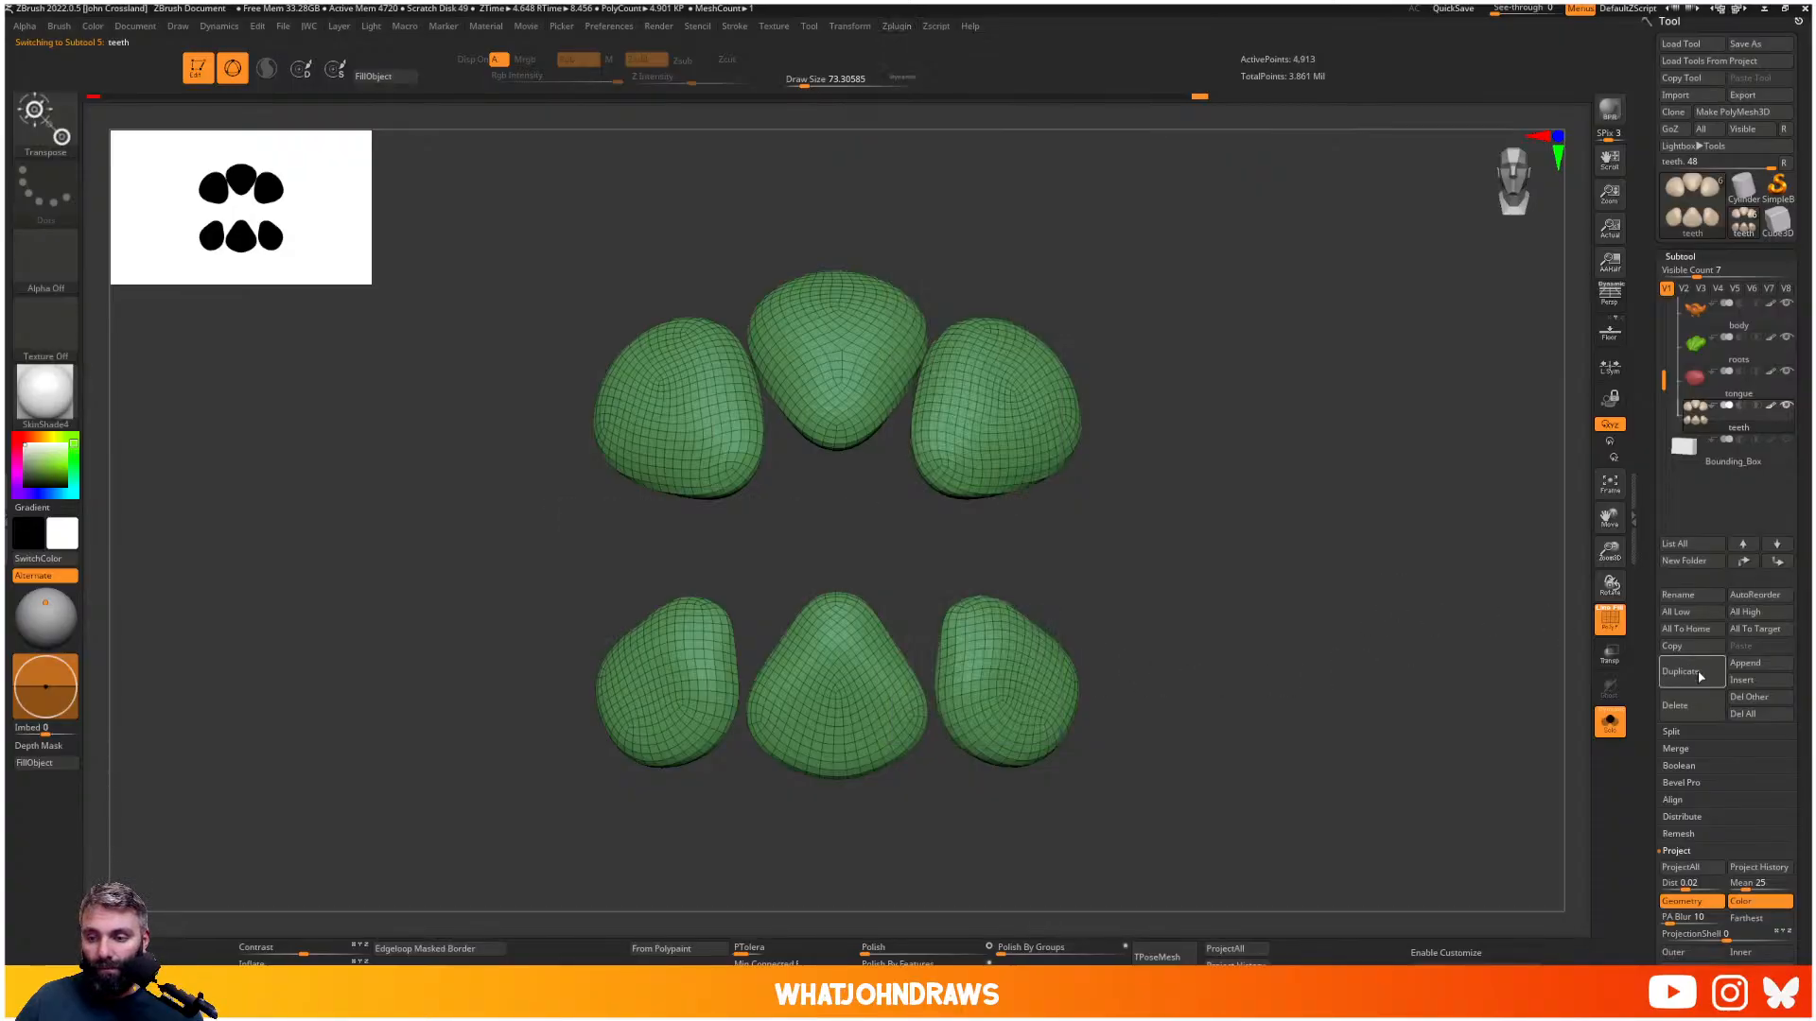
{"action": "left_click_drag", "start_coordinate": [1801, 804], "coordinate": [1746, 674]}
{"action": "scroll", "coordinate": [1712, 499], "scroll_direction": "up", "scroll_amount": 5}
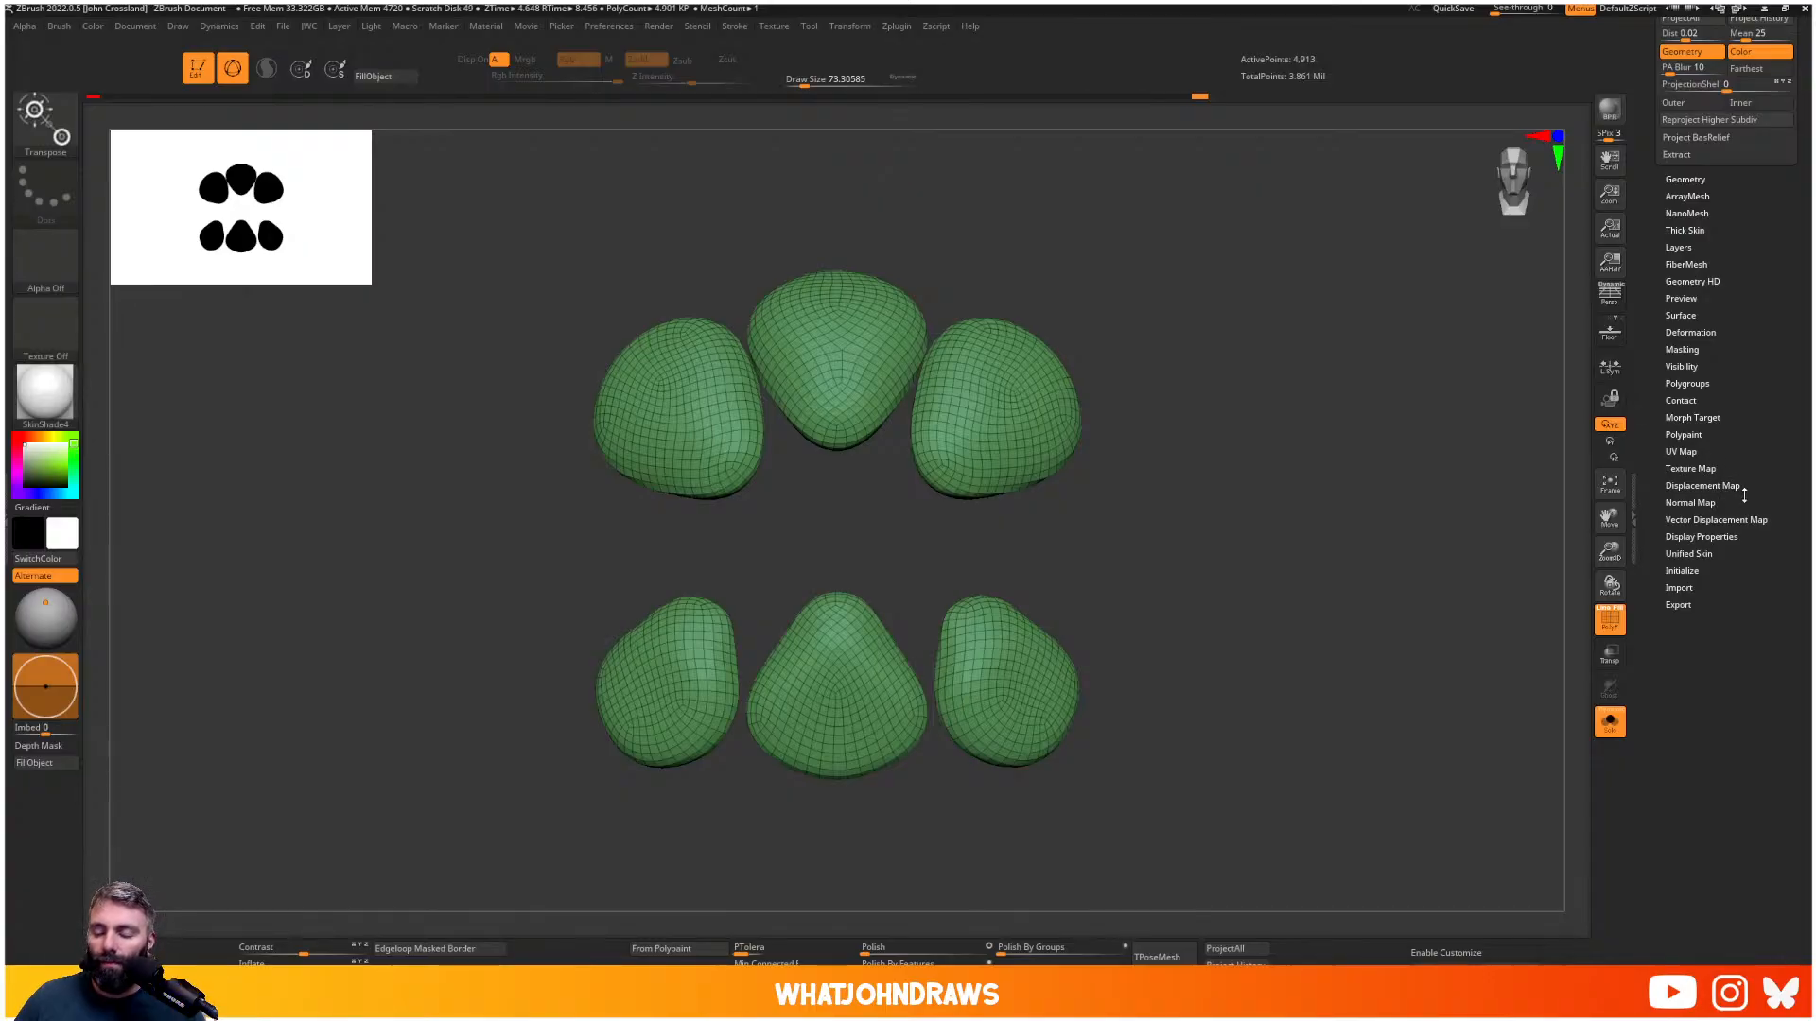
{"action": "left_click", "coordinate": [1680, 453]}
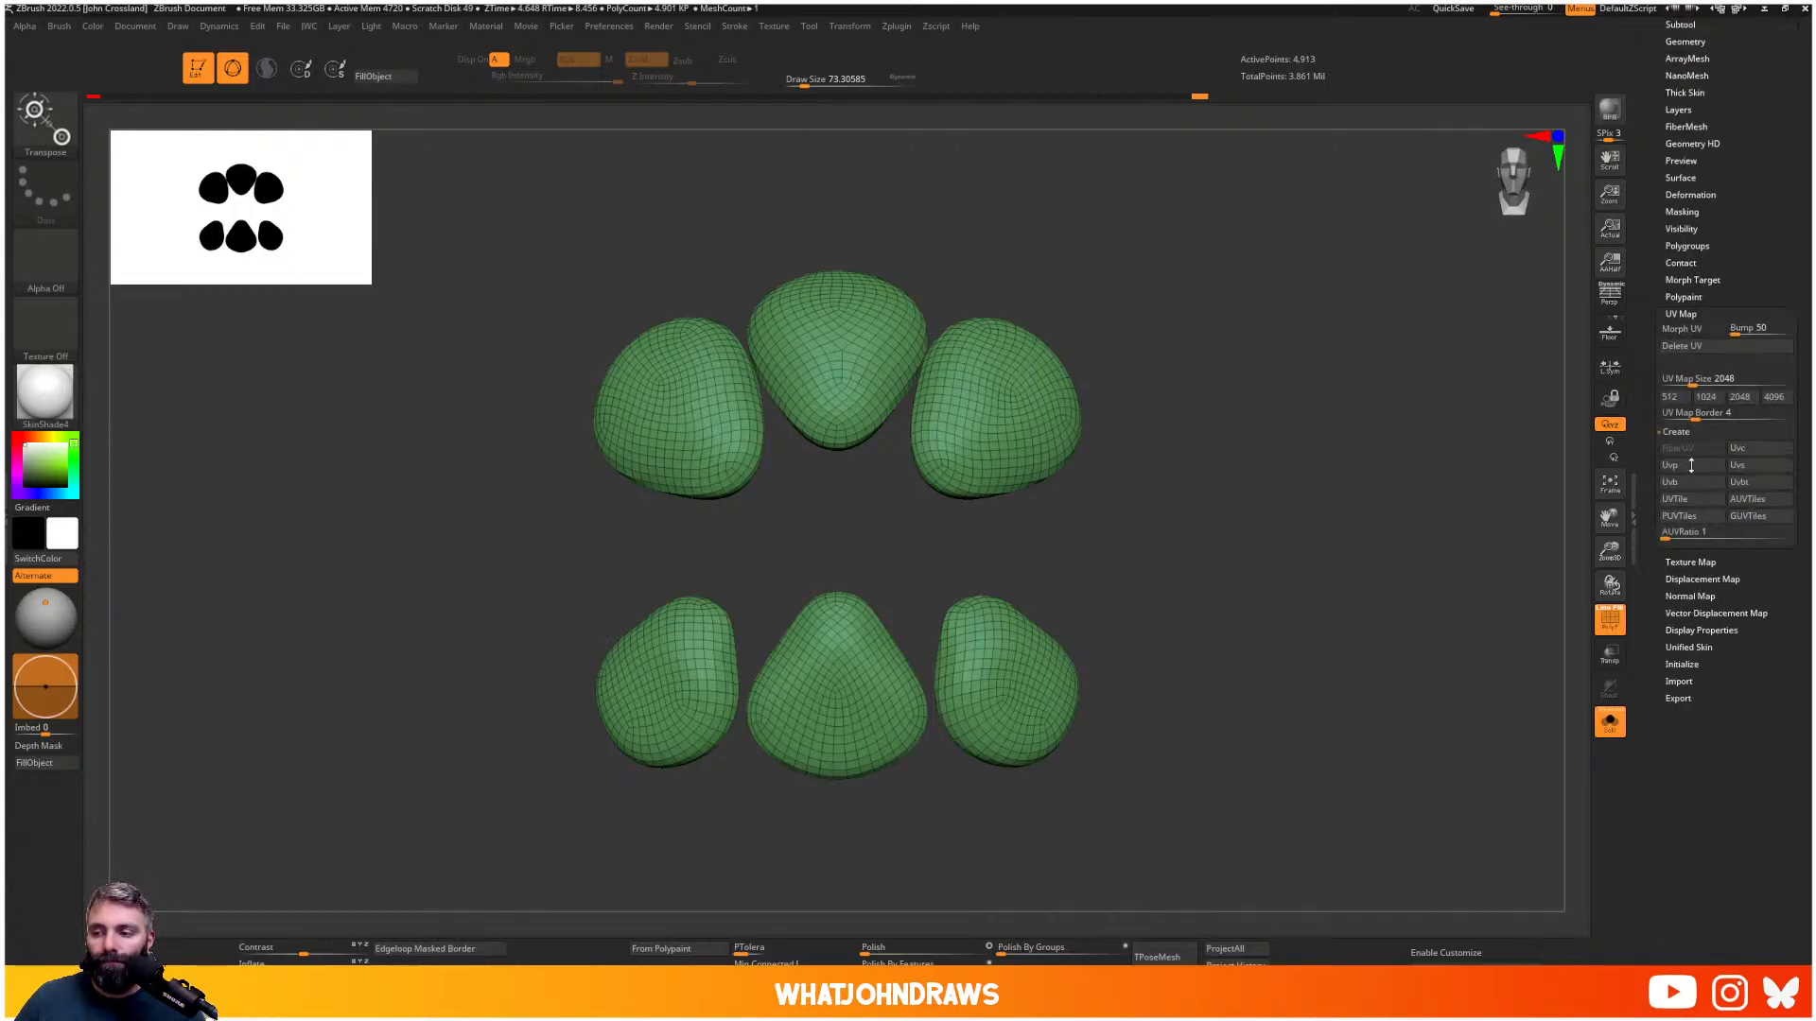
{"action": "left_click", "coordinate": [1690, 330]}
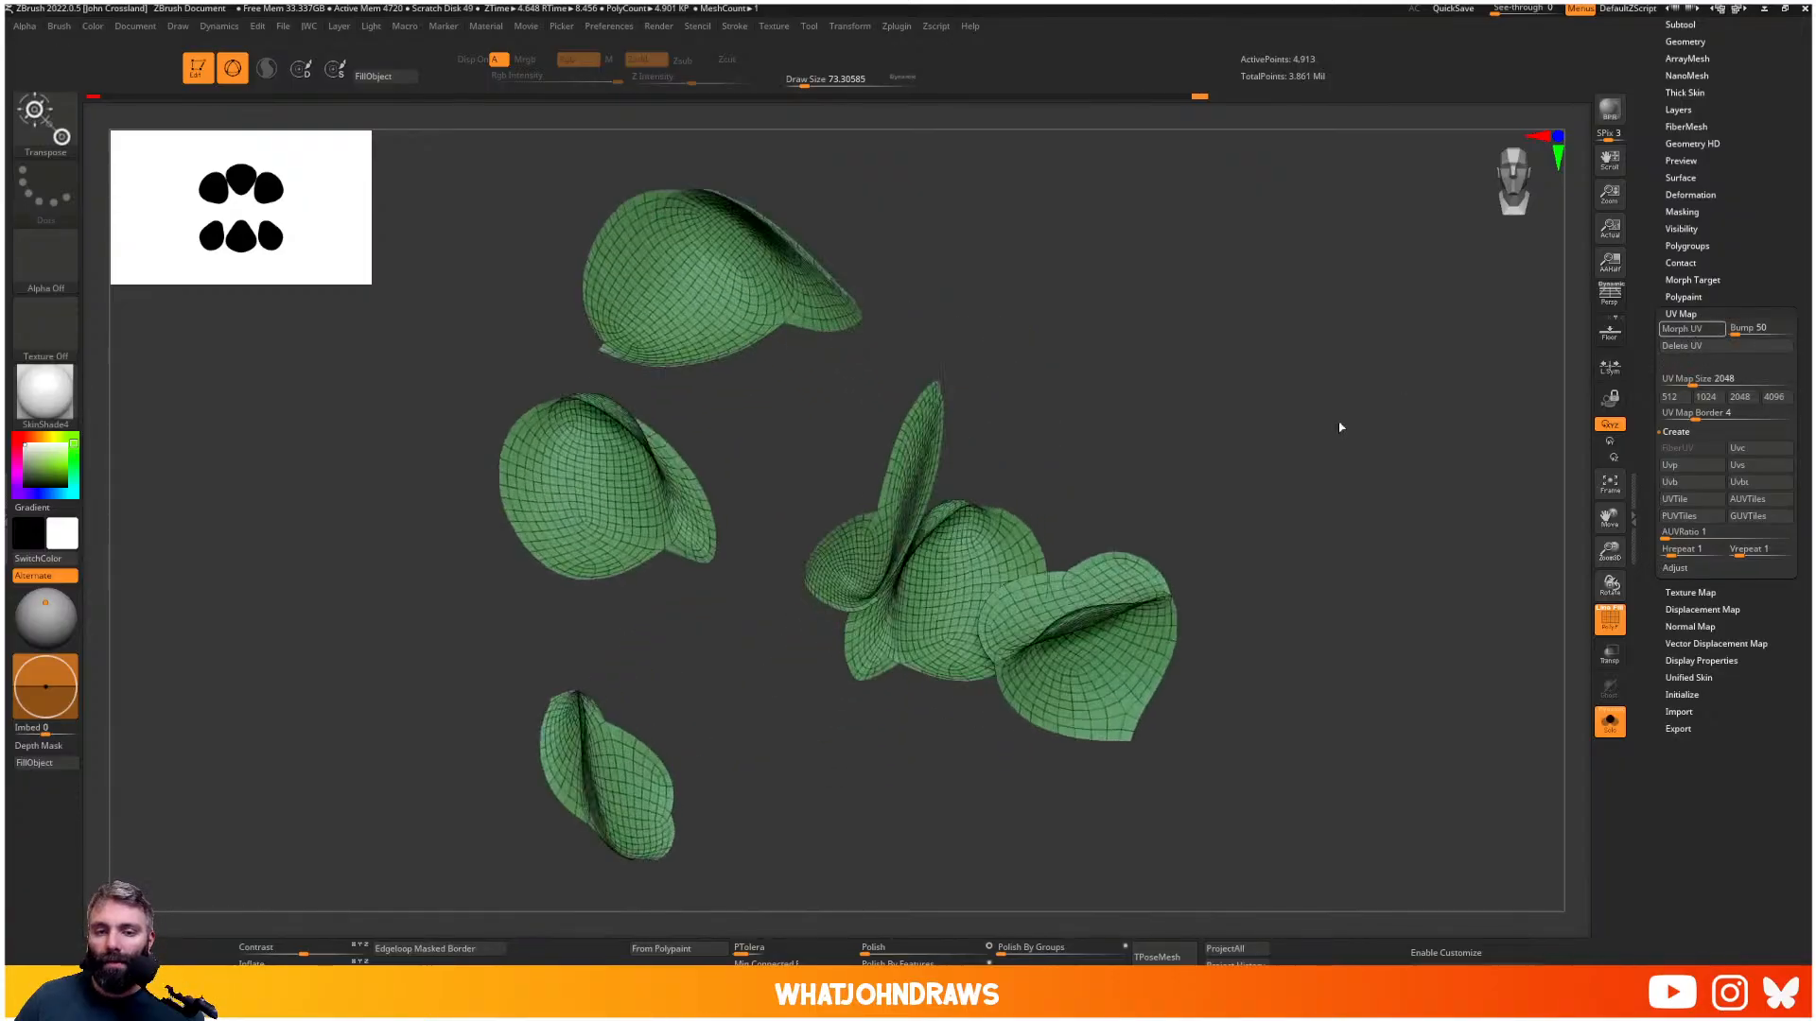
{"action": "left_click", "coordinate": [1688, 328]}
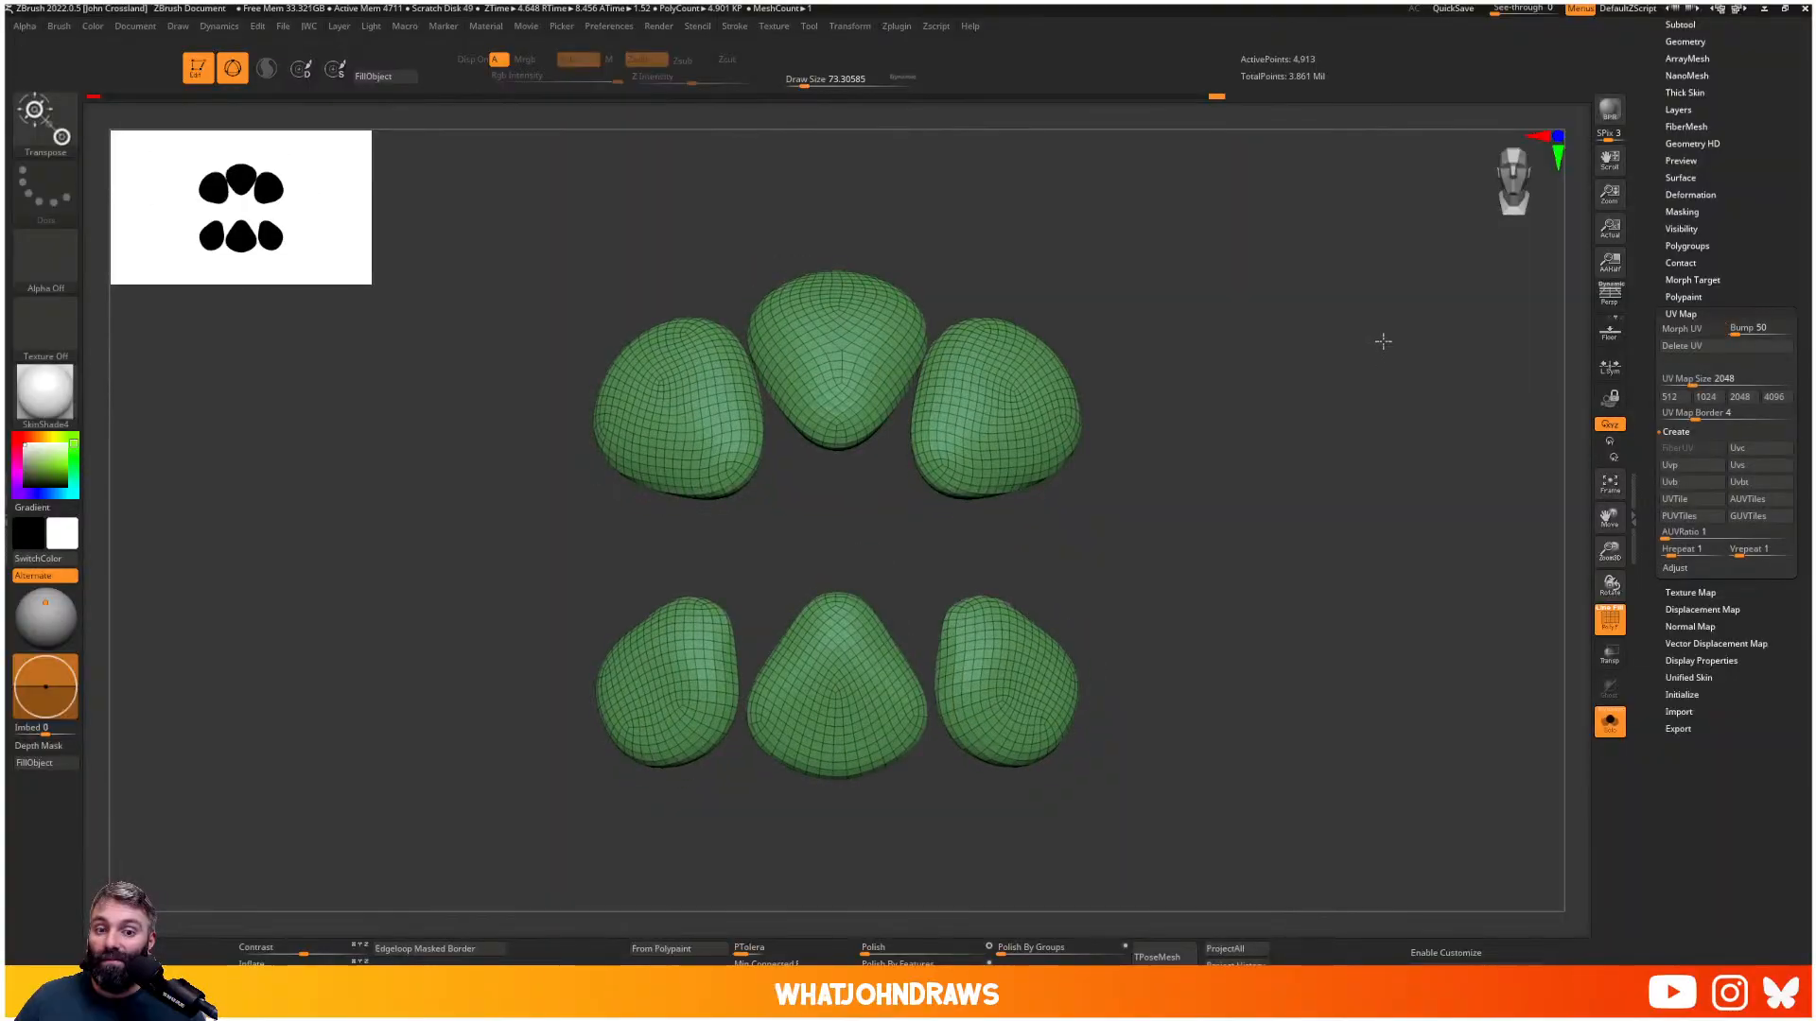
- Export the low-resolution teeth as teeth_low in OBJ format to the marmoset folder
{"action": "scroll", "coordinate": [1750, 139], "scroll_direction": "up", "scroll_amount": 5}
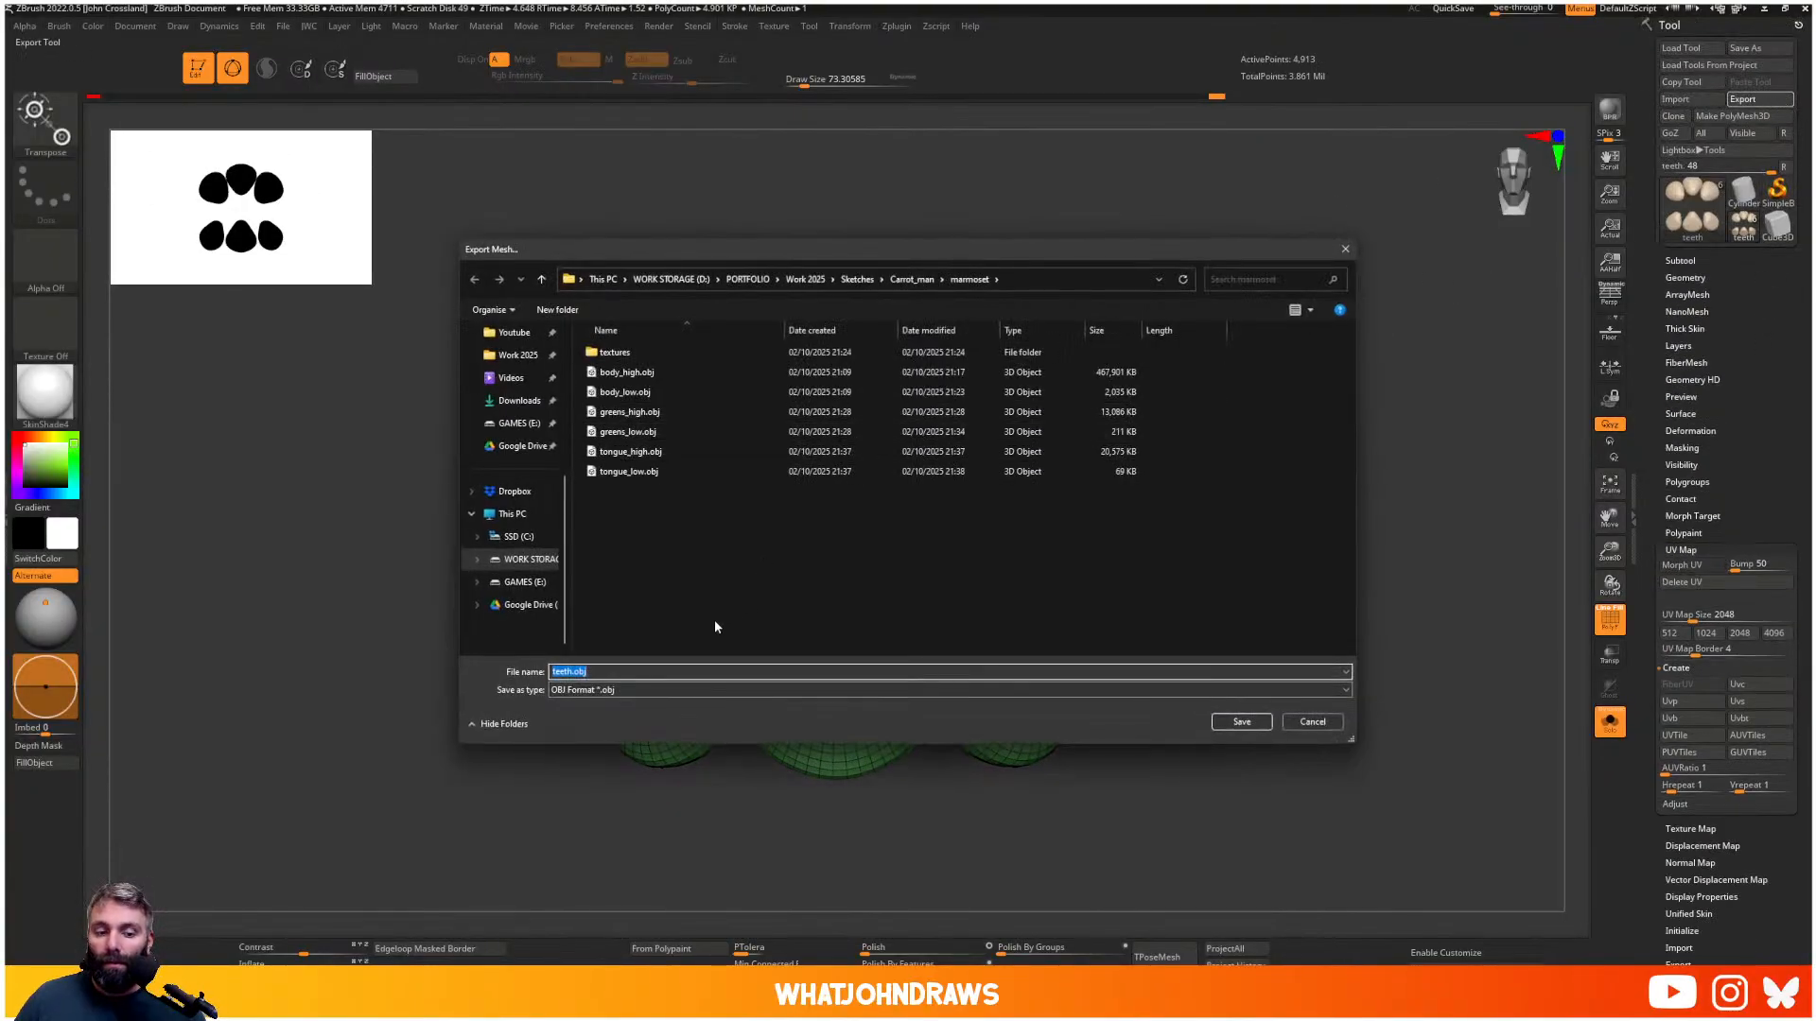
{"action": "type", "text": "teeht"}
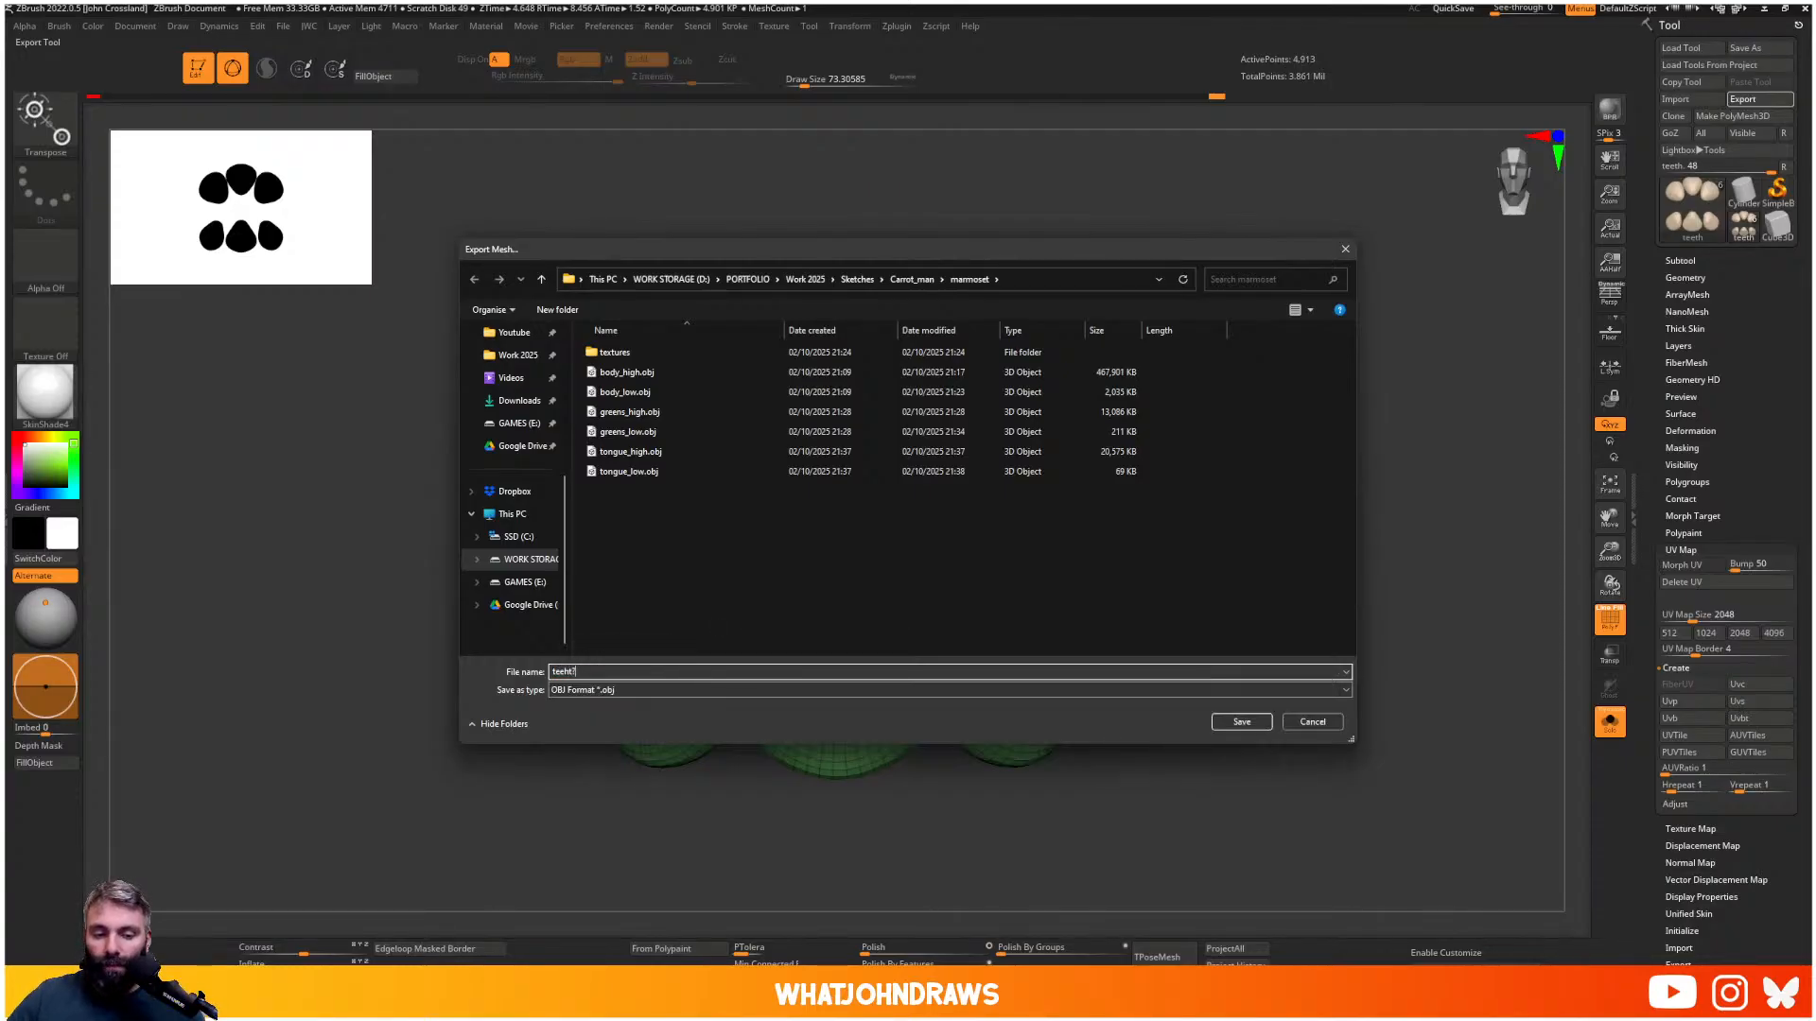
{"action": "type", "text": "h_low"}
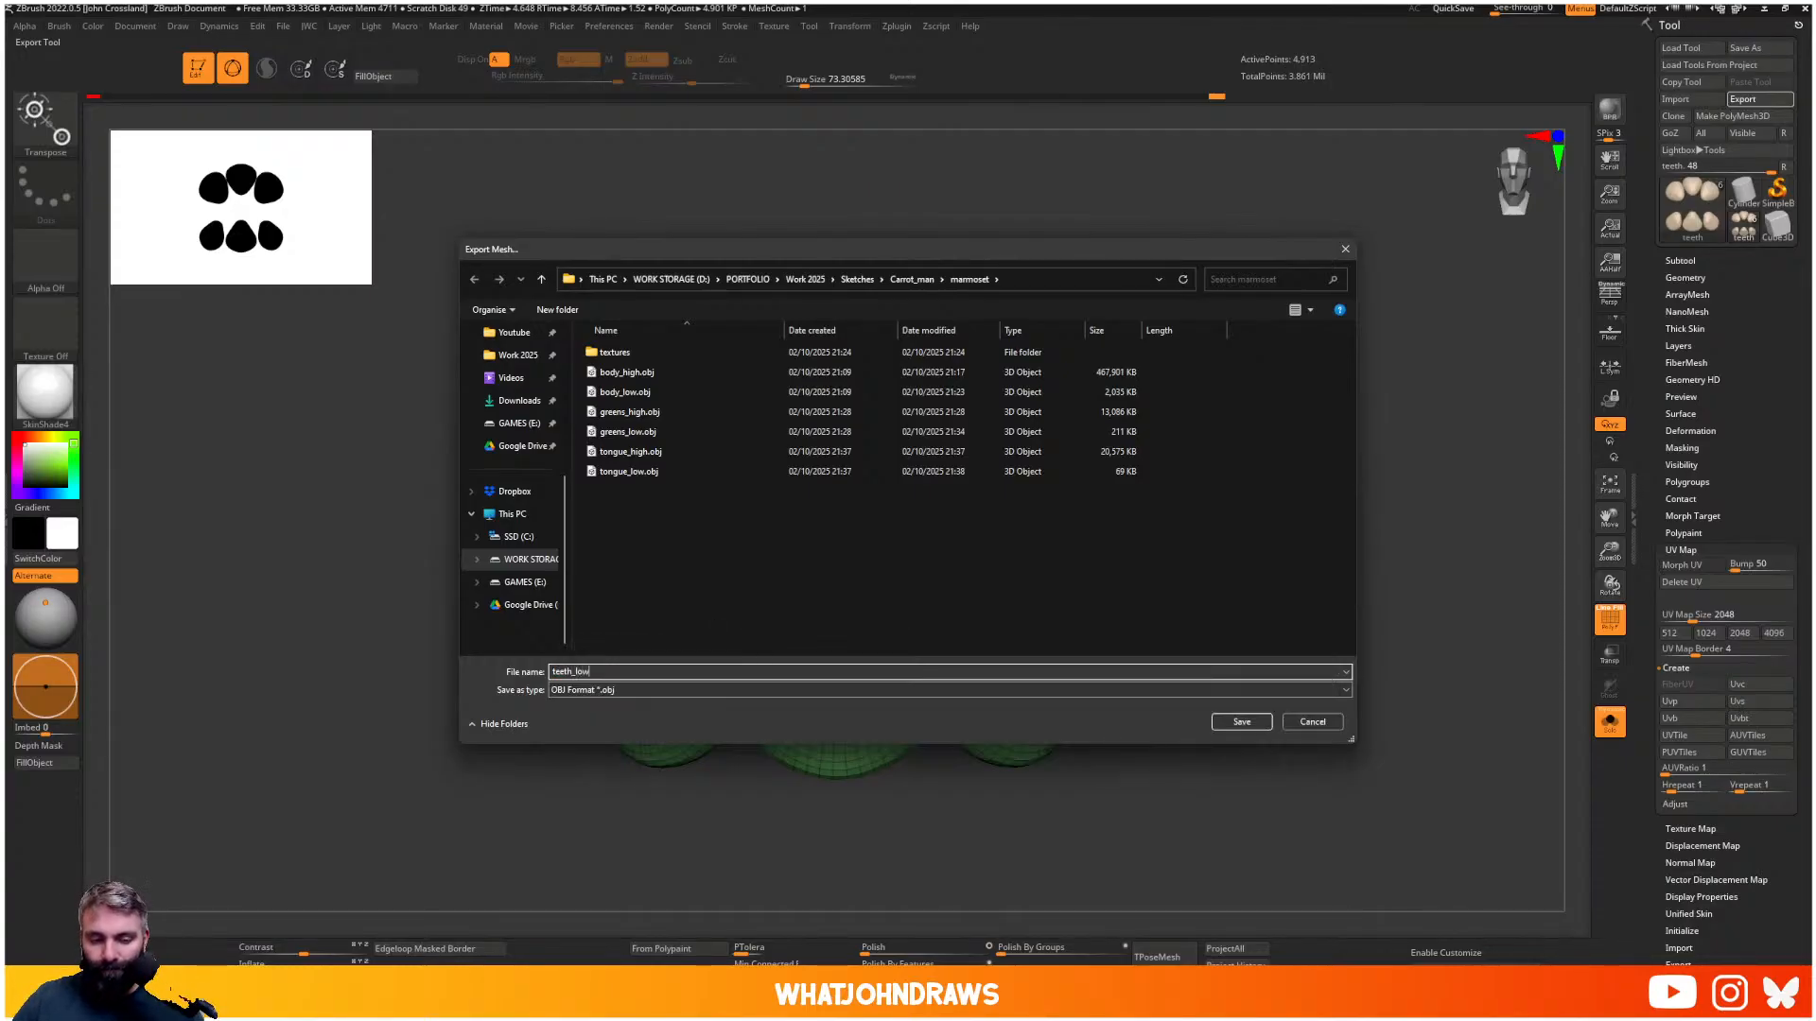
{"action": "key", "text": "Return"}
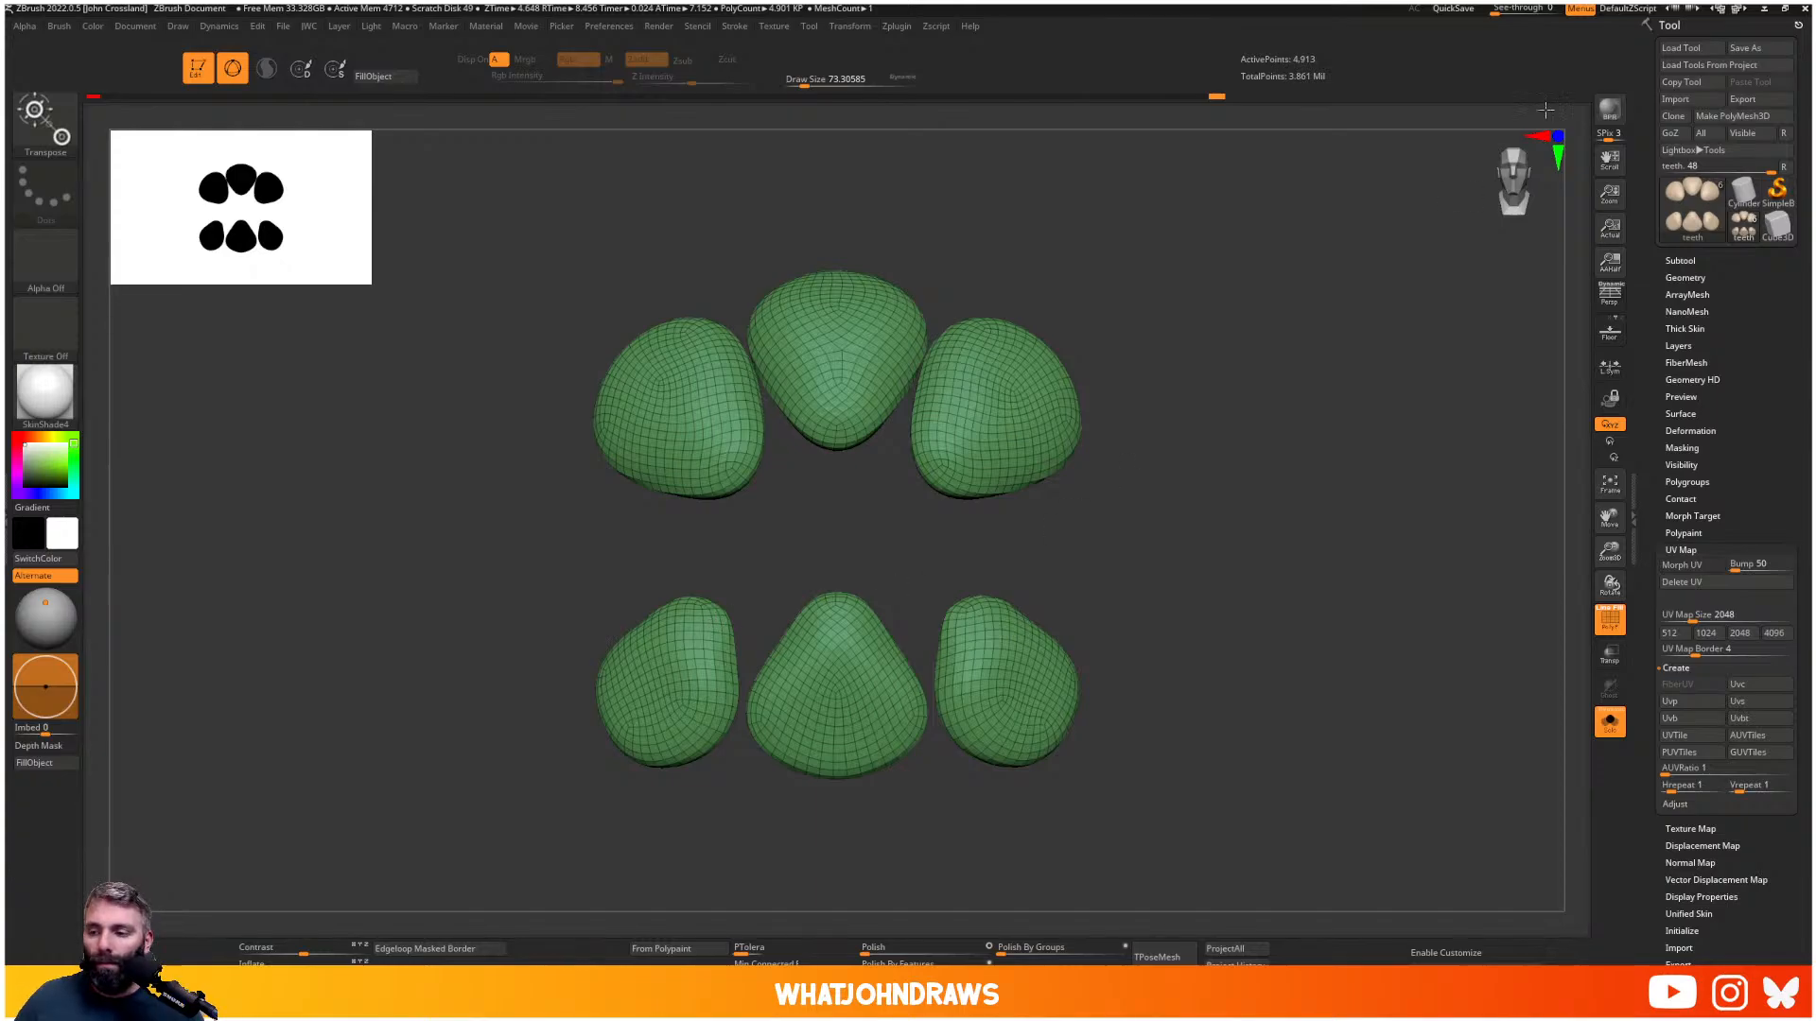
- Raise the teeth to their highest subdivision level, hide the polyframe, and export them as teeth_high in OBJ format
{"action": "key", "text": "d"}
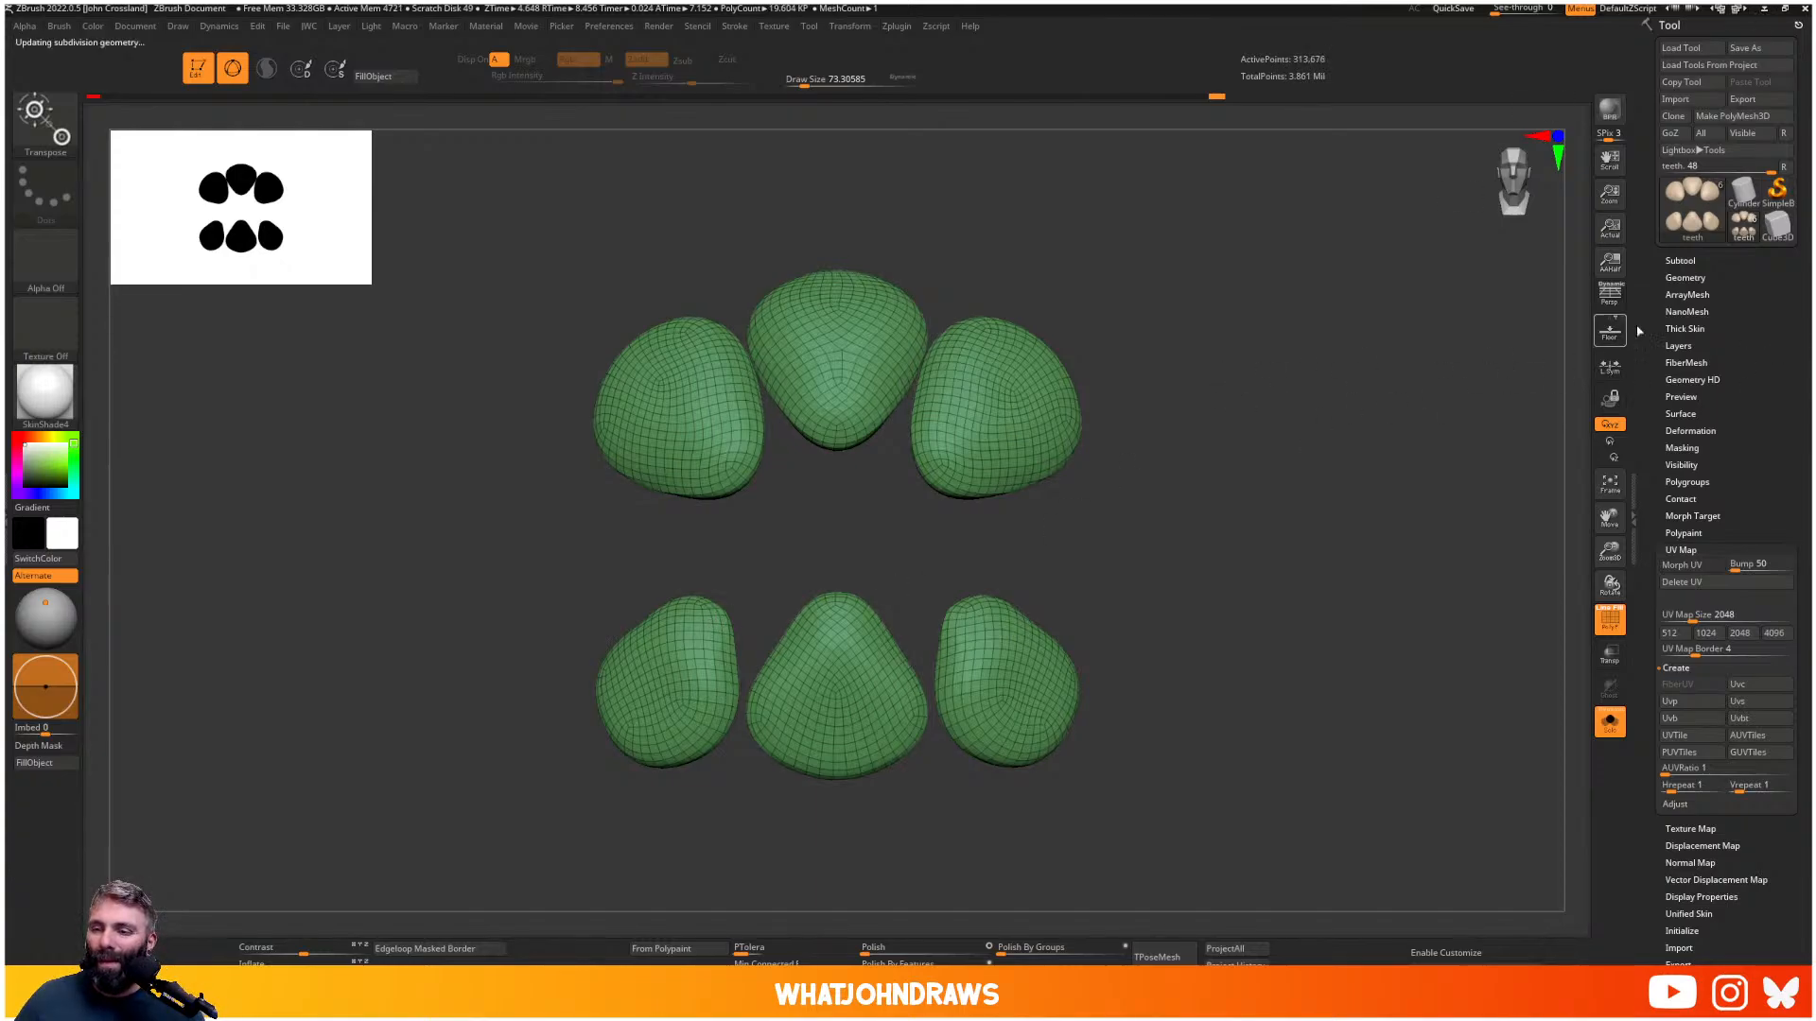
{"action": "key", "text": "shift+f"}
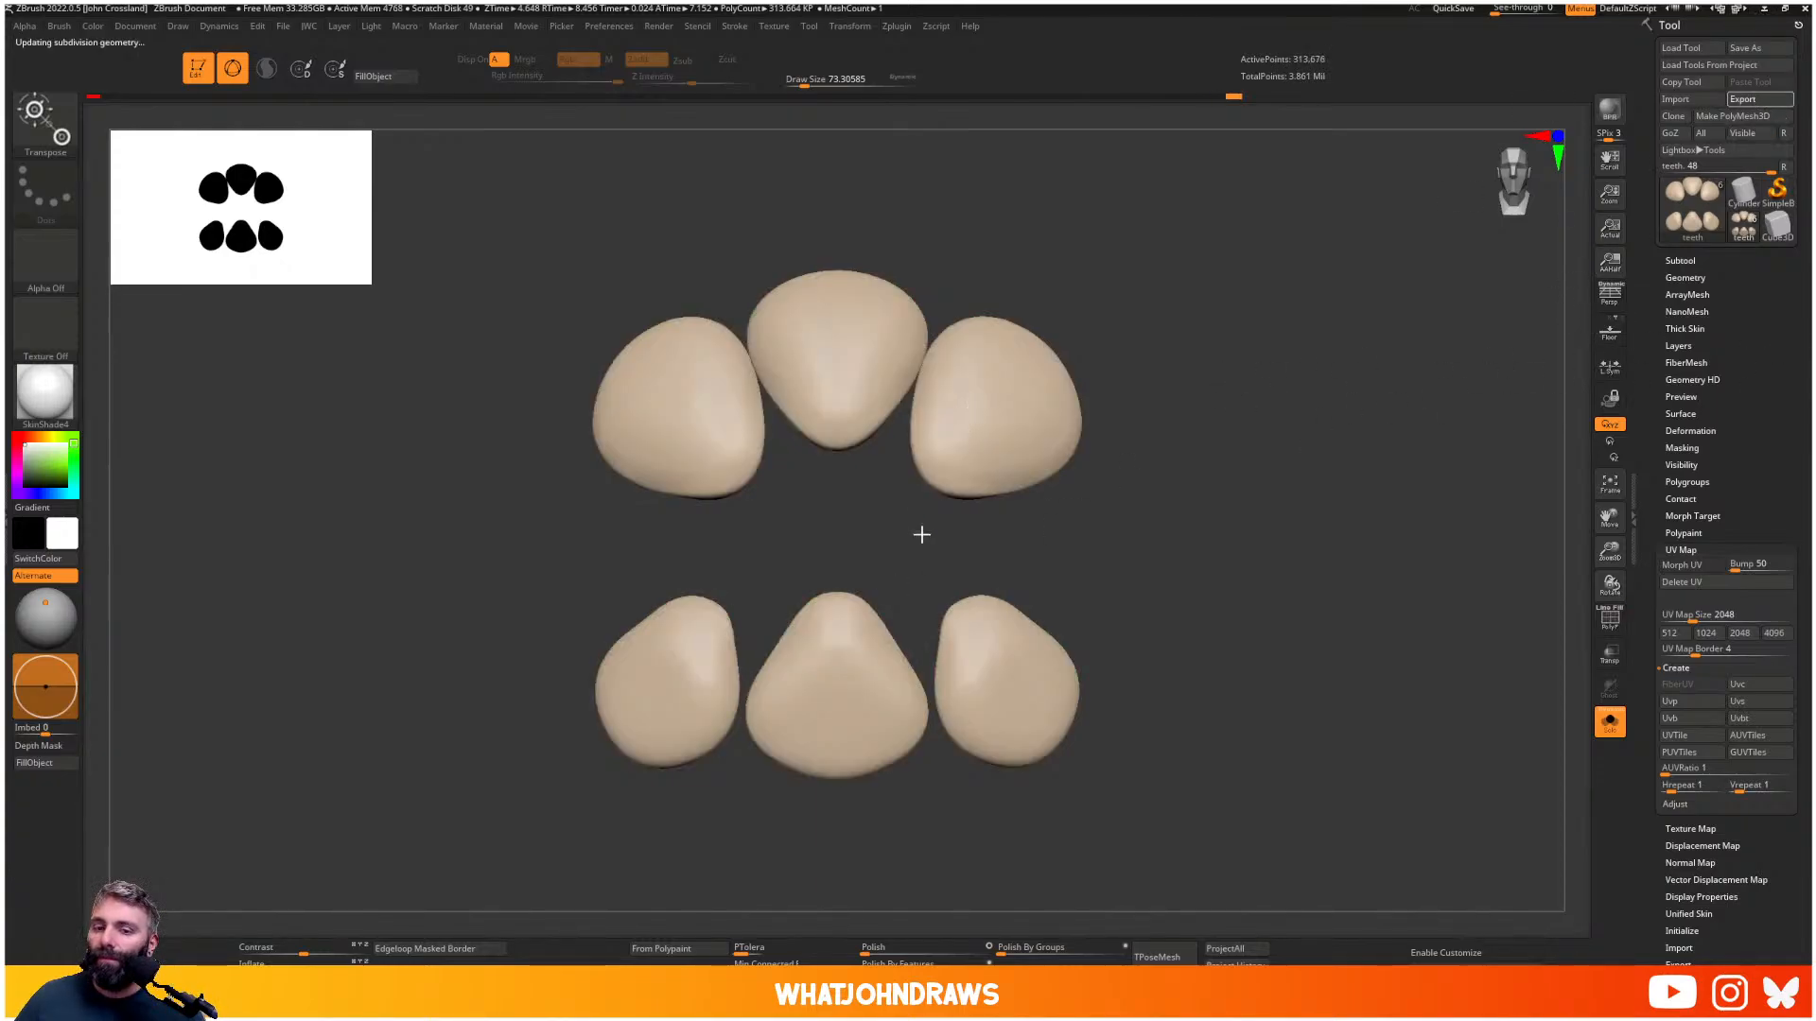
{"action": "left_click", "coordinate": [1759, 99]}
{"action": "type", "text": "teeth_high"}
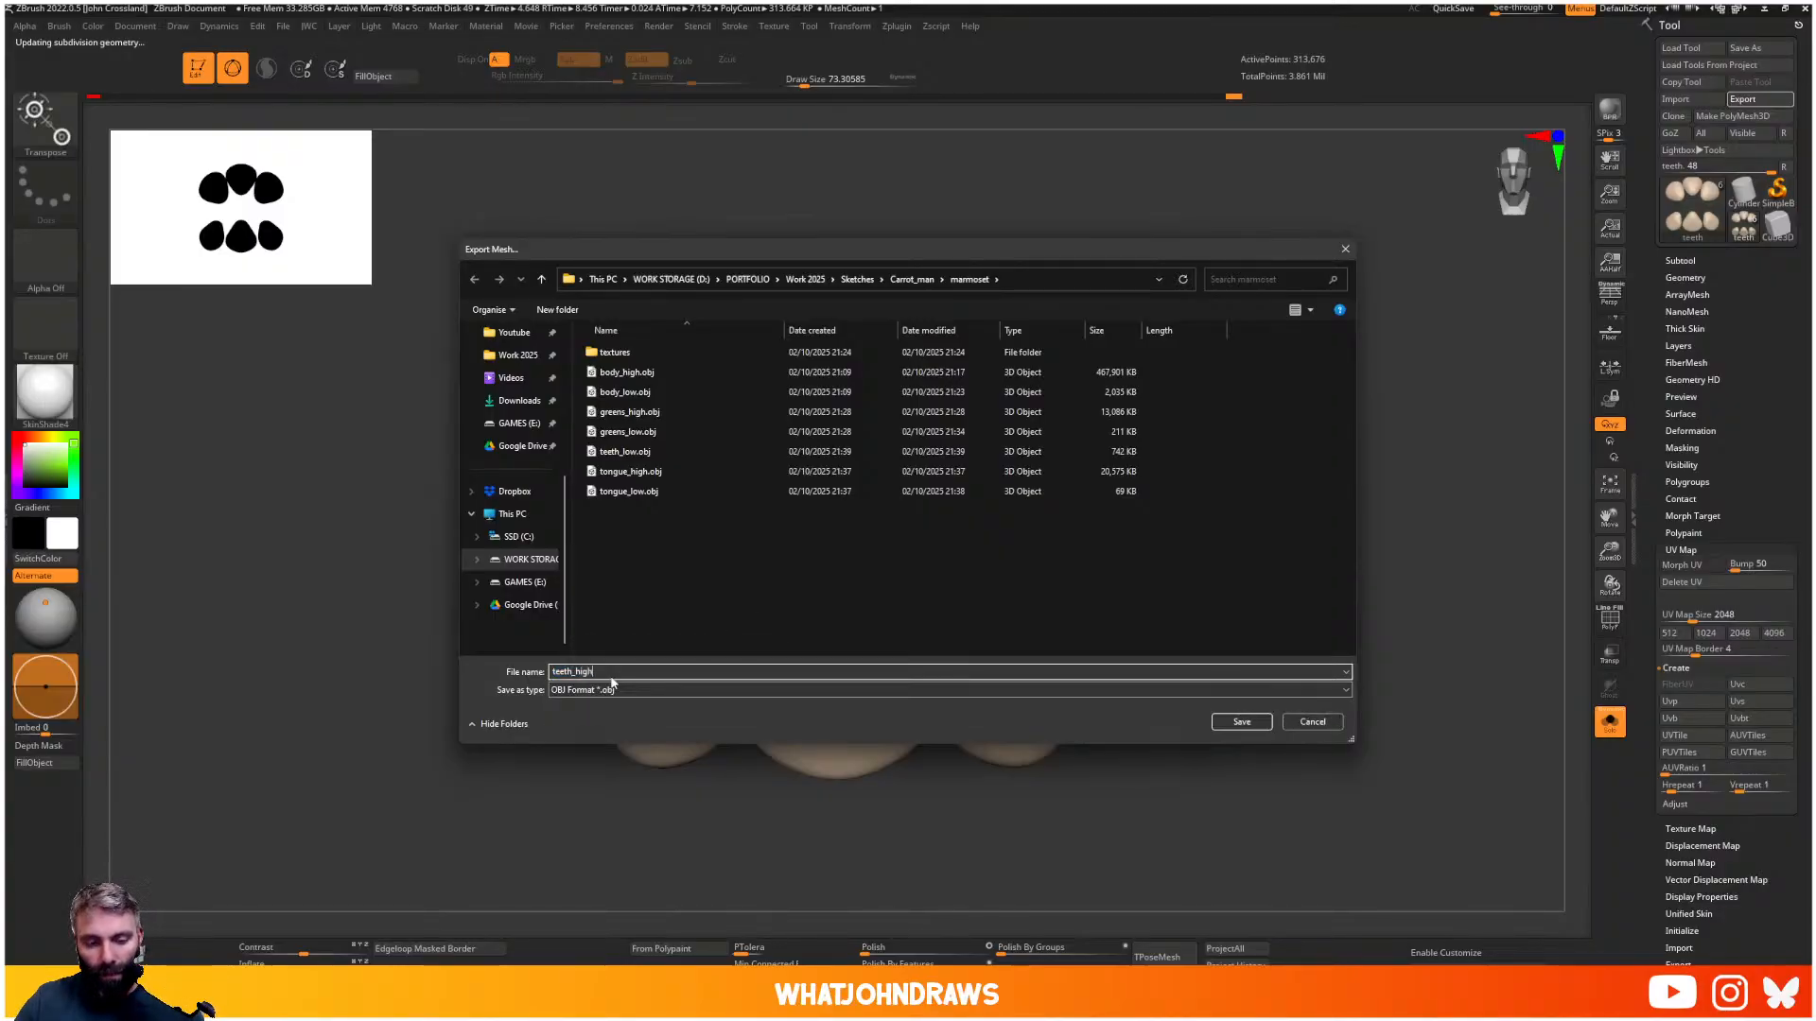
{"action": "key", "text": "Return"}
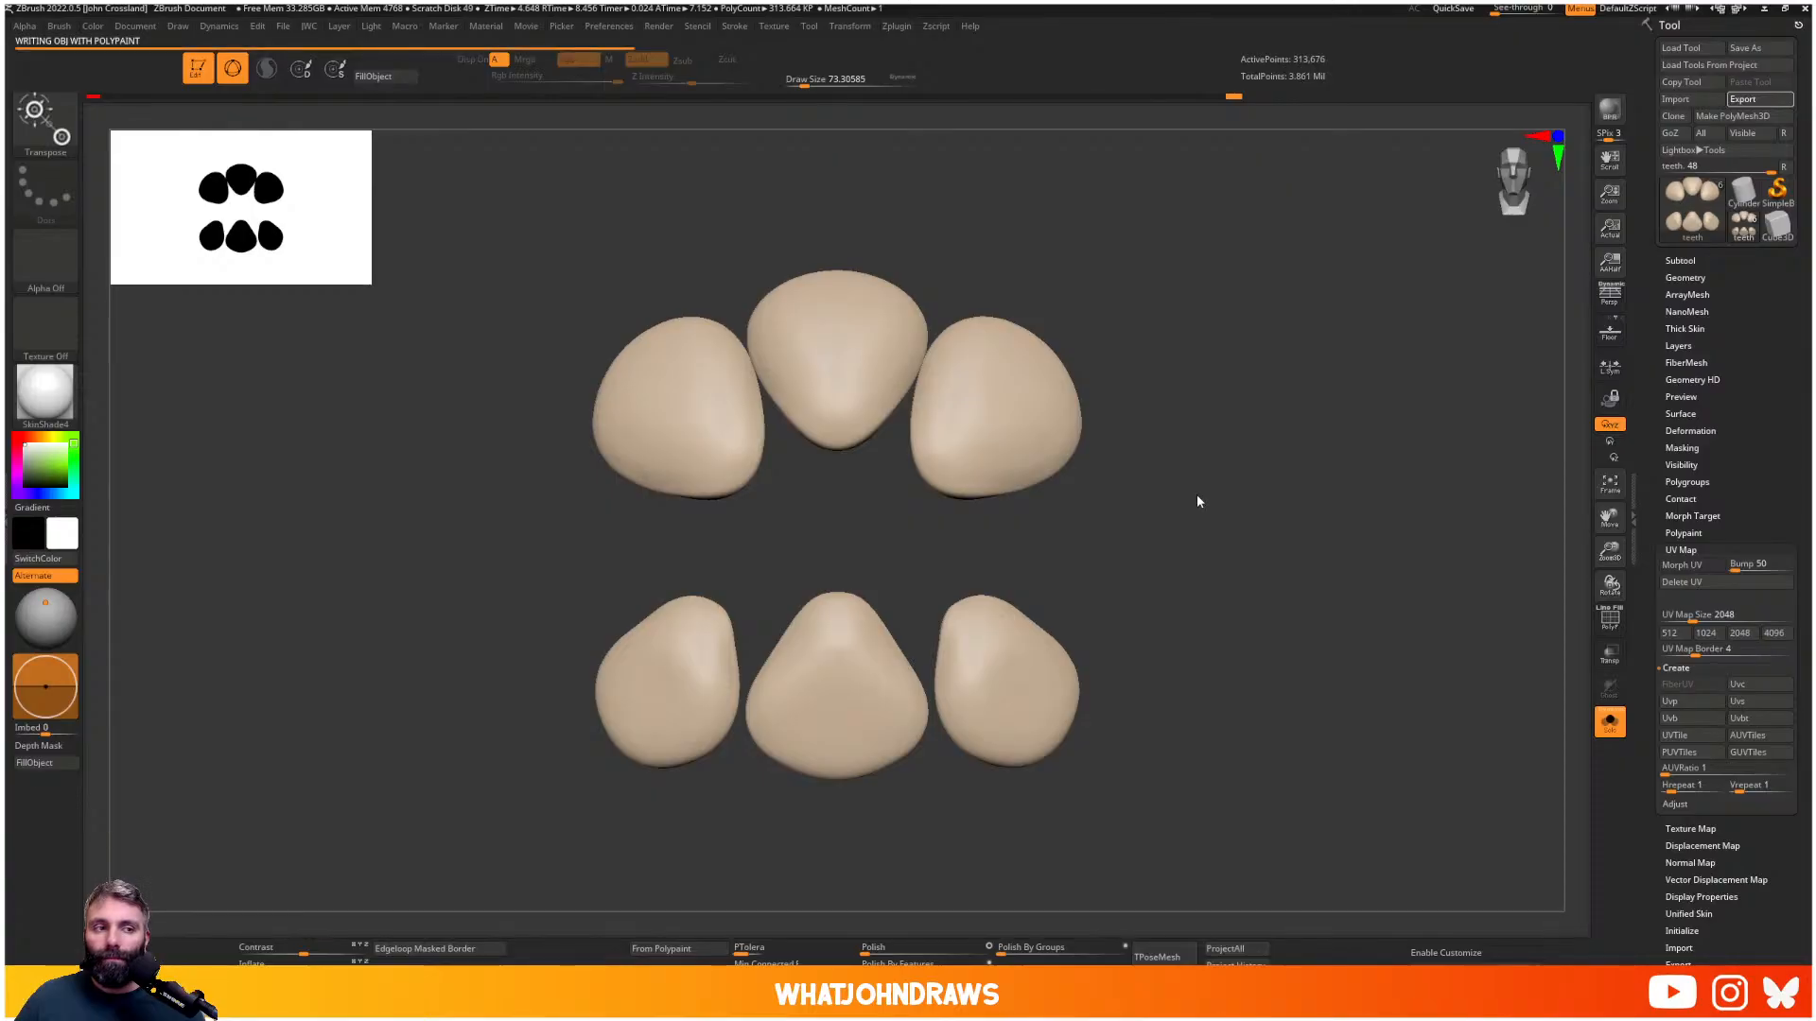
{"action": "left_click_drag", "start_coordinate": [1195, 494], "coordinate": [1037, 561]}
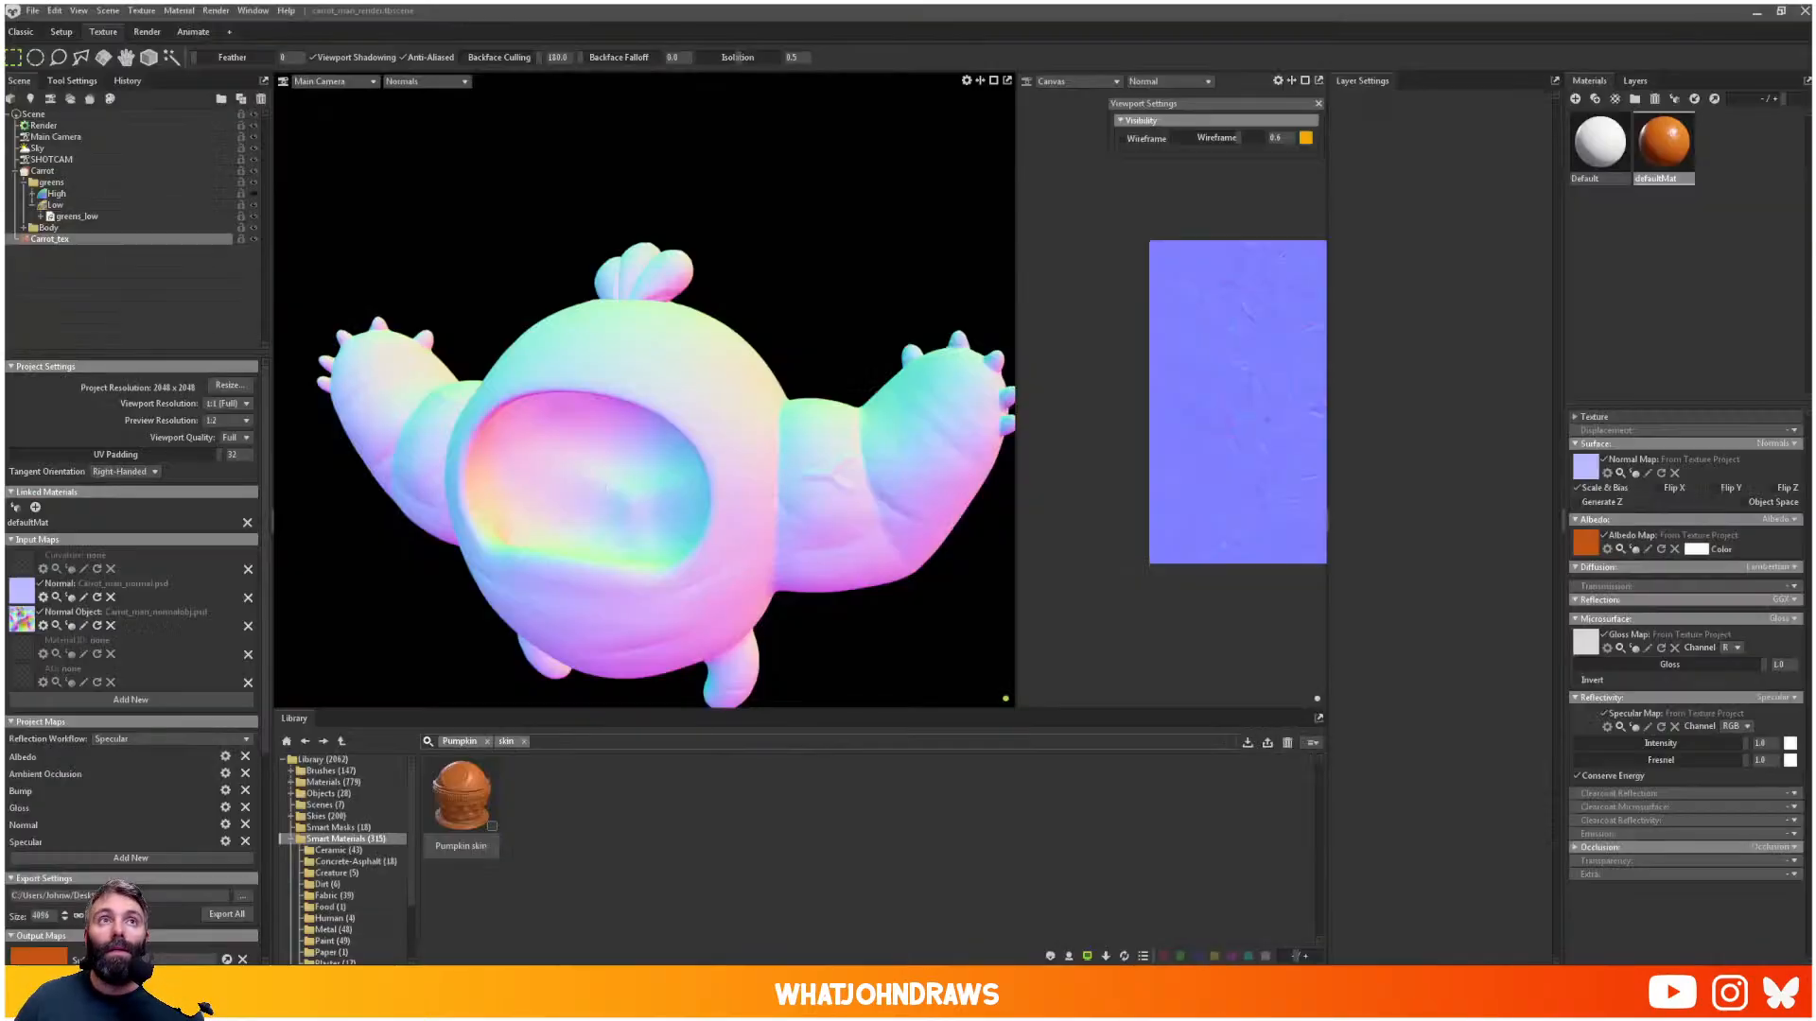
- Switch to Marmoset Toolbag, close the viewport settings, and collapse the greens bake group
{"action": "left_click", "coordinate": [1317, 104]}
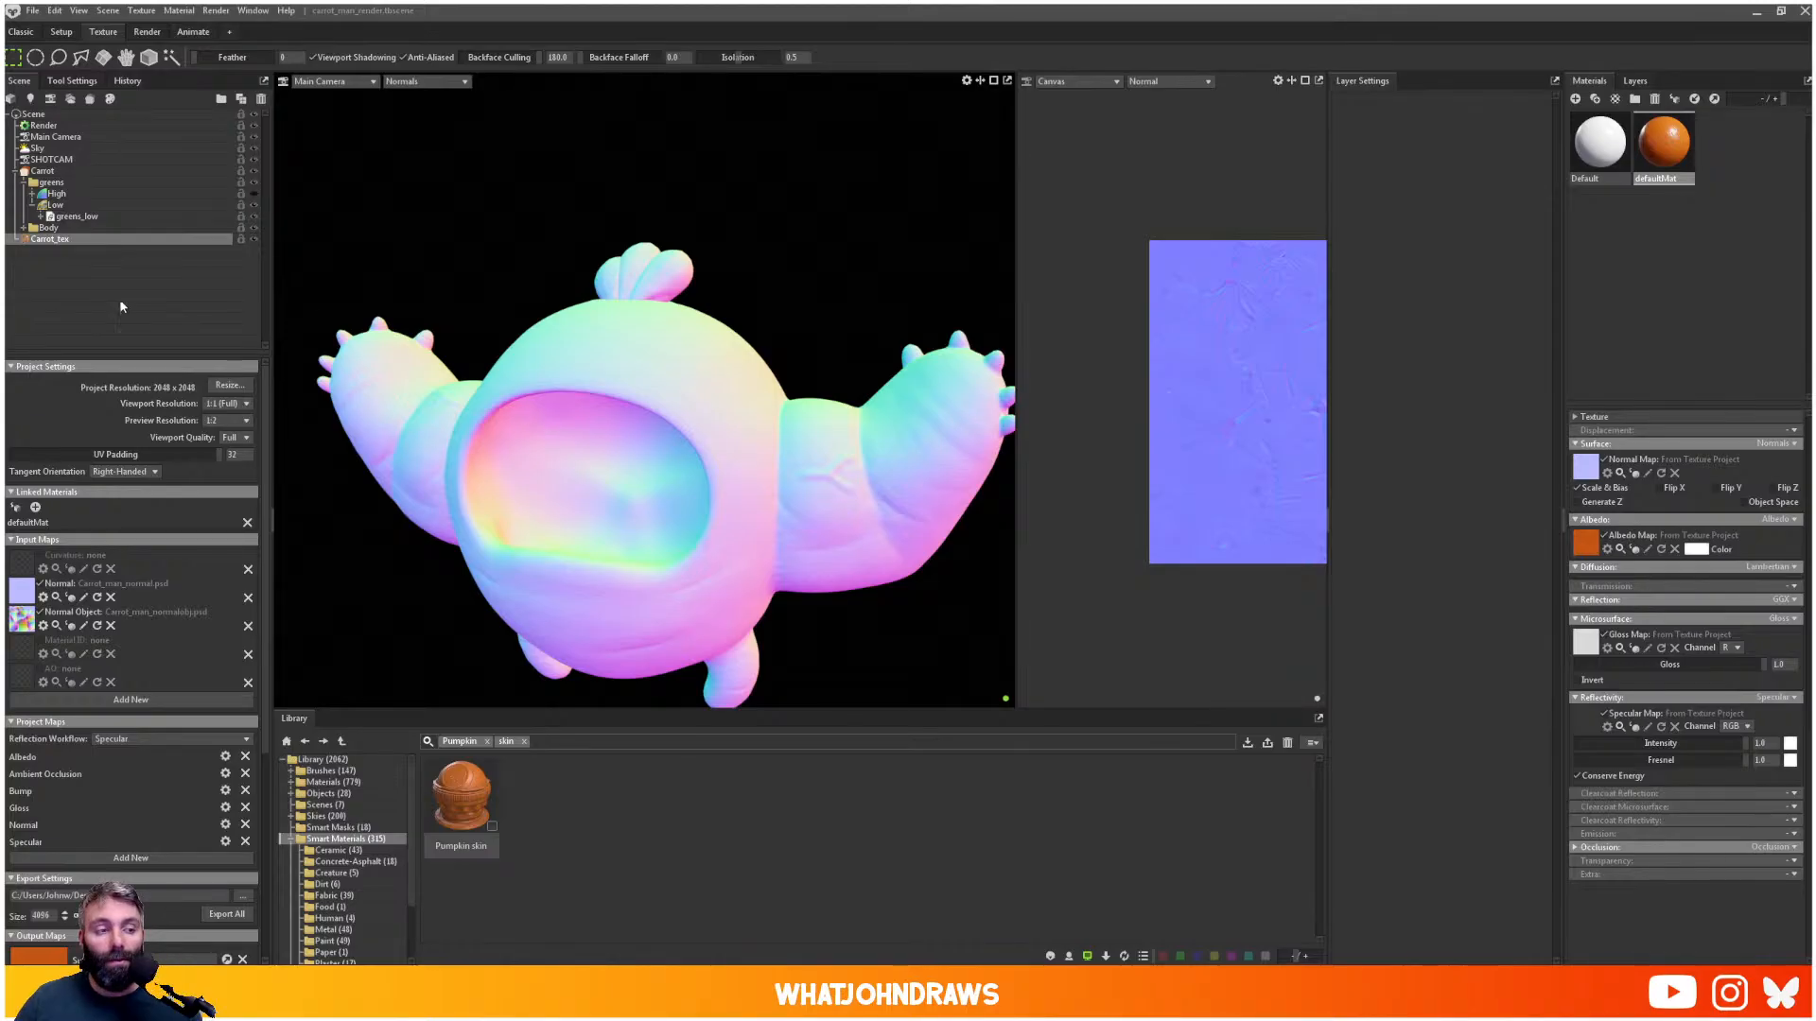
{"action": "left_click", "coordinate": [32, 203]}
{"action": "left_click", "coordinate": [23, 181]}
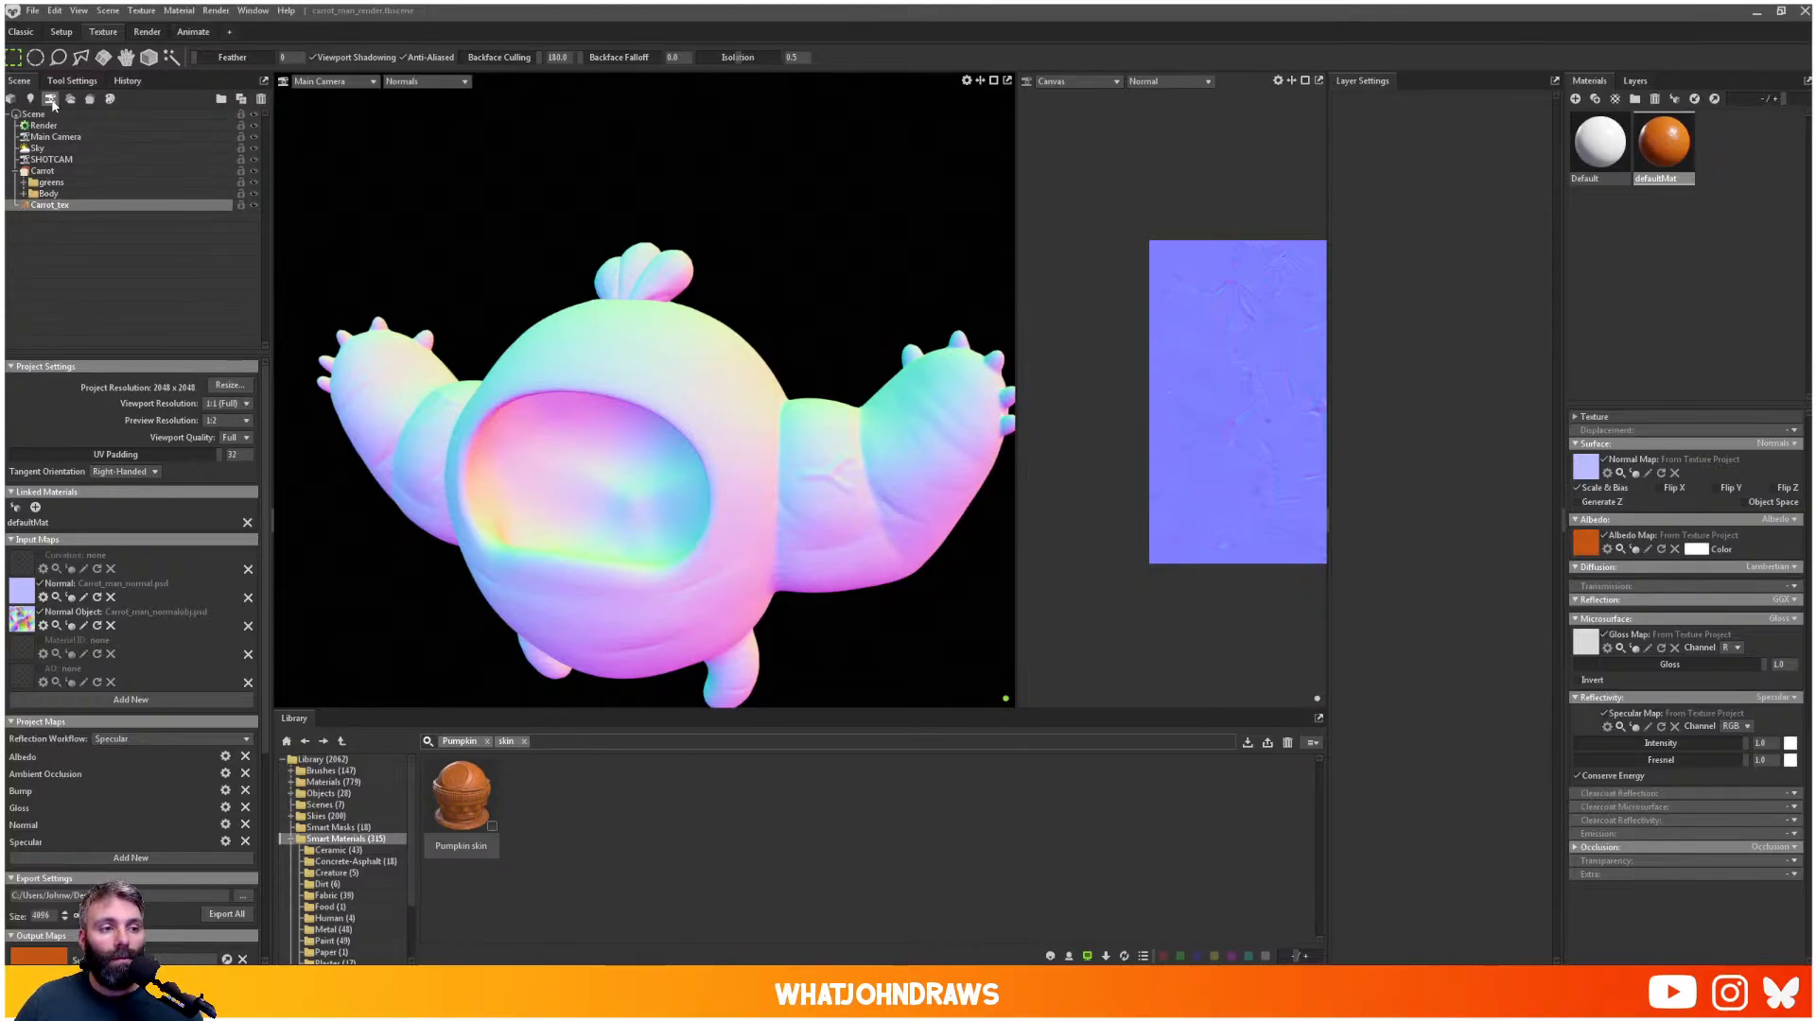
- Add a bake group to the Carrot bake project, name it teeth, and collapse it
{"action": "left_click", "coordinate": [43, 171]}
{"action": "left_click", "coordinate": [123, 368]}
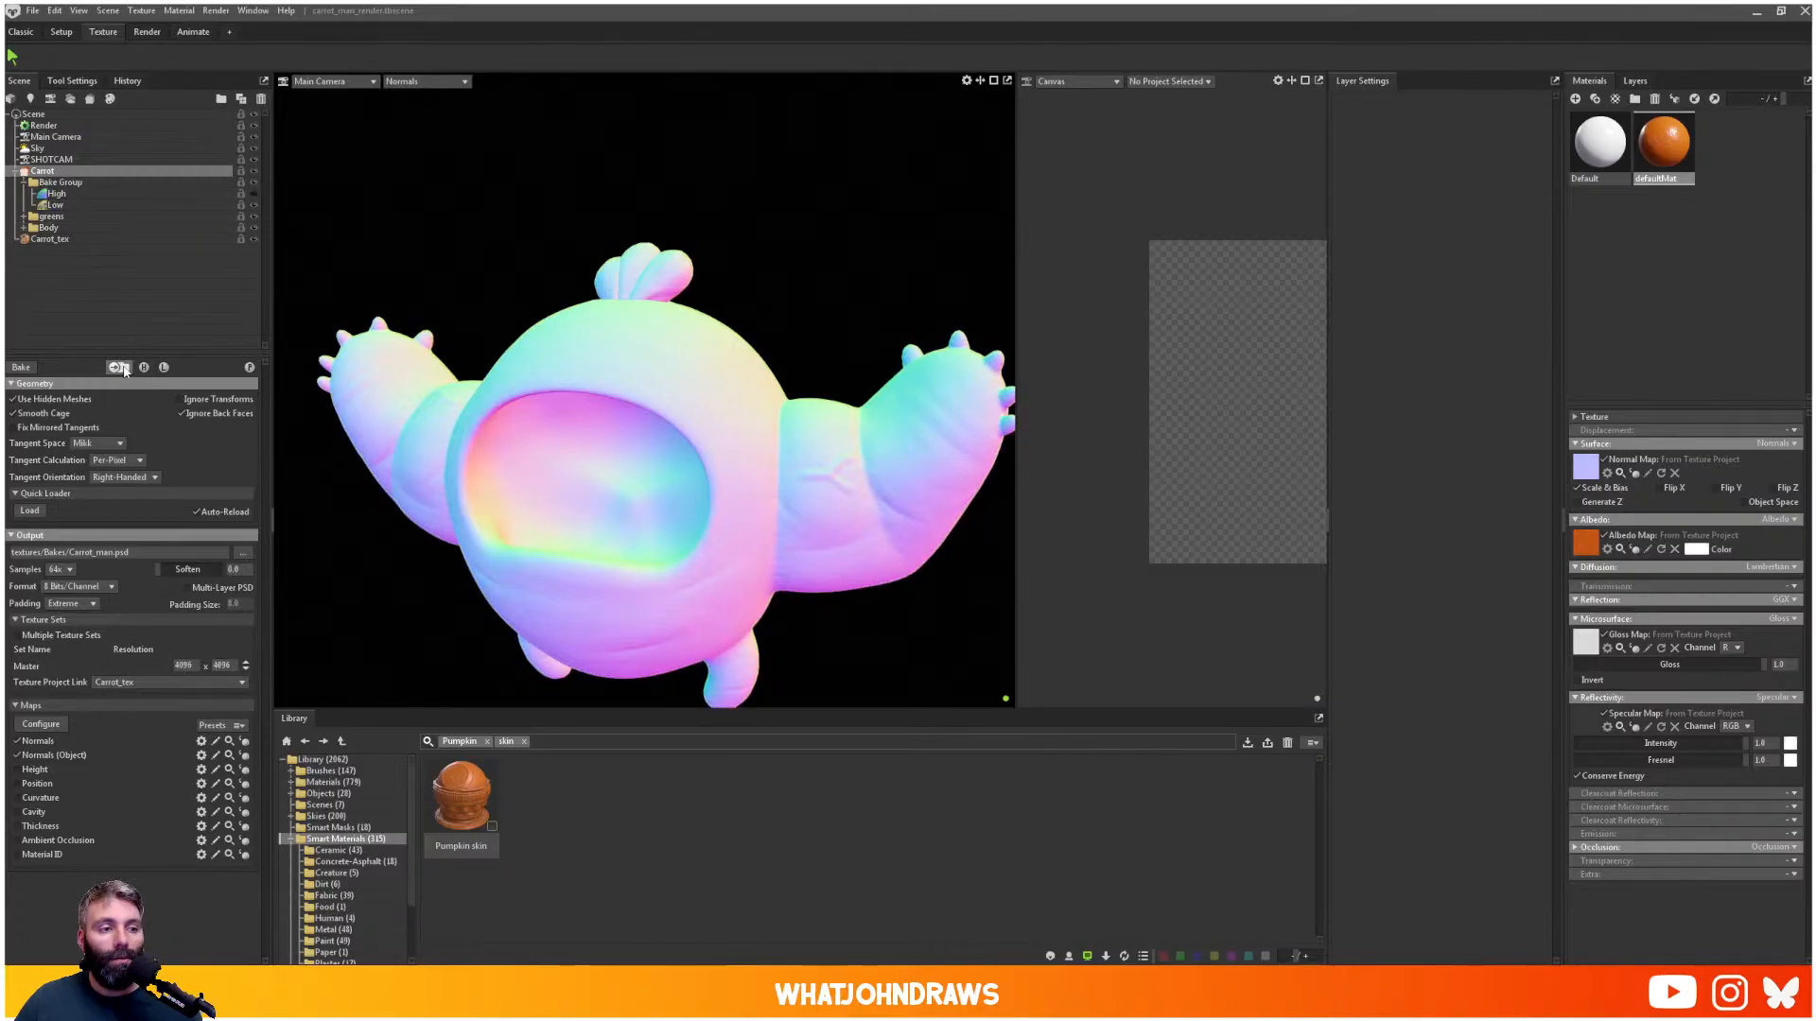
{"action": "left_click", "coordinate": [66, 185]}
{"action": "double_click", "coordinate": [67, 186]}
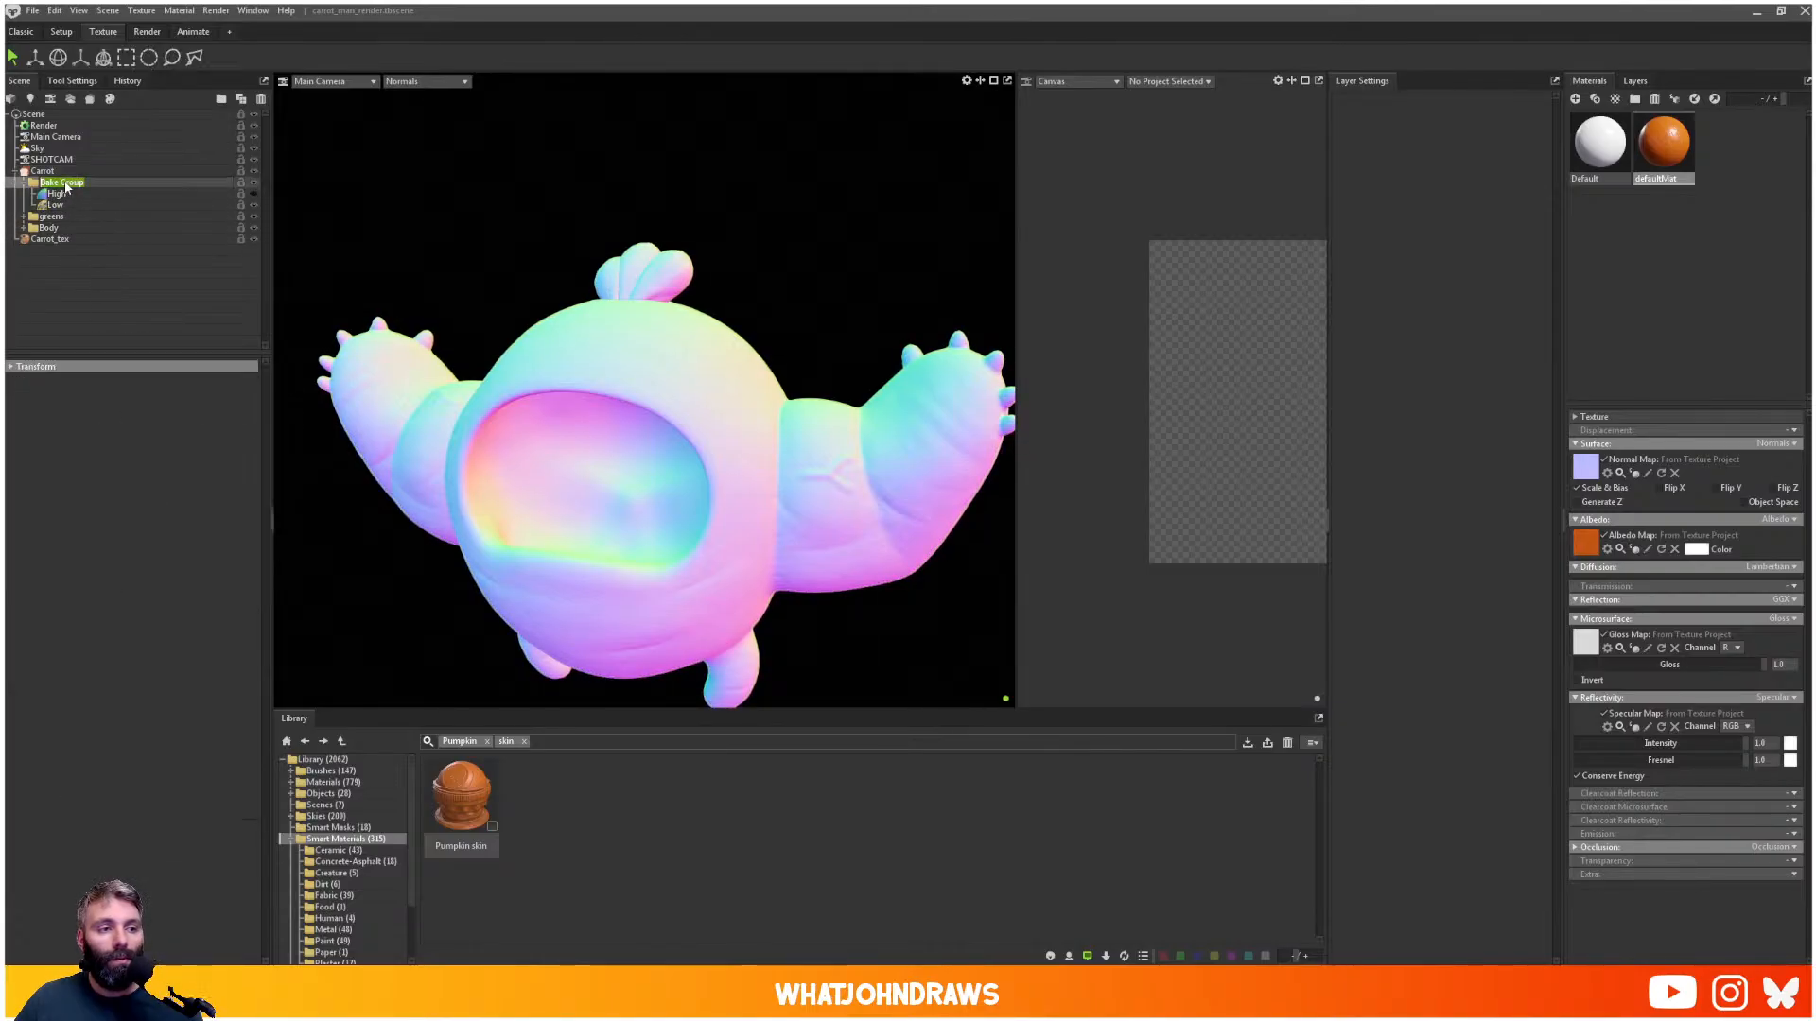
{"action": "type", "text": "te"}
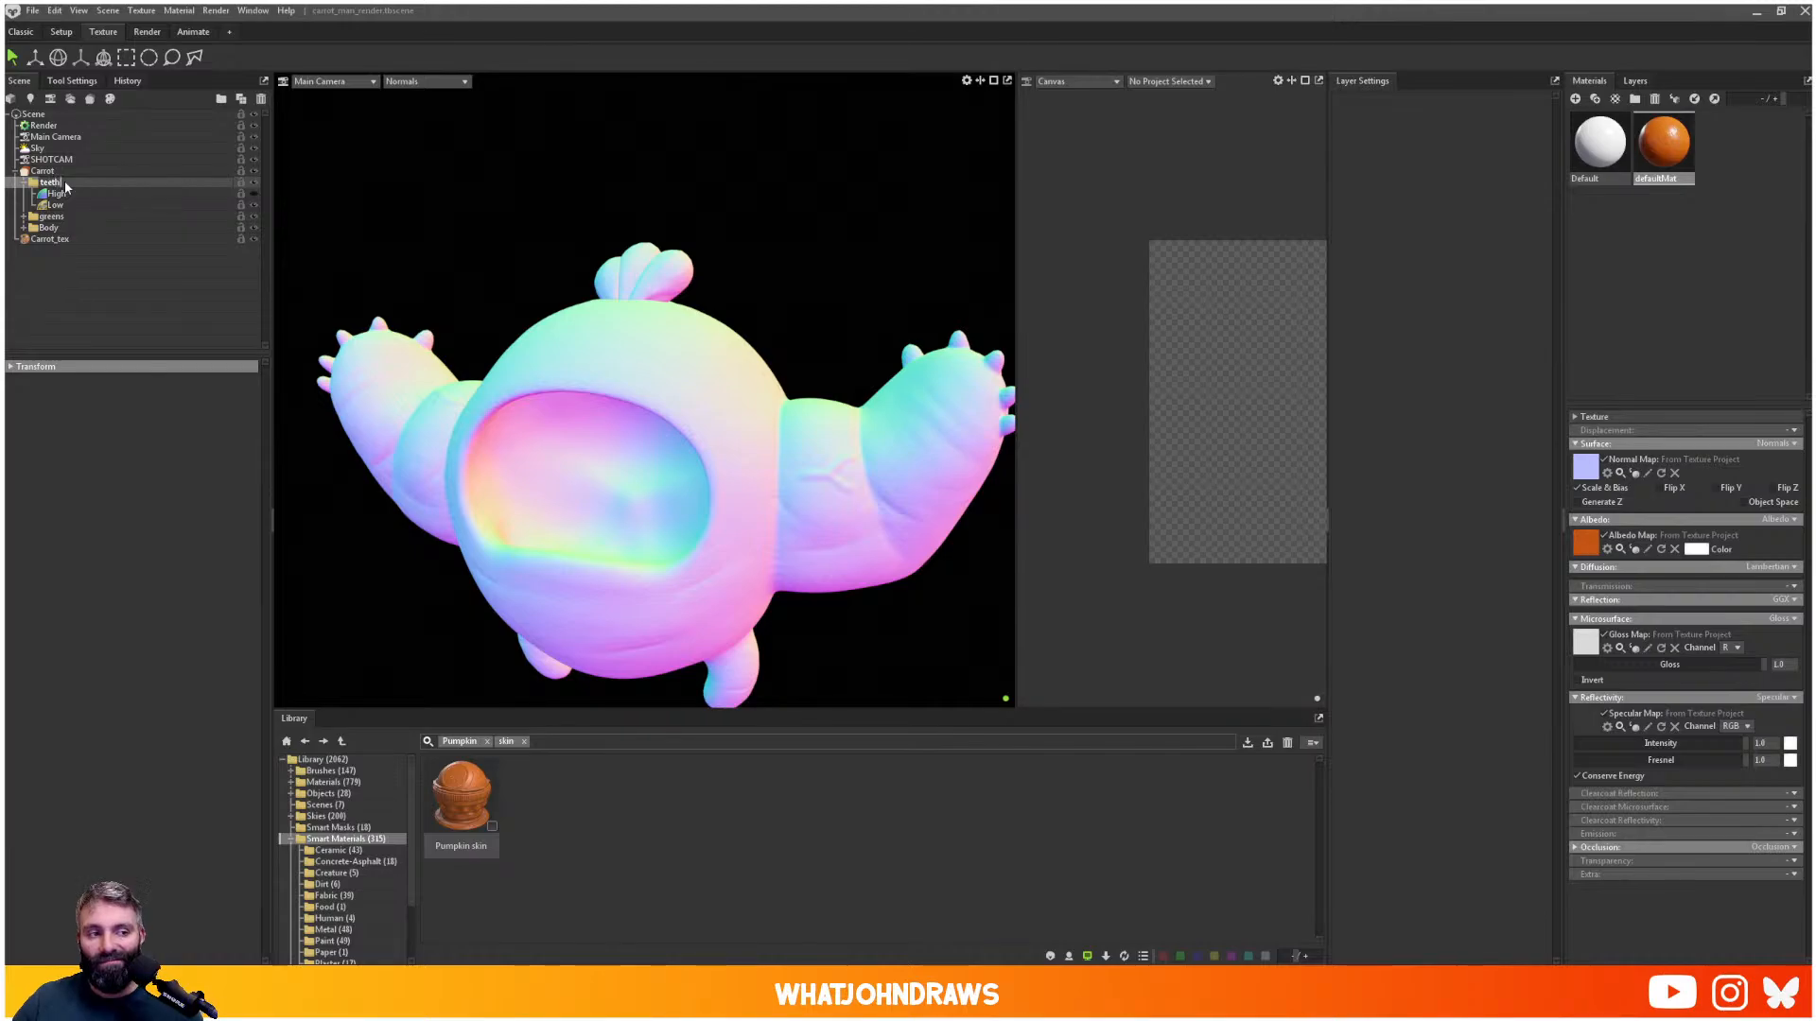
{"action": "type", "text": "eth"}
{"action": "key", "text": "Return"}
{"action": "left_click", "coordinate": [33, 183]}
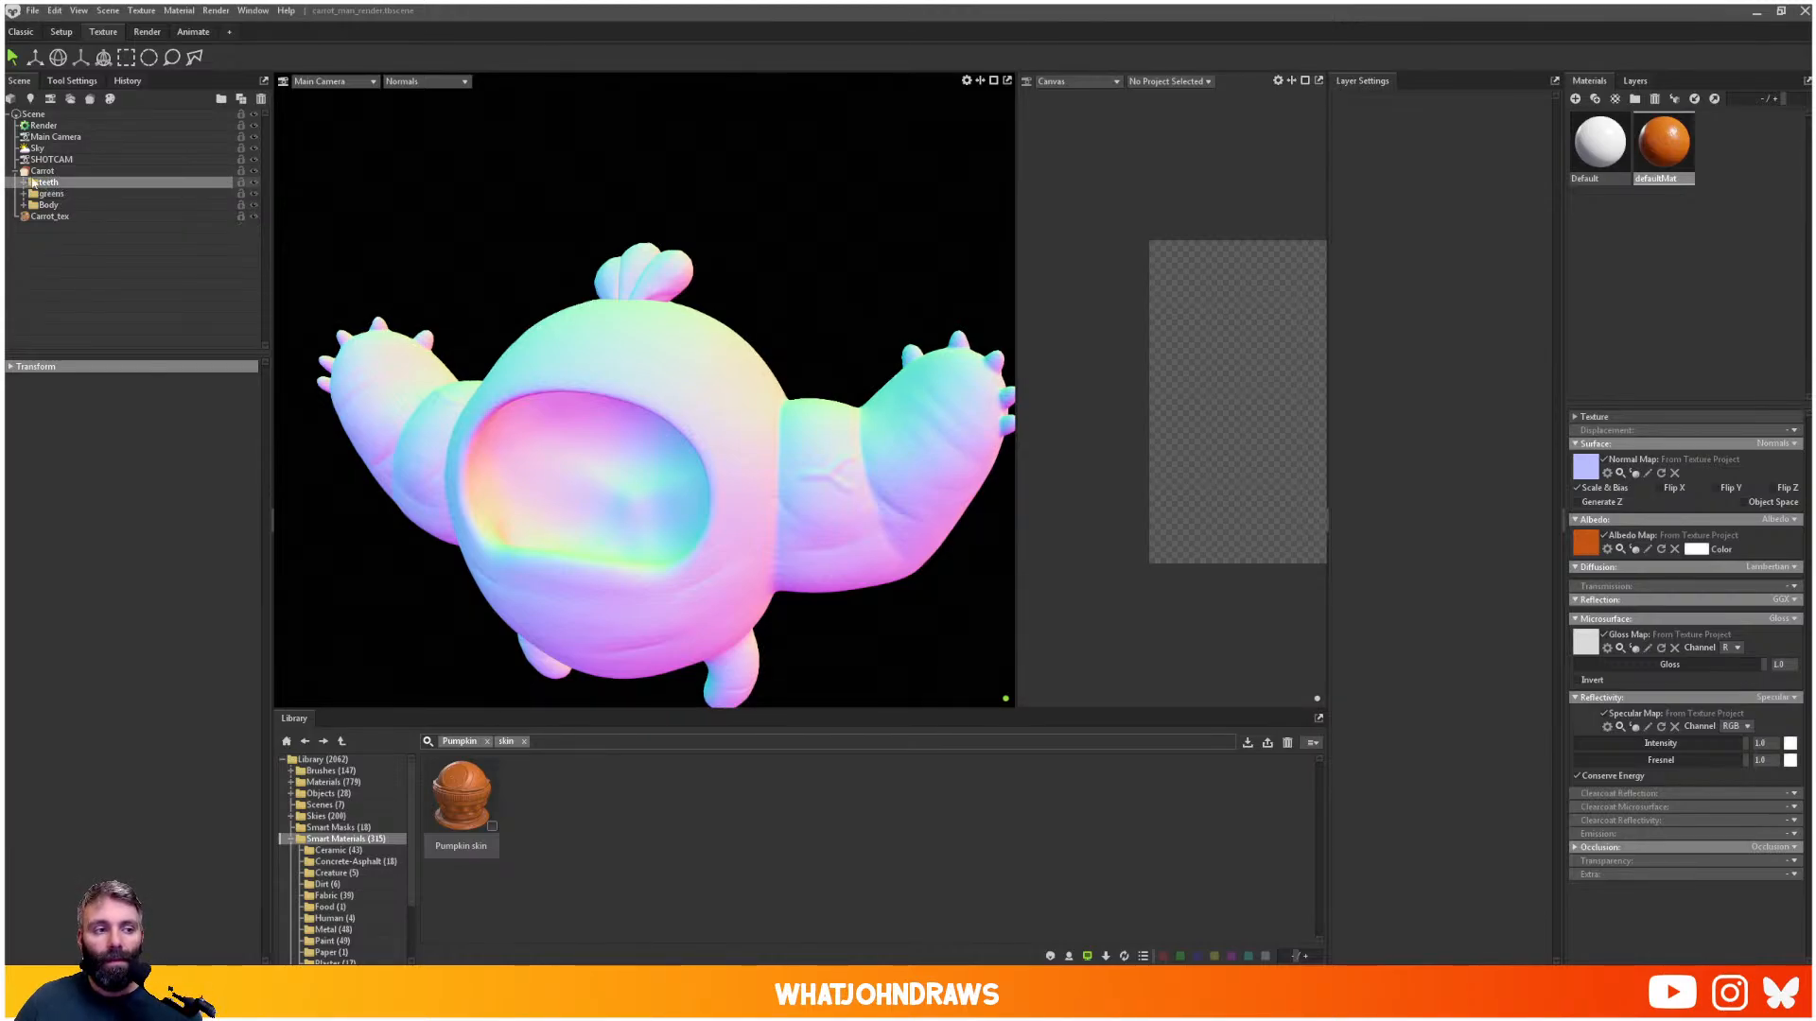
- Add another bake group to the Carrot bake project and name it tongue
{"action": "left_click", "coordinate": [44, 172]}
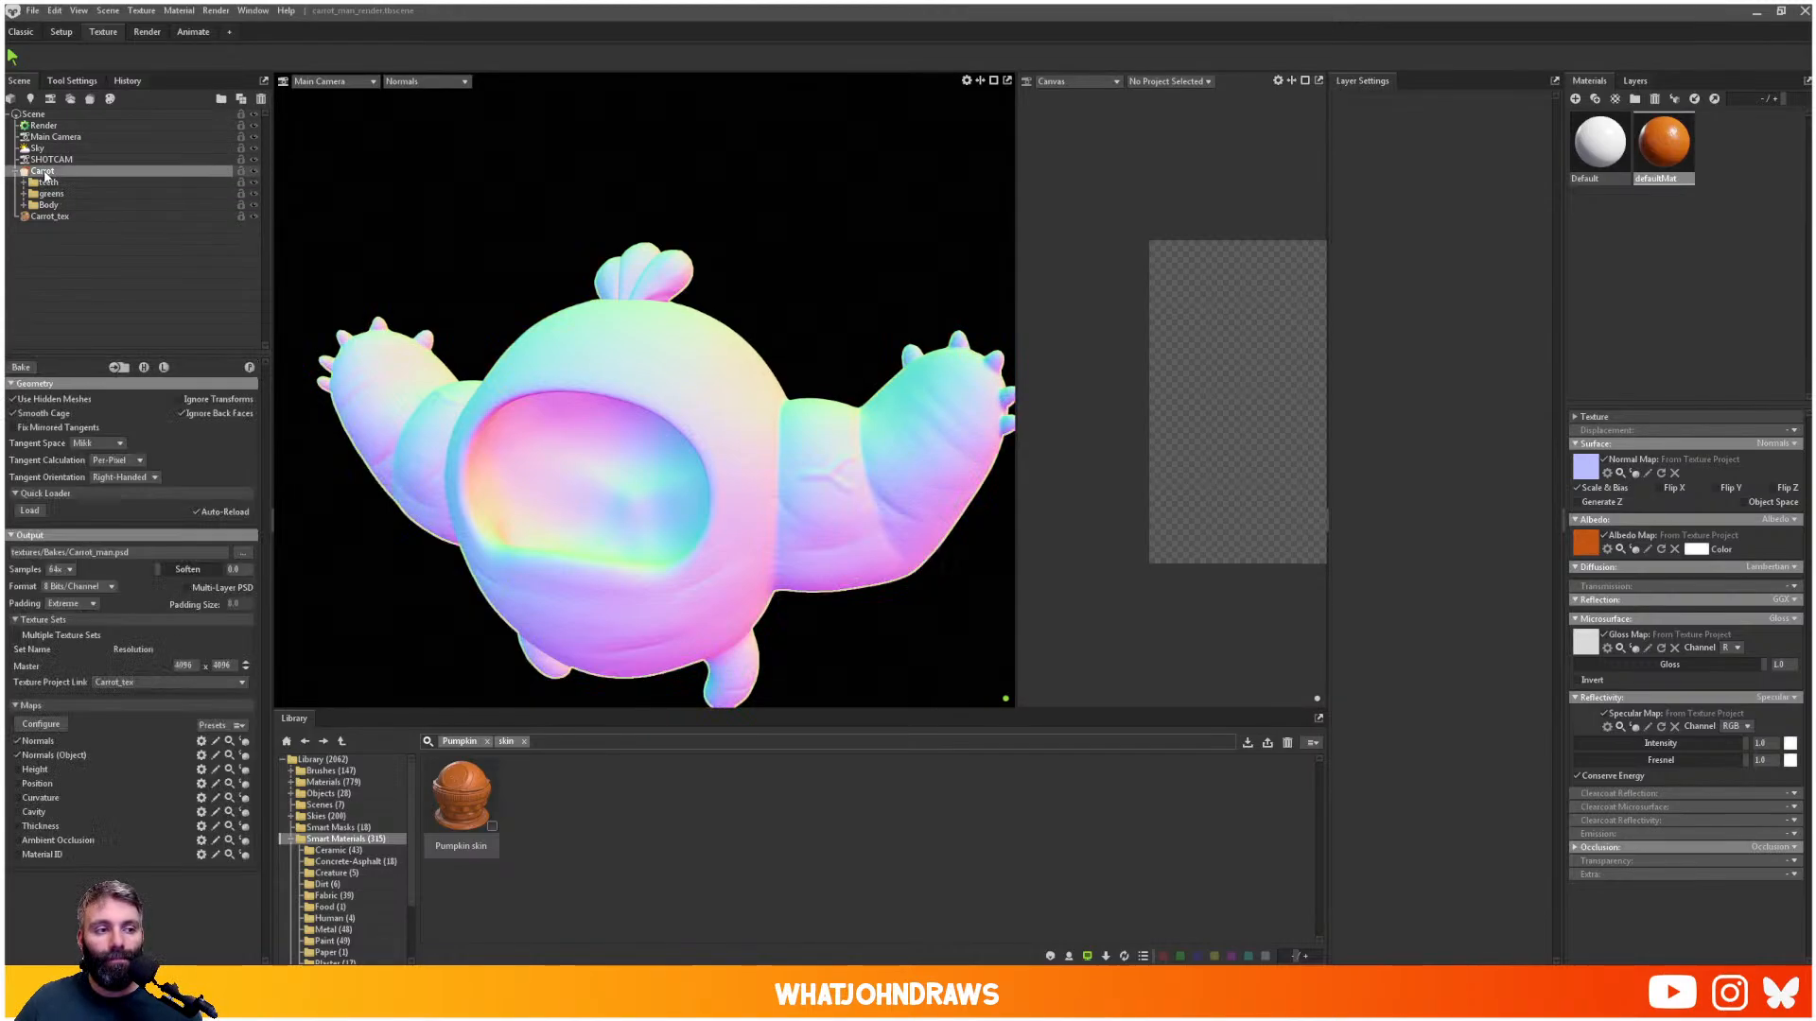
{"action": "left_click", "coordinate": [119, 367]}
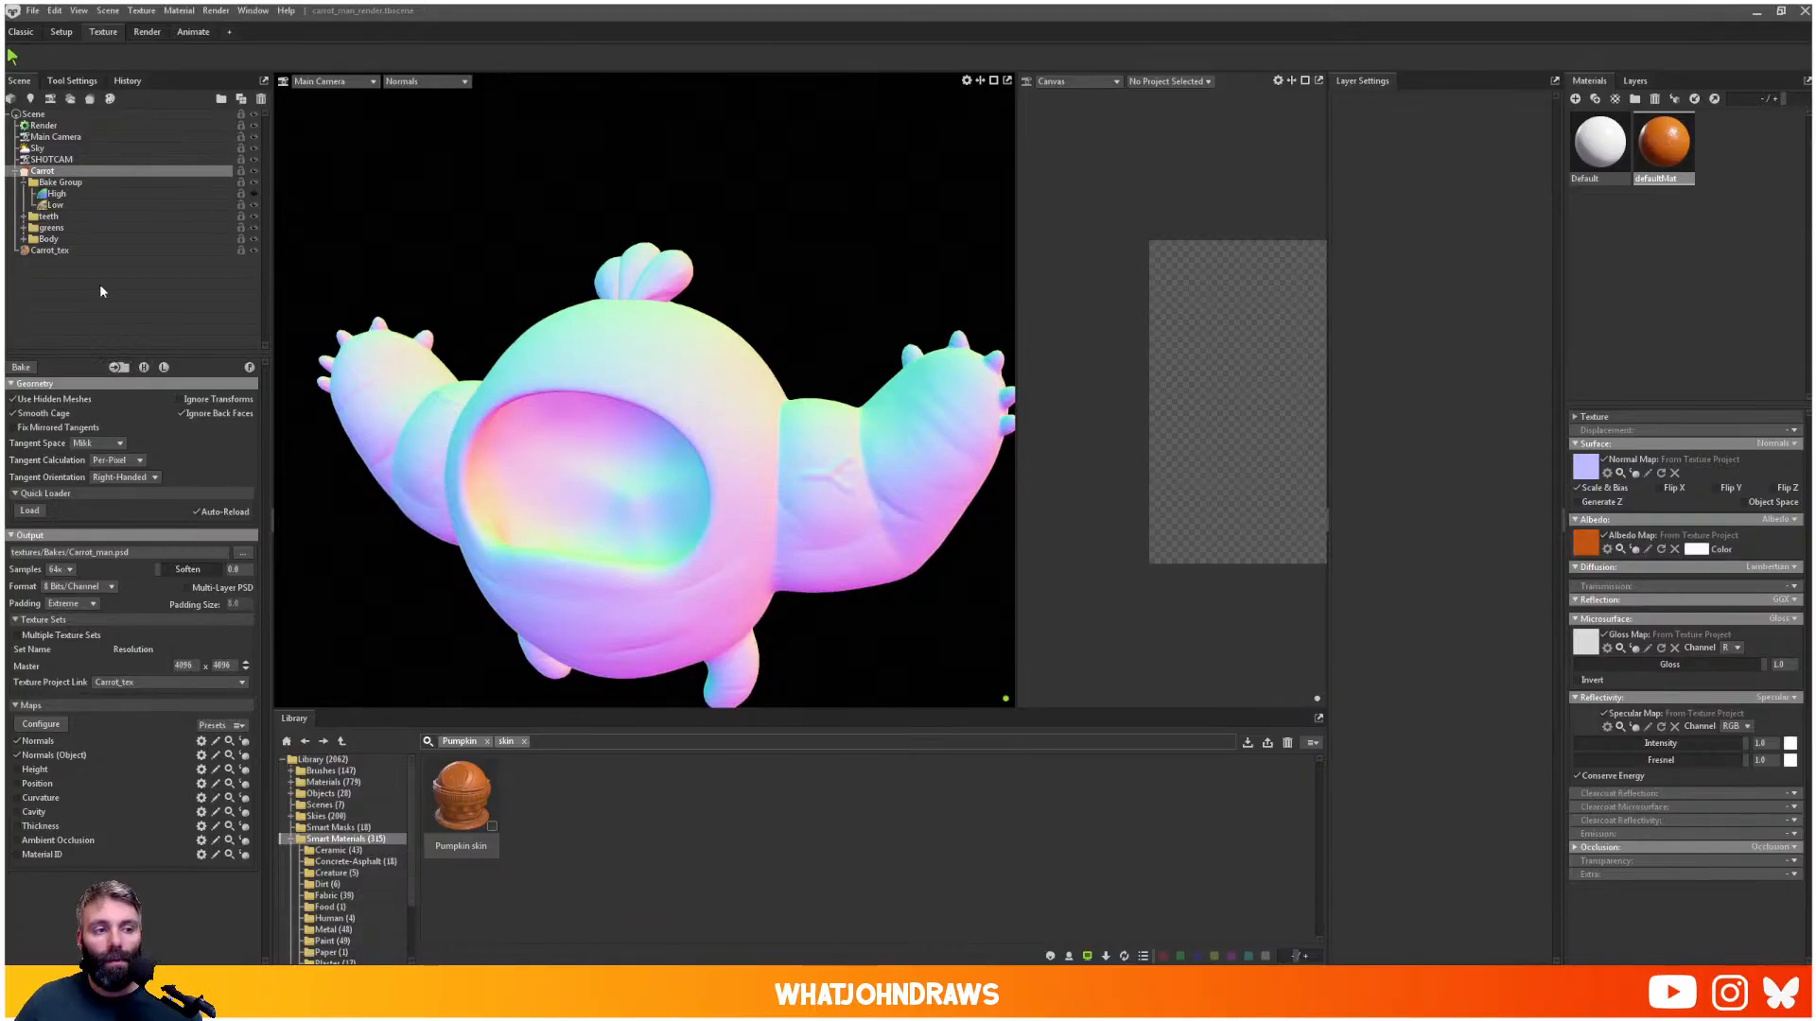
{"action": "double_click", "coordinate": [61, 183]}
{"action": "type", "text": "t"}
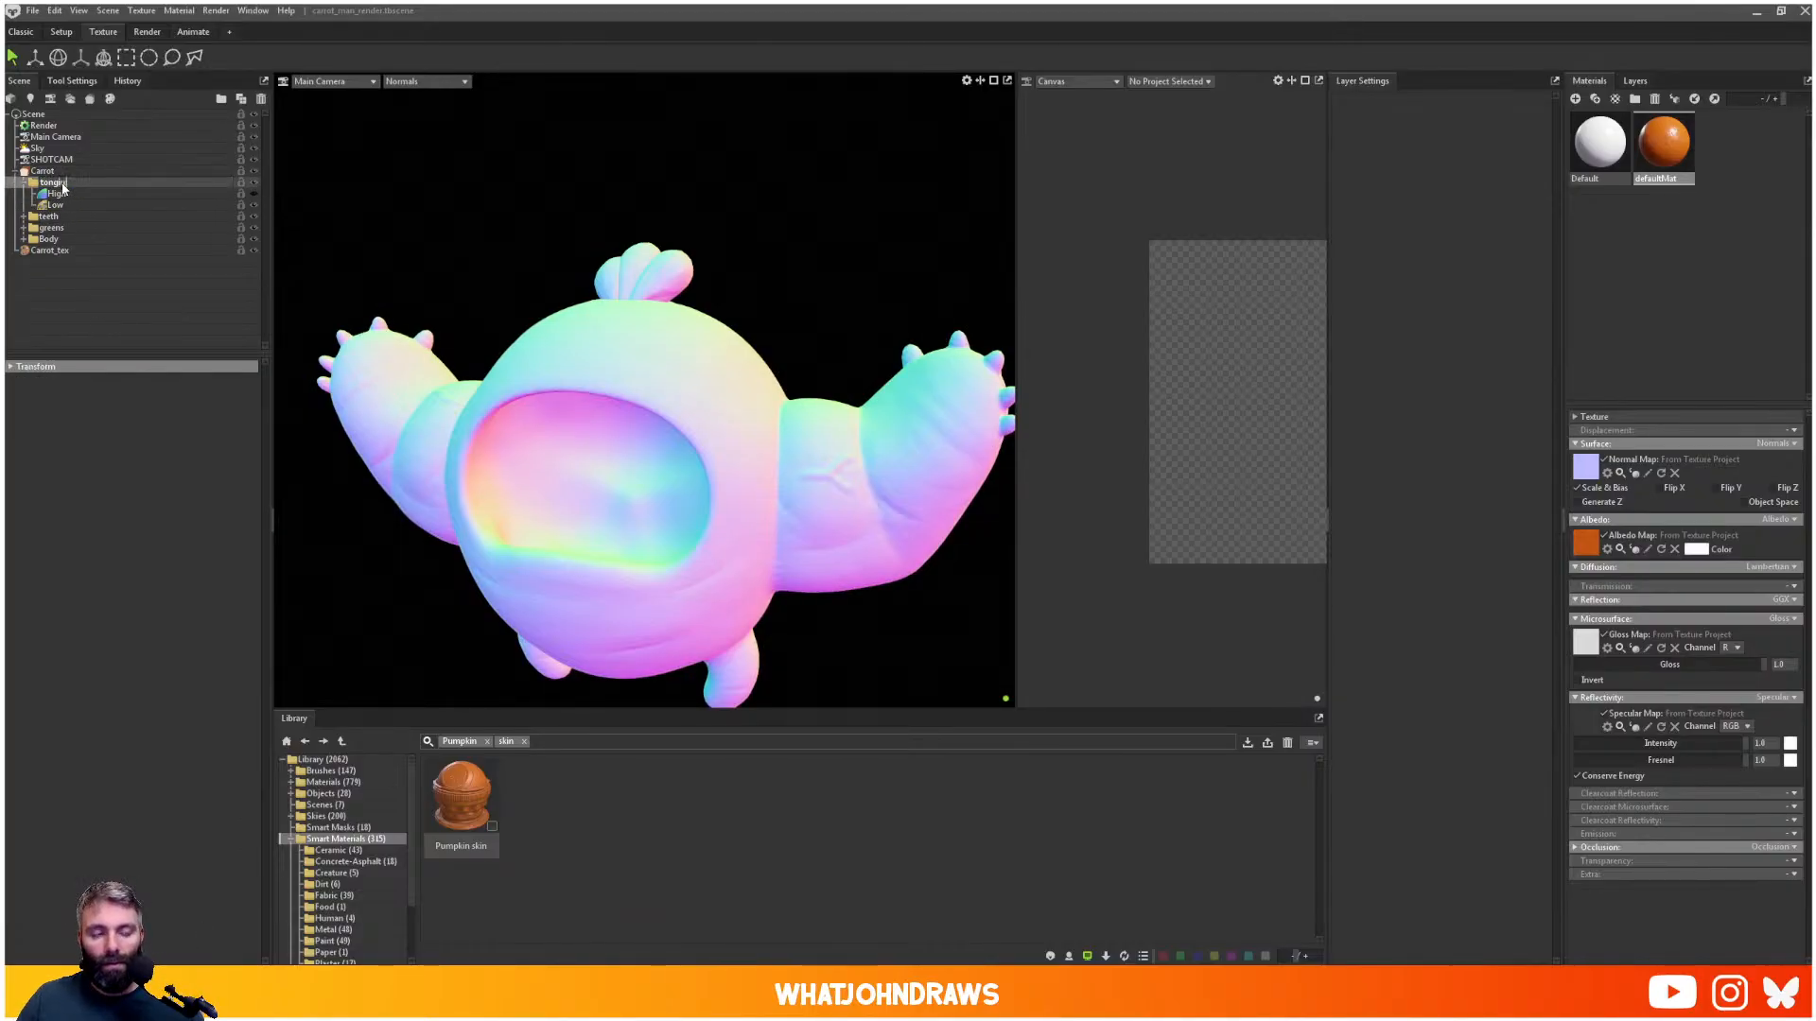
{"action": "type", "text": "ongue"}
{"action": "key", "text": "Return"}
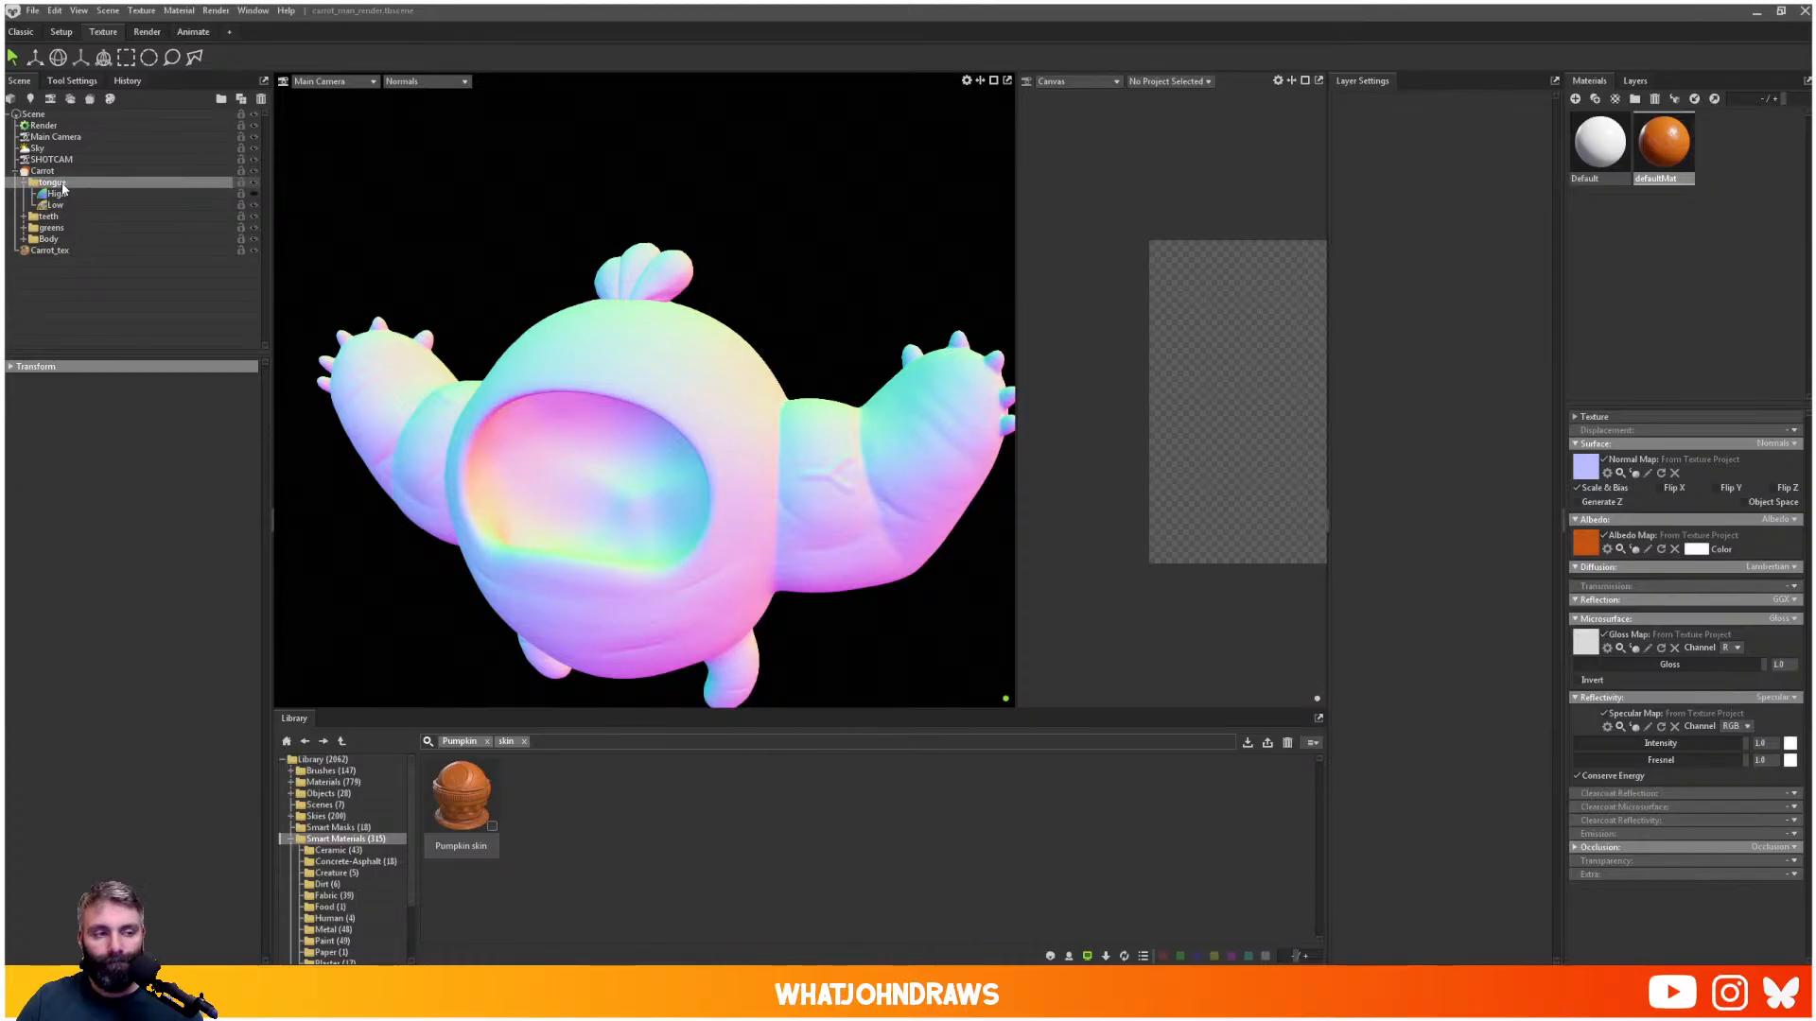
- Import teeth_high.obj, teeth_low.obj, tongue_high.obj and tongue_low.obj into the scene
{"action": "left_click", "coordinate": [58, 193]}
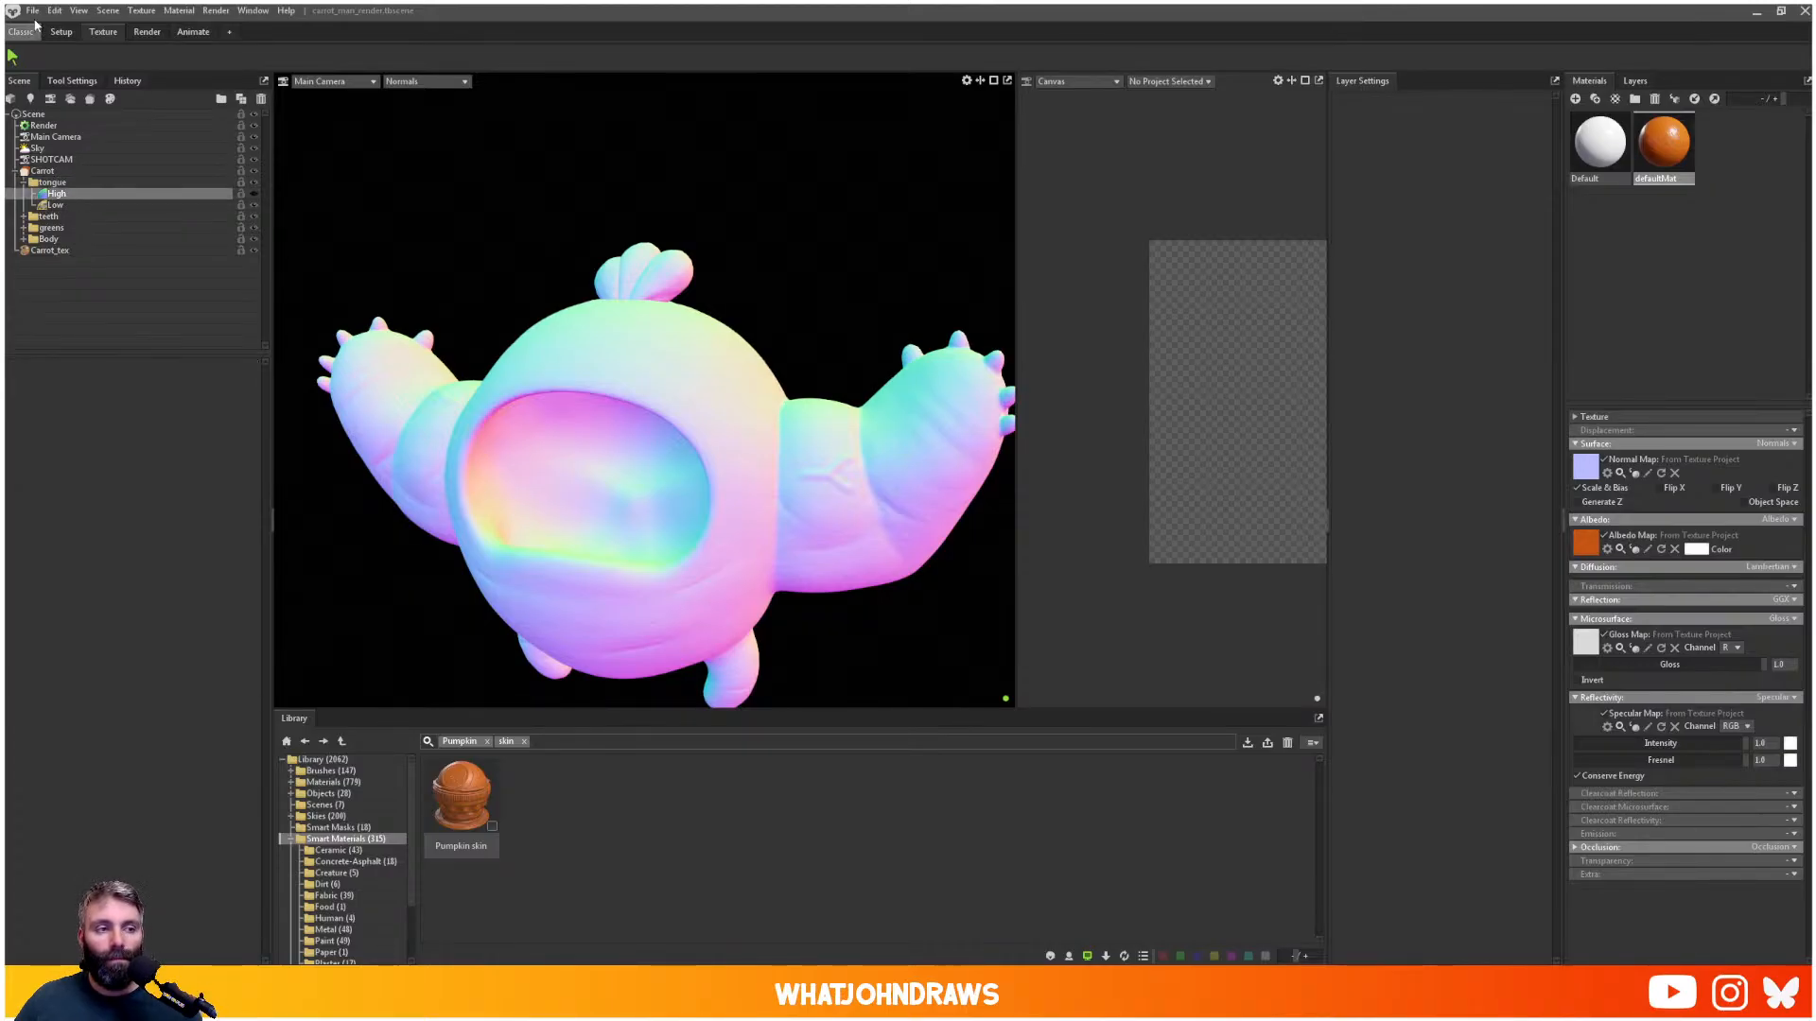
{"action": "left_click", "coordinate": [33, 10]}
{"action": "left_click", "coordinate": [52, 129]}
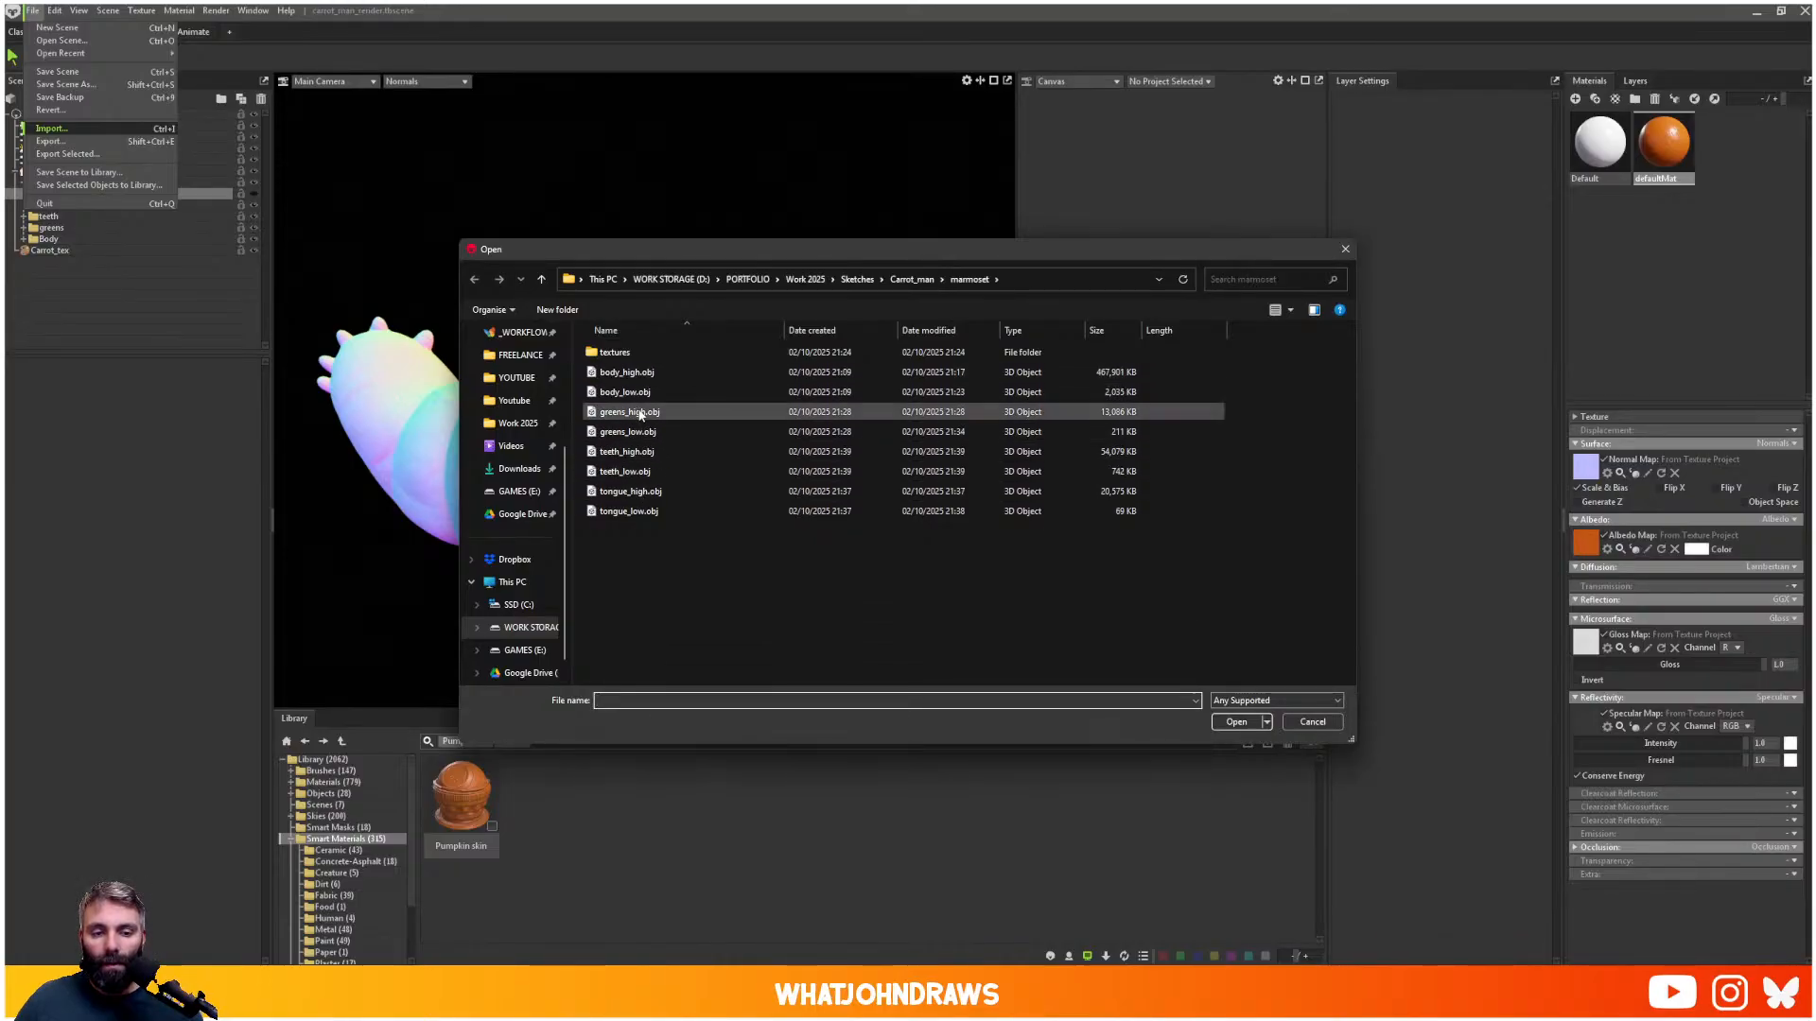
{"action": "left_click", "coordinate": [629, 452]}
{"action": "left_click", "coordinate": [644, 516], "text": "shift"}
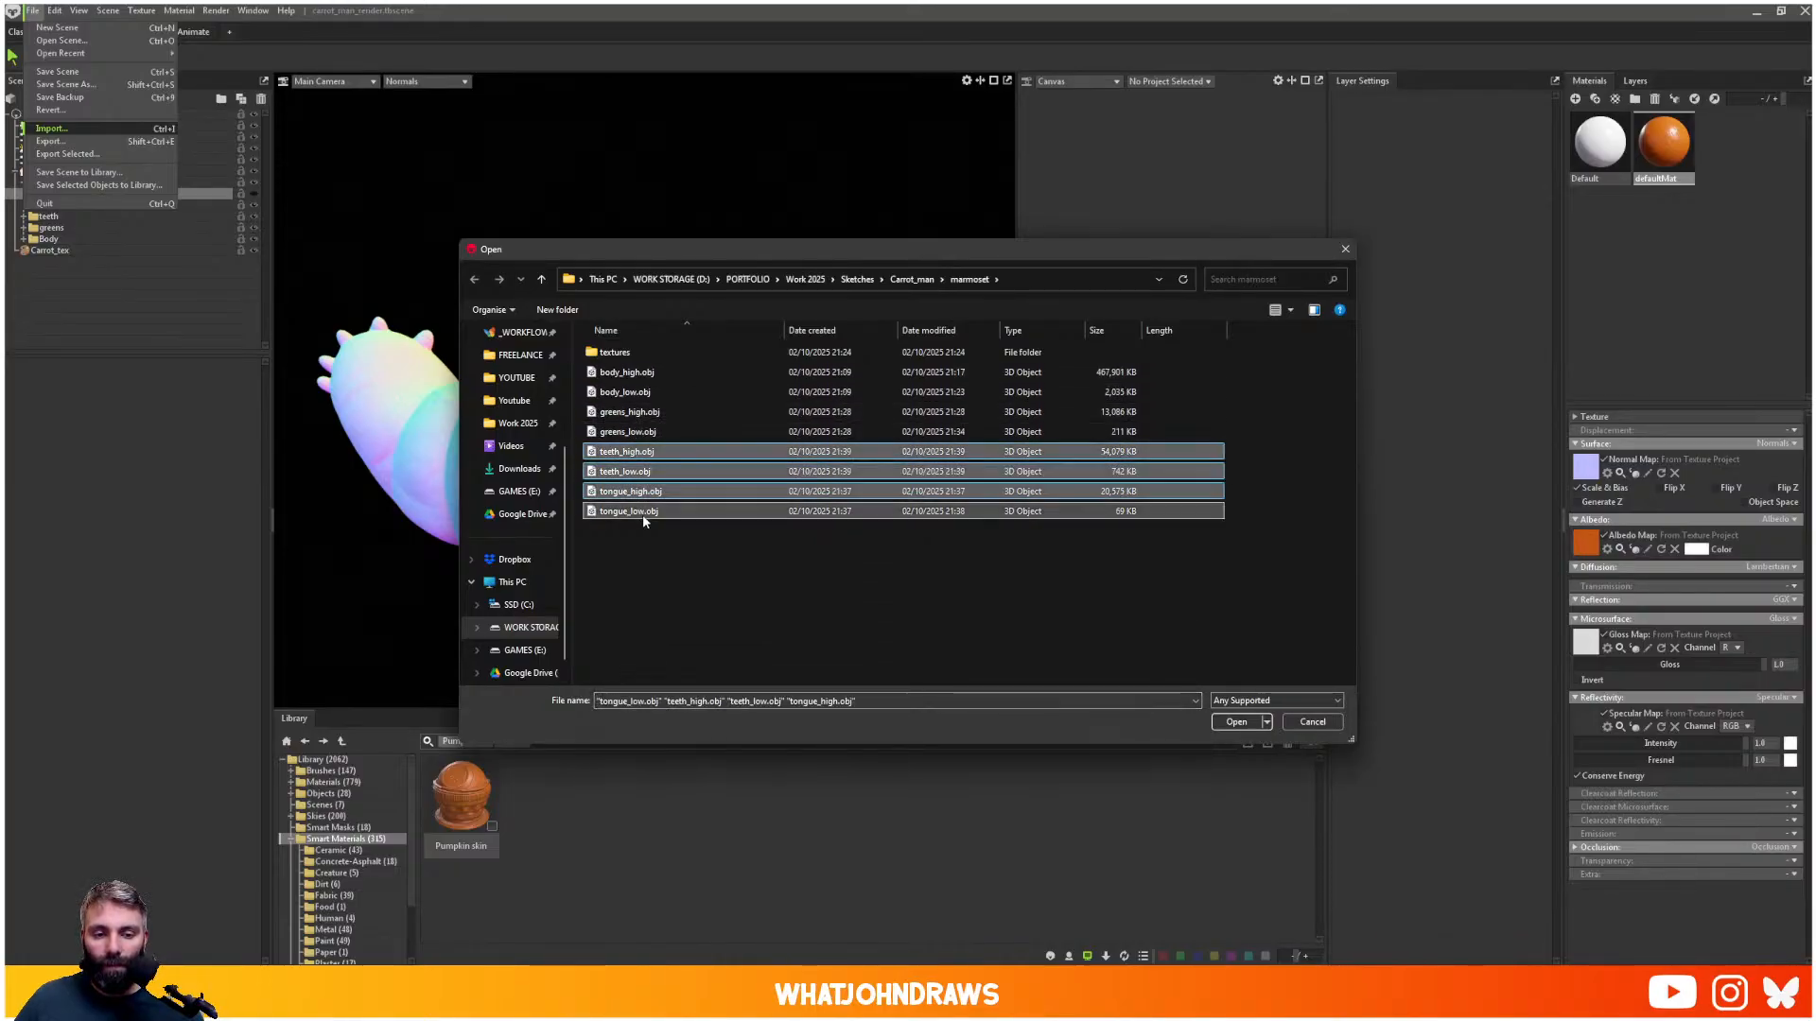
{"action": "left_click", "coordinate": [1236, 722]}
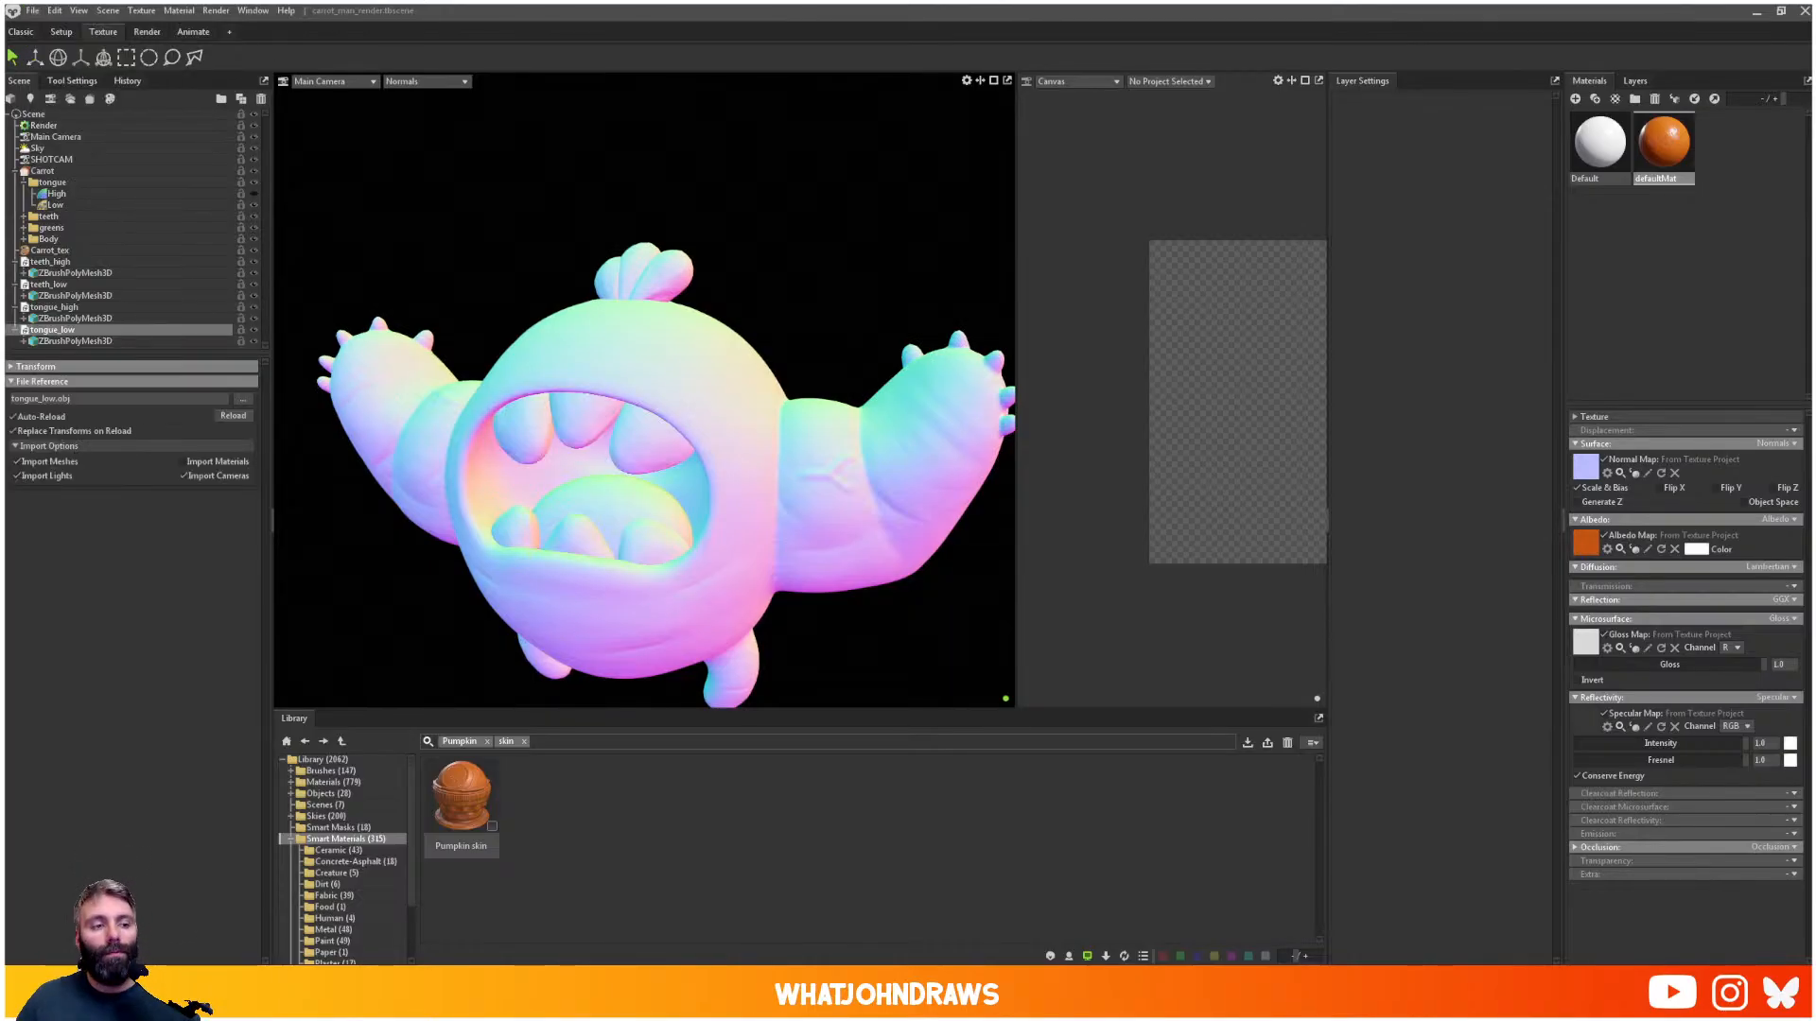
- Collapse the four imported teeth and tongue meshes in the scene hierarchy
{"action": "left_click", "coordinate": [16, 262]}
{"action": "left_click", "coordinate": [16, 274]}
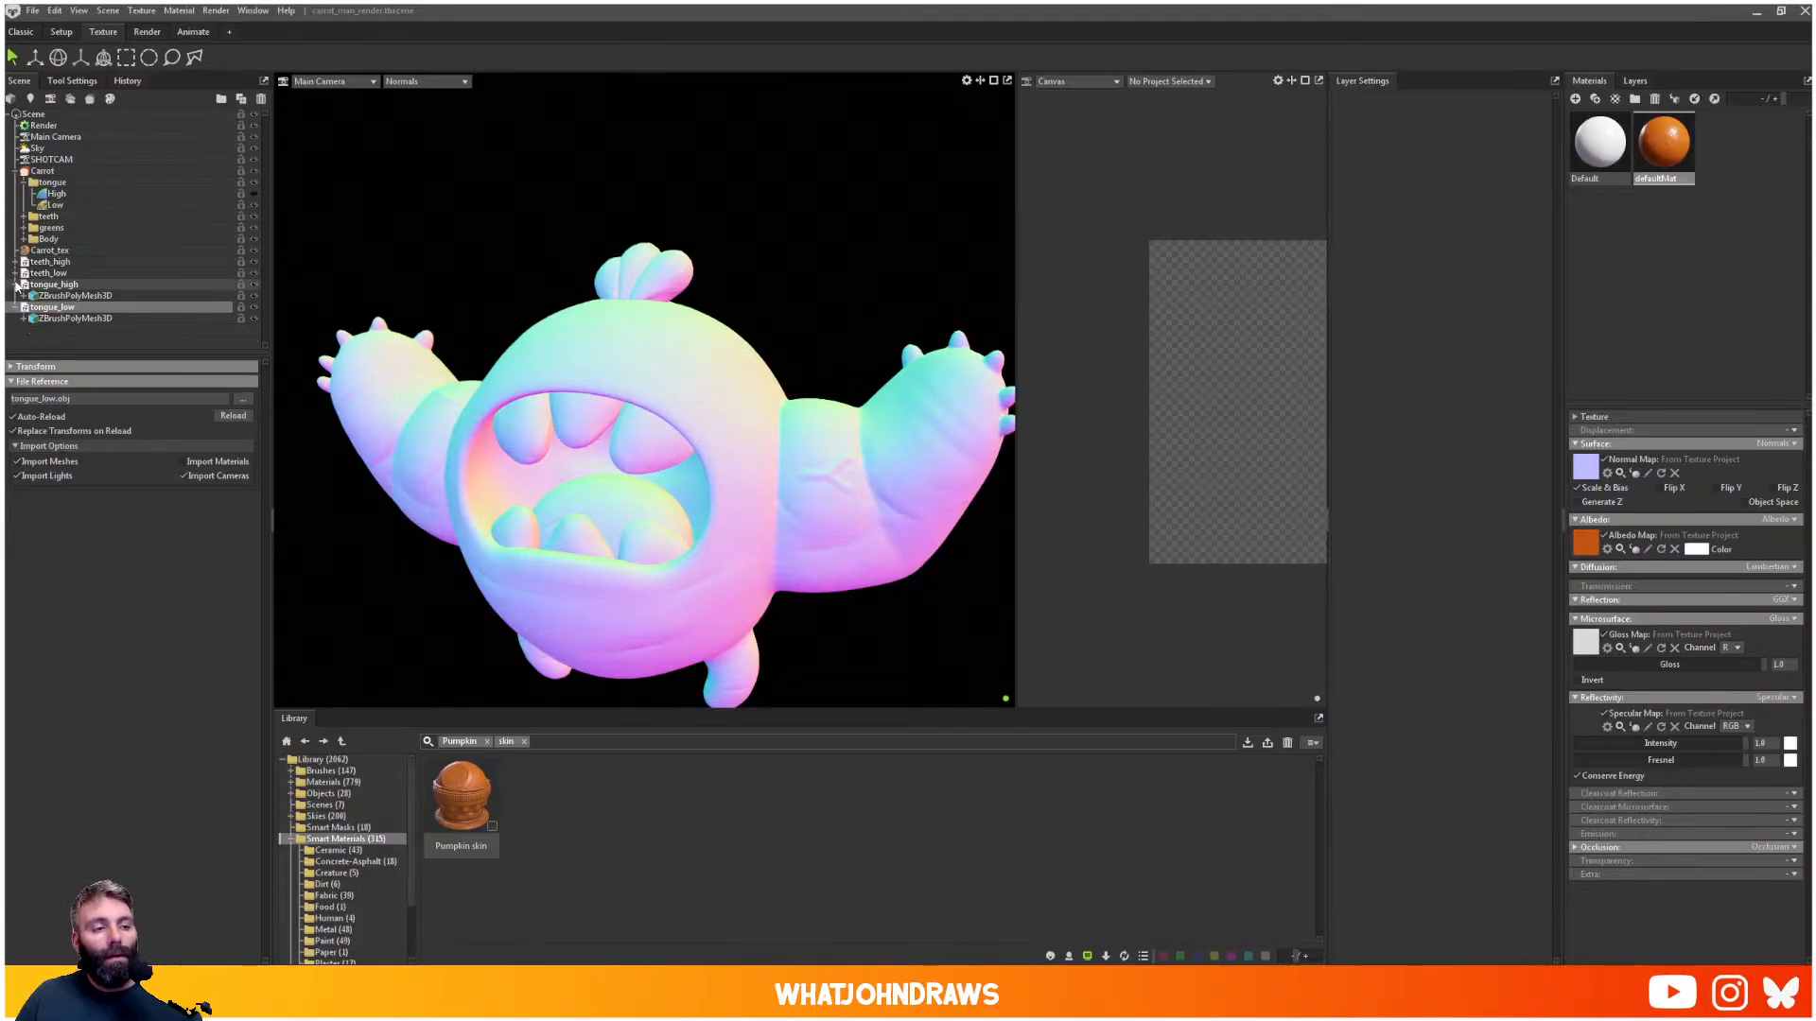
{"action": "left_click", "coordinate": [16, 285]}
{"action": "left_click", "coordinate": [16, 296]}
- Place tongue_high under High and tongue_low under Low in the tongue bake group, and collapse the group
{"action": "left_click", "coordinate": [47, 262]}
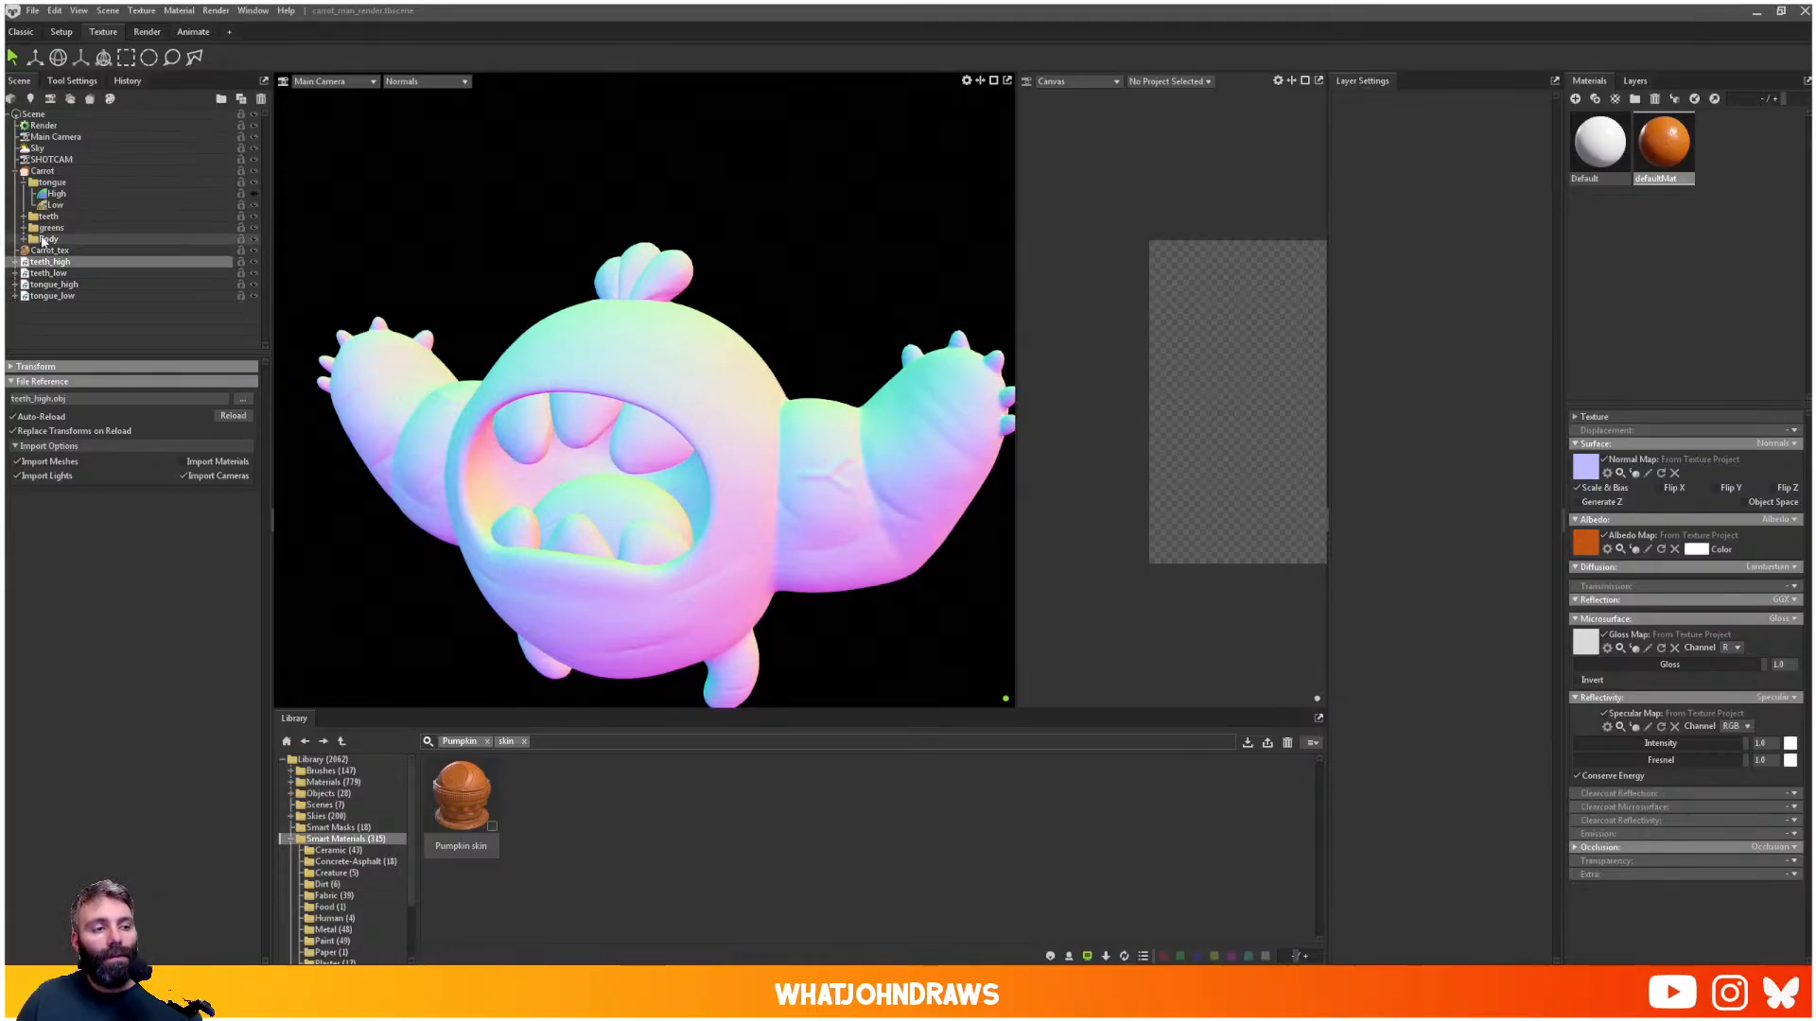
{"action": "left_click", "coordinate": [50, 284]}
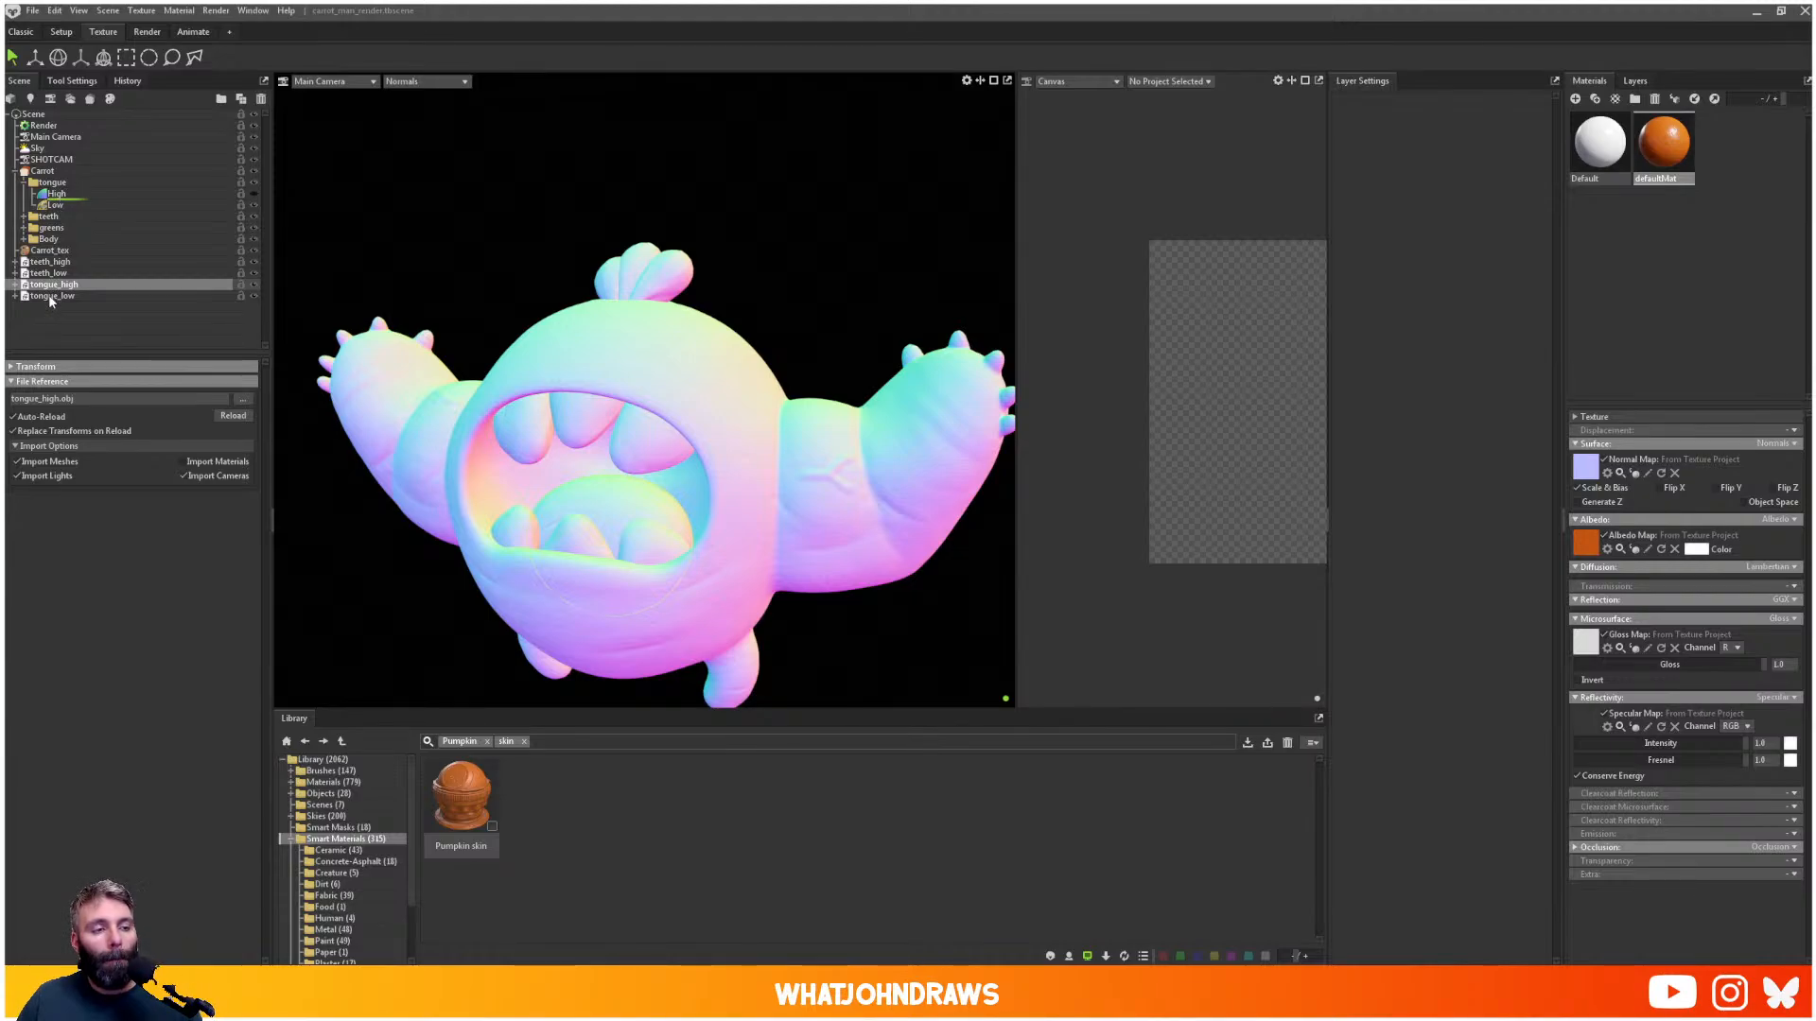
{"action": "left_click_drag", "start_coordinate": [49, 291], "coordinate": [57, 194]}
{"action": "left_click", "coordinate": [395, 189]}
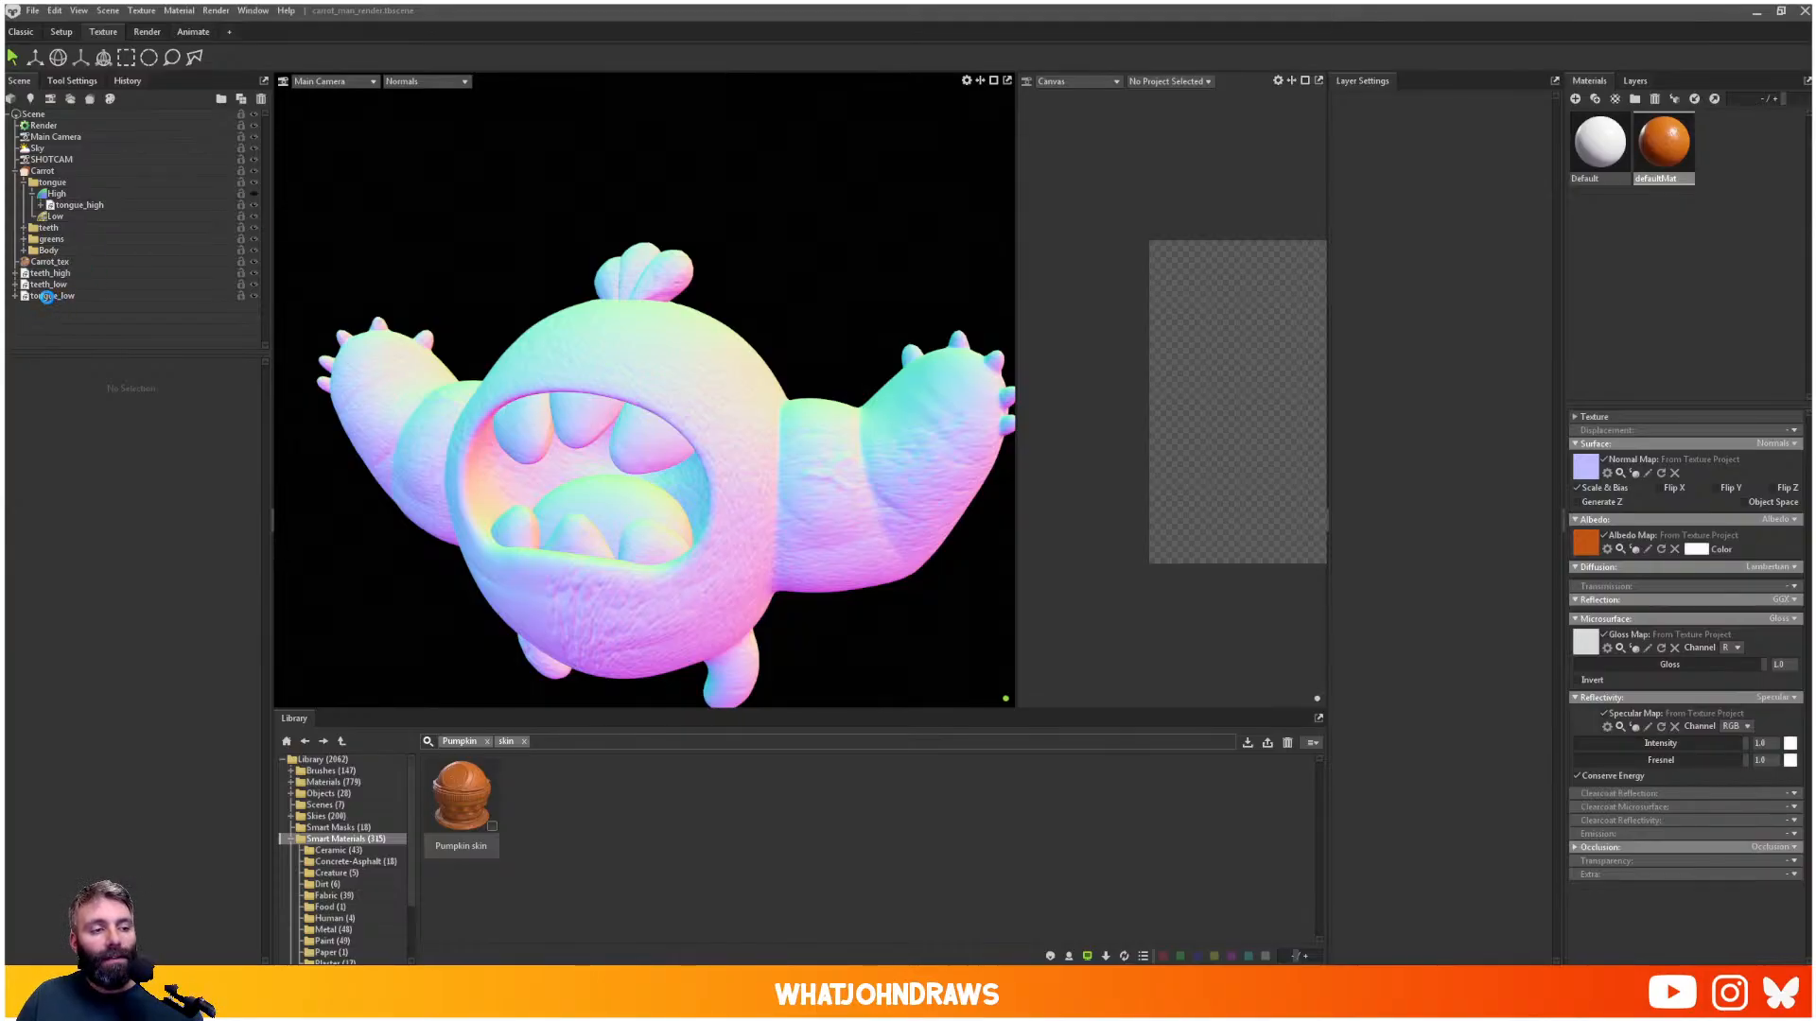
{"action": "left_click_drag", "start_coordinate": [47, 297], "coordinate": [42, 217]}
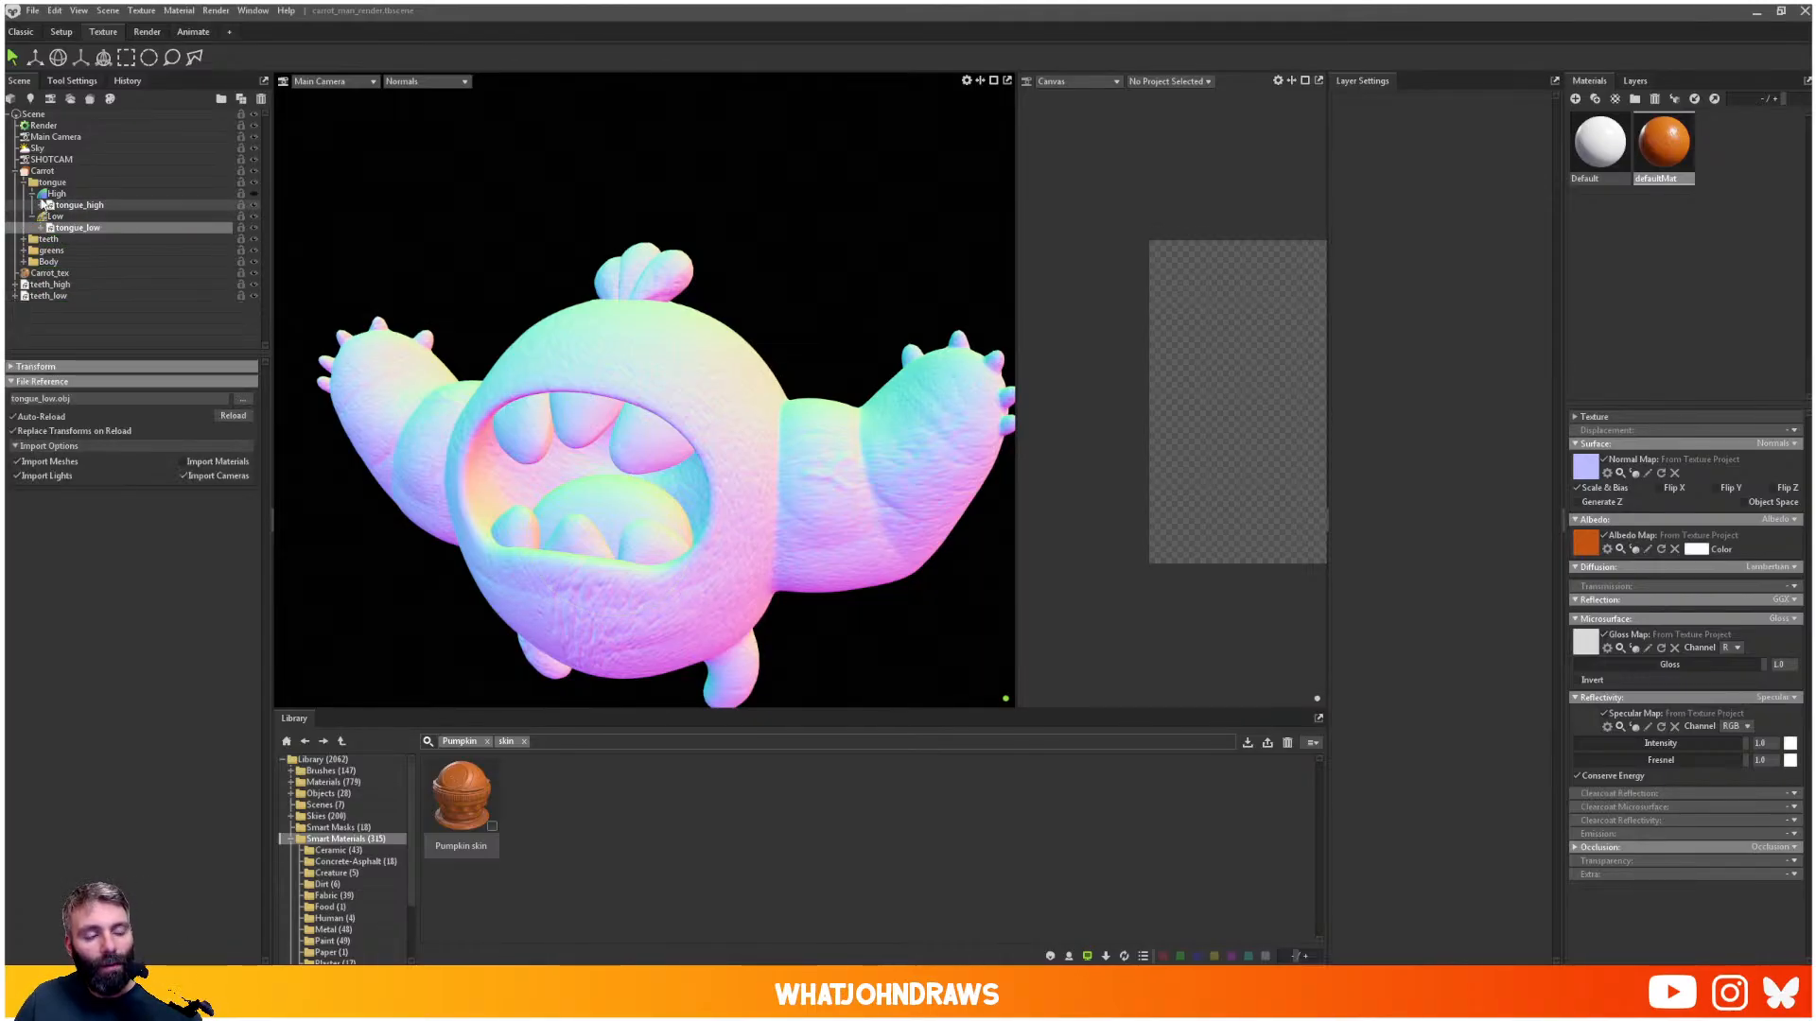
{"action": "left_click", "coordinate": [22, 181]}
- Place teeth_high under High and teeth_low under Low in the teeth bake group, and collapse the group
{"action": "left_click", "coordinate": [22, 193]}
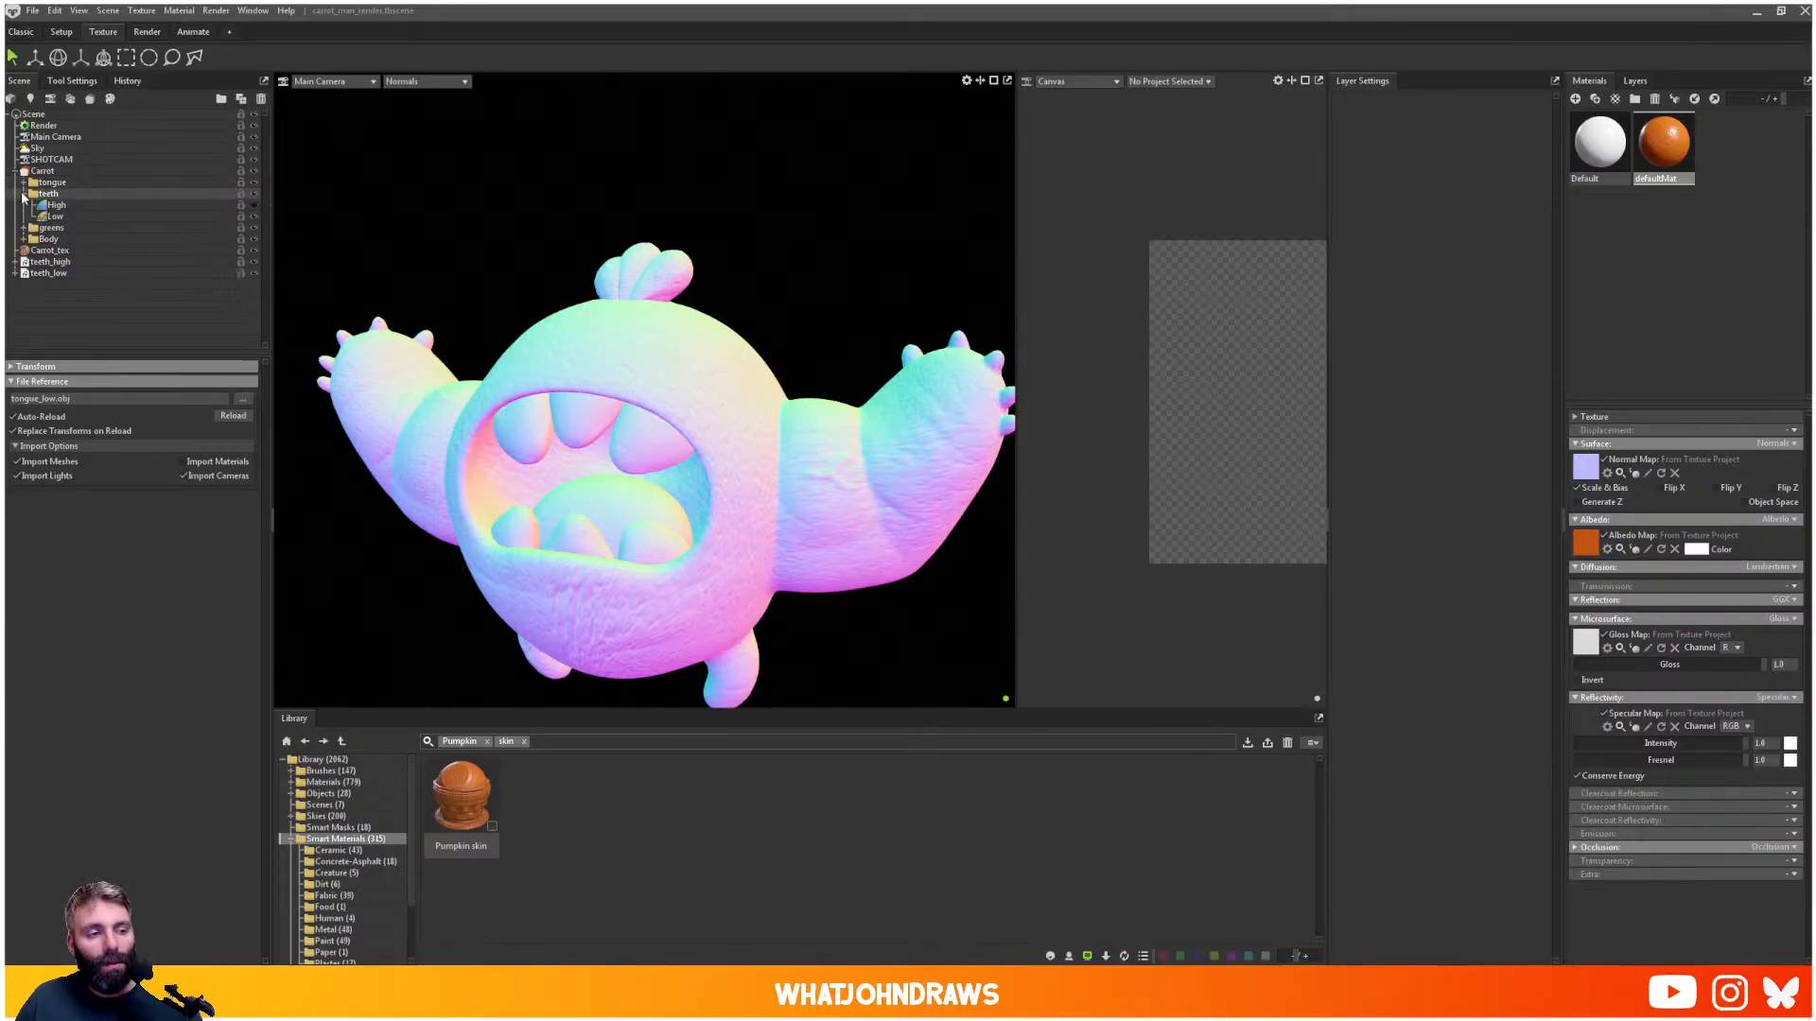
{"action": "left_click_drag", "start_coordinate": [47, 267], "coordinate": [59, 230]}
{"action": "left_click", "coordinate": [54, 273]}
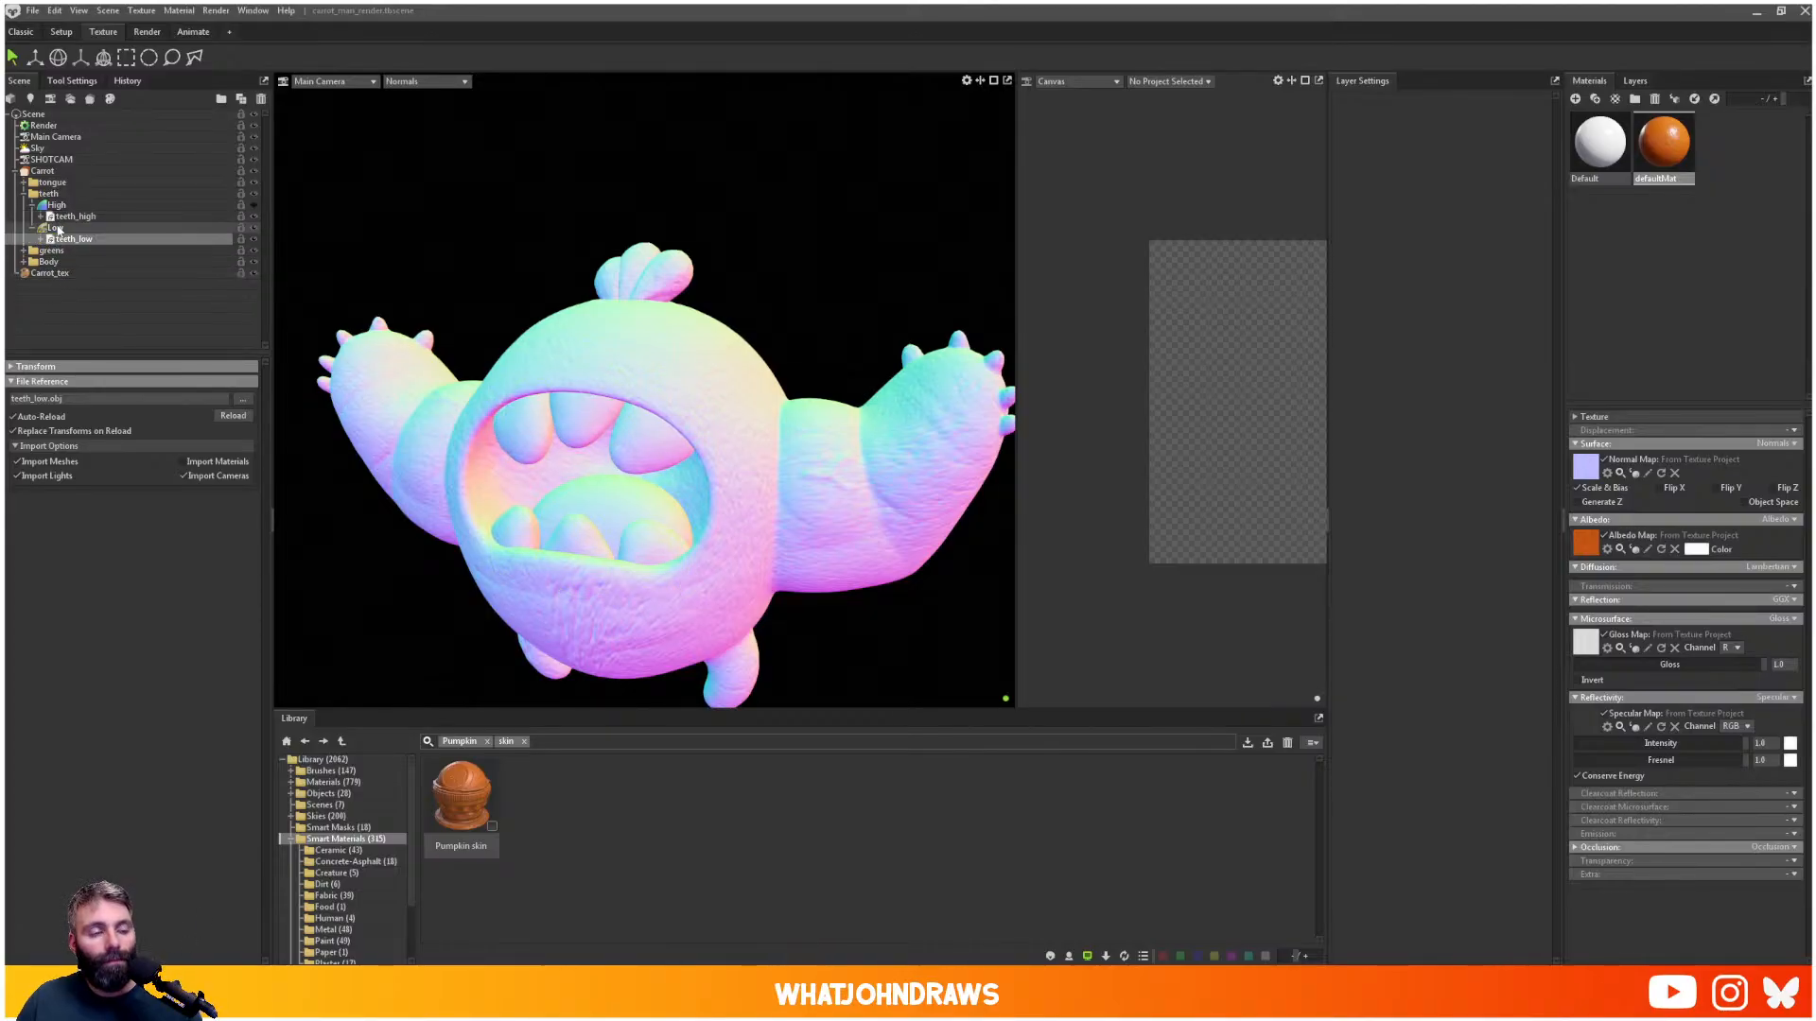
{"action": "left_click", "coordinate": [22, 193]}
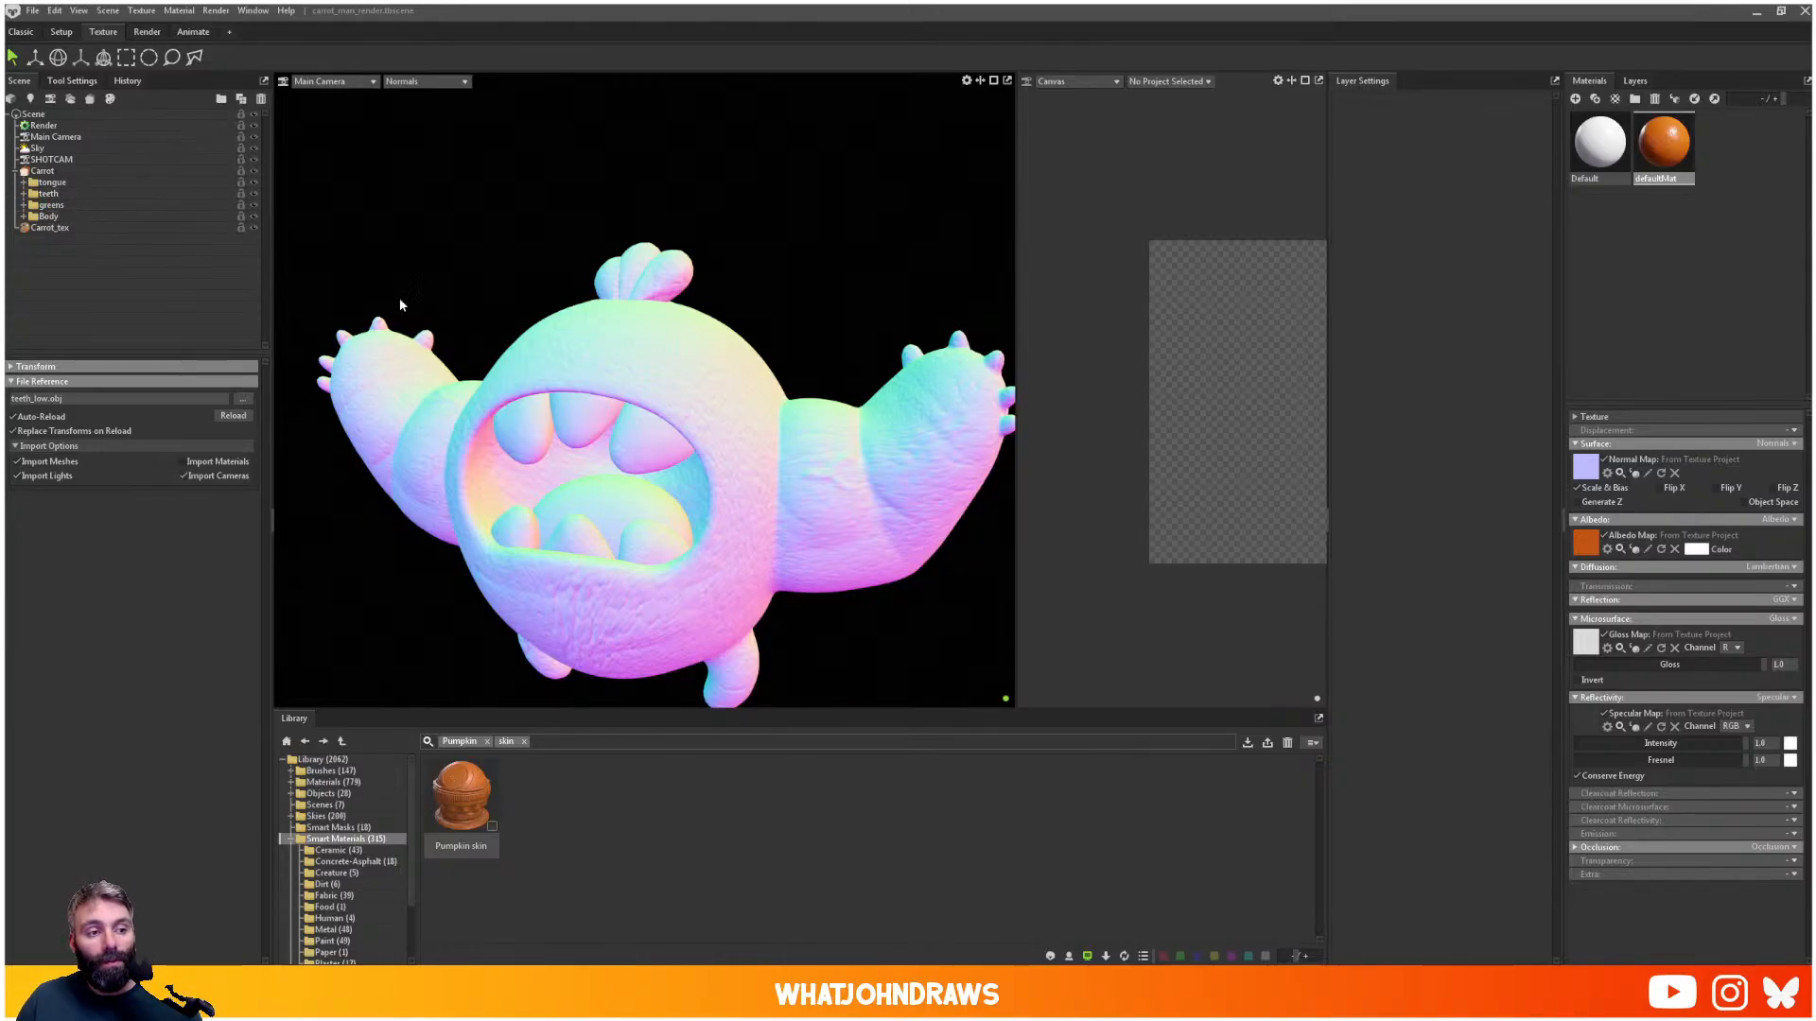
- Examine the surface detail on the carrot's arm, mouth and belly from several angles in the normals view
{"action": "left_click_drag", "start_coordinate": [790, 480], "coordinate": [827, 495]}
{"action": "scroll", "coordinate": [826, 502], "scroll_direction": "up", "scroll_amount": 5}
{"action": "middle_click_drag", "start_coordinate": [827, 503], "coordinate": [757, 424]}
{"action": "scroll", "coordinate": [756, 426], "scroll_direction": "down", "scroll_amount": 3}
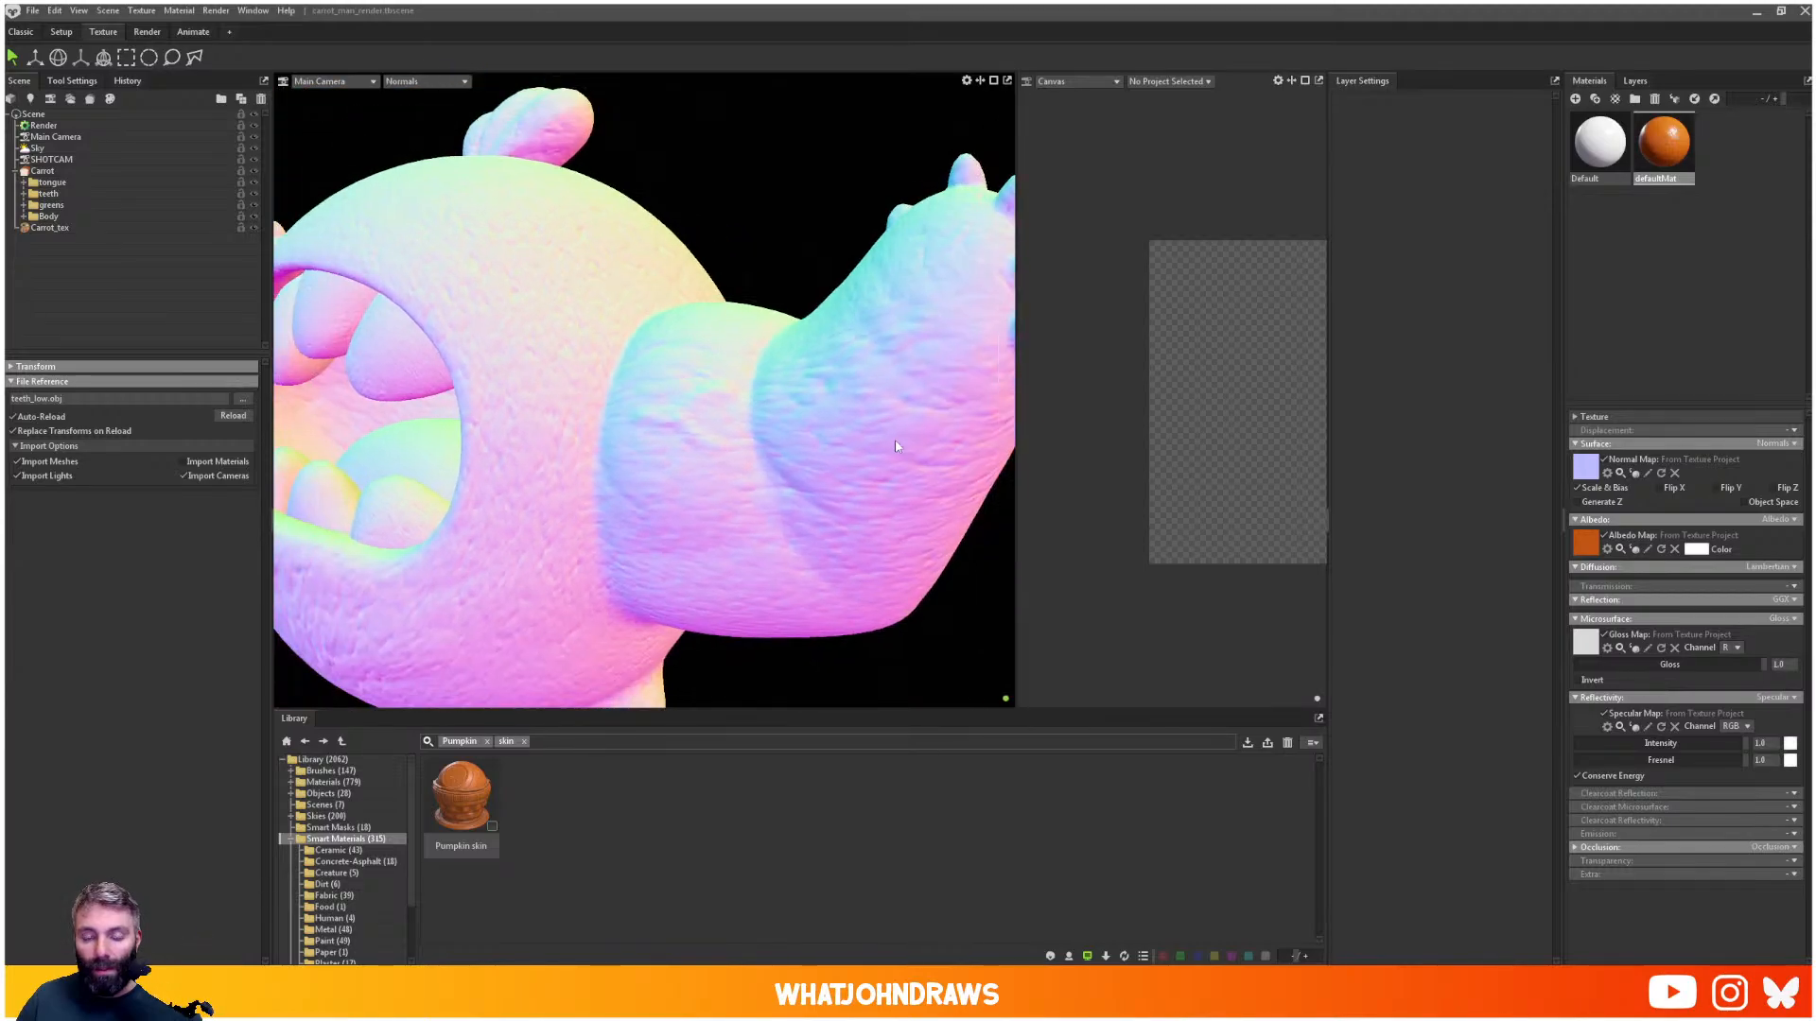
{"action": "left_click_drag", "start_coordinate": [896, 443], "coordinate": [897, 393]}
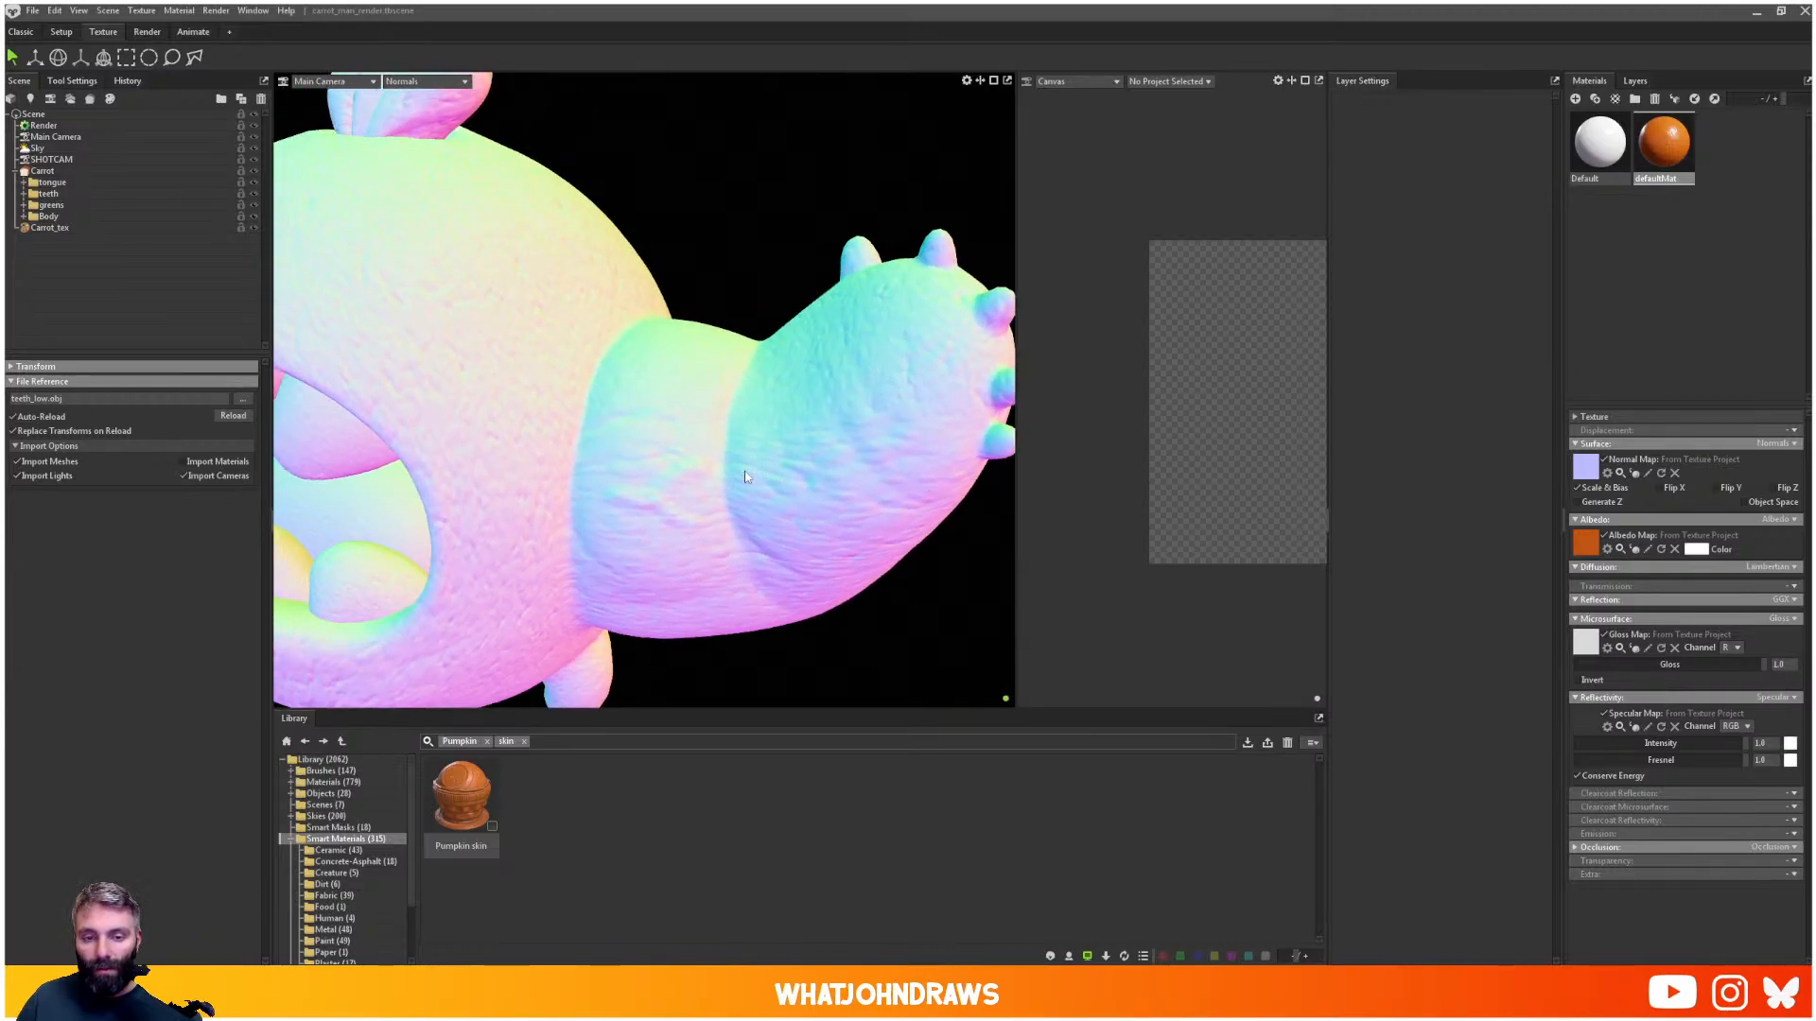
{"action": "left_click_drag", "start_coordinate": [744, 471], "coordinate": [825, 480]}
{"action": "left_click_drag", "start_coordinate": [581, 305], "coordinate": [718, 397]}
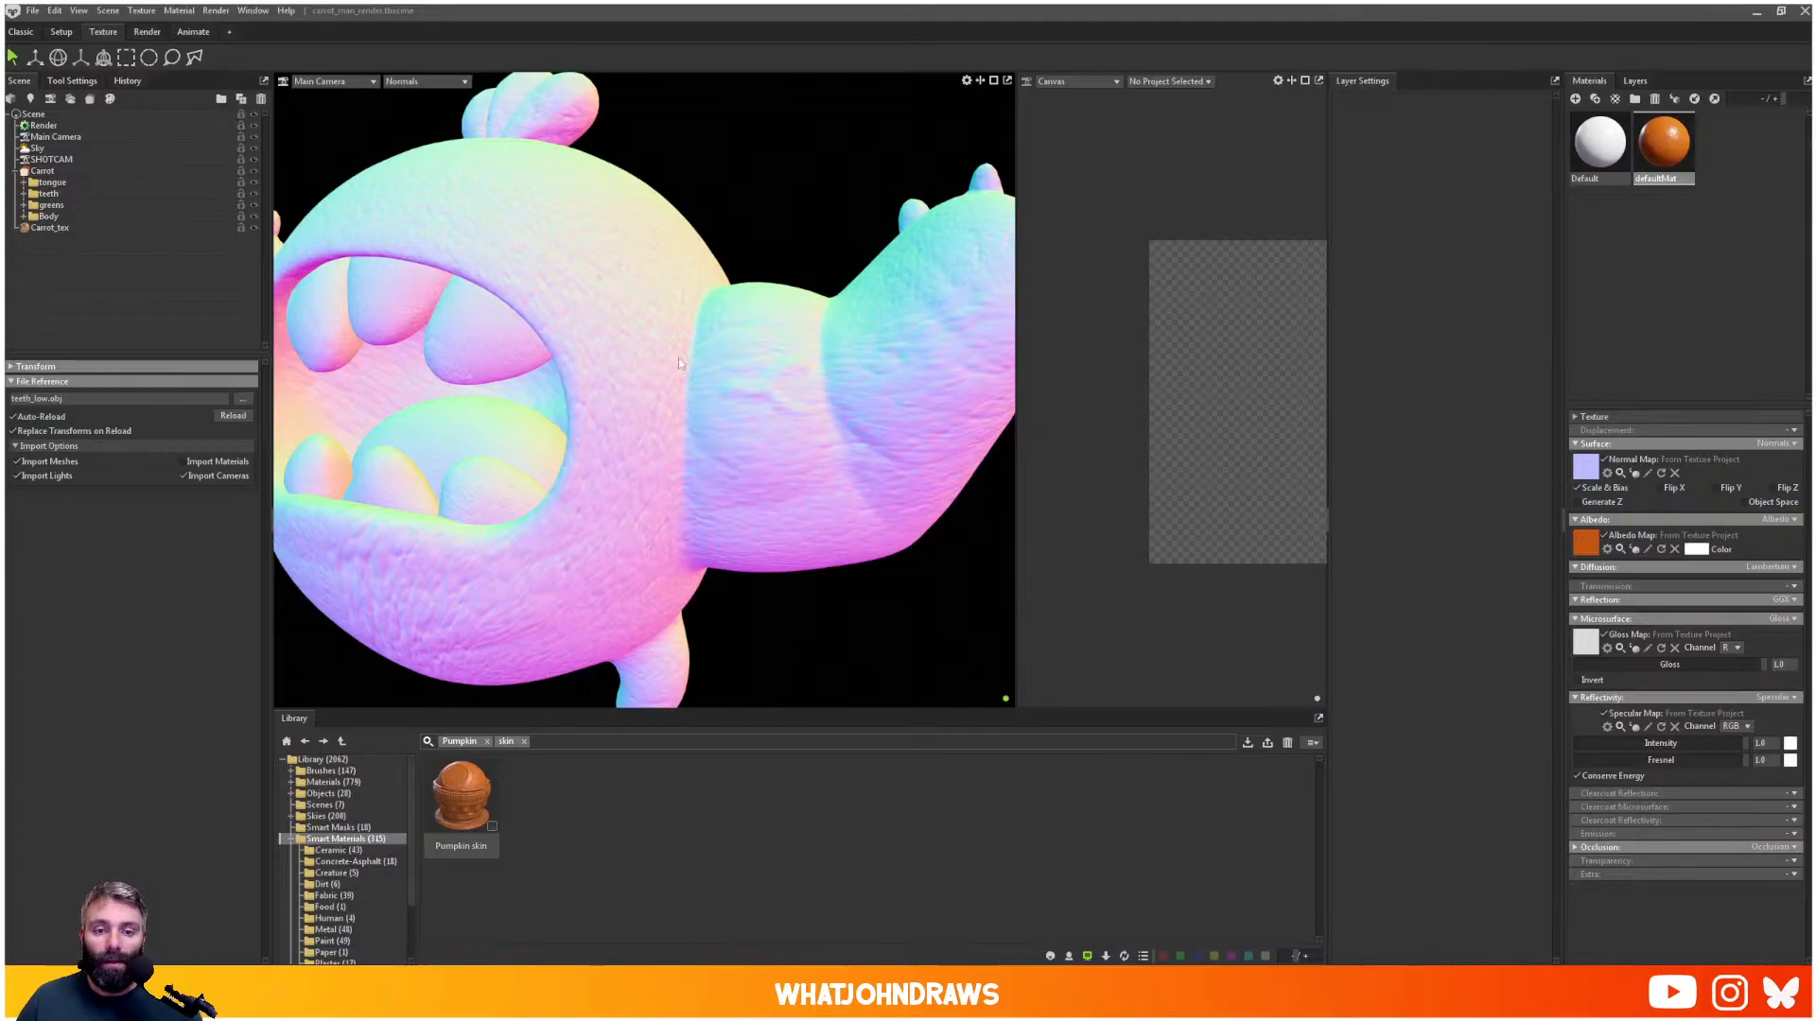
{"action": "left_click_drag", "start_coordinate": [678, 357], "coordinate": [570, 497]}
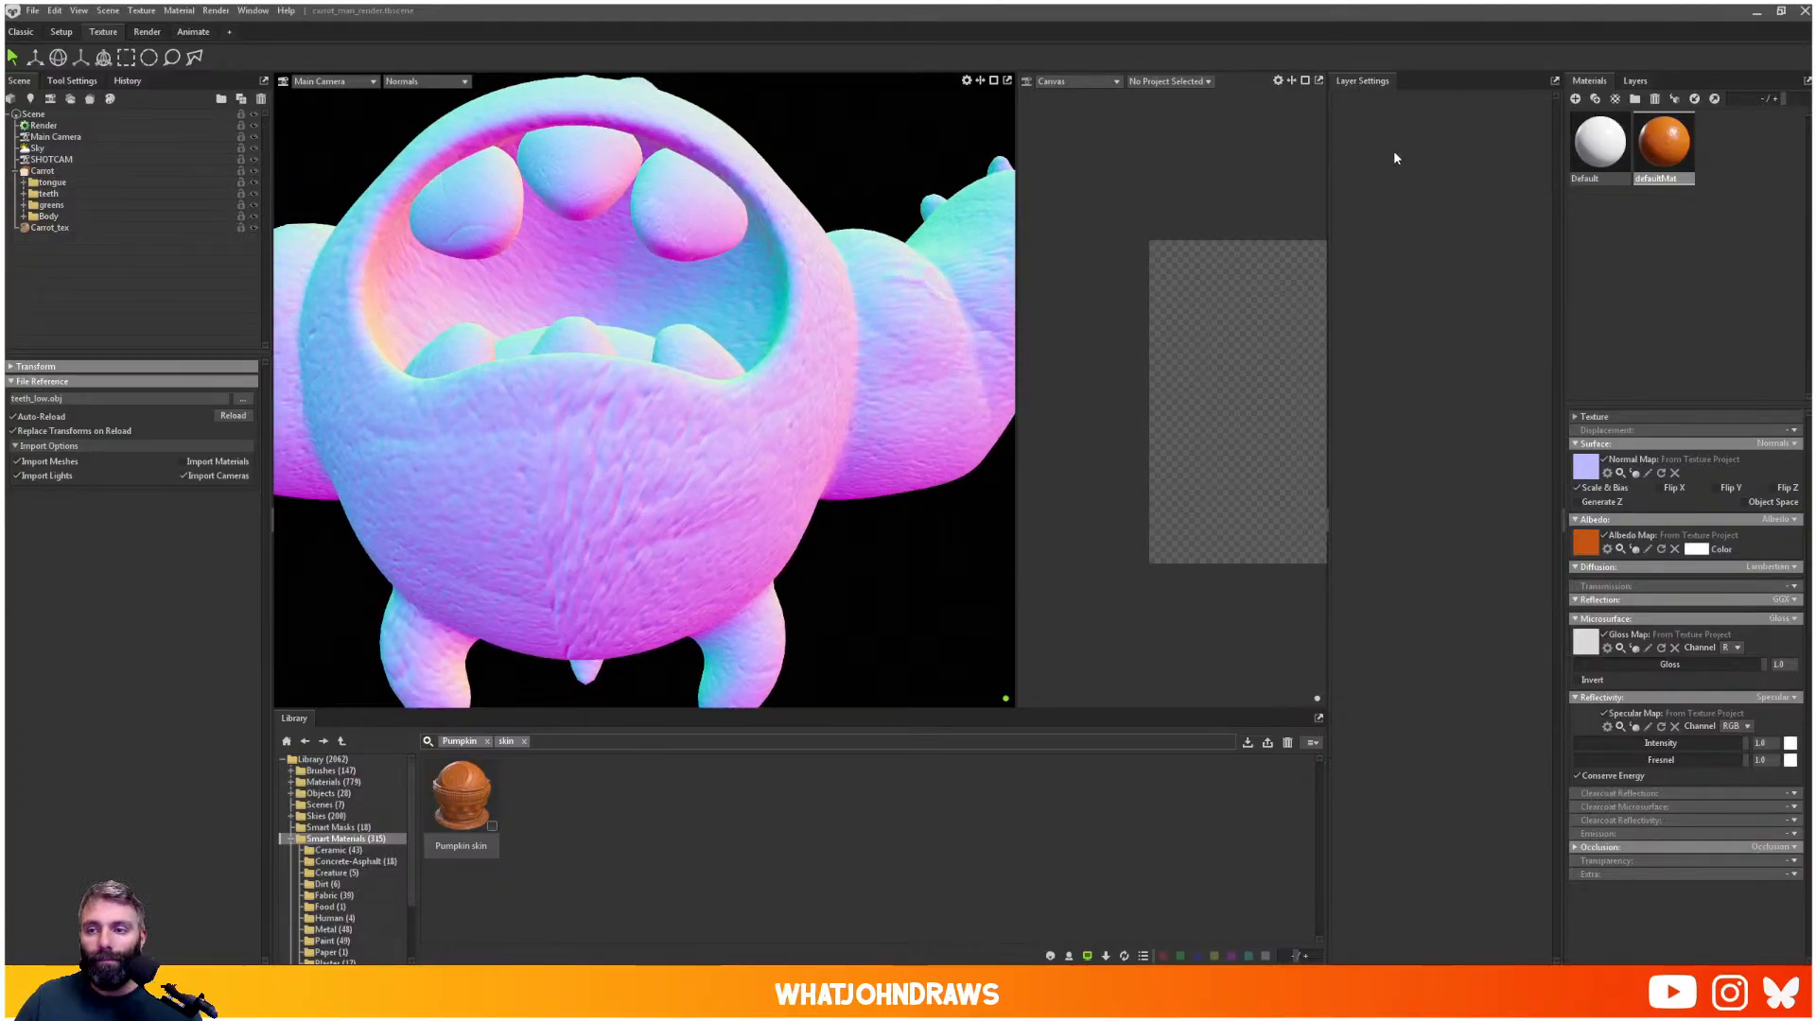
- Switch to Blender and import teeth_low.obj and tongue_low.obj alongside the body and greens meshes
{"action": "left_click", "coordinate": [1116, 999]}
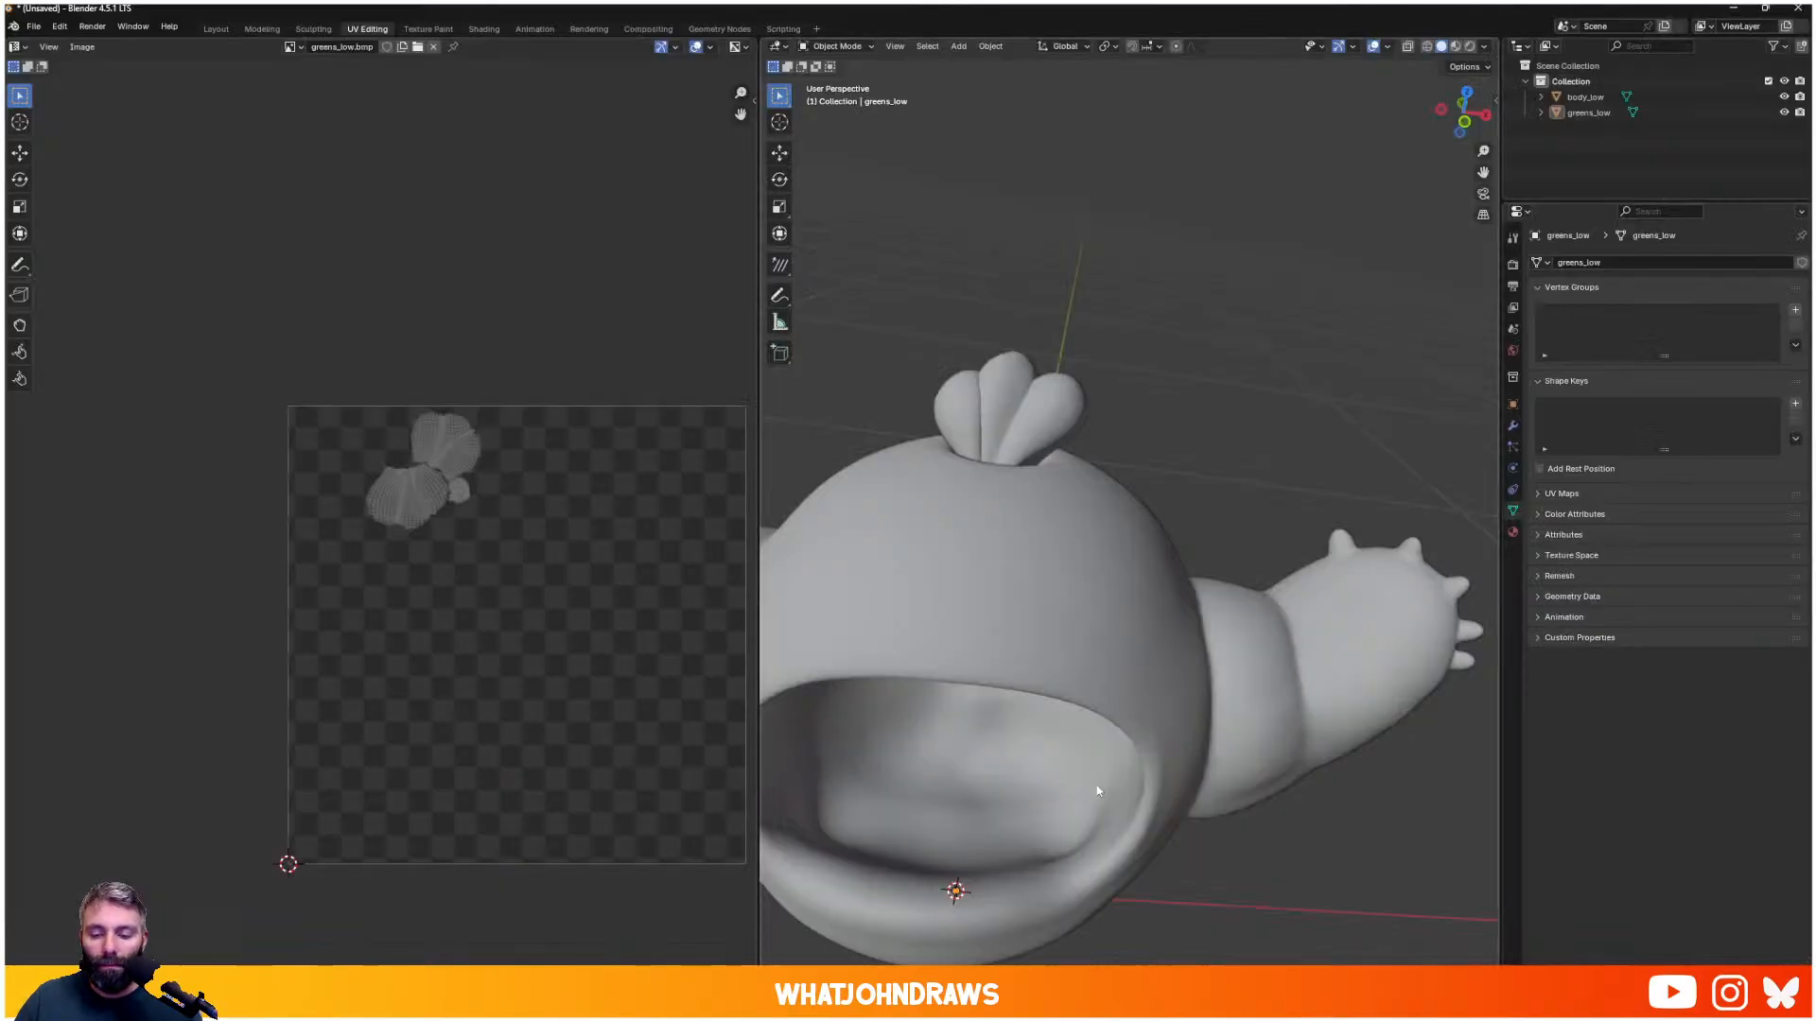
{"action": "key", "text": "q"}
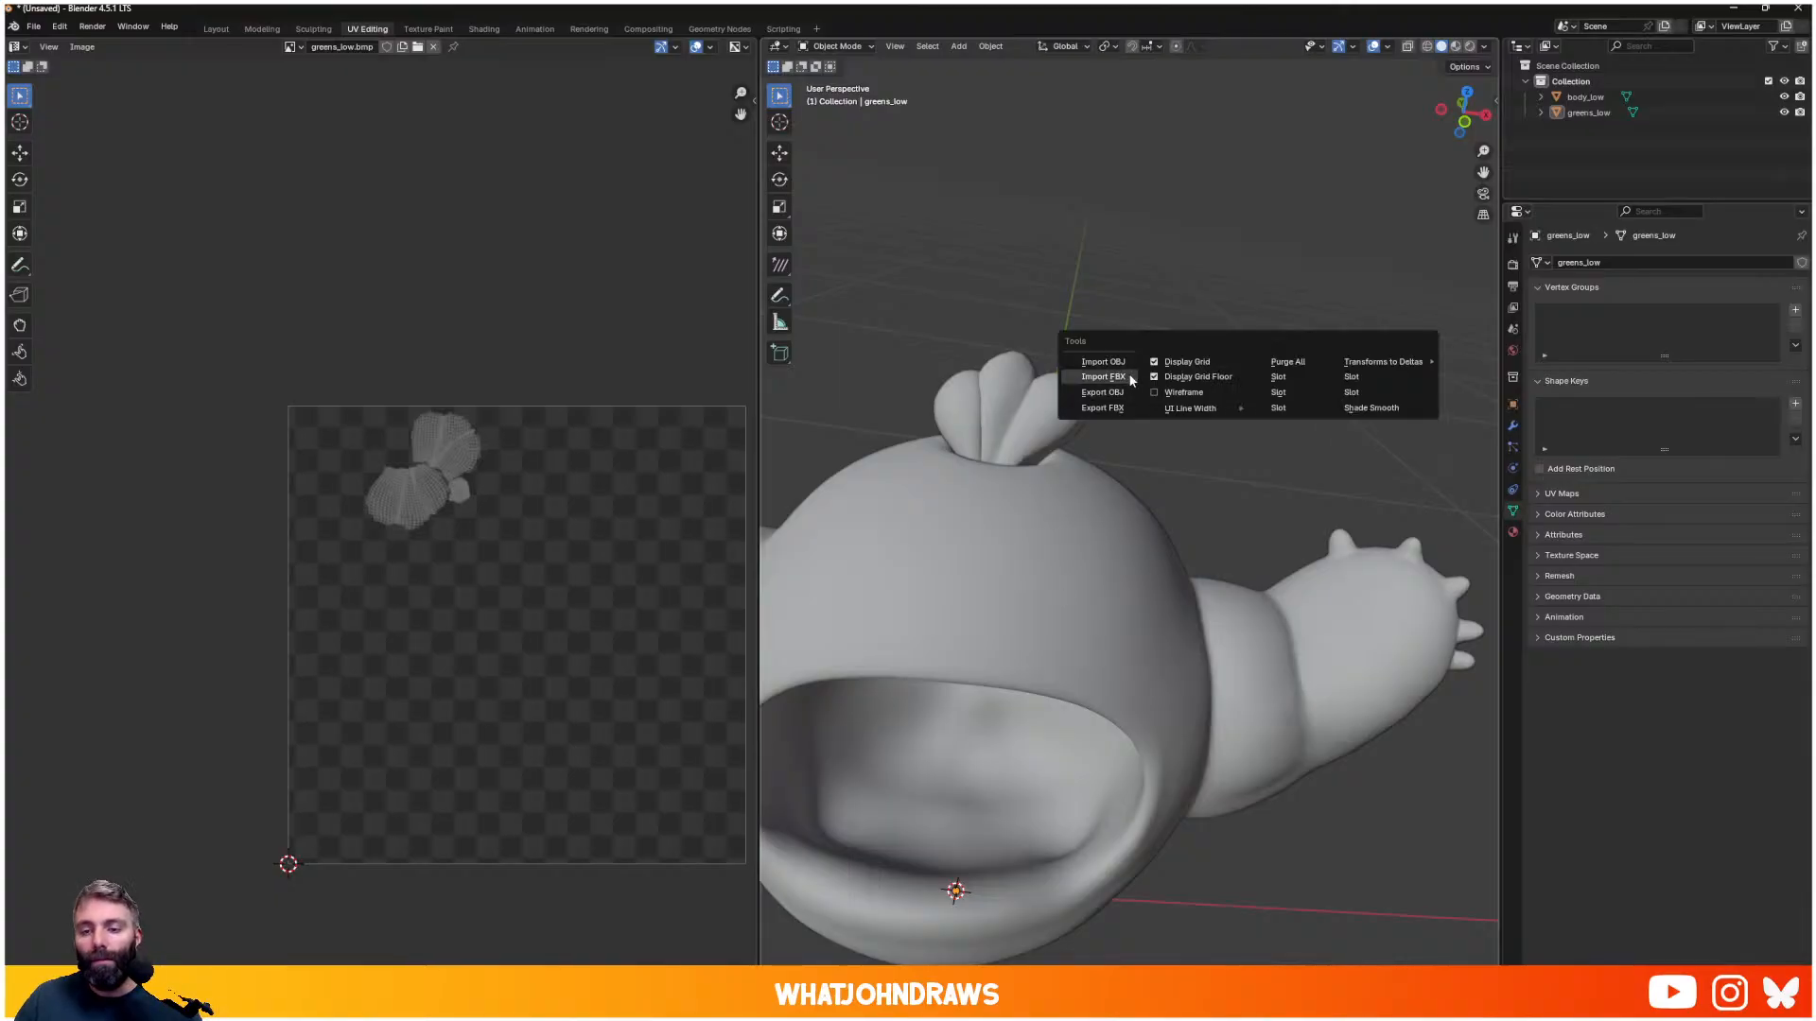
{"action": "left_click", "coordinate": [1125, 362]}
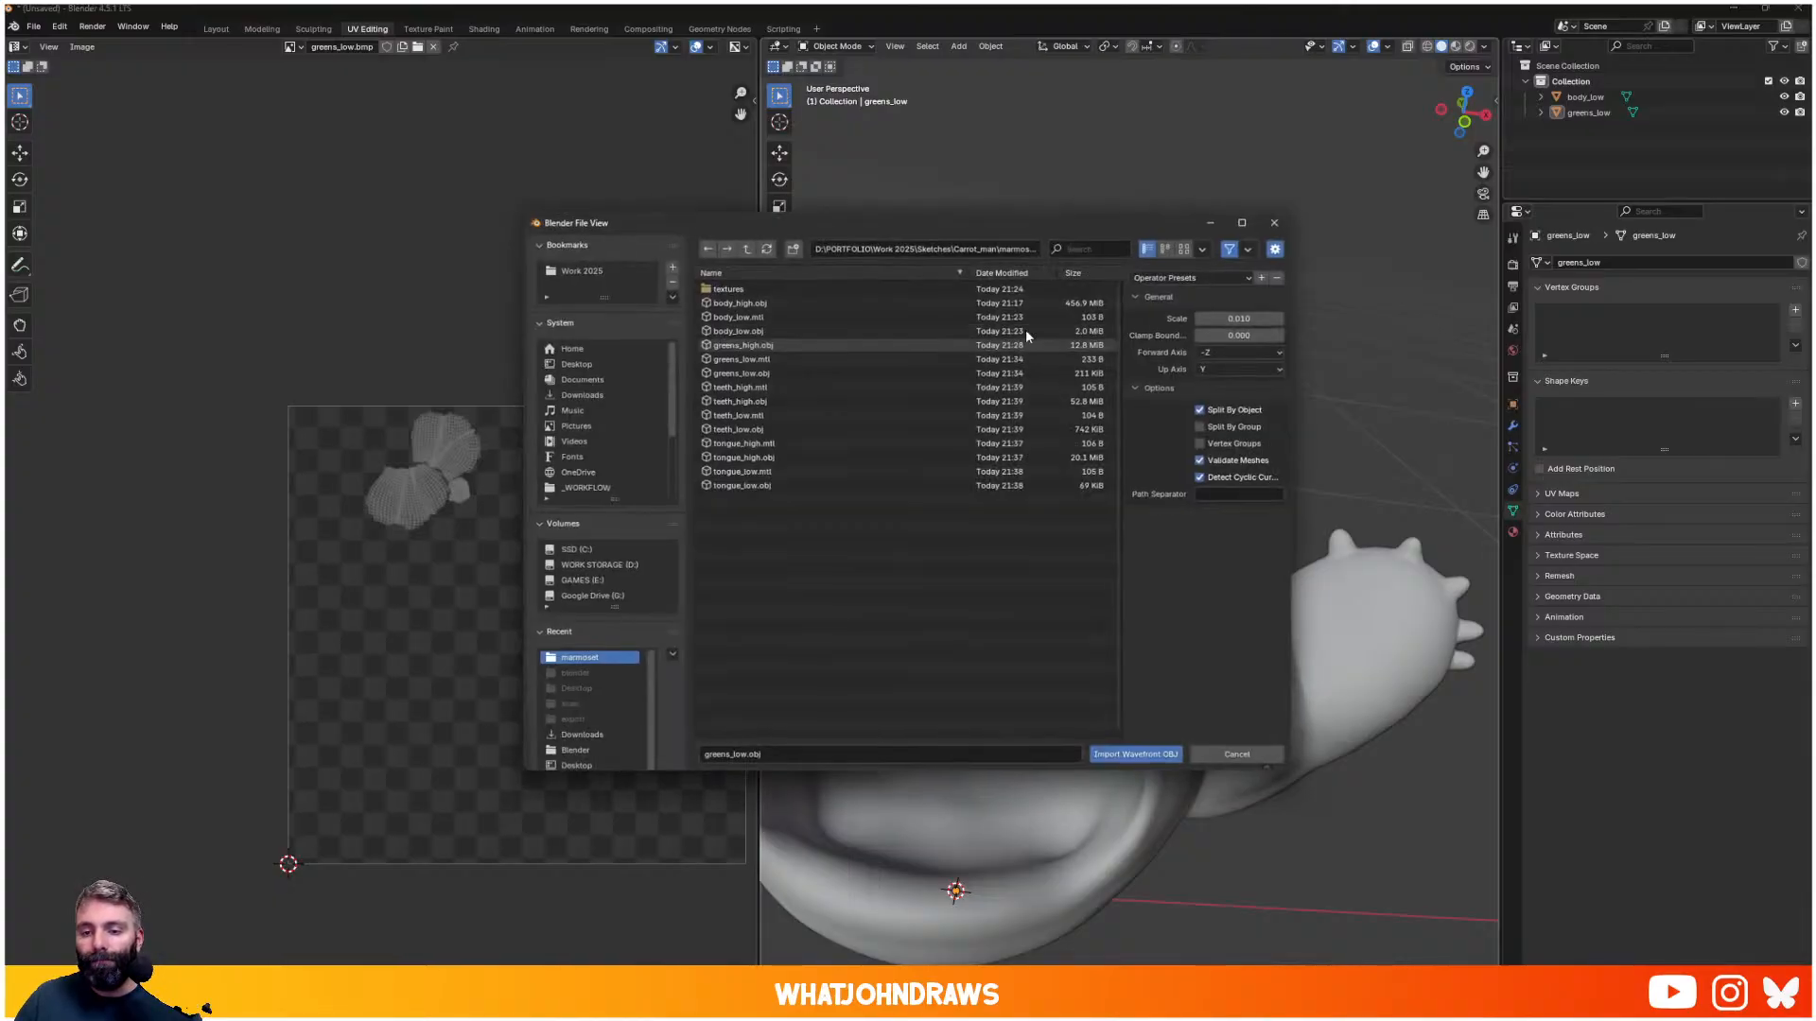
{"action": "left_click", "coordinate": [749, 486]}
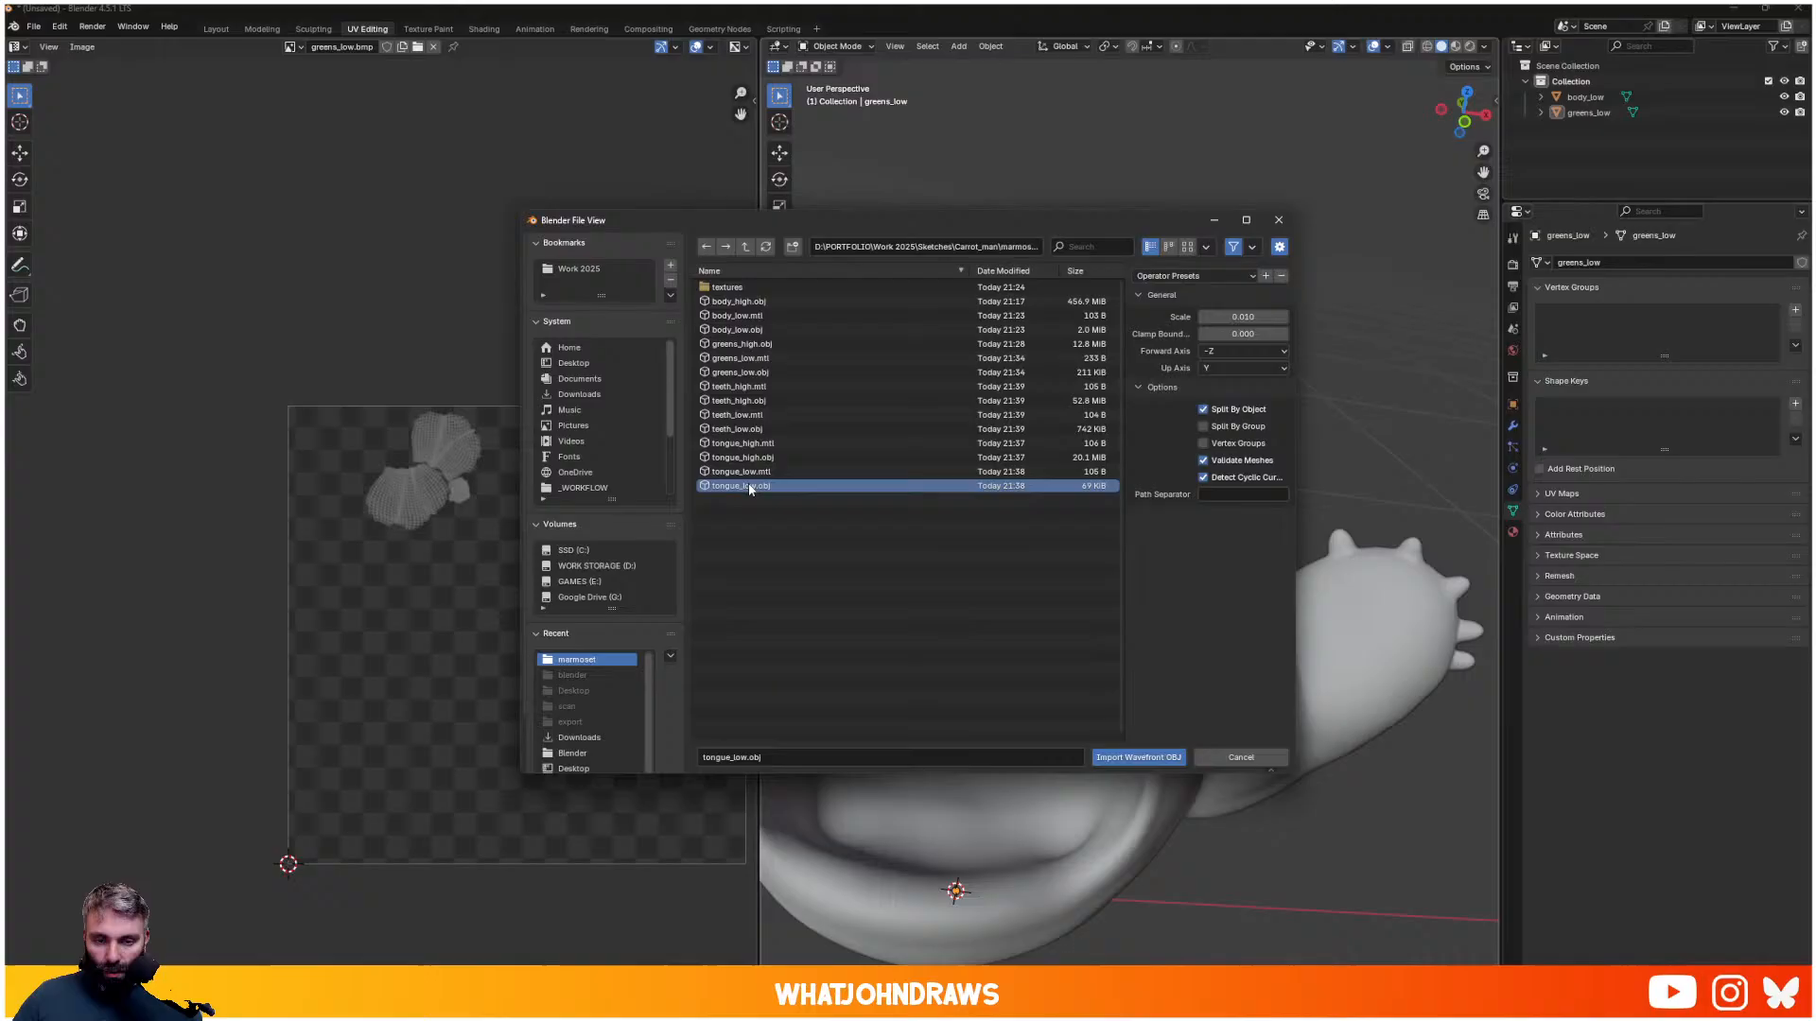
{"action": "left_click", "coordinate": [746, 430], "text": "shift"}
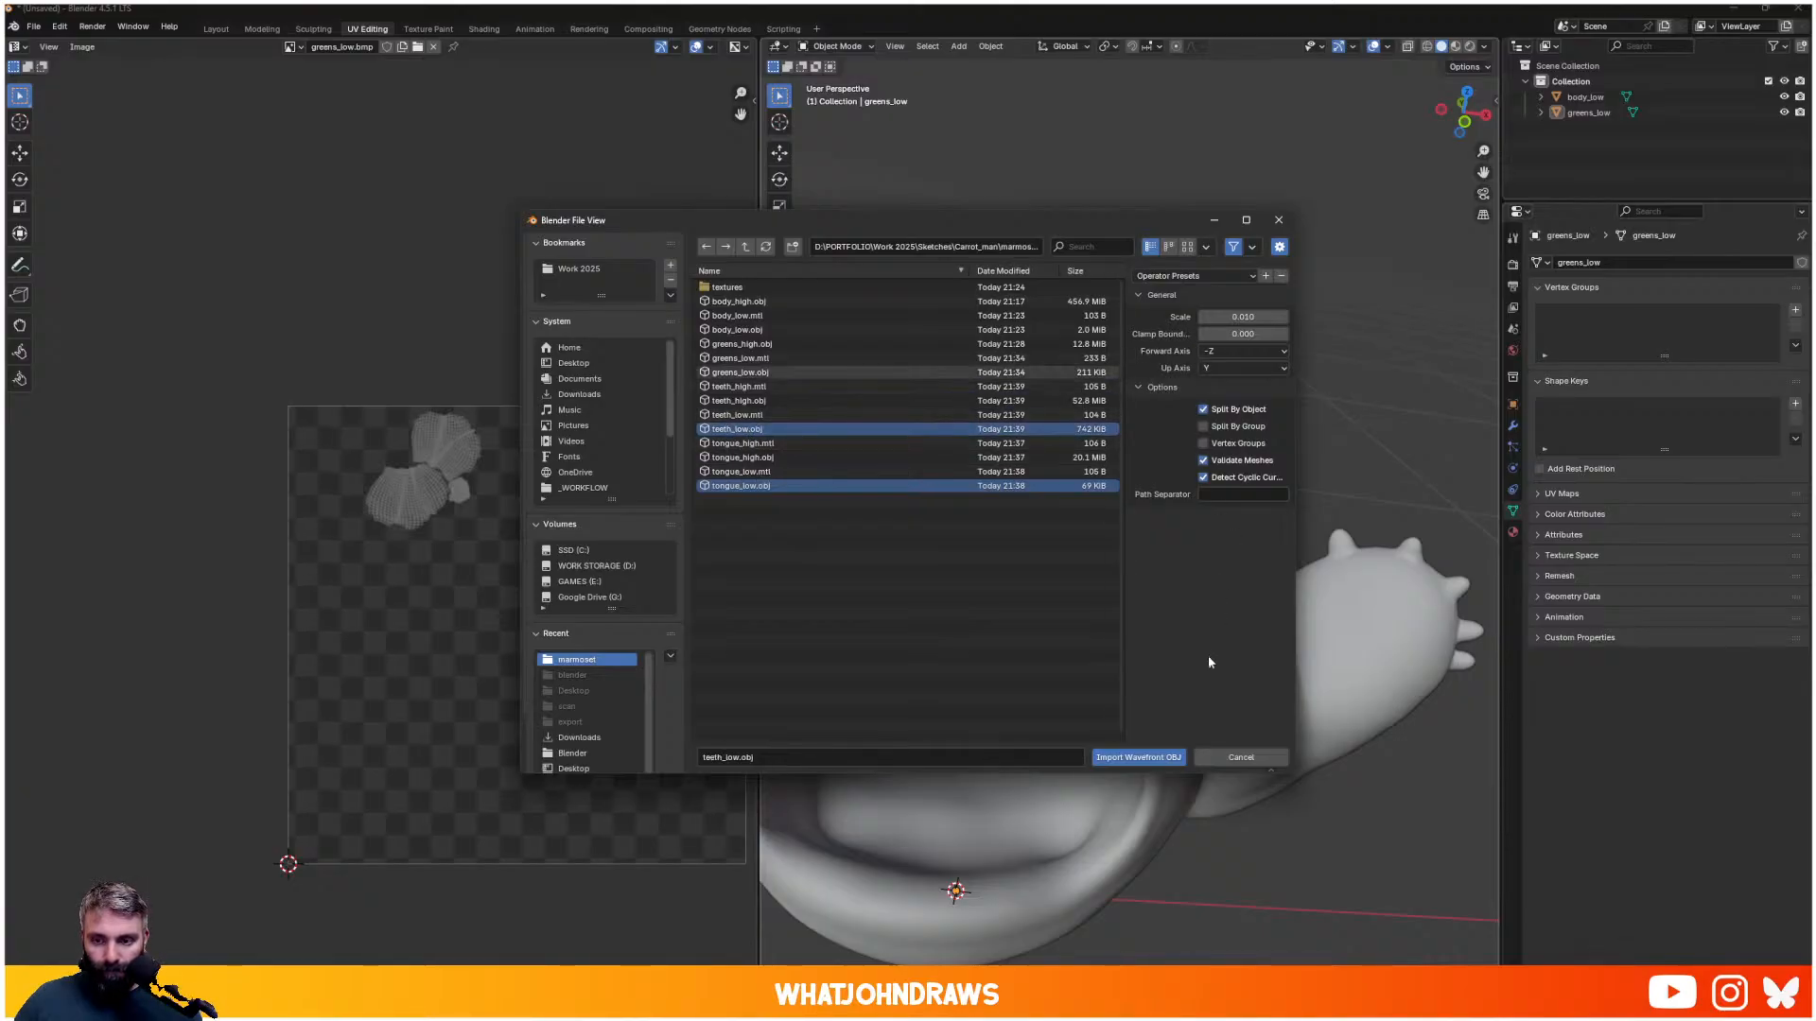
{"action": "left_click", "coordinate": [1147, 757]}
{"action": "middle_click_drag", "start_coordinate": [1145, 751], "coordinate": [1063, 710]}
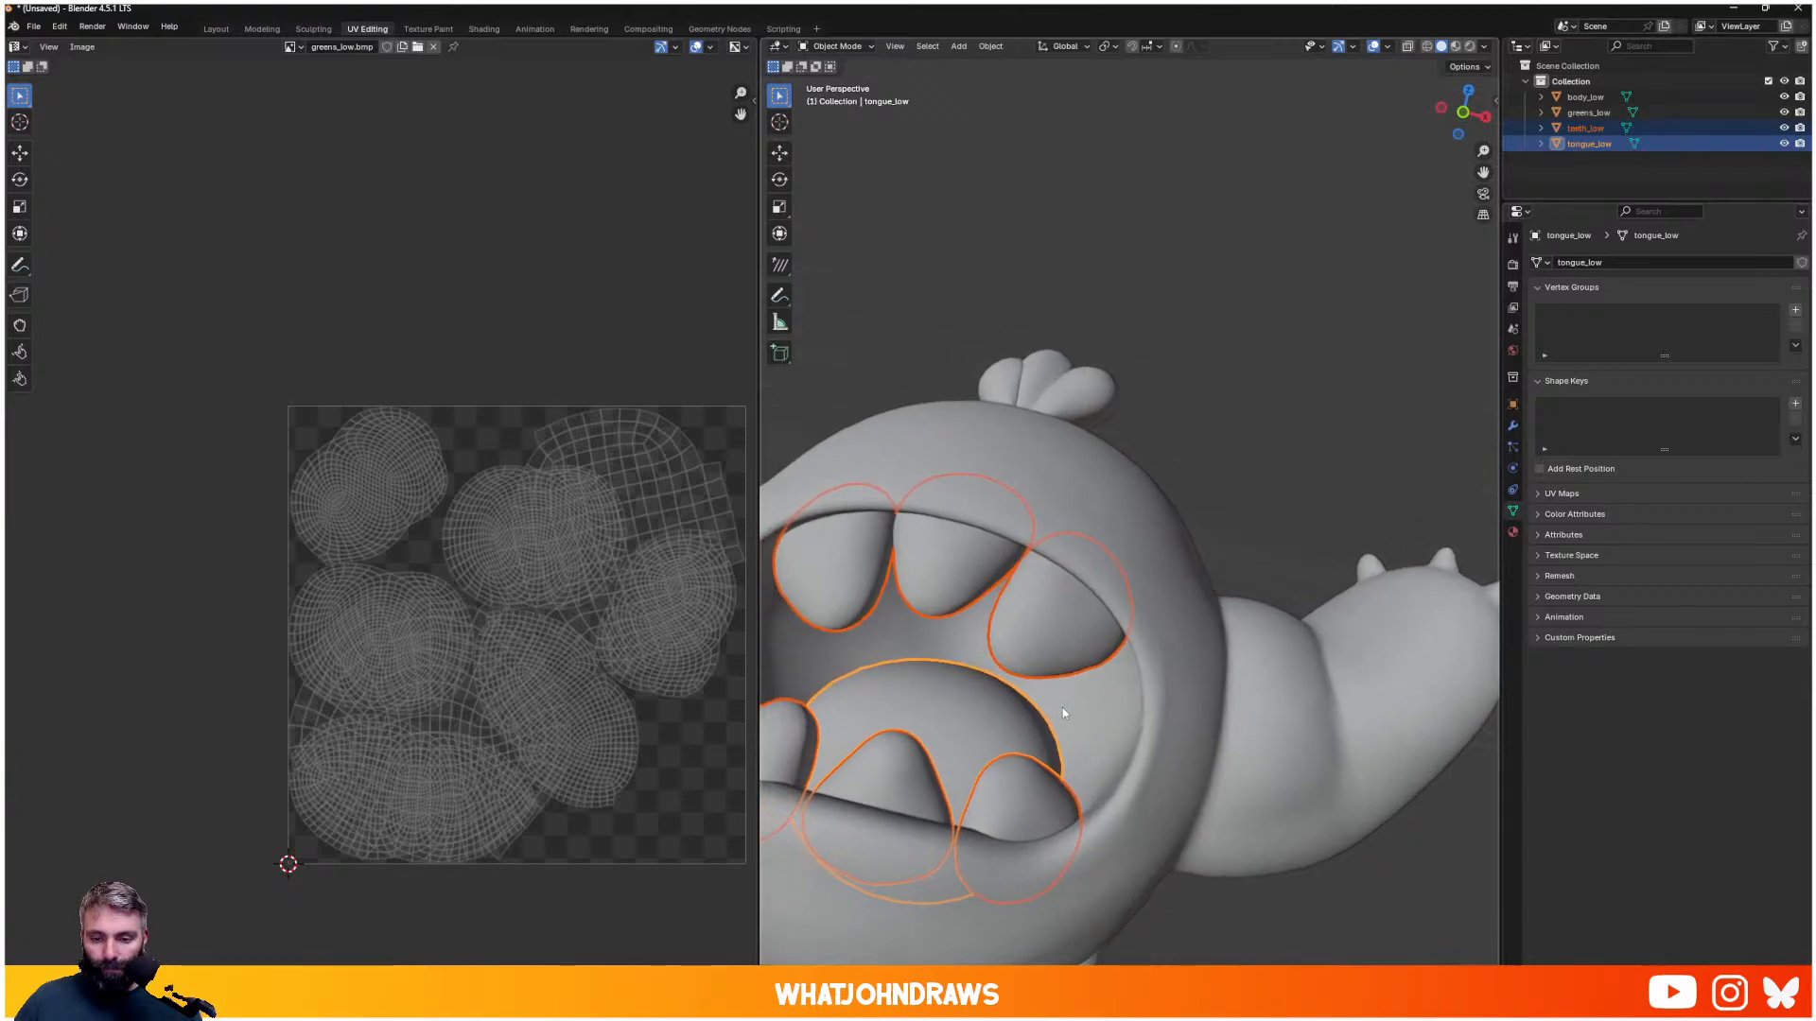
- Move all of the teeth mesh's UV islands out of the UV tile to its left side
{"action": "left_click", "coordinate": [1261, 369]}
{"action": "scroll", "coordinate": [1107, 539], "scroll_direction": "down", "scroll_amount": 6}
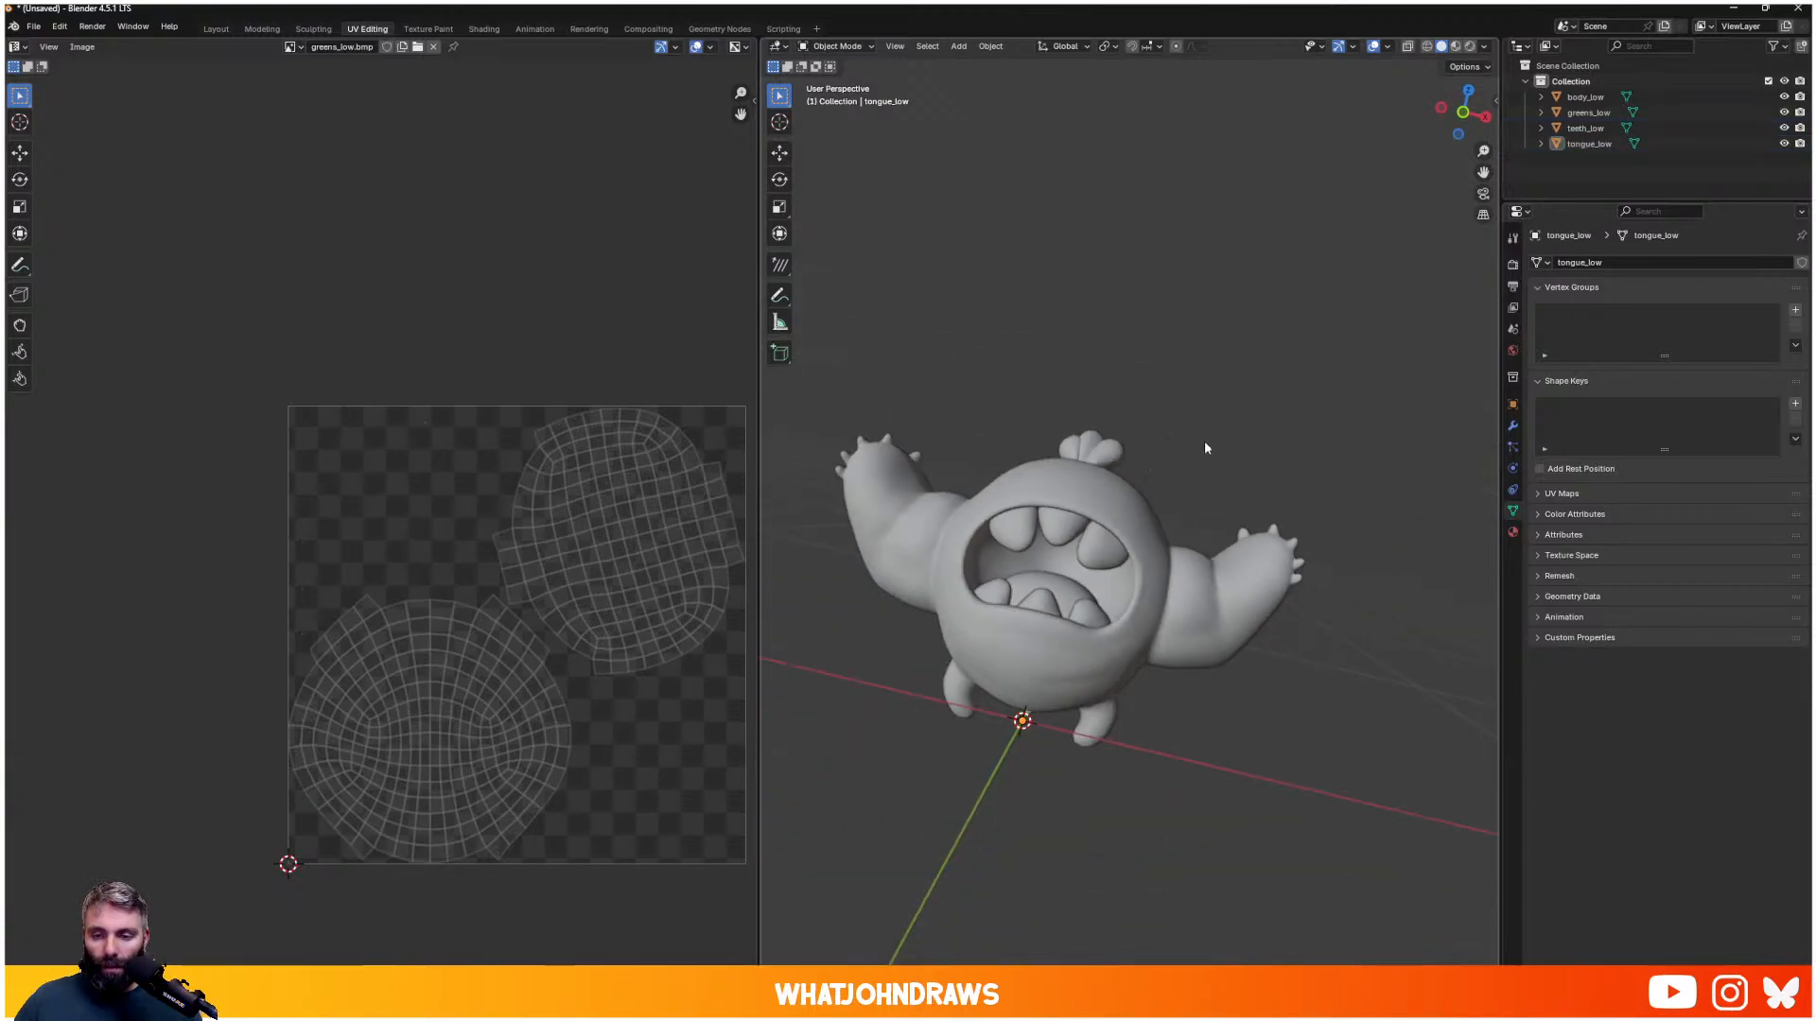
{"action": "key", "text": "a"}
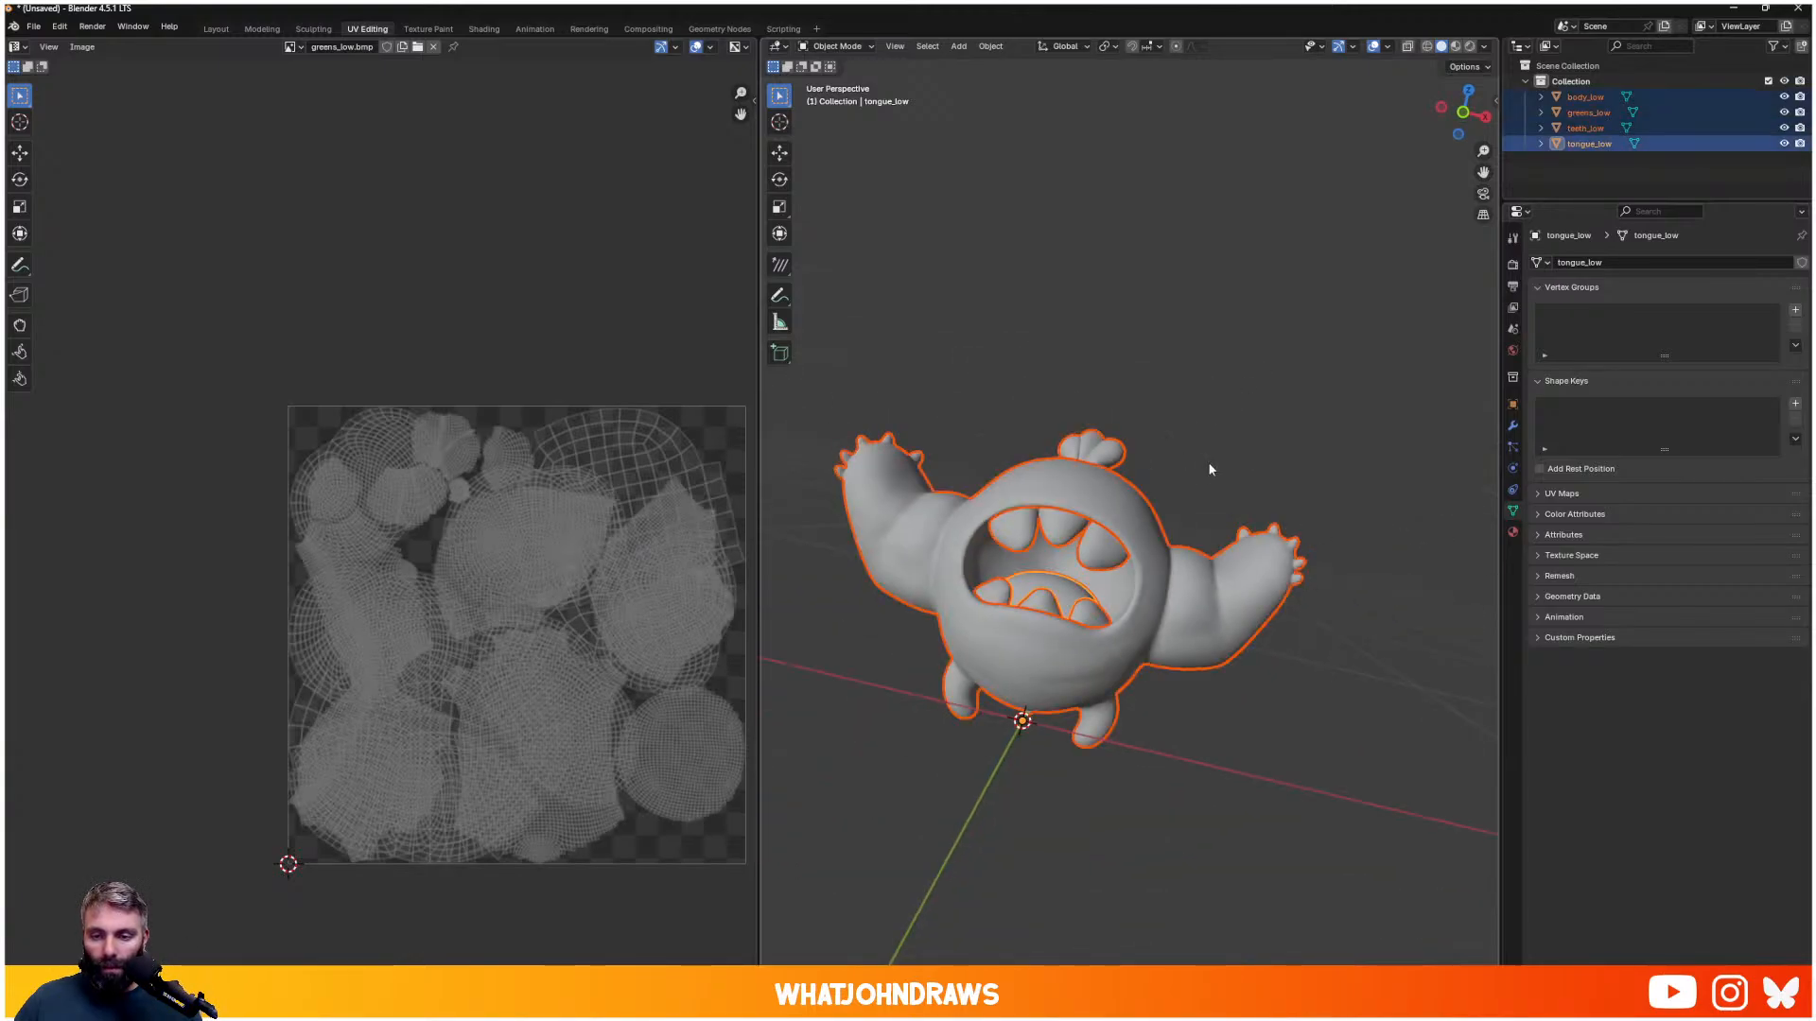
{"action": "left_click", "coordinate": [1027, 535]}
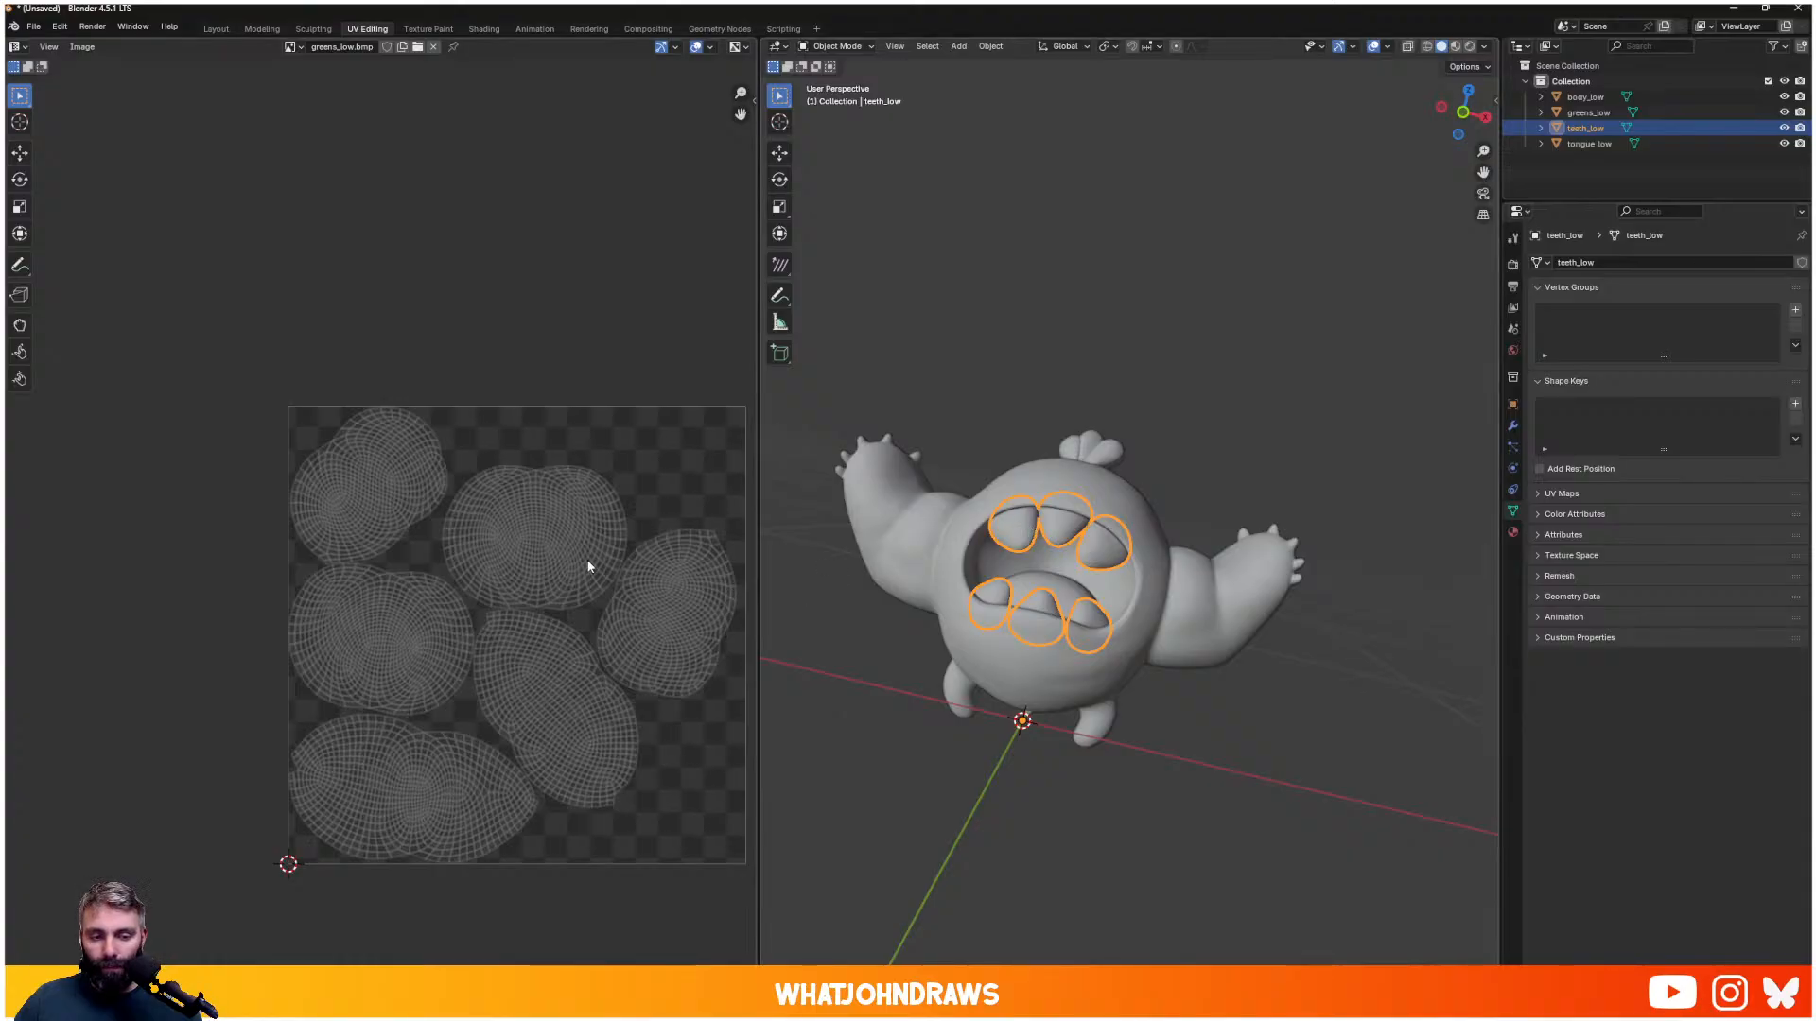
{"action": "key", "text": "Tab"}
{"action": "key", "text": "a"}
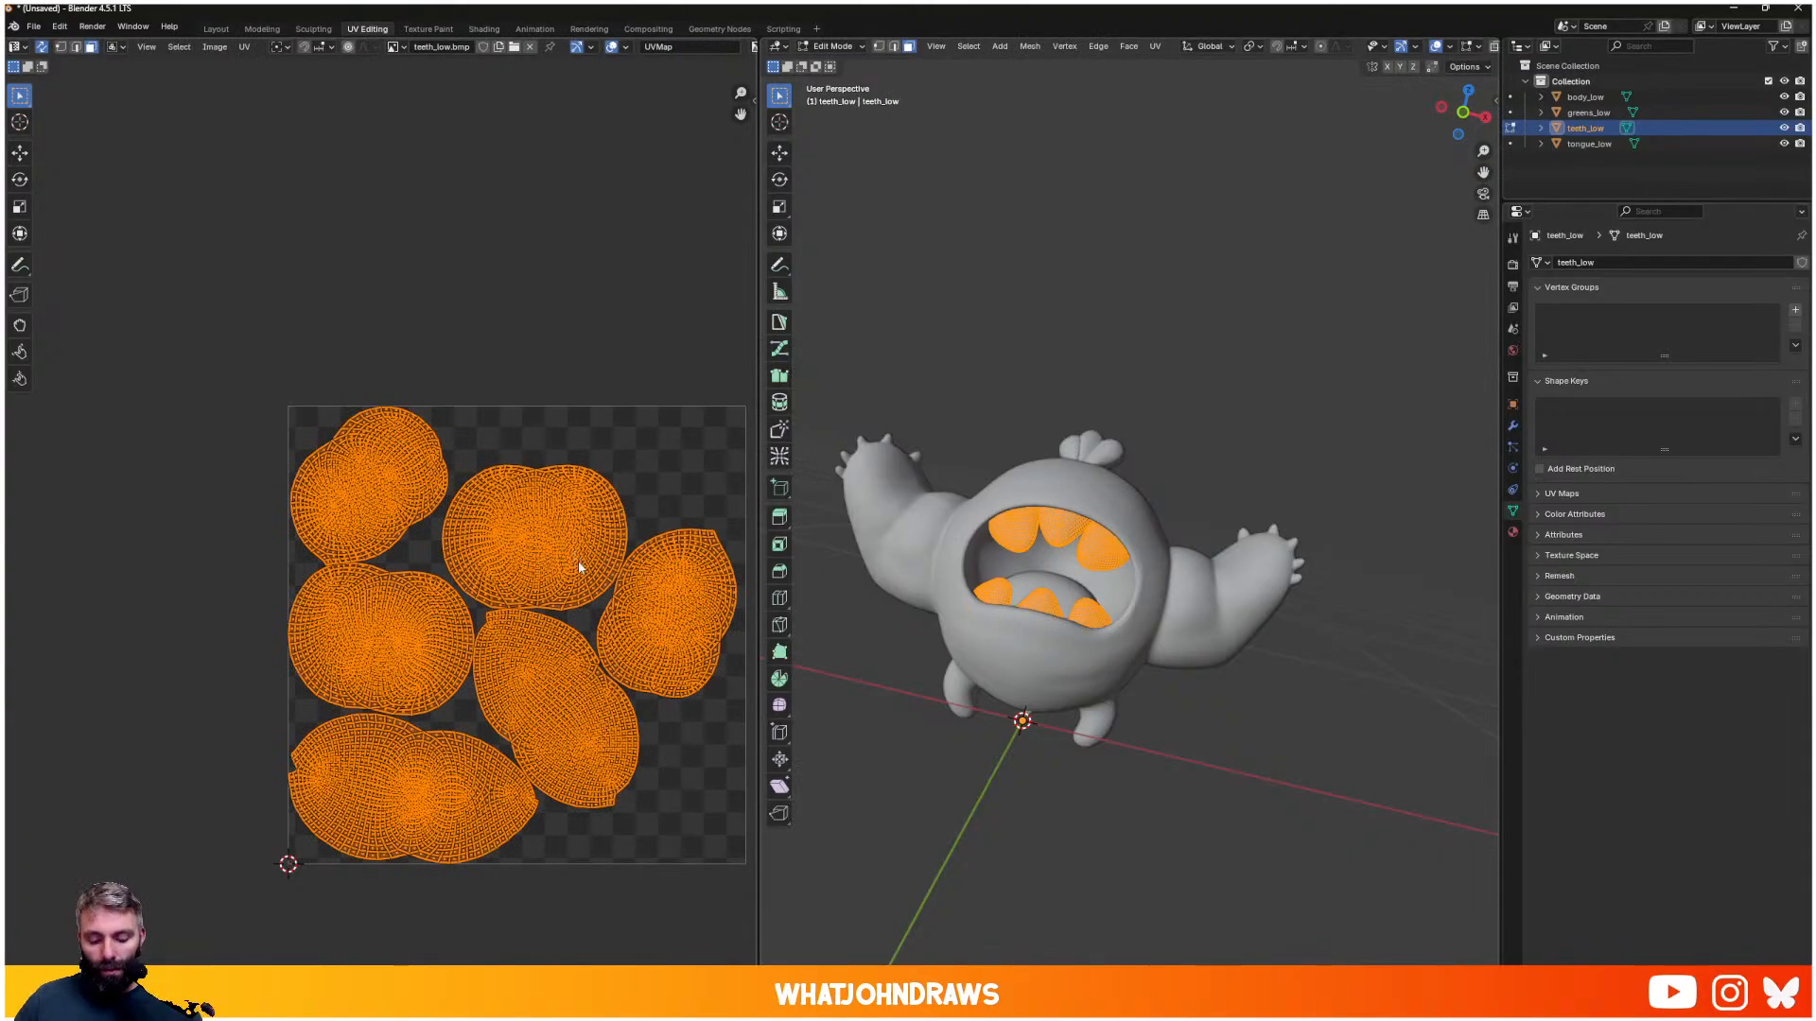
{"action": "key", "text": "g"}
{"action": "left_click", "coordinate": [82, 569]}
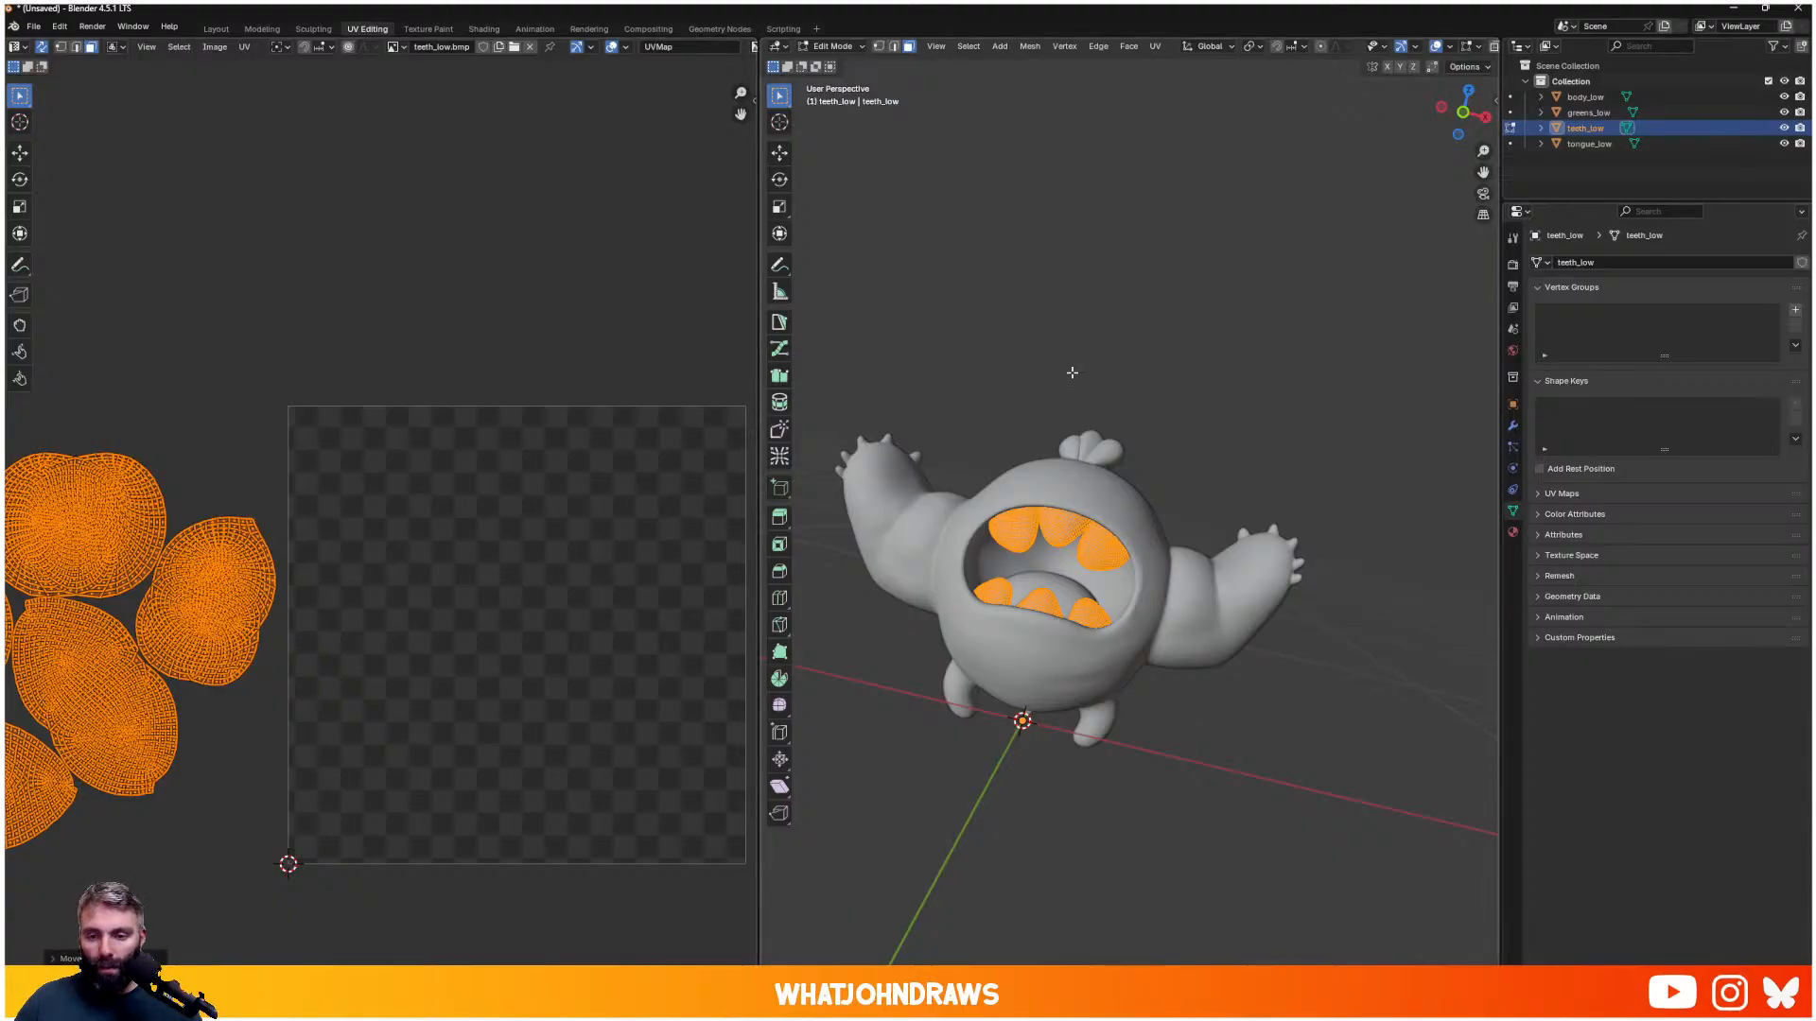
- Move all of the tongue mesh's UV islands out of the UV tile to just below it
{"action": "key", "text": "Tab"}
{"action": "left_click", "coordinate": [1049, 589]}
{"action": "key", "text": "Tab"}
{"action": "key", "text": "a"}
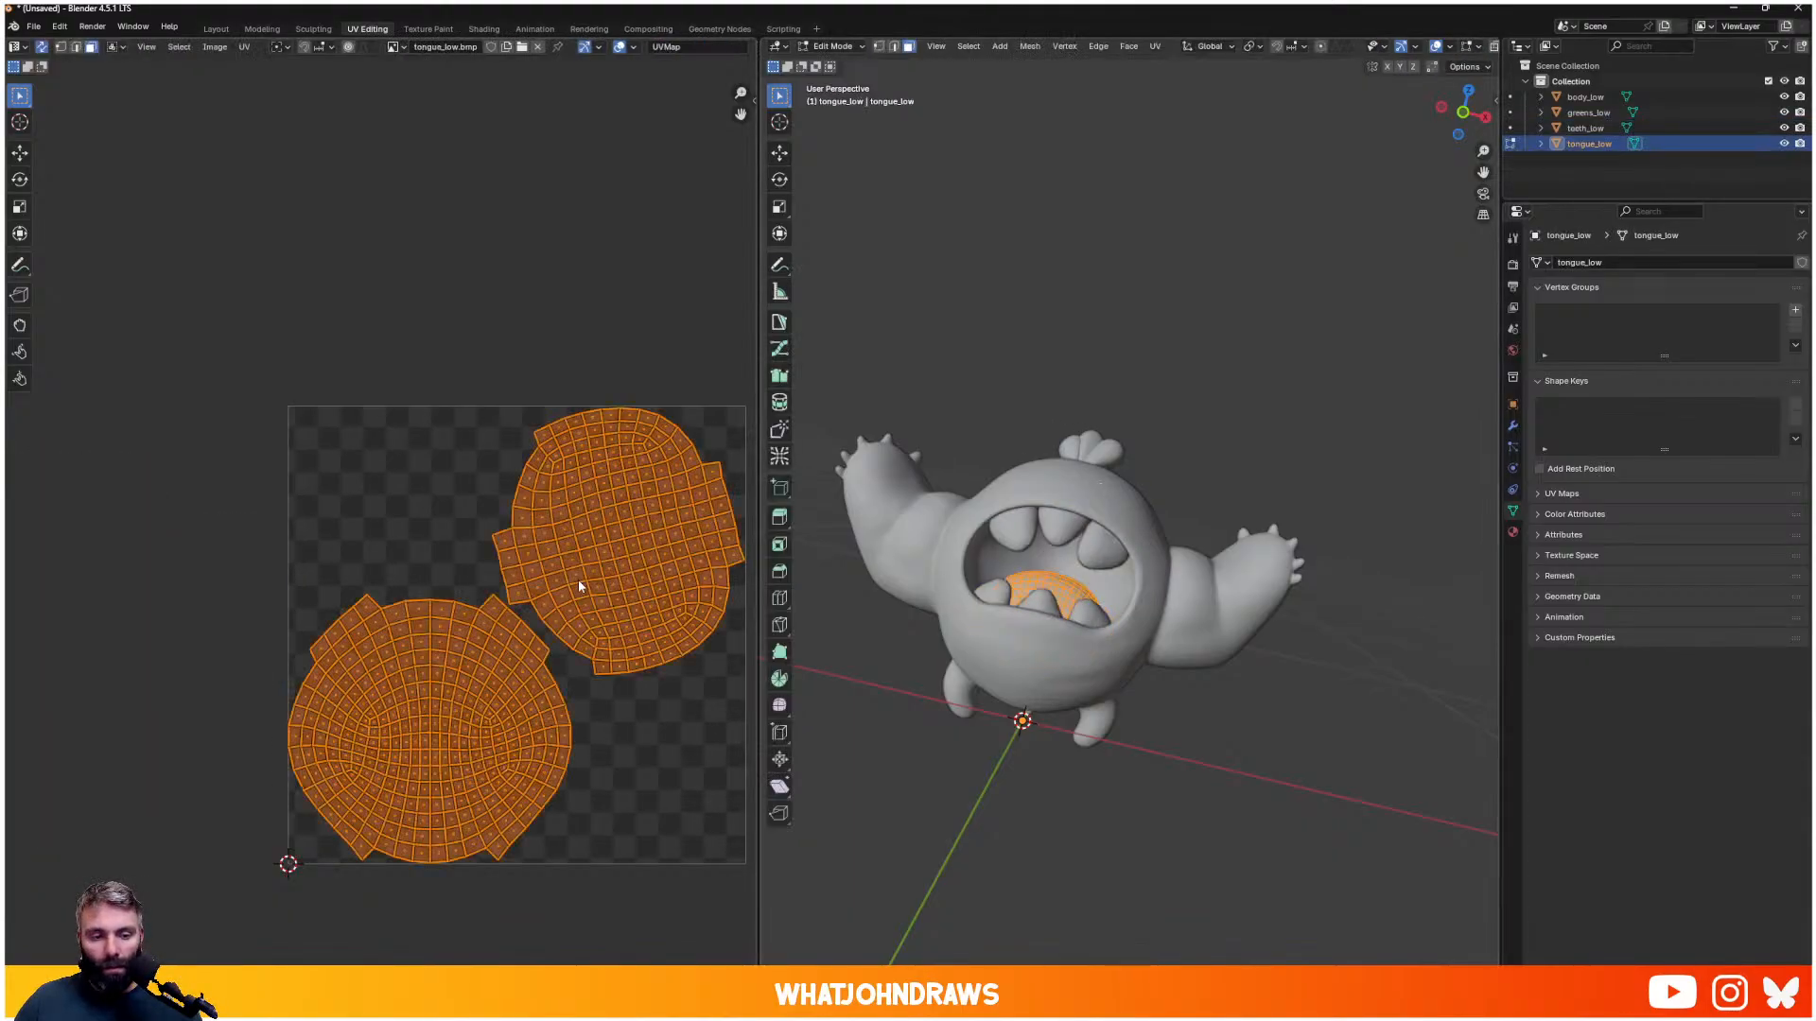
{"action": "key", "text": "g"}
{"action": "left_click", "coordinate": [610, 139]}
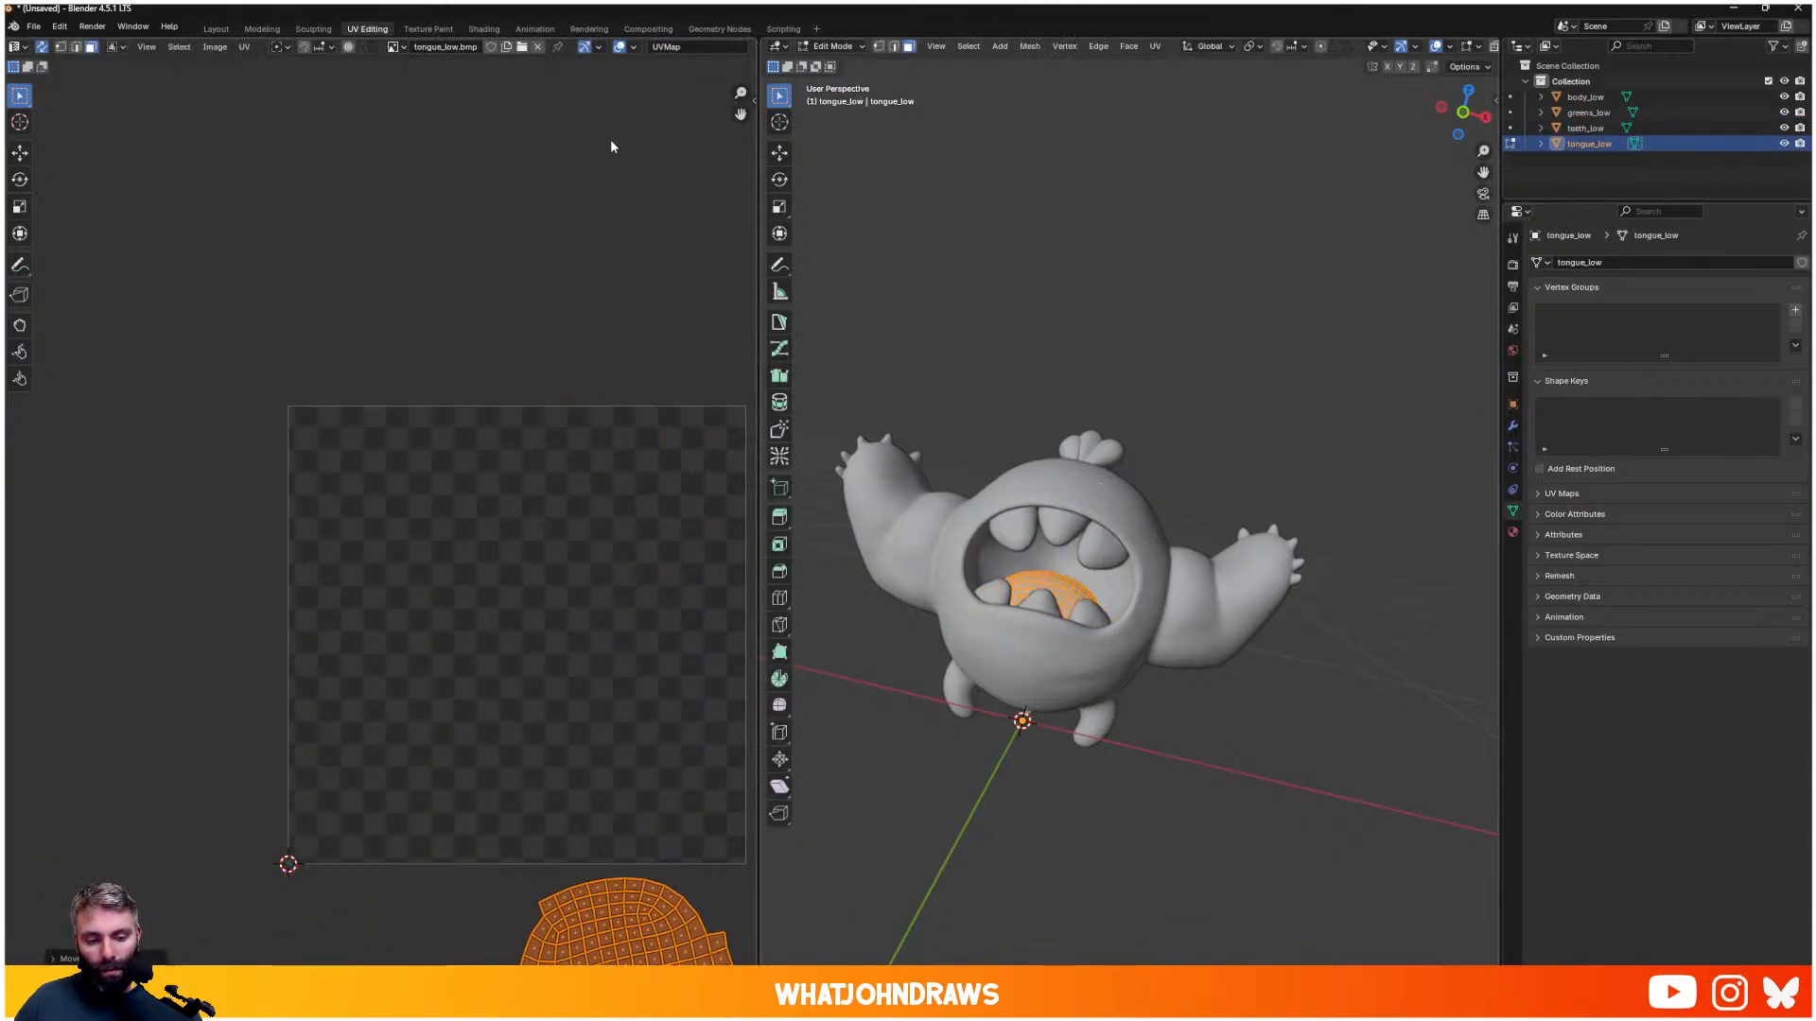
{"action": "key", "text": "Tab"}
- Select the body, greens, teeth and tongue meshes and put them all into Edit Mode together
{"action": "left_click", "coordinate": [1190, 327]}
{"action": "left_click", "coordinate": [1093, 489]}
{"action": "middle_click_drag", "start_coordinate": [1093, 489], "coordinate": [1097, 518]}
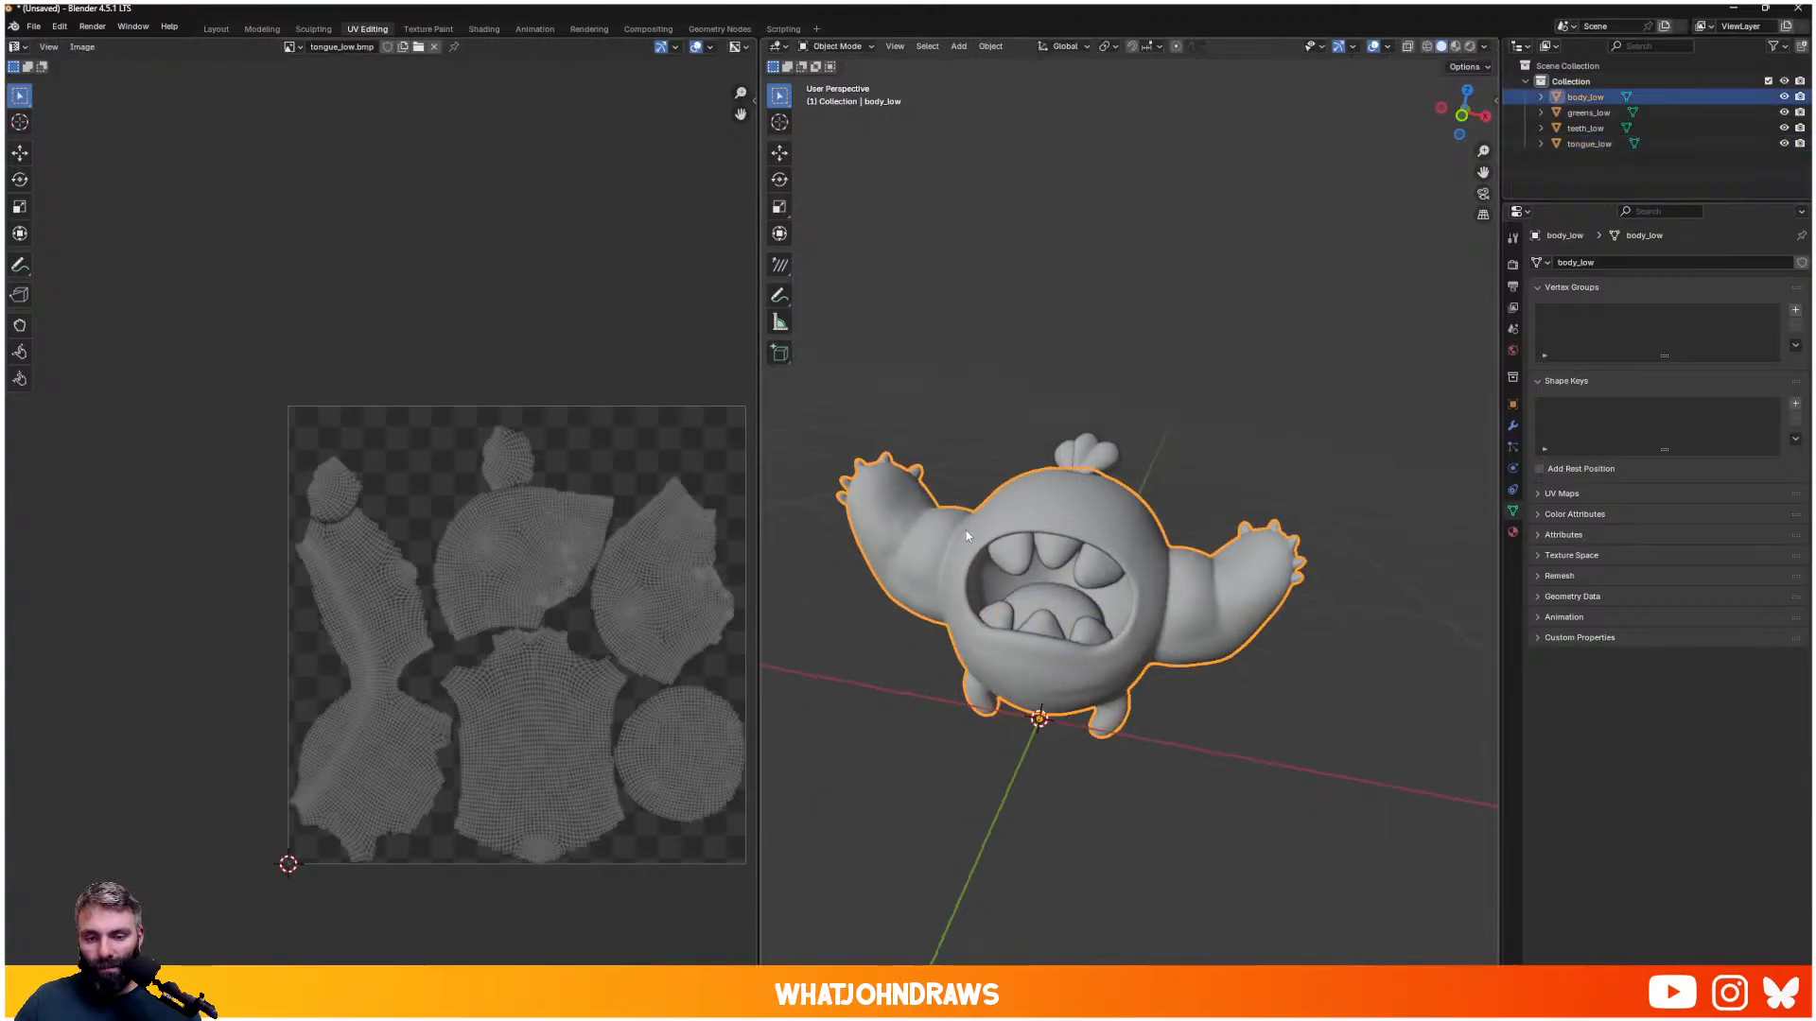
{"action": "left_click", "coordinate": [1237, 499]}
{"action": "key", "text": "a"}
{"action": "middle_click_drag", "start_coordinate": [1195, 600], "coordinate": [1231, 511], "text": "shift"}
{"action": "key", "text": "Tab"}
{"action": "scroll", "coordinate": [577, 776], "scroll_direction": "down", "scroll_amount": 4}
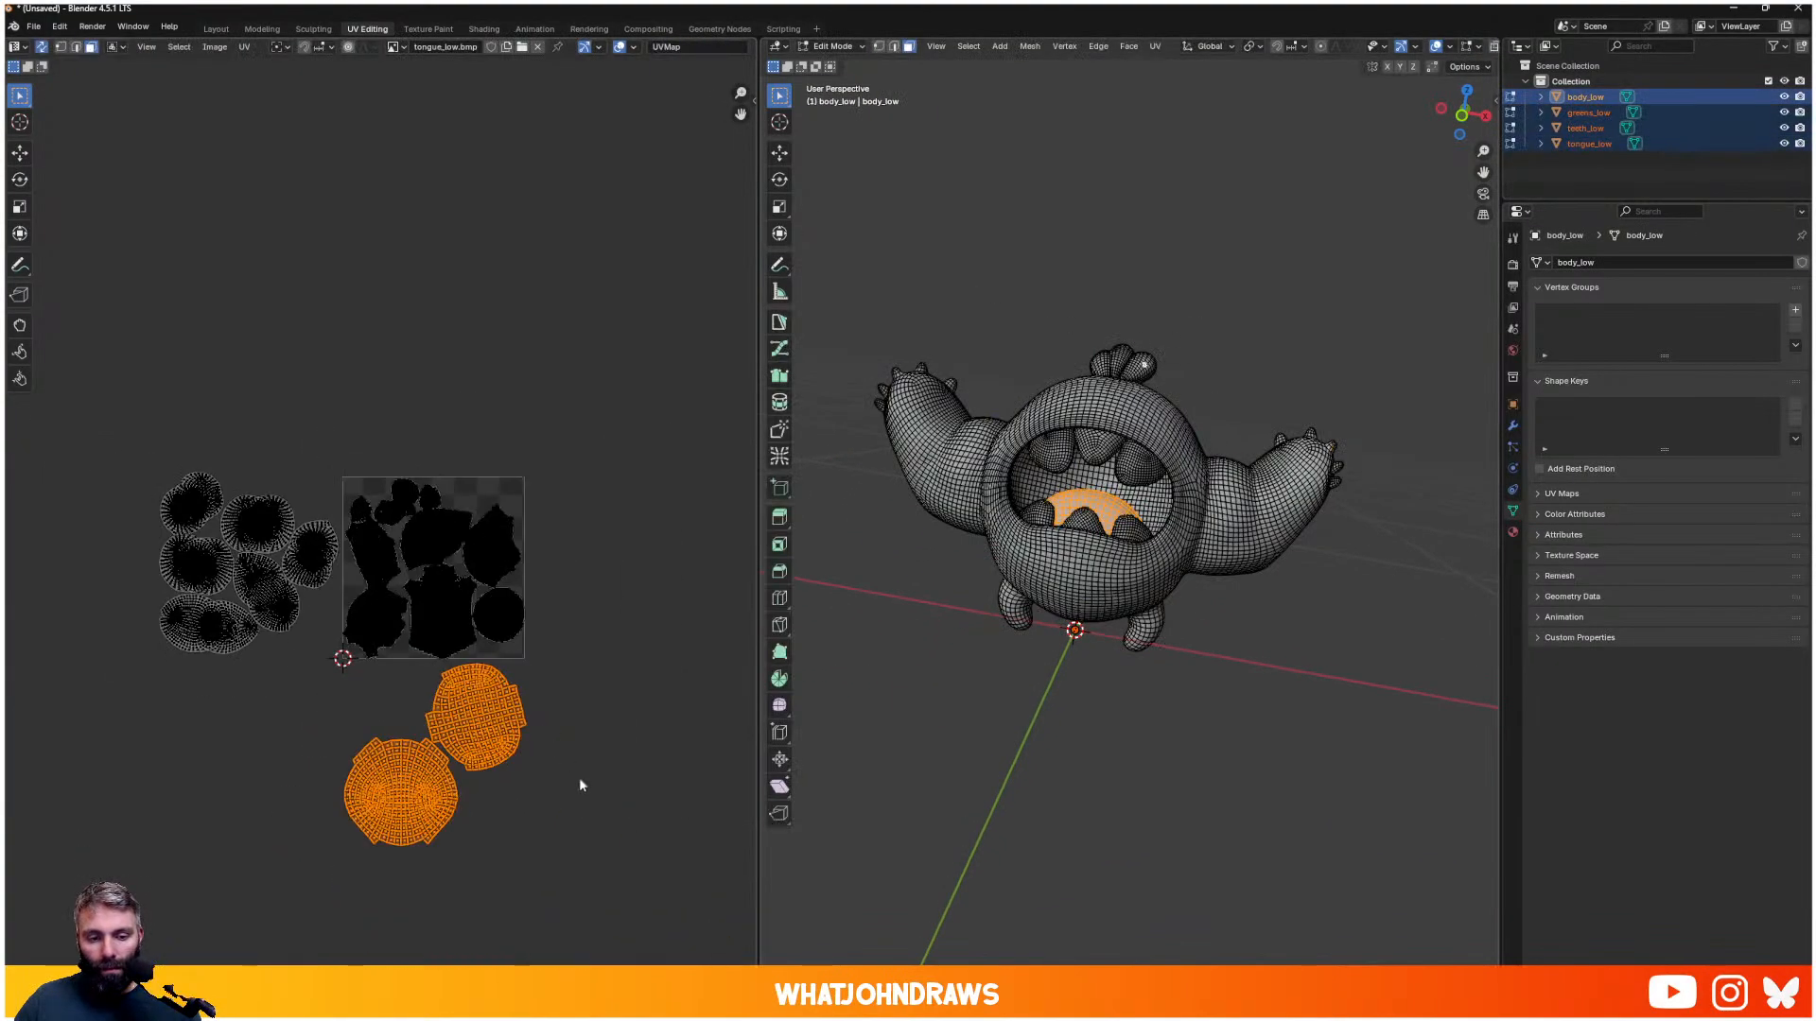
{"action": "scroll", "coordinate": [458, 708], "scroll_direction": "up", "scroll_amount": 1}
{"action": "middle_click_drag", "start_coordinate": [457, 707], "coordinate": [528, 714]}
{"action": "key", "text": "g"}
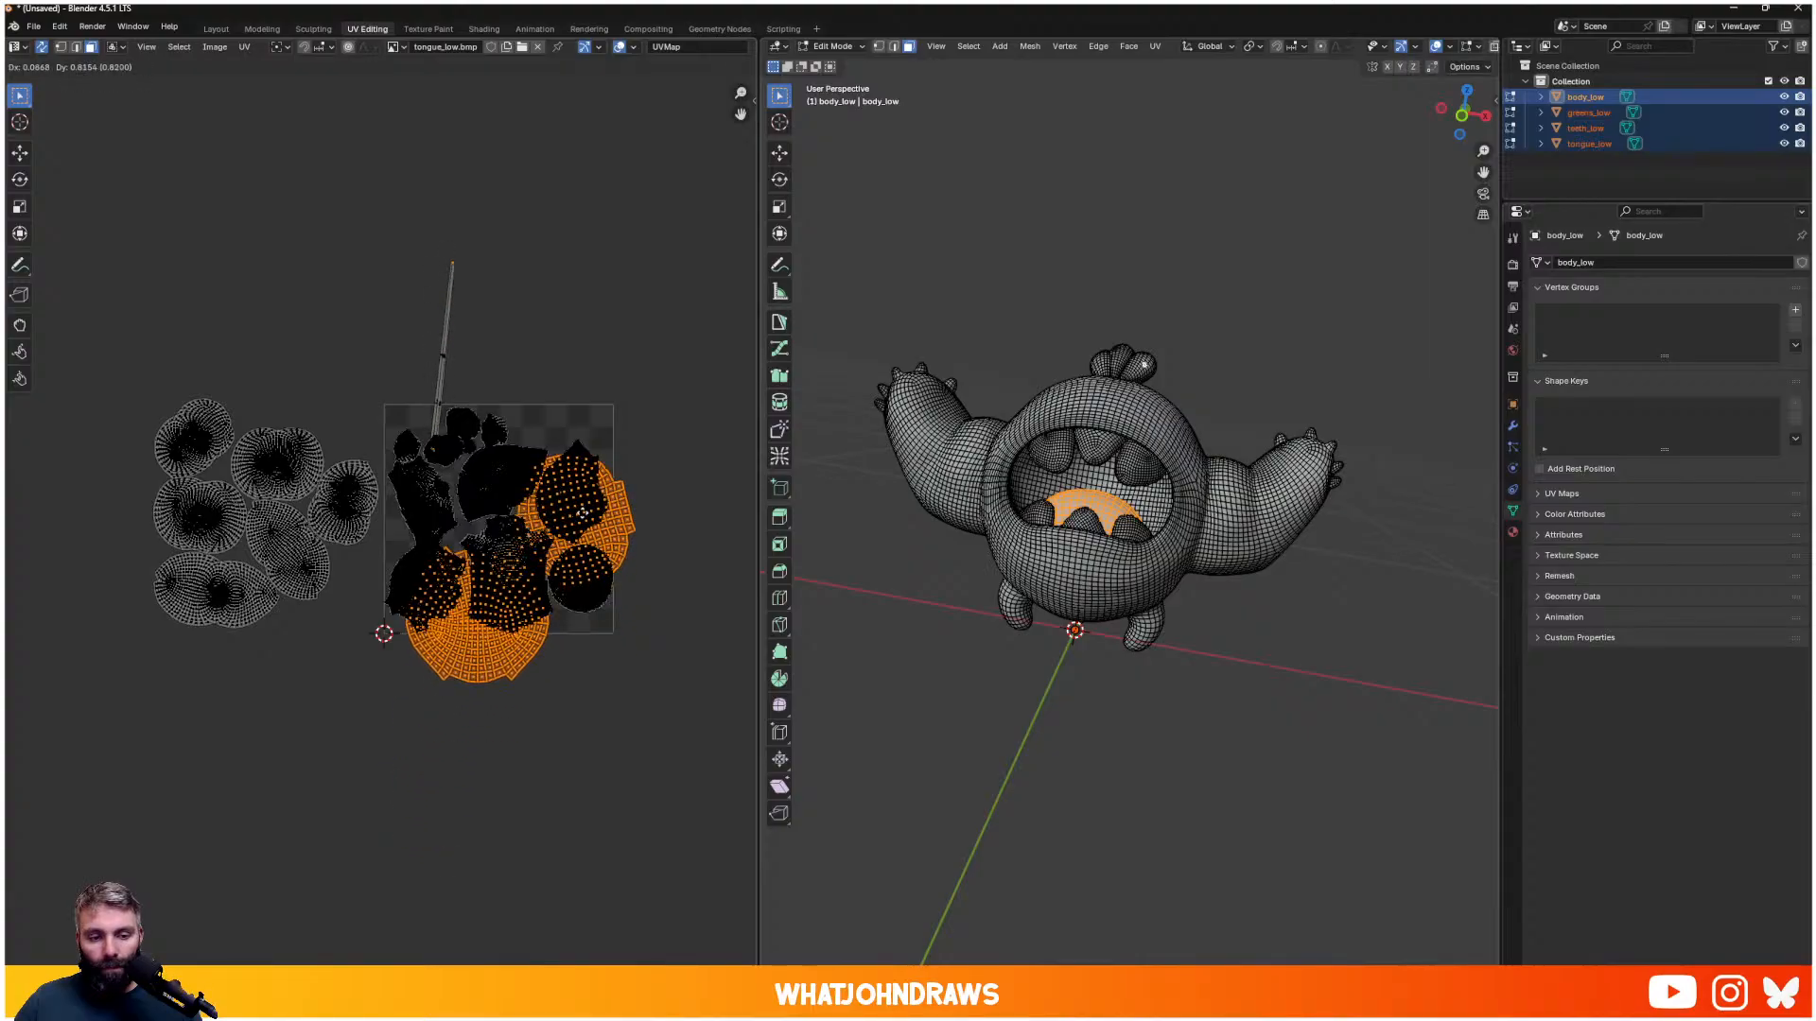
{"action": "right_click", "coordinate": [542, 647]}
{"action": "scroll", "coordinate": [416, 510], "scroll_direction": "up", "scroll_amount": 4}
{"action": "scroll", "coordinate": [475, 478], "scroll_direction": "down", "scroll_amount": 3}
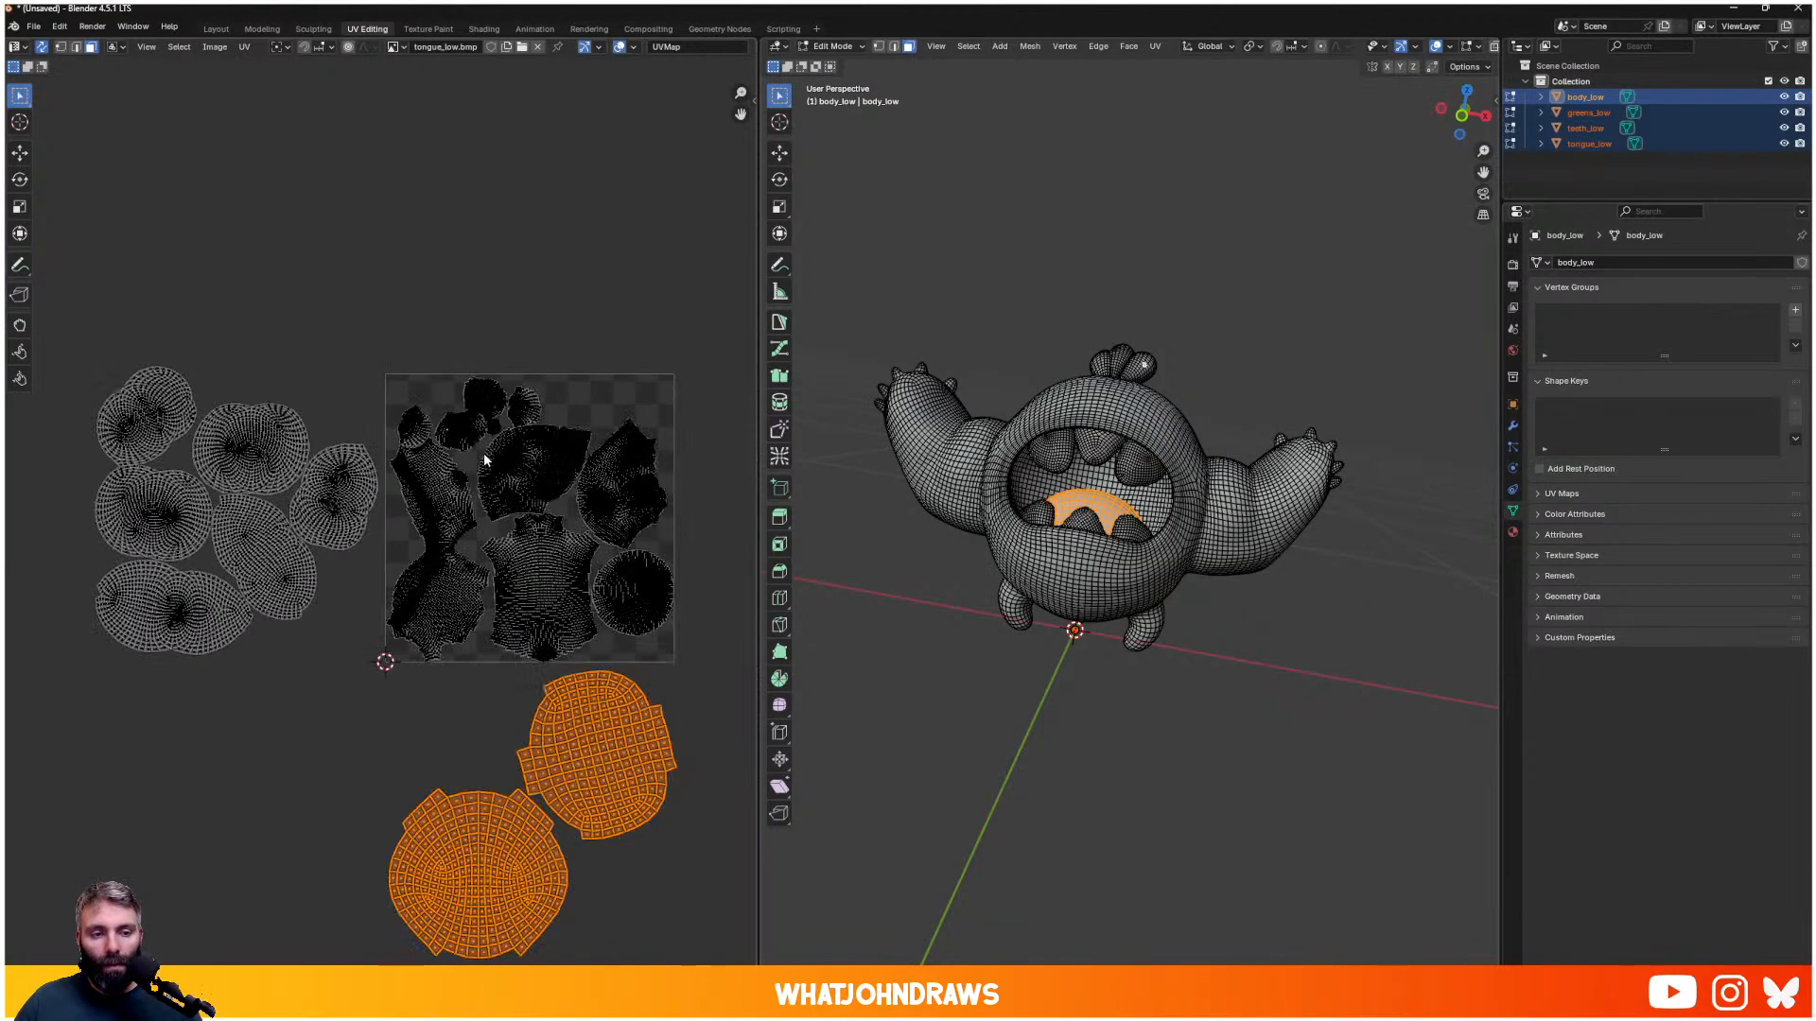
{"action": "middle_click_drag", "start_coordinate": [526, 536], "coordinate": [503, 471]}
- Reselect the two tongue UV islands and move them up over the body's islands and the UV tile's upper corner
{"action": "left_click", "coordinate": [690, 667]}
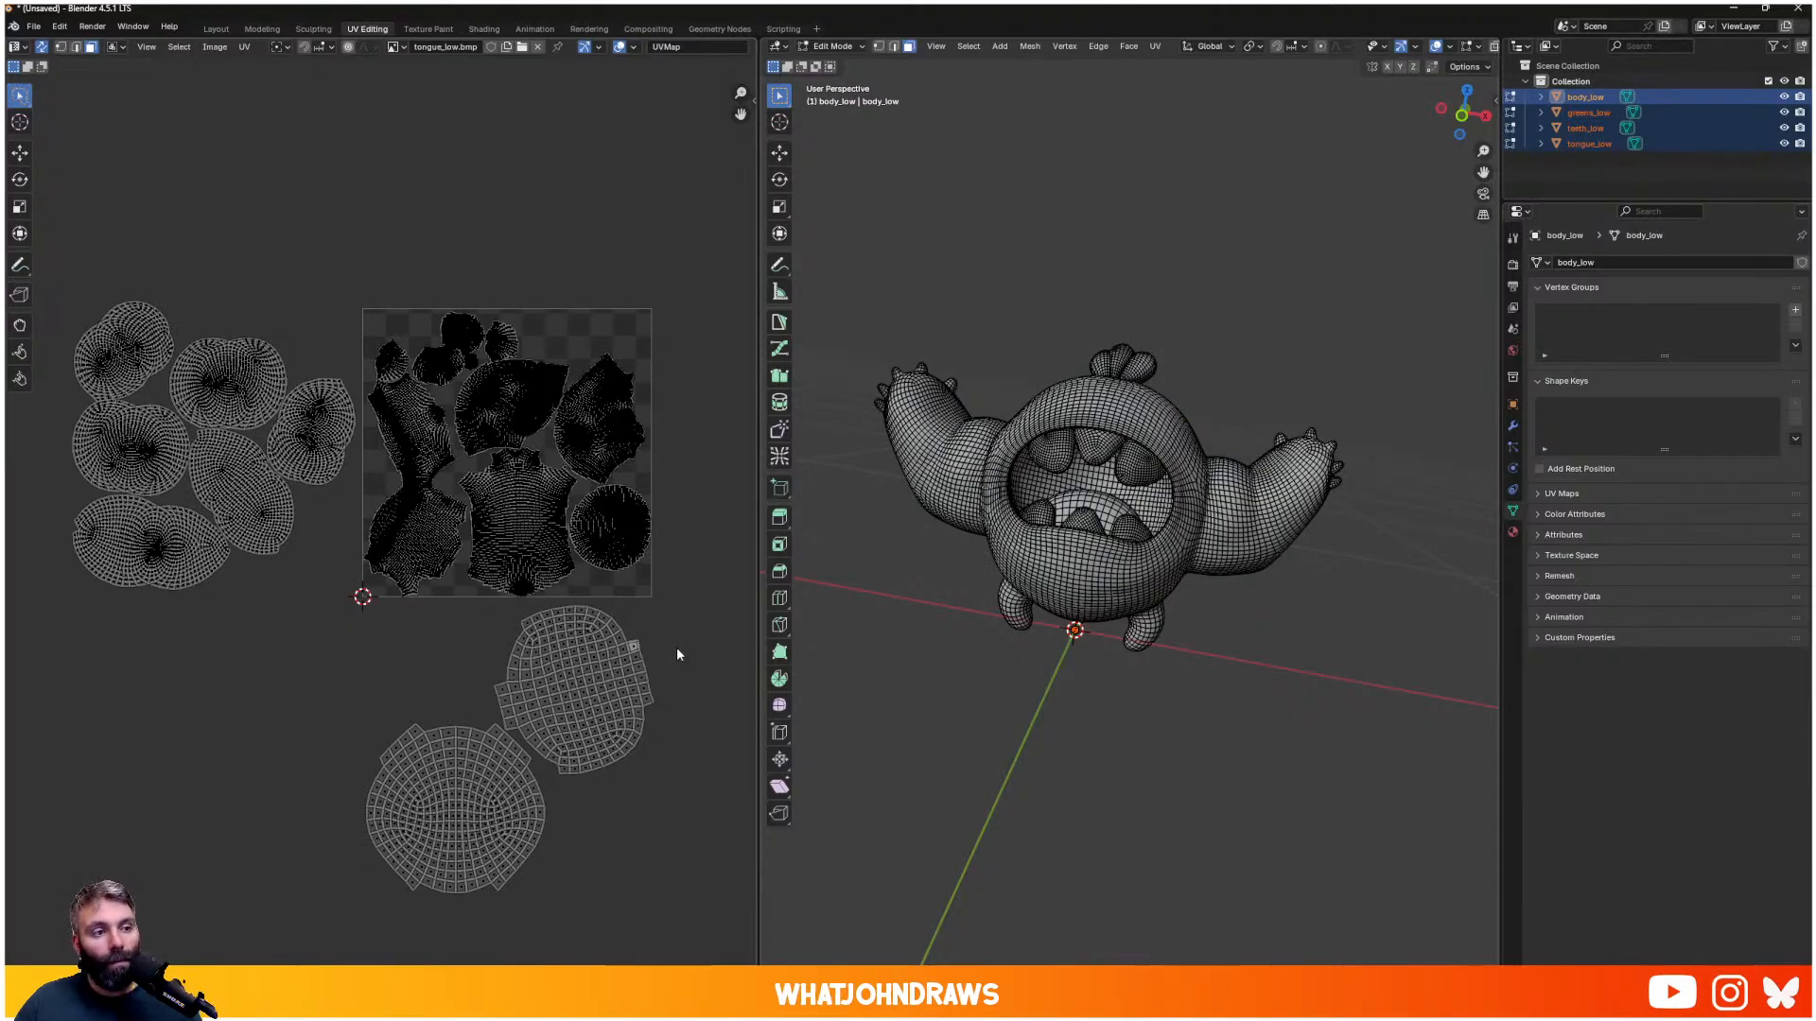
{"action": "mouse_move", "coordinate": [670, 618]}
{"action": "right_mouse_down", "text": "ctrl"}
{"action": "mouse_move", "coordinate": [331, 879]}
{"action": "mouse_move", "coordinate": [445, 620]}
{"action": "mouse_move", "coordinate": [583, 594]}
{"action": "right_mouse_up", "text": "ctrl"}
{"action": "key", "text": "g"}
{"action": "left_click", "coordinate": [631, 379]}
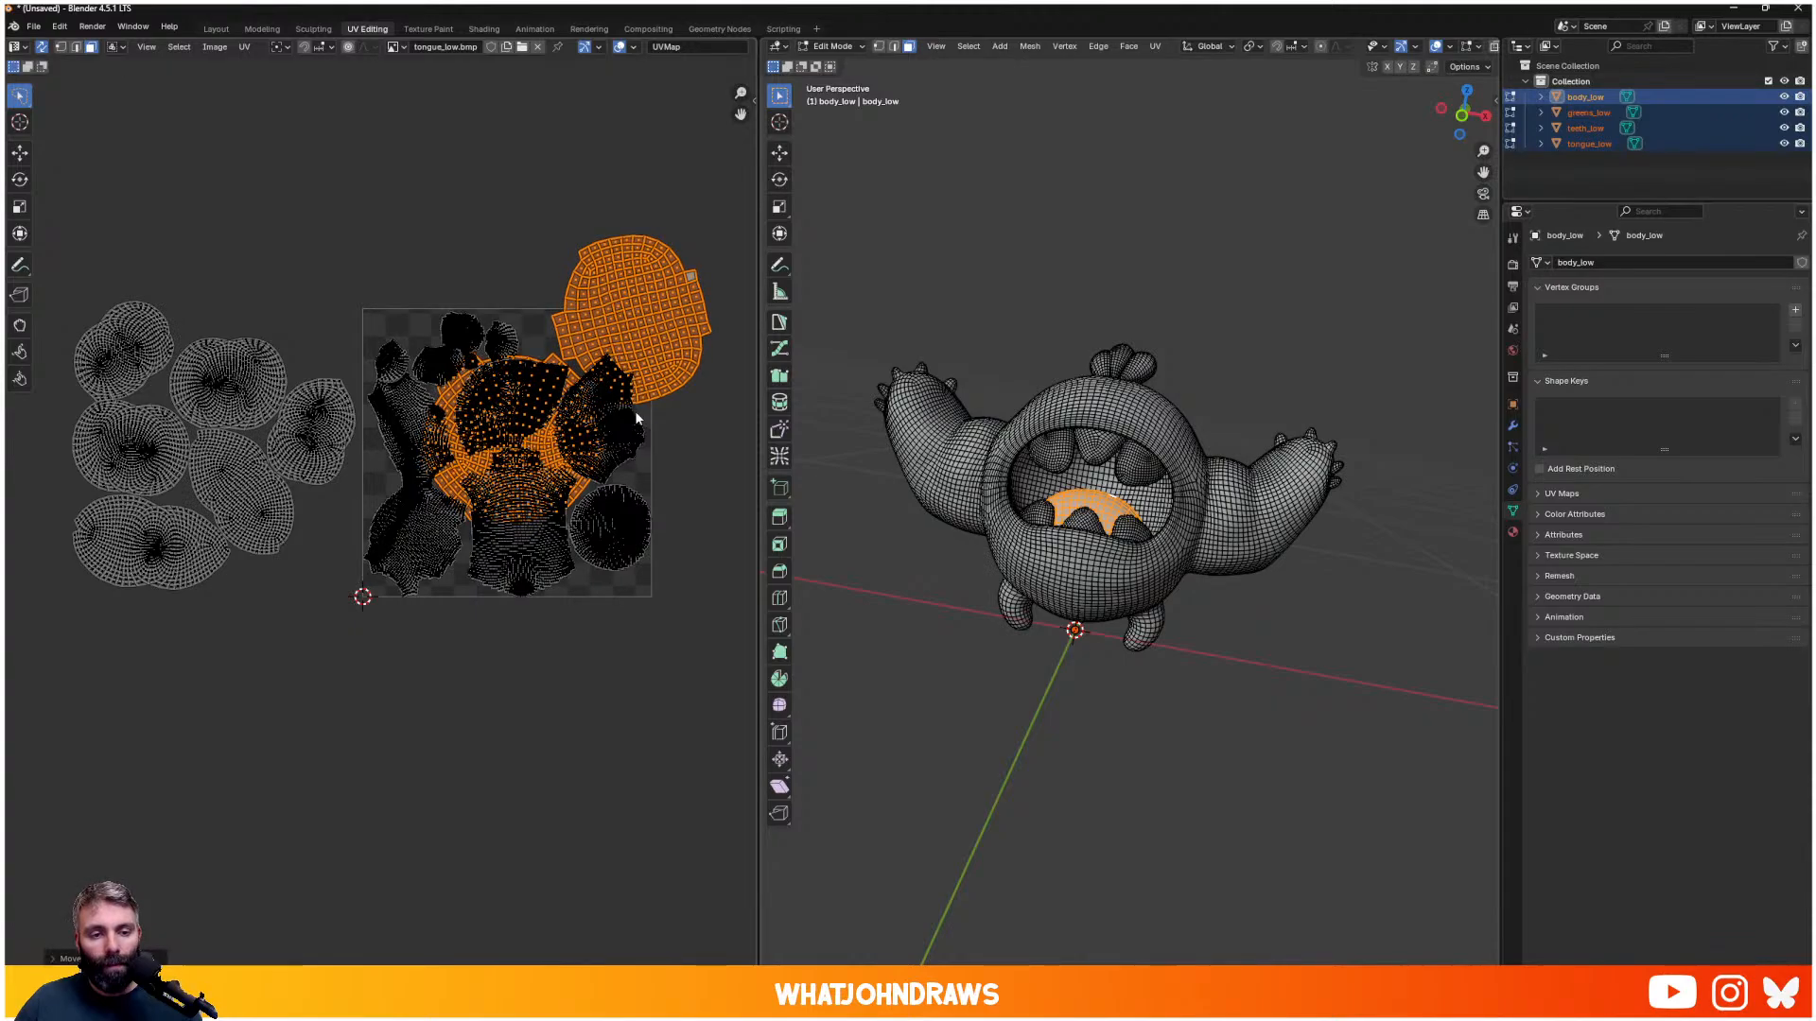
- Shrink and rotate the two tongue UV islands, and fit them side by side into the free space along the UV tile's upper edge
{"action": "key", "text": "s"}
{"action": "left_click", "coordinate": [594, 375]}
{"action": "key", "text": "r"}
{"action": "left_click", "coordinate": [634, 414]}
{"action": "key", "text": "g"}
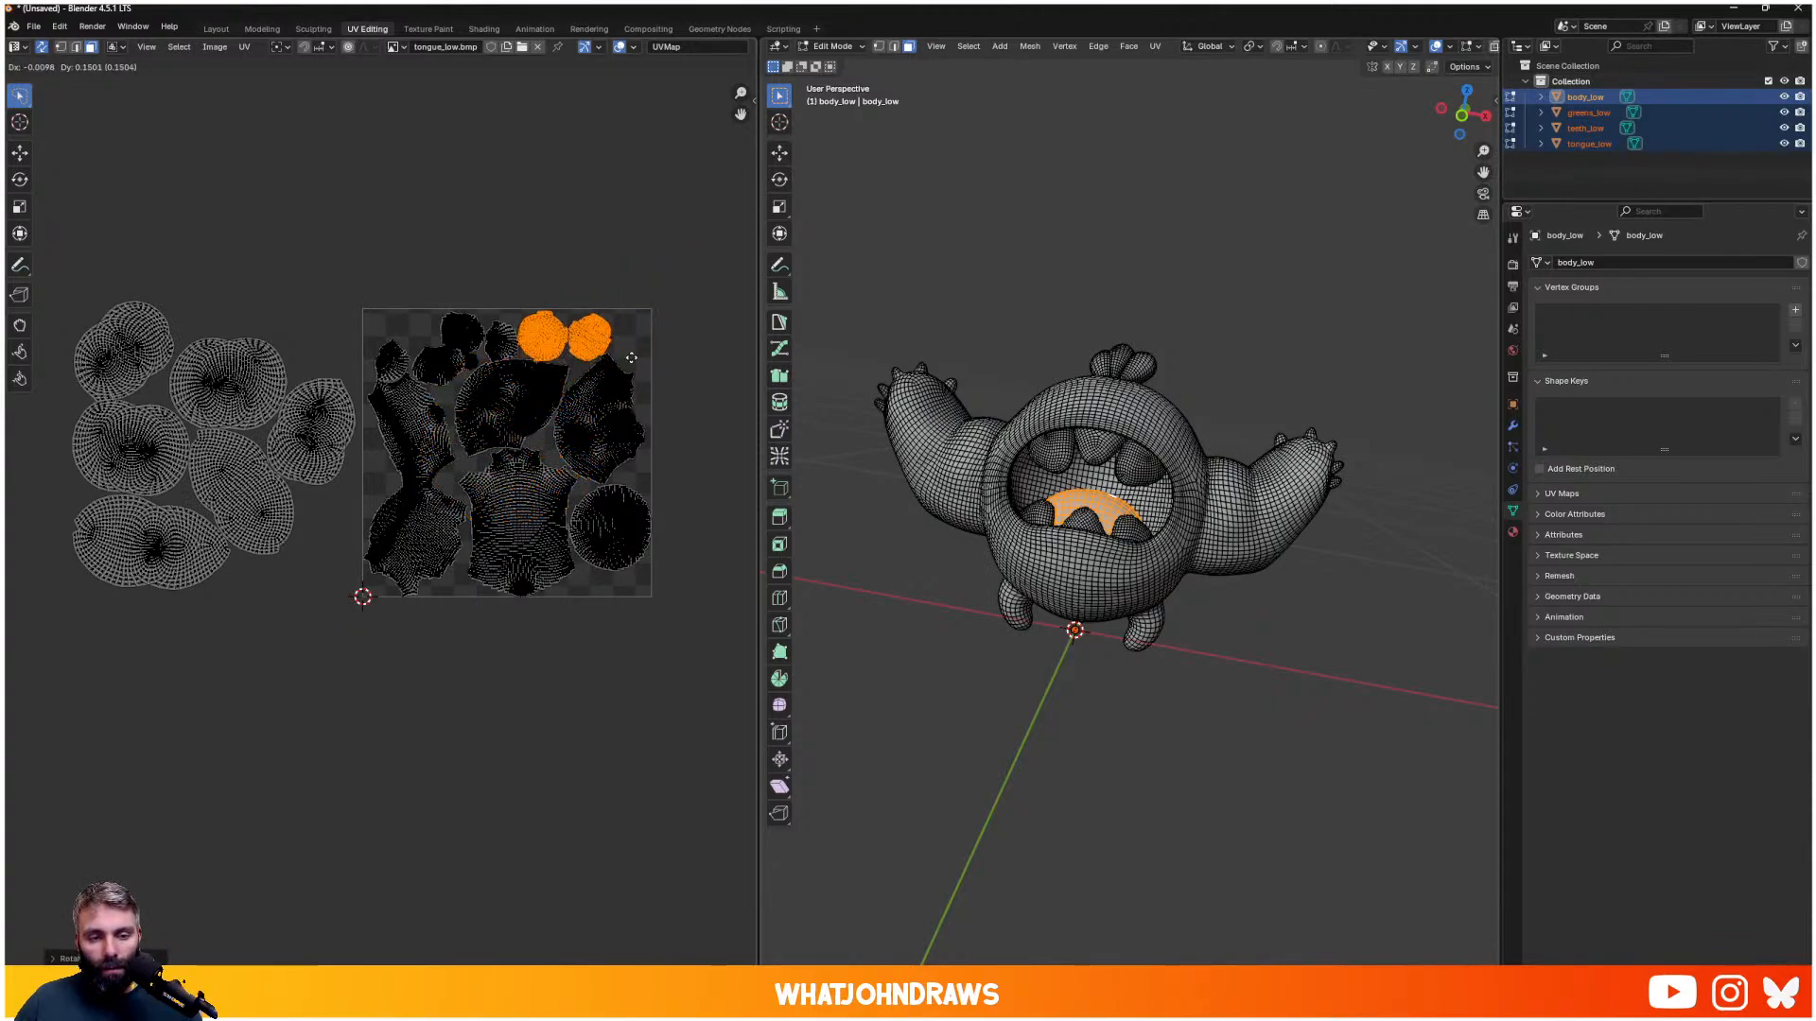
{"action": "left_click", "coordinate": [630, 364]}
{"action": "key", "text": "s"}
{"action": "left_click", "coordinate": [616, 353]}
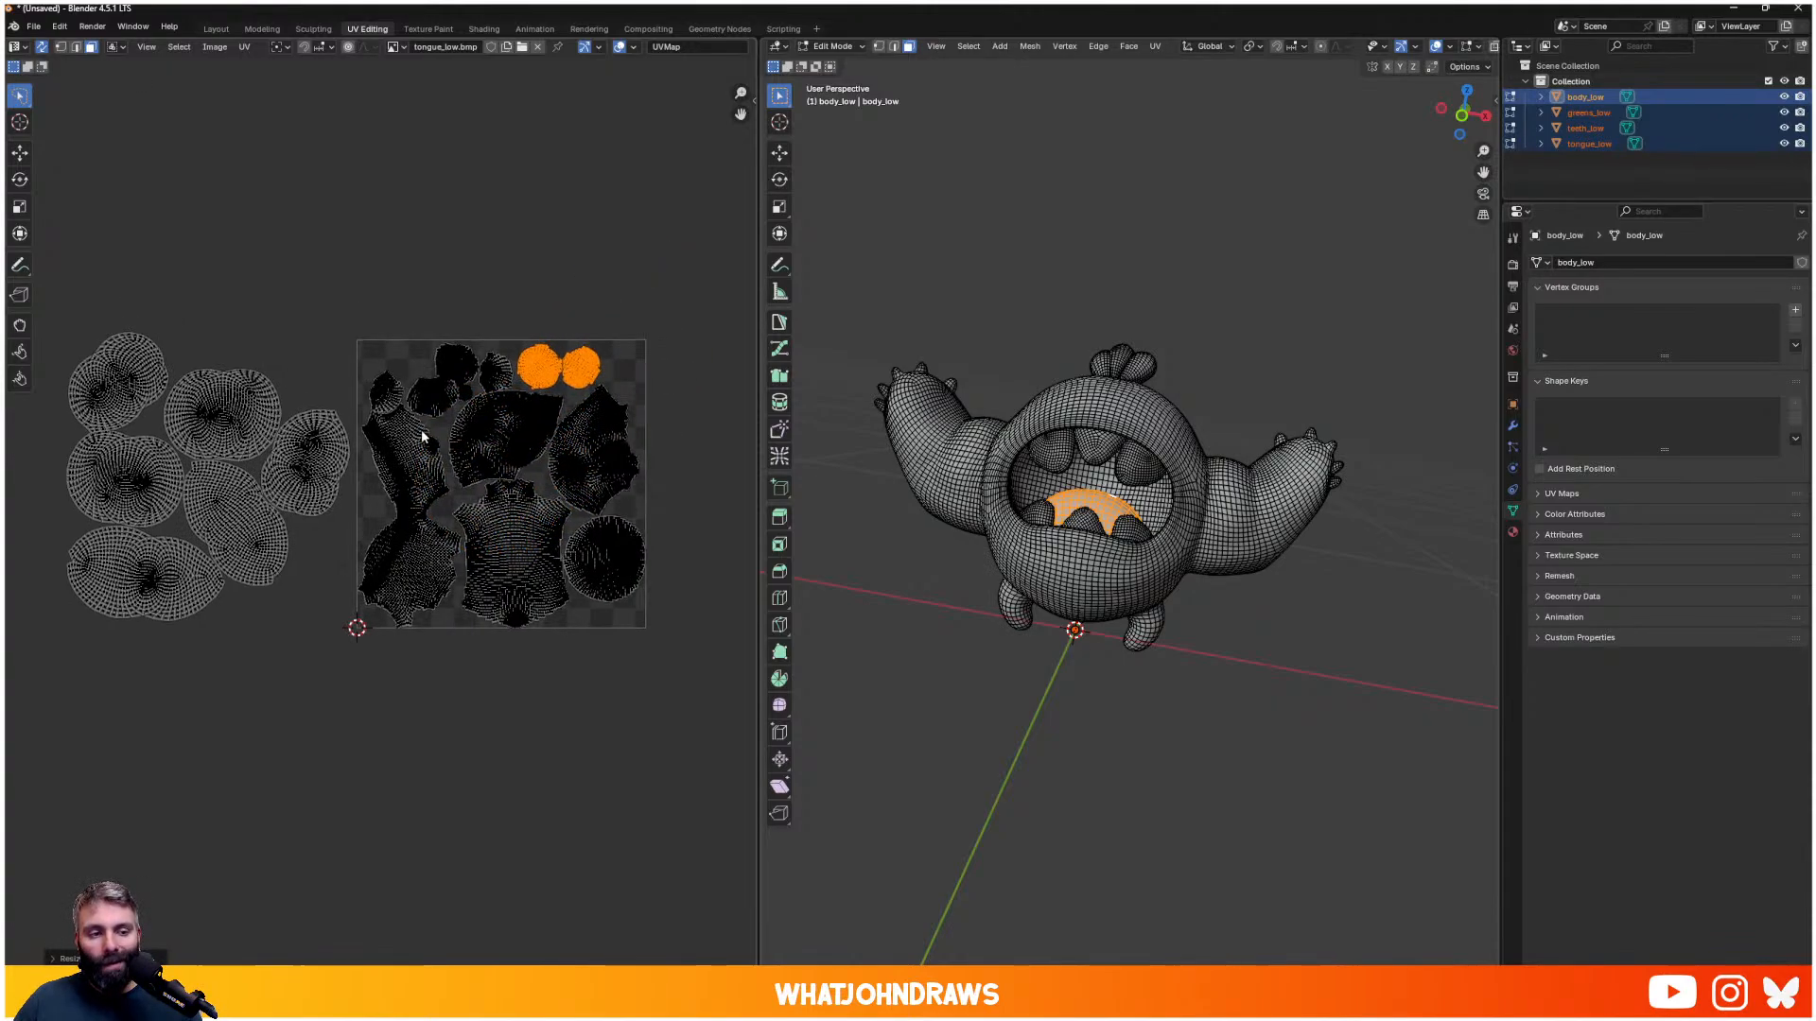
- Select the right-hand lower tooth's UV island and shrink it beside the UV tile's upper-left corner
{"action": "scroll", "coordinate": [421, 422], "scroll_direction": "up", "scroll_amount": 2}
{"action": "scroll", "coordinate": [355, 444], "scroll_direction": "down", "scroll_amount": 1}
{"action": "scroll", "coordinate": [363, 467], "scroll_direction": "up", "scroll_amount": 3}
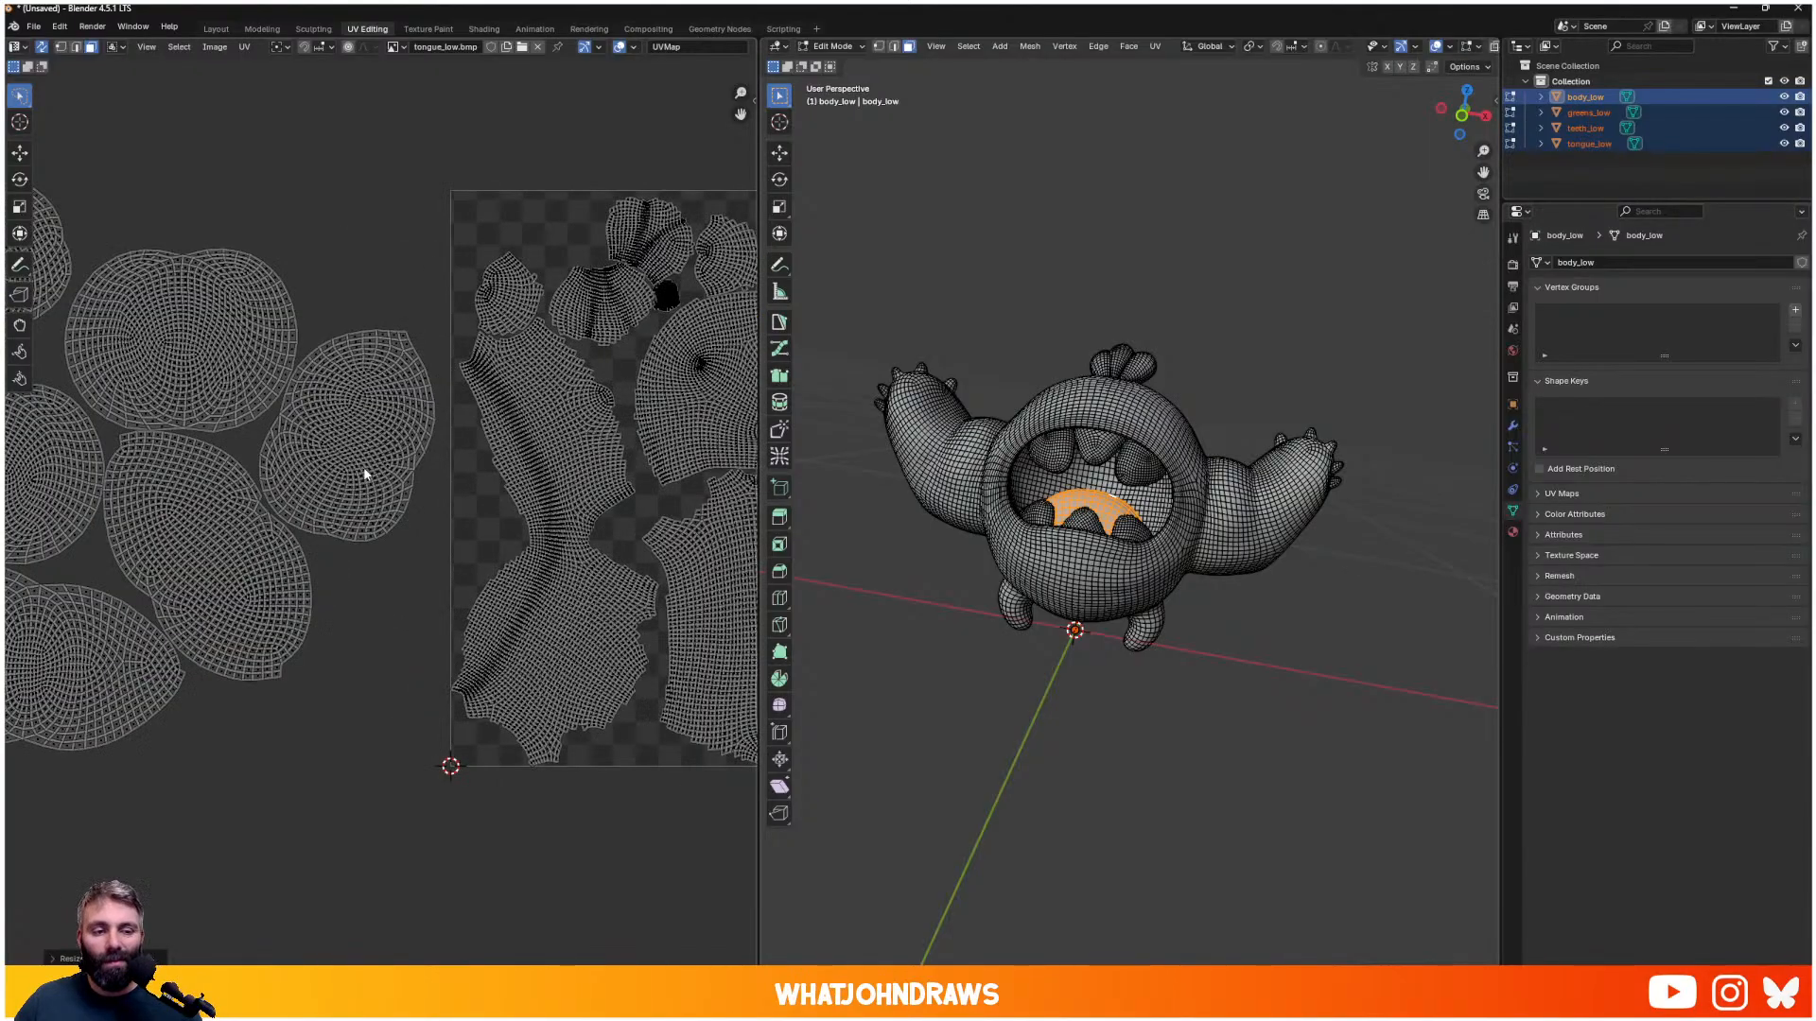
{"action": "left_click", "coordinate": [363, 470]}
{"action": "key", "text": "ctrl+l"}
{"action": "key", "text": "g"}
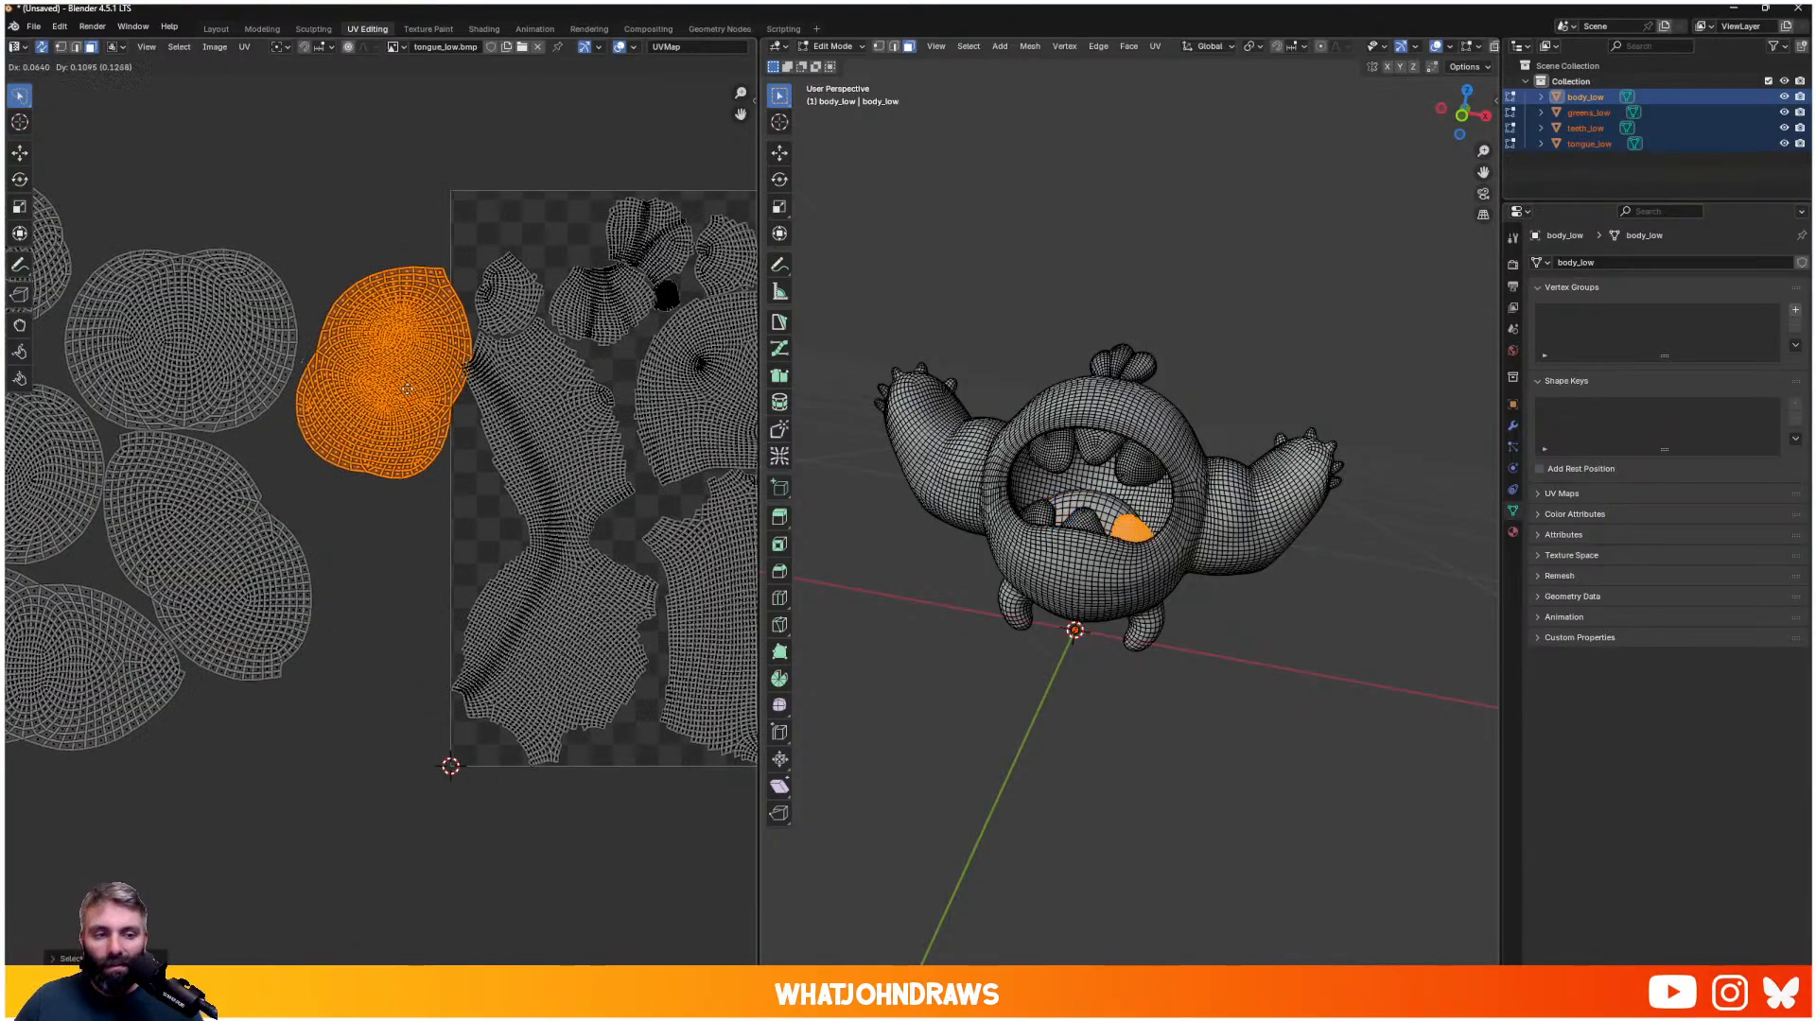
{"action": "left_click", "coordinate": [431, 327]}
{"action": "key", "text": "s"}
{"action": "left_click", "coordinate": [415, 300]}
- Move the shrunken right-hand lower tooth island into the gap near the UV tile's upper-left corner and rotate it to fit
{"action": "middle_click_drag", "start_coordinate": [433, 340], "coordinate": [383, 396]}
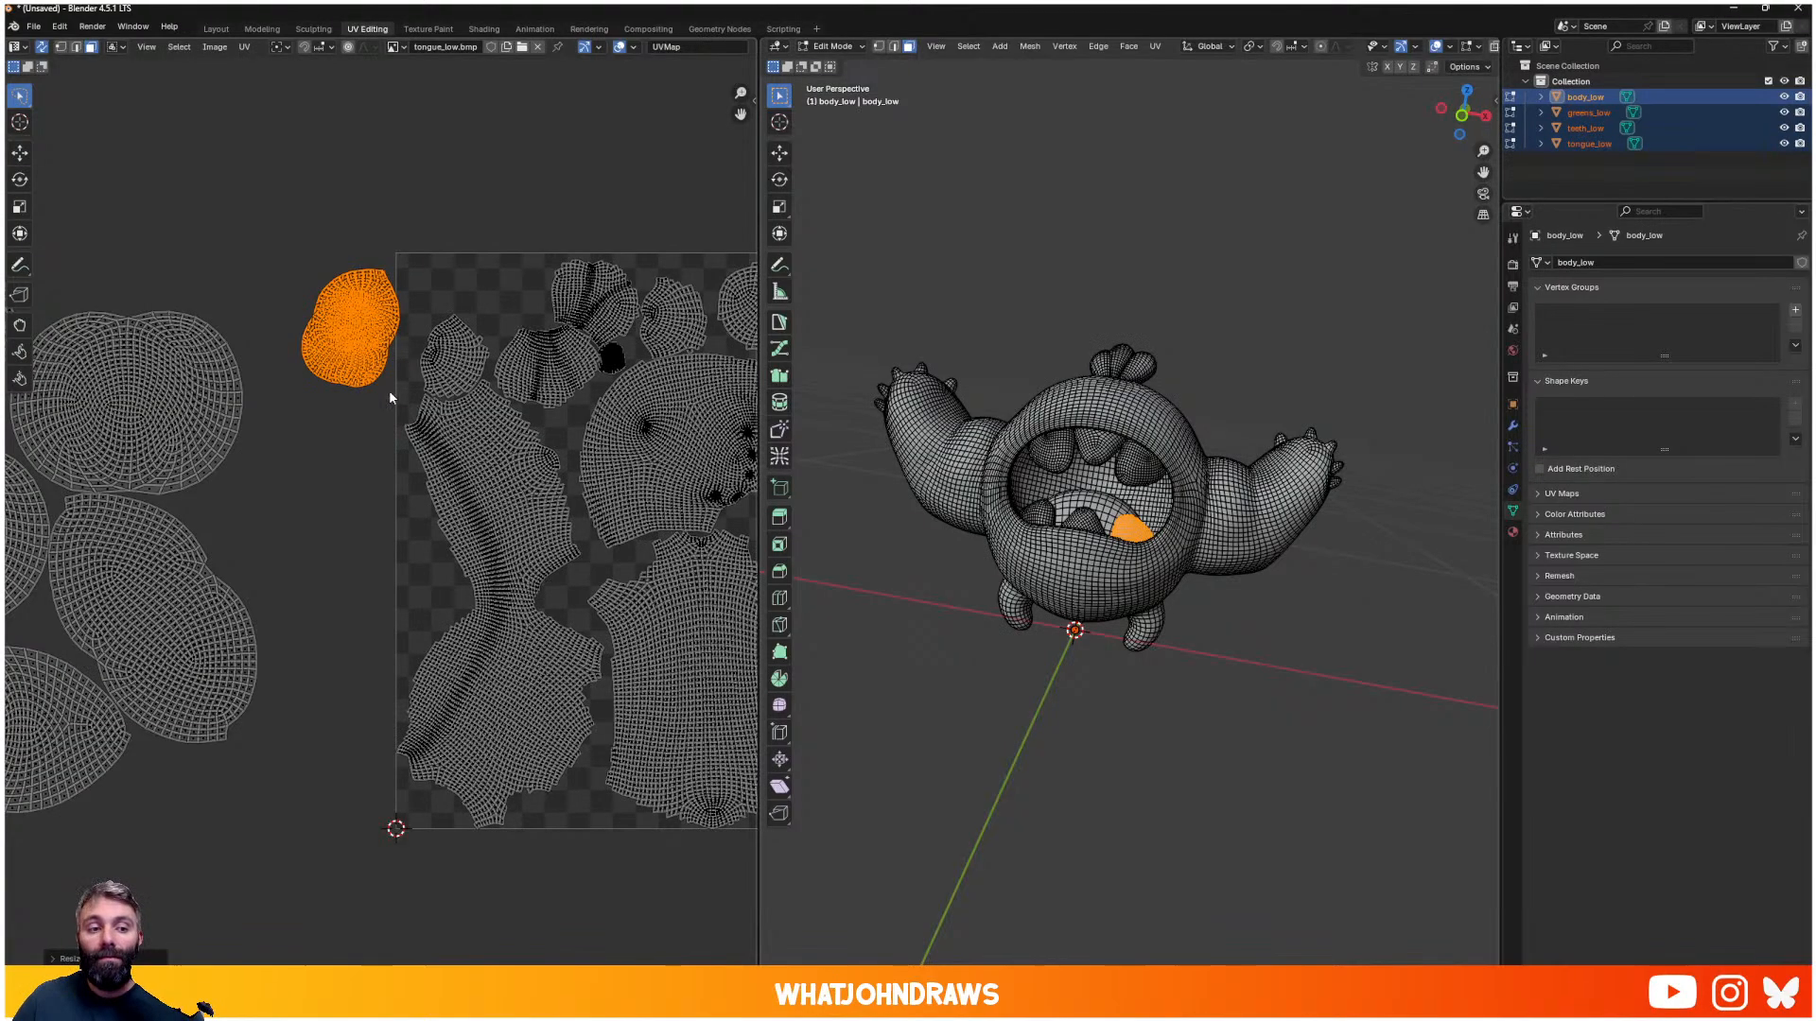
{"action": "key", "text": "g"}
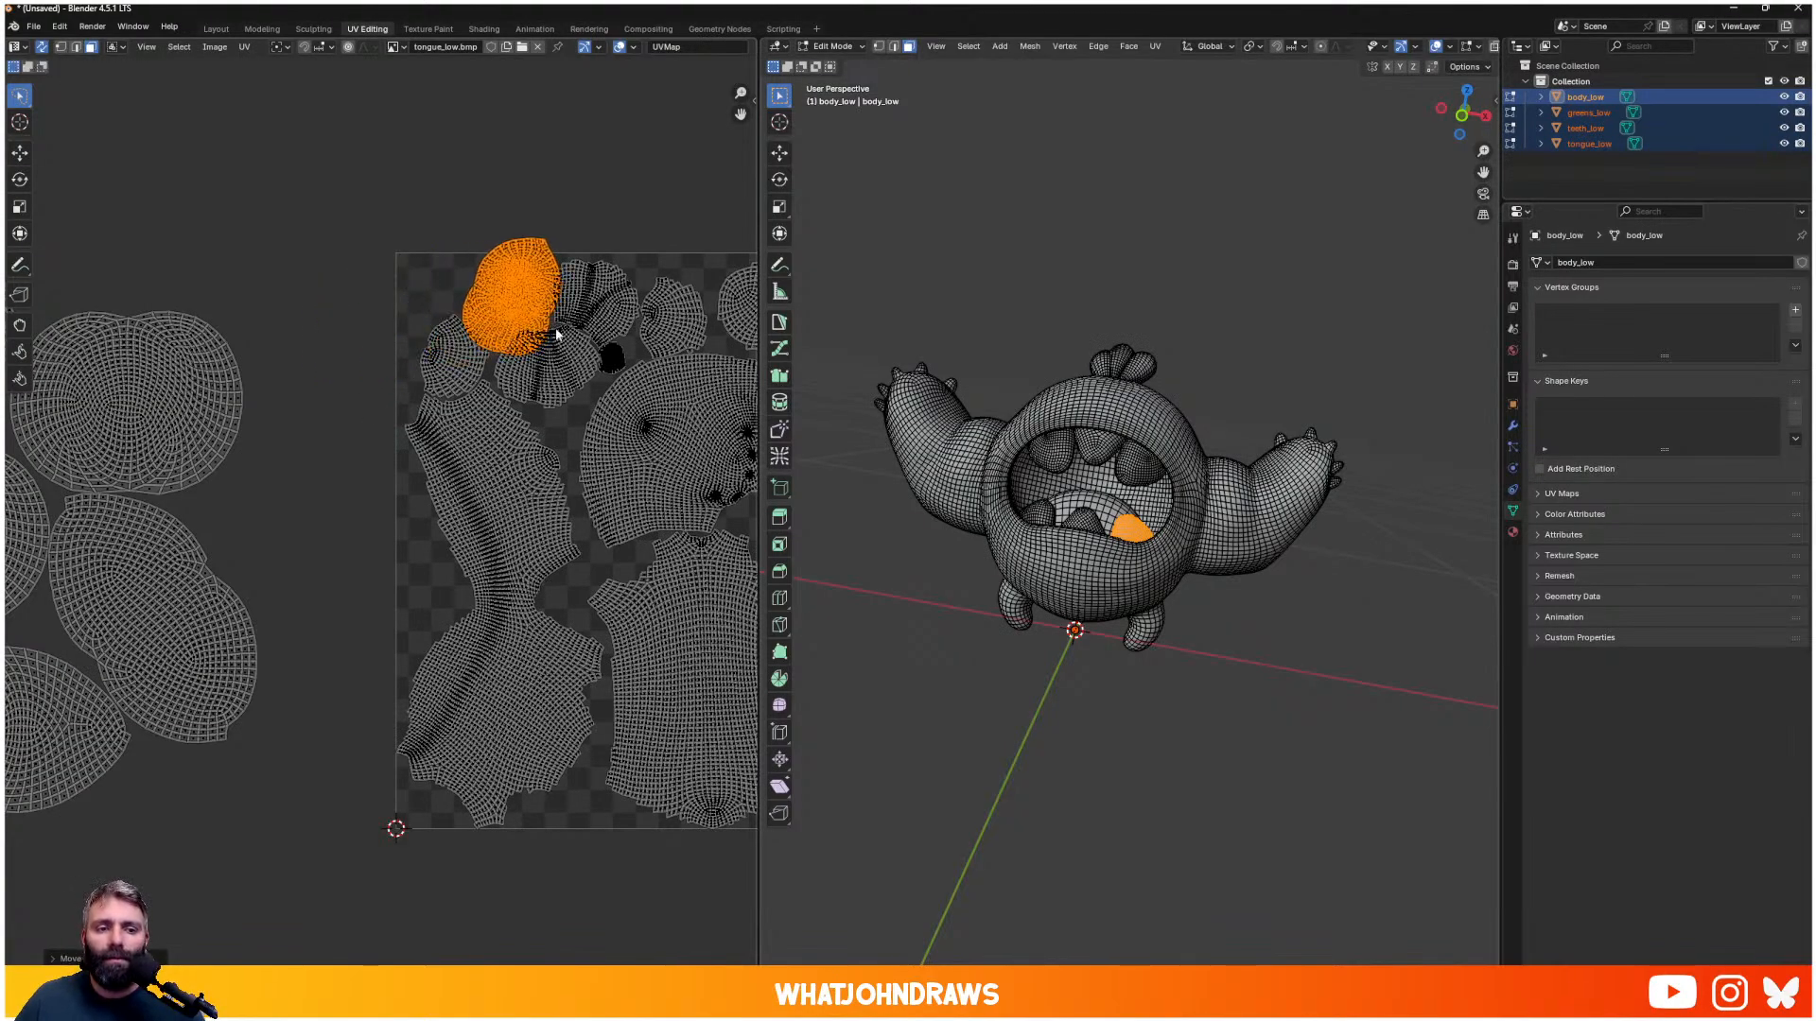
{"action": "left_click", "coordinate": [536, 325]}
{"action": "key", "text": "h"}
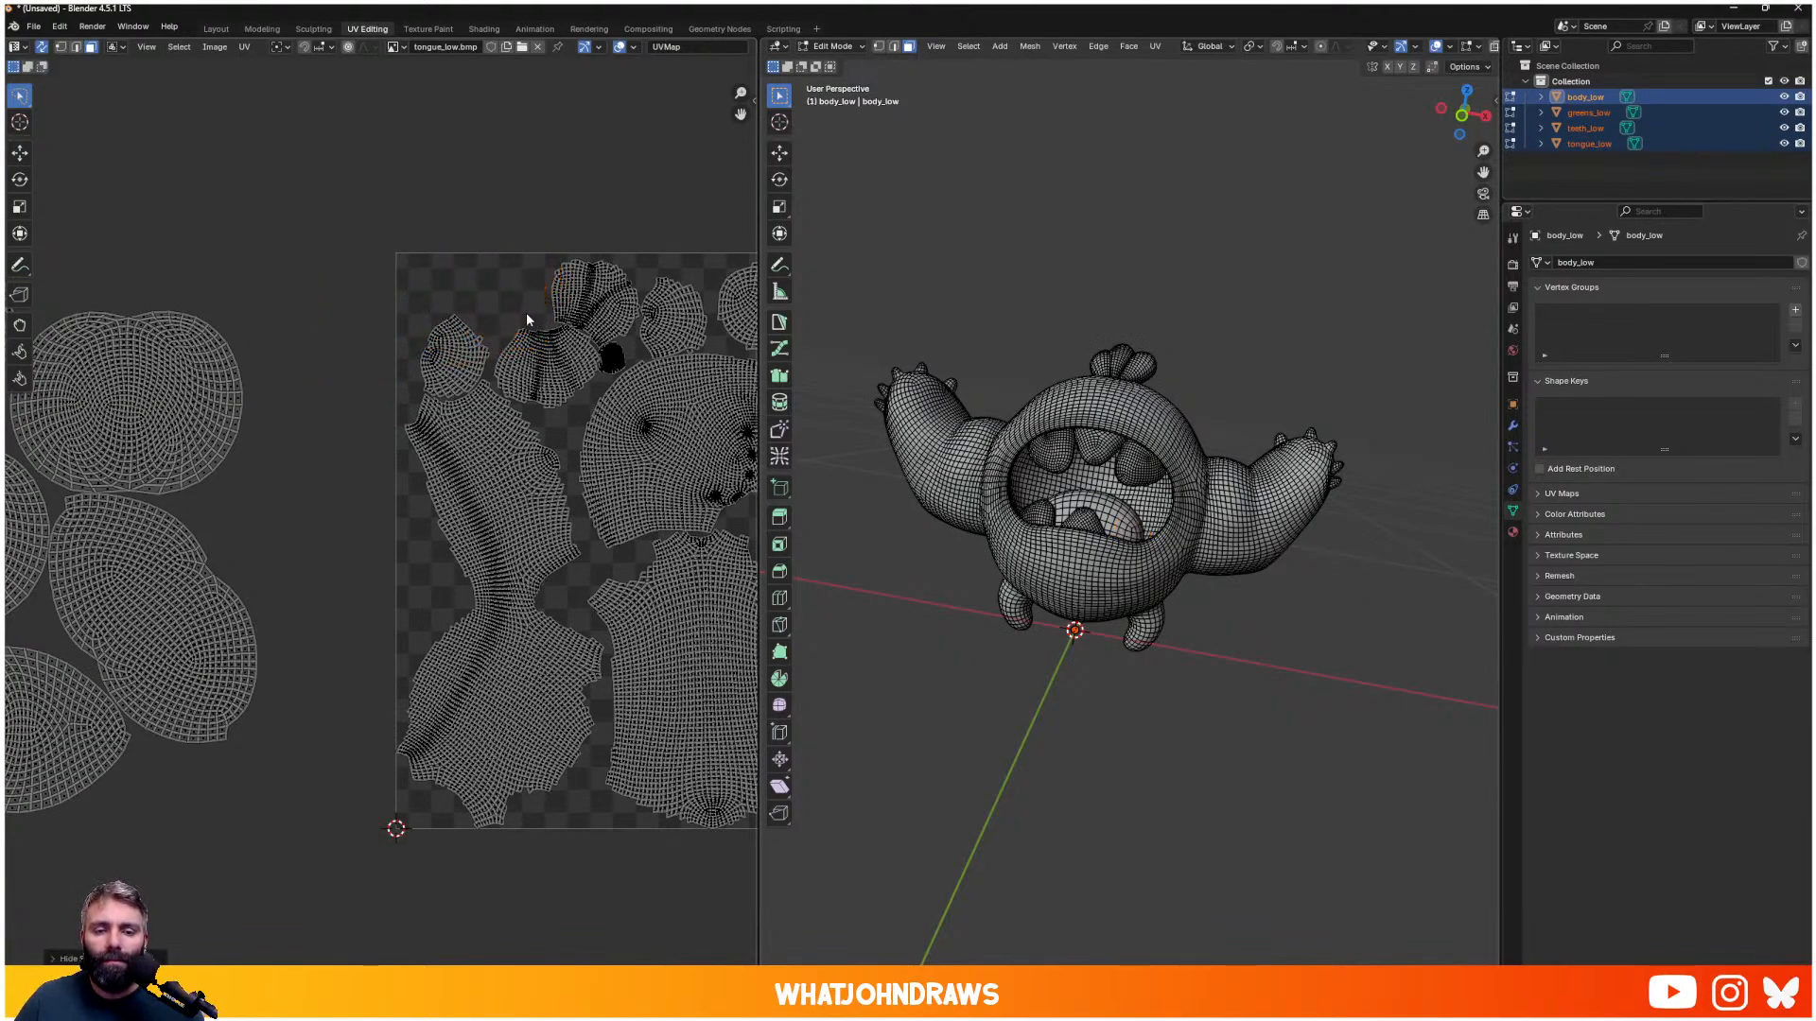
{"action": "key", "text": "ctrl+z"}
{"action": "scroll", "coordinate": [522, 310], "scroll_direction": "up", "scroll_amount": 4}
{"action": "middle_click_drag", "start_coordinate": [598, 264], "coordinate": [268, 626]}
{"action": "key", "text": "KP_Decimal"}
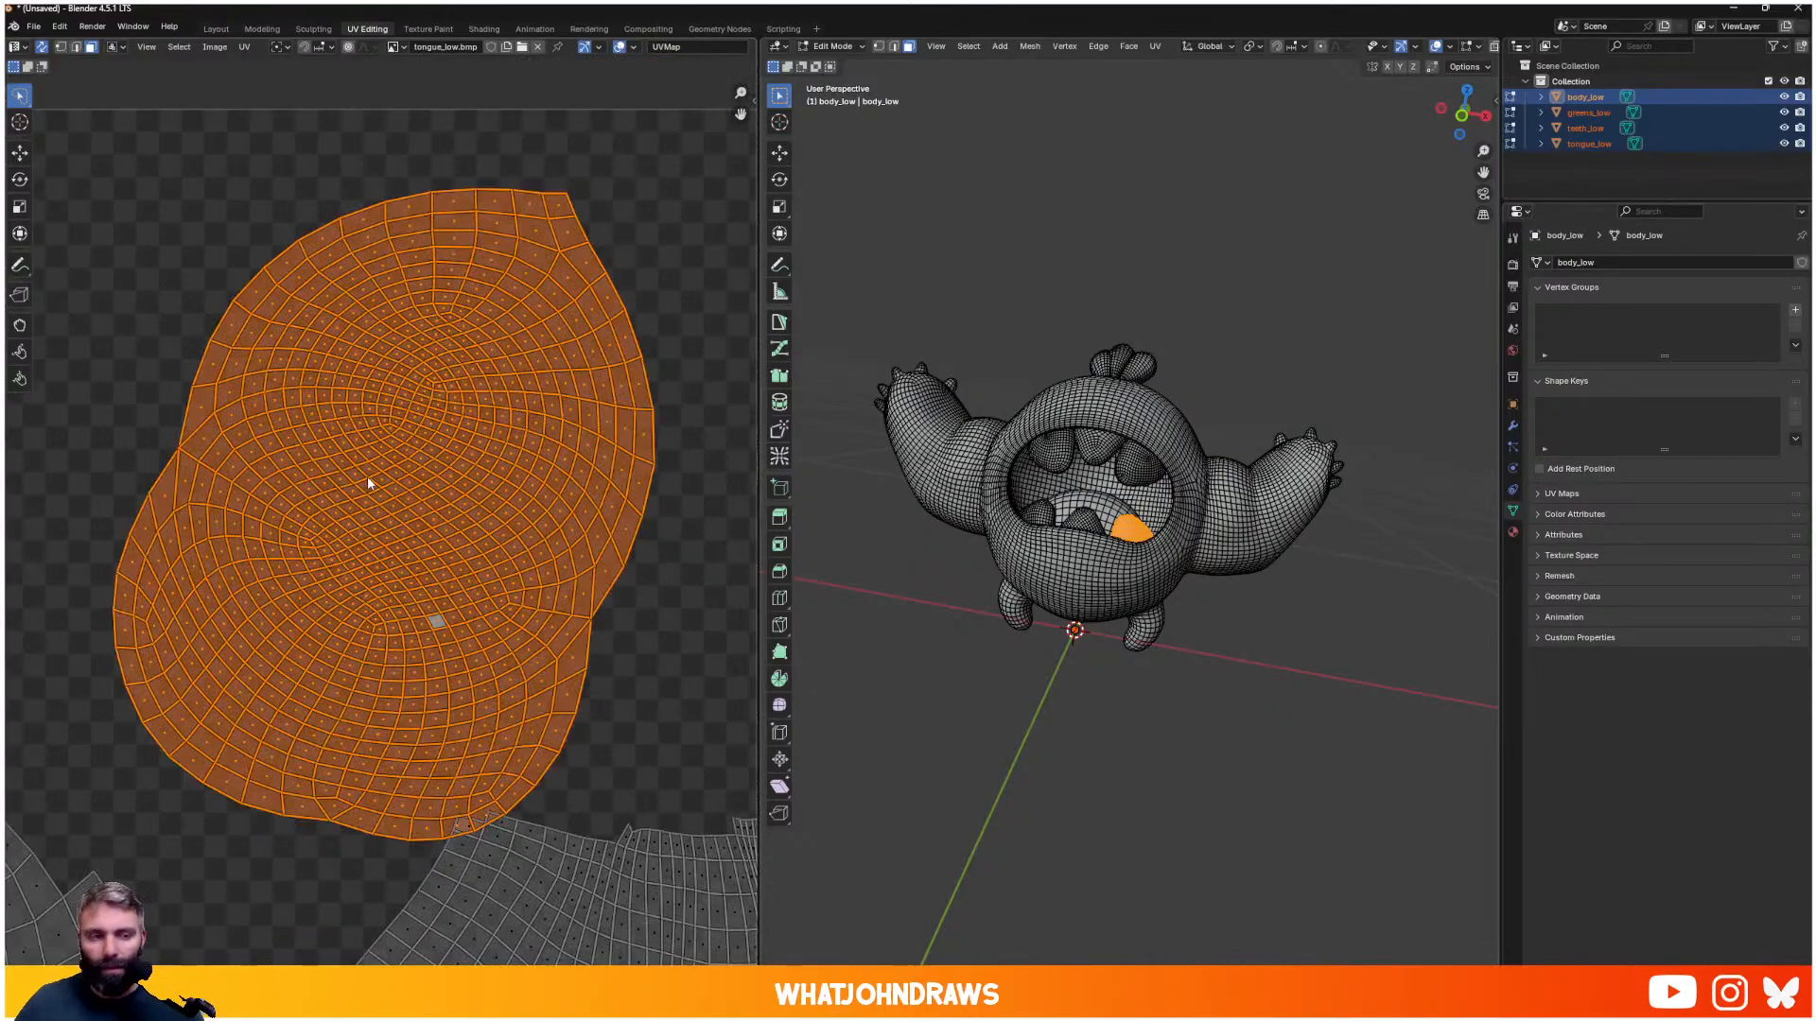
{"action": "scroll", "coordinate": [367, 476], "scroll_direction": "down", "scroll_amount": 5}
{"action": "key", "text": "g"}
{"action": "left_click", "coordinate": [385, 522]}
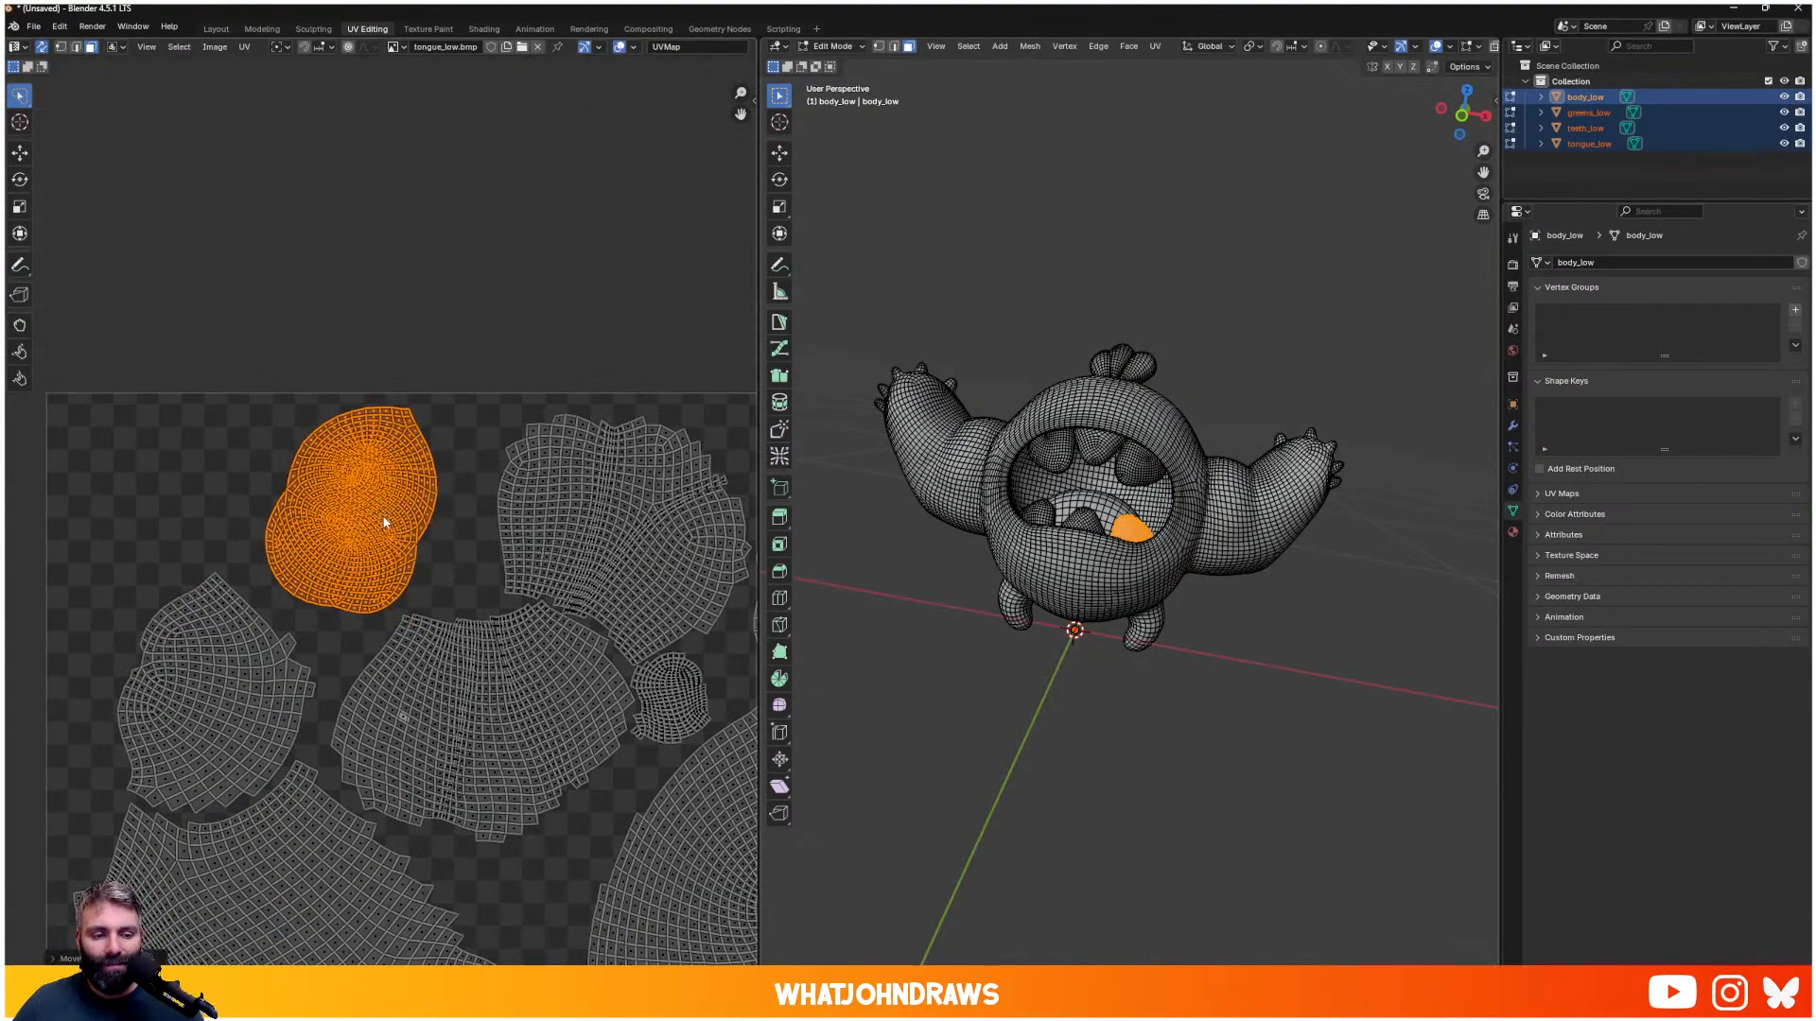
{"action": "key", "text": "r"}
{"action": "left_click", "coordinate": [427, 570]}
{"action": "scroll", "coordinate": [427, 571], "scroll_direction": "down", "scroll_amount": 1}
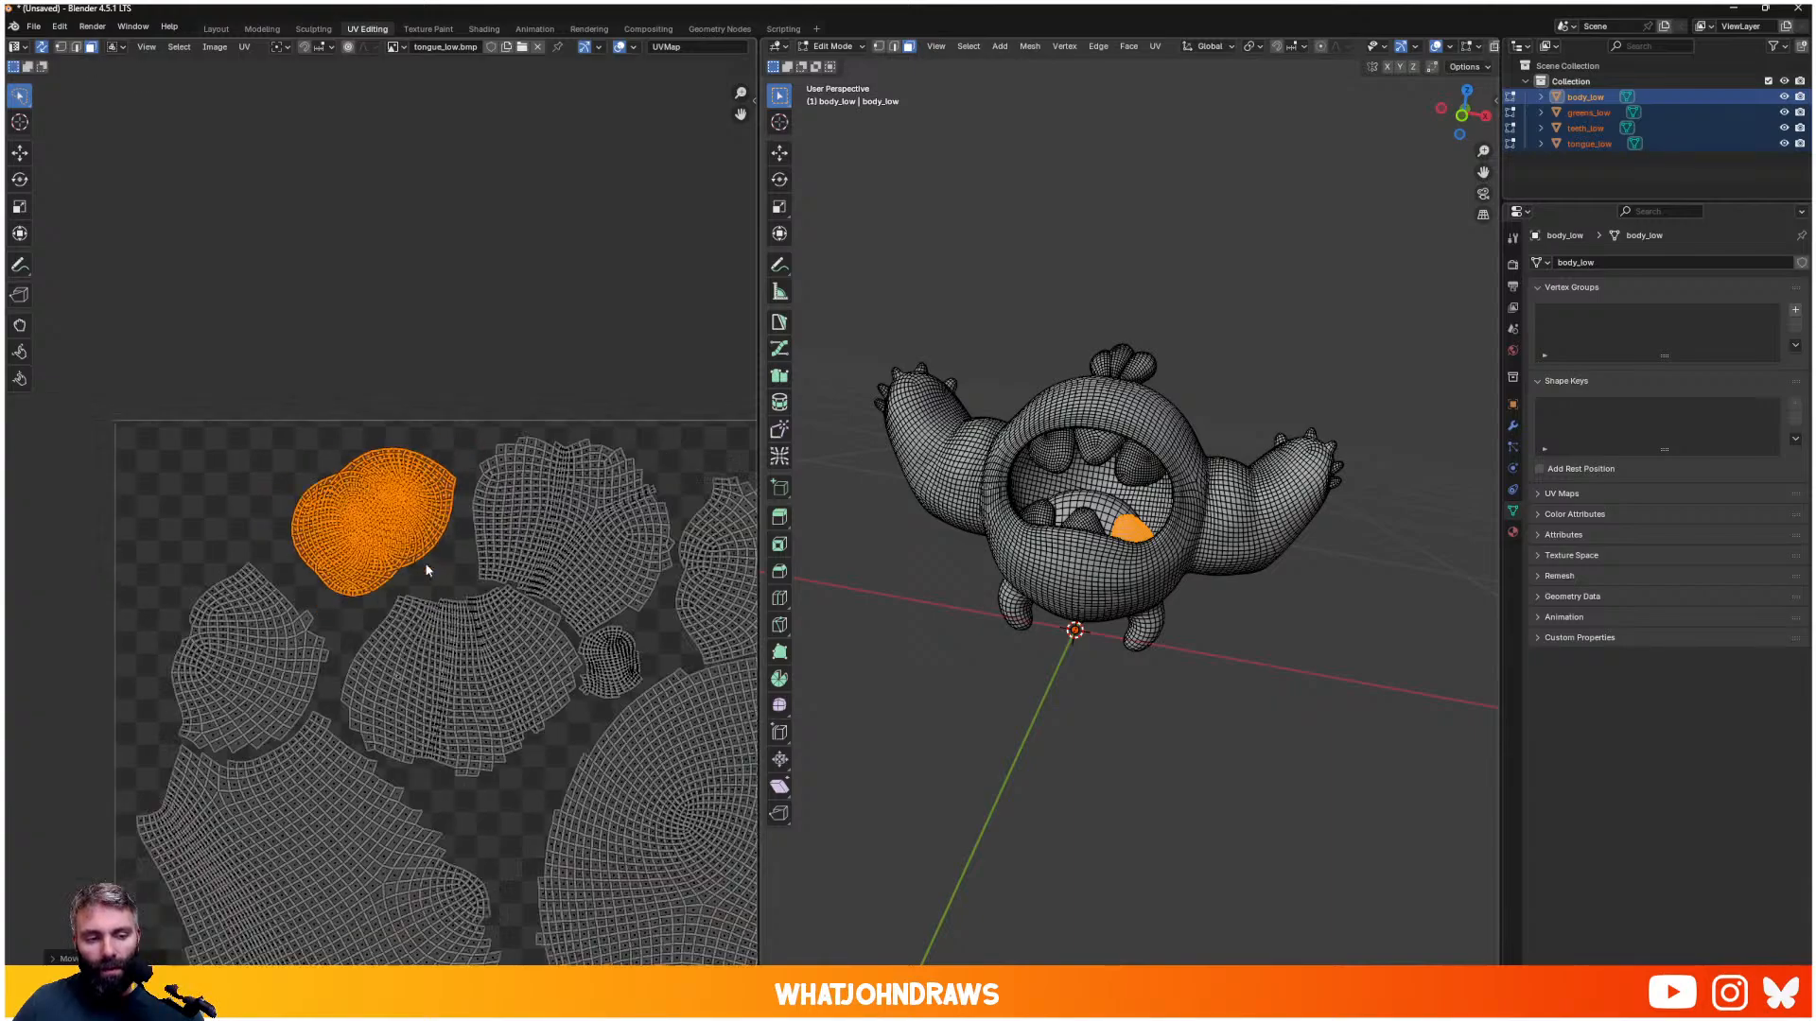
- Move the right-hand upper tooth's UV island to the UV tile's upper-right corner and shrink it to fit there
{"action": "scroll", "coordinate": [427, 571], "scroll_direction": "down", "scroll_amount": 4}
{"action": "middle_click_drag", "start_coordinate": [407, 679], "coordinate": [491, 587]}
{"action": "scroll", "coordinate": [388, 558], "scroll_direction": "down", "scroll_amount": 2}
{"action": "left_click", "coordinate": [222, 555]}
{"action": "key", "text": "l"}
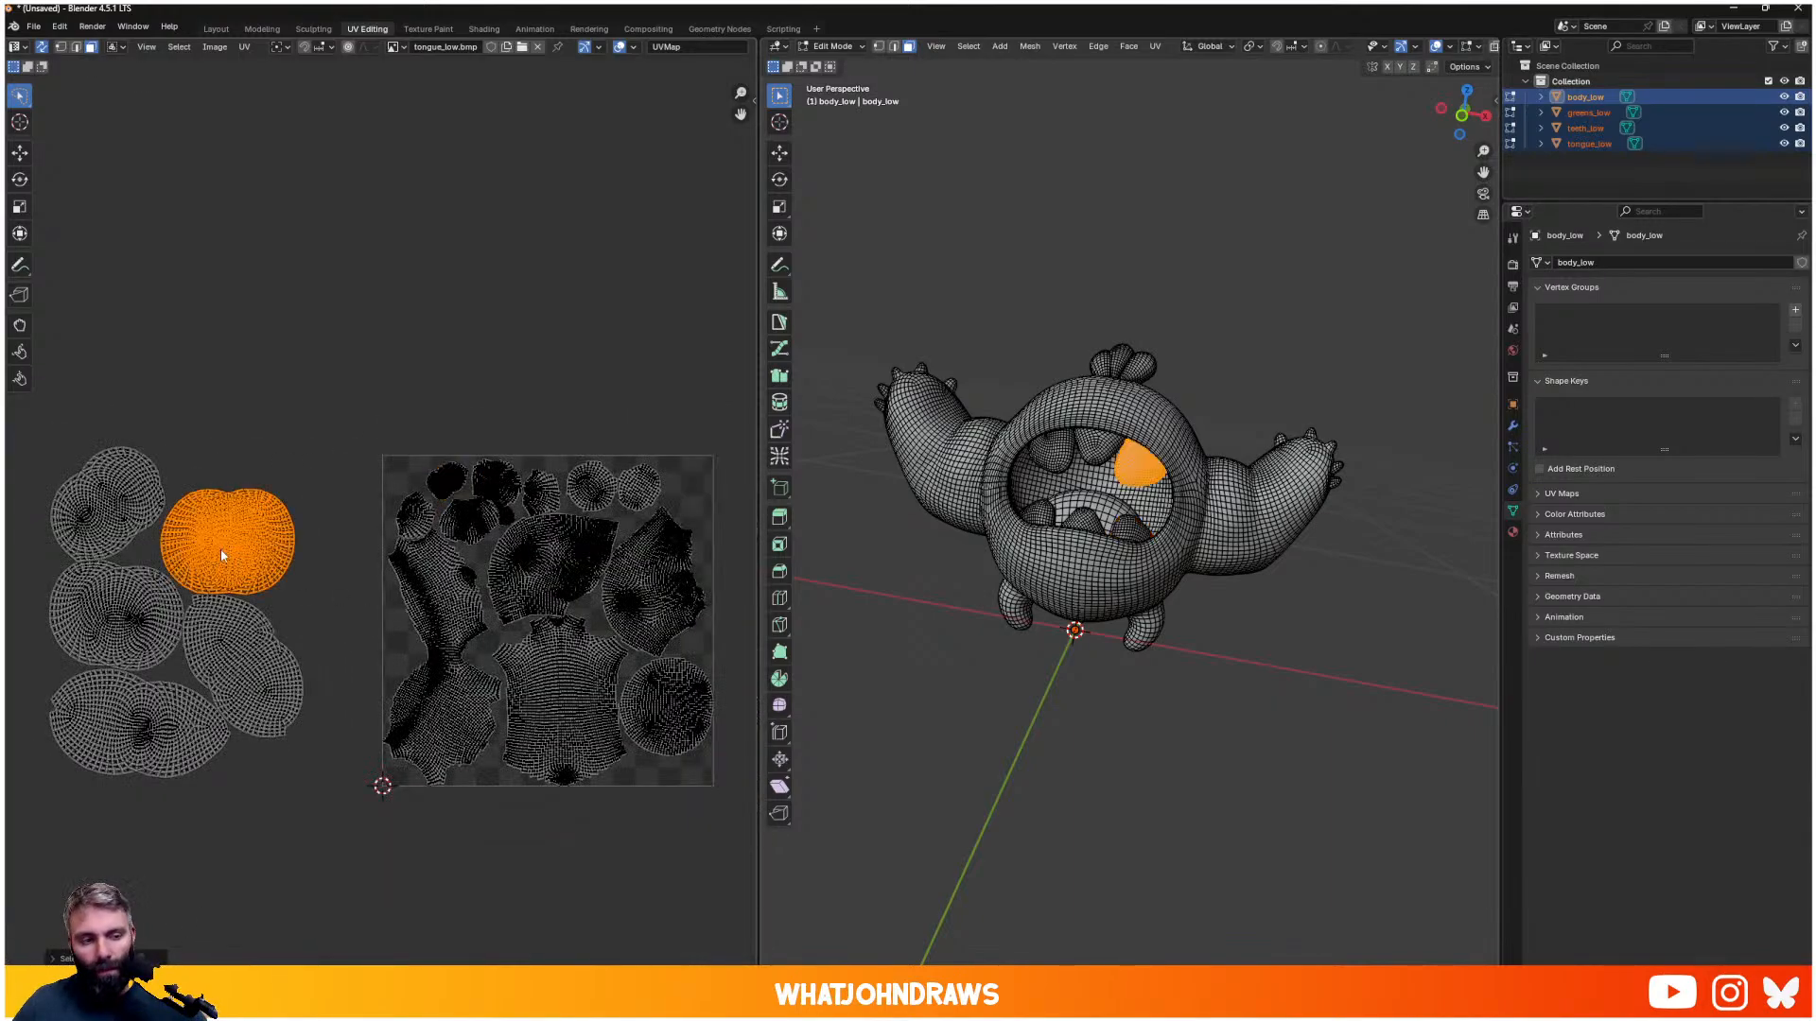
{"action": "left_click", "coordinate": [265, 444]}
{"action": "key", "text": "l"}
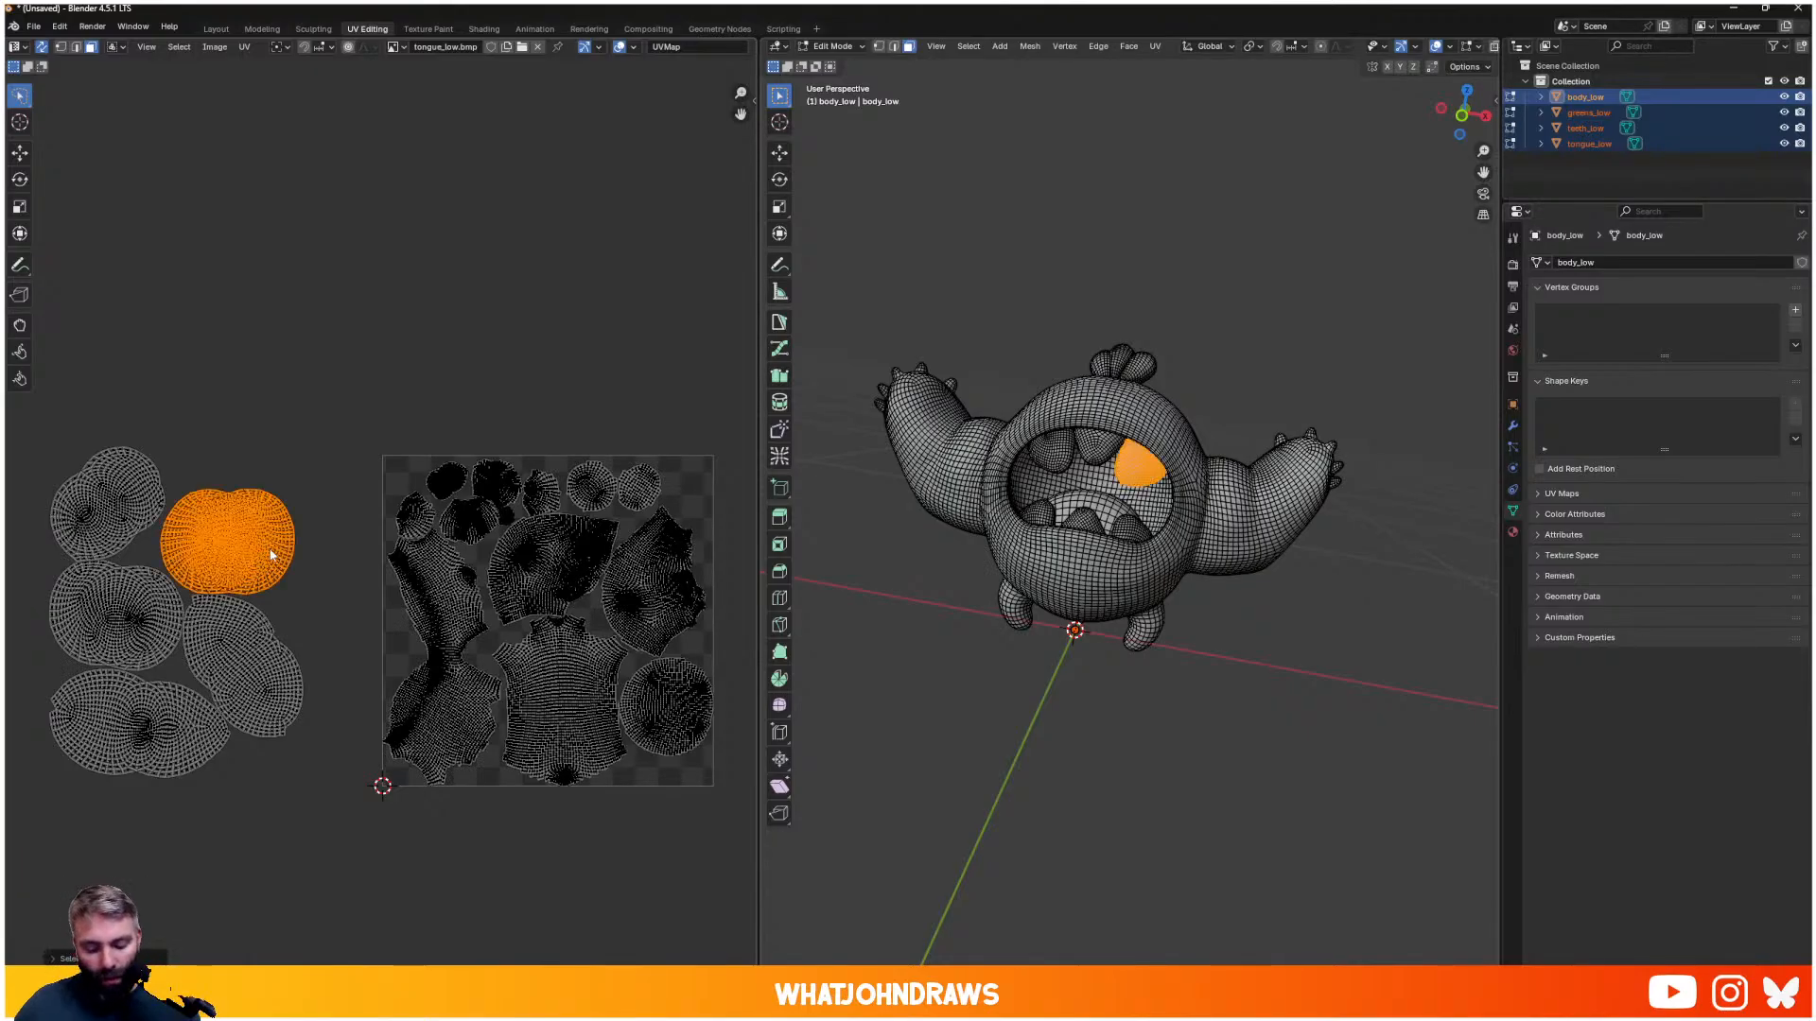
{"action": "key", "text": "g"}
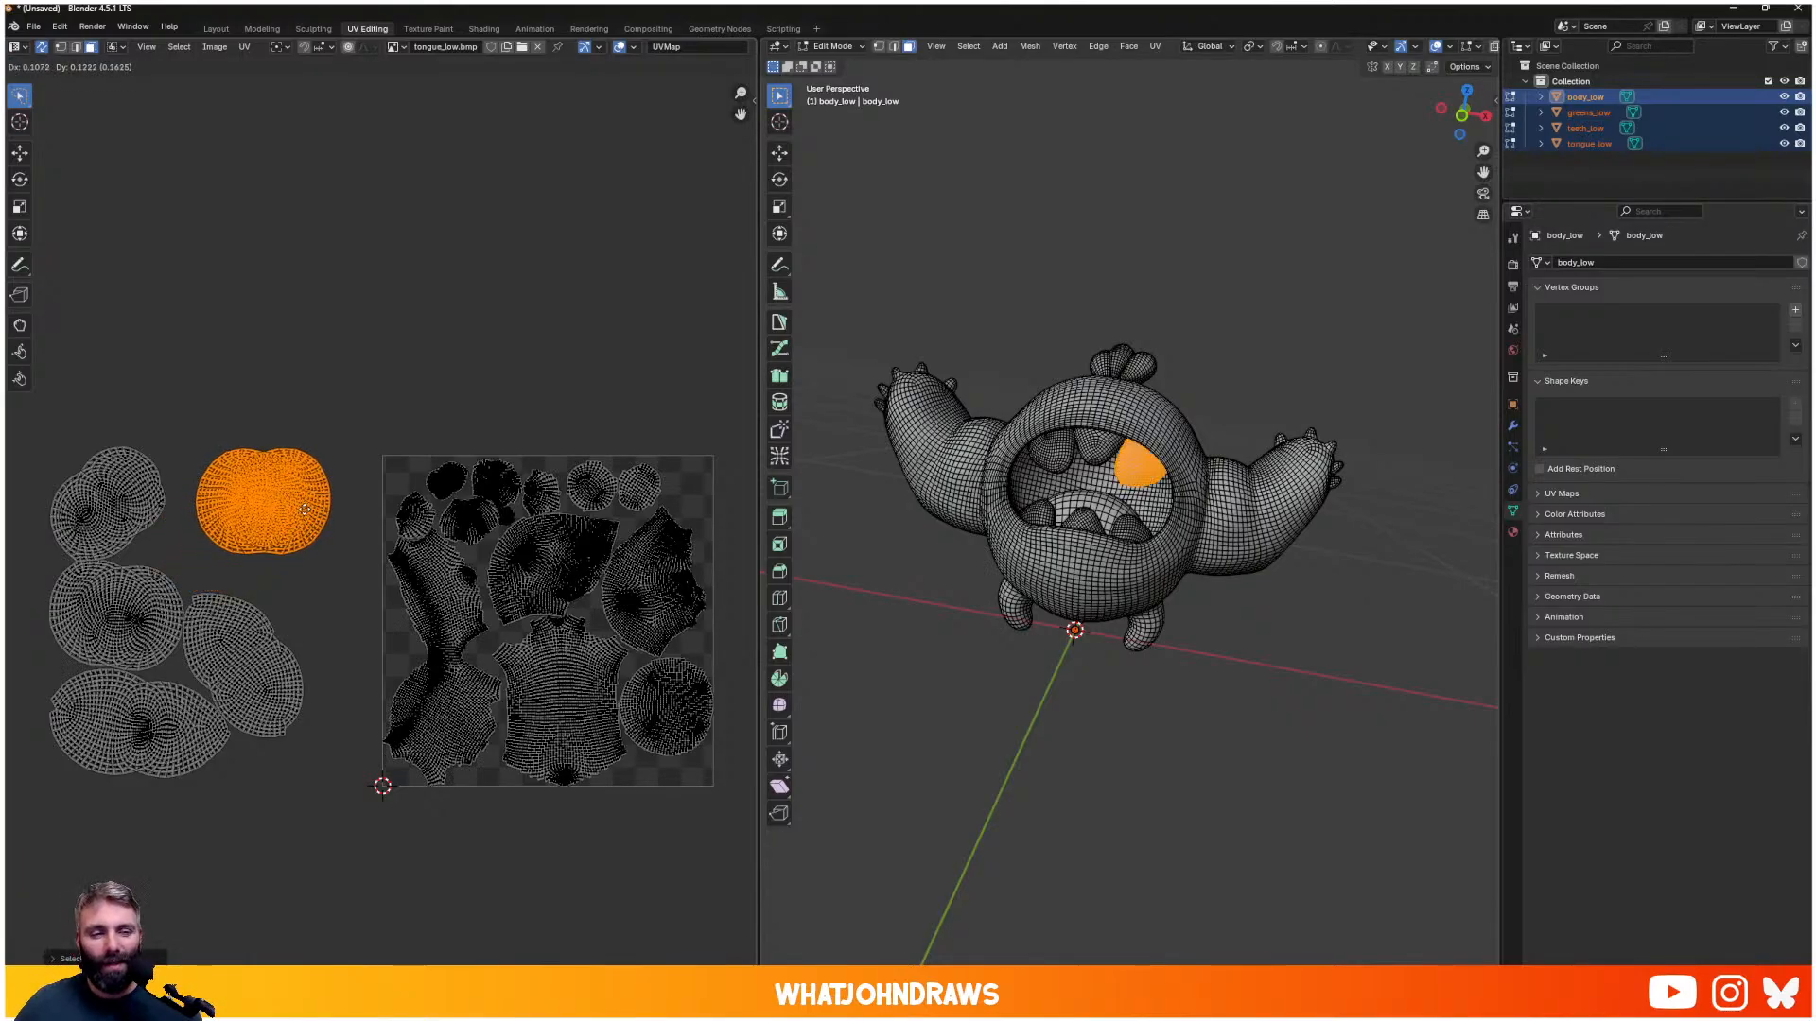
{"action": "key", "text": "s"}
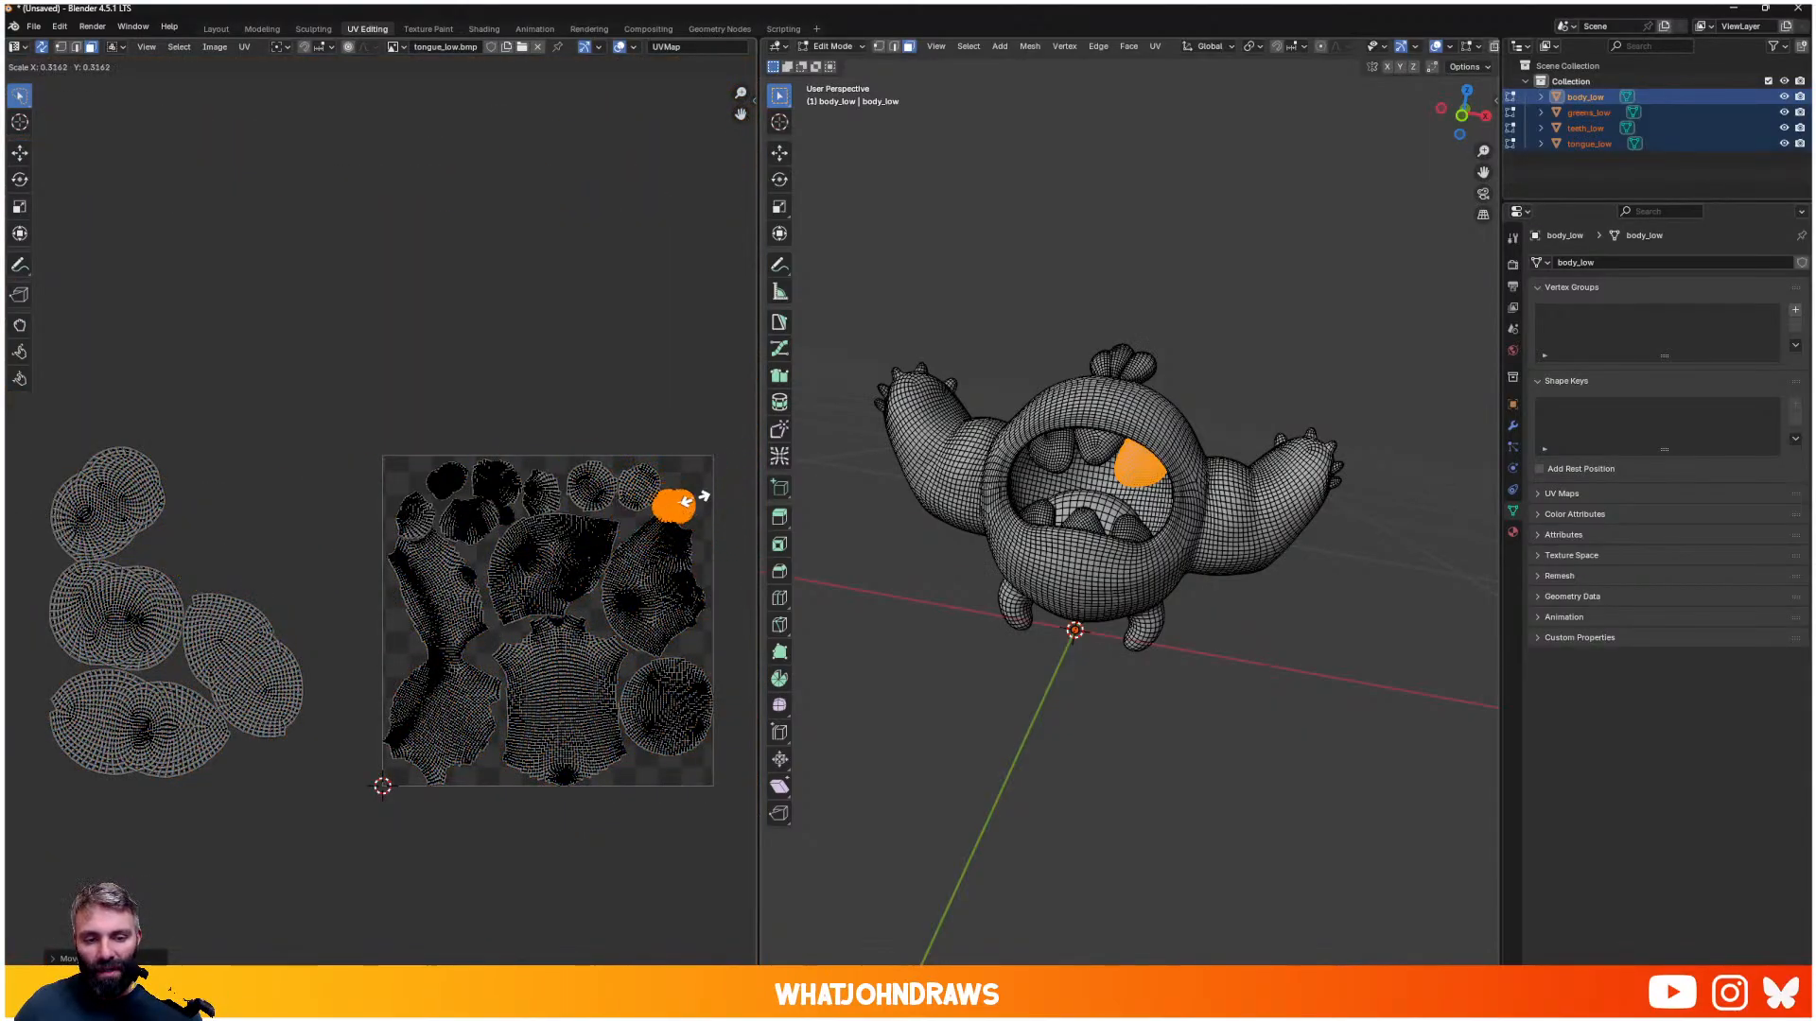
{"action": "left_click", "coordinate": [686, 501]}
{"action": "key", "text": "g"}
{"action": "key", "text": "alt+a"}
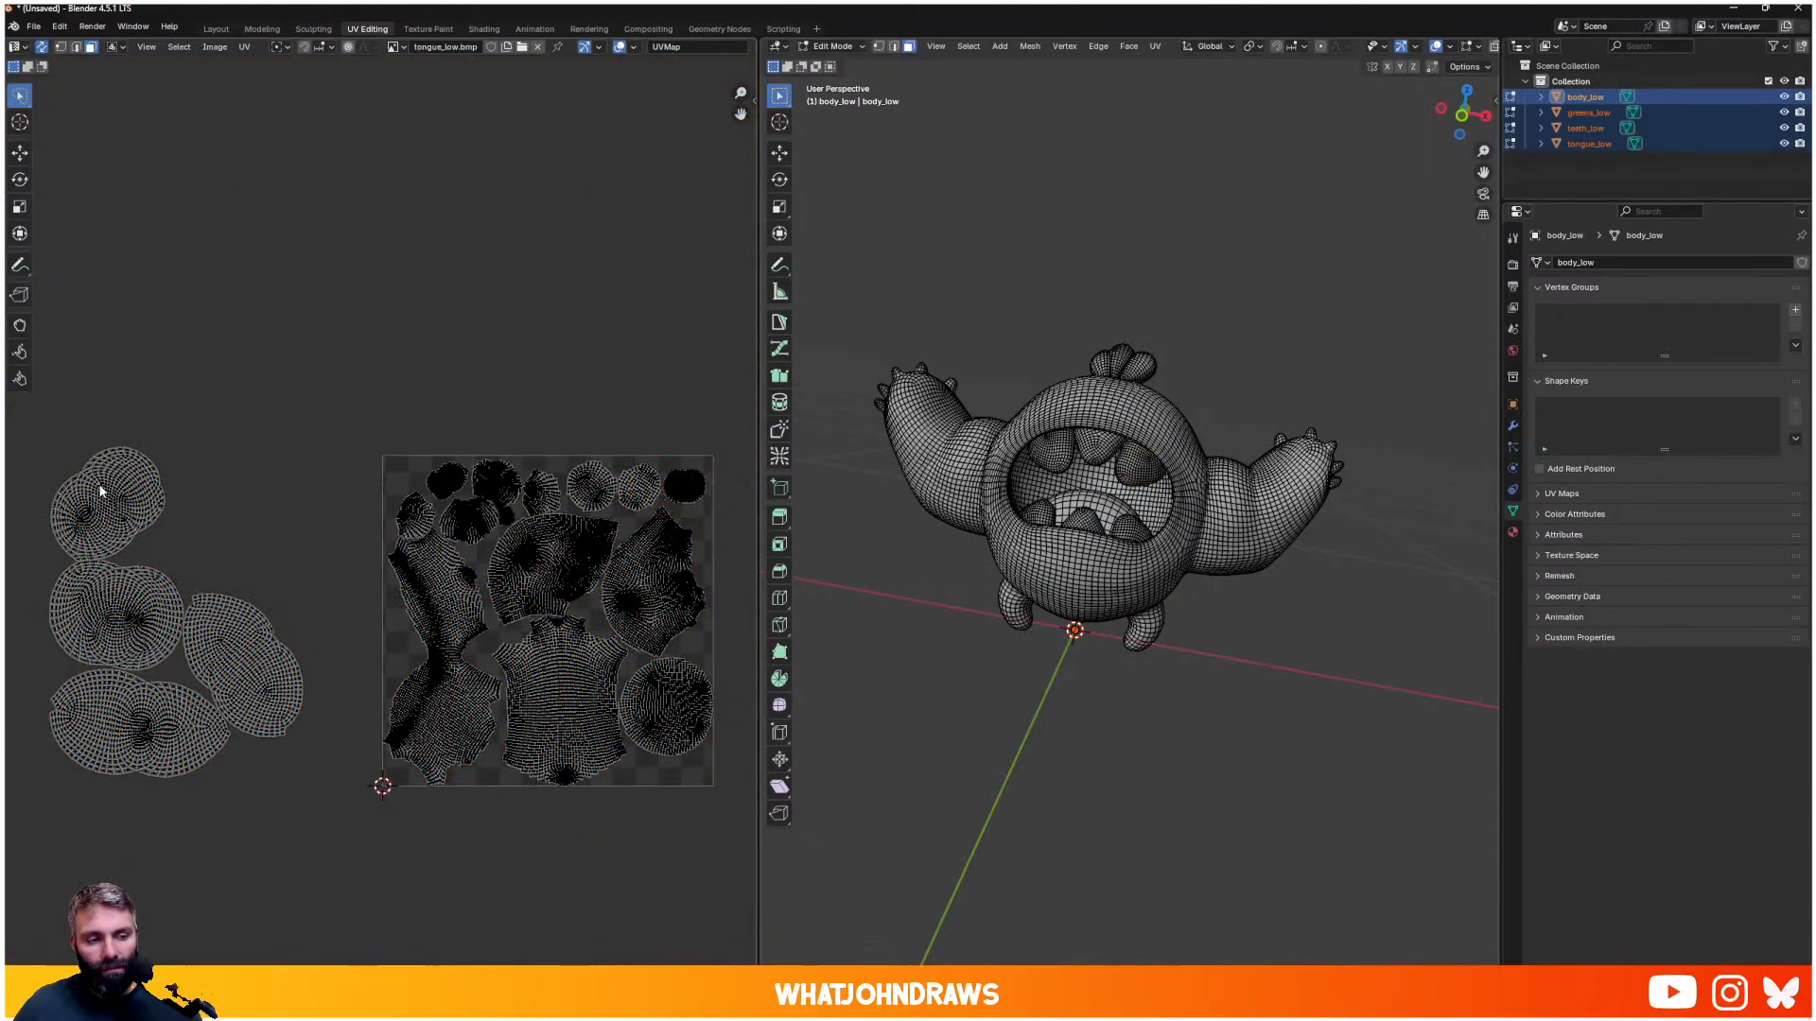
- Move the left-hand lower tooth's UV island to the UV tile's upper-left corner and shrink it into the free space
{"action": "left_click", "coordinate": [100, 490]}
{"action": "key", "text": "g"}
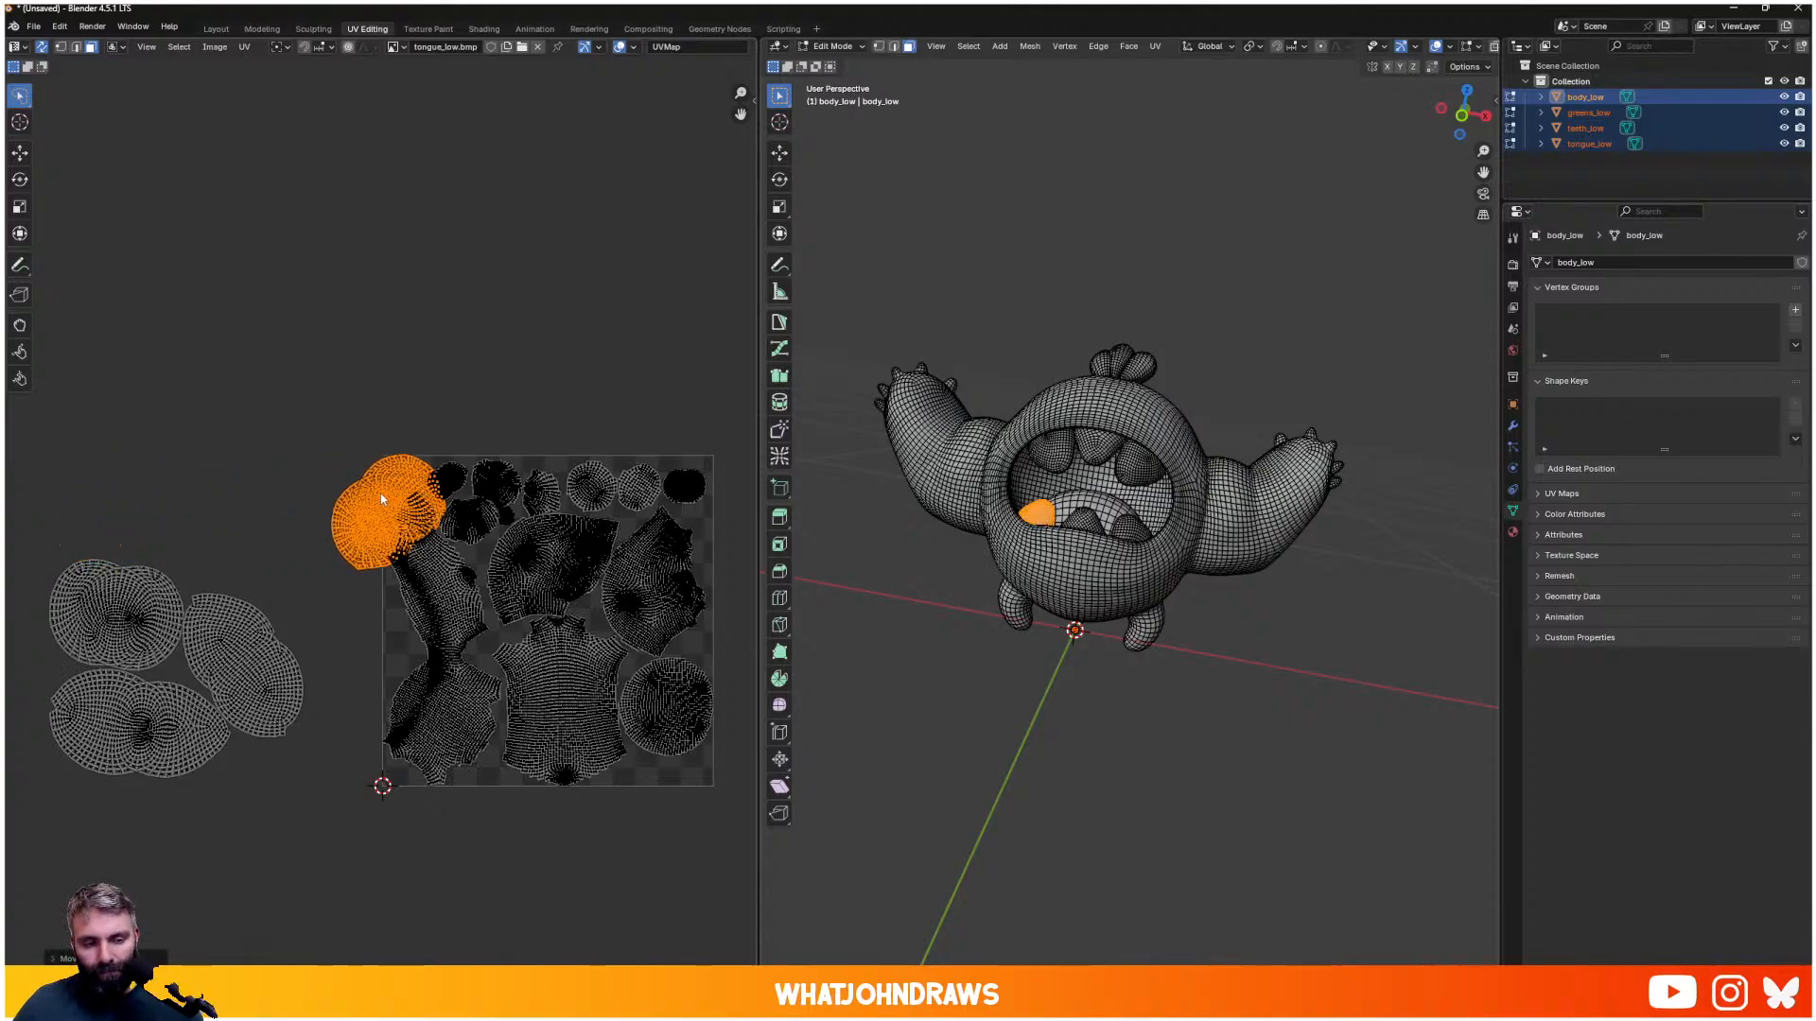
{"action": "key", "text": "s"}
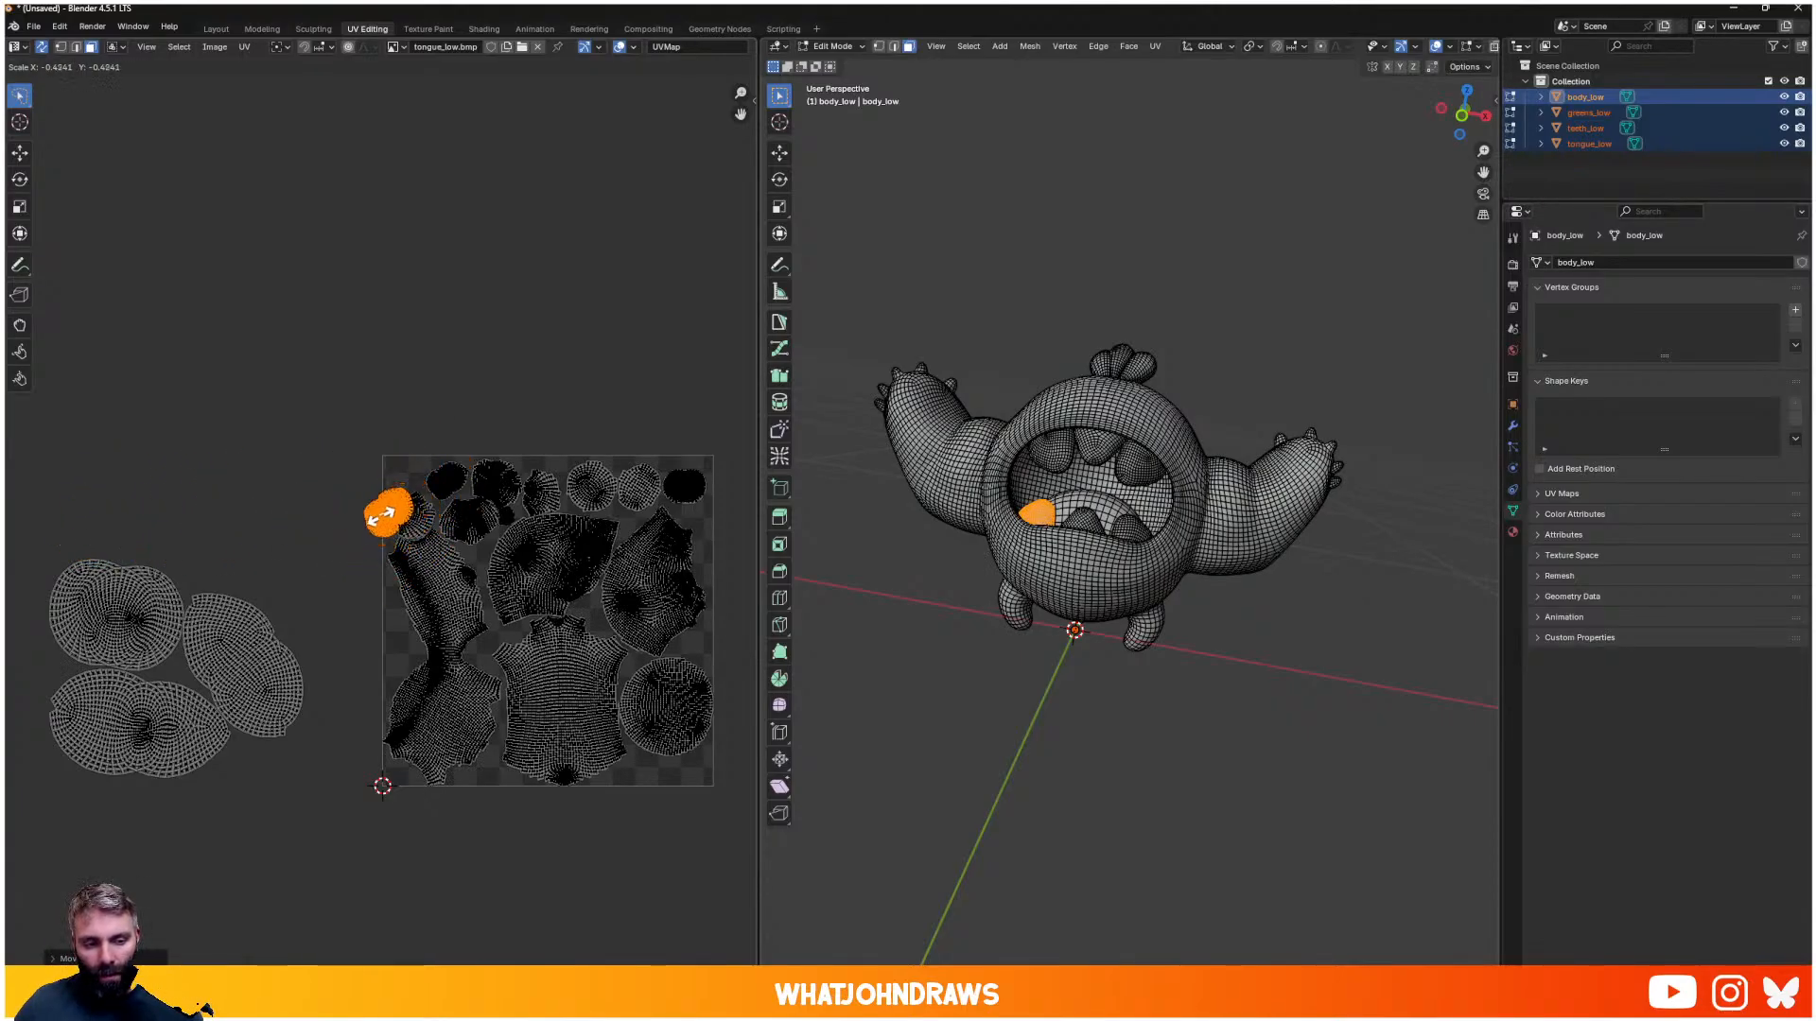
{"action": "left_click", "coordinate": [312, 497]}
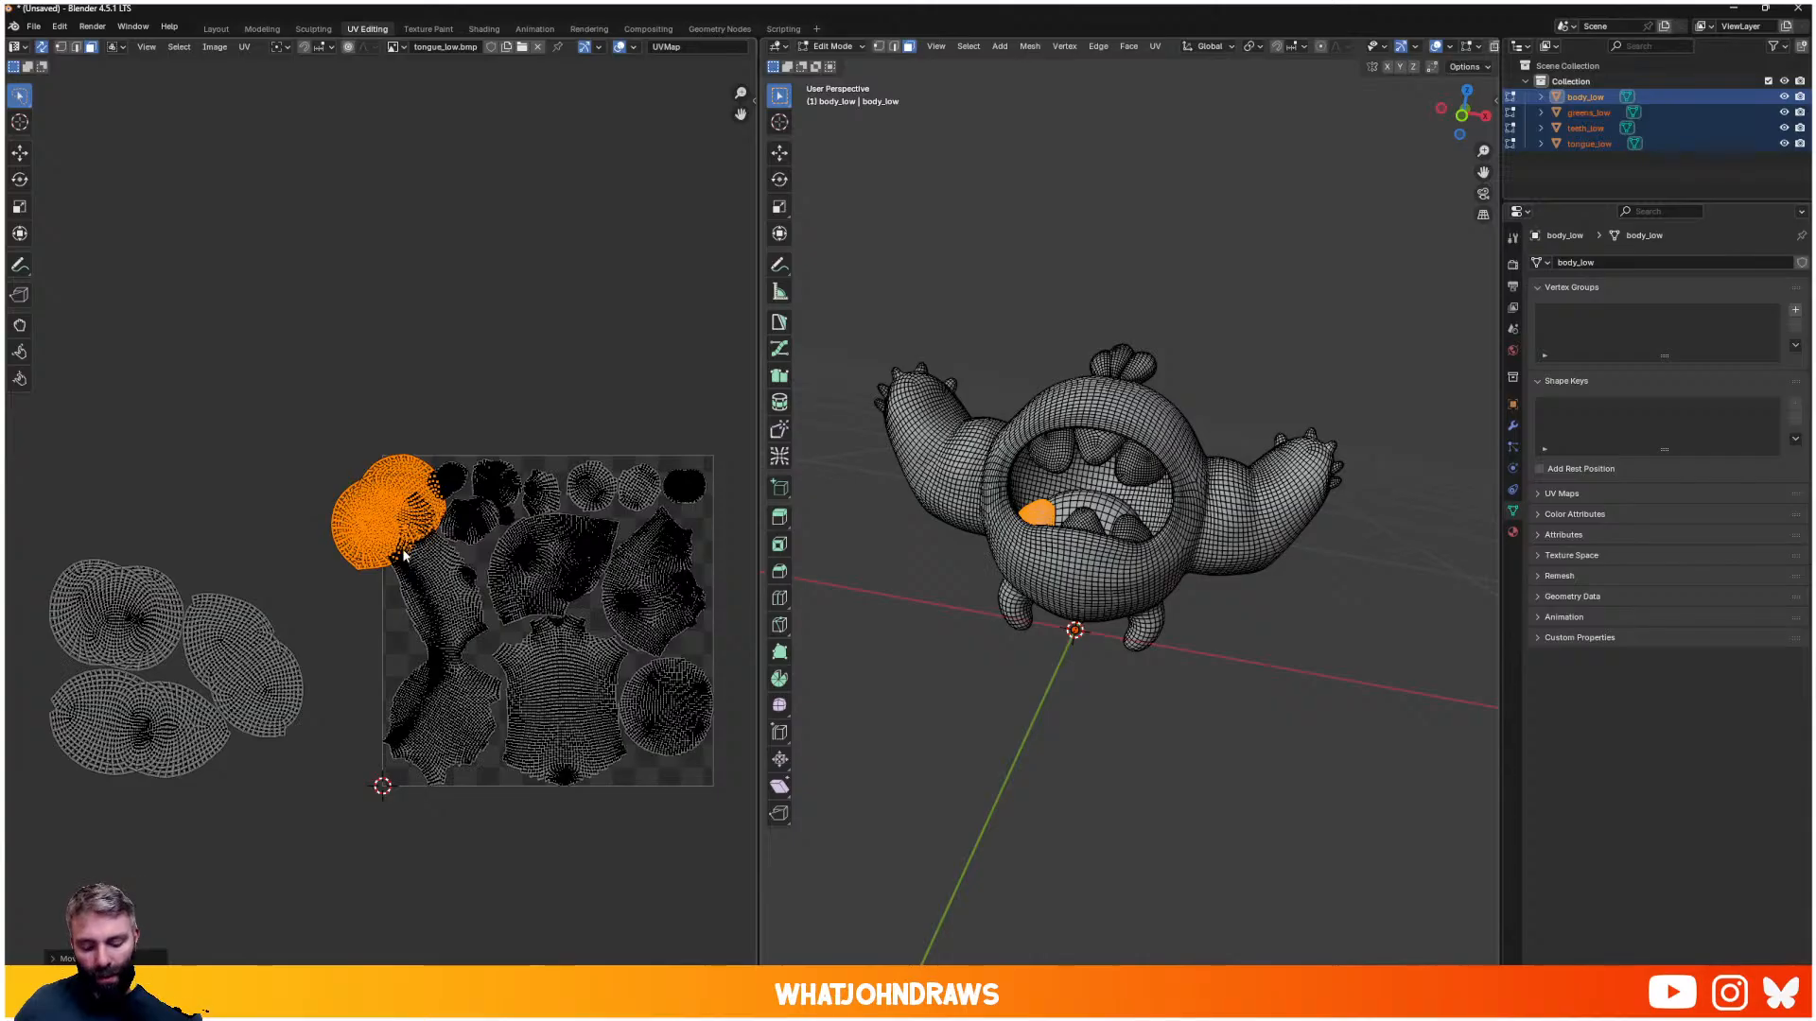
{"action": "key", "text": "g"}
{"action": "left_click", "coordinate": [409, 509]}
{"action": "key", "text": "s"}
{"action": "left_click", "coordinate": [402, 495]}
{"action": "key", "text": "g"}
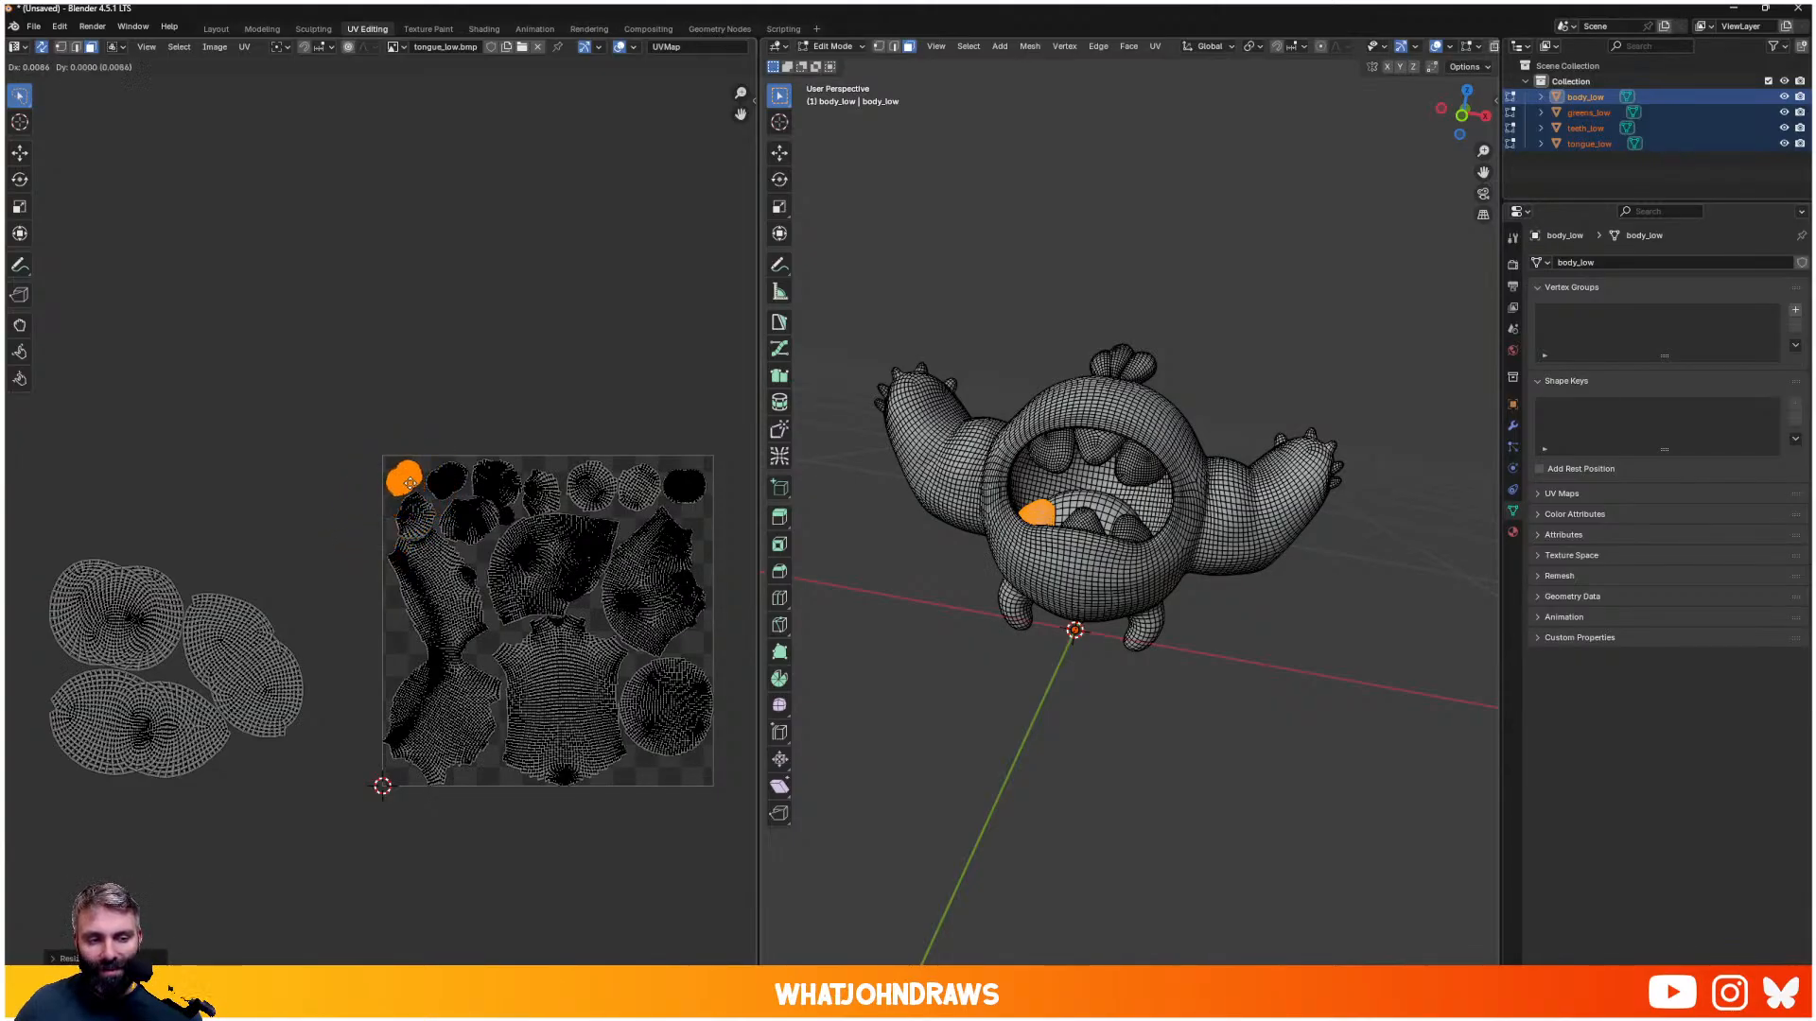
{"action": "left_click", "coordinate": [408, 485]}
- Move the middle lower tooth's UV island to the UV tile's lower-right area and shrink it below the round island
{"action": "left_click", "coordinate": [233, 655]}
{"action": "key", "text": "l"}
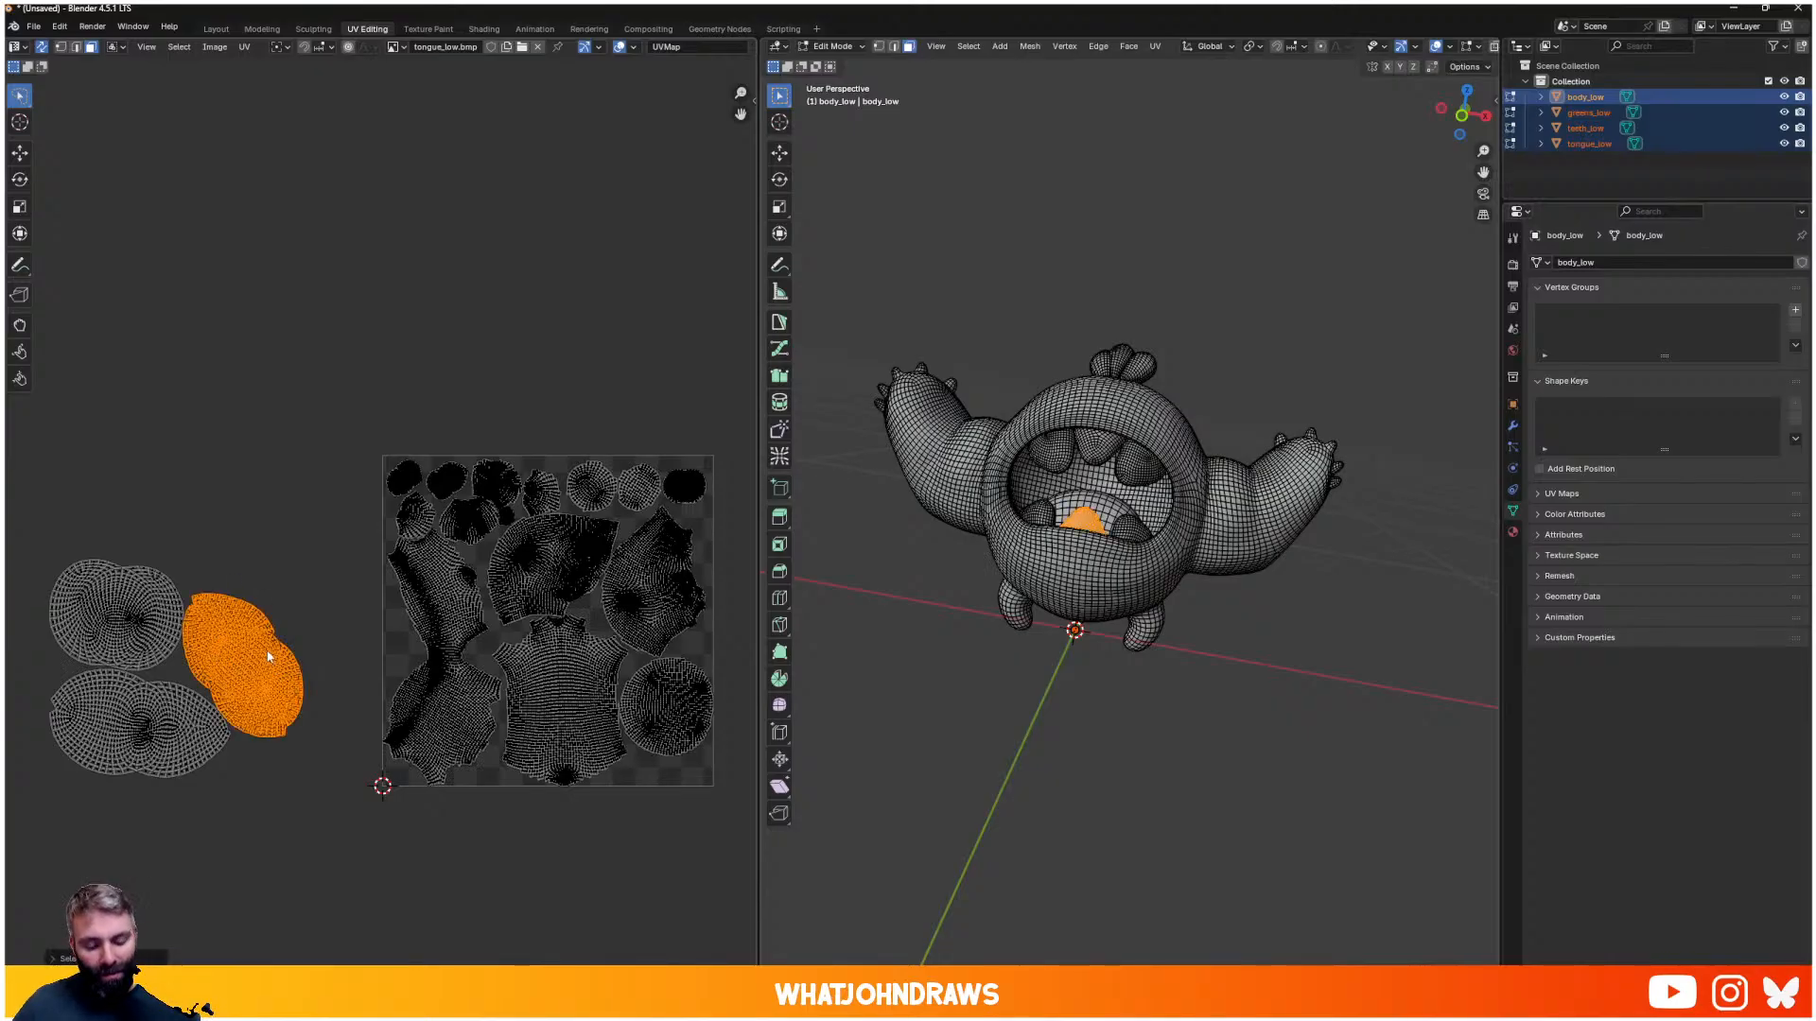
{"action": "key", "text": "g"}
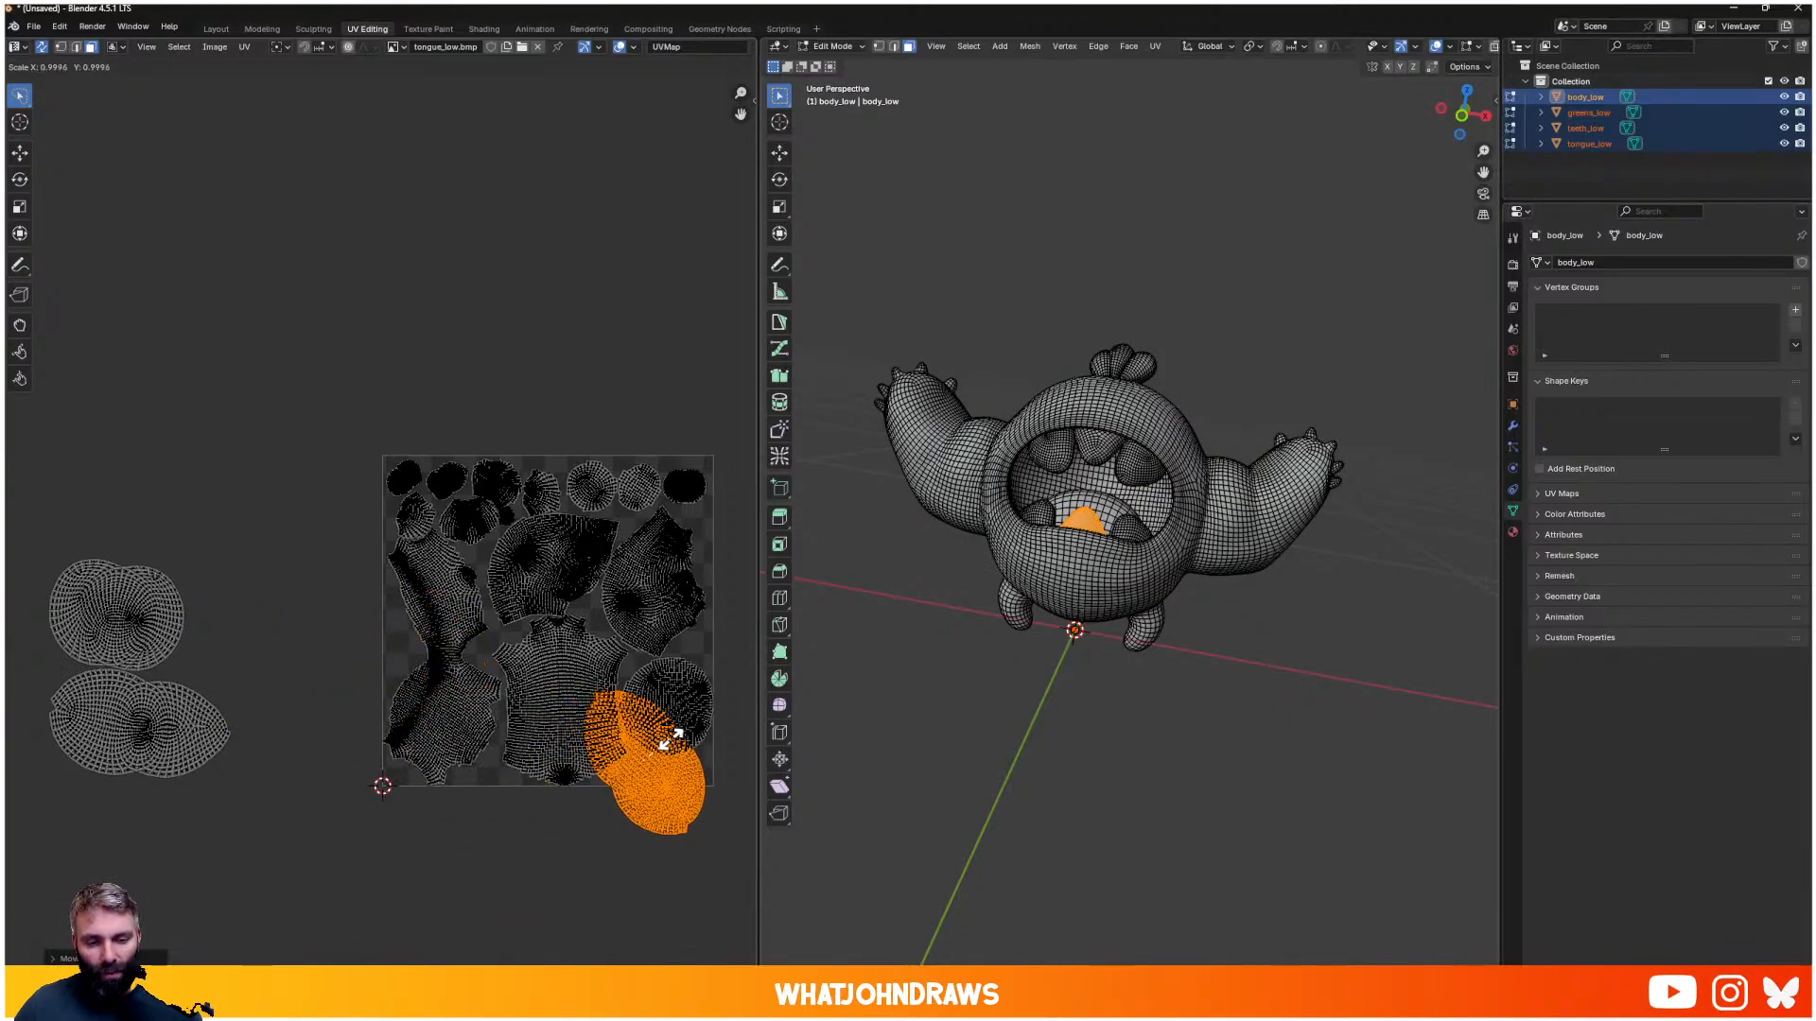
{"action": "left_click", "coordinate": [660, 772]}
{"action": "scroll", "coordinate": [660, 772], "scroll_direction": "up", "scroll_amount": 4}
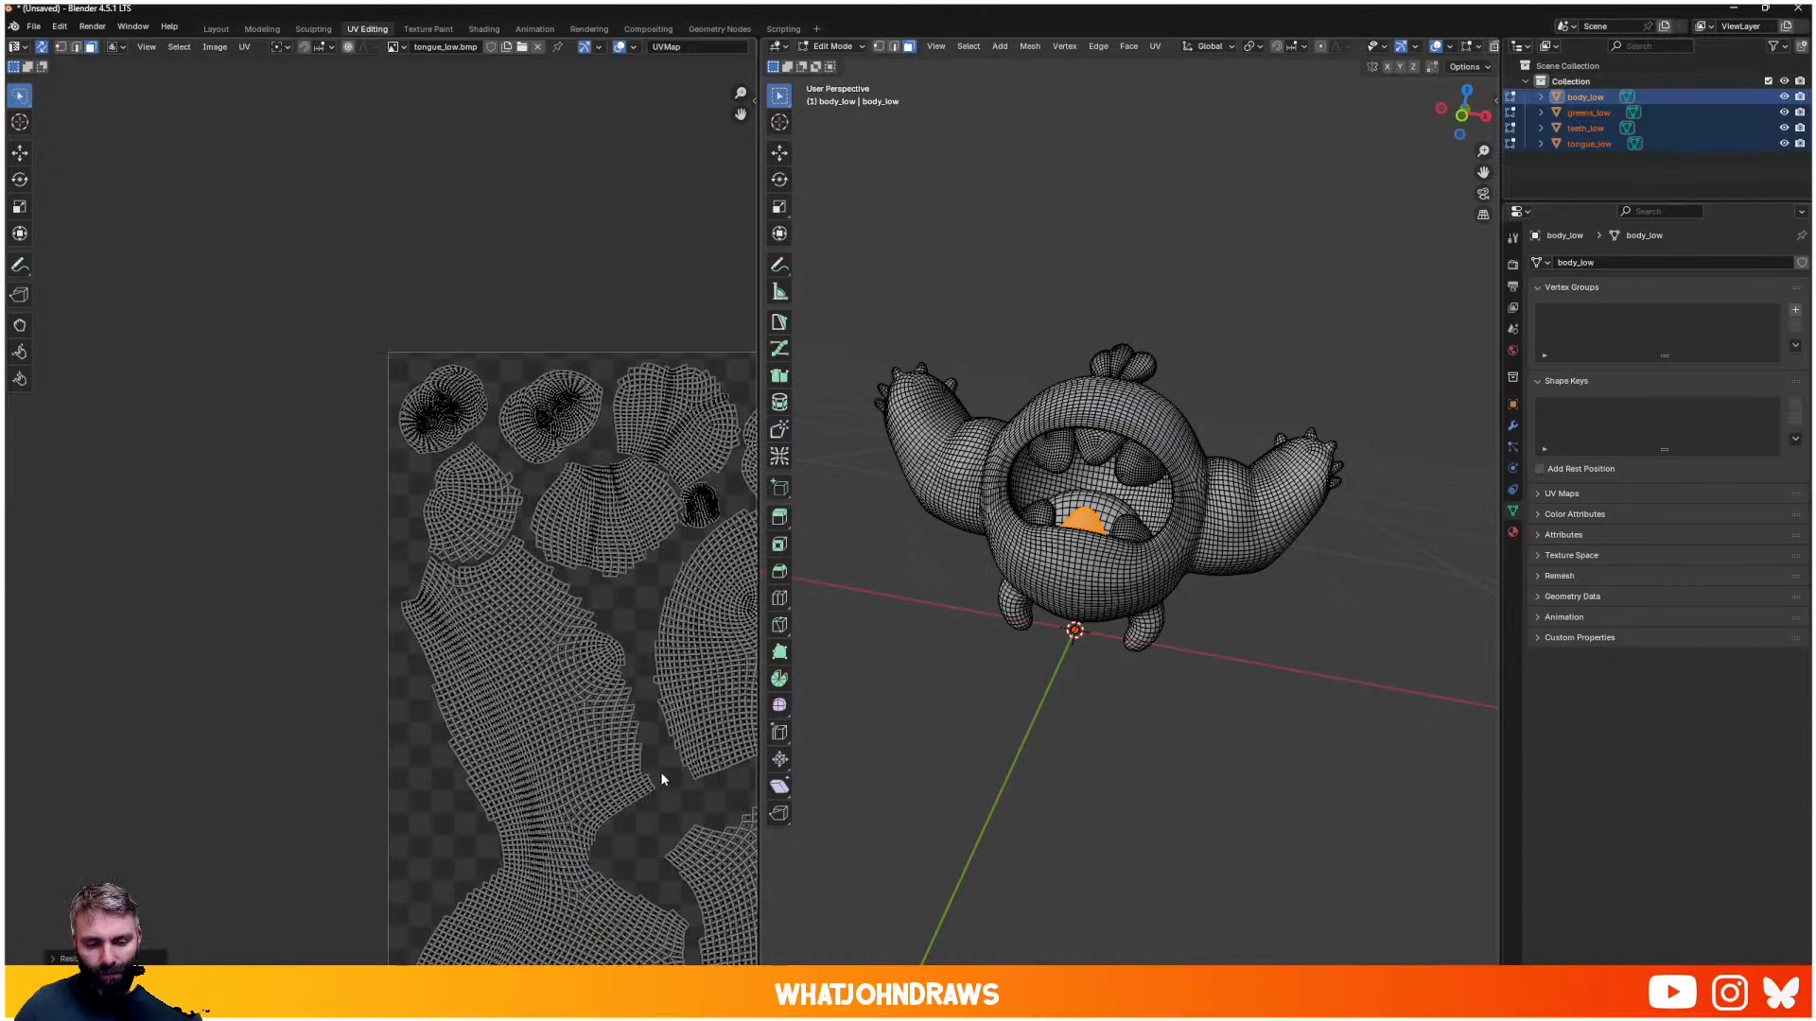
{"action": "scroll", "coordinate": [660, 772], "scroll_direction": "down", "scroll_amount": 2}
{"action": "scroll", "coordinate": [617, 747], "scroll_direction": "up", "scroll_amount": 6}
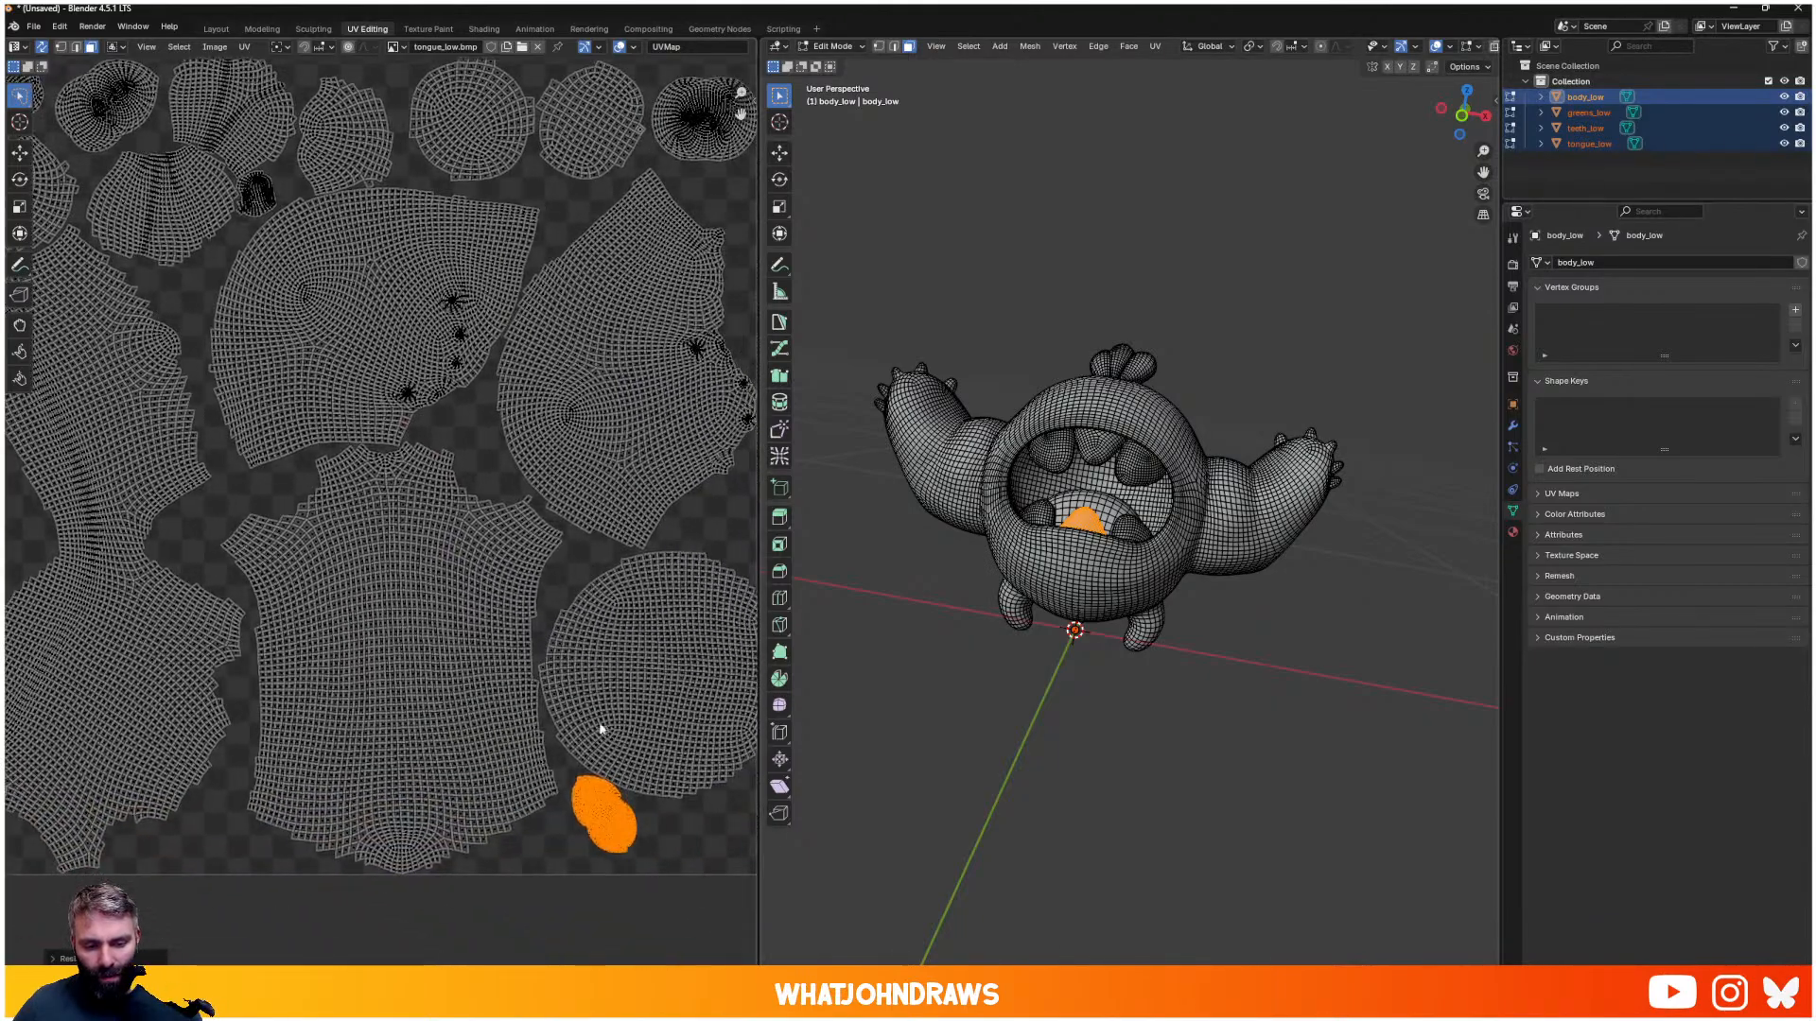
- Rotate the middle lower tooth island roughly horizontal, enlarge it slightly and centre it in the gap at the UV tile's lower edge
{"action": "key", "text": "g"}
{"action": "left_click", "coordinate": [608, 815]}
{"action": "key", "text": "r"}
{"action": "left_click", "coordinate": [623, 793]}
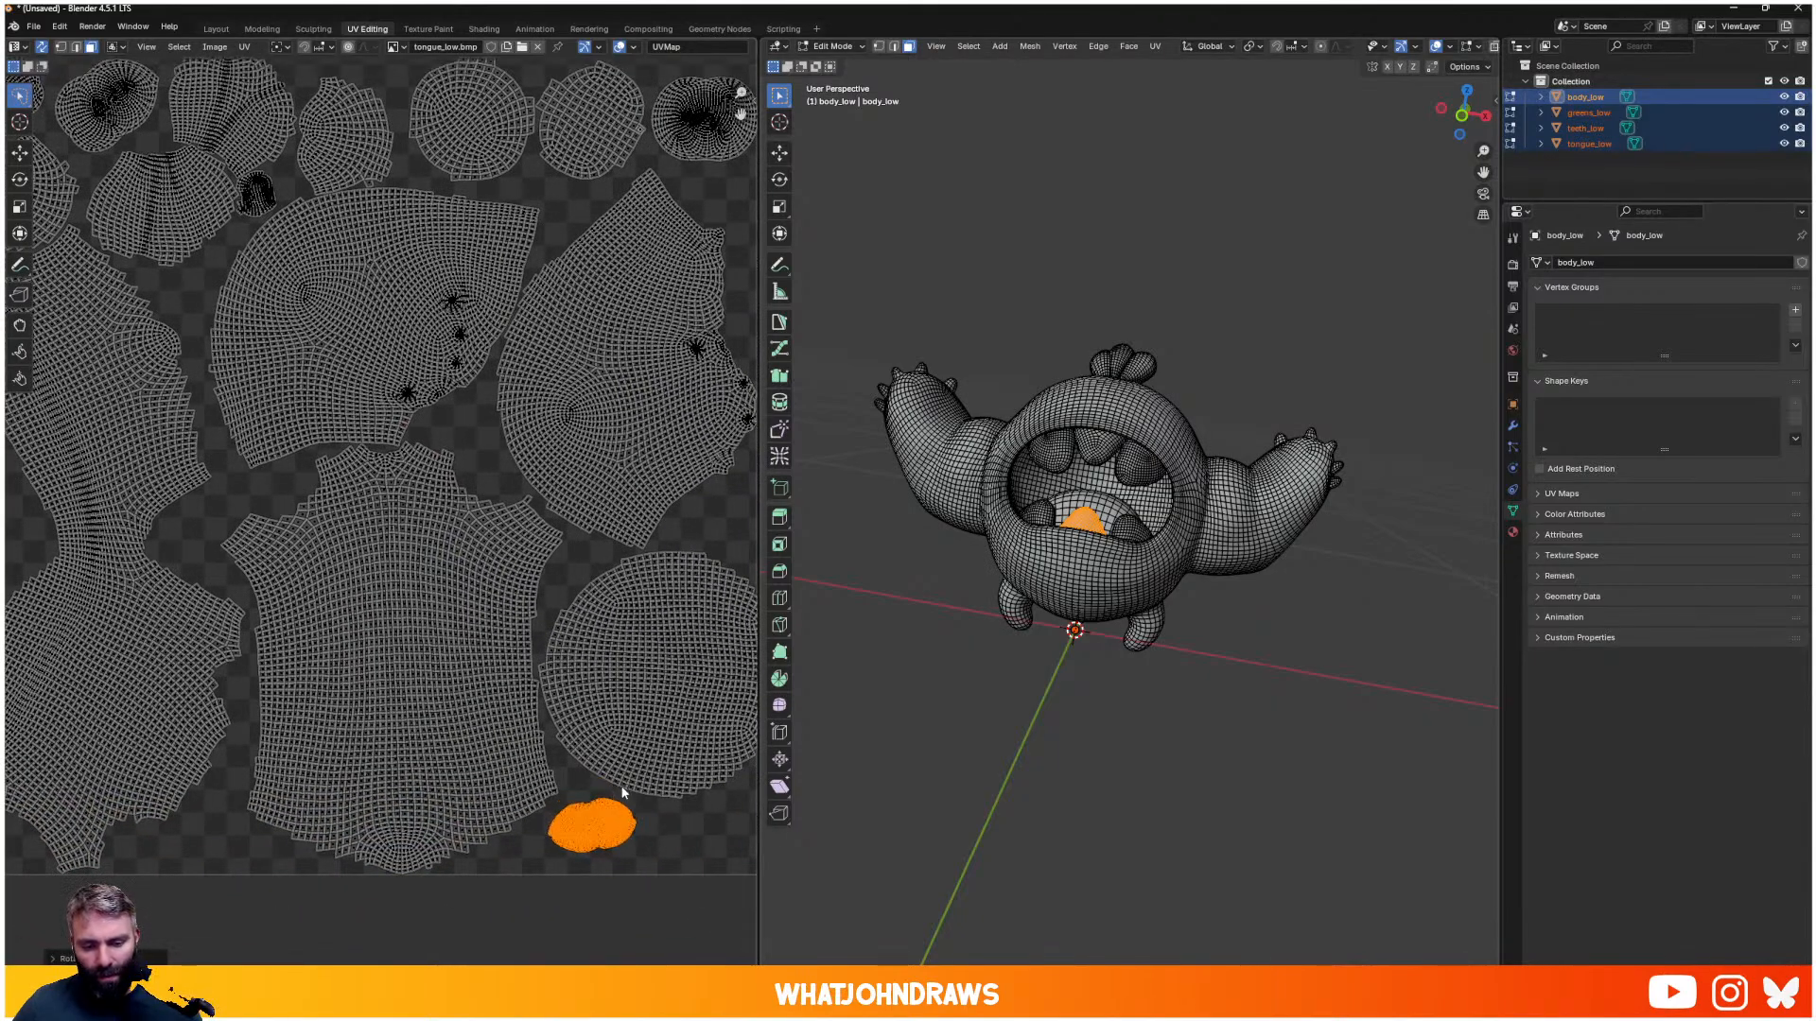
{"action": "key", "text": "s"}
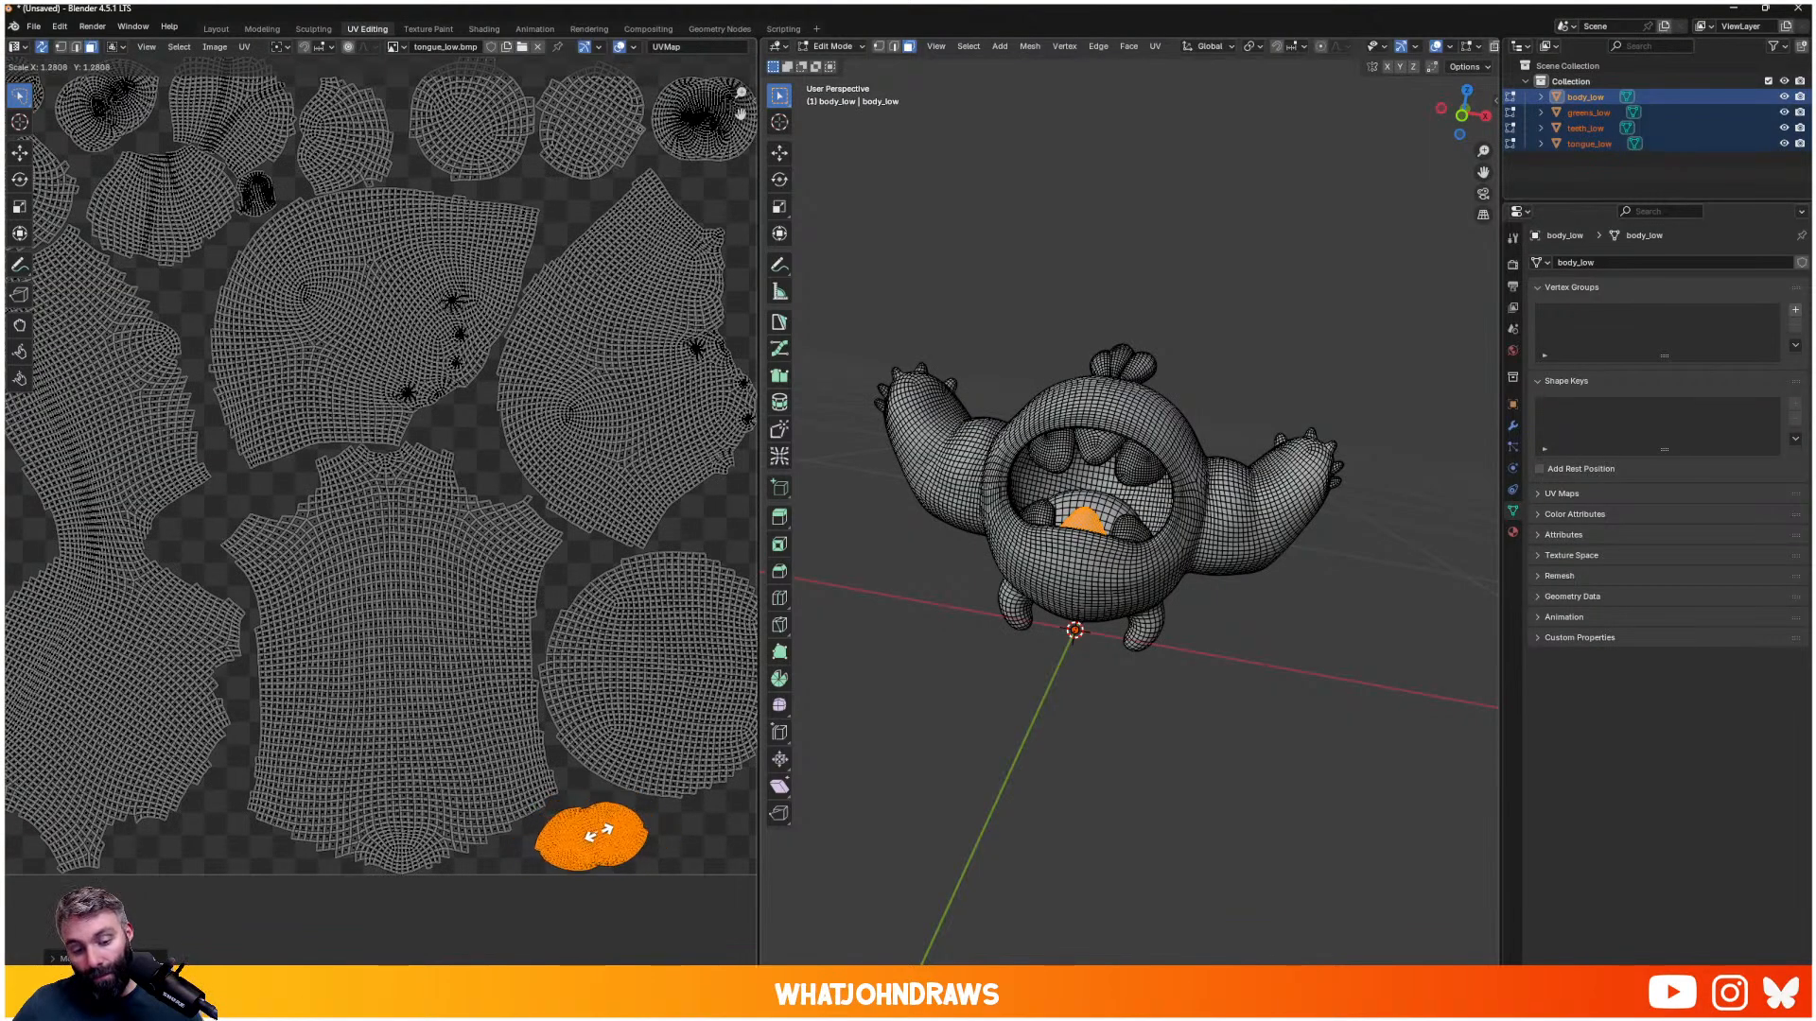
{"action": "left_click", "coordinate": [599, 833]}
{"action": "key", "text": "g"}
{"action": "left_click", "coordinate": [595, 833]}
- Move the middle upper tooth's UV island to the UV tile's right edge above the round island and shrink it
{"action": "scroll", "coordinate": [594, 833], "scroll_direction": "down", "scroll_amount": 2}
{"action": "middle_click_drag", "start_coordinate": [299, 735], "coordinate": [407, 737]}
{"action": "middle_click_drag", "start_coordinate": [130, 664], "coordinate": [356, 686]}
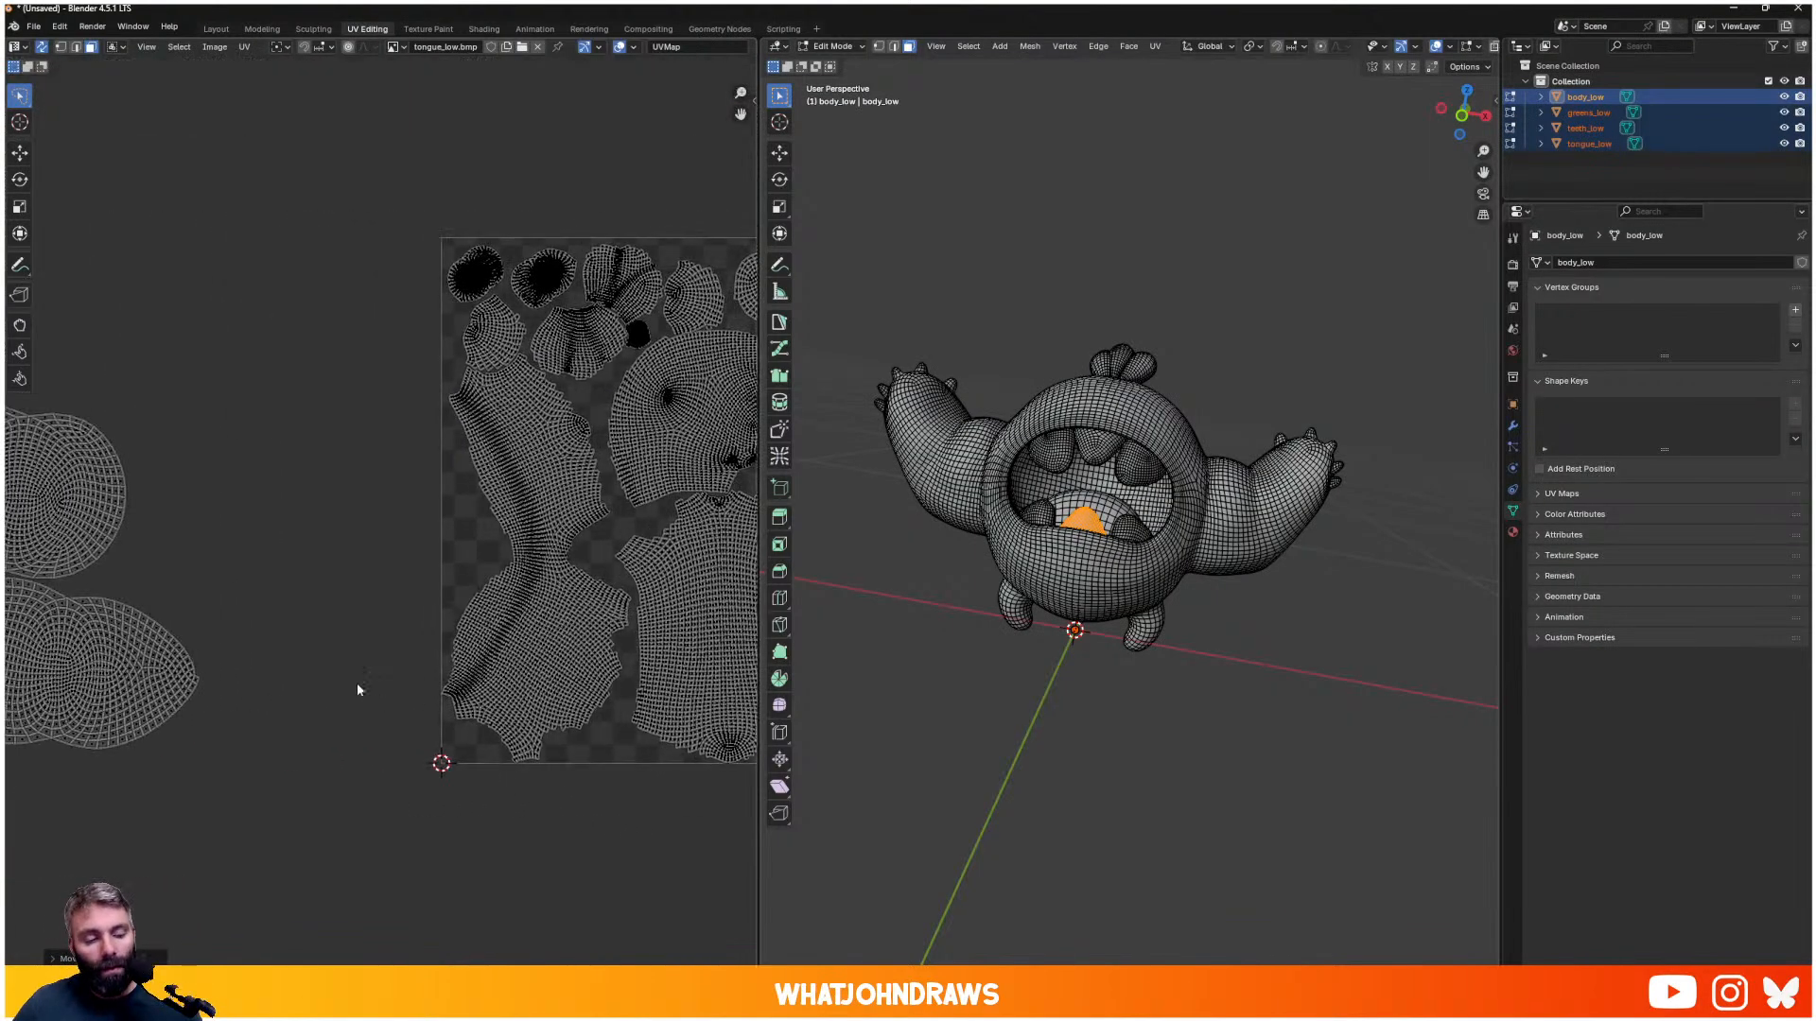
{"action": "scroll", "coordinate": [356, 684], "scroll_direction": "down", "scroll_amount": 2}
{"action": "key", "text": "alt+a"}
{"action": "key", "text": "l"}
{"action": "key", "text": "g"}
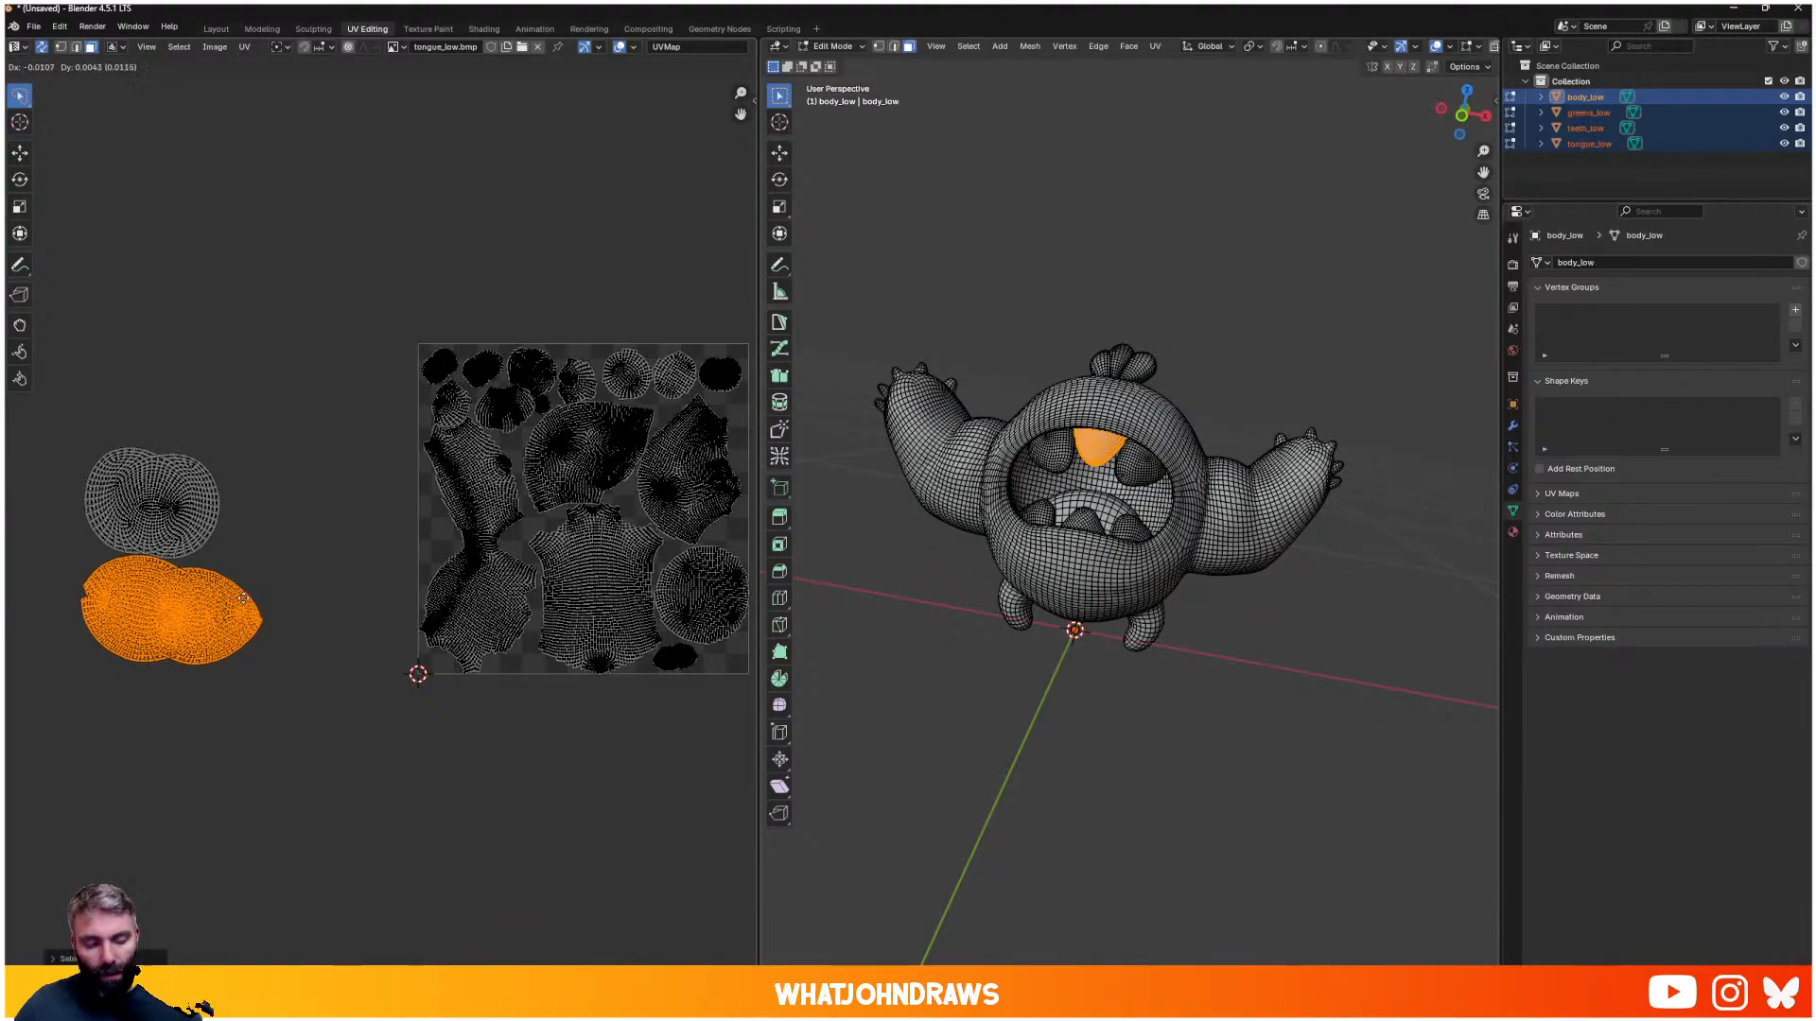
{"action": "left_click", "coordinate": [596, 613]}
{"action": "middle_click_drag", "start_coordinate": [596, 613], "coordinate": [406, 674]}
{"action": "key", "text": "g"}
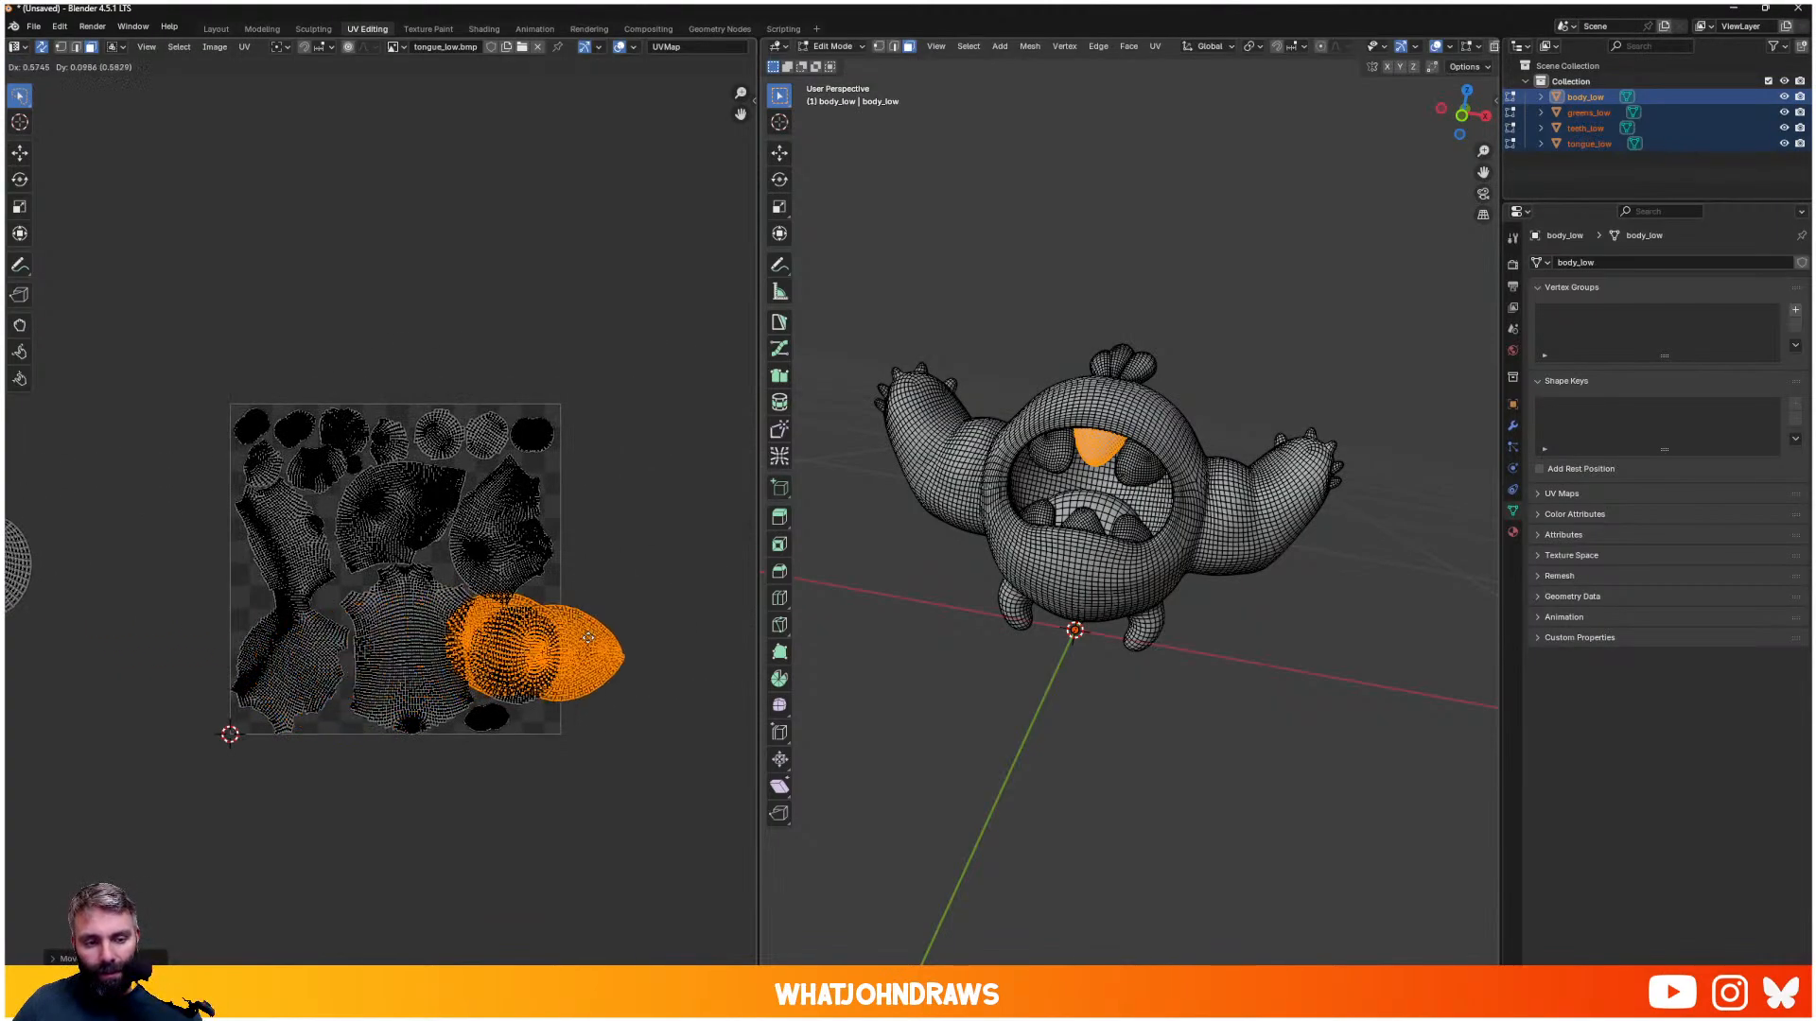
{"action": "left_click", "coordinate": [582, 577]}
{"action": "key", "text": "s"}
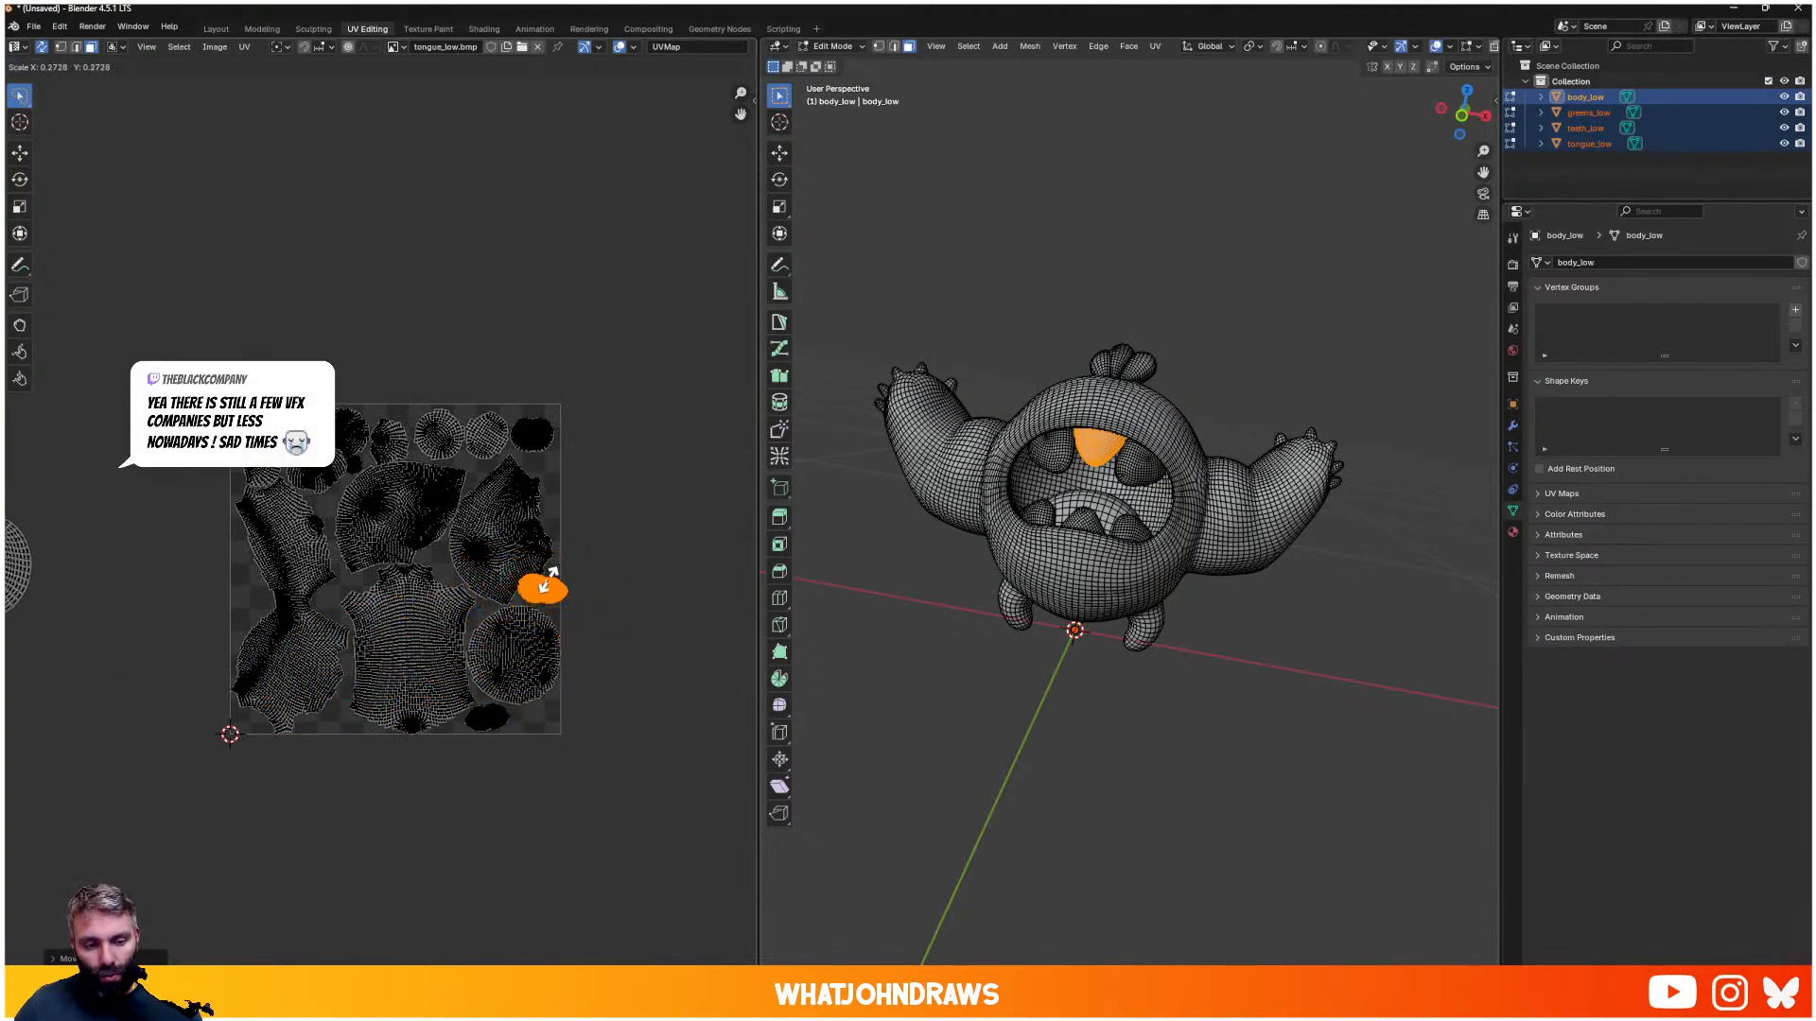
{"action": "left_click", "coordinate": [548, 586]}
- Adjust the middle upper tooth island's size and position so it fits inside the tile's right edge, clear of the neighbouring islands
{"action": "scroll", "coordinate": [546, 589], "scroll_direction": "up", "scroll_amount": 5}
{"action": "scroll", "coordinate": [624, 624], "scroll_direction": "down", "scroll_amount": 2}
{"action": "middle_click_drag", "start_coordinate": [710, 663], "coordinate": [546, 628]}
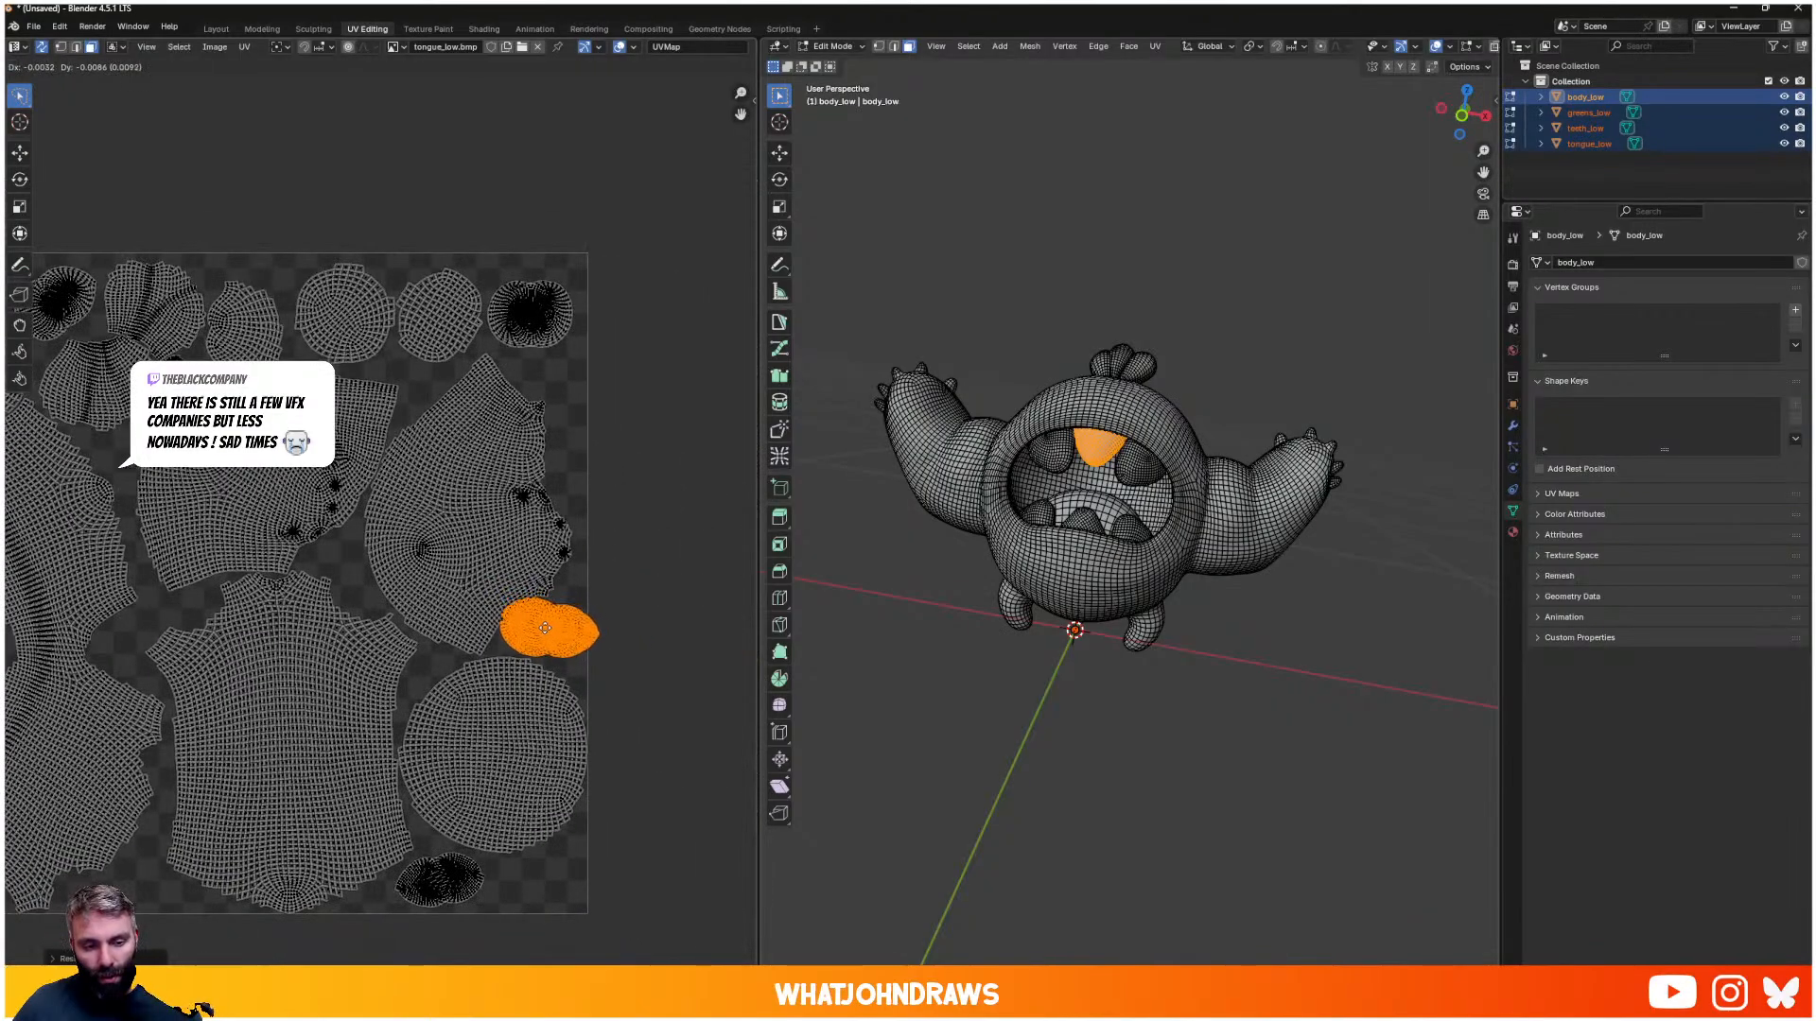
{"action": "key", "text": "g"}
{"action": "left_click", "coordinate": [546, 630]}
{"action": "key", "text": "s"}
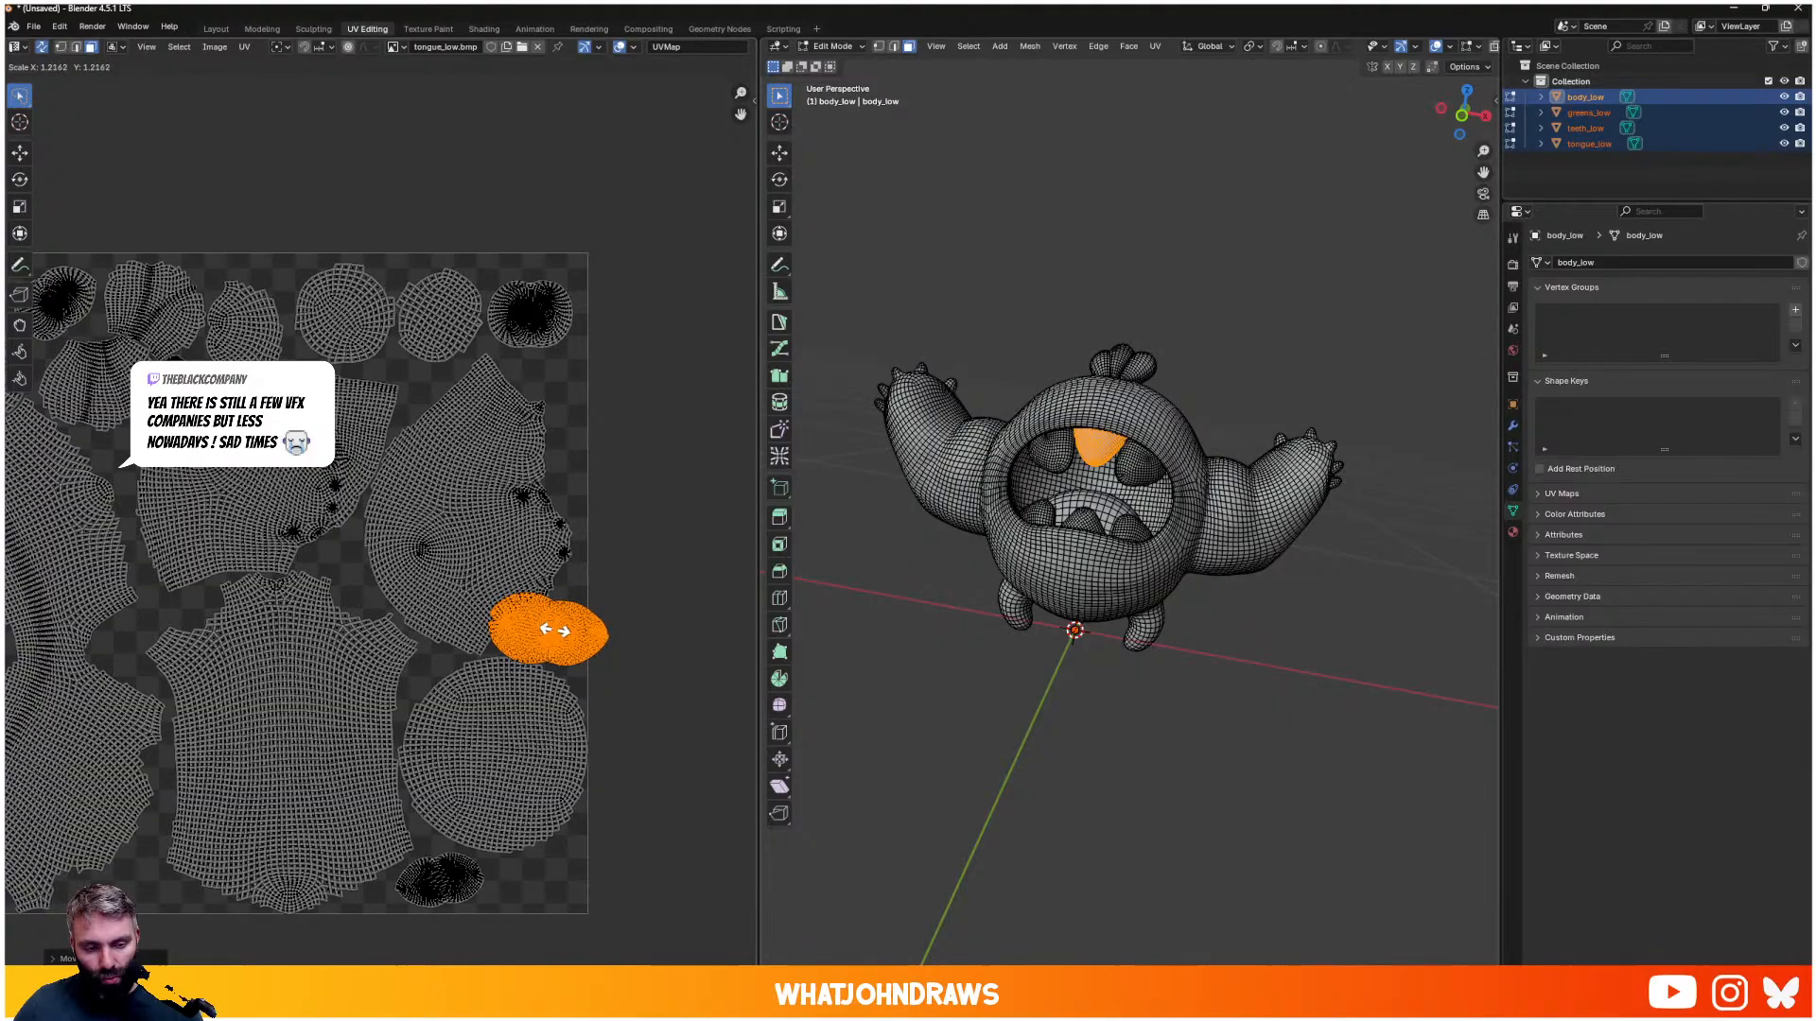
{"action": "left_click", "coordinate": [548, 631]}
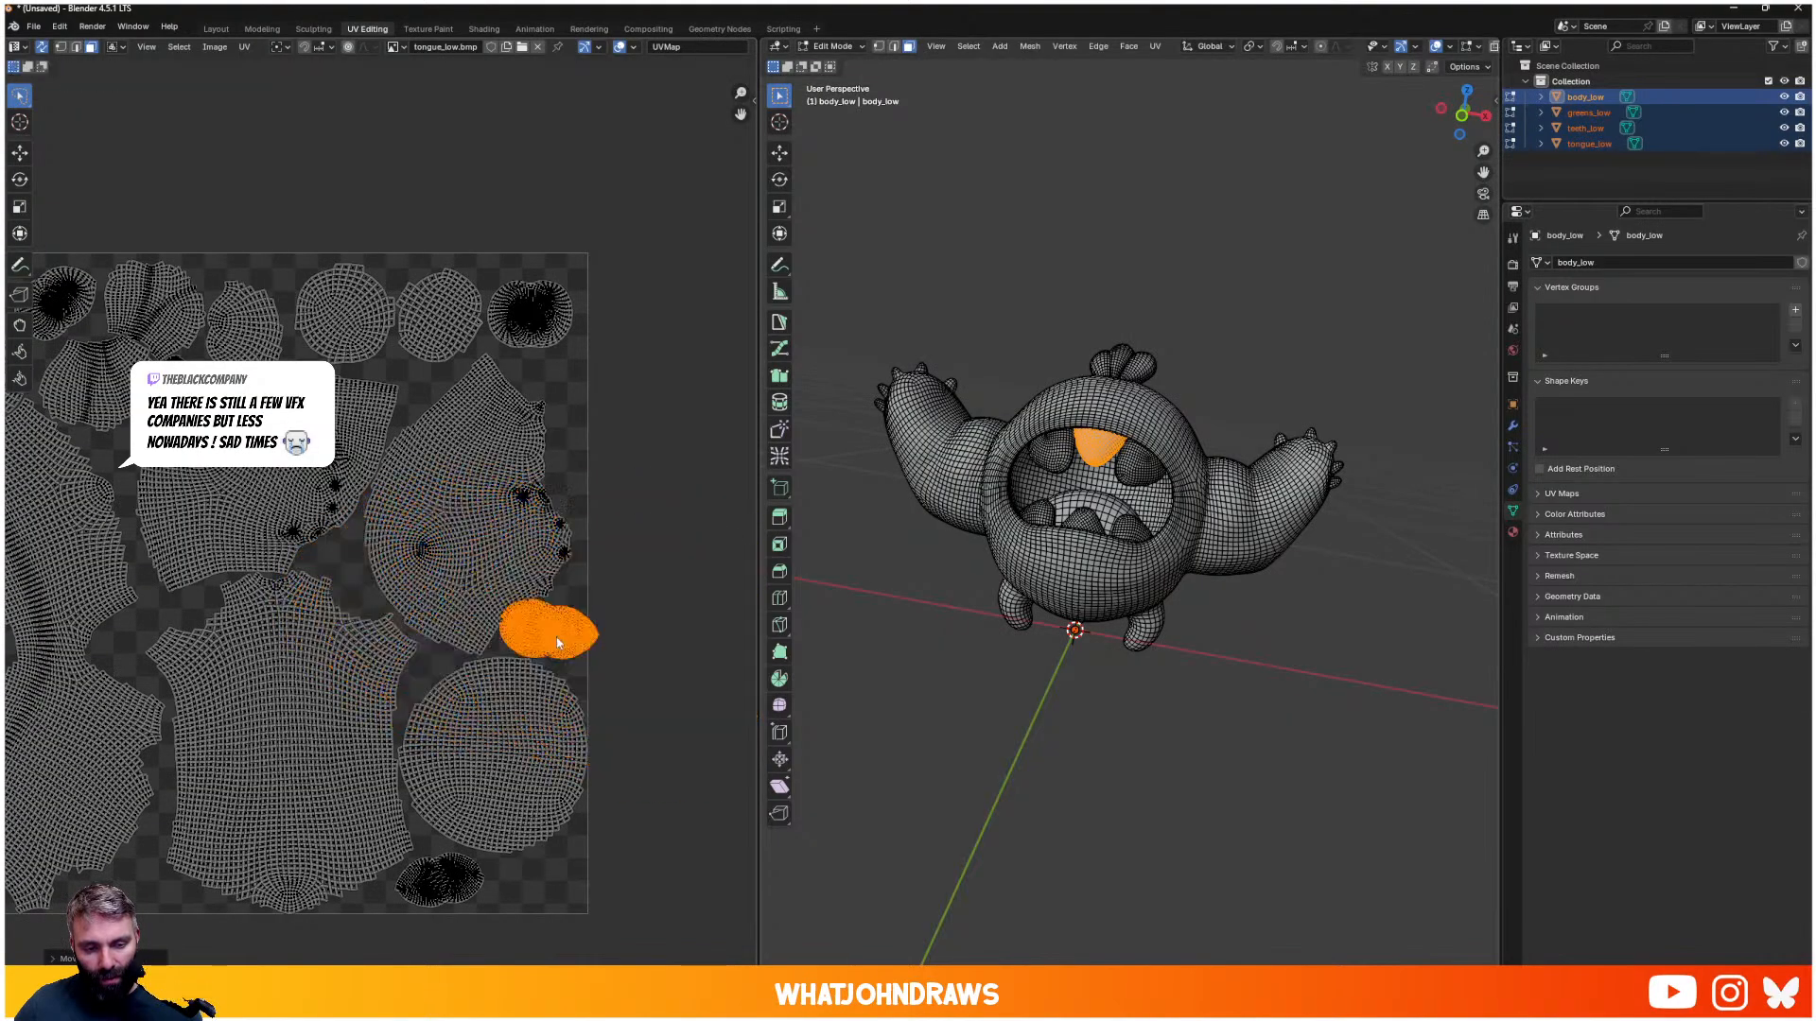
{"action": "scroll", "coordinate": [528, 628], "scroll_direction": "up", "scroll_amount": 4}
{"action": "key", "text": "s"}
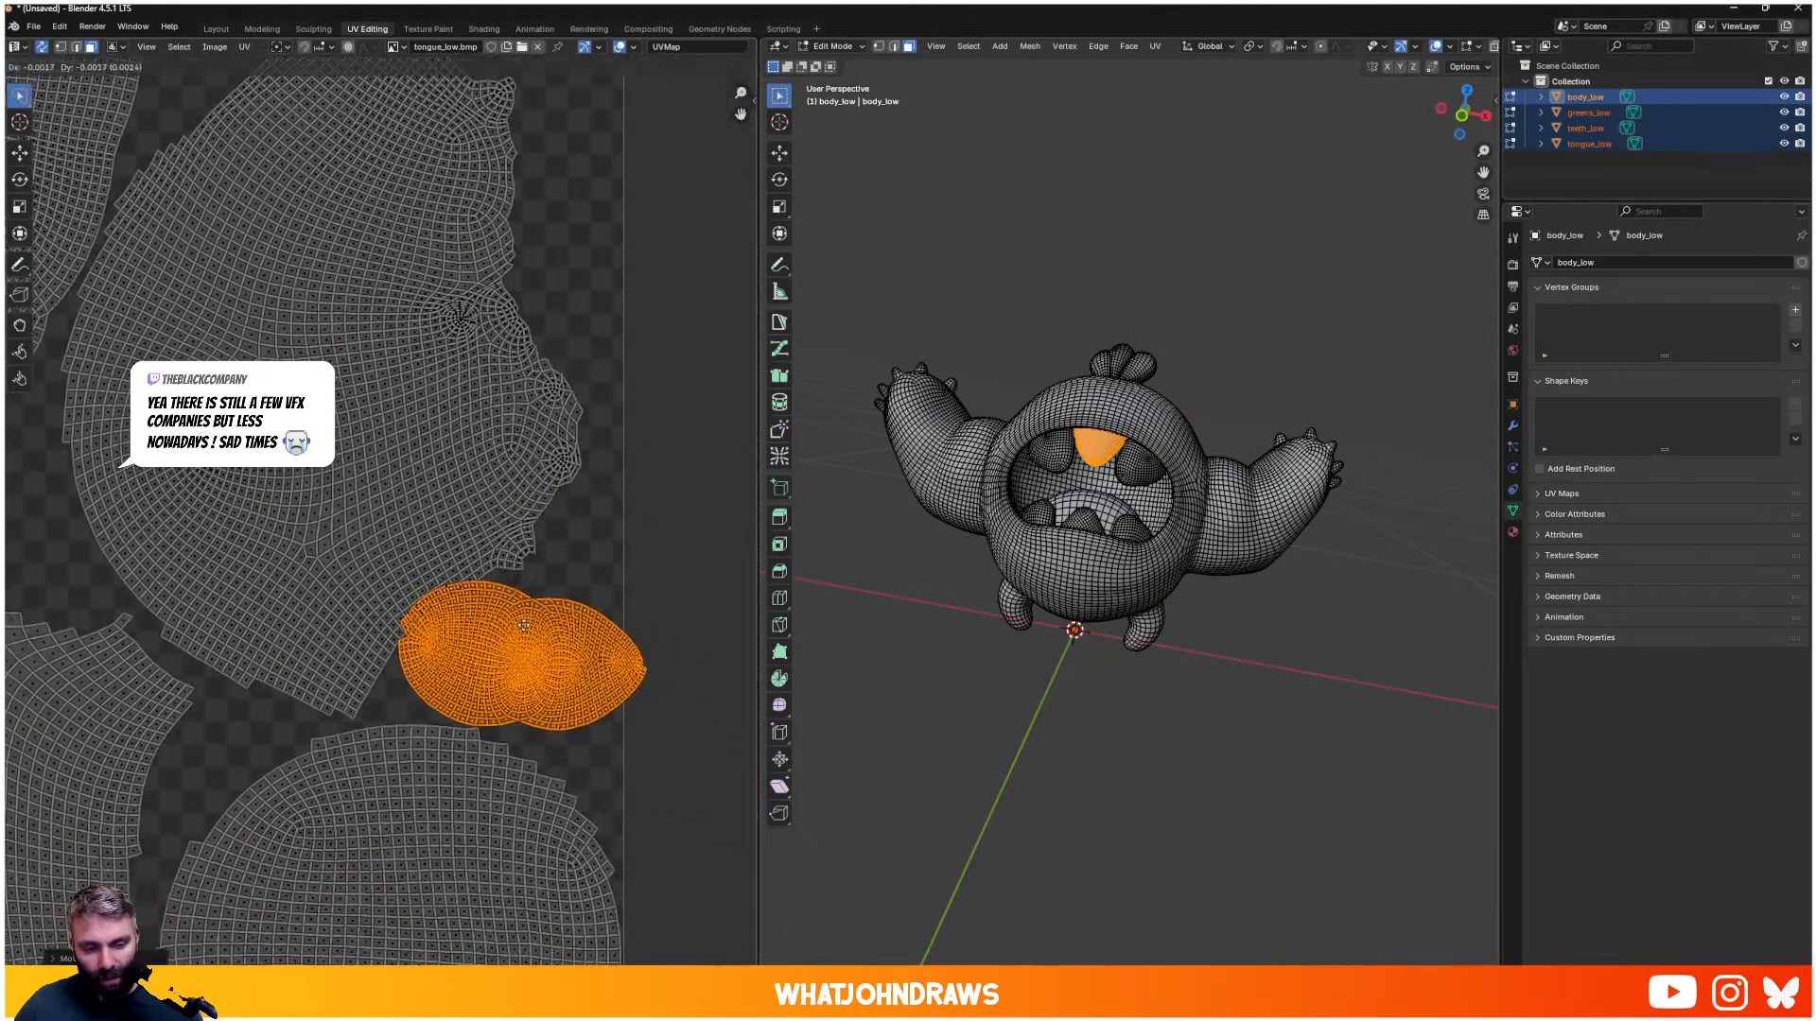
{"action": "left_click", "coordinate": [557, 662]}
- Move the upper left tooth's UV island from outside onto the UV tile's left part and shrink it
{"action": "scroll", "coordinate": [556, 662], "scroll_direction": "down", "scroll_amount": 6}
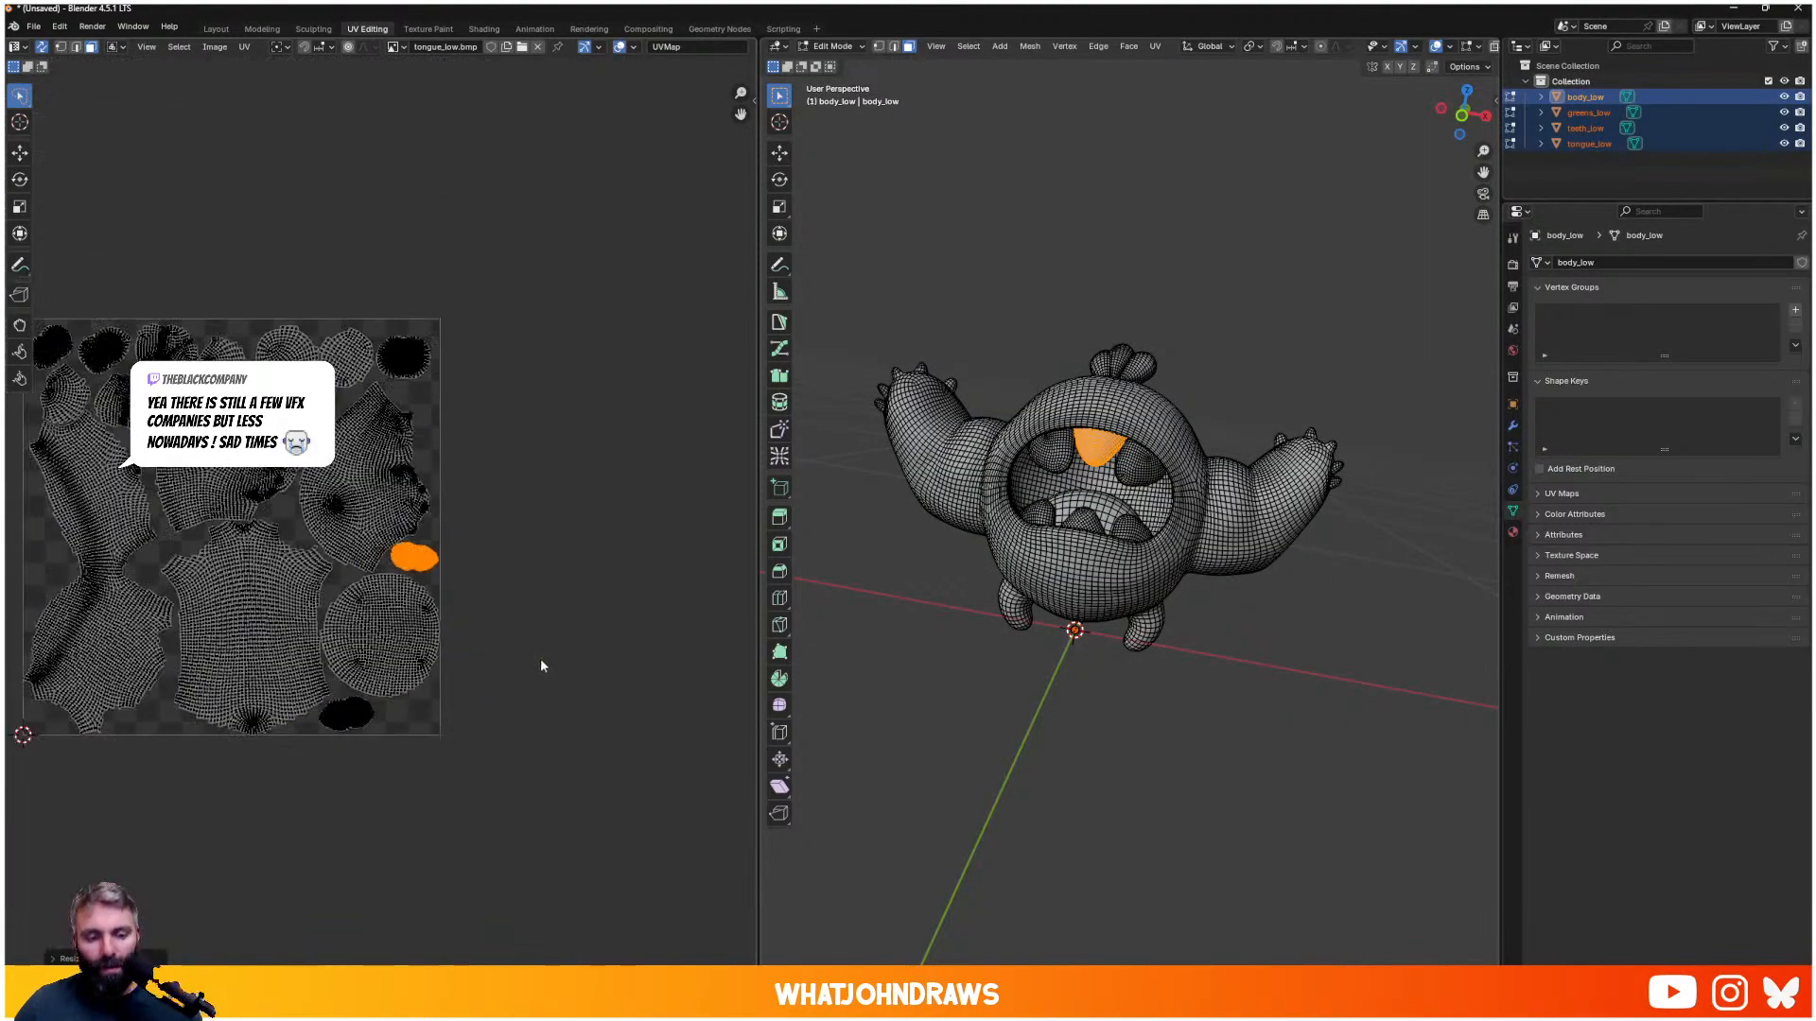
{"action": "middle_click_drag", "start_coordinate": [142, 606], "coordinate": [552, 602]}
{"action": "left_click", "coordinate": [427, 543]}
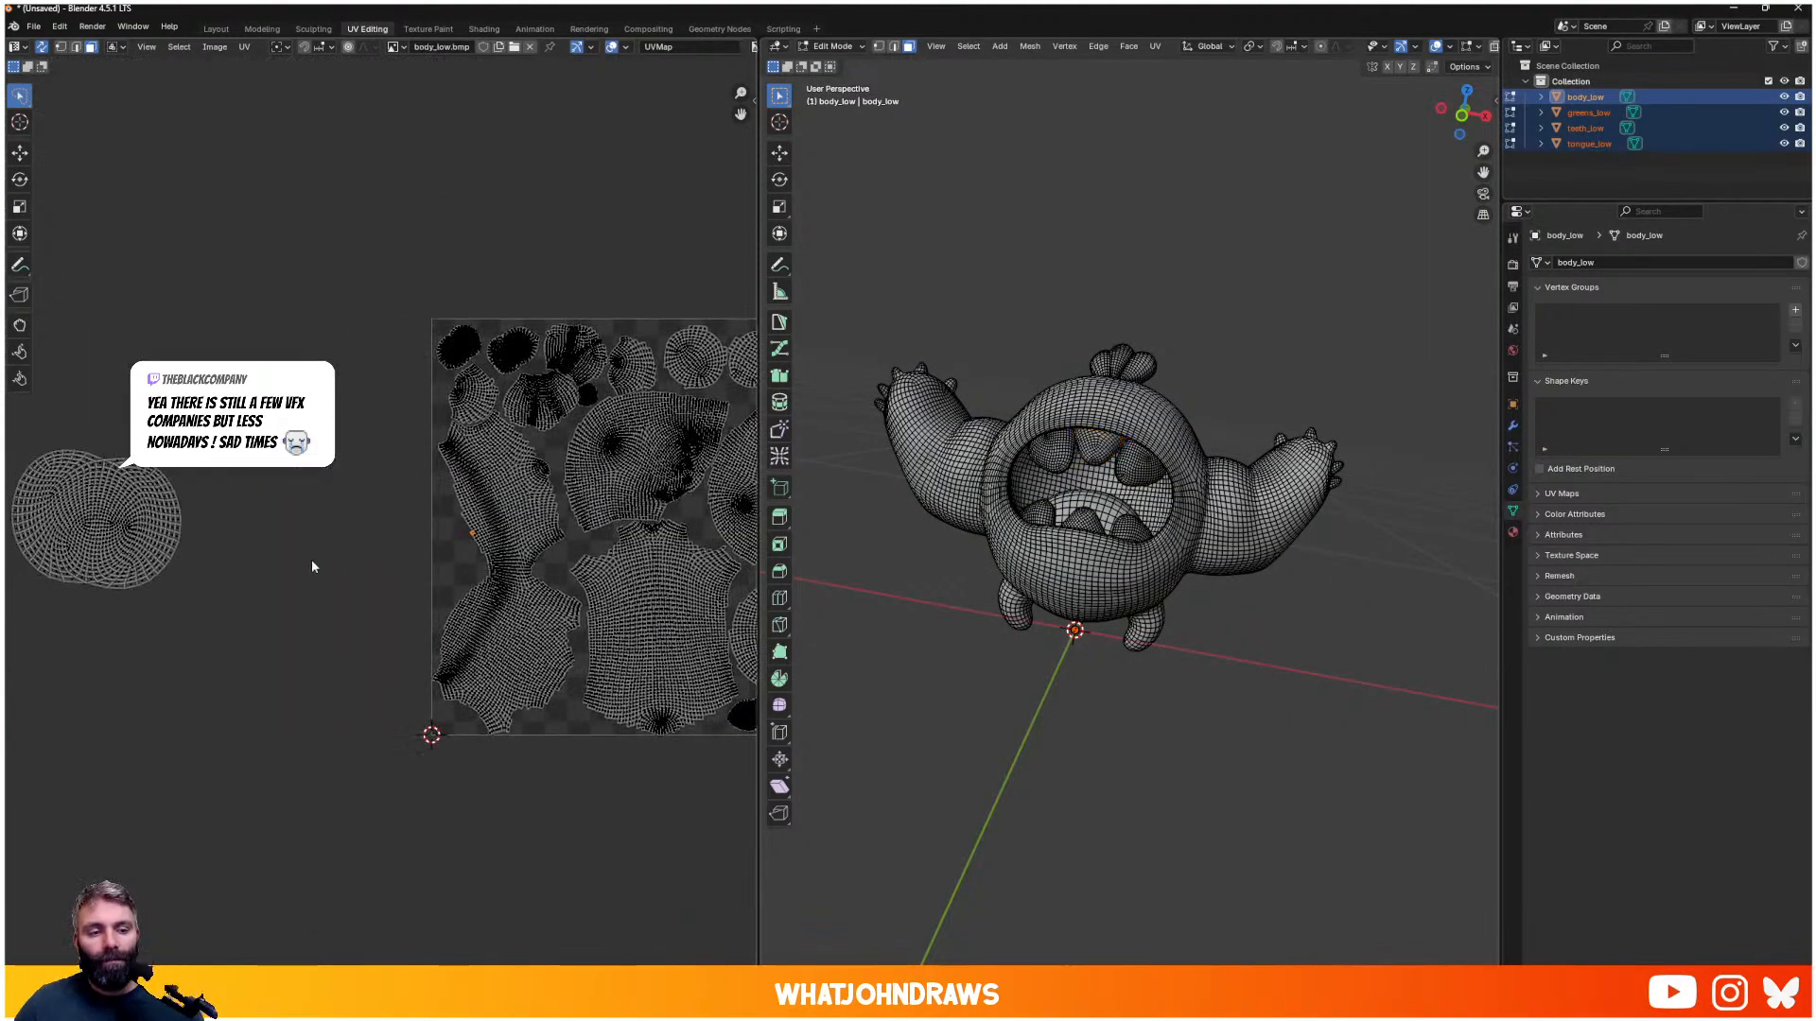
{"action": "left_click", "coordinate": [146, 535]}
{"action": "key", "text": "g"}
{"action": "left_click", "coordinate": [506, 549]}
{"action": "key", "text": "s"}
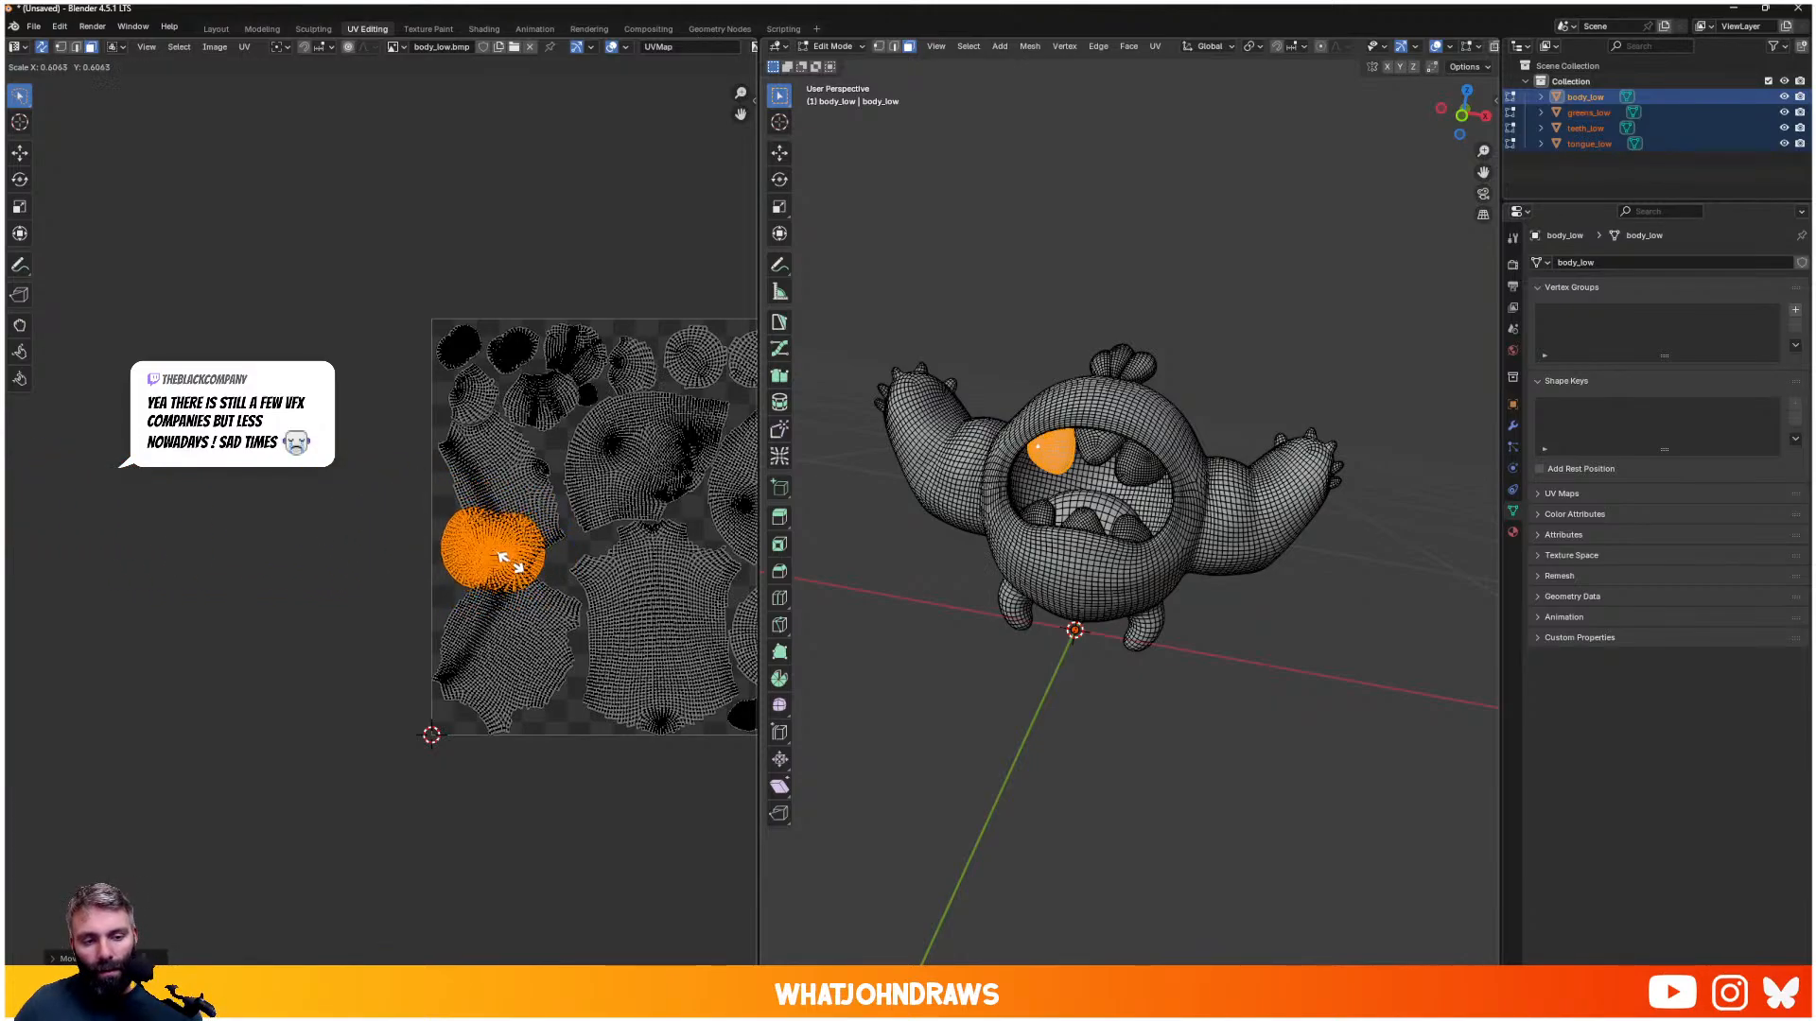
{"action": "left_click", "coordinate": [509, 562]}
- Shift the upper left tooth island to the gap at the UV tile's left edge and shrink it further
{"action": "middle_click_drag", "start_coordinate": [633, 520], "coordinate": [404, 628]}
{"action": "scroll", "coordinate": [369, 567], "scroll_direction": "up", "scroll_amount": 2}
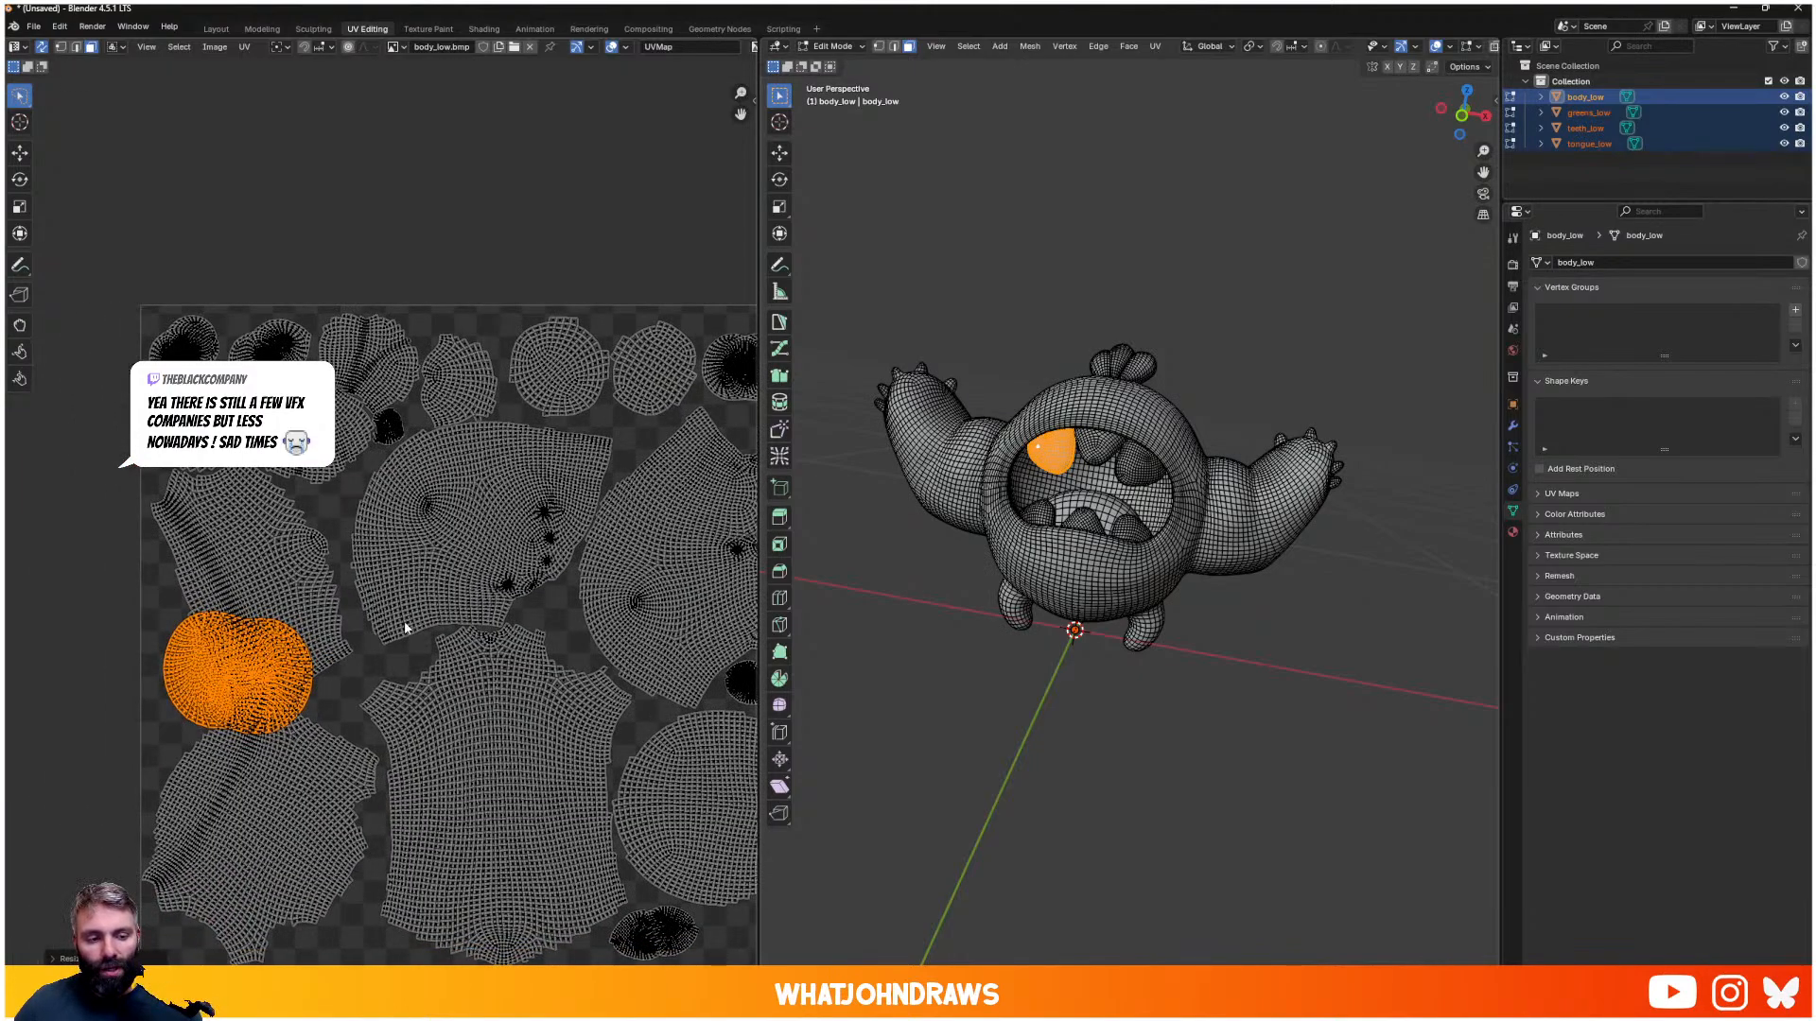
{"action": "key", "text": "g"}
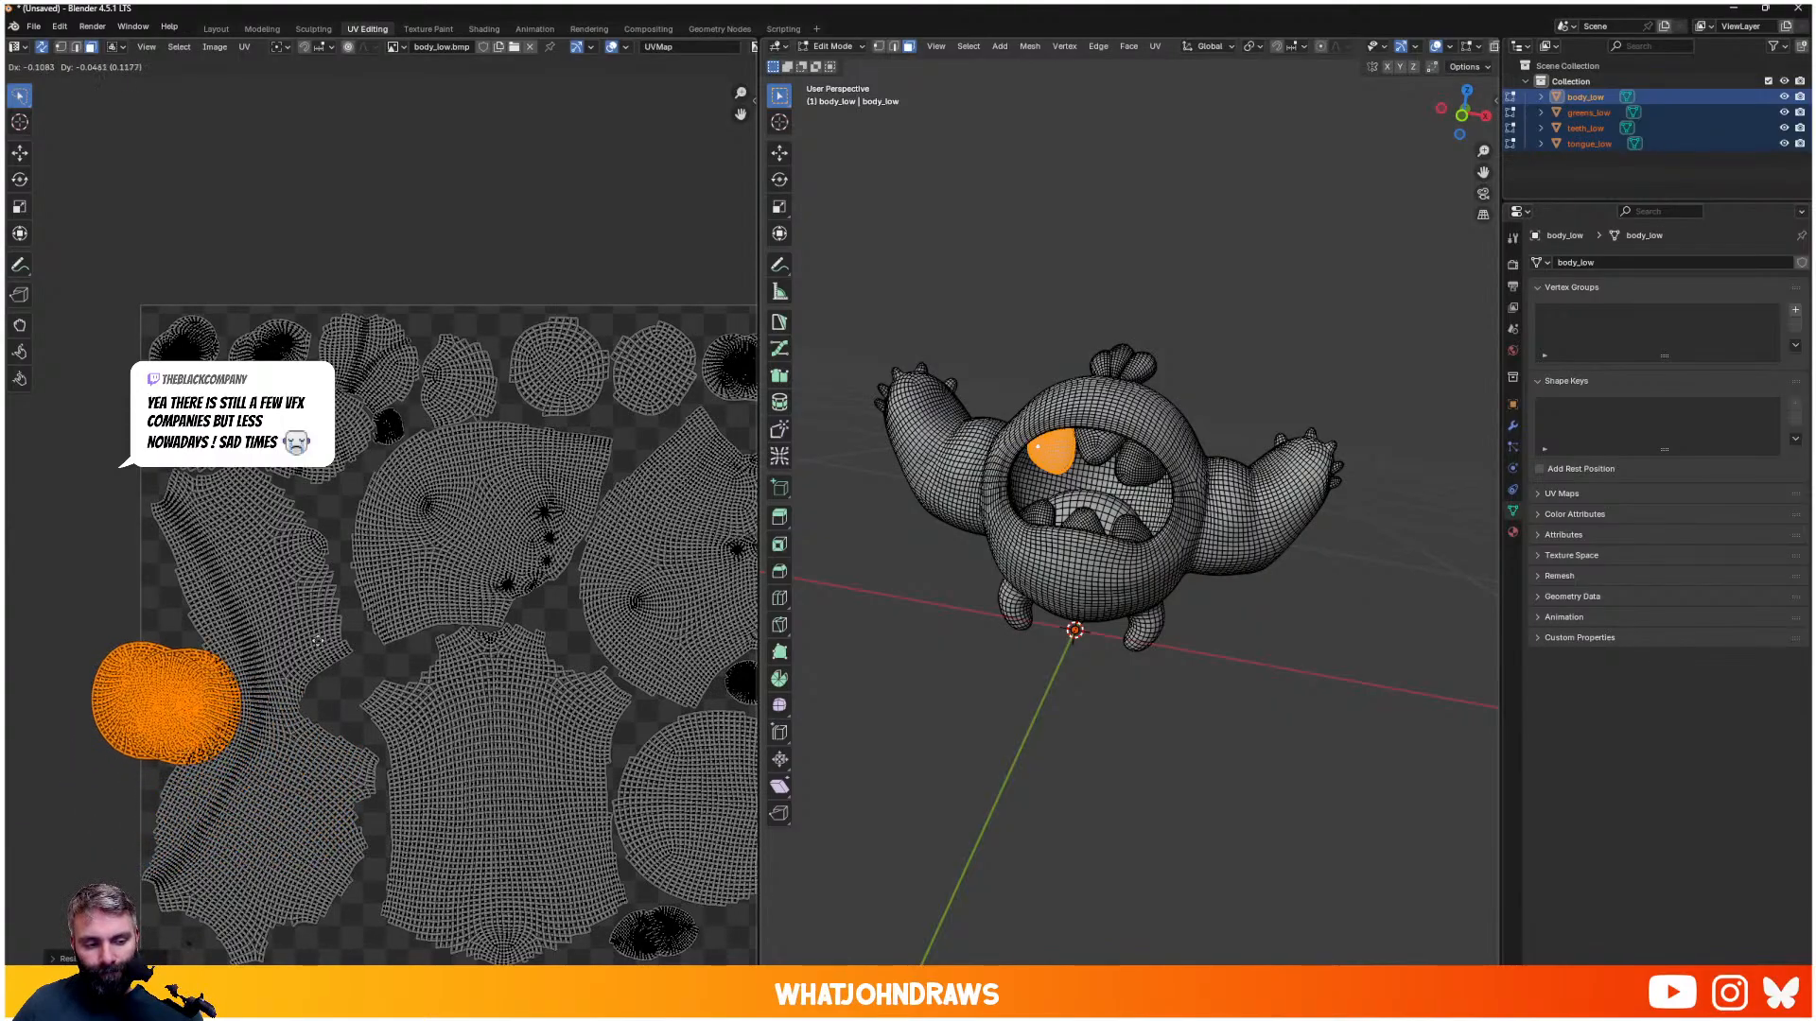
{"action": "left_click", "coordinate": [317, 641]}
{"action": "key", "text": "s"}
{"action": "left_click", "coordinate": [193, 680]}
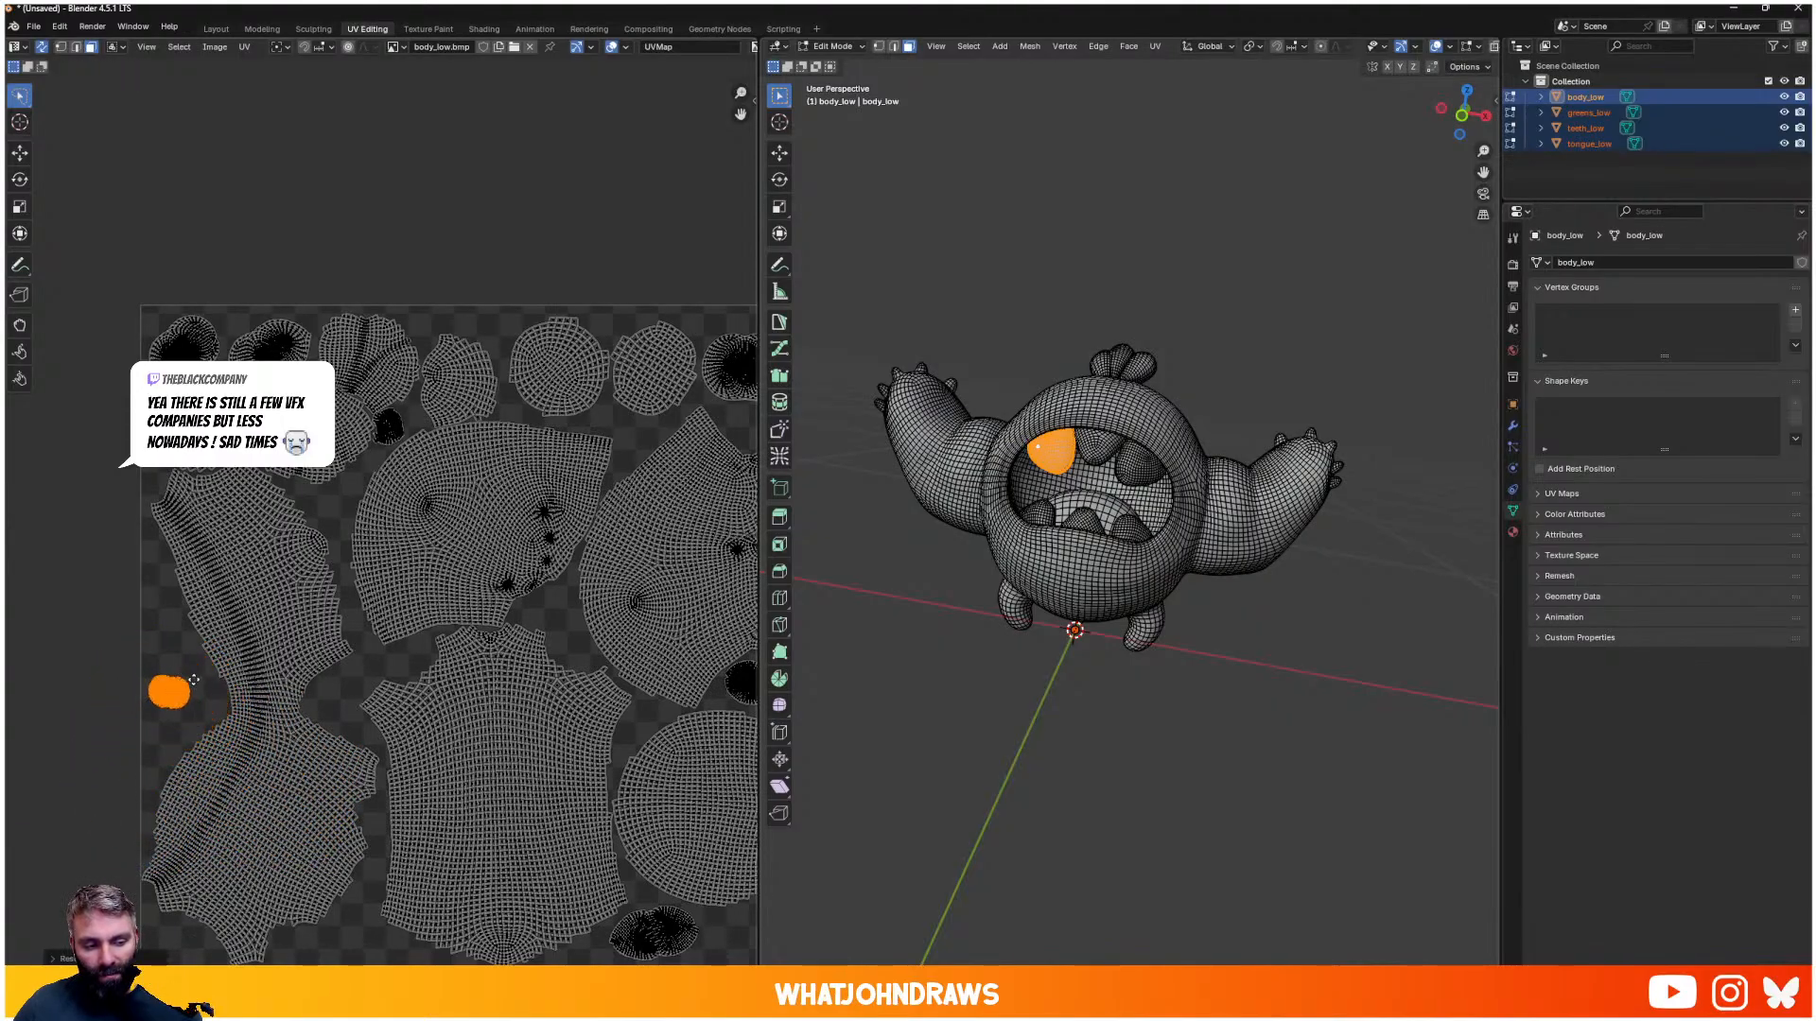
- Enlarge and reposition the upper left tooth island to fit the gap inside the tile's left edge, and return to Object Mode
{"action": "key", "text": "g"}
{"action": "left_click", "coordinate": [207, 685]}
{"action": "key", "text": "s"}
{"action": "left_click", "coordinate": [240, 698]}
{"action": "key", "text": "g"}
{"action": "left_click", "coordinate": [235, 694]}
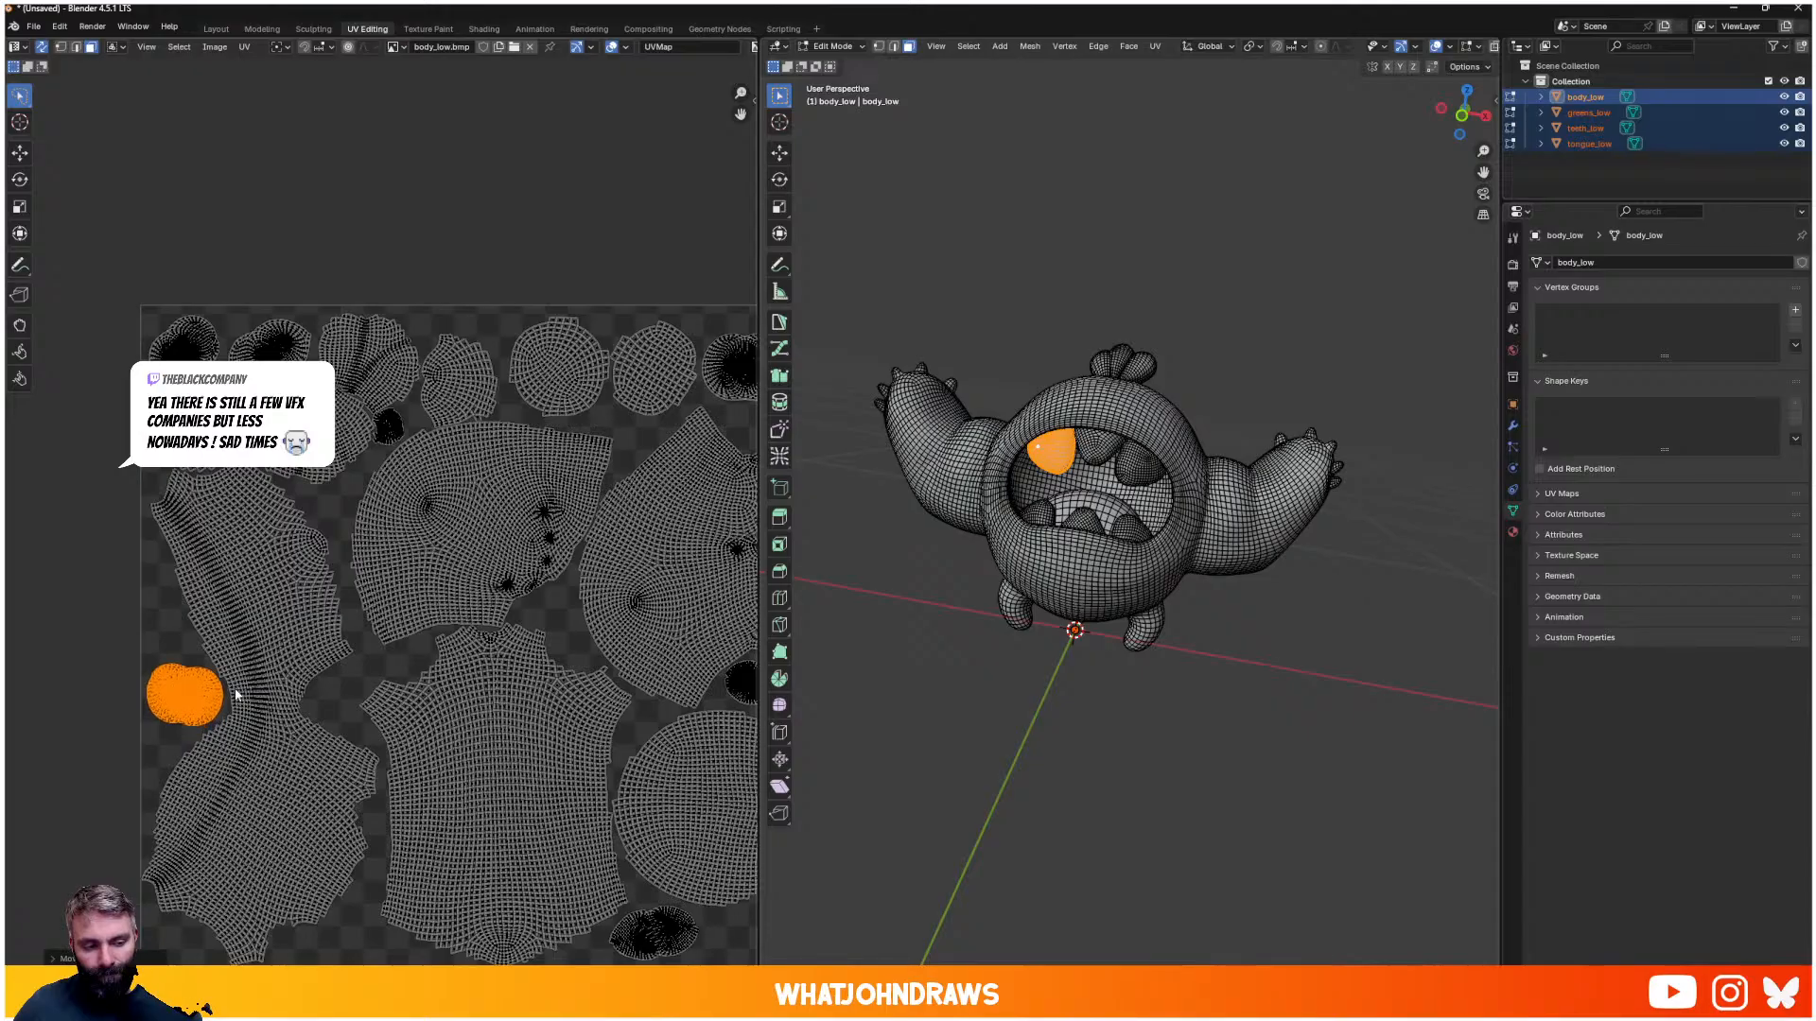
{"action": "key", "text": "alt+a"}
{"action": "scroll", "coordinate": [284, 662], "scroll_direction": "down", "scroll_amount": 5}
{"action": "key", "text": "Tab"}
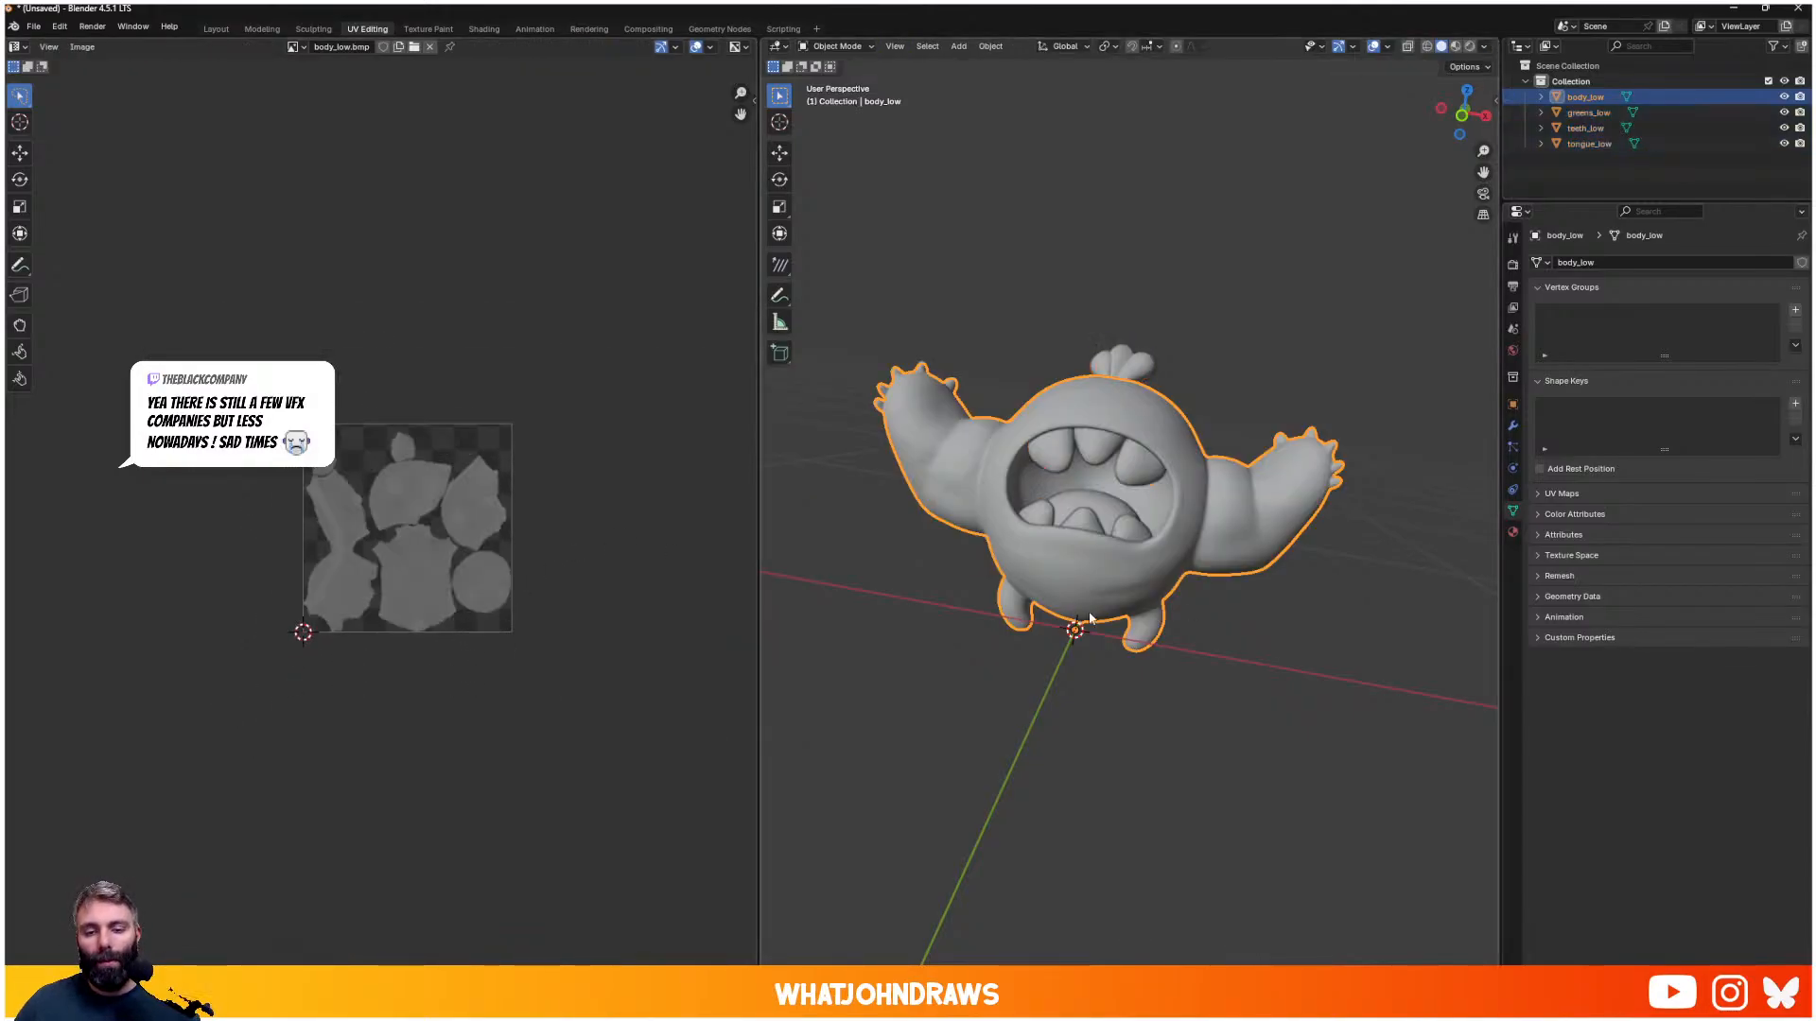
- Export the low-poly teeth as an OBJ, overwriting teeth_low.obj in the marmoset folder
{"action": "scroll", "coordinate": [1090, 620], "scroll_direction": "up", "scroll_amount": 3}
{"action": "left_click", "coordinate": [1124, 453]}
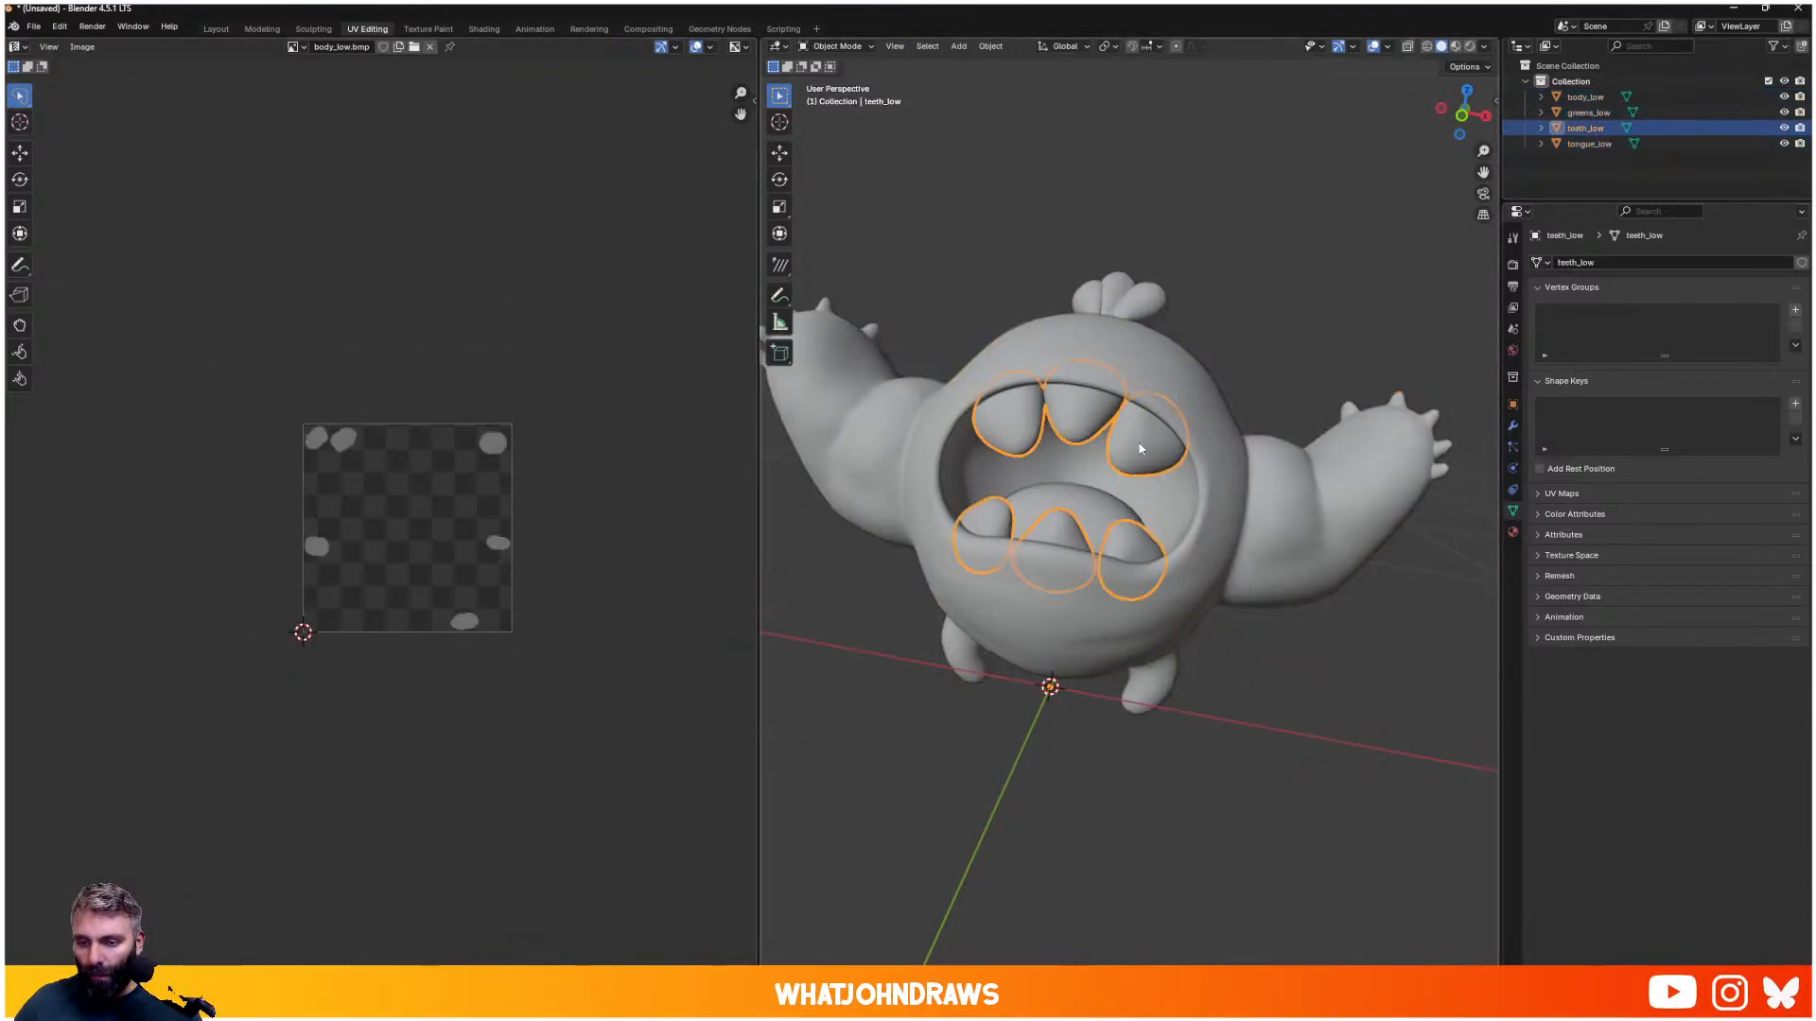
{"action": "key", "text": "q"}
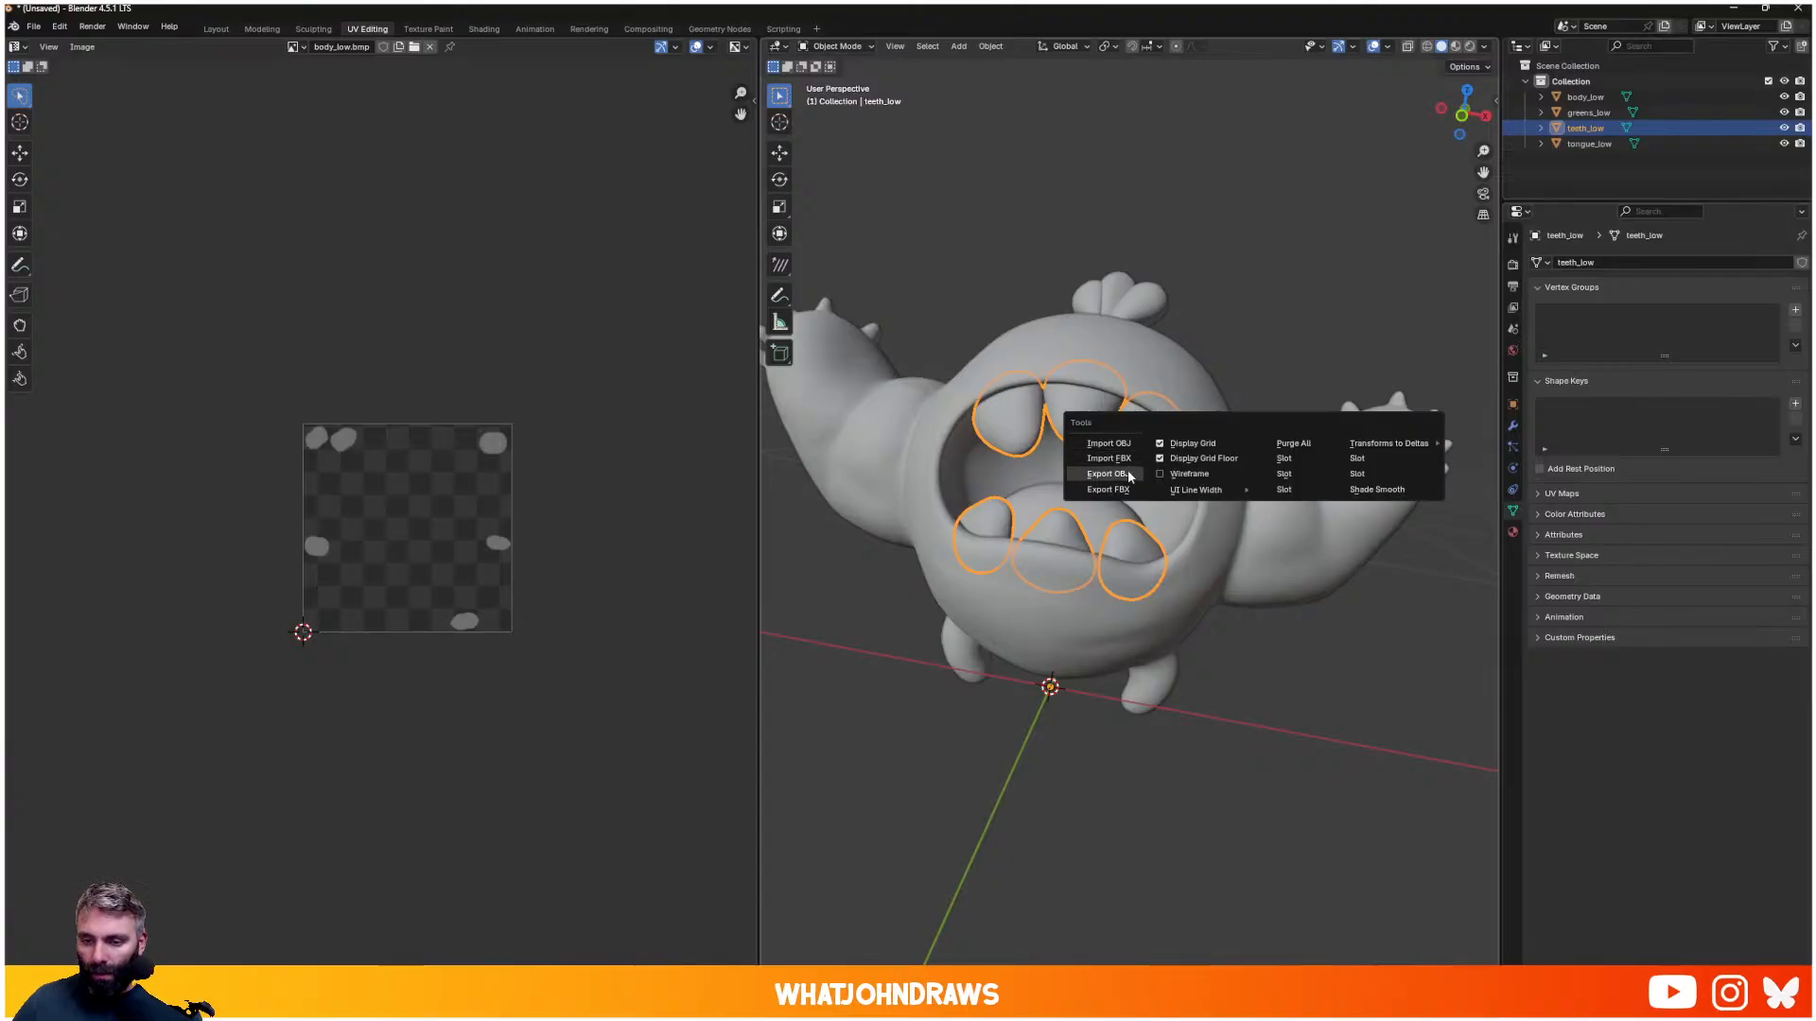
{"action": "left_click", "coordinate": [1126, 472]}
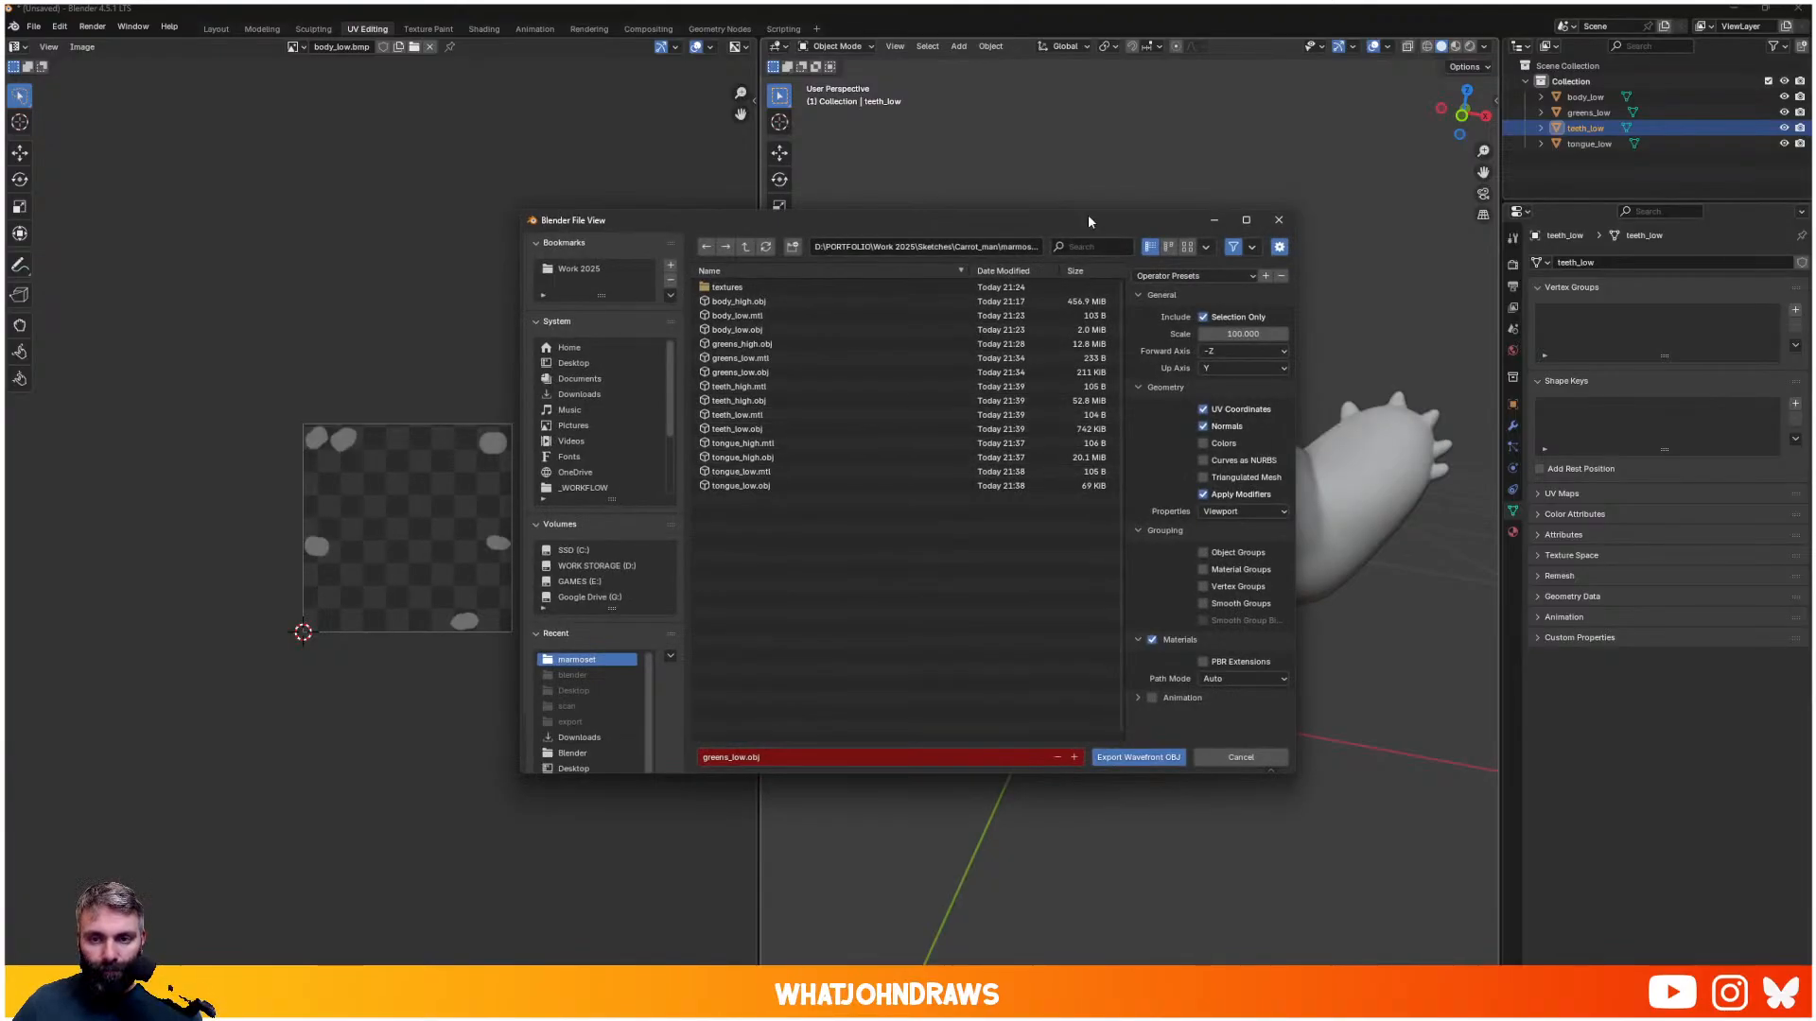
{"action": "left_click_drag", "start_coordinate": [1087, 217], "coordinate": [659, 268]}
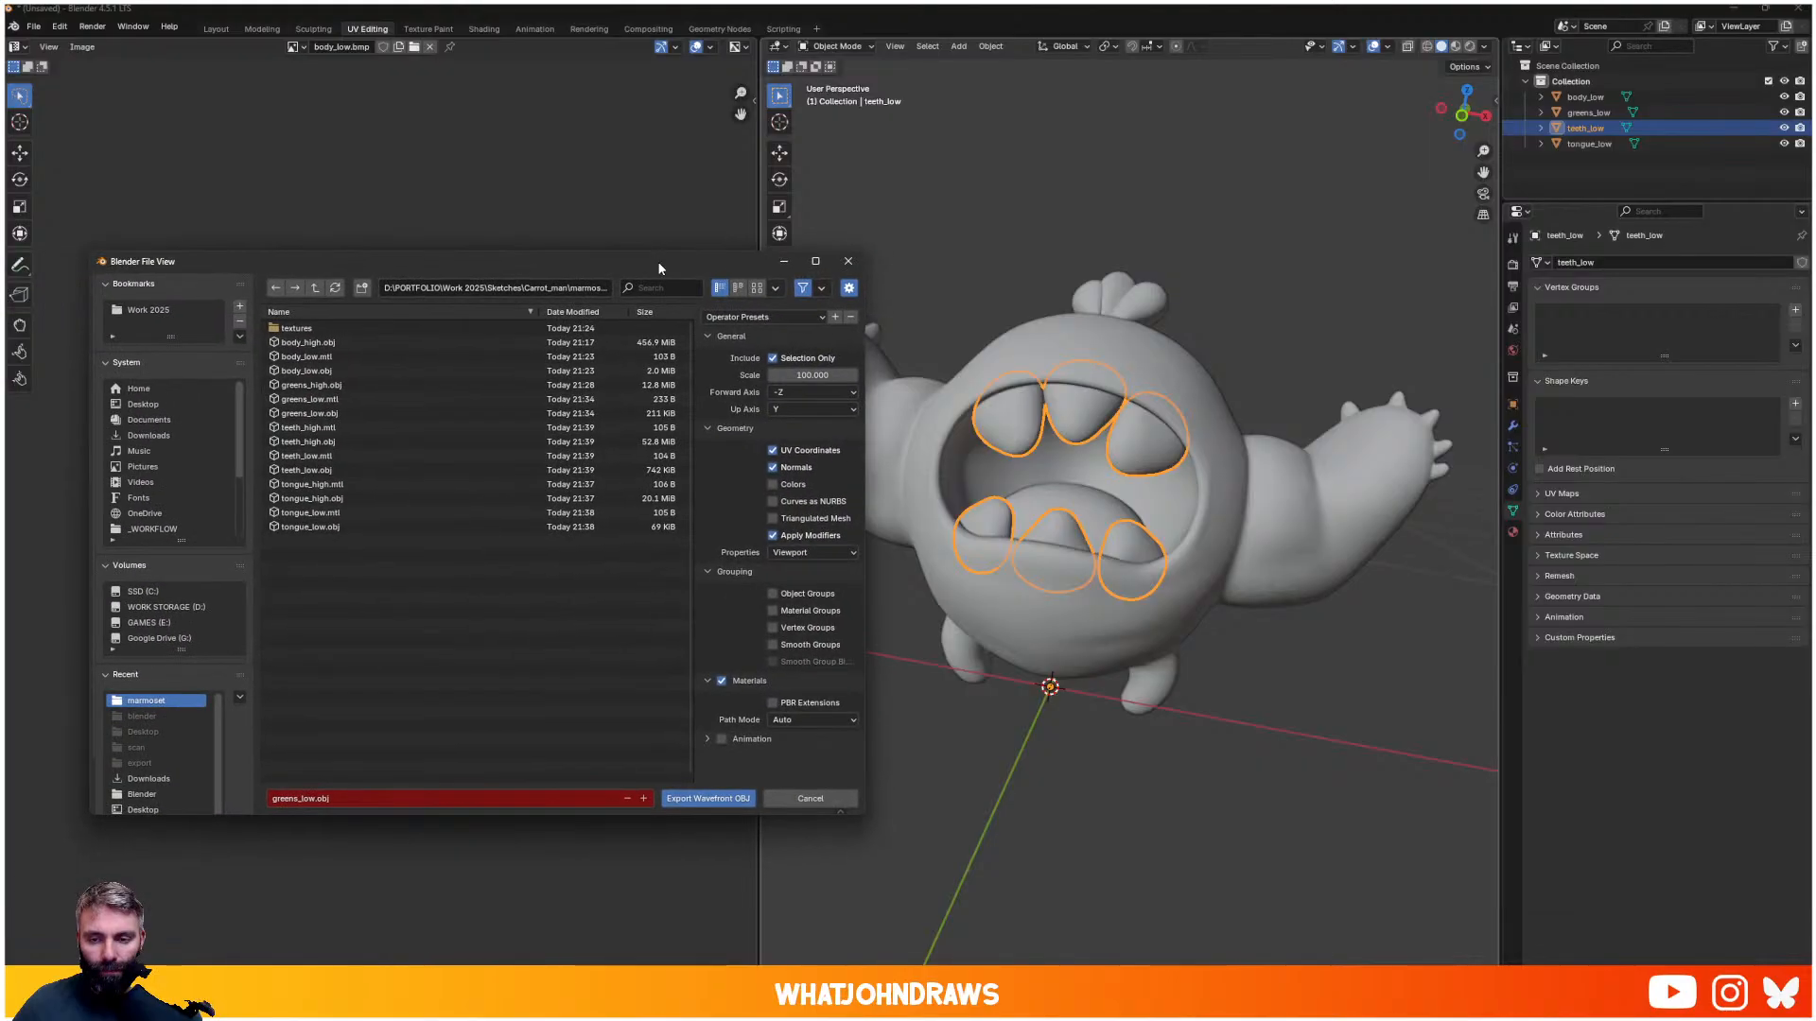
{"action": "left_click", "coordinate": [317, 470]}
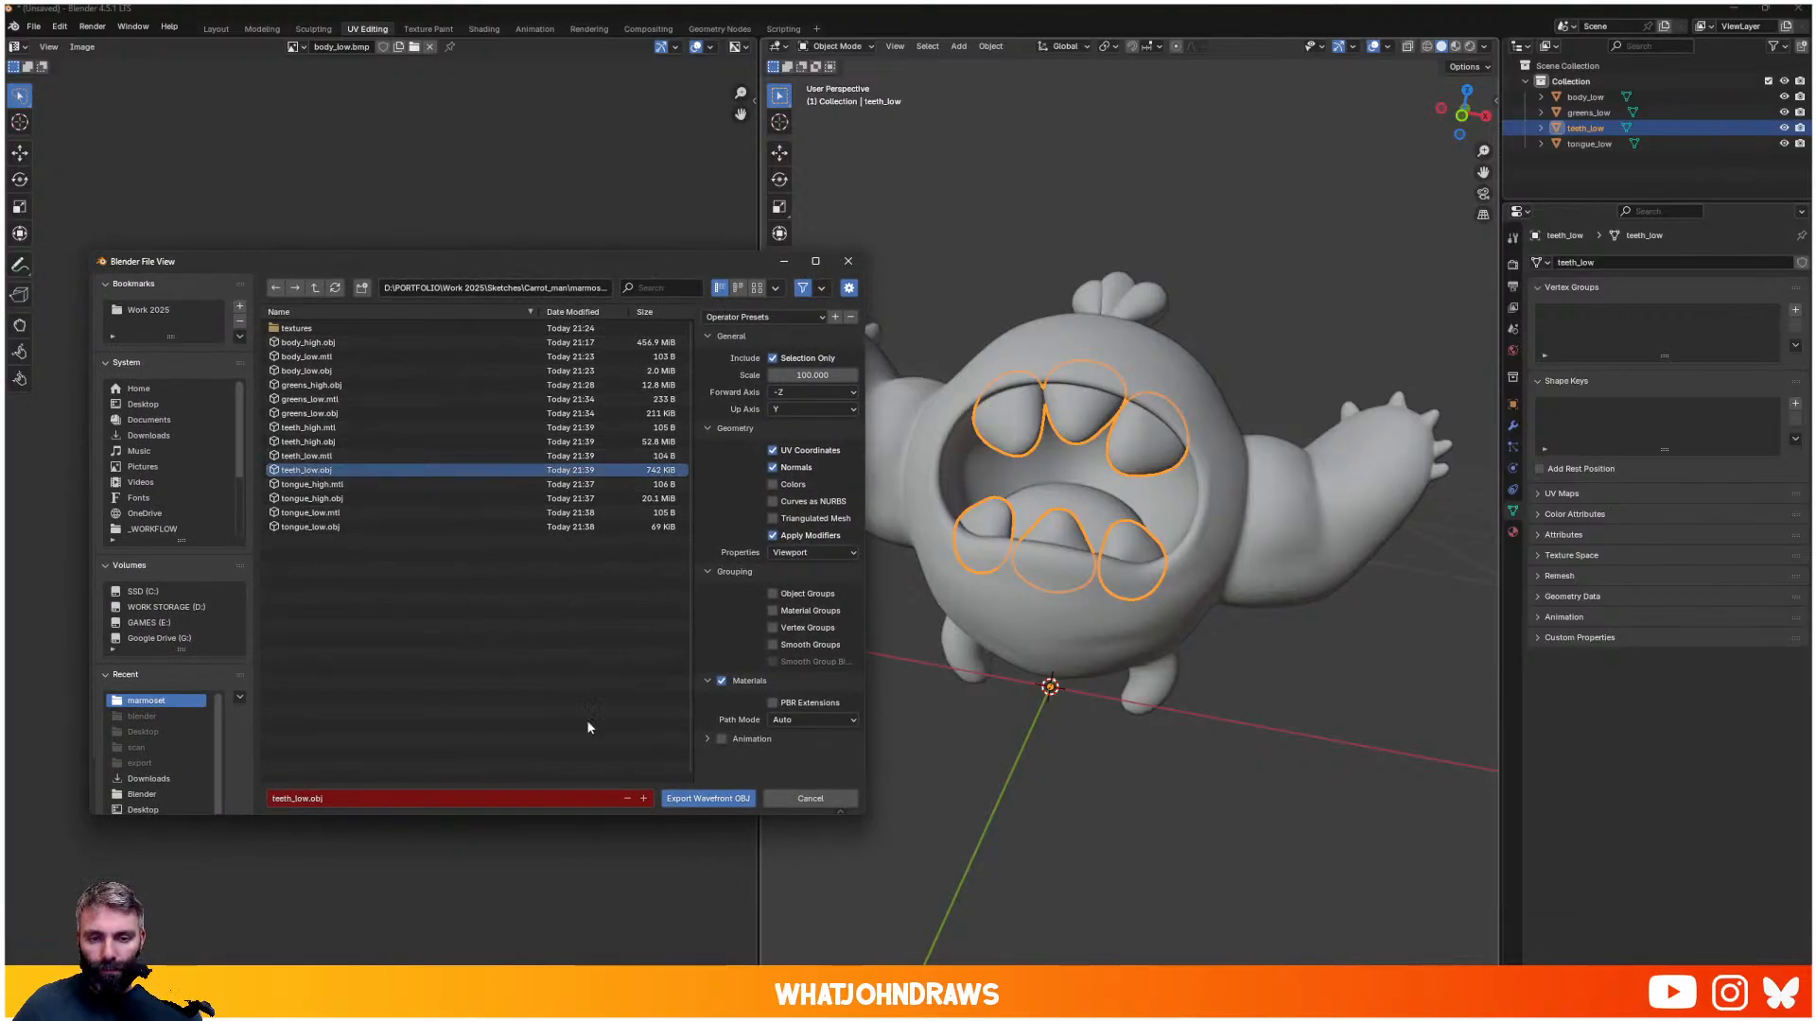
{"action": "left_click", "coordinate": [707, 800]}
- Export the low-poly tongue as an OBJ, overwriting tongue_low.obj
{"action": "left_click", "coordinate": [1069, 491]}
{"action": "key", "text": "q"}
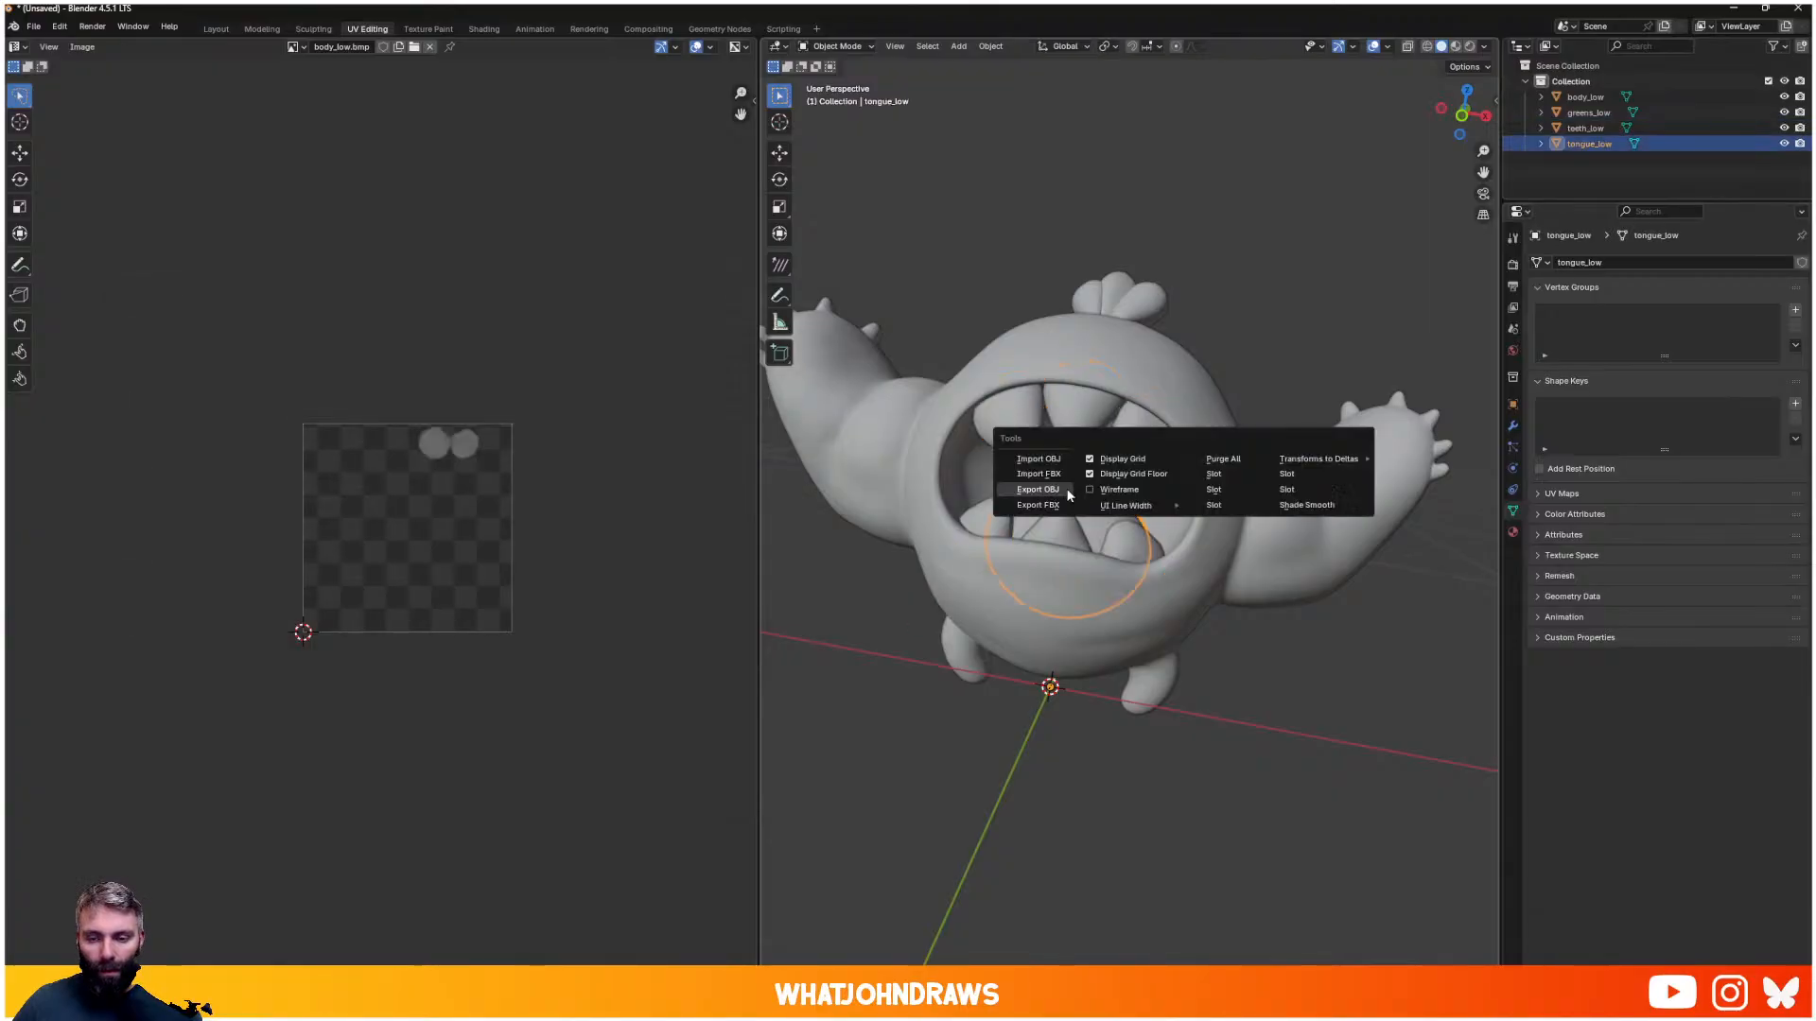
{"action": "left_click", "coordinate": [1063, 492]}
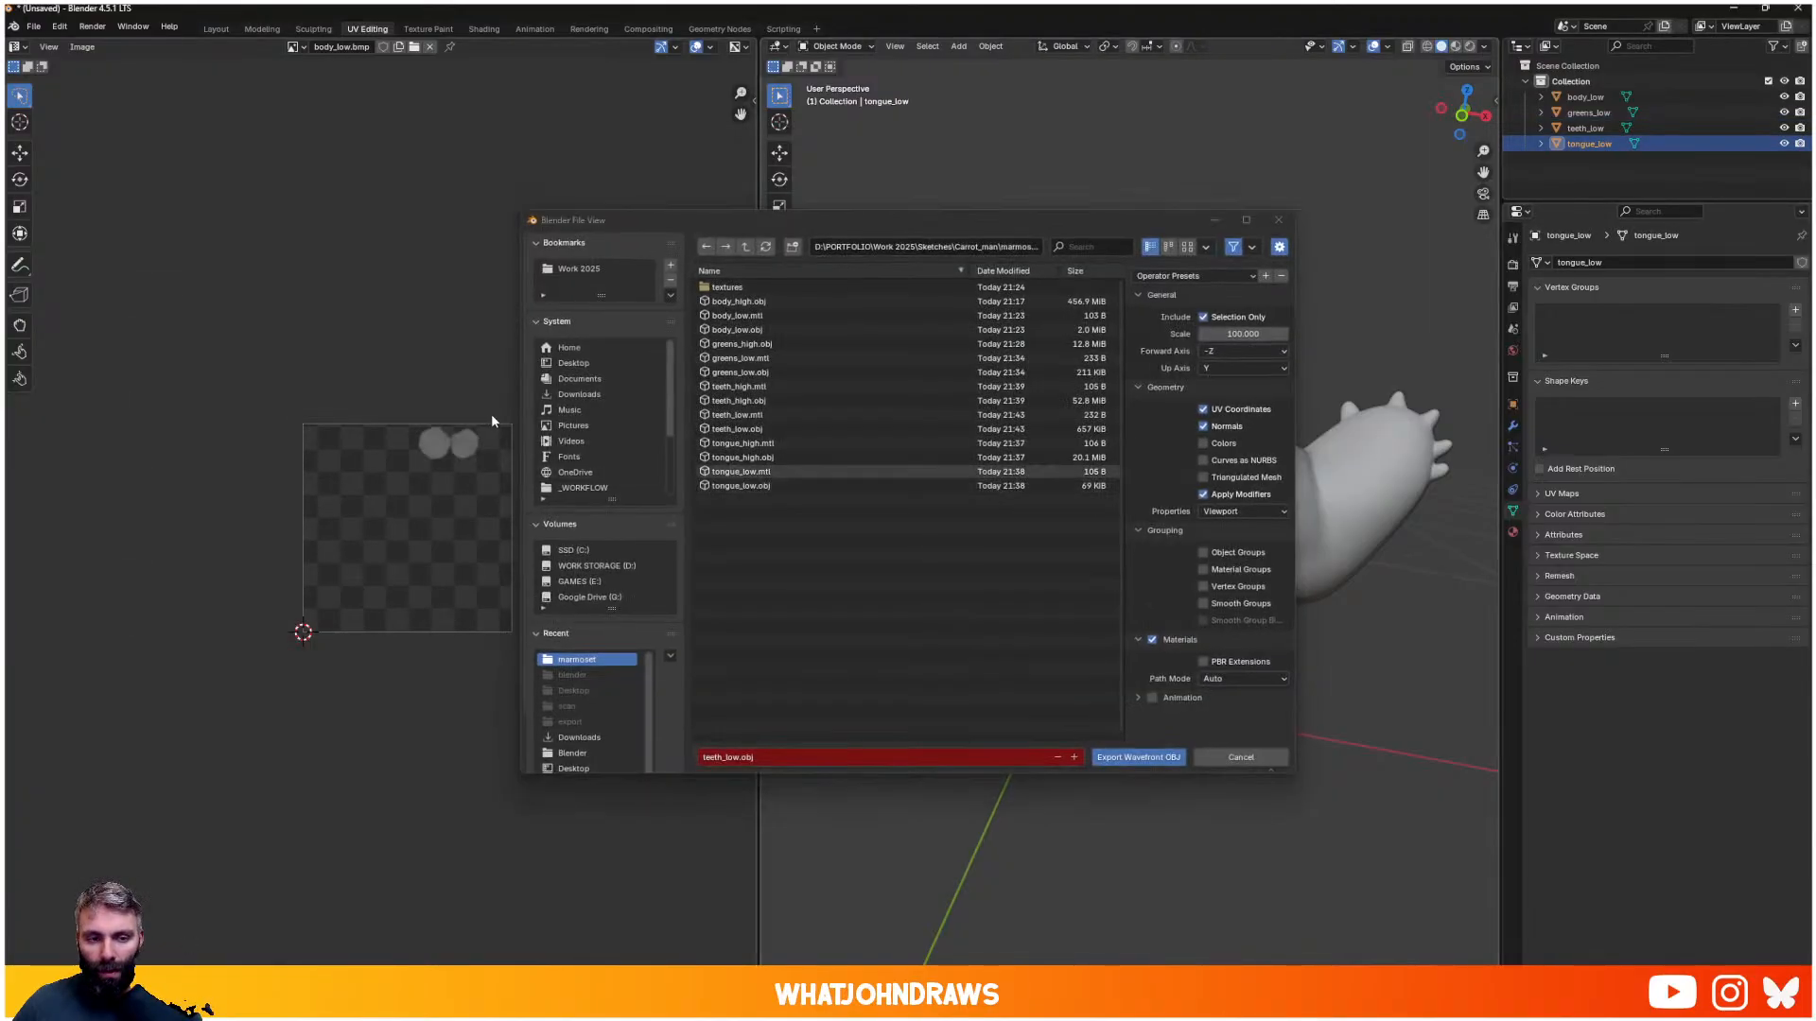
{"action": "double_click", "coordinate": [757, 482]}
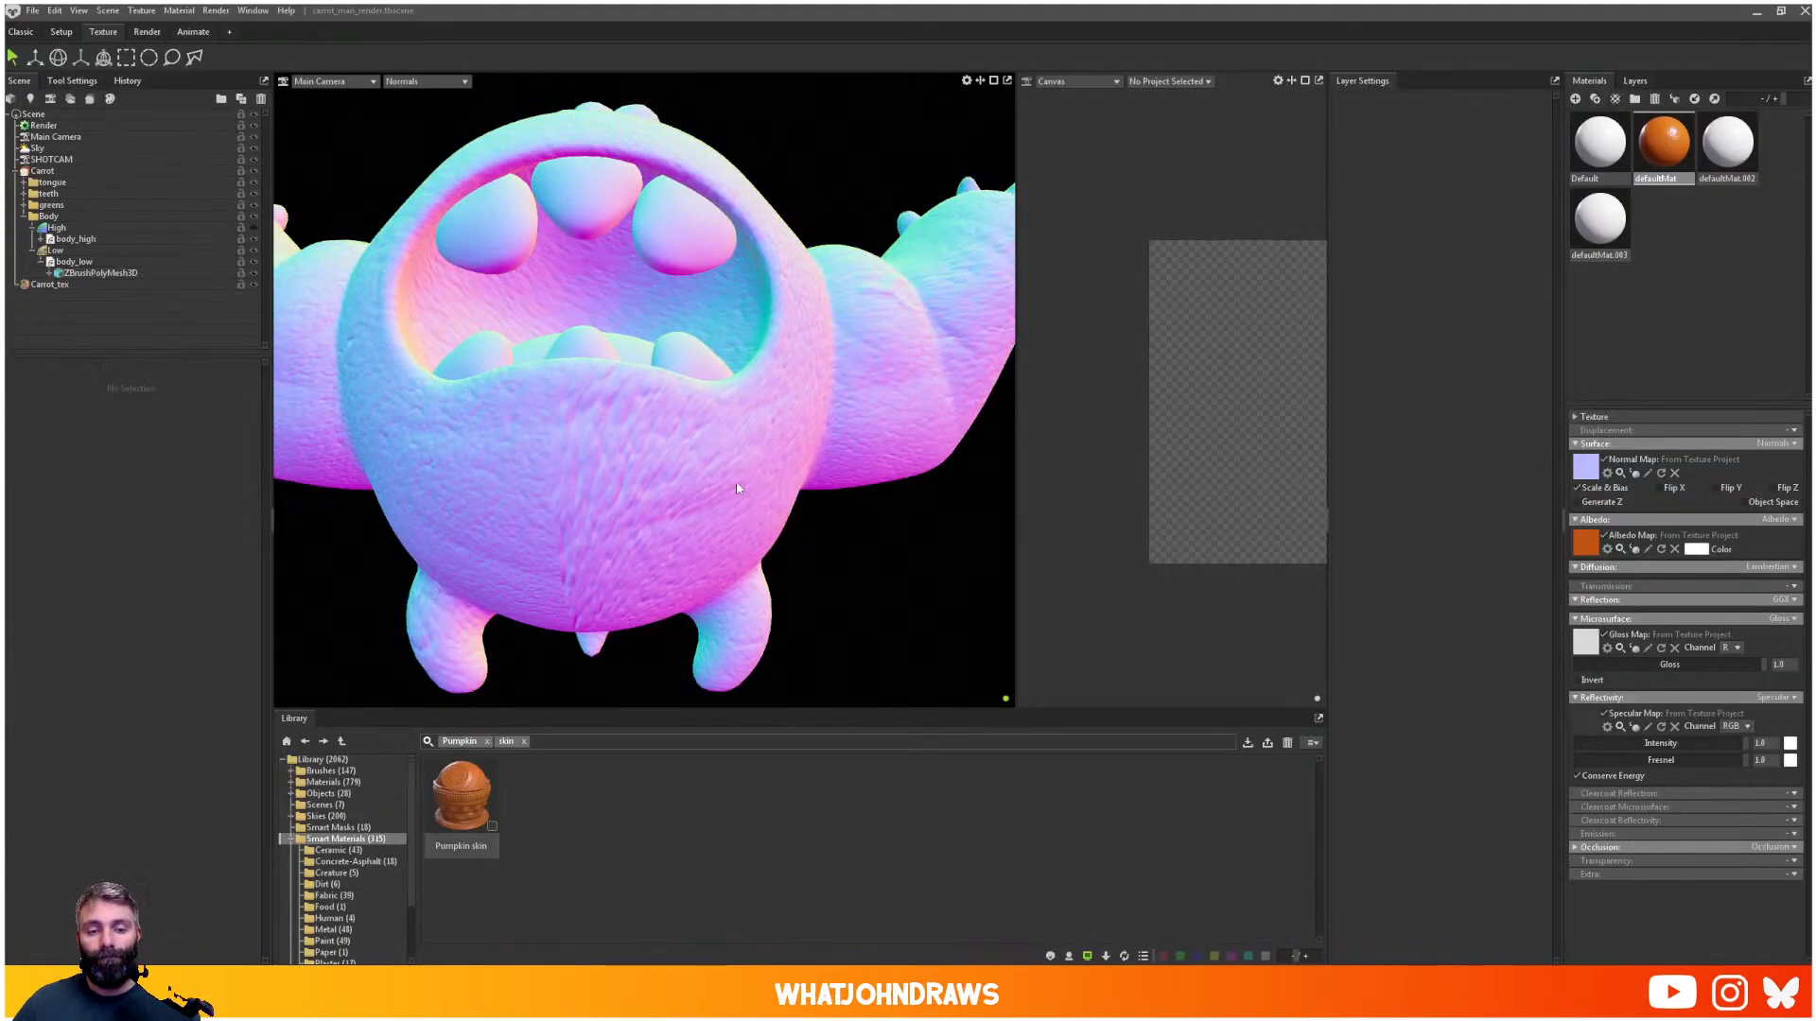
- Switch to Marmoset Toolbag, show the Carrot_tex project on the canvas and turn on the canvas wireframe
{"action": "left_click_drag", "start_coordinate": [735, 481], "coordinate": [568, 463]}
{"action": "left_click", "coordinate": [612, 458]}
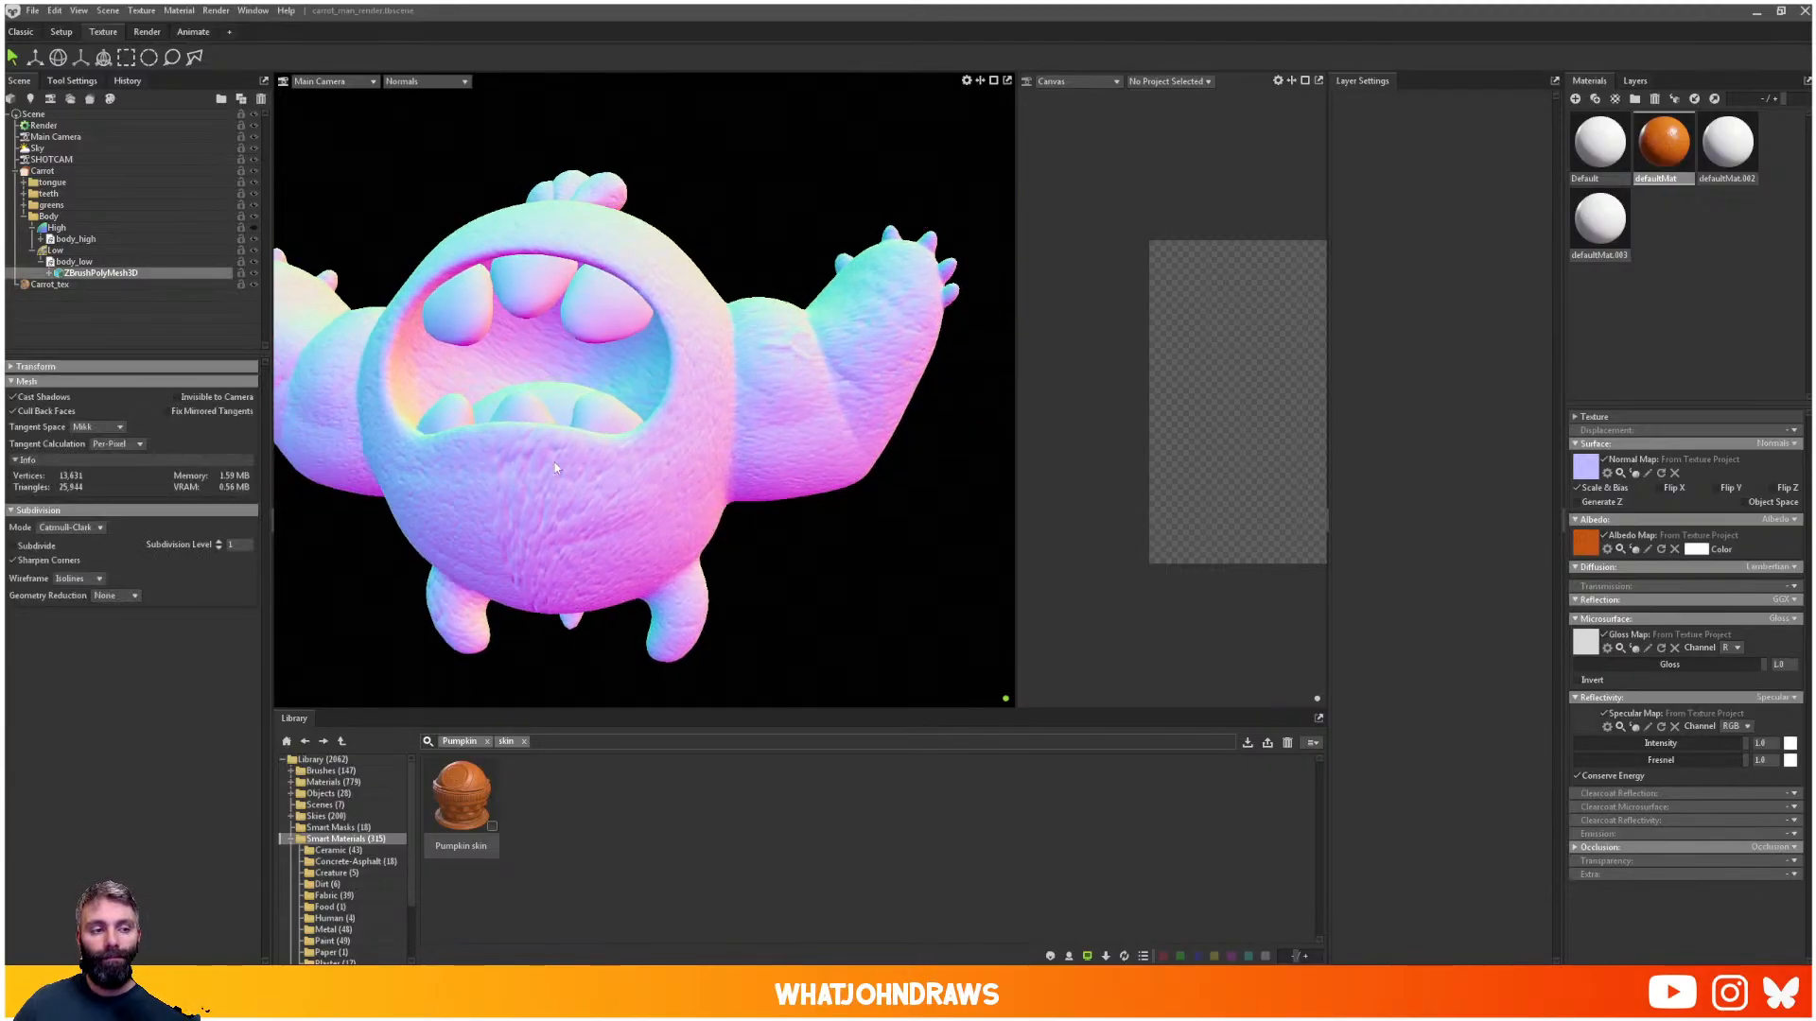
{"action": "left_click", "coordinate": [547, 288]}
{"action": "left_click", "coordinate": [528, 397]}
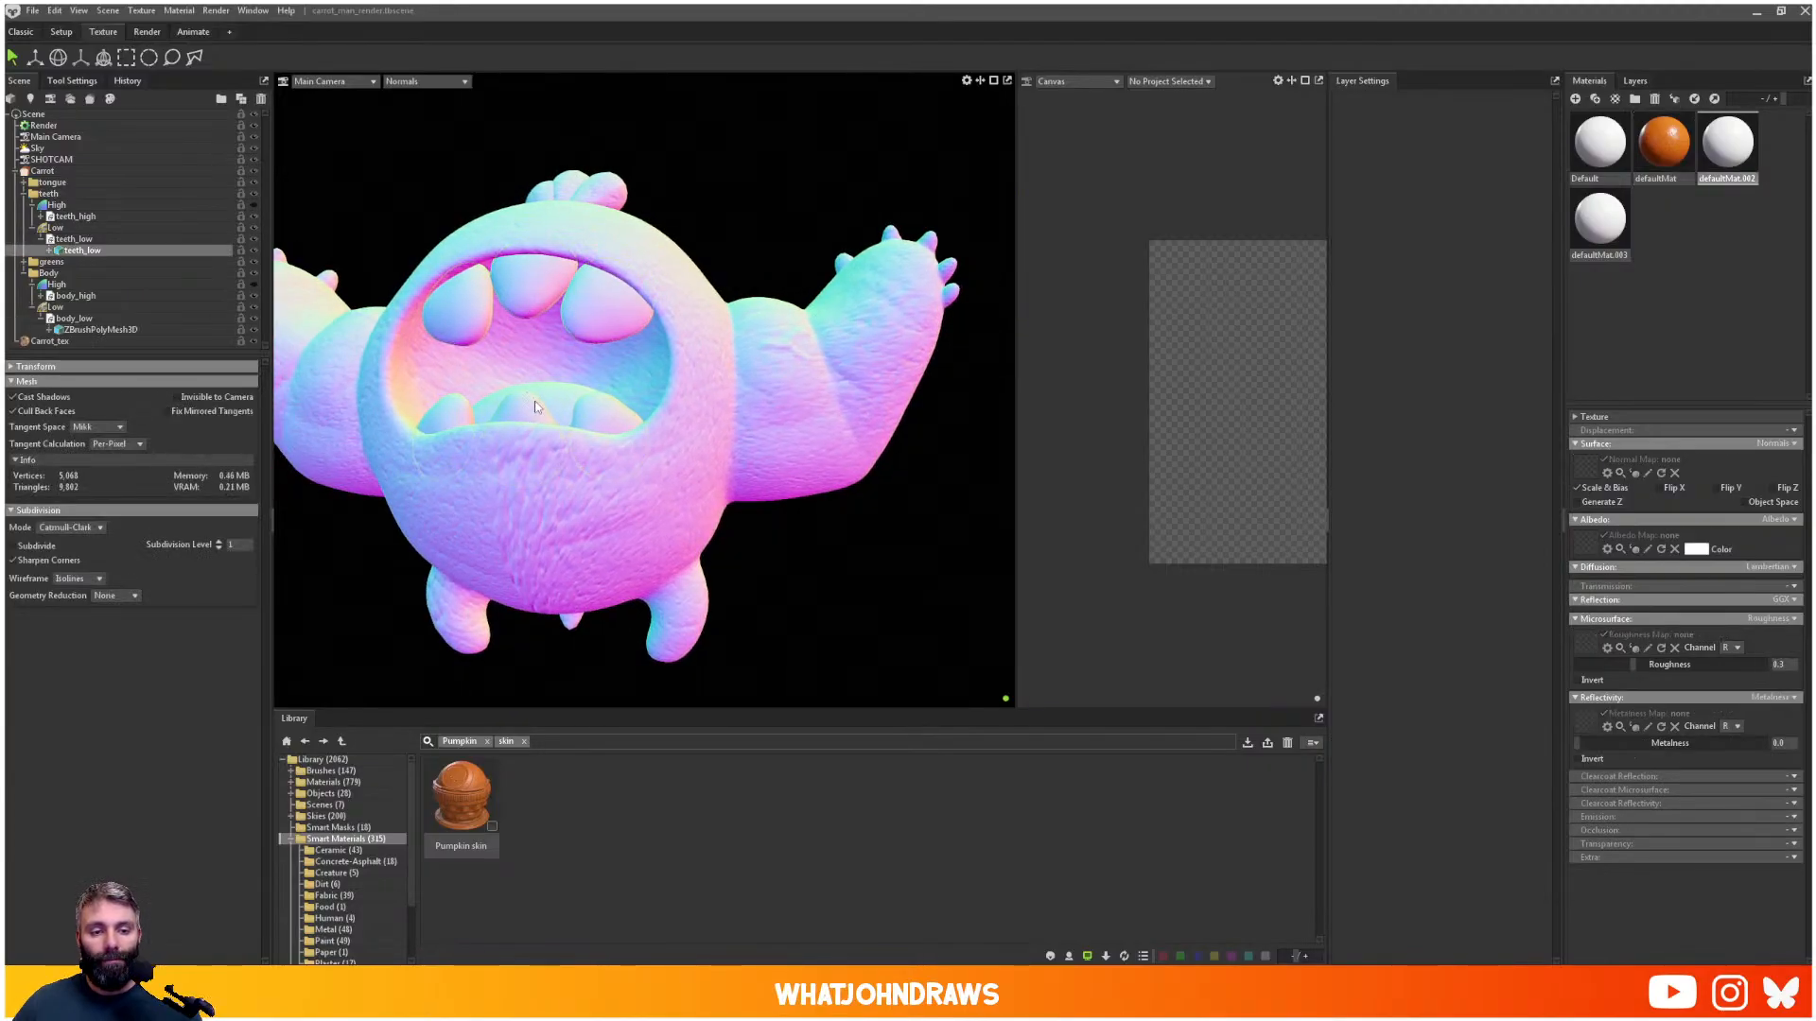
{"action": "left_click_drag", "start_coordinate": [536, 407], "coordinate": [545, 434]}
{"action": "left_click", "coordinate": [1162, 83]}
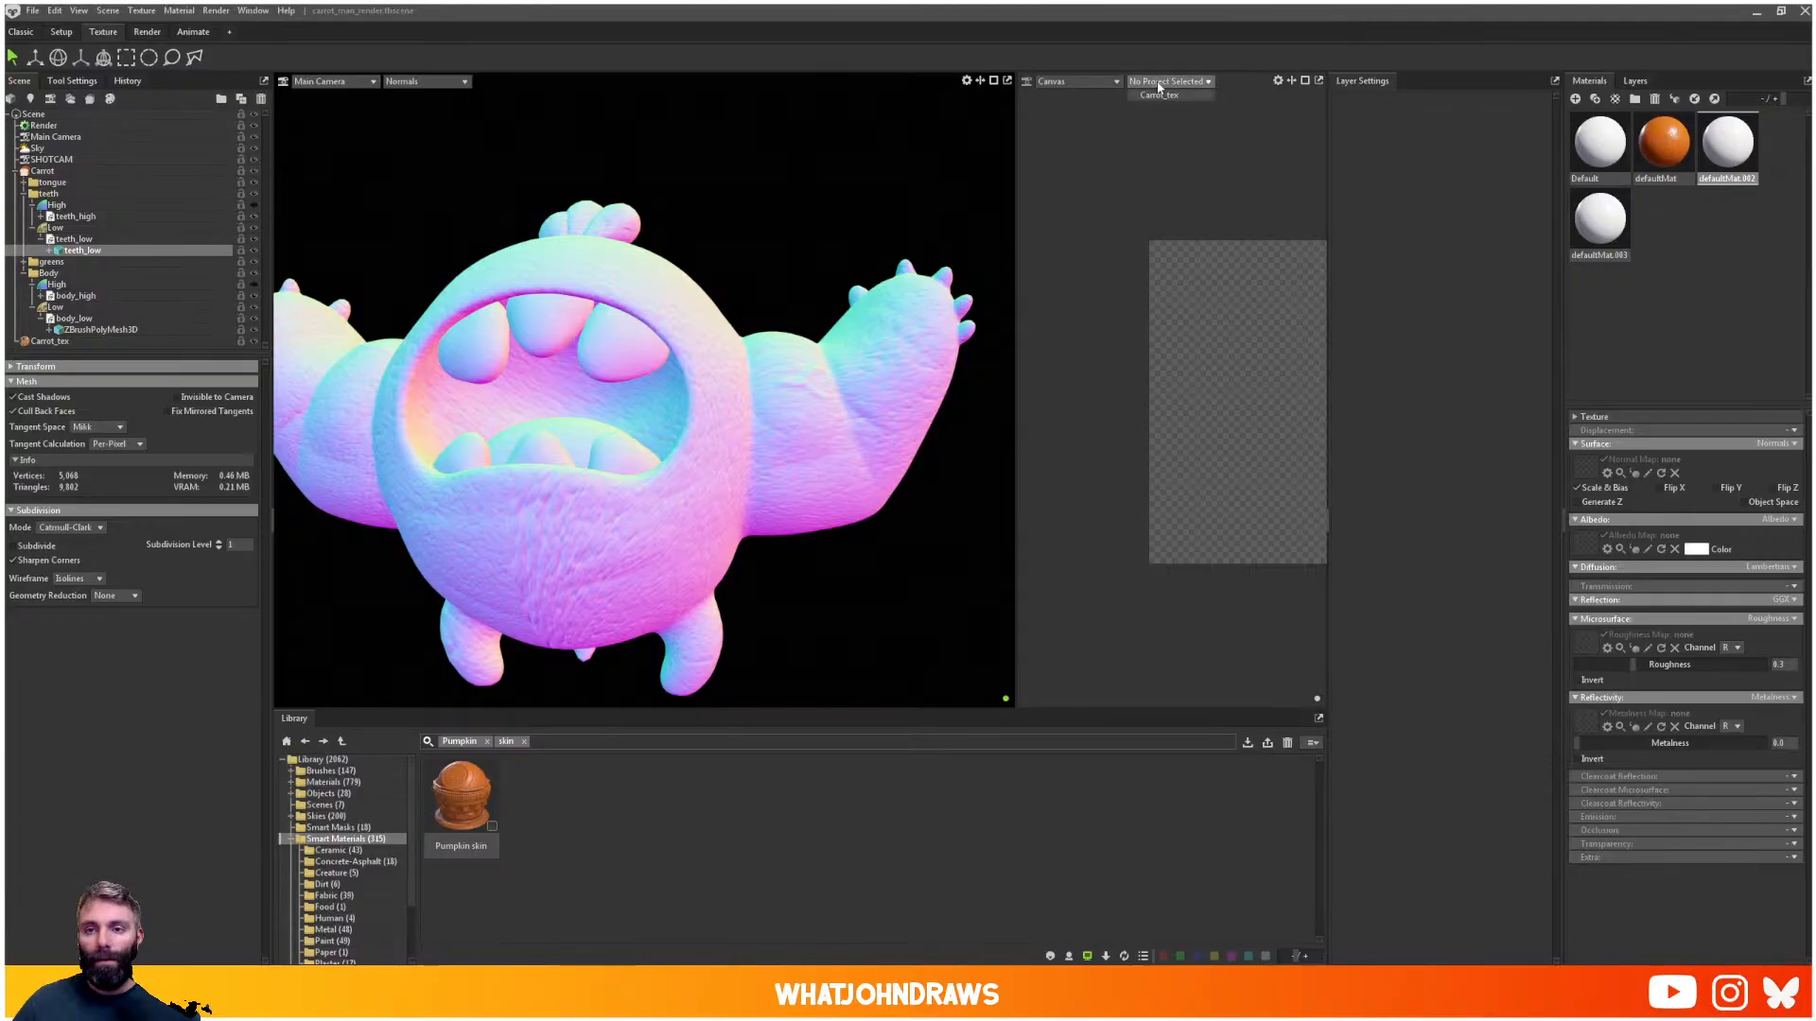
{"action": "left_click", "coordinate": [1164, 96]}
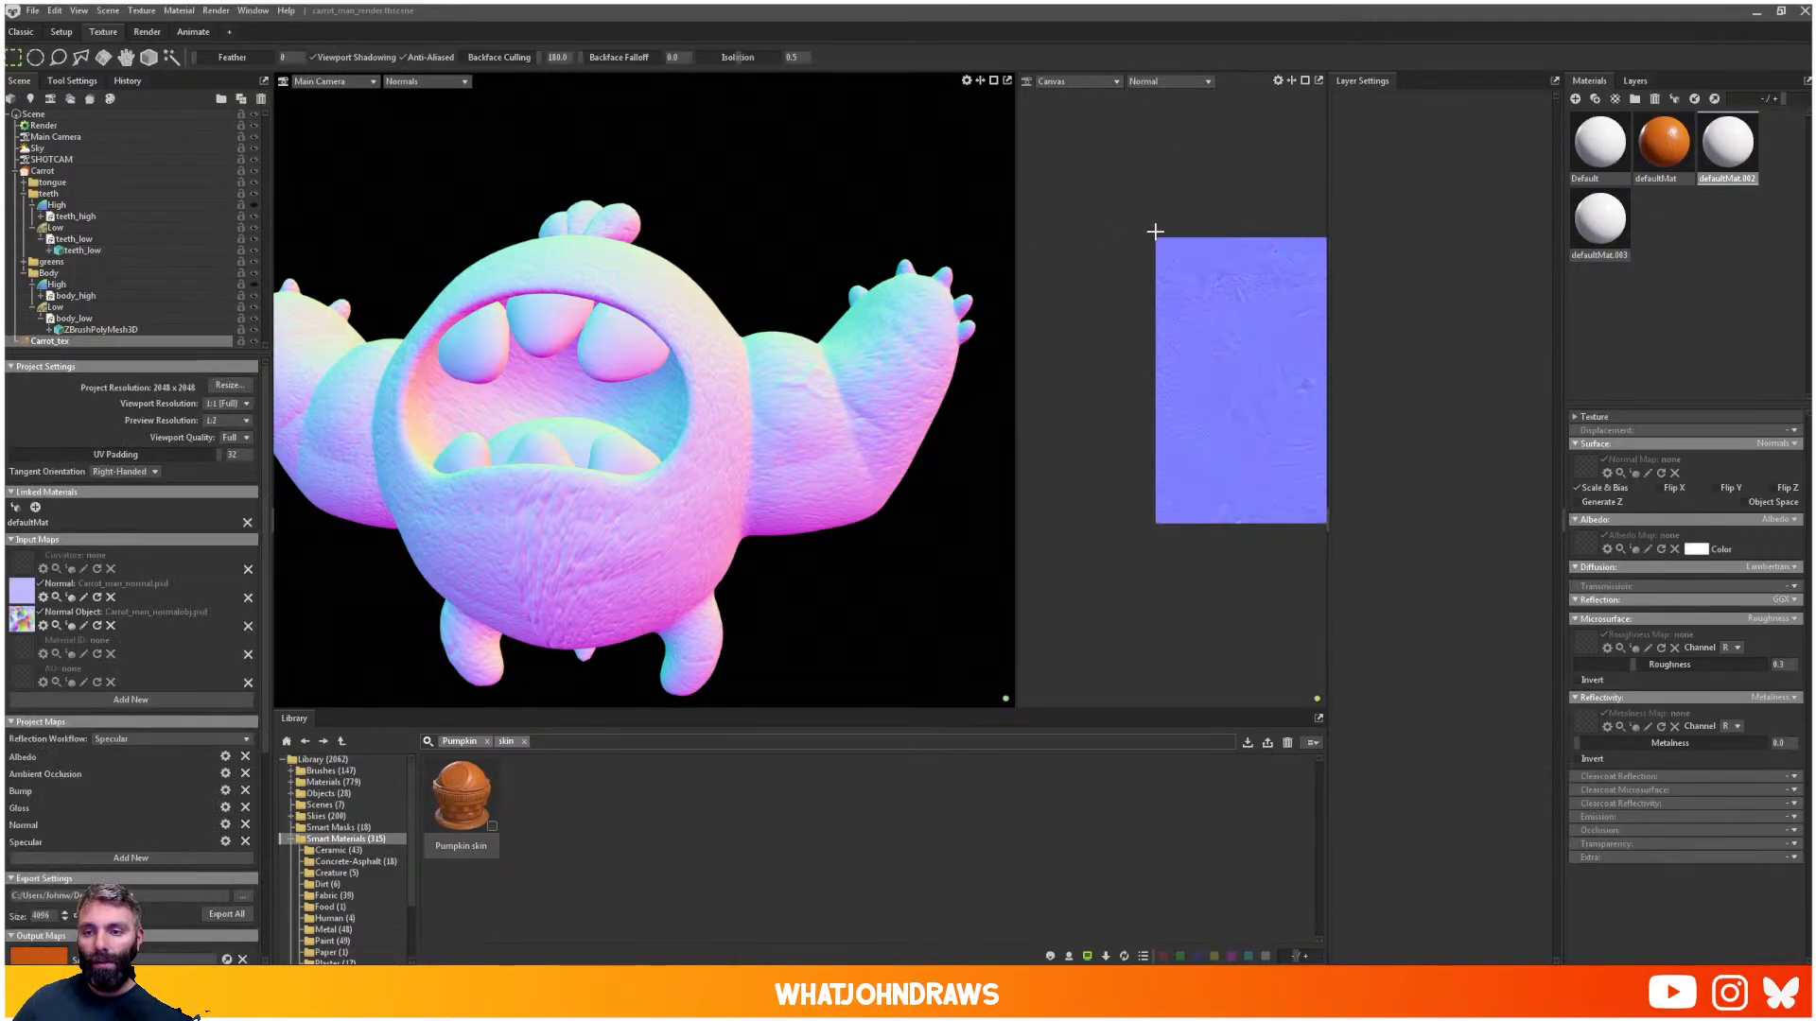
{"action": "left_click", "coordinate": [1279, 82]}
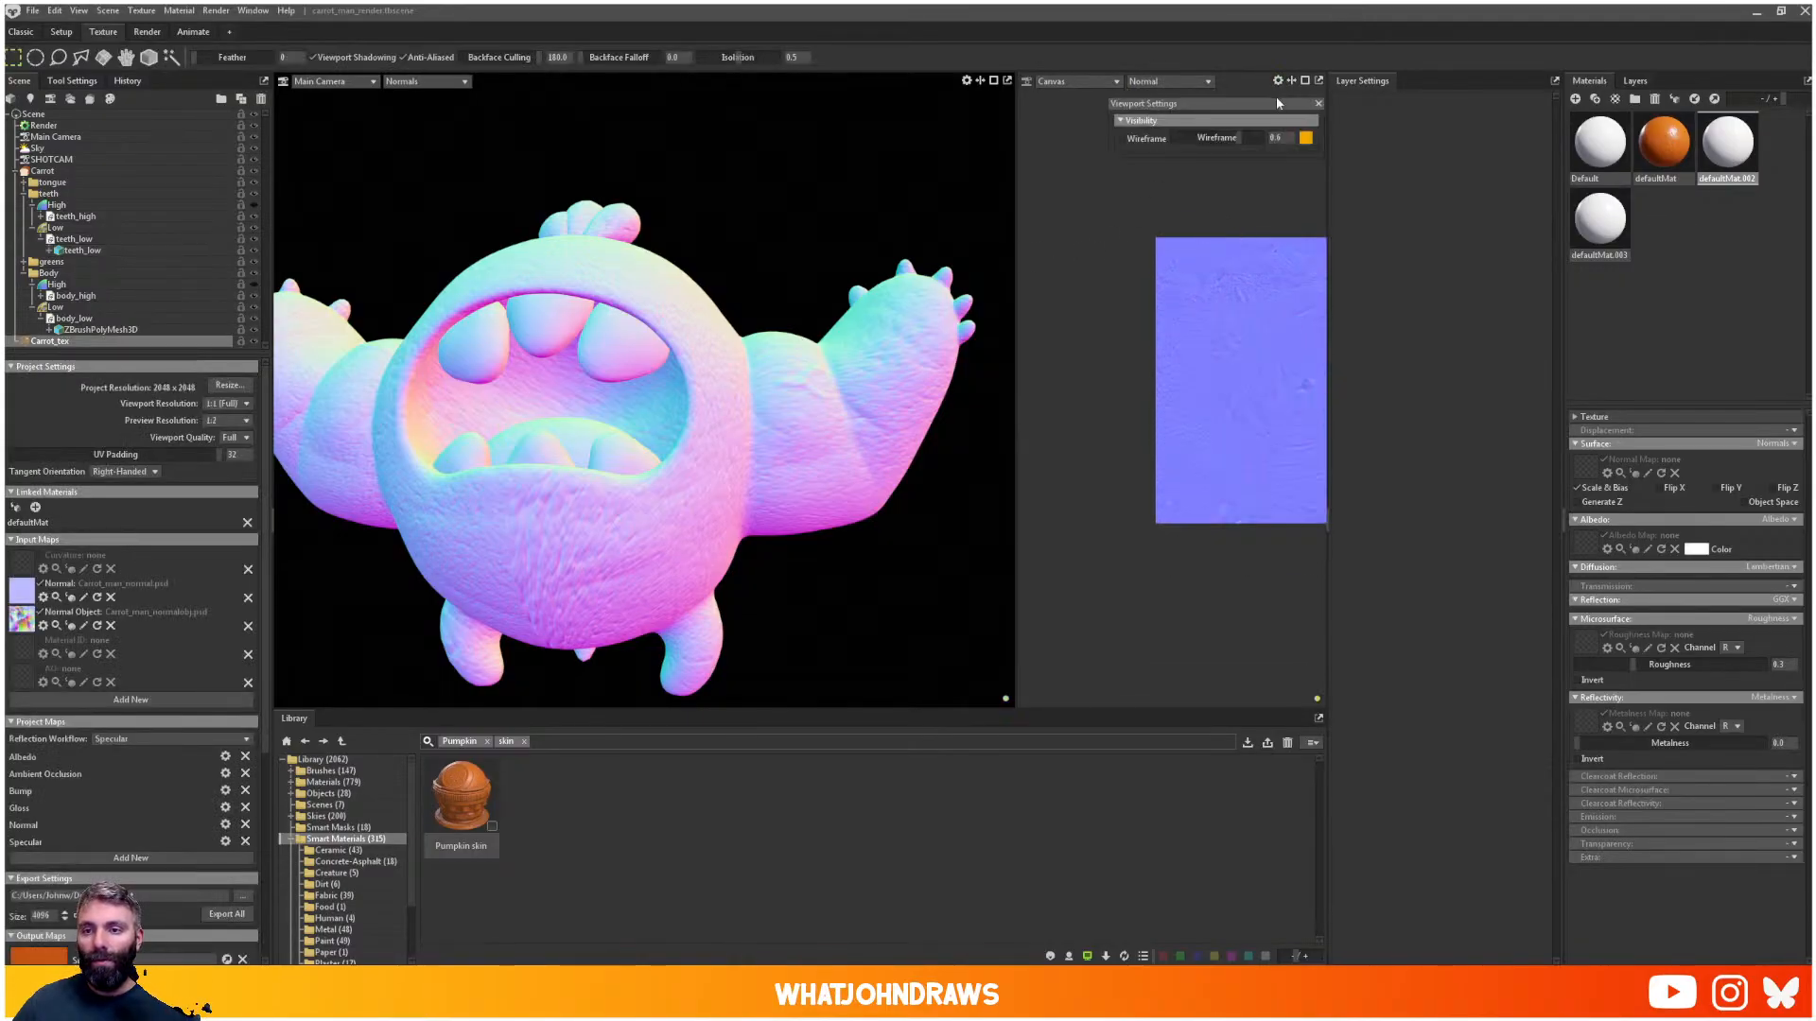
{"action": "left_click", "coordinate": [1146, 138]}
{"action": "middle_click_drag", "start_coordinate": [1283, 346], "coordinate": [1148, 363]}
{"action": "scroll", "coordinate": [1148, 362], "scroll_direction": "down", "scroll_amount": 1}
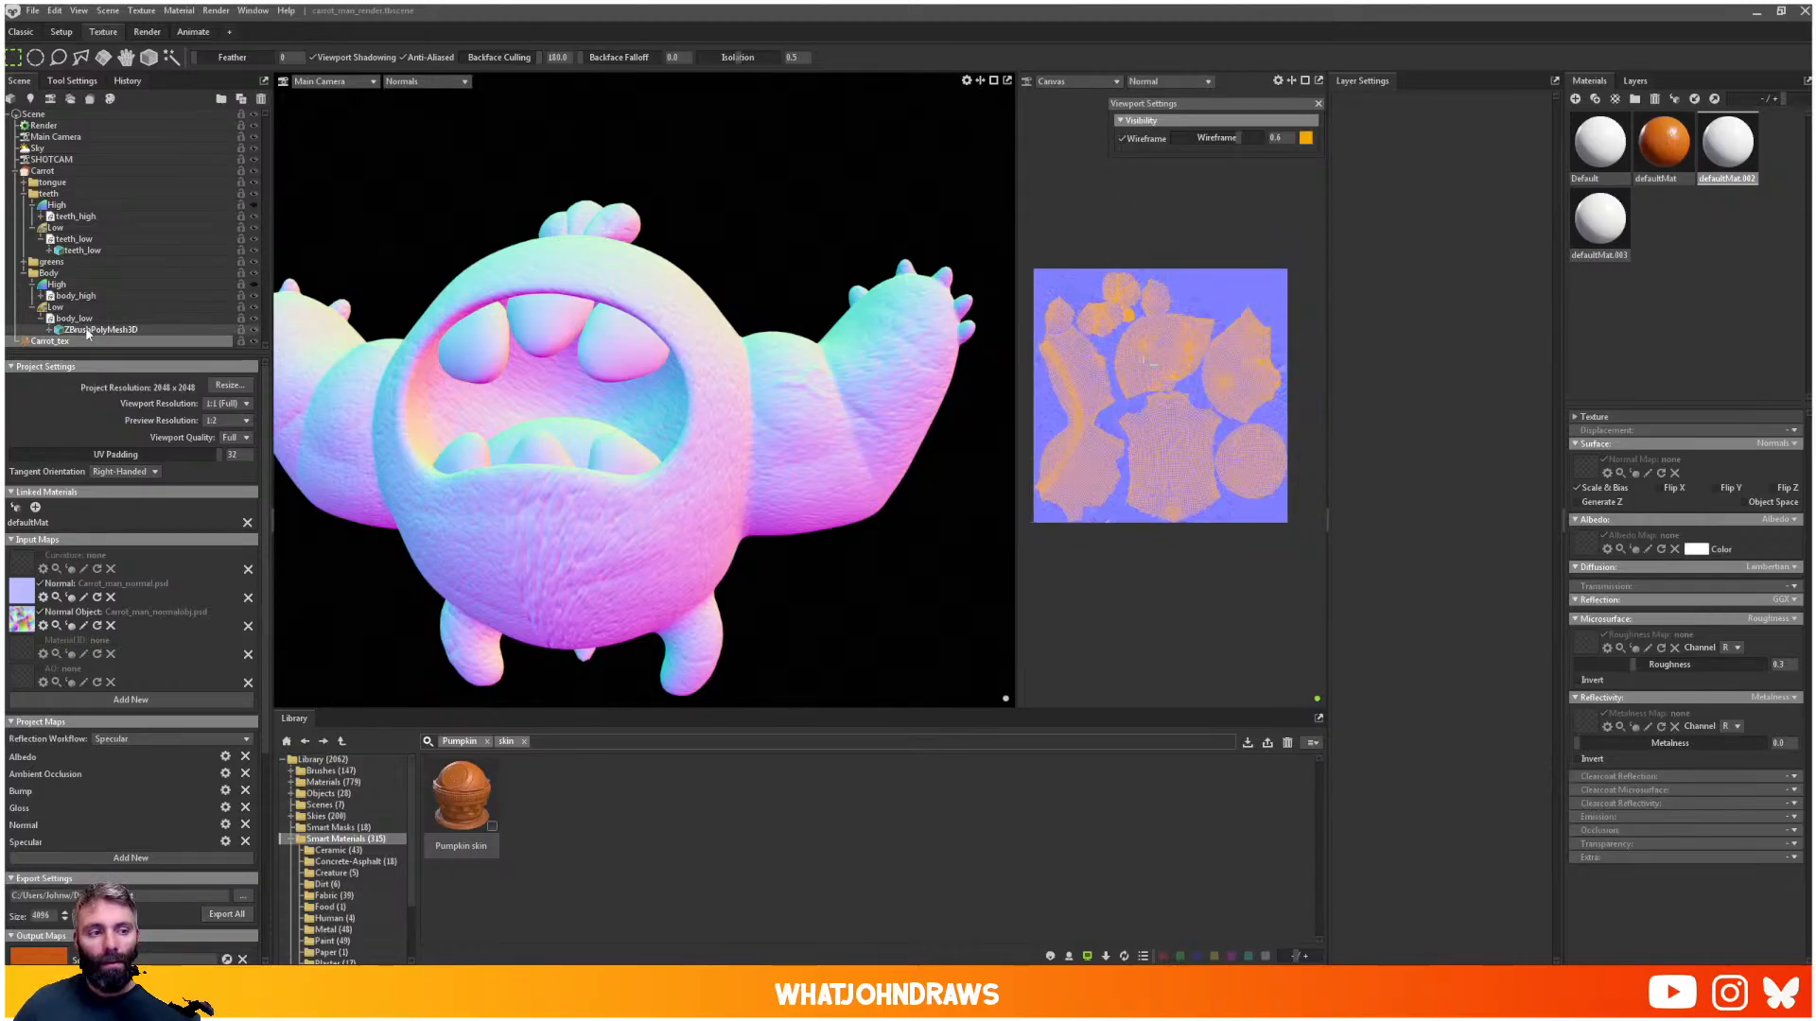
- Examine the UV layouts of the tongue, the teeth and the whole Carrot bake project on the canvas for overlaps
{"action": "left_click", "coordinate": [24, 273]}
{"action": "left_click", "coordinate": [40, 182]}
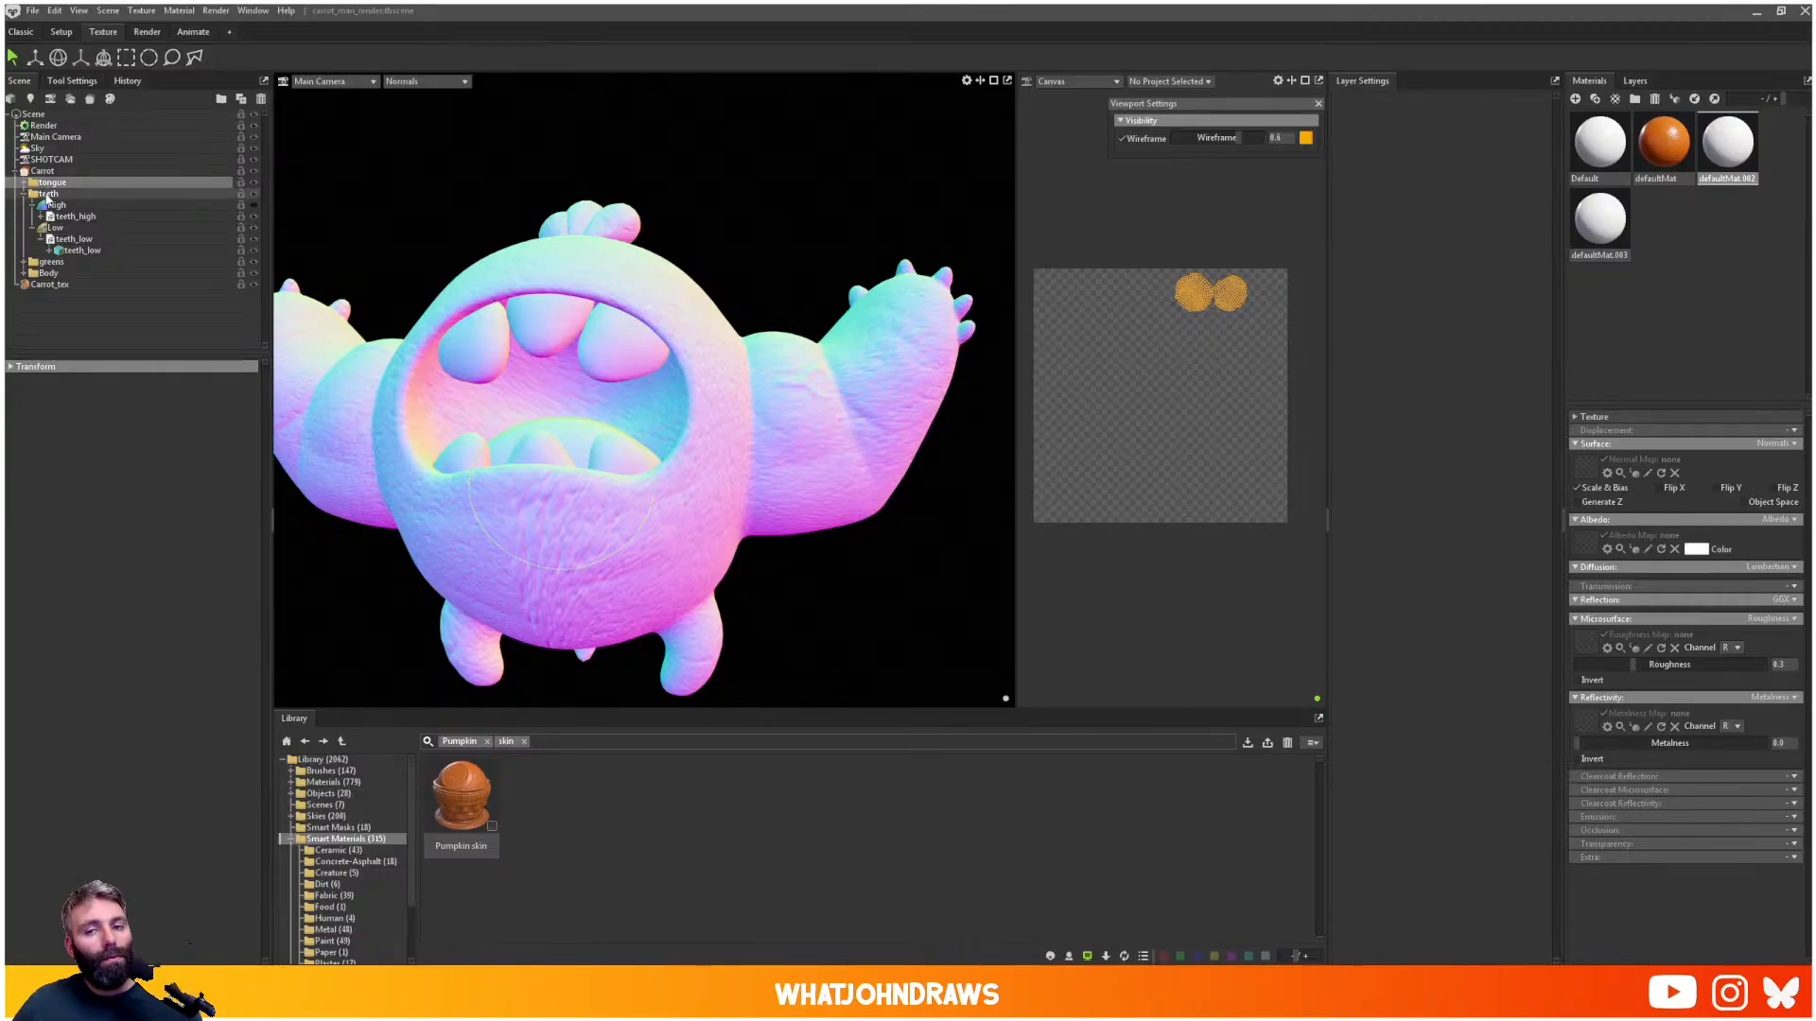
{"action": "left_click", "coordinate": [53, 203]}
{"action": "left_click", "coordinate": [47, 194]}
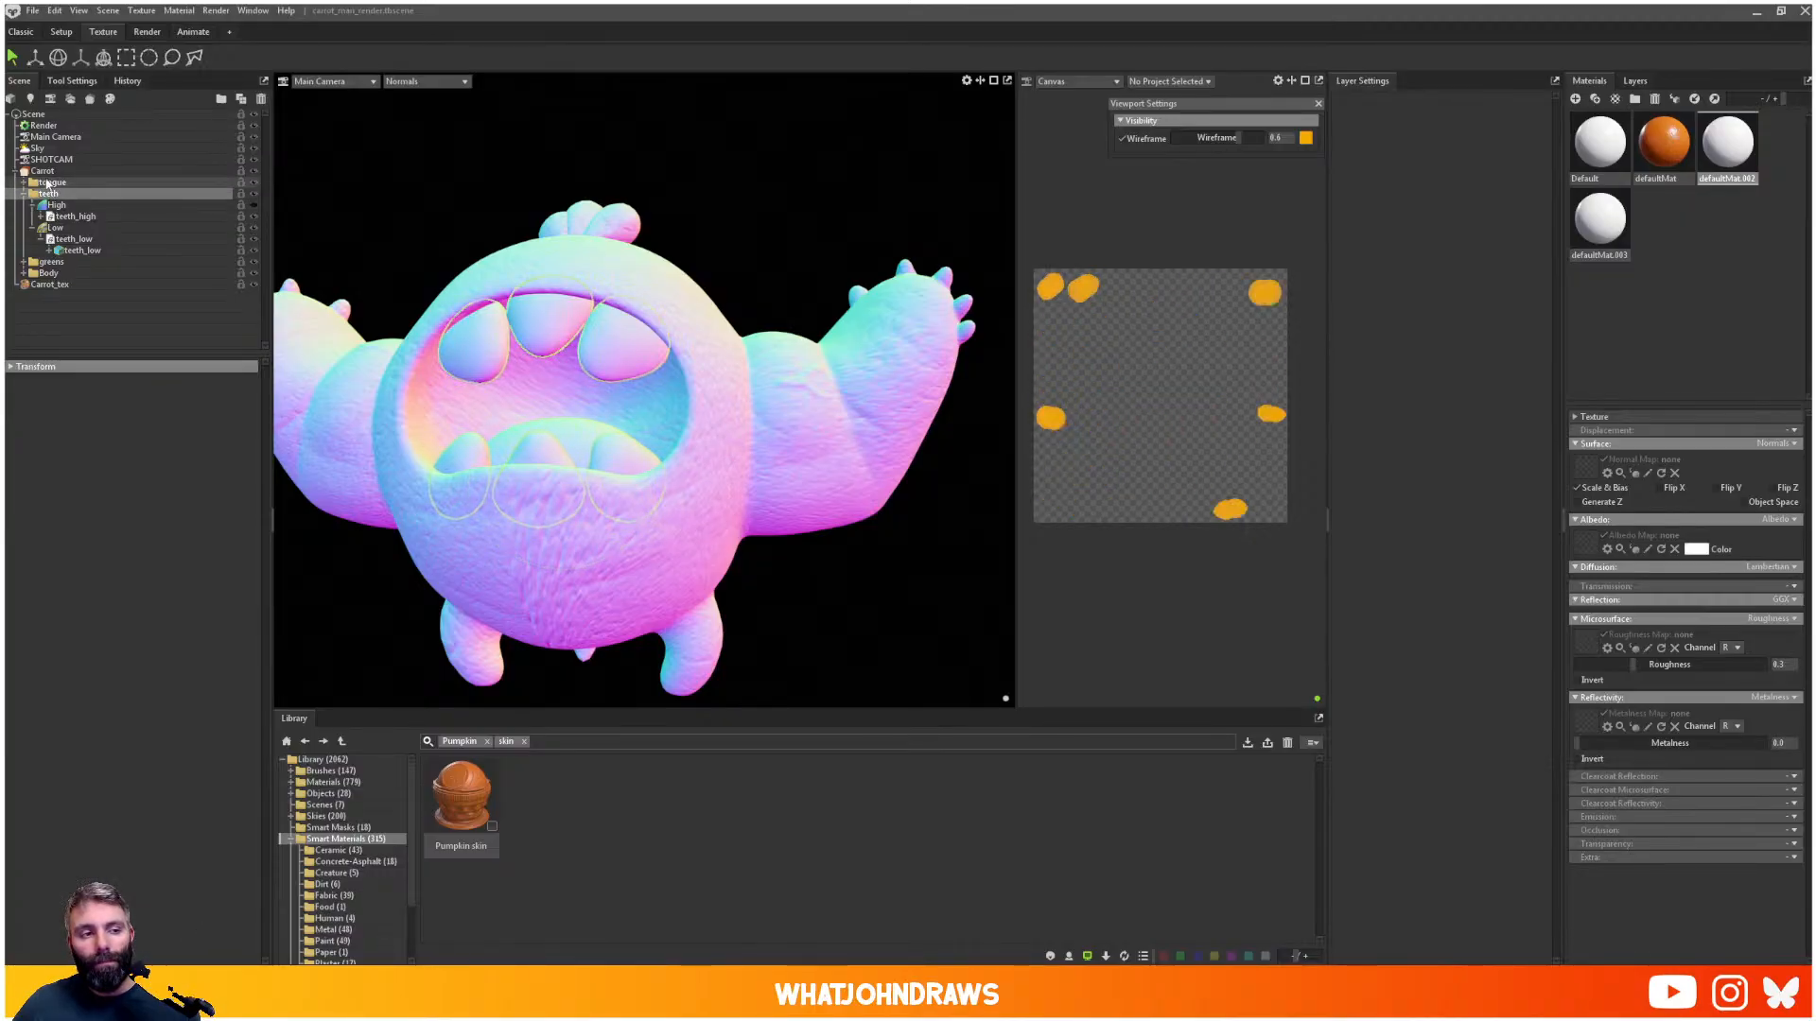
{"action": "left_click", "coordinate": [43, 171]}
{"action": "scroll", "coordinate": [1149, 348], "scroll_direction": "up", "scroll_amount": 2}
{"action": "scroll", "coordinate": [1146, 359], "scroll_direction": "up", "scroll_amount": 2}
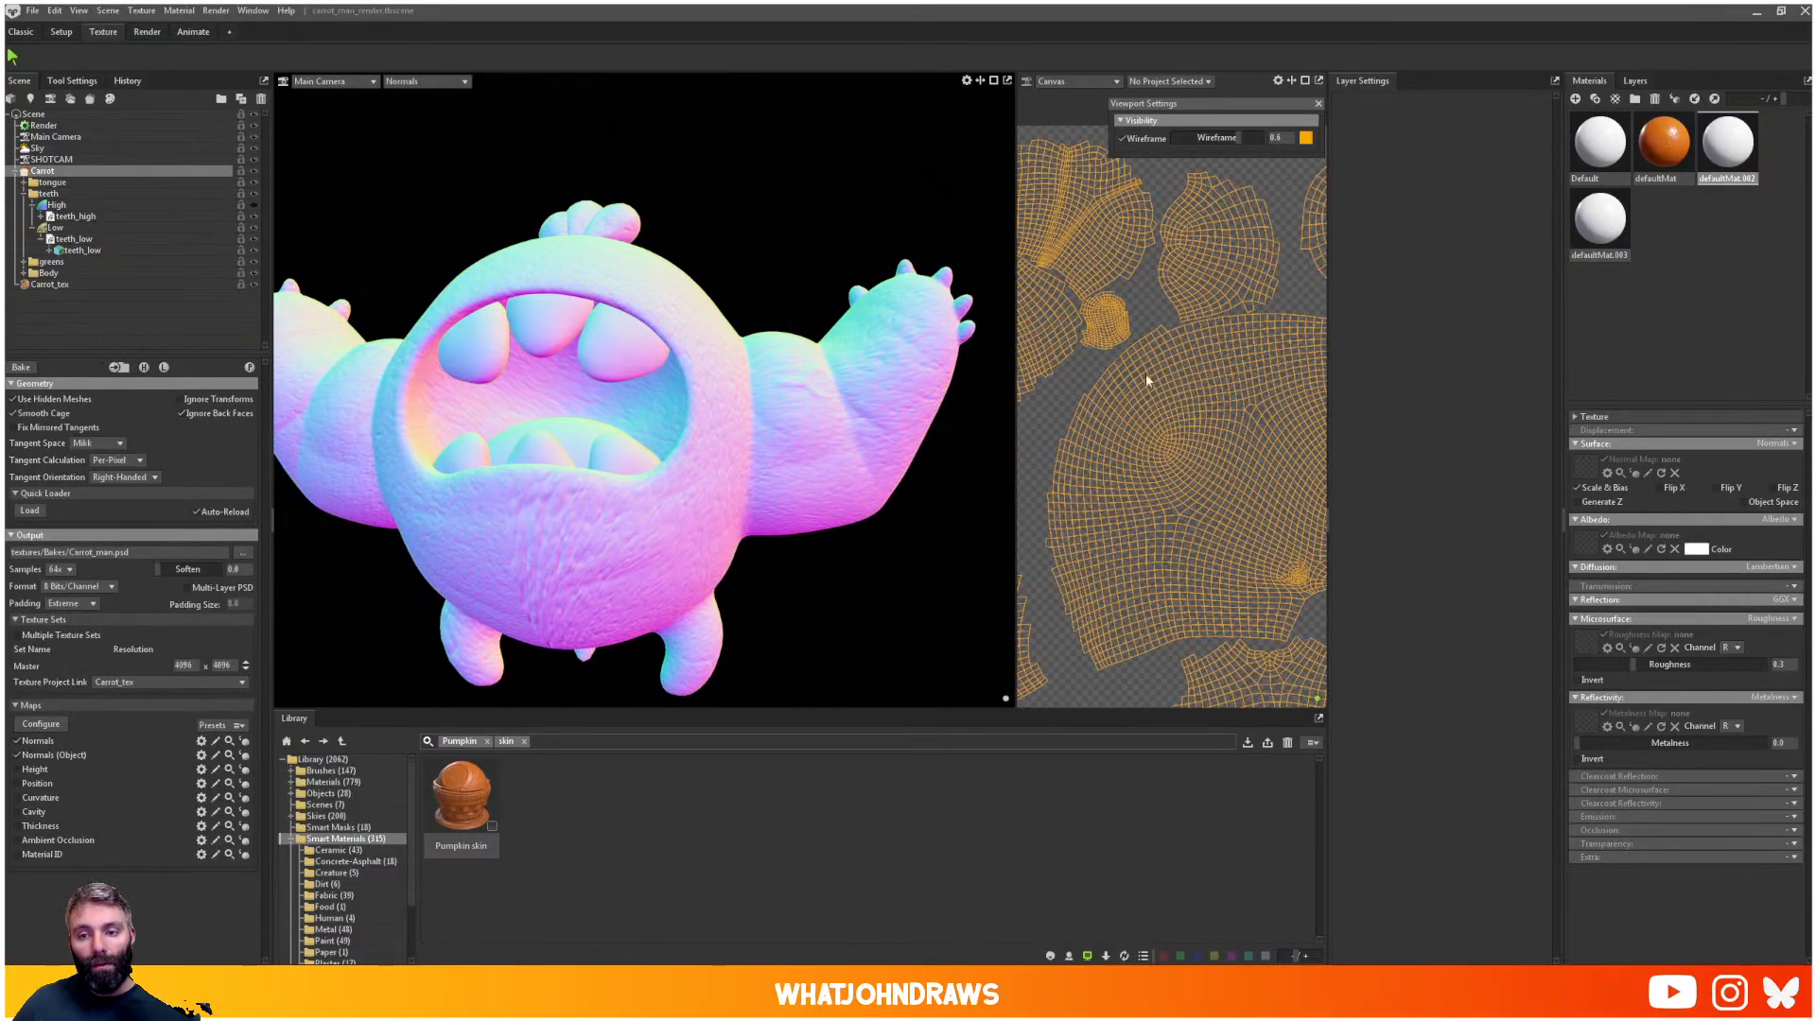
{"action": "scroll", "coordinate": [1182, 370], "scroll_direction": "down", "scroll_amount": 4}
{"action": "scroll", "coordinate": [1202, 360], "scroll_direction": "down", "scroll_amount": 2}
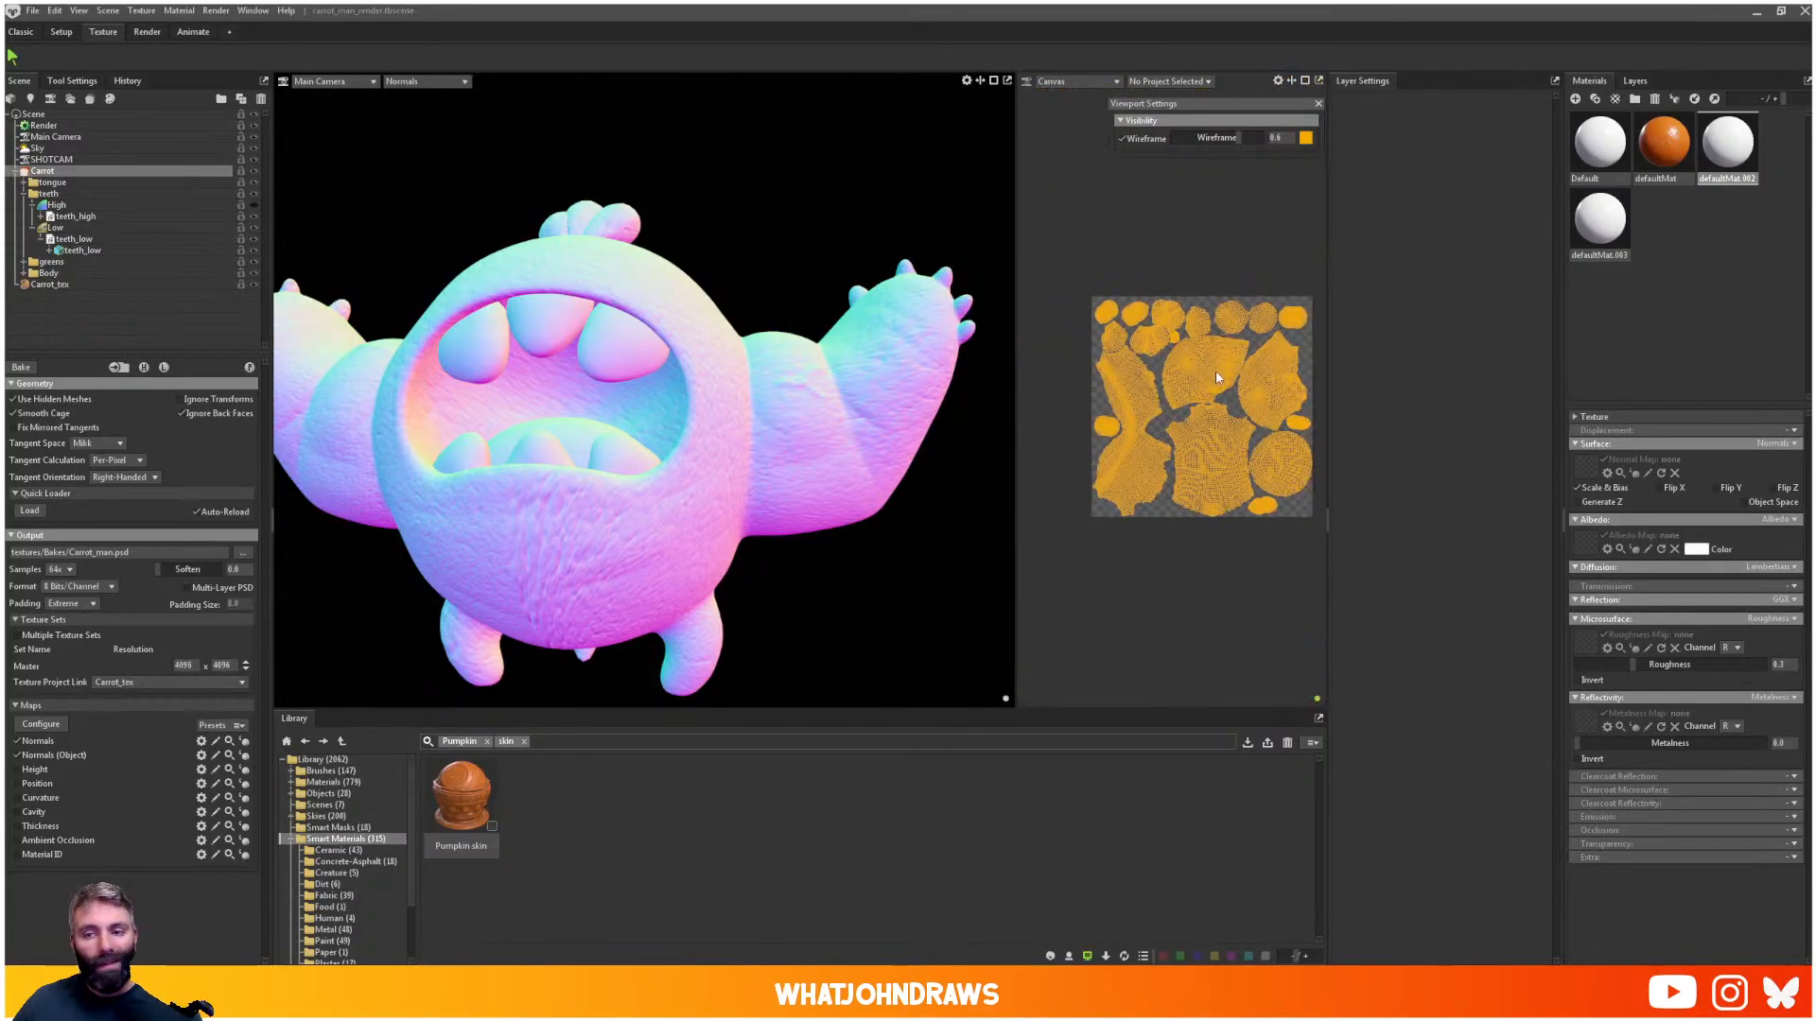
{"action": "left_click", "coordinate": [48, 194]}
{"action": "left_click", "coordinate": [44, 172]}
{"action": "scroll", "coordinate": [612, 392], "scroll_direction": "up", "scroll_amount": 1}
{"action": "scroll", "coordinate": [612, 392], "scroll_direction": "down", "scroll_amount": 3}
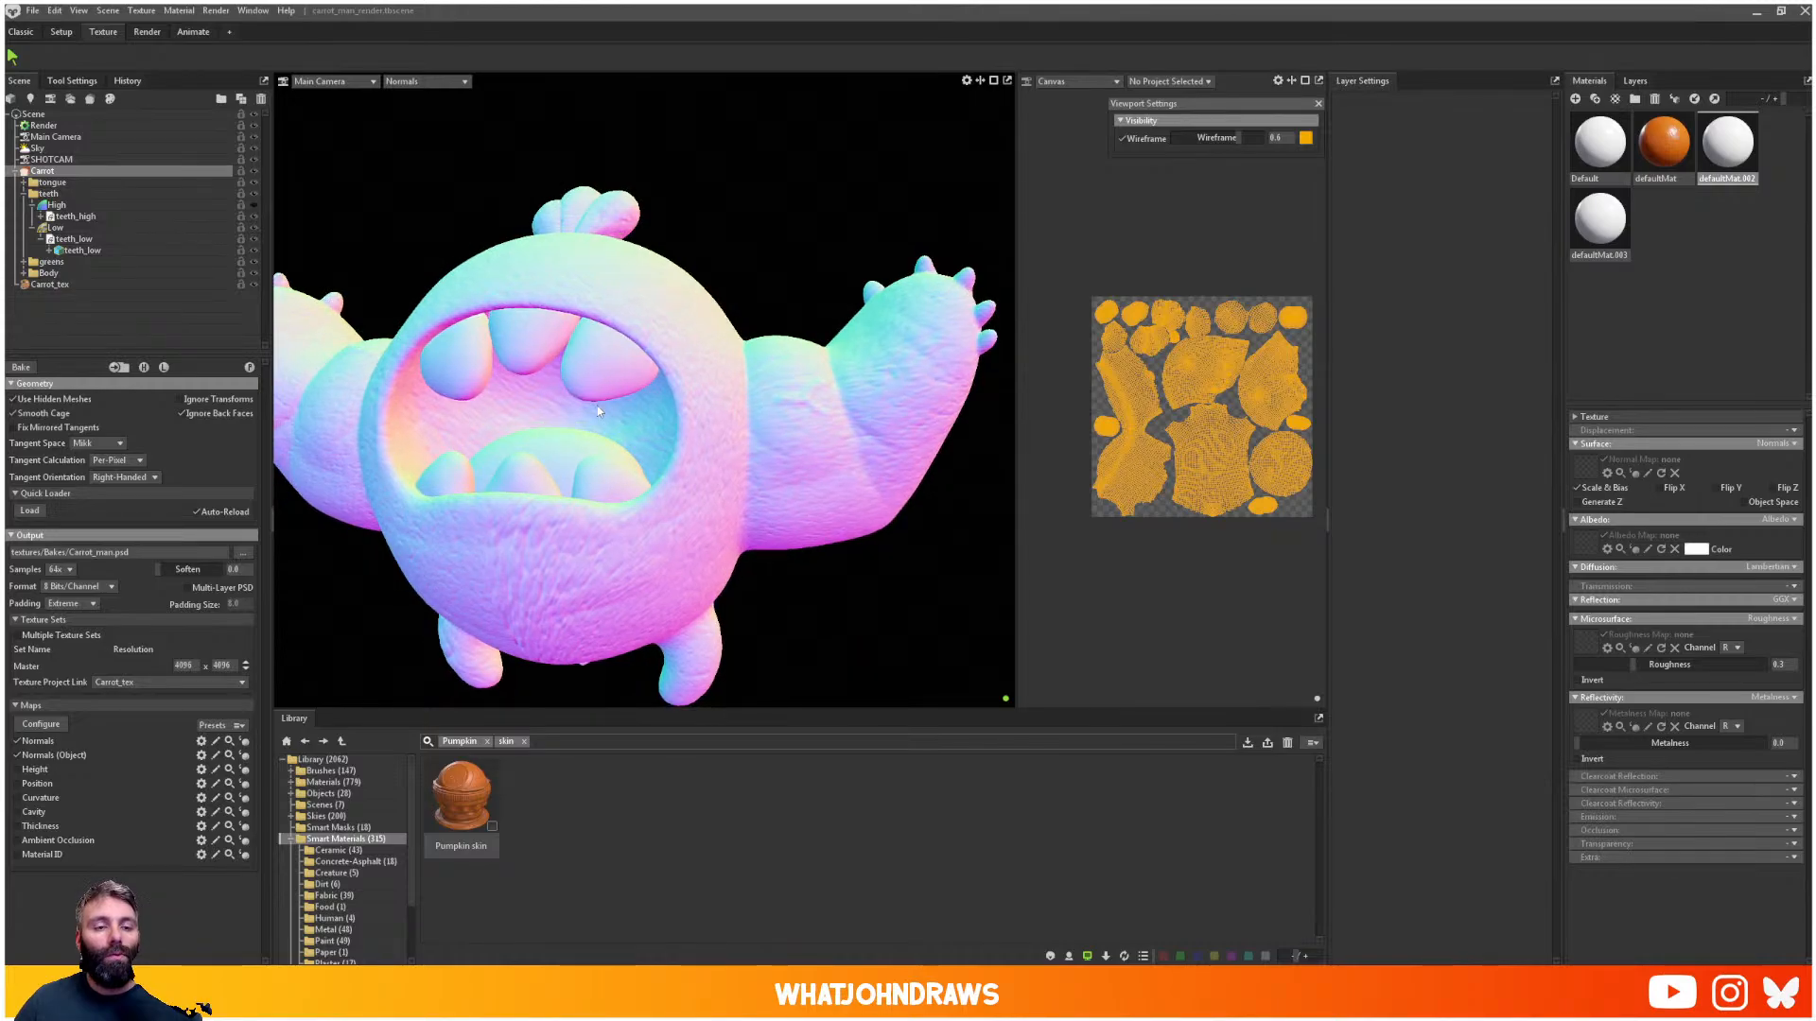
- Collapse the teeth group in the scene and bake the Carrot bake project's Normals and Normals (Object) maps
{"action": "left_click", "coordinate": [14, 173]}
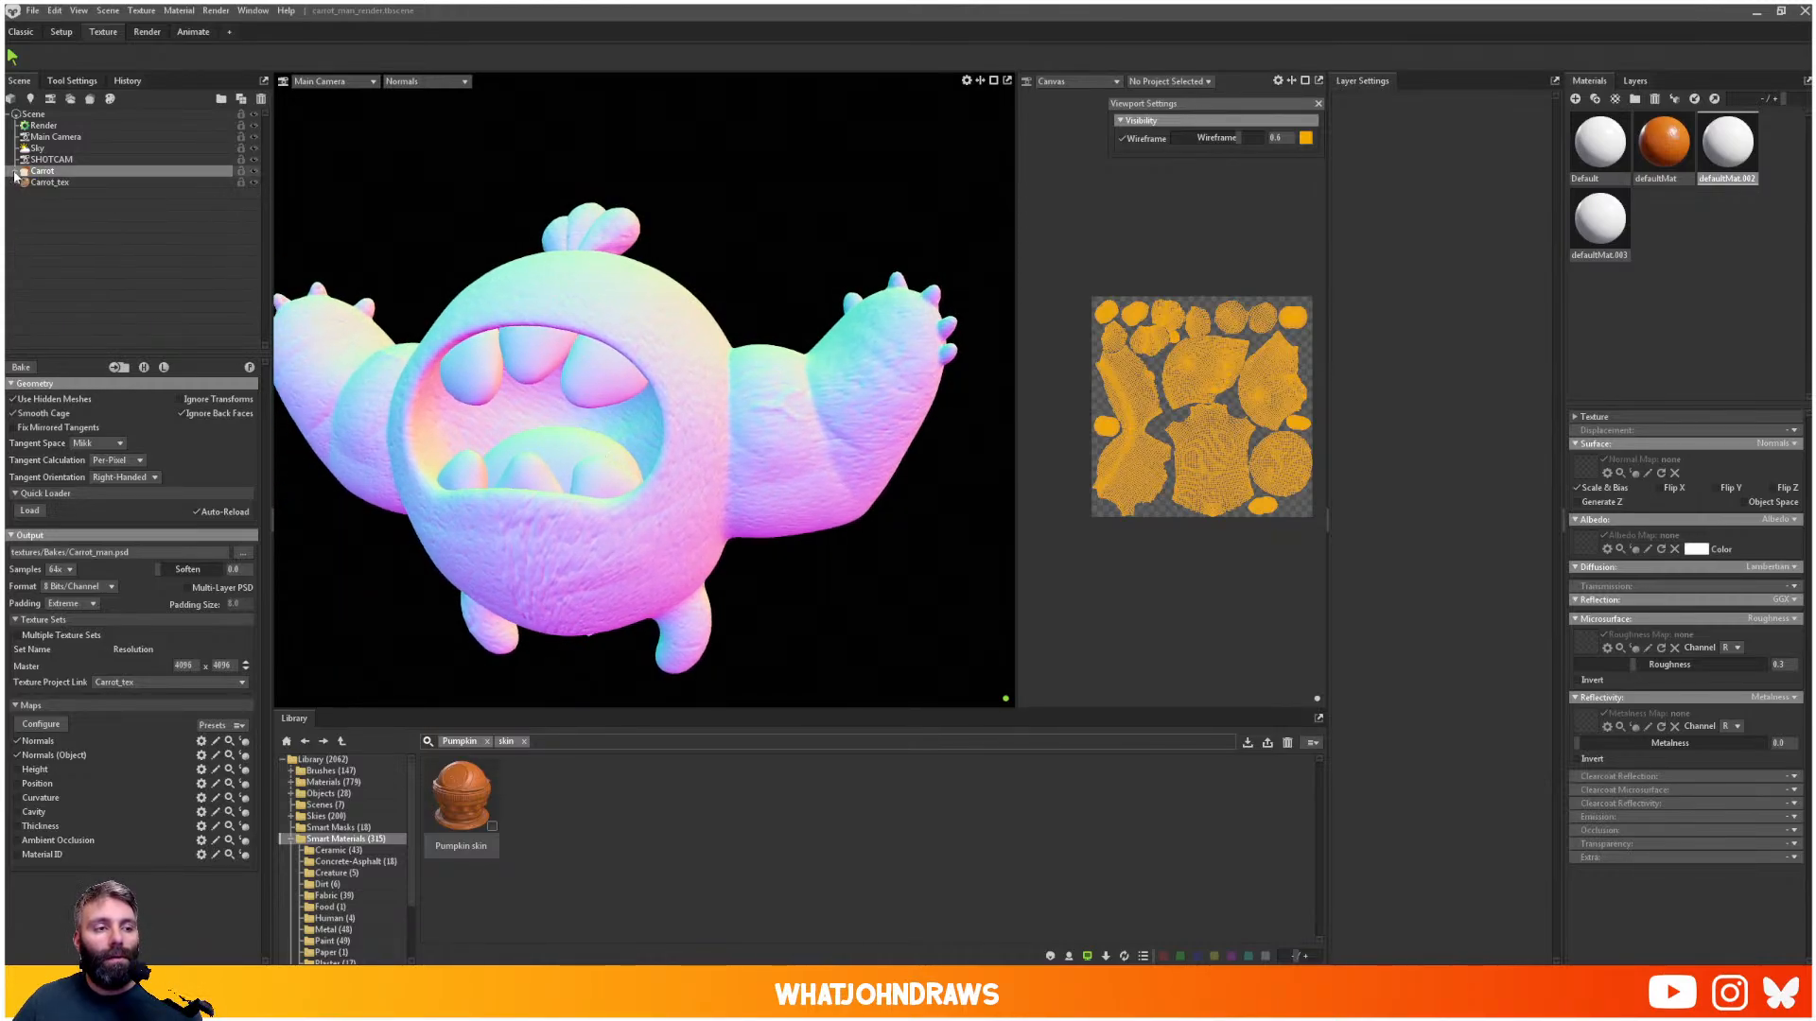
{"action": "left_click", "coordinate": [15, 172]}
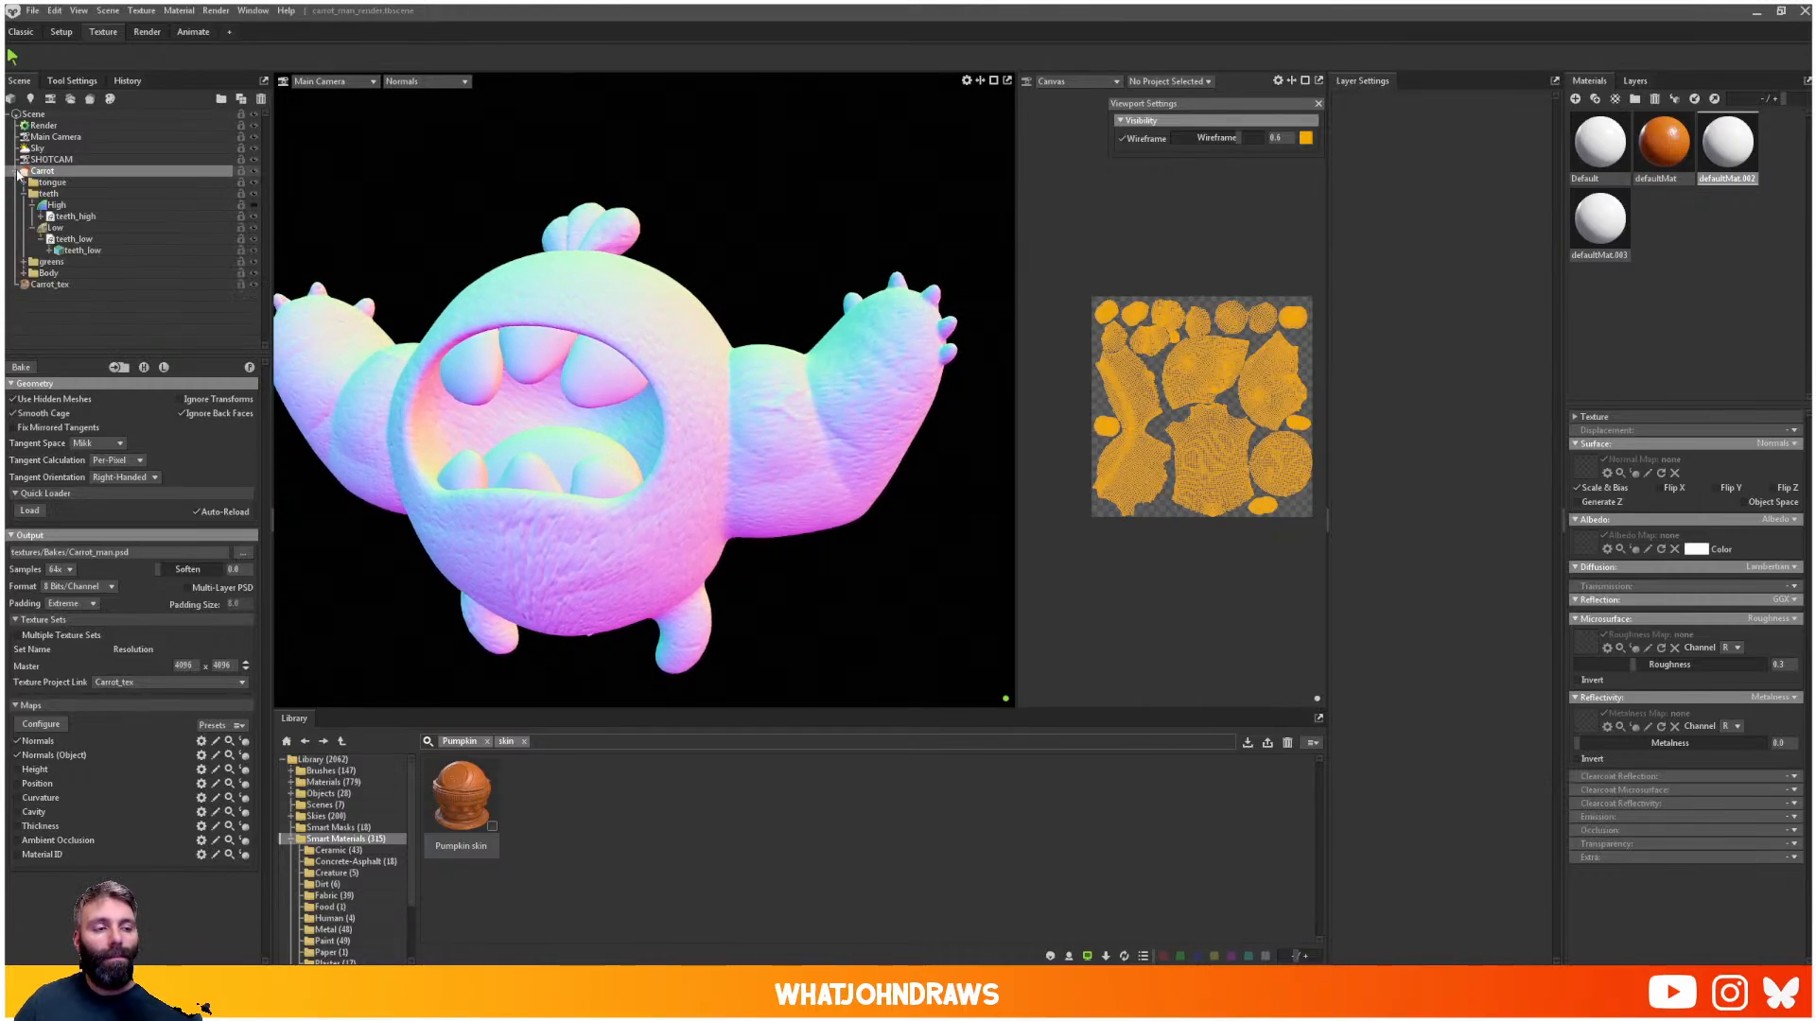
{"action": "left_click", "coordinate": [41, 229]}
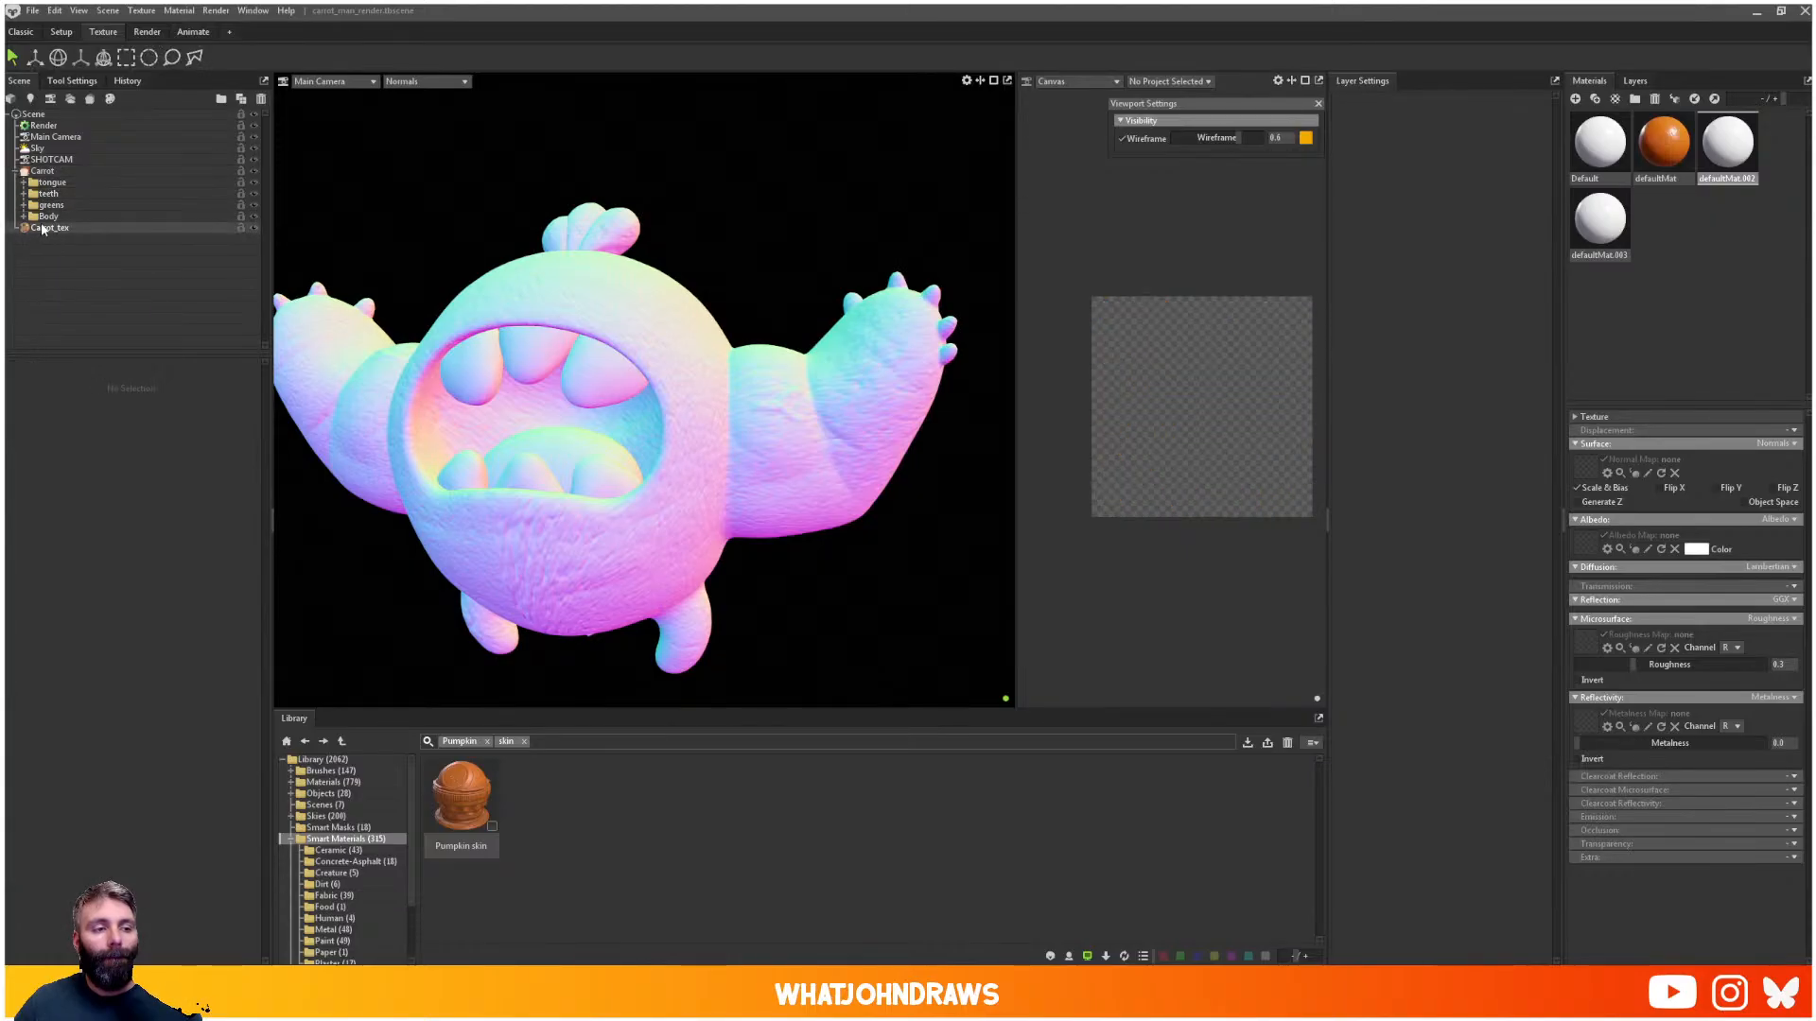
{"action": "left_click", "coordinate": [56, 172]}
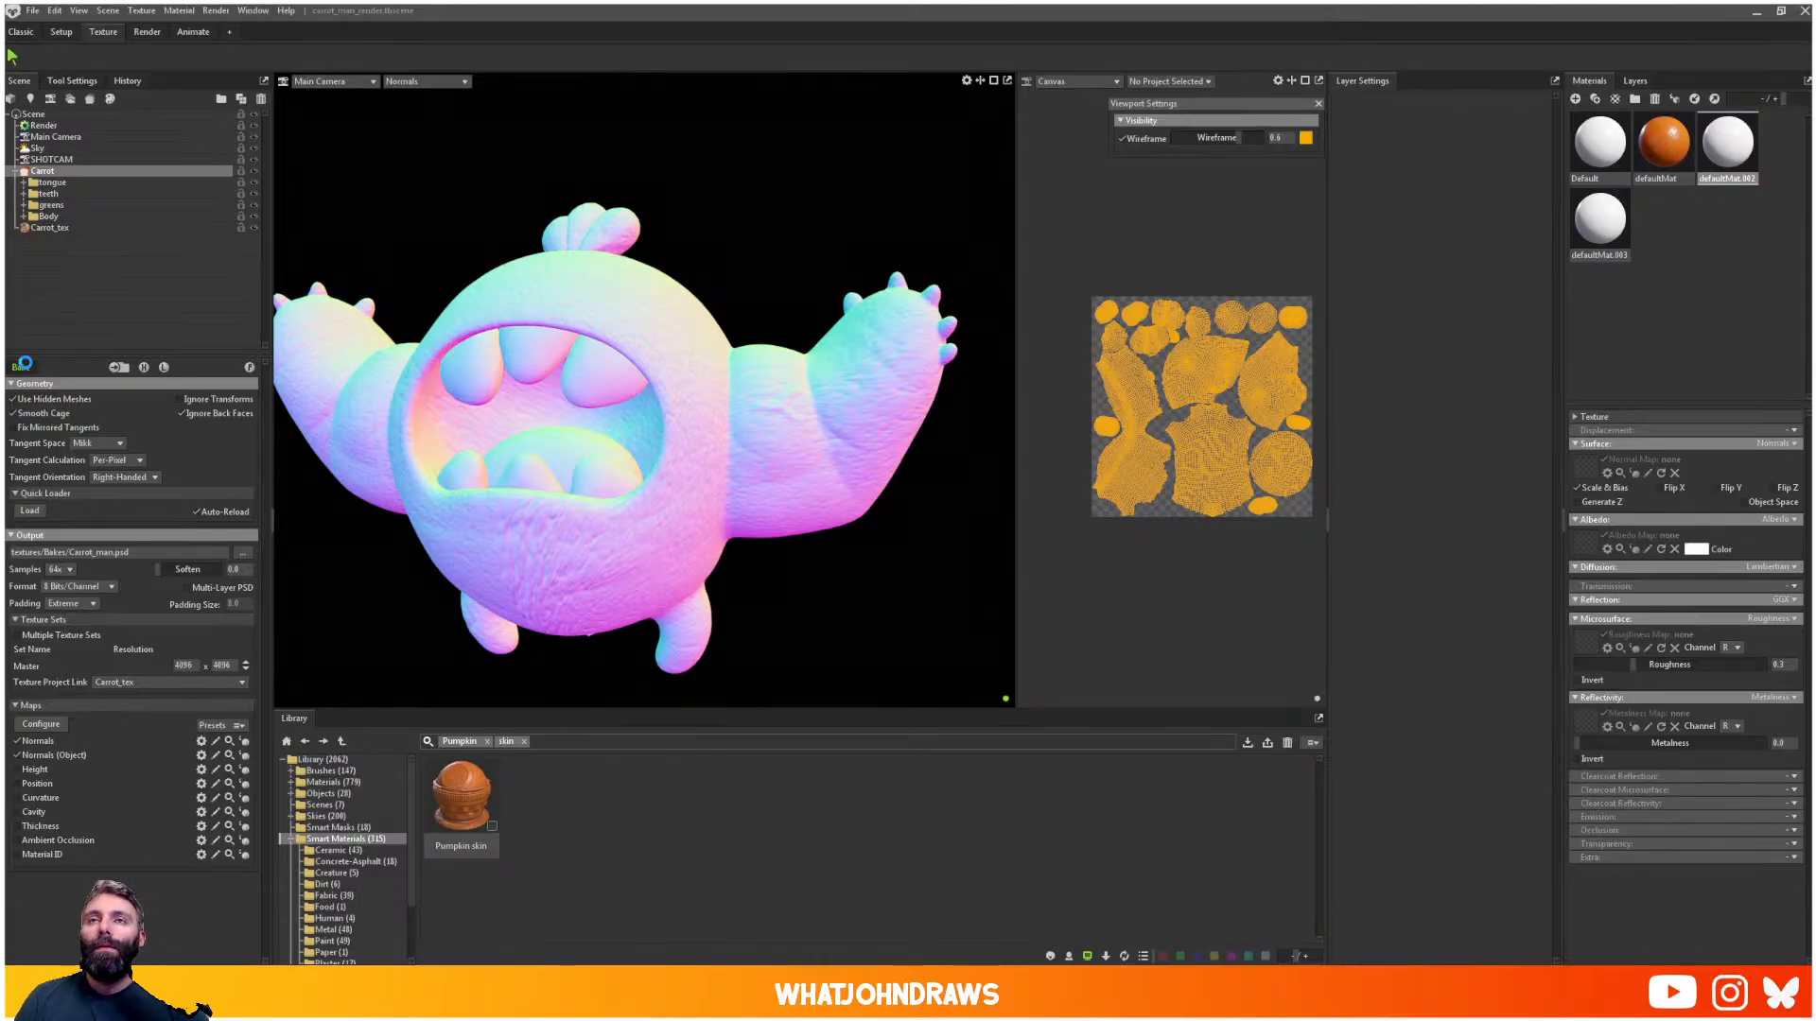
{"action": "left_click", "coordinate": [23, 368]}
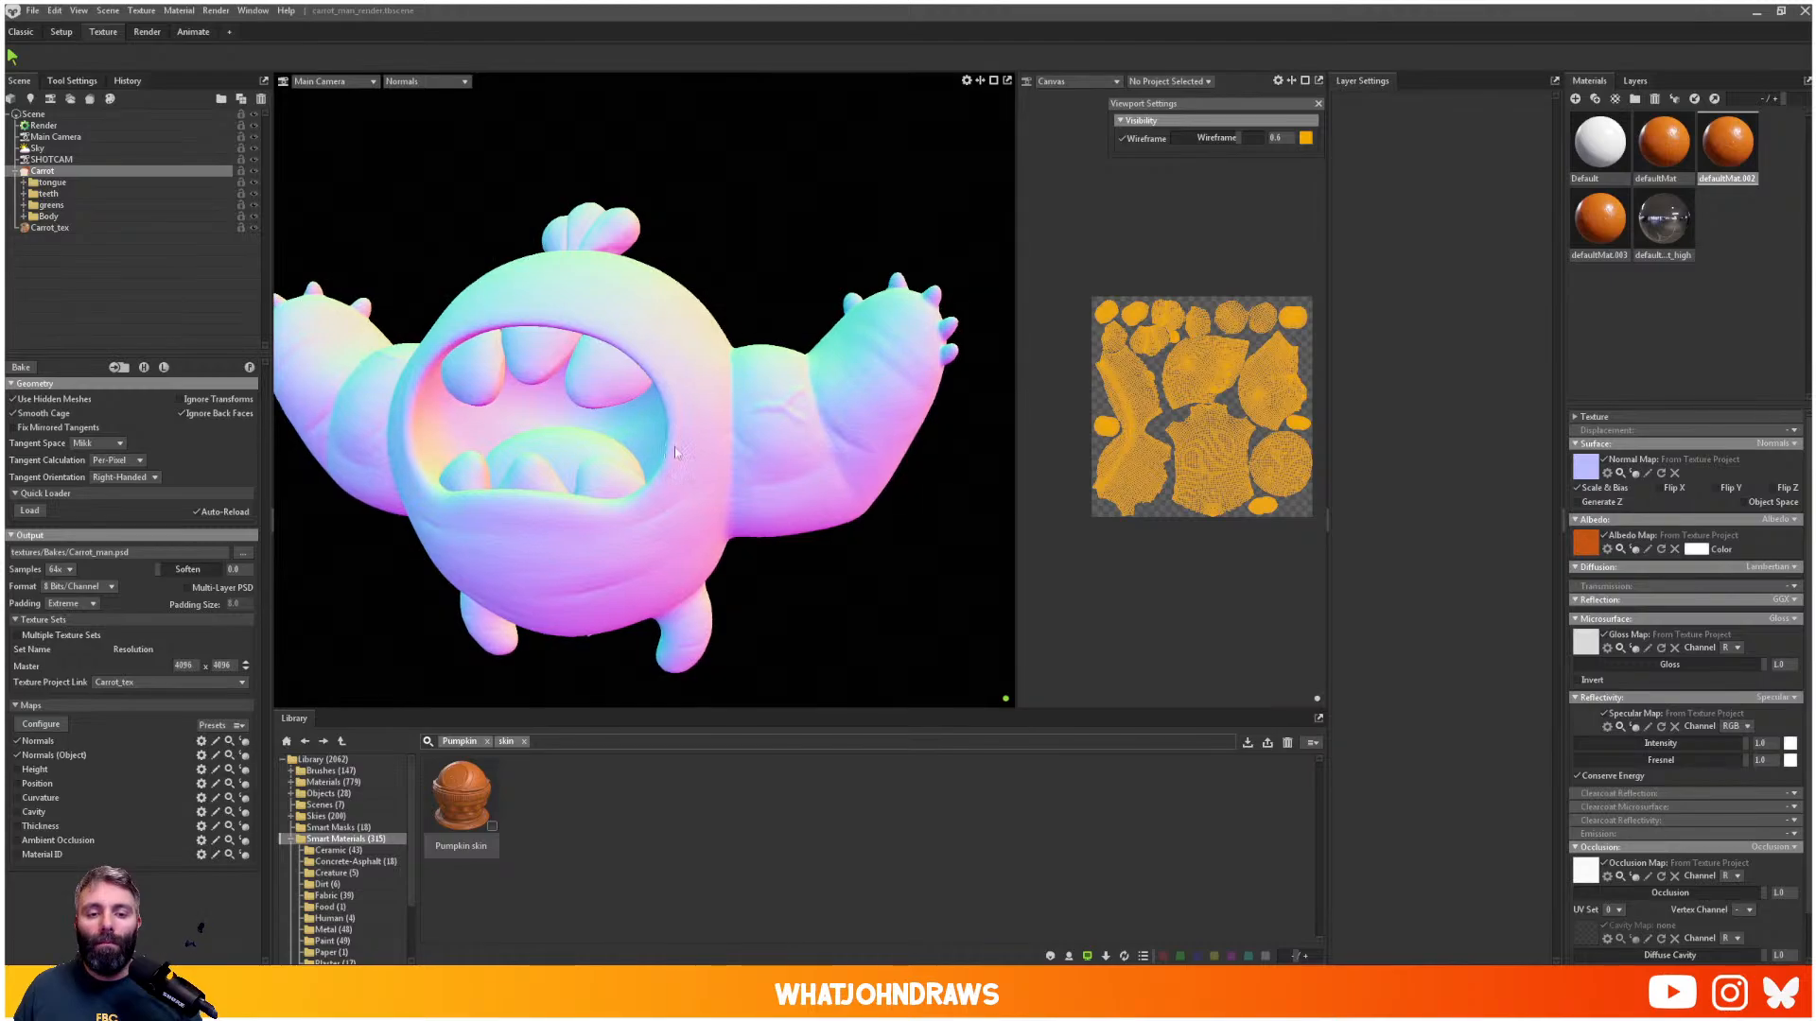
- Inspect the baked normals around the carrot character's mouth, teeth and body
{"action": "middle_click_drag", "start_coordinate": [666, 452], "coordinate": [695, 452]}
{"action": "left_click_drag", "start_coordinate": [694, 452], "coordinate": [629, 417]}
{"action": "scroll", "coordinate": [677, 449], "scroll_direction": "up", "scroll_amount": 1}
{"action": "scroll", "coordinate": [640, 490], "scroll_direction": "up", "scroll_amount": 5}
{"action": "scroll", "coordinate": [611, 444], "scroll_direction": "down", "scroll_amount": 5}
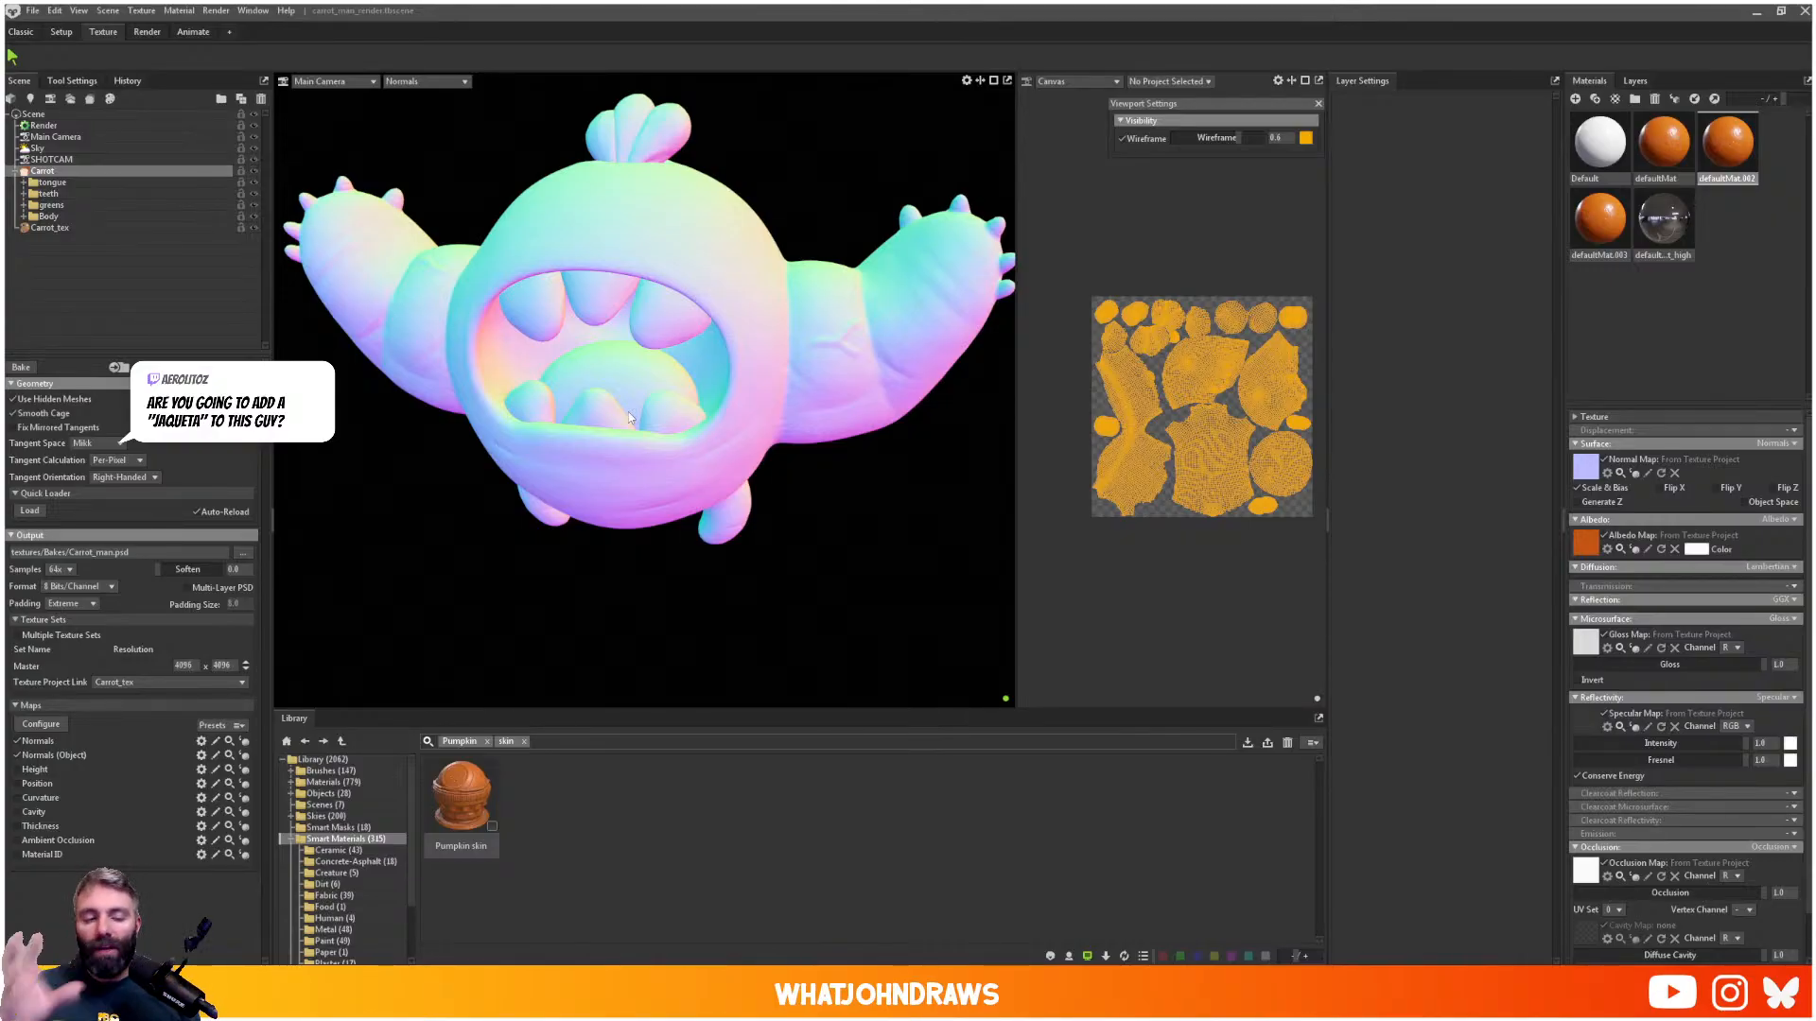
- Turn off the Normals and Normals (Object) maps in the Carrot bake project and check the output format options
{"action": "left_click", "coordinate": [16, 742]}
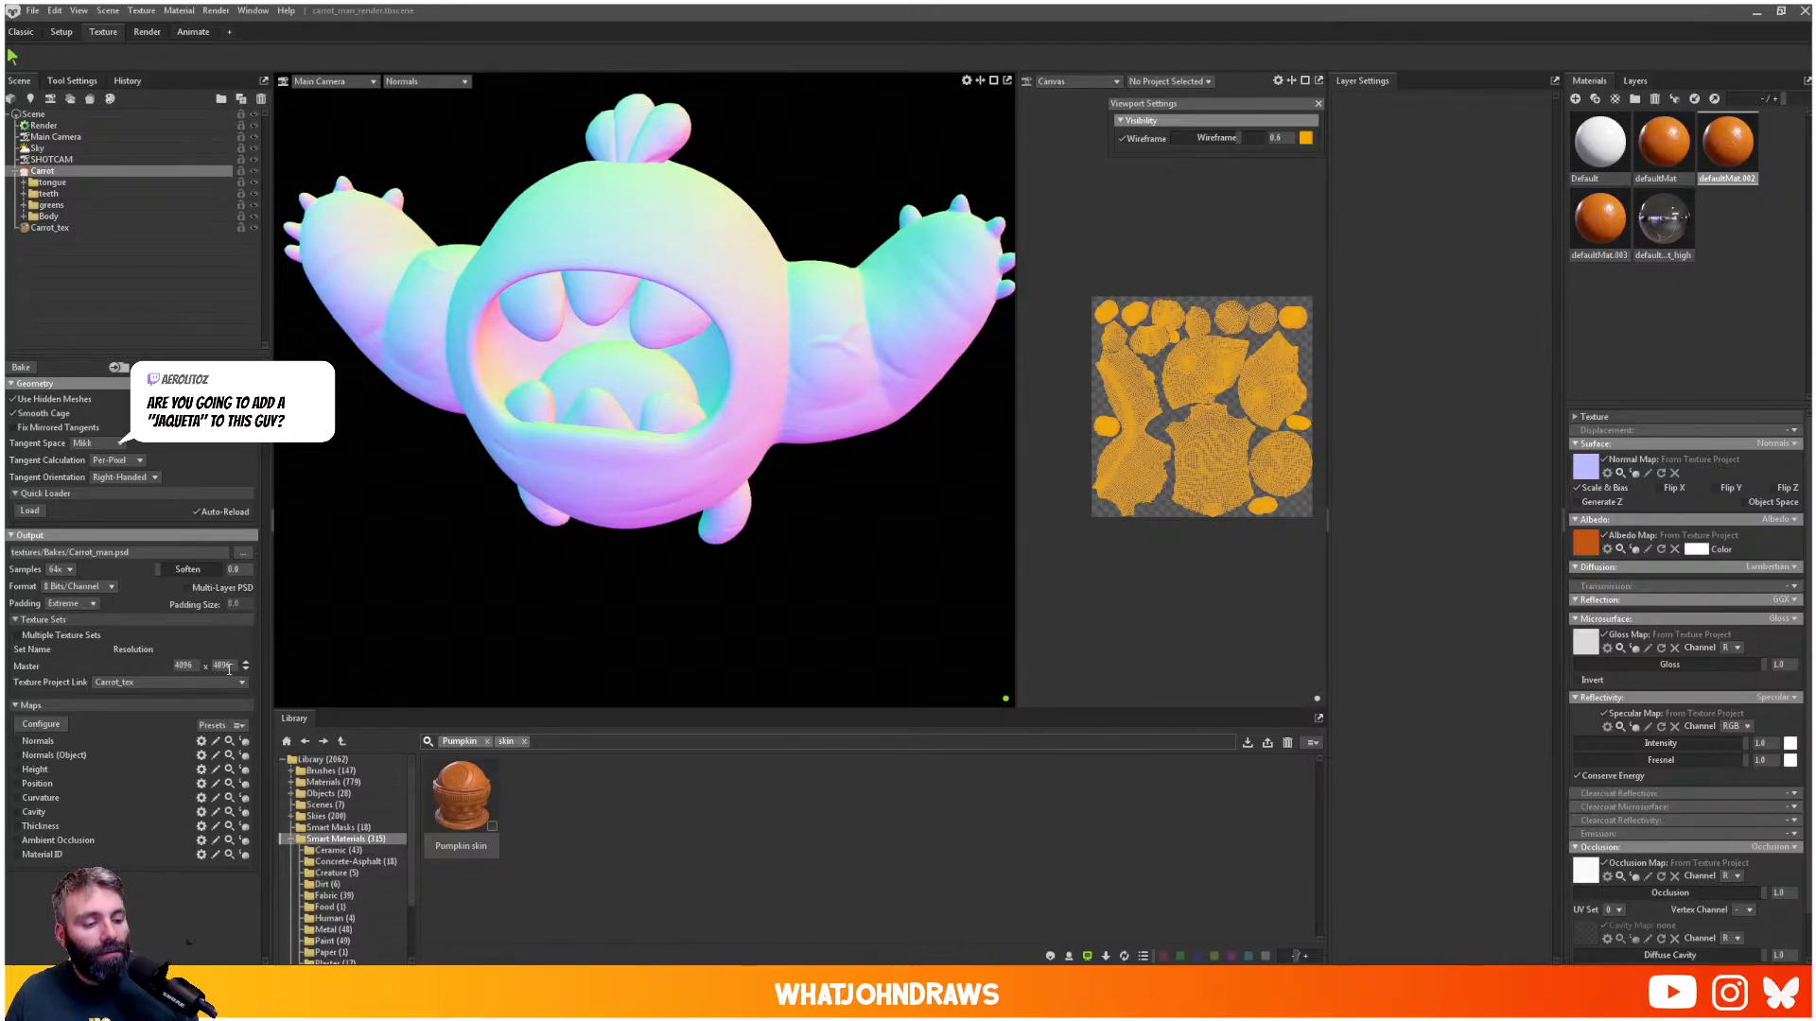
{"action": "left_click", "coordinate": [103, 590]}
{"action": "left_click", "coordinate": [130, 587]}
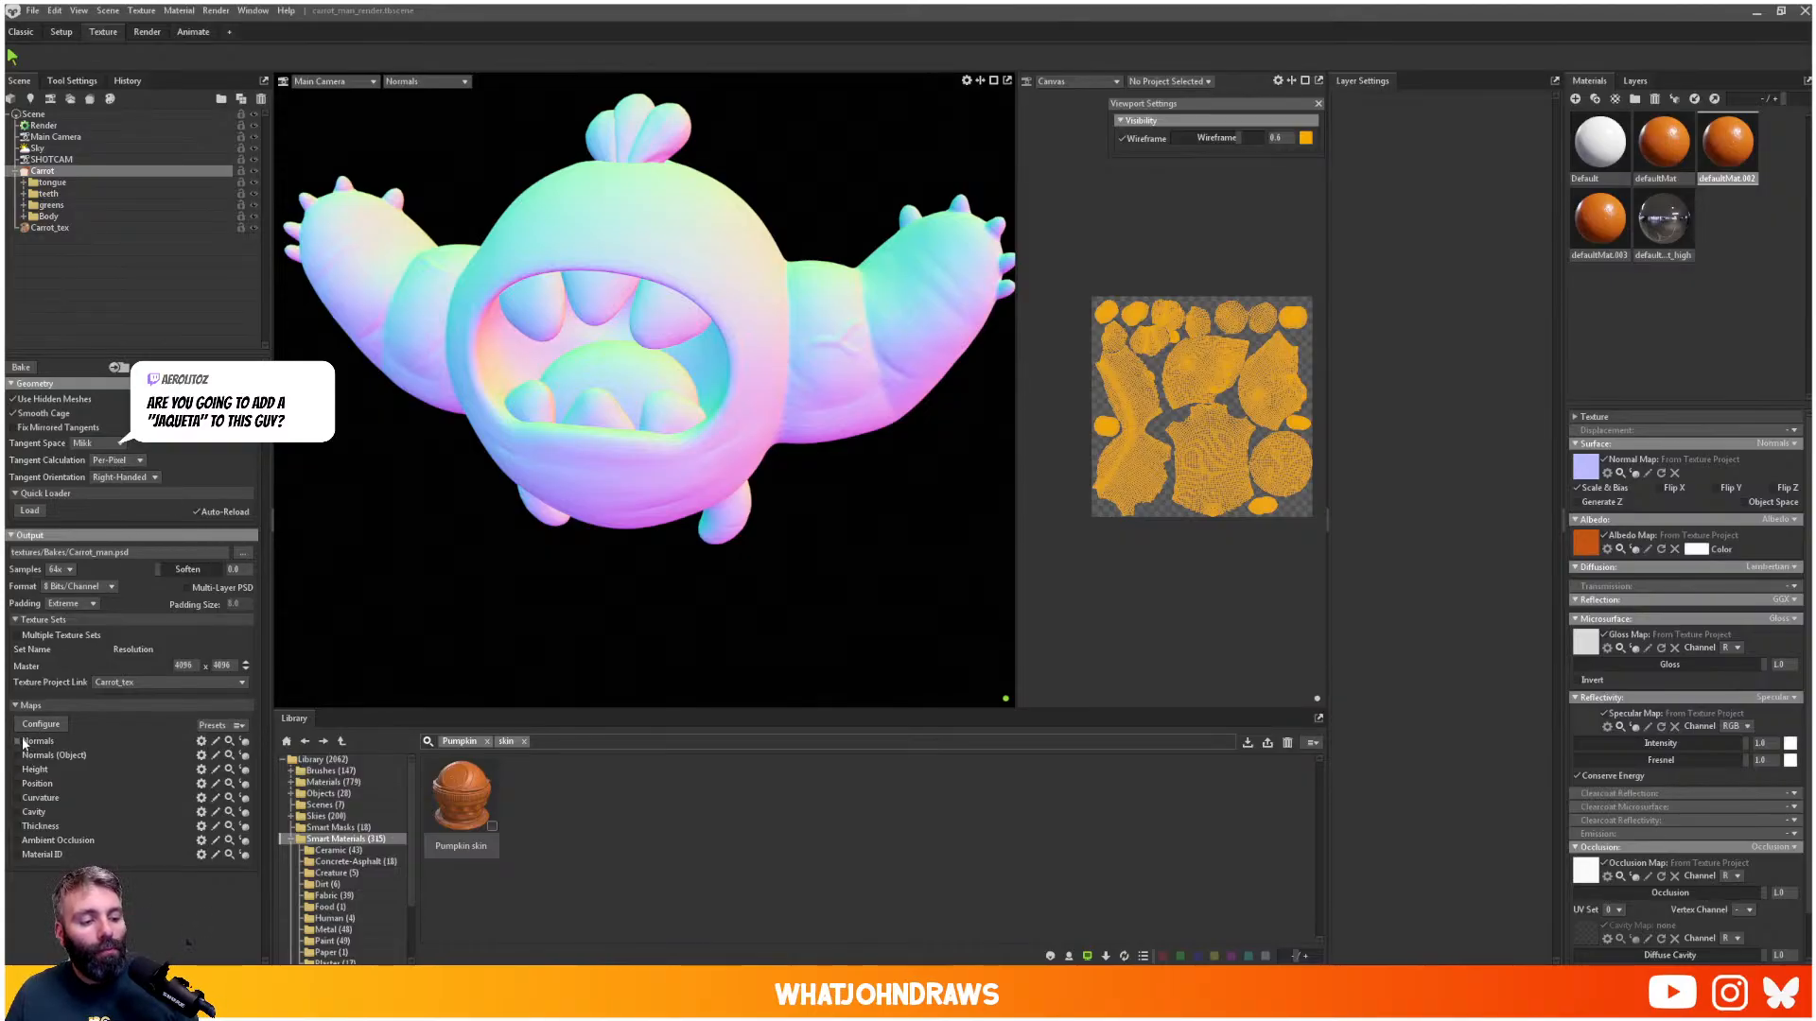
- Turn on the Height, Position, Curvature, Cavity, Thickness and Ambient Occlusion maps in the Carrot bake project and bake them
{"action": "left_click", "coordinate": [17, 770]}
{"action": "left_click", "coordinate": [17, 784]}
{"action": "left_click", "coordinate": [17, 798]}
{"action": "left_click", "coordinate": [17, 812]}
{"action": "left_click", "coordinate": [17, 827]}
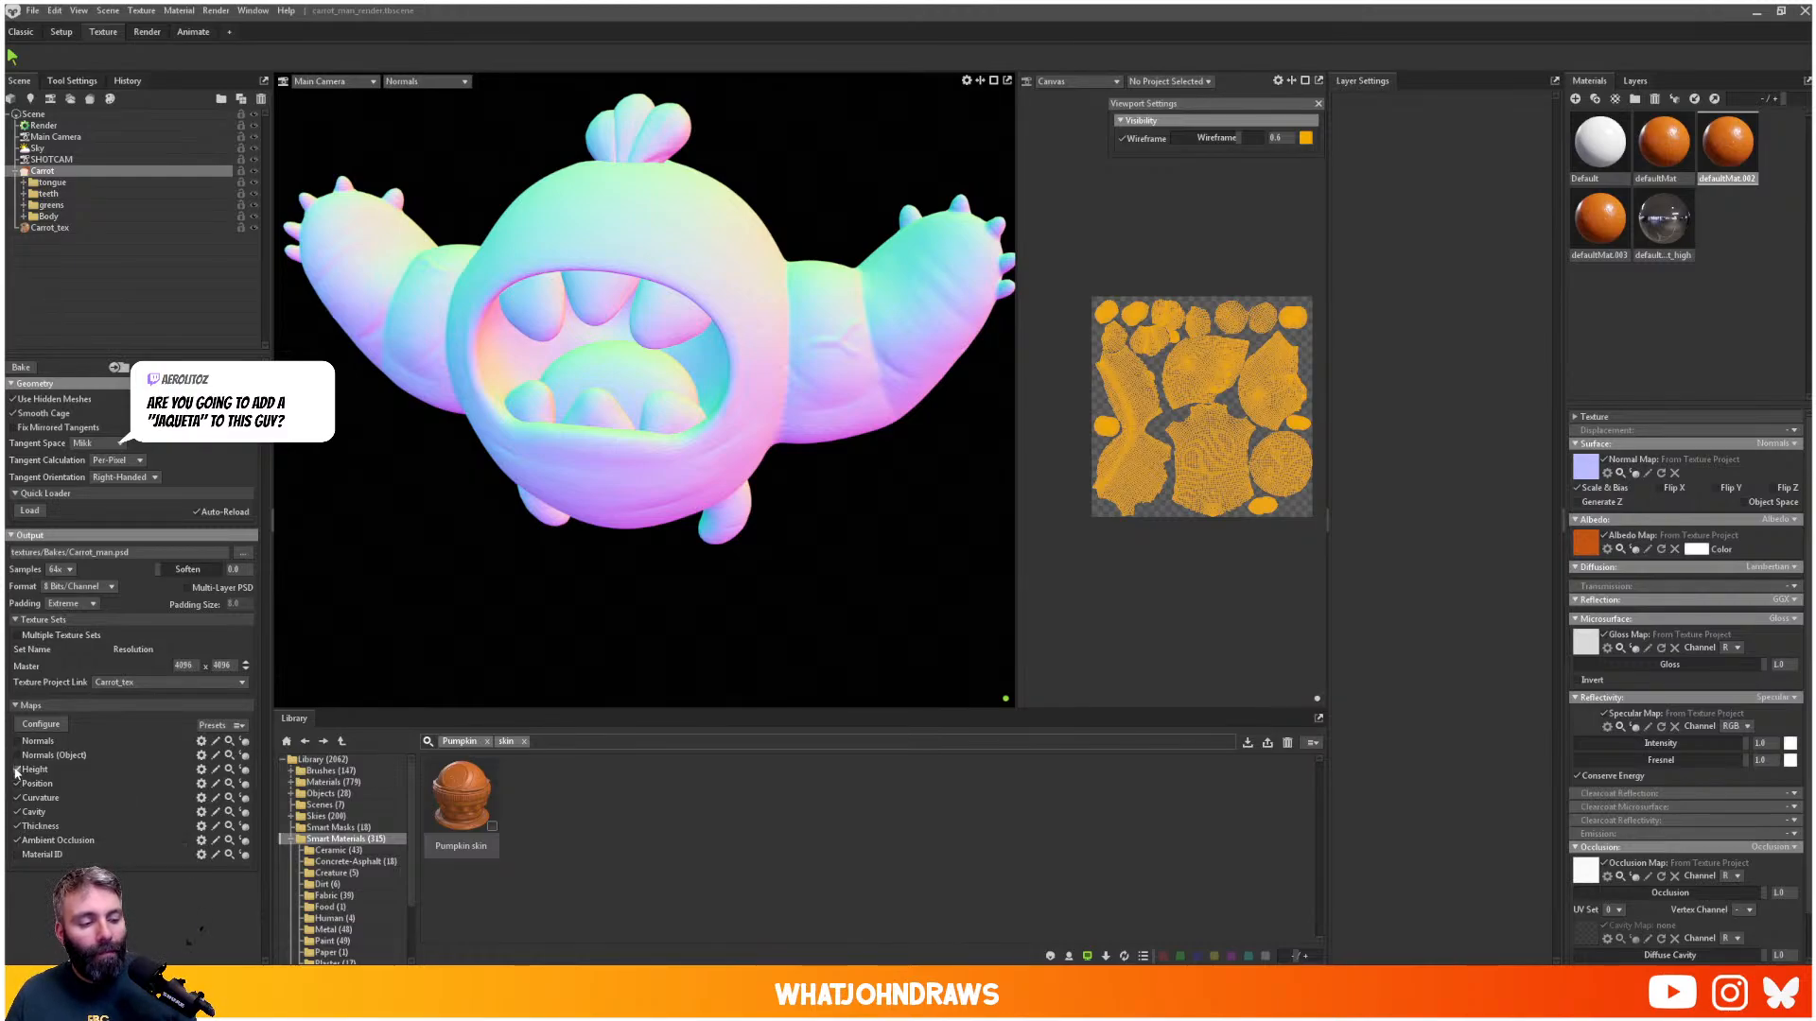
{"action": "left_click", "coordinate": [425, 652]}
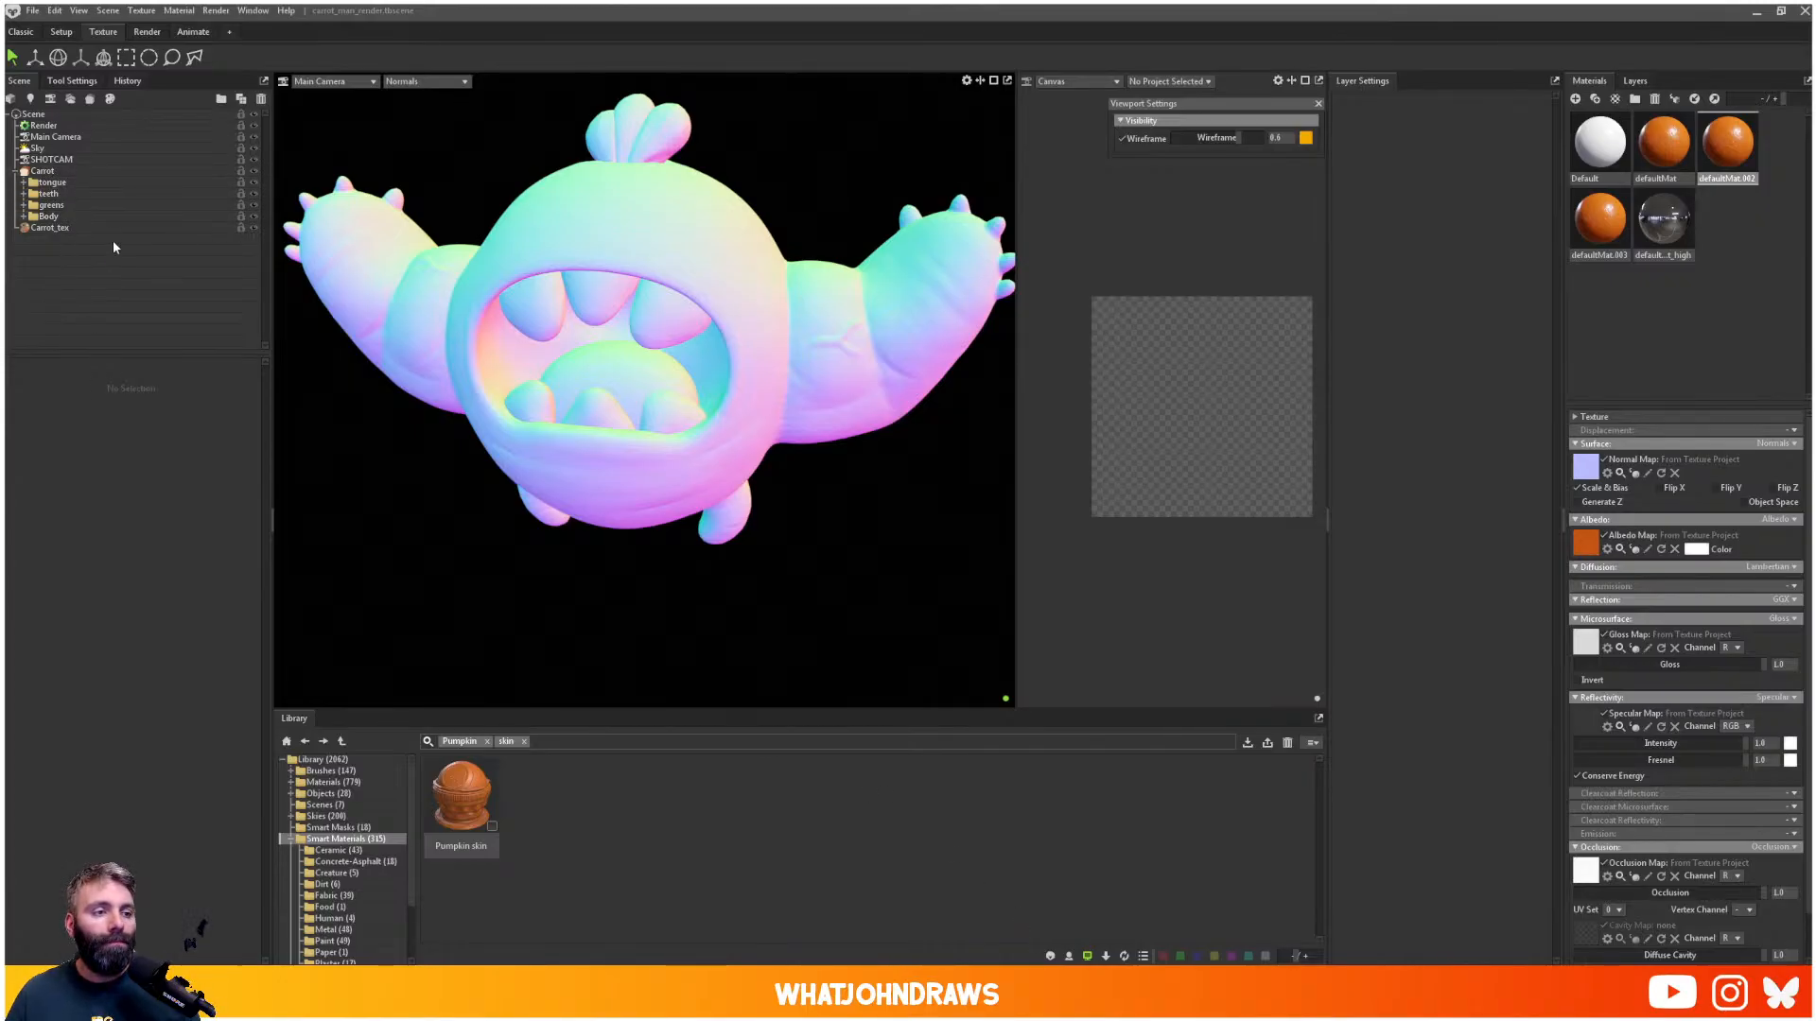
{"action": "left_click", "coordinate": [44, 172]}
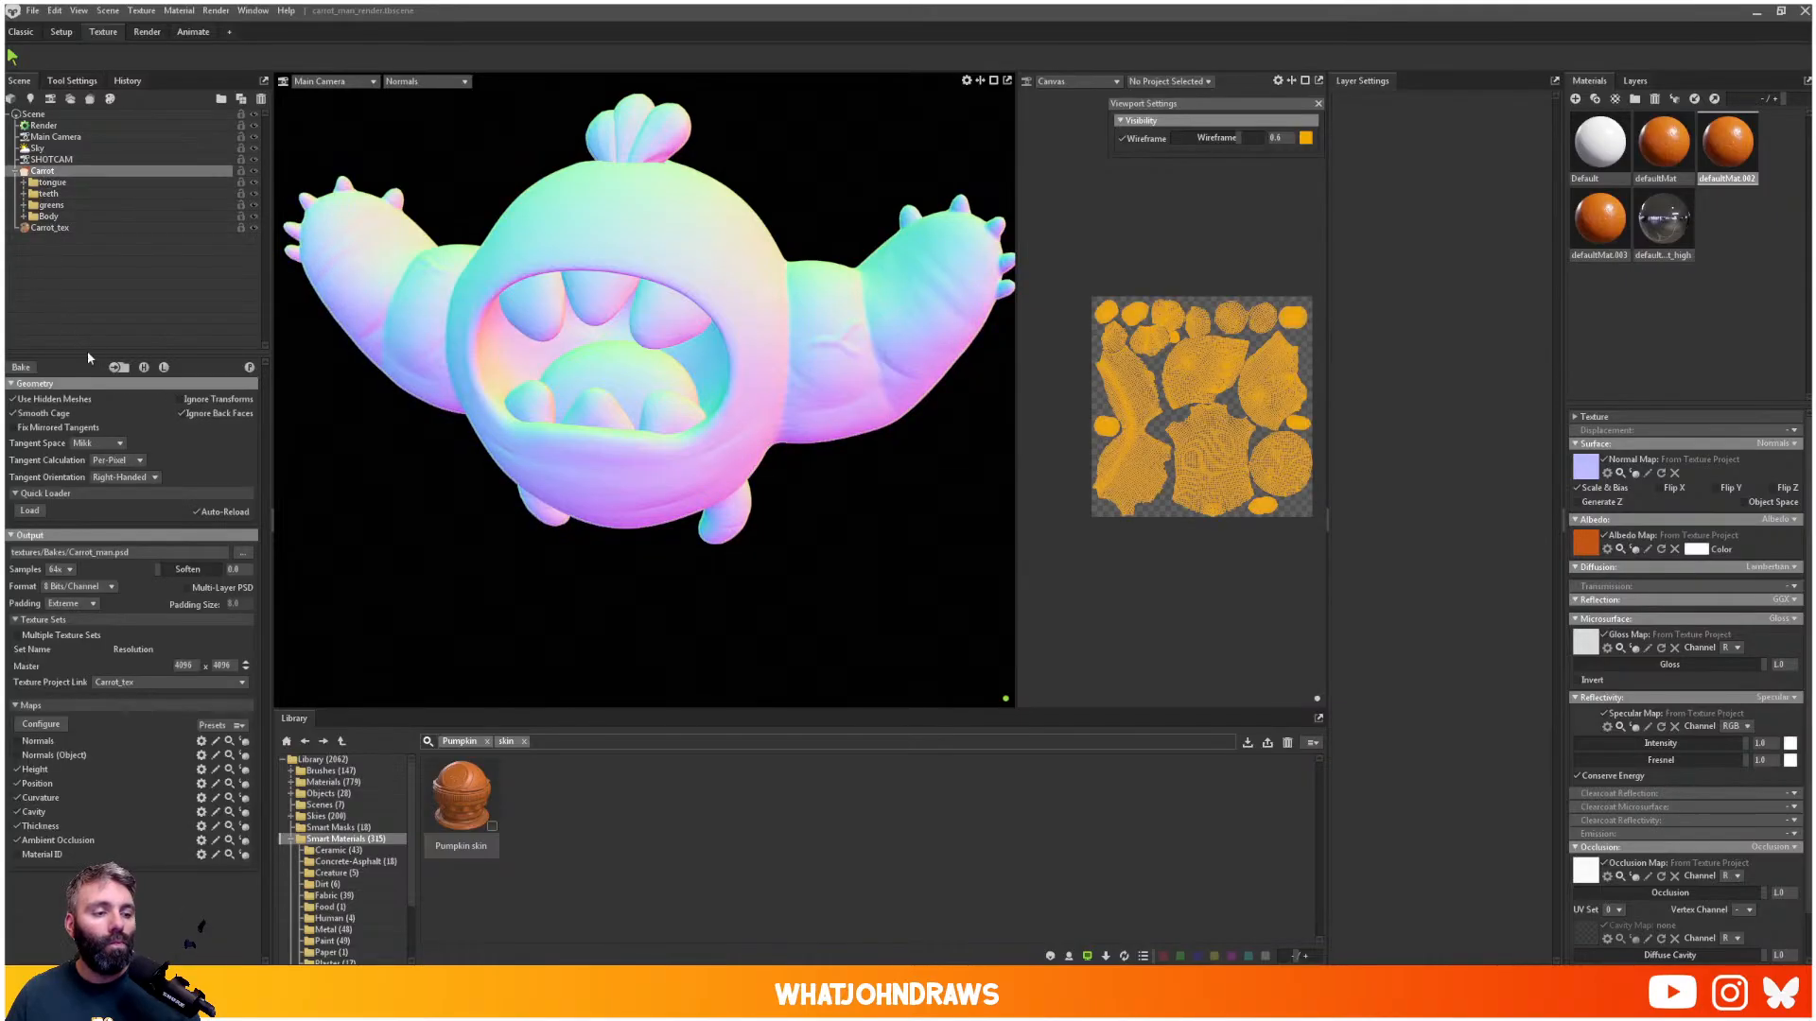
{"action": "left_click", "coordinate": [23, 368]}
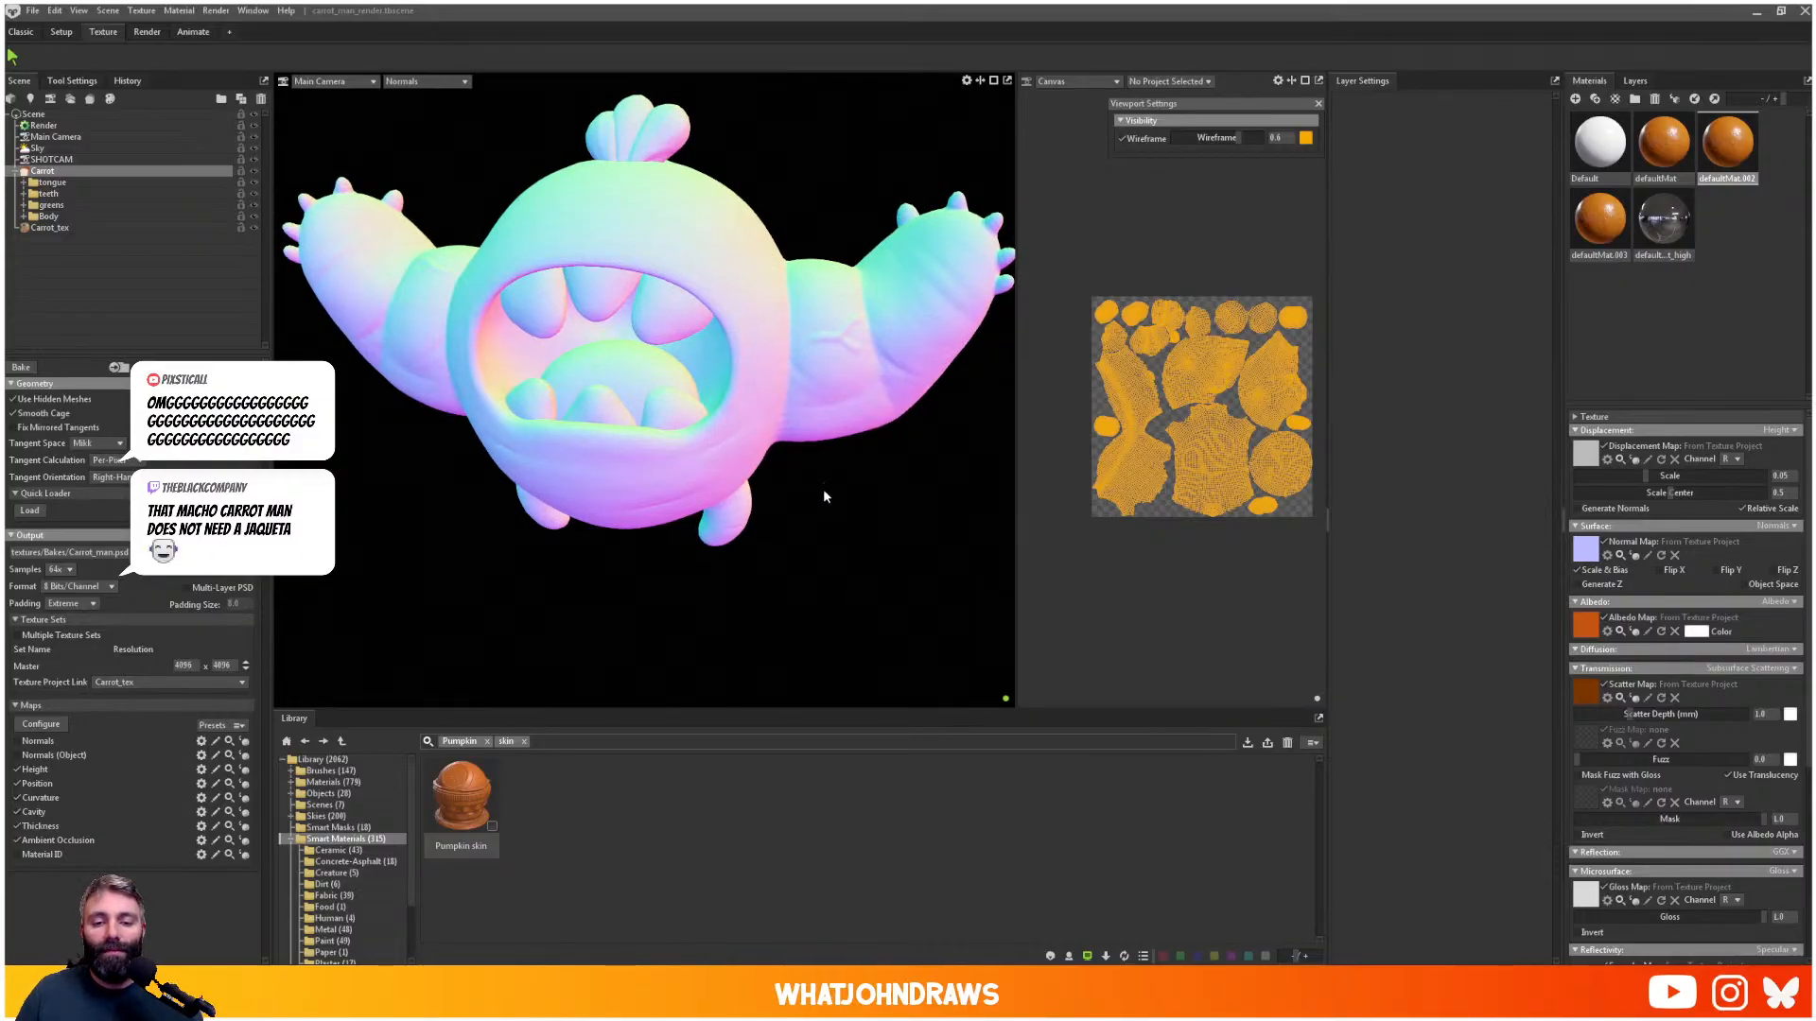
- Change the main viewport's render pass from Normals to Full Quality to show the carrot character's materials
{"action": "middle_click_drag", "start_coordinate": [823, 490], "coordinate": [823, 524]}
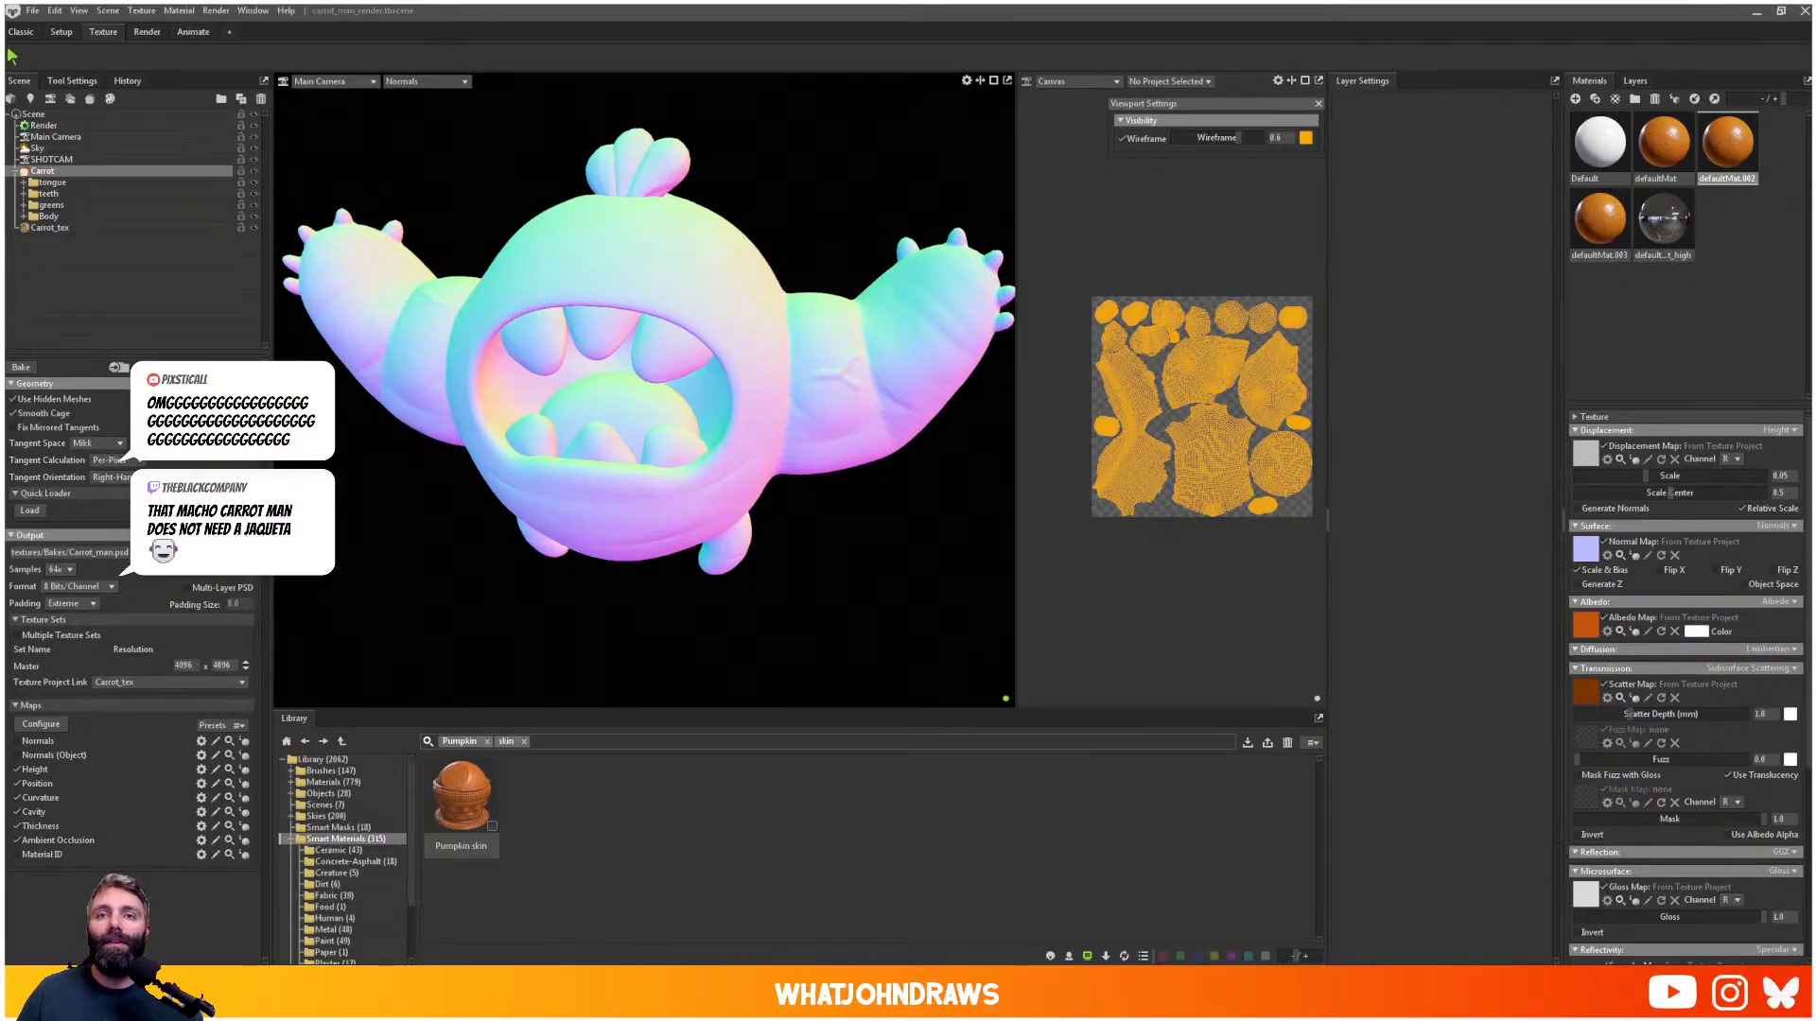
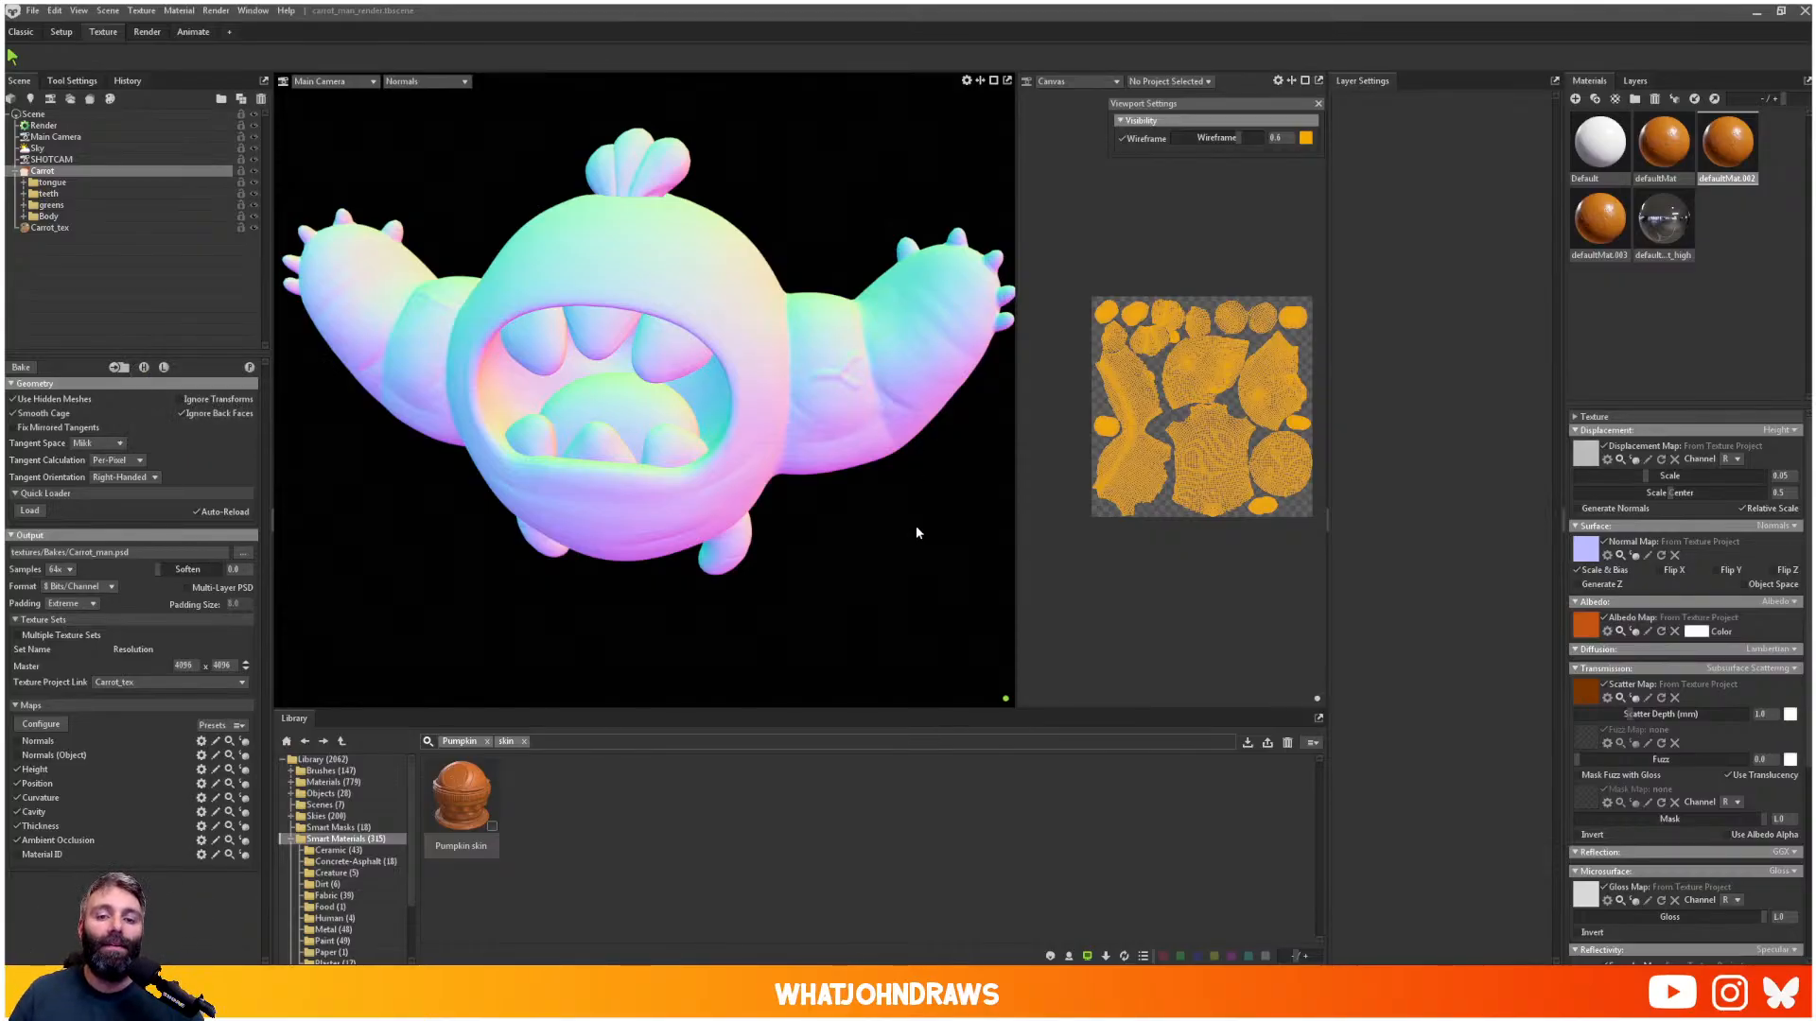
{"action": "left_click", "coordinate": [879, 504]}
{"action": "mouse_move", "coordinate": [813, 520]}
{"action": "left_mouse_down", "text": "alt"}
{"action": "mouse_move", "coordinate": [811, 448]}
{"action": "mouse_move", "coordinate": [811, 505]}
{"action": "left_mouse_up", "text": "alt"}
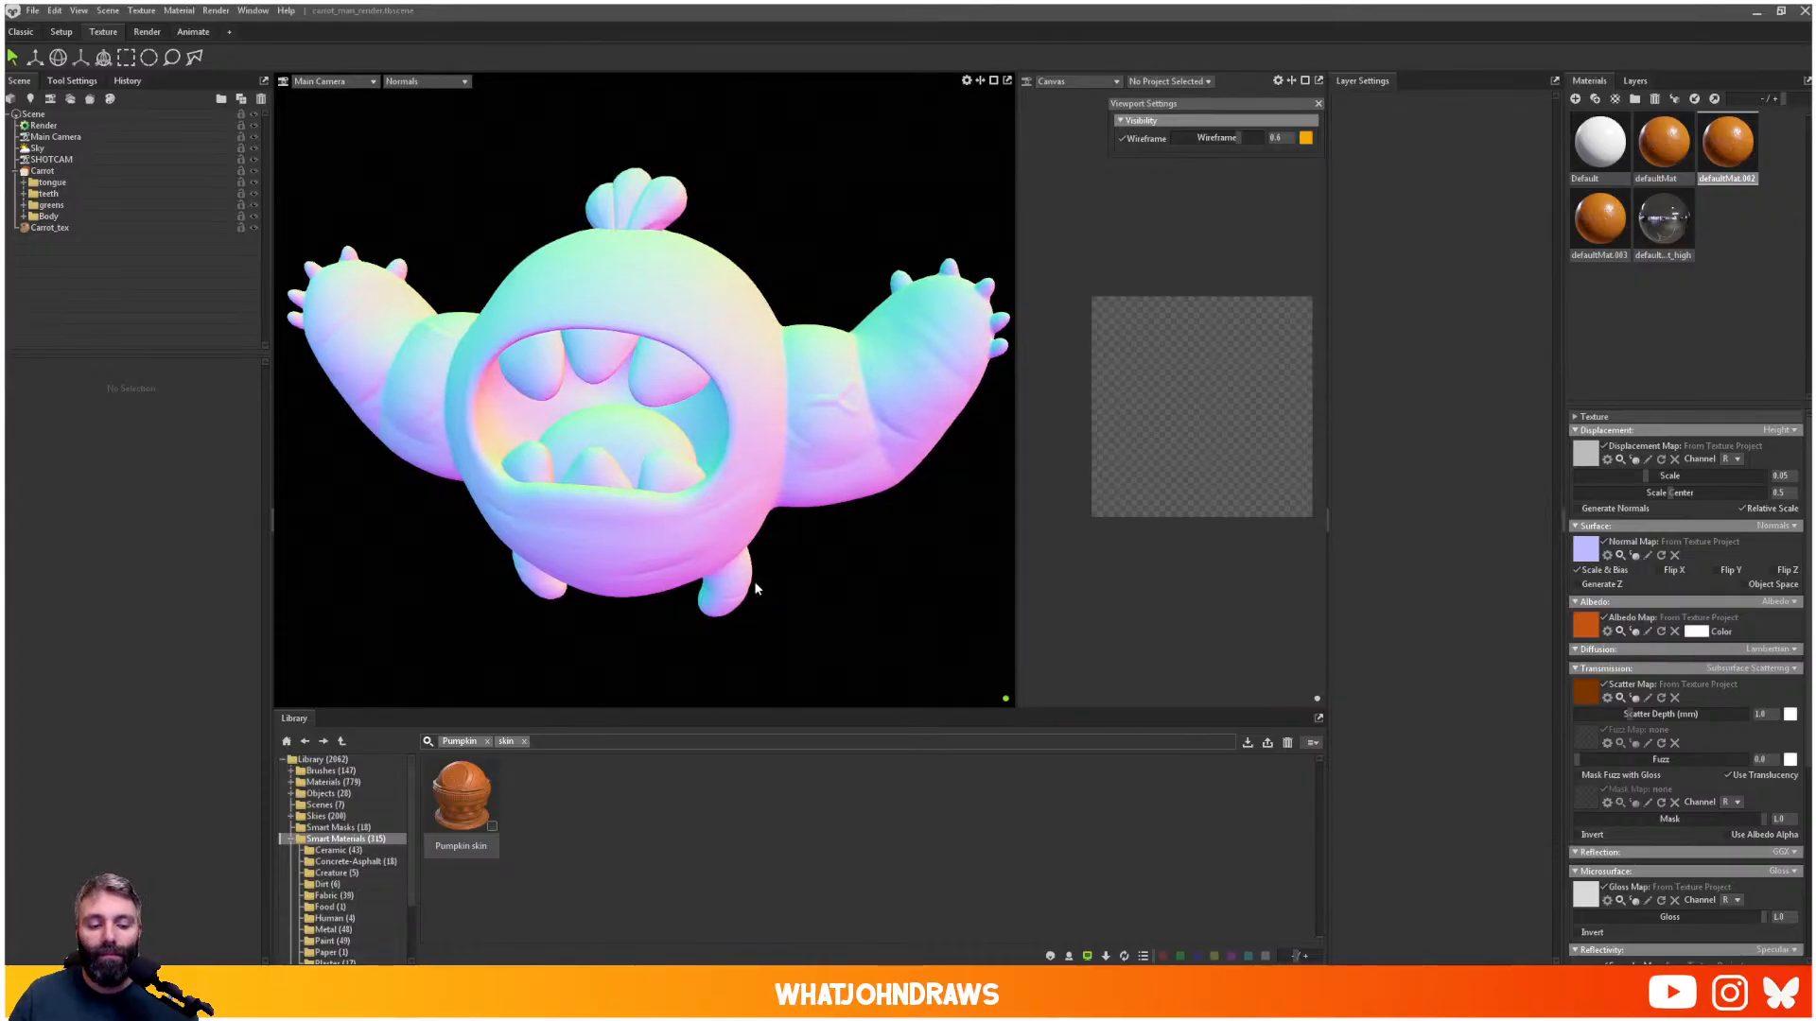
{"action": "left_click", "coordinate": [47, 171]}
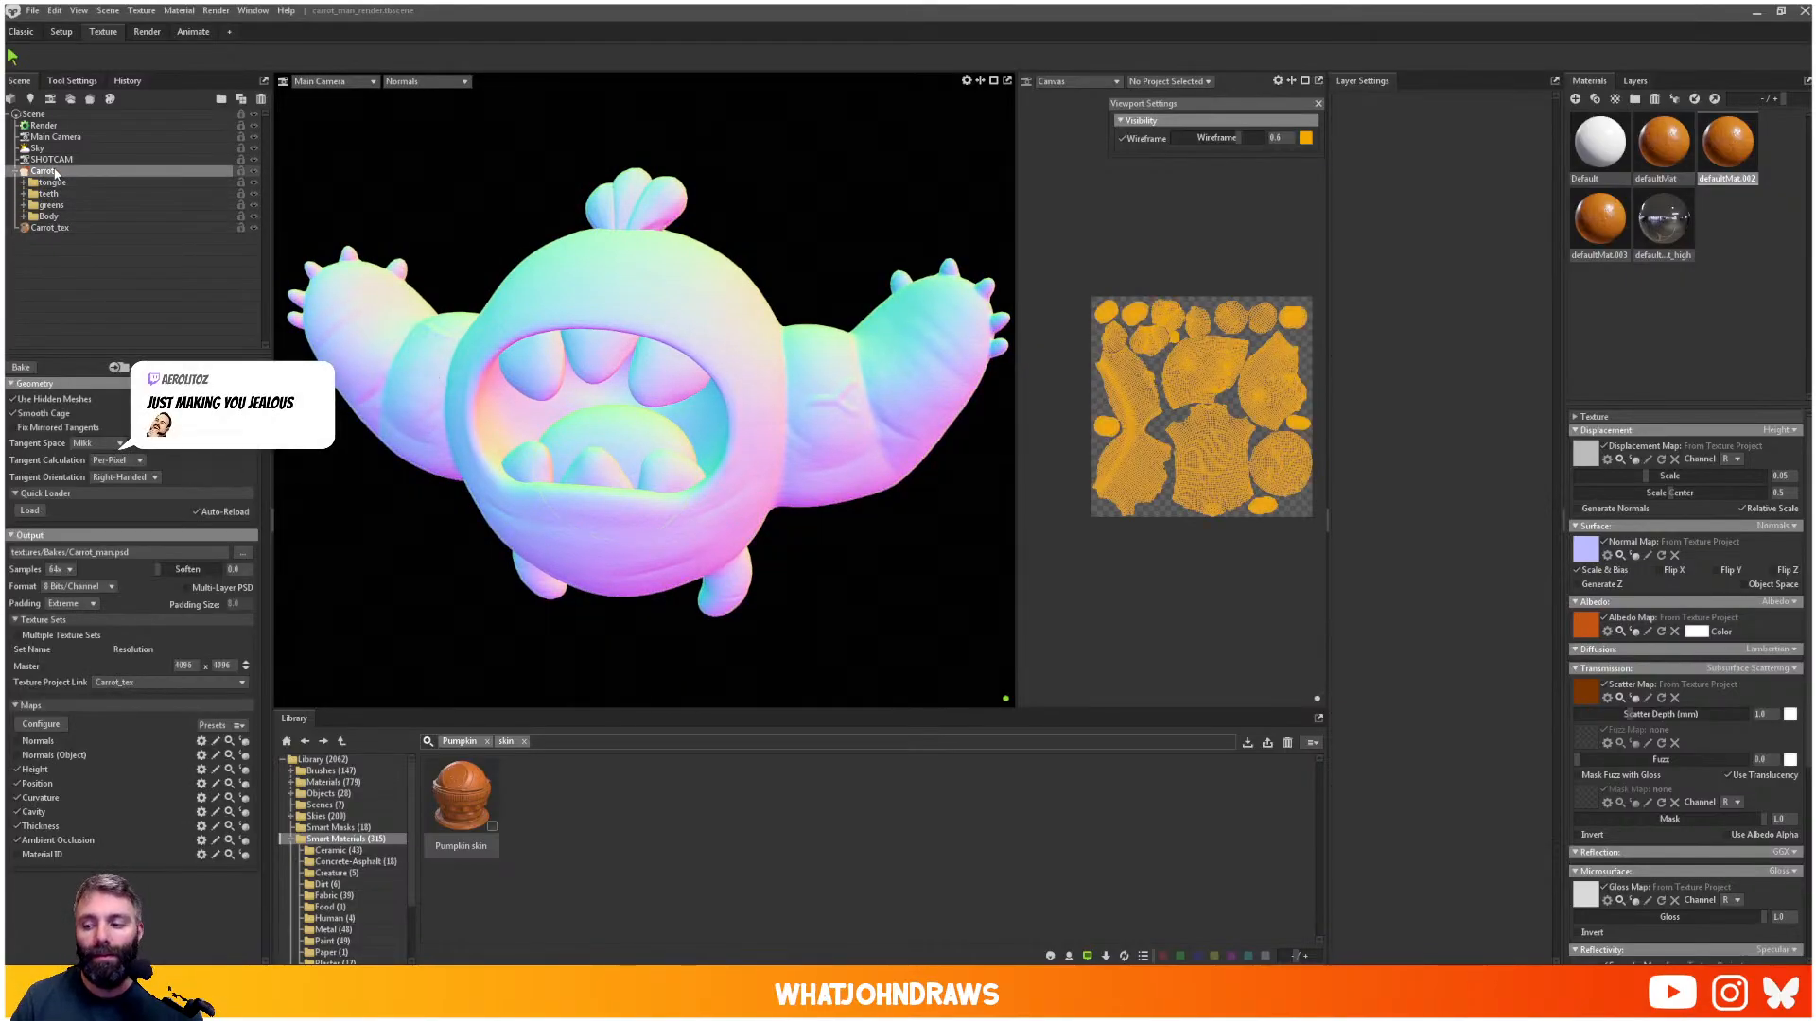
{"action": "key", "text": "m"}
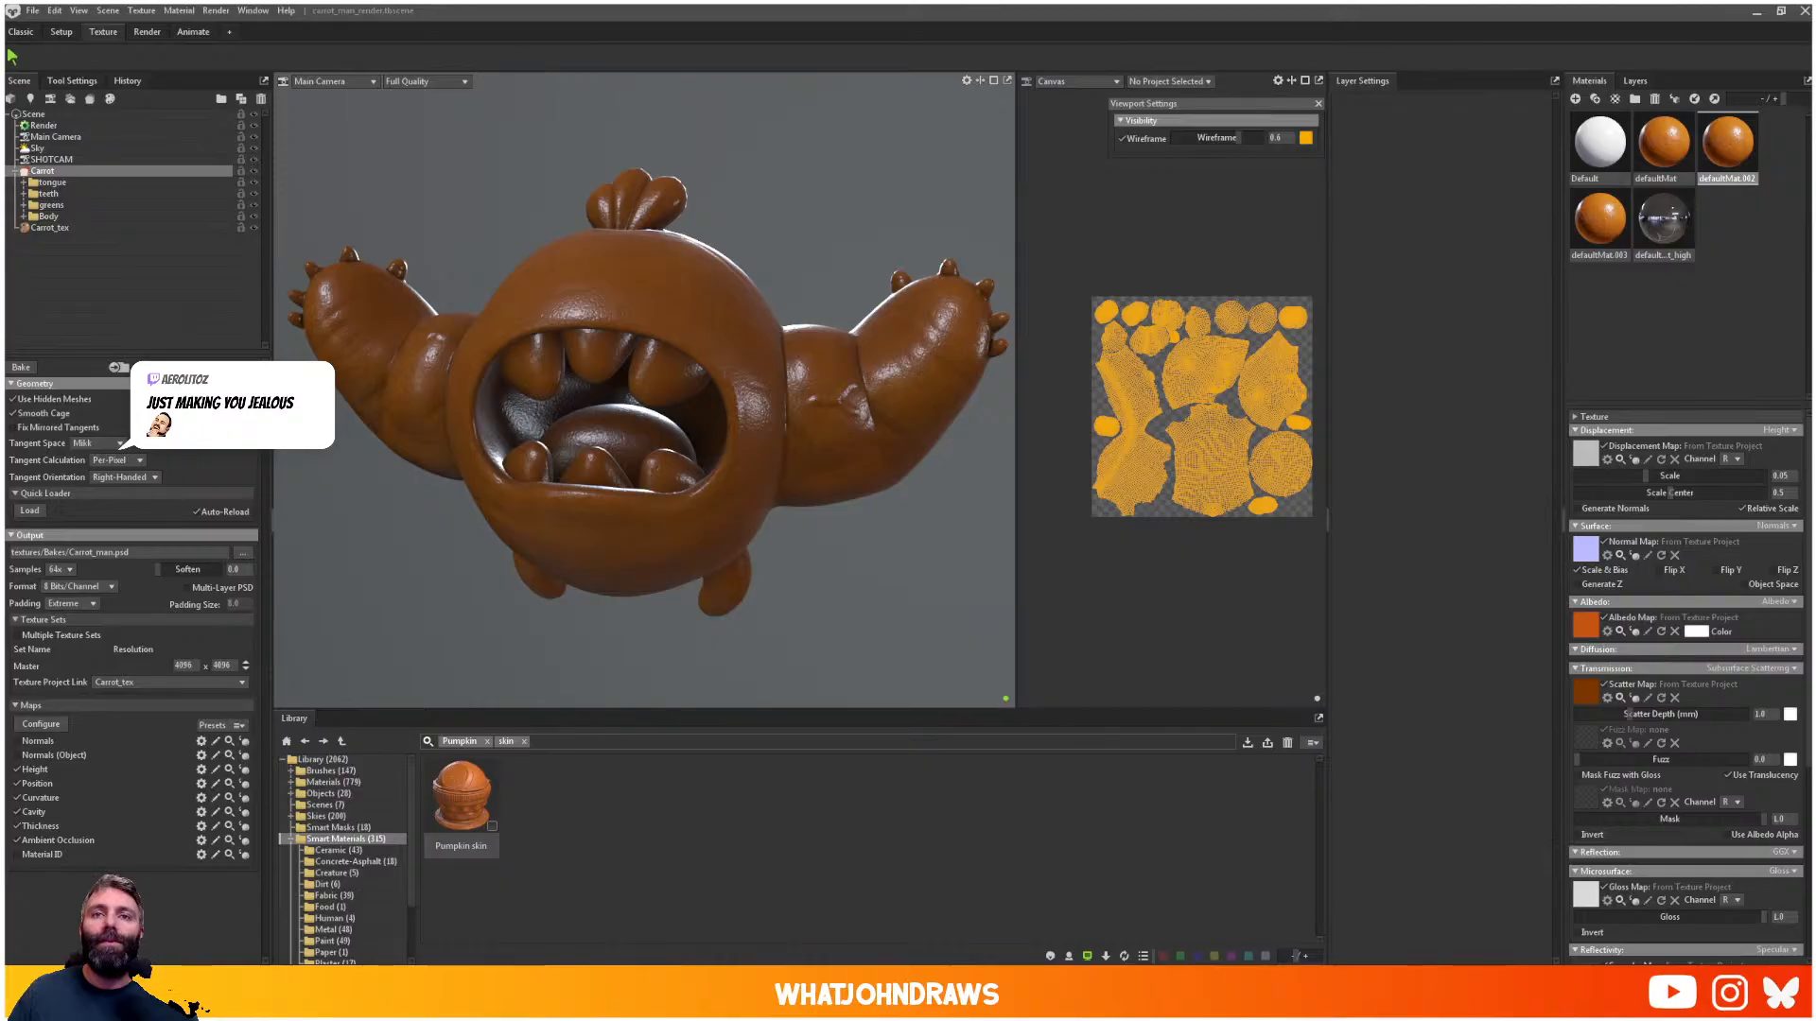
- Switch to ZBrush, show the whole carrot character instead of only its teeth, and run a BPR render to view its occlusion shading
{"action": "key", "text": "alt+Tab"}
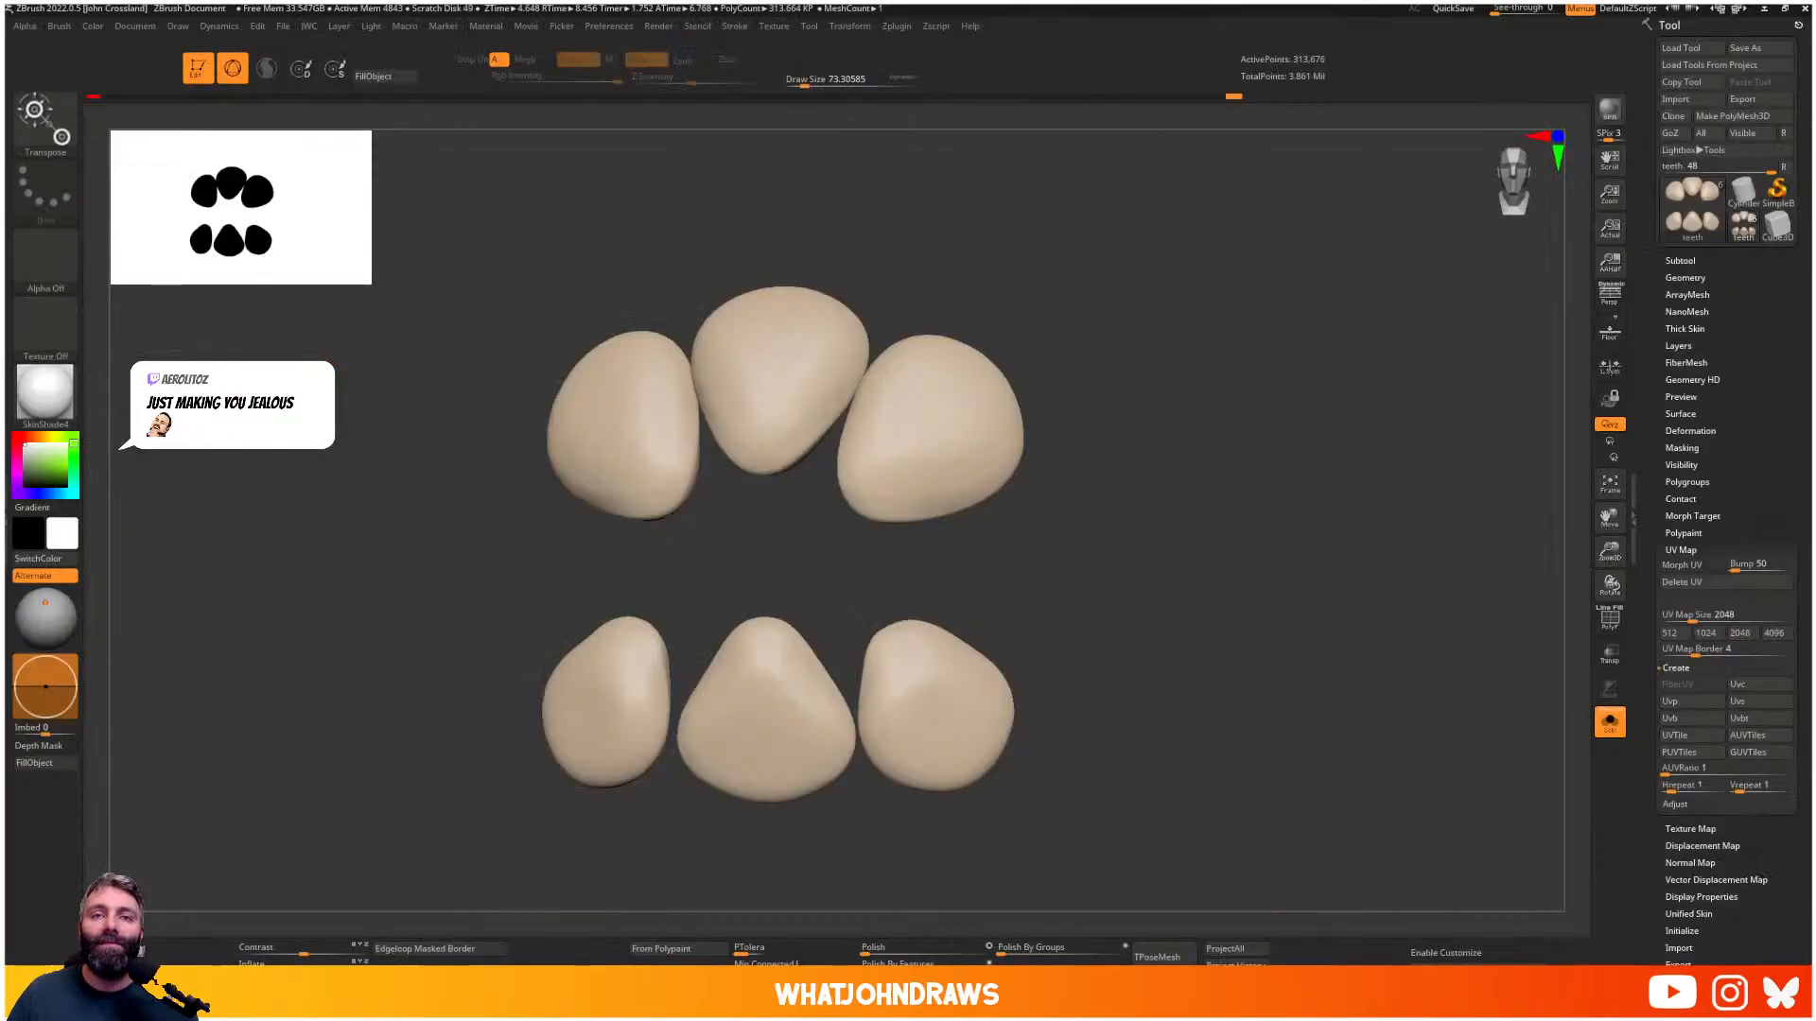
{"action": "key", "text": "alt+s"}
{"action": "key", "text": "f"}
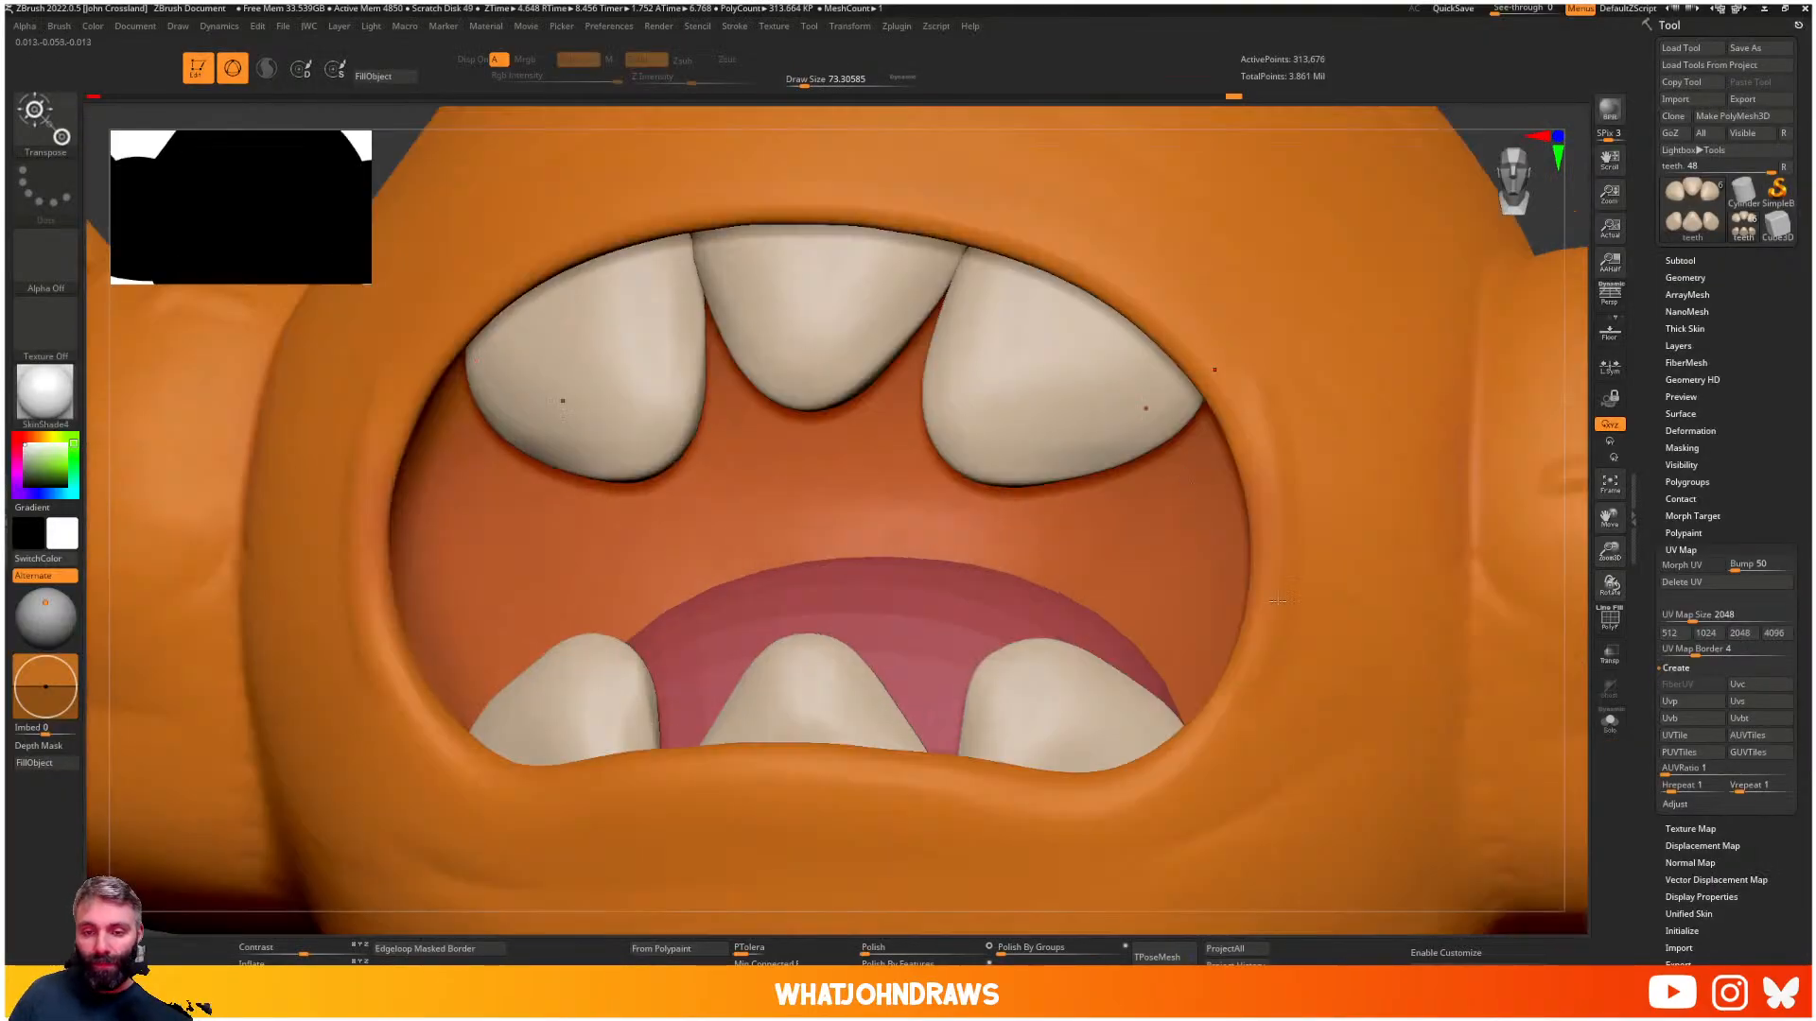
{"action": "right_click_drag", "start_coordinate": [1184, 478], "coordinate": [1030, 352], "text": "ctrl"}
{"action": "right_click_drag", "start_coordinate": [1513, 434], "coordinate": [1130, 485], "text": "alt"}
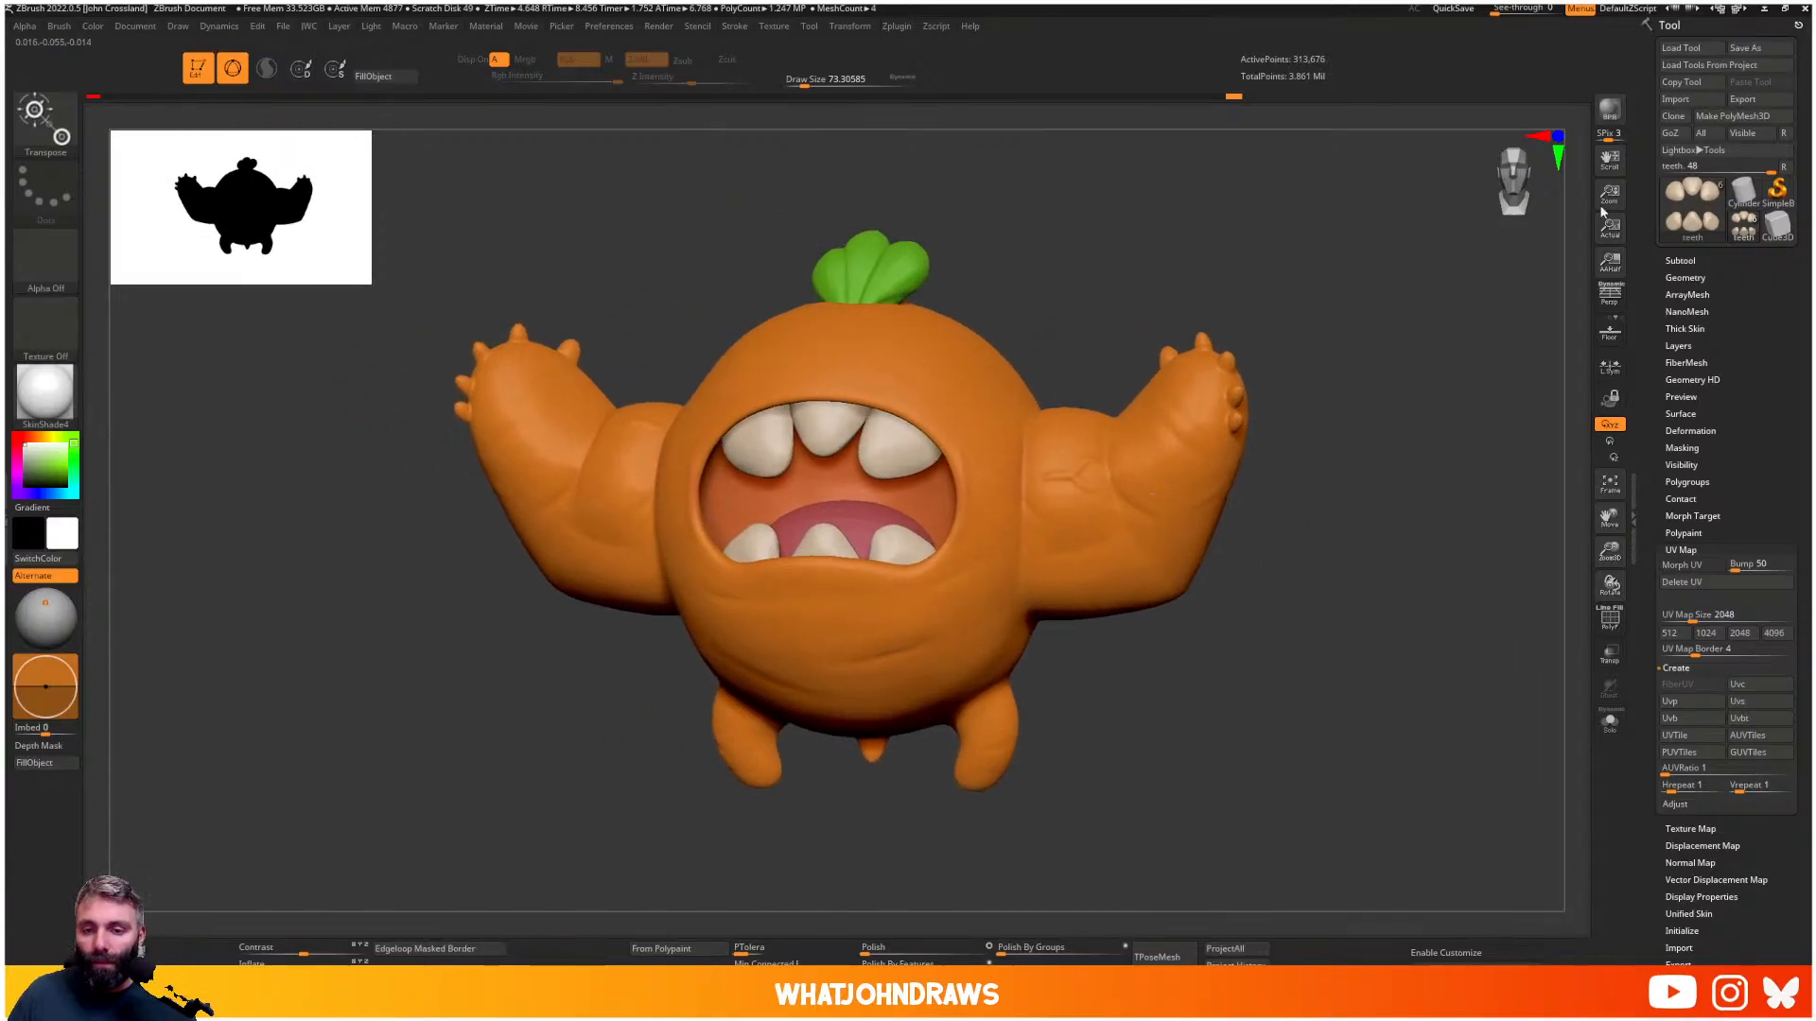
{"action": "key", "text": "shift+r"}
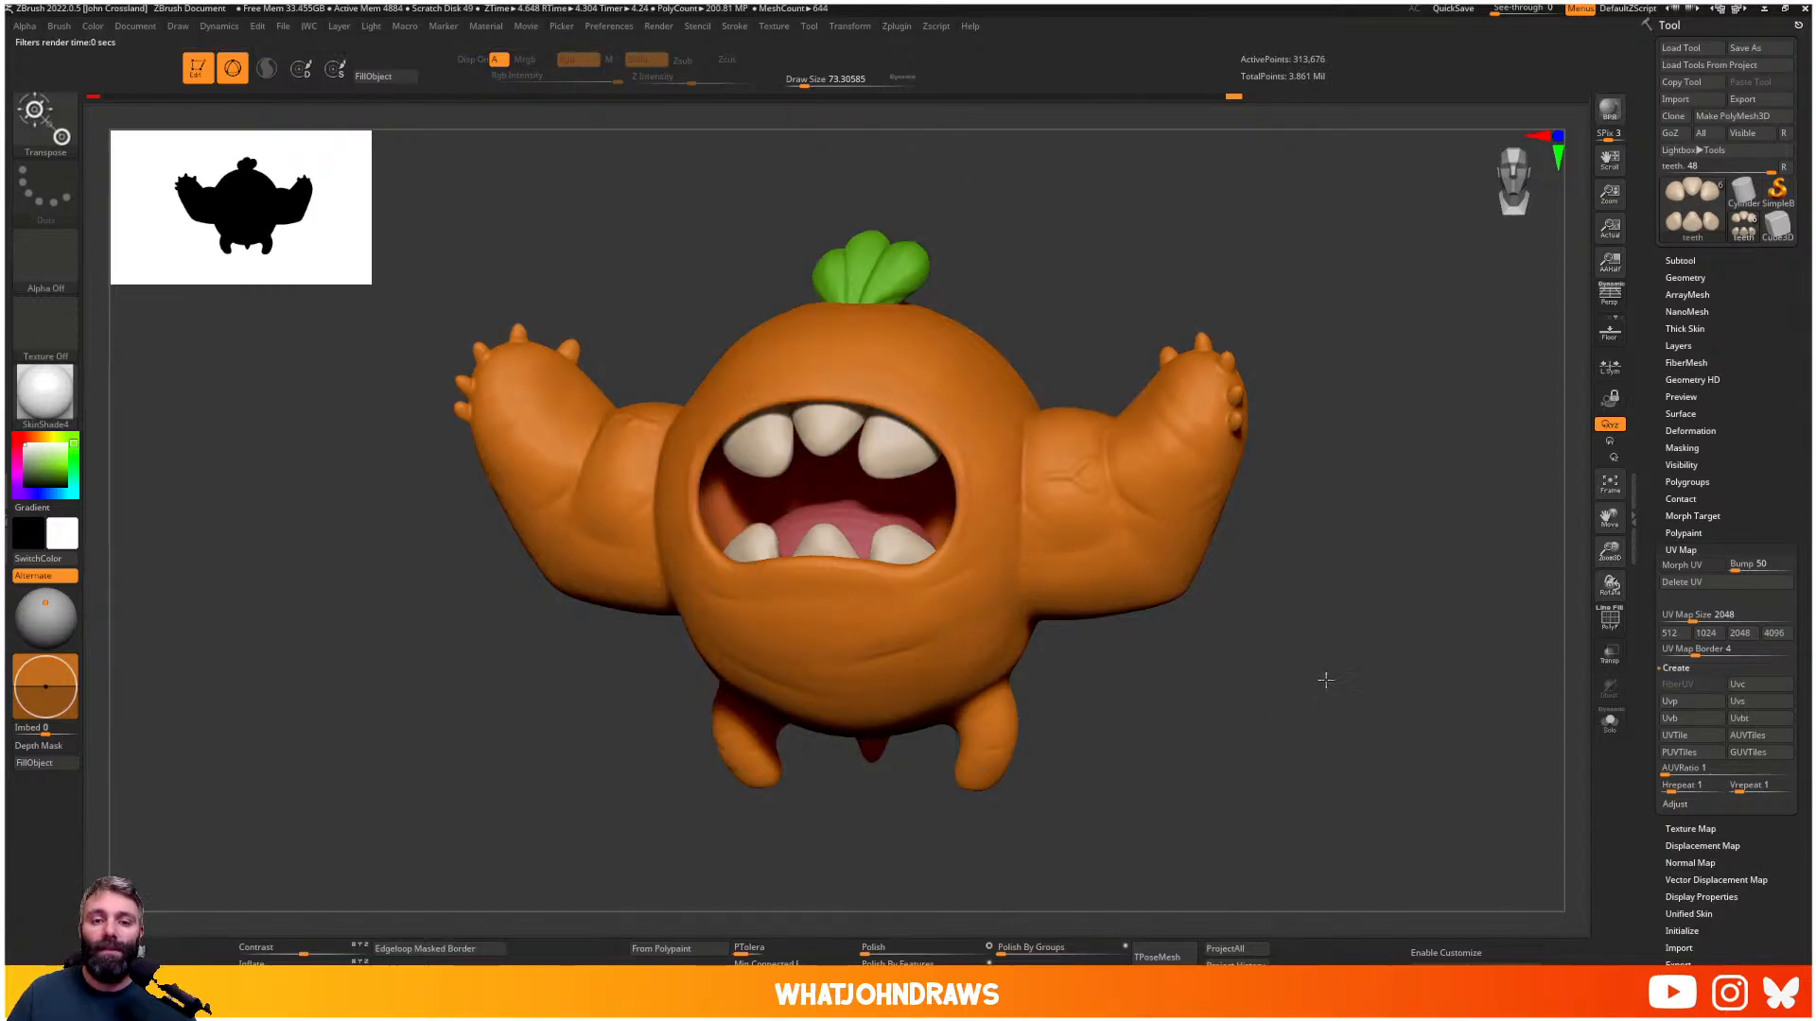
- Turn on perspective and show the floor plane subtool beneath the carrot character to examine the contact shadows
{"action": "left_click_drag", "start_coordinate": [1260, 670], "coordinate": [1528, 268]}
{"action": "key", "text": "p"}
{"action": "left_click", "coordinate": [1689, 260]}
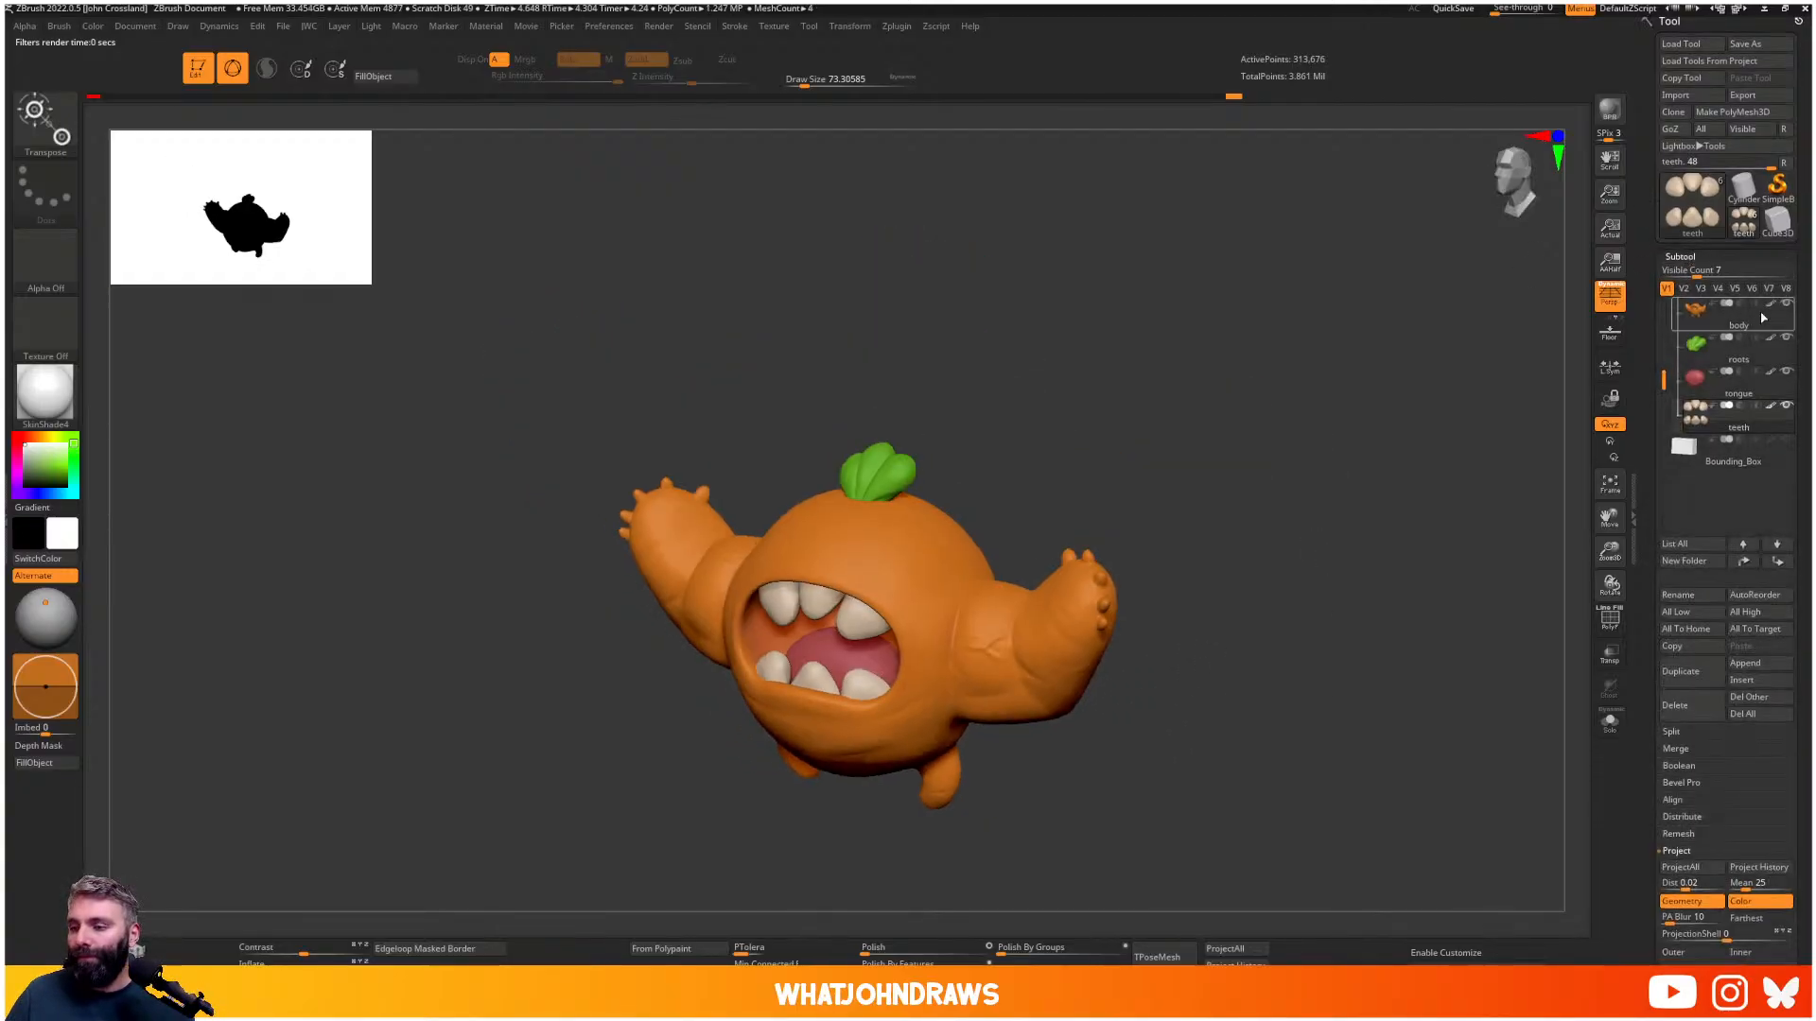
{"action": "left_click", "coordinate": [1786, 444]}
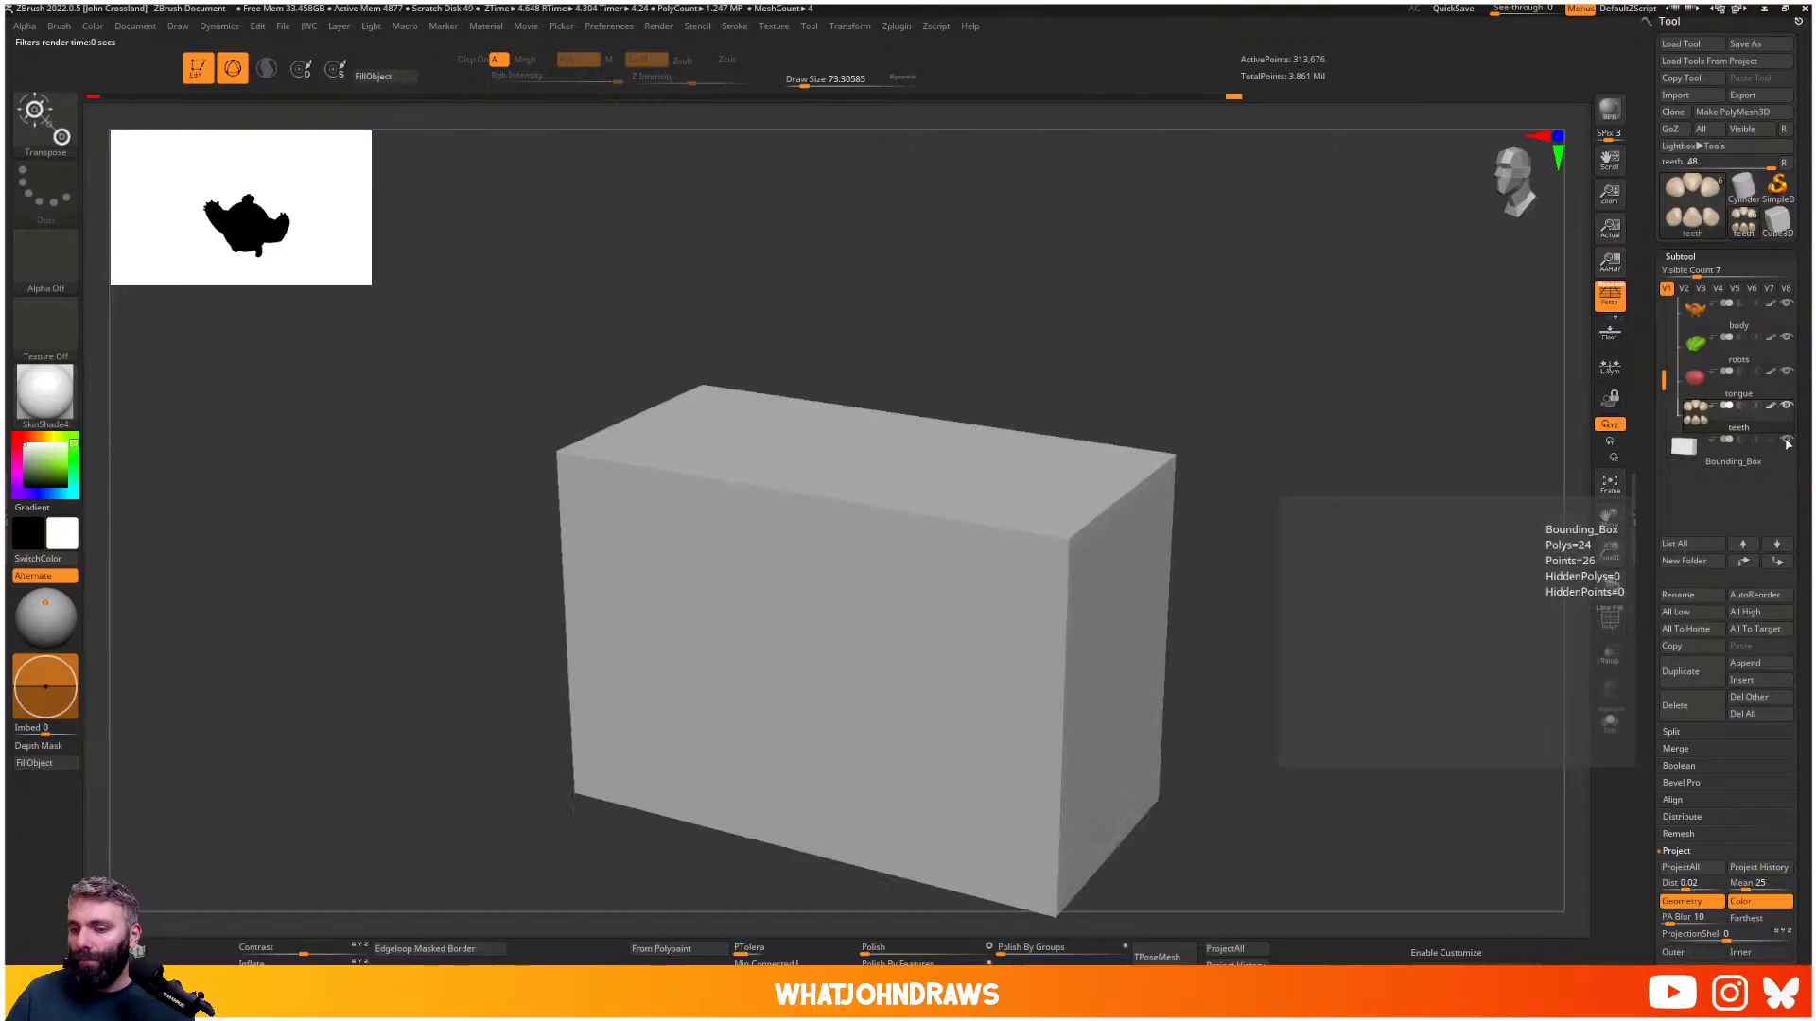
{"action": "left_click", "coordinate": [1785, 439]}
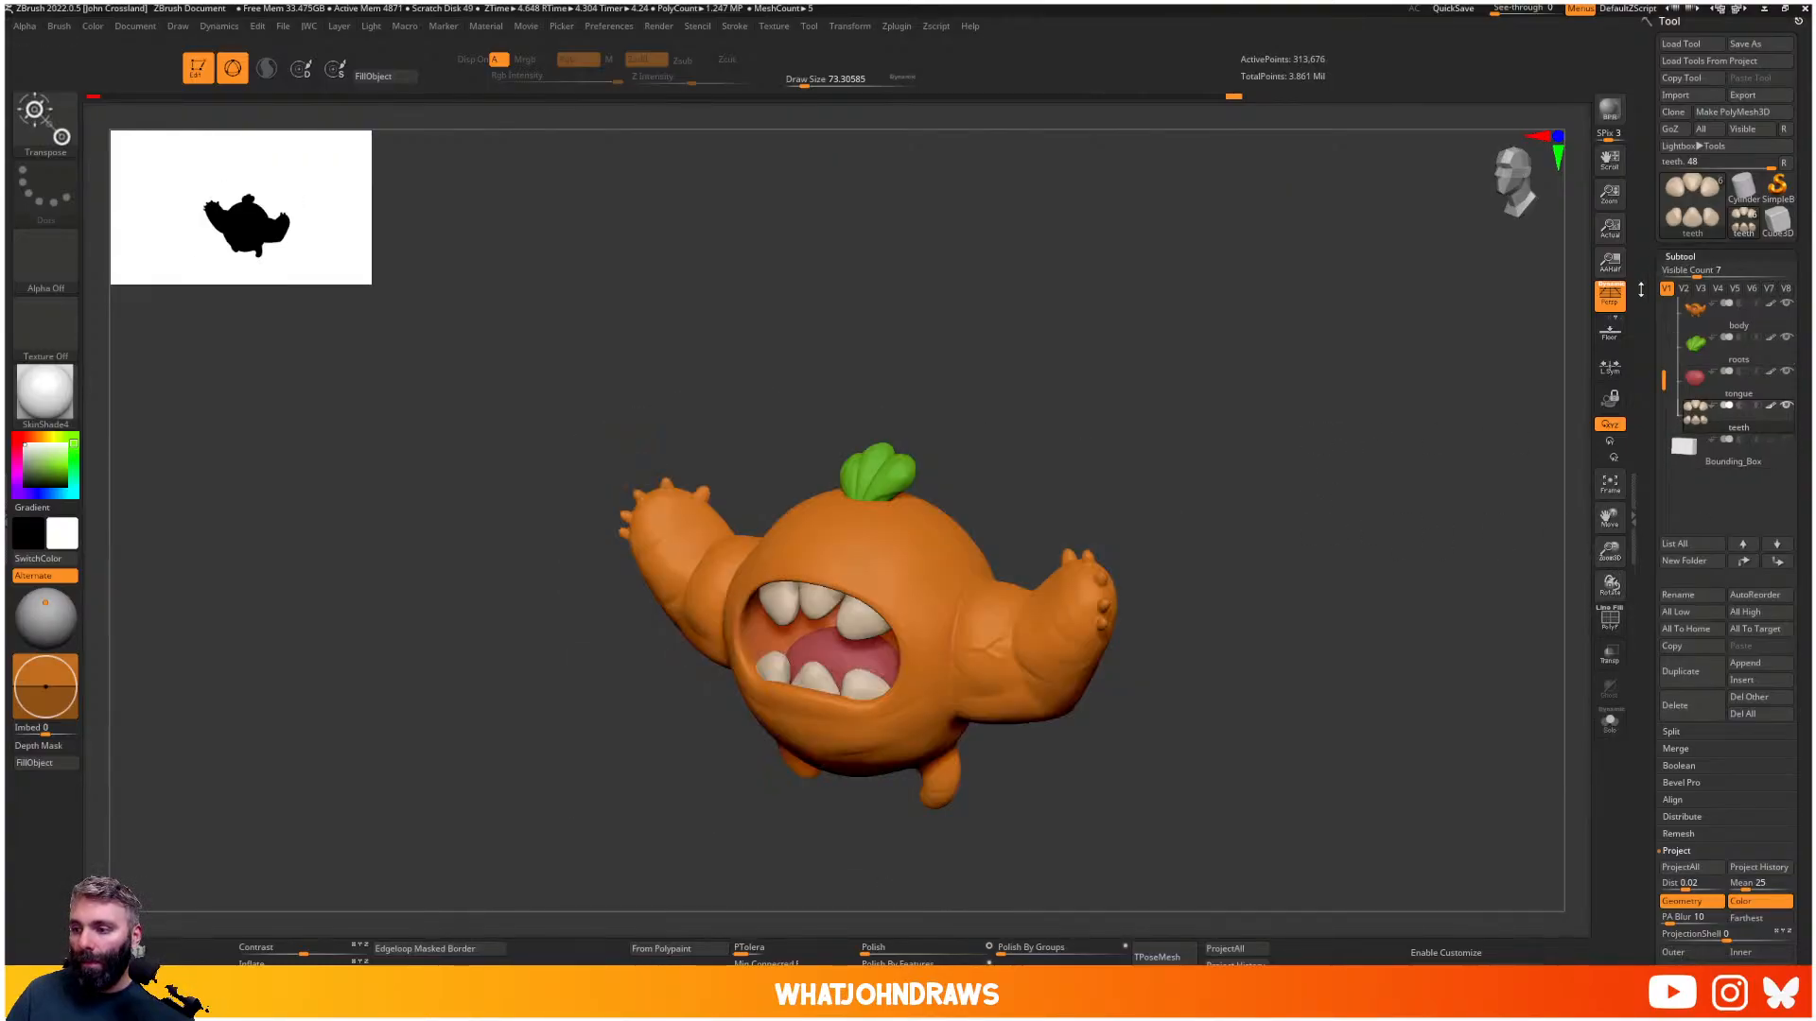
{"action": "left_click", "coordinate": [1787, 302]}
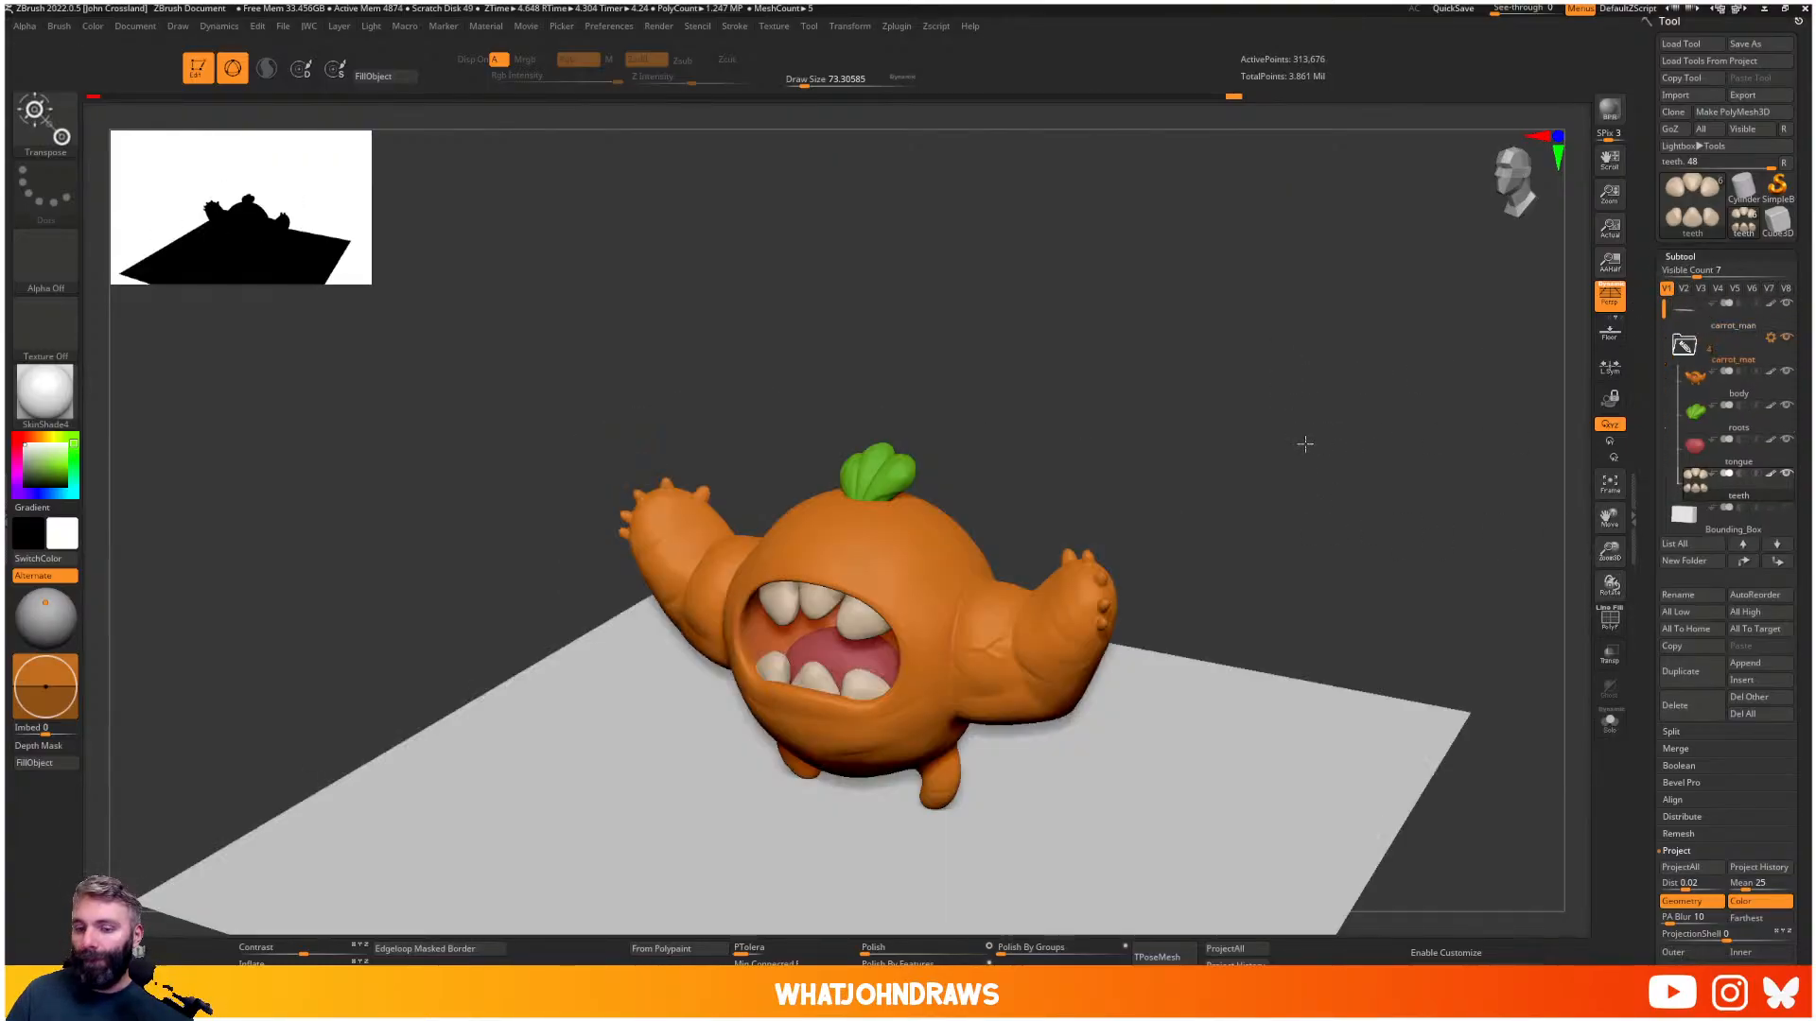
{"action": "left_click_drag", "start_coordinate": [1305, 441], "coordinate": [1263, 433]}
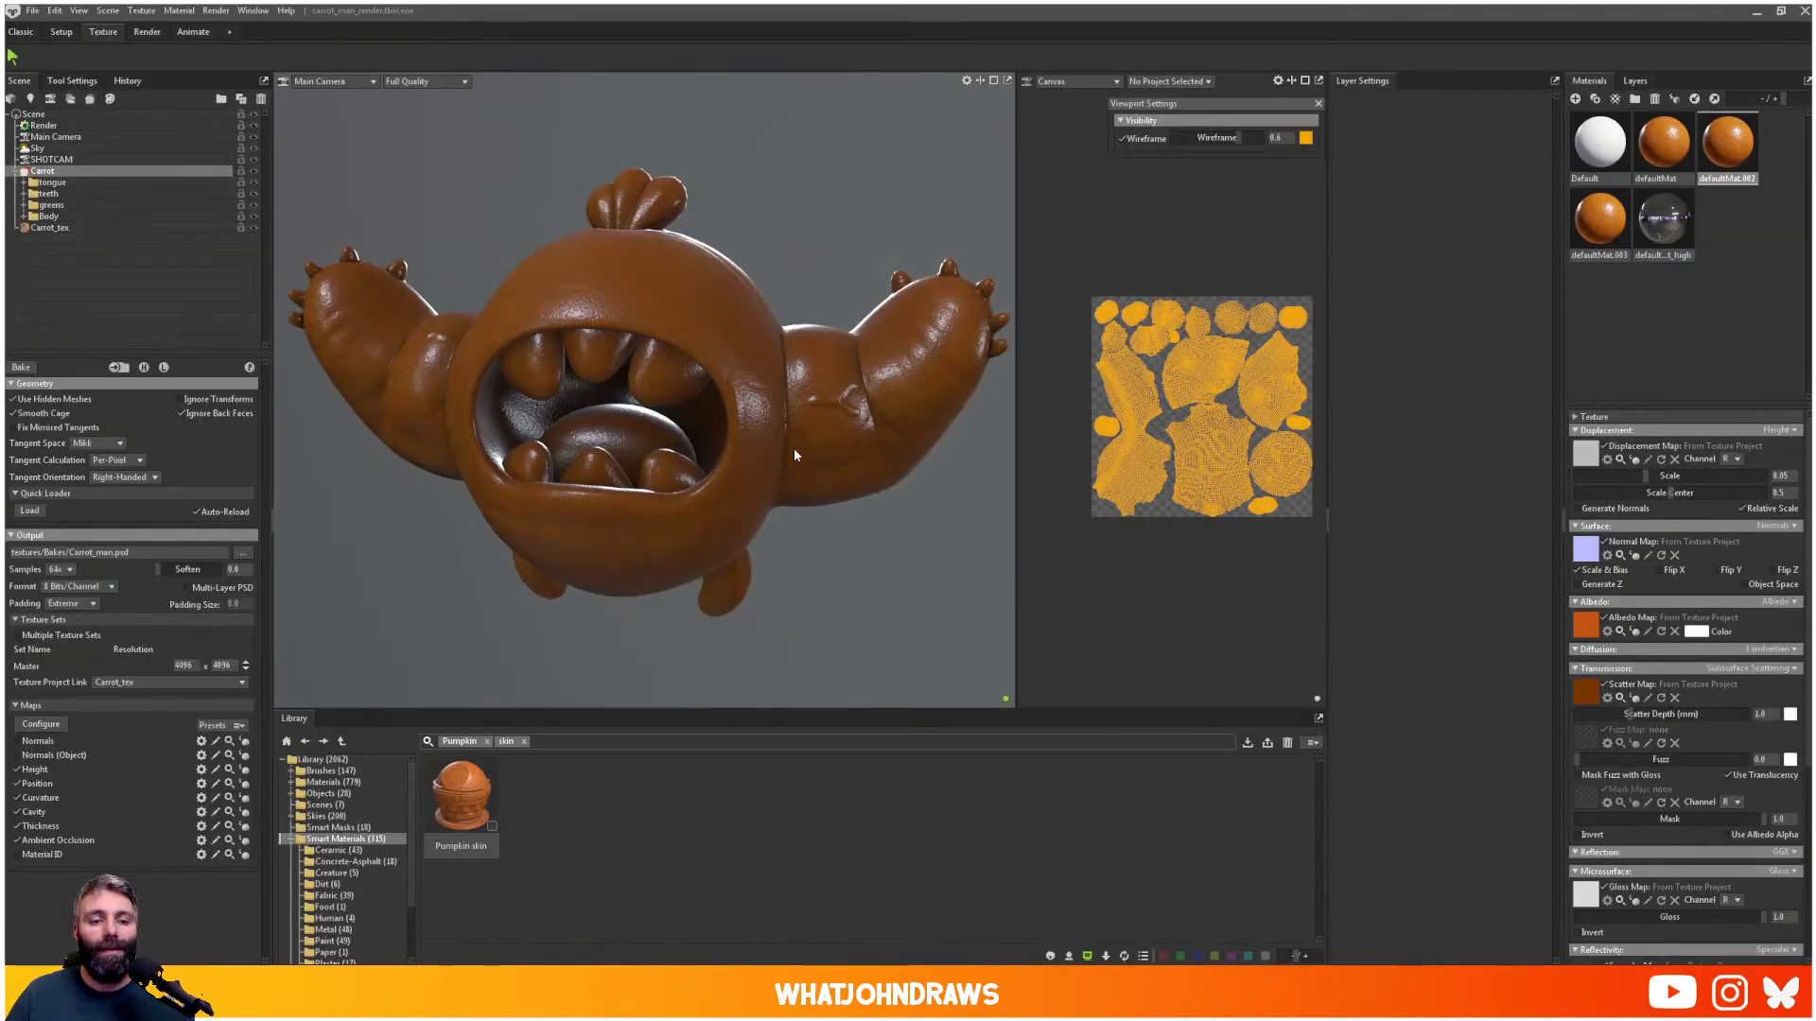
- Back in Marmoset Toolbag, lower the Occlusion strength of the defaultMat.002 material to about 0.34
{"action": "left_click", "coordinate": [790, 489]}
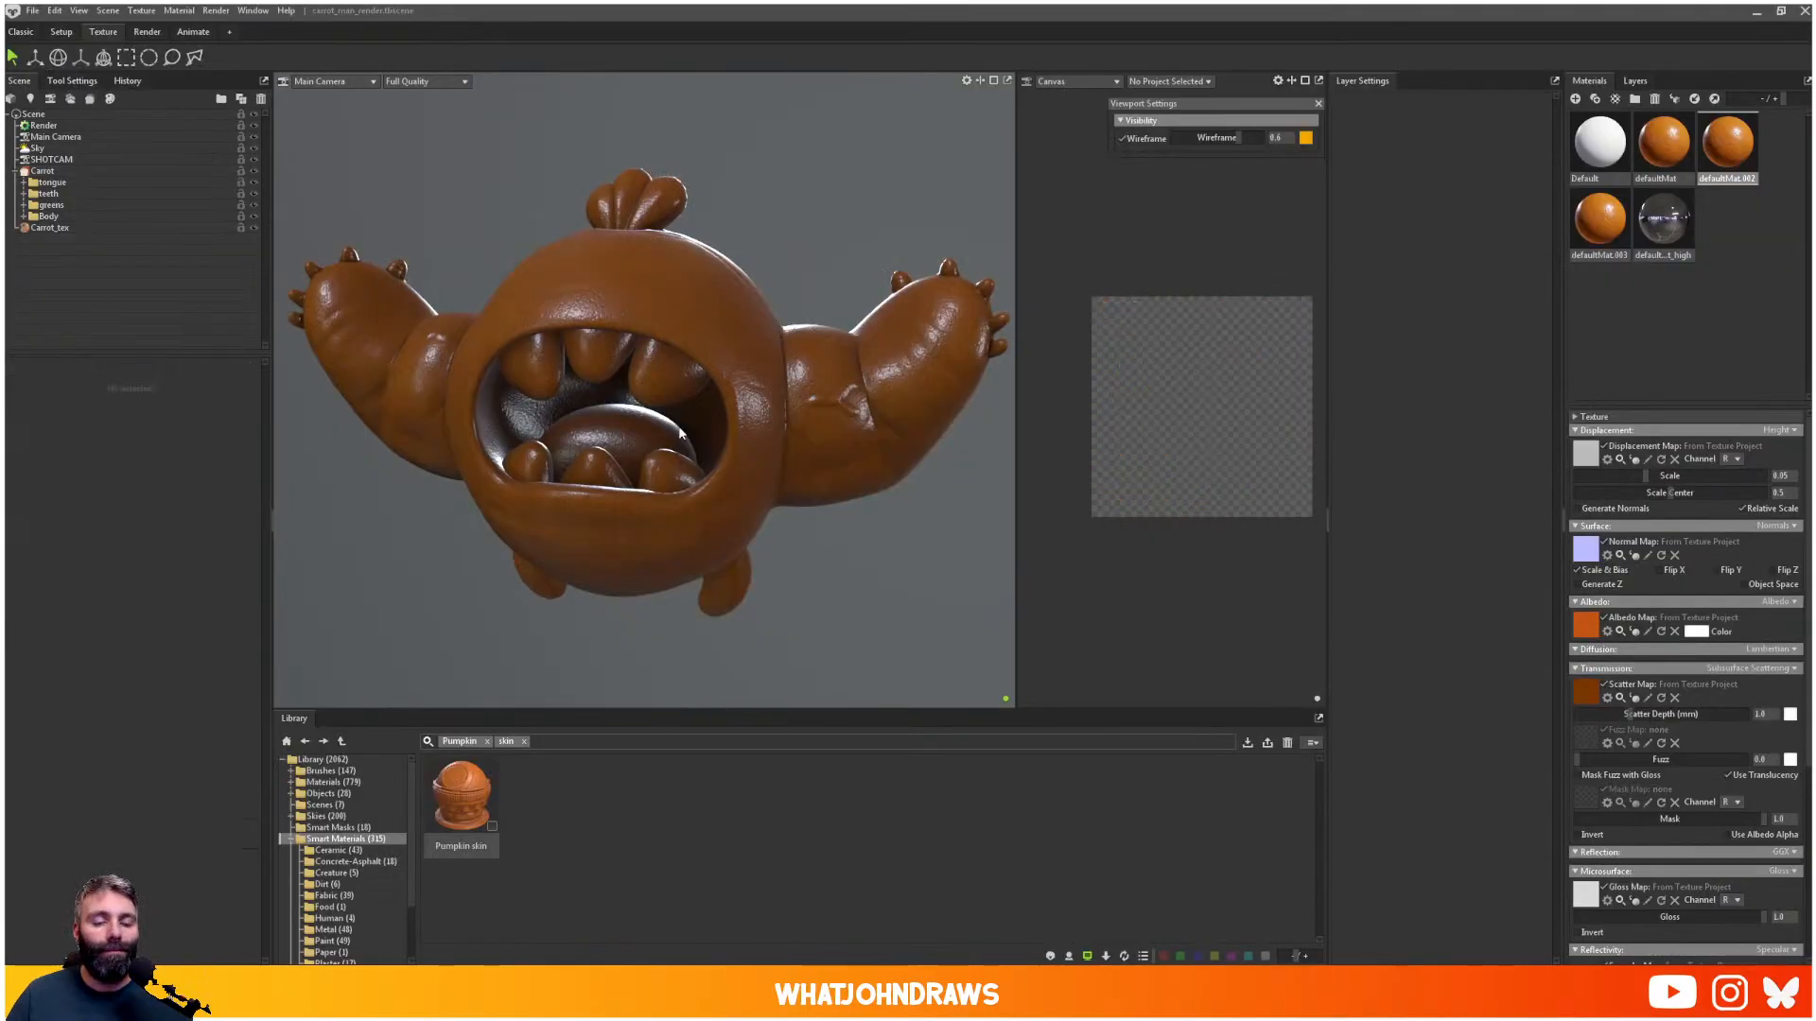
{"action": "scroll", "coordinate": [1648, 771], "scroll_direction": "down", "scroll_amount": 5}
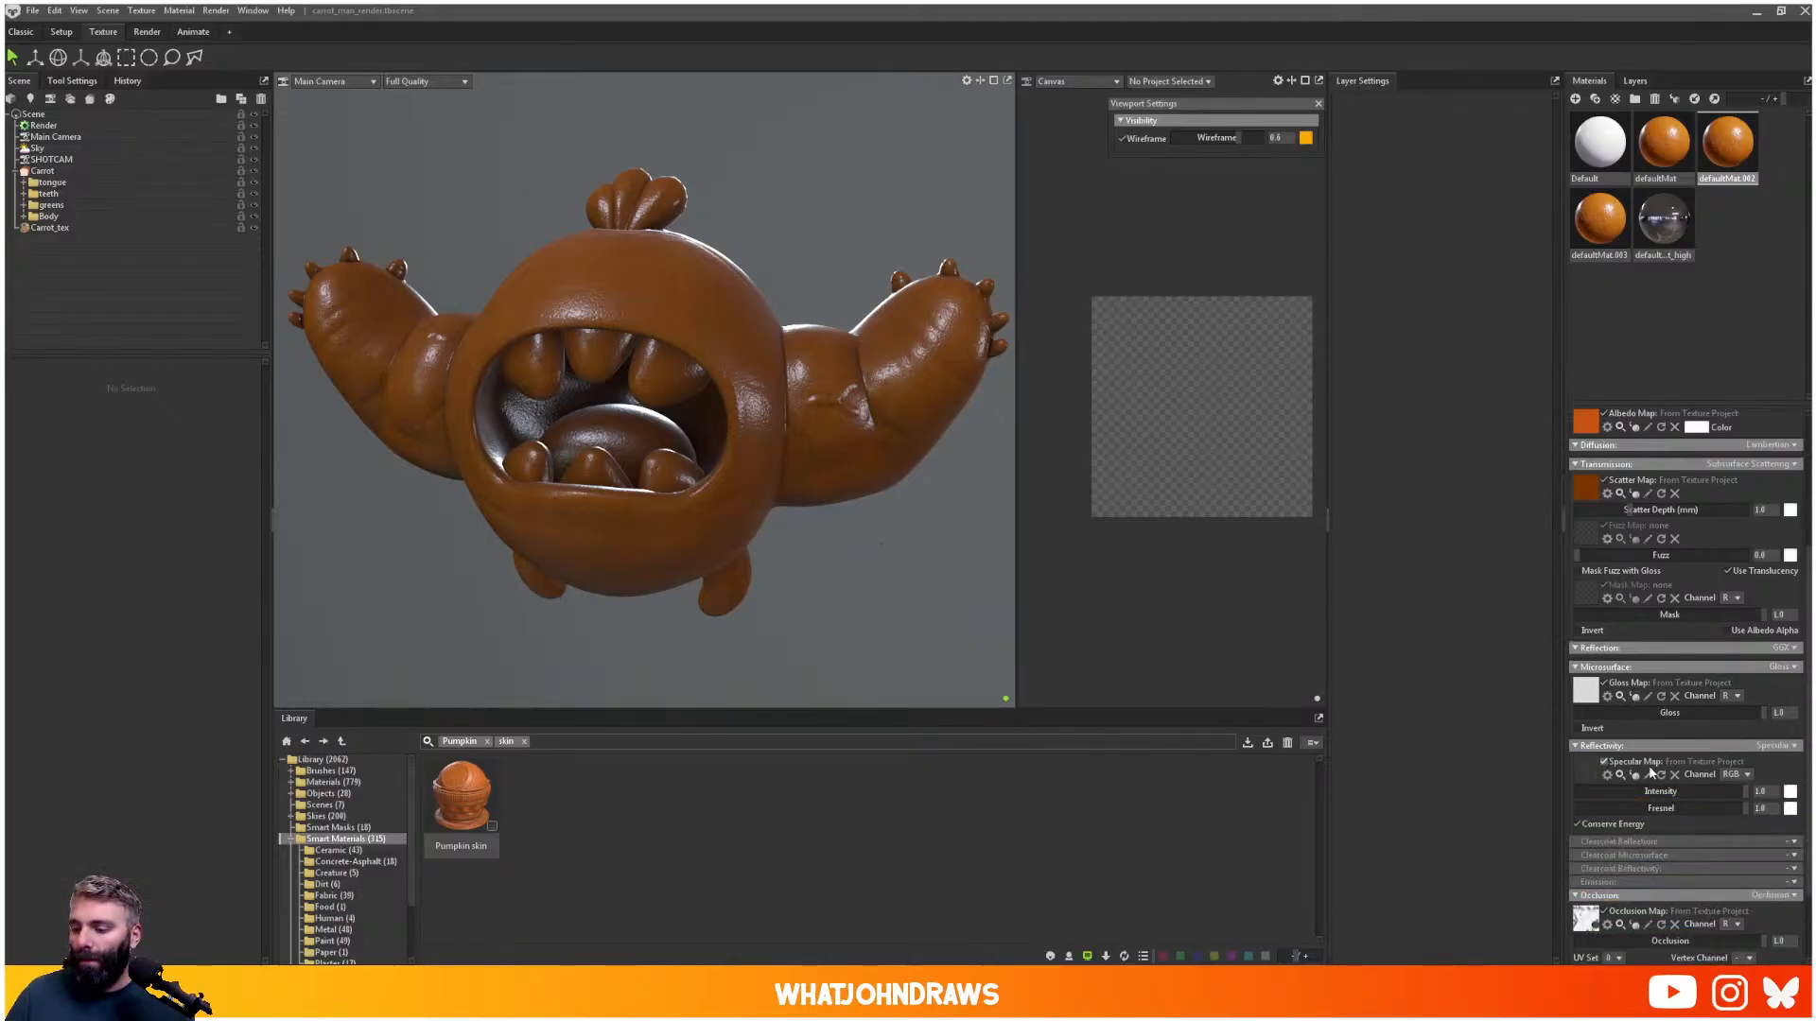
{"action": "scroll", "coordinate": [1651, 771], "scroll_direction": "down", "scroll_amount": 2}
{"action": "mouse_move", "coordinate": [1719, 842]}
{"action": "left_mouse_down"}
{"action": "mouse_move", "coordinate": [1669, 843]}
{"action": "mouse_move", "coordinate": [1702, 863]}
{"action": "mouse_move", "coordinate": [1726, 848]}
{"action": "left_mouse_up"}
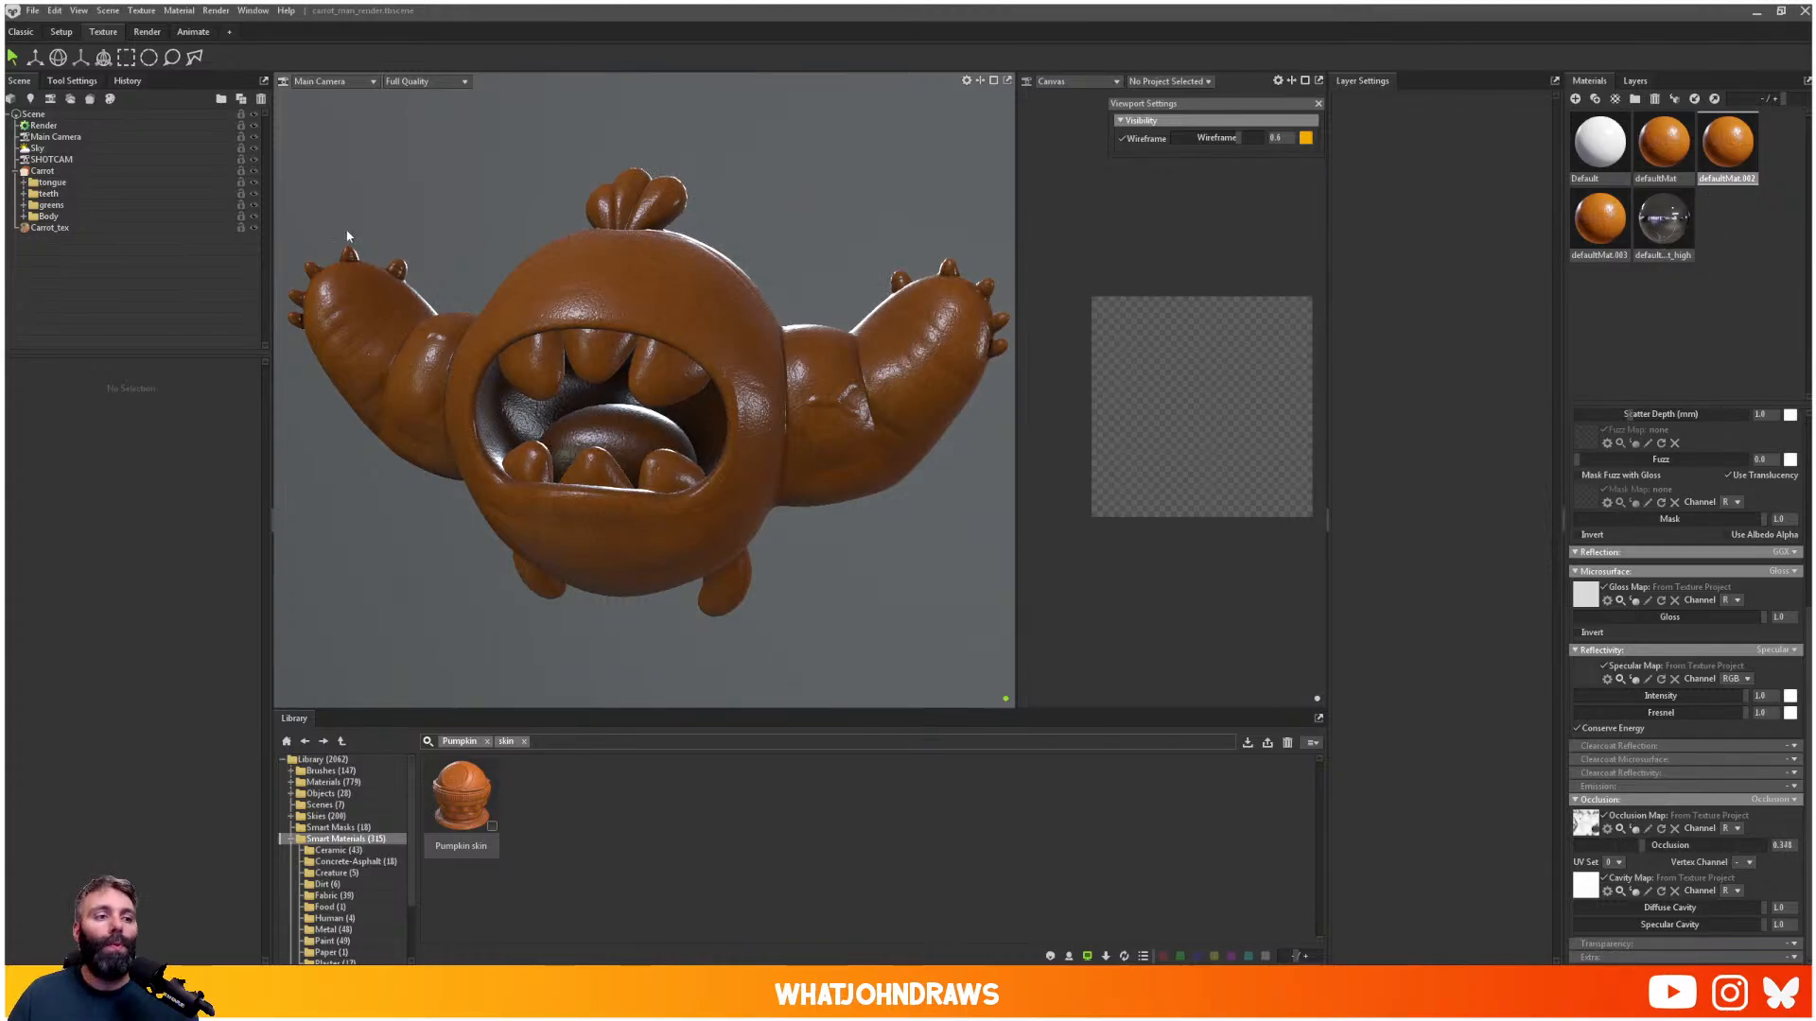
- Open the Carrot_tex texture project's settings to check its linked materials and baked input maps
{"action": "left_click", "coordinate": [43, 170]}
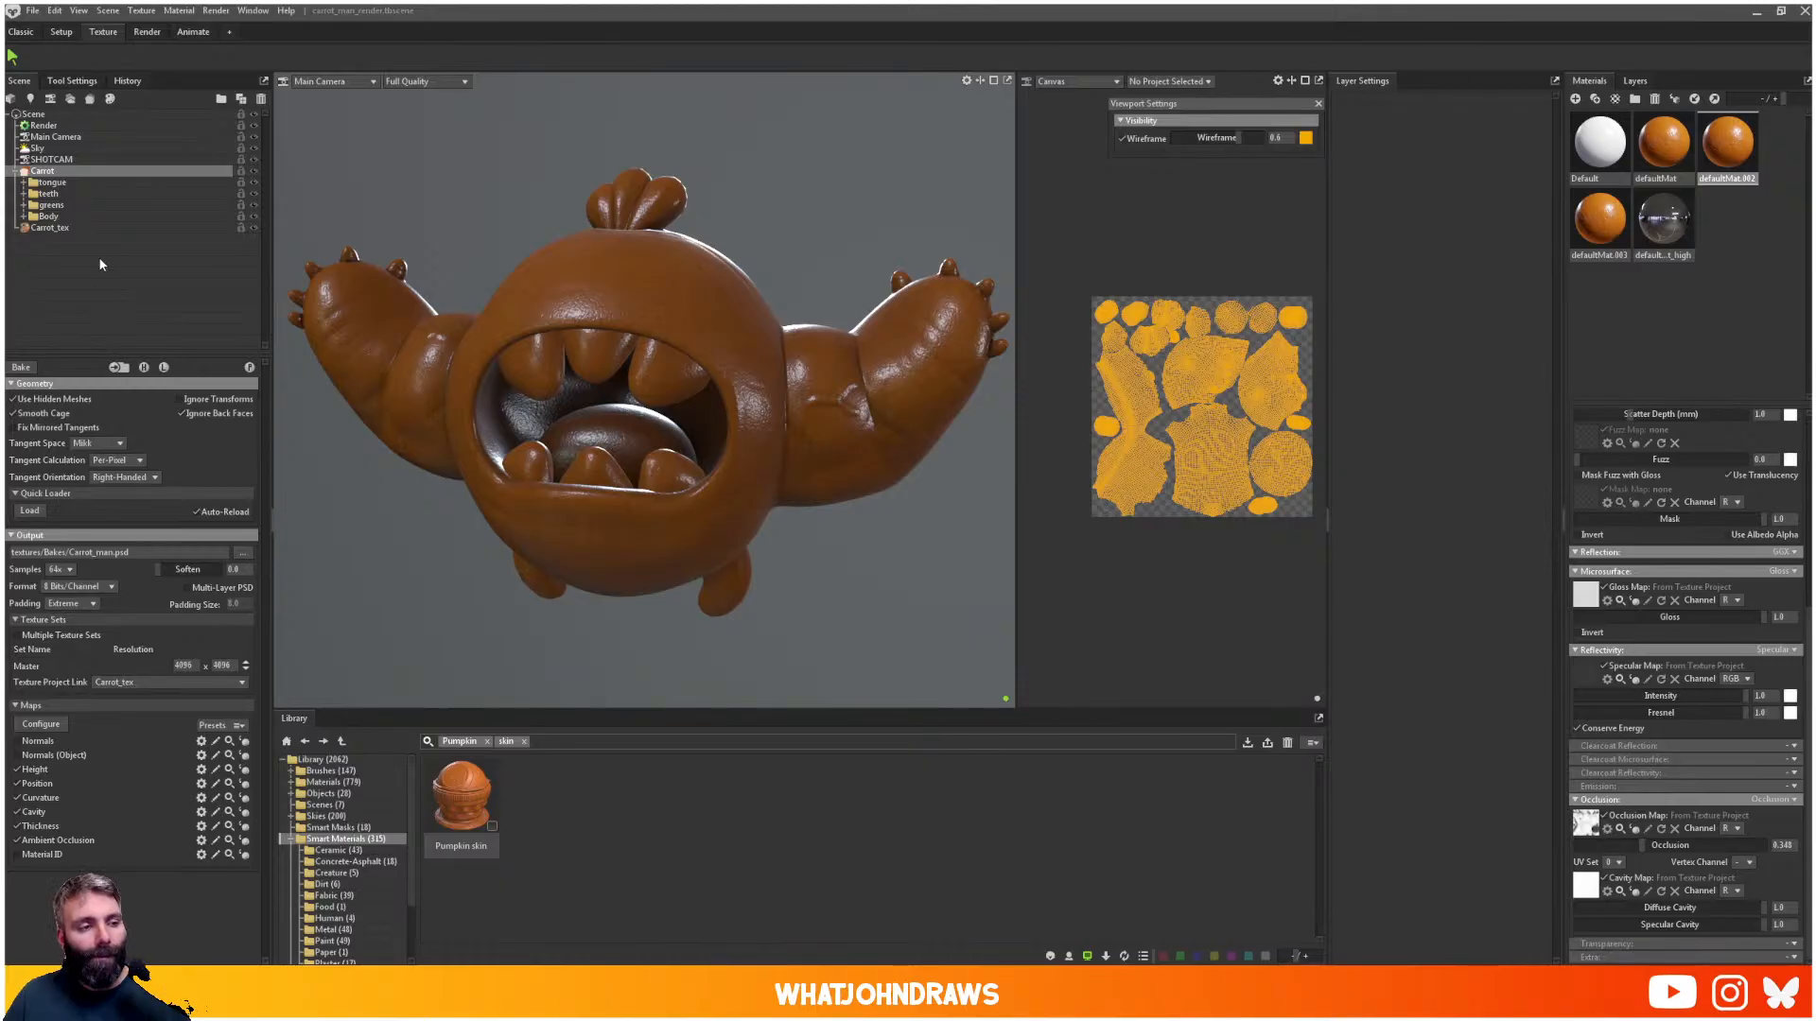
{"action": "left_click", "coordinate": [90, 228]}
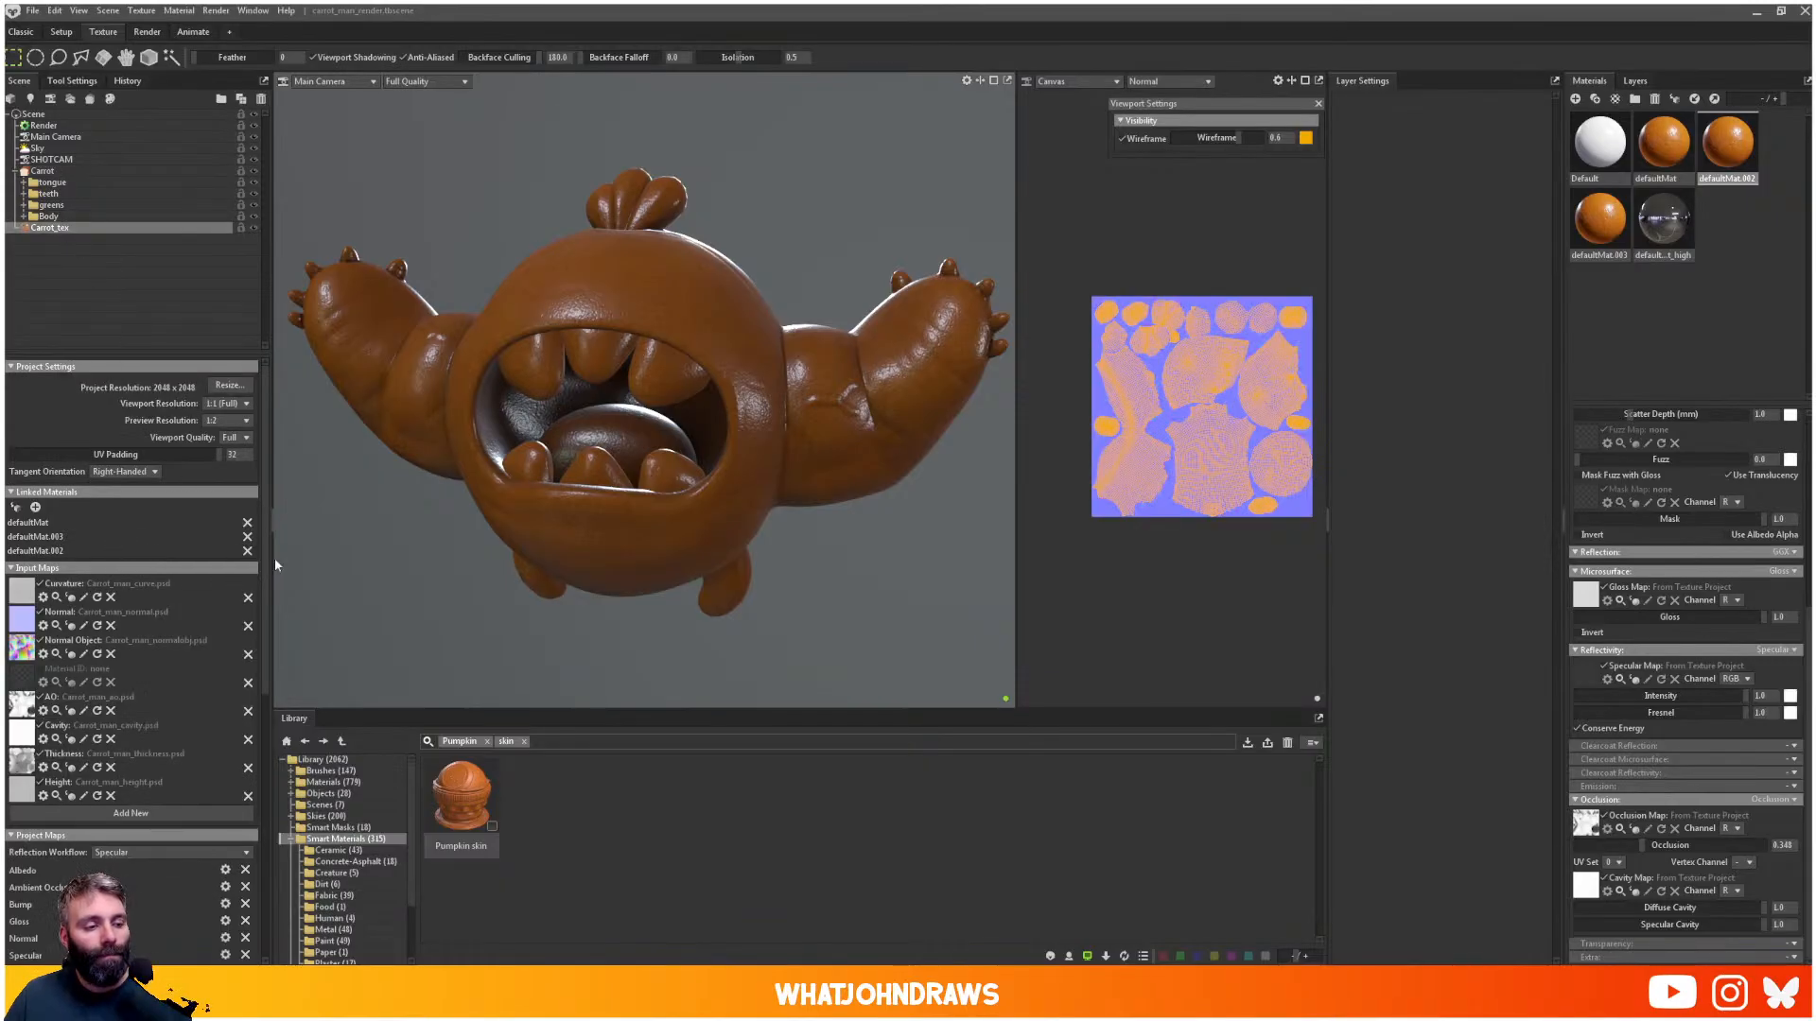
- Unlink defaultMat.003 and defaultMat.002 from the Carrot_tex project and delete every material except Default and defaultMat
{"action": "left_click", "coordinate": [247, 538]}
{"action": "left_click", "coordinate": [247, 537]}
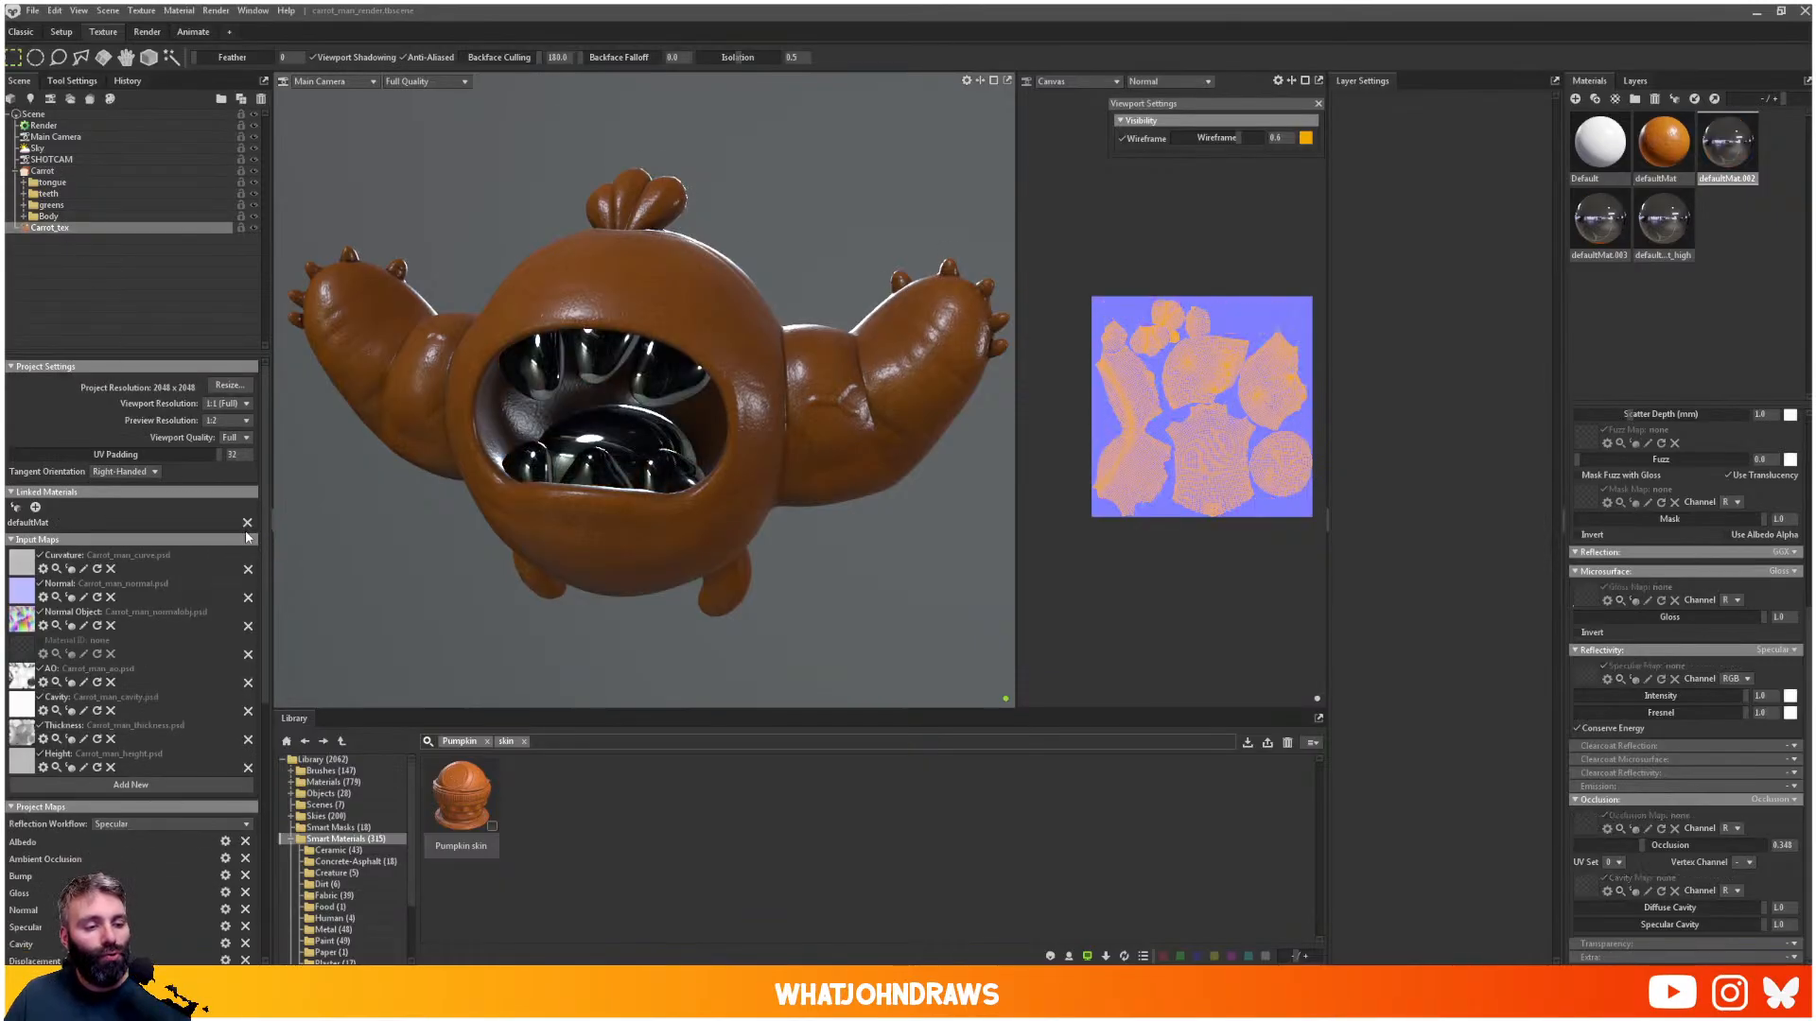
{"action": "left_click", "coordinate": [1658, 230]}
{"action": "key", "text": "Delete"}
{"action": "left_click", "coordinate": [1603, 227]}
{"action": "key", "text": "Delete"}
{"action": "left_click", "coordinate": [1721, 156]}
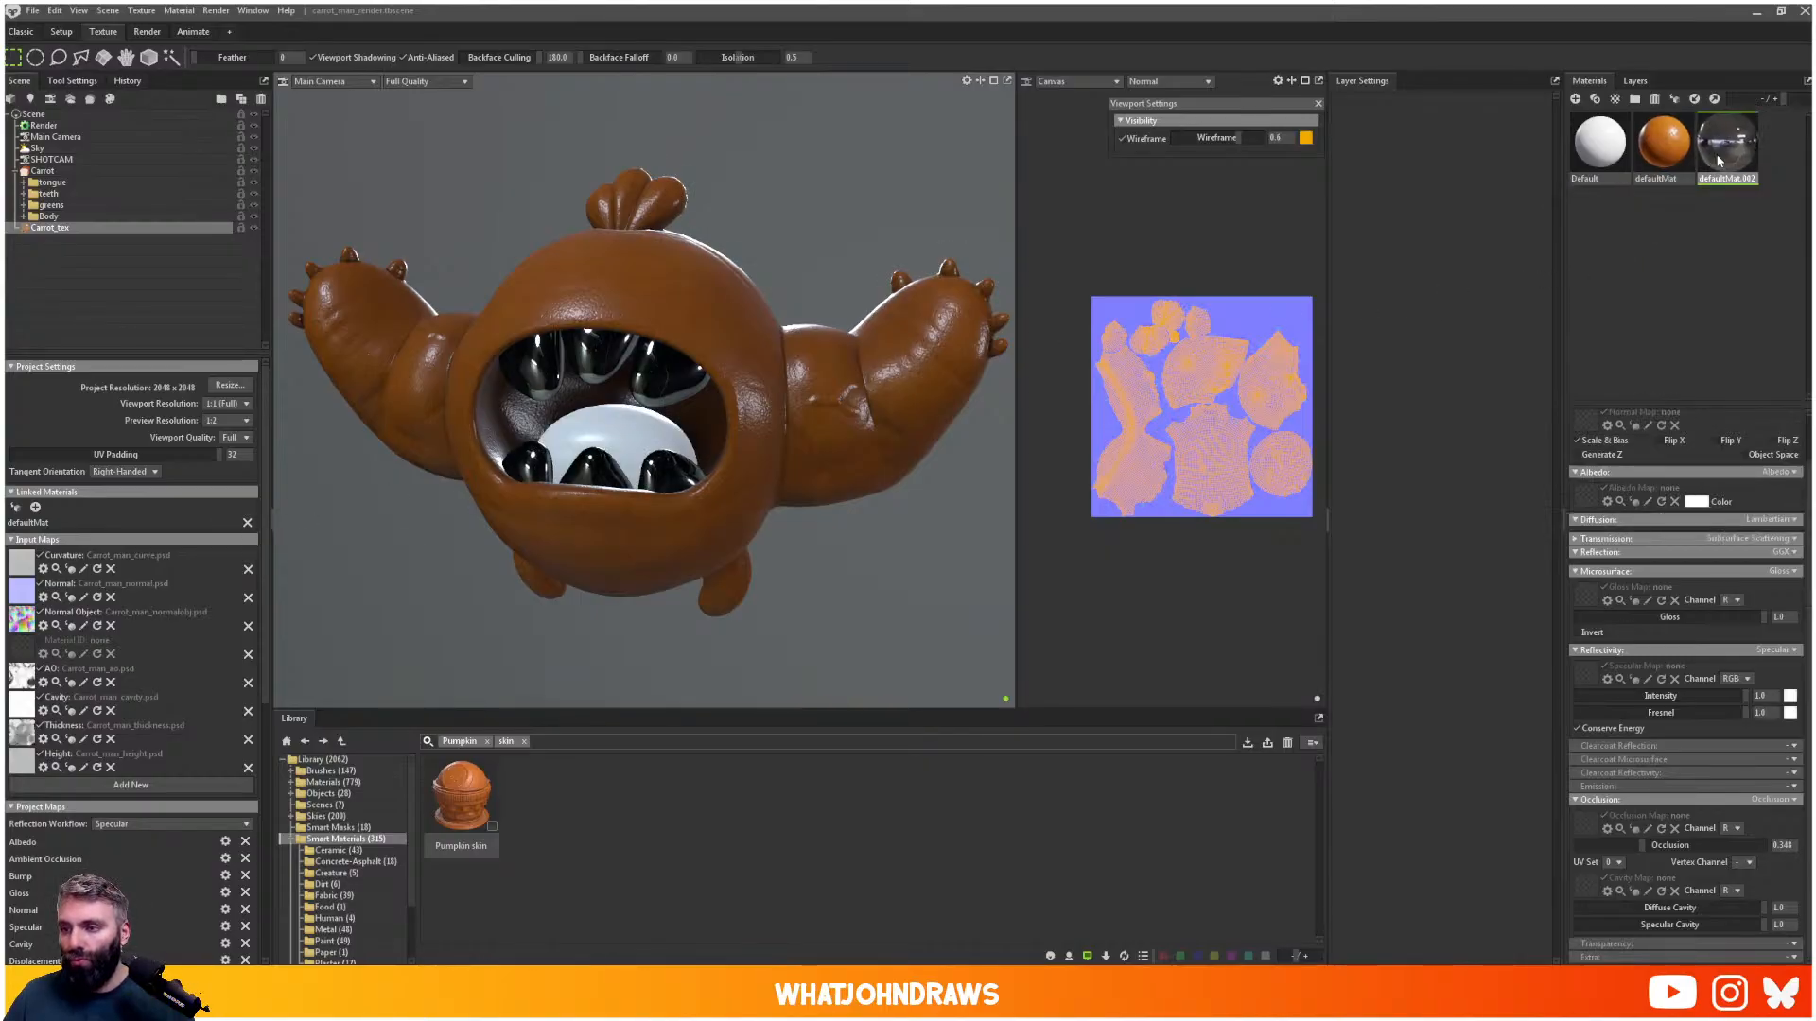
{"action": "key", "text": "Delete"}
- Apply defaultMat to the creature's teeth and tongue, and turn on ray tracing for the scene
{"action": "left_click_drag", "start_coordinate": [1657, 142], "coordinate": [584, 435]}
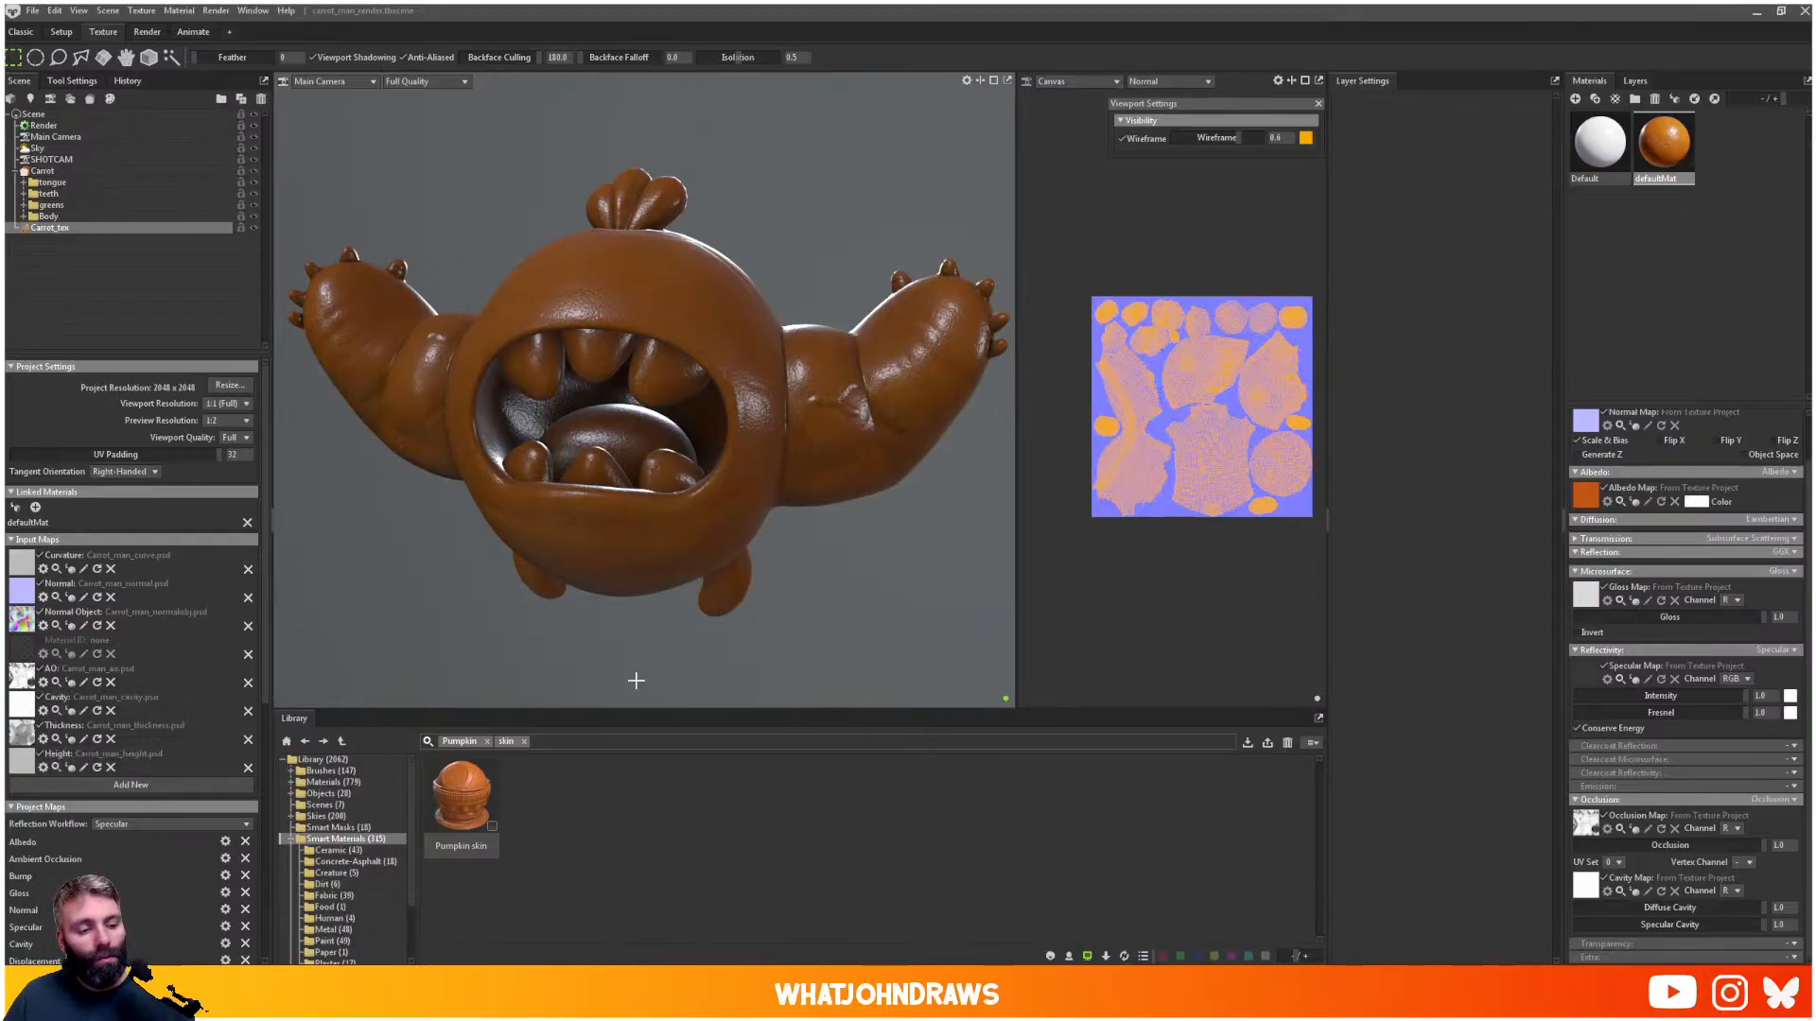
{"action": "scroll", "coordinate": [36, 738], "scroll_direction": "down", "scroll_amount": 1}
{"action": "scroll", "coordinate": [133, 856], "scroll_direction": "down", "scroll_amount": 3}
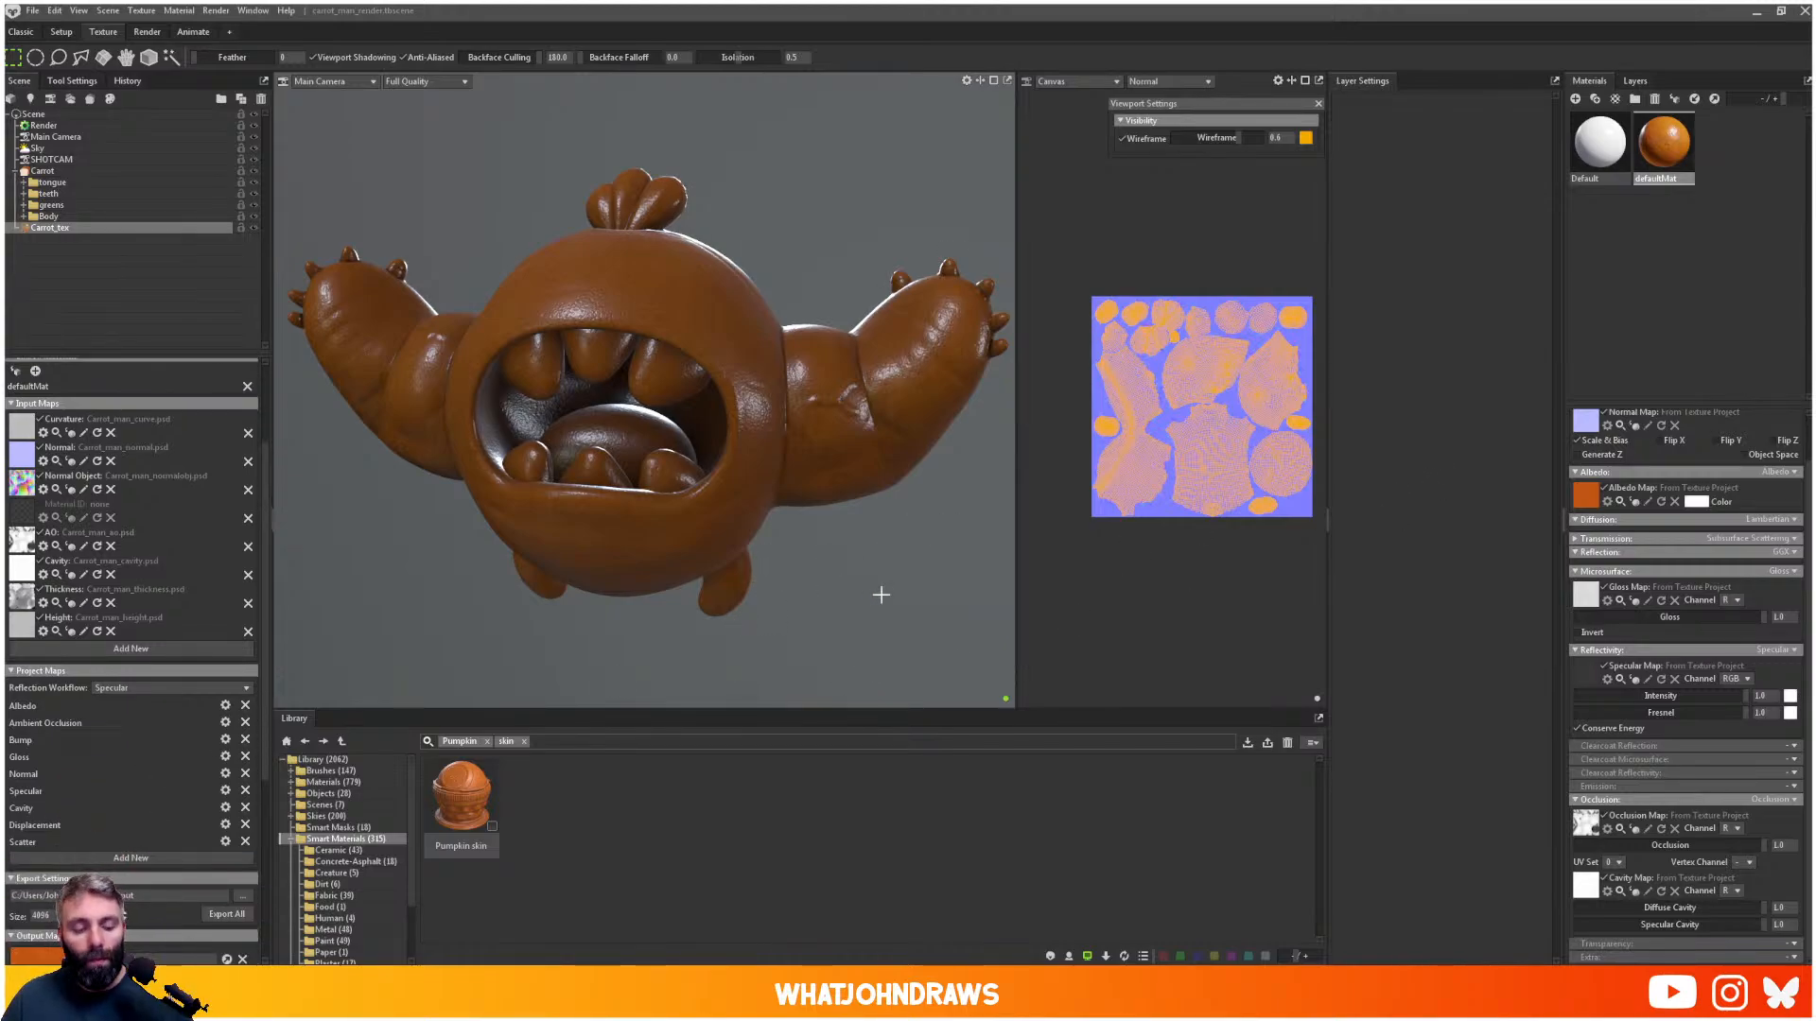
{"action": "key", "text": "ctrl+r"}
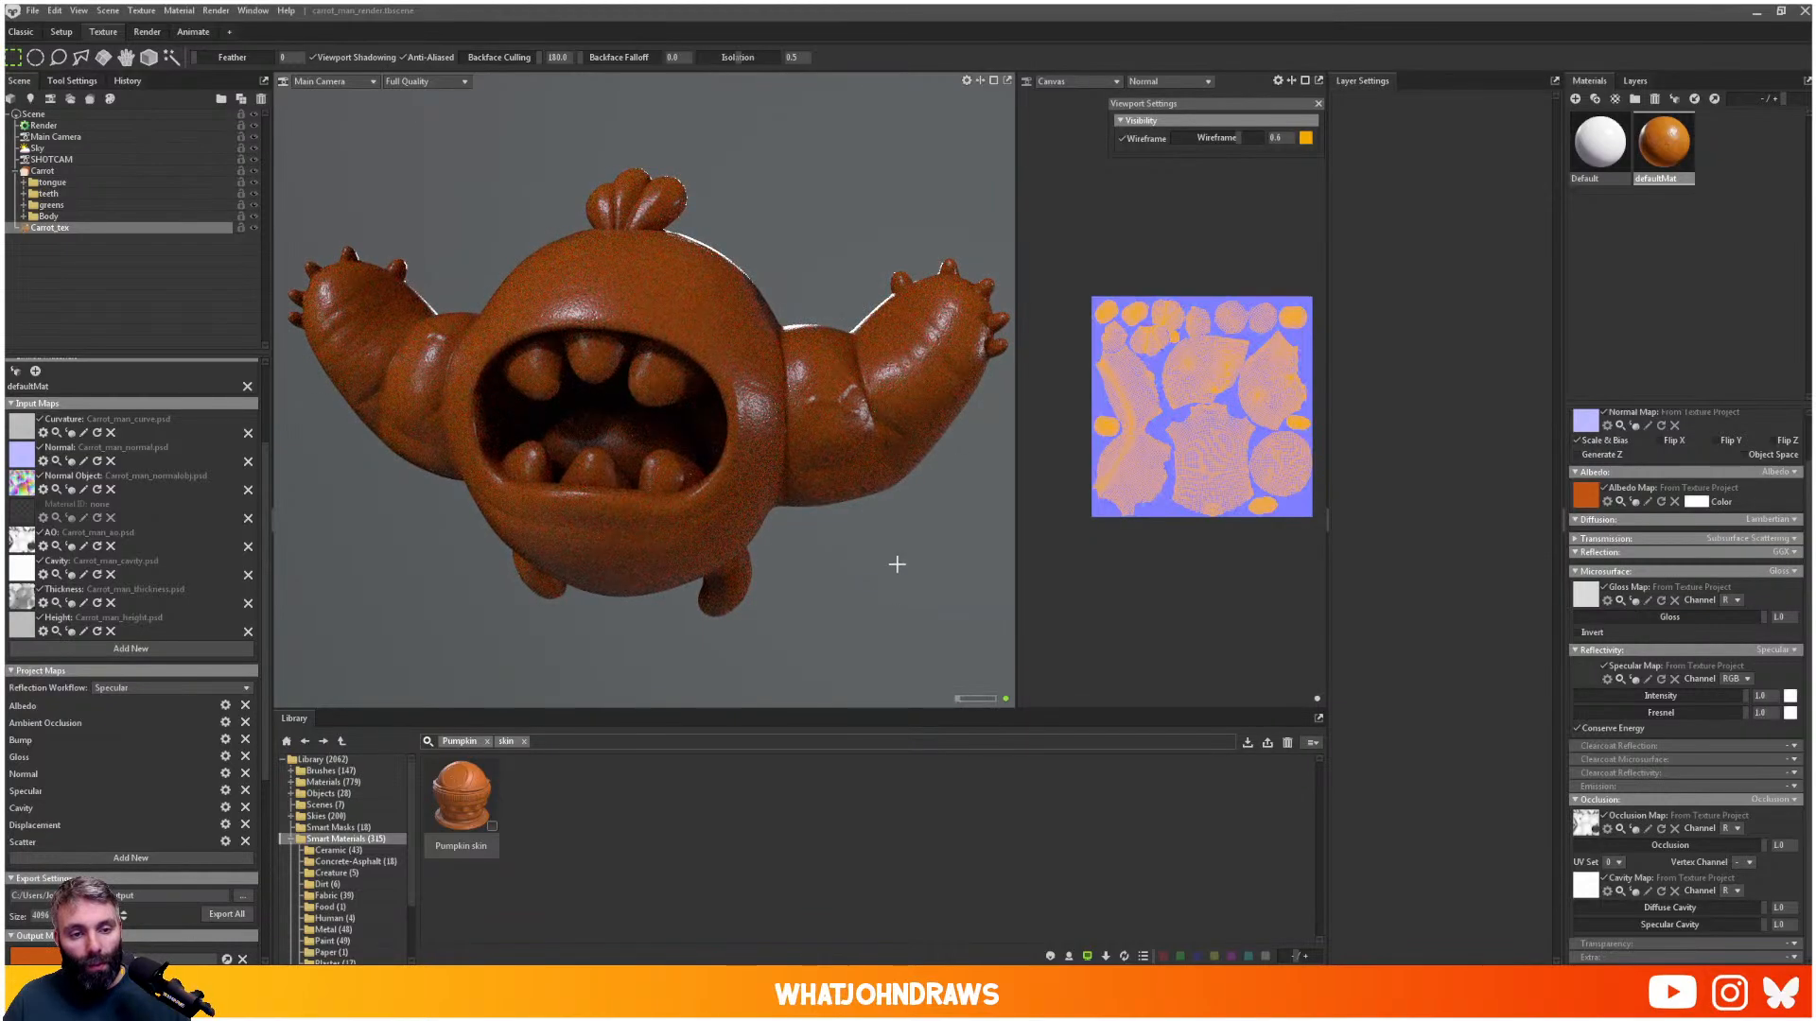
{"action": "left_click_drag", "start_coordinate": [897, 564], "coordinate": [914, 556], "text": "alt"}
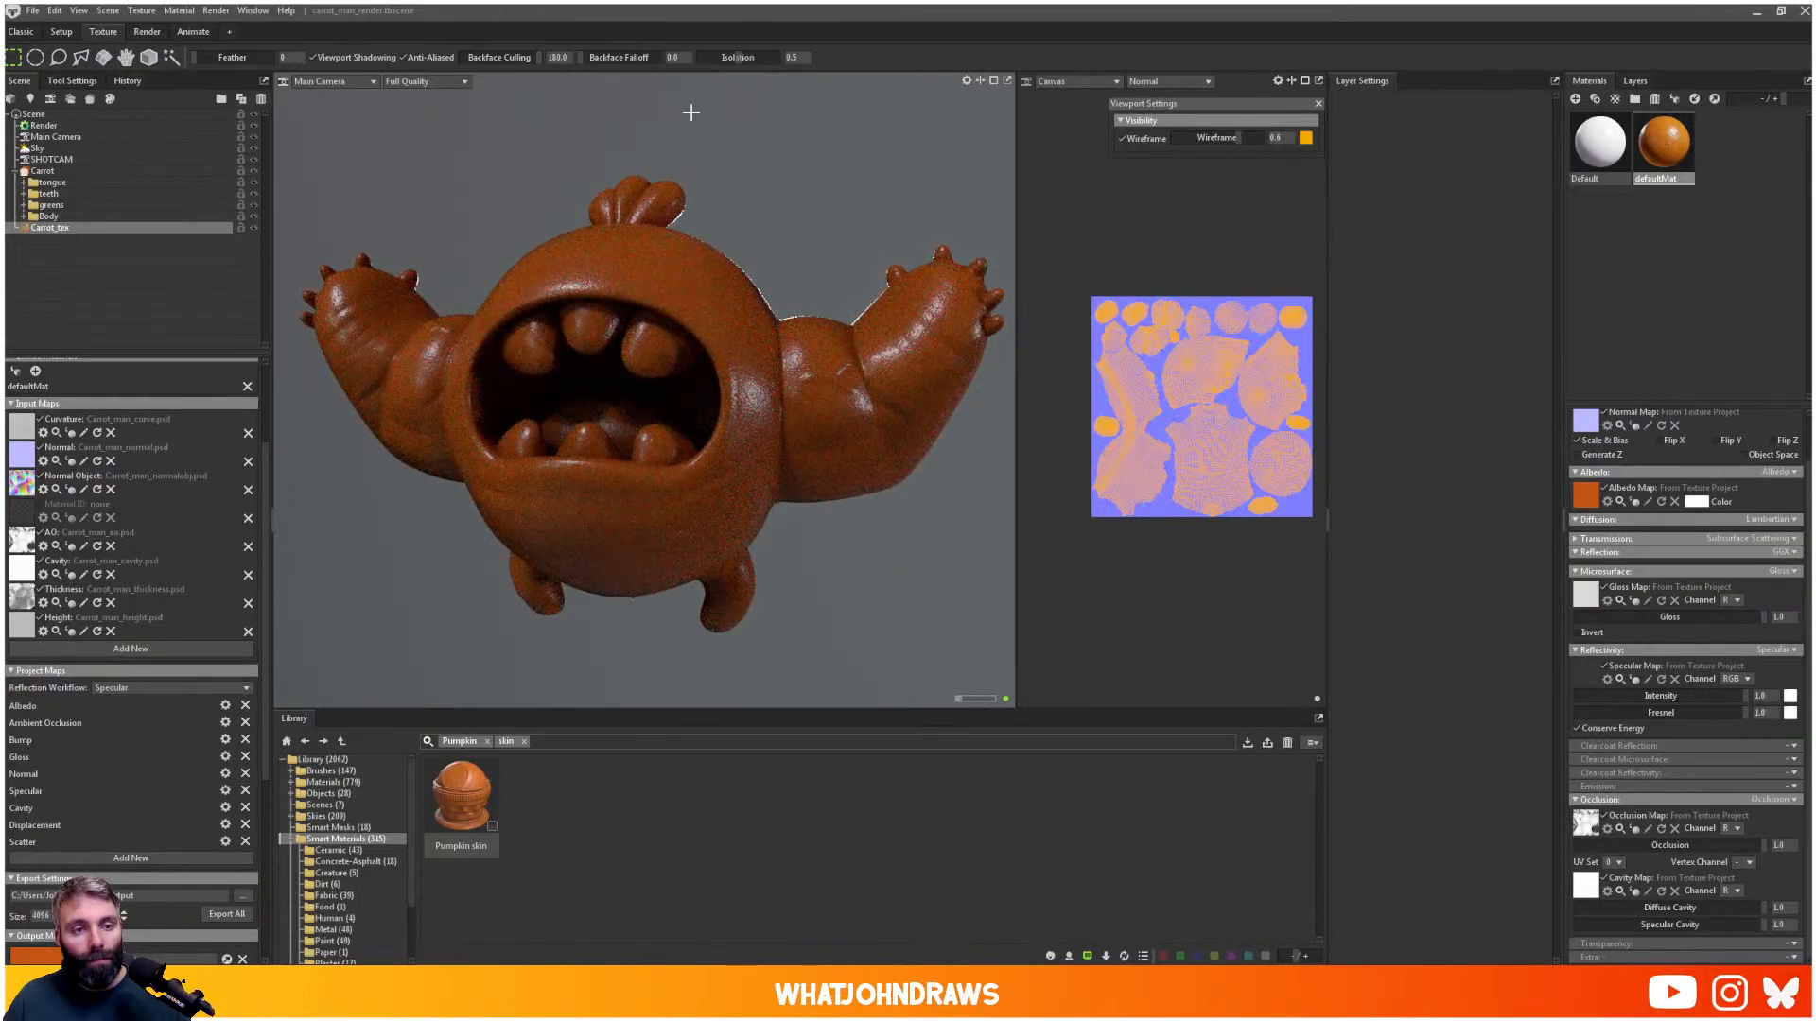
- Switch to the Render workspace and show the Main Camera view in Full Quality instead of Normals
{"action": "left_click", "coordinate": [147, 31]}
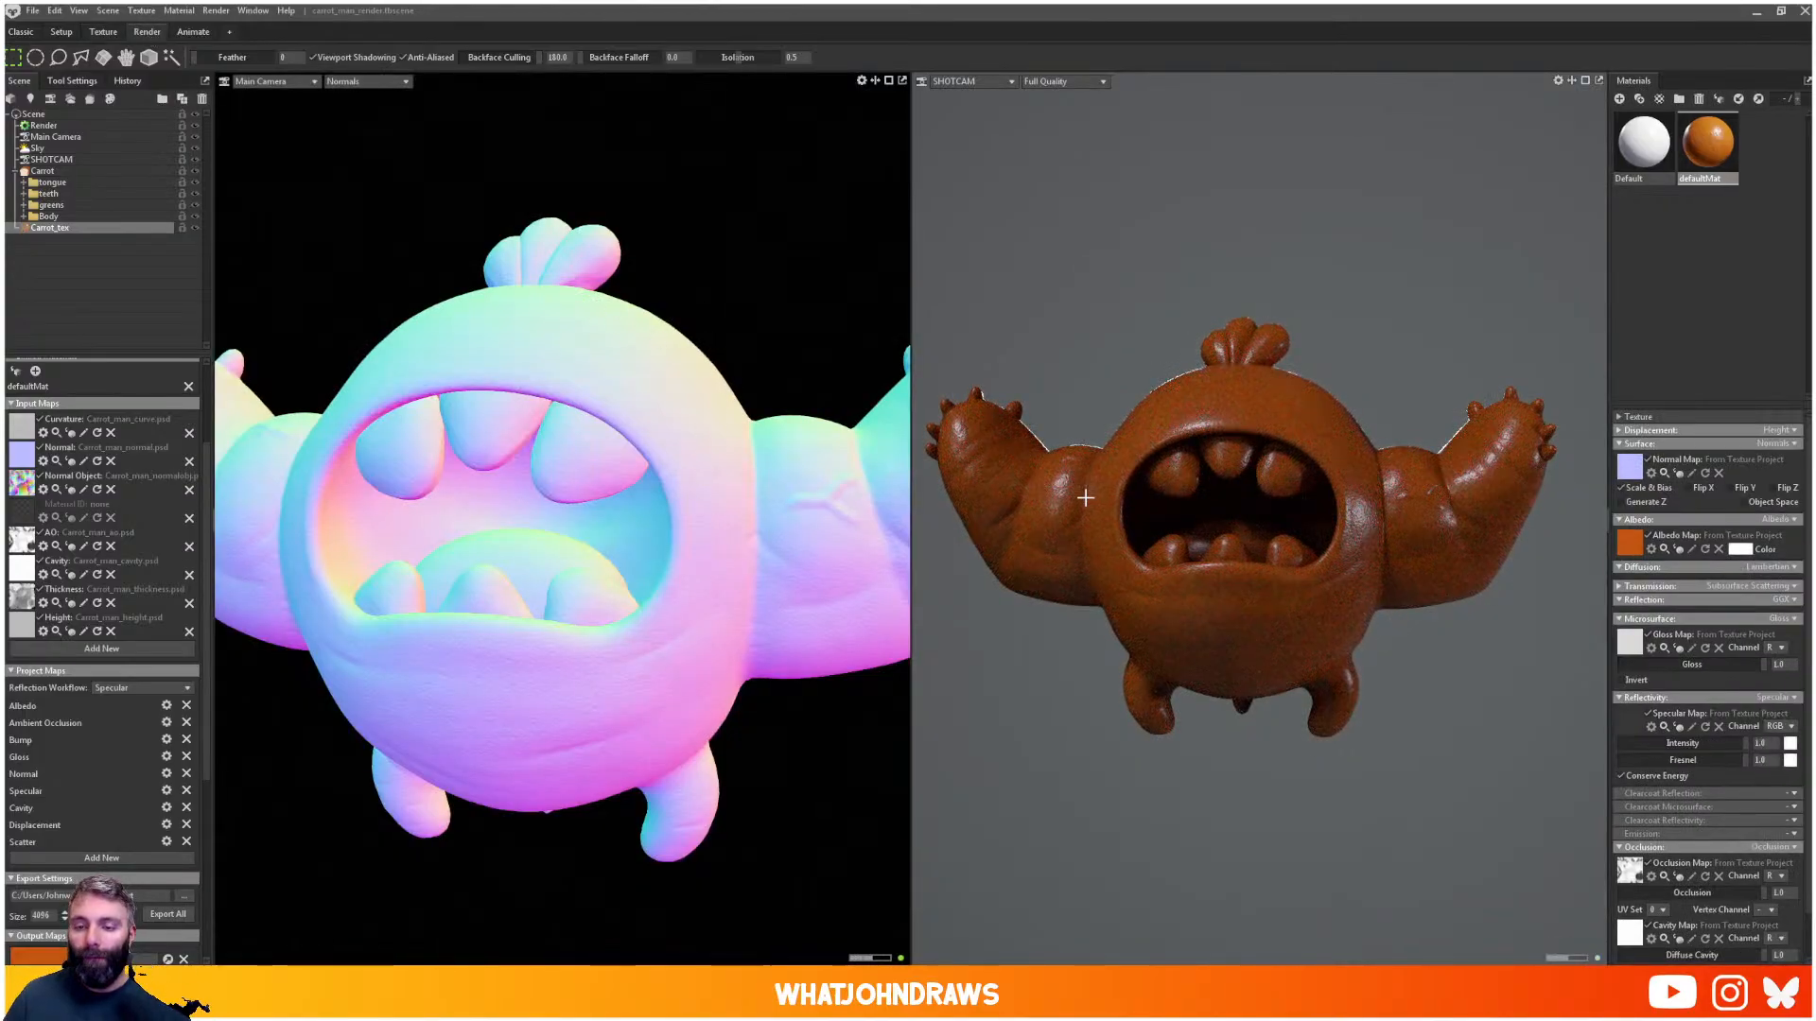
{"action": "left_click", "coordinate": [1169, 257]}
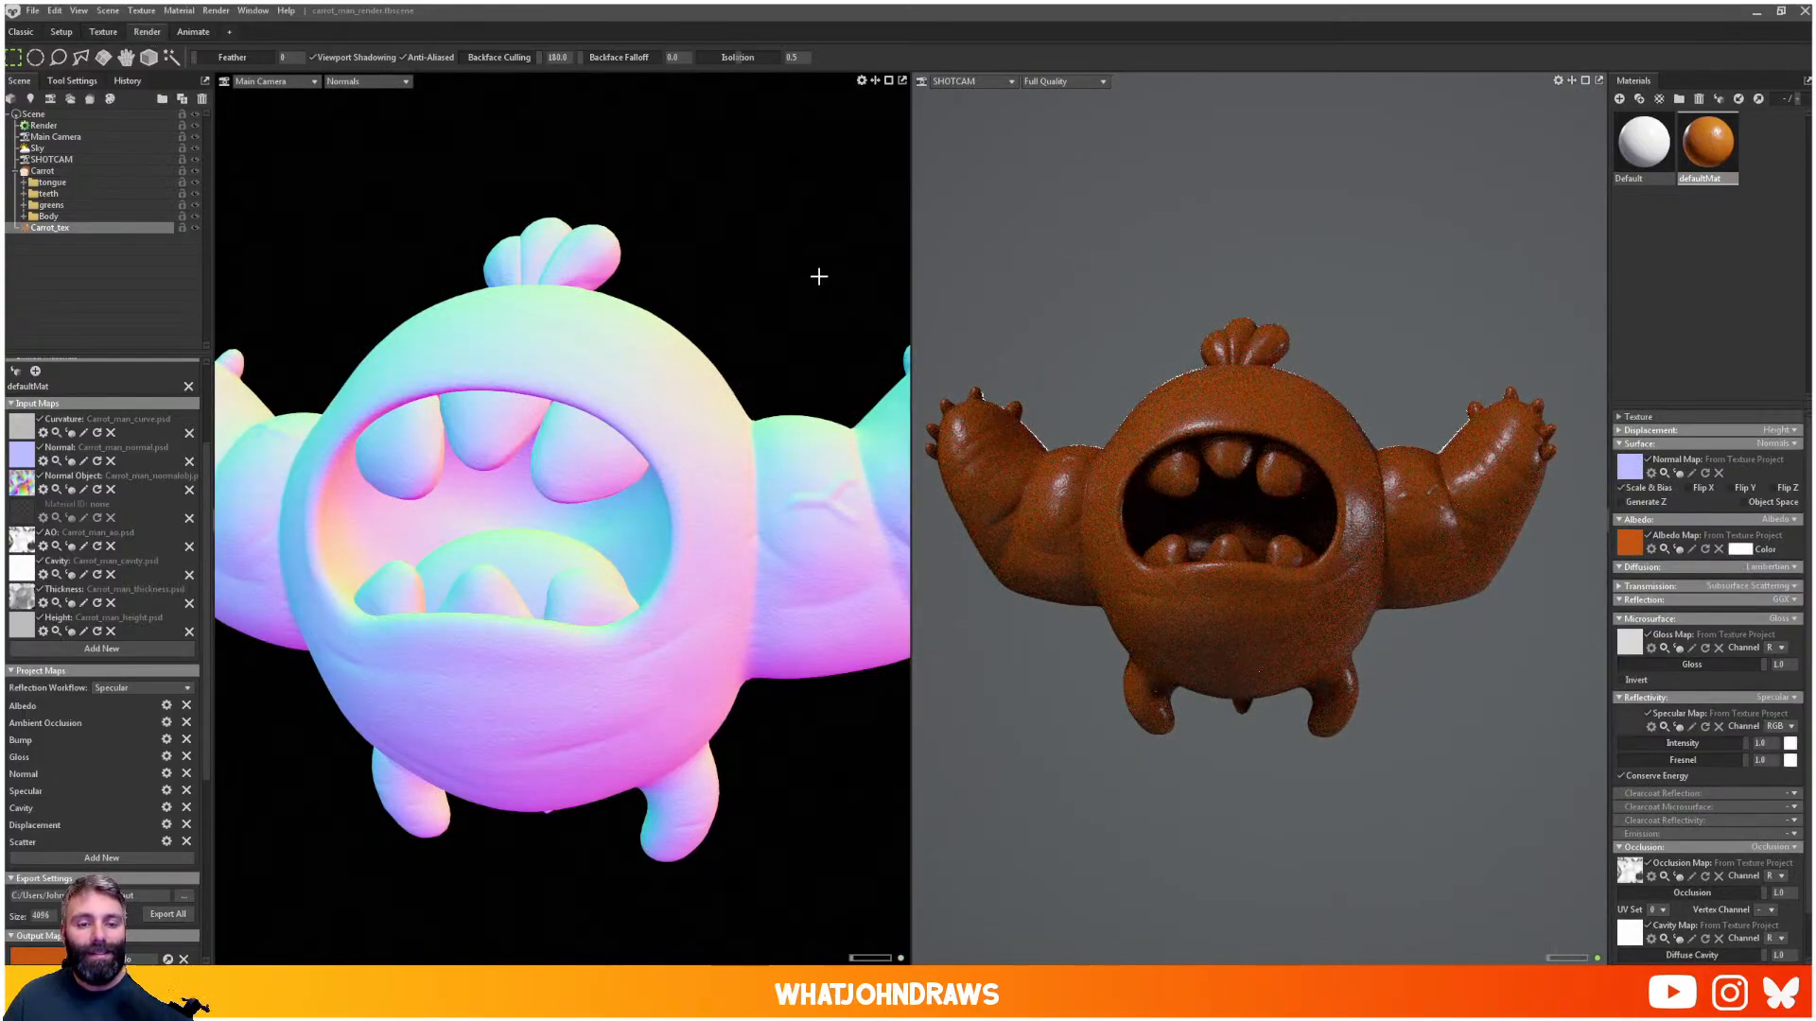
{"action": "scroll", "coordinate": [357, 172], "scroll_direction": "down", "scroll_amount": 1}
{"action": "key", "text": "m"}
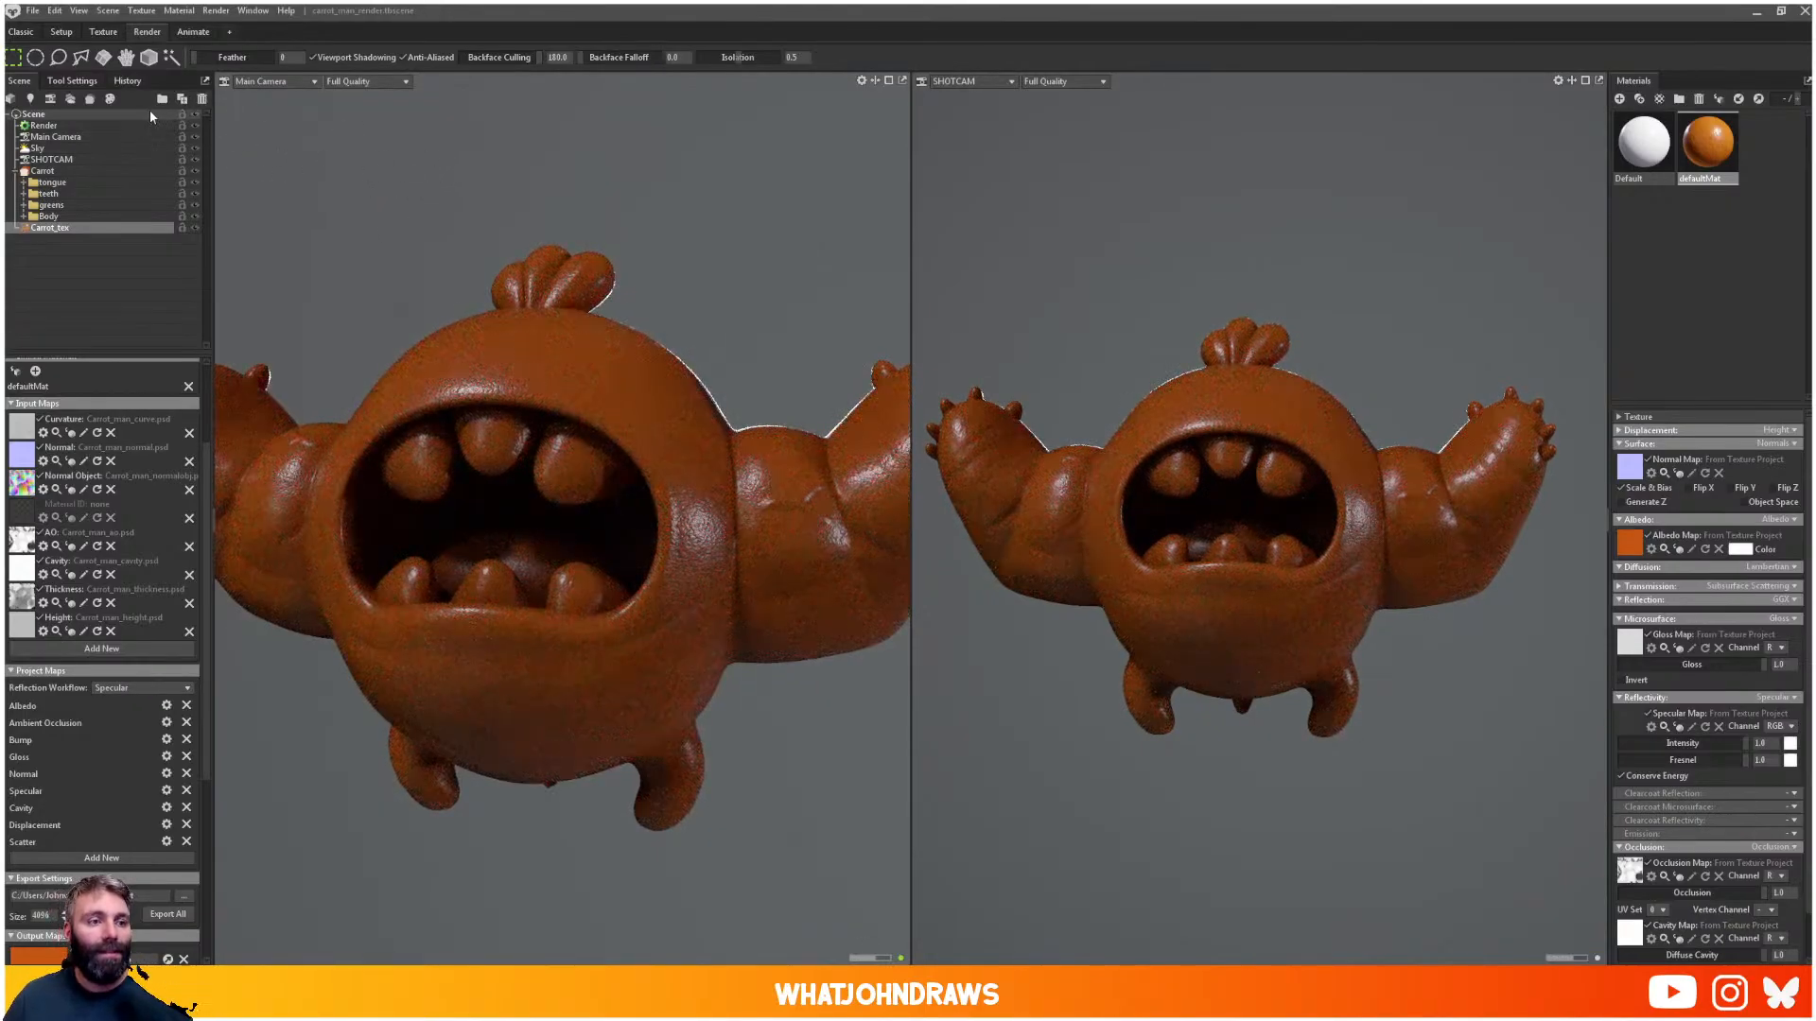
- Return to the Texture workspace and hide the Pumpkin skin layer group in the Carrot_tex project
{"action": "left_click", "coordinate": [14, 172]}
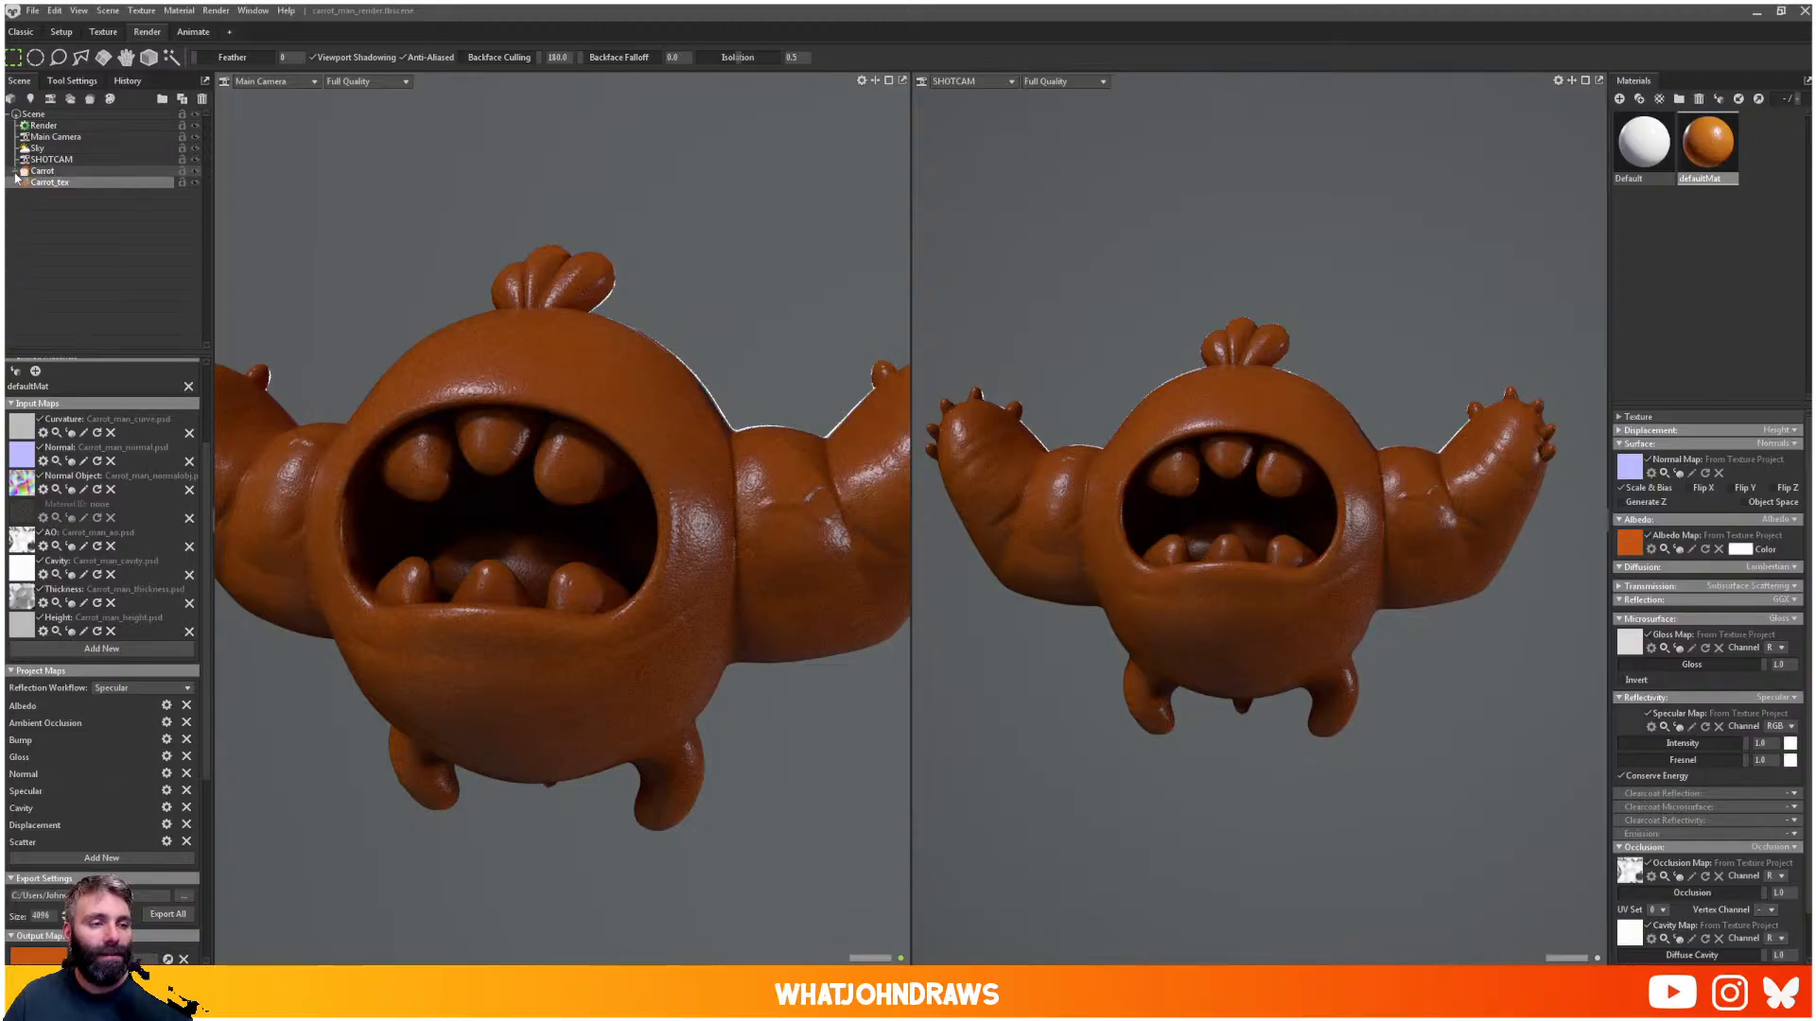
{"action": "left_click", "coordinate": [33, 113]}
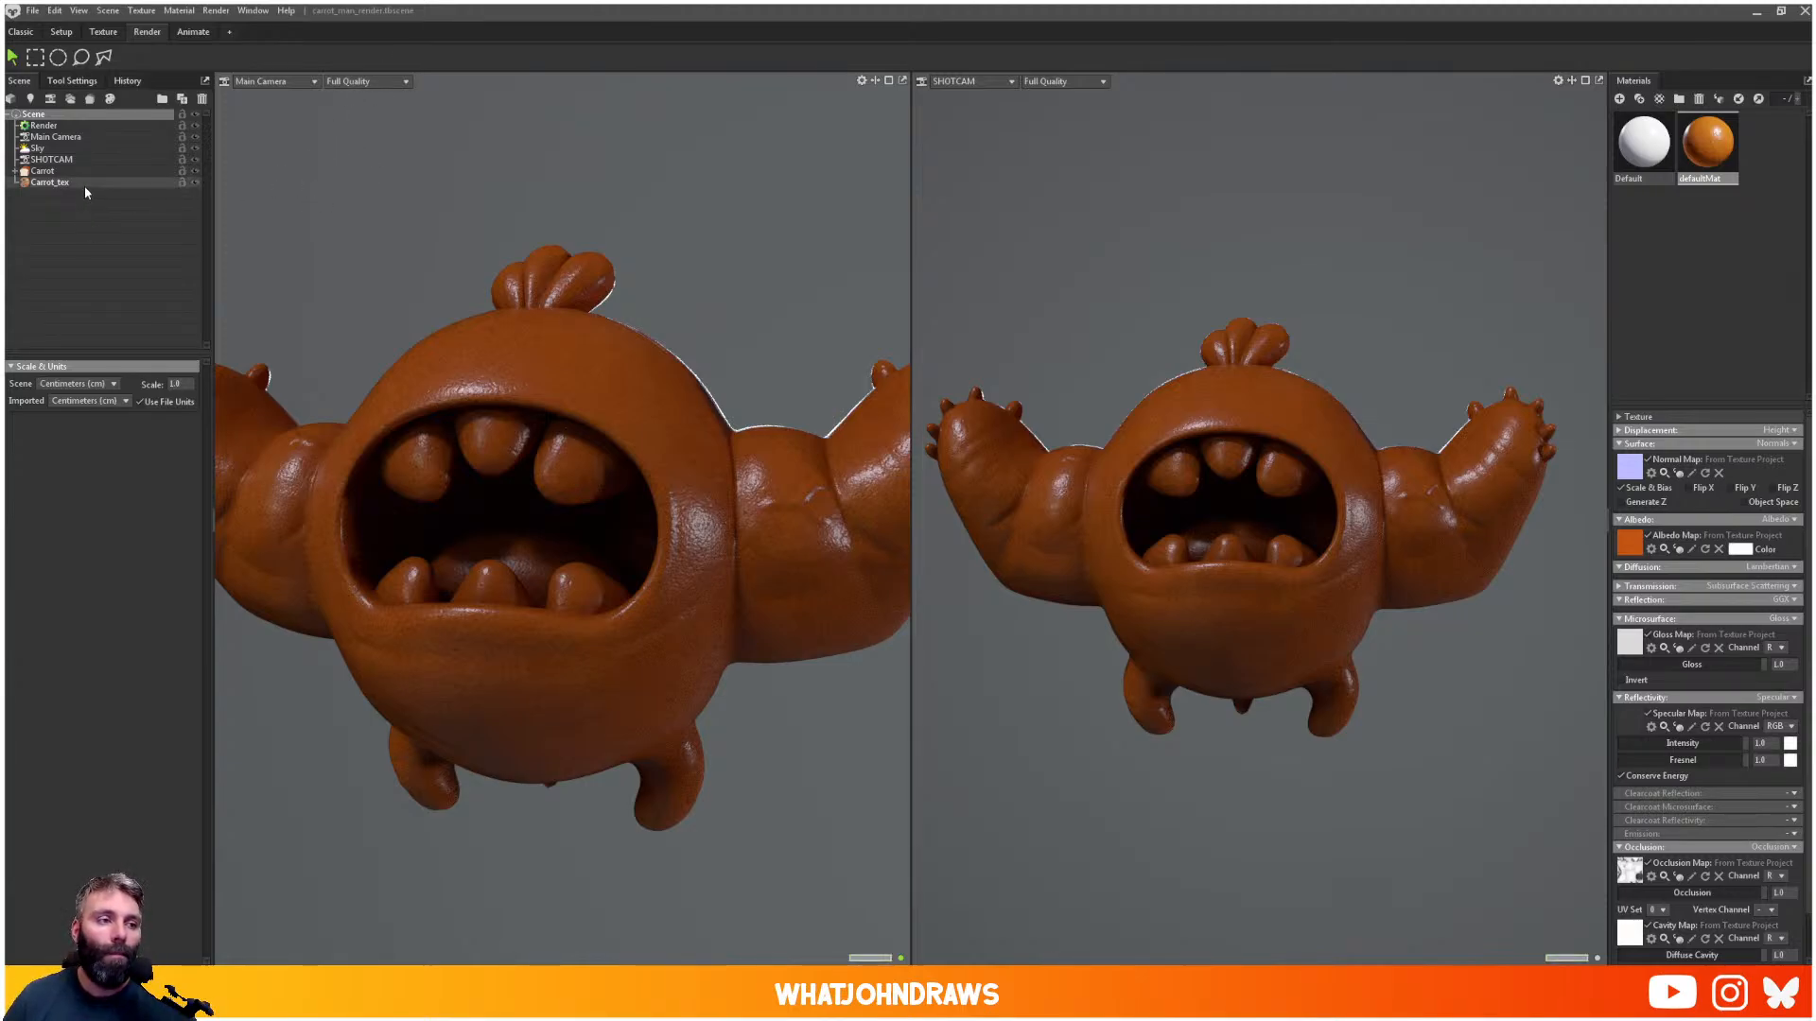
{"action": "left_click", "coordinate": [103, 32]}
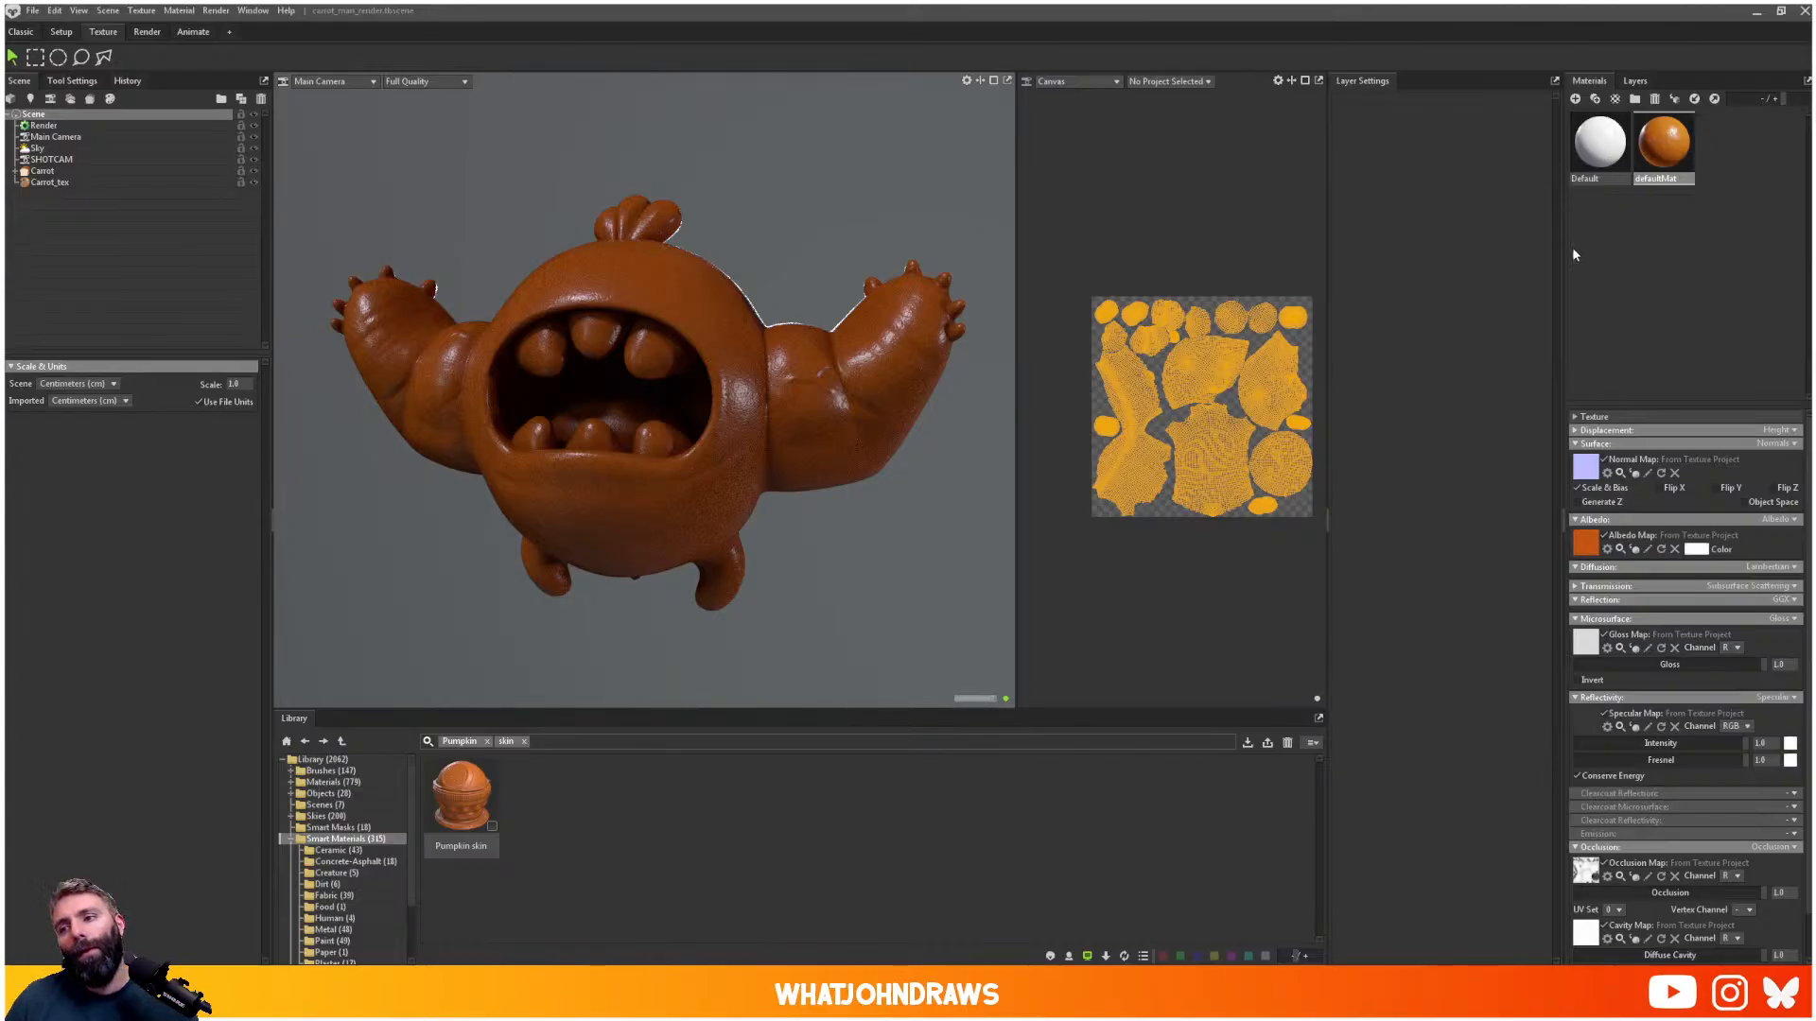
{"action": "left_click_drag", "start_coordinate": [1559, 257], "coordinate": [1590, 258]}
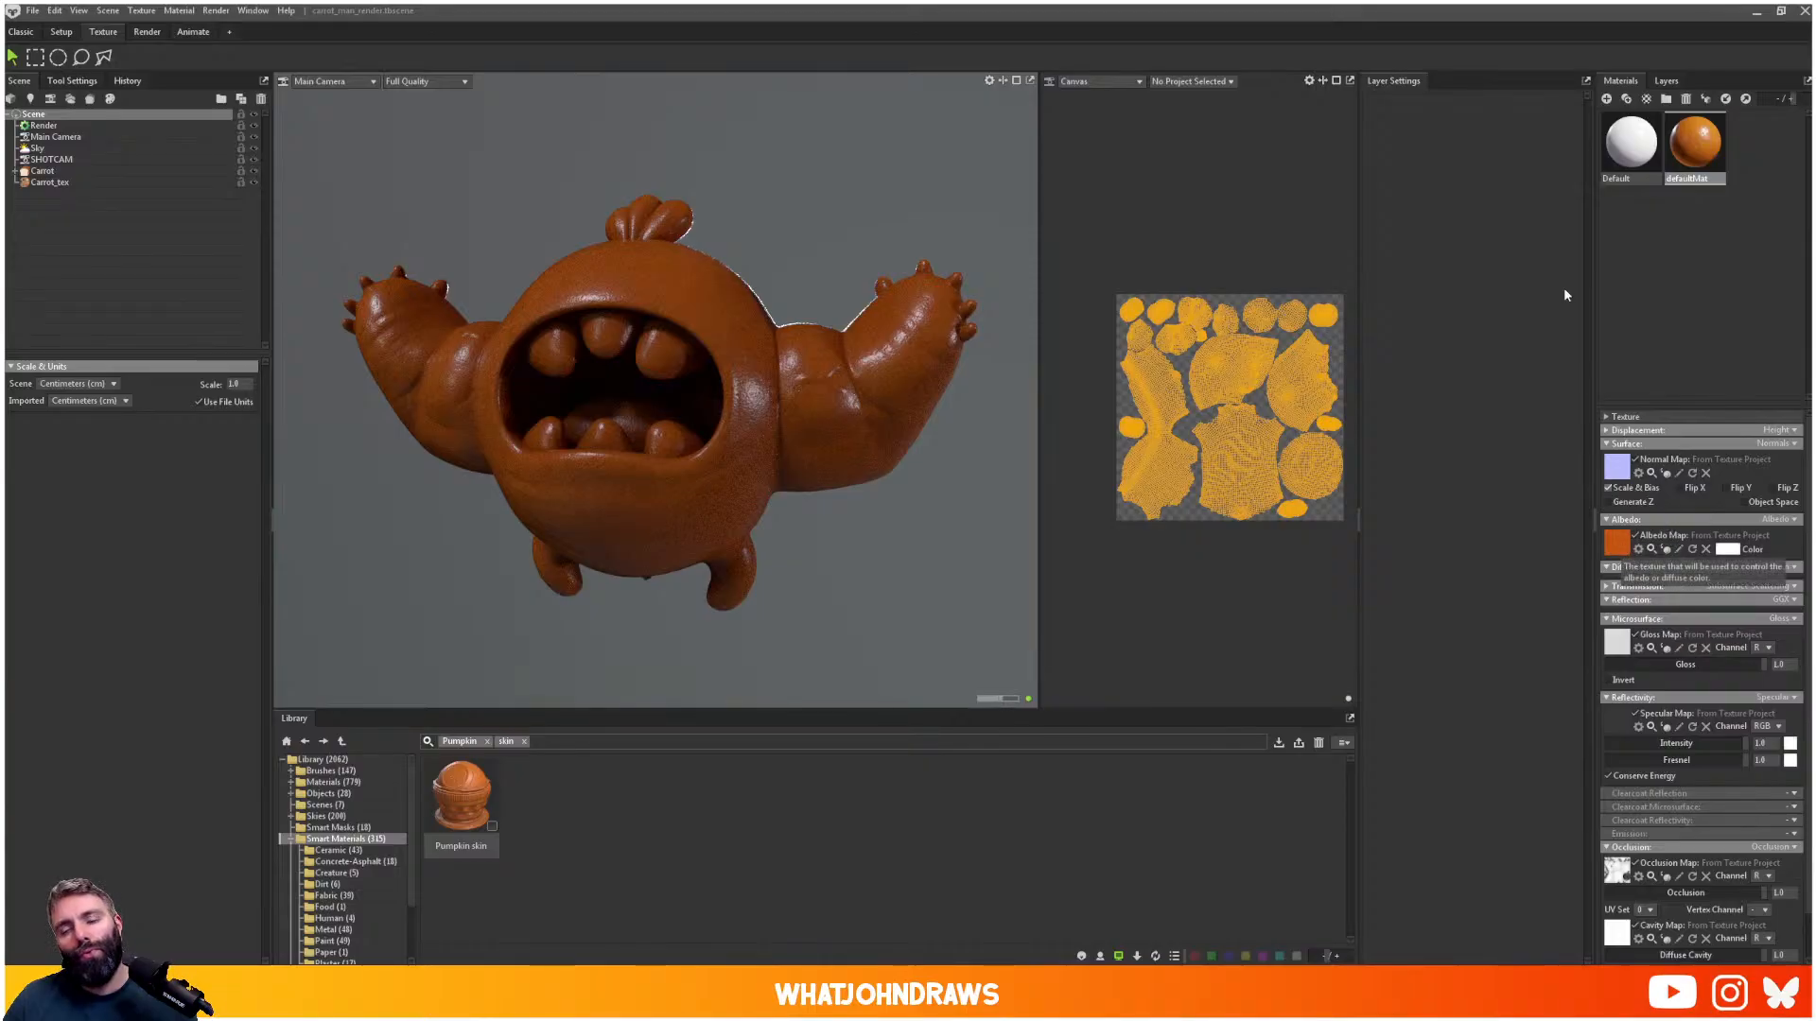
{"action": "left_click", "coordinate": [1665, 80]}
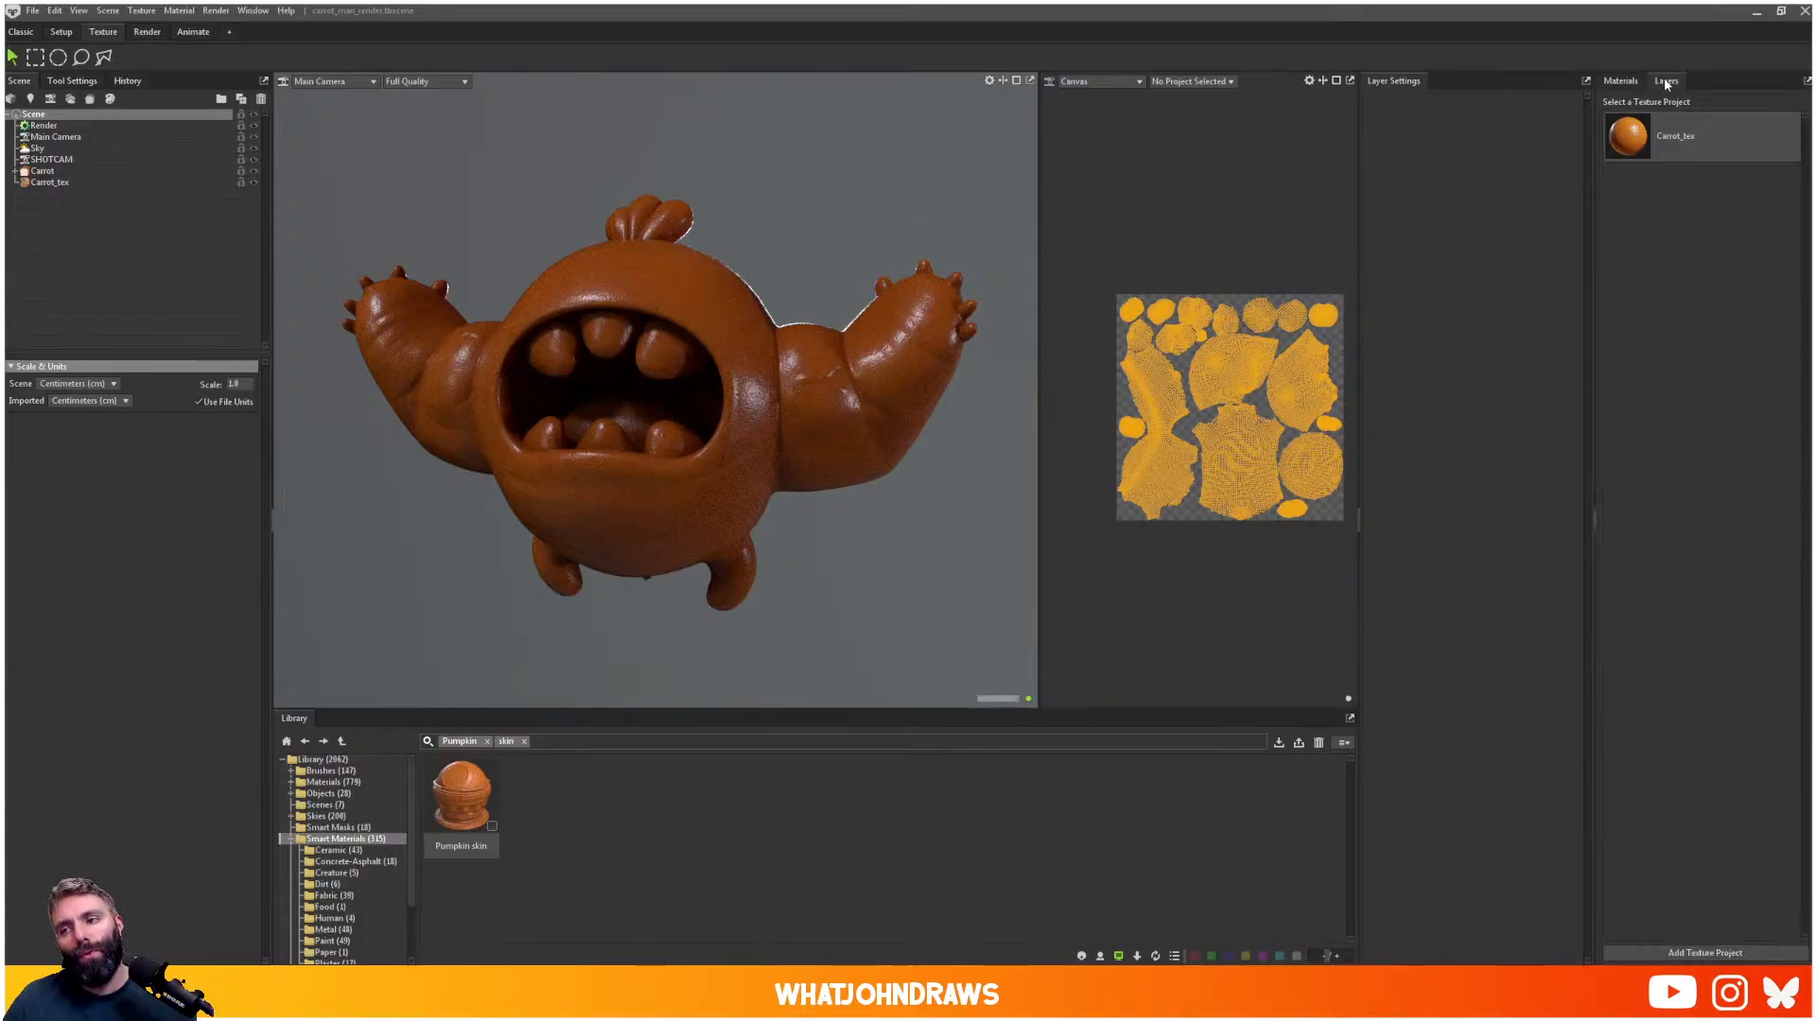
{"action": "left_click", "coordinate": [1633, 142]}
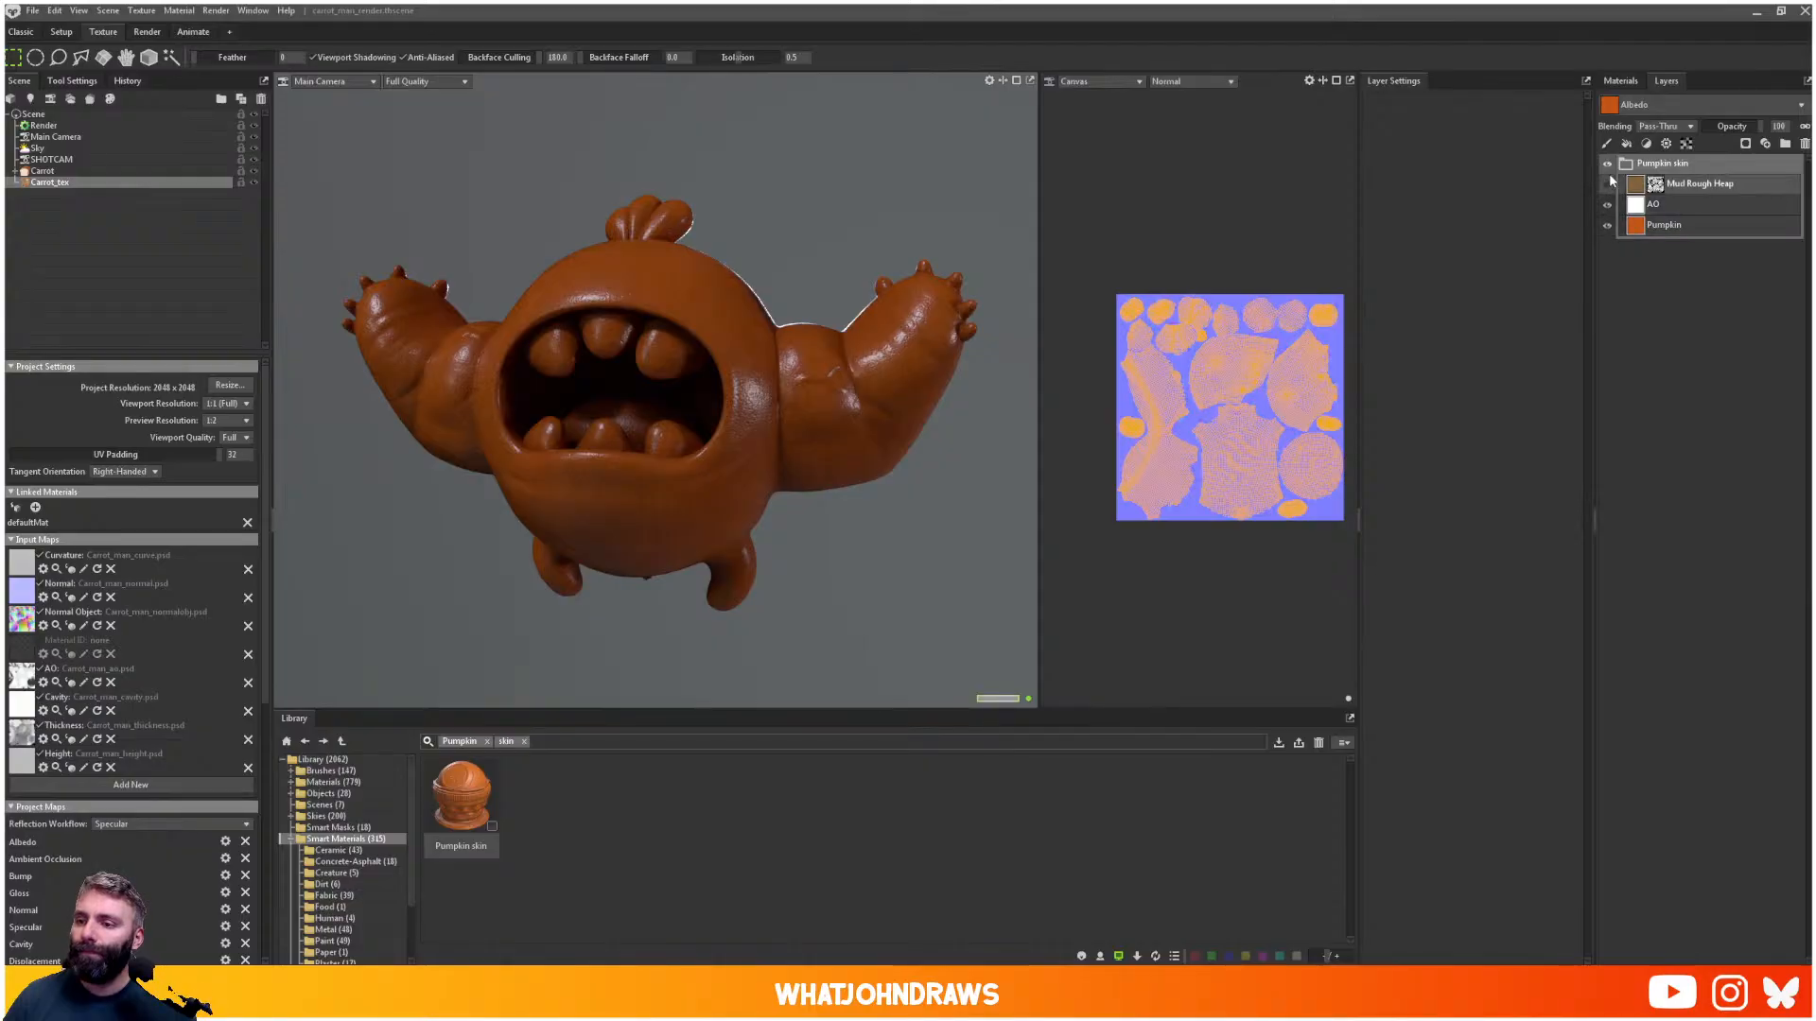
{"action": "left_click", "coordinate": [1608, 164]}
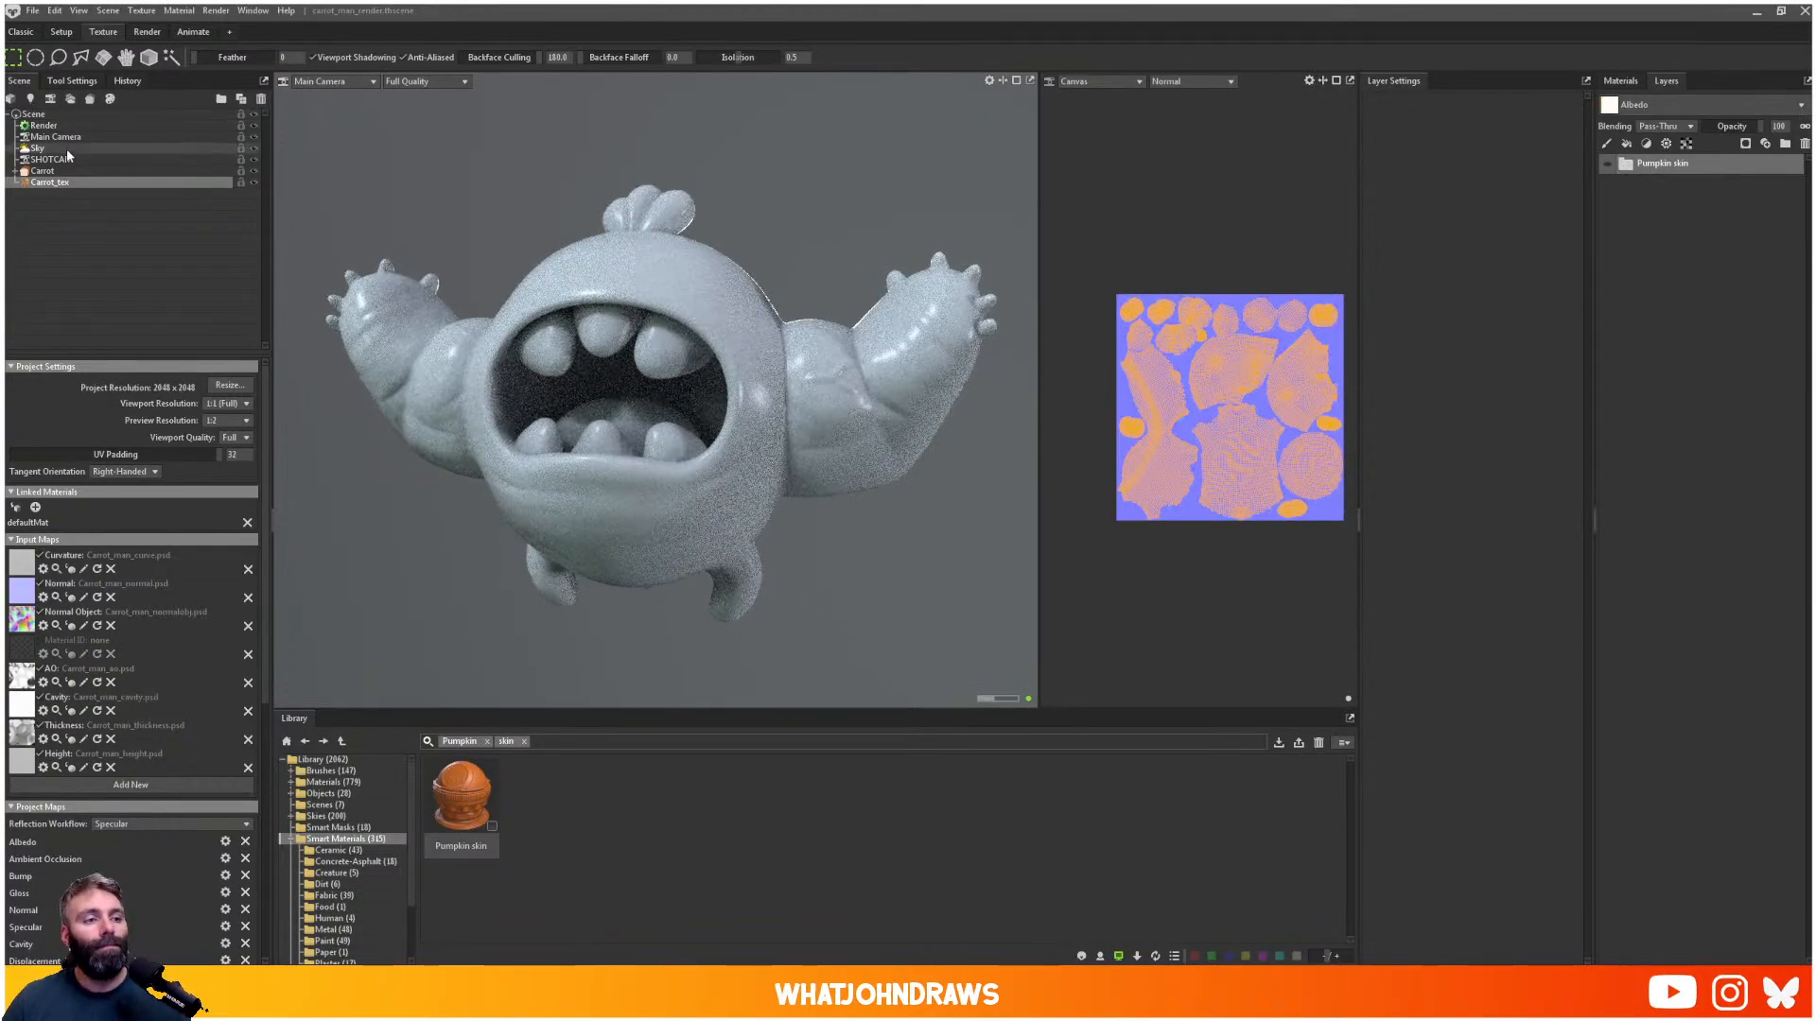
- Add a shadow catcher to the scene beneath the creature
{"action": "left_click", "coordinate": [142, 14]}
{"action": "mouse_move", "coordinate": [114, 15]}
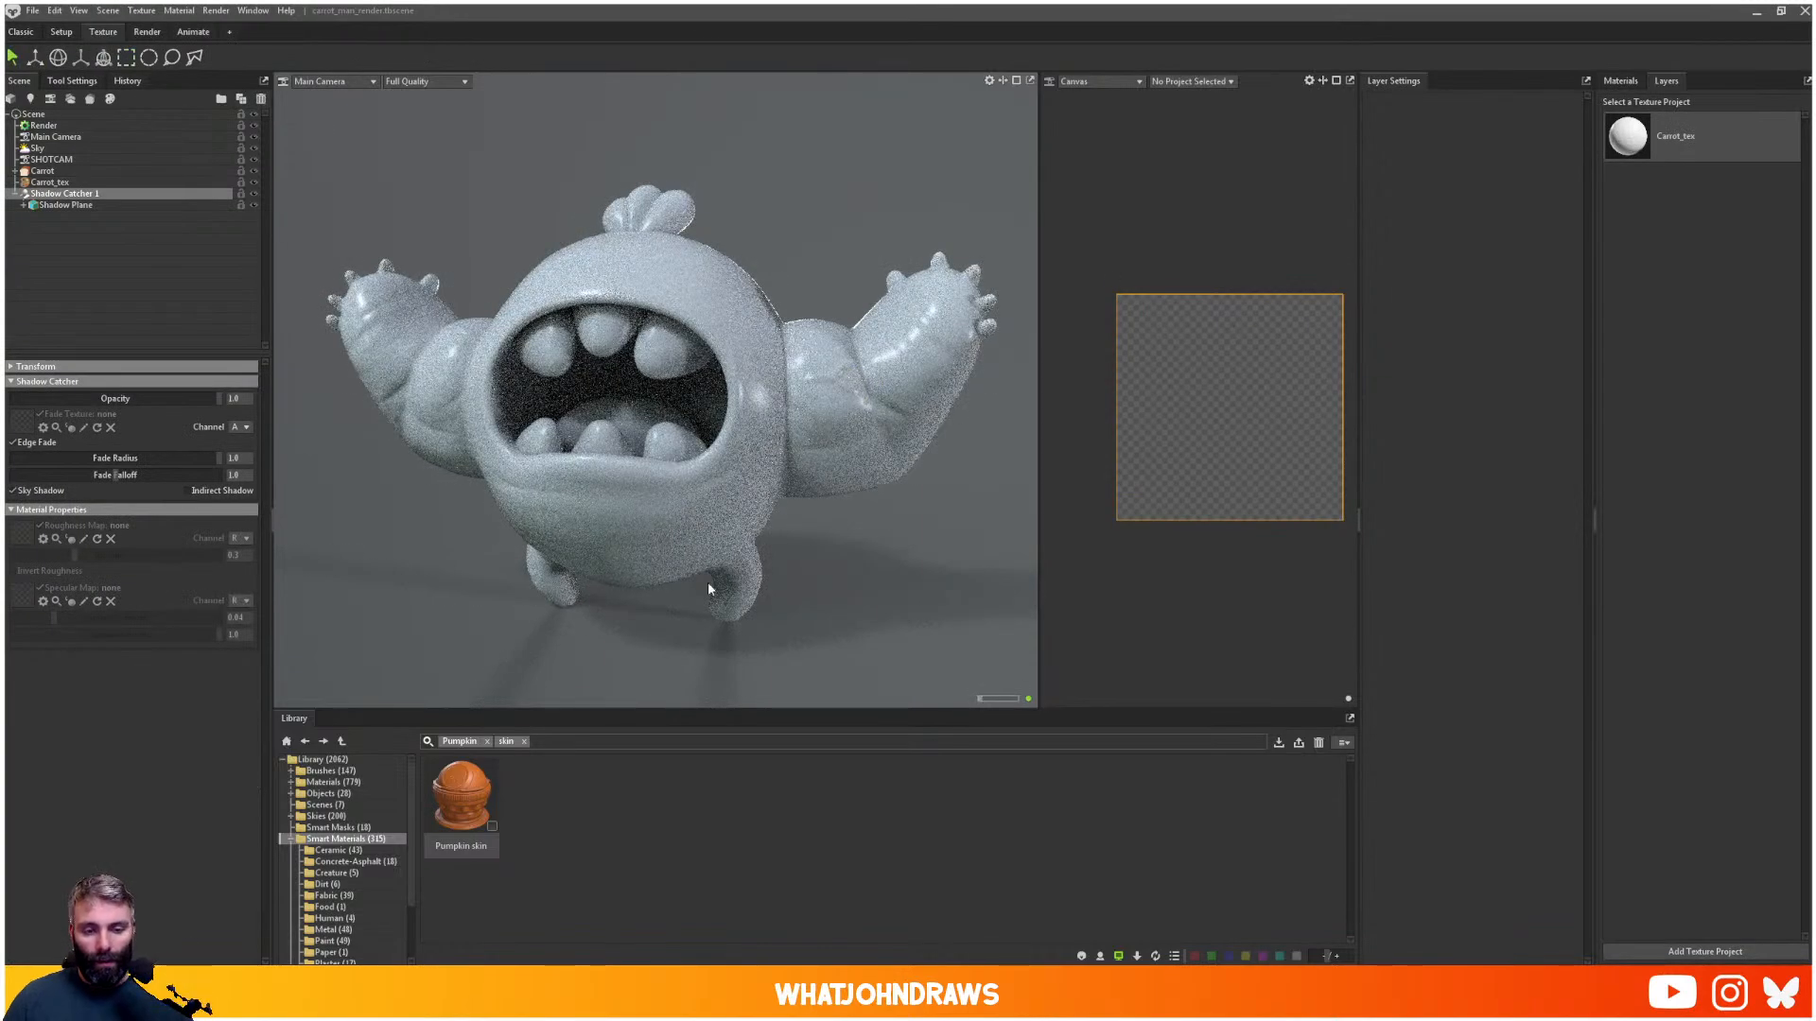
{"action": "left_click_drag", "start_coordinate": [709, 584], "coordinate": [768, 575], "text": "alt"}
{"action": "scroll", "coordinate": [768, 575], "scroll_direction": "down", "scroll_amount": 2}
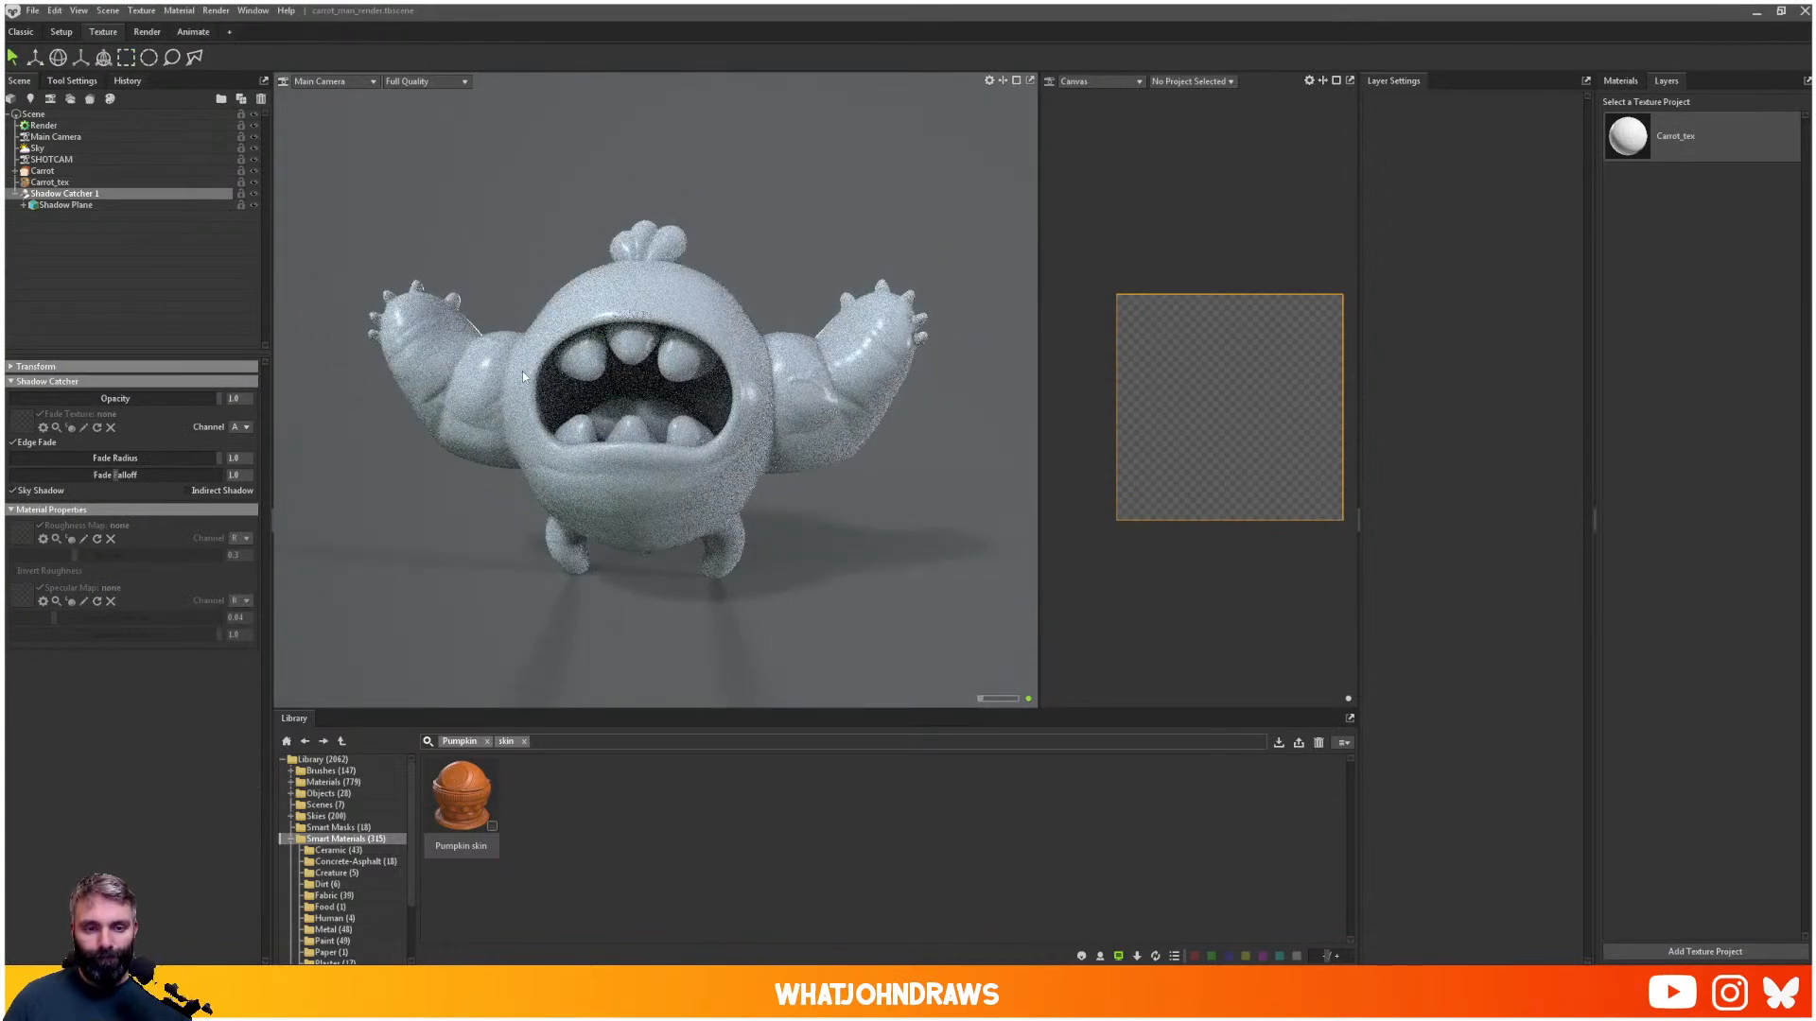
{"action": "left_click_drag", "start_coordinate": [522, 377], "coordinate": [333, 331], "text": "alt"}
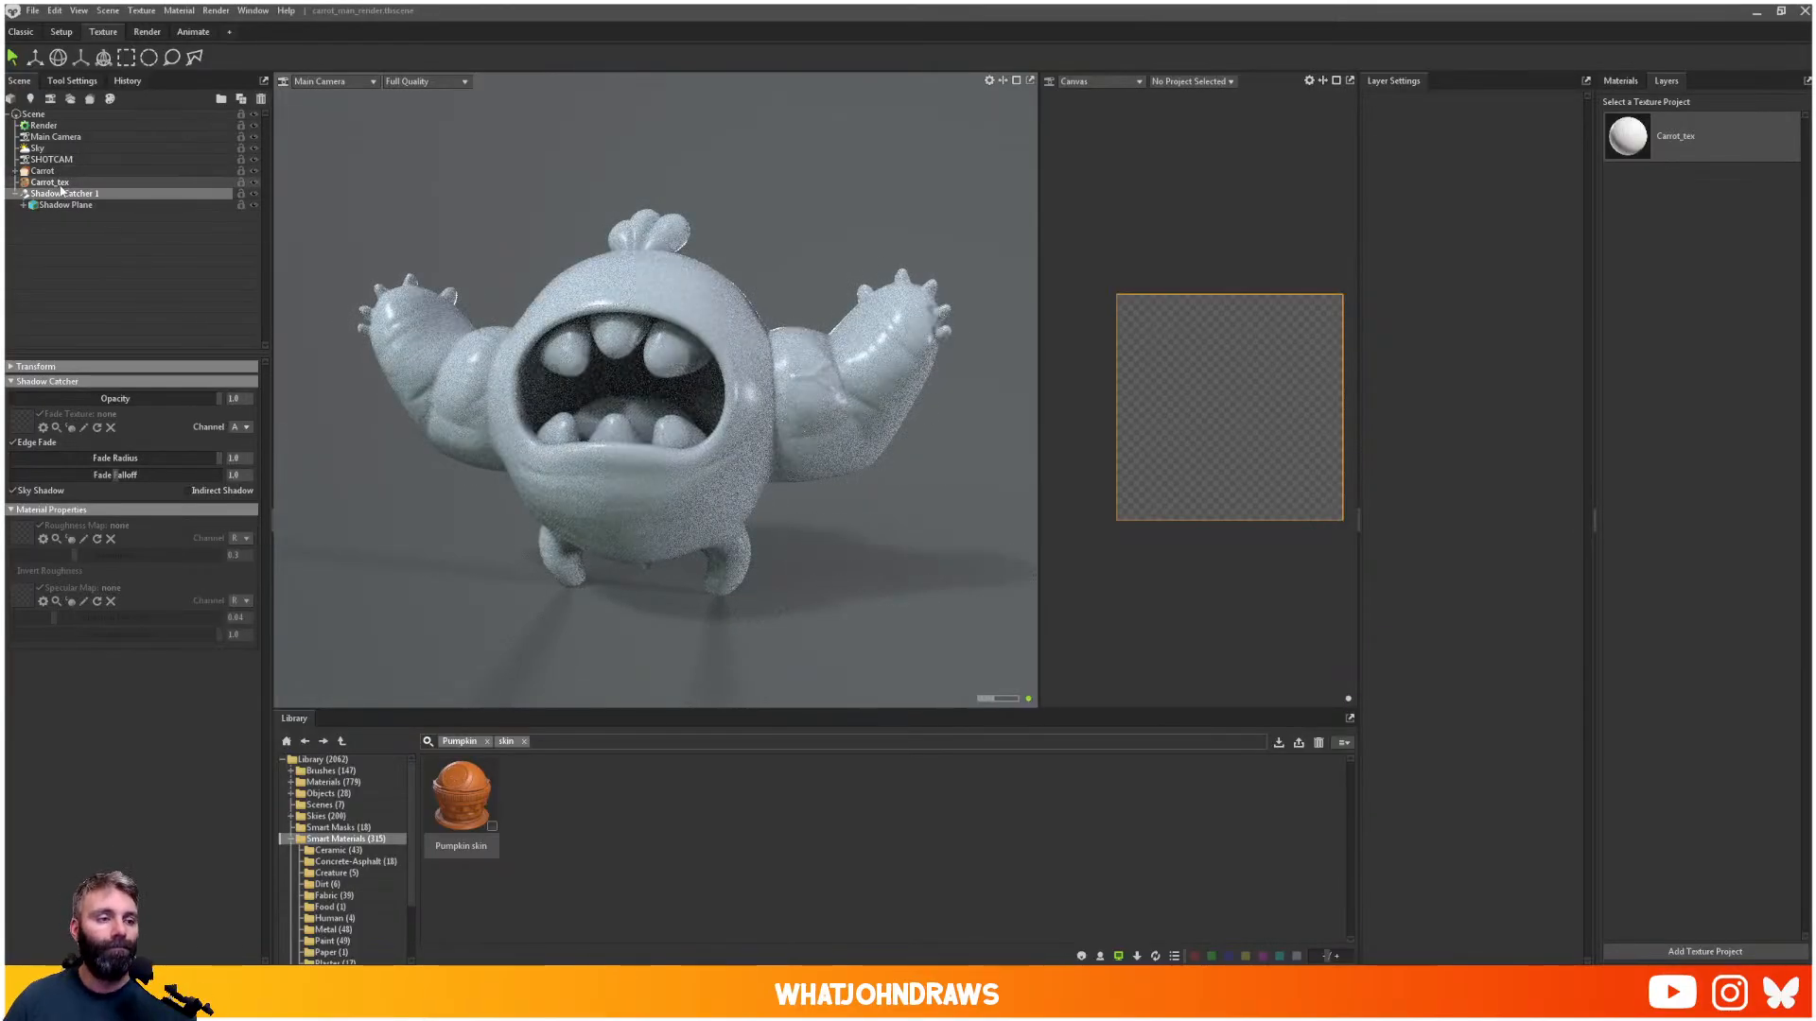
- Enable Indirect Shadow on the shadow catcher and slightly increase its roughness
{"action": "left_click", "coordinate": [53, 184]}
{"action": "left_click", "coordinate": [49, 173]}
{"action": "left_click", "coordinate": [52, 182]}
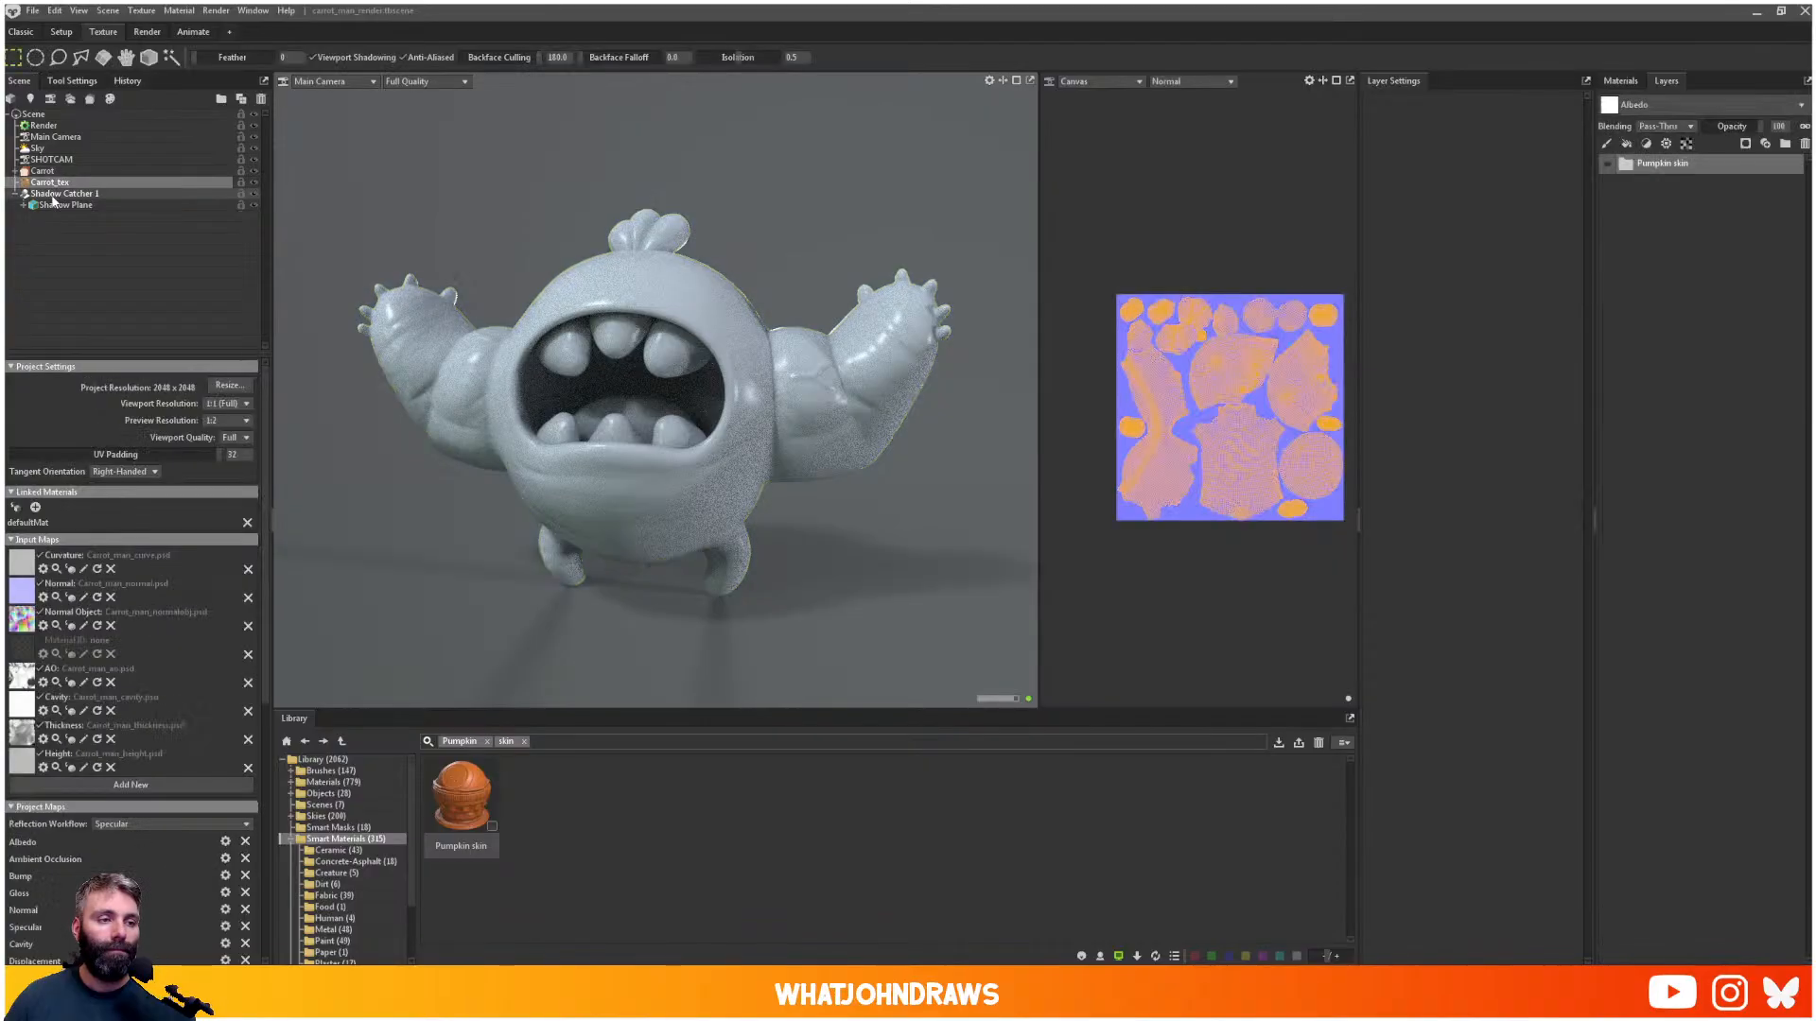
{"action": "left_click", "coordinate": [55, 194]}
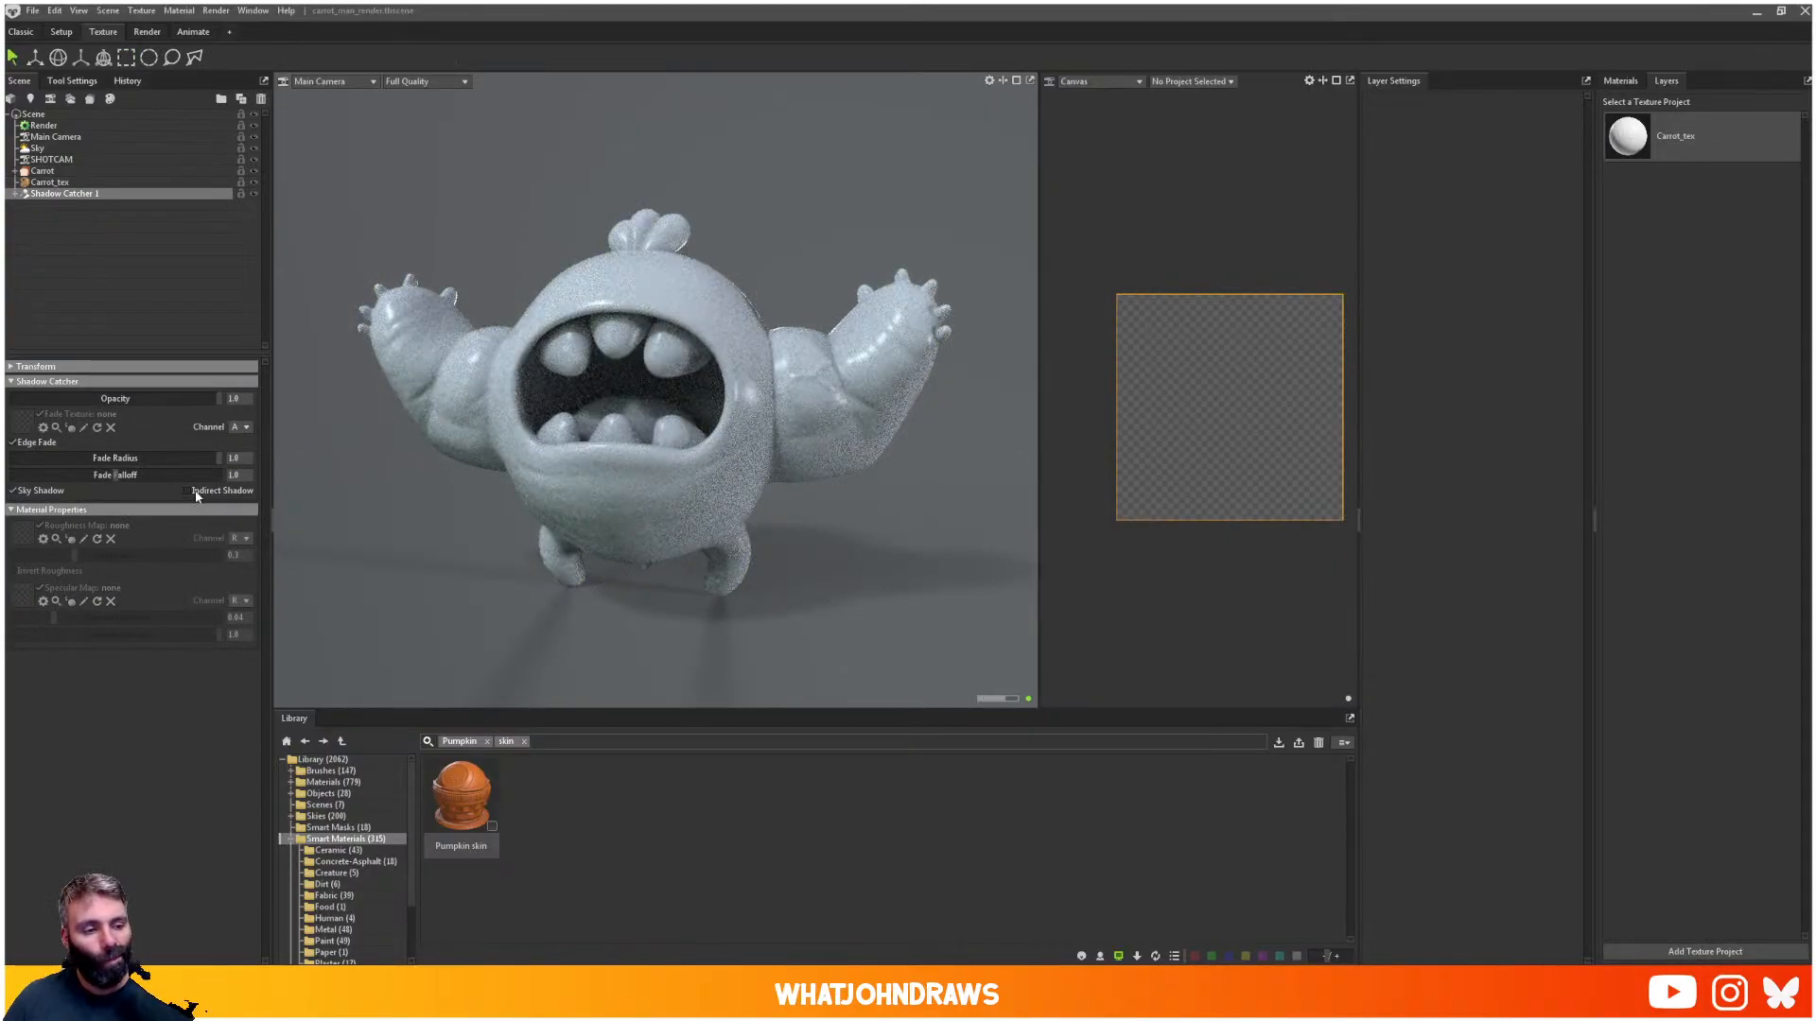
{"action": "left_click", "coordinate": [195, 492]}
{"action": "mouse_move", "coordinate": [82, 555]}
{"action": "left_mouse_down"}
{"action": "mouse_move", "coordinate": [121, 556]}
{"action": "mouse_move", "coordinate": [90, 558]}
{"action": "left_mouse_up"}
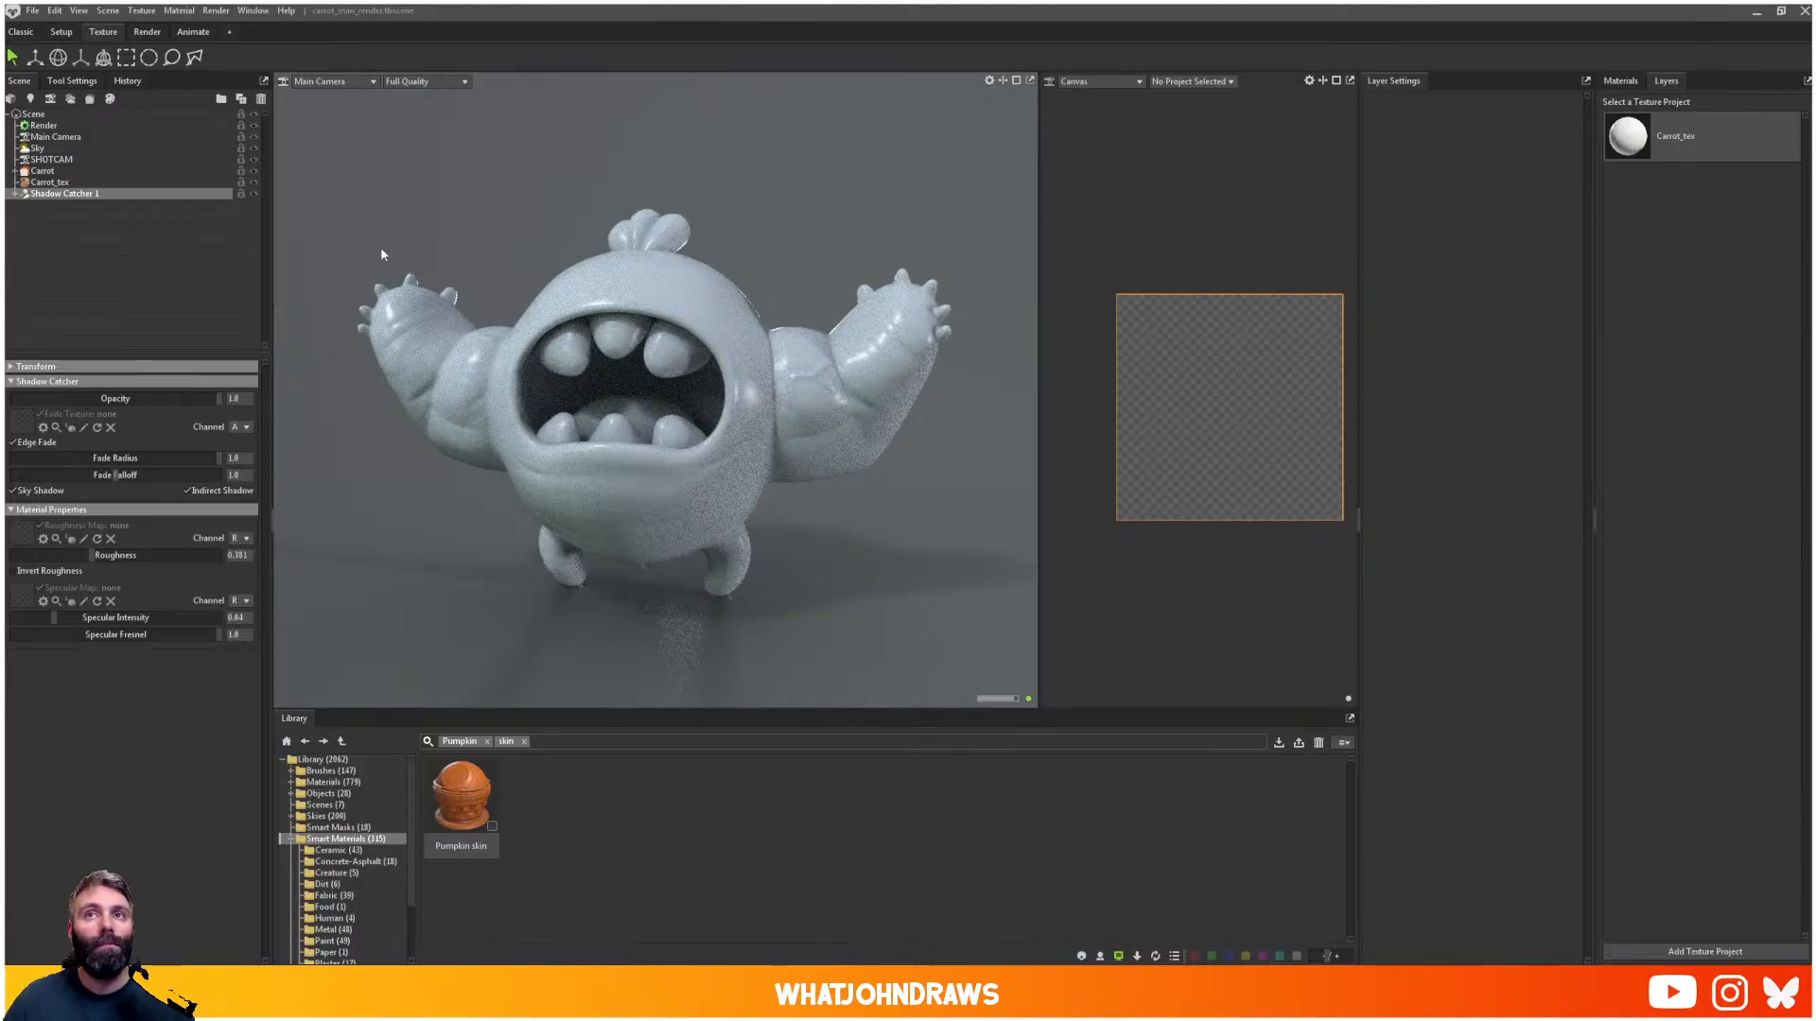
- Review the Carrot bake settings and the Carrot_tex project's input maps, project maps and export settings
{"action": "left_click", "coordinate": [43, 182]}
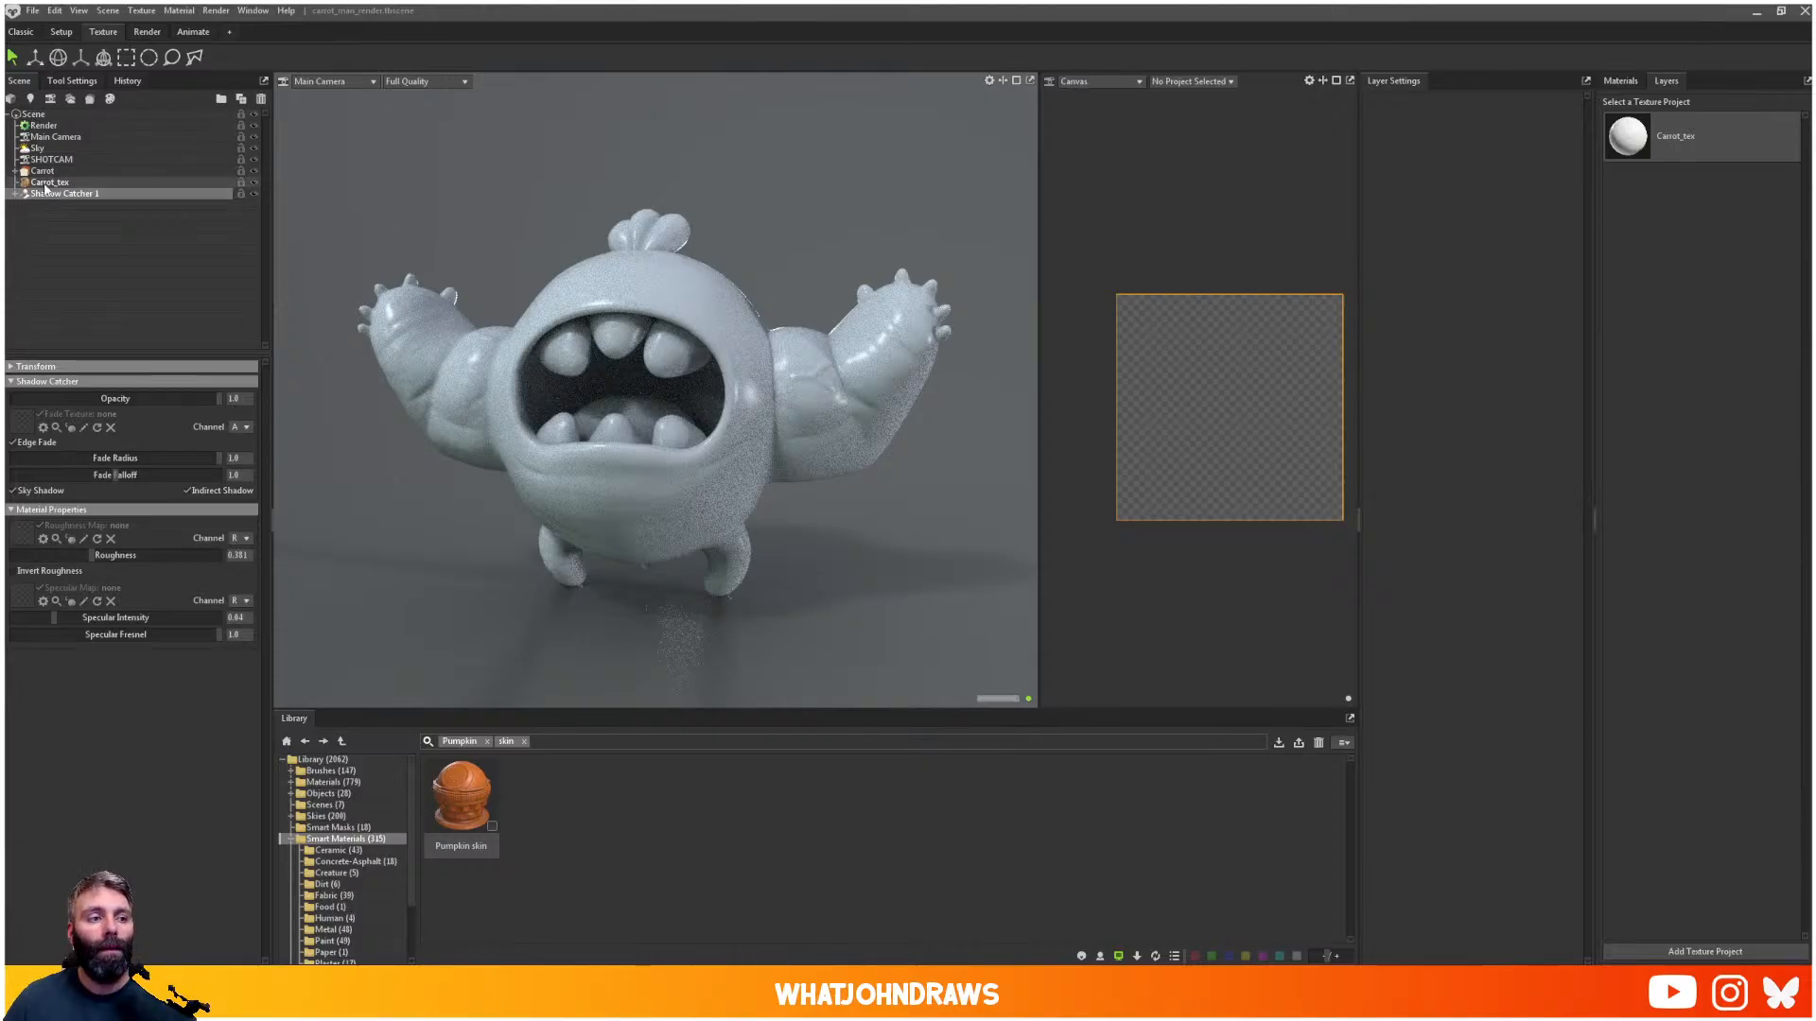
{"action": "left_click", "coordinate": [37, 173]}
{"action": "left_click", "coordinate": [15, 171]}
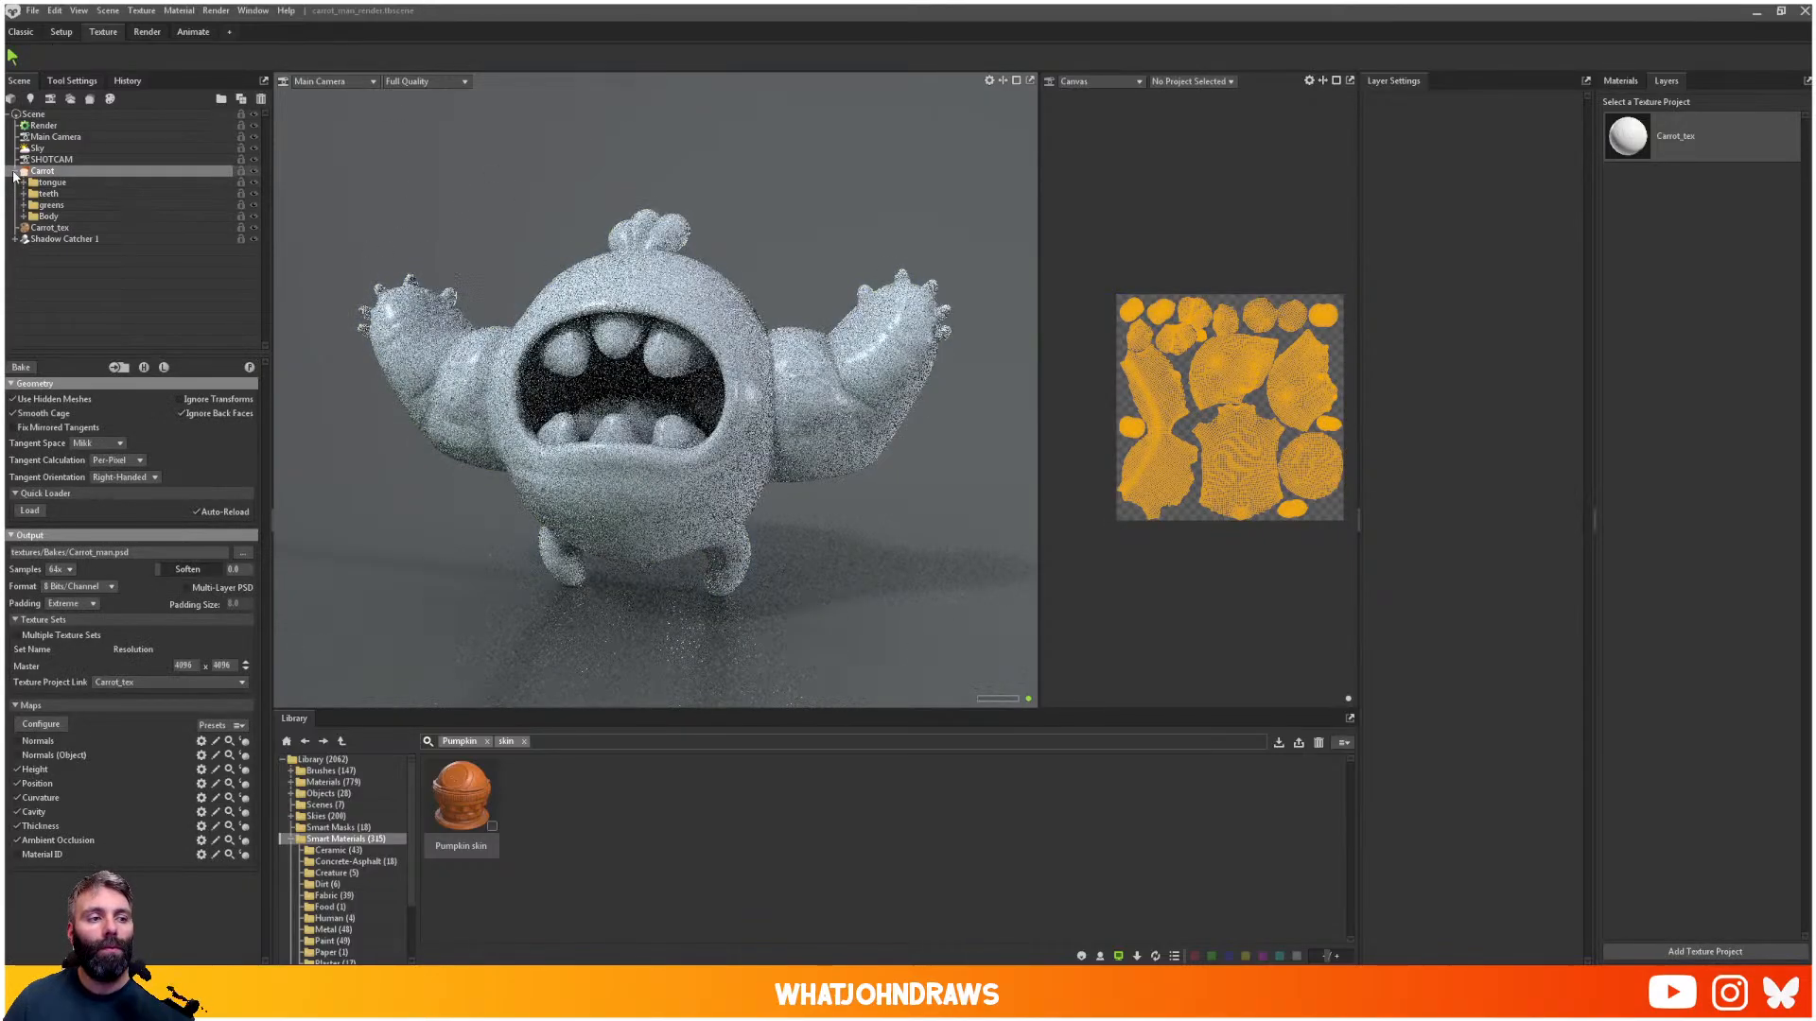
{"action": "left_click", "coordinate": [15, 172]}
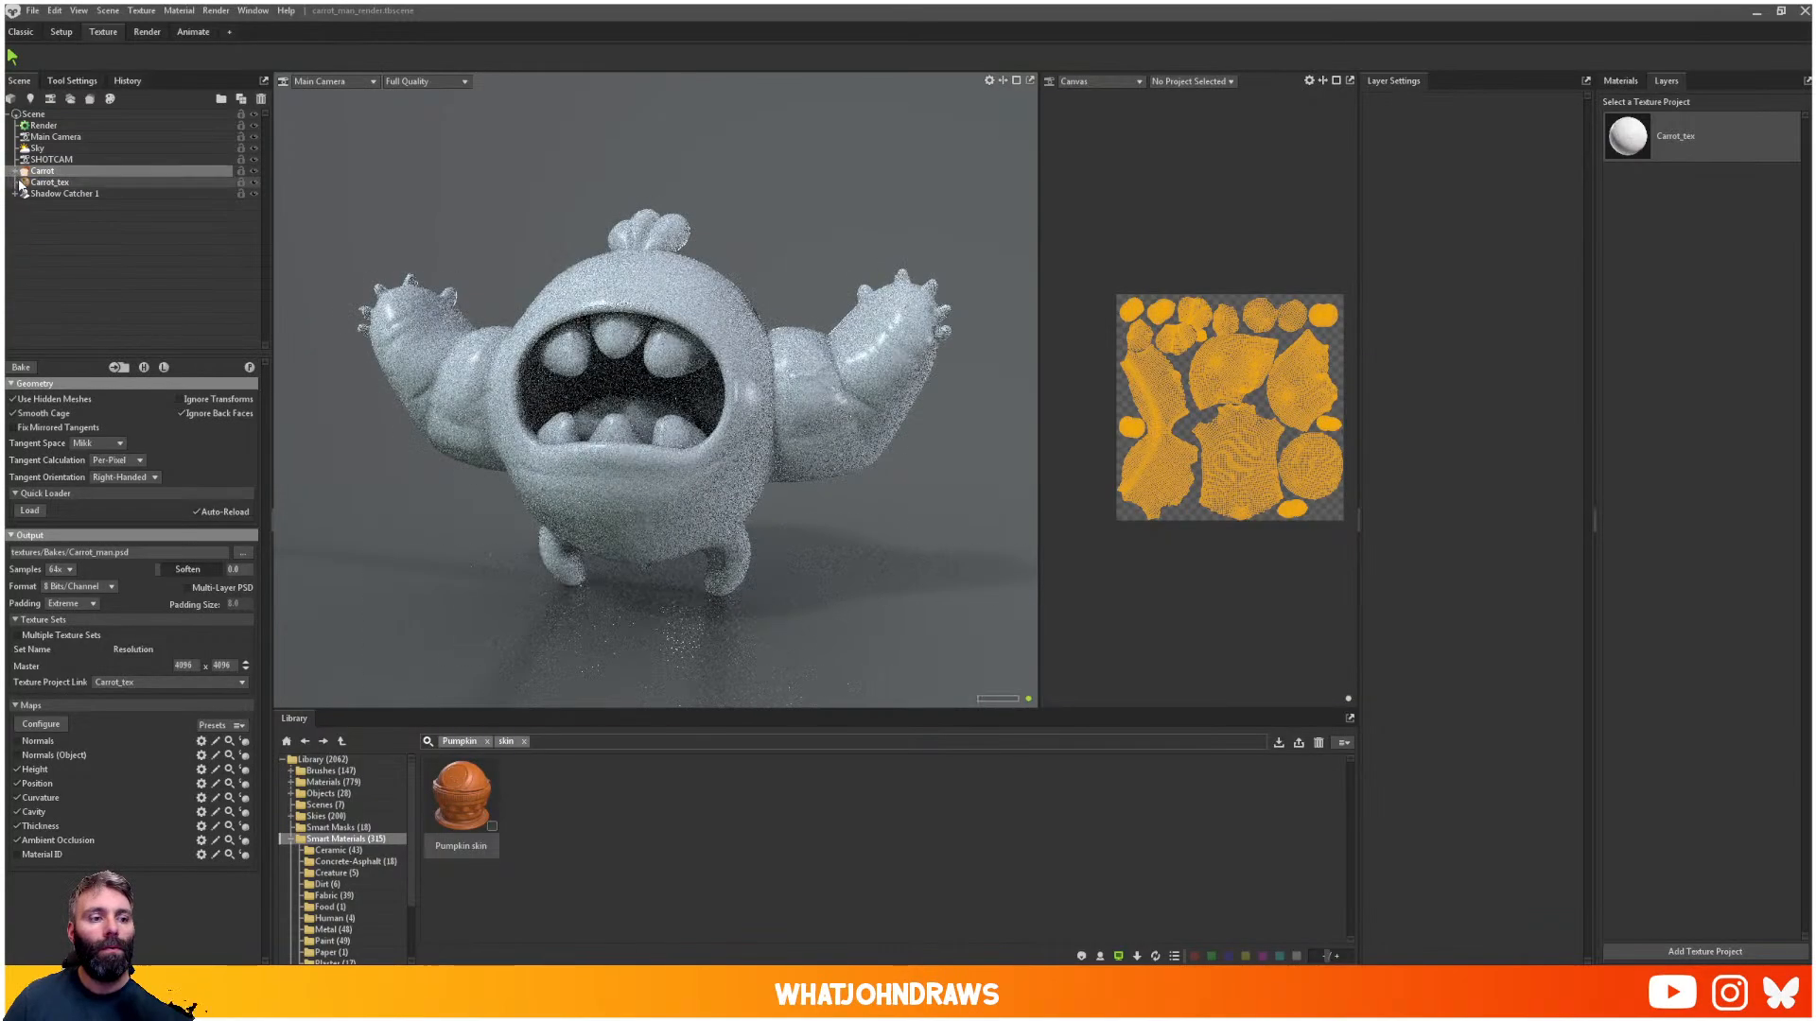
{"action": "double_click", "coordinate": [41, 173]}
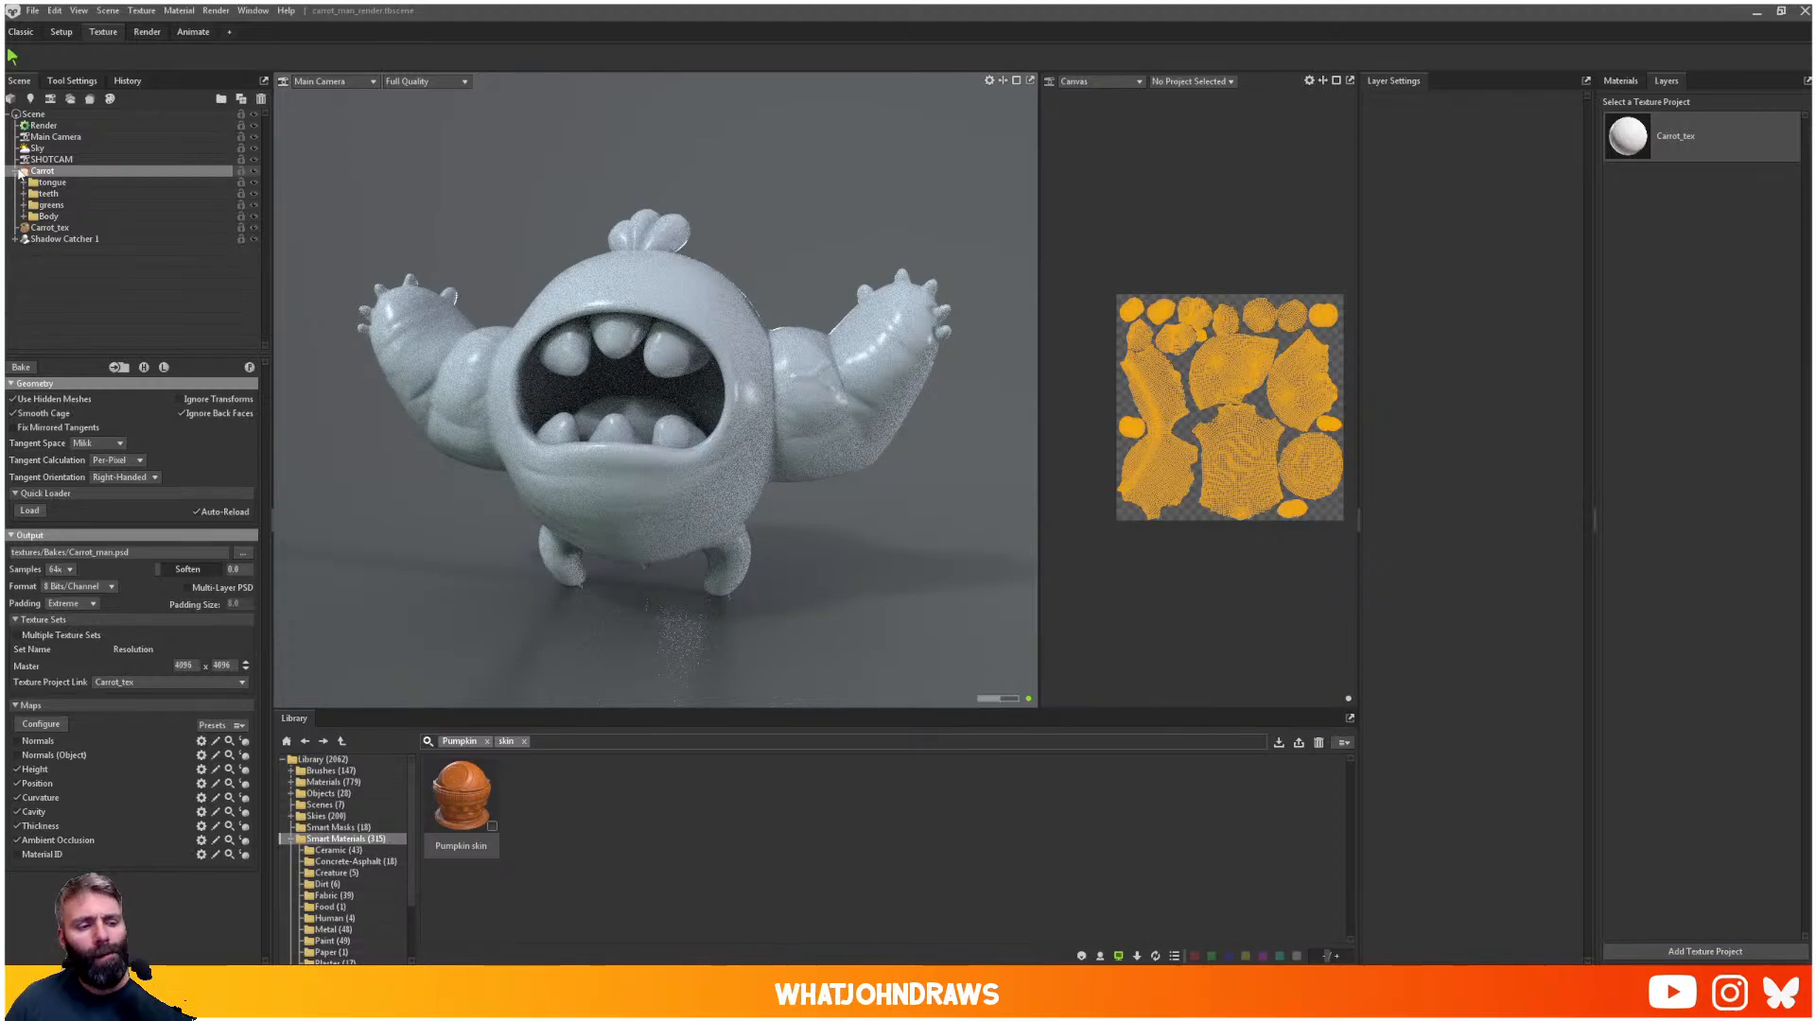
{"action": "left_click", "coordinate": [42, 227]}
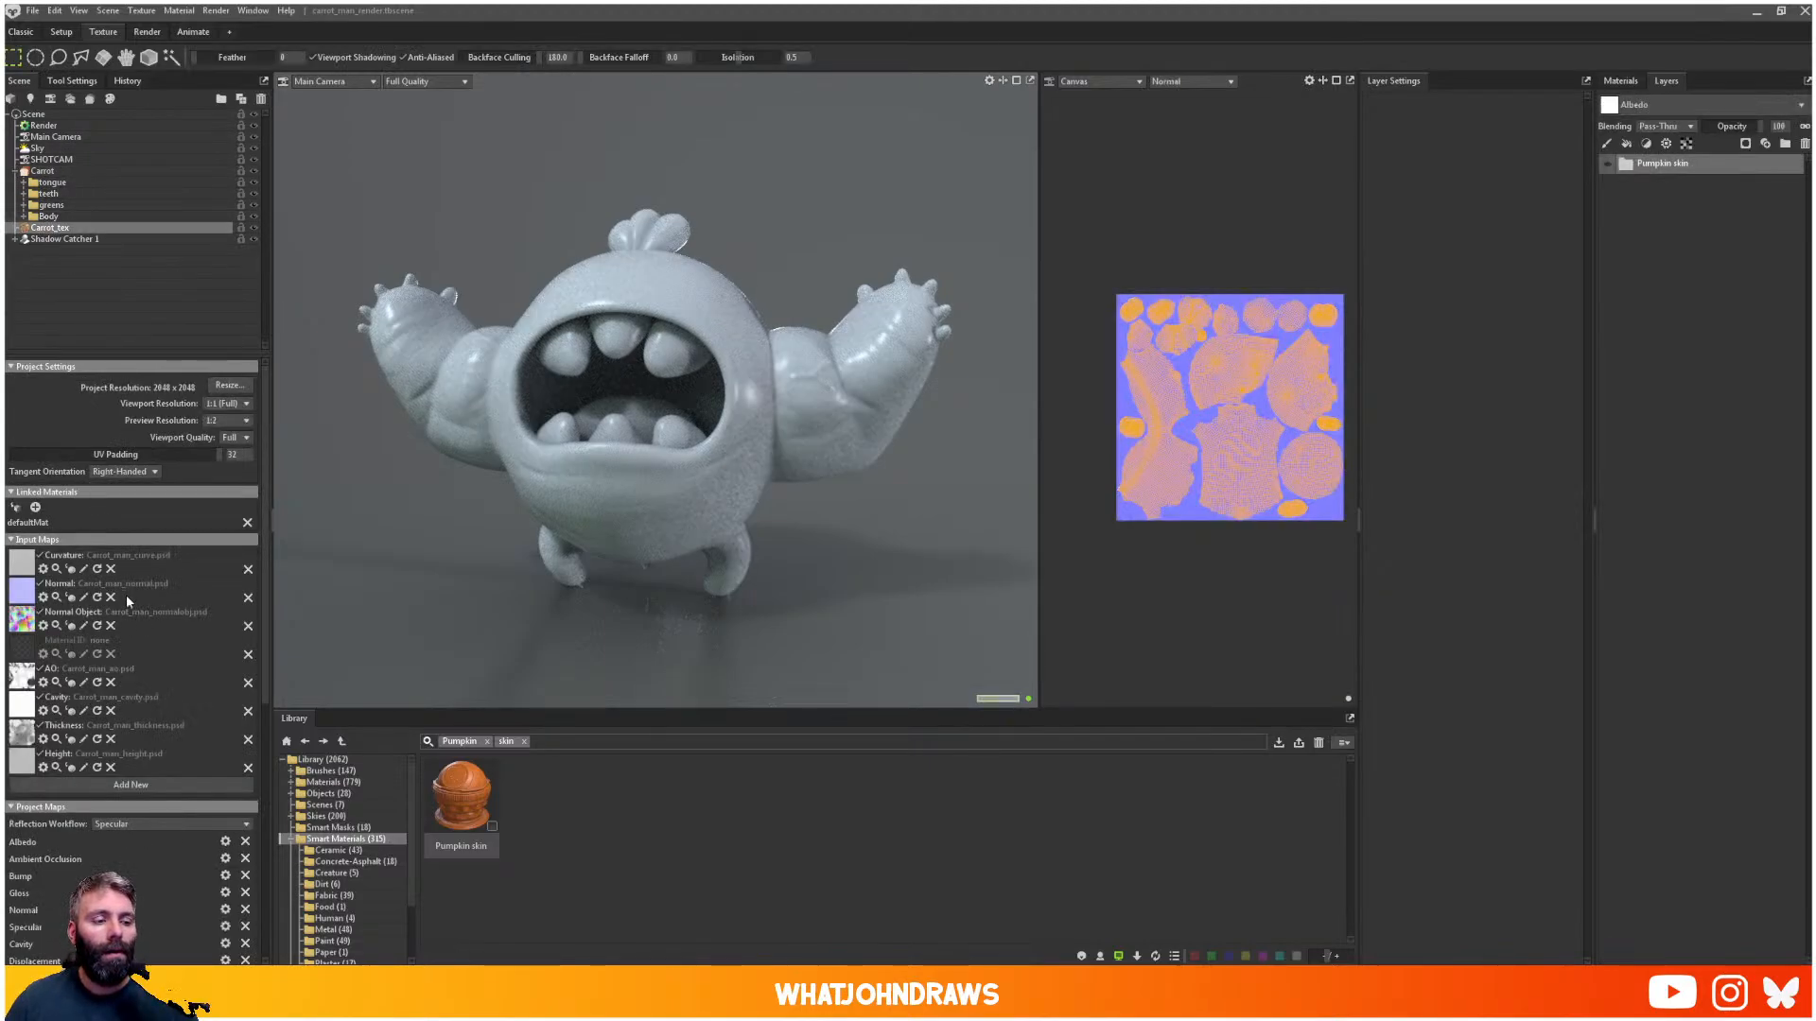
{"action": "scroll", "coordinate": [126, 600], "scroll_direction": "down", "scroll_amount": 10}
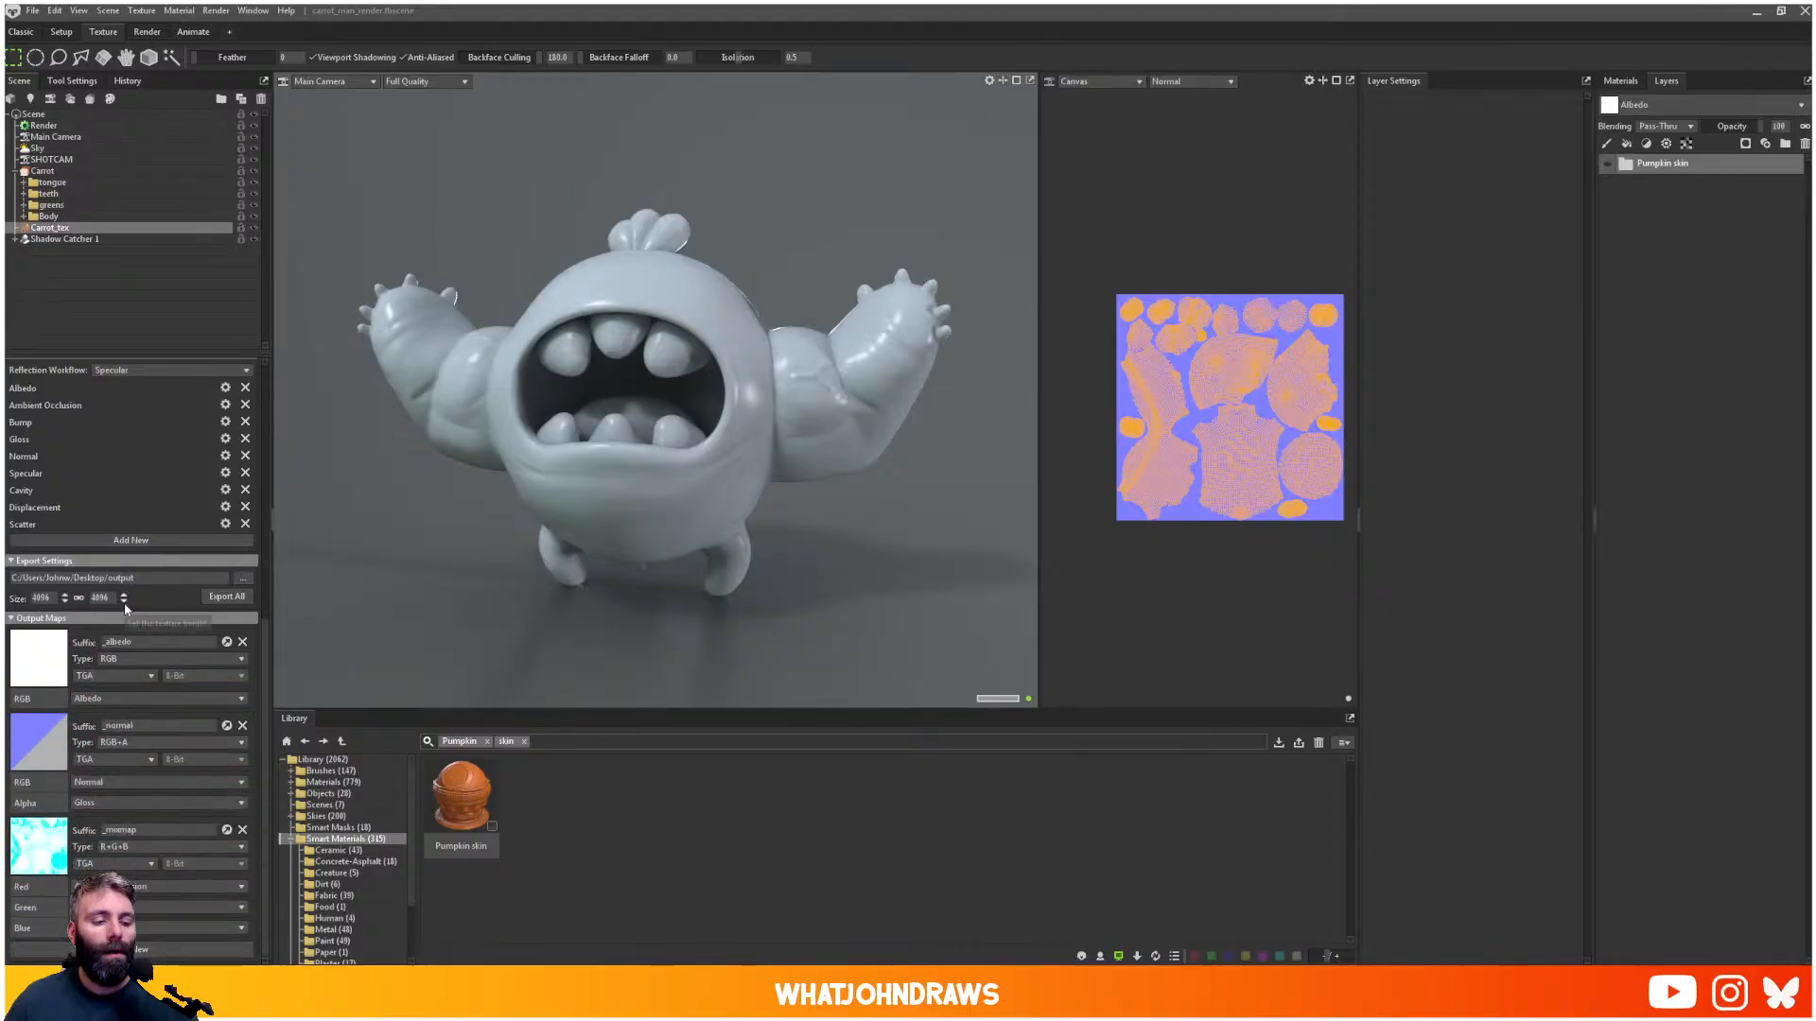
{"action": "scroll", "coordinate": [127, 610], "scroll_direction": "up", "scroll_amount": 10}
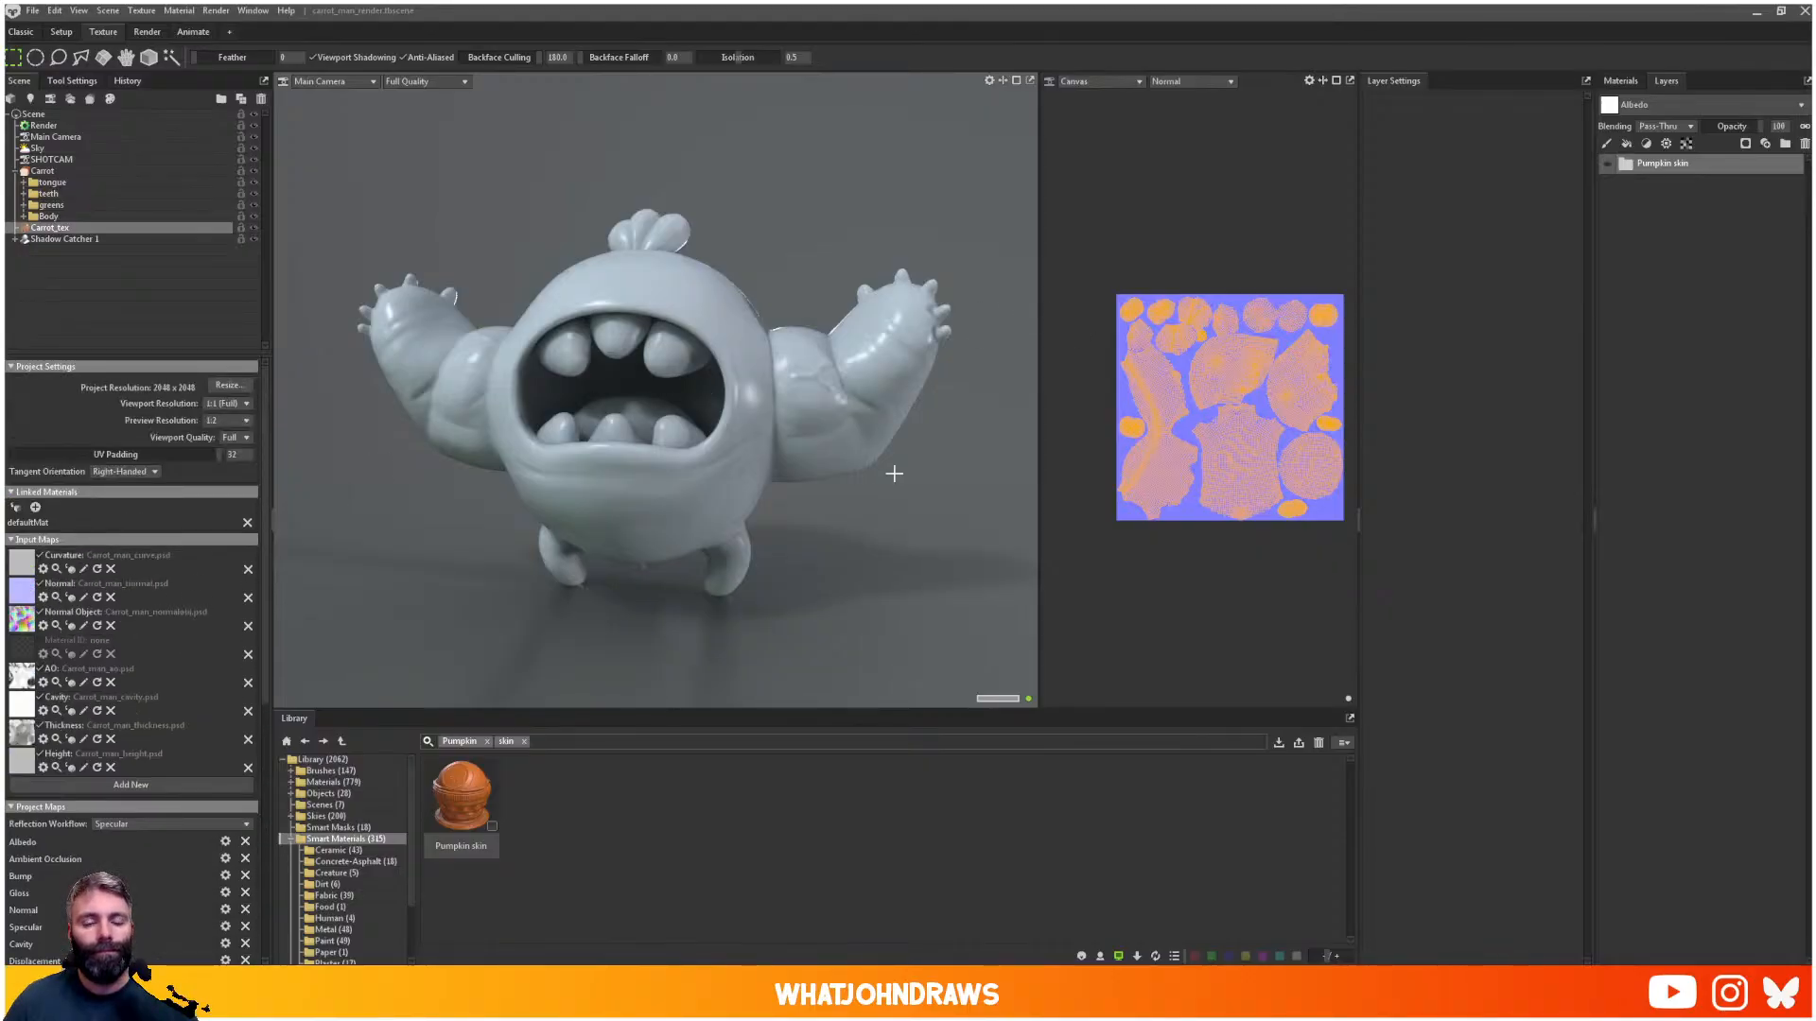
- Filter the Sky's preset library to green-tagged skies and apply Abandoned House Attic
{"action": "left_click", "coordinate": [37, 147]}
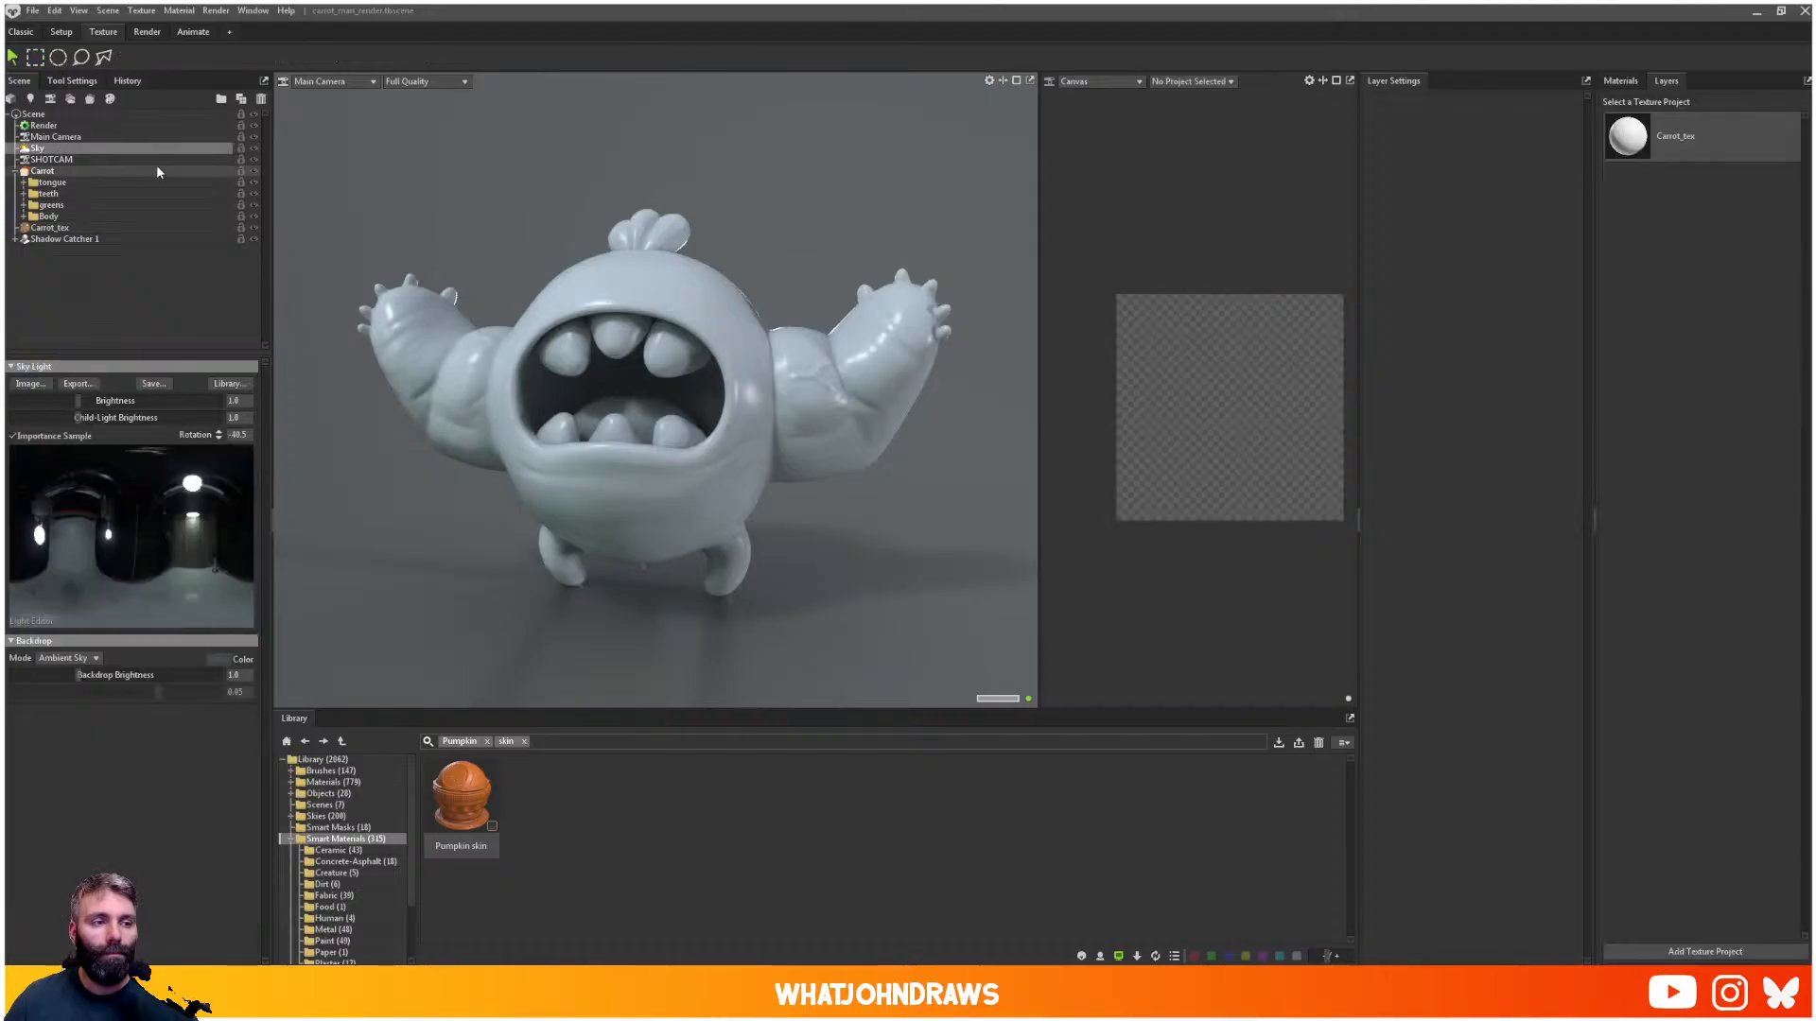
{"action": "left_click", "coordinate": [227, 384]}
{"action": "left_click", "coordinate": [596, 639]}
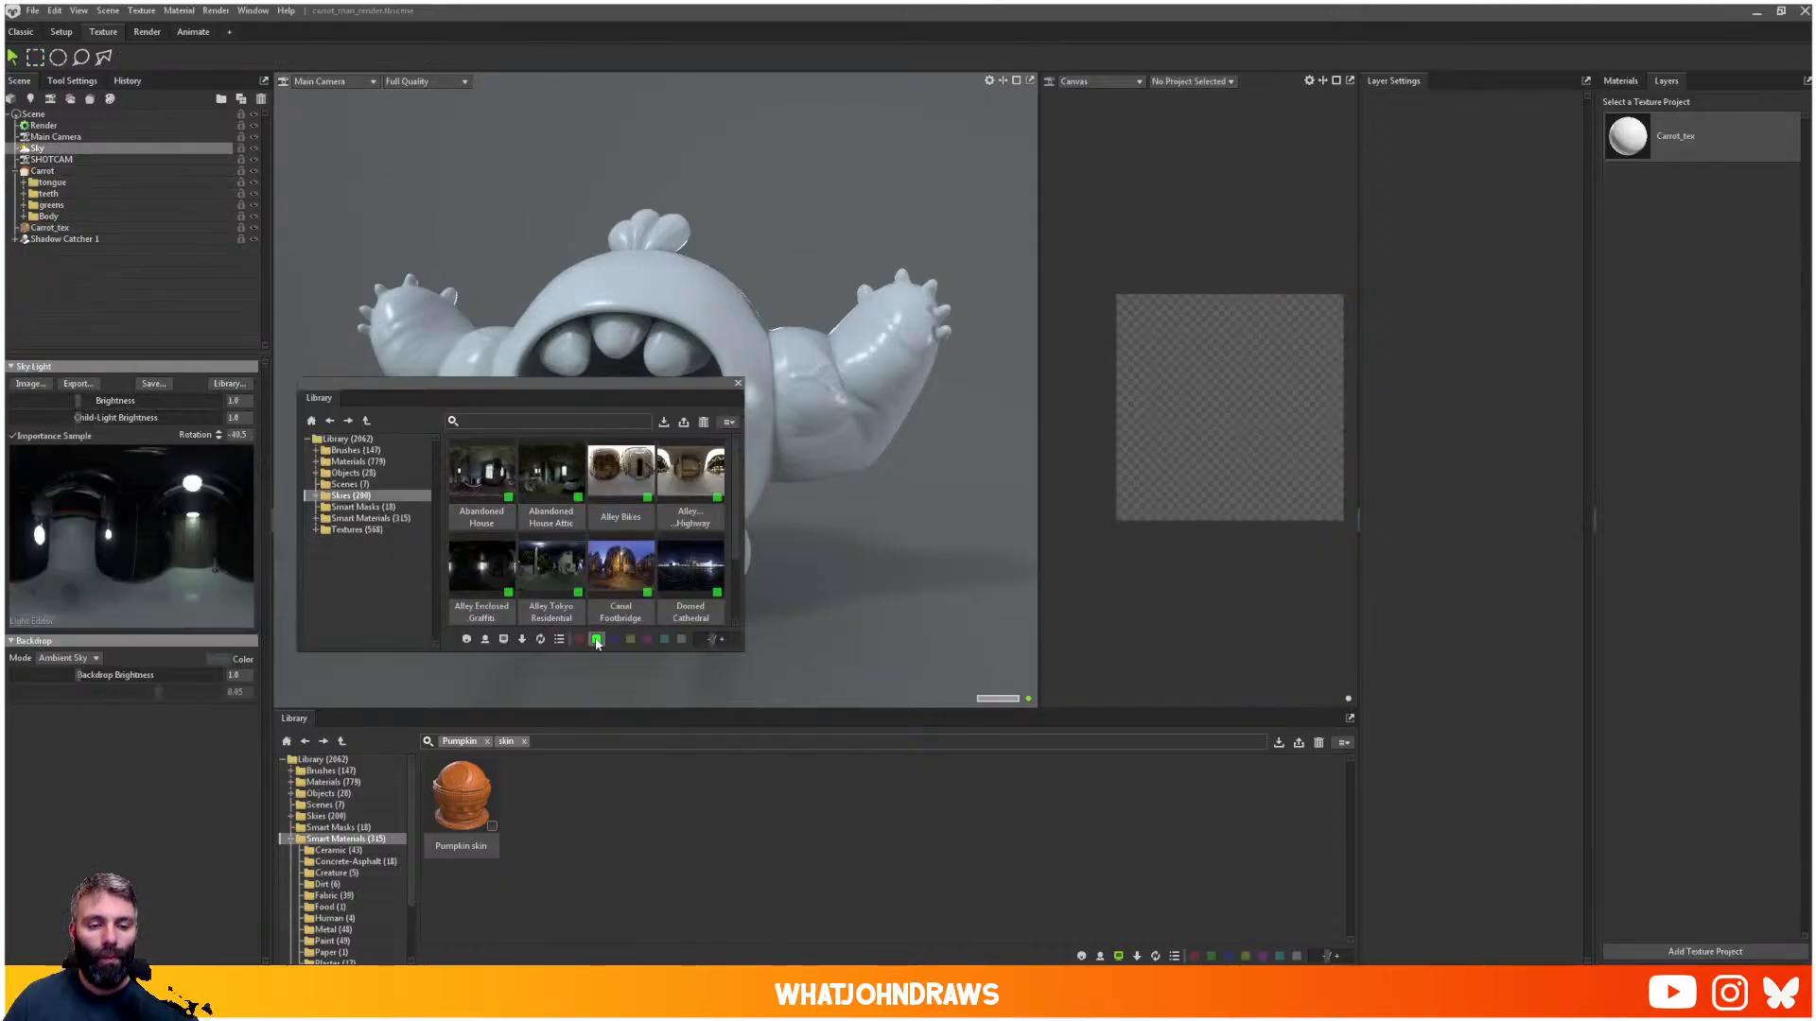
{"action": "left_click", "coordinate": [547, 505]}
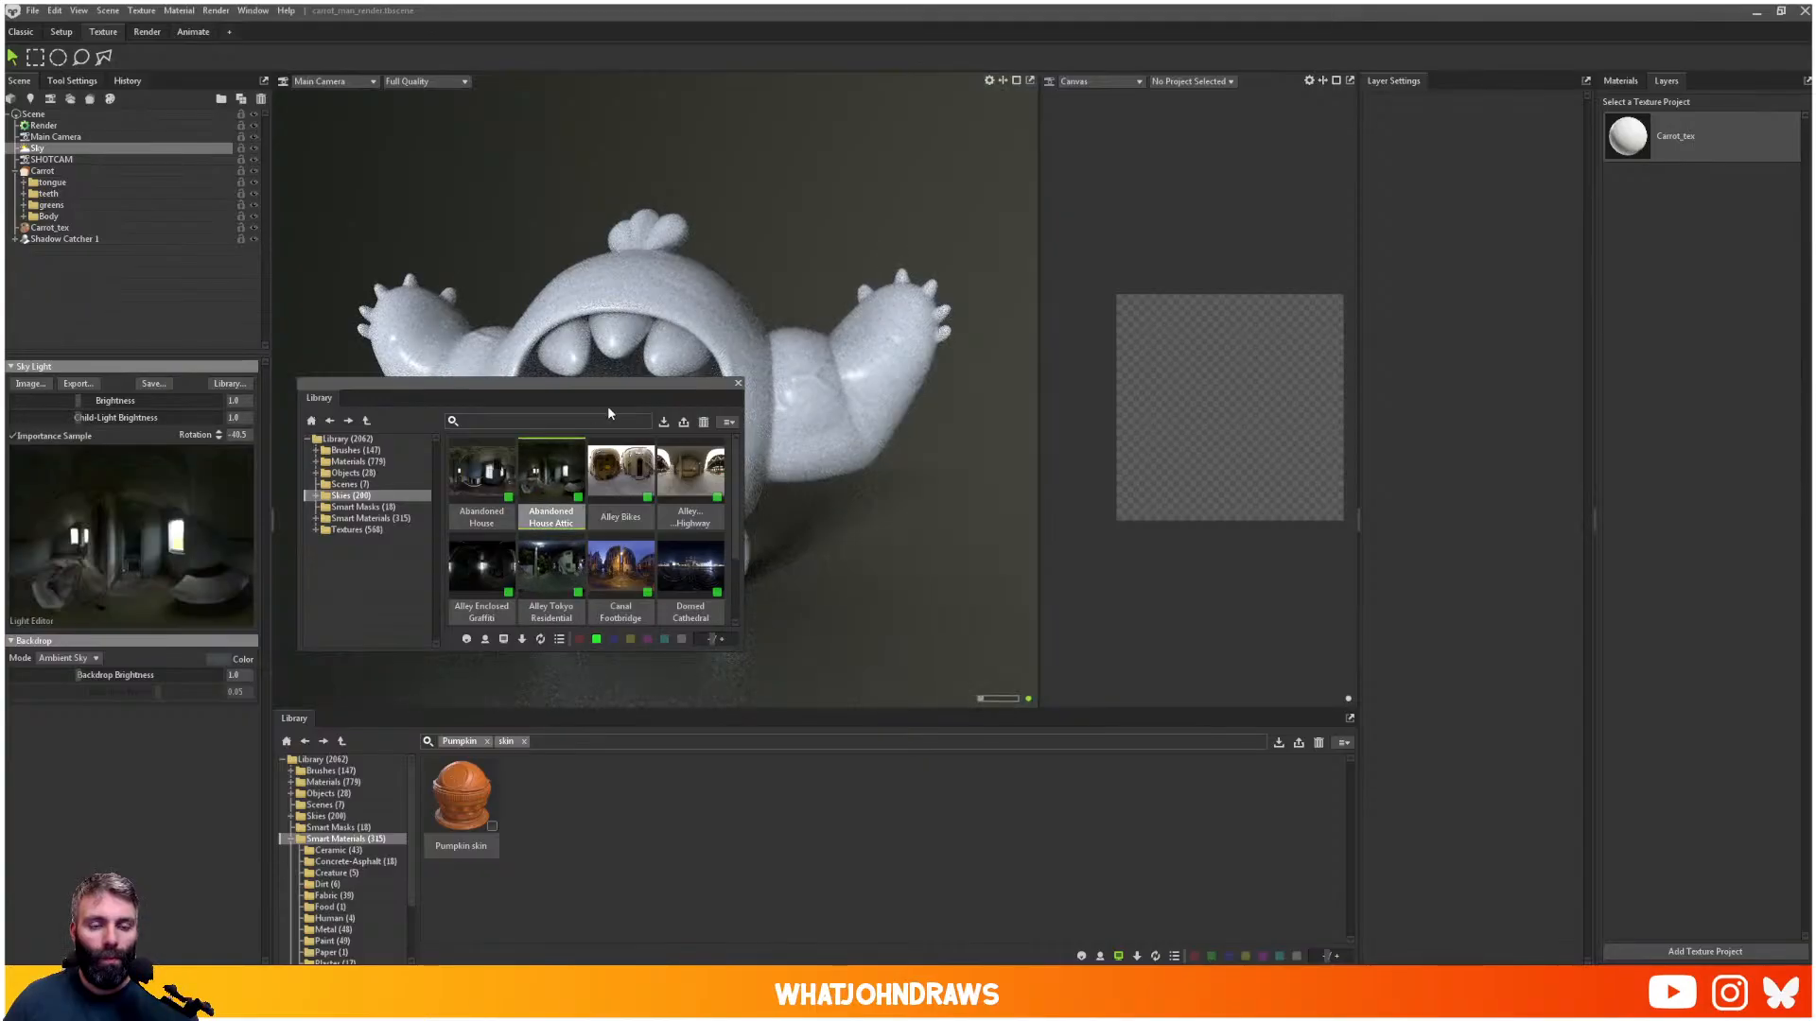
- Move the floating sky library off the creature's face and apply the Gazebo on Pond sky
{"action": "left_click_drag", "start_coordinate": [608, 402], "coordinate": [1545, 329]}
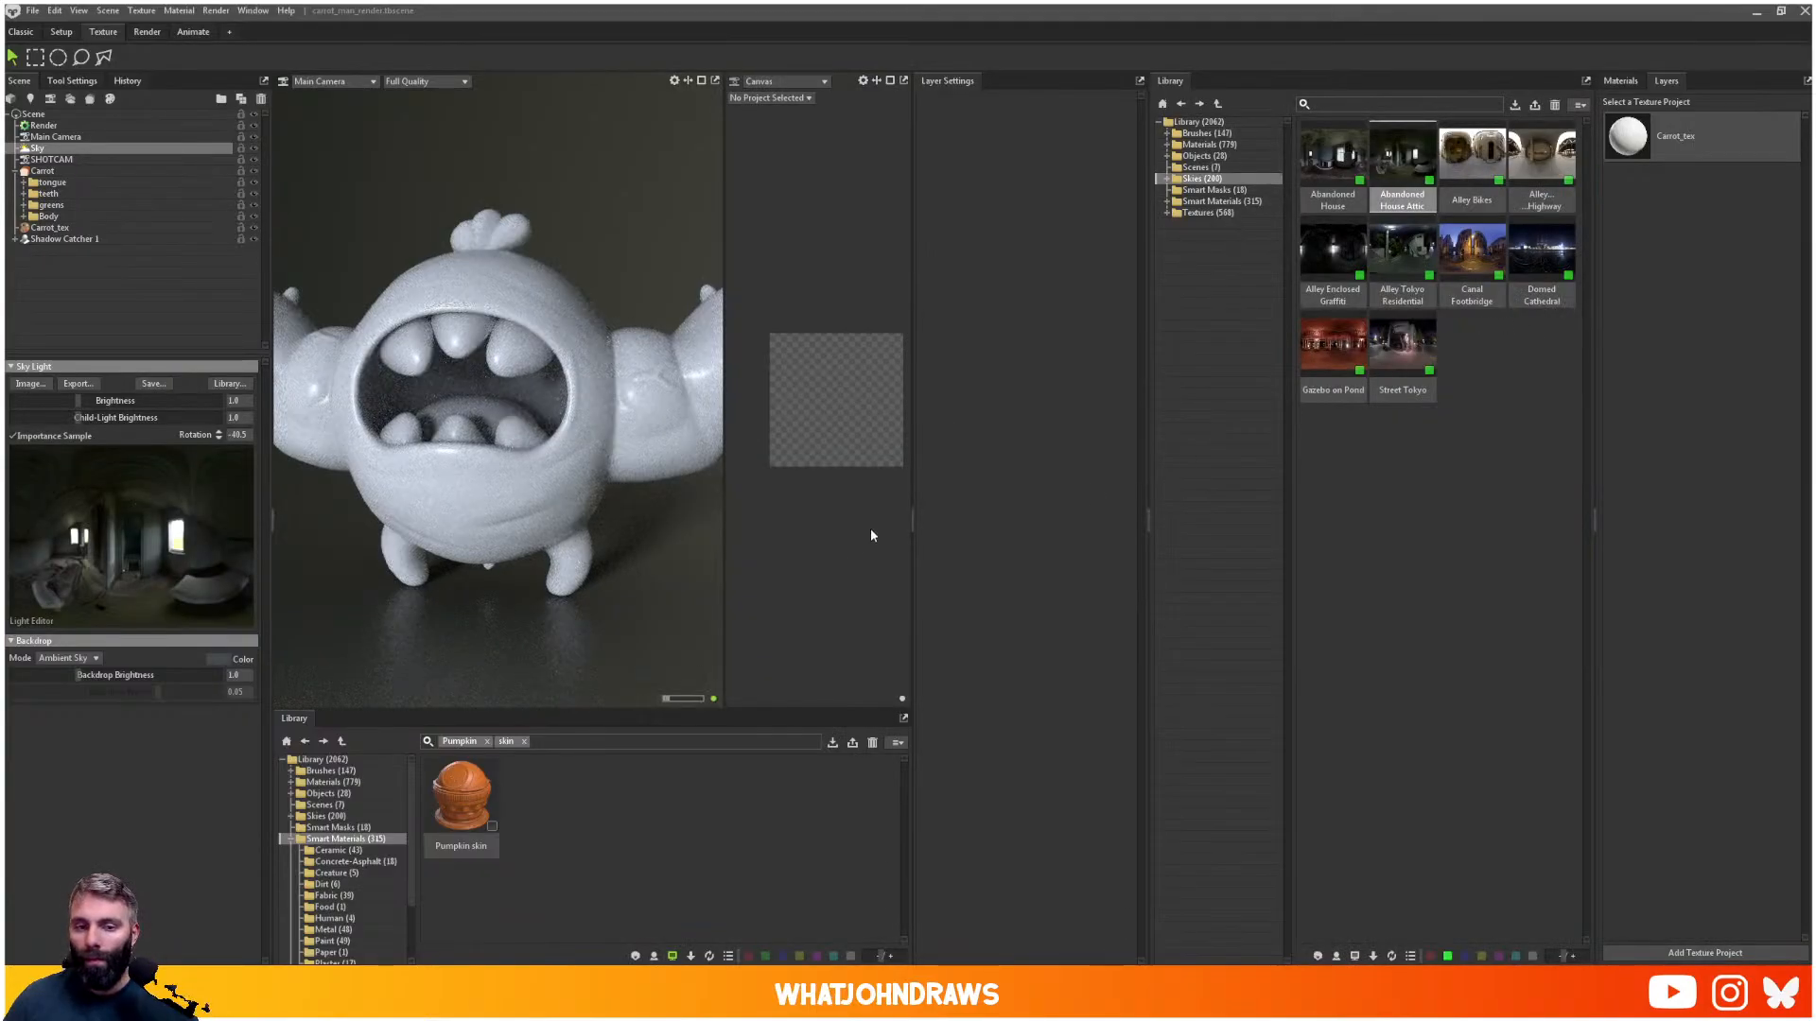
{"action": "left_click_drag", "start_coordinate": [1182, 82], "coordinate": [889, 222]}
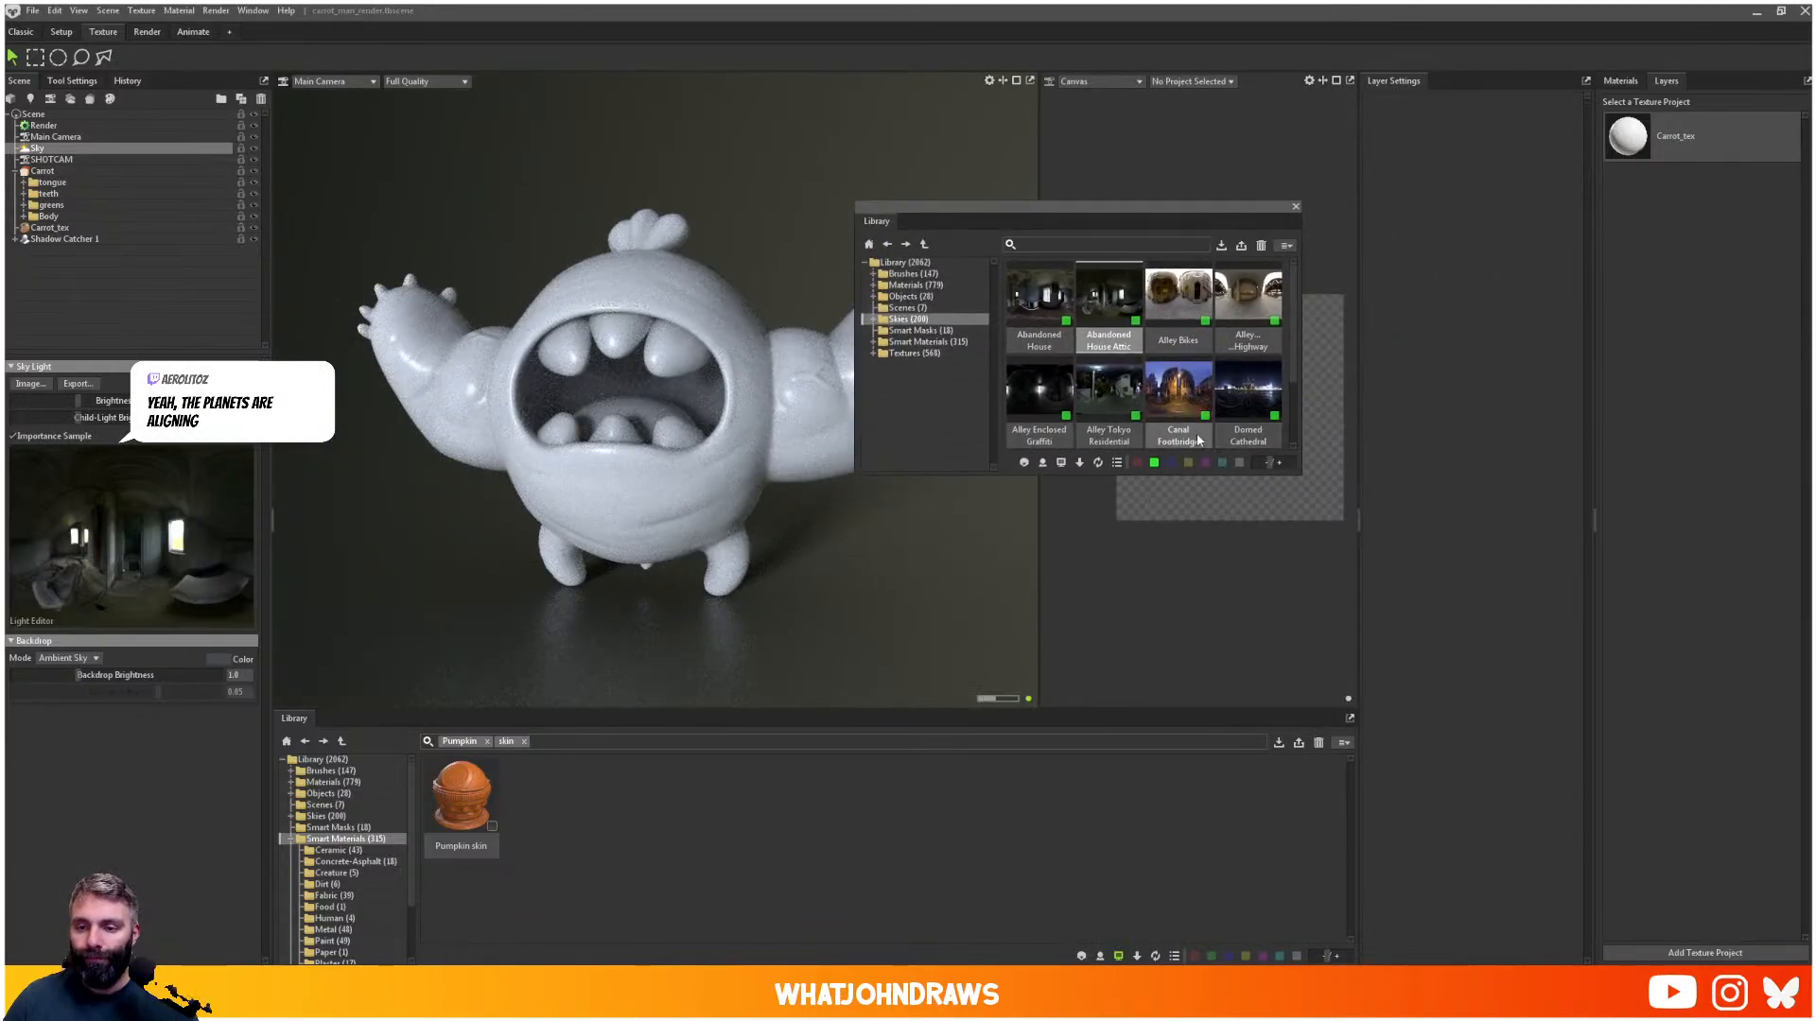
{"action": "scroll", "coordinate": [1196, 380], "scroll_direction": "down", "scroll_amount": 2}
{"action": "left_click", "coordinate": [1039, 388]}
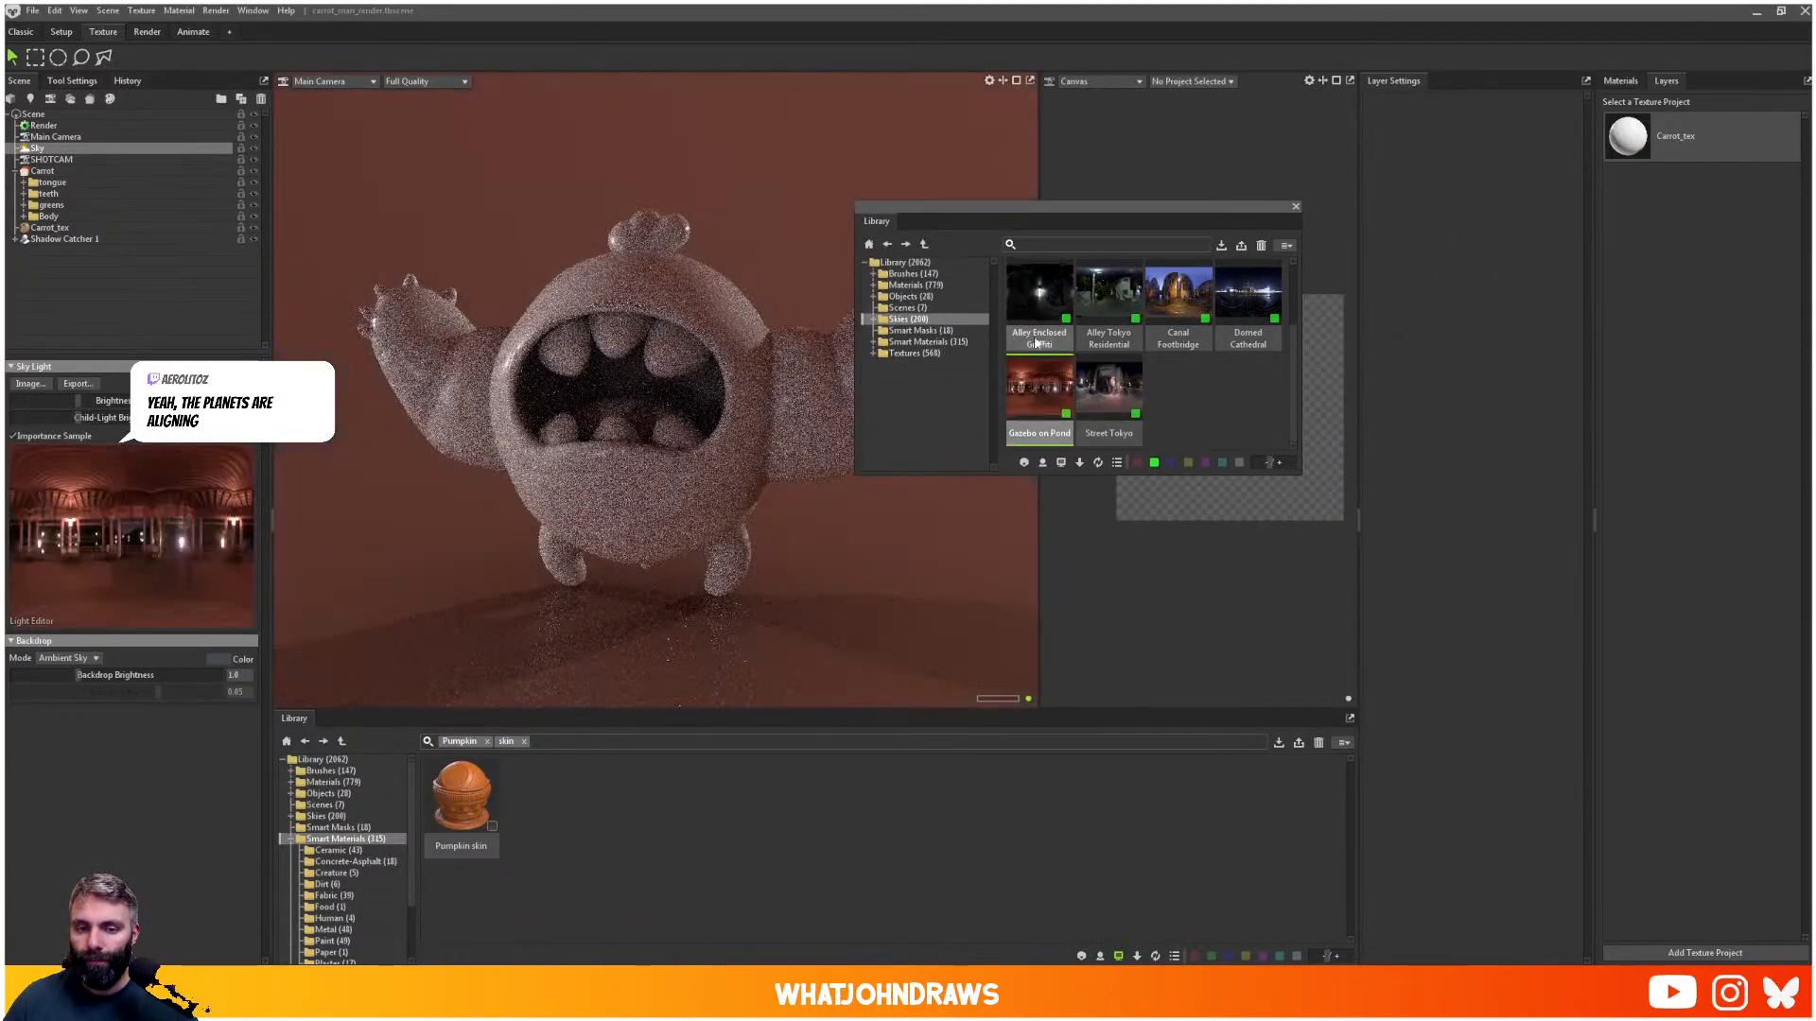
- Try the green-tagged Alley Tokyo Residential, Canal Footbridge and Domed Cathedral skies on the creature
{"action": "left_click", "coordinate": [1108, 299]}
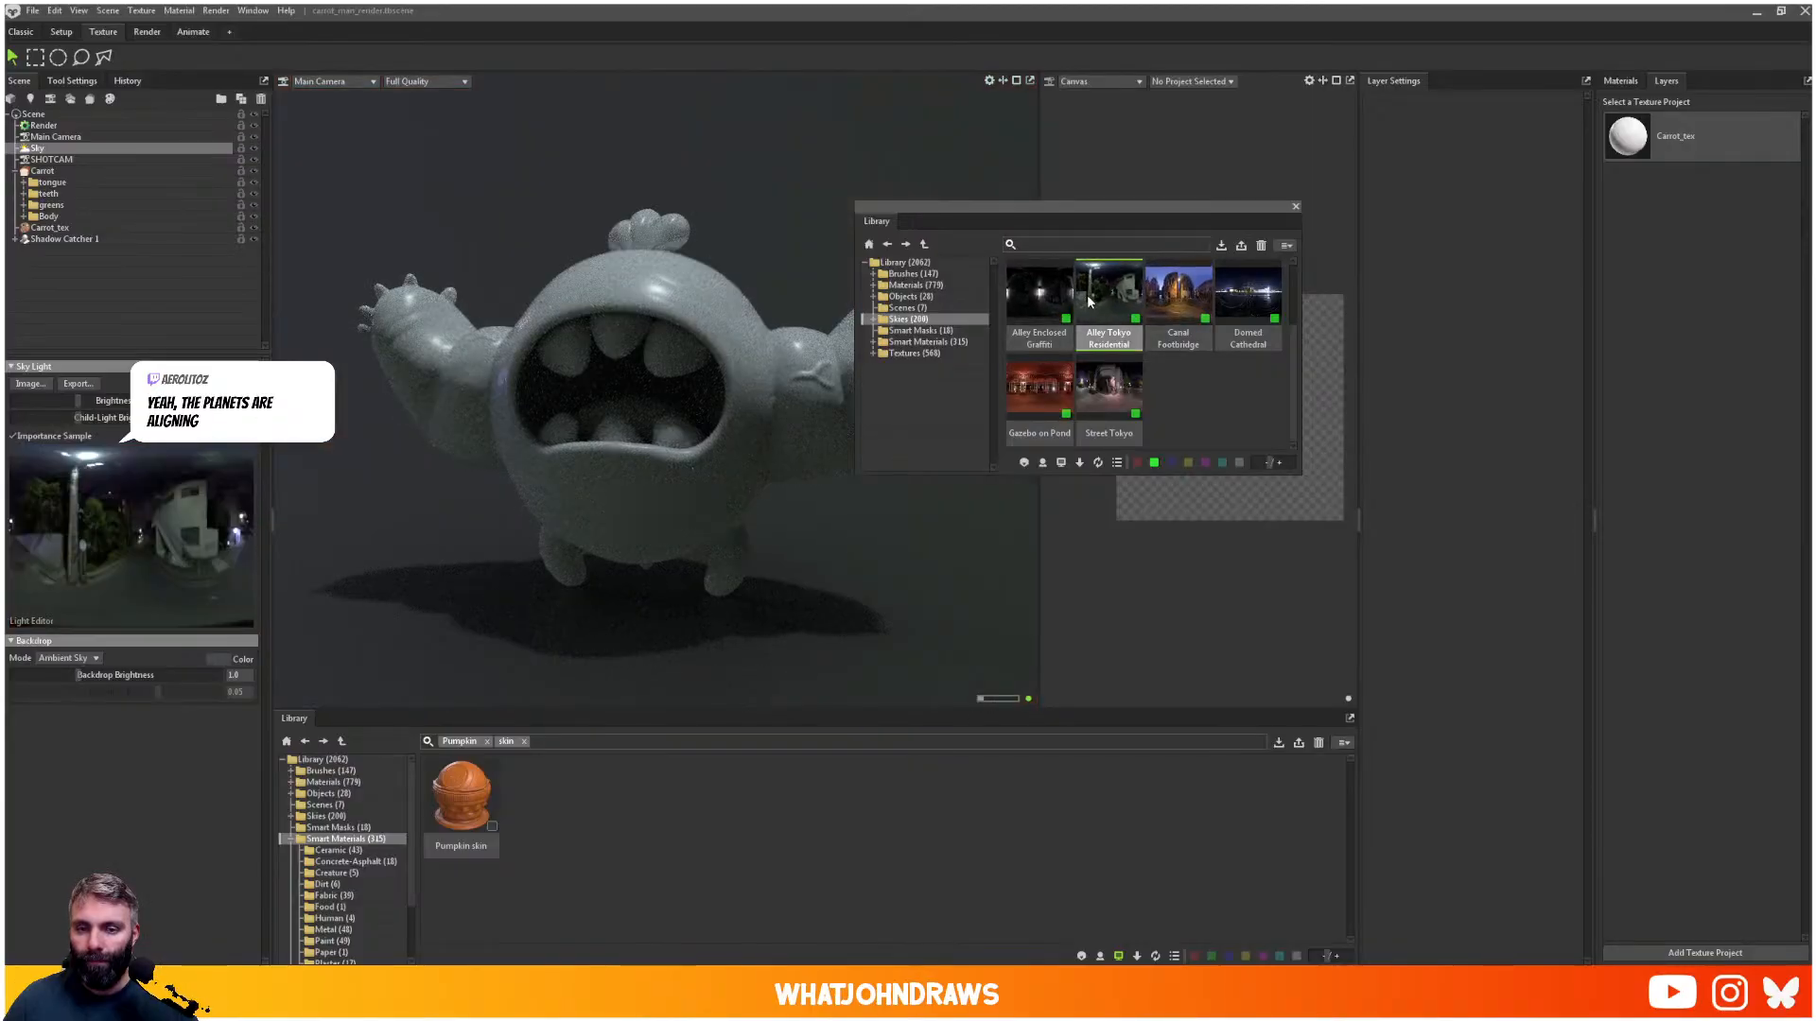
{"action": "left_click", "coordinate": [1190, 299]}
{"action": "left_click", "coordinate": [1250, 299]}
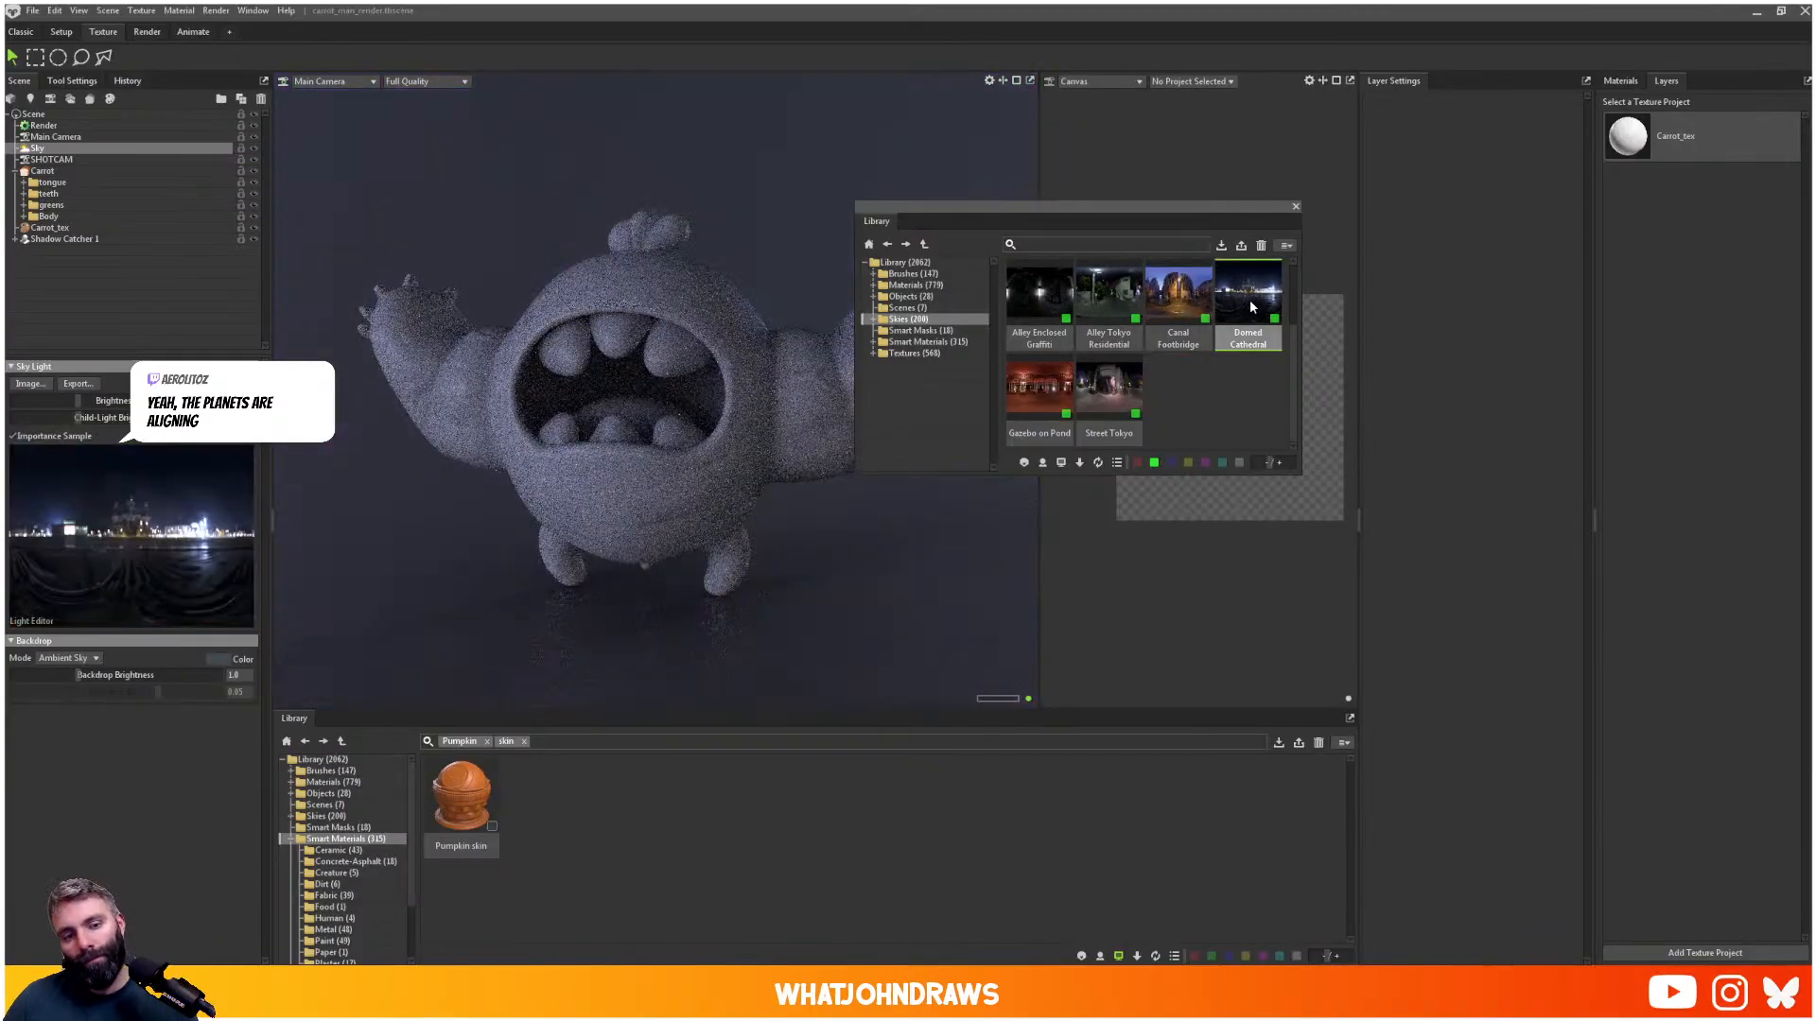
- Compare the lighting of the green-tagged Alley Bikes, Abandoned House Attic, Abandoned House and Street Tokyo skies
{"action": "scroll", "coordinate": [1248, 321], "scroll_direction": "up", "scroll_amount": 2}
{"action": "left_click", "coordinate": [1249, 322]}
{"action": "left_click", "coordinate": [1179, 299]}
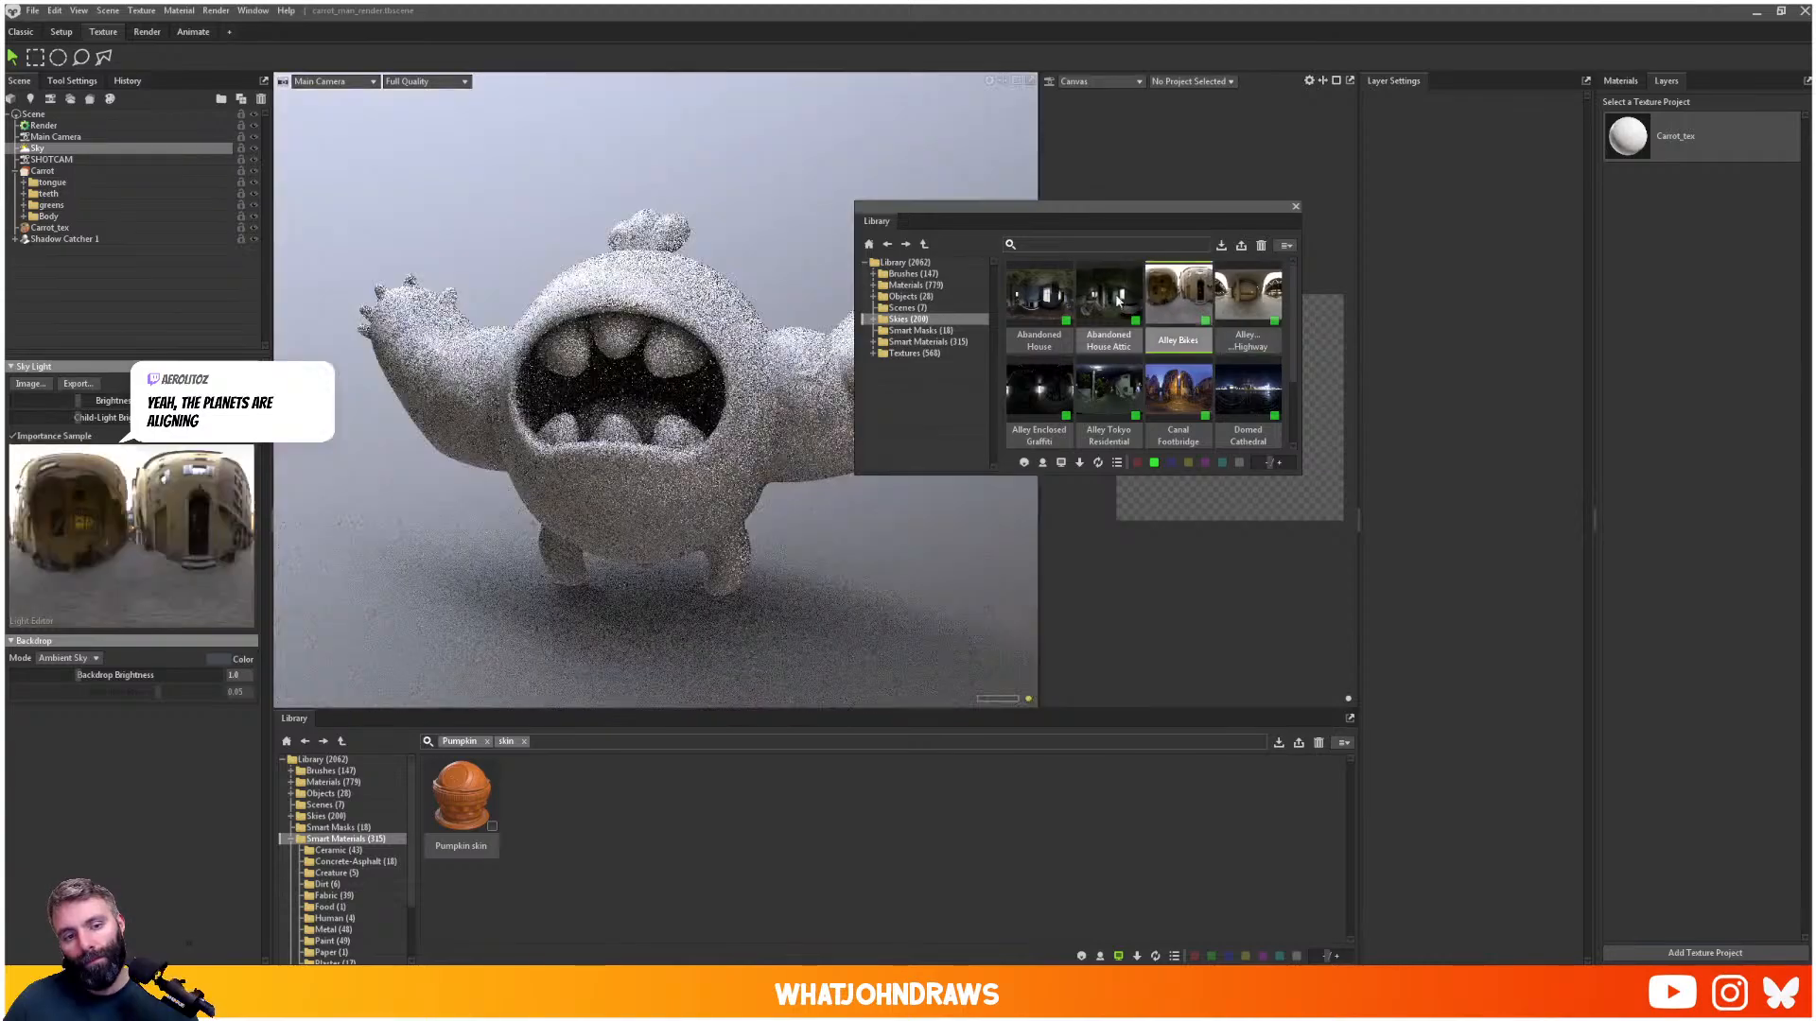
{"action": "left_click", "coordinate": [1117, 300]}
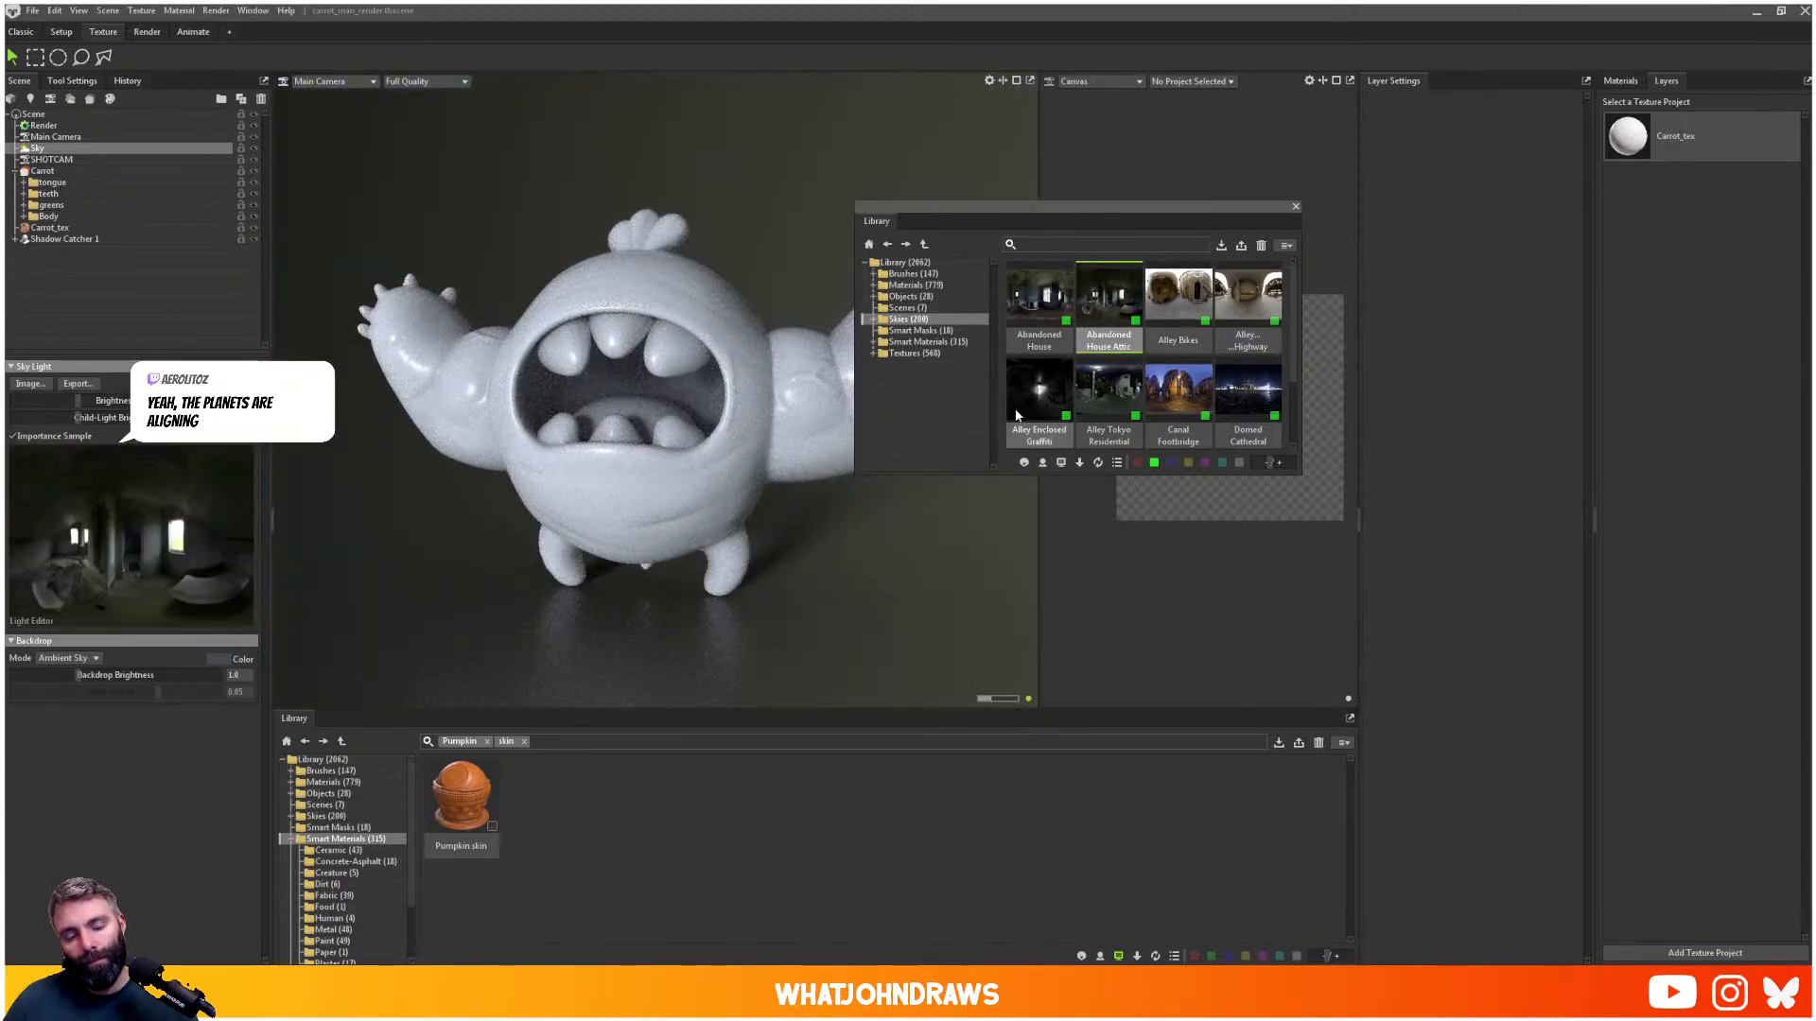
{"action": "left_click", "coordinate": [1039, 304]}
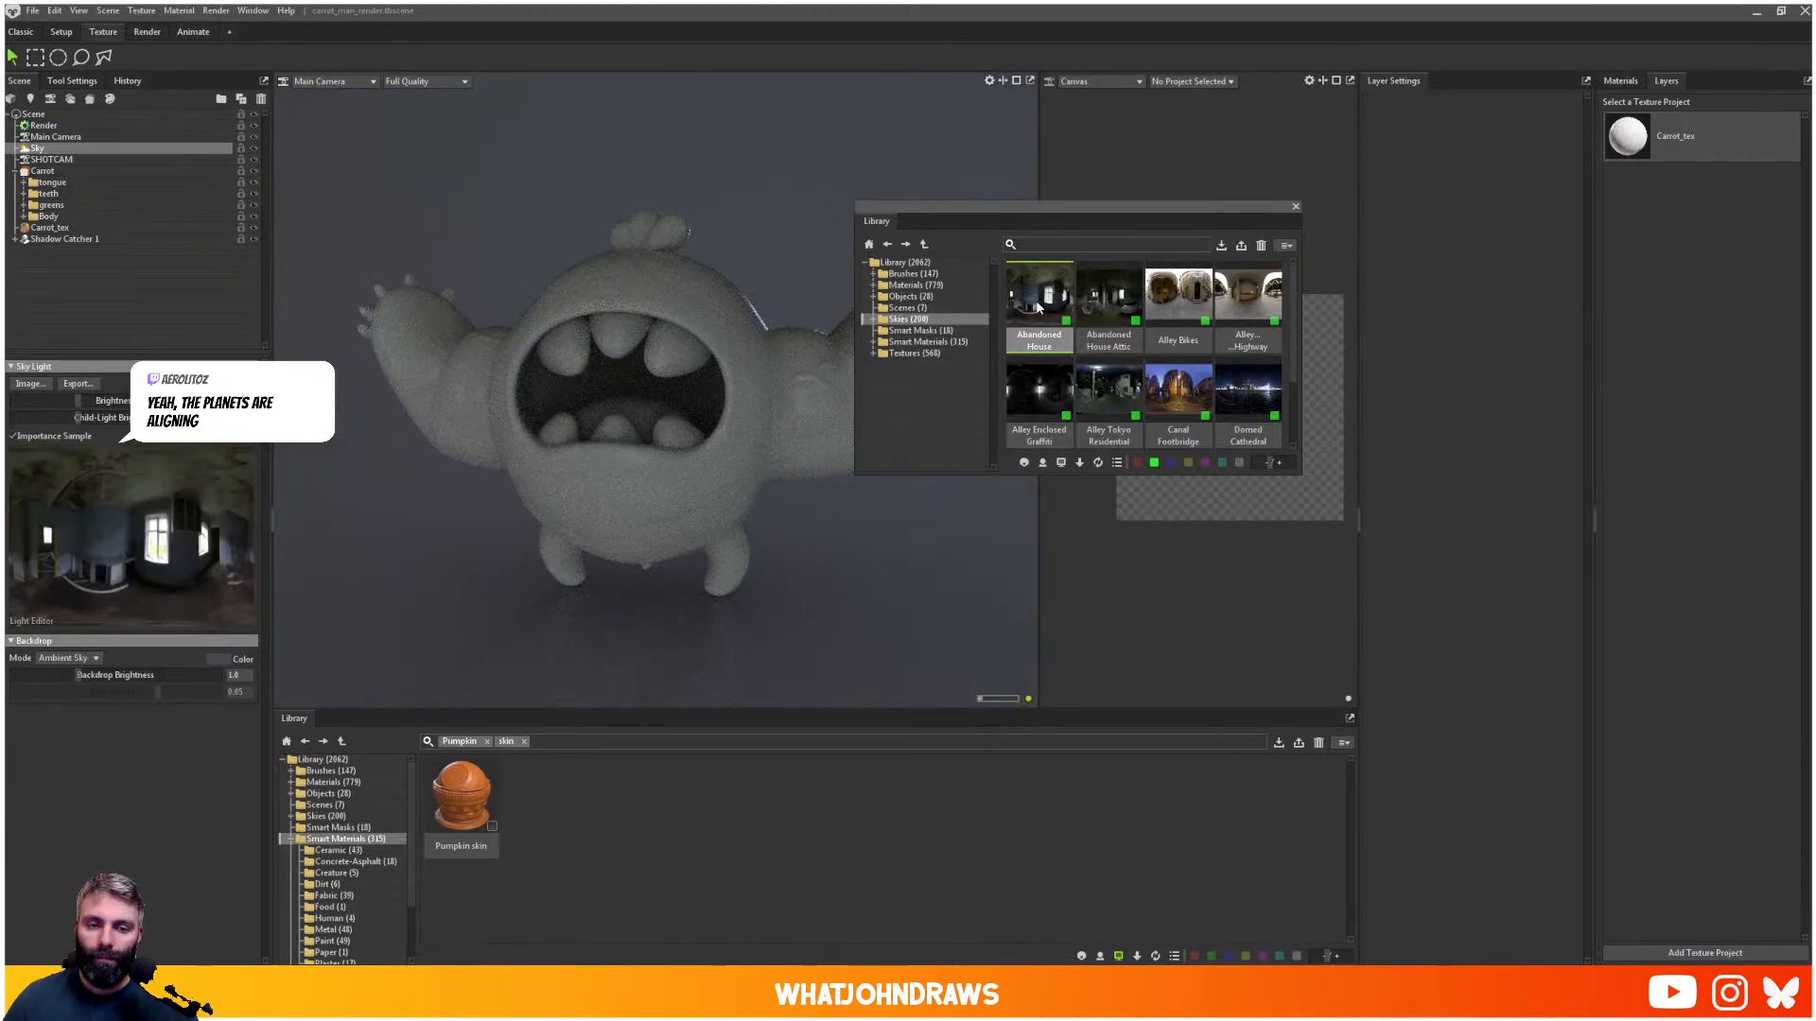
{"action": "scroll", "coordinate": [1039, 308], "scroll_direction": "down", "scroll_amount": 2}
{"action": "left_click", "coordinate": [1116, 395]}
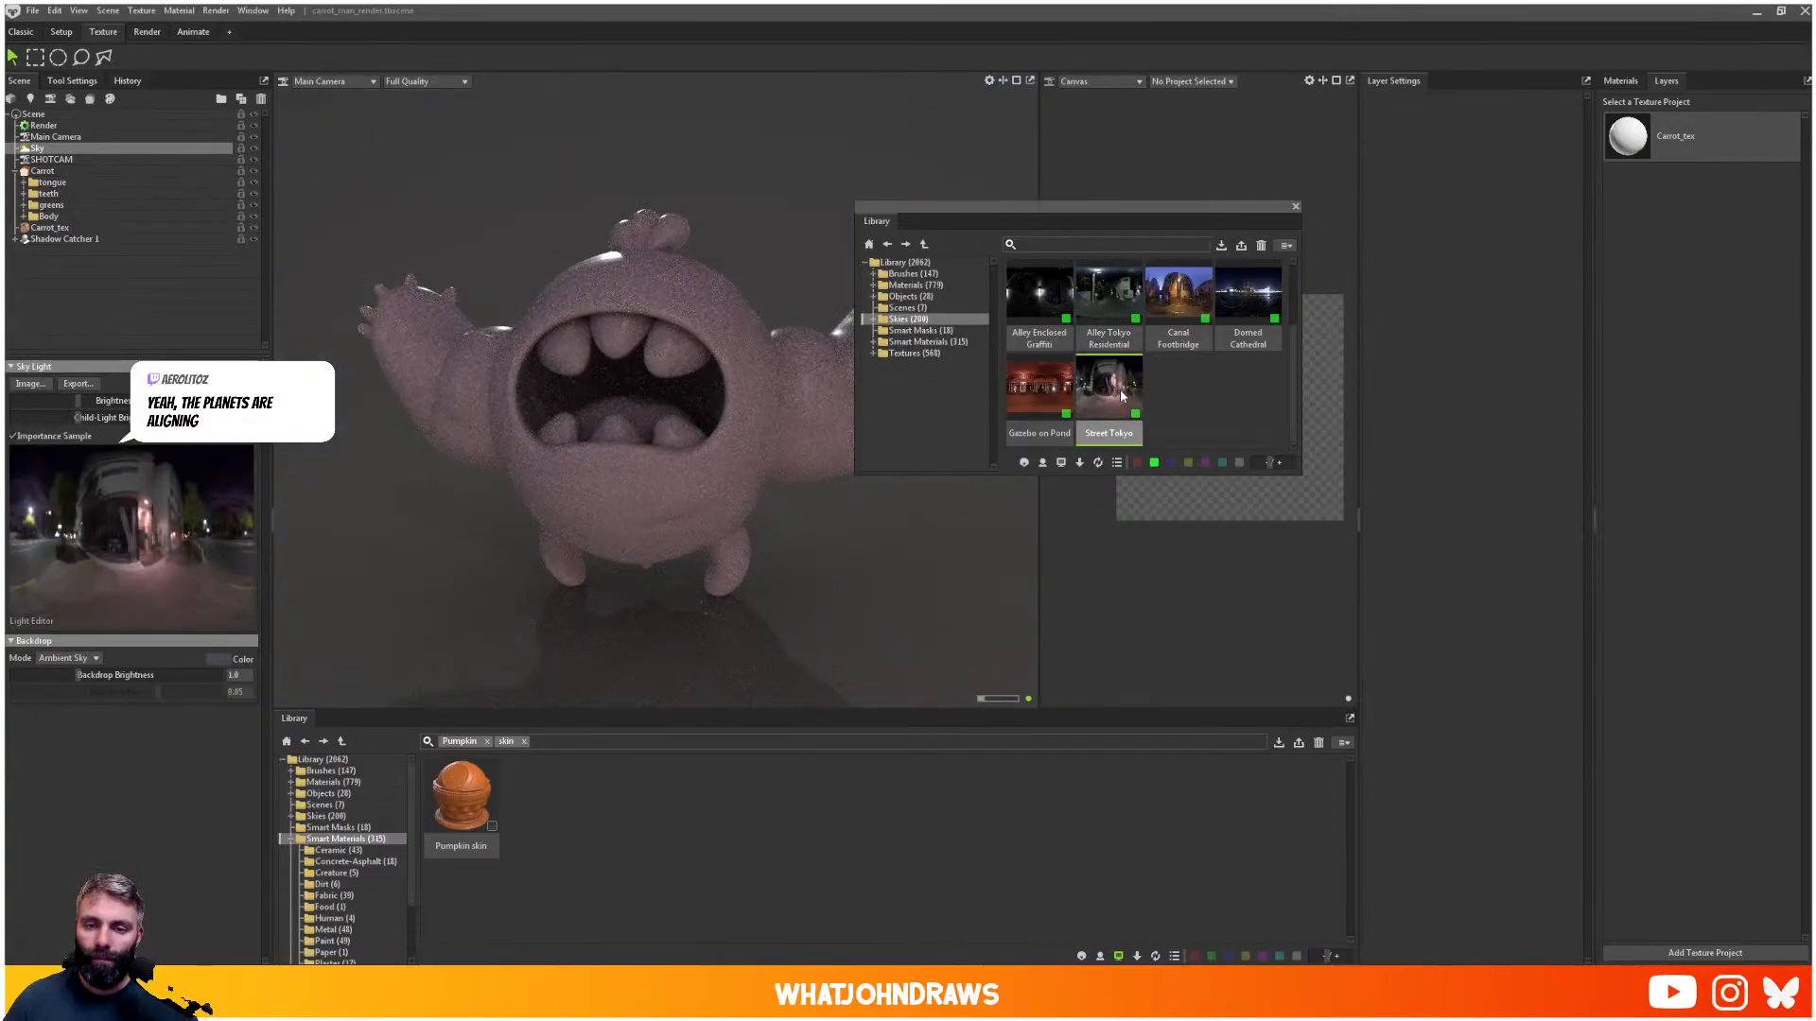
- Switch the sky library's colour-tag filter from green to red and try the Courtyard Flower Pot sky
{"action": "left_click", "coordinate": [1139, 463]}
{"action": "left_click", "coordinate": [1169, 464]}
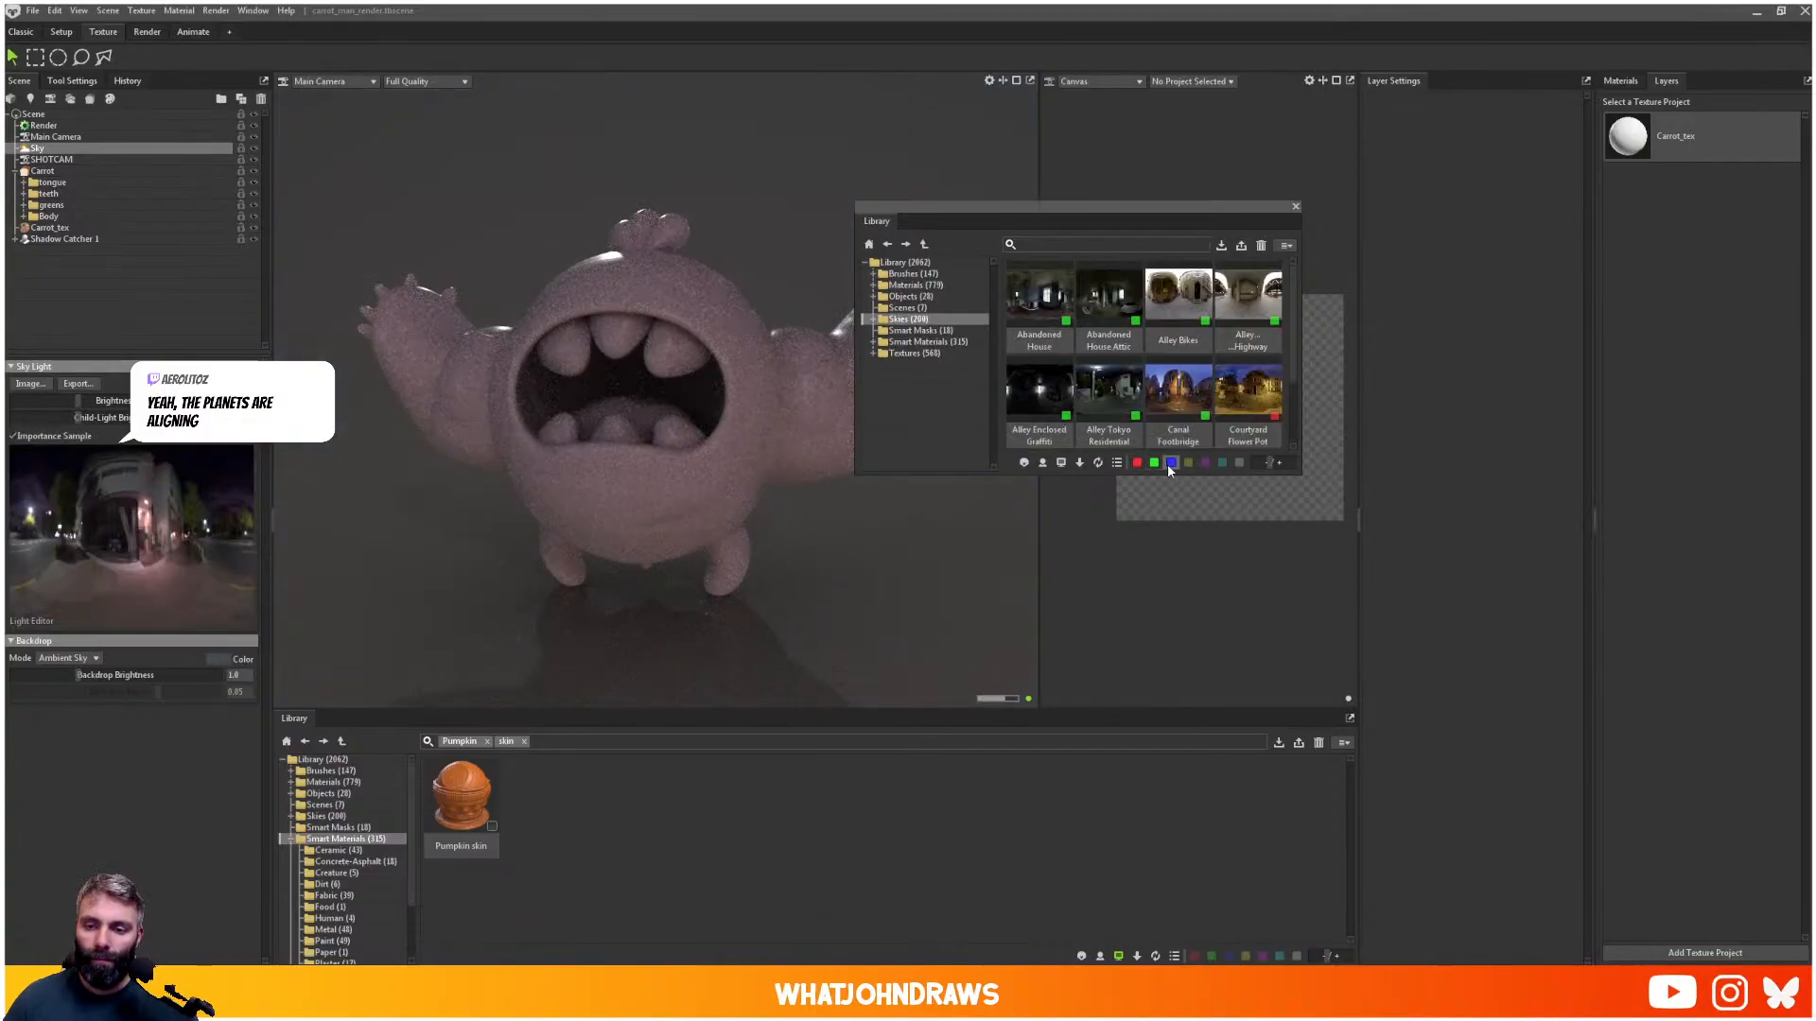
{"action": "left_click", "coordinate": [1188, 465]}
{"action": "left_click", "coordinate": [1140, 462]}
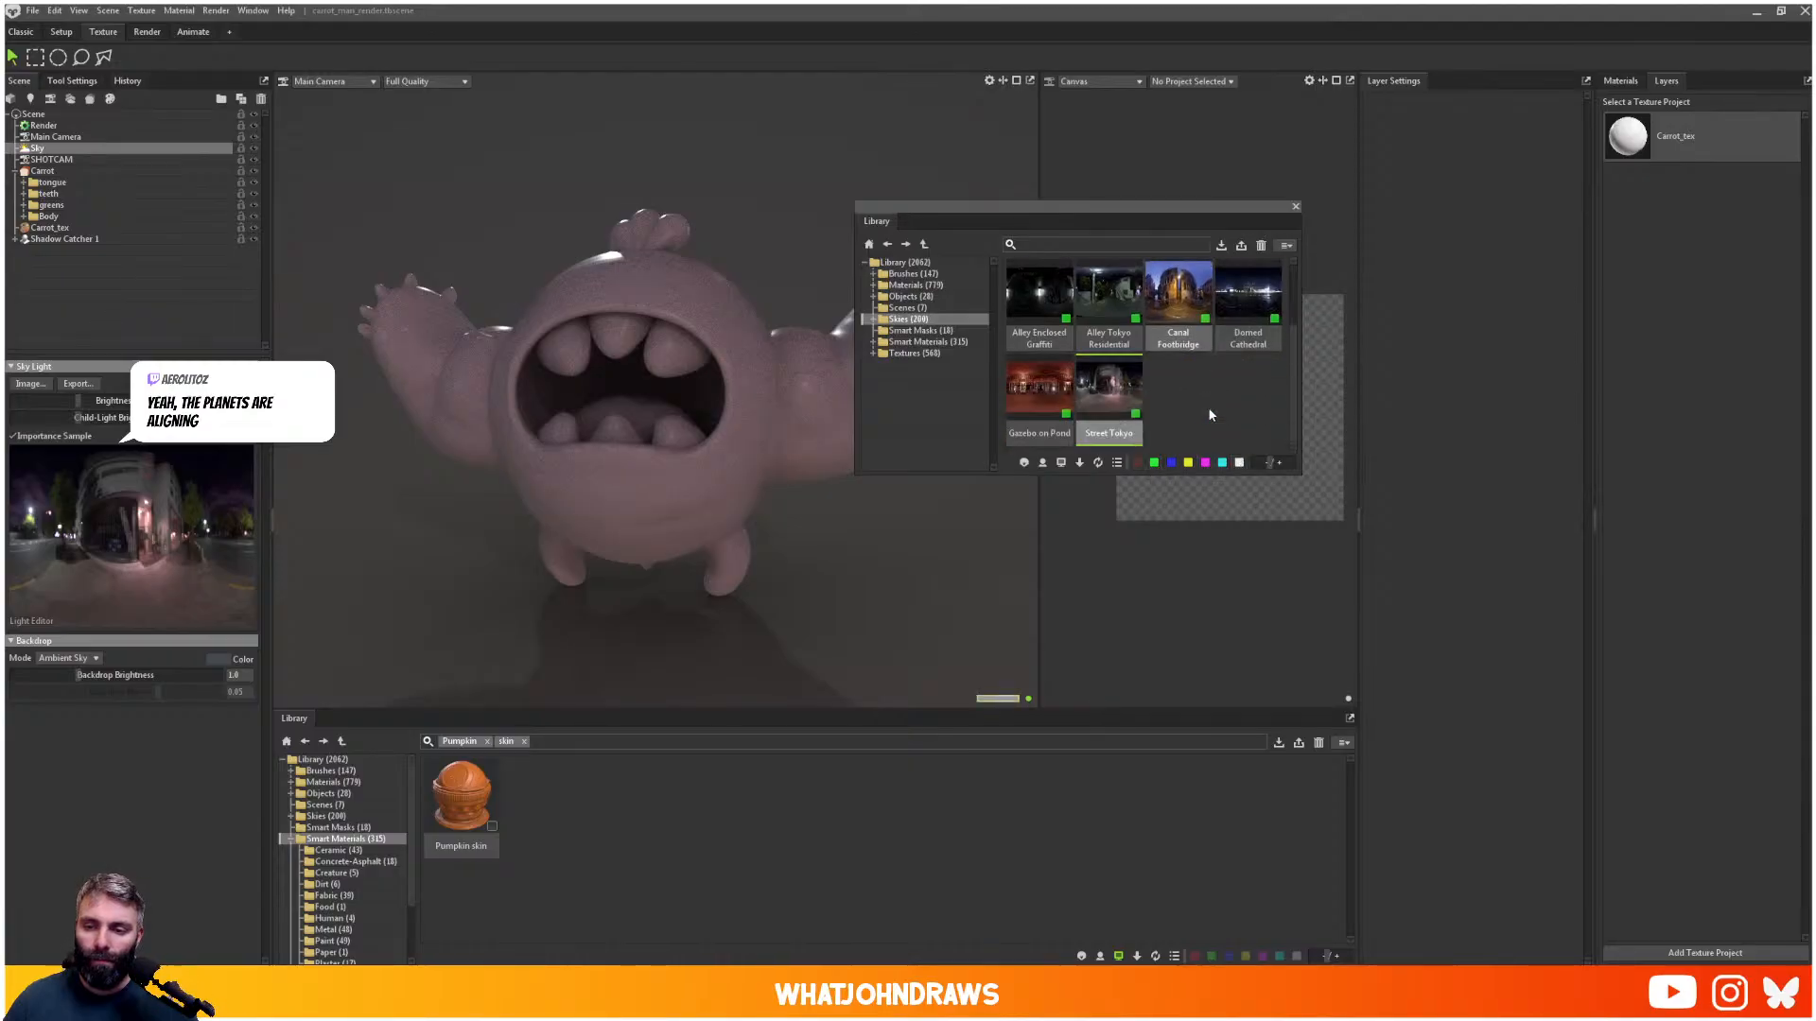
{"action": "left_click", "coordinate": [1139, 463]}
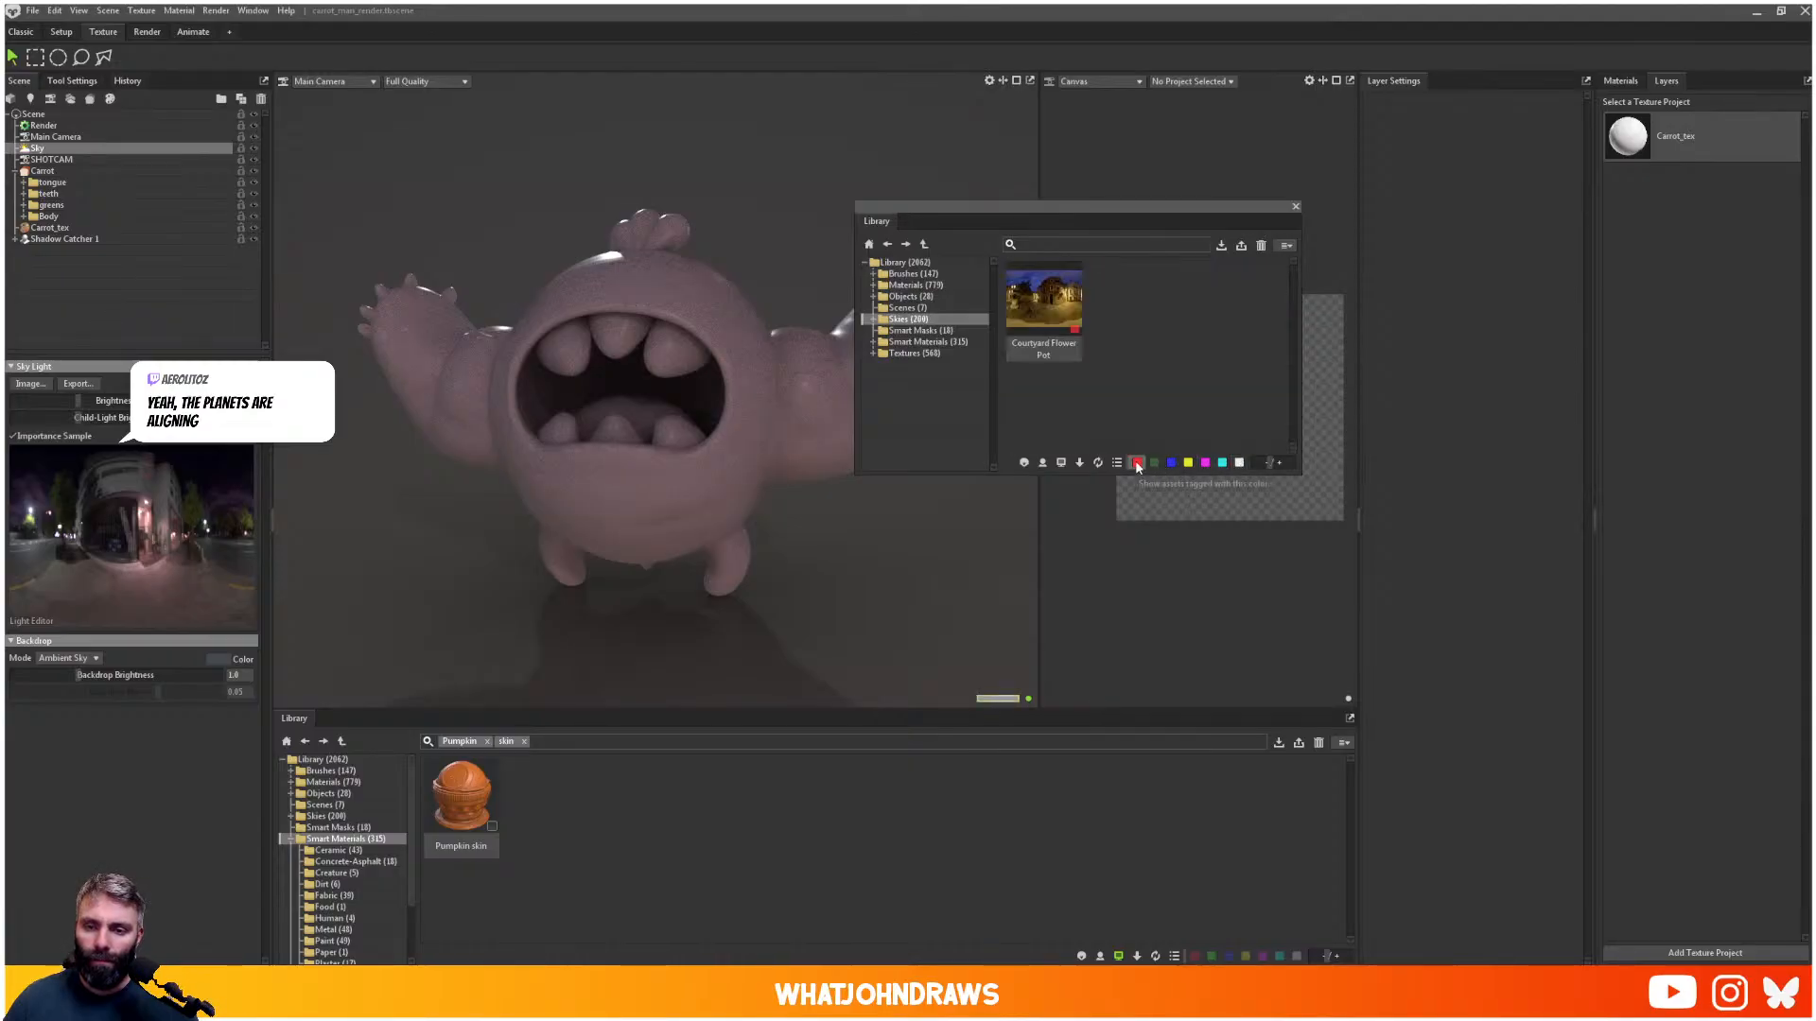
{"action": "double_click", "coordinate": [1034, 312]}
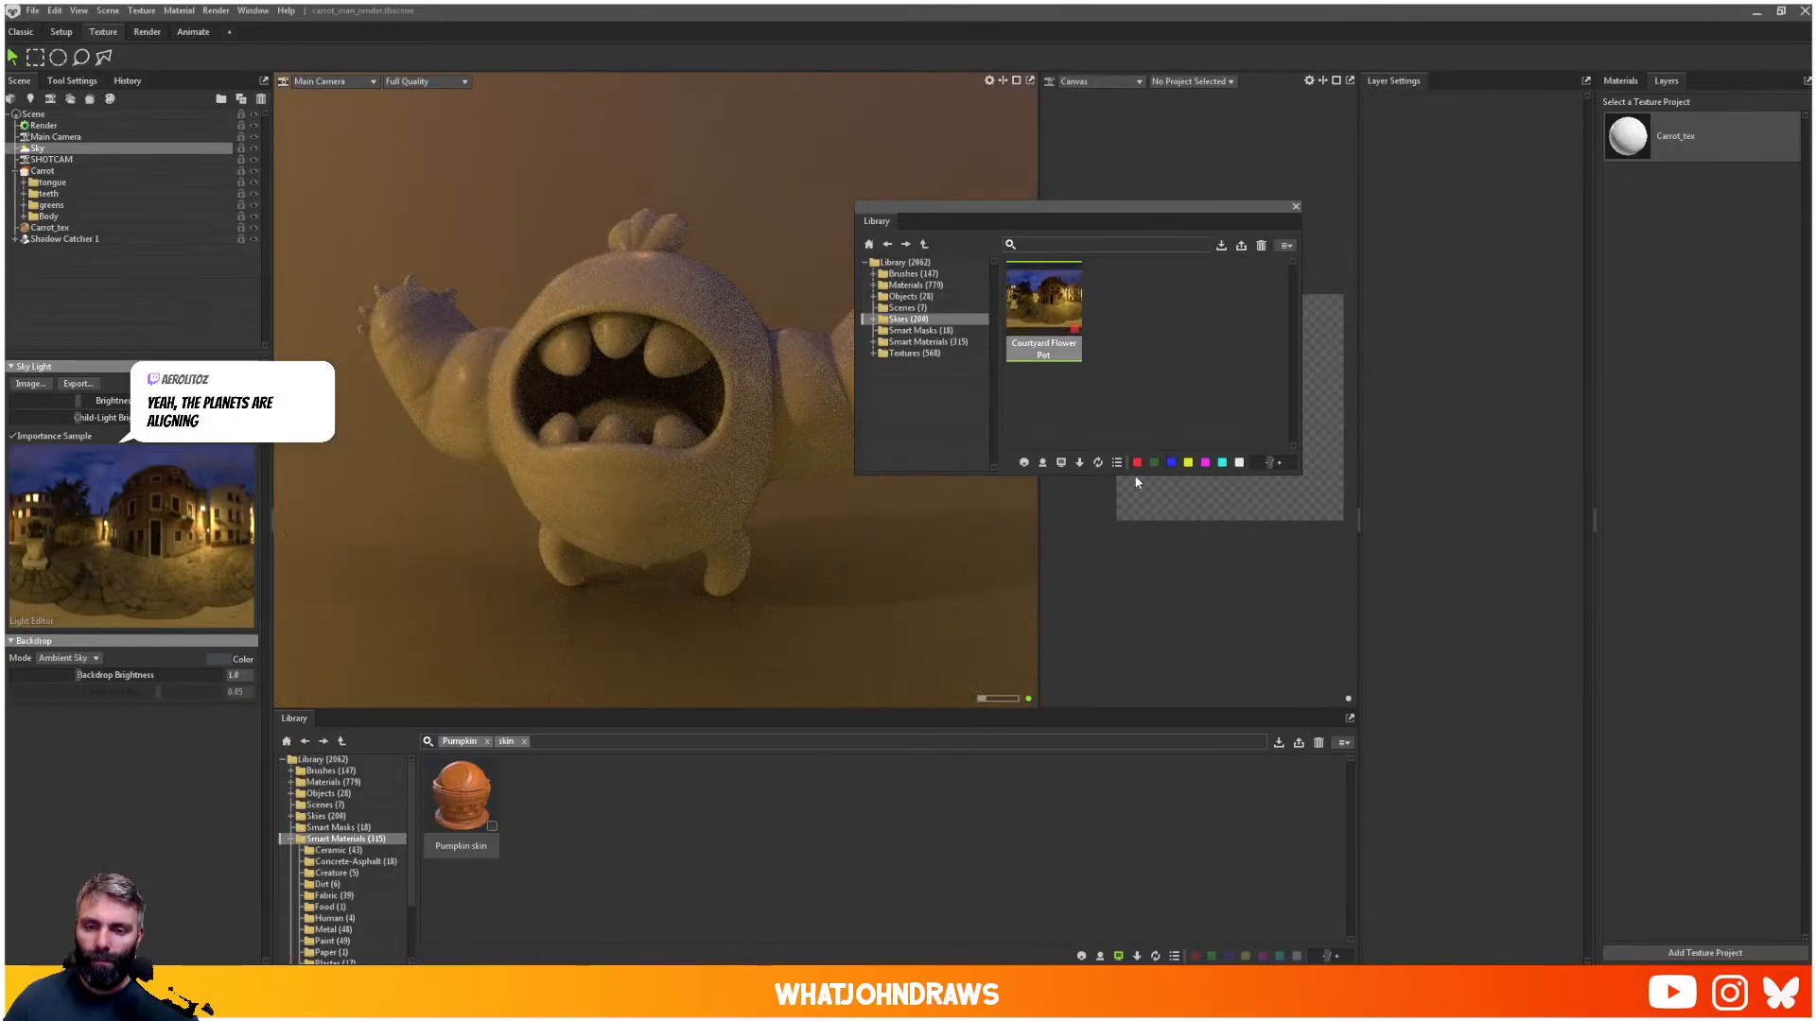
- Check the skies under the different colour tags and clear all tag filters in the sky library
{"action": "left_click", "coordinate": [1154, 464]}
{"action": "left_click", "coordinate": [1171, 462]}
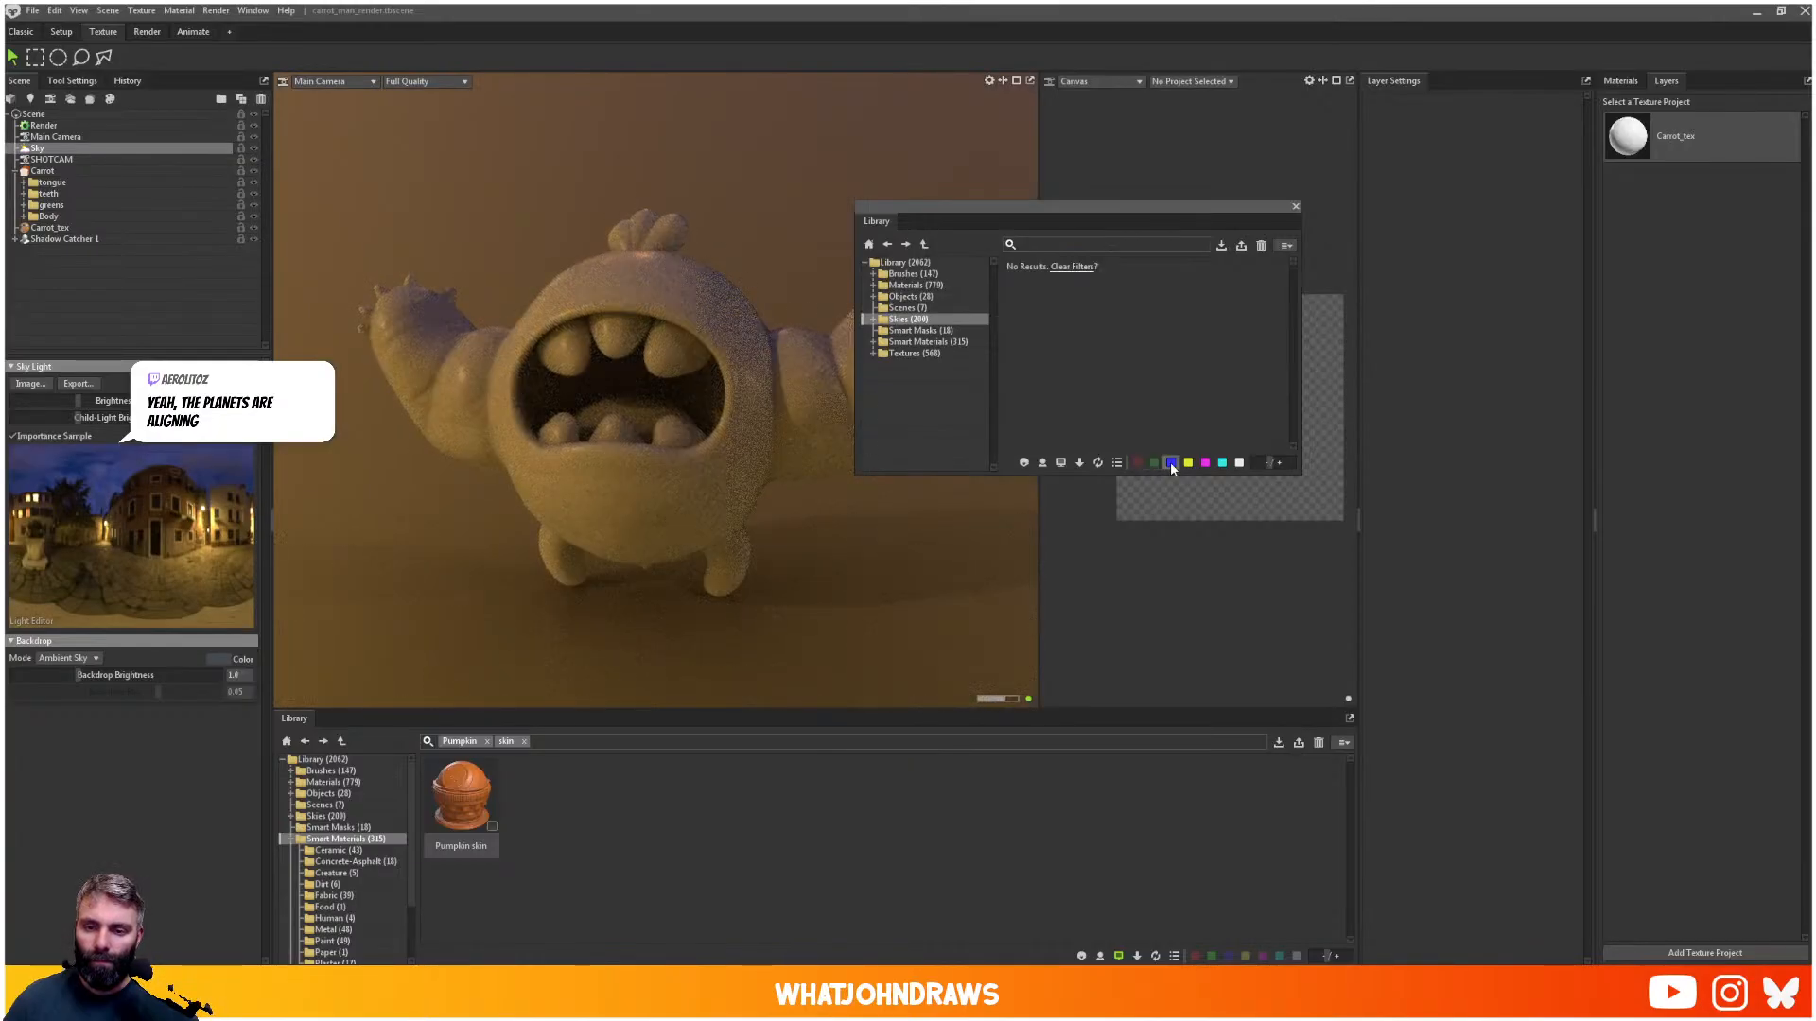
{"action": "left_click", "coordinate": [1187, 462]}
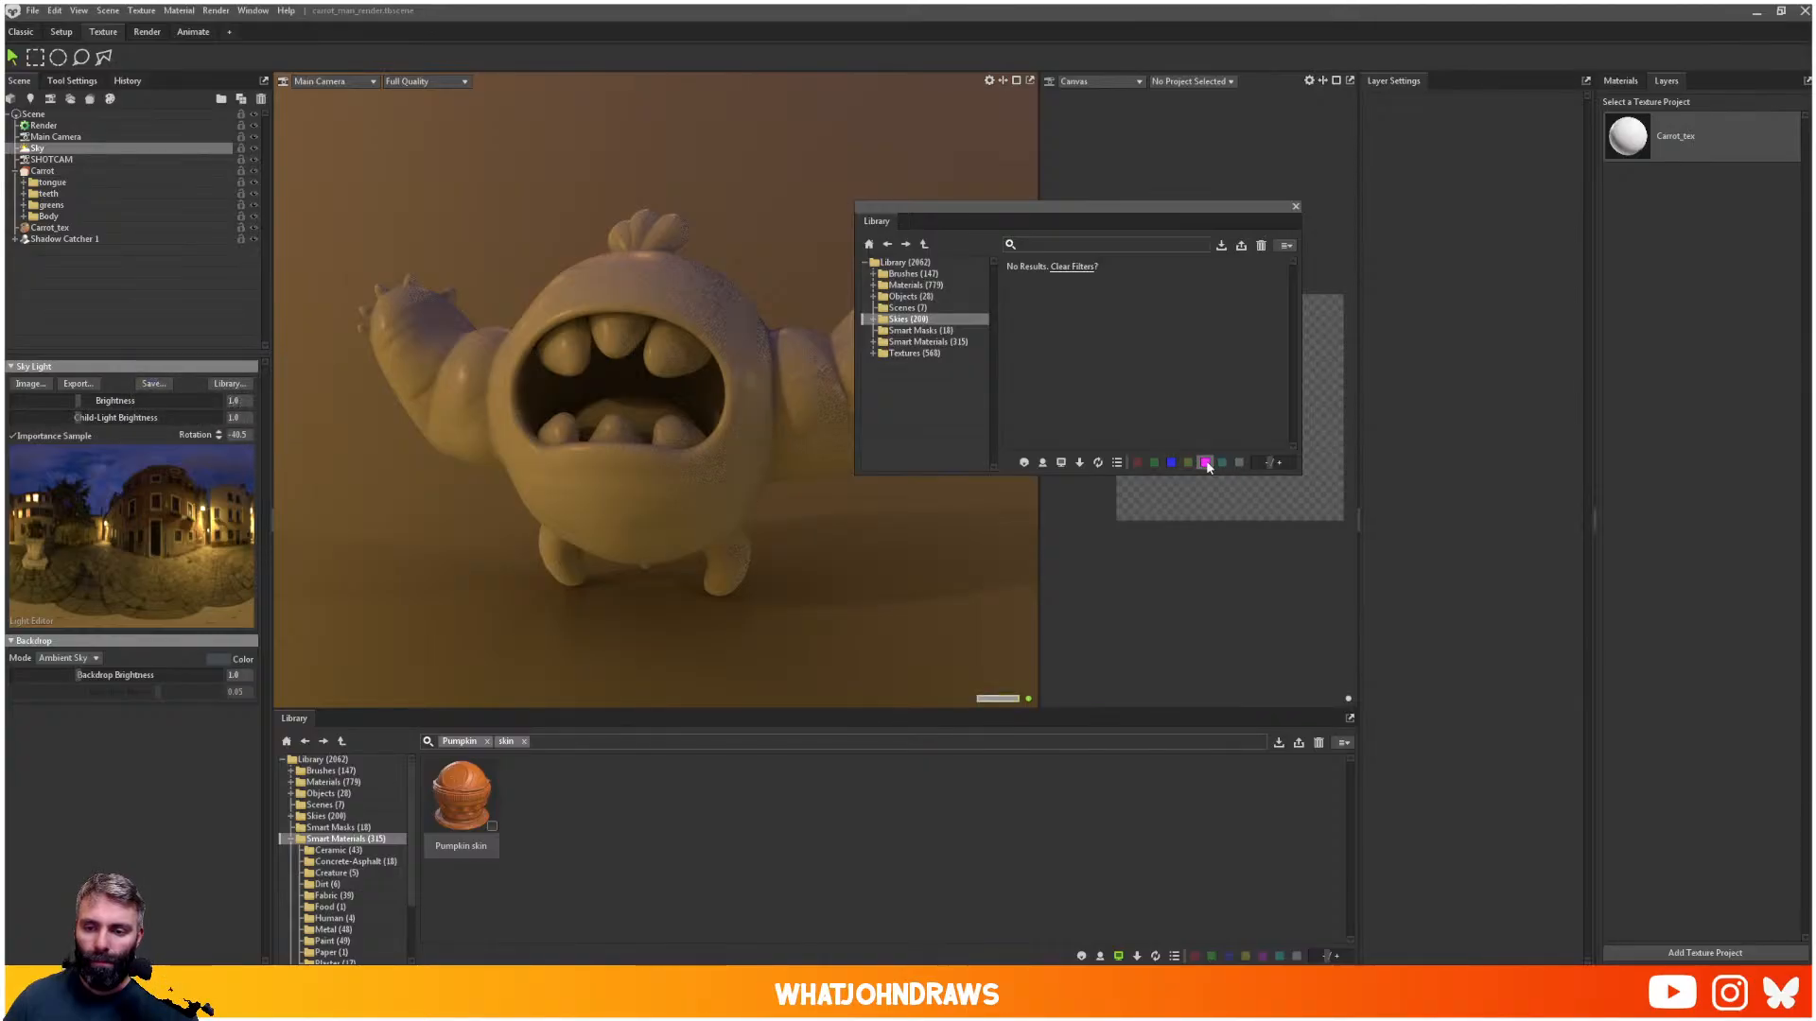
{"action": "left_click", "coordinate": [1156, 463]}
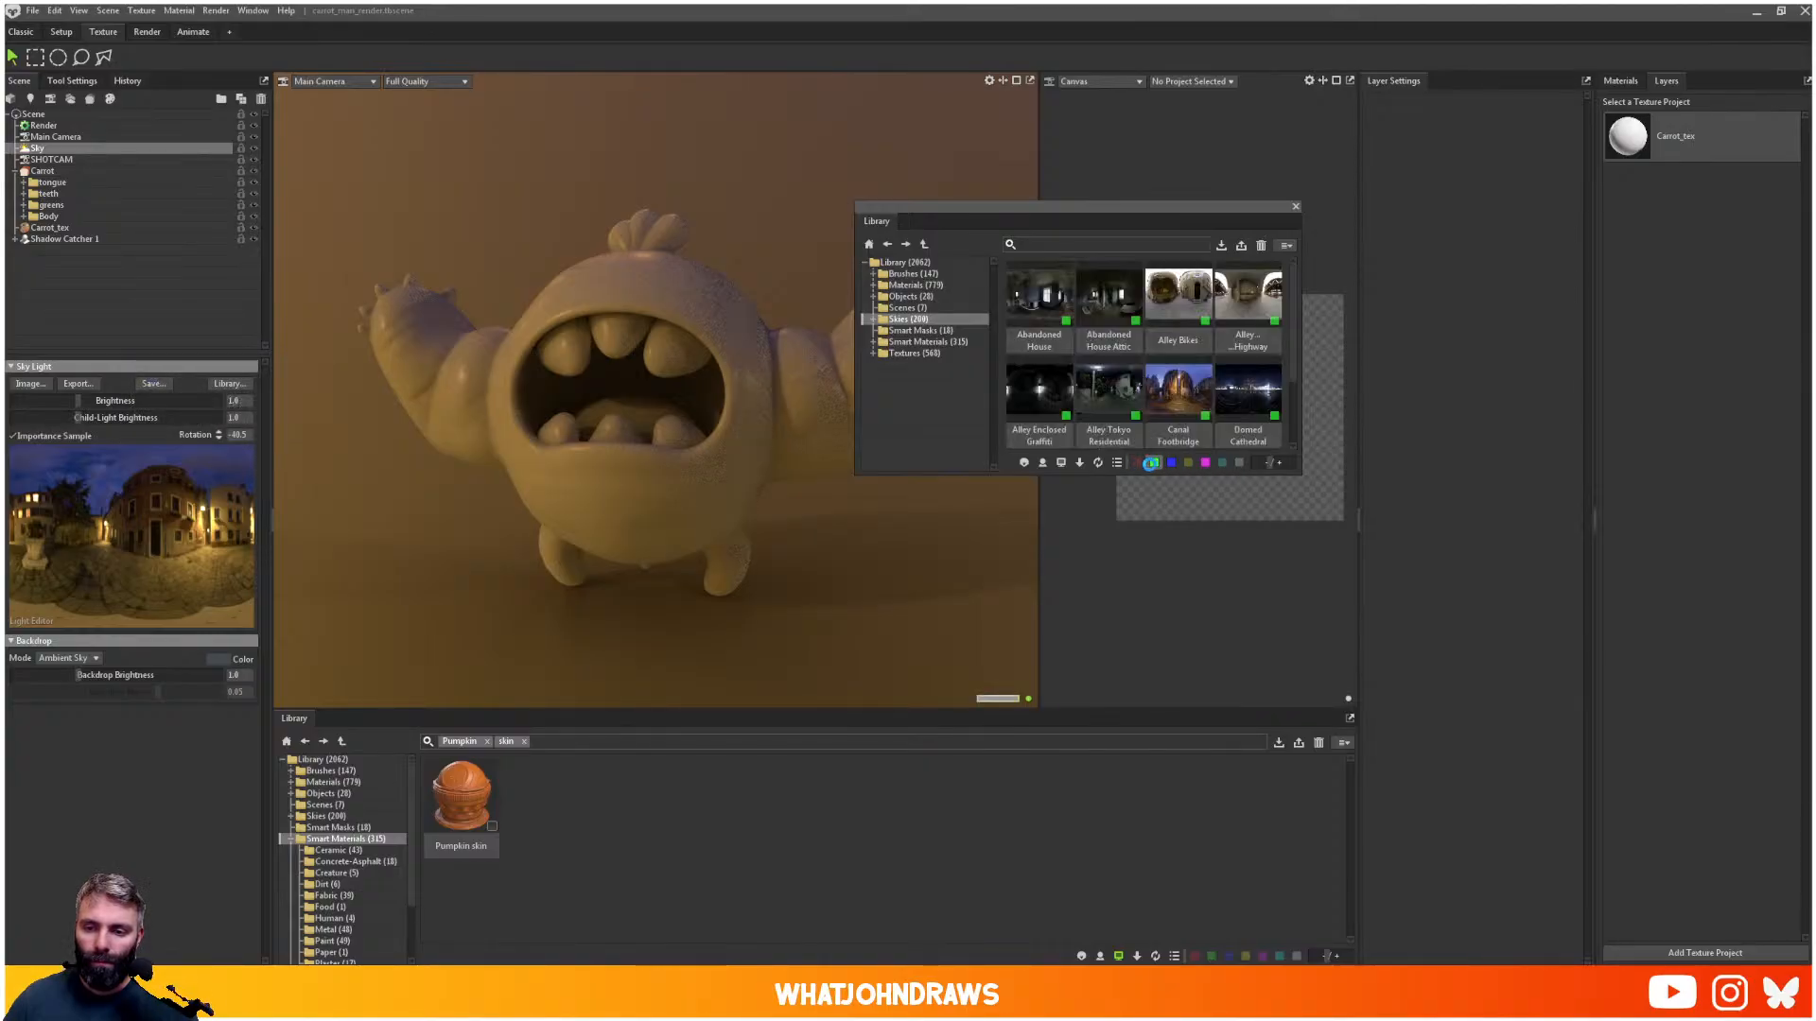
{"action": "left_click", "coordinate": [1148, 463]}
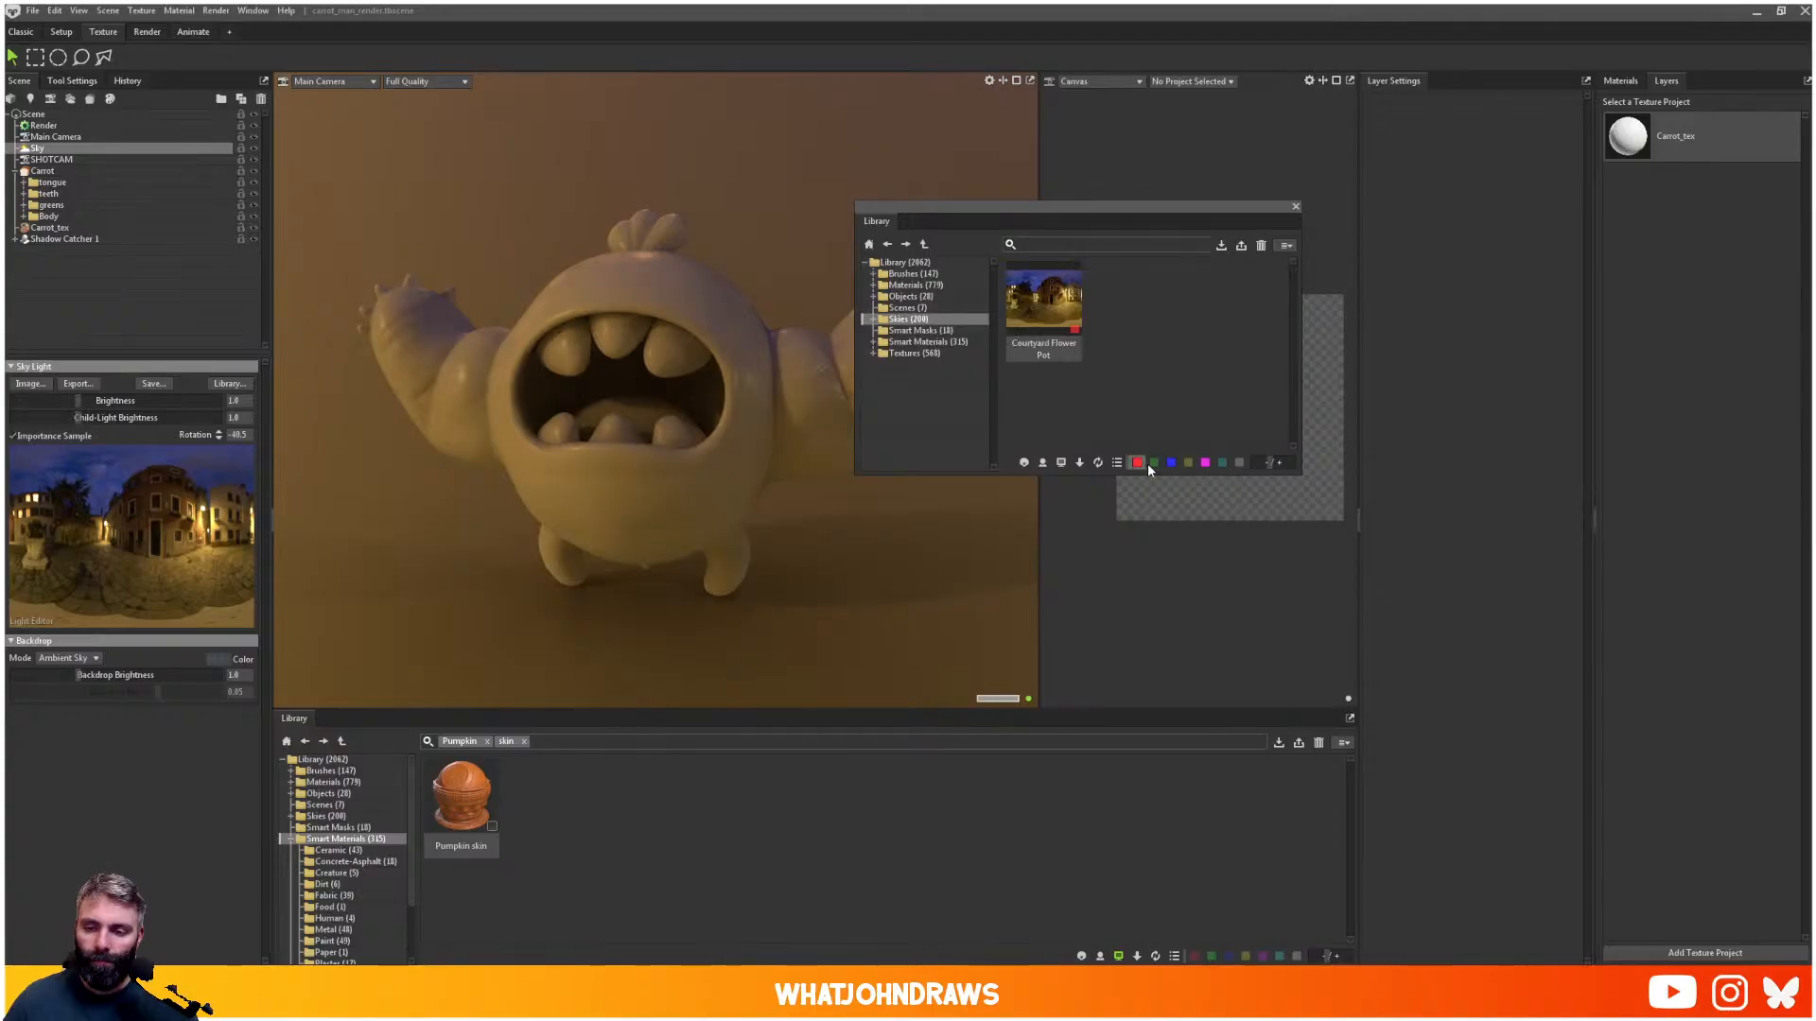
{"action": "scroll", "coordinate": [1125, 327], "scroll_direction": "down", "scroll_amount": 2}
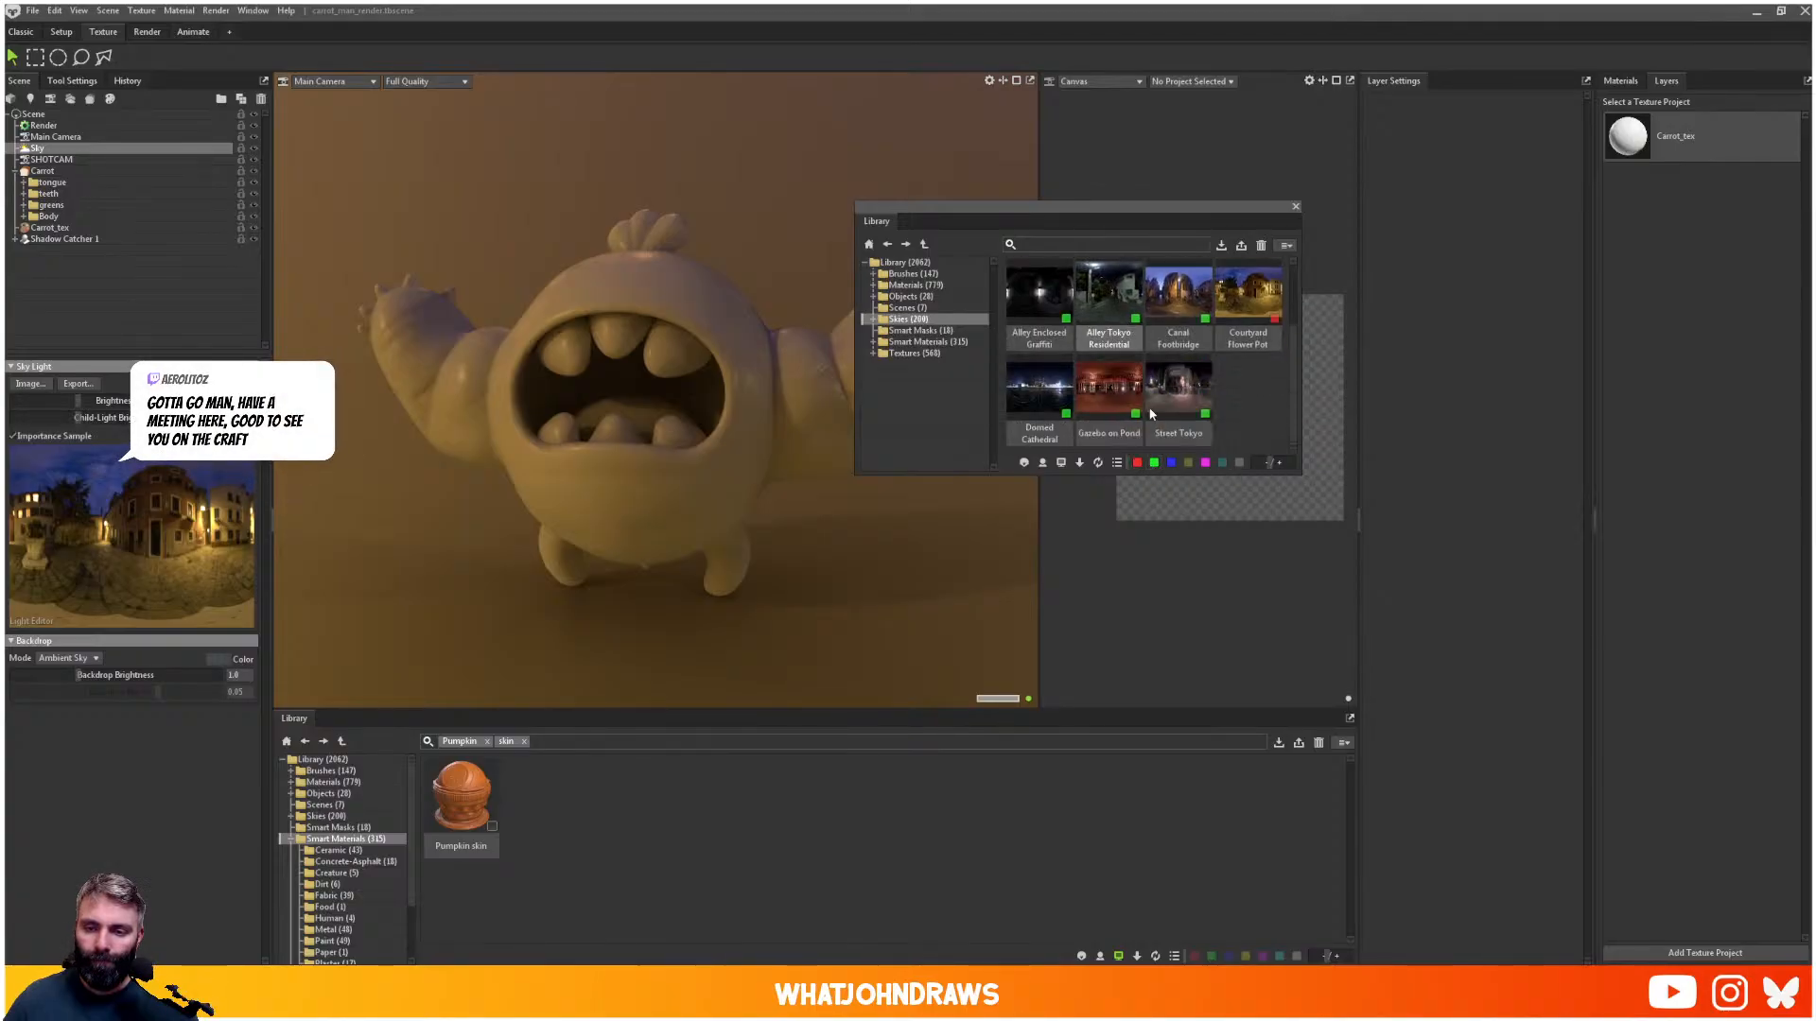
{"action": "left_click", "coordinate": [1153, 463]}
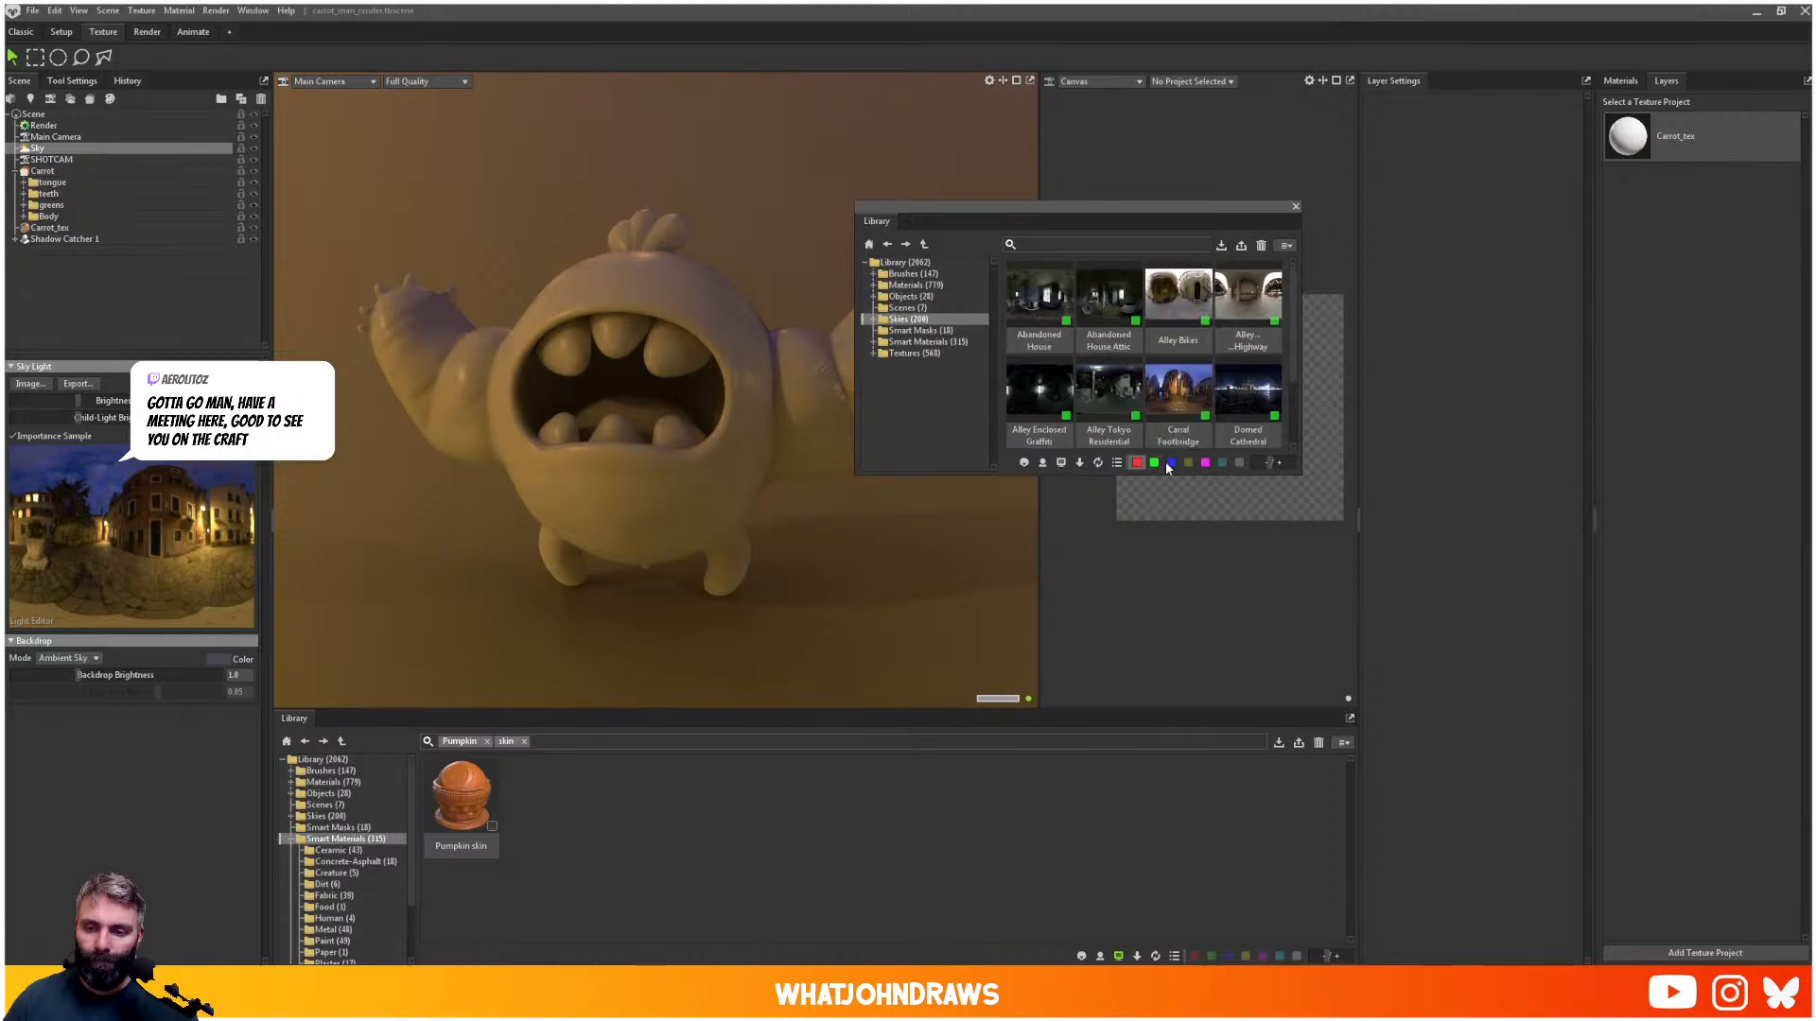
{"action": "scroll", "coordinate": [1149, 411], "scroll_direction": "down", "scroll_amount": 2}
{"action": "left_click", "coordinate": [1153, 464]}
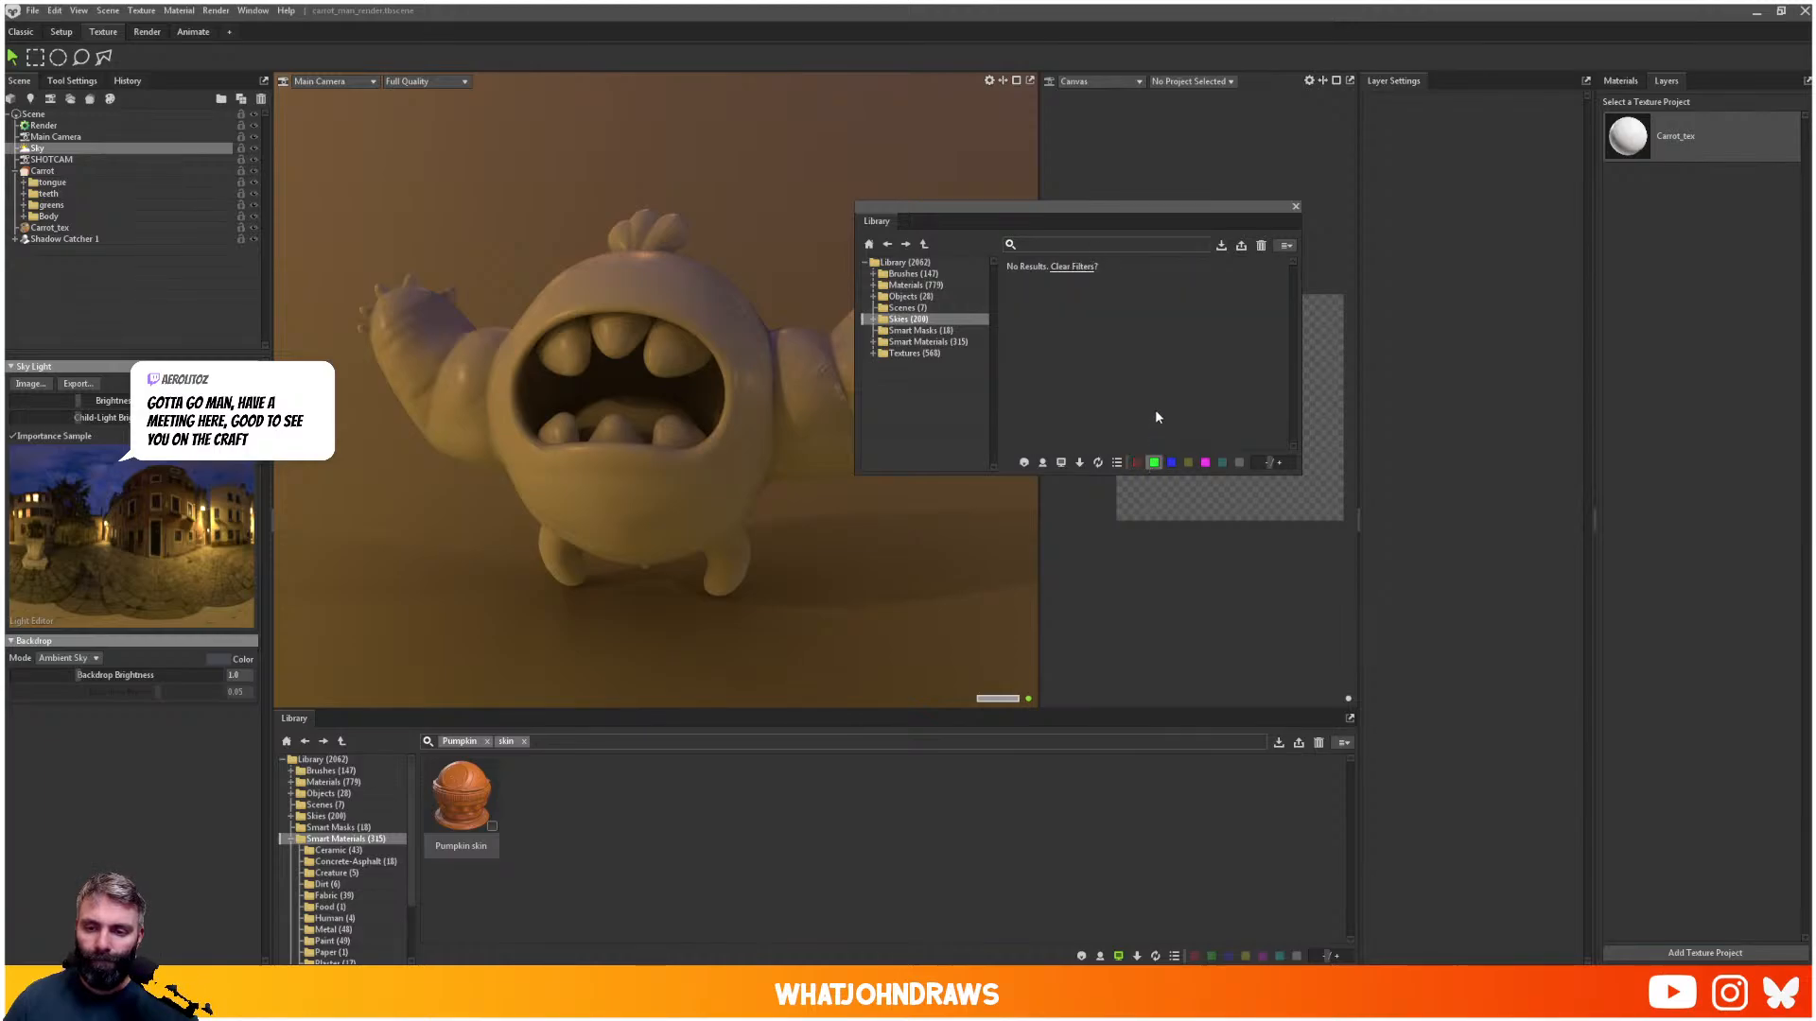
{"action": "left_click", "coordinate": [1072, 267]}
- Browse the unfiltered skies and try Bridge Pond, Castle and Canal Park on the creature
{"action": "scroll", "coordinate": [1099, 329], "scroll_direction": "down", "scroll_amount": 5}
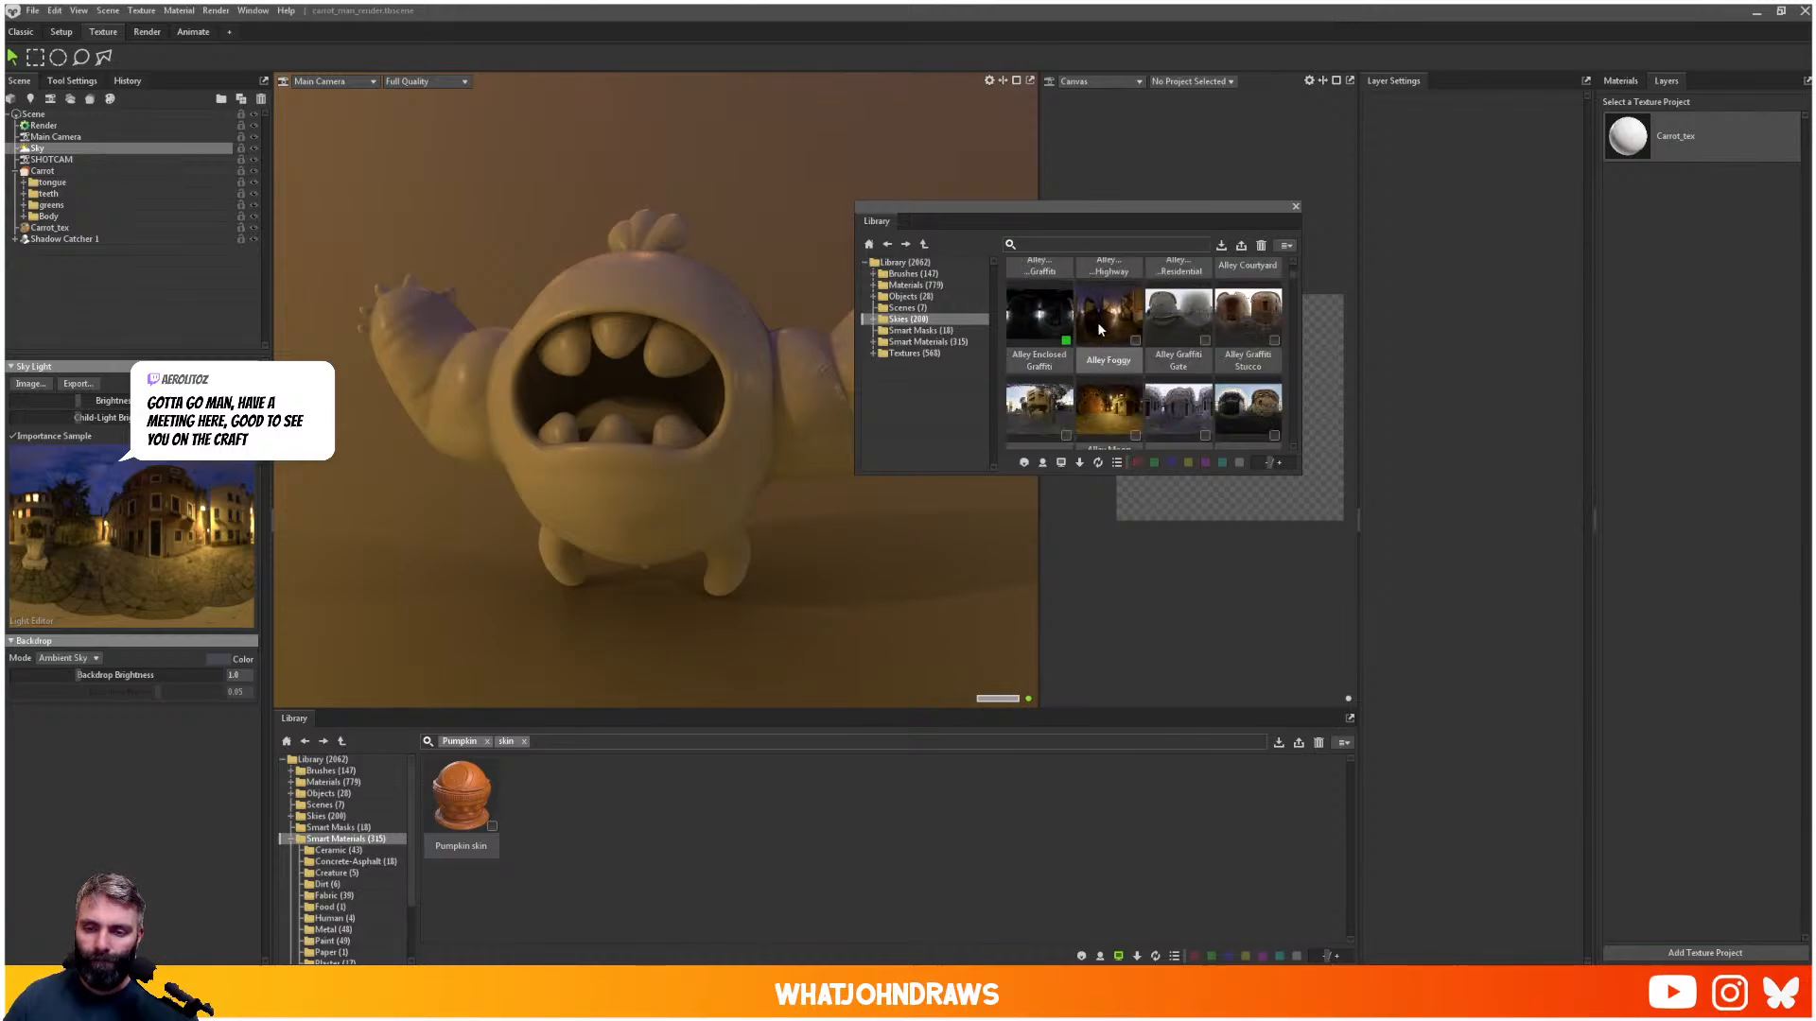
{"action": "scroll", "coordinate": [1101, 331], "scroll_direction": "down", "scroll_amount": 7}
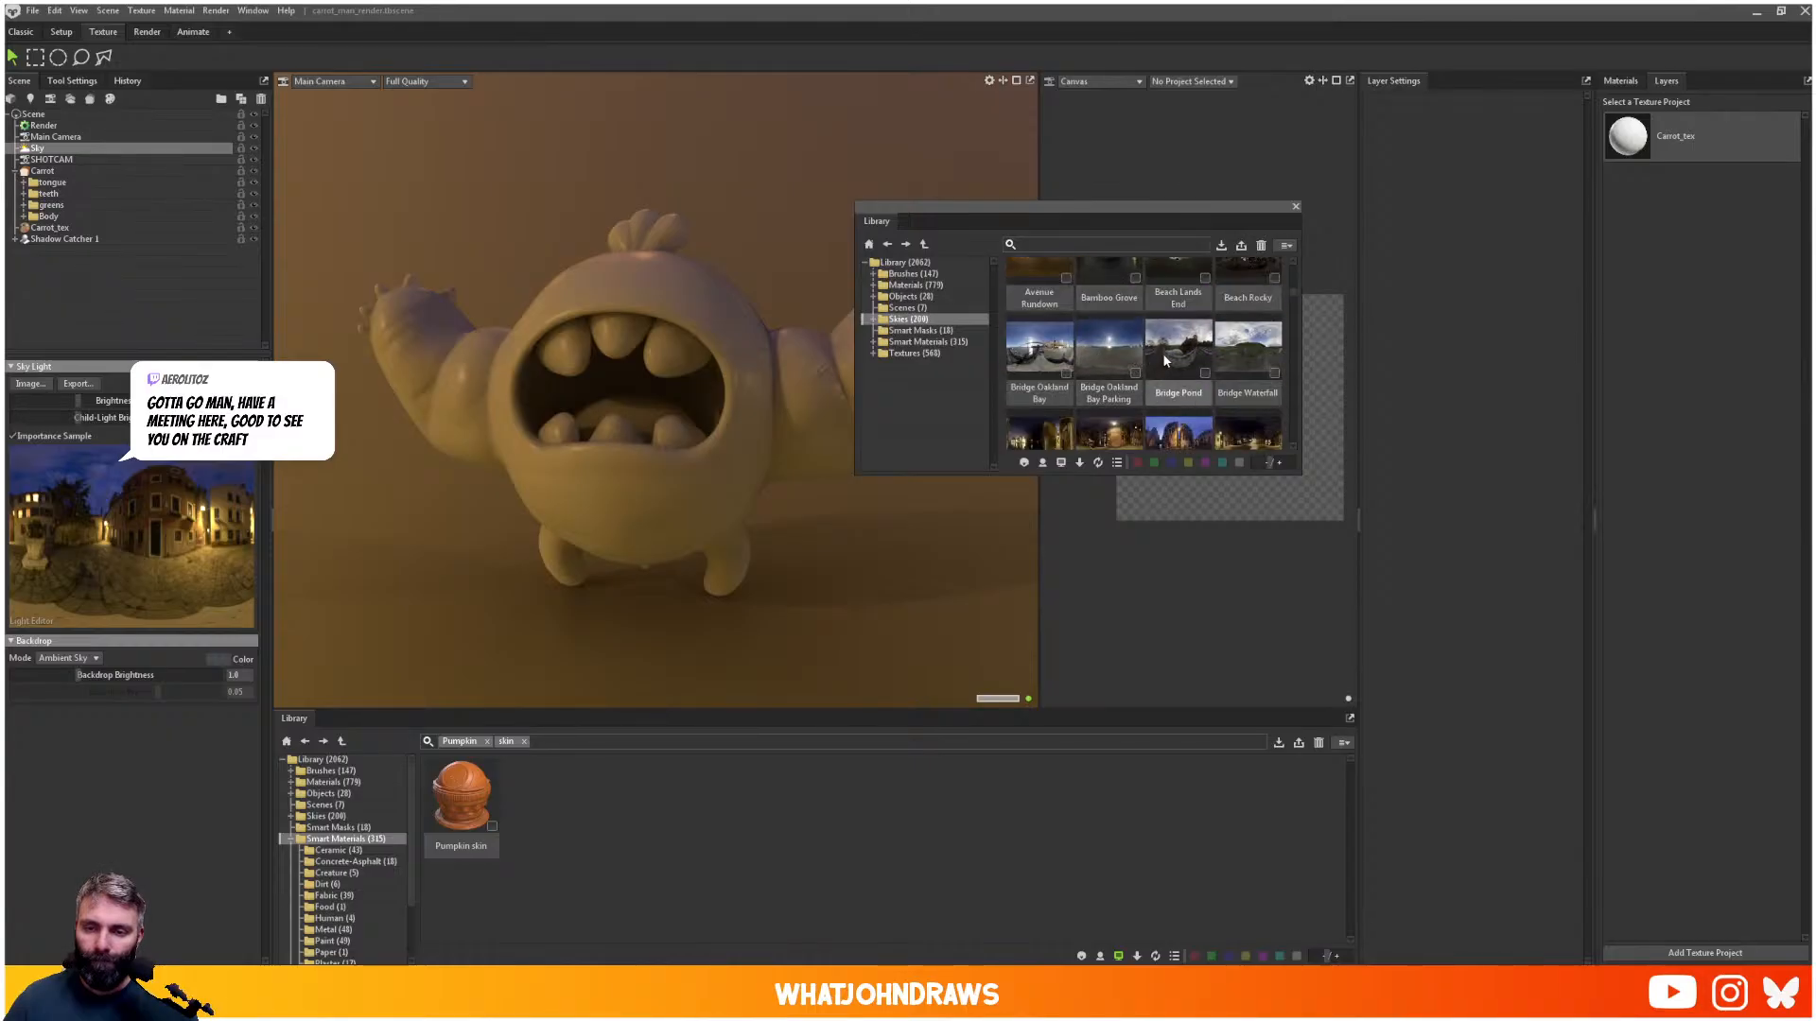
{"action": "double_click", "coordinate": [1175, 353]}
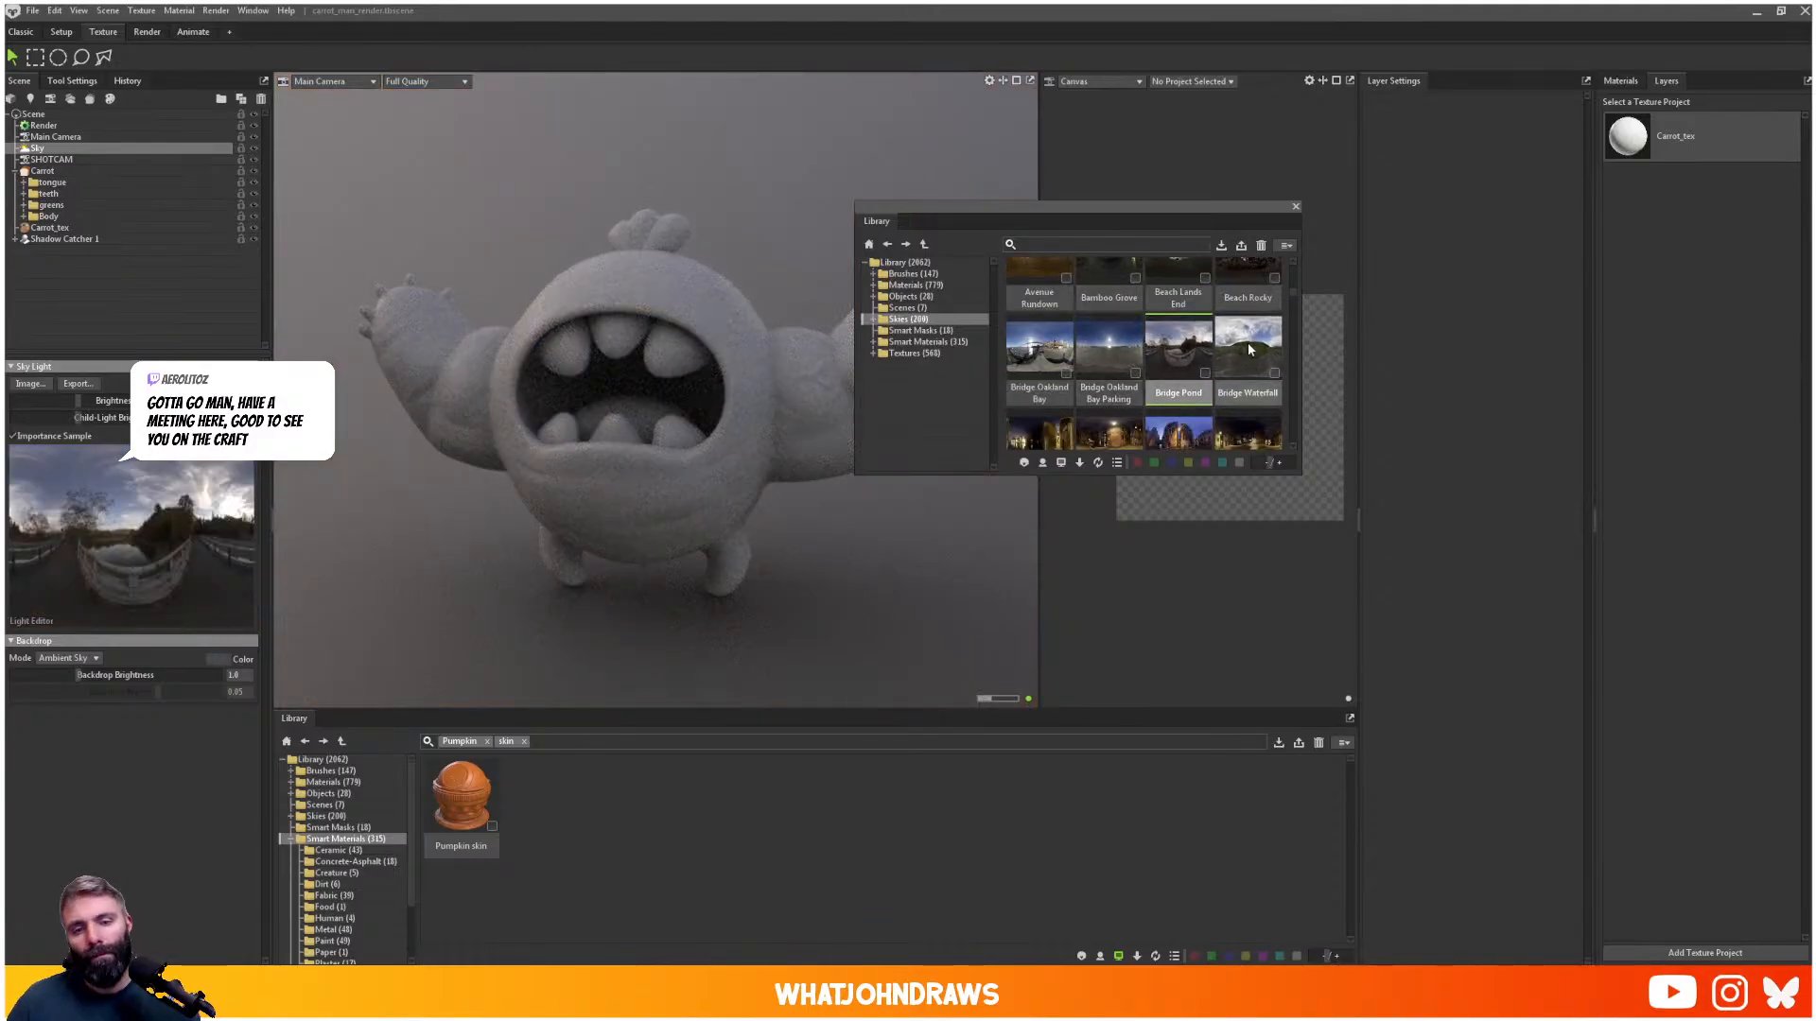
{"action": "left_click", "coordinate": [1247, 343]}
{"action": "scroll", "coordinate": [1182, 360], "scroll_direction": "down", "scroll_amount": 2}
{"action": "double_click", "coordinate": [1108, 397]}
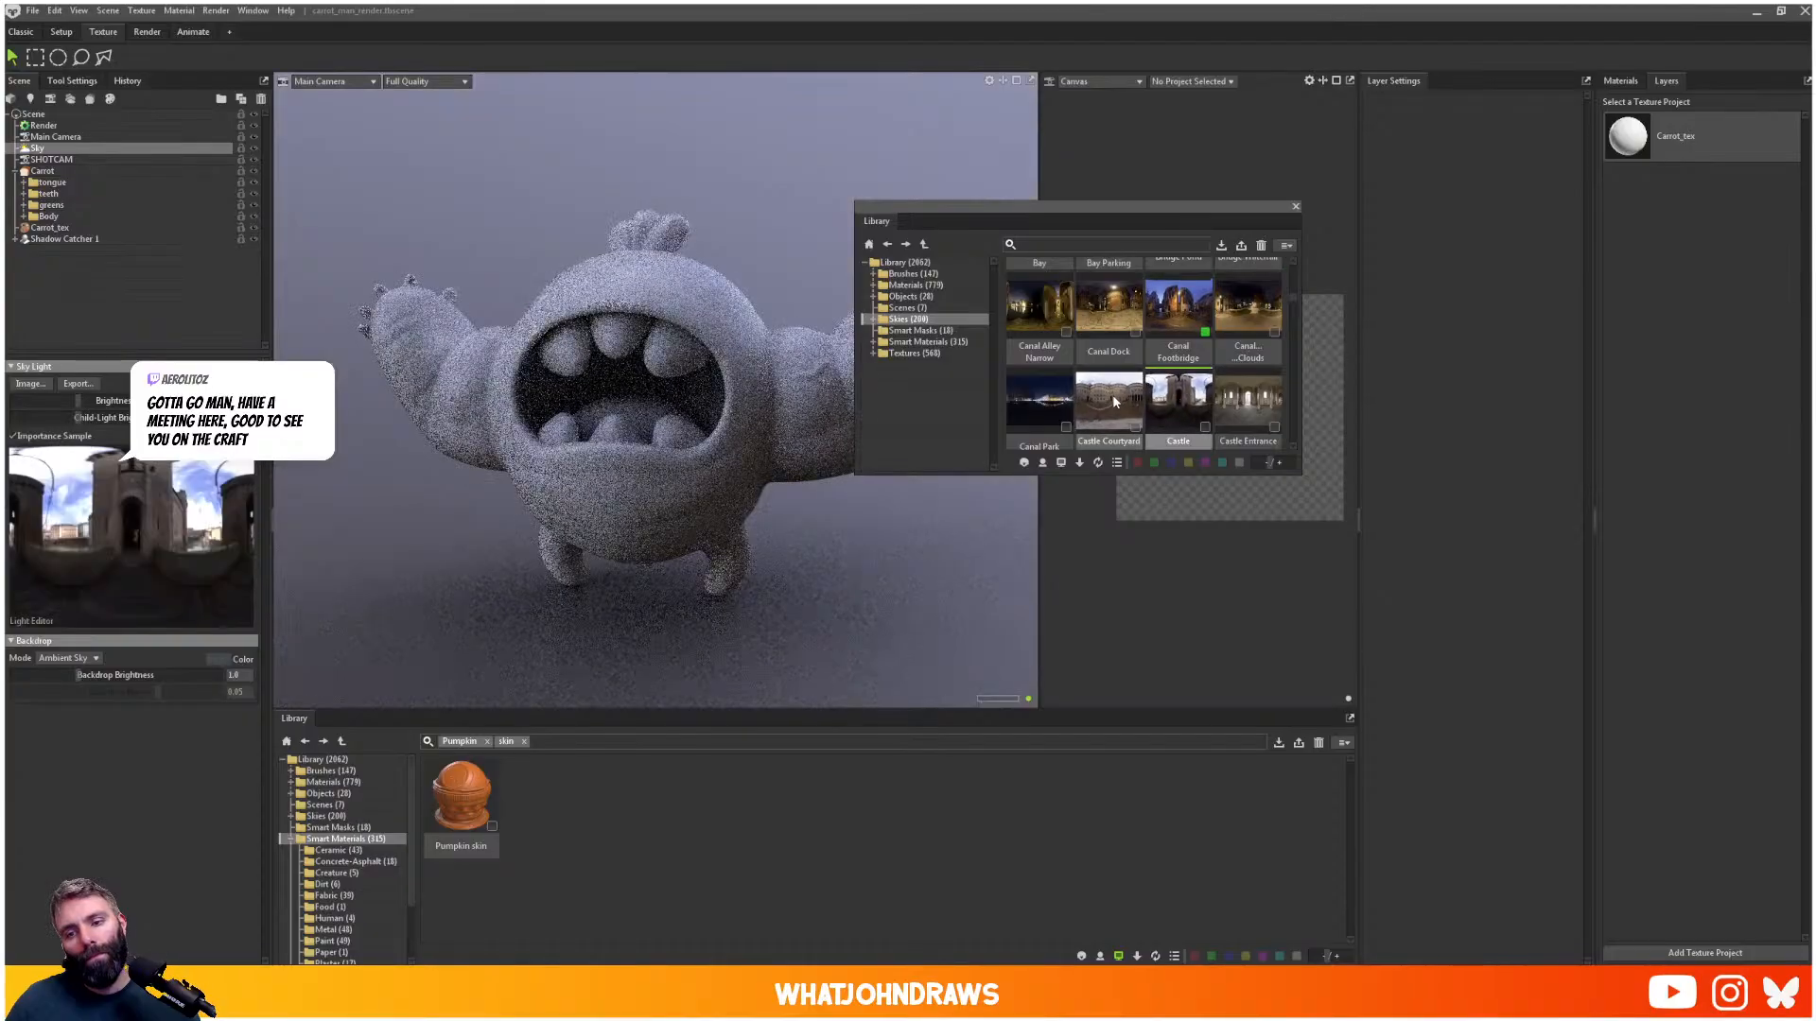
{"action": "double_click", "coordinate": [1033, 403]}
- Continue through the sky library and try City Hall Corridor, Coastal Path Tree and Courtyard Brick Building Vines
{"action": "scroll", "coordinate": [1069, 392], "scroll_direction": "down", "scroll_amount": 3}
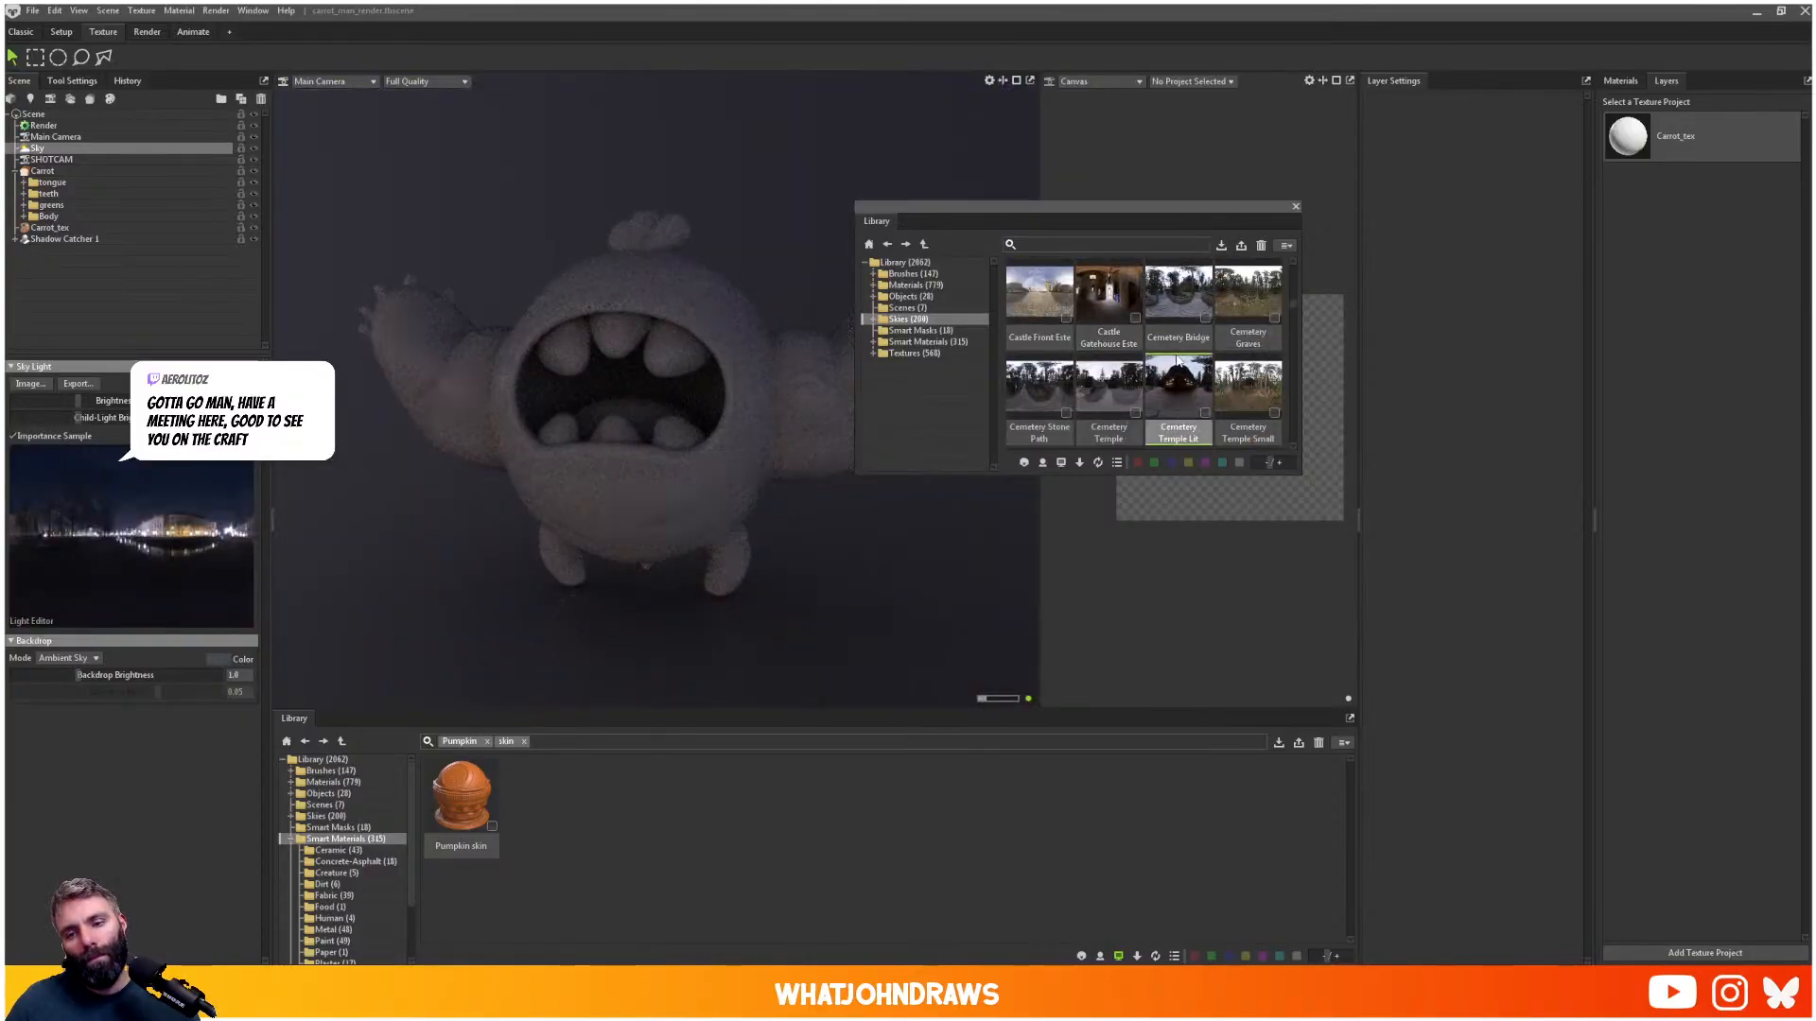
{"action": "double_click", "coordinate": [1108, 381]}
{"action": "scroll", "coordinate": [1109, 382], "scroll_direction": "down", "scroll_amount": 2}
{"action": "double_click", "coordinate": [1179, 350]}
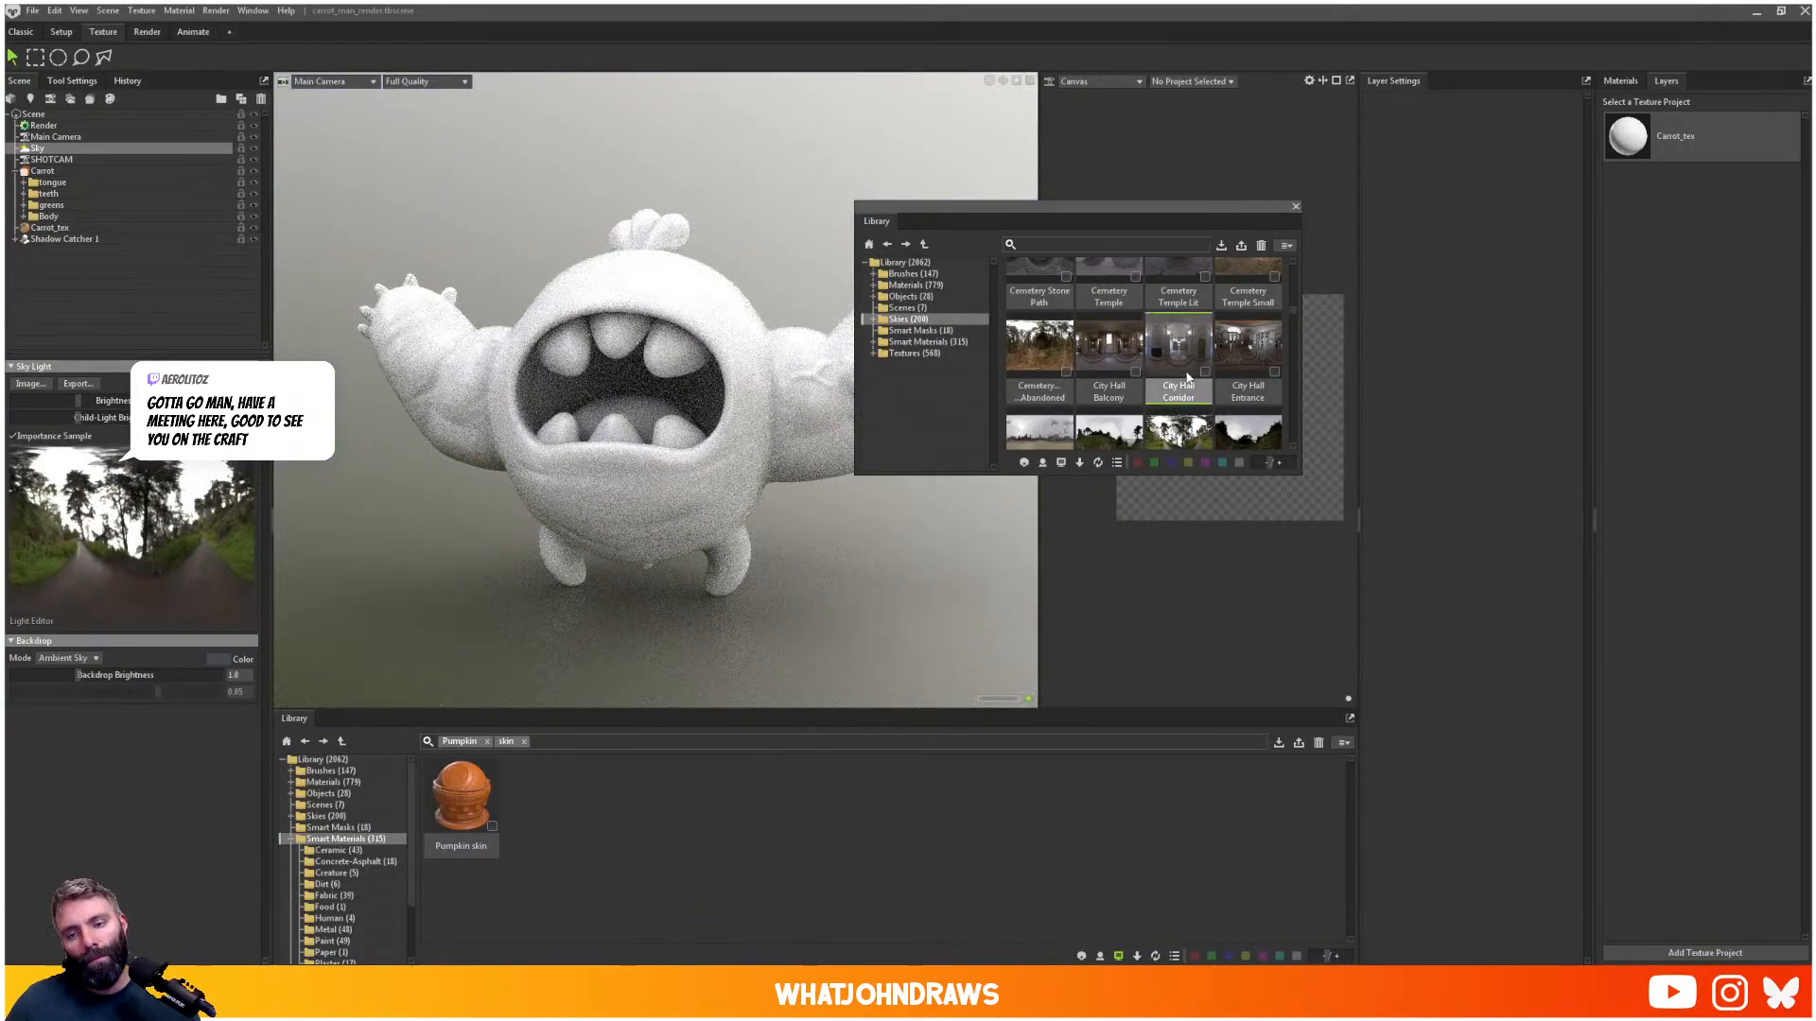
{"action": "scroll", "coordinate": [1131, 433], "scroll_direction": "down", "scroll_amount": 3}
{"action": "double_click", "coordinate": [1108, 397]}
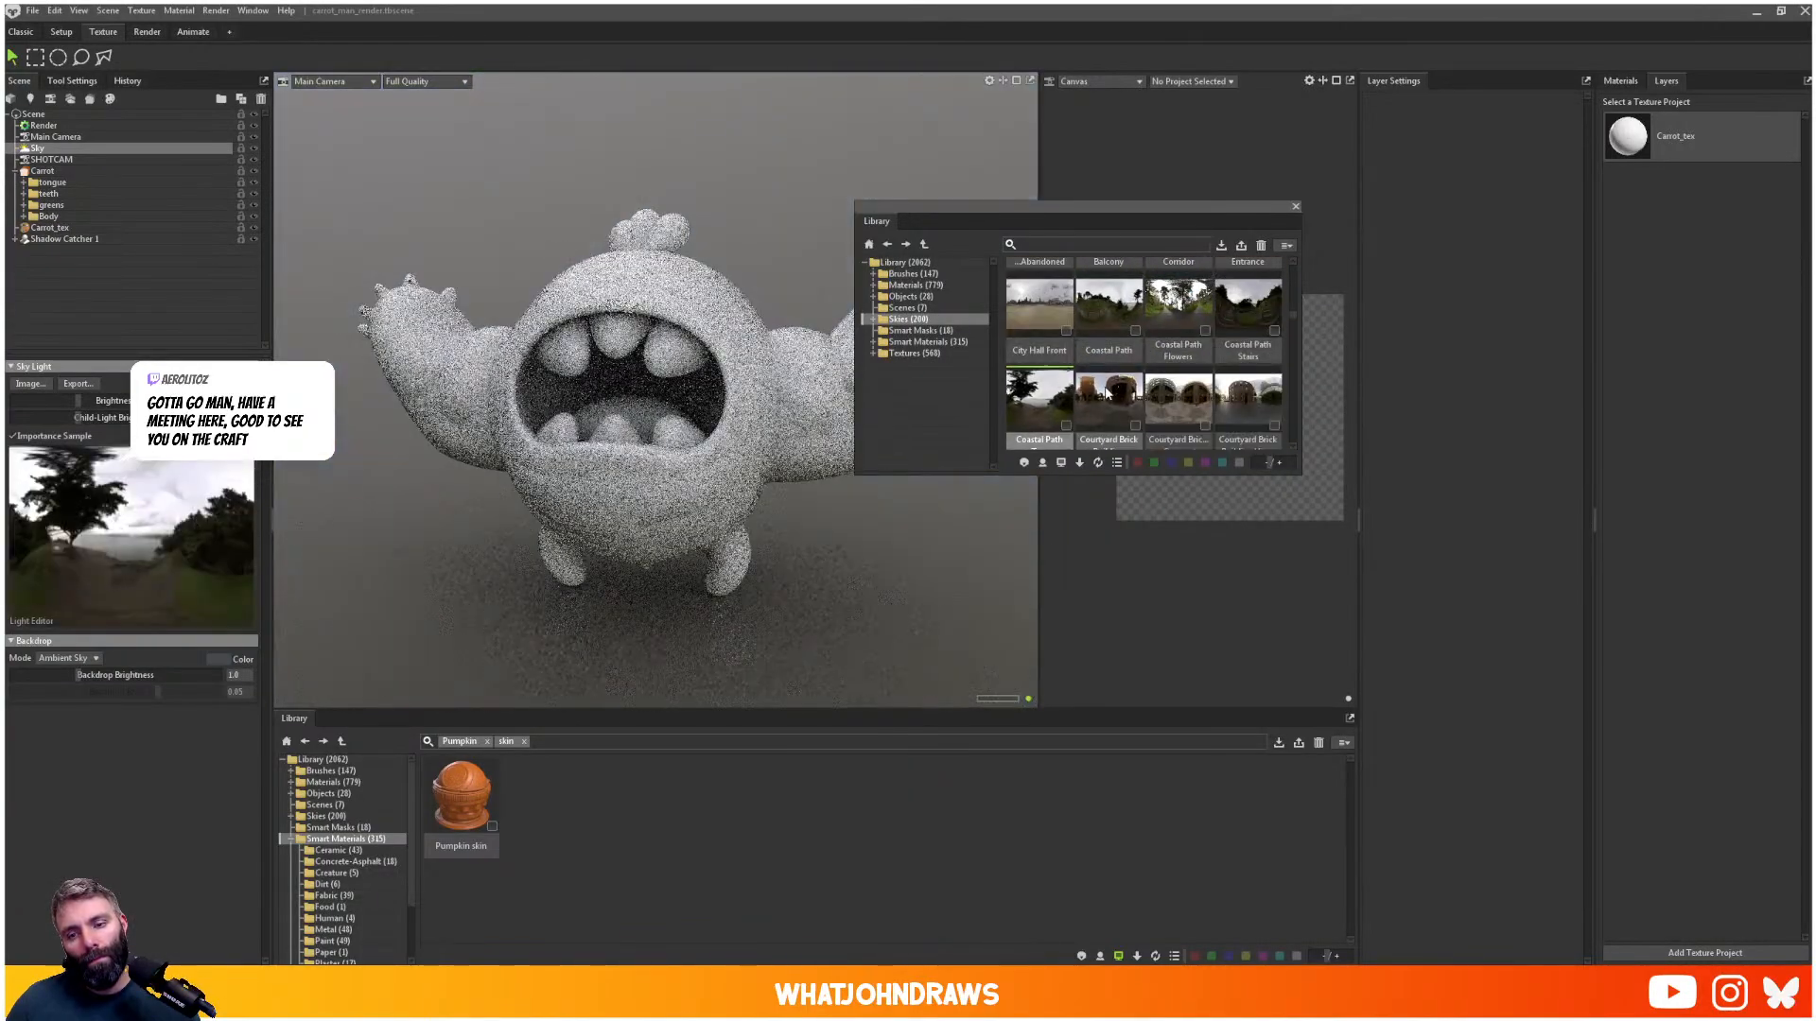
{"action": "scroll", "coordinate": [1193, 381], "scroll_direction": "down", "scroll_amount": 2}
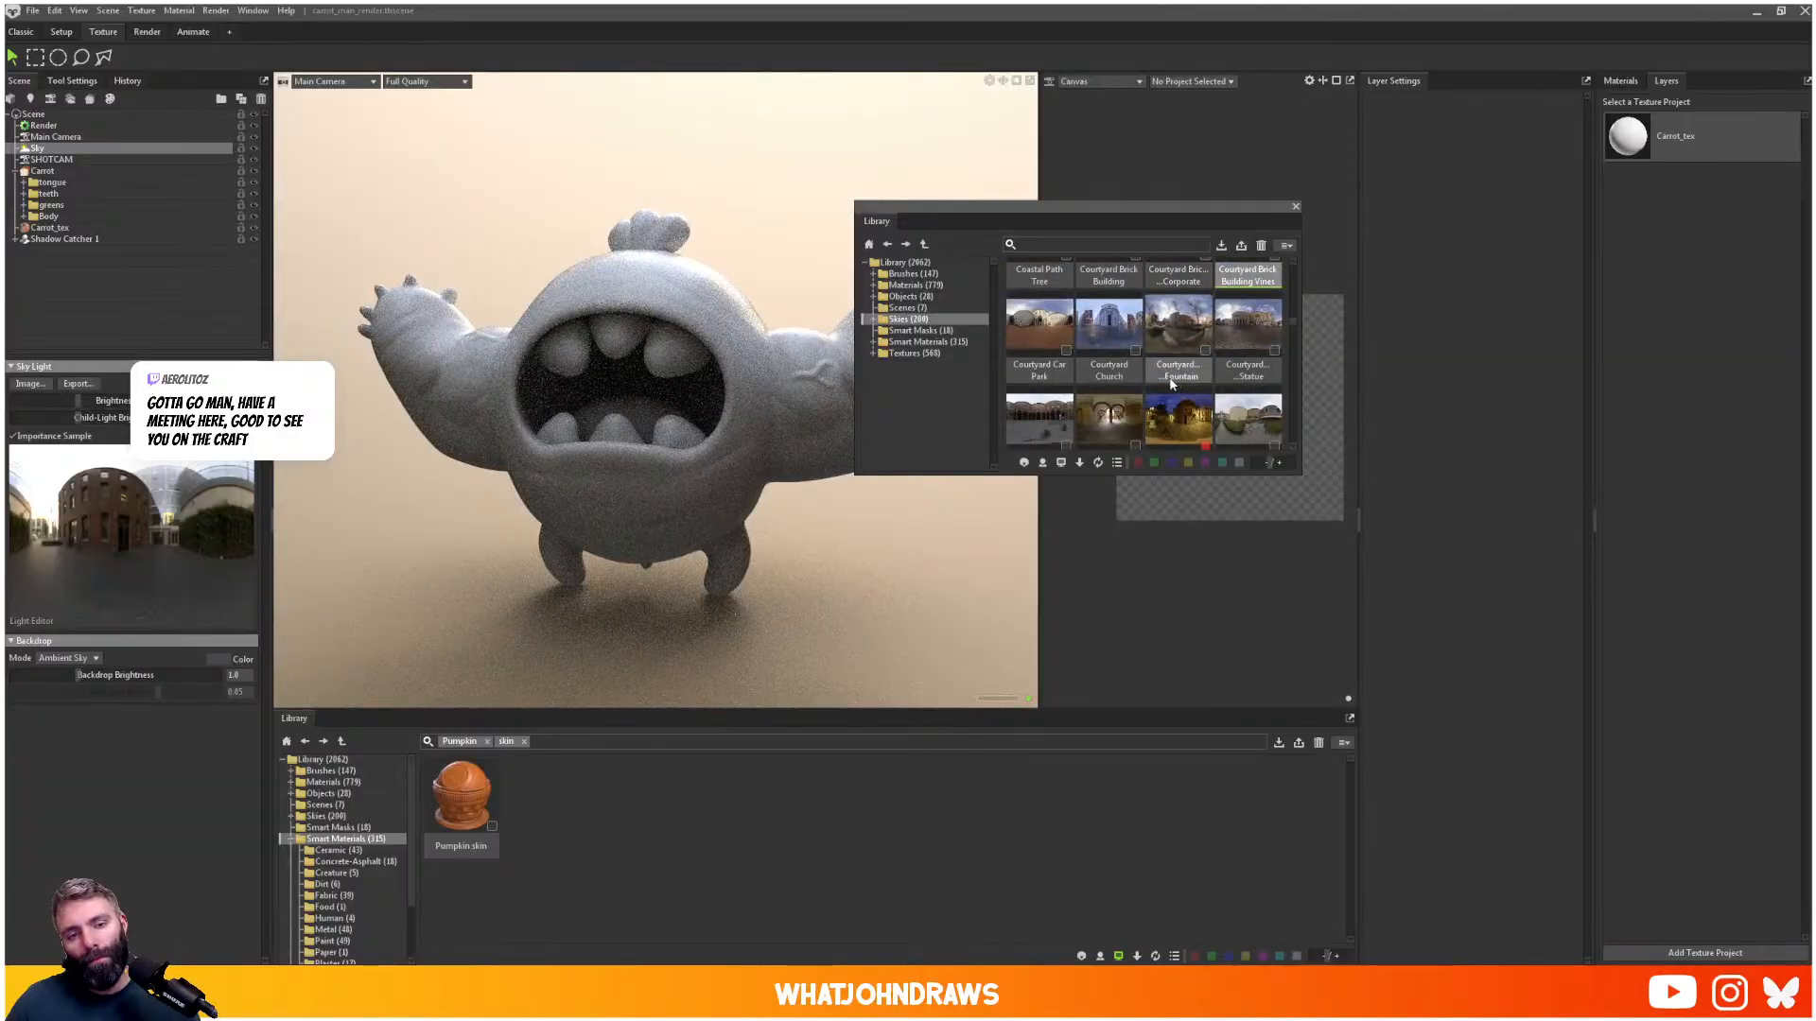
- Apply the arched-hallway sky next to Courtyard Flower Pot and raise its brightness to about 1.5 and child-light brightness to about 1.2
{"action": "double_click", "coordinate": [1182, 374]}
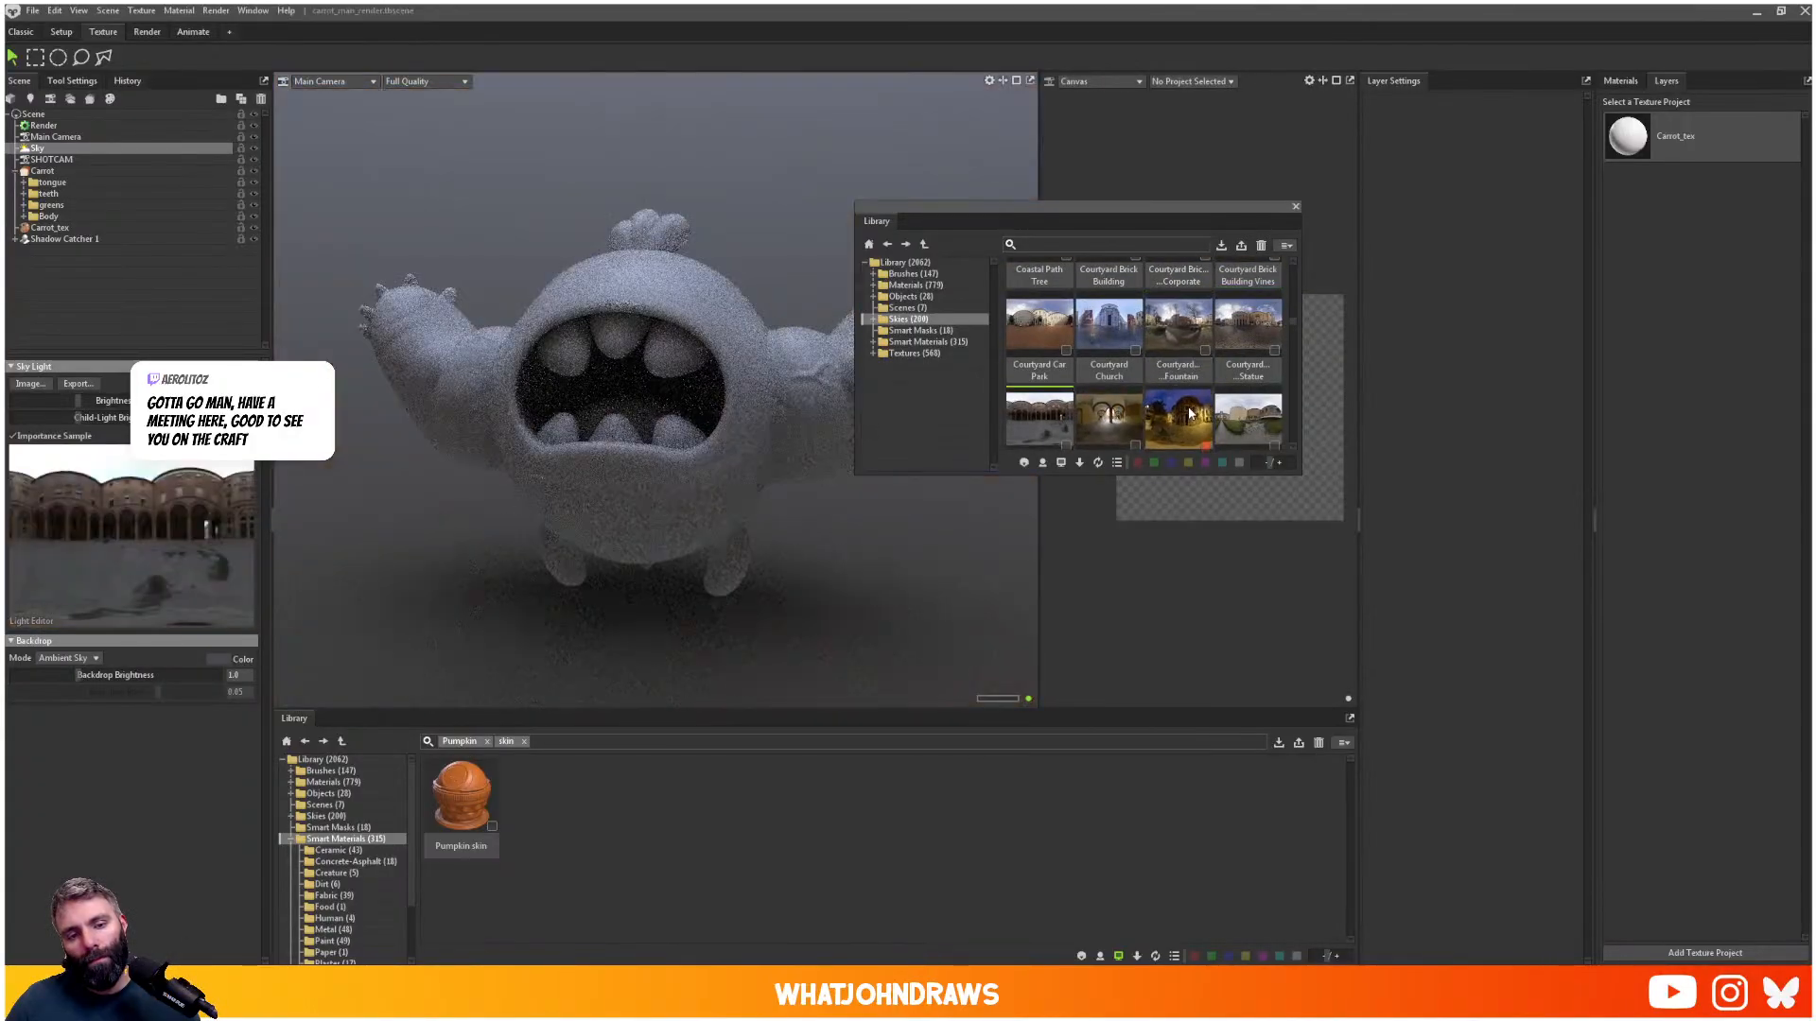
{"action": "double_click", "coordinate": [1086, 417]}
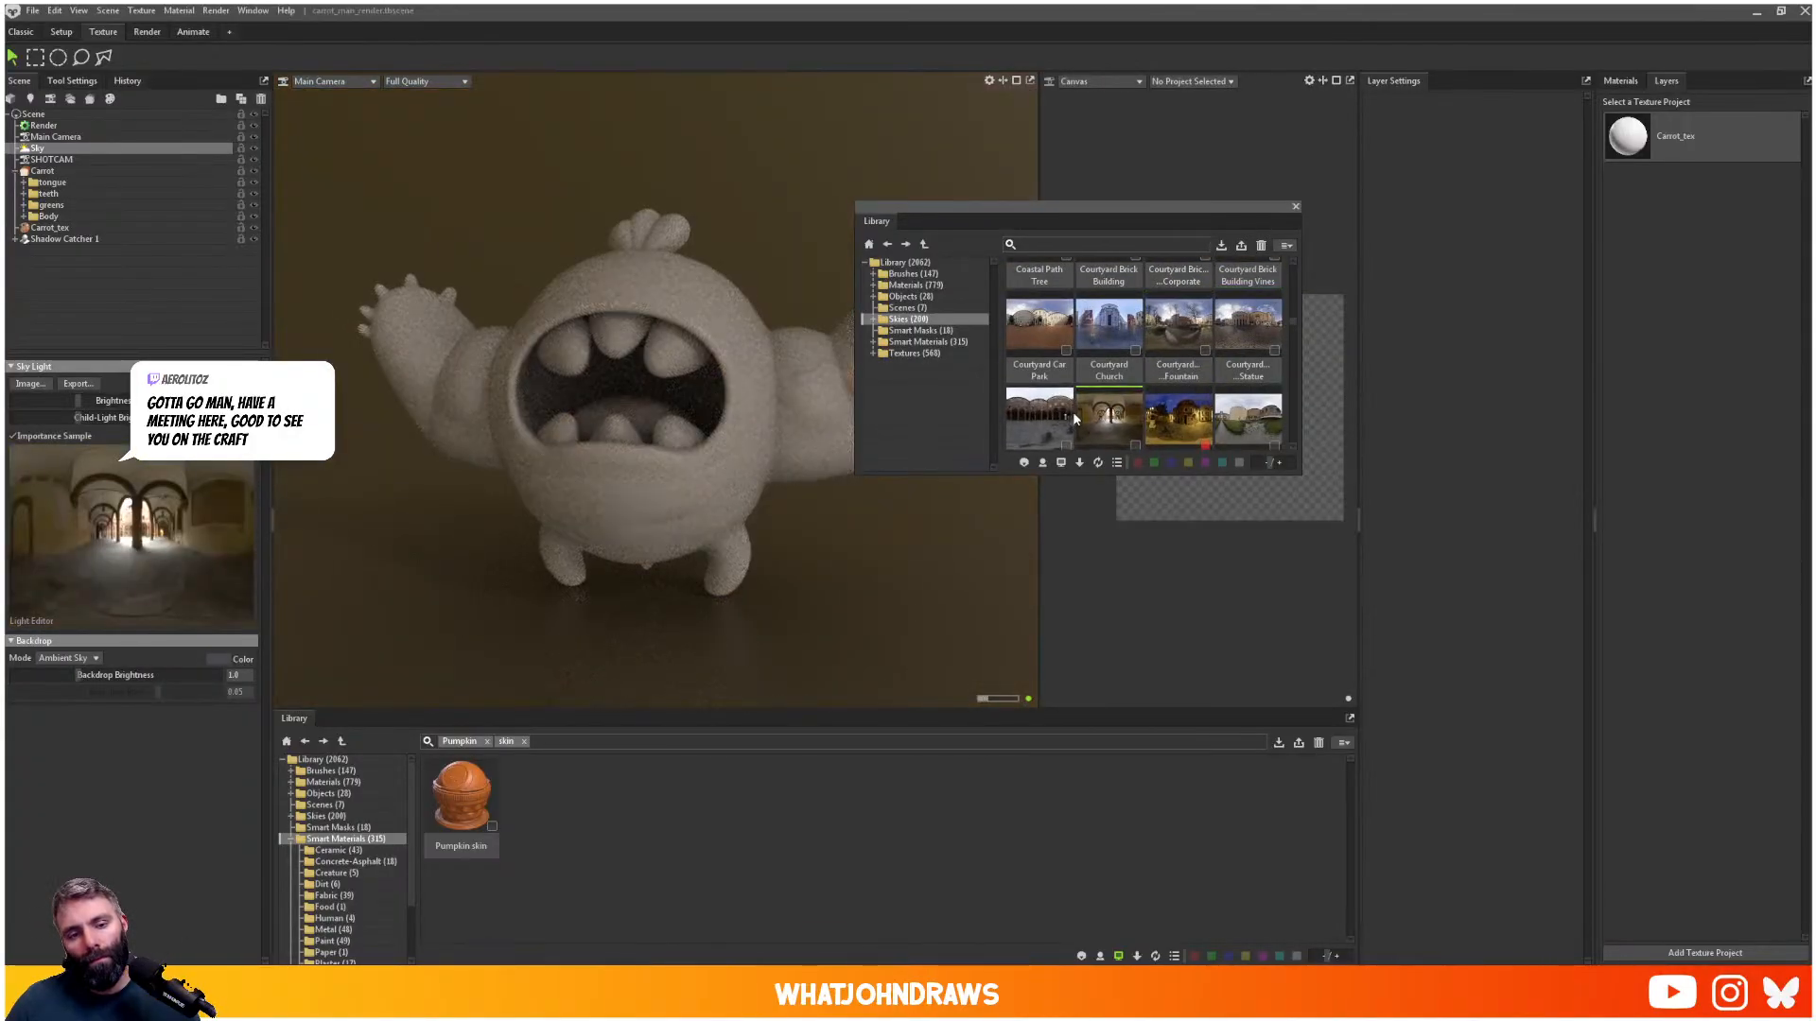
{"action": "left_click", "coordinate": [1295, 207]}
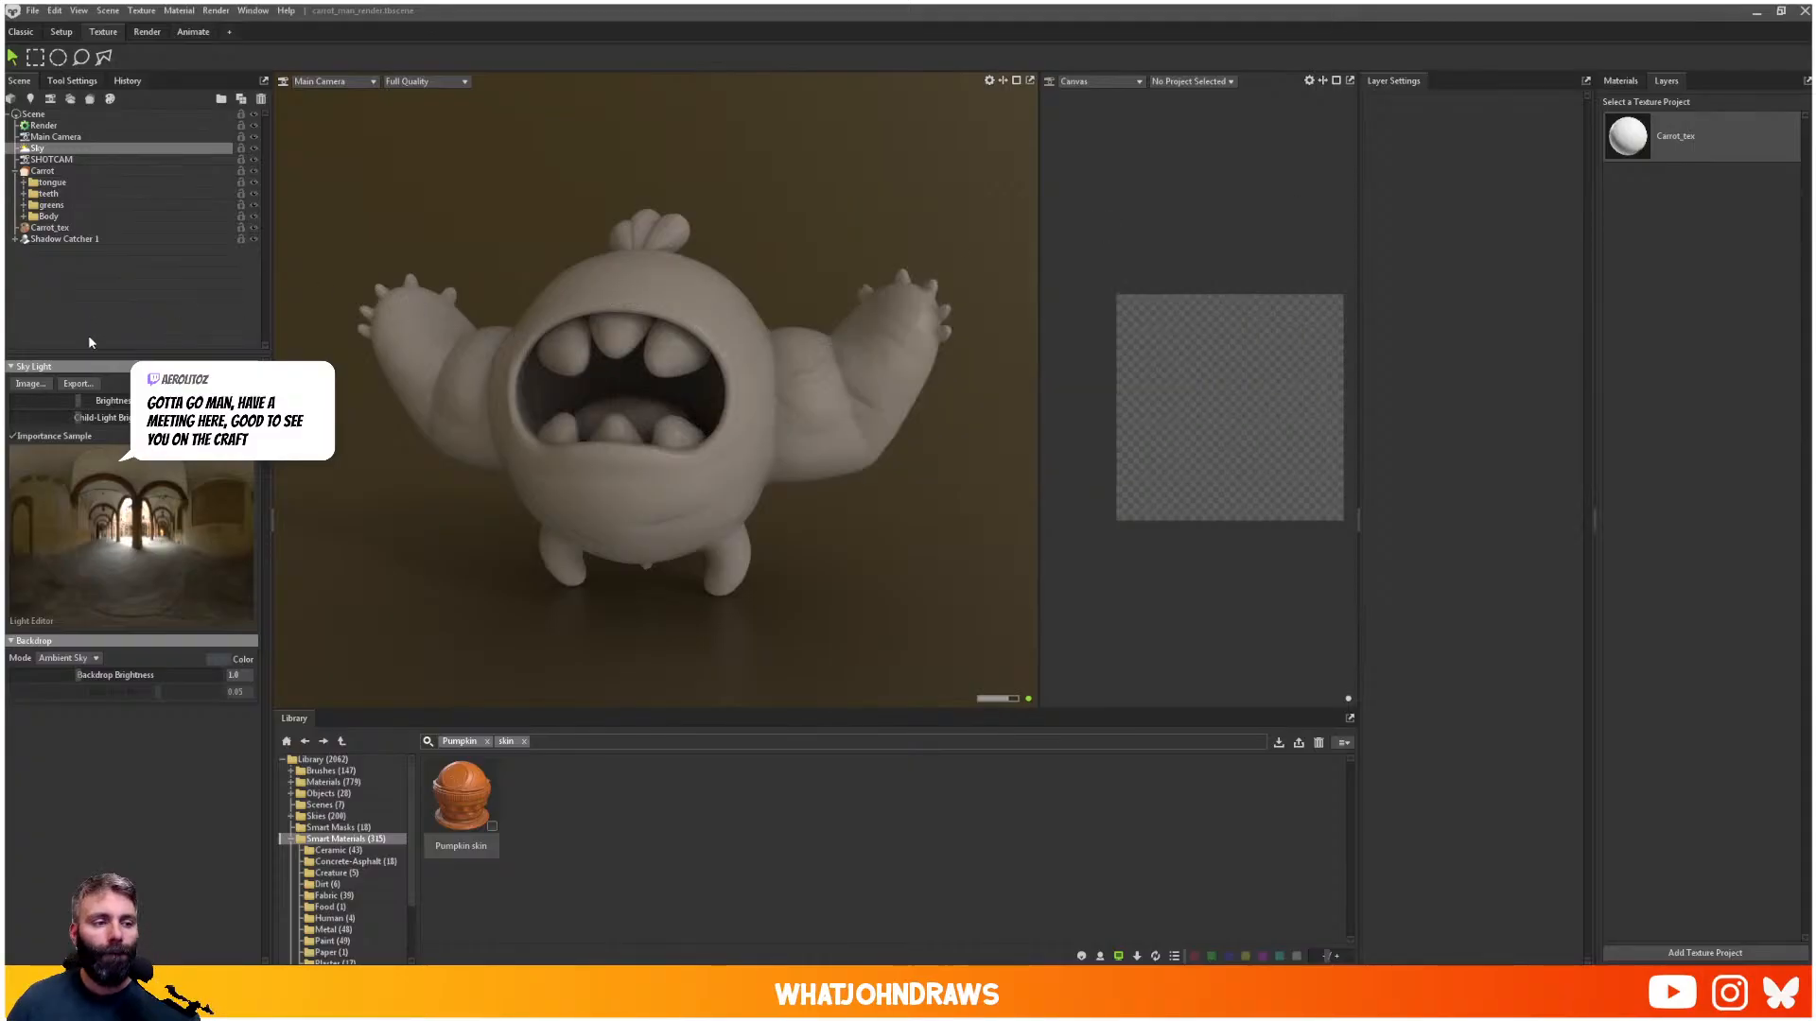
{"action": "left_click_drag", "start_coordinate": [76, 402], "coordinate": [104, 562]}
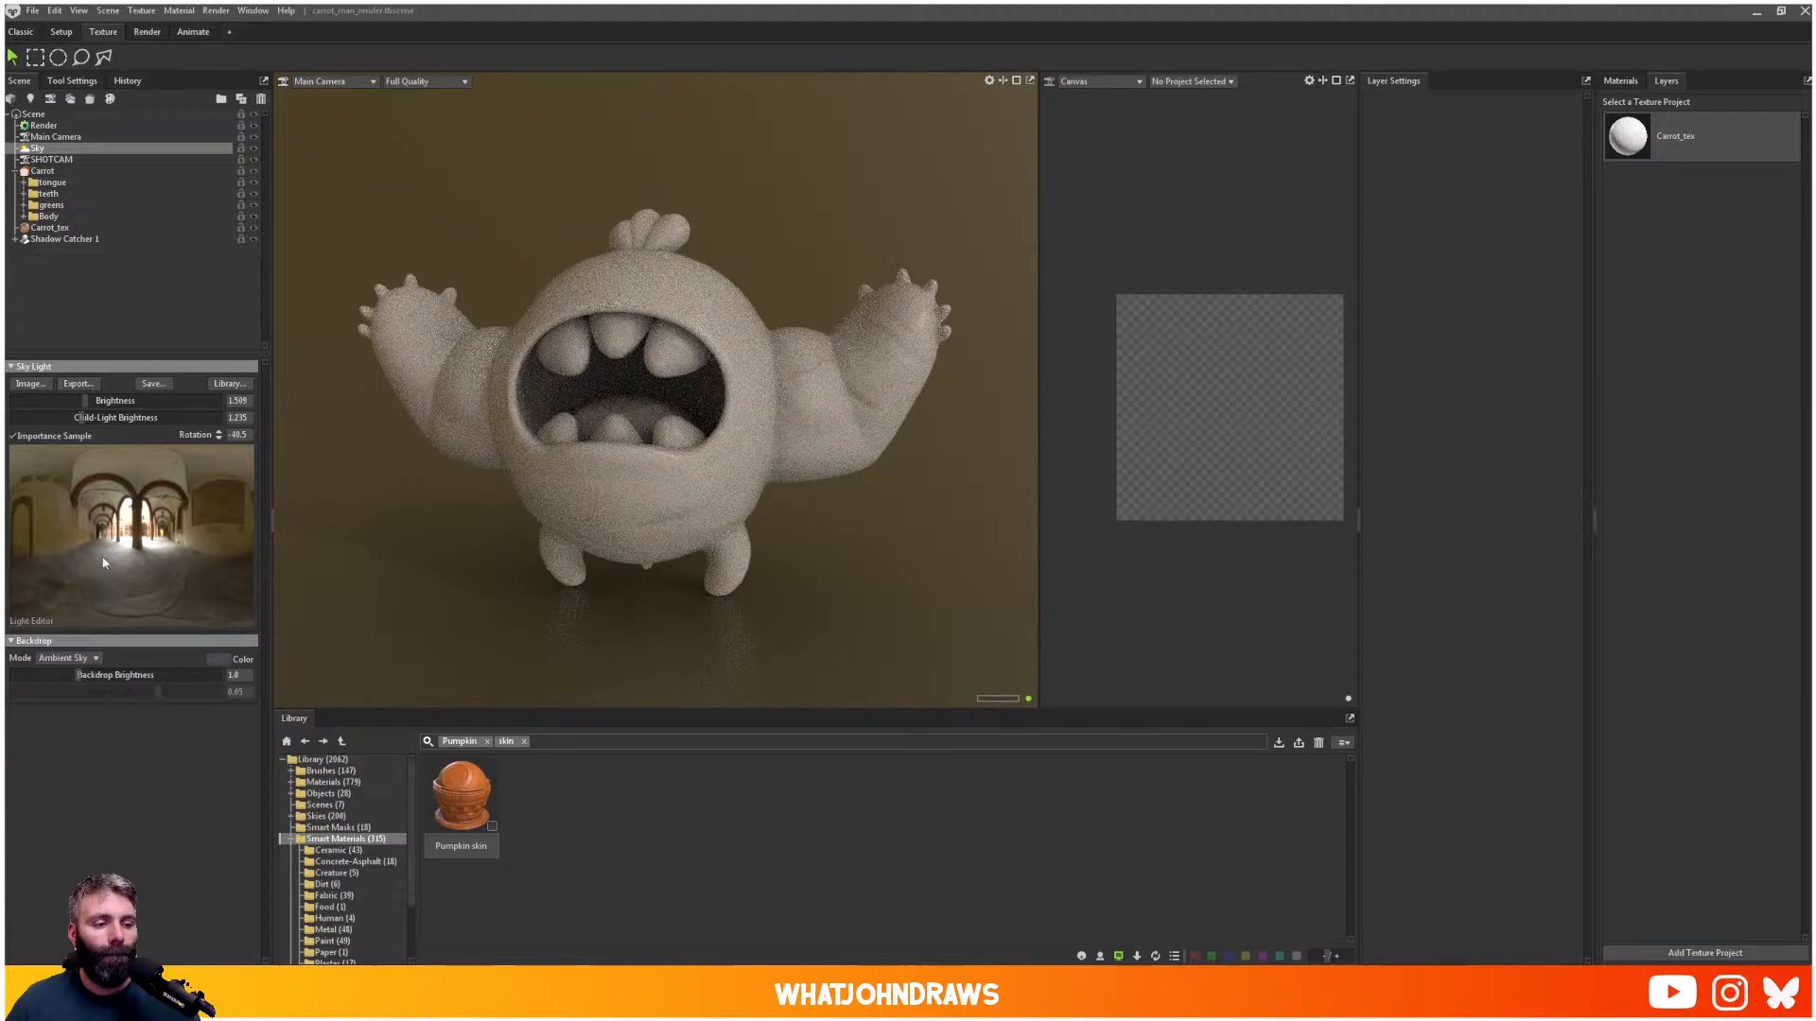
- Change the Sky backdrop mode to Color and set the backdrop to near-black, RGB 12, 12, 12
{"action": "left_click", "coordinate": [68, 658]}
{"action": "left_click", "coordinate": [71, 672]}
{"action": "left_click", "coordinate": [218, 659]}
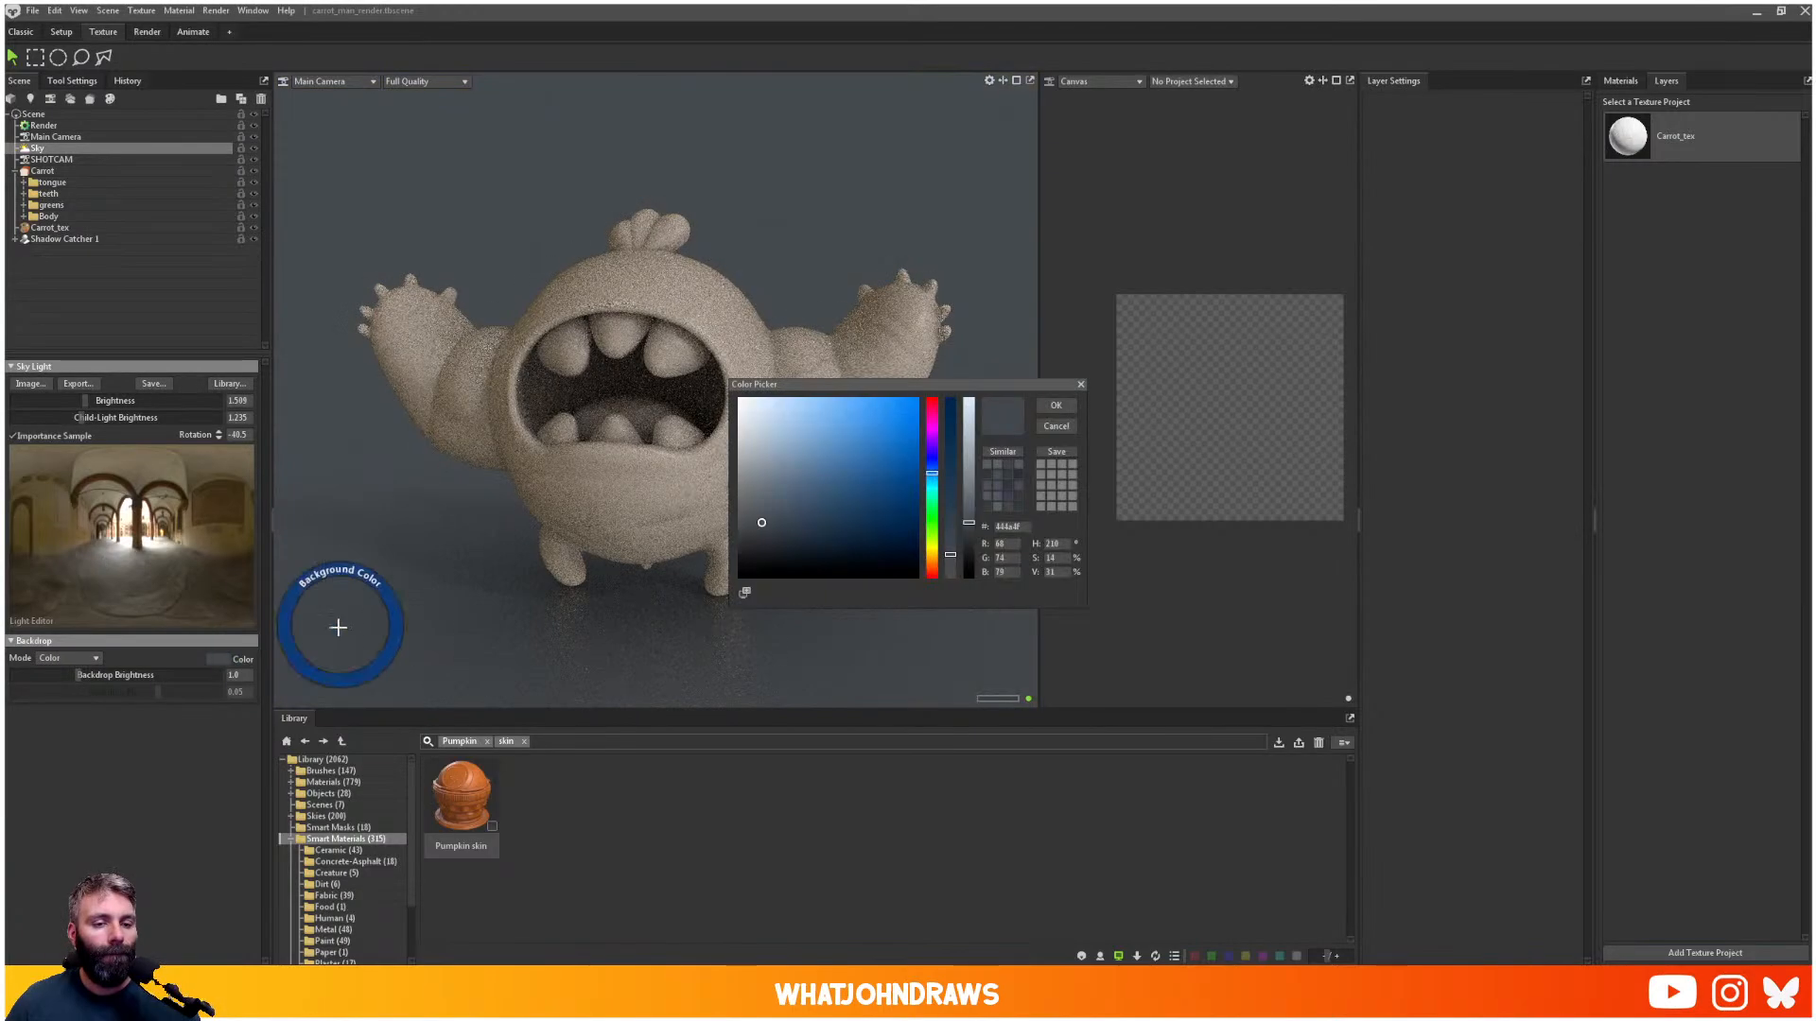
{"action": "left_click_drag", "start_coordinate": [761, 522], "coordinate": [735, 578]}
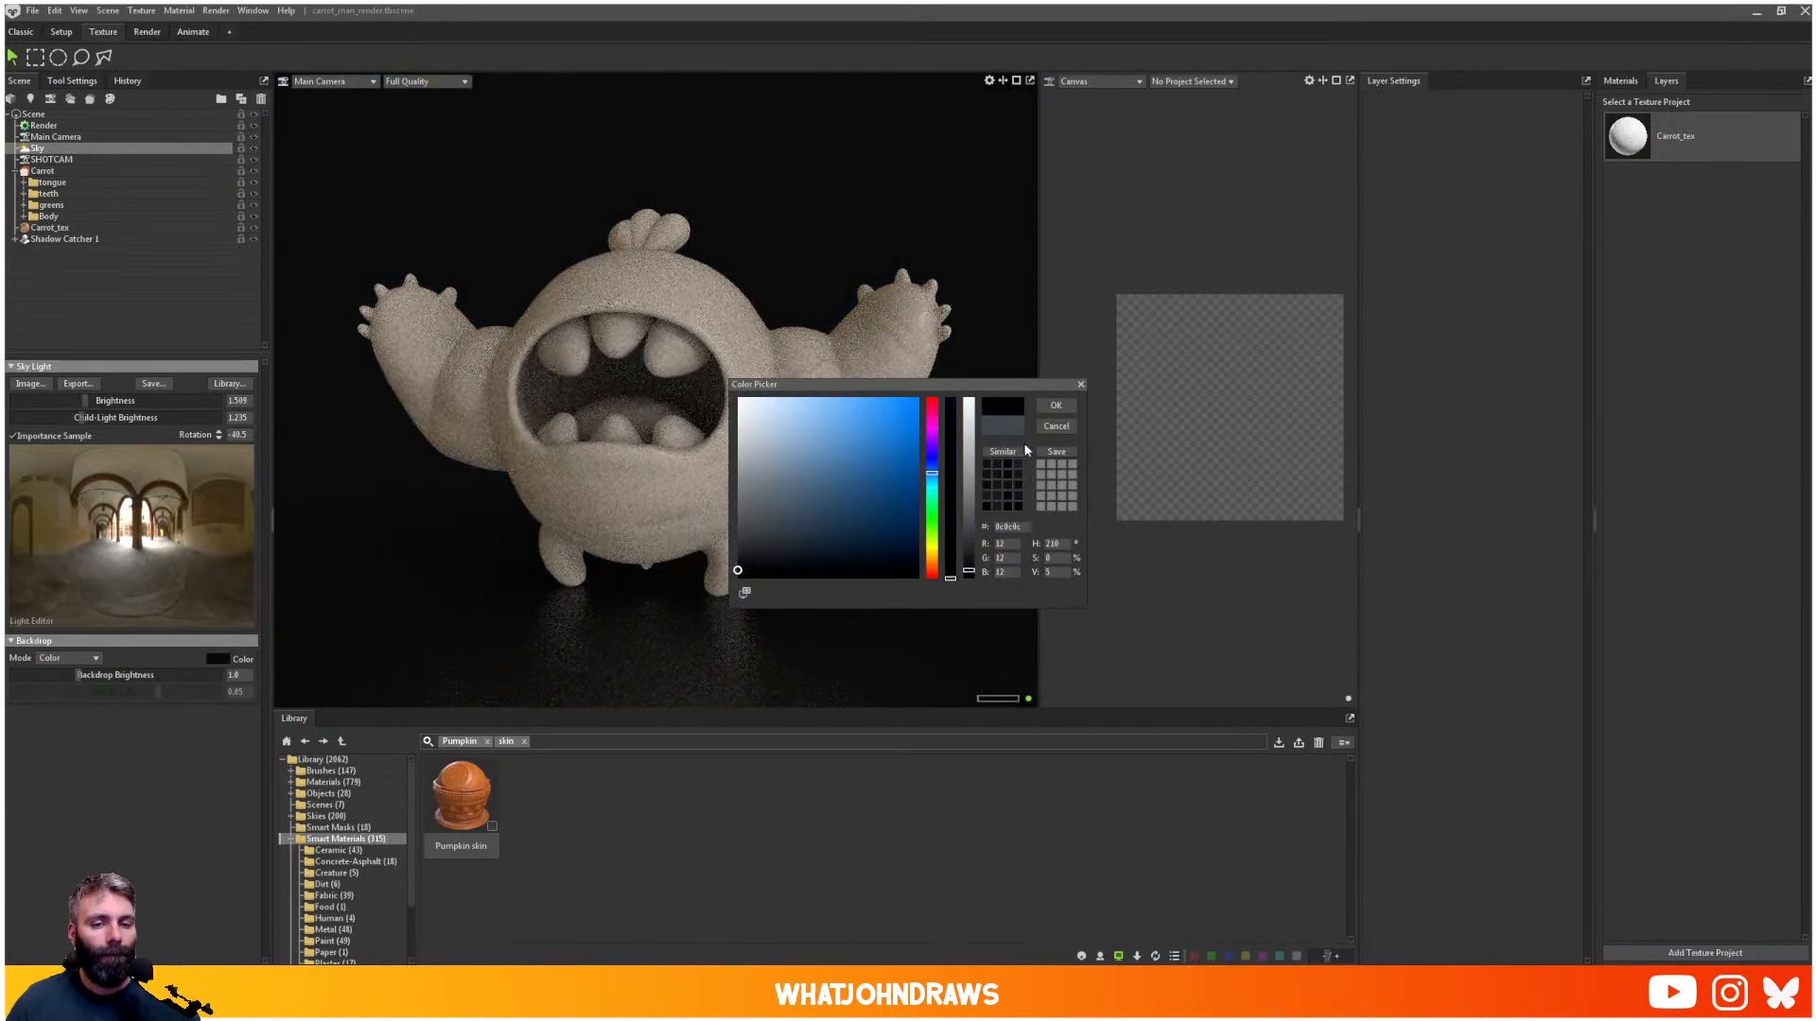
{"action": "left_click", "coordinate": [1056, 404]}
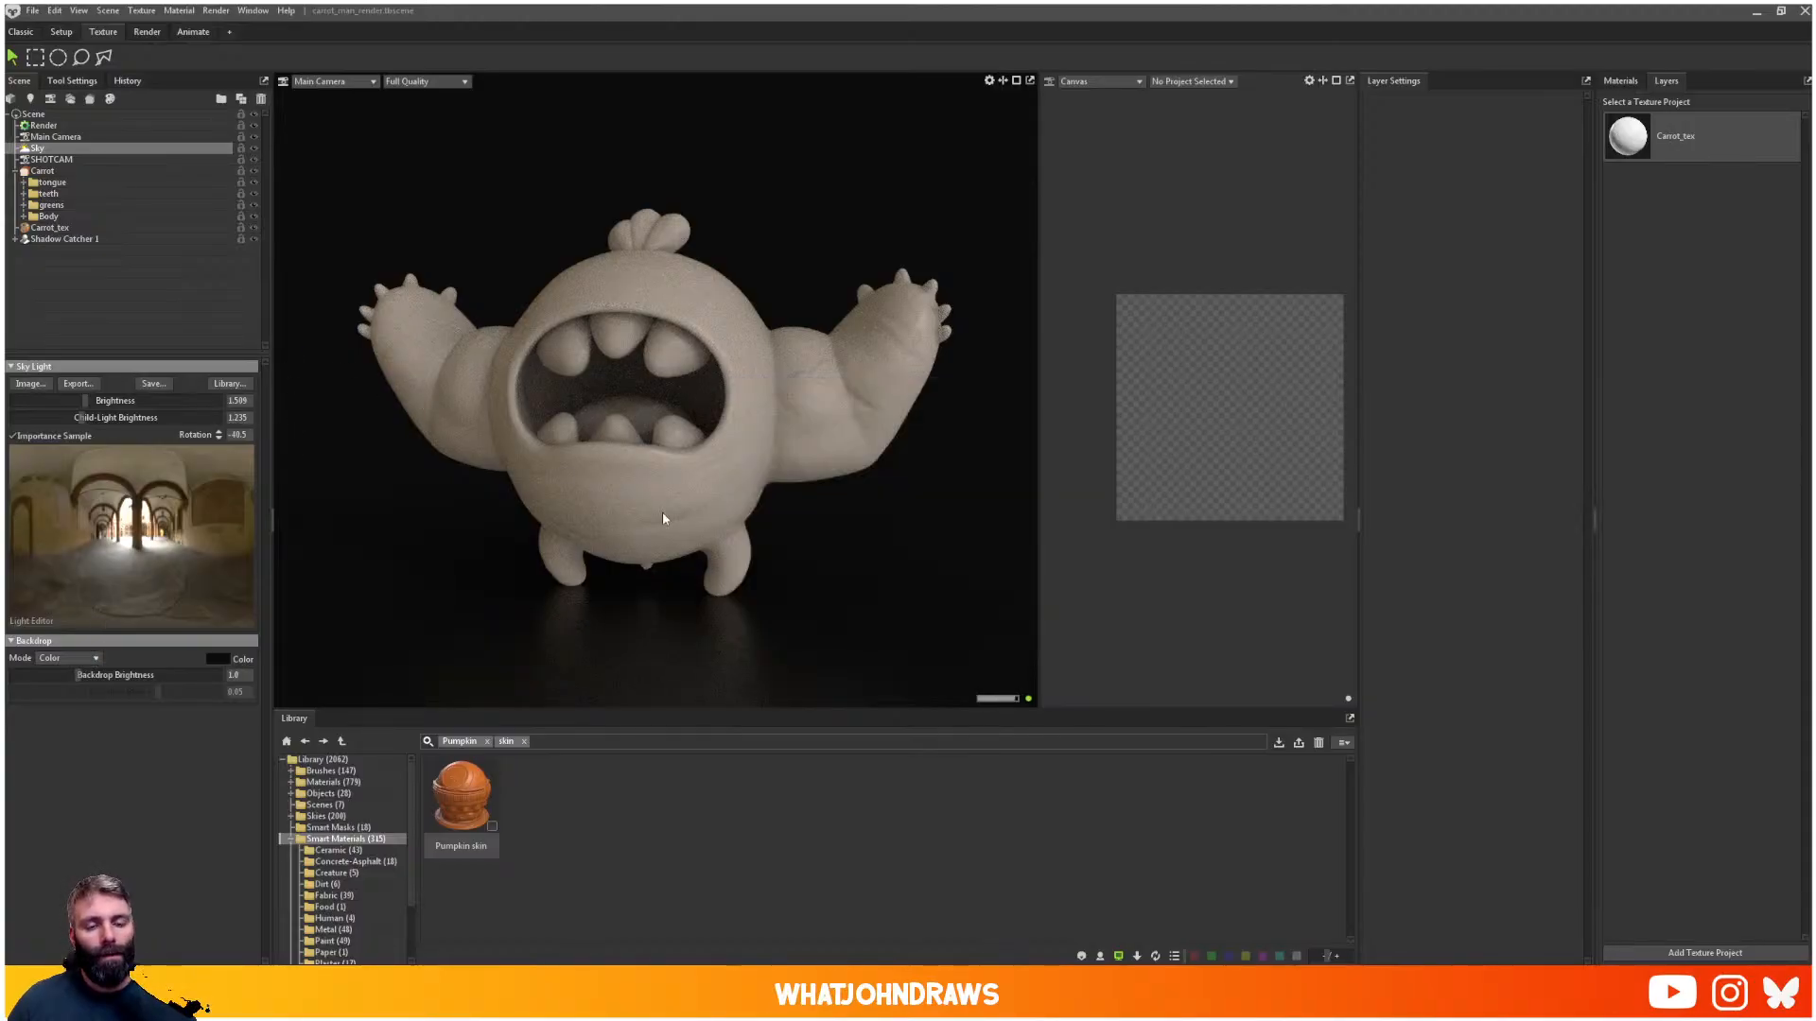
- Open the Carrot_tex project's layers and toggle the Pumpkin skin group's visibility to compare the creature with and without it
{"action": "scroll", "coordinate": [690, 516], "scroll_direction": "up", "scroll_amount": 3}
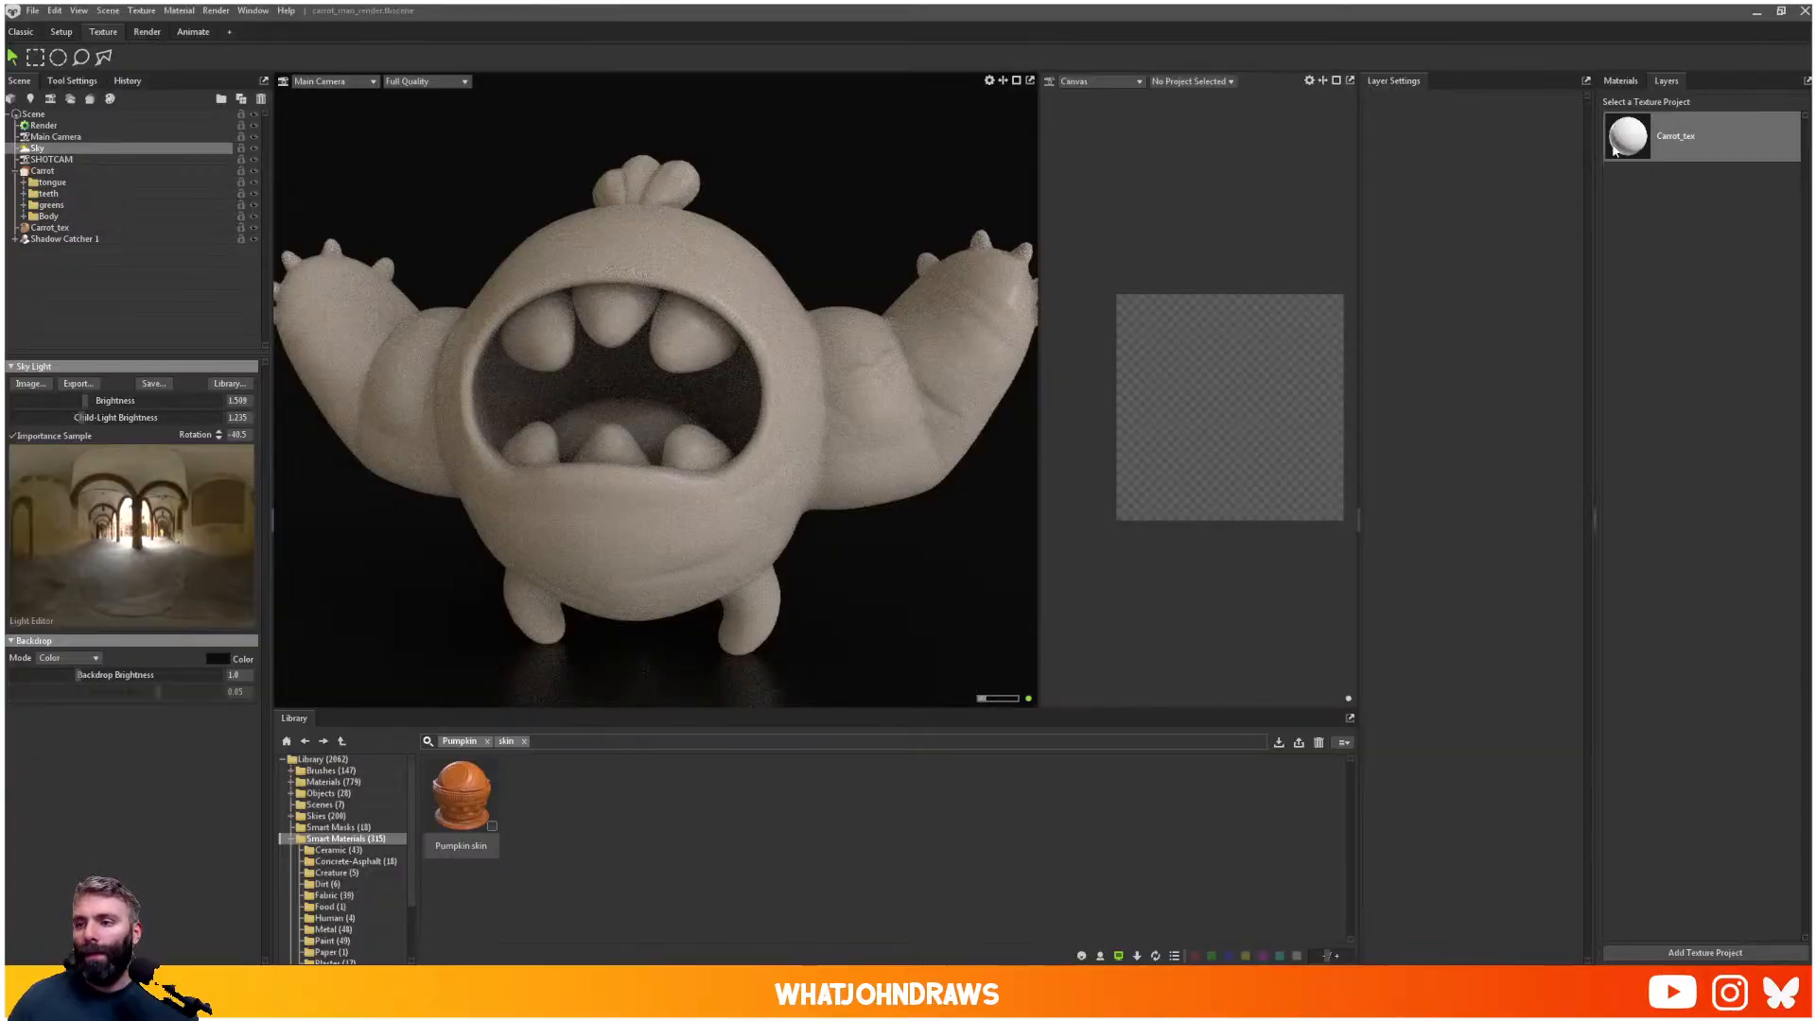
{"action": "left_click", "coordinate": [1680, 140]}
{"action": "left_click", "coordinate": [1609, 165]}
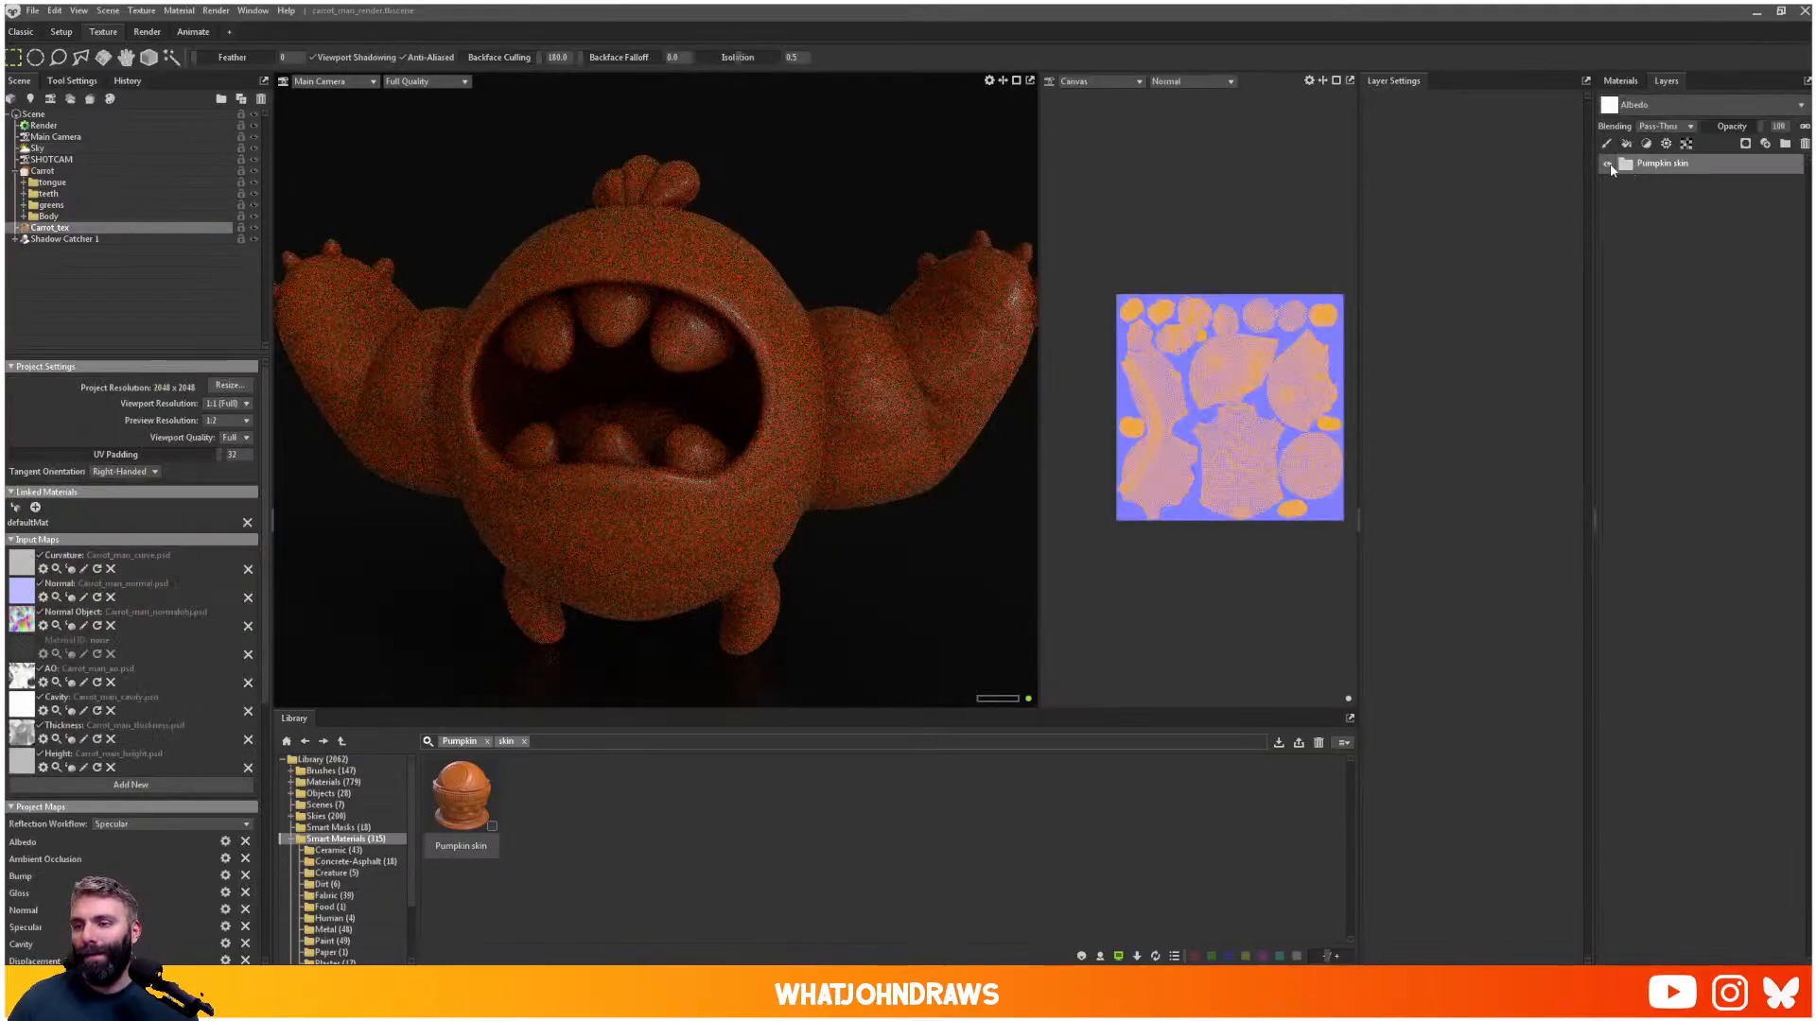
{"action": "left_click", "coordinate": [1609, 165]}
{"action": "left_click", "coordinate": [1610, 165]}
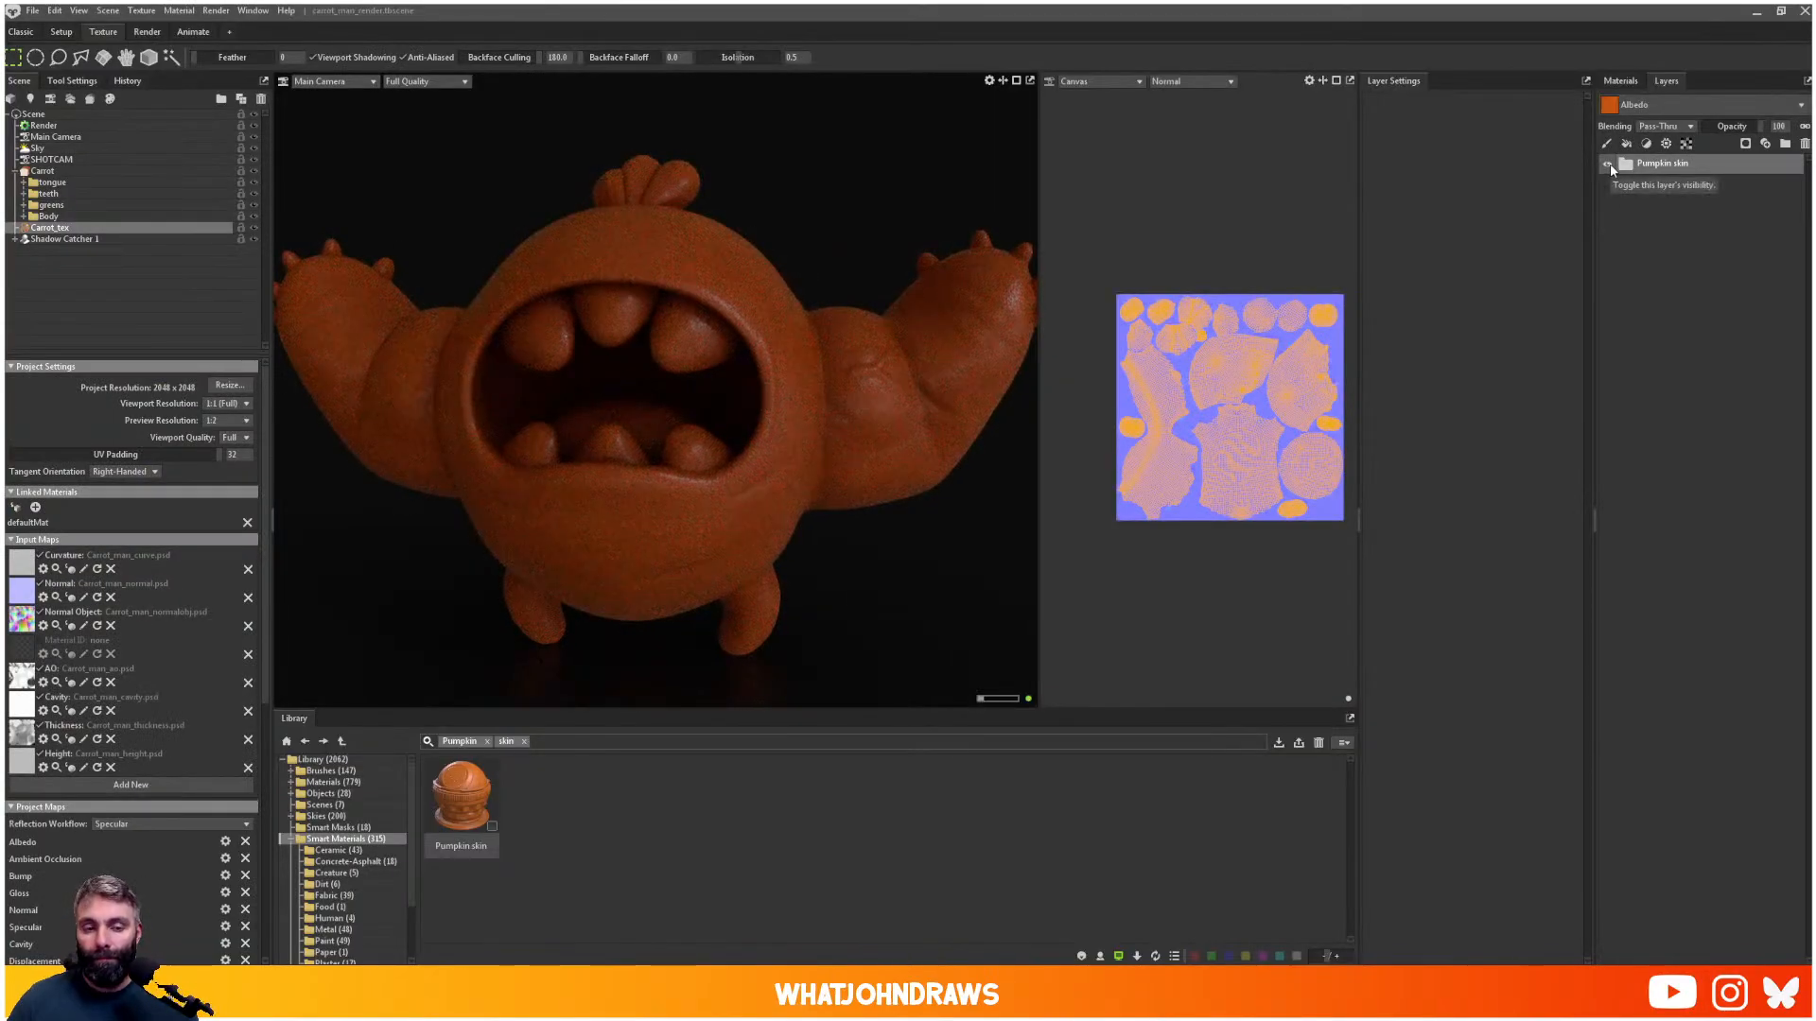
- Toggle the Pumpkin skin group's visibility a few more times and leave the group hidden
{"action": "left_click", "coordinate": [1610, 165]}
{"action": "left_click", "coordinate": [1609, 164]}
{"action": "left_click", "coordinate": [1610, 165]}
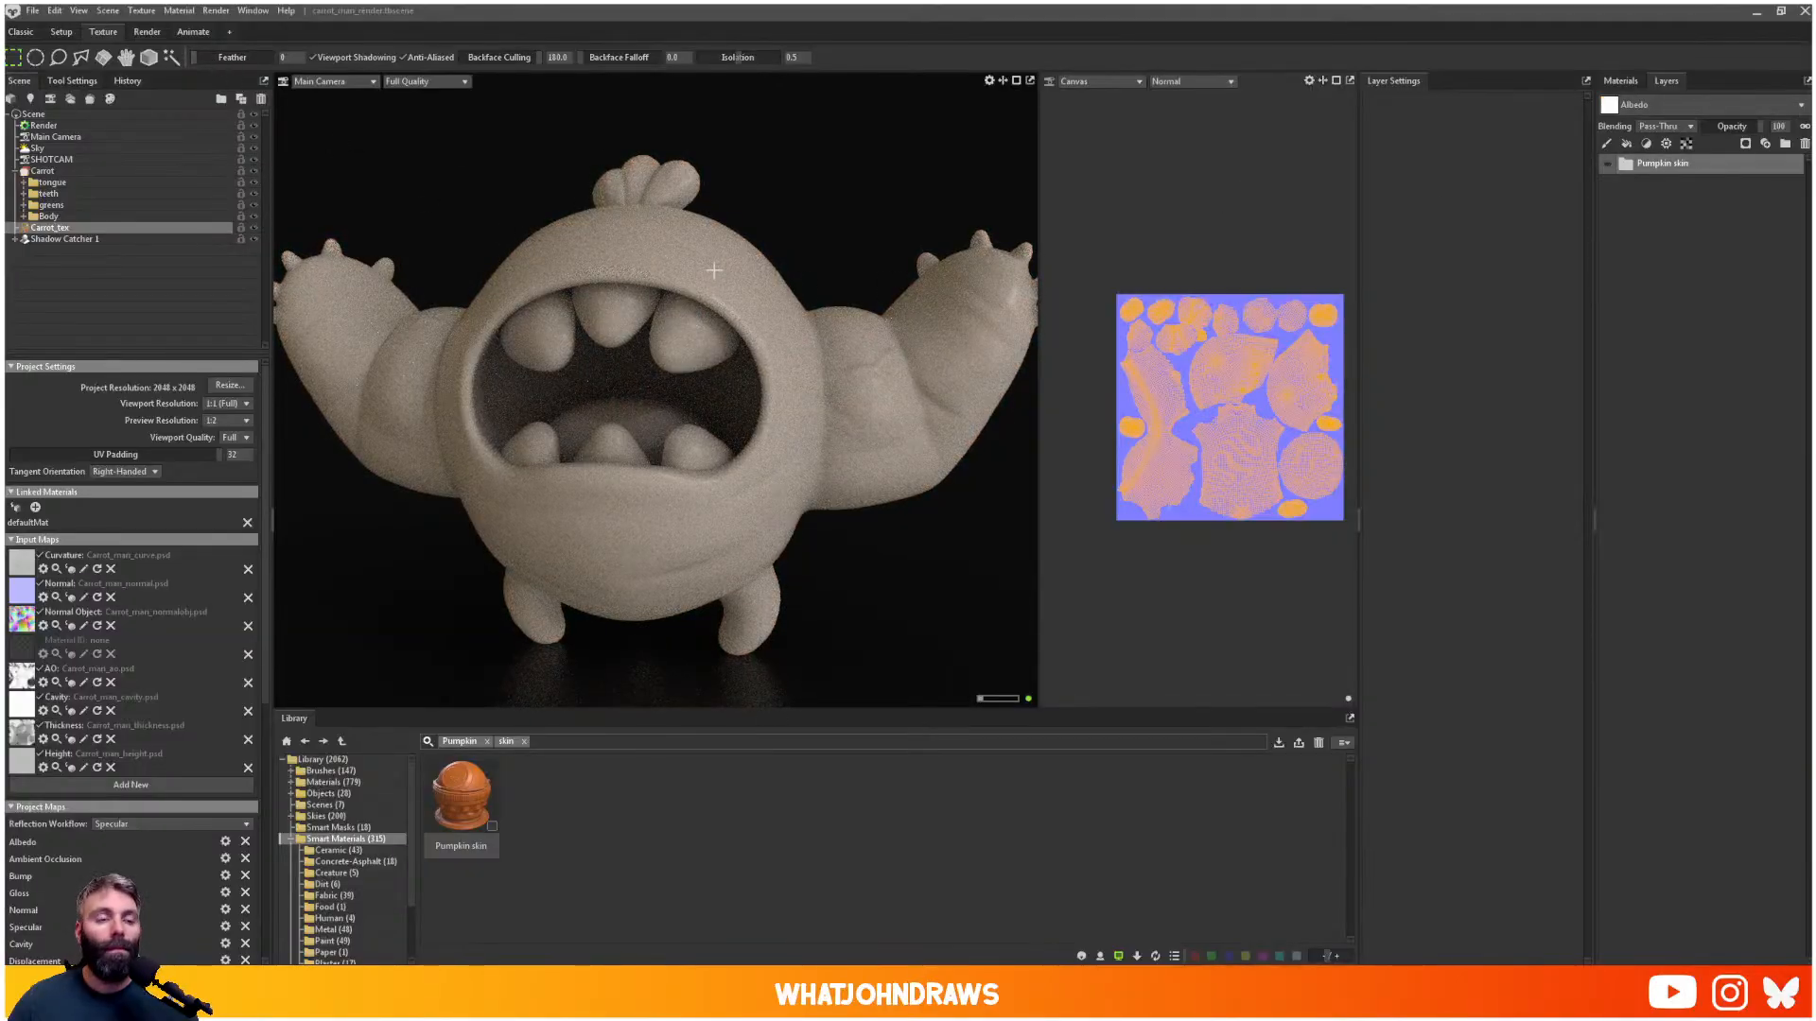
{"action": "scroll", "coordinate": [714, 270], "scroll_direction": "down", "scroll_amount": 1}
- Switch to the Classic workspace and split the viewport into two side-by-side views
{"action": "left_click", "coordinate": [60, 32]}
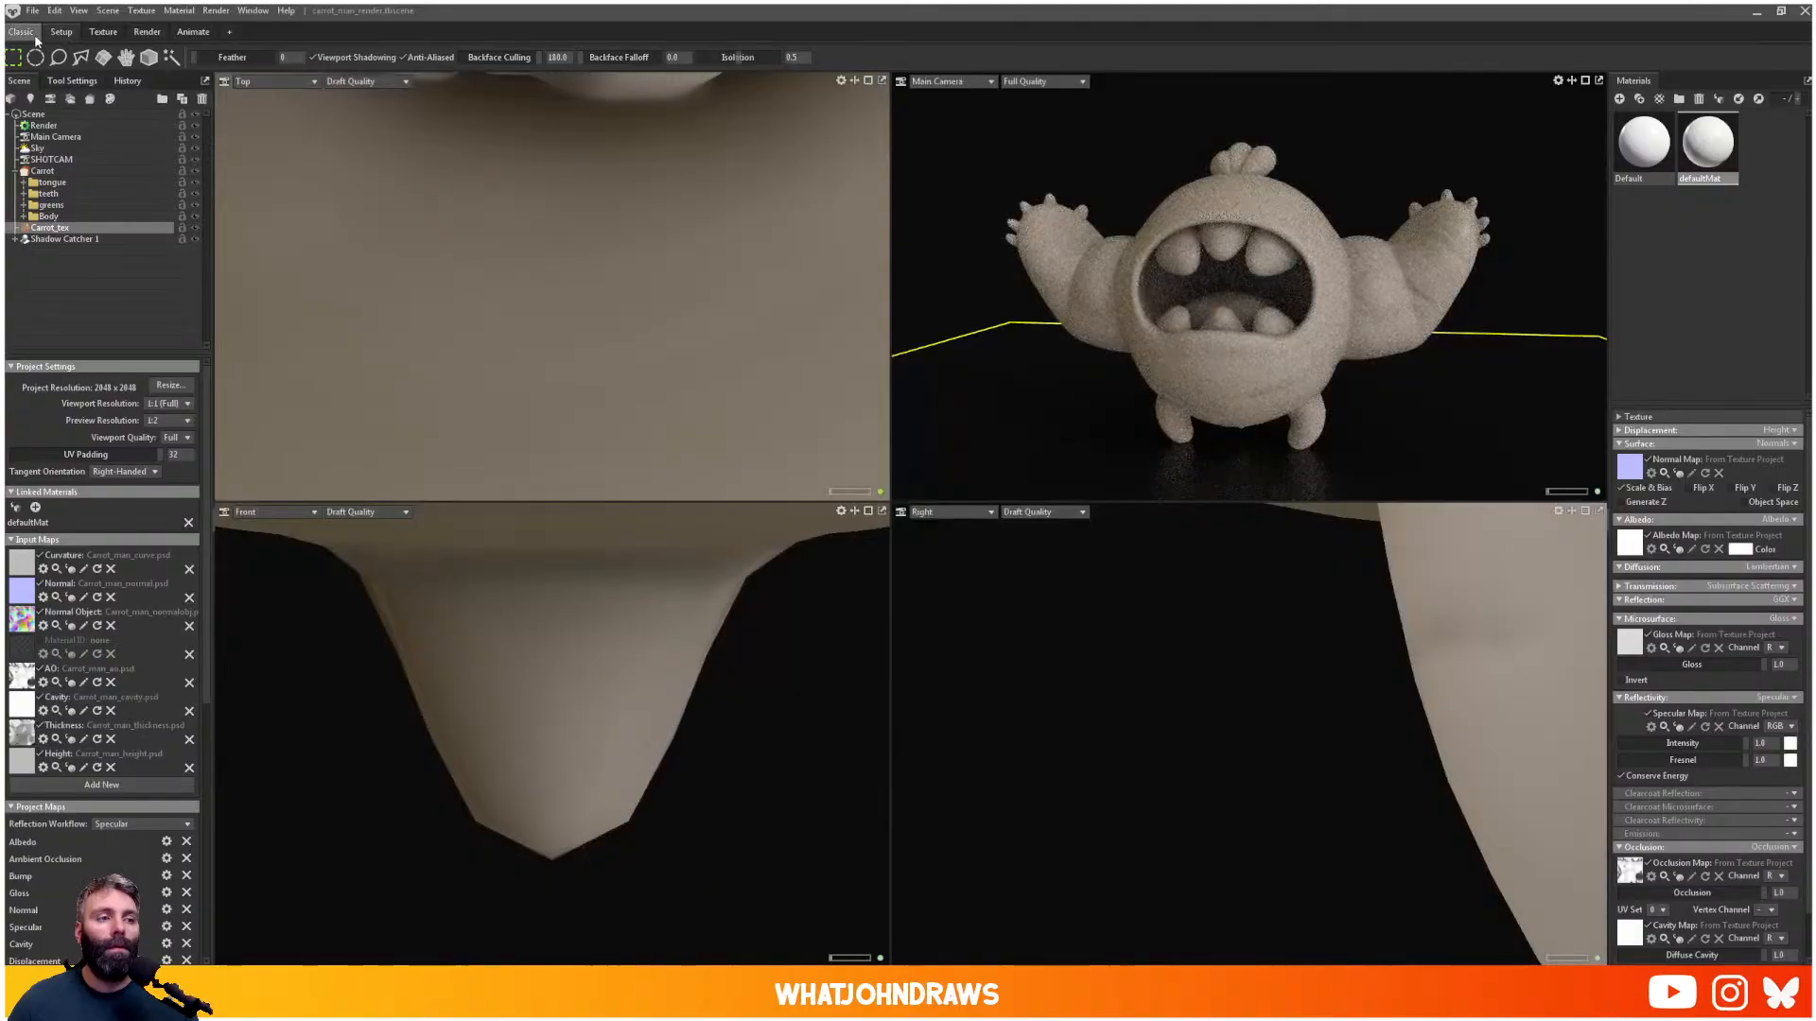
{"action": "left_click", "coordinate": [29, 33]}
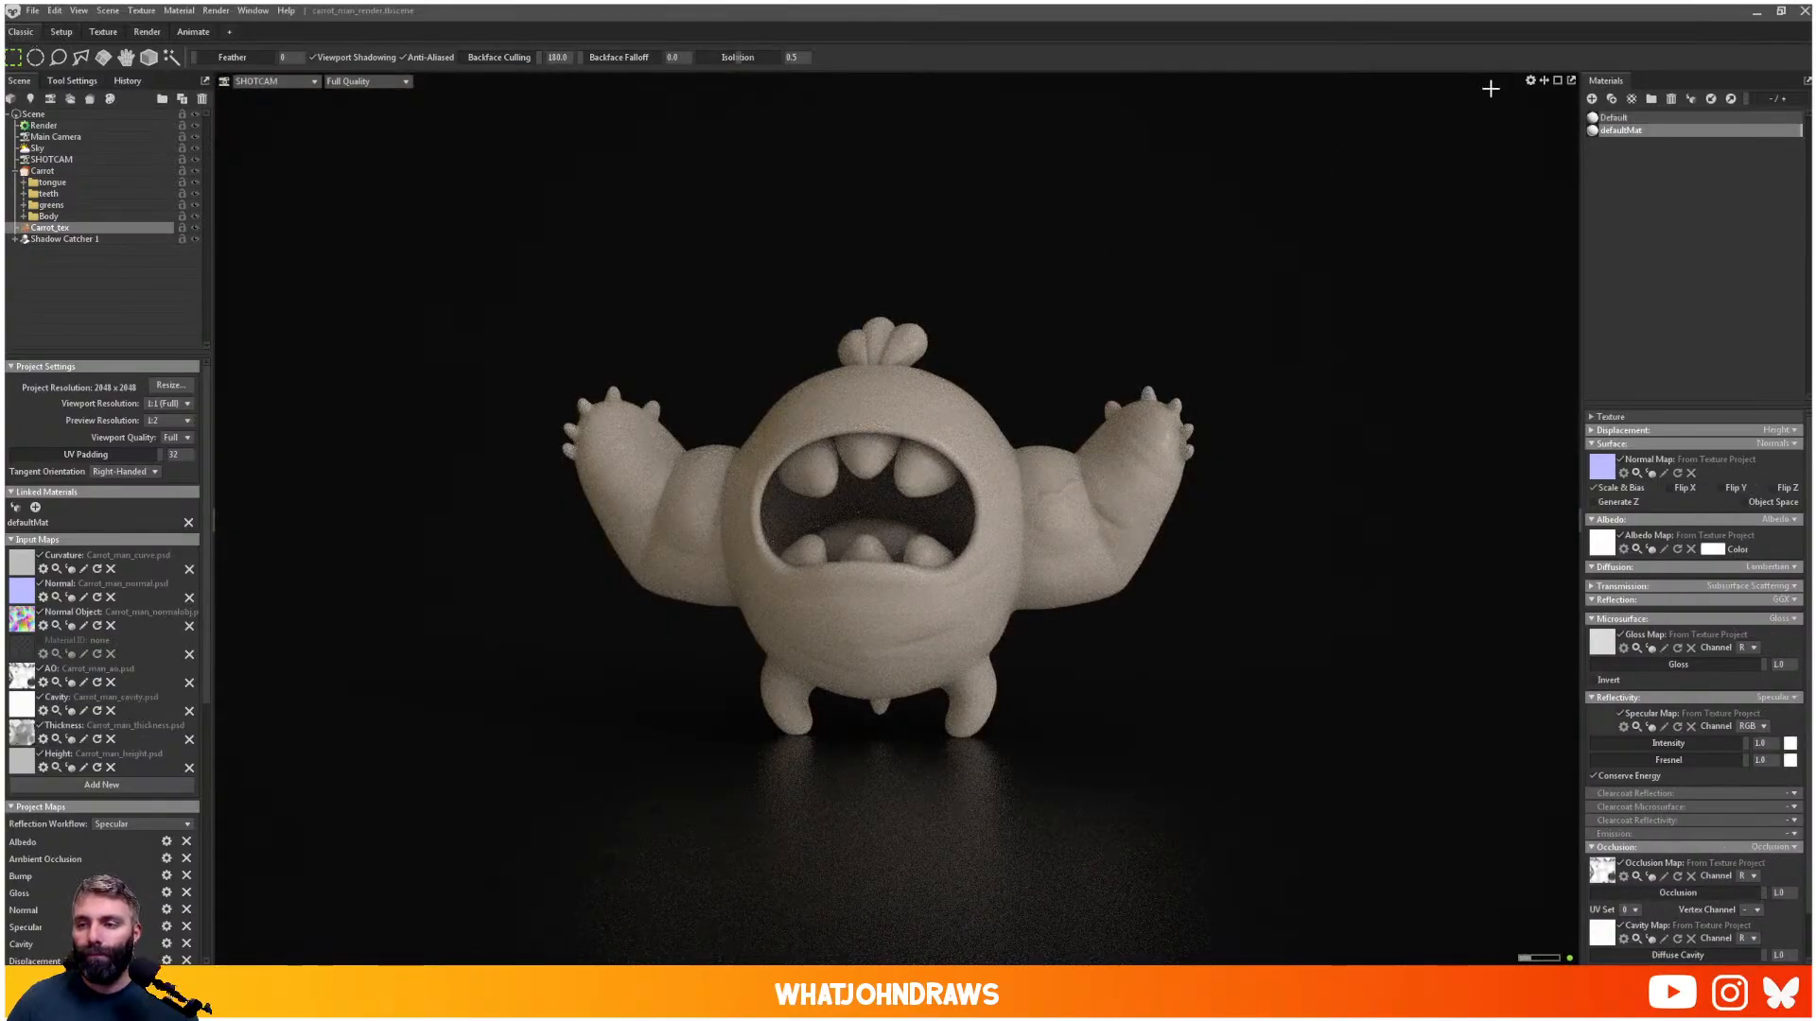
{"action": "left_click", "coordinate": [1544, 82]}
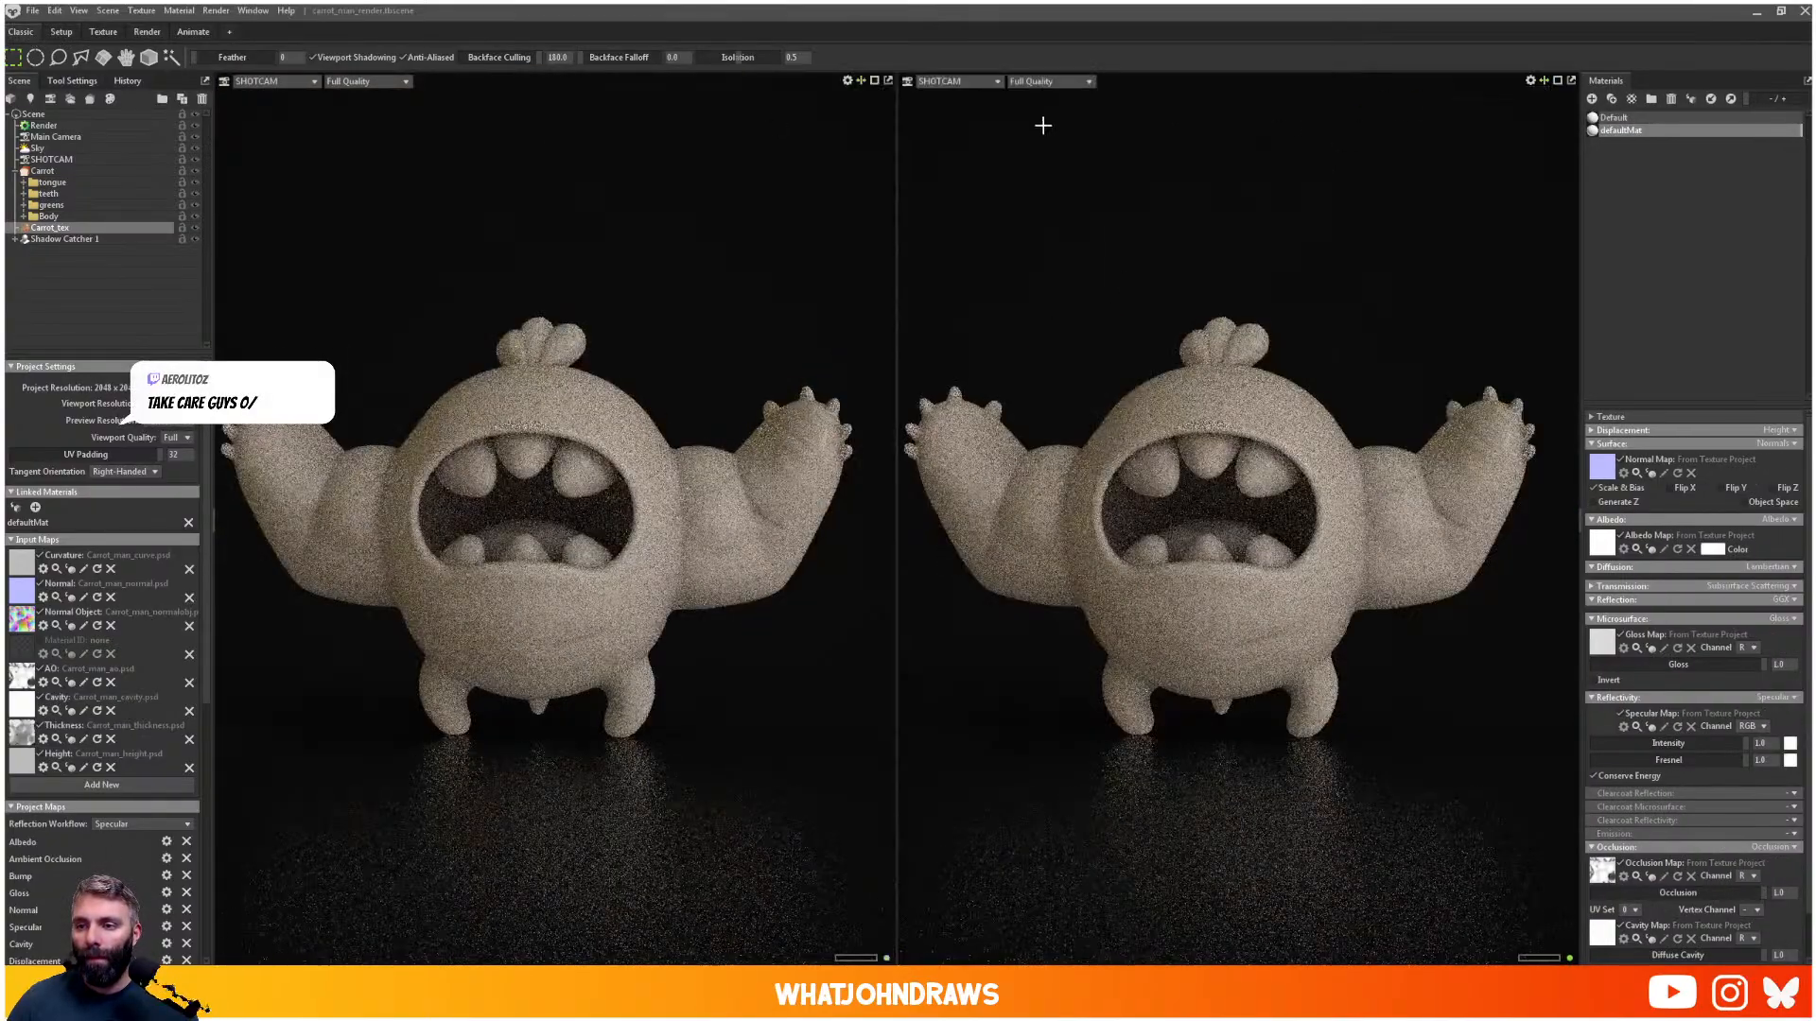
- Add a spot light to the scene
{"action": "left_click", "coordinate": [178, 10]}
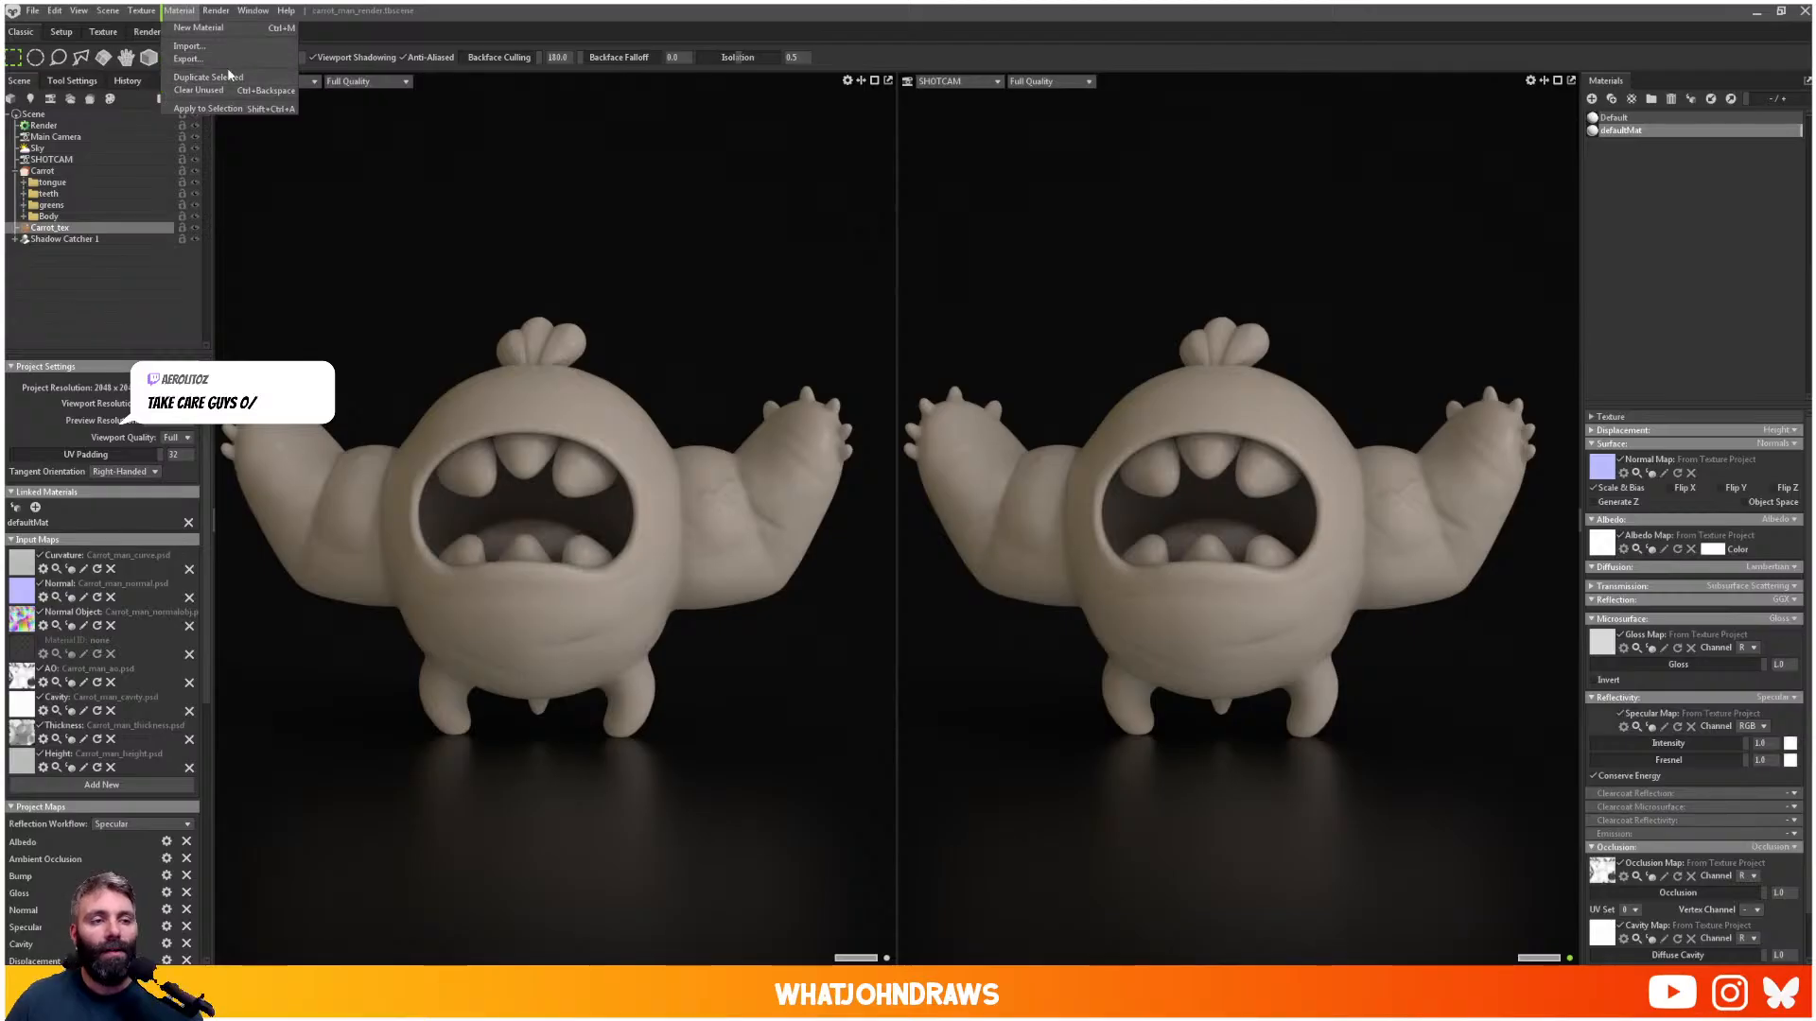
{"action": "mouse_move", "coordinate": [110, 12]}
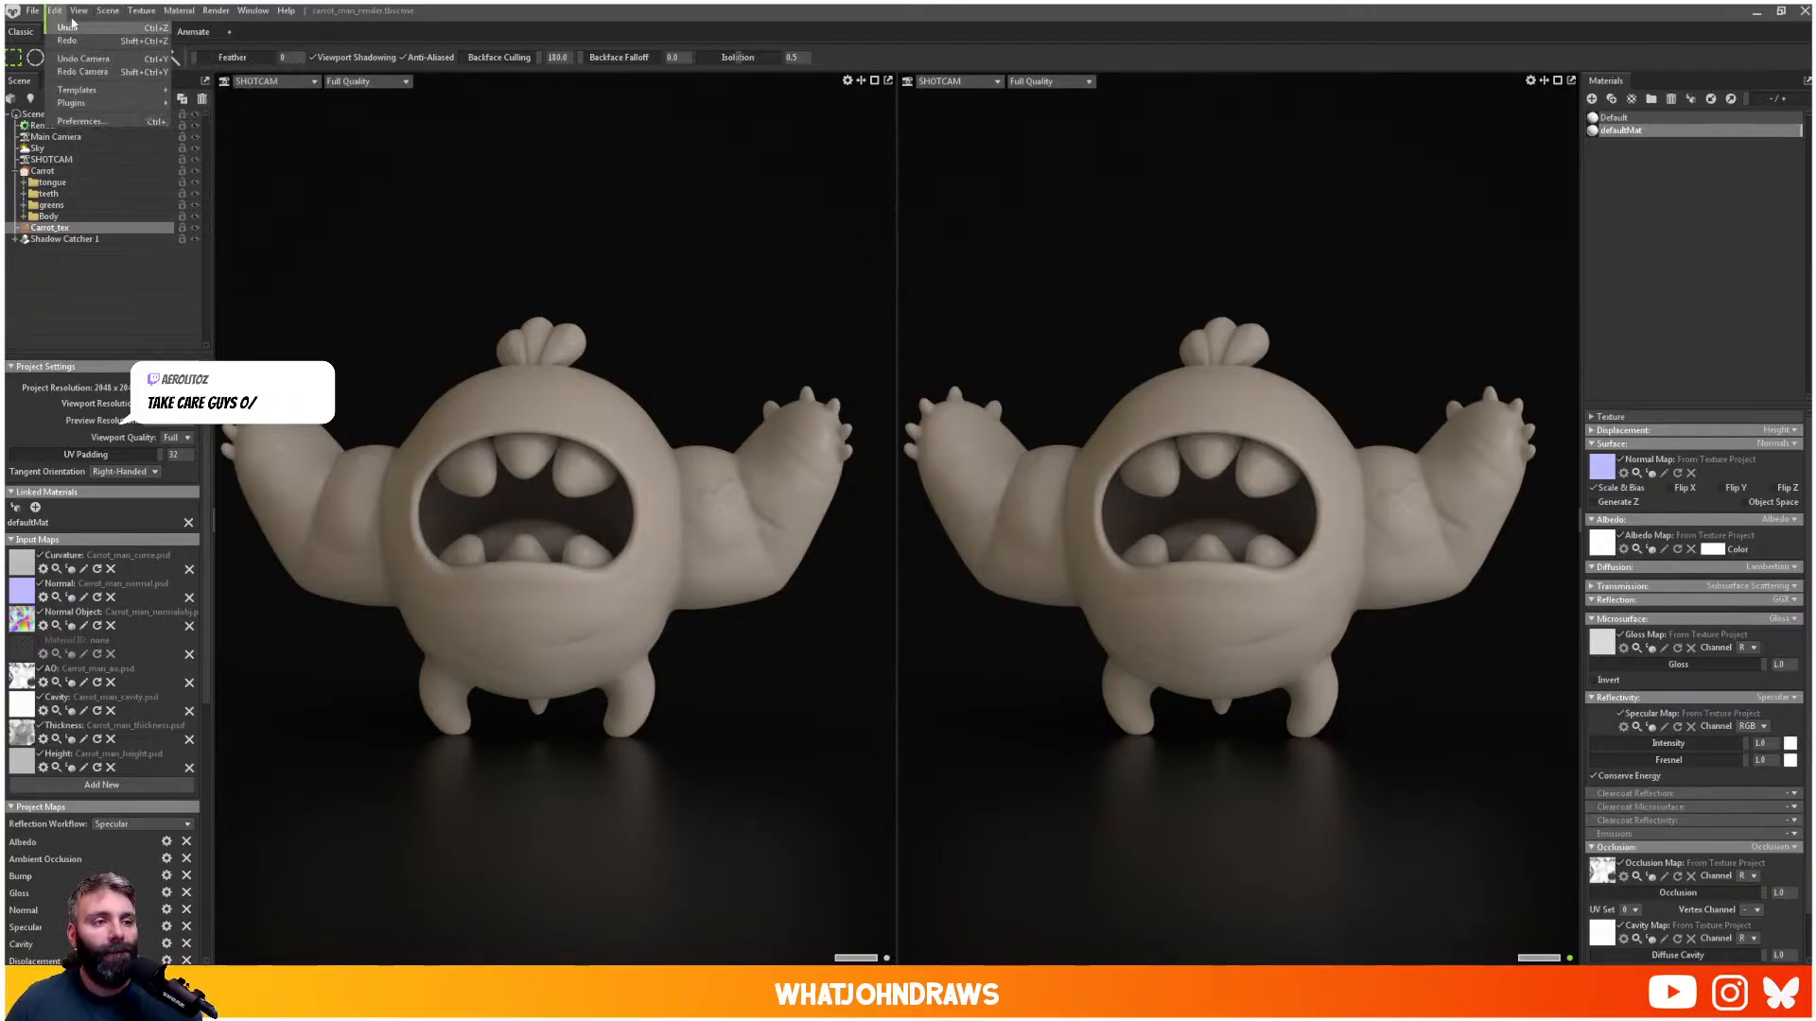
{"action": "mouse_move", "coordinate": [255, 62]}
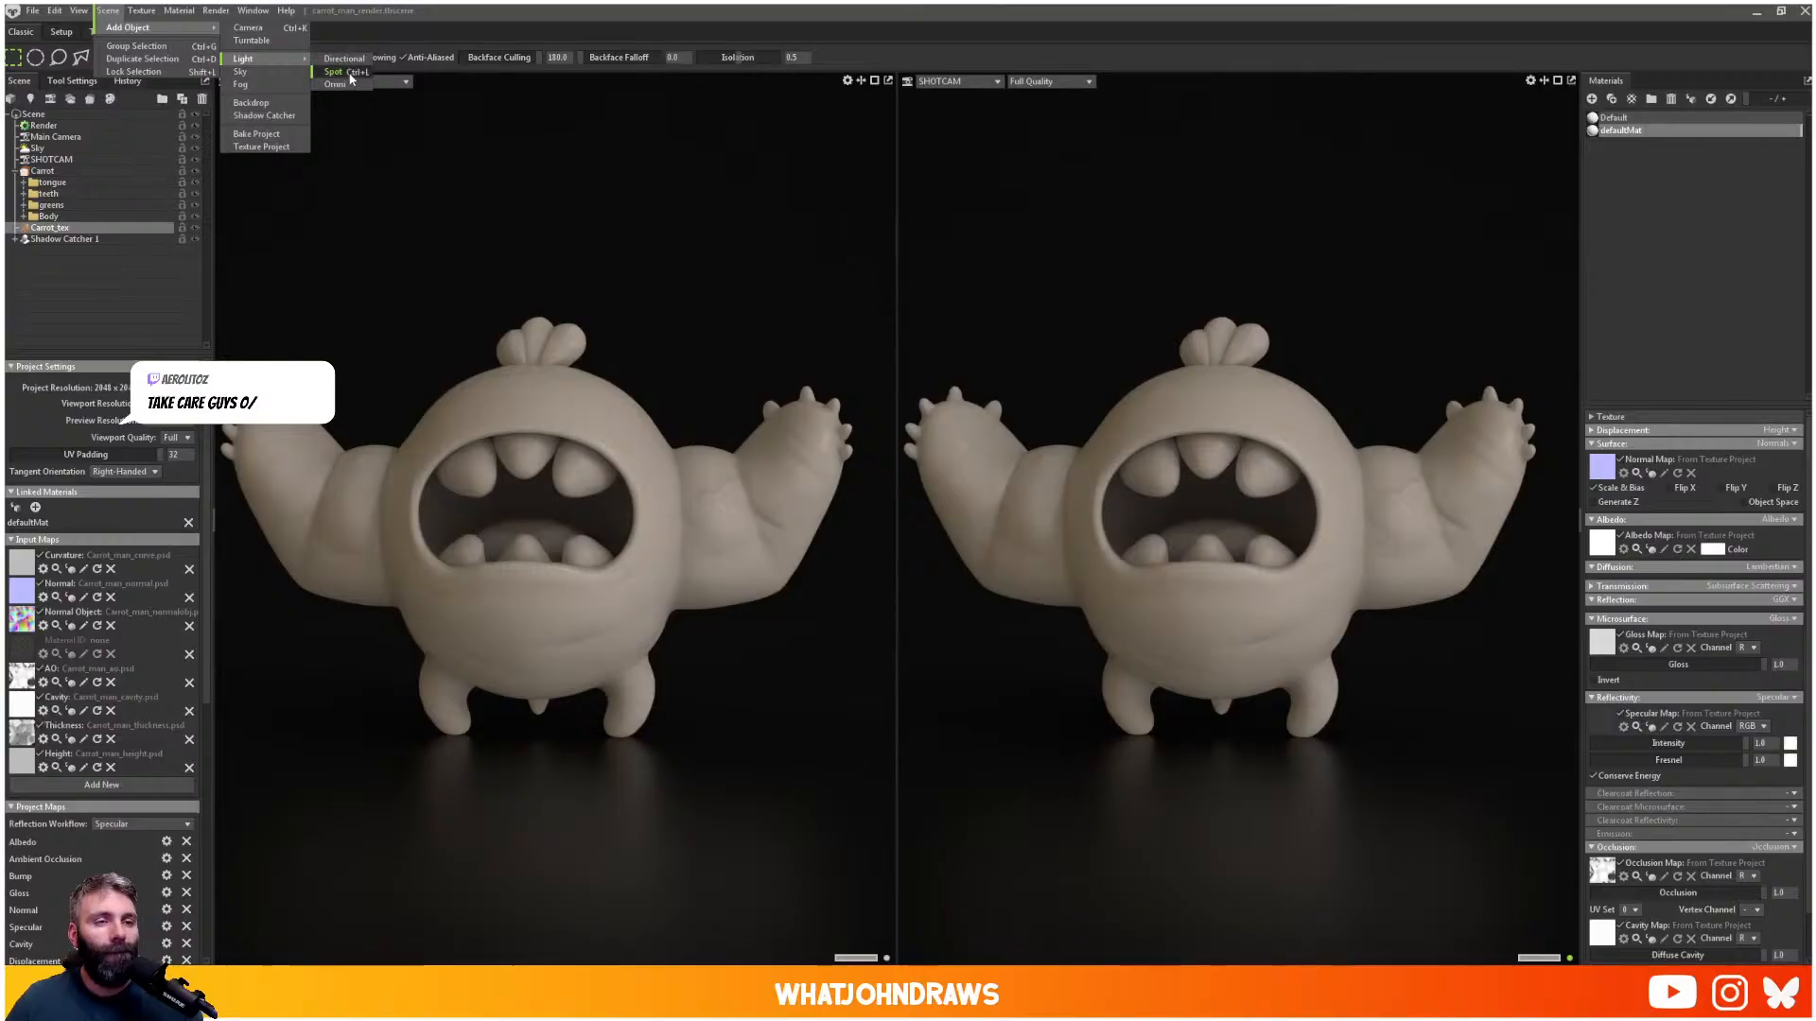
- Set the second viewport to look through the new spot light and orbit it to shine on the creature from above
{"action": "left_click", "coordinate": [989, 82]}
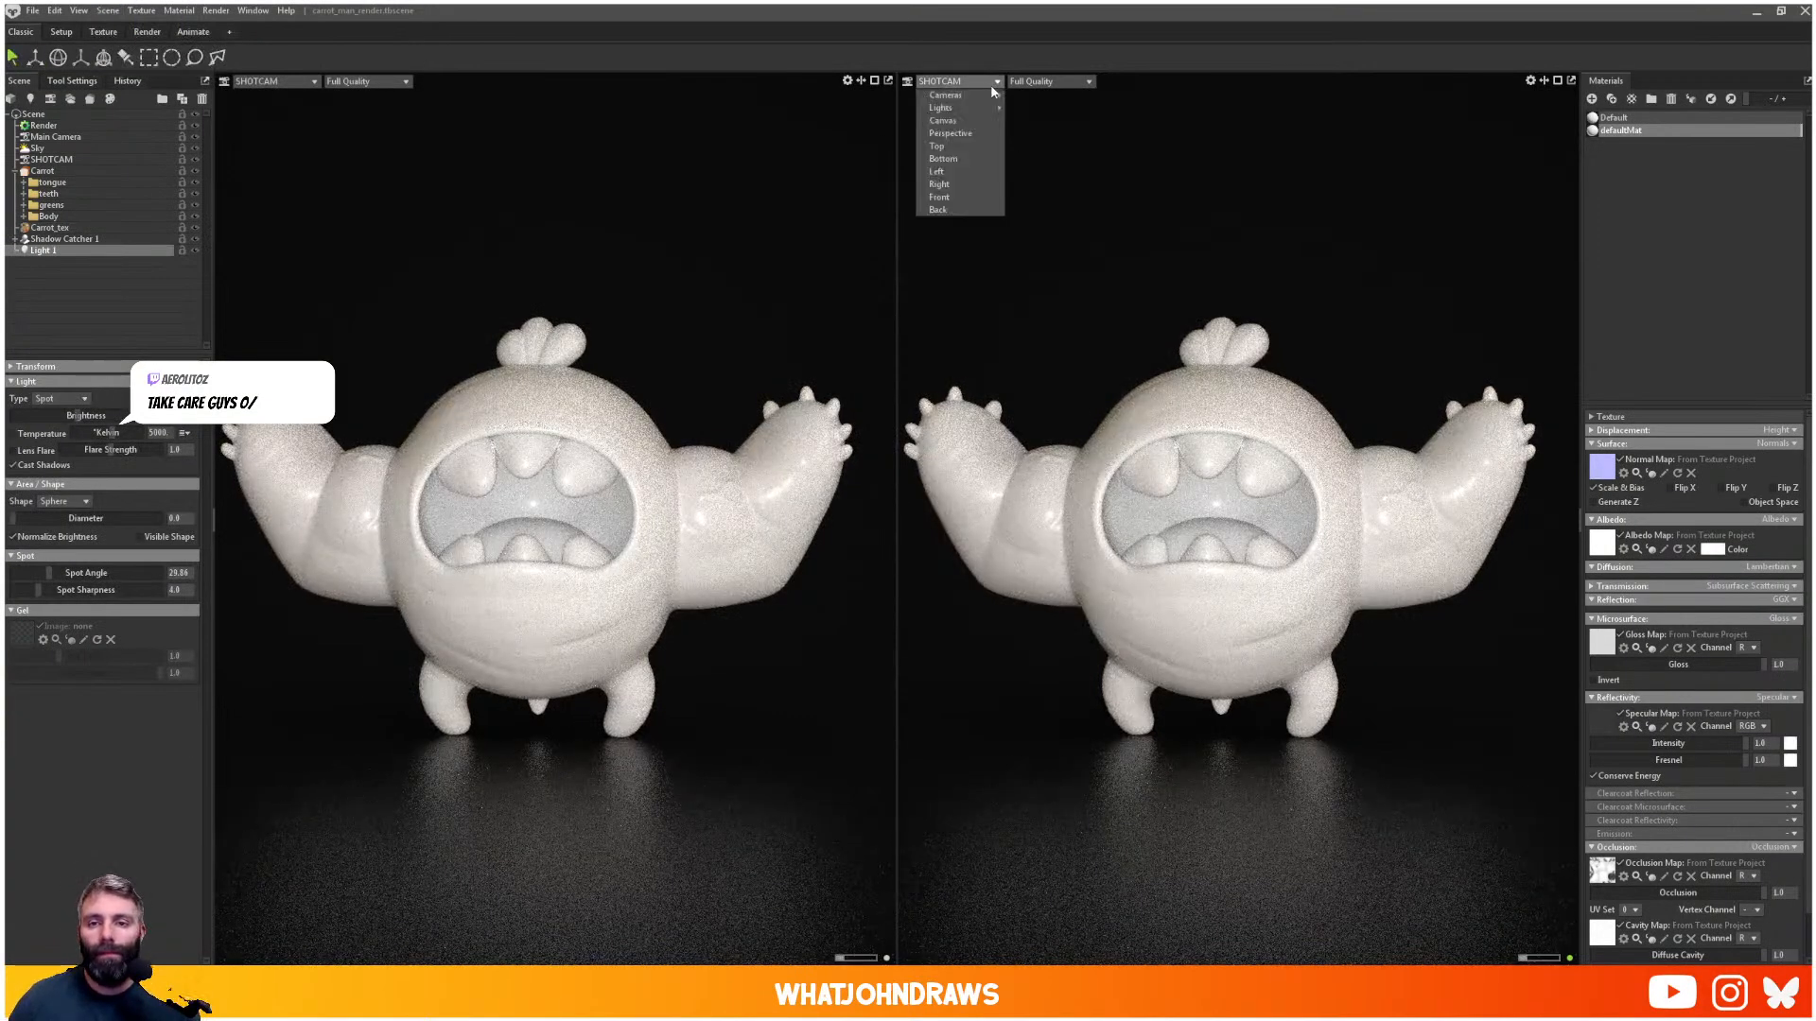
{"action": "left_click", "coordinate": [1031, 108]}
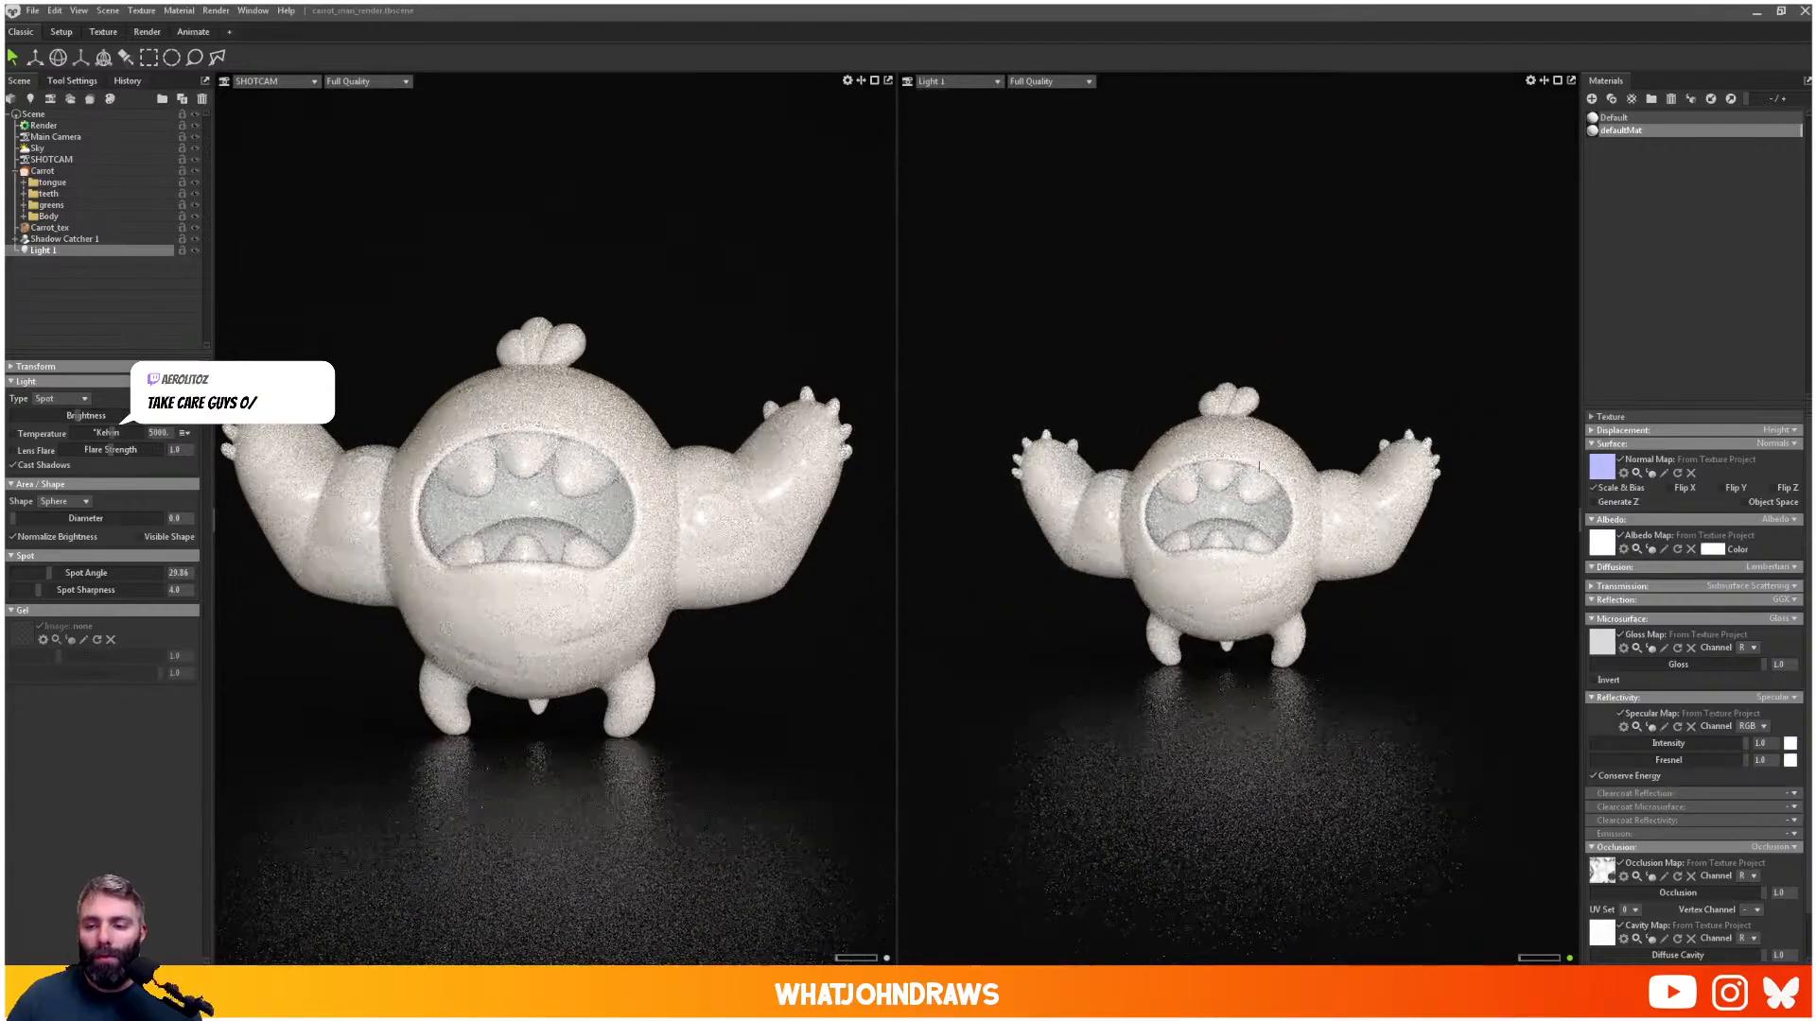
{"action": "left_click_drag", "start_coordinate": [1263, 468], "coordinate": [1277, 628], "text": "alt"}
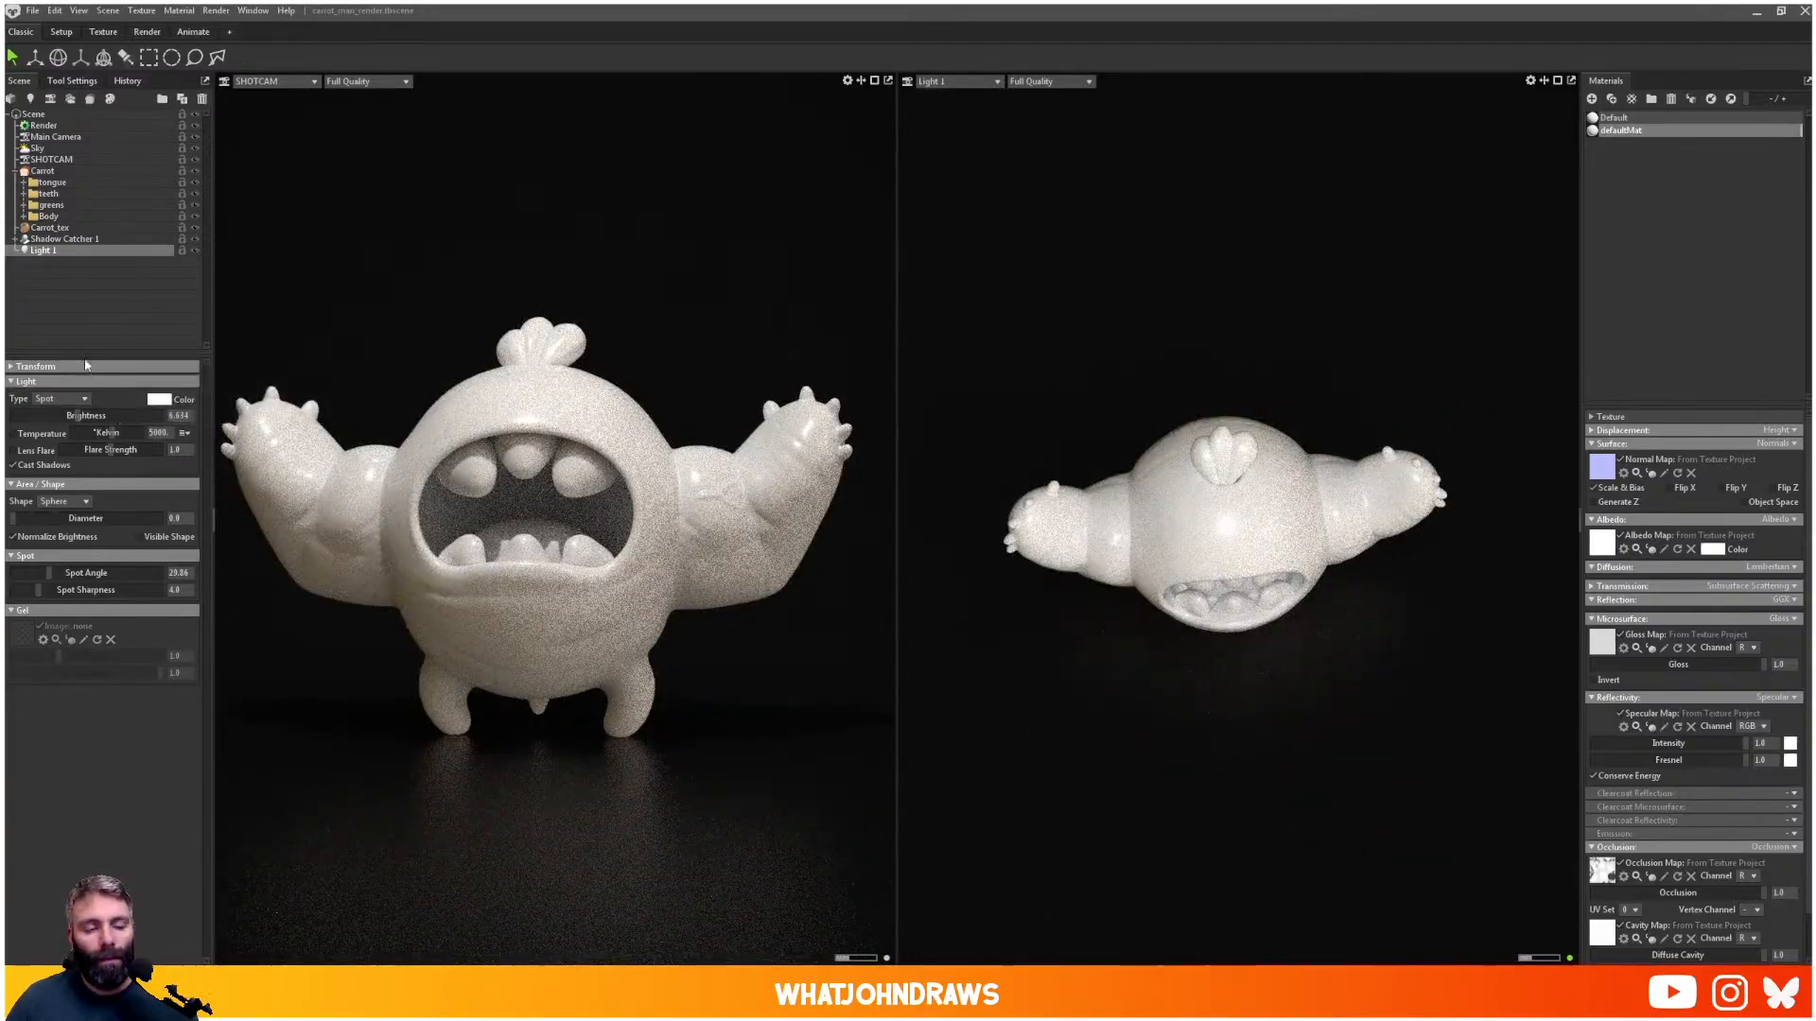
- Hide the Sky to isolate the spot light and orbit the light down to a shallower front-above angle
{"action": "left_click", "coordinate": [45, 161]}
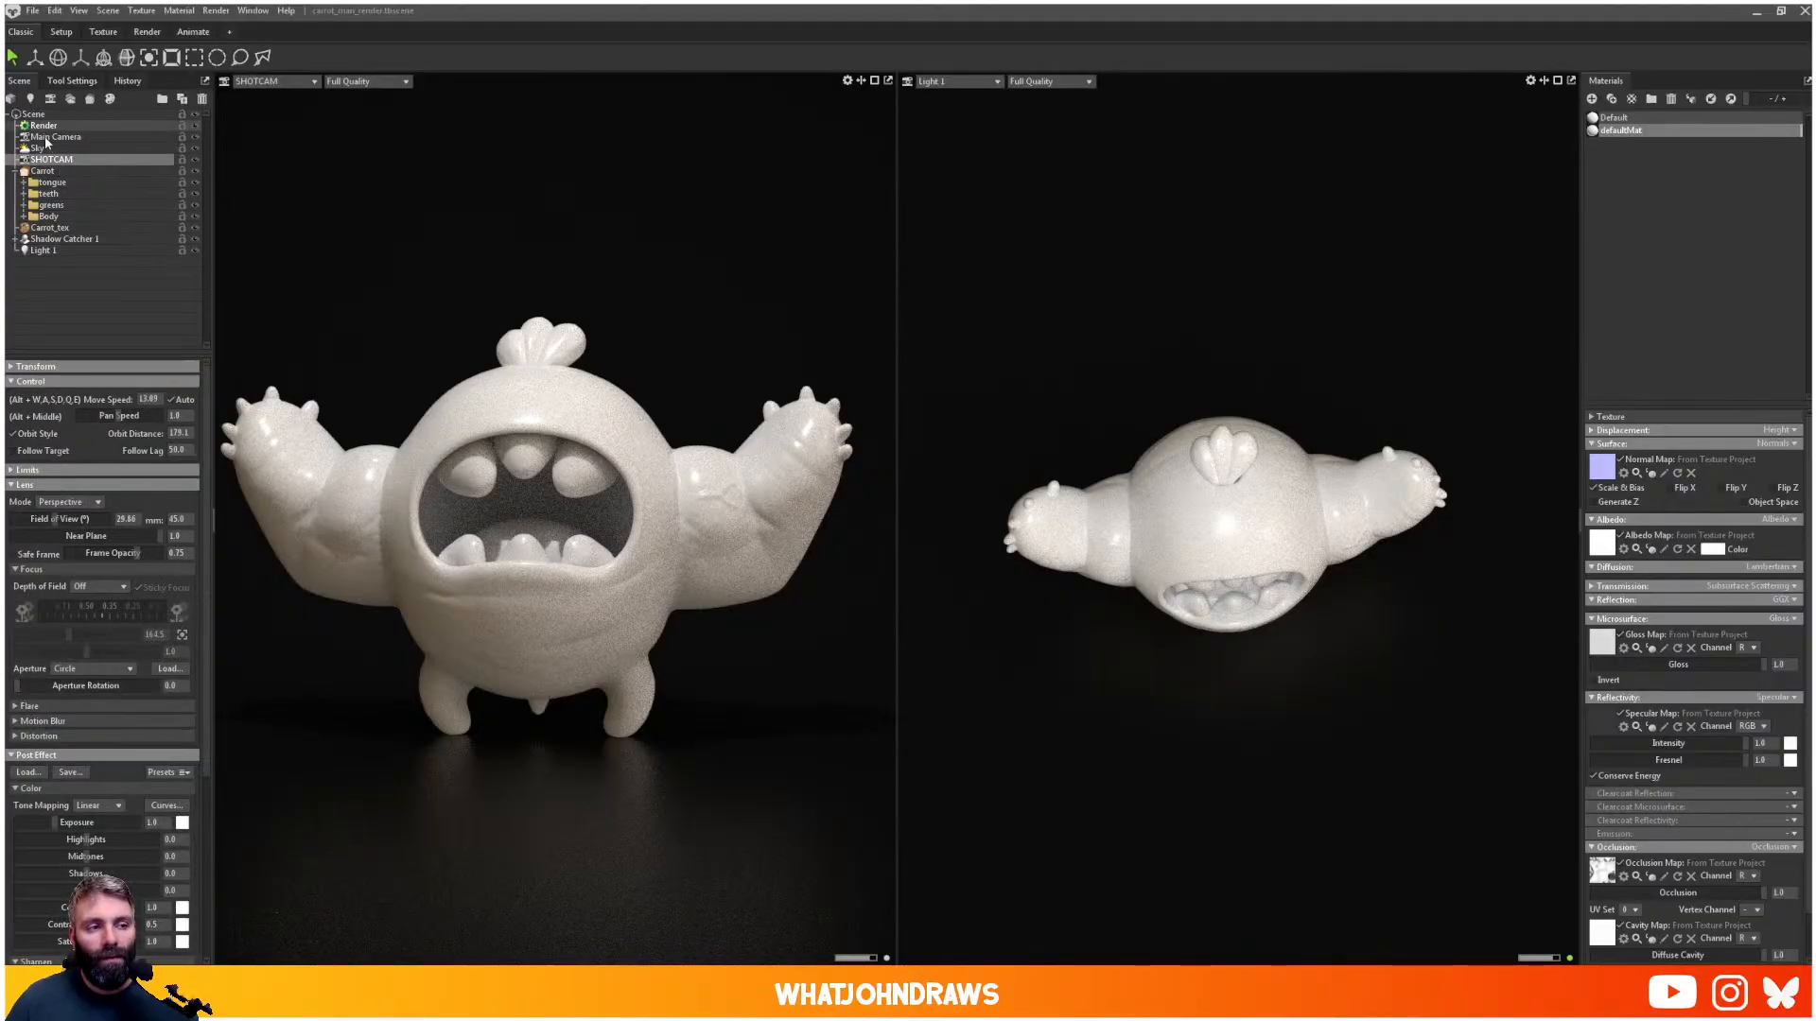
{"action": "left_click", "coordinate": [37, 149]}
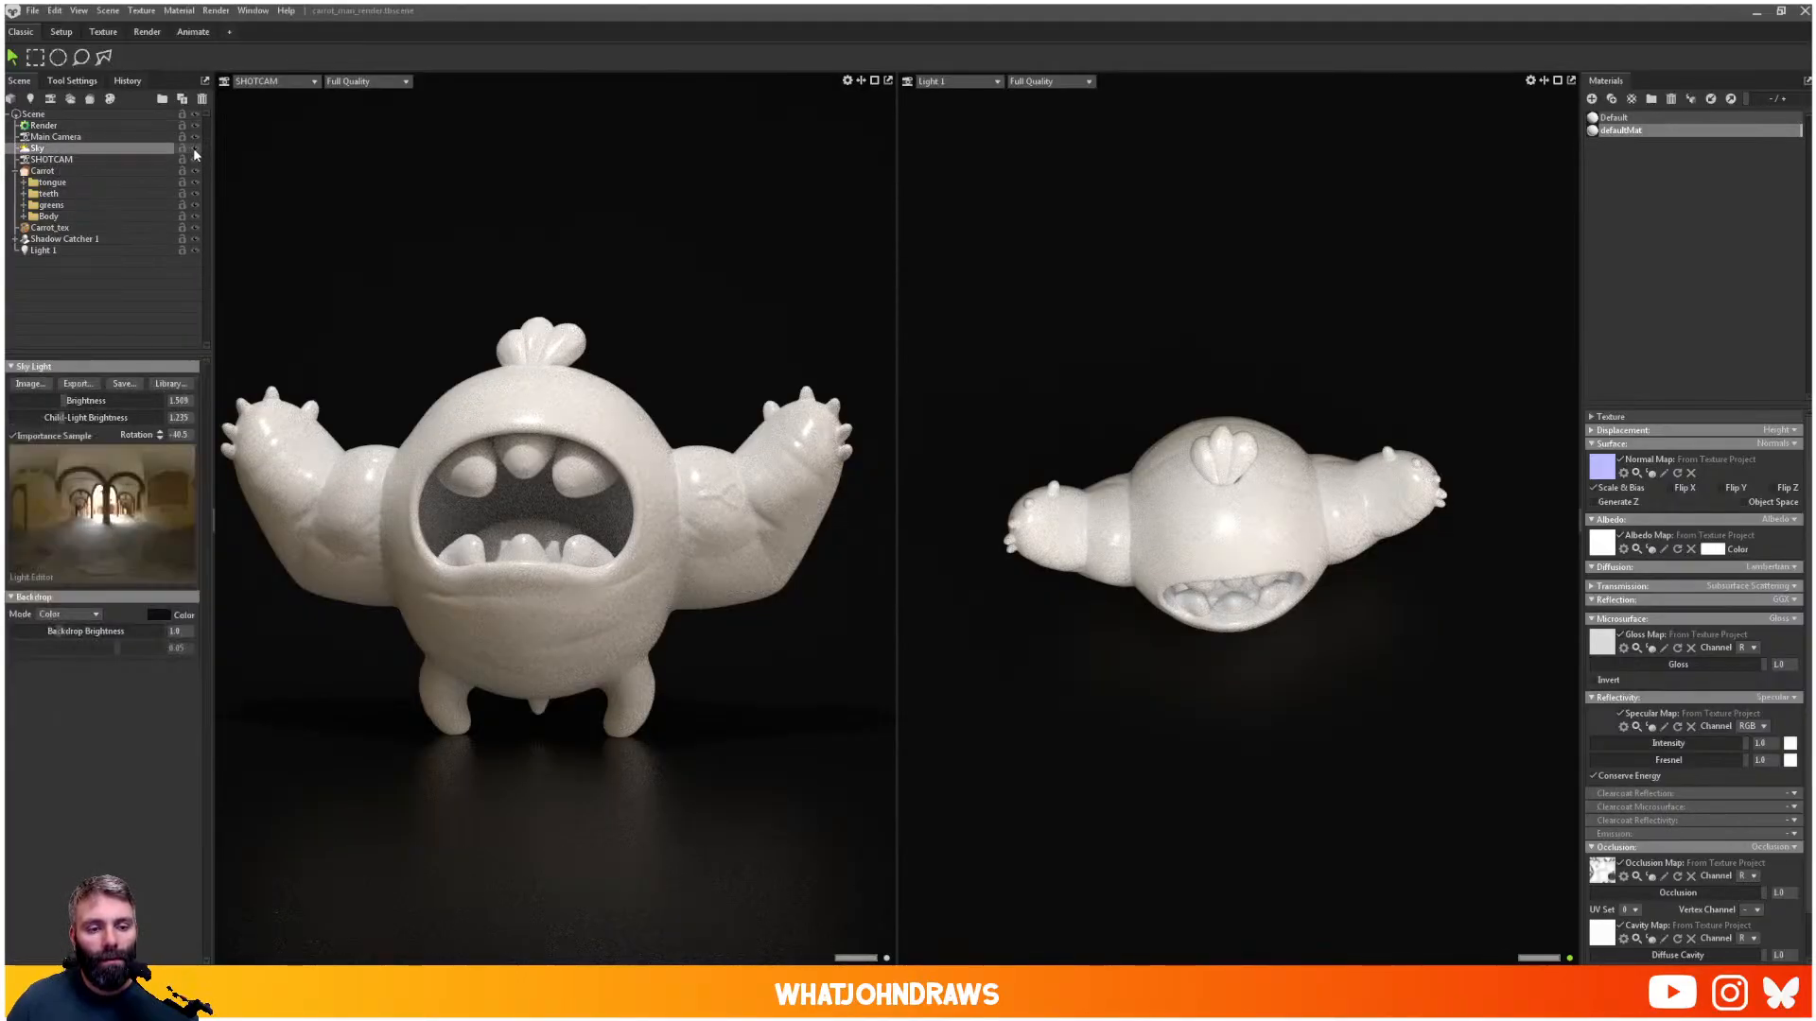
{"action": "left_click", "coordinate": [195, 149]}
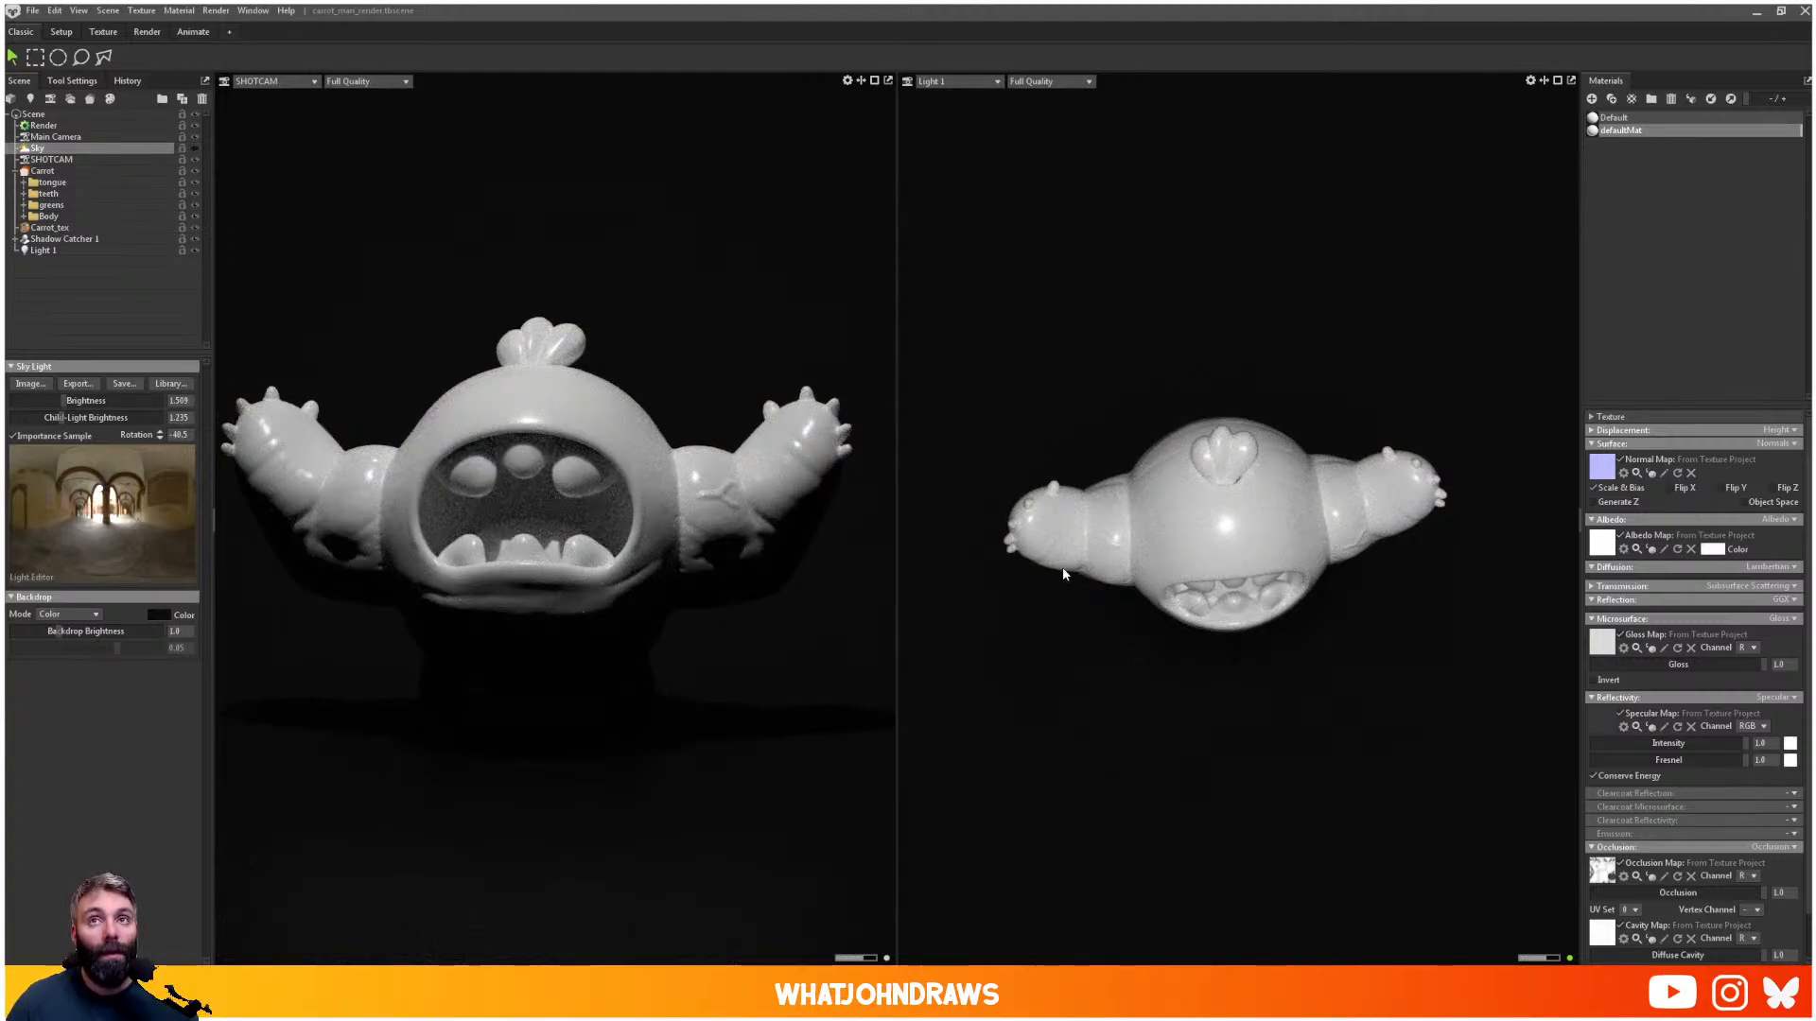
{"action": "left_click_drag", "start_coordinate": [1279, 609], "coordinate": [1254, 568], "text": "alt"}
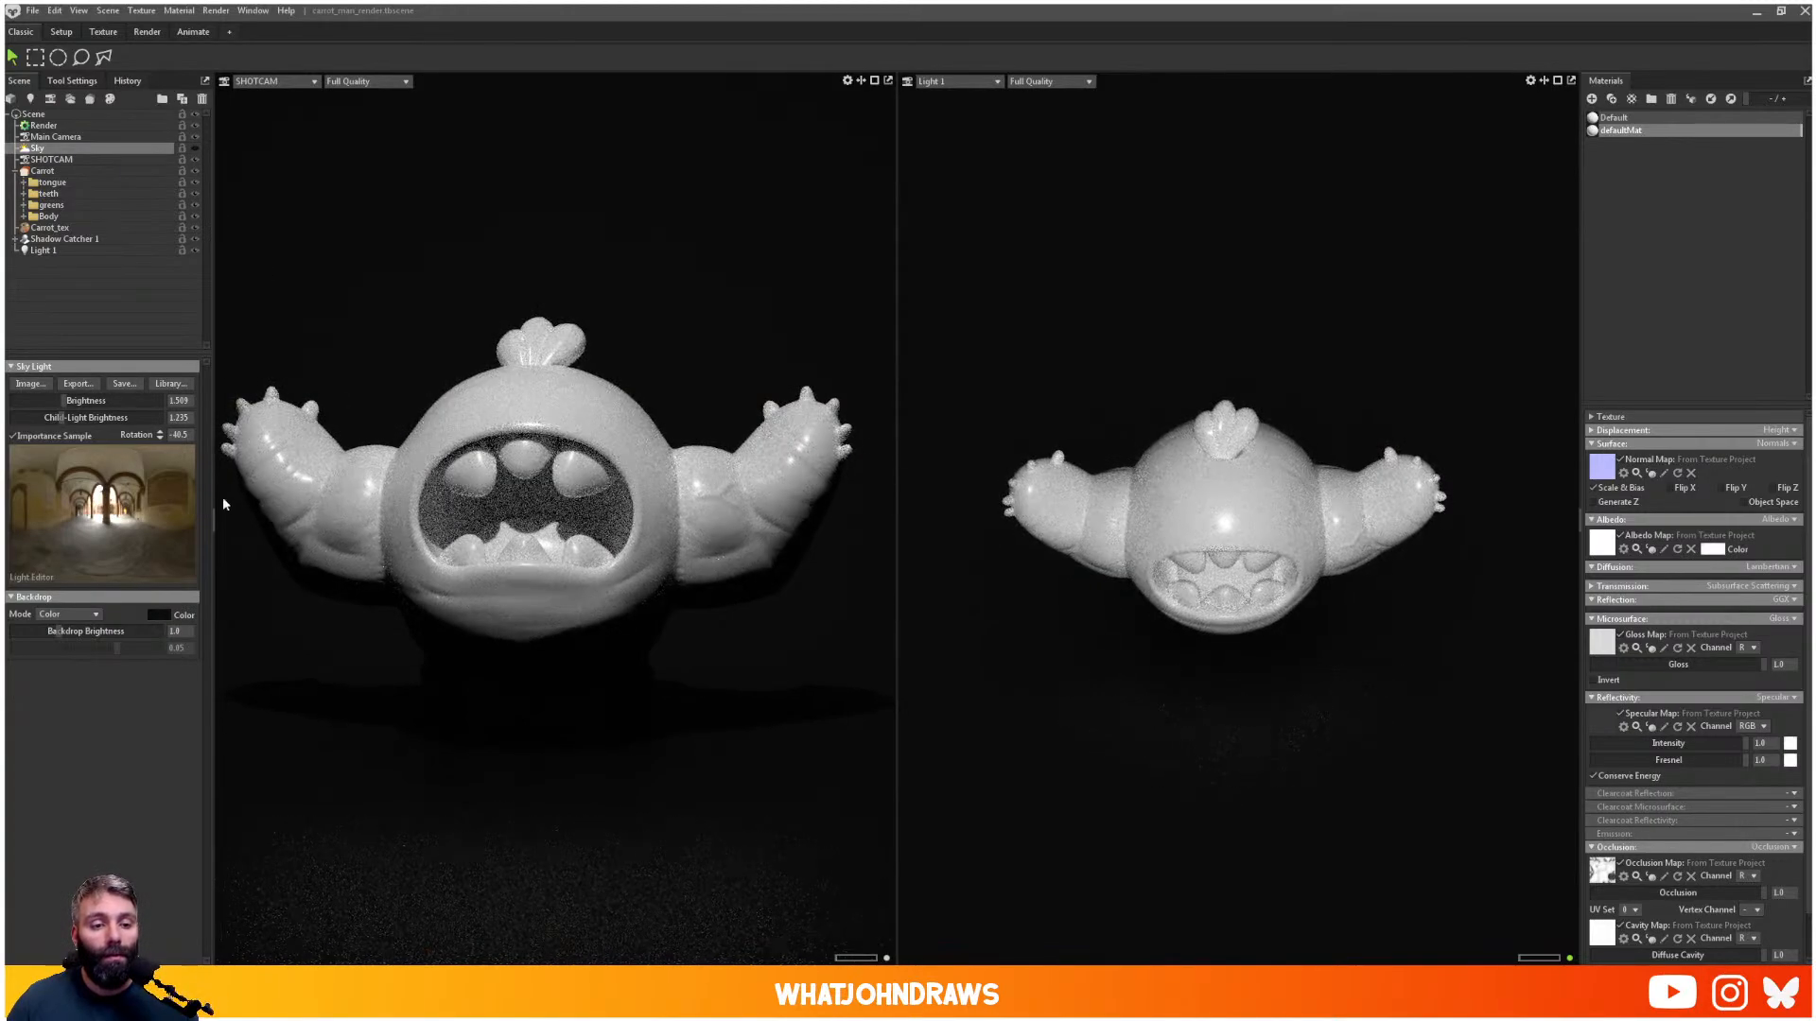
- Set the spot light's sphere diameter to about 12
{"action": "left_click", "coordinate": [42, 249]}
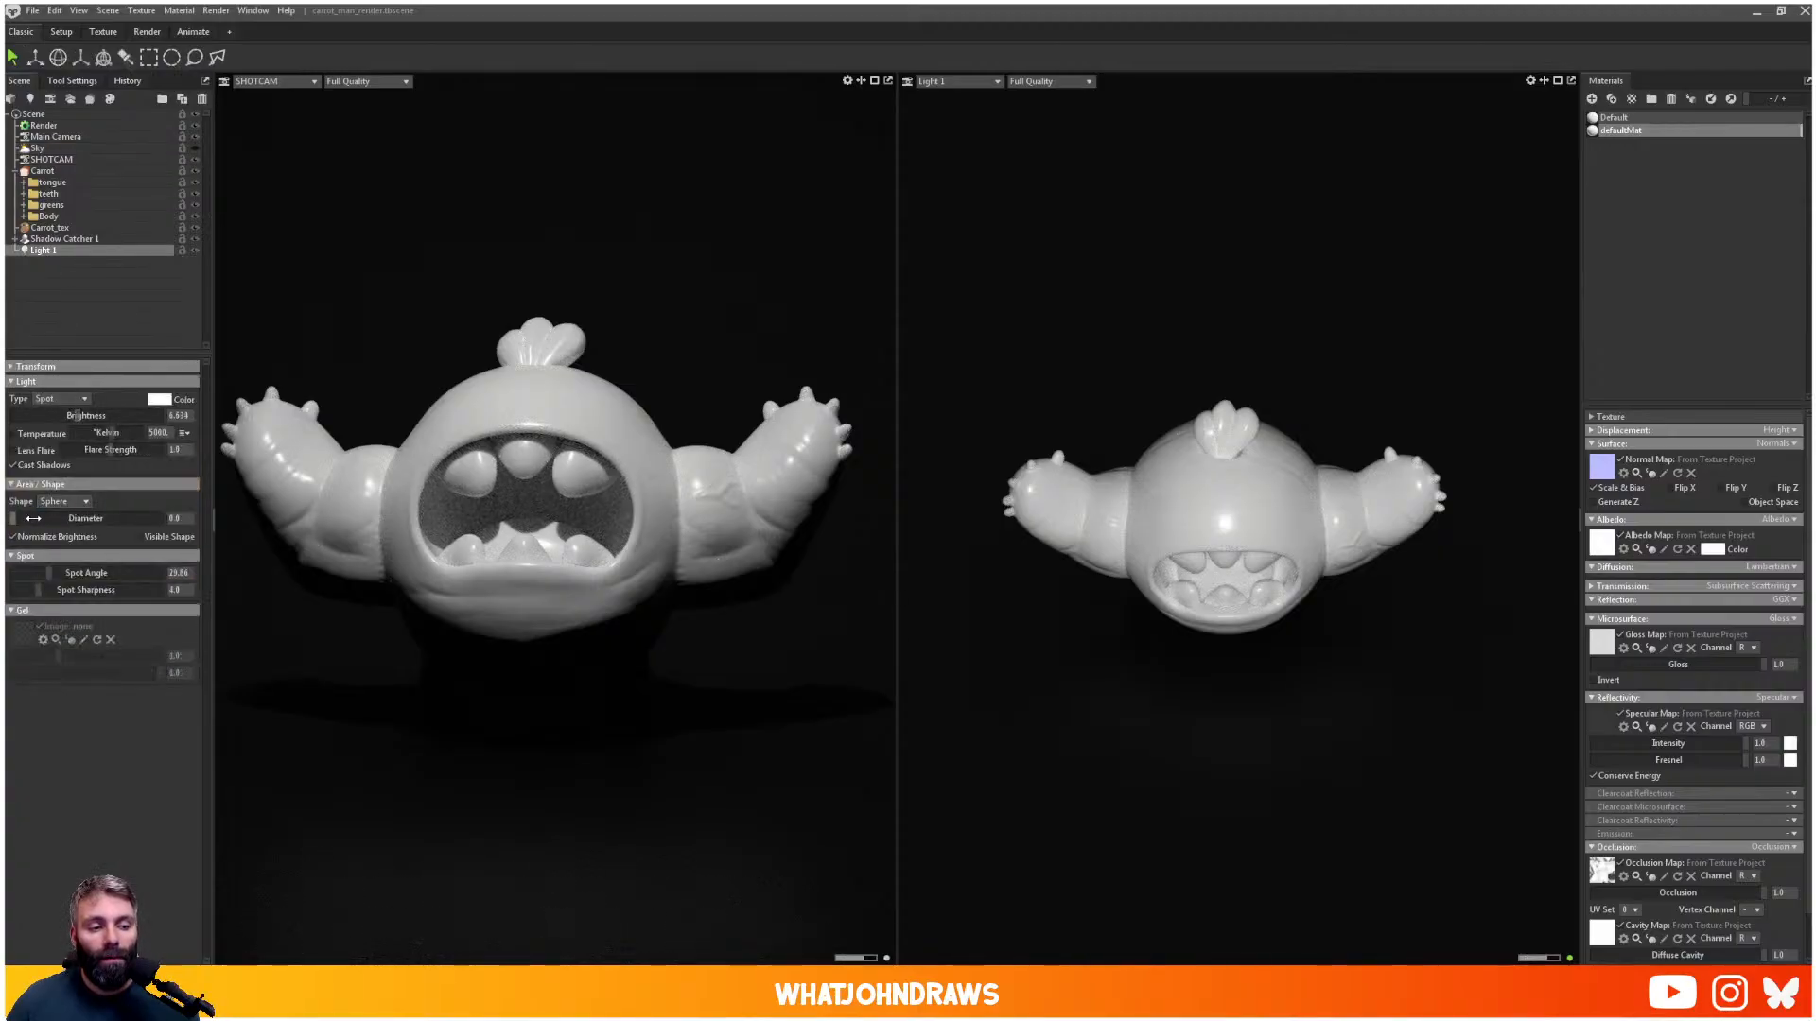
{"action": "left_click_drag", "start_coordinate": [33, 518], "coordinate": [55, 519]}
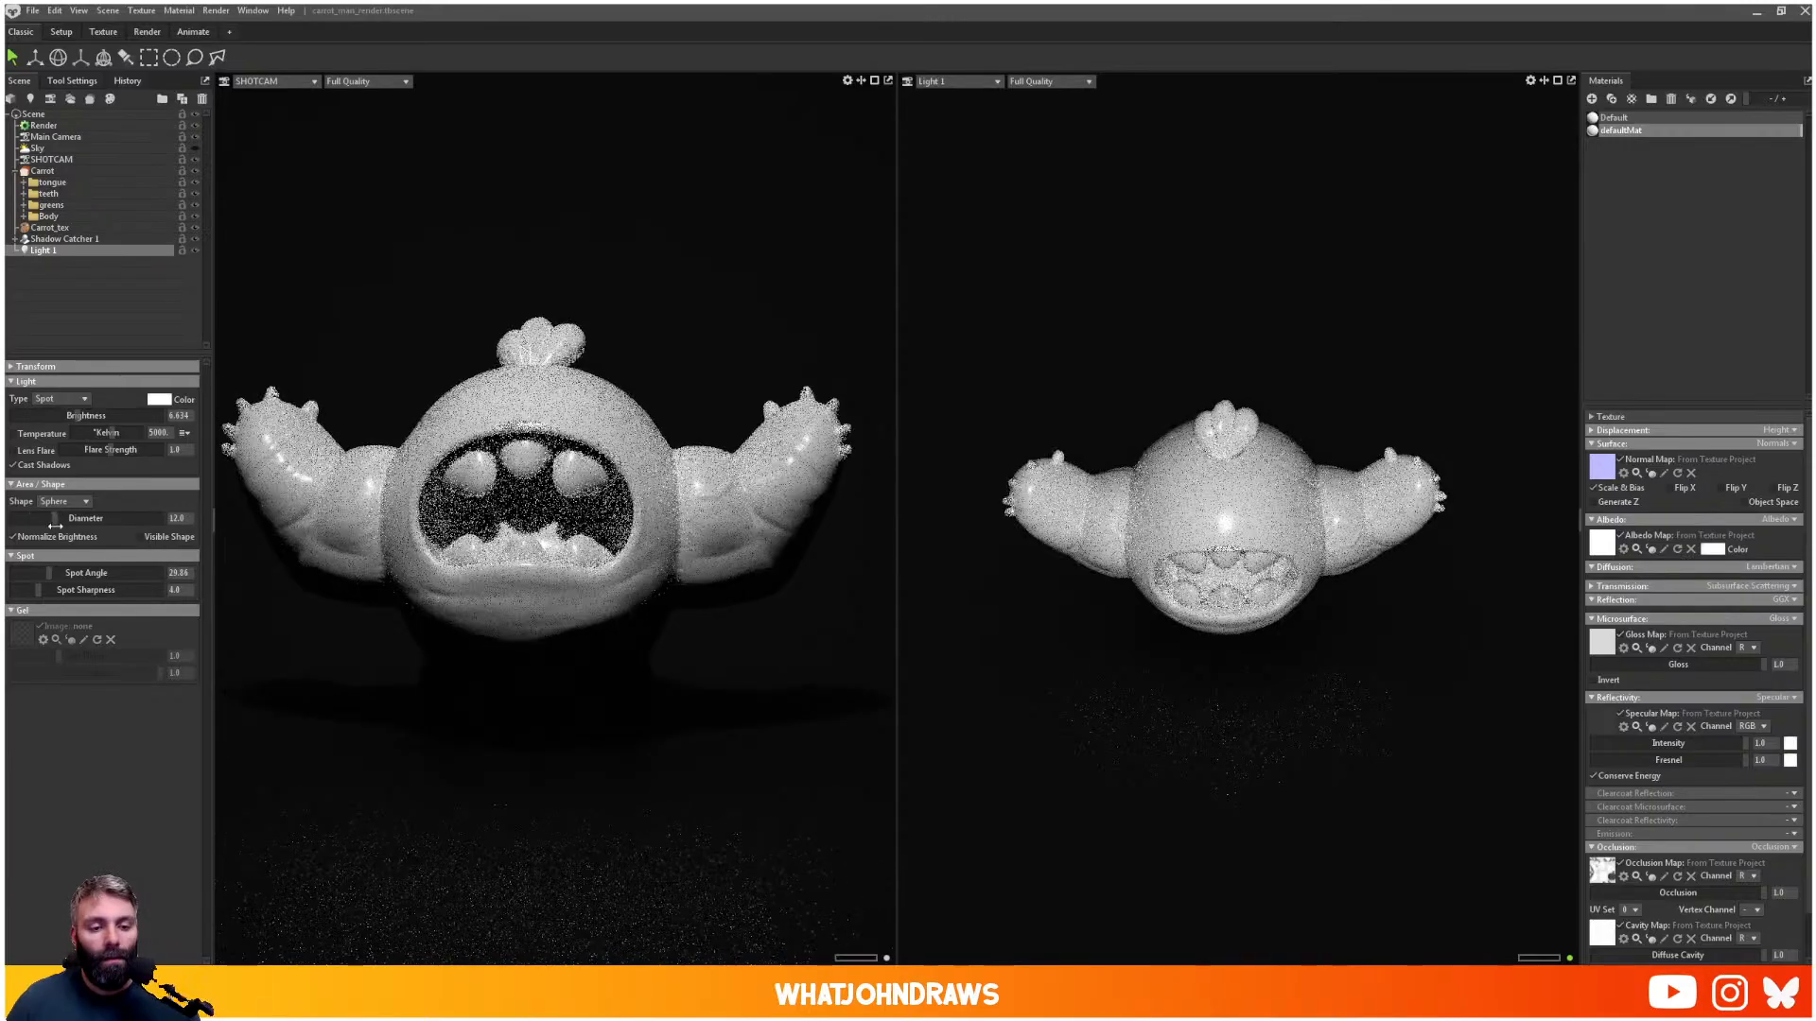
{"action": "left_click", "coordinate": [483, 664]}
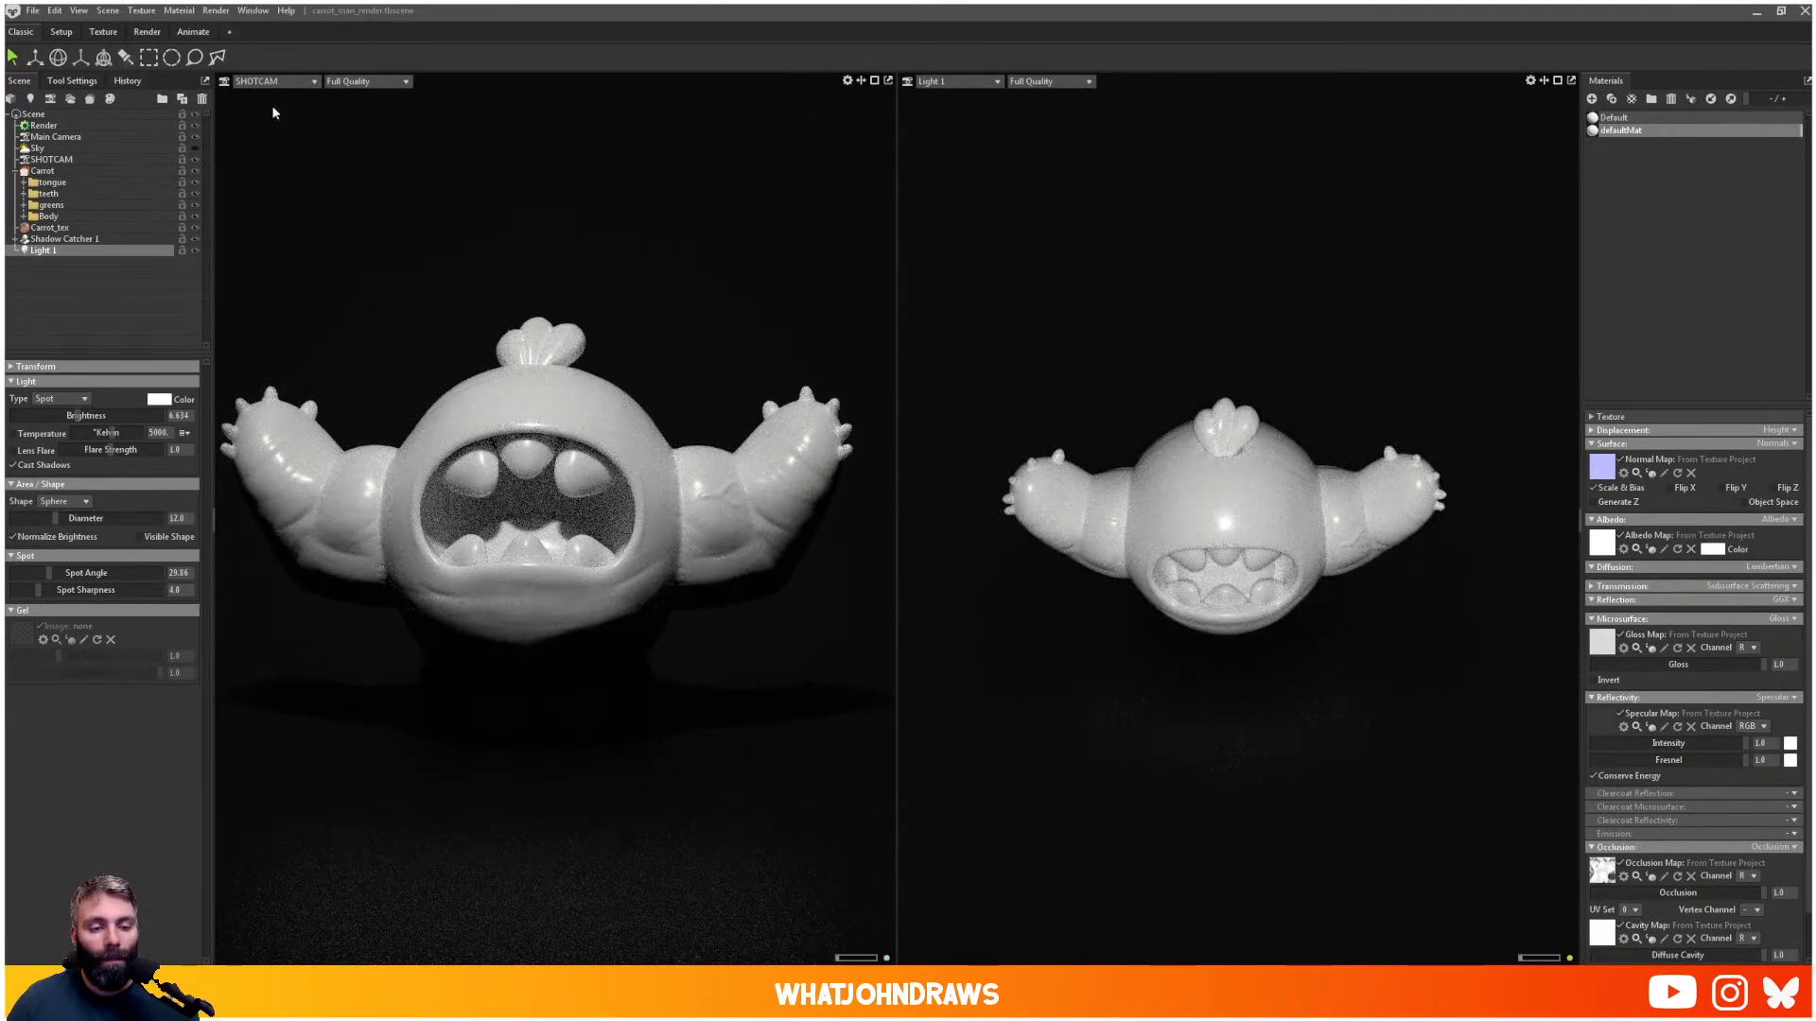
- Show the Sky again and lower its brightness to about 0.56
{"action": "left_click", "coordinate": [163, 149]}
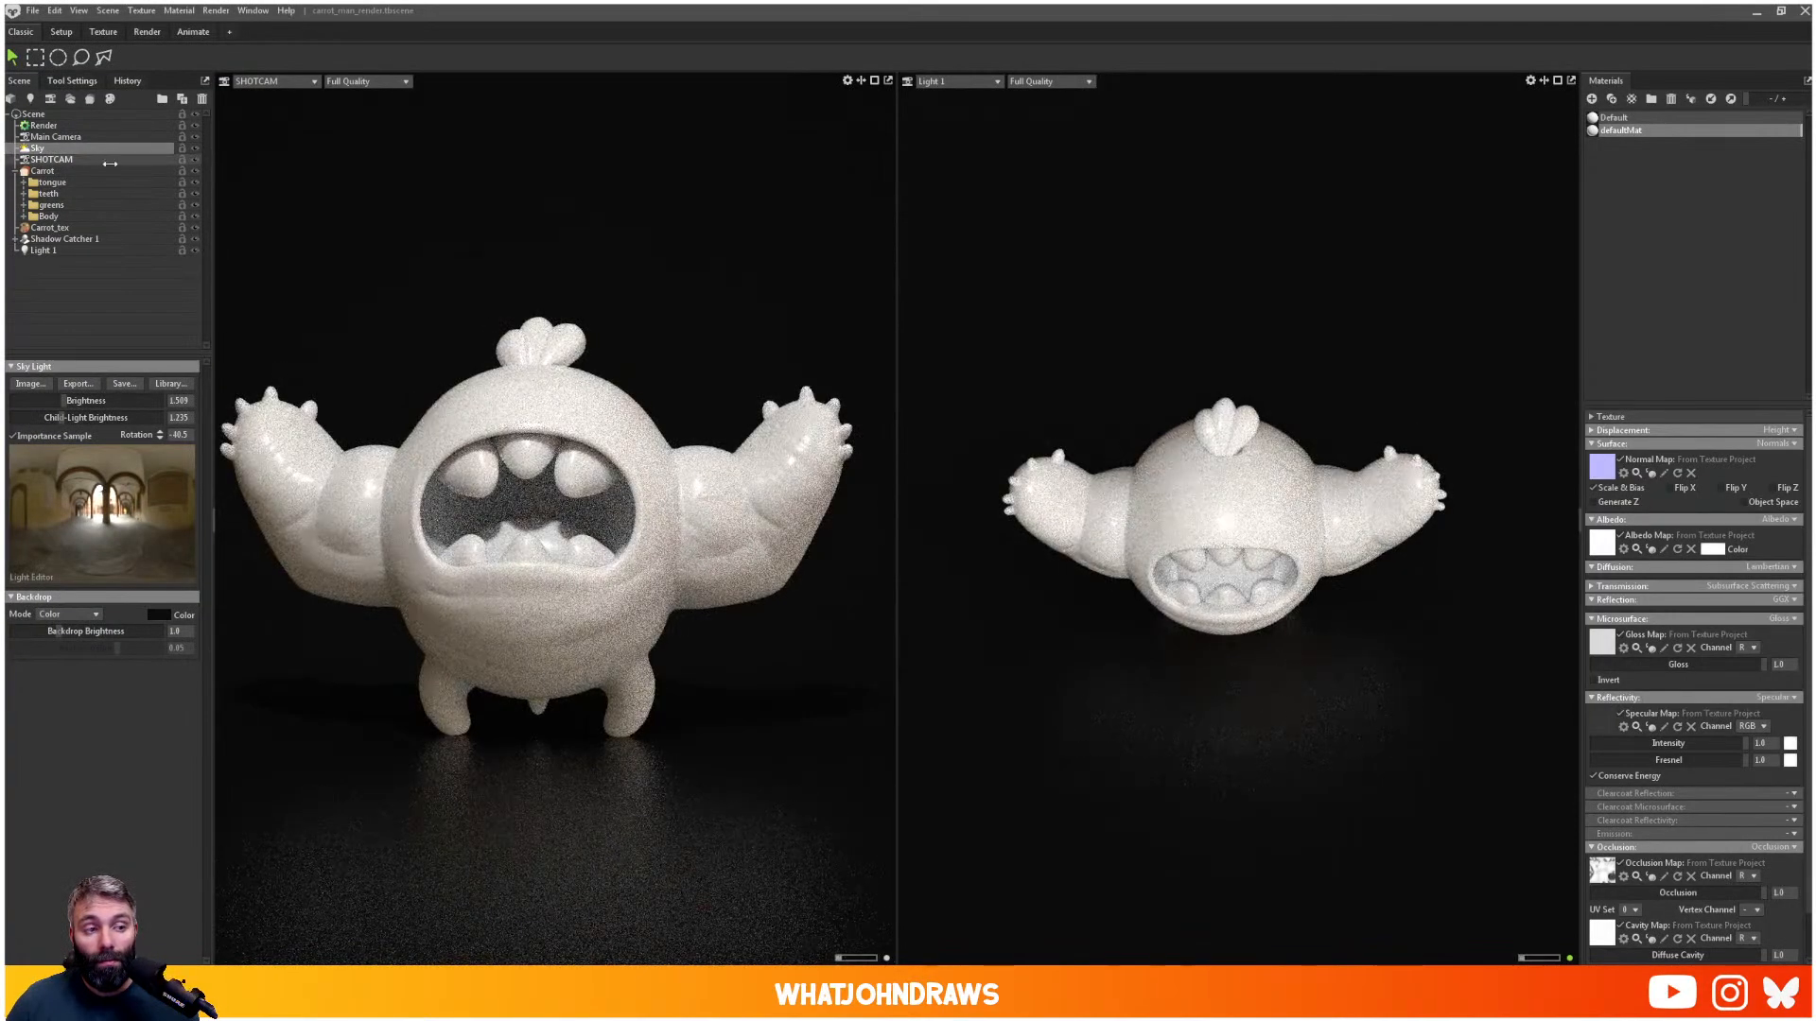
{"action": "left_click_drag", "start_coordinate": [74, 401], "coordinate": [52, 401]}
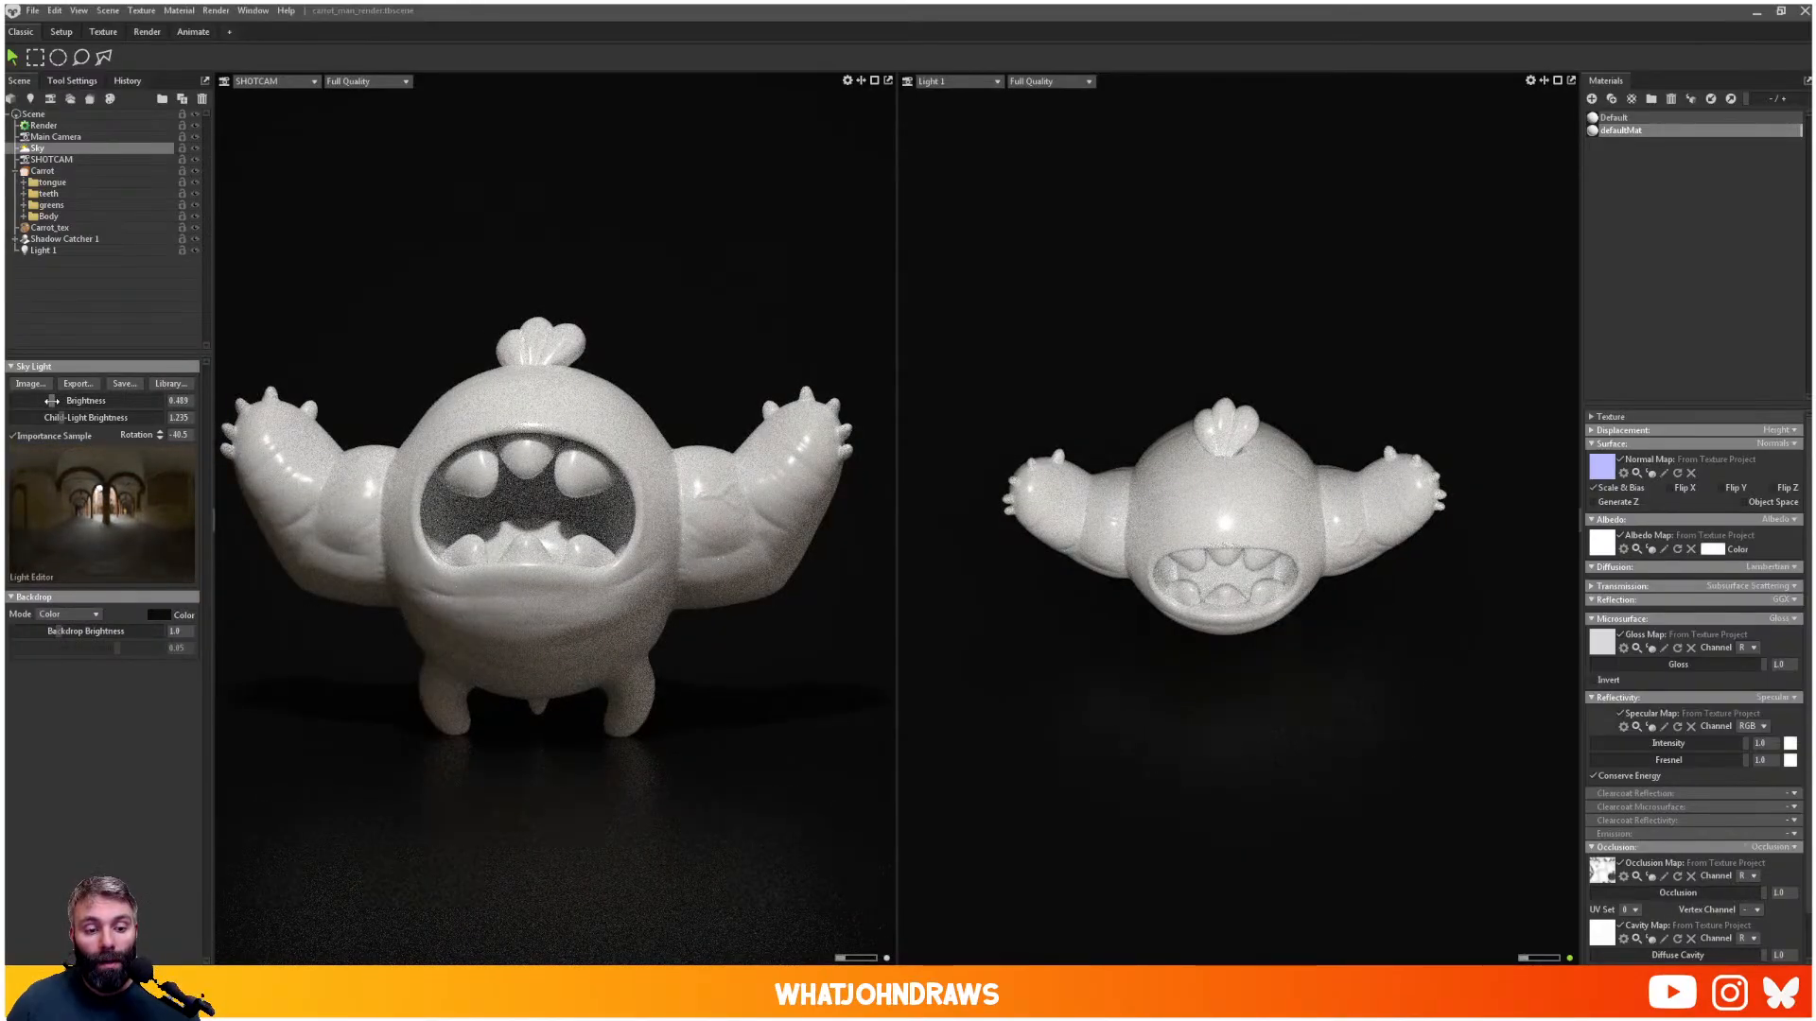
{"action": "left_click_drag", "start_coordinate": [52, 401], "coordinate": [54, 402]}
- Change the Sky backdrop mode to Blurred Sky and lower the backdrop brightness to about 0.39
{"action": "left_click", "coordinate": [68, 615]}
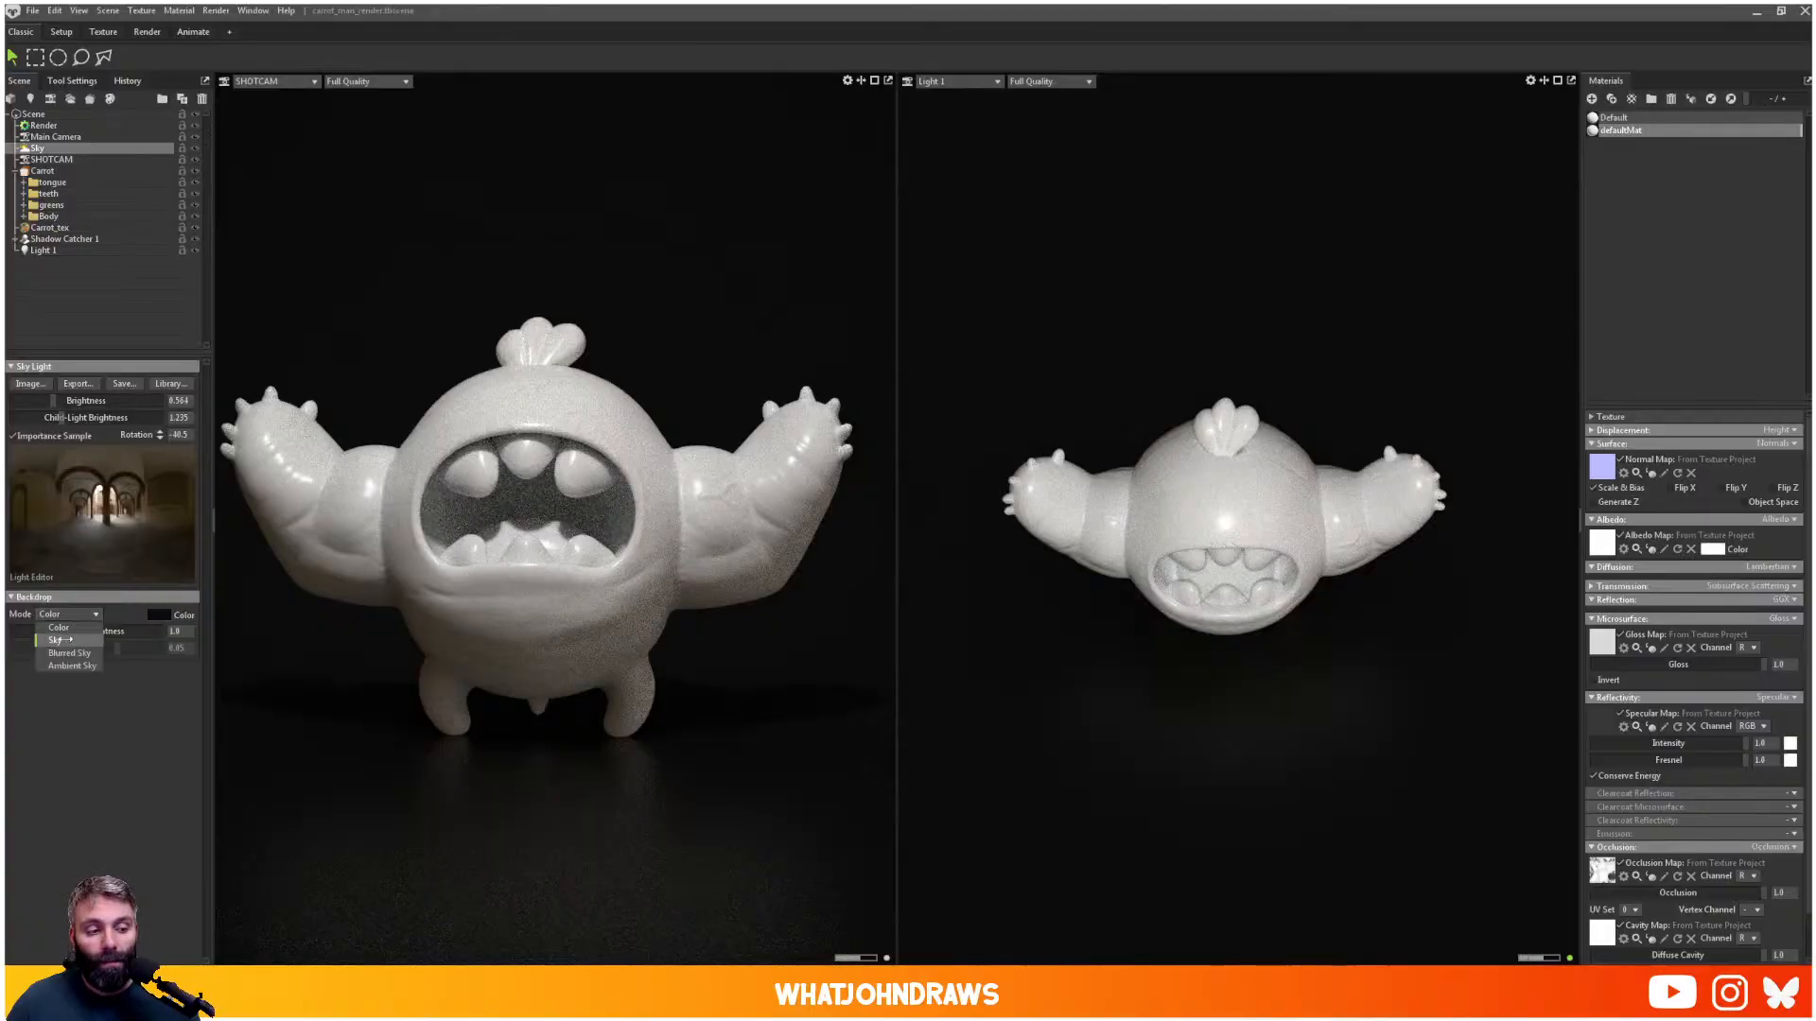
{"action": "left_click", "coordinate": [70, 653]}
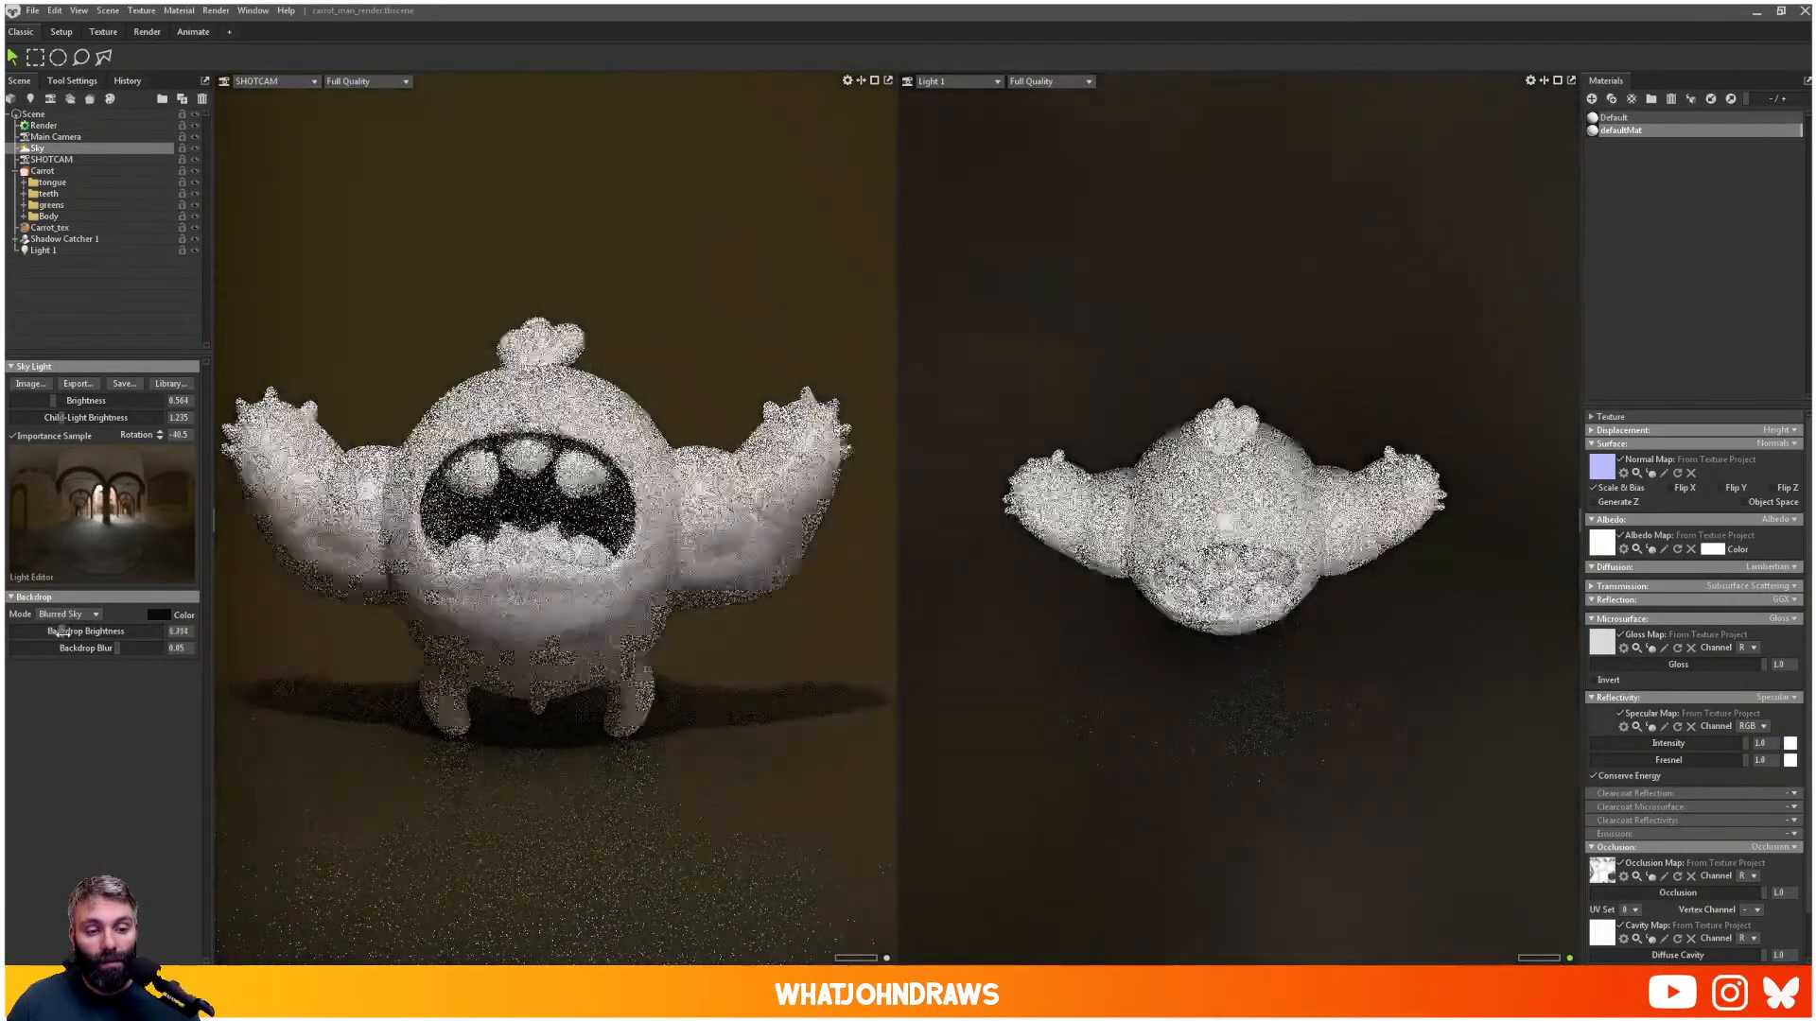
{"action": "left_click_drag", "start_coordinate": [60, 631], "coordinate": [50, 639]}
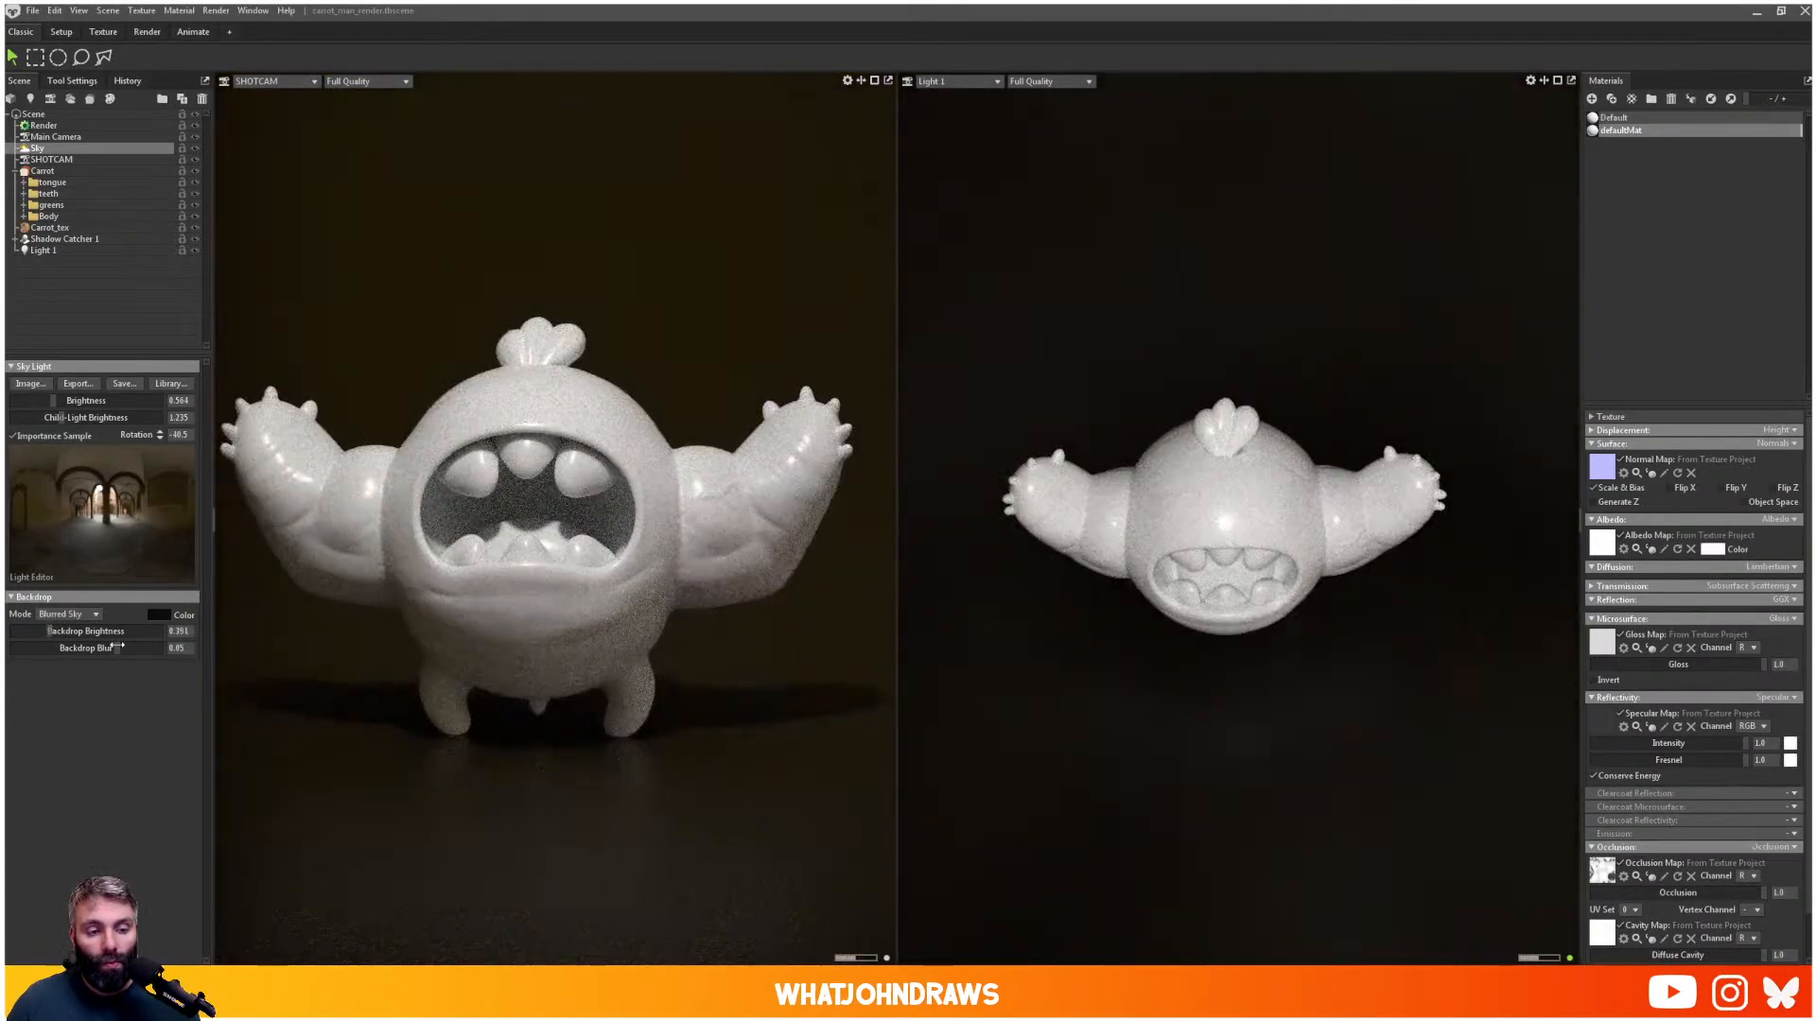
- Orbit SHOTCAM to a lower three-quarter view of the creature and reduce the Sky brightness to about 0.49
{"action": "left_click_drag", "start_coordinate": [560, 643], "coordinate": [536, 609]}
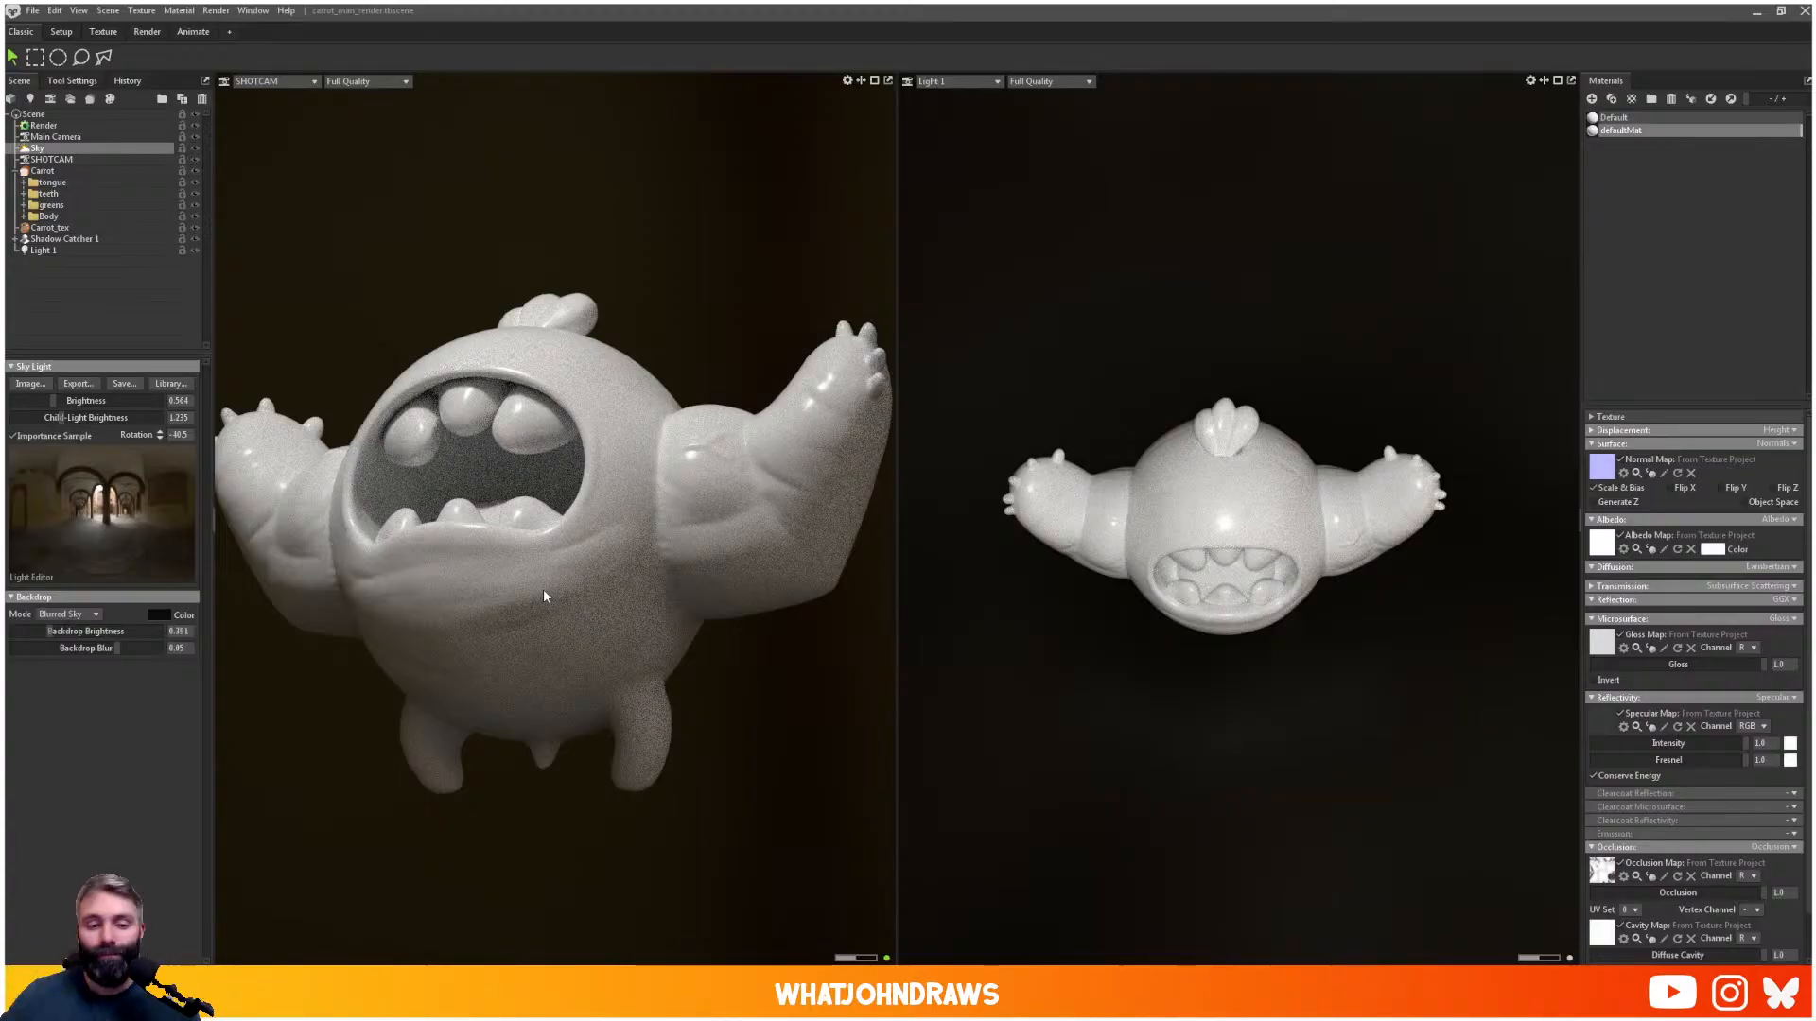
{"action": "left_click_drag", "start_coordinate": [615, 570], "coordinate": [657, 556]}
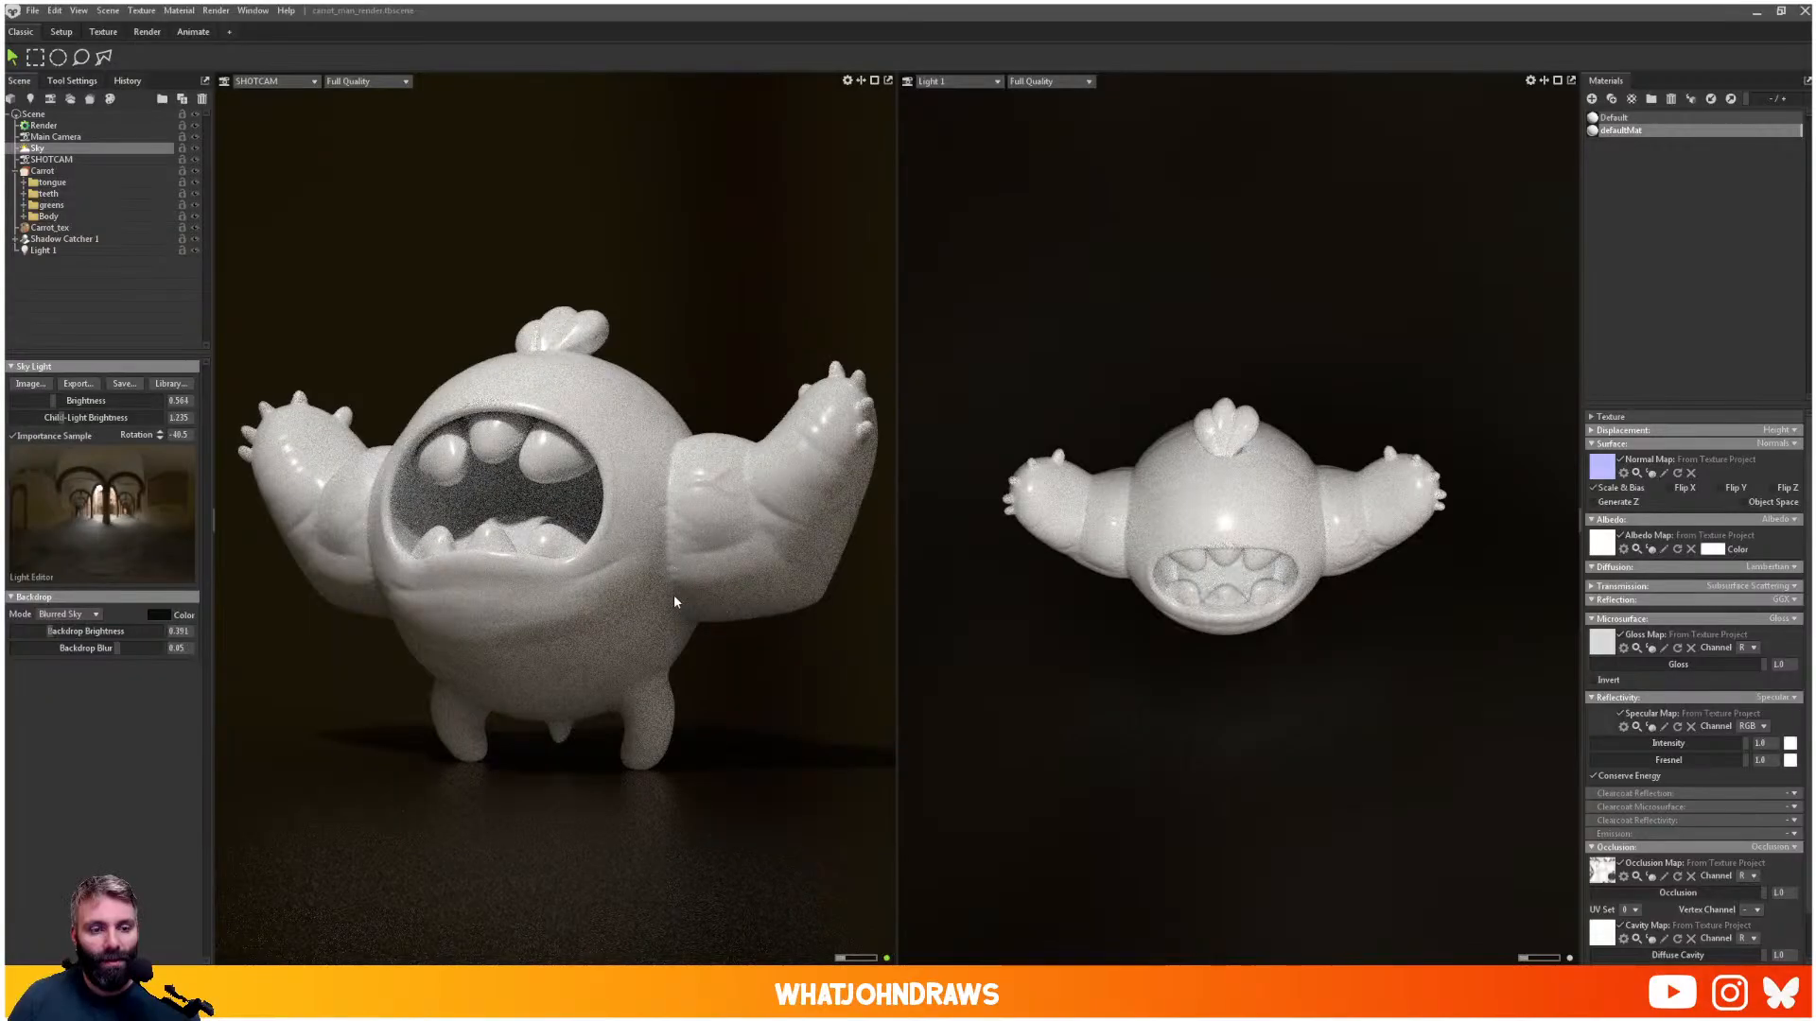
{"action": "left_click_drag", "start_coordinate": [674, 594], "coordinate": [679, 571]}
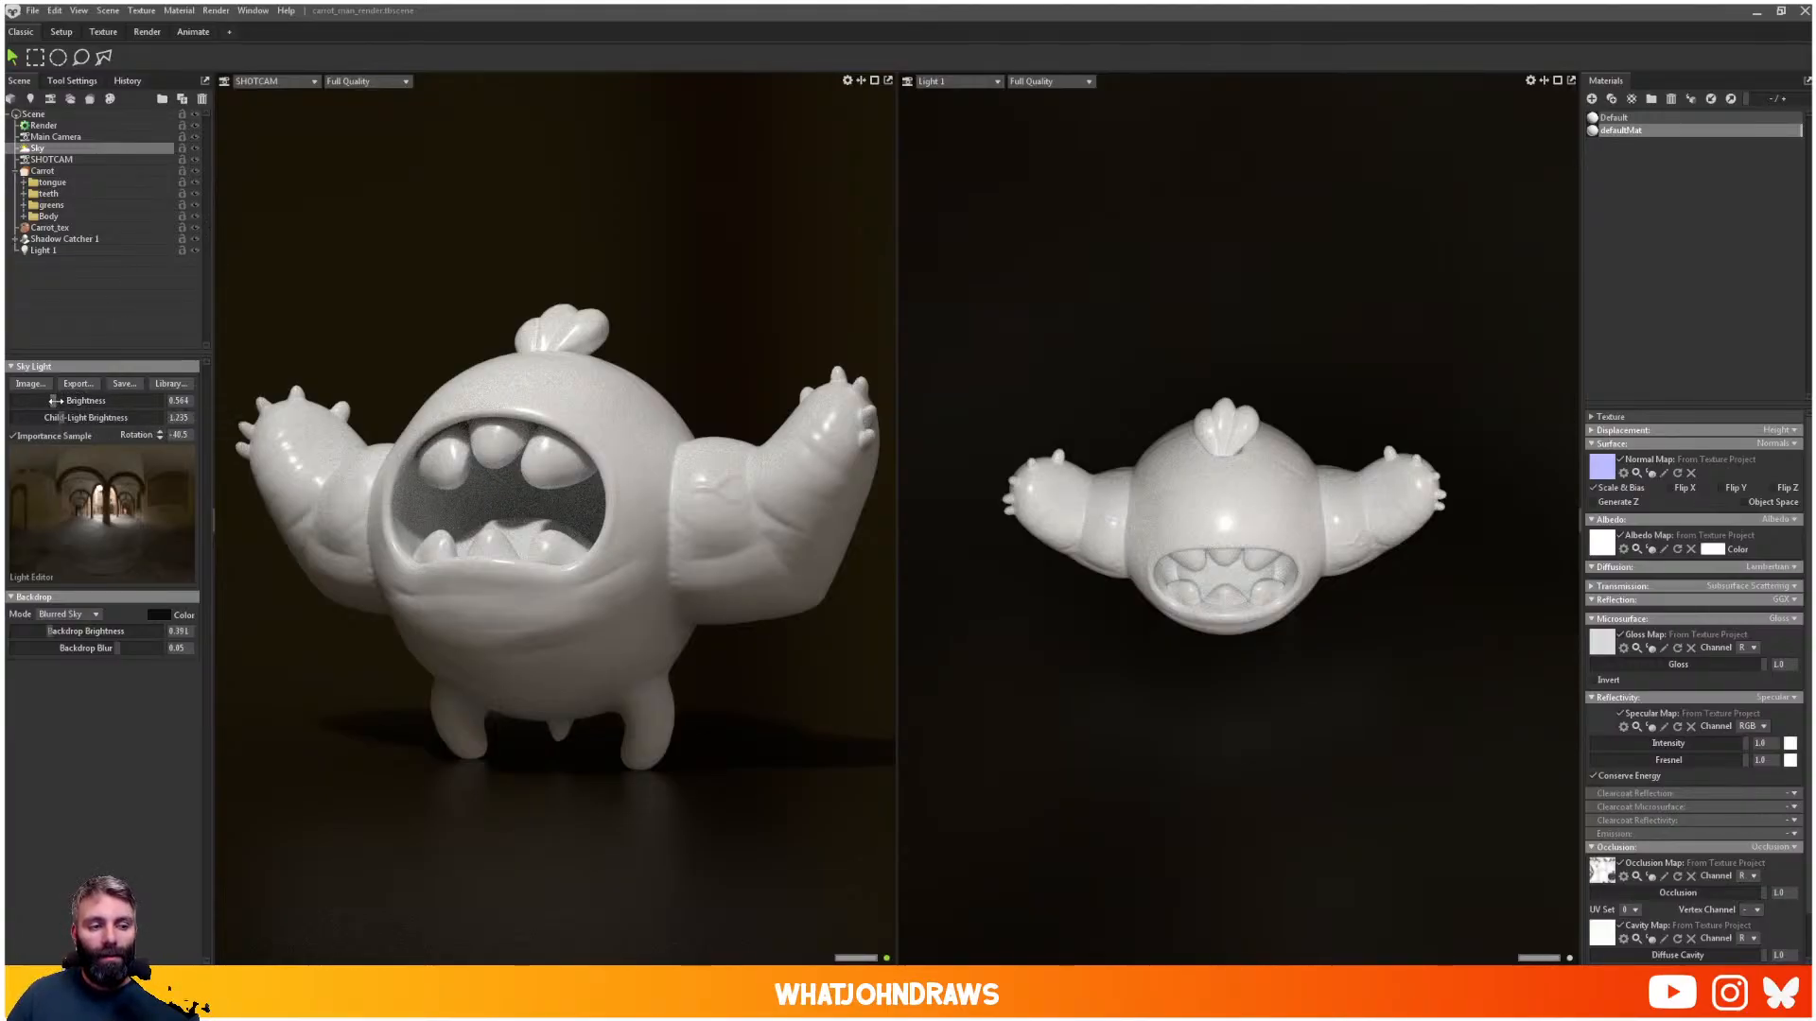
{"action": "left_click_drag", "start_coordinate": [55, 401], "coordinate": [1661, 172]}
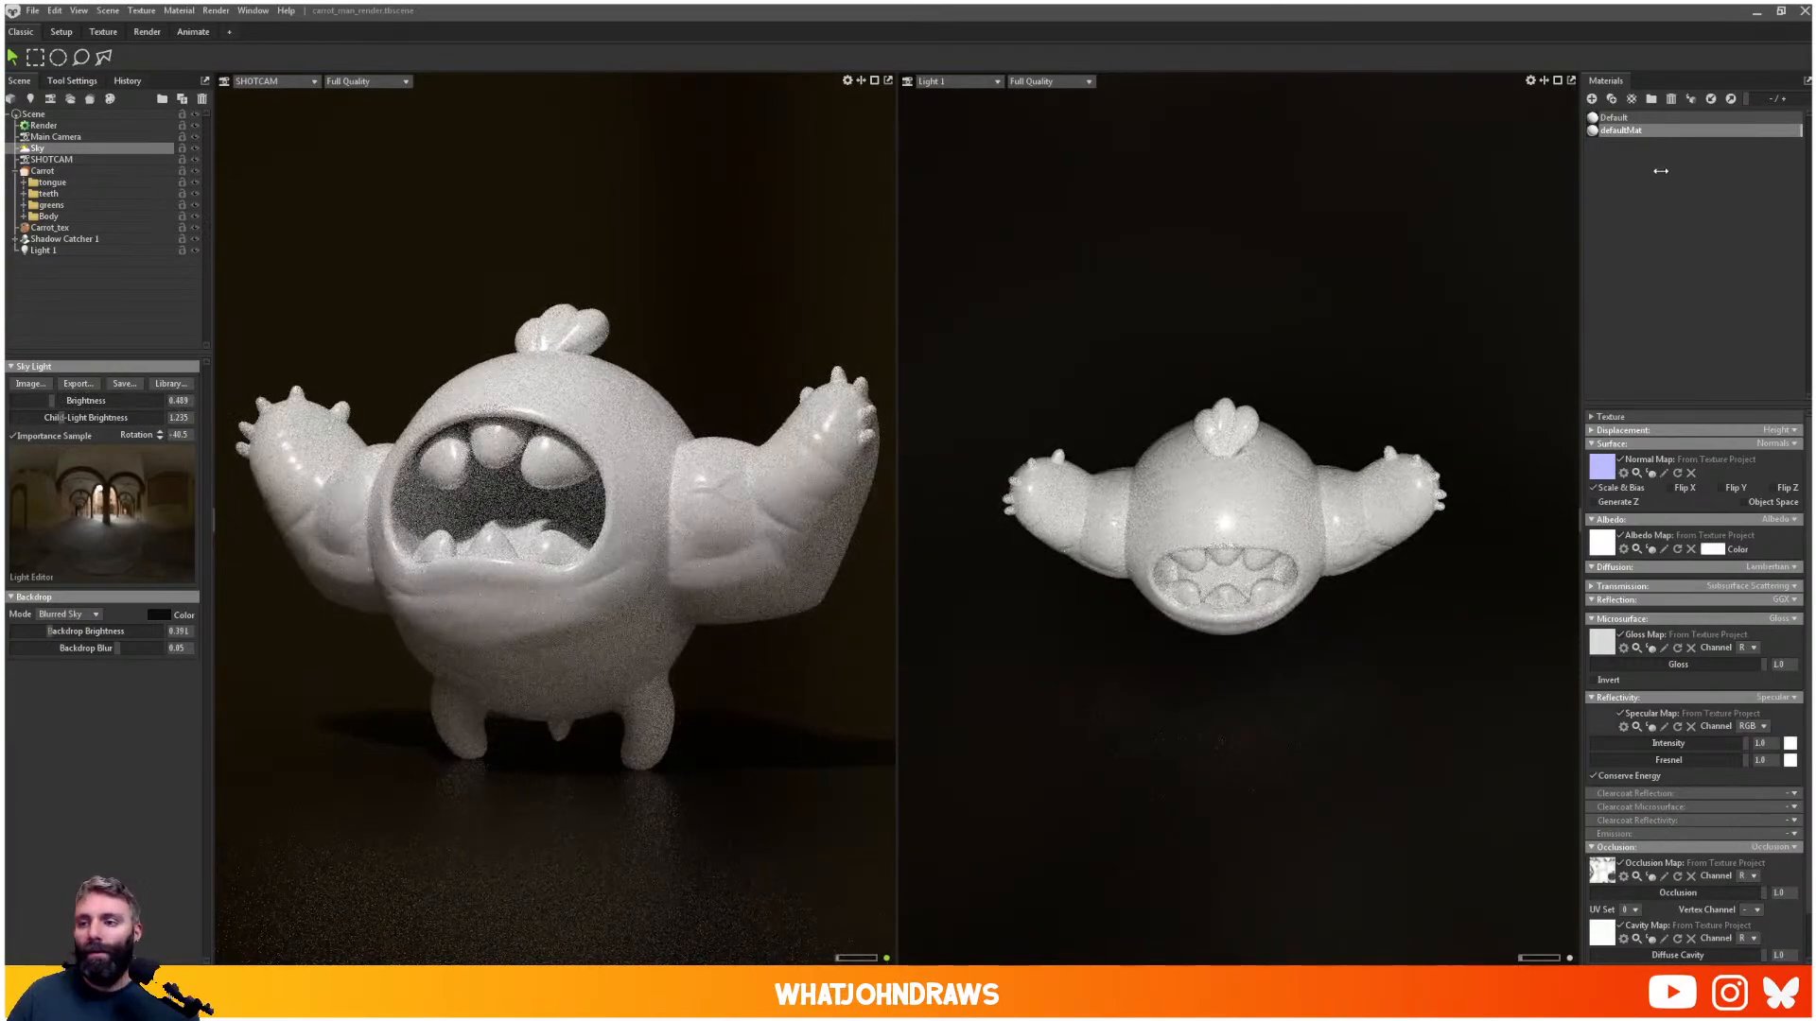
{"action": "double_click", "coordinate": [1623, 131]}
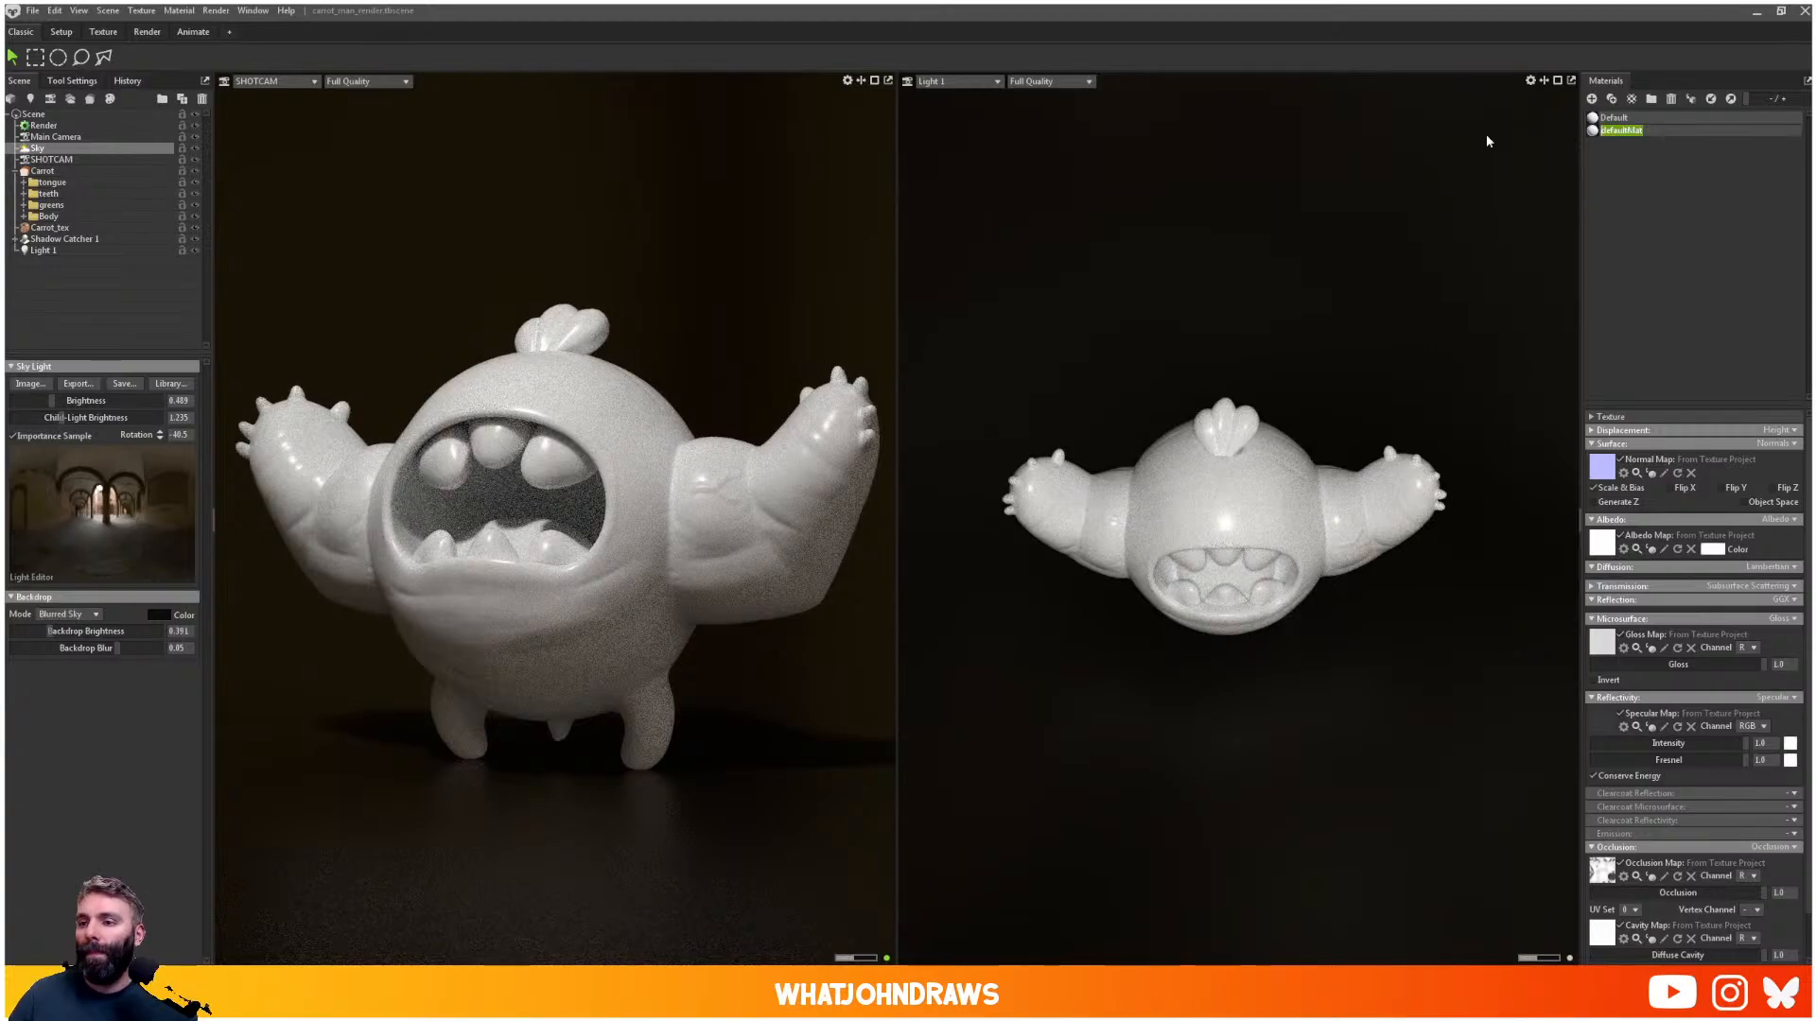
- Open the Carrot_tex project's layers in the Texture workspace and clear the Pumpkin skin search from the library
{"action": "left_click", "coordinate": [121, 34]}
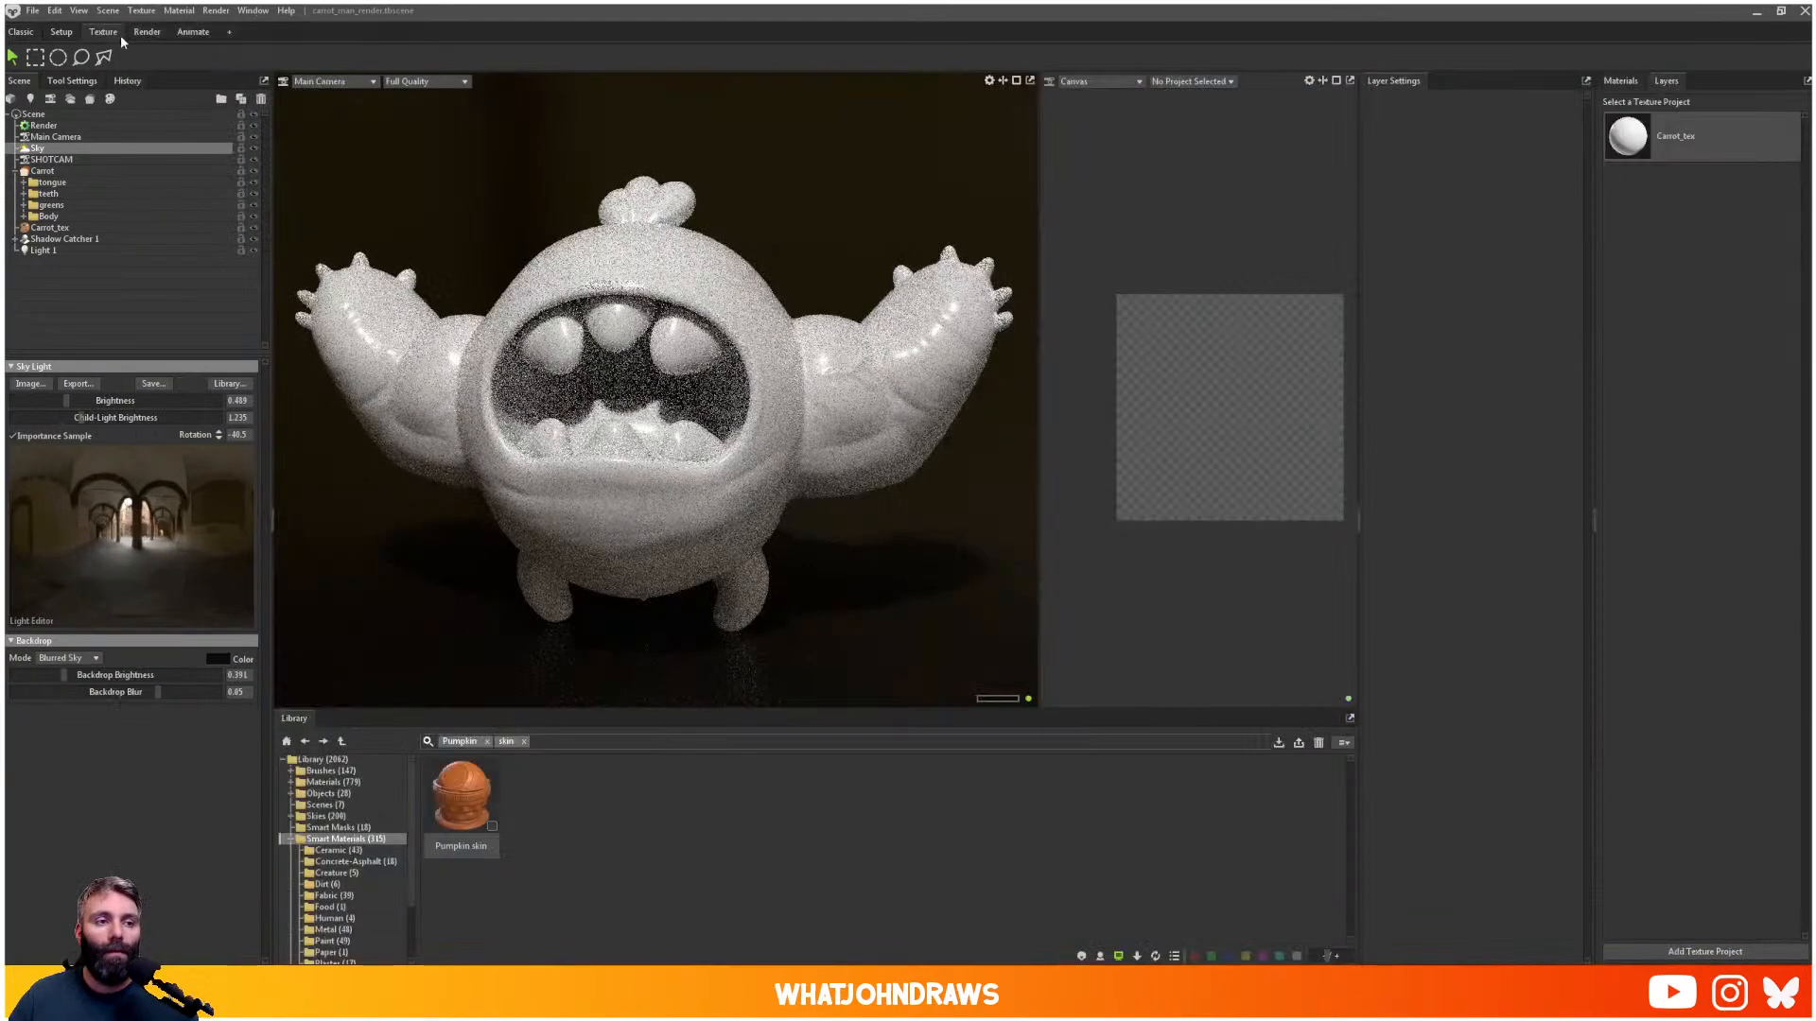
{"action": "left_click", "coordinate": [1653, 152]}
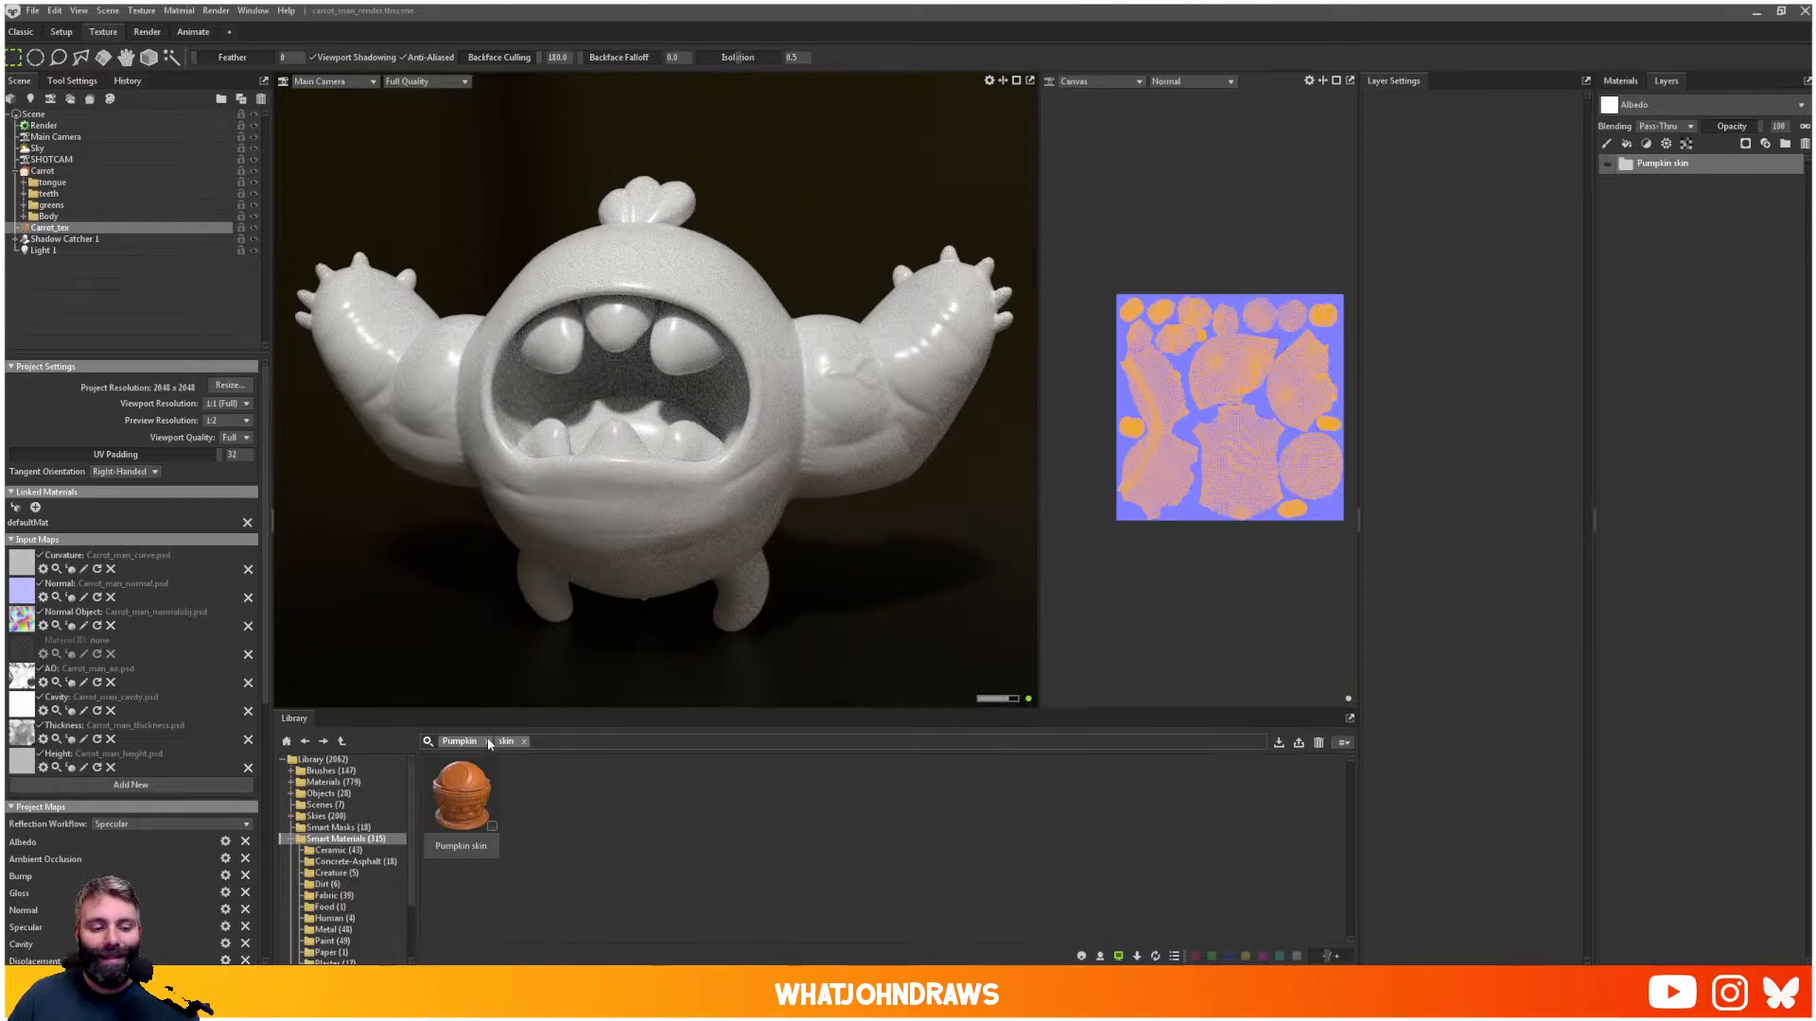
{"action": "left_click", "coordinate": [524, 741]}
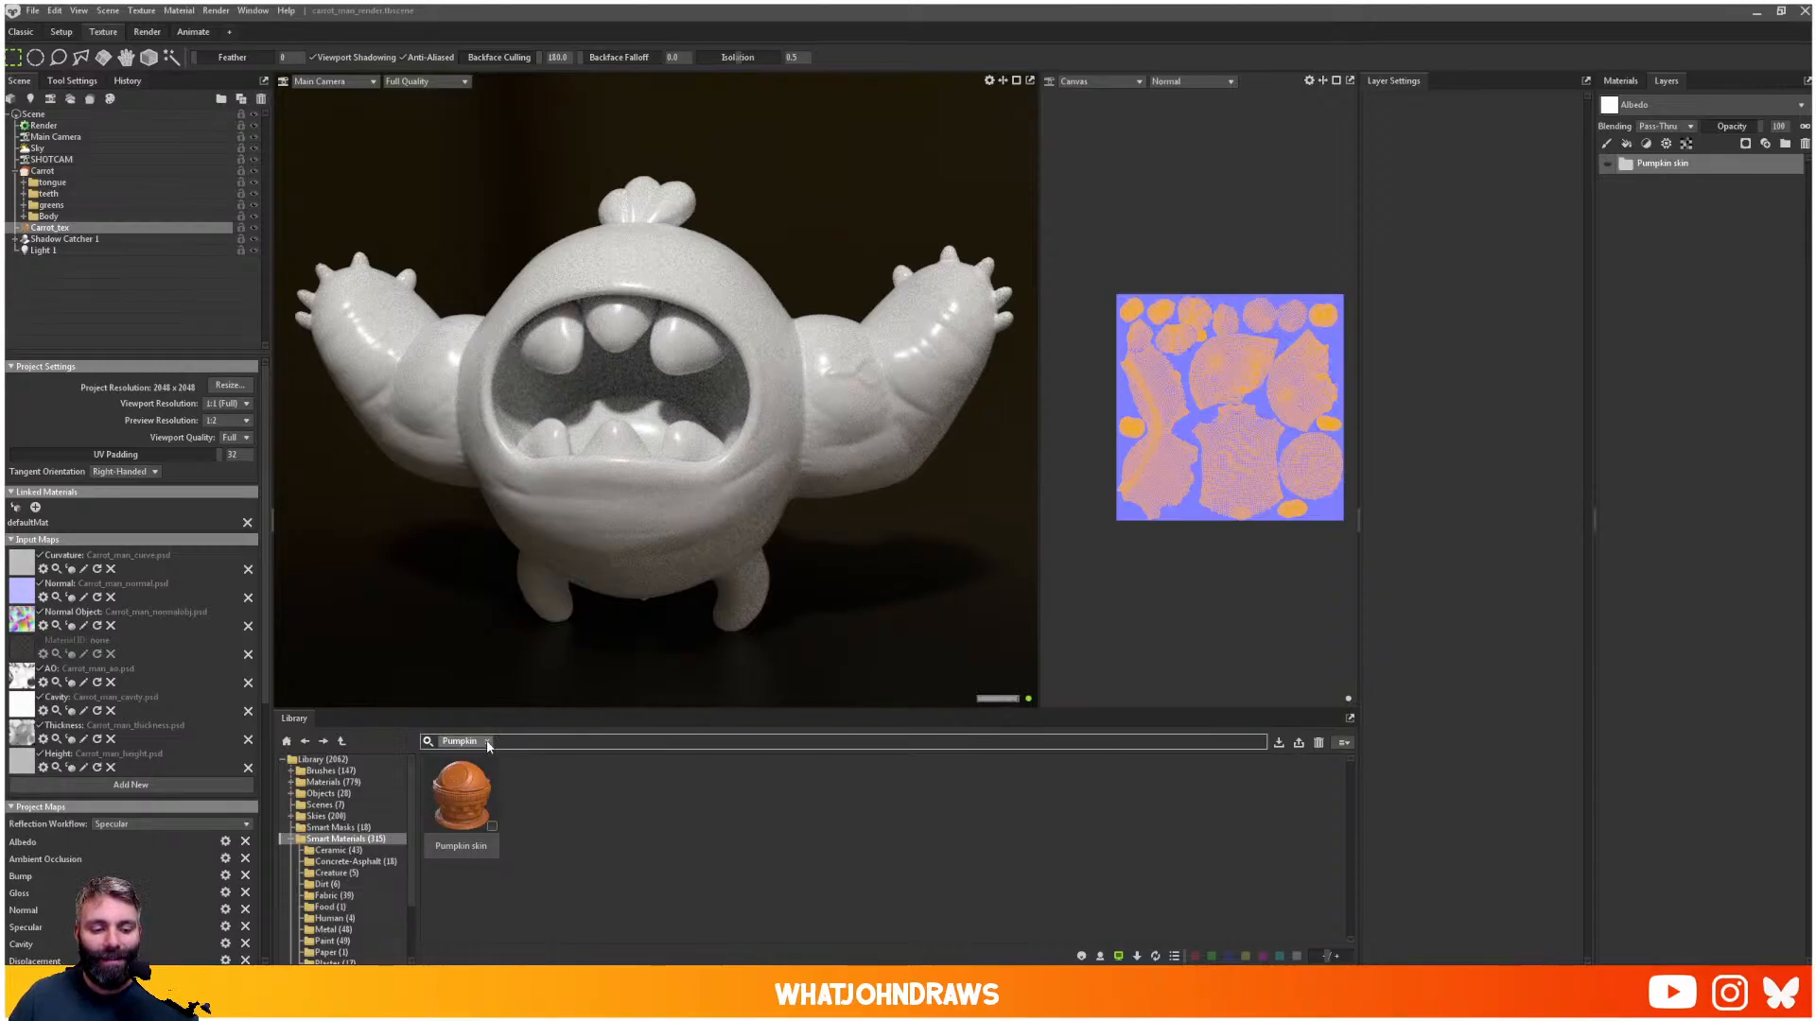
{"action": "left_click", "coordinate": [487, 742]}
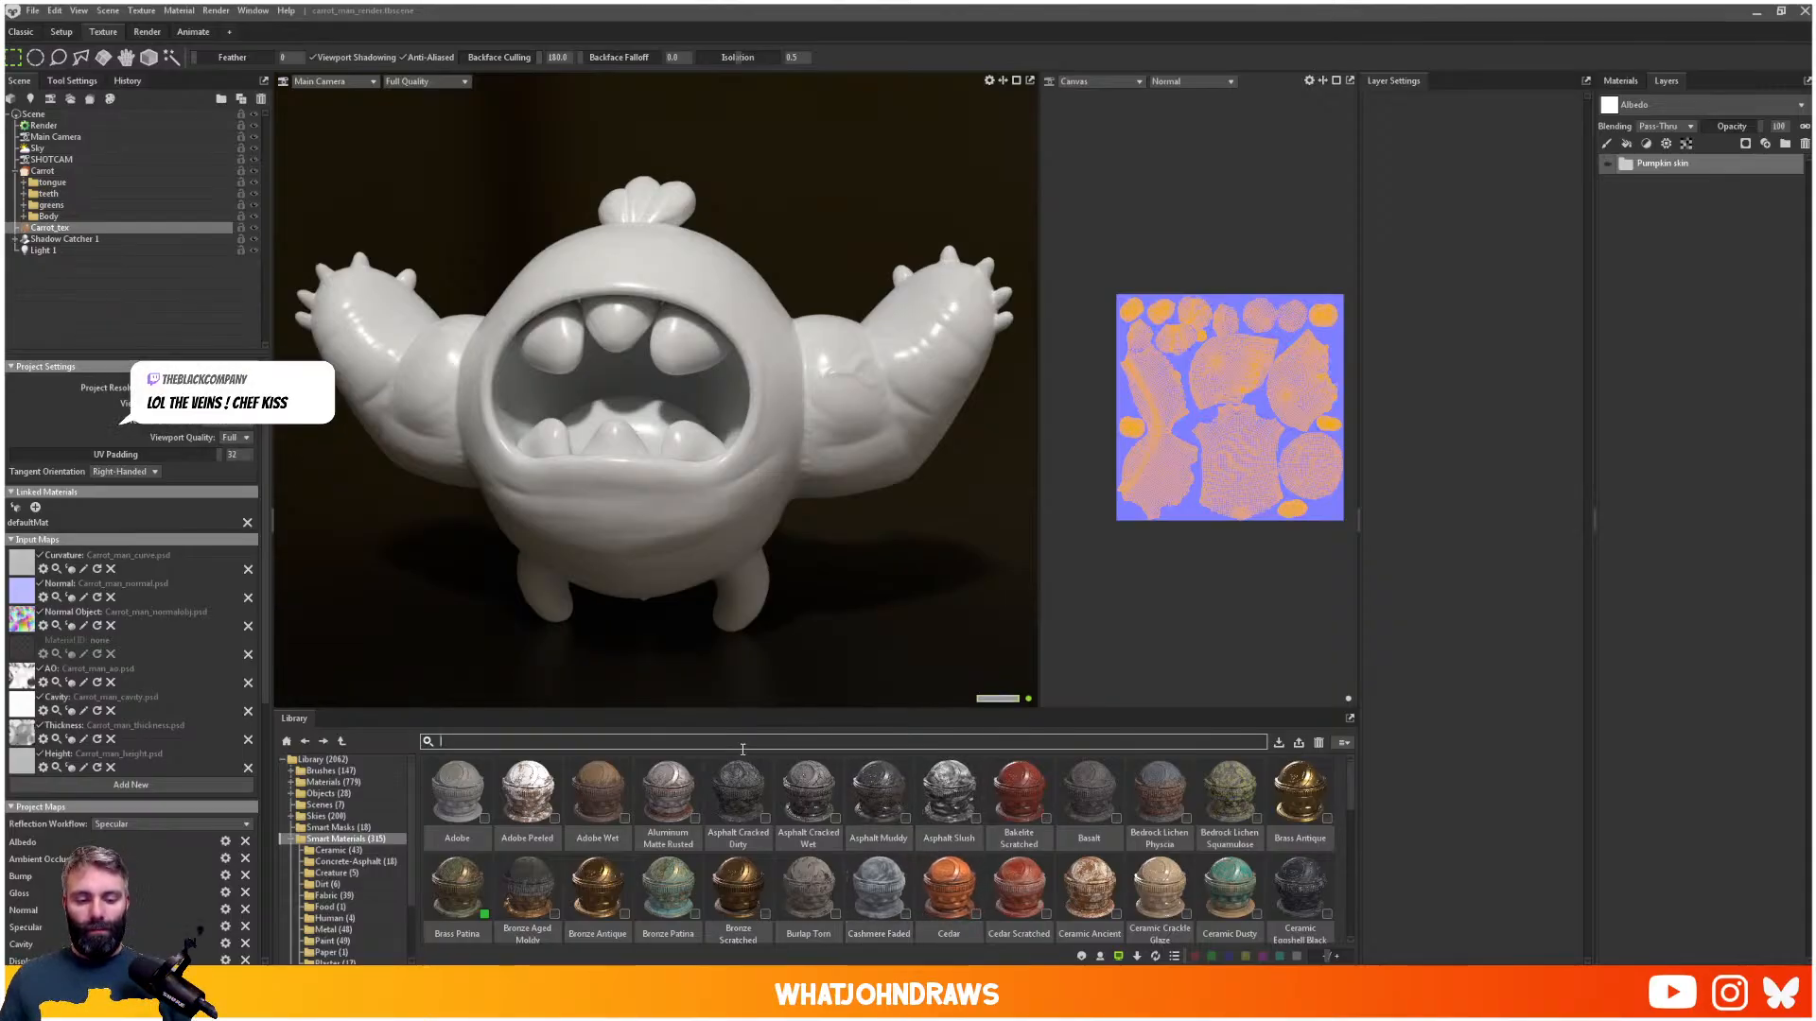
- Search the smart materials for carrot, clear the search and browse the Human category instead
{"action": "type", "text": "carrot"}
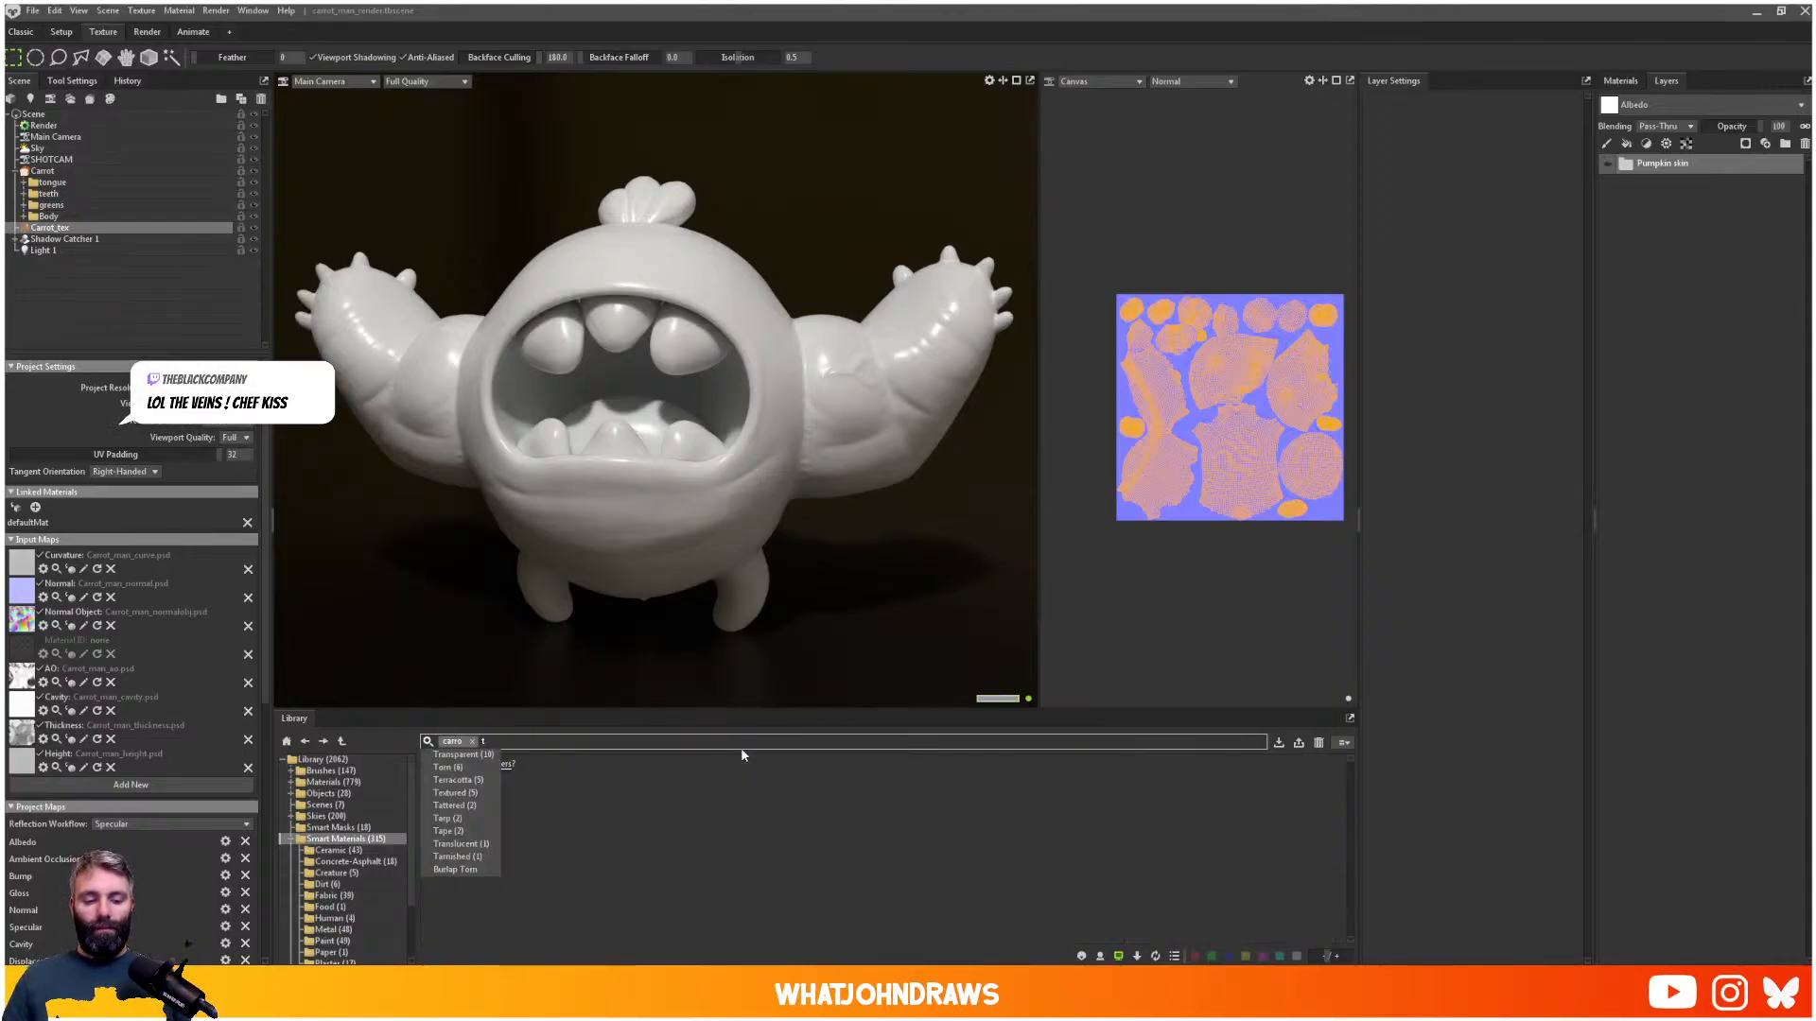
{"action": "key", "text": "BackSpace"}
{"action": "key", "text": "BackSpace"}
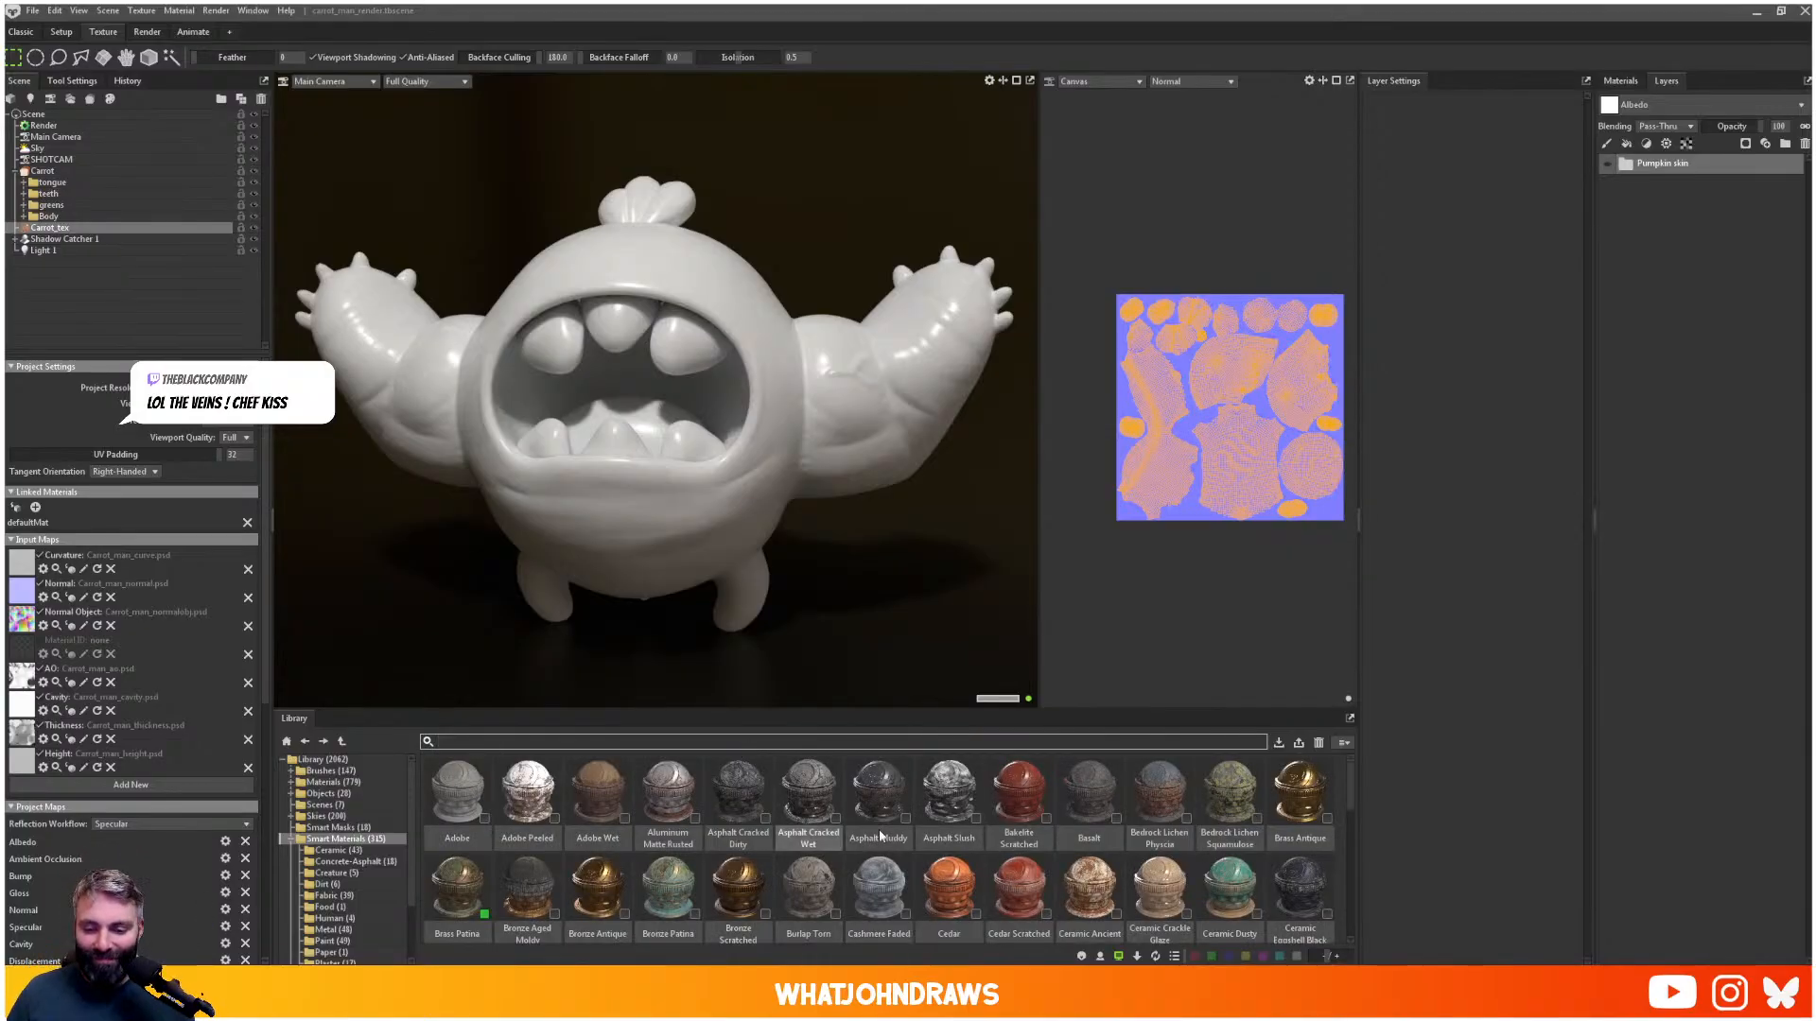
{"action": "scroll", "coordinate": [360, 837], "scroll_direction": "down", "scroll_amount": 1}
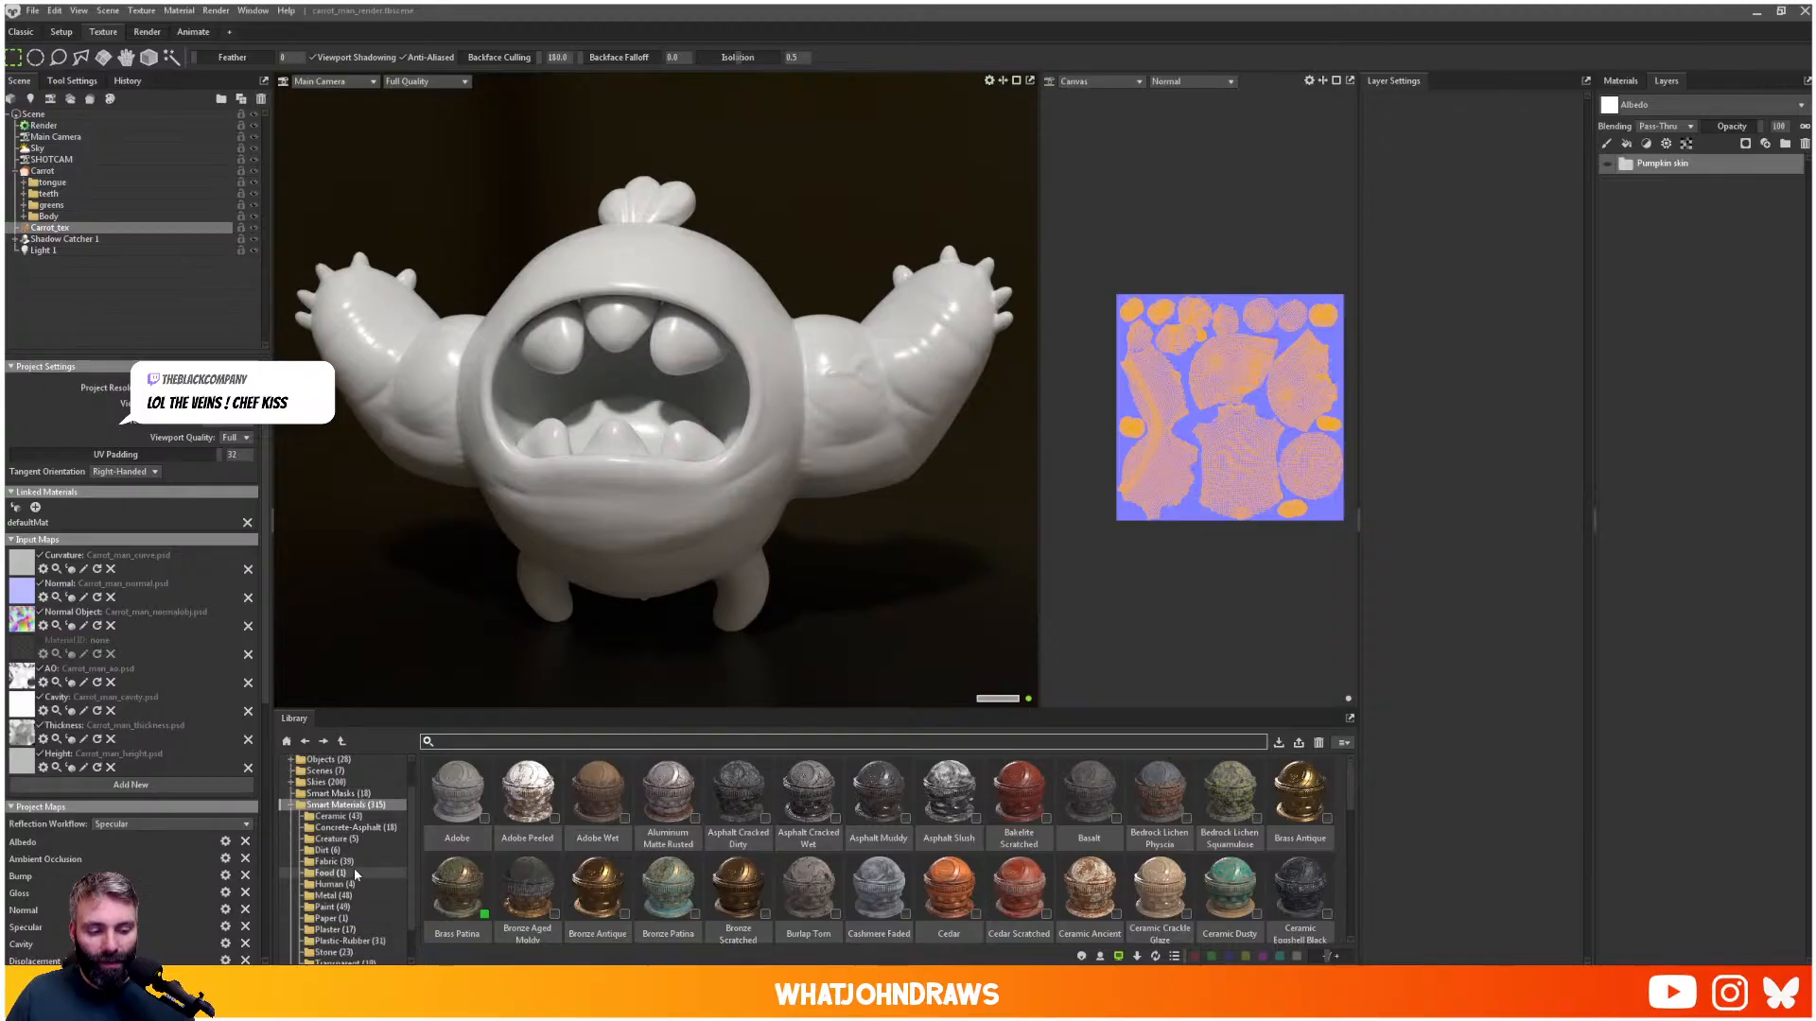
{"action": "left_click", "coordinate": [336, 887]}
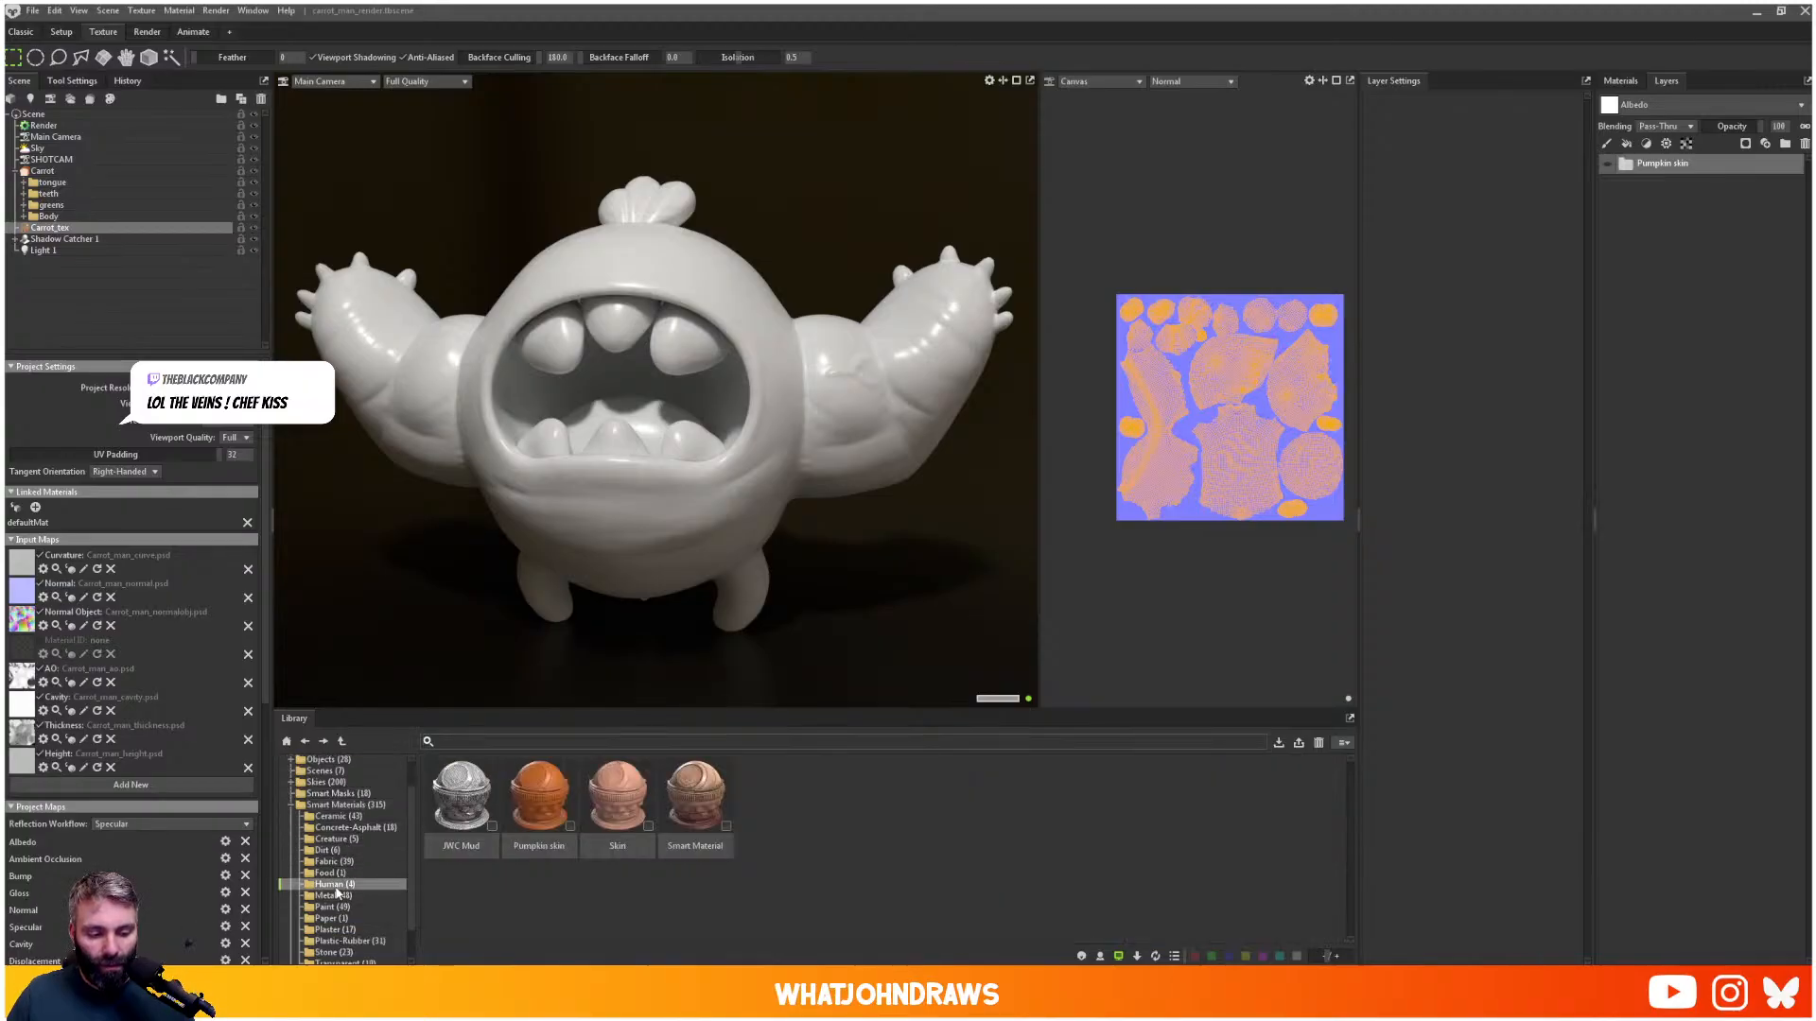
- Apply the Skin smart material to the creature and inspect it up close from the side
{"action": "left_click_drag", "start_coordinate": [618, 795], "coordinate": [750, 539]}
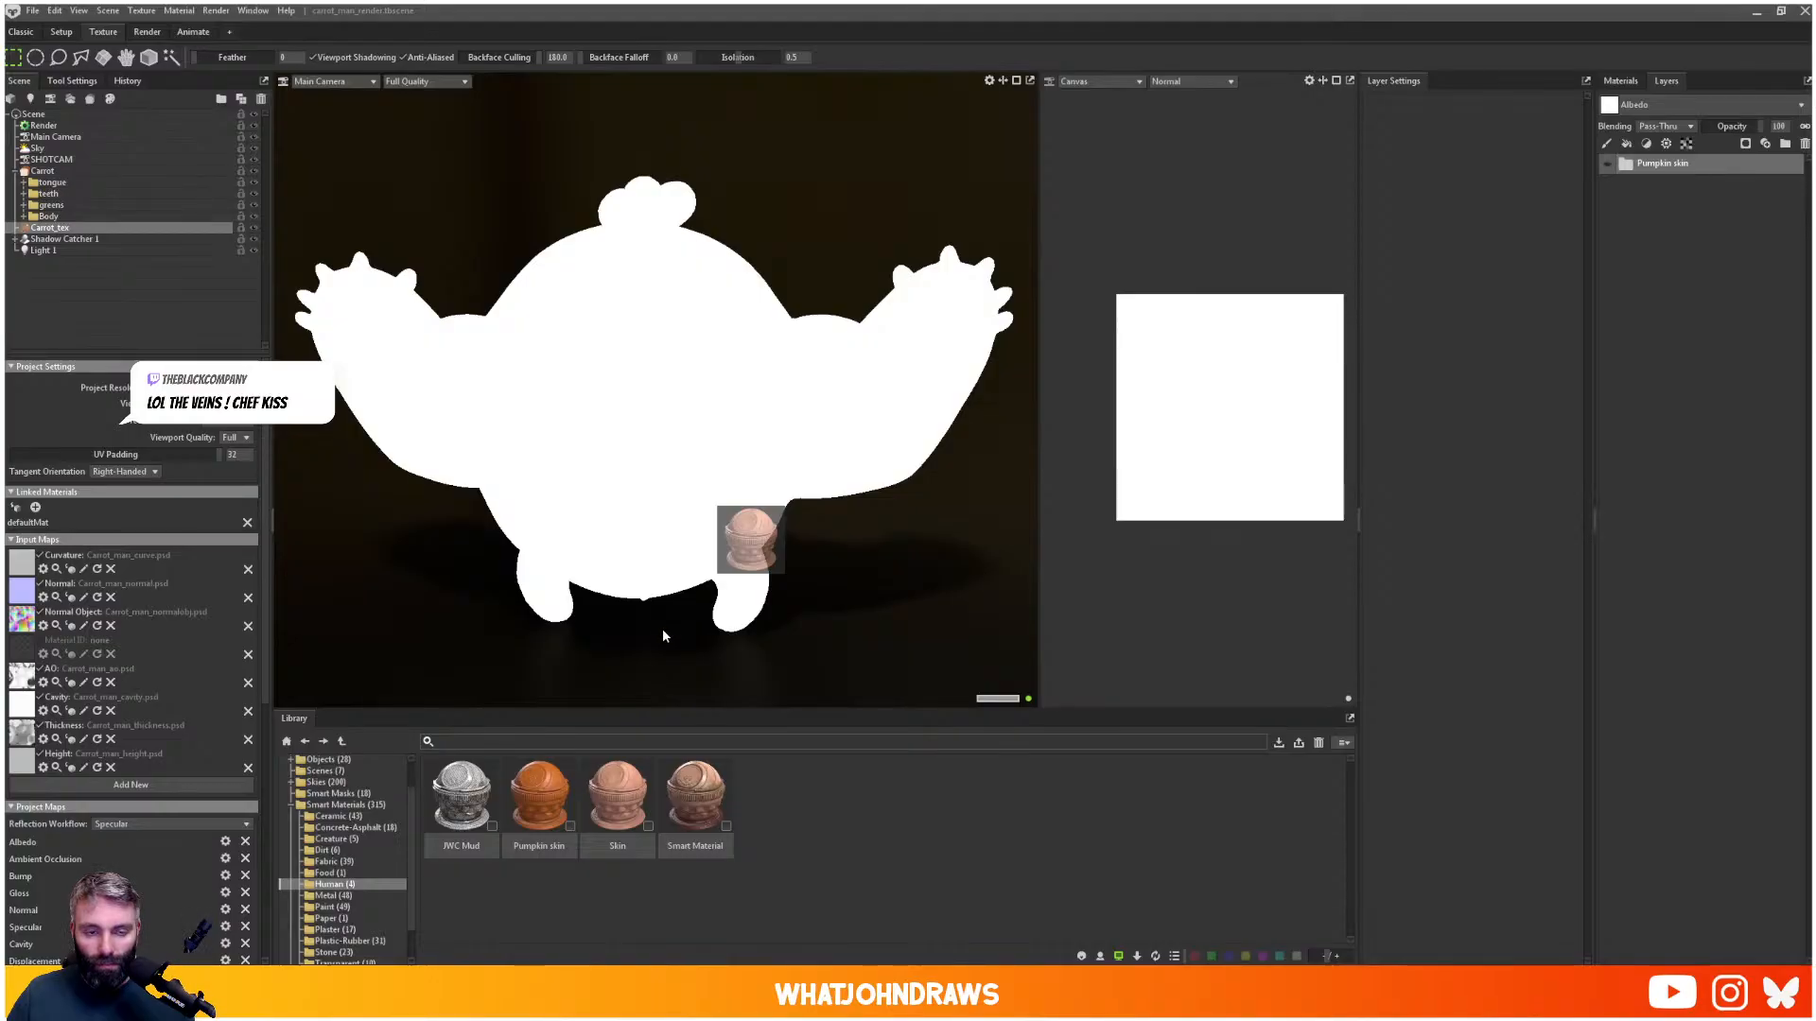
{"action": "left_click_drag", "start_coordinate": [698, 559], "coordinate": [696, 552]}
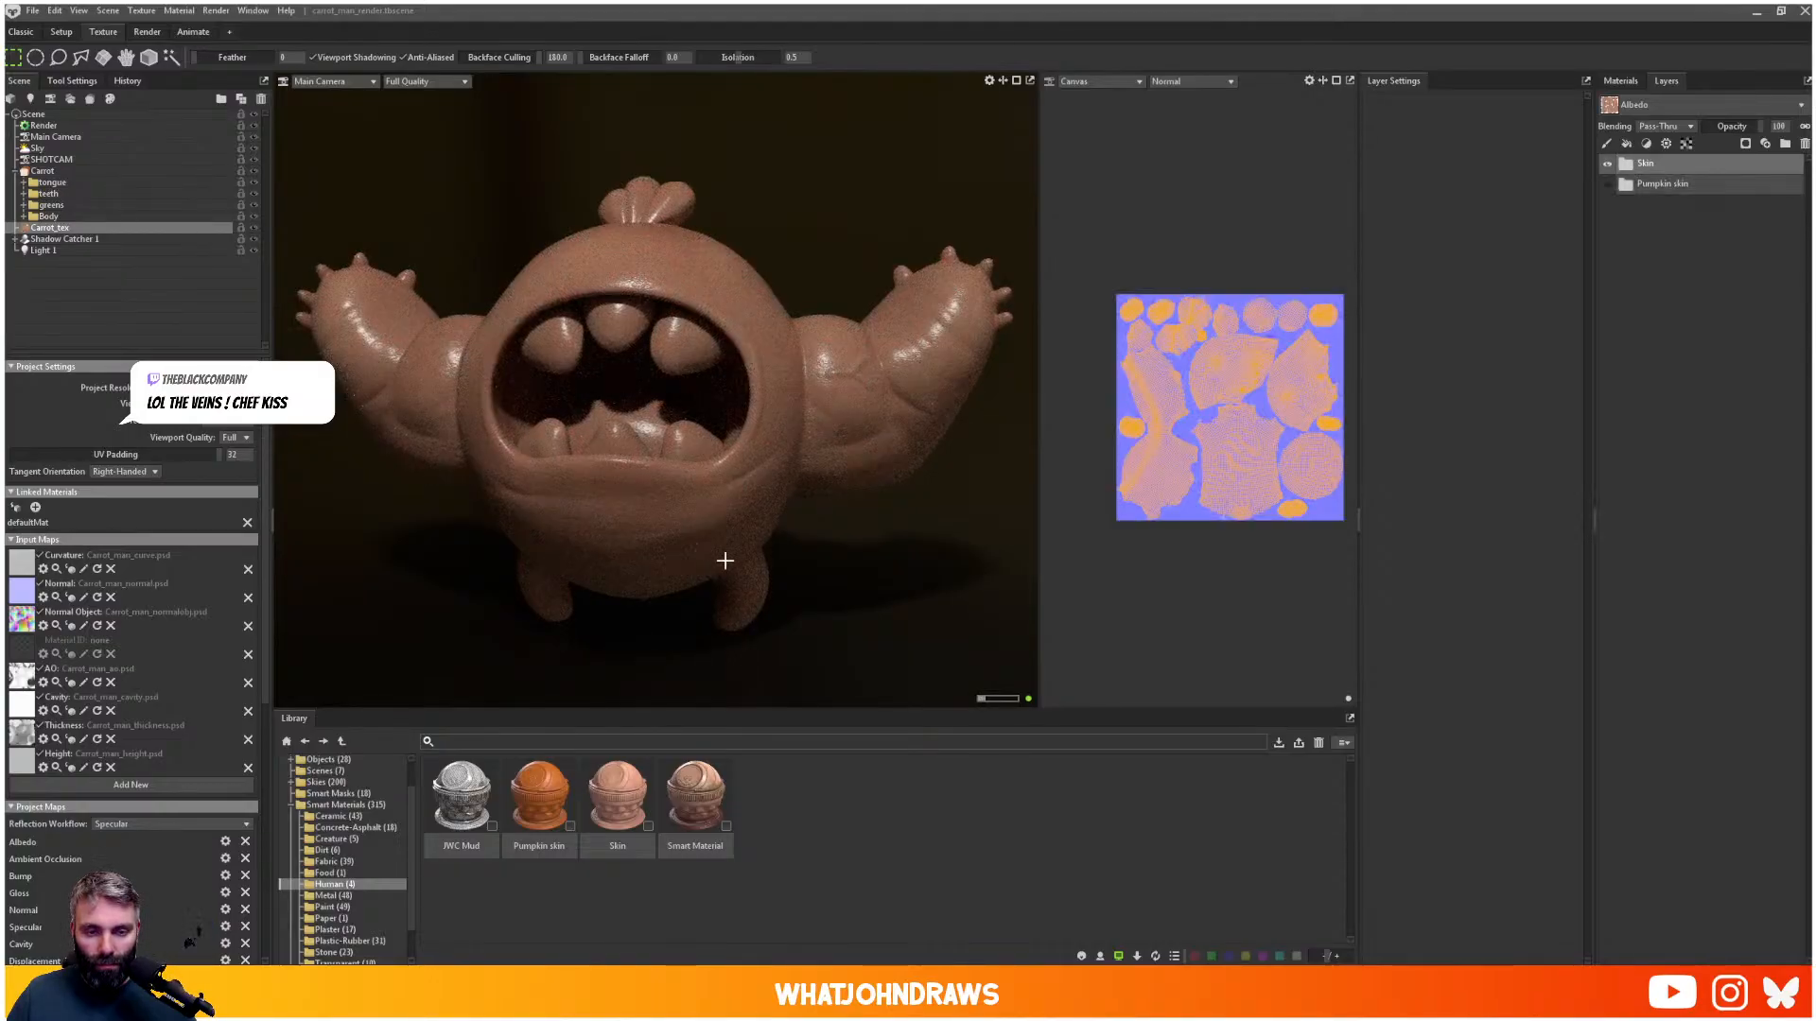
{"action": "right_click_drag", "start_coordinate": [769, 464], "coordinate": [872, 524], "text": "alt"}
{"action": "left_click_drag", "start_coordinate": [872, 524], "coordinate": [798, 527], "text": "alt"}
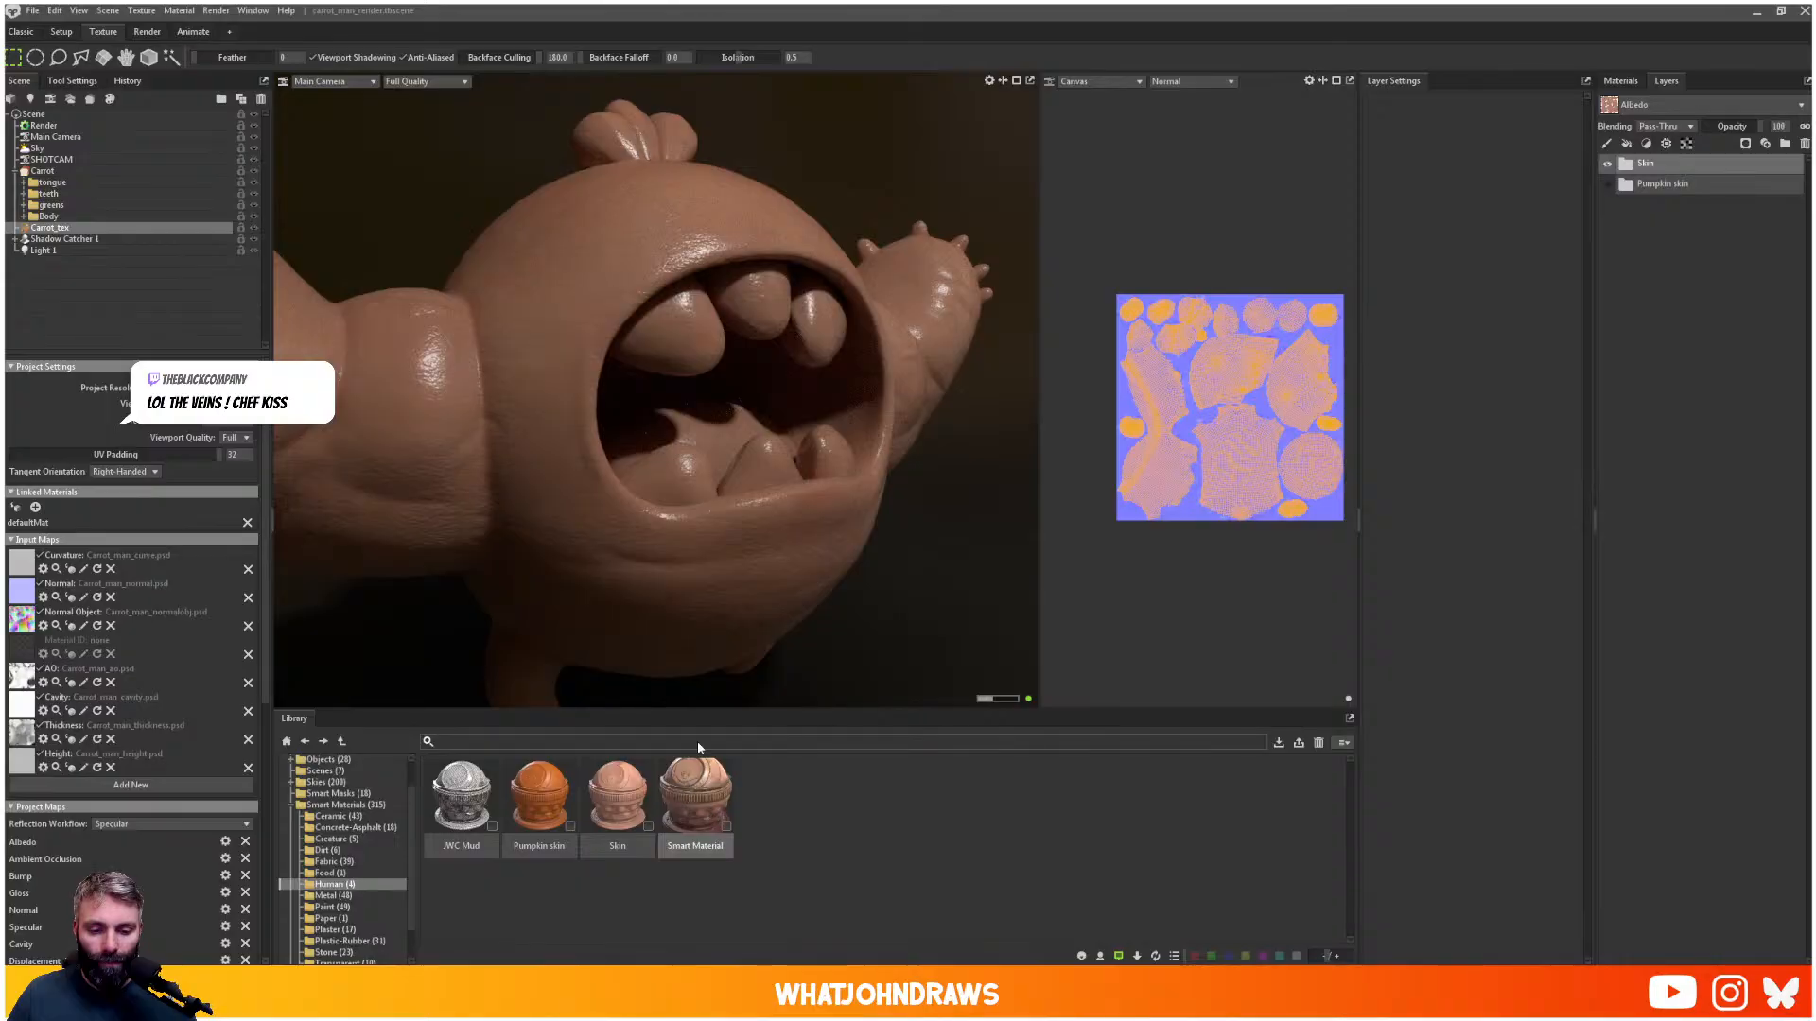
- Apply the smart material named Smart Material over the Skin layer and inspect the whole creature
{"action": "left_click_drag", "start_coordinate": [700, 802], "coordinate": [750, 528]}
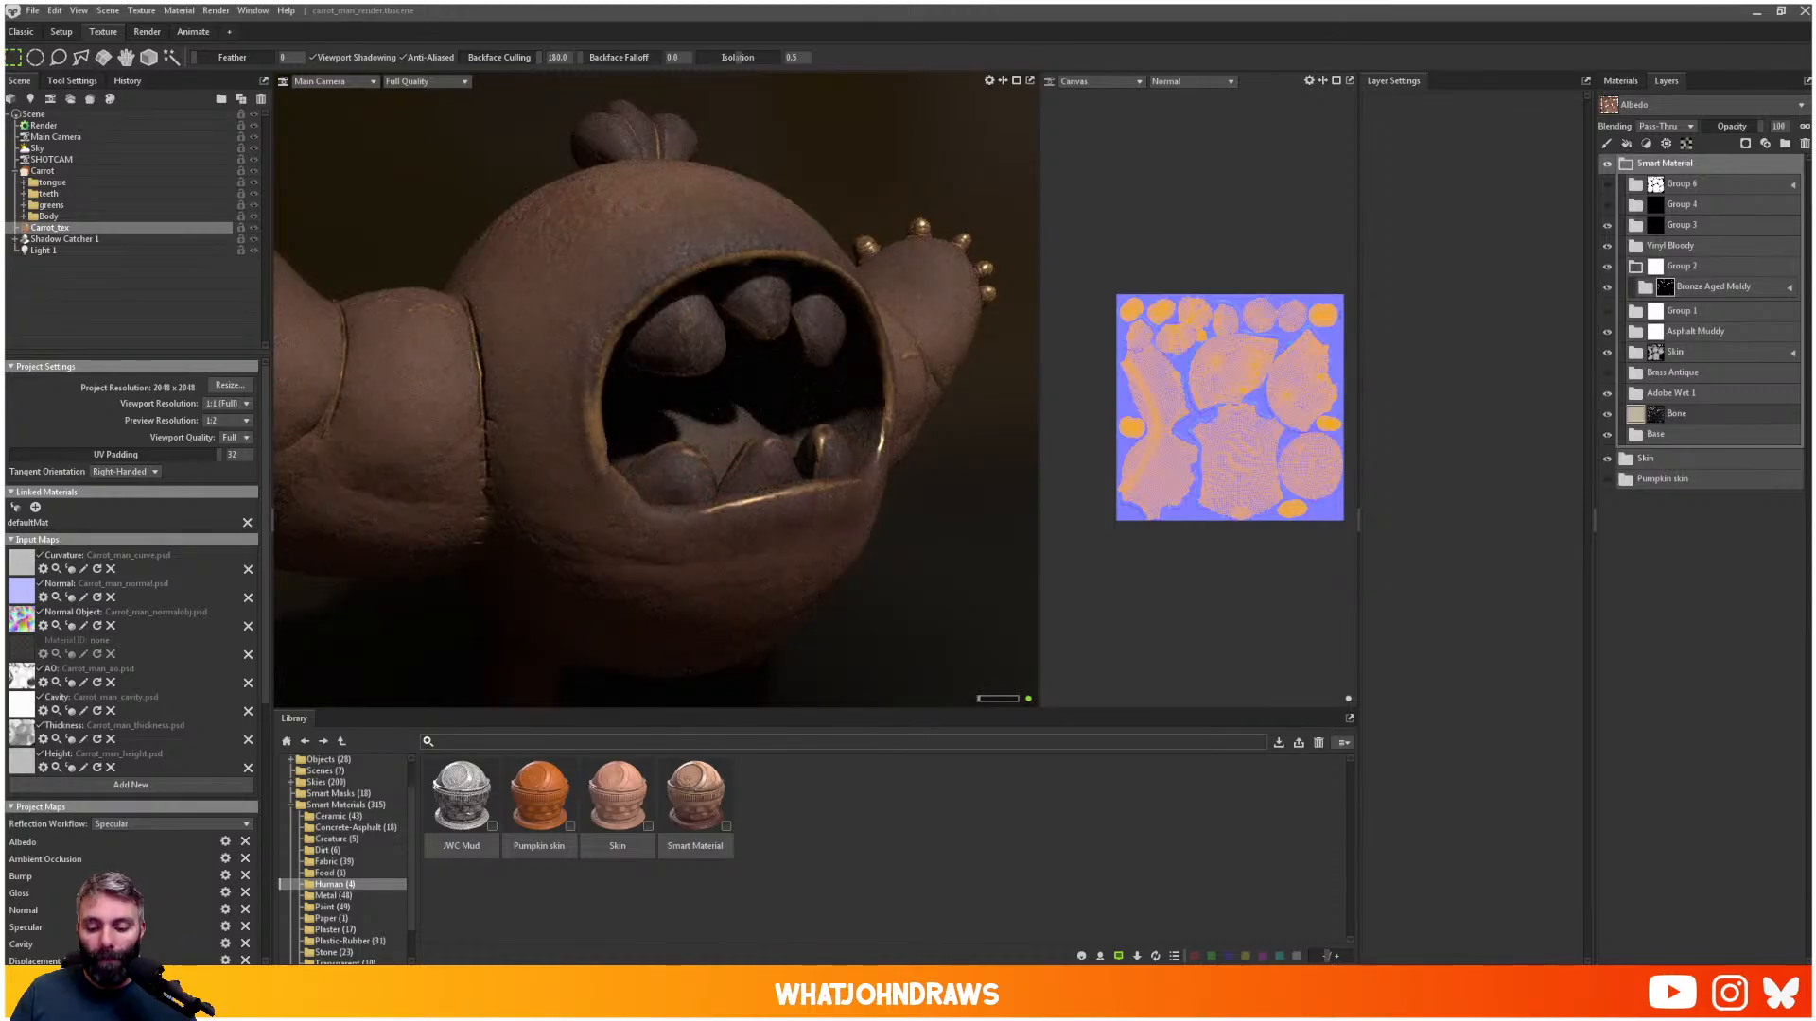
{"action": "left_click_drag", "start_coordinate": [883, 534], "coordinate": [855, 560], "text": "alt"}
{"action": "right_click_drag", "start_coordinate": [855, 560], "coordinate": [763, 527], "text": "alt"}
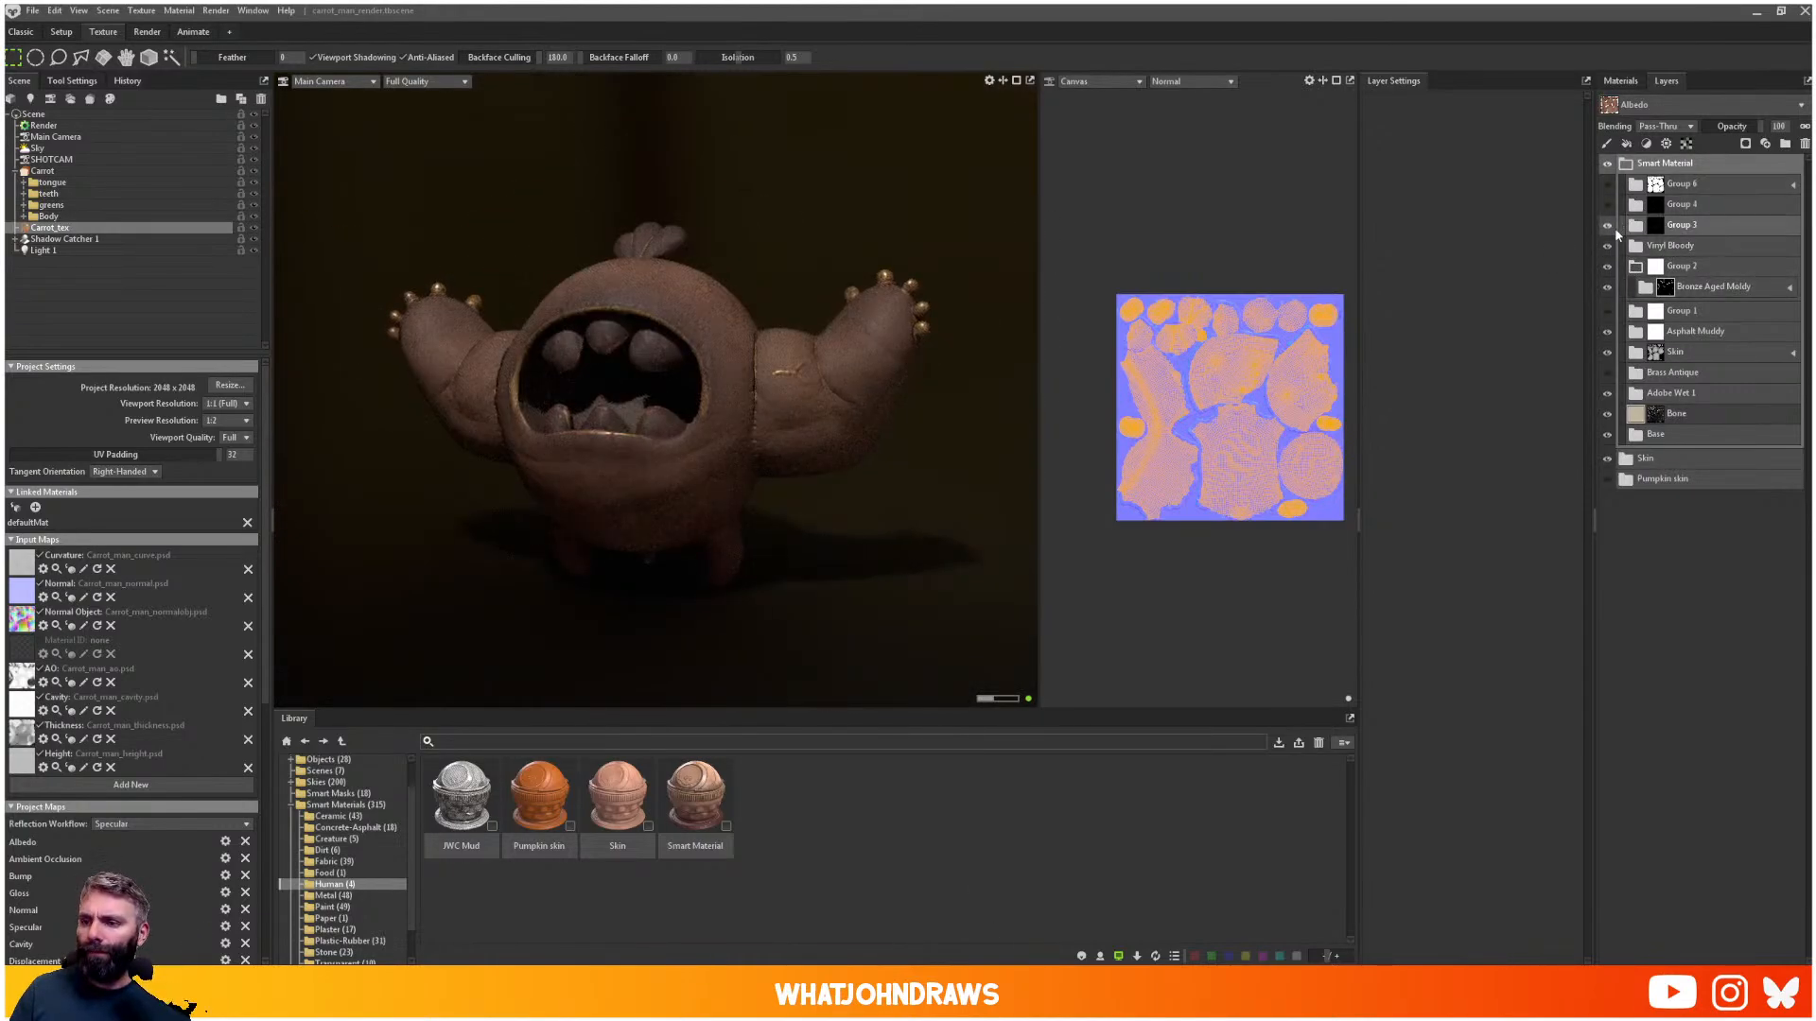
- Hide the Smart Material group's sublayers one by one down to Base, and delete the whole group
{"action": "left_click", "coordinate": [1608, 246]}
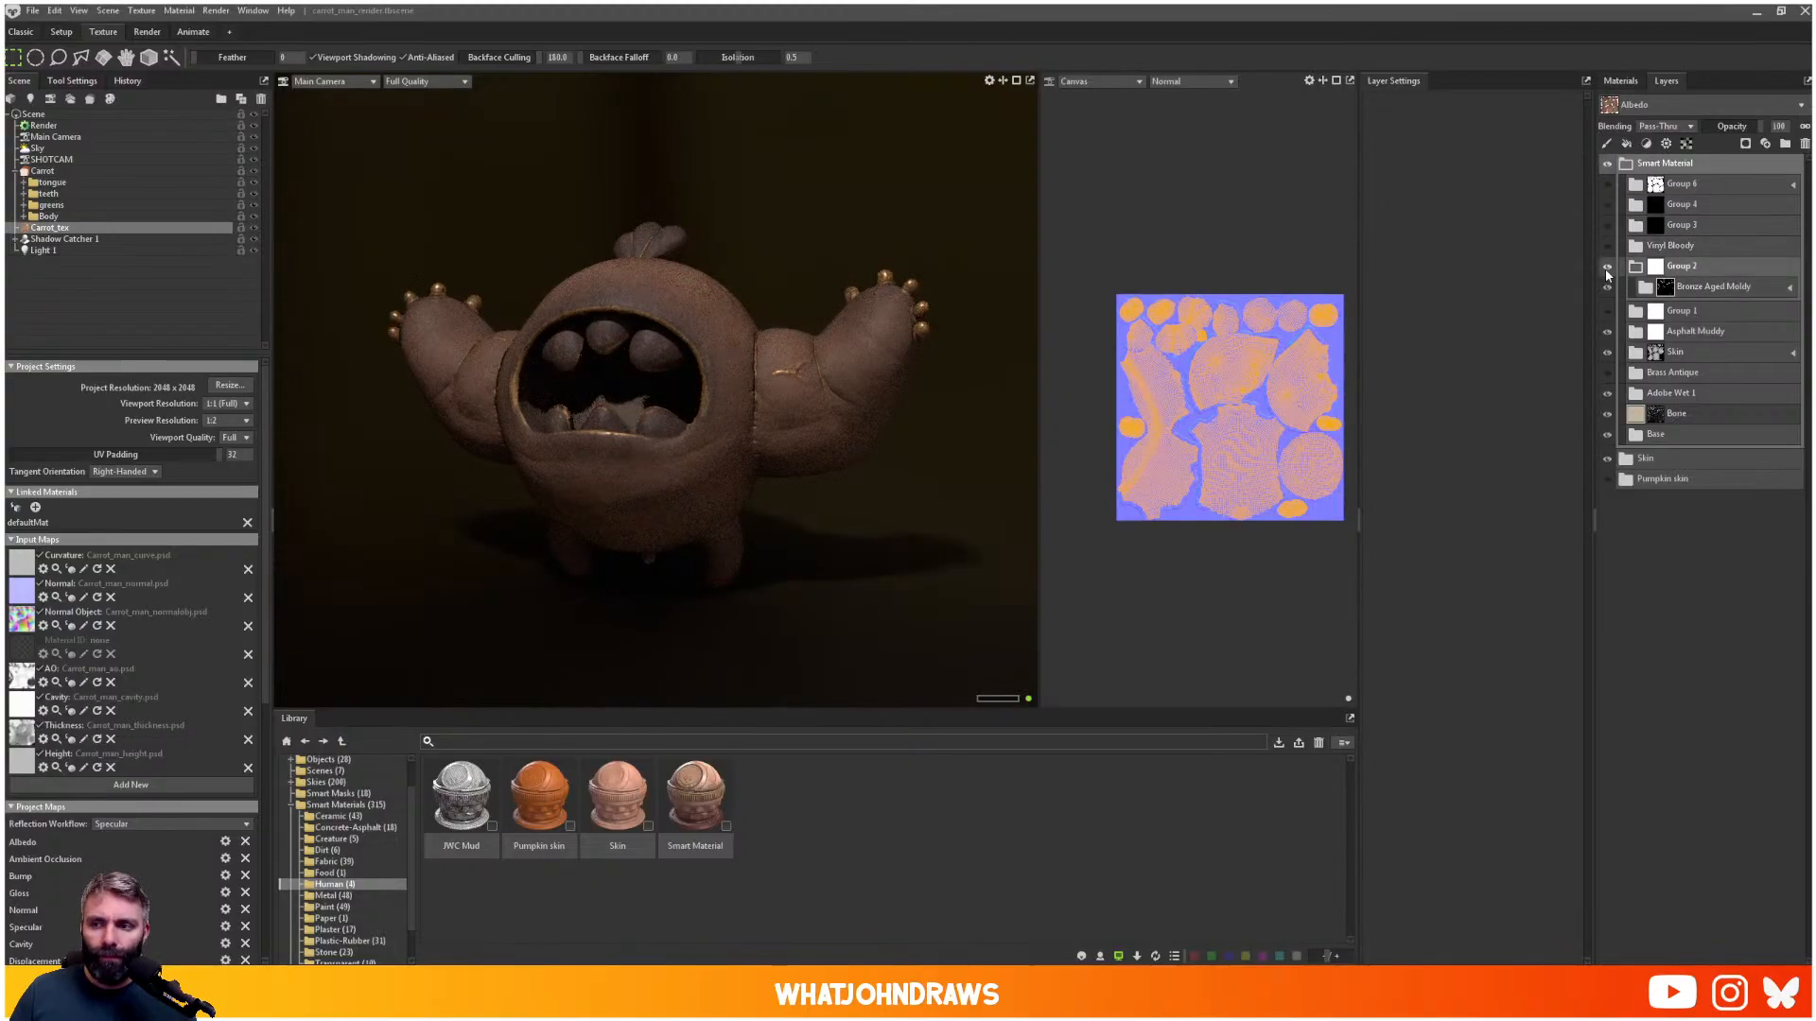
{"action": "left_click", "coordinate": [1608, 267]}
{"action": "left_click", "coordinate": [1608, 287]}
{"action": "left_click", "coordinate": [1614, 314]}
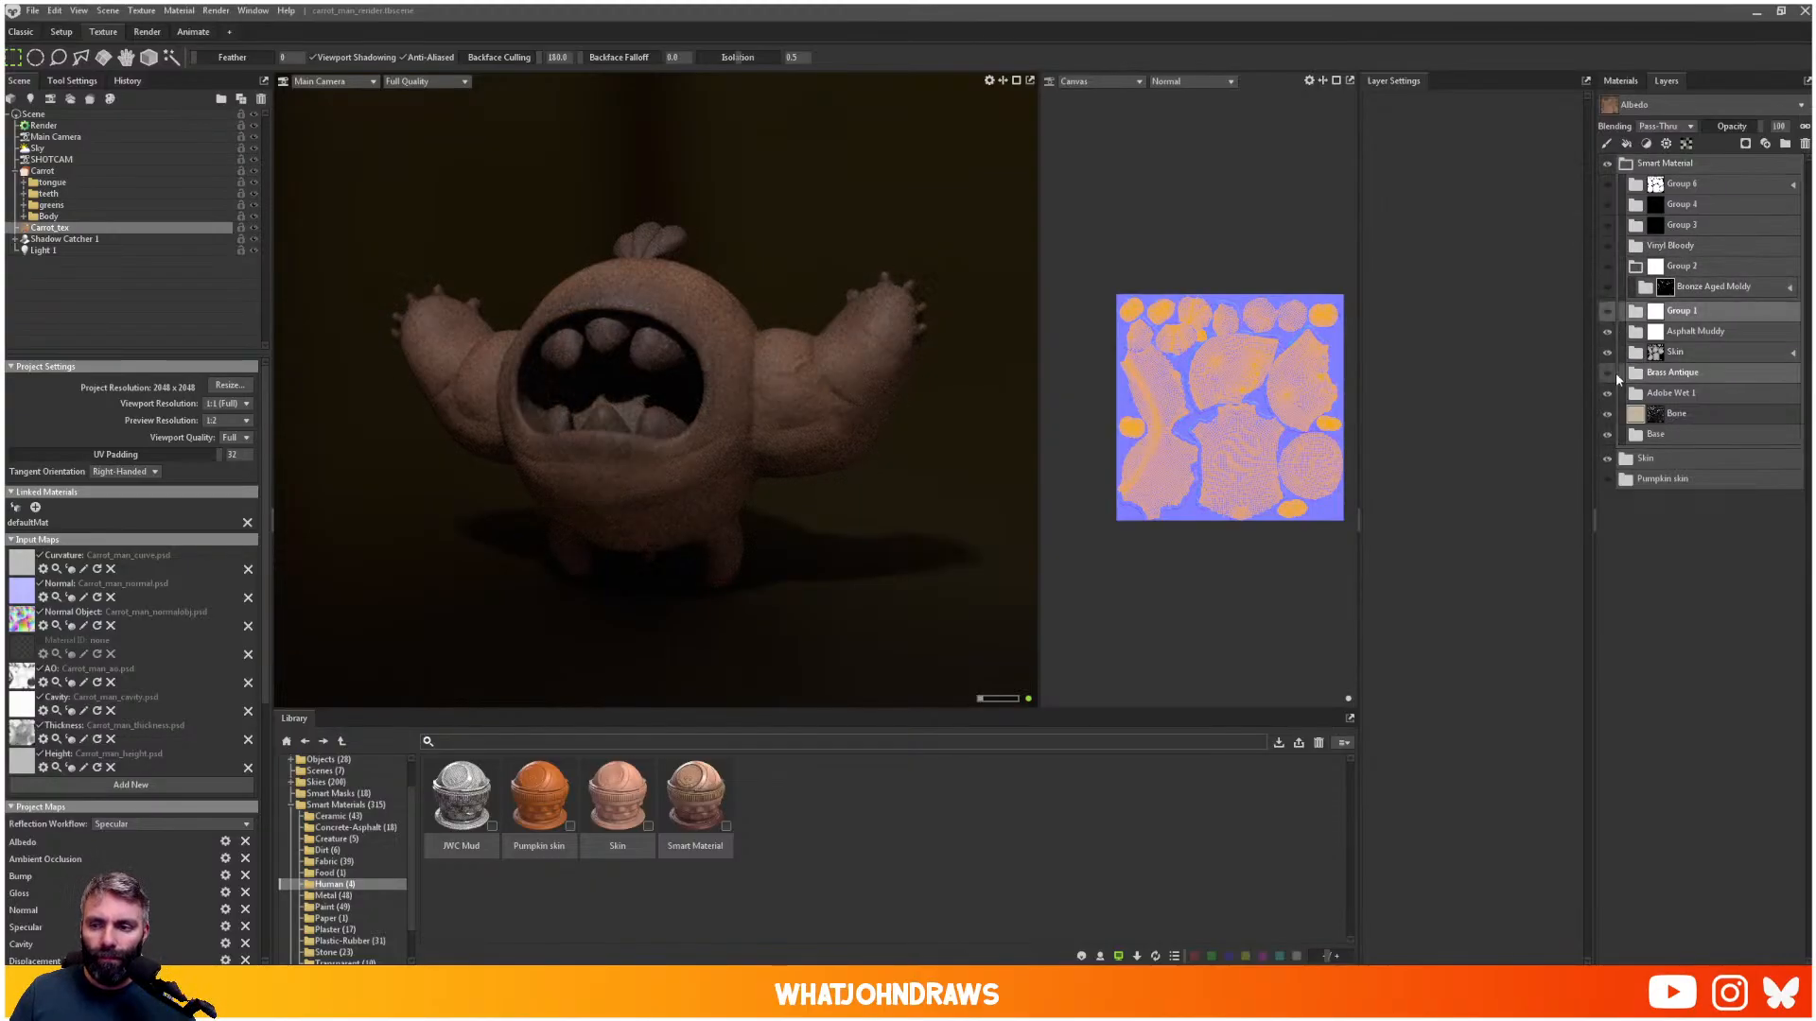
{"action": "left_click", "coordinate": [1606, 333]}
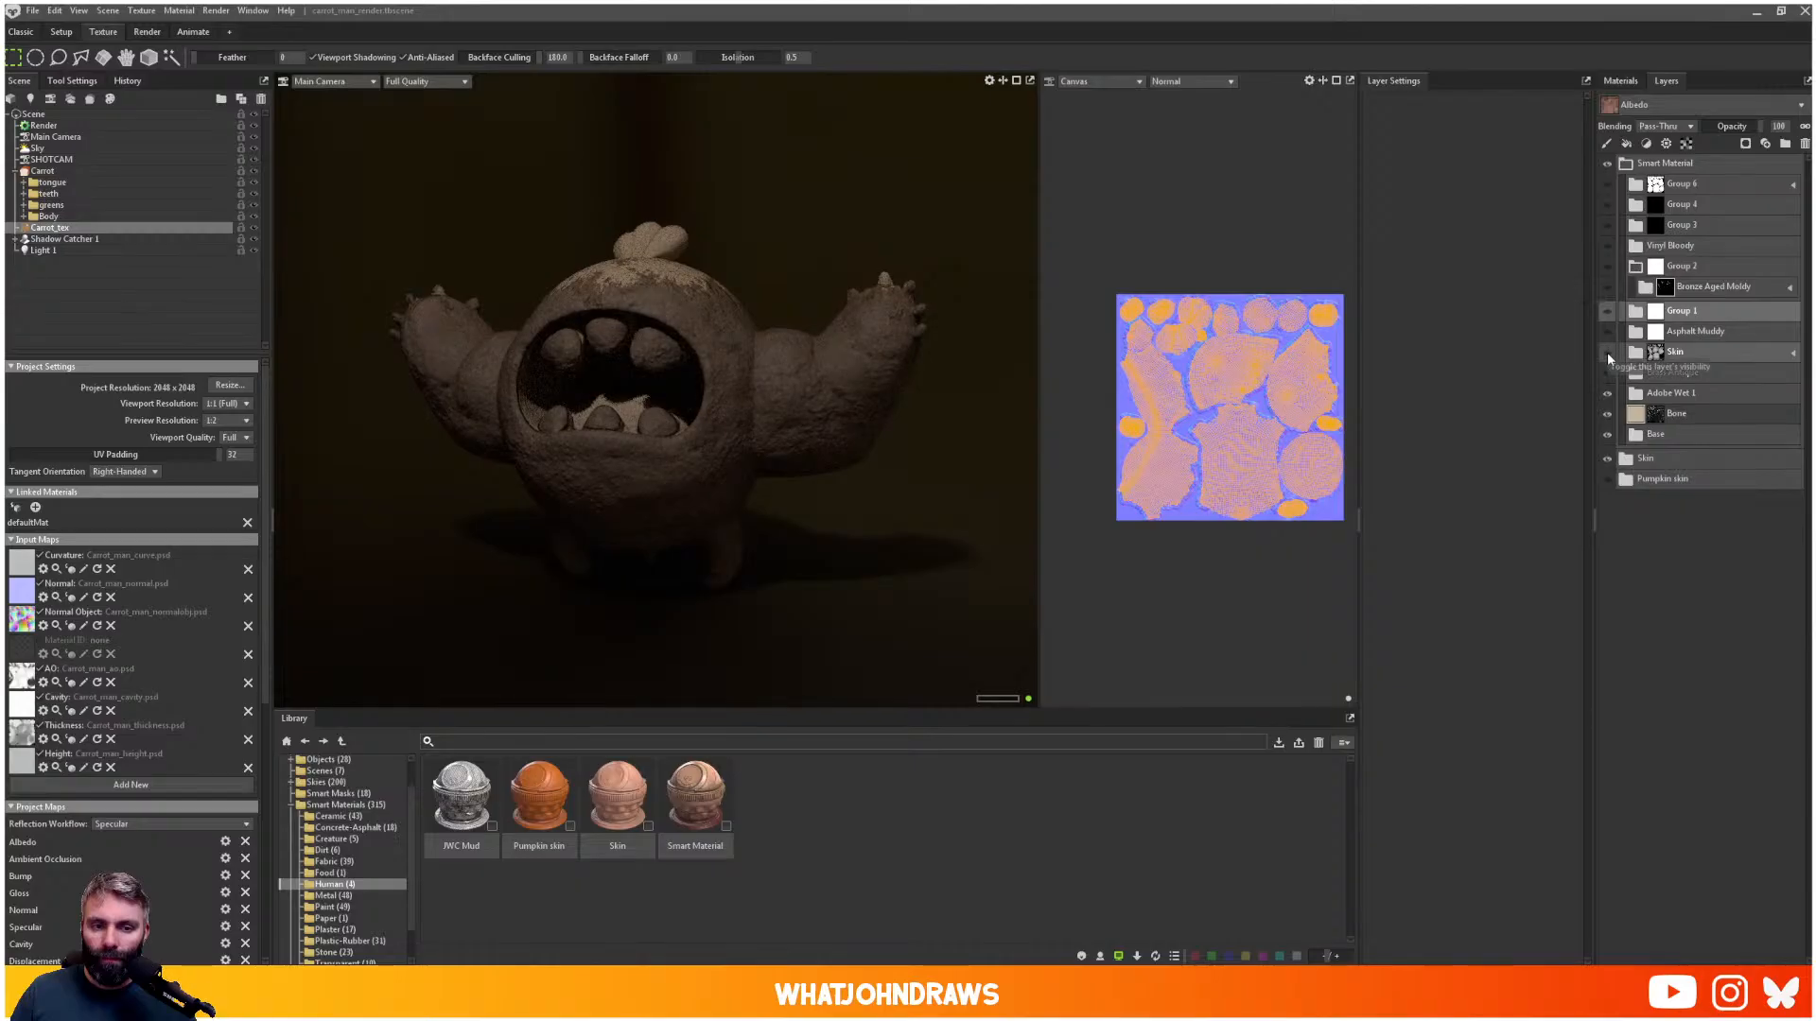
{"action": "left_click", "coordinate": [1608, 394]}
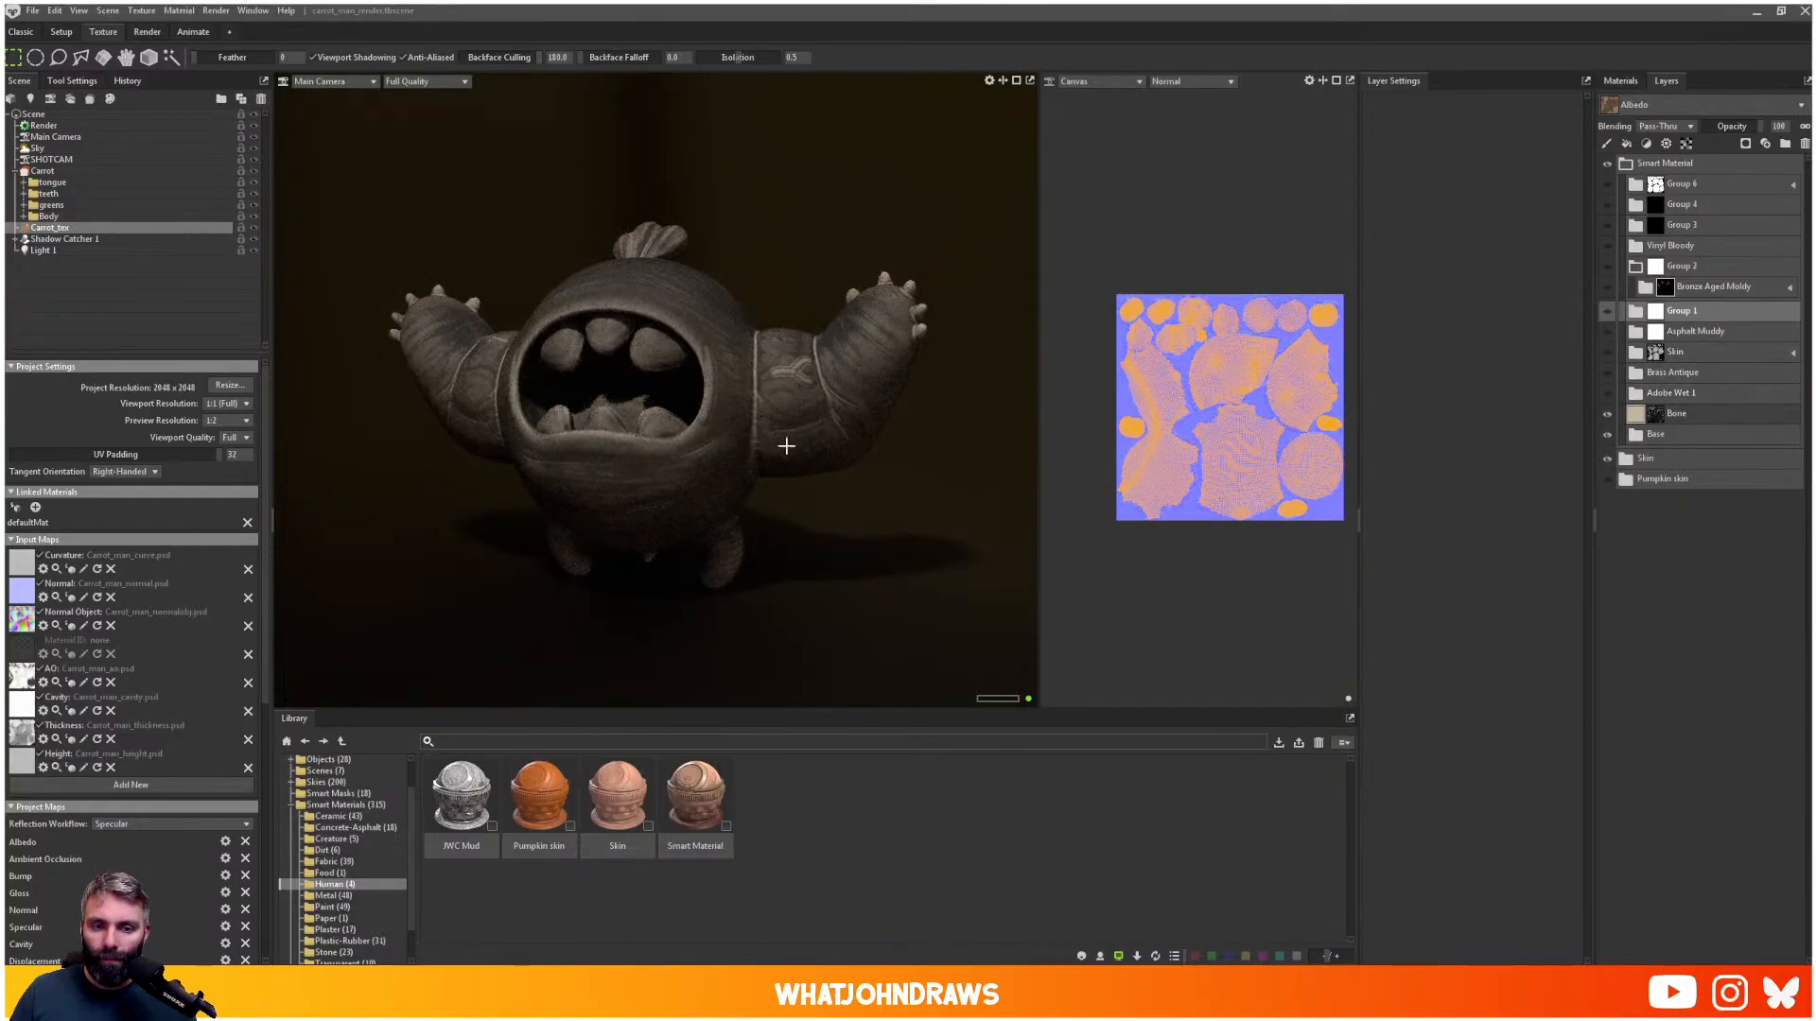
{"action": "scroll", "coordinate": [709, 465], "scroll_direction": "up", "scroll_amount": 4}
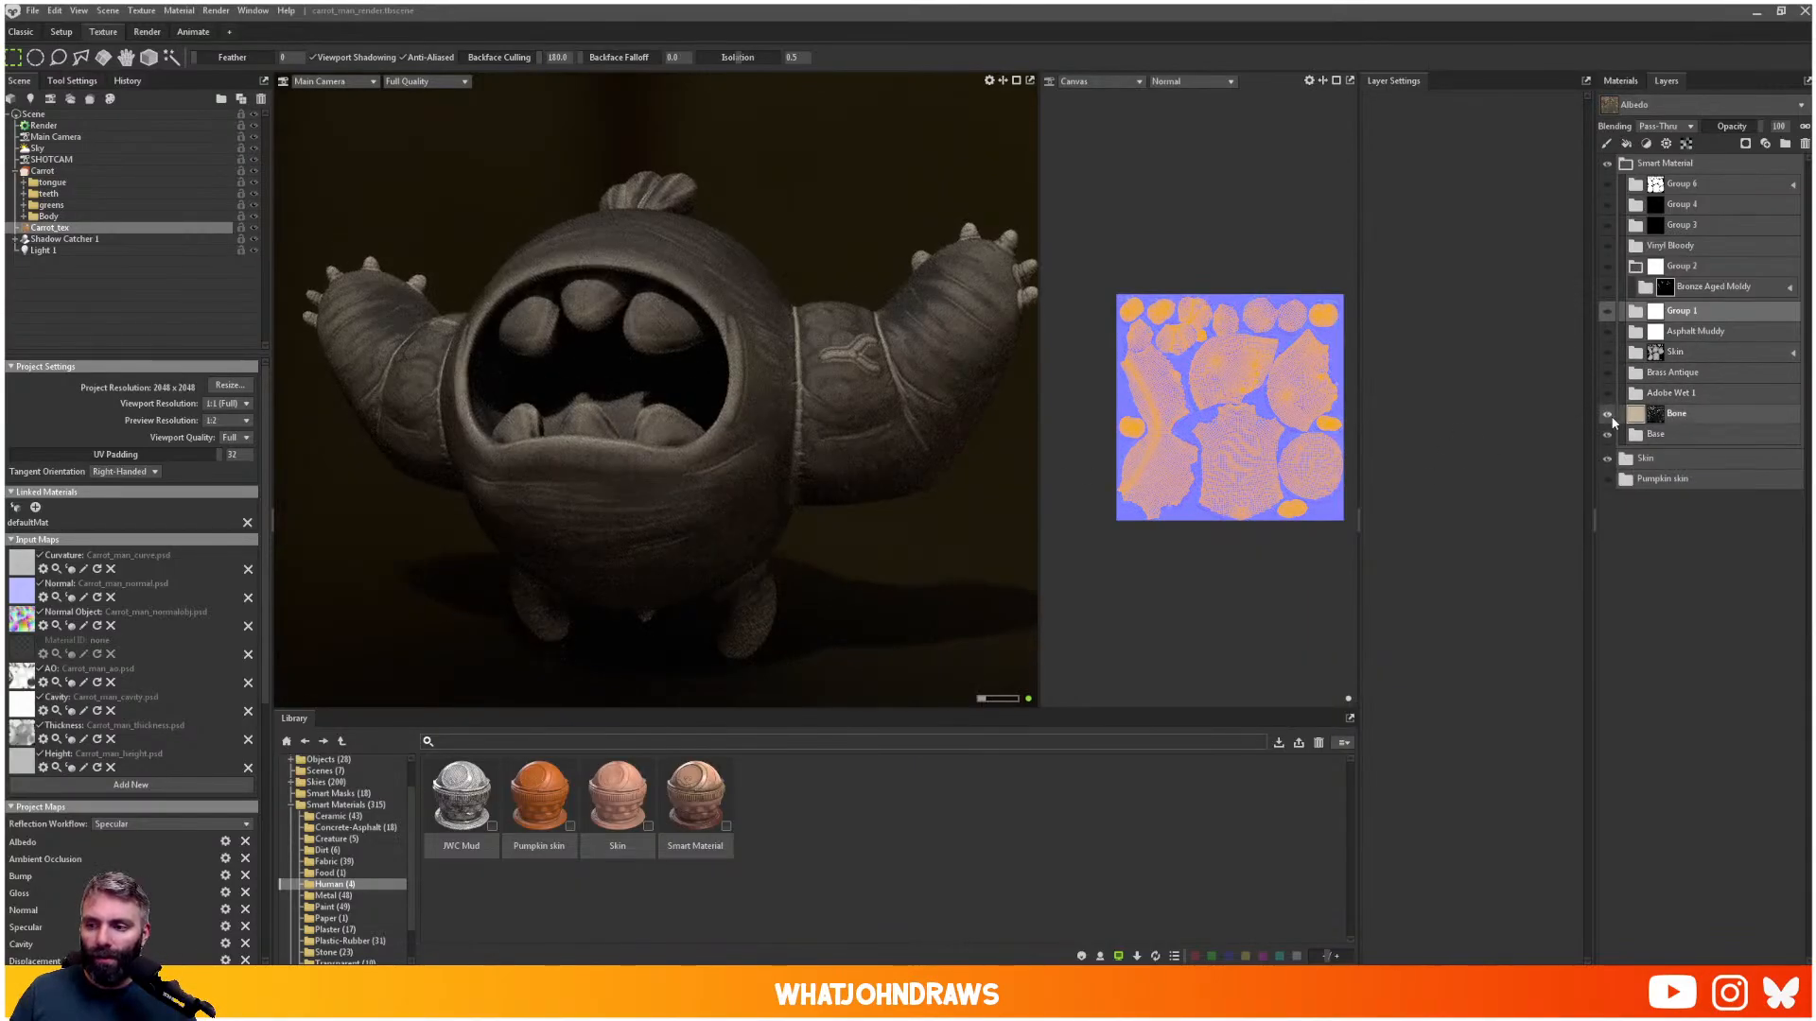
{"action": "left_click", "coordinate": [1608, 414]}
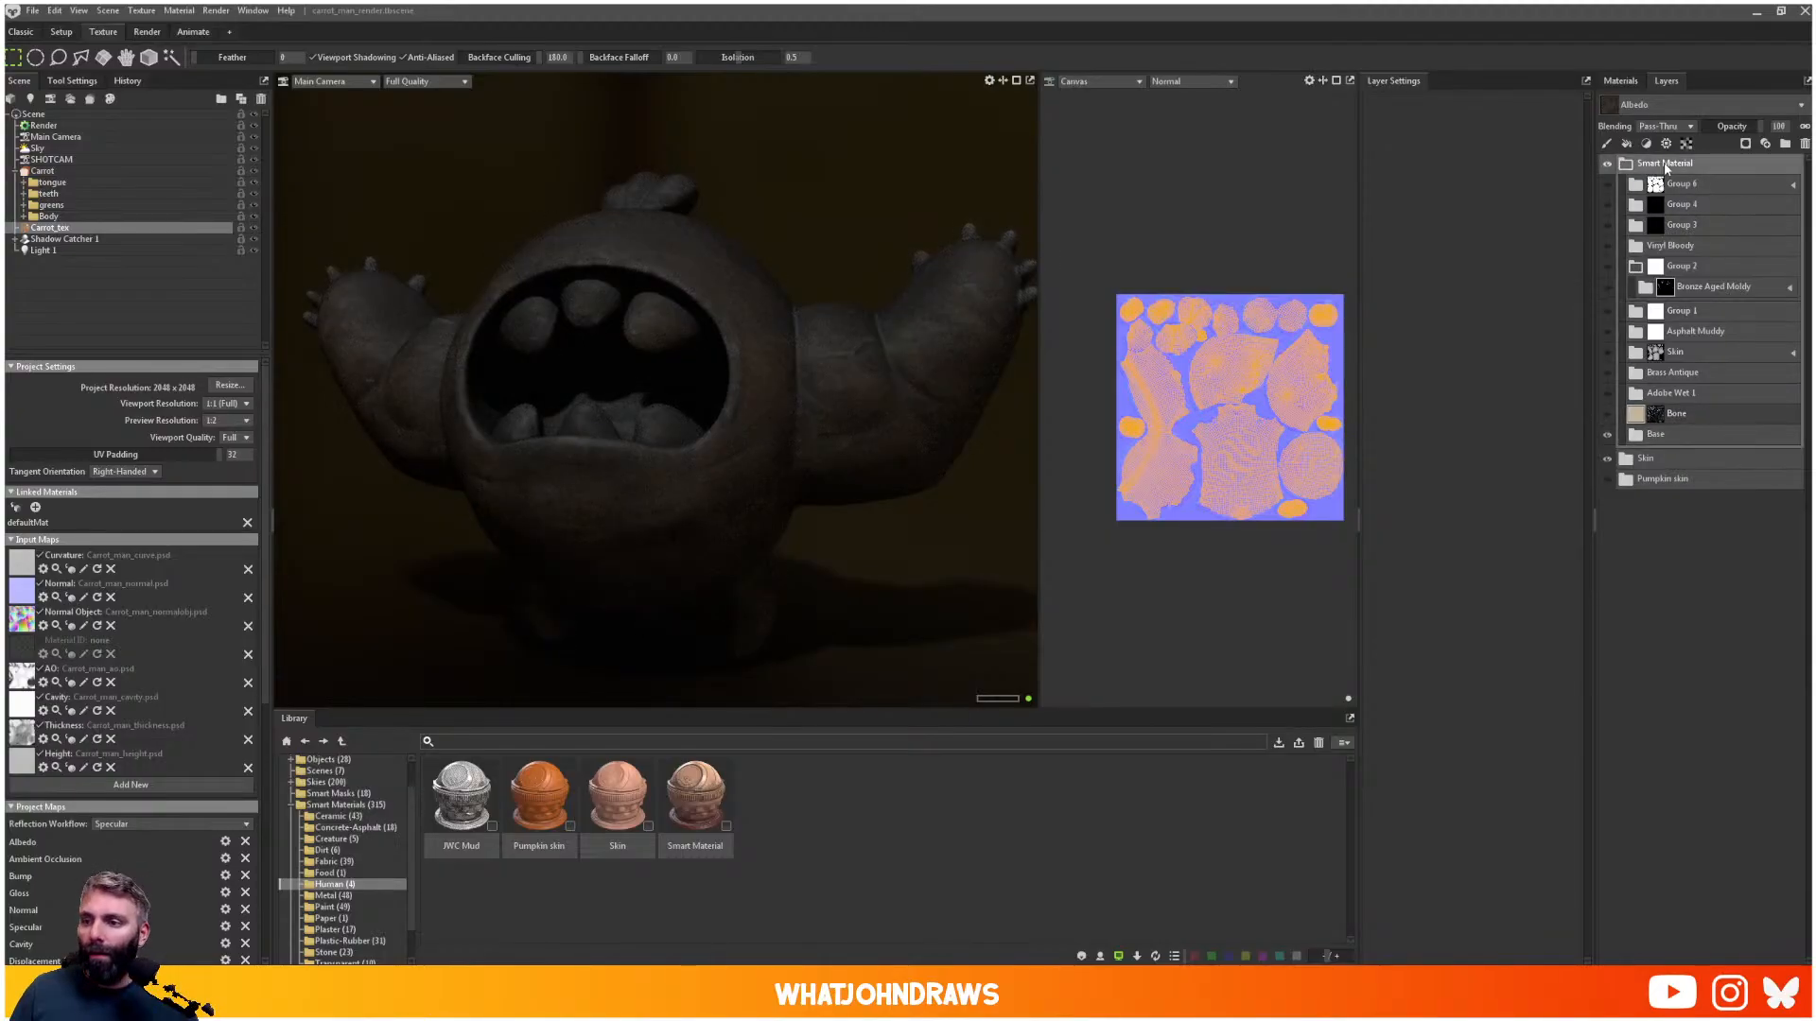
{"action": "key", "text": "Delete"}
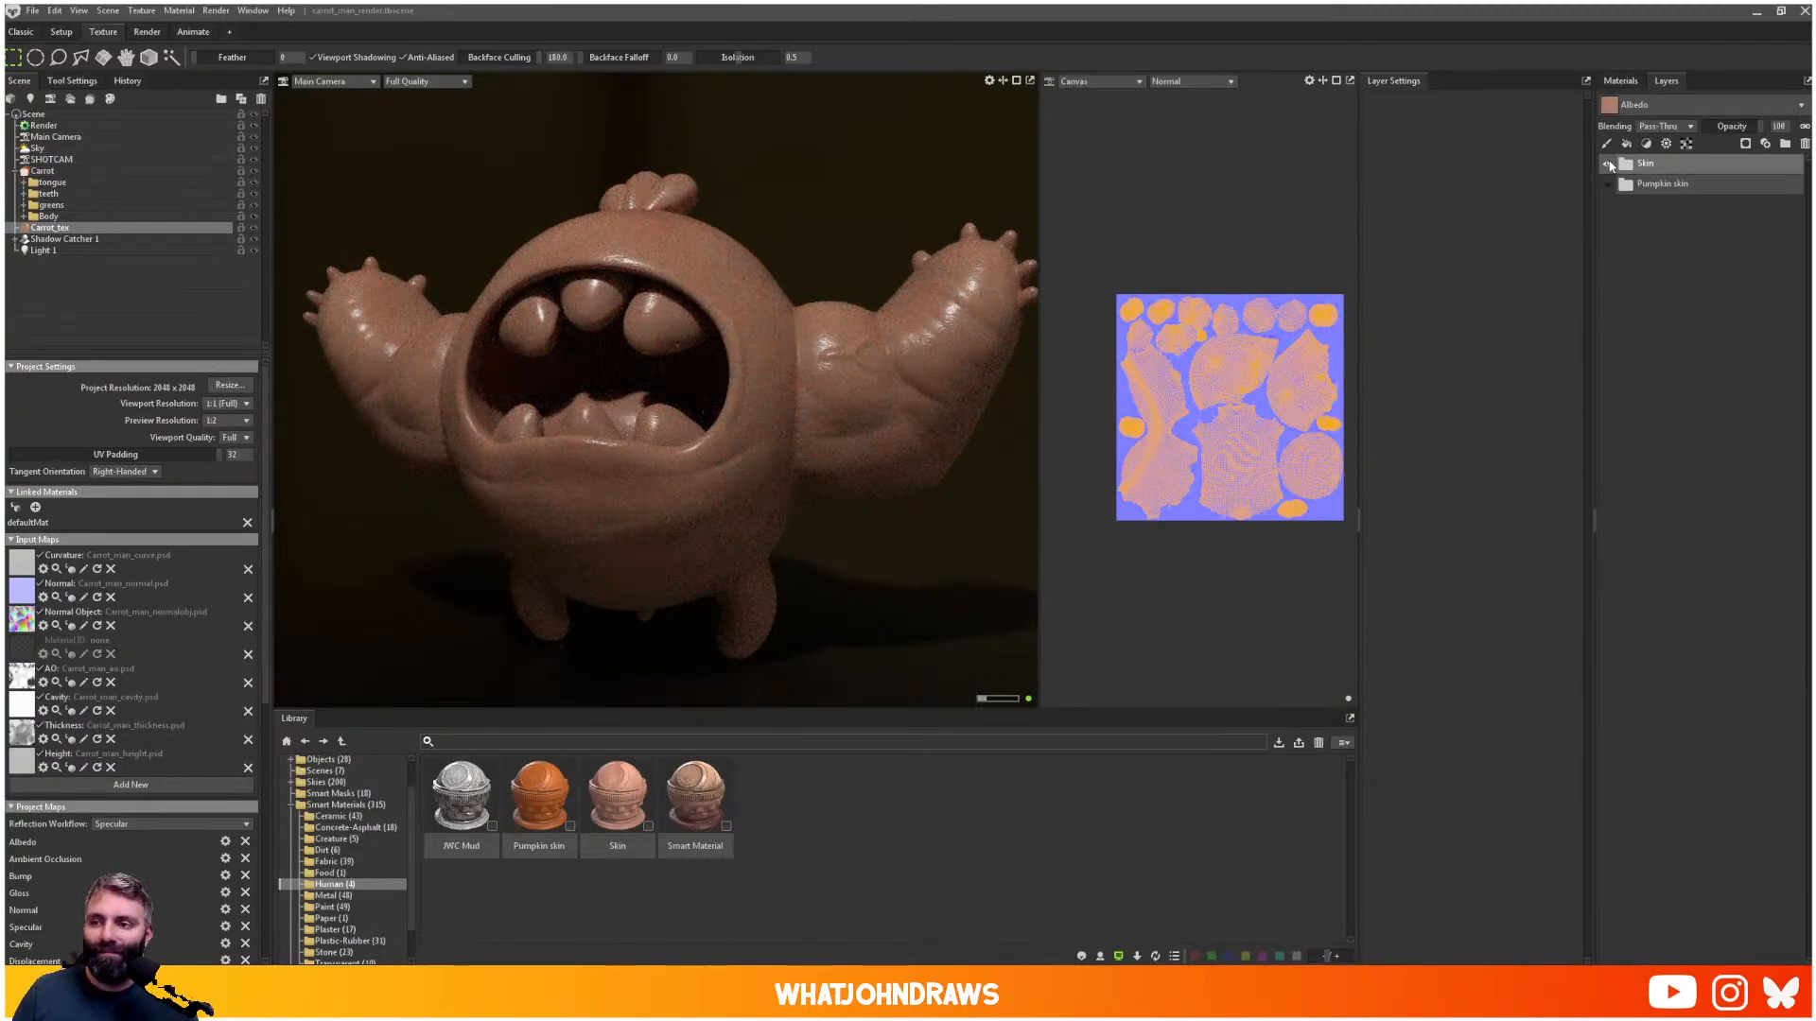
- Hide the Skin layer and add a fill layer with an orange albedo and a gloss of about 0.481
{"action": "left_click", "coordinate": [1609, 163]}
{"action": "left_click", "coordinate": [1626, 144]}
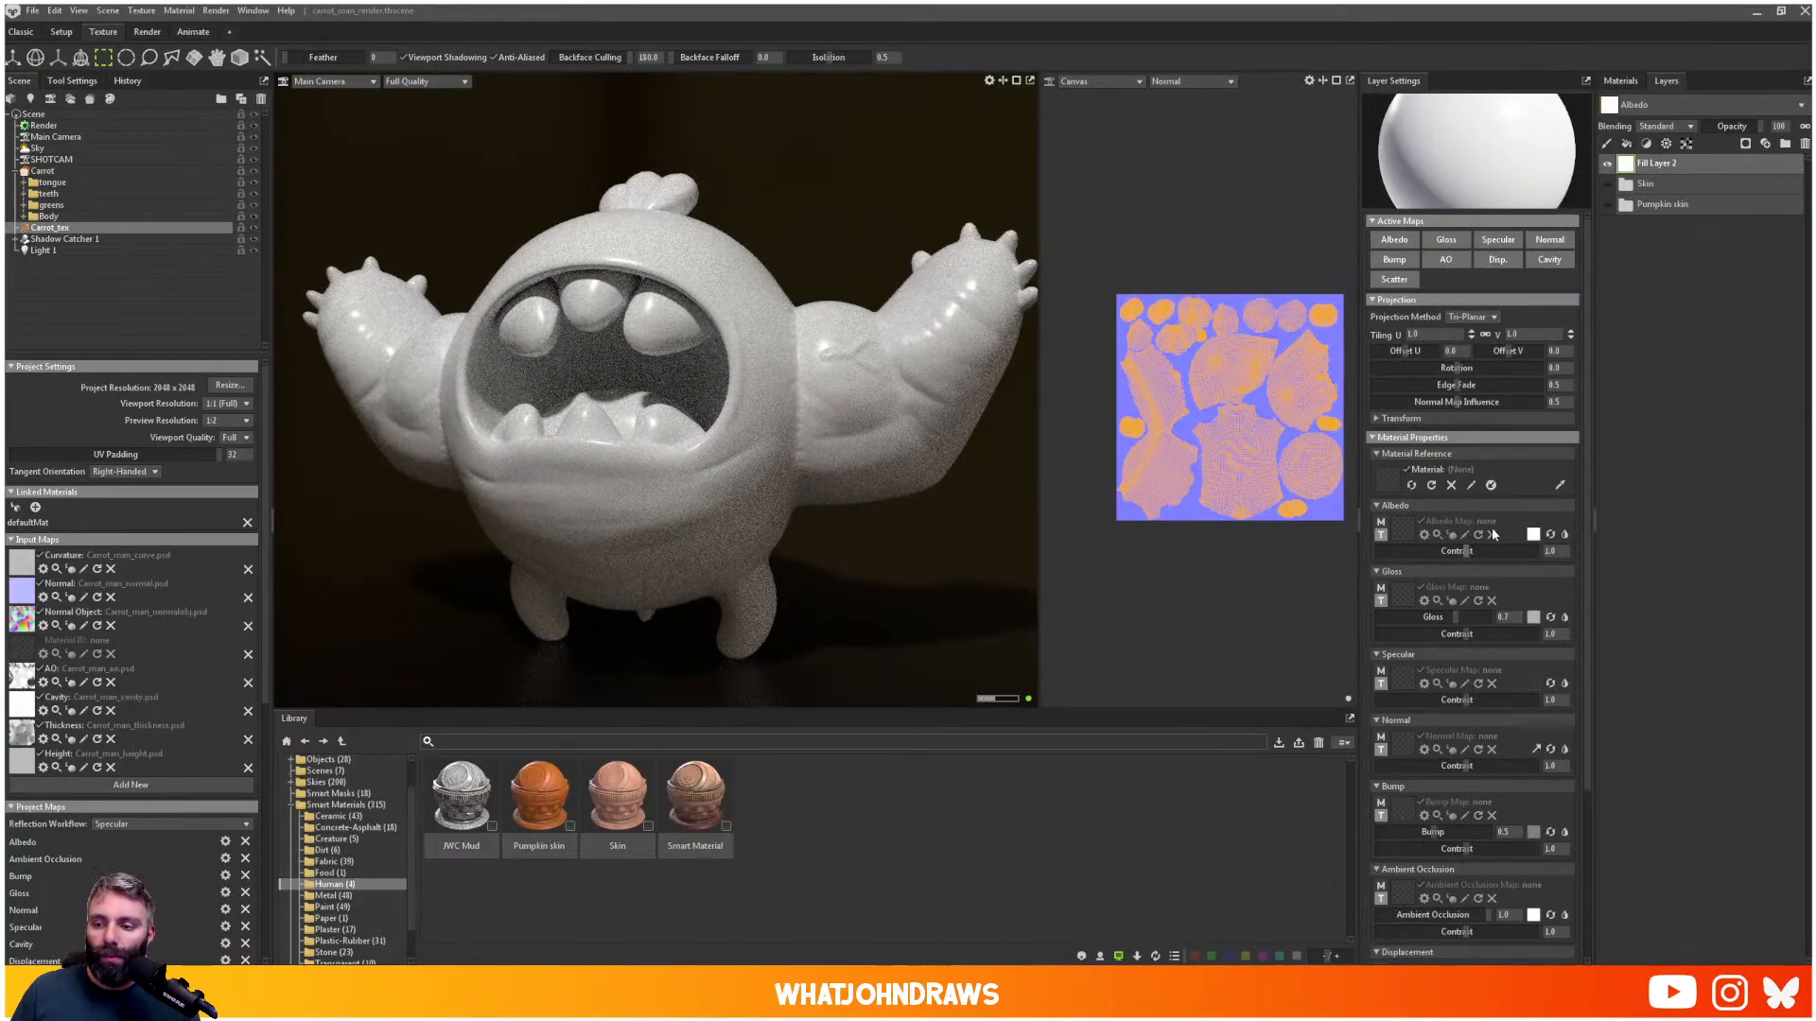
{"action": "left_click", "coordinate": [1534, 534]}
{"action": "left_click", "coordinate": [872, 461]}
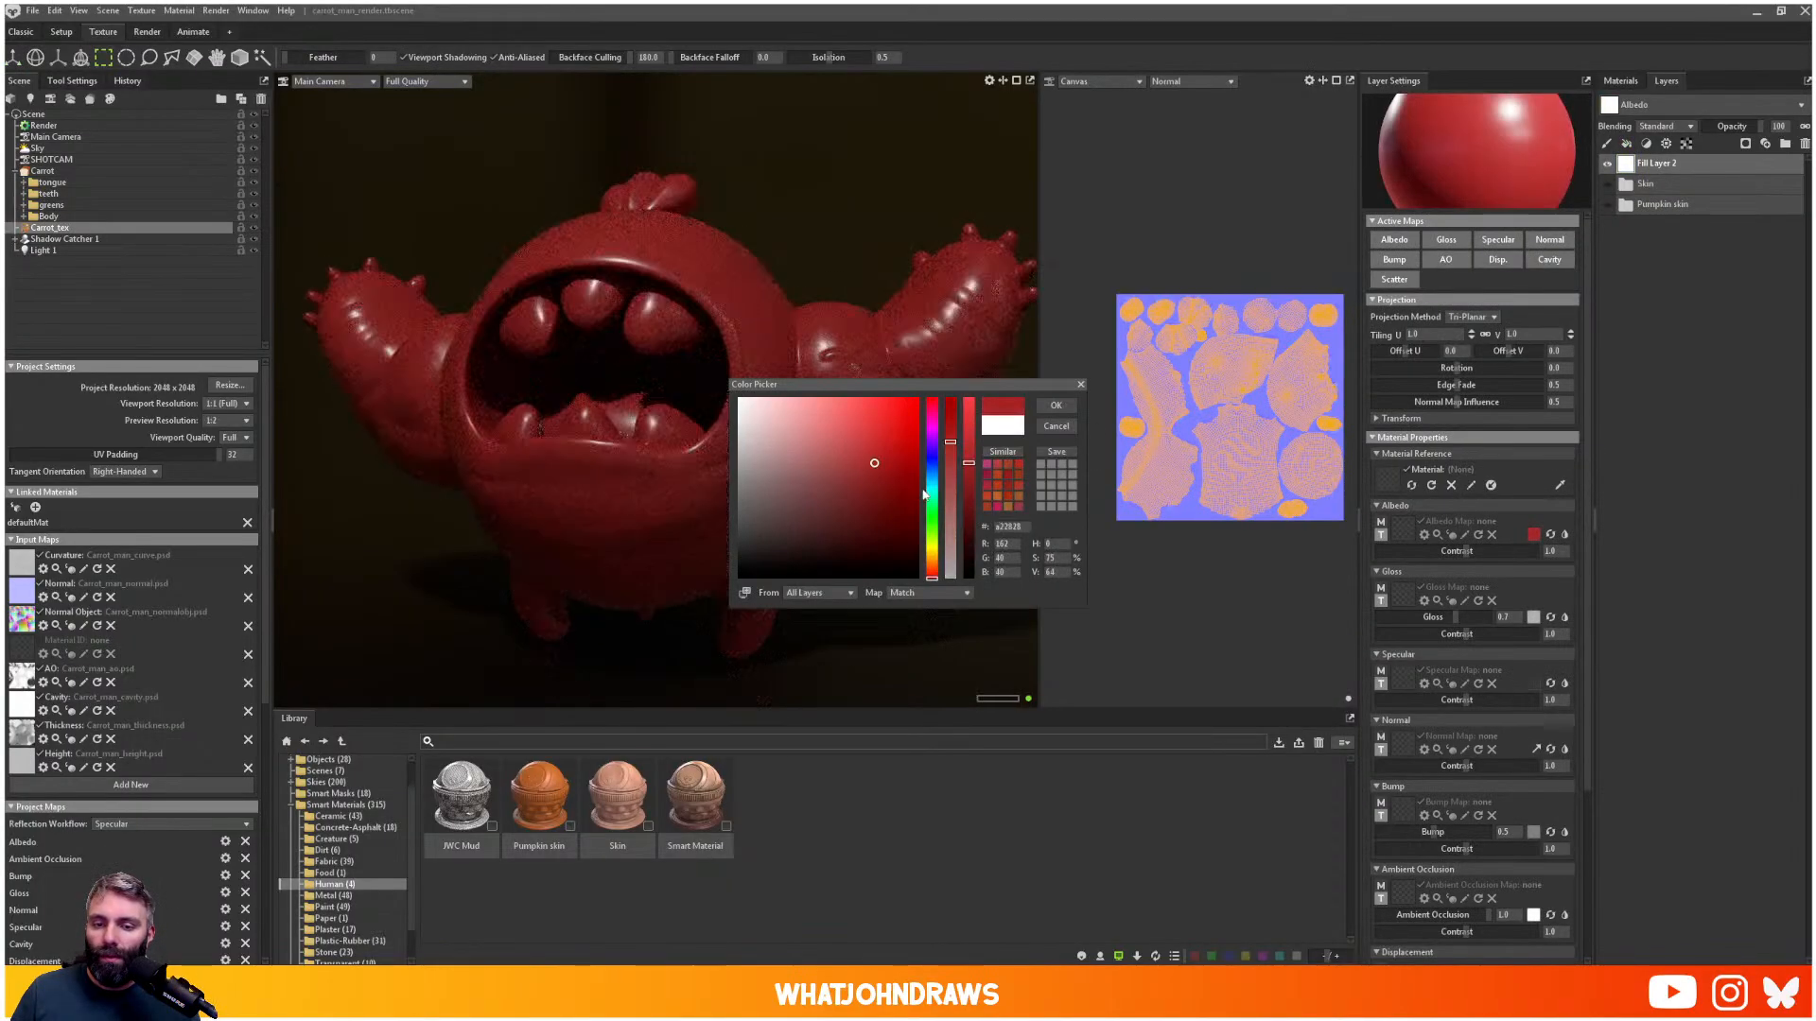
{"action": "left_click", "coordinate": [931, 565]}
{"action": "left_click_drag", "start_coordinate": [932, 565], "coordinate": [931, 563]}
{"action": "left_click_drag", "start_coordinate": [876, 460], "coordinate": [894, 438]}
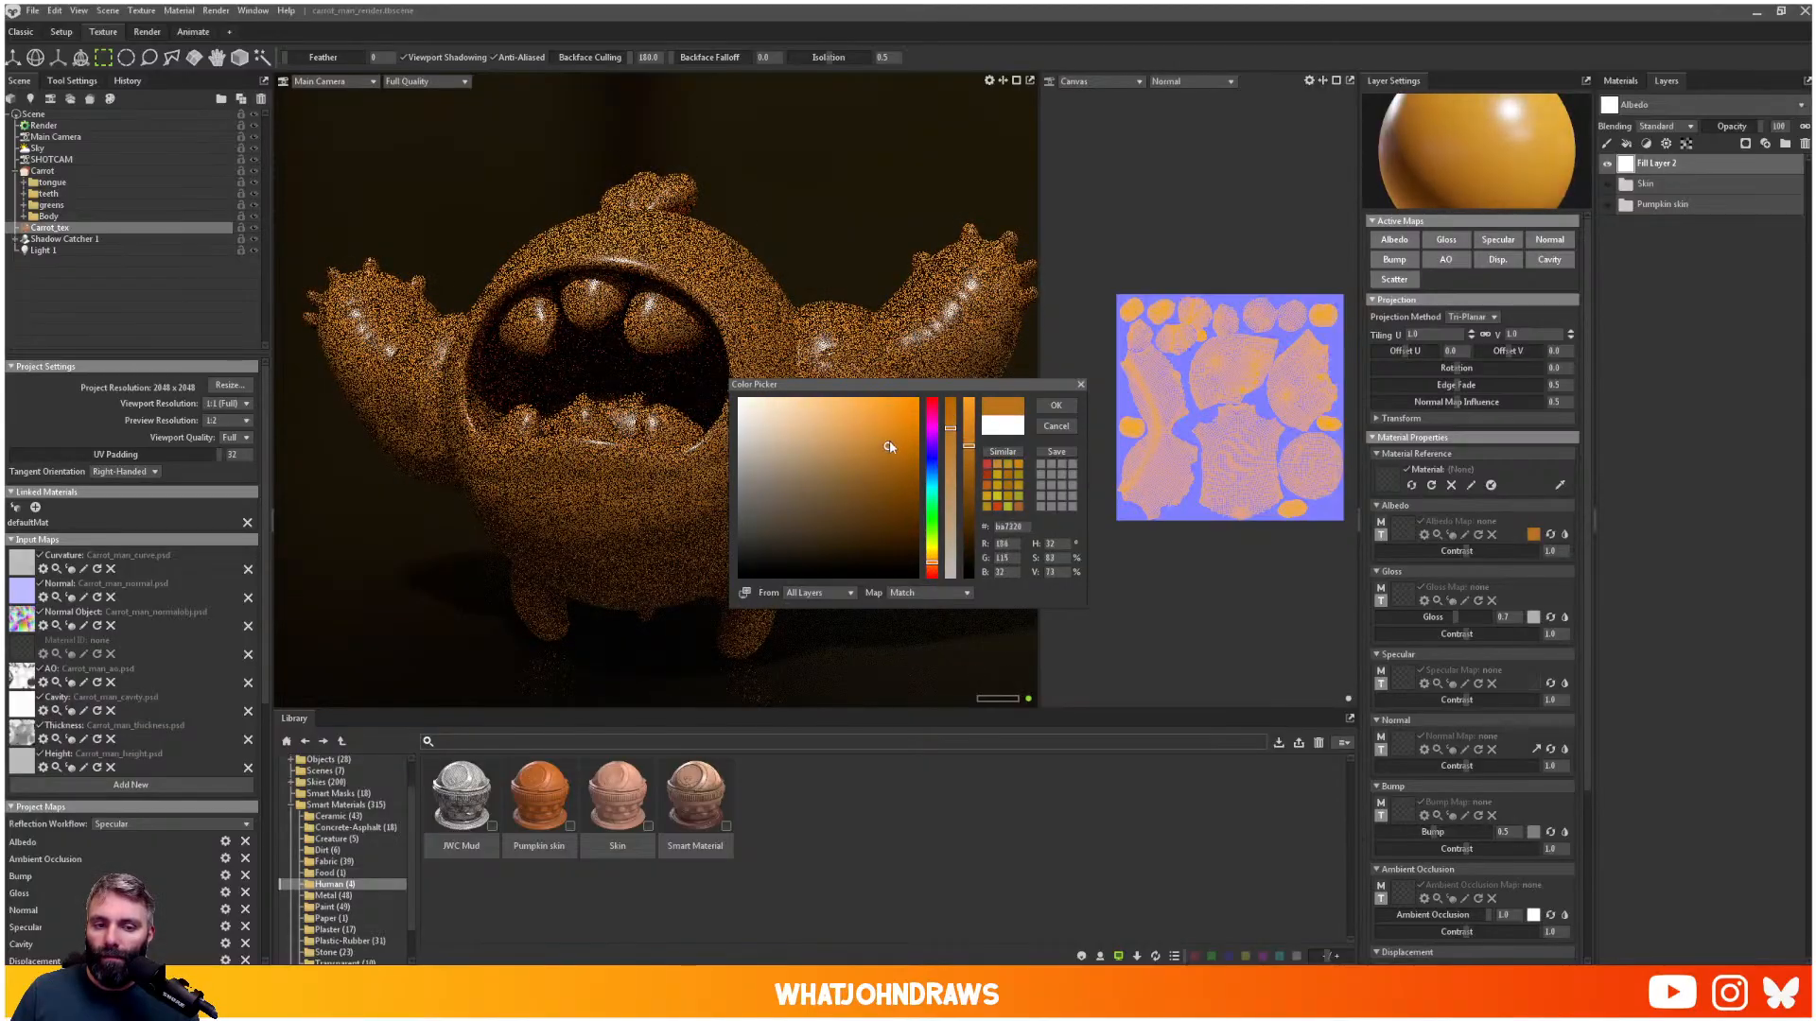
{"action": "left_click", "coordinate": [1056, 405]}
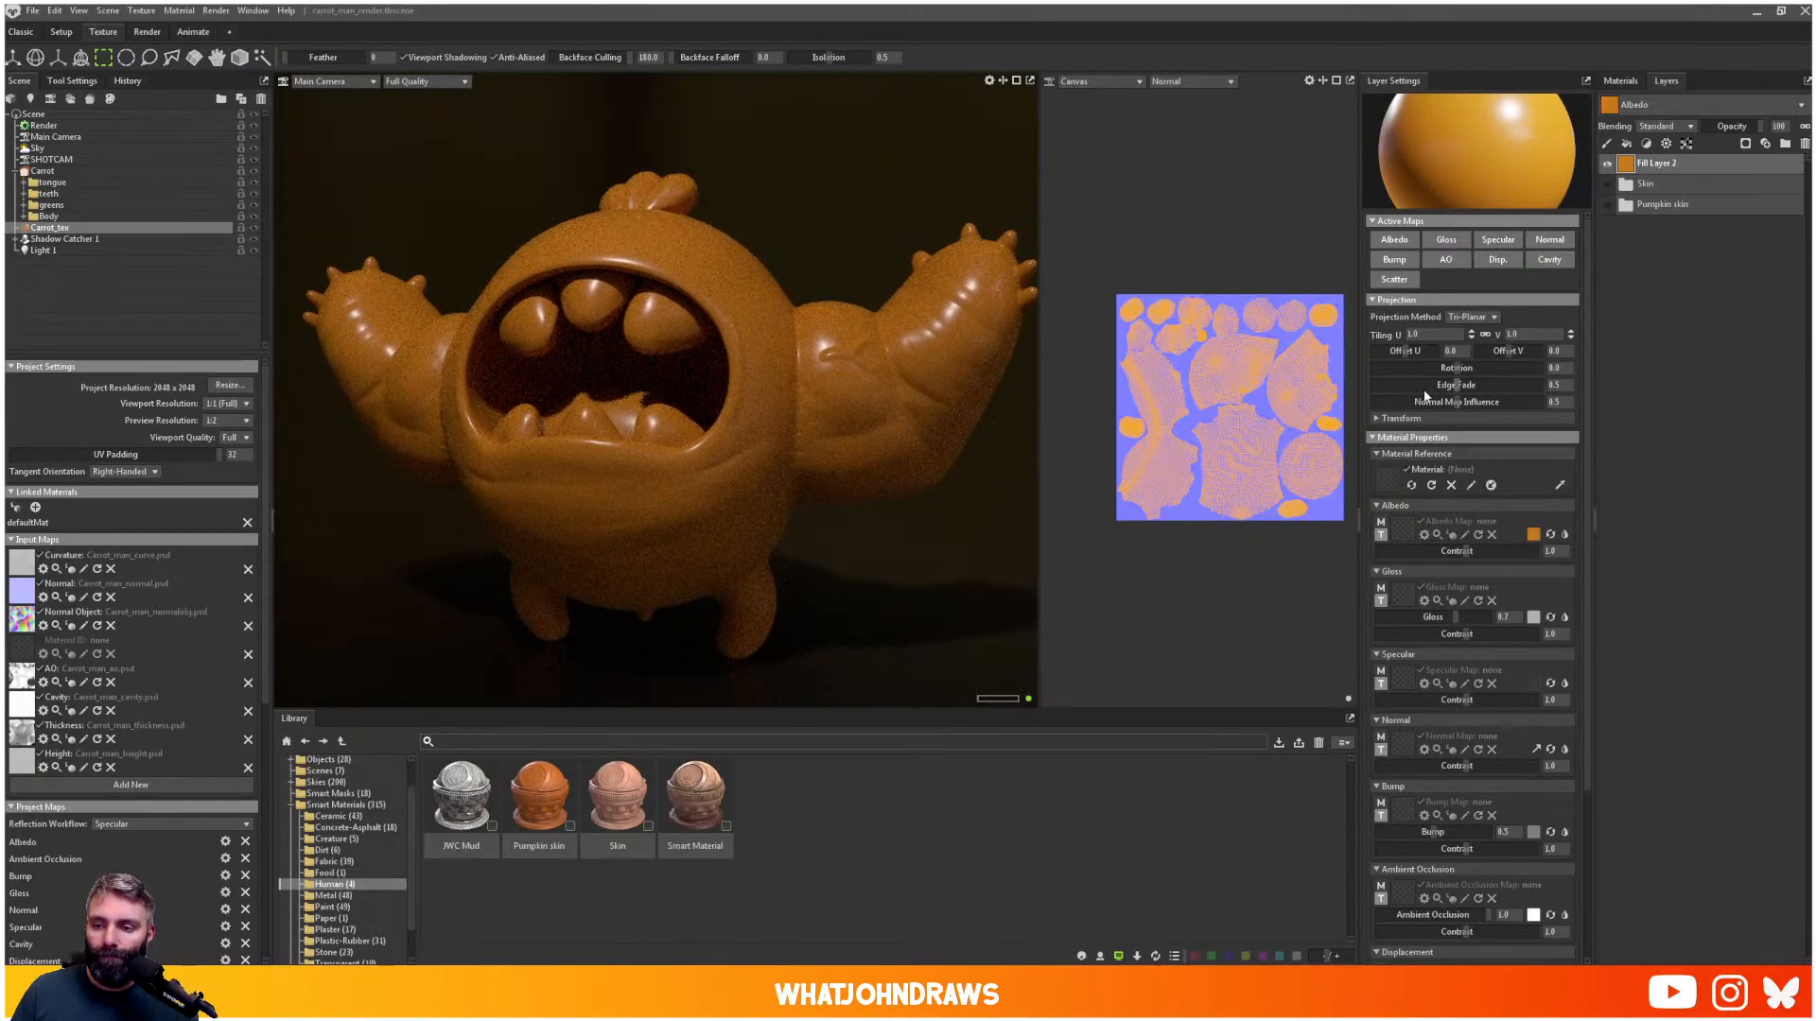
{"action": "left_click_drag", "start_coordinate": [1461, 613], "coordinate": [1432, 622]}
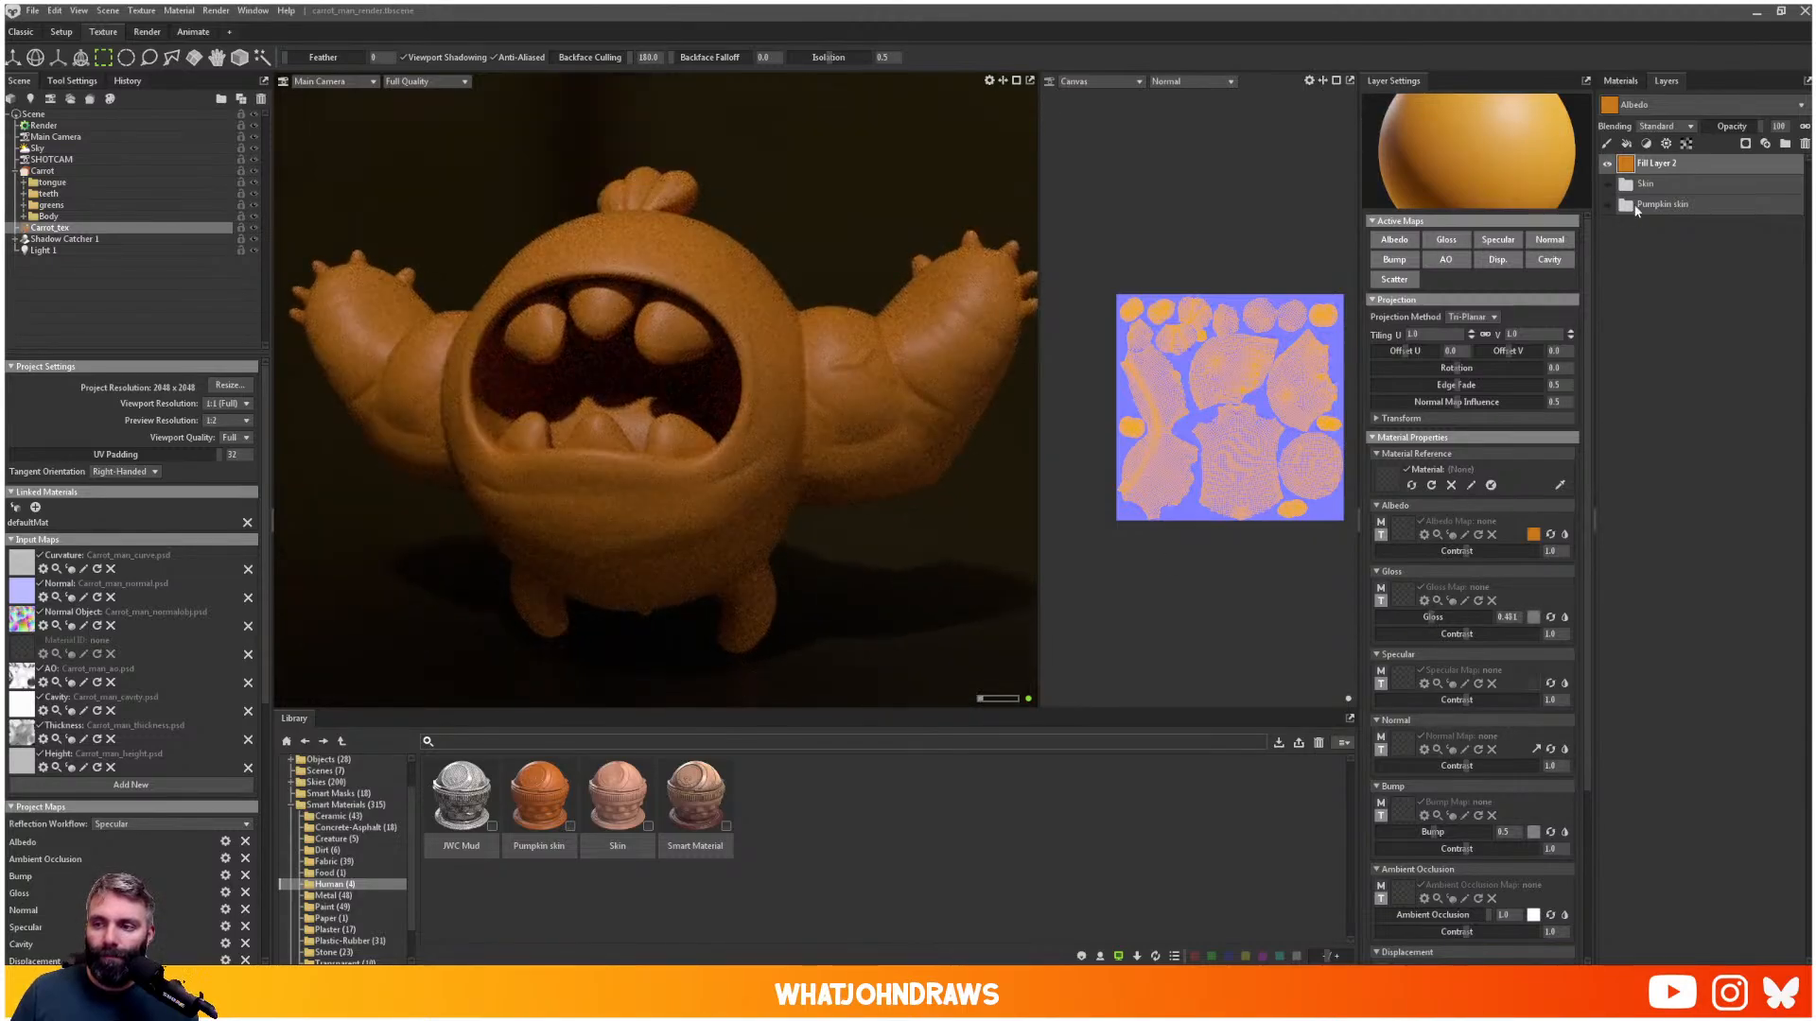
- Rename the orange fill layer as Body and delete the Skin and Pumpkin skin layers
{"action": "double_click", "coordinate": [1655, 163]}
{"action": "key", "text": "ctrl+a"}
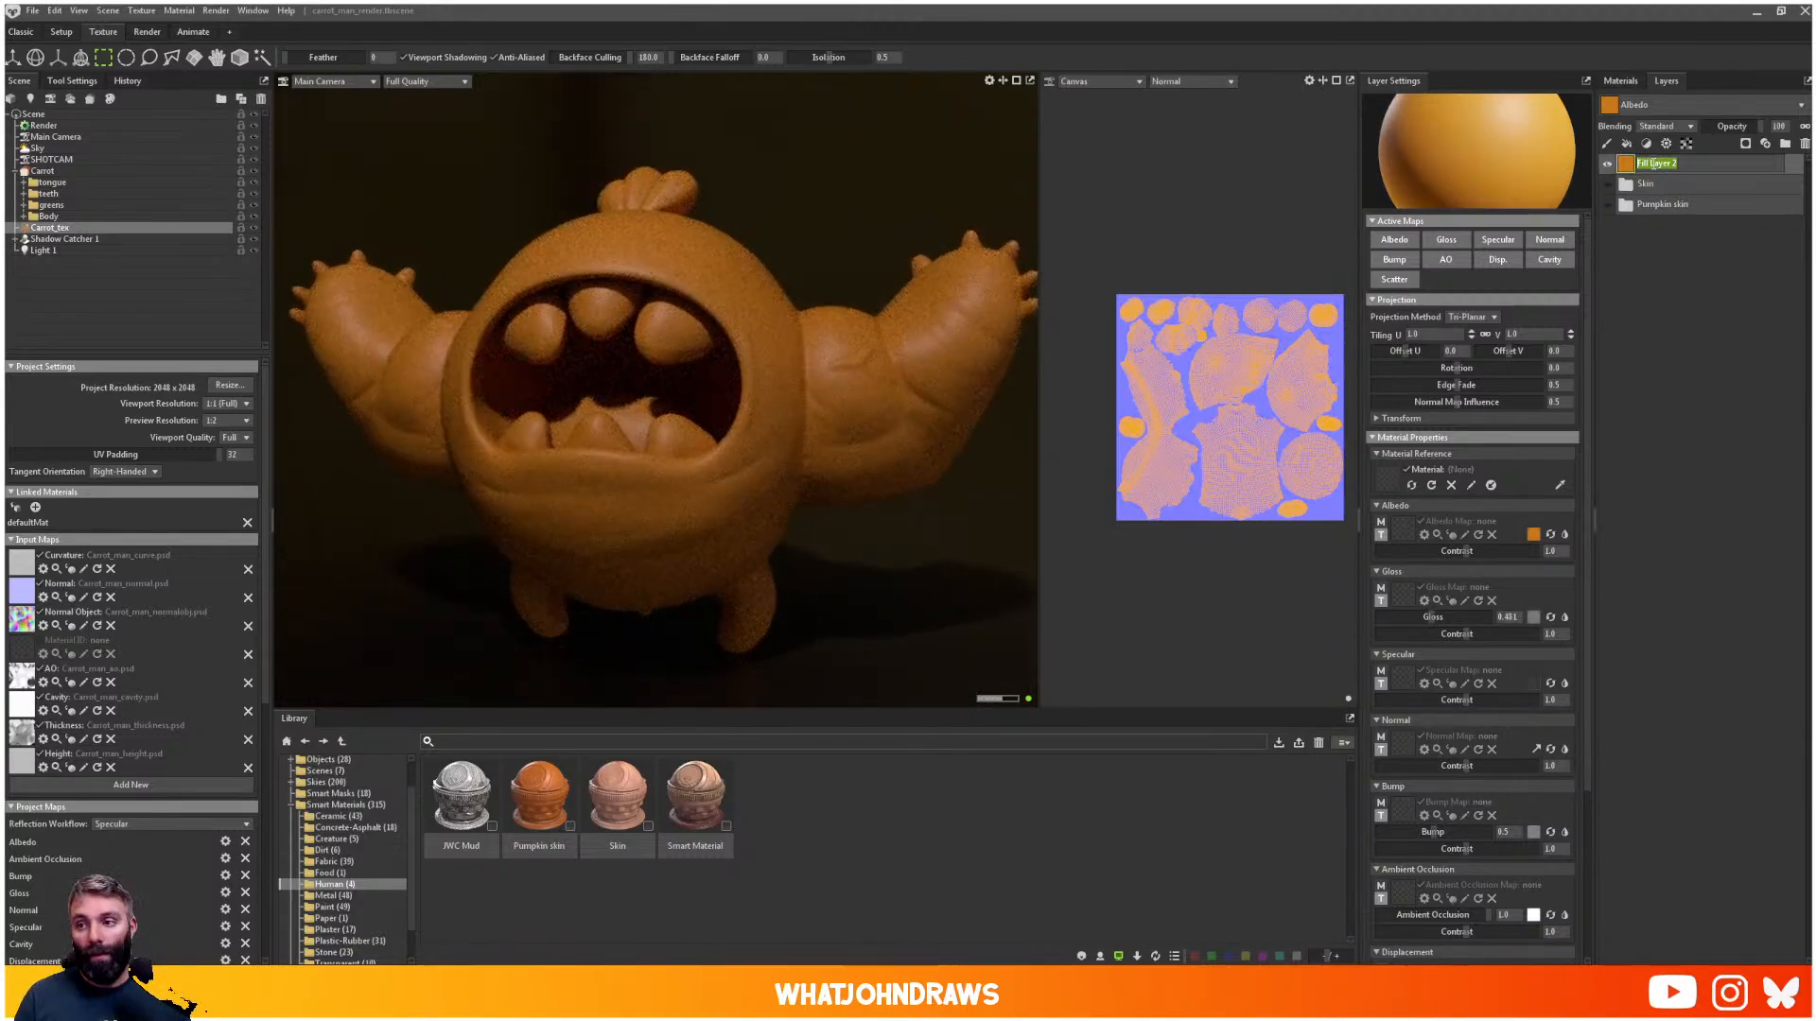
{"action": "type", "text": "Body"}
{"action": "key", "text": "Return"}
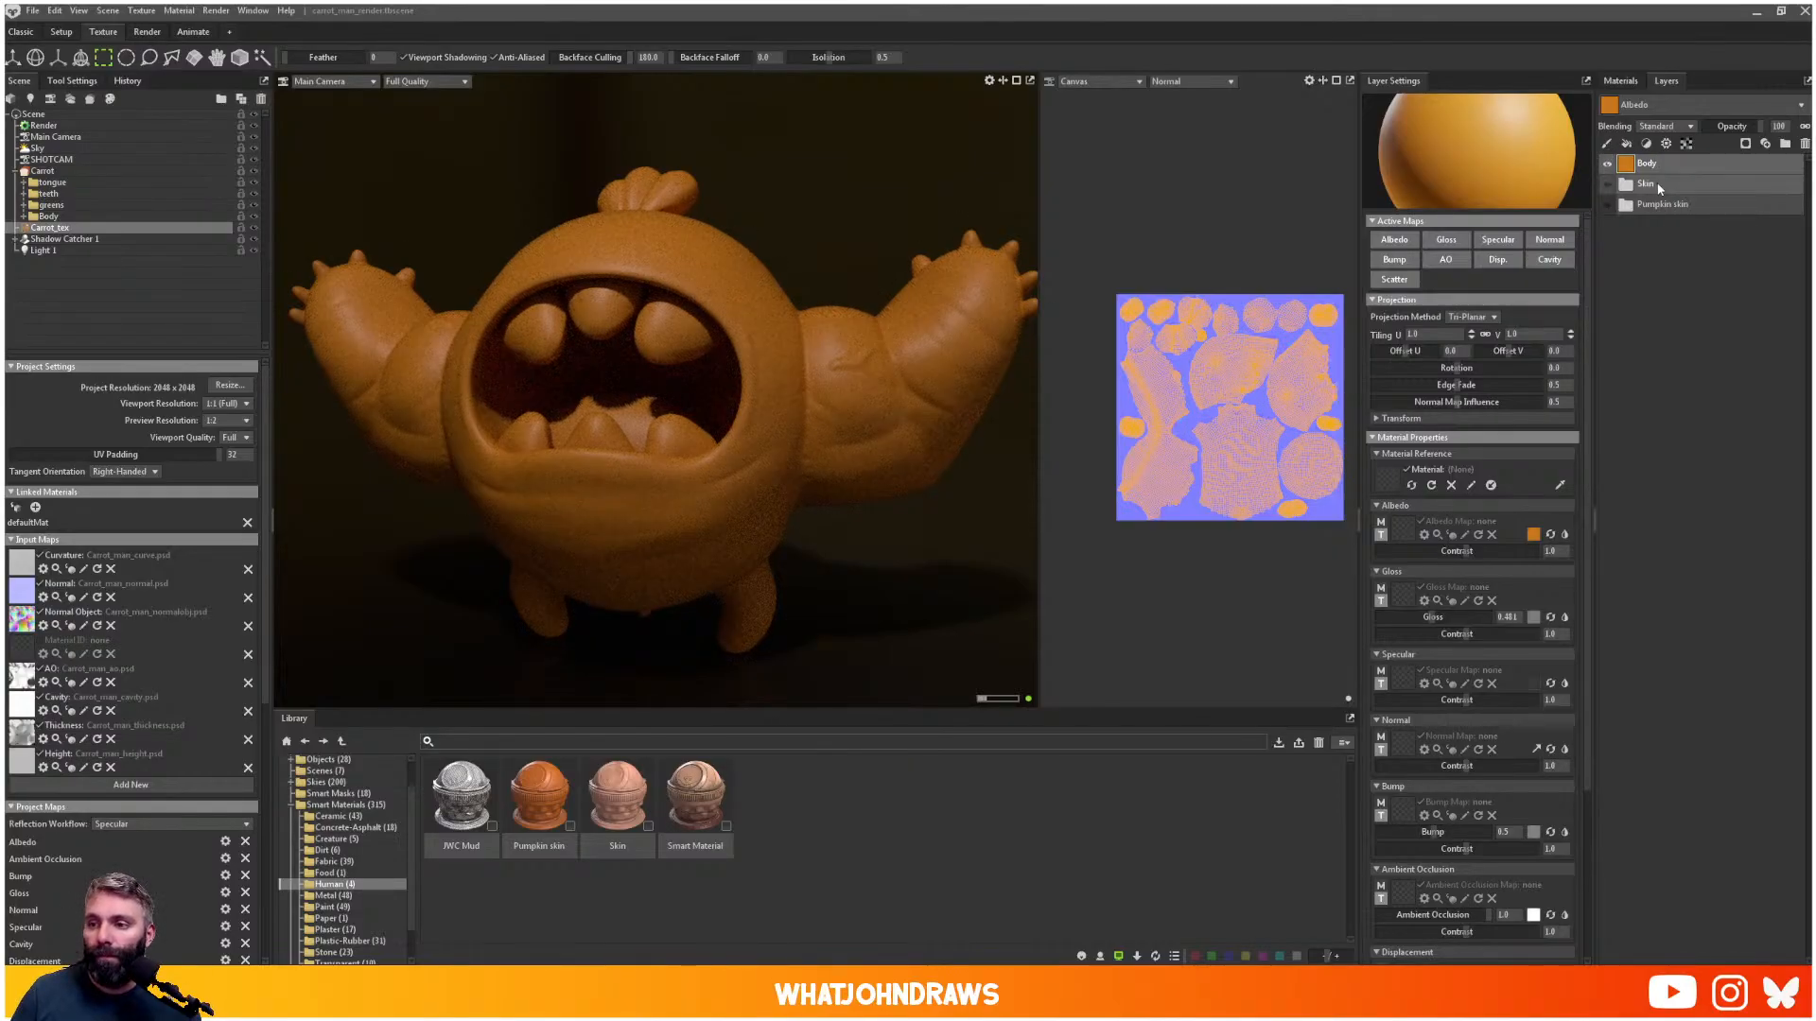
{"action": "left_click", "coordinate": [1656, 185]}
{"action": "key", "text": "Delete"}
{"action": "key", "text": "Delete"}
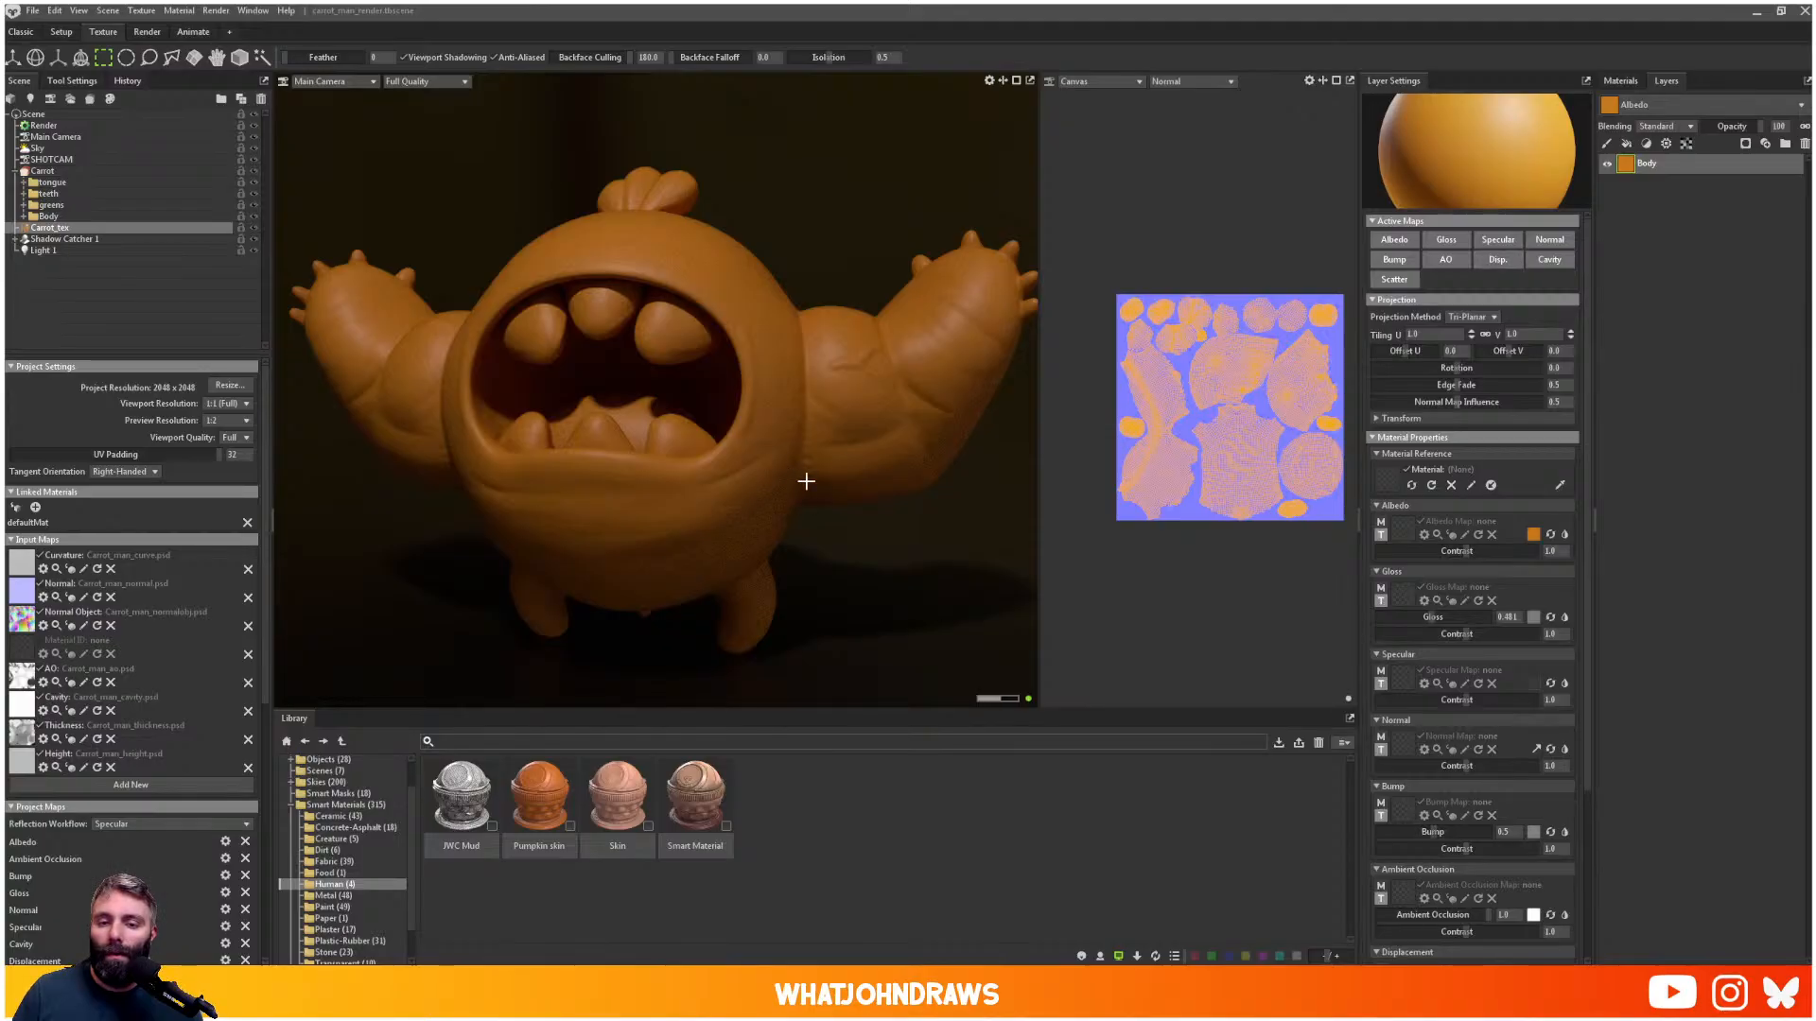
- Slightly raise the subsurface scatter depth in the Transmission settings of the defaultMat material
{"action": "scroll", "coordinate": [832, 485], "scroll_direction": "up", "scroll_amount": 1}
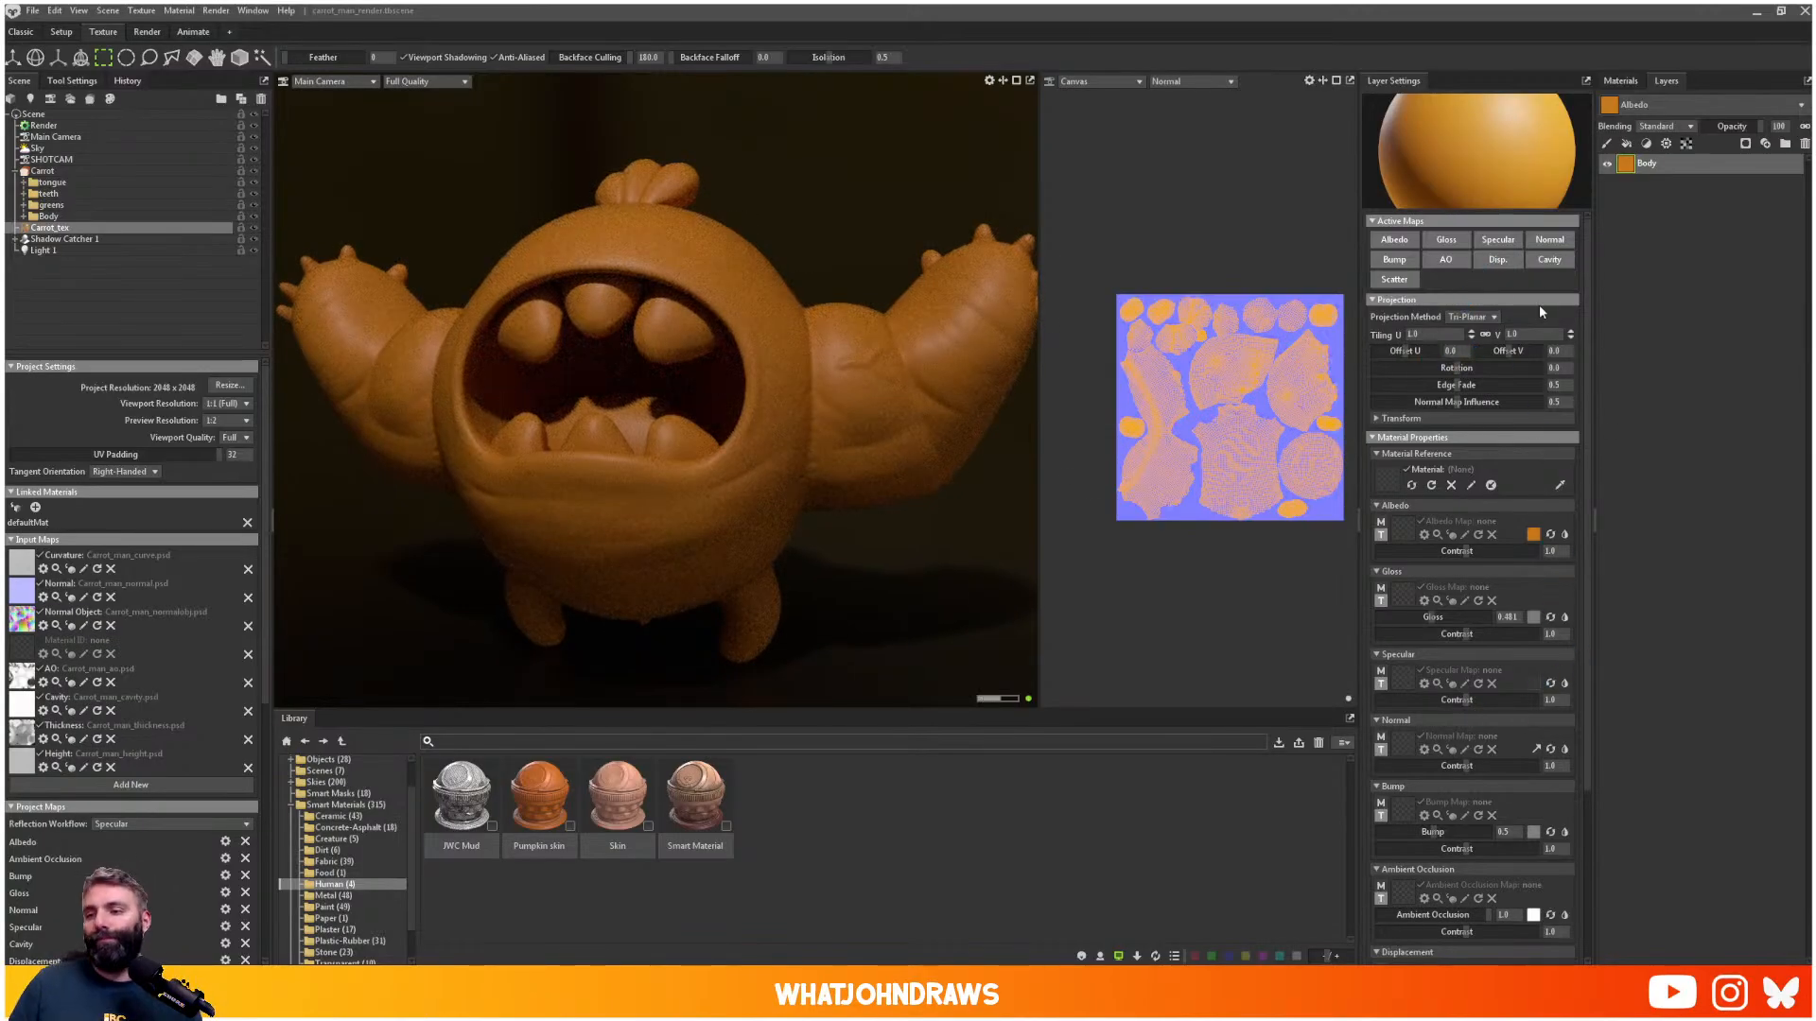
{"action": "left_click", "coordinate": [1620, 80]}
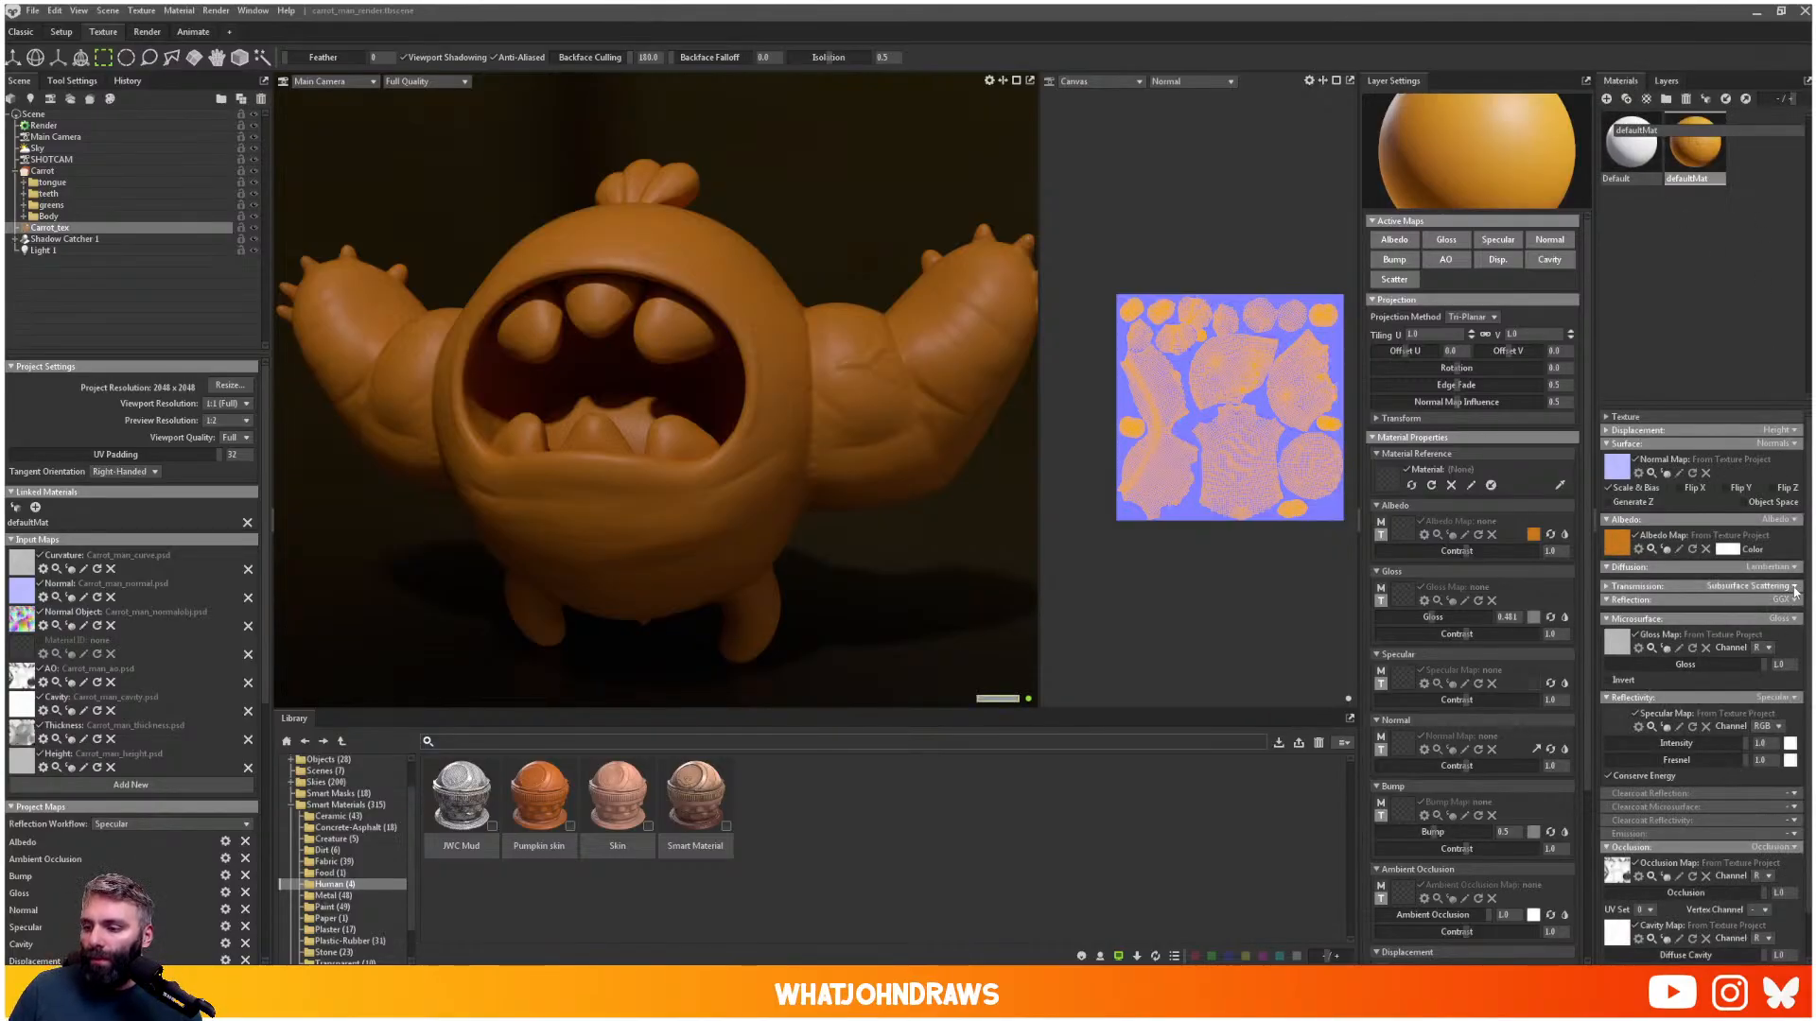
{"action": "left_click", "coordinate": [1605, 587]}
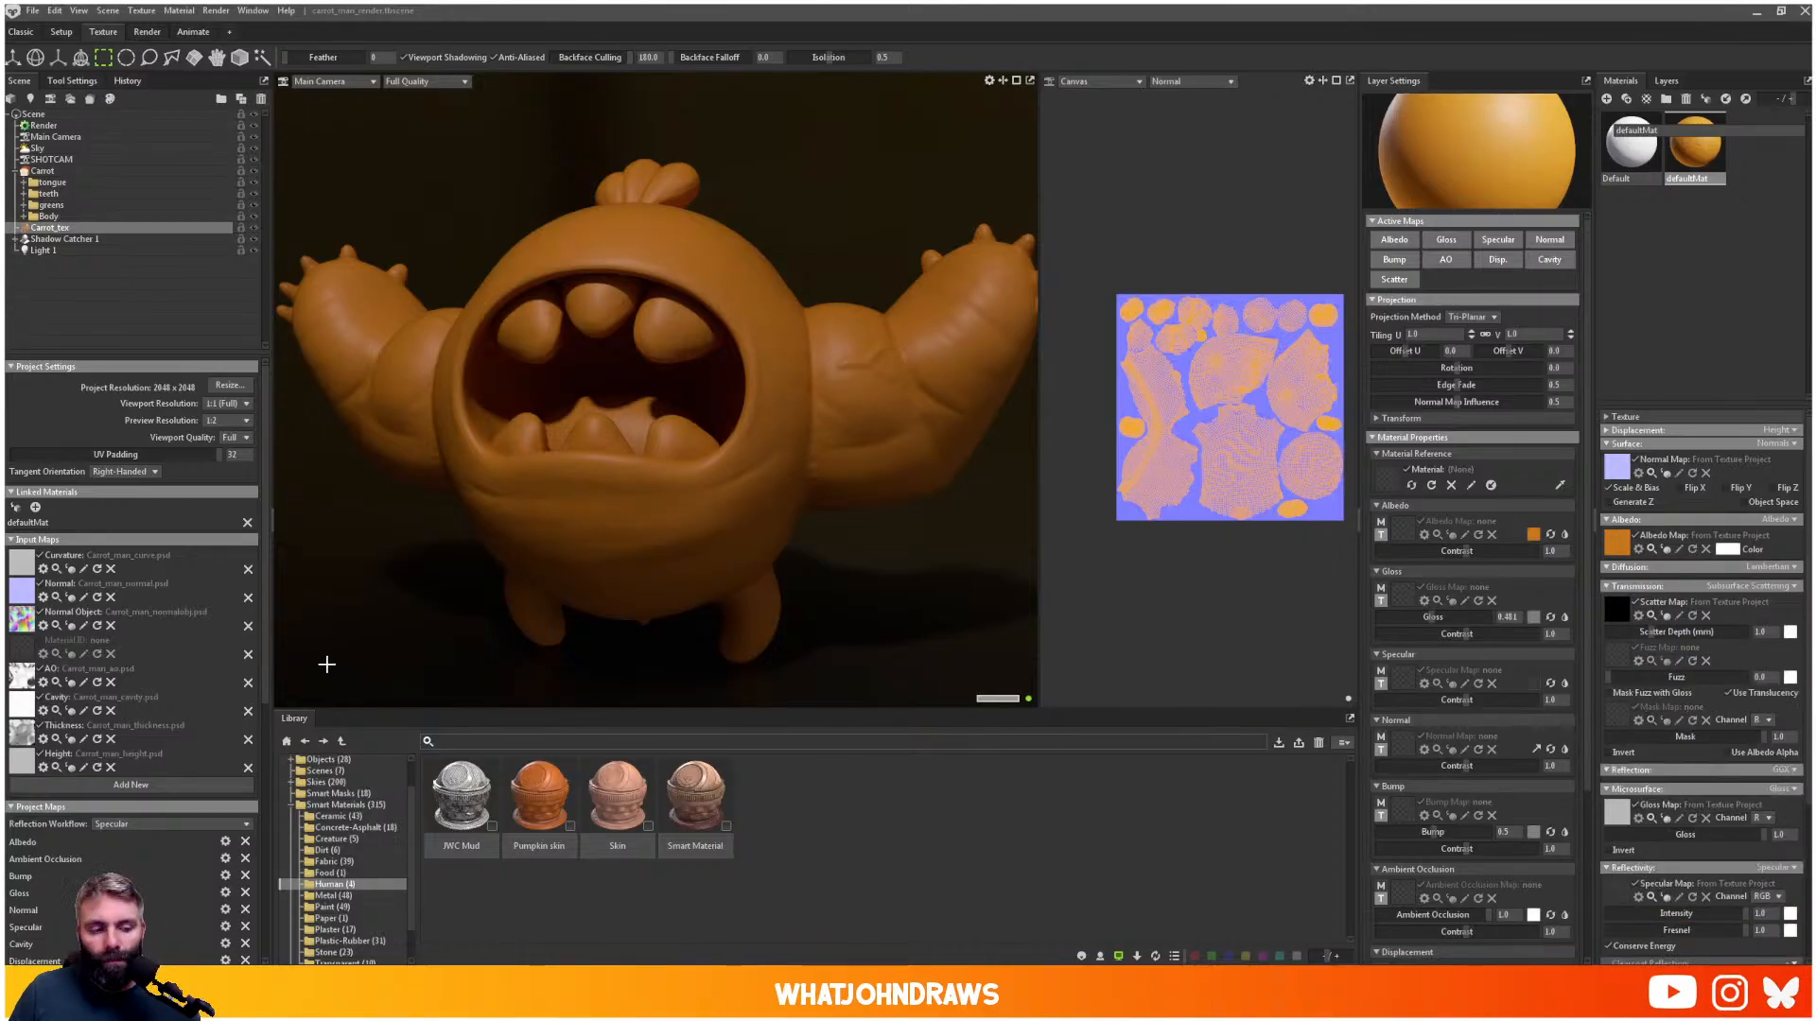
{"action": "scroll", "coordinate": [38, 660], "scroll_direction": "down", "scroll_amount": 2}
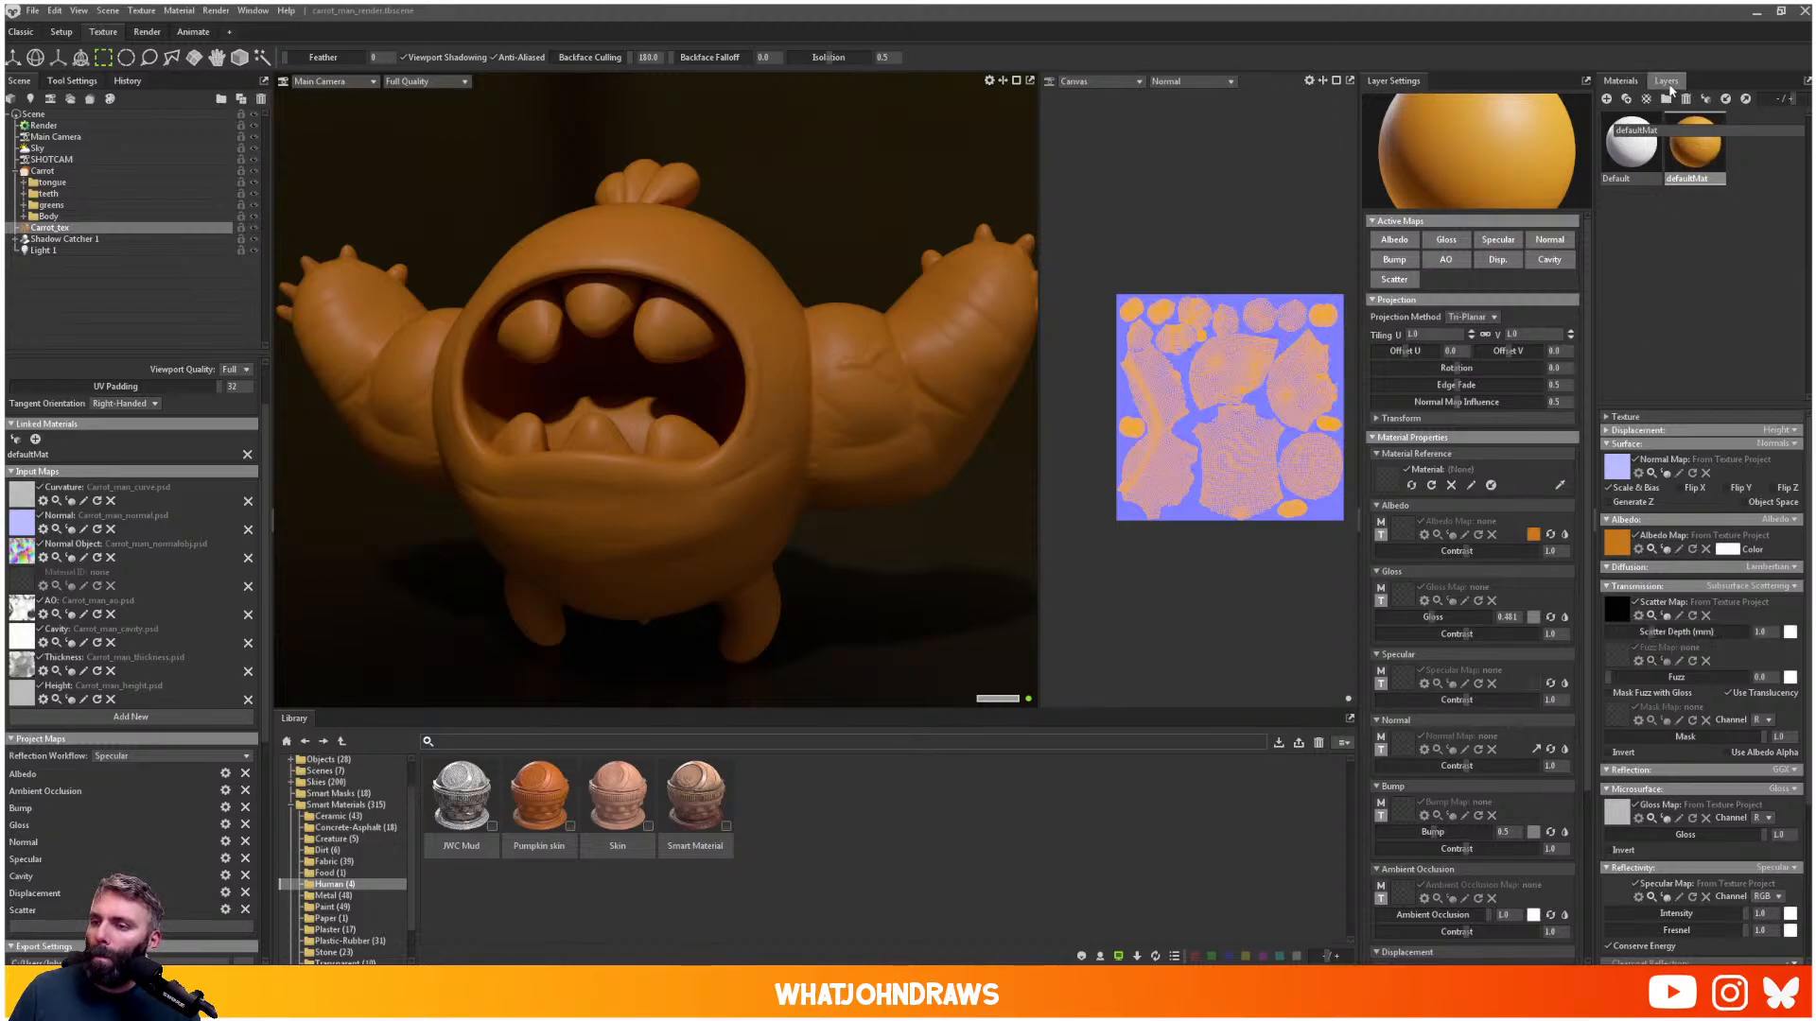
{"action": "scroll", "coordinate": [1572, 728], "scroll_direction": "down", "scroll_amount": 5}
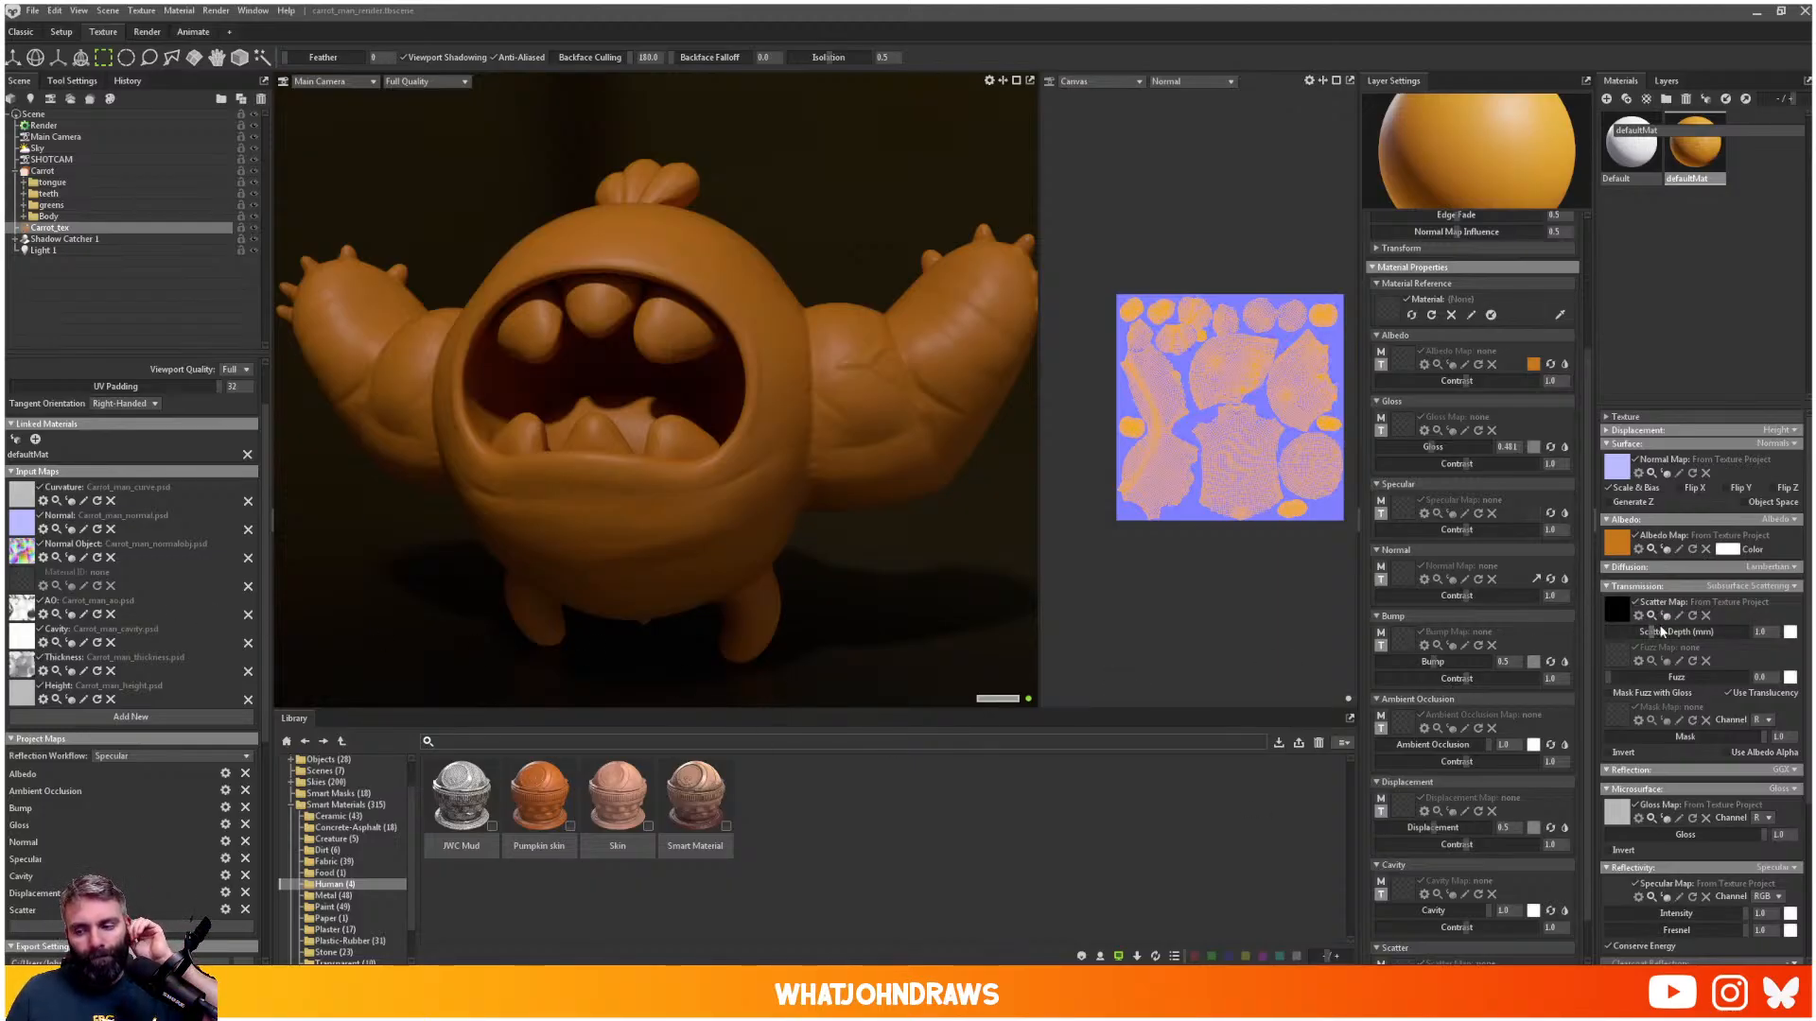
{"action": "left_click_drag", "start_coordinate": [1659, 633], "coordinate": [1667, 634]}
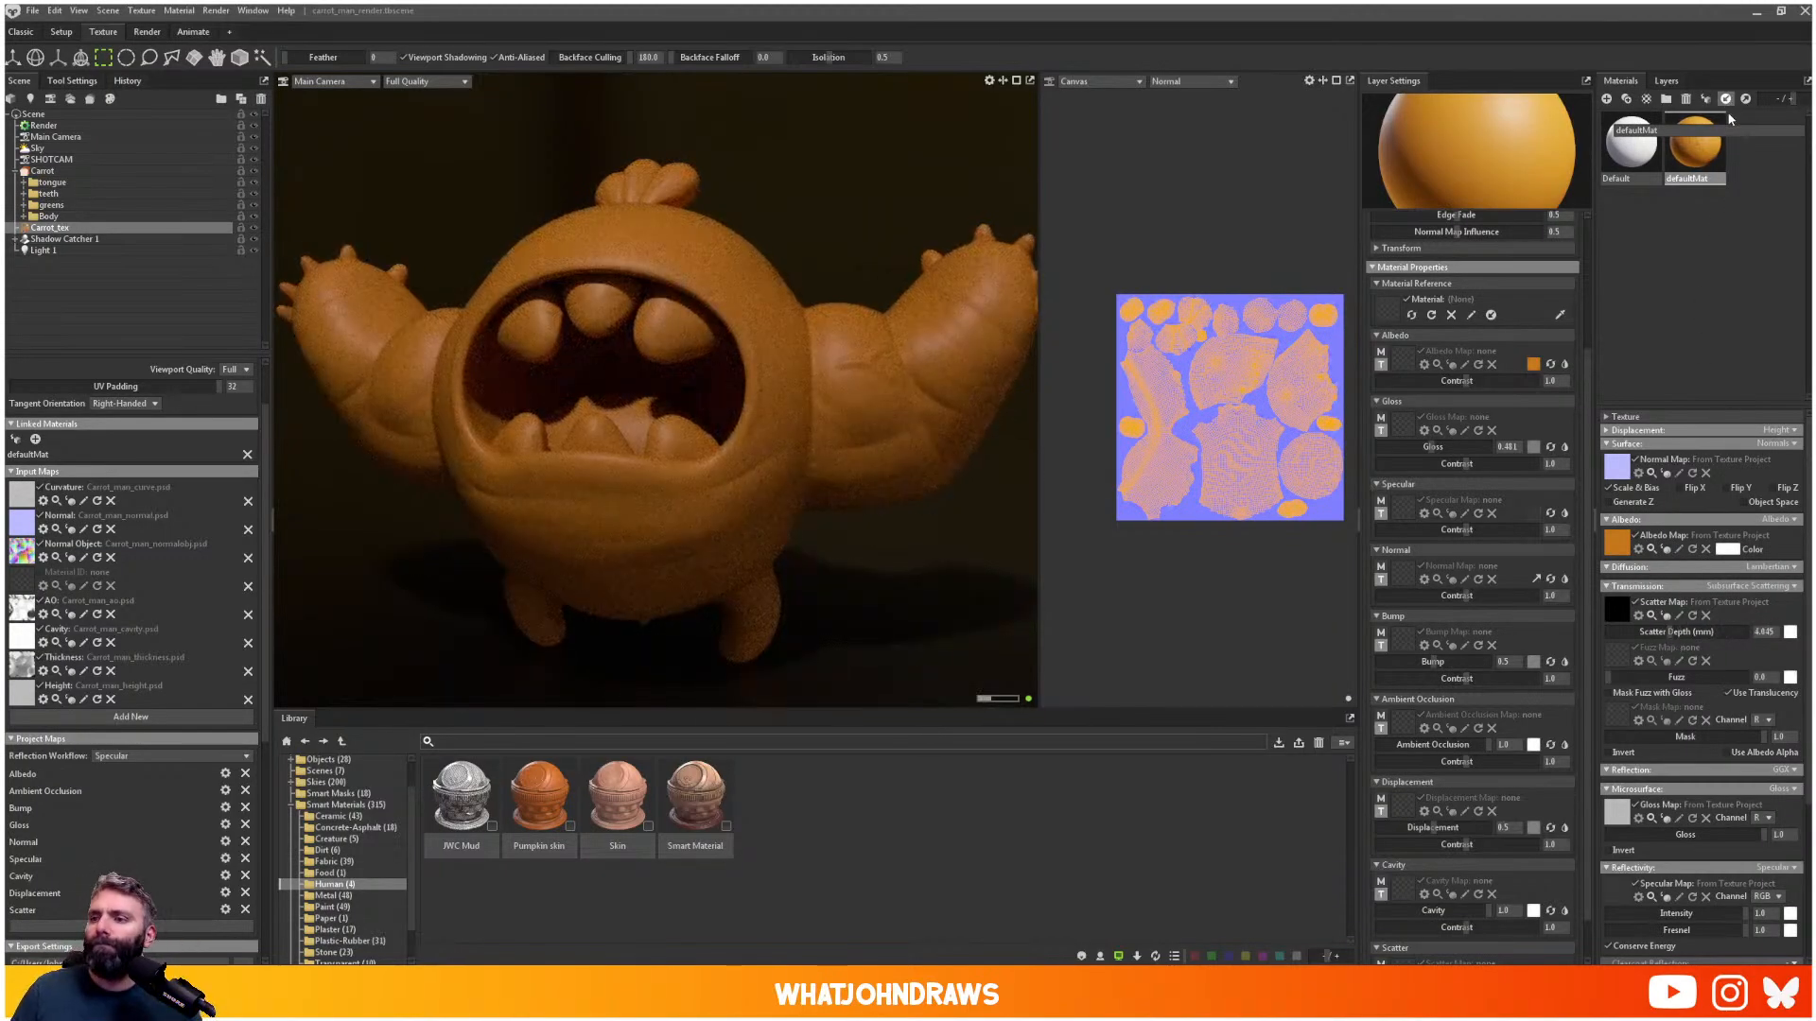
- Add a white fill layer above the Body layer and name it Teeth
{"action": "left_click", "coordinate": [1666, 80]}
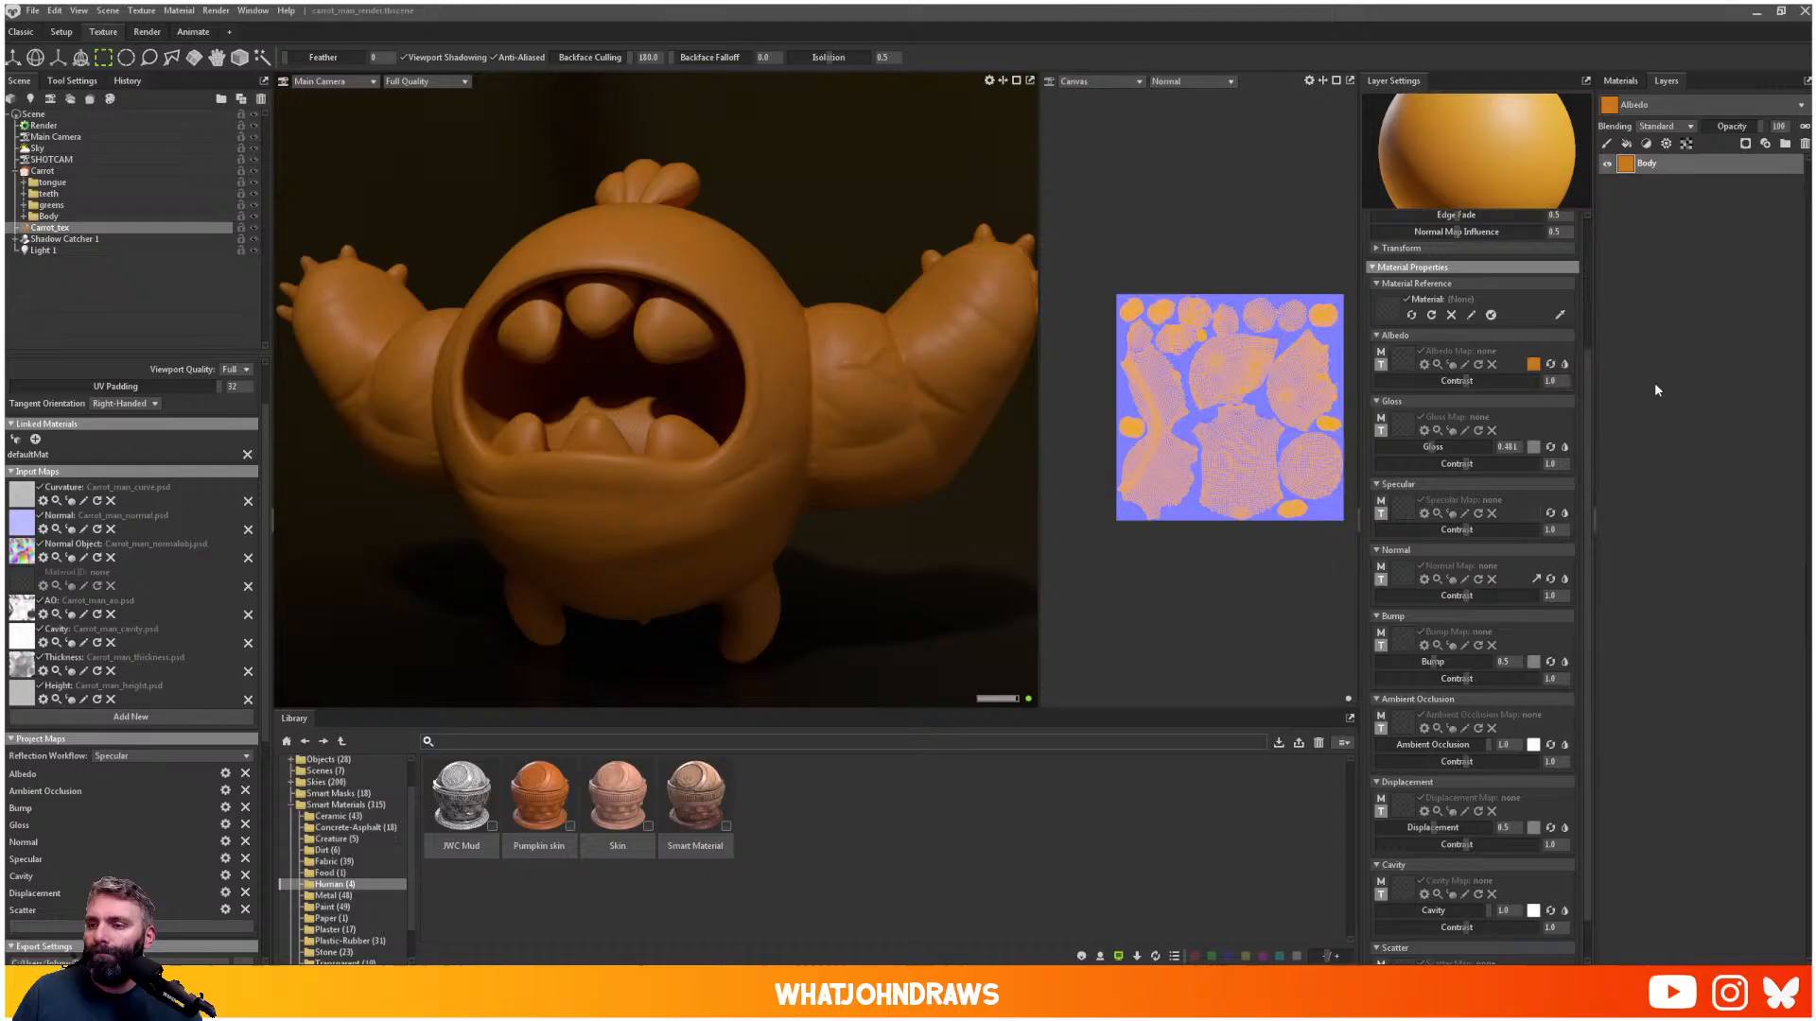
{"action": "left_click", "coordinate": [1629, 145]}
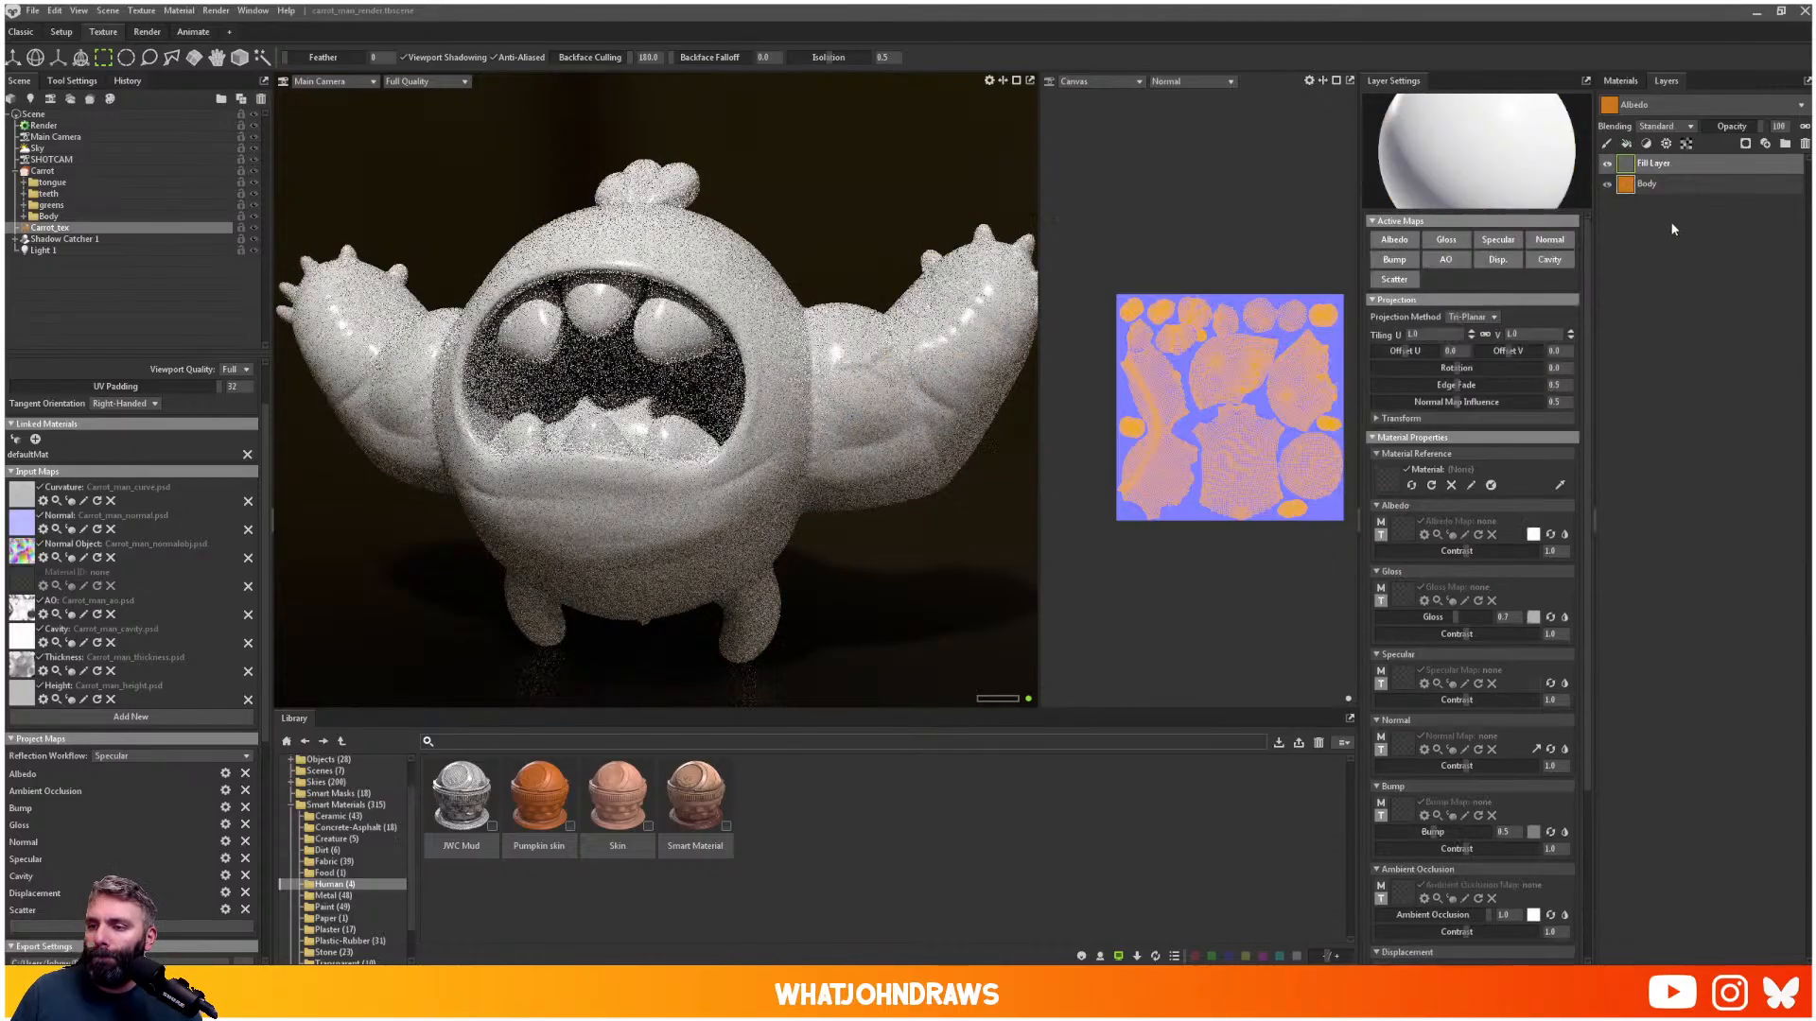
{"action": "double_click", "coordinate": [1651, 164]}
{"action": "type", "text": "Teeth"}
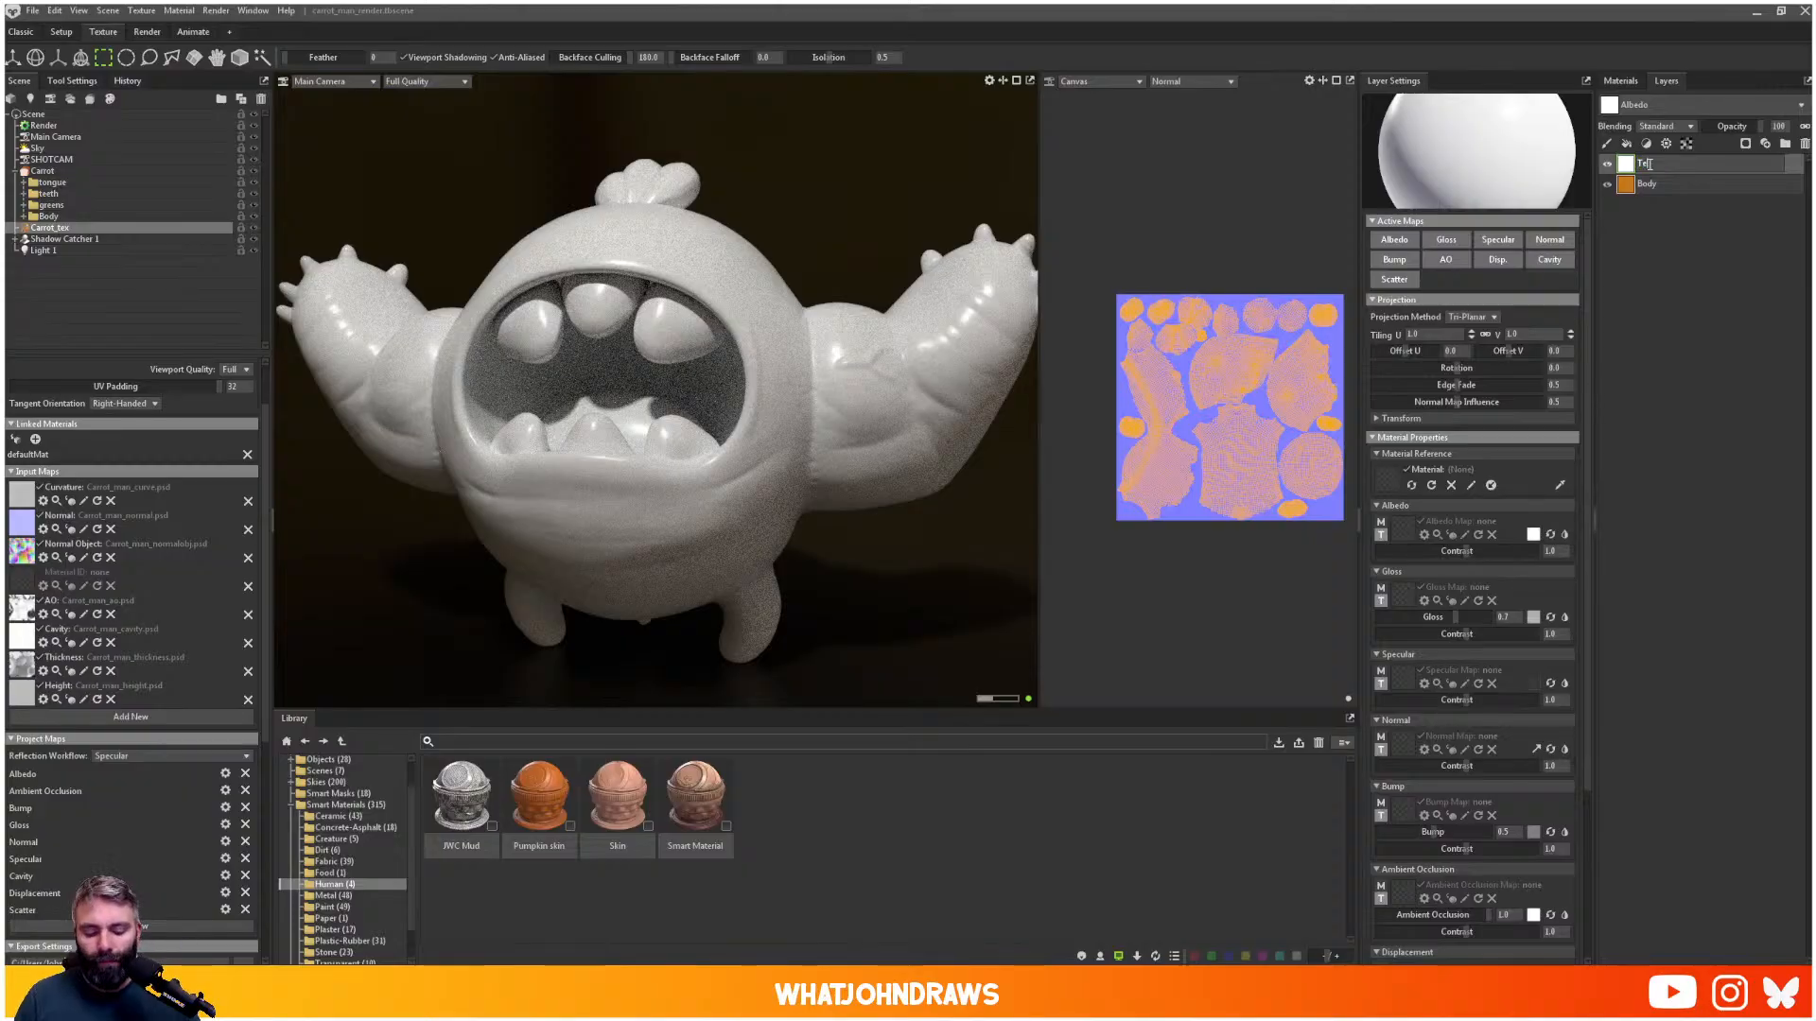
{"action": "key", "text": "Return"}
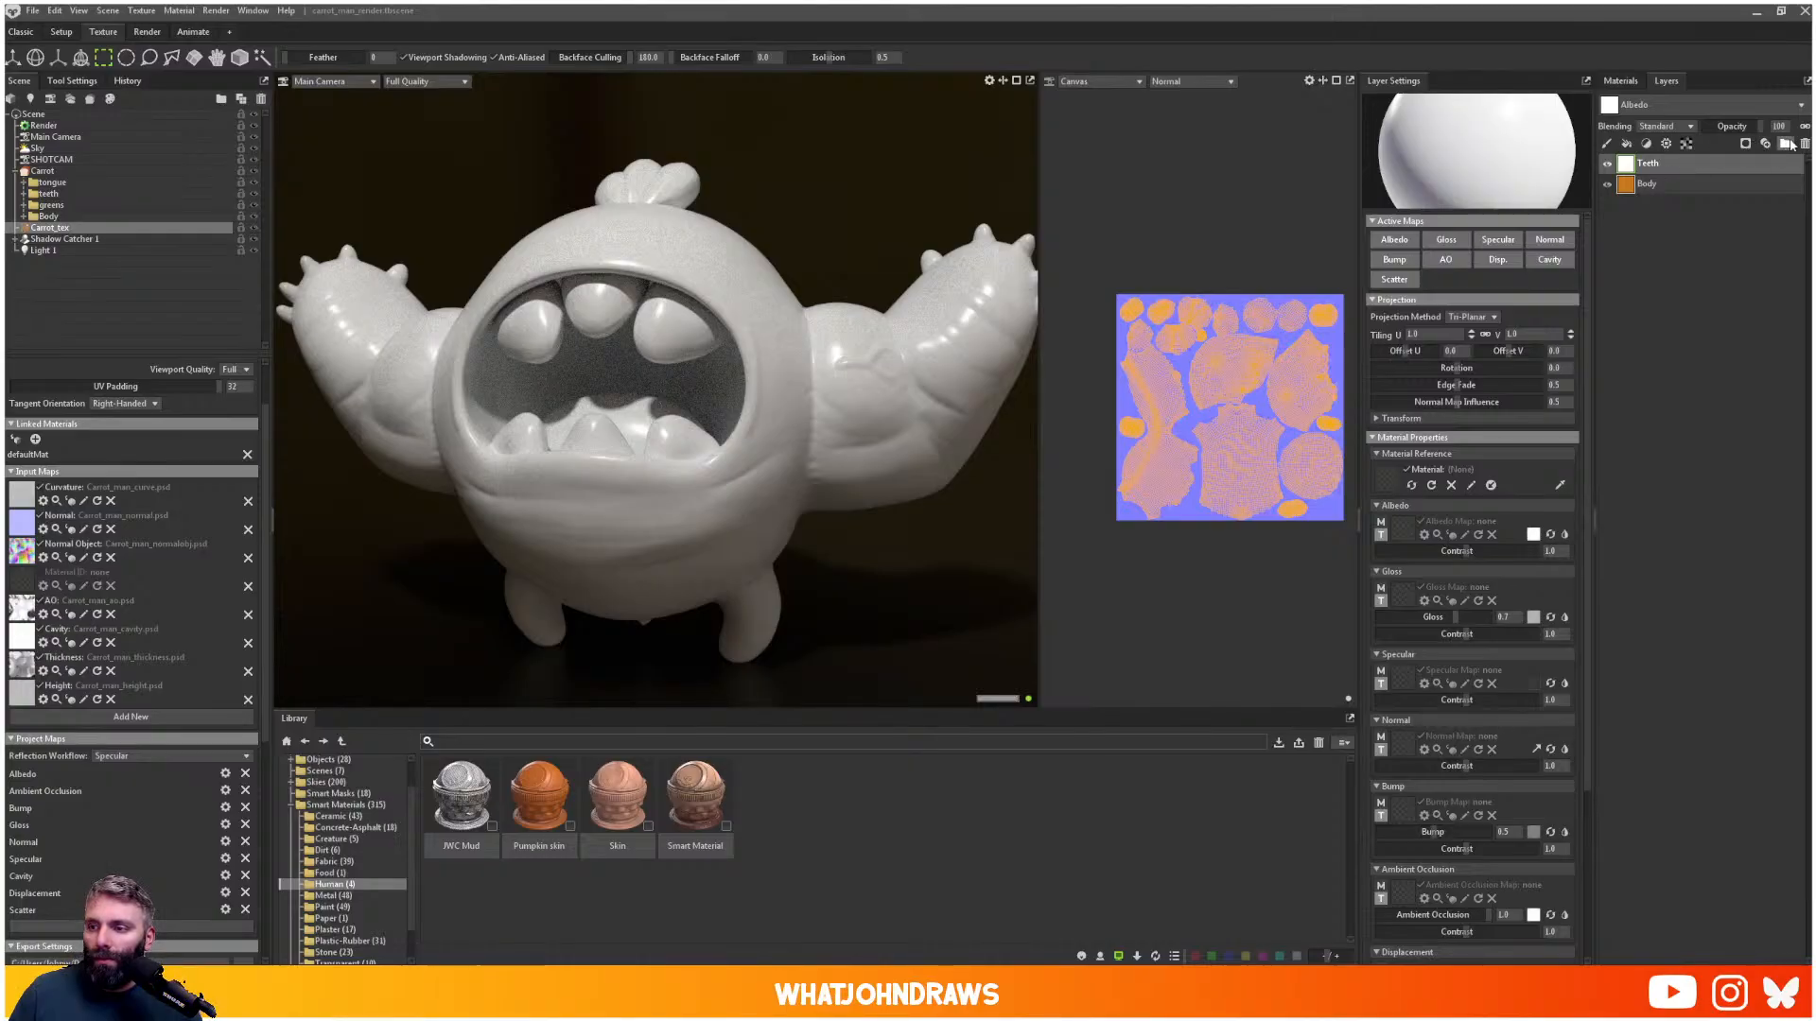
- Put the Teeth fill layer into a group and name the group Teeth
{"action": "key", "text": "ctrl+g"}
{"action": "double_click", "coordinate": [1648, 163]}
{"action": "type", "text": "Teeth"}
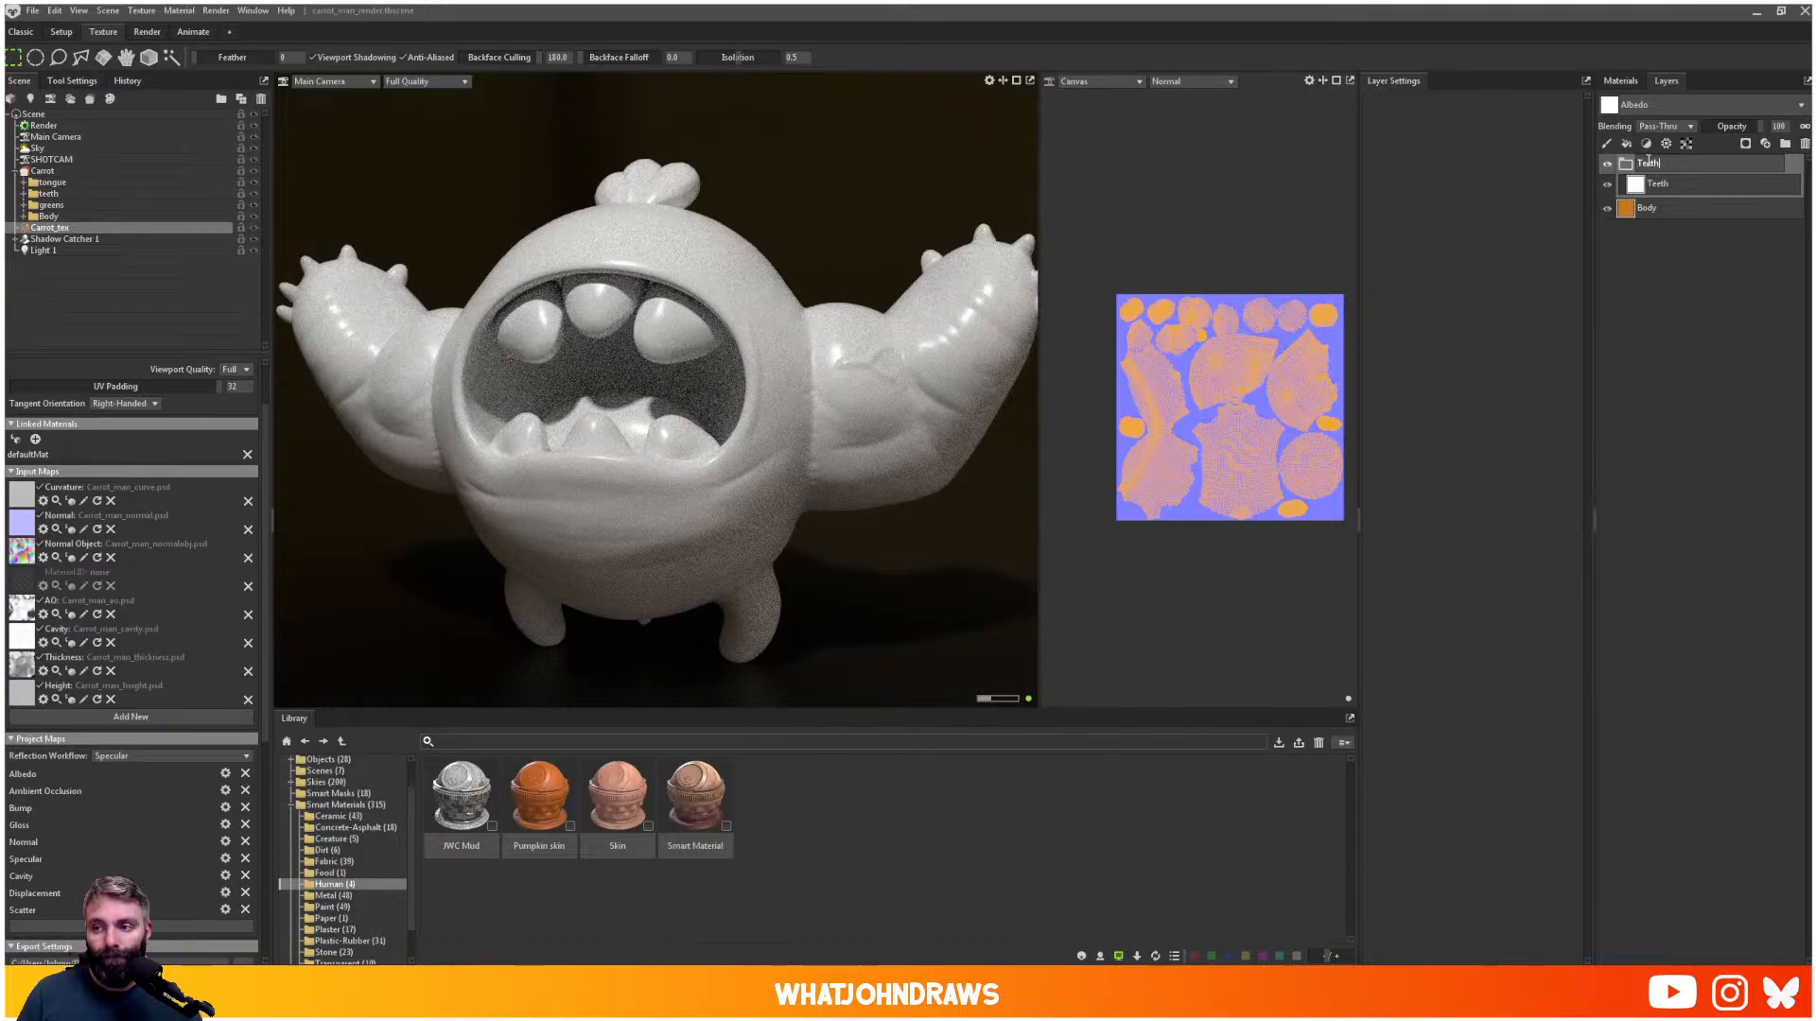
{"action": "key", "text": "Return"}
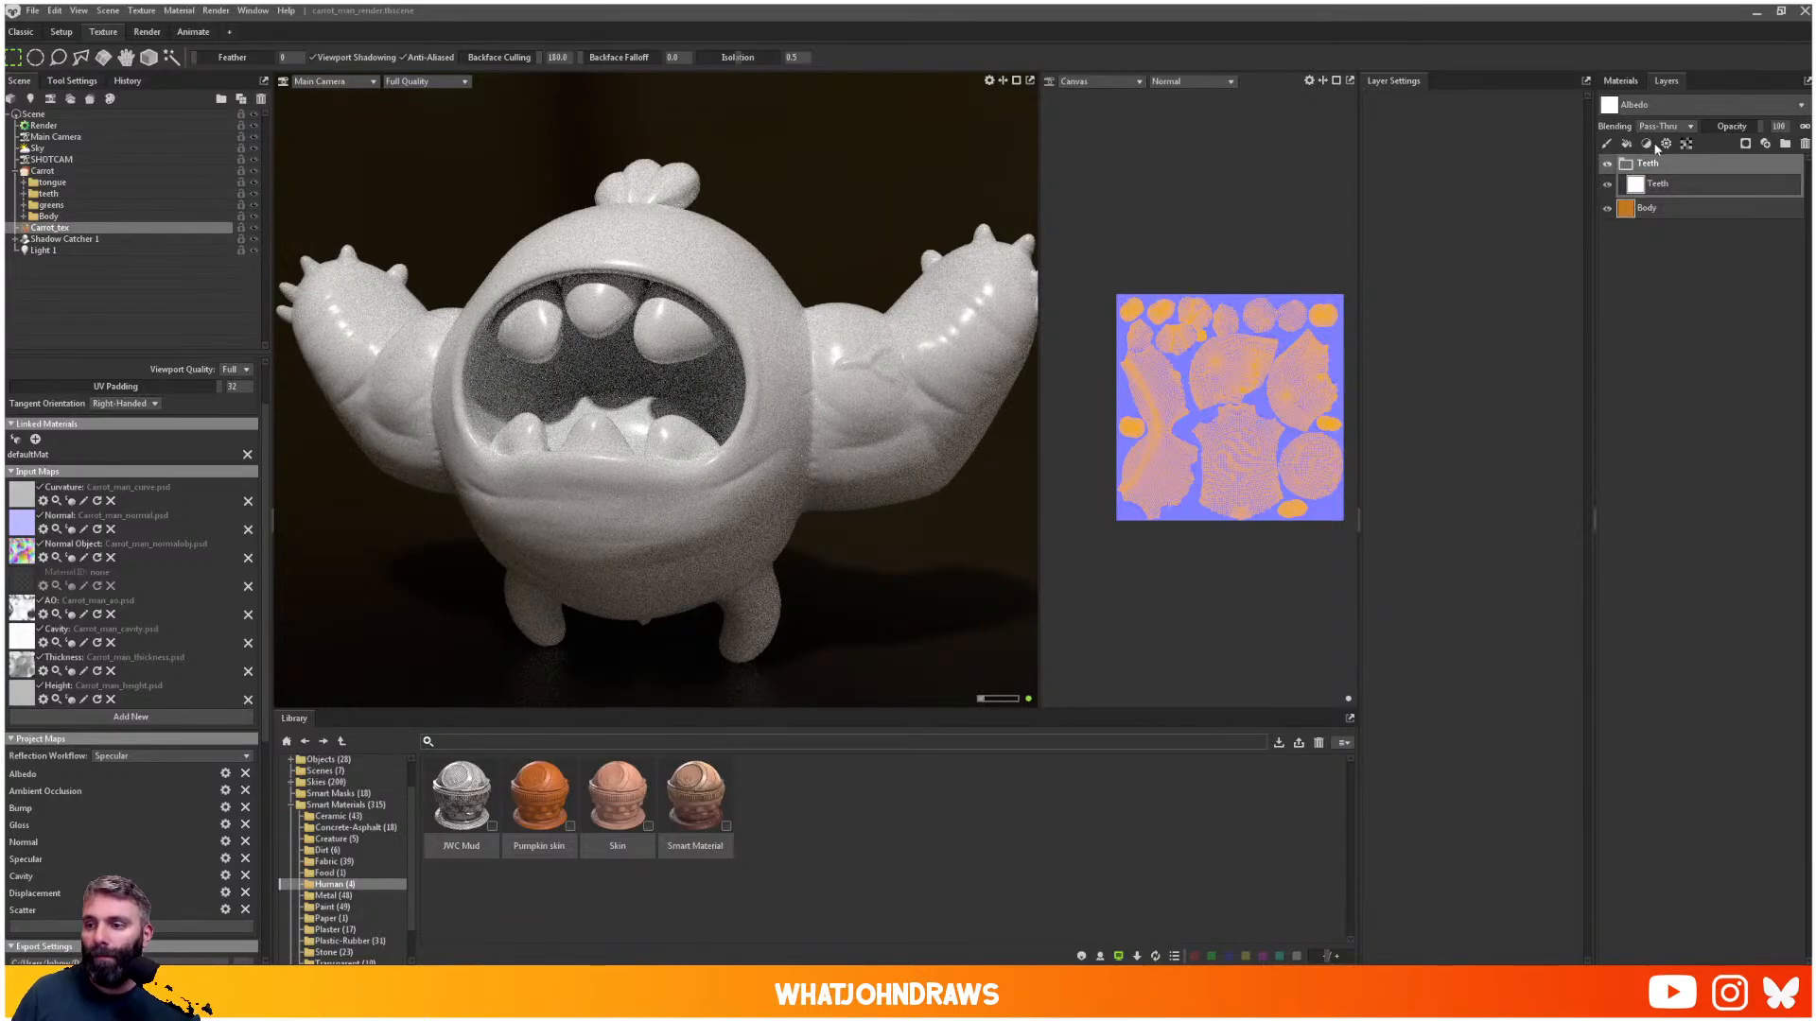
- Add a black paint mask to the Teeth group and activate the Mesh Select tool
{"action": "left_click", "coordinate": [1745, 144]}
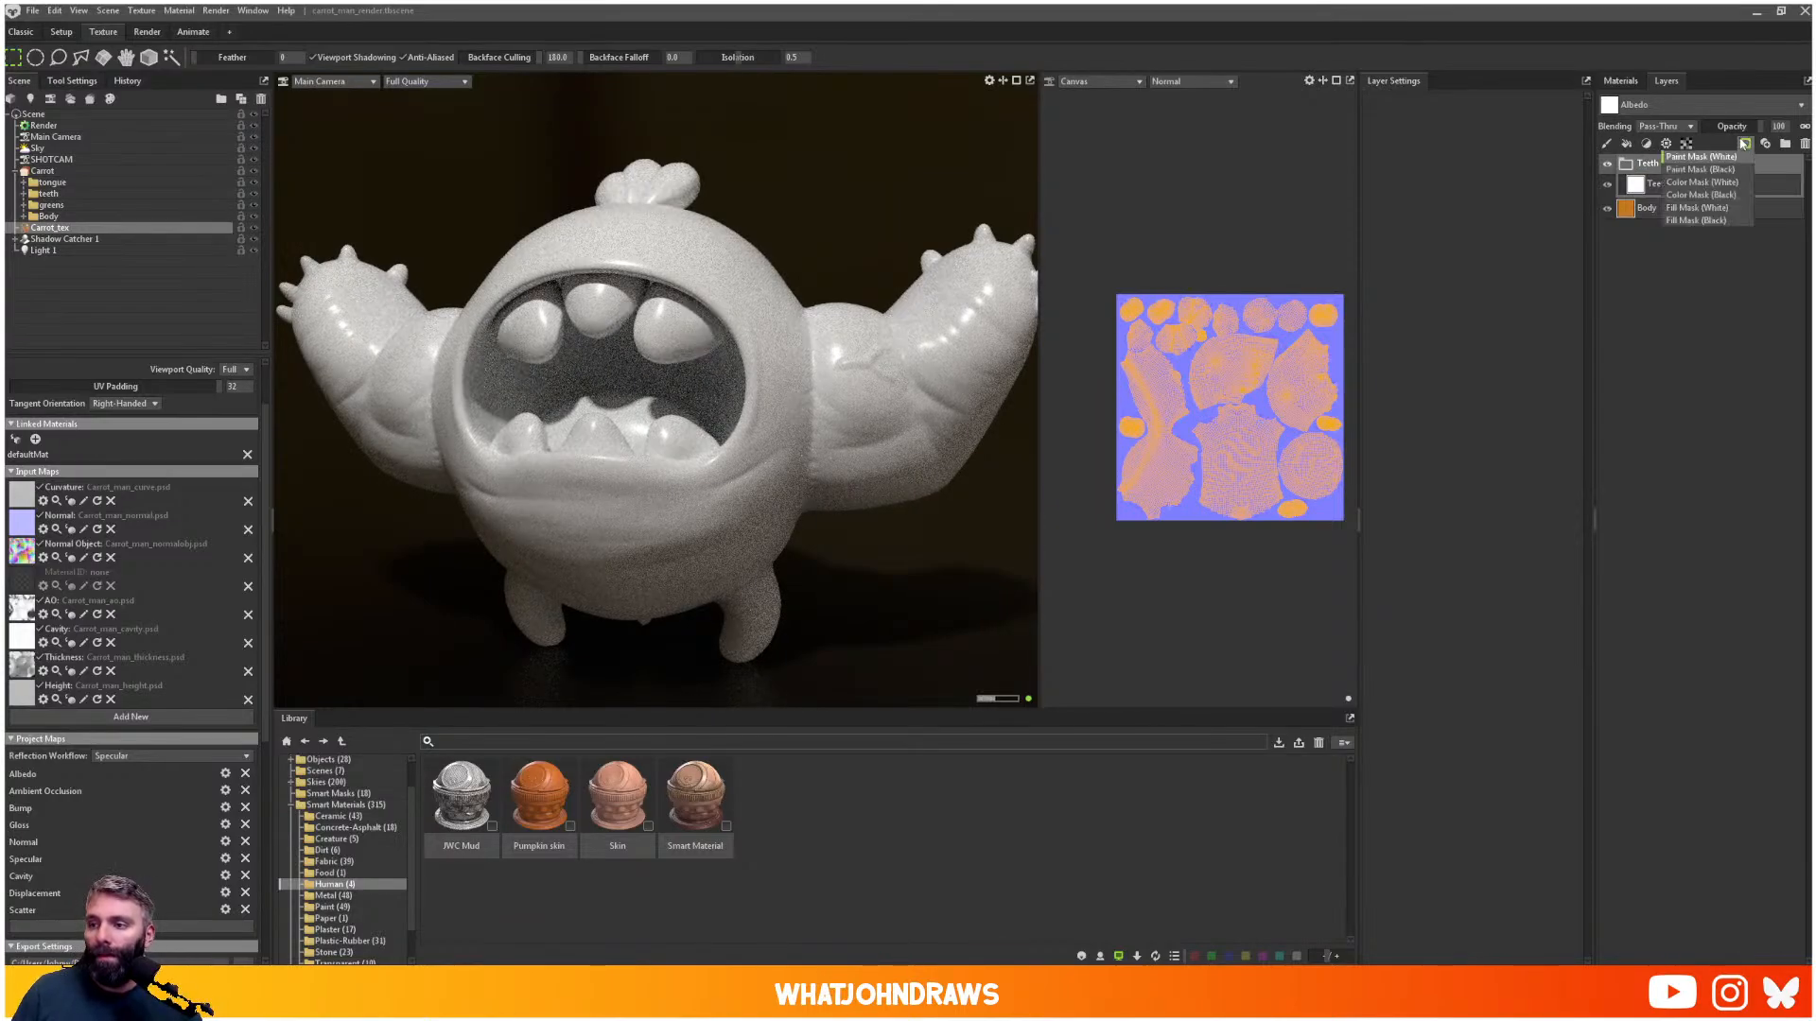
{"action": "left_click", "coordinate": [1709, 170]}
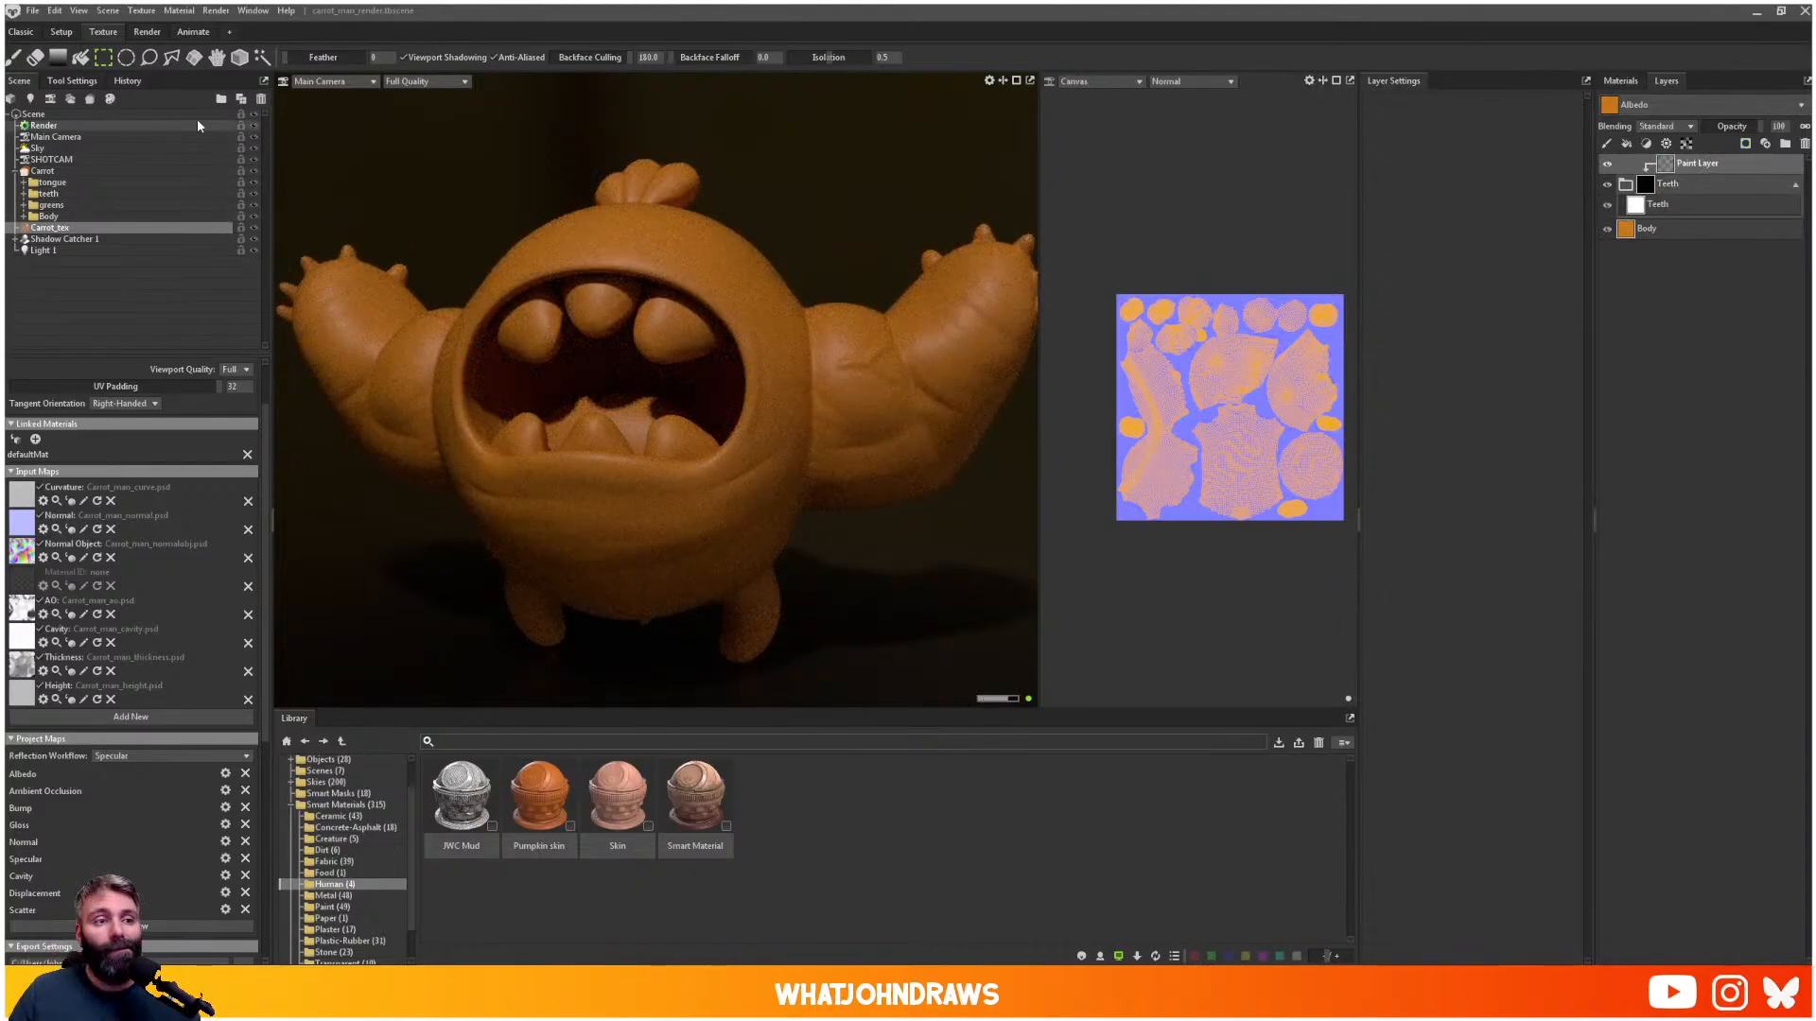
{"action": "left_click", "coordinate": [239, 58]}
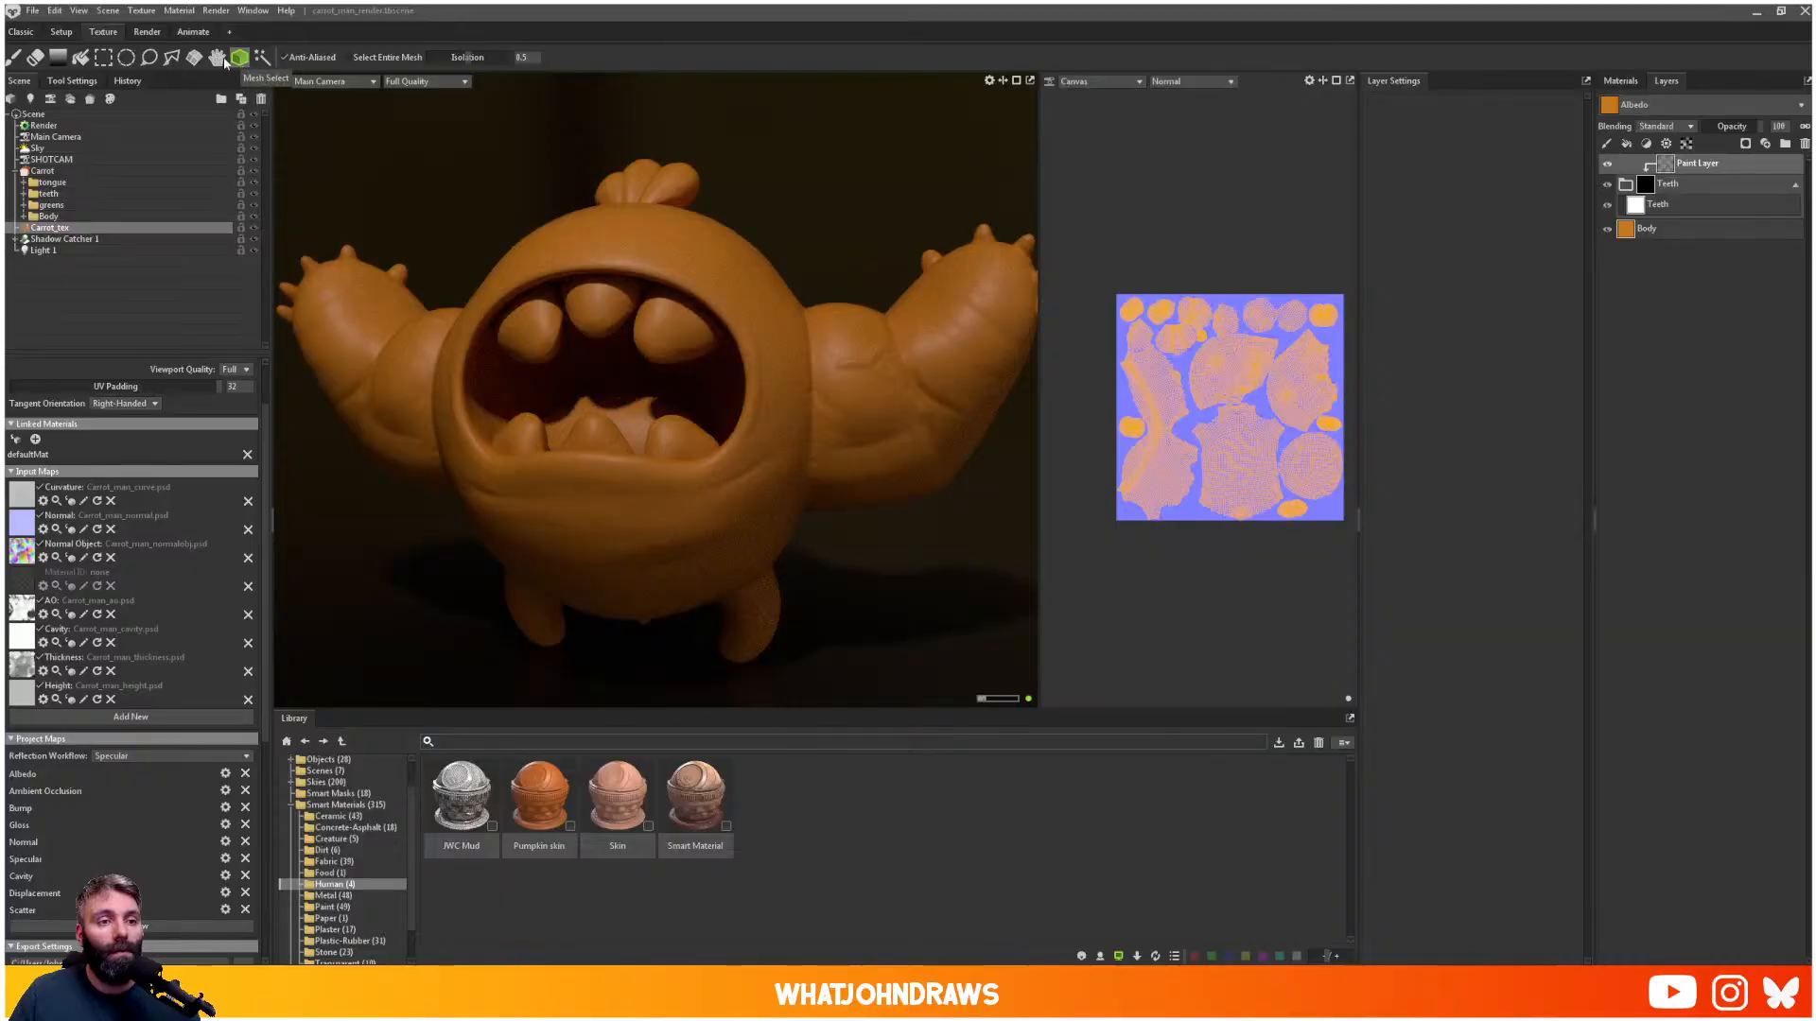
- Select the UV islands of all six upper and lower teeth on the creature
{"action": "left_click", "coordinate": [194, 58]}
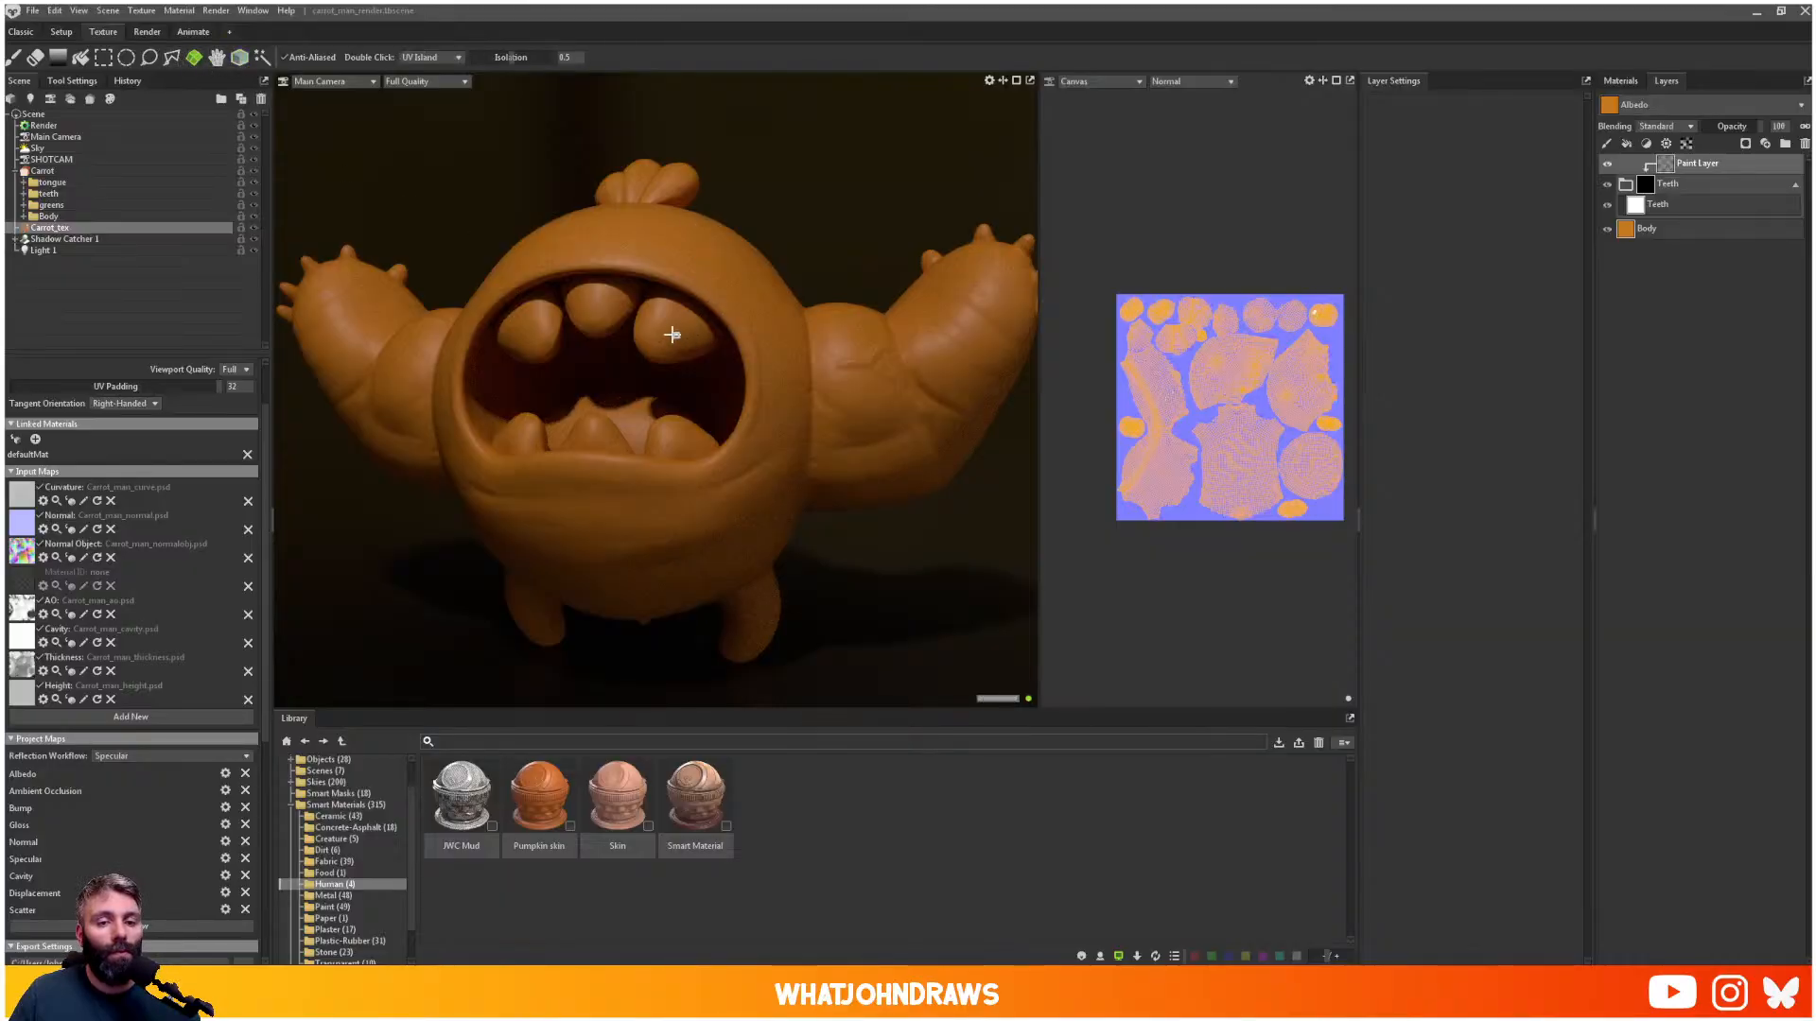
{"action": "left_click", "coordinate": [217, 57]}
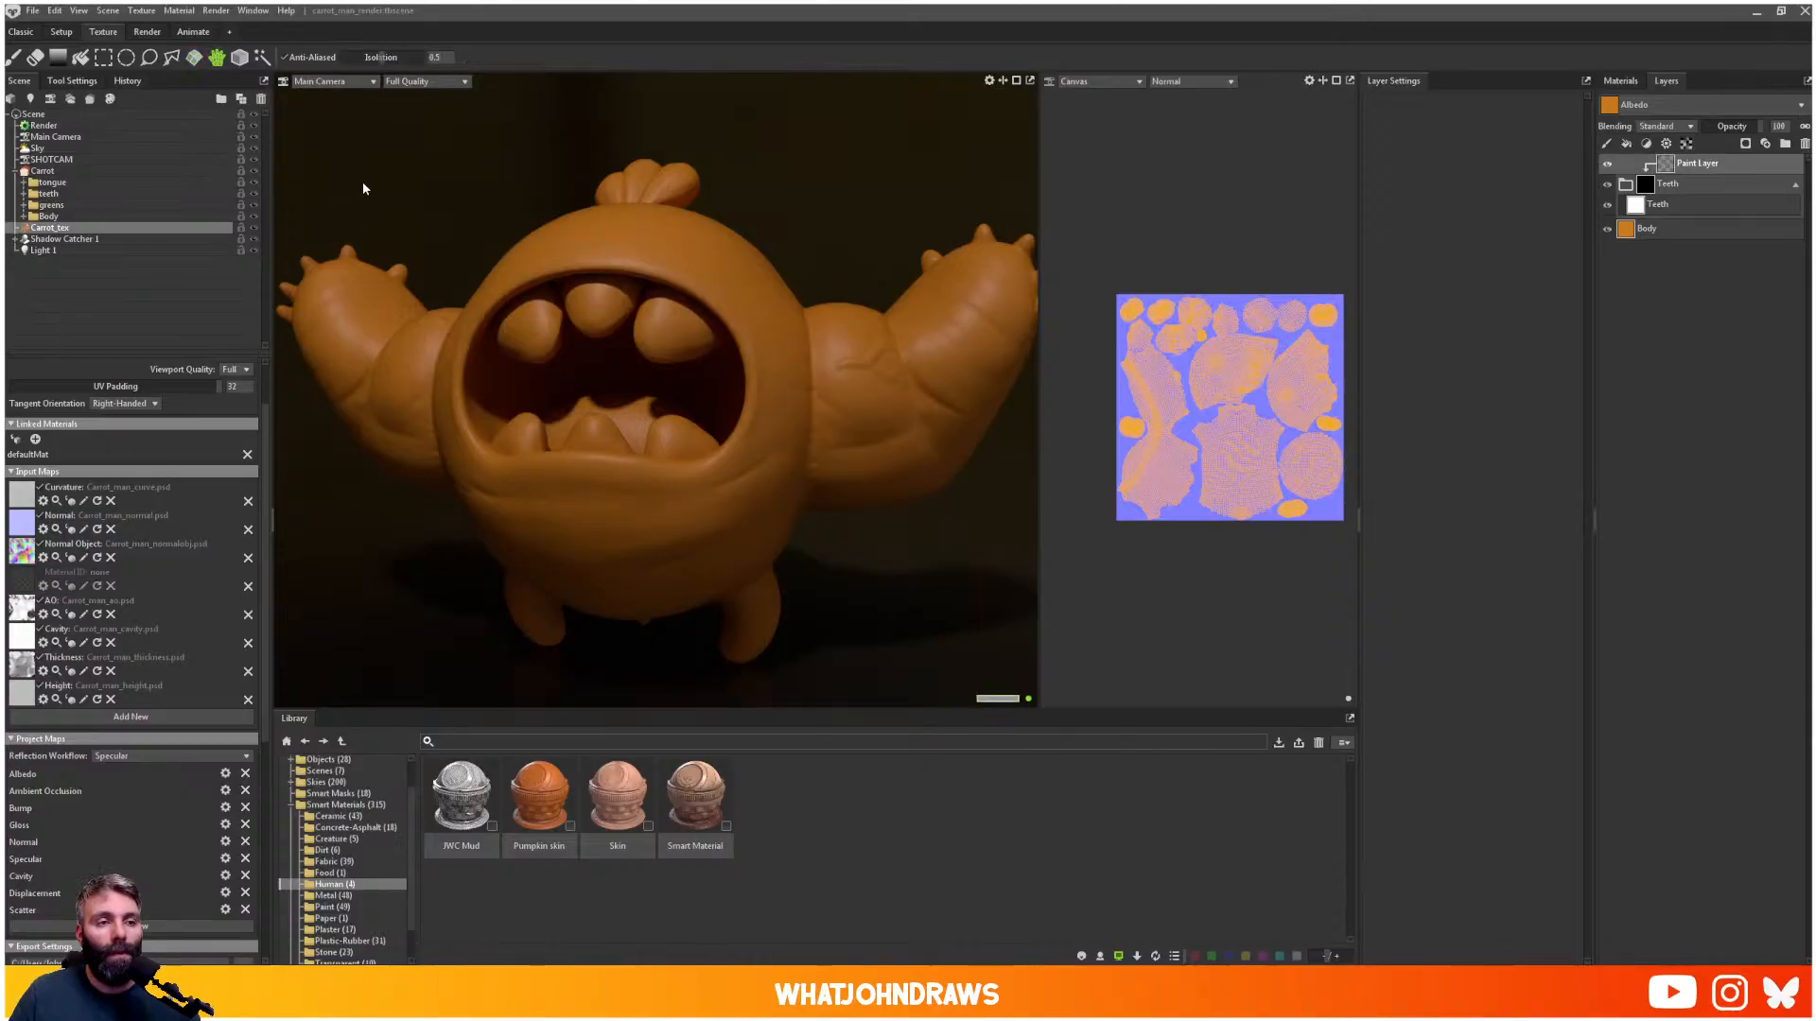
{"action": "left_click", "coordinate": [679, 322]}
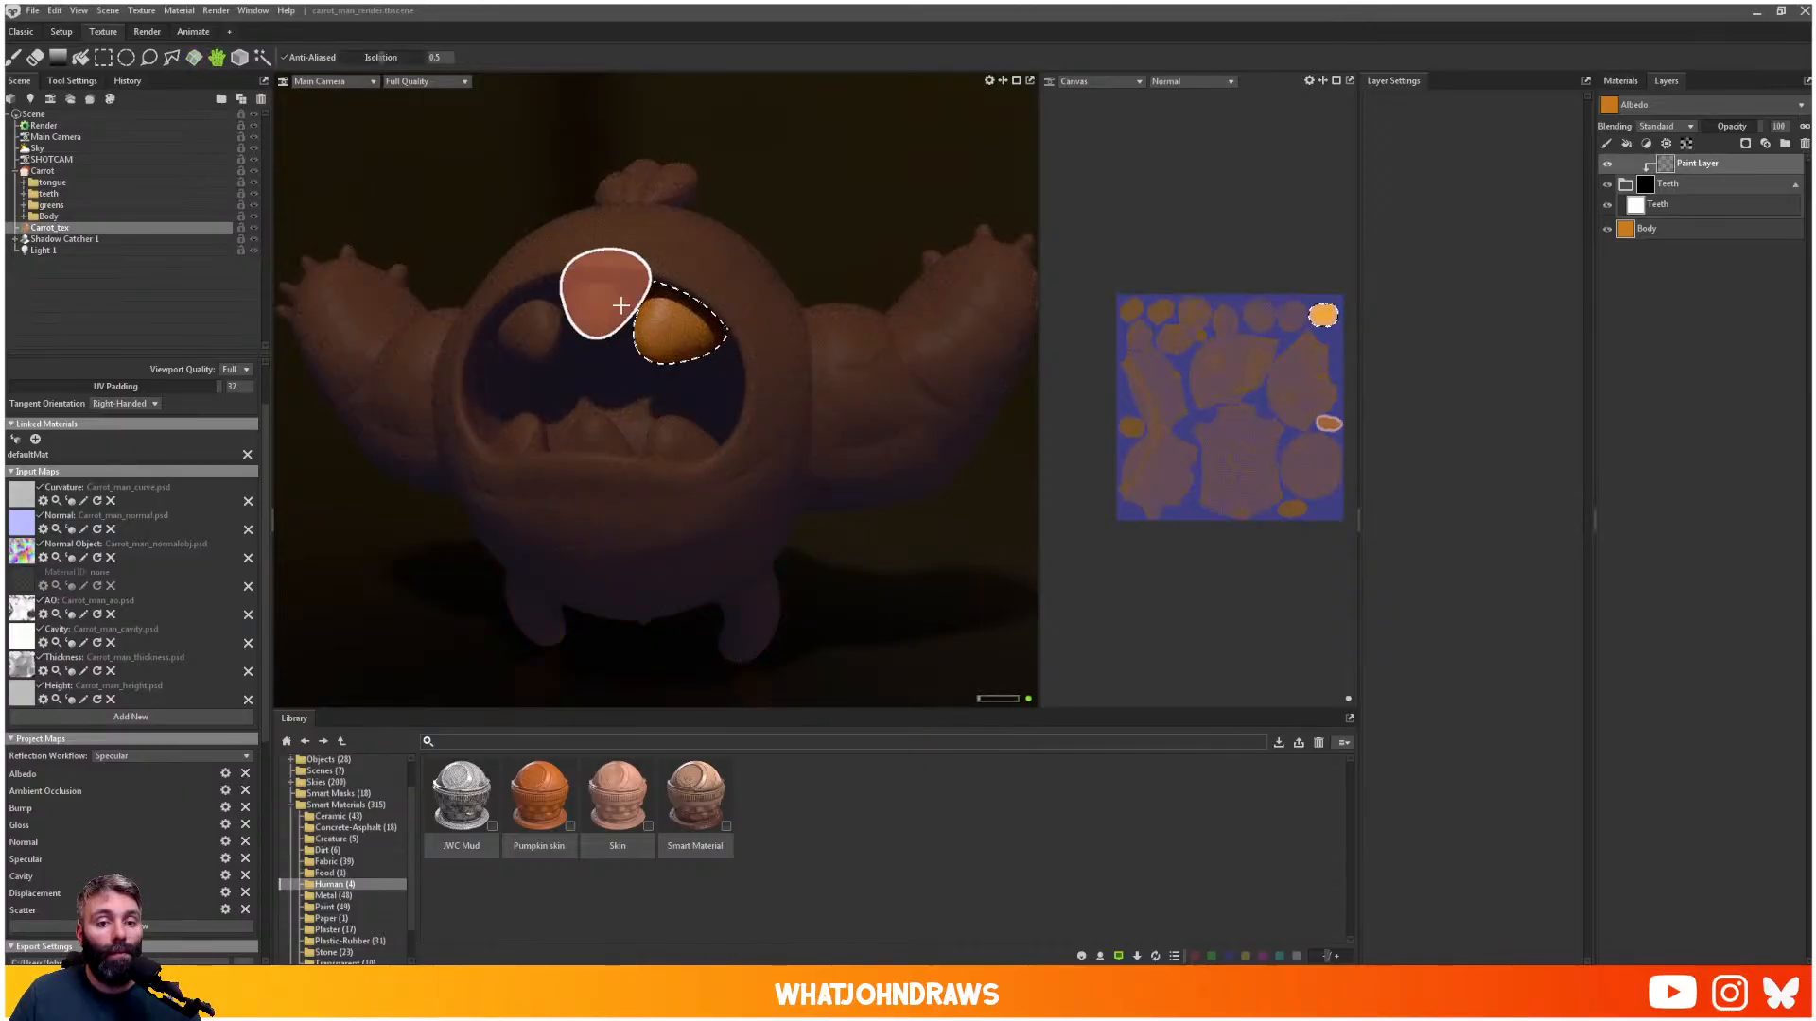
{"action": "left_click", "coordinate": [618, 307]}
{"action": "left_click_drag", "start_coordinate": [535, 332], "coordinate": [601, 312]}
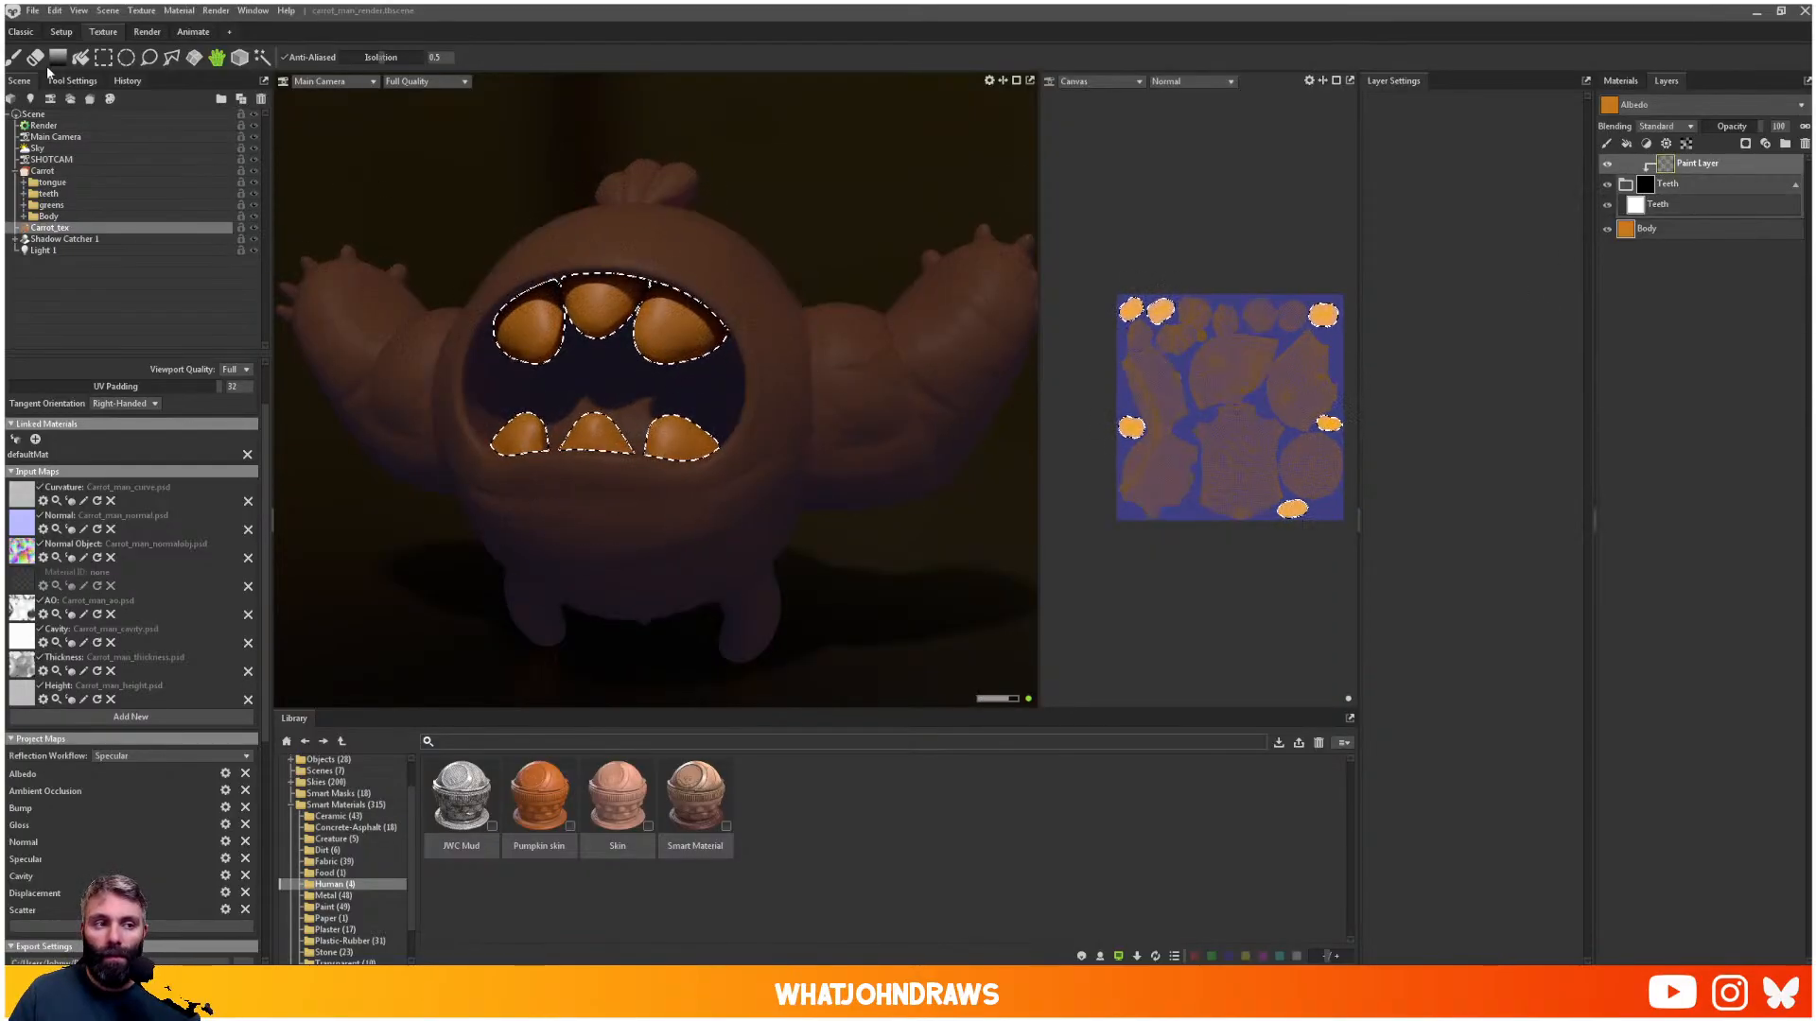
- Fill the six selected teeth with white in the Teeth group's paint mask
{"action": "left_click", "coordinate": [80, 57]}
{"action": "left_click", "coordinate": [599, 301]}
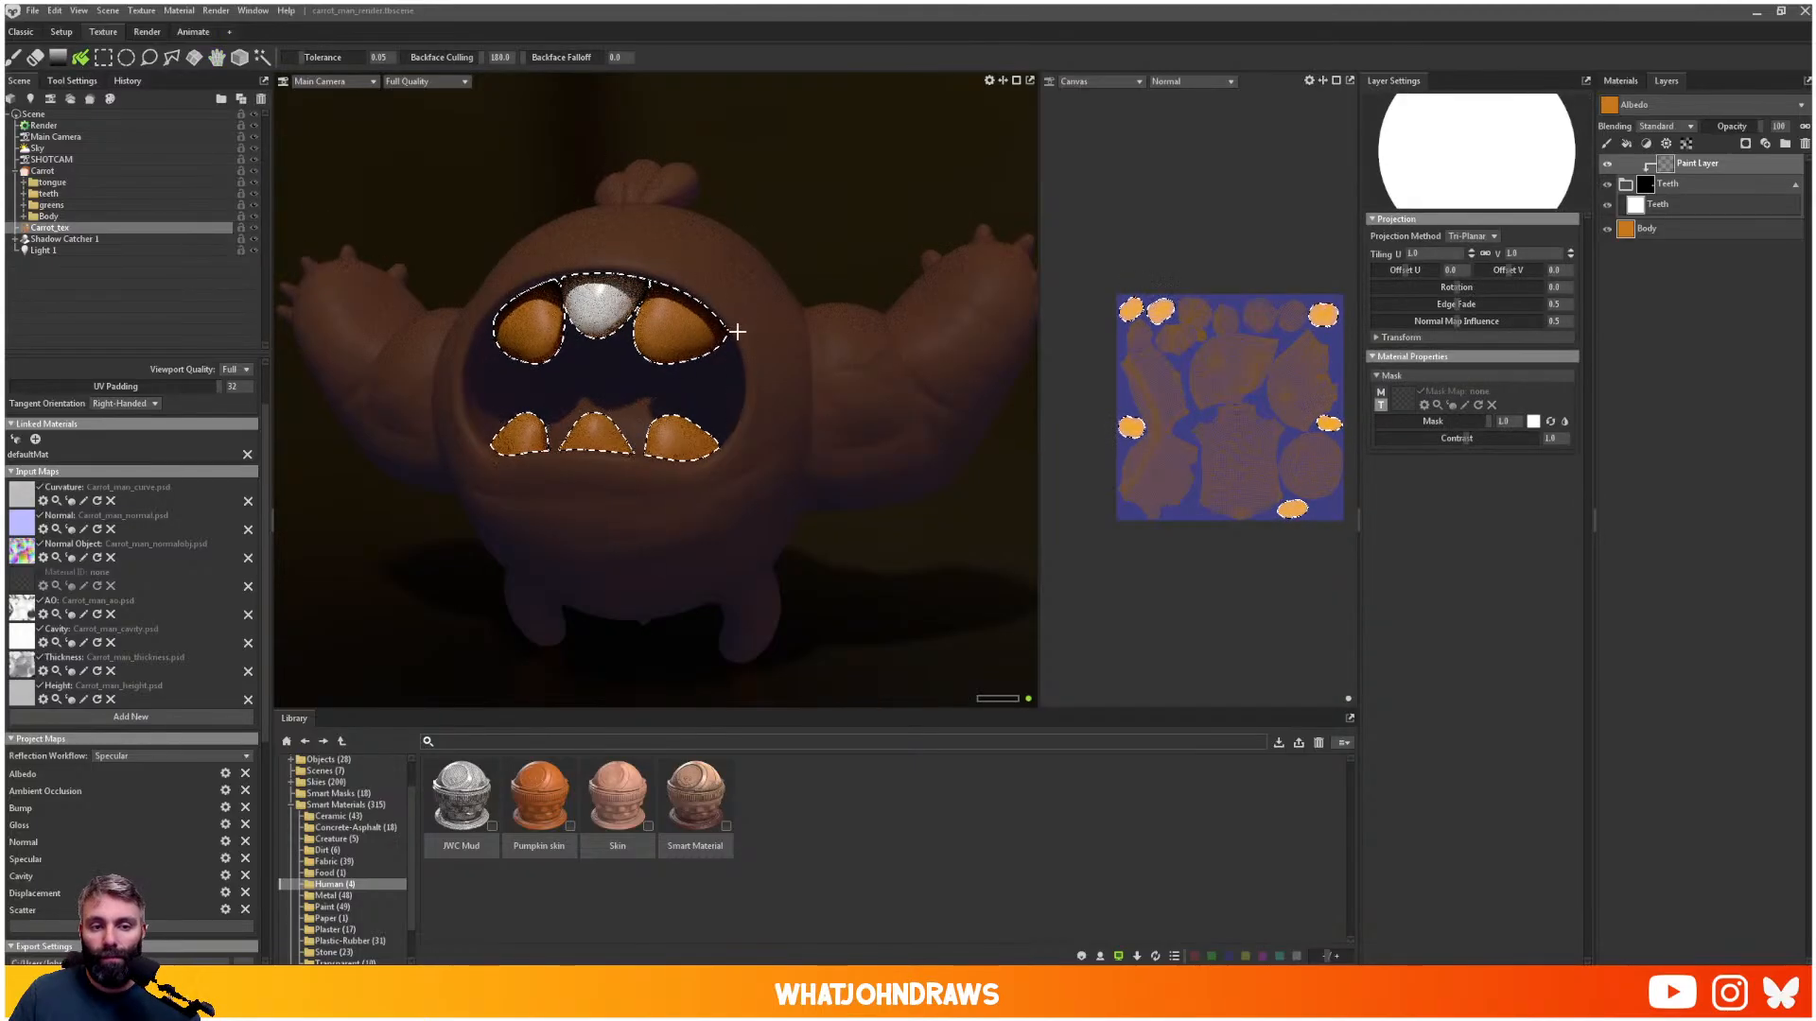
{"action": "left_click", "coordinate": [681, 326]}
{"action": "left_click", "coordinate": [530, 326]}
{"action": "left_click", "coordinate": [520, 435]}
{"action": "left_click", "coordinate": [595, 434]}
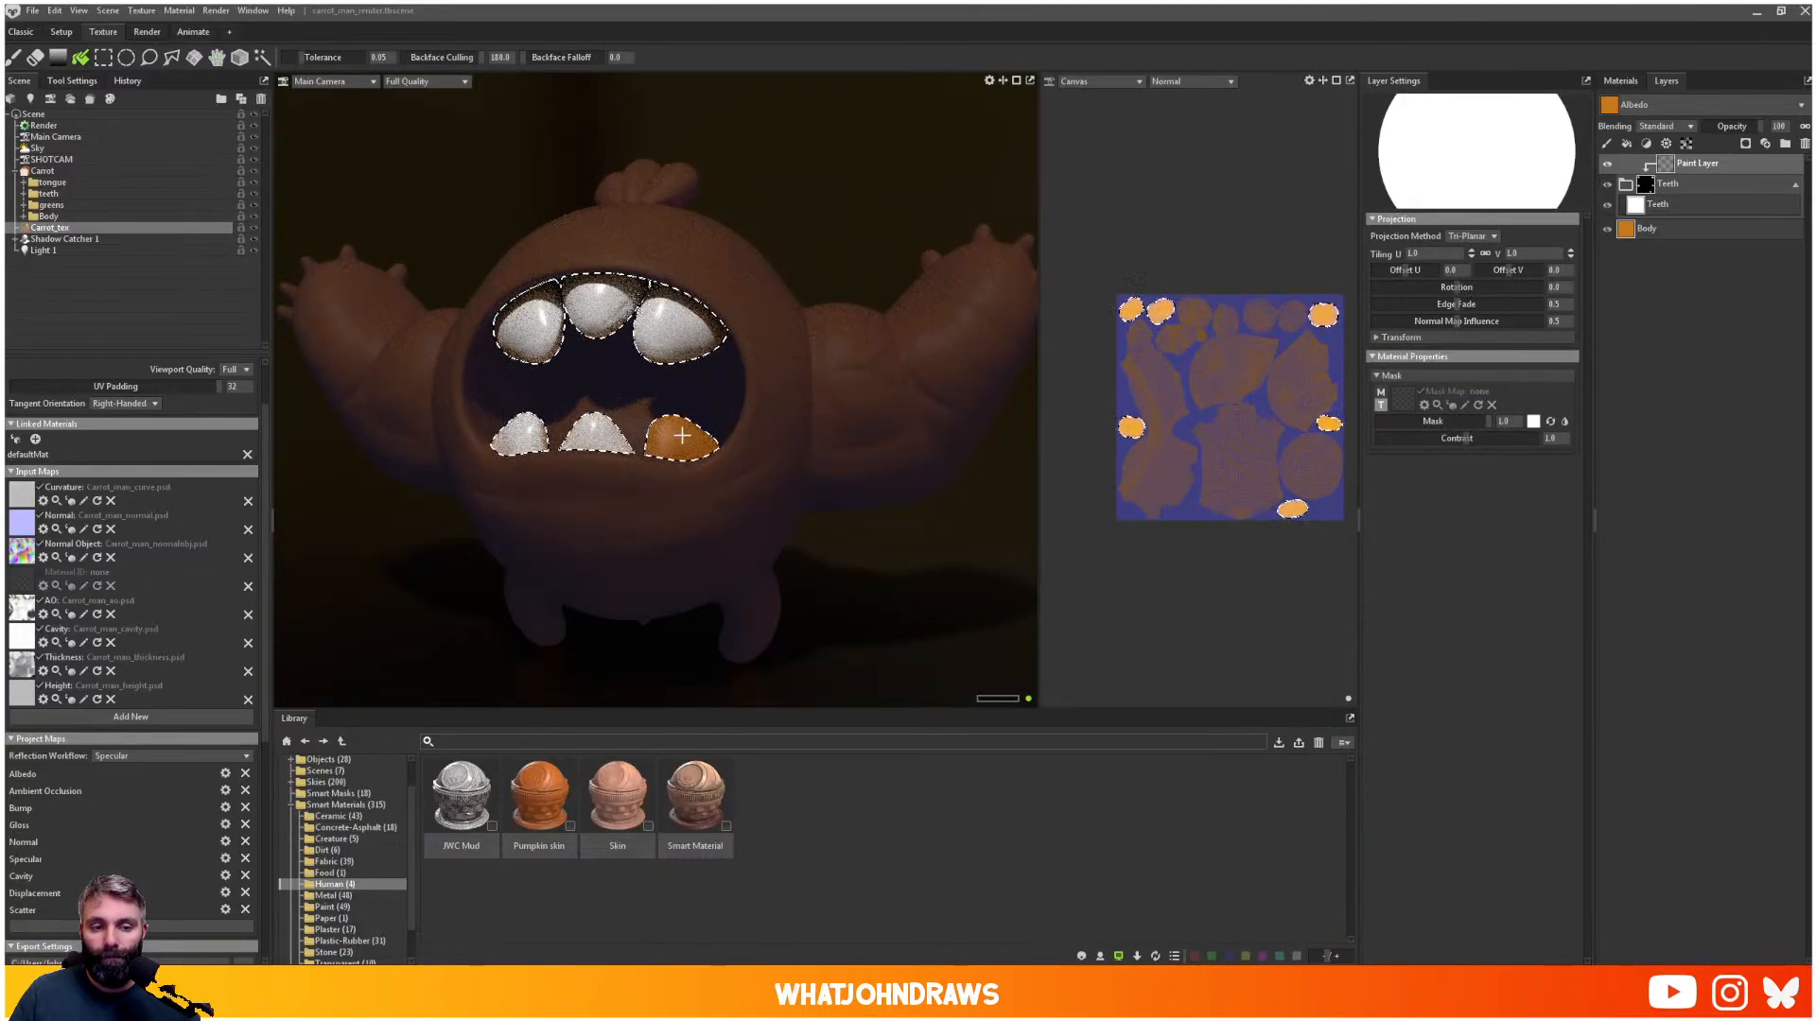
{"action": "left_click", "coordinate": [681, 435]}
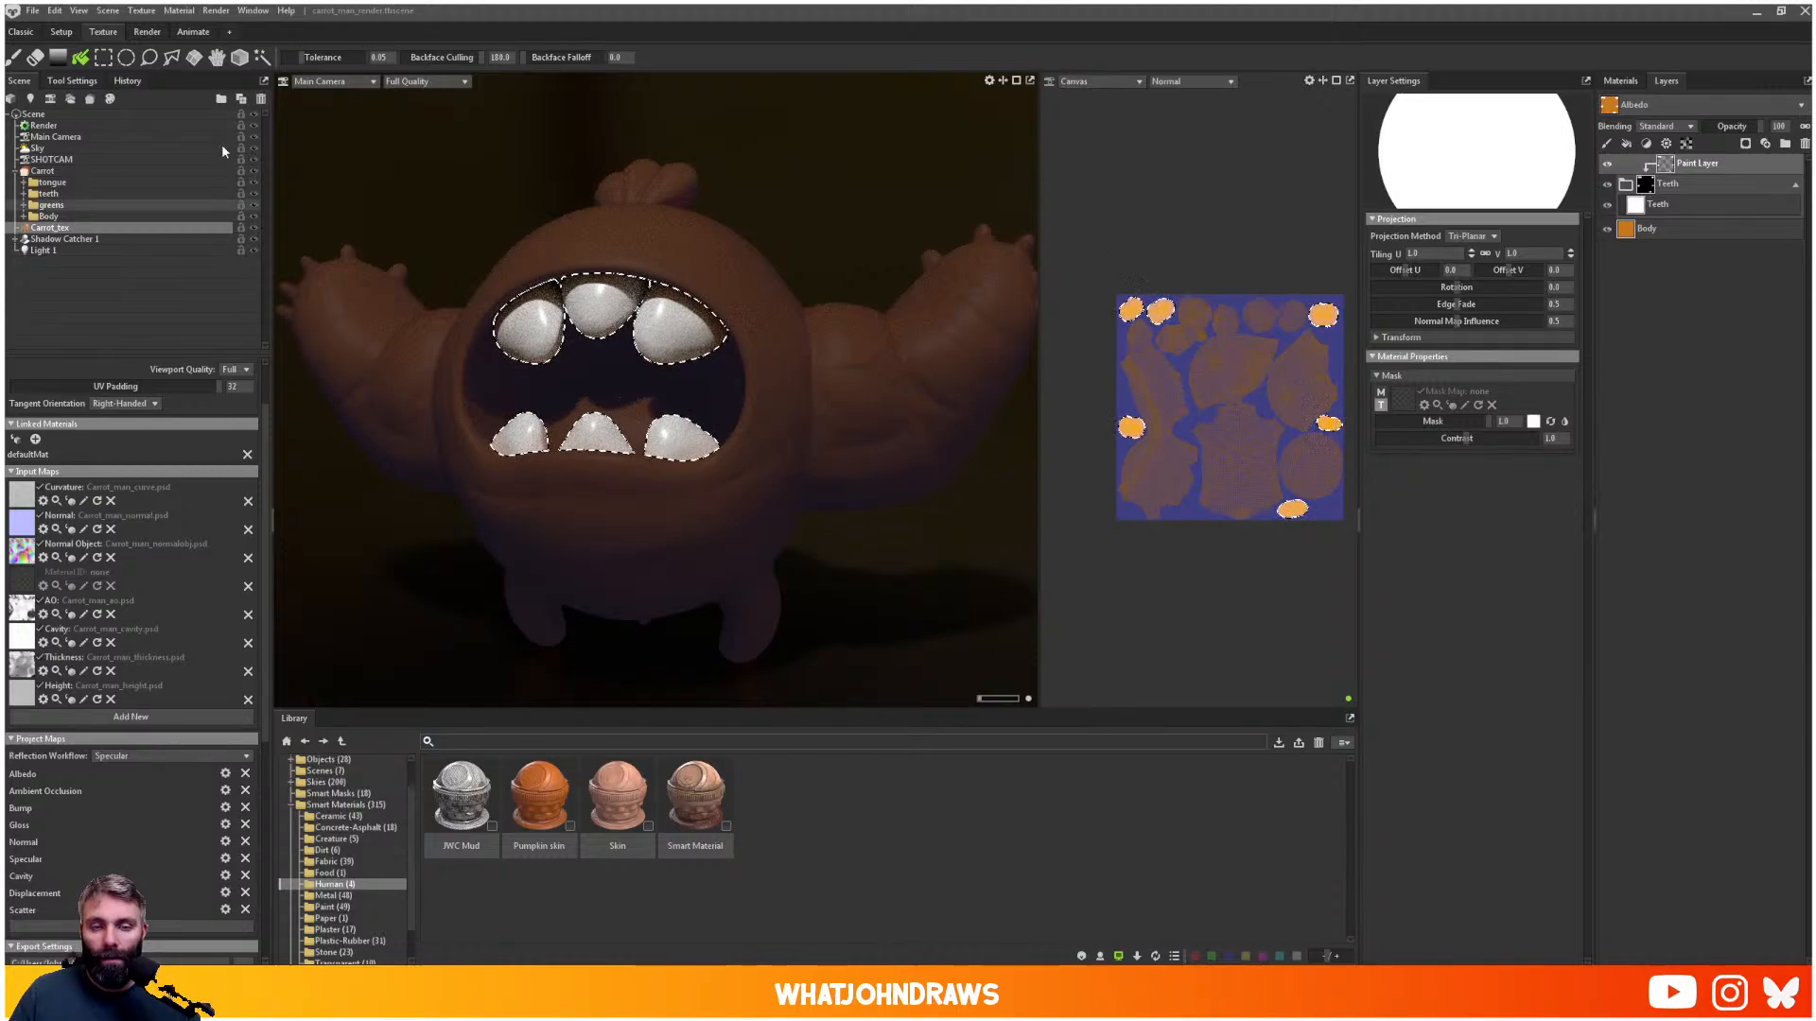
- Clear the teeth selection and collapse the Teeth group together with its mask layer
{"action": "left_click", "coordinate": [103, 57]}
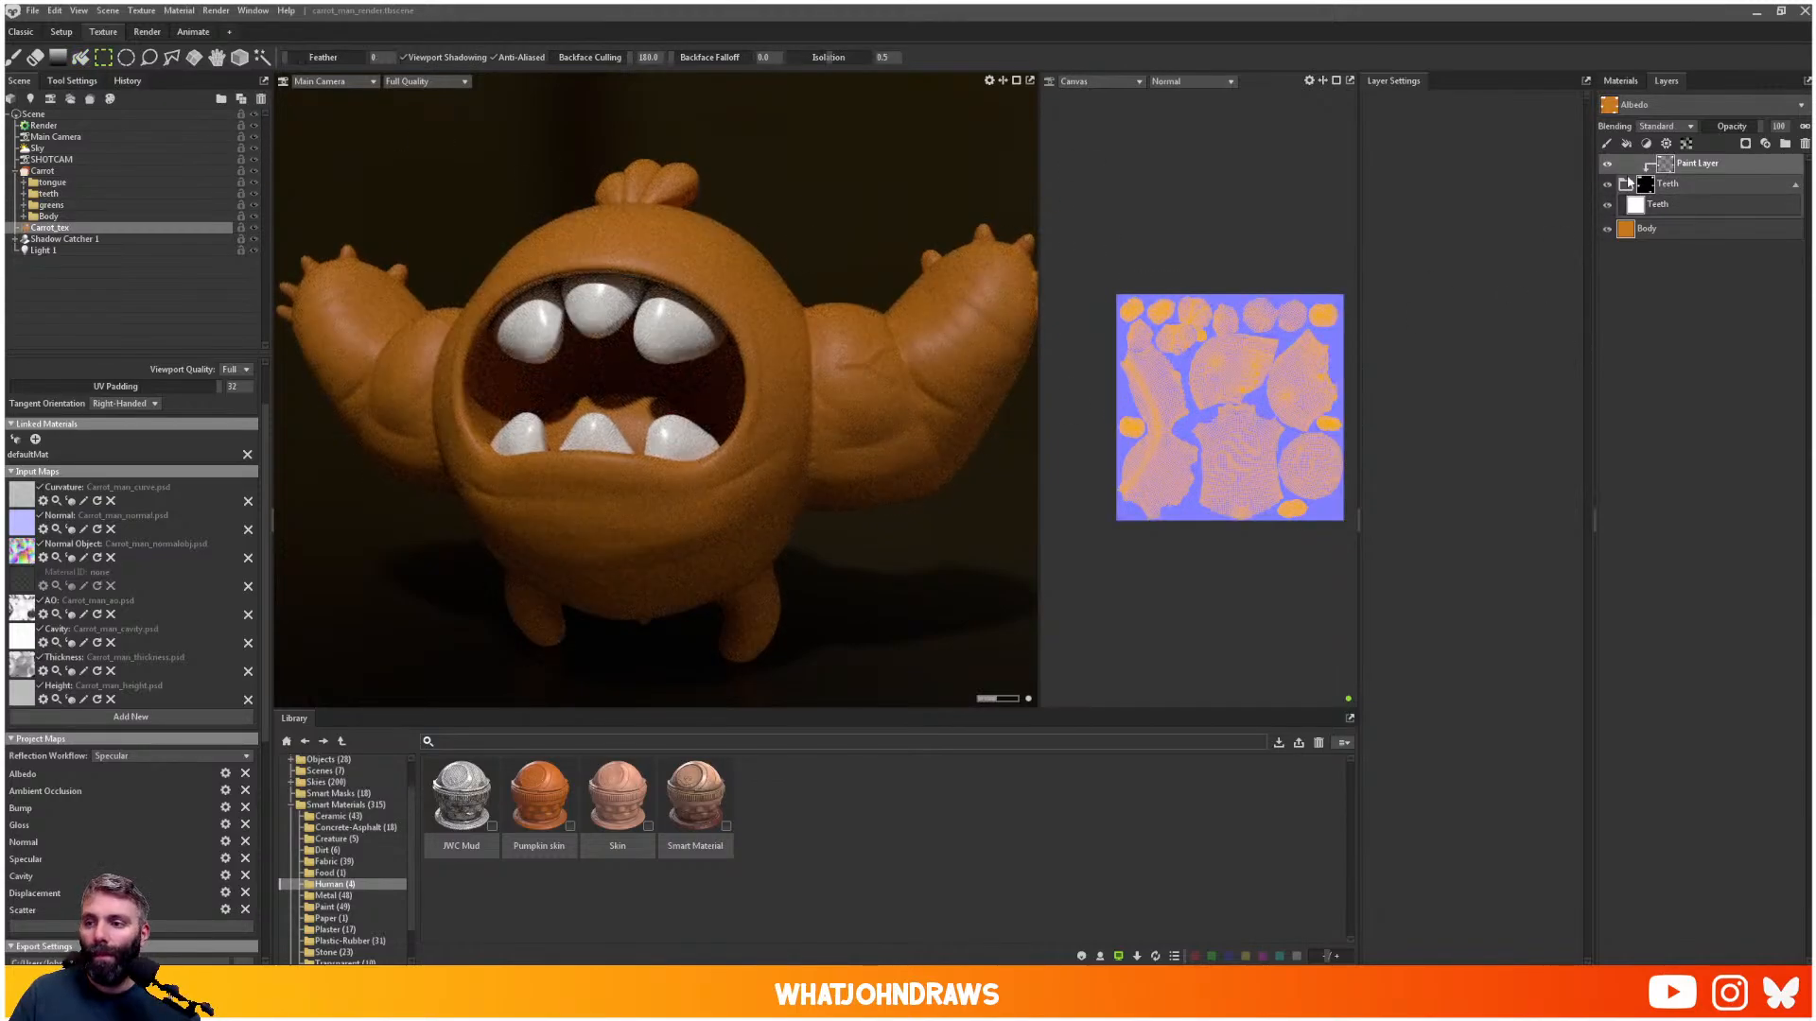
{"action": "left_click", "coordinate": [1626, 183]}
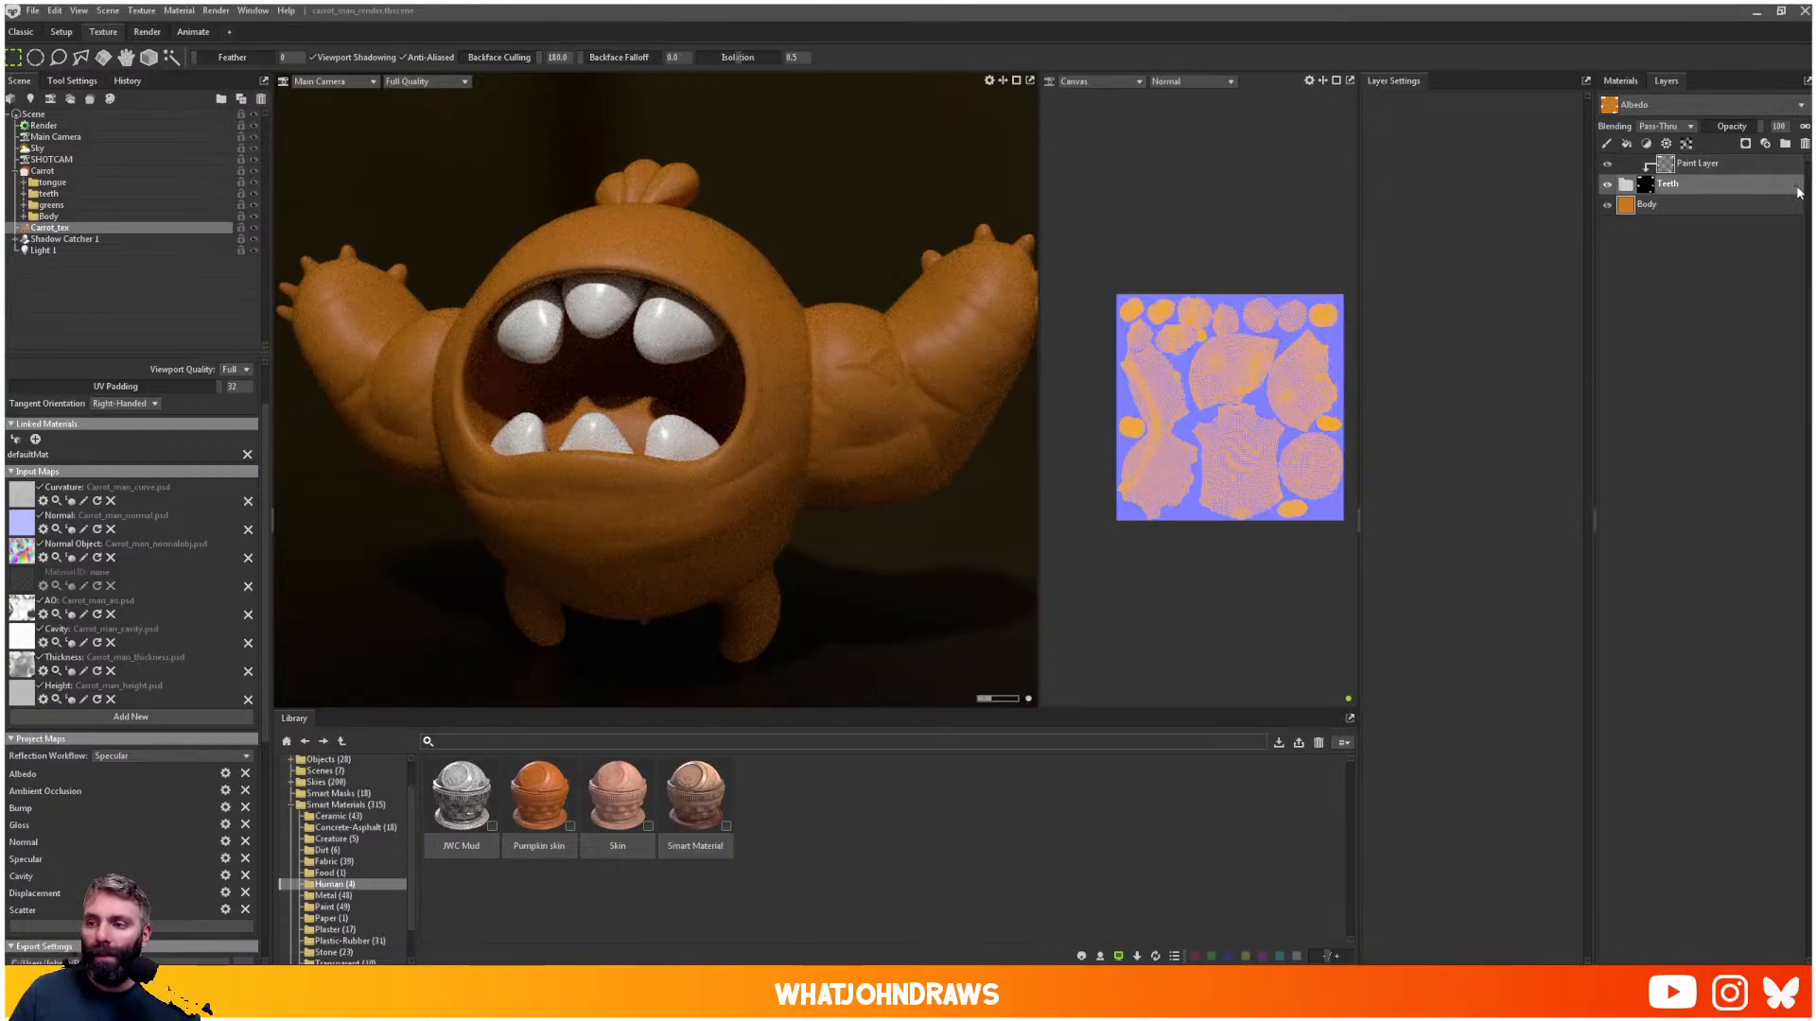
{"action": "left_click", "coordinate": [1797, 192]}
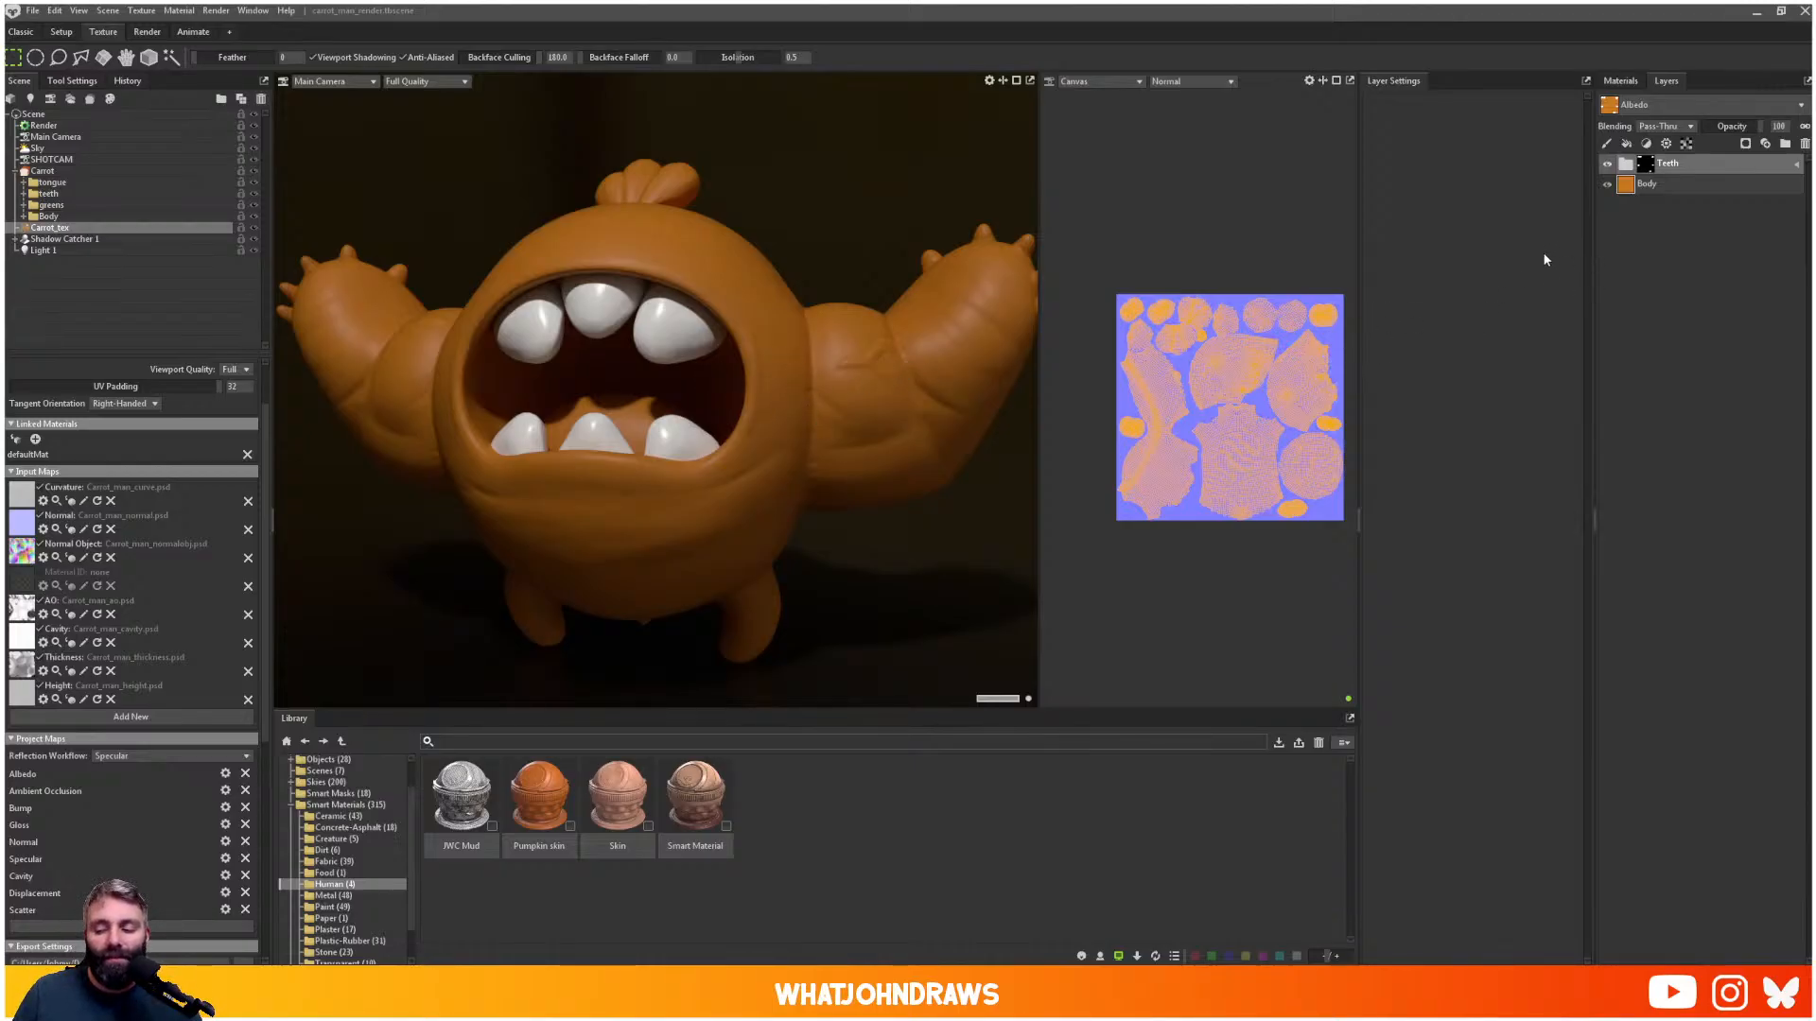
{"action": "left_click", "coordinate": [1625, 166]}
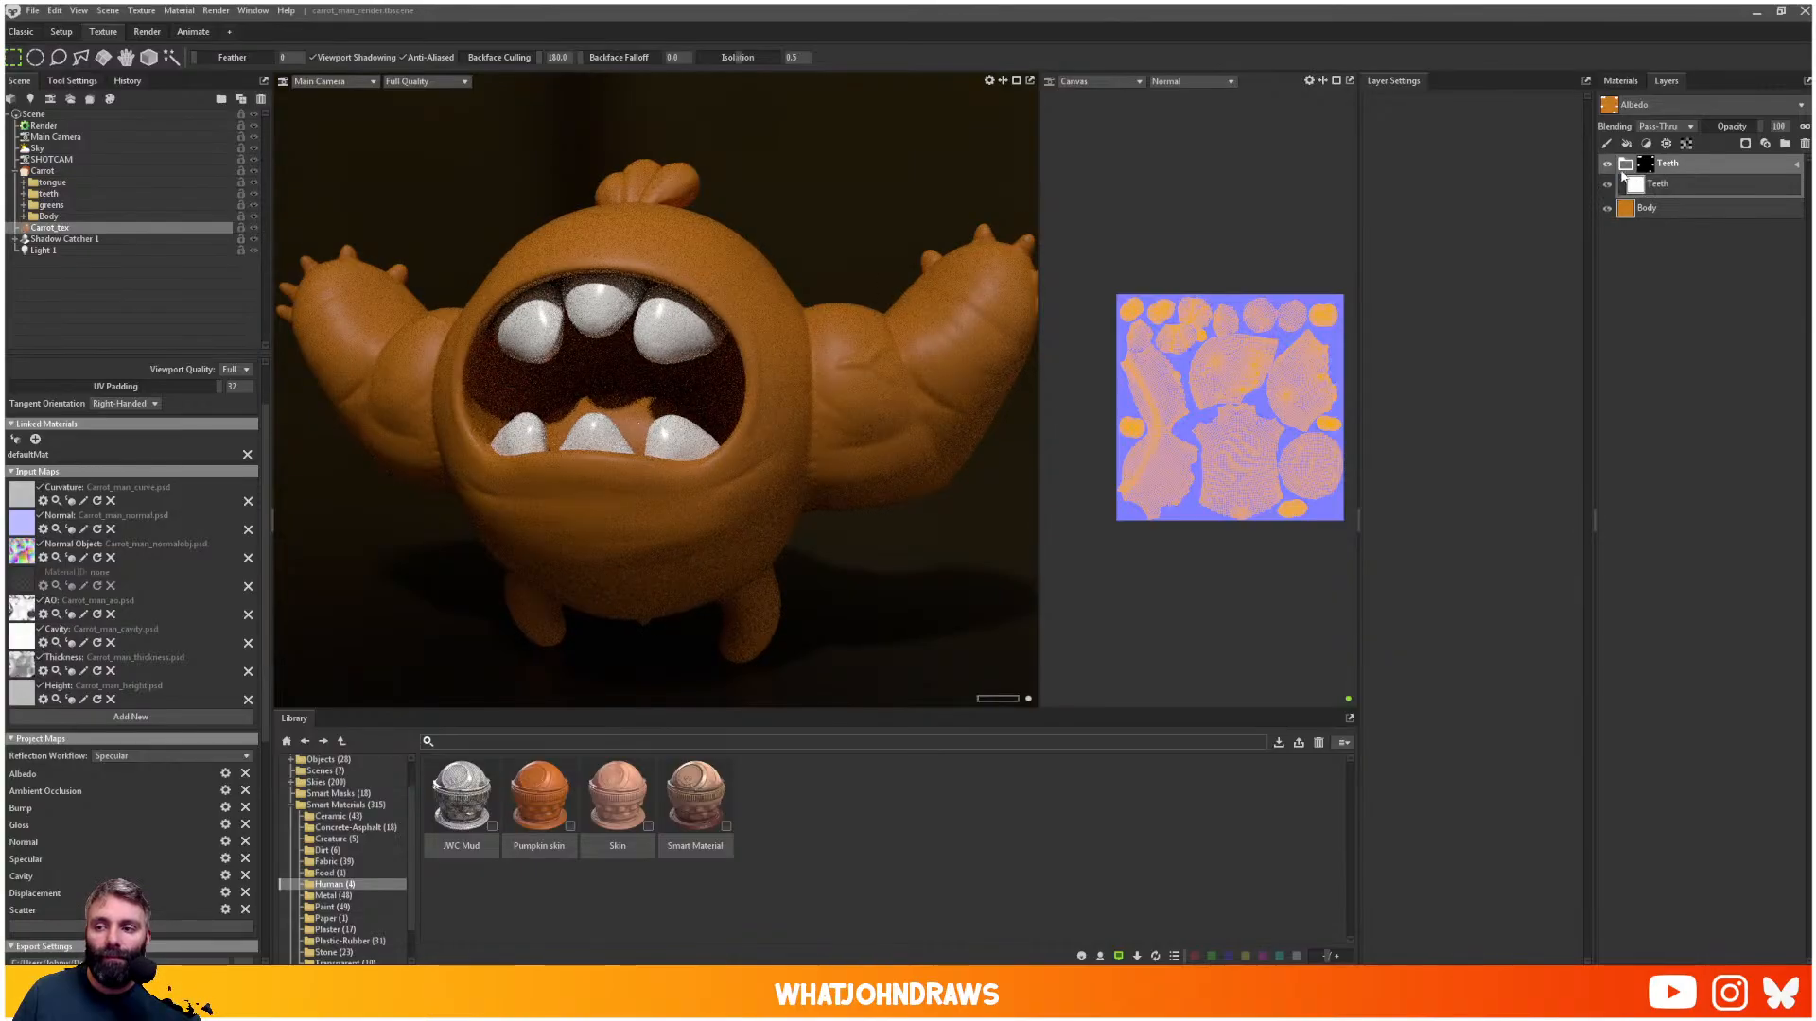
{"action": "left_click", "coordinate": [1624, 168]}
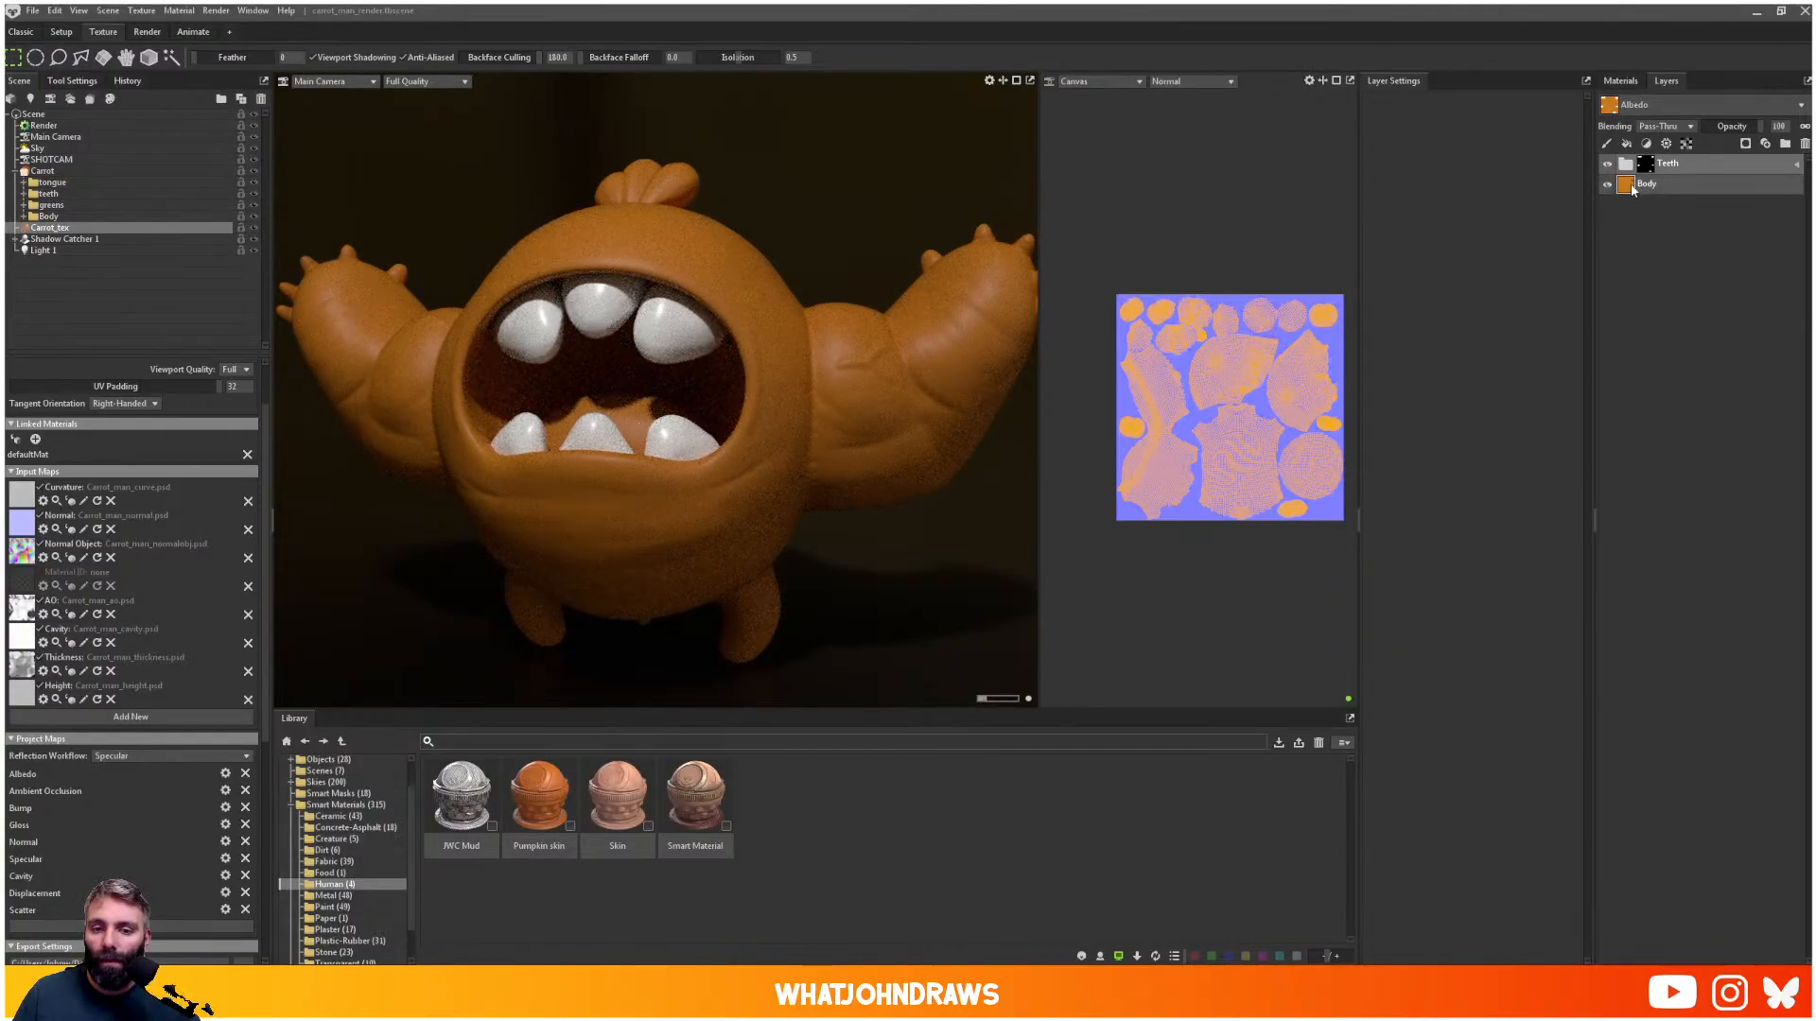
{"action": "mouse_move", "coordinate": [1628, 193]}
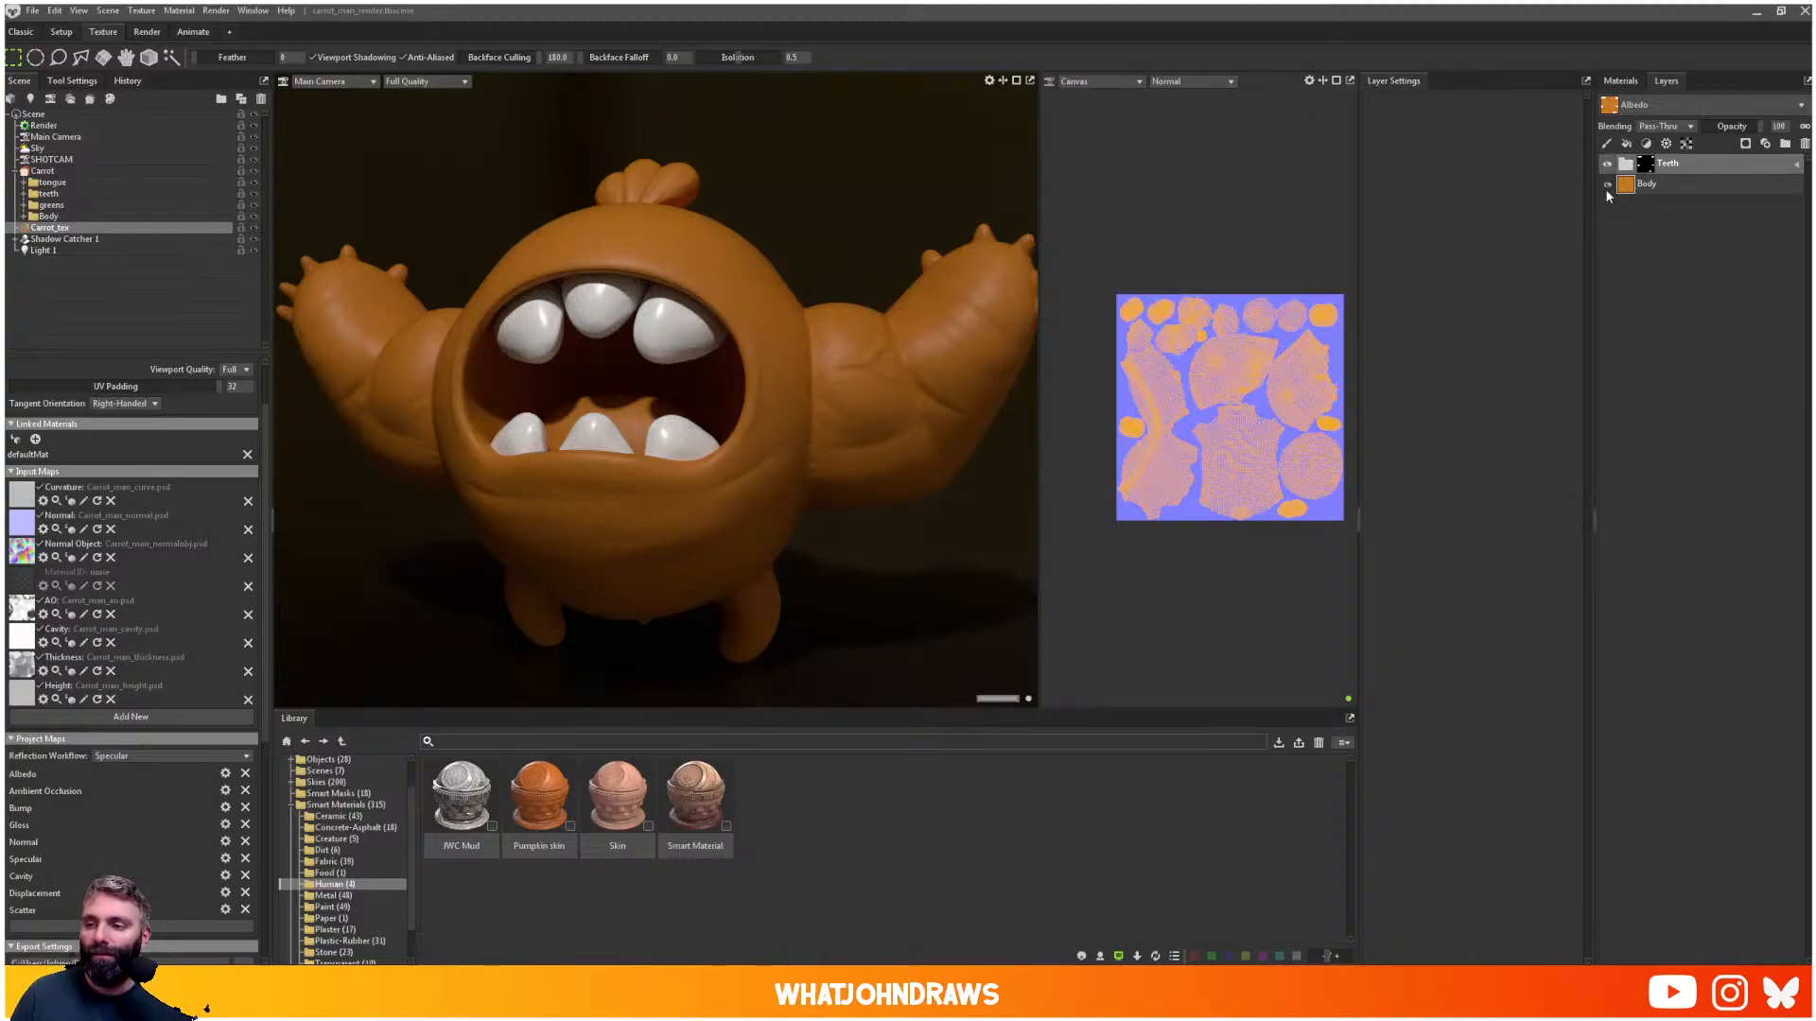
{"action": "left_click", "coordinate": [1634, 187]}
{"action": "left_click", "coordinate": [1626, 166]}
{"action": "left_click", "coordinate": [1654, 189]}
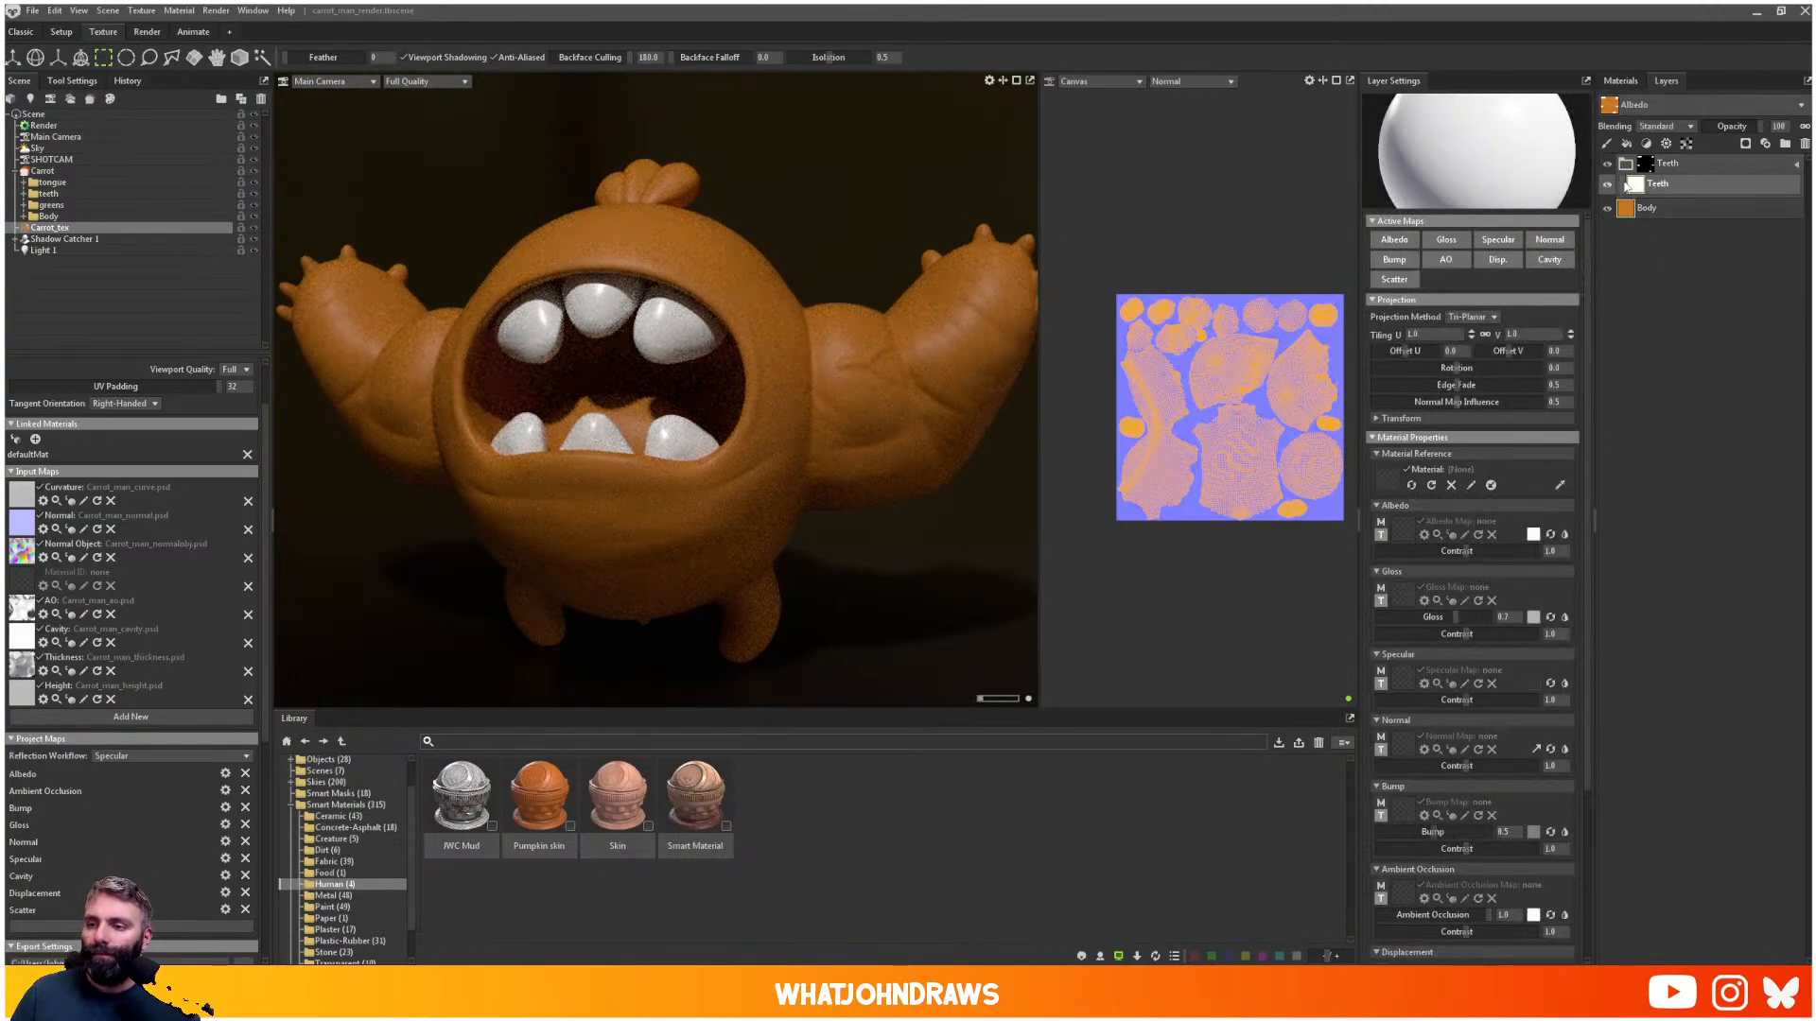
{"action": "left_click", "coordinate": [1626, 164]}
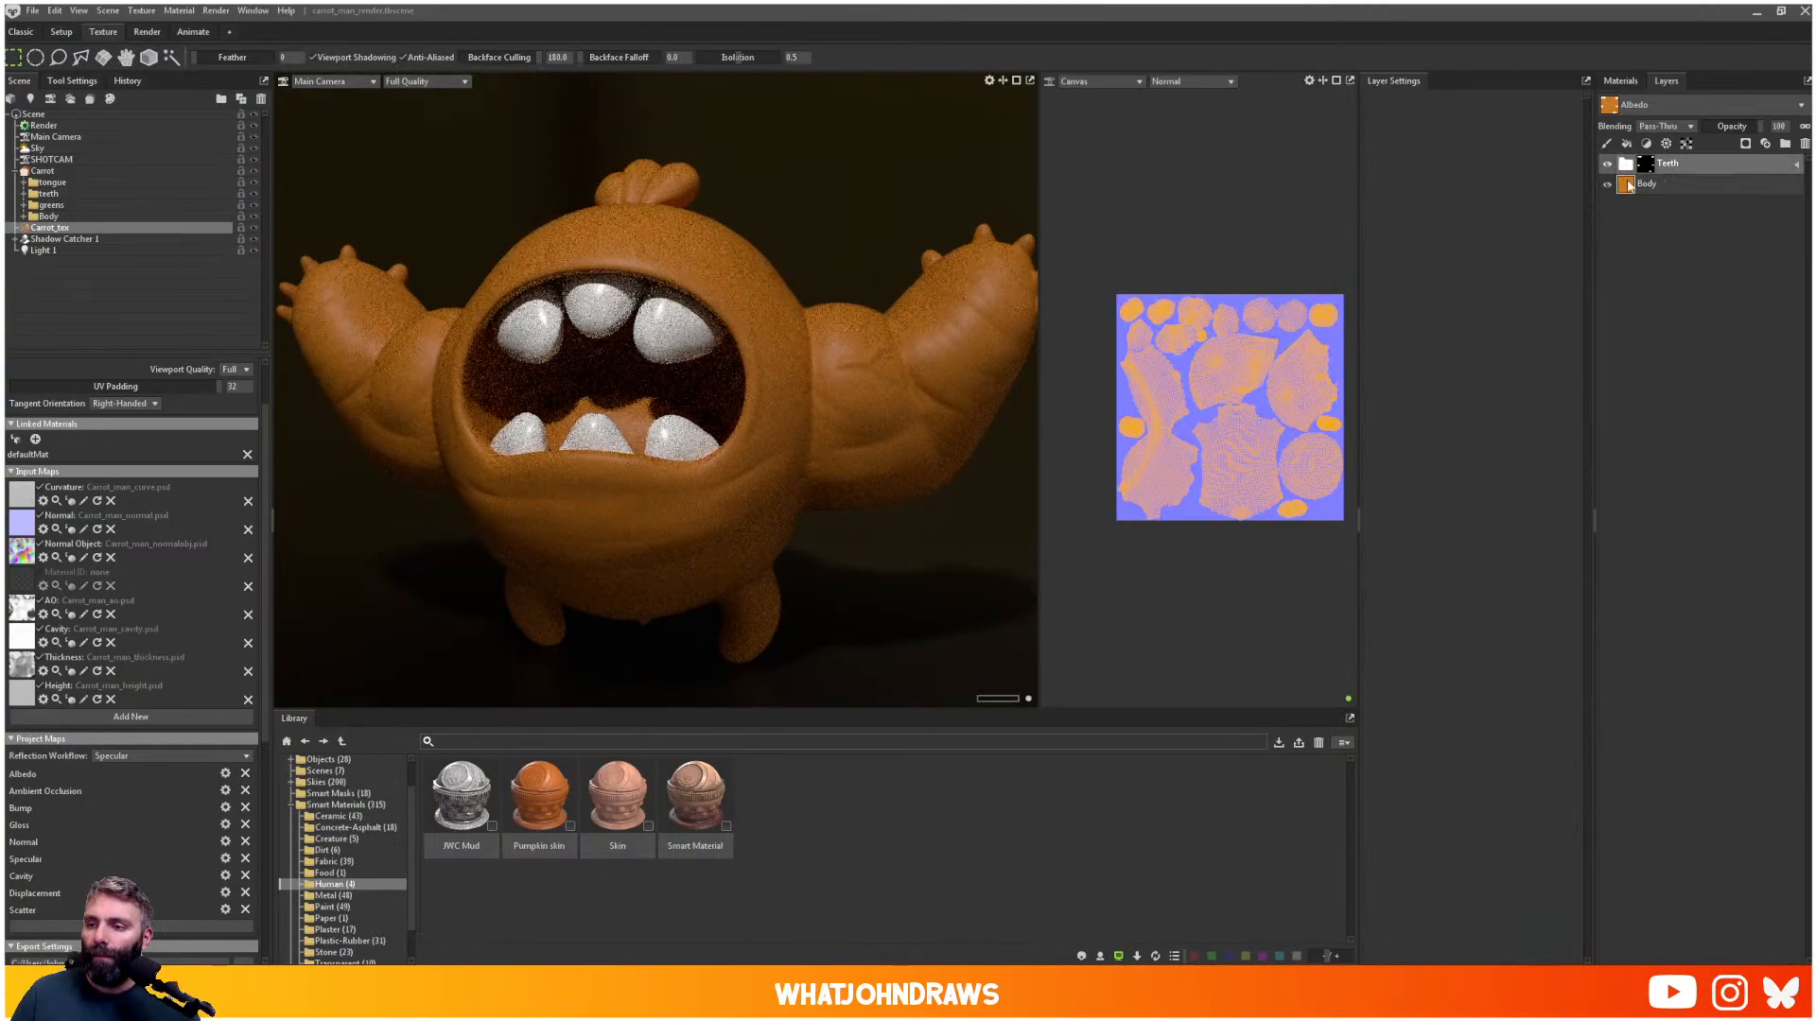
- Display the Current Map in the 2D canvas and turn off its wireframe overlay
{"action": "left_click", "coordinate": [1190, 81]}
{"action": "left_click", "coordinate": [1178, 91]}
{"action": "scroll", "coordinate": [1173, 413], "scroll_direction": "down", "scroll_amount": 1}
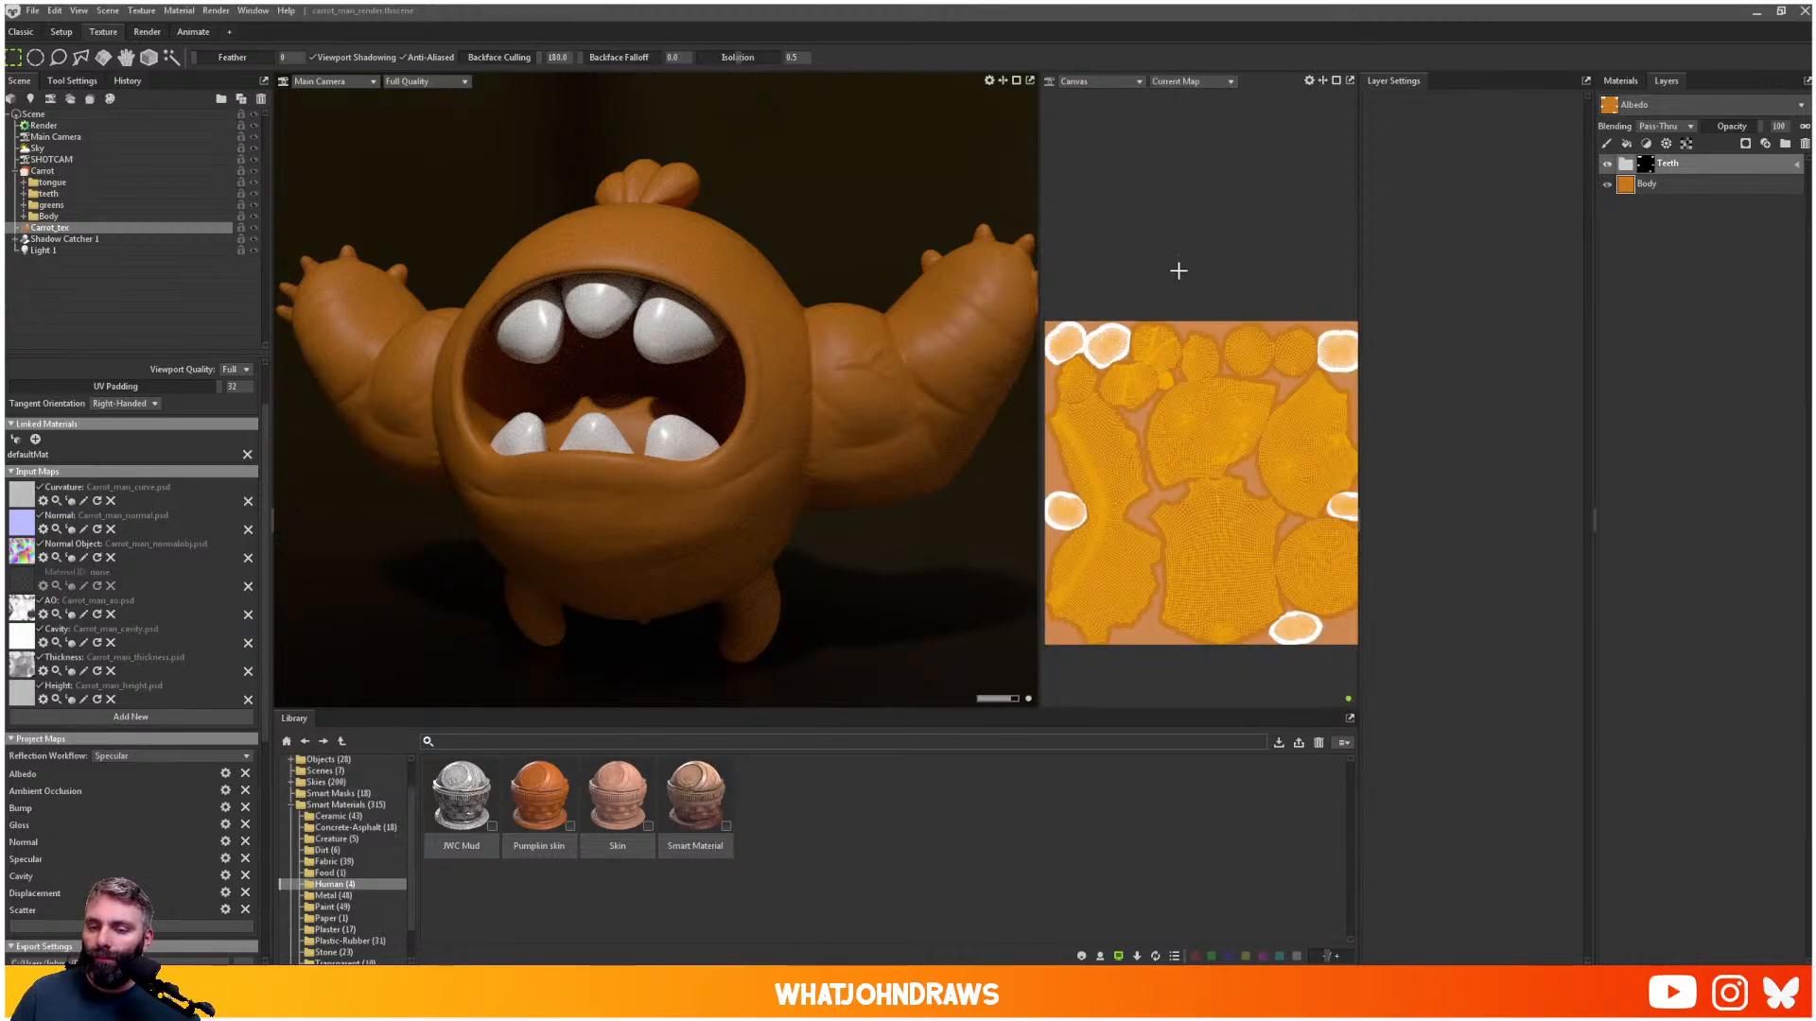
{"action": "left_click", "coordinate": [1309, 80]}
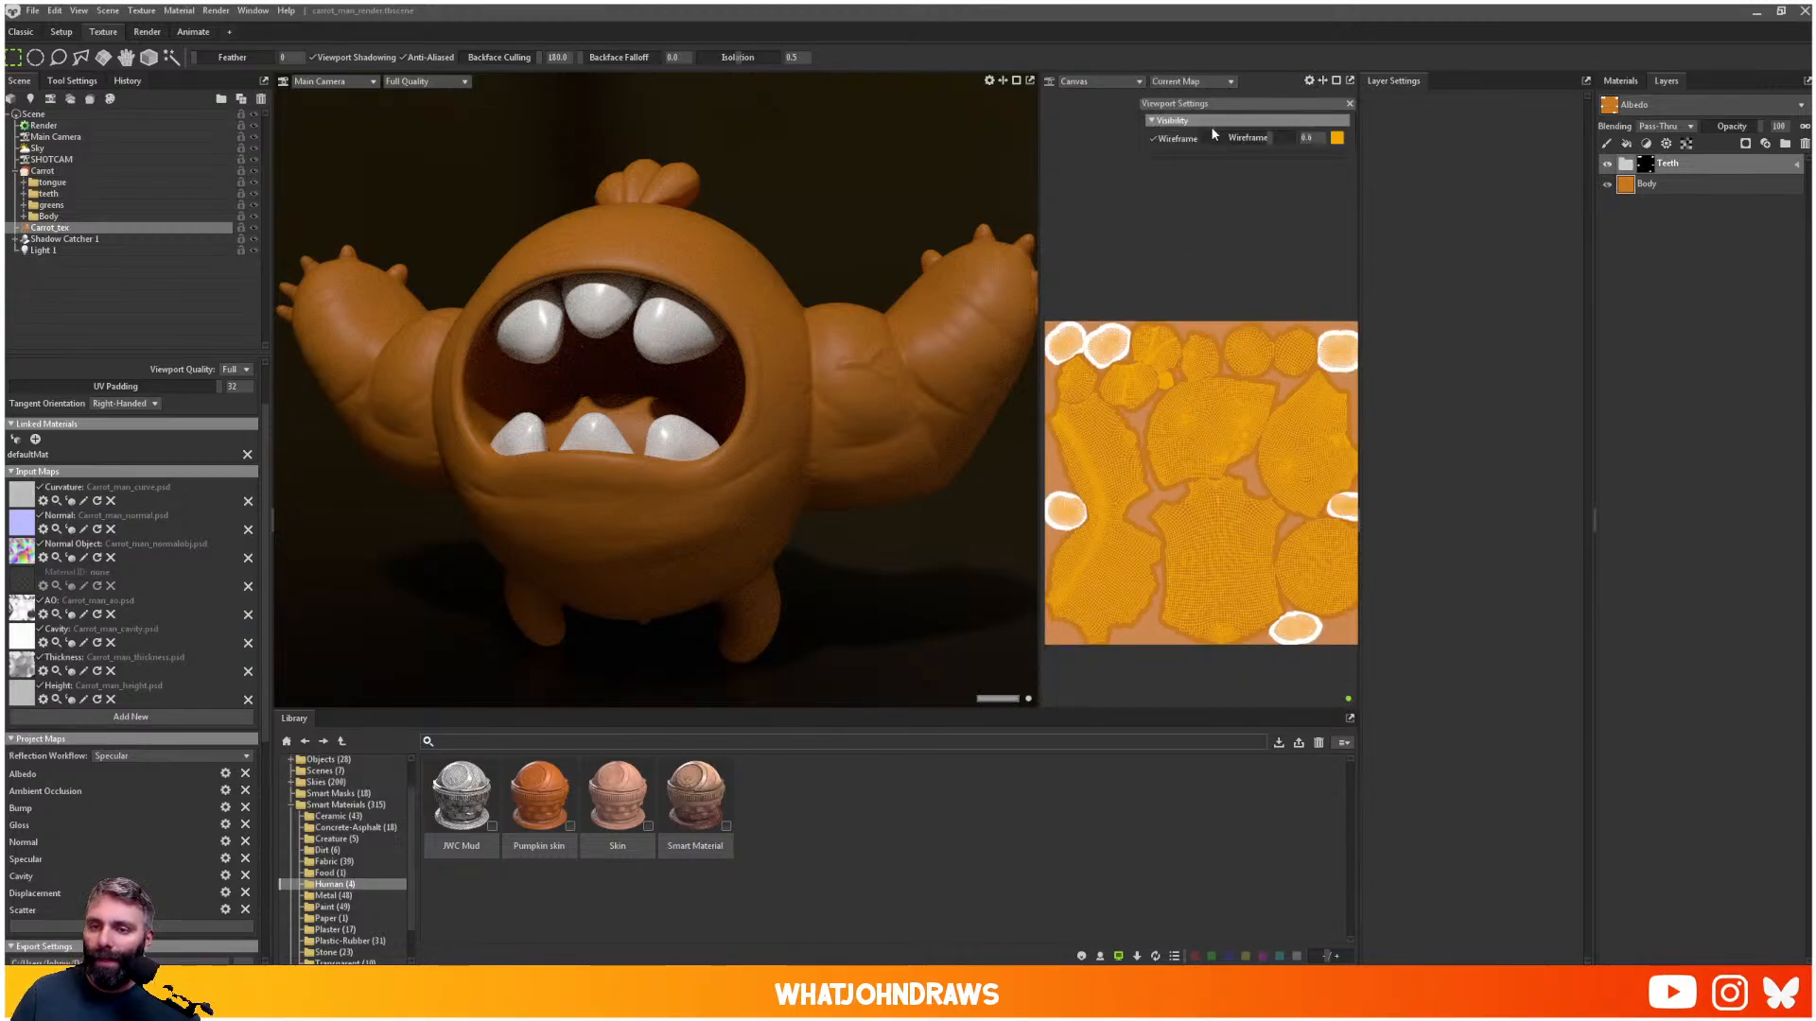
{"action": "left_click", "coordinate": [1154, 139]}
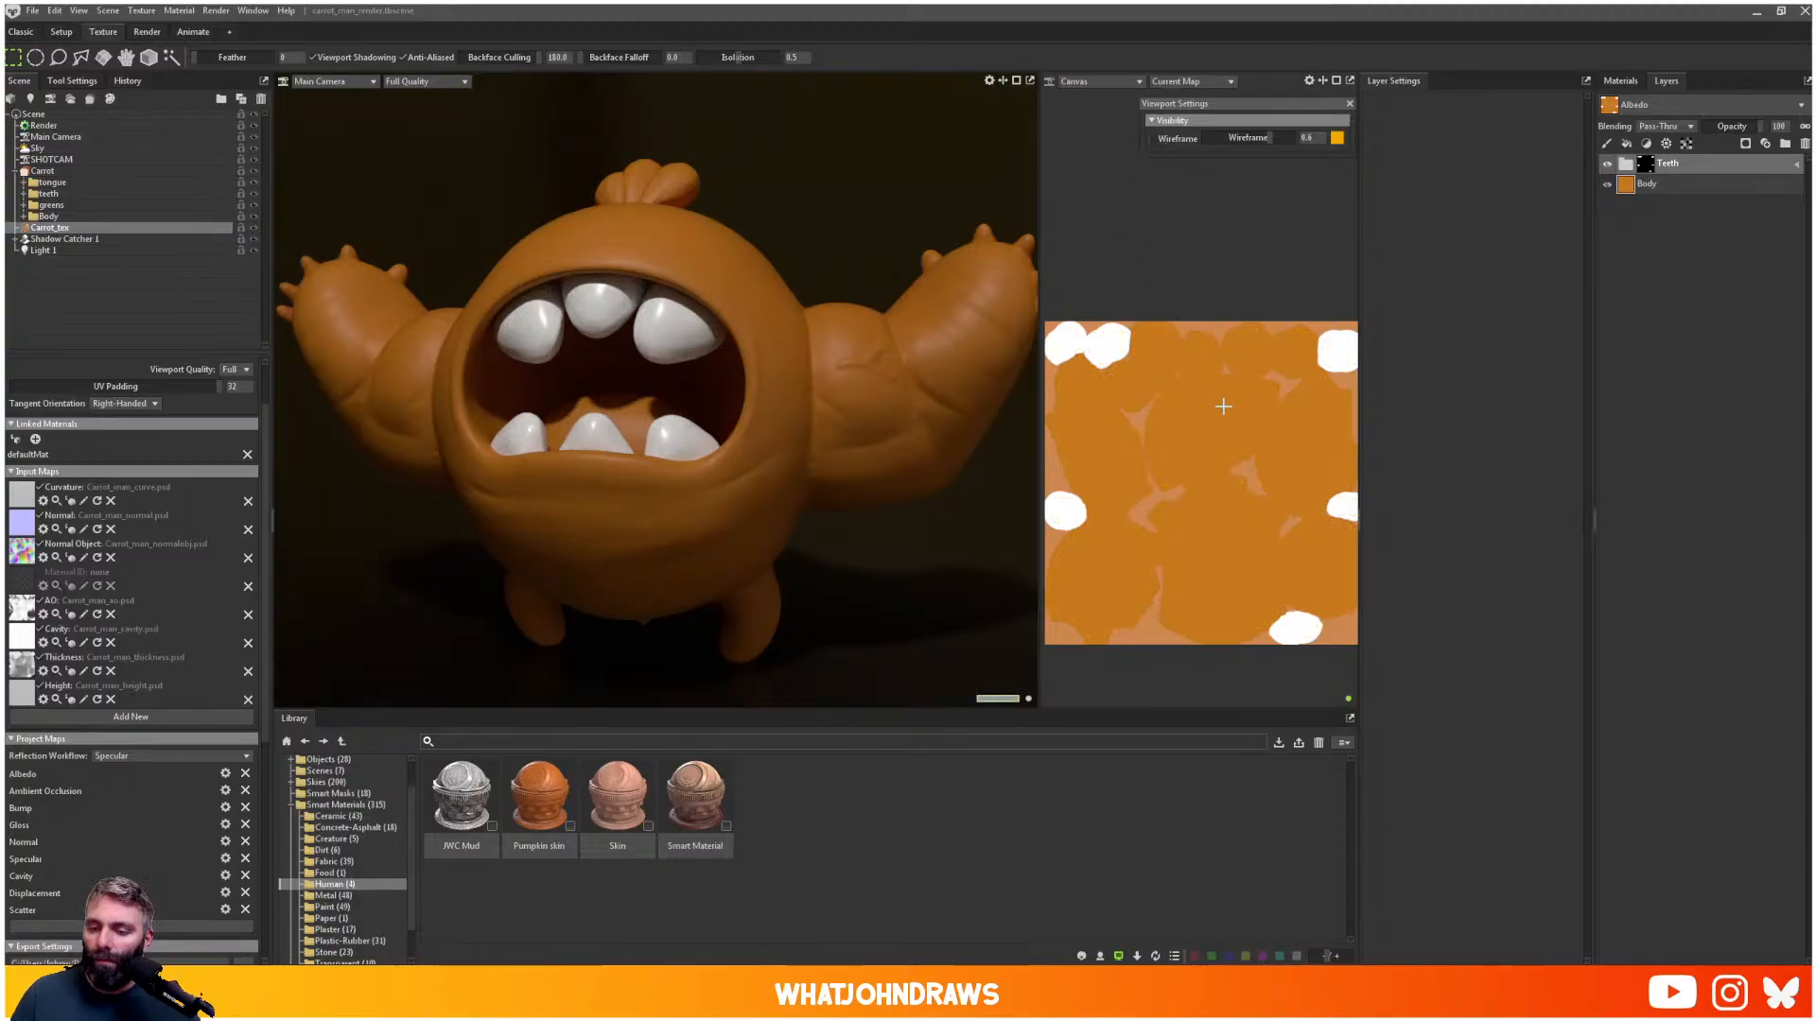
{"action": "scroll", "coordinate": [1216, 413], "scroll_direction": "down", "scroll_amount": 1}
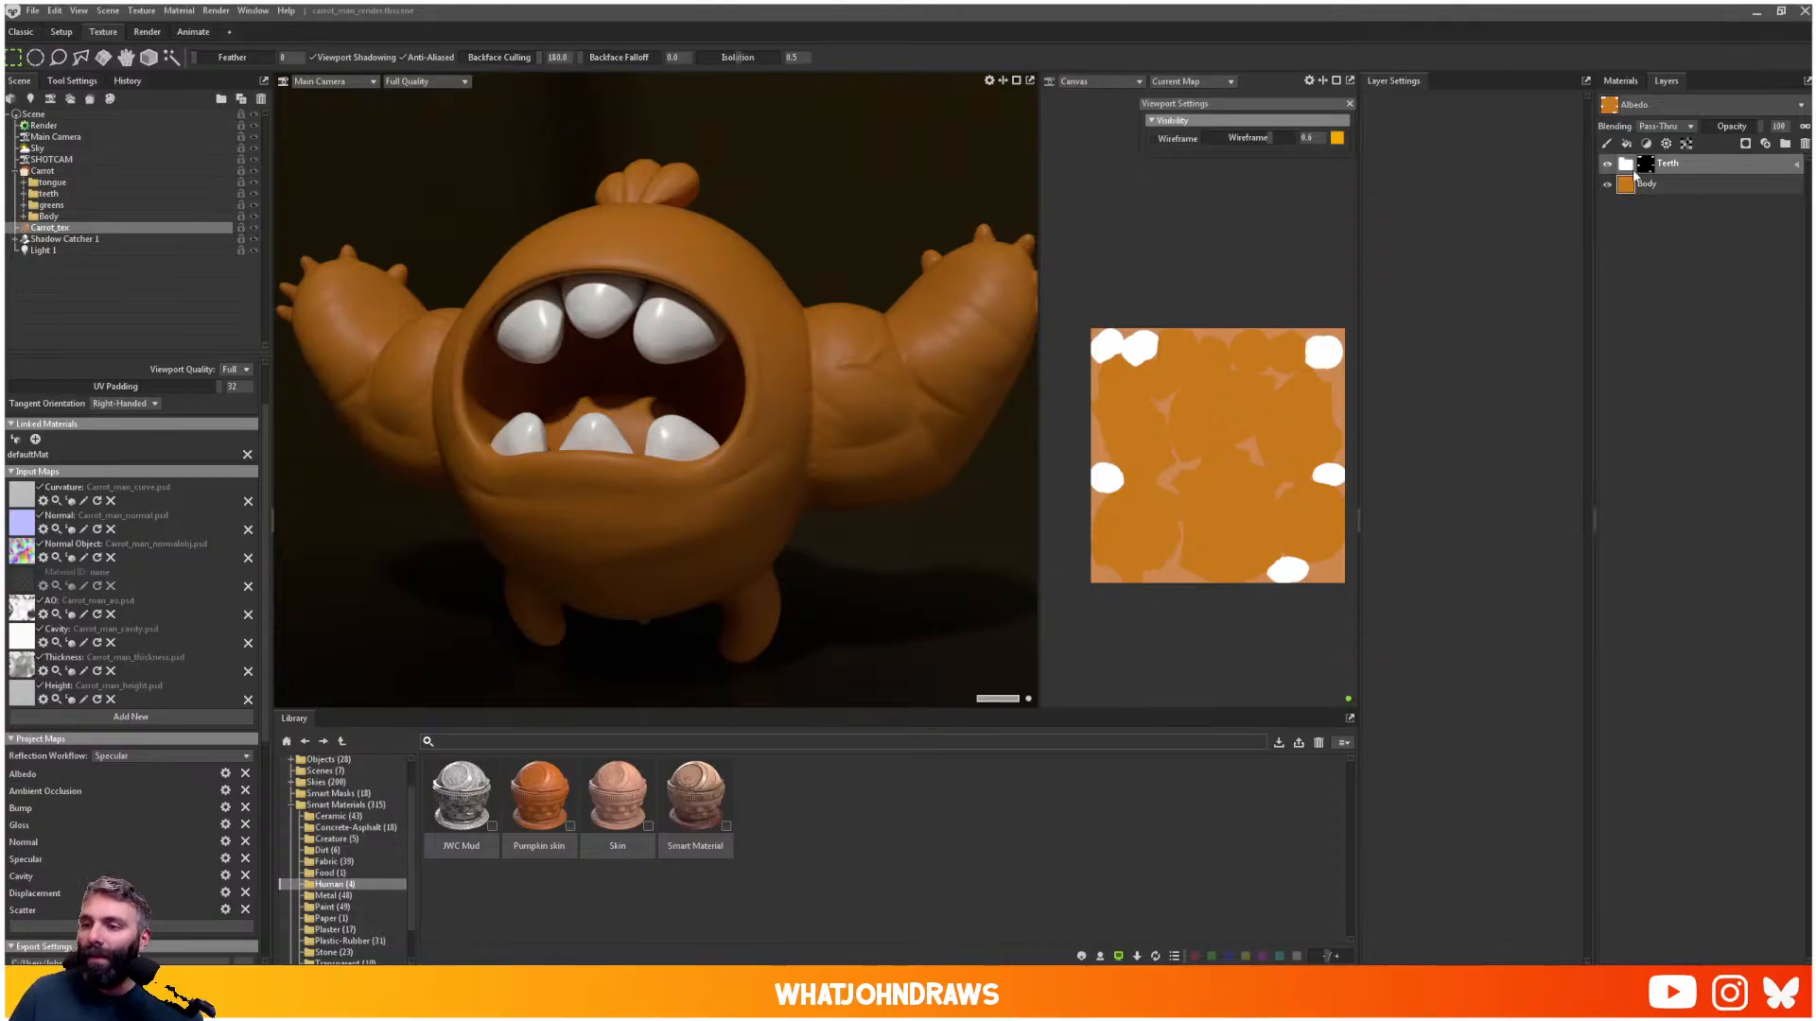
- Add a fill layer above the Teeth group and name it Greens
{"action": "left_click", "coordinate": [1620, 80]}
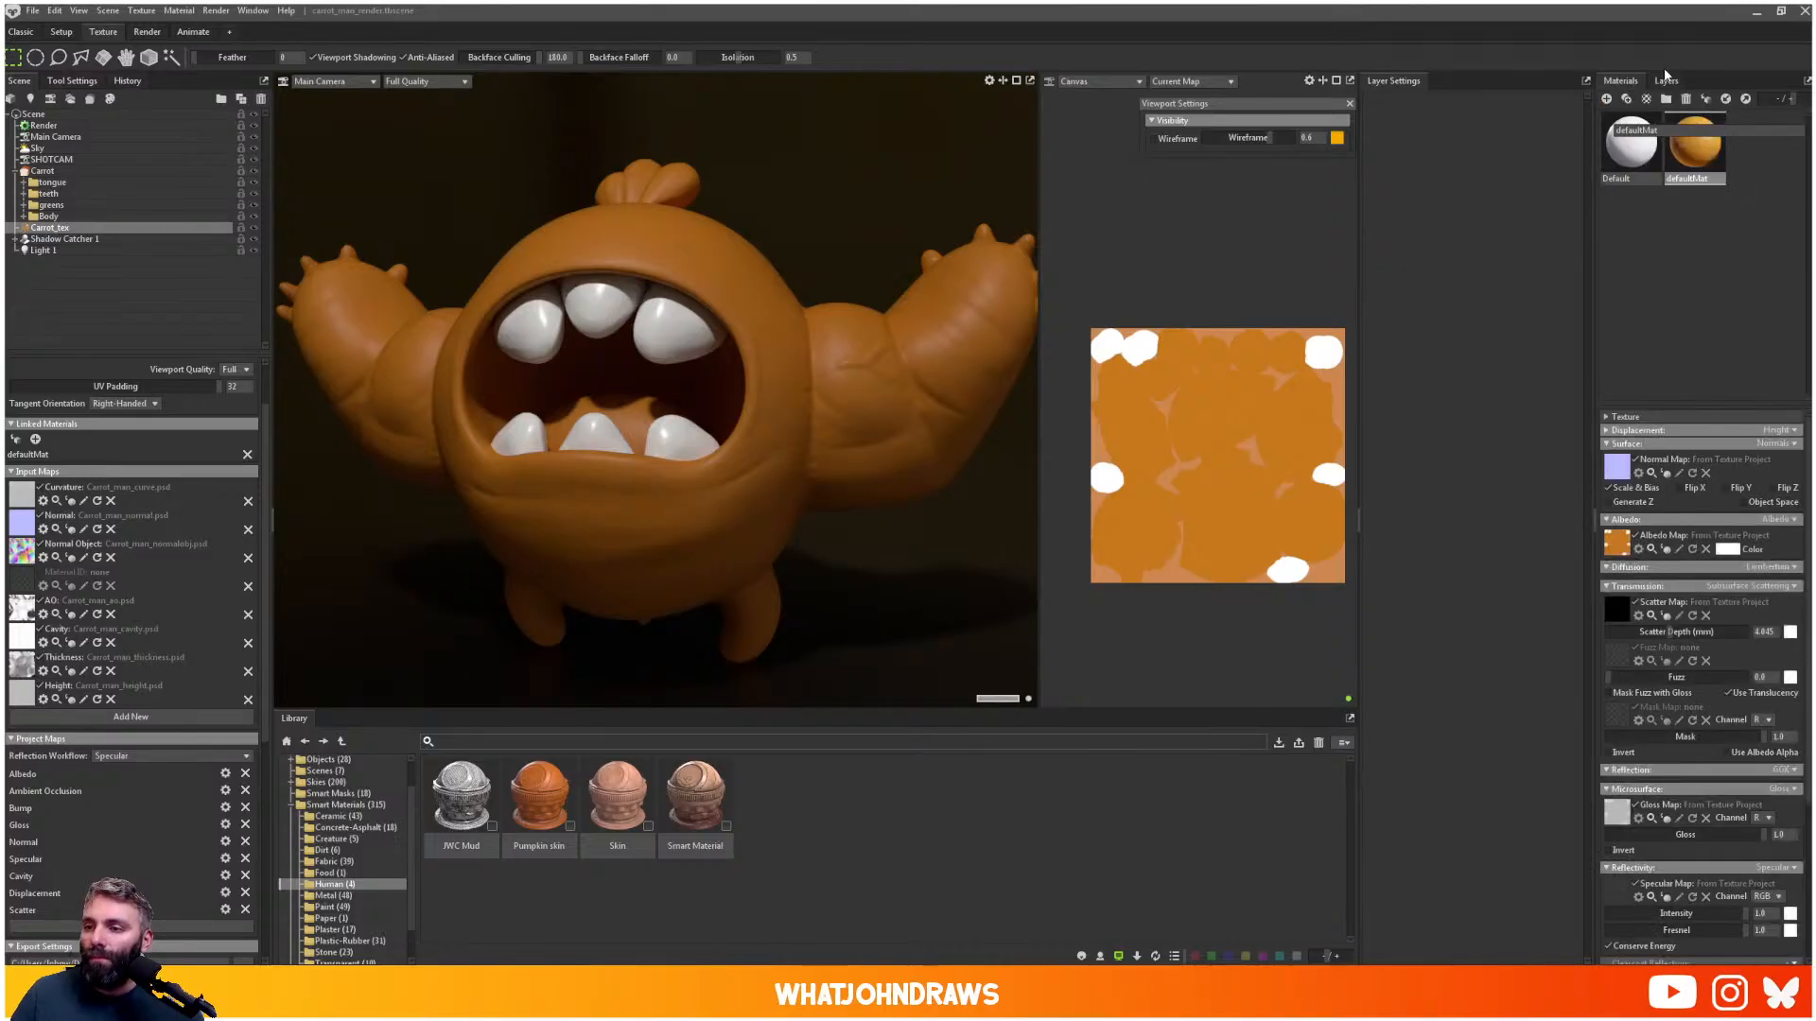
{"action": "left_click", "coordinate": [1665, 81]}
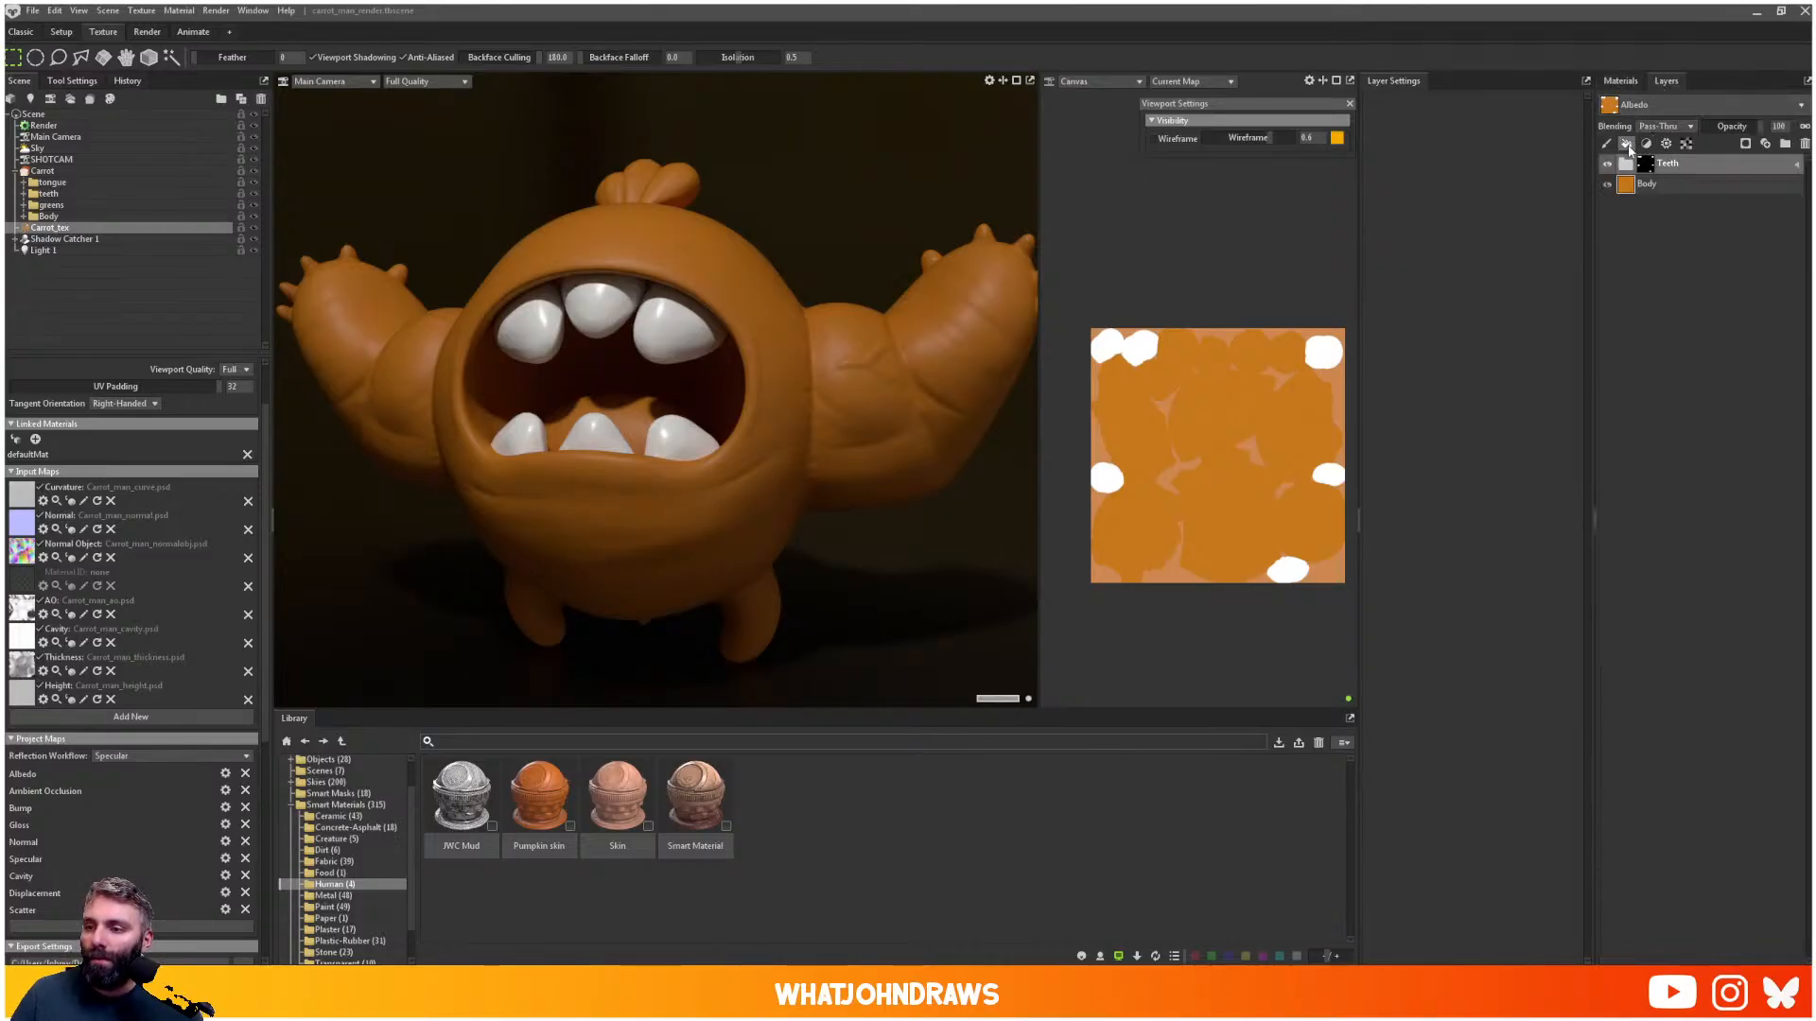
{"action": "left_click", "coordinate": [1625, 143]}
{"action": "double_click", "coordinate": [1650, 164]}
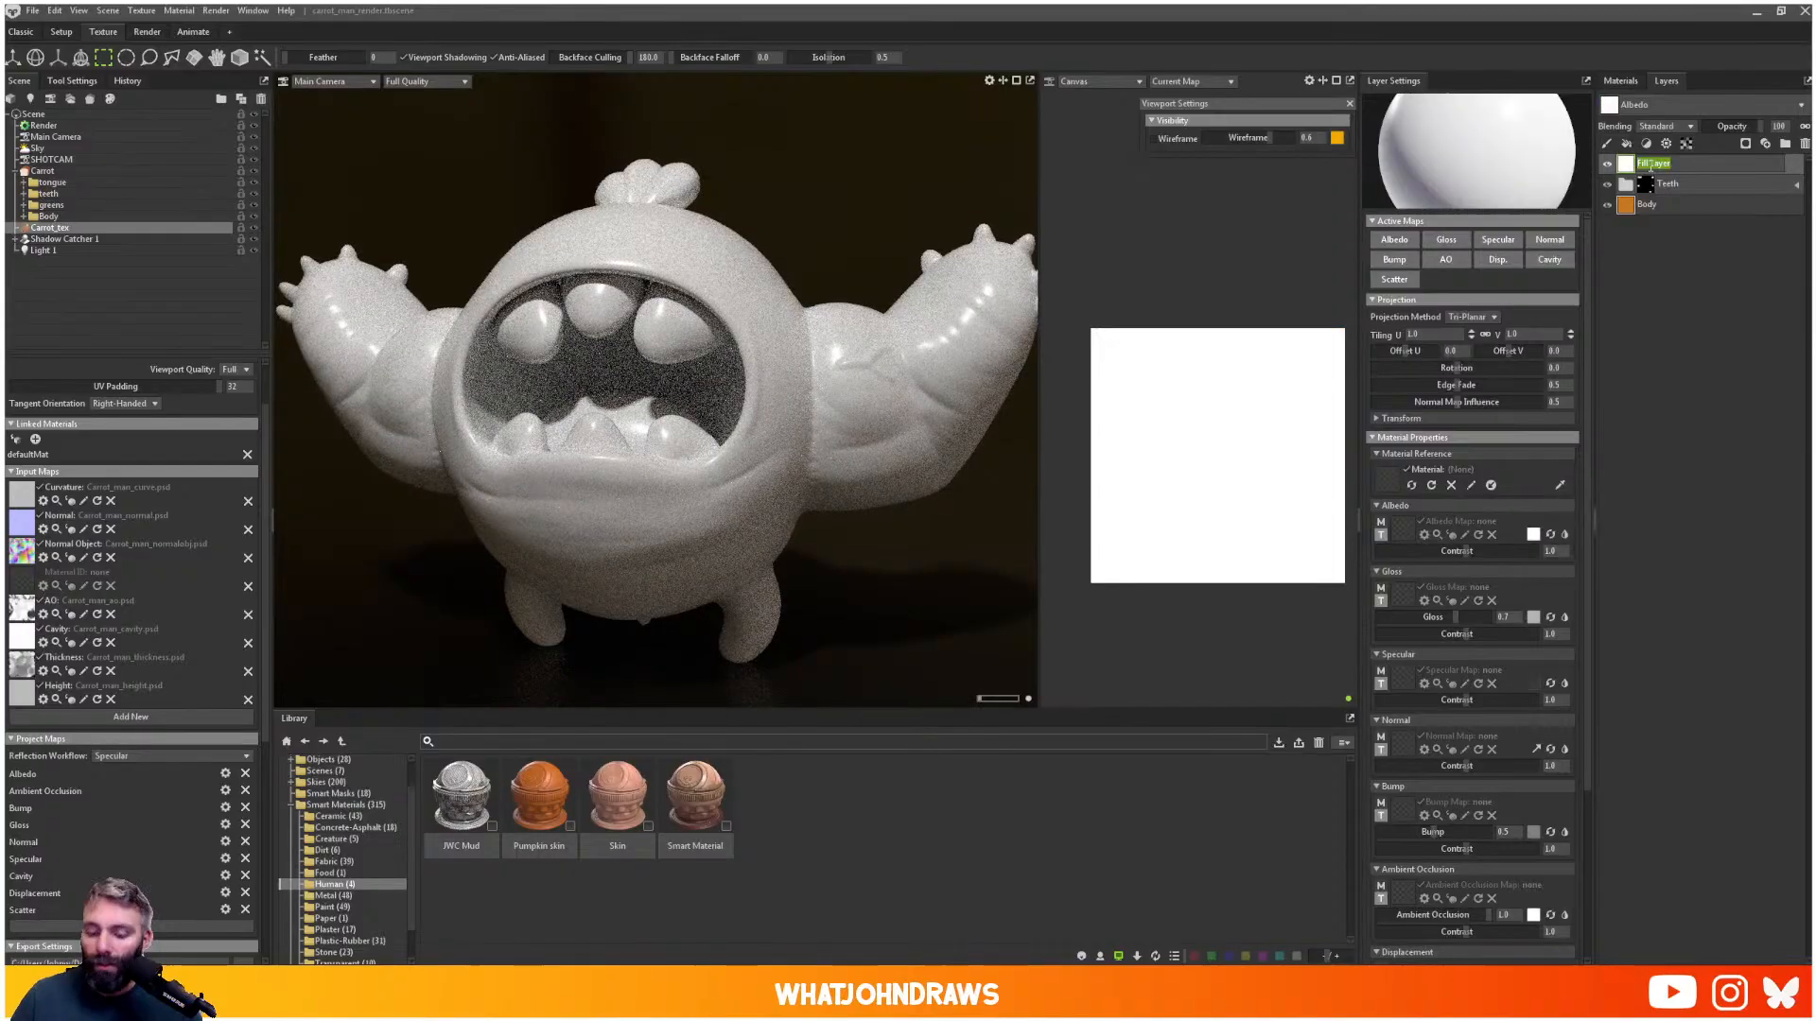
{"action": "key", "text": "Return"}
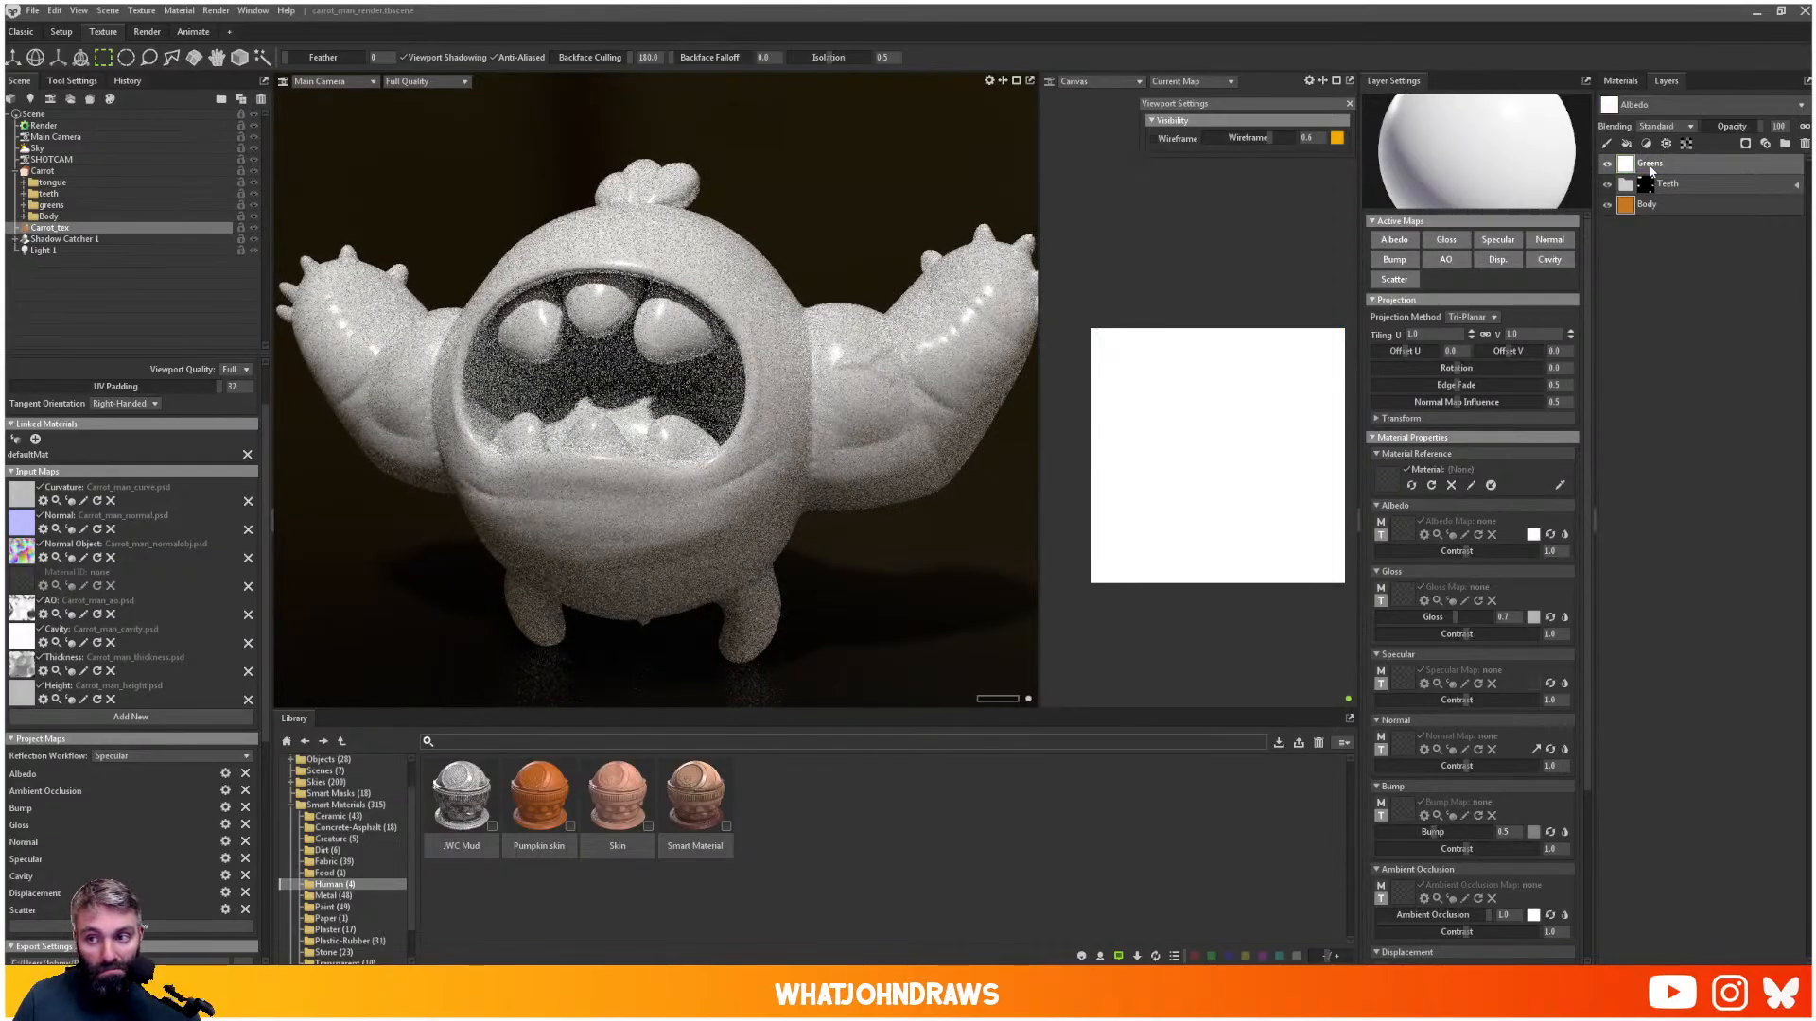
{"action": "key", "text": "ctrl+g"}
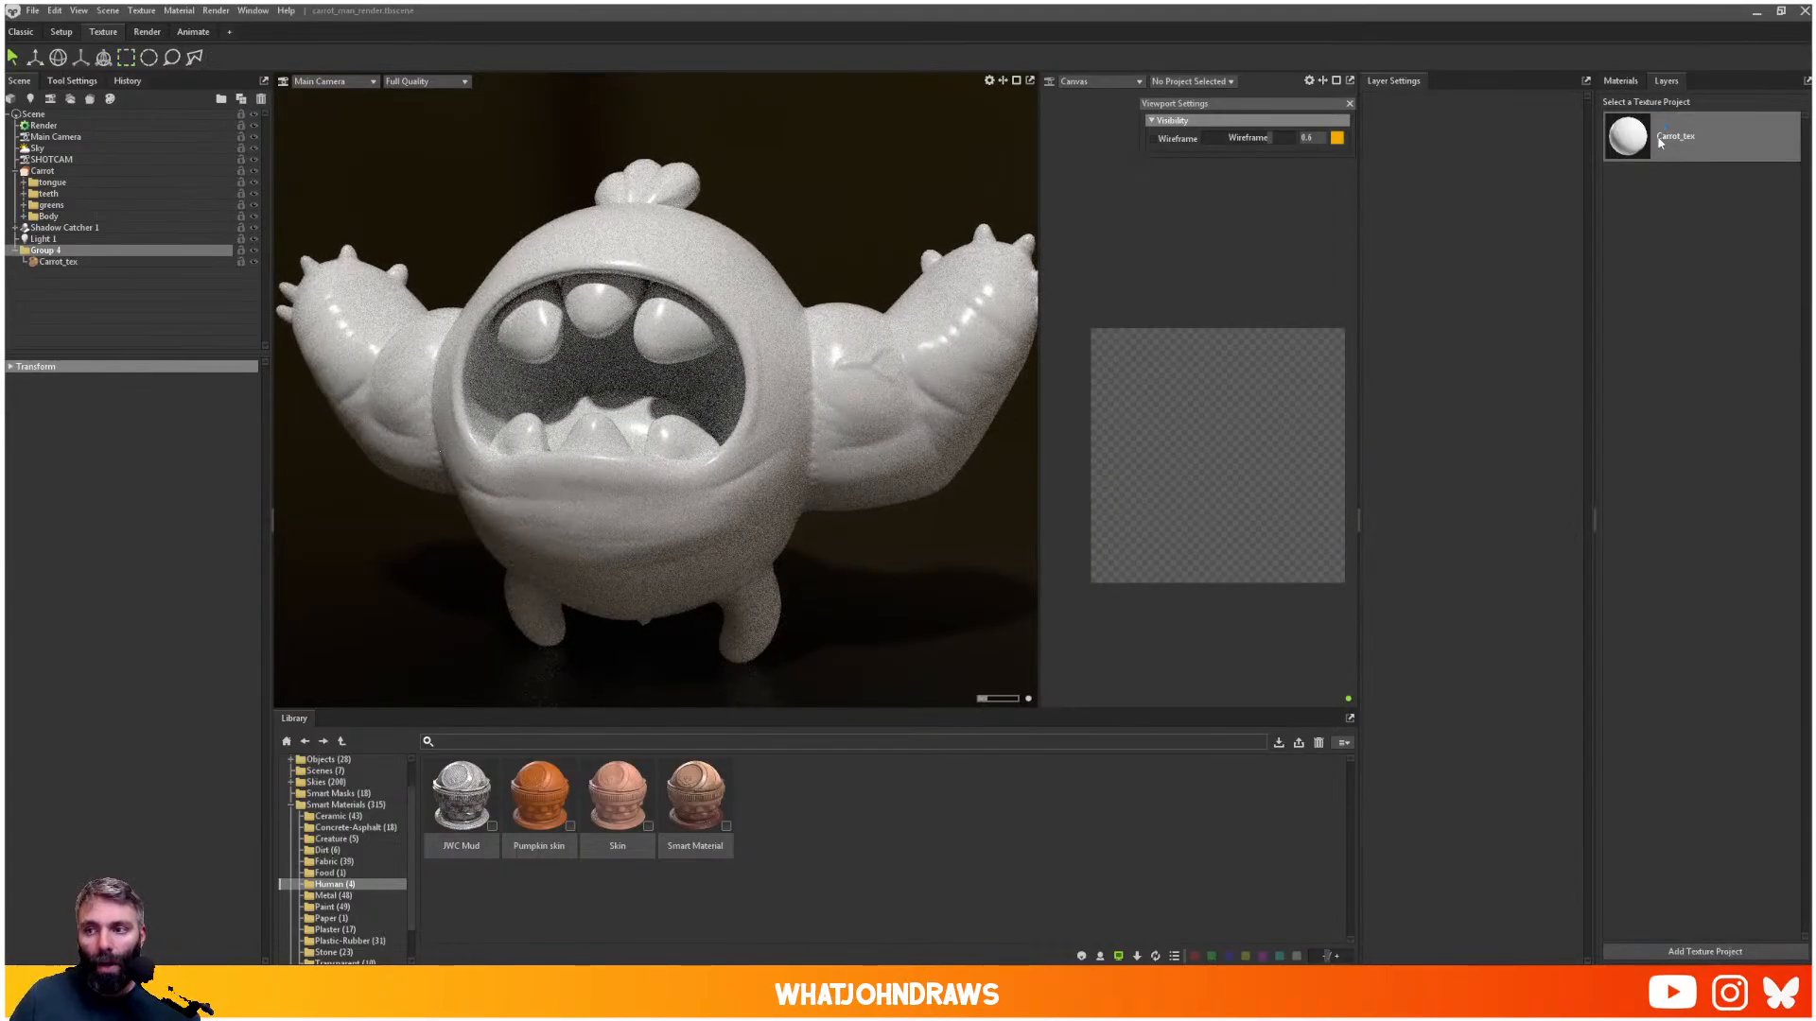
{"action": "key", "text": "ctrl+z"}
{"action": "key", "text": "ctrl+z"}
- Rename the new fill layer above the Teeth group as Base
{"action": "left_click", "coordinate": [1648, 152]}
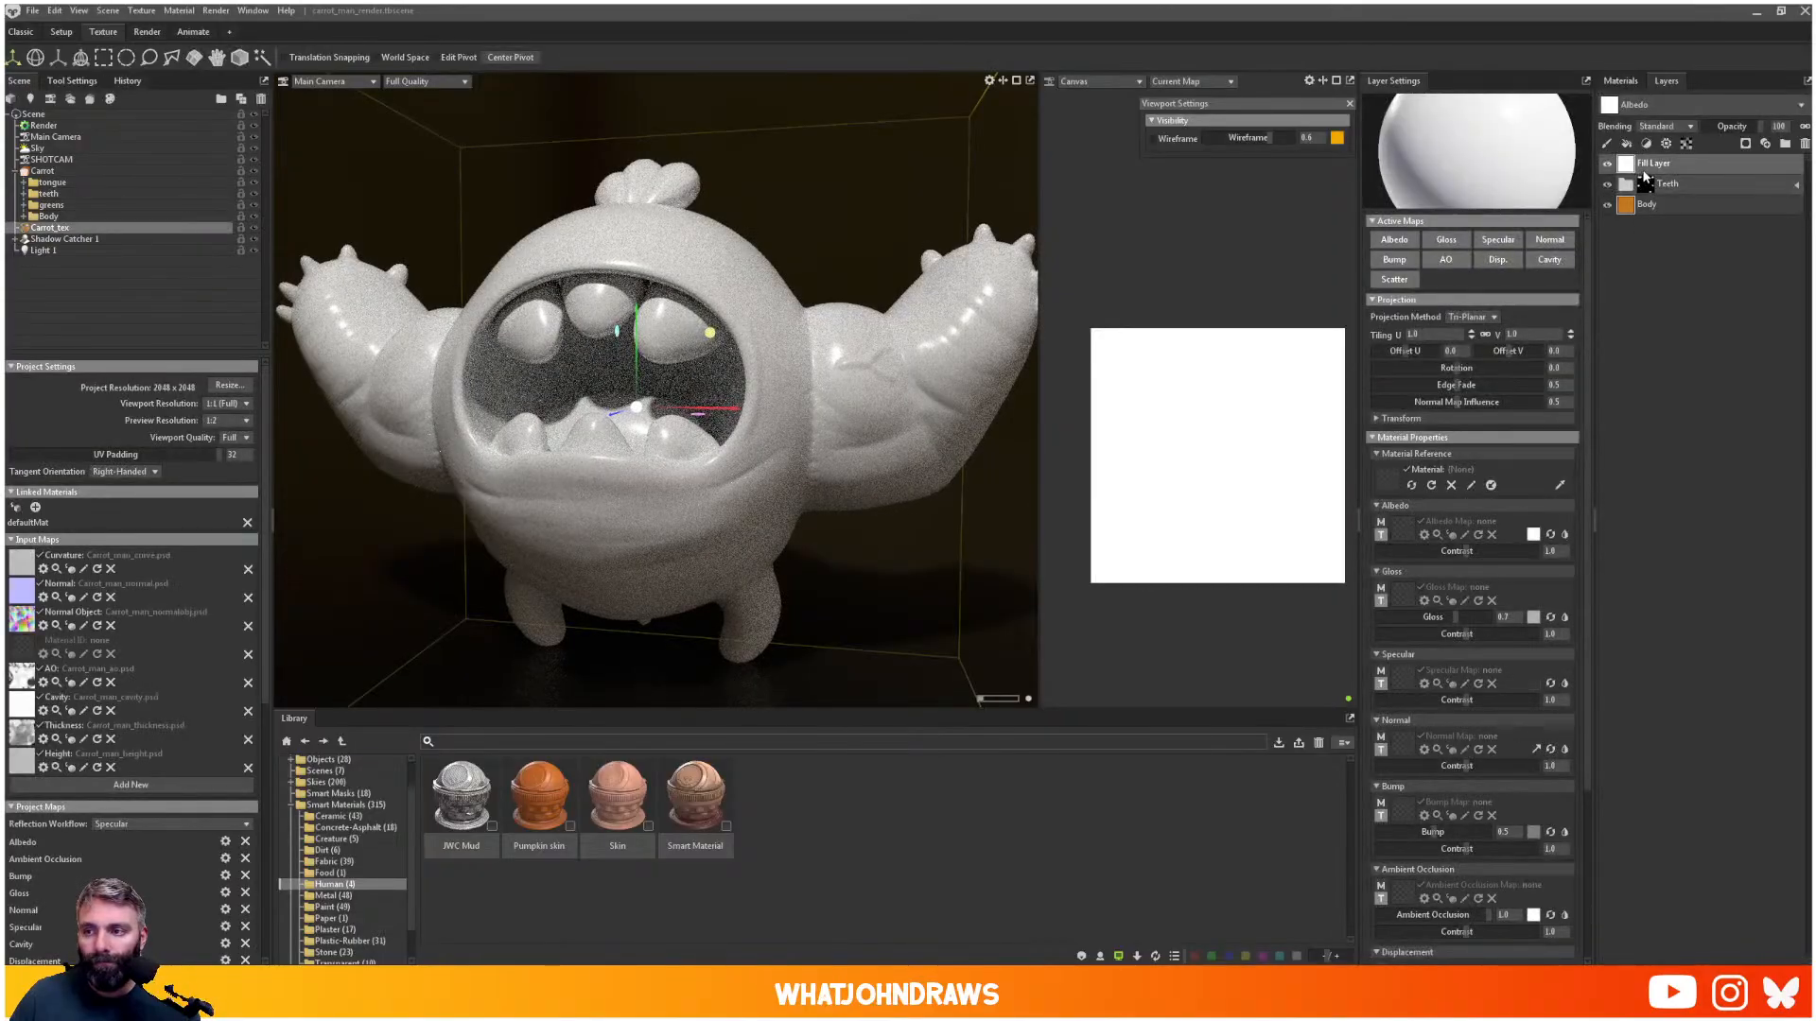
{"action": "double_click", "coordinate": [1641, 165]}
{"action": "type", "text": "Greens"}
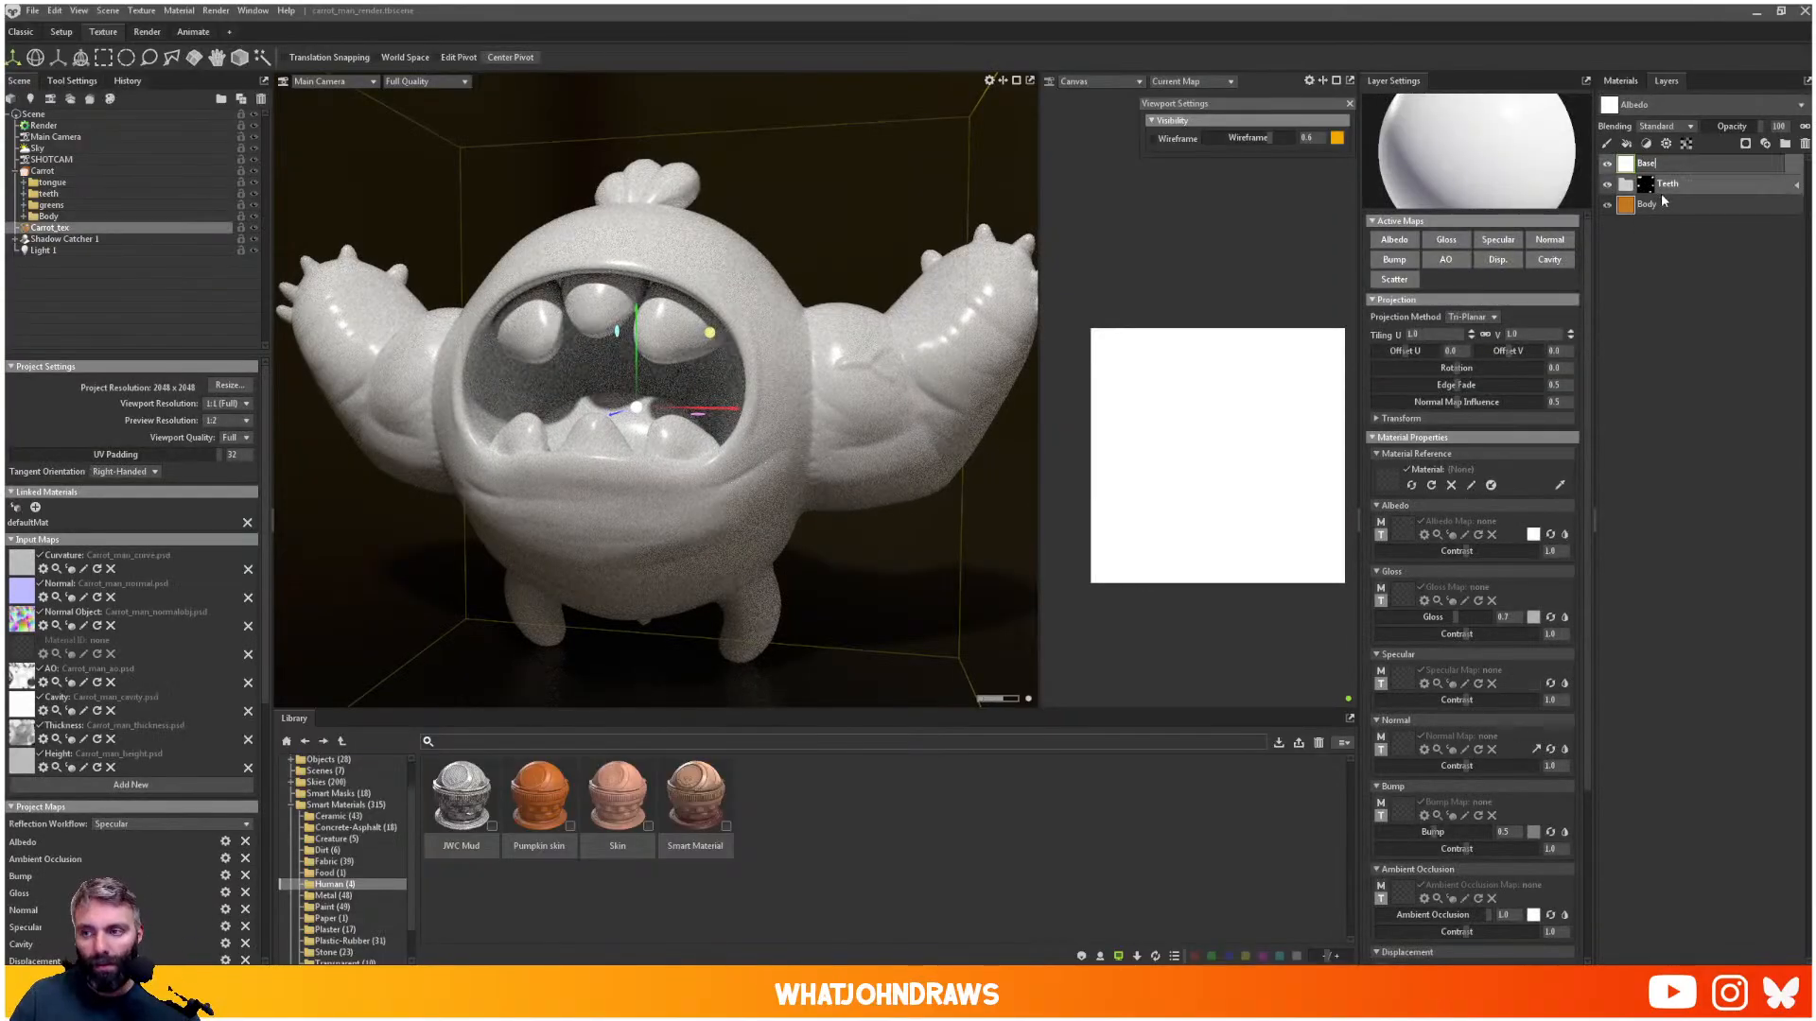
{"action": "key", "text": "Return"}
- Put the Base fill layer into a layer group and name the group Green
{"action": "key", "text": "ctrl+g"}
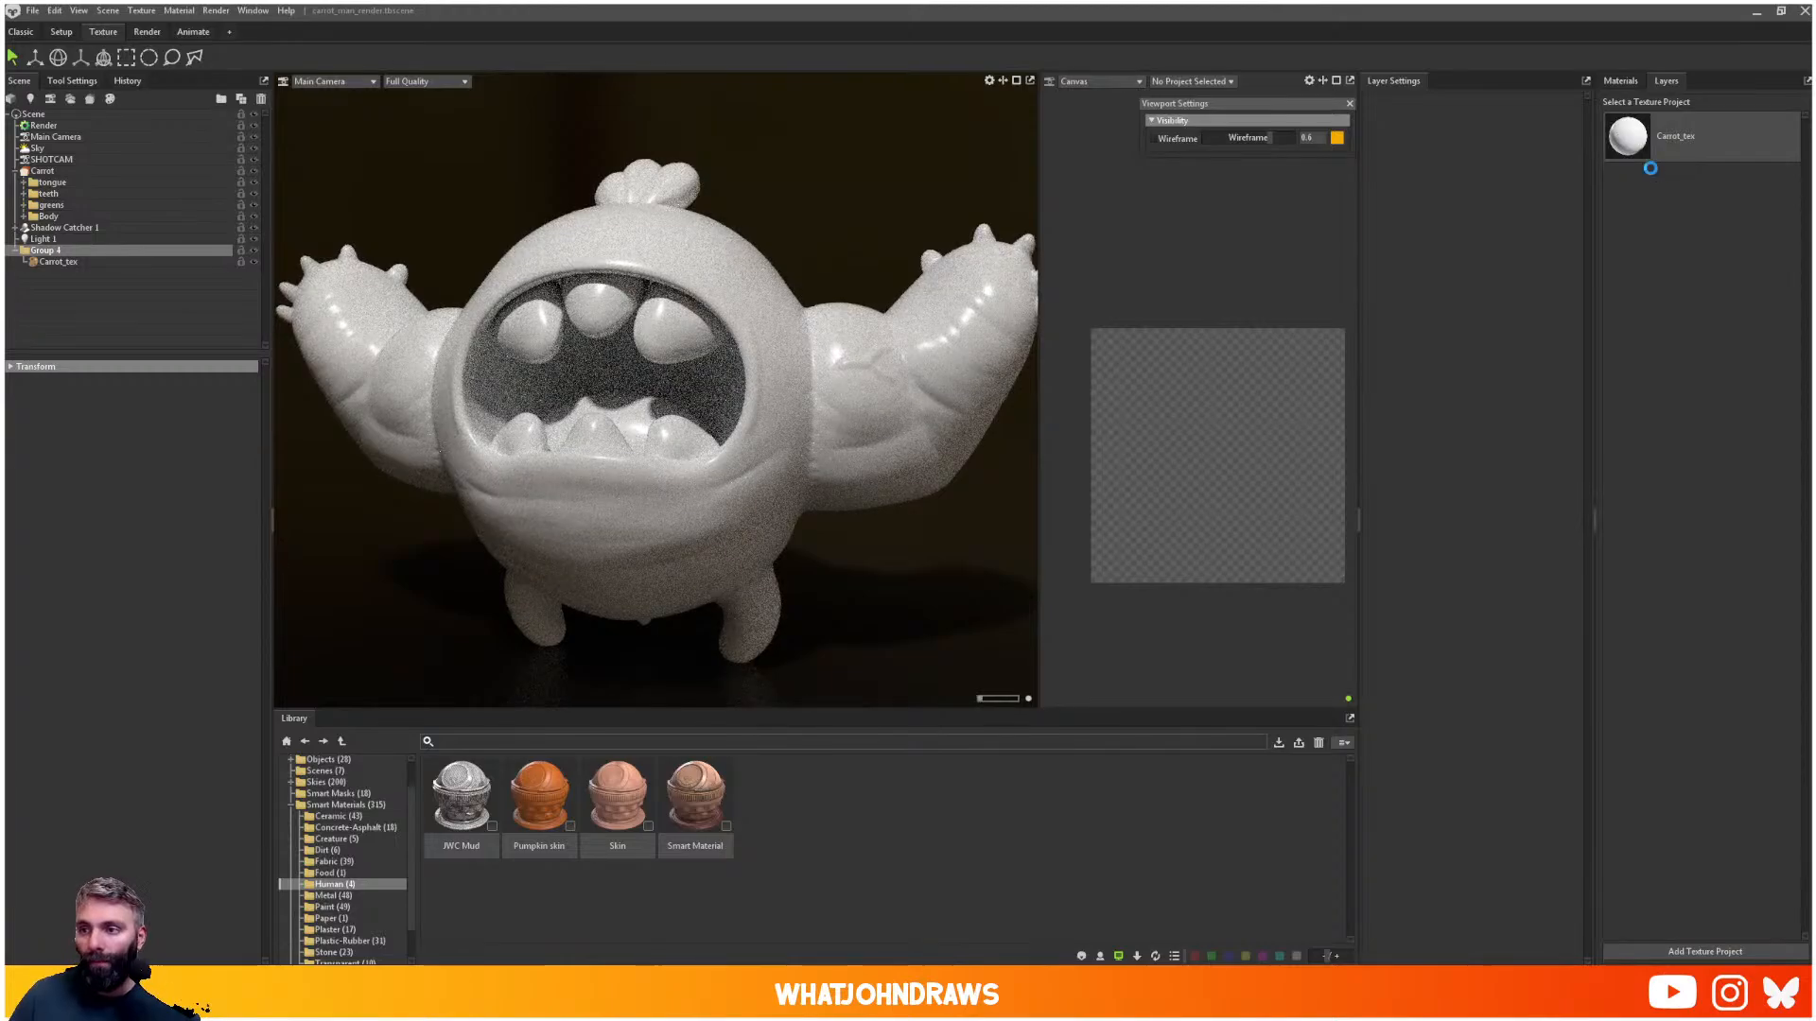
{"action": "key", "text": "ctrl+z"}
{"action": "left_click", "coordinate": [1651, 159]}
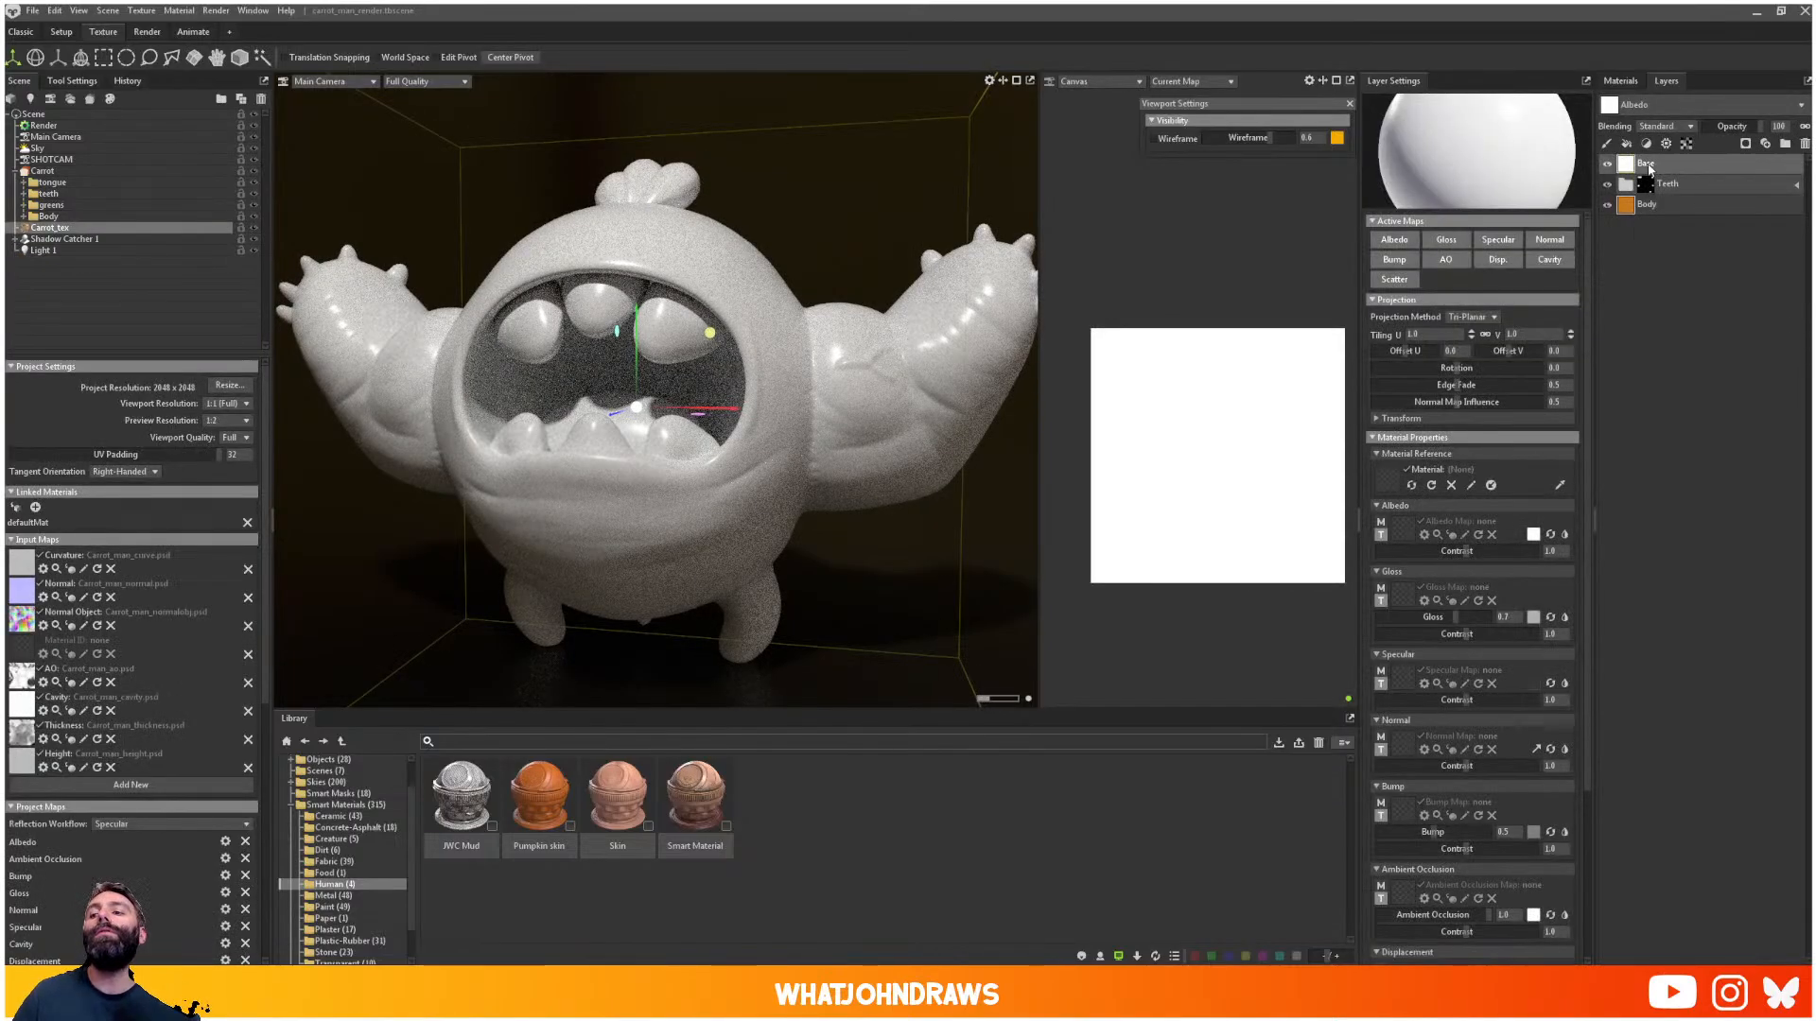
{"action": "key", "text": "ctrl+g"}
{"action": "double_click", "coordinate": [1647, 163]}
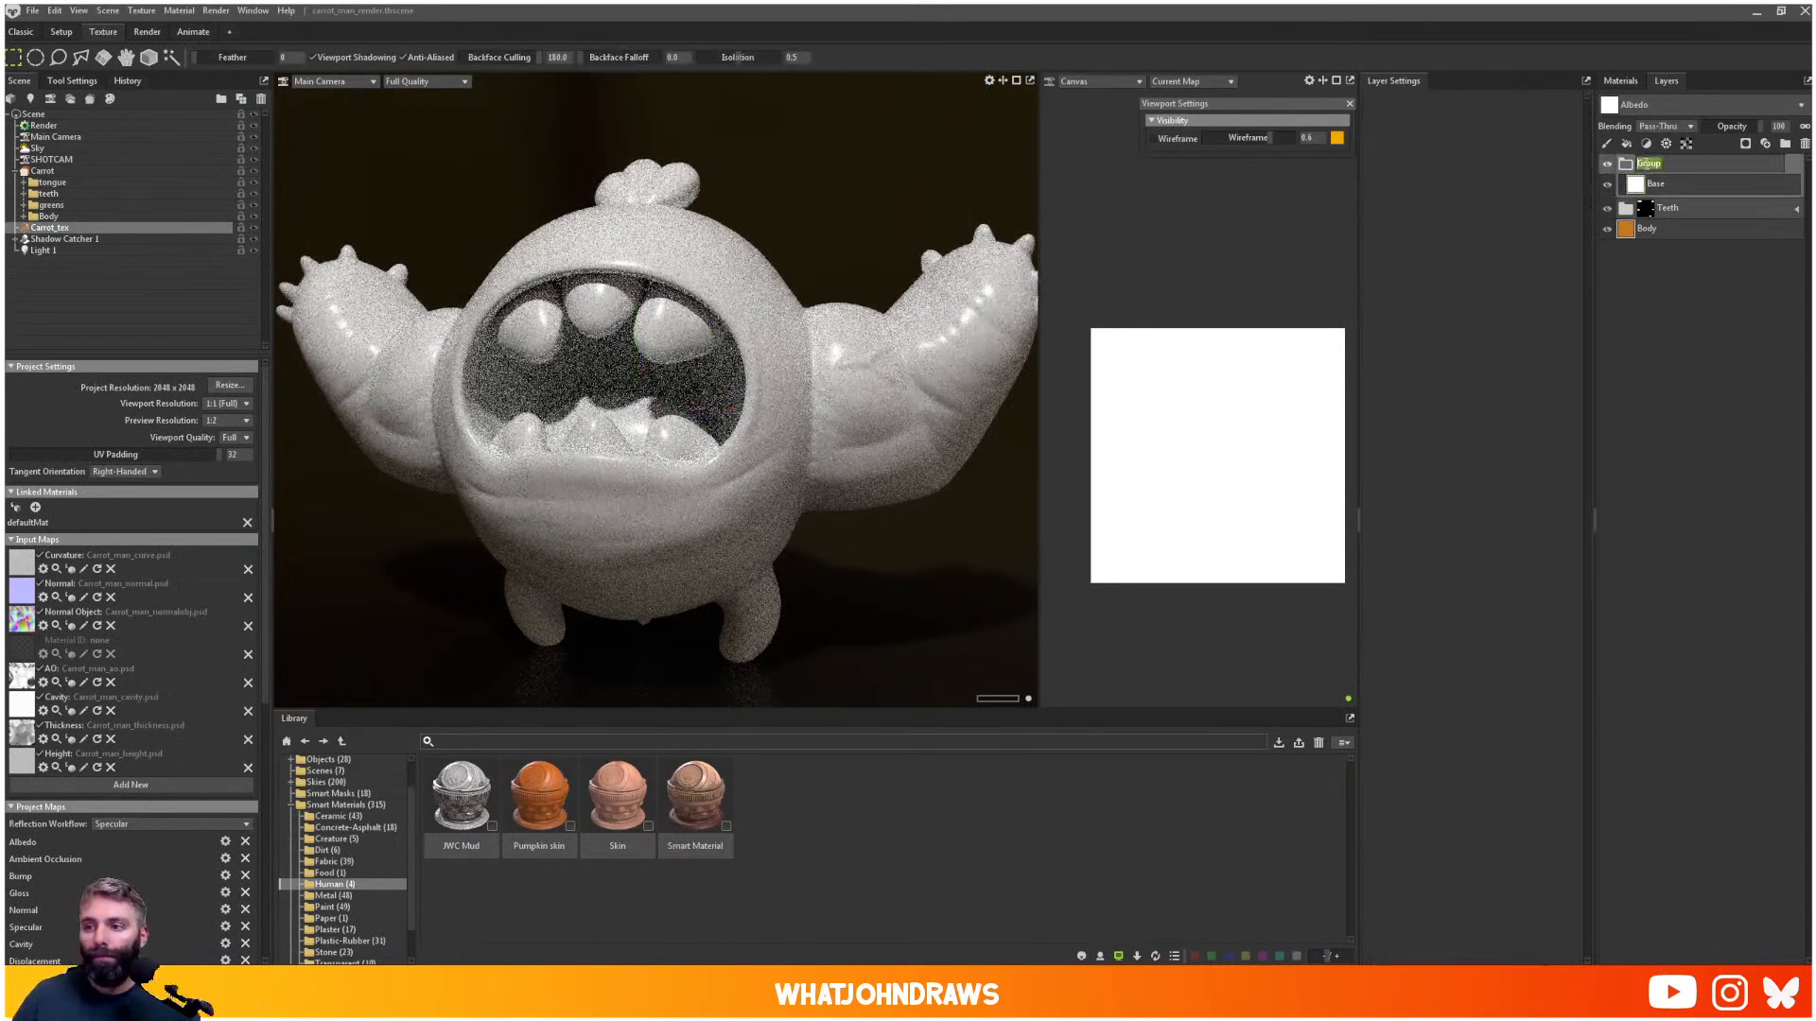
{"action": "type", "text": "Green"}
{"action": "key", "text": "Return"}
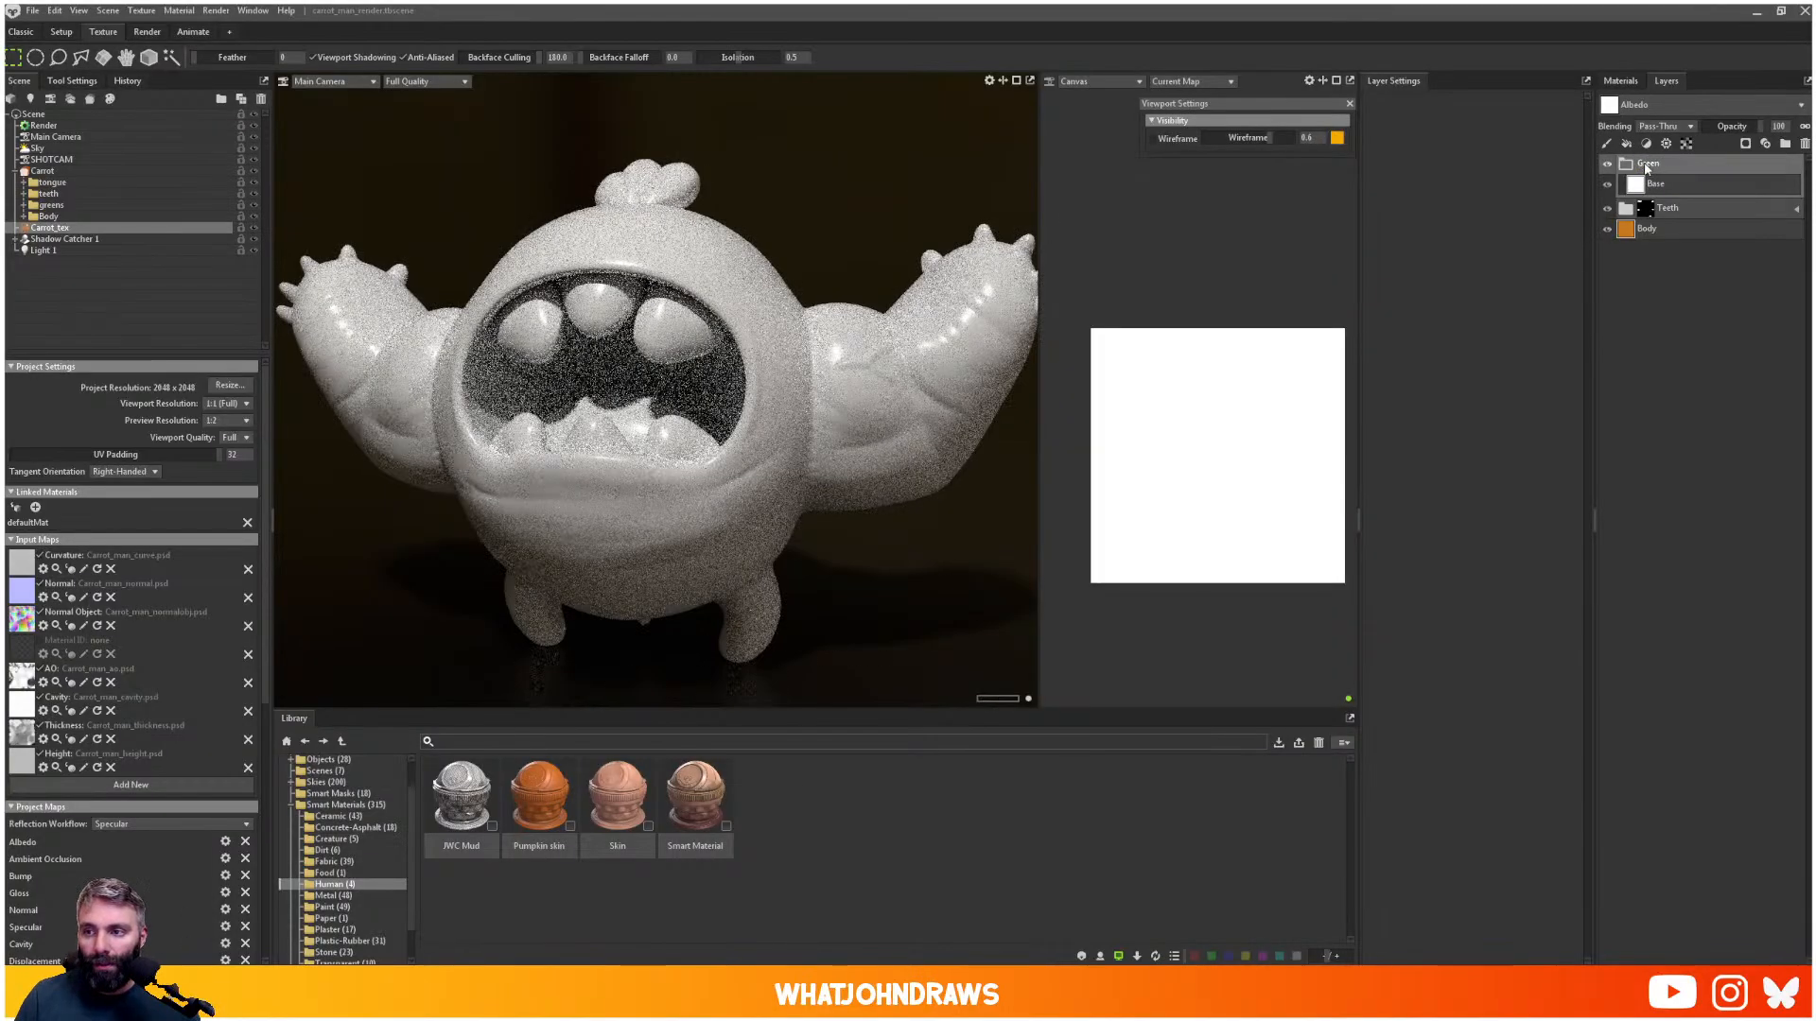
- Set the albedo color of the Base layer to a muted mid-green with hue 118
{"action": "left_click", "coordinate": [1657, 184]}
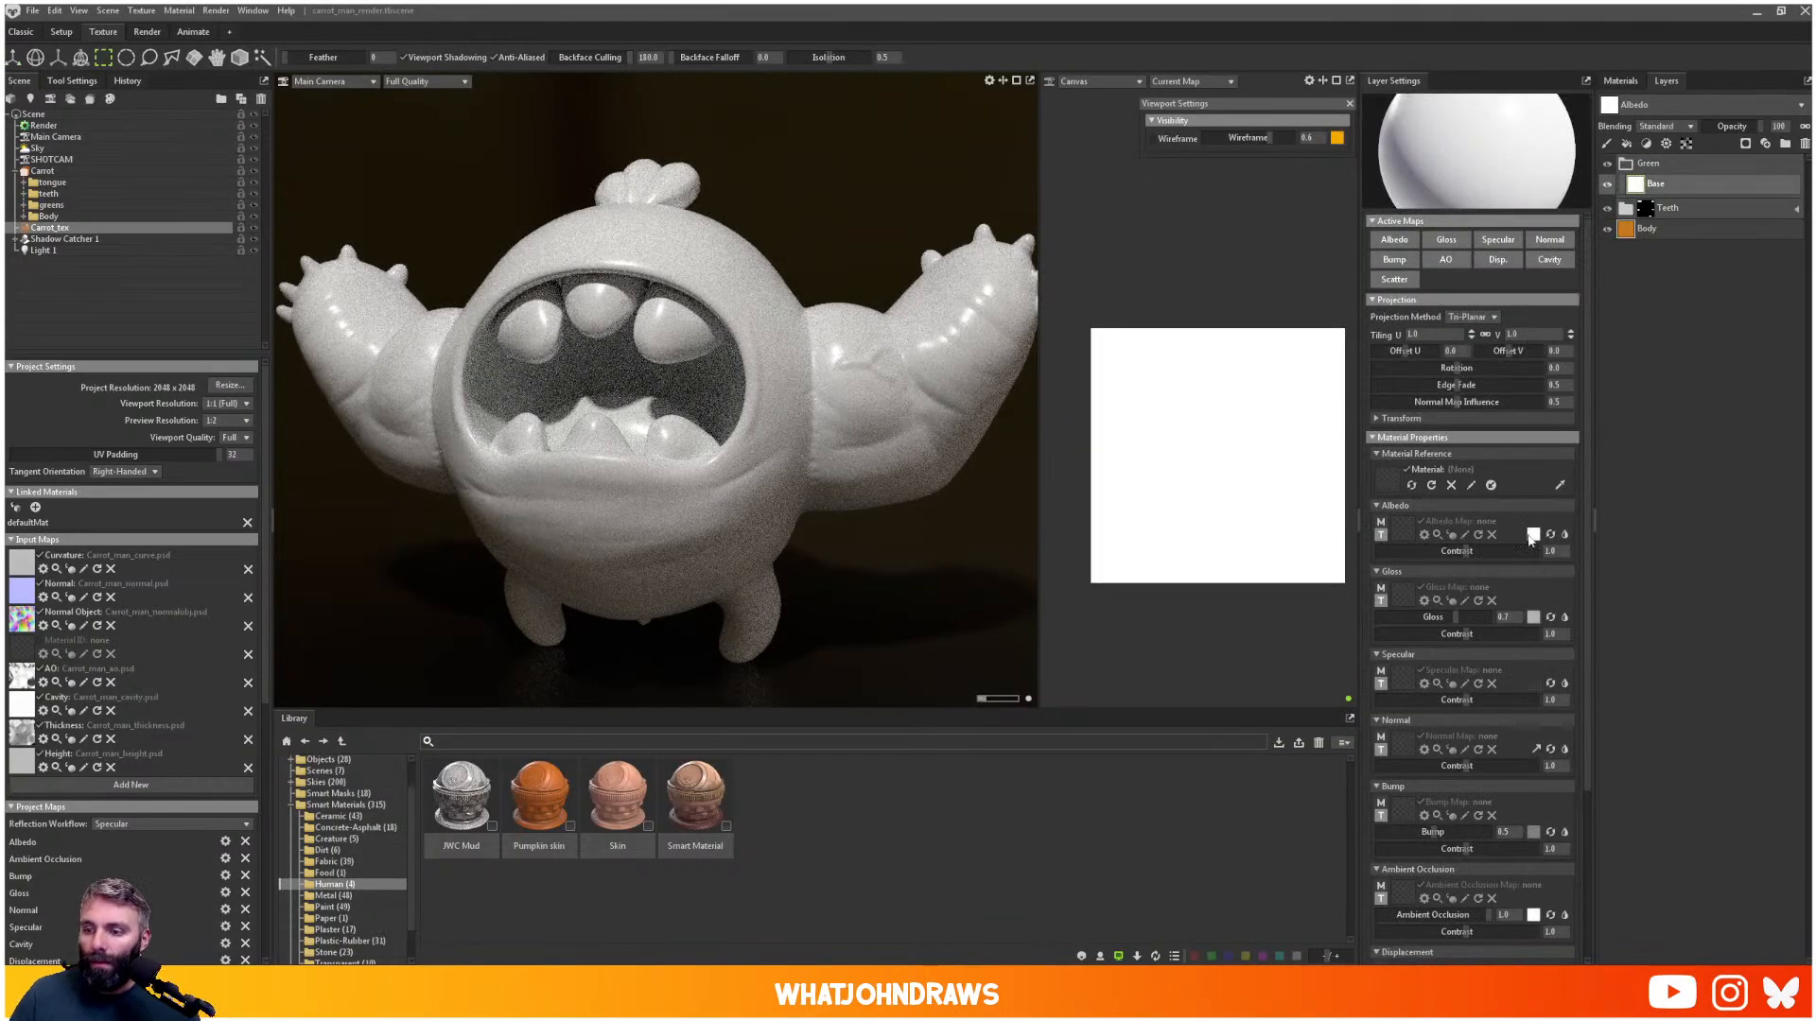
{"action": "left_click", "coordinate": [1532, 535]}
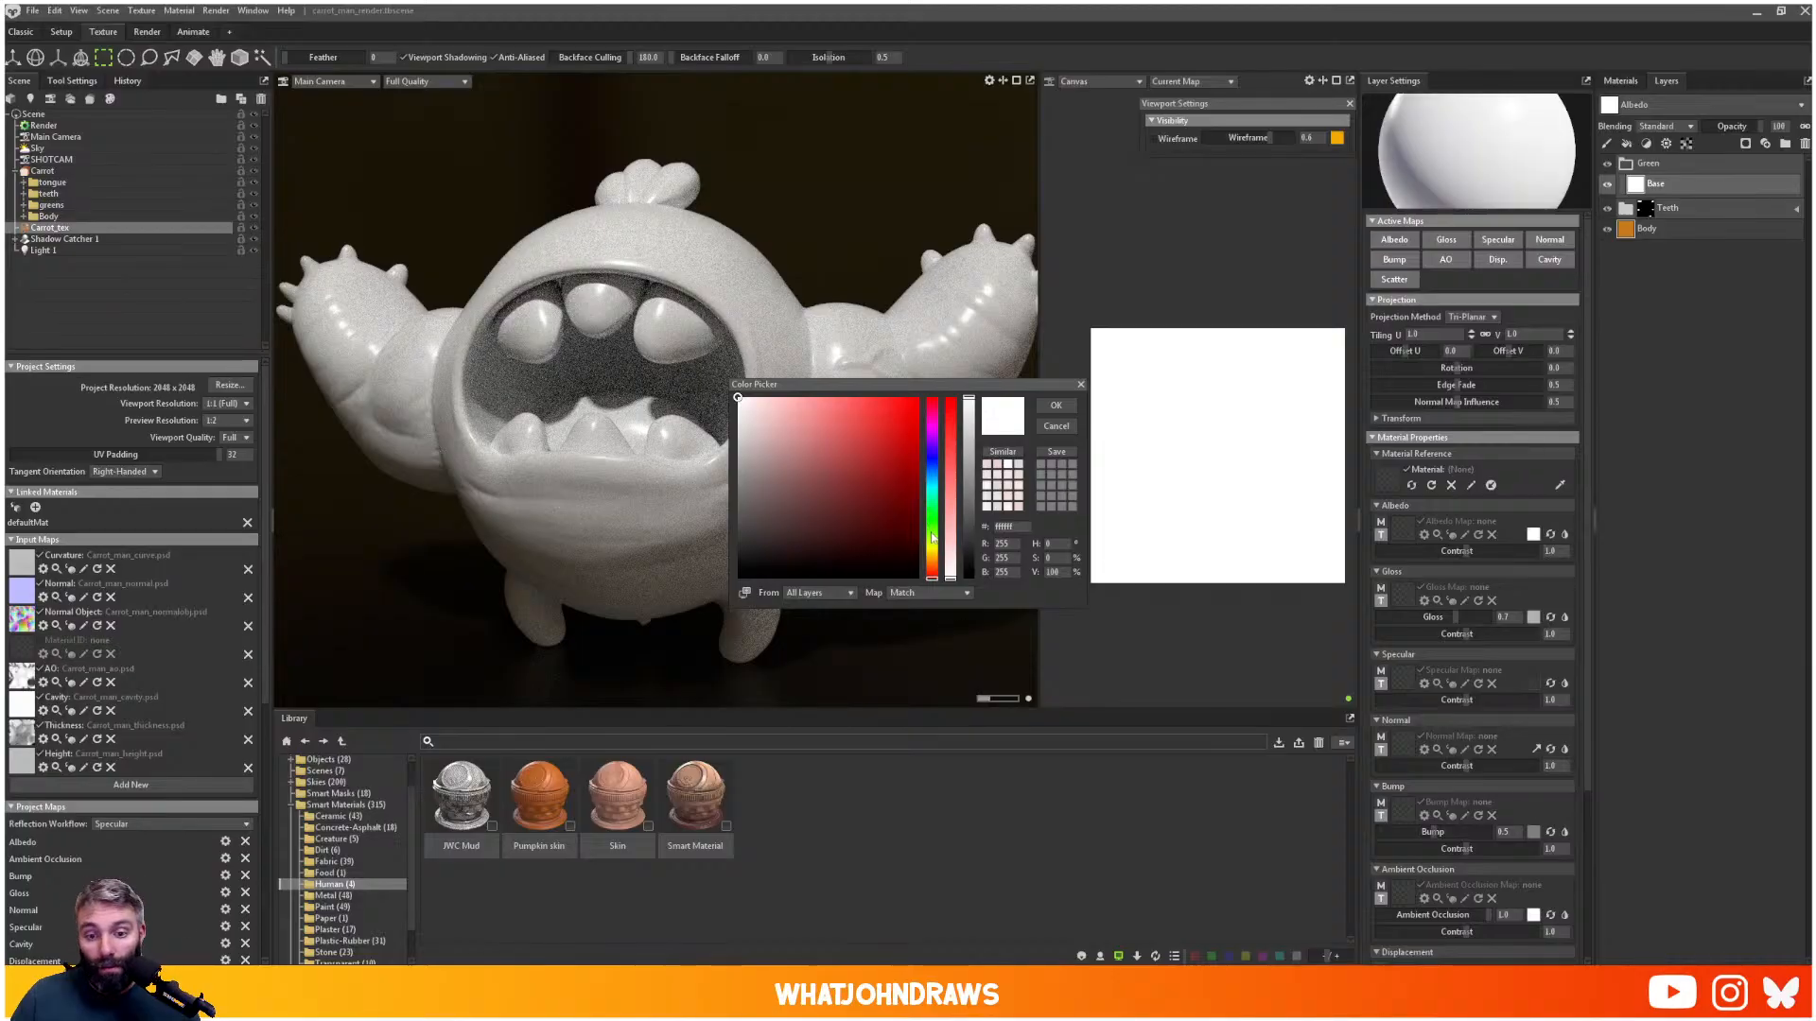
{"action": "left_click_drag", "start_coordinate": [933, 537], "coordinate": [932, 518]}
{"action": "left_click", "coordinate": [918, 429]}
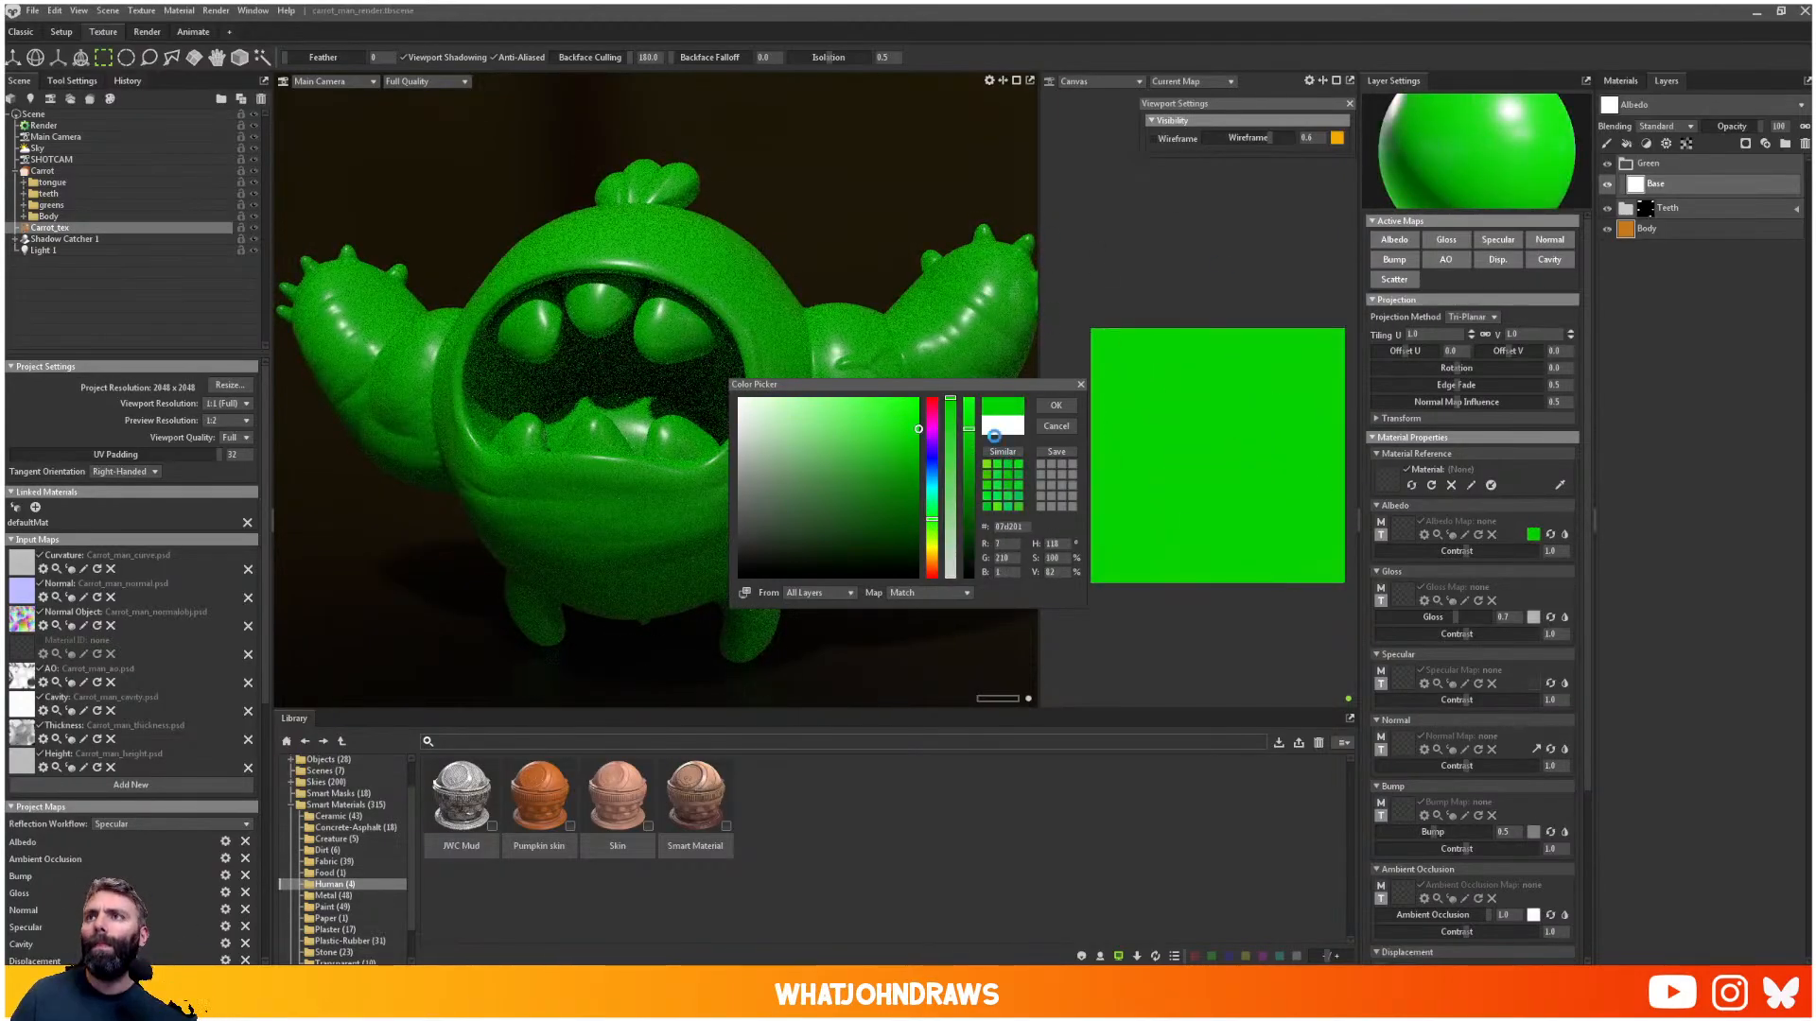
{"action": "mouse_move", "coordinate": [969, 443]}
{"action": "left_mouse_down"}
{"action": "mouse_move", "coordinate": [968, 413]}
{"action": "mouse_move", "coordinate": [952, 473]}
{"action": "mouse_move", "coordinate": [969, 440]}
{"action": "mouse_move", "coordinate": [968, 473]}
{"action": "left_mouse_up"}
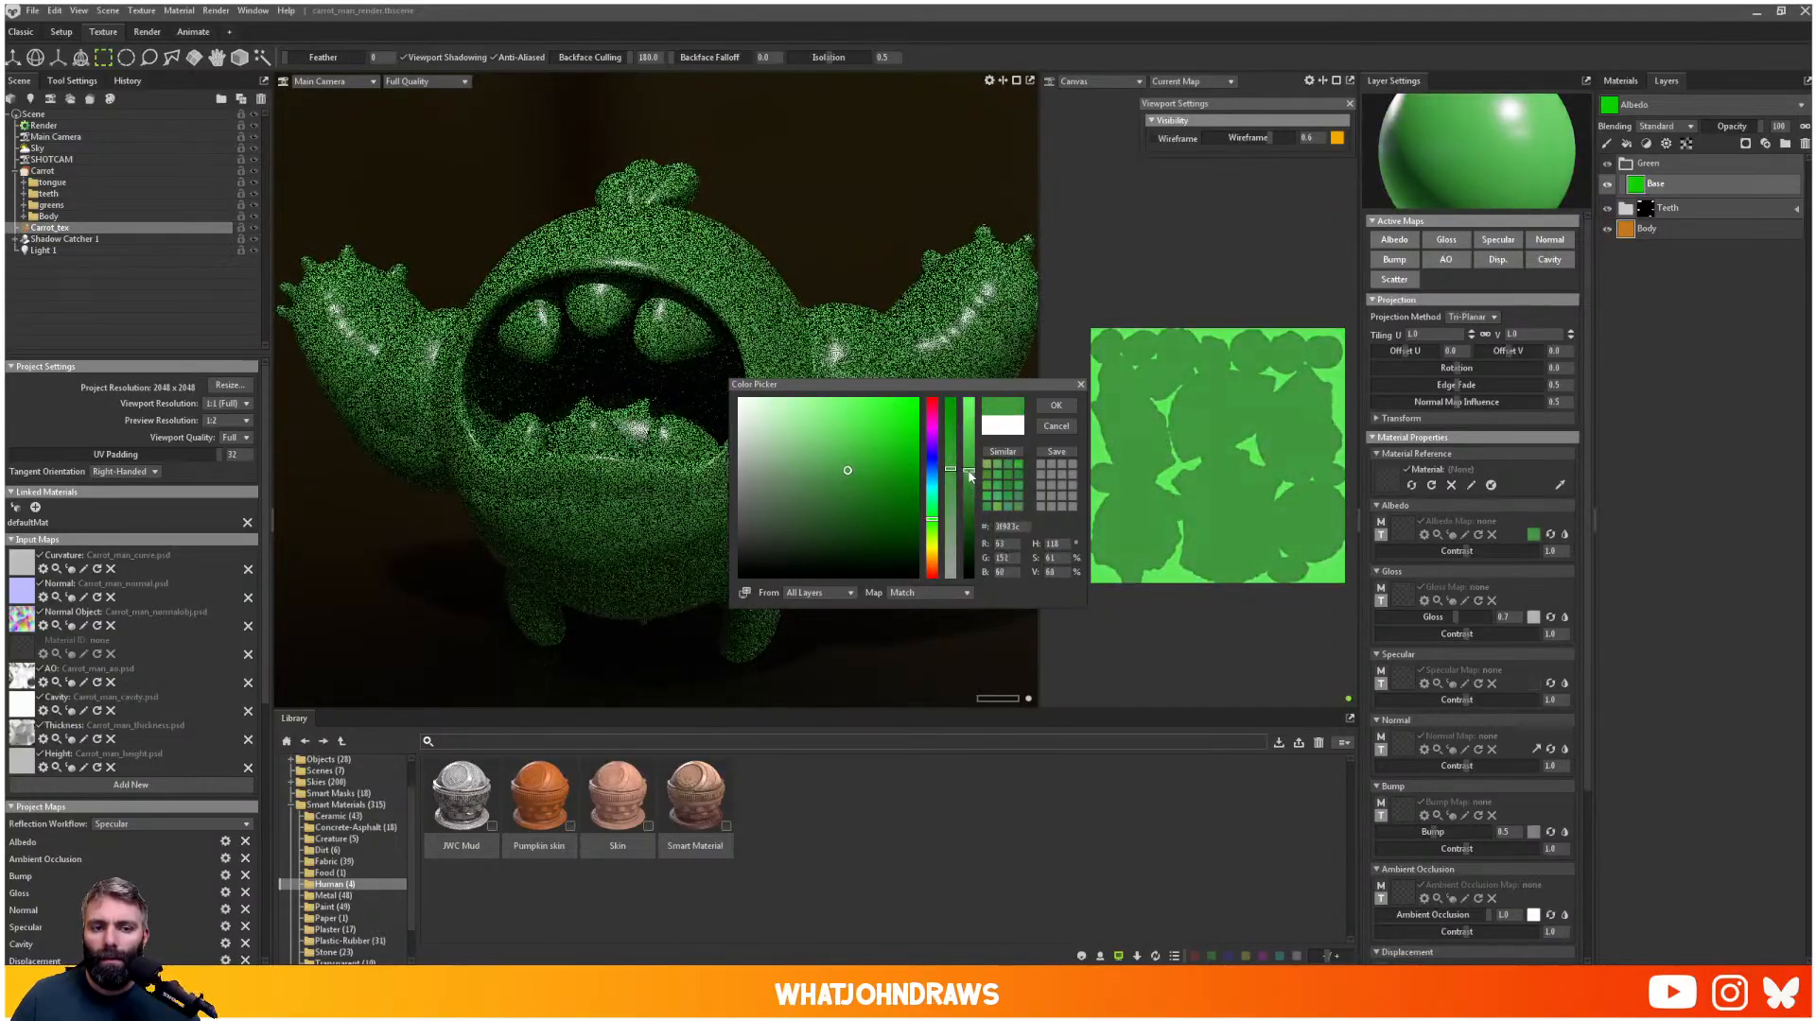
{"action": "left_click", "coordinate": [1064, 405]}
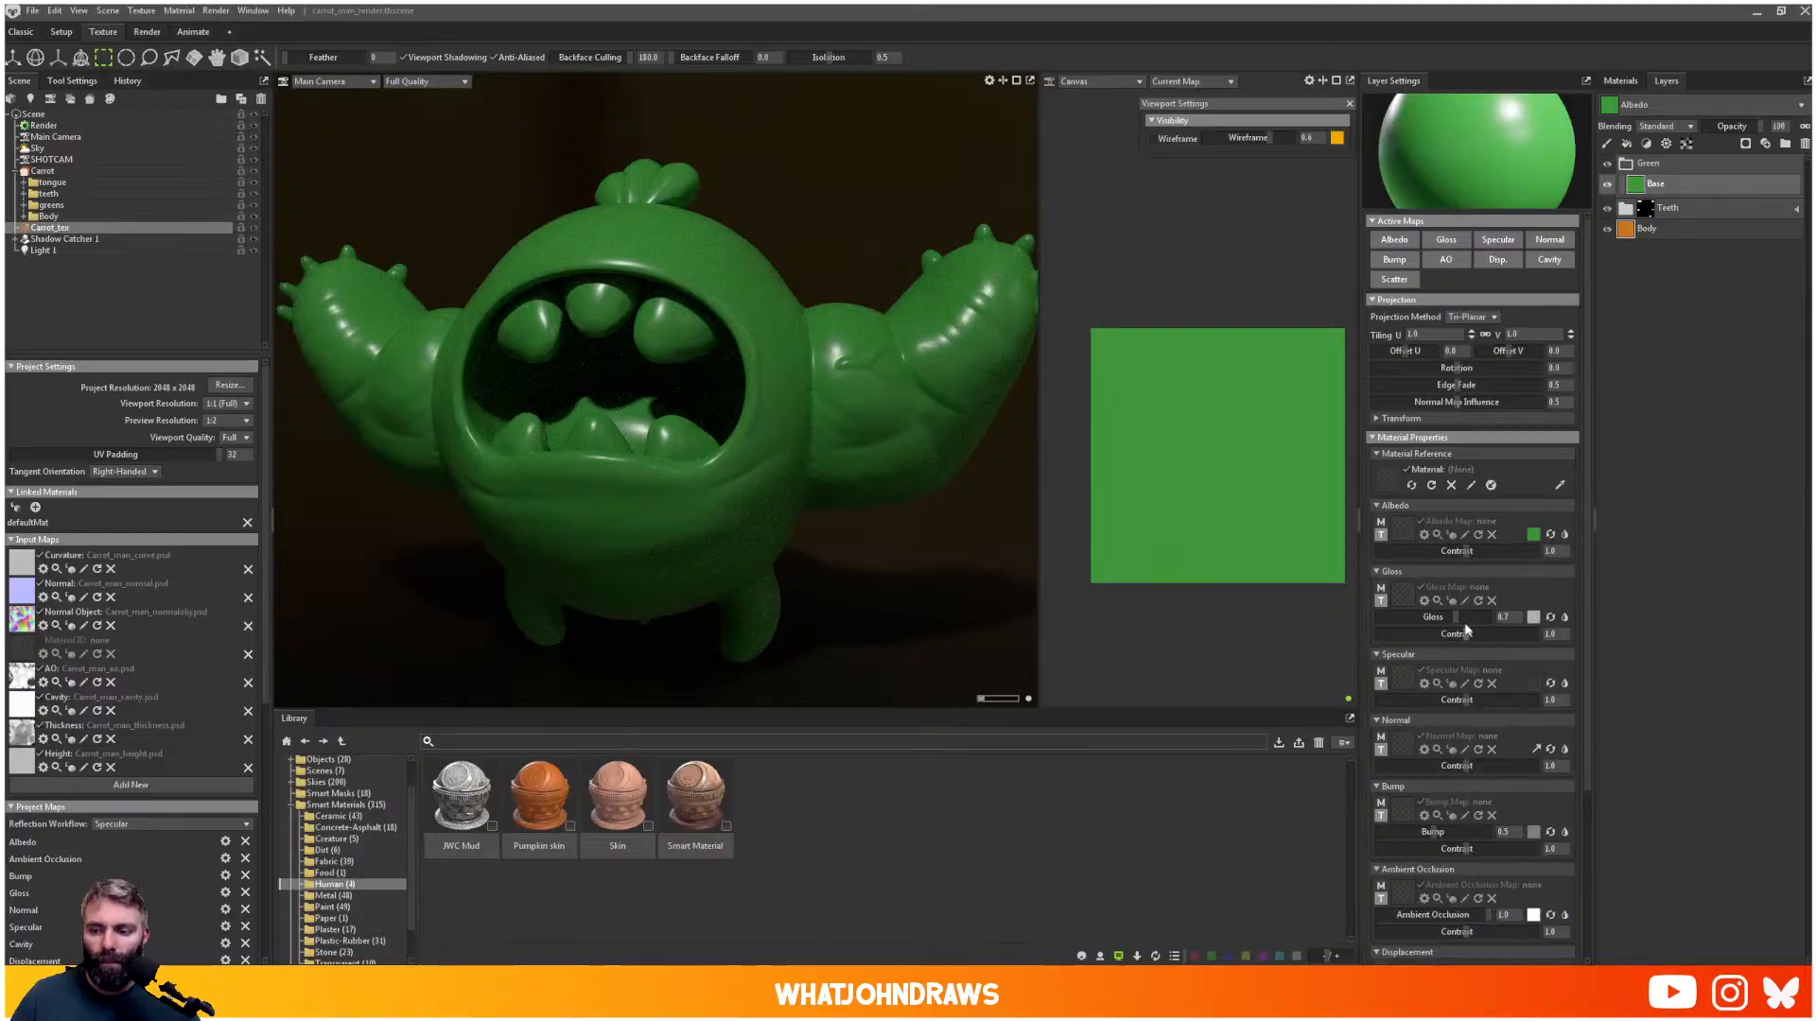
- Lower the Base layer's gloss to about 0.551 and add a black mask with a paint layer to the Green group
{"action": "left_click_drag", "start_coordinate": [1462, 617], "coordinate": [1437, 617]}
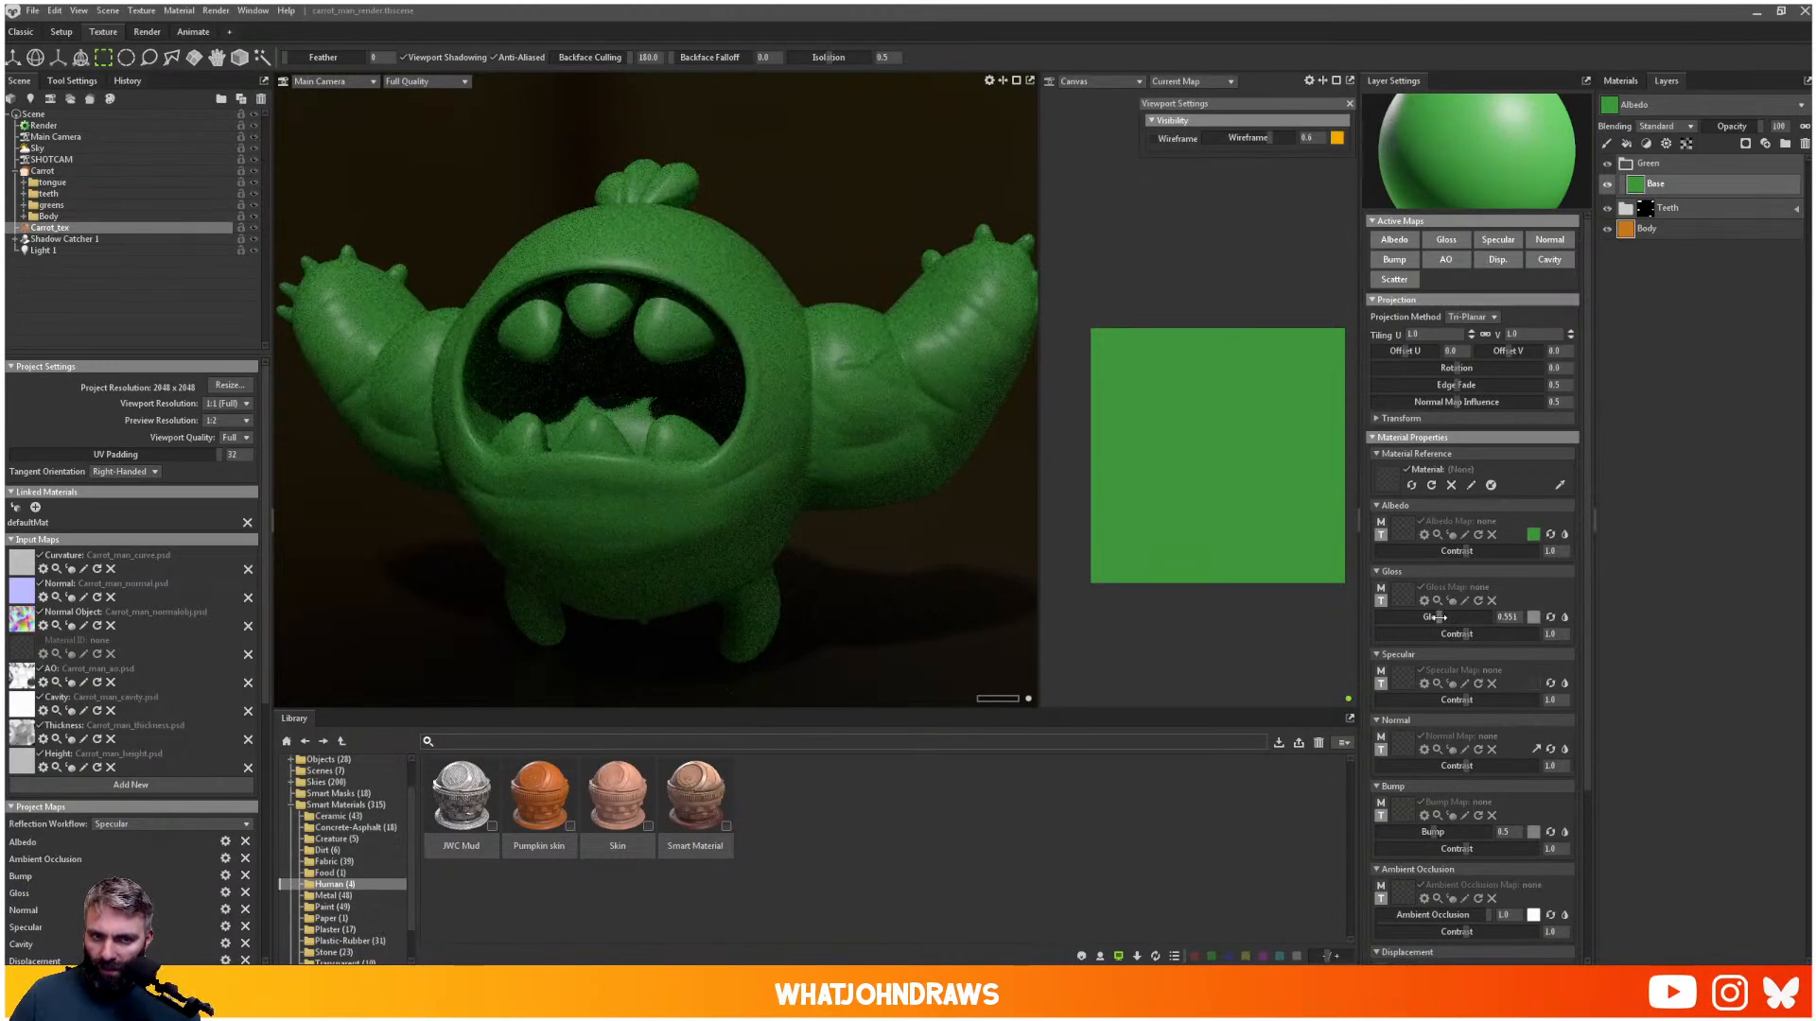
{"action": "left_click", "coordinate": [1683, 163]}
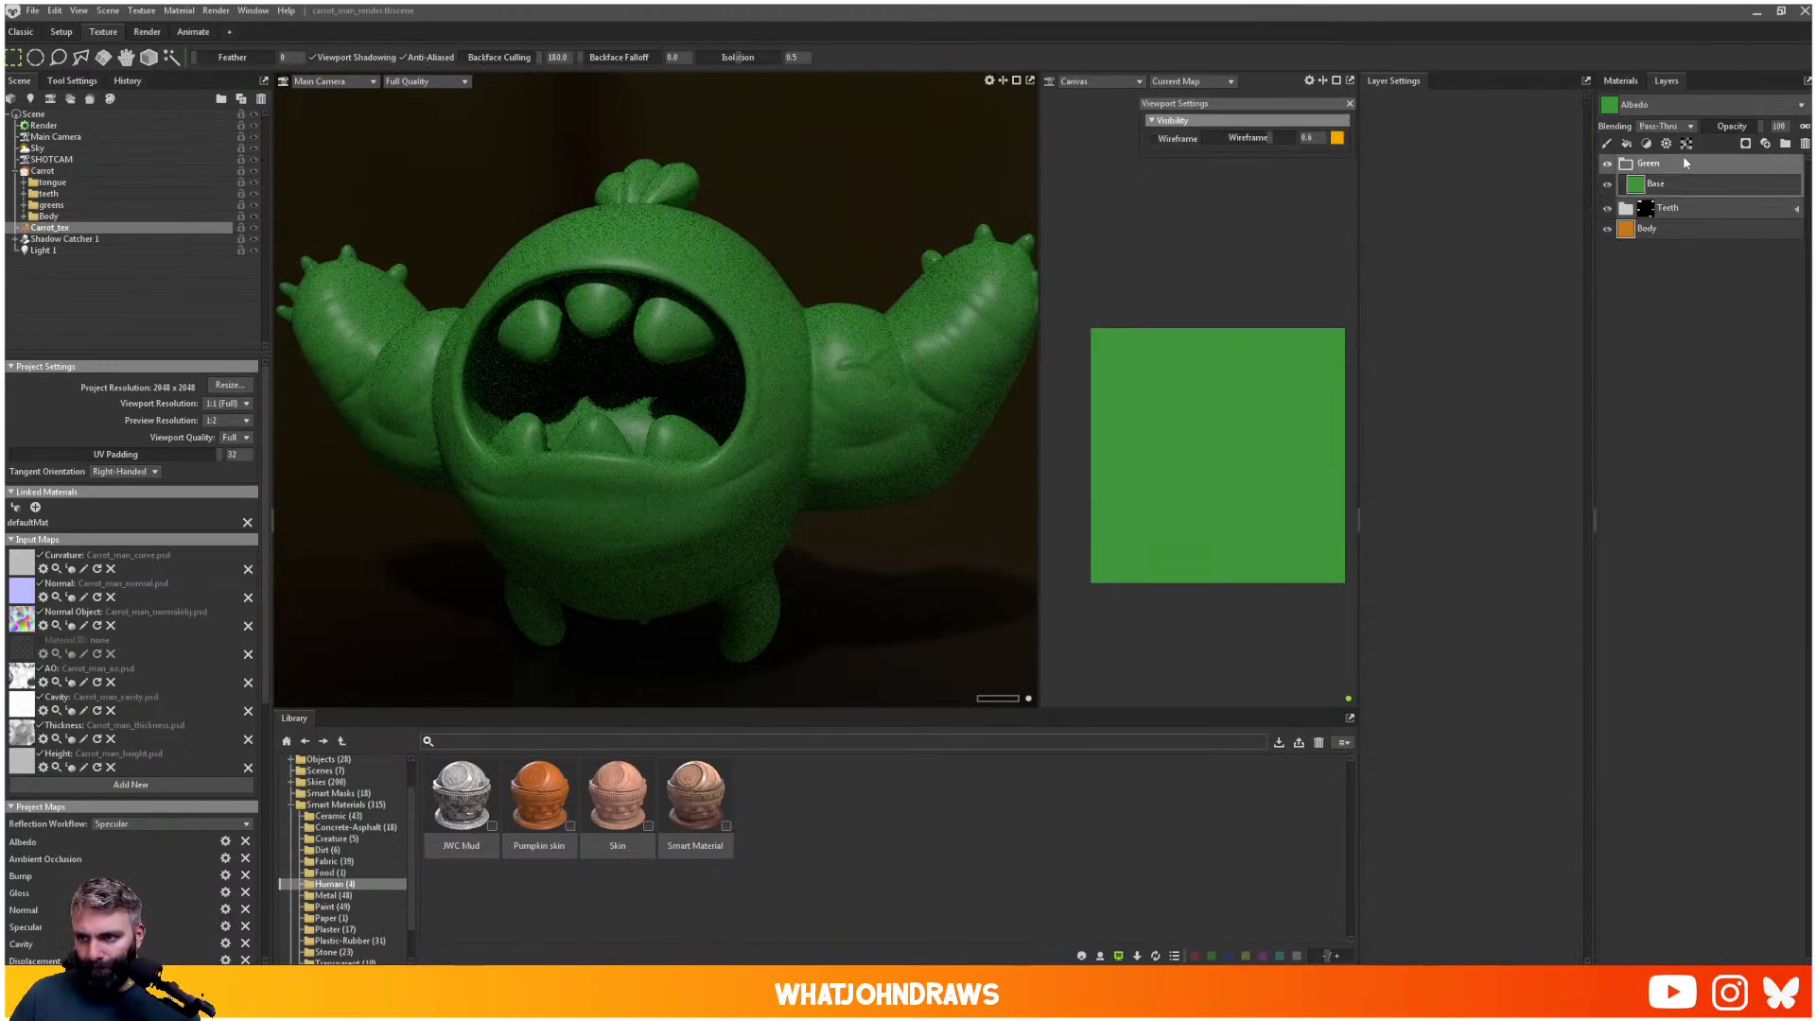
{"action": "left_click", "coordinate": [1745, 146]}
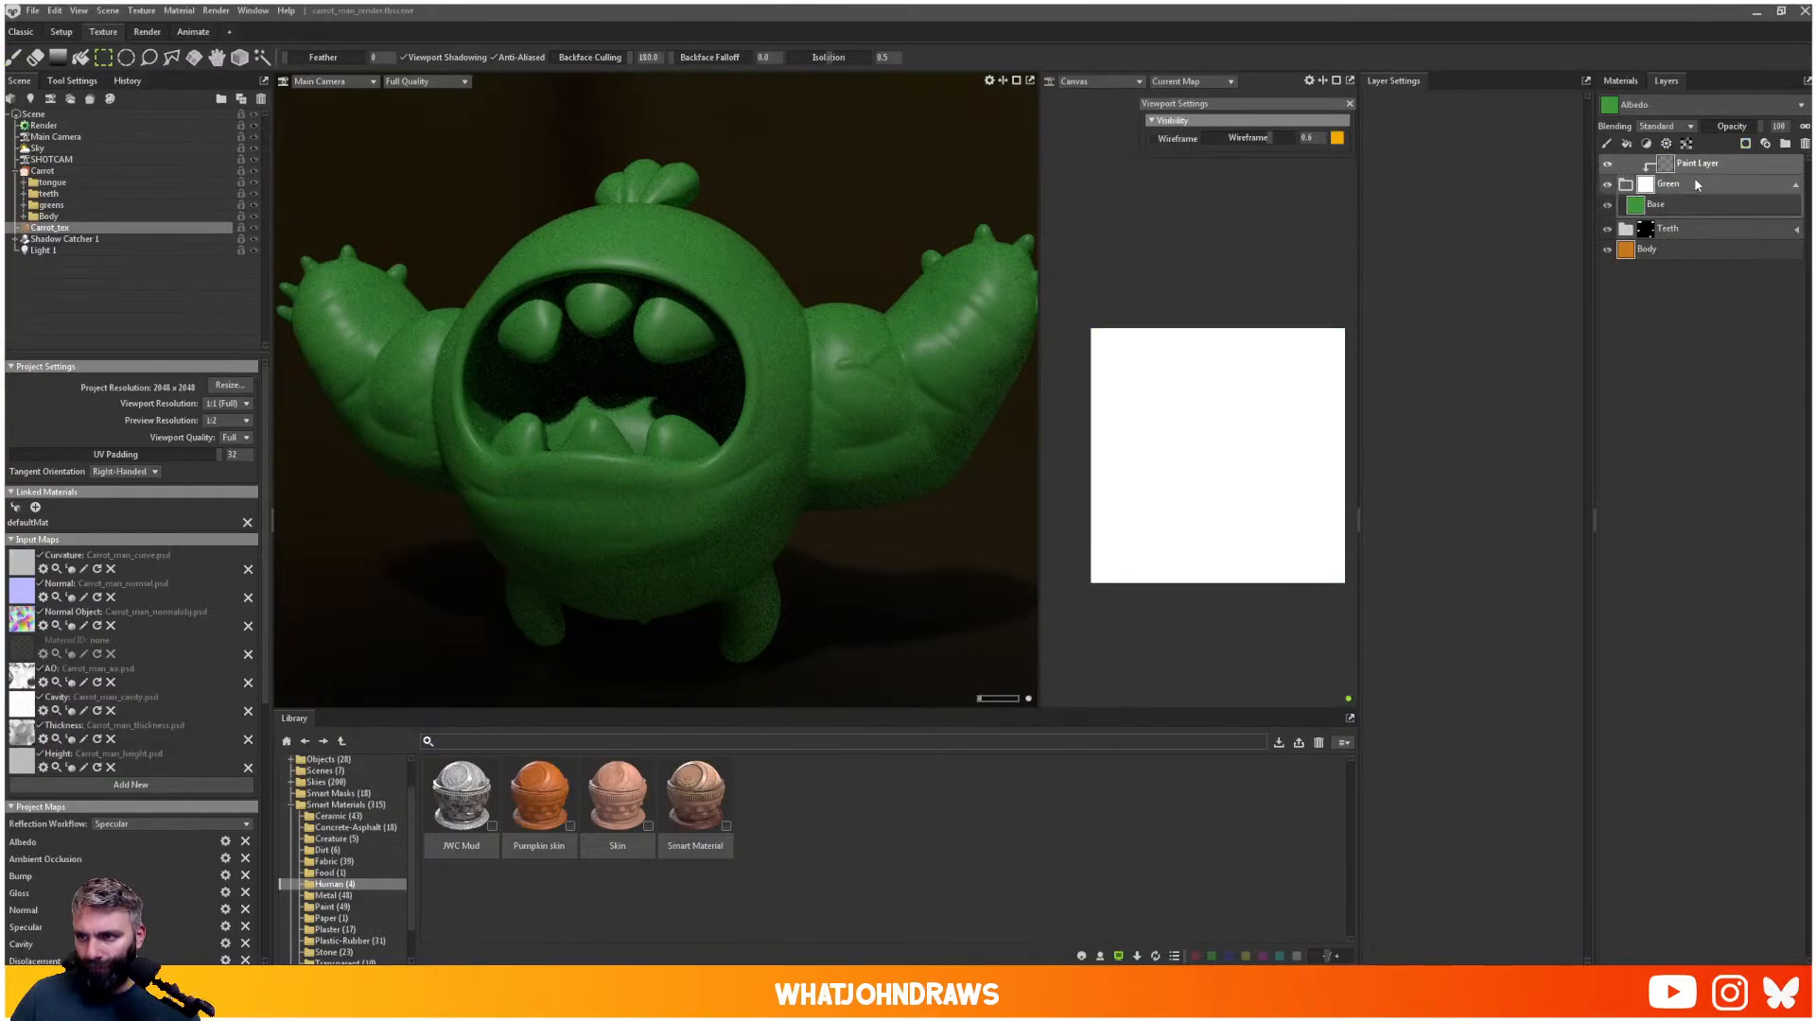
{"action": "key", "text": "ctrl+z"}
{"action": "left_click", "coordinate": [1746, 144]}
{"action": "left_click", "coordinate": [1731, 171]}
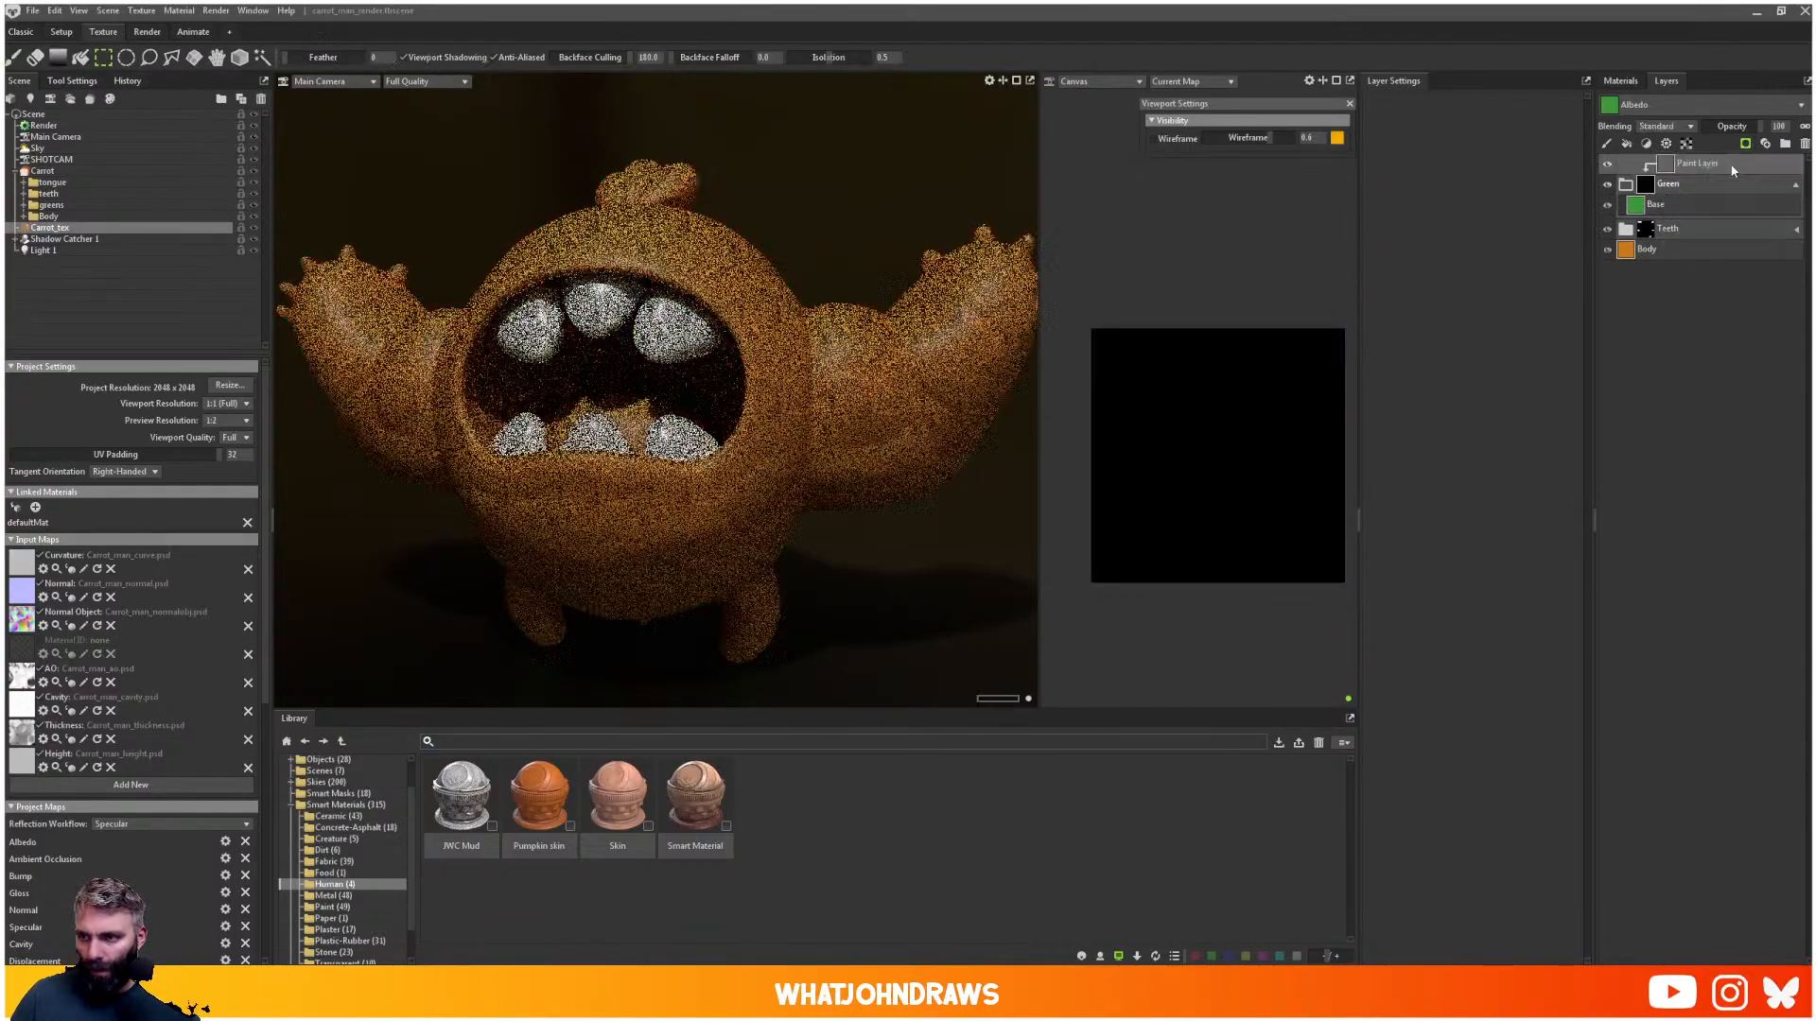
- Select the entire leafy greens mesh on the creature's head, fill it white in the Green group's mask, and clear the selection
{"action": "left_click", "coordinate": [194, 60]}
{"action": "left_click", "coordinate": [646, 175]}
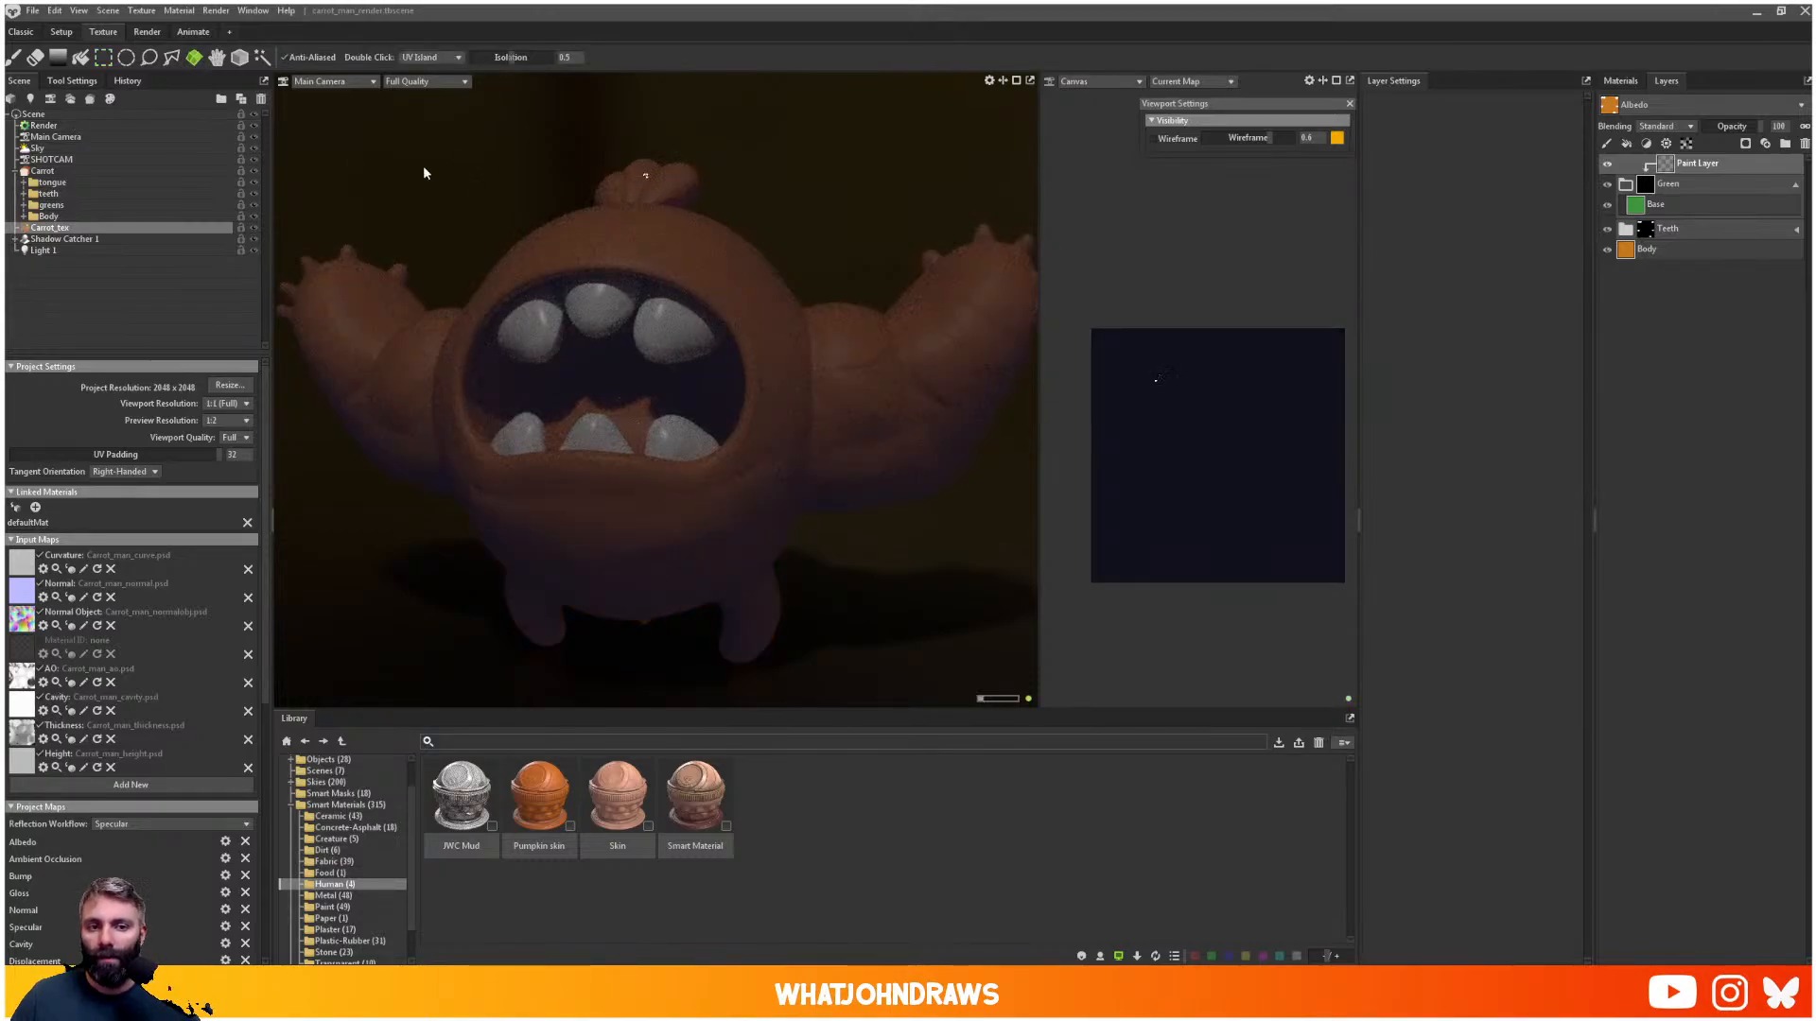
{"action": "left_click", "coordinate": [238, 60]}
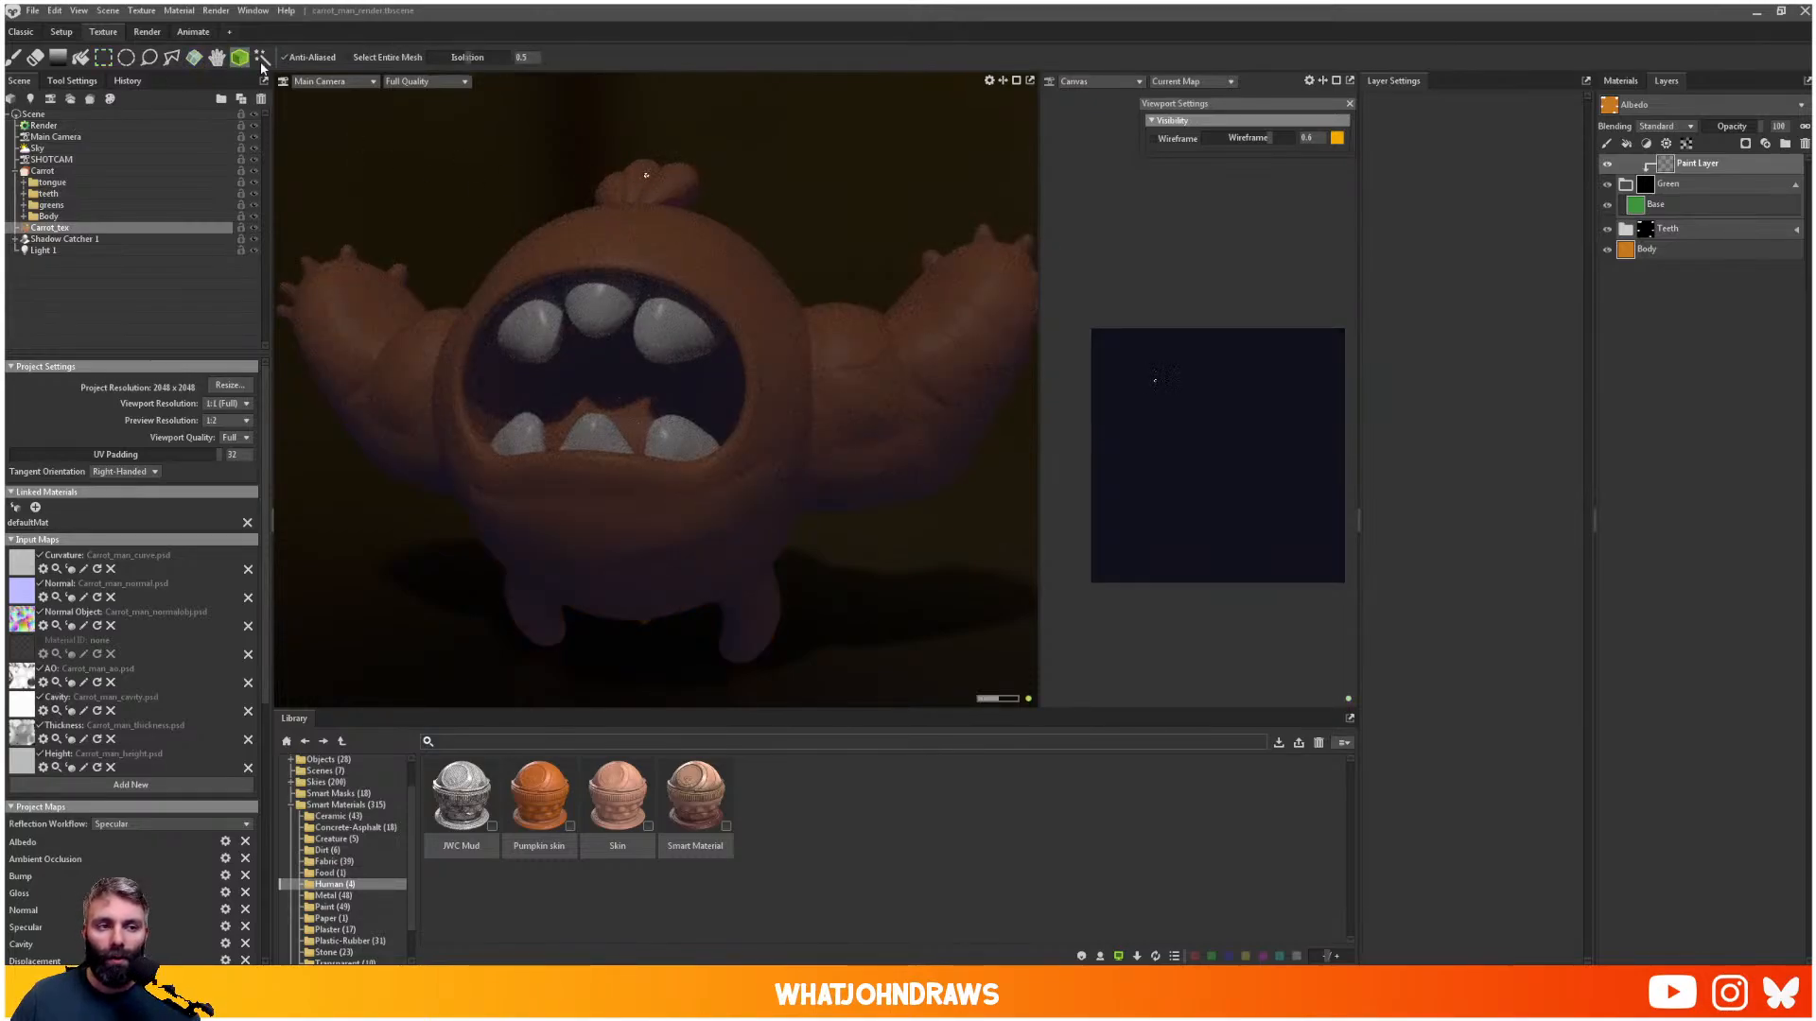
{"action": "left_click", "coordinate": [694, 178]}
{"action": "left_click", "coordinate": [80, 60]}
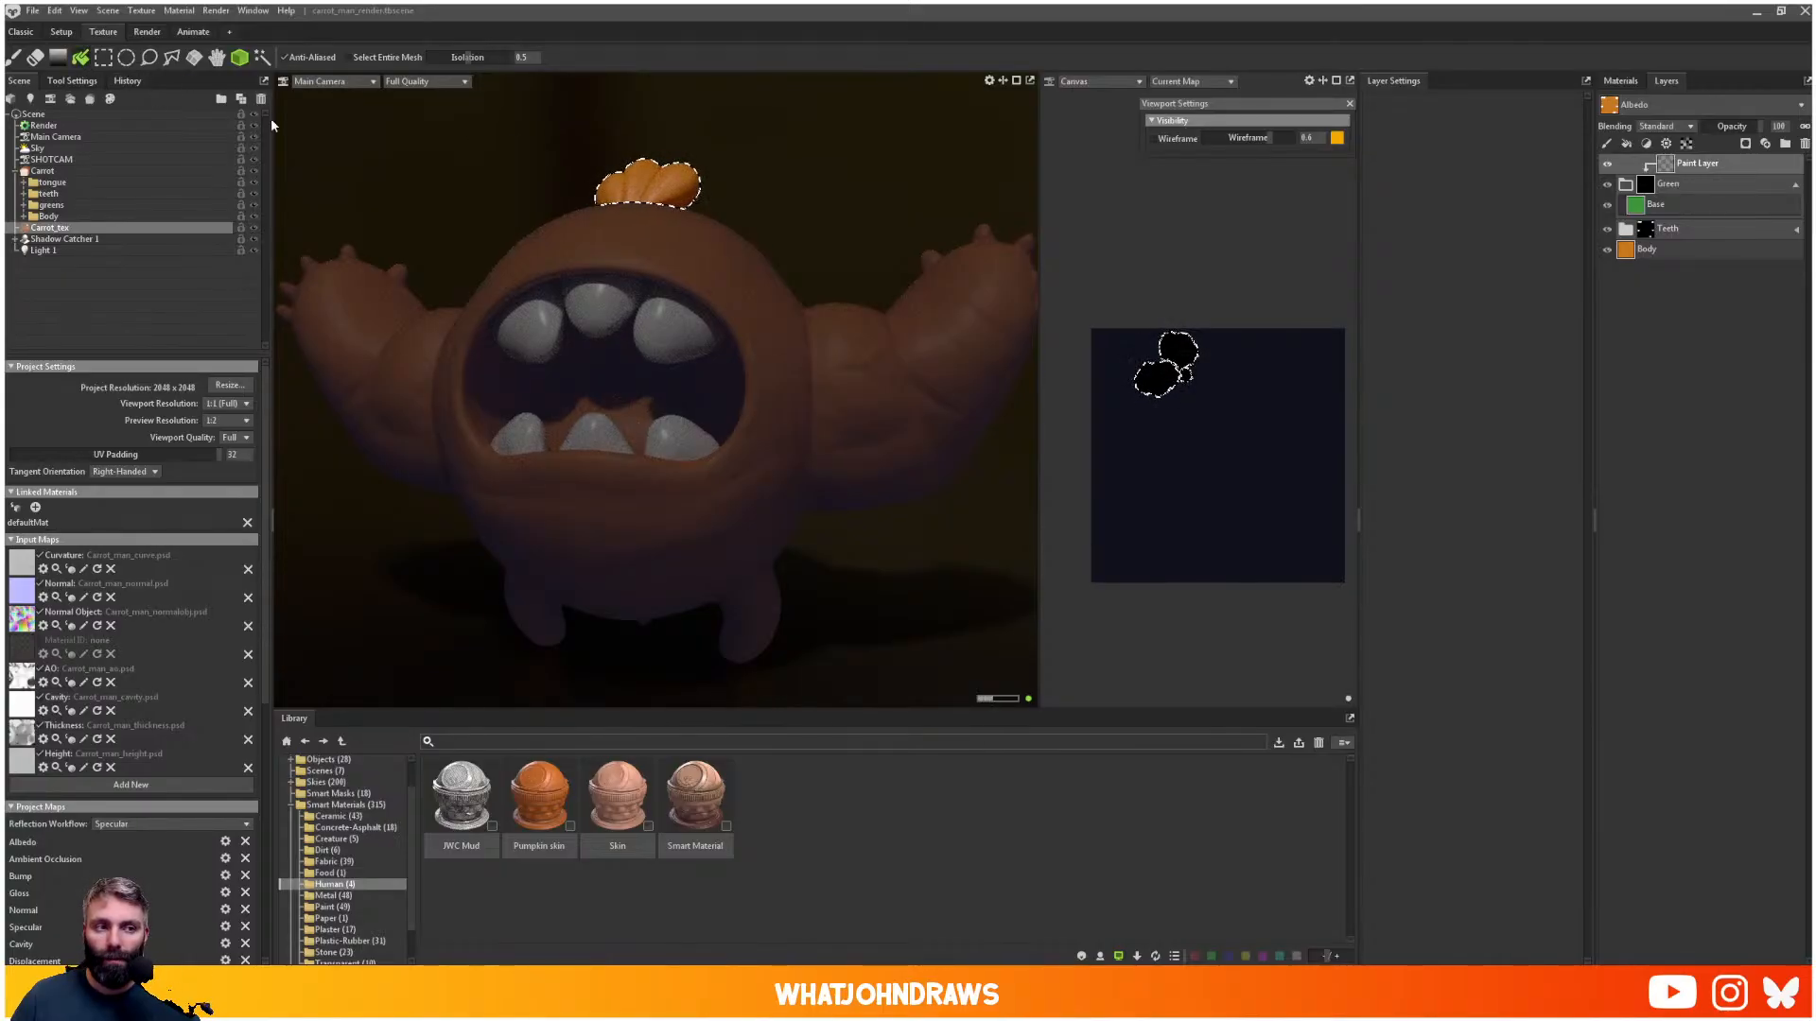
{"action": "left_click", "coordinate": [654, 184]}
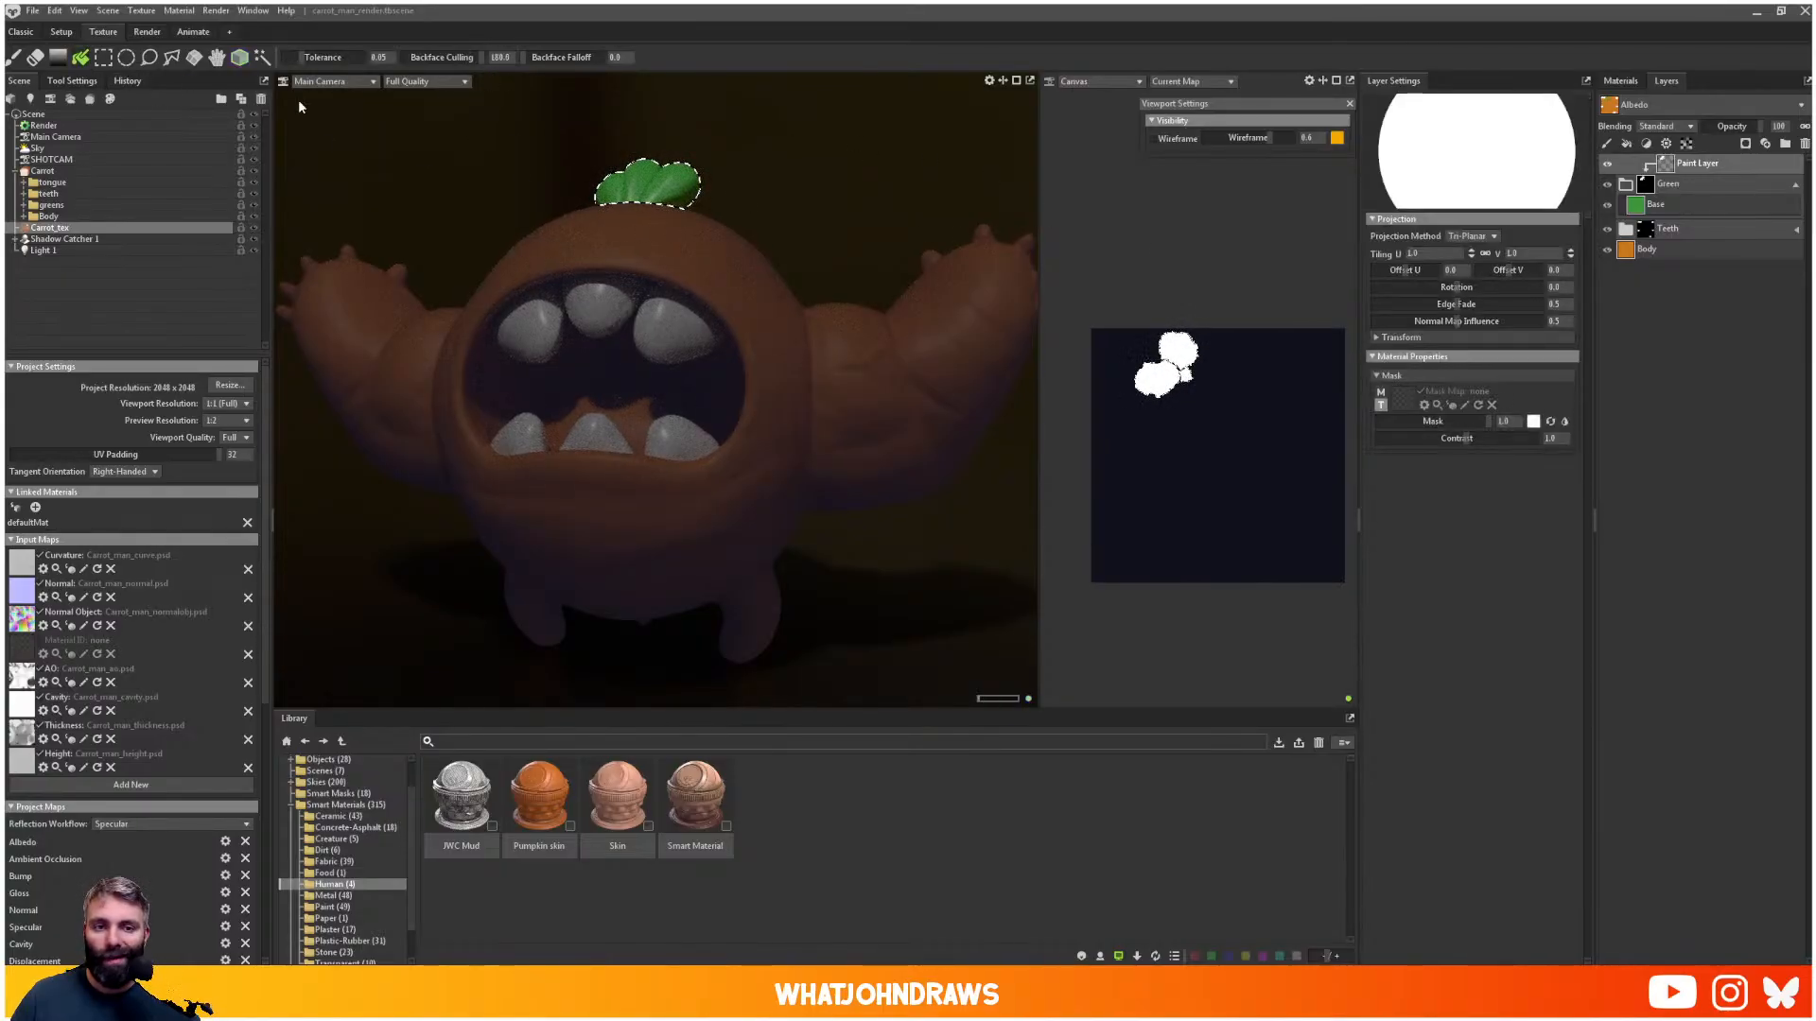
{"action": "left_click", "coordinate": [148, 58]}
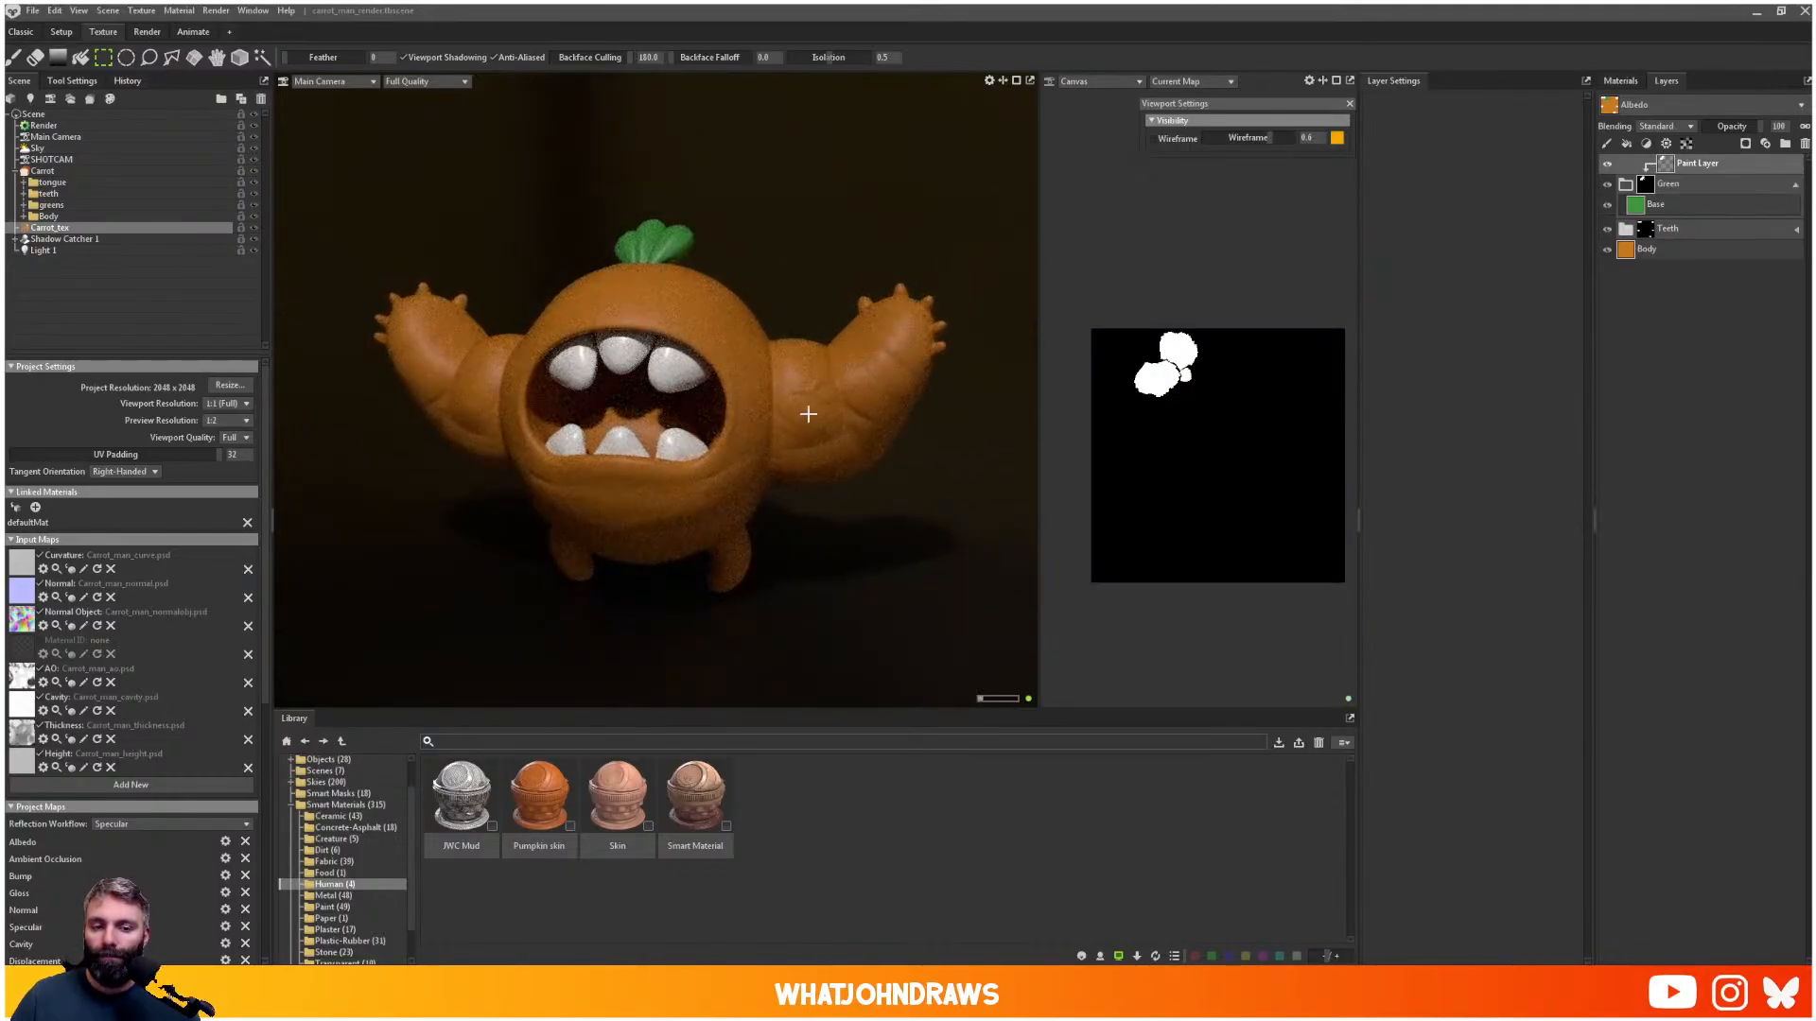
- Open the sky presets for the Sky light, apply an alley highway sky, and move the library window off the creature
{"action": "left_click", "coordinate": [38, 149]}
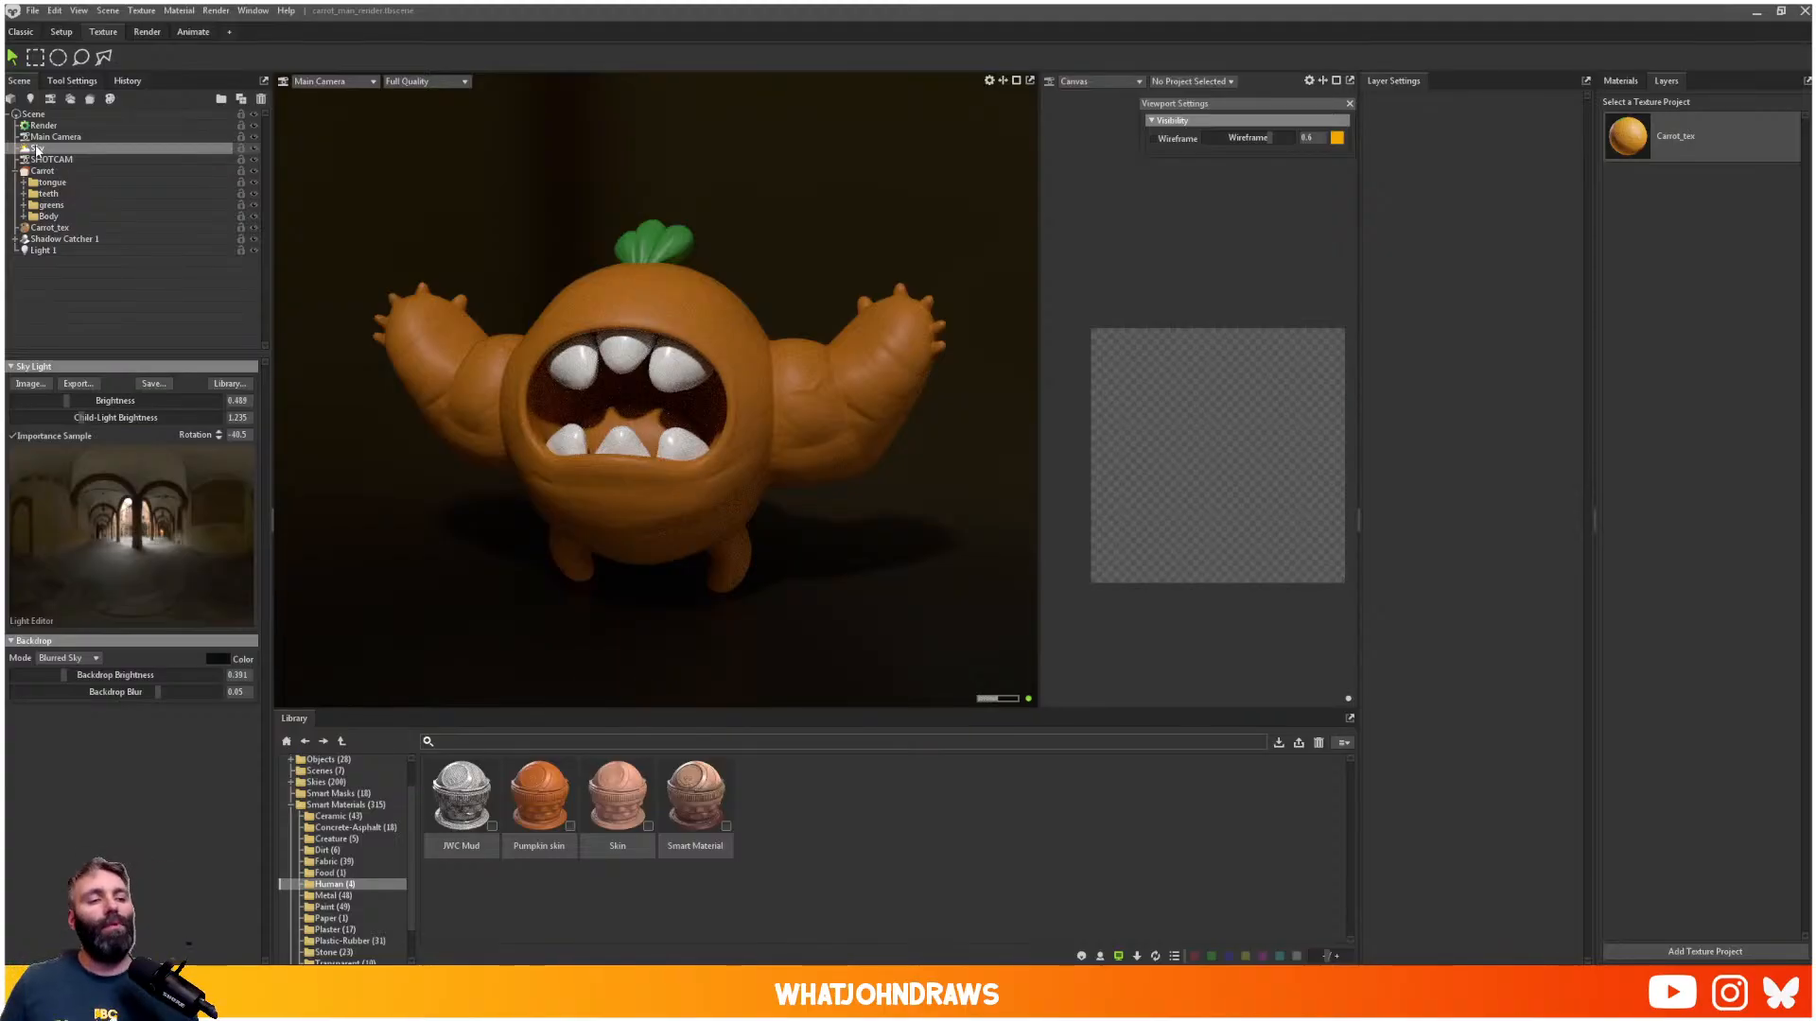
{"action": "left_click", "coordinate": [230, 384]}
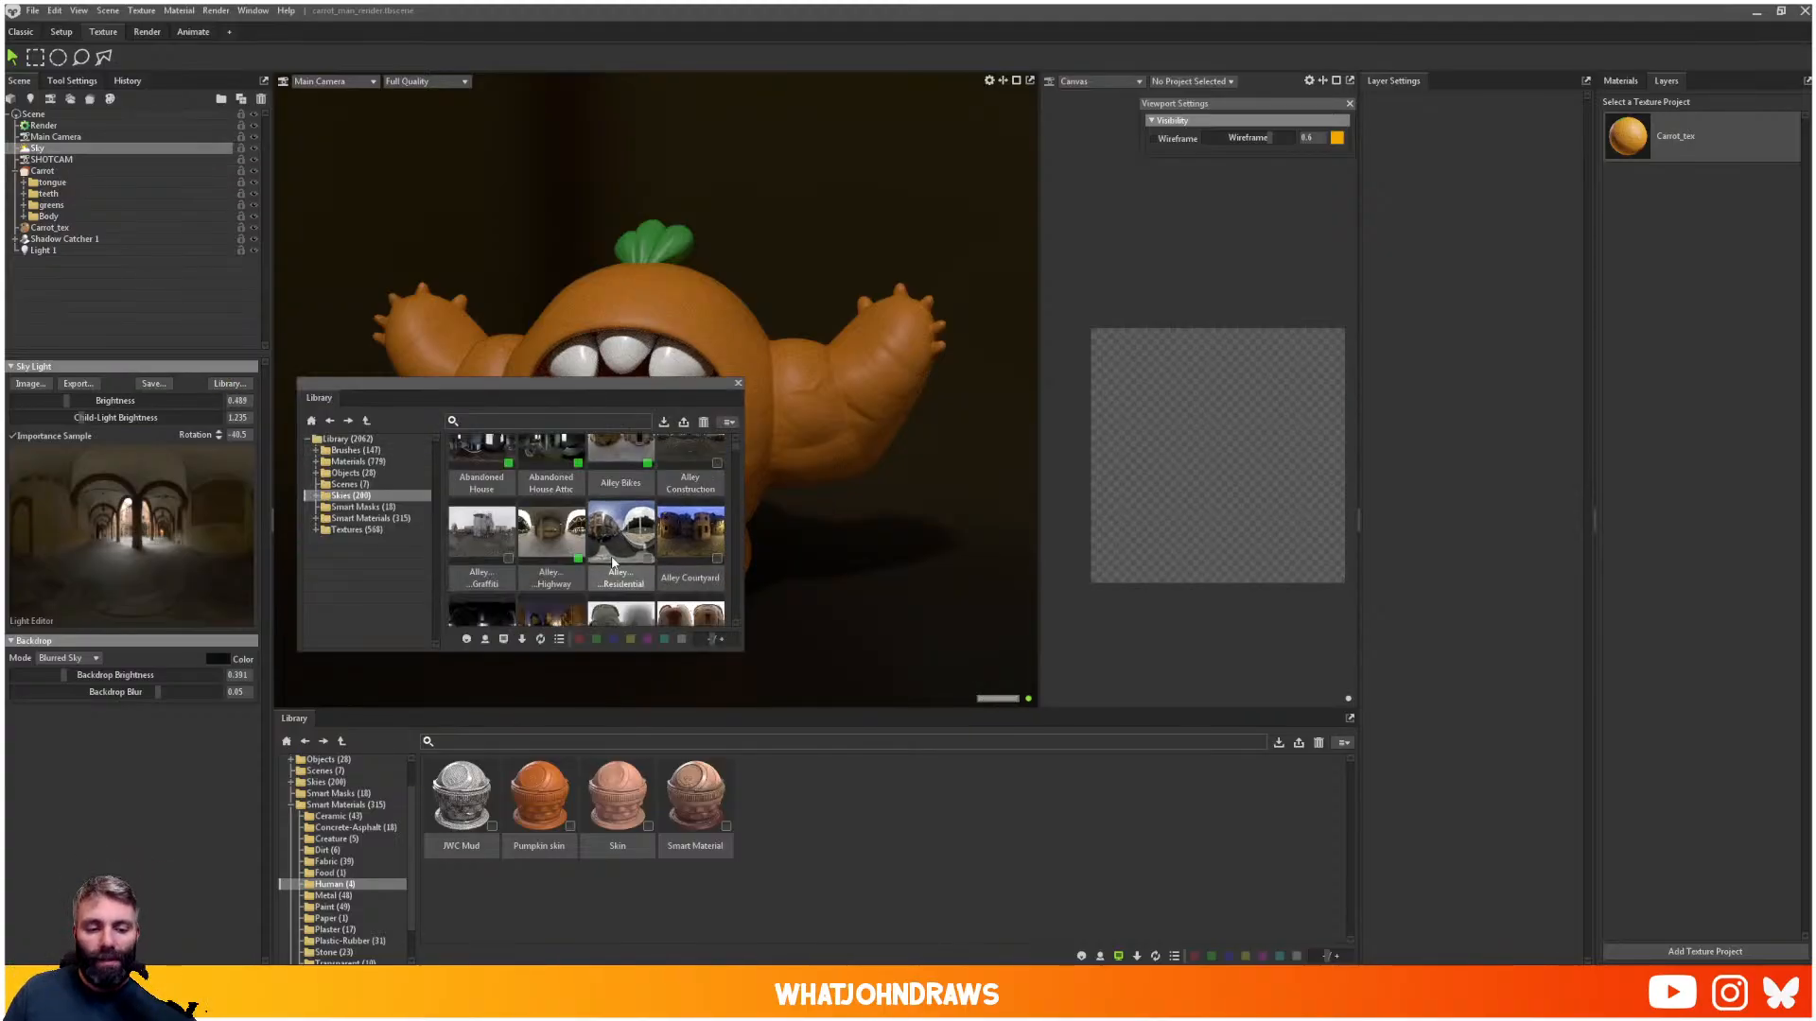
{"action": "double_click", "coordinate": [553, 537]}
{"action": "scroll", "coordinate": [567, 530], "scroll_direction": "down", "scroll_amount": 1}
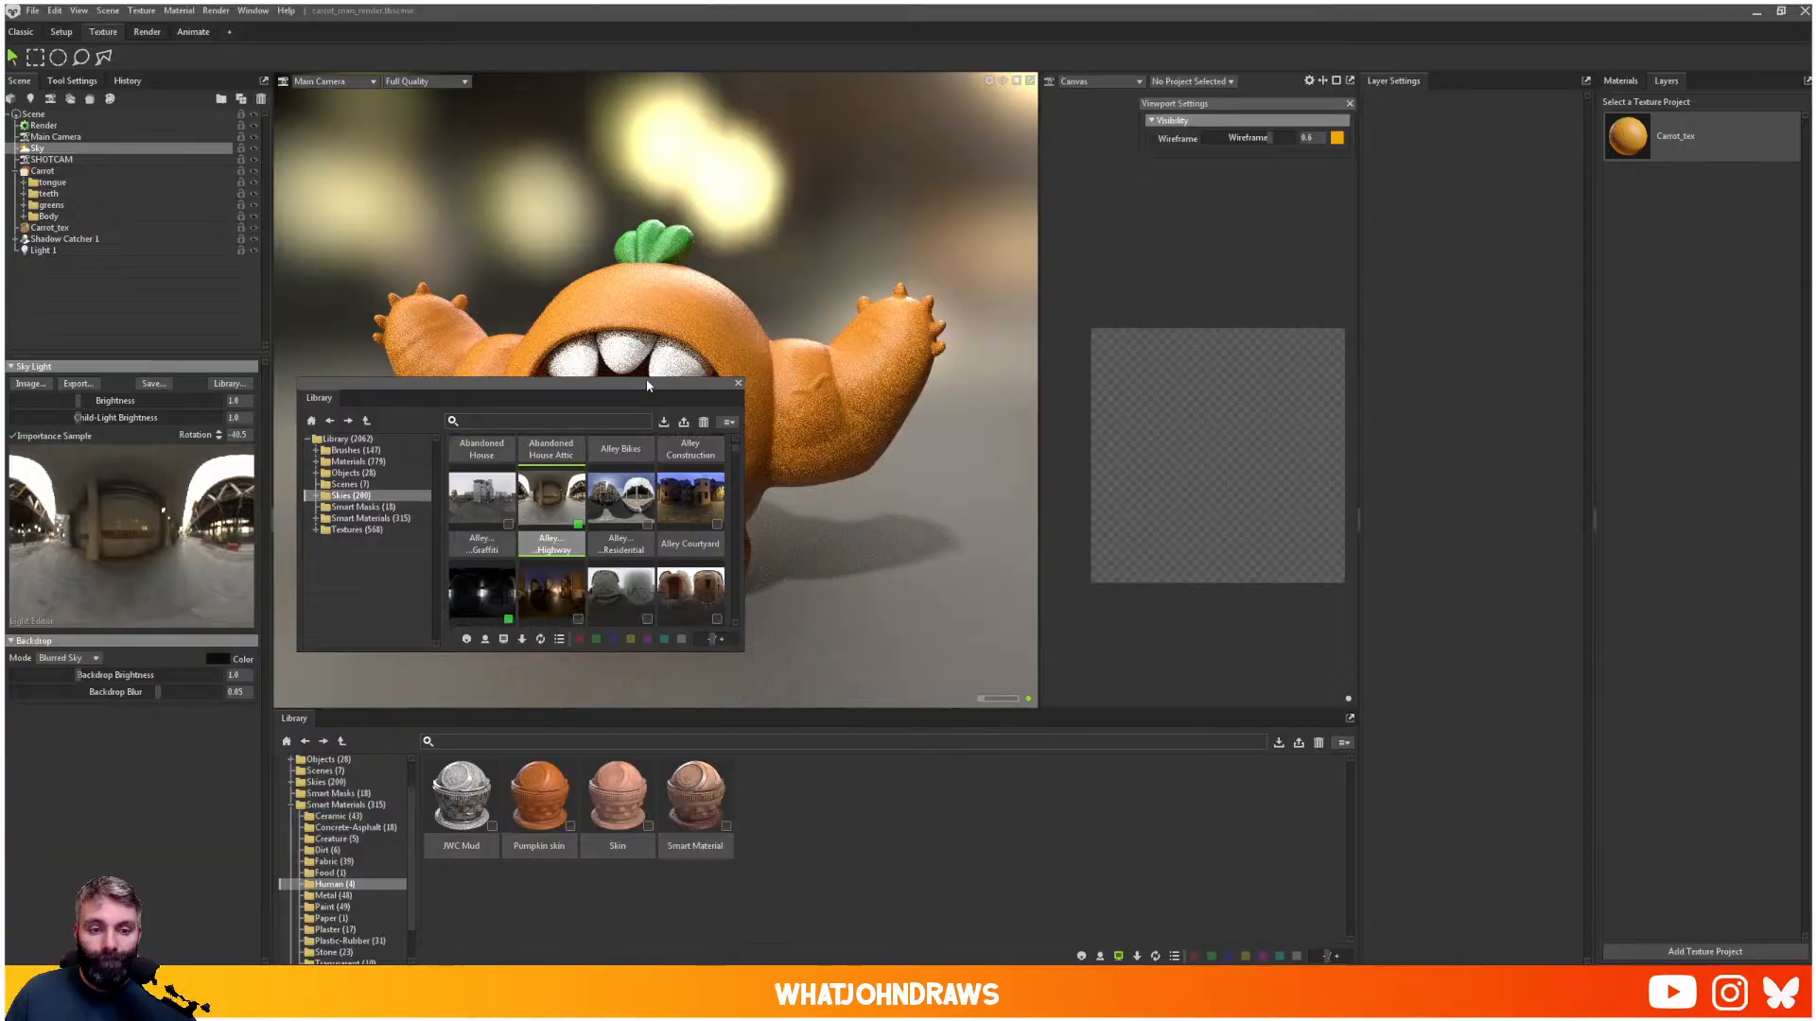
{"action": "left_click_drag", "start_coordinate": [604, 395], "coordinate": [1160, 270]}
- Try other alley skies on the scene, including Alley Foggy, Alley Moon Light, Alley Highway and Alley Narrow
{"action": "scroll", "coordinate": [1139, 413], "scroll_direction": "down", "scroll_amount": 1}
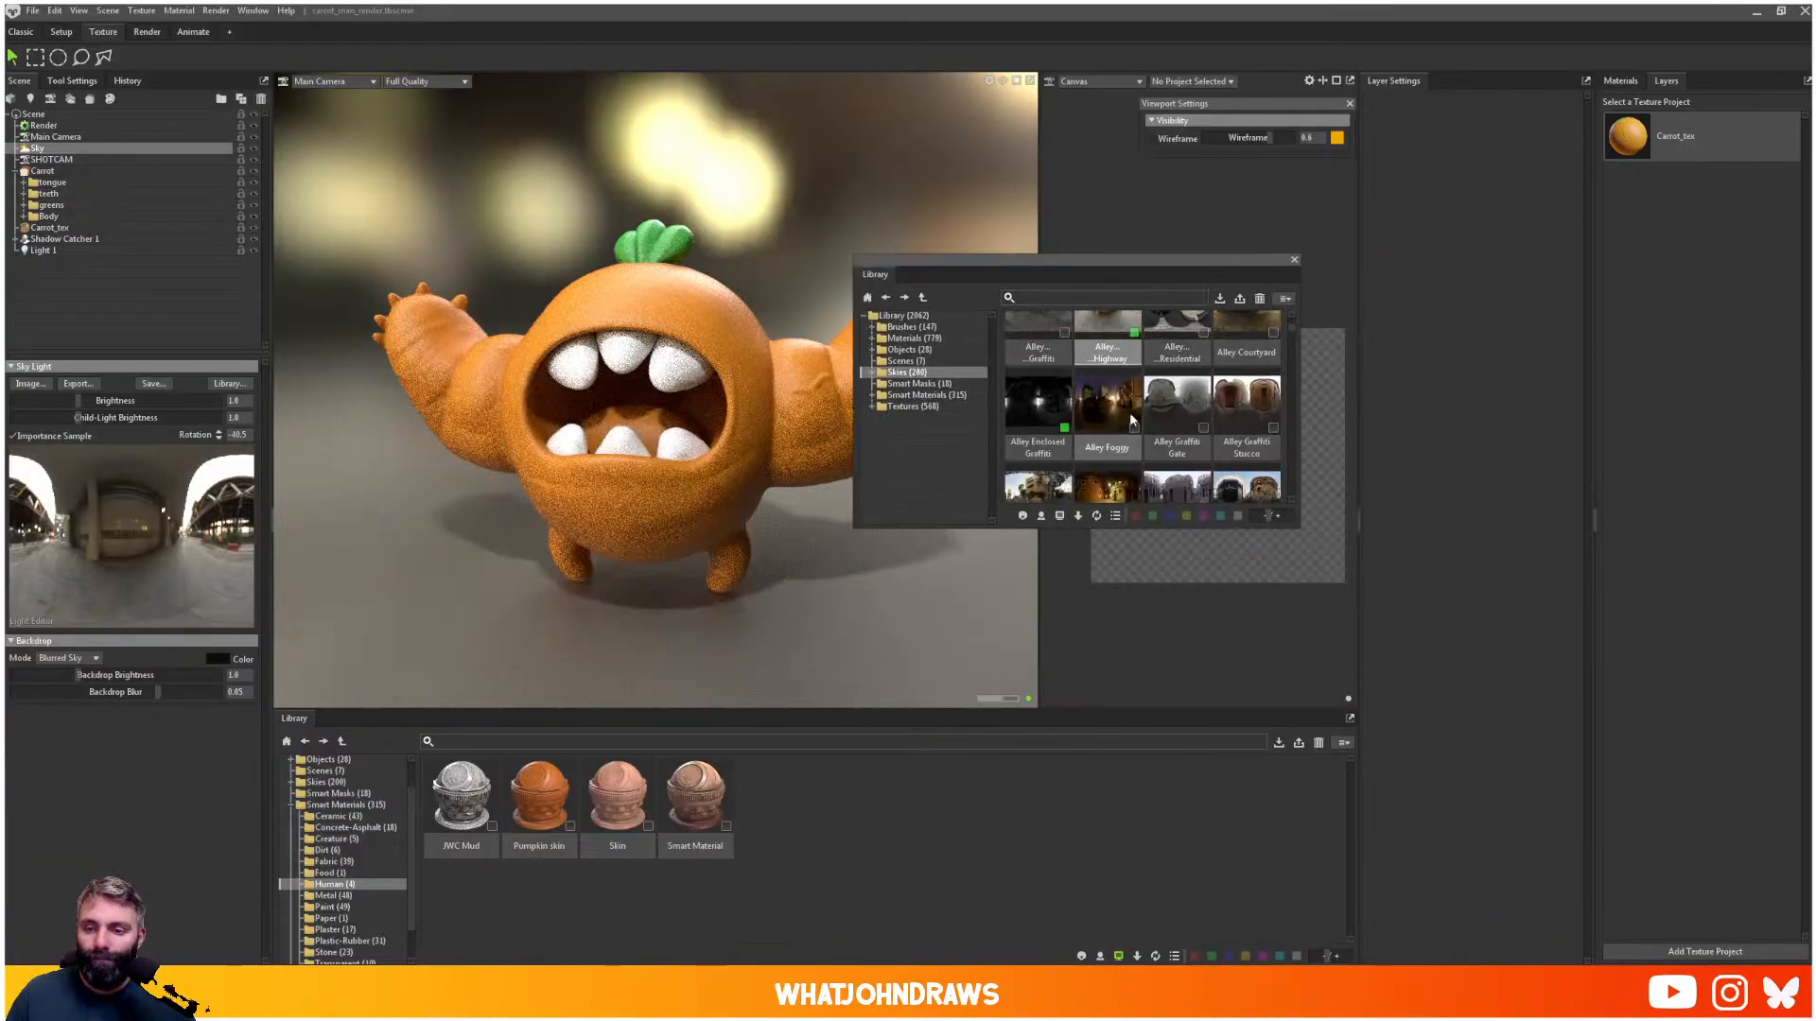
{"action": "double_click", "coordinate": [1111, 437]}
{"action": "scroll", "coordinate": [1111, 444], "scroll_direction": "down", "scroll_amount": 1}
{"action": "double_click", "coordinate": [1113, 463]}
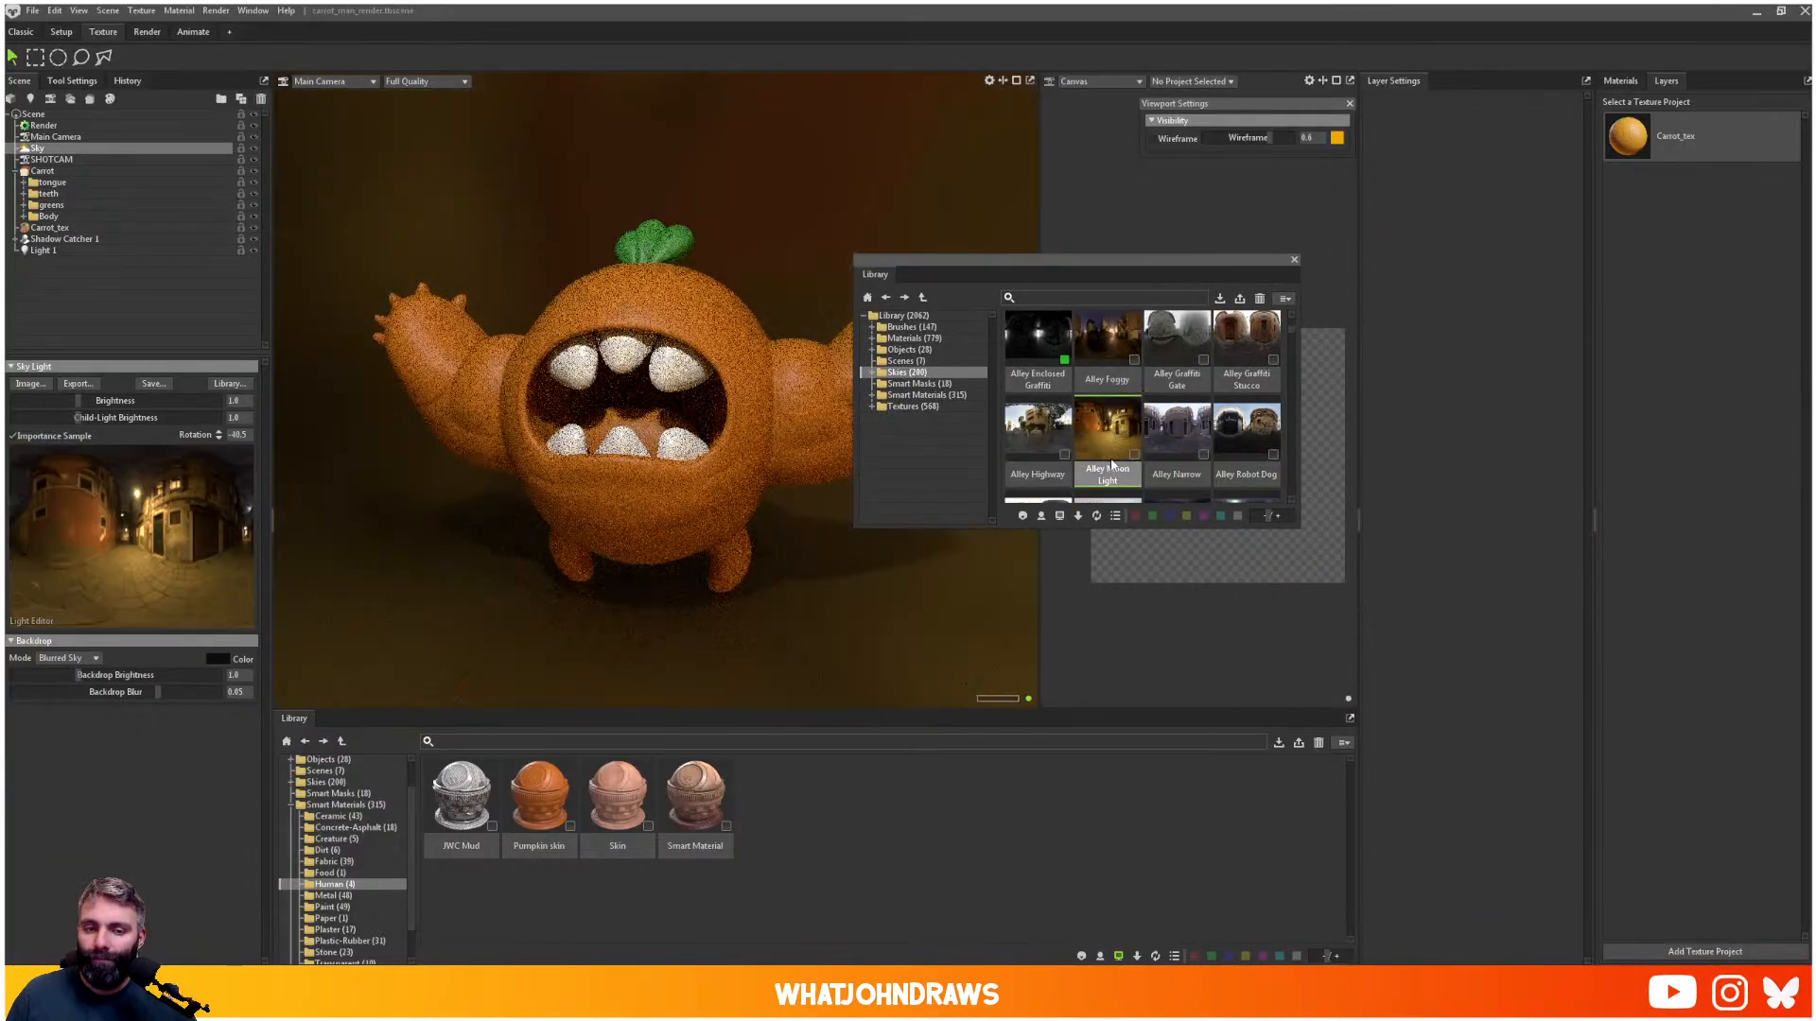
{"action": "double_click", "coordinate": [1040, 431]}
{"action": "double_click", "coordinate": [1222, 434]}
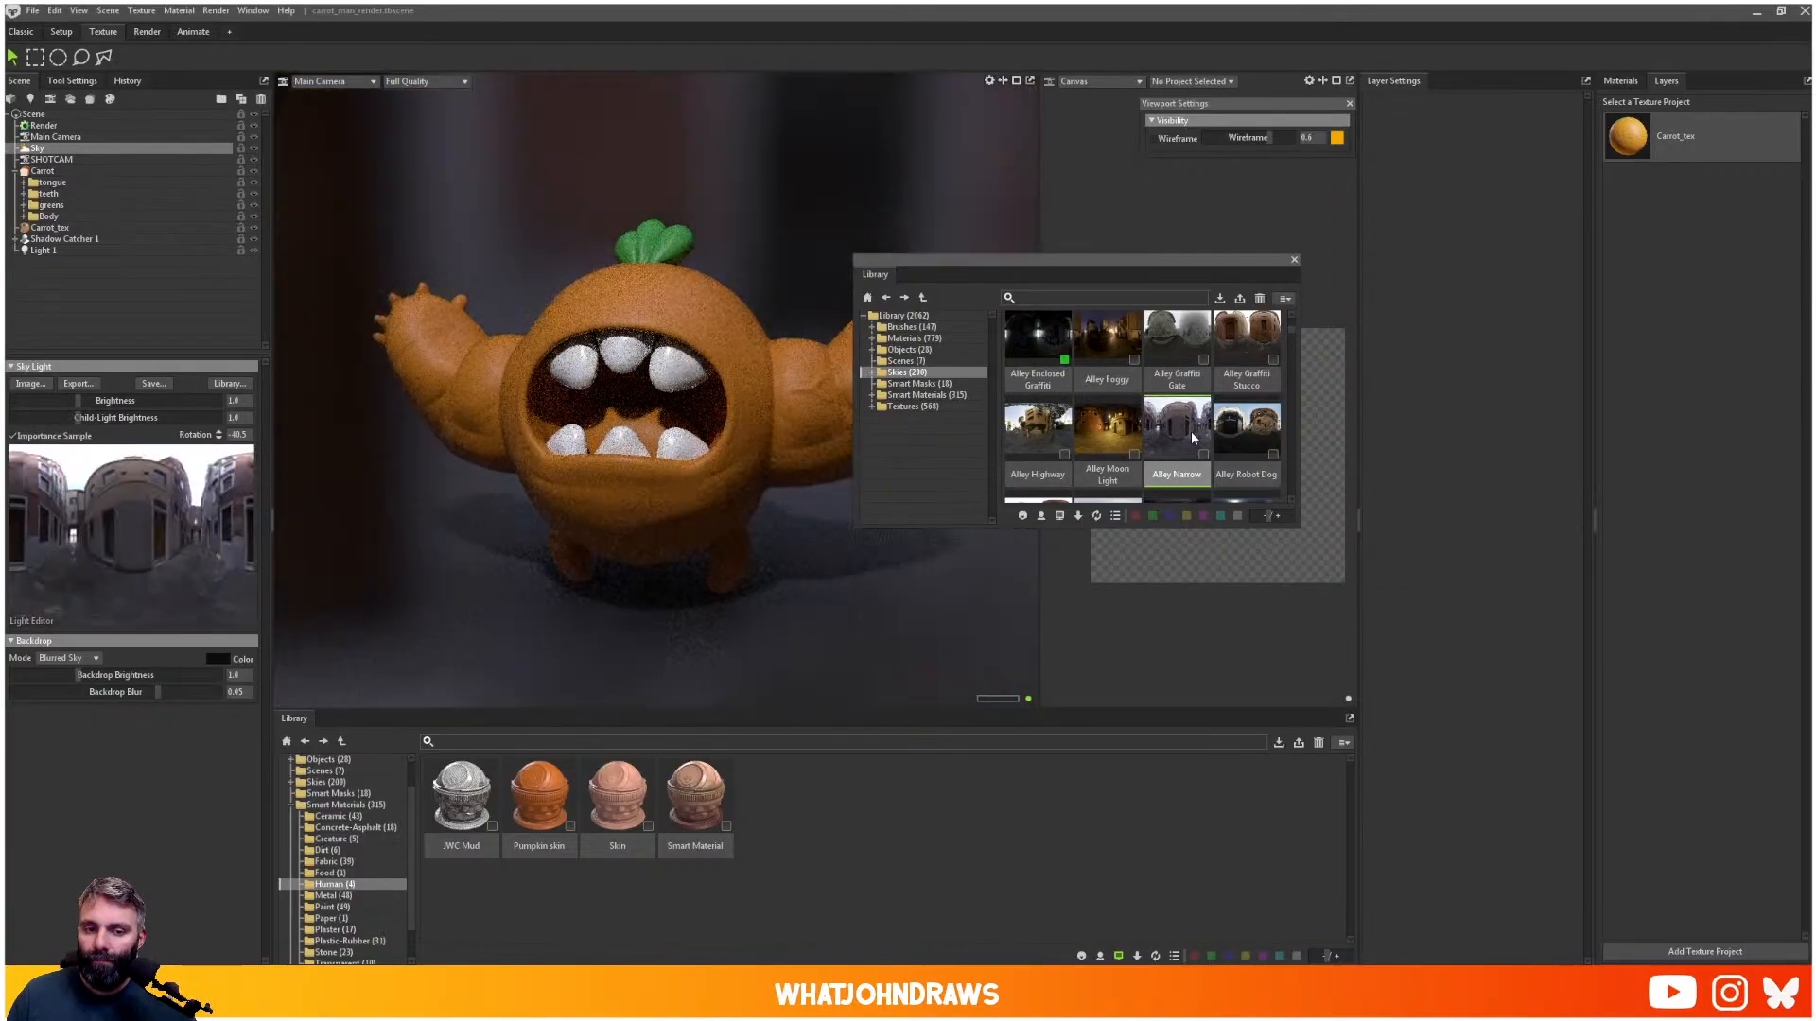
- Try the Alley Trees sky, the Bridge Pond and Bridge Waterfall skies, and the Canal Dock sky
{"action": "scroll", "coordinate": [1190, 432], "scroll_direction": "down", "scroll_amount": 2}
{"action": "double_click", "coordinate": [1125, 421]}
{"action": "scroll", "coordinate": [1156, 446], "scroll_direction": "down", "scroll_amount": 1}
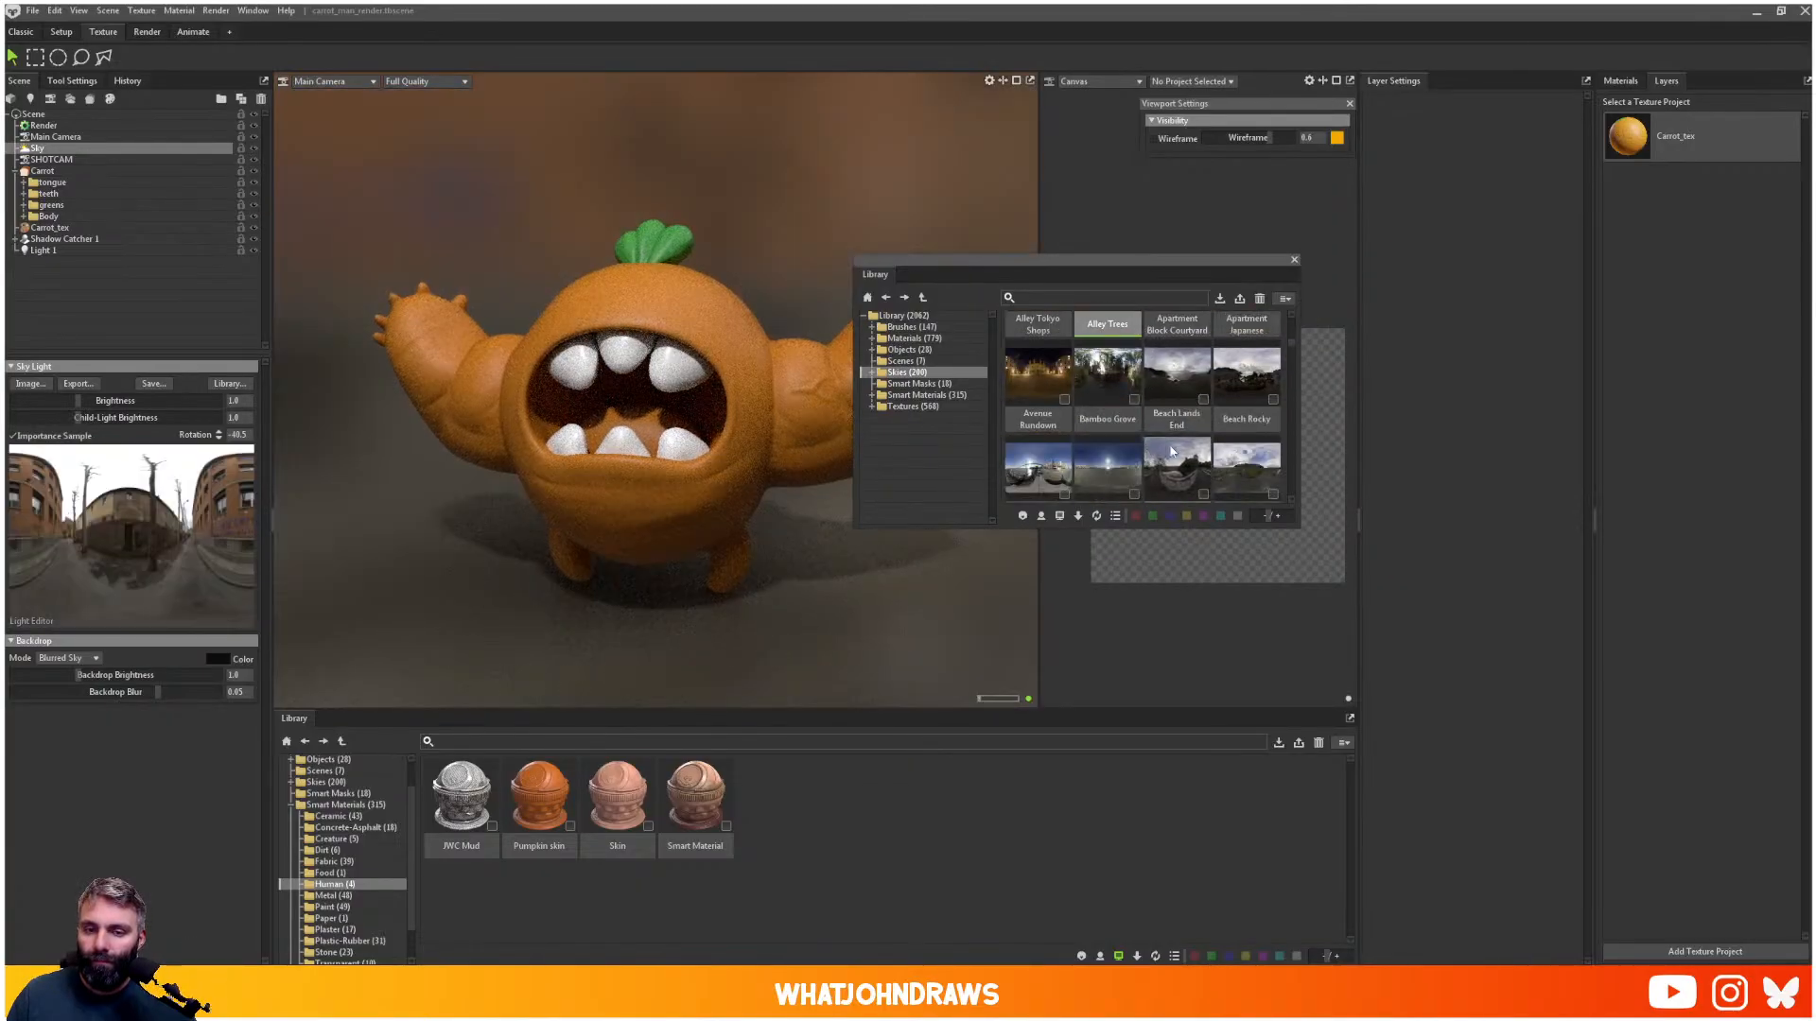
{"action": "double_click", "coordinate": [1176, 465]}
{"action": "double_click", "coordinate": [1237, 465]}
{"action": "scroll", "coordinate": [1164, 447], "scroll_direction": "down", "scroll_amount": 1}
{"action": "double_click", "coordinate": [1130, 434]}
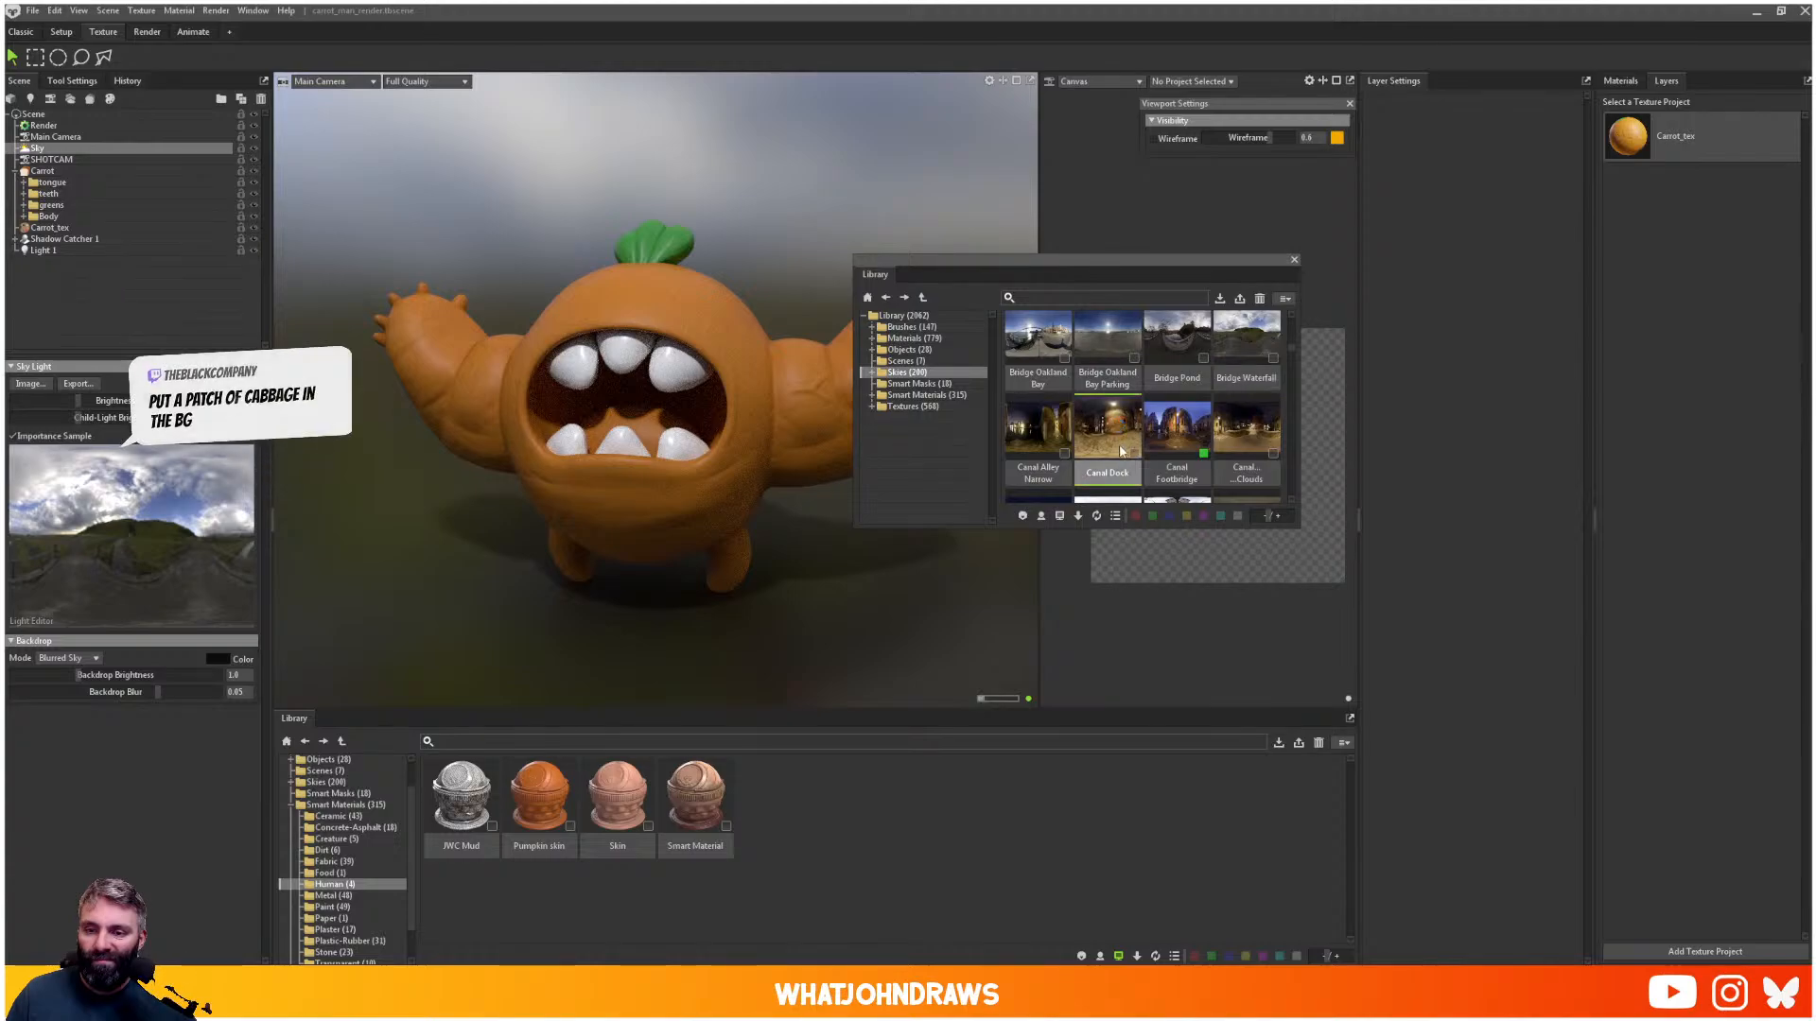
- Try an abandoned cemetery sky and the City Hall skies, including City Hall Balcony and City Hall Entrance
{"action": "scroll", "coordinate": [1126, 449], "scroll_direction": "down", "scroll_amount": 1}
{"action": "scroll", "coordinate": [1125, 447], "scroll_direction": "down", "scroll_amount": 1}
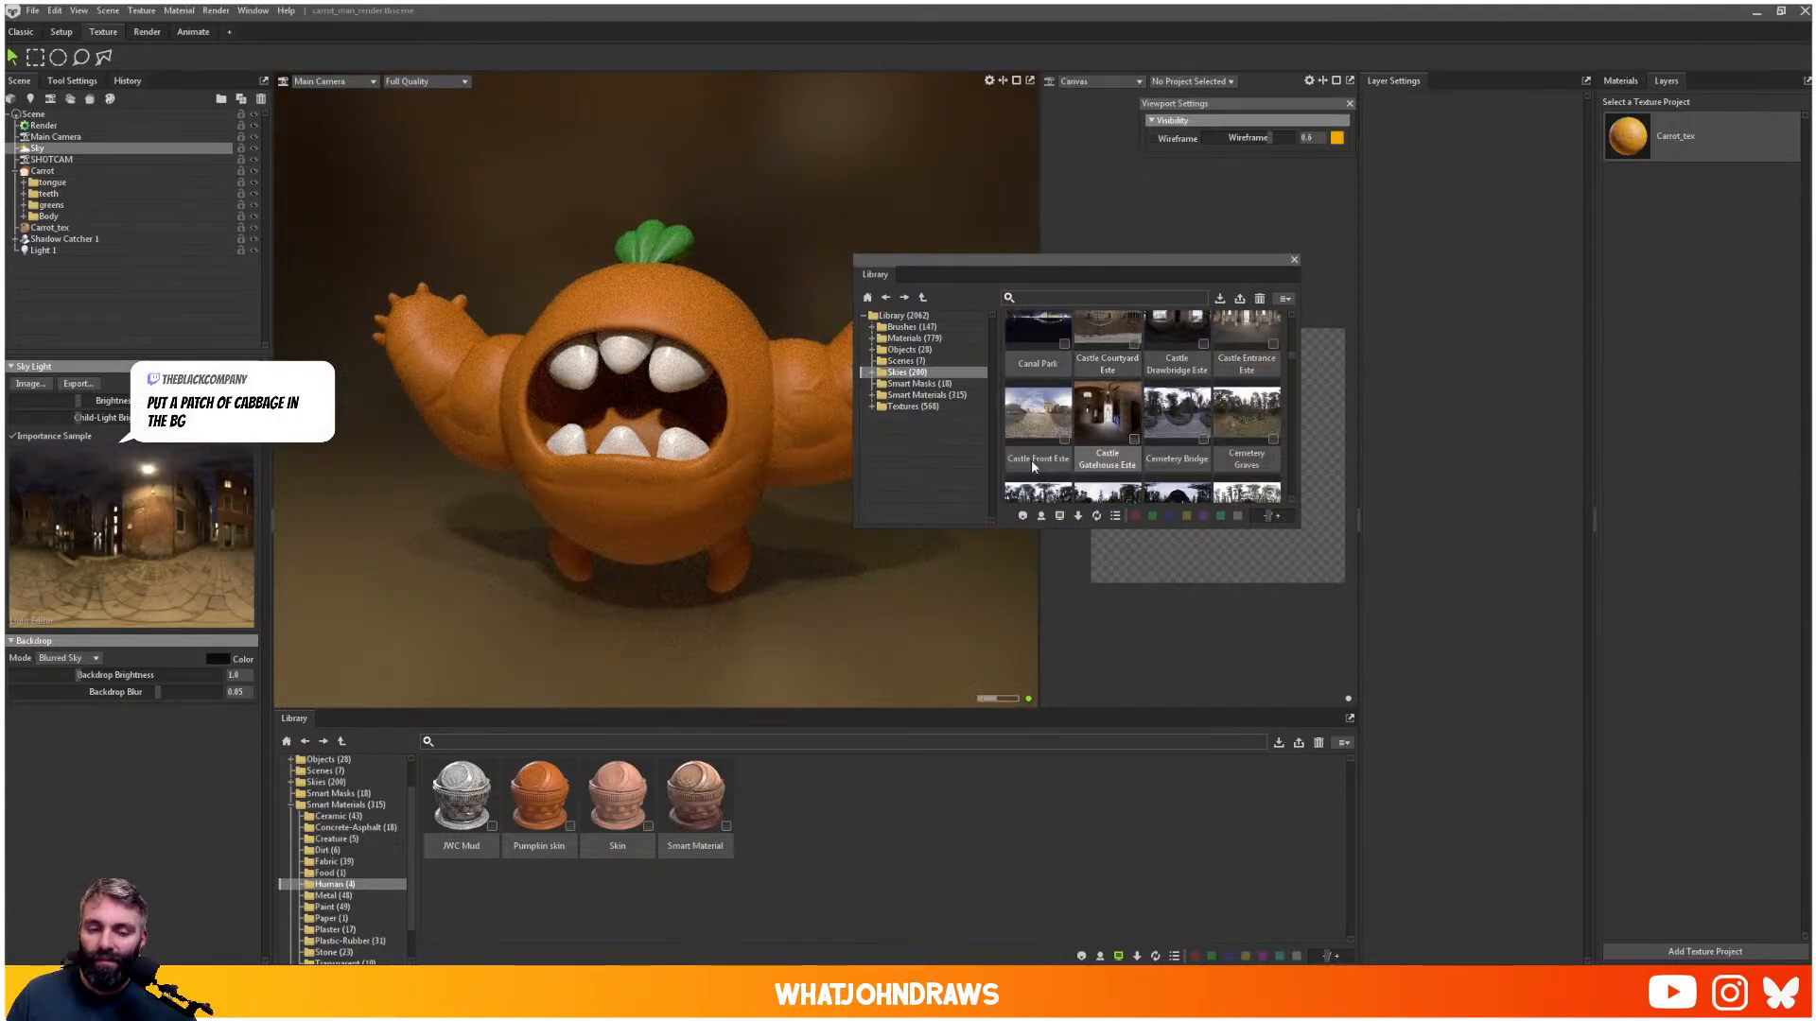
{"action": "scroll", "coordinate": [1177, 411], "scroll_direction": "down", "scroll_amount": 3}
{"action": "left_click", "coordinate": [1178, 435]}
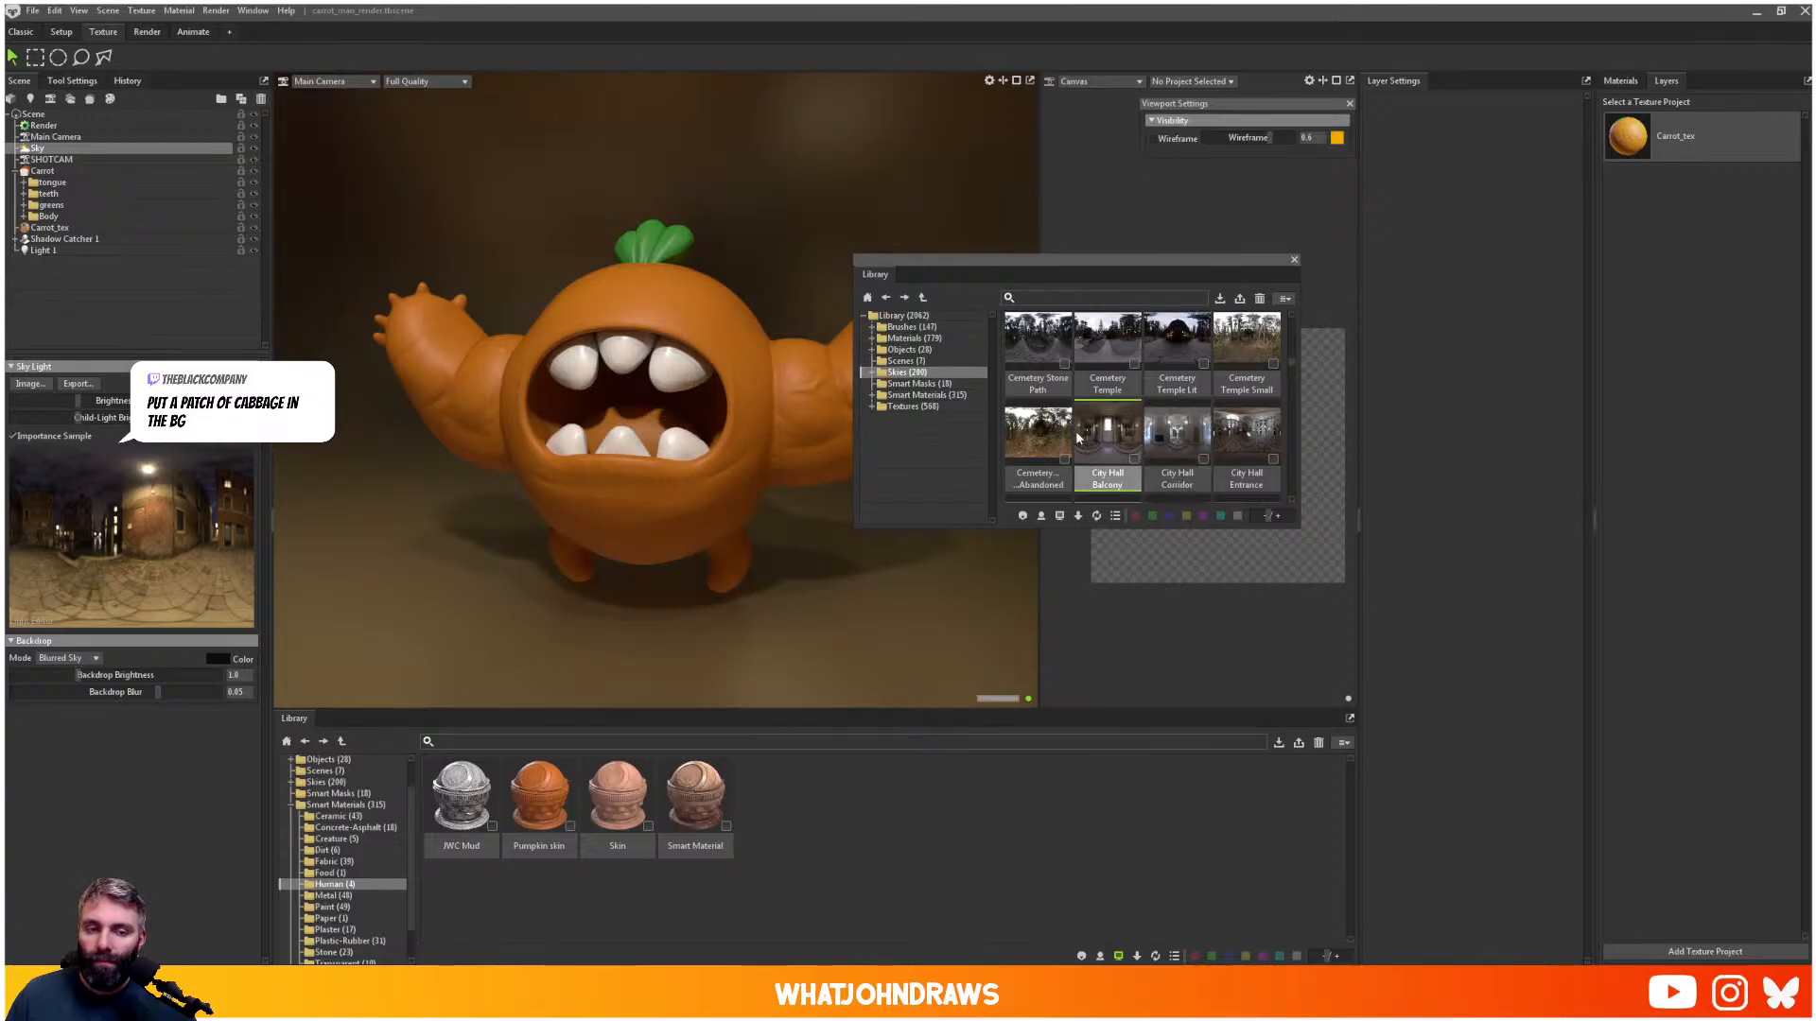
{"action": "left_click", "coordinate": [1054, 436]}
{"action": "left_click", "coordinate": [1109, 436]}
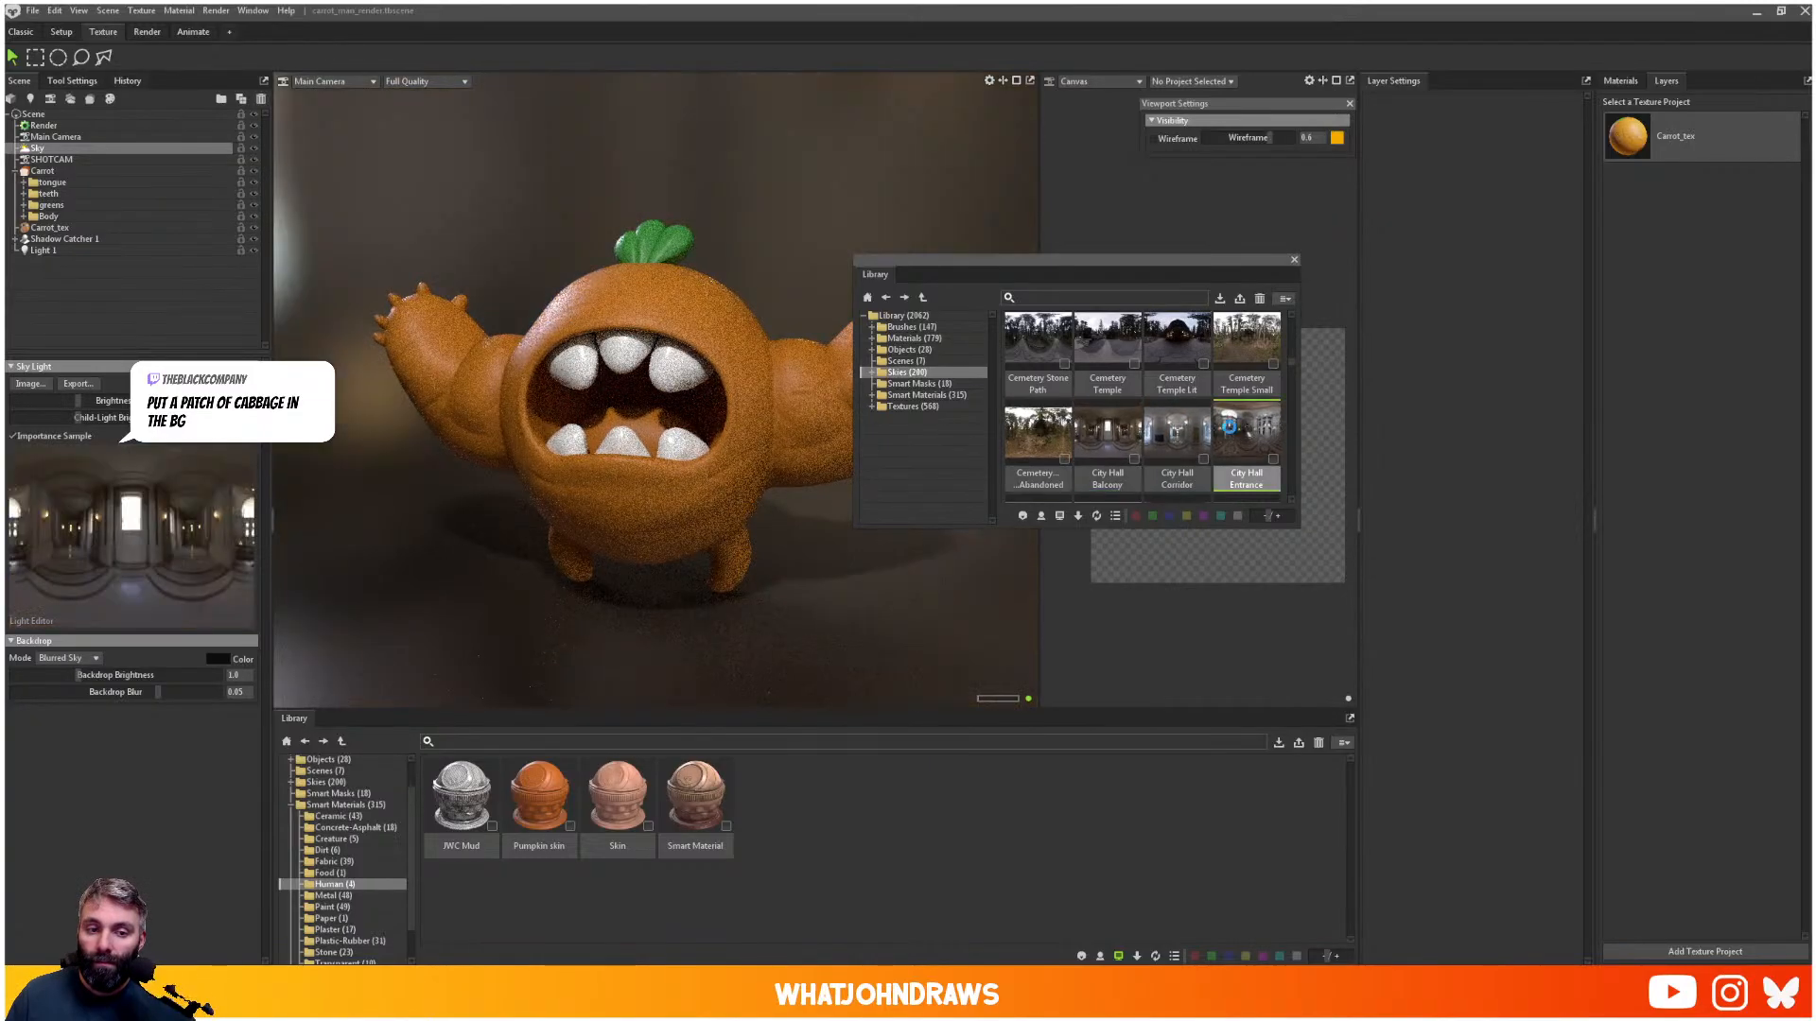
{"action": "left_click", "coordinate": [1237, 430]}
- Try the Coastal Path Tree and Courtyard Brick Building Vines skies as scene lighting
{"action": "scroll", "coordinate": [1228, 424], "scroll_direction": "down", "scroll_amount": 3}
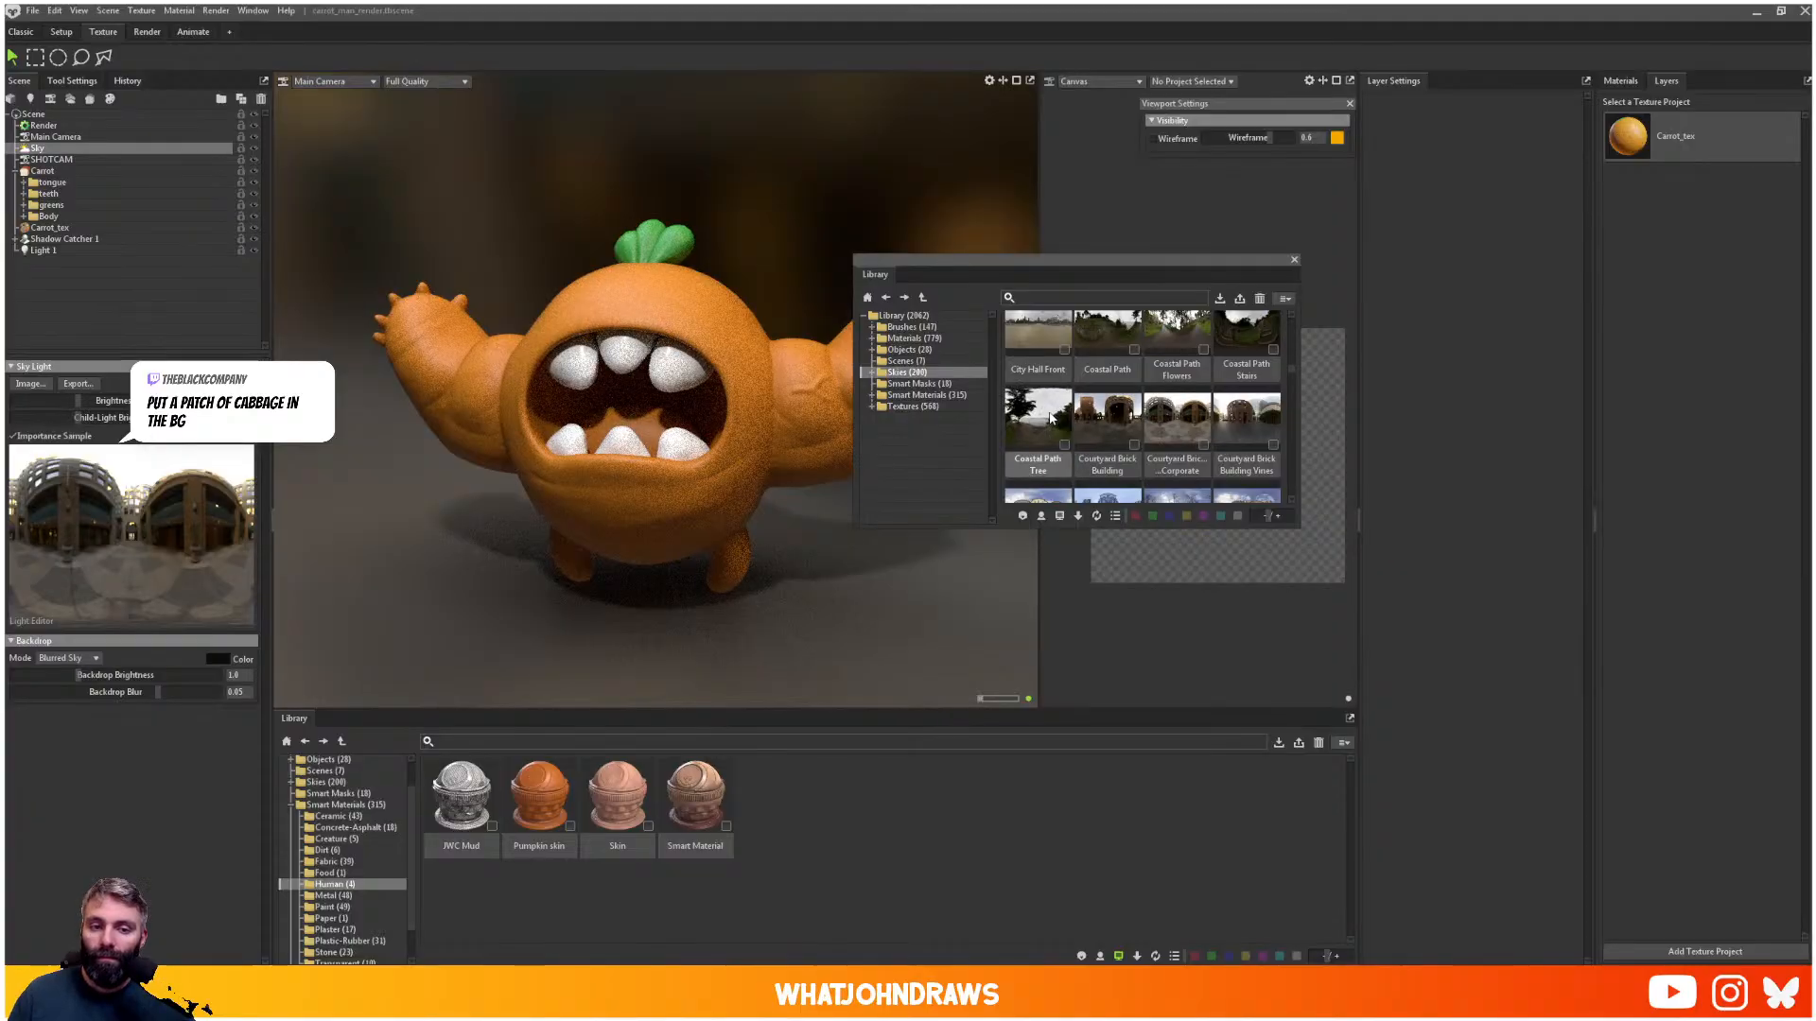
{"action": "left_click", "coordinate": [1040, 419]}
{"action": "left_click", "coordinate": [1241, 419]}
{"action": "scroll", "coordinate": [1205, 417], "scroll_direction": "down", "scroll_amount": 3}
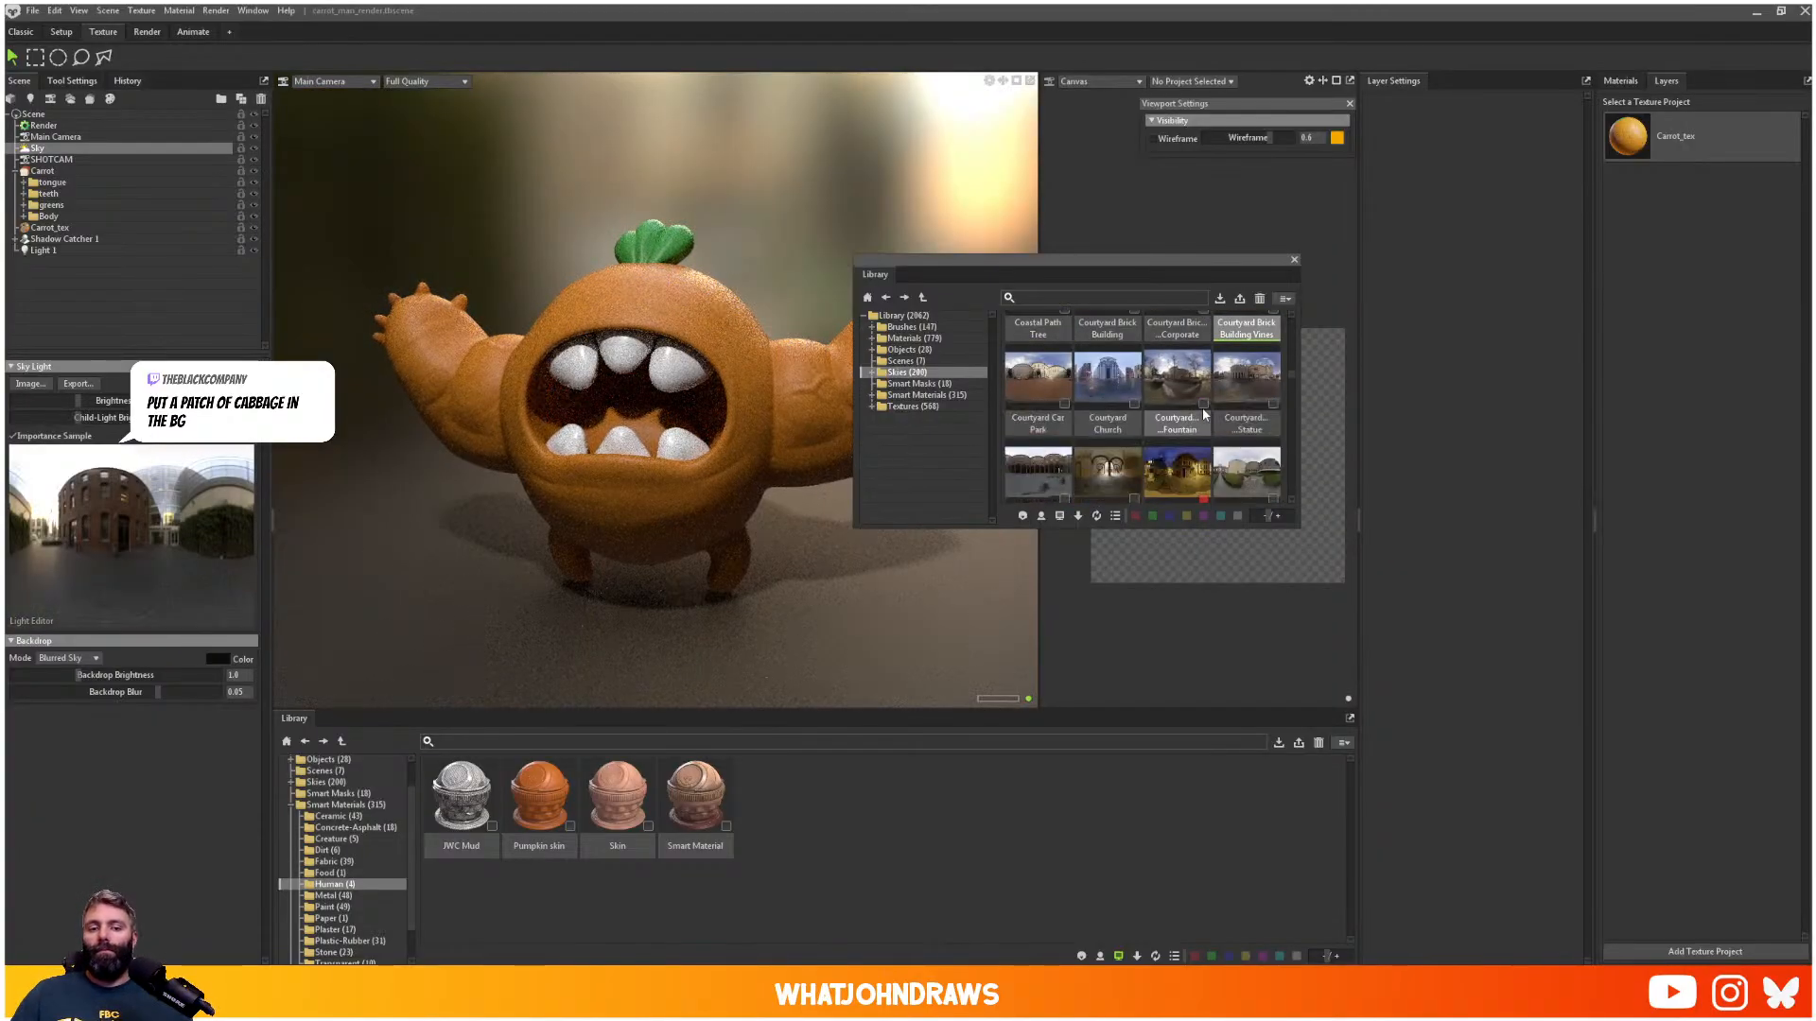
- Compare the Courtyard Flower Pot sky with the neighbouring Courtyard D'Accursio and bright courtyard skies
{"action": "left_click", "coordinate": [1176, 471]}
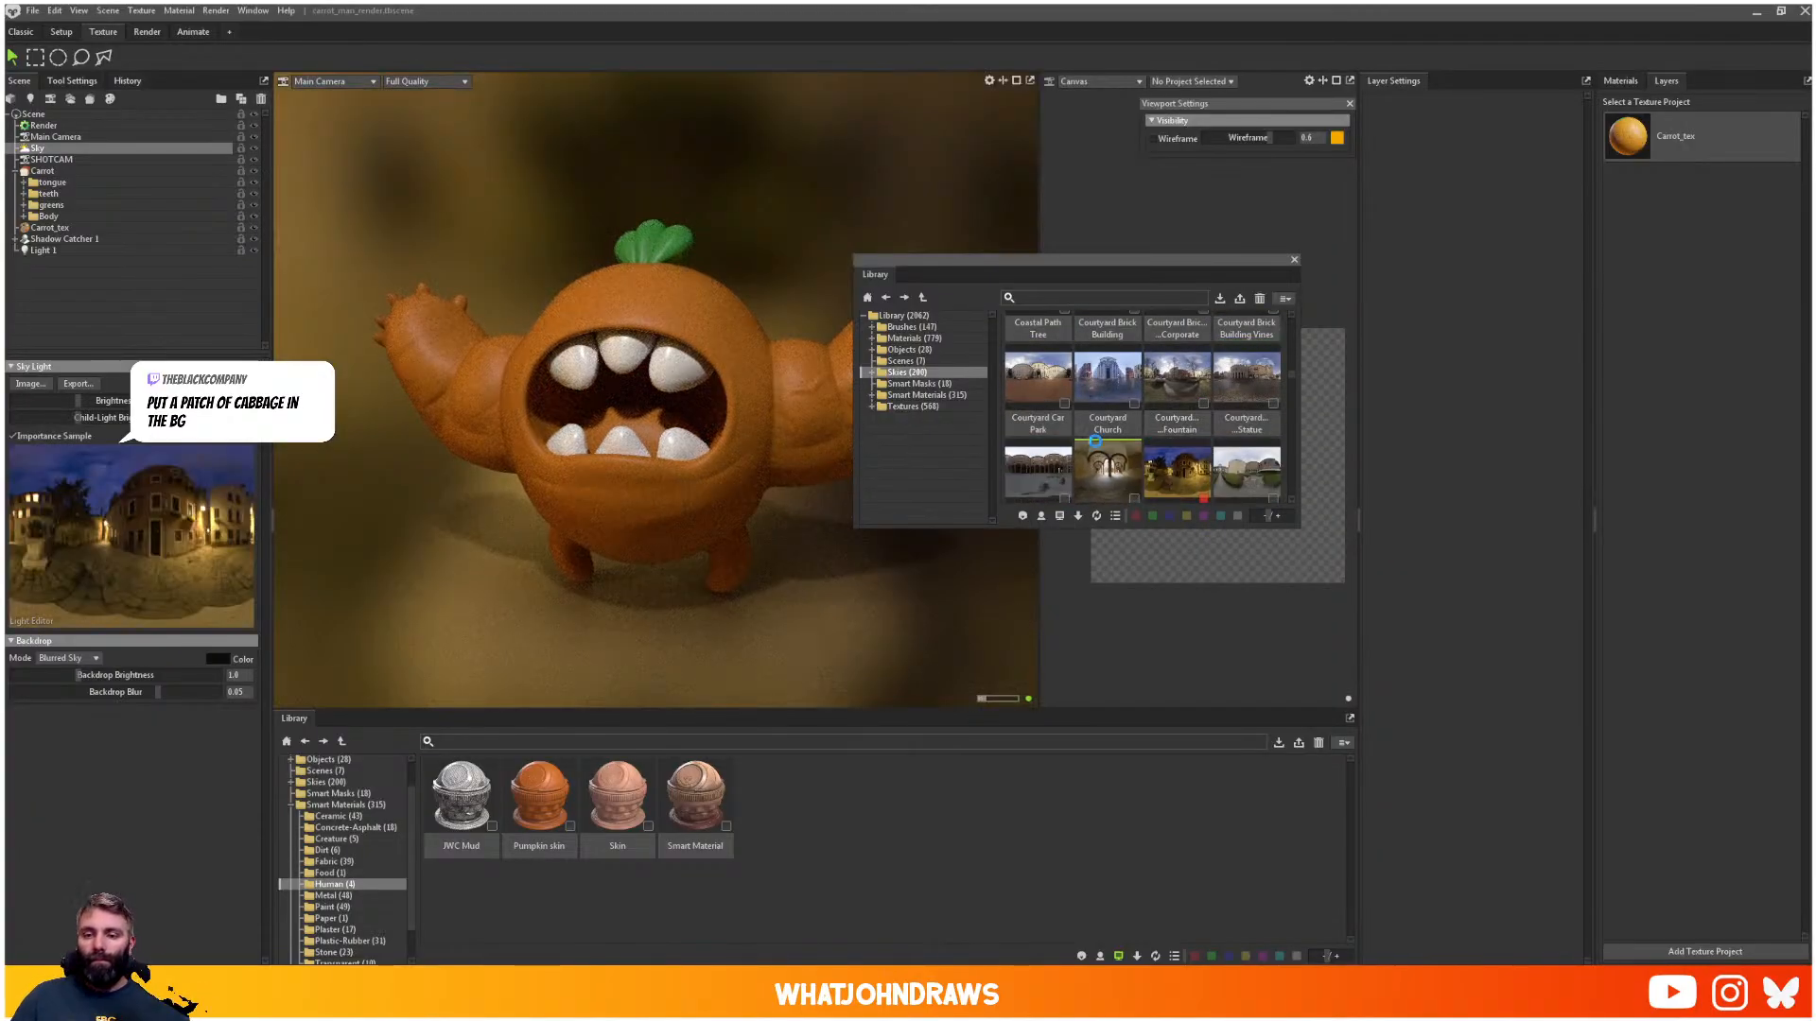
{"action": "left_click", "coordinate": [1096, 444]}
{"action": "left_click", "coordinate": [1046, 463]}
{"action": "left_click", "coordinate": [1106, 469]}
{"action": "left_click", "coordinate": [1177, 471]}
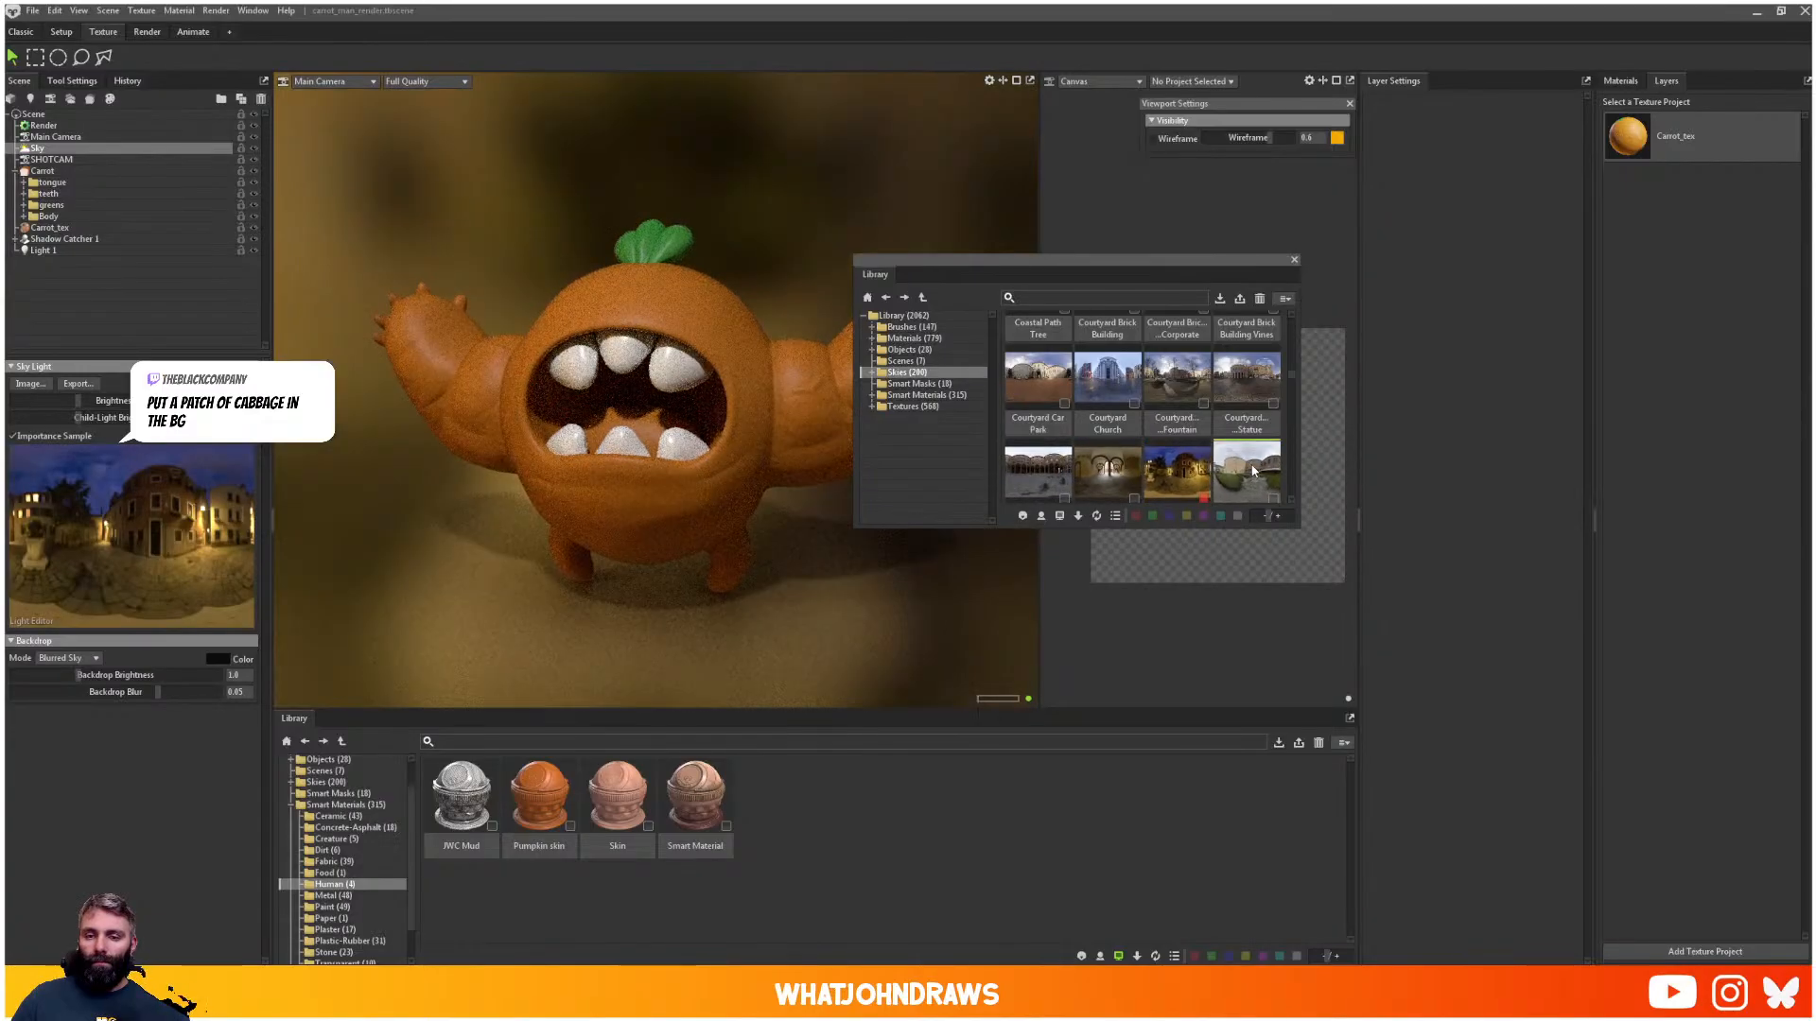
- Try the Courtyard Graffiti, Courtyard Merry Go Round, Courtyard Oval and Courtyard Rundown skies
{"action": "scroll", "coordinate": [1220, 445], "scroll_direction": "down", "scroll_amount": 3}
{"action": "left_click", "coordinate": [1161, 405]}
{"action": "left_click", "coordinate": [1122, 414]}
{"action": "left_click", "coordinate": [1048, 405]}
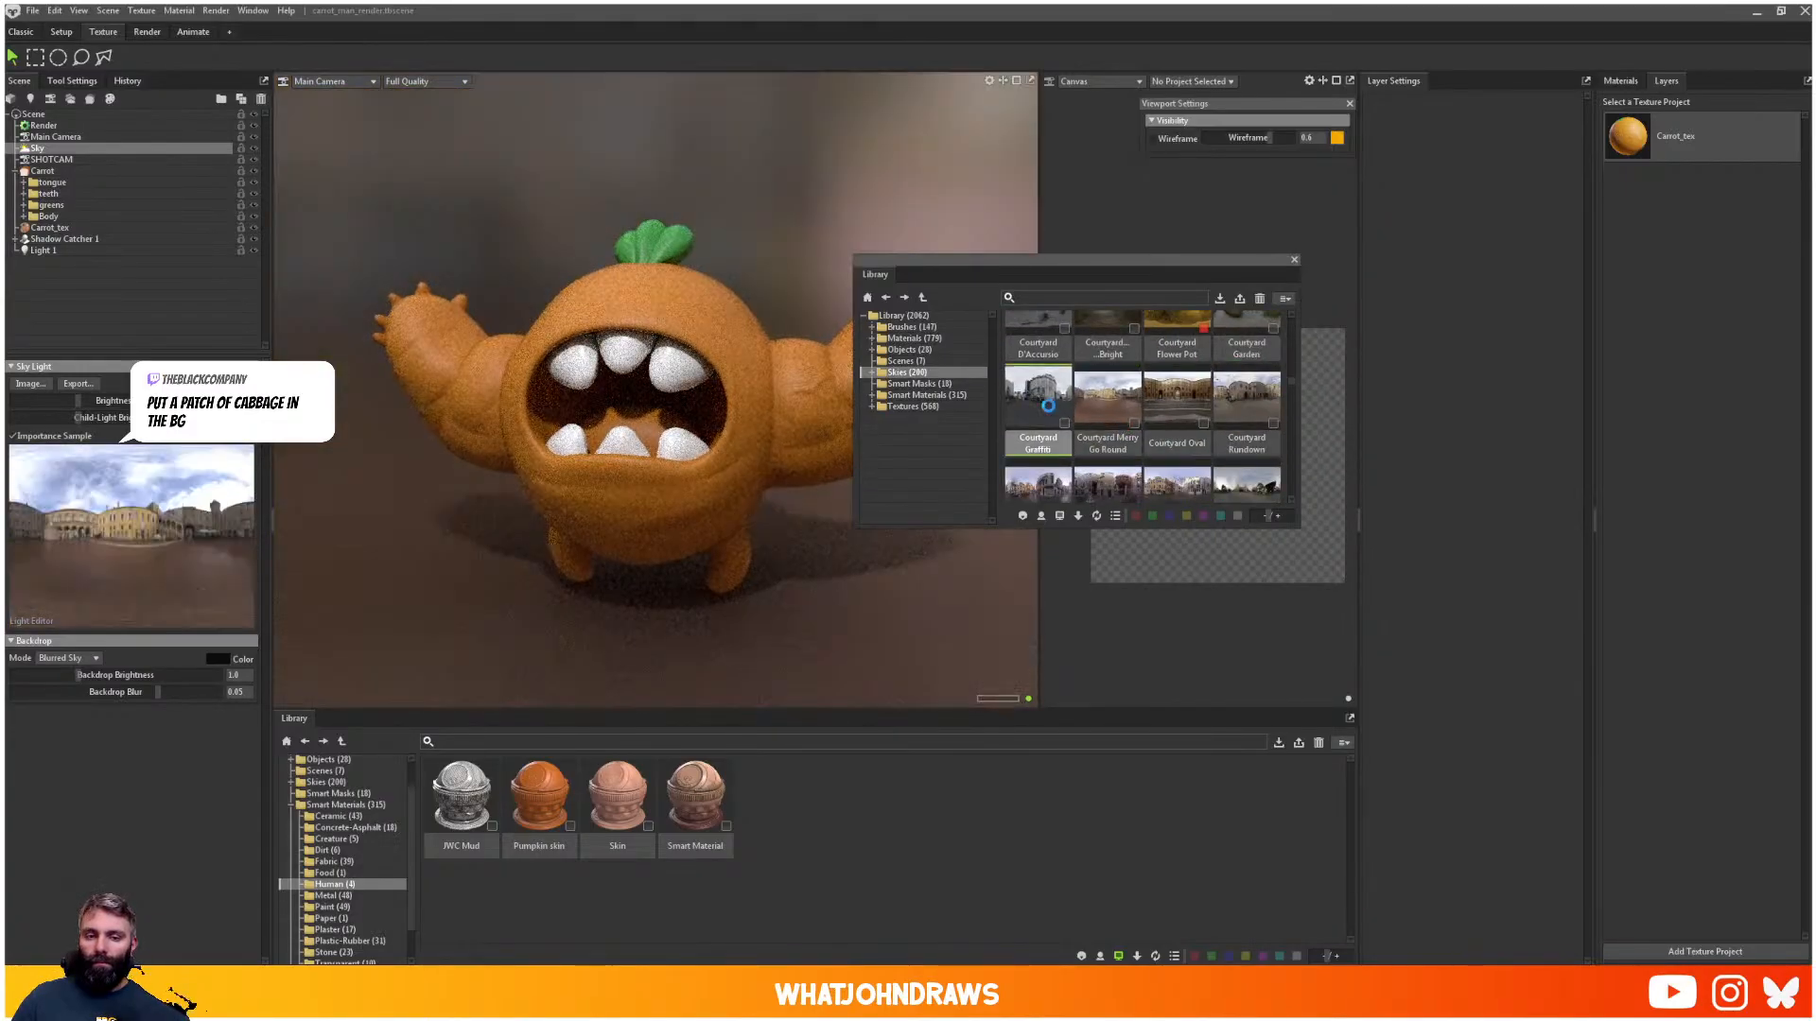
{"action": "left_click", "coordinate": [1116, 405]}
{"action": "left_click", "coordinate": [1179, 409]}
{"action": "left_click", "coordinate": [1220, 414]}
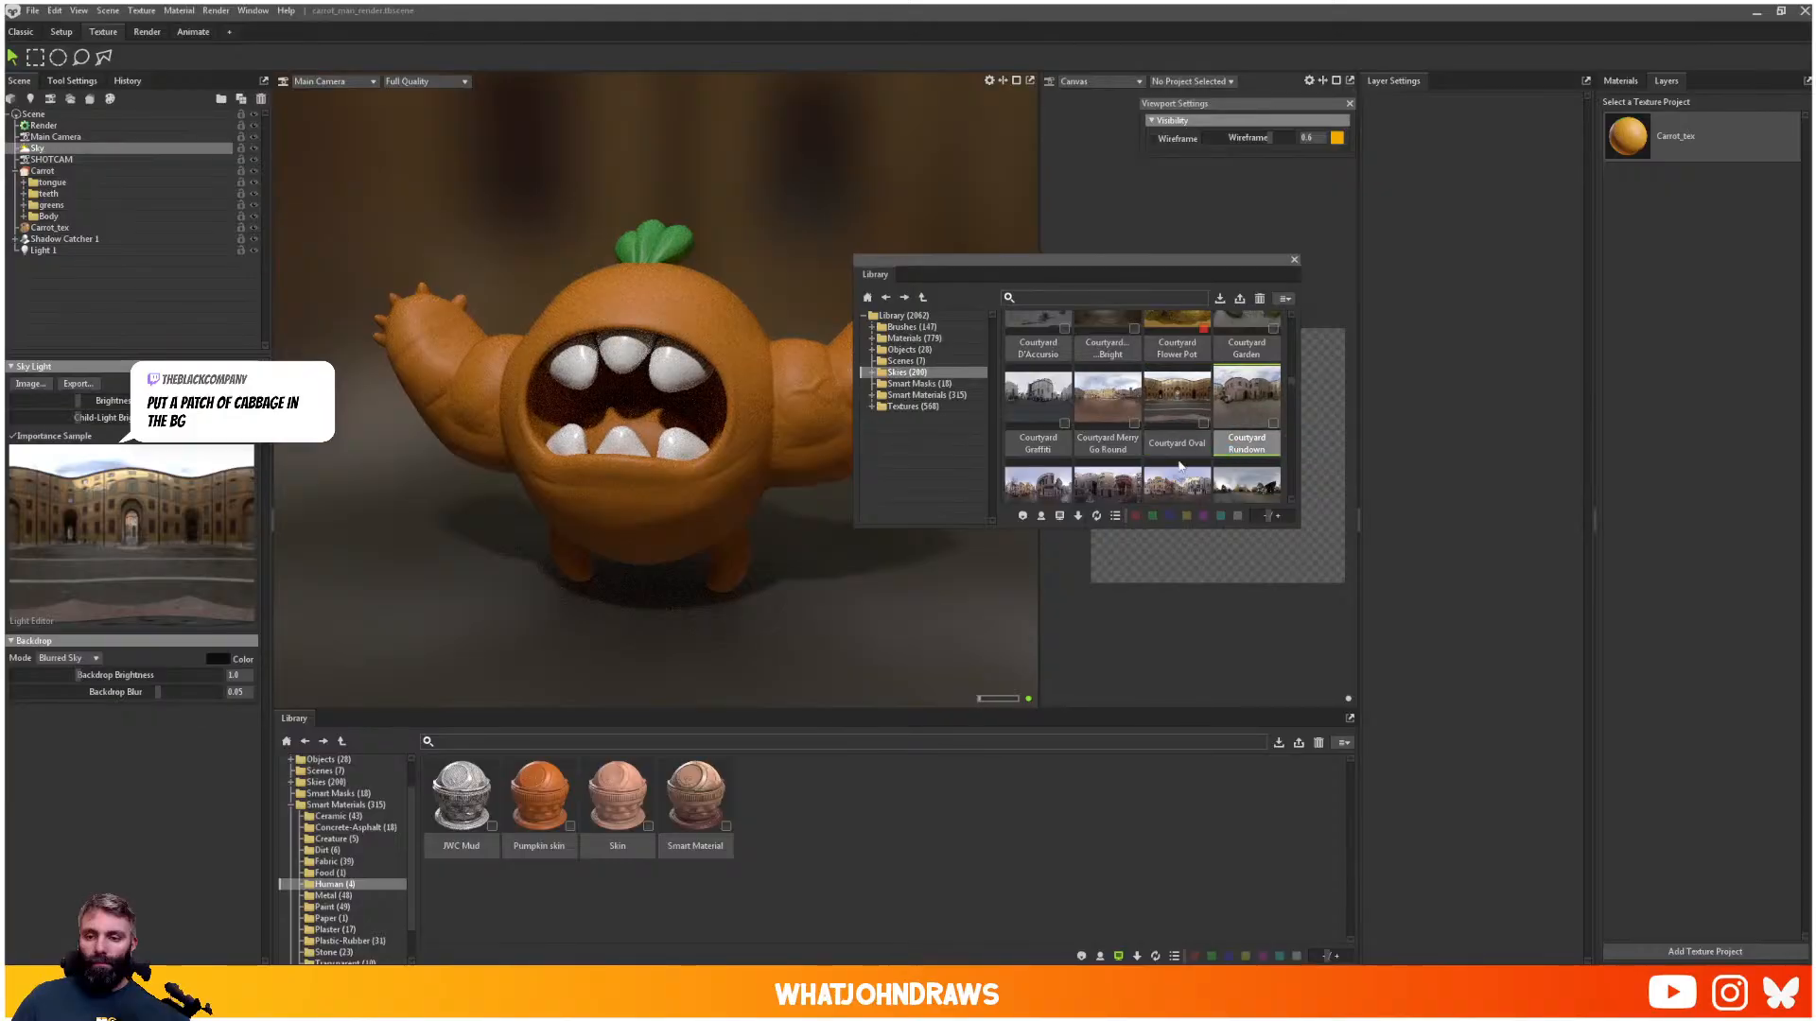
- Try the Courtyard Rundown Tree sky and the adjacent courtyard graffiti and courtyard church skies
{"action": "left_click", "coordinate": [1178, 471]}
{"action": "left_click", "coordinate": [1116, 473]}
{"action": "left_click", "coordinate": [1052, 475]}
{"action": "scroll", "coordinate": [1140, 467], "scroll_direction": "down", "scroll_amount": 3}
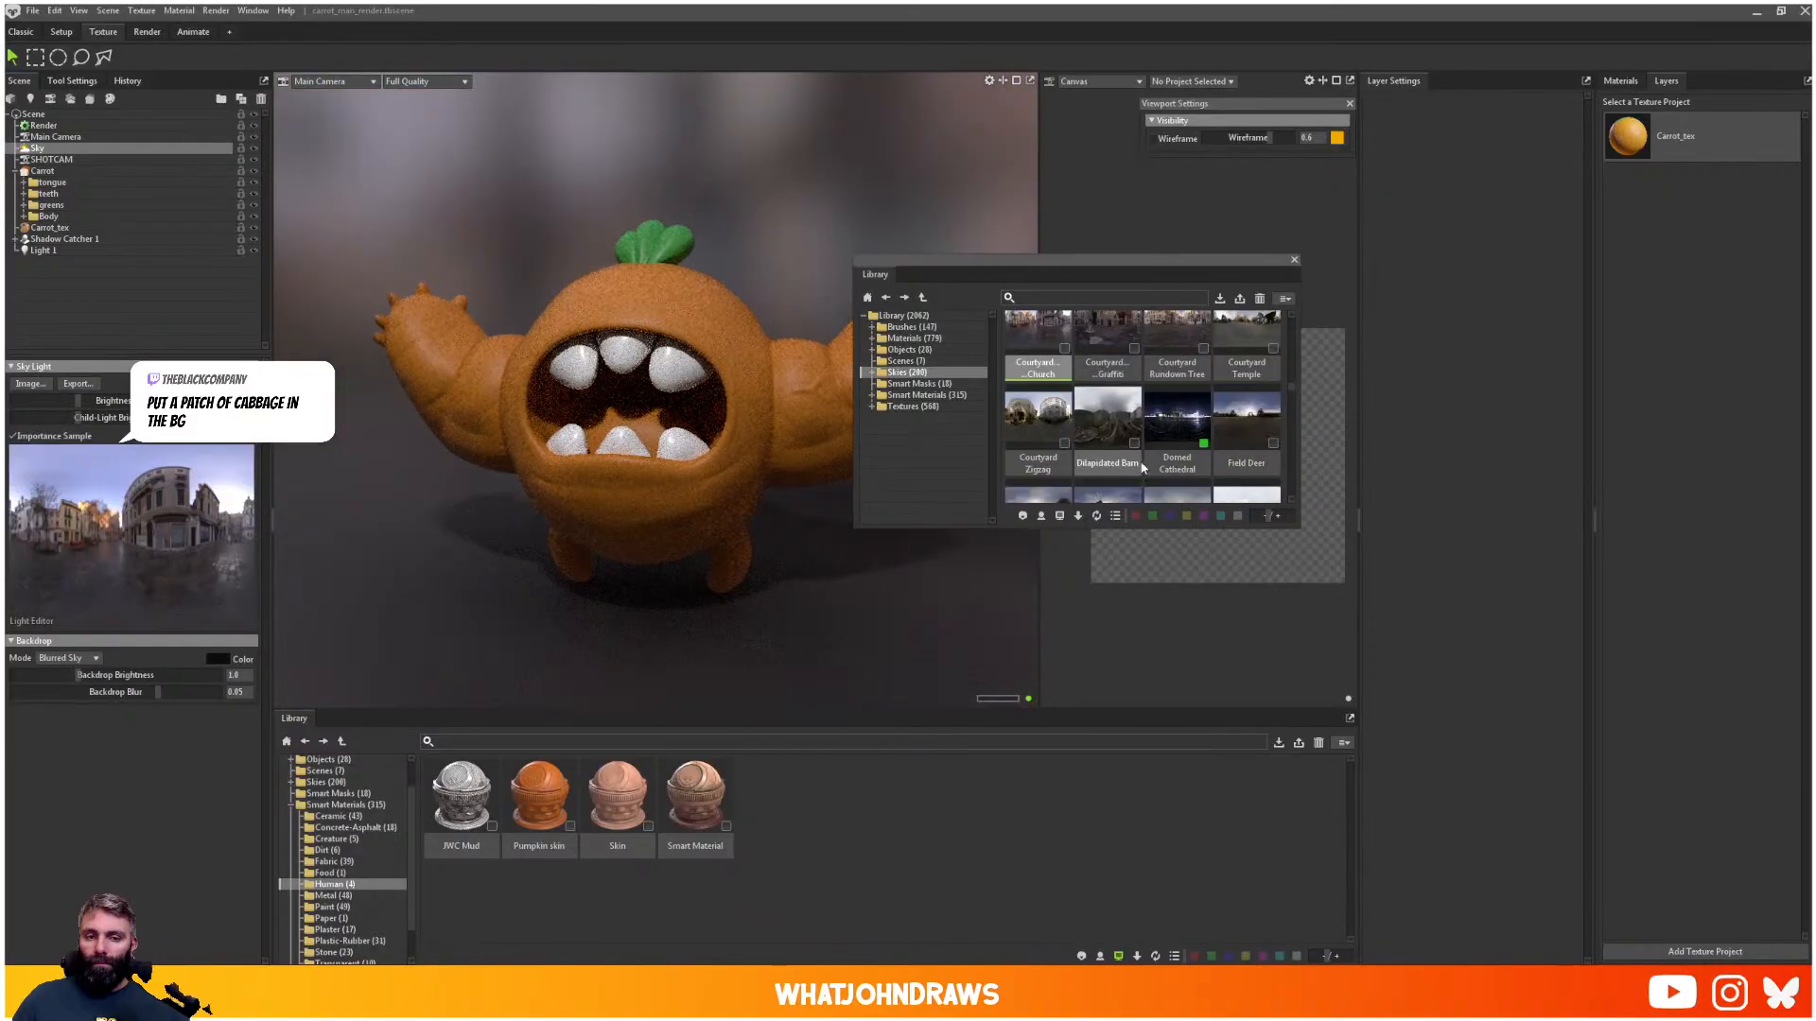
- Try the Dilapidated Barn, Domed Cathedral, Field Lake and Field Deer Trees skies
{"action": "left_click", "coordinate": [1126, 462]}
{"action": "left_click", "coordinate": [1177, 461]}
{"action": "left_click", "coordinate": [1239, 463]}
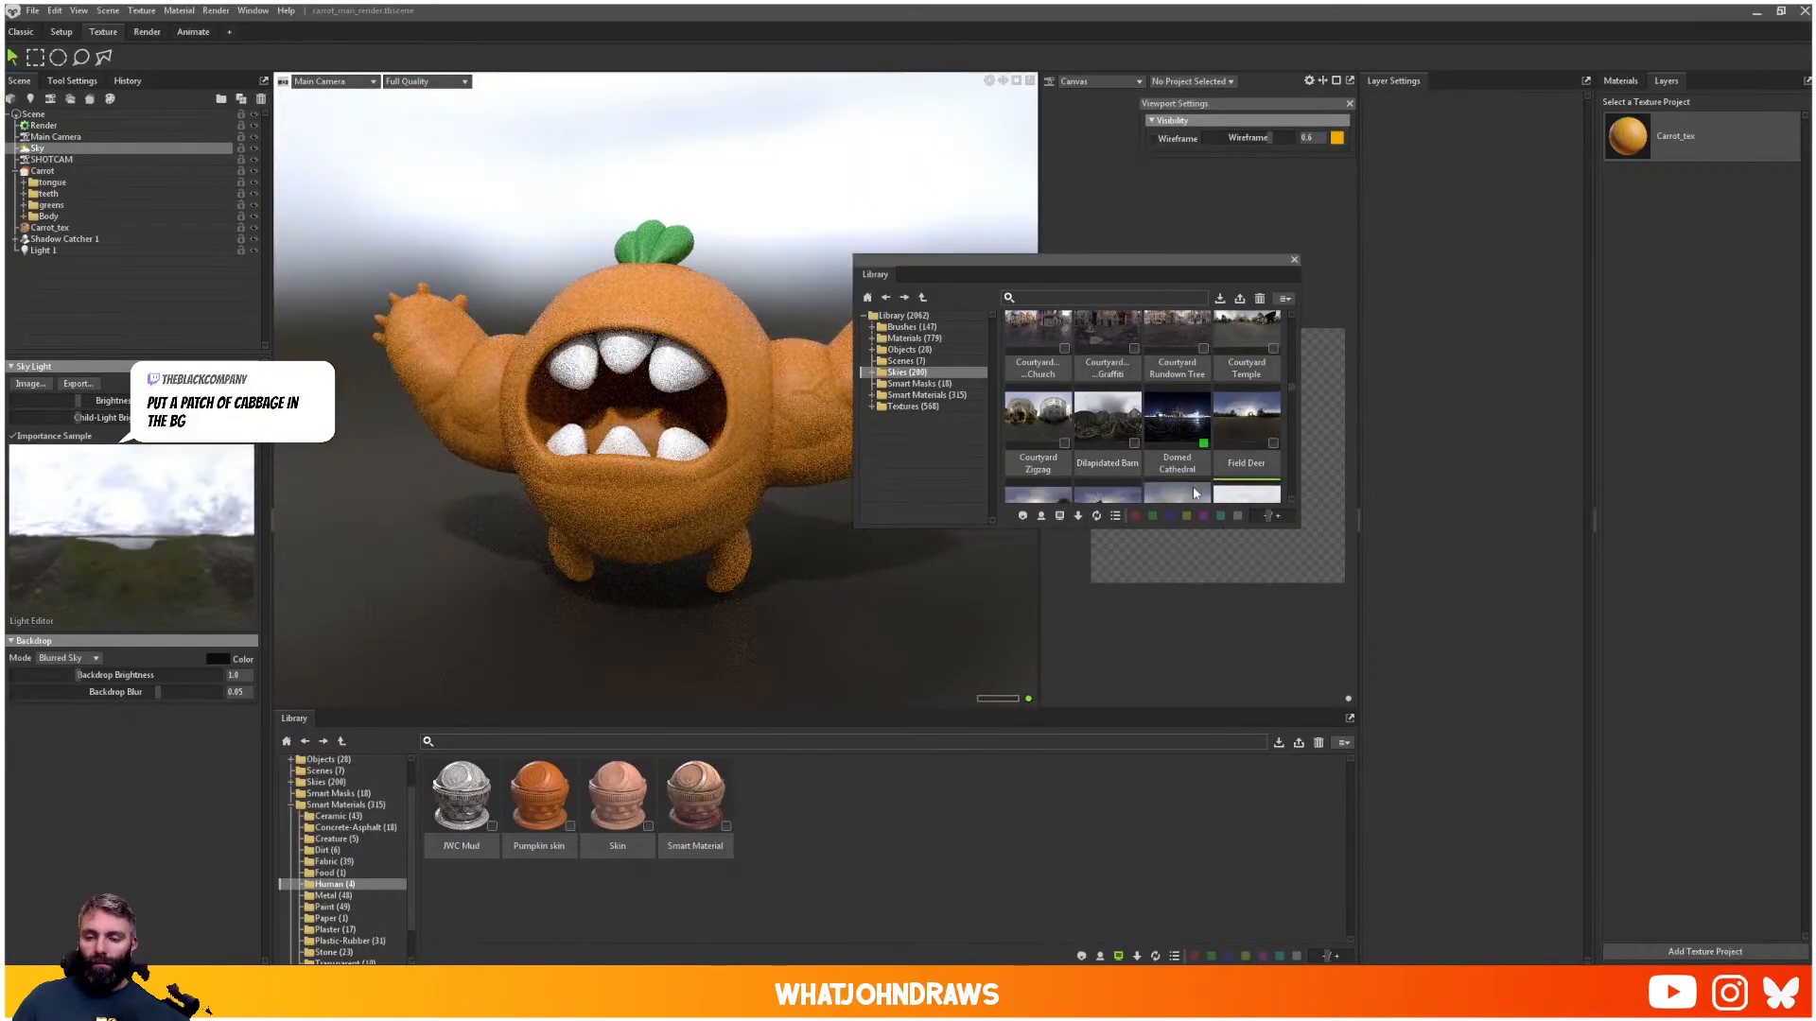
{"action": "left_click", "coordinate": [1194, 490]}
{"action": "left_click", "coordinate": [1108, 490]}
{"action": "scroll", "coordinate": [1068, 464], "scroll_direction": "down", "scroll_amount": 2}
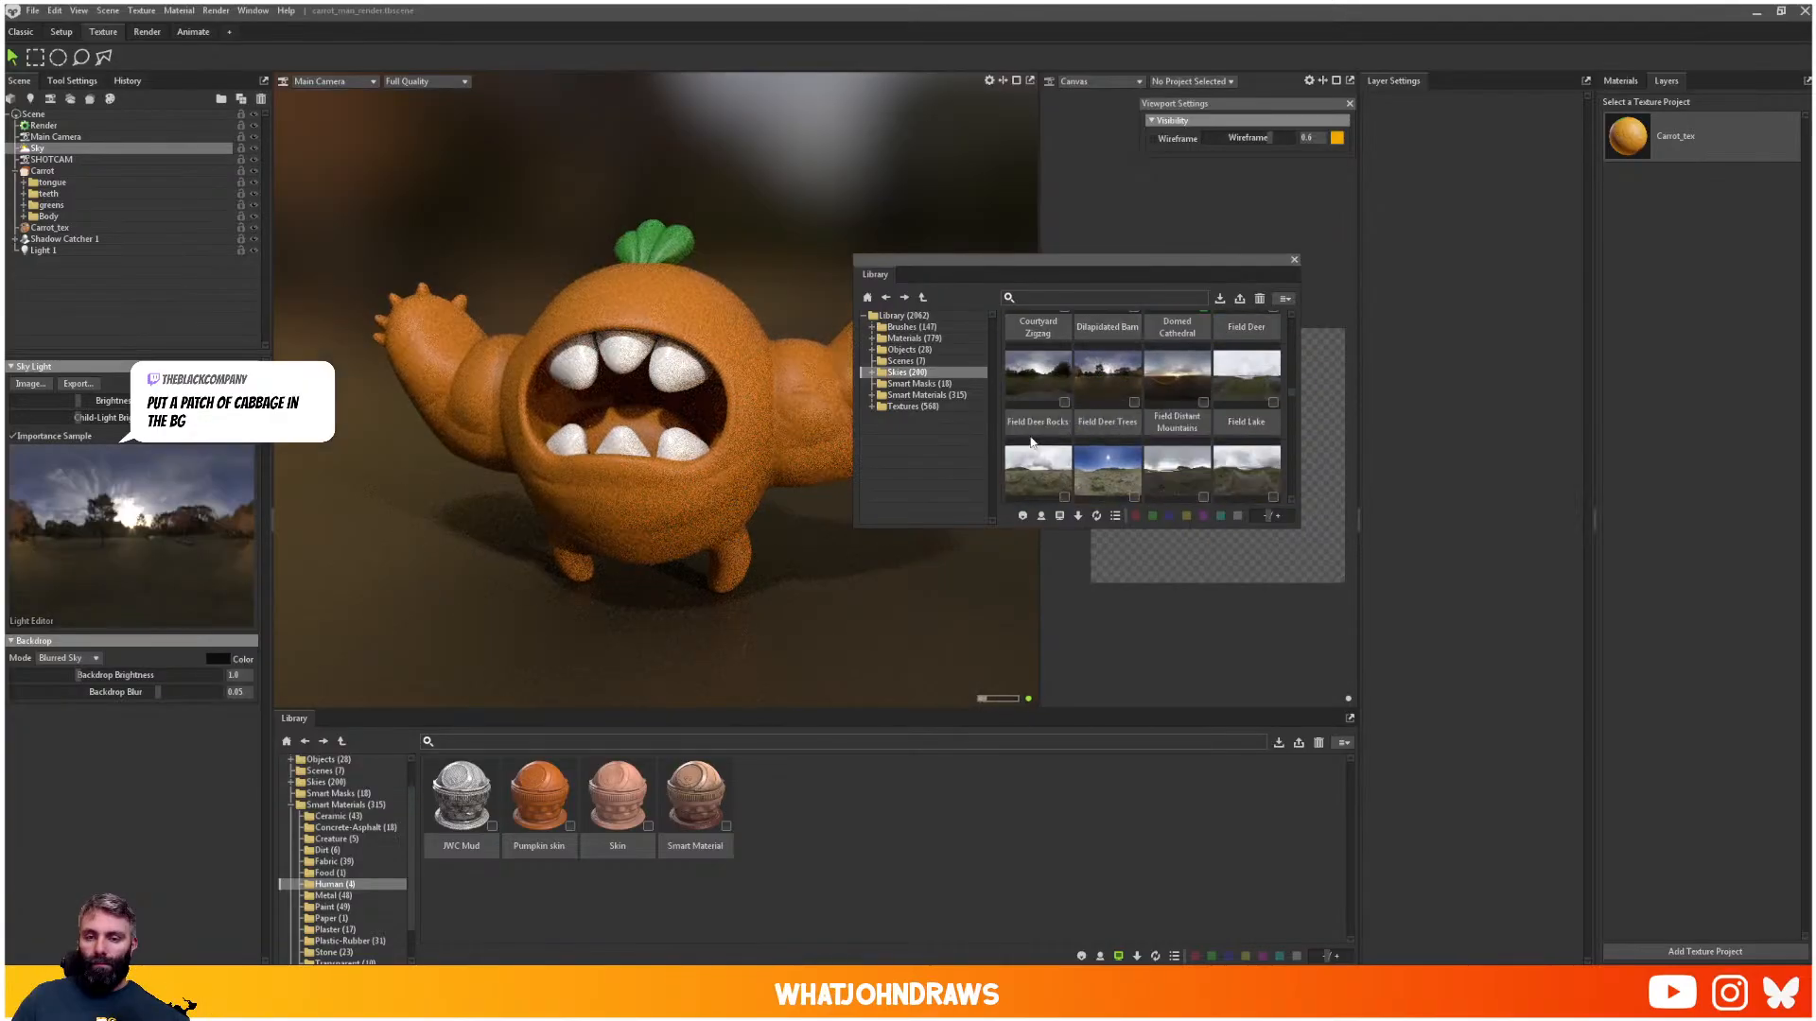
- Try the sunny blue-sky field preset, the overcast field presets and Field Lake as the environment lighting
{"action": "left_click", "coordinate": [1107, 468]}
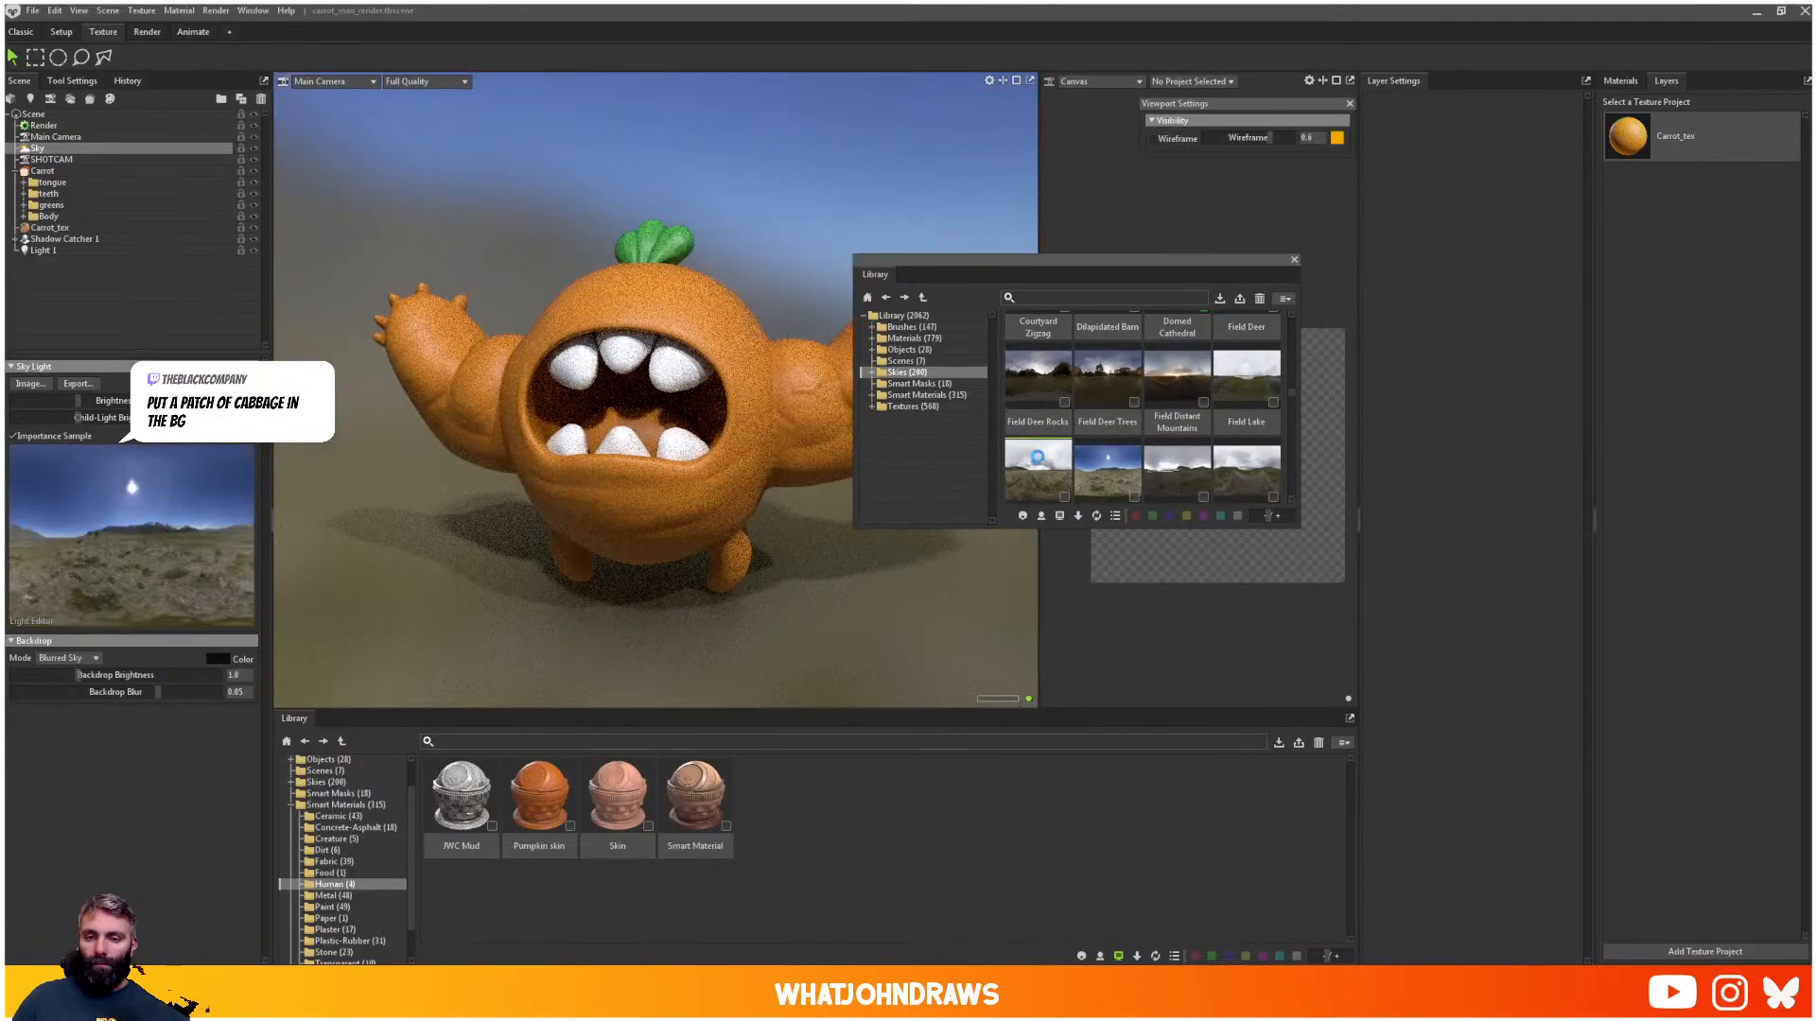
{"action": "left_click", "coordinate": [1150, 465]}
{"action": "left_click", "coordinate": [1166, 466]}
{"action": "left_click", "coordinate": [1239, 463]}
{"action": "left_click", "coordinate": [1243, 392]}
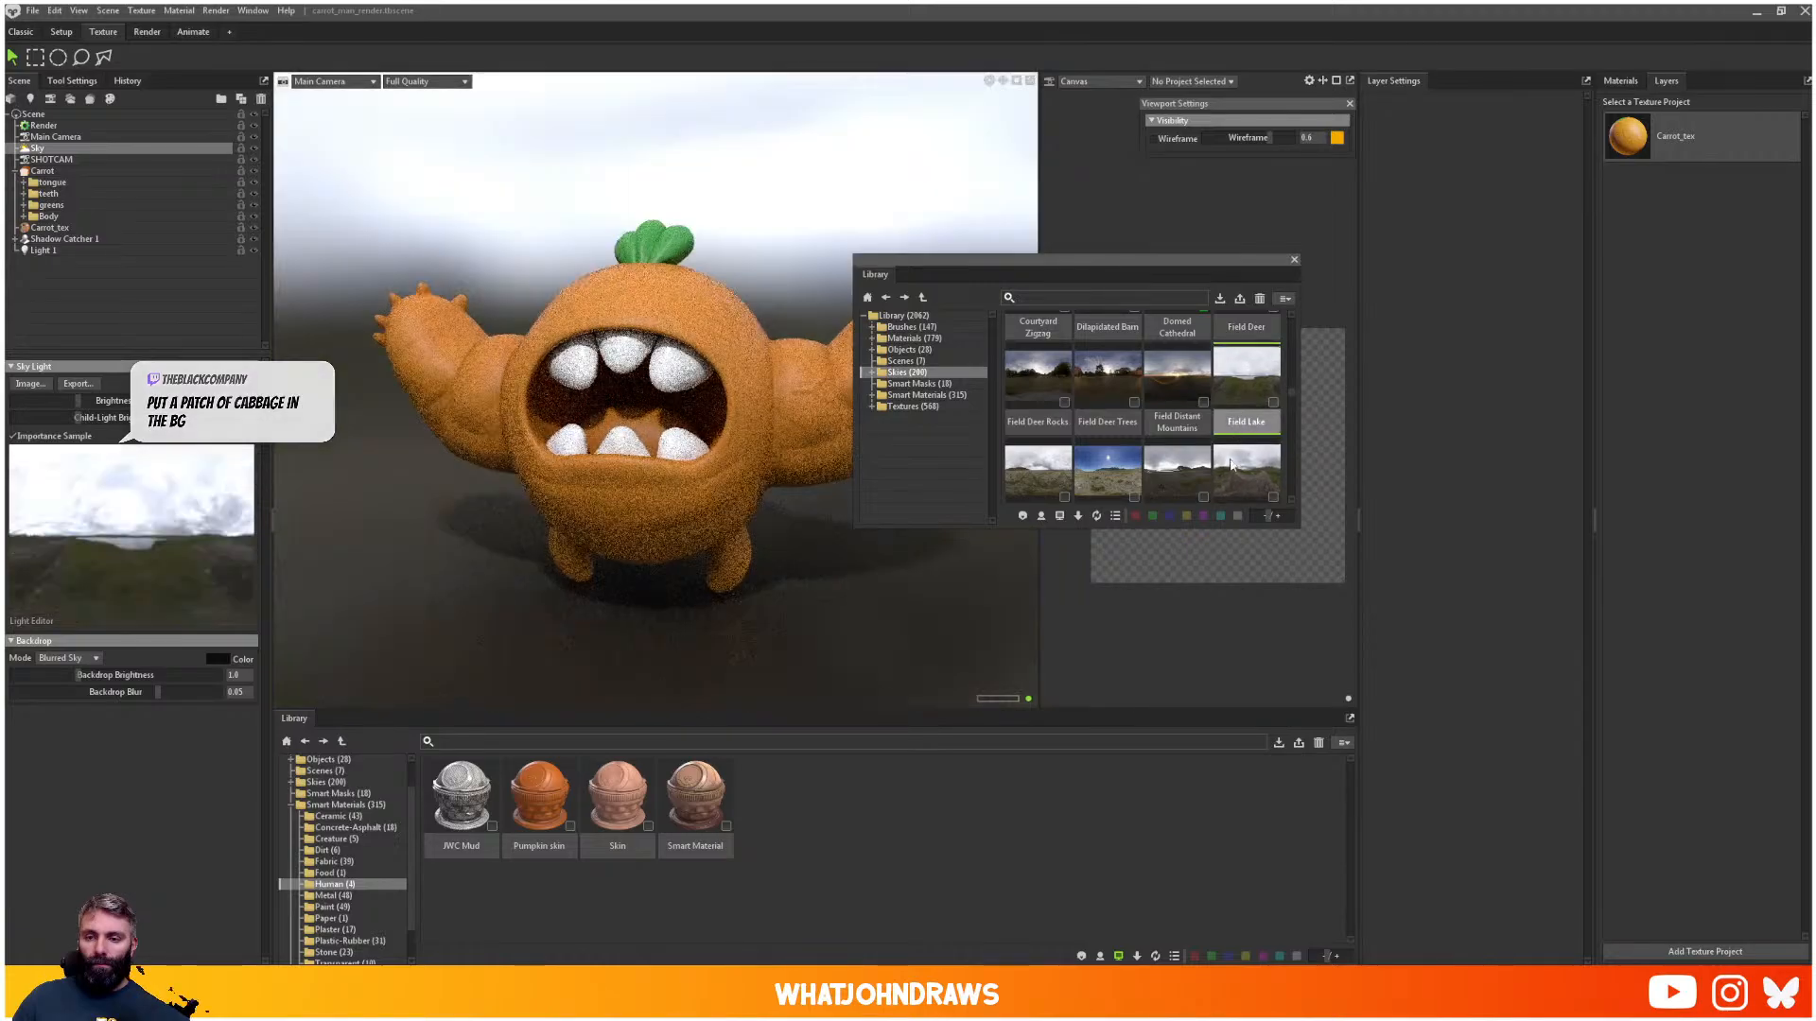
{"action": "left_click", "coordinate": [1241, 460]}
{"action": "left_click", "coordinate": [1178, 468]}
- Try the German Chancellery sky, switch the lighting to Golden Gate Bridge Bay, and view the creature under it
{"action": "scroll", "coordinate": [1178, 463], "scroll_direction": "down", "scroll_amount": 2}
{"action": "left_click", "coordinate": [1176, 456]}
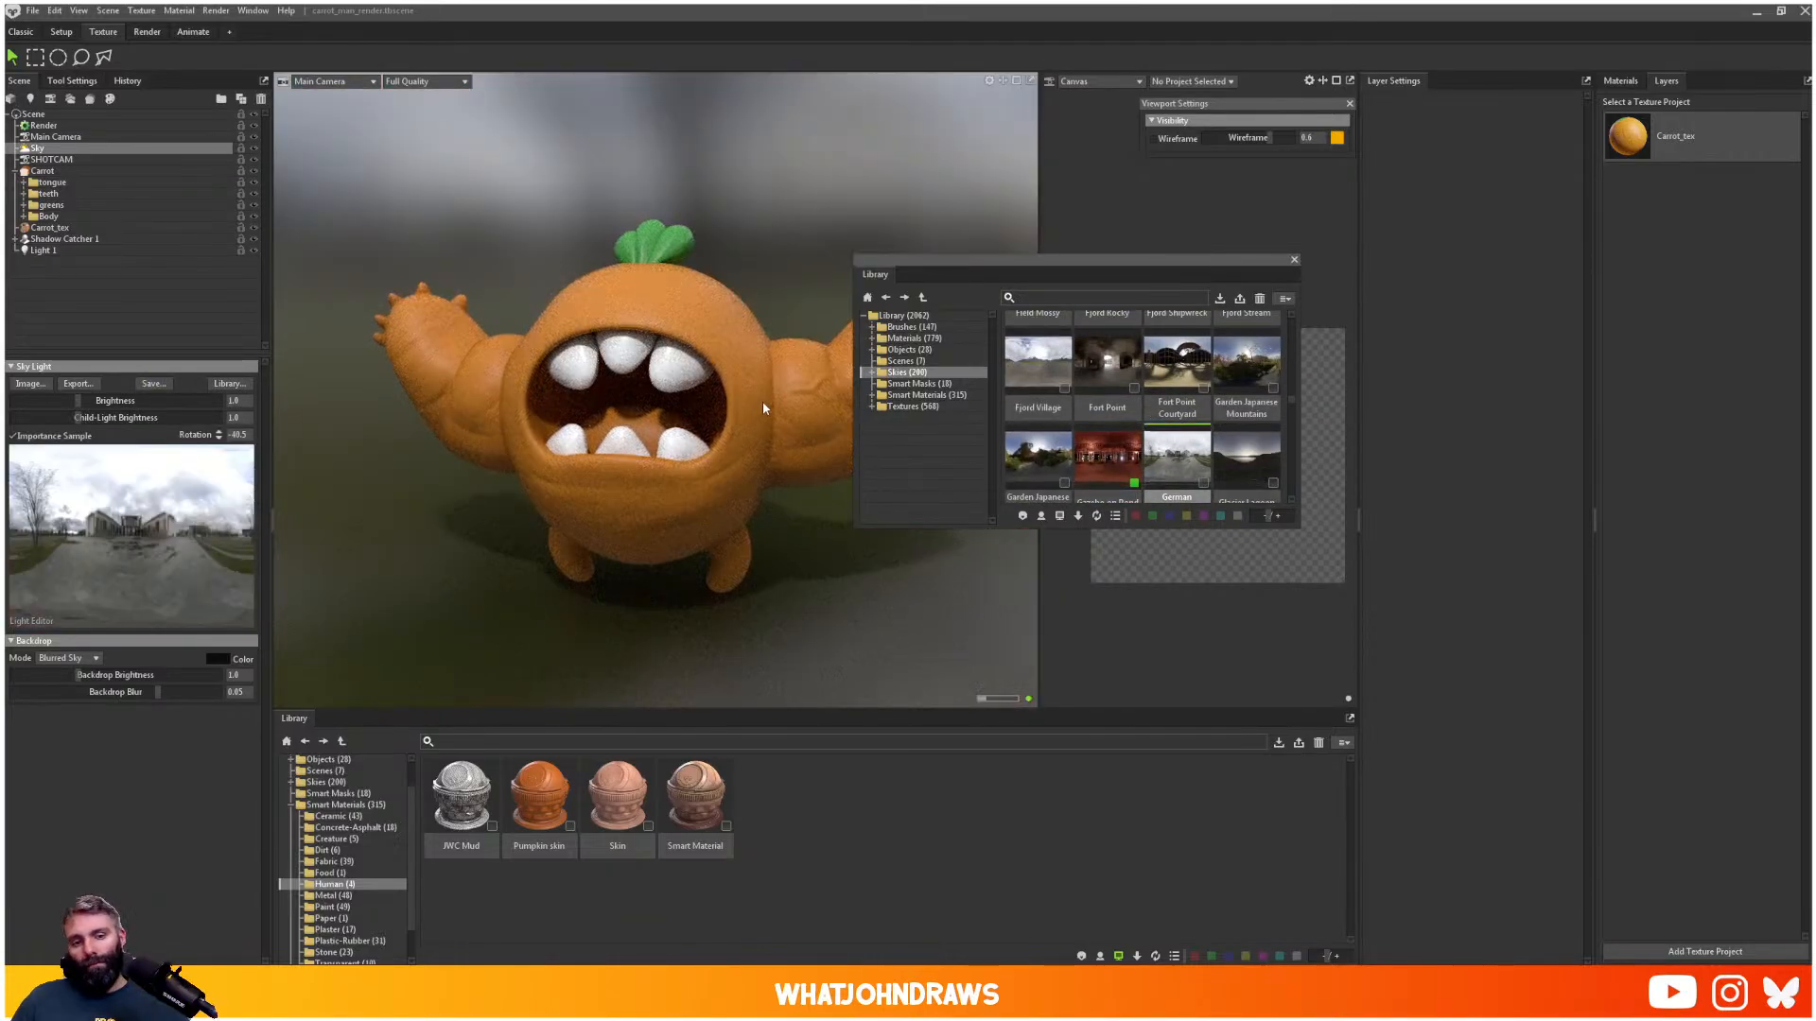
{"action": "scroll", "coordinate": [1145, 442], "scroll_direction": "down", "scroll_amount": 2}
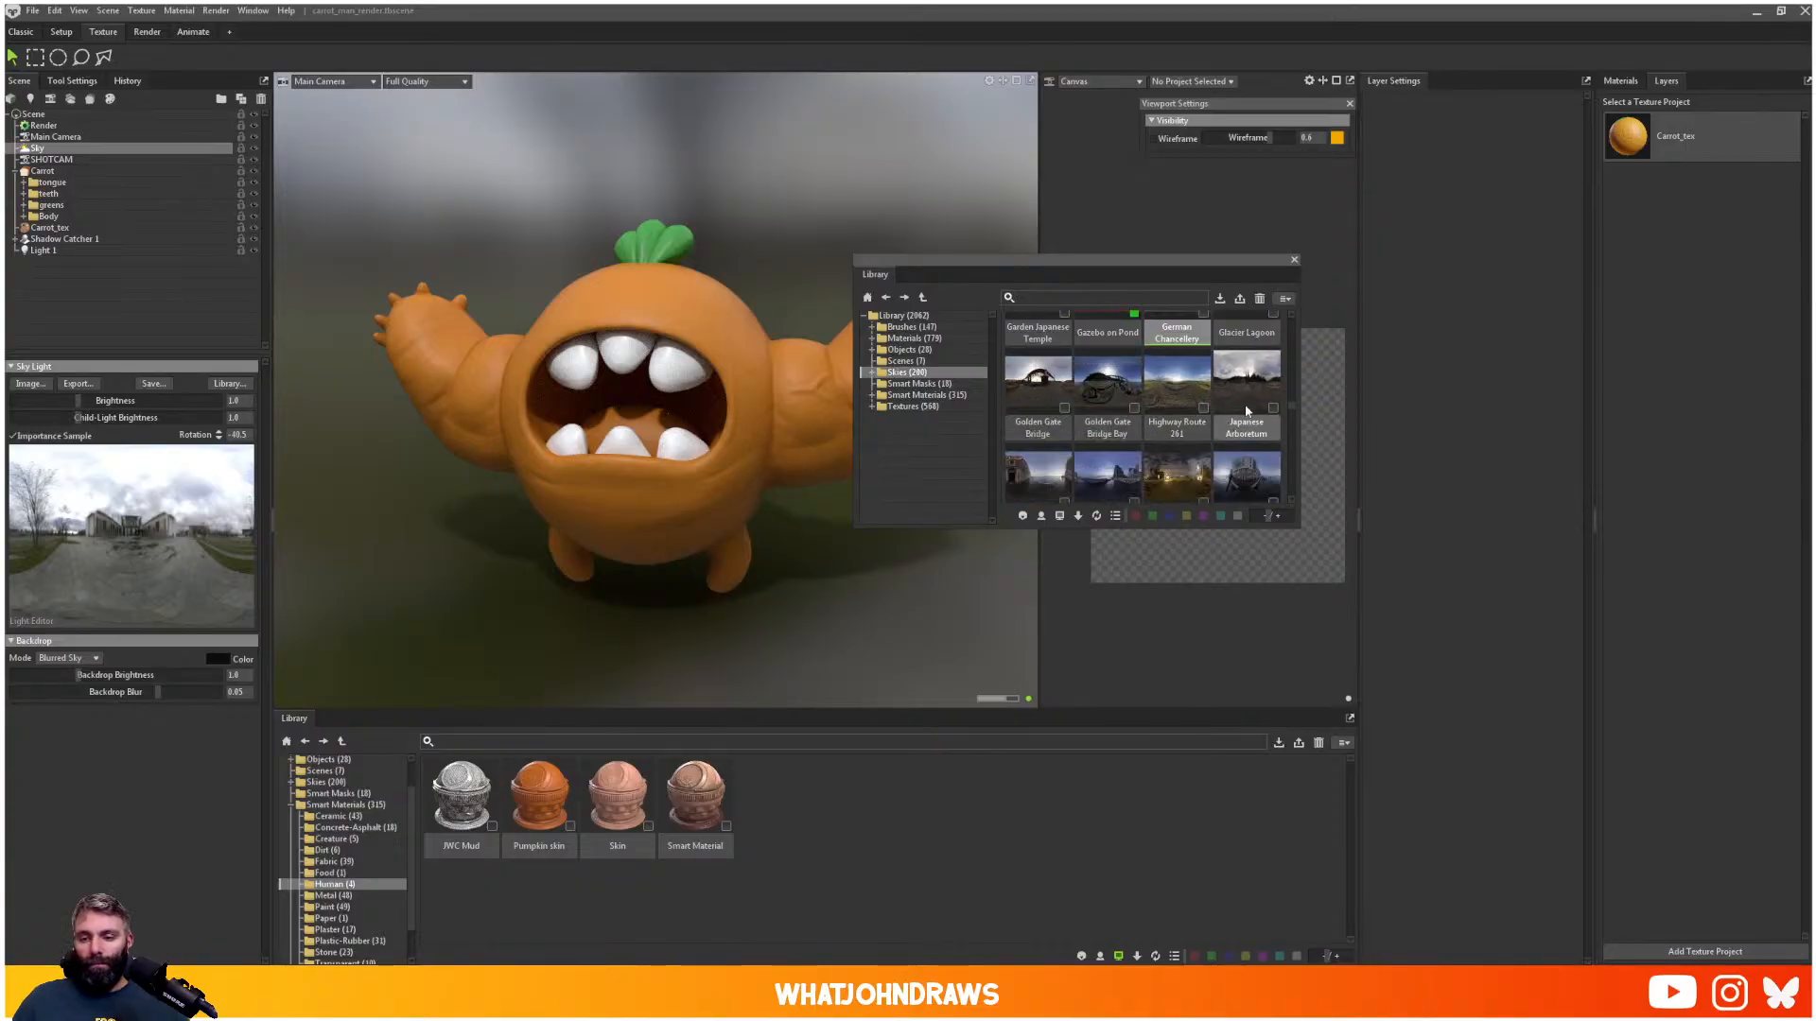
{"action": "left_click", "coordinate": [1113, 398]}
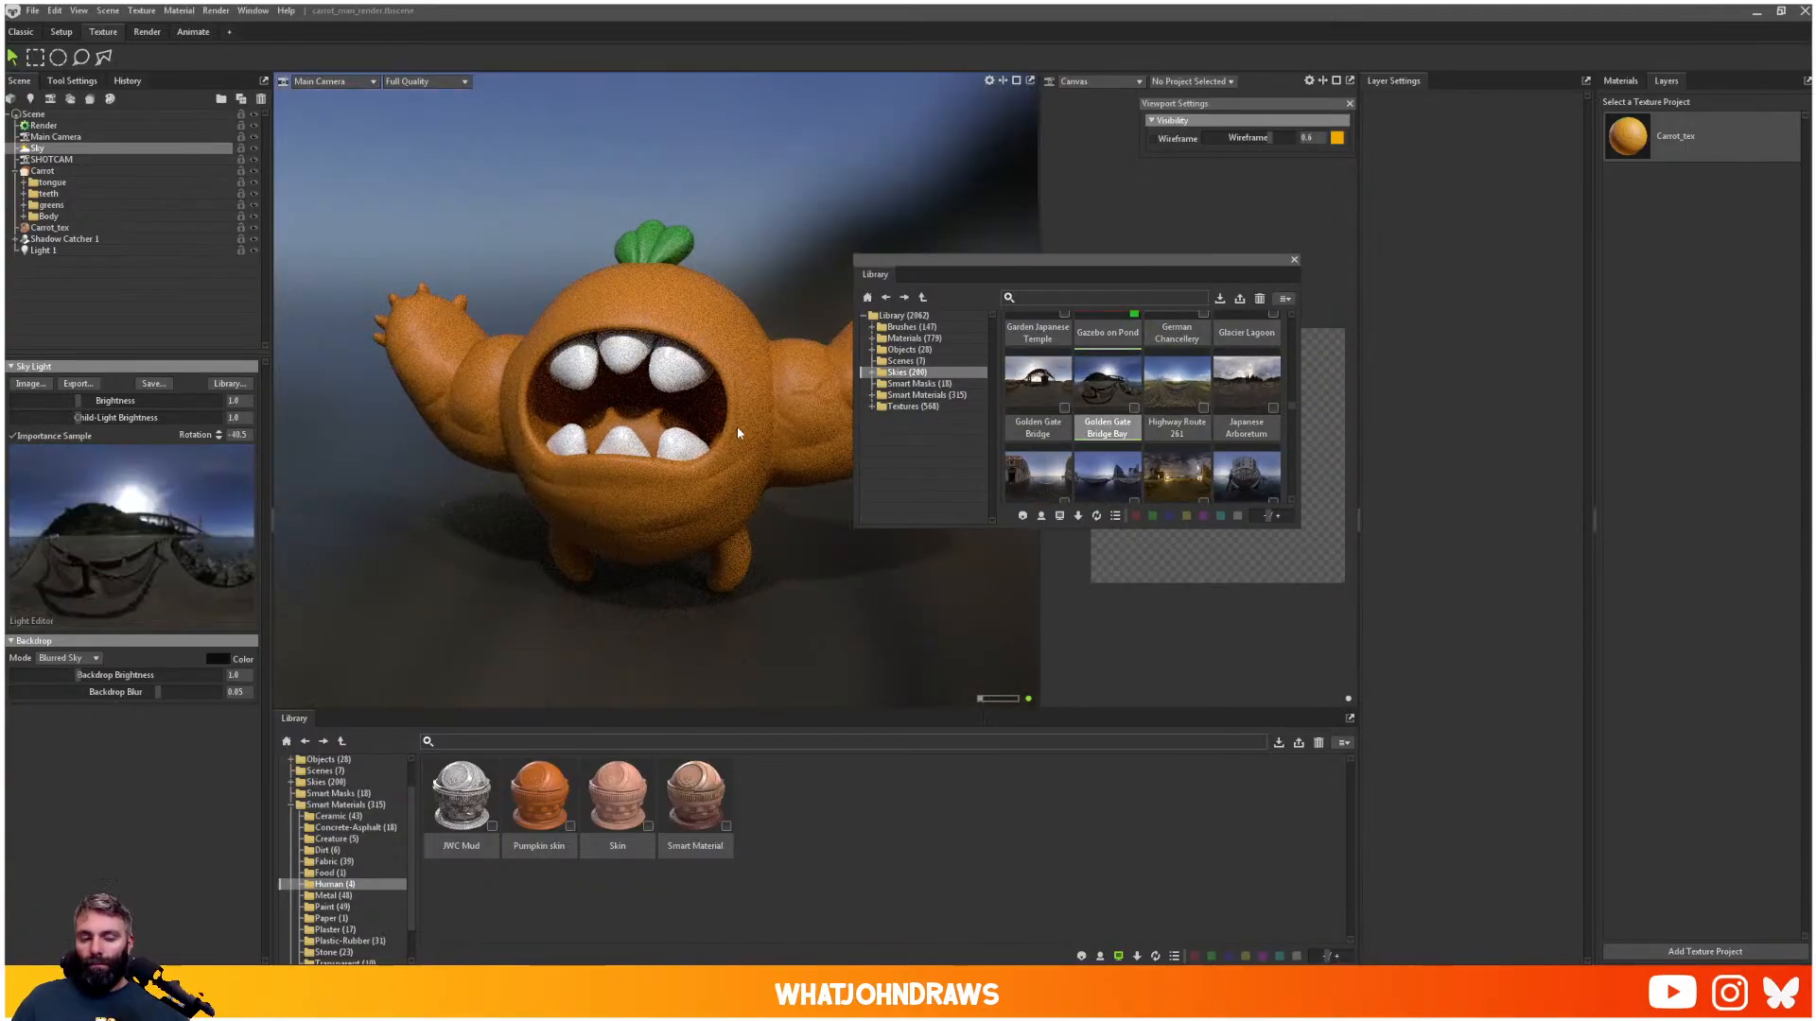
{"action": "left_click_drag", "start_coordinate": [729, 449], "coordinate": [745, 433]}
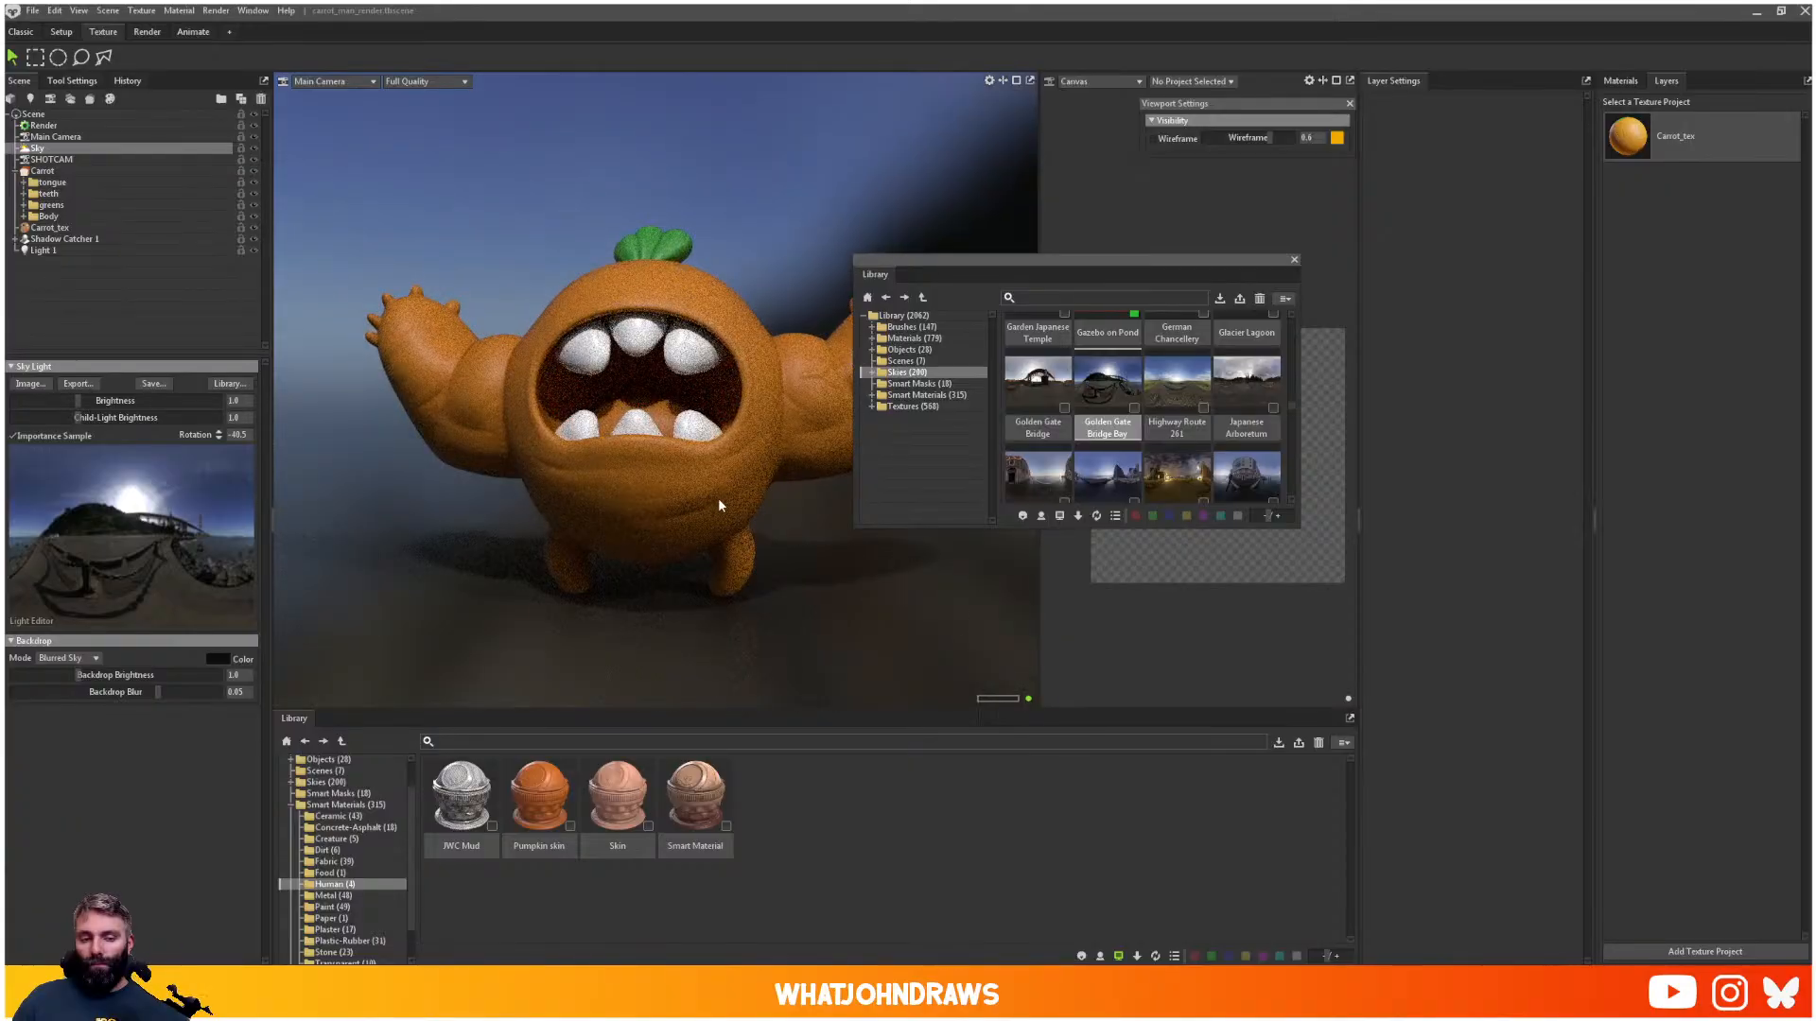
- Try the Moon Rocks Mossy and Lake Overlook Path skies as the environment lighting, and hide Light 1
{"action": "scroll", "coordinate": [1171, 462], "scroll_direction": "down", "scroll_amount": 3}
{"action": "left_click", "coordinate": [1173, 450]}
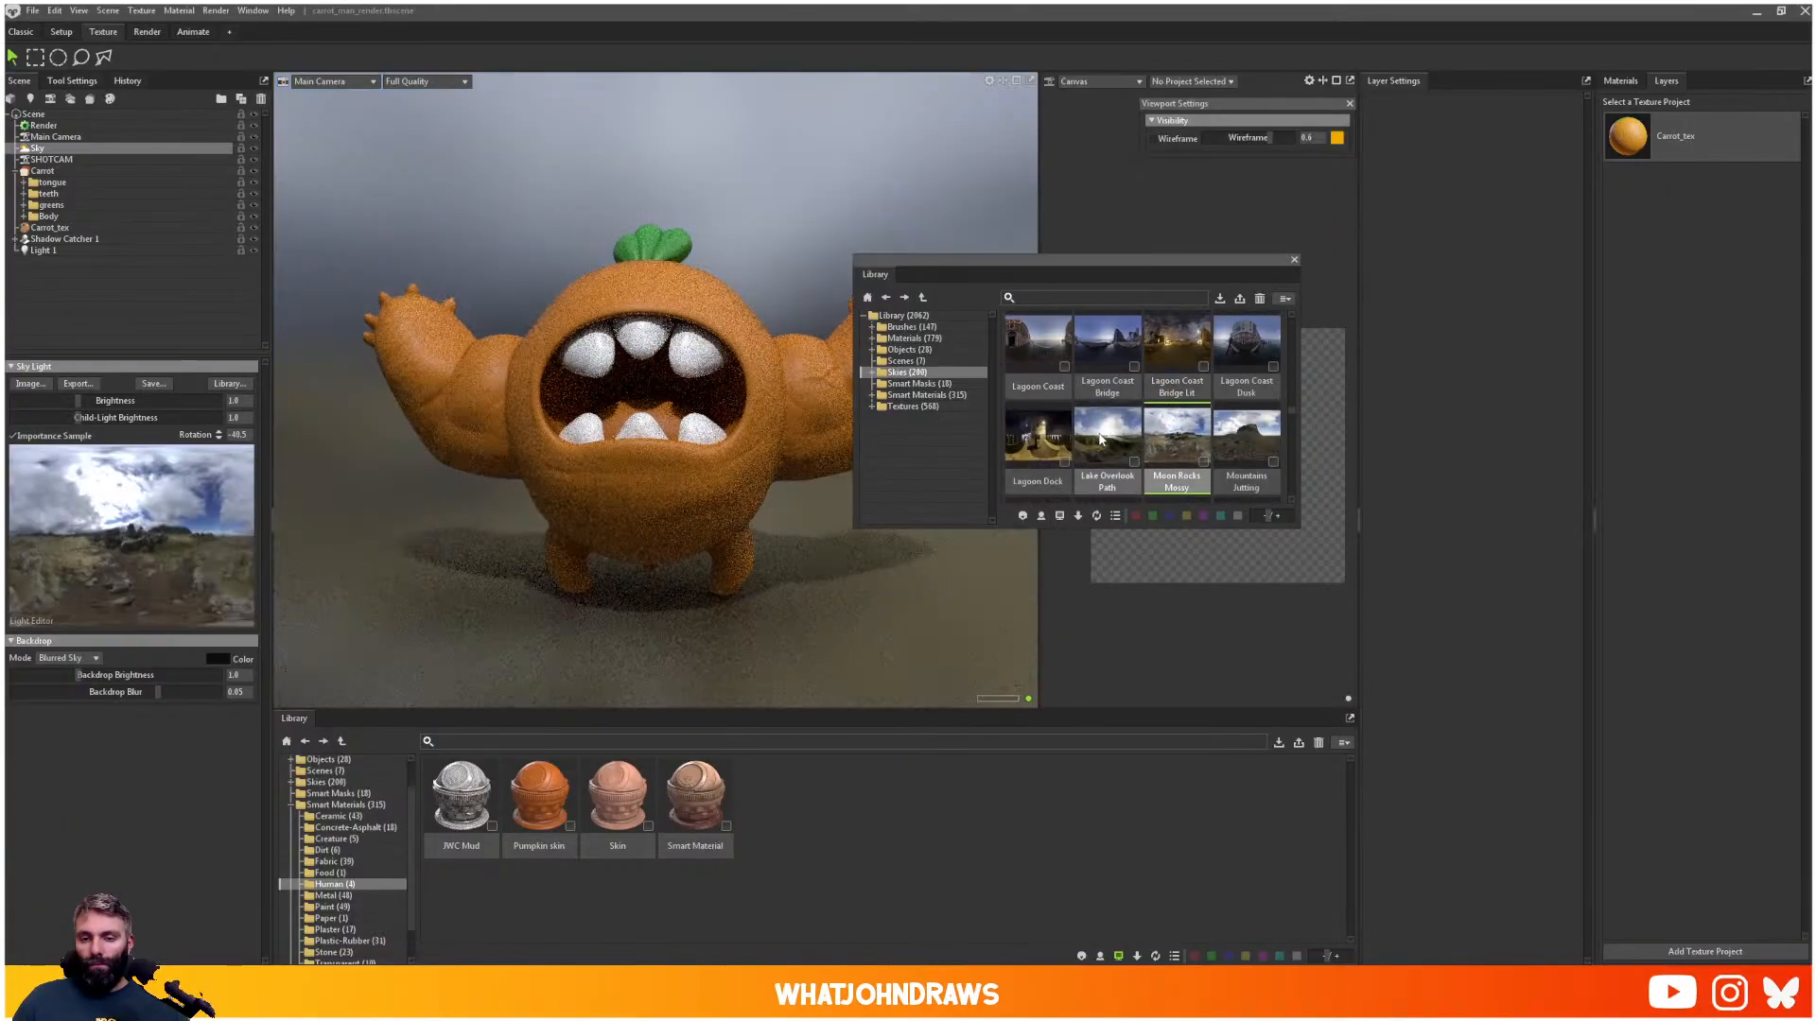
{"action": "left_click", "coordinate": [1112, 441]}
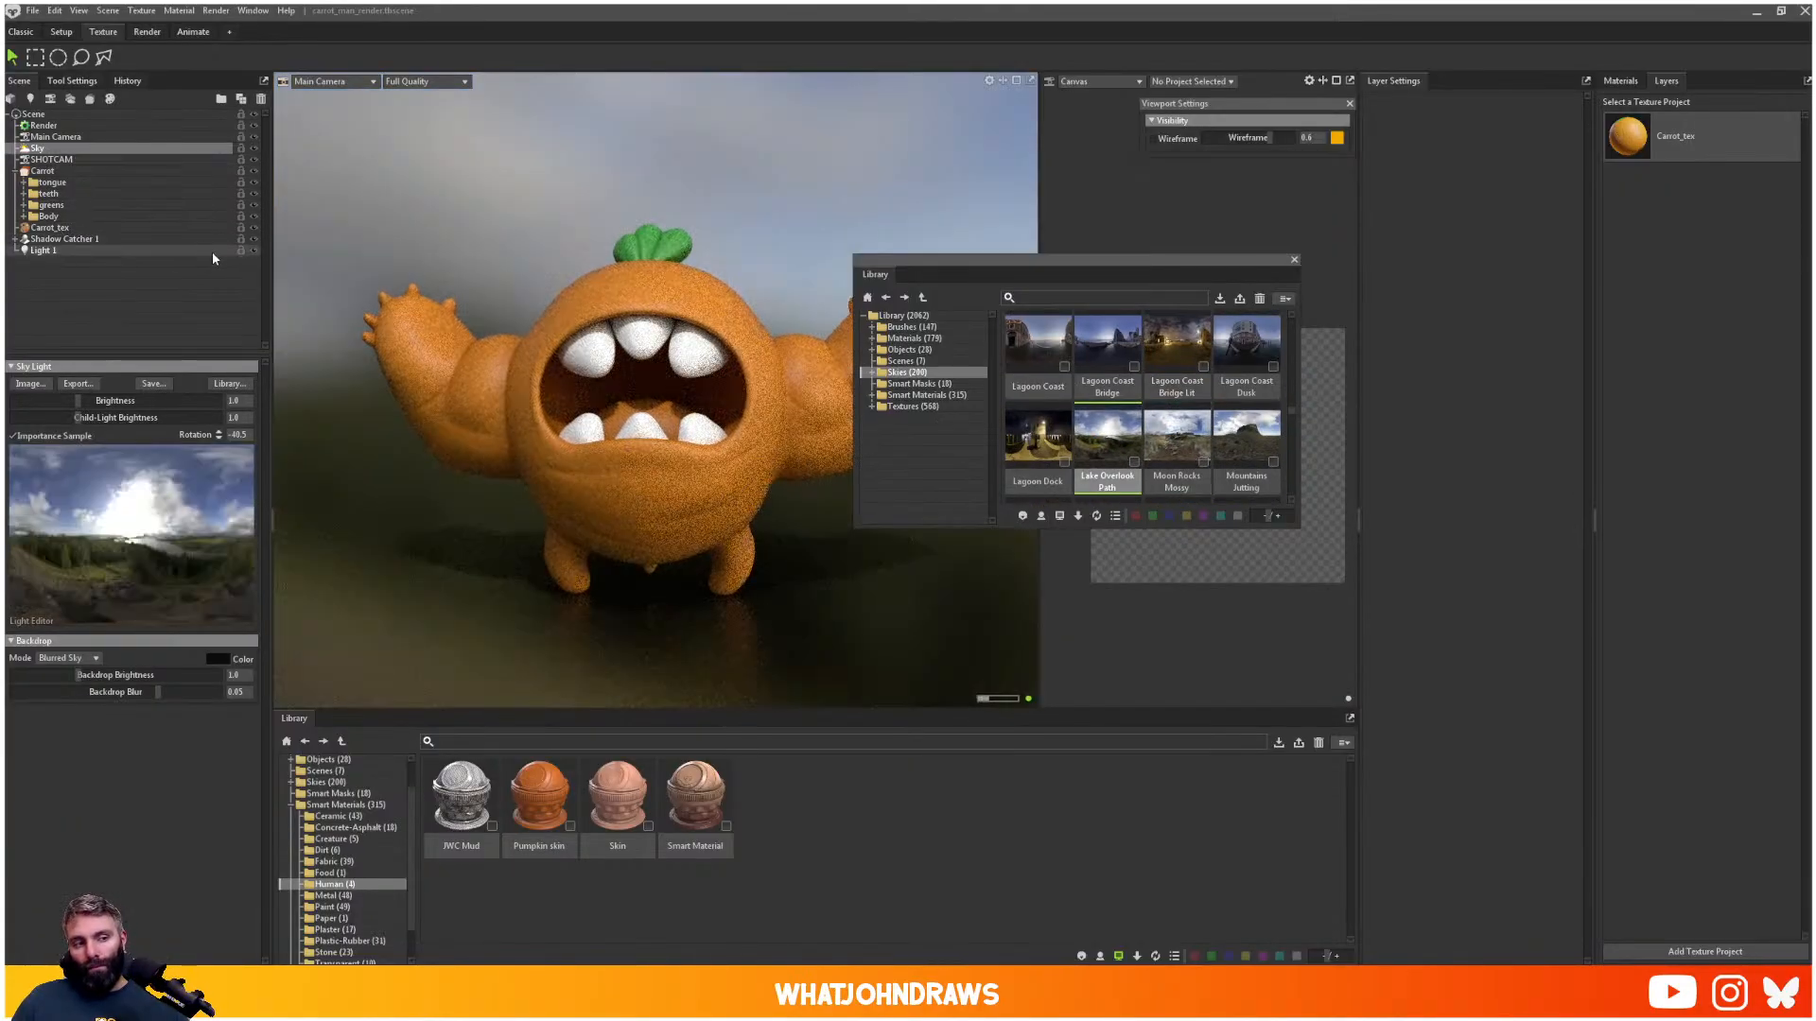
{"action": "left_click", "coordinate": [253, 250]}
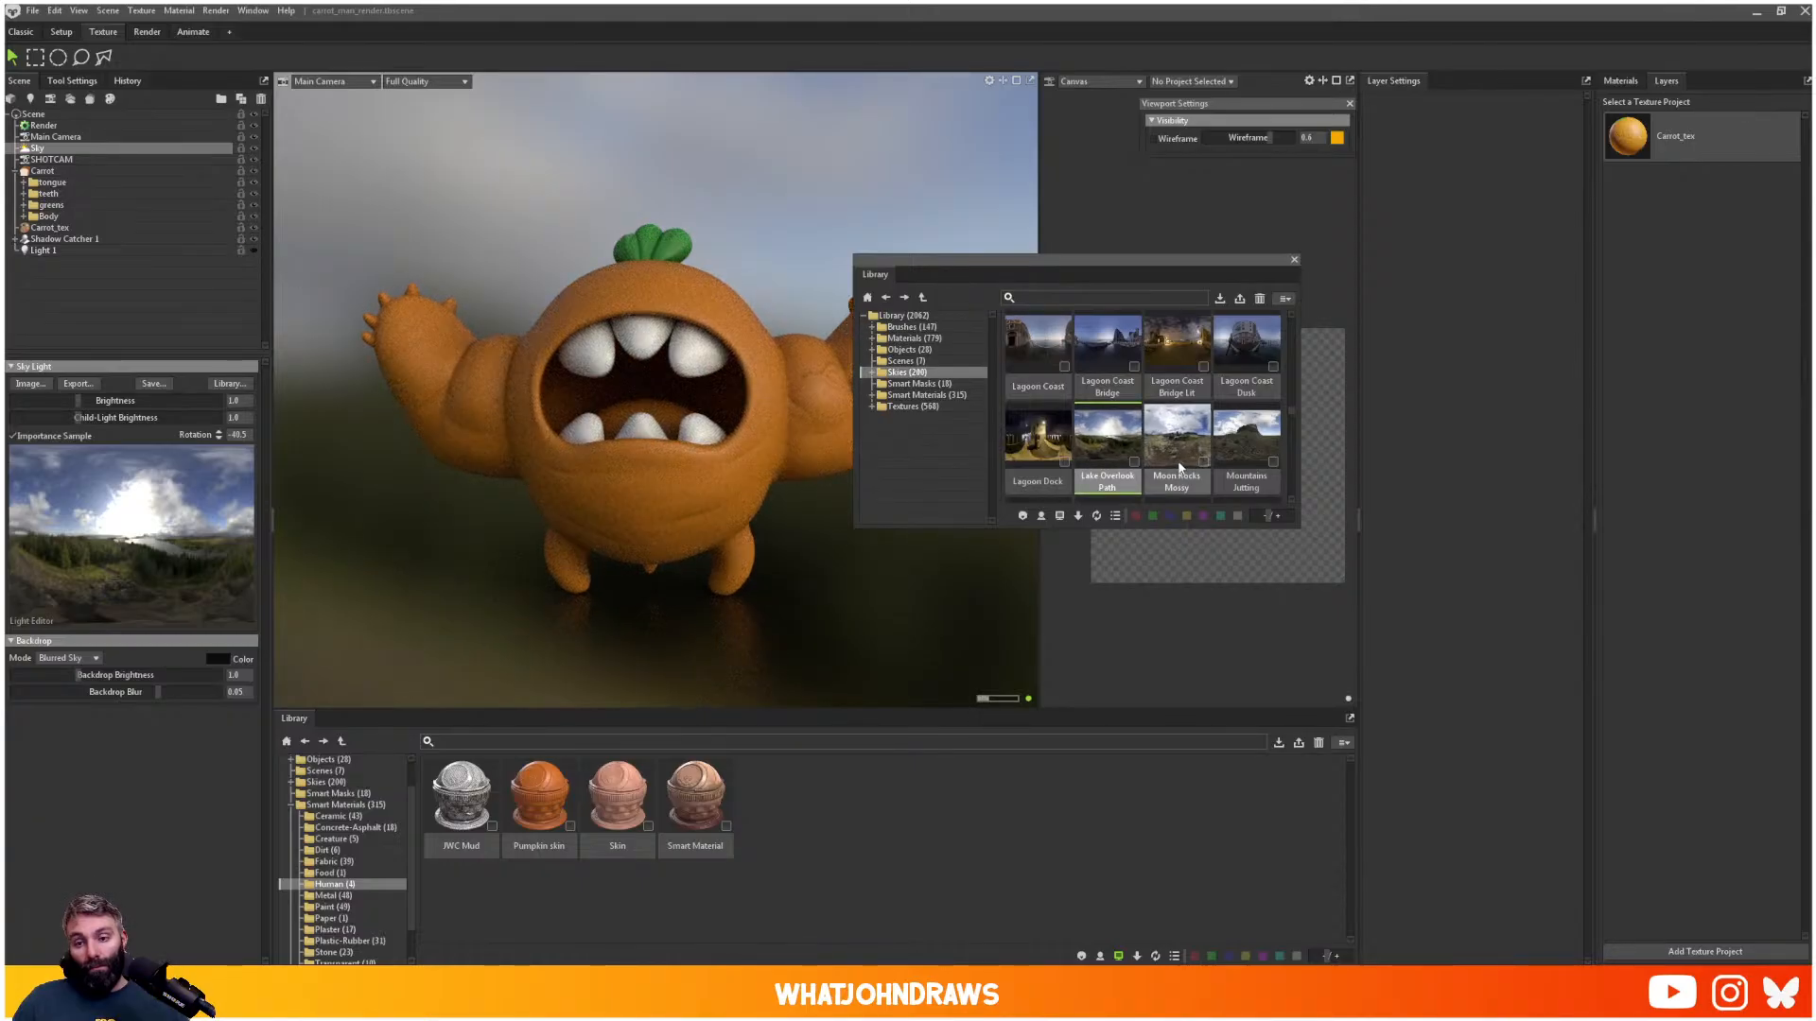
- Try the Mountains Jutting, Museum Alley and nearby Mountains skies as the creature's lighting
{"action": "left_click", "coordinate": [1241, 450]}
{"action": "scroll", "coordinate": [1243, 453], "scroll_direction": "down", "scroll_amount": 2}
{"action": "left_click", "coordinate": [1243, 454]}
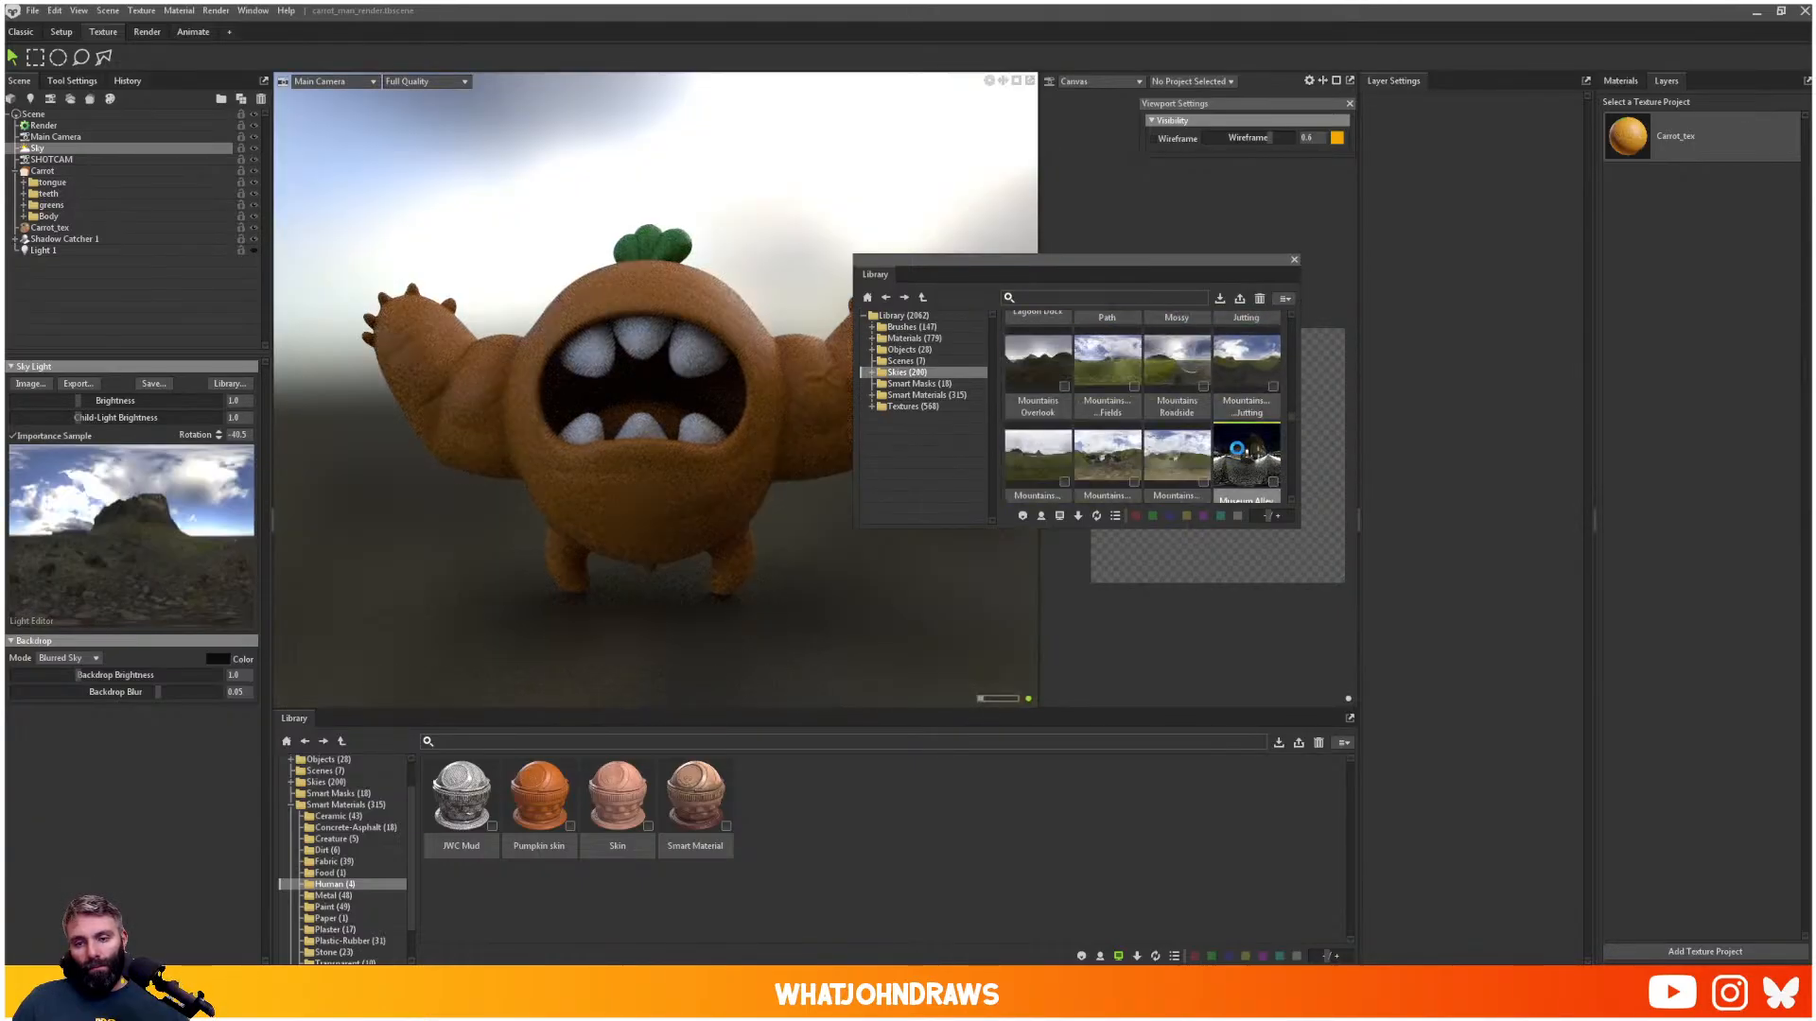
{"action": "left_click", "coordinate": [1177, 456]}
{"action": "left_click", "coordinate": [1107, 456]}
{"action": "left_click", "coordinate": [1038, 455]}
{"action": "scroll", "coordinate": [1036, 455], "scroll_direction": "down", "scroll_amount": 2}
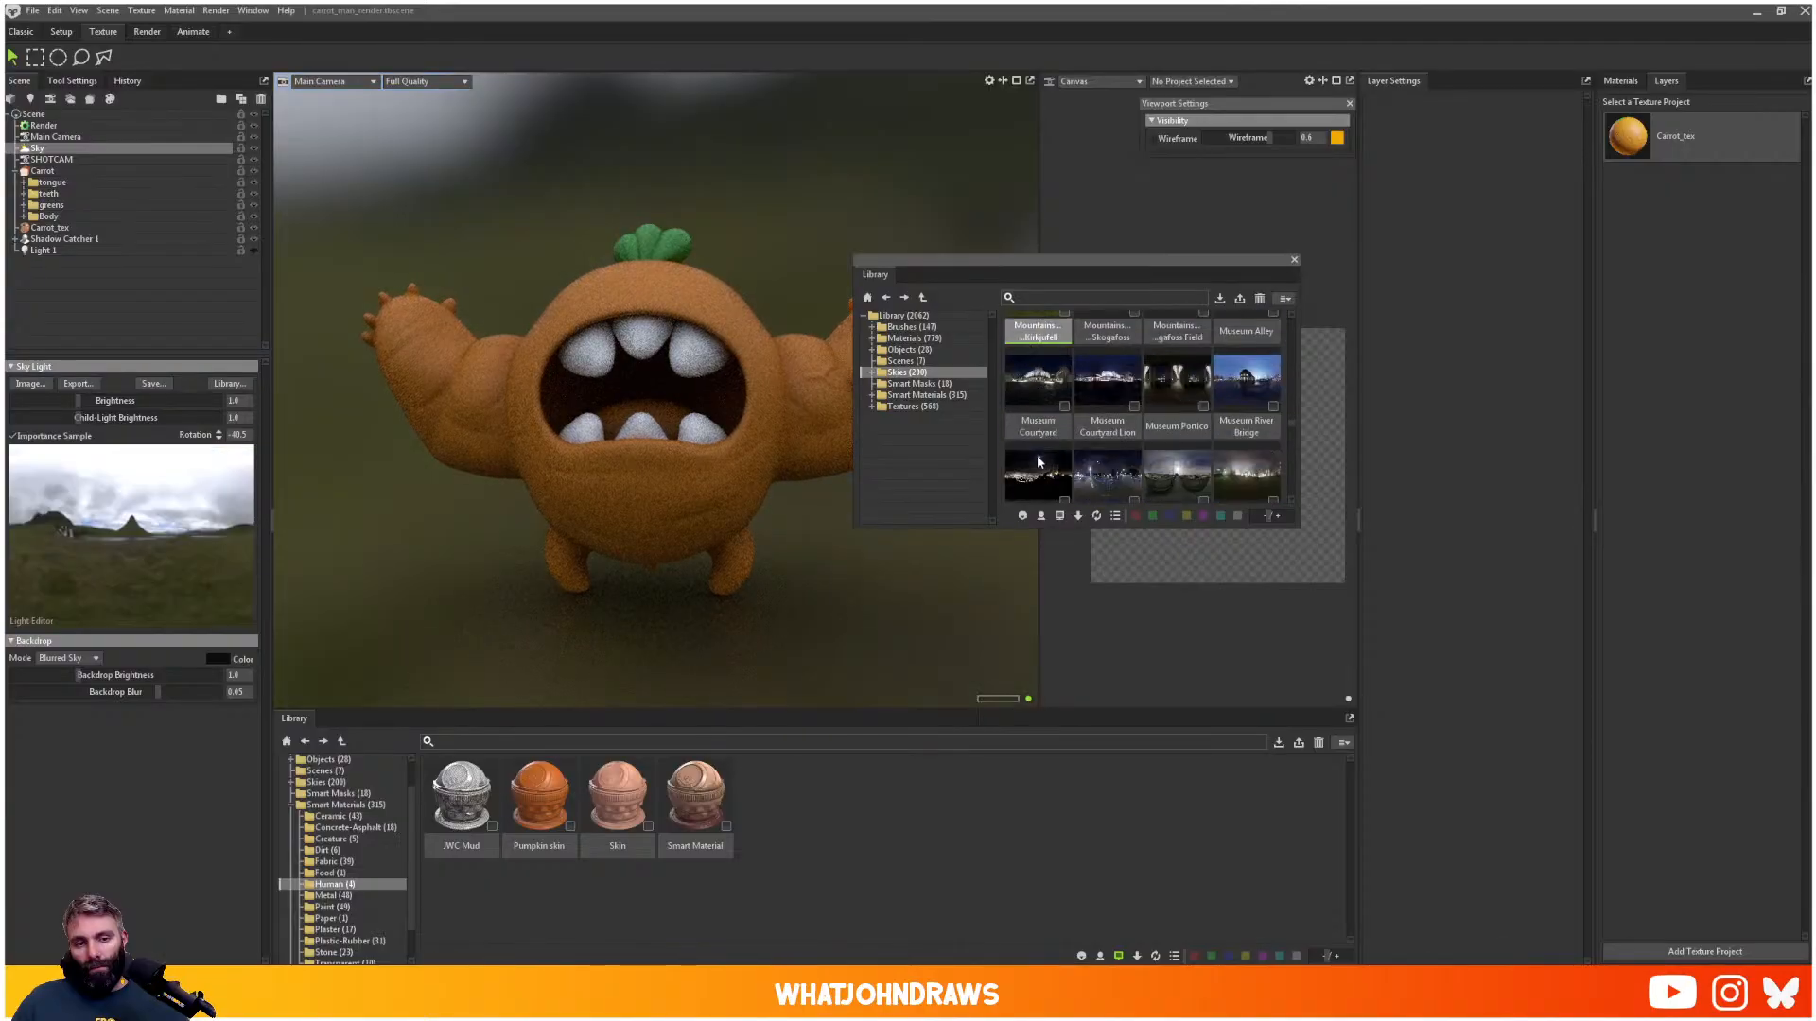
- Try the night-time skies in the row below Museum Courtyard as the creature's lighting
{"action": "left_click", "coordinate": [1036, 456]}
{"action": "left_click", "coordinate": [1112, 473]}
{"action": "left_click", "coordinate": [1038, 472]}
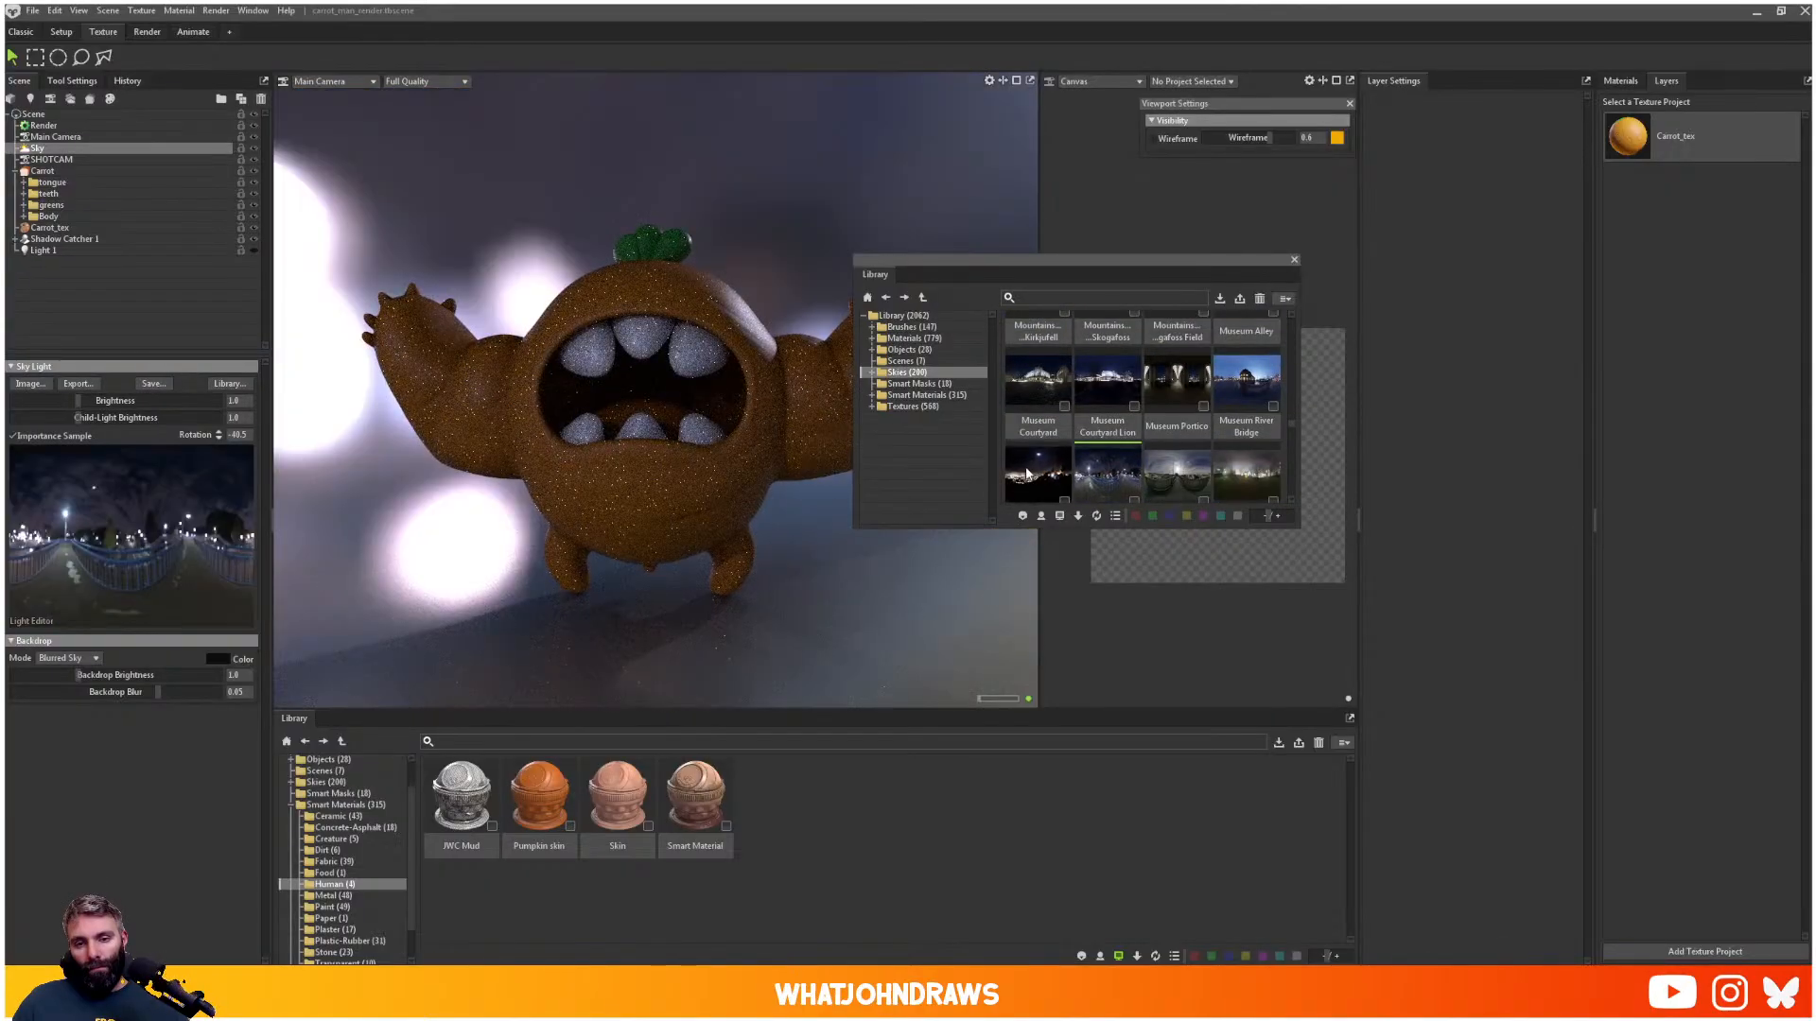
{"action": "left_click", "coordinate": [1108, 472]}
{"action": "left_click", "coordinate": [1176, 473]}
{"action": "left_click", "coordinate": [1226, 473]}
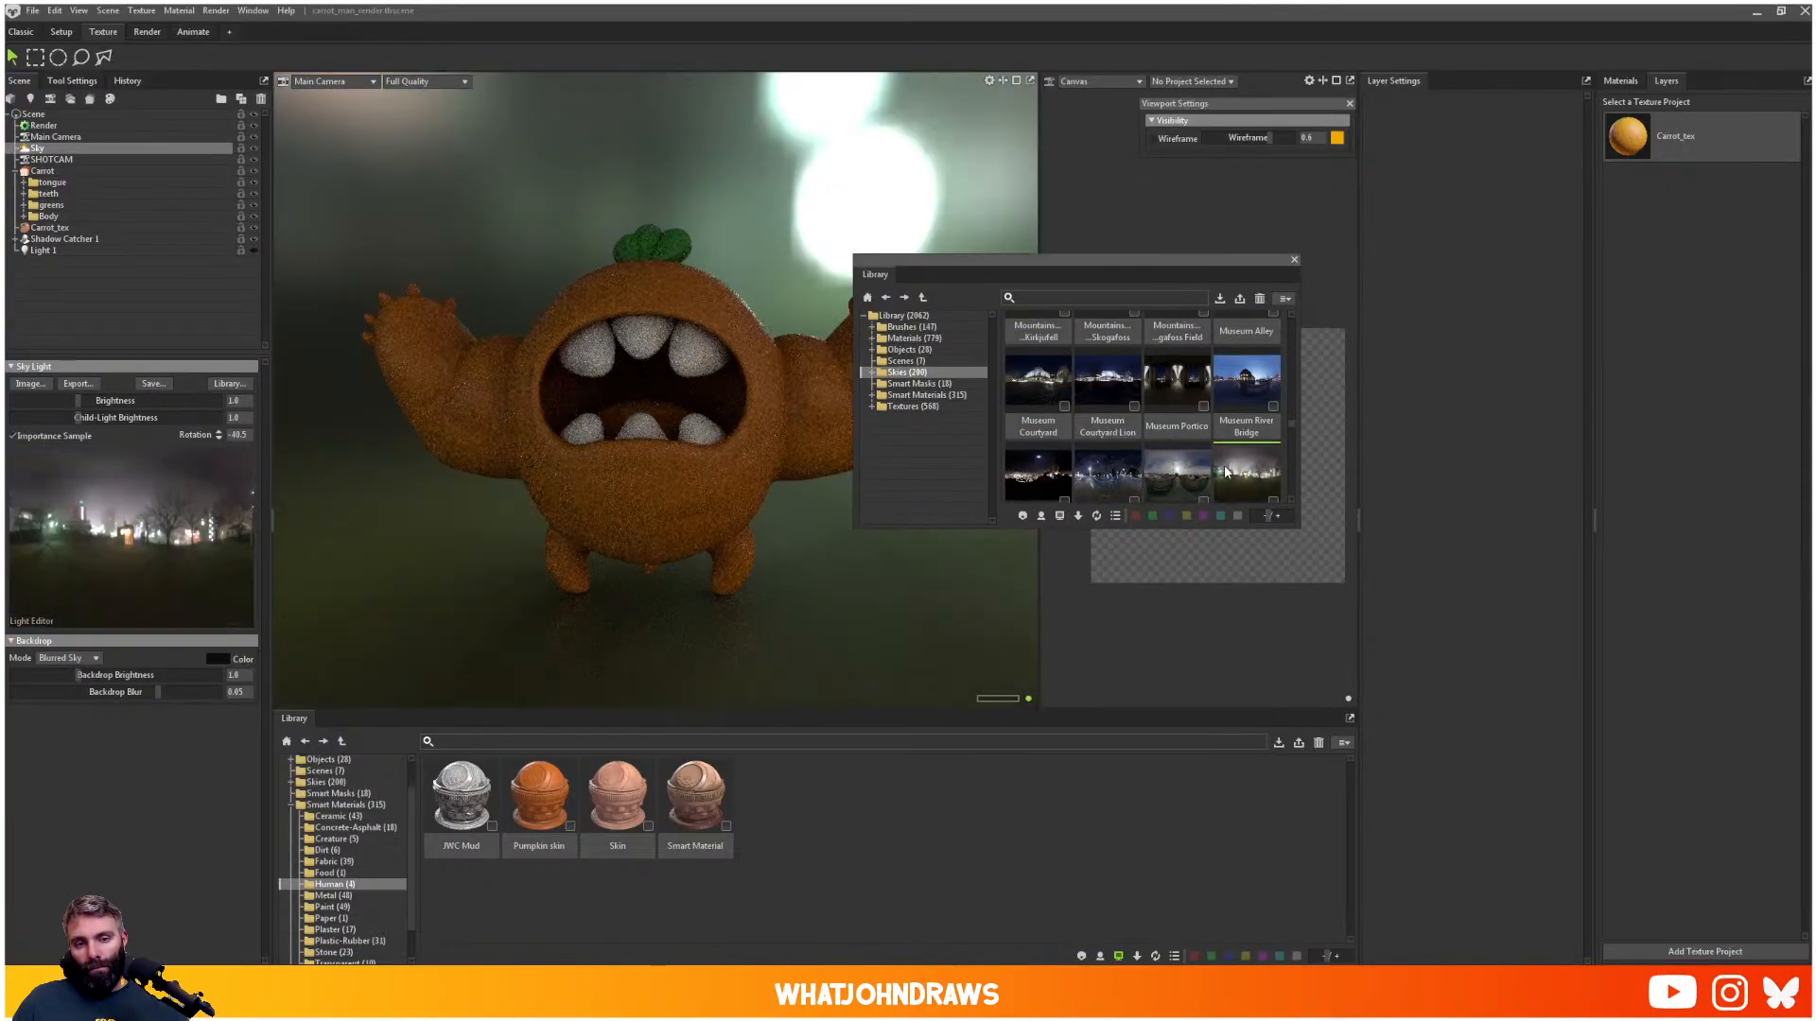
- Try the Parking Ramp Top and Parking Ramp skies as the creature's lighting
{"action": "scroll", "coordinate": [1225, 464], "scroll_direction": "down", "scroll_amount": 4}
{"action": "left_click", "coordinate": [1246, 385]}
{"action": "left_click", "coordinate": [1174, 403]}
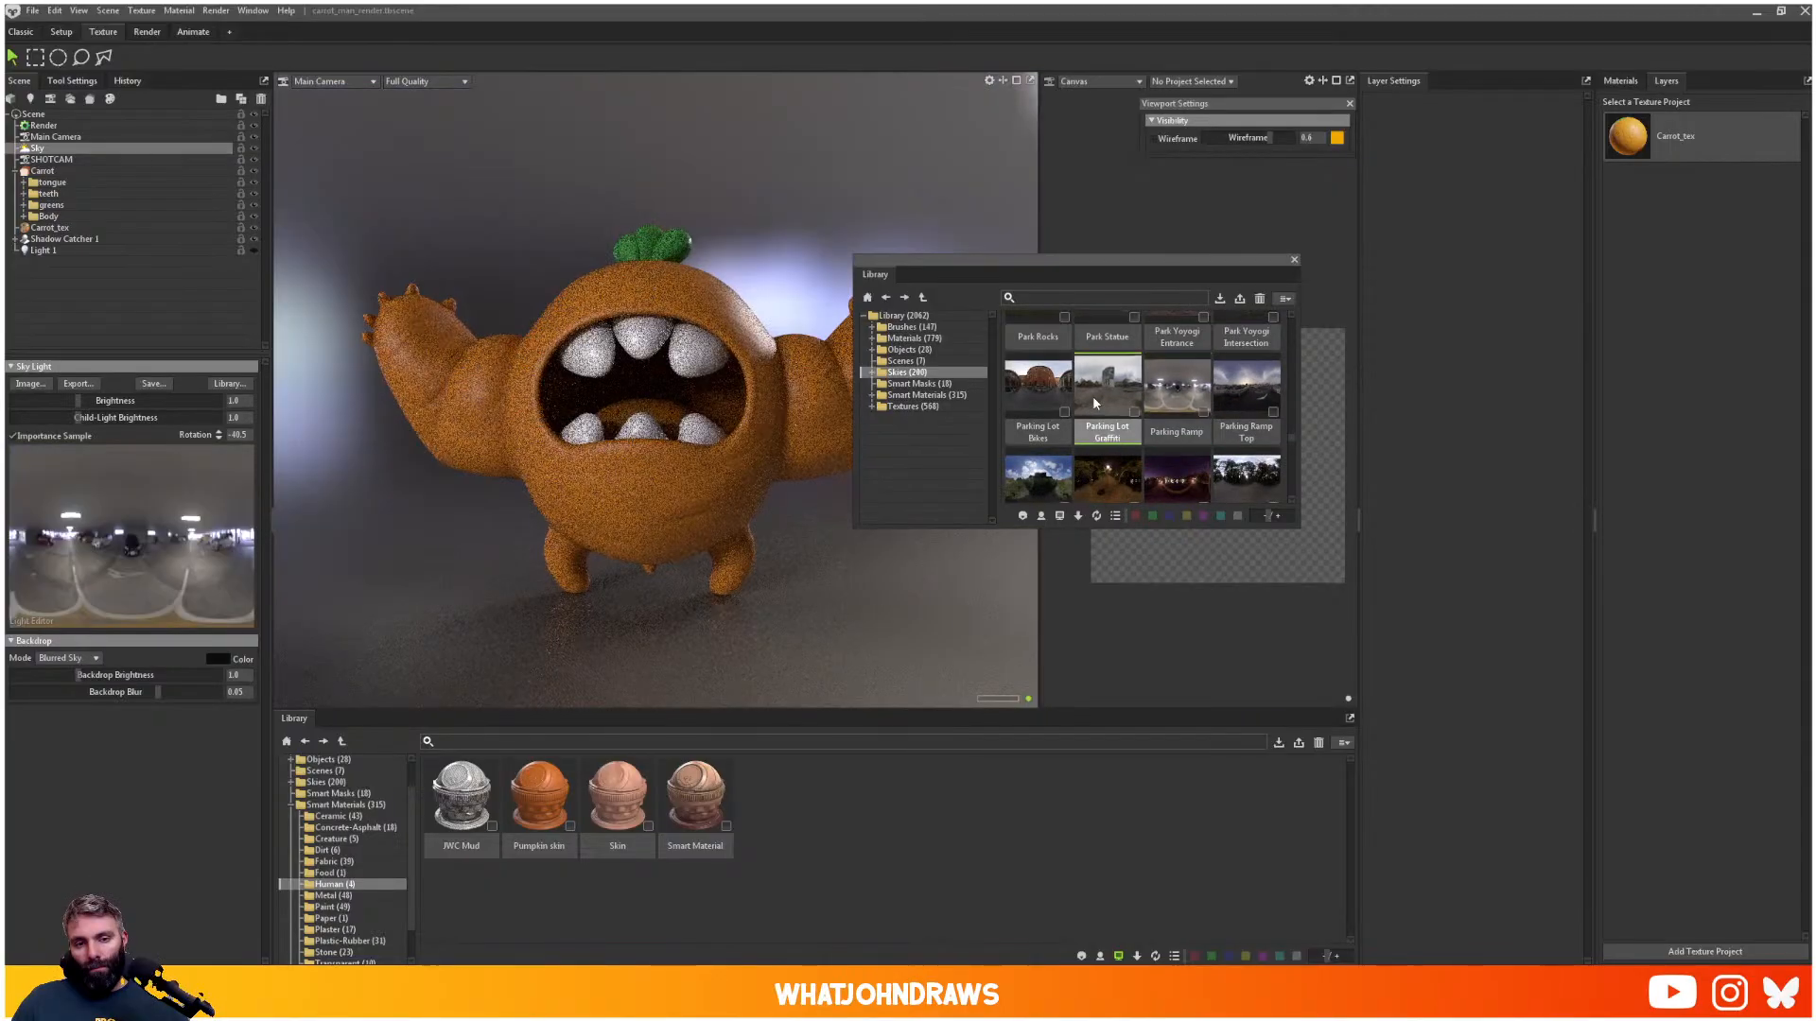
- Compare the Path Trees and Path Rocky skies, apply Path Rocky as the lighting, and close the sky library
{"action": "scroll", "coordinate": [1173, 416], "scroll_direction": "down", "scroll_amount": 2}
{"action": "left_click", "coordinate": [1177, 437]}
{"action": "left_click", "coordinate": [1120, 445]}
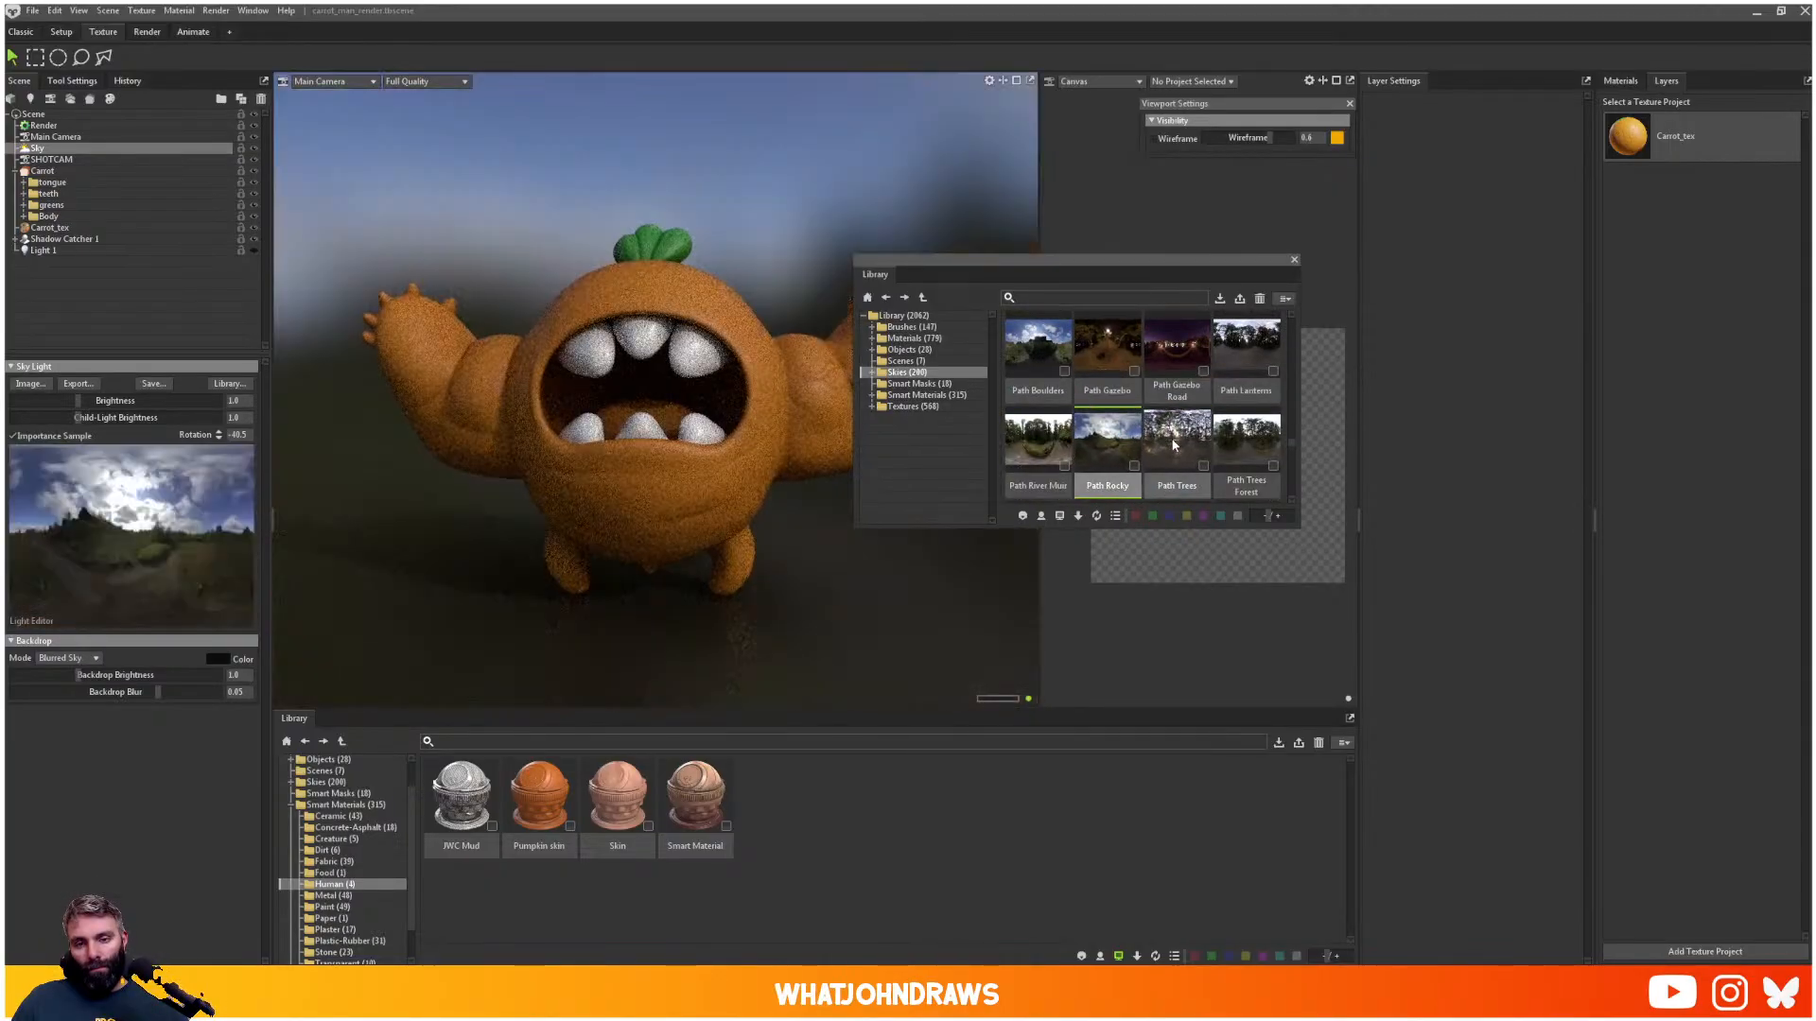
{"action": "left_click", "coordinate": [1177, 437]}
{"action": "left_click", "coordinate": [1102, 439]}
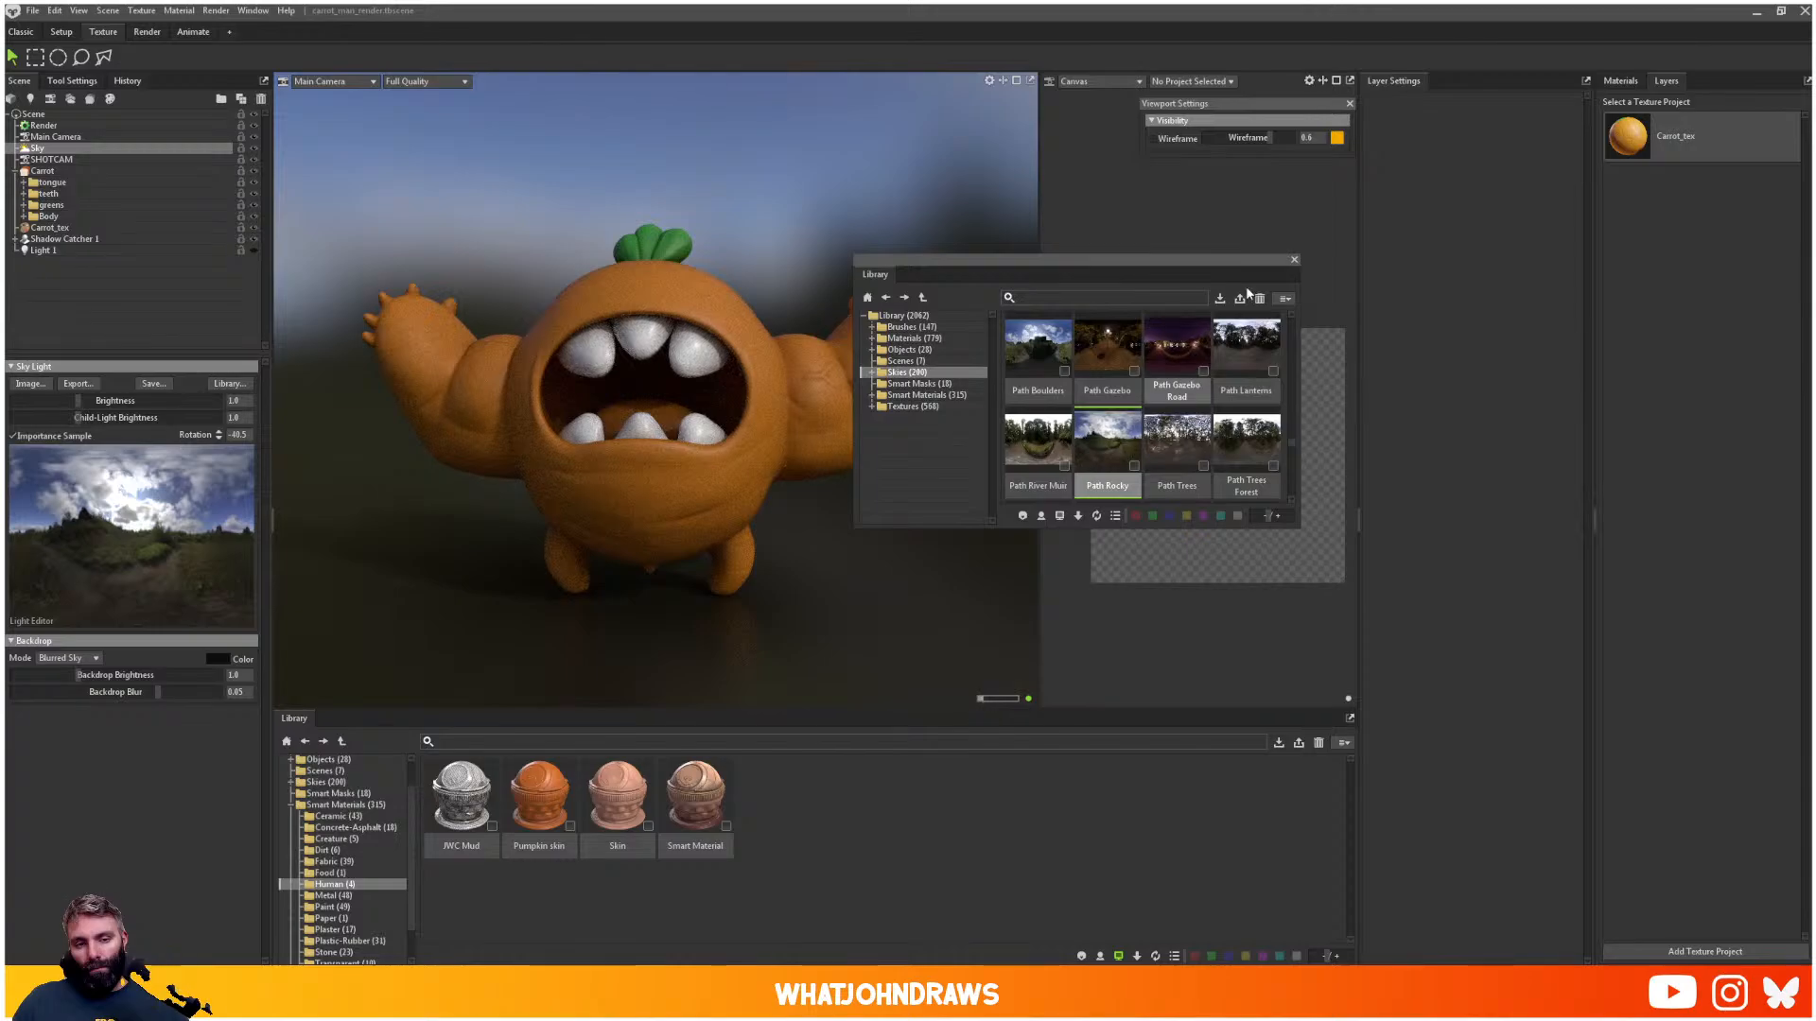
{"action": "left_click", "coordinate": [1294, 259]}
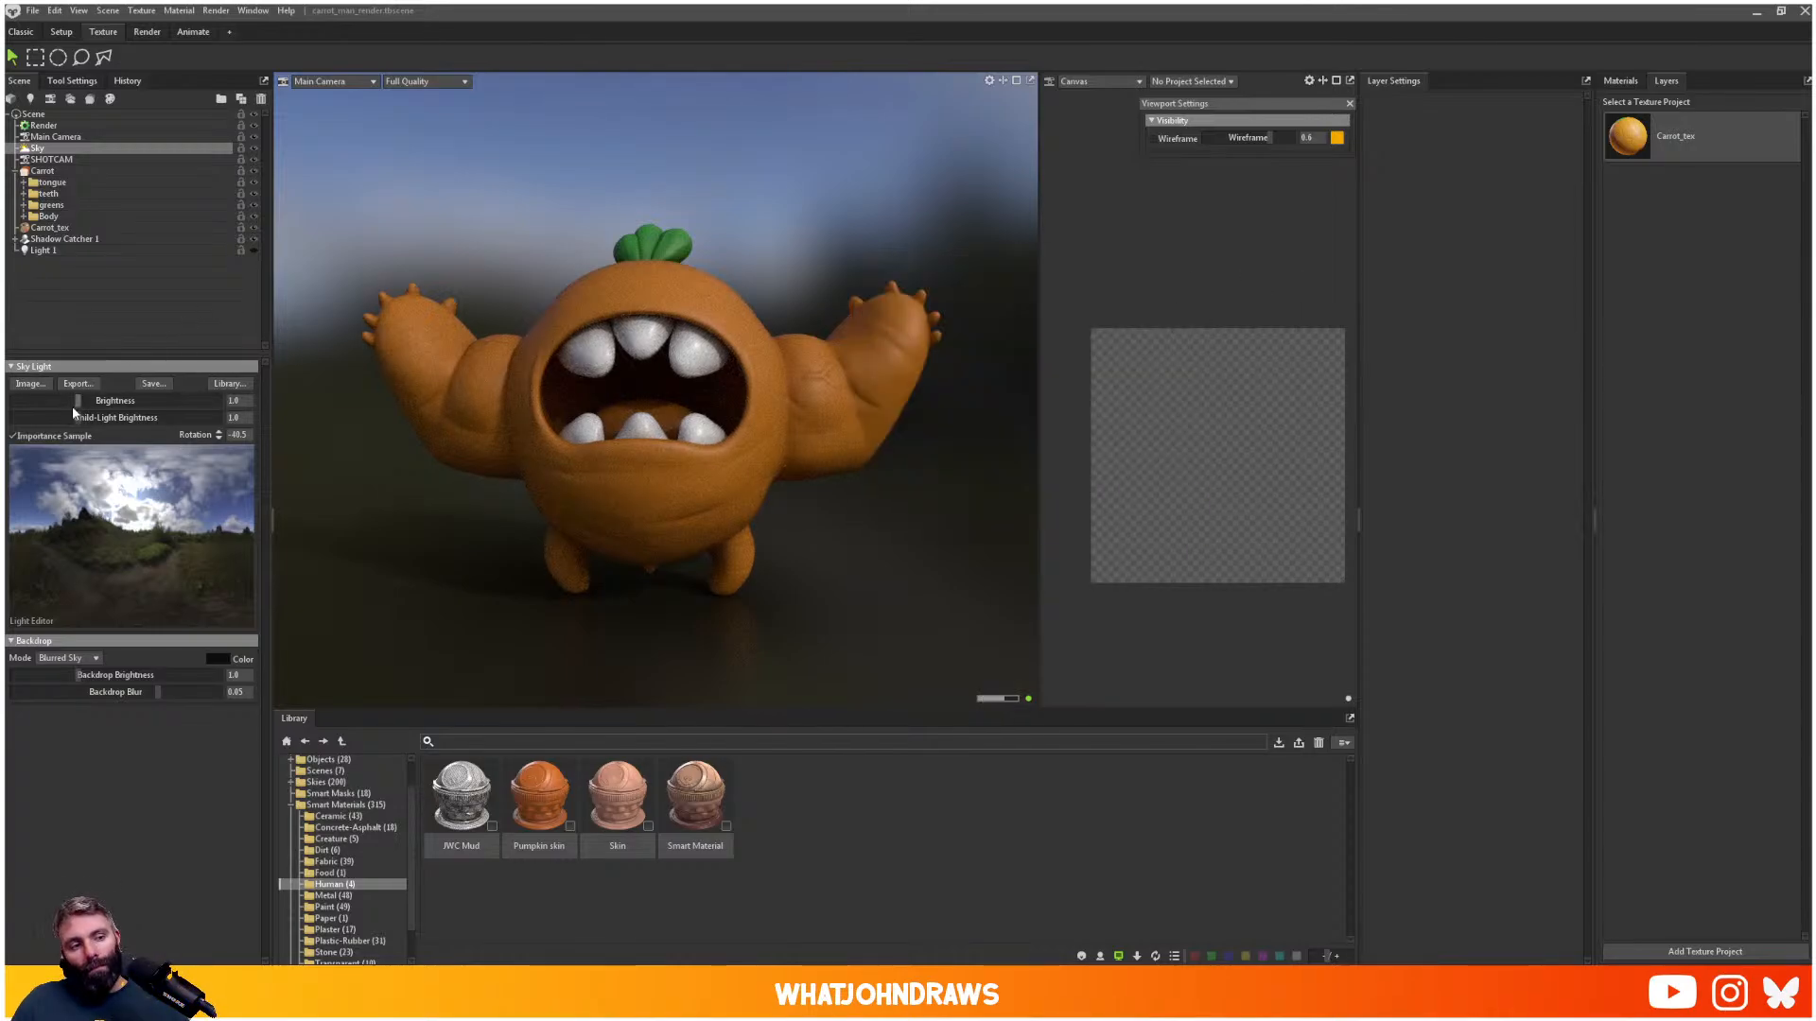
- Switch the sky's backdrop mode to Color and try a light grey backdrop
{"action": "left_click", "coordinate": [74, 660]}
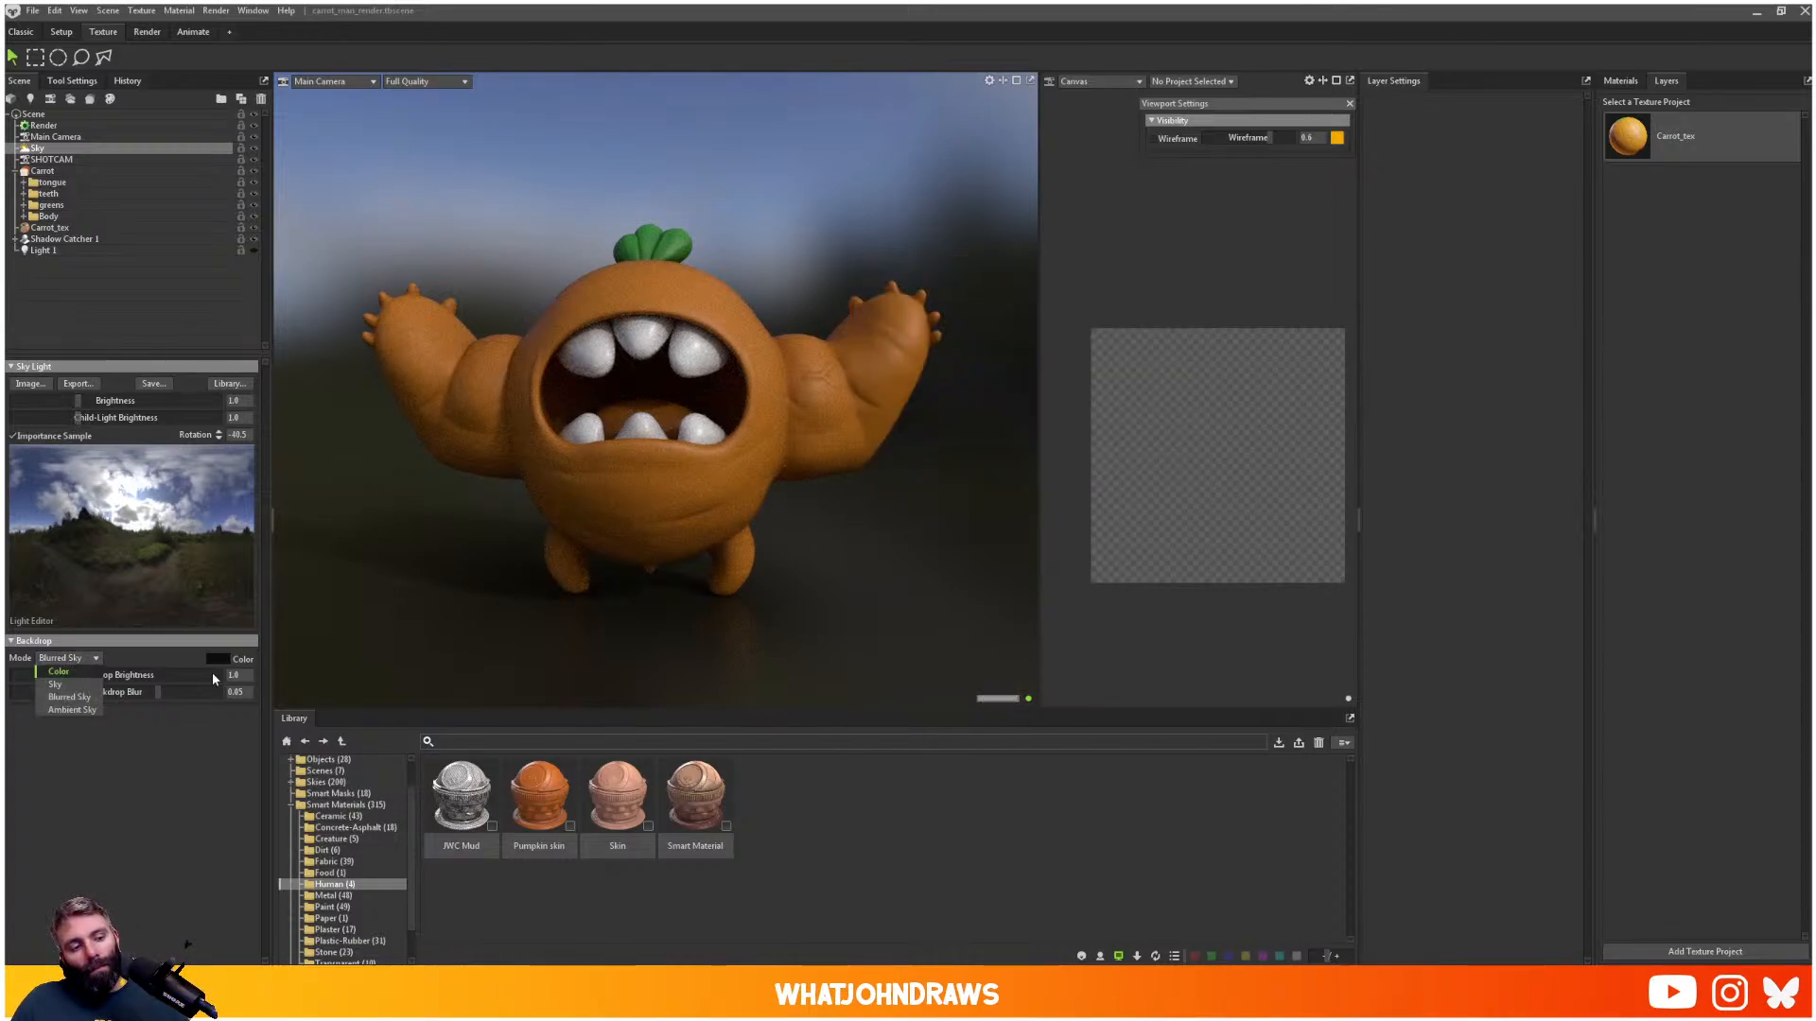
{"action": "left_click", "coordinate": [57, 671]}
{"action": "left_click", "coordinate": [217, 659]}
{"action": "mouse_move", "coordinate": [815, 473]}
{"action": "left_mouse_down"}
{"action": "mouse_move", "coordinate": [734, 454]}
{"action": "mouse_move", "coordinate": [731, 411]}
{"action": "mouse_move", "coordinate": [730, 438]}
{"action": "left_mouse_up"}
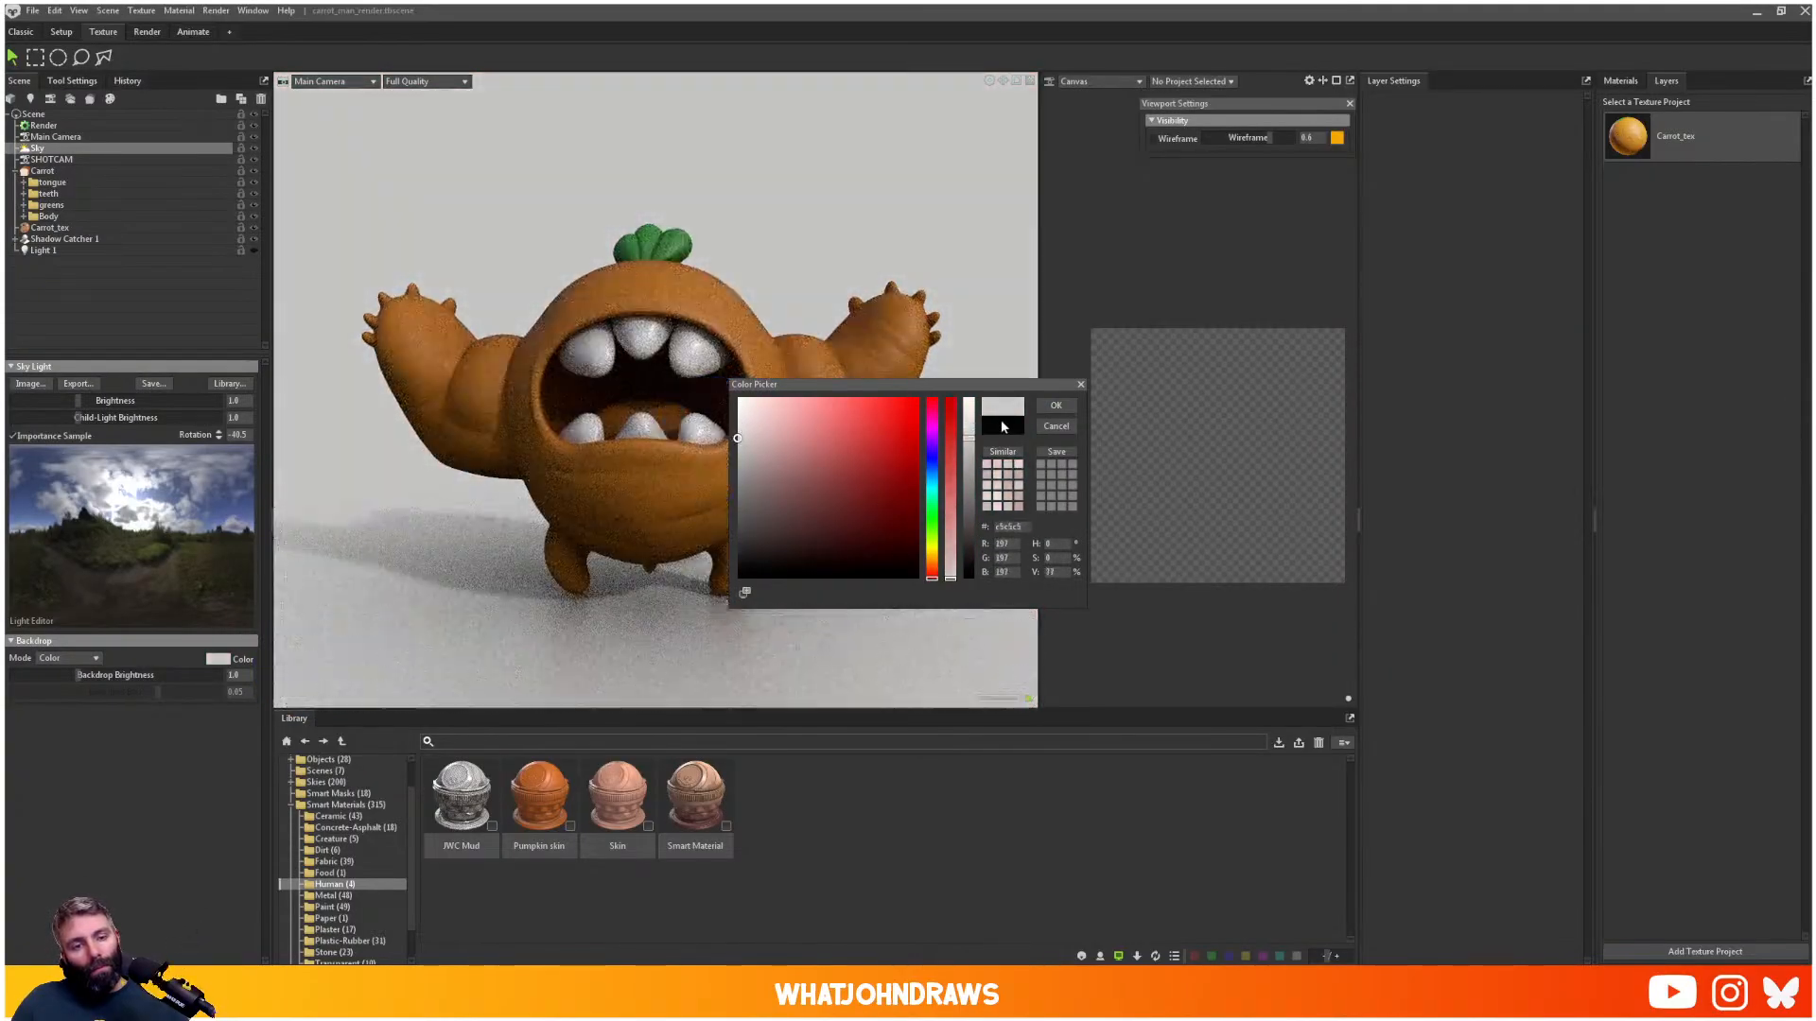
- Try a medium blue, a light blue and a pale yellow as the backdrop color
{"action": "left_click", "coordinate": [841, 457]}
{"action": "mouse_move", "coordinate": [932, 444]}
{"action": "left_mouse_down"}
{"action": "mouse_move", "coordinate": [933, 462]}
{"action": "mouse_move", "coordinate": [933, 403]}
{"action": "mouse_move", "coordinate": [876, 438]}
{"action": "mouse_move", "coordinate": [935, 518]}
{"action": "mouse_move", "coordinate": [932, 474]}
{"action": "left_mouse_up"}
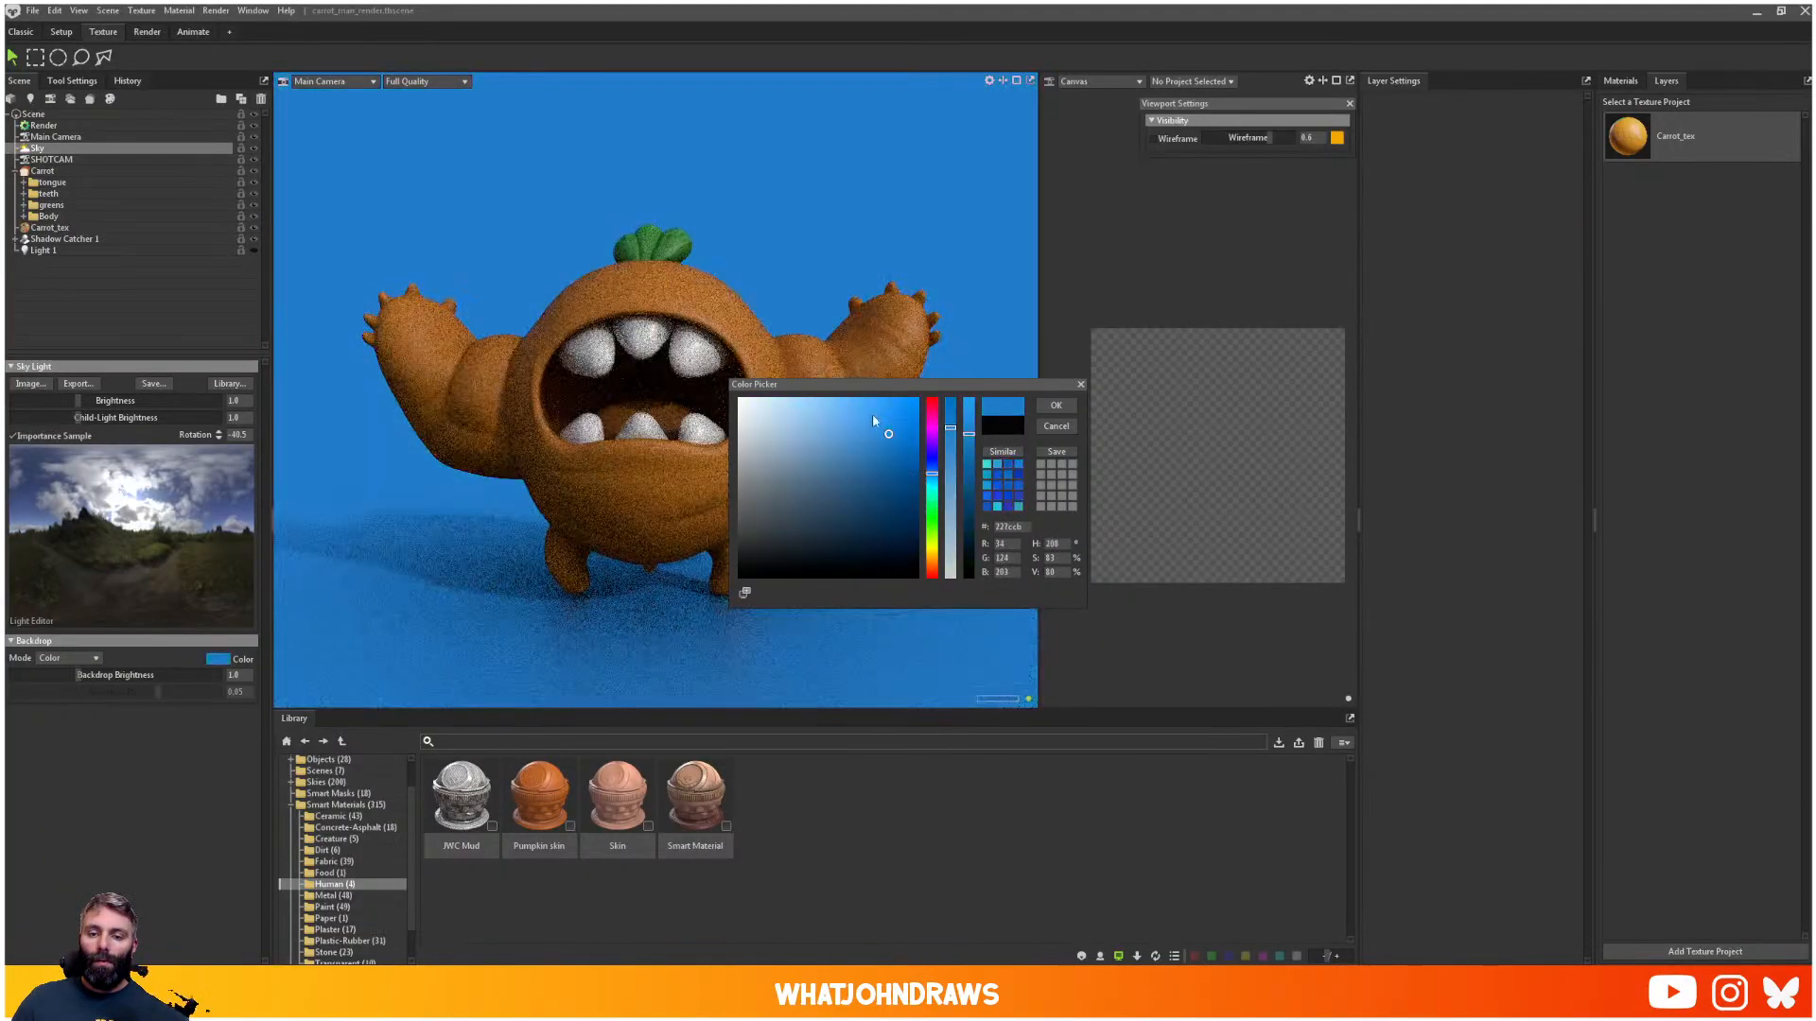
{"action": "mouse_move", "coordinate": [872, 413]}
{"action": "left_mouse_down"}
{"action": "mouse_move", "coordinate": [825, 398]}
{"action": "mouse_move", "coordinate": [902, 397]}
{"action": "mouse_move", "coordinate": [842, 399]}
{"action": "left_mouse_up"}
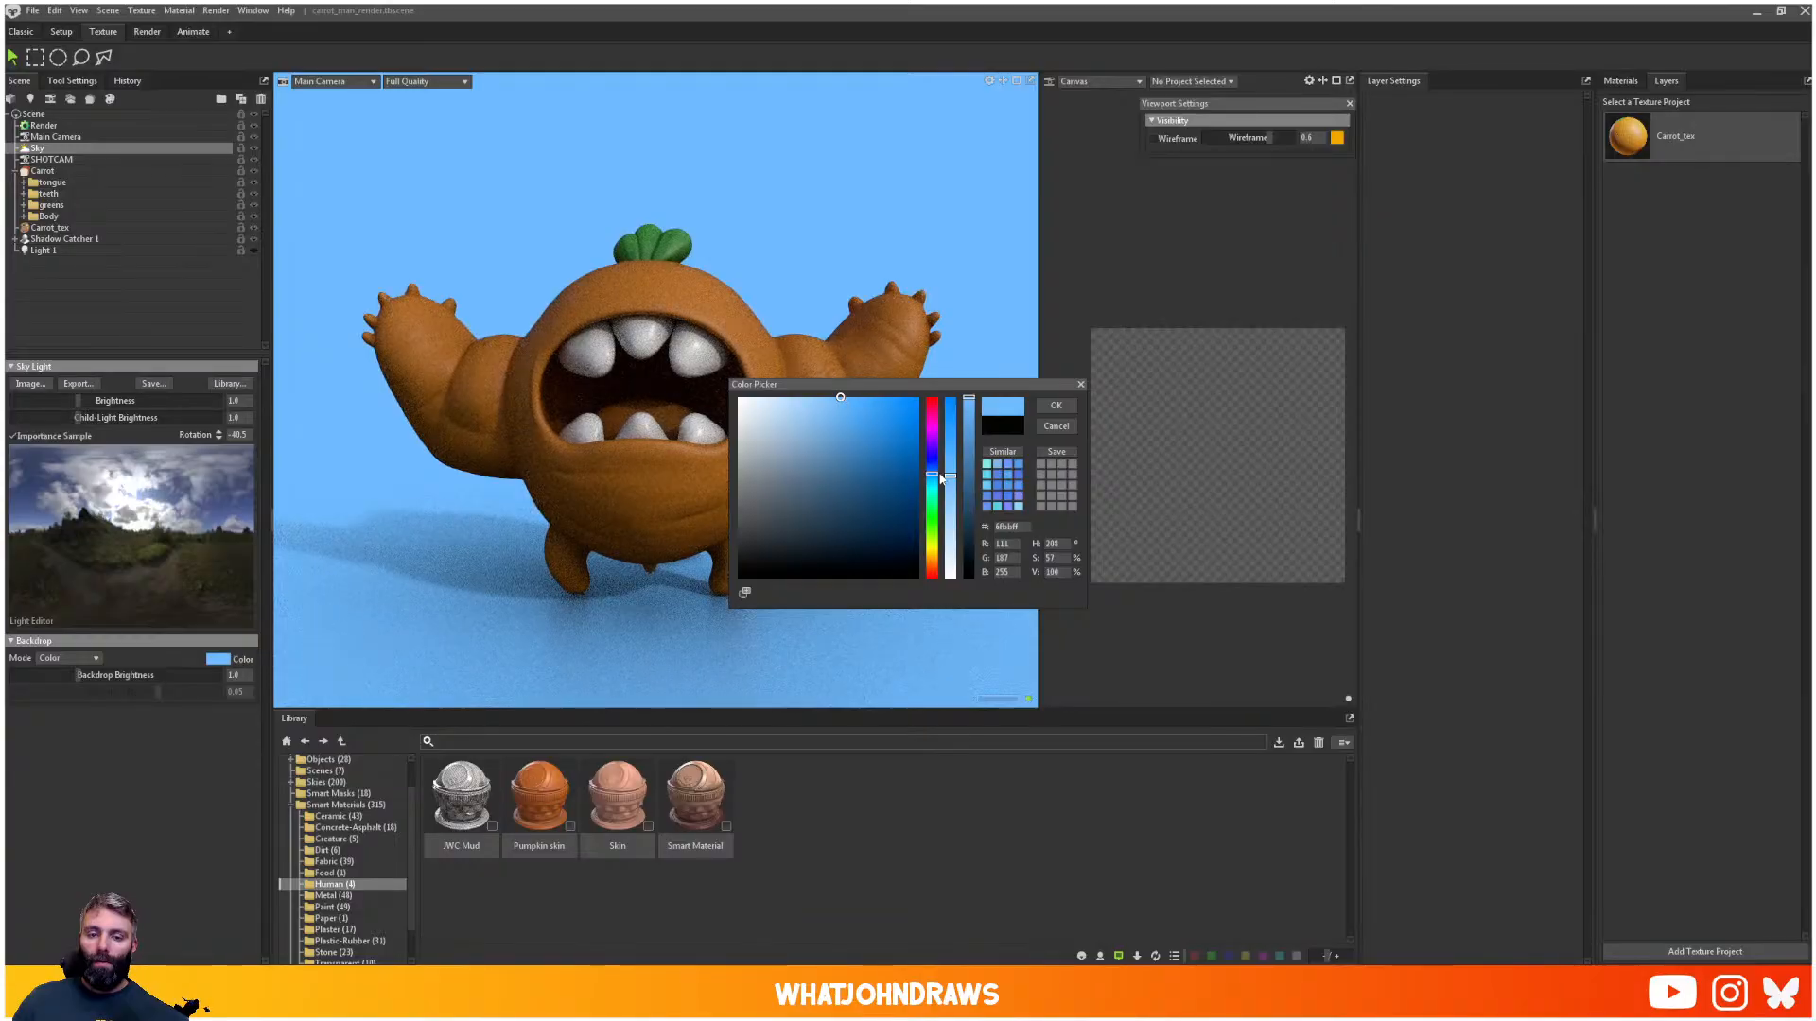
{"action": "left_click_drag", "start_coordinate": [940, 476], "coordinate": [932, 563]}
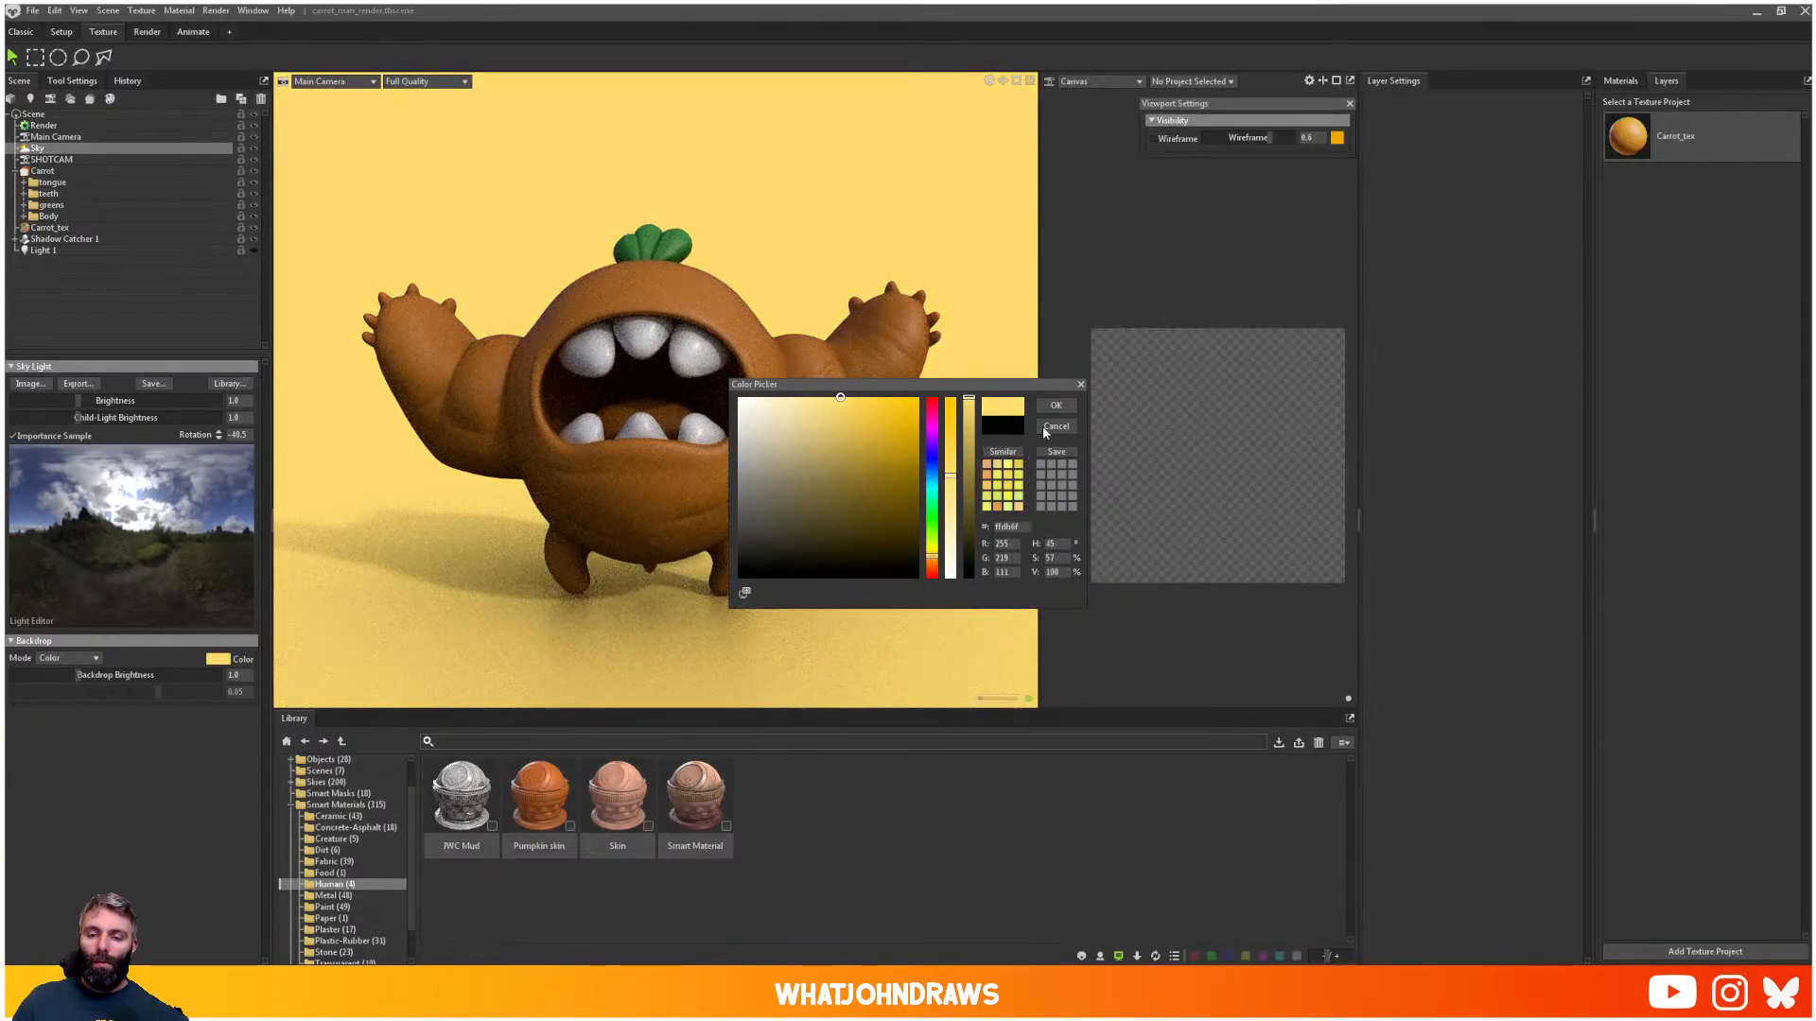
- Shift the backdrop hue to orange and set a bright, saturated orange as its color
{"action": "left_click_drag", "start_coordinate": [935, 560], "coordinate": [930, 556]}
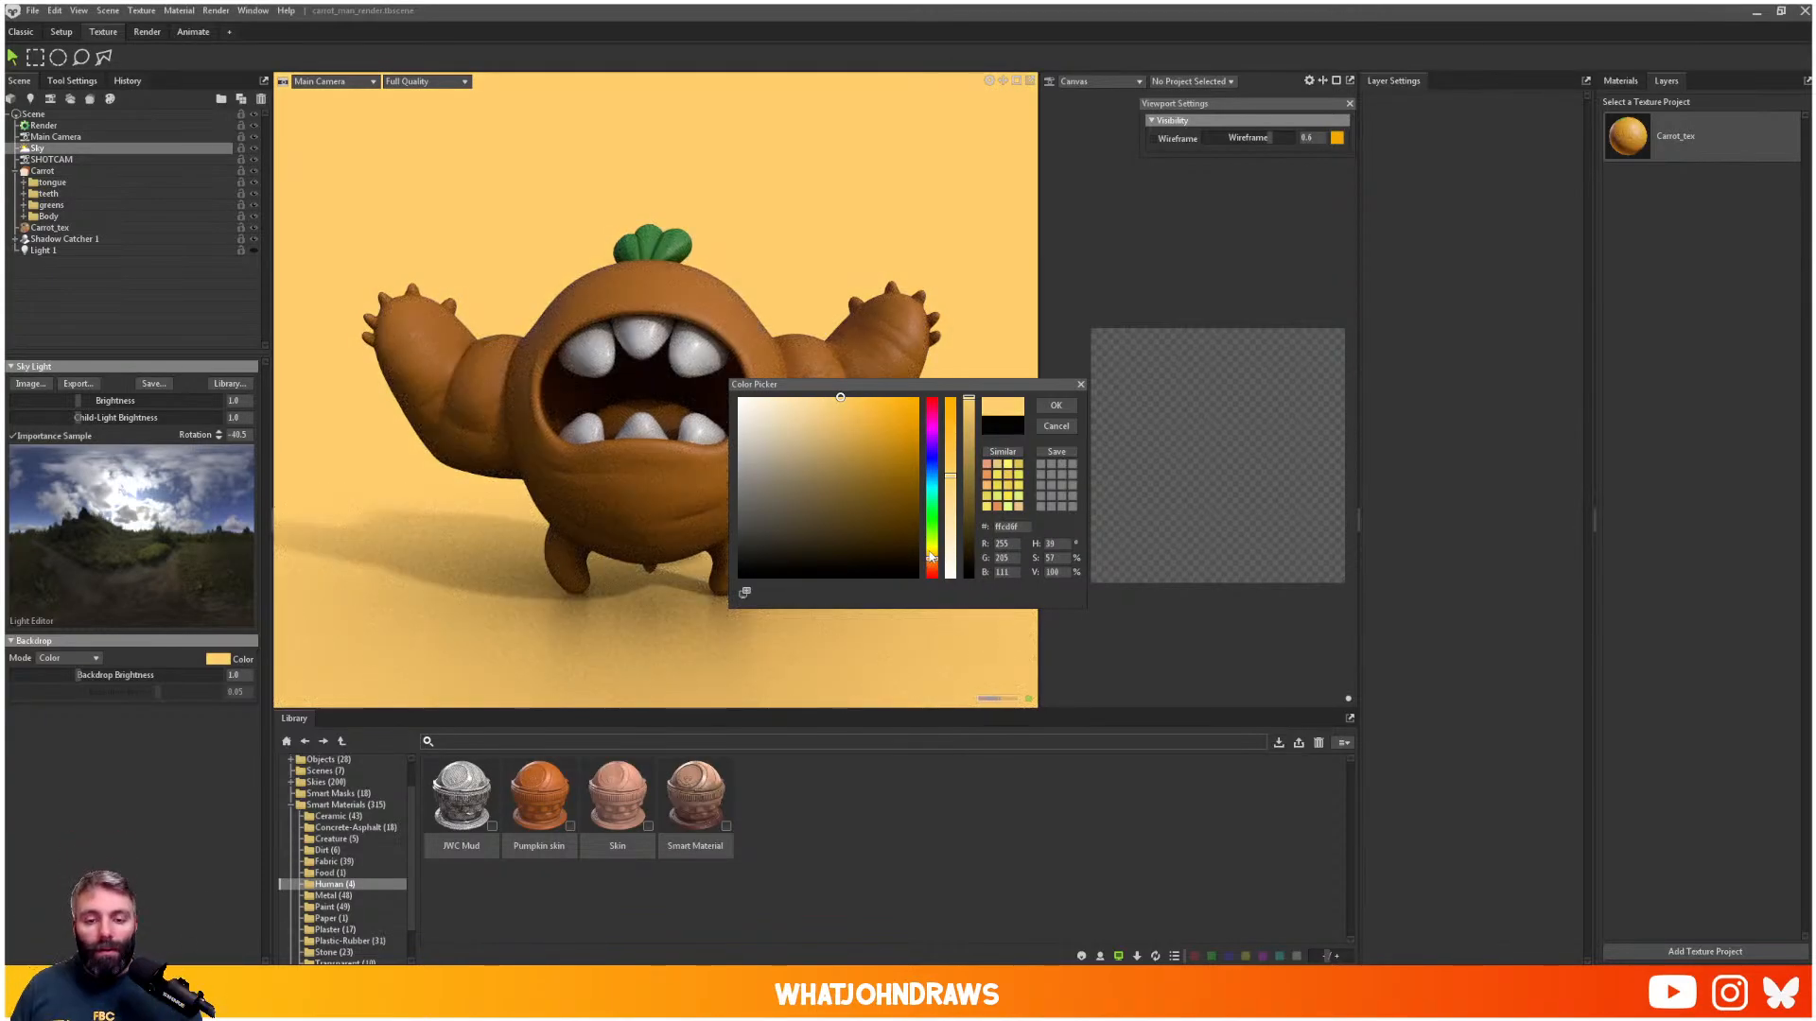
{"action": "left_click_drag", "start_coordinate": [932, 565], "coordinate": [934, 571]}
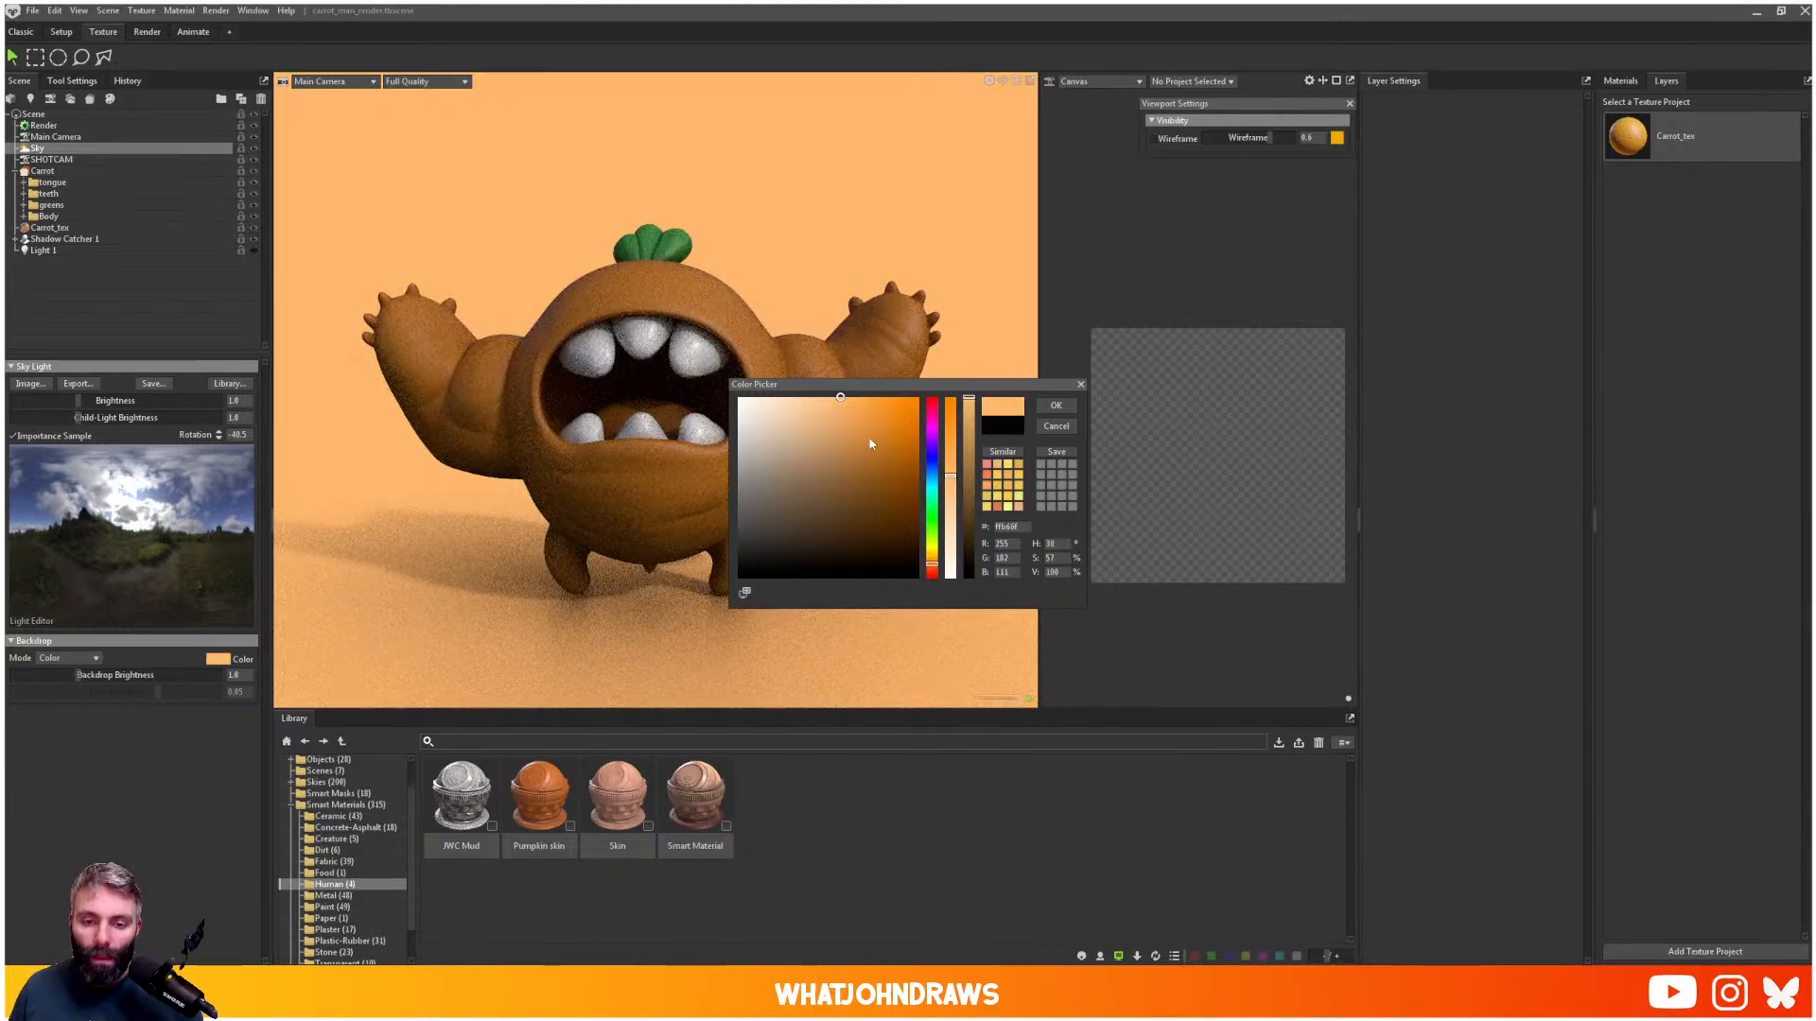
{"action": "left_click", "coordinate": [887, 396]}
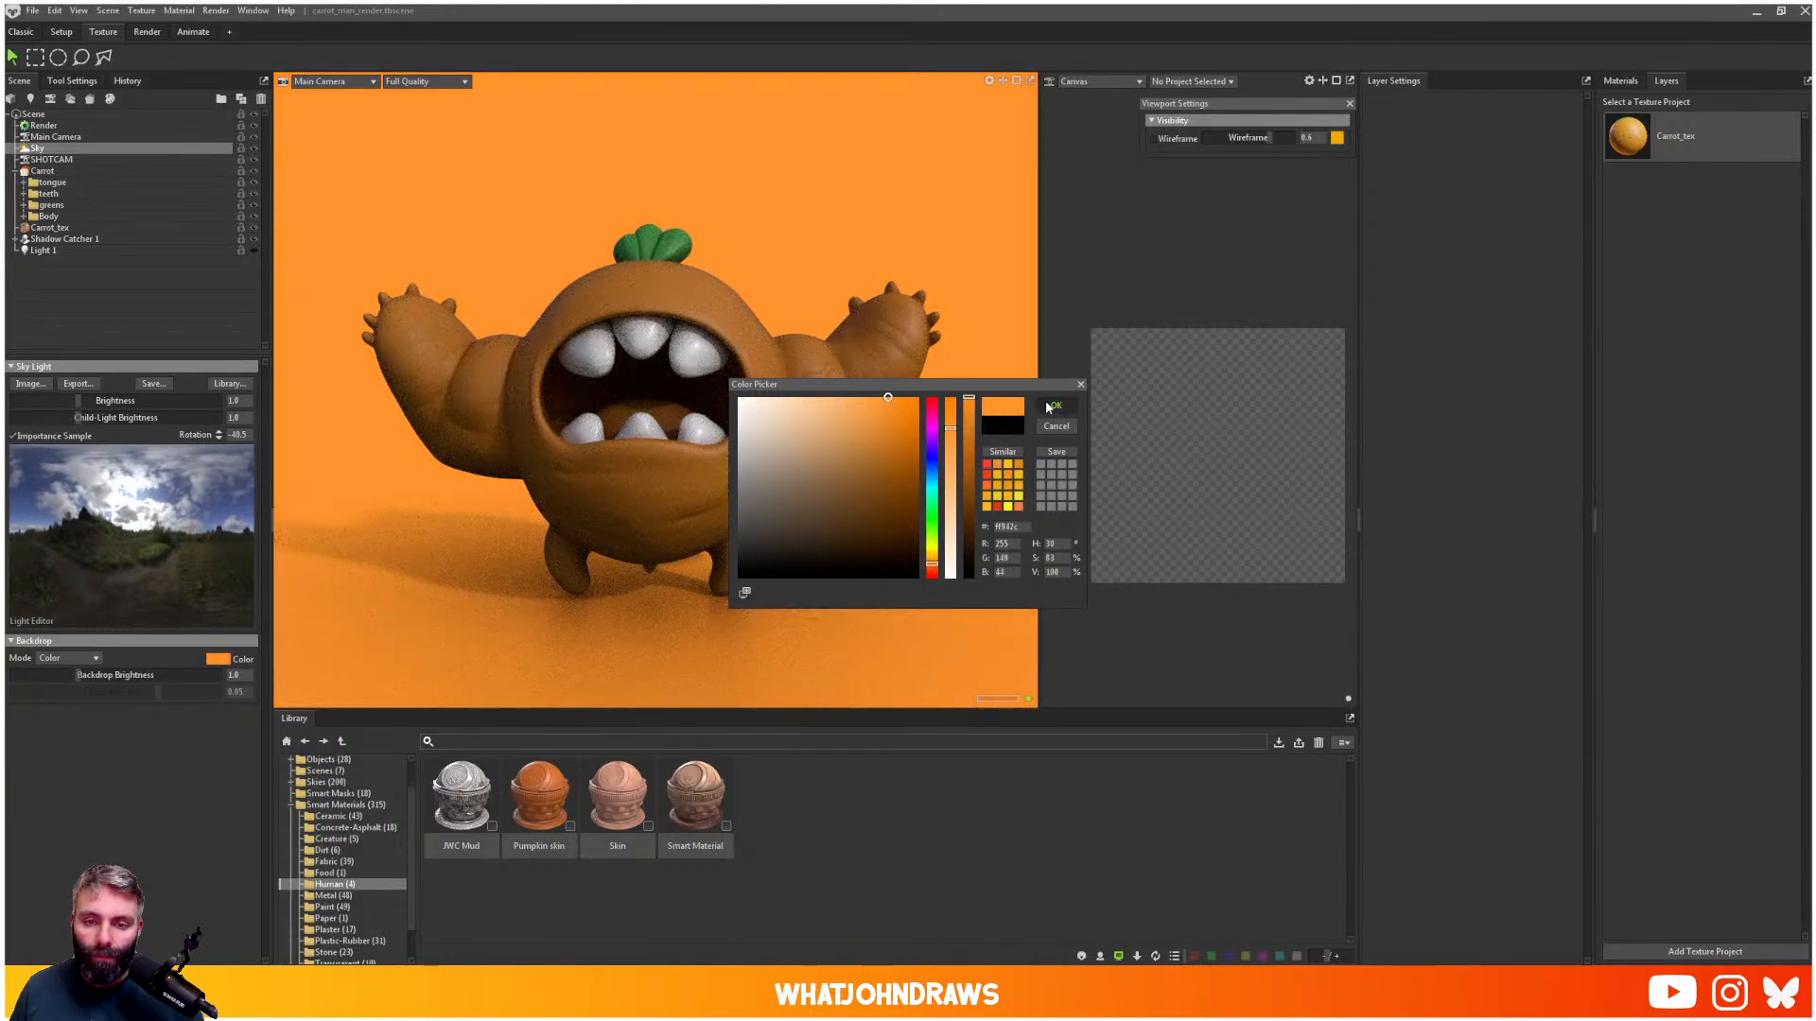
{"action": "left_click", "coordinate": [1052, 405]}
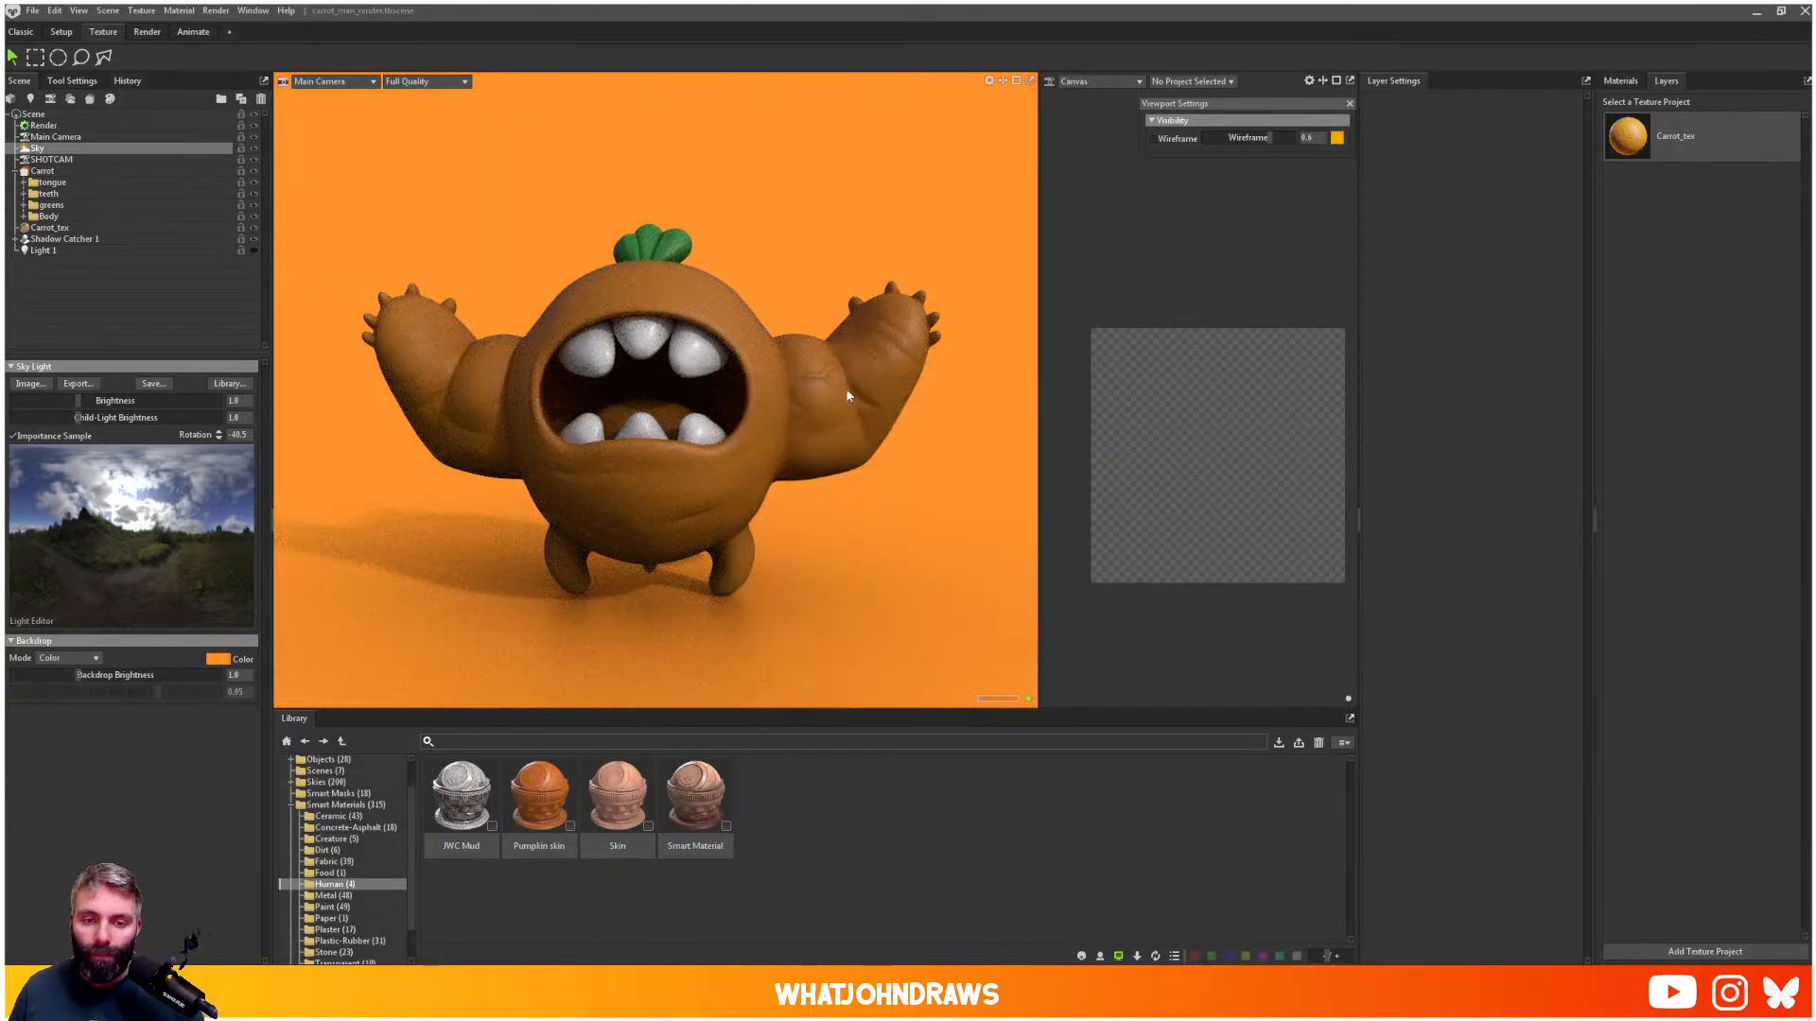
- Open the Carrot_tex texture project and set the Body layer's albedo color to a brighter orange, ee8205
{"action": "left_click", "coordinate": [1646, 135]}
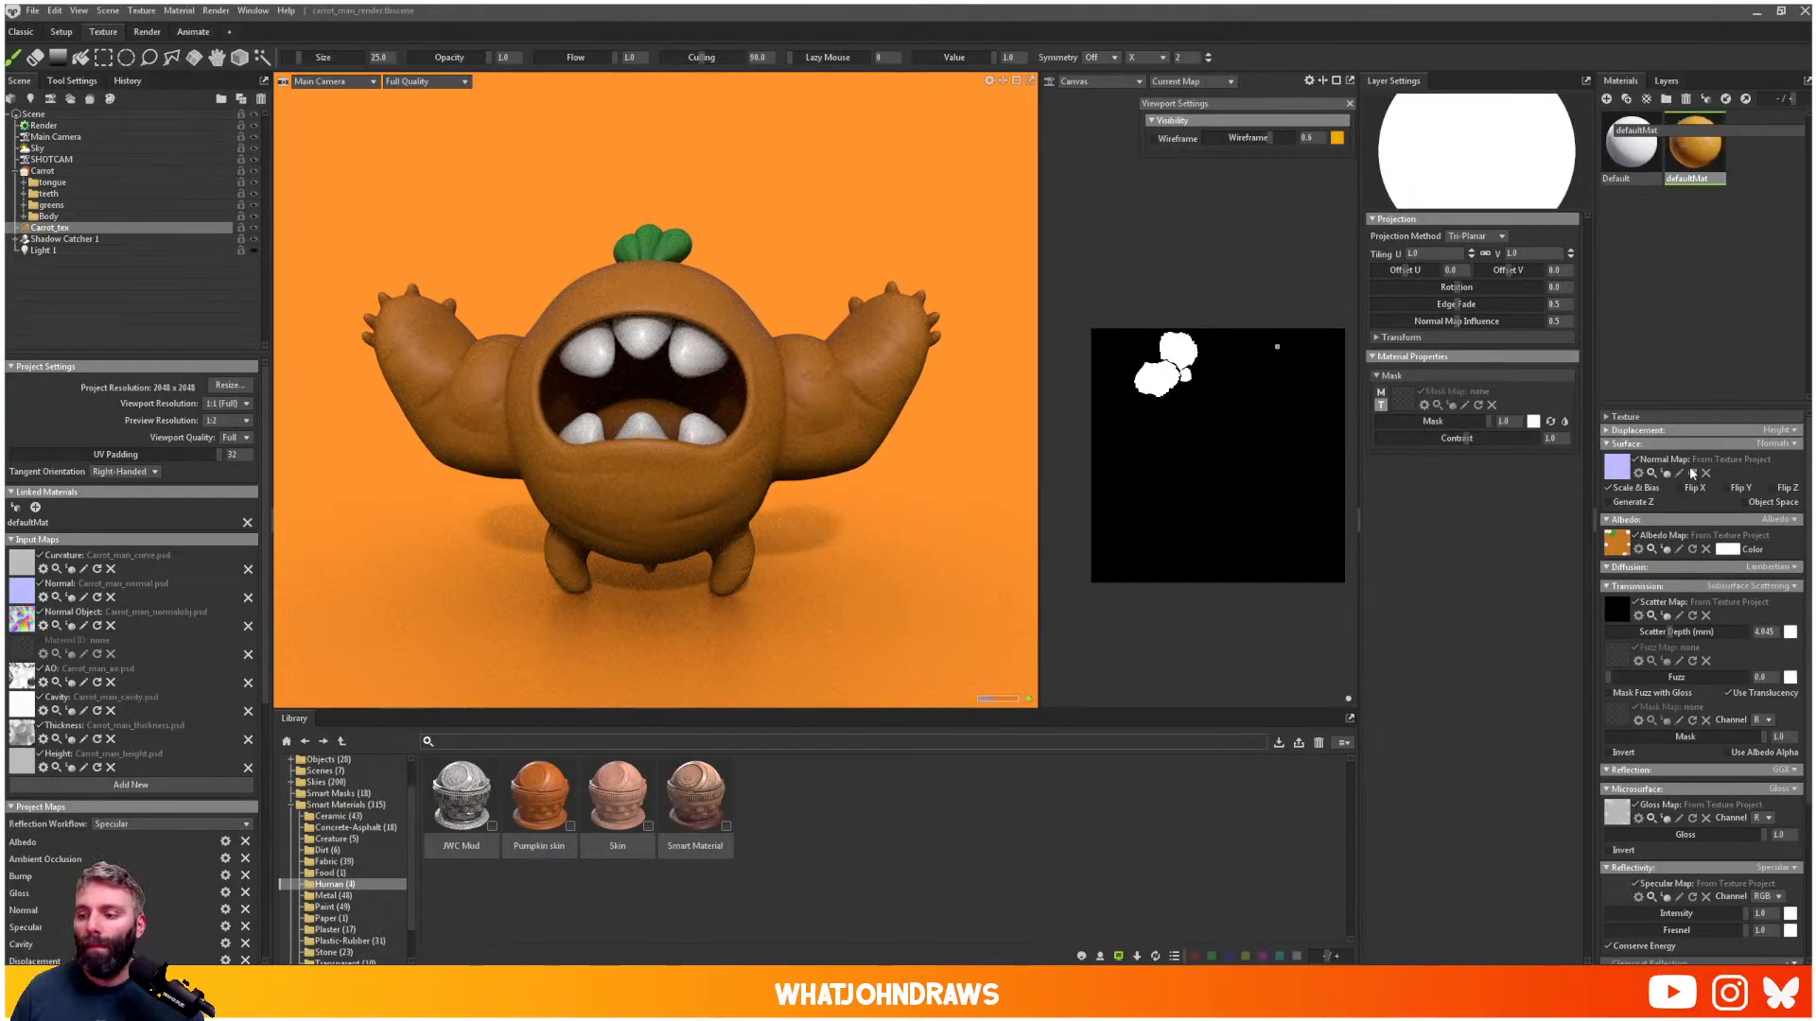
{"action": "scroll", "coordinate": [1674, 549], "scroll_direction": "down", "scroll_amount": 1}
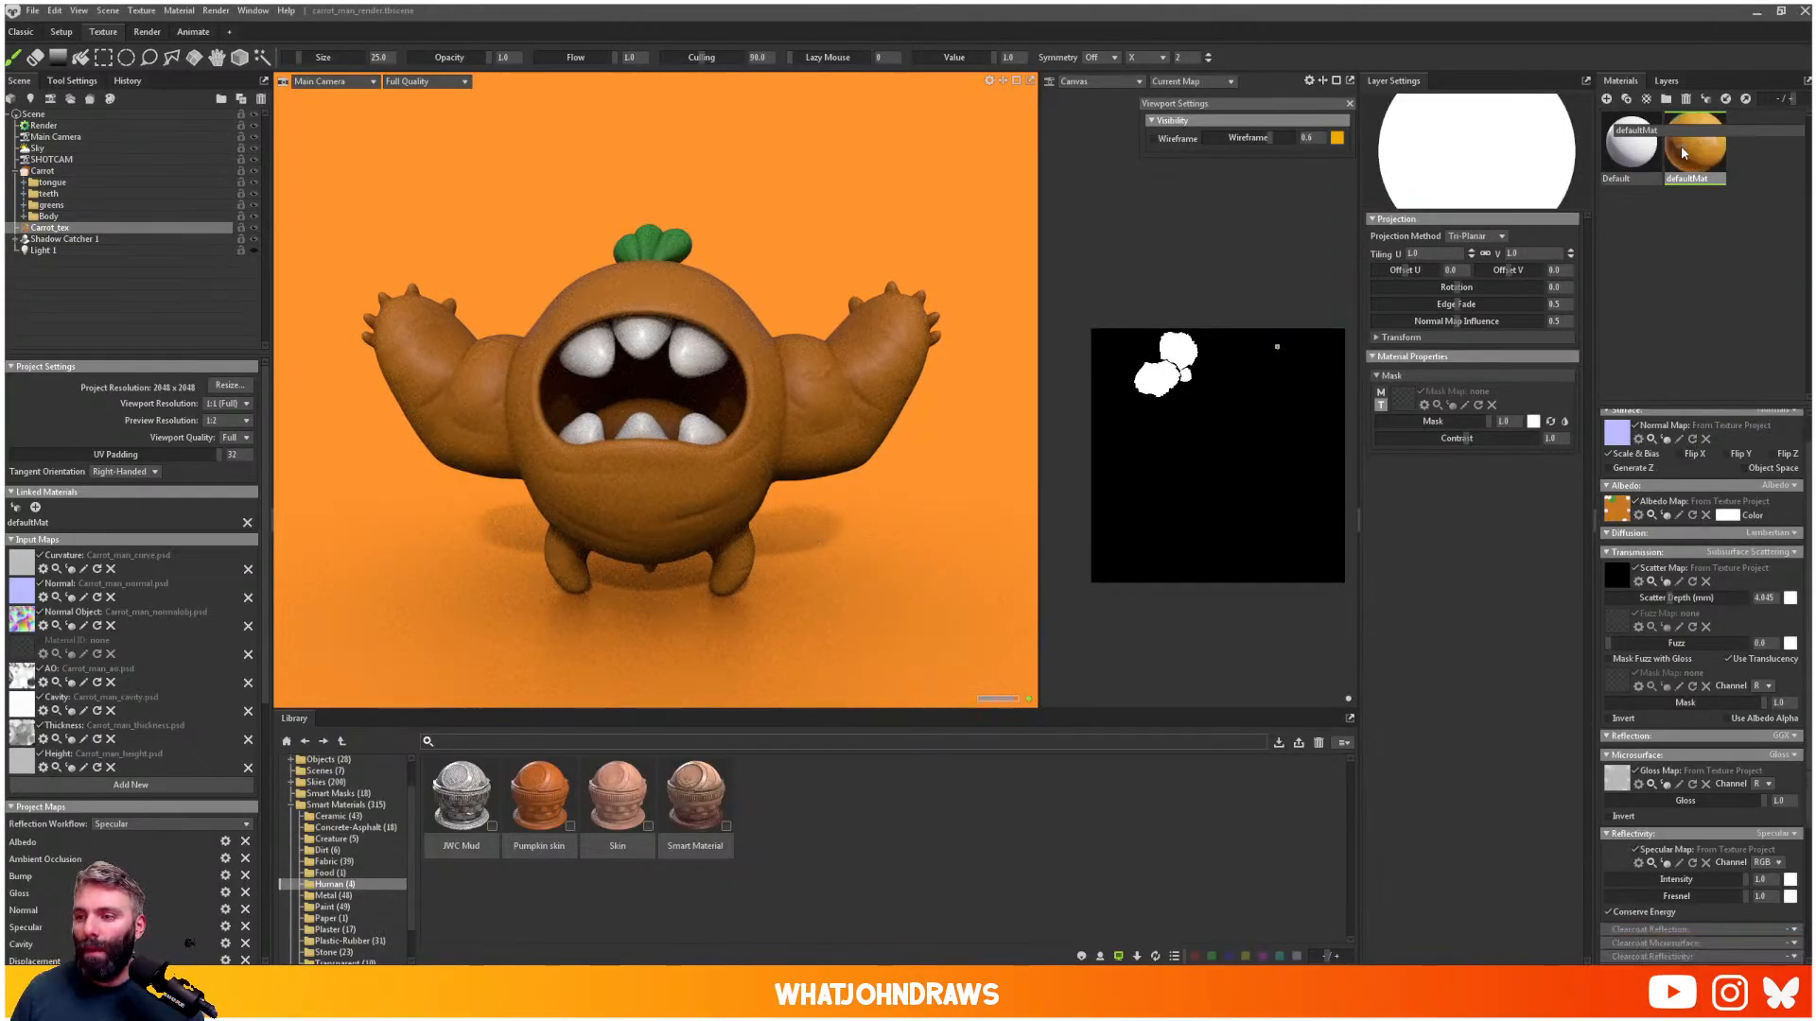
{"action": "double_click", "coordinate": [1682, 145]}
{"action": "left_click", "coordinate": [1666, 81]}
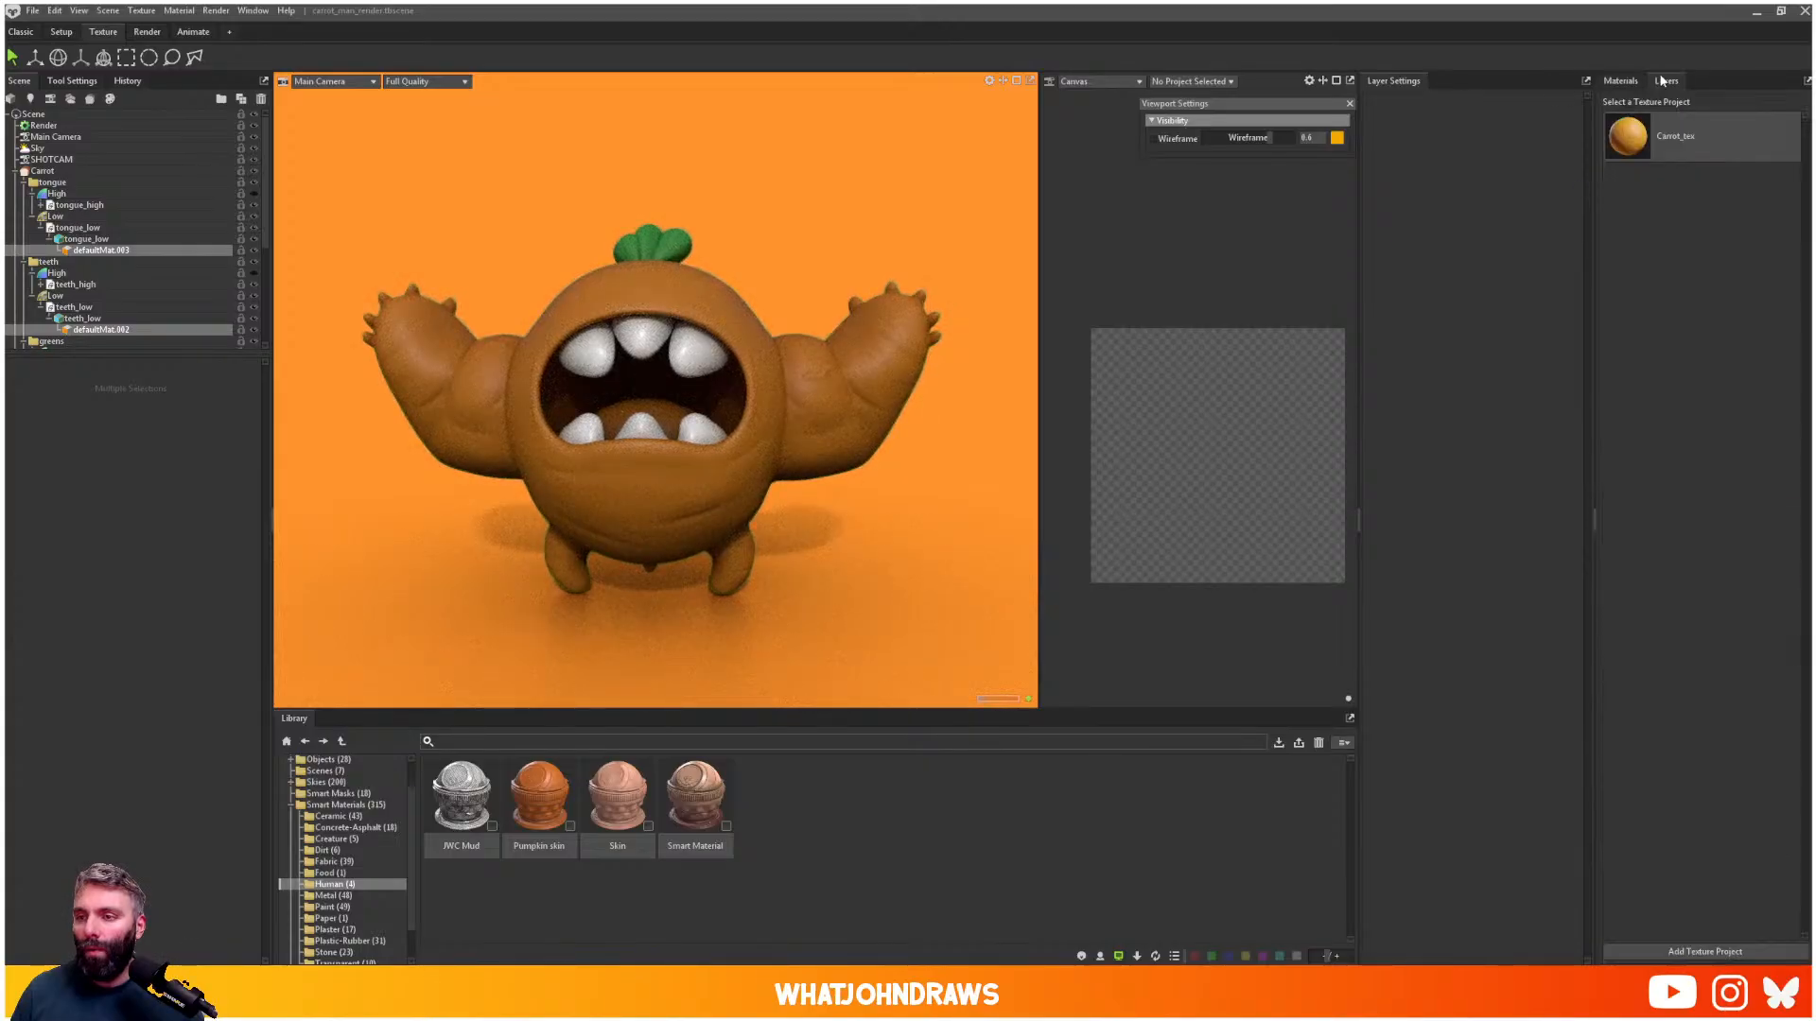
{"action": "left_click", "coordinate": [1635, 135]}
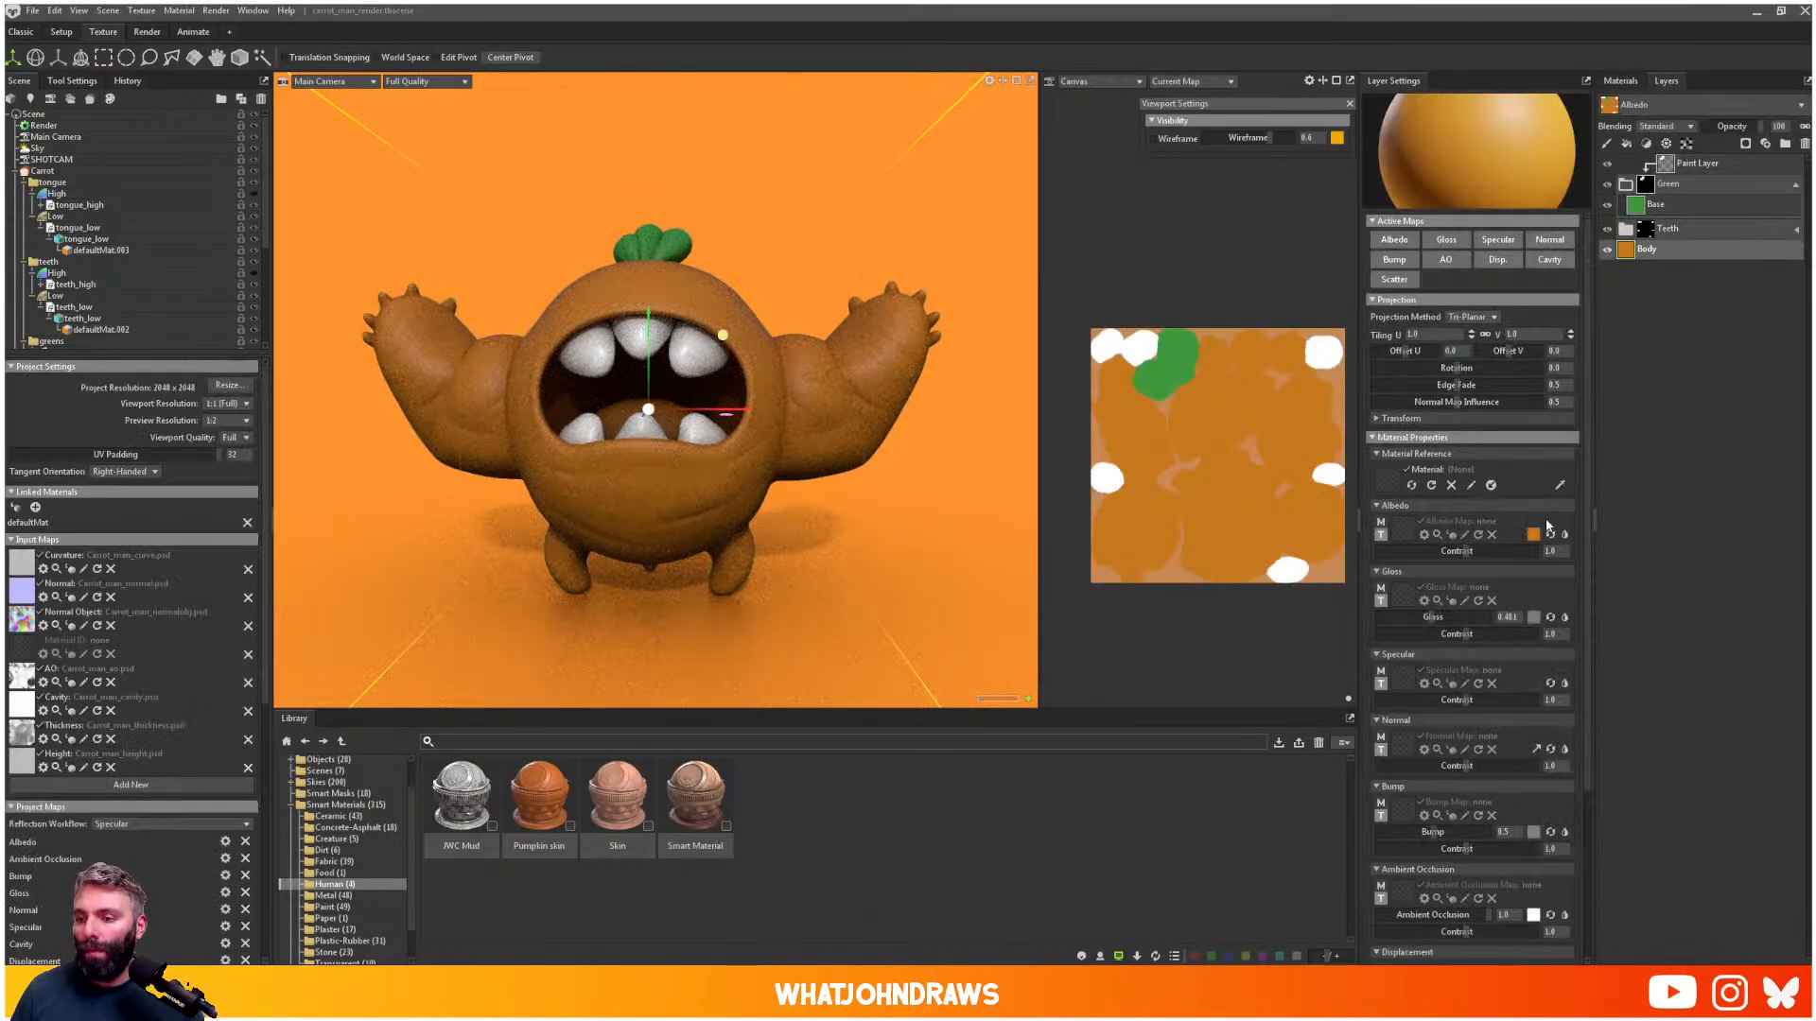
{"action": "left_click", "coordinate": [1534, 536]}
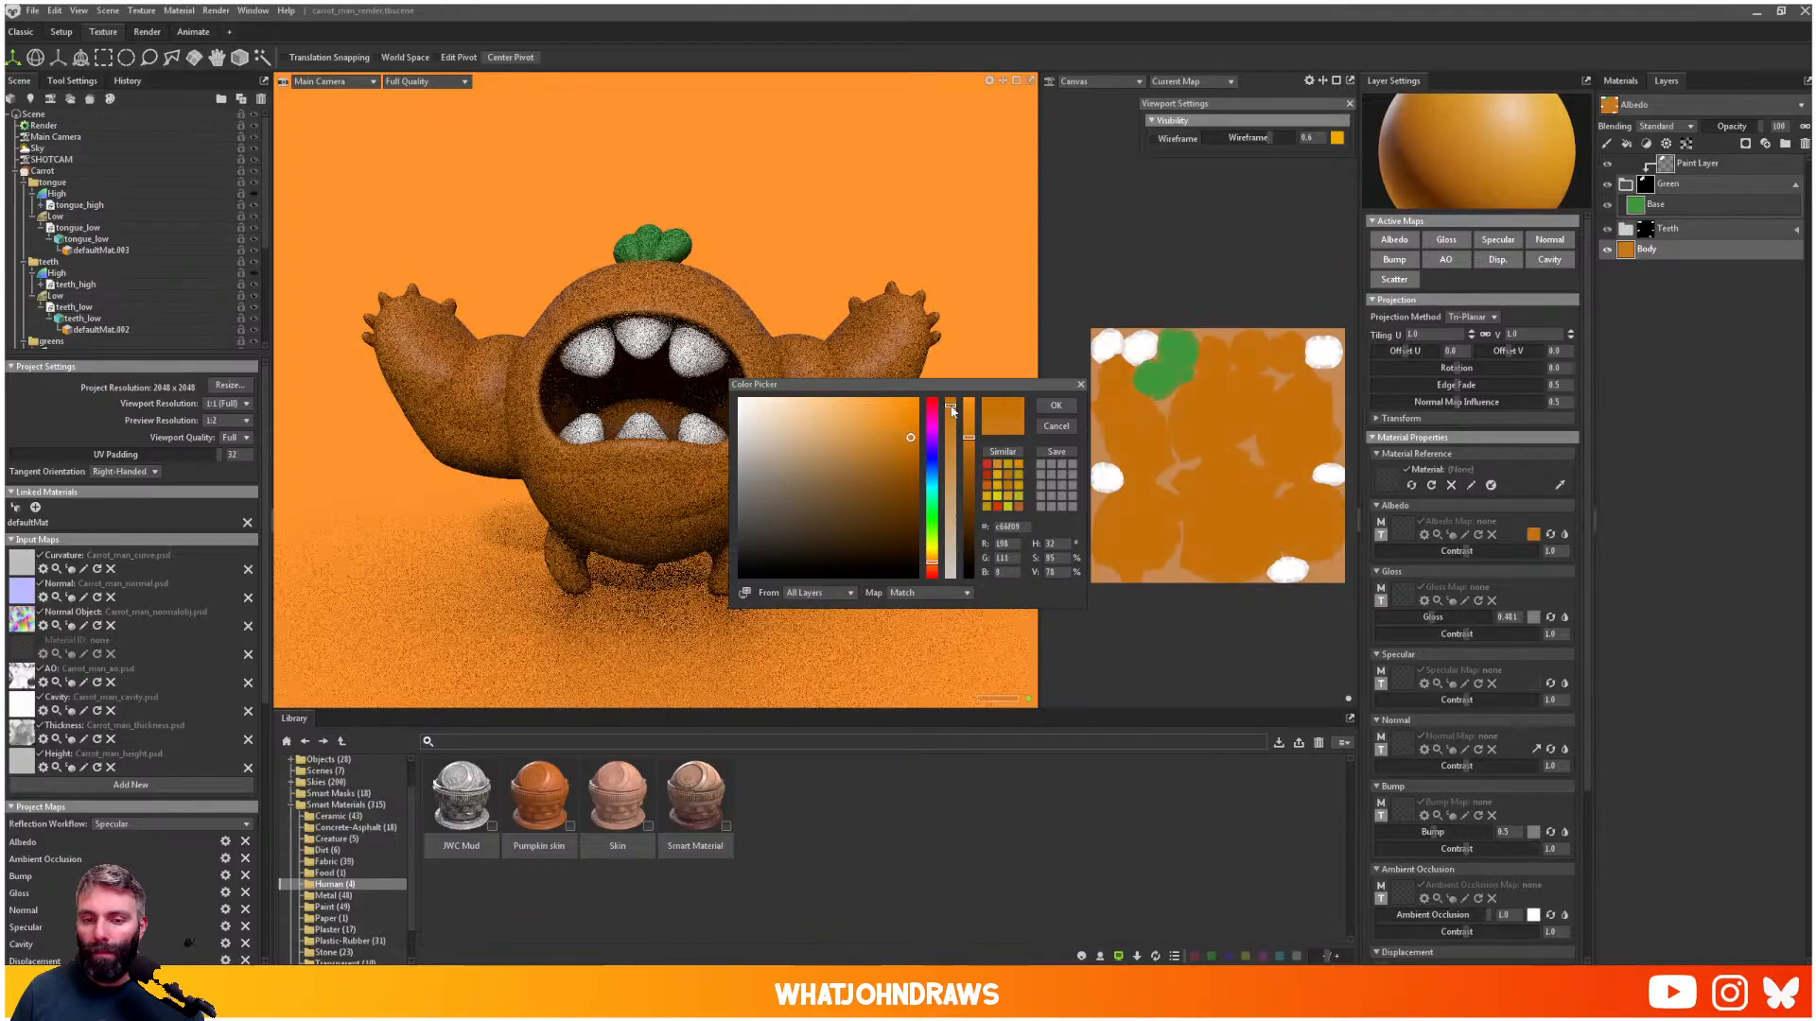
{"action": "left_click", "coordinate": [915, 412]}
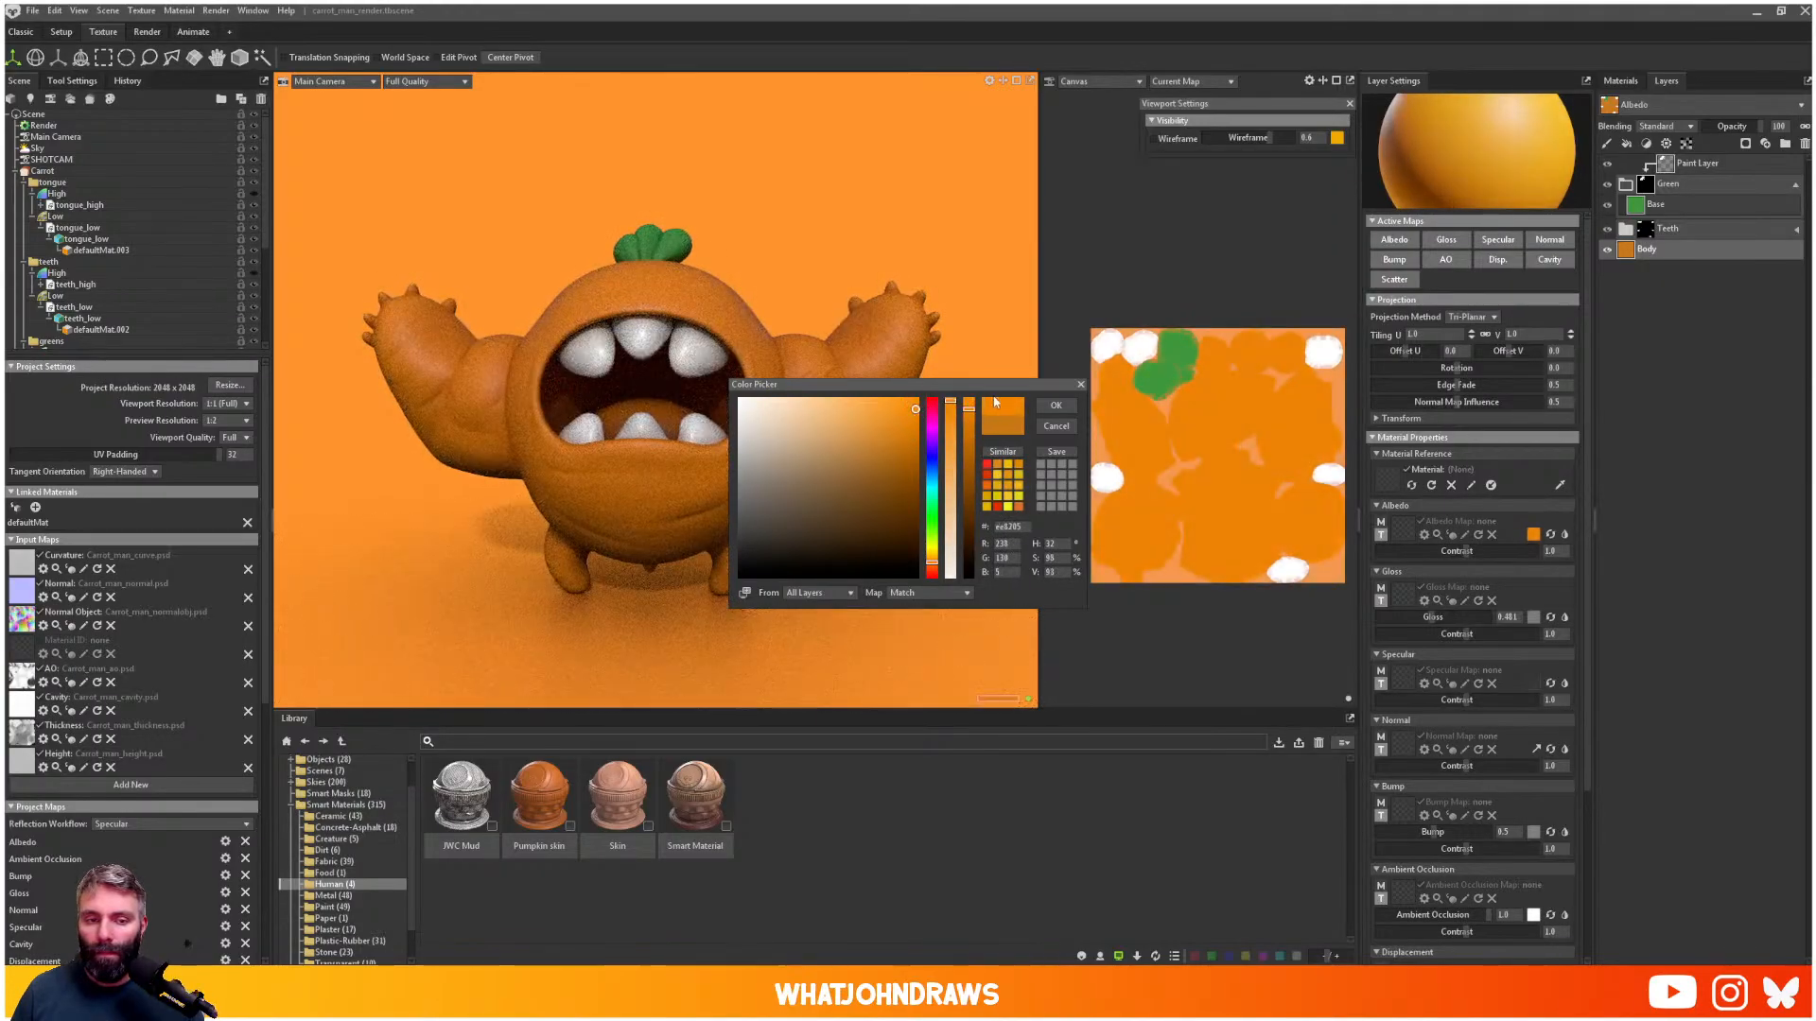
{"action": "left_click", "coordinate": [1050, 406]}
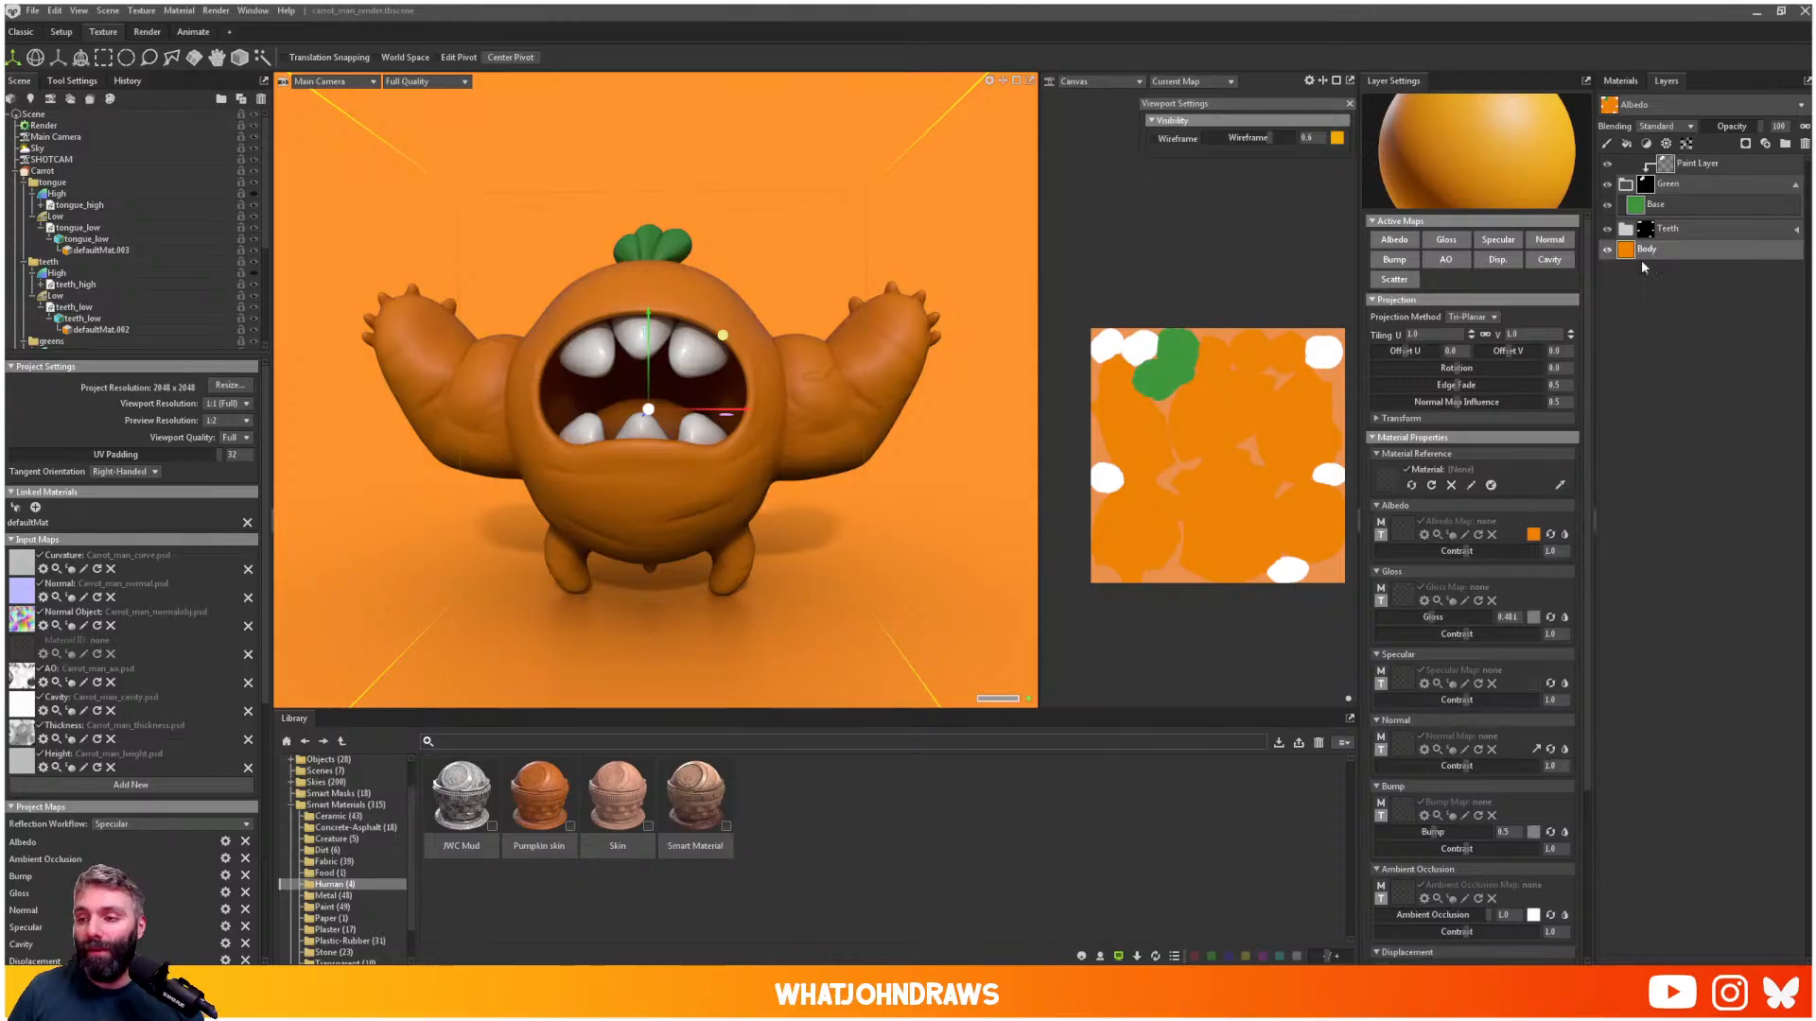
- Collapse the Green layer group with its paint layer, and add a fill layer named Base above it
{"action": "left_click", "coordinate": [1625, 189]}
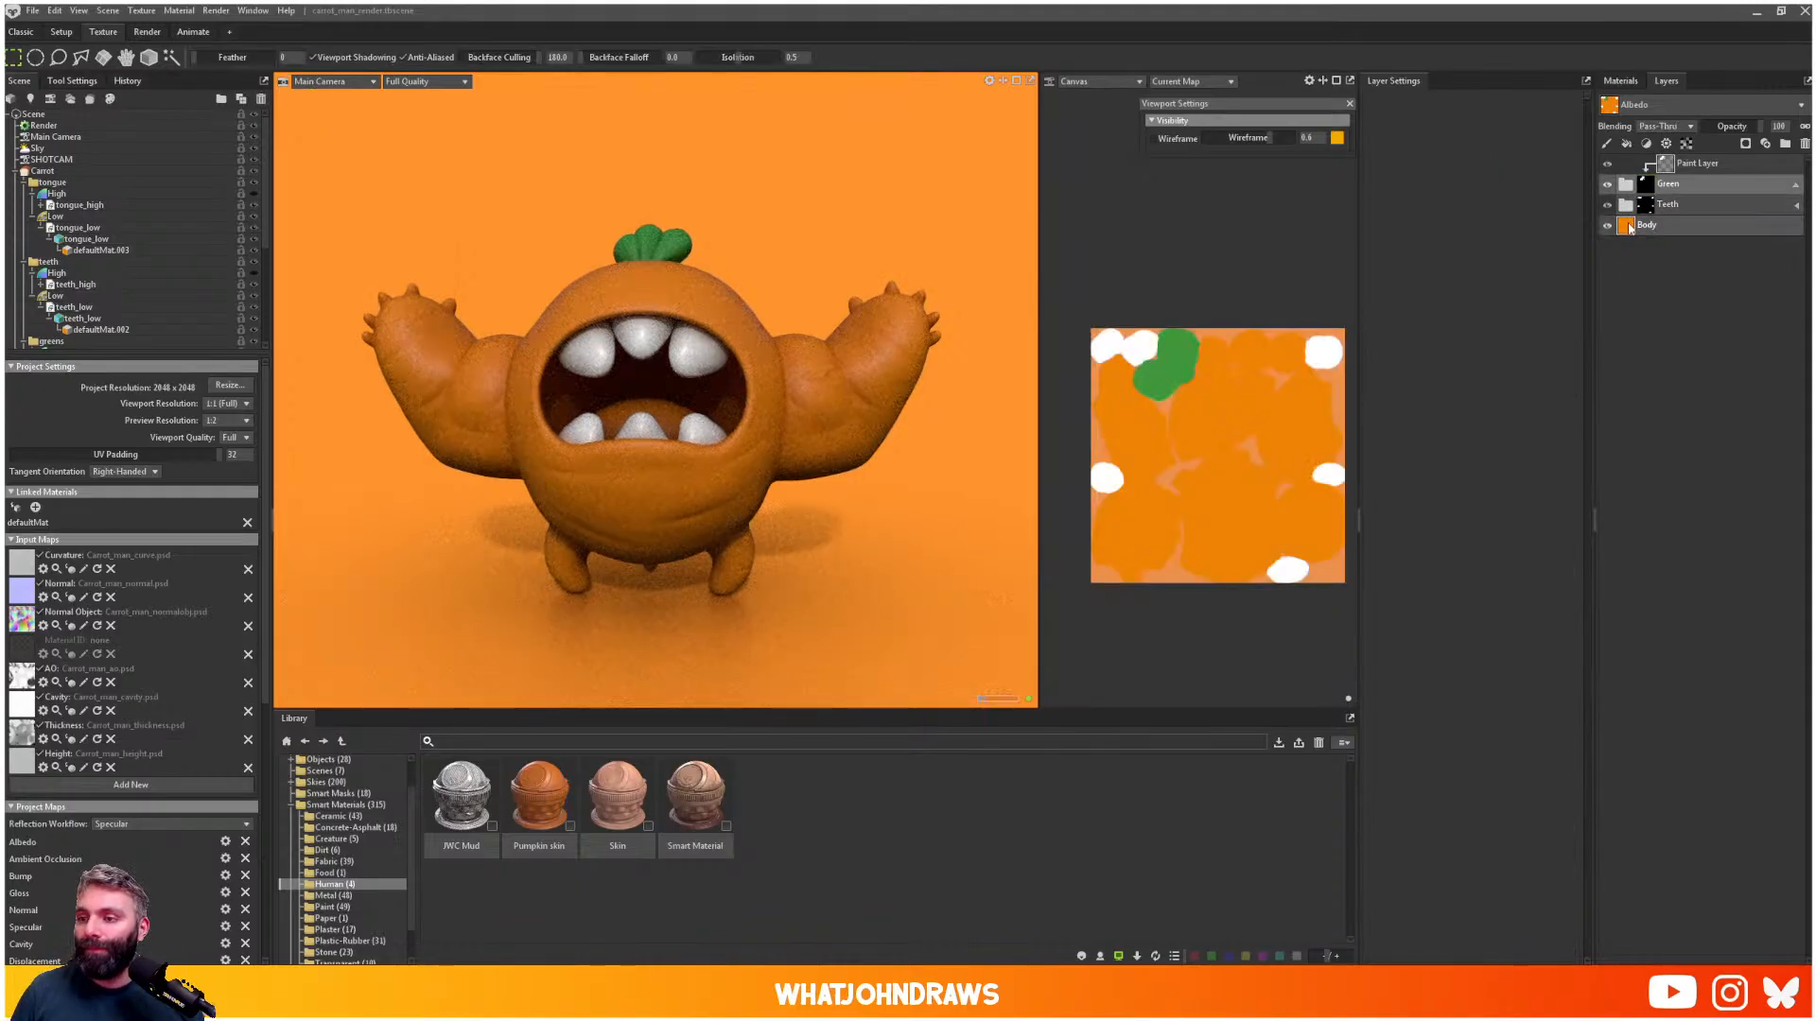
{"action": "left_click", "coordinate": [1795, 186]}
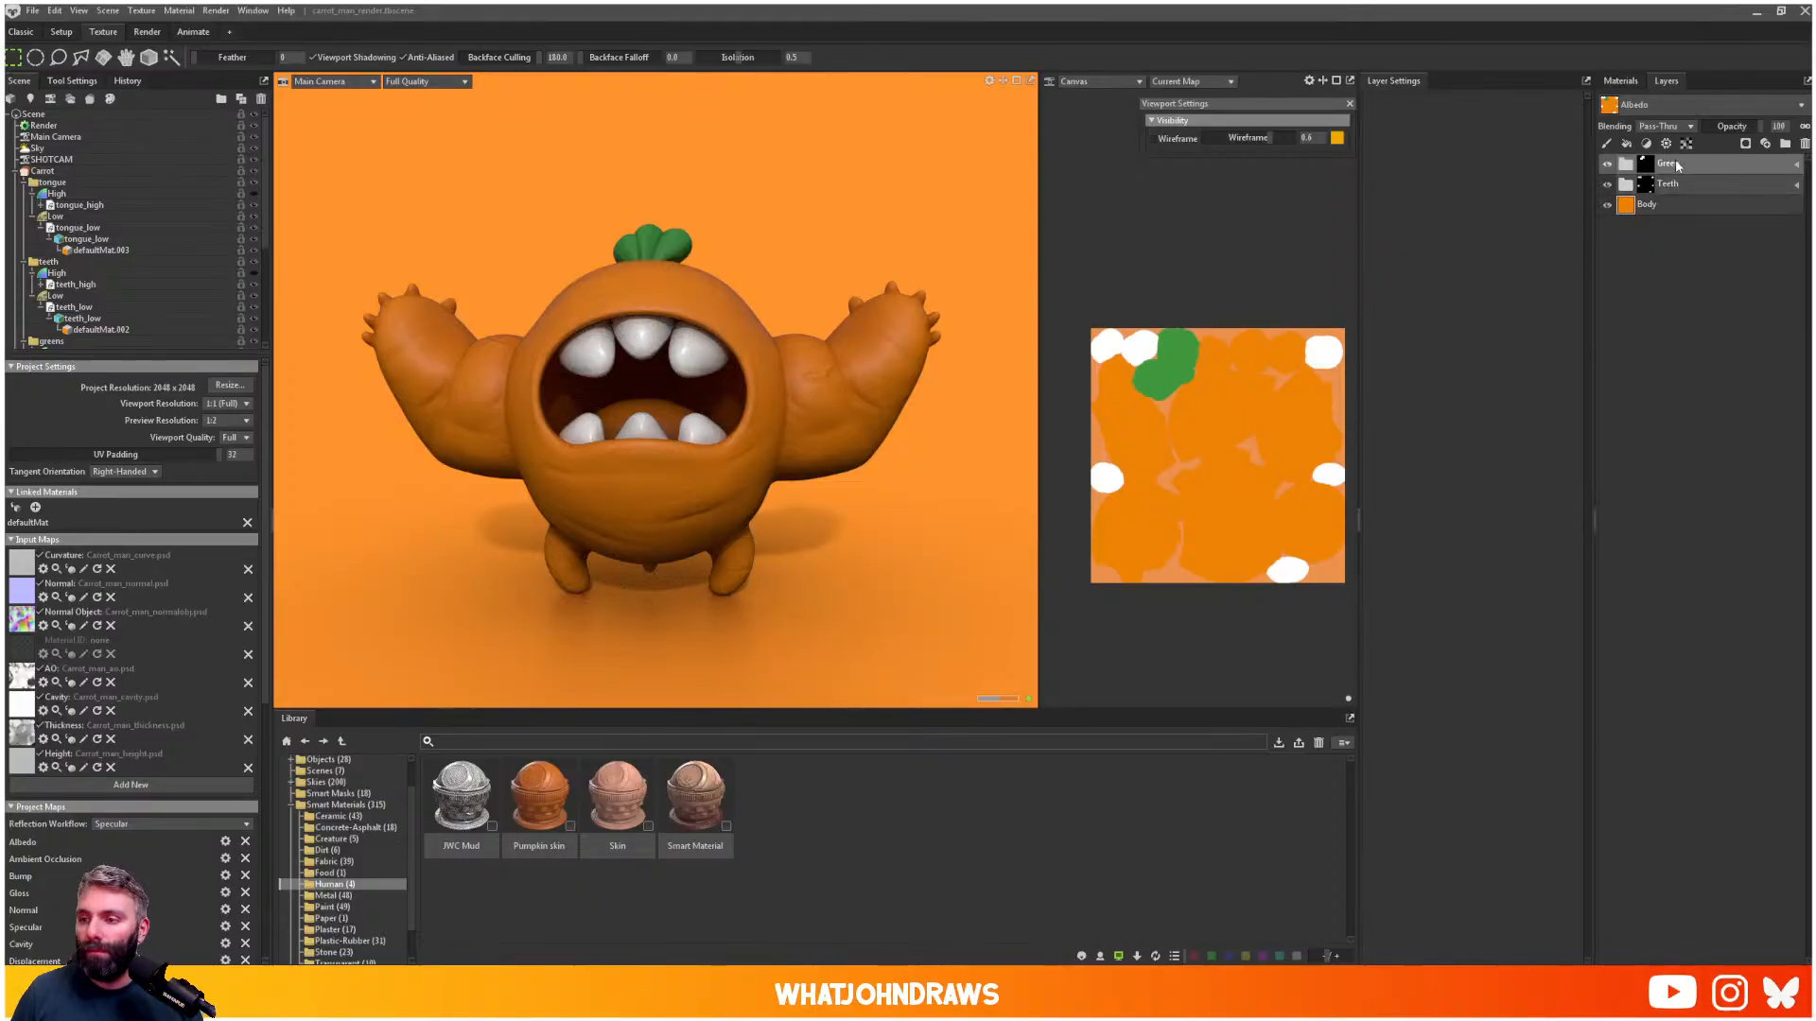
{"action": "left_click", "coordinate": [1625, 146]}
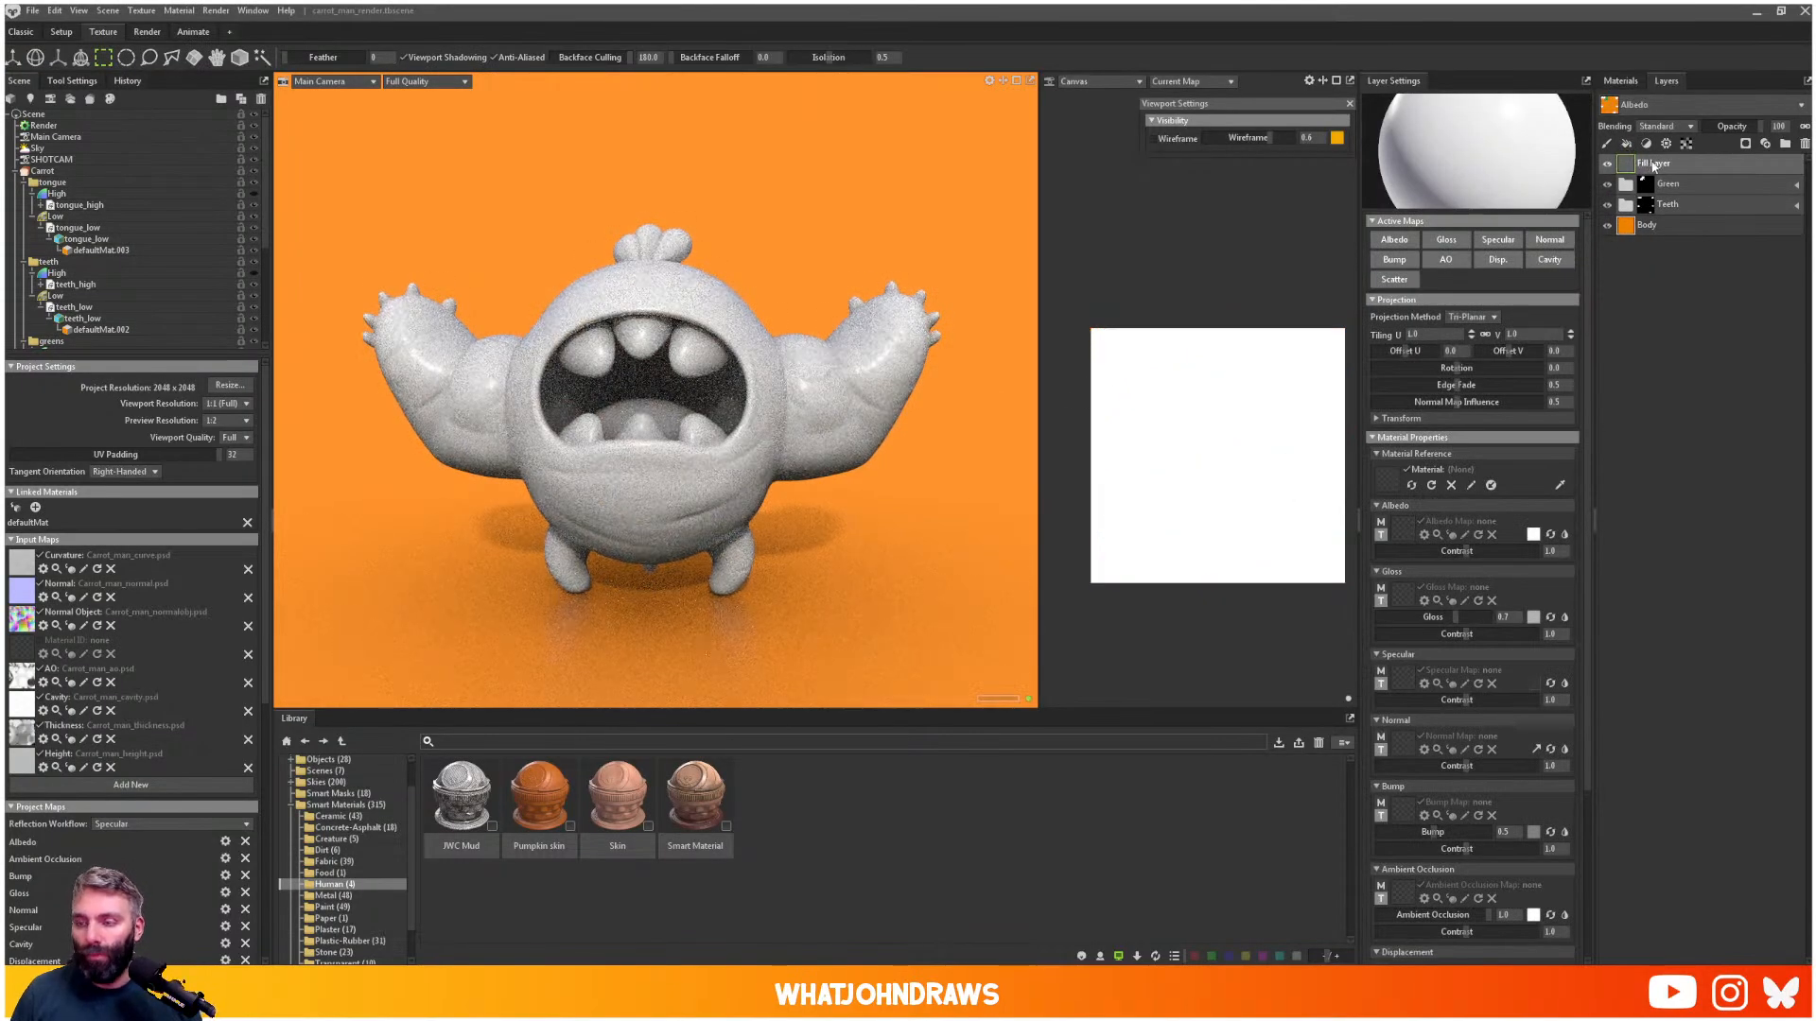
{"action": "double_click", "coordinate": [1653, 163]}
{"action": "type", "text": "Base"}
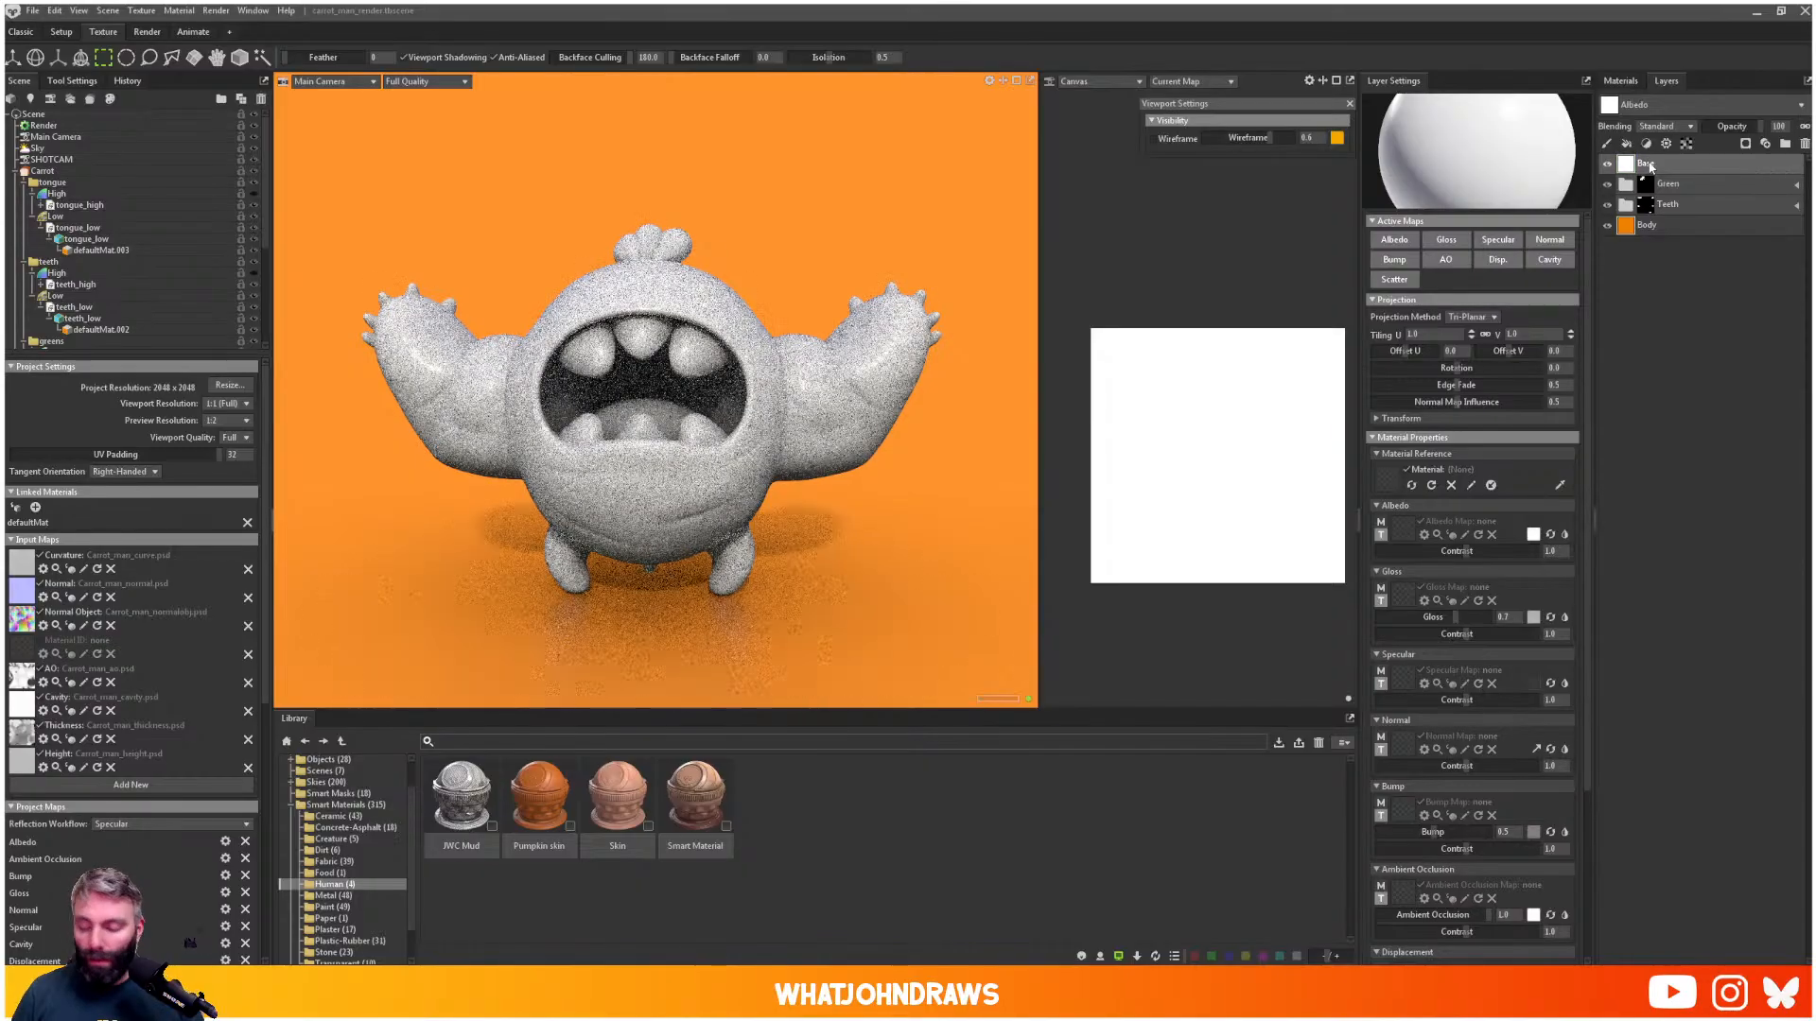
- Reopen the Carrot_tex texture project and put the new Base fill layer into a group named Tongue
{"action": "key", "text": "Escape"}
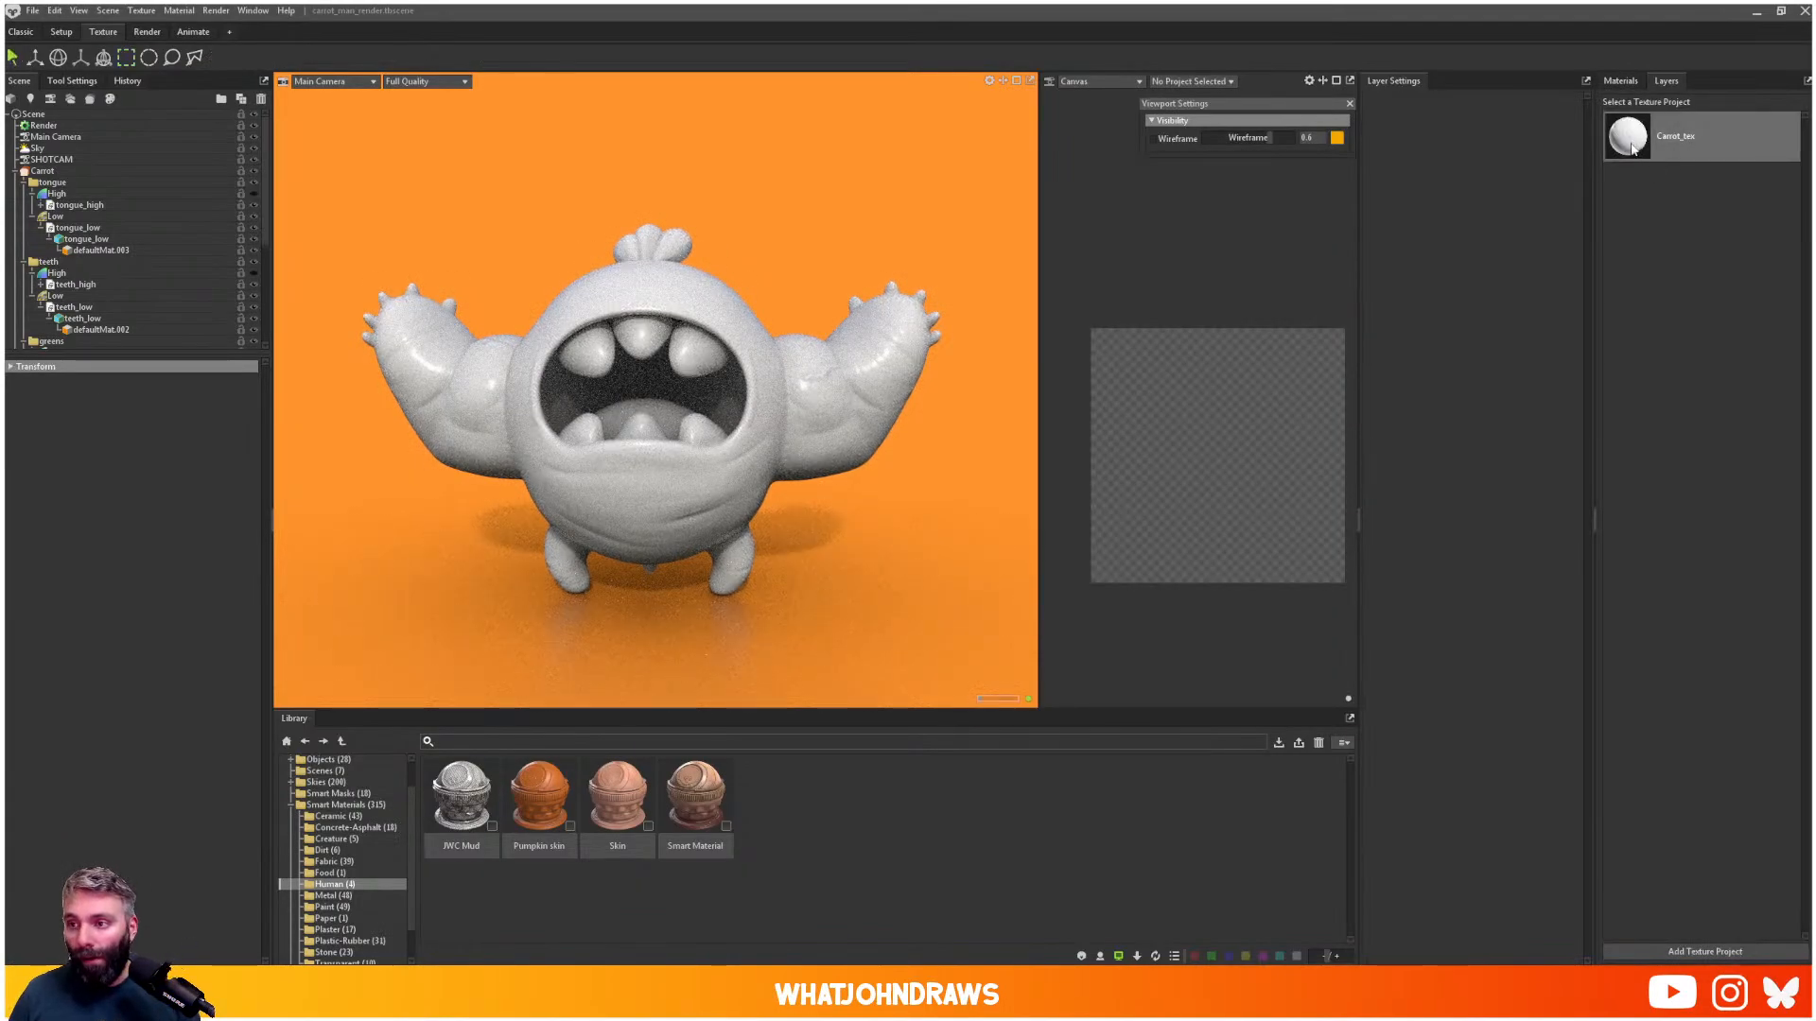
{"action": "left_click", "coordinate": [1637, 142]}
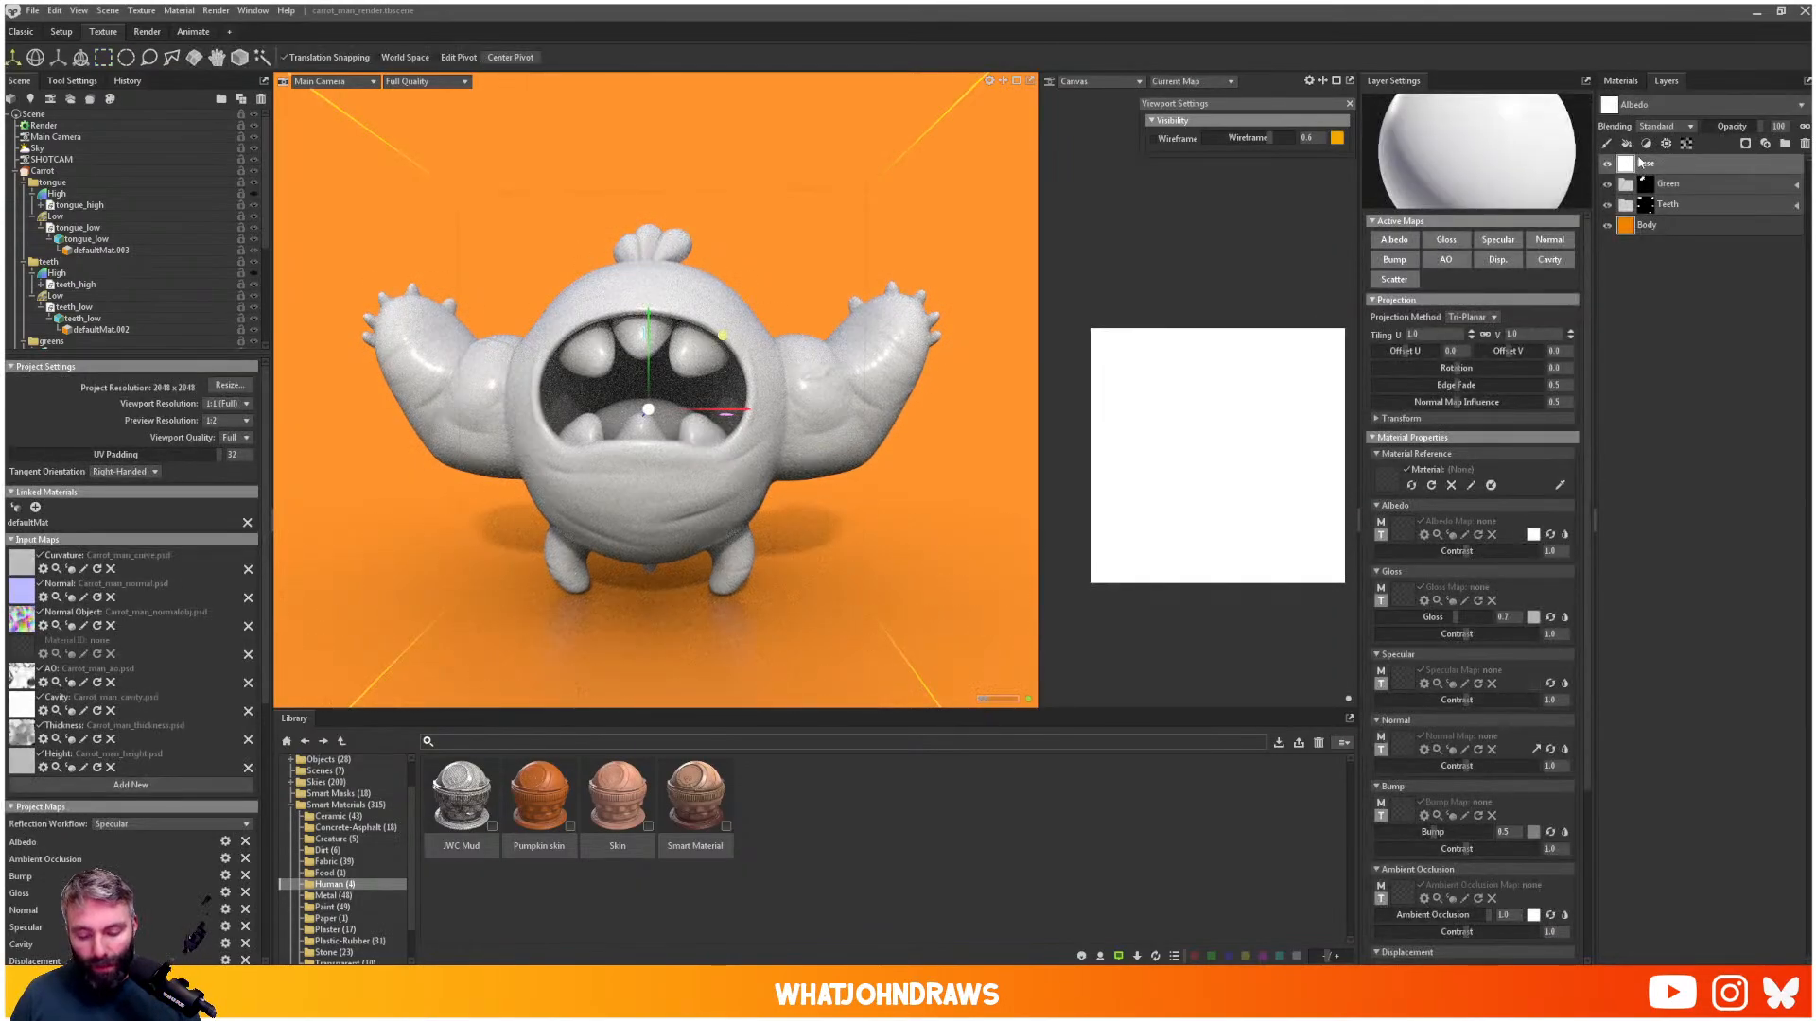
{"action": "key", "text": "Escape"}
{"action": "left_click", "coordinate": [1642, 148]}
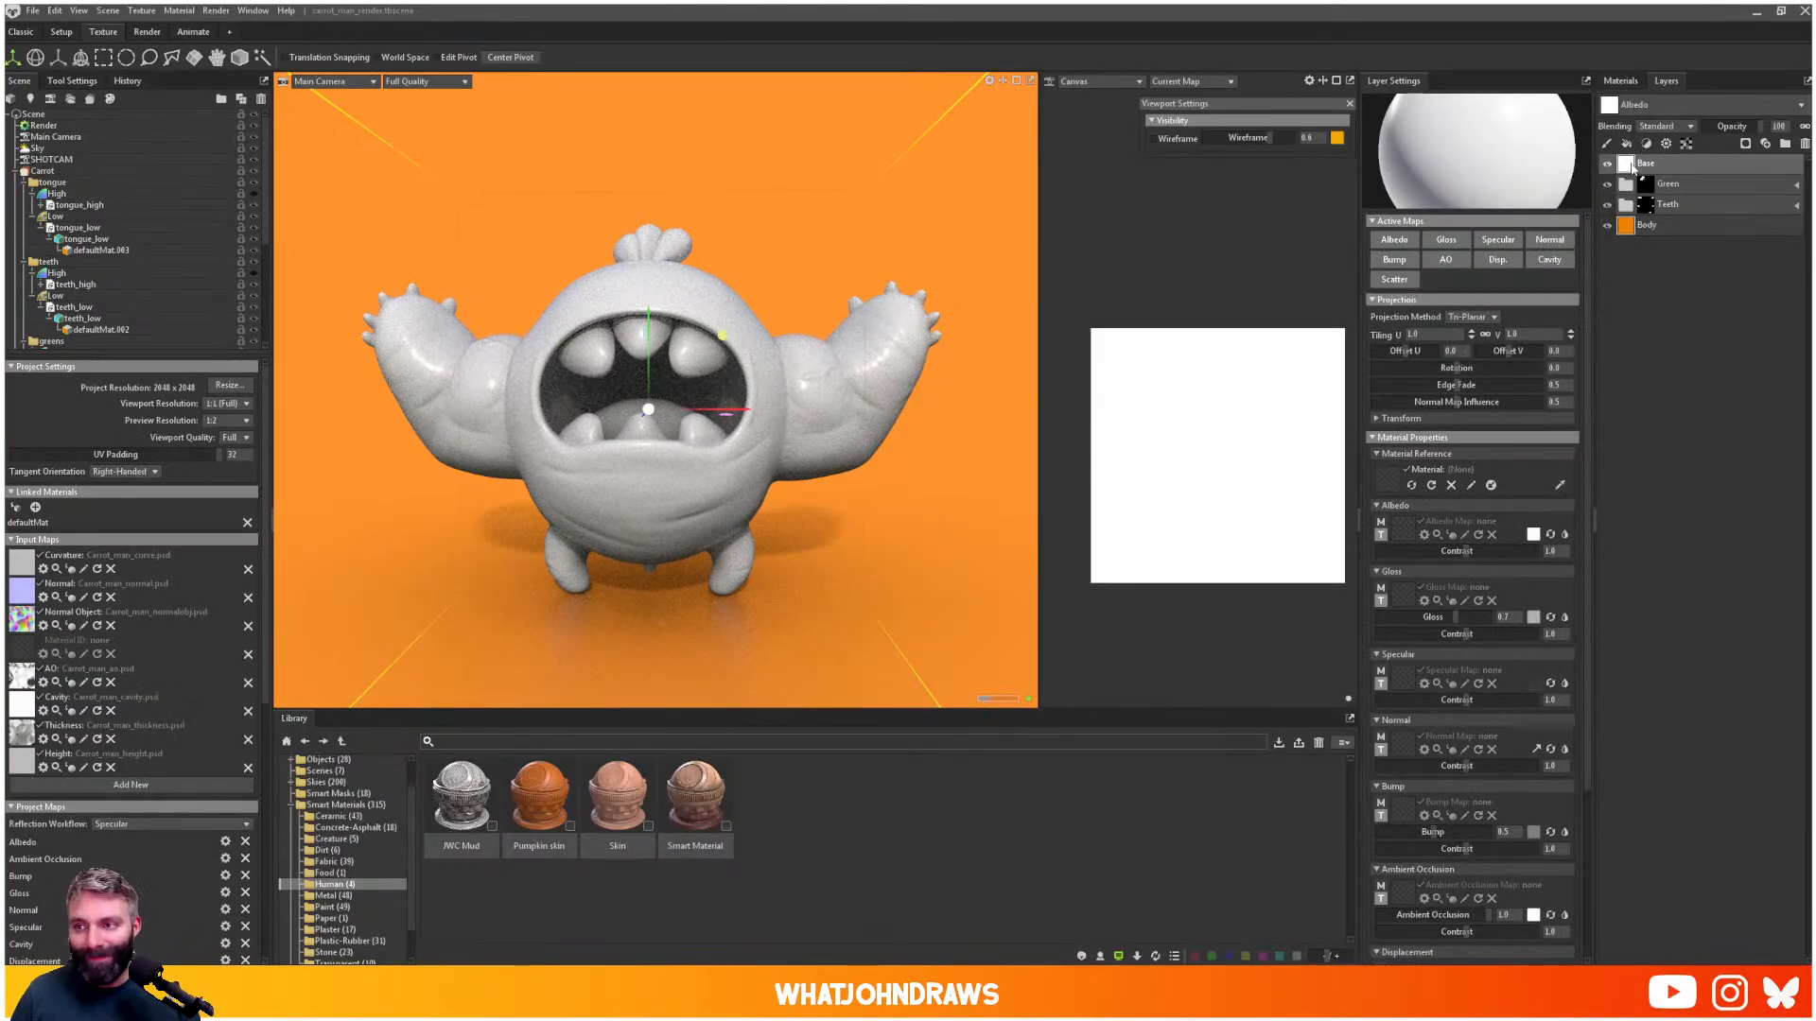
{"action": "key", "text": "ctrl+g"}
{"action": "double_click", "coordinate": [1646, 164]}
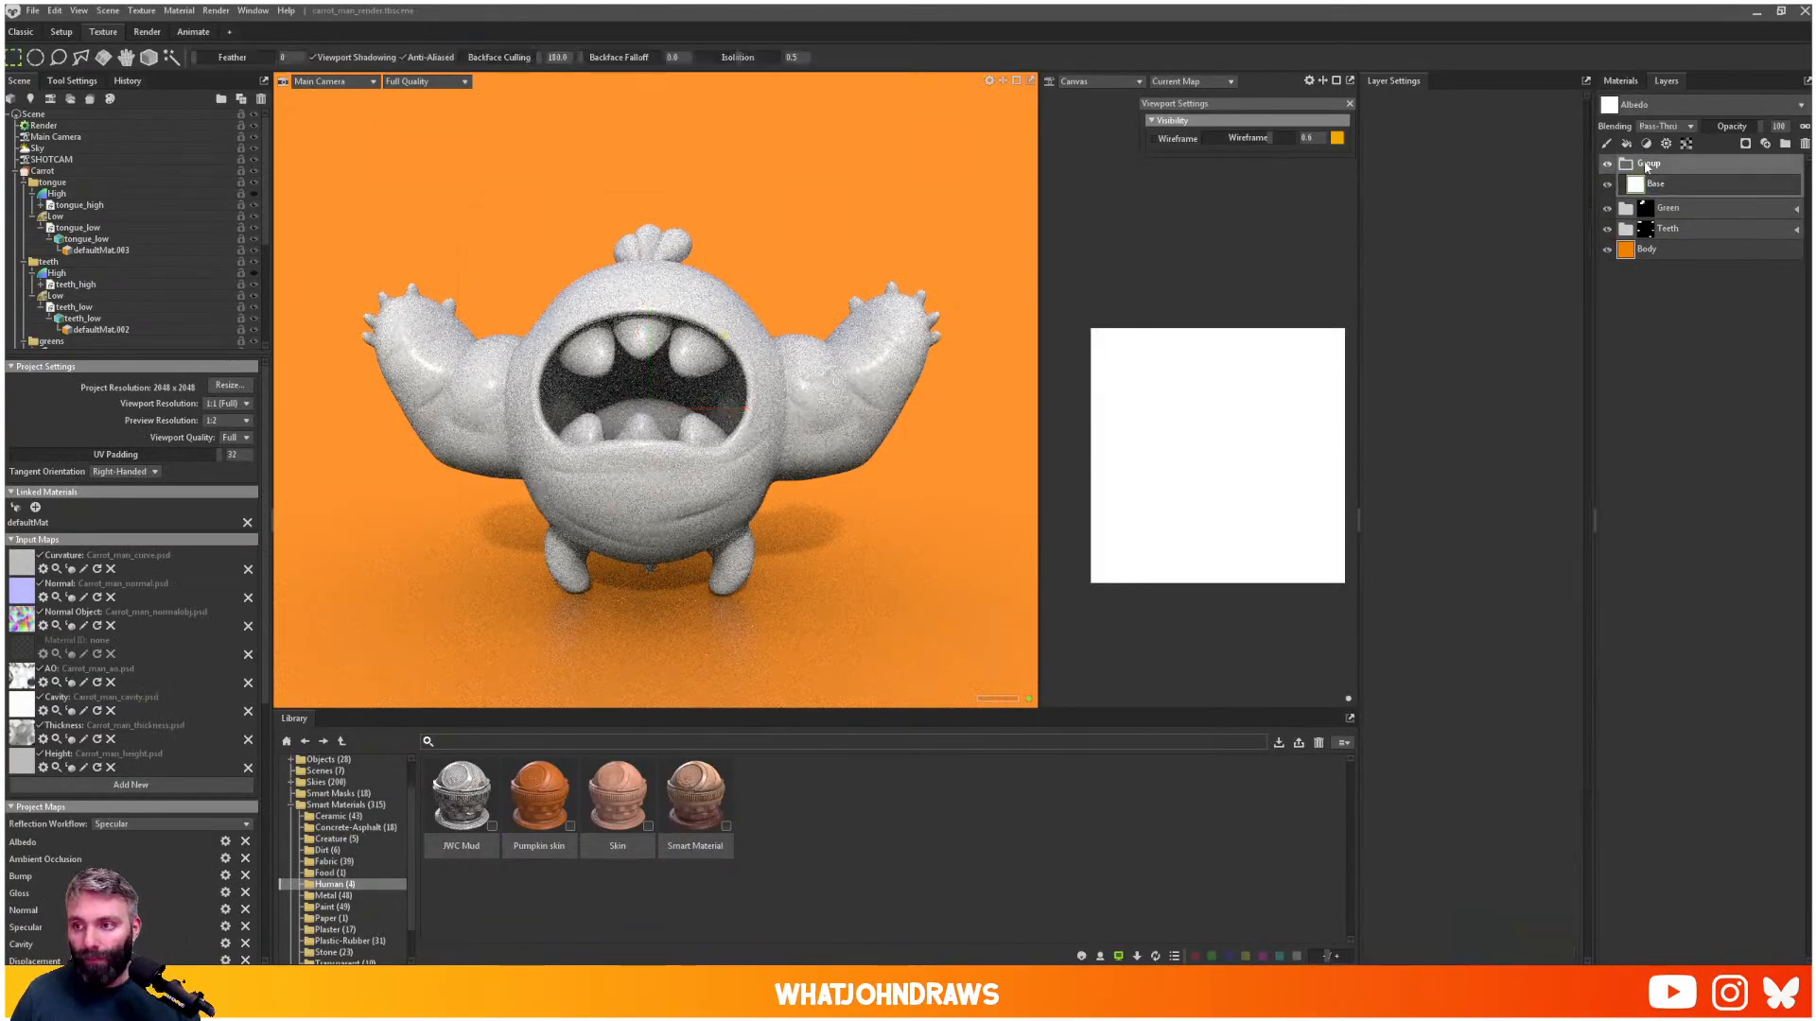
{"action": "type", "text": "Tongue"}
{"action": "key", "text": "Return"}
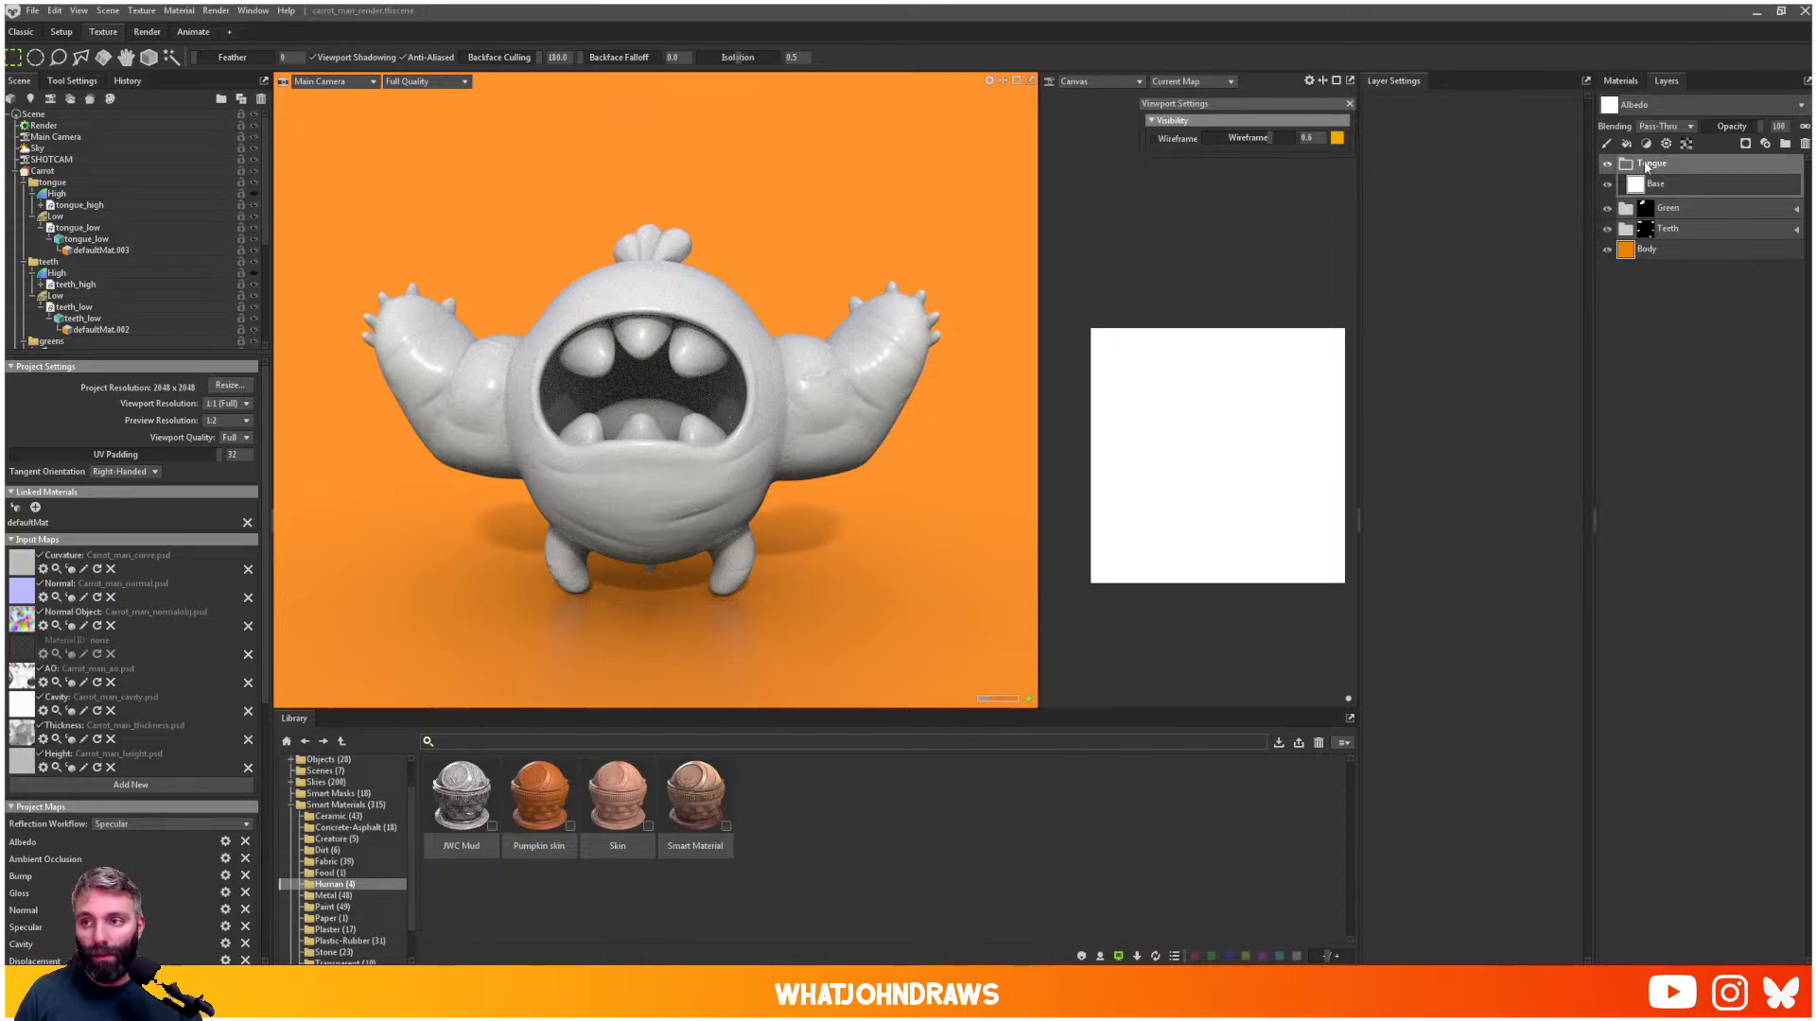
- Set the albedo color of the Tongue group's Base layer to a bright red
{"action": "left_click", "coordinate": [1661, 185]}
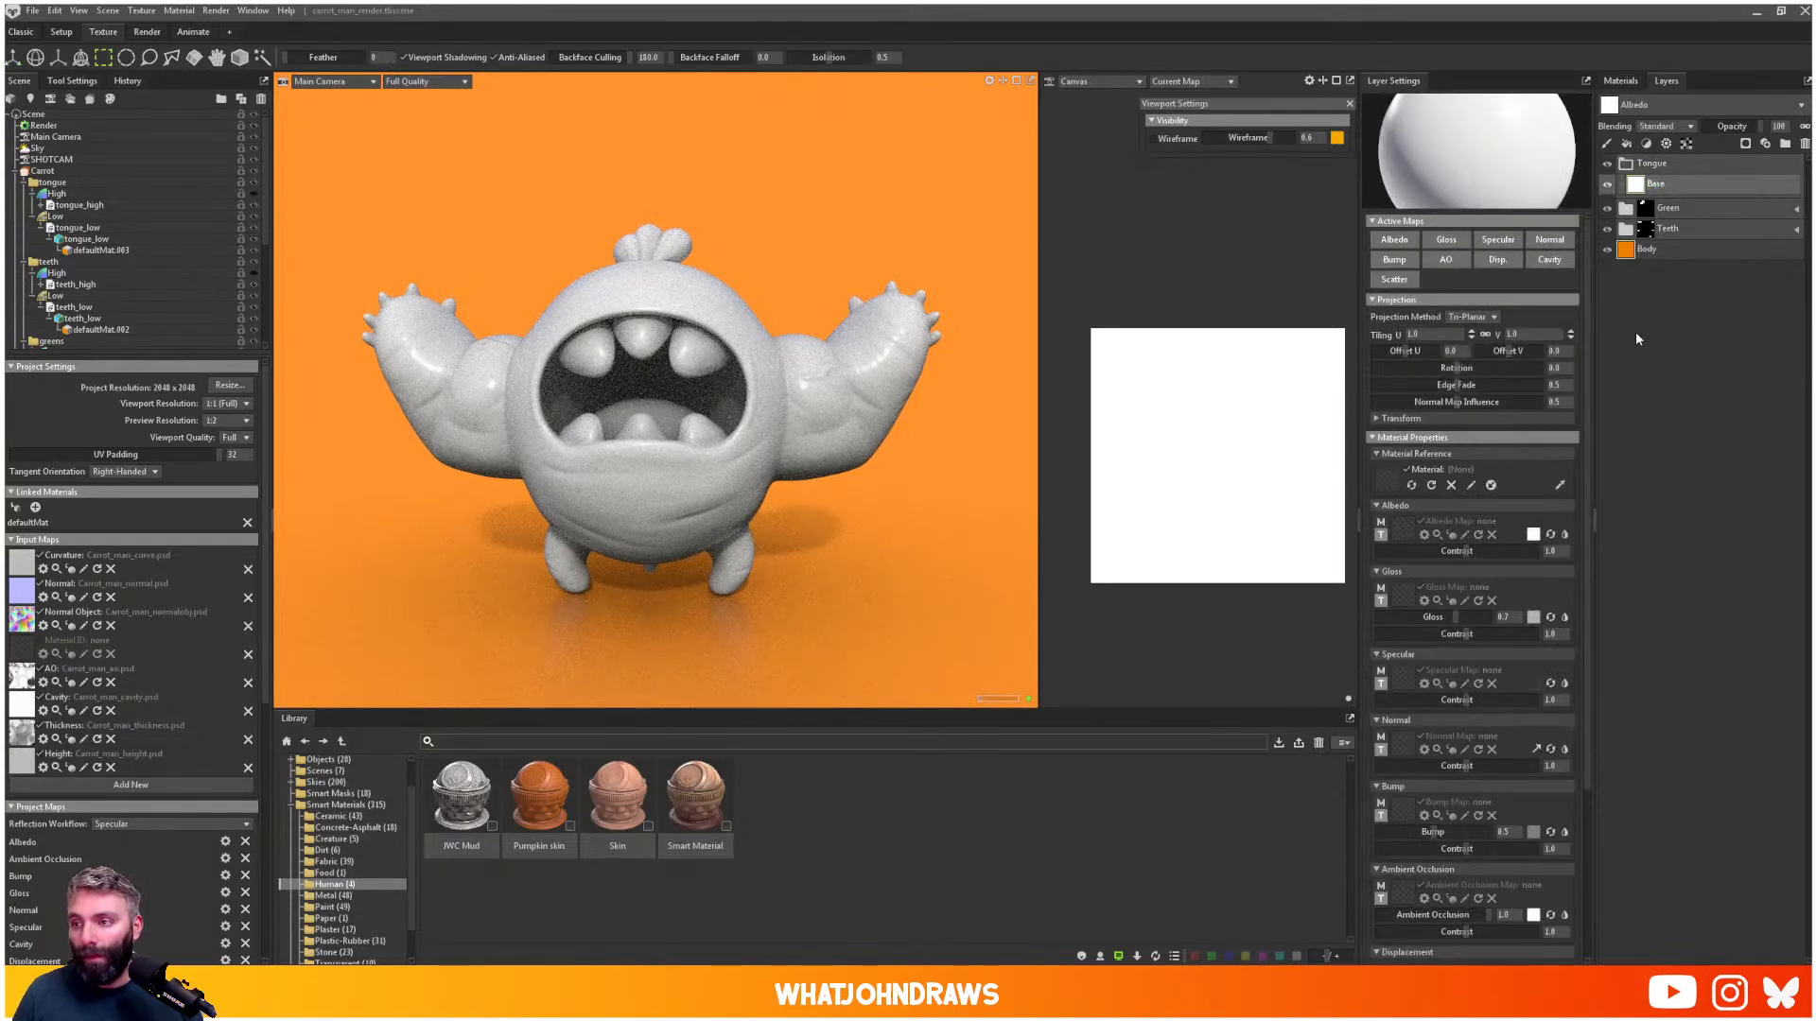
{"action": "left_click", "coordinate": [1534, 535]}
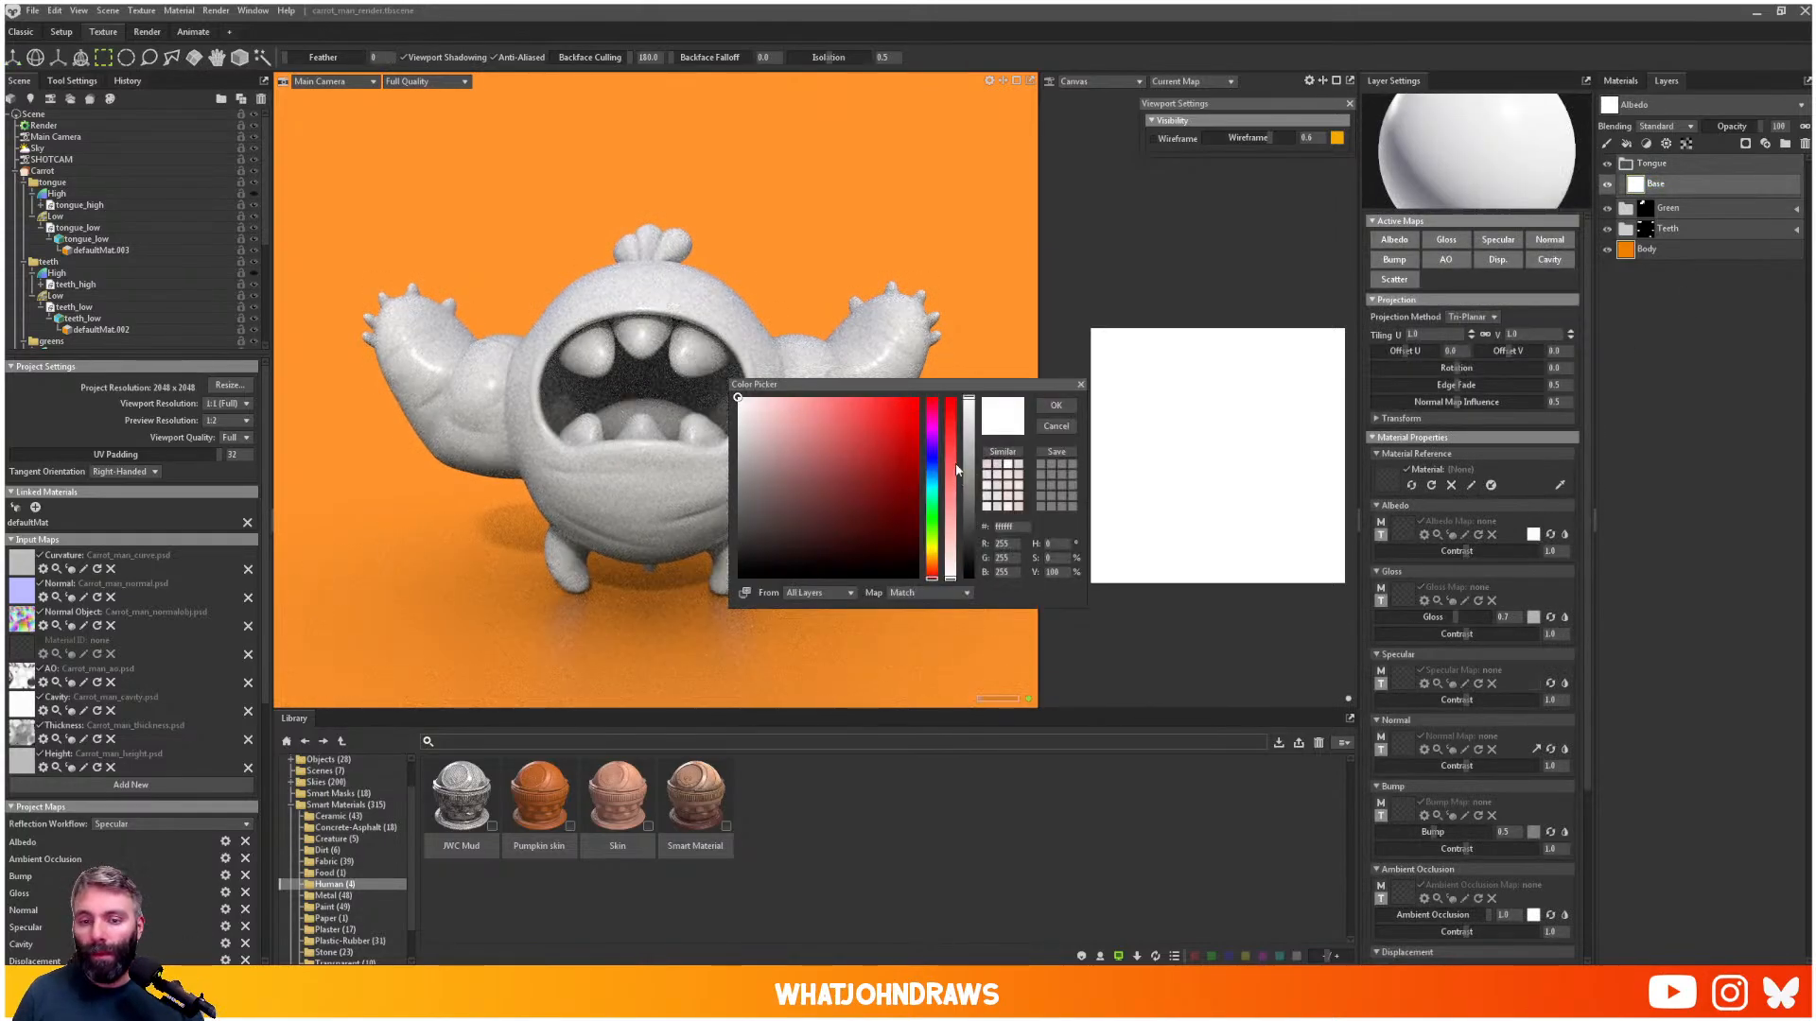
{"action": "mouse_move", "coordinate": [934, 434]}
{"action": "left_mouse_down"}
{"action": "mouse_move", "coordinate": [935, 394]}
{"action": "mouse_move", "coordinate": [956, 503]}
{"action": "mouse_move", "coordinate": [957, 432]}
{"action": "left_mouse_up"}
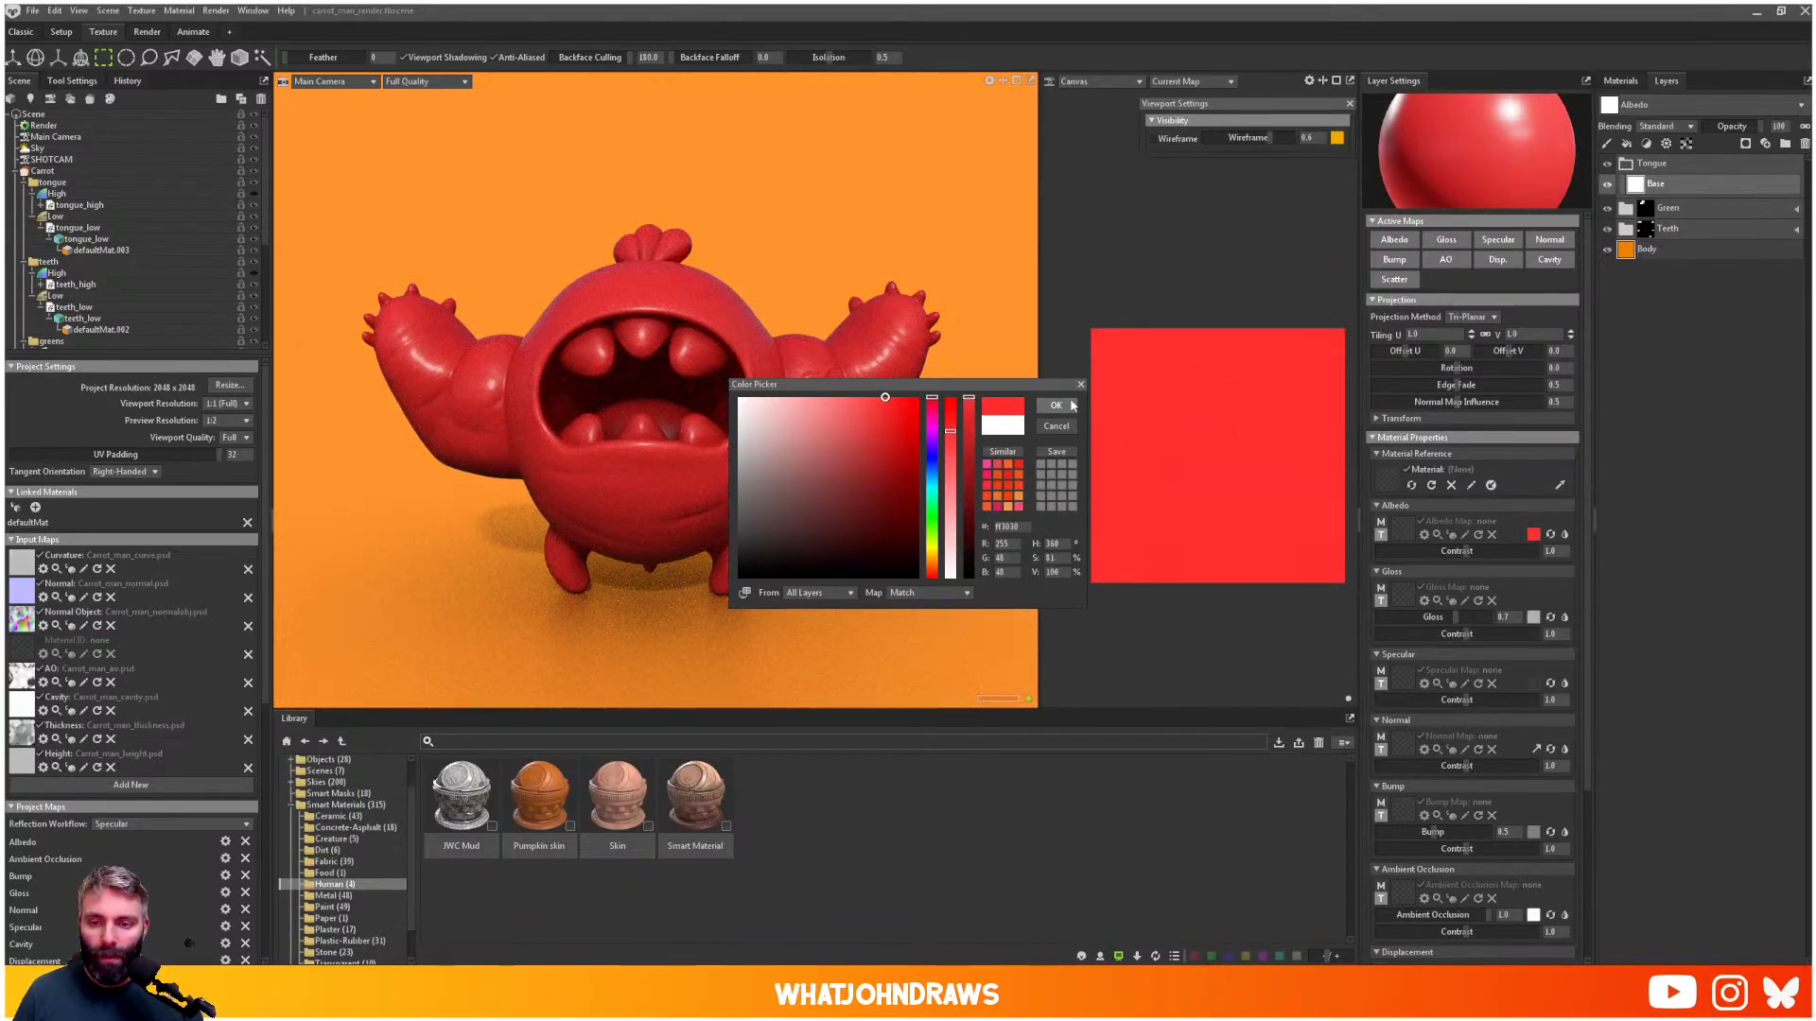
{"action": "left_click", "coordinate": [1072, 406]}
- Mask the Tongue group with a black mask and paint layer, filling only the selected tongue mesh with white
{"action": "left_click", "coordinate": [1710, 161]}
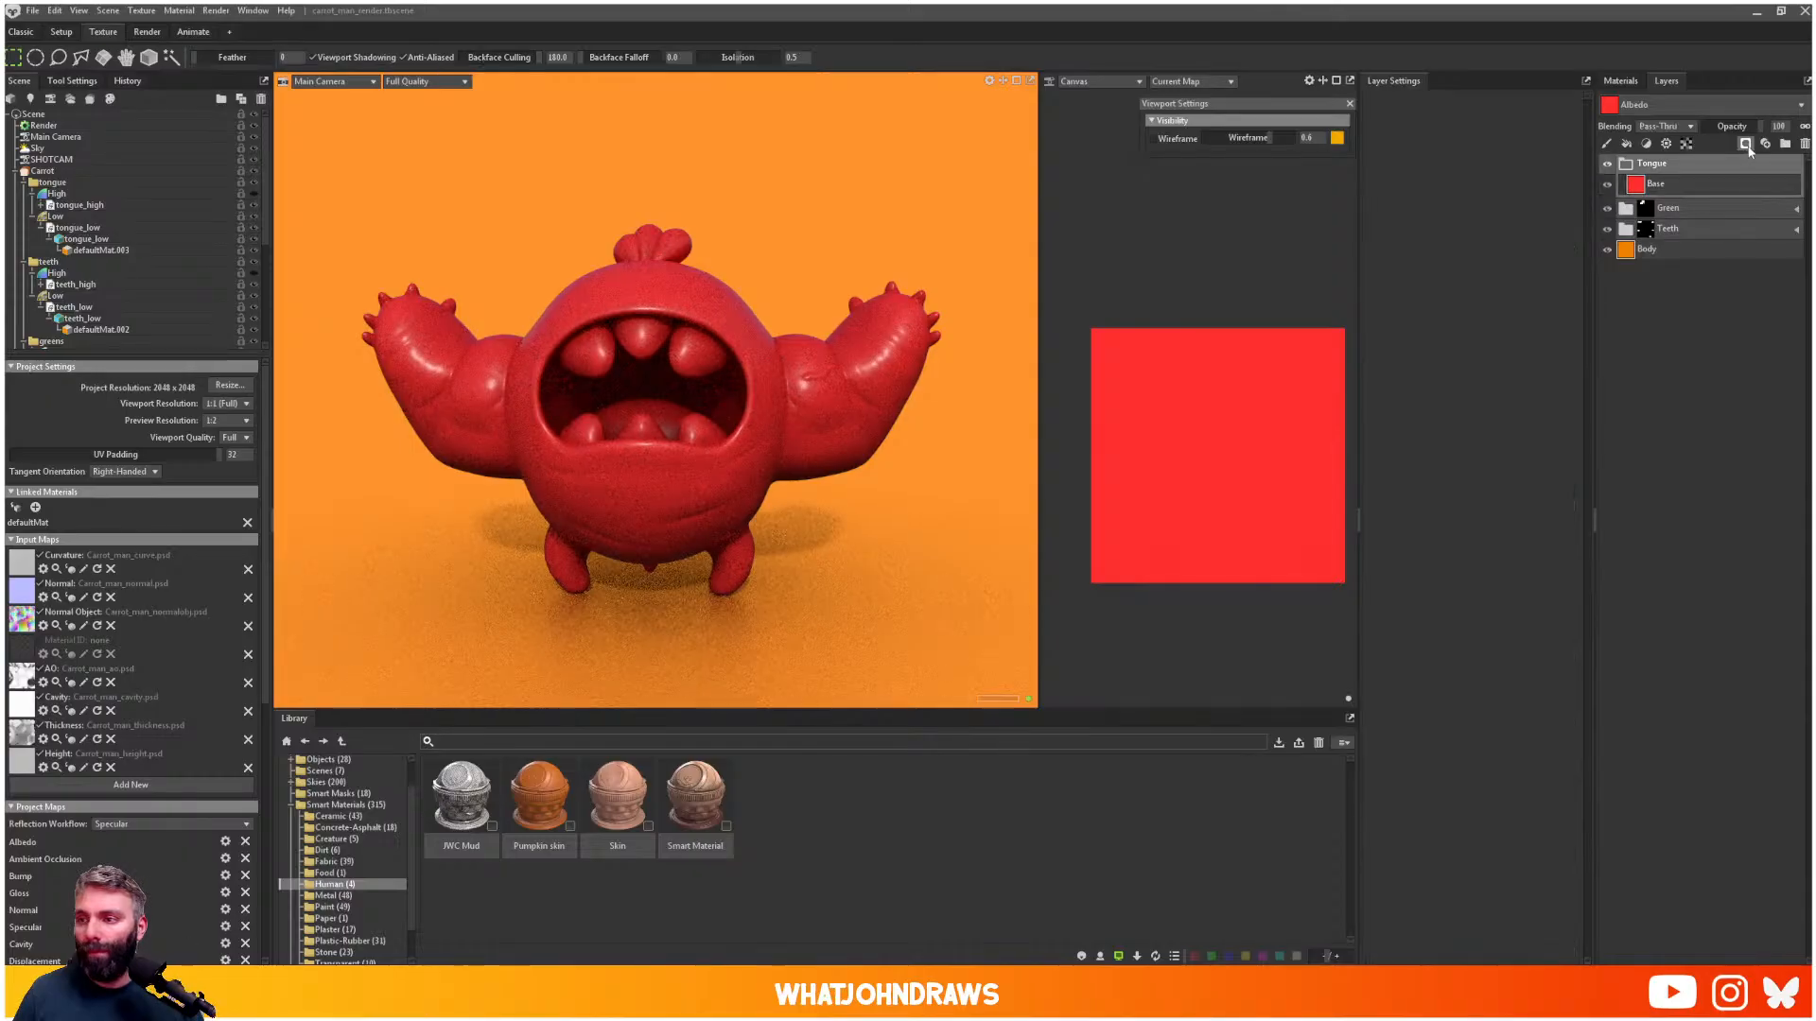
{"action": "left_click", "coordinate": [1747, 145]}
{"action": "left_click", "coordinate": [1715, 170]}
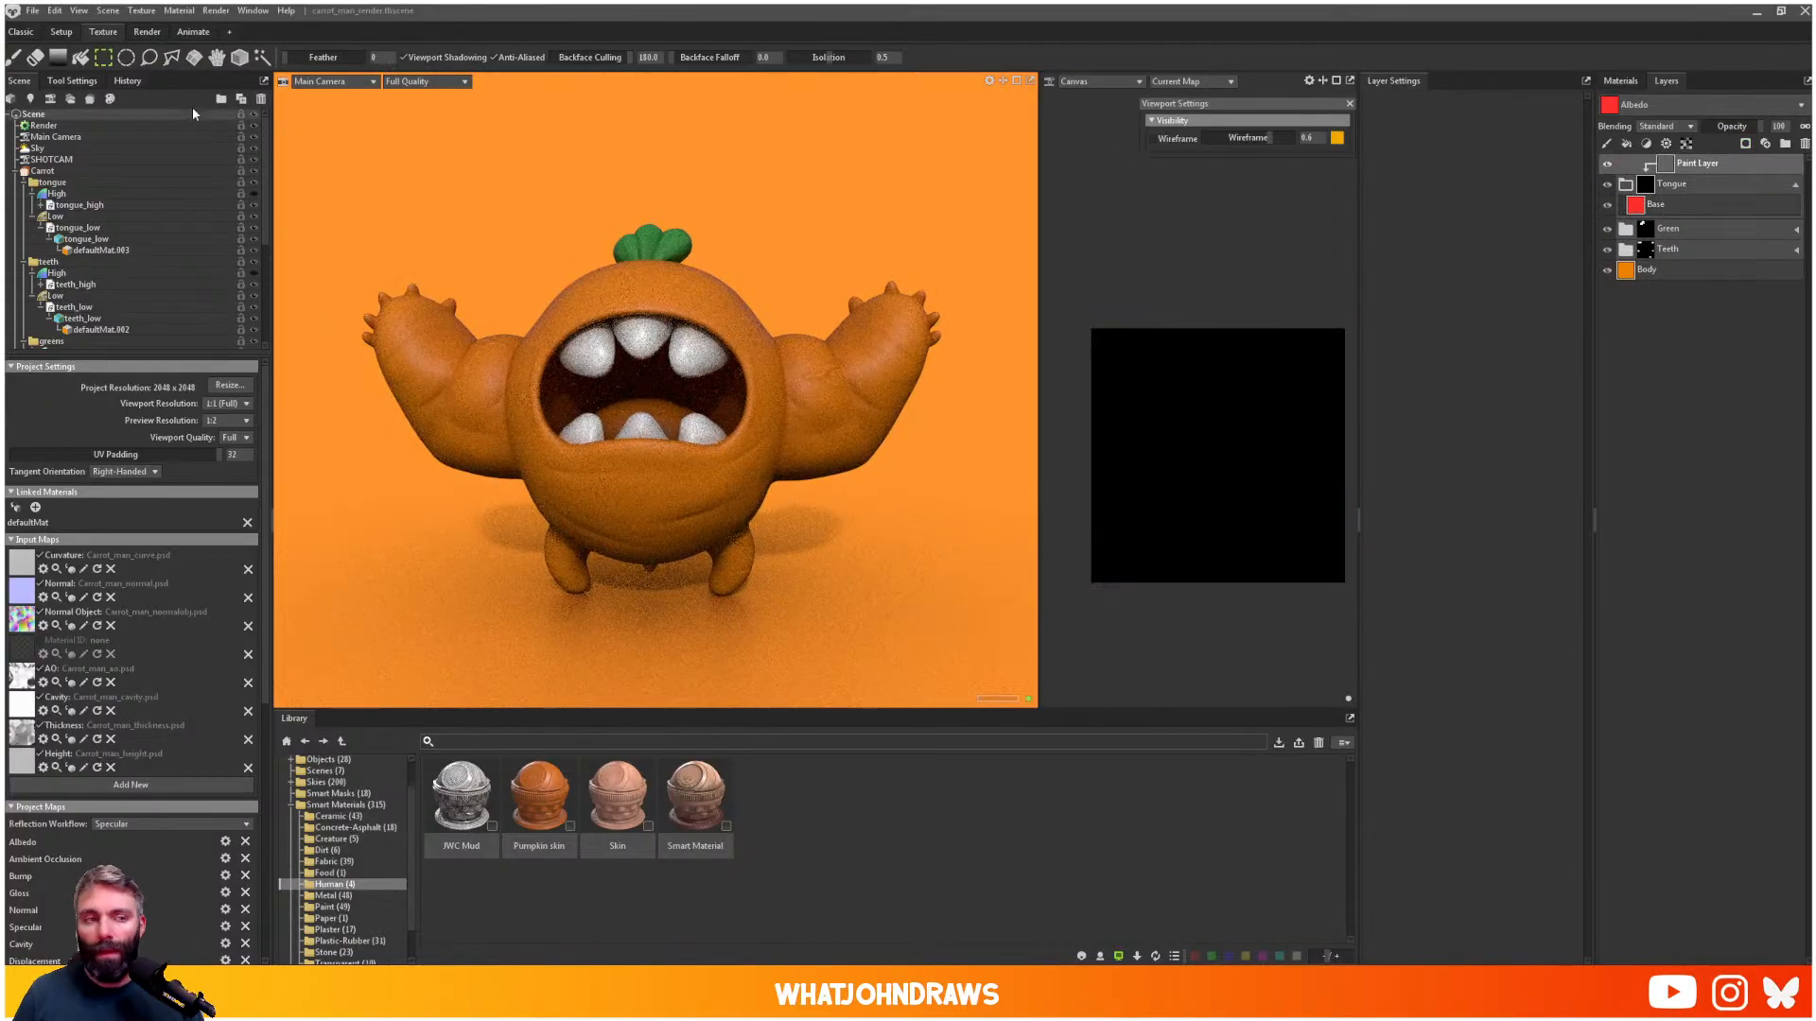
{"action": "left_click", "coordinate": [239, 57]}
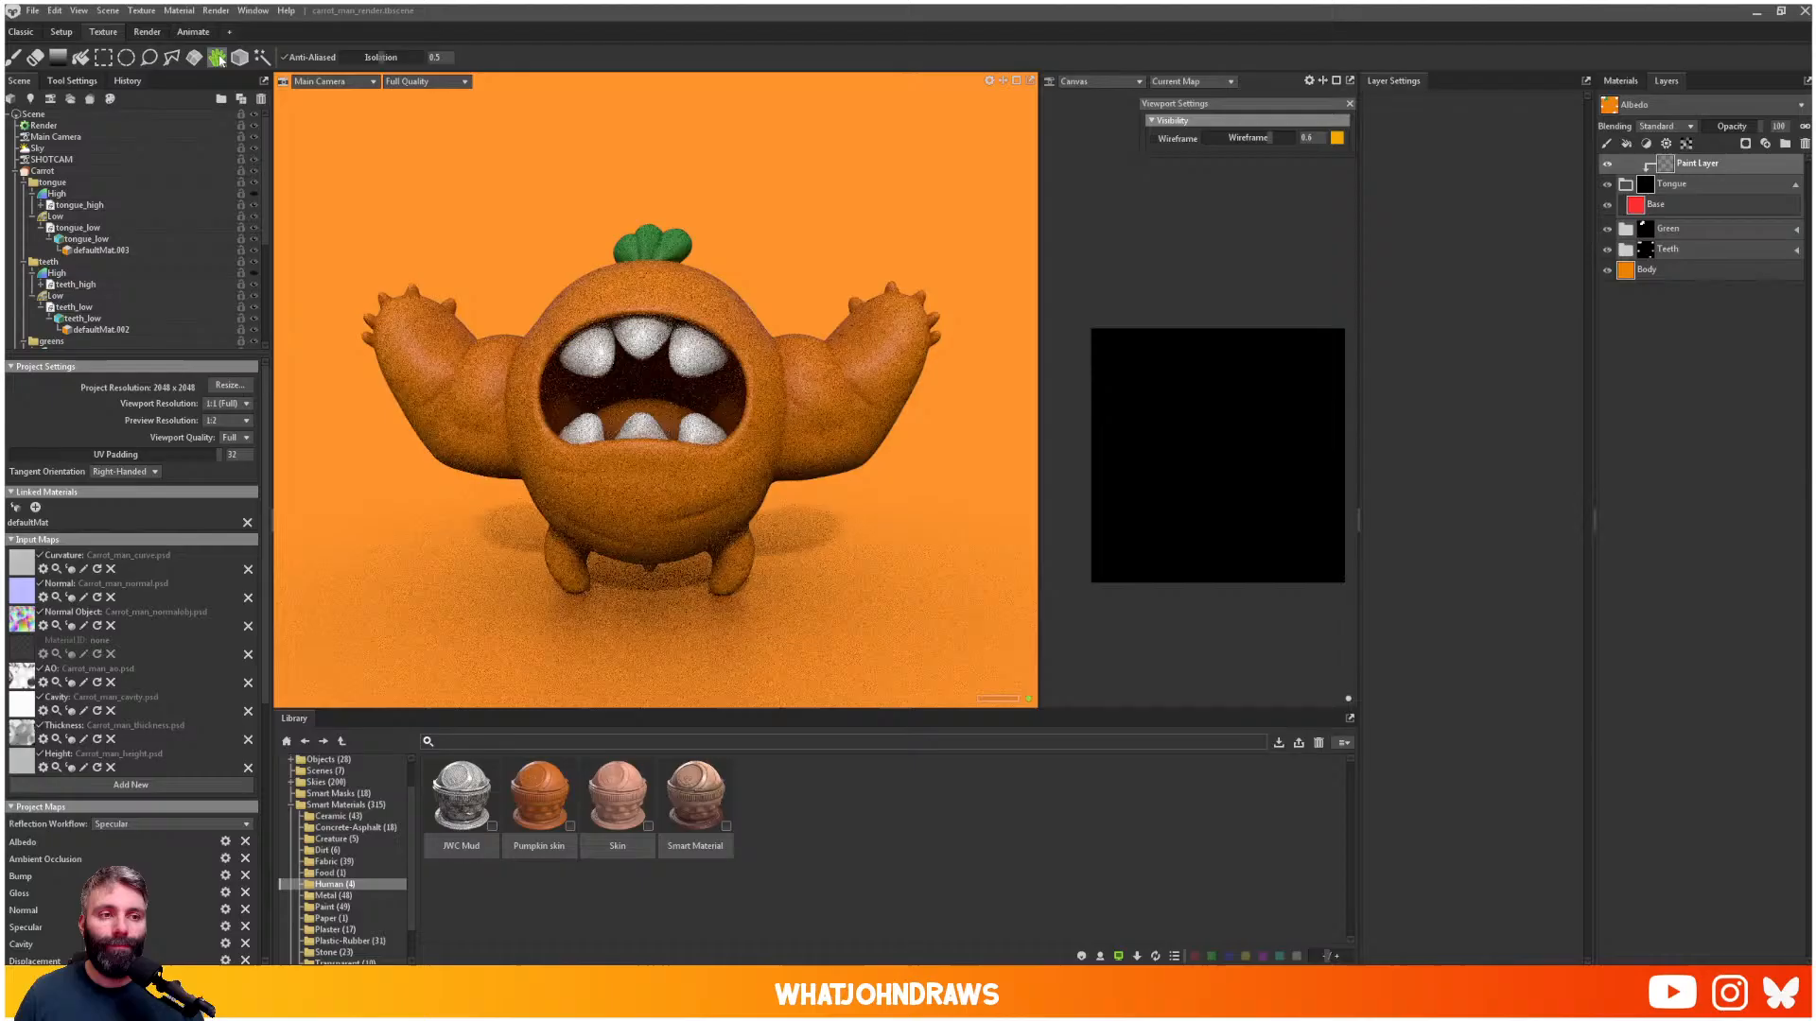
{"action": "left_click", "coordinate": [628, 435]}
{"action": "left_click", "coordinate": [81, 59]}
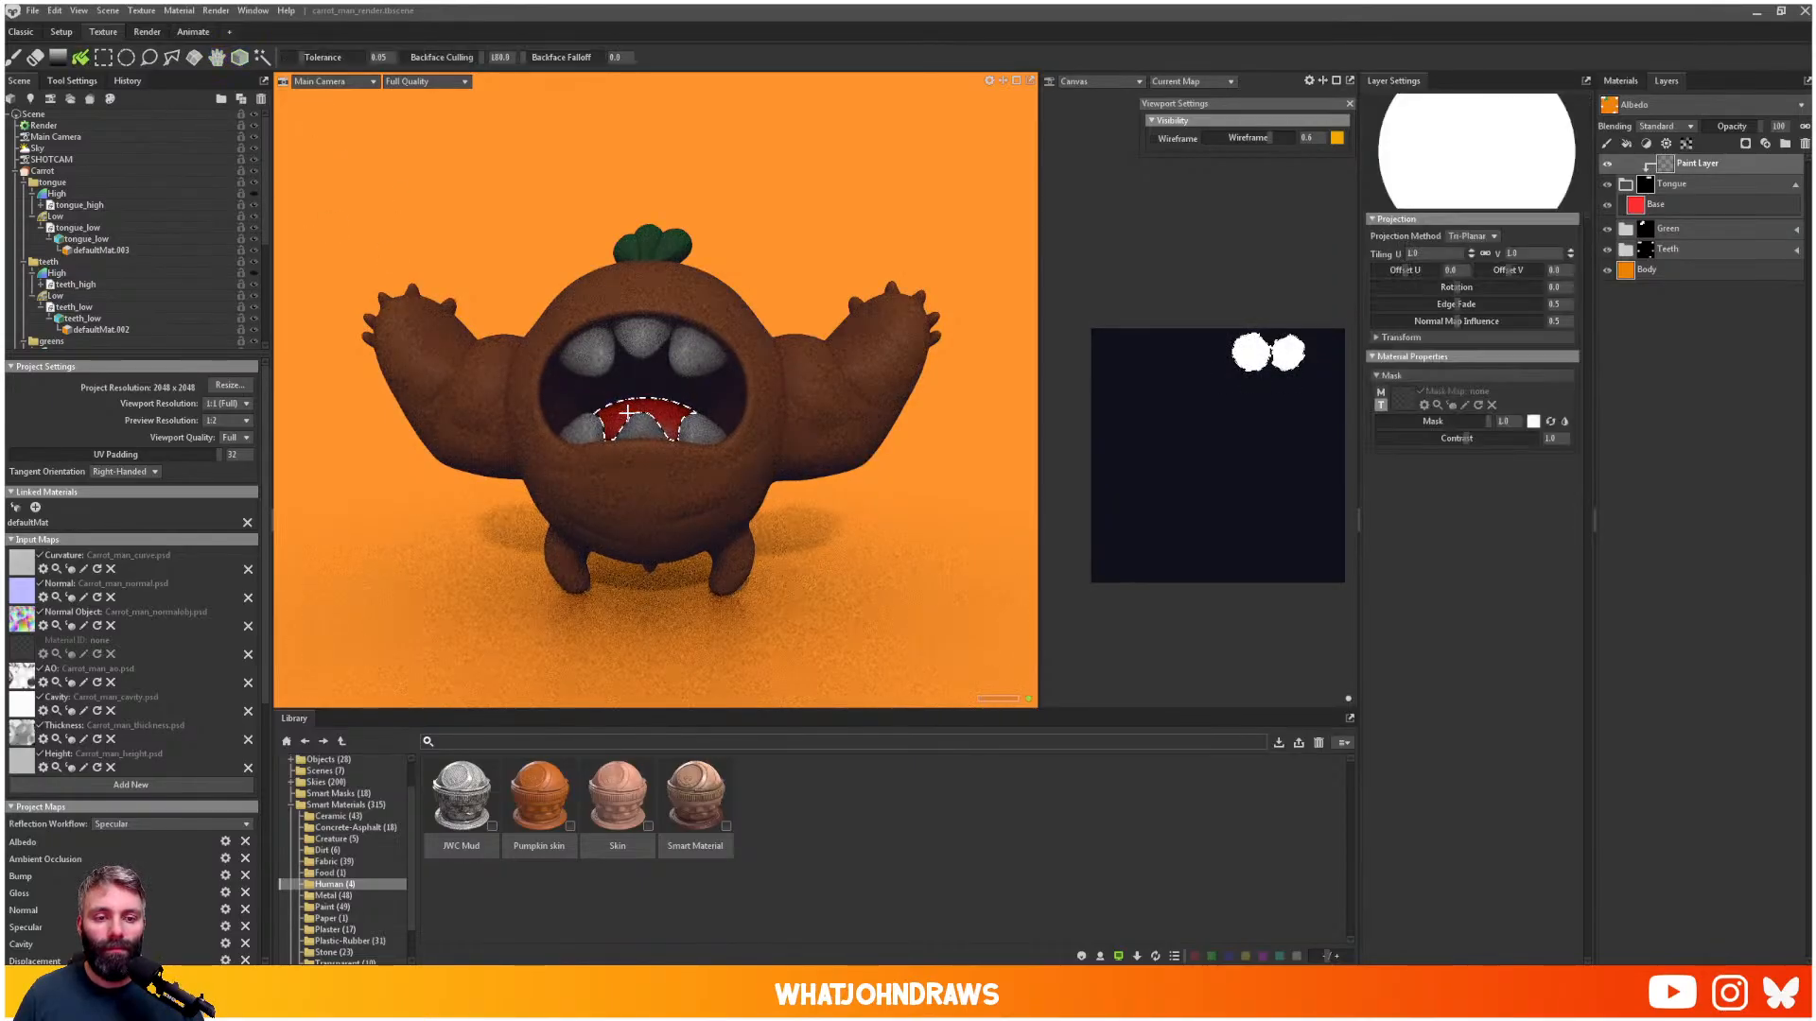
{"action": "left_click", "coordinate": [104, 58]}
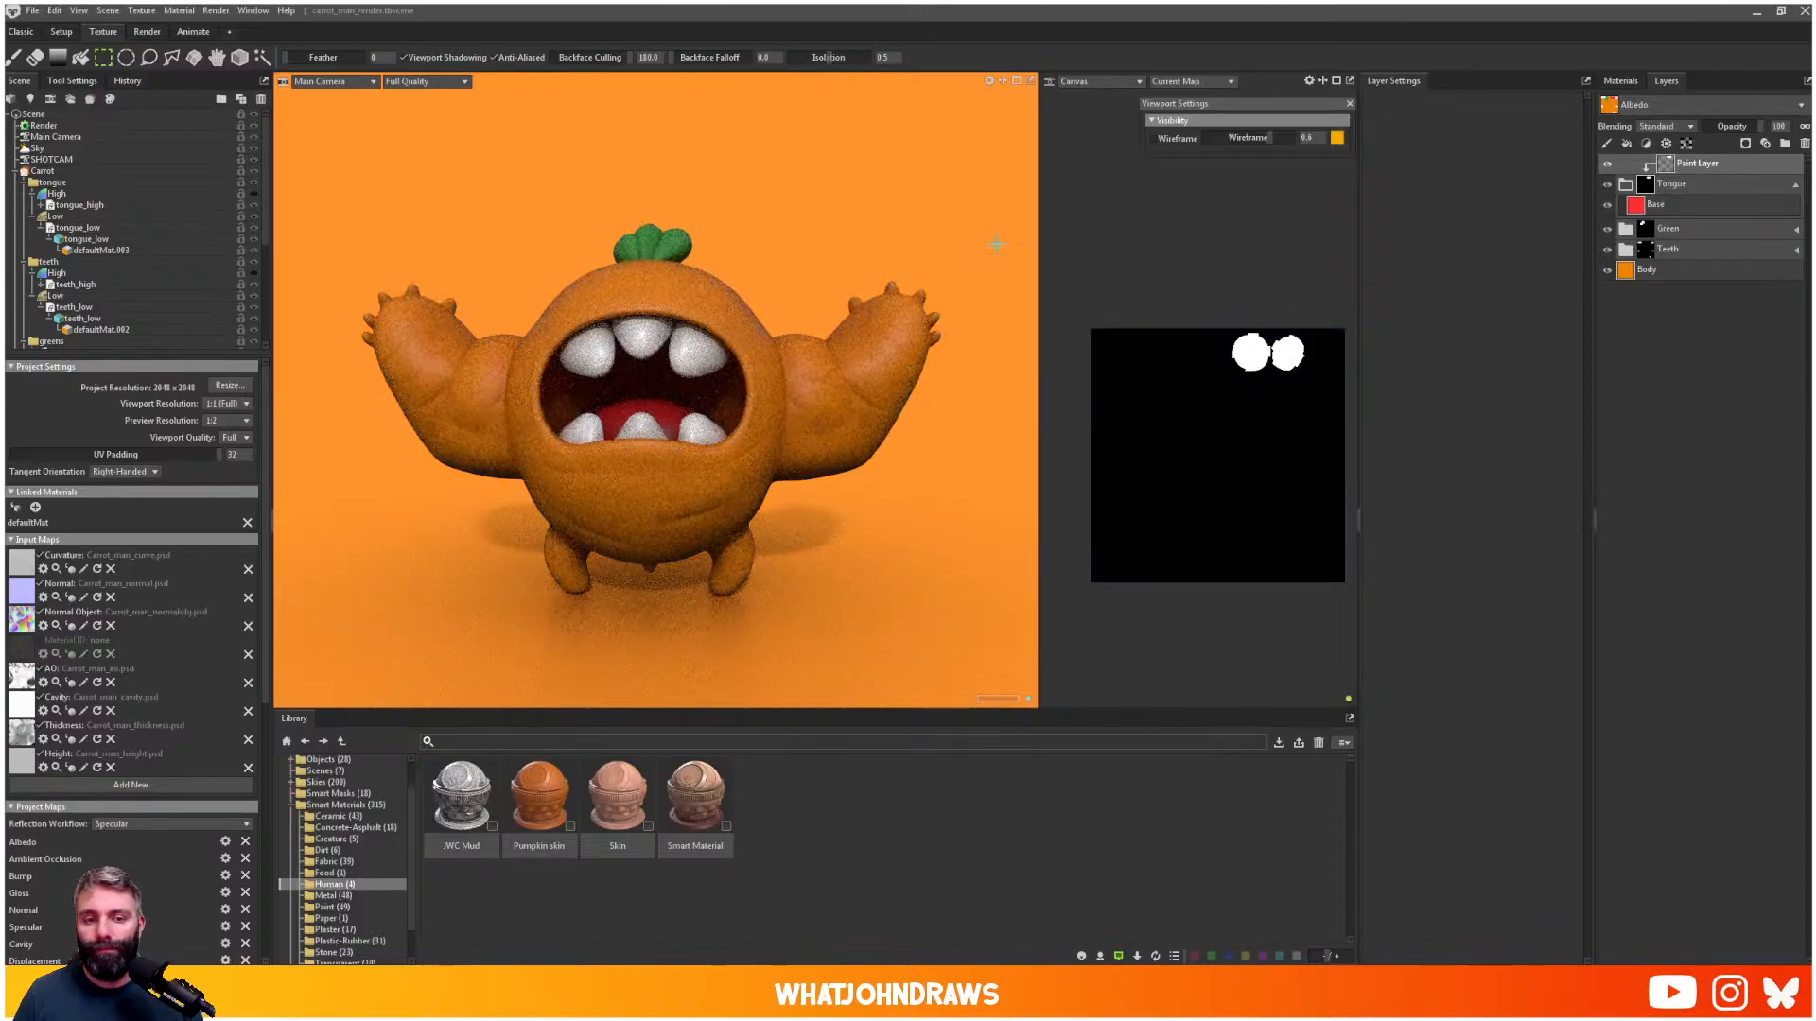
- Change the albedo color of the Tongue group's Base layer to a light pink
{"action": "left_click", "coordinate": [1642, 203]}
{"action": "left_click", "coordinate": [1534, 535]}
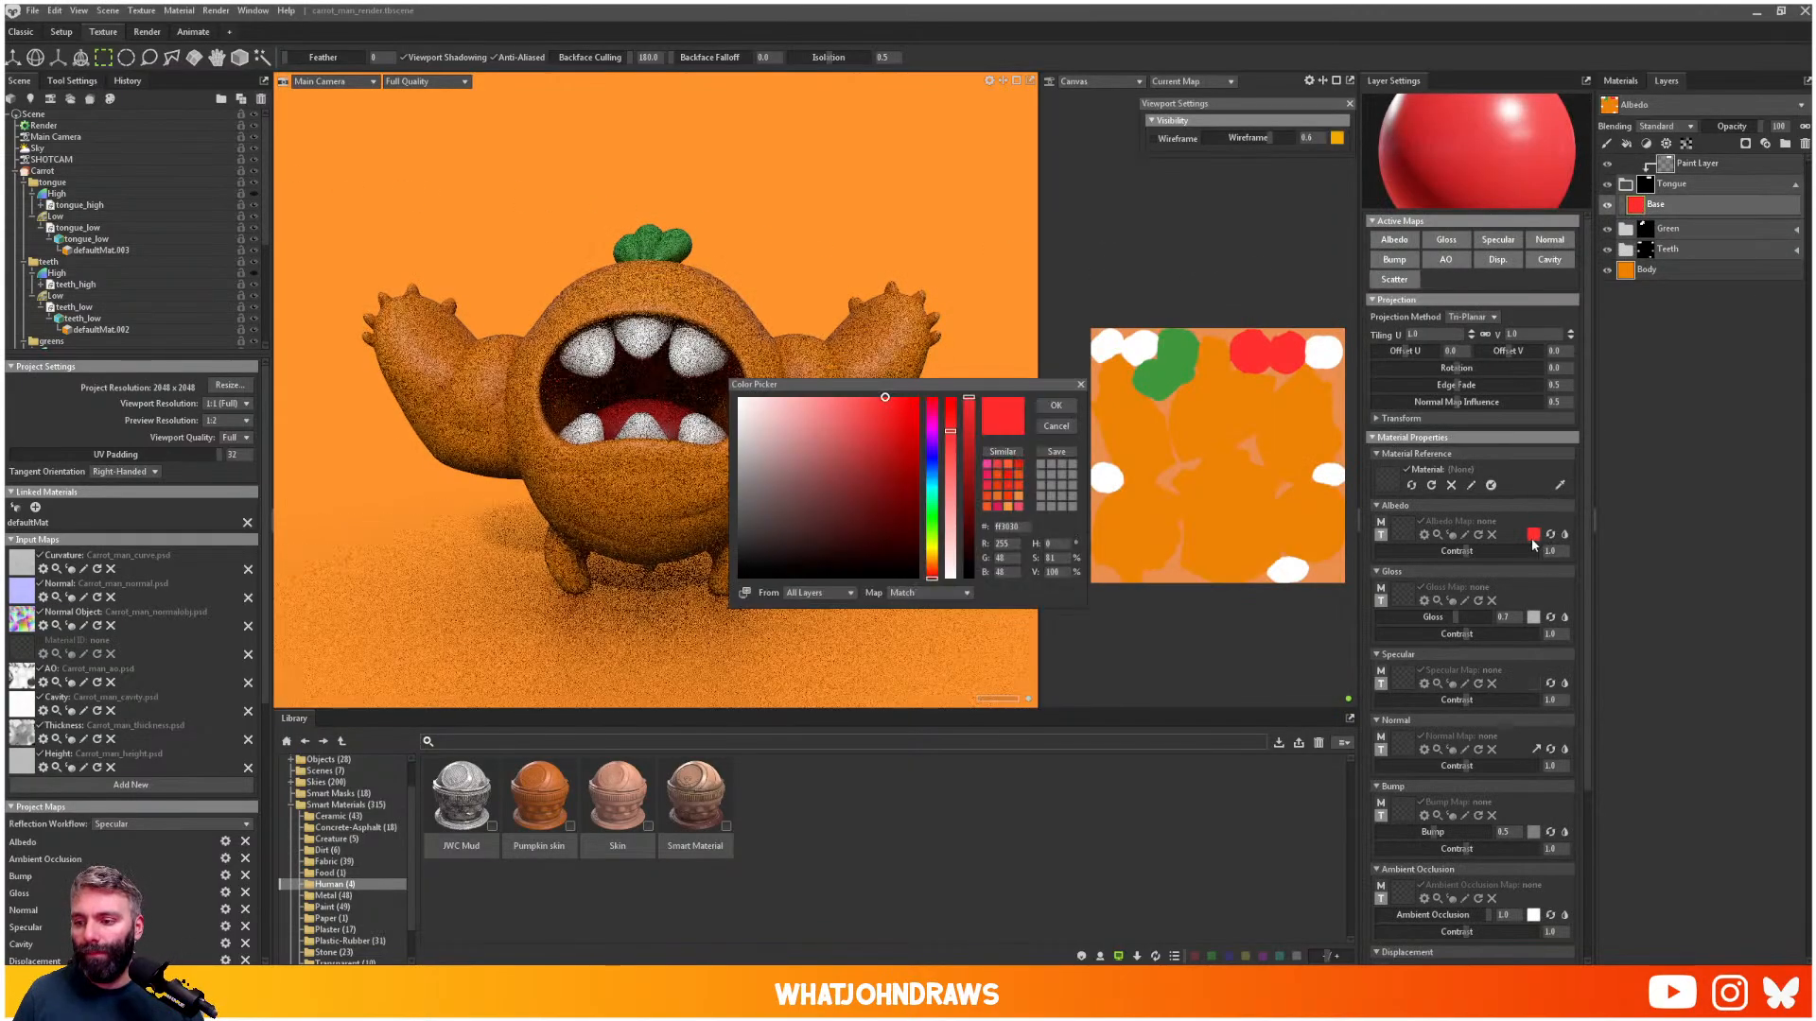
{"action": "mouse_move", "coordinate": [934, 423]}
{"action": "left_mouse_down"}
{"action": "mouse_move", "coordinate": [937, 570]}
{"action": "mouse_move", "coordinate": [934, 401]}
{"action": "left_mouse_up"}
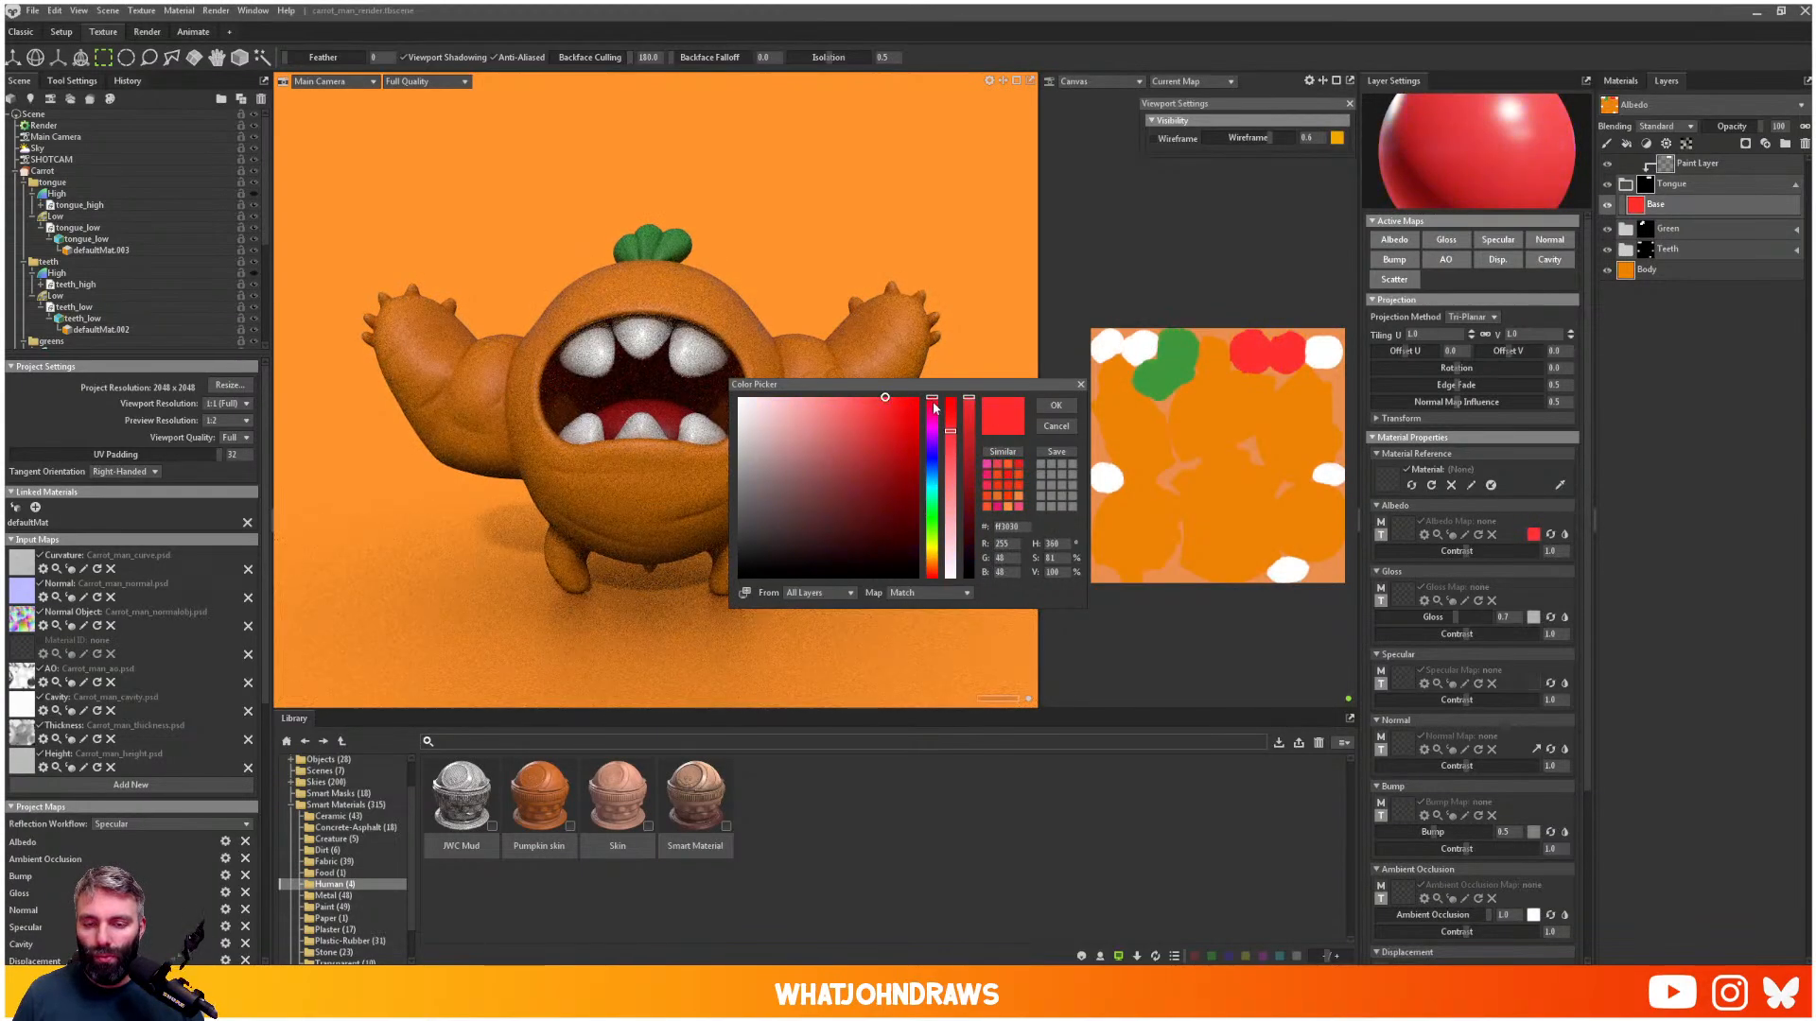
{"action": "left_click", "coordinate": [933, 405]}
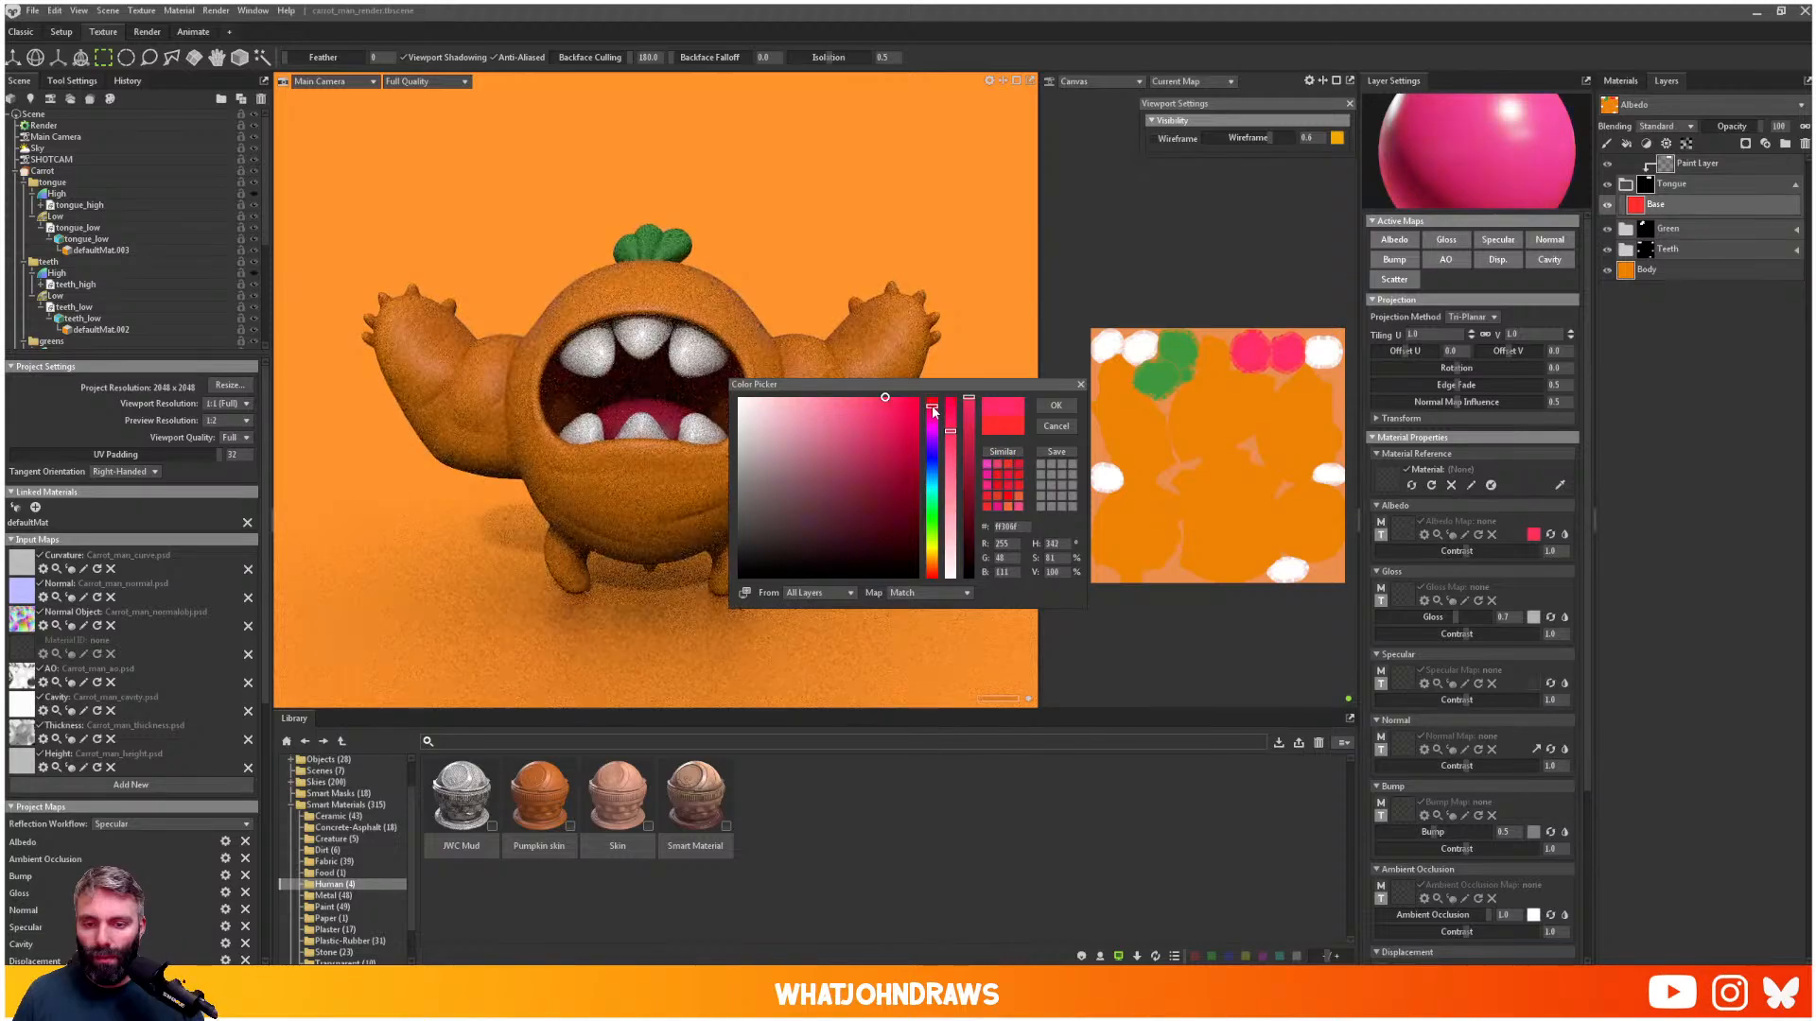
{"action": "mouse_move", "coordinate": [948, 434]}
{"action": "left_mouse_down"}
{"action": "mouse_move", "coordinate": [950, 406]}
{"action": "mouse_move", "coordinate": [933, 407]}
{"action": "mouse_move", "coordinate": [950, 480]}
{"action": "left_mouse_up"}
{"action": "left_click", "coordinate": [953, 403]}
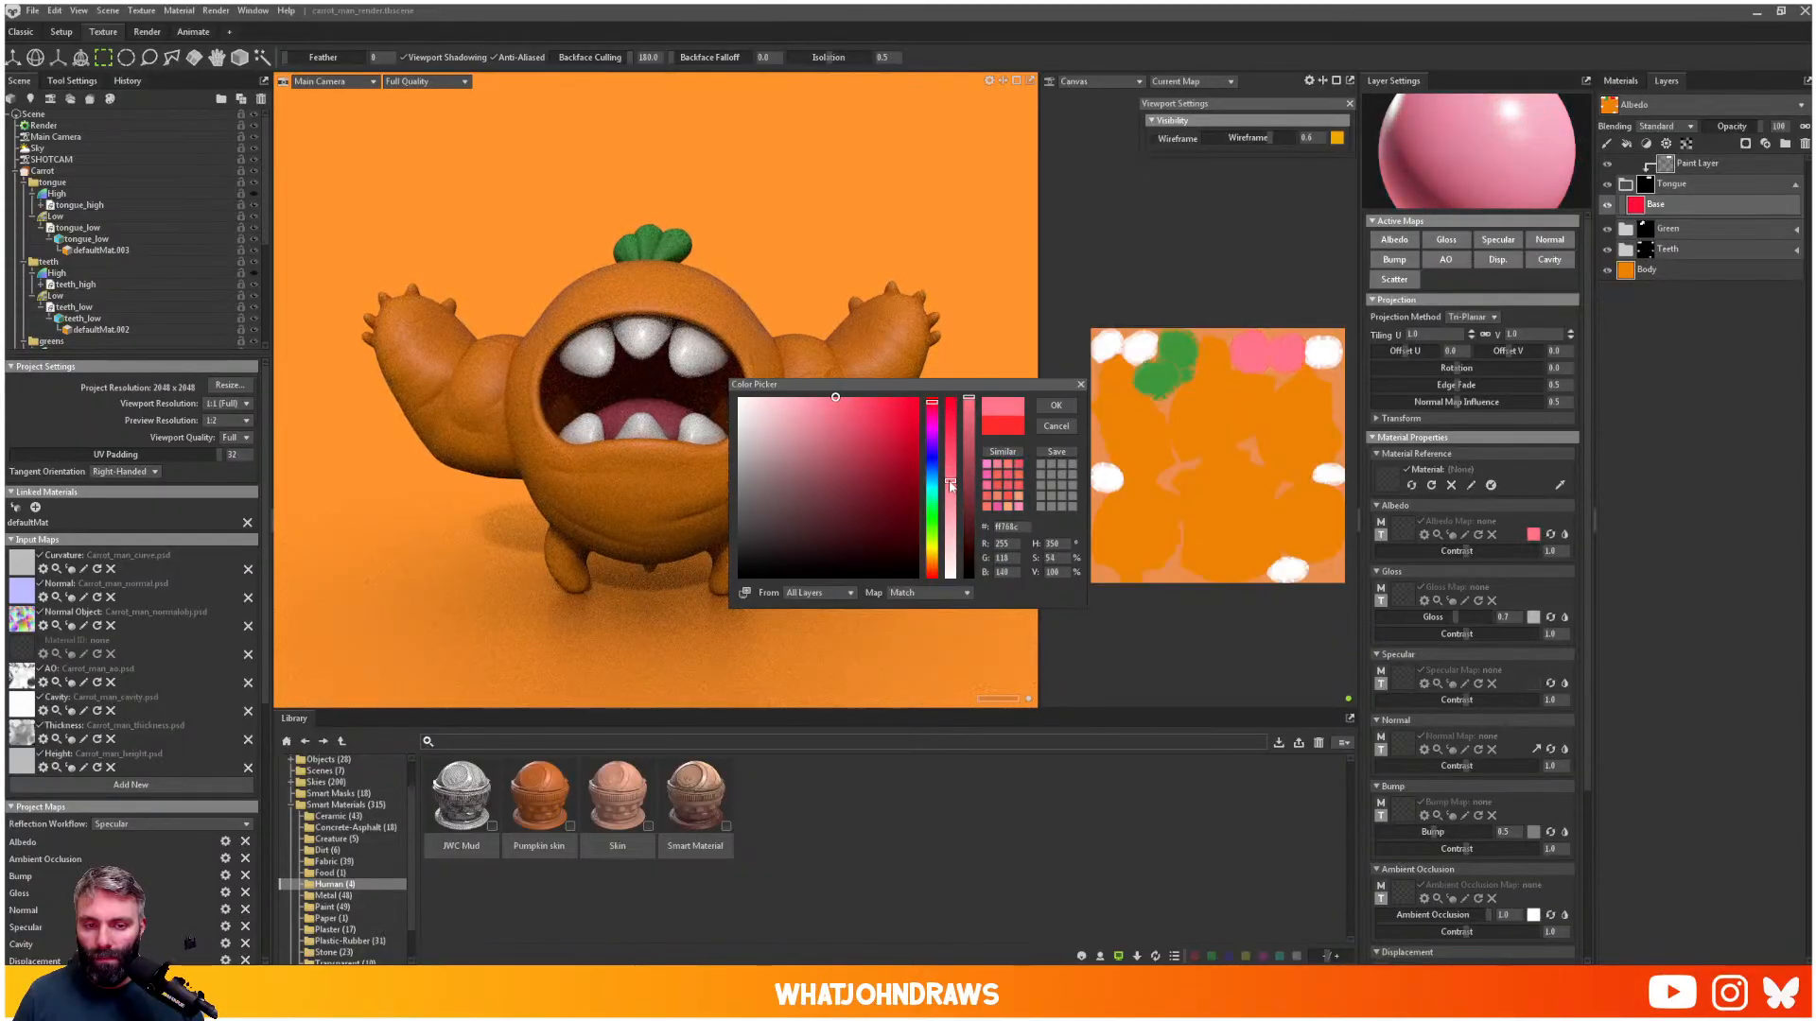
{"action": "left_click", "coordinate": [1053, 407]}
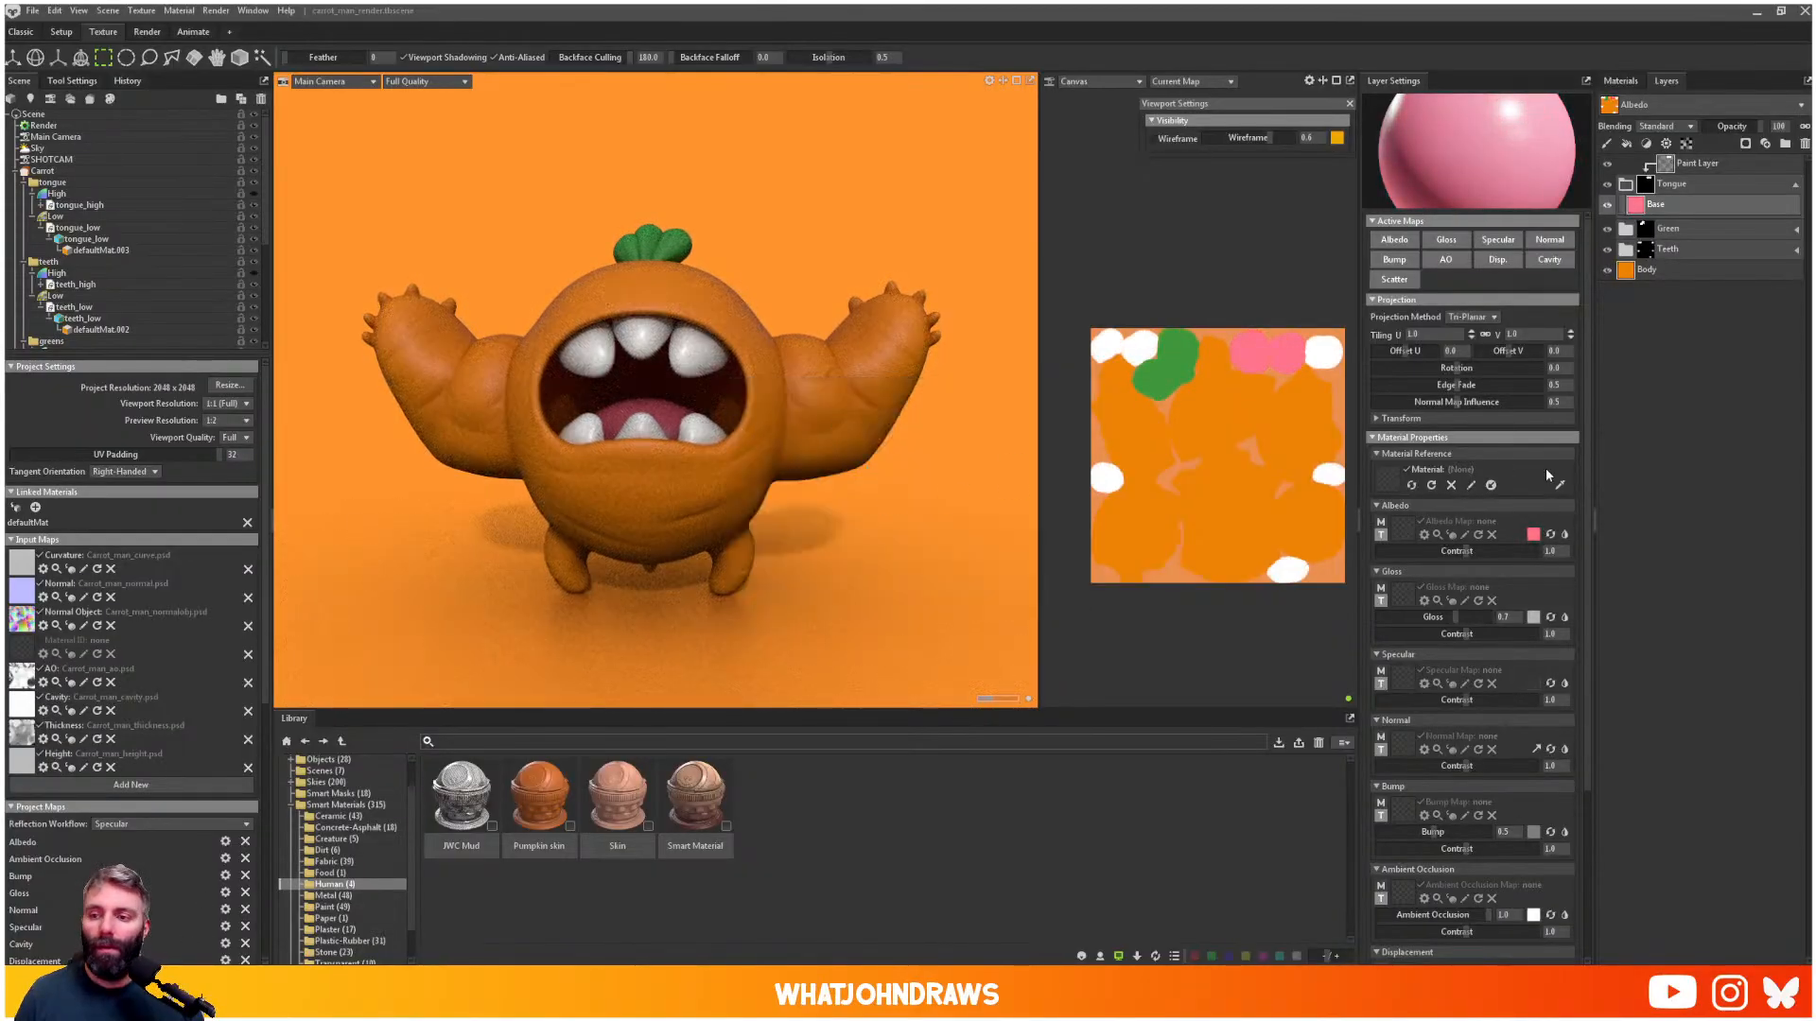
- Raise the gloss of the tongue's Base layer to about 0.885, and collapse the Tongue group
{"action": "left_click_drag", "start_coordinate": [889, 530], "coordinate": [802, 513], "text": "alt"}
{"action": "scroll", "coordinate": [810, 498], "scroll_direction": "up", "scroll_amount": 4}
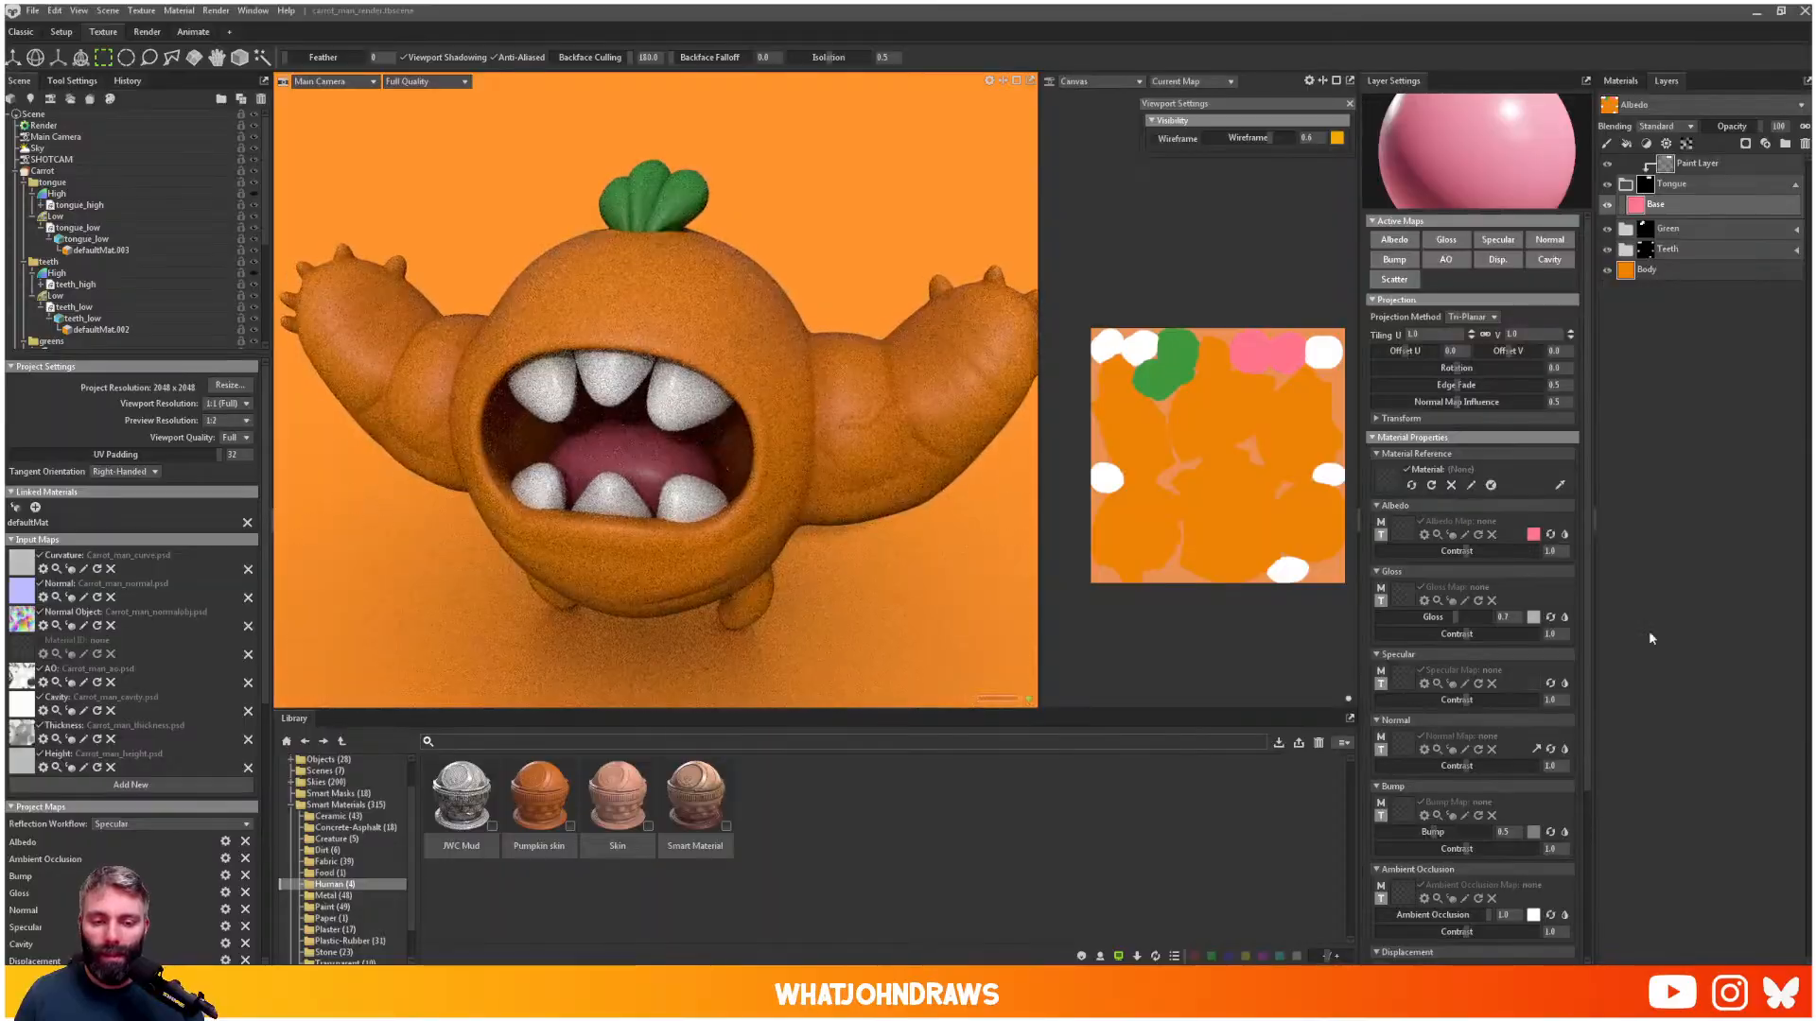
{"action": "left_click_drag", "start_coordinate": [1458, 620], "coordinate": [1475, 618]}
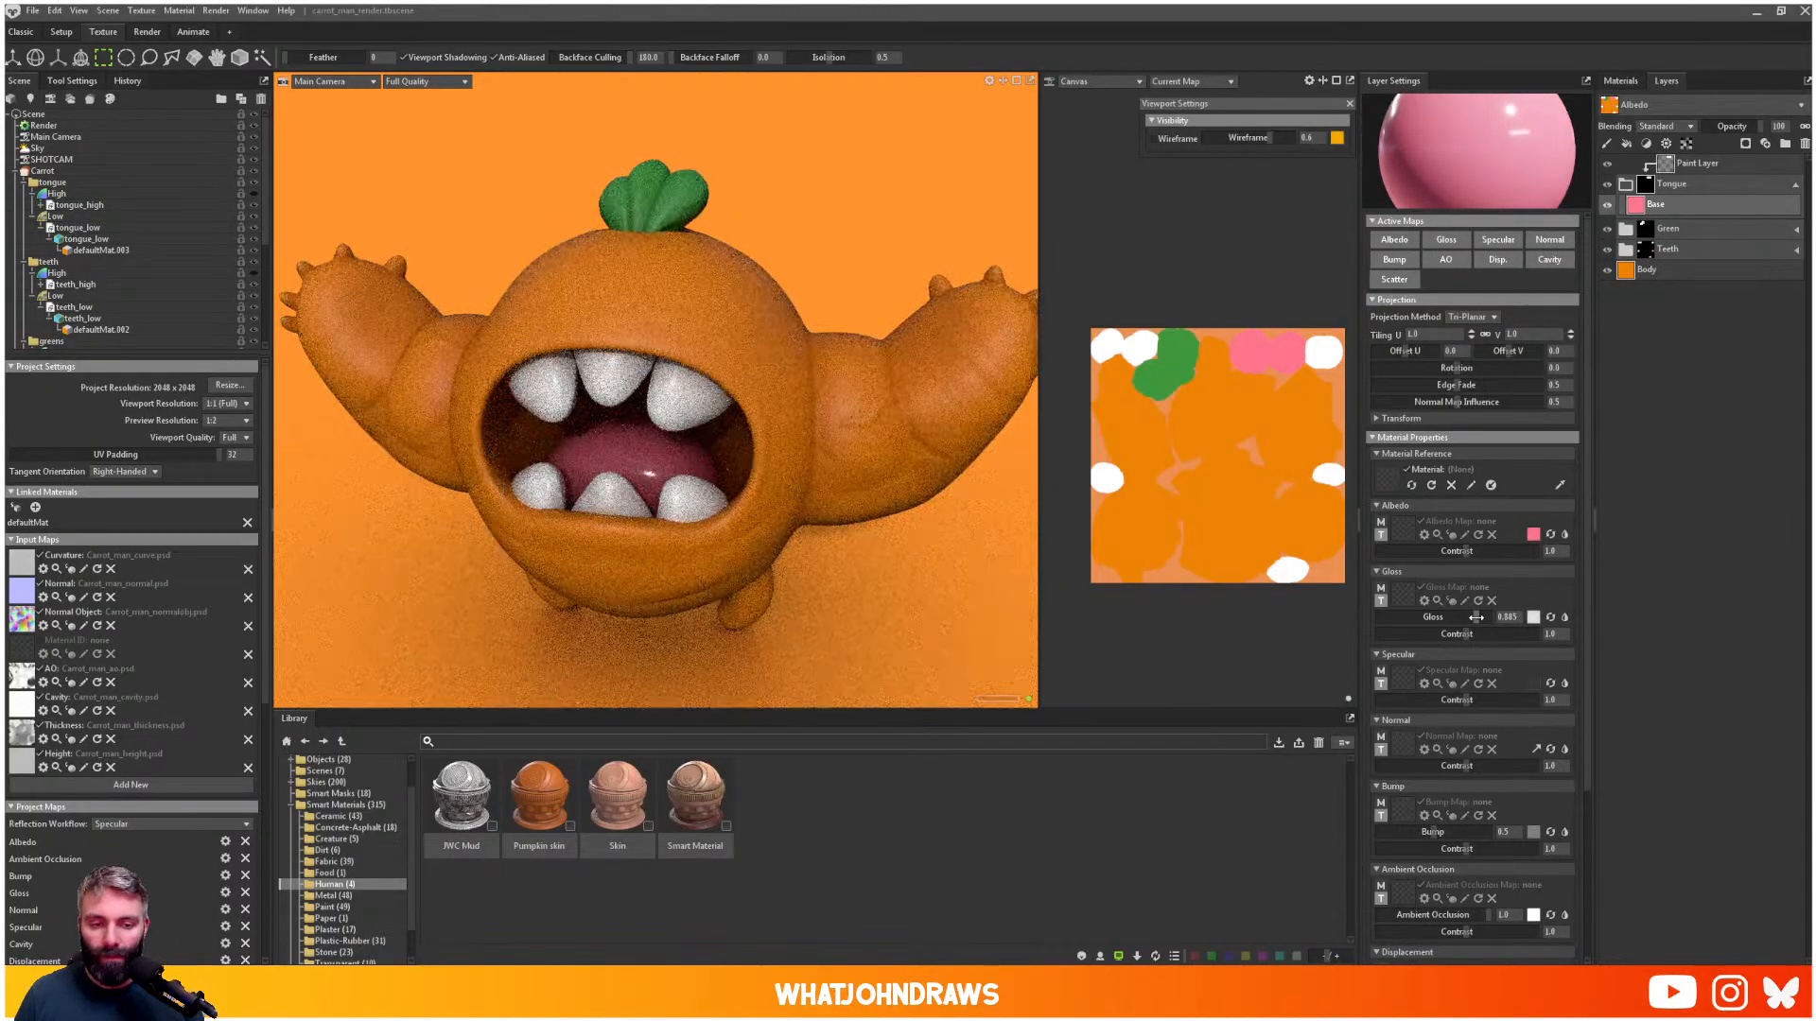
{"action": "scroll", "coordinate": [662, 494], "scroll_direction": "up", "scroll_amount": 1}
{"action": "scroll", "coordinate": [663, 494], "scroll_direction": "up", "scroll_amount": 5}
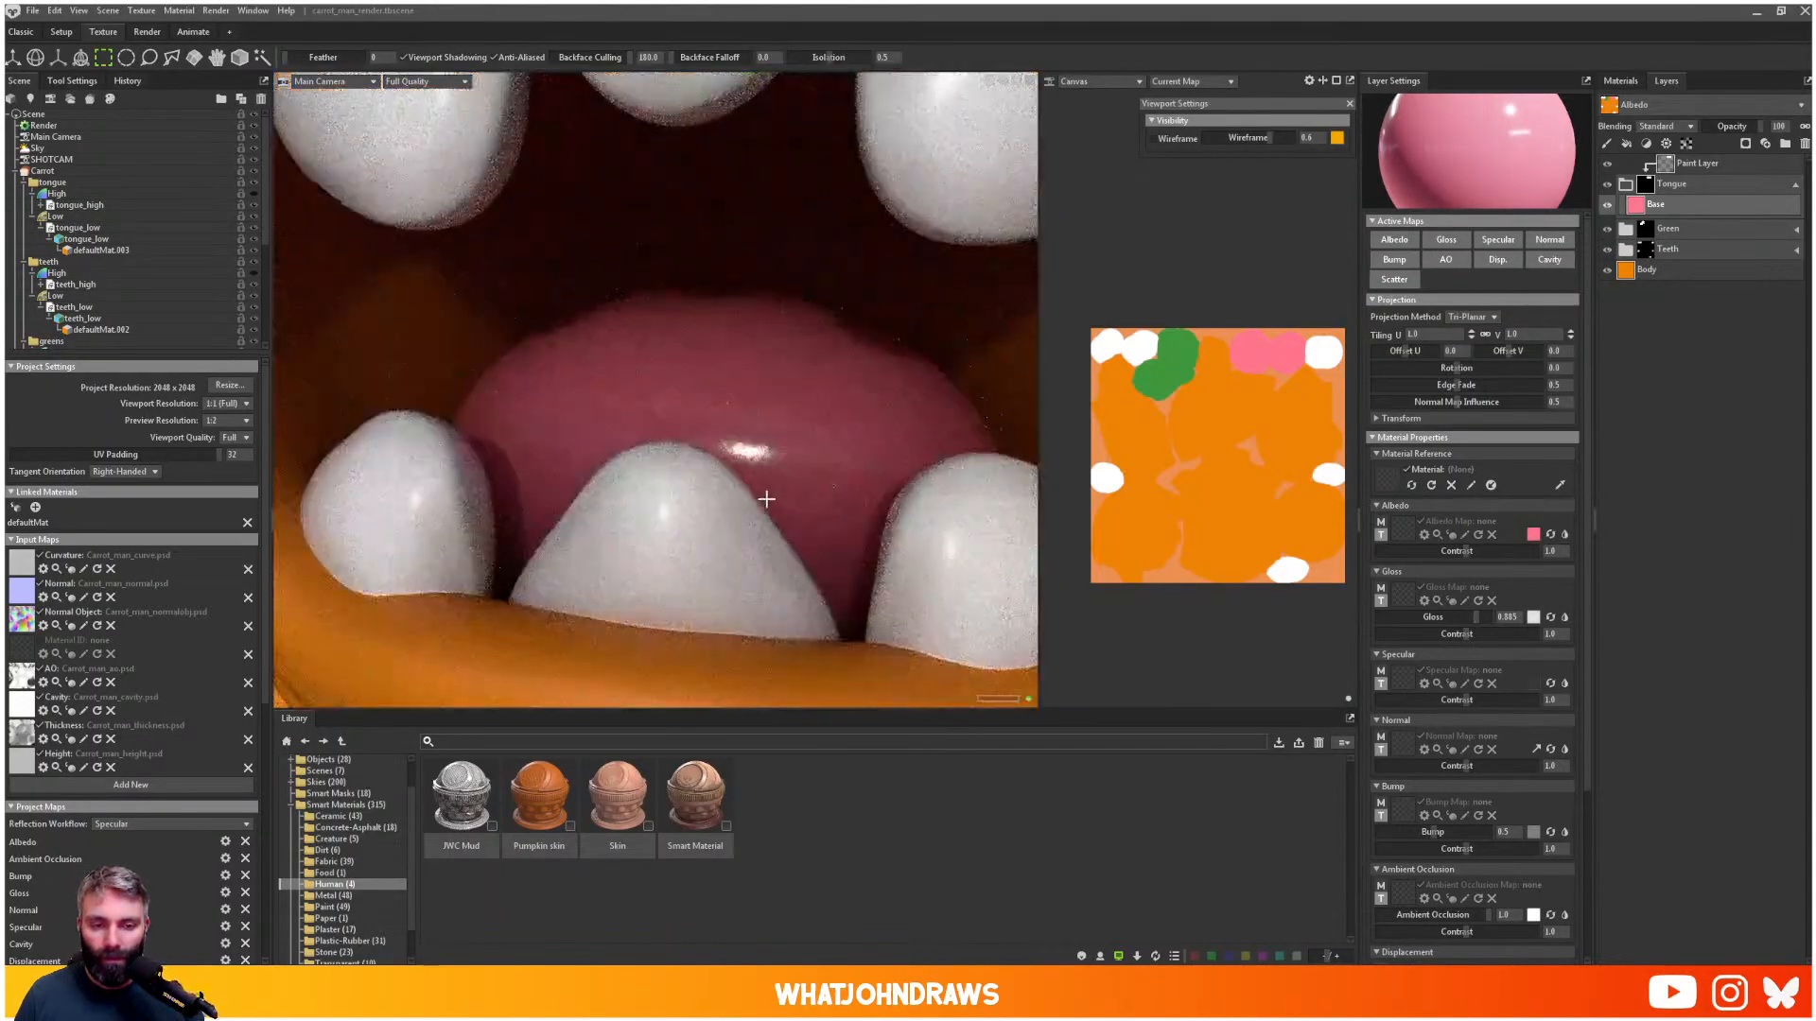
{"action": "scroll", "coordinate": [714, 485], "scroll_direction": "down", "scroll_amount": 1}
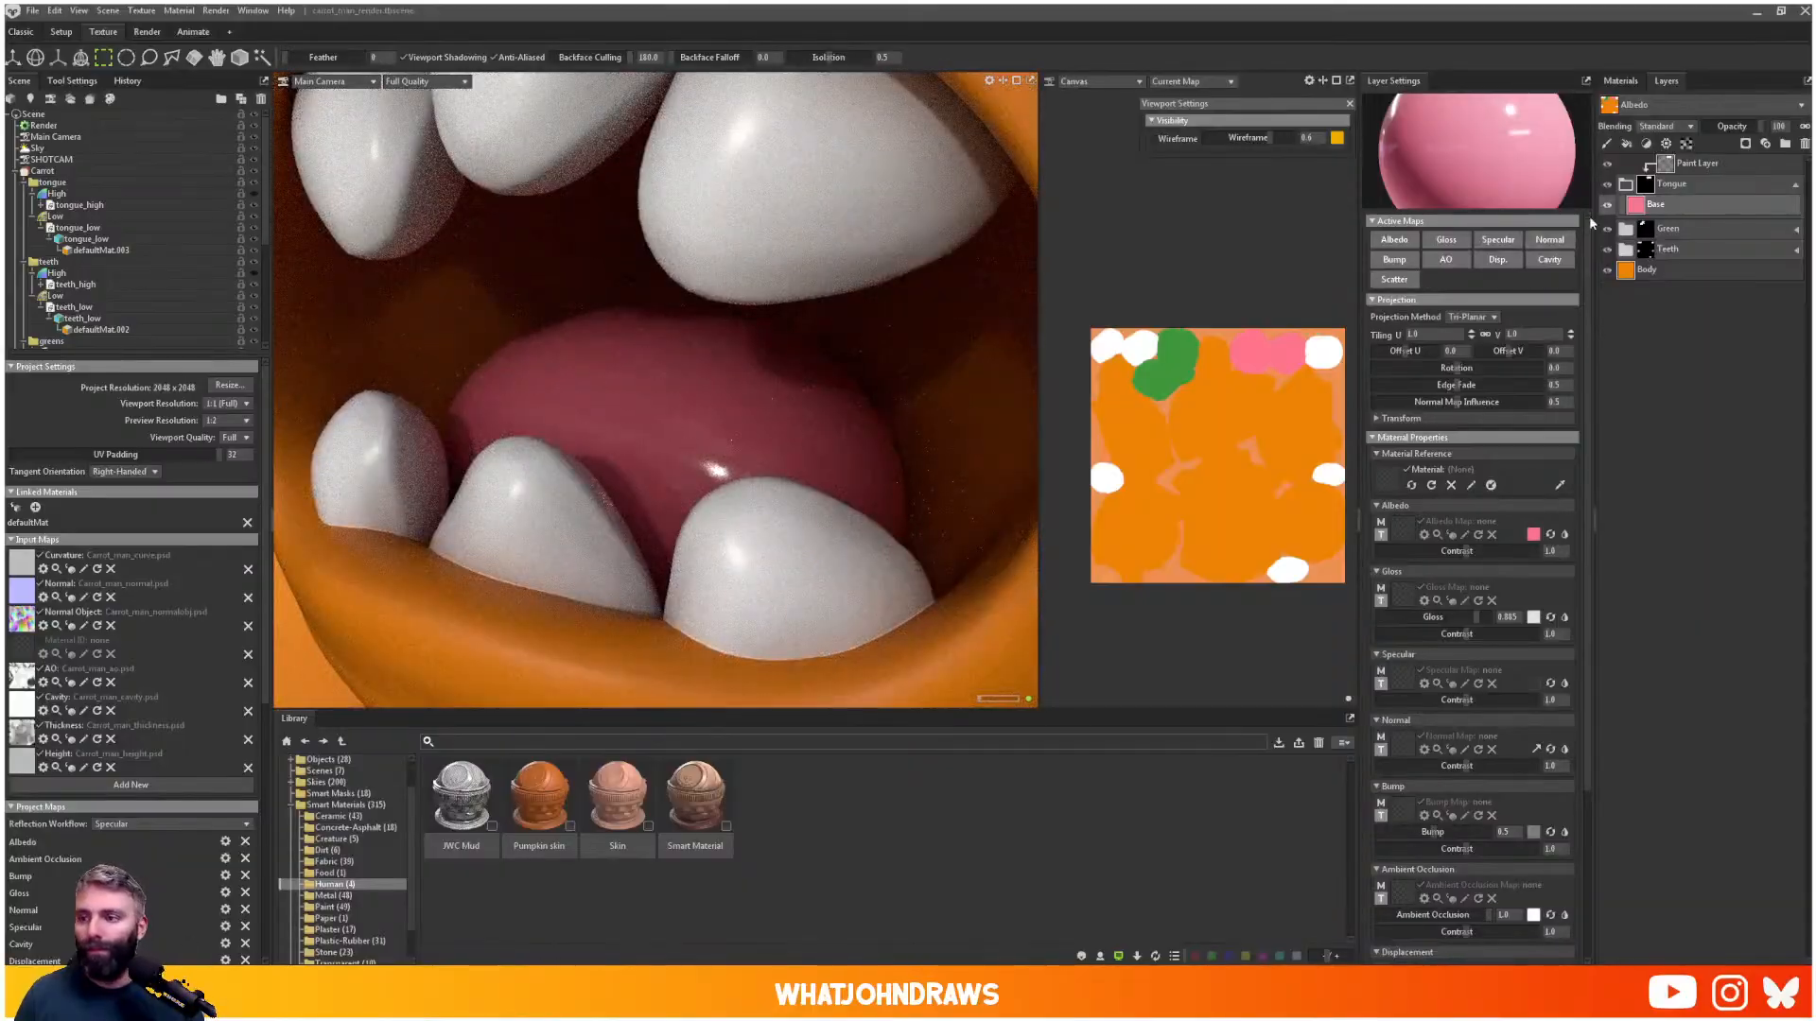
{"action": "left_click", "coordinate": [1776, 180]}
{"action": "left_click", "coordinate": [1794, 184]}
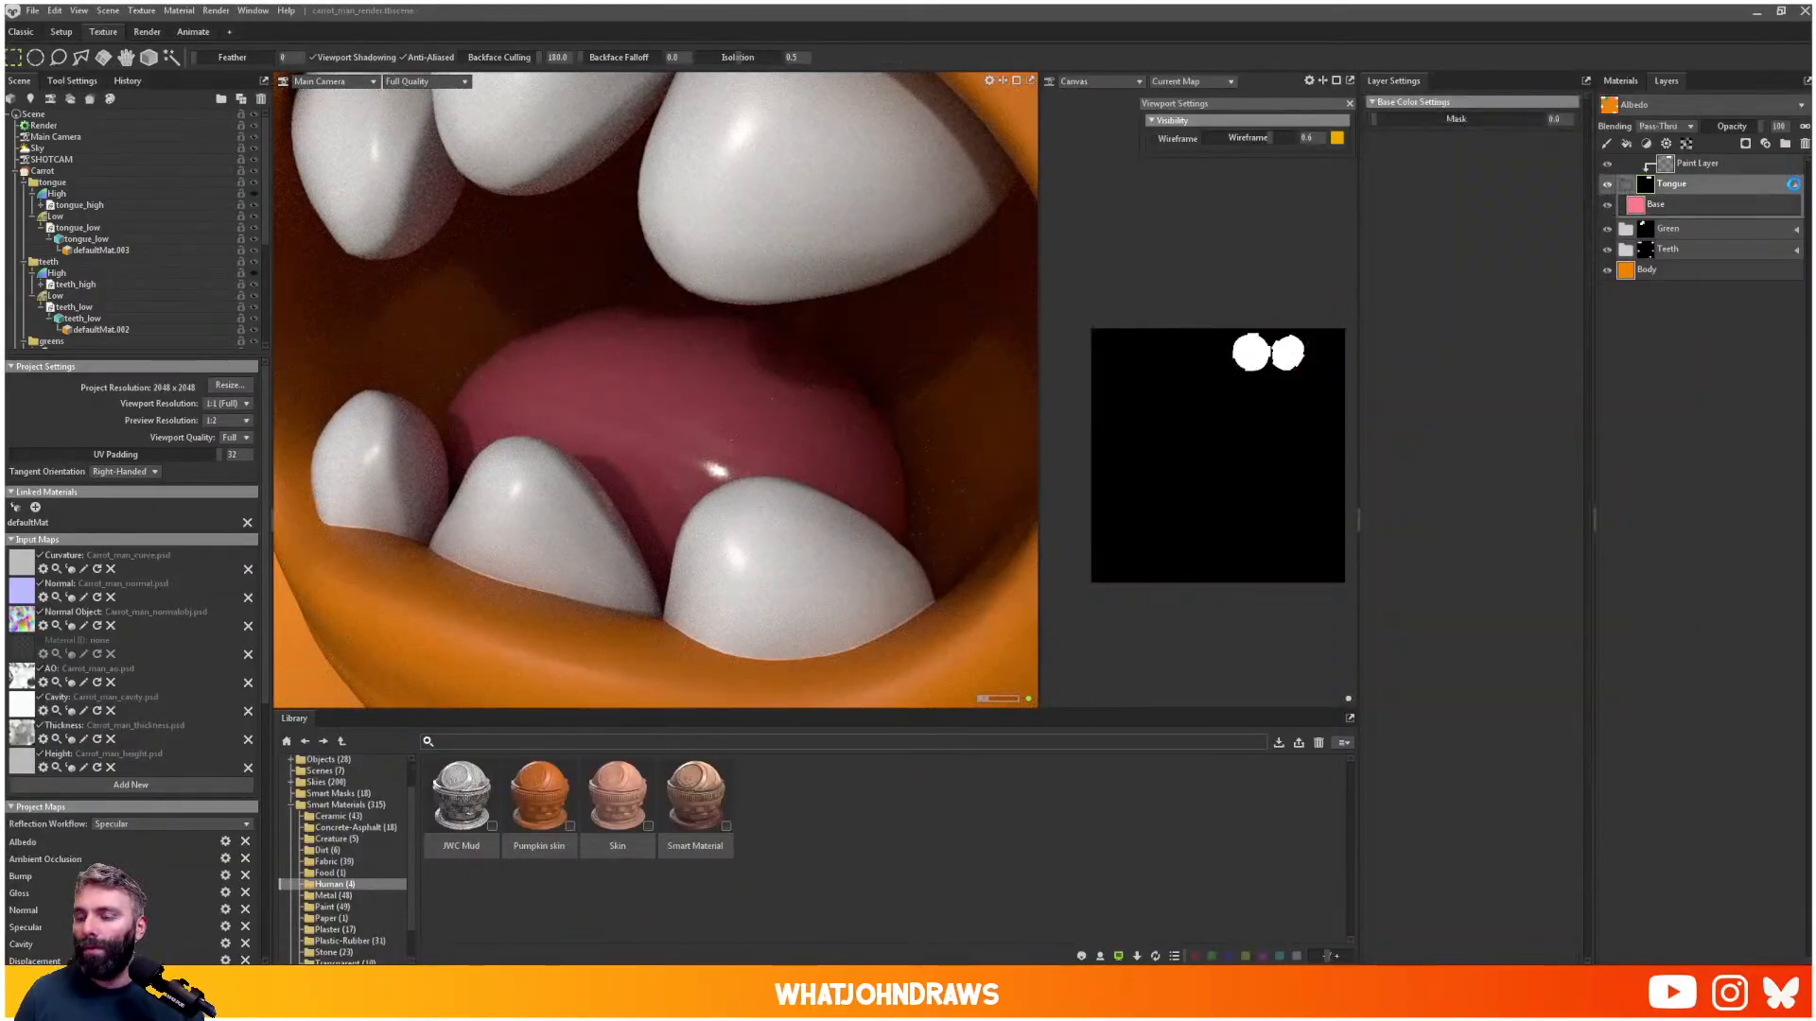
{"action": "scroll", "coordinate": [862, 520], "scroll_direction": "down", "scroll_amount": 2}
{"action": "left_click_drag", "start_coordinate": [859, 523], "coordinate": [1023, 407], "text": "alt"}
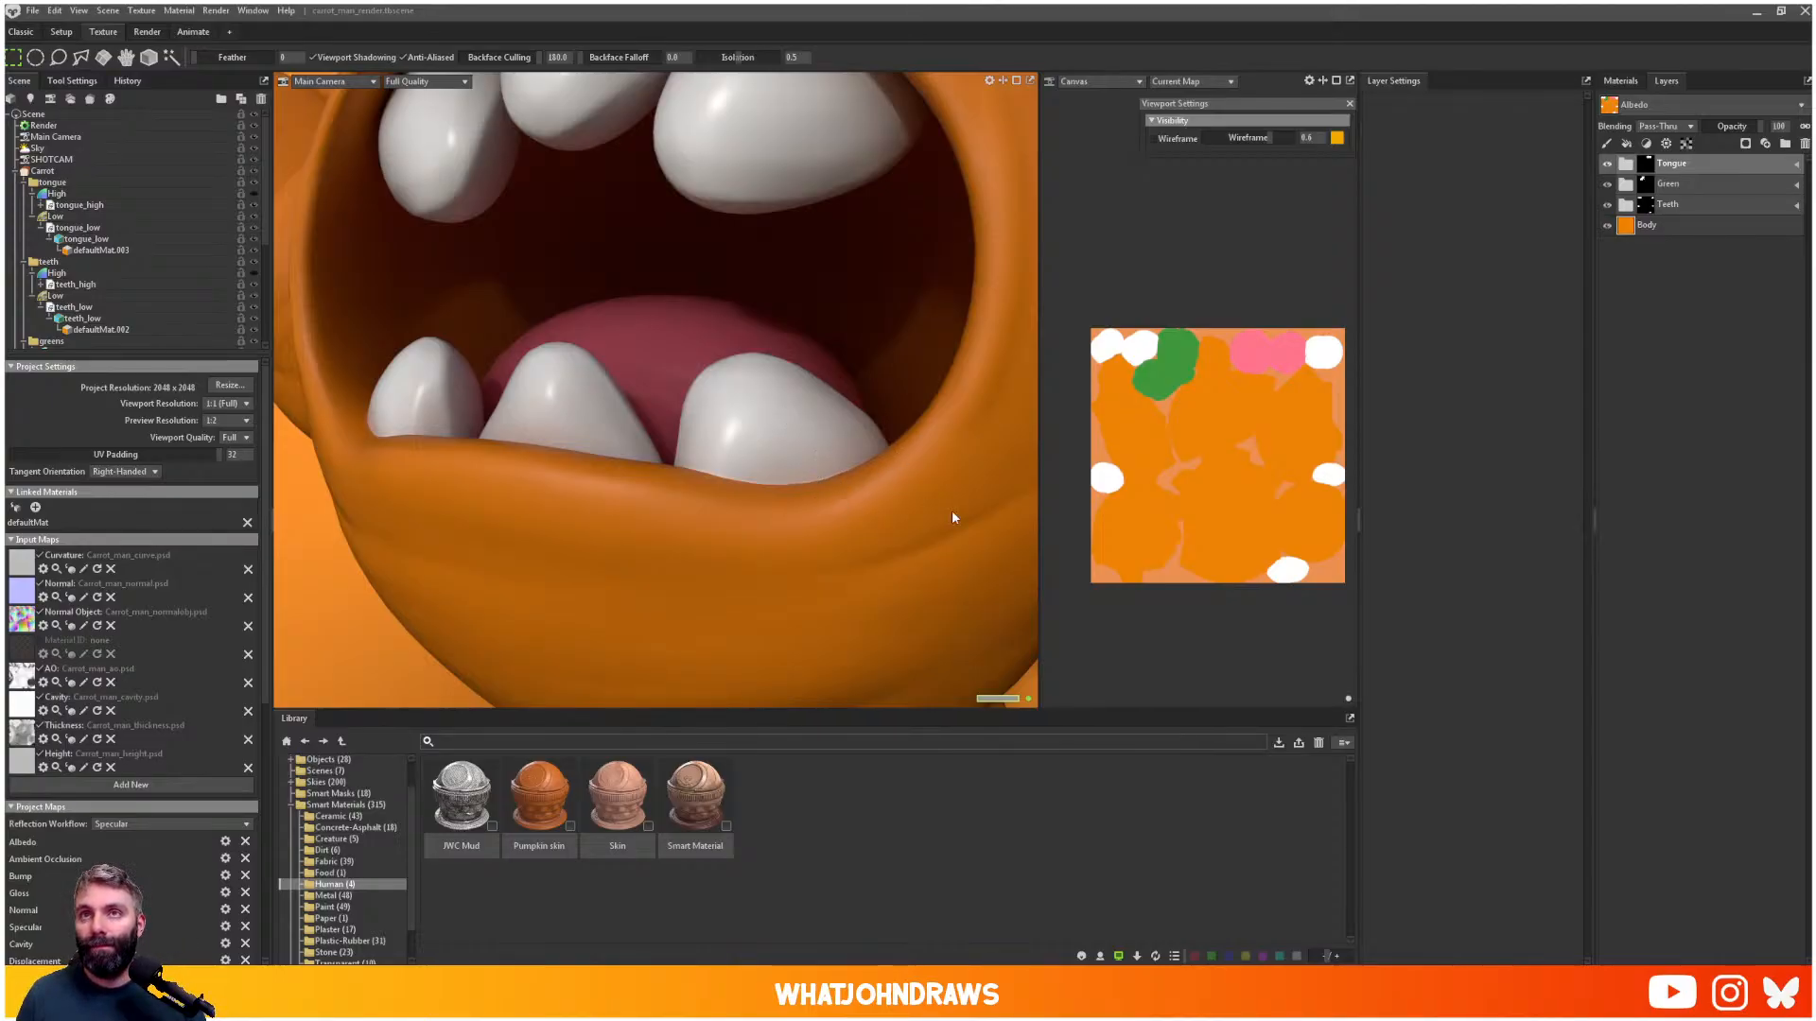
{"action": "left_click_drag", "start_coordinate": [831, 355], "coordinate": [845, 357], "text": "alt"}
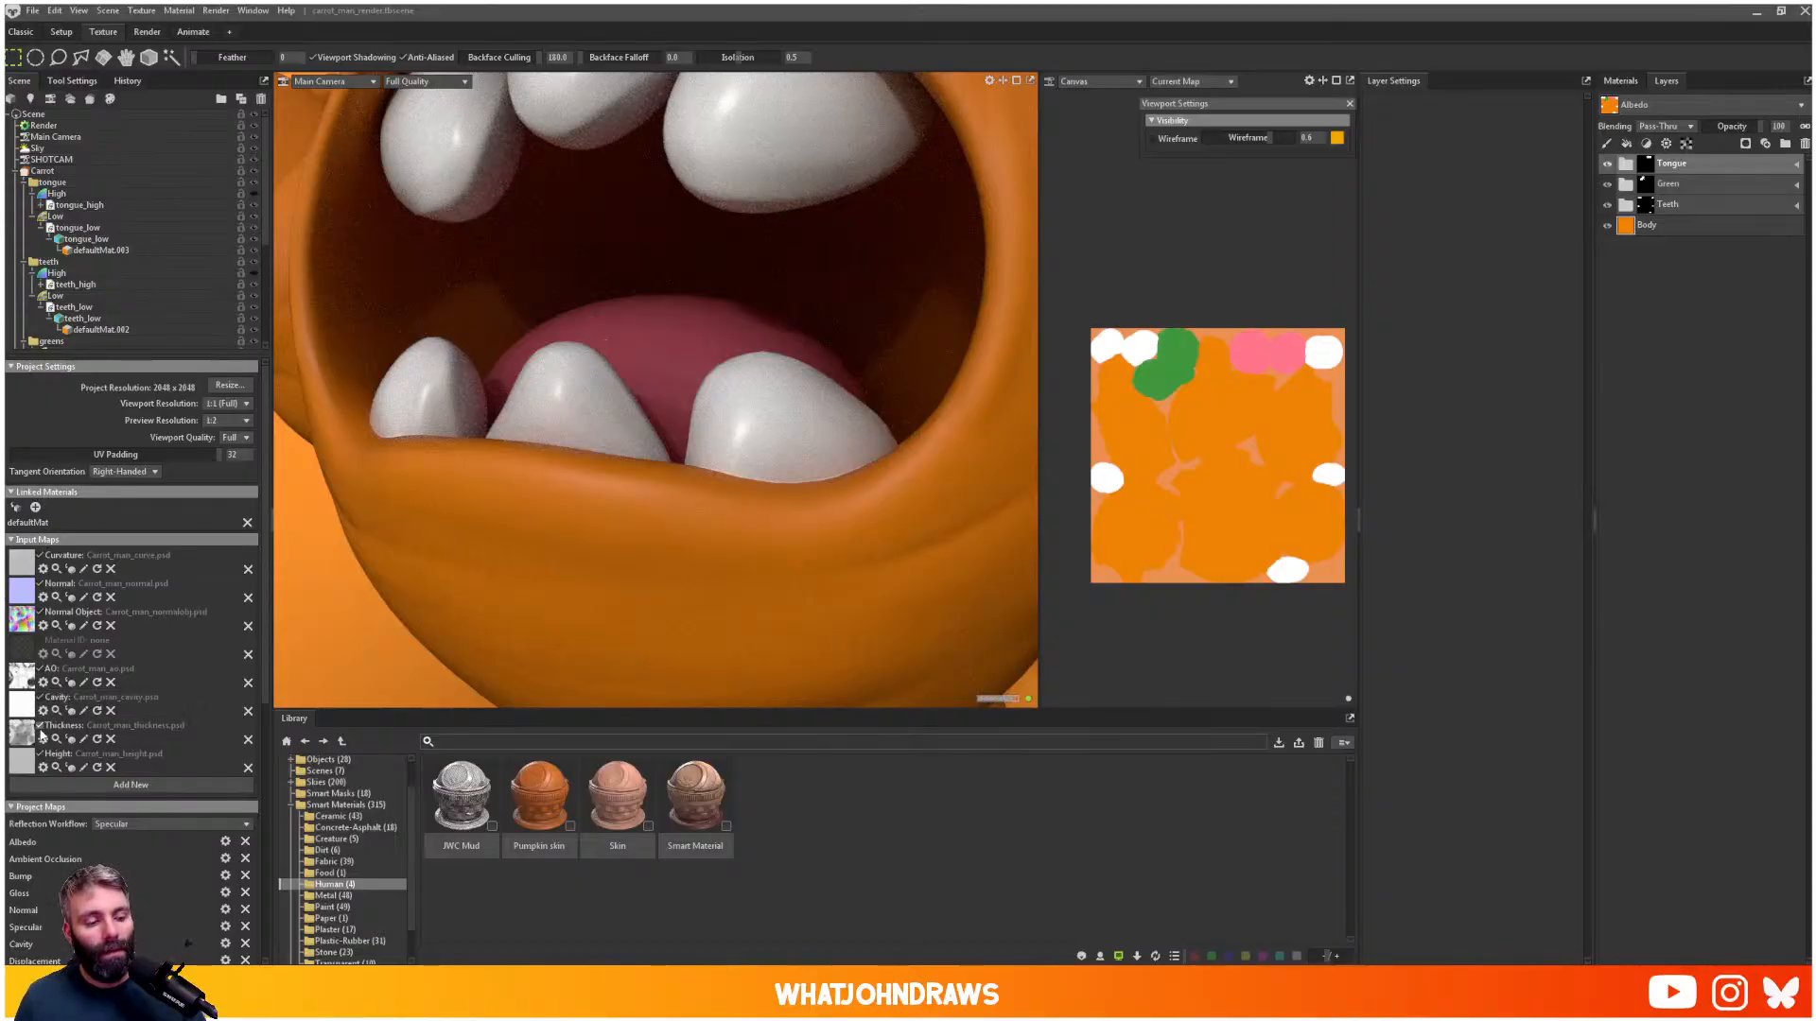
- Enable the Normals and Normals (Object) maps in the Carrot bake project and bake its maps
{"action": "scroll", "coordinate": [94, 802], "scroll_direction": "down", "scroll_amount": 3}
{"action": "scroll", "coordinate": [95, 799], "scroll_direction": "up", "scroll_amount": 3}
{"action": "scroll", "coordinate": [82, 824], "scroll_direction": "down", "scroll_amount": 15}
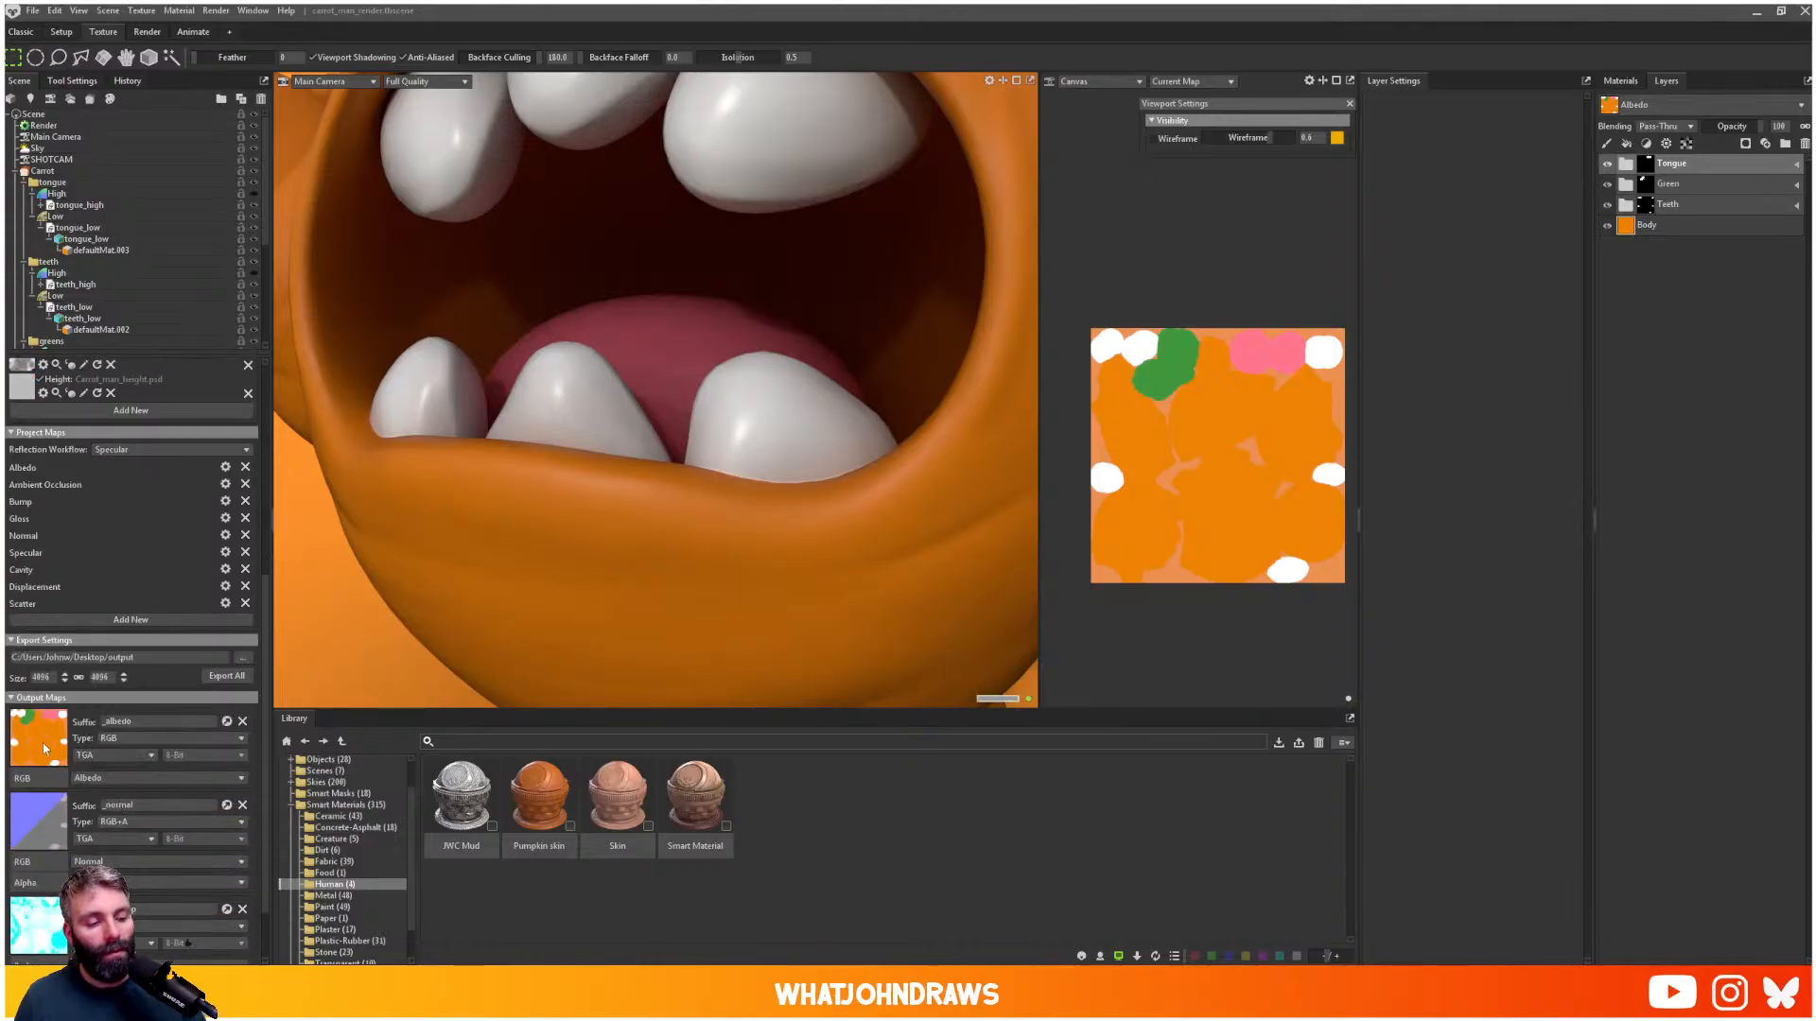
{"action": "scroll", "coordinate": [42, 742], "scroll_direction": "up", "scroll_amount": 15}
{"action": "left_click", "coordinate": [14, 171]}
{"action": "left_click", "coordinate": [41, 172]}
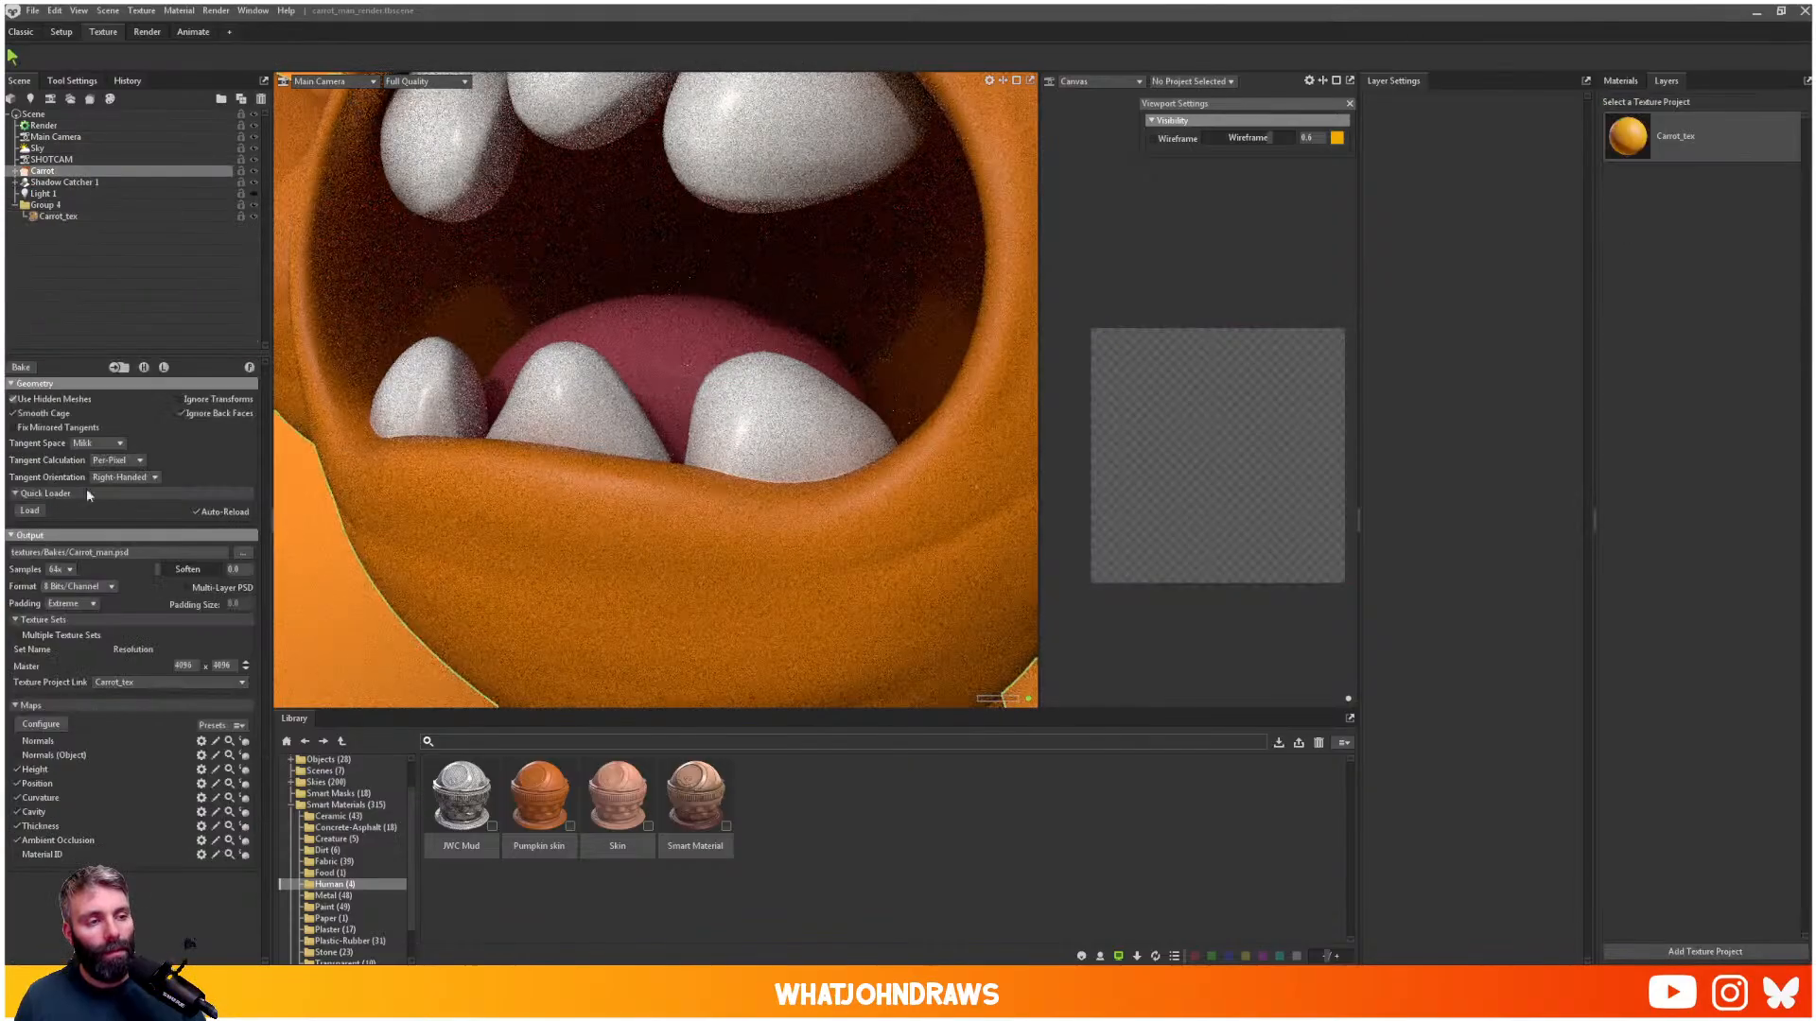
{"action": "left_click", "coordinate": [17, 741]}
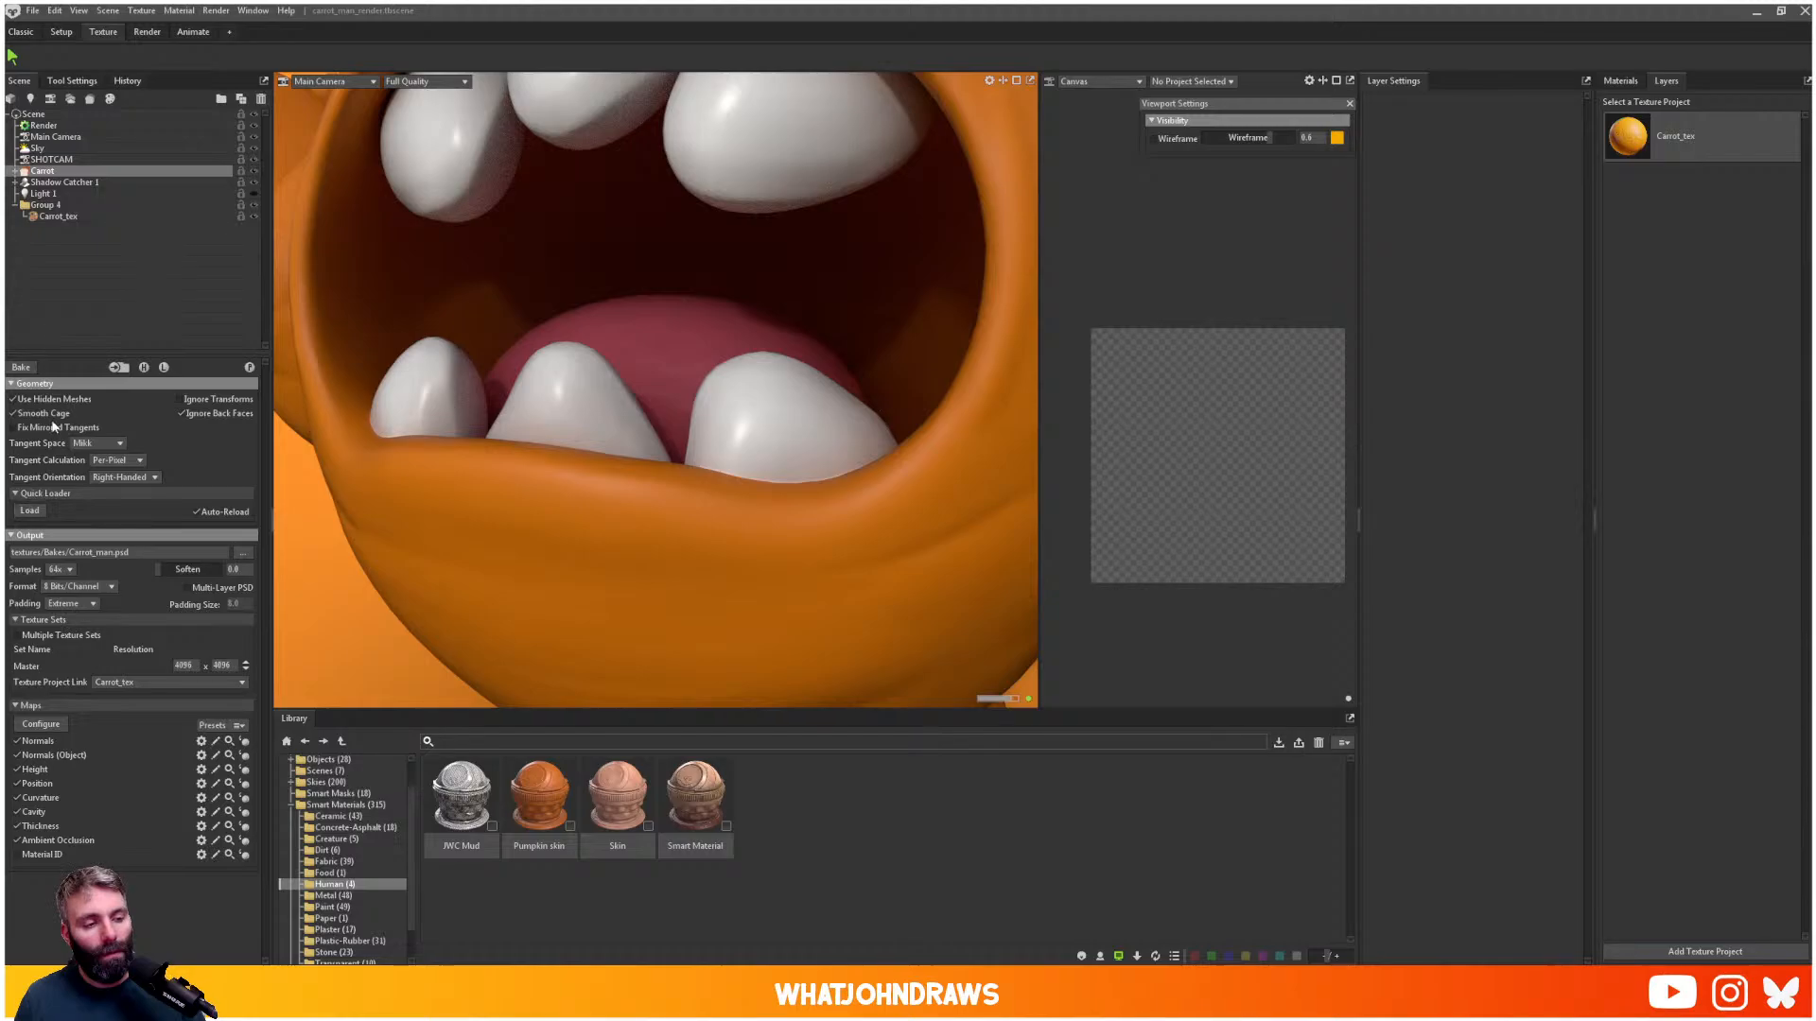
{"action": "left_click", "coordinate": [21, 367]}
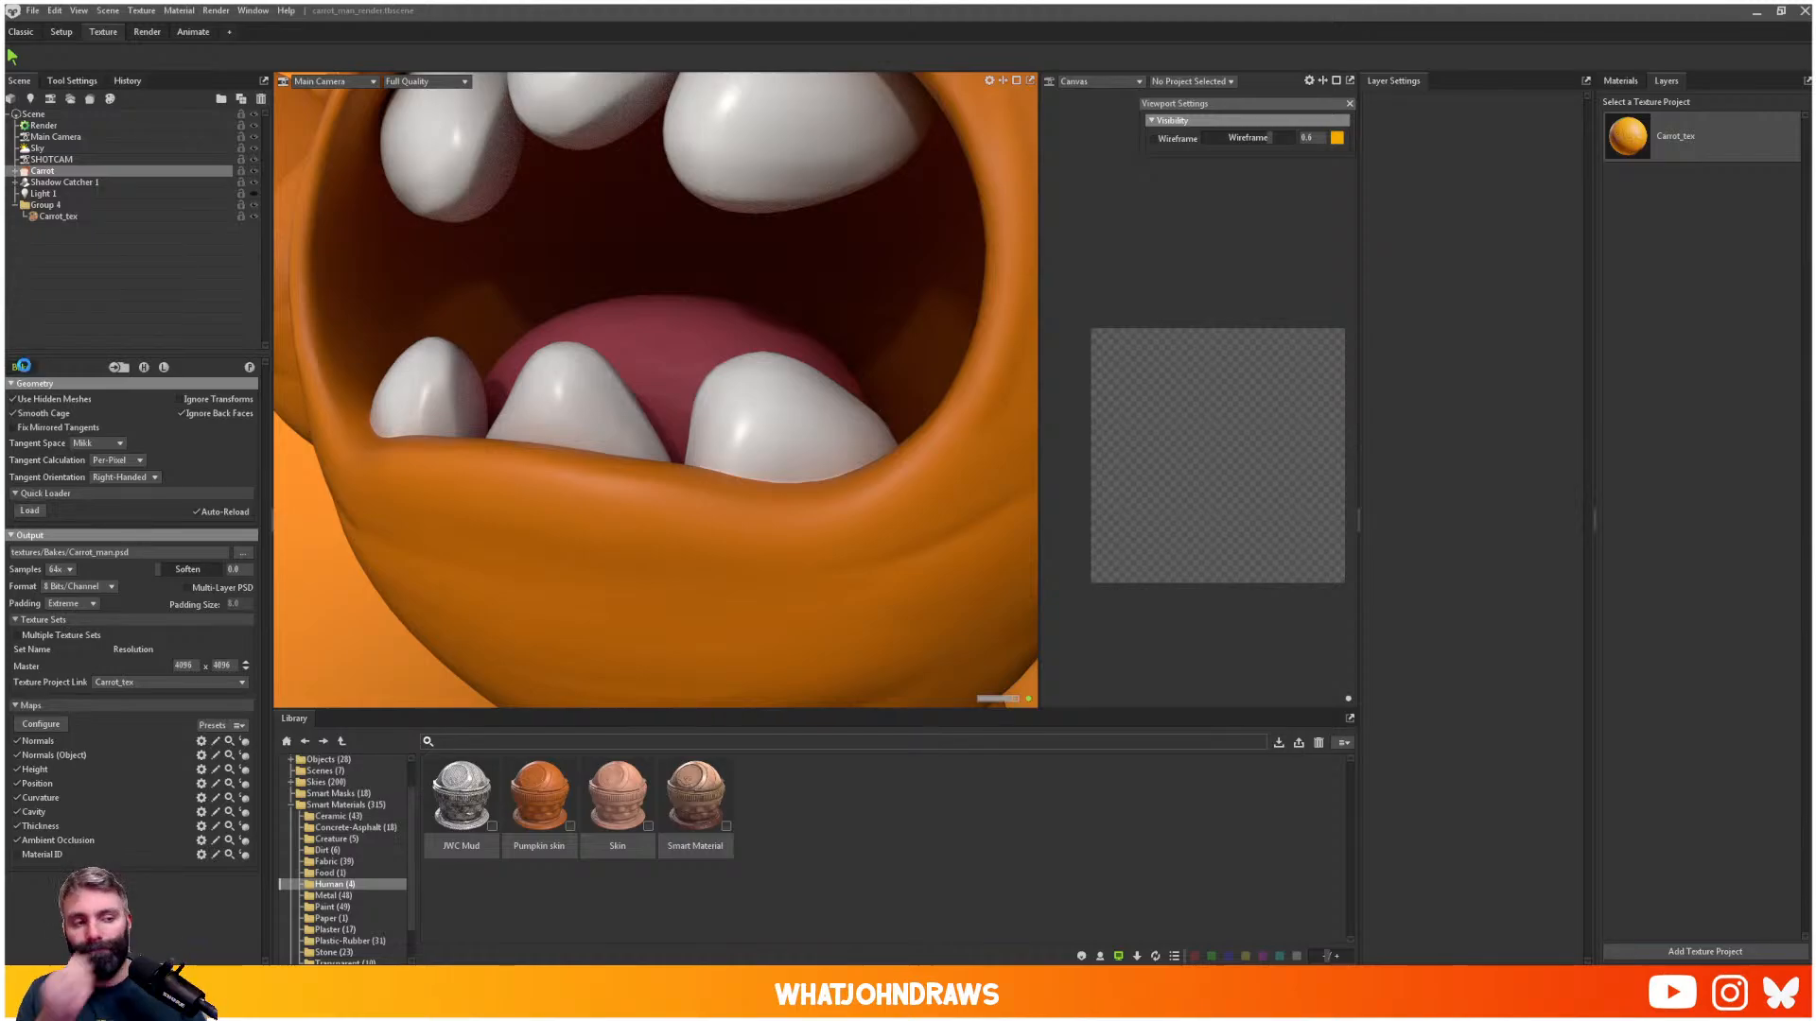
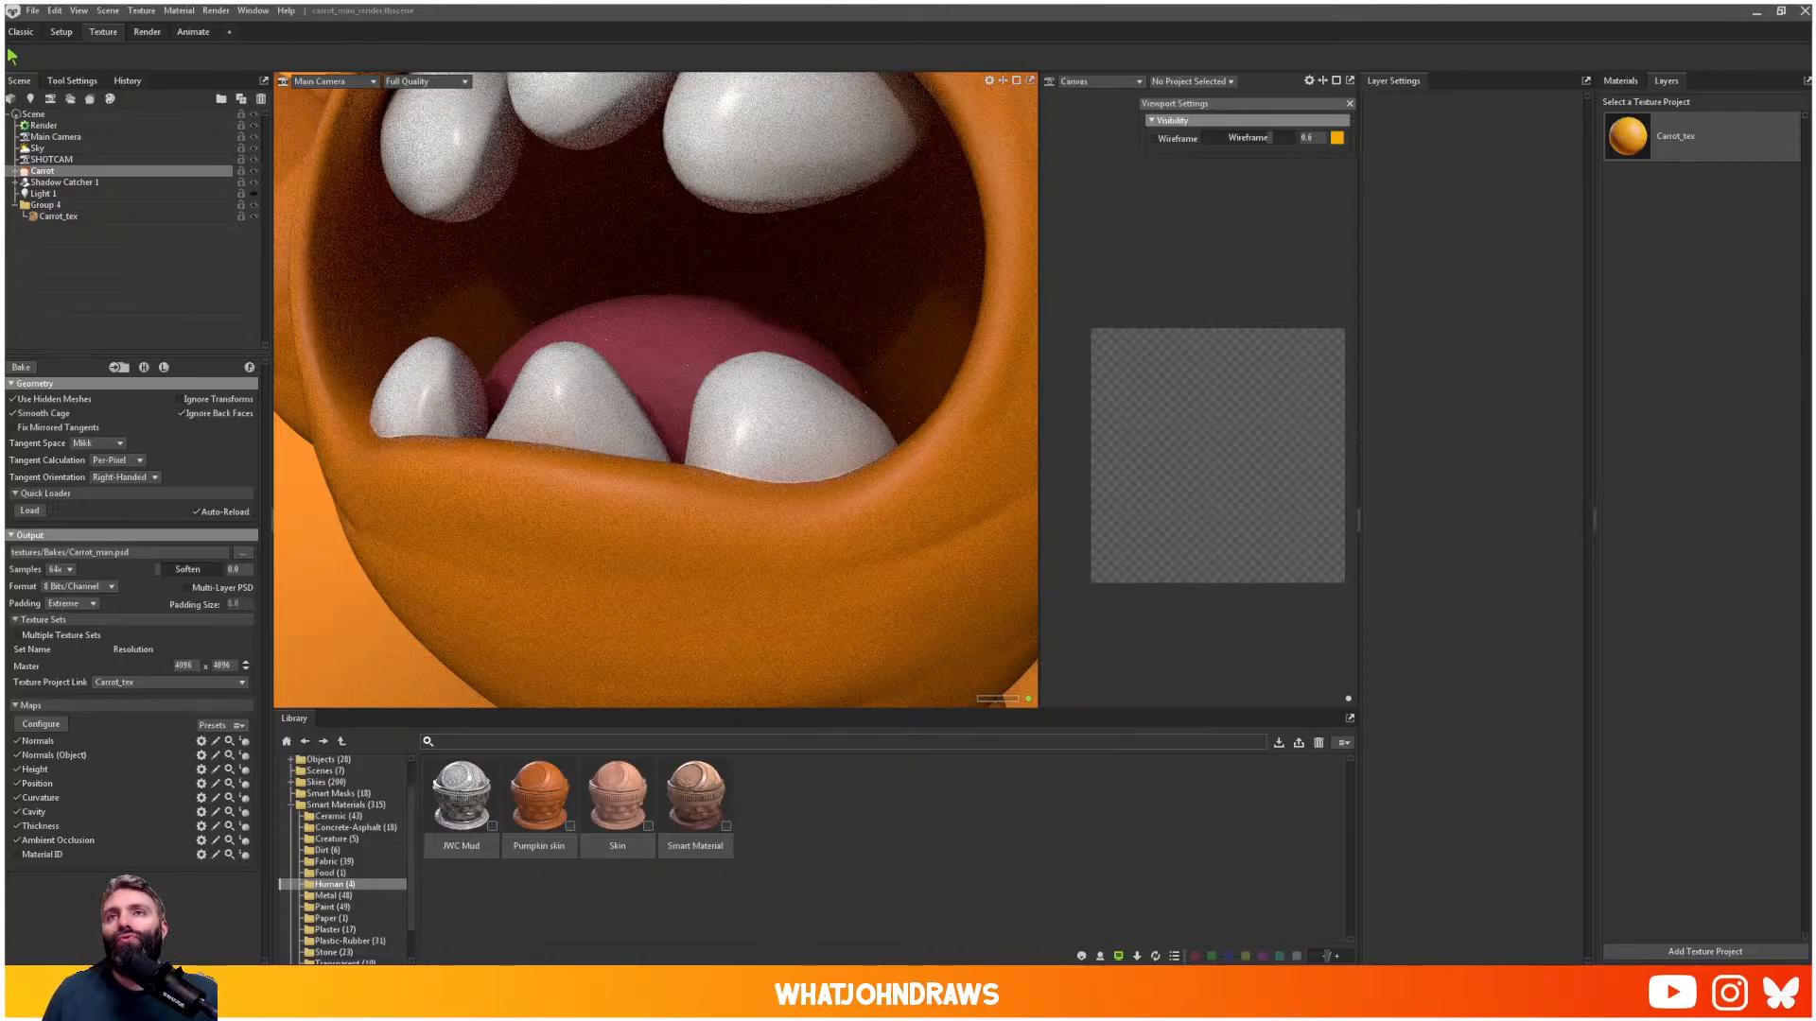
- Open the Carrot_tex texture project and add the Skin smart material directly above the Body layer, outside the Teeth group
{"action": "left_click", "coordinate": [872, 390]}
{"action": "scroll", "coordinate": [814, 417], "scroll_direction": "down", "scroll_amount": 3}
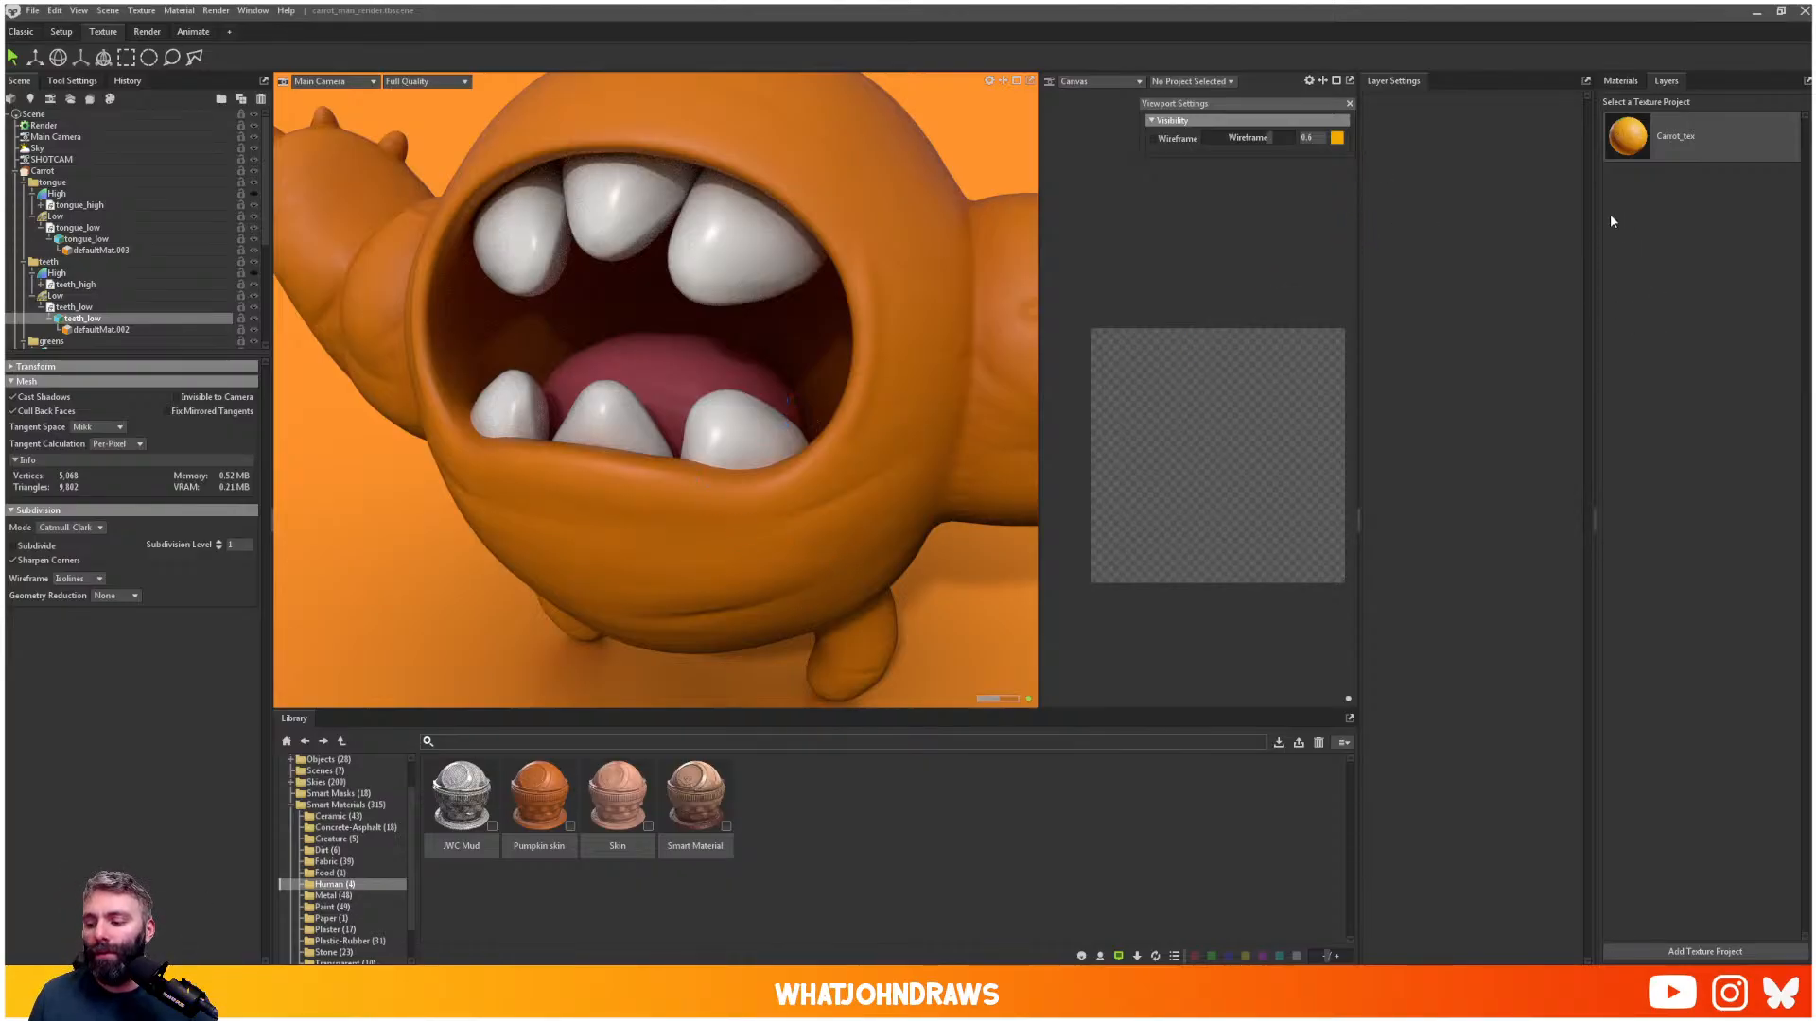
{"action": "left_click", "coordinate": [1627, 140]}
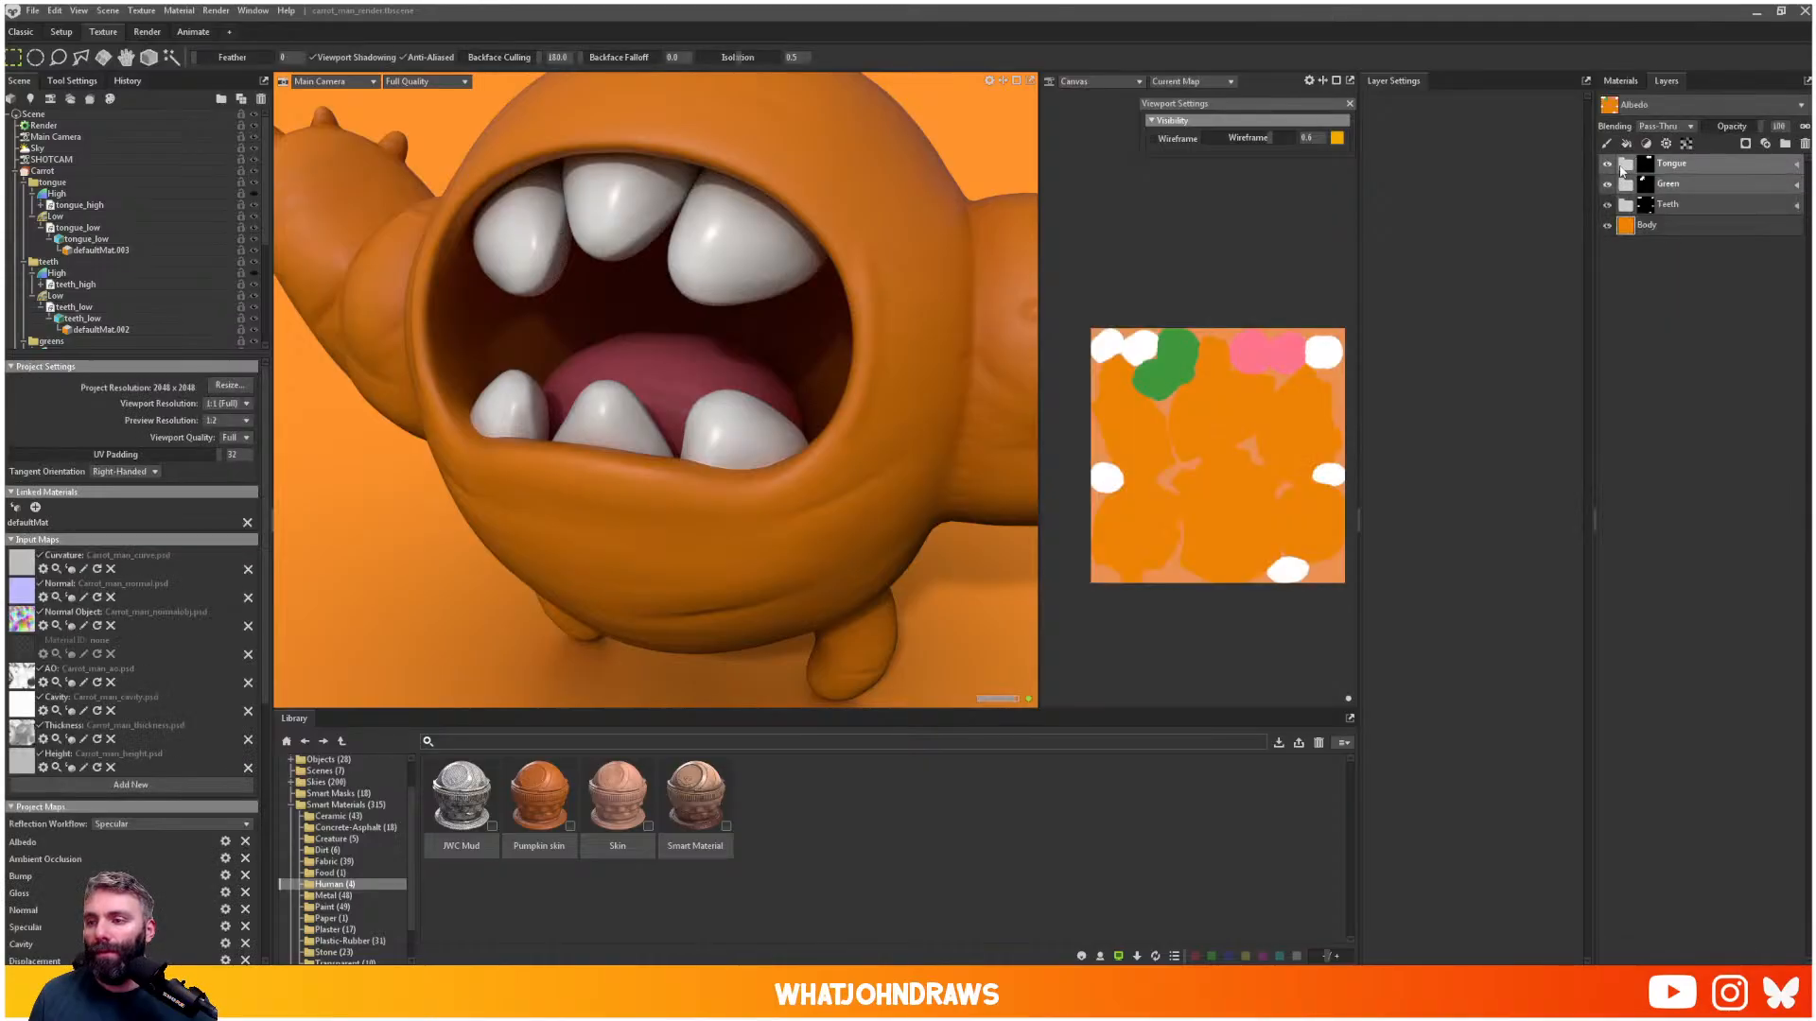
{"action": "left_click", "coordinate": [1627, 229]}
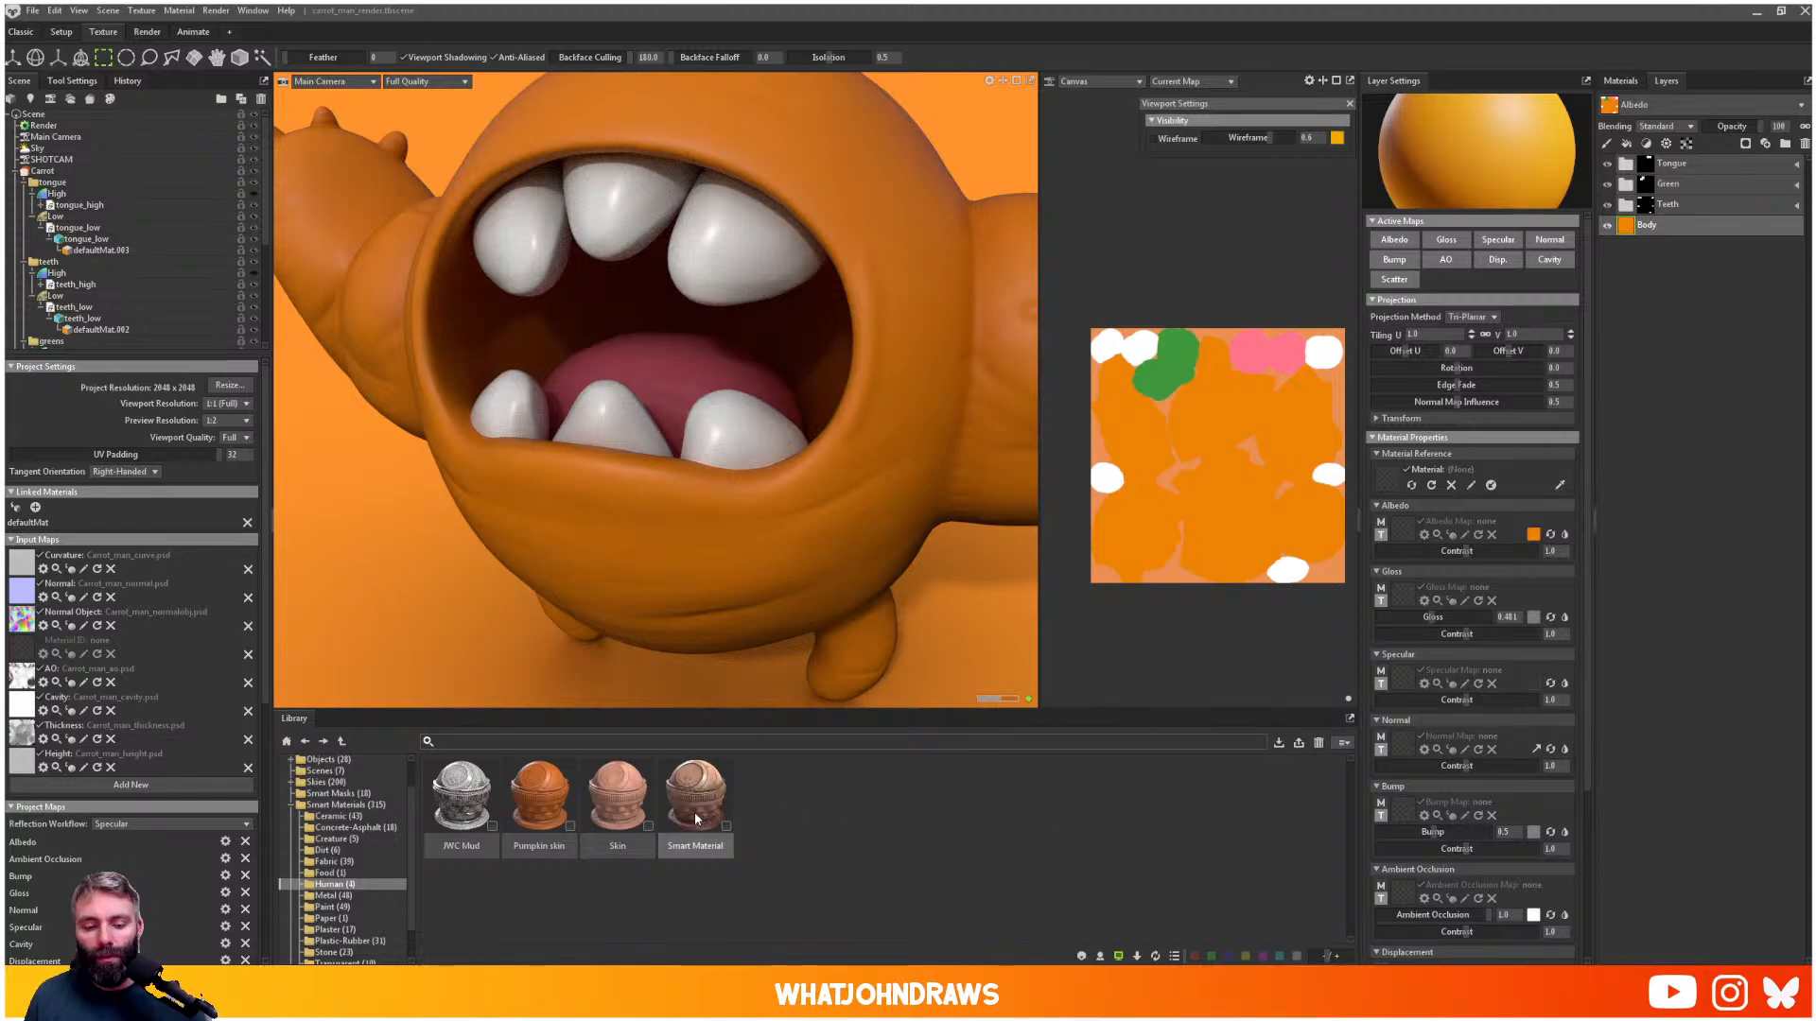
{"action": "left_click_drag", "start_coordinate": [609, 797], "coordinate": [1650, 232]}
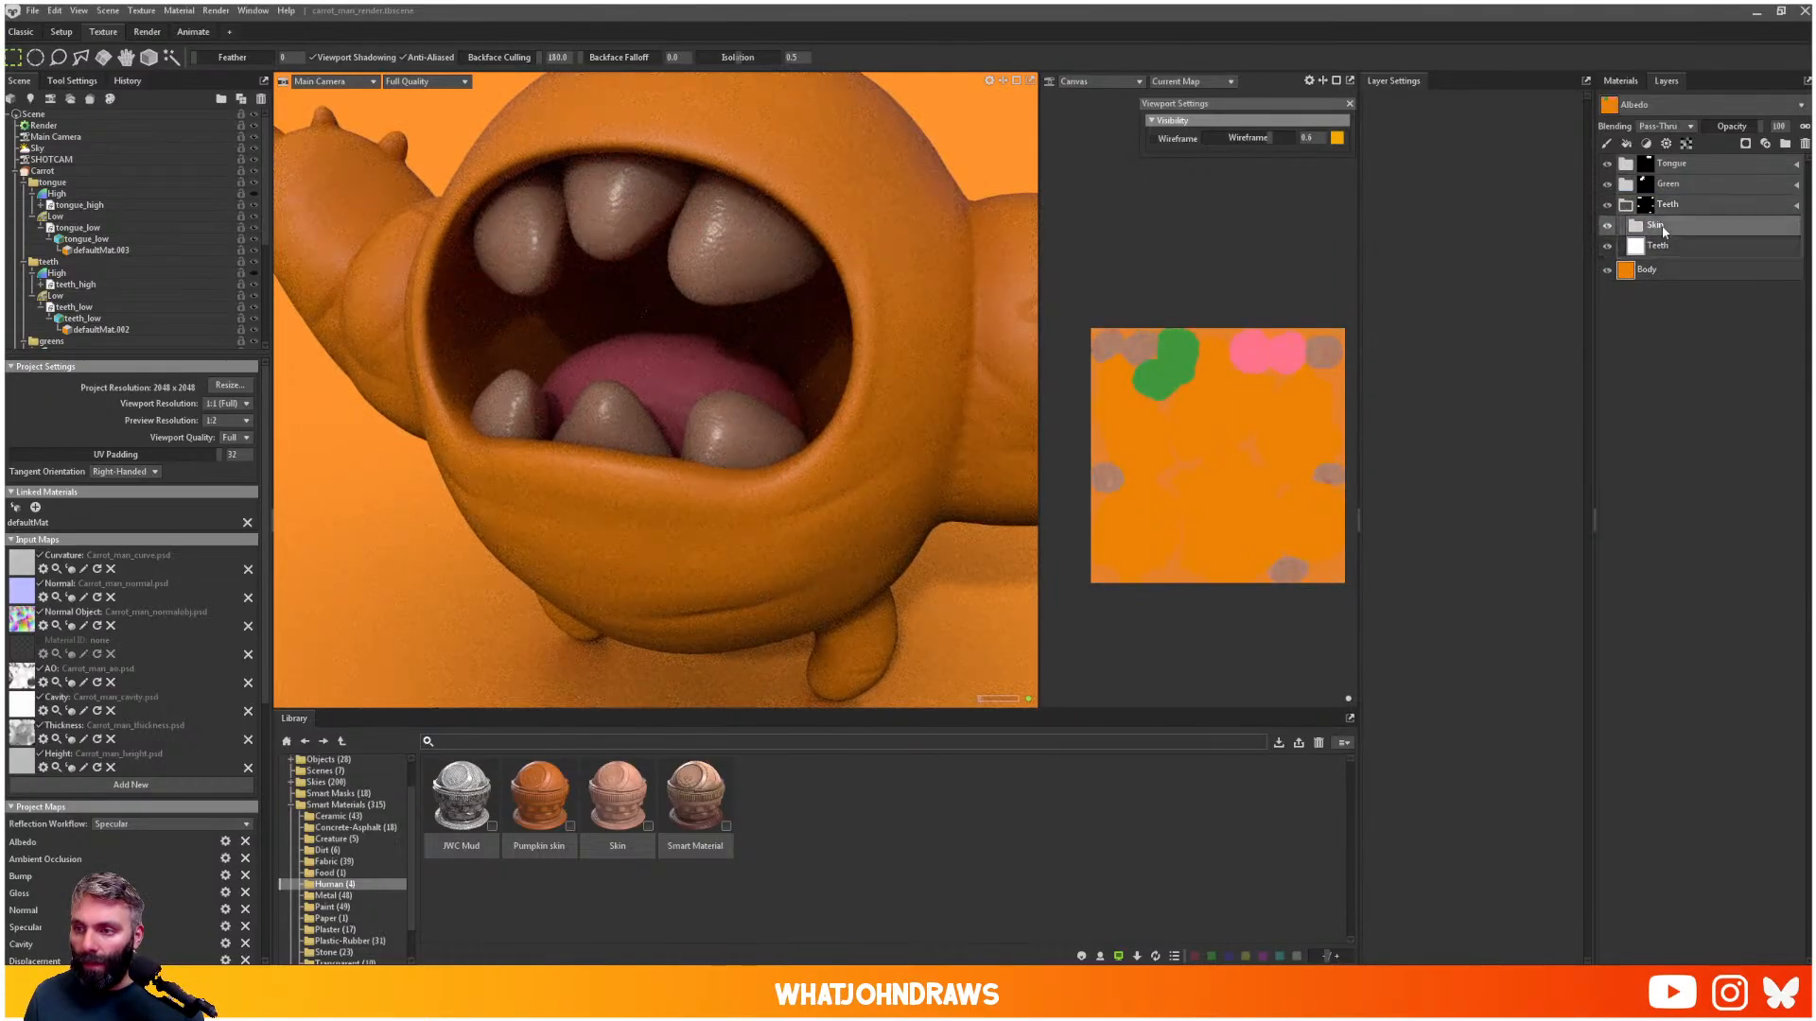
{"action": "mouse_move", "coordinate": [1661, 225]}
{"action": "left_mouse_down"}
{"action": "mouse_move", "coordinate": [1657, 301]}
{"action": "mouse_move", "coordinate": [1655, 225]}
{"action": "left_mouse_up"}
{"action": "left_click", "coordinate": [1626, 204]}
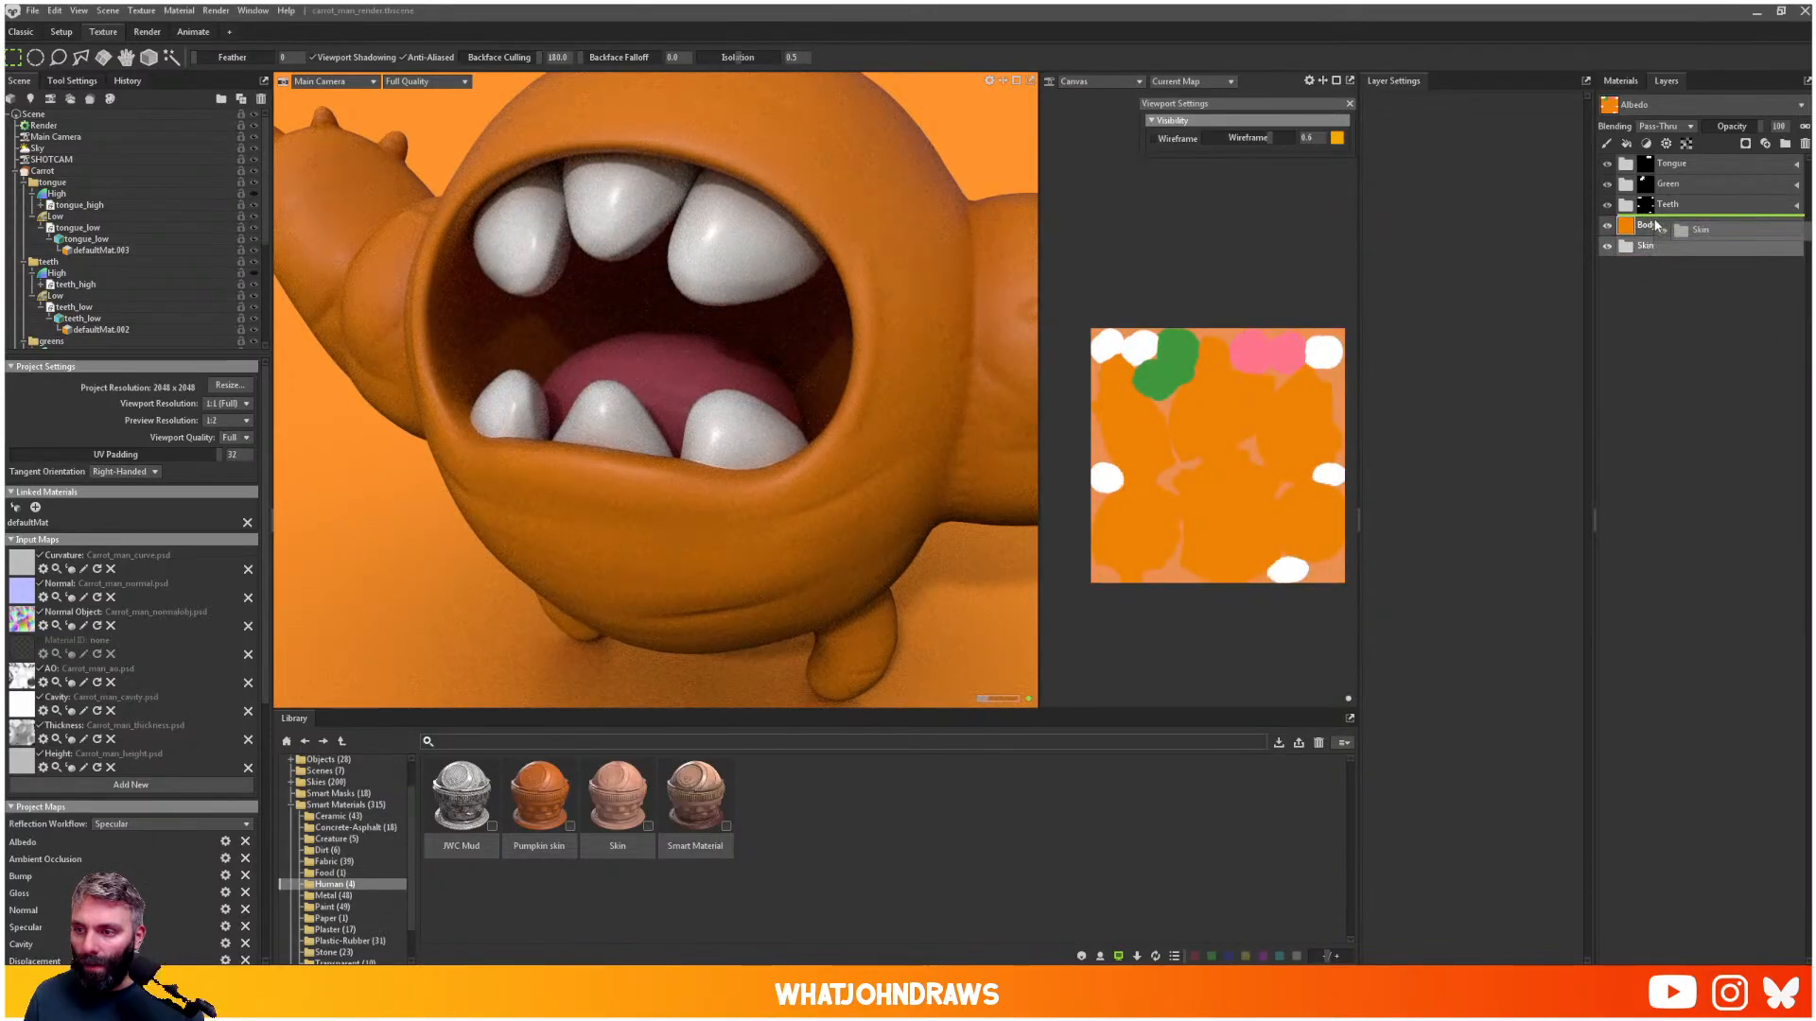
{"action": "left_click_drag", "start_coordinate": [963, 455], "coordinate": [924, 500], "text": "alt"}
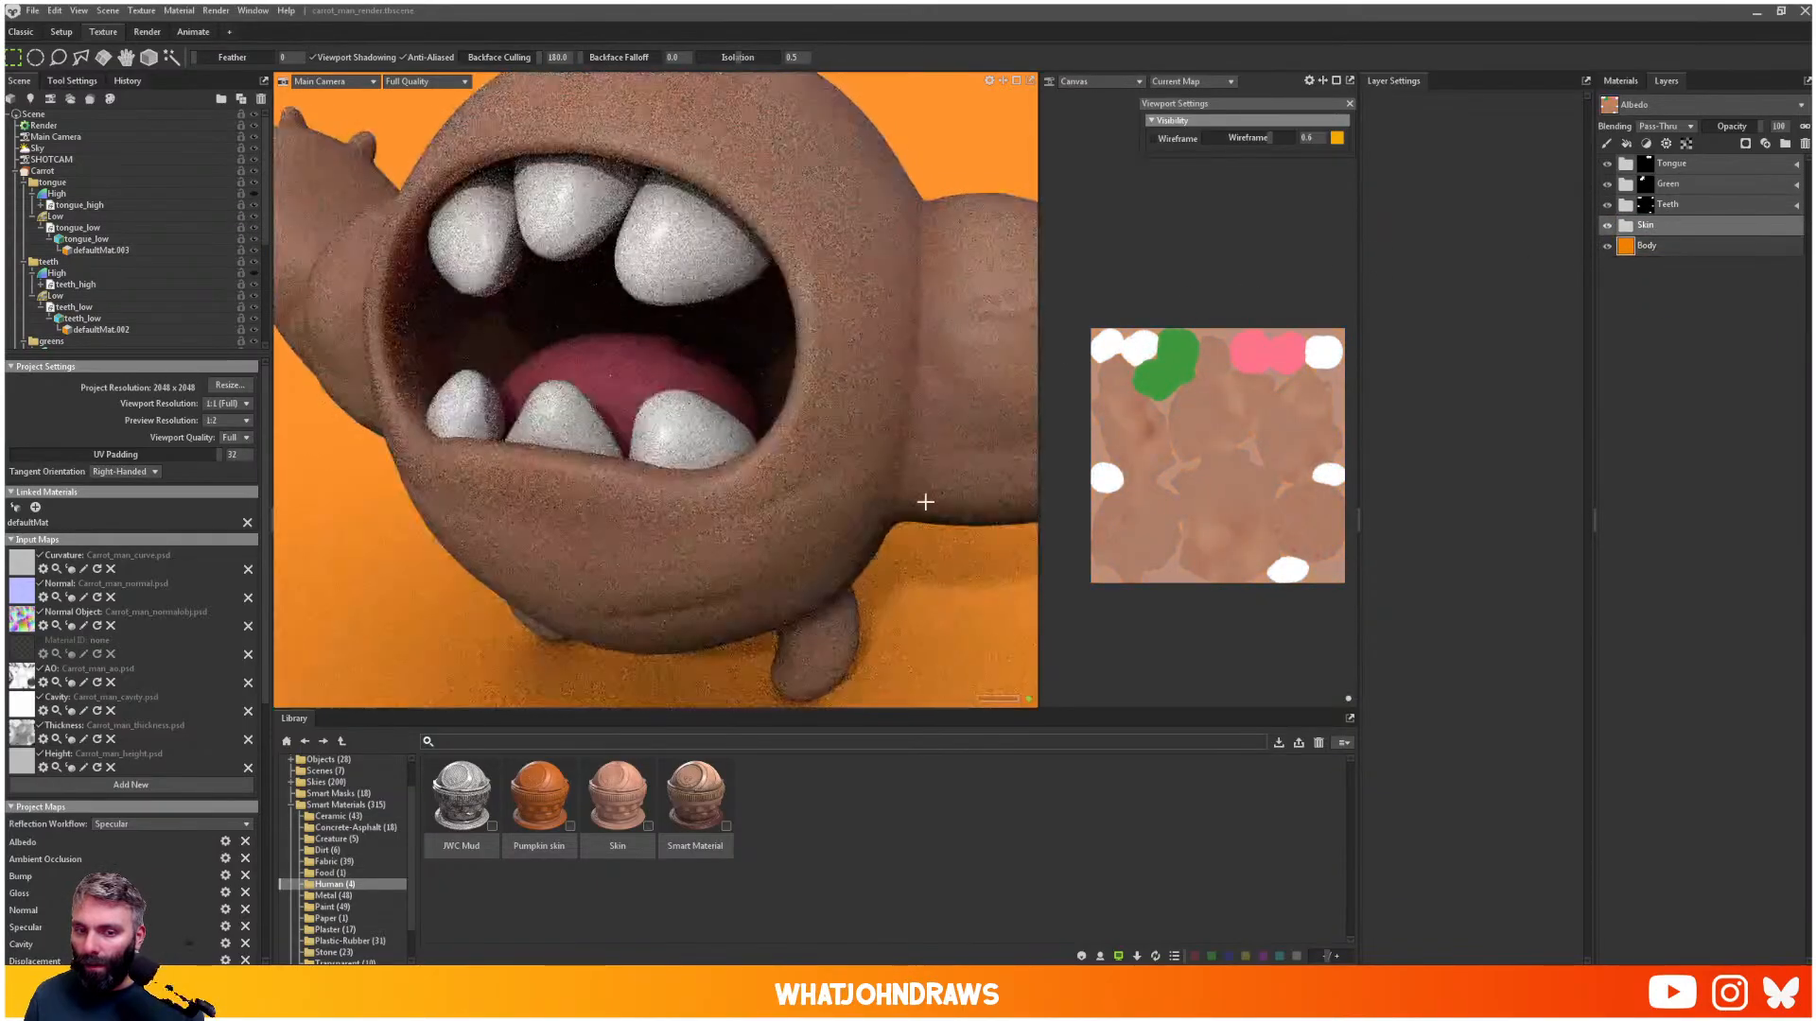
- Expand the Skin group and hide its Wrinkles, Color Variation, Acne and Skin Rough layers, keeping Base Skin visible
{"action": "left_click", "coordinate": [1627, 228]}
{"action": "left_click", "coordinate": [1617, 246]}
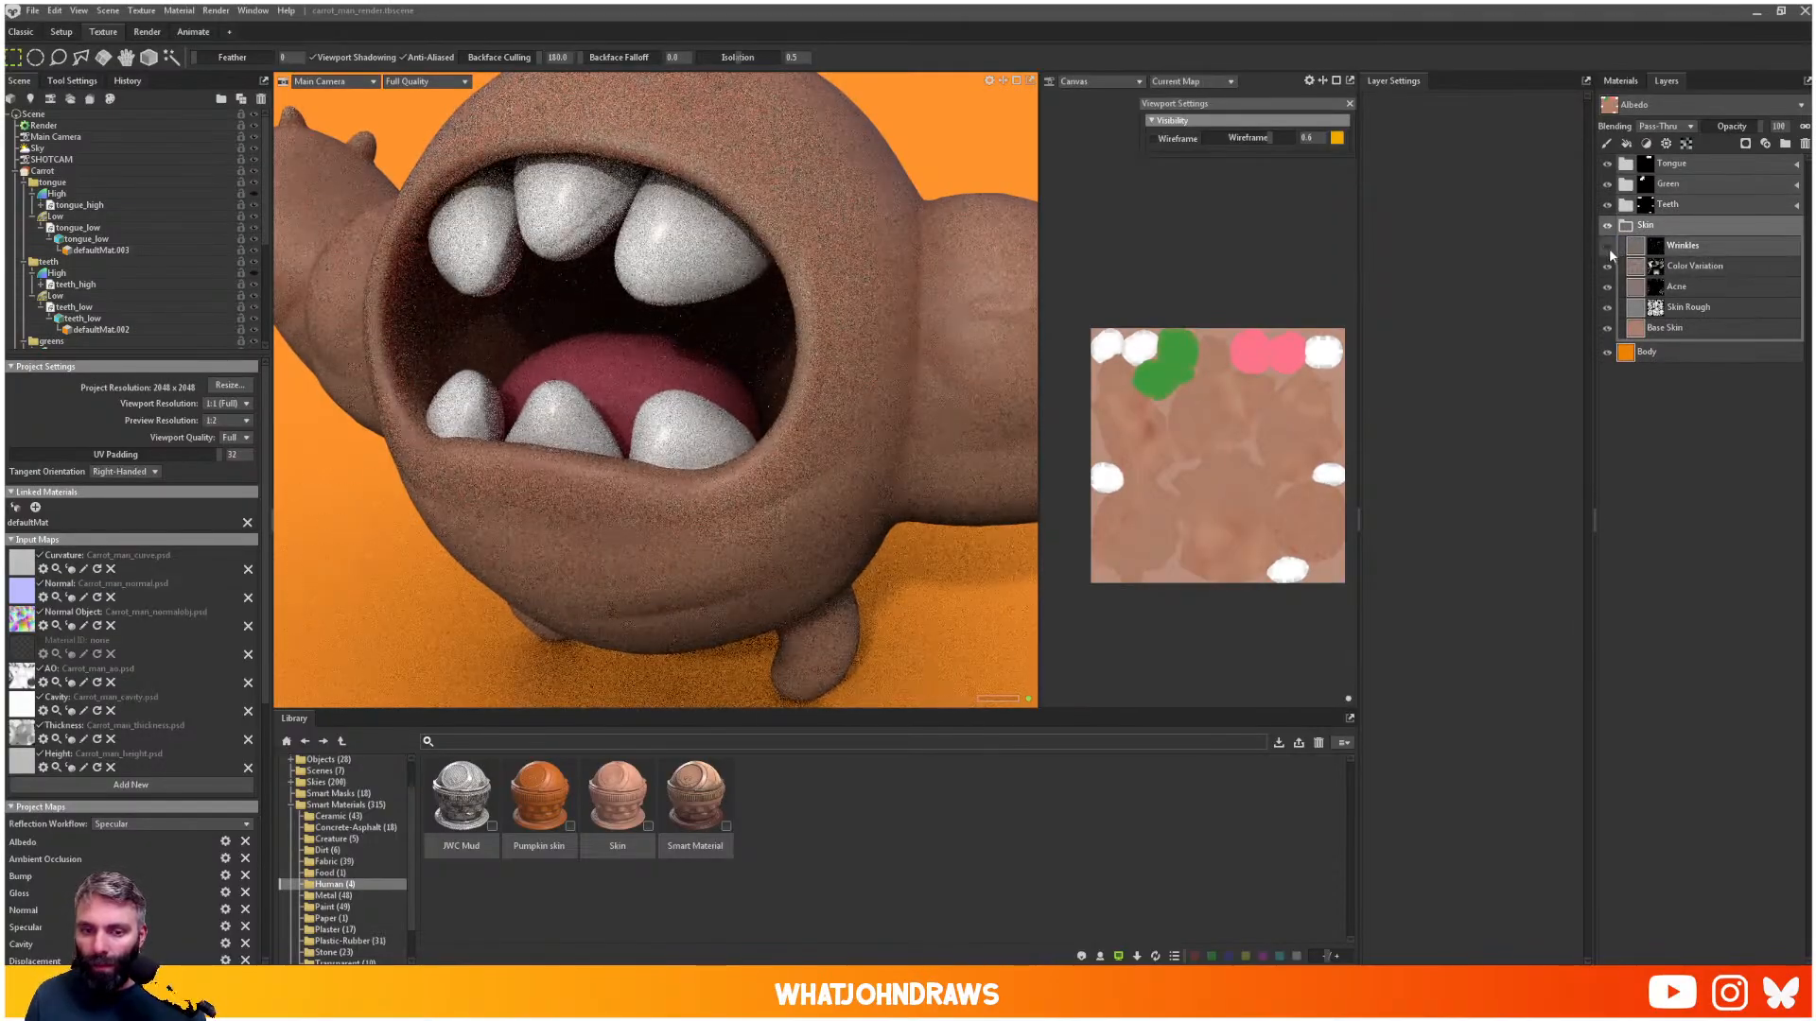
{"action": "left_click", "coordinate": [1607, 246]}
{"action": "left_click", "coordinate": [1607, 266]}
{"action": "left_click", "coordinate": [1607, 287]}
{"action": "left_click", "coordinate": [1607, 307]}
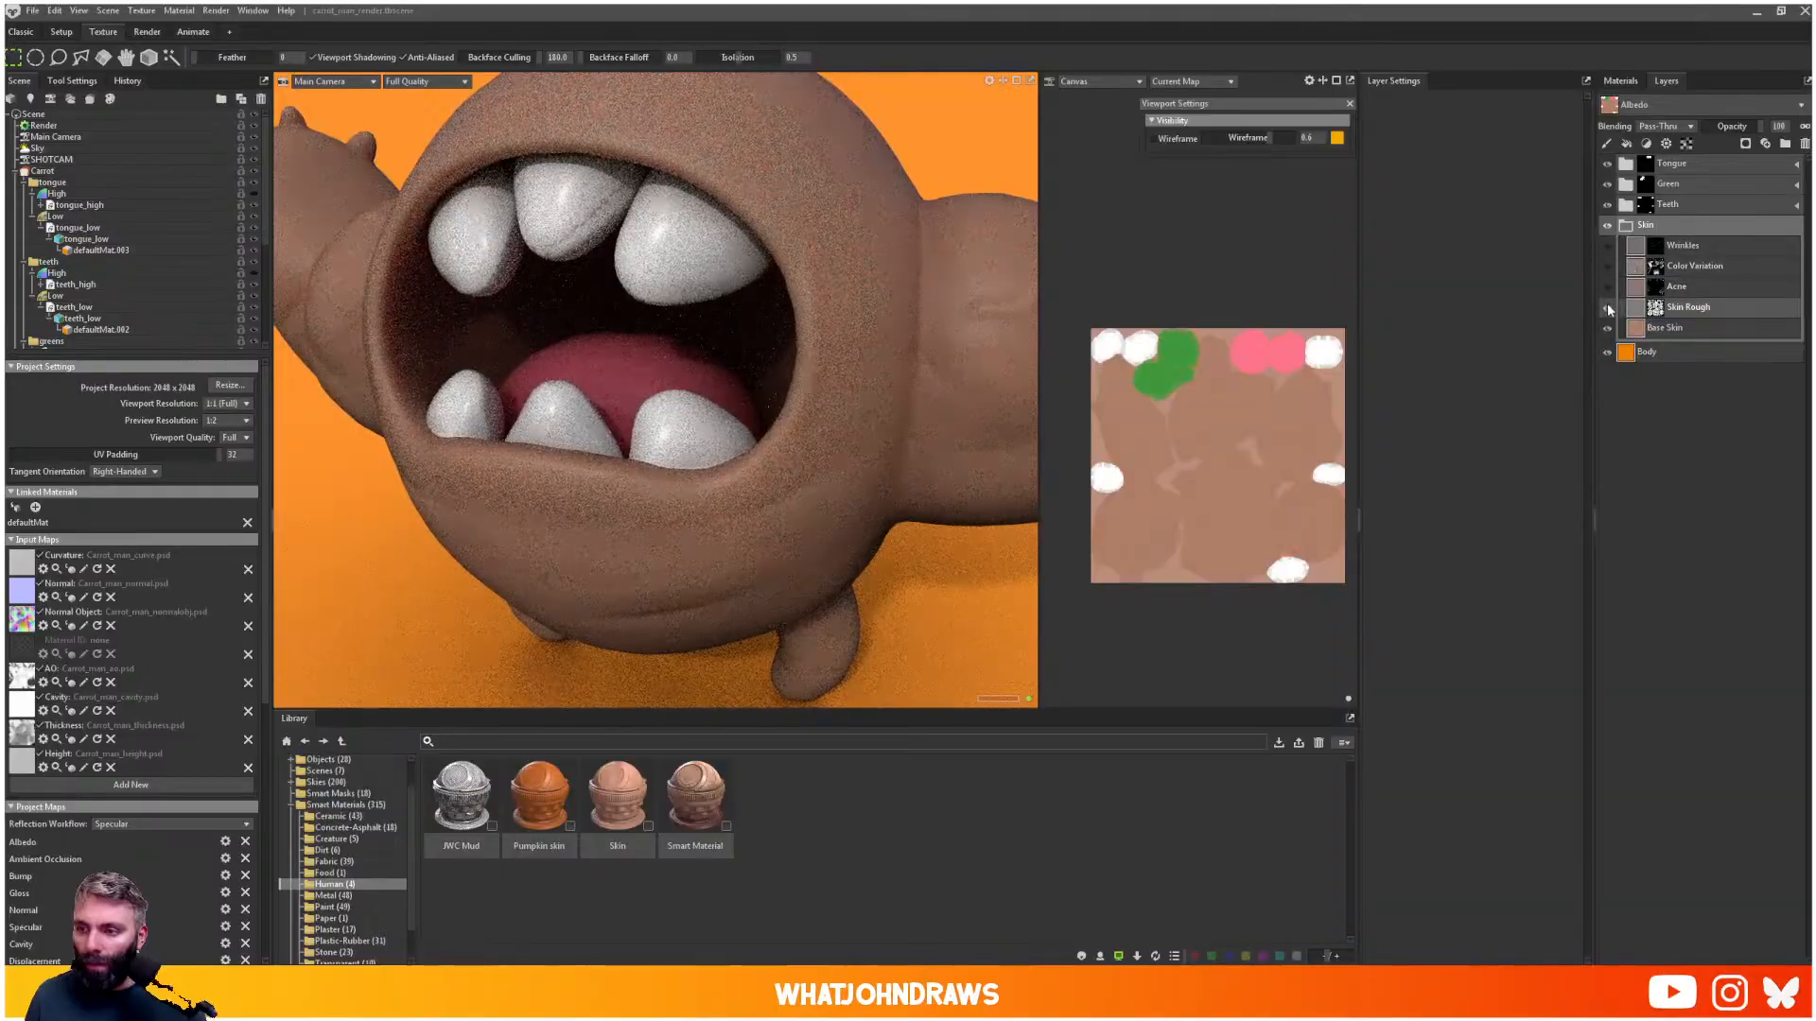
{"action": "left_click", "coordinate": [1607, 329]}
{"action": "left_click", "coordinate": [1607, 329]}
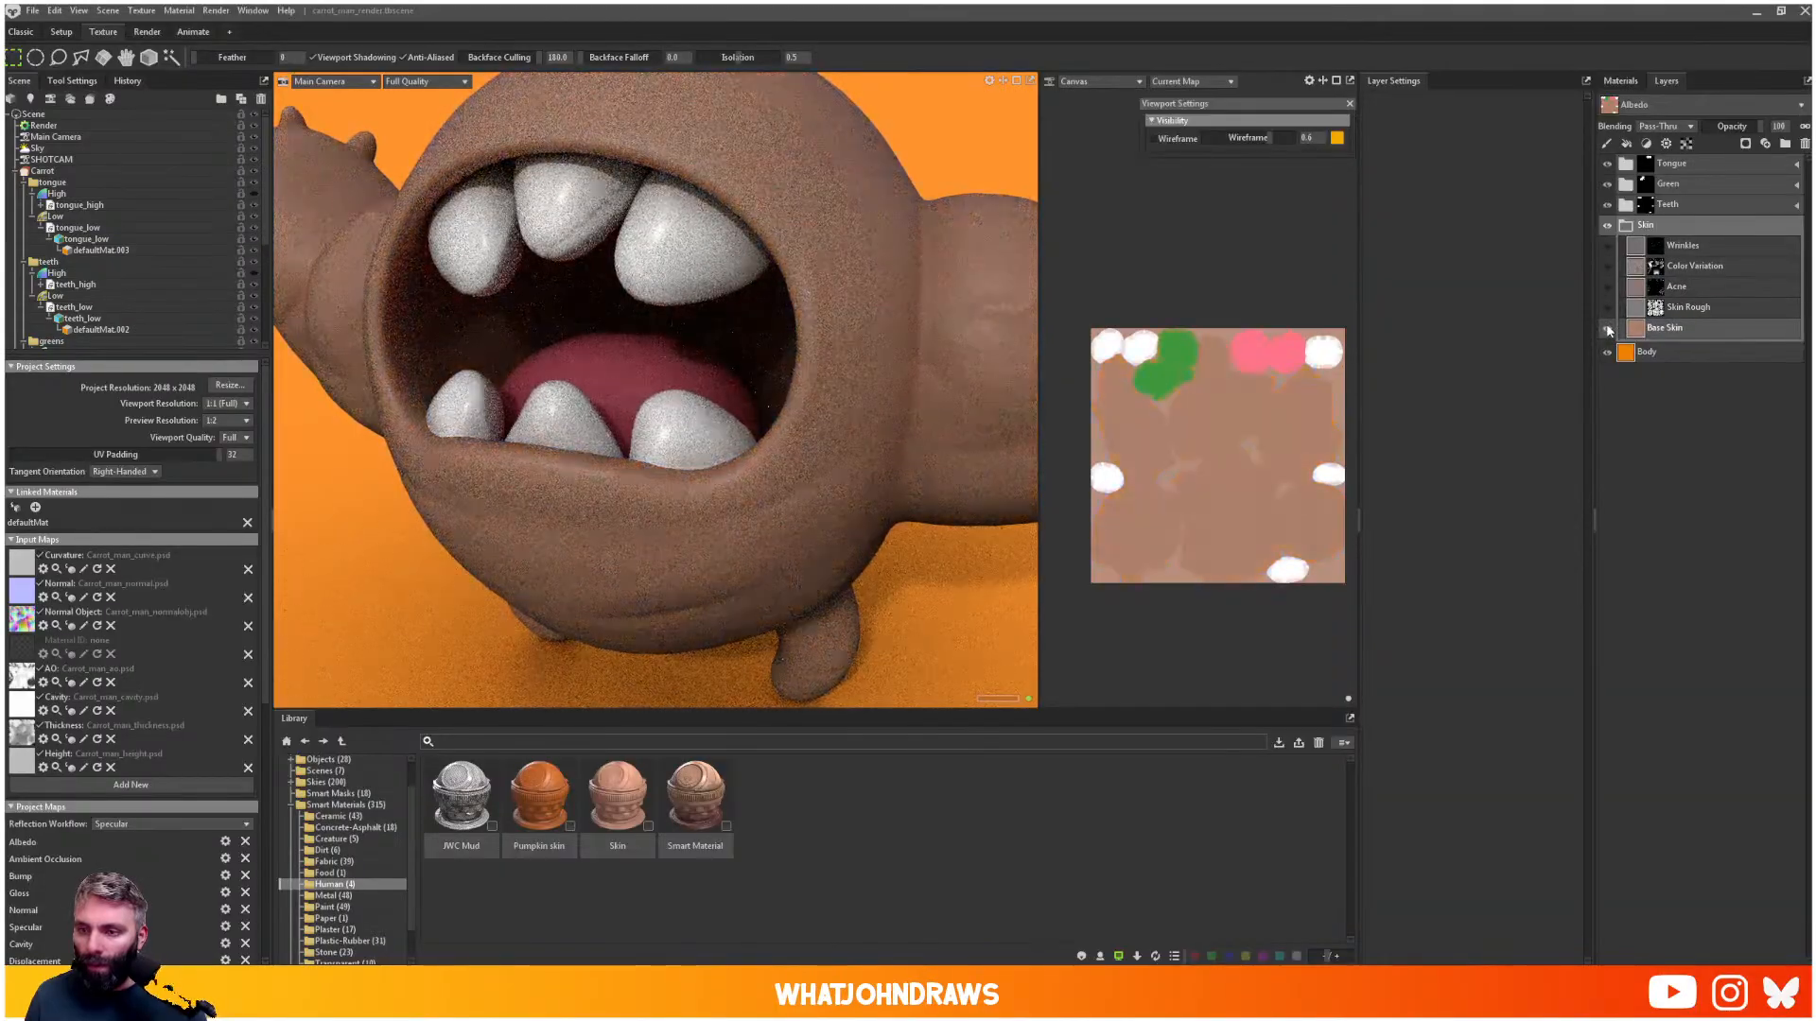
- Disable the albedo map of the Base Skin layer and compare the creature's surface with the layer hidden and shown
{"action": "left_click", "coordinate": [1669, 328]}
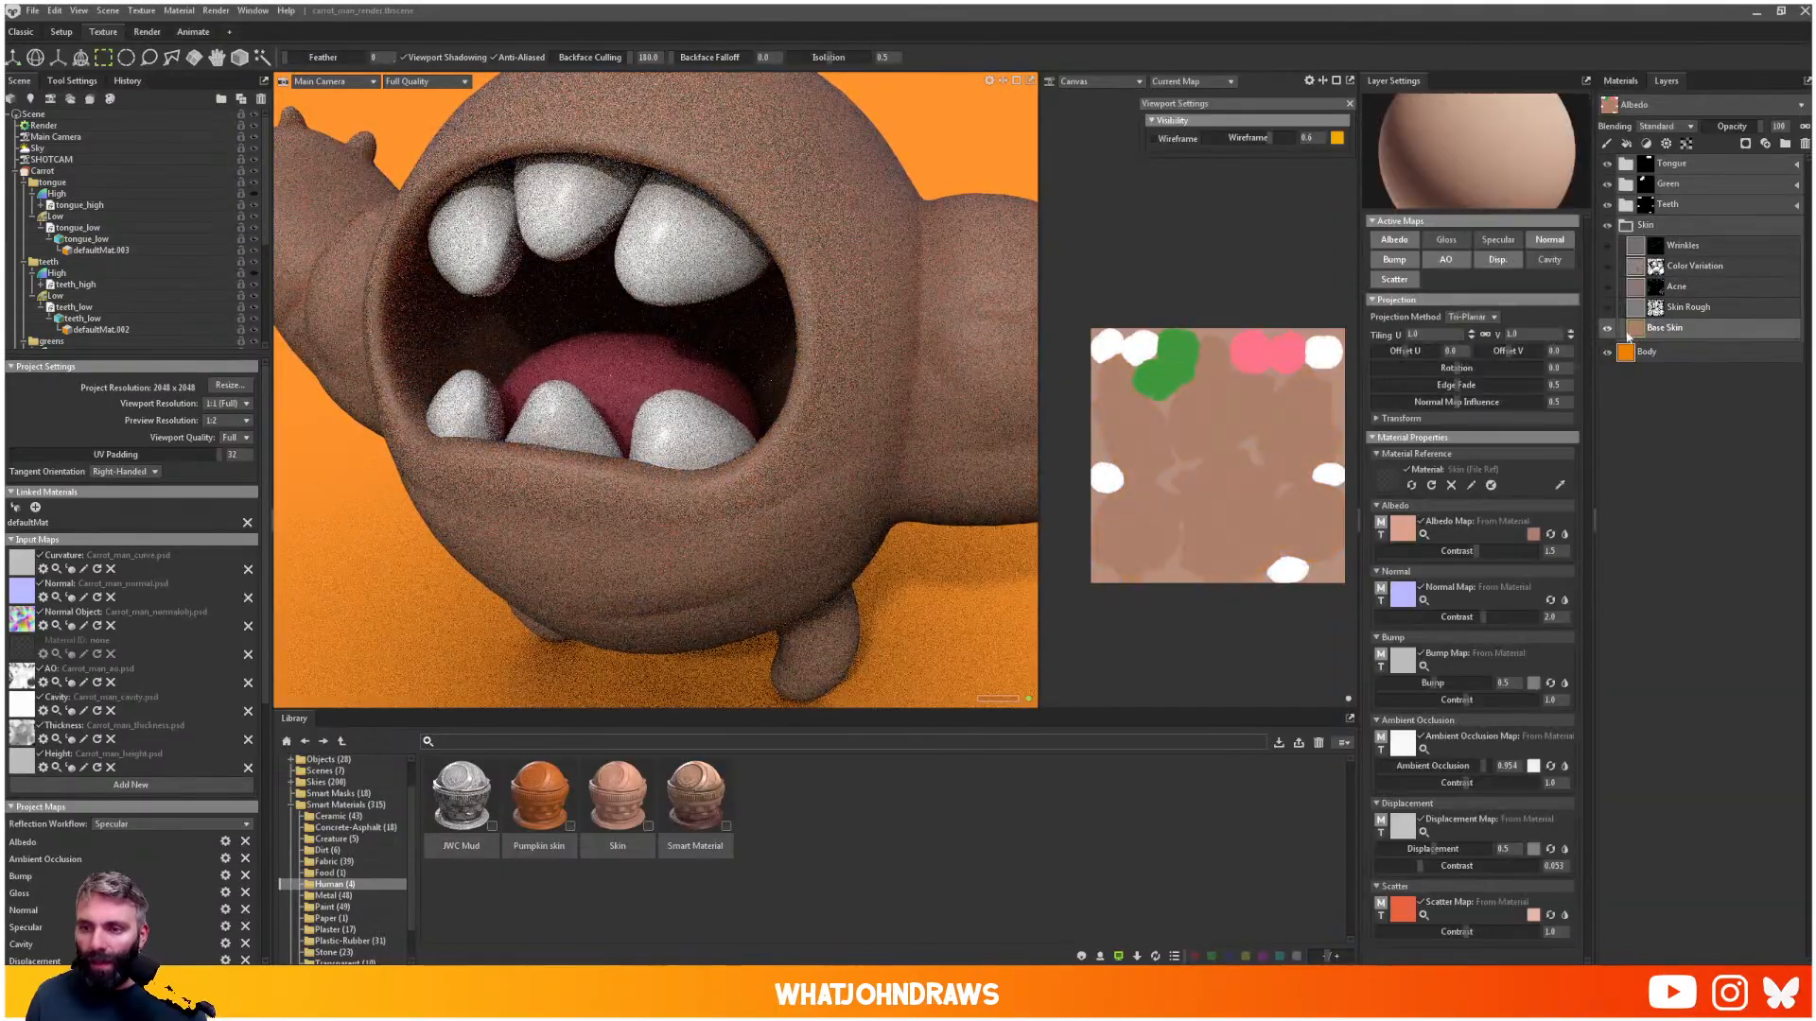
{"action": "left_click", "coordinate": [1389, 239]}
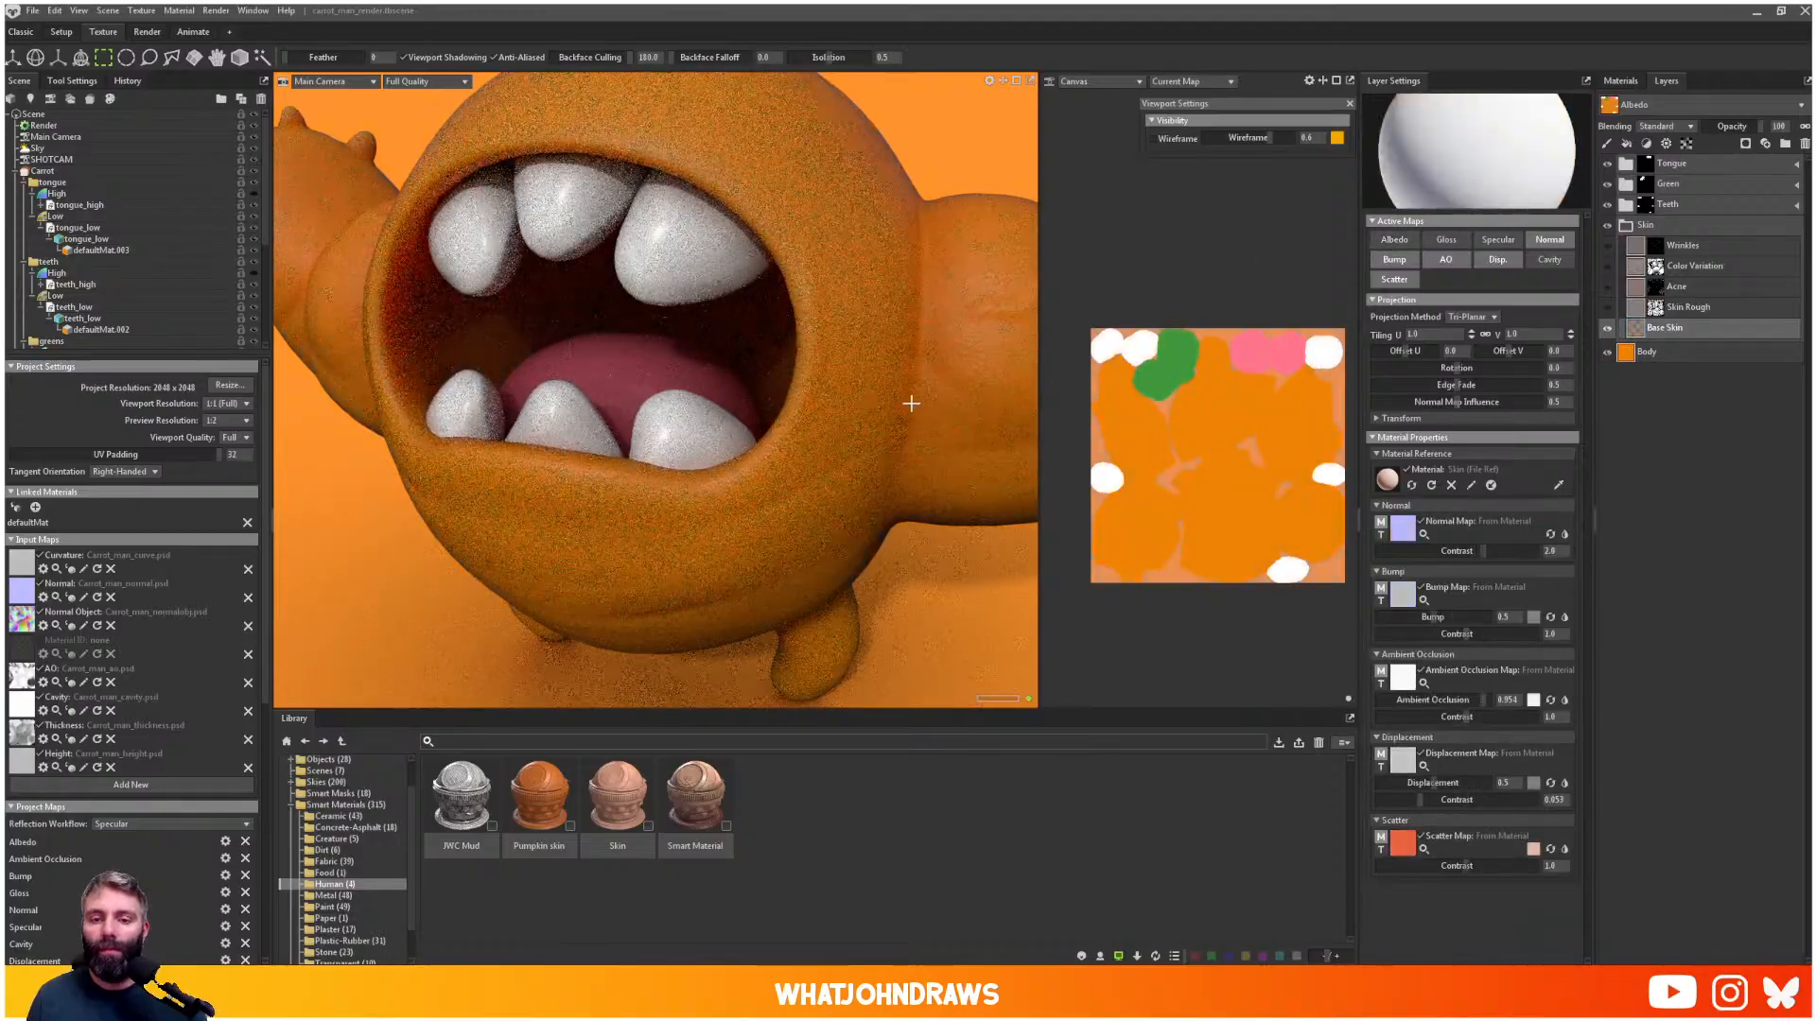
{"action": "left_click_drag", "start_coordinate": [912, 401], "coordinate": [514, 221], "text": "alt"}
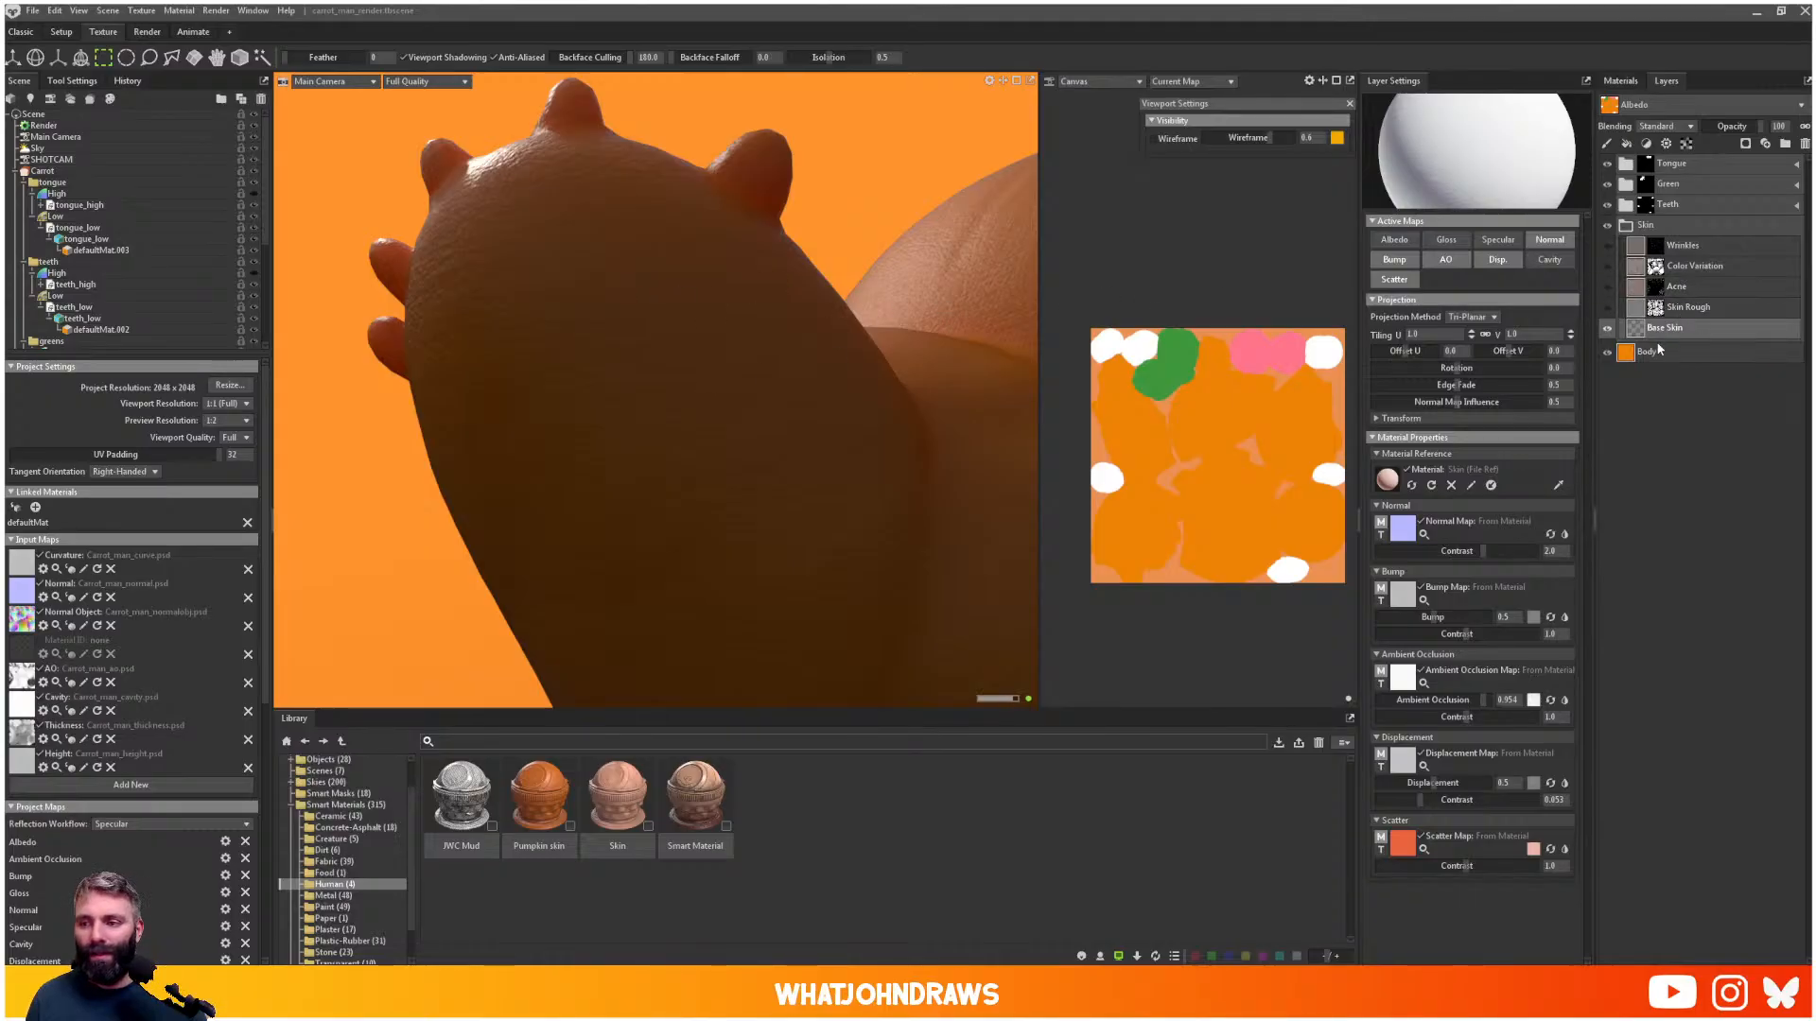
{"action": "left_click", "coordinate": [1606, 328]}
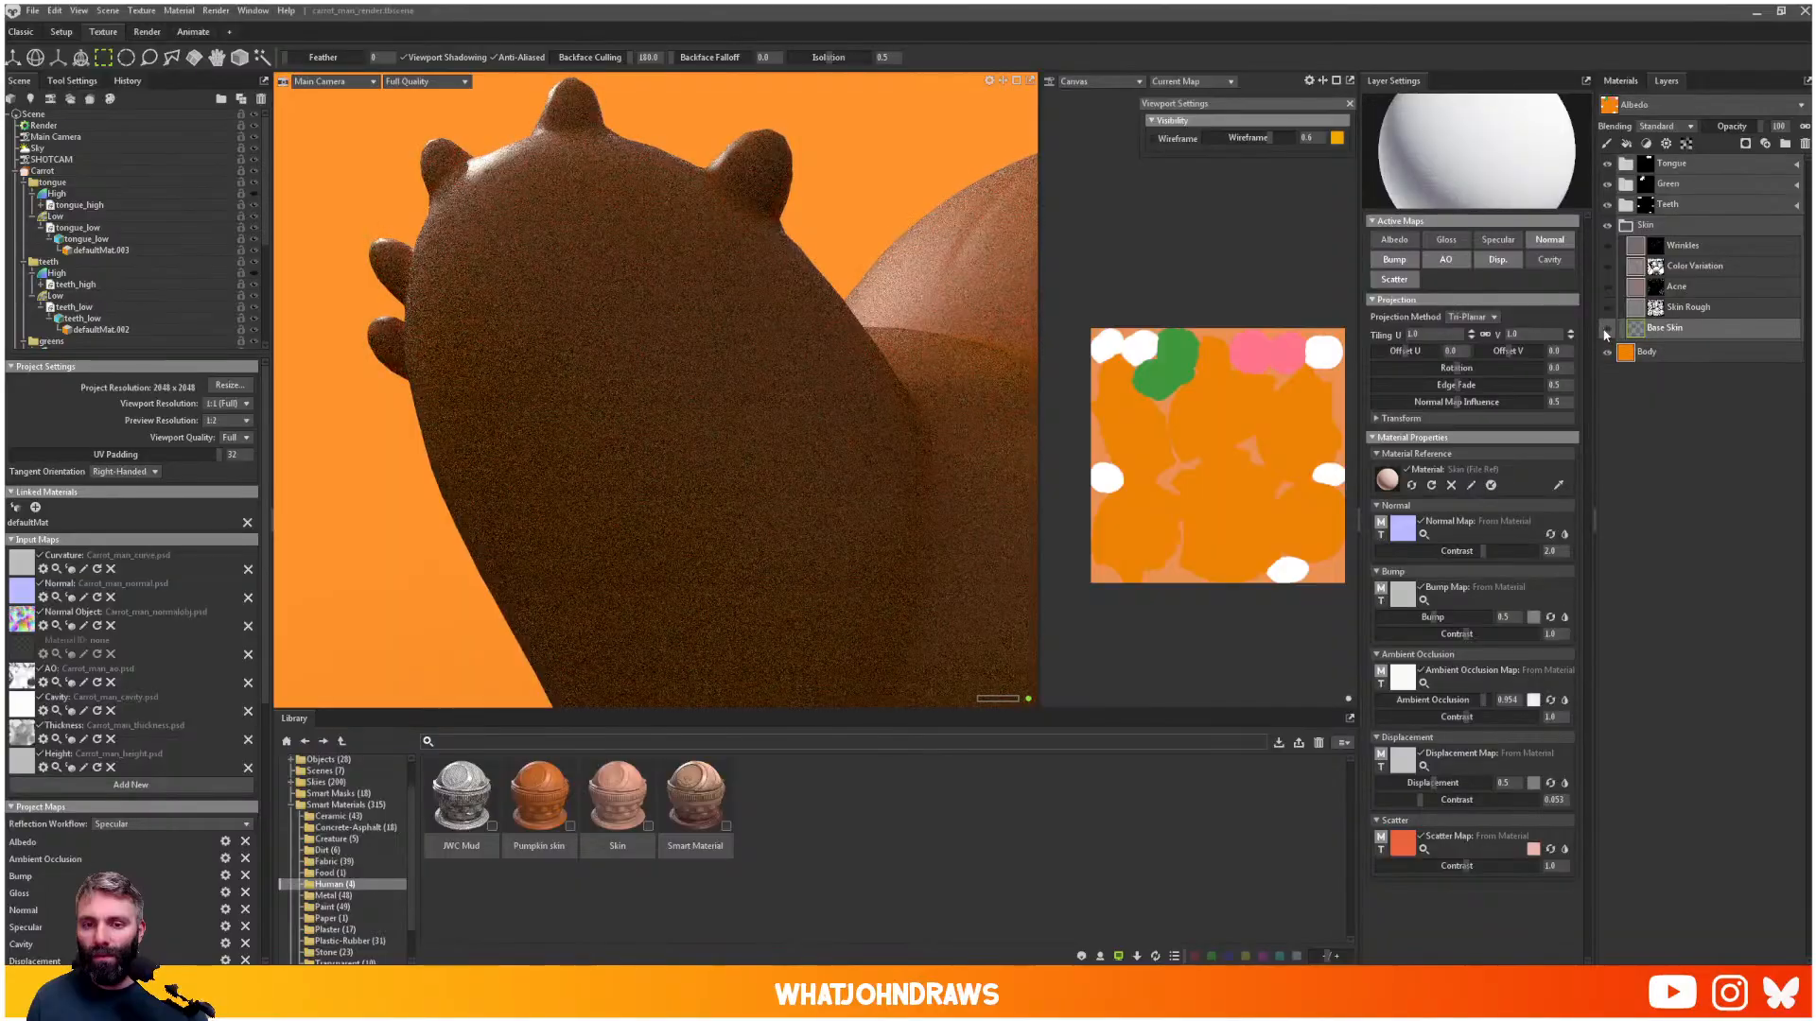
{"action": "left_click", "coordinate": [1605, 330]}
{"action": "mouse_move", "coordinate": [756, 402]}
{"action": "left_mouse_down", "text": "alt"}
{"action": "mouse_move", "coordinate": [881, 413]}
{"action": "mouse_move", "coordinate": [777, 402]}
{"action": "left_mouse_up", "text": "alt"}
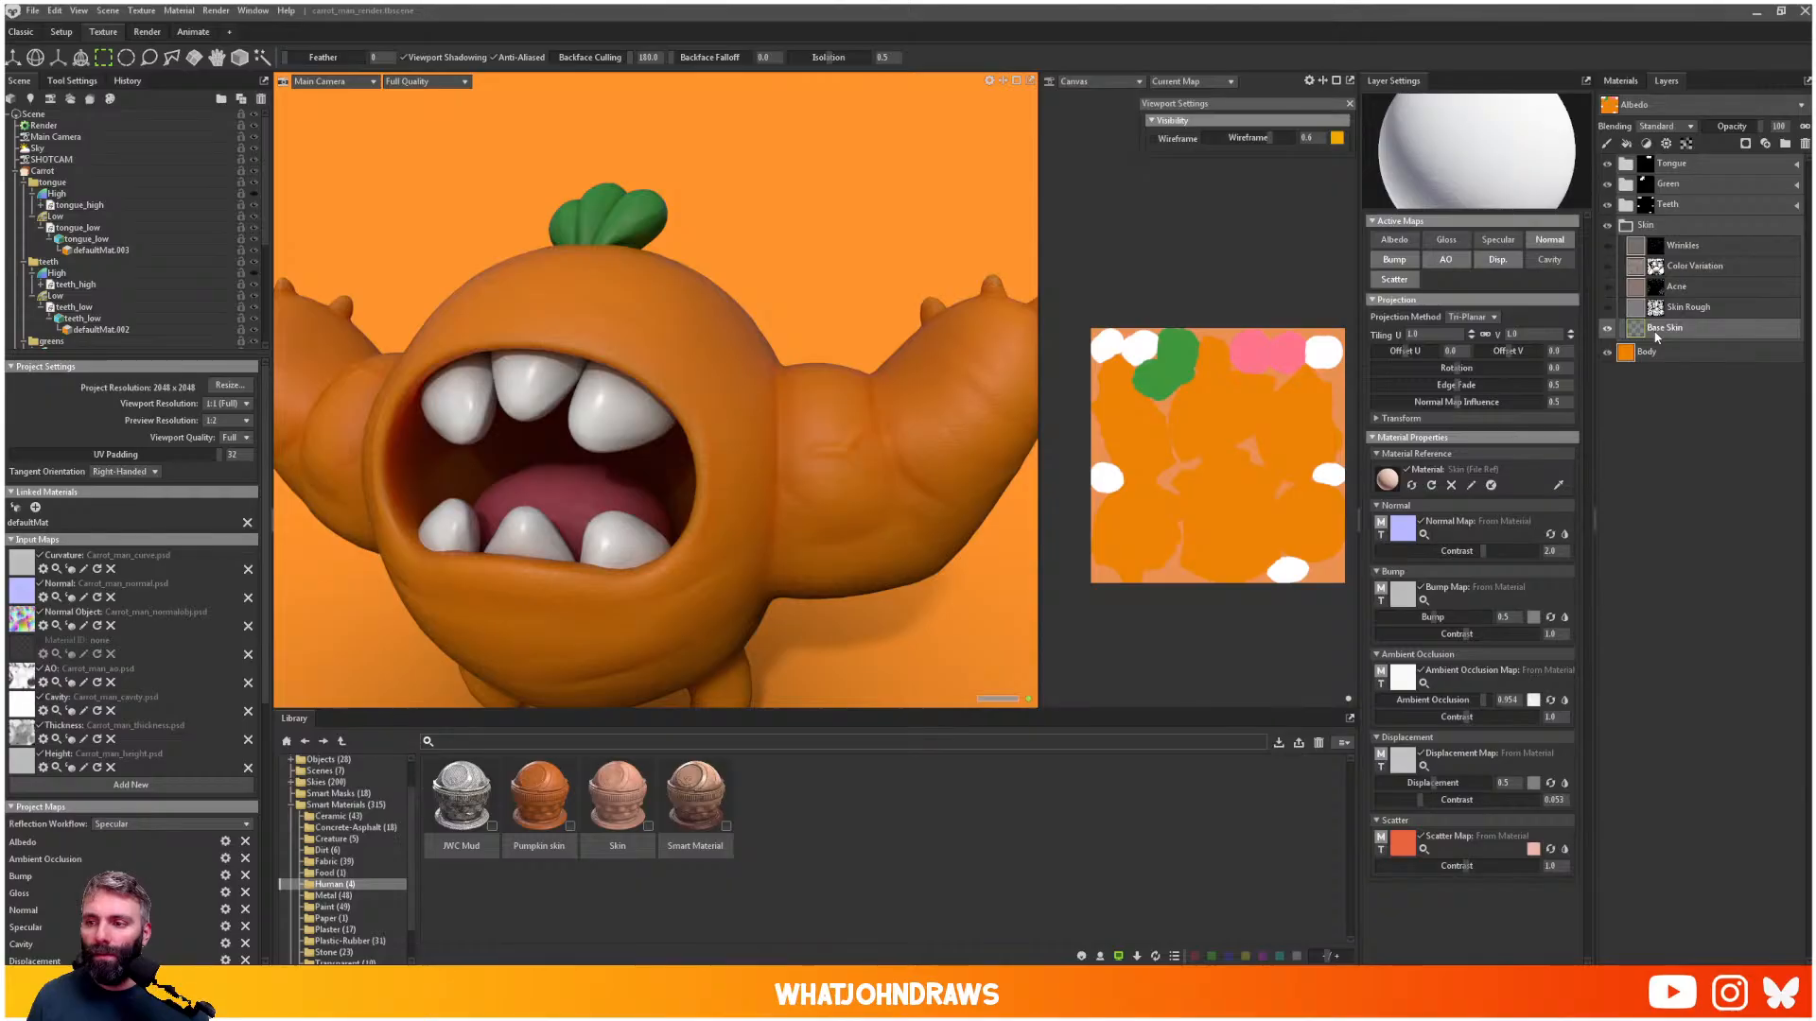
- Move the Green group above Tongue, and take Base Skin out of the Skin group to the top of the layer stack
{"action": "left_click", "coordinate": [1668, 184]}
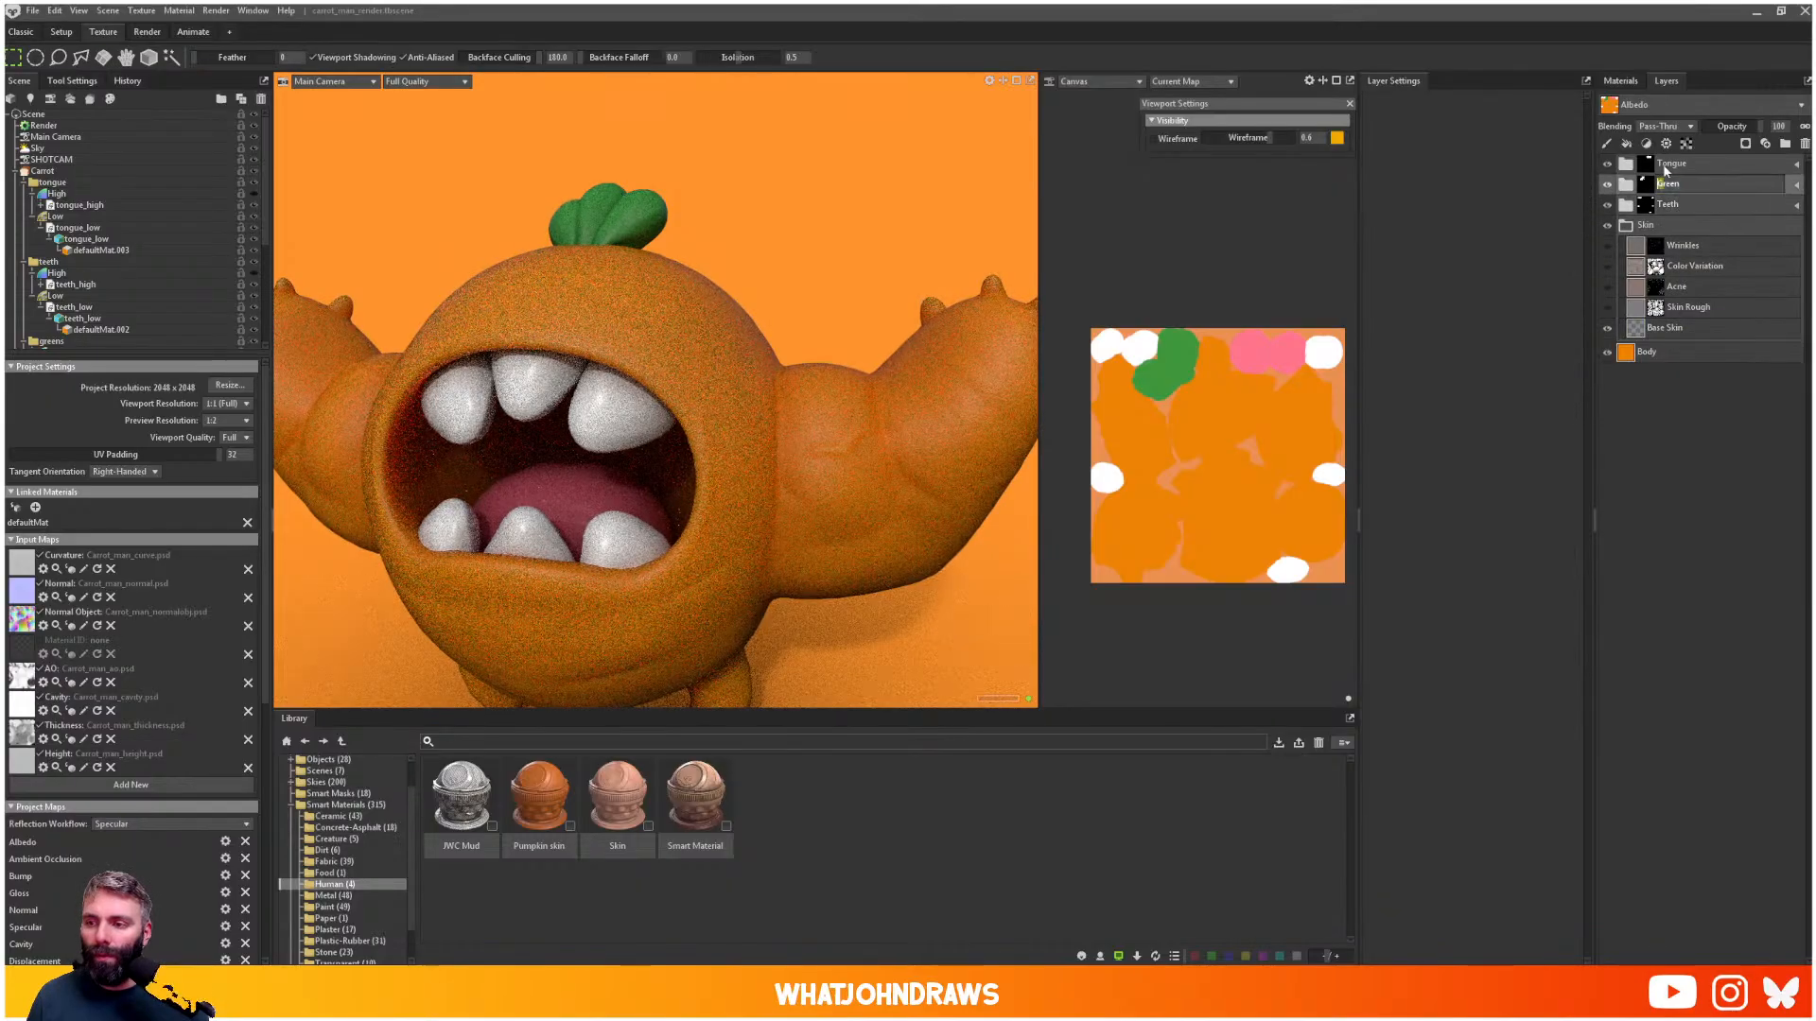
{"action": "left_click_drag", "start_coordinate": [1667, 184], "coordinate": [1624, 152]}
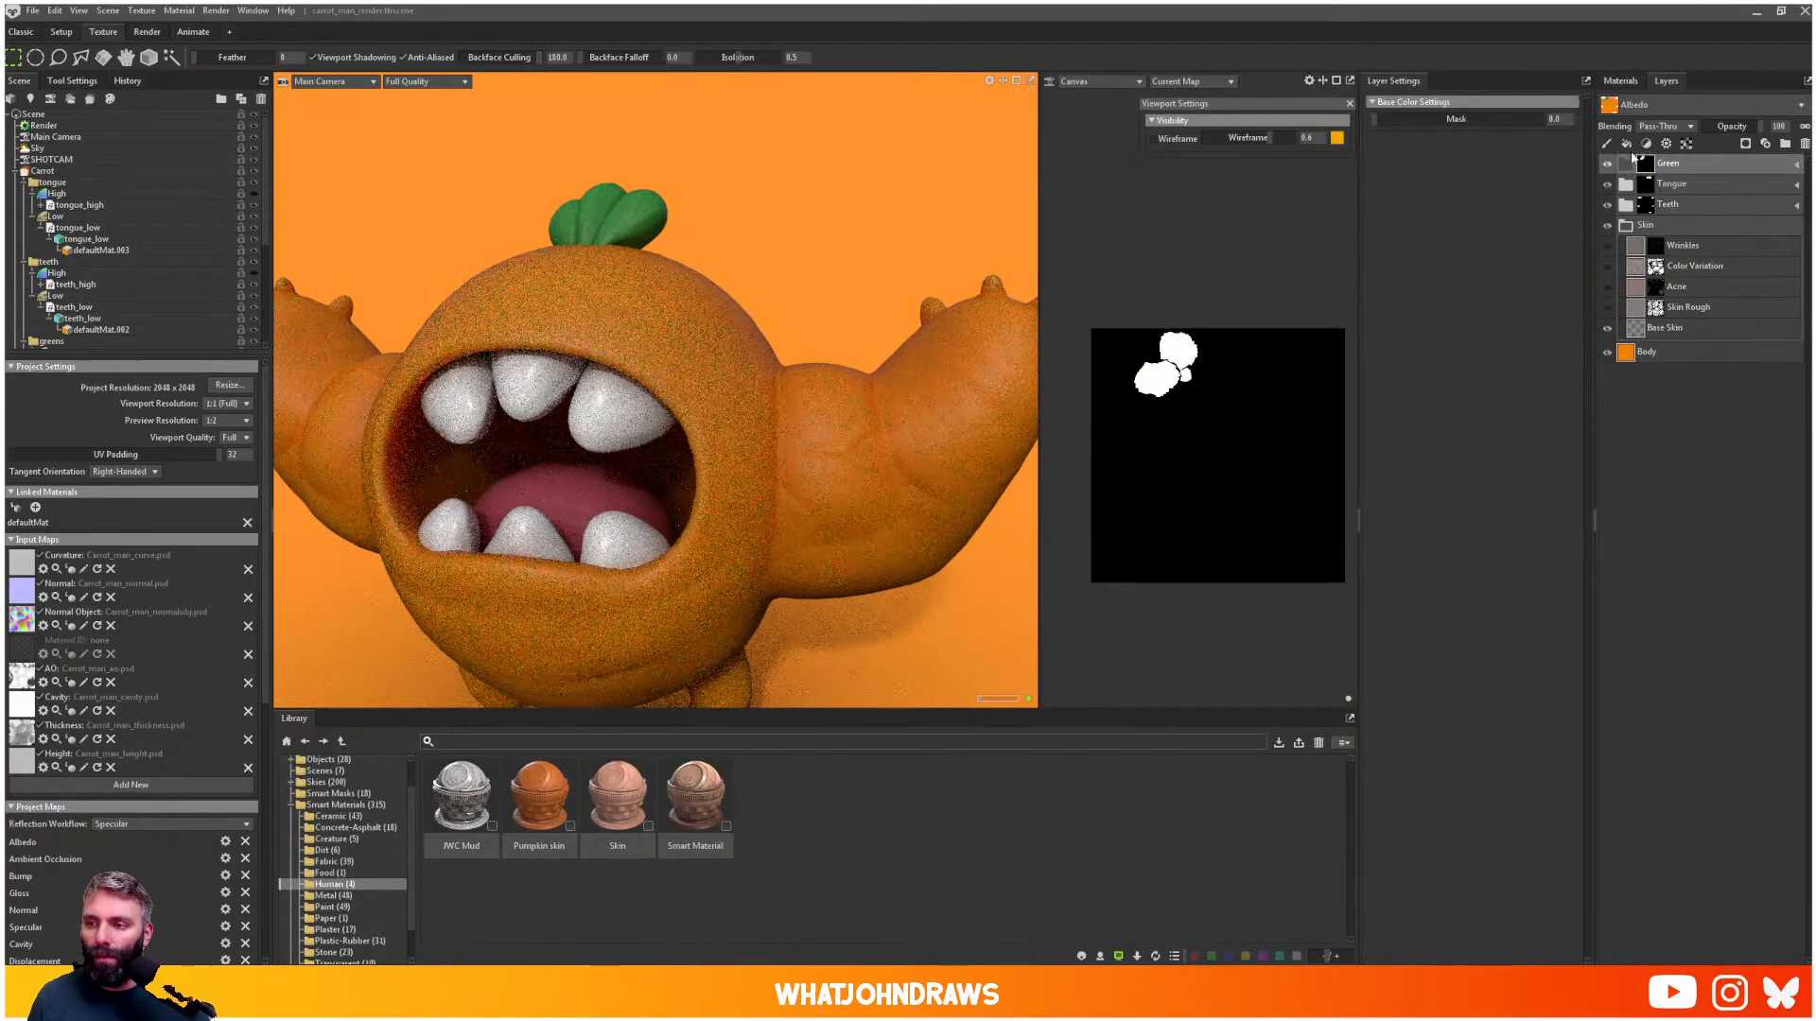
{"action": "left_click", "coordinate": [1723, 308]}
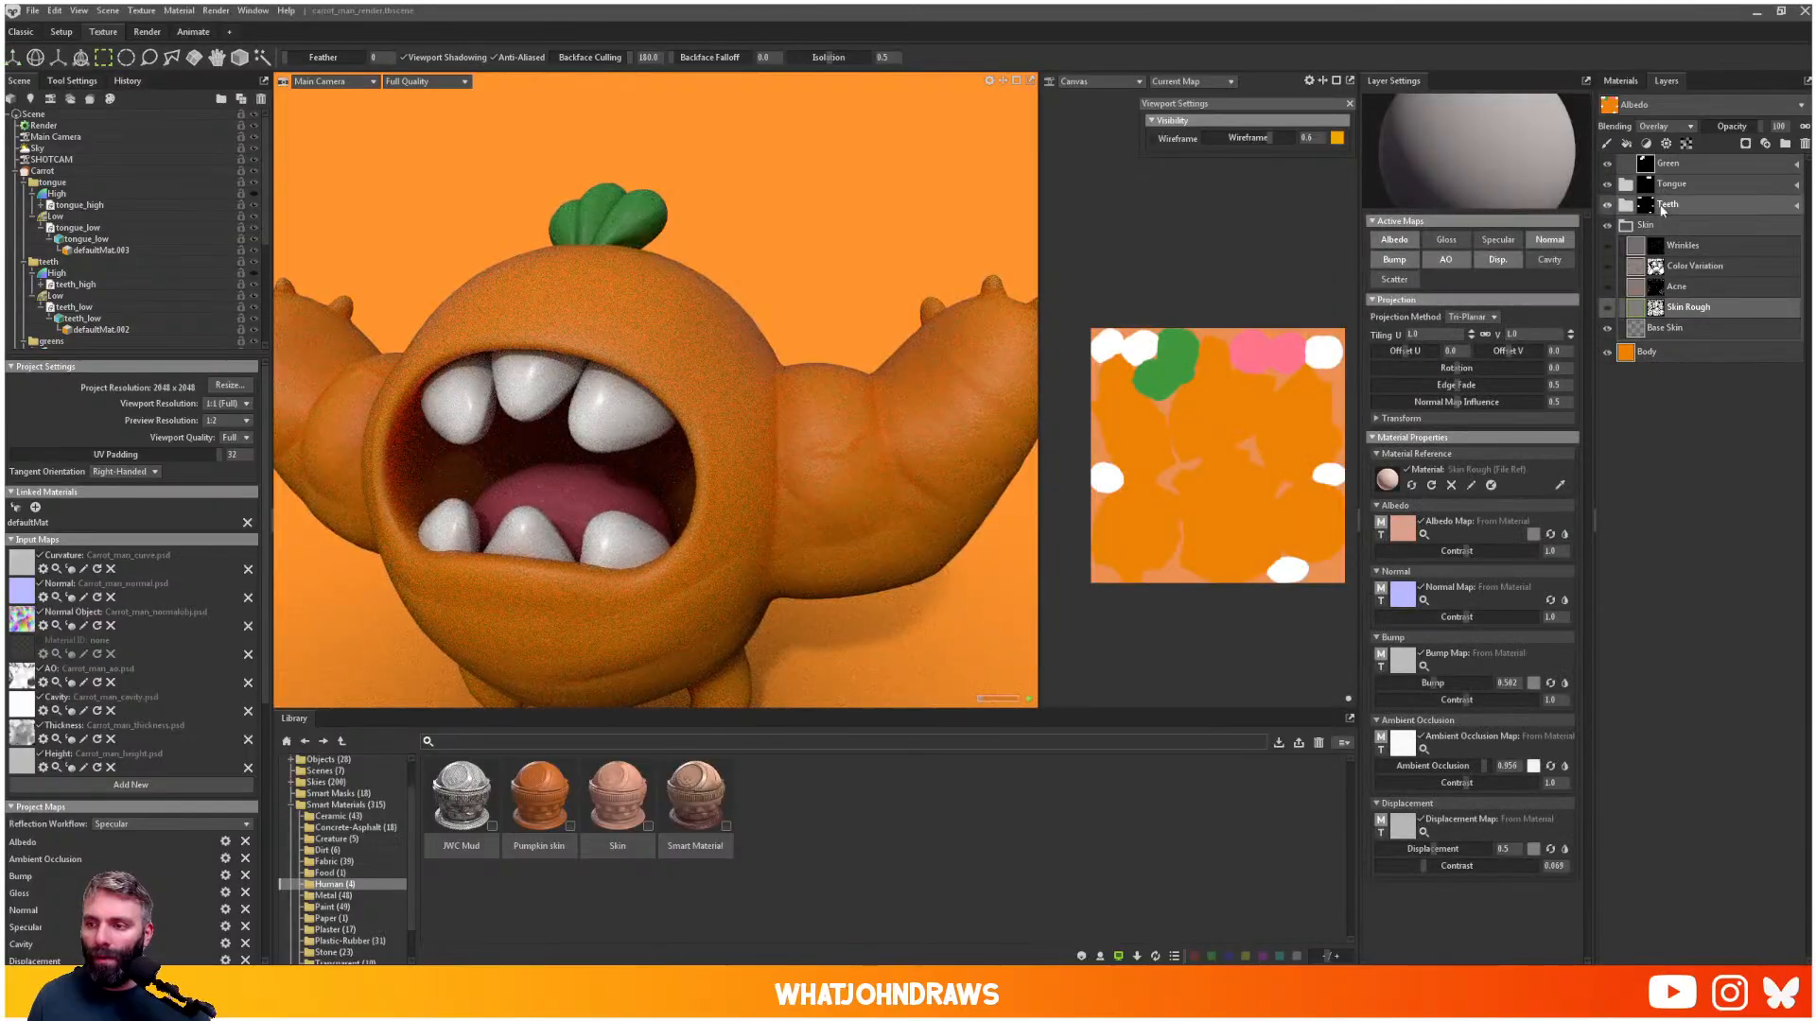
{"action": "left_click", "coordinate": [1667, 164]}
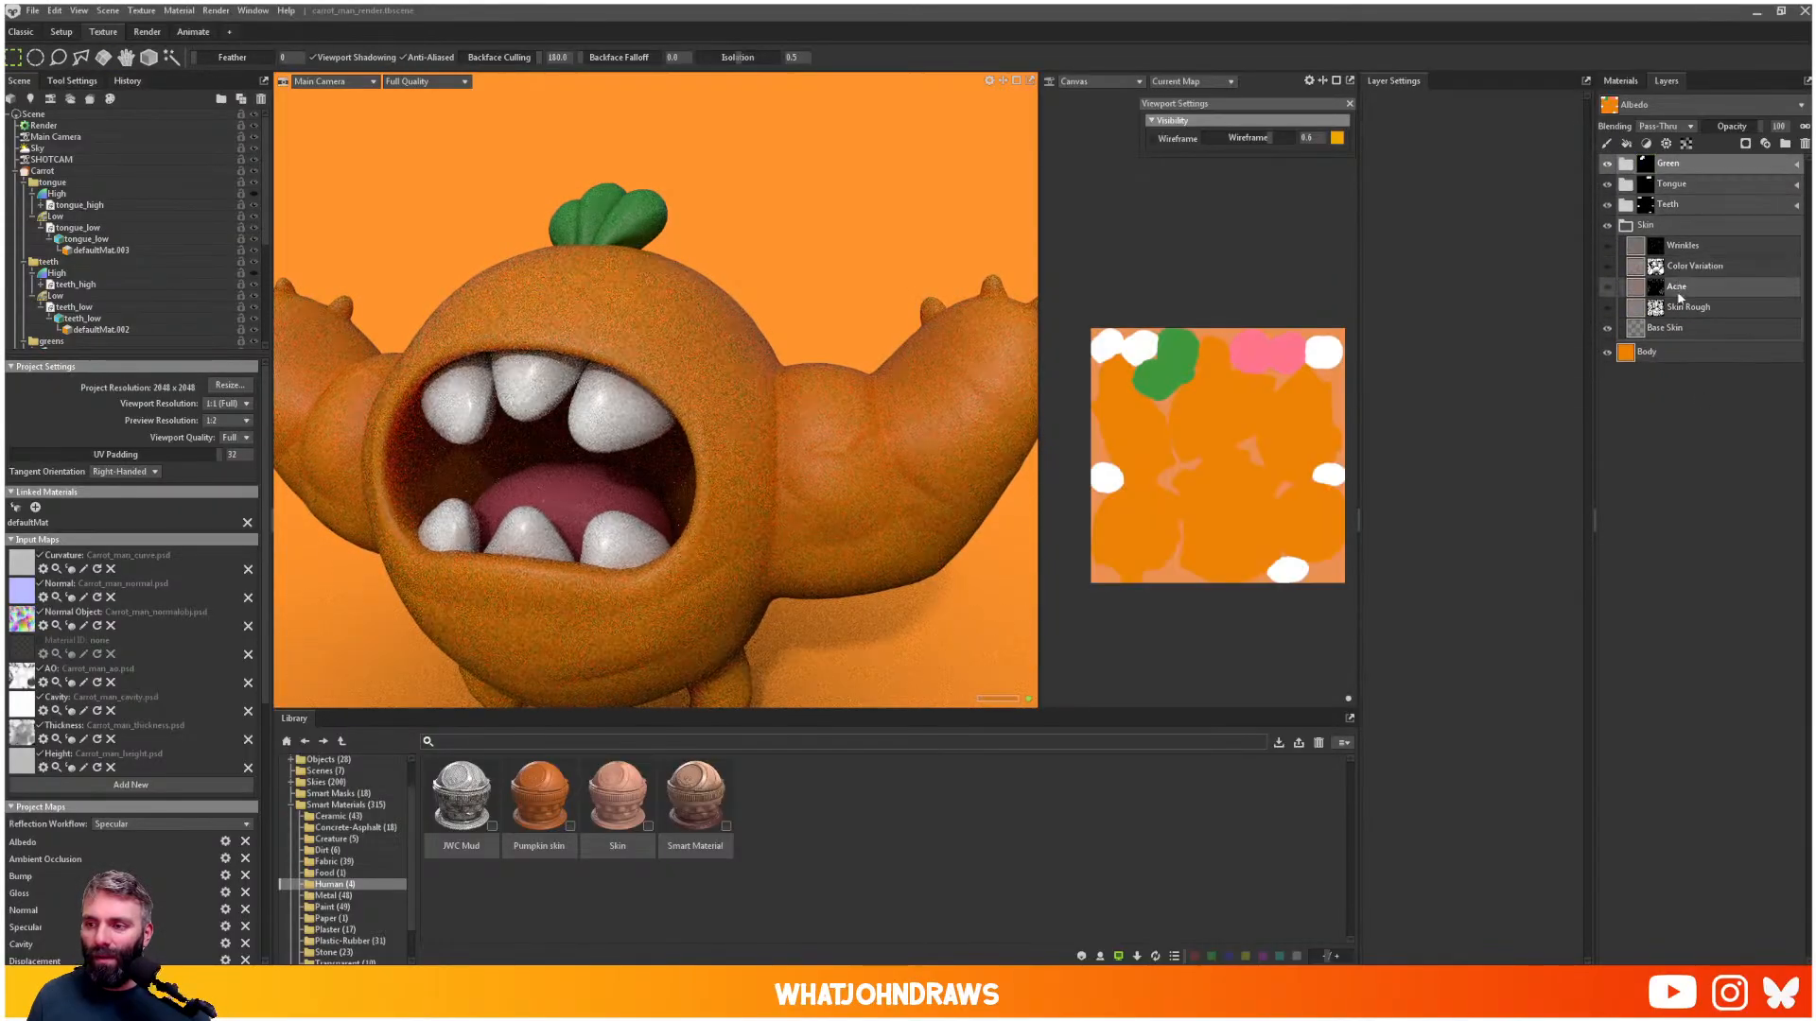
{"action": "left_click_drag", "start_coordinate": [1665, 327], "coordinate": [1680, 161]}
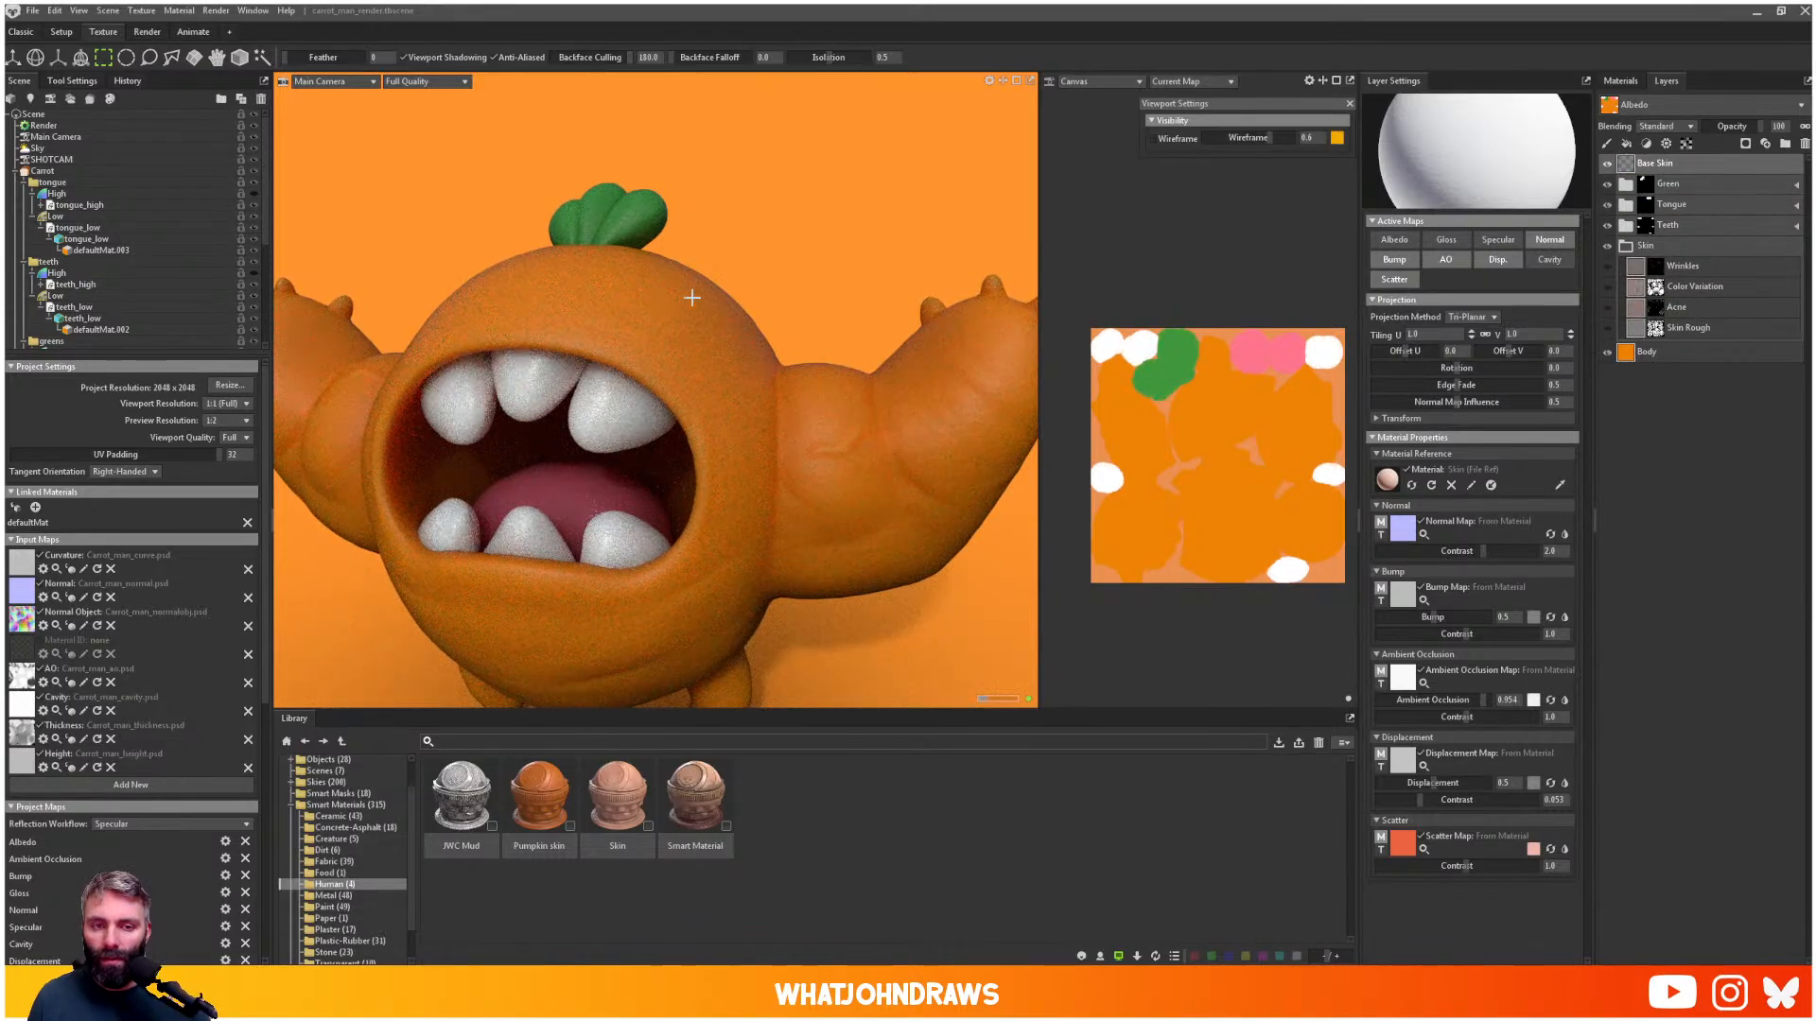
- Disable the Base Skin layer's normal, bump, AO and displacement maps, leaving only its scatter map active
{"action": "scroll", "coordinate": [691, 297], "scroll_direction": "up", "scroll_amount": 8}
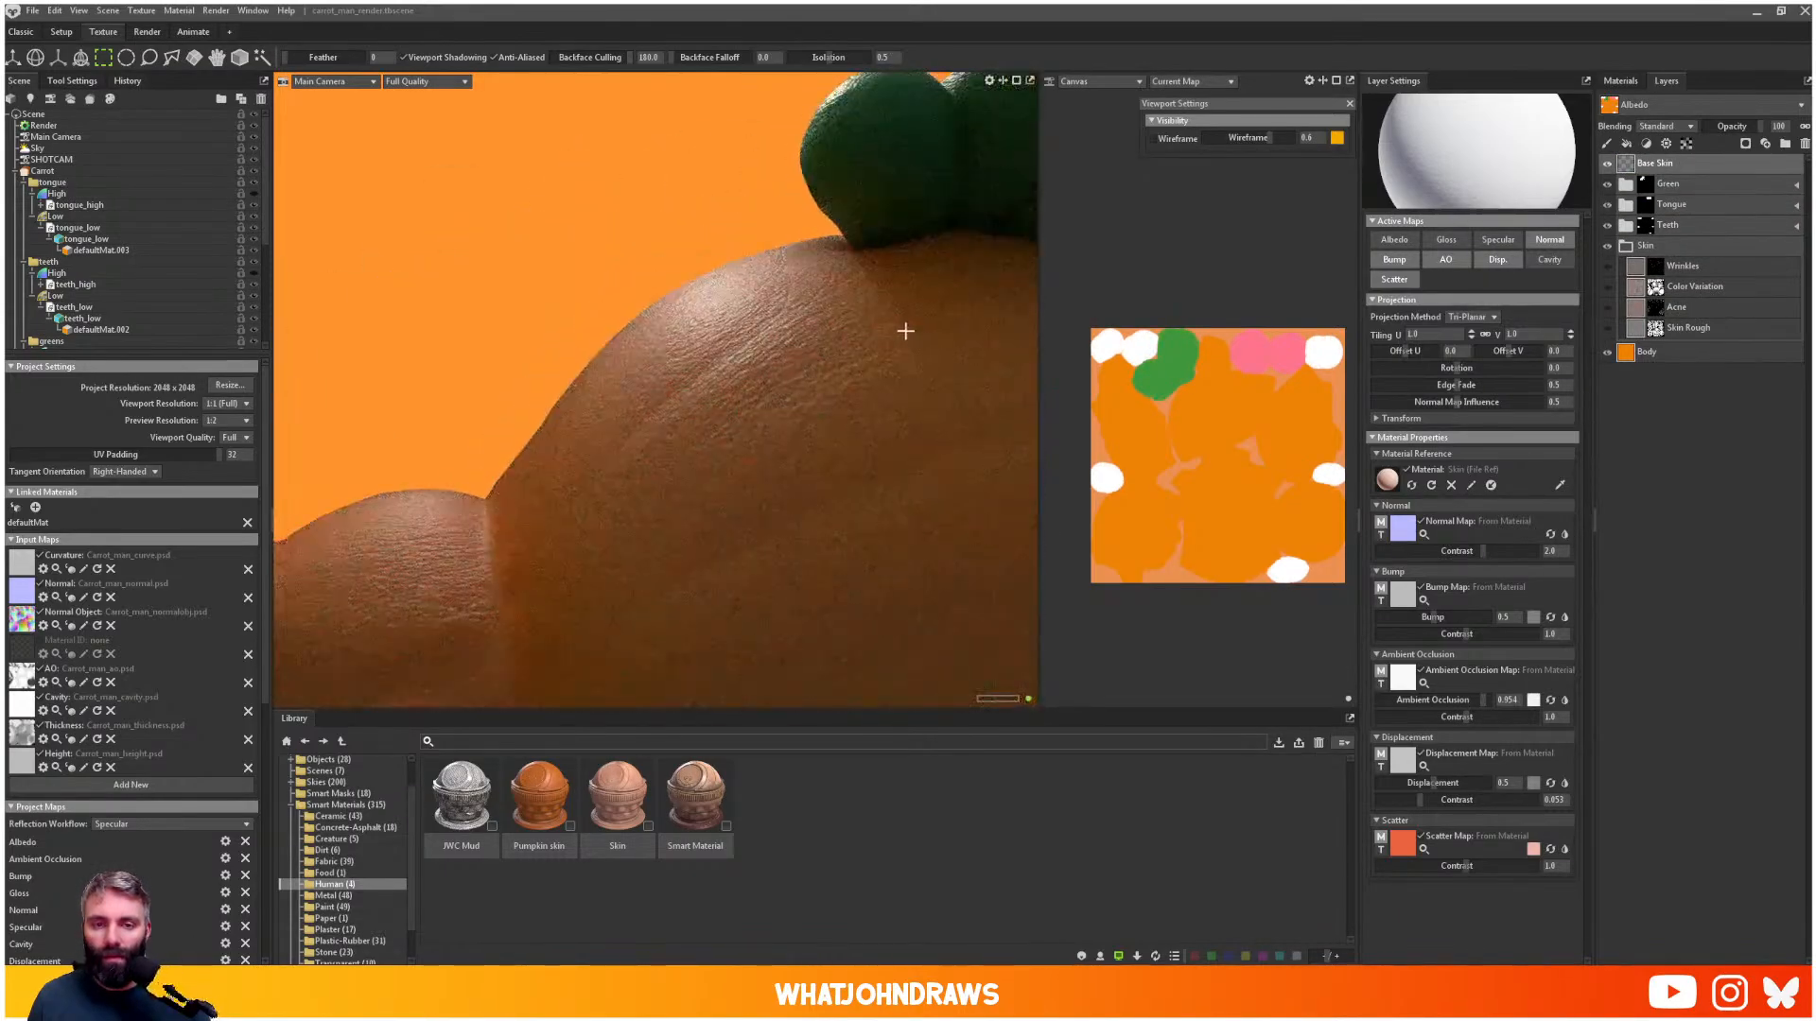
{"action": "left_click_drag", "start_coordinate": [905, 331], "coordinate": [915, 464], "text": "alt"}
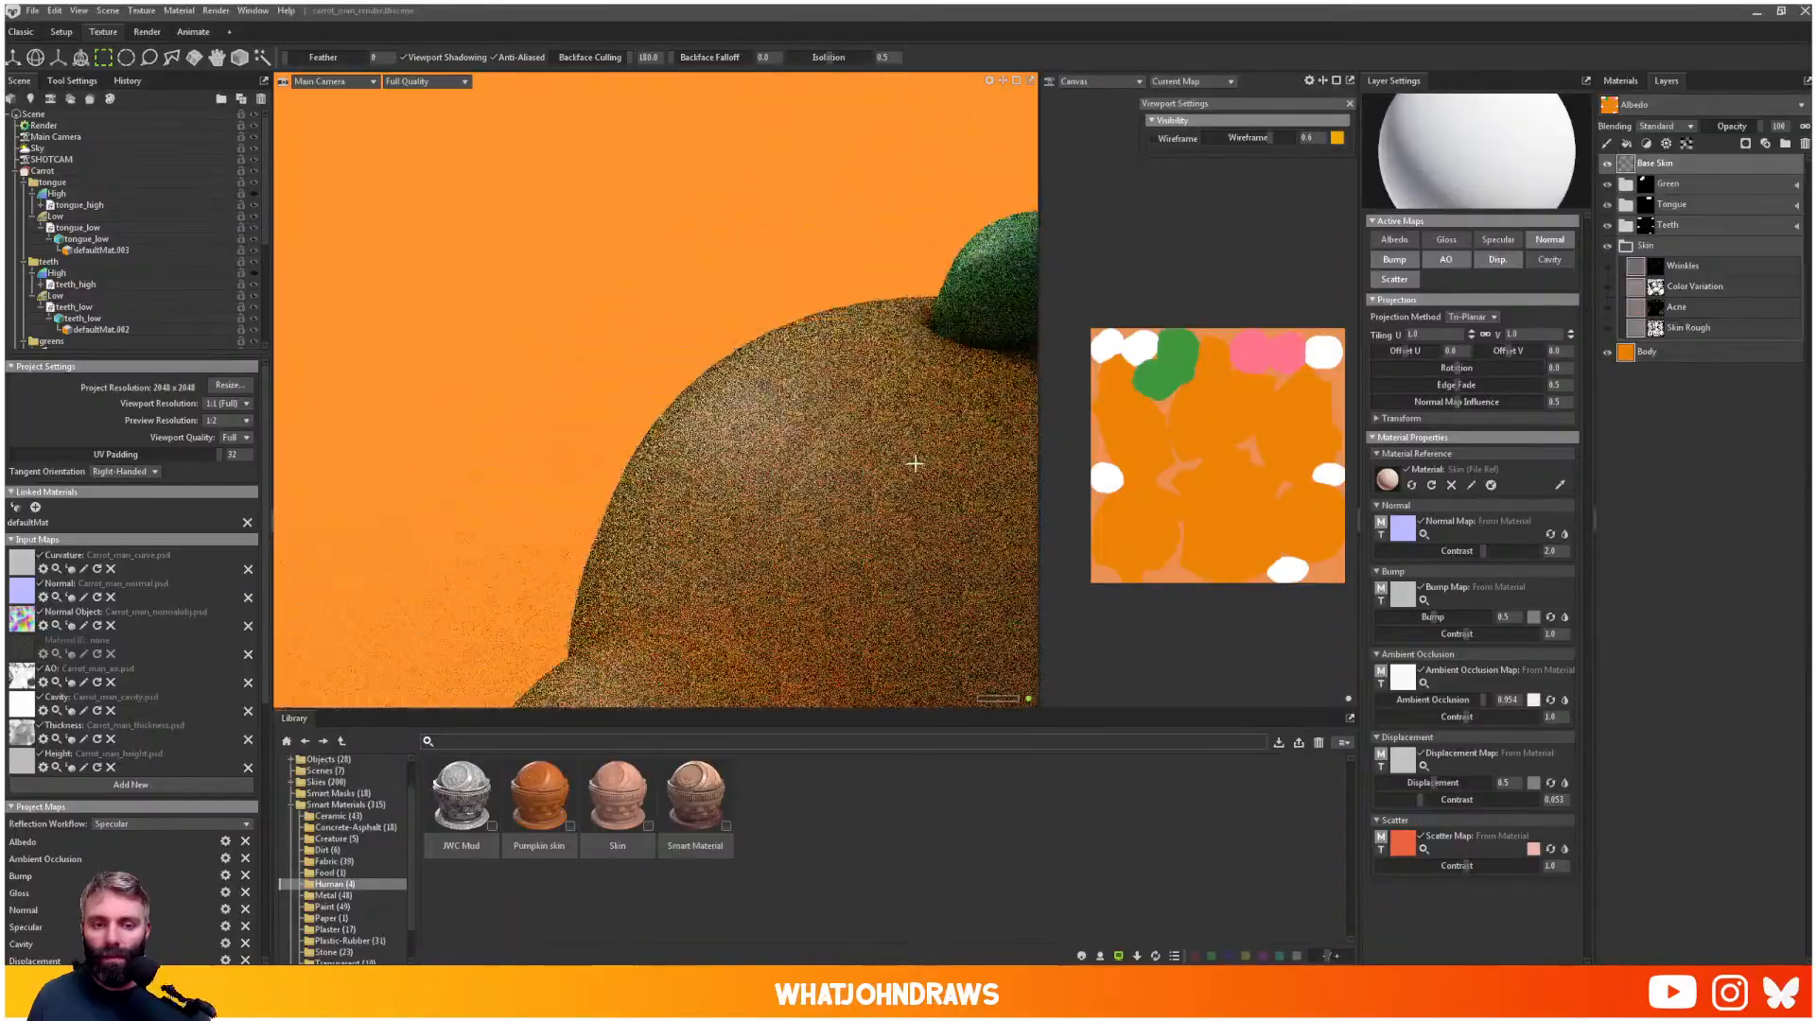
{"action": "scroll", "coordinate": [914, 463], "scroll_direction": "down", "scroll_amount": 7}
{"action": "left_click_drag", "start_coordinate": [719, 465], "coordinate": [932, 456], "text": "alt"}
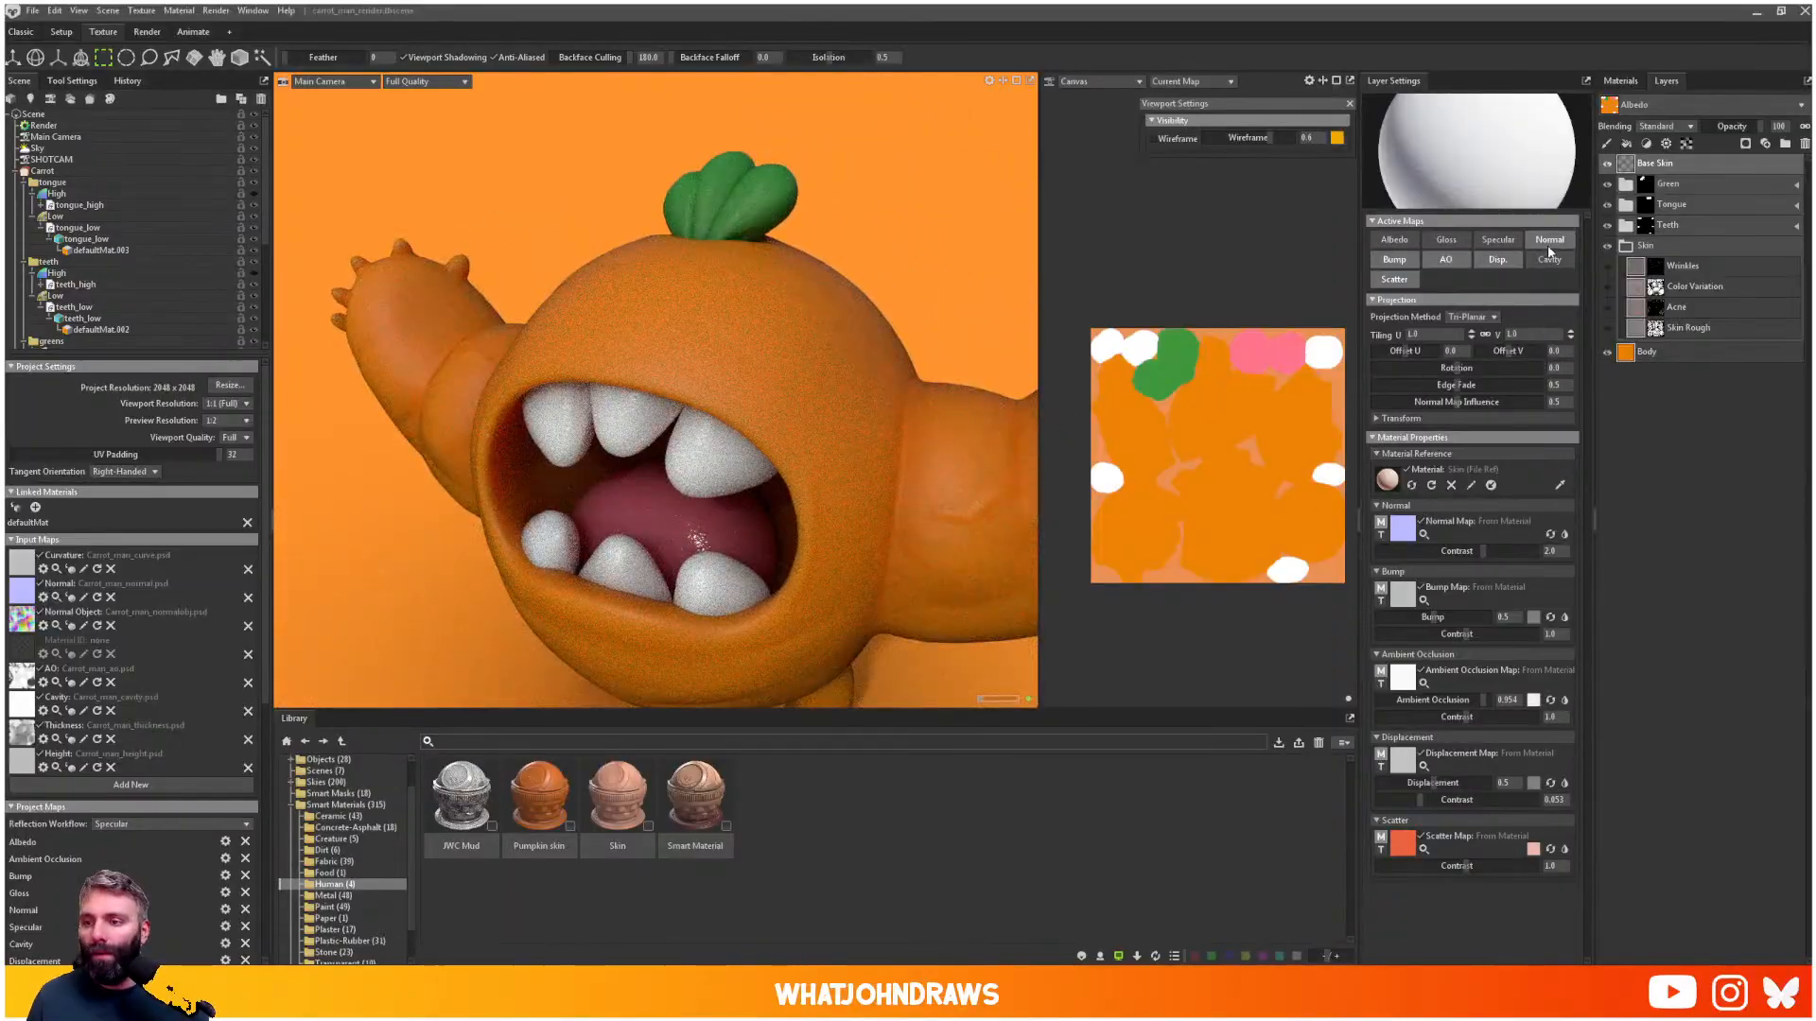
{"action": "scroll", "coordinate": [819, 409], "scroll_direction": "up", "scroll_amount": 10}
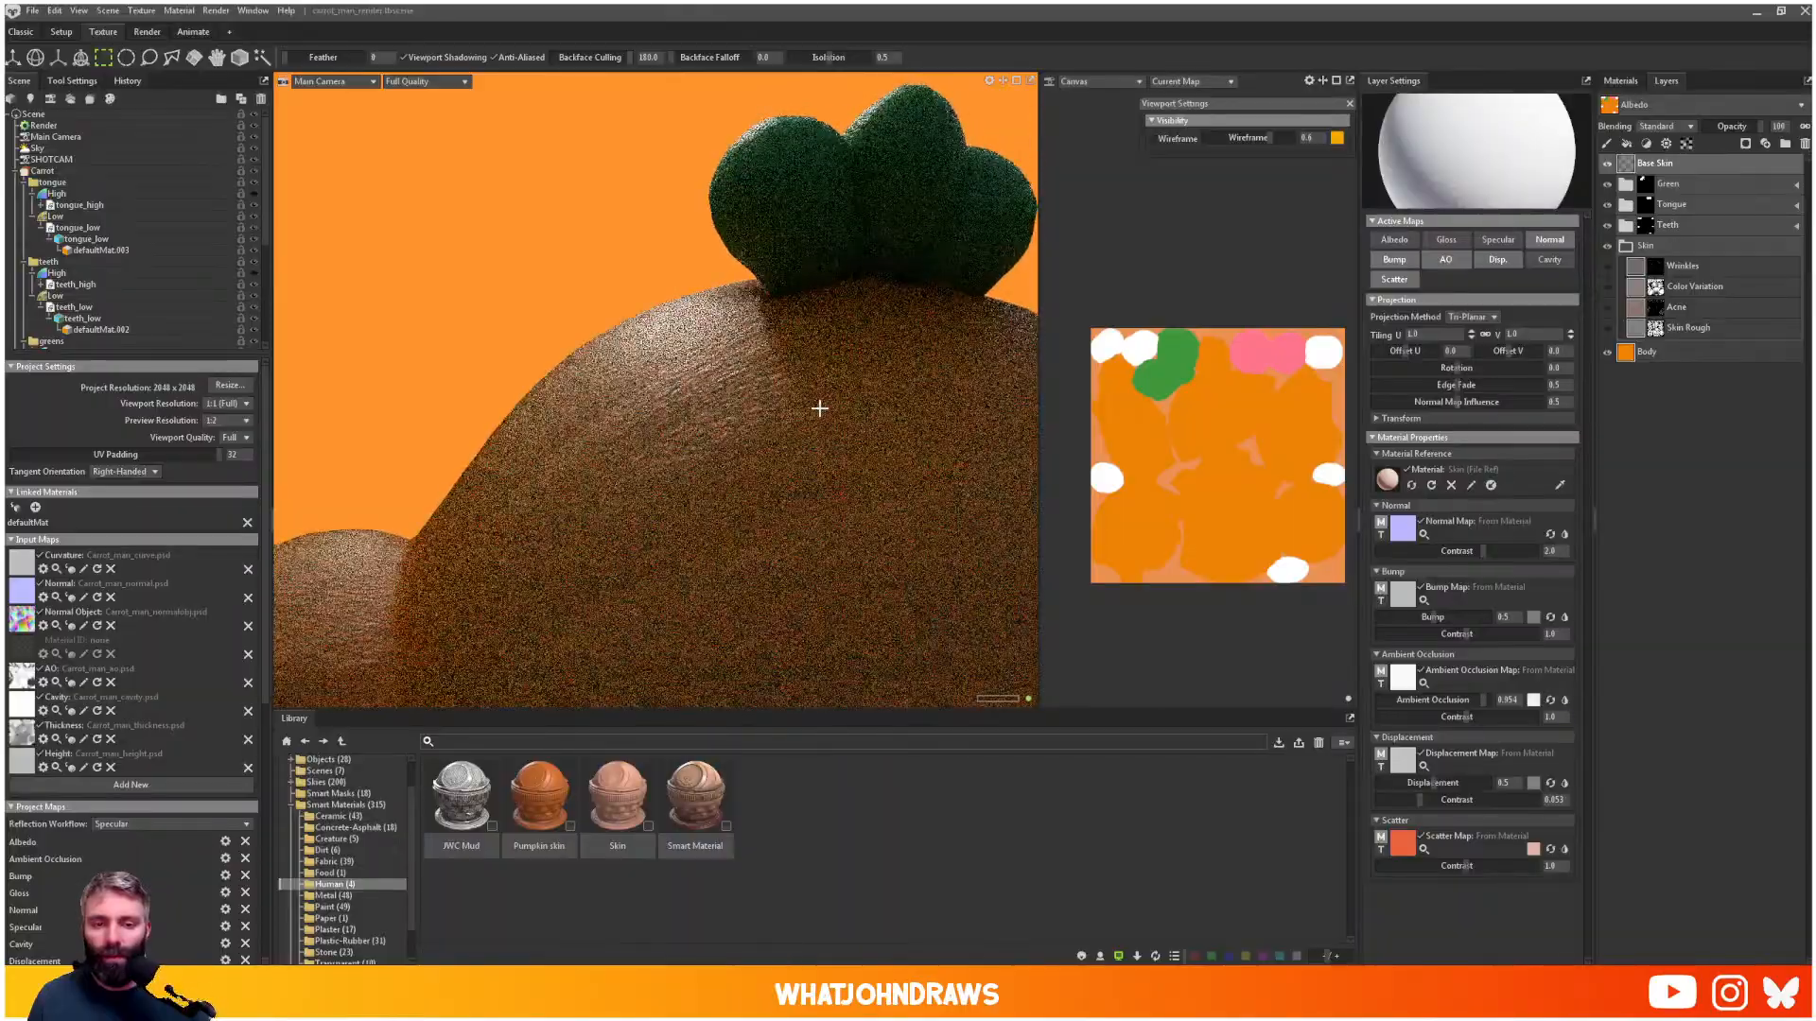
{"action": "left_click", "coordinate": [1551, 240]}
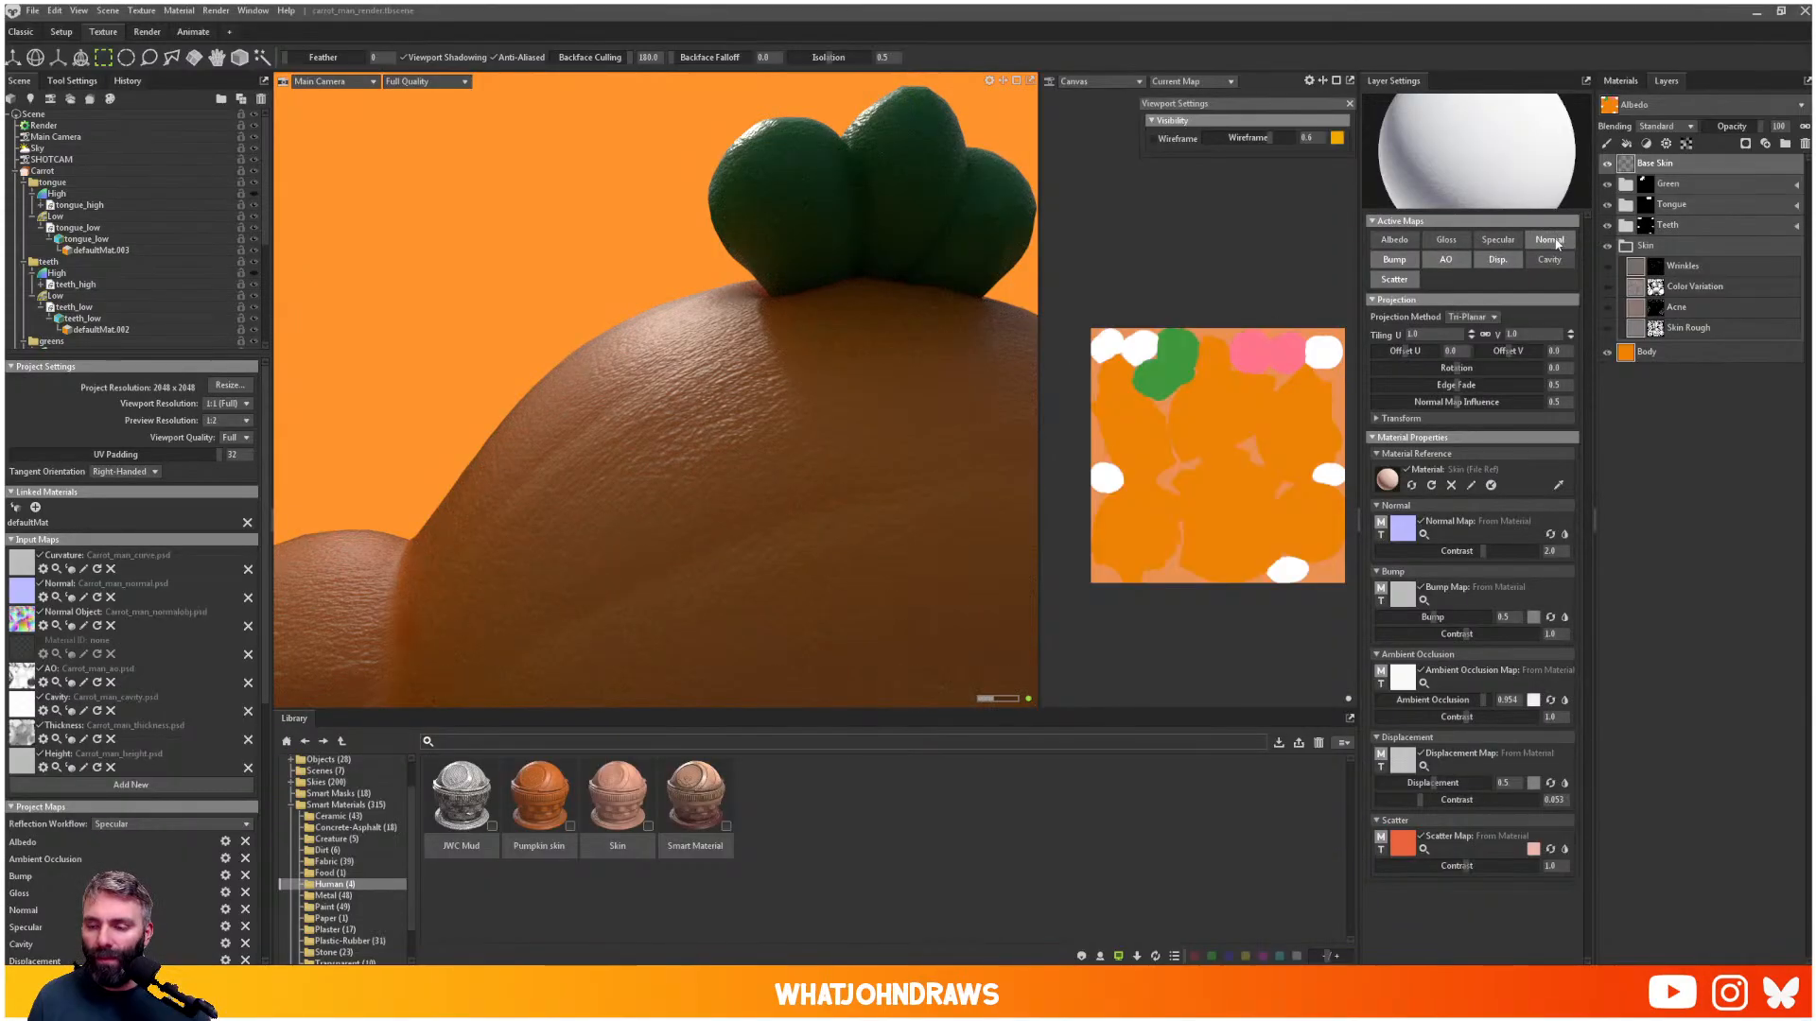
{"action": "left_click", "coordinate": [1556, 243]}
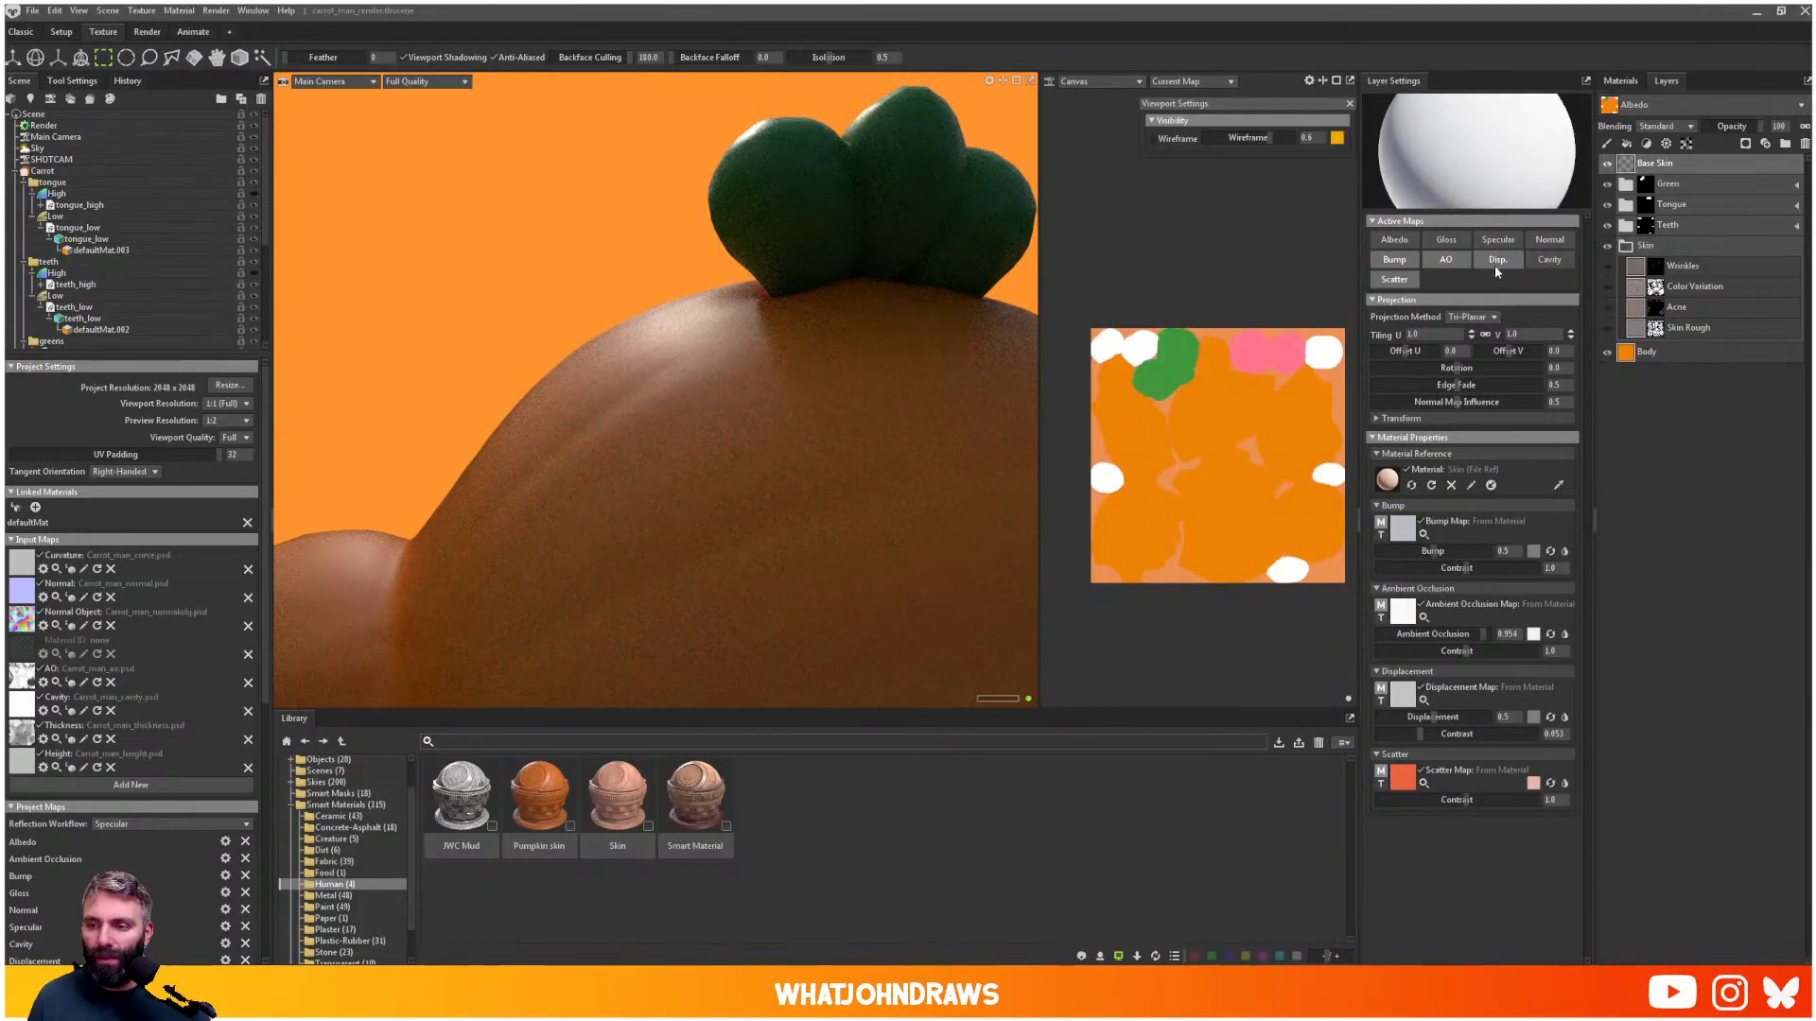
{"action": "left_click", "coordinate": [1445, 261]}
{"action": "left_click", "coordinate": [1394, 260]}
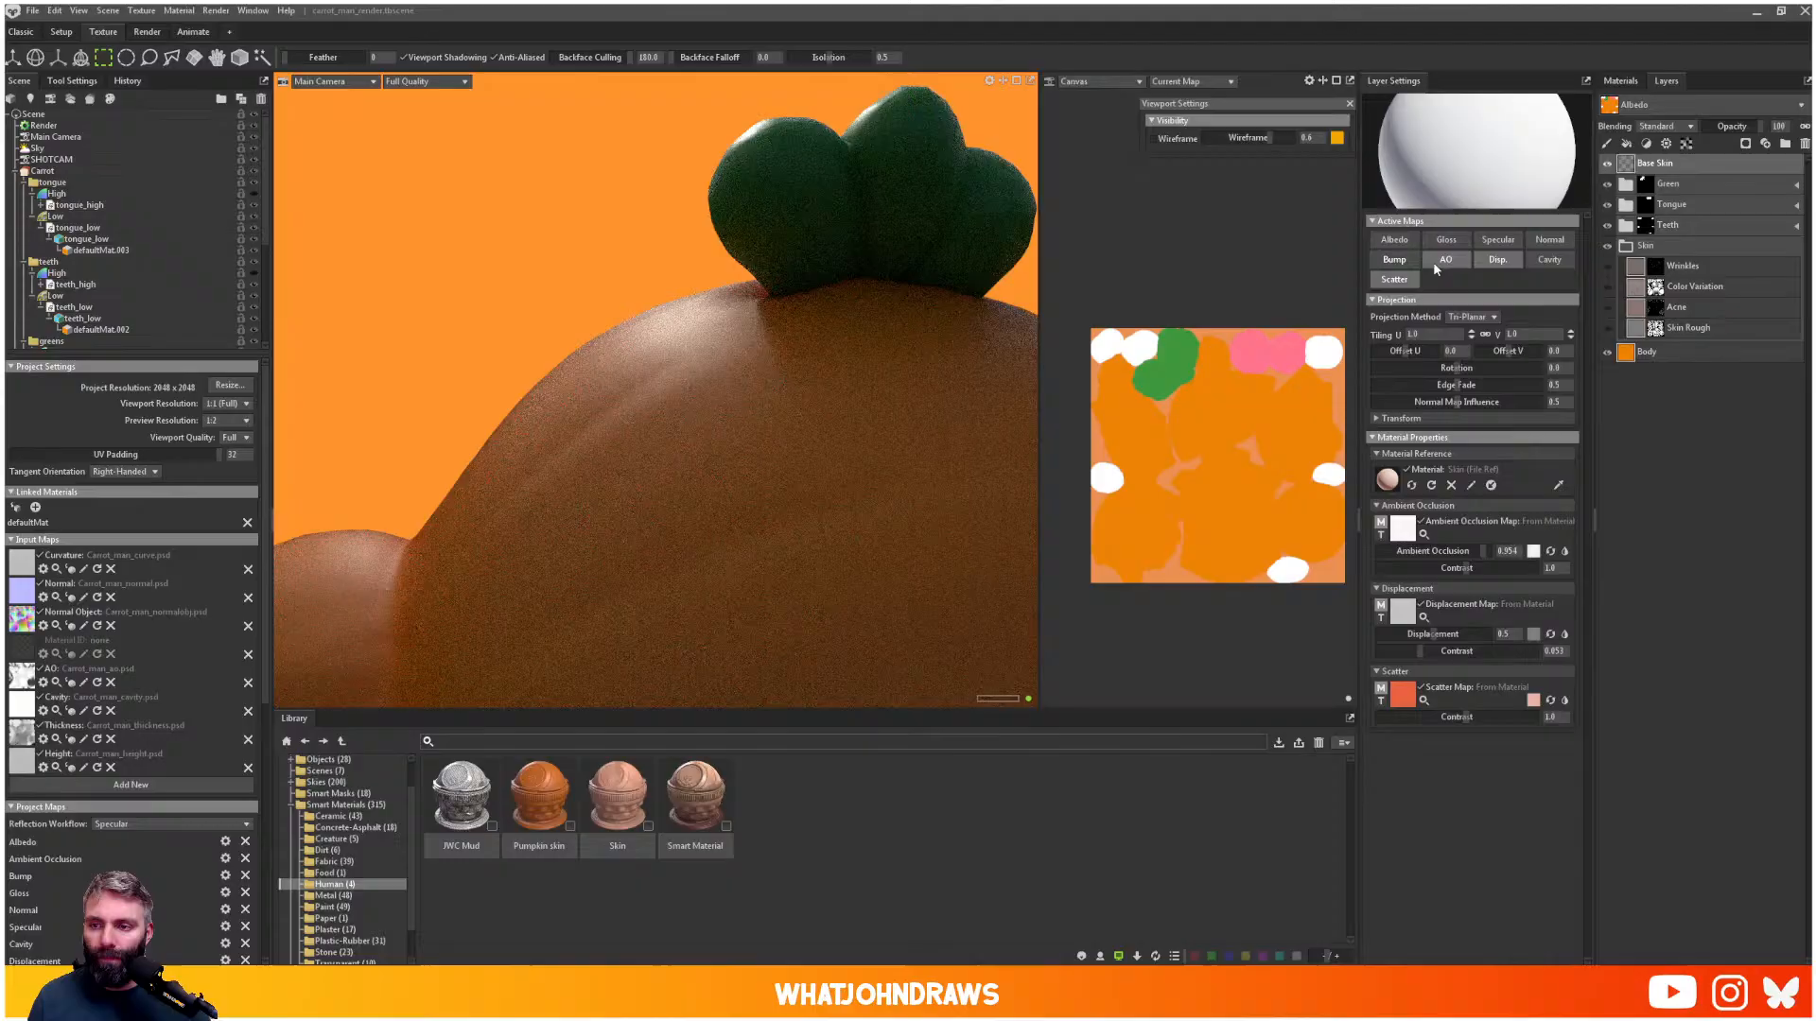
{"action": "left_click", "coordinate": [1504, 262]}
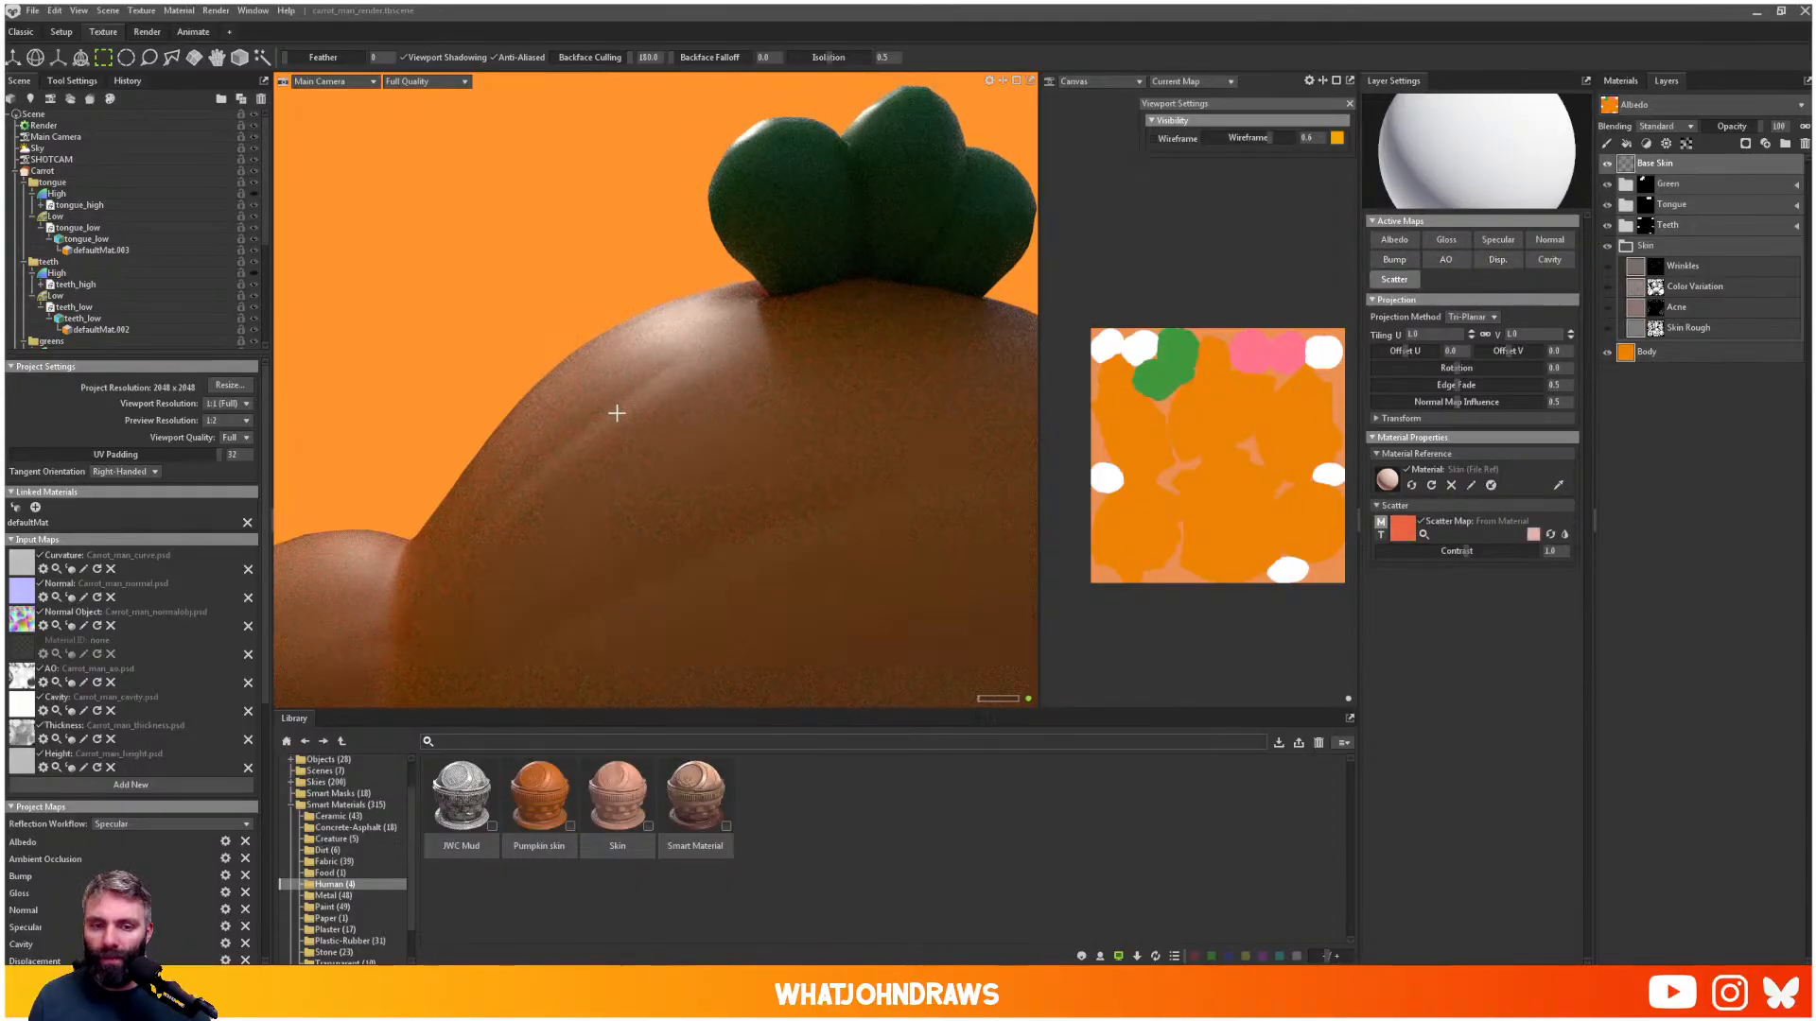
{"action": "left_click", "coordinate": [1414, 256]}
{"action": "left_click", "coordinate": [1414, 257]}
{"action": "left_click_drag", "start_coordinate": [640, 397], "coordinate": [780, 404], "text": "alt"}
{"action": "scroll", "coordinate": [780, 403], "scroll_direction": "down", "scroll_amount": 5}
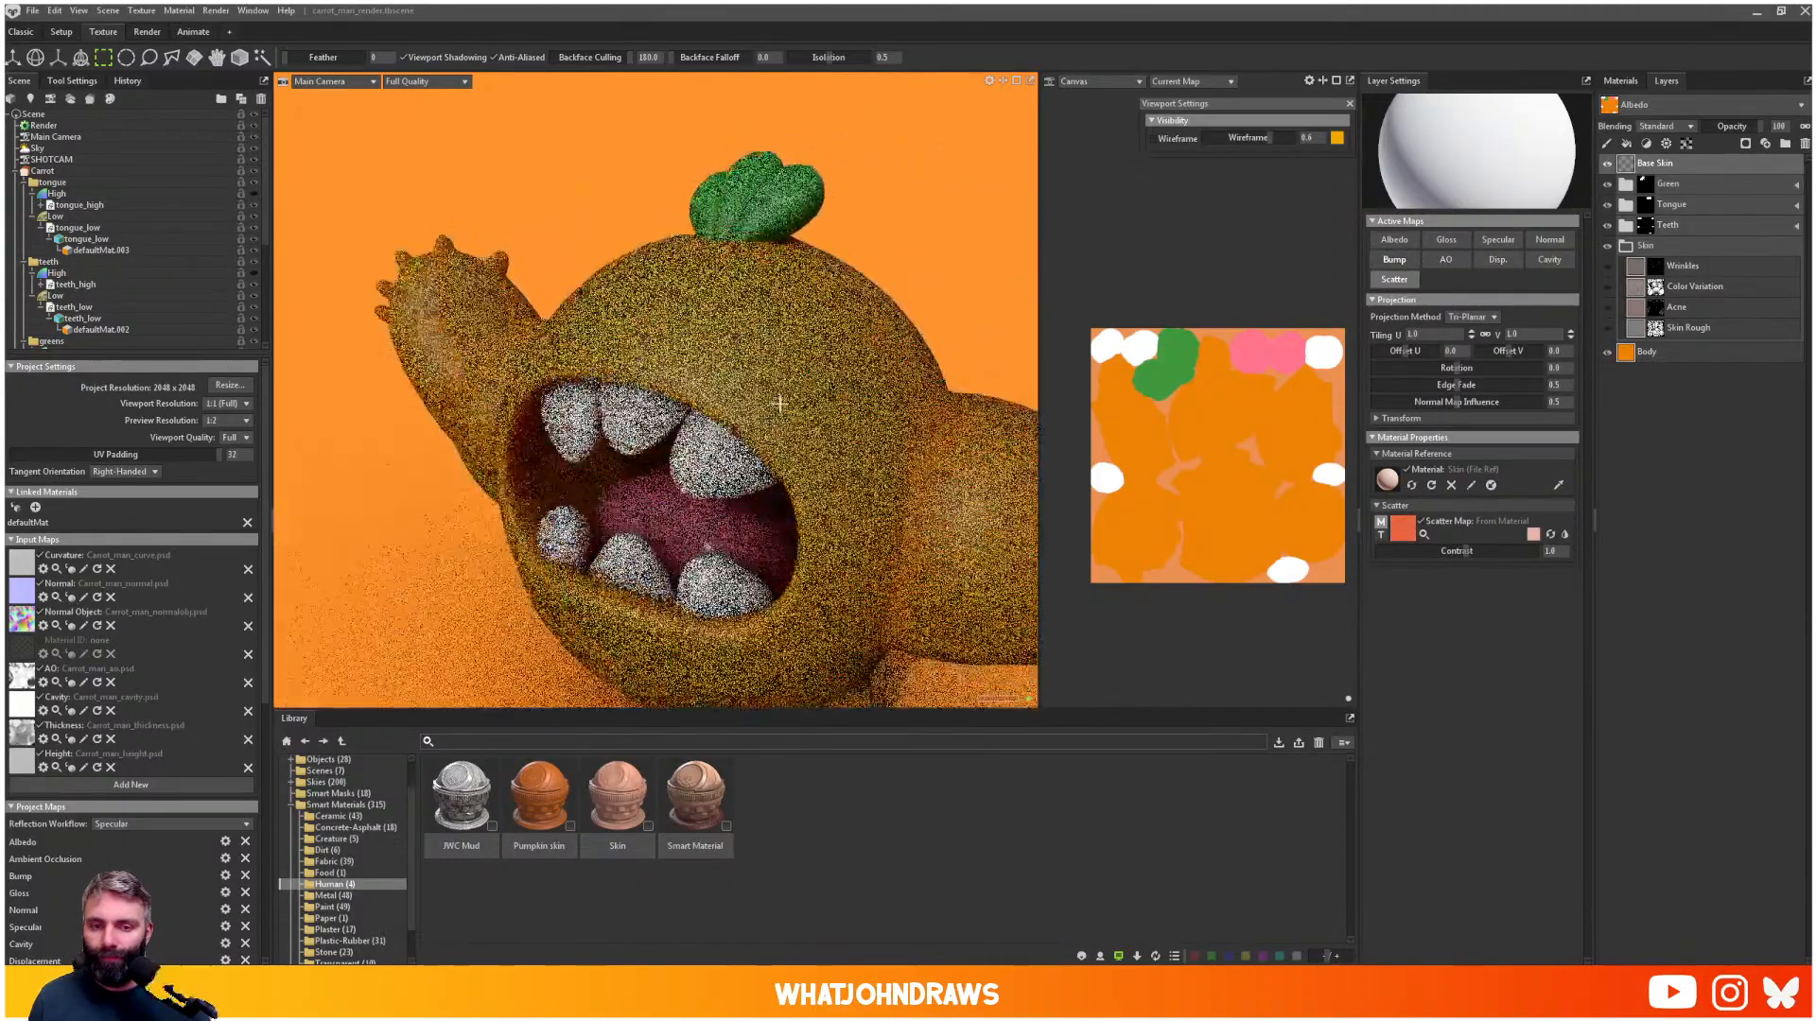
- Delete the leftover Skin group and rename the Base Skin layer as Scatter
{"action": "left_click", "coordinate": [1678, 248]}
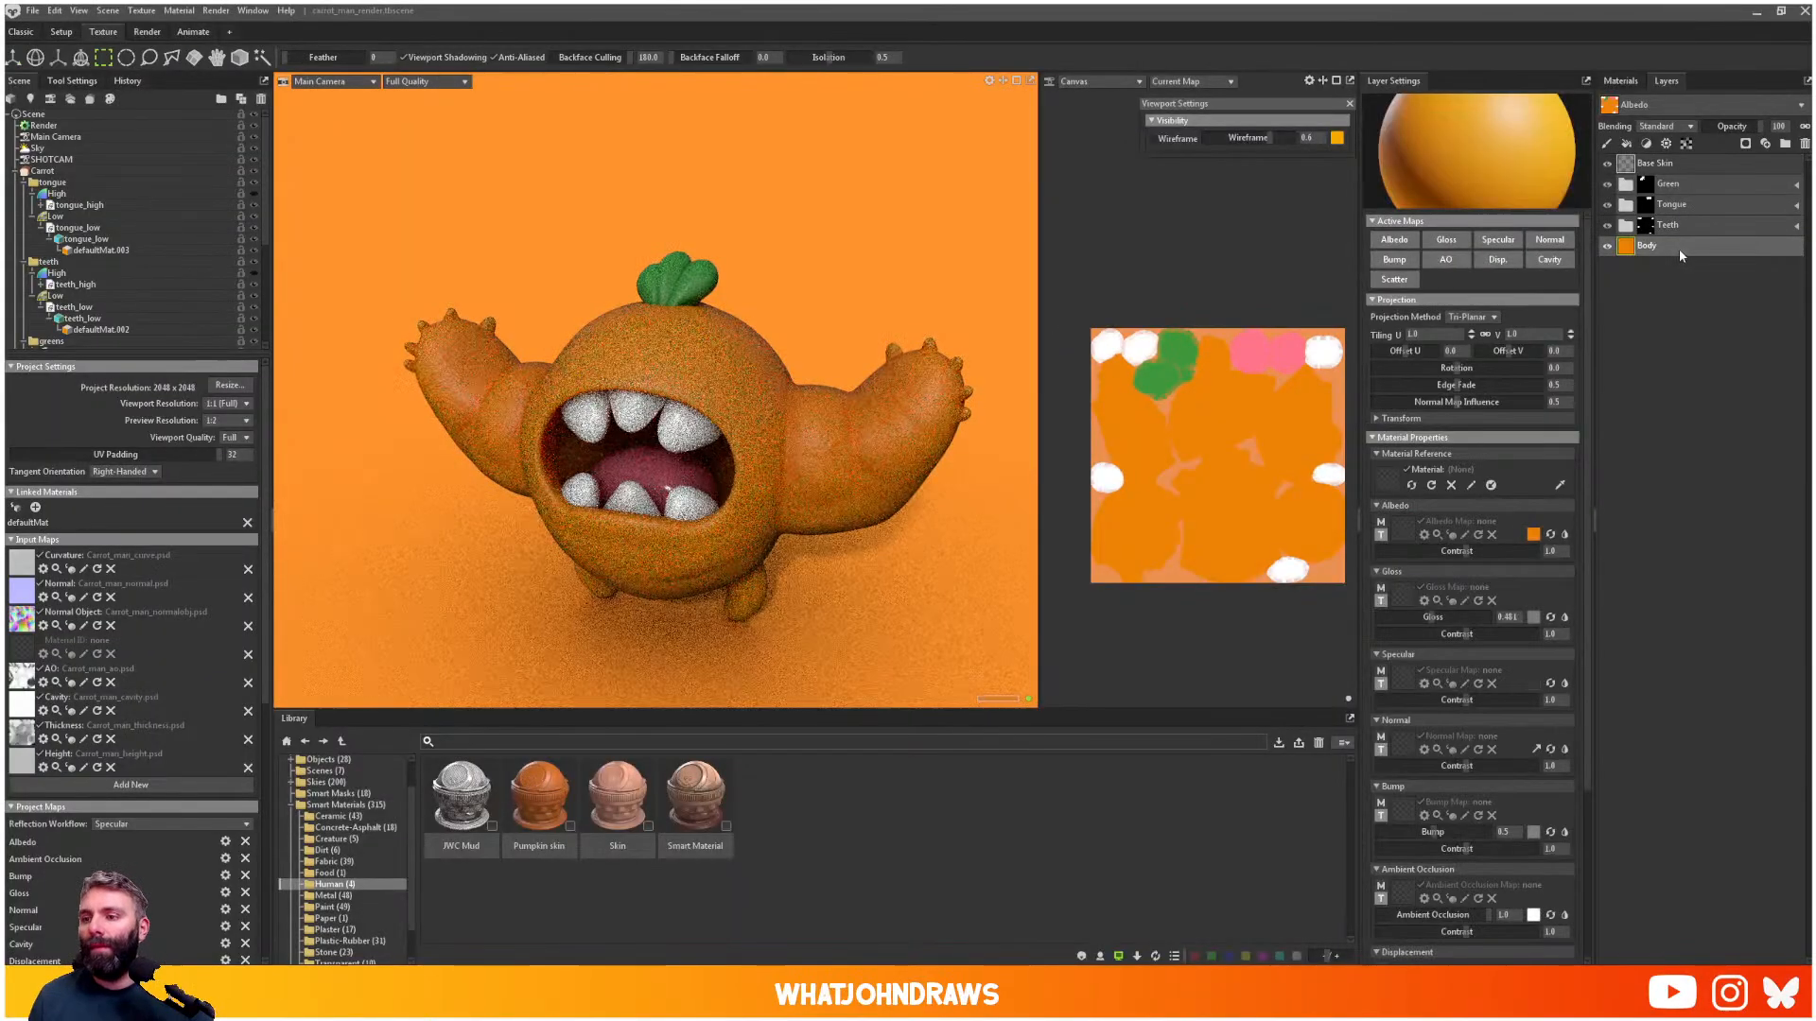
{"action": "double_click", "coordinate": [1663, 162]}
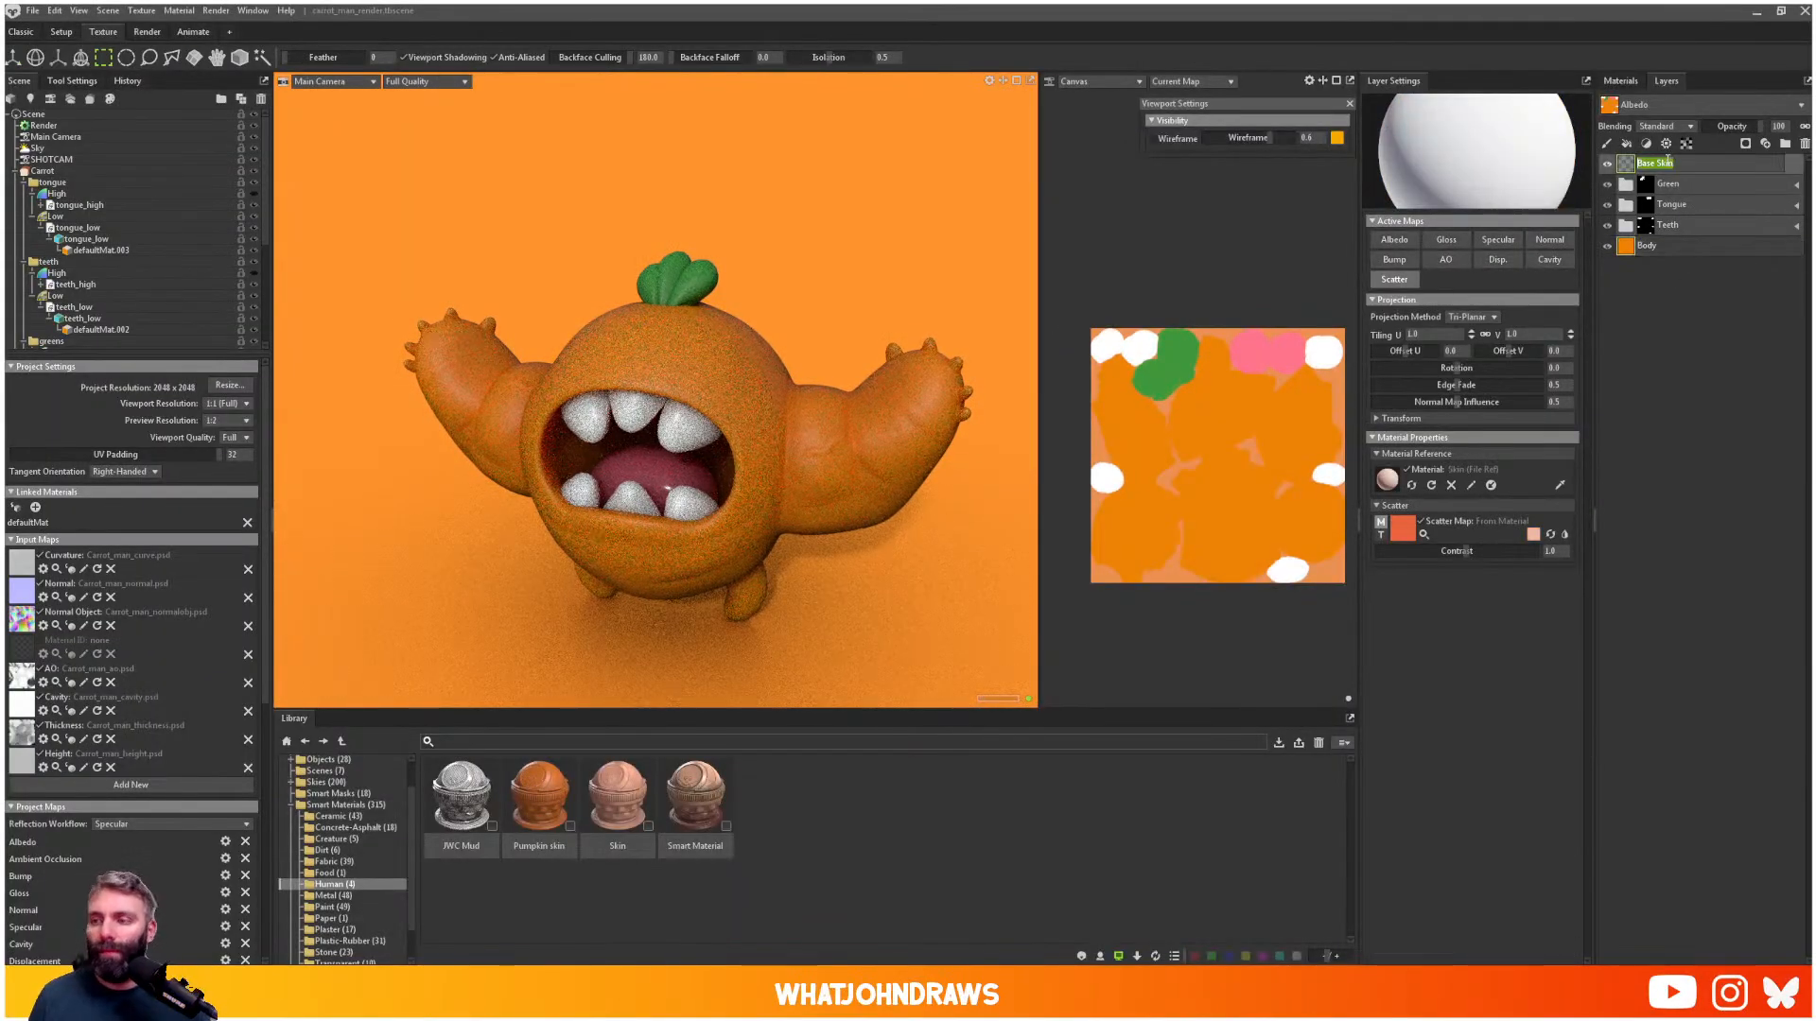
{"action": "type", "text": "Scatter"}
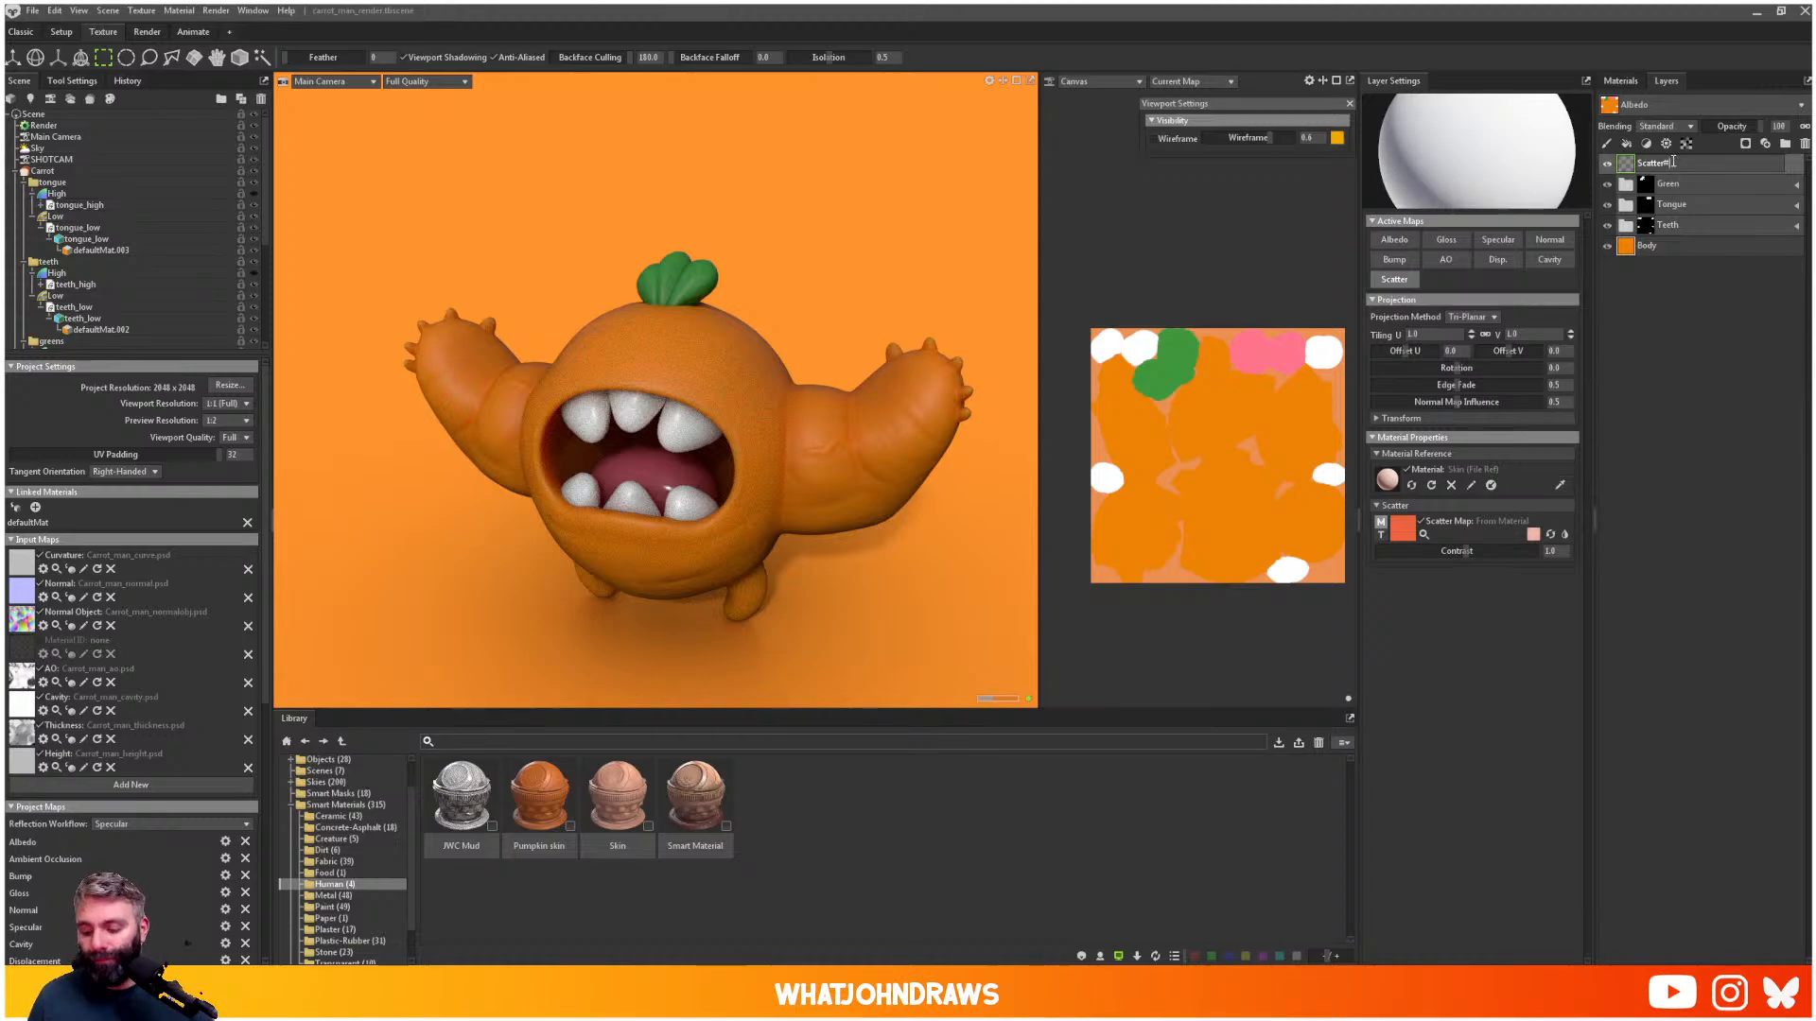
{"action": "key", "text": "Return"}
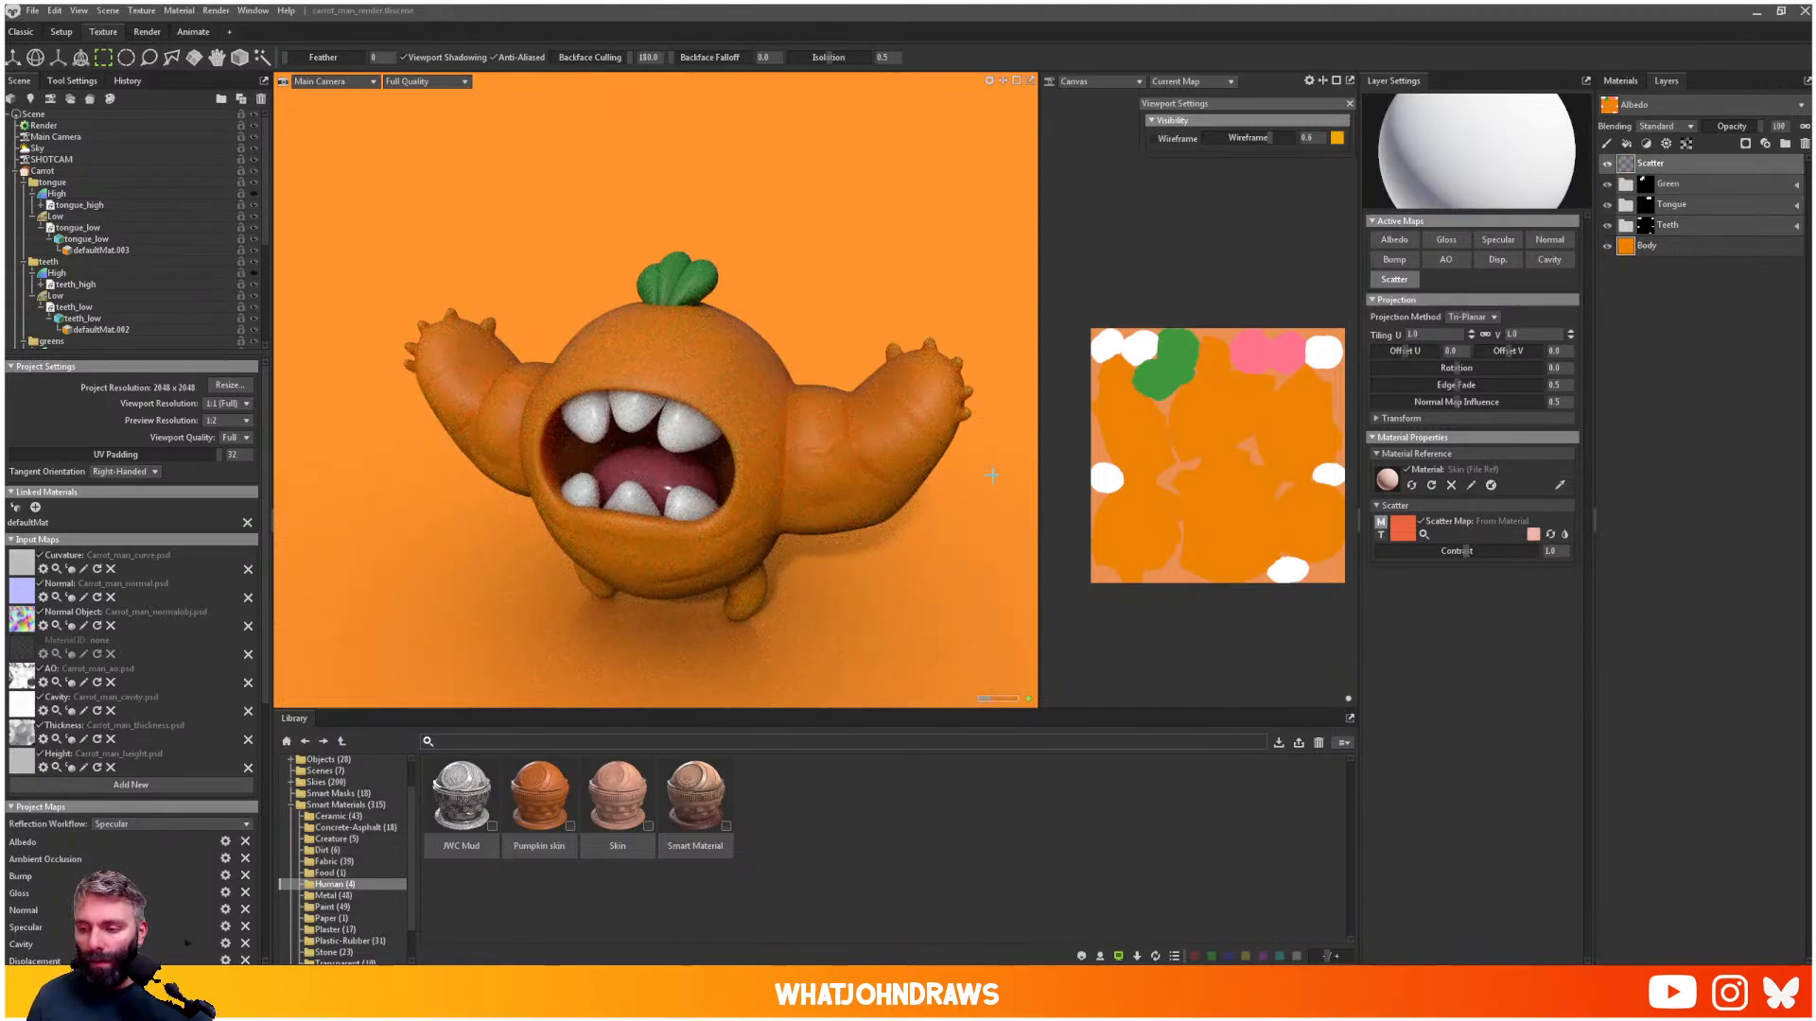
- Shift the Scatter layer's map color from pink to a pale orange hue and check the creature's shading from several angles
{"action": "scroll", "coordinate": [852, 502], "scroll_direction": "up", "scroll_amount": 3}
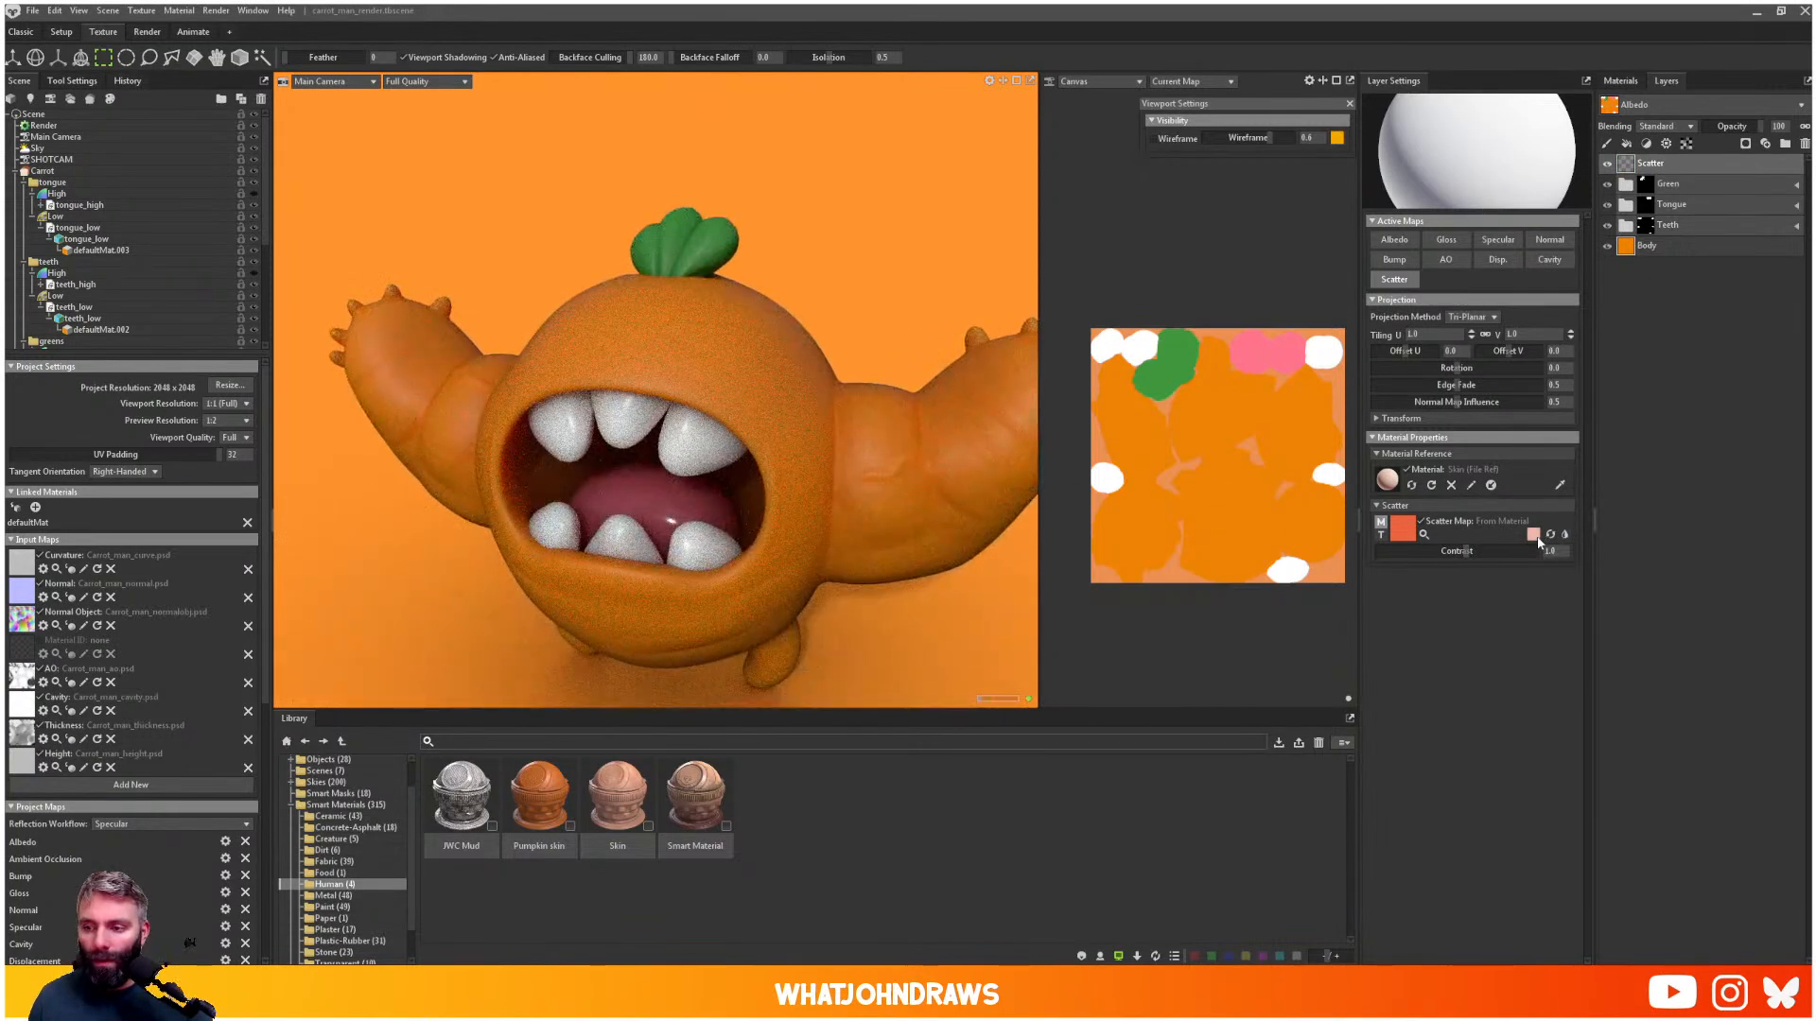
{"action": "left_click", "coordinate": [1534, 535]}
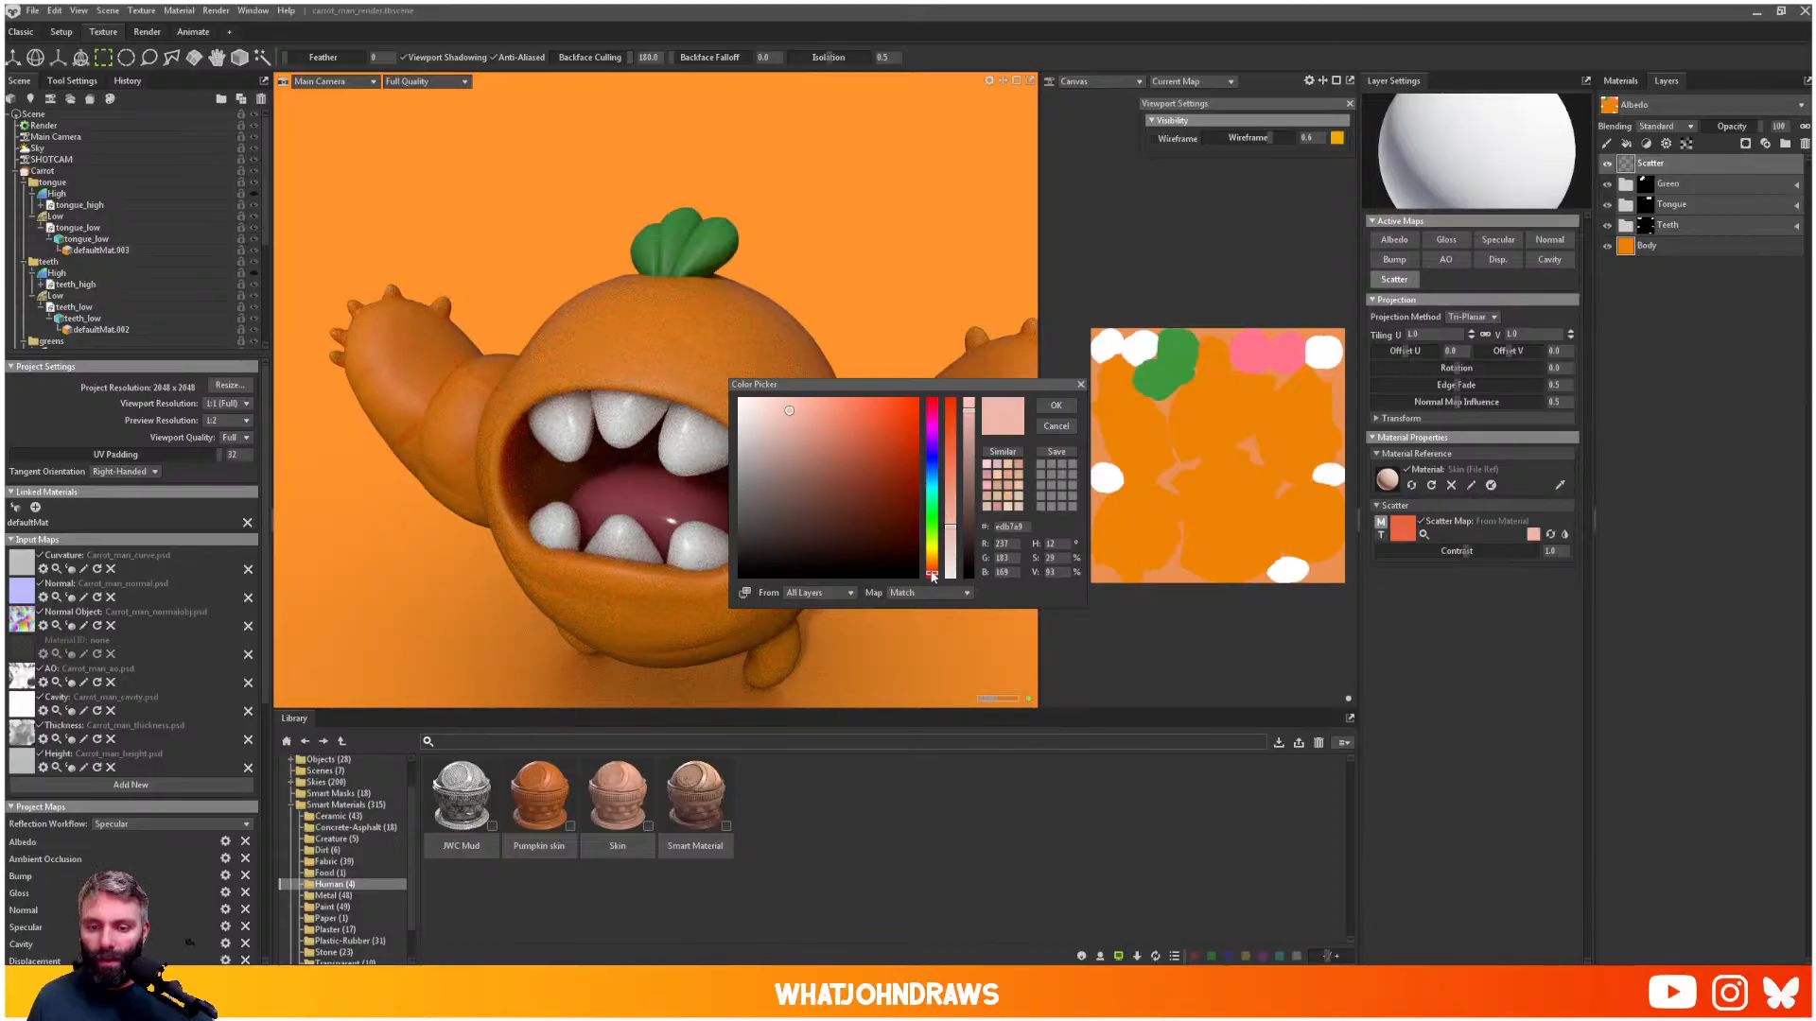
{"action": "left_click_drag", "start_coordinate": [932, 577], "coordinate": [934, 567]}
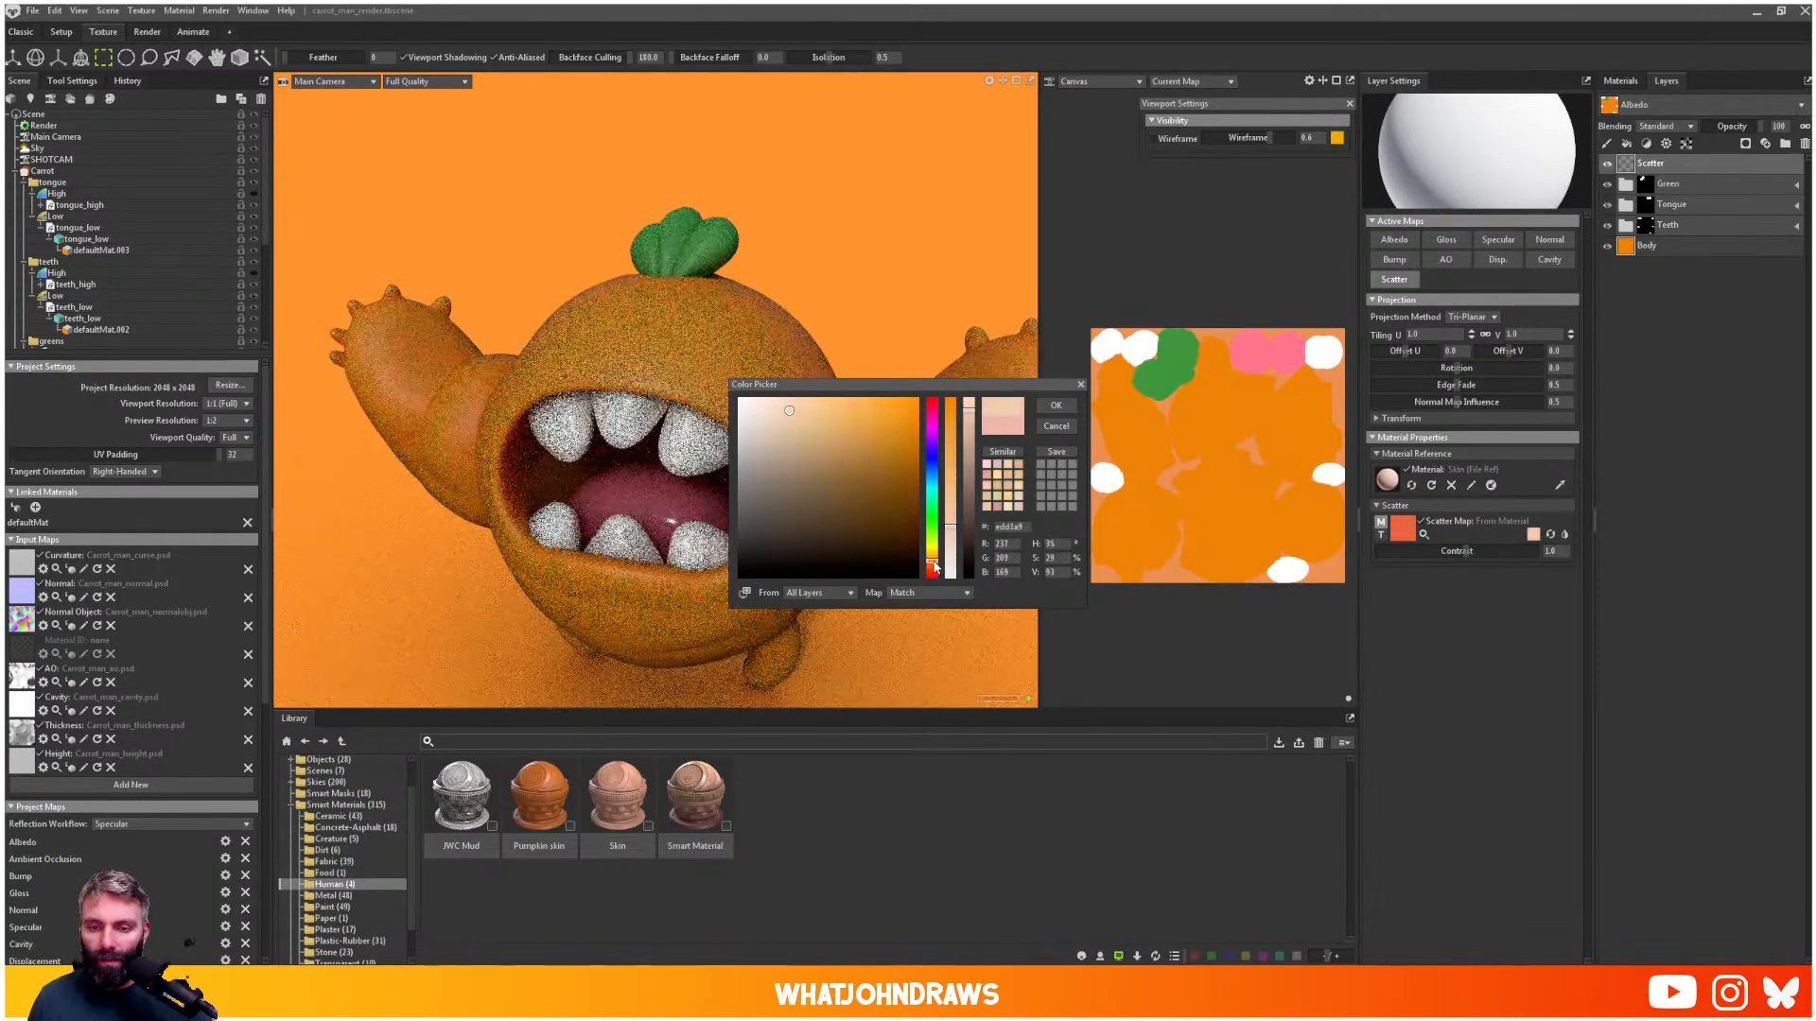
{"action": "left_click", "coordinate": [1056, 405]}
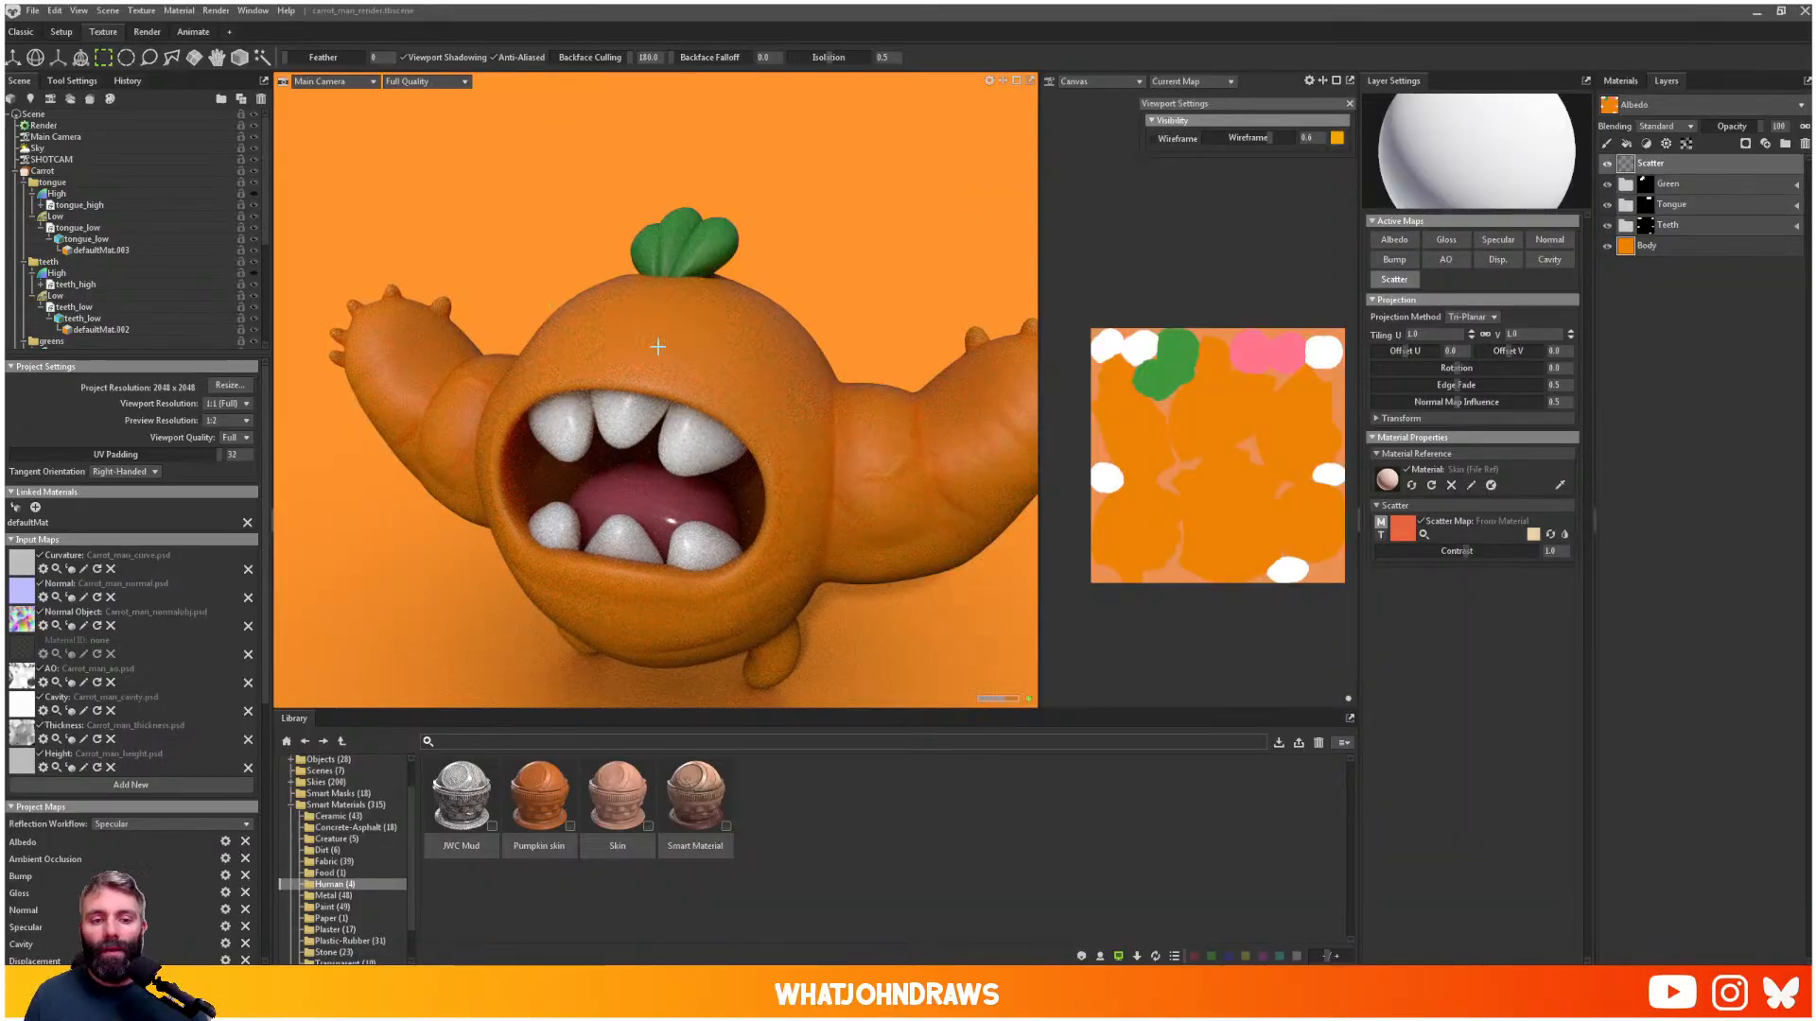
{"action": "left_click_drag", "start_coordinate": [657, 346], "coordinate": [803, 488], "text": "alt"}
{"action": "scroll", "coordinate": [823, 468], "scroll_direction": "down", "scroll_amount": 4}
{"action": "middle_click_drag", "start_coordinate": [803, 488], "coordinate": [800, 447], "text": "alt"}
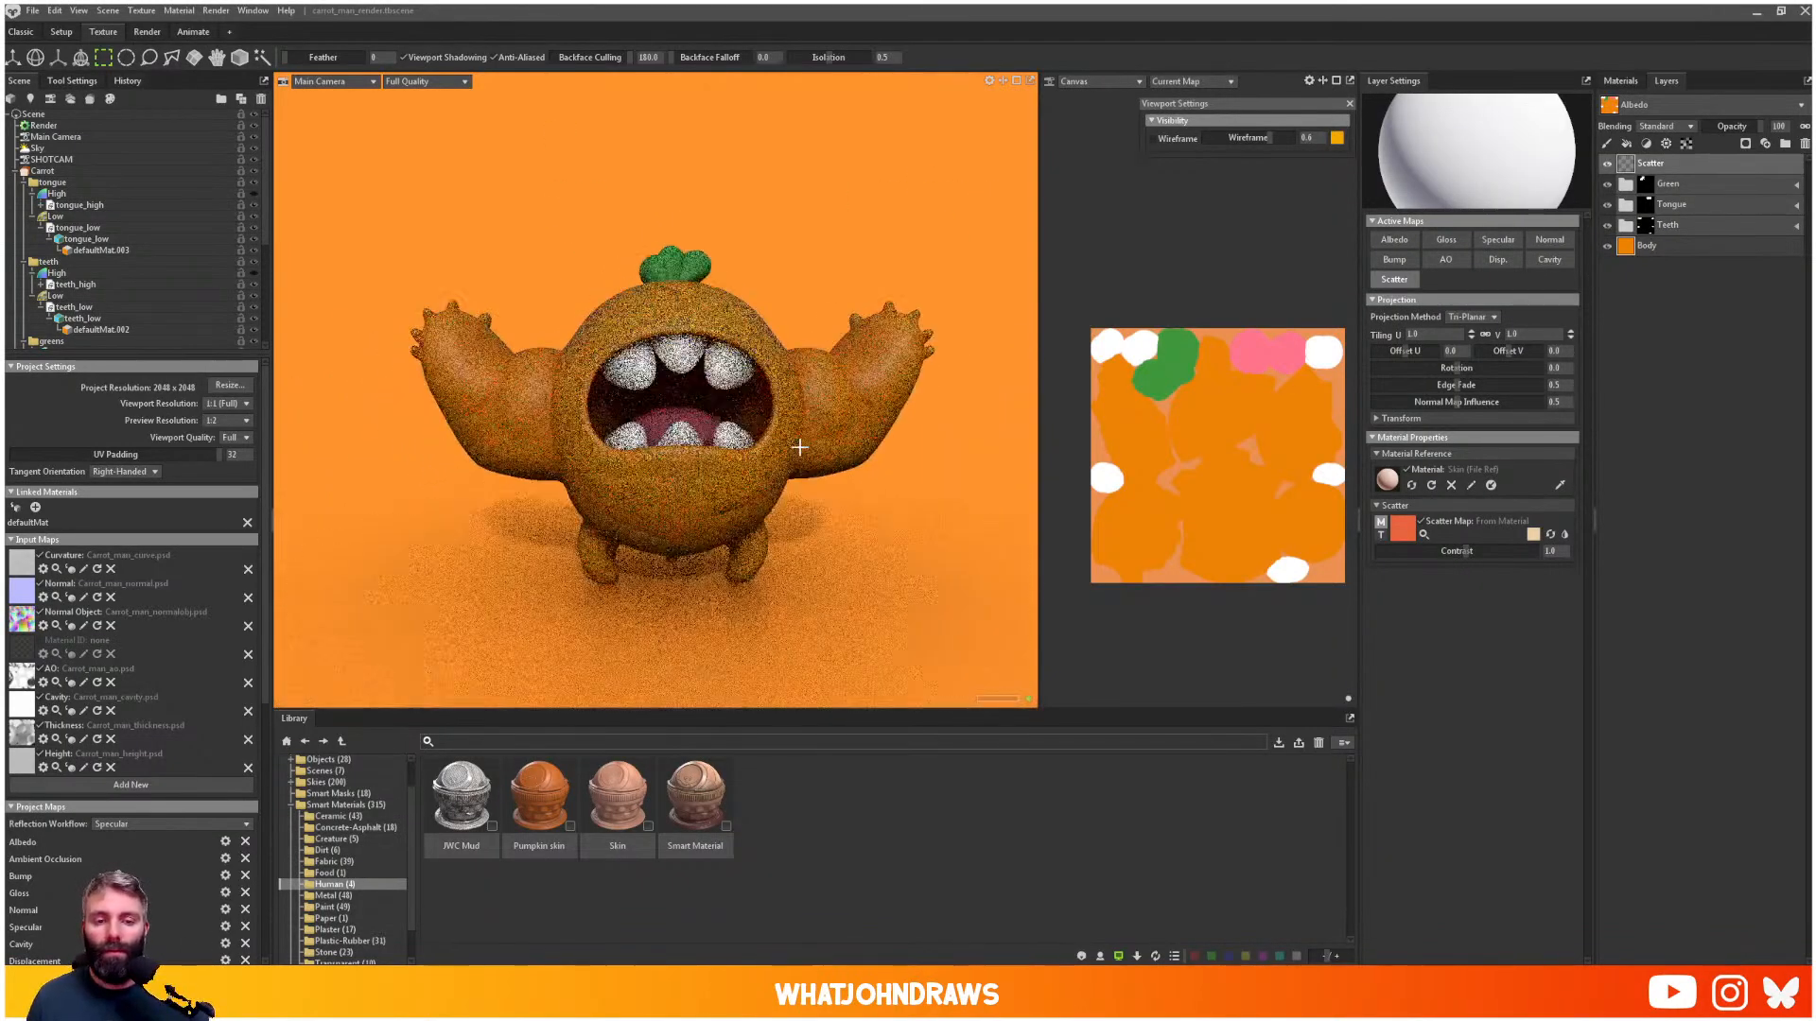
{"action": "scroll", "coordinate": [799, 446], "scroll_direction": "up", "scroll_amount": 6}
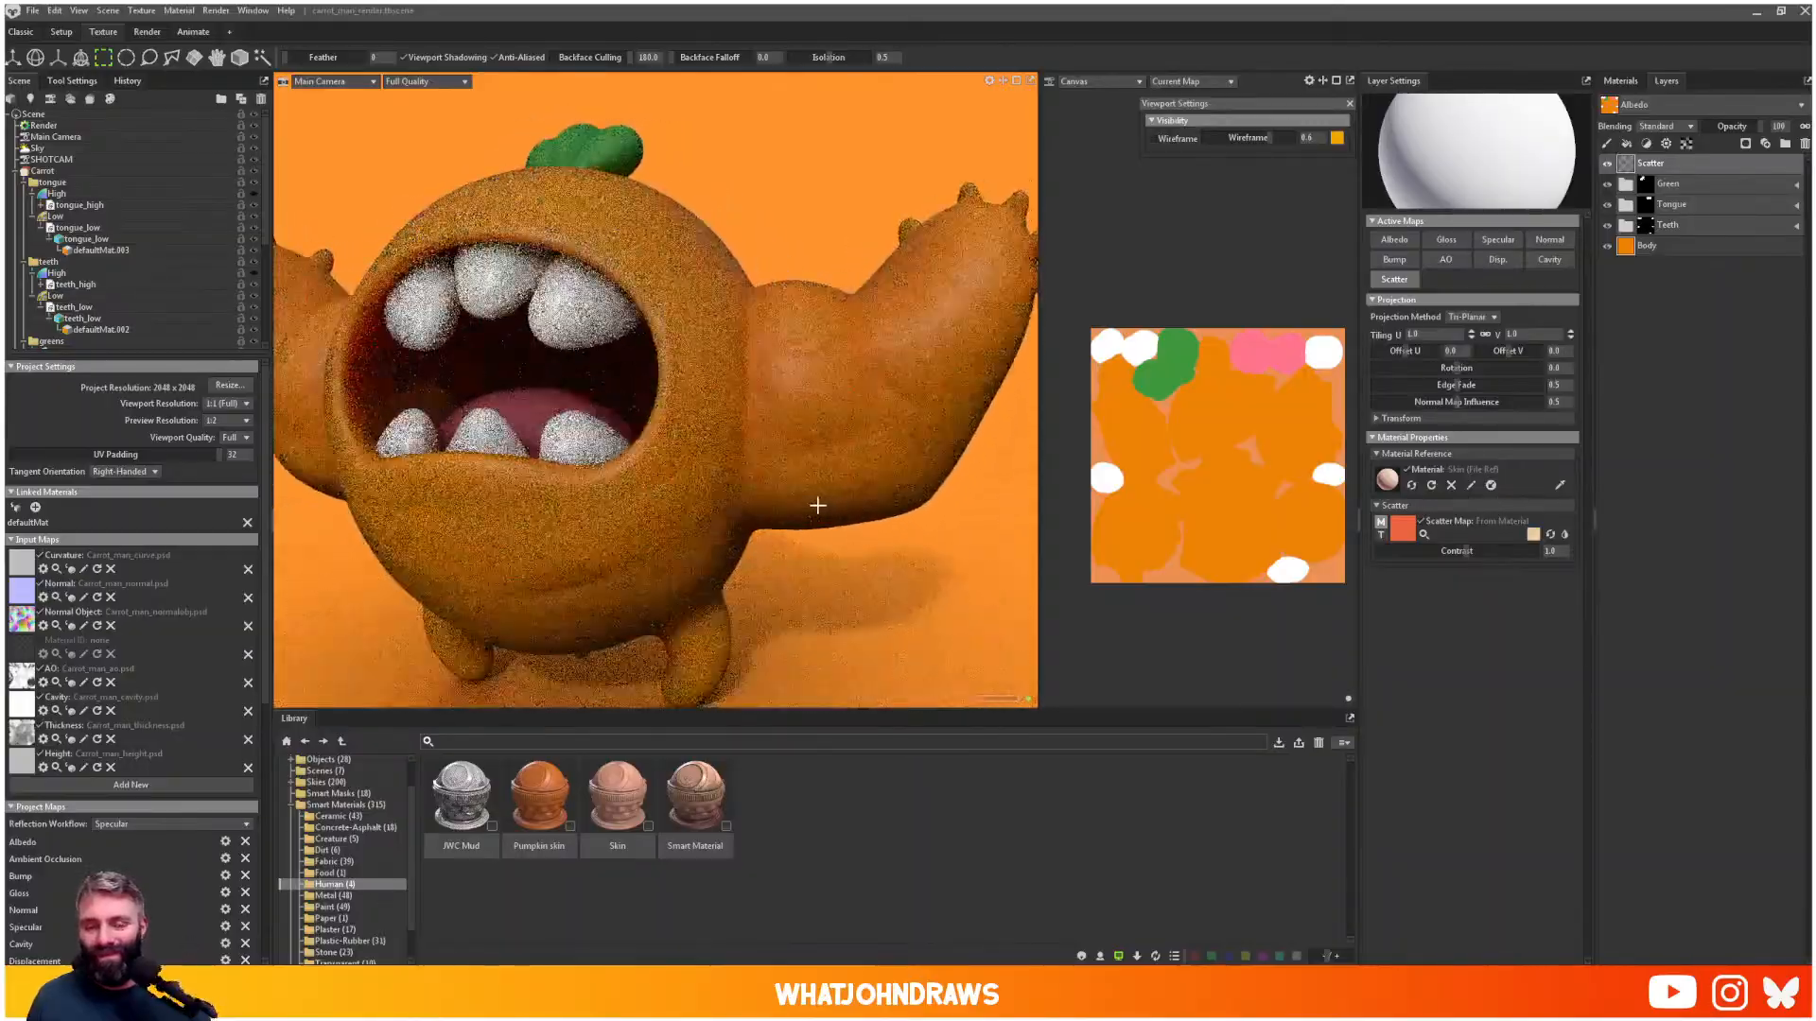
{"action": "mouse_move", "coordinate": [818, 506]}
{"action": "left_mouse_down", "text": "alt"}
{"action": "mouse_move", "coordinate": [745, 515]}
{"action": "mouse_move", "coordinate": [818, 509]}
{"action": "left_mouse_up", "text": "alt"}
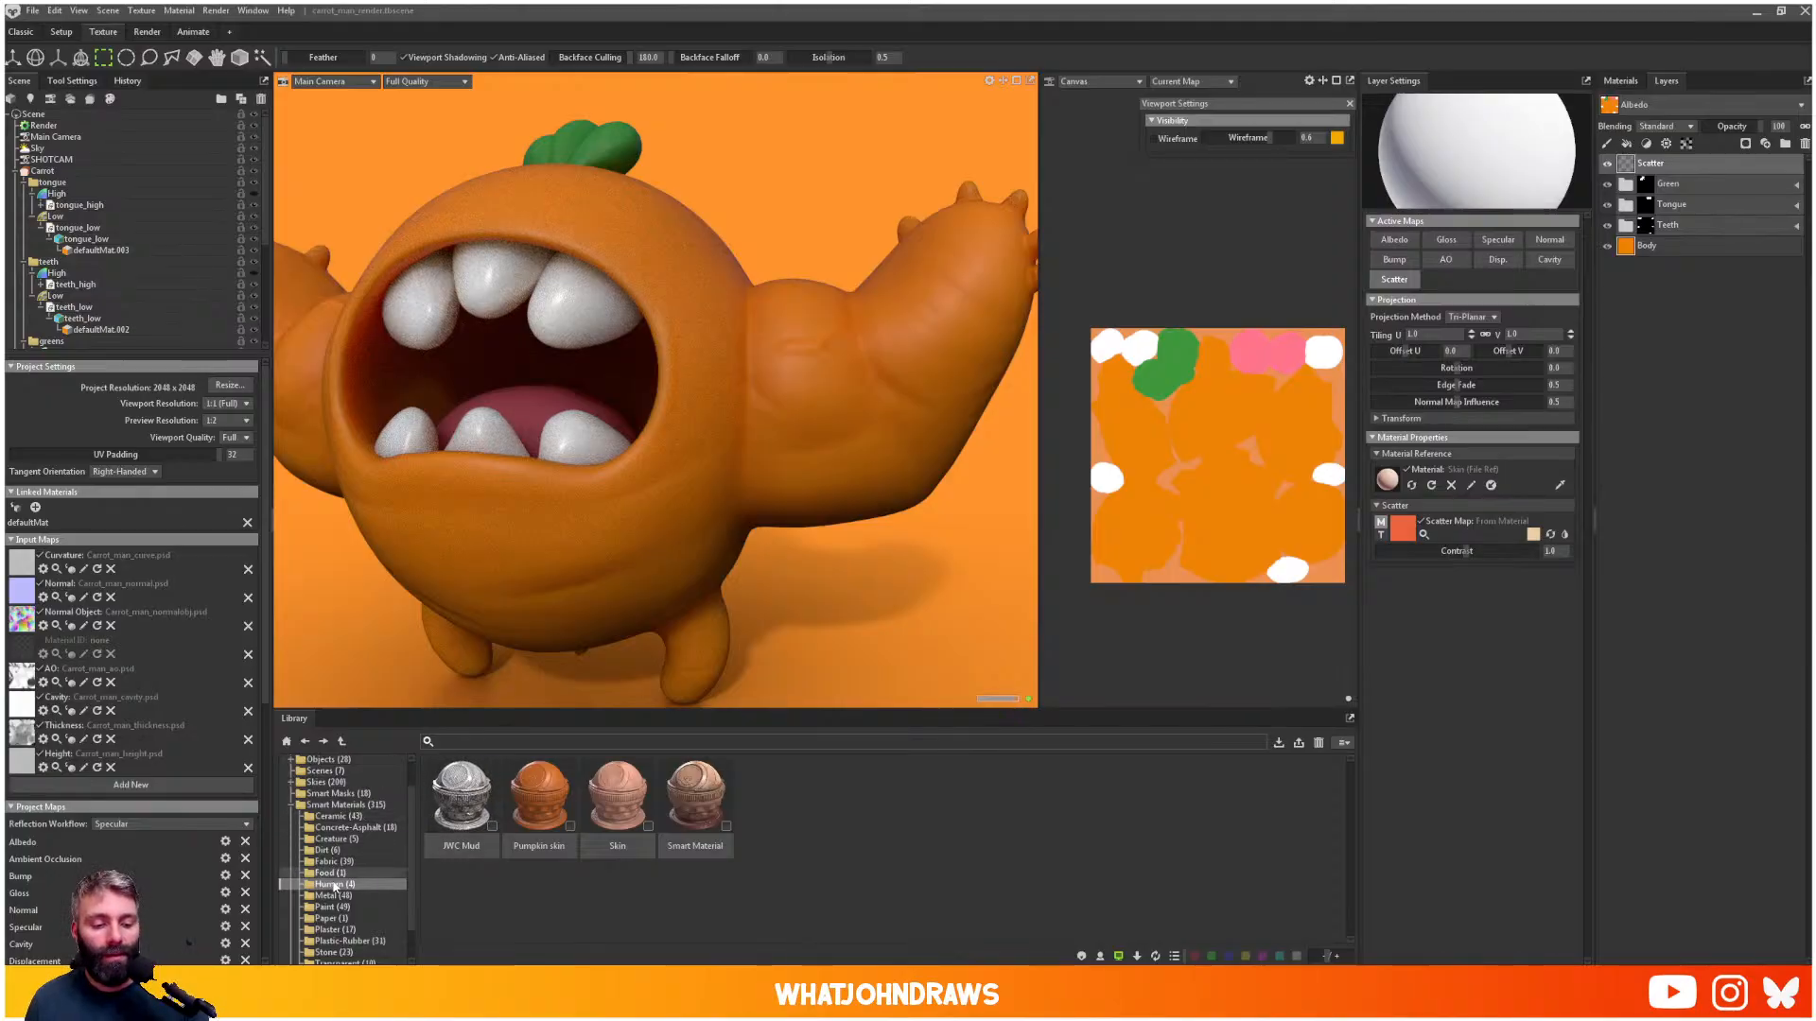
- Find the Mud Slush smart material in the Dirt category of the library and apply it to the creature
{"action": "left_click", "coordinate": [335, 826]}
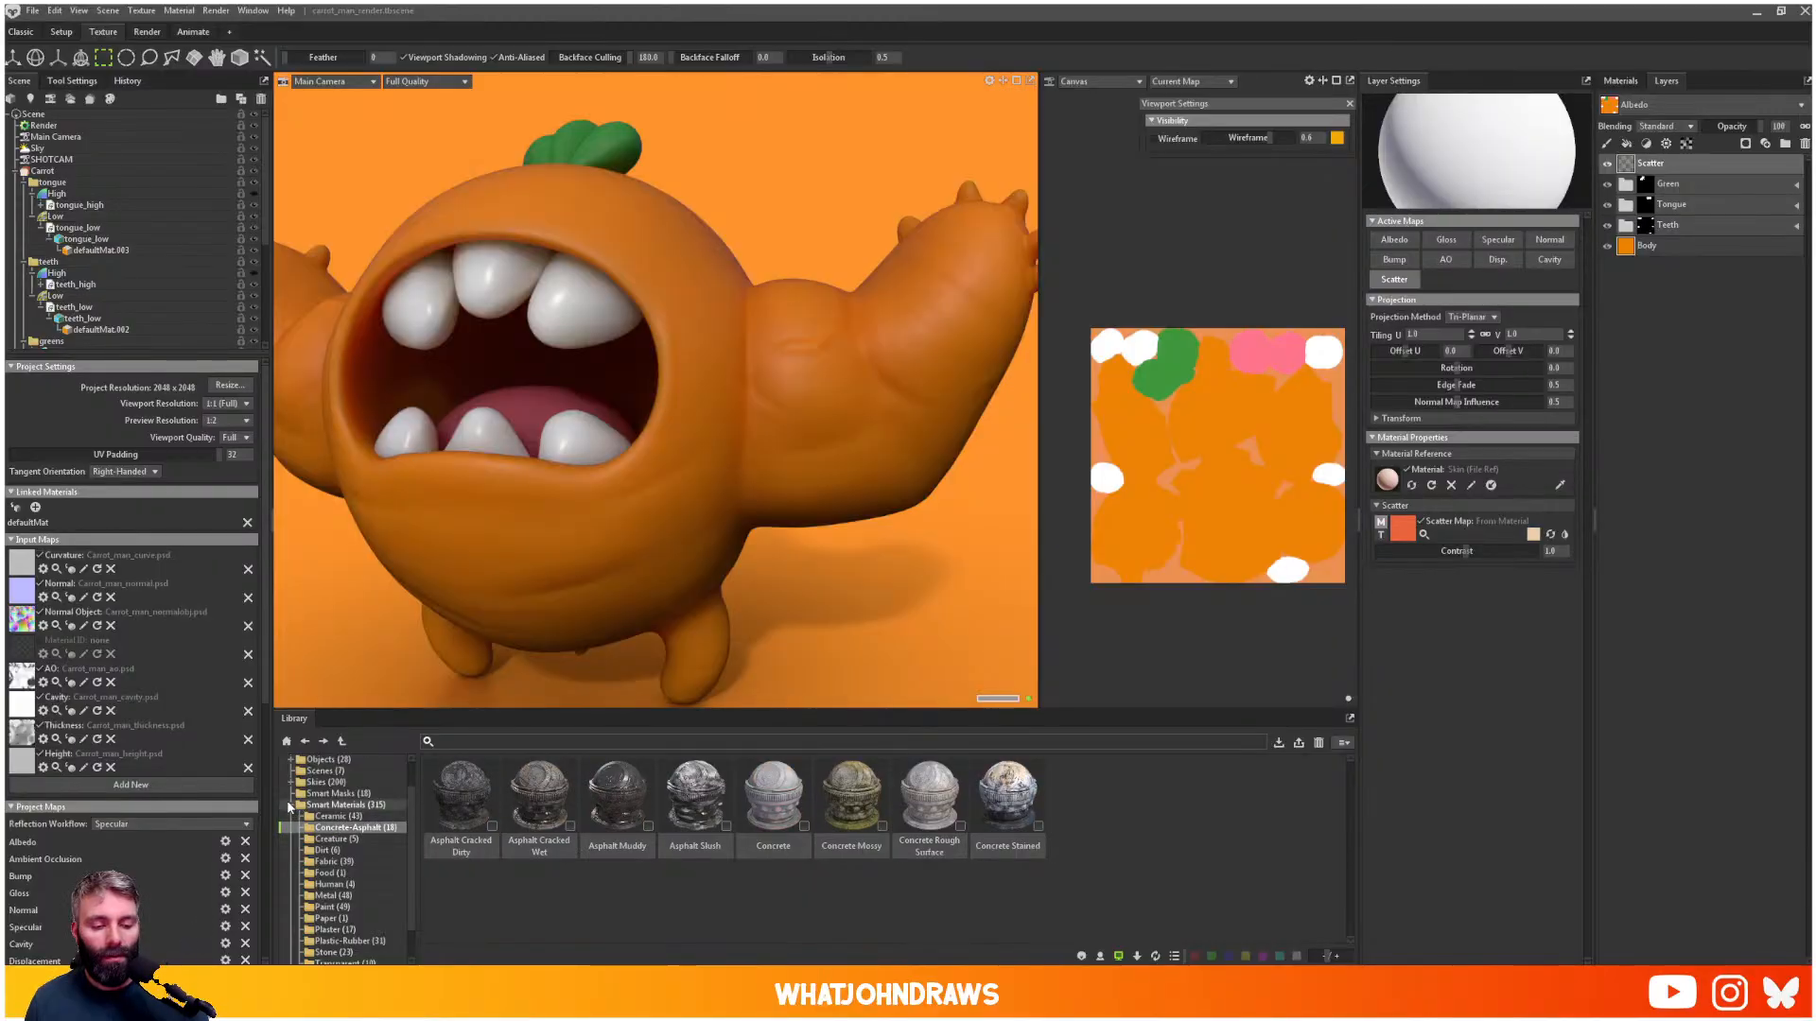
{"action": "scroll", "coordinate": [349, 837], "scroll_direction": "down", "scroll_amount": 2}
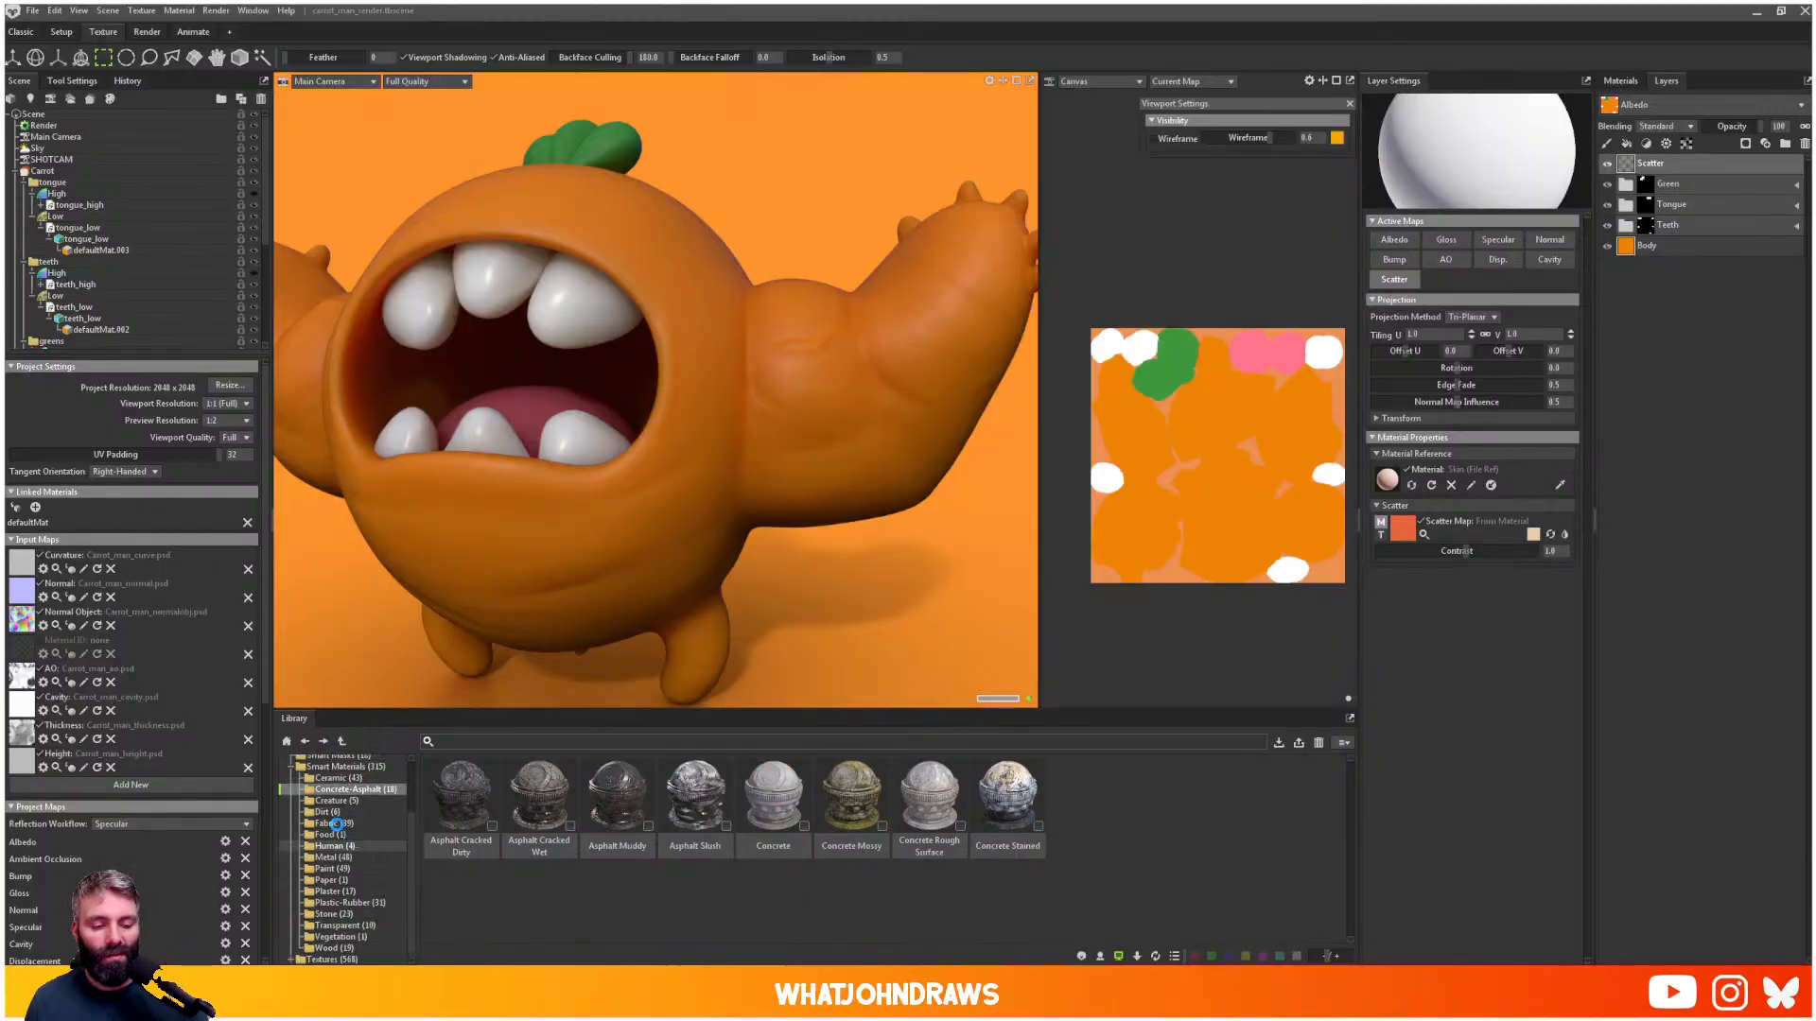
{"action": "left_click", "coordinate": [324, 812]}
{"action": "scroll", "coordinate": [324, 811], "scroll_direction": "up", "scroll_amount": 2}
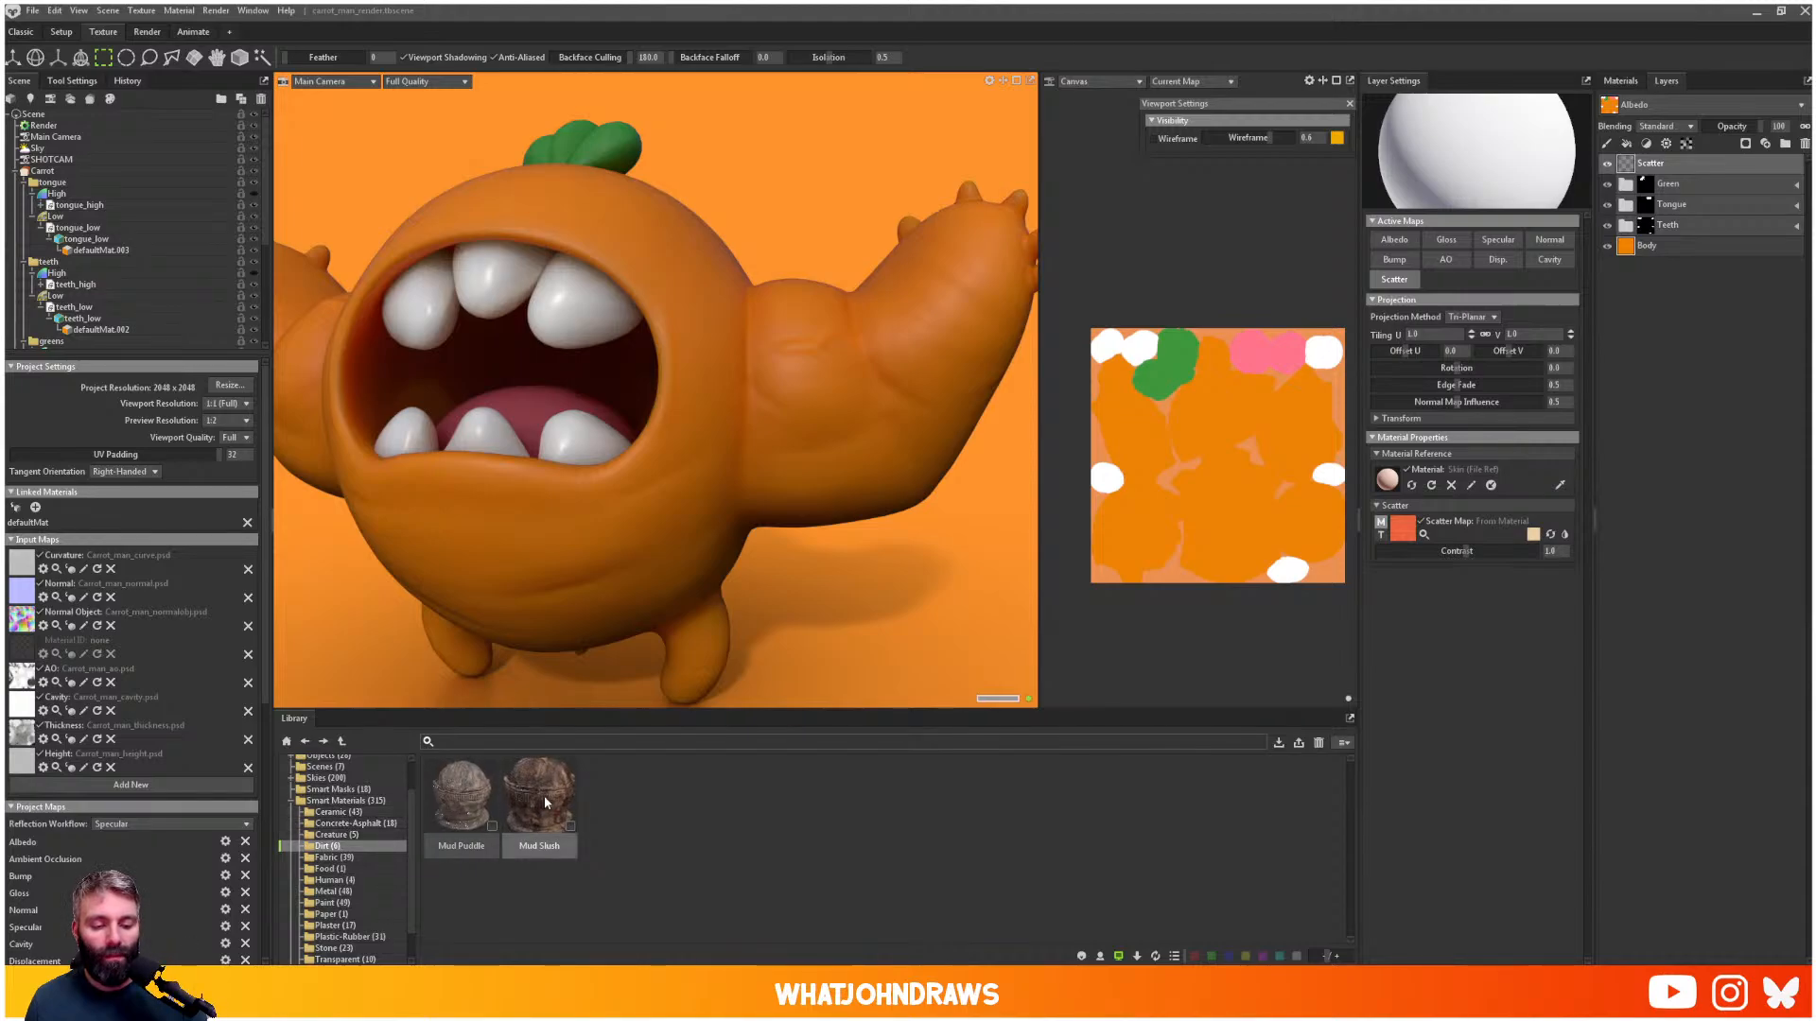
{"action": "left_click_drag", "start_coordinate": [465, 809], "coordinate": [661, 541]}
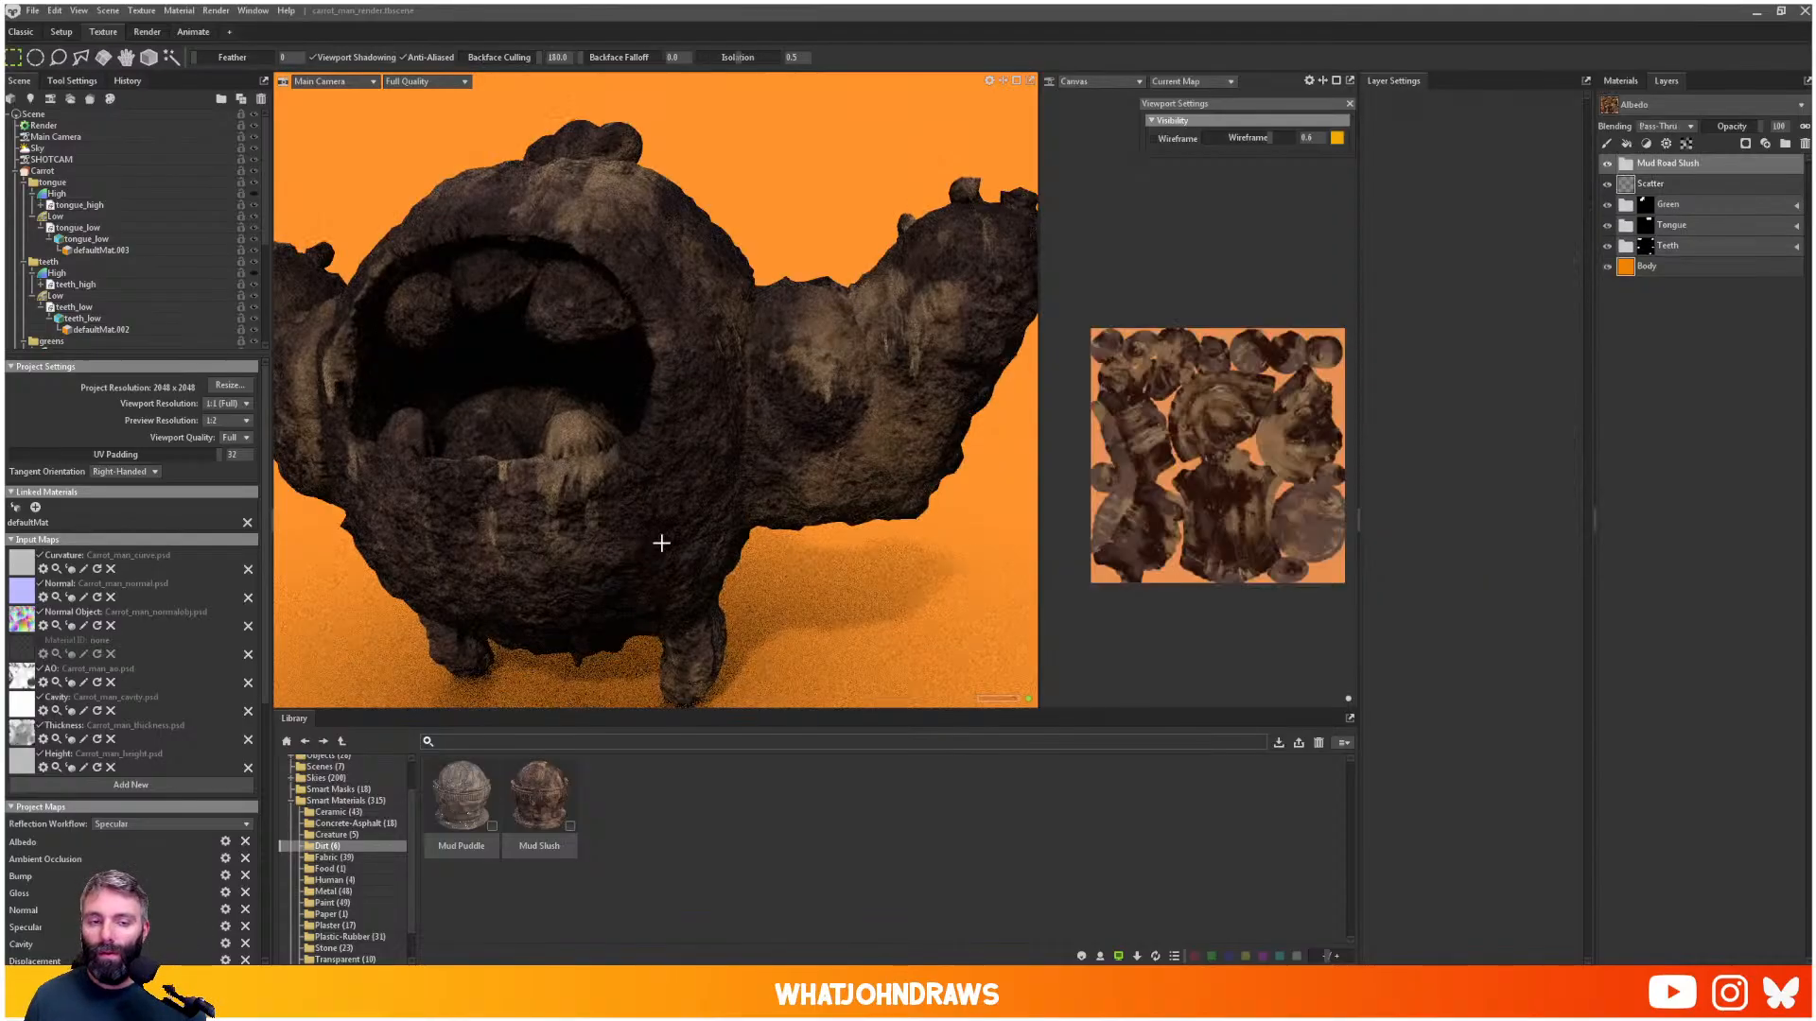
{"action": "left_click_drag", "start_coordinate": [763, 472], "coordinate": [792, 484], "text": "alt"}
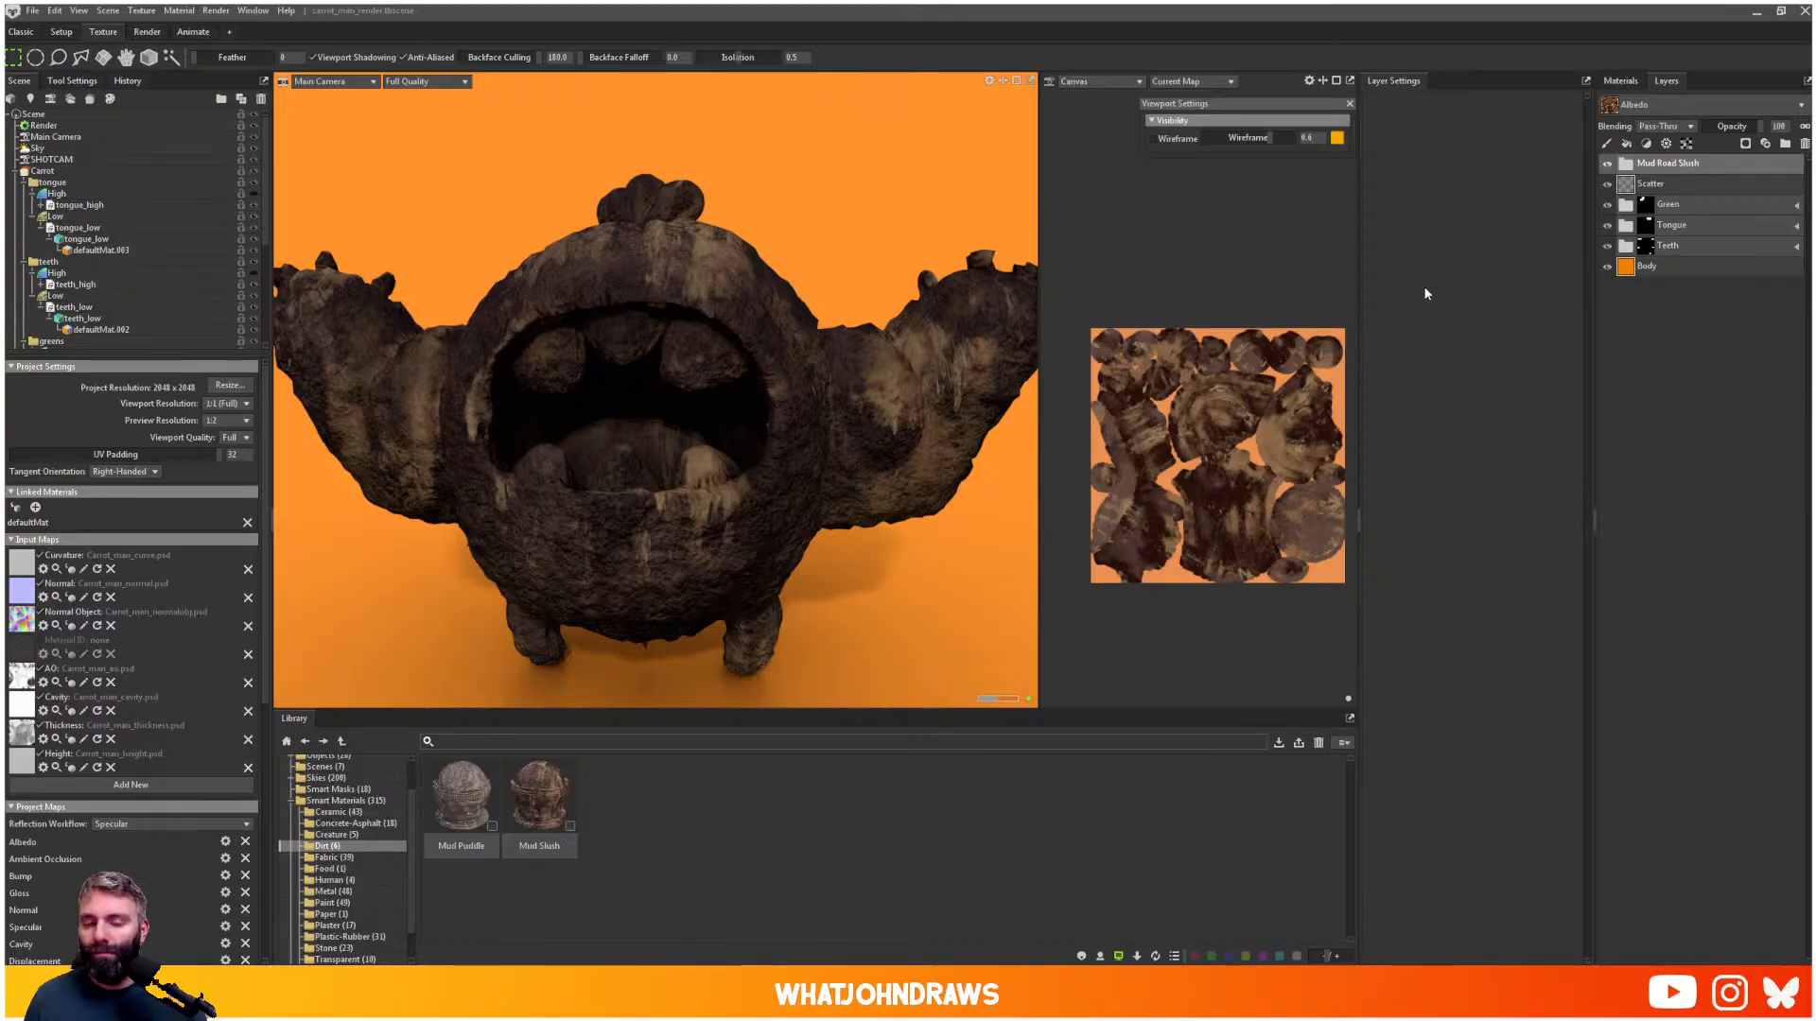
- Expand the Mud Road Slush group, fold away its layers' masks and open the Mud Variation layer's settings
{"action": "left_click", "coordinate": [1625, 164]}
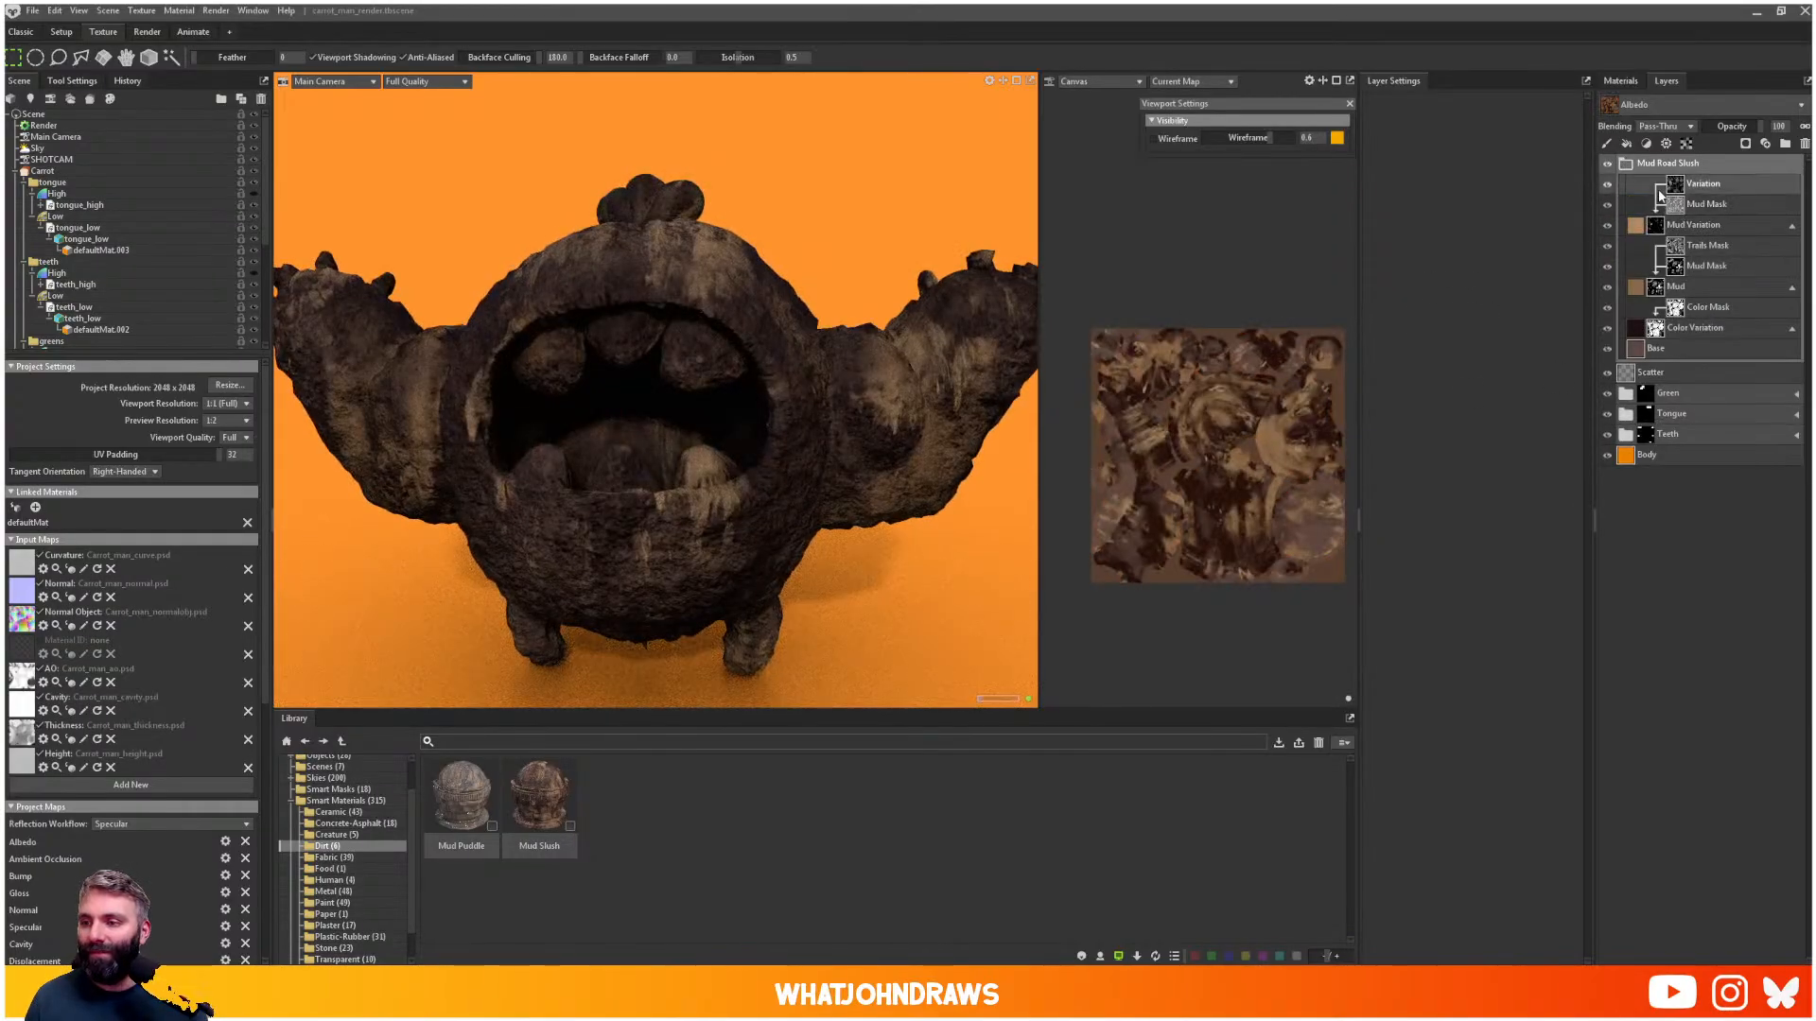
{"action": "left_click", "coordinate": [1795, 227]}
{"action": "left_click", "coordinate": [1793, 247]}
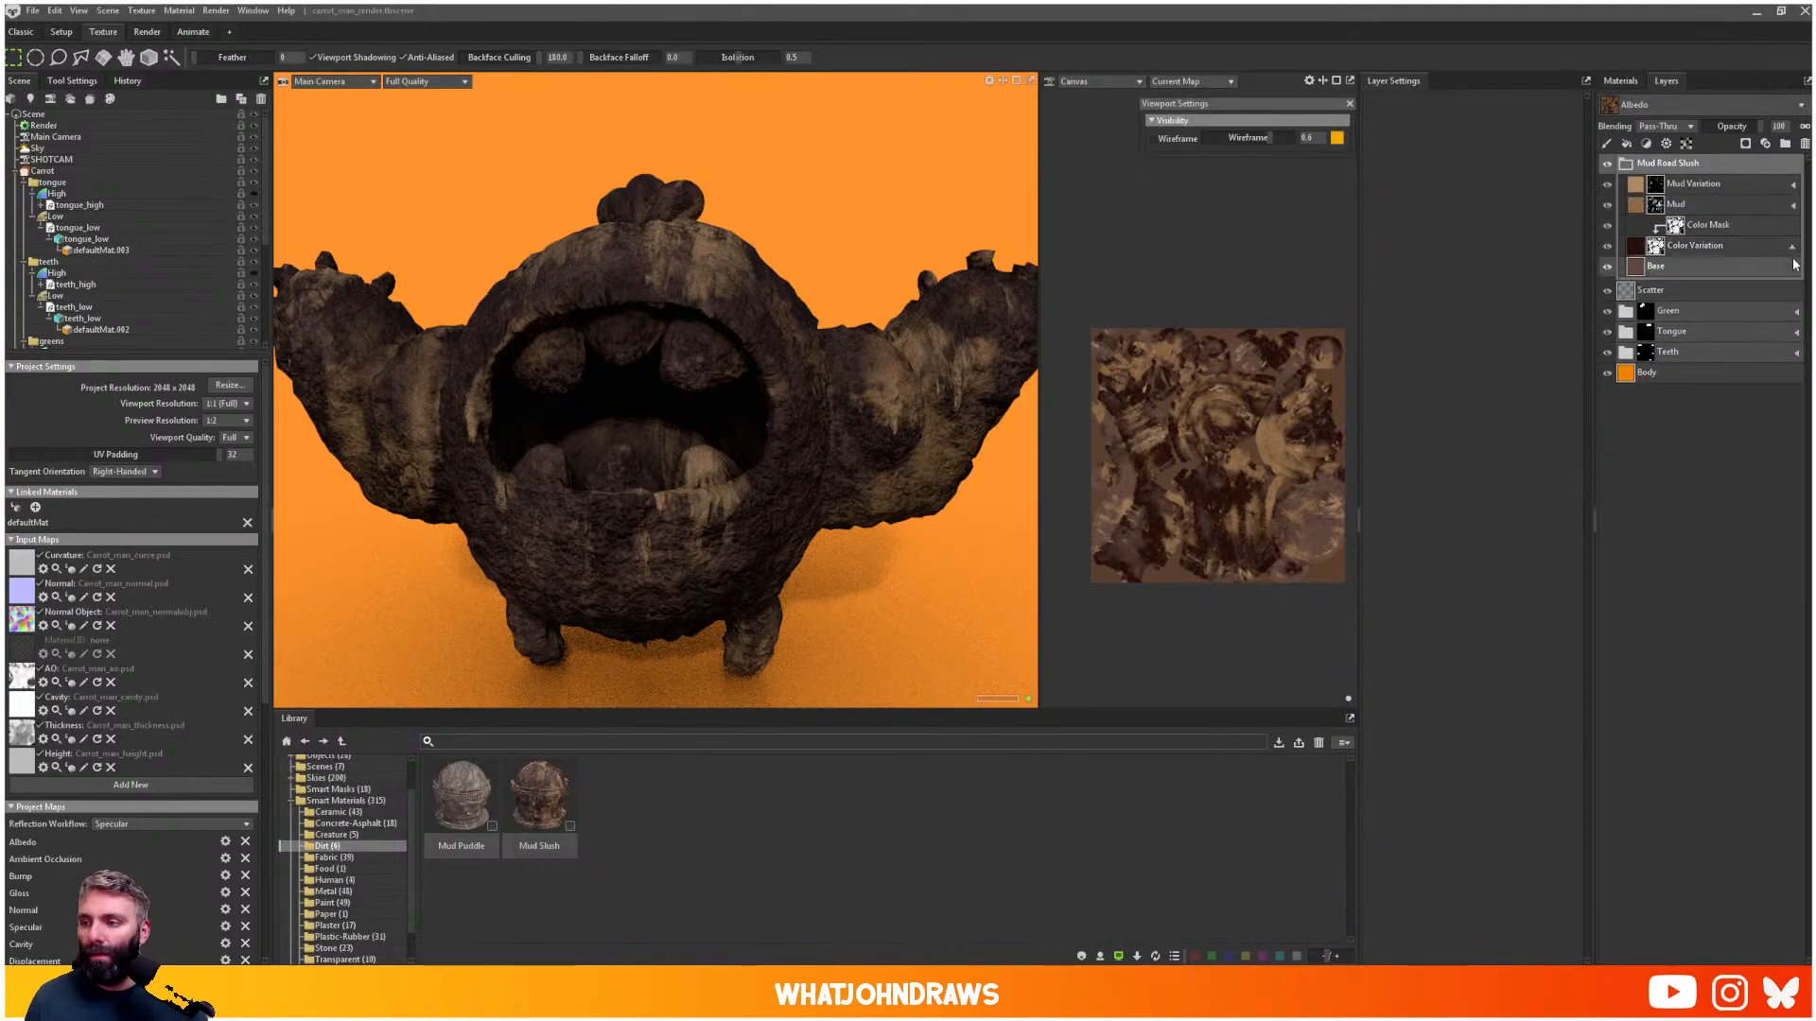
{"action": "left_click", "coordinate": [1793, 247]}
{"action": "left_click", "coordinate": [1635, 185]}
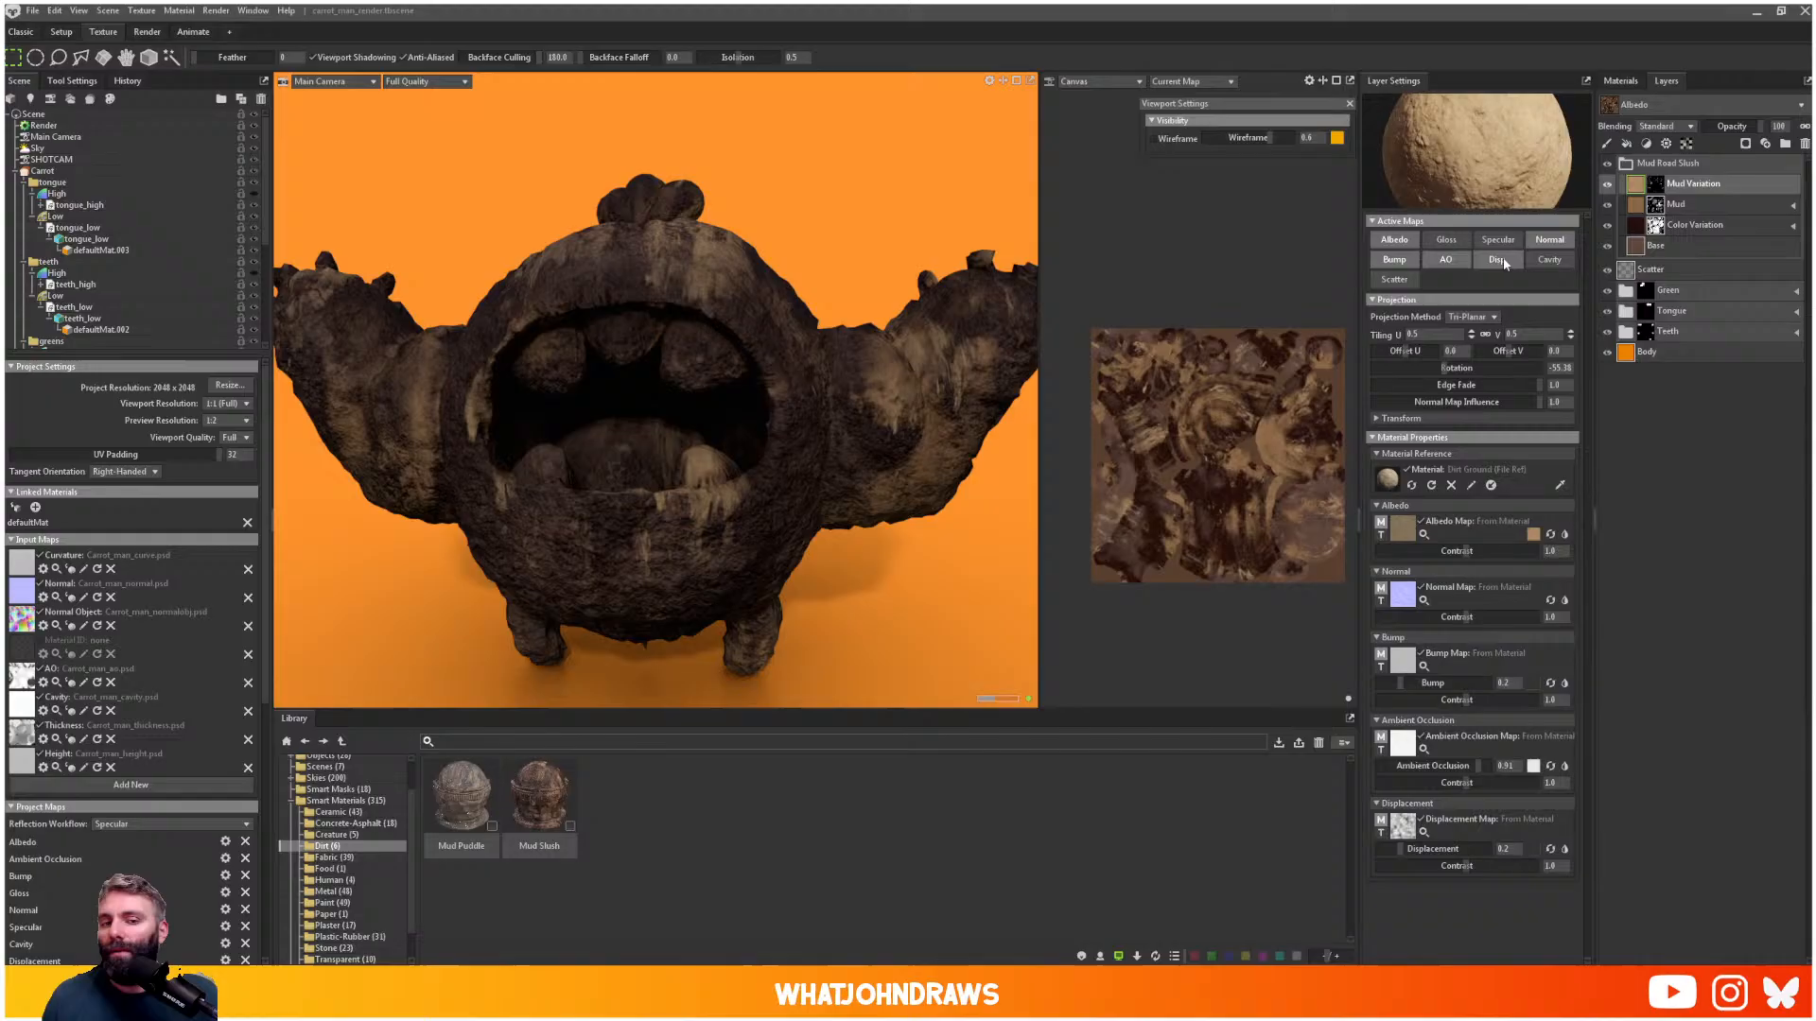
- Hide the Mud Variation, Mud and Color Variation layers, and compare the creature with the mud Base layer hidden and shown
{"action": "left_click", "coordinate": [1608, 184]}
{"action": "left_click", "coordinate": [1607, 204]}
{"action": "left_click", "coordinate": [1610, 225]}
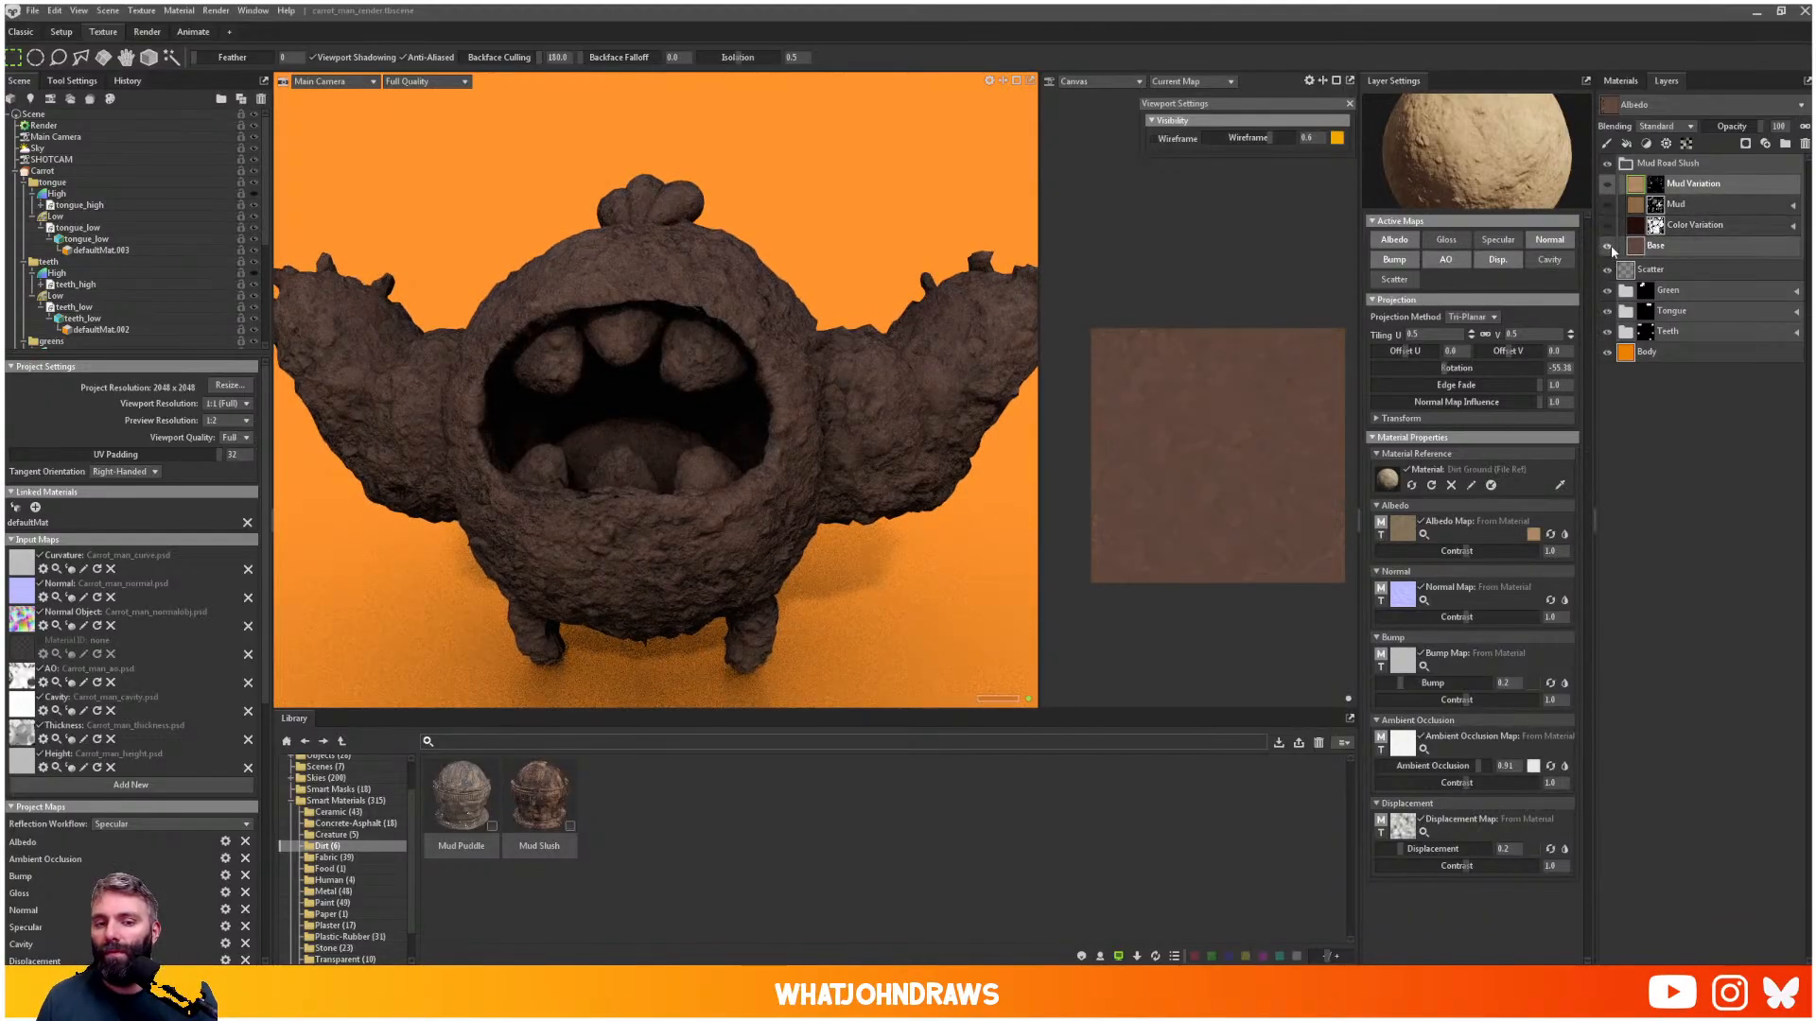
{"action": "left_click", "coordinate": [1608, 246]}
{"action": "left_click", "coordinate": [1608, 246]}
{"action": "left_click", "coordinate": [1608, 246]}
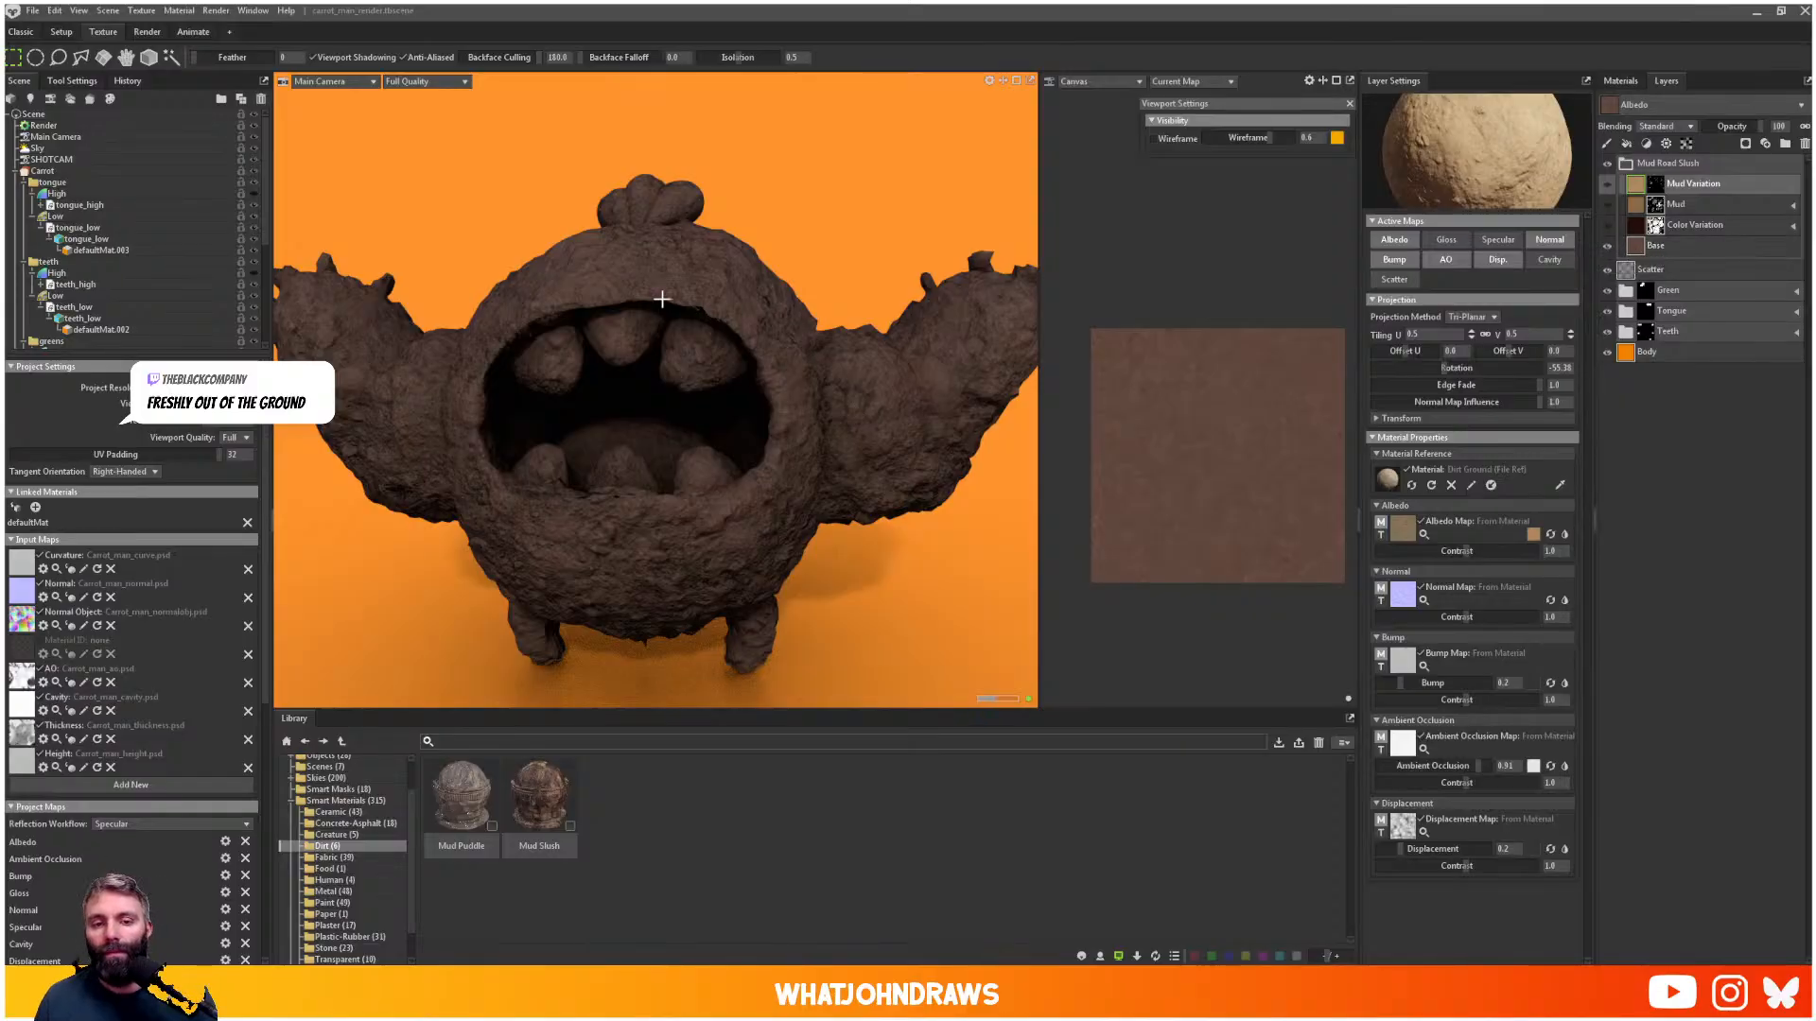
- Take Carrot_tex out of Group 4, delete the emptied group and place Carrot_tex below Light 1 in the scene list
{"action": "left_click", "coordinate": [17, 172]}
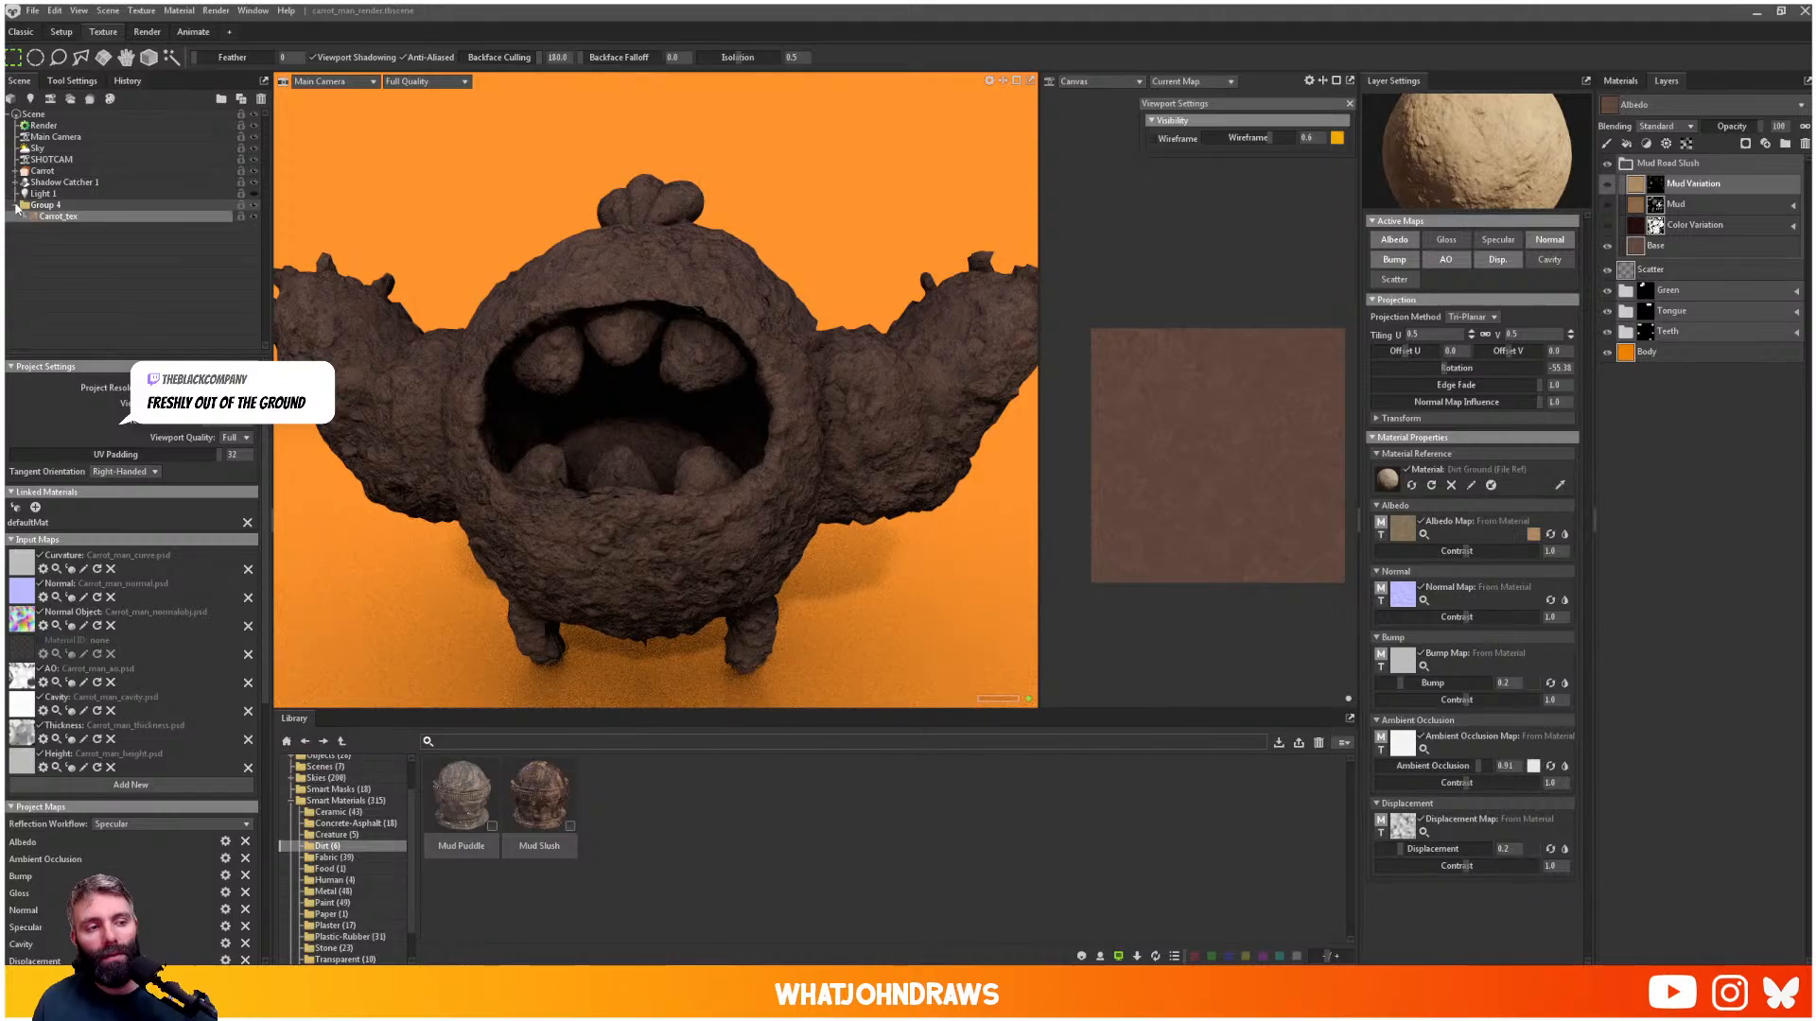
{"action": "left_click_drag", "start_coordinate": [50, 172], "coordinate": [47, 174]}
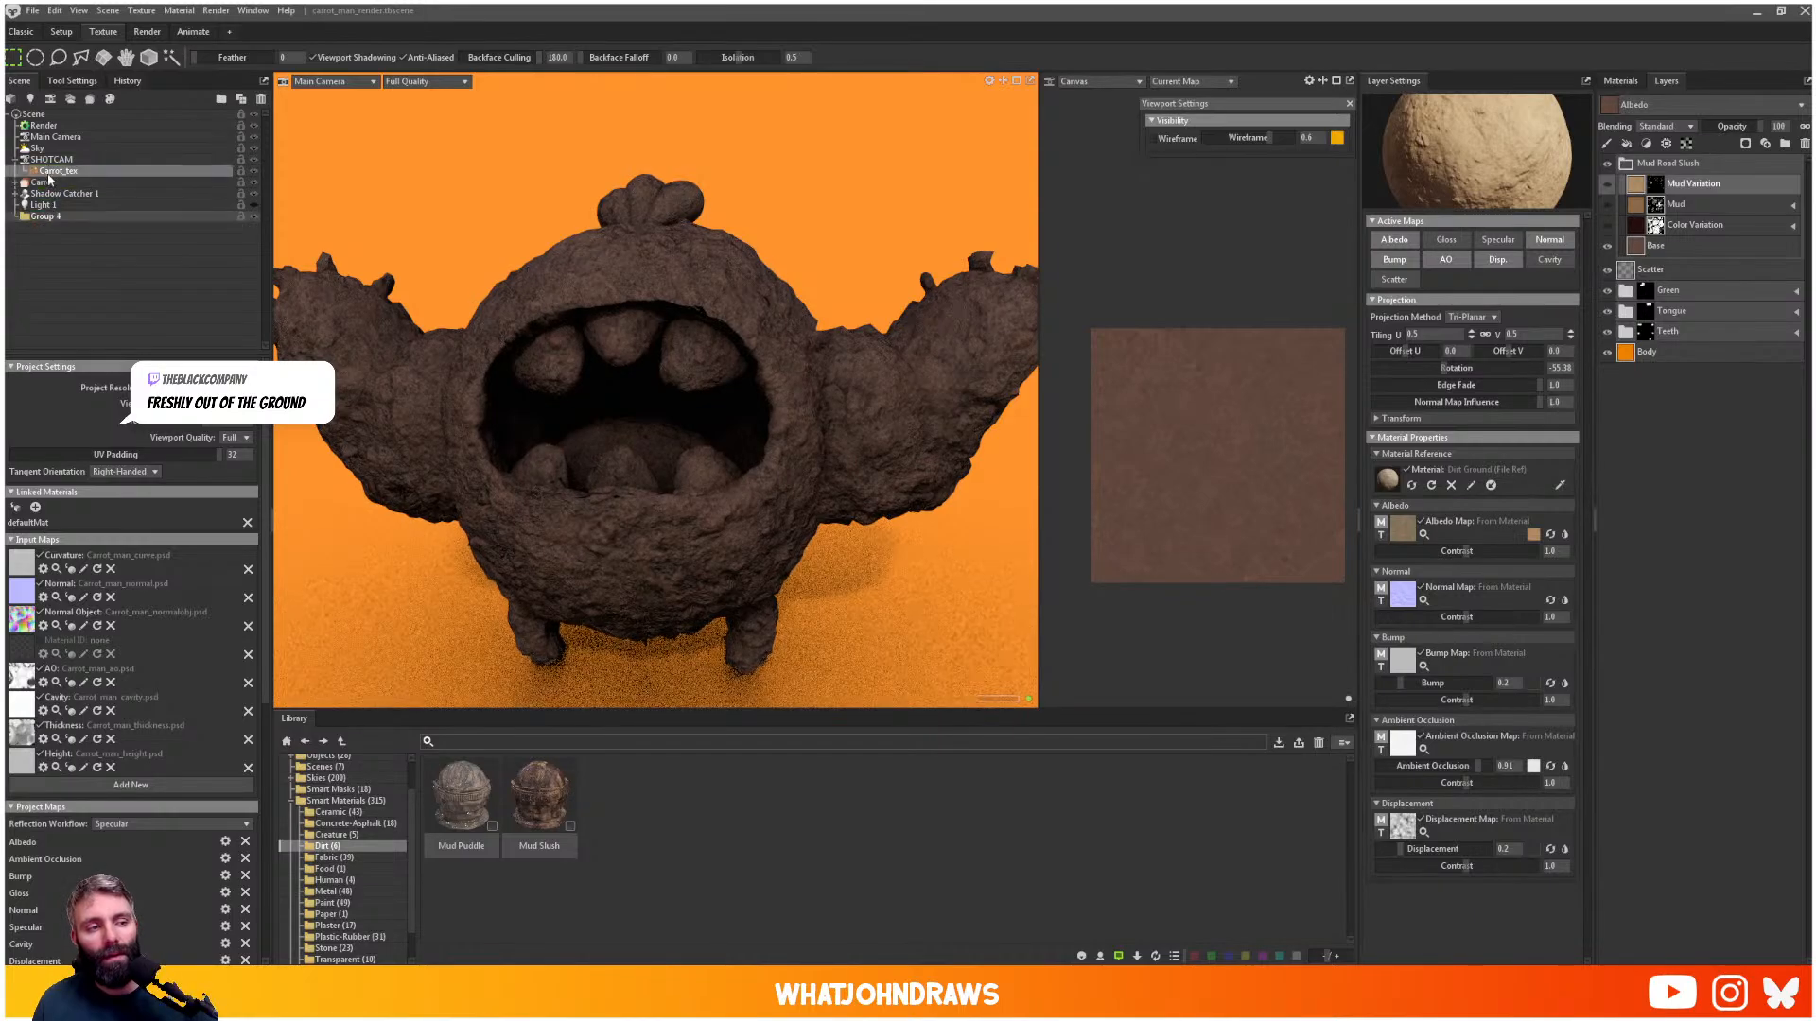
{"action": "left_click", "coordinate": [46, 217]}
{"action": "key", "text": "Delete"}
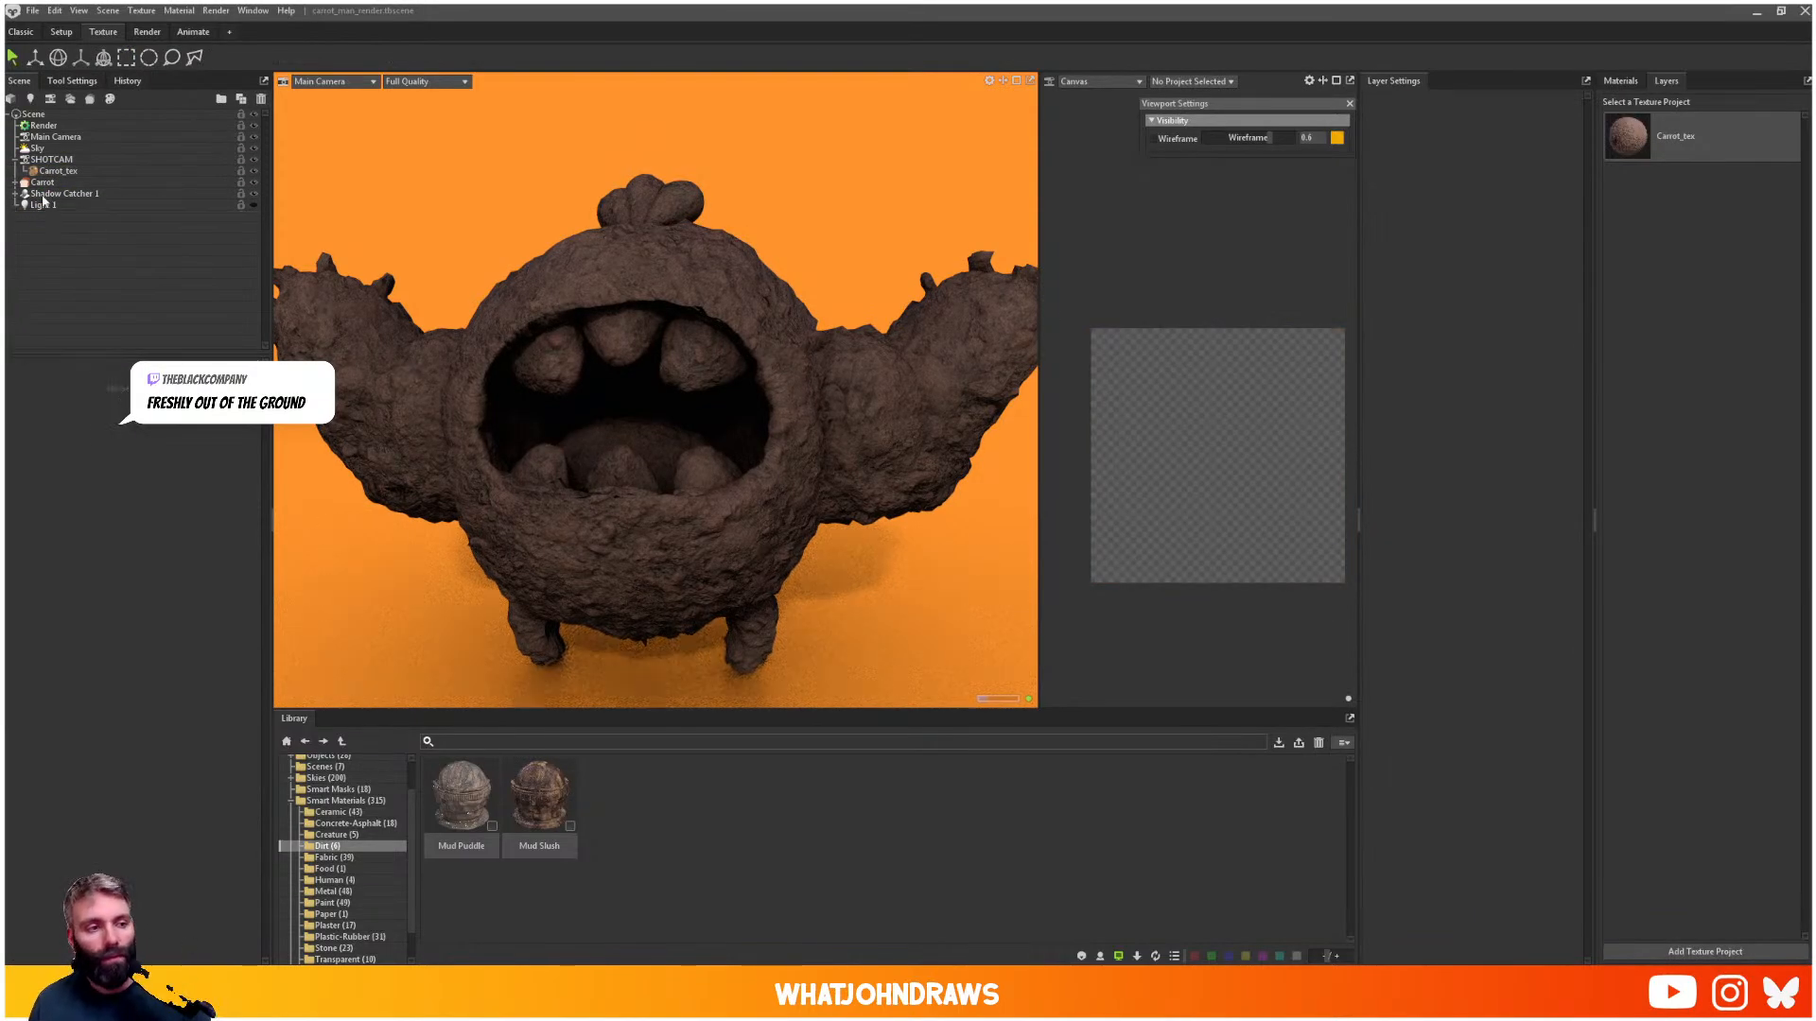
{"action": "left_click", "coordinate": [52, 172]}
{"action": "left_click_drag", "start_coordinate": [51, 175], "coordinate": [52, 210]}
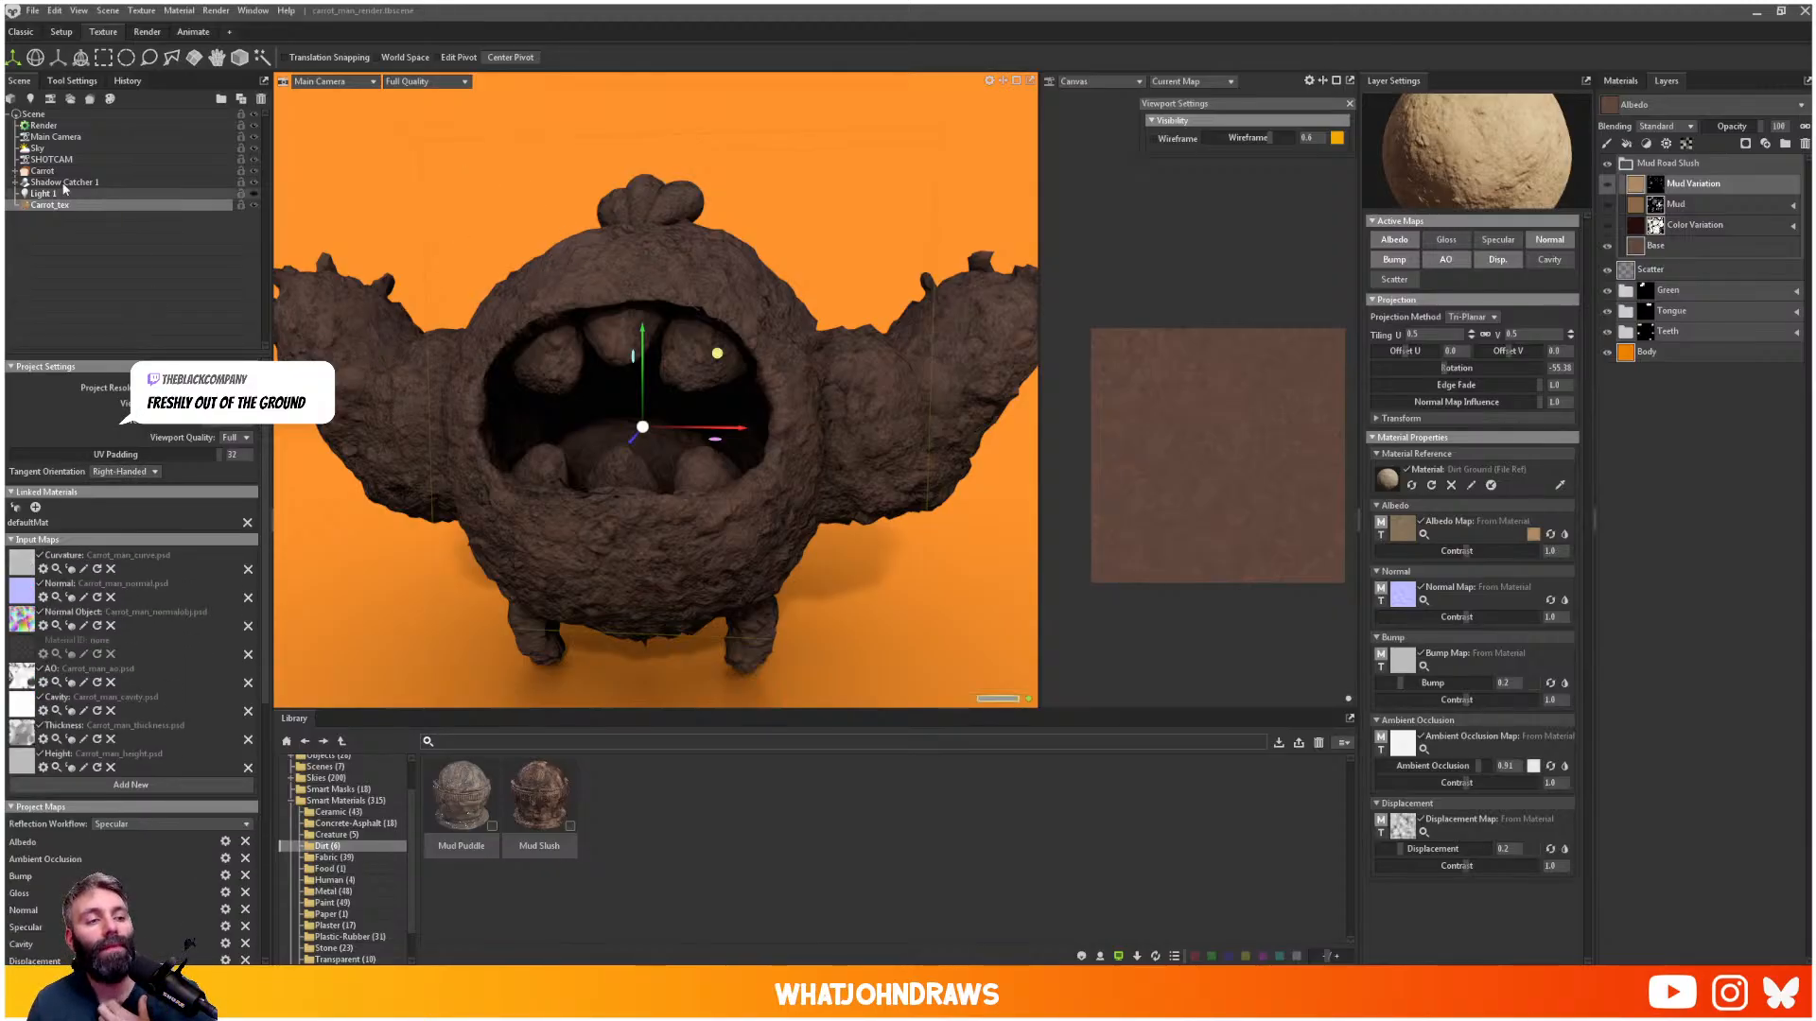
- Raise the subdivision level of the ZBrushPolyMesh3D mesh under body_low to 2
{"action": "left_click", "coordinate": [15, 171]}
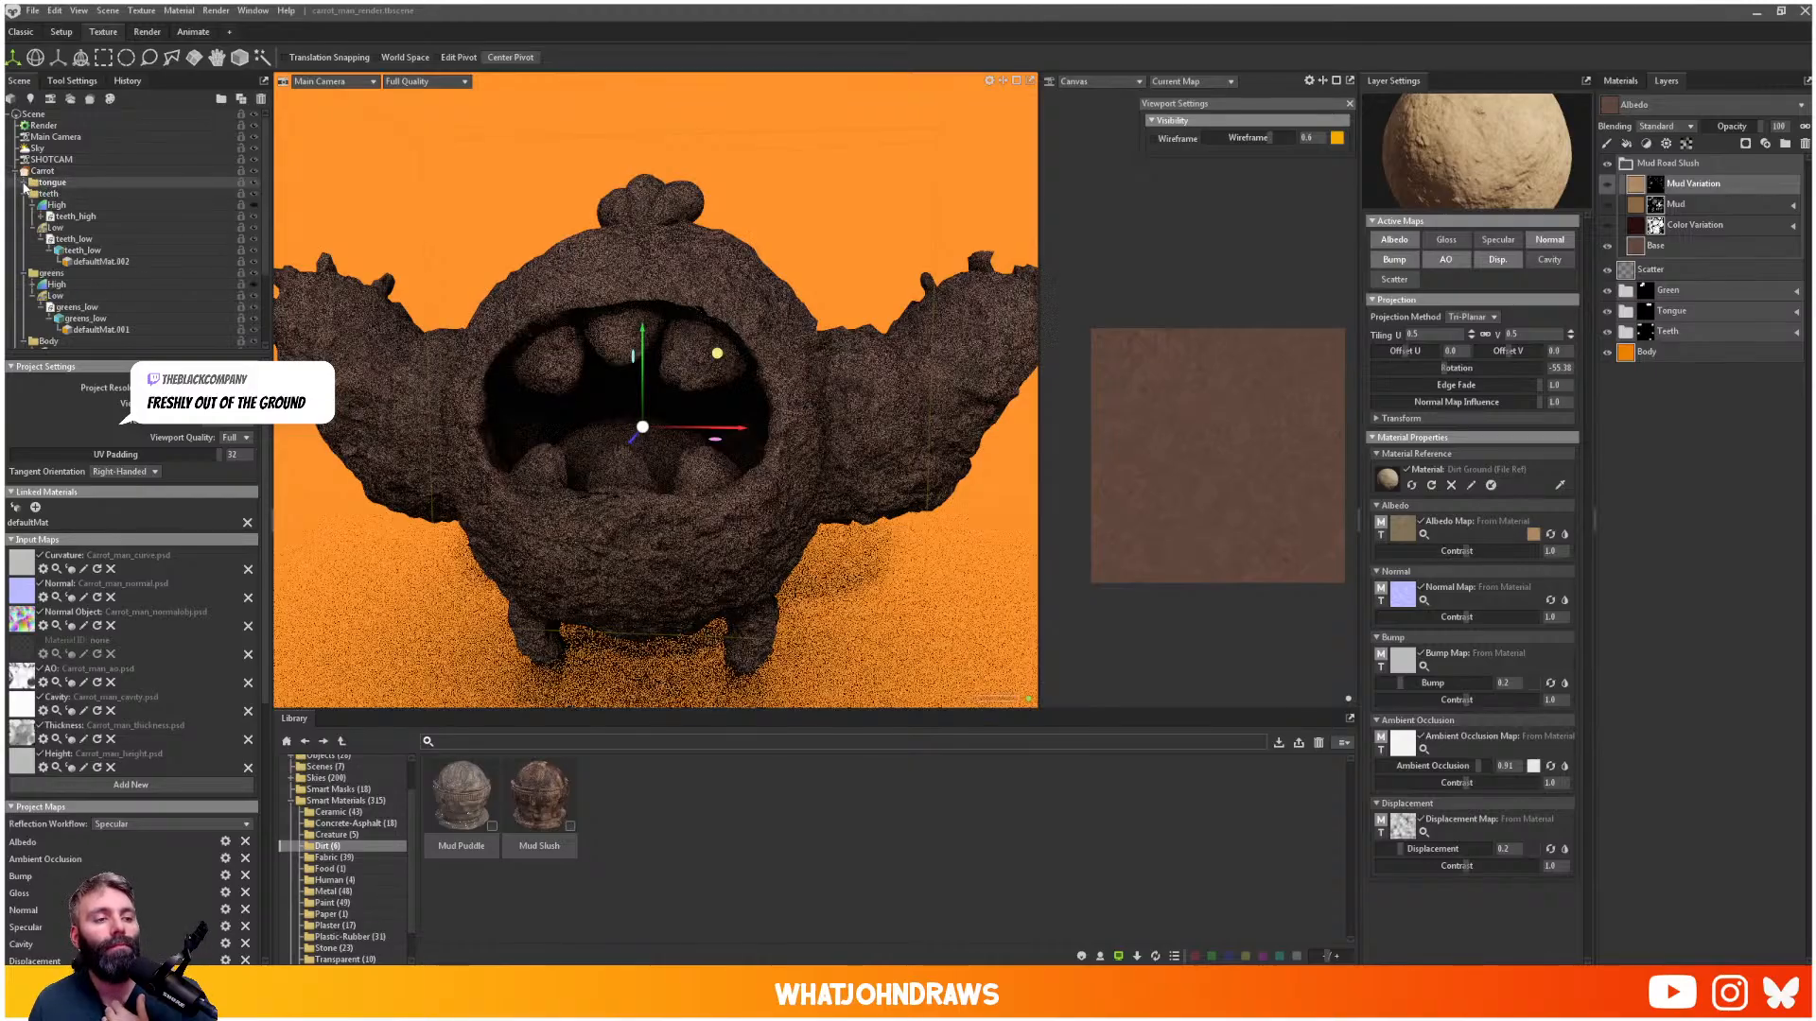
{"action": "left_click", "coordinate": [24, 194]}
{"action": "left_click", "coordinate": [23, 205]}
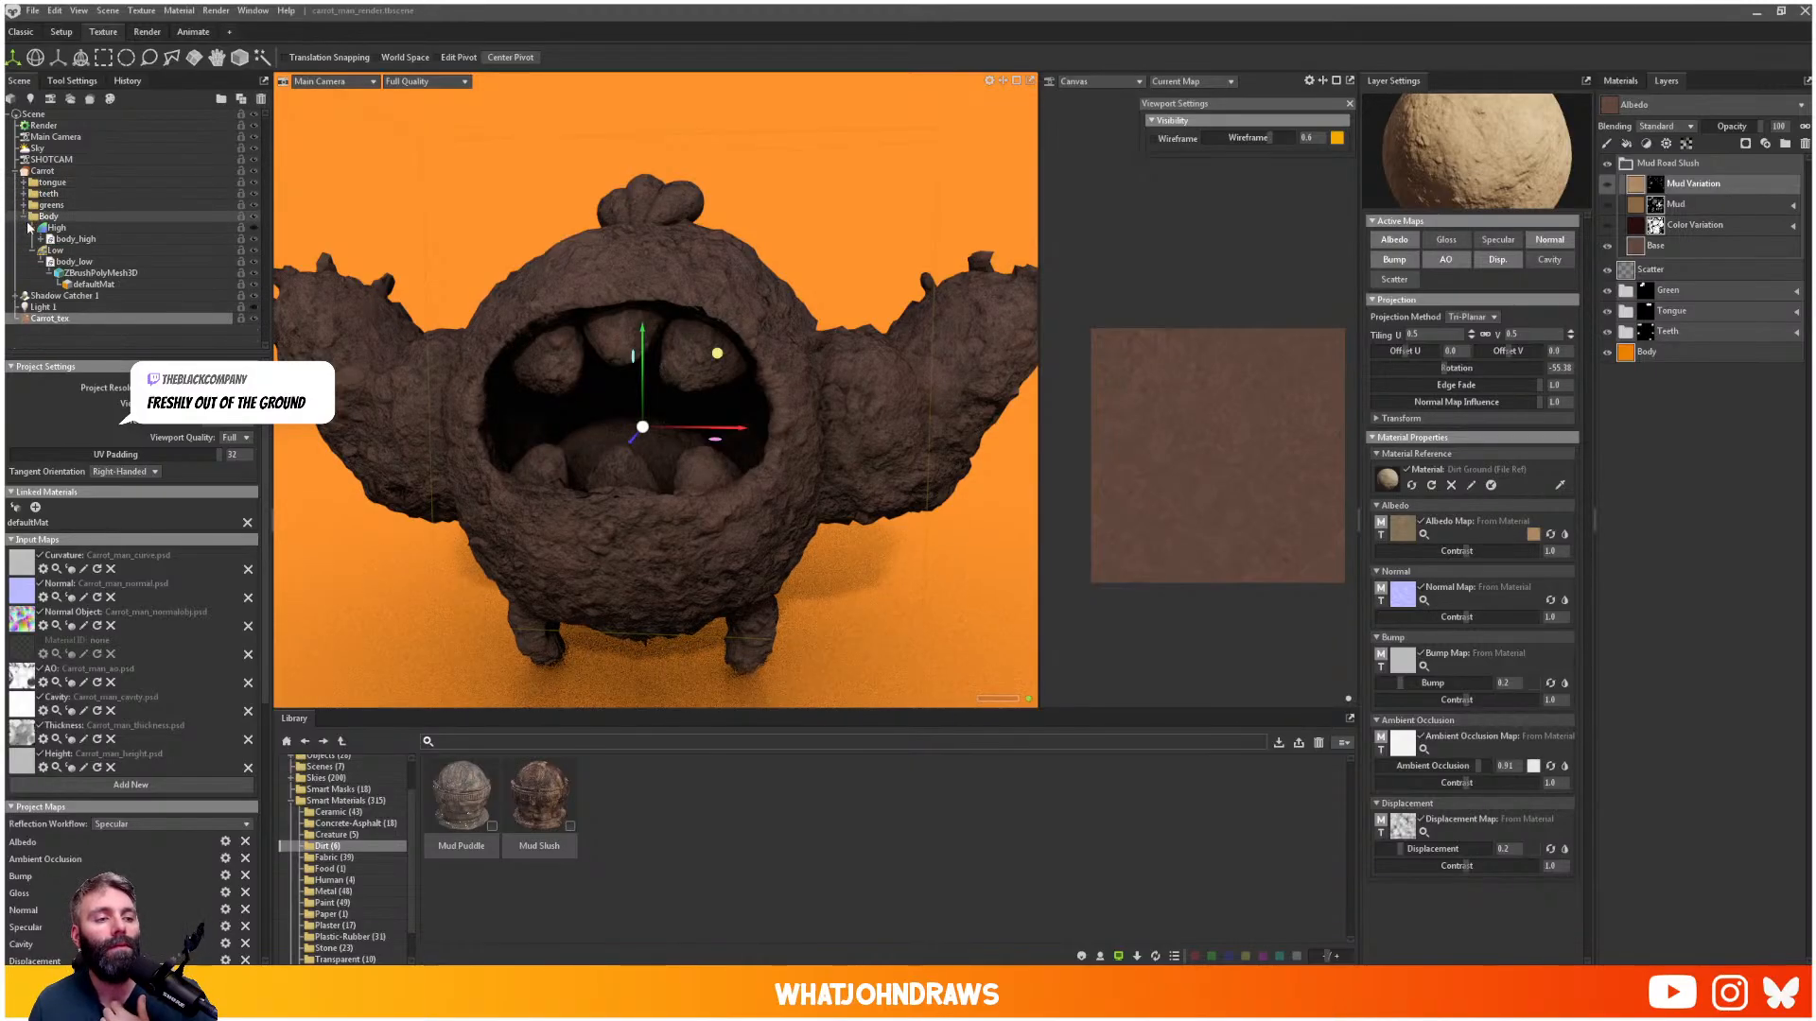
{"action": "left_click", "coordinate": [71, 262]}
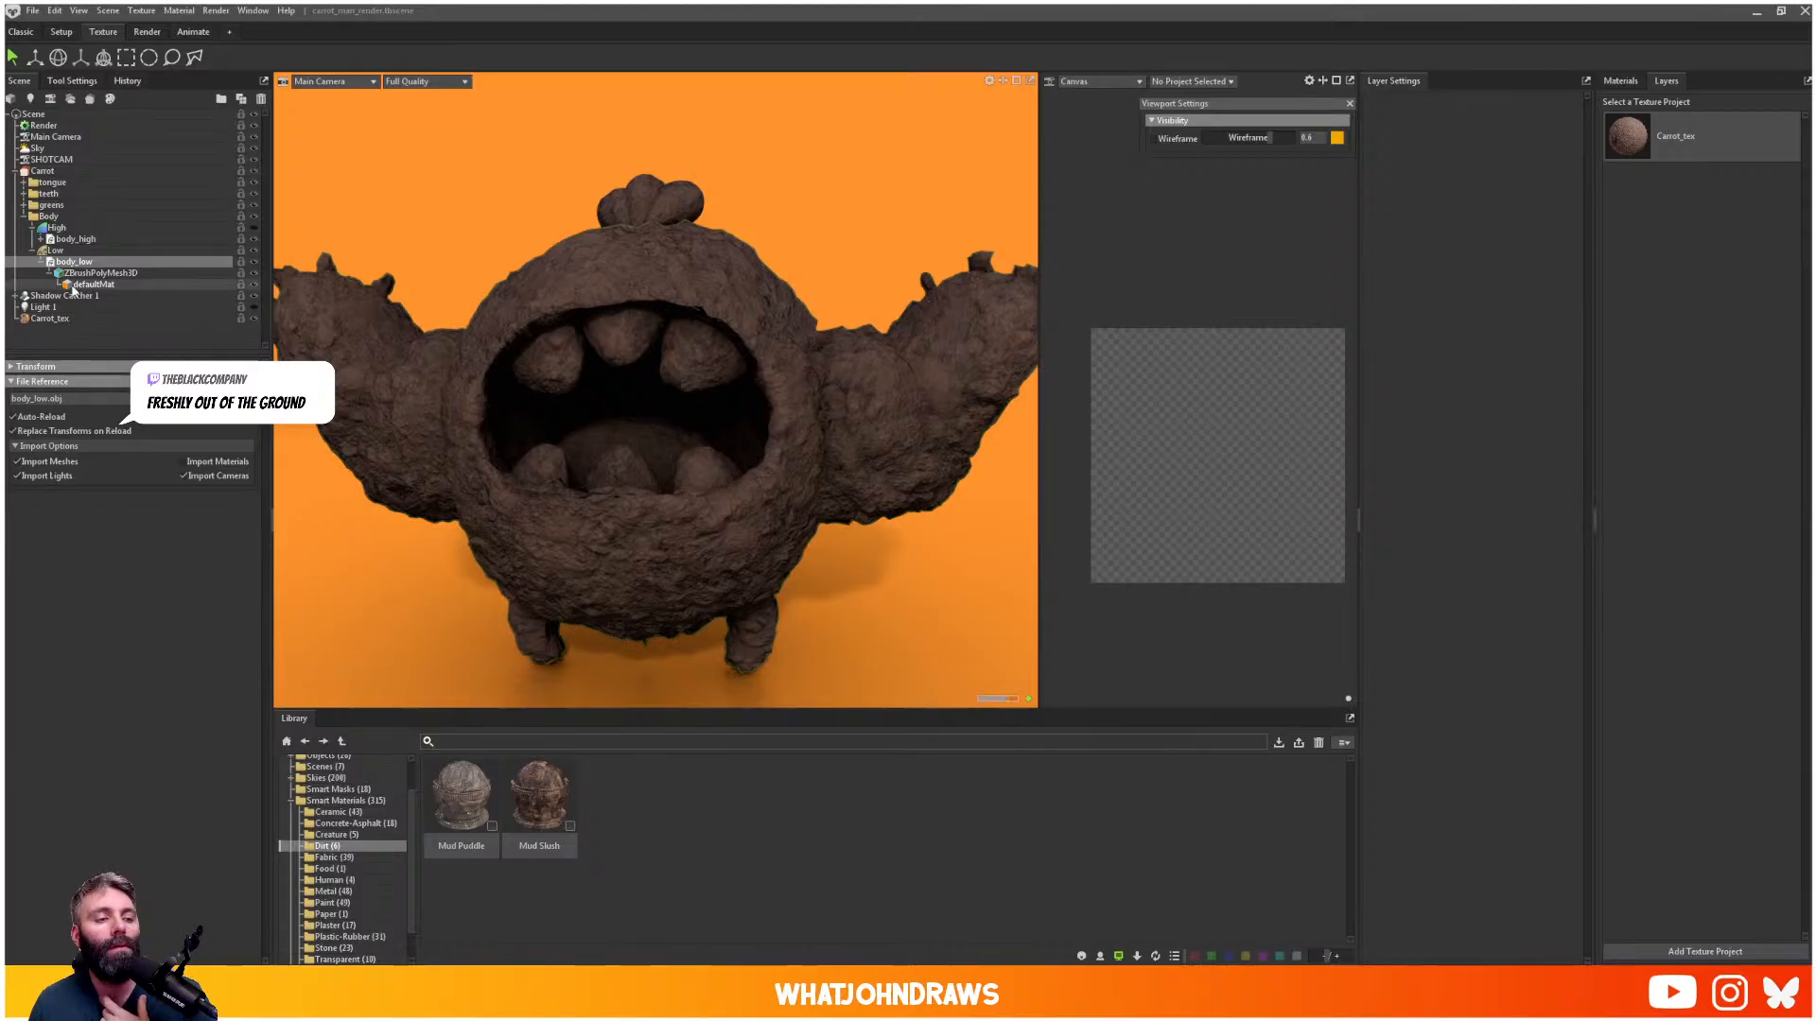
{"action": "left_click", "coordinate": [43, 271]}
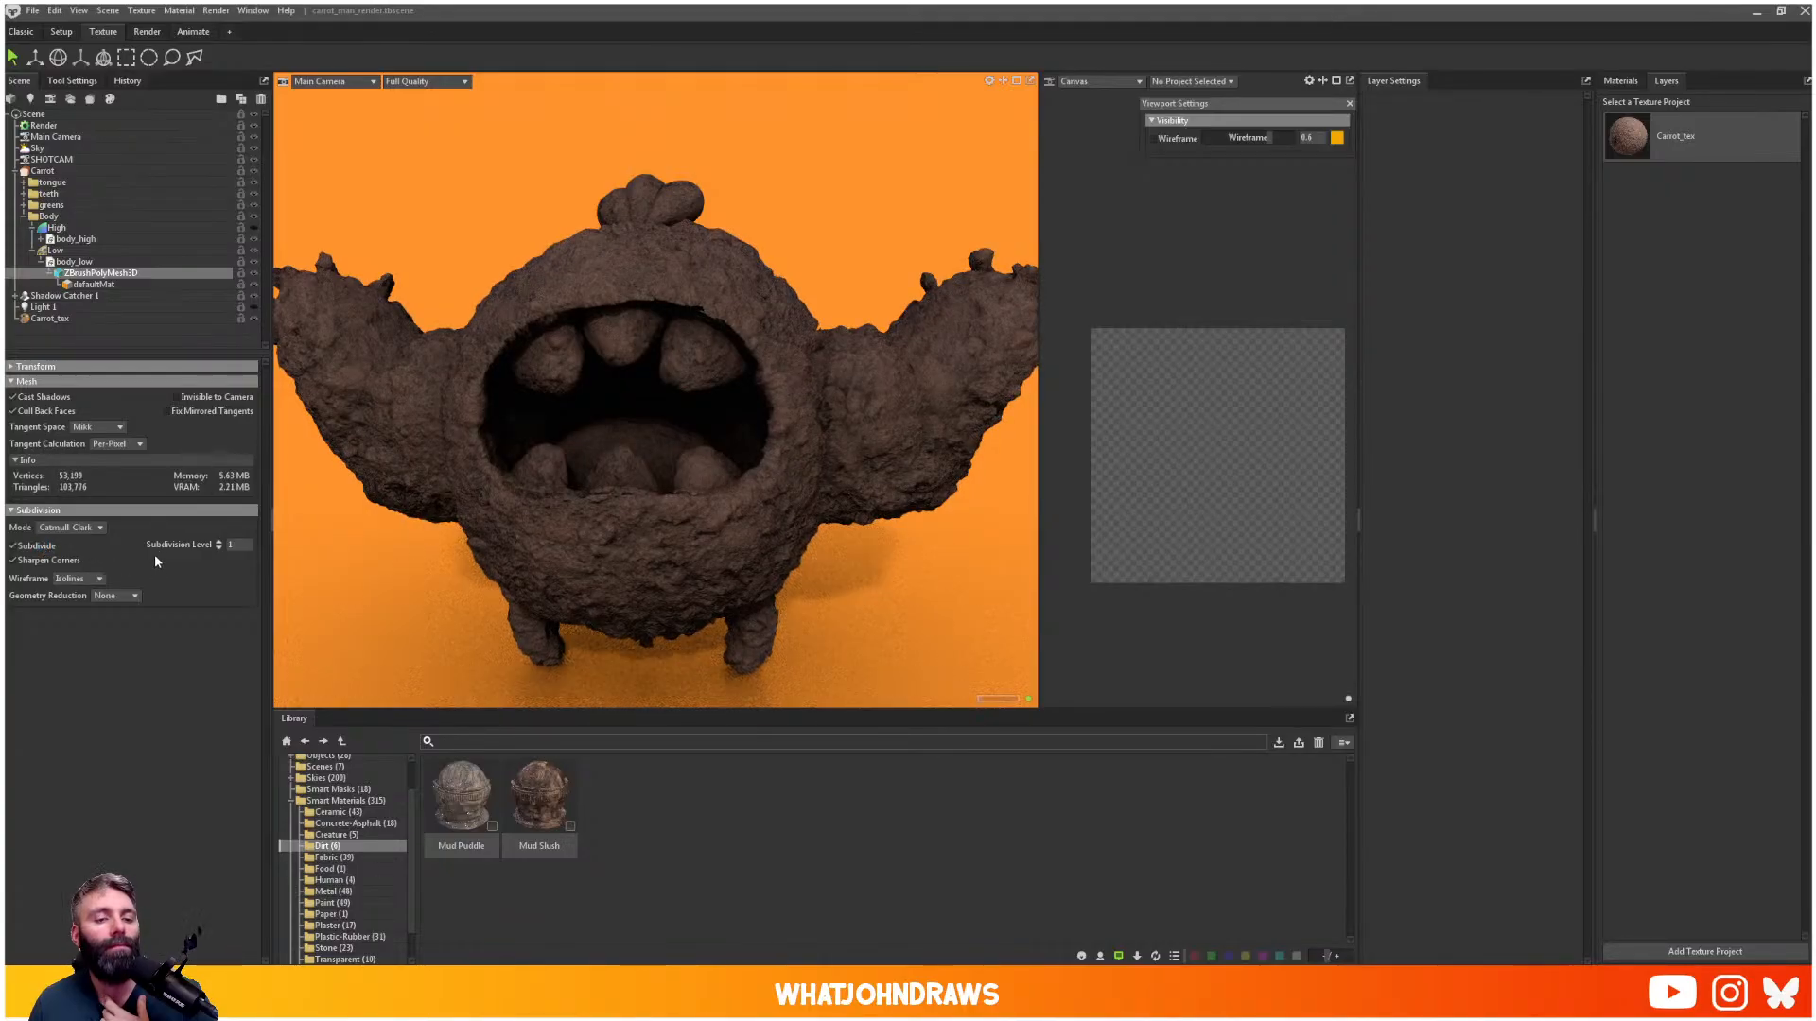
{"action": "left_click", "coordinate": [219, 545]}
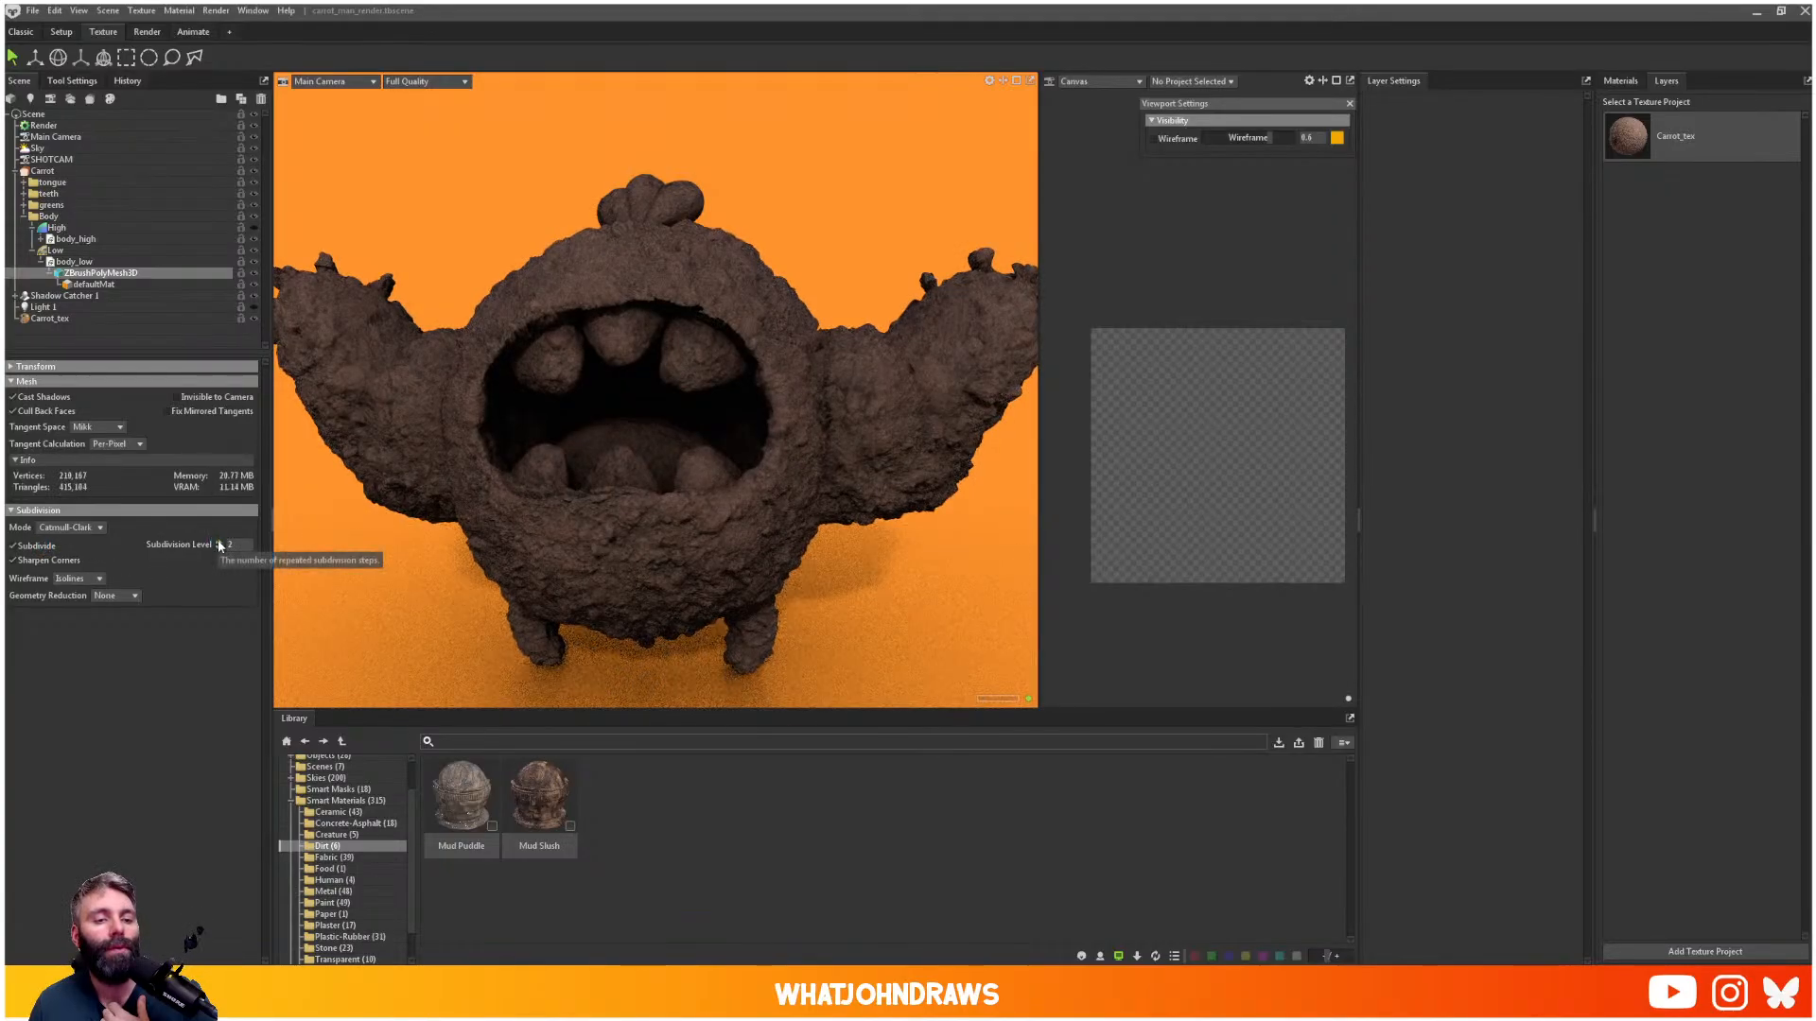
- Reopen the Carrot_tex texture project and raise the mud Base layer's displacement to about 0.52
{"action": "left_click", "coordinate": [1627, 136]}
{"action": "left_click", "coordinate": [1654, 246]}
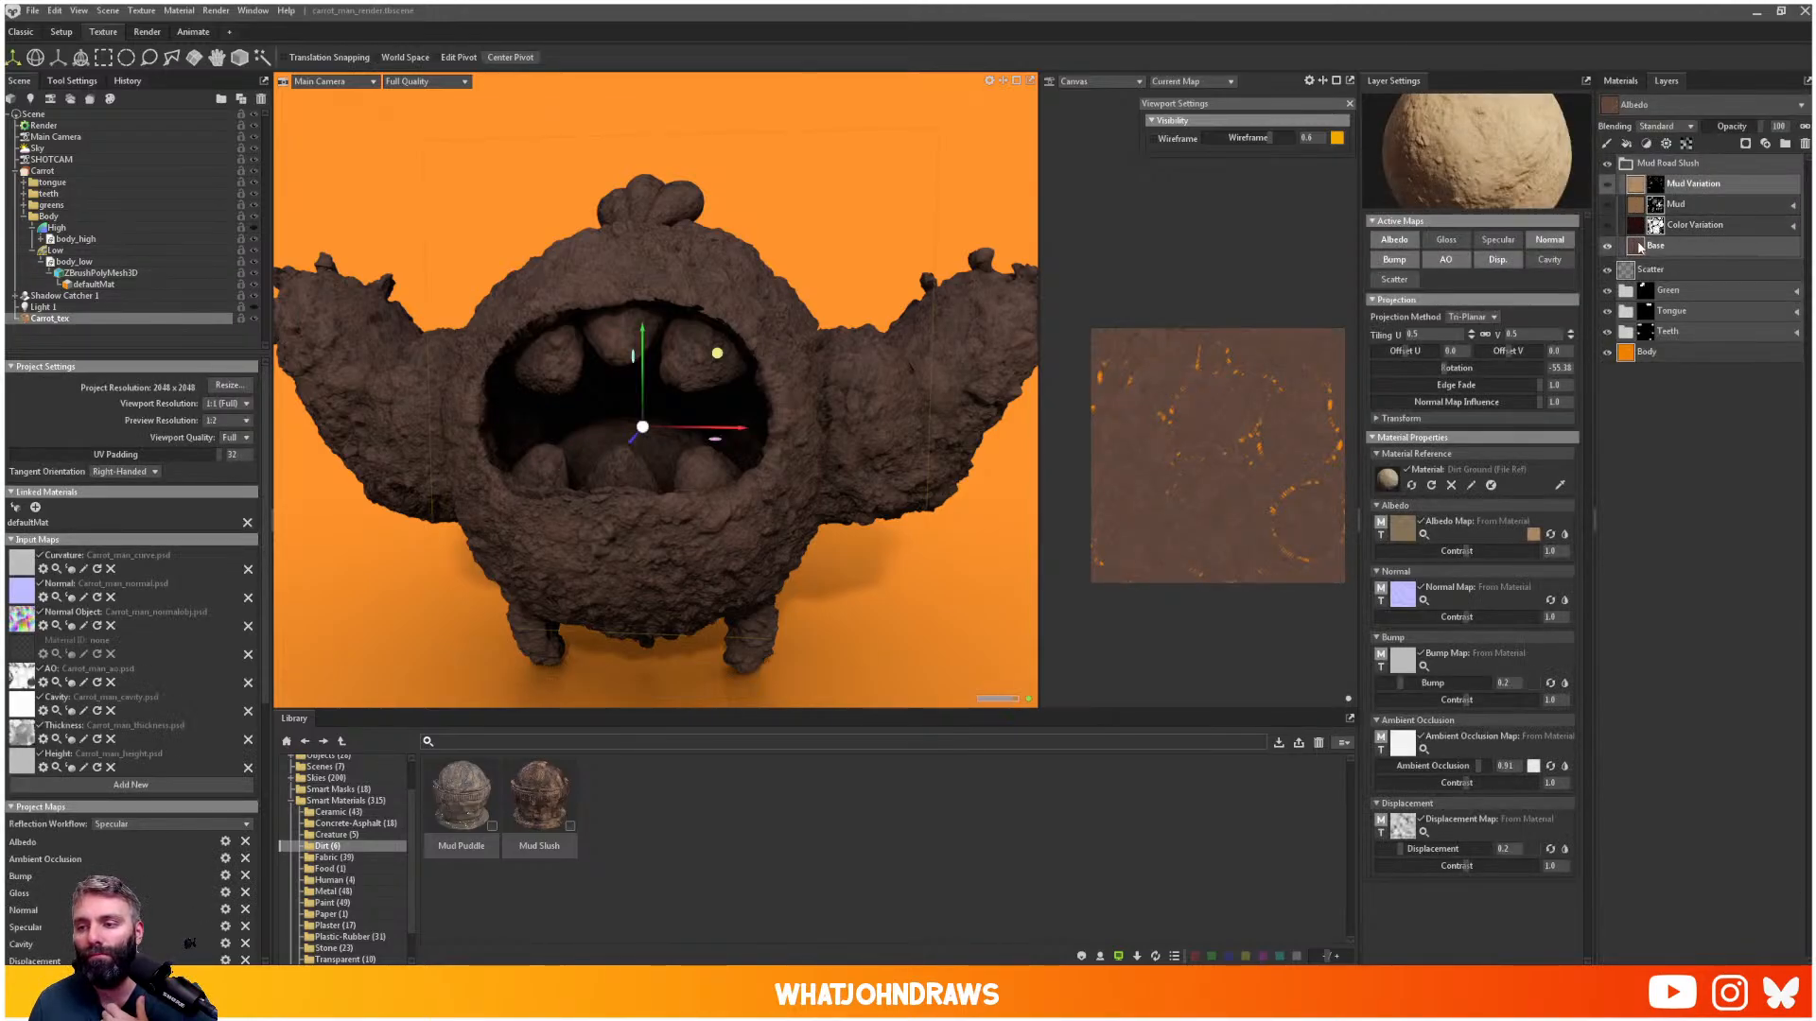
{"action": "scroll", "coordinate": [1465, 801], "scroll_direction": "down", "scroll_amount": 5}
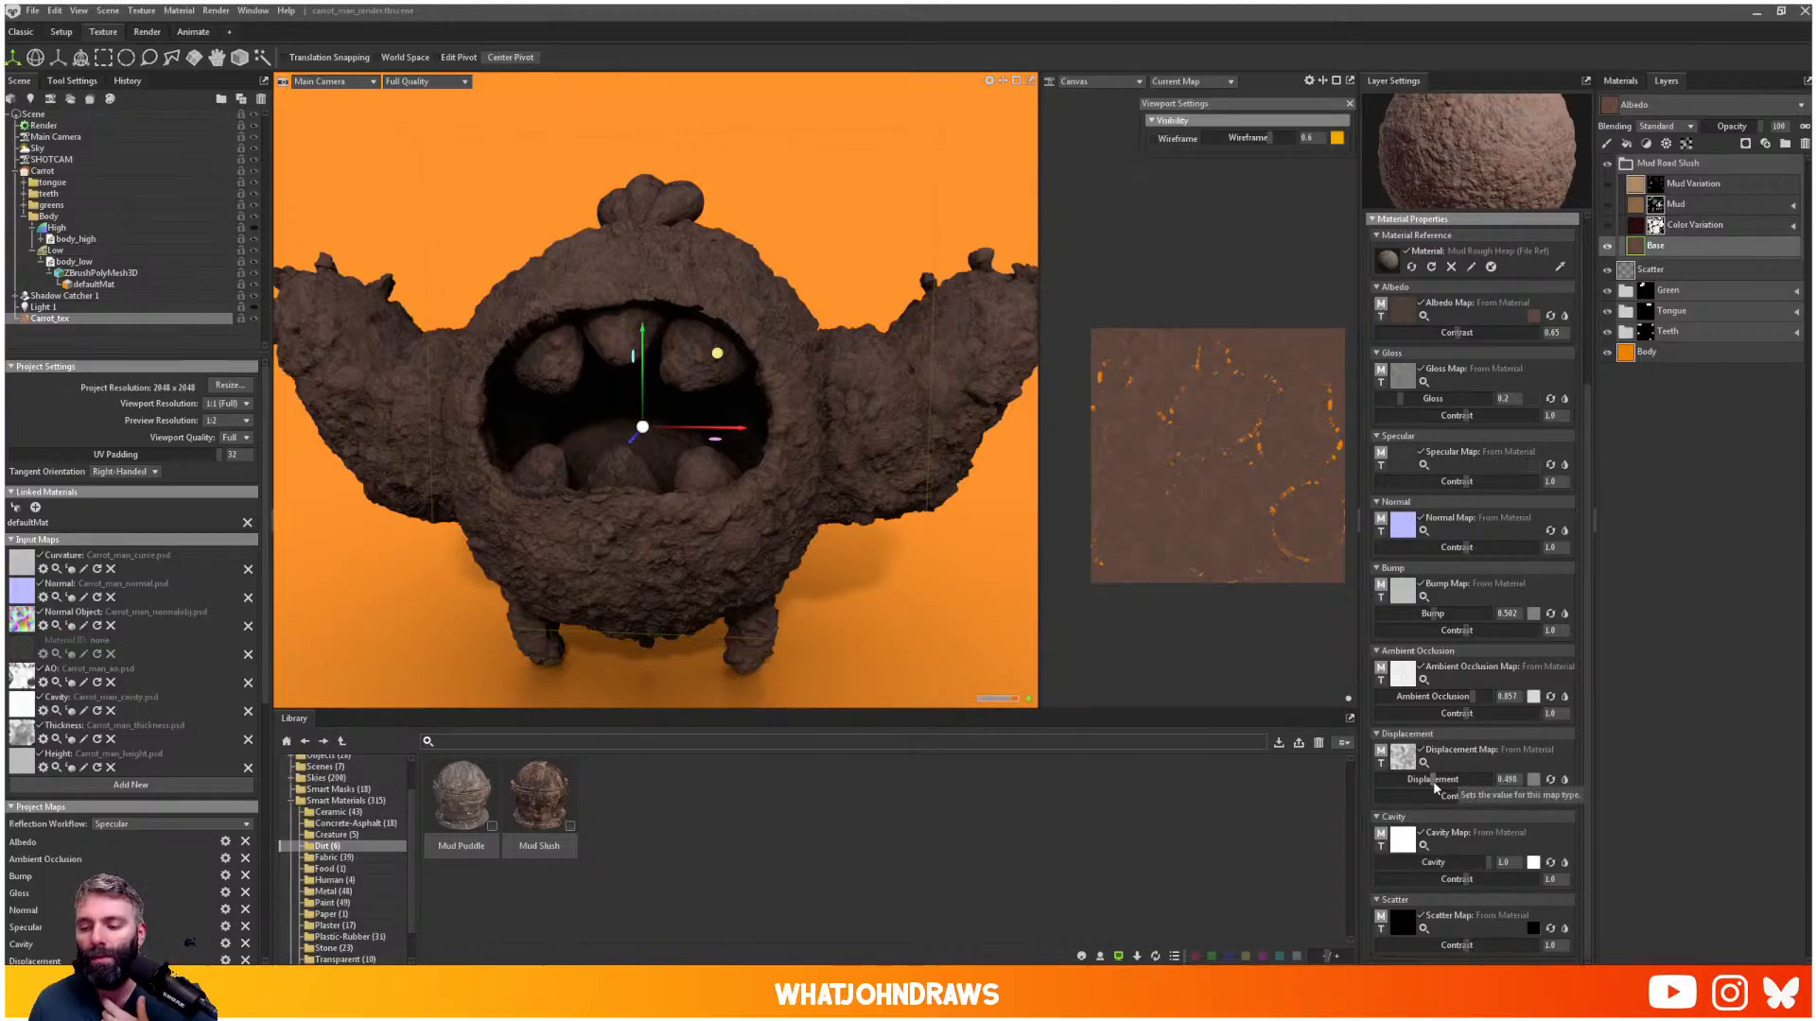
{"action": "mouse_move", "coordinate": [1436, 787]}
{"action": "left_mouse_down"}
{"action": "mouse_move", "coordinate": [1397, 782]}
{"action": "mouse_move", "coordinate": [1438, 781]}
{"action": "left_mouse_up"}
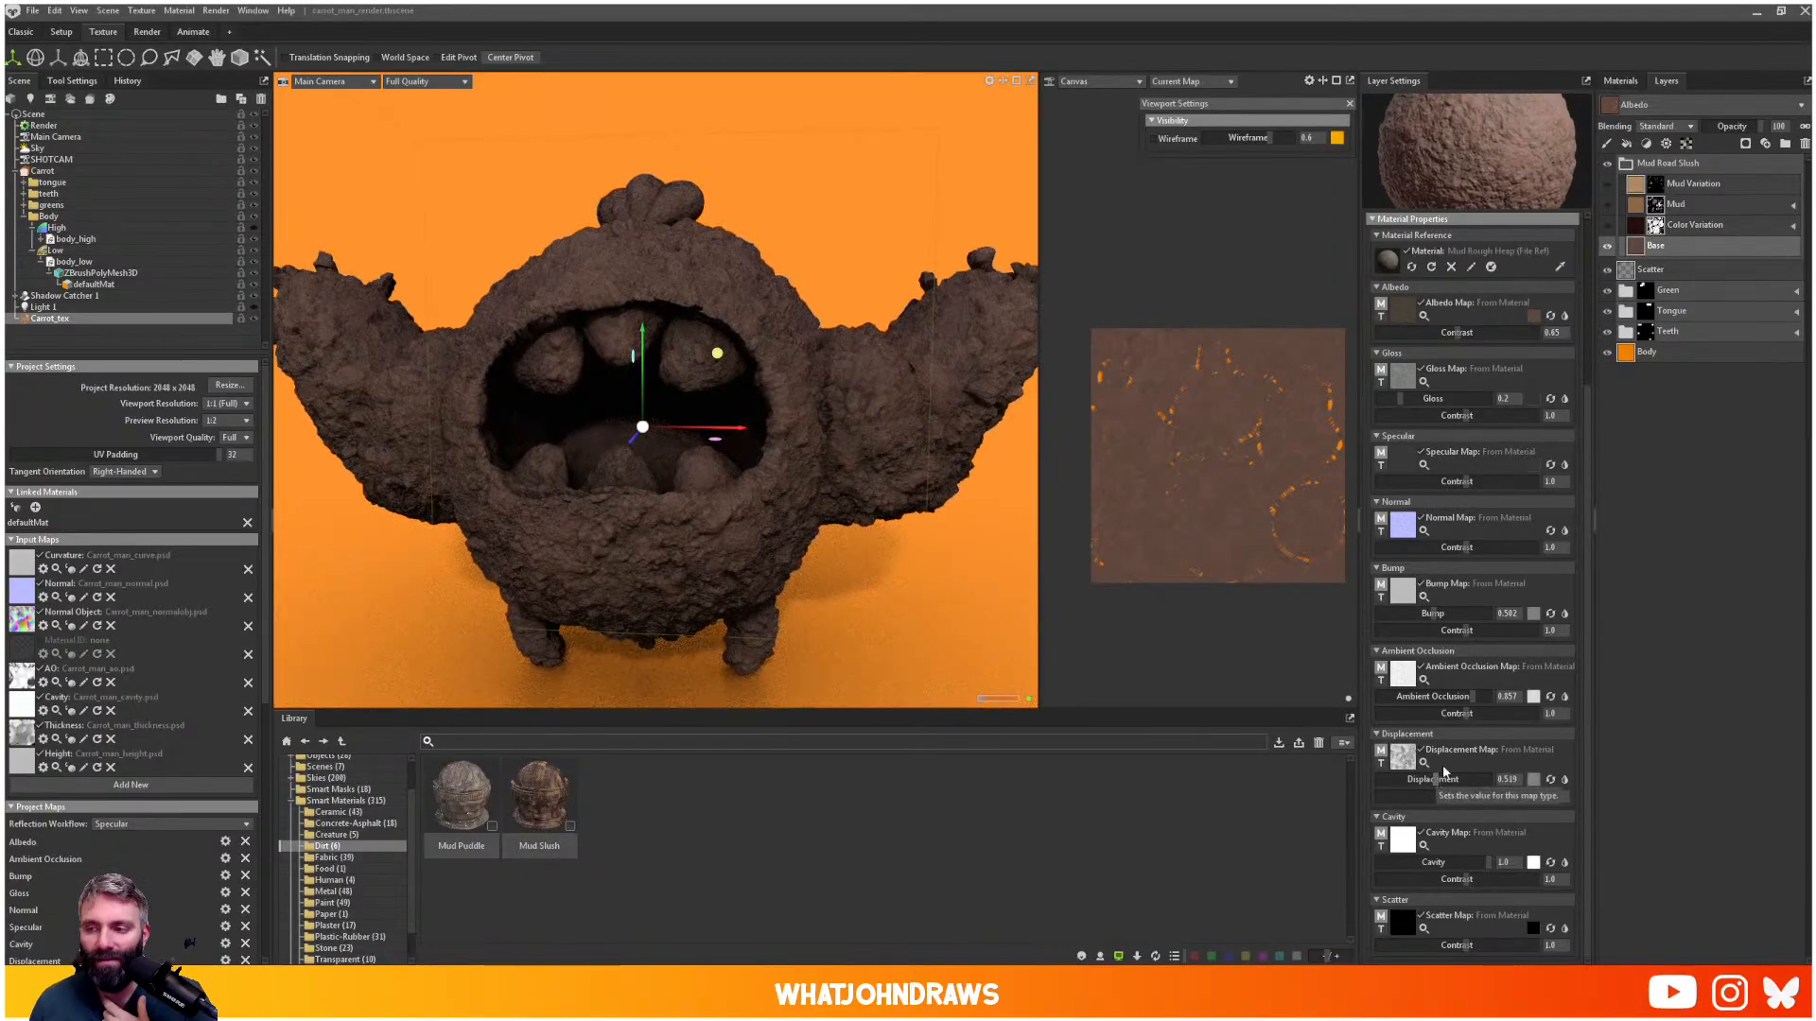
- Try the mud Base layer at 41 opacity, restore it to 100 and disable the layer's displacement map
{"action": "left_click_drag", "start_coordinate": [1759, 125], "coordinate": [1728, 132]}
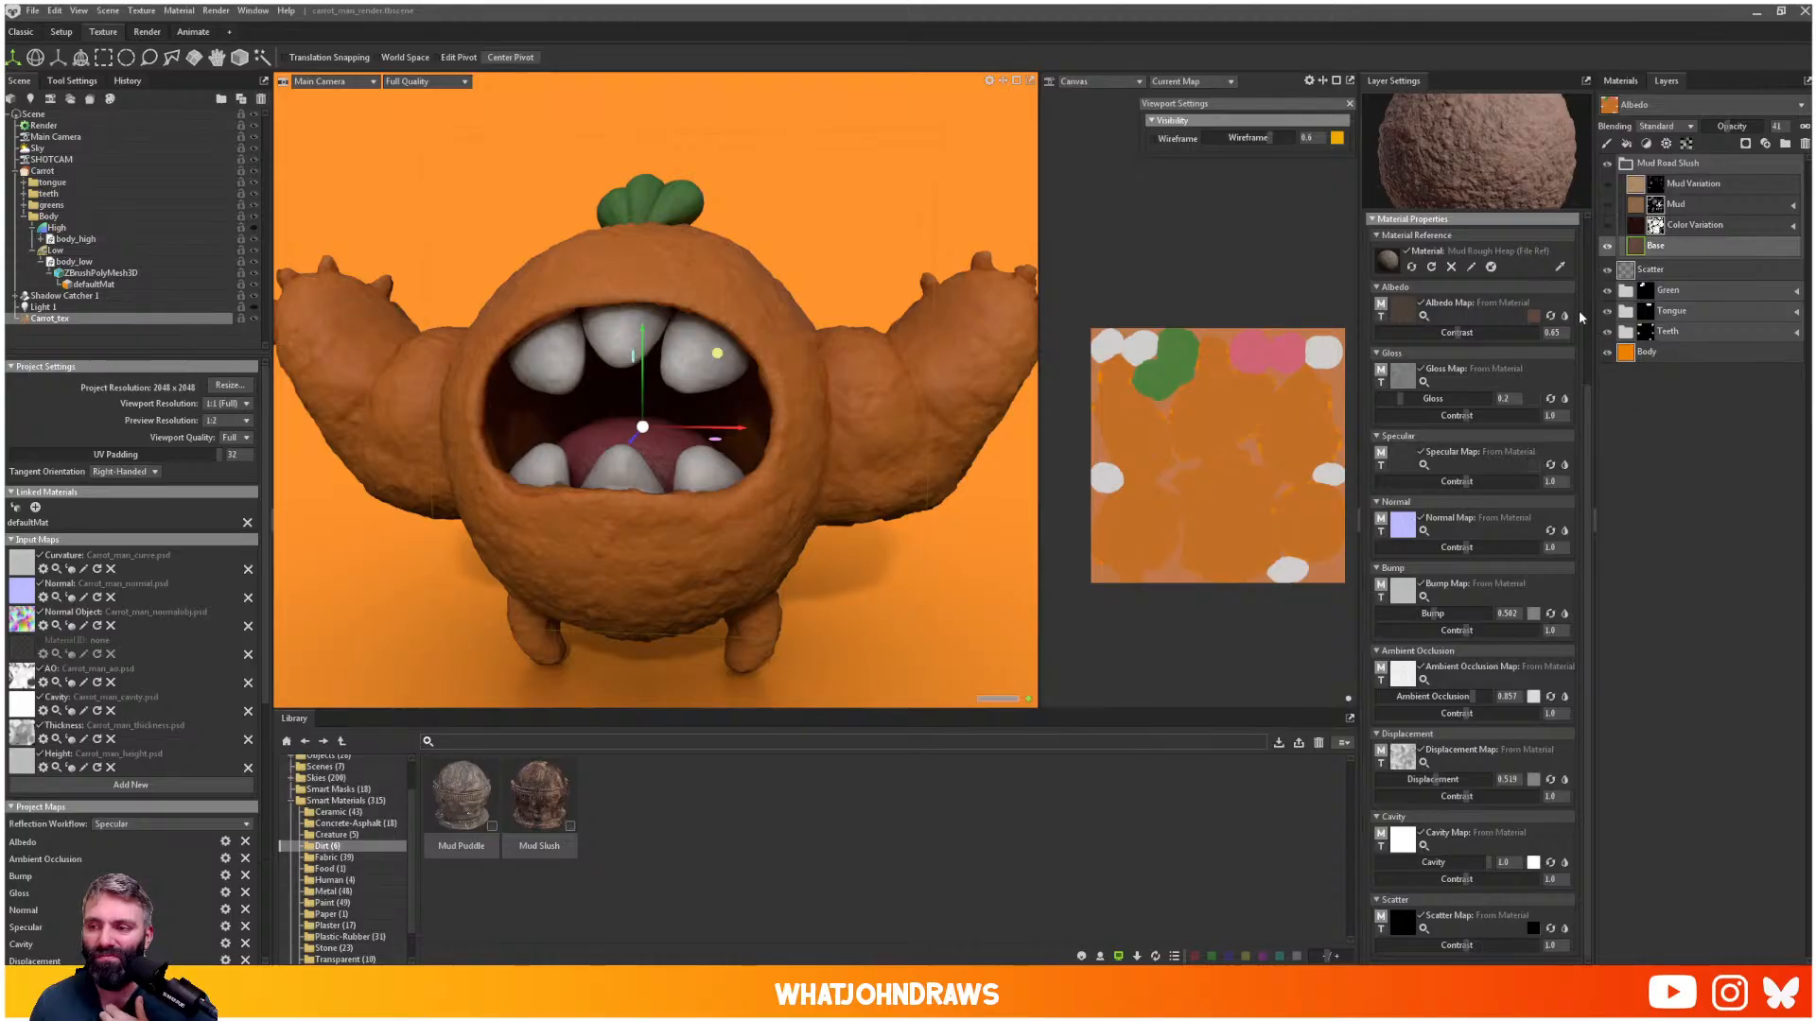
{"action": "left_click", "coordinate": [1626, 247]}
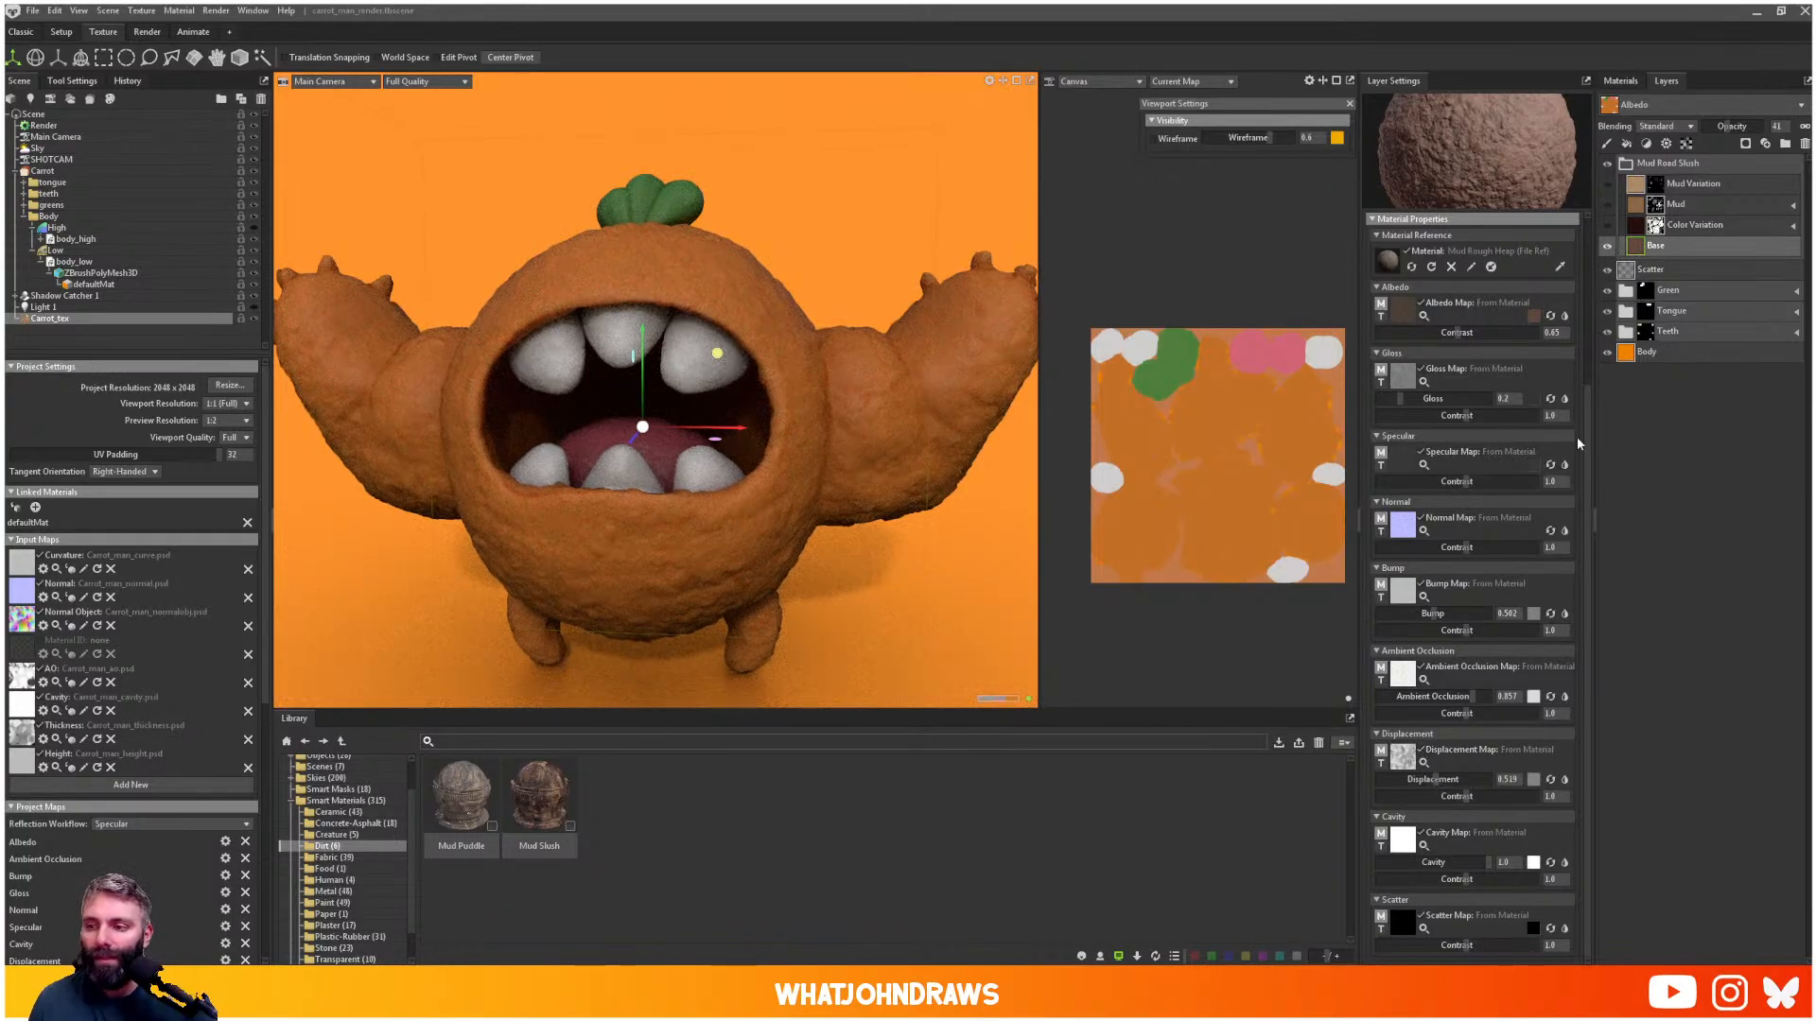
{"action": "scroll", "coordinate": [1523, 378], "scroll_direction": "up", "scroll_amount": 3}
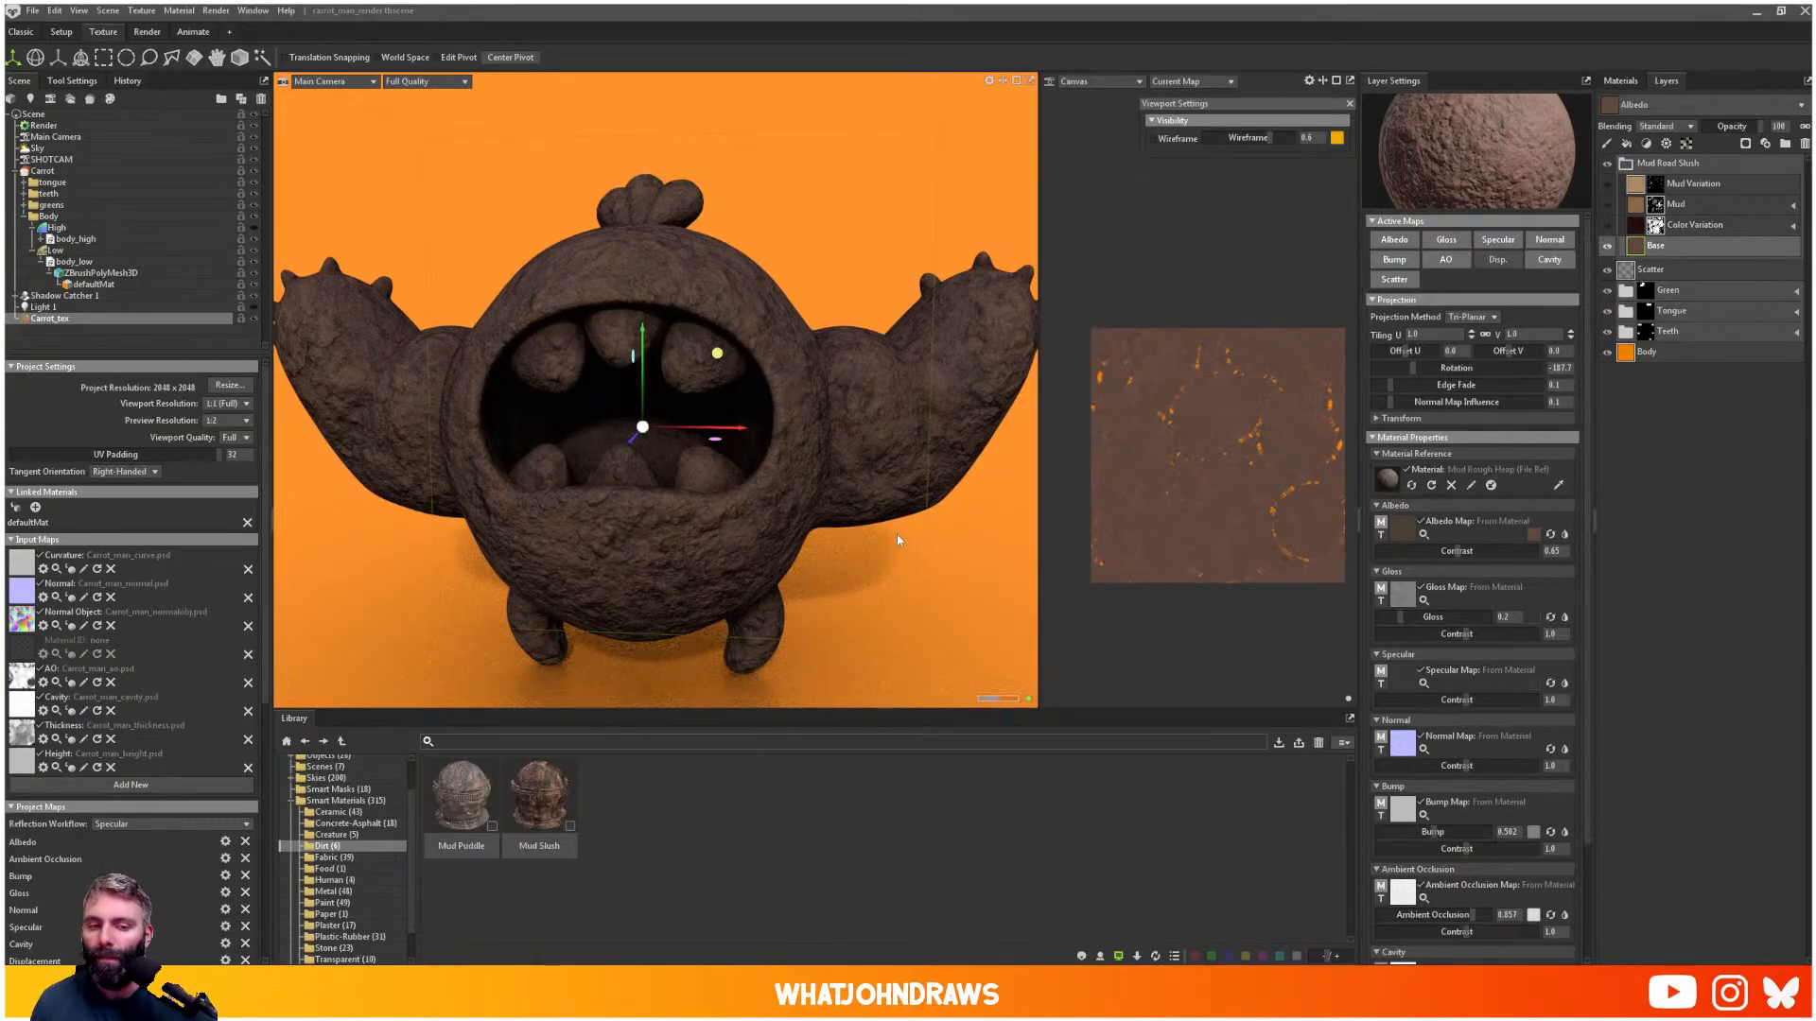
- Toggle the Color Variation layer's visibility to judge its effect over the mud Base, leaving the layer shown
{"action": "scroll", "coordinate": [799, 482], "scroll_direction": "up", "scroll_amount": 2}
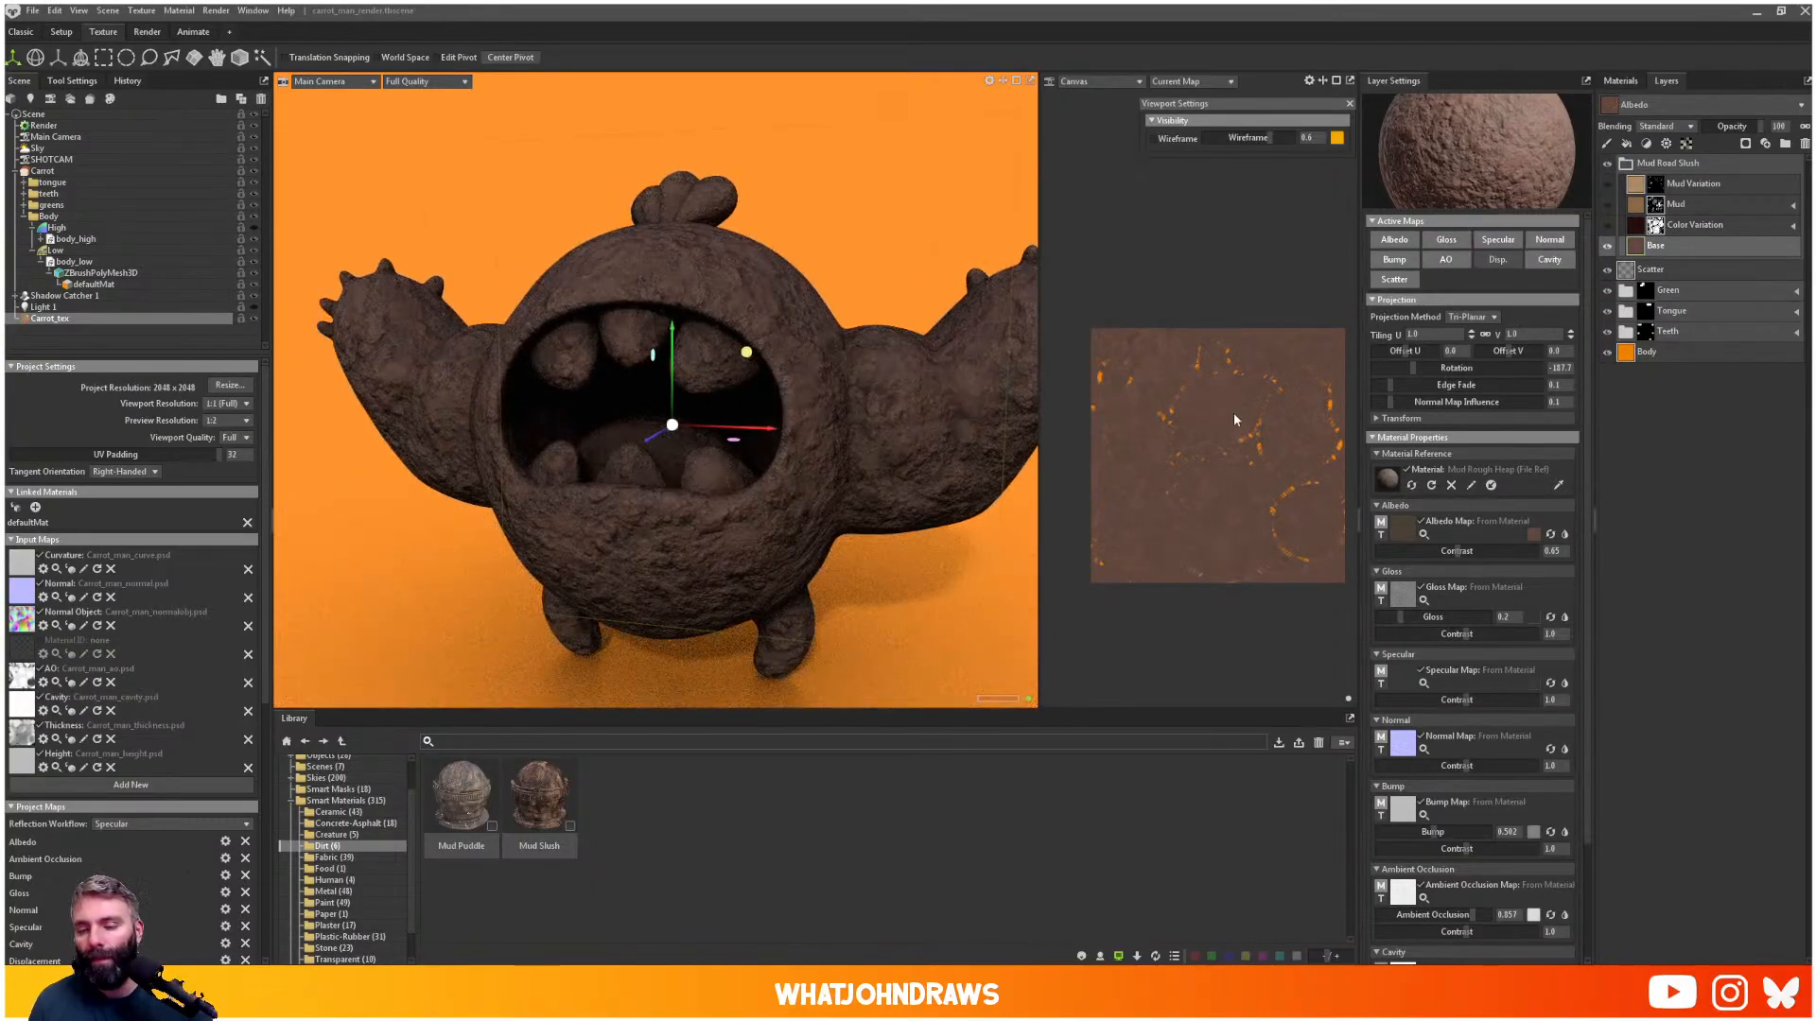
{"action": "left_click", "coordinate": [1608, 226]}
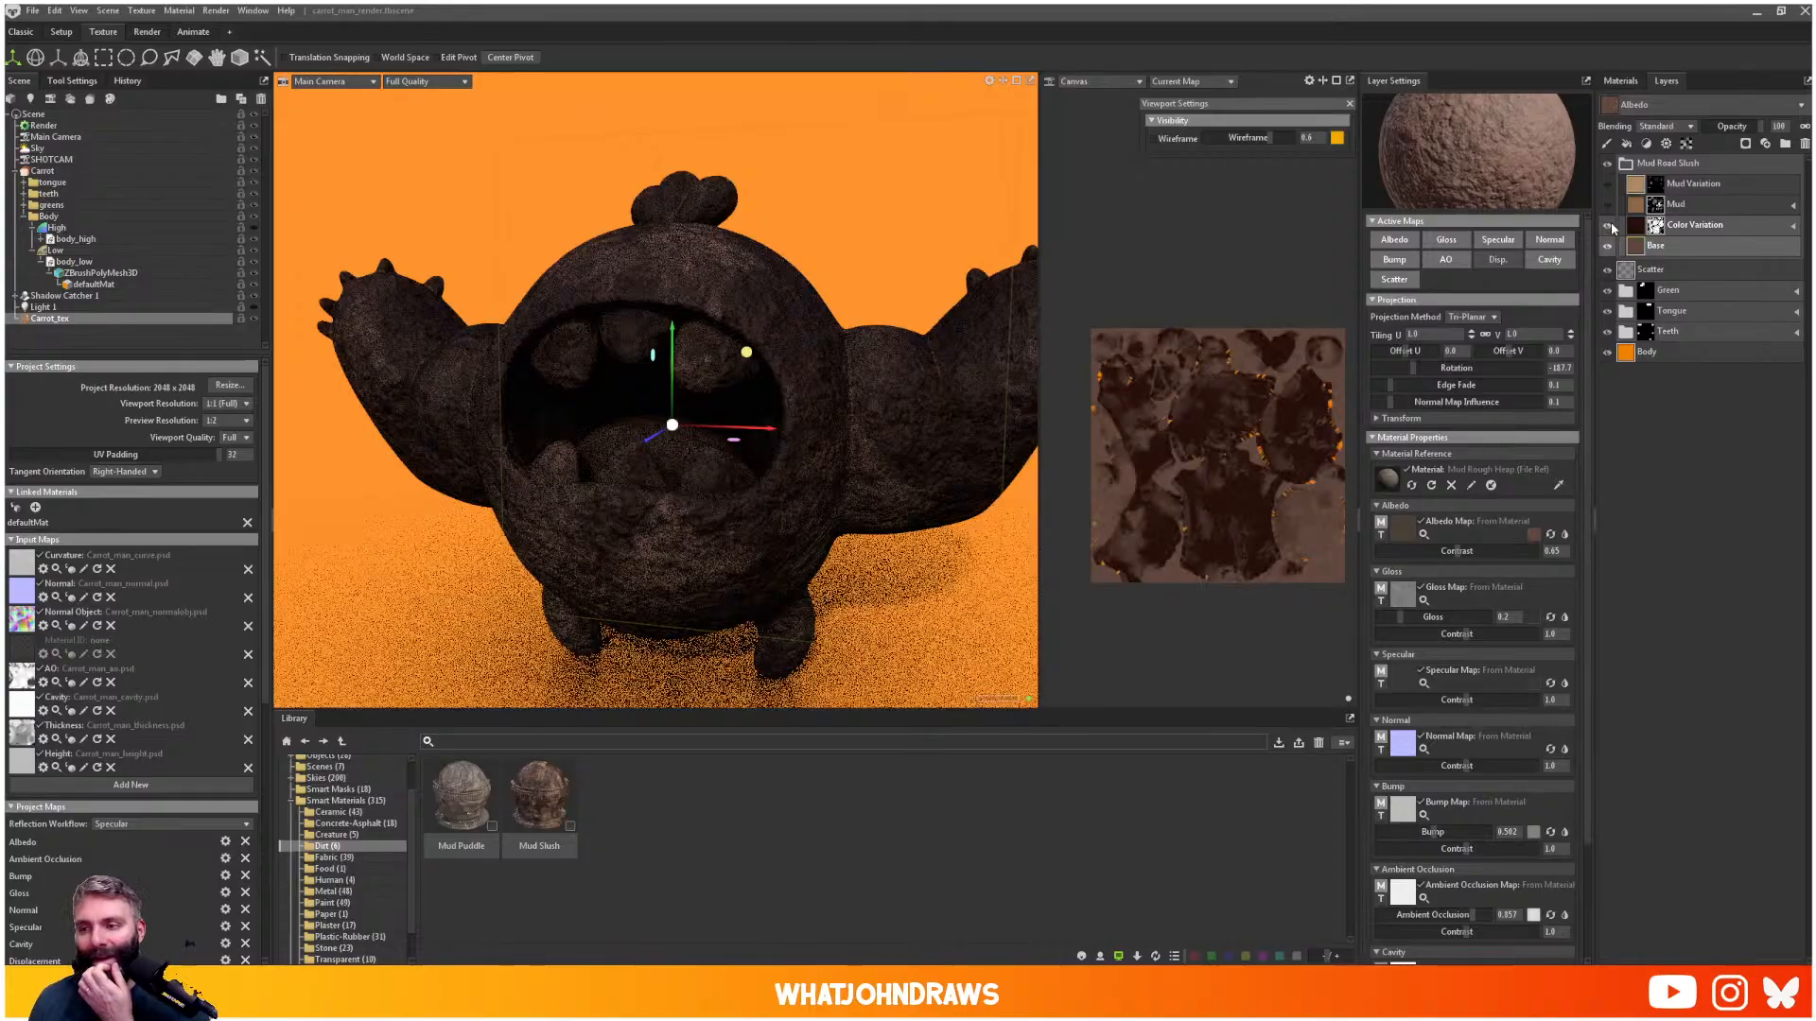
{"action": "left_click", "coordinate": [1608, 226]}
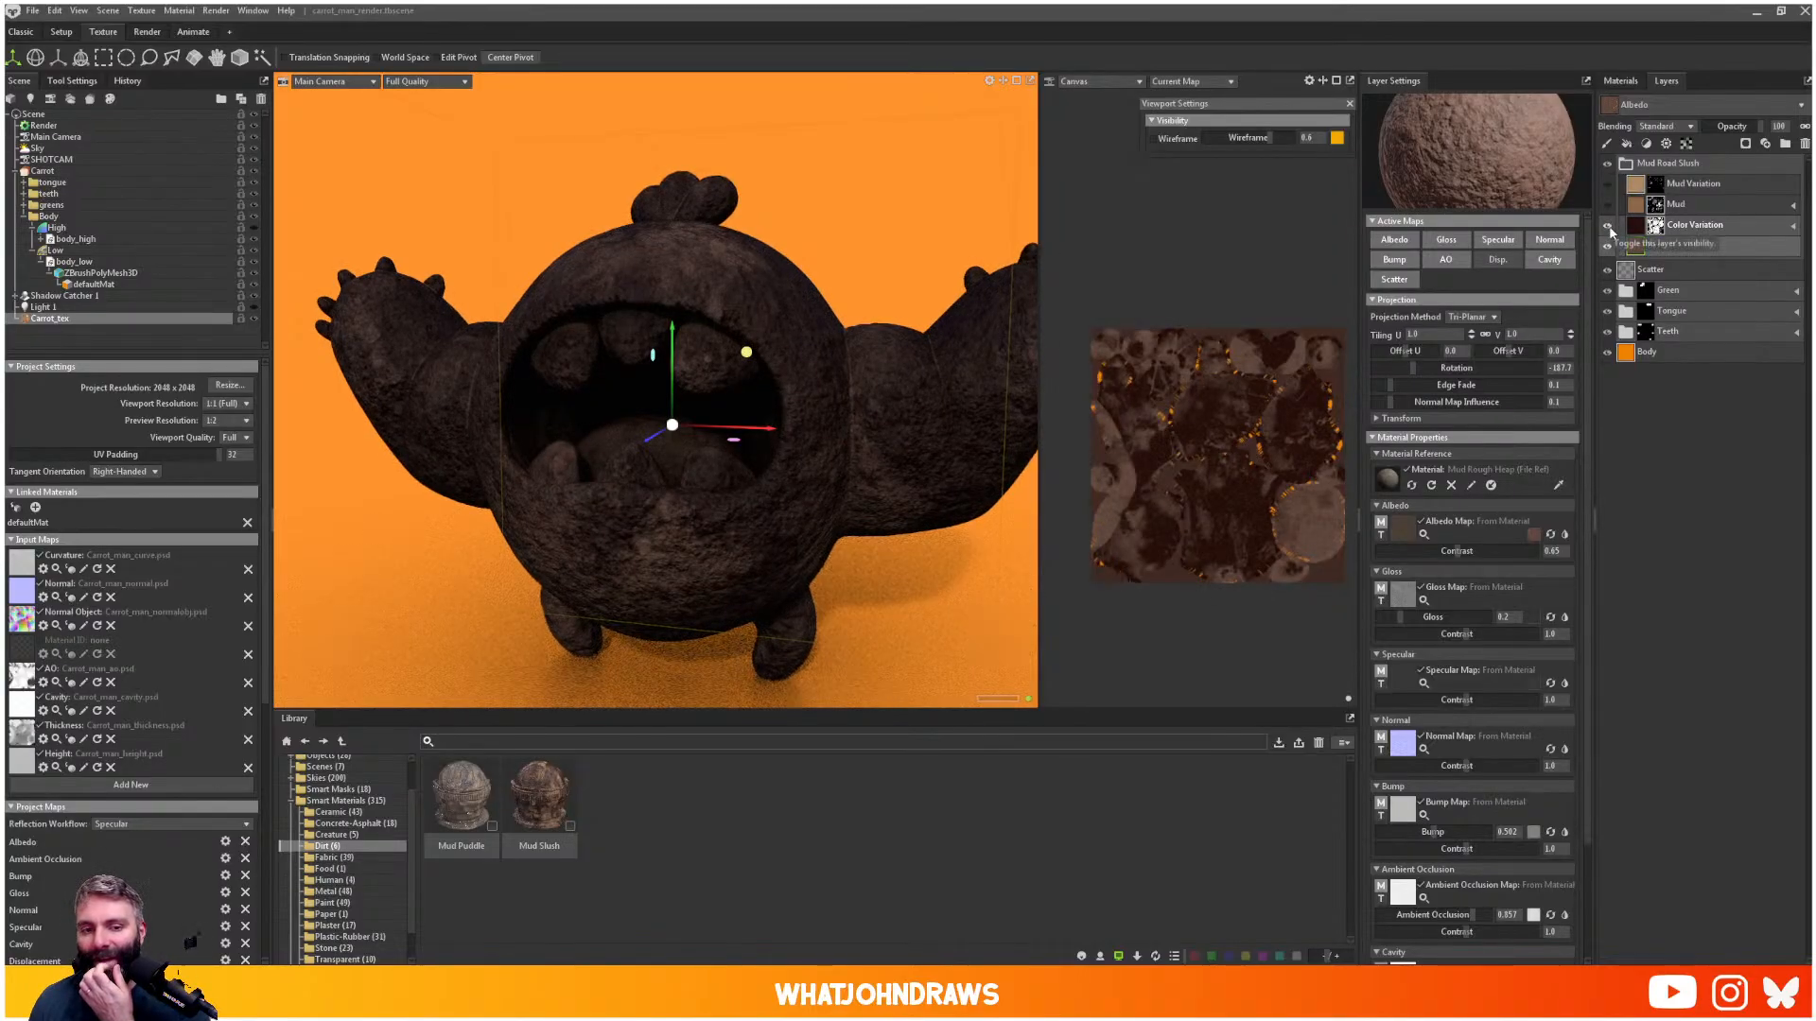
- Hide the mud Base layer with Color Variation left shown, and inspect the muddy patches from several angles
{"action": "left_click", "coordinate": [1608, 246]}
{"action": "left_click", "coordinate": [1608, 226]}
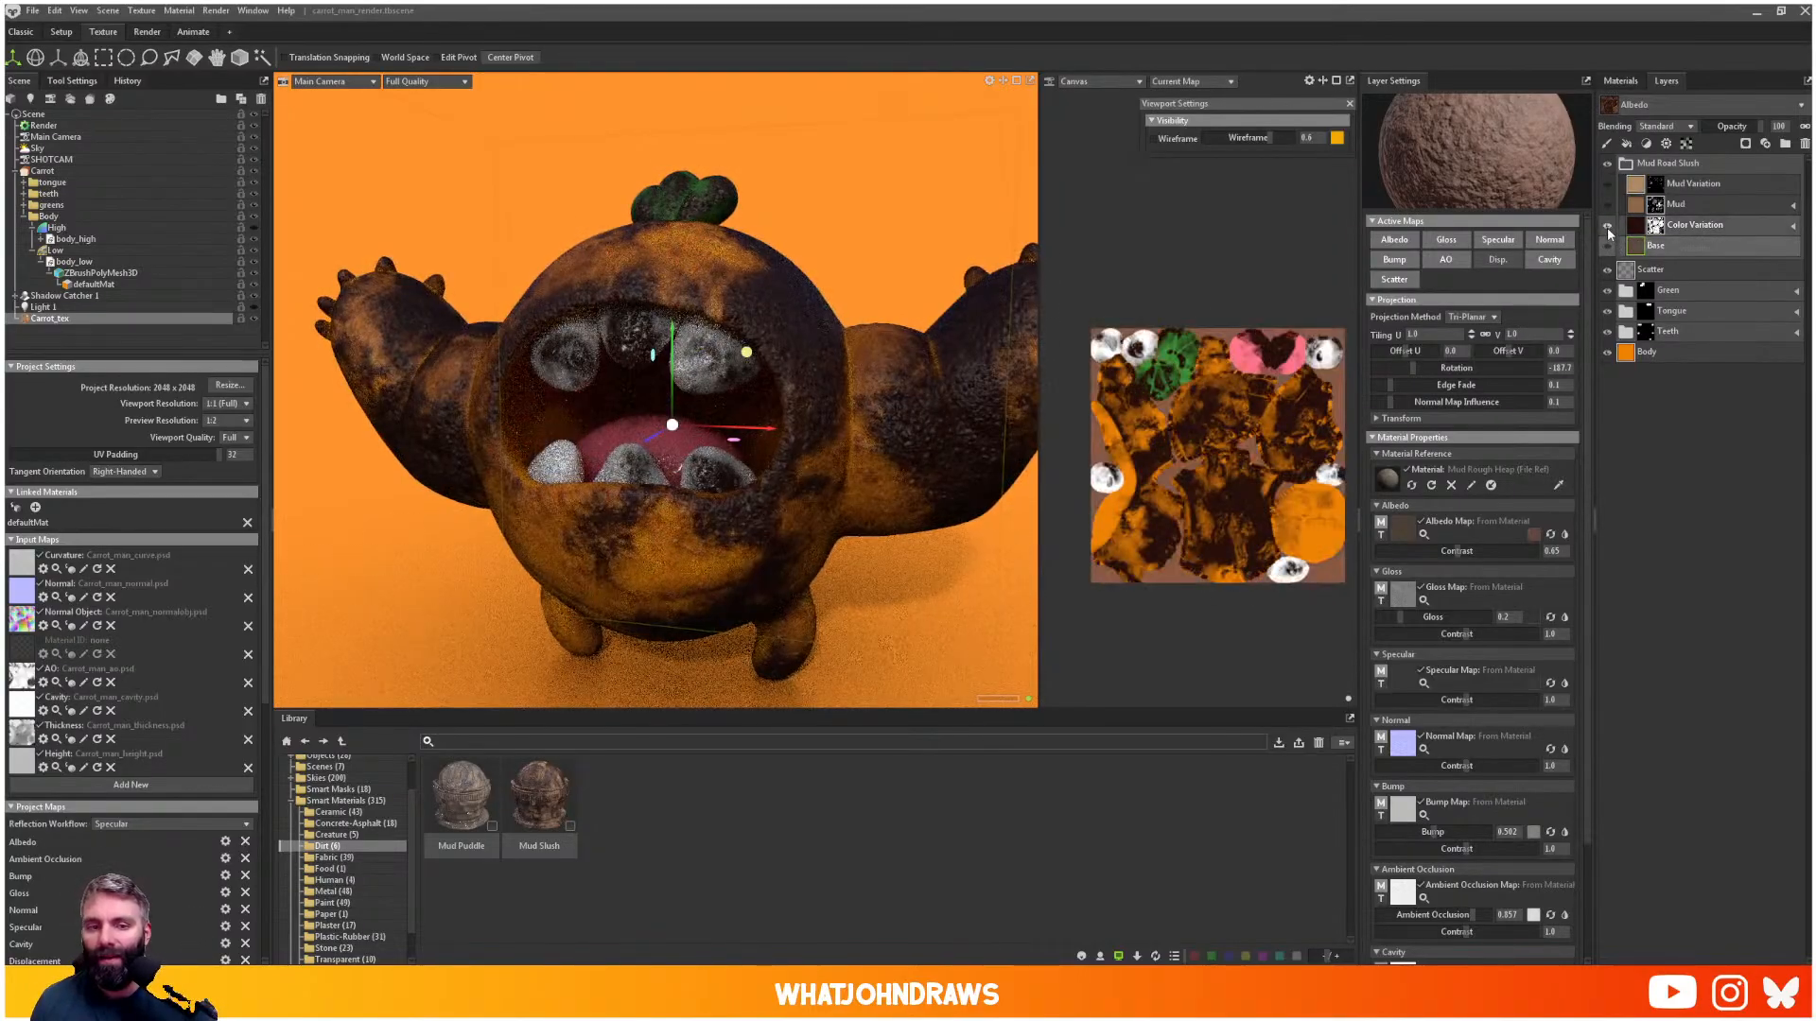
{"action": "scroll", "coordinate": [784, 425], "scroll_direction": "down", "scroll_amount": 1}
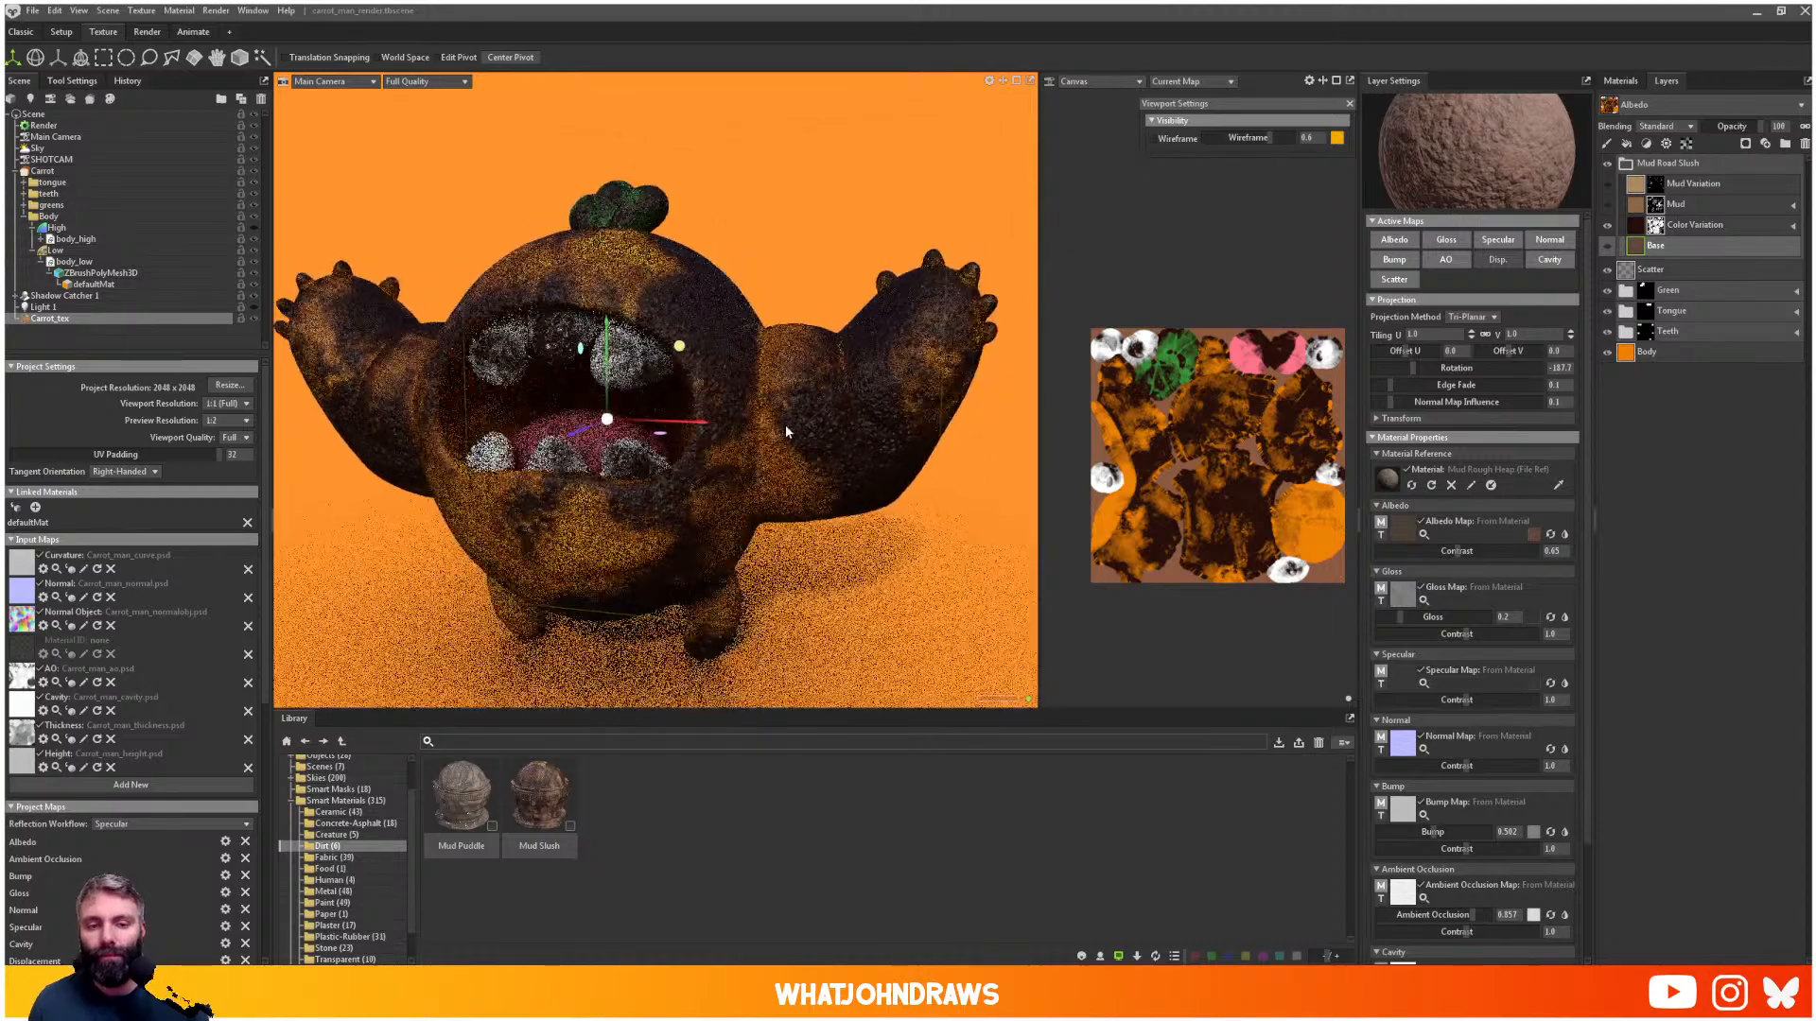
{"action": "mouse_move", "coordinate": [785, 425]}
{"action": "left_mouse_down"}
{"action": "mouse_move", "coordinate": [726, 414]}
{"action": "mouse_move", "coordinate": [764, 429]}
{"action": "left_mouse_up"}
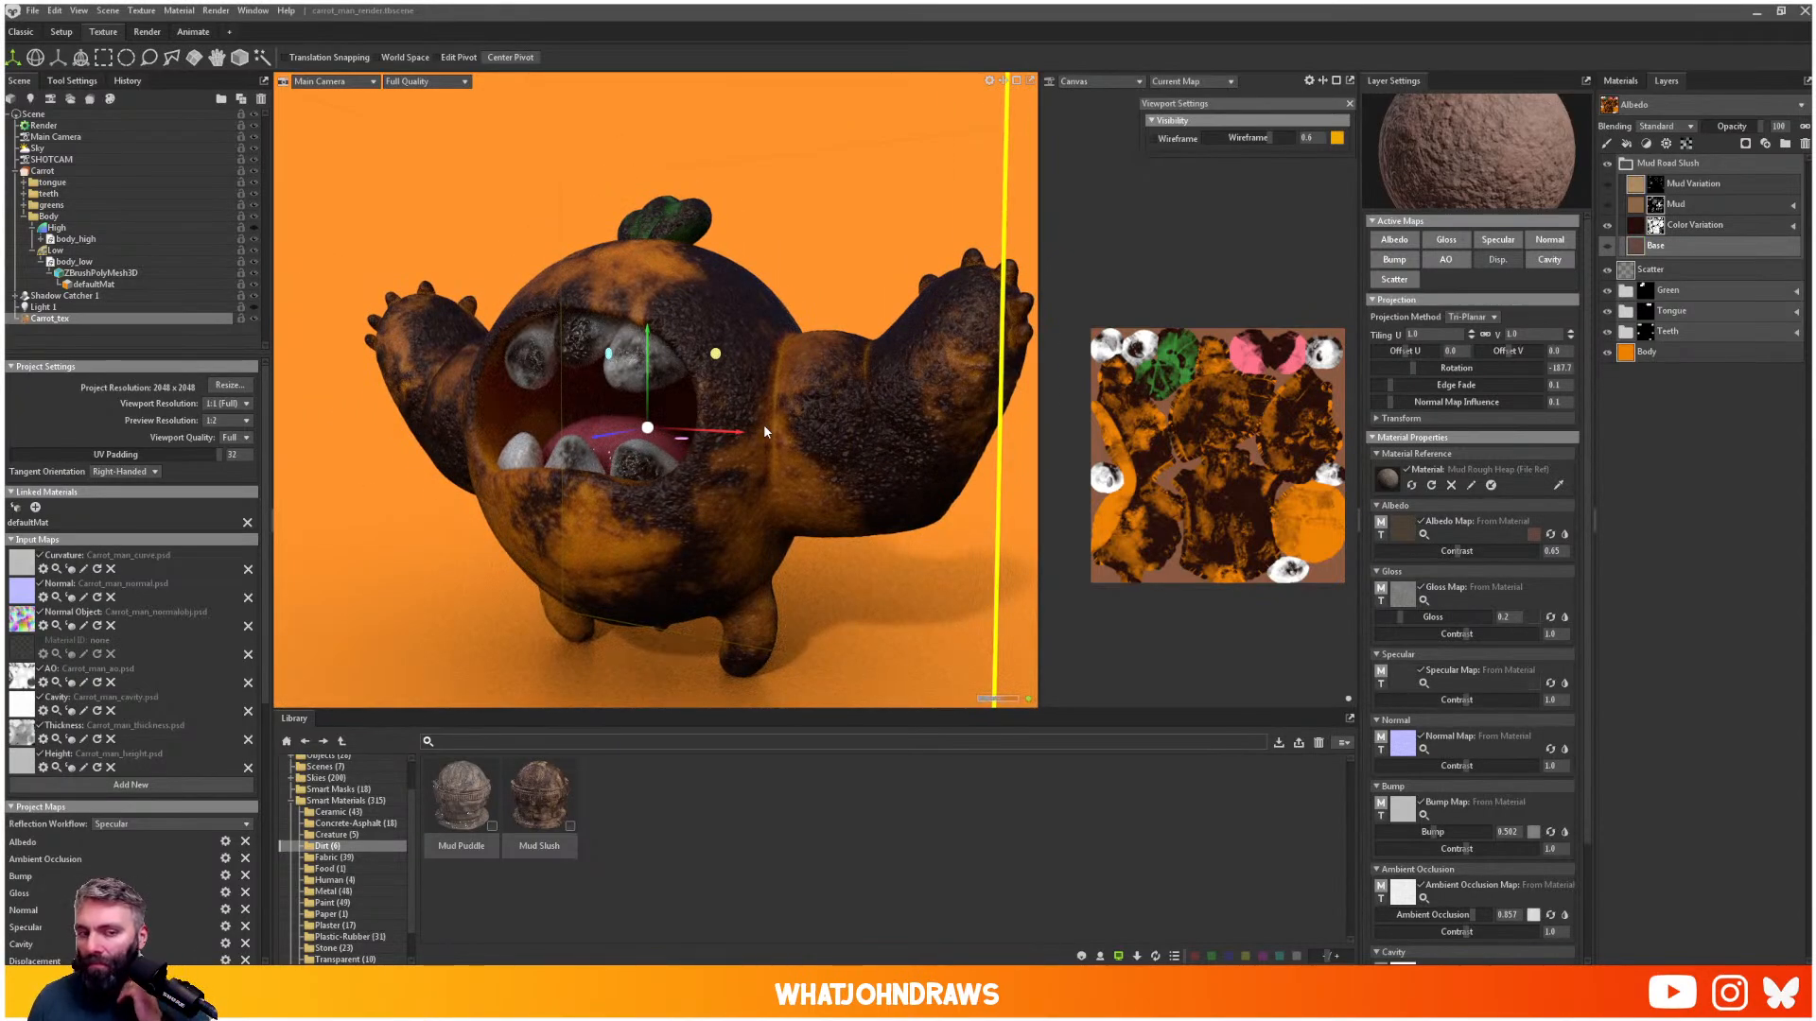
{"action": "mouse_move", "coordinate": [707, 457]}
{"action": "left_mouse_down"}
{"action": "mouse_move", "coordinate": [698, 478]}
{"action": "mouse_move", "coordinate": [718, 464]}
{"action": "left_mouse_up"}
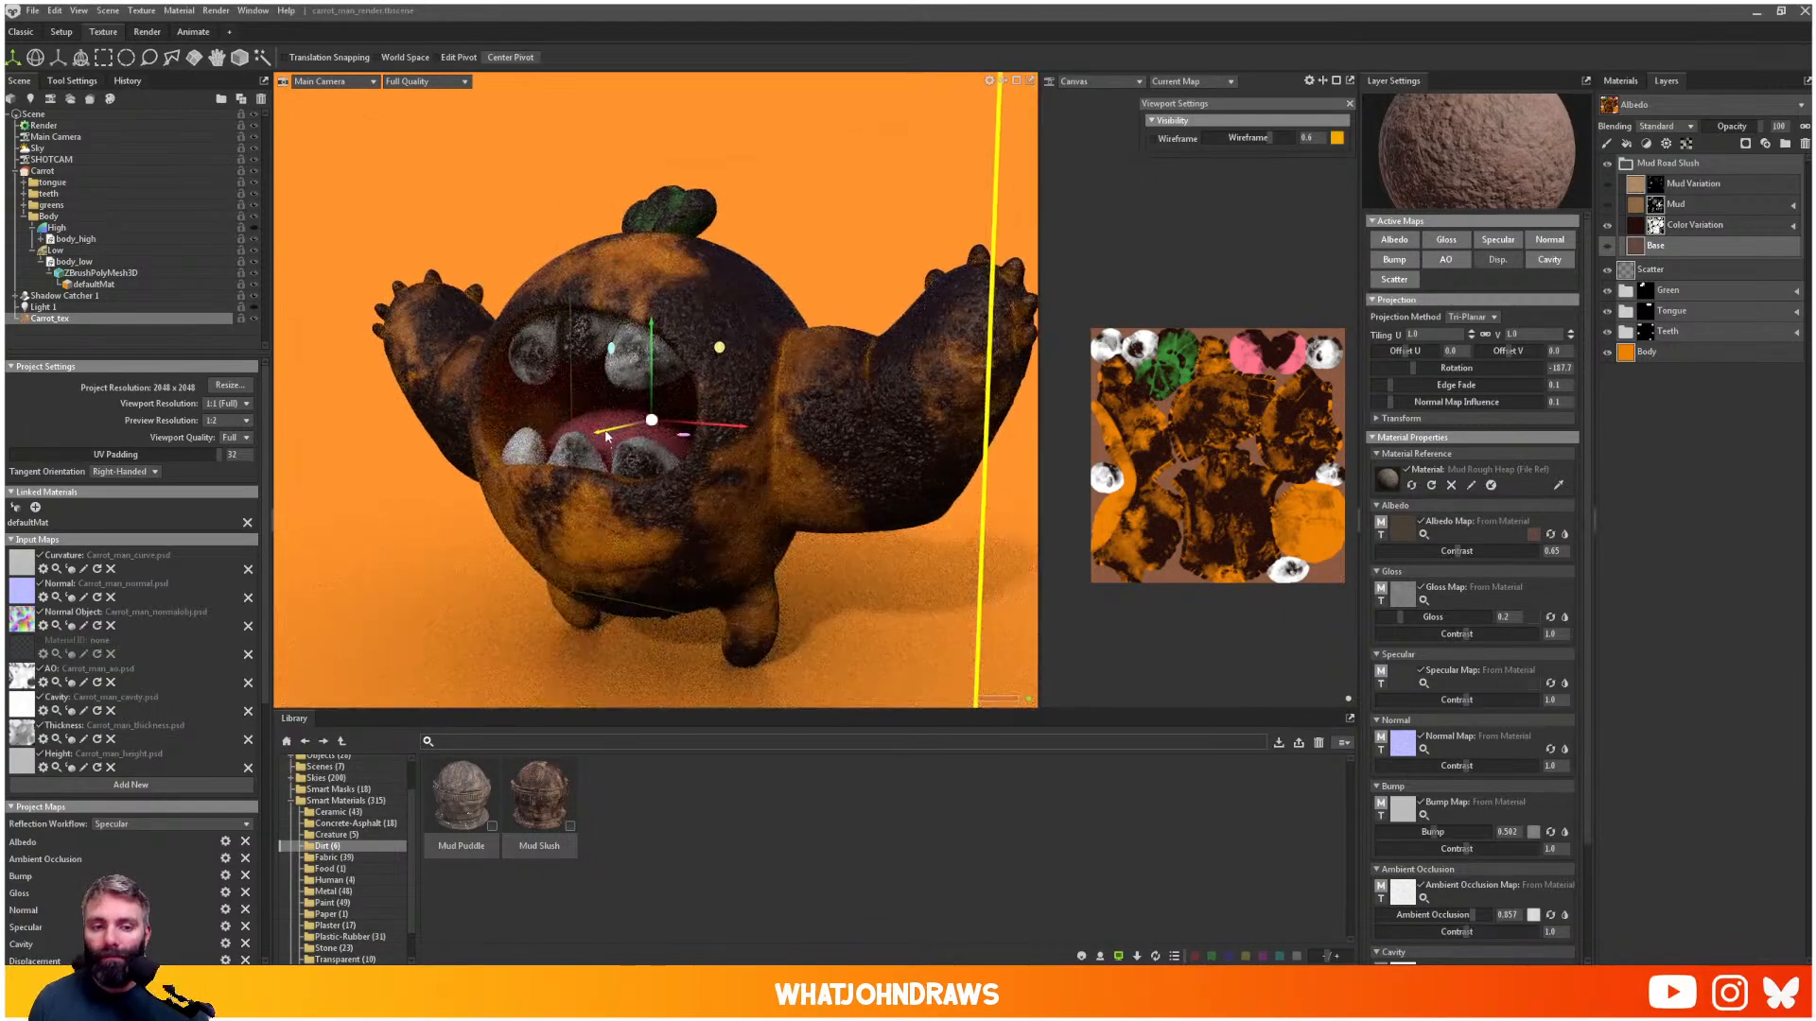
{"action": "left_click_drag", "start_coordinate": [607, 432], "coordinate": [775, 381]}
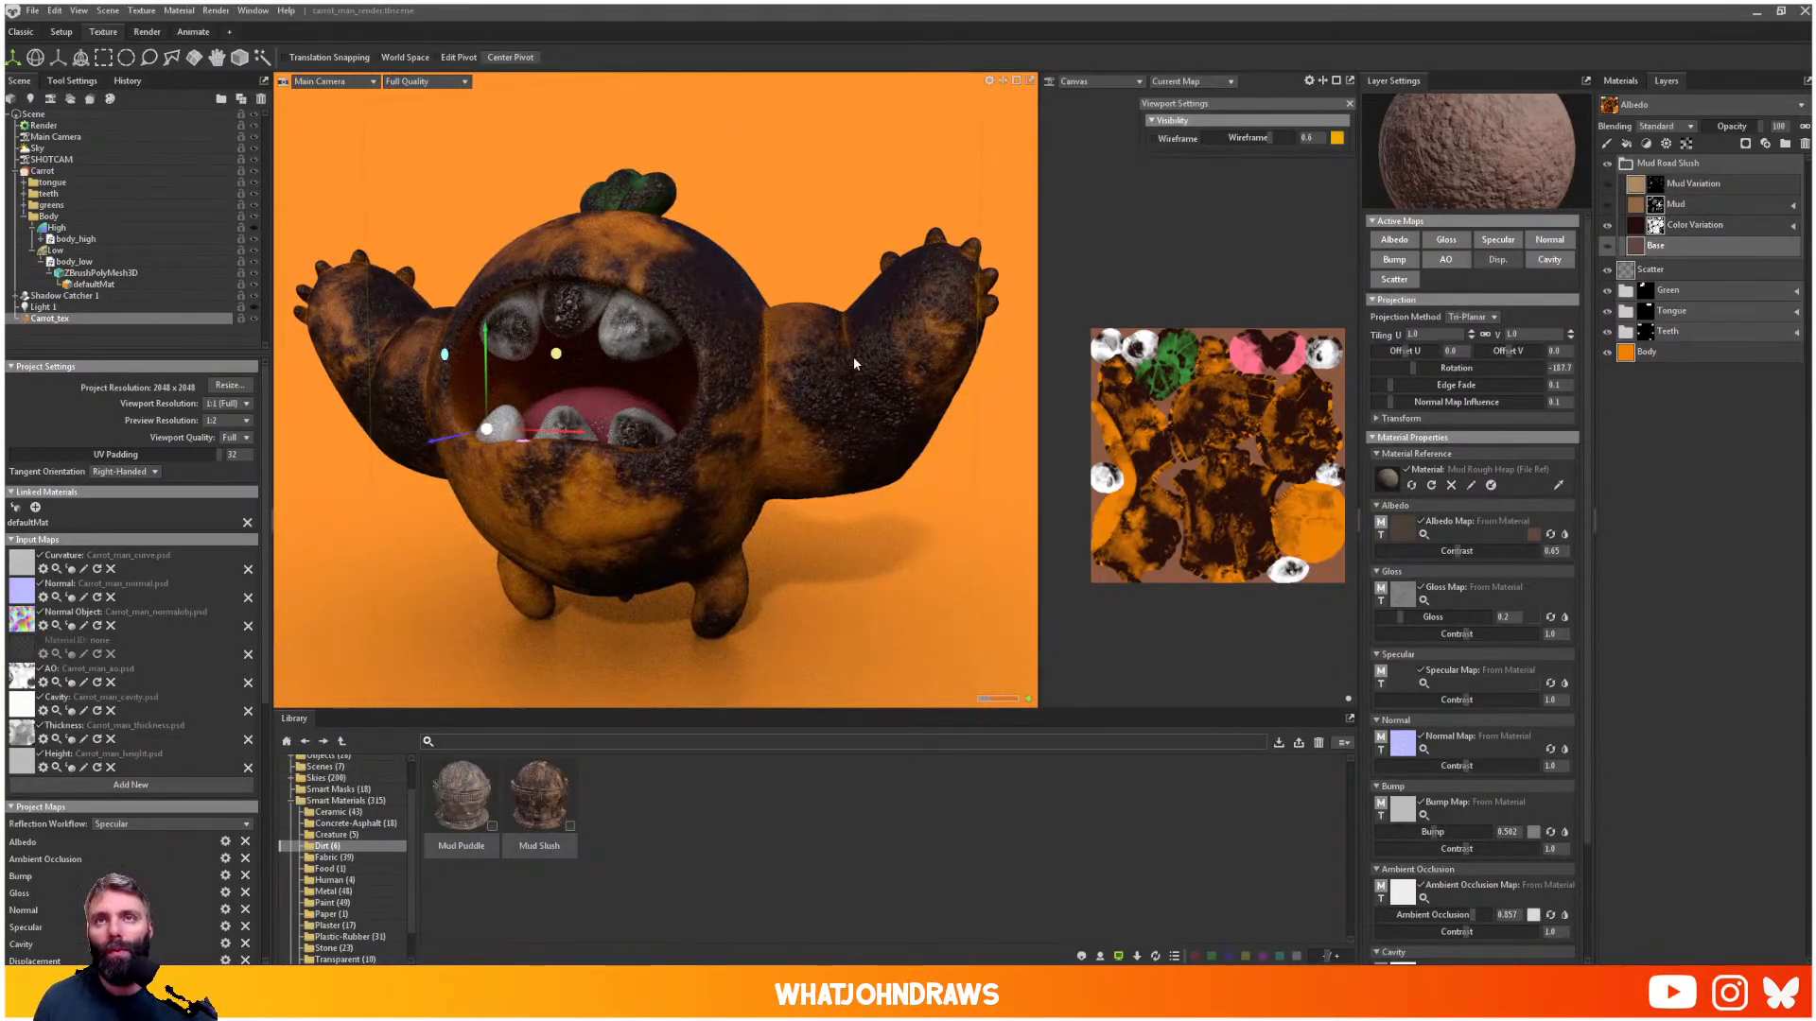
- Compare the character with the Color Variation layer hidden and shown, leaving it shown
{"action": "left_click", "coordinate": [1606, 225]}
{"action": "left_click", "coordinate": [1607, 204]}
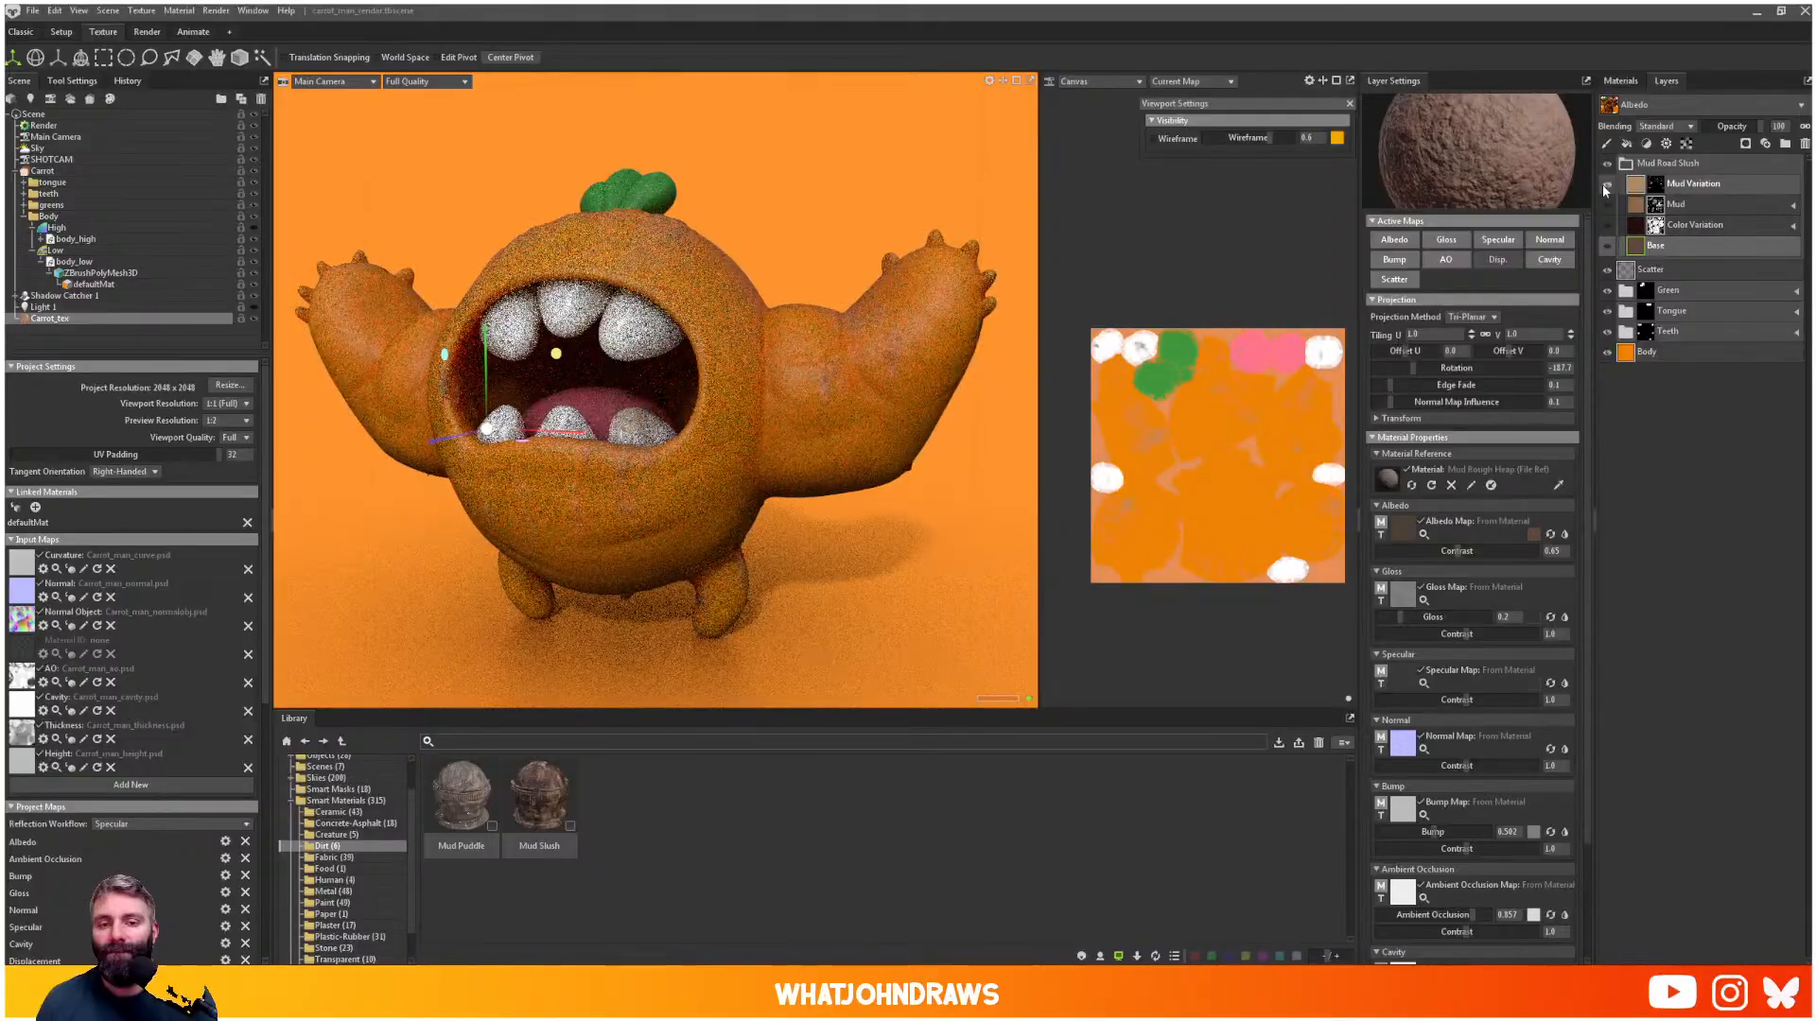
{"action": "left_click", "coordinate": [1609, 226]}
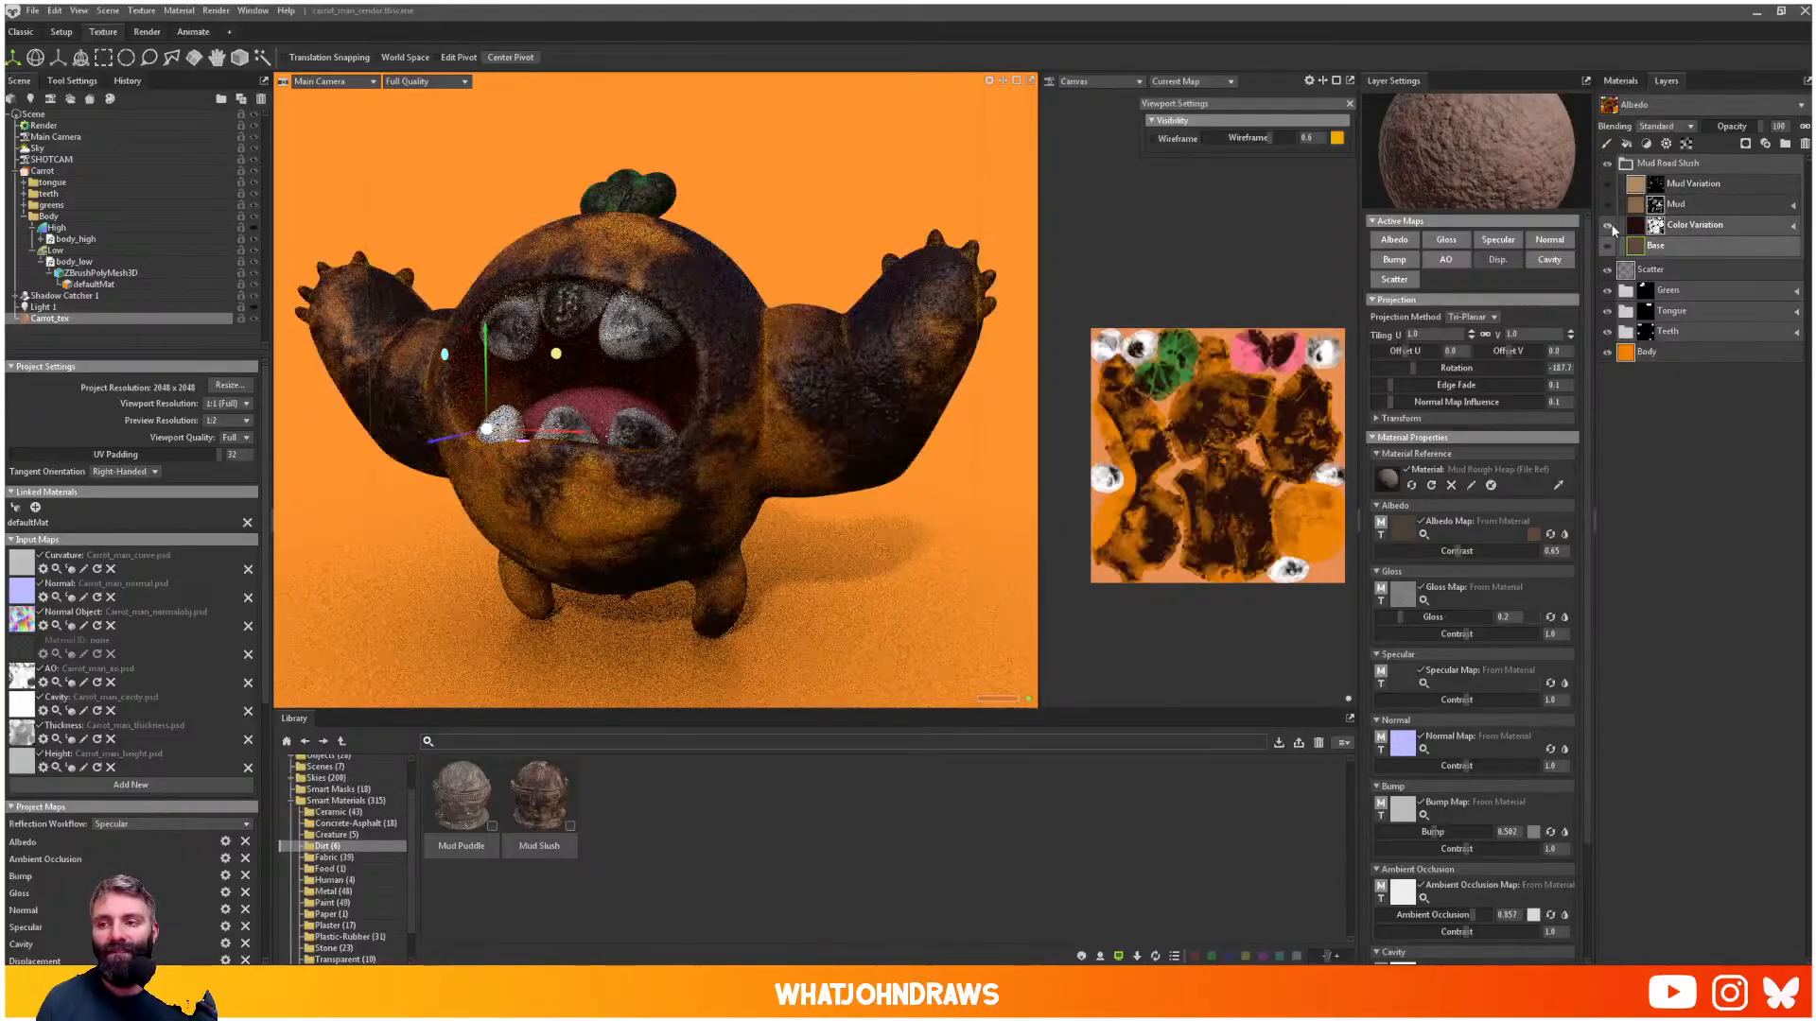
{"action": "left_click", "coordinate": [1612, 226]}
{"action": "left_click", "coordinate": [1608, 226]}
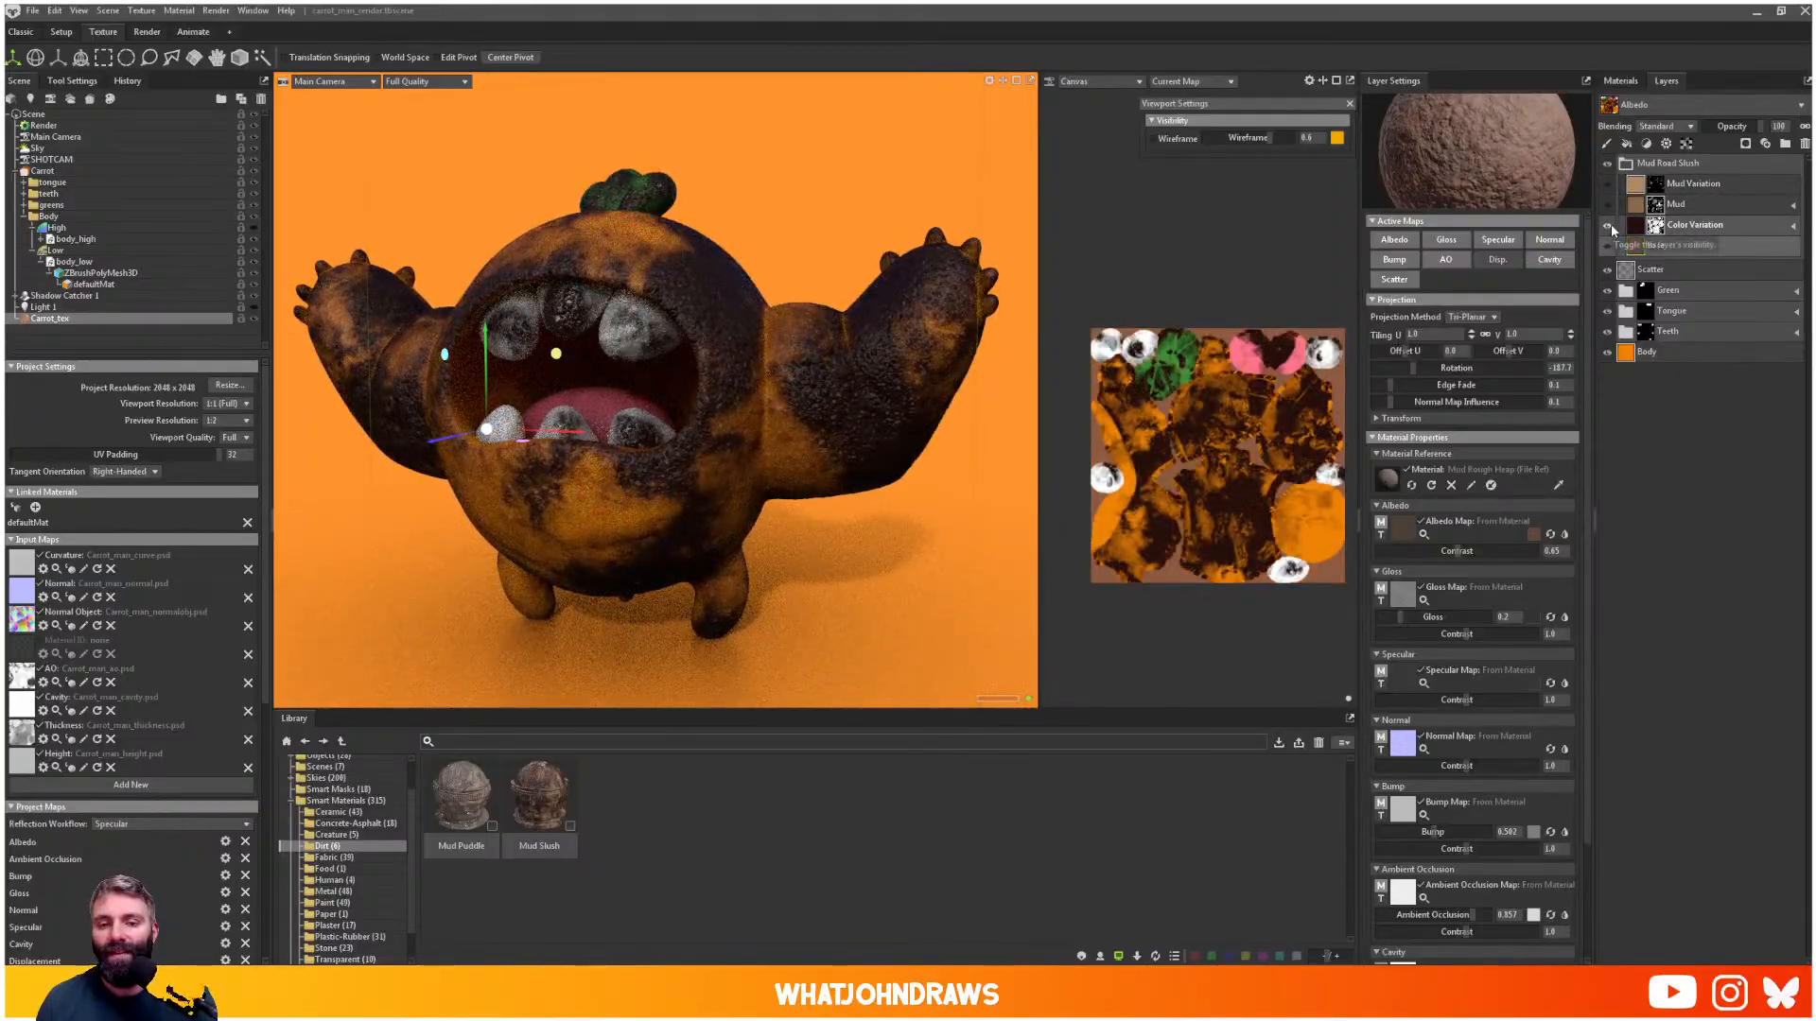
- Try a higher dirt intensity on the Color Variation layer's Color Mask and delete that Color Mask
{"action": "left_click", "coordinate": [1655, 226]}
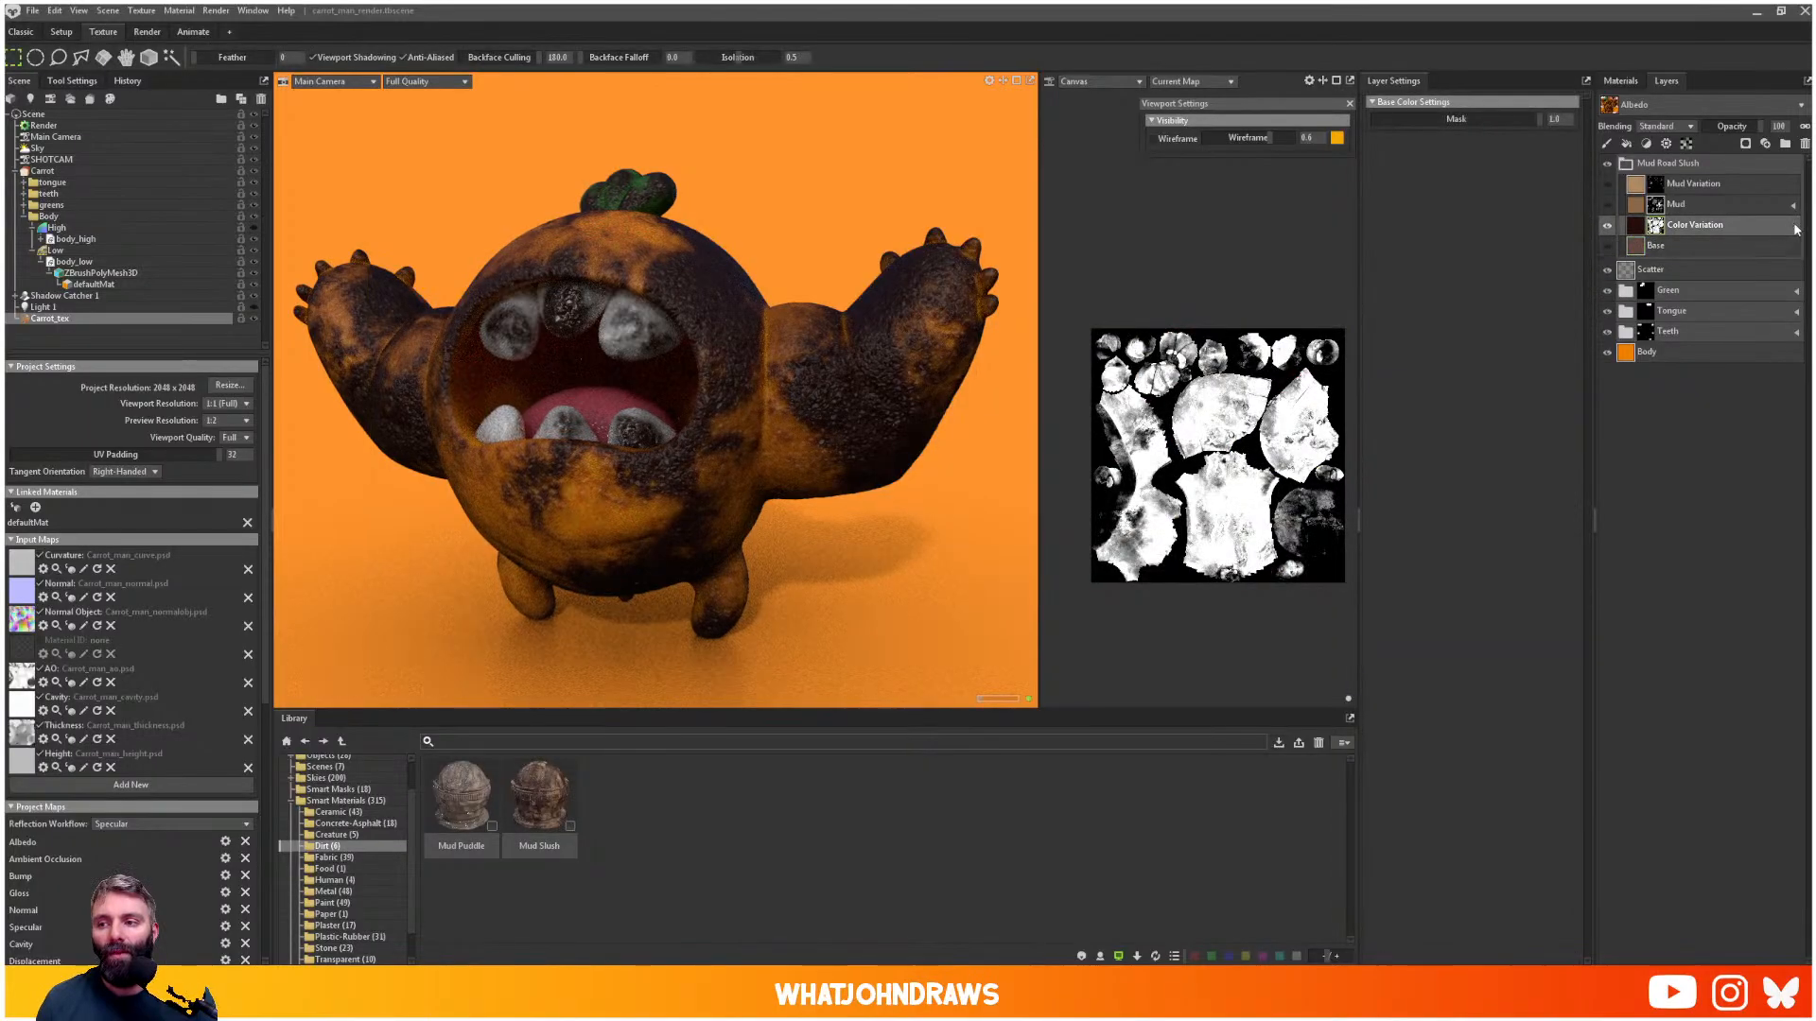
{"action": "left_click", "coordinate": [1793, 226]}
{"action": "left_click", "coordinate": [1672, 228]}
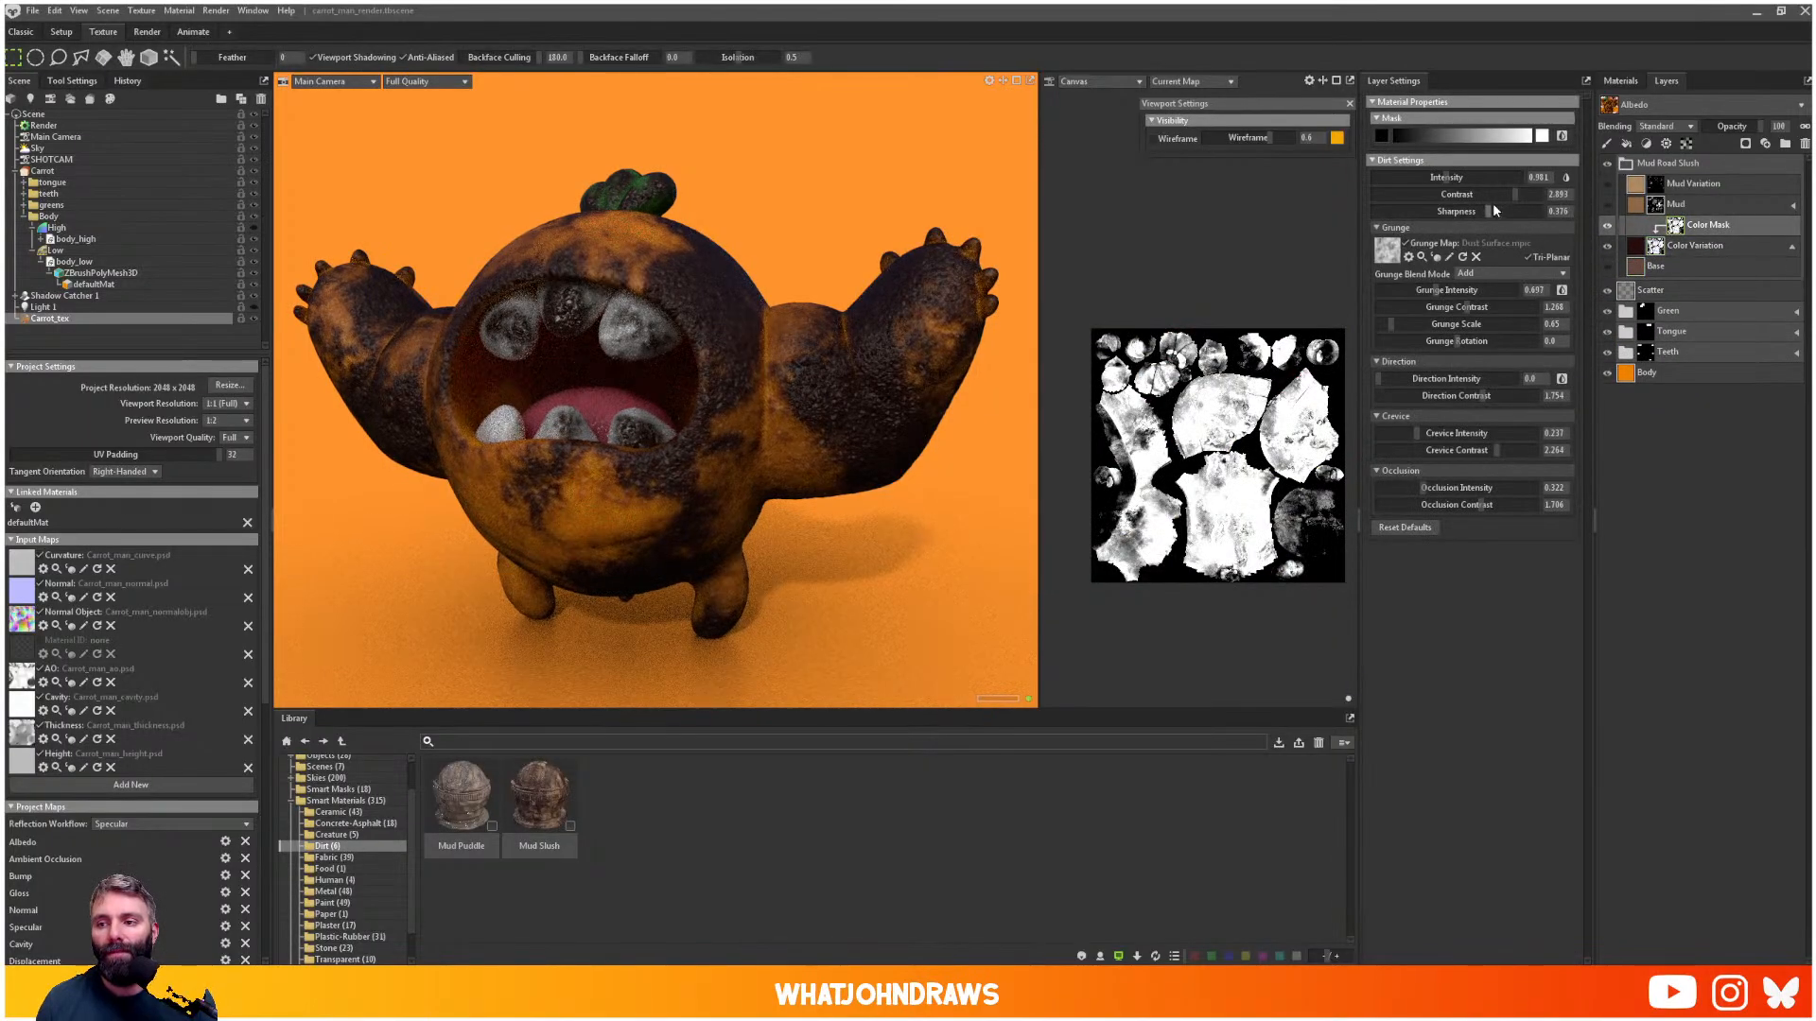
{"action": "mouse_move", "coordinate": [1454, 188]}
{"action": "left_mouse_down"}
{"action": "mouse_move", "coordinate": [1476, 187]}
{"action": "mouse_move", "coordinate": [1447, 186]}
{"action": "mouse_move", "coordinate": [1460, 192]}
{"action": "left_mouse_up"}
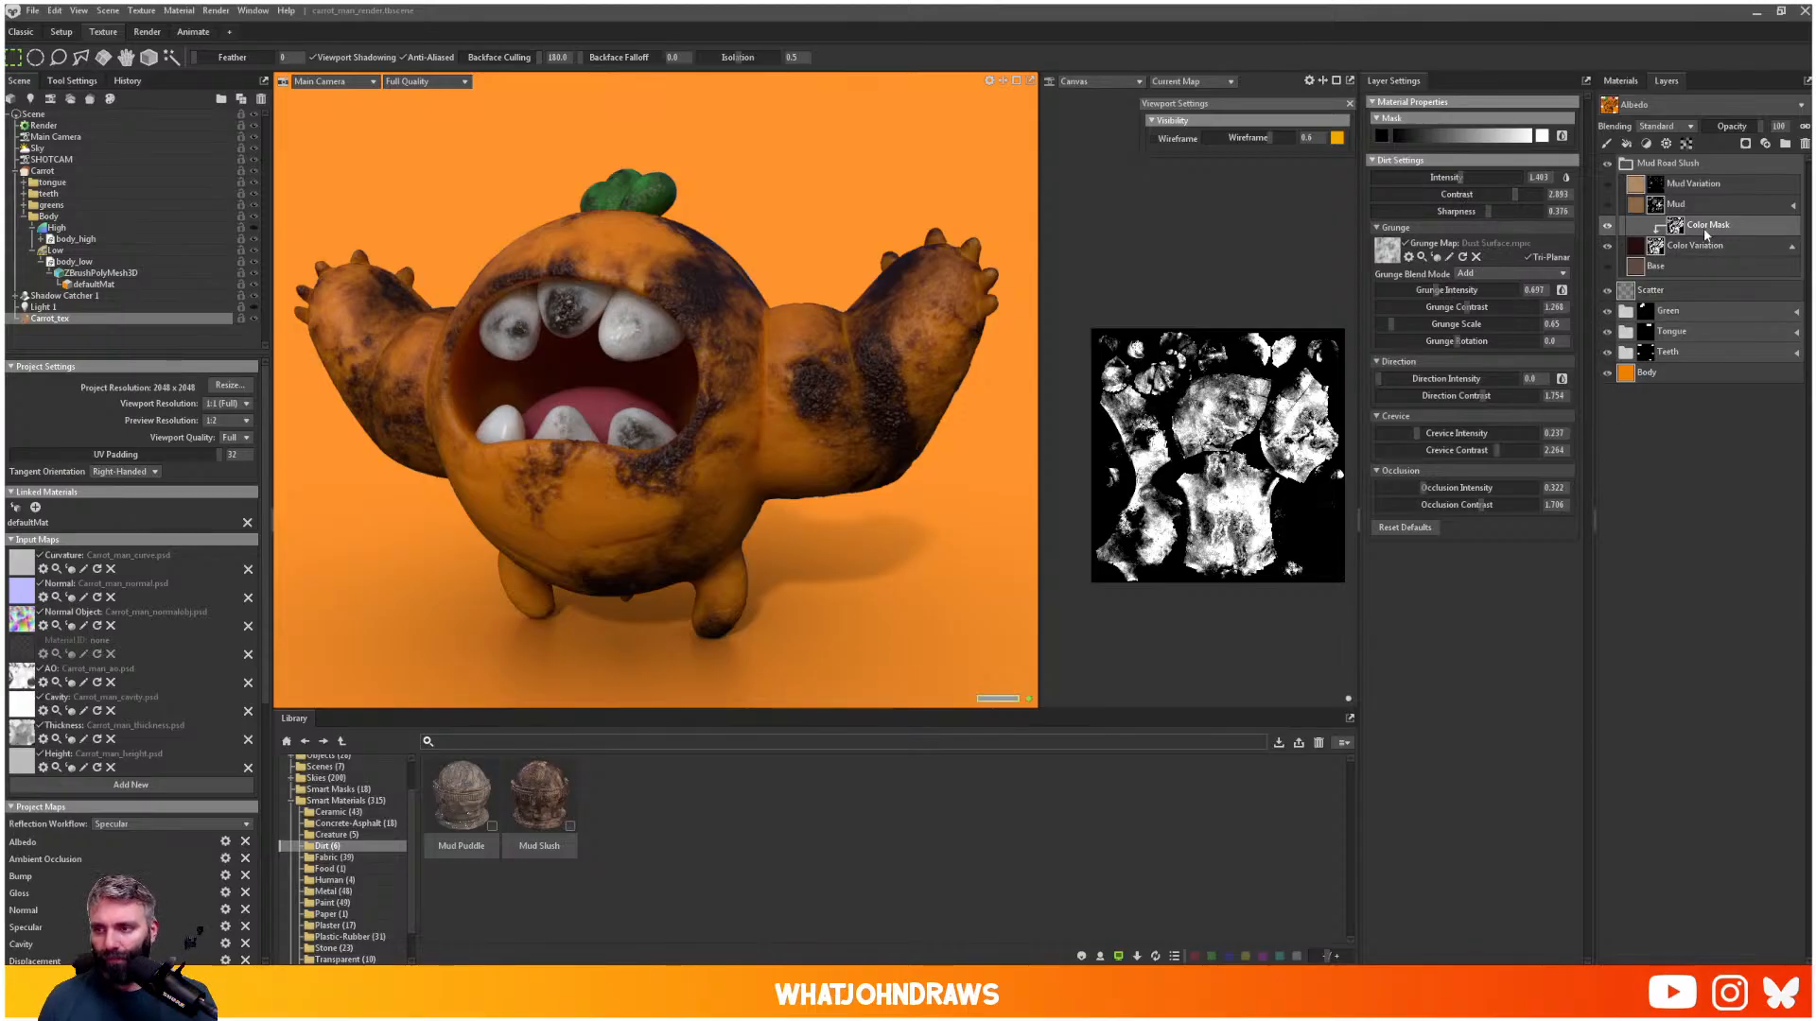
{"action": "key", "text": "Delete"}
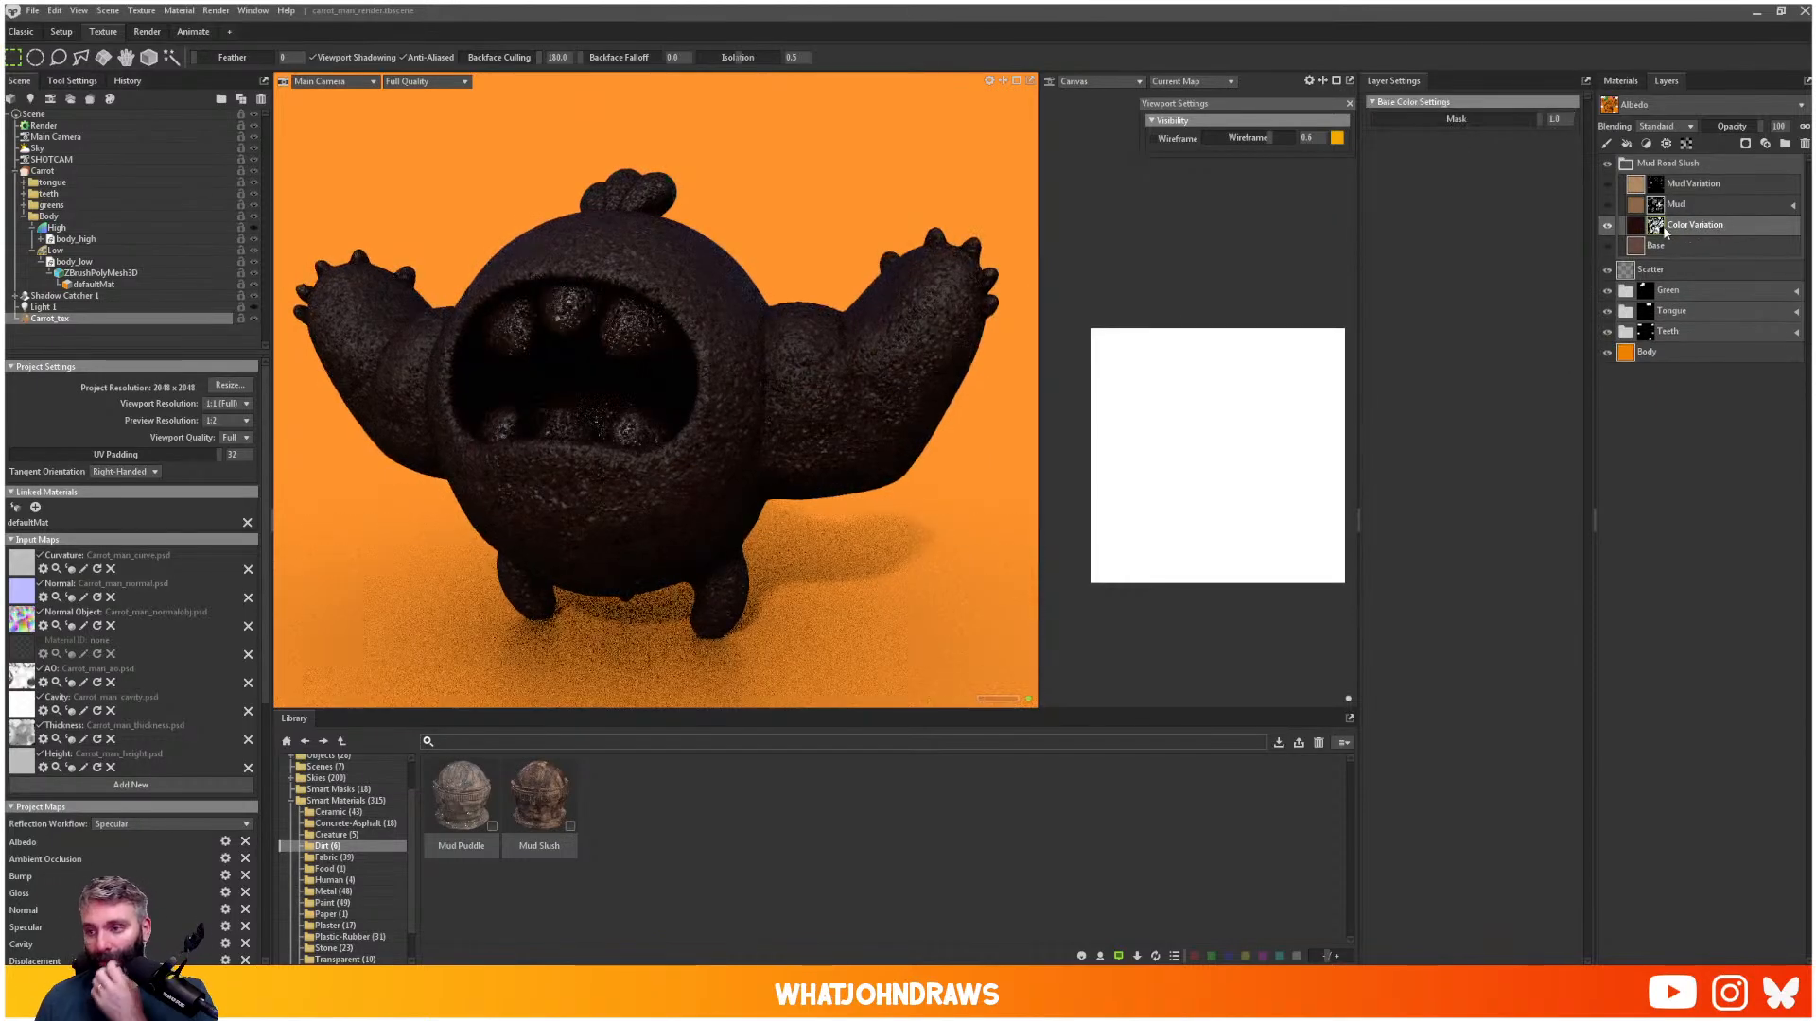
- Add a Direction processor to the Color Variation layer's mask with the Up-Down axis and invert its mask
{"action": "right_click", "coordinate": [1659, 230]}
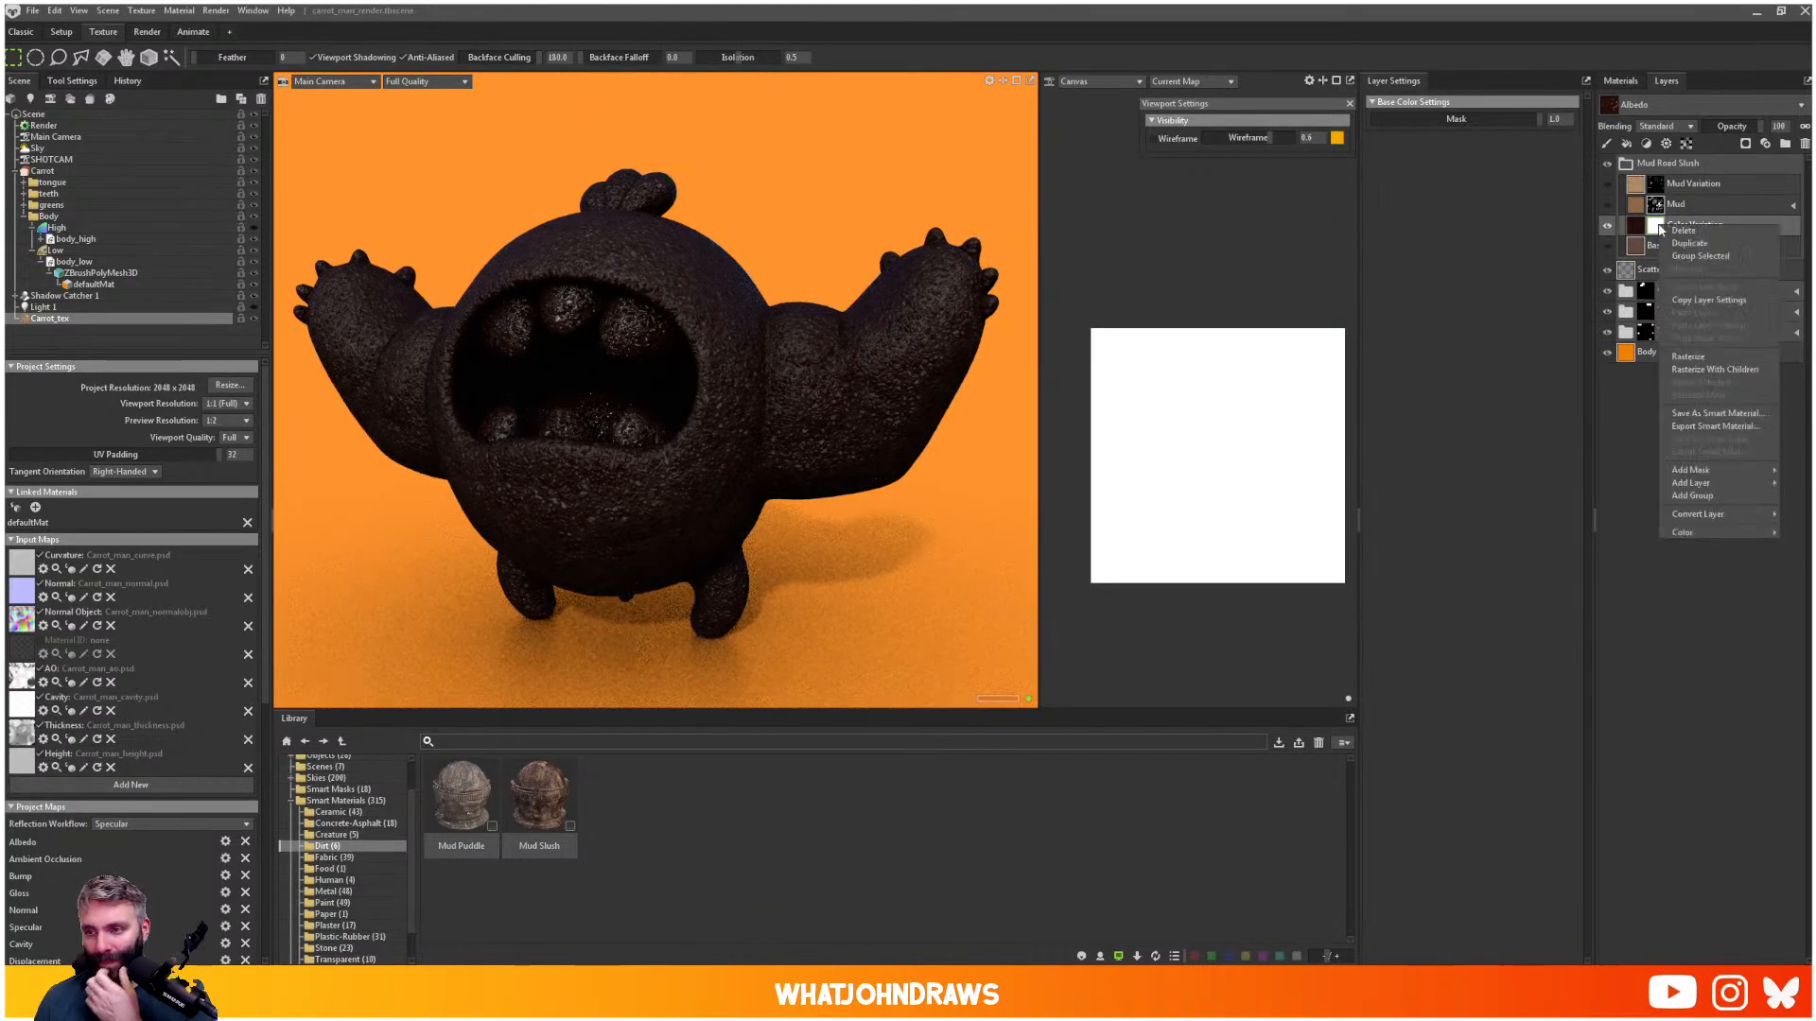
{"action": "mouse_move", "coordinate": [1731, 473]}
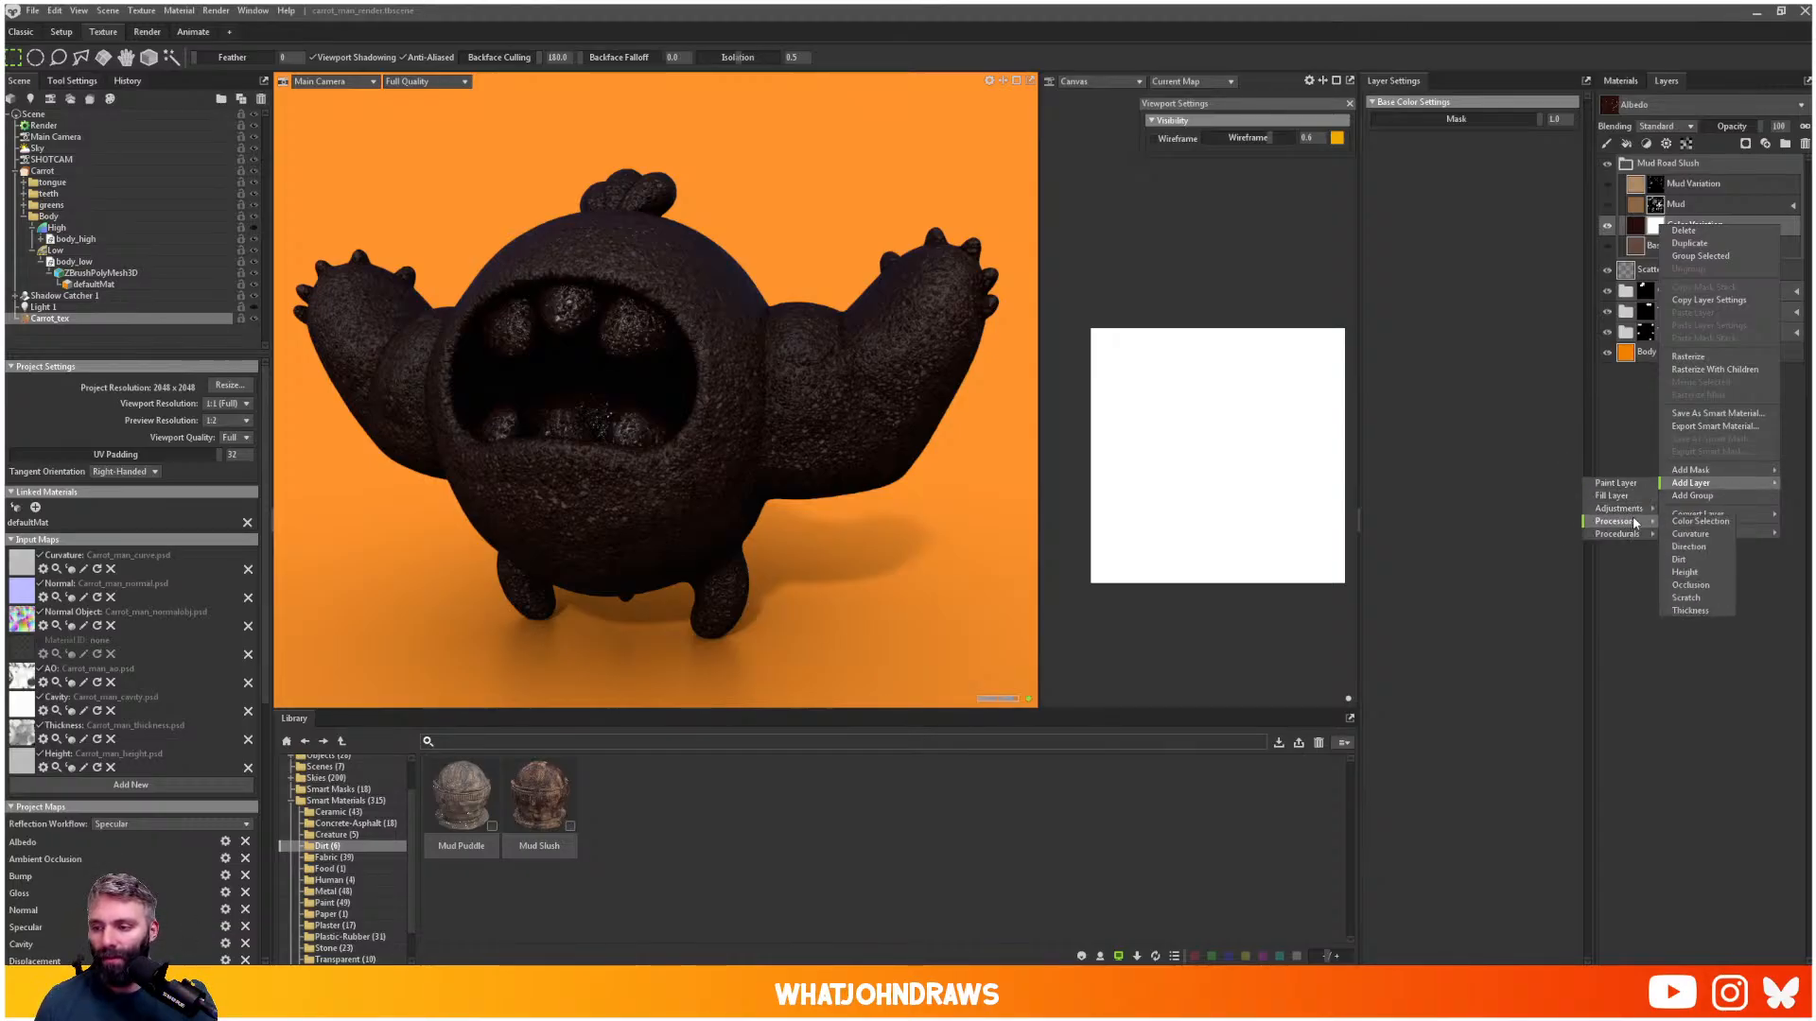
{"action": "mouse_move", "coordinate": [1633, 527]}
{"action": "left_click", "coordinate": [1693, 547]}
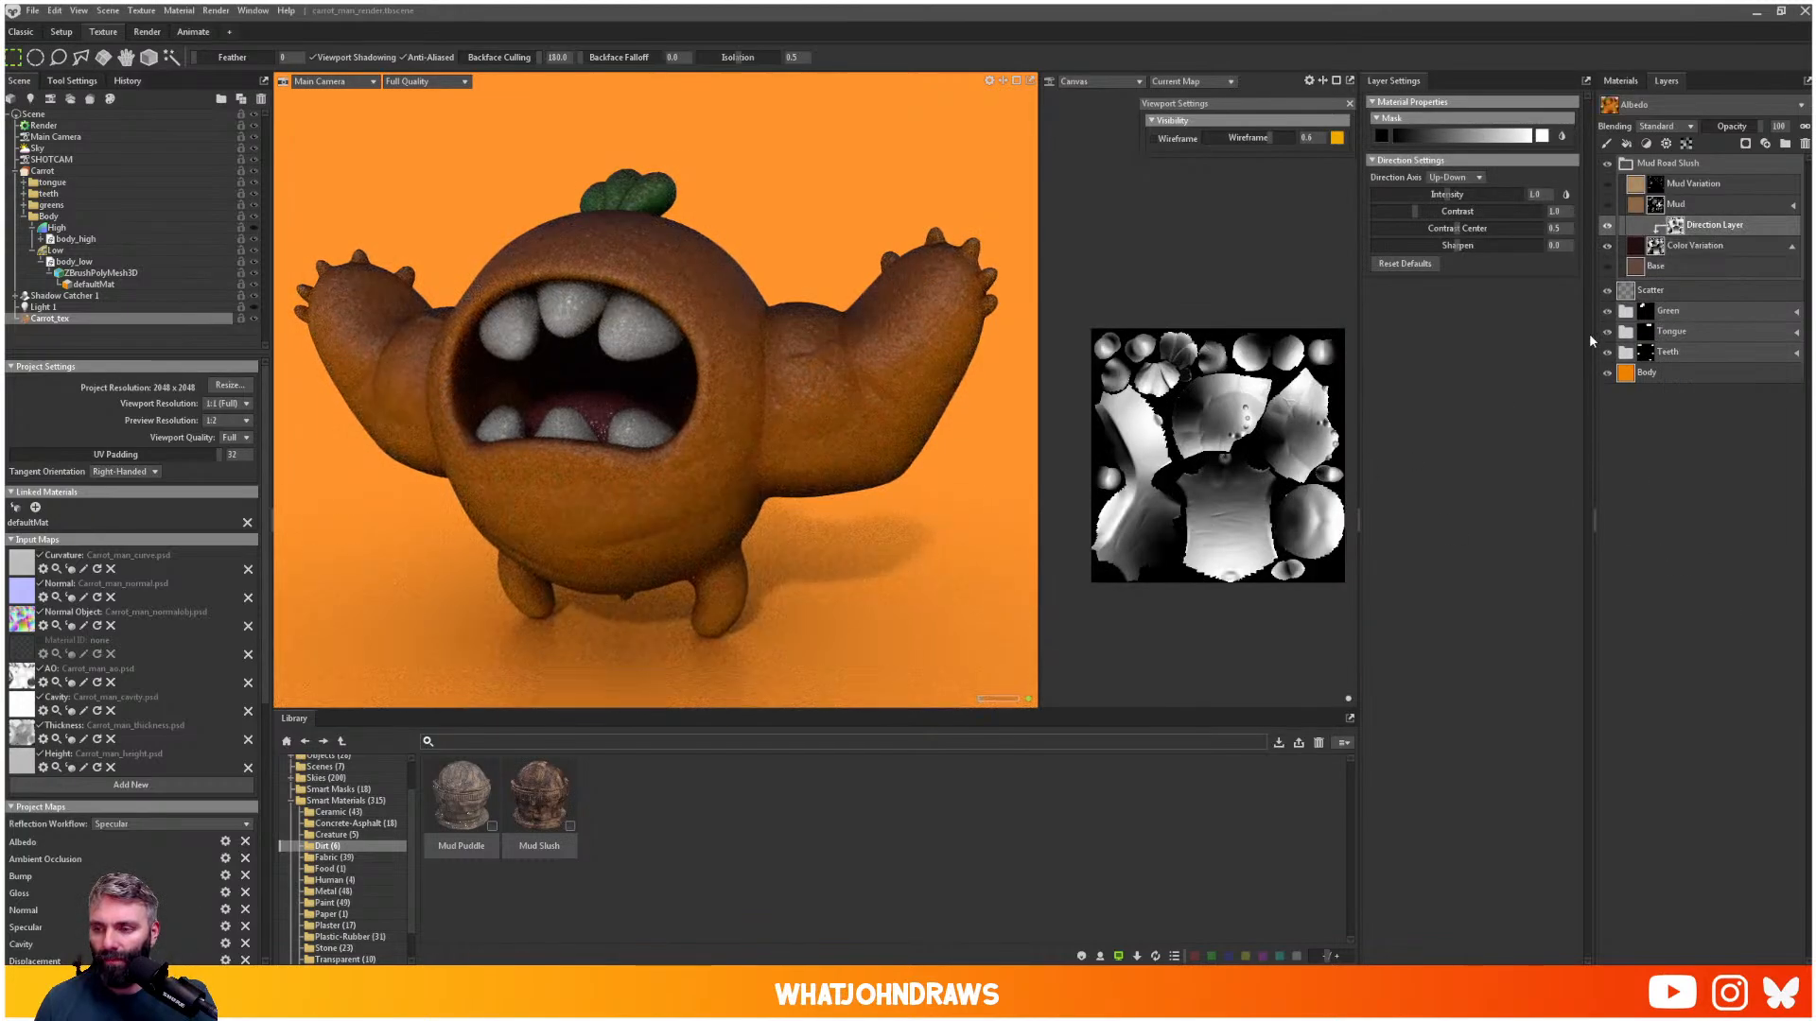
{"action": "left_click", "coordinate": [1473, 179]}
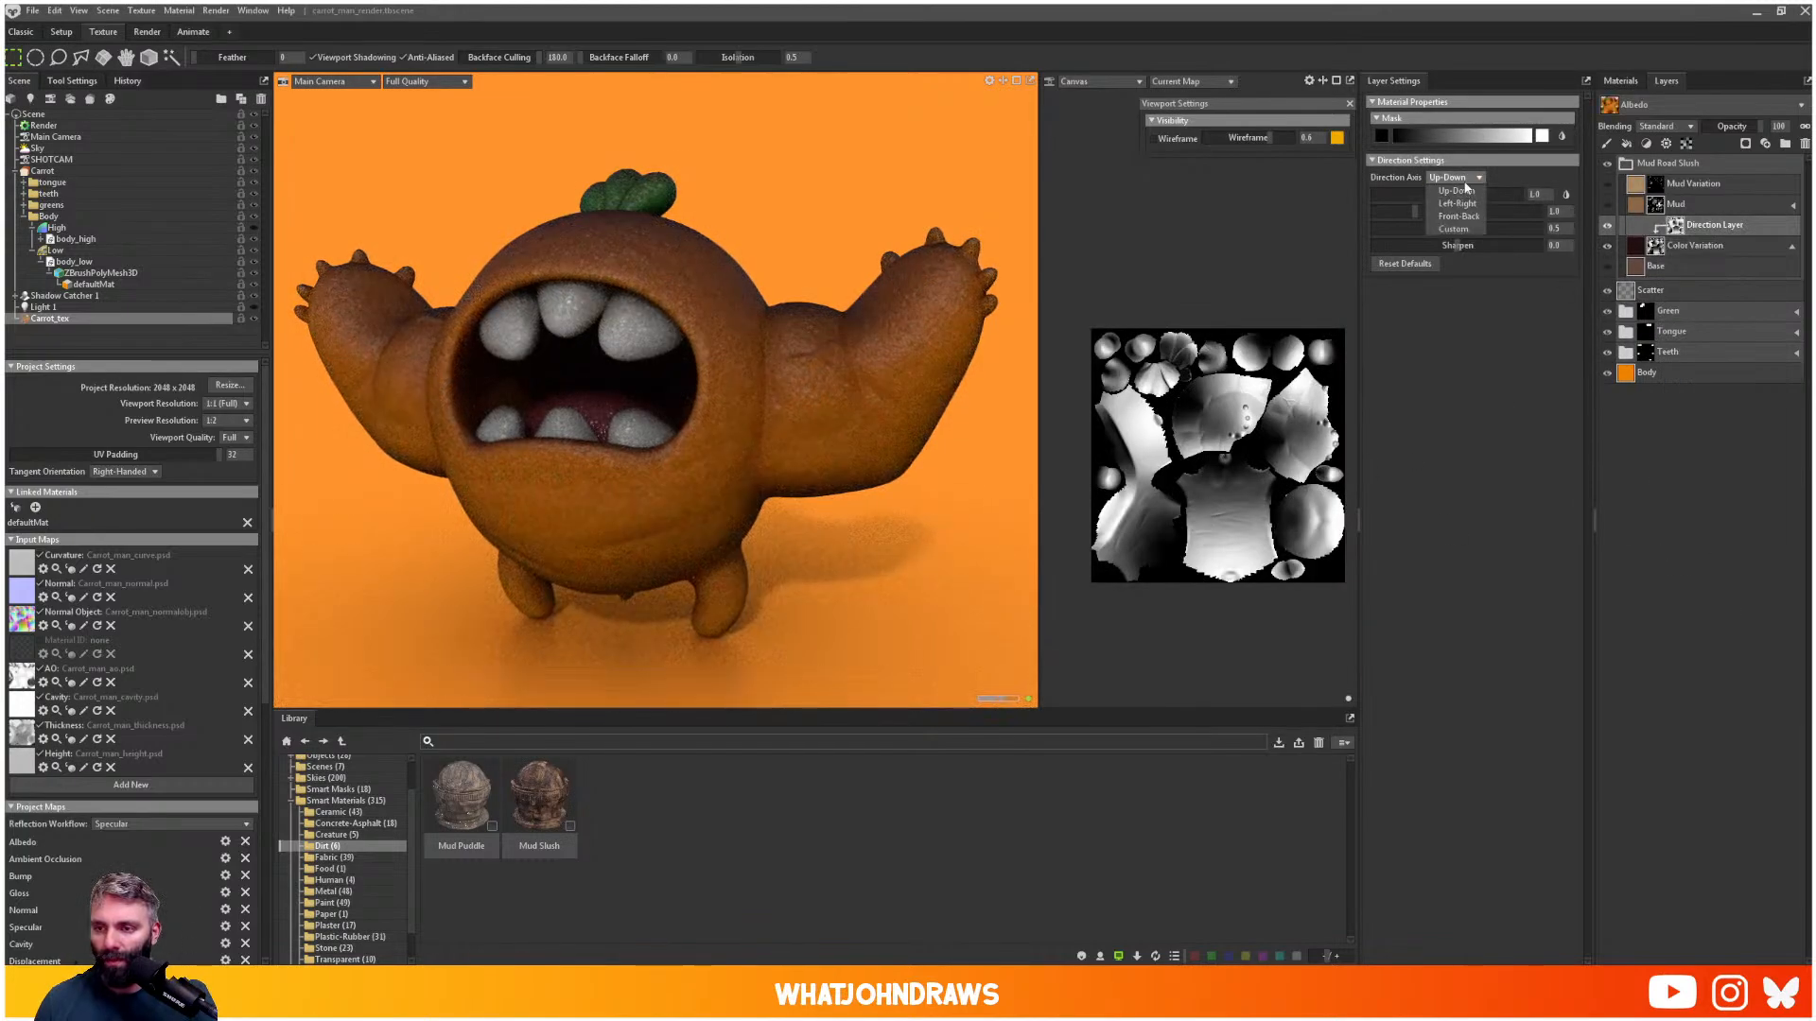
{"action": "left_click", "coordinate": [1464, 190]}
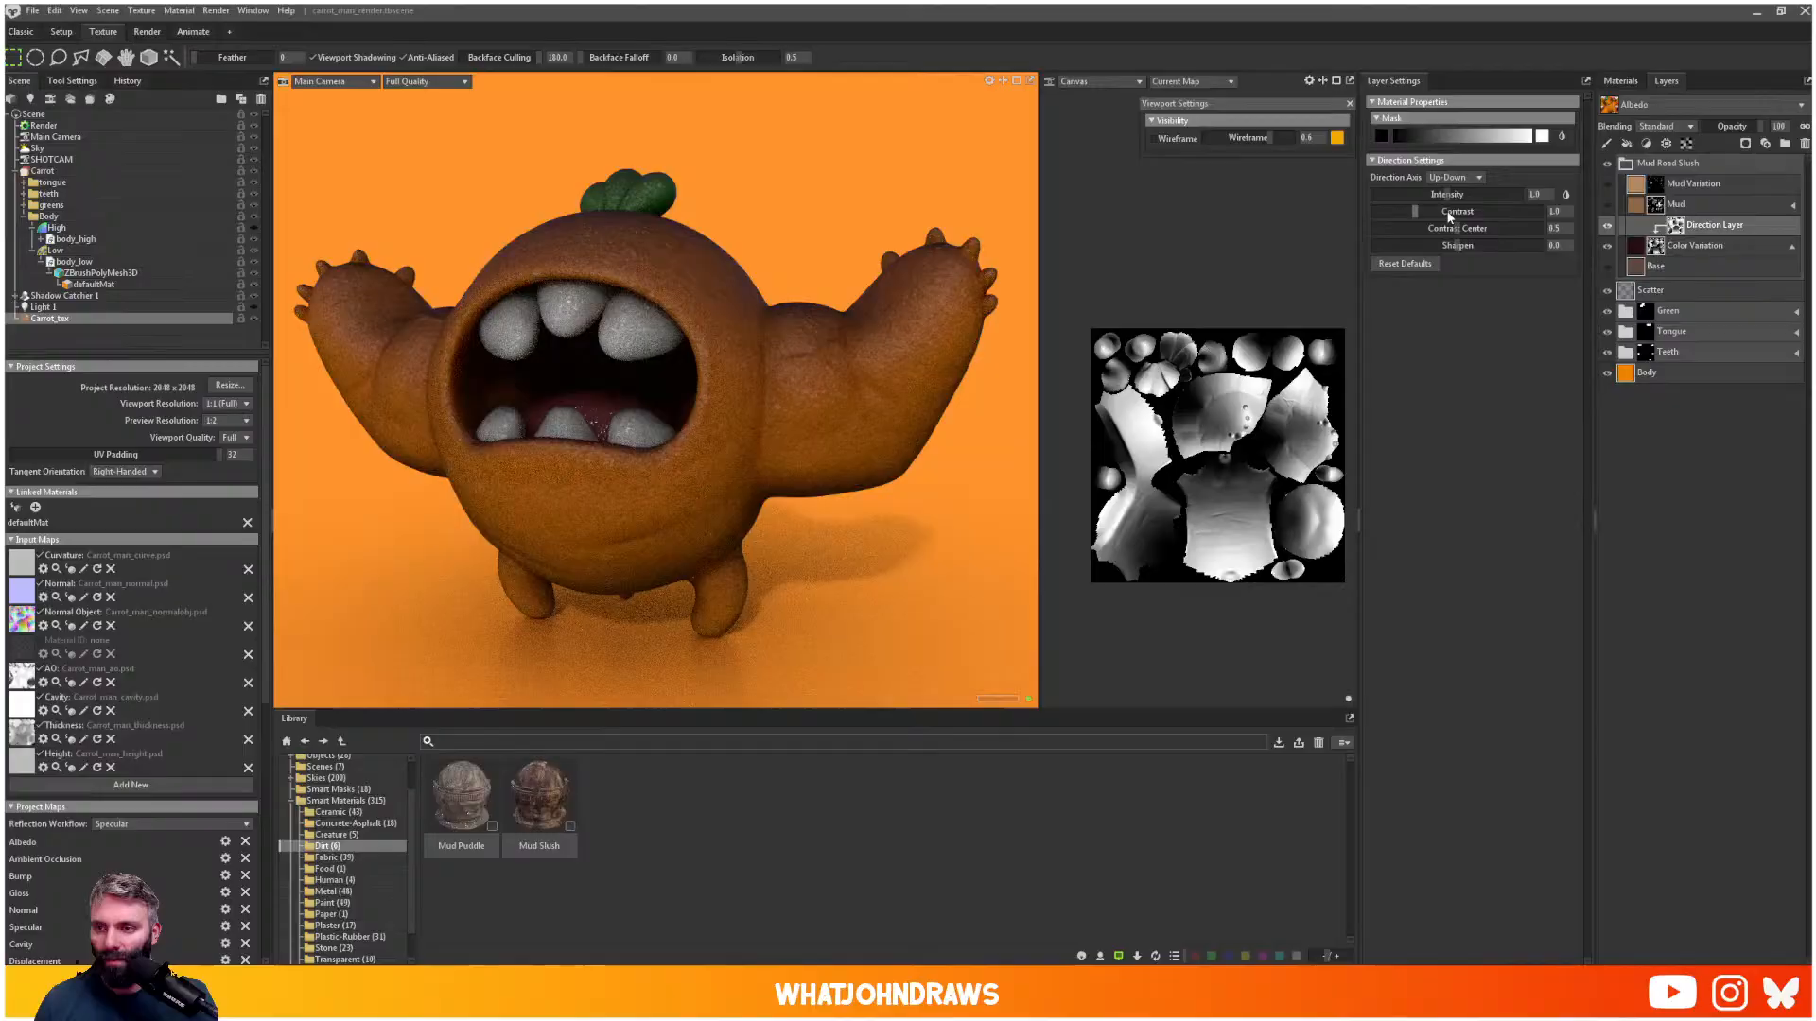
{"action": "left_click", "coordinate": [1561, 137]}
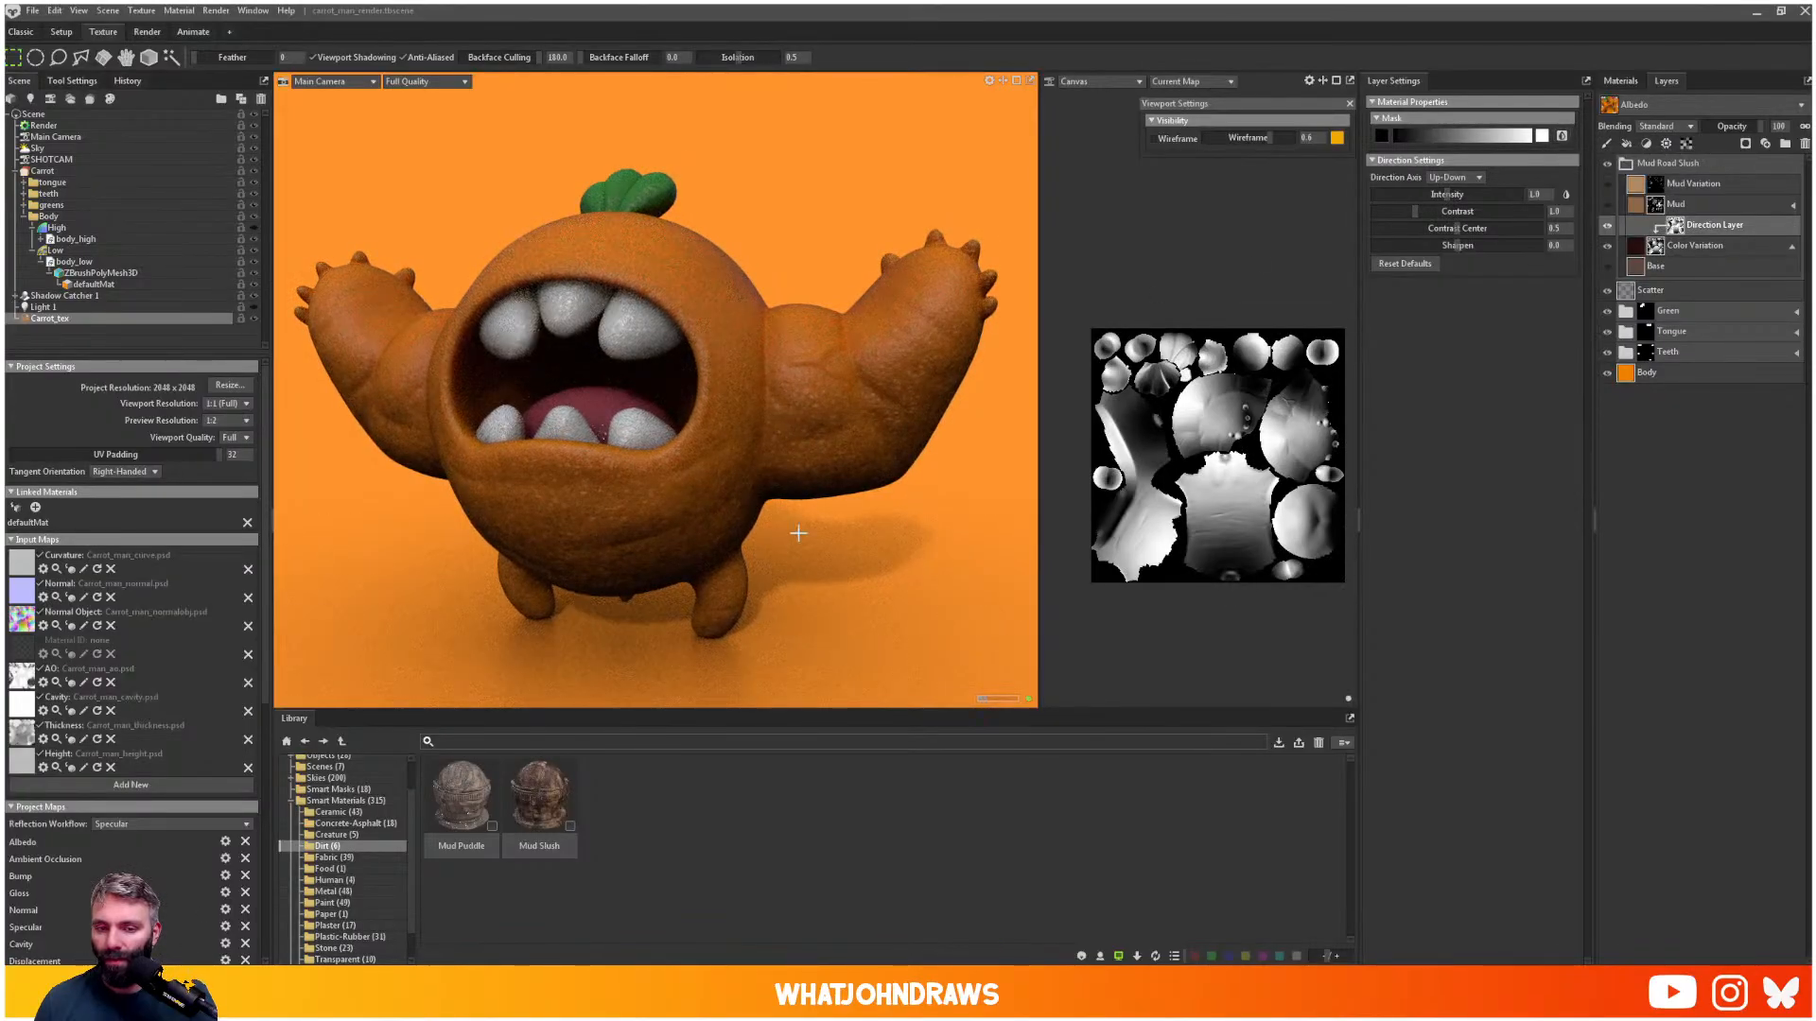
- Examine the underside and legs, cycle the viewport through the map channels to Albedo, and frame the whole character
{"action": "mouse_move", "coordinate": [784, 511]}
{"action": "left_mouse_down", "text": "alt"}
{"action": "mouse_move", "coordinate": [790, 442]}
{"action": "mouse_move", "coordinate": [783, 516]}
{"action": "left_mouse_up", "text": "alt"}
{"action": "middle_click_drag", "start_coordinate": [702, 560], "coordinate": [701, 441], "text": "alt"}
{"action": "right_click_drag", "start_coordinate": [702, 441], "coordinate": [709, 555], "text": "alt"}
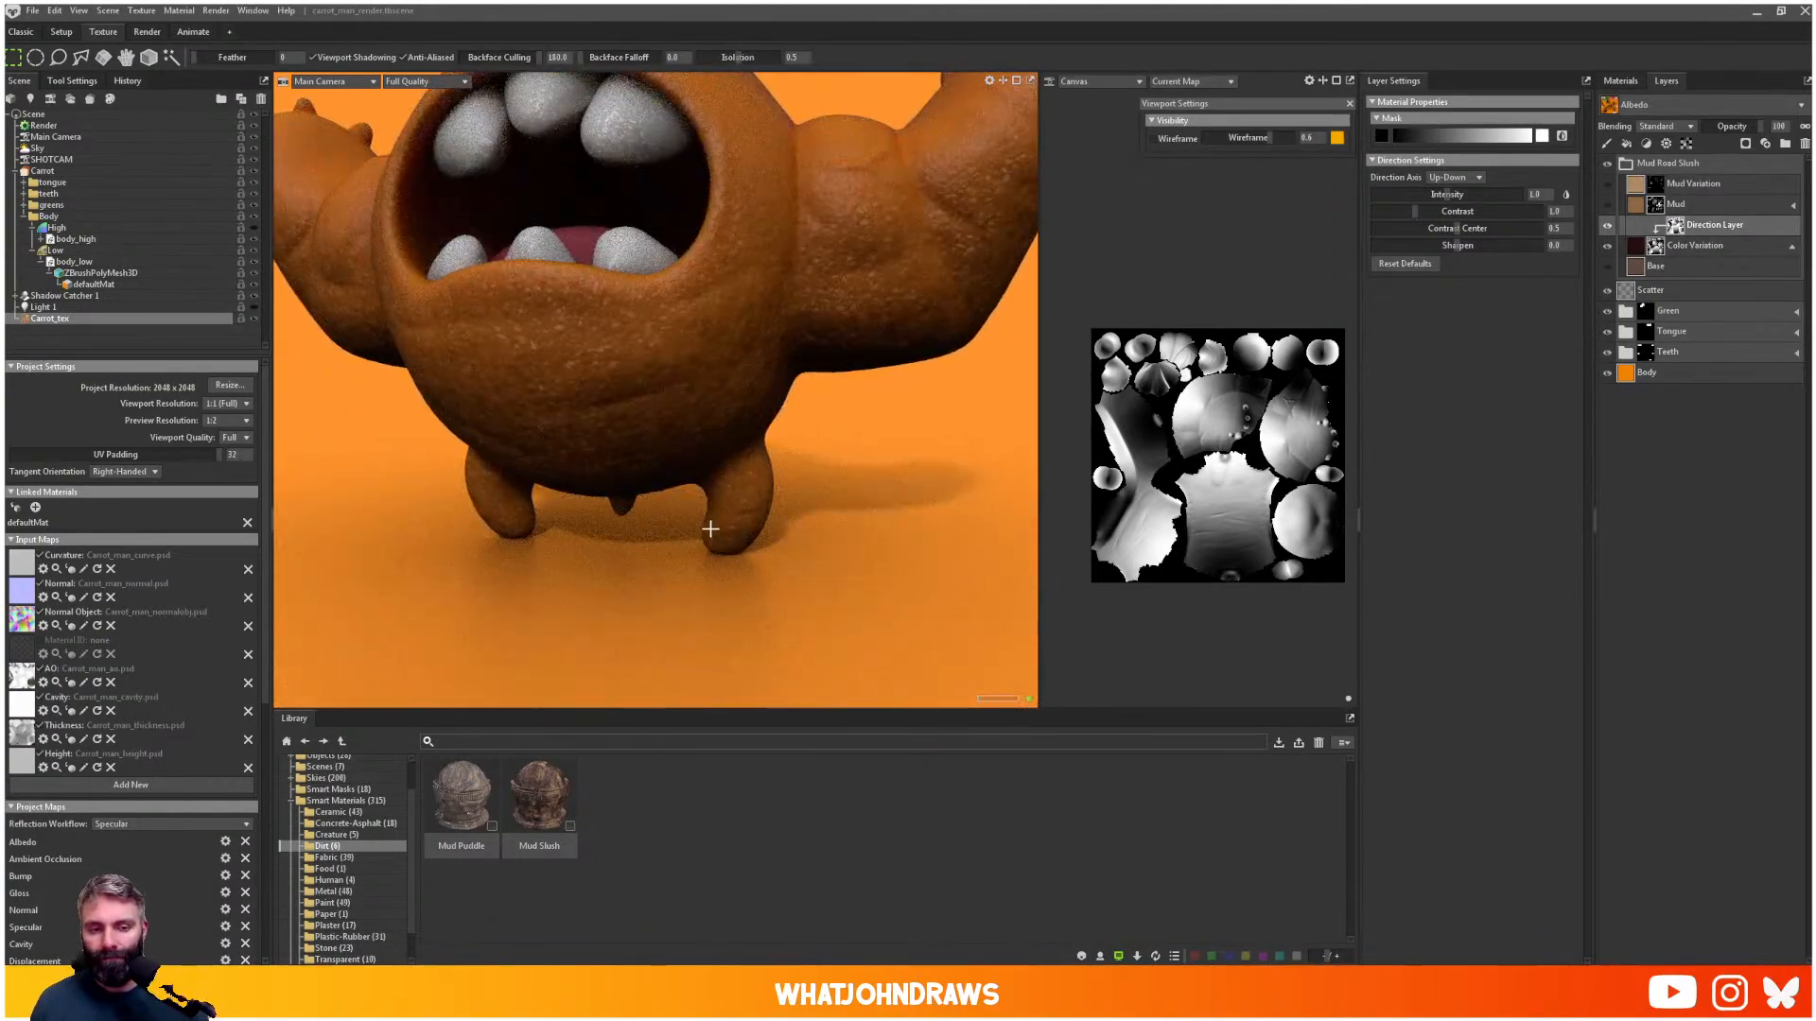
{"action": "key", "text": "c"}
{"action": "key", "text": "c"}
{"action": "key", "text": "c"}
{"action": "key", "text": "c"}
{"action": "key", "text": "c"}
{"action": "key", "text": "c"}
{"action": "key", "text": "c"}
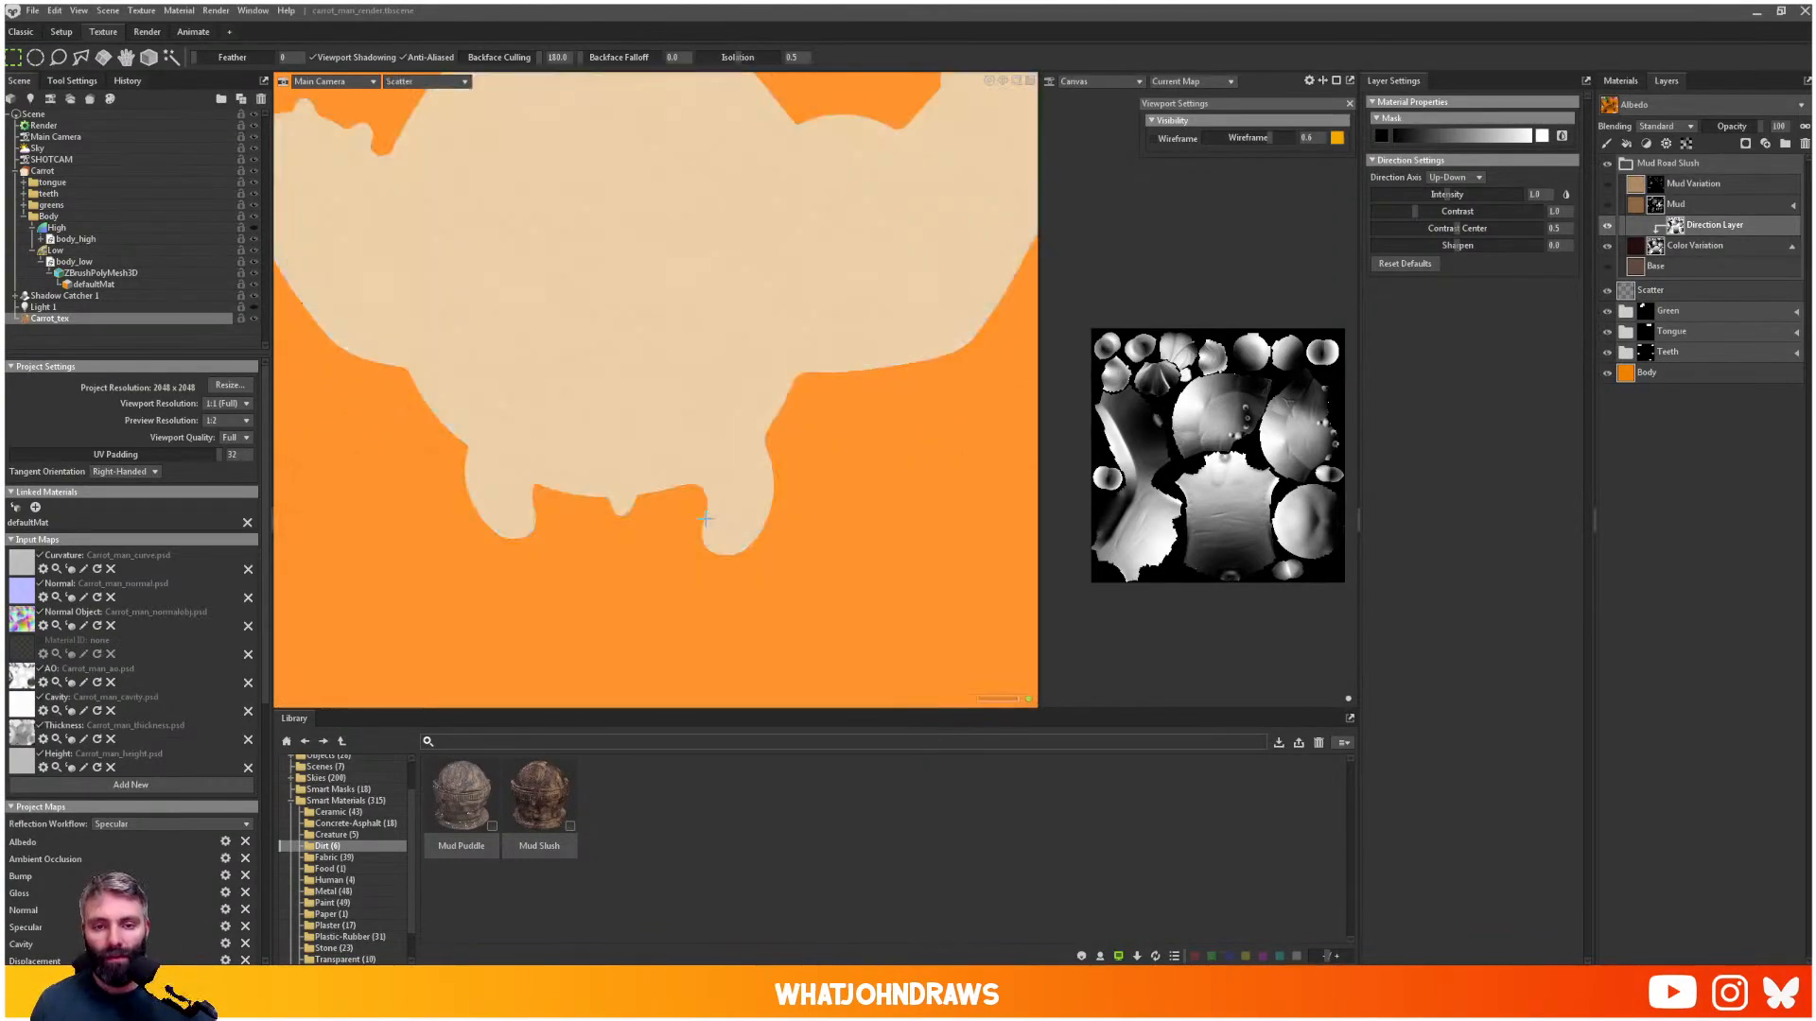
{"action": "key", "text": "c"}
{"action": "key", "text": "c"}
{"action": "key", "text": "c"}
{"action": "key", "text": "c"}
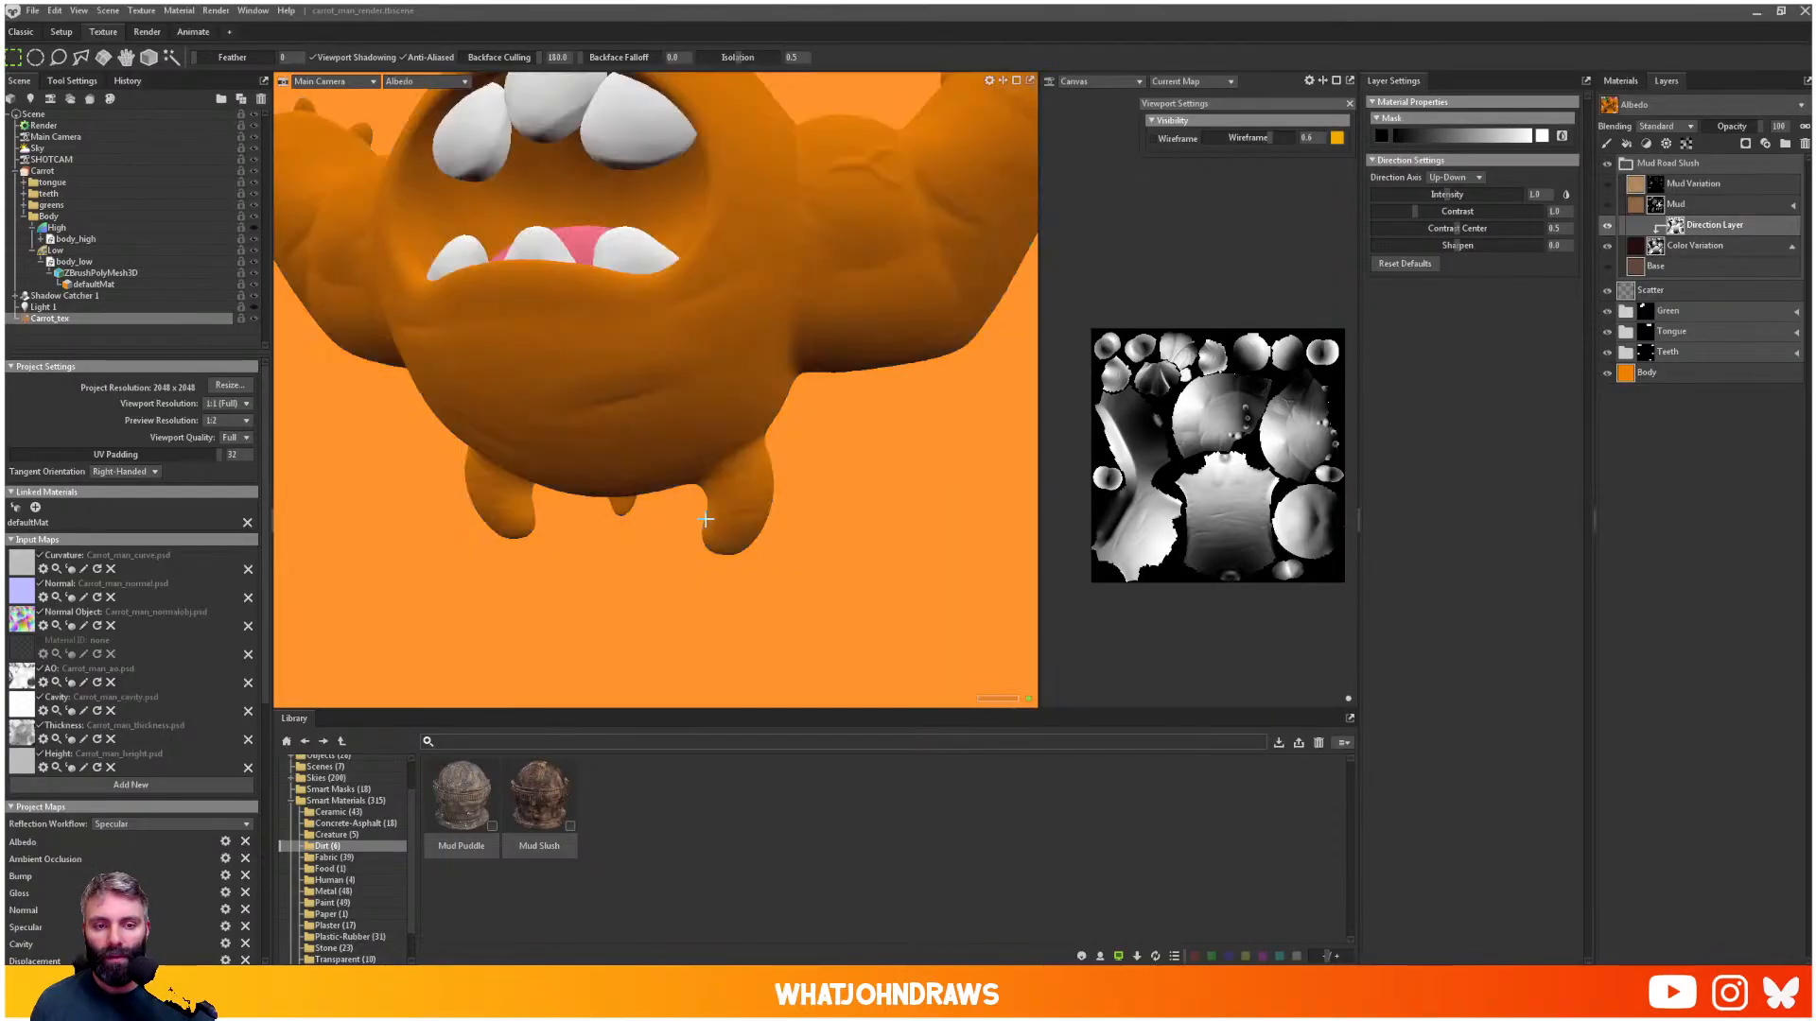
{"action": "key", "text": "c"}
{"action": "key", "text": "c"}
{"action": "key", "text": "c"}
{"action": "left_click_drag", "start_coordinate": [659, 449], "coordinate": [722, 470], "text": "alt"}
{"action": "scroll", "coordinate": [665, 457], "scroll_direction": "down", "scroll_amount": 3}
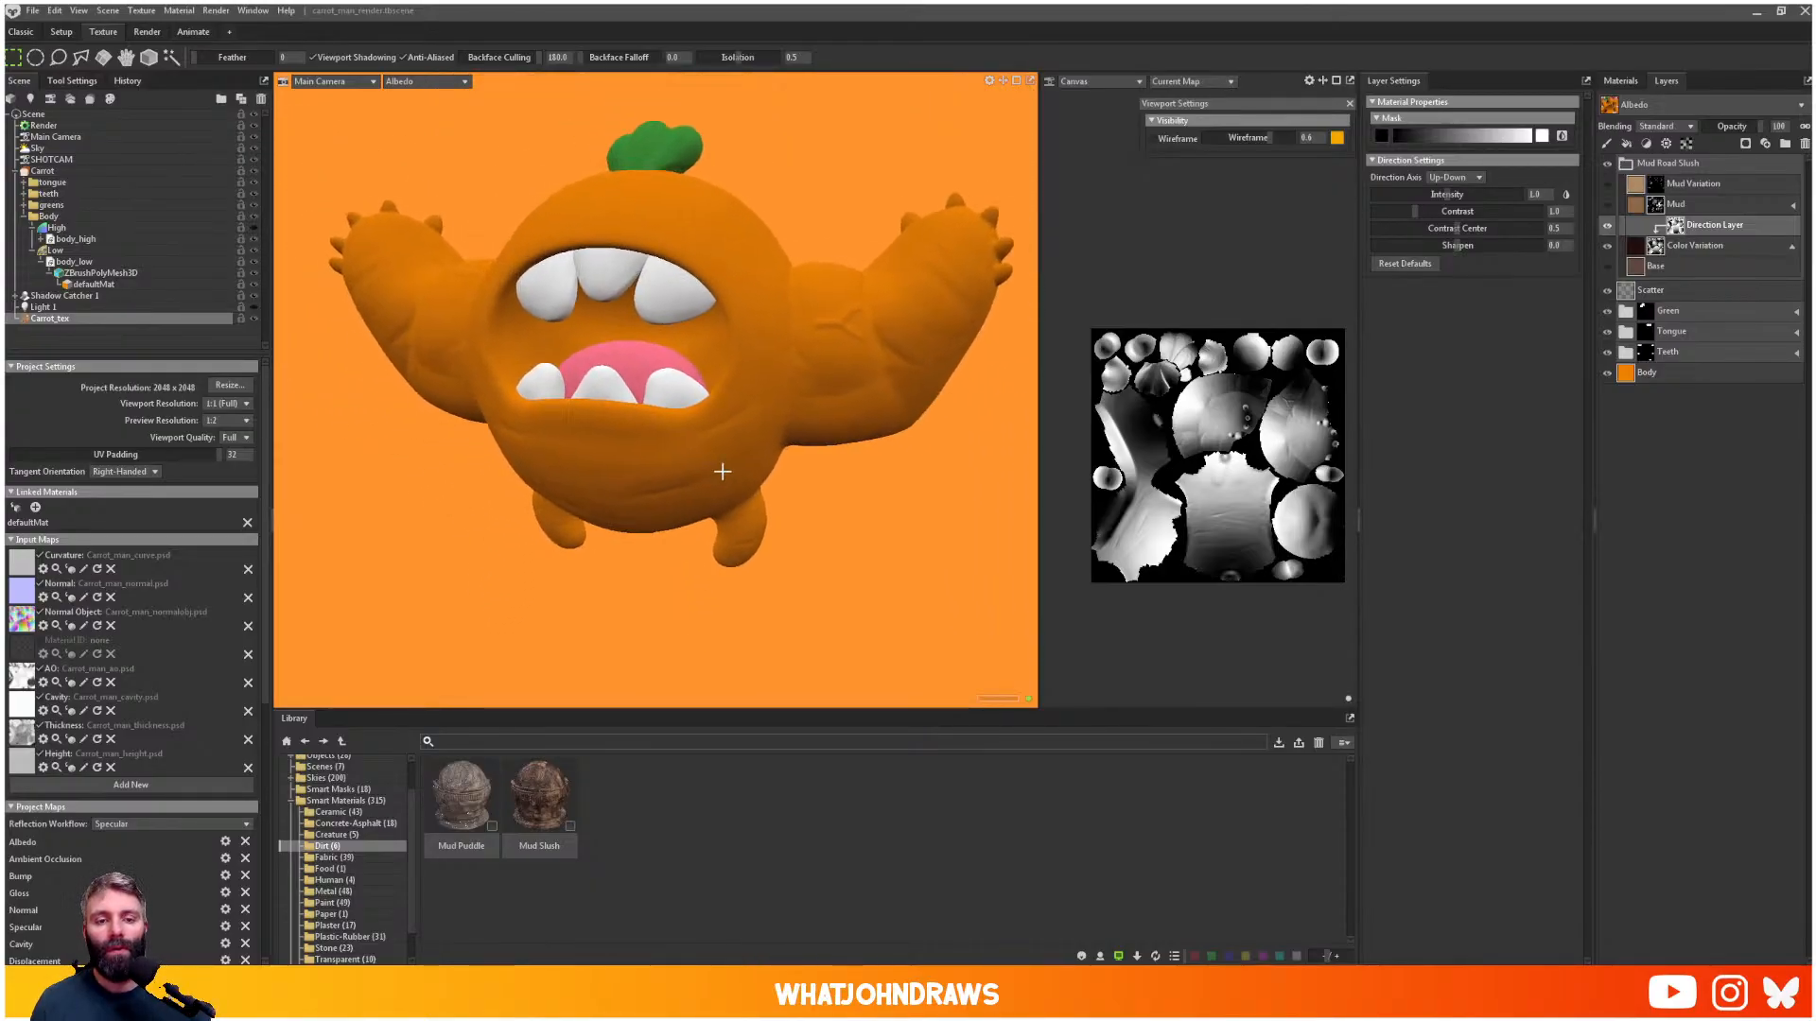
- Toggle the visibility of the Direction Layer and the Color Variation layer to judge the gradient in Albedo, leaving both shown
{"action": "left_click", "coordinate": [1608, 226]}
{"action": "left_click", "coordinate": [1608, 226]}
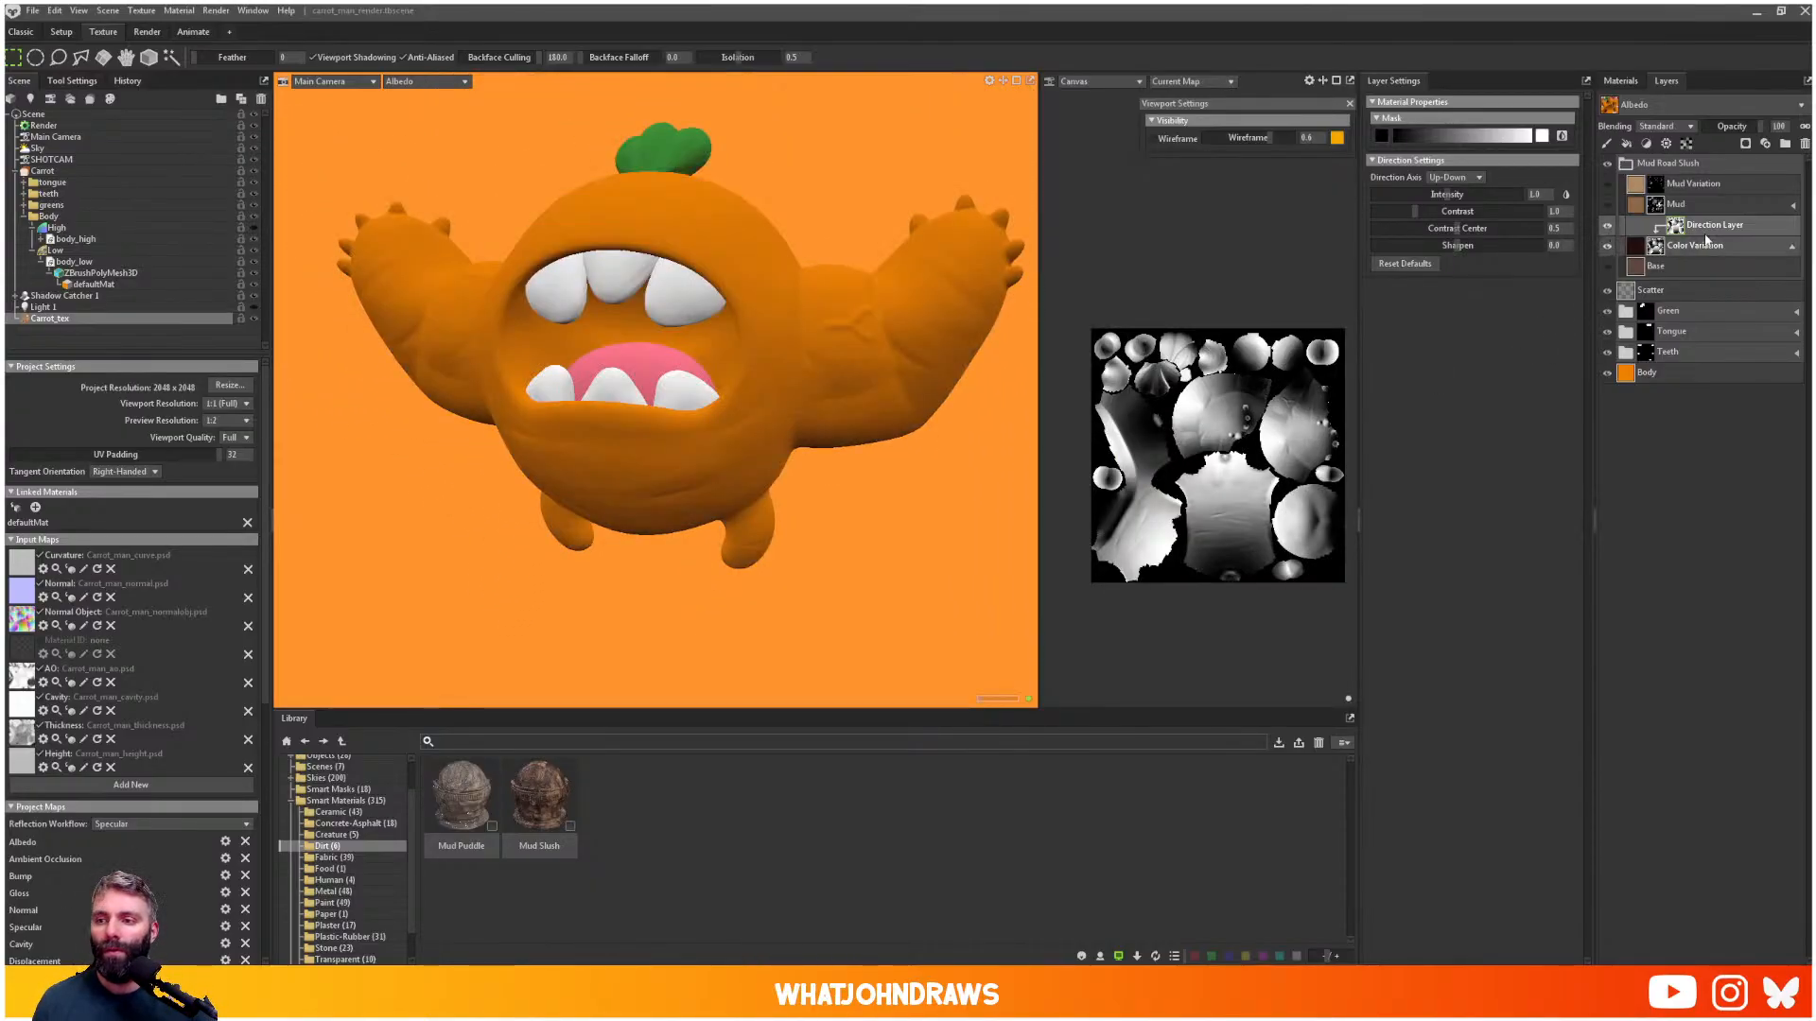
{"action": "left_click", "coordinate": [1607, 247]}
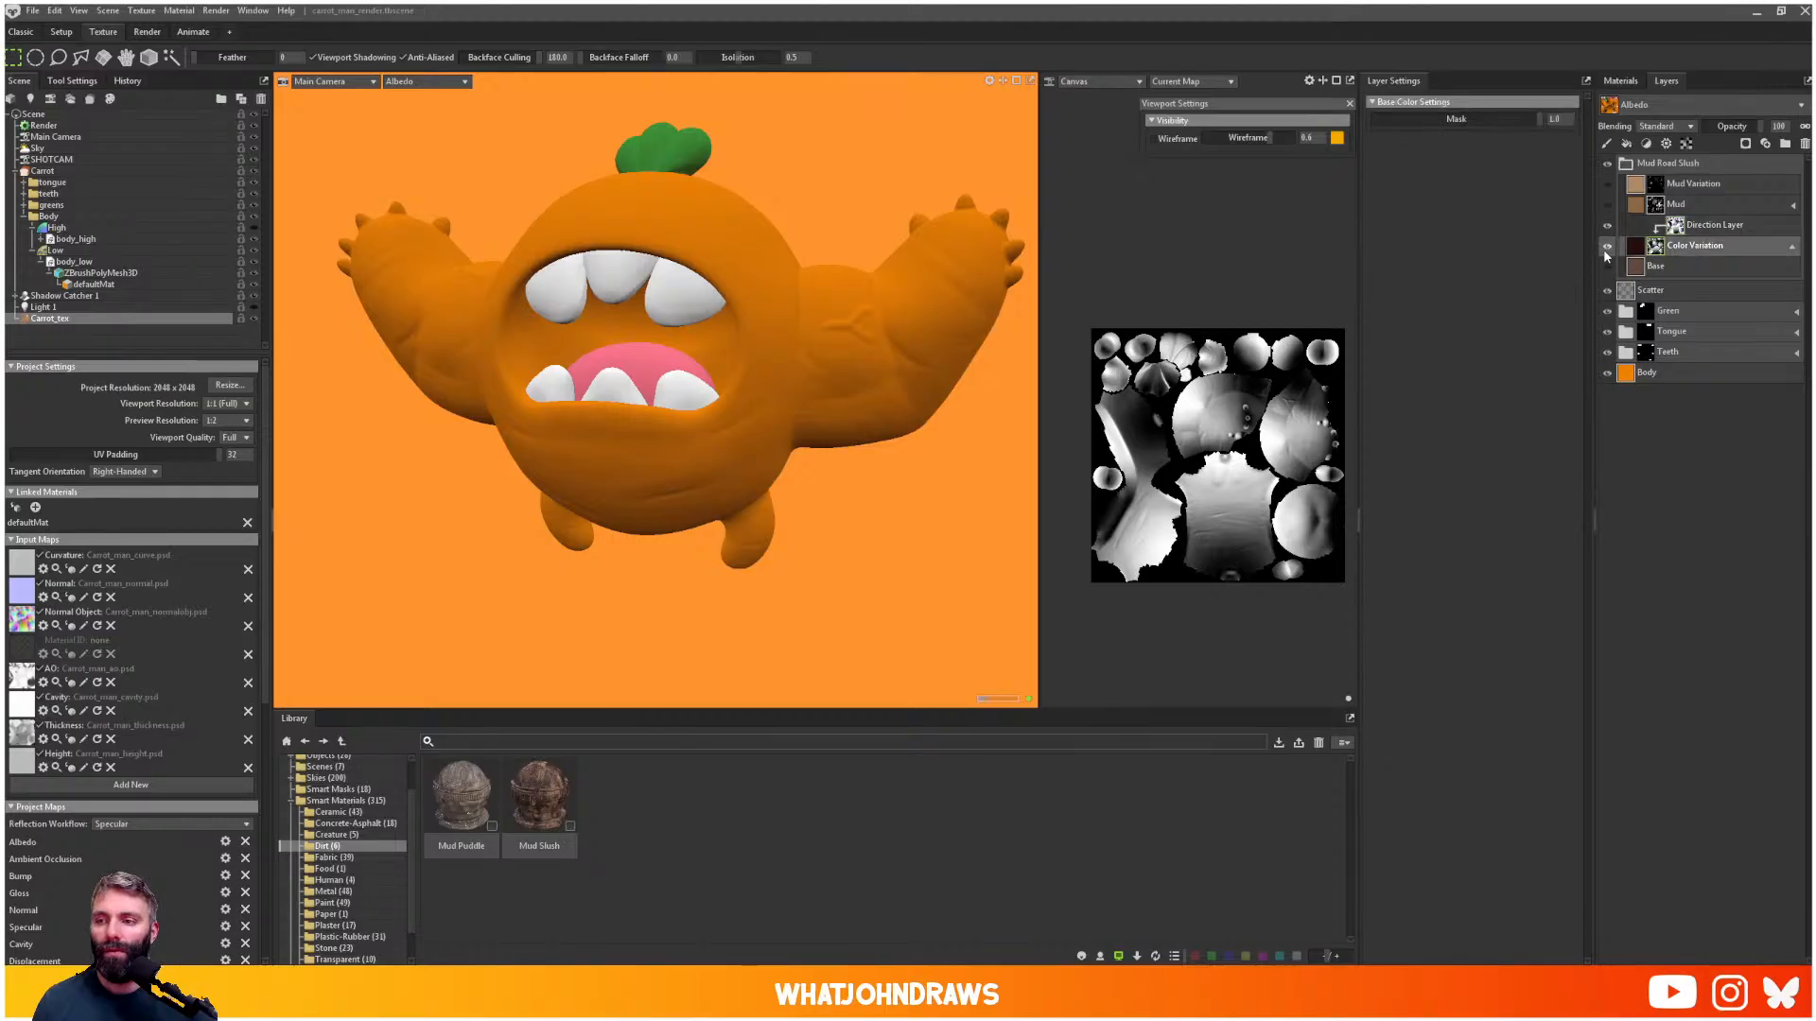
{"action": "left_click", "coordinate": [1607, 248]}
{"action": "left_click", "coordinate": [1607, 248]}
{"action": "left_click", "coordinate": [1608, 249]}
{"action": "left_click", "coordinate": [1608, 248]}
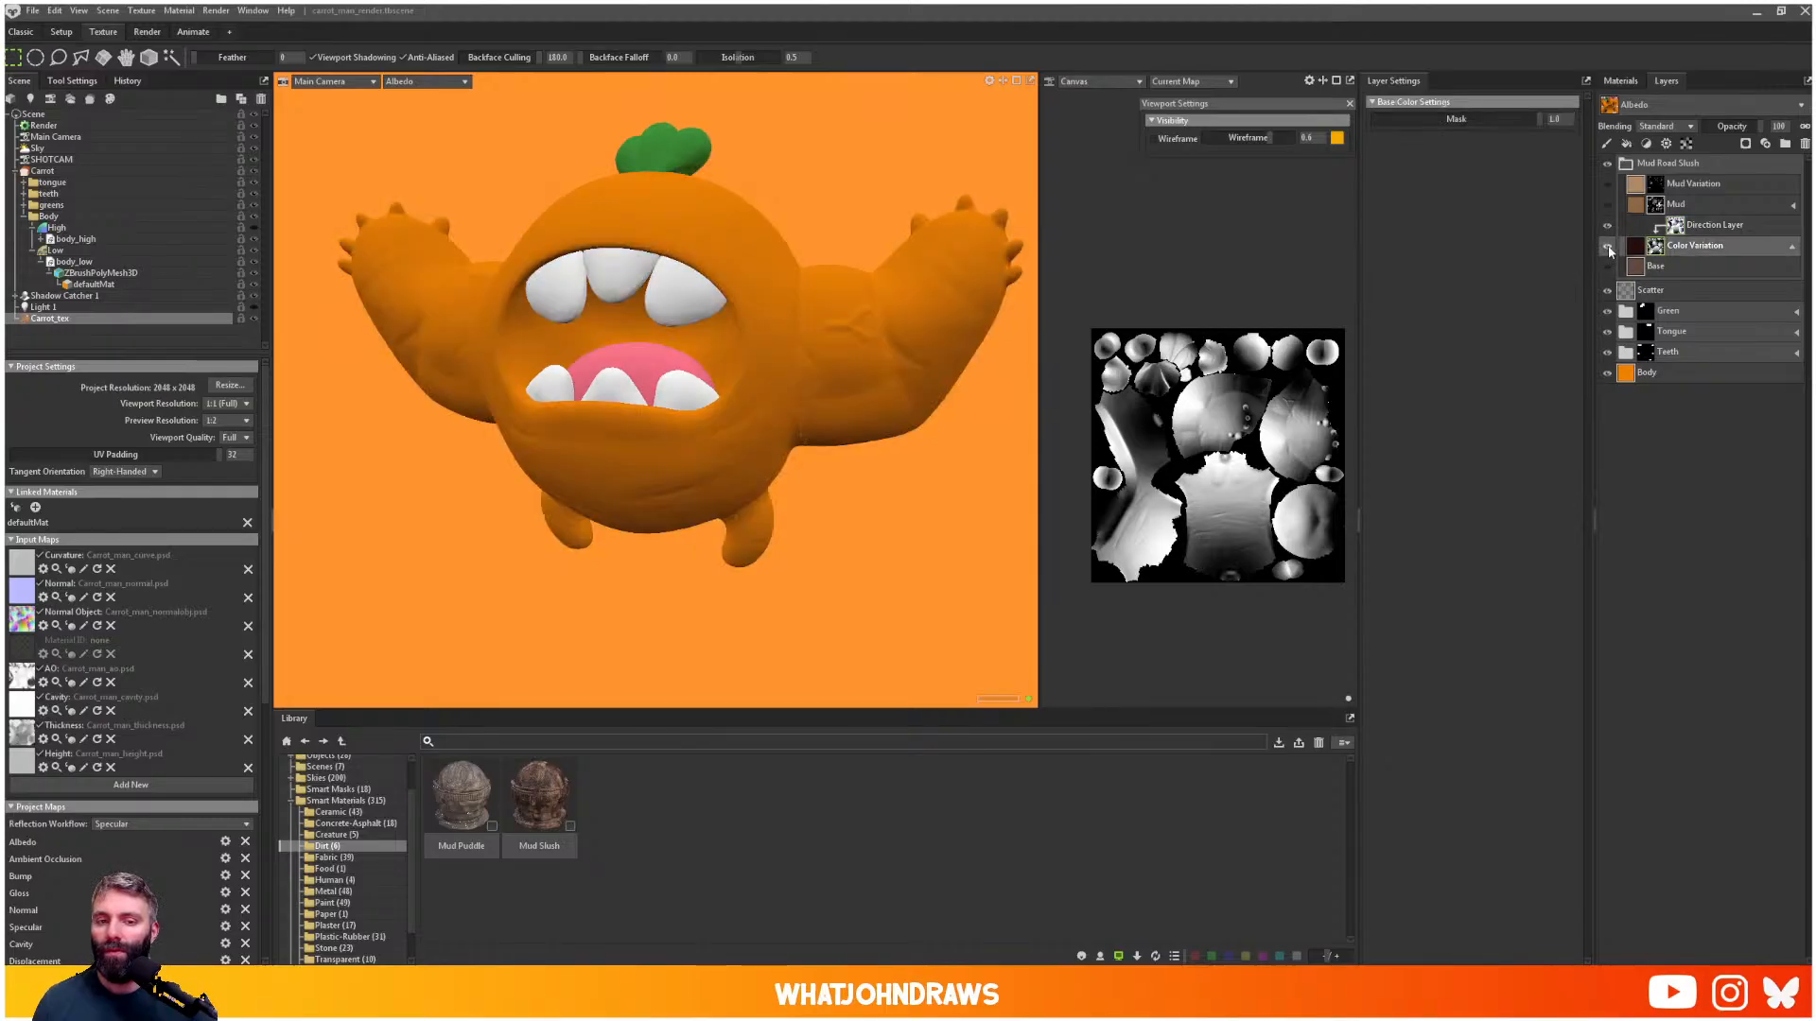
{"action": "left_click", "coordinate": [1608, 248]}
{"action": "left_click", "coordinate": [1608, 248]}
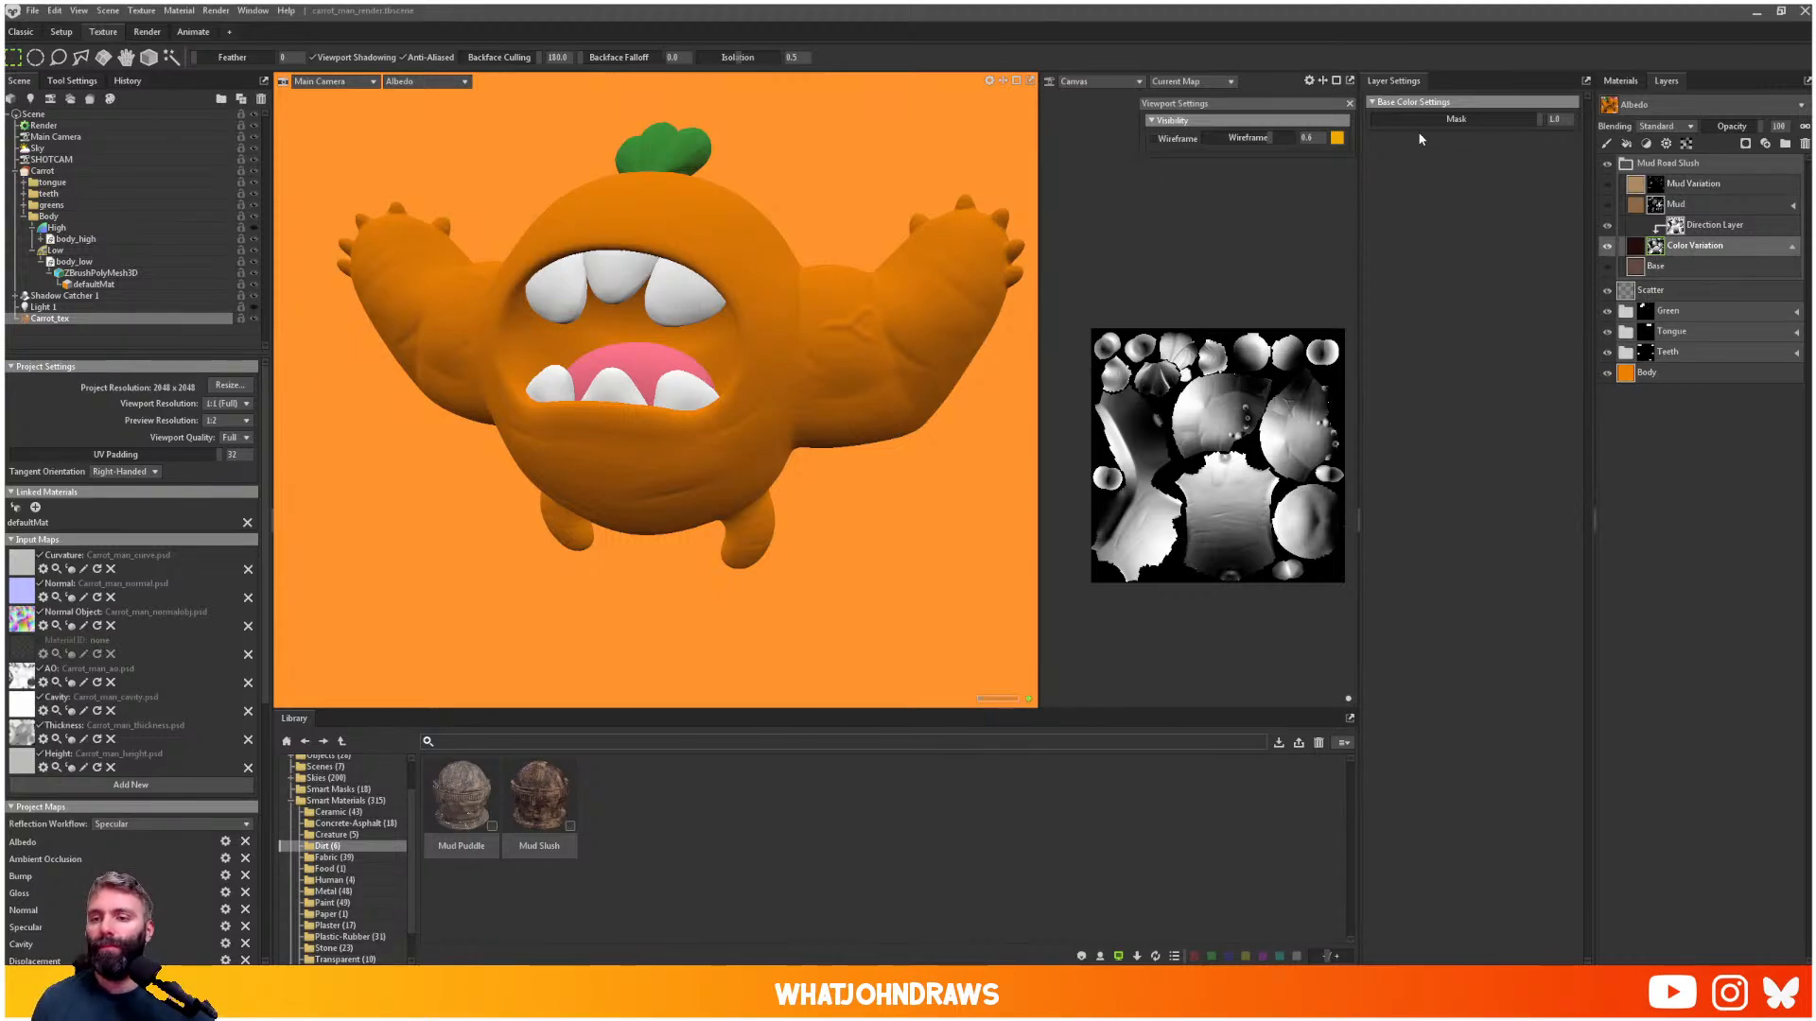
- Set the Direction Layer's intensity to about 2.69 and try moving it out of the mask onto the Color Variation layer
{"action": "left_click", "coordinate": [1712, 225]}
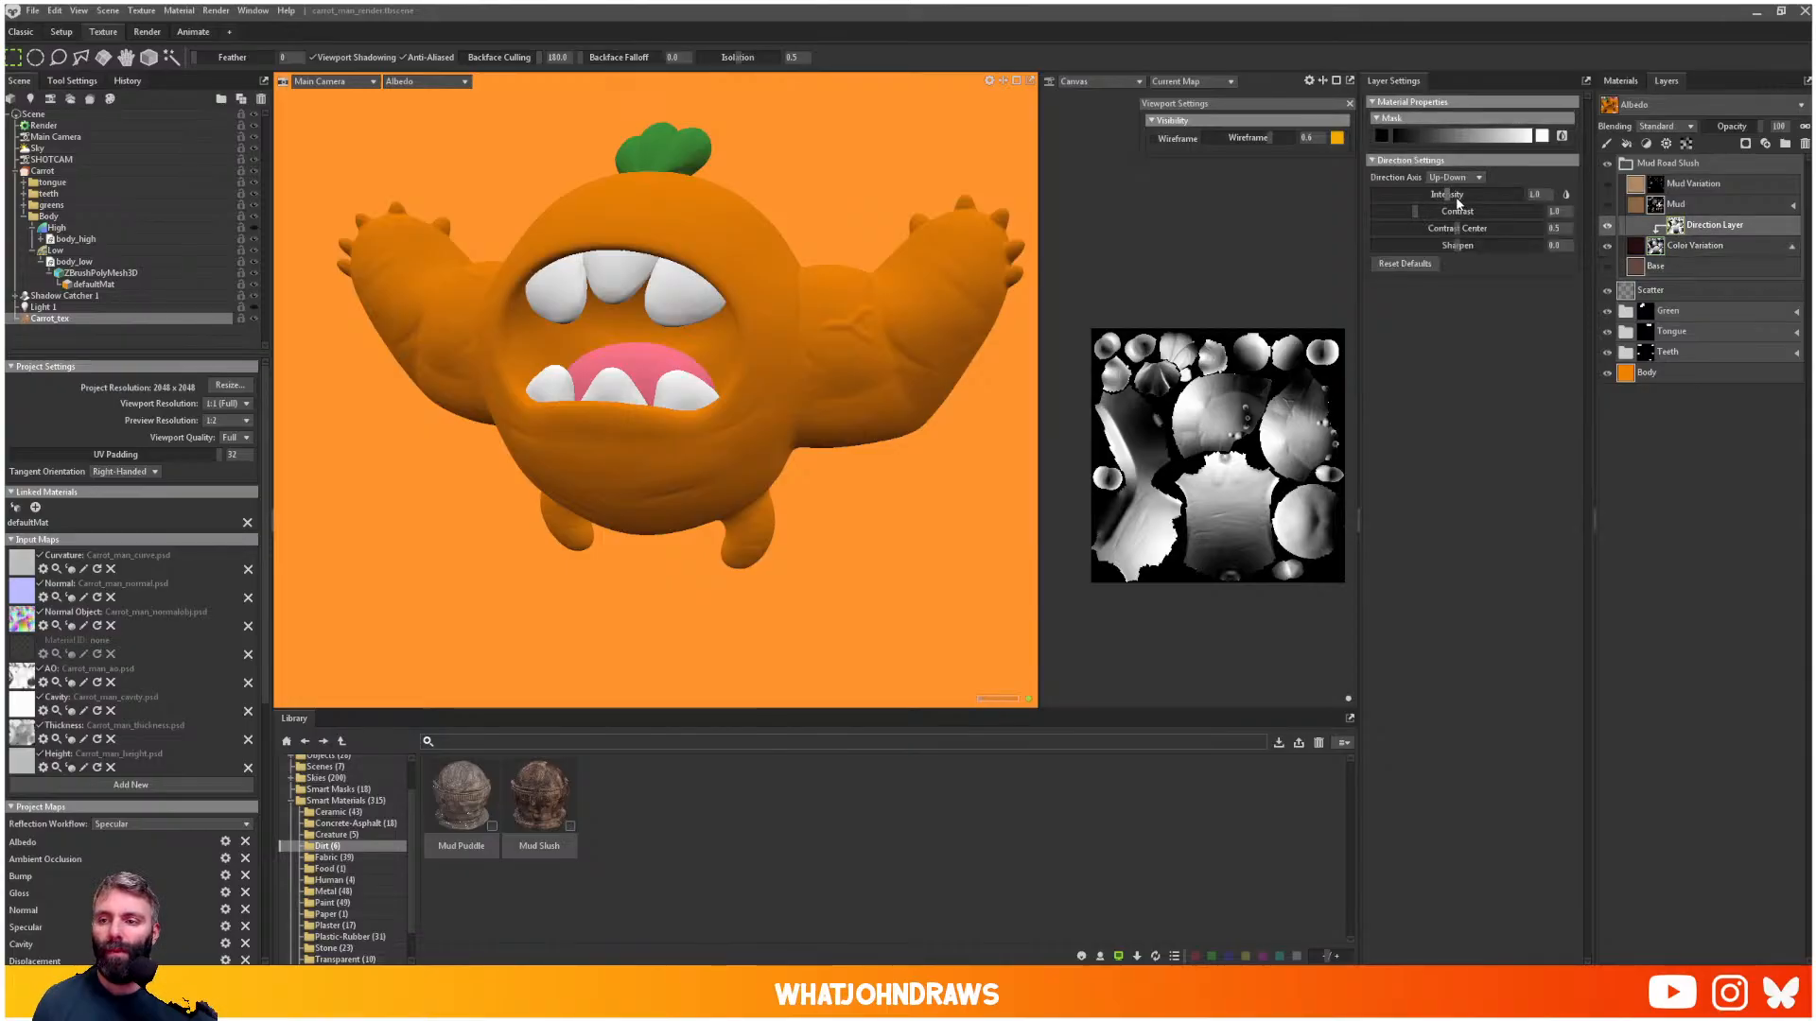
{"action": "mouse_move", "coordinate": [1458, 201]}
{"action": "left_mouse_down"}
{"action": "mouse_move", "coordinate": [1511, 194]}
{"action": "mouse_move", "coordinate": [1491, 194]}
{"action": "left_mouse_up"}
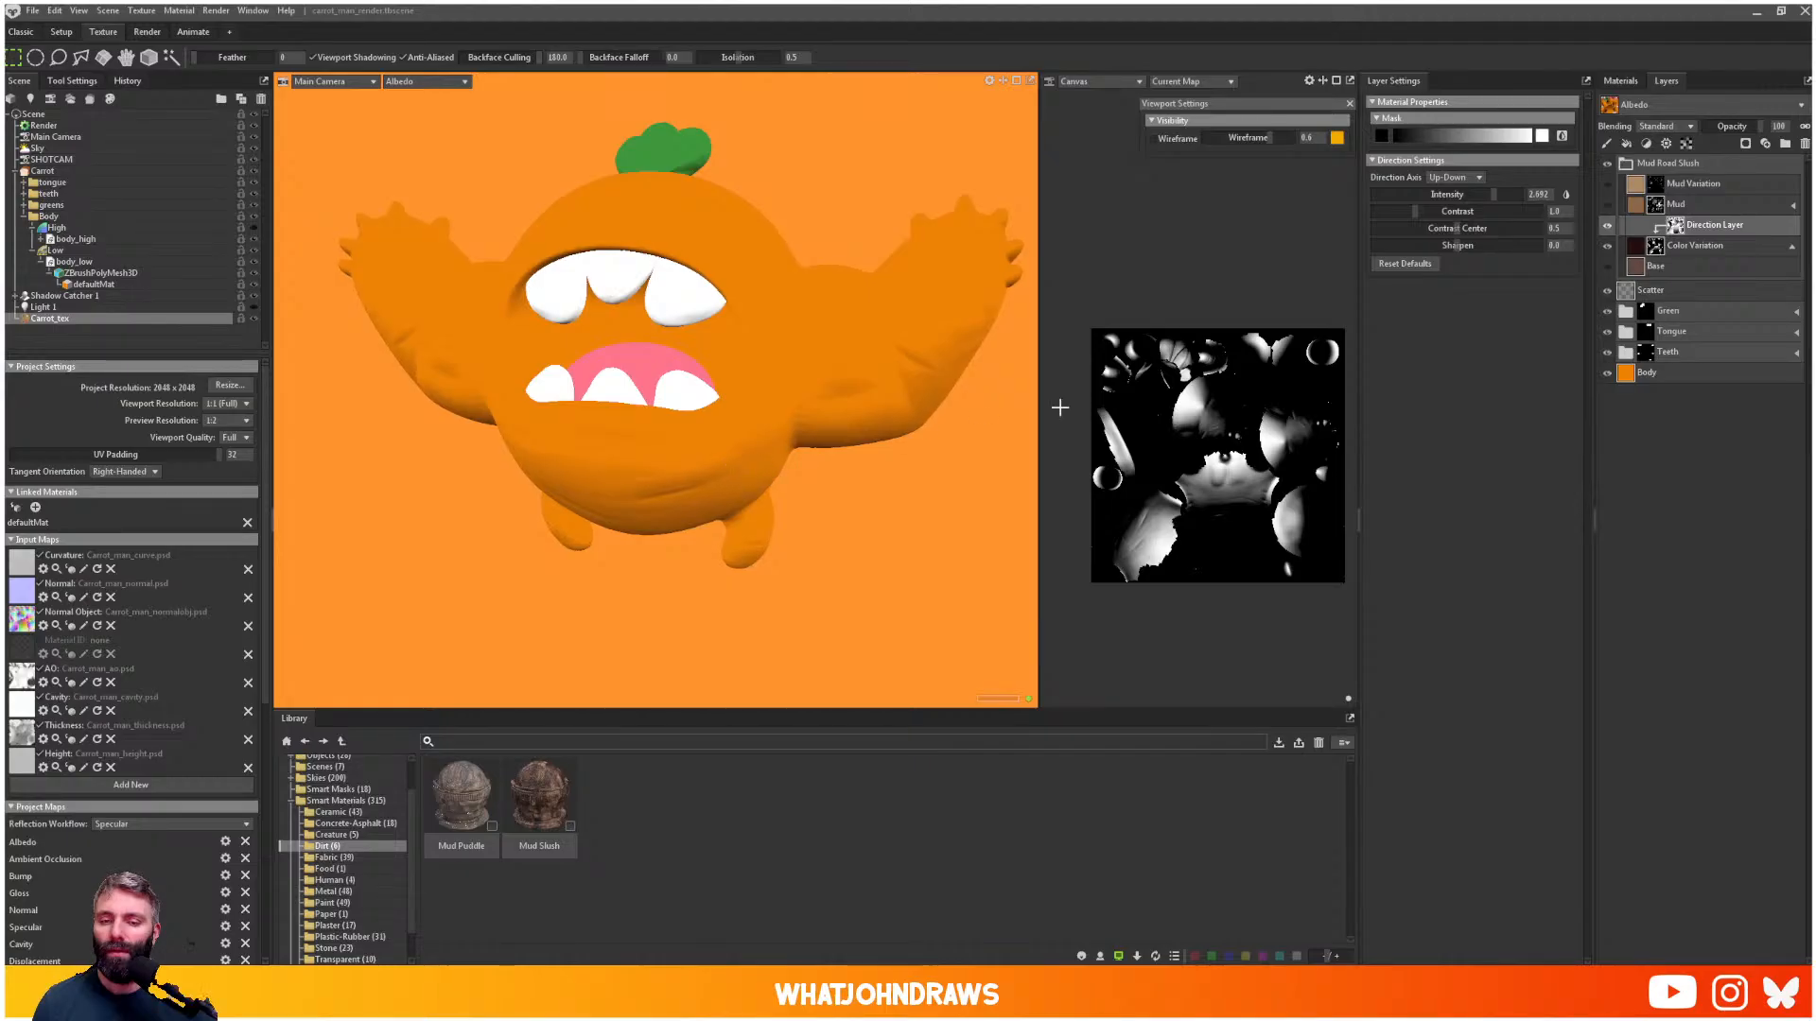
{"action": "mouse_move", "coordinate": [1693, 225]}
{"action": "left_mouse_down"}
{"action": "mouse_move", "coordinate": [1646, 264]}
{"action": "mouse_move", "coordinate": [1640, 247]}
{"action": "mouse_move", "coordinate": [1686, 244]}
{"action": "left_mouse_up"}
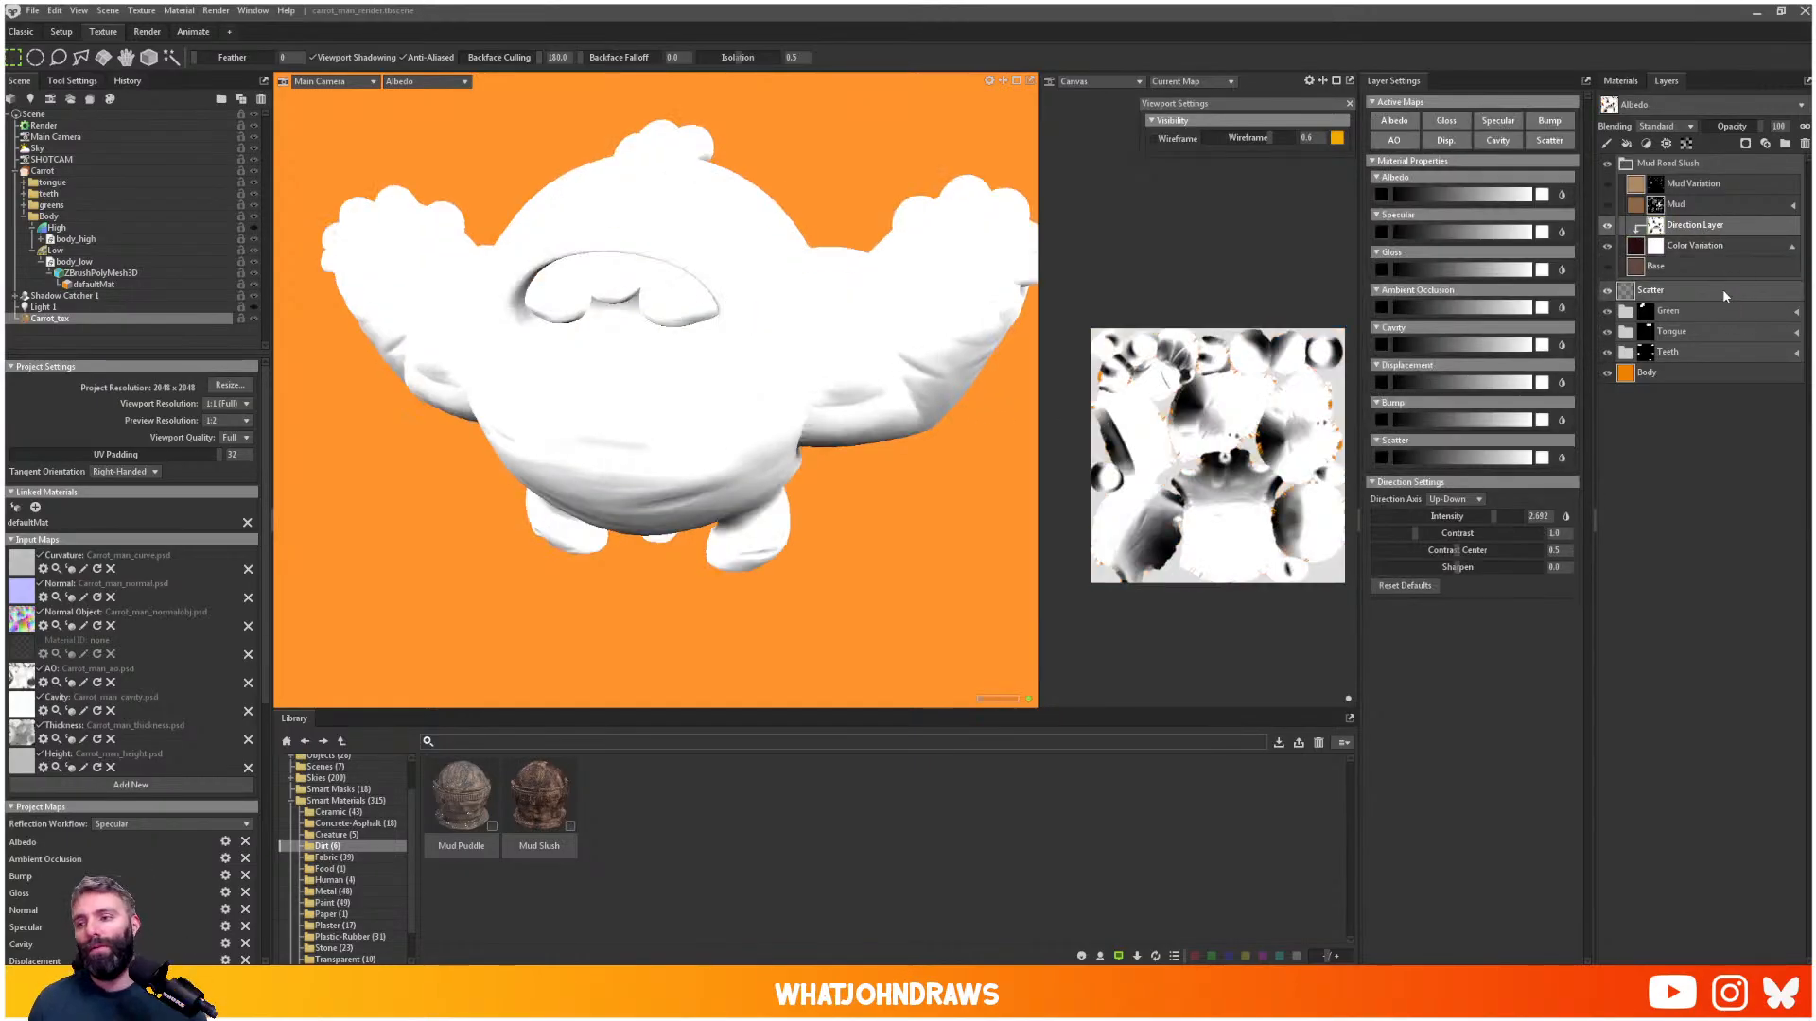
- Add a Dirt processor layer to the Color Variation mask and nest it under the Direction Layer
{"action": "left_click", "coordinate": [1661, 250]}
{"action": "right_click", "coordinate": [1661, 251]}
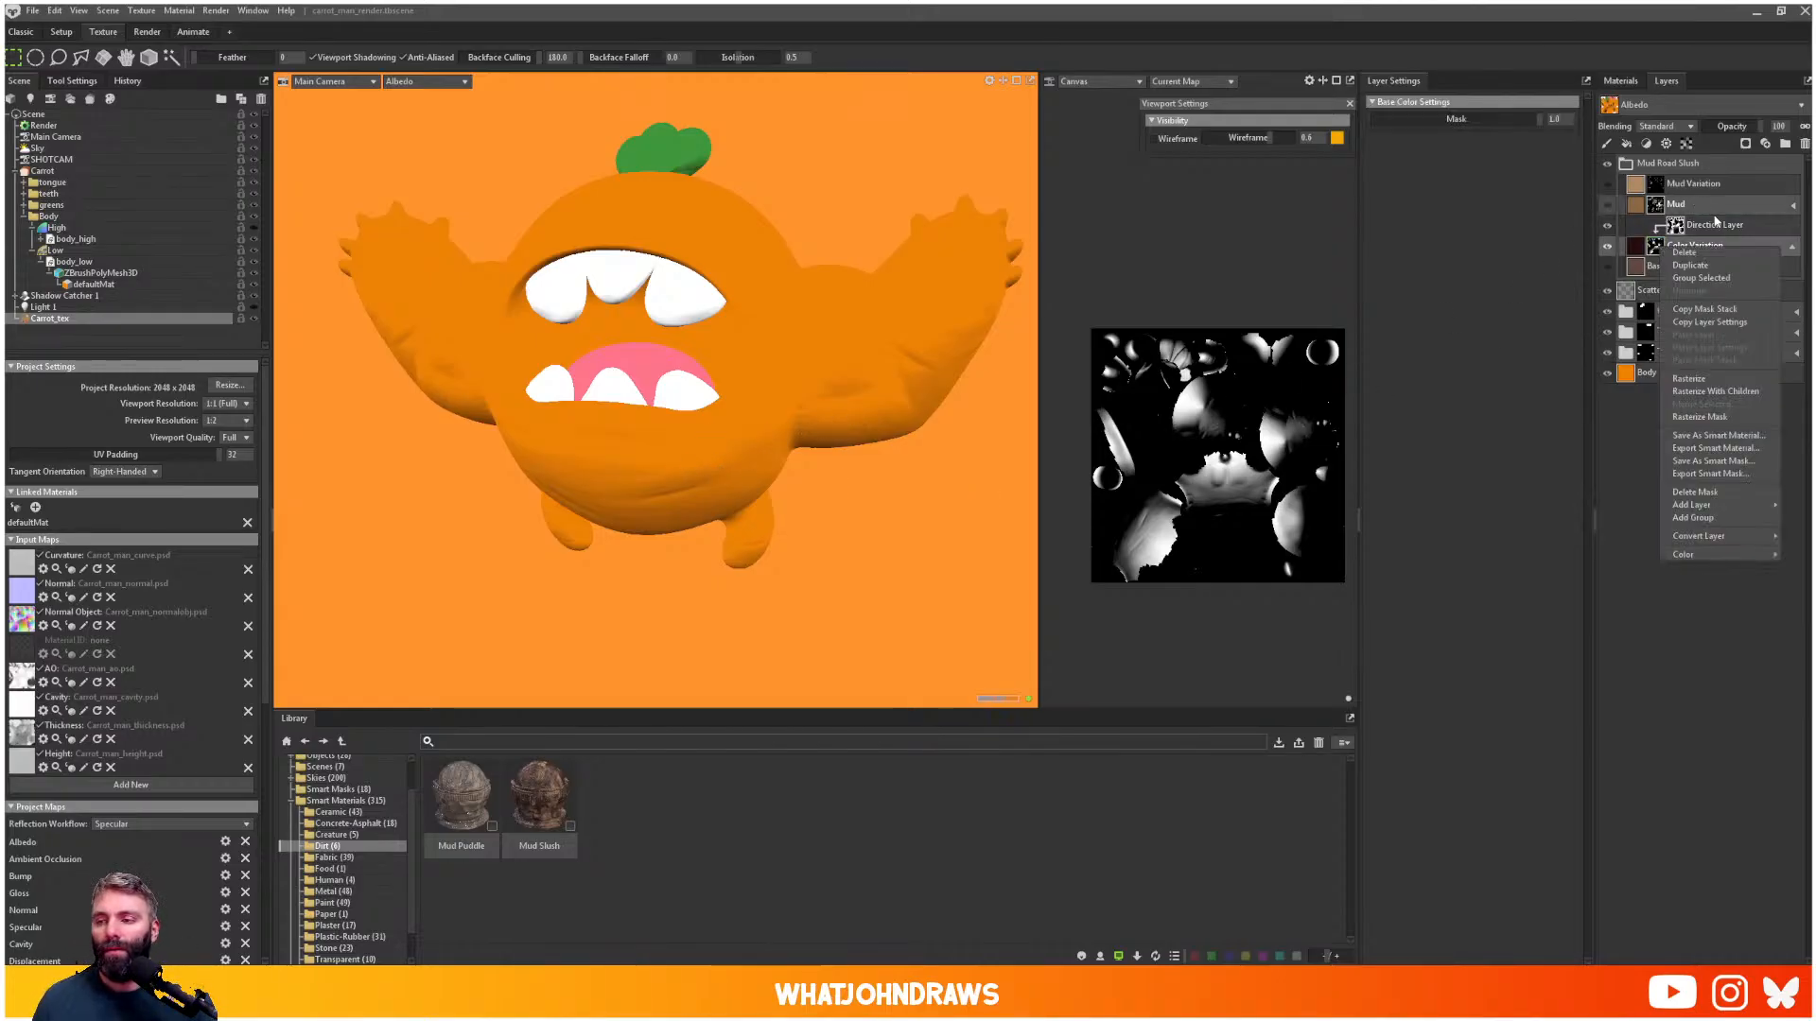
{"action": "left_click", "coordinate": [1655, 248]}
{"action": "right_click", "coordinate": [1661, 250]}
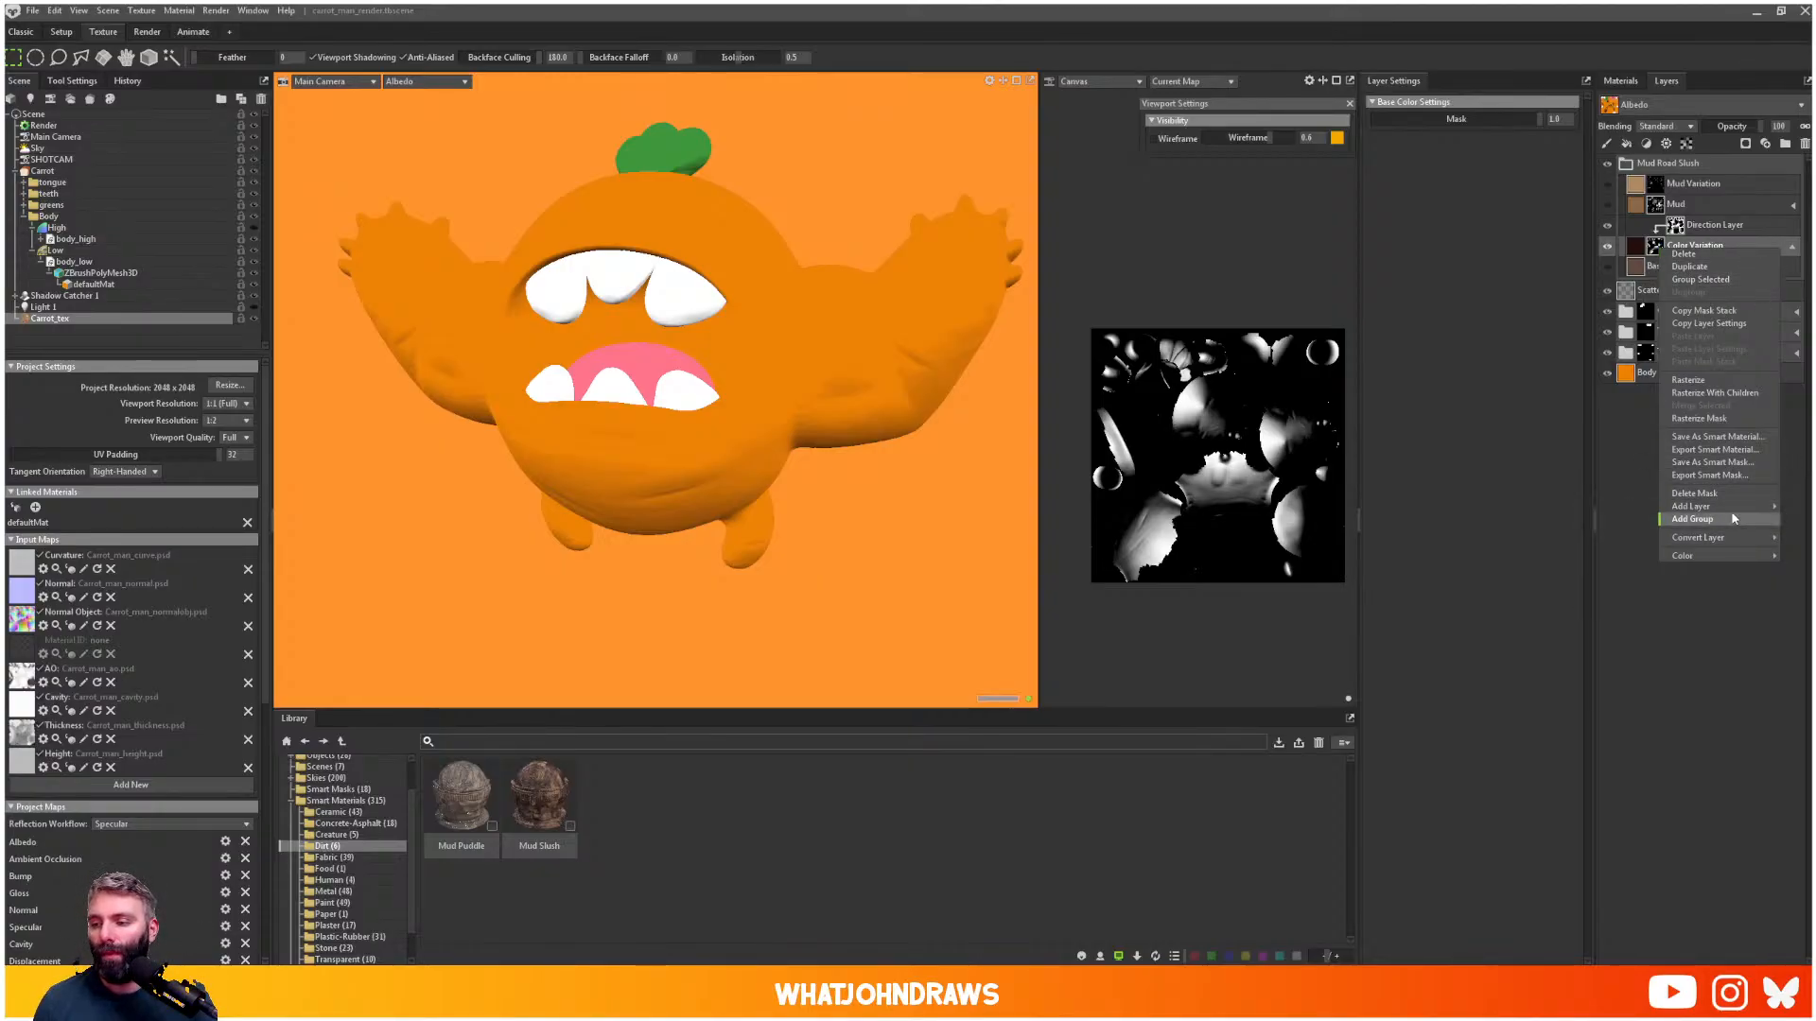
{"action": "mouse_move", "coordinate": [1693, 507]}
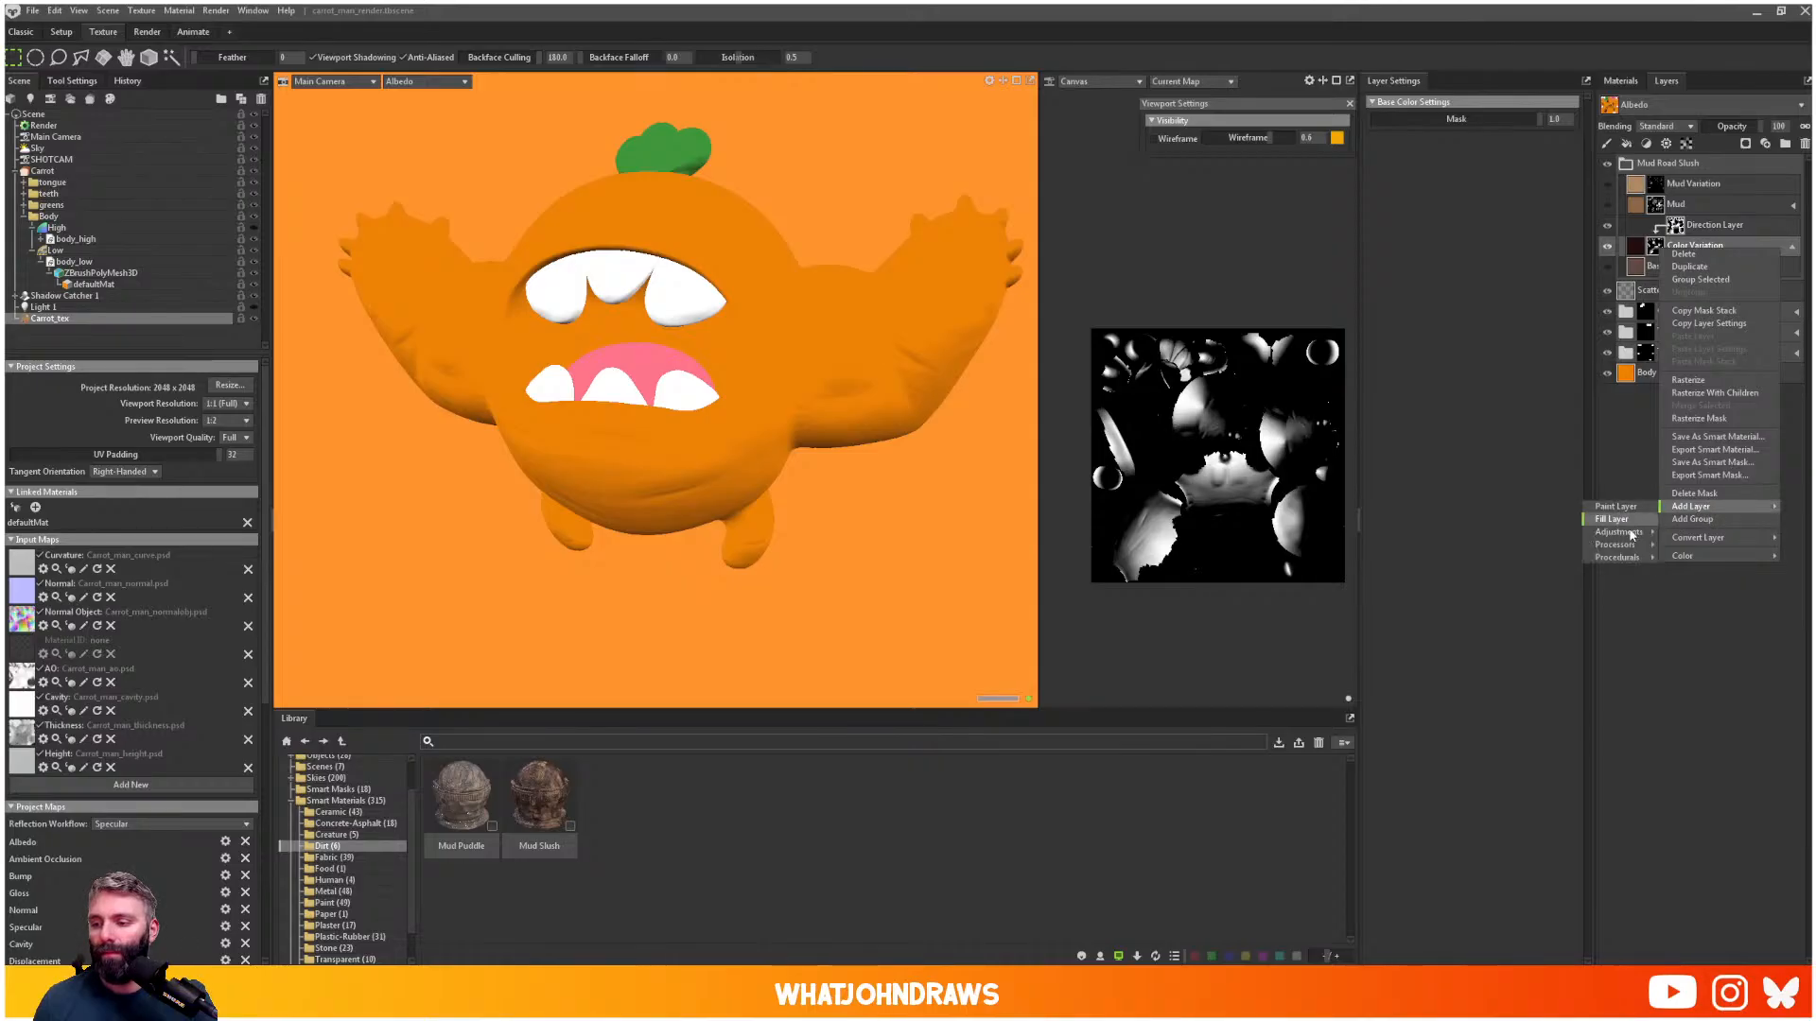
{"action": "mouse_move", "coordinate": [1629, 535]}
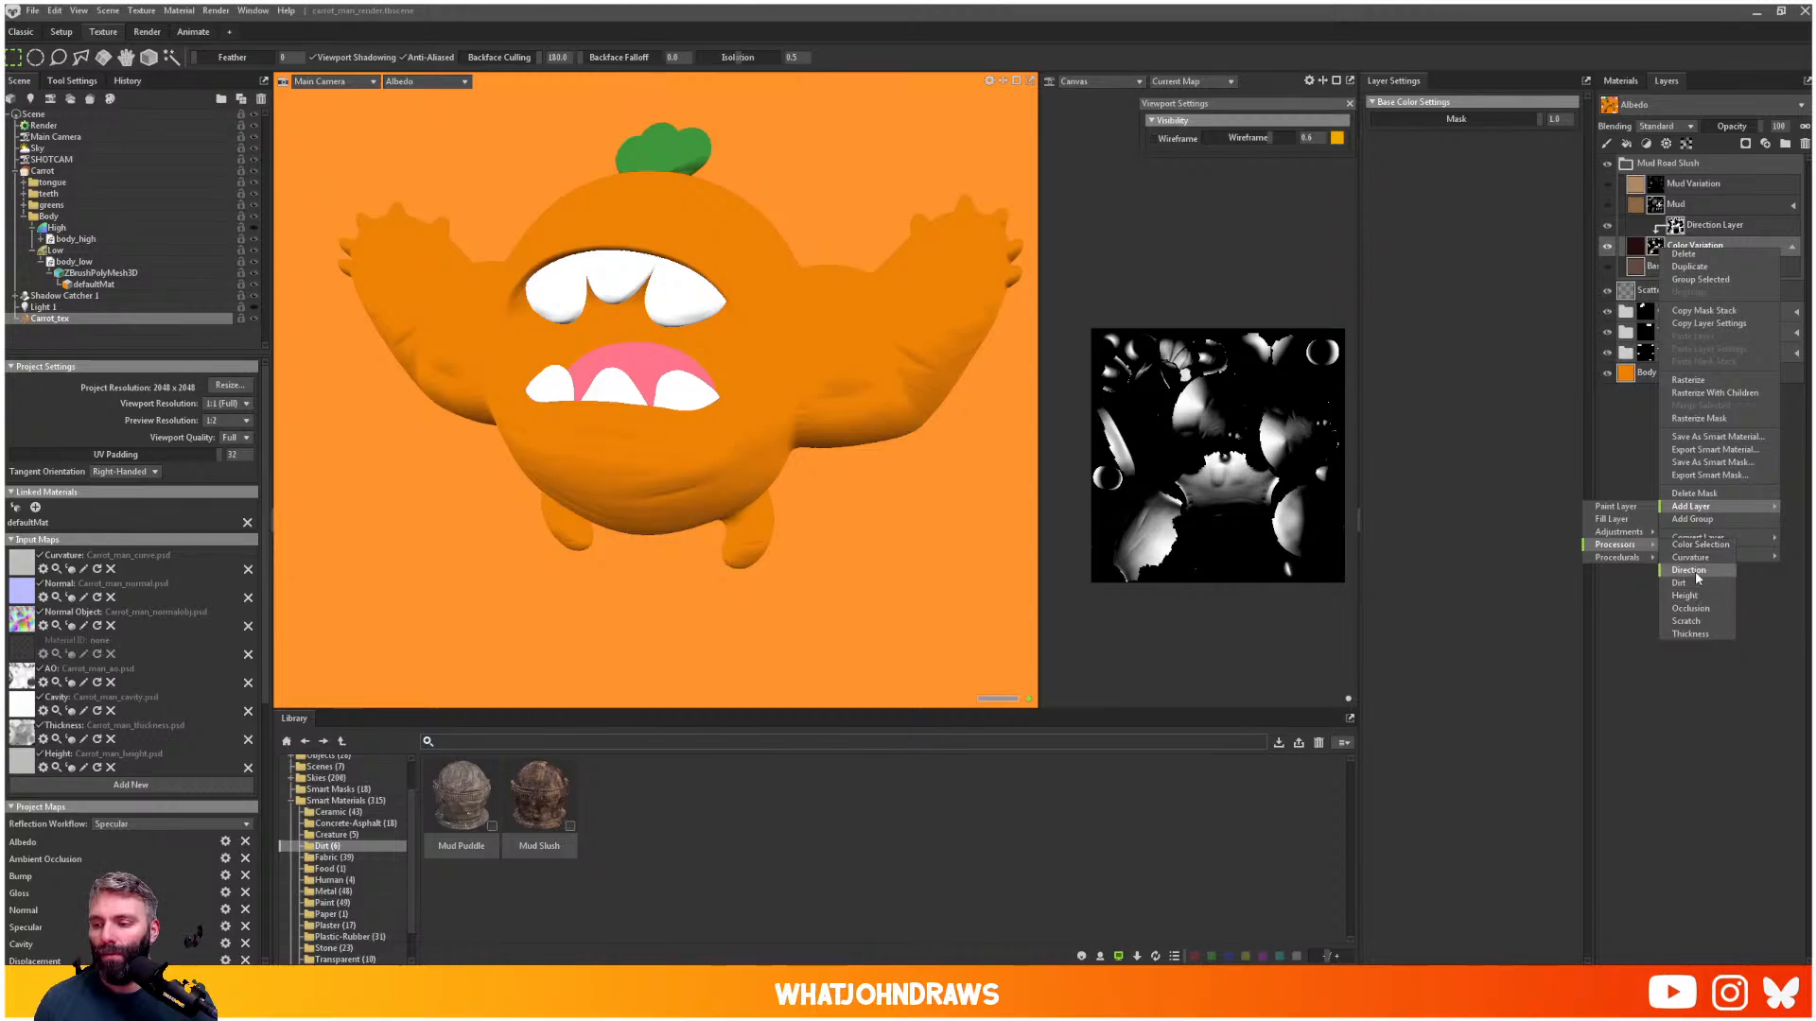
{"action": "left_click", "coordinate": [1683, 583]}
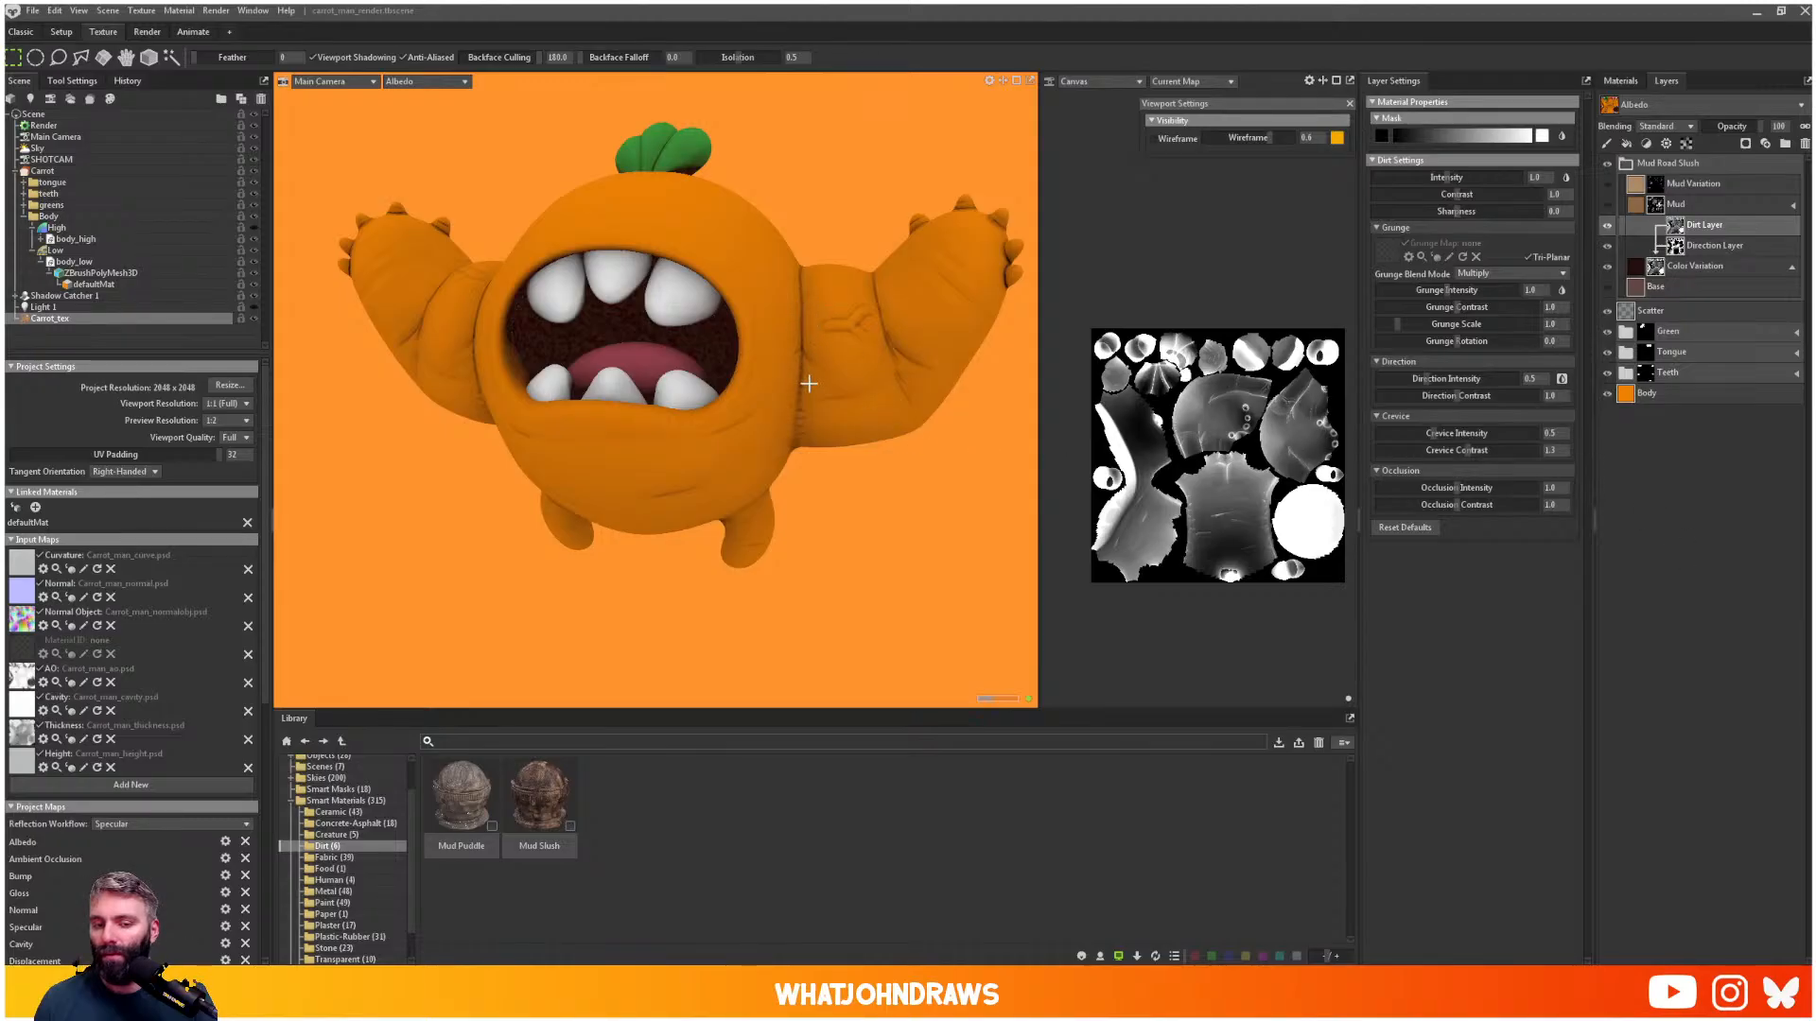
{"action": "left_click_drag", "start_coordinate": [1680, 228], "coordinate": [1678, 245]}
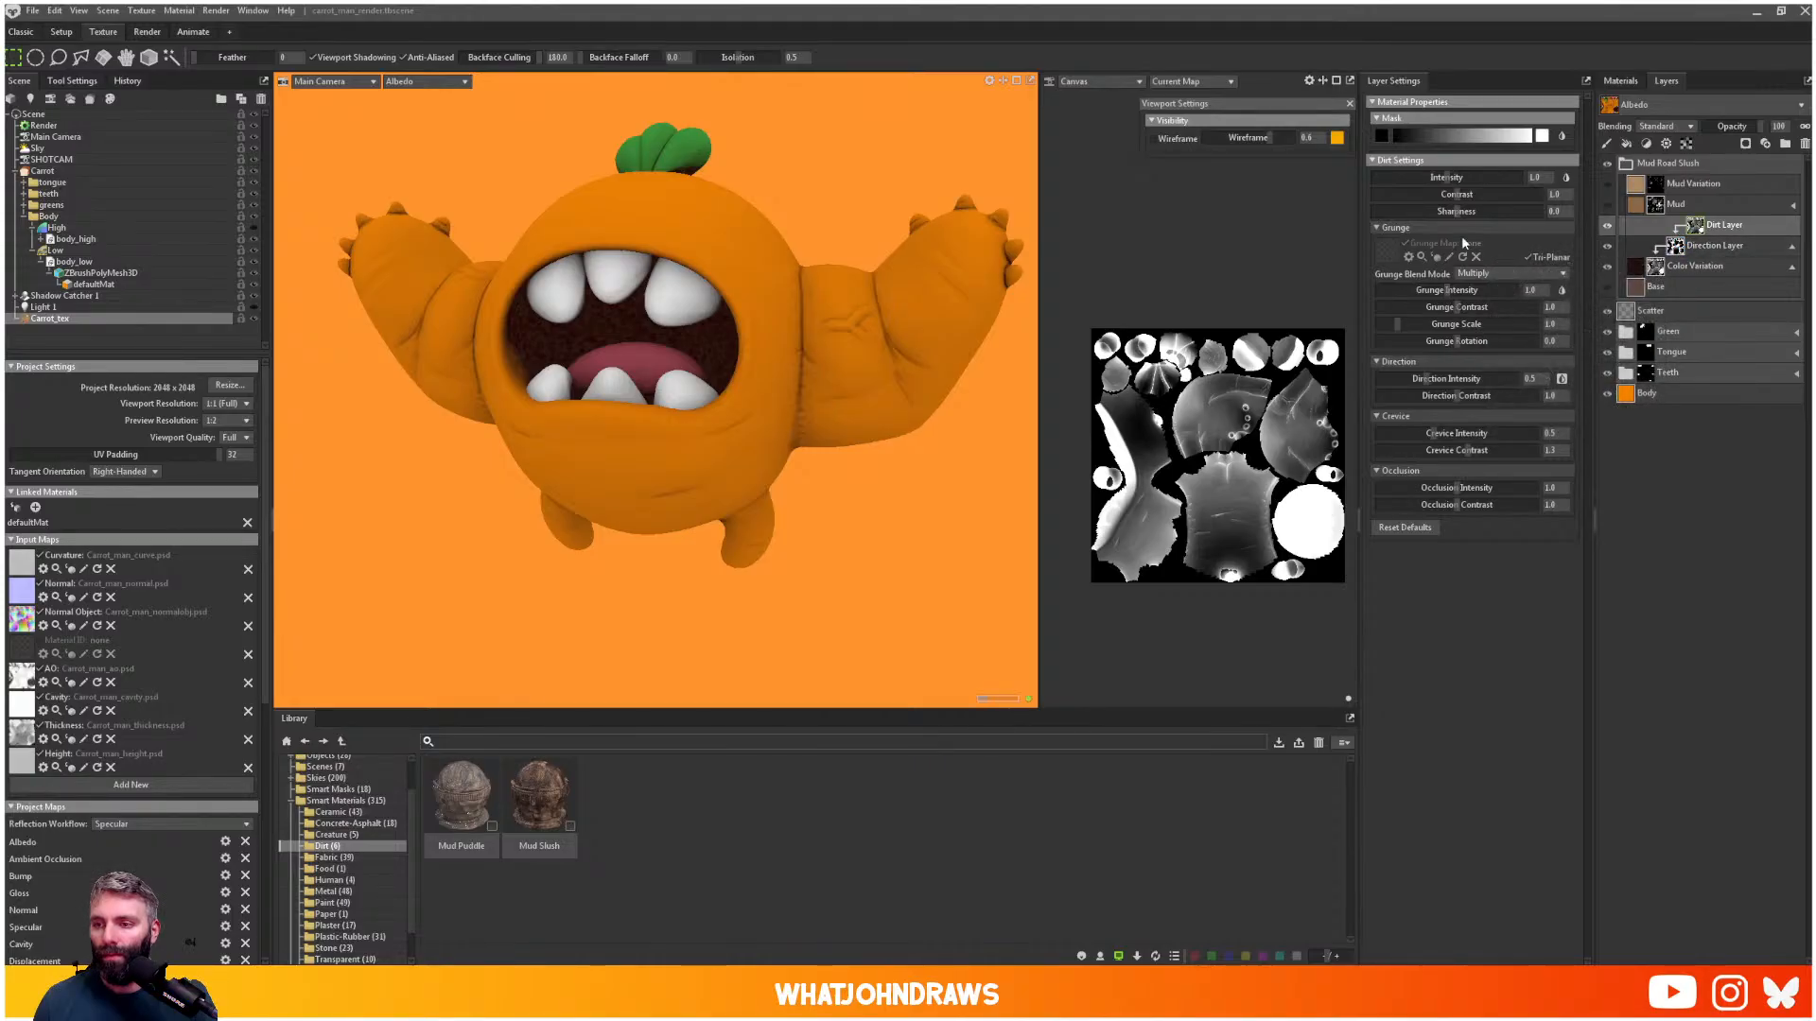
- Raise the Dirt Layer's intensity, set its contrast to about 0.263, and compare the layer on and off in Full Quality view
{"action": "left_click_drag", "start_coordinate": [1452, 186], "coordinate": [1416, 198]}
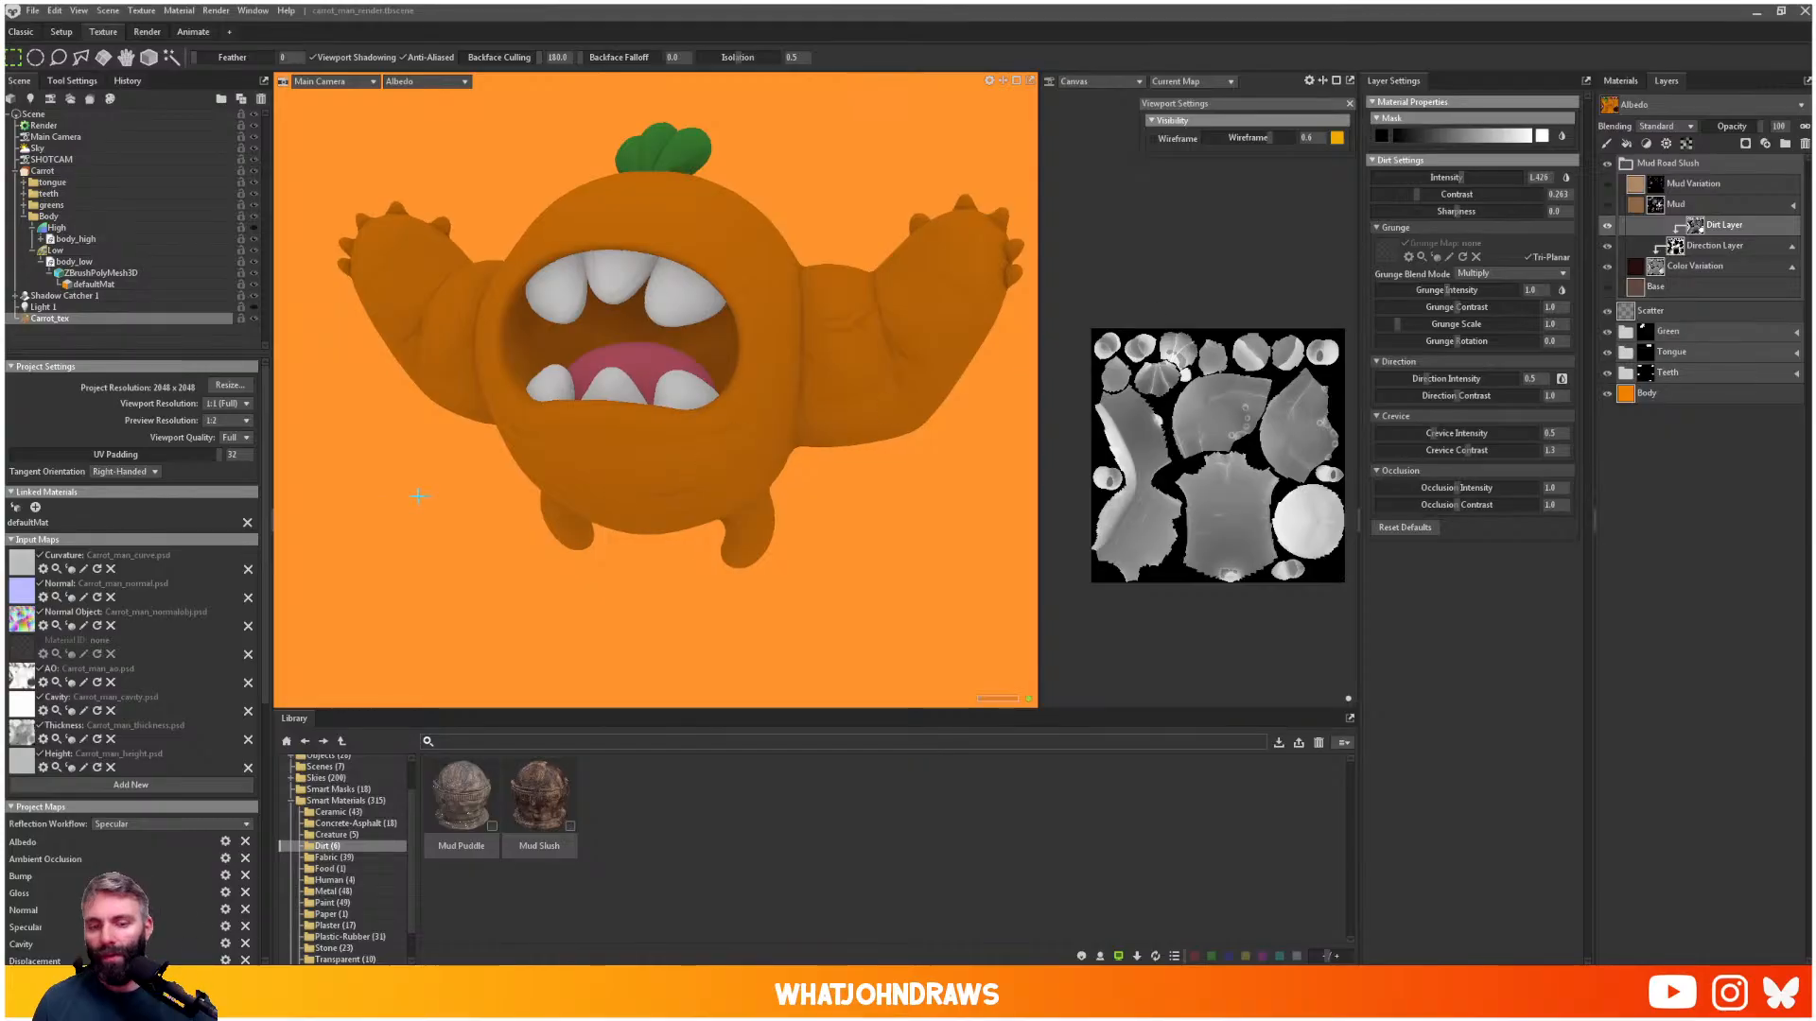
{"action": "key", "text": "m"}
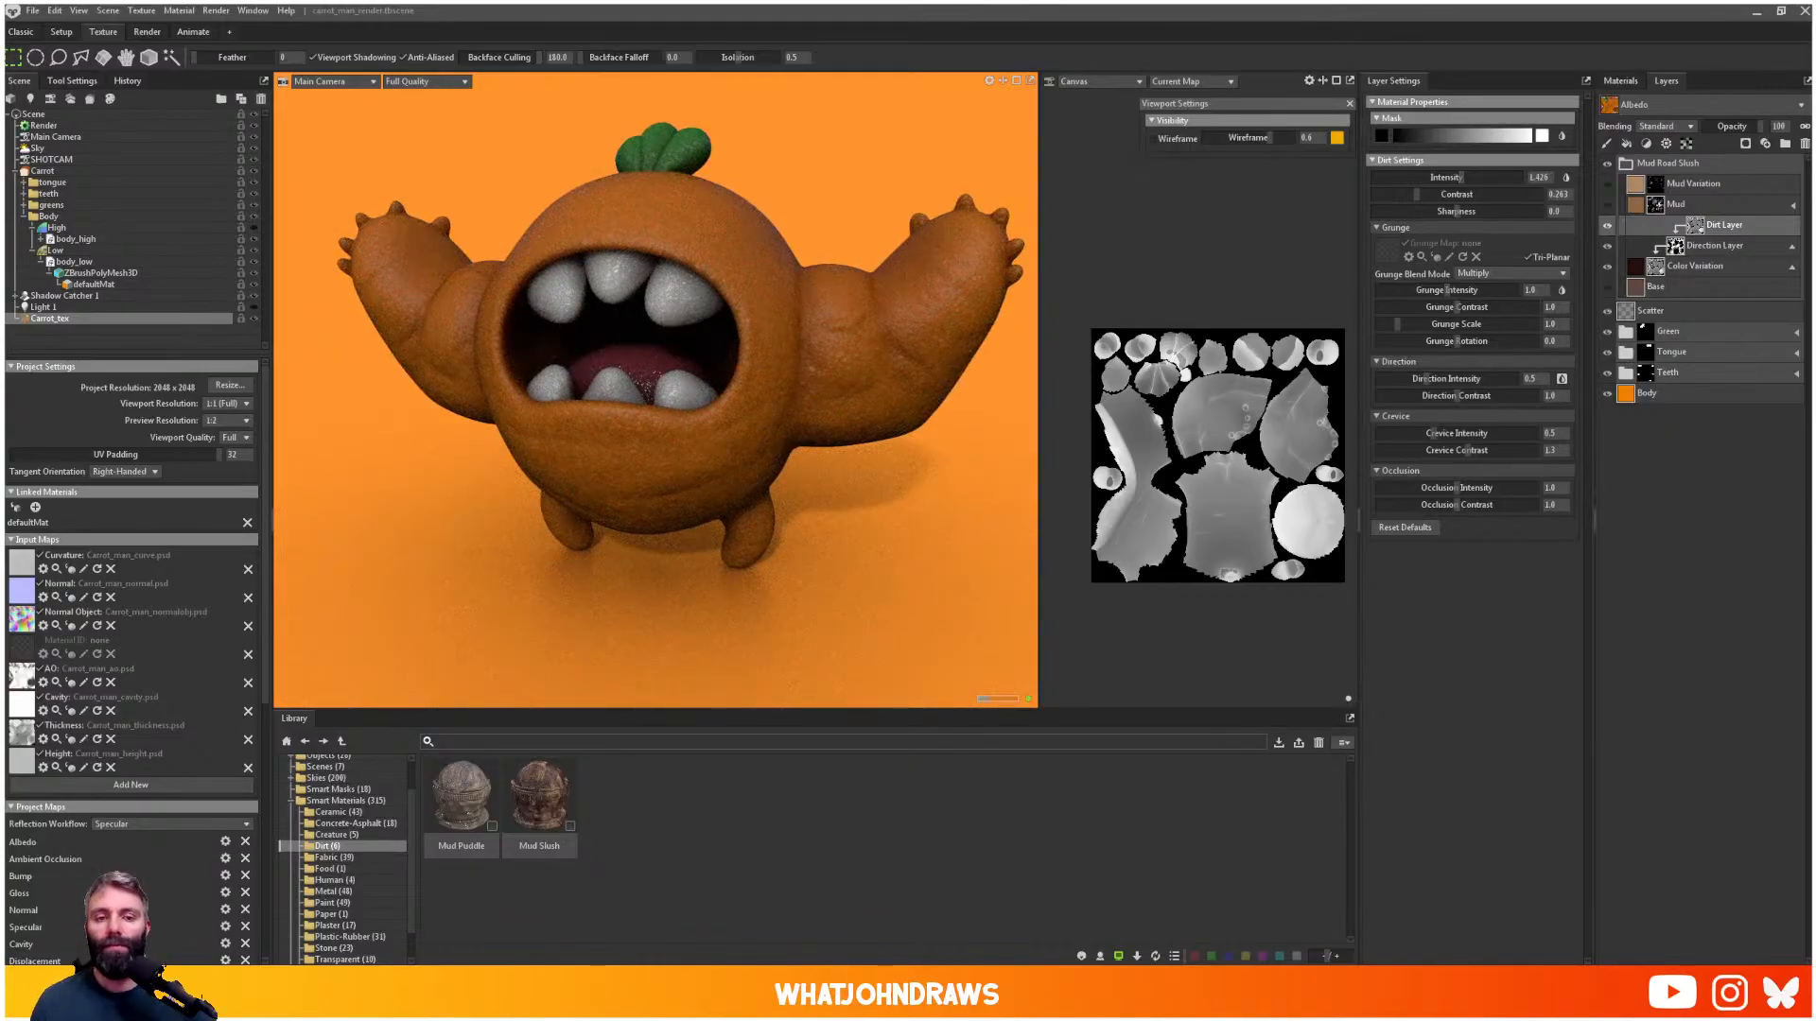
{"action": "left_click", "coordinate": [1607, 227]}
{"action": "left_click", "coordinate": [1607, 227]}
{"action": "left_click", "coordinate": [1606, 227]}
{"action": "left_click", "coordinate": [1607, 227]}
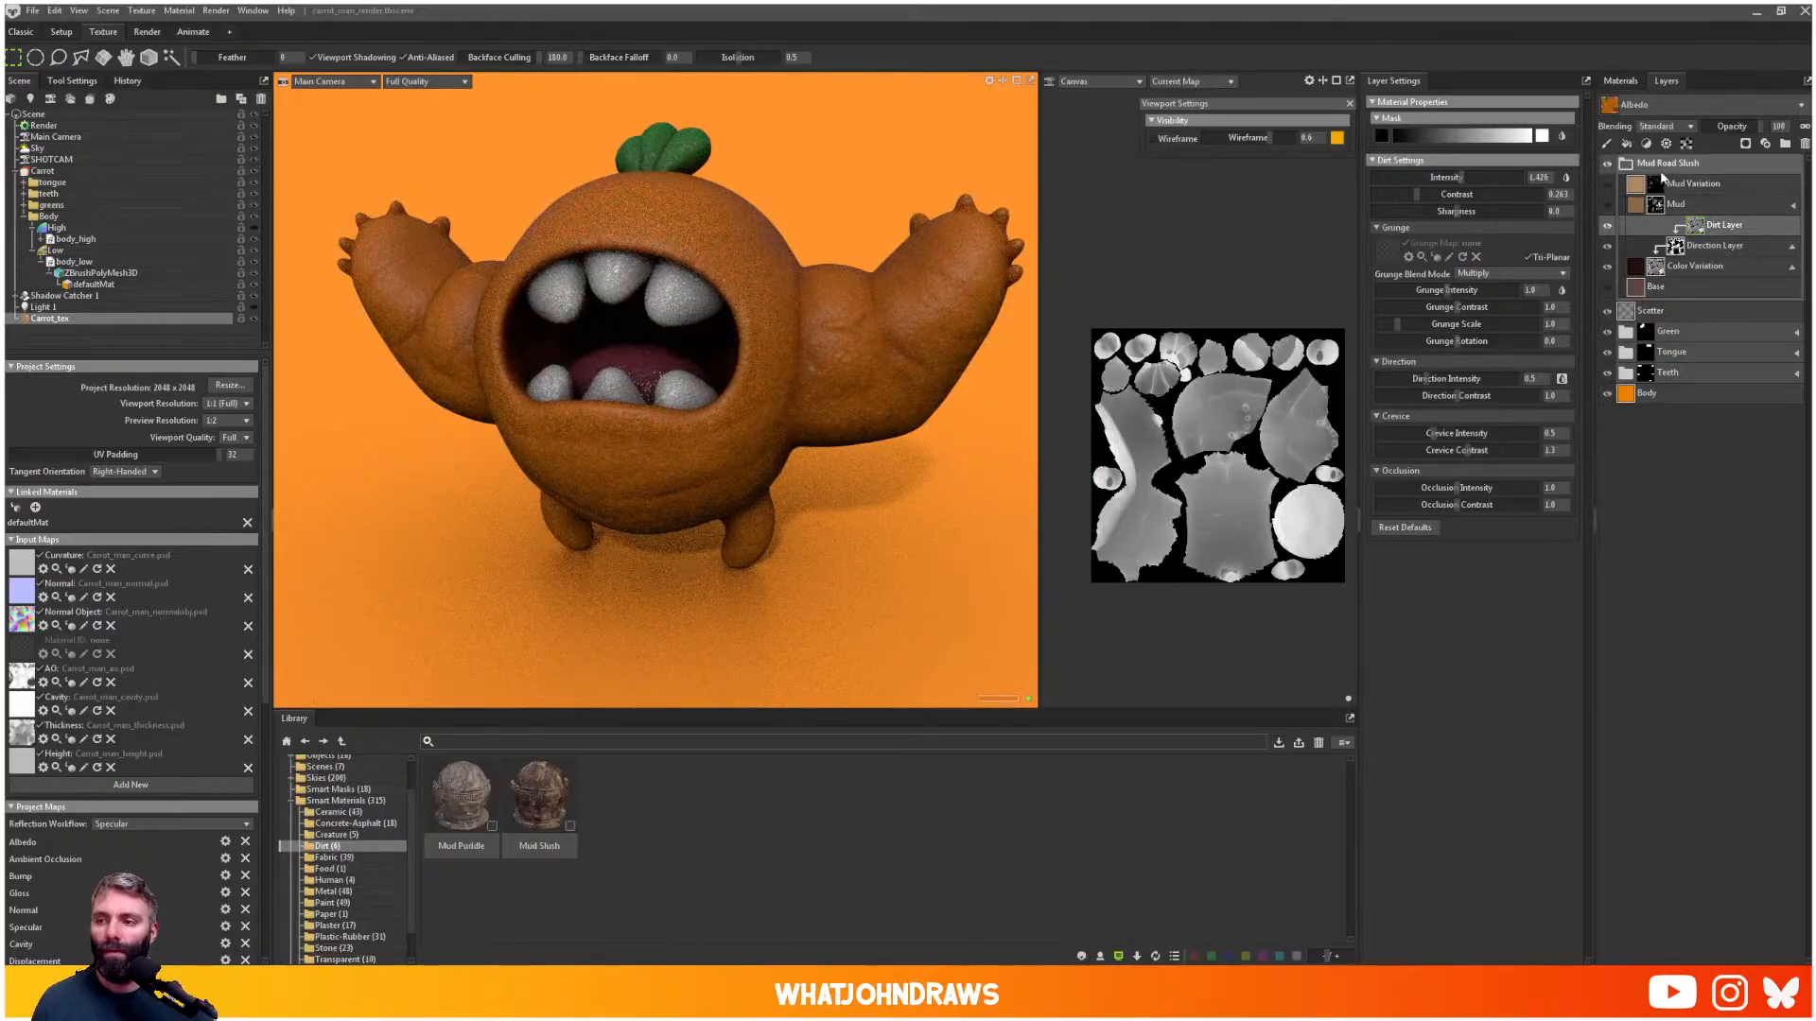
- Compare the character with and without the Mud Road Slush group and delete the group
{"action": "left_click", "coordinate": [1607, 163]}
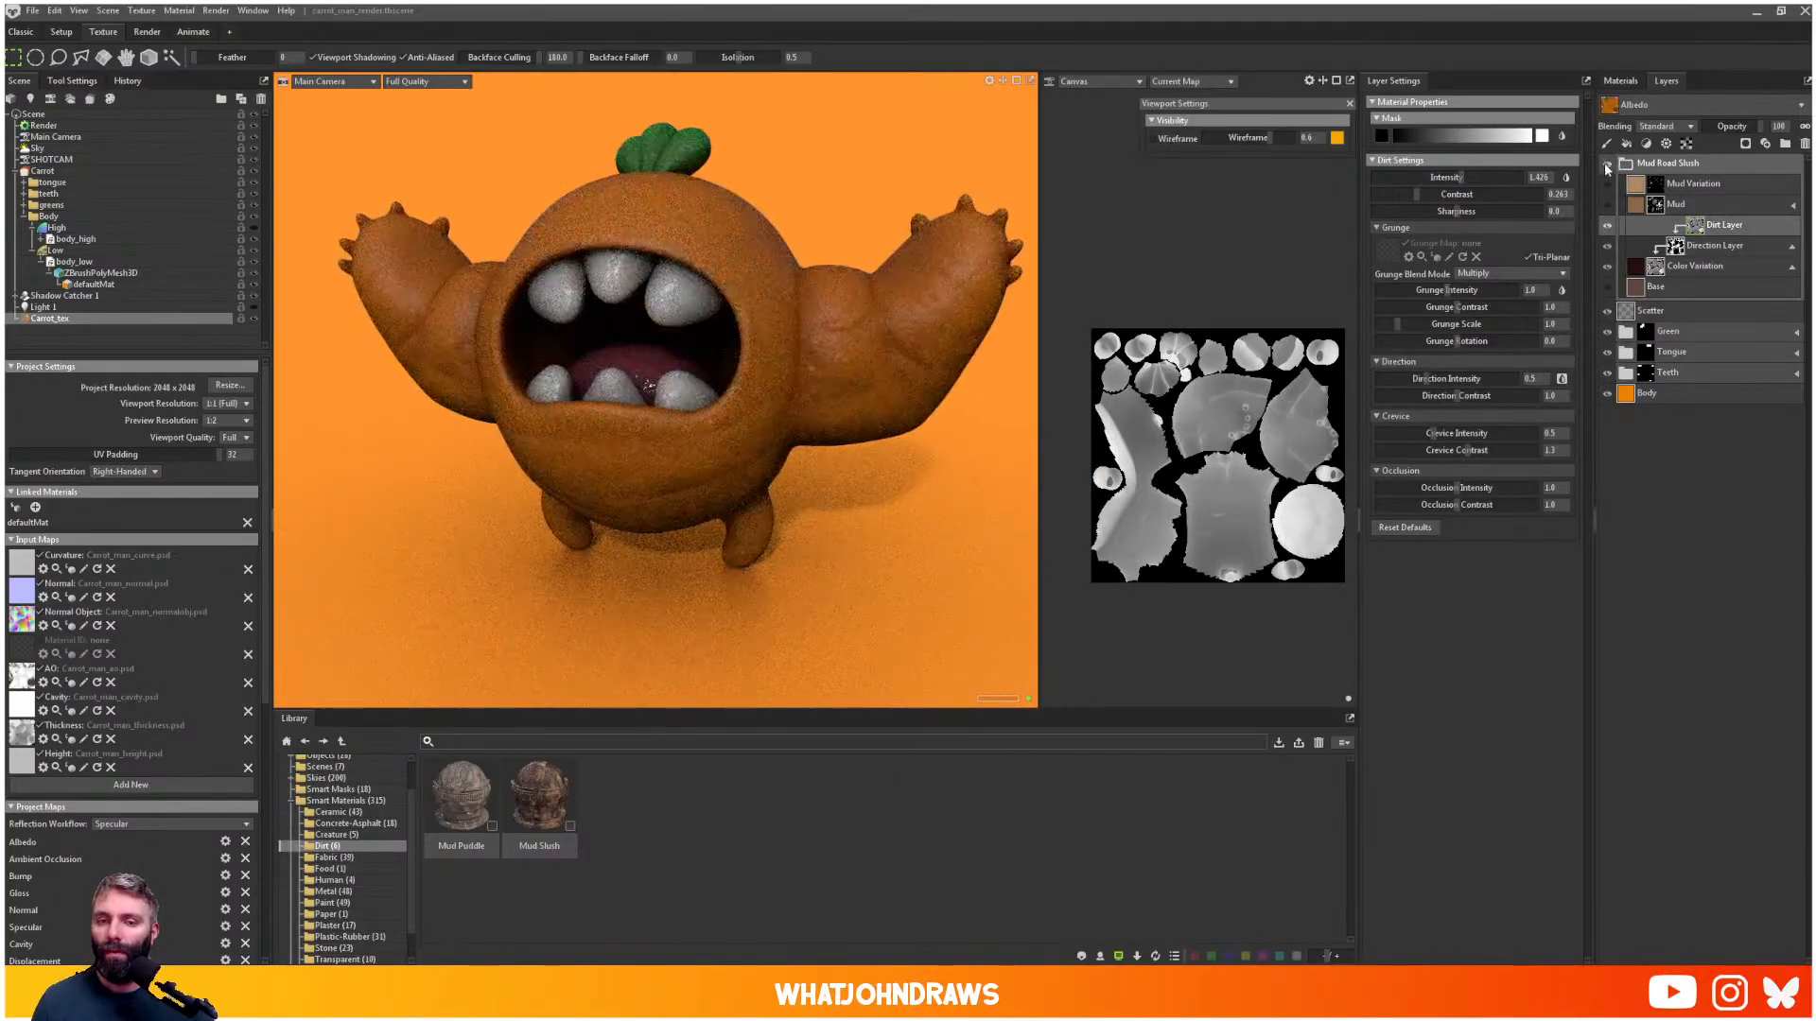
{"action": "left_click", "coordinate": [1606, 165]}
{"action": "left_click", "coordinate": [1606, 166]}
{"action": "left_click", "coordinate": [1606, 165]}
{"action": "left_click", "coordinate": [1606, 166]}
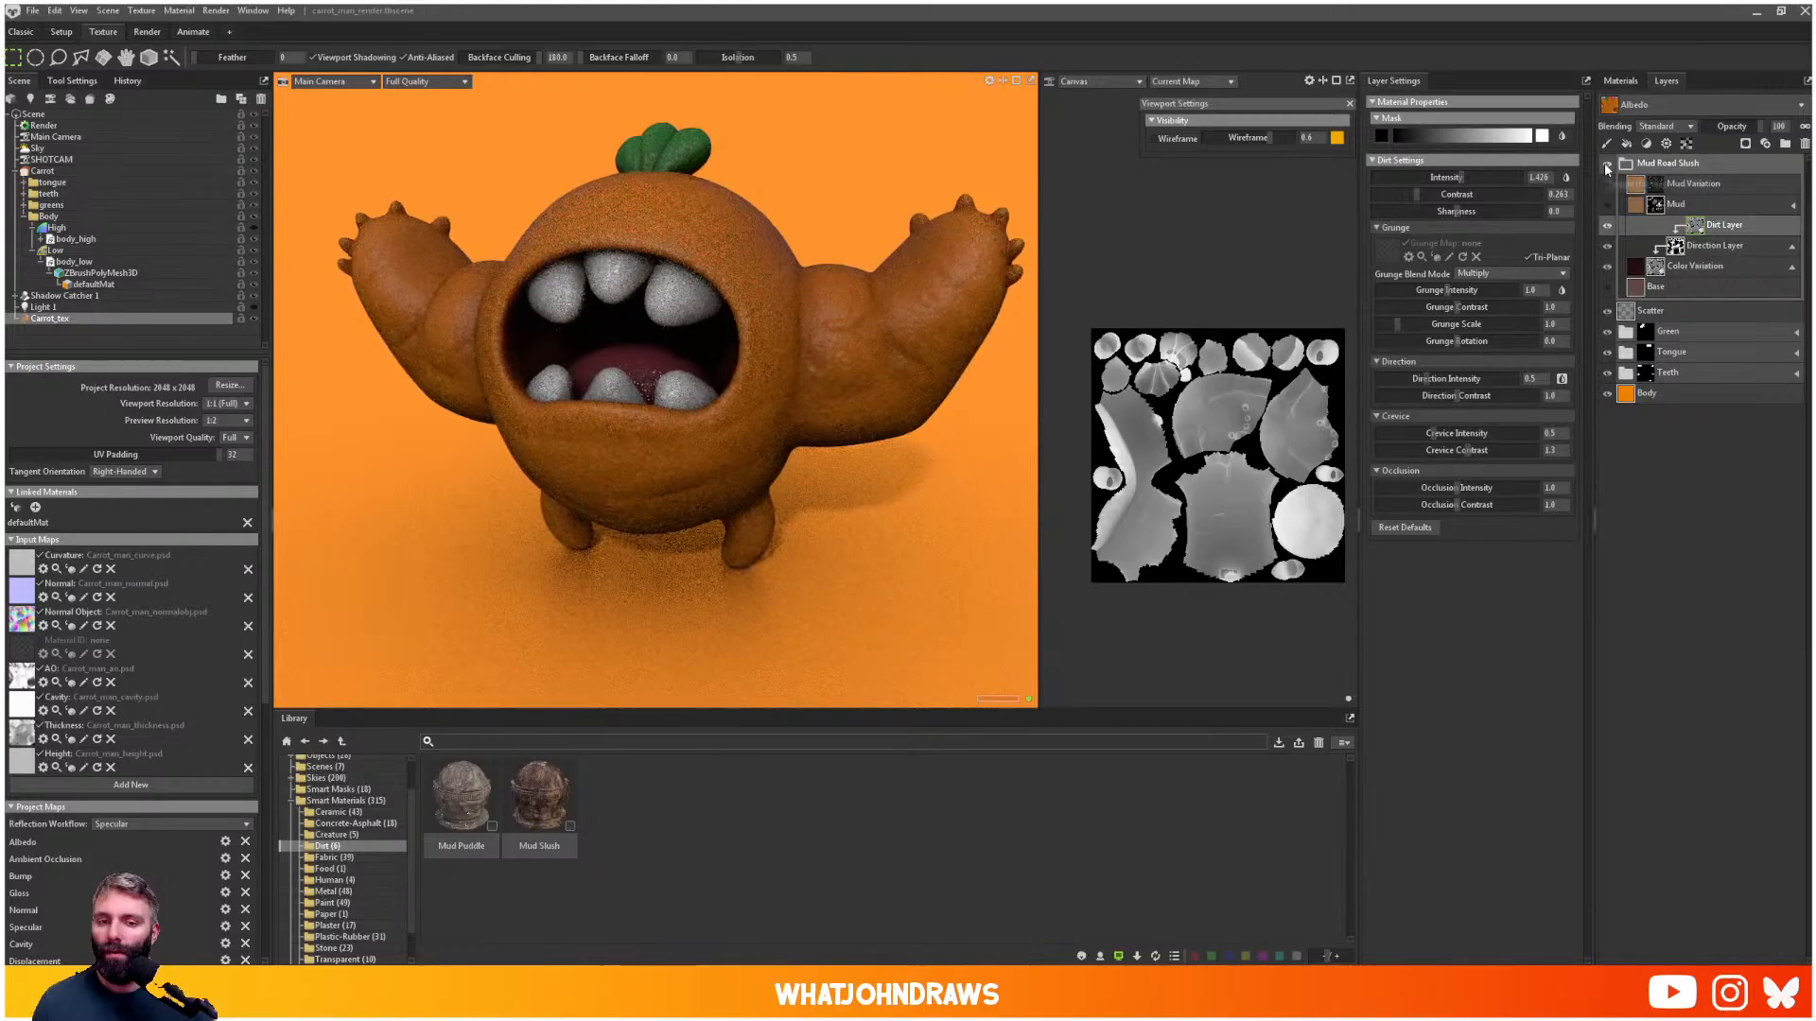
{"action": "left_click", "coordinate": [1606, 166]}
{"action": "left_click", "coordinate": [1626, 165]}
{"action": "left_click", "coordinate": [1626, 164]}
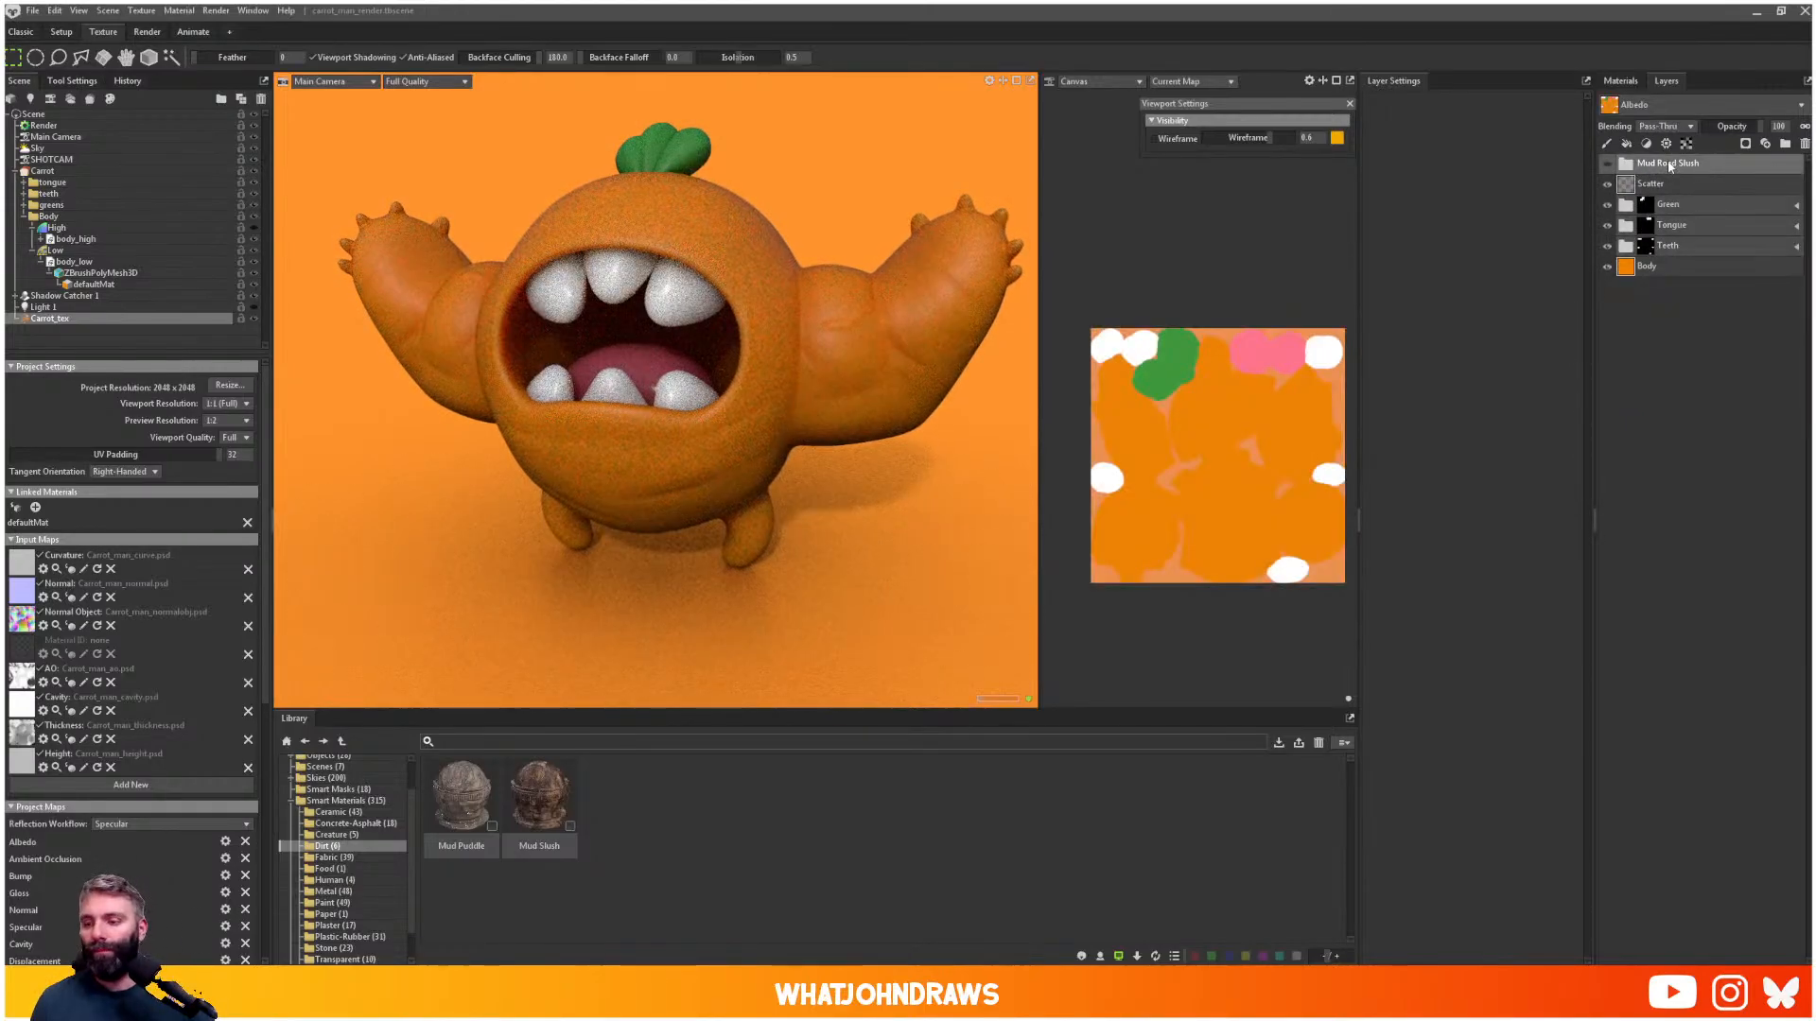
{"action": "key", "text": "Delete"}
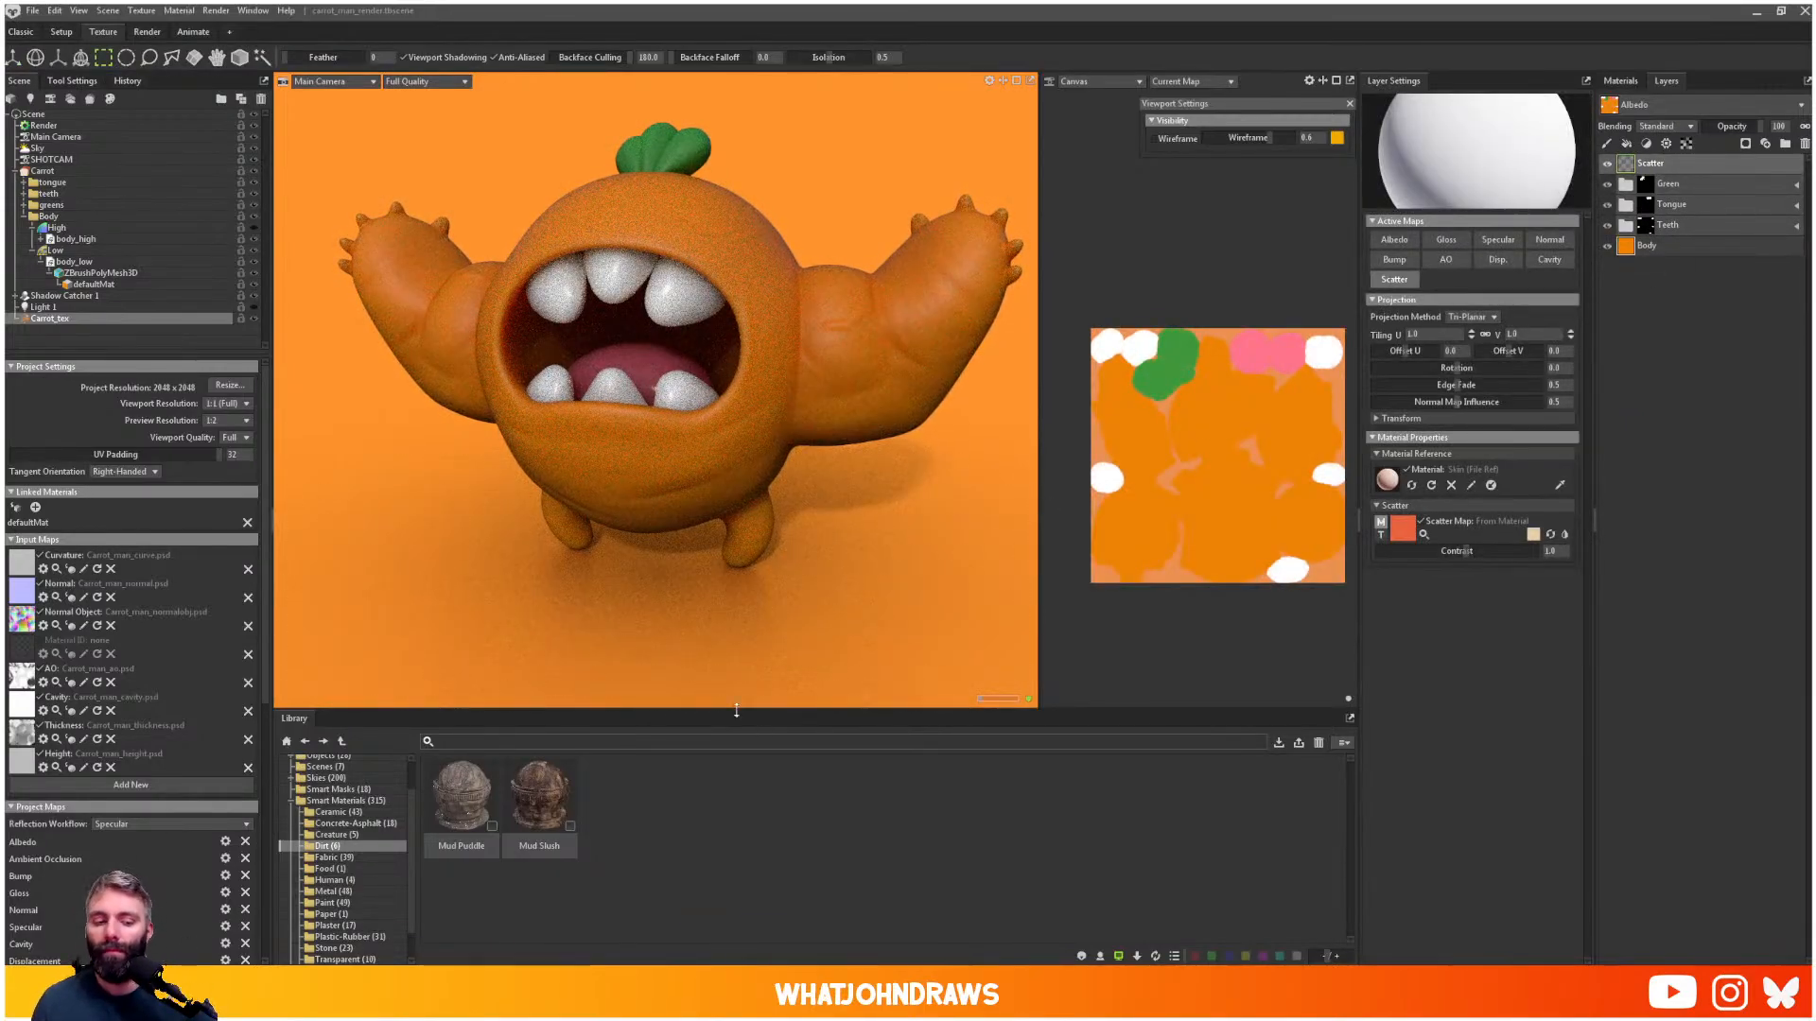
- Apply the Mud Puddle smart material to the character, expand its group, and collapse the sublayers of Mud and Base
{"action": "left_click_drag", "start_coordinate": [462, 794], "coordinate": [669, 507]}
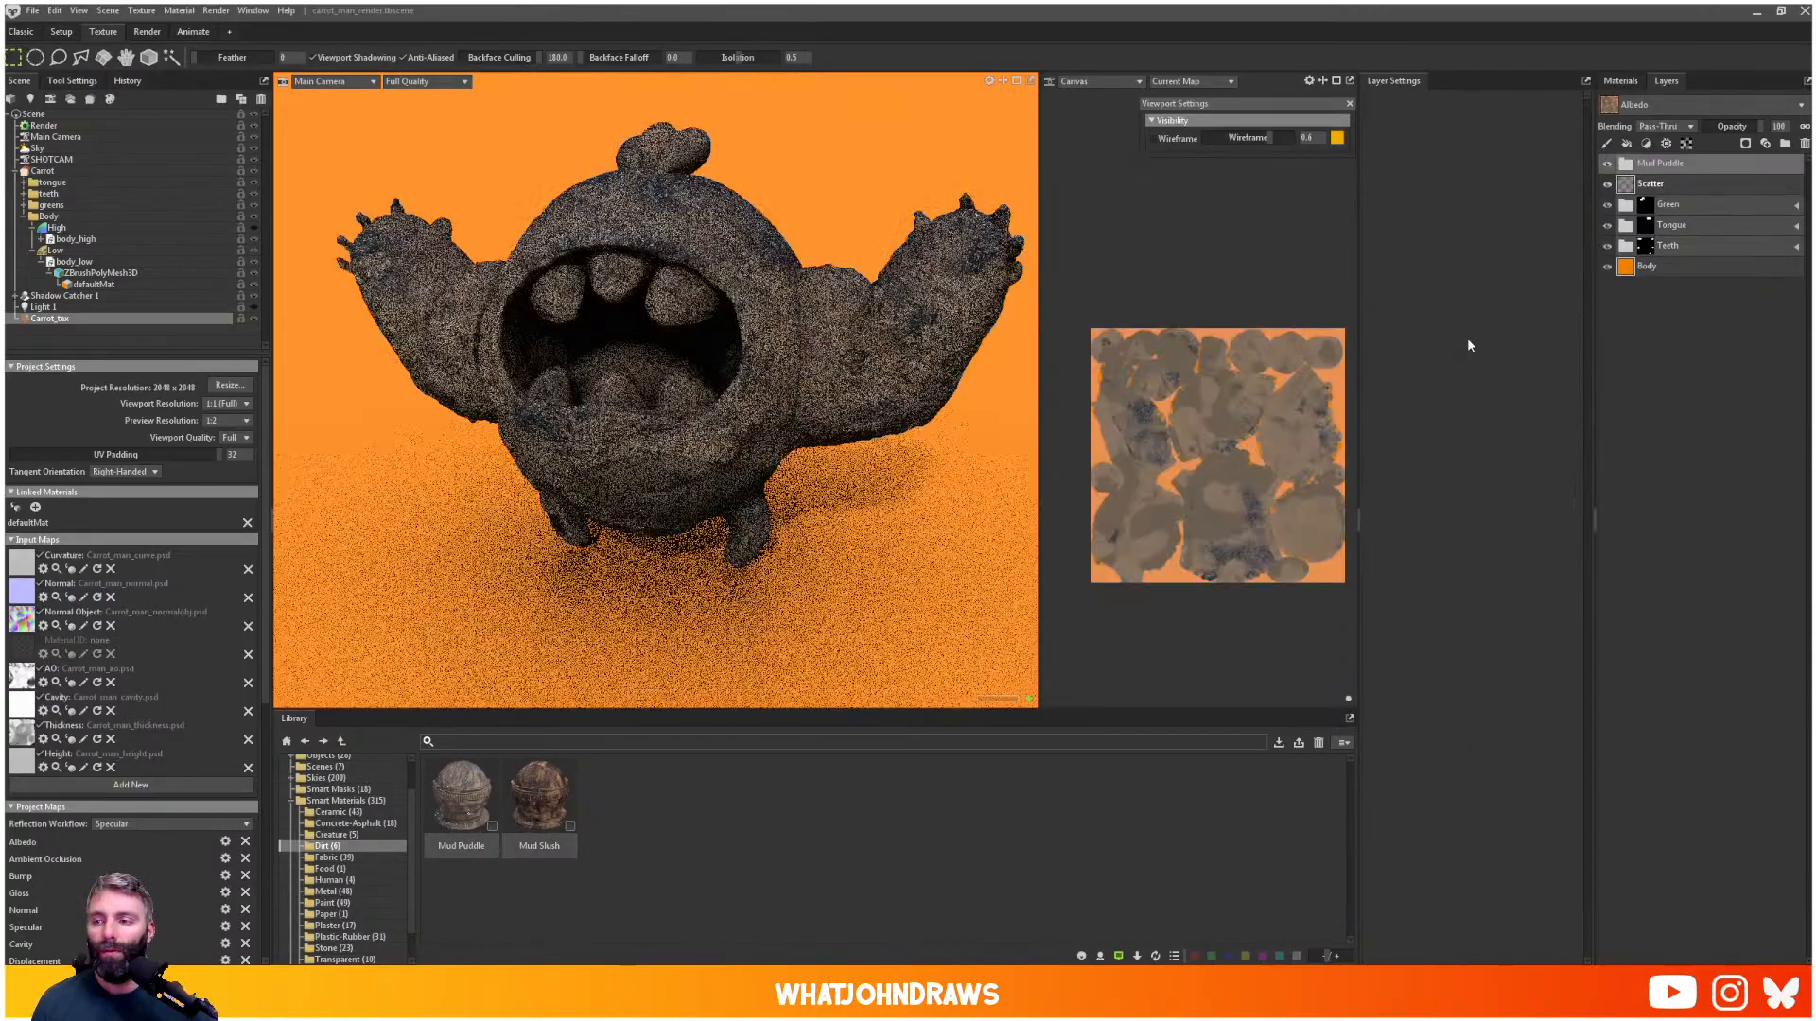
{"action": "left_click", "coordinate": [1626, 163]}
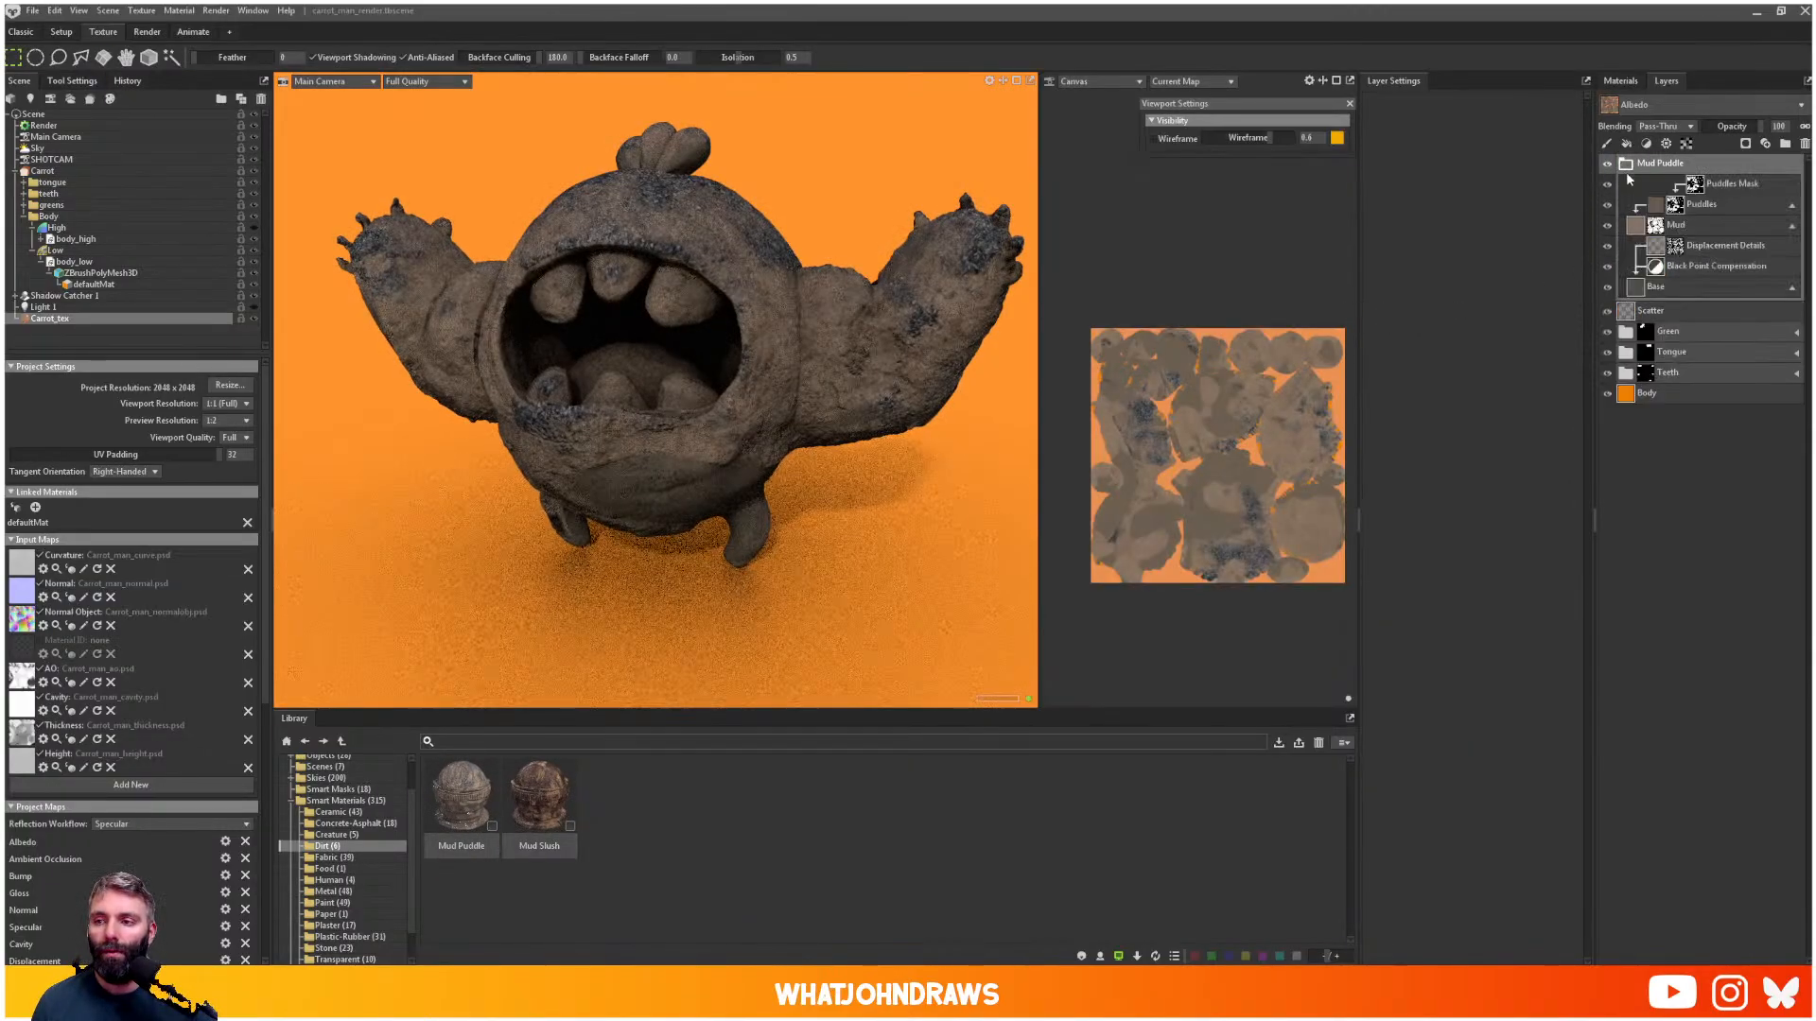
{"action": "left_click", "coordinate": [1794, 208]}
{"action": "left_click", "coordinate": [1793, 206]}
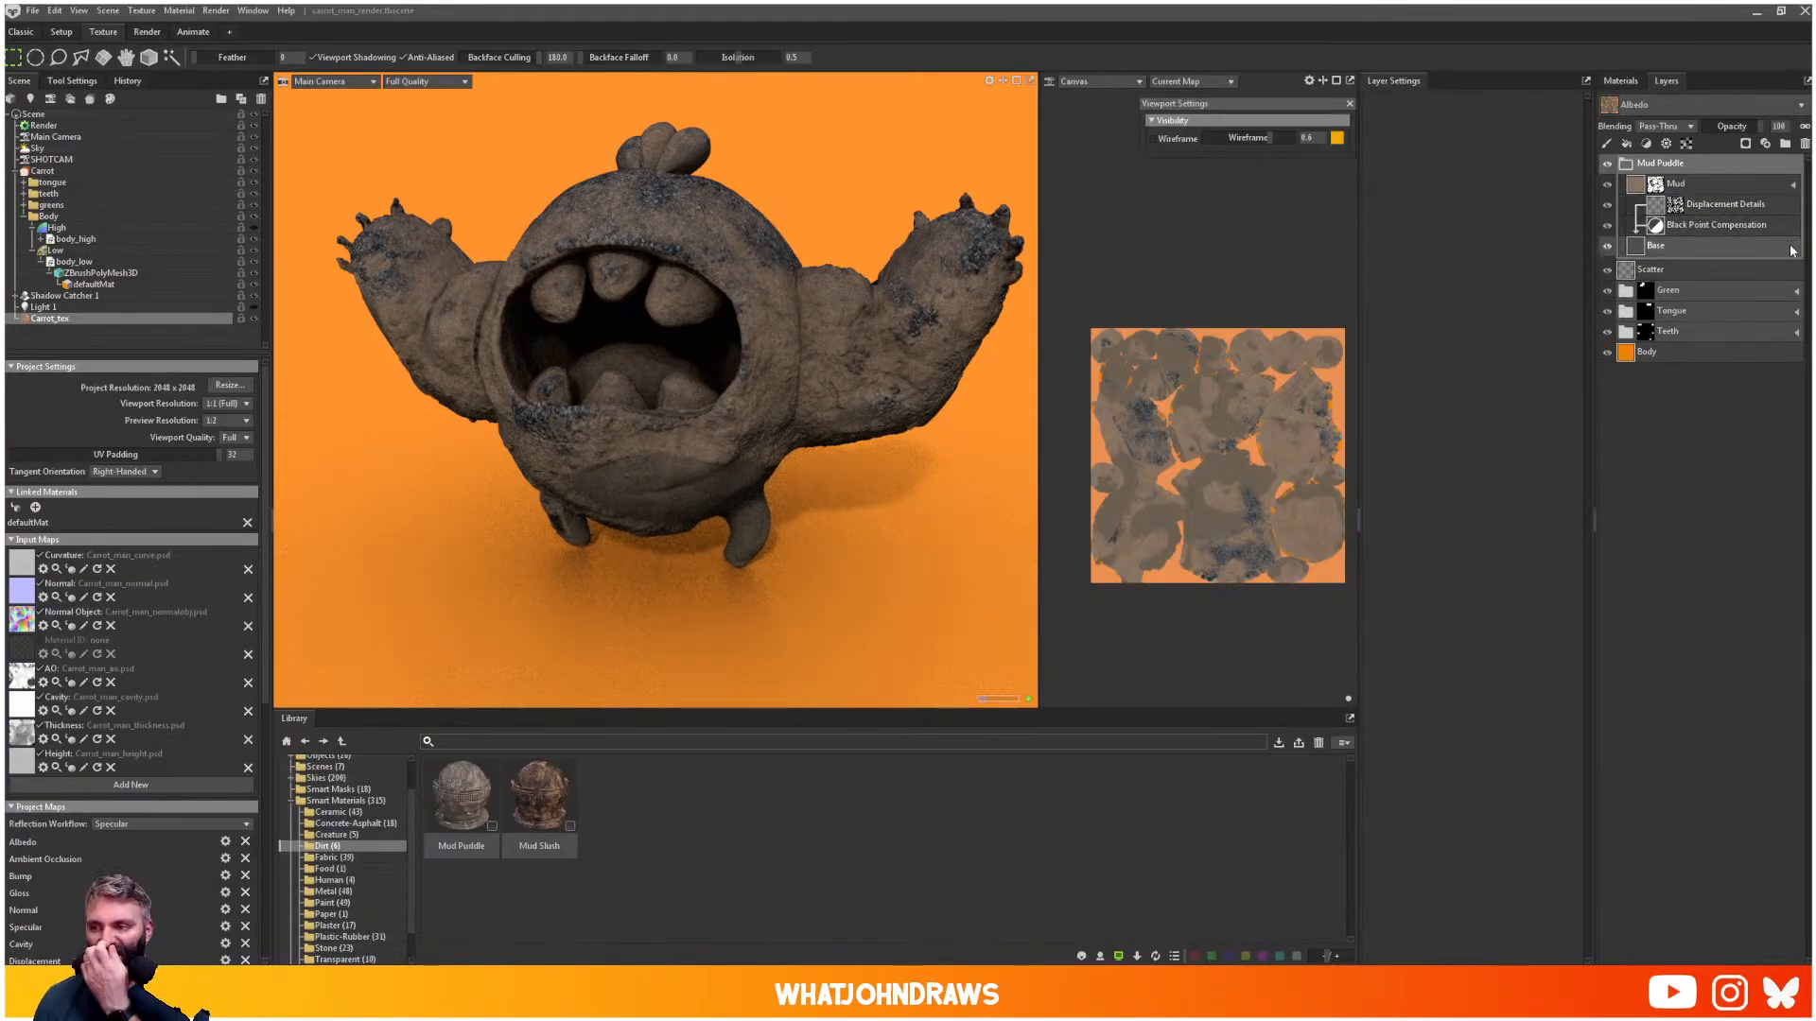
{"action": "left_click", "coordinate": [1791, 247]}
- Isolate the Mud layer in the Mud Puddle group by hiding Base, and disable the Mud layer's displacement map
{"action": "left_click", "coordinate": [1609, 185]}
{"action": "left_click", "coordinate": [1610, 203]}
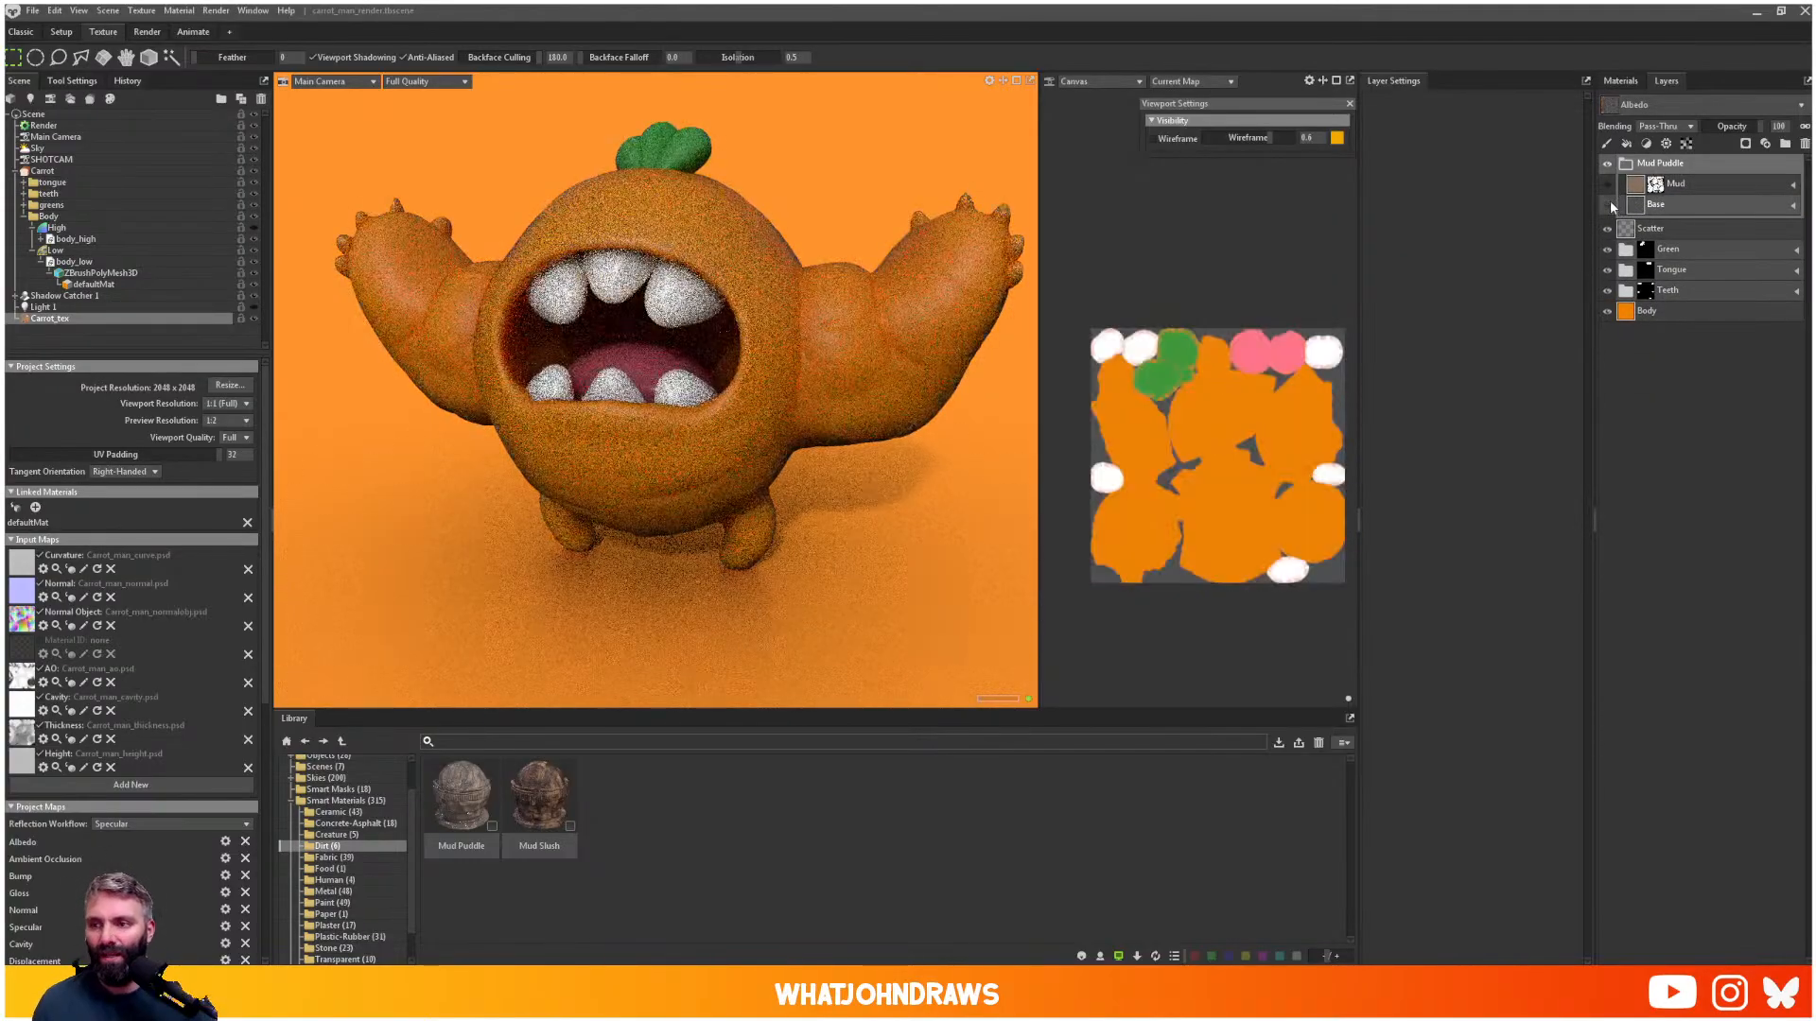
{"action": "left_click", "coordinate": [1610, 203]}
{"action": "left_click", "coordinate": [1610, 204]}
{"action": "left_click", "coordinate": [1609, 186]}
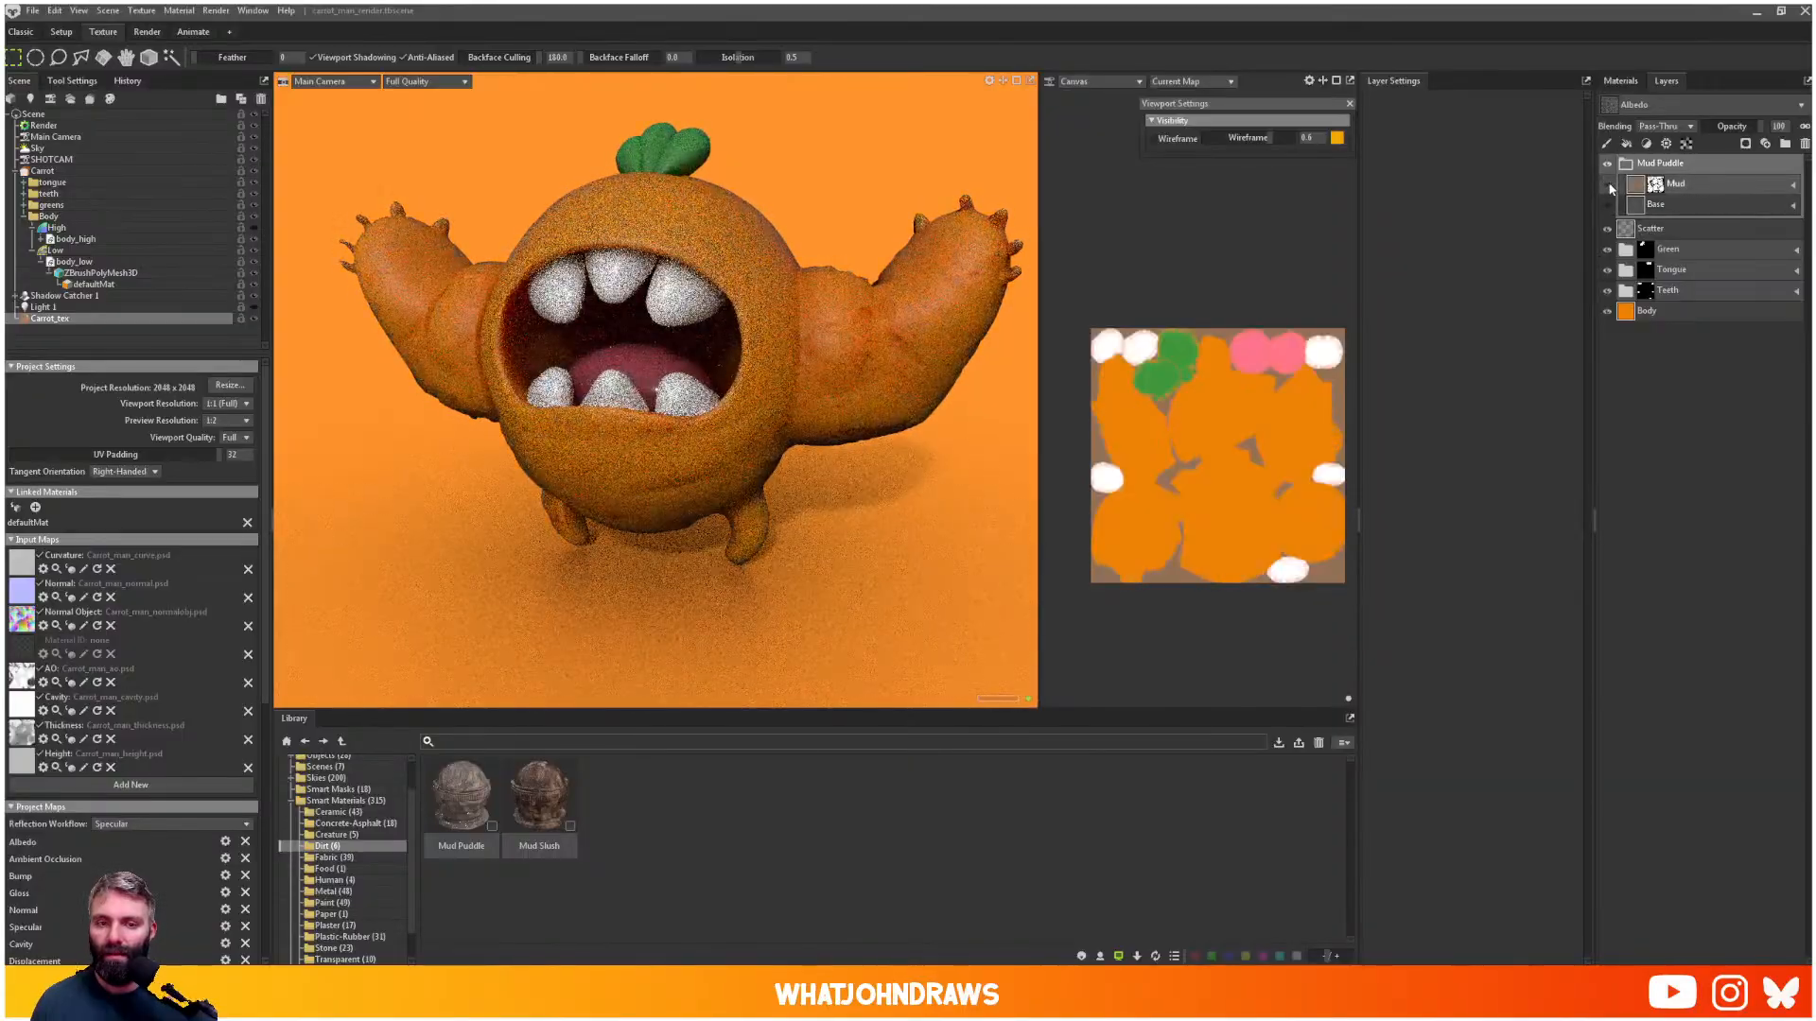
{"action": "left_click", "coordinate": [1676, 183]}
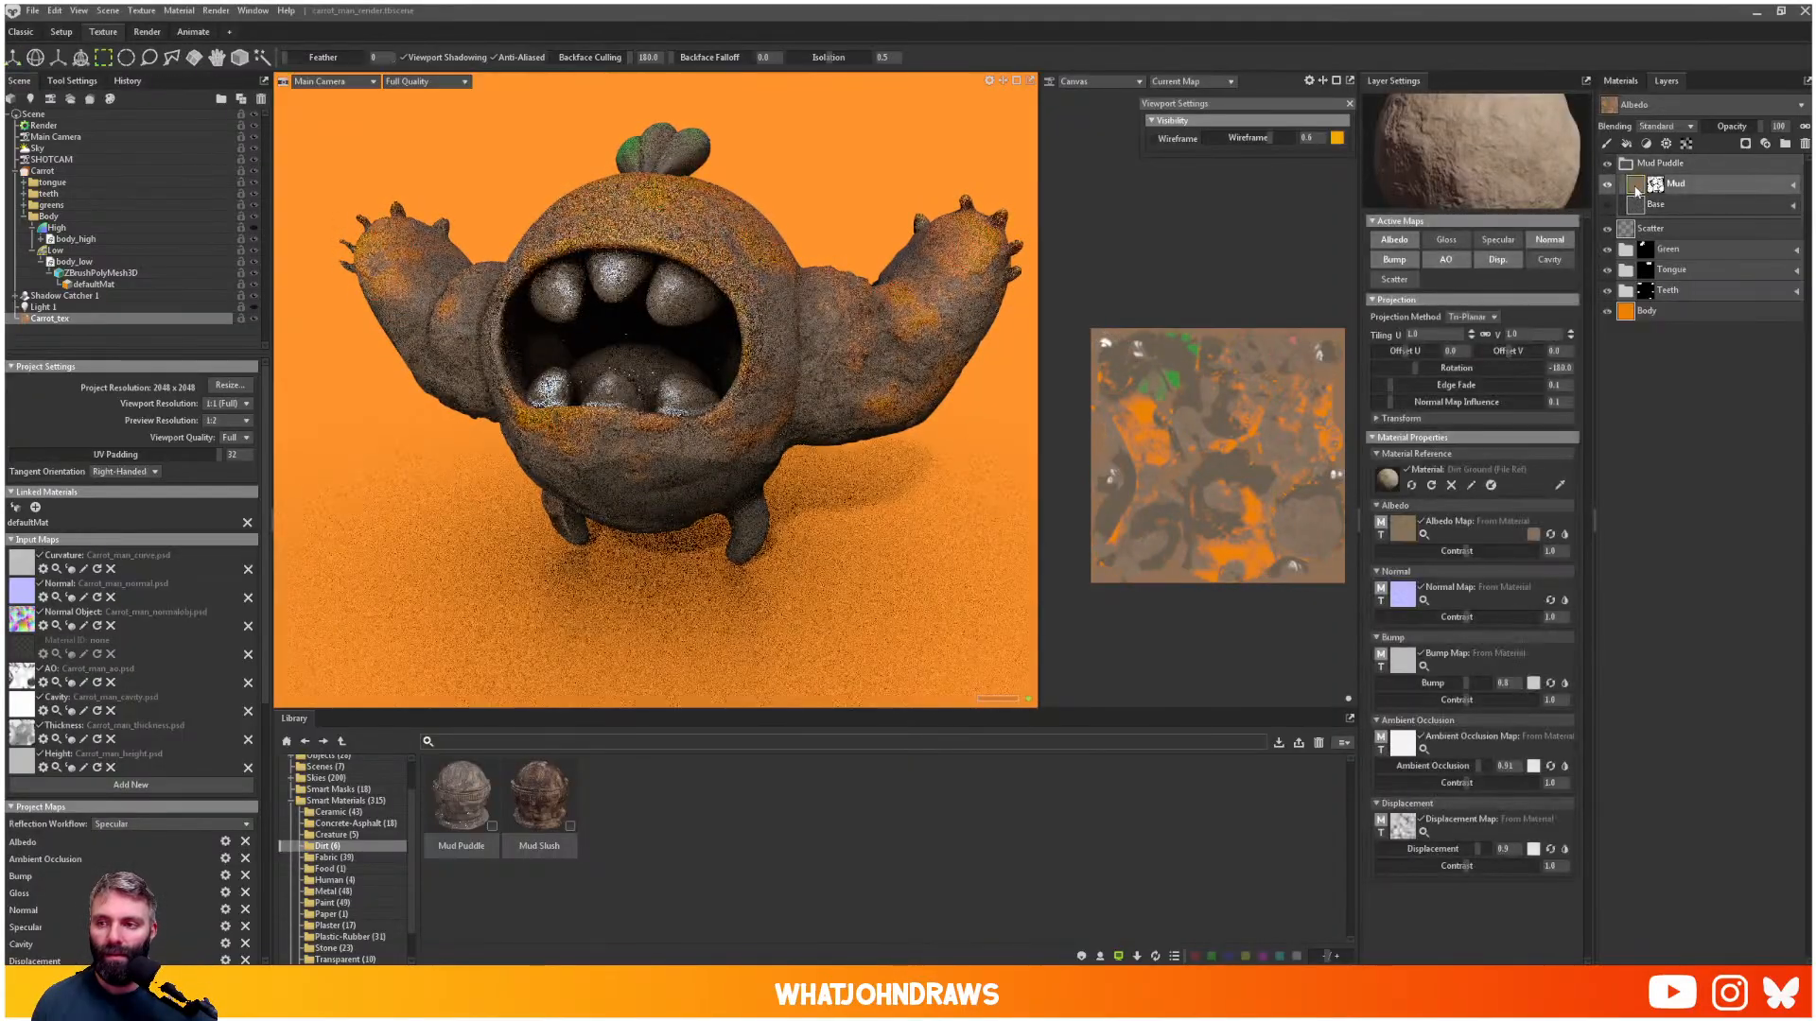
{"action": "left_click", "coordinate": [1500, 260]}
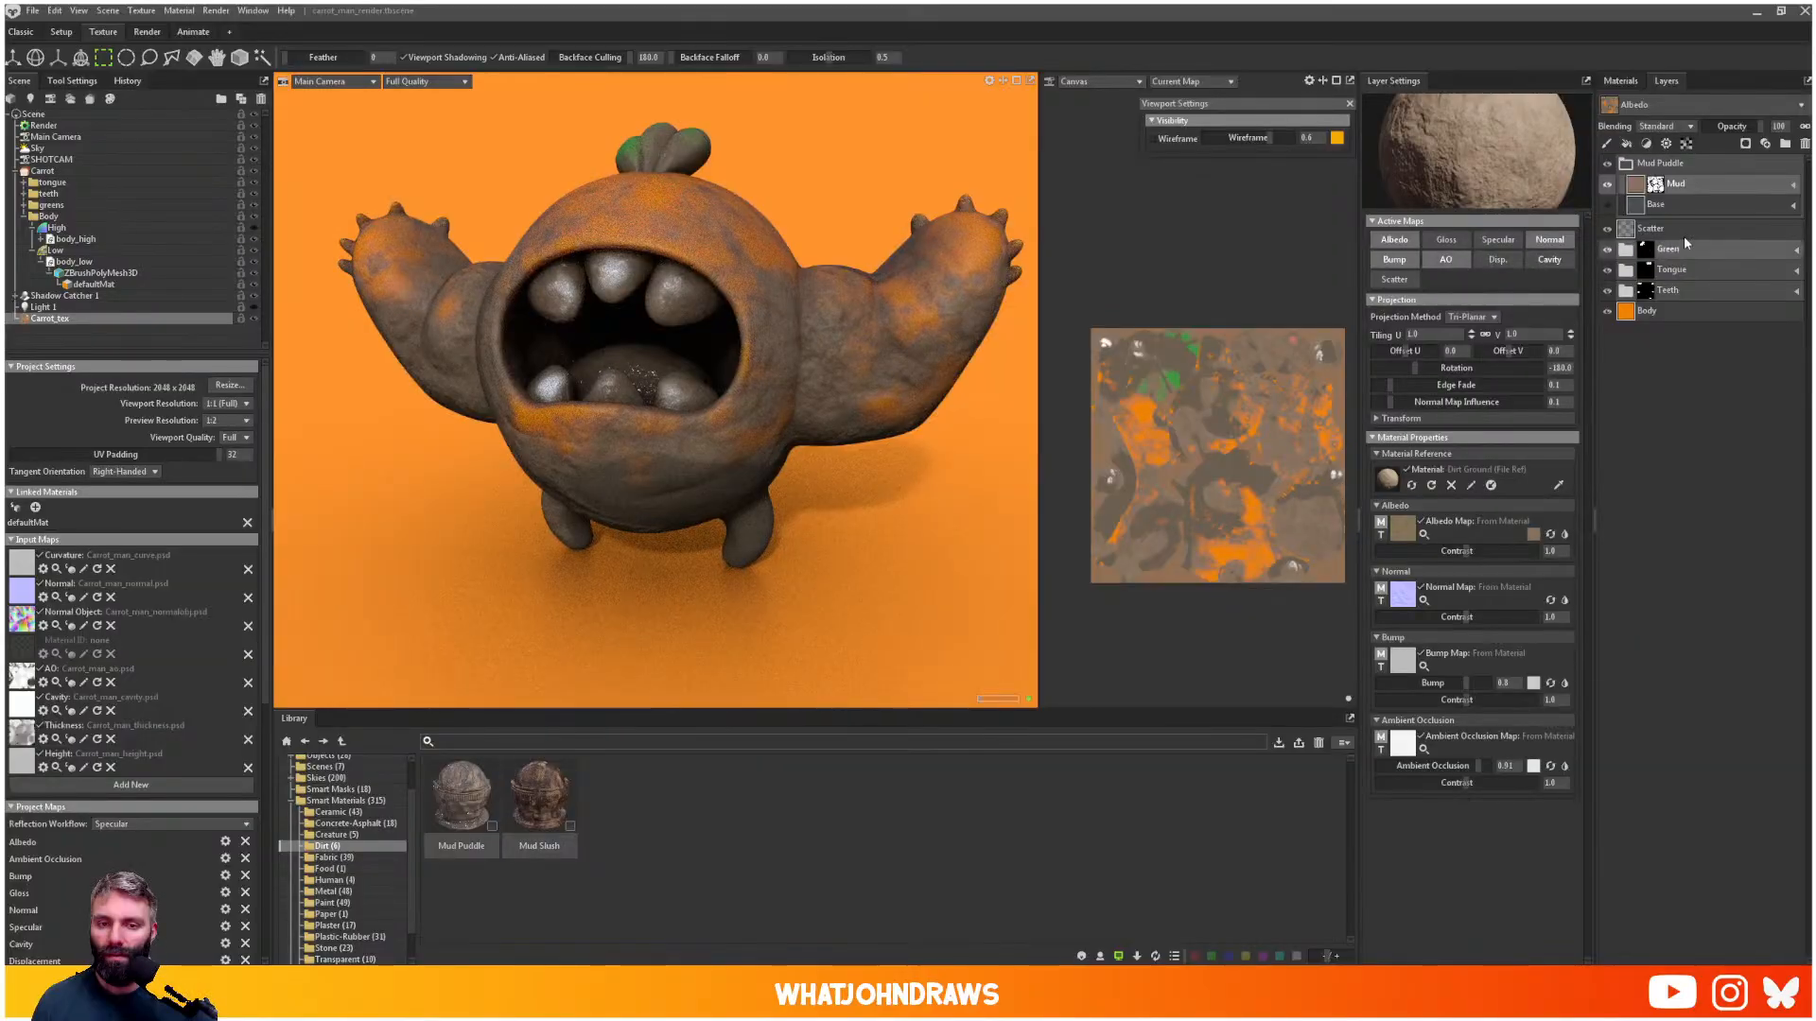
- Try lowering the Mud layer's opacity to near zero and delete the Mud Puddle group
{"action": "left_click_drag", "start_coordinate": [1745, 125], "coordinate": [1738, 126]}
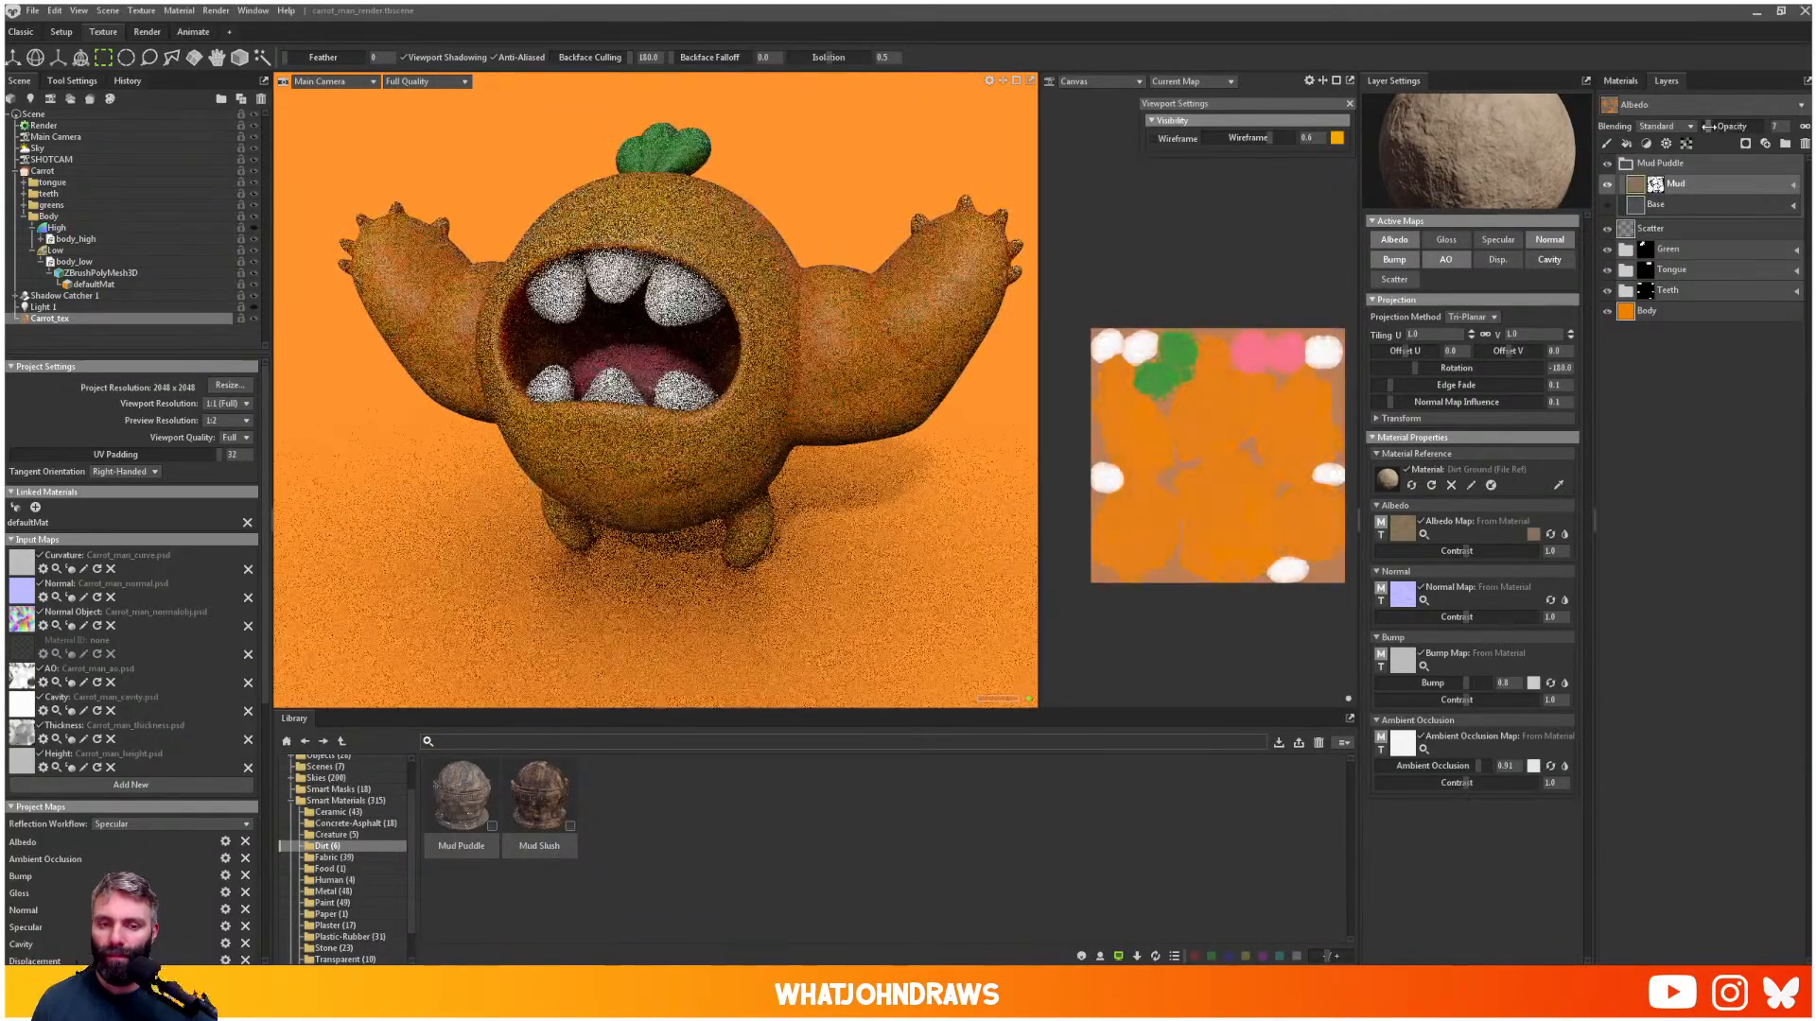
{"action": "mouse_move", "coordinate": [1738, 126]}
{"action": "left_mouse_down"}
{"action": "mouse_move", "coordinate": [1789, 135]}
{"action": "mouse_move", "coordinate": [1709, 131]}
{"action": "mouse_move", "coordinate": [1764, 138]}
{"action": "mouse_move", "coordinate": [1749, 144]}
{"action": "left_mouse_up"}
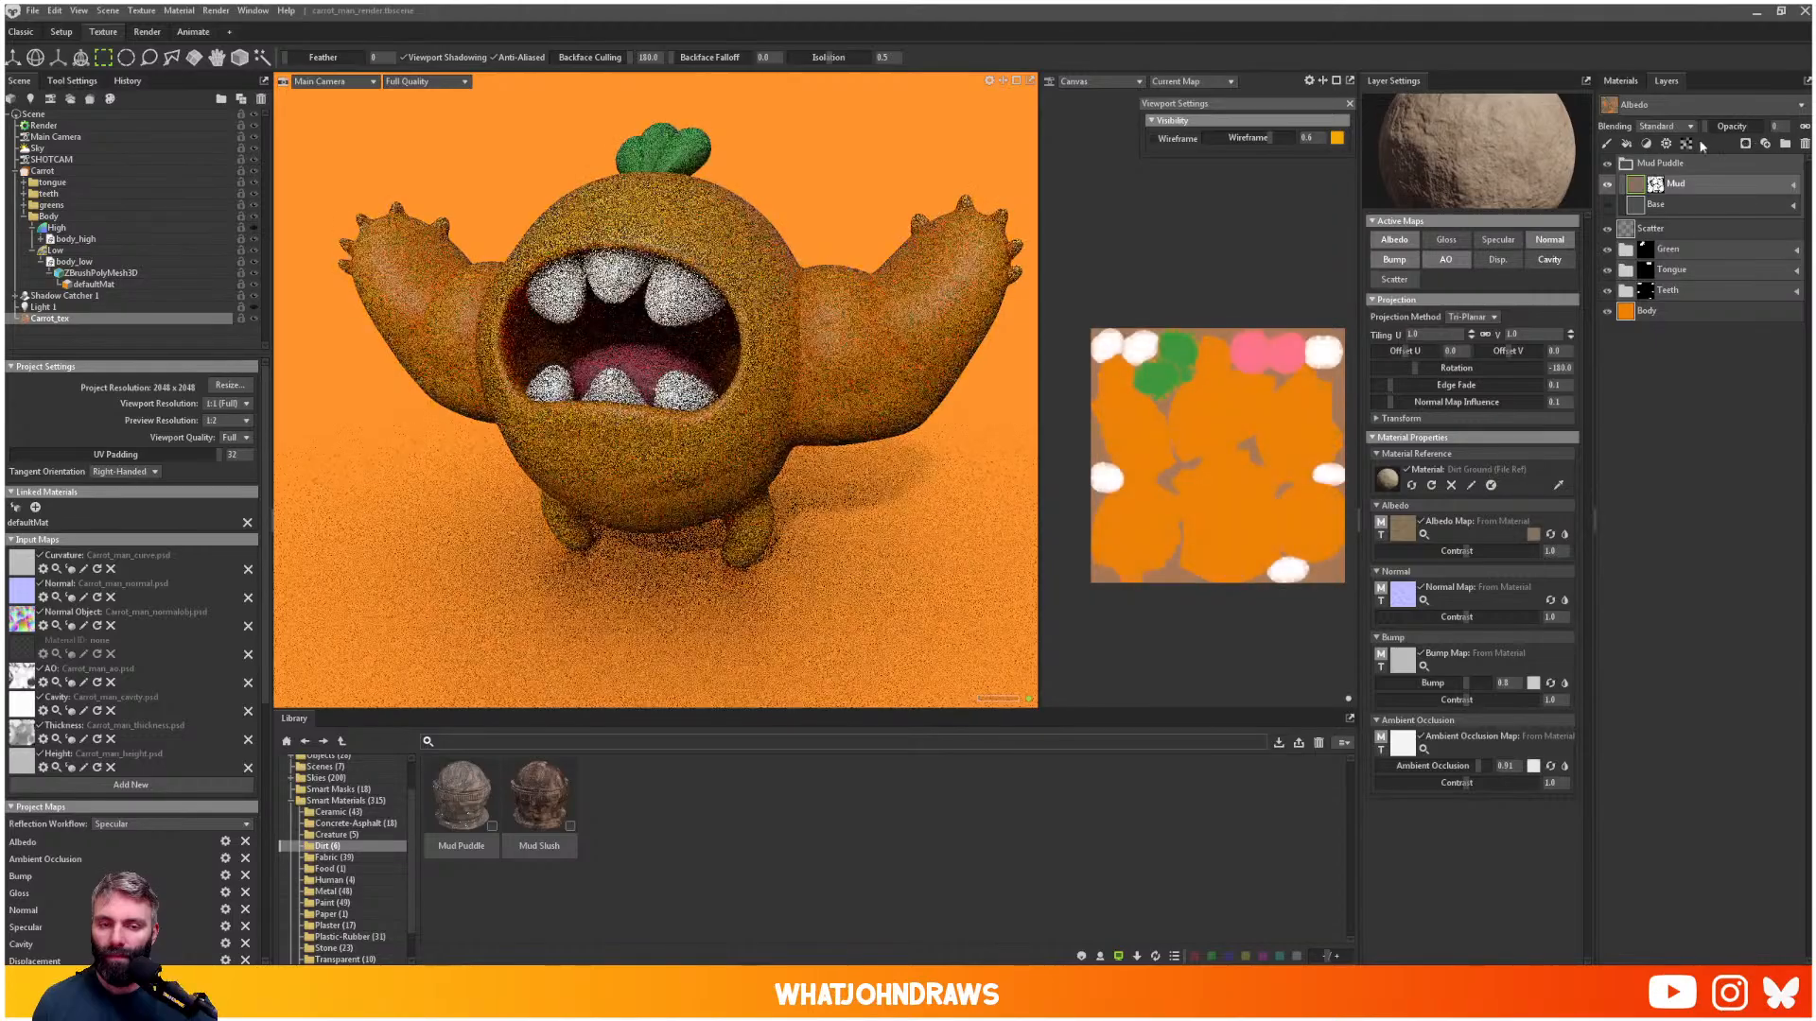
{"action": "left_click", "coordinate": [1655, 165]}
{"action": "key", "text": "Delete"}
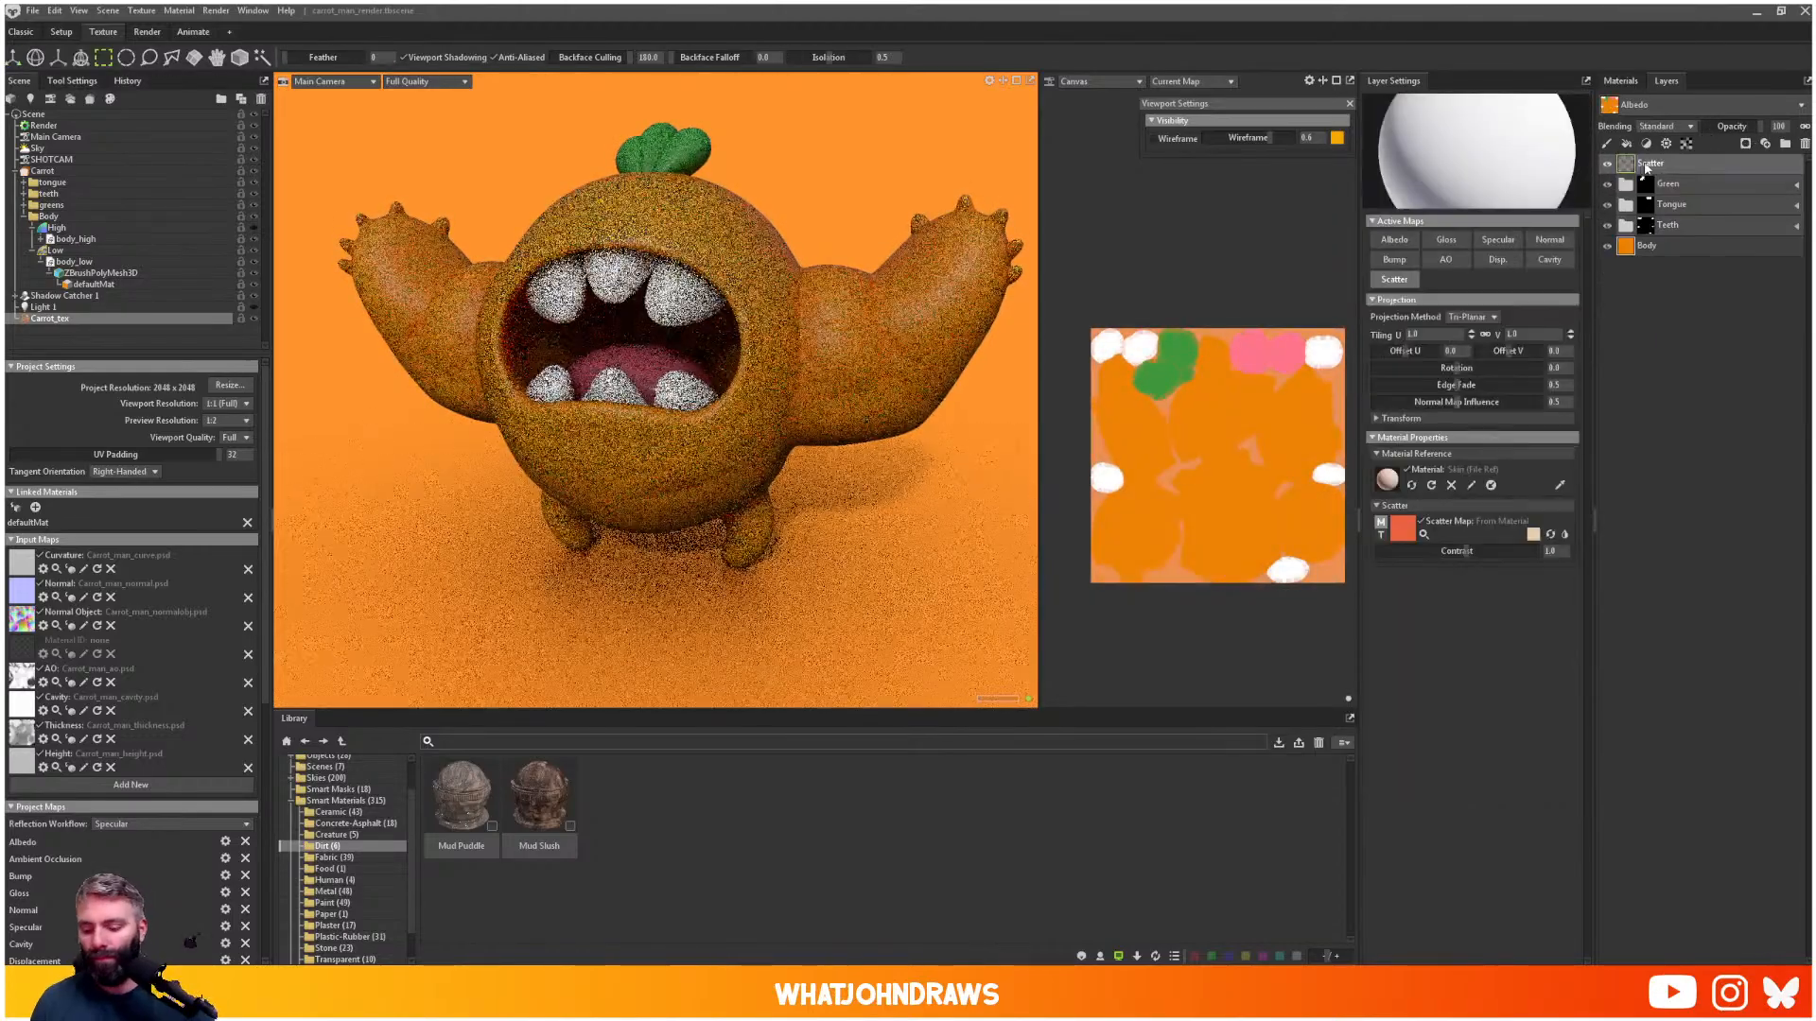
- Browse the library's categories and the full Smart Materials collection for another material suited to the character
{"action": "scroll", "coordinate": [330, 875], "scroll_direction": "down", "scroll_amount": 1}
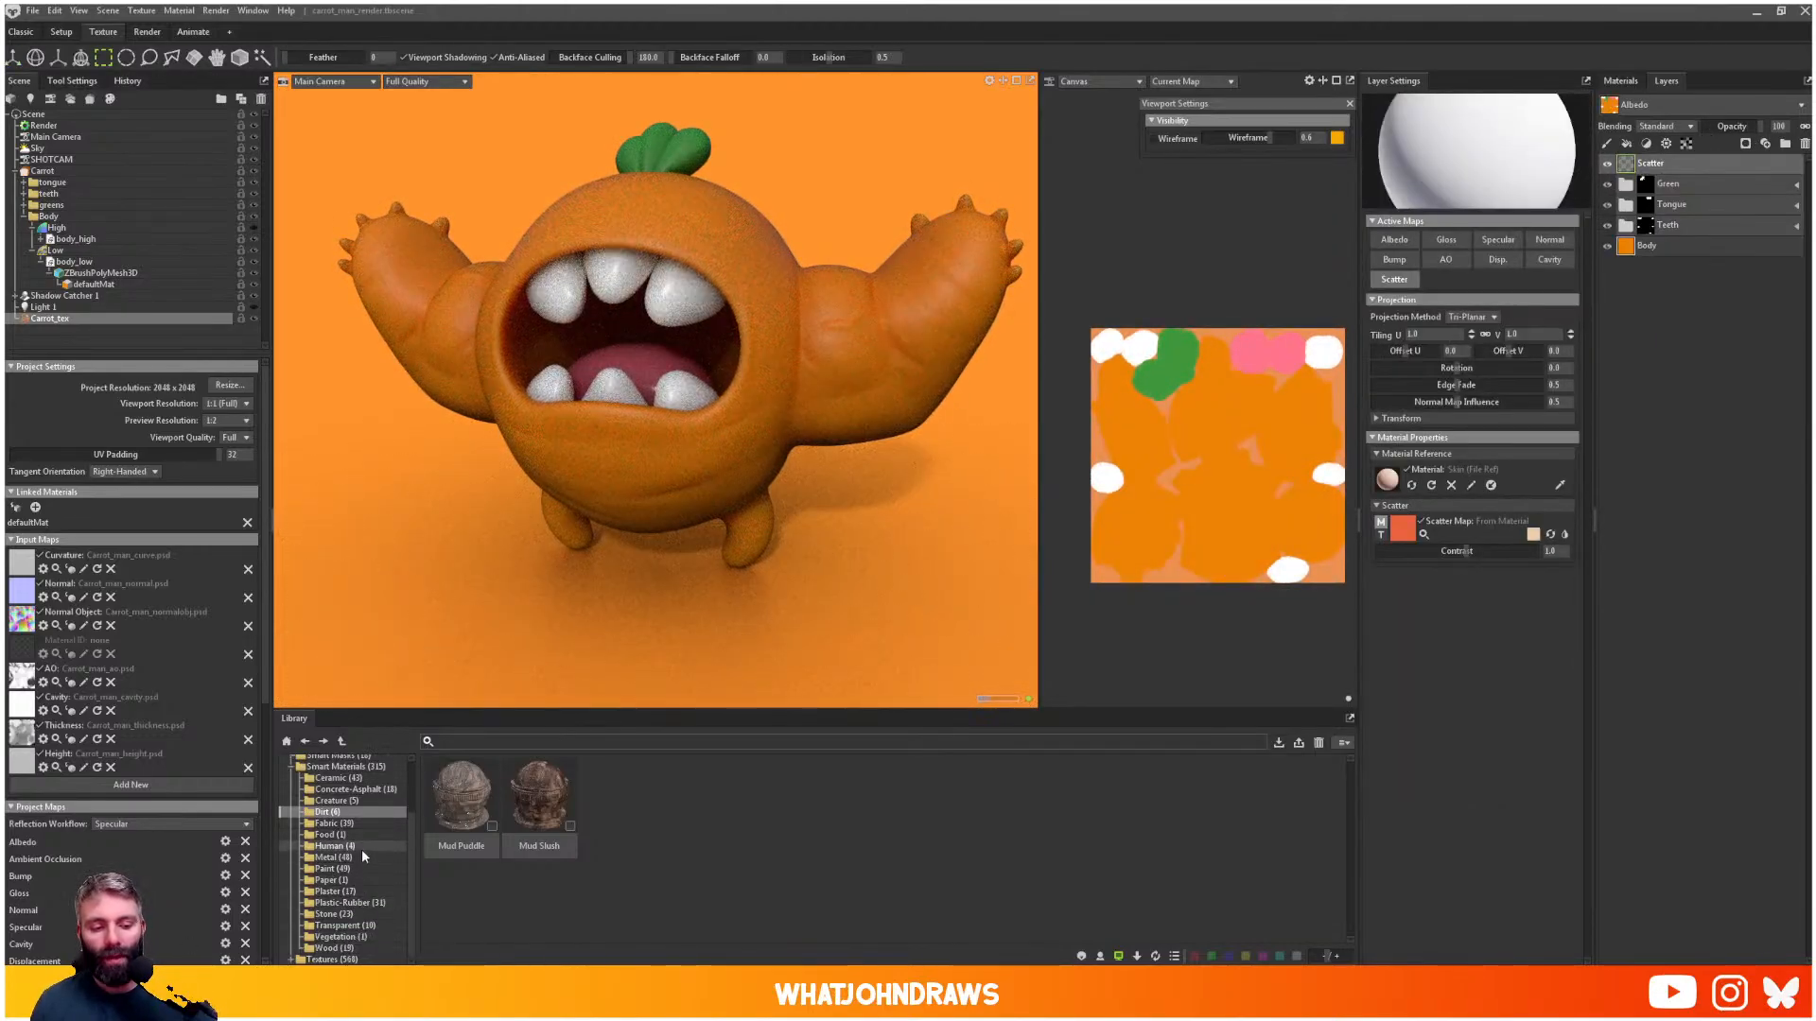
{"action": "left_click", "coordinate": [328, 868]}
{"action": "left_click", "coordinate": [335, 892]}
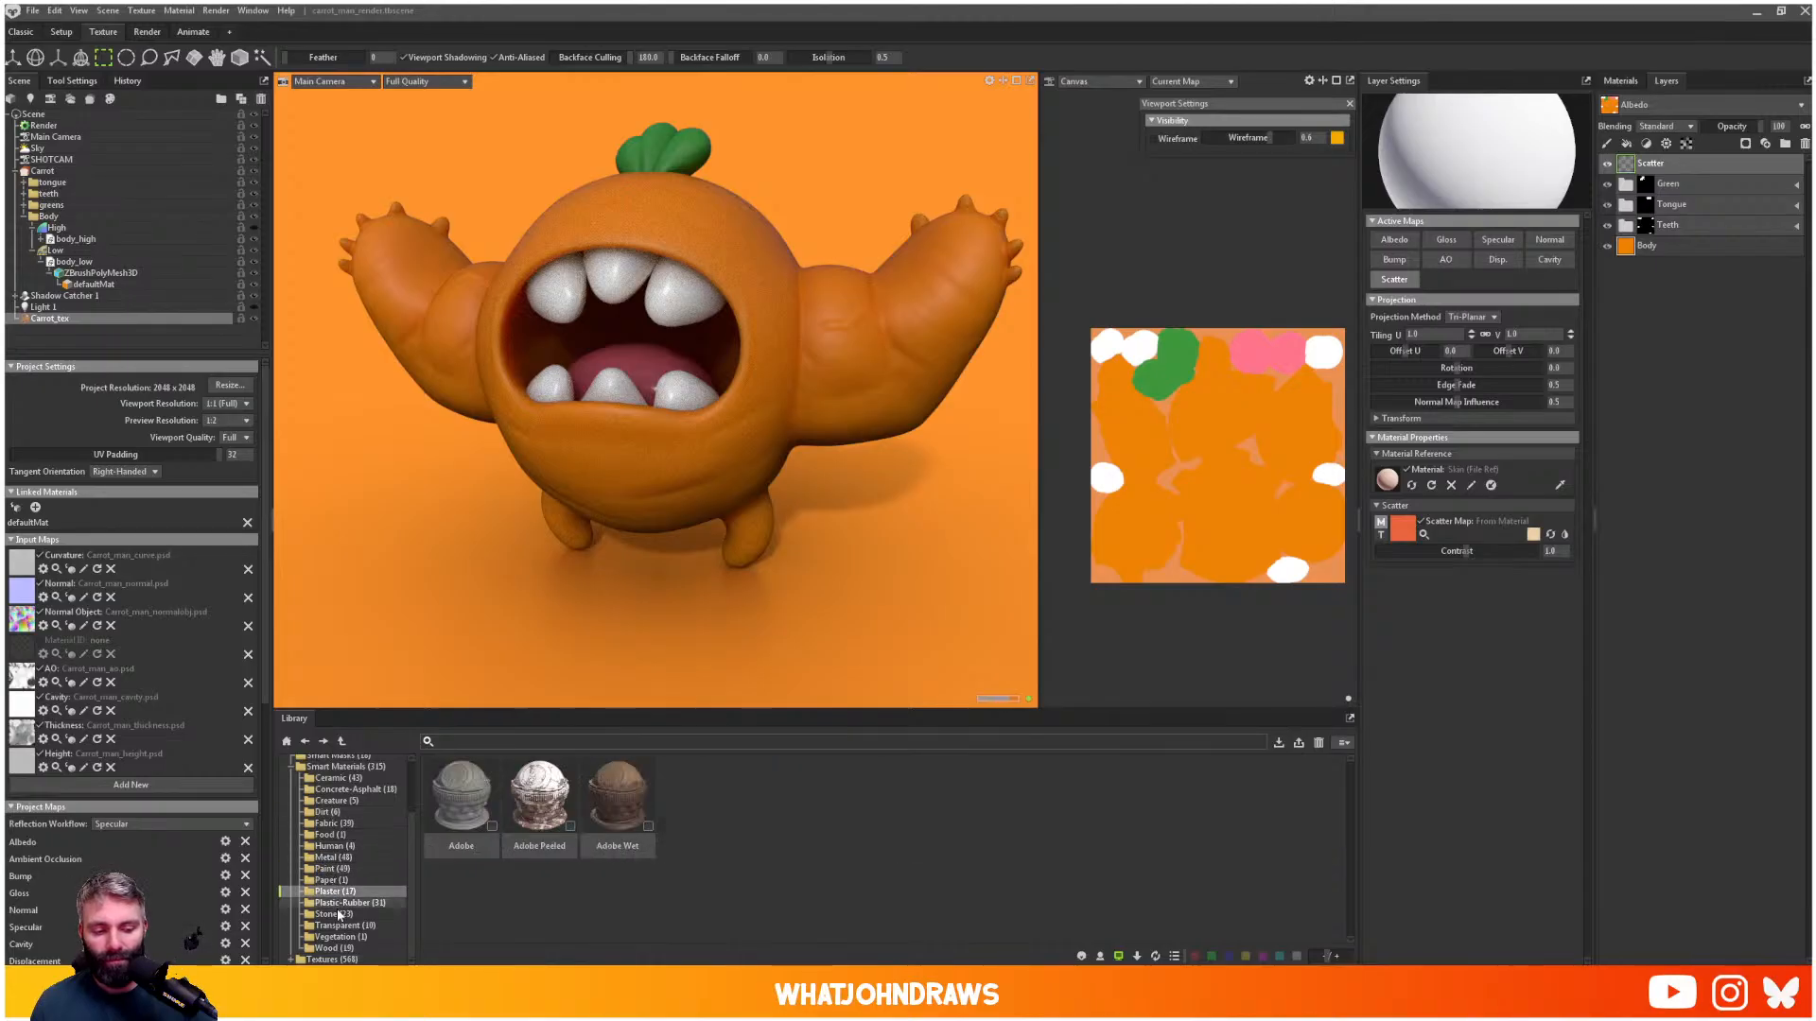
{"action": "left_click", "coordinate": [333, 914]}
{"action": "left_click", "coordinate": [291, 768]}
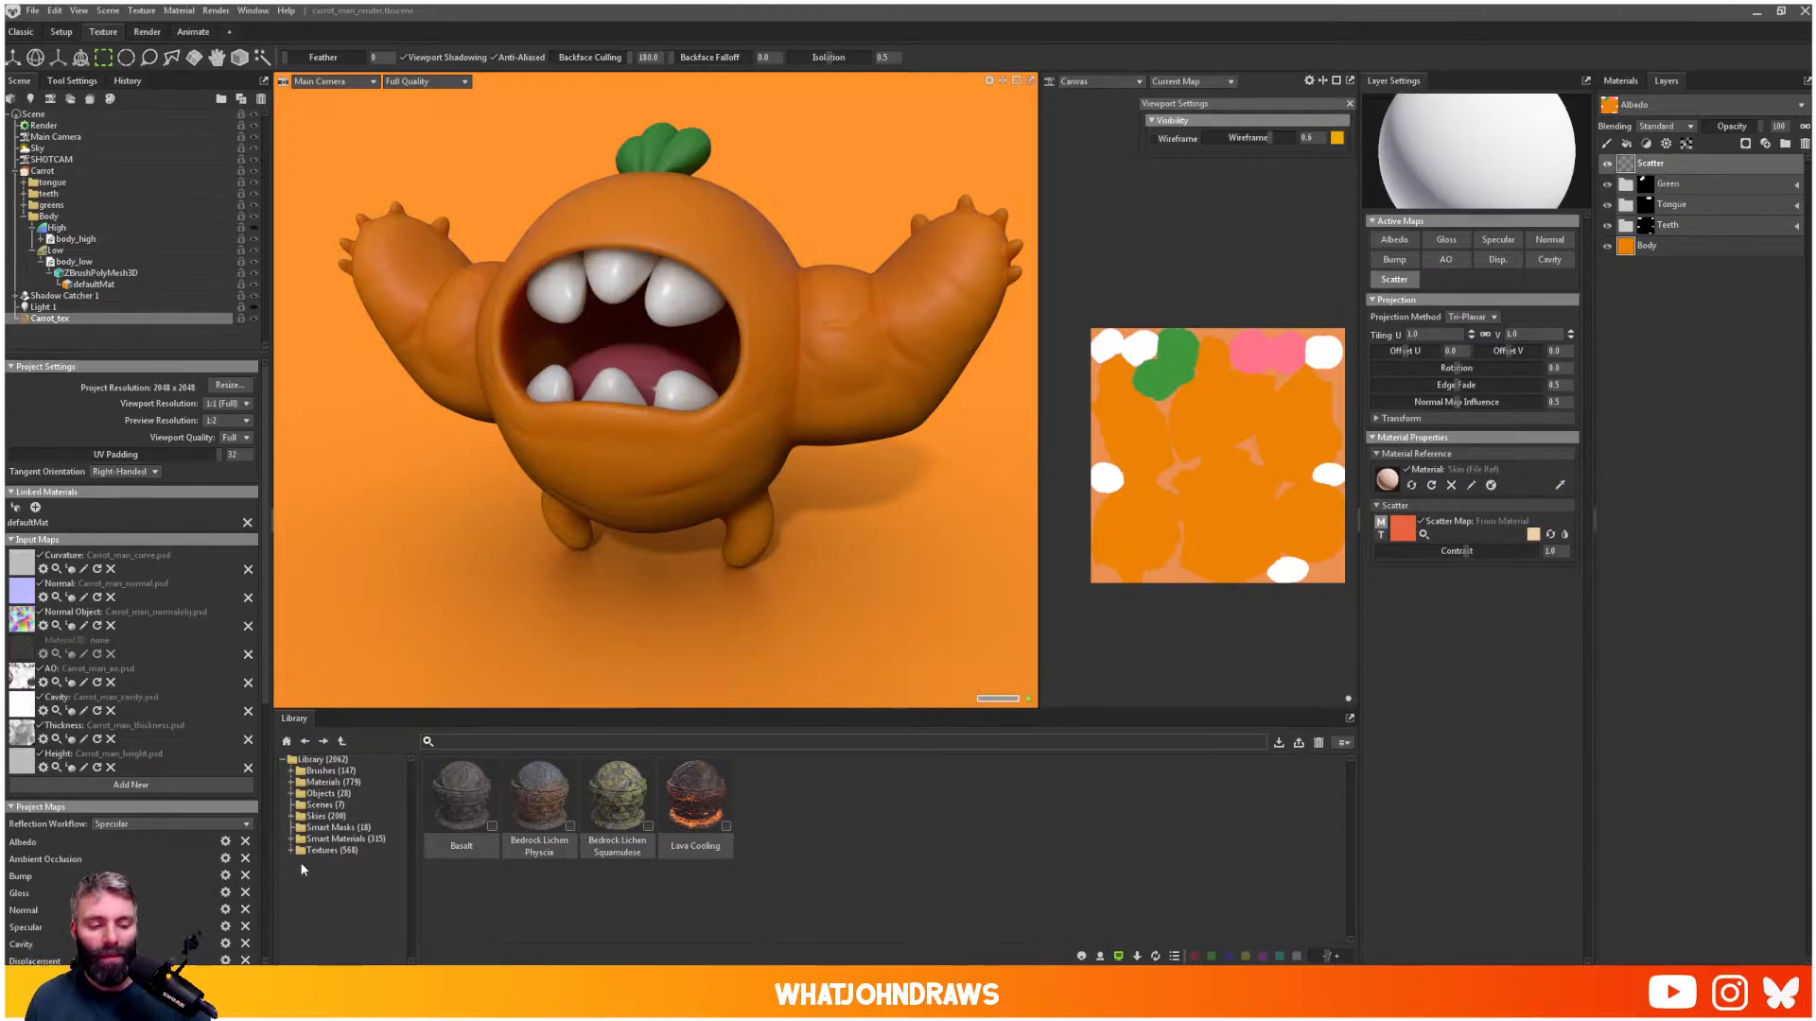
{"action": "left_click", "coordinate": [313, 805]}
{"action": "left_click", "coordinate": [316, 817]}
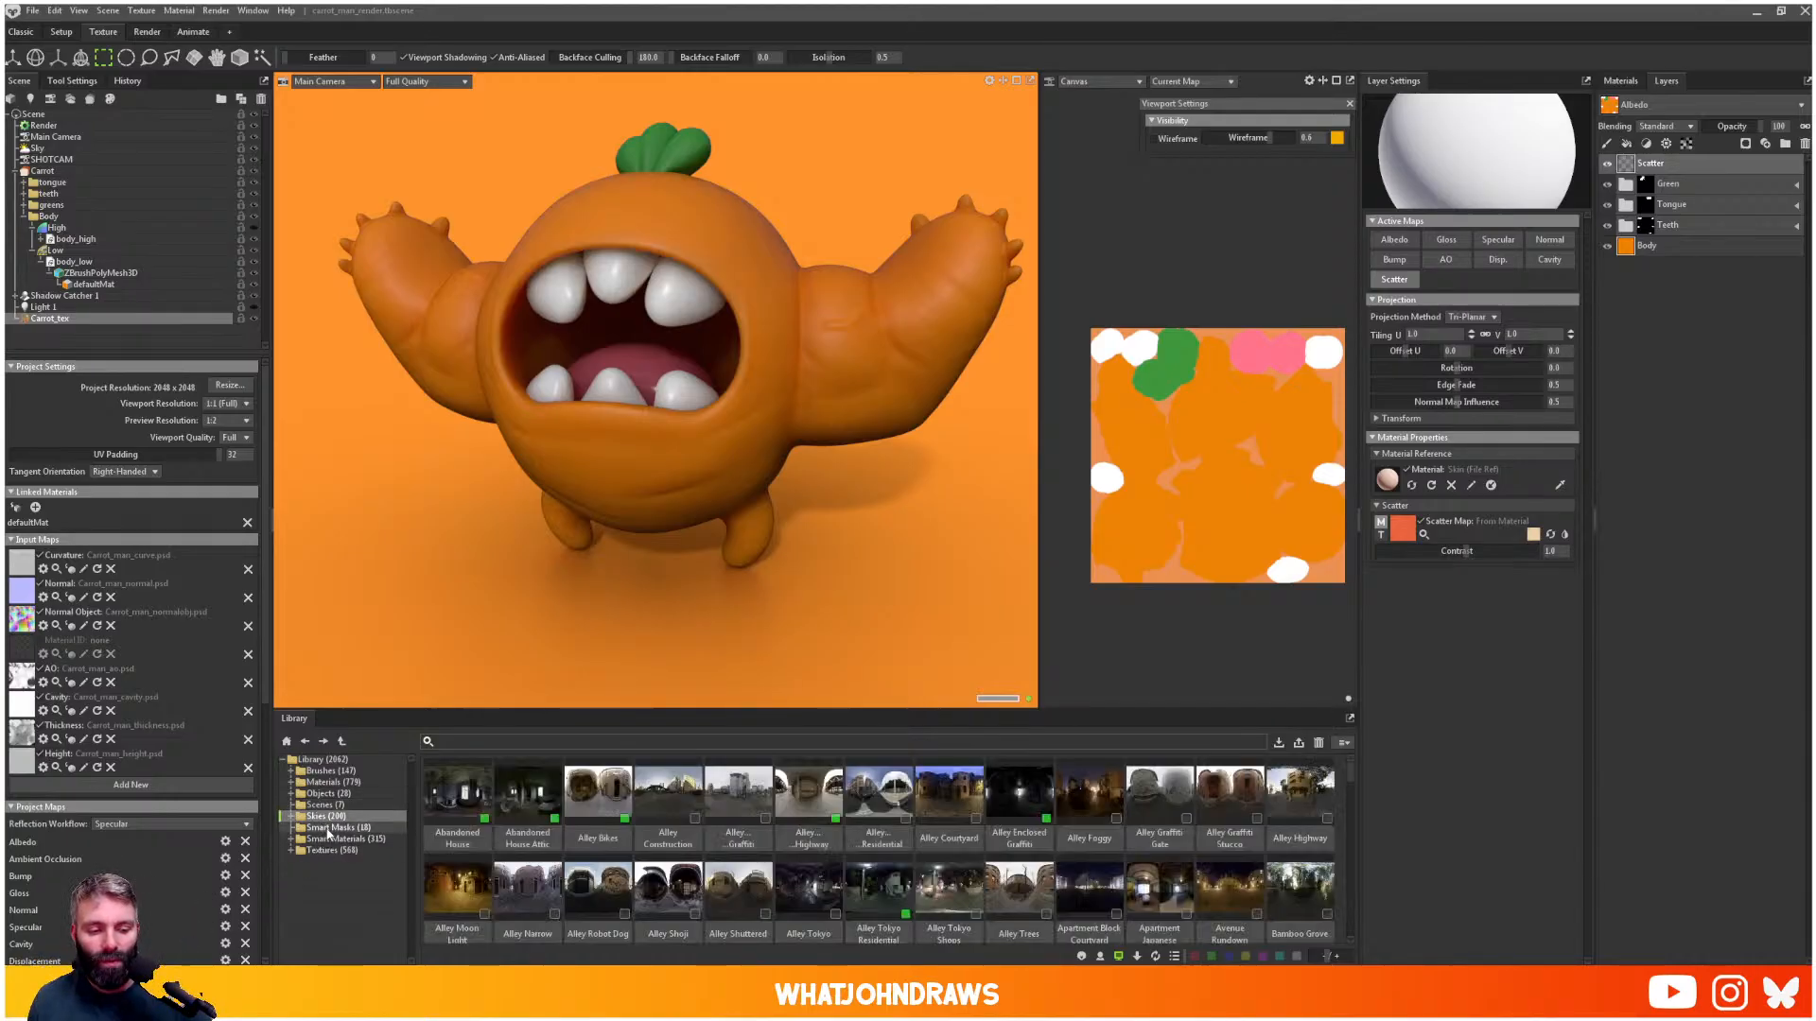
{"action": "left_click", "coordinate": [295, 829]}
{"action": "left_click", "coordinate": [328, 839]}
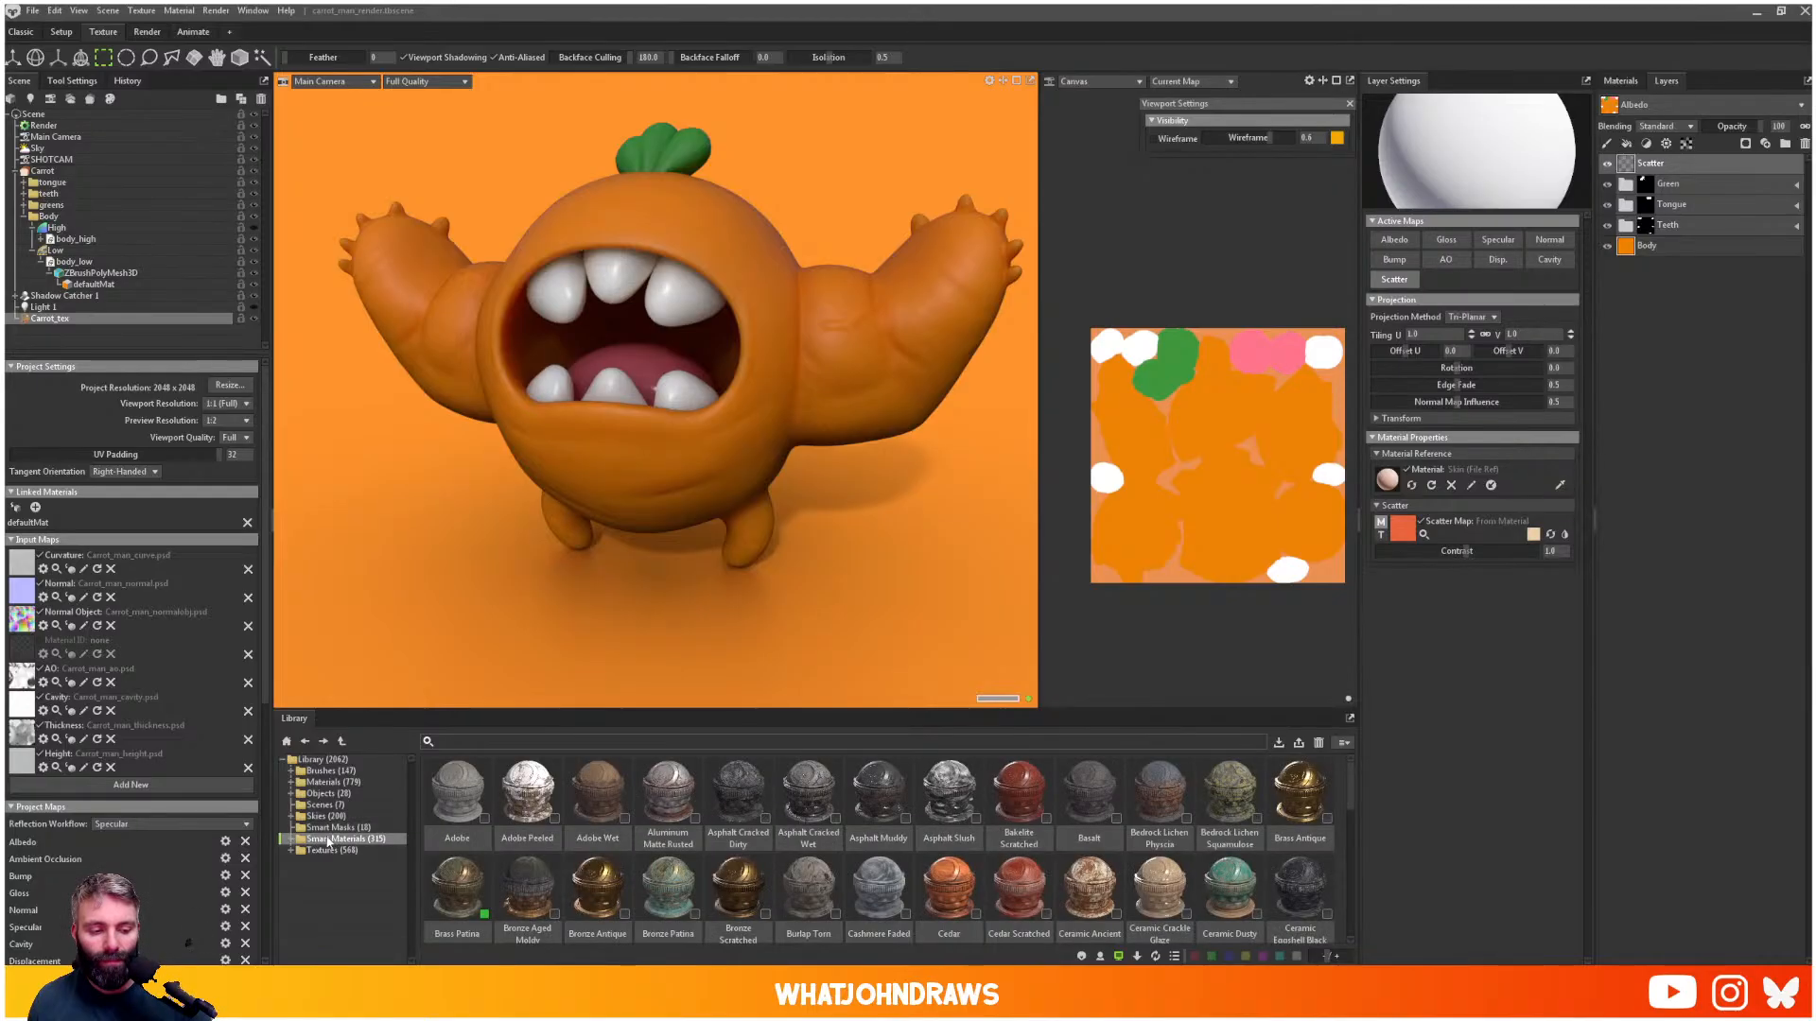
{"action": "scroll", "coordinate": [898, 825], "scroll_direction": "down", "scroll_amount": 2}
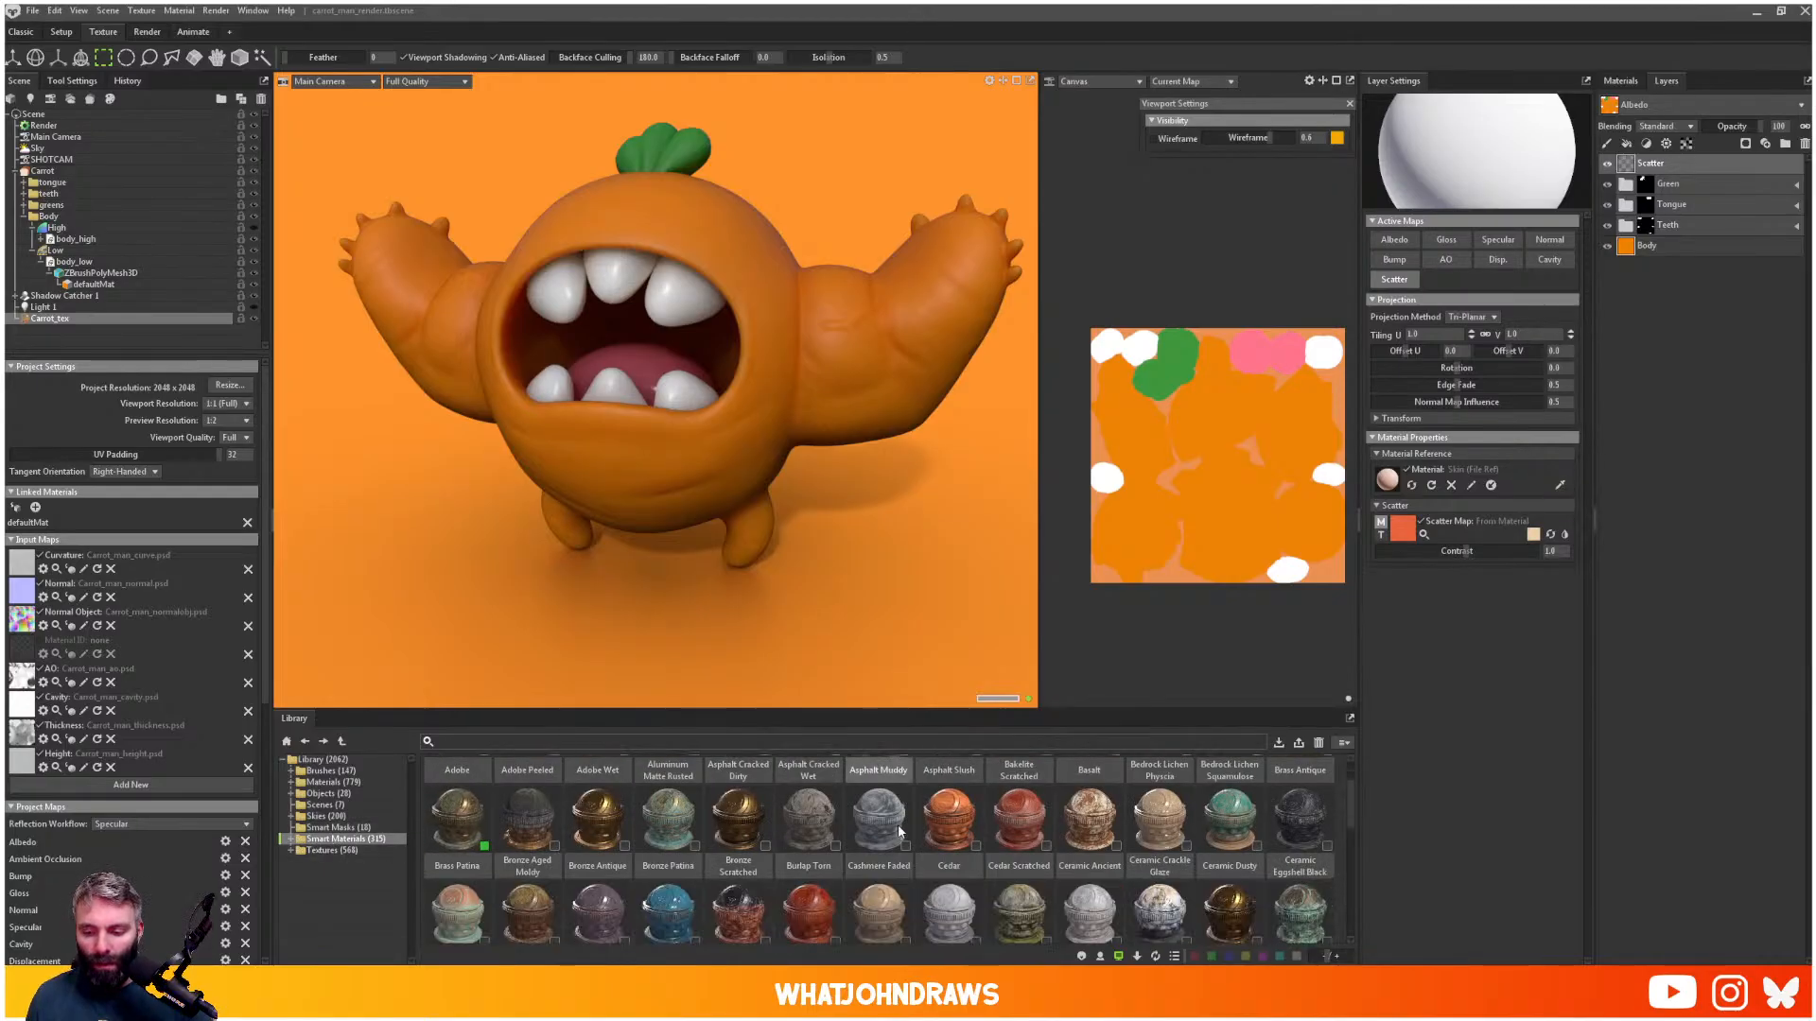
{"action": "scroll", "coordinate": [1028, 885], "scroll_direction": "down", "scroll_amount": 3}
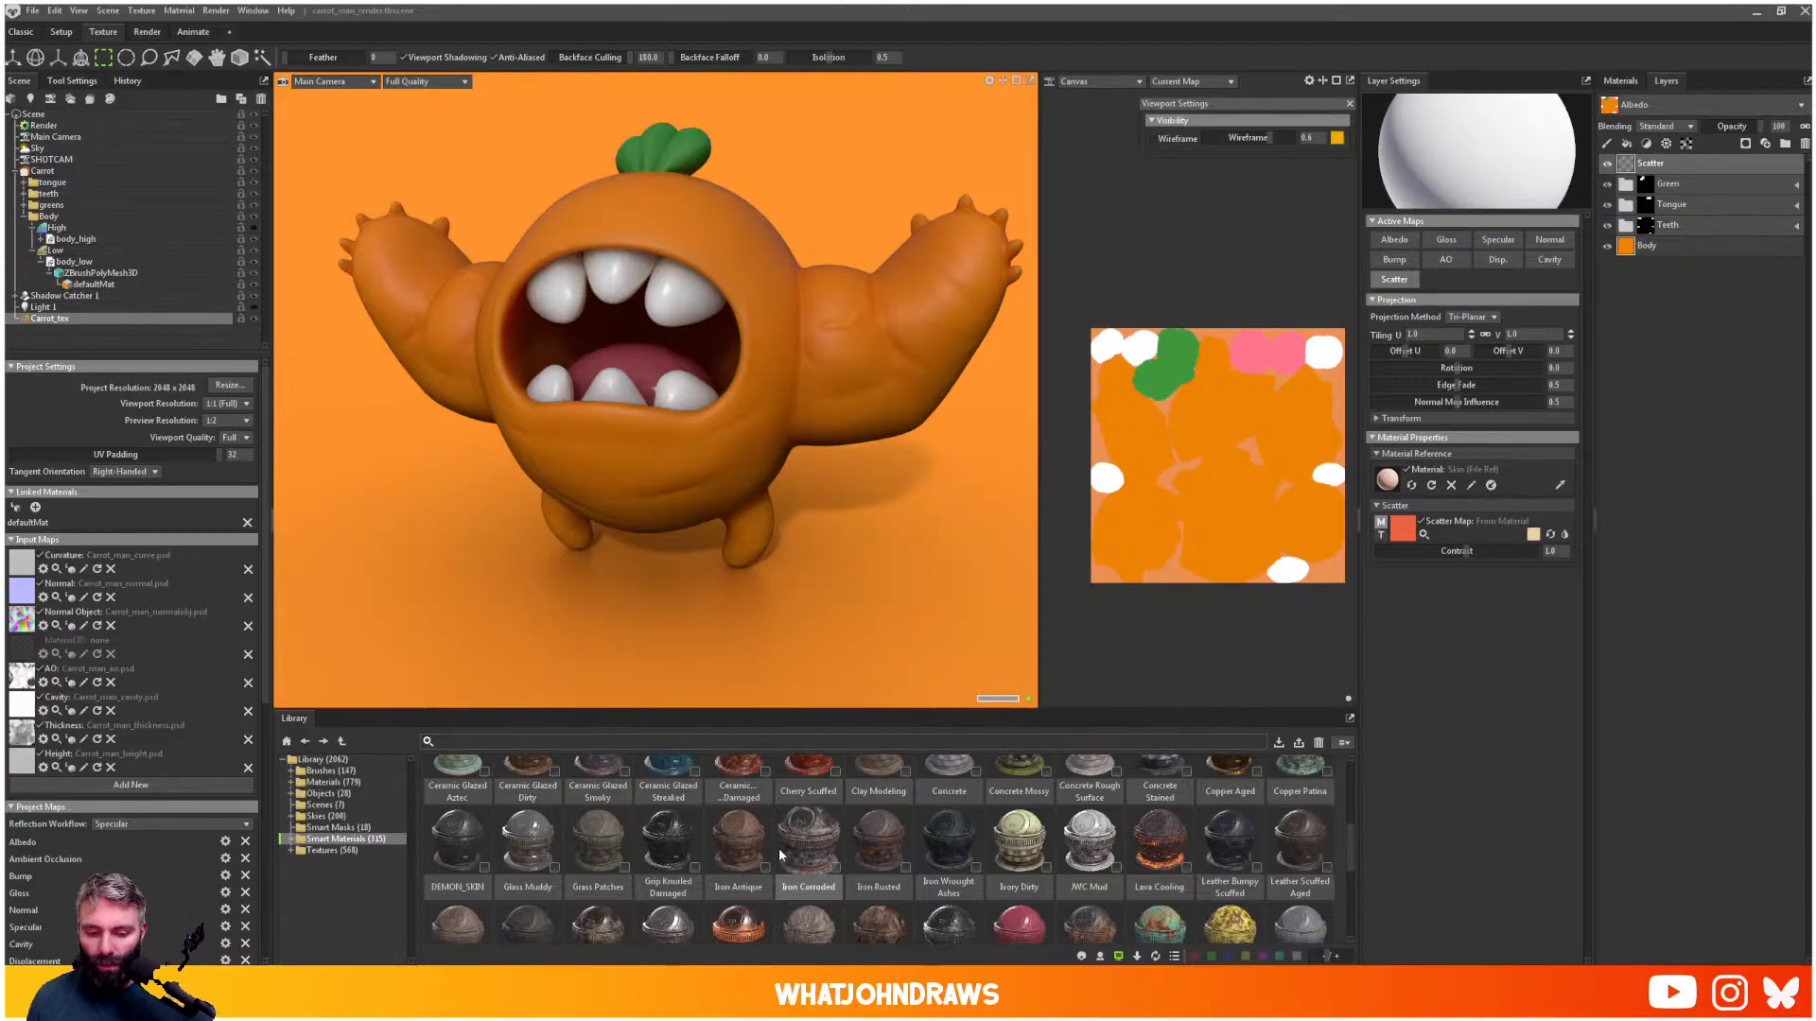
{"action": "scroll", "coordinate": [674, 814], "scroll_direction": "up", "scroll_amount": 2}
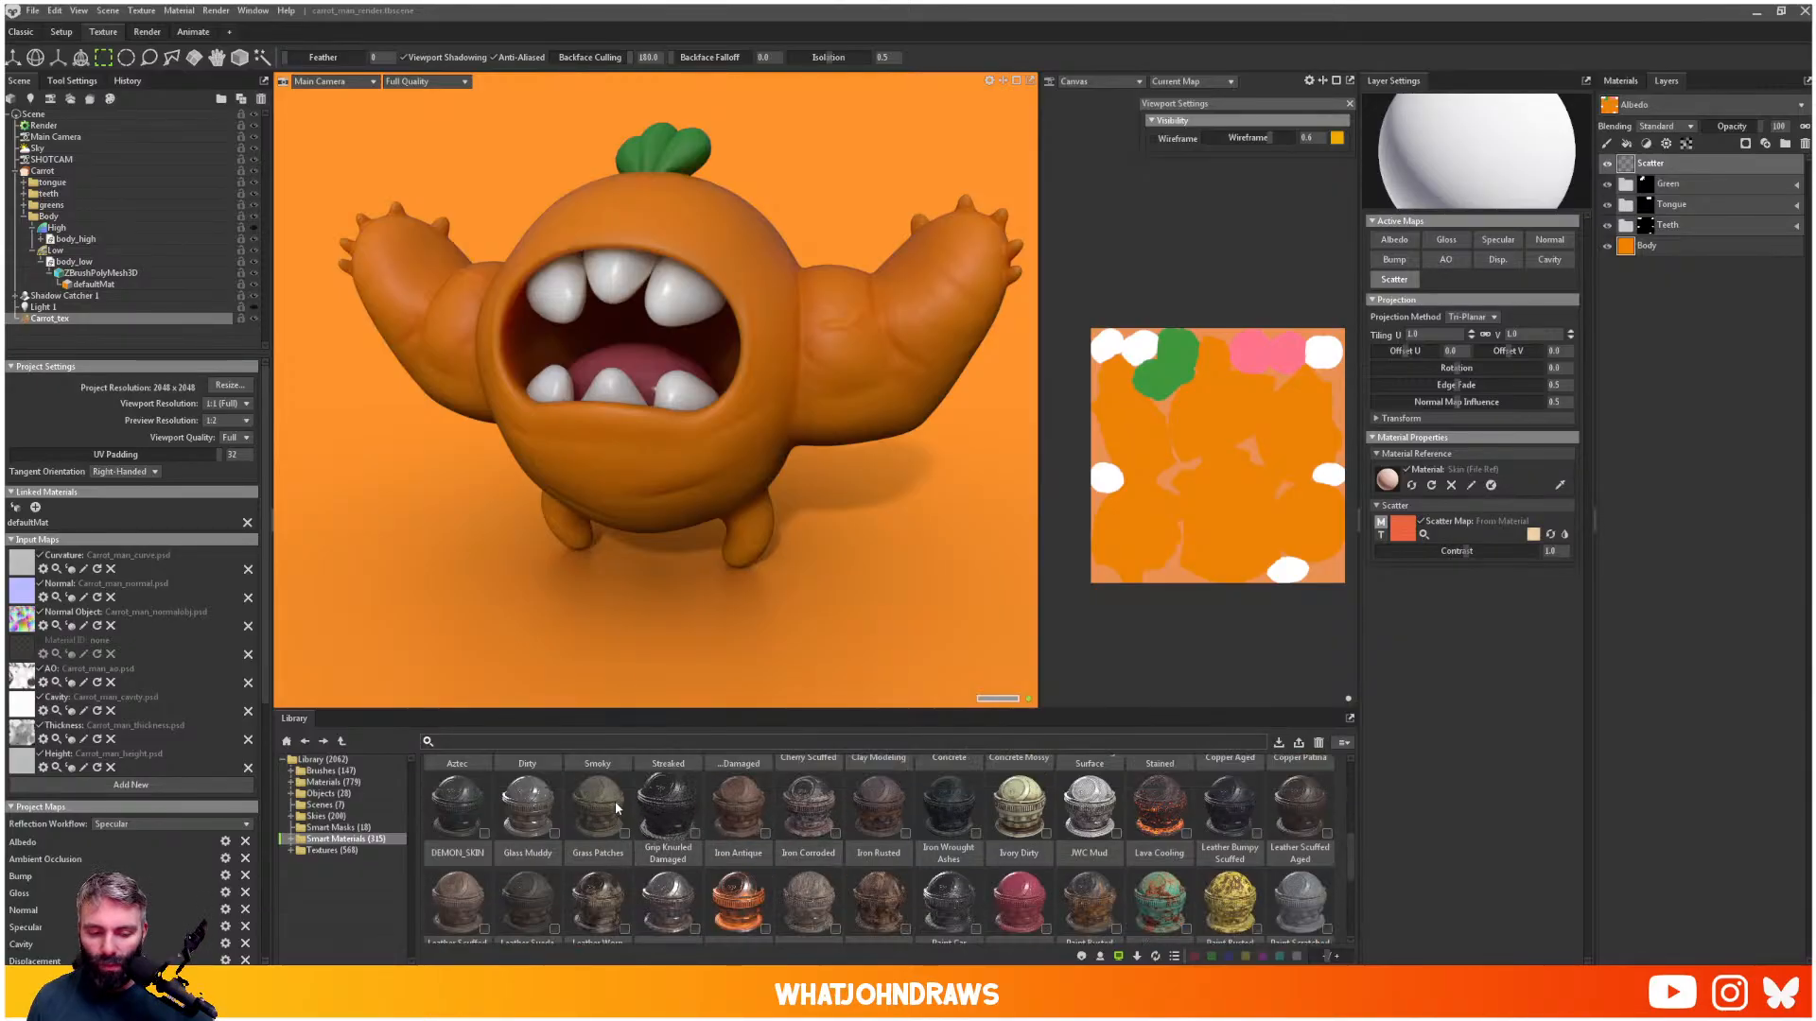
- Browse to the Grunge Maps textures and add a fill layer above Scatter with only the Bump map active
{"action": "left_click", "coordinate": [289, 850]}
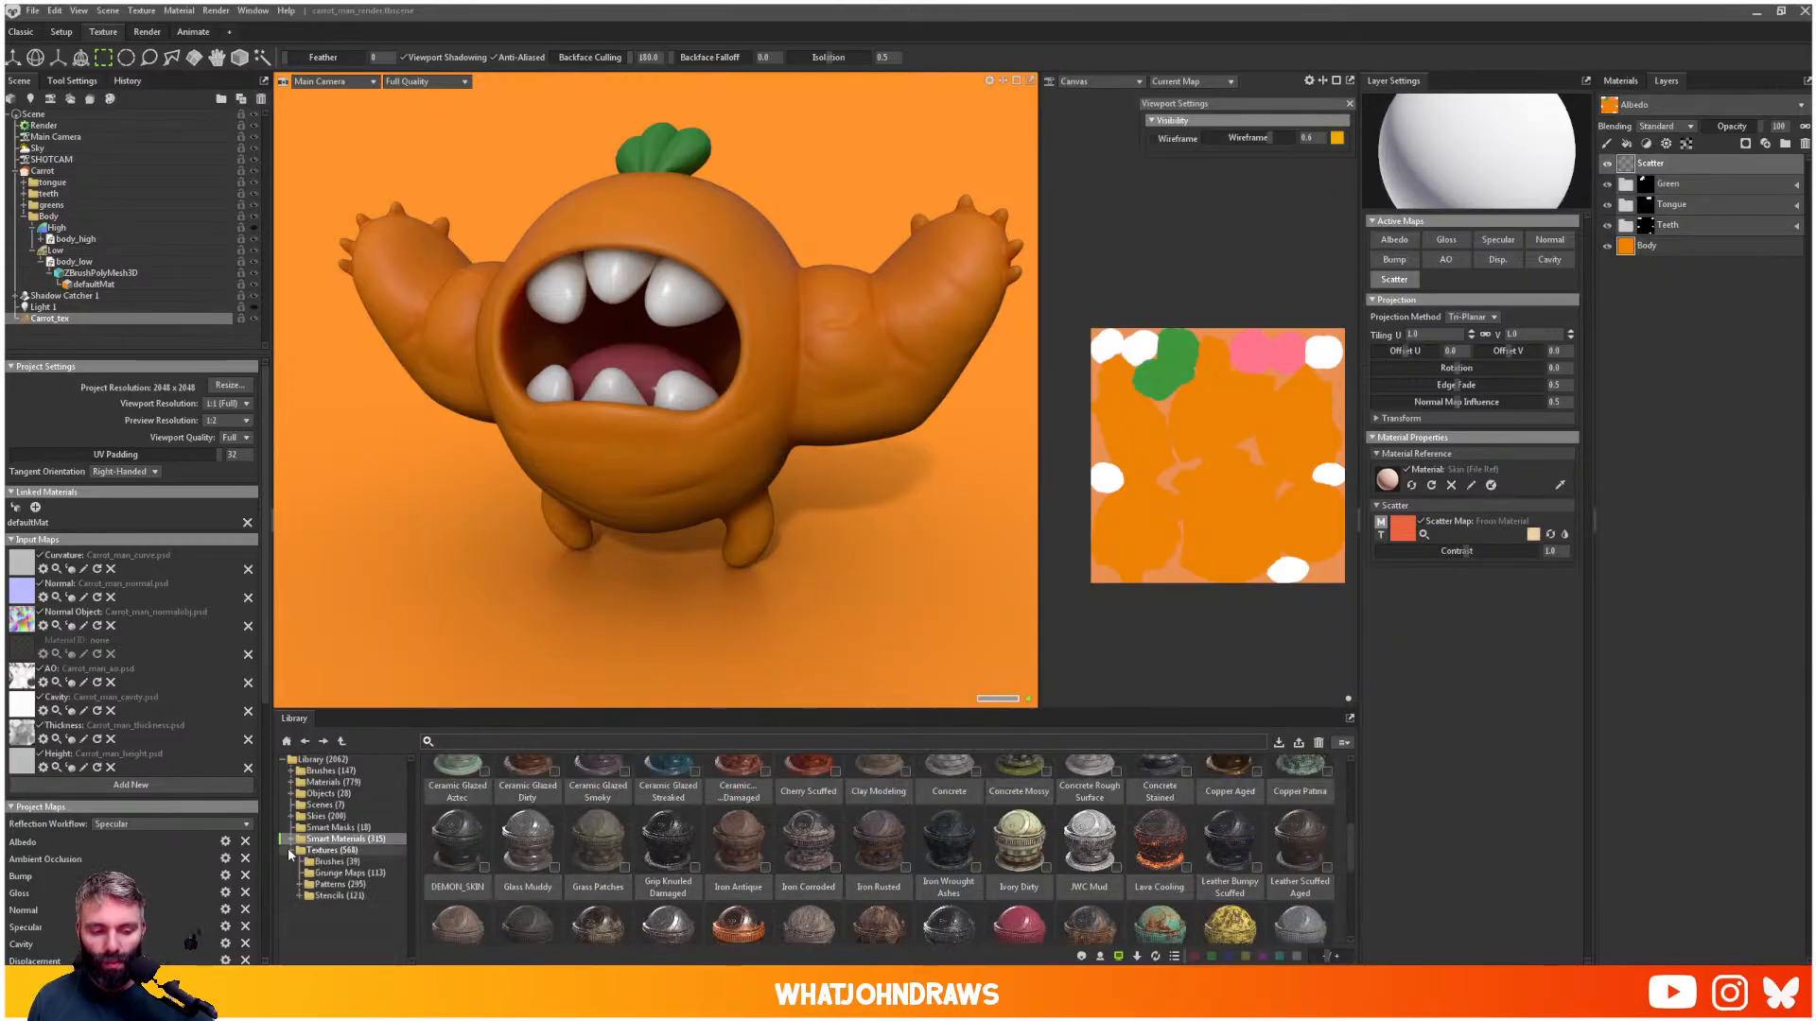
{"action": "left_click", "coordinate": [343, 873]}
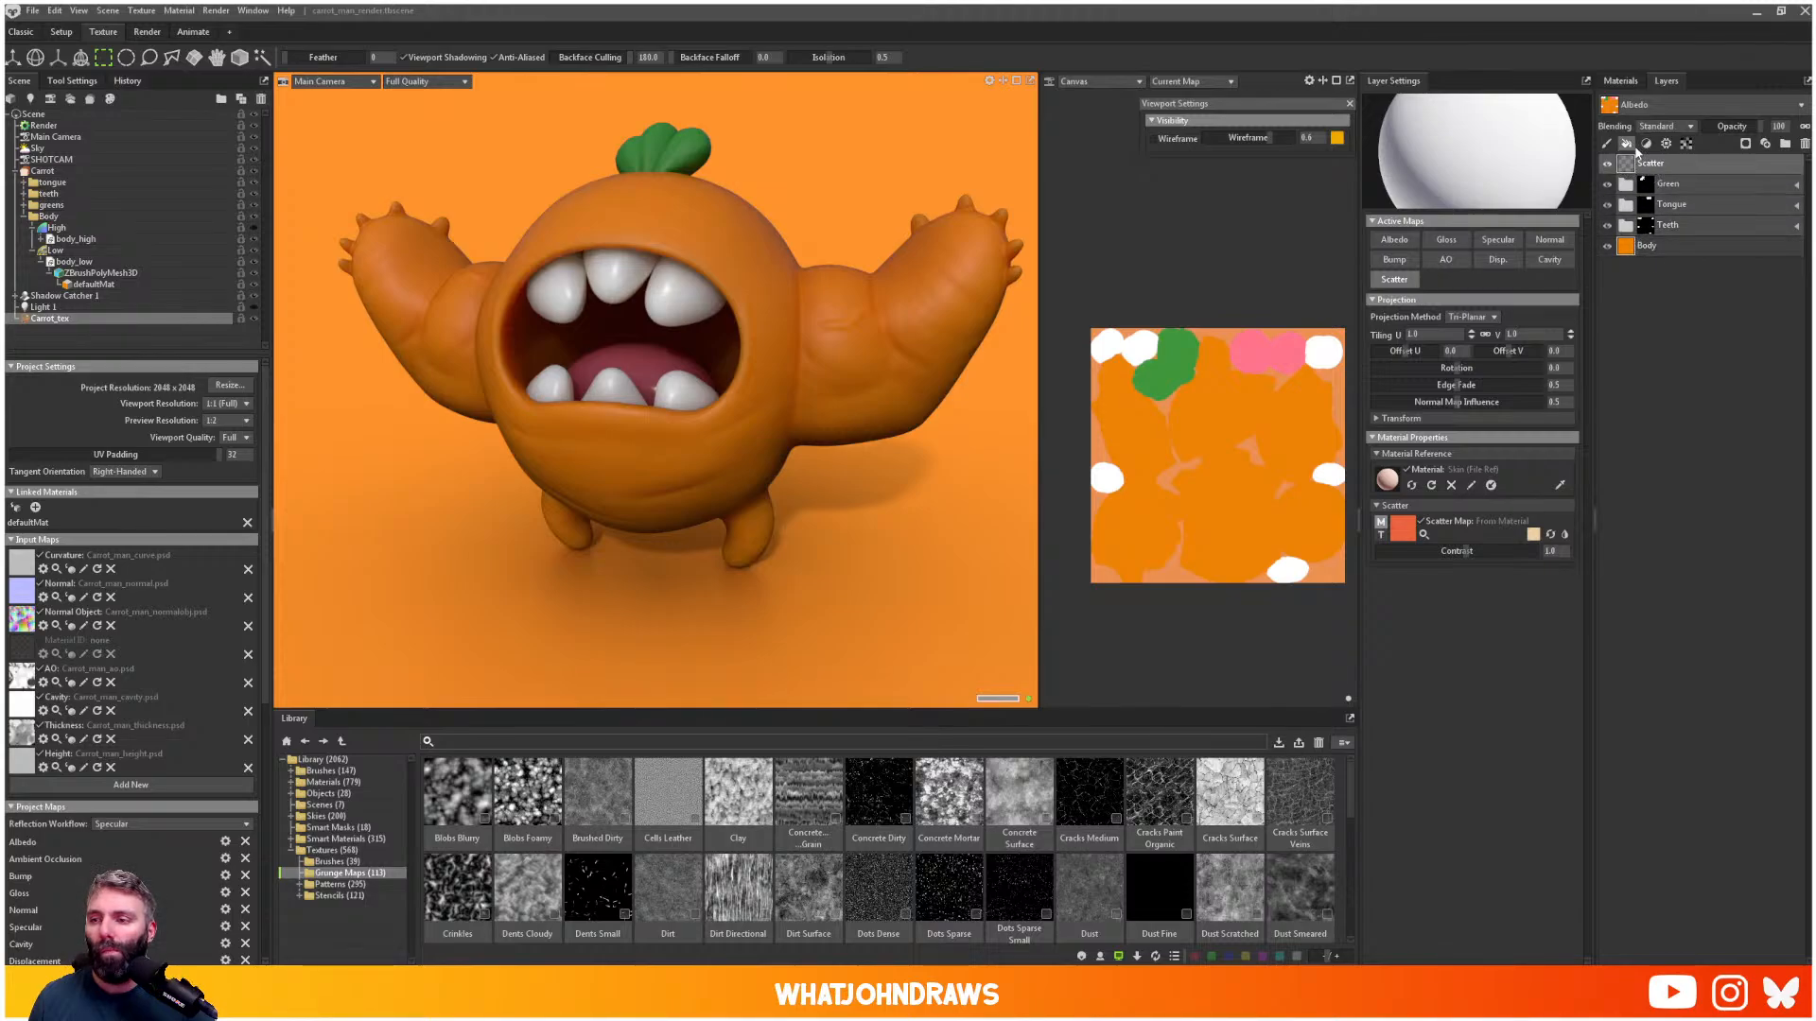
{"action": "left_click", "coordinate": [1628, 144]}
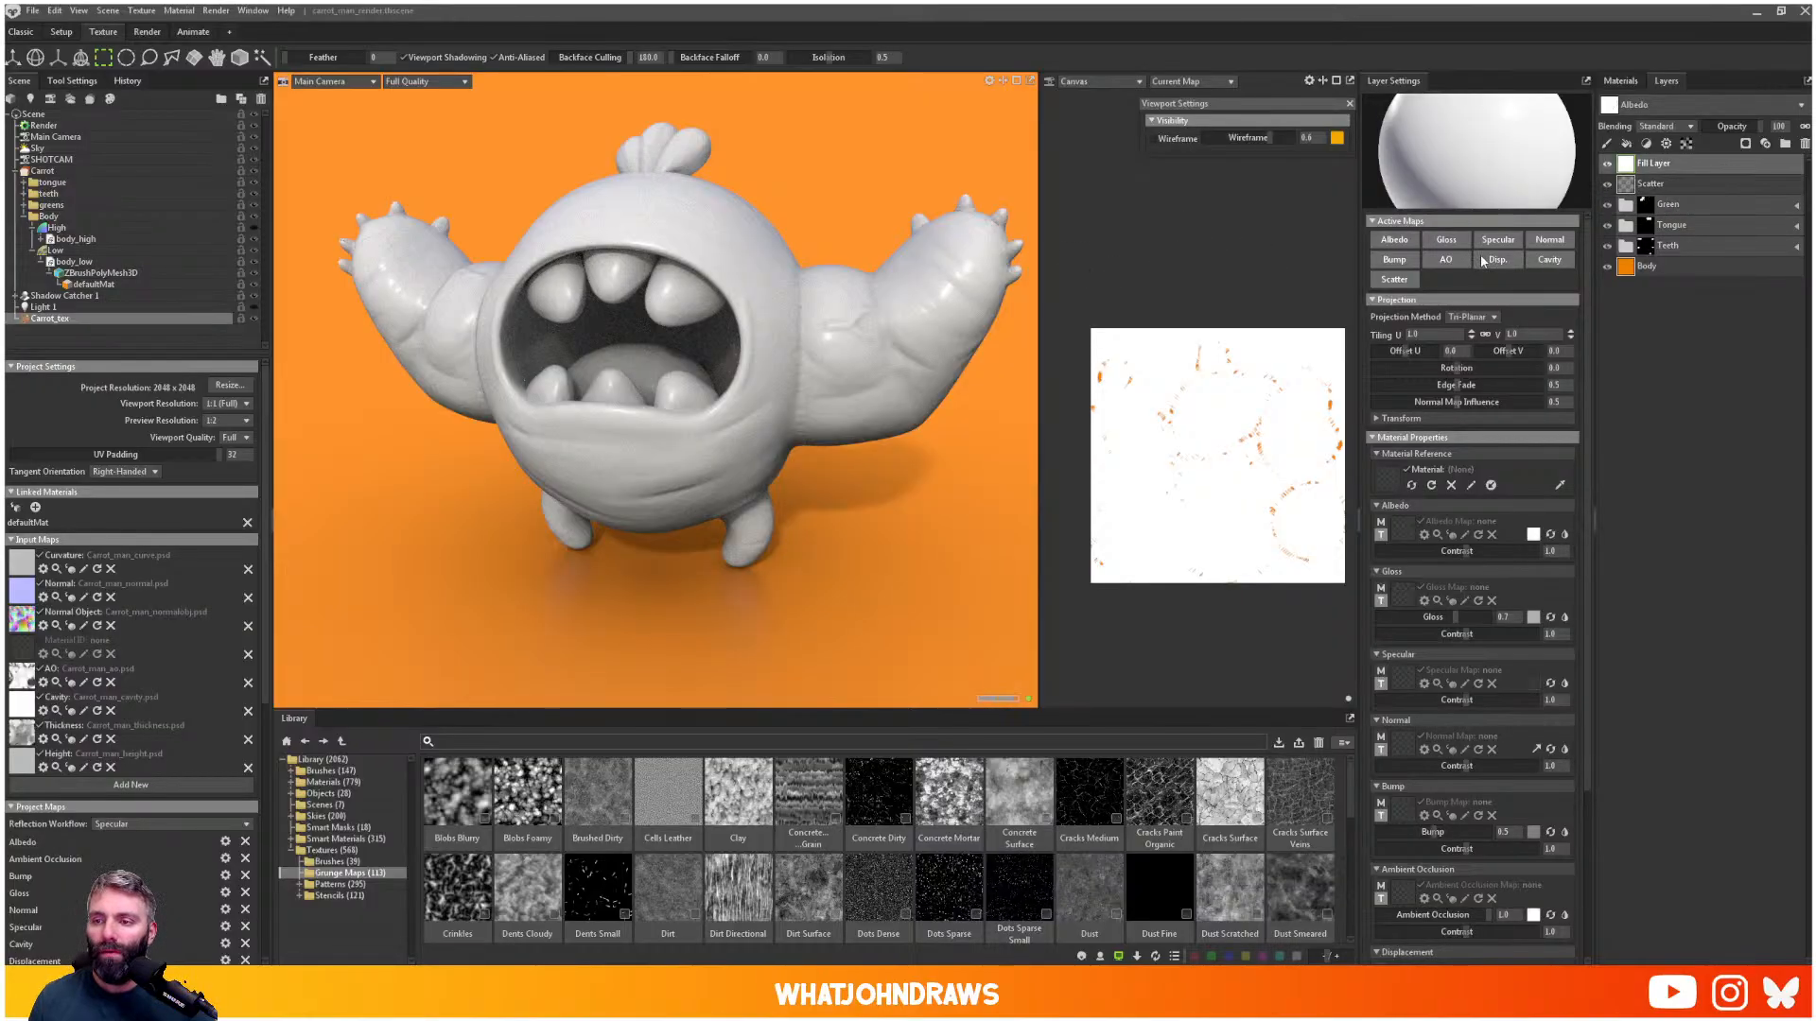
{"action": "left_click", "coordinate": [1397, 260]}
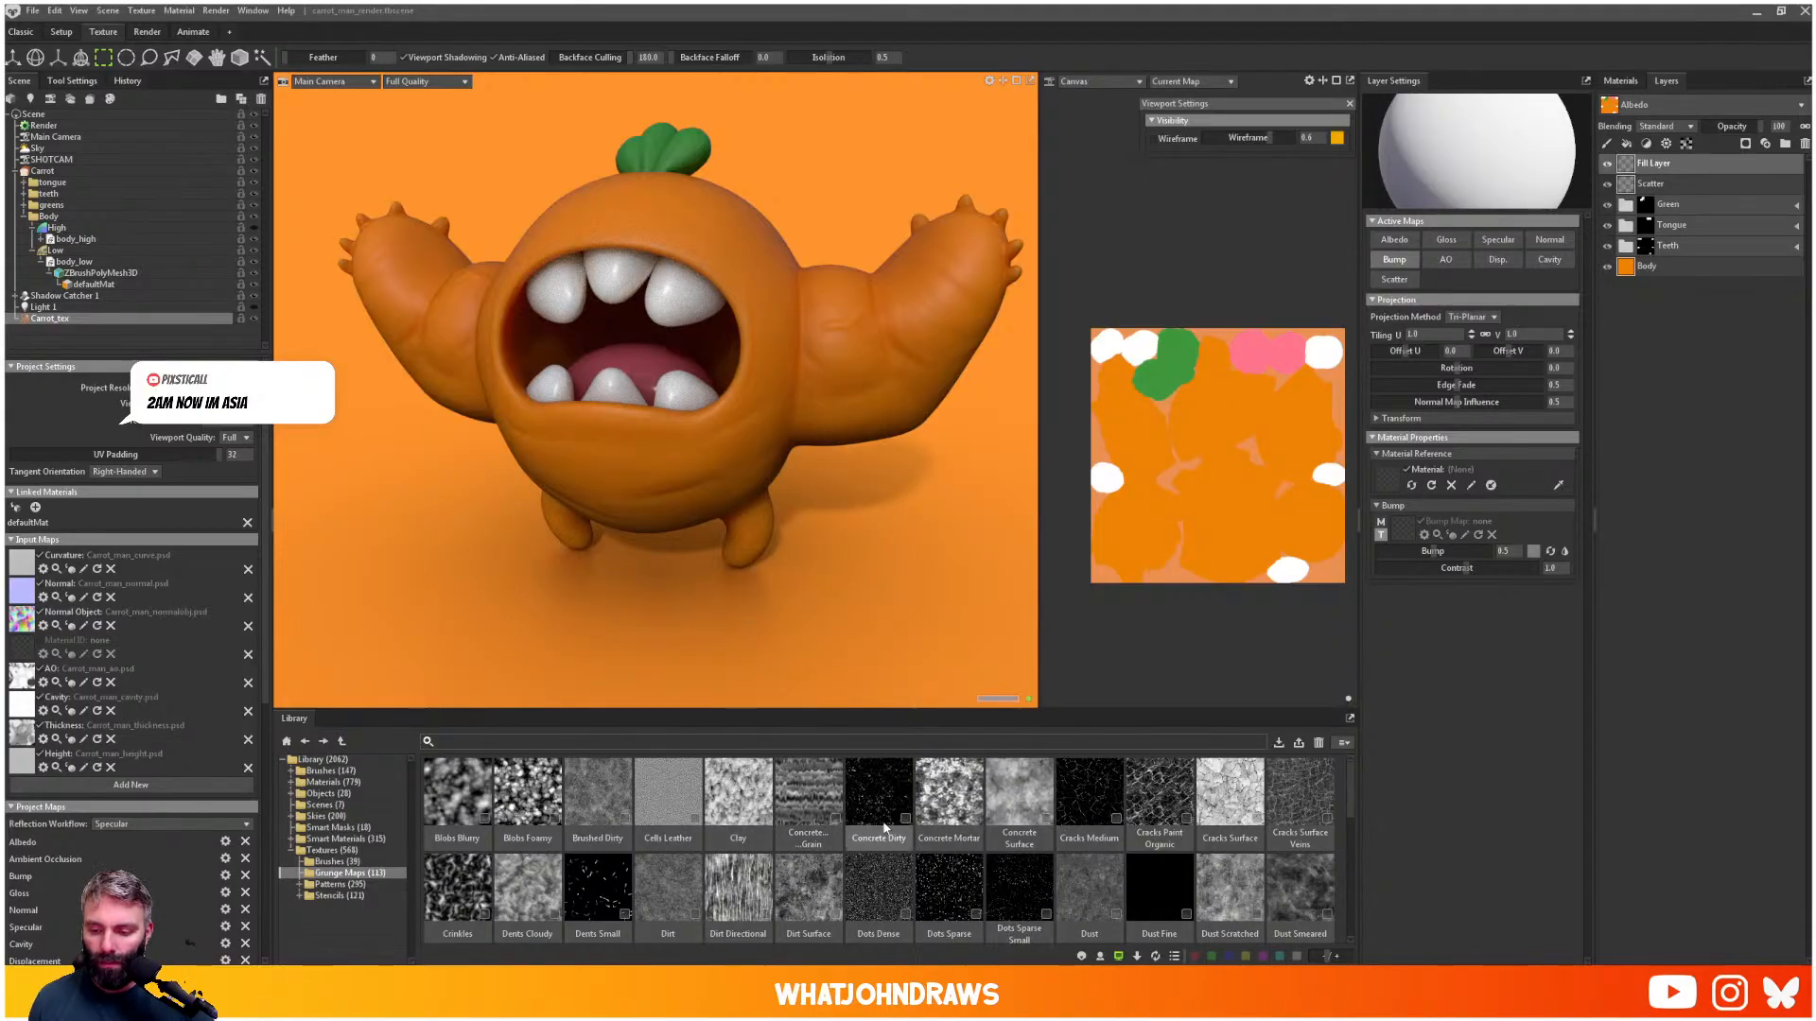
- Try to assign a grunge texture to the fill layer's bump map
{"action": "left_click_drag", "start_coordinate": [807, 819], "coordinate": [1393, 475]}
{"action": "left_click_drag", "start_coordinate": [1460, 643], "coordinate": [1410, 540]}
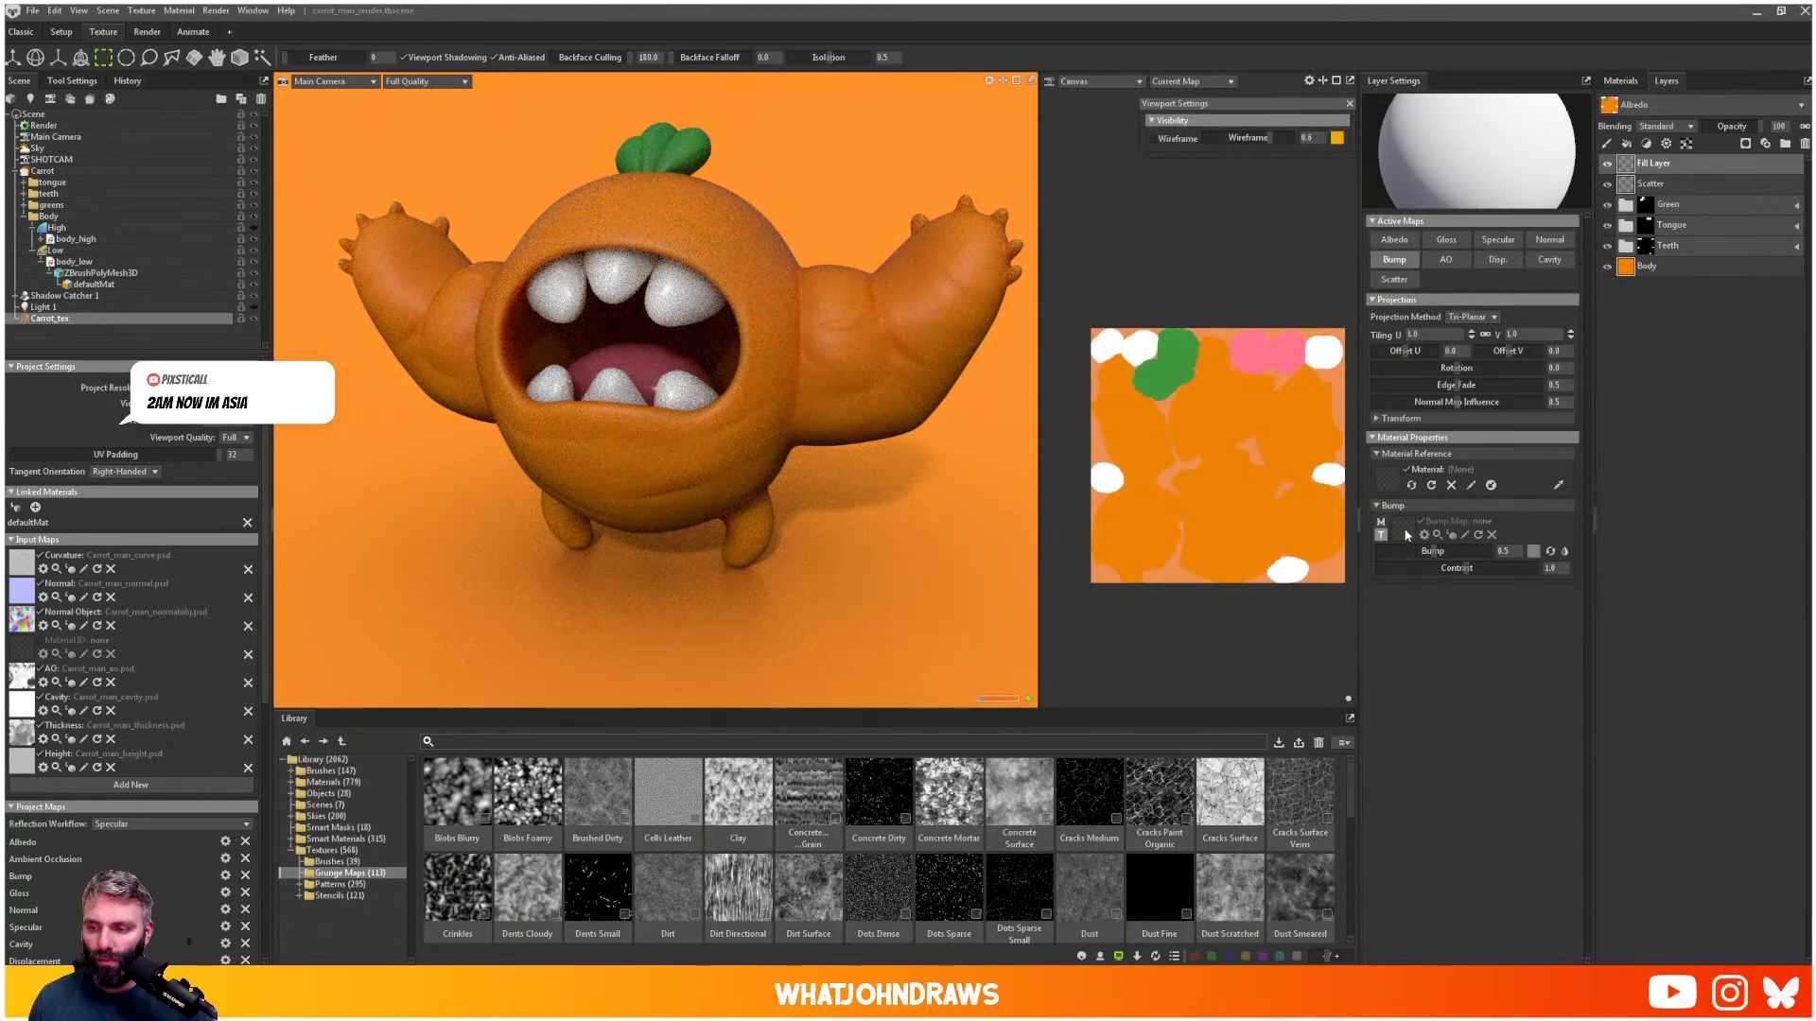
{"action": "left_click", "coordinate": [1406, 532]}
{"action": "left_click", "coordinate": [1313, 722]}
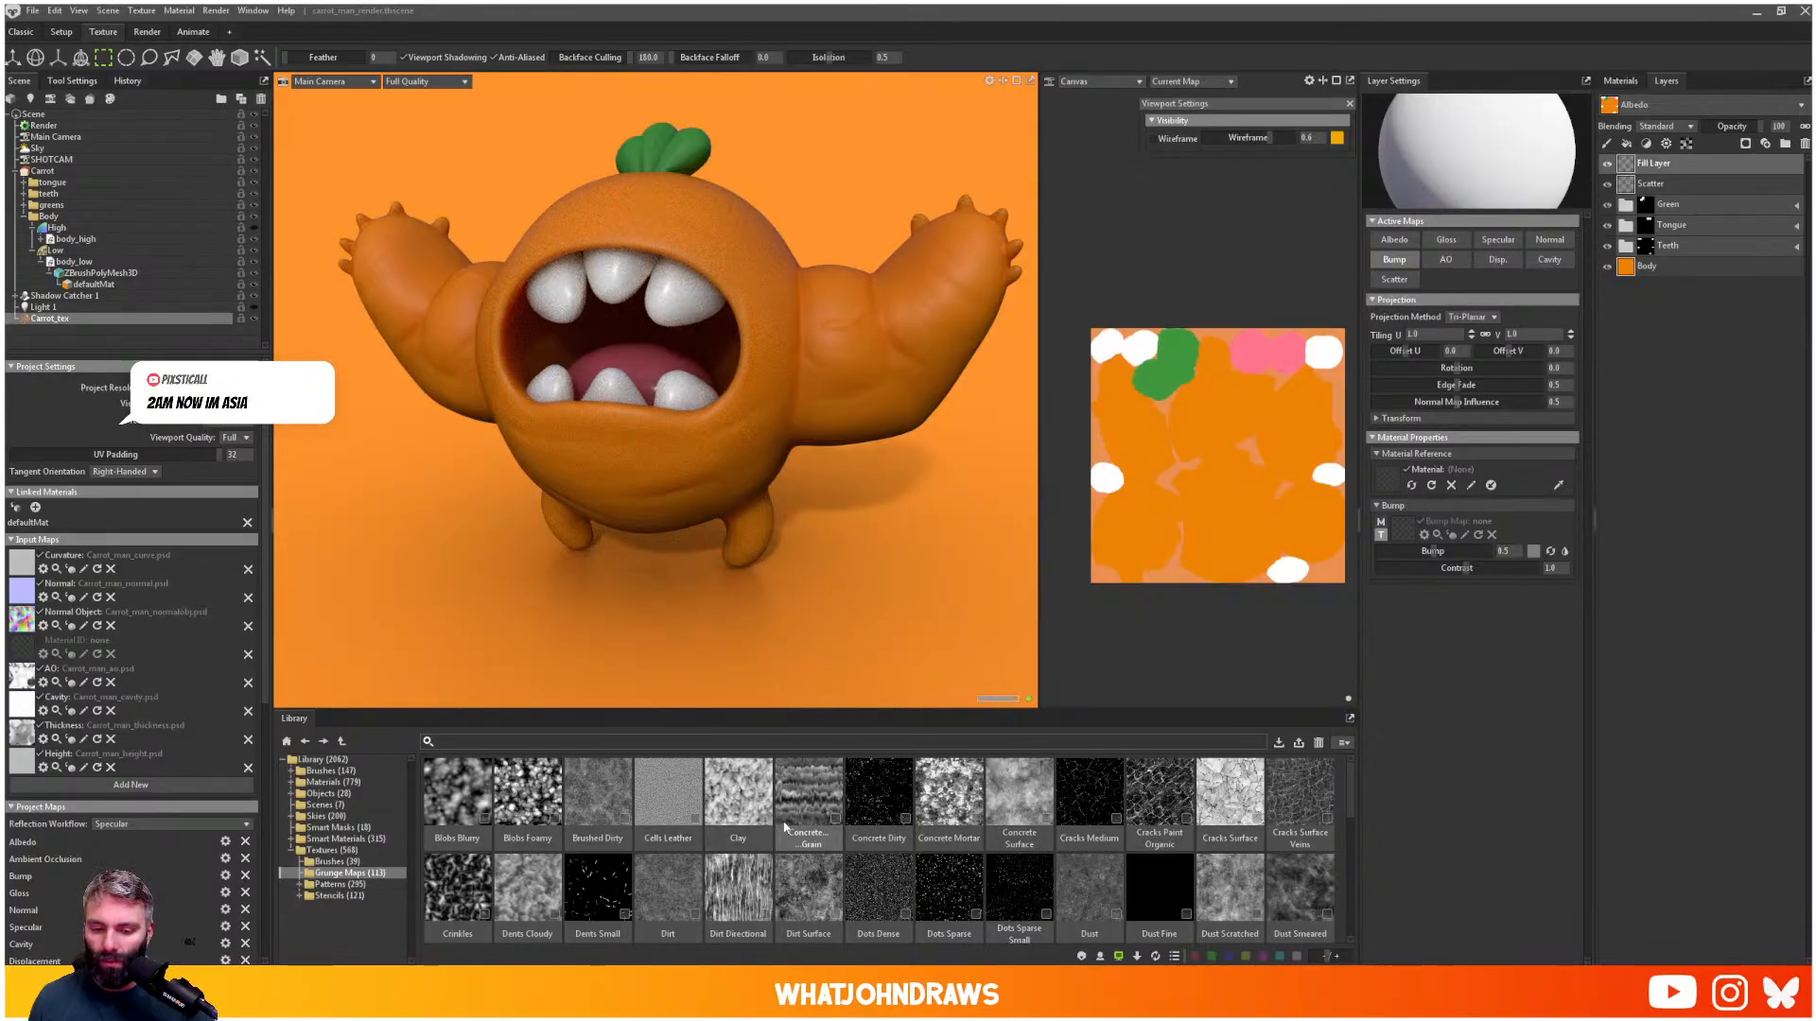
{"action": "left_click", "coordinate": [595, 805]}
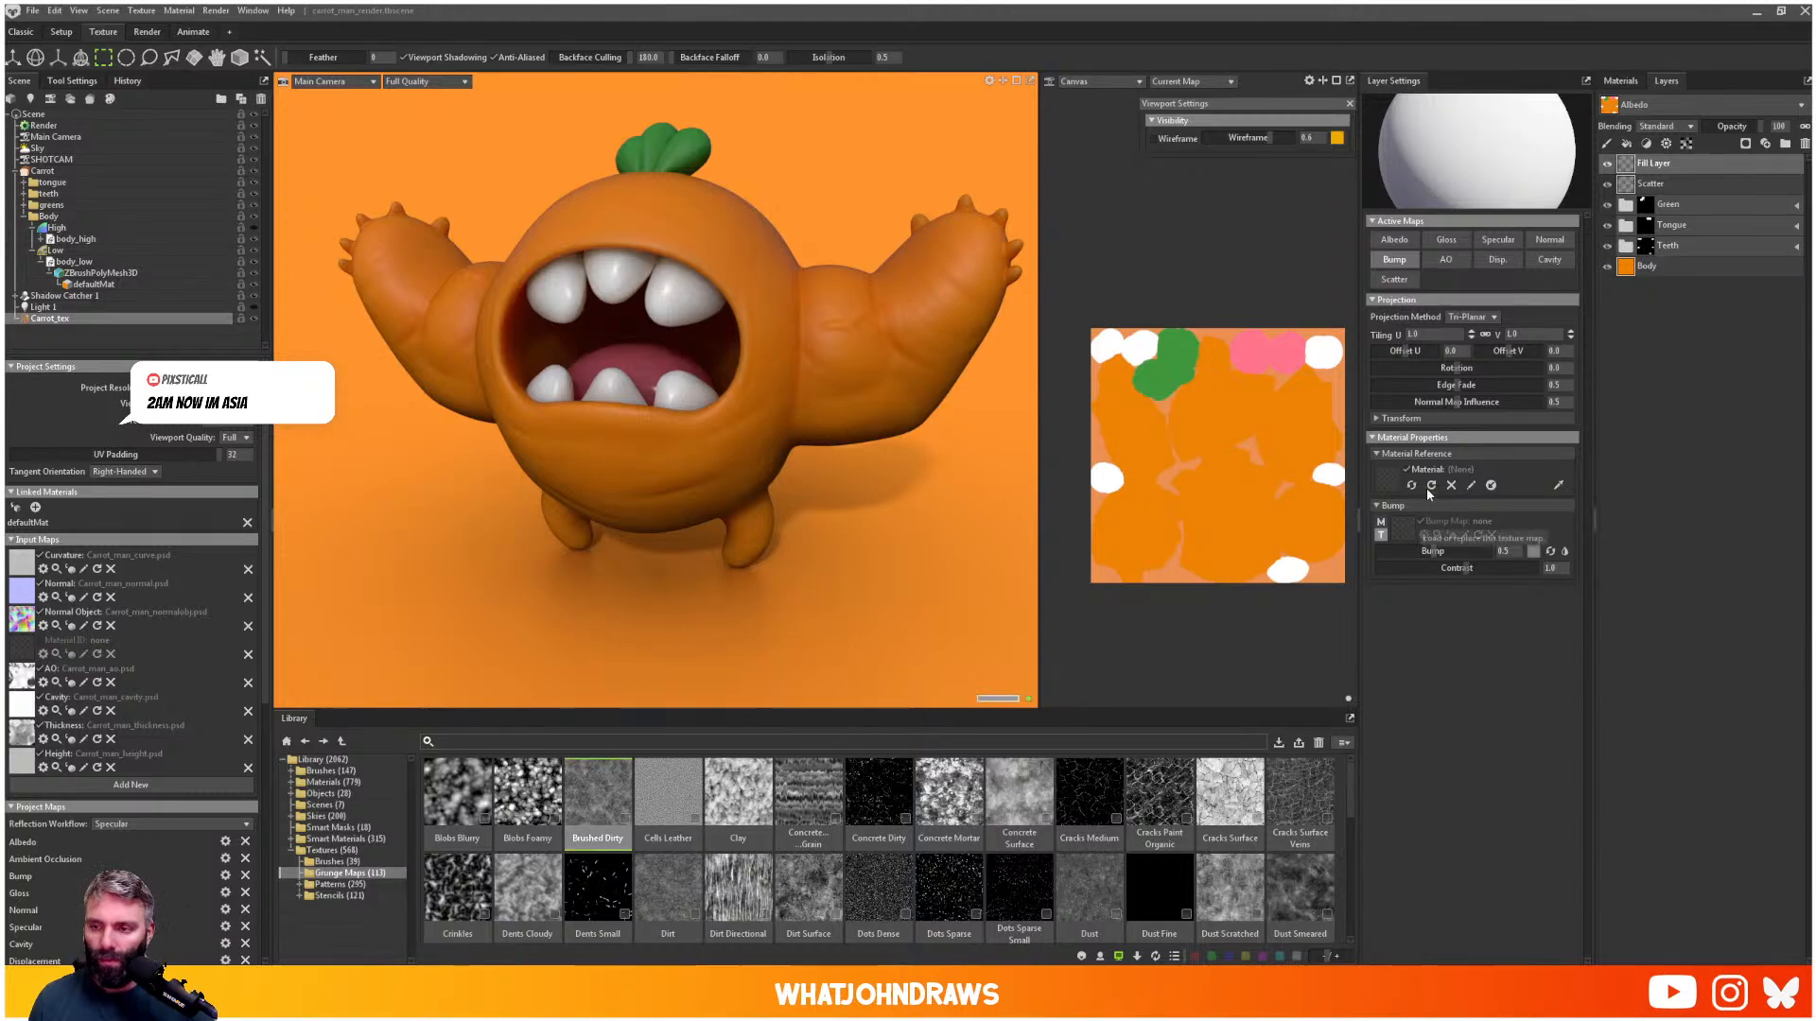
- Activate the fill layer's Normal map and try applying the Dirt Directional texture directly onto the model
{"action": "left_click", "coordinate": [1551, 240]}
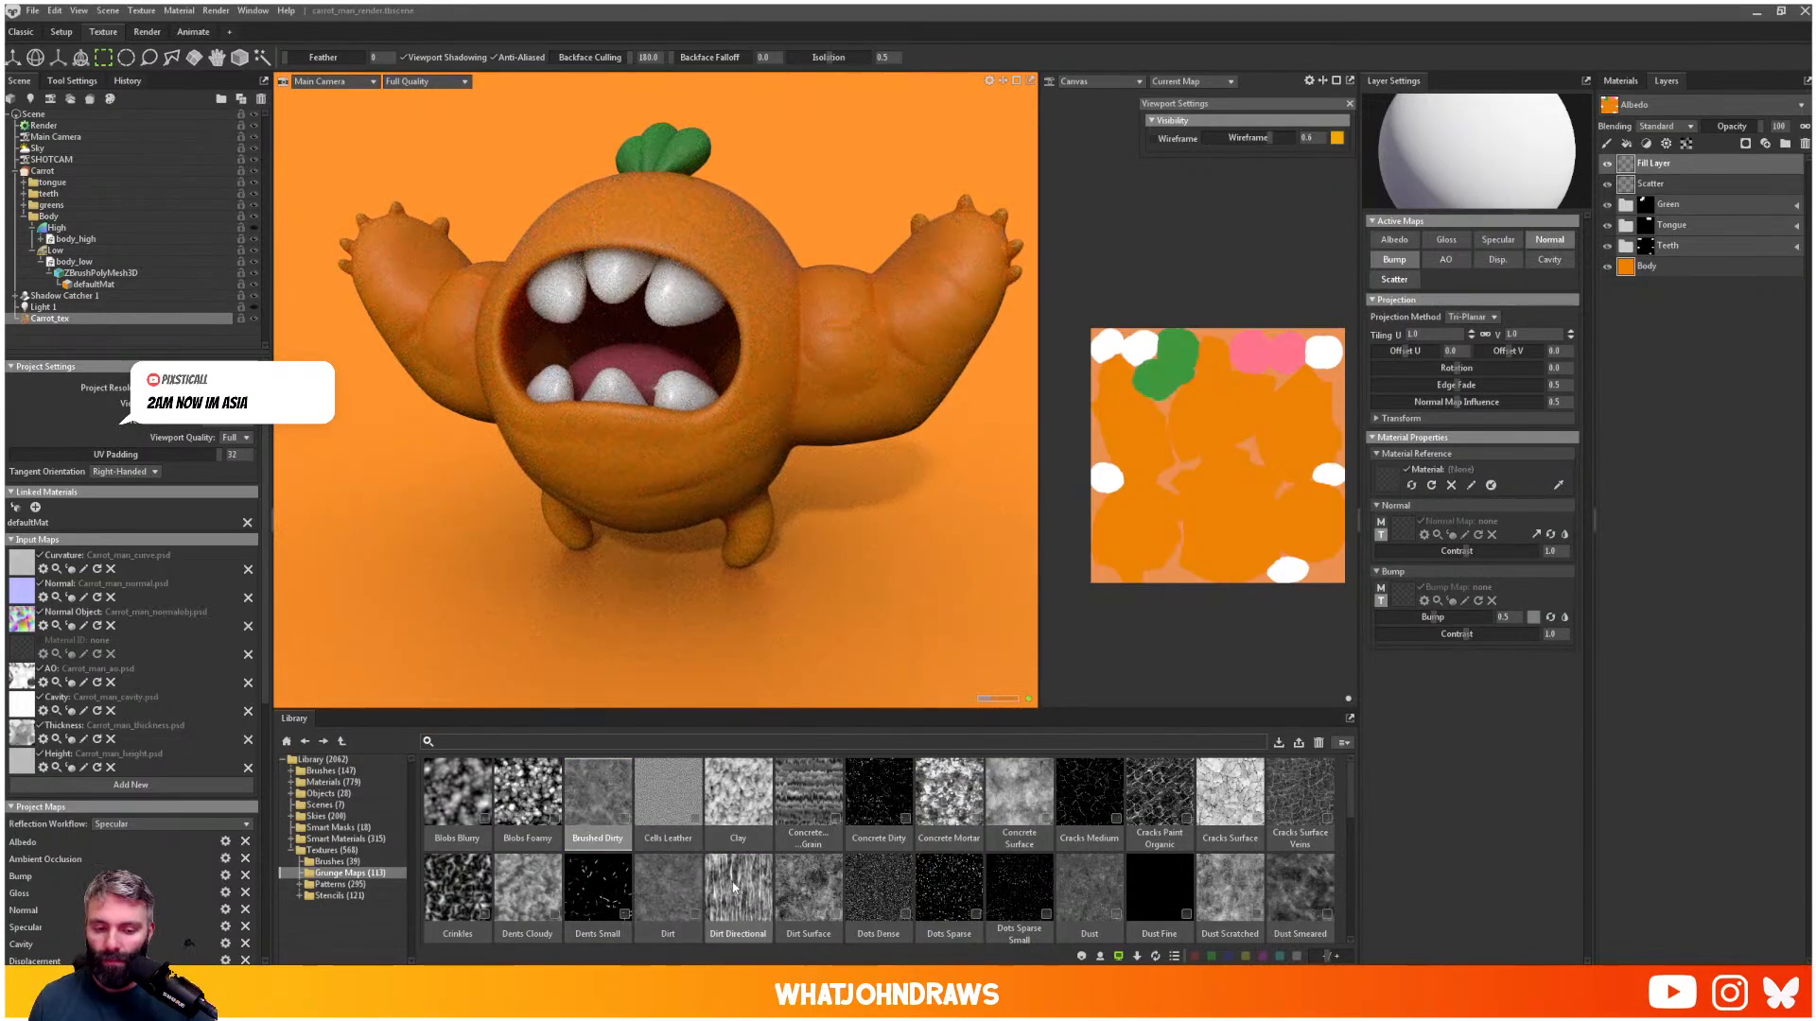
{"action": "left_click_drag", "start_coordinate": [731, 892], "coordinate": [555, 433]}
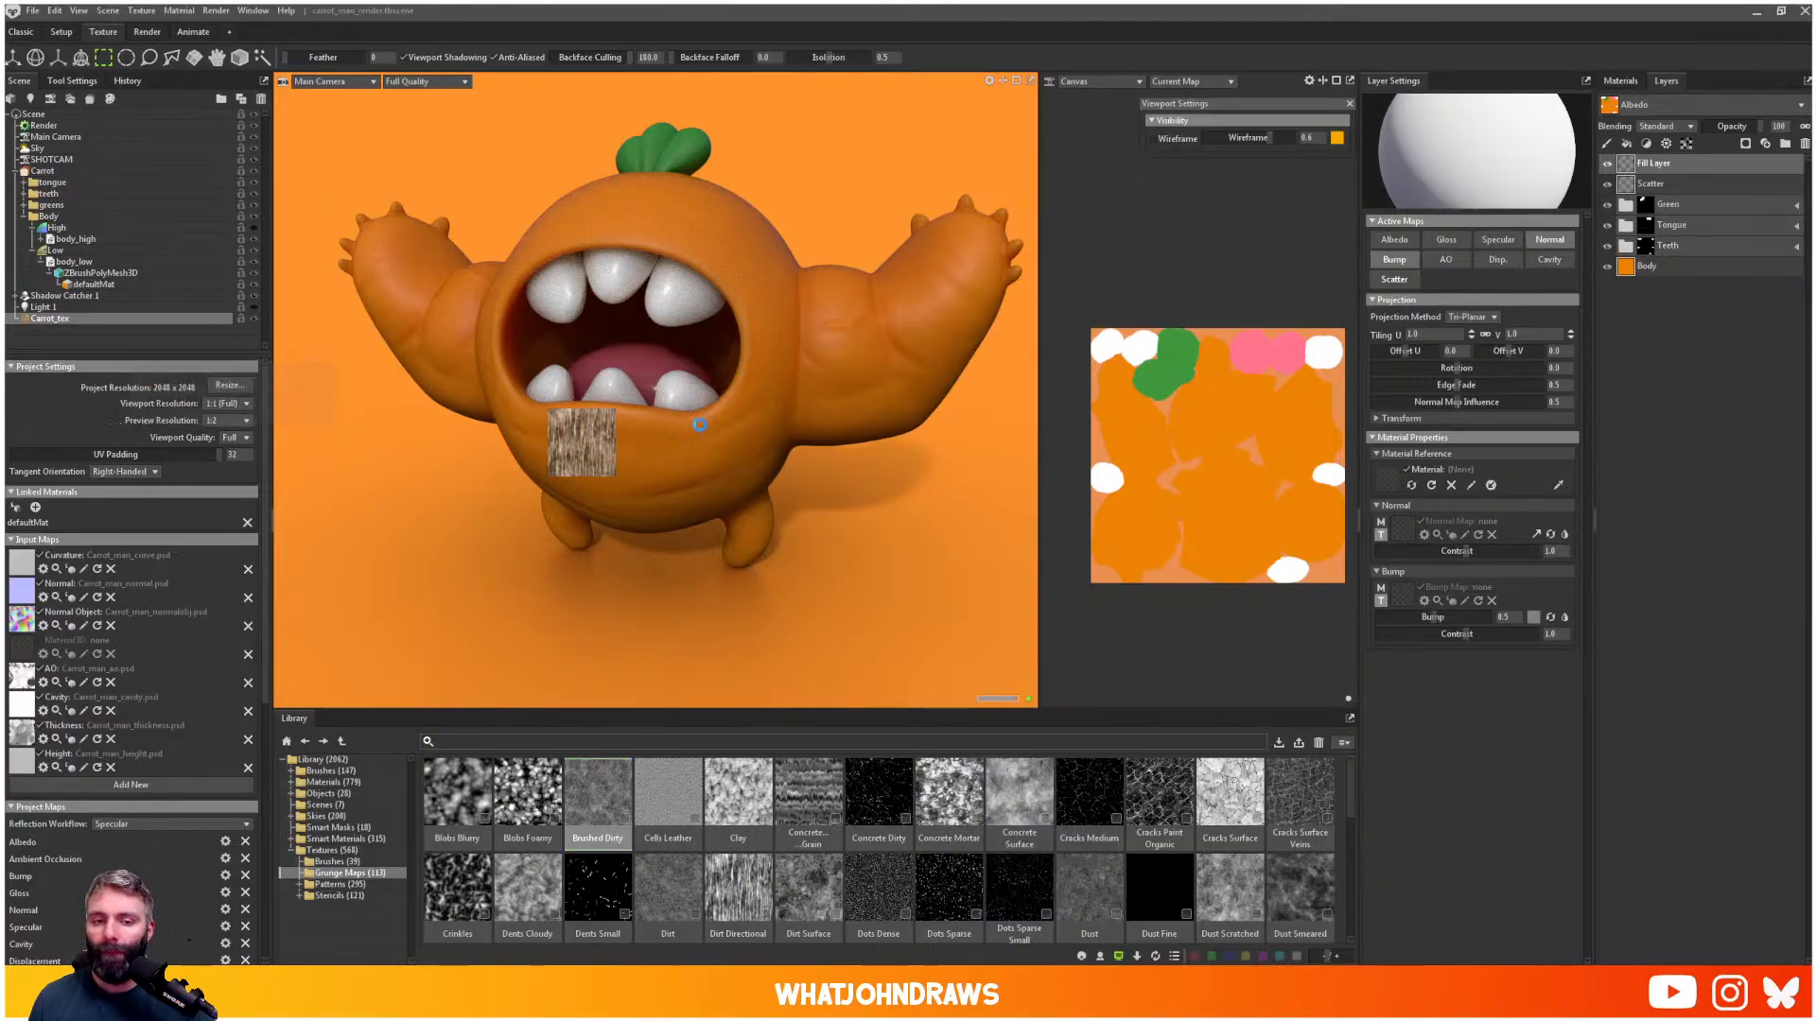
{"action": "left_click_drag", "start_coordinate": [705, 447], "coordinate": [706, 452]}
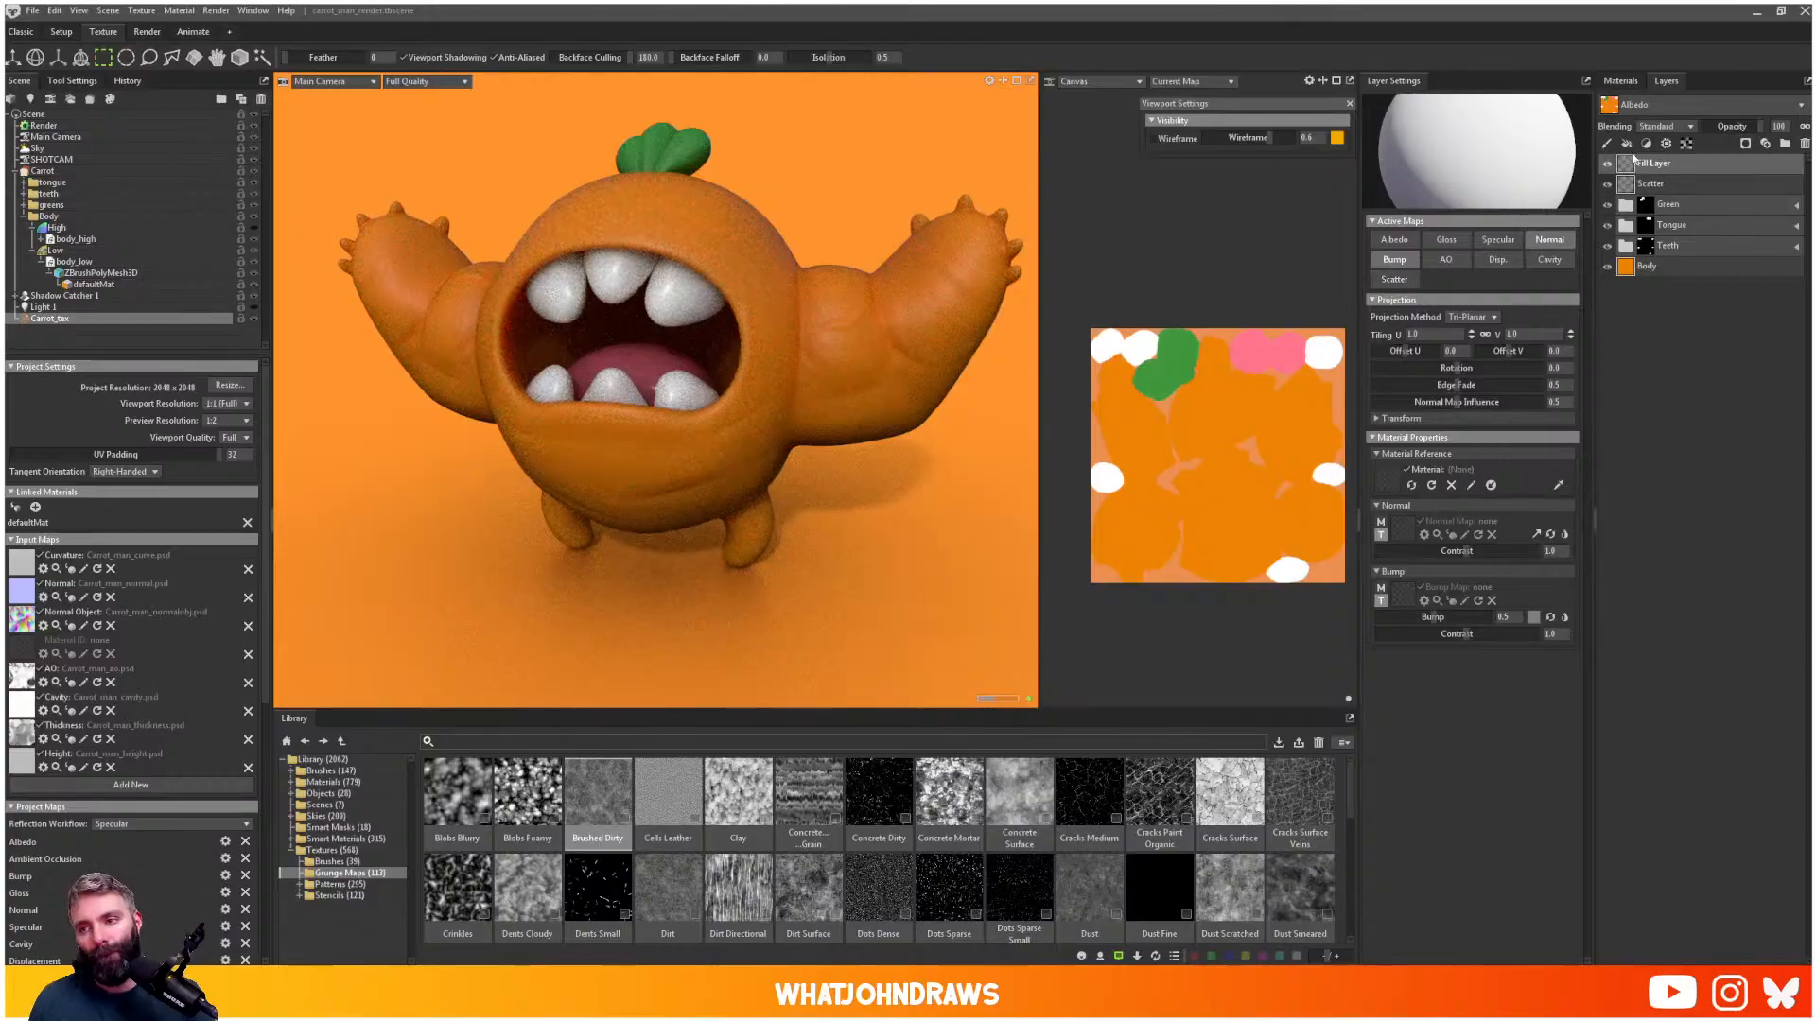
- Switch the fill layer's visibility off and on repeatedly to compare the model with and without it
{"action": "left_click", "coordinate": [1605, 165]}
{"action": "left_click", "coordinate": [1605, 165]}
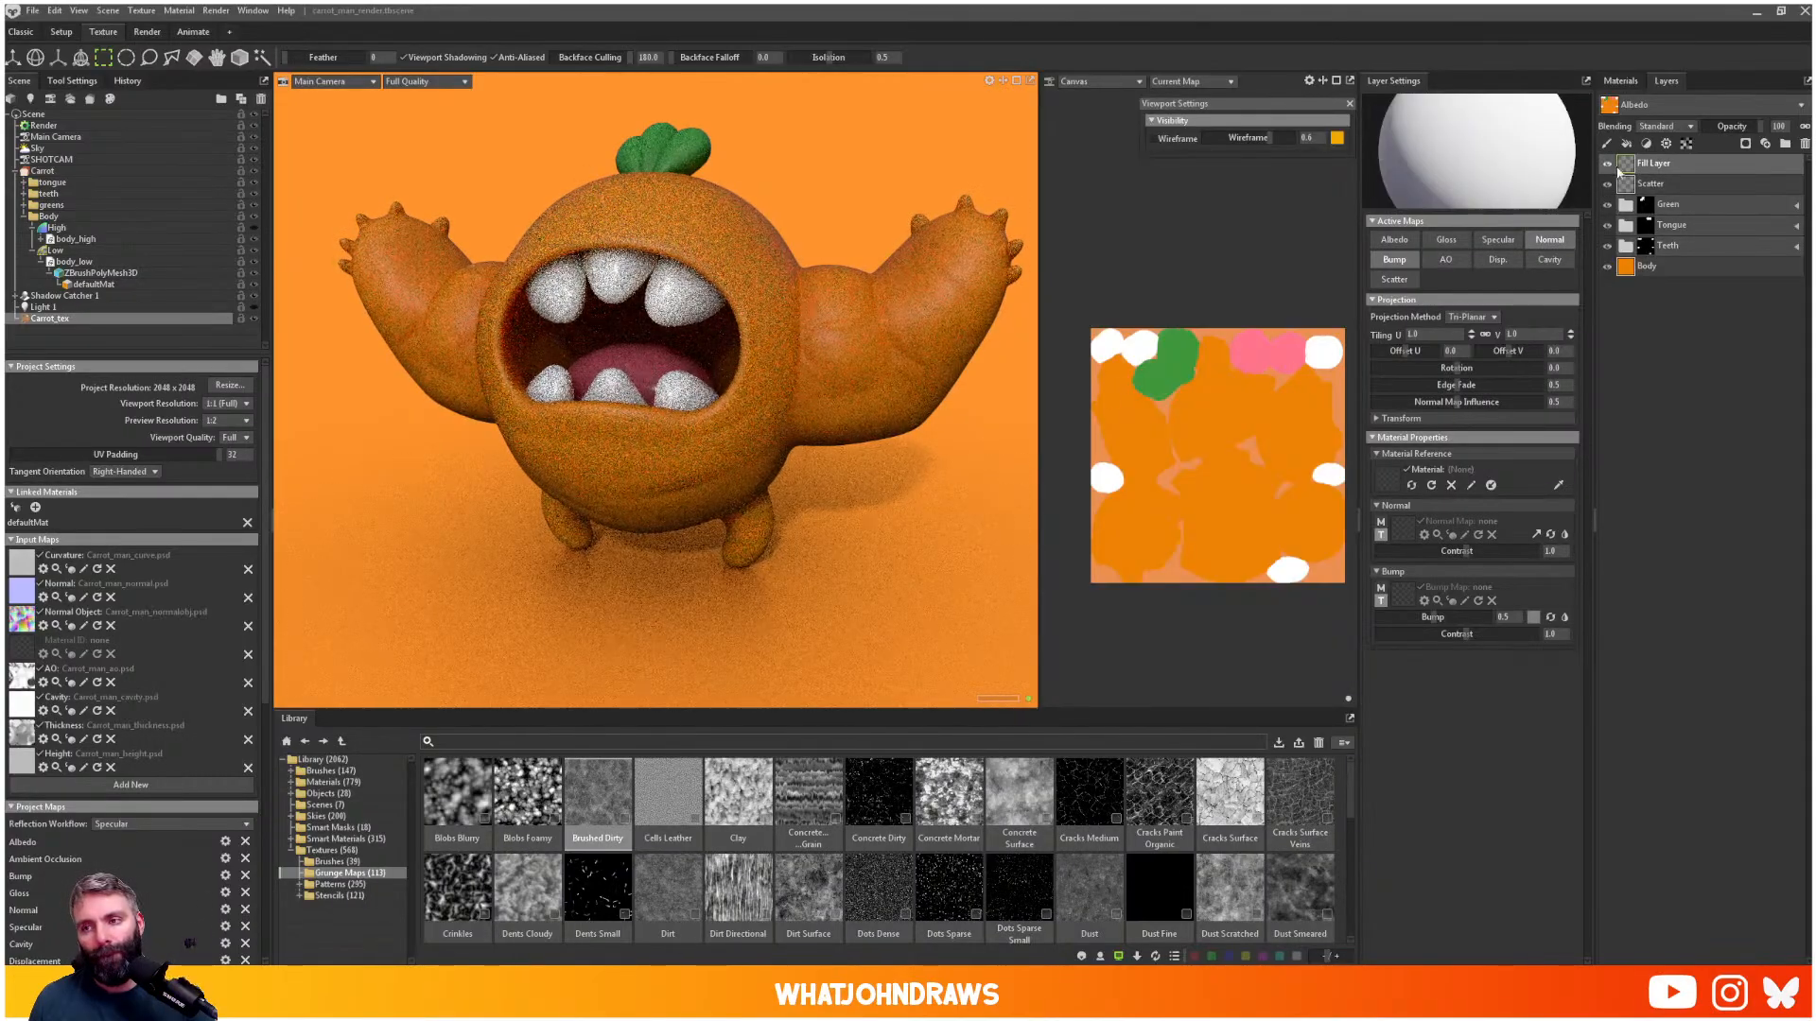
{"action": "left_click", "coordinate": [1606, 165]}
{"action": "left_click", "coordinate": [1607, 166]}
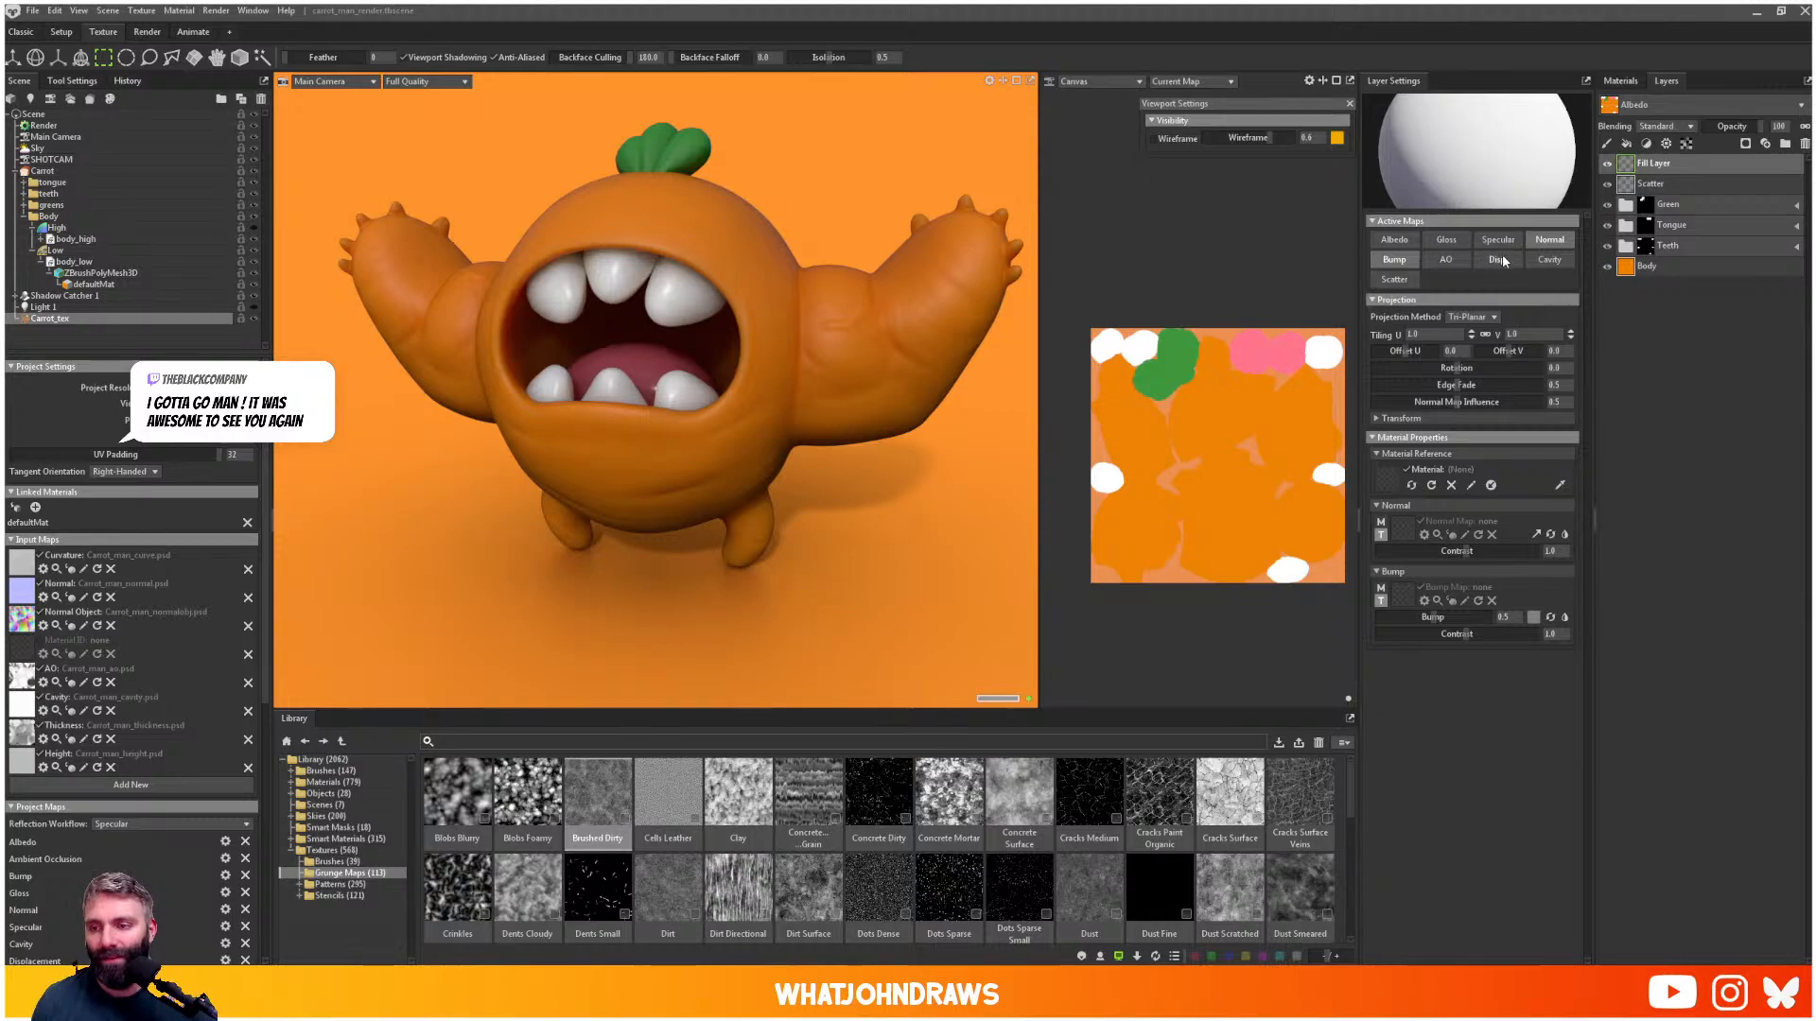
{"action": "left_click", "coordinate": [1607, 165]}
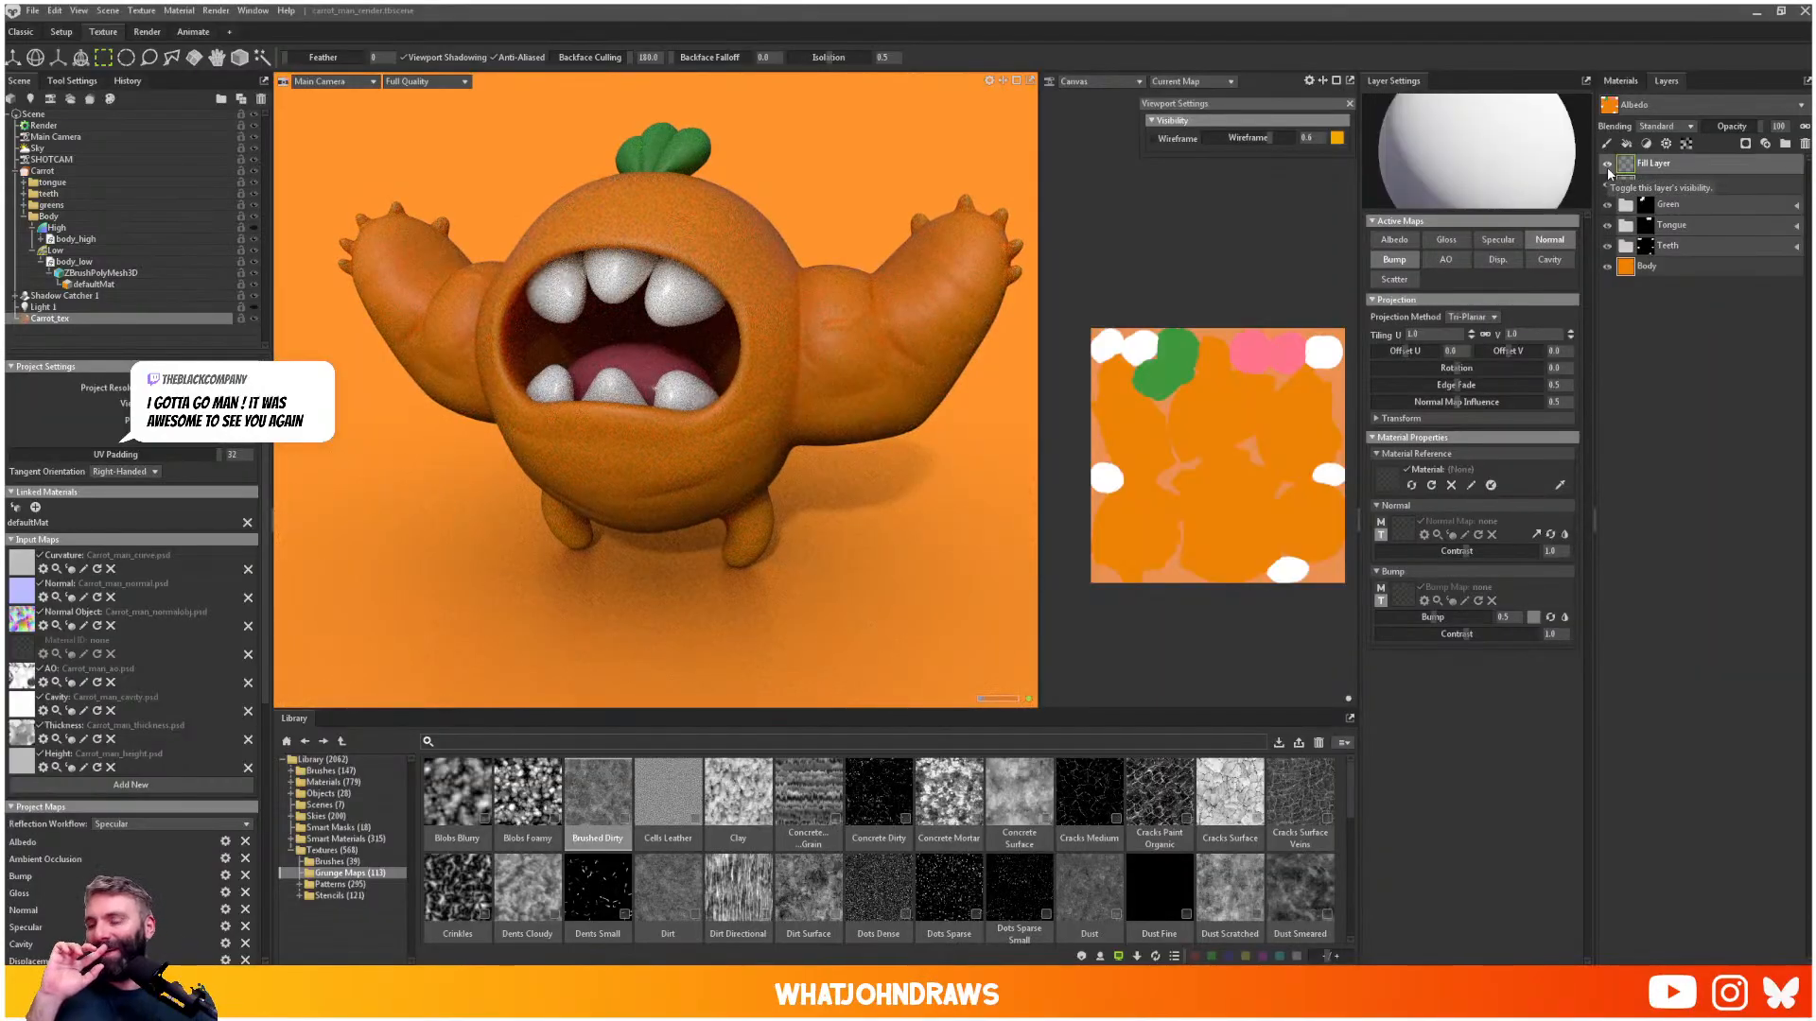
{"action": "left_click", "coordinate": [1608, 166]}
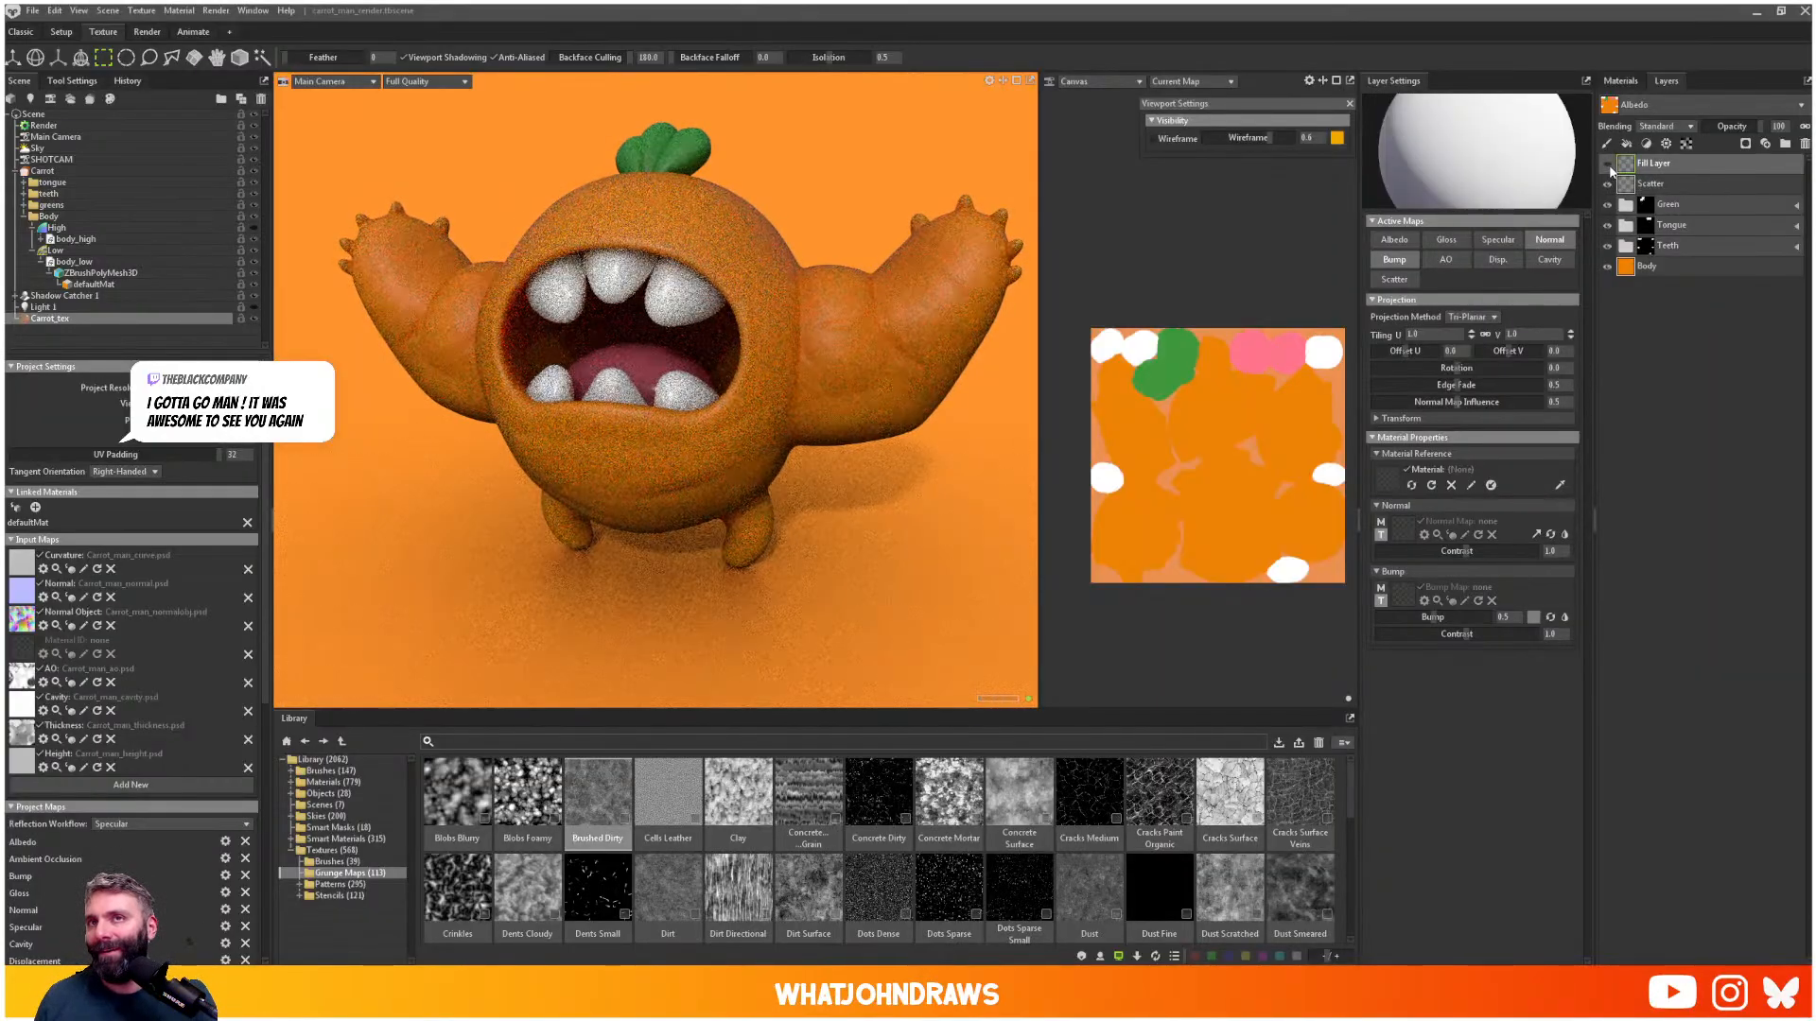
{"action": "left_click", "coordinate": [1611, 164]}
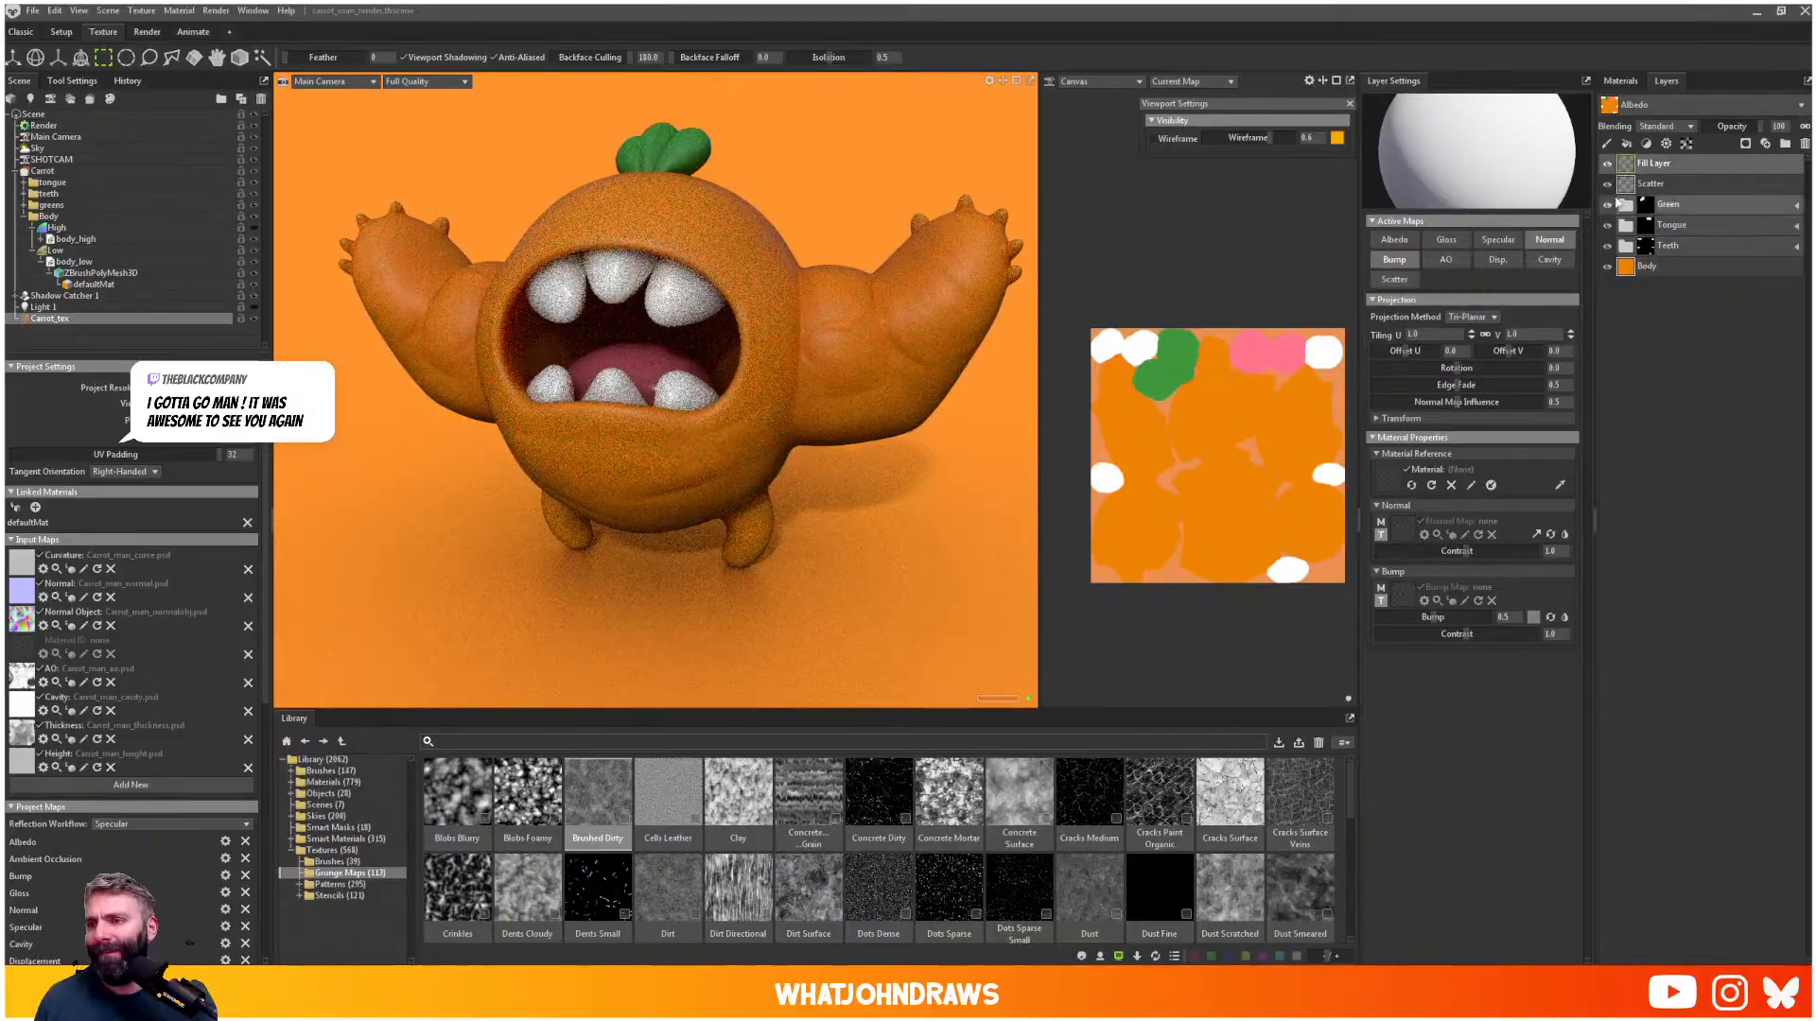
{"action": "left_click", "coordinate": [1608, 166]}
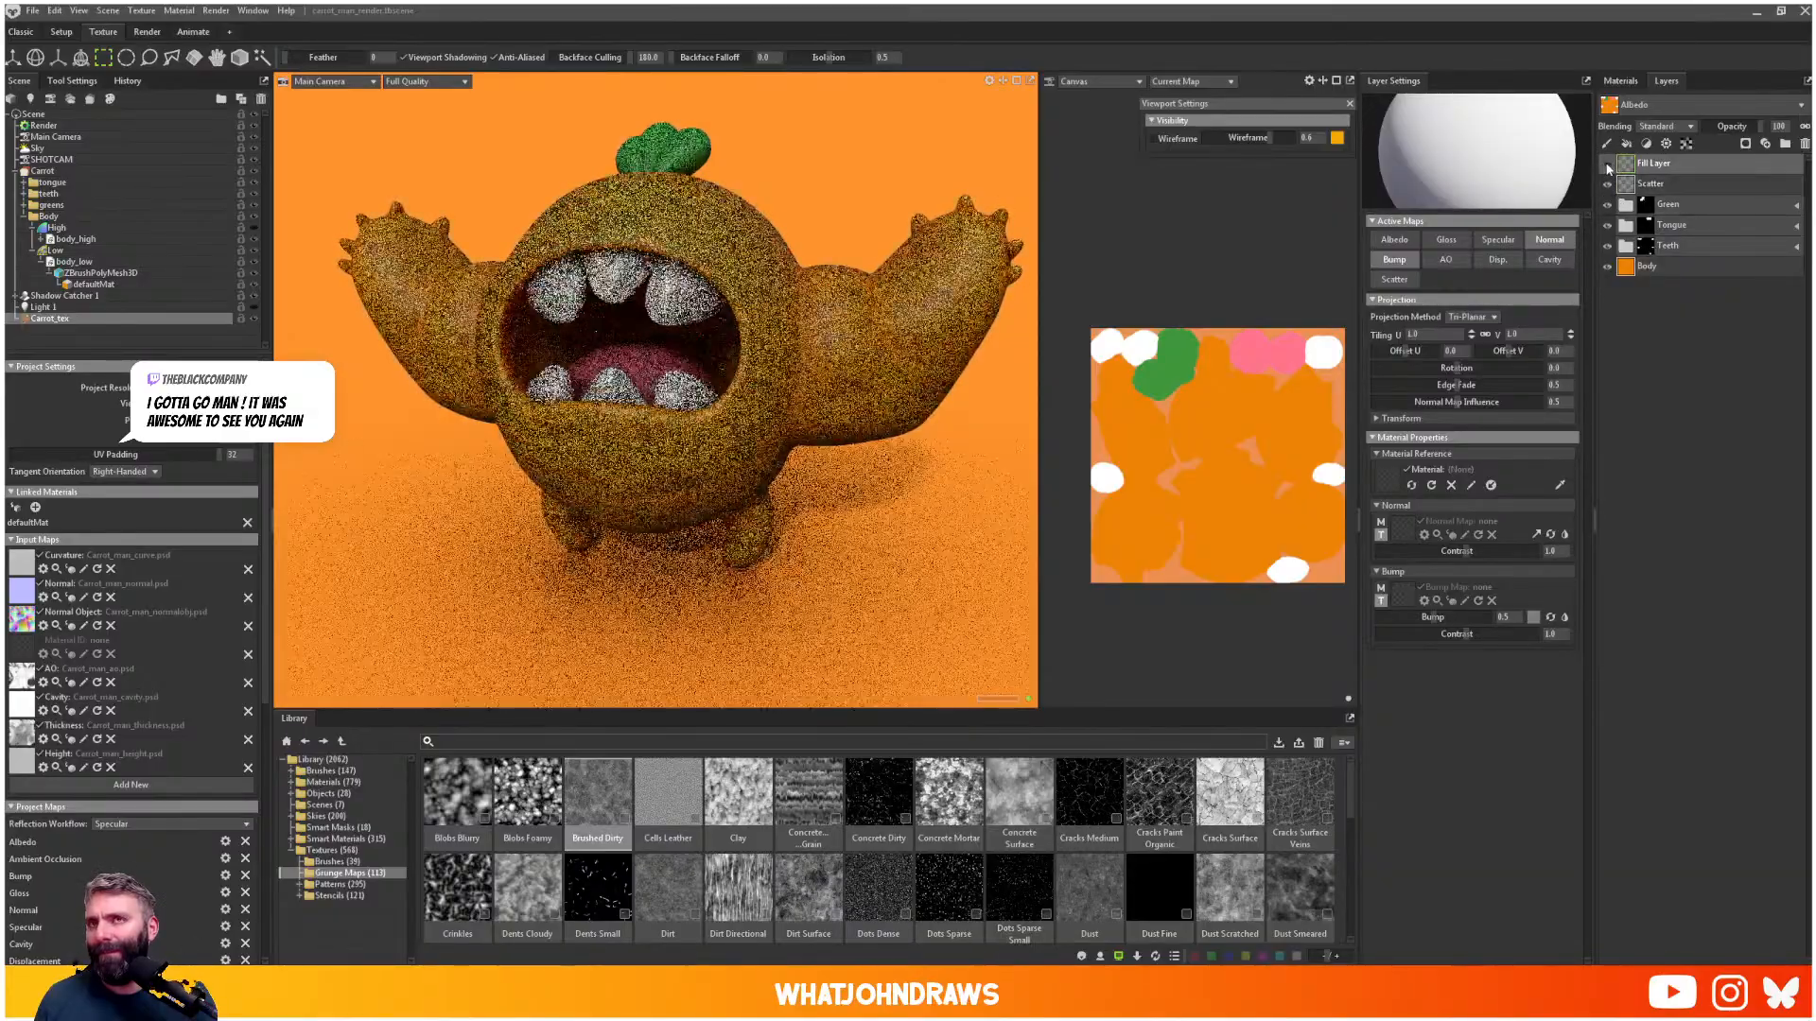
{"action": "left_click", "coordinate": [1608, 166]}
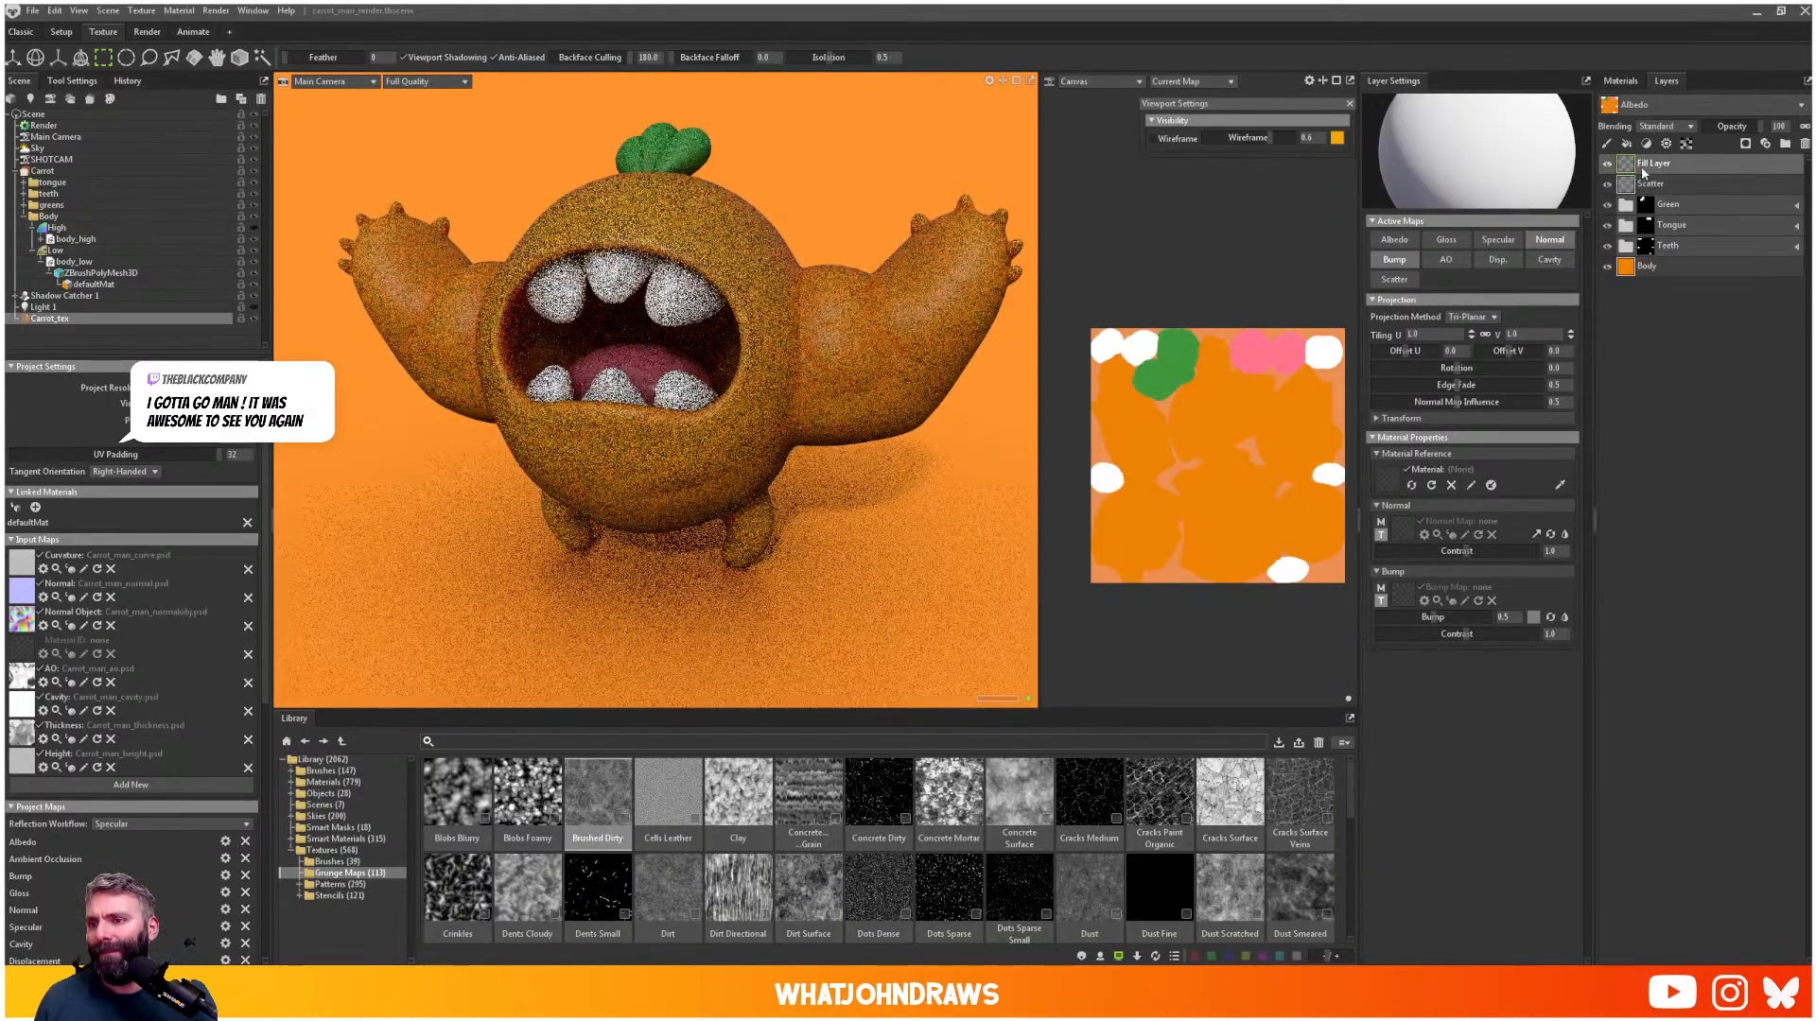
- Switch the fill layer's Specular and Normal maps on and off, ending with only Normal and Bump active
{"action": "left_click", "coordinate": [1548, 240]}
{"action": "left_click", "coordinate": [1544, 244]}
{"action": "left_click", "coordinate": [1513, 238]}
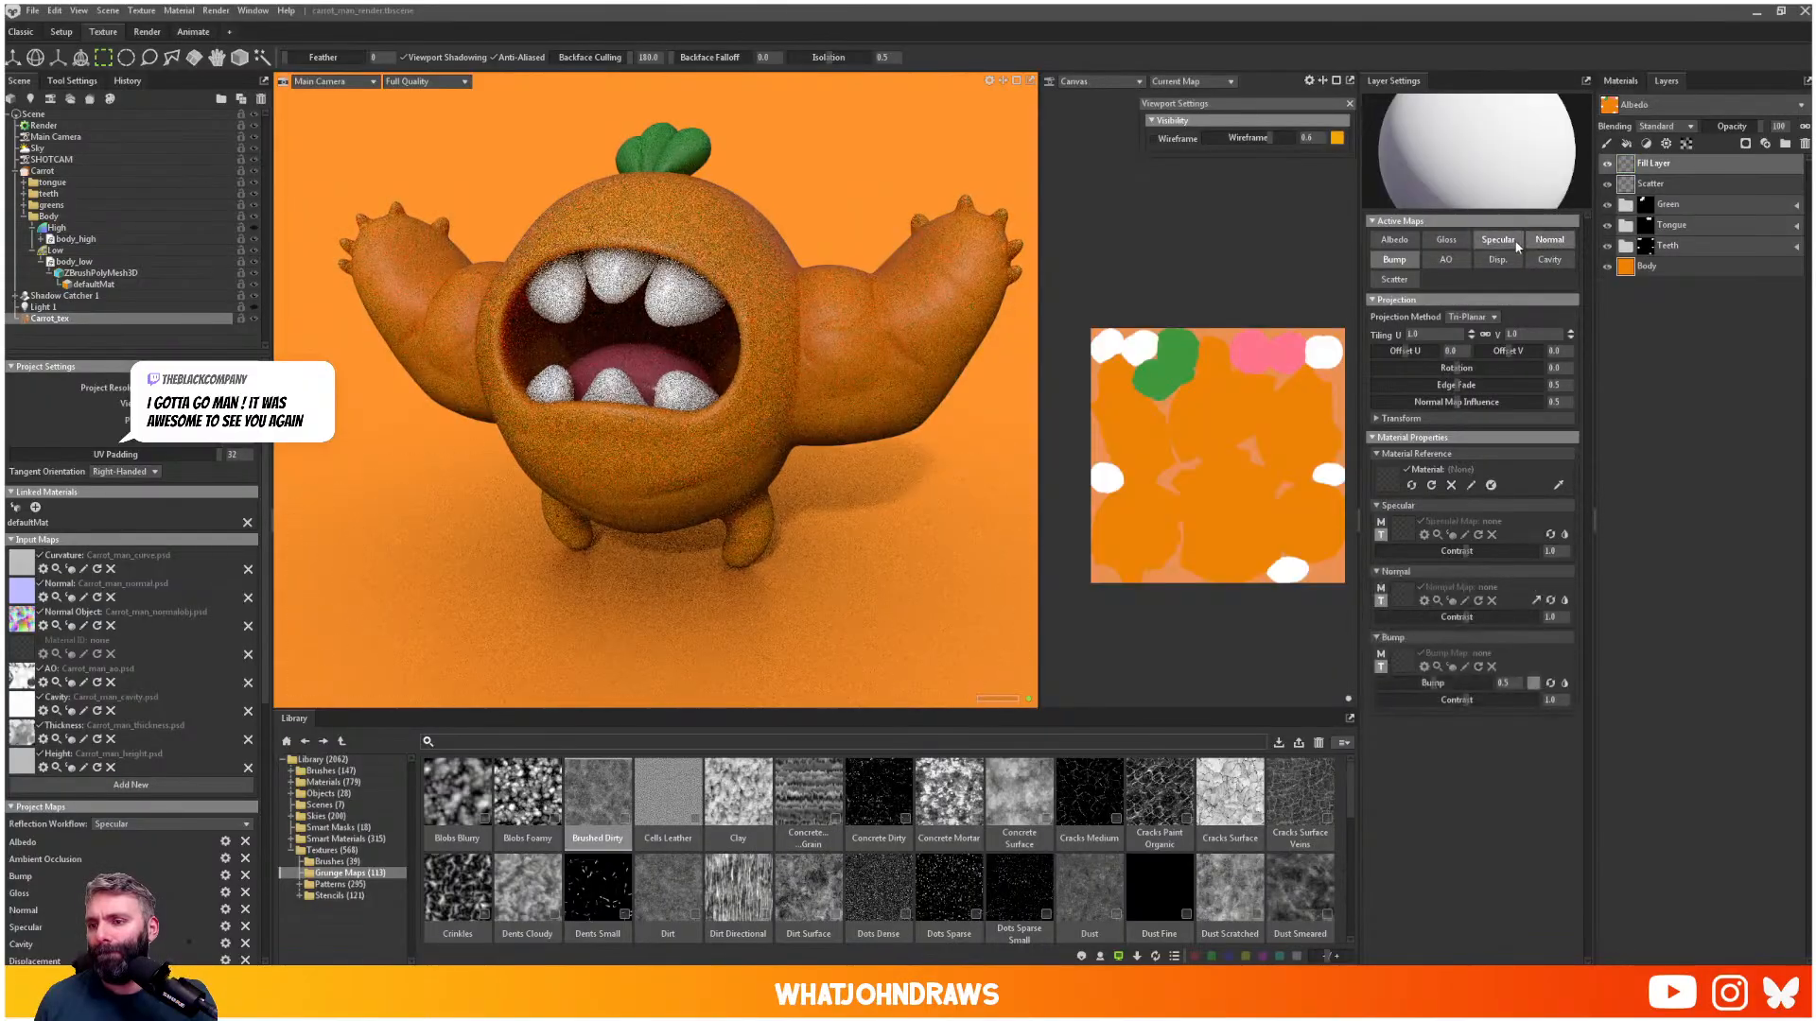
{"action": "left_click", "coordinate": [1517, 237]}
{"action": "left_click", "coordinate": [1542, 239]}
{"action": "left_click", "coordinate": [1534, 236]}
{"action": "left_click", "coordinate": [1521, 239]}
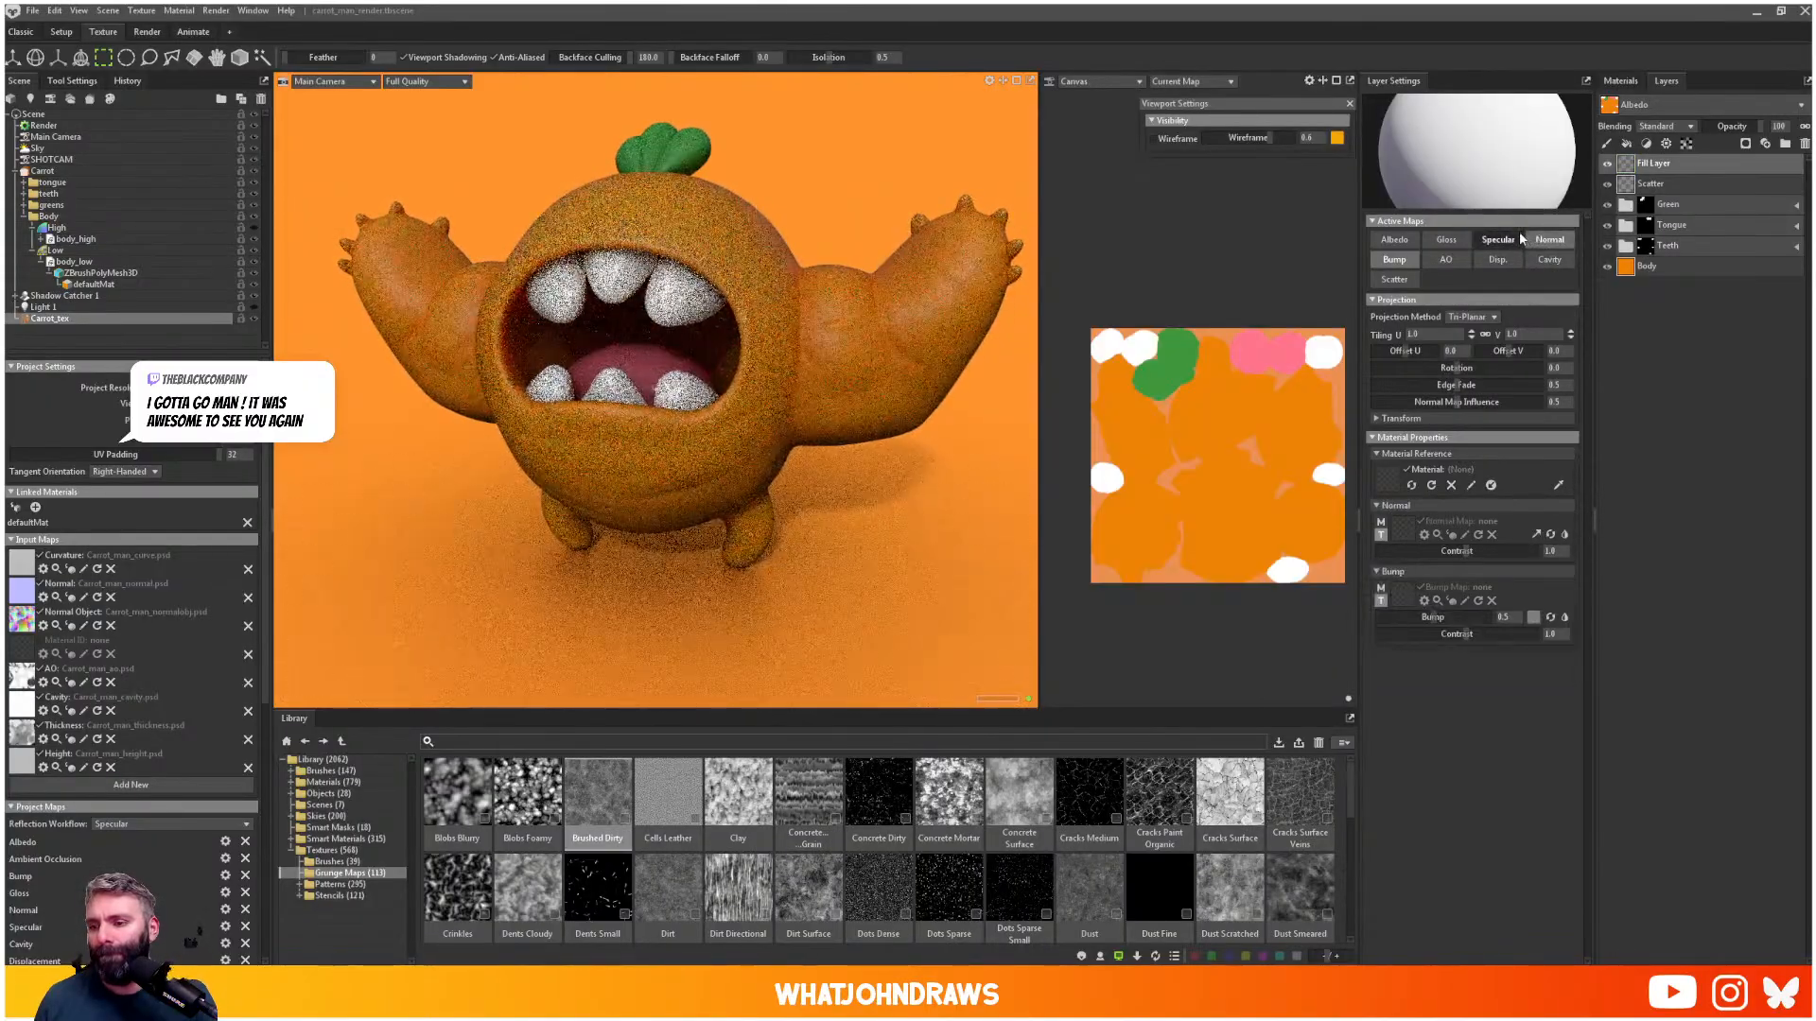
{"action": "left_click", "coordinate": [1521, 239]}
{"action": "left_click", "coordinate": [1521, 238]}
{"action": "left_click", "coordinate": [1522, 237]}
{"action": "left_click", "coordinate": [1540, 240]}
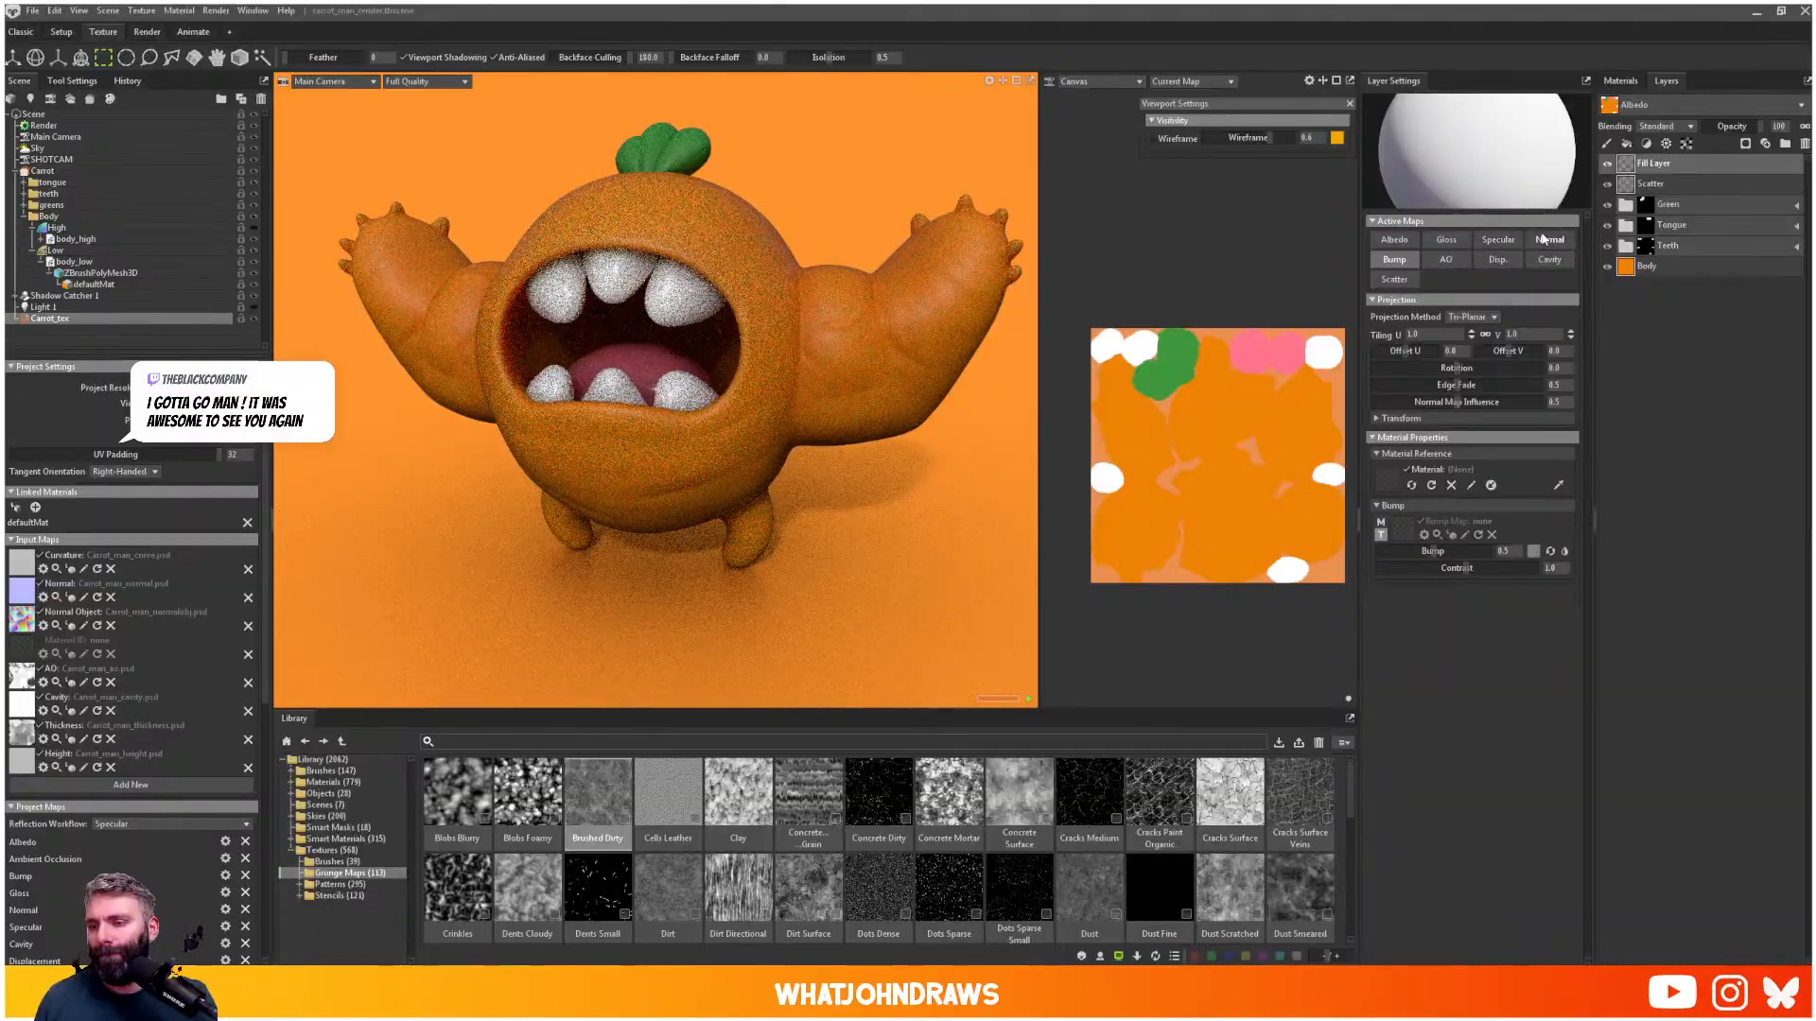
{"action": "left_click", "coordinate": [1543, 239]}
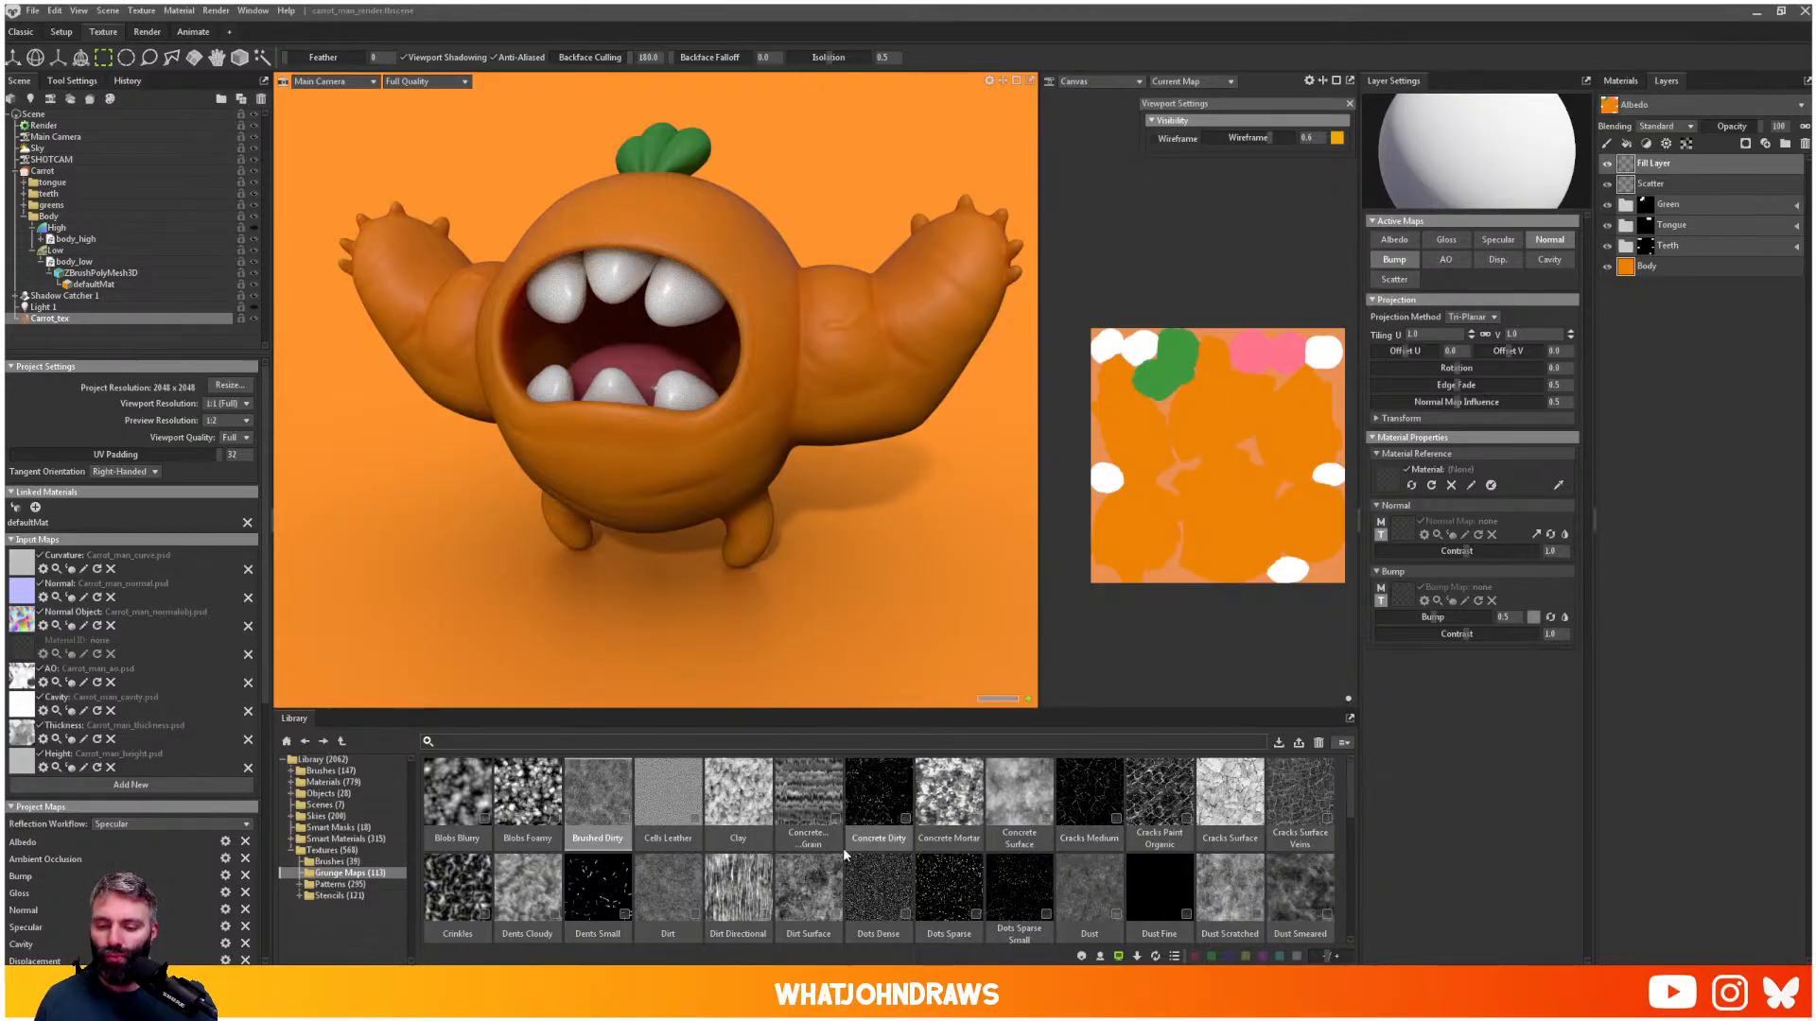
- Assign the Dirt Directional grunge texture to the fill layer's bump map
{"action": "left_click", "coordinate": [758, 896]}
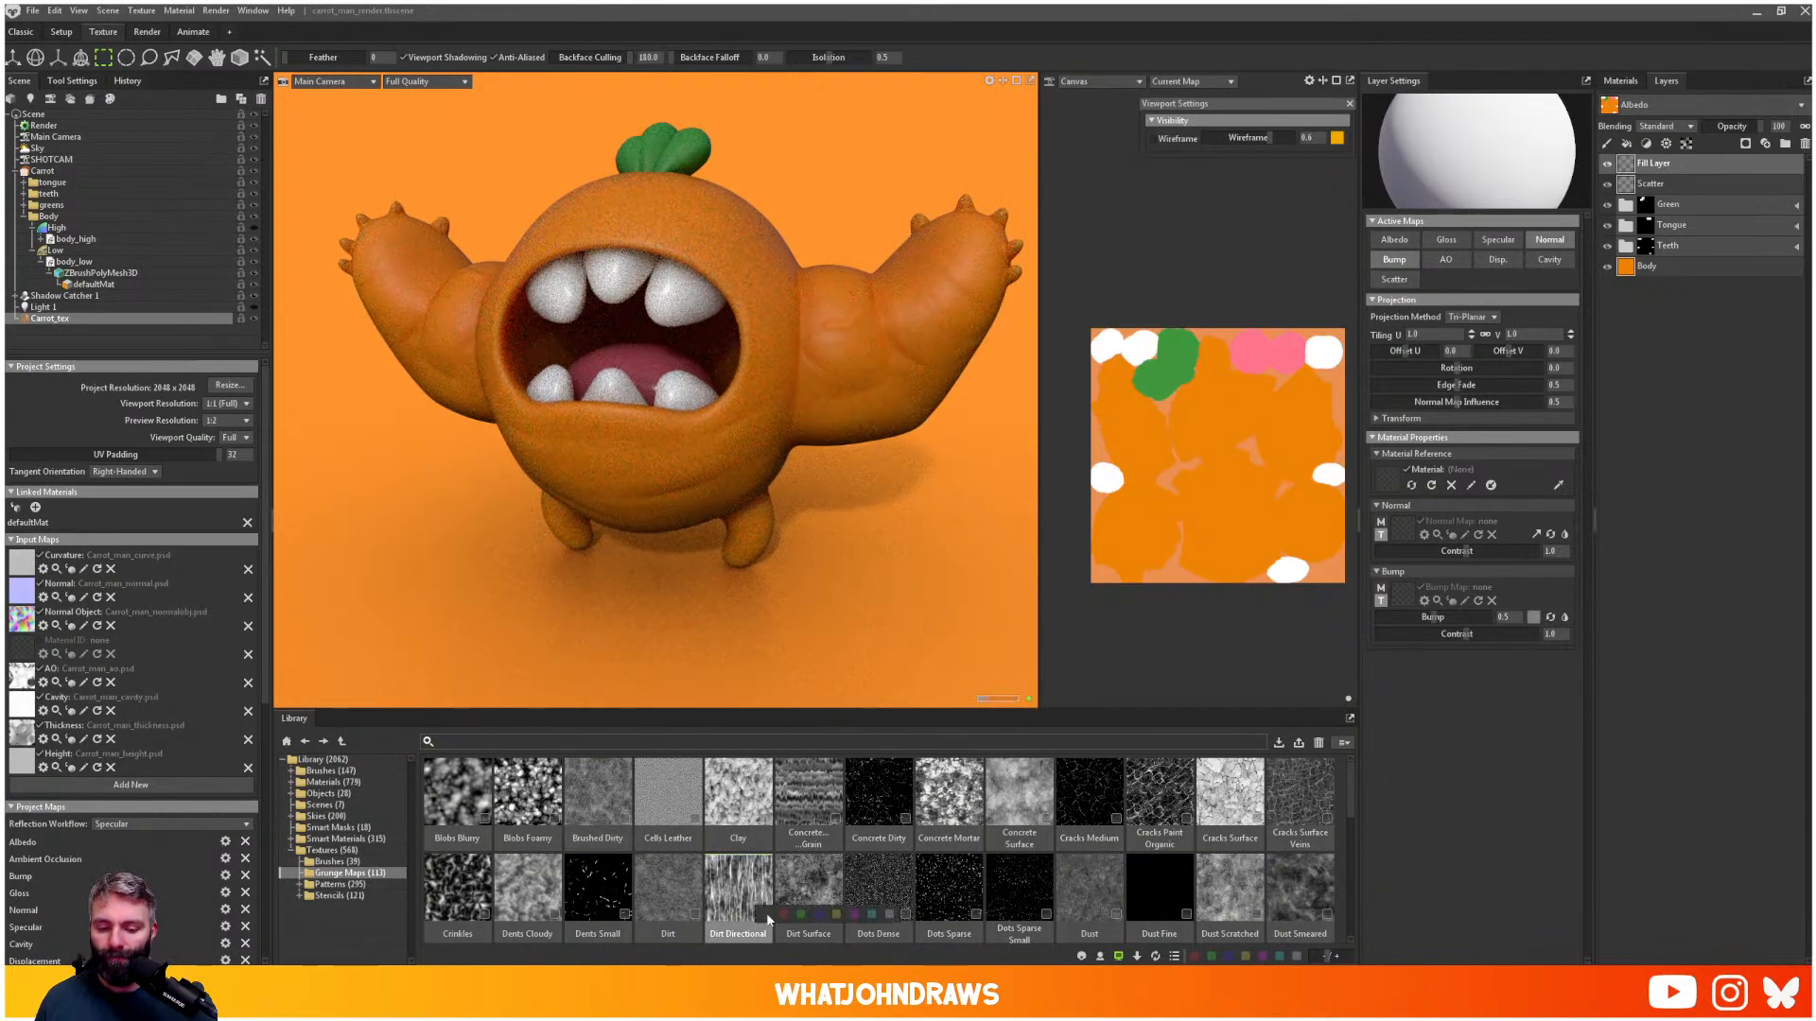
{"action": "left_click_drag", "start_coordinate": [768, 917], "coordinate": [1403, 599]}
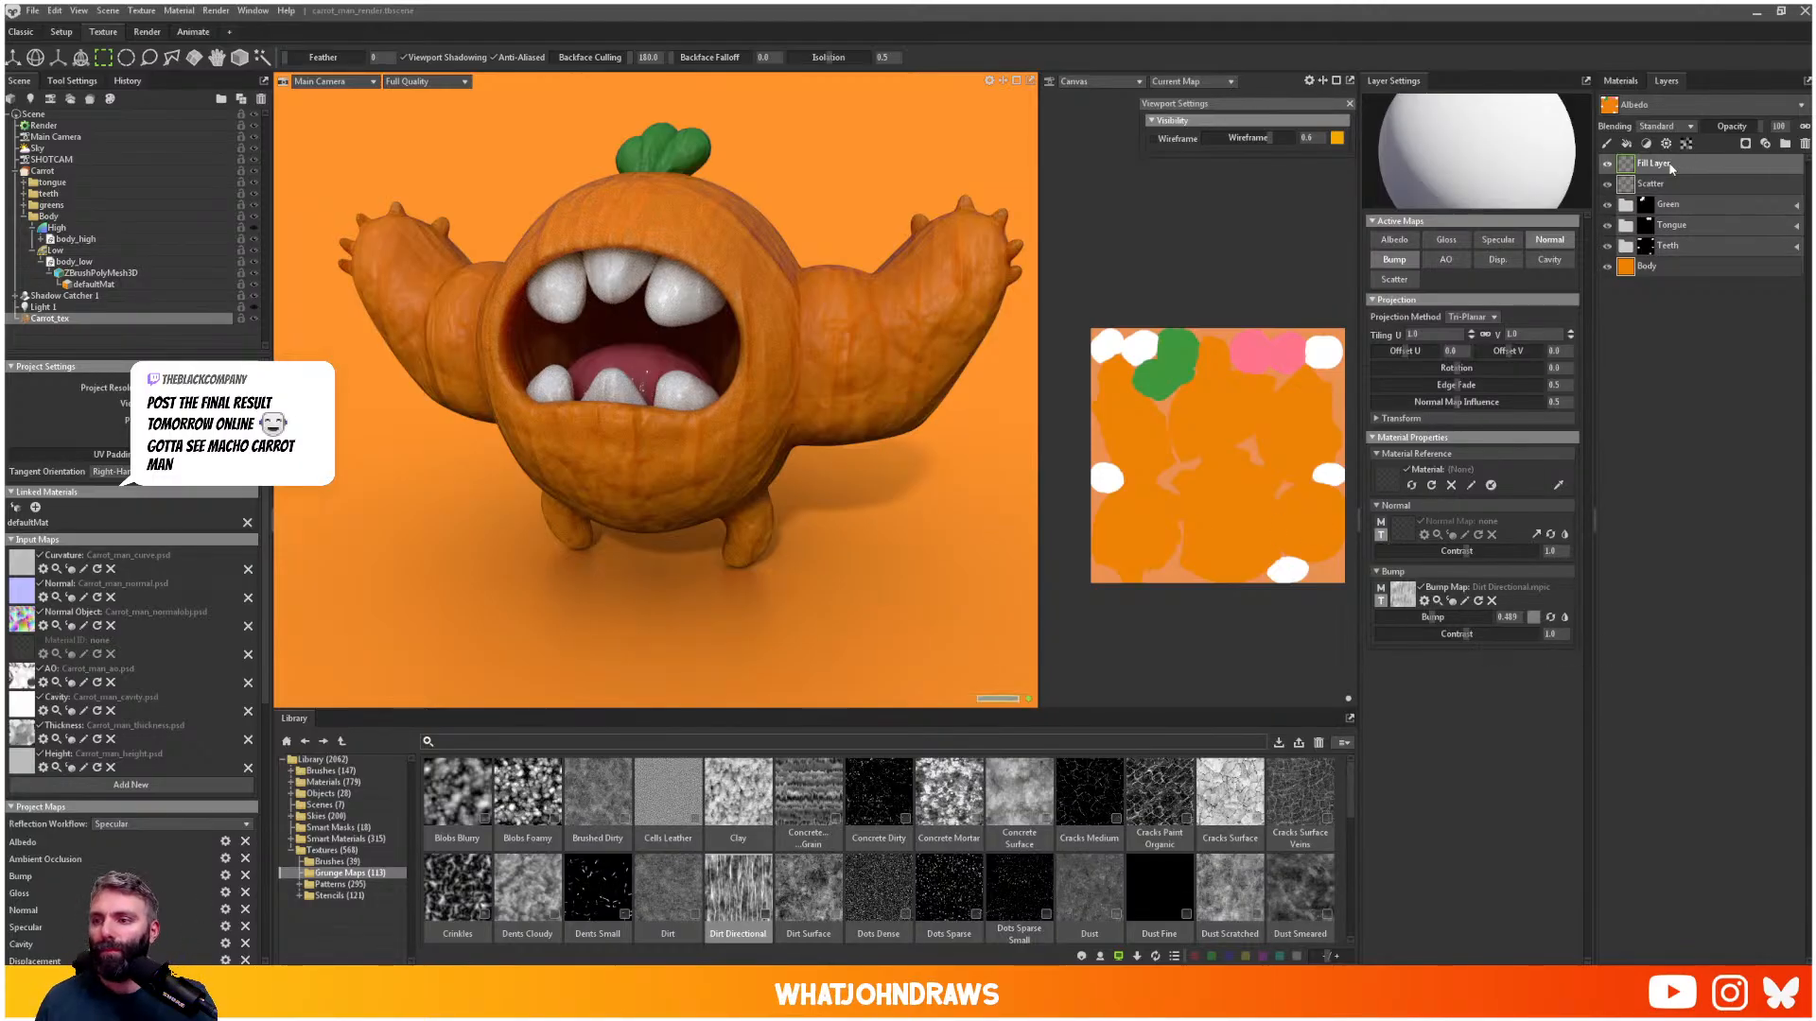
{"action": "left_click_drag", "start_coordinate": [823, 359], "coordinate": [783, 380], "text": "alt"}
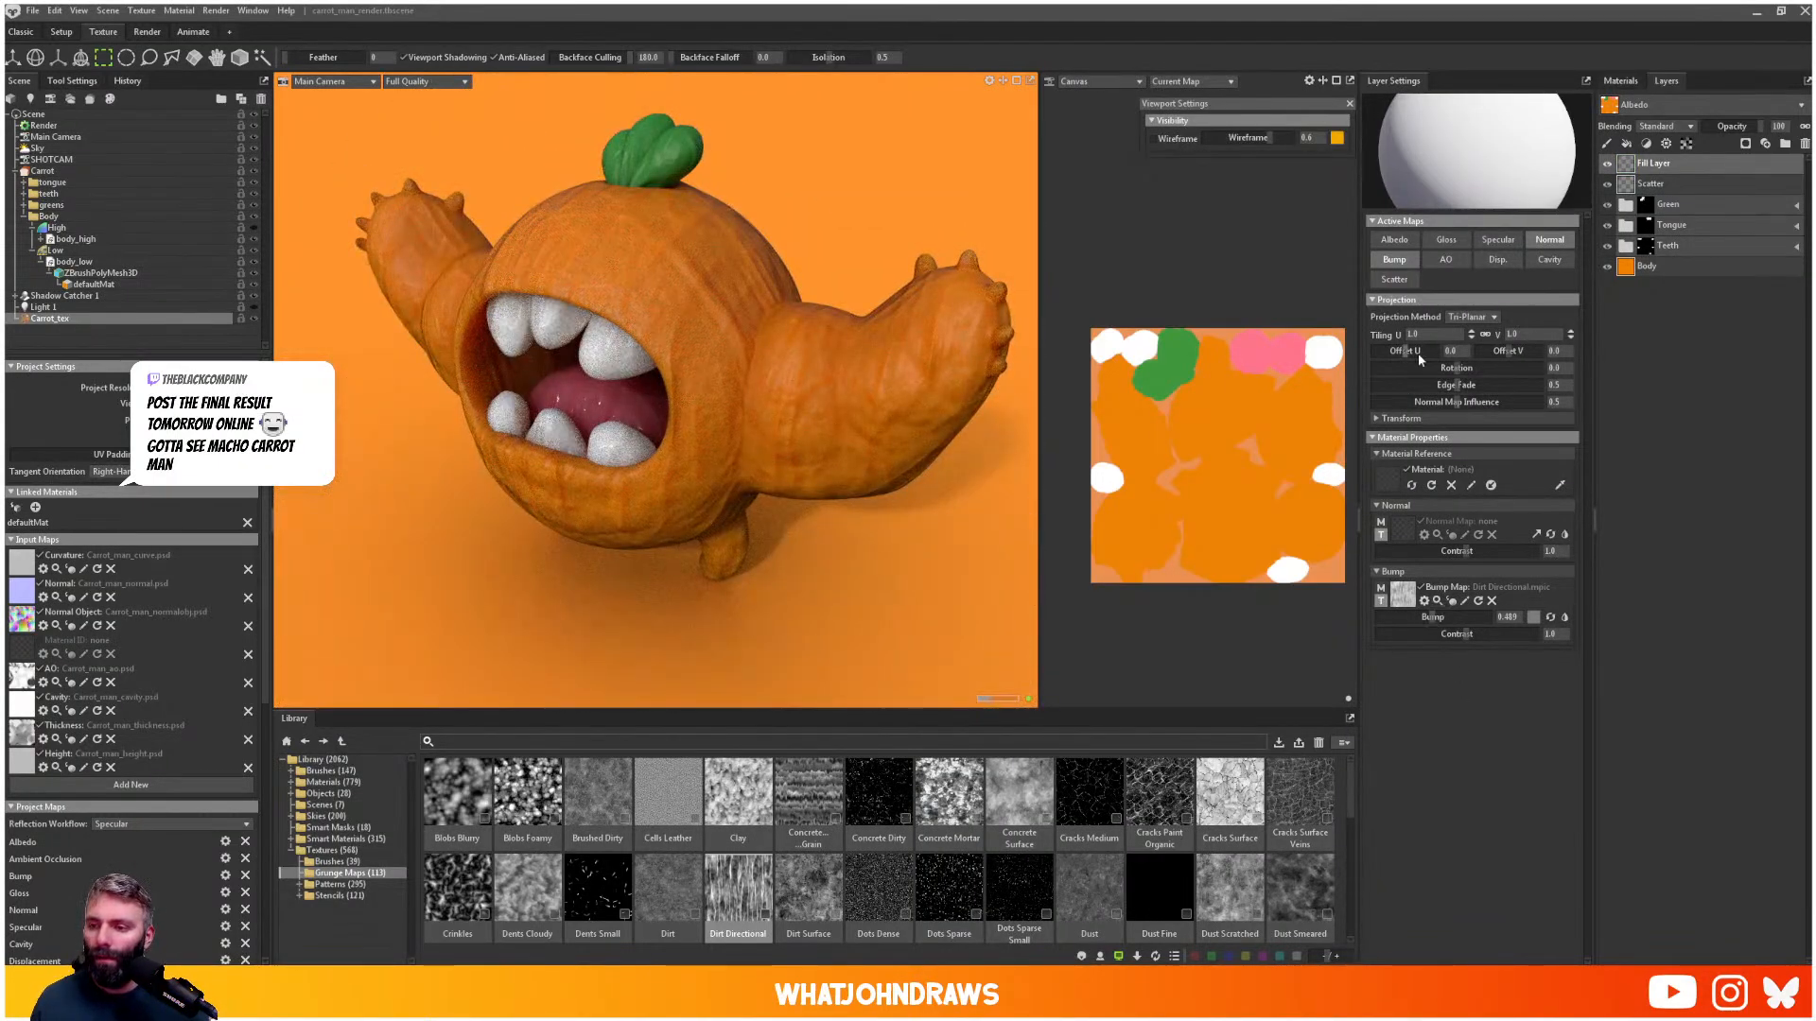
- Keep the Tri-Planar projection, increase the fill layer's tiling to about 1.6 and set its rotation to about 89
{"action": "left_click", "coordinate": [1472, 317]}
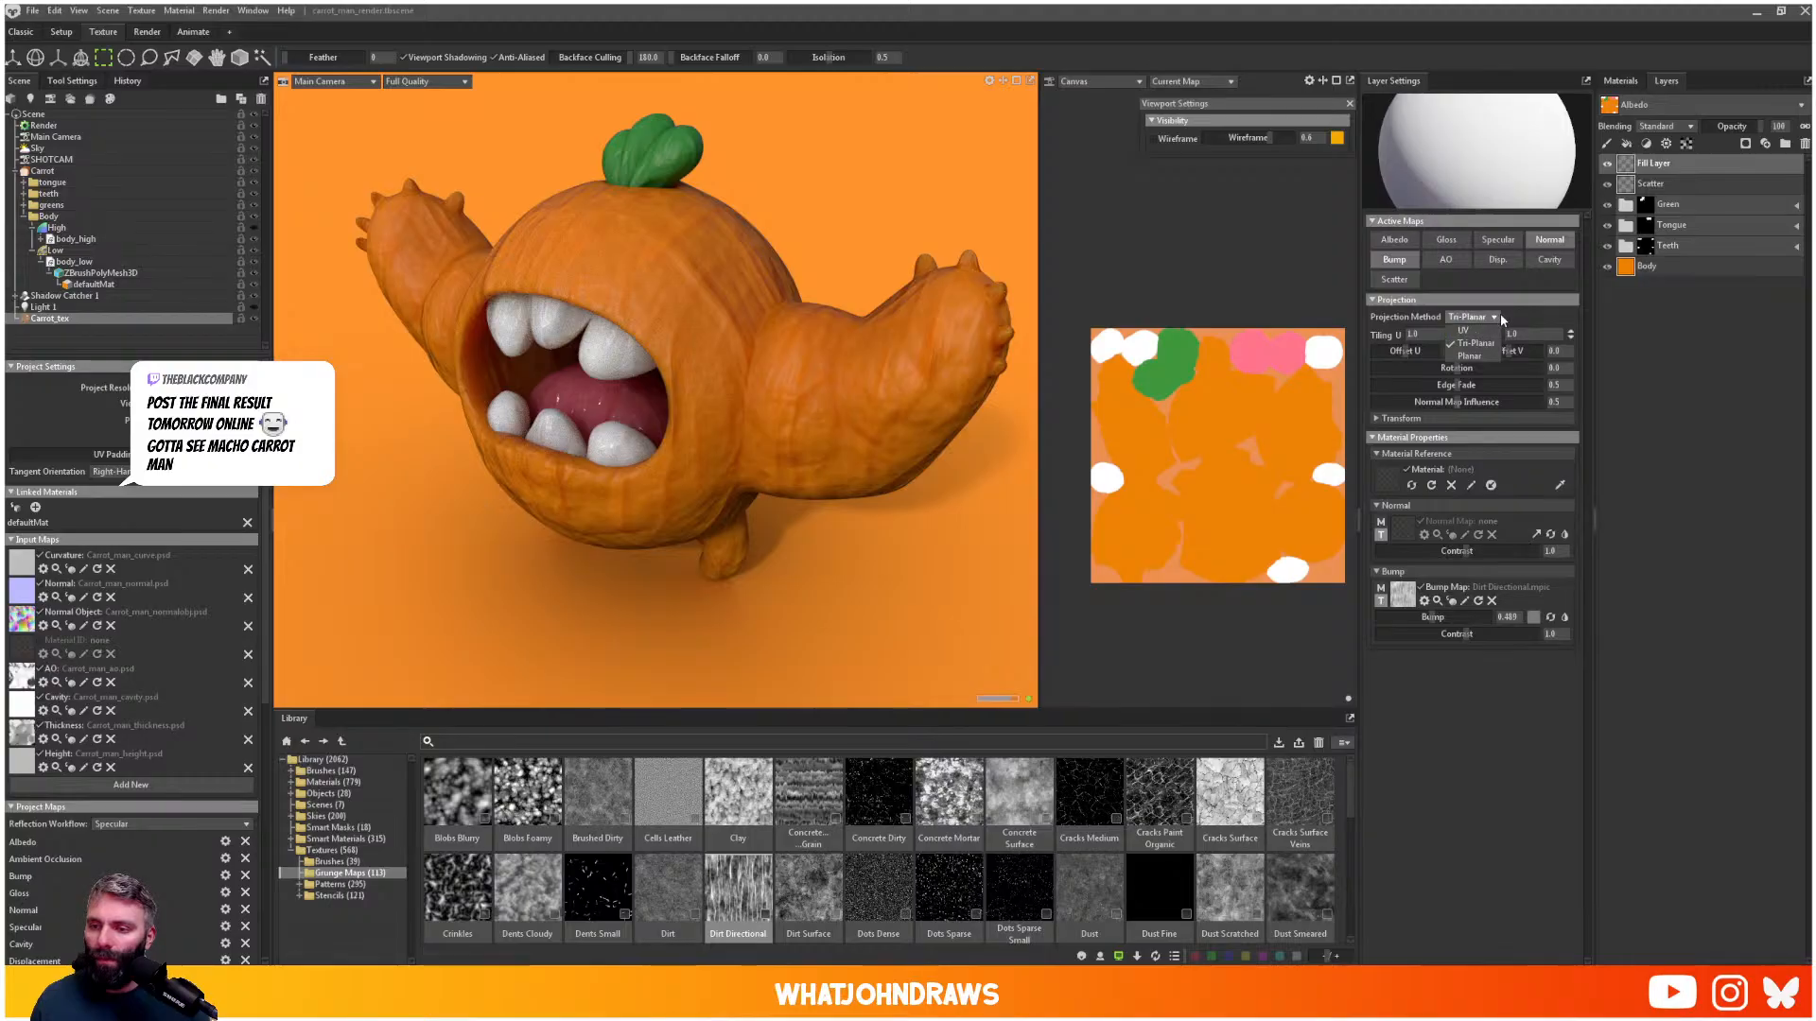
{"action": "left_click", "coordinate": [1519, 316]}
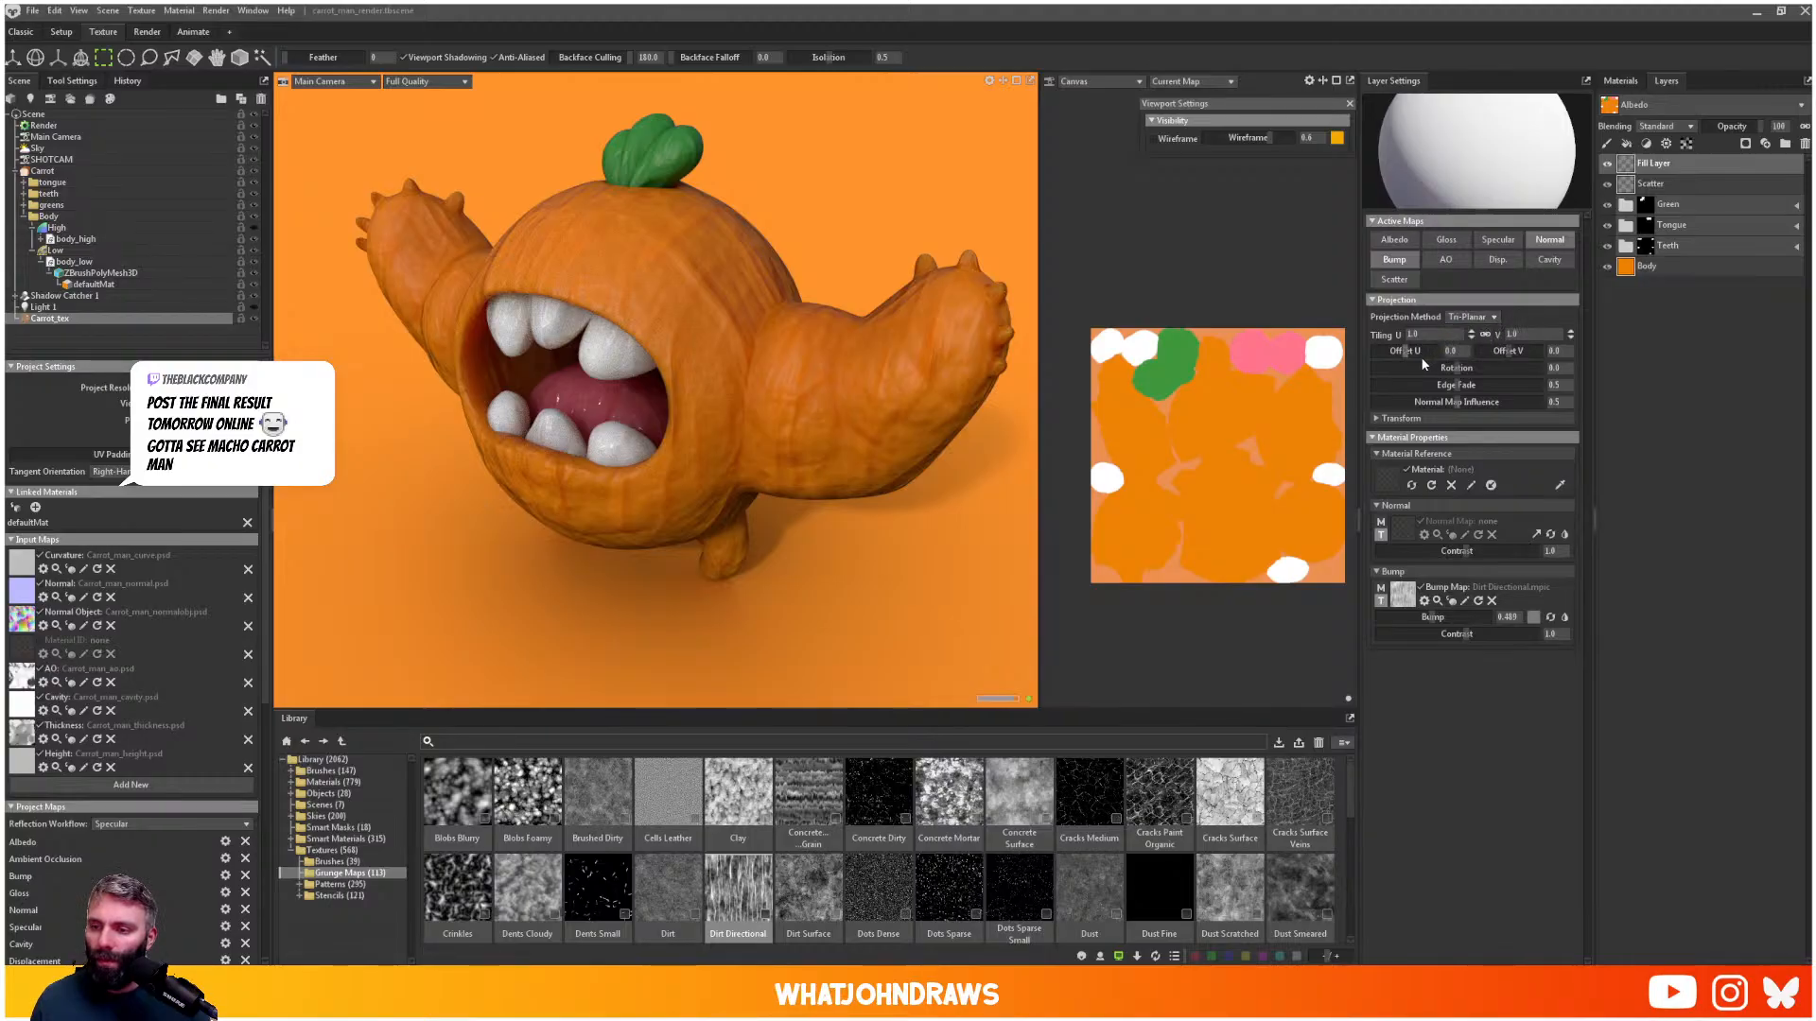
{"action": "left_click_drag", "start_coordinate": [1474, 336], "coordinate": [1468, 360]}
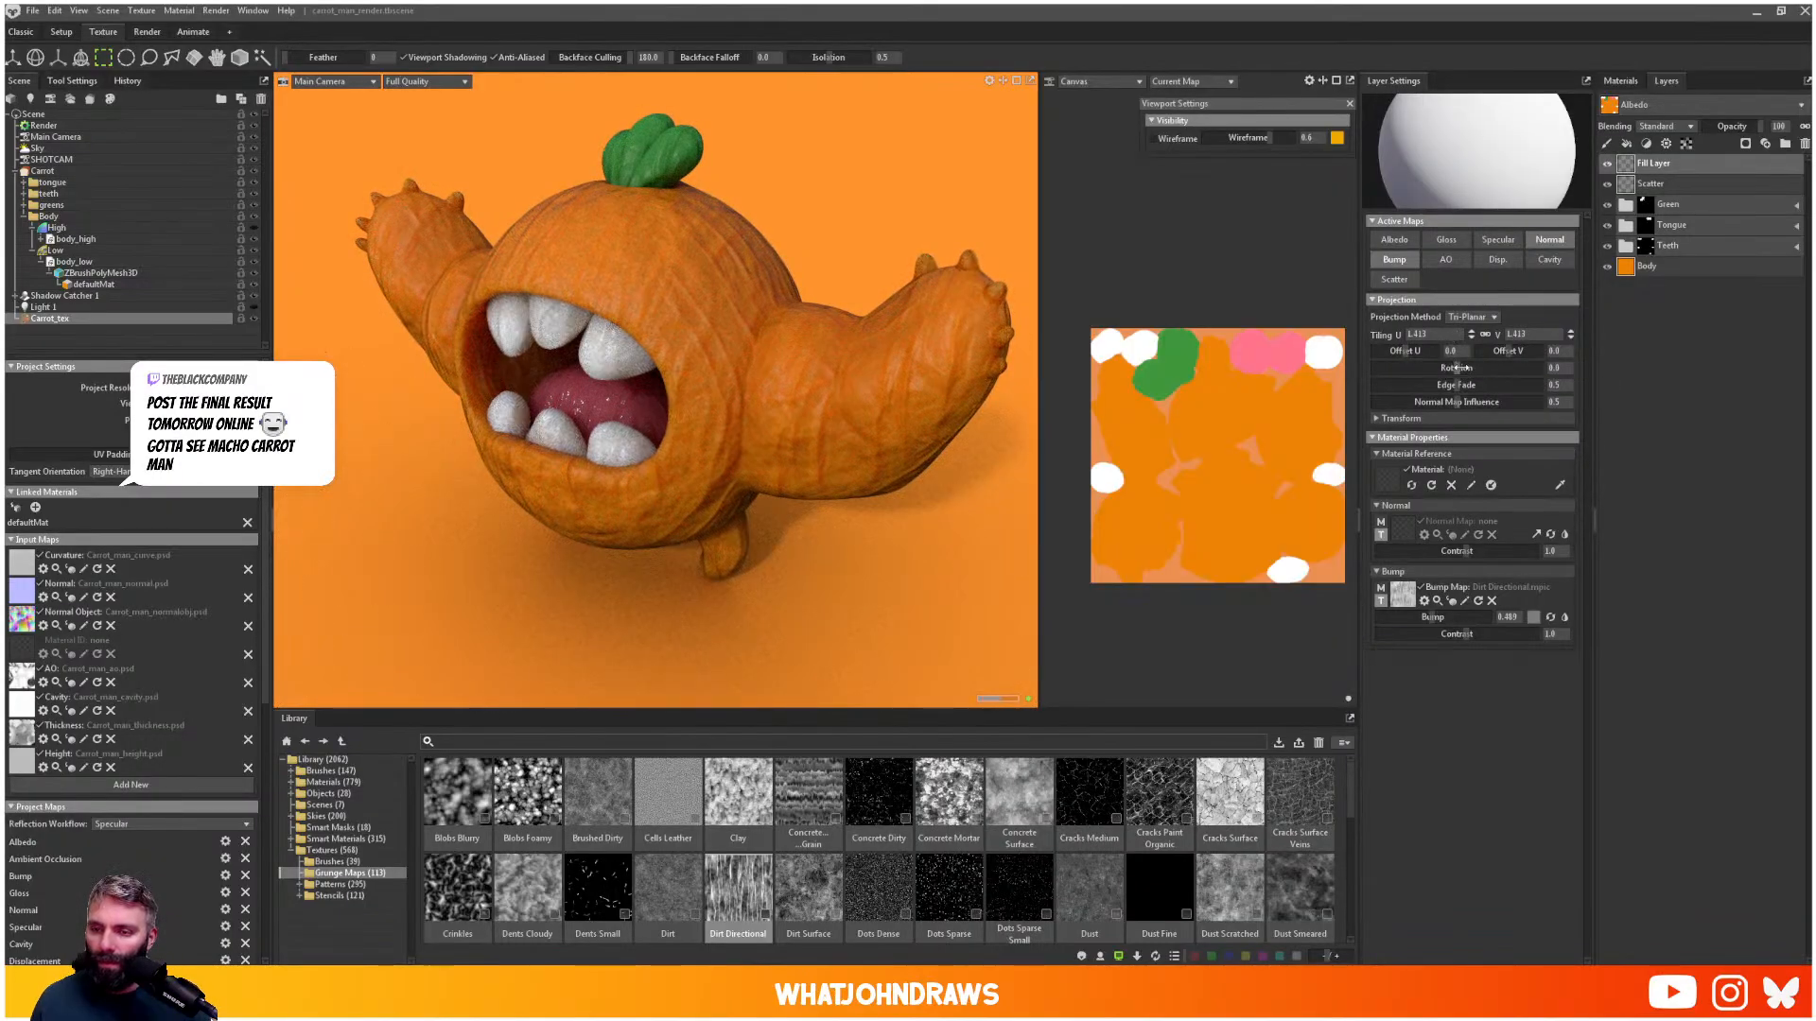
{"action": "left_click_drag", "start_coordinate": [1456, 368], "coordinate": [1477, 371]}
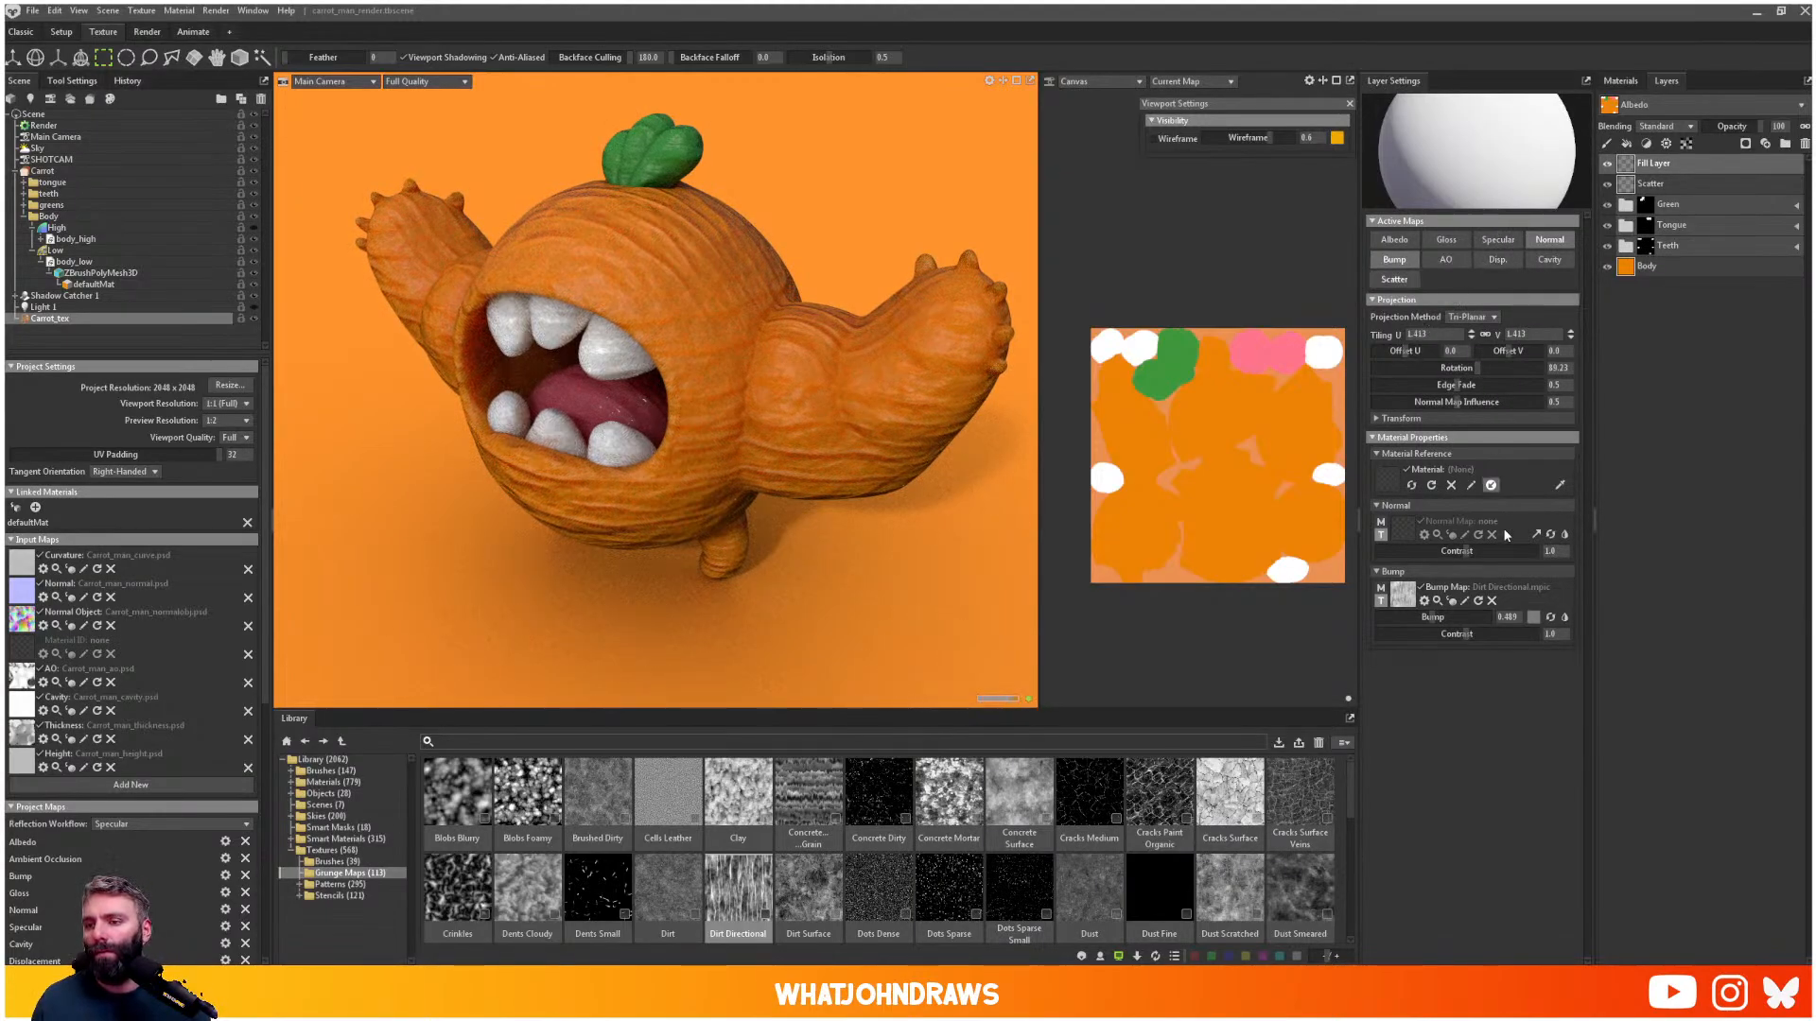
- Reduce the fill layer's bump strength to about 0.115 and increase its U and V tiling to about 2.15
{"action": "left_click_drag", "start_coordinate": [1431, 616], "coordinate": [1390, 625]}
{"action": "left_click_drag", "start_coordinate": [695, 474], "coordinate": [854, 394]}
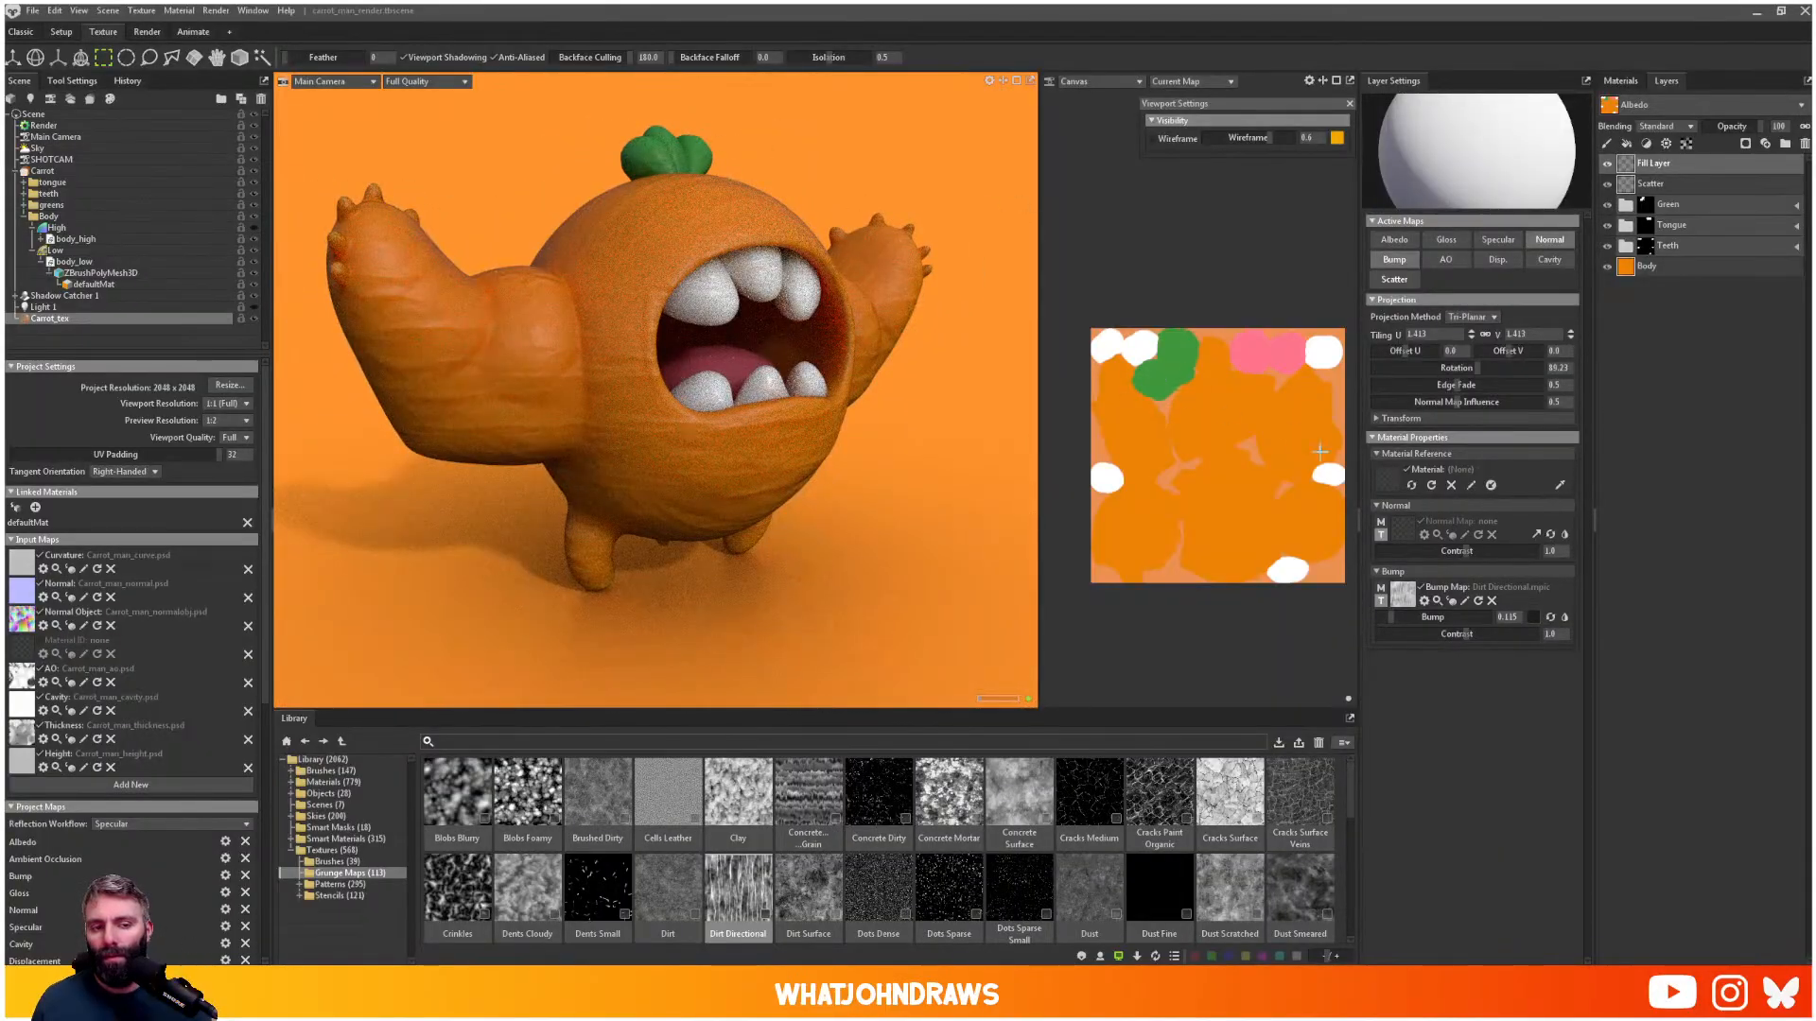
{"action": "left_click_drag", "start_coordinate": [1468, 335], "coordinate": [1458, 340]}
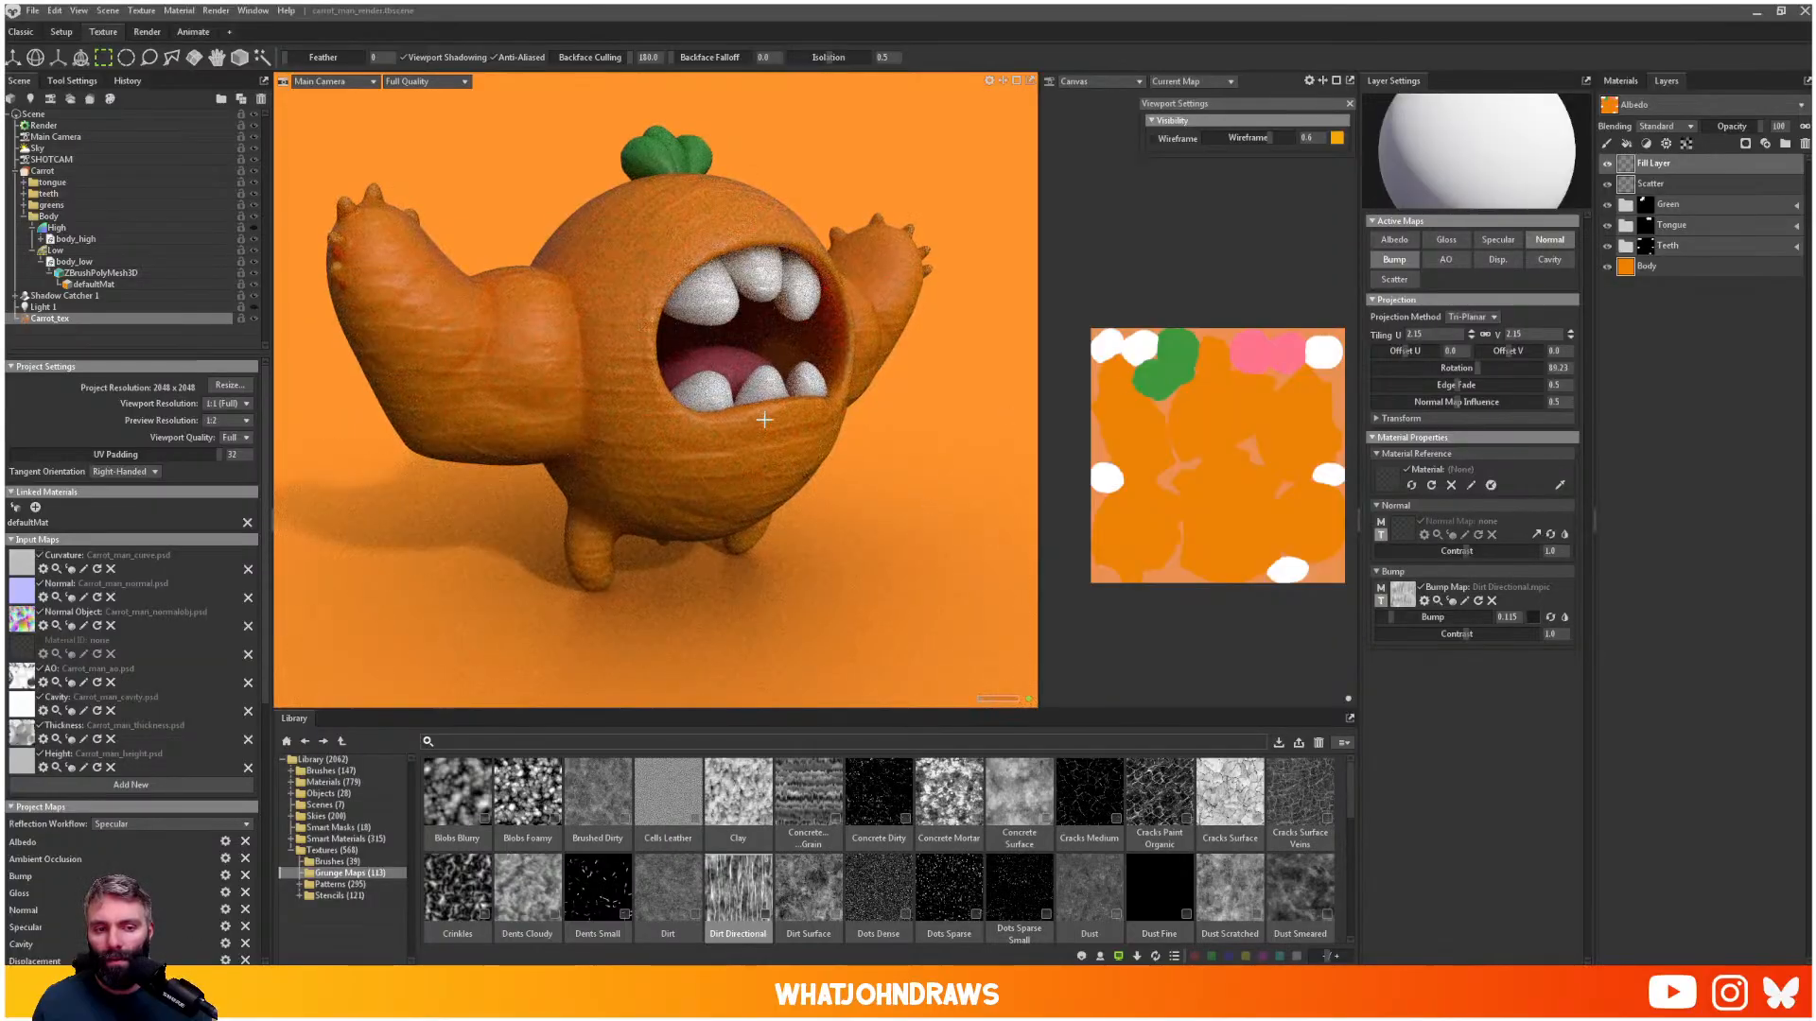
{"action": "left_click_drag", "start_coordinate": [666, 369], "coordinate": [727, 454]}
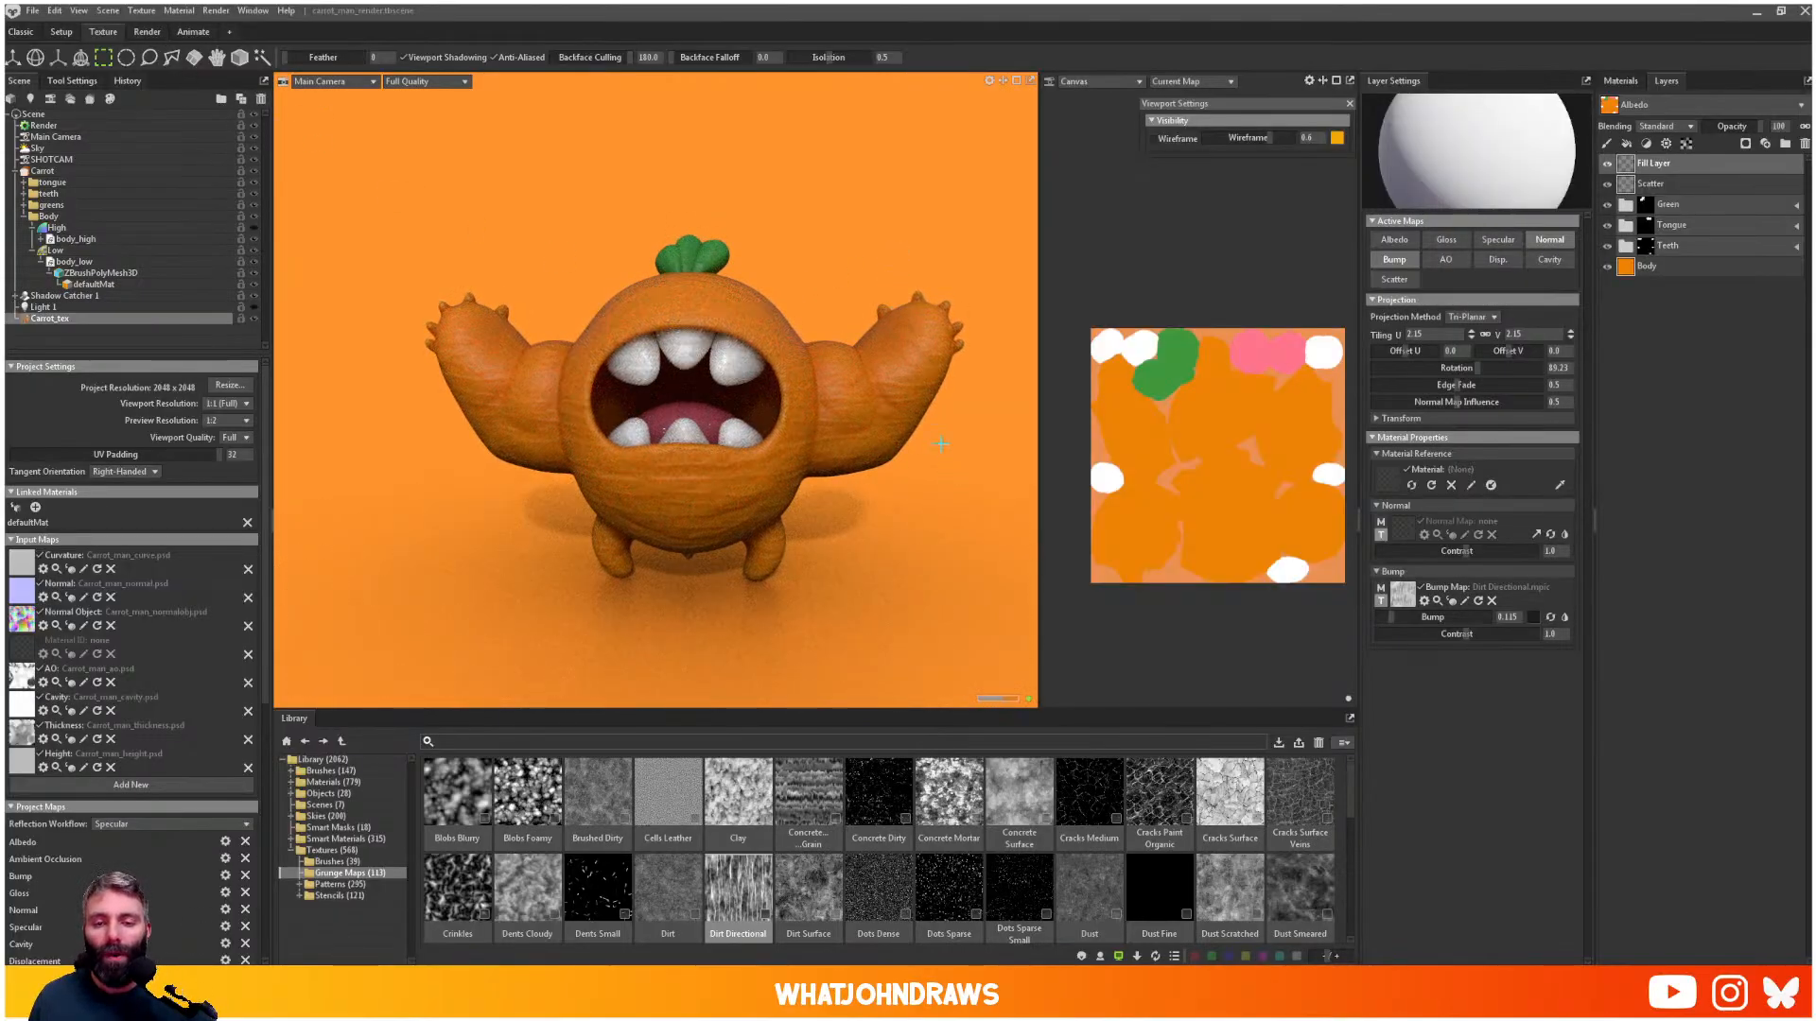
{"action": "mouse_move", "coordinate": [940, 444]}
{"action": "left_mouse_down", "text": "alt"}
{"action": "mouse_move", "coordinate": [919, 417]}
{"action": "mouse_move", "coordinate": [919, 445]}
{"action": "left_mouse_up", "text": "alt"}
{"action": "scroll", "coordinate": [919, 444], "scroll_direction": "up", "scroll_amount": 1}
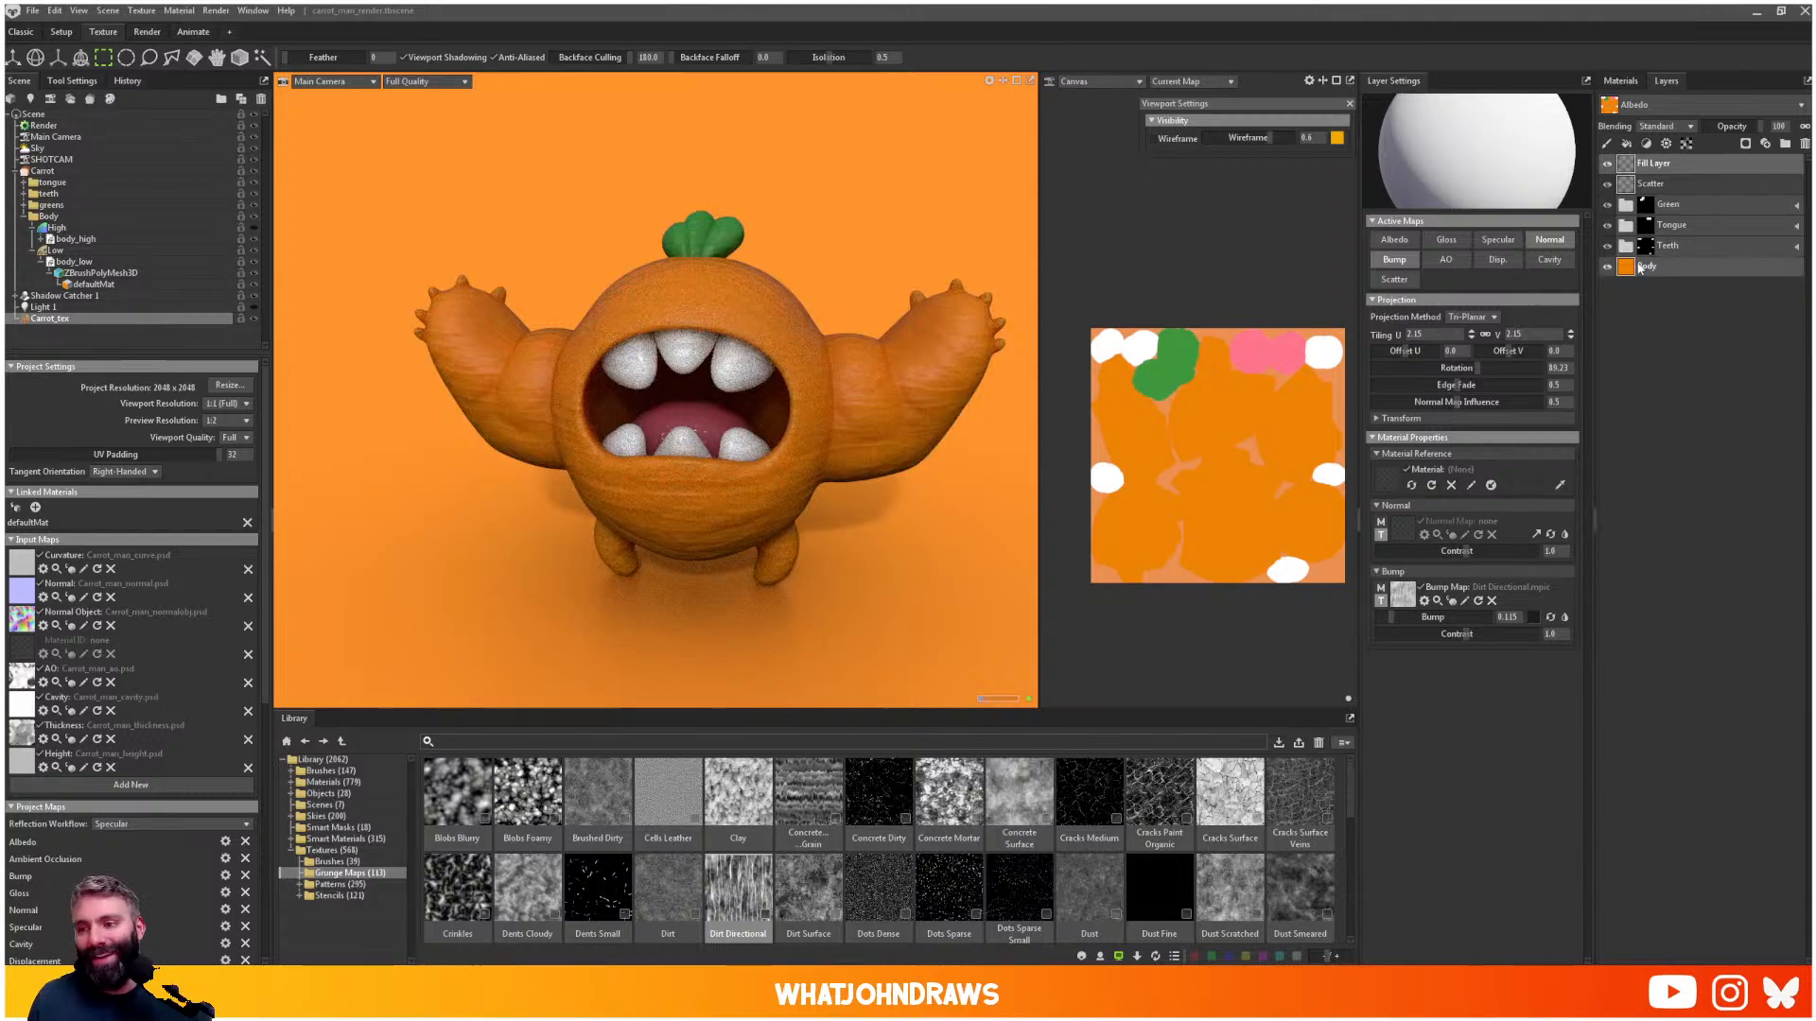
{"action": "double_click", "coordinate": [1651, 164]}
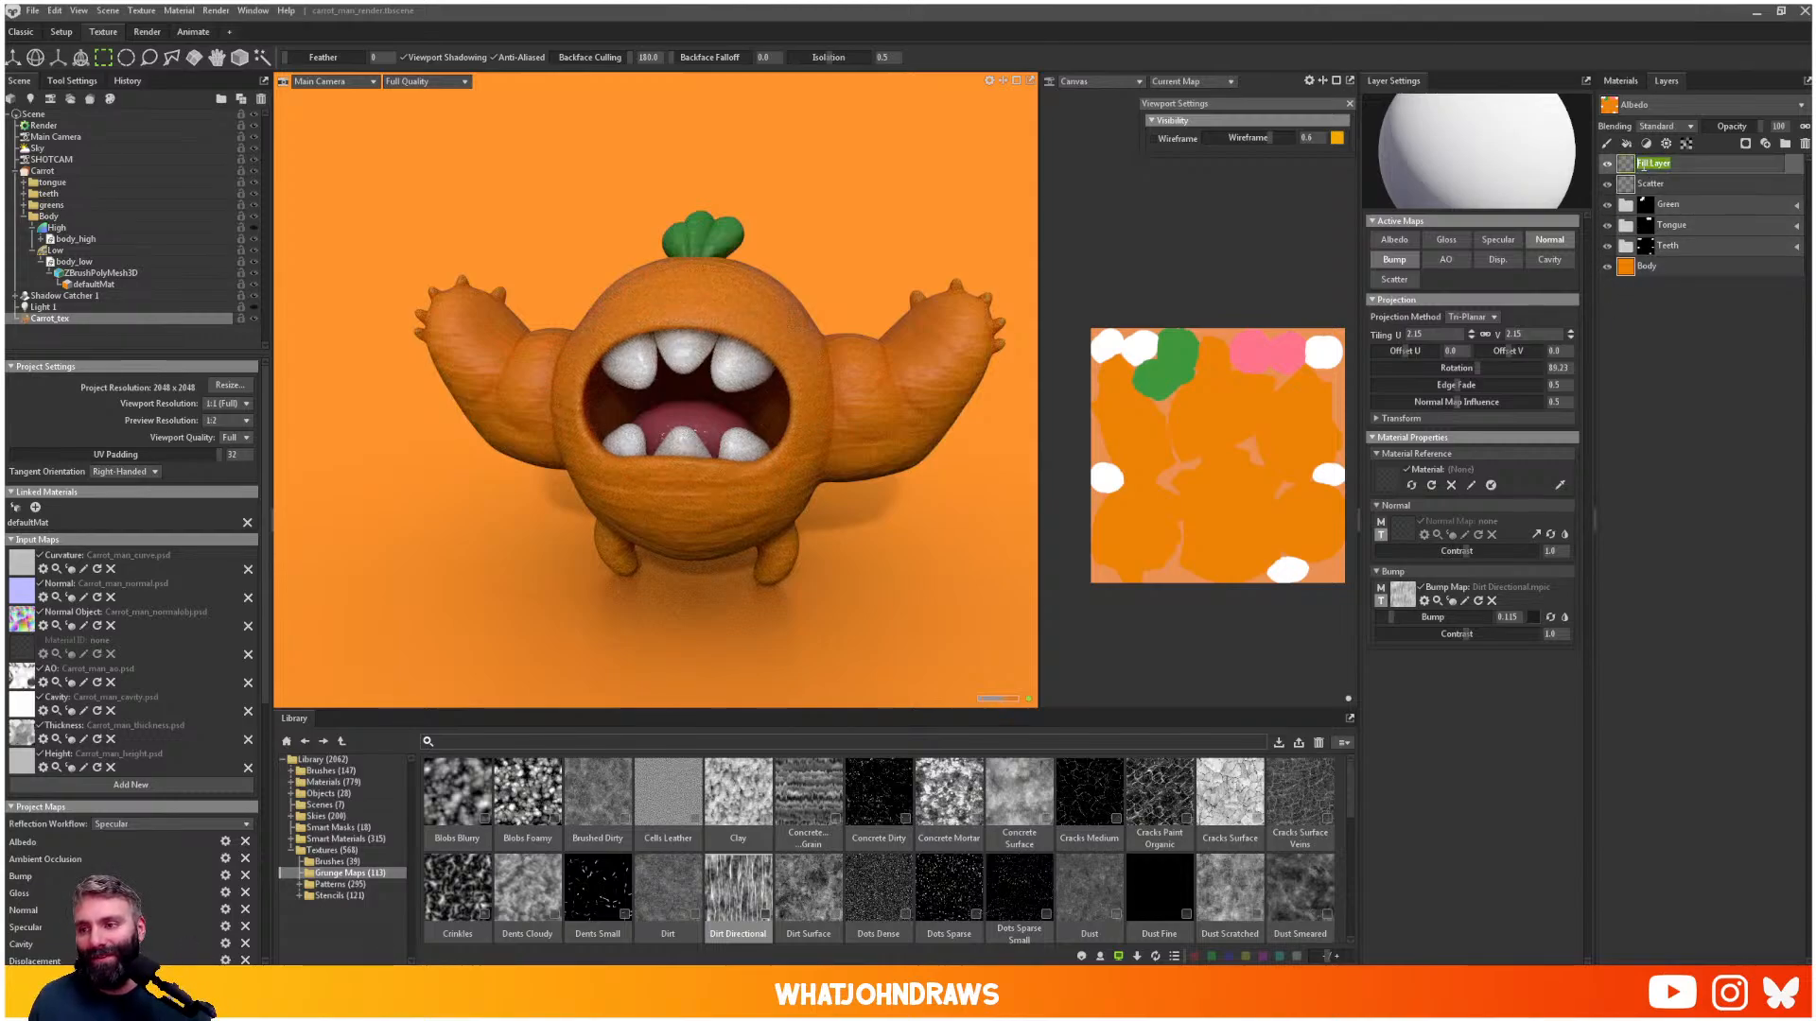
{"action": "key", "text": "Return"}
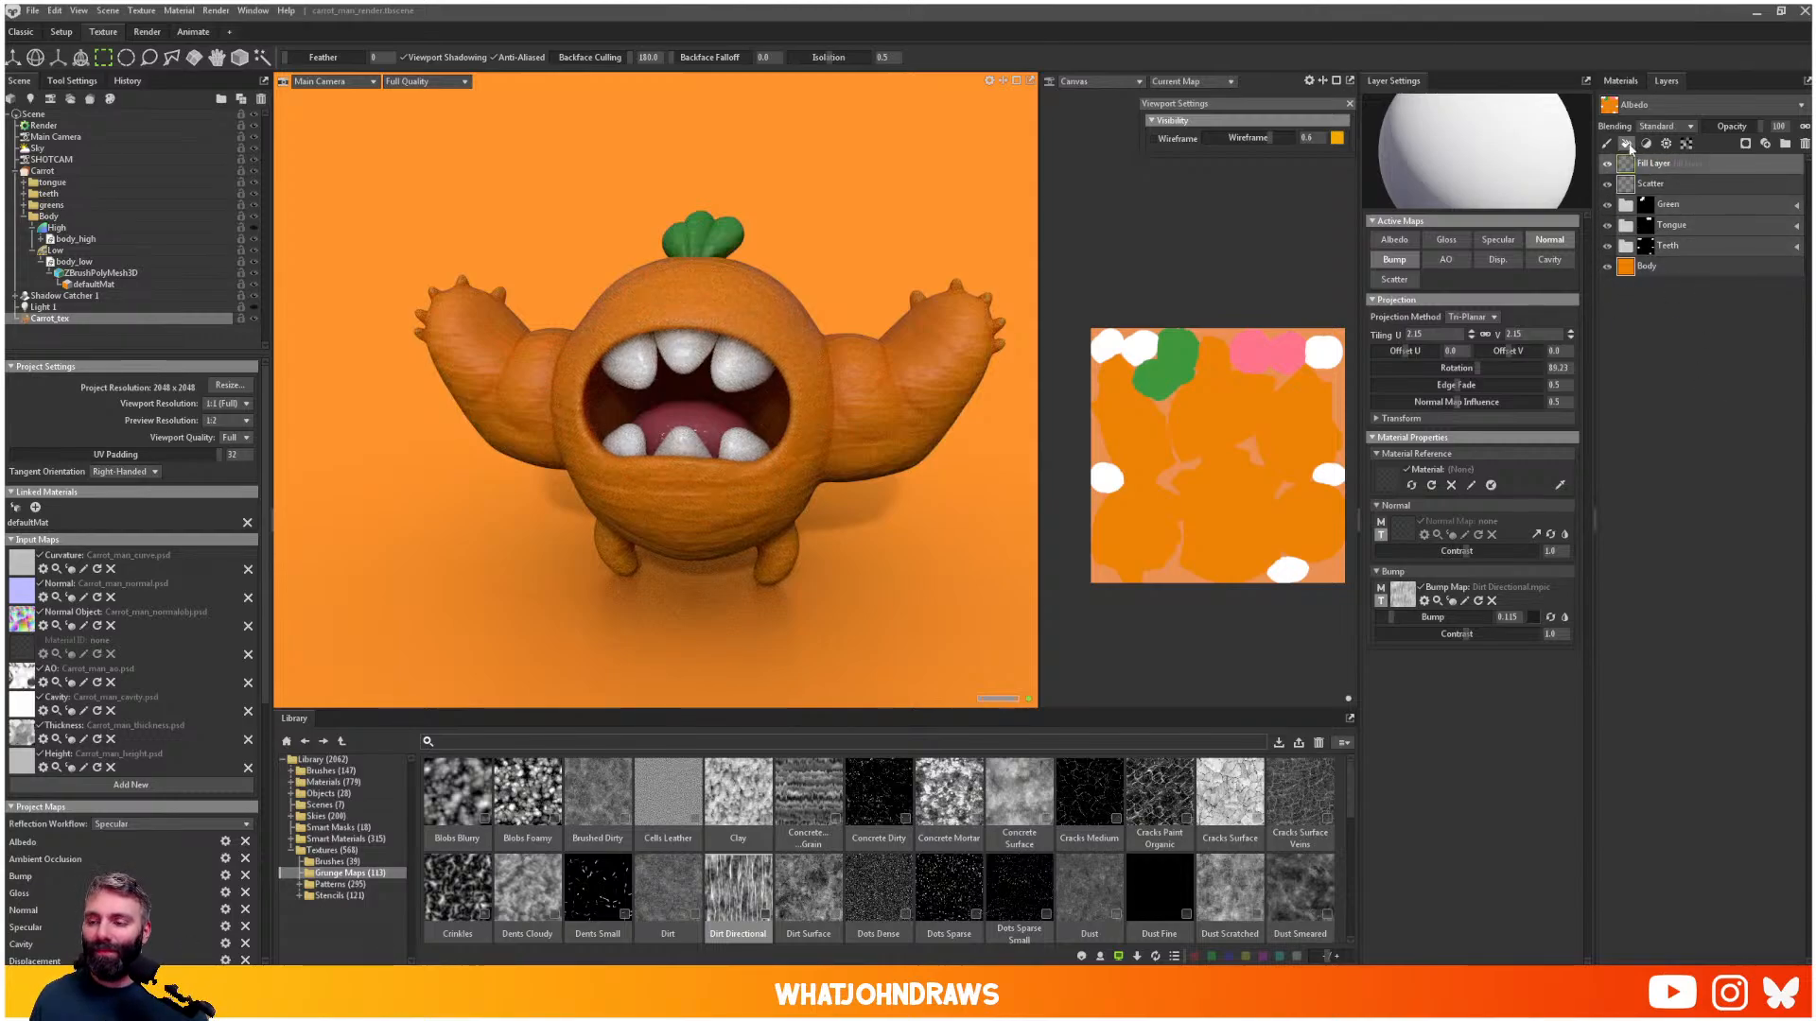
{"action": "left_click_drag", "start_coordinate": [806, 376], "coordinate": [802, 369], "text": "alt"}
{"action": "scroll", "coordinate": [815, 425], "scroll_direction": "up", "scroll_amount": 2}
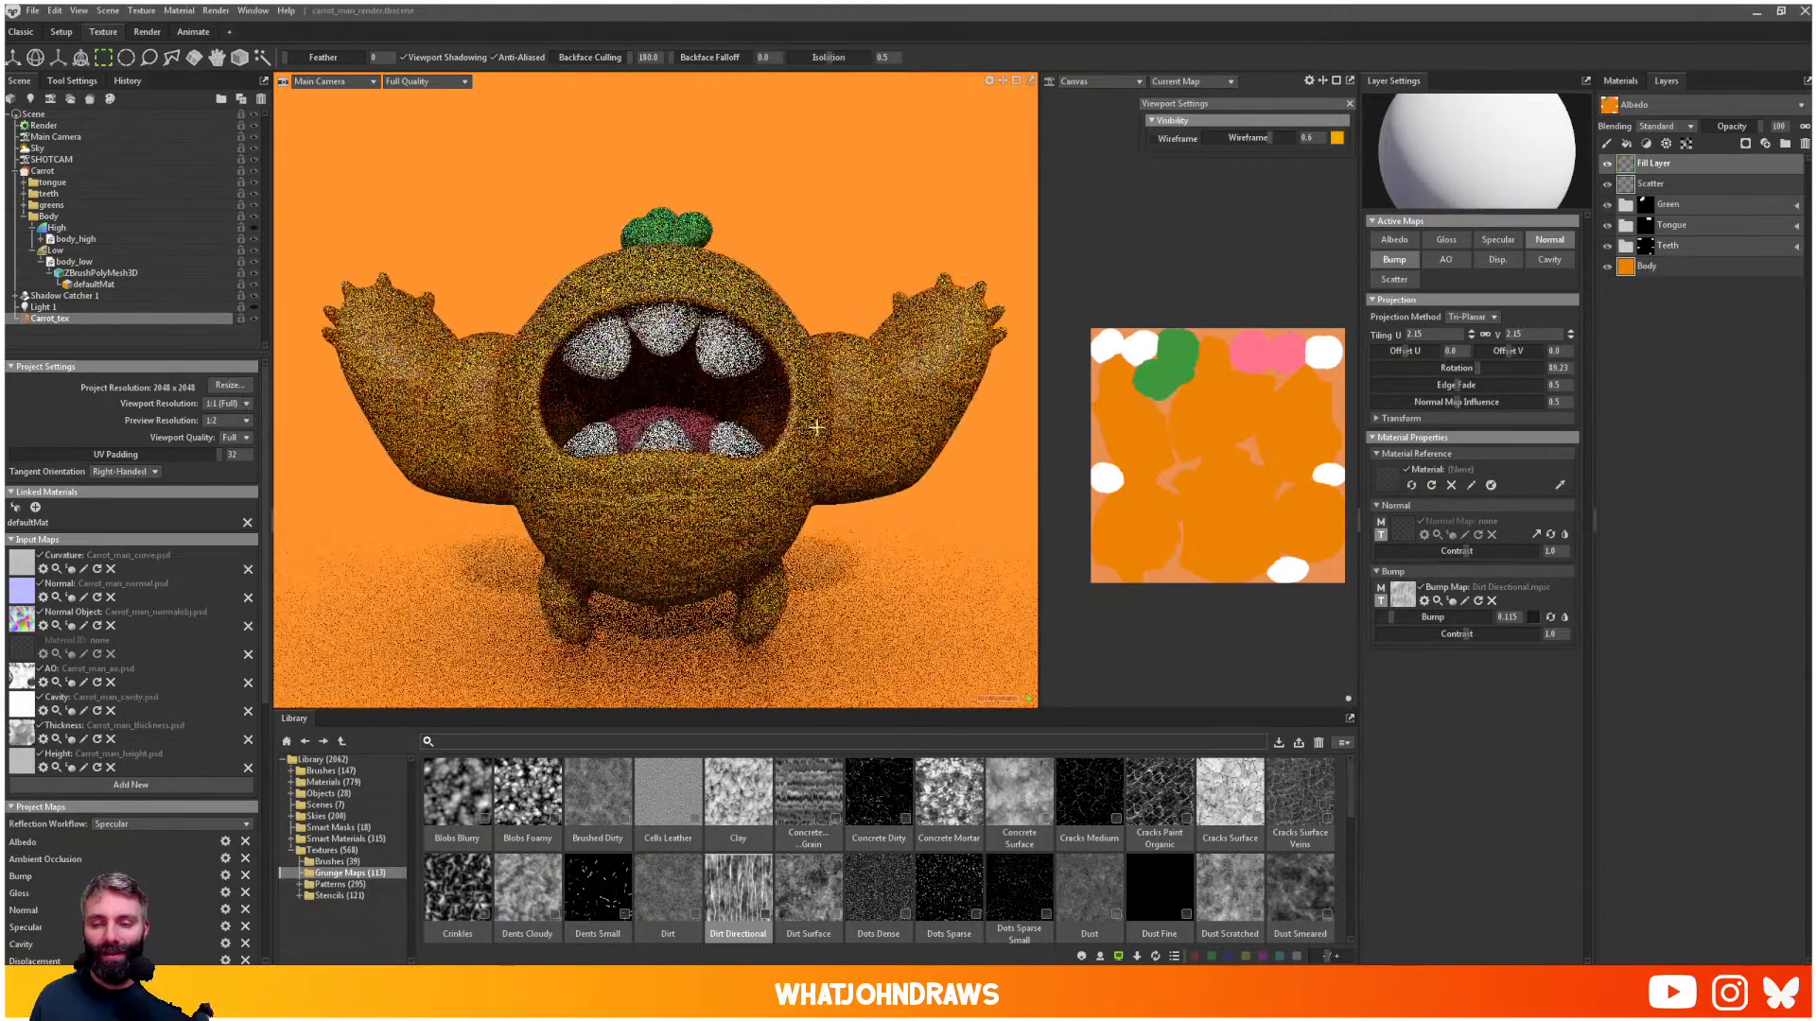
- Move the bump fill layer below the Teeth group, just above the Body layer, and rename it veins
{"action": "left_click_drag", "start_coordinate": [1656, 173], "coordinate": [1668, 257]}
{"action": "scroll", "coordinate": [847, 350], "scroll_direction": "up", "scroll_amount": 5}
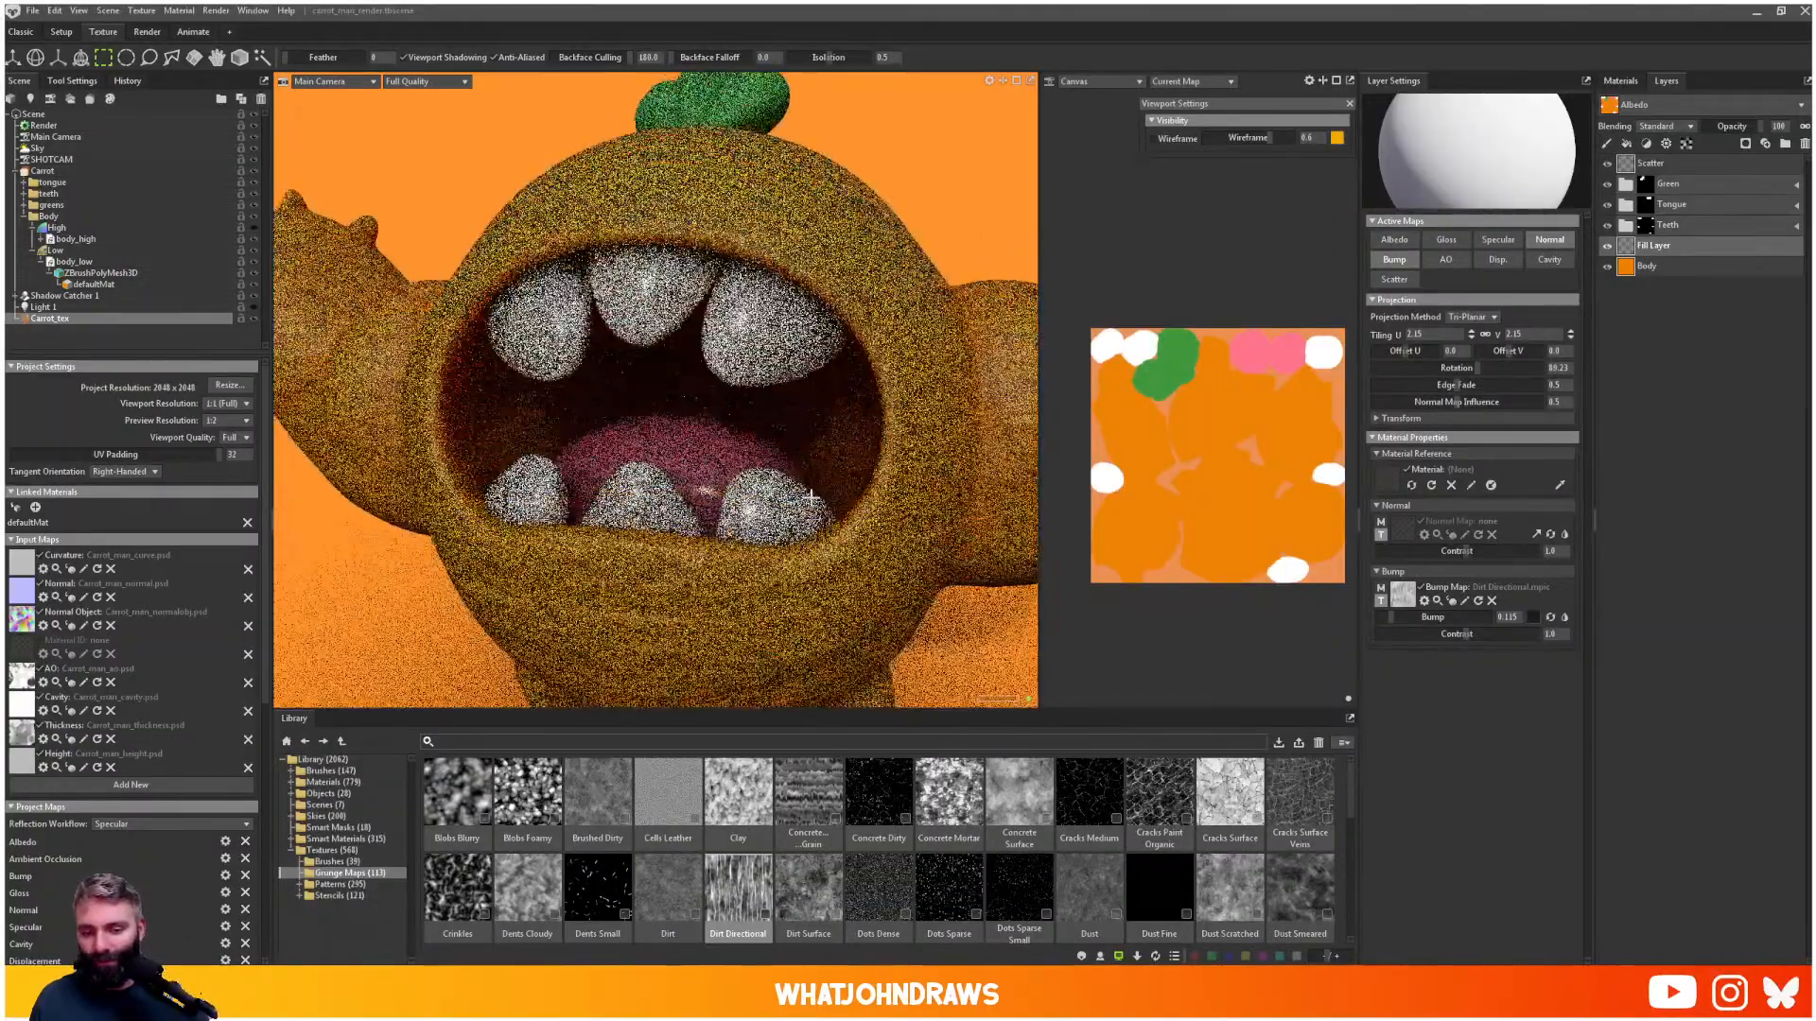
{"action": "left_click_drag", "start_coordinate": [811, 496], "coordinate": [706, 480], "text": "alt"}
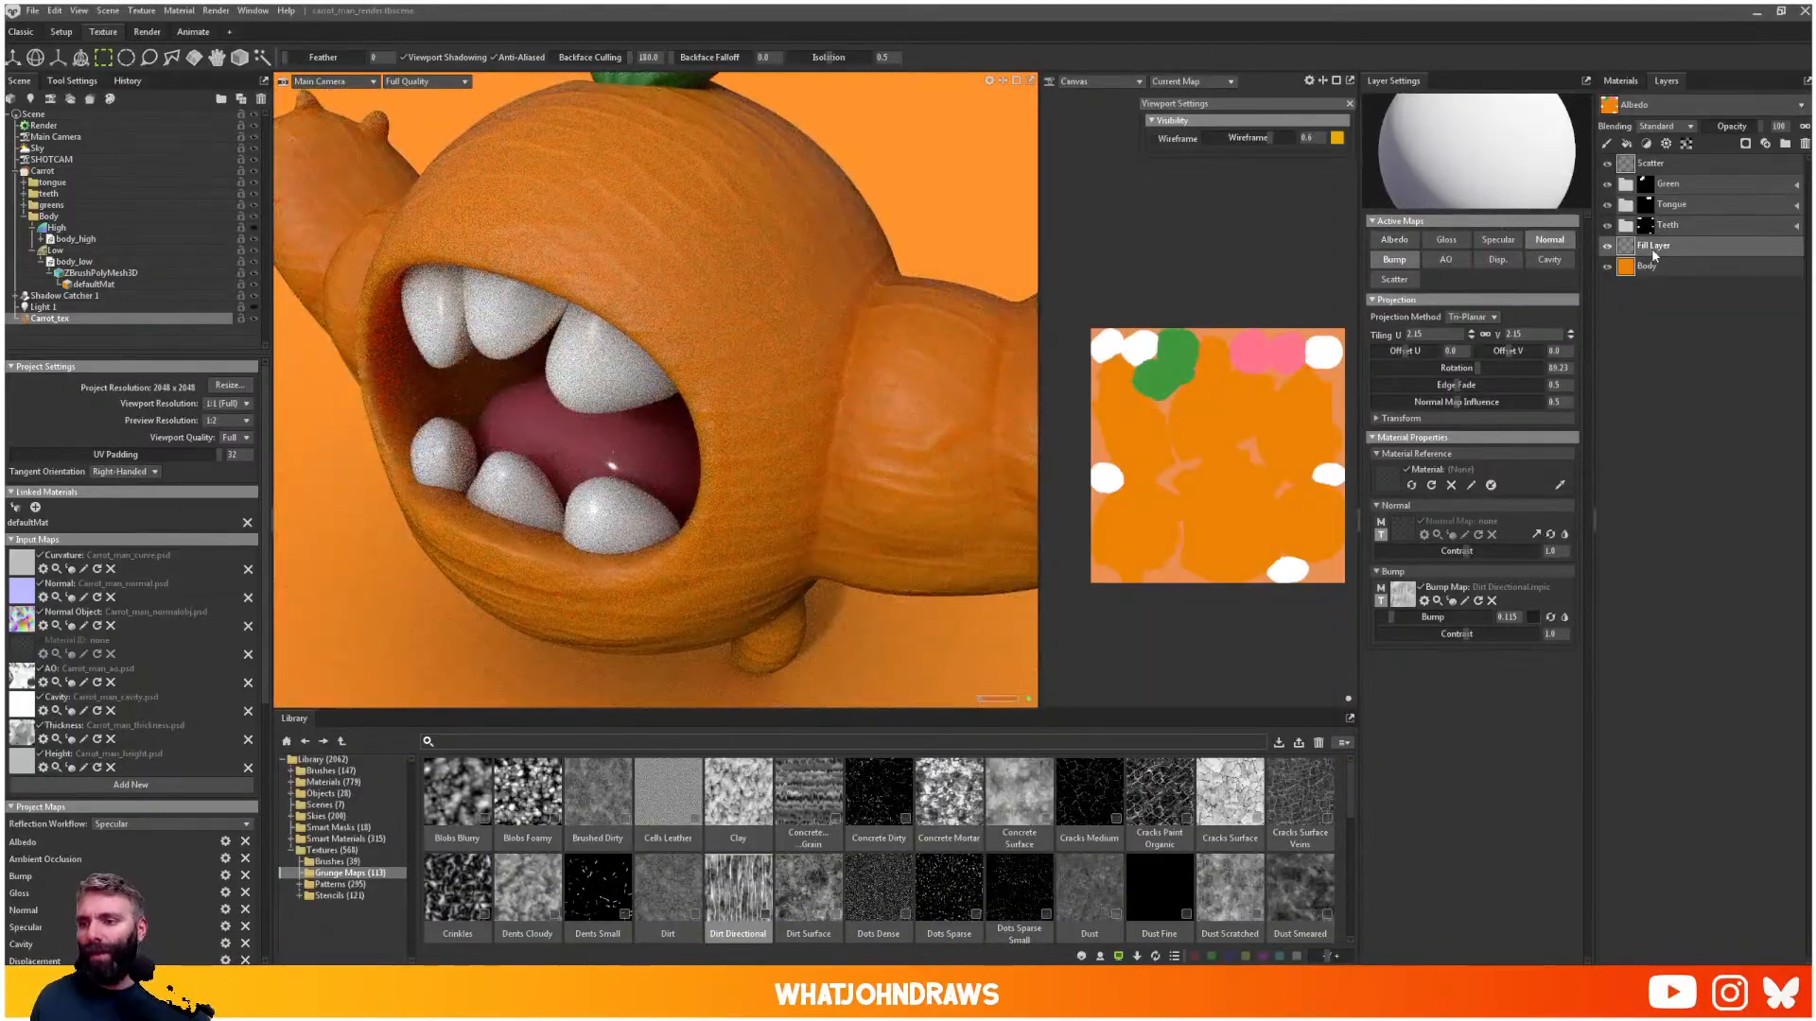
{"action": "double_click", "coordinate": [1662, 247]}
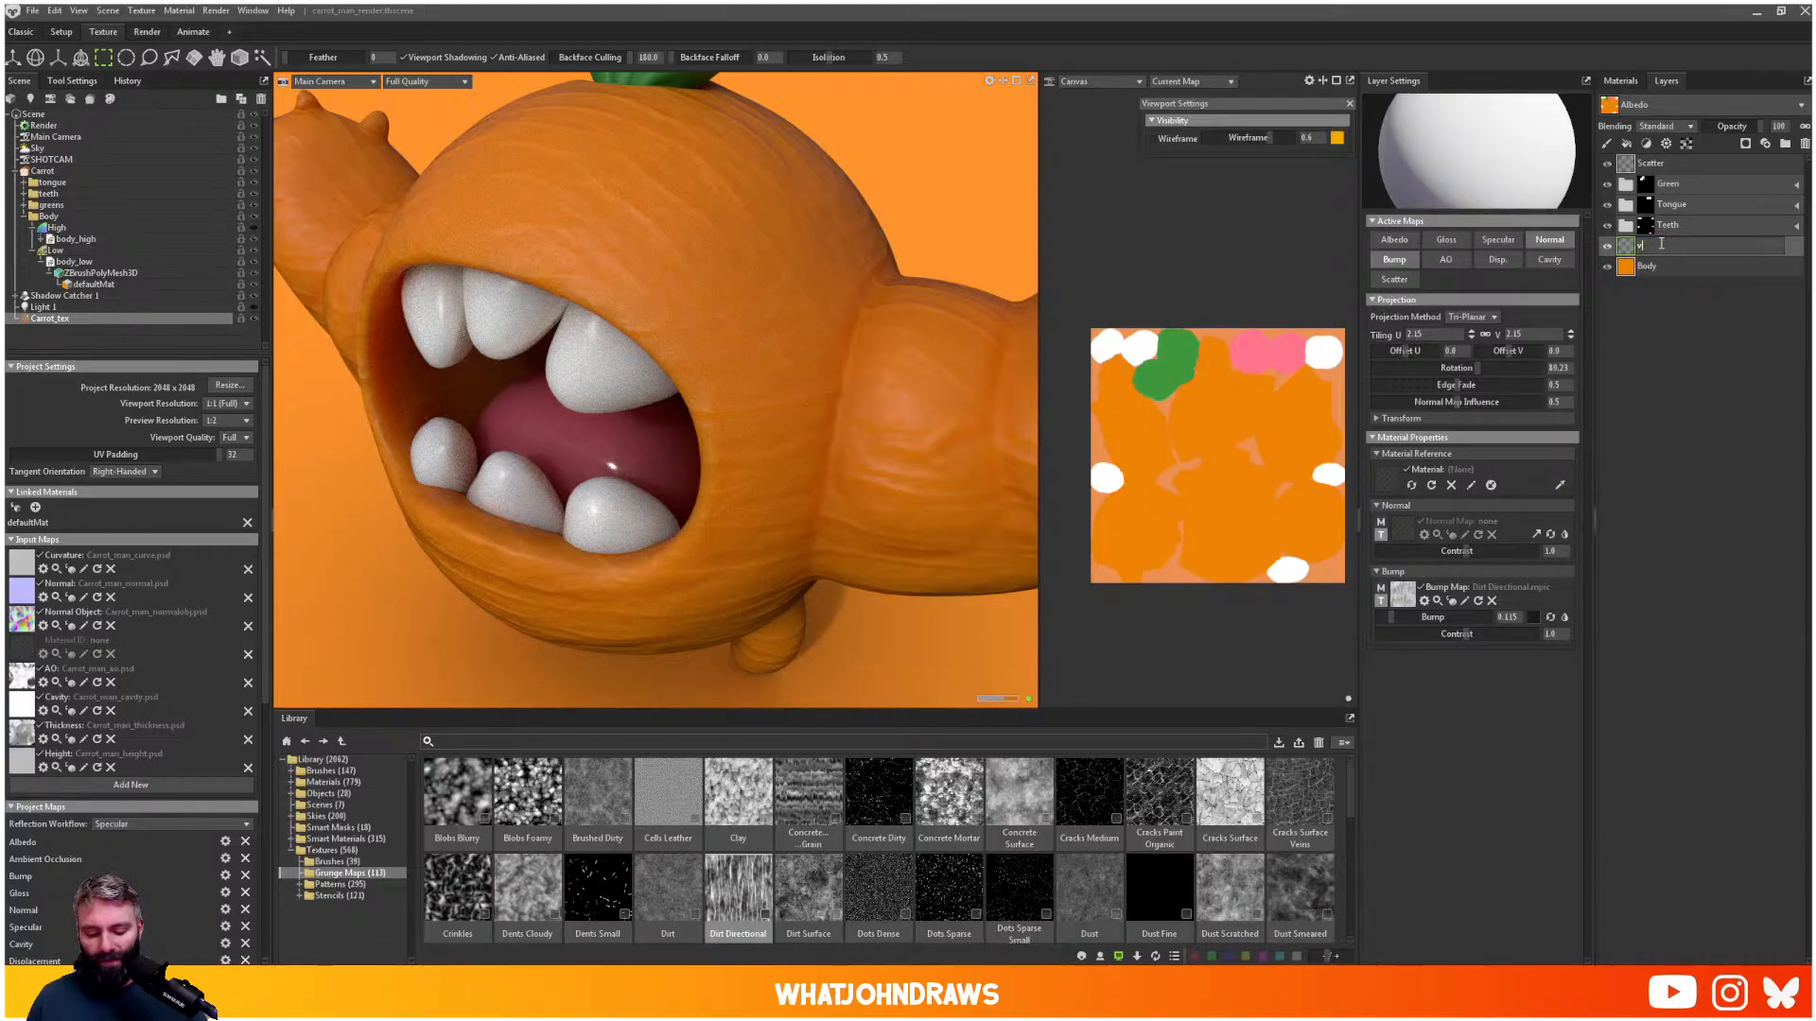
{"action": "type", "text": "veins"}
{"action": "key", "text": "Return"}
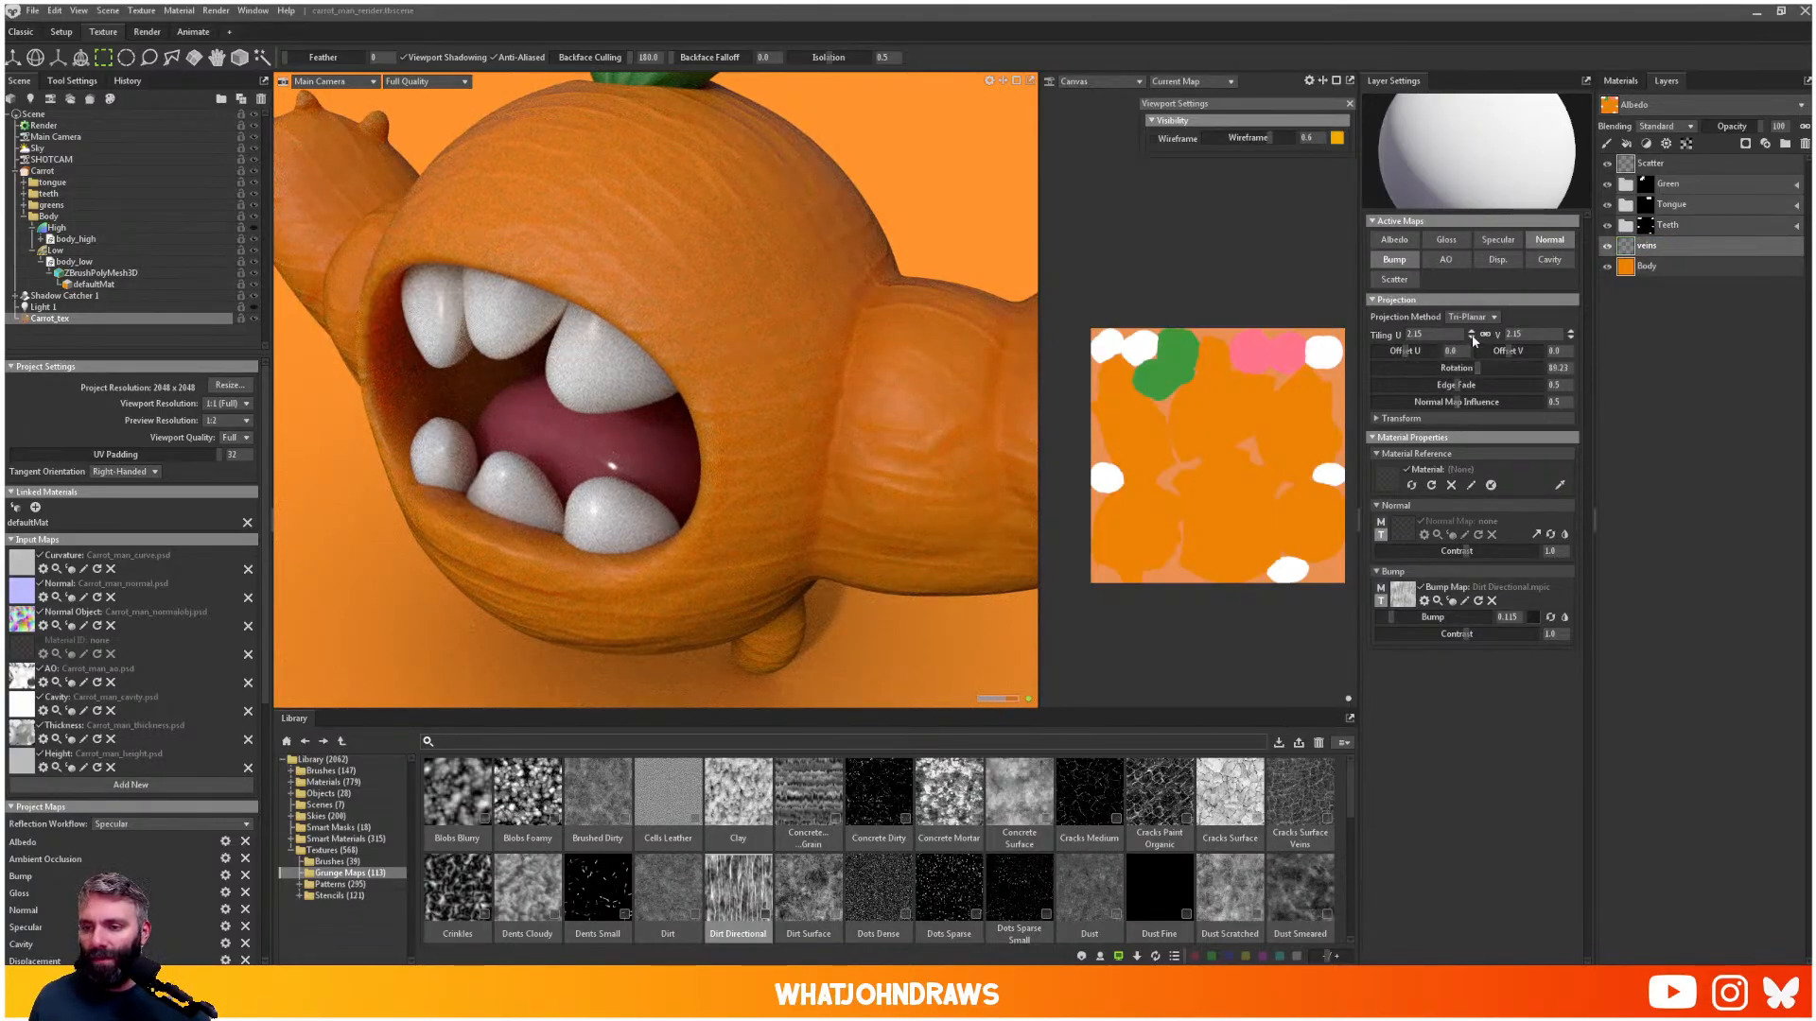
- Increase the veins layer's linked U and V tiling to make the directional grooves finer on the body
{"action": "left_click_drag", "start_coordinate": [1472, 336], "coordinate": [1473, 293]}
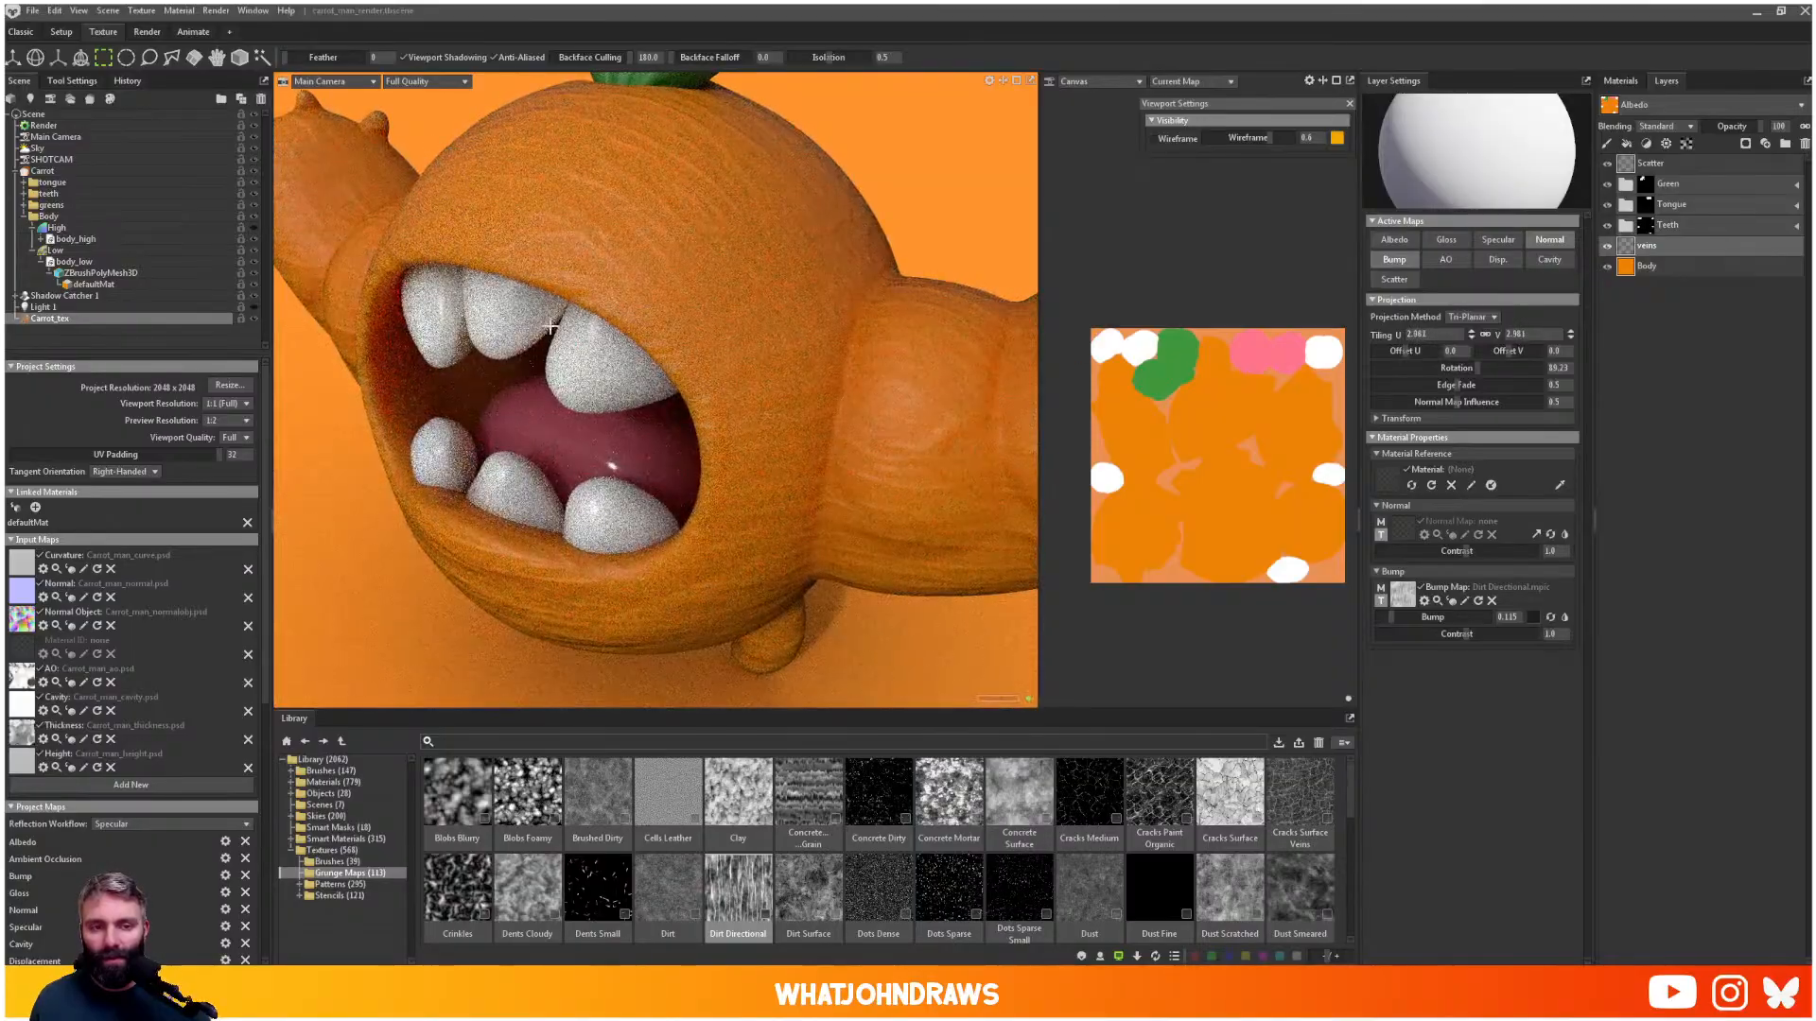
{"action": "scroll", "coordinate": [779, 321], "scroll_direction": "down", "scroll_amount": 4}
{"action": "left_click_drag", "start_coordinate": [762, 306], "coordinate": [833, 378], "text": "alt"}
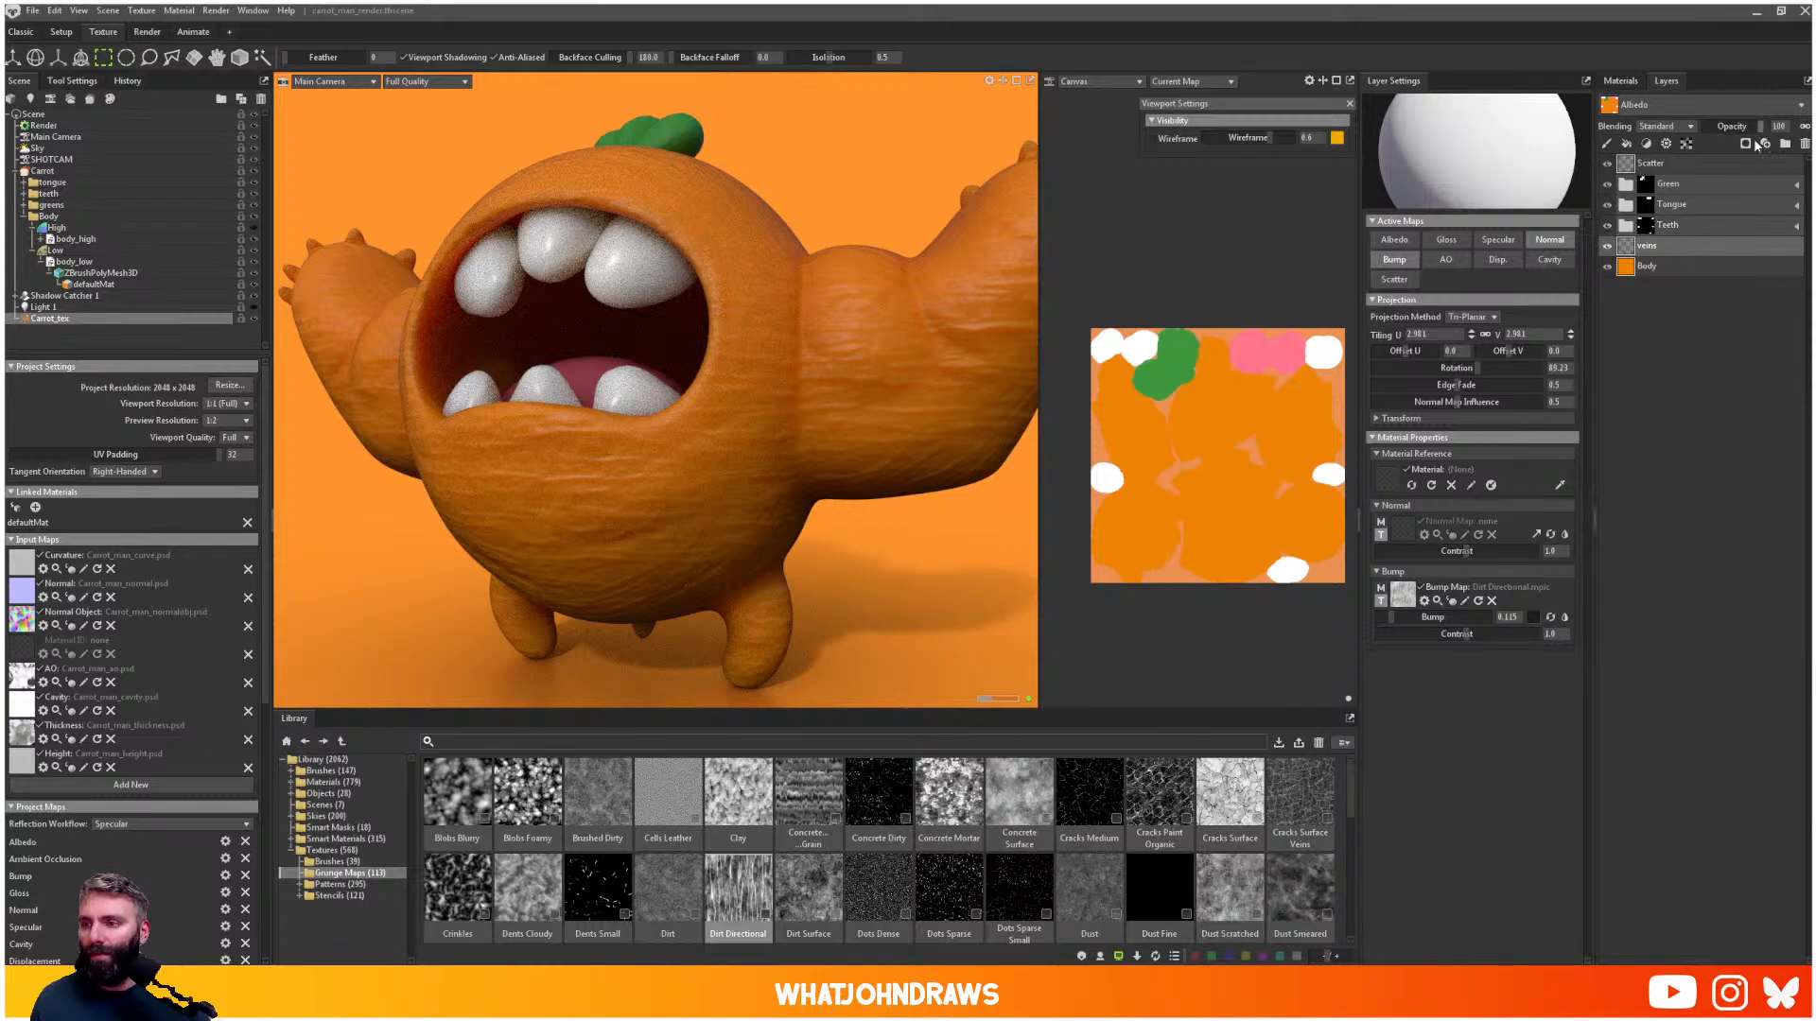
- Add a black paint mask to the veins layer and create an Occlusion processor layer on it
{"action": "left_click", "coordinate": [1746, 144]}
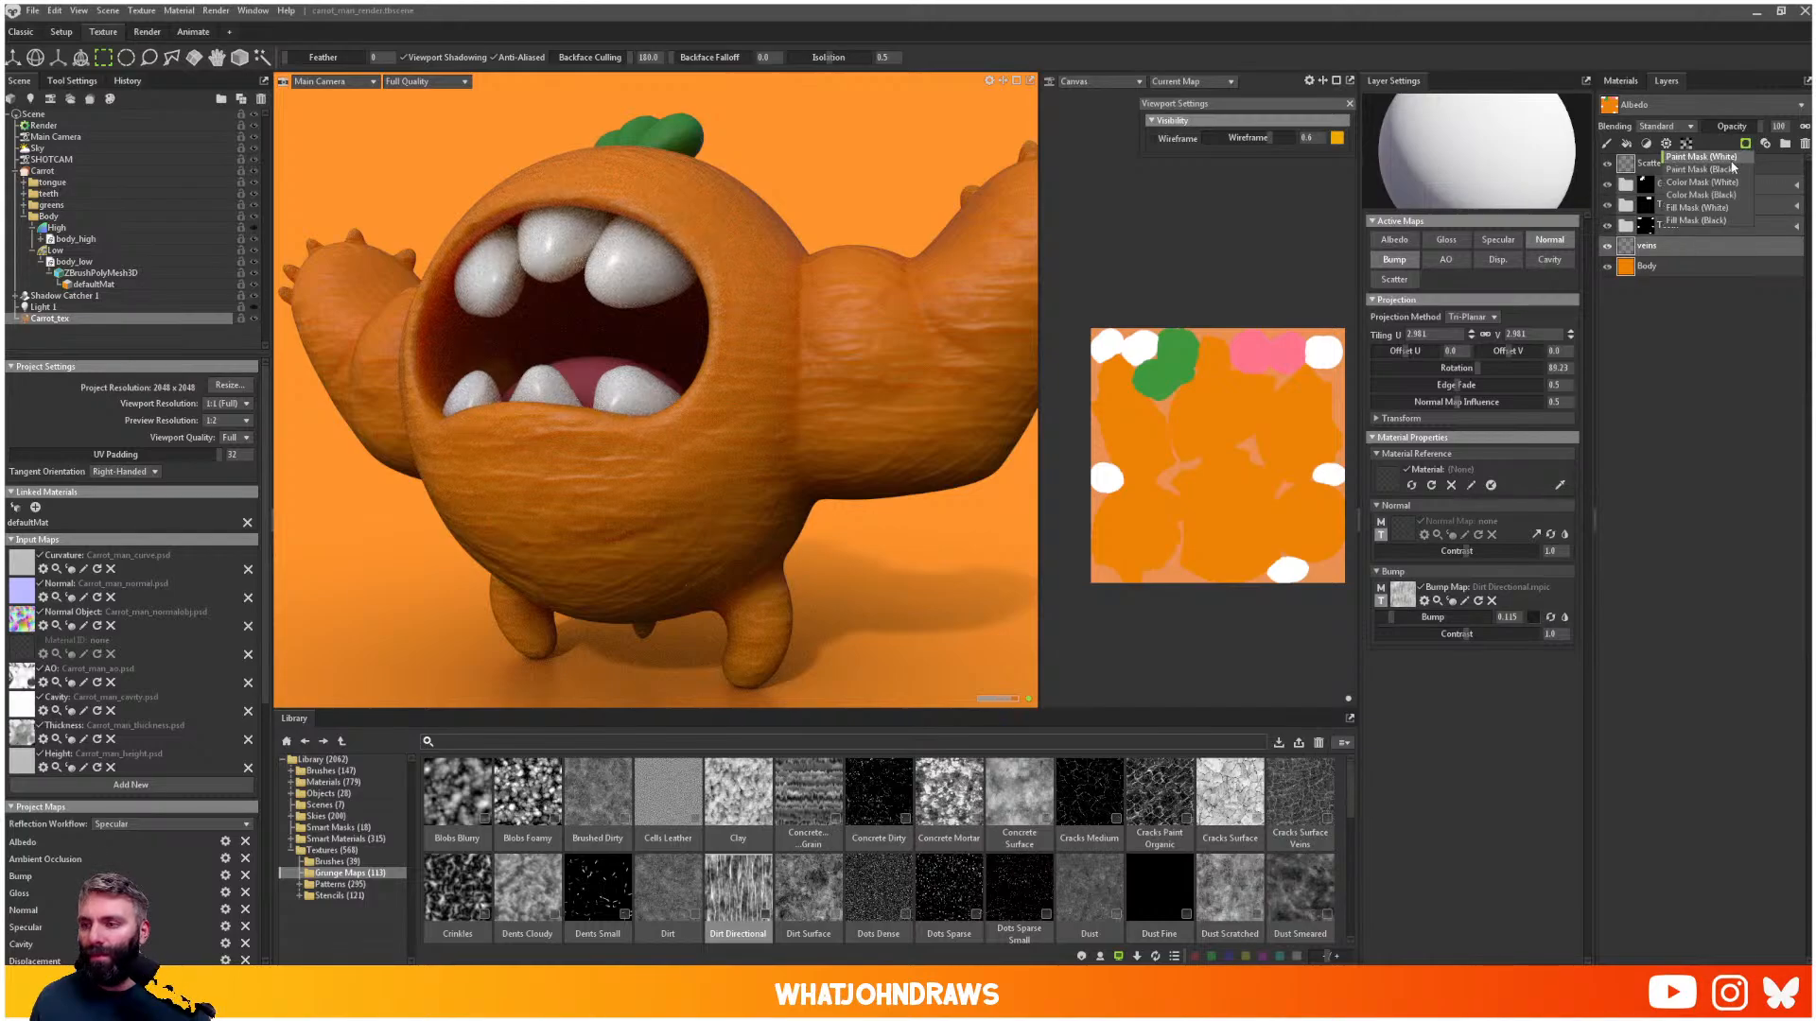
{"action": "left_click", "coordinate": [1734, 168]}
{"action": "right_click", "coordinate": [1676, 252]}
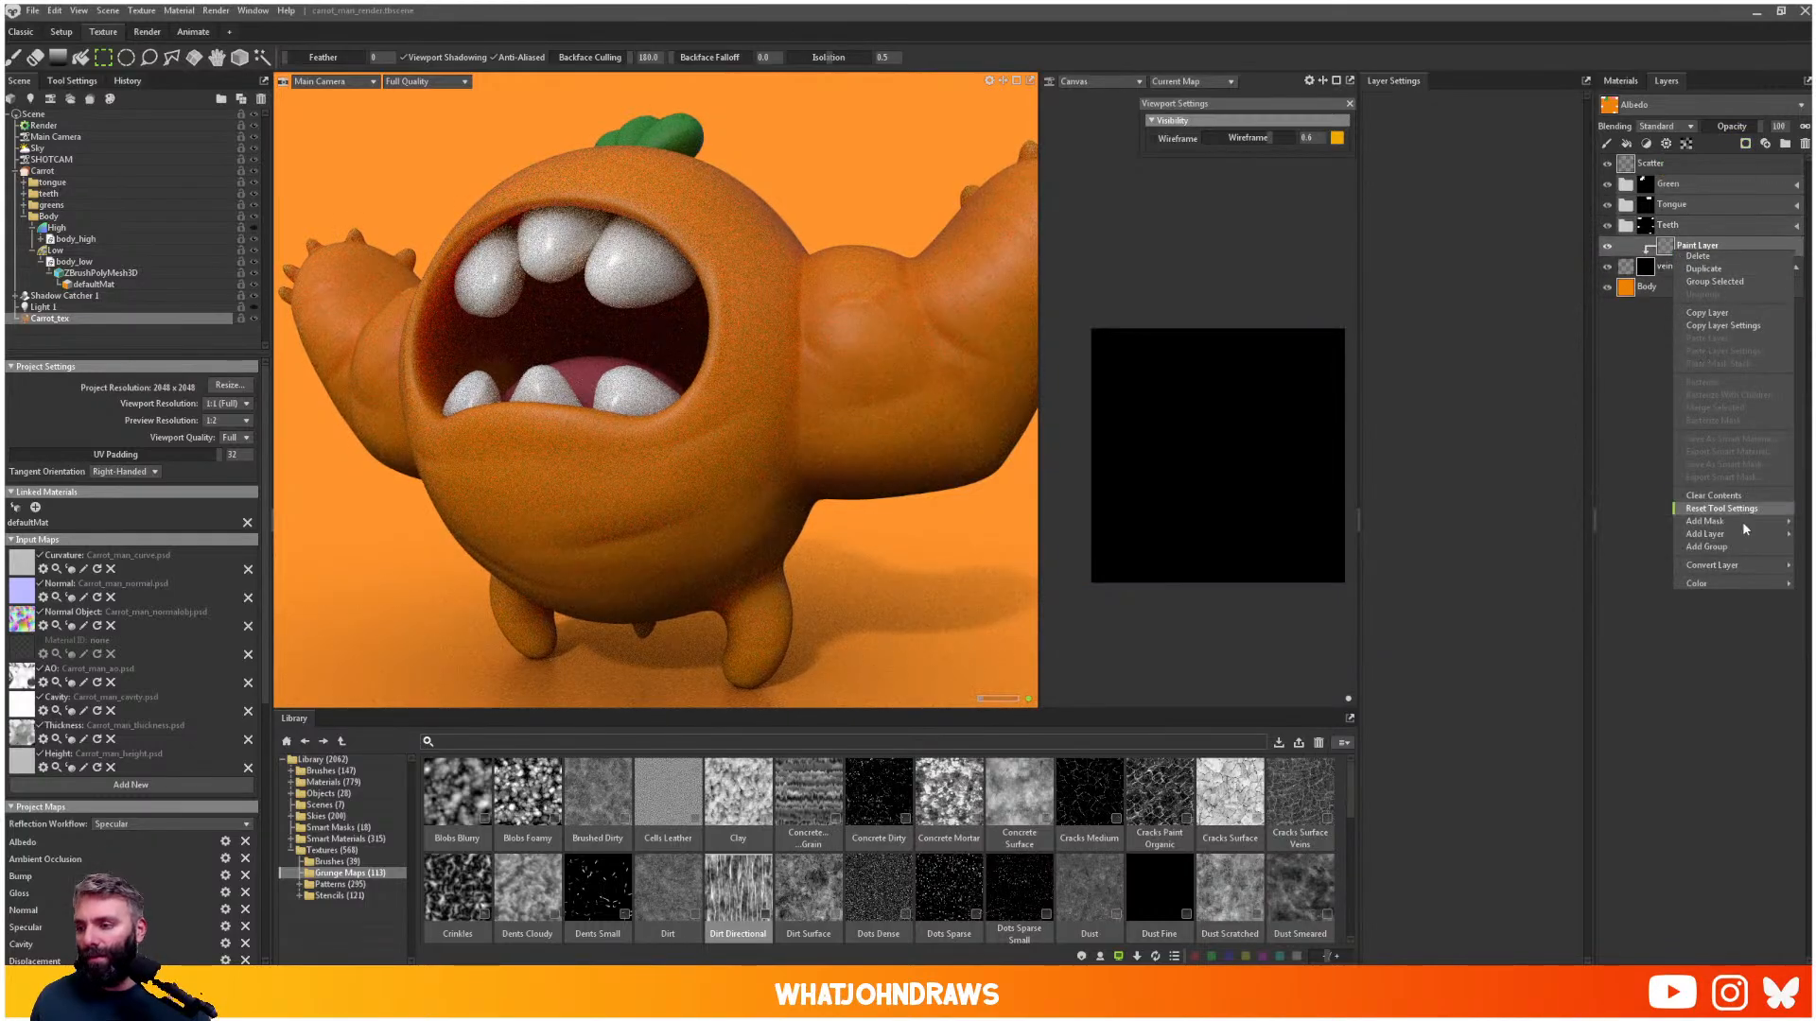
{"action": "mouse_move", "coordinate": [1705, 535]}
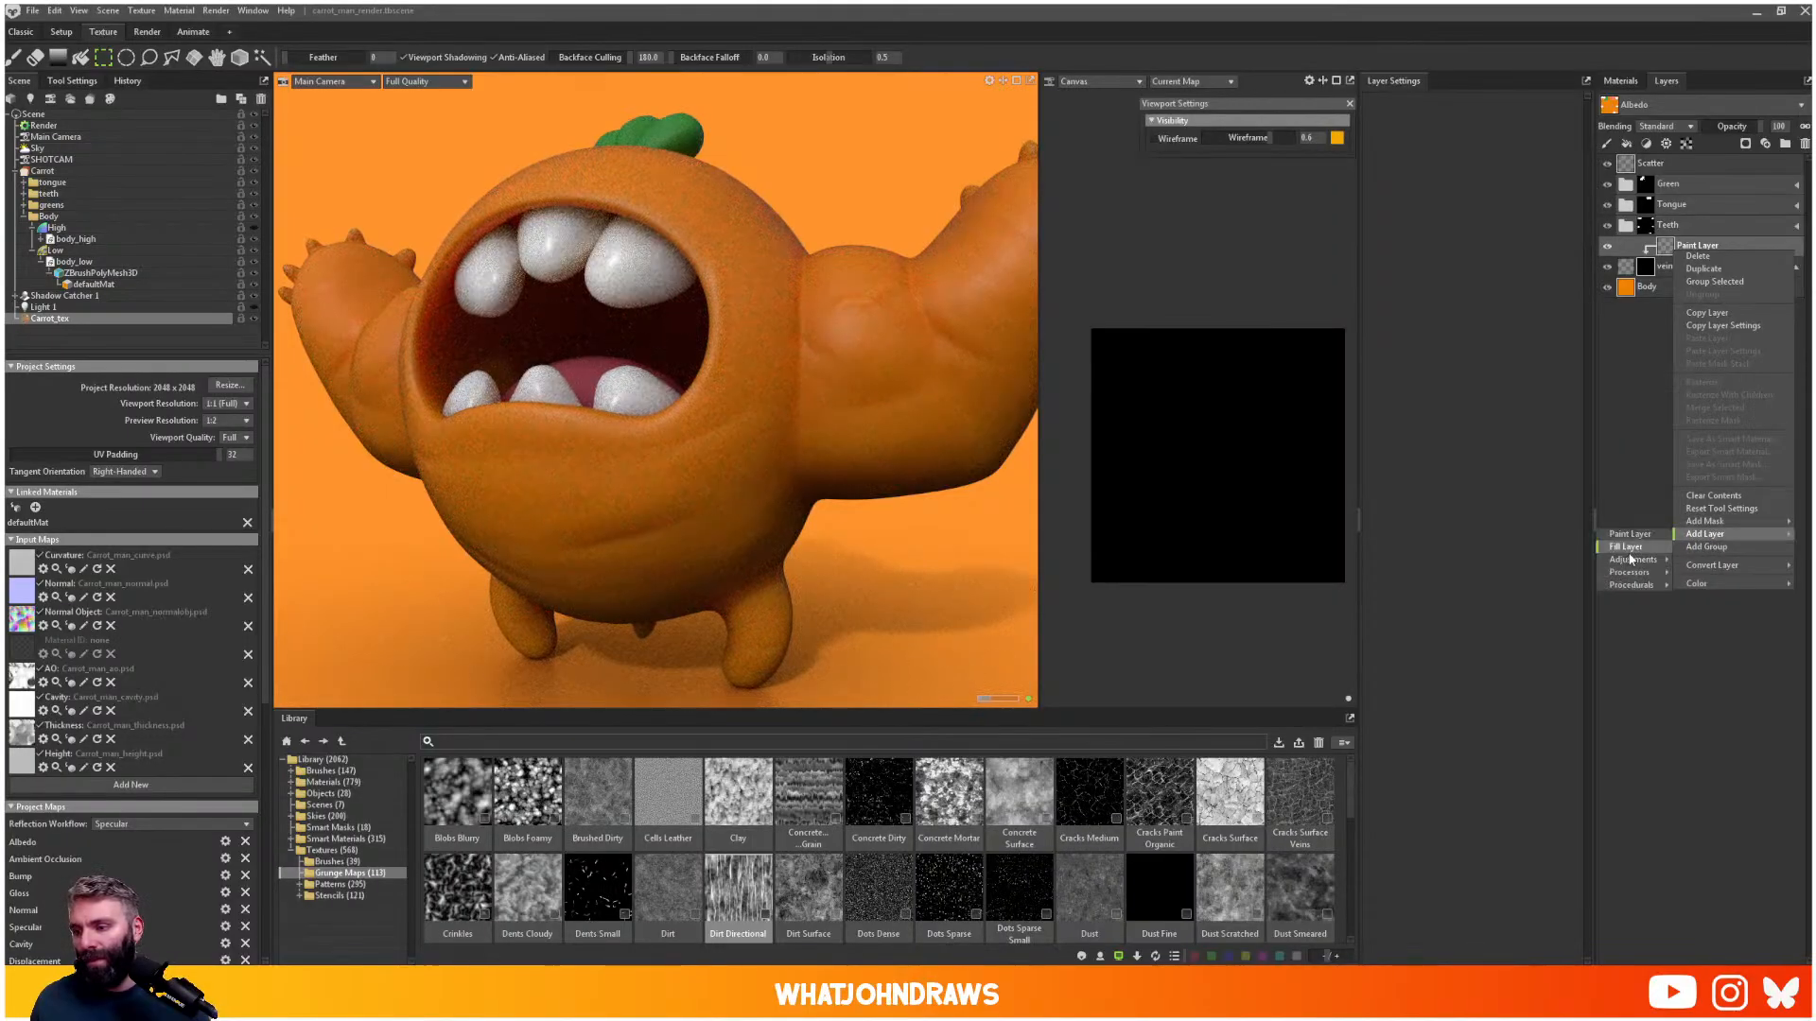
{"action": "mouse_move", "coordinate": [1637, 561]}
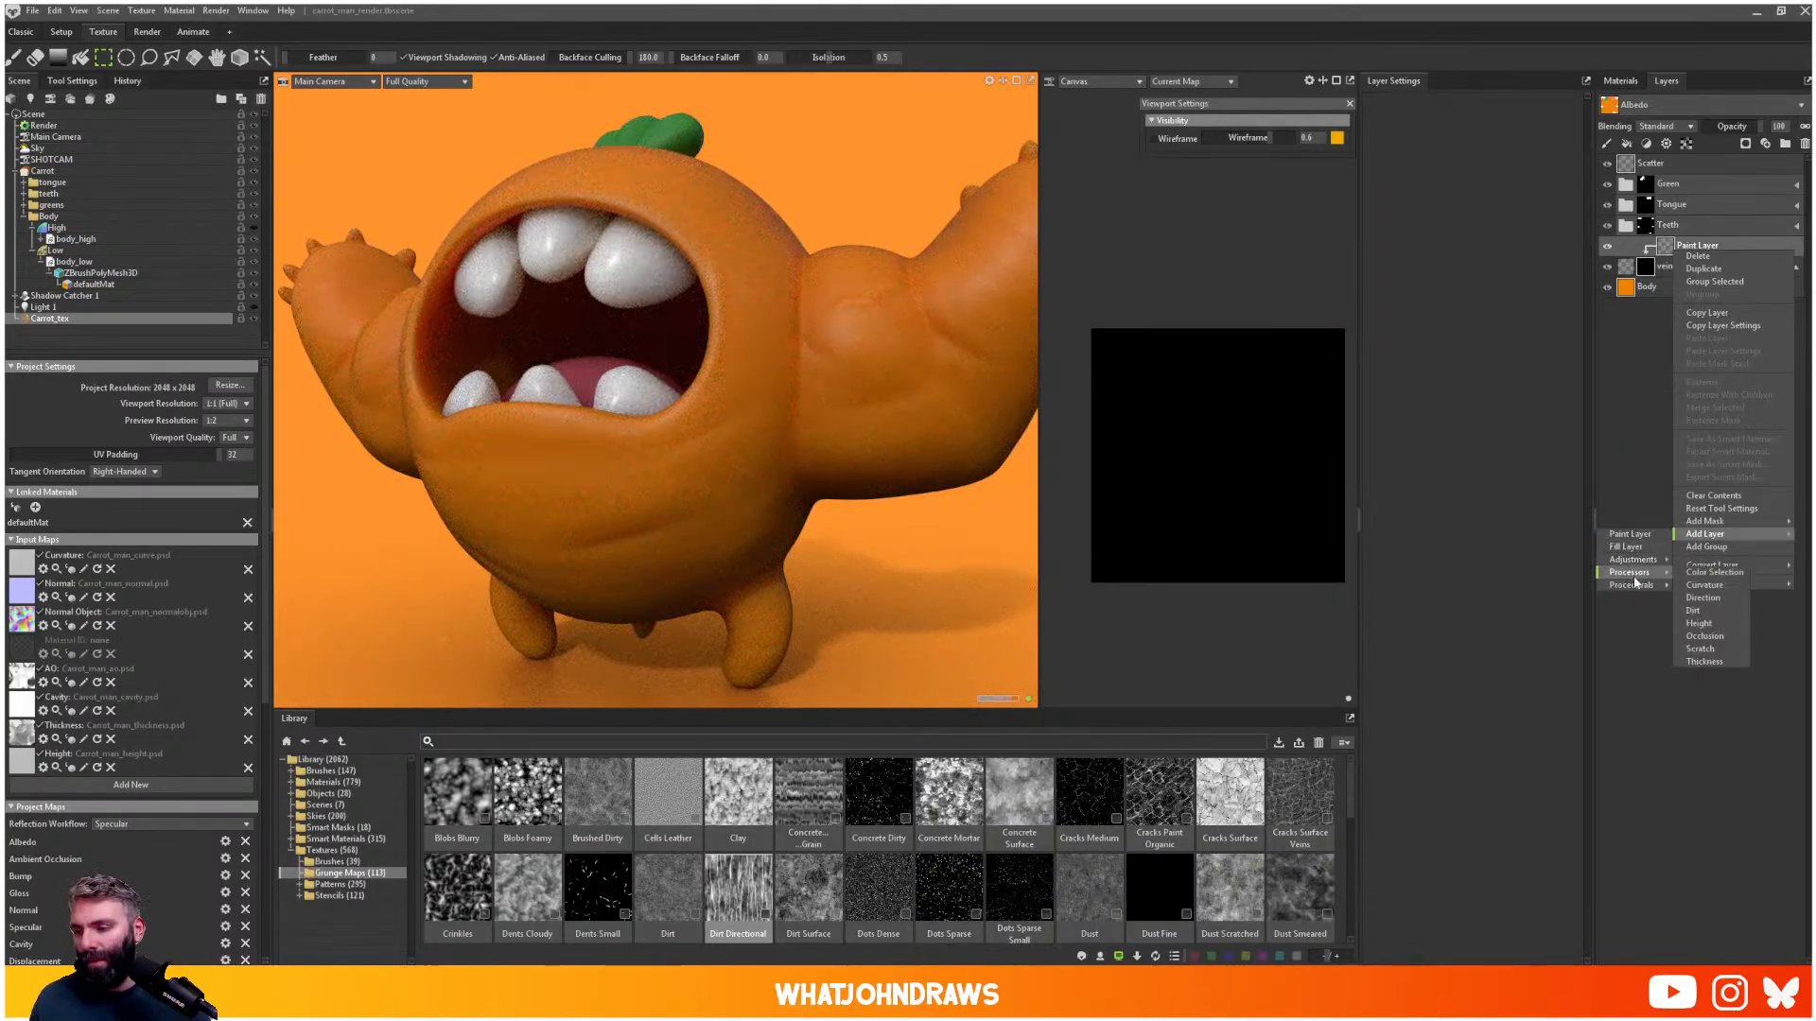
{"action": "left_click", "coordinate": [1704, 635]}
- Move the Occlusion layer off the Paint Layer and into the veins layer's mask stack, above the Paint Layer
{"action": "left_click_drag", "start_coordinate": [819, 389], "coordinate": [844, 445]}
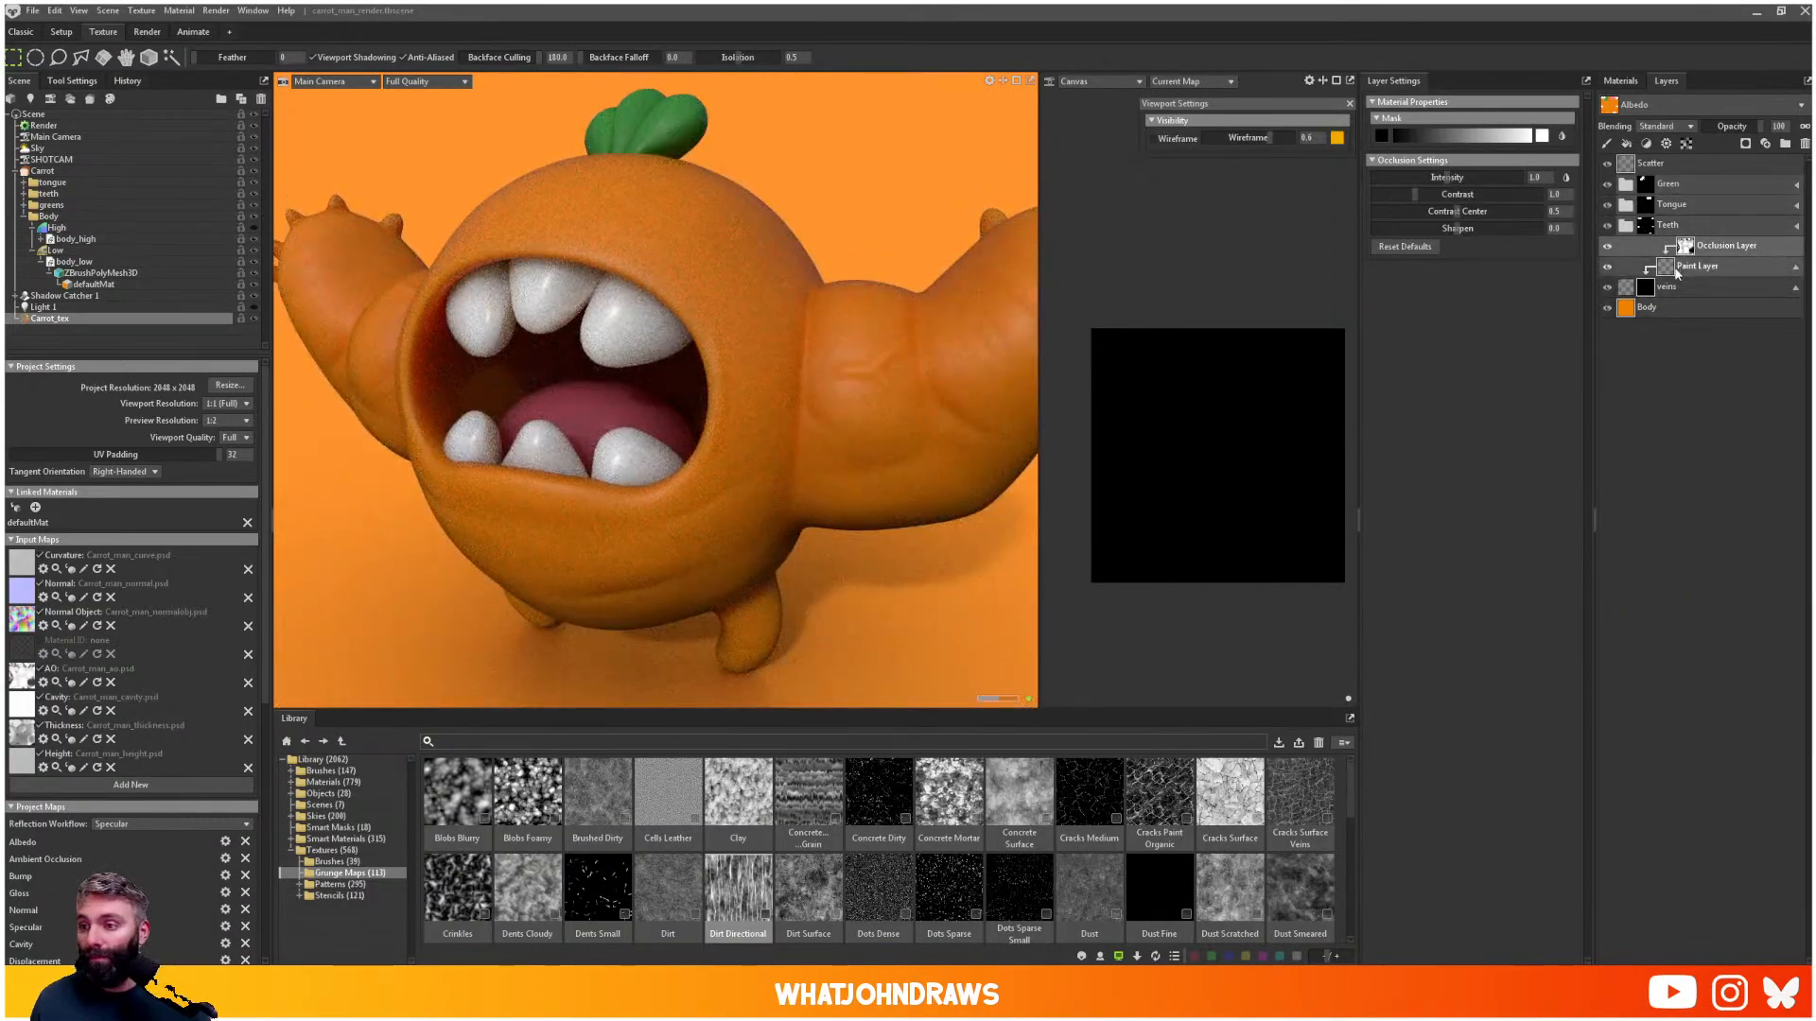
{"action": "left_click", "coordinate": [1662, 266]}
{"action": "left_click_drag", "start_coordinate": [1685, 248], "coordinate": [1653, 289]}
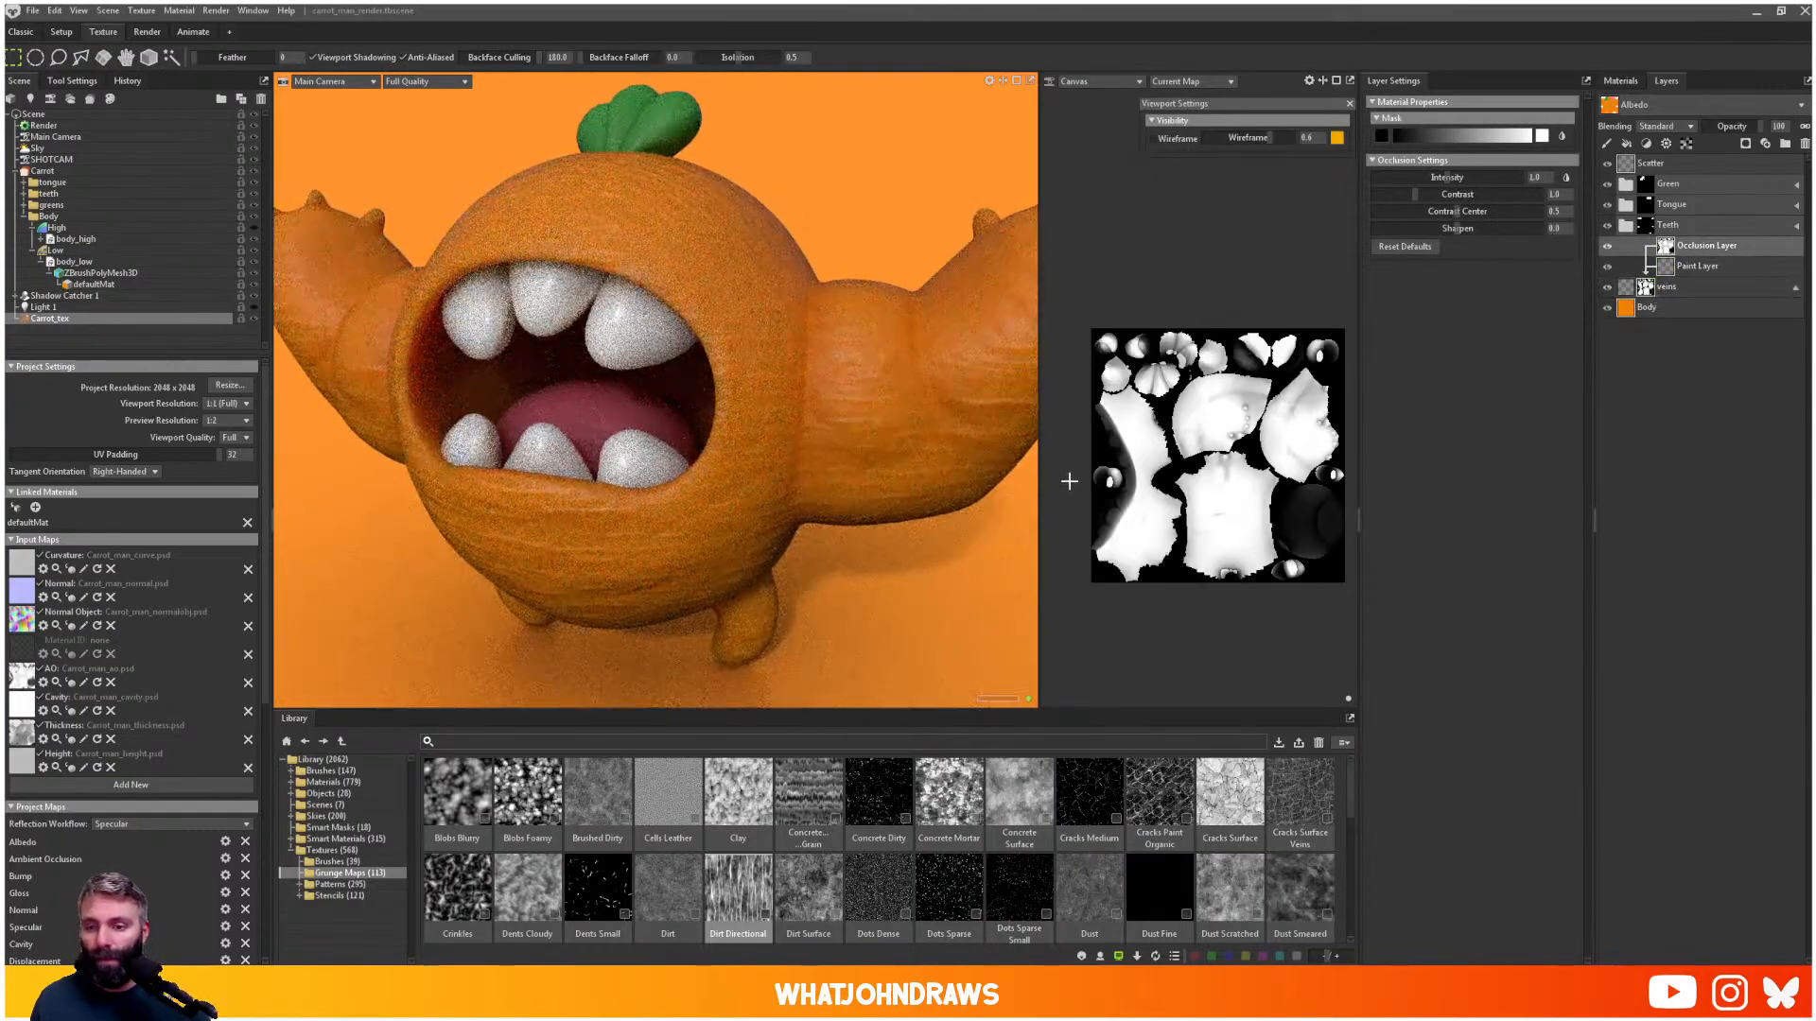
{"action": "scroll", "coordinate": [1070, 482], "scroll_direction": "up", "scroll_amount": 2}
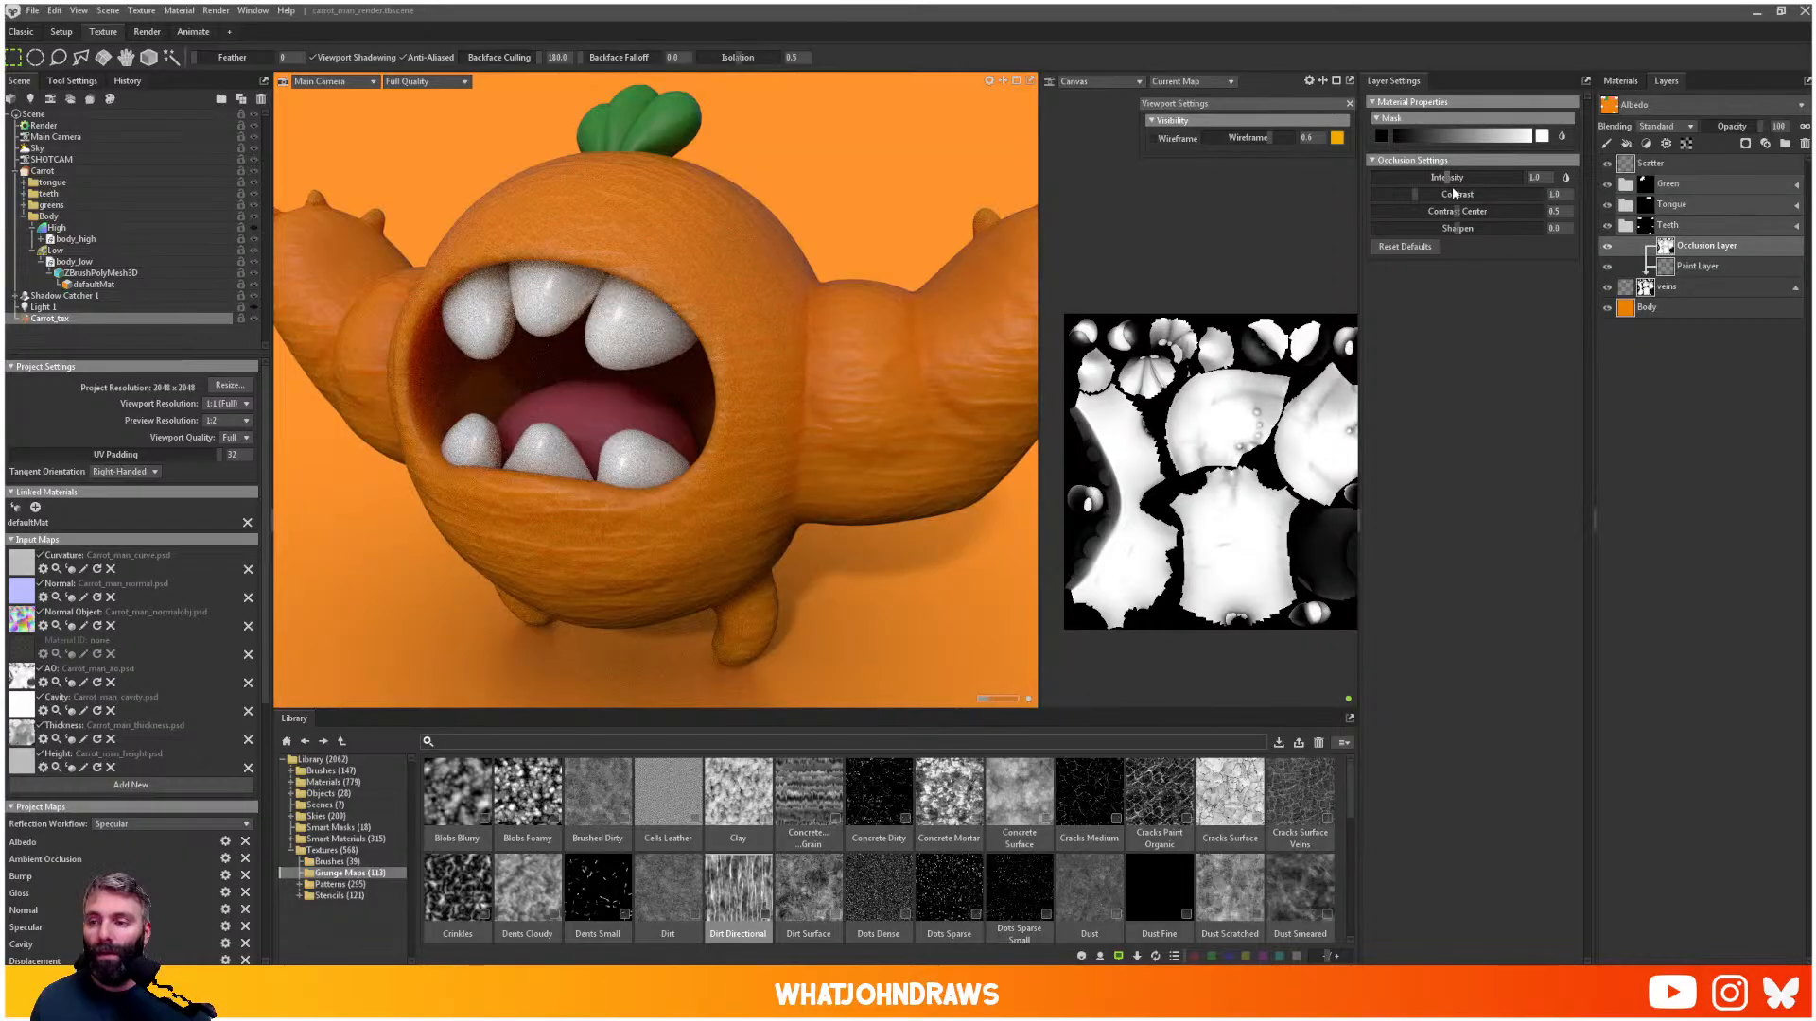
- Adjust the Occlusion layer to about 1.268 intensity, 1.778 contrast, 0.462 contrast center and 0.111 sharpen
{"action": "left_click_drag", "start_coordinate": [1454, 181], "coordinate": [1512, 230]}
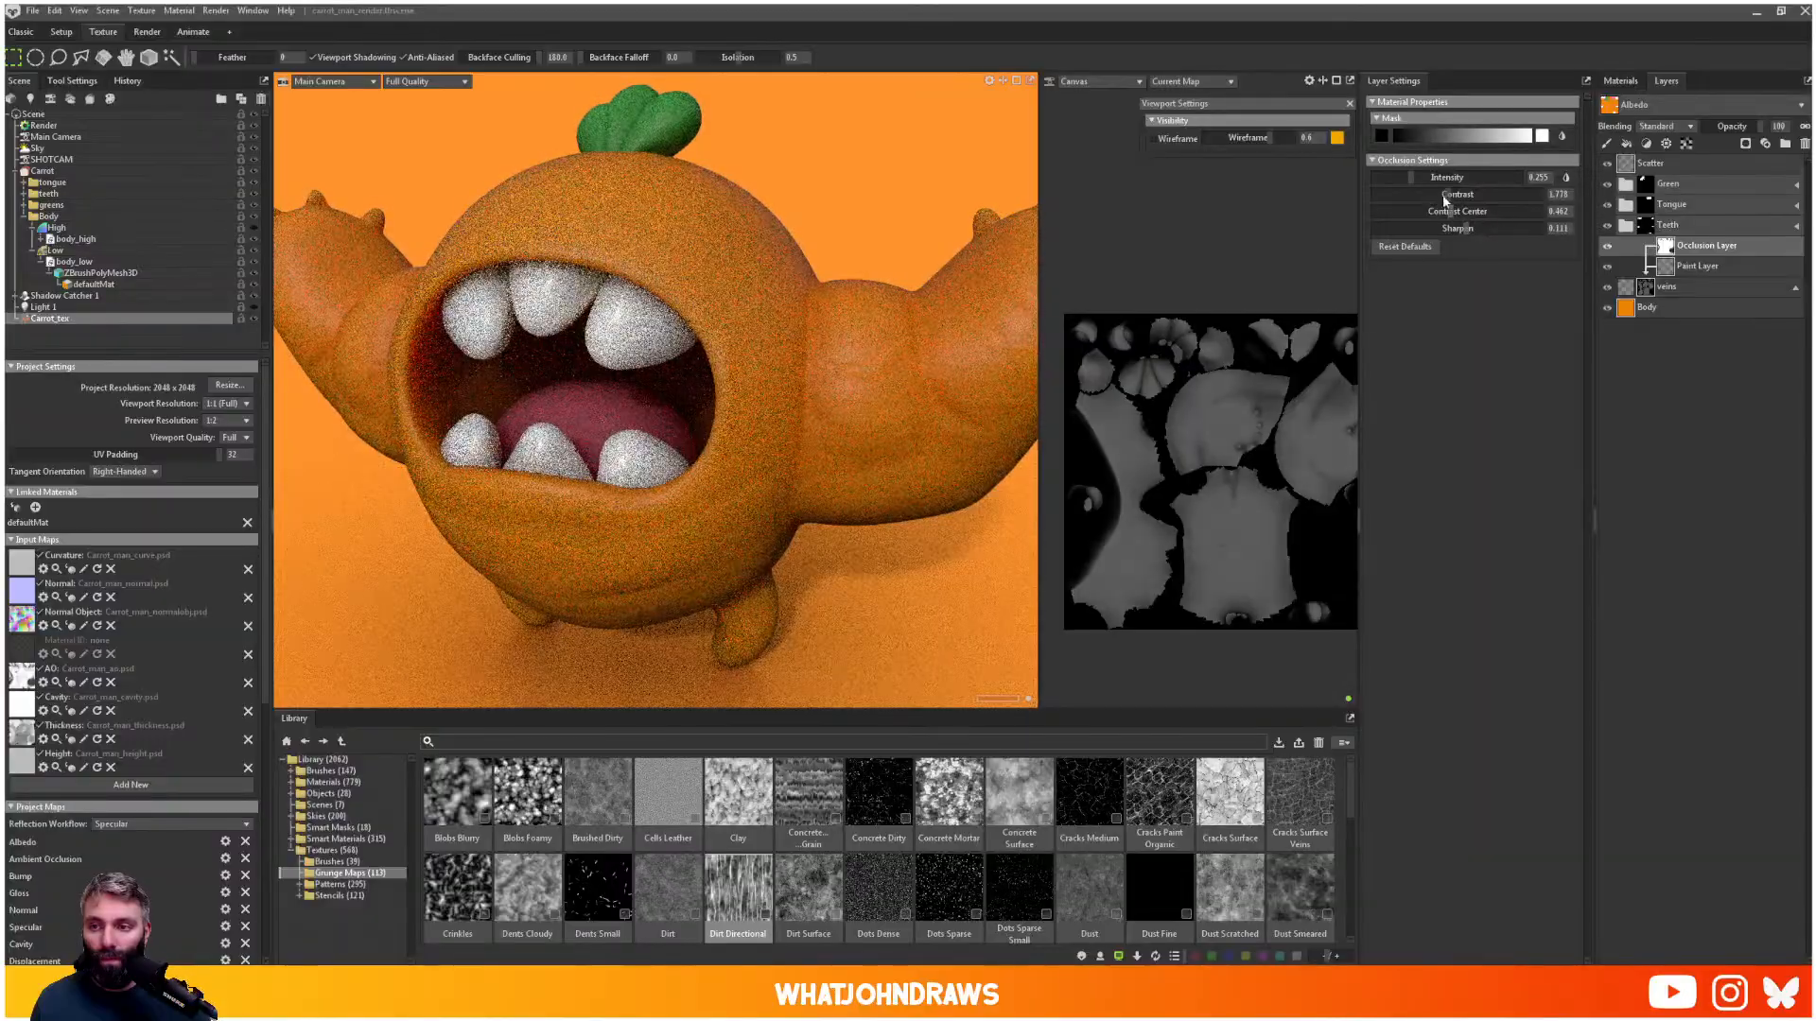
{"action": "left_click_drag", "start_coordinate": [1445, 178], "coordinate": [1457, 177]}
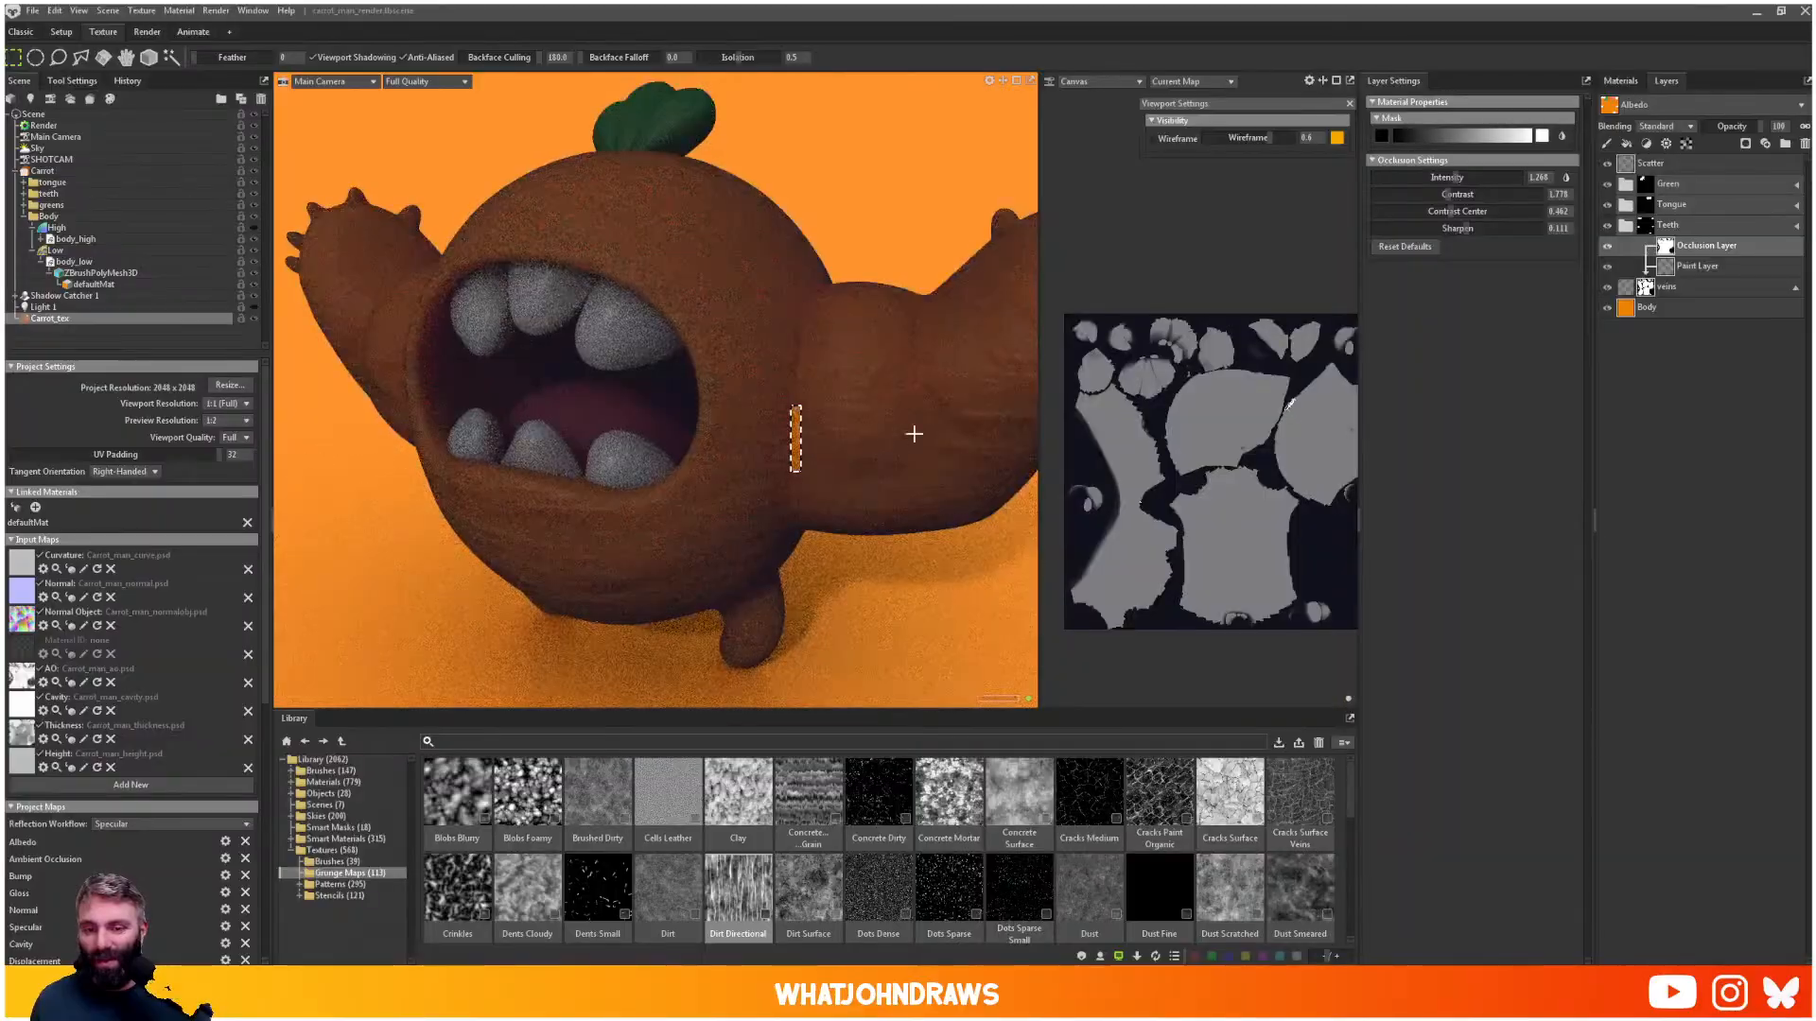
{"action": "left_click", "coordinate": [887, 282]}
{"action": "scroll", "coordinate": [746, 288], "scroll_direction": "down", "scroll_amount": 1}
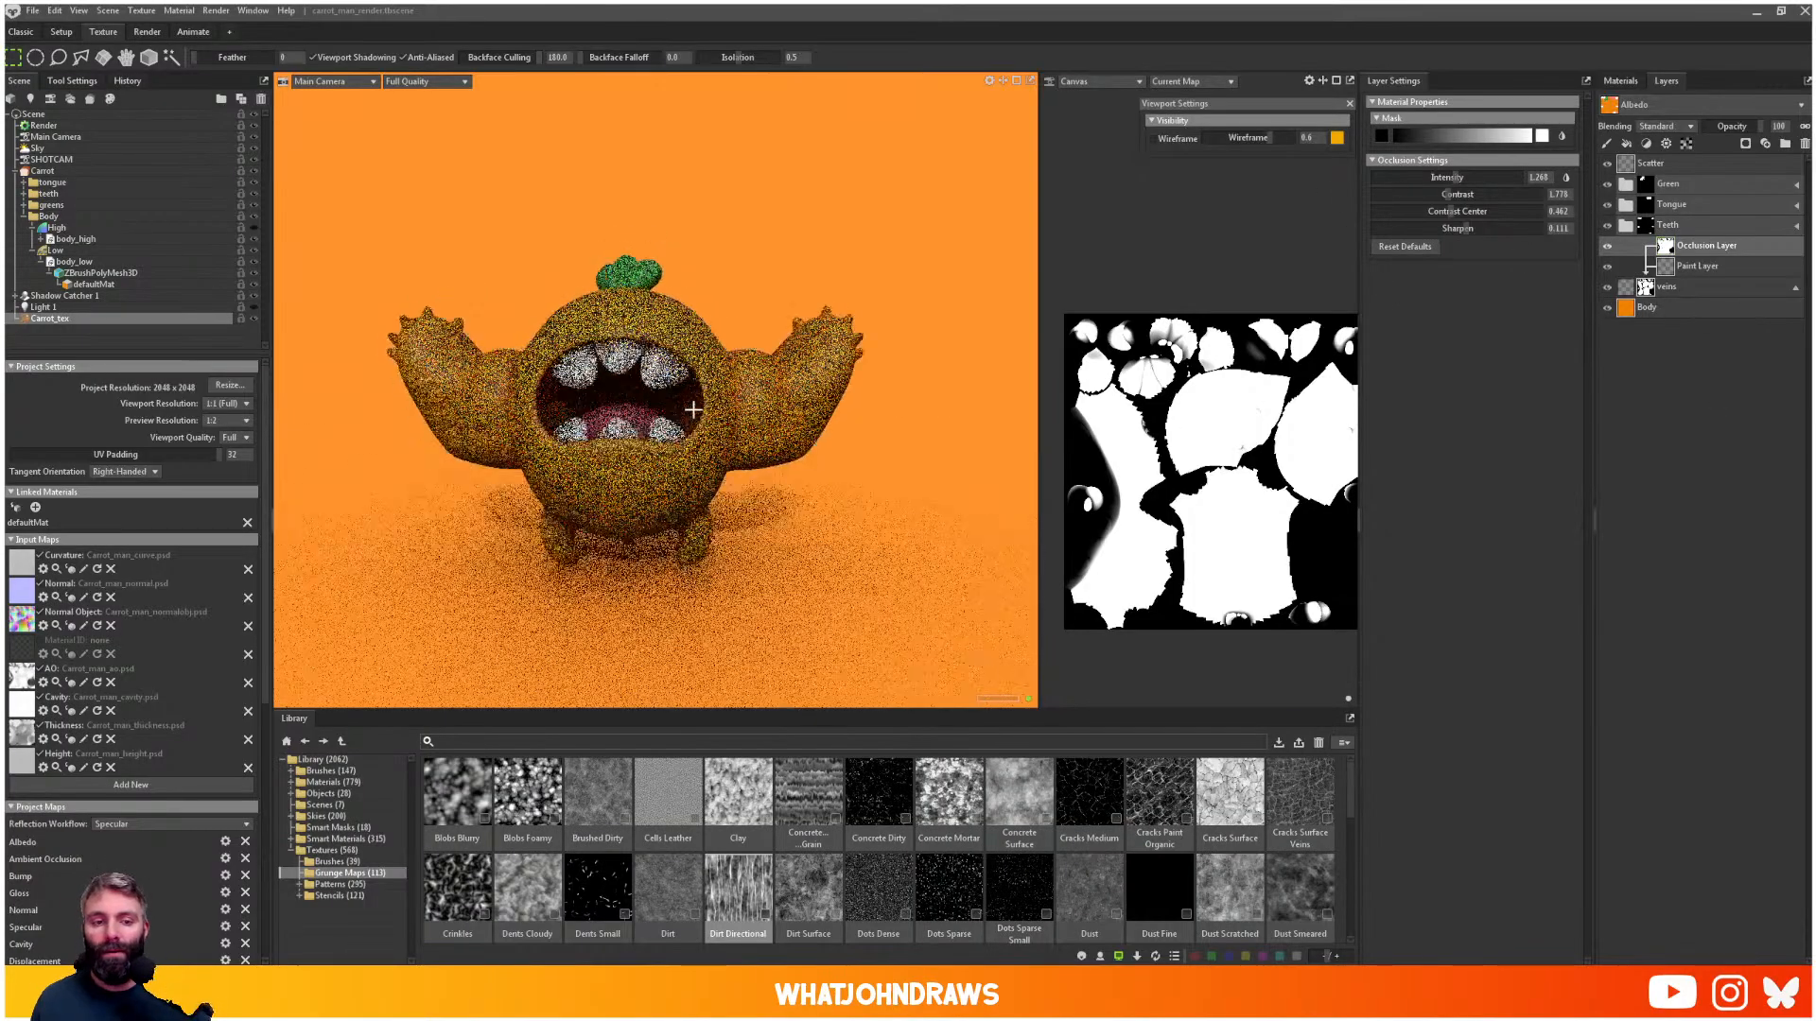
{"action": "scroll", "coordinate": [940, 495], "scroll_direction": "up", "scroll_amount": 5}
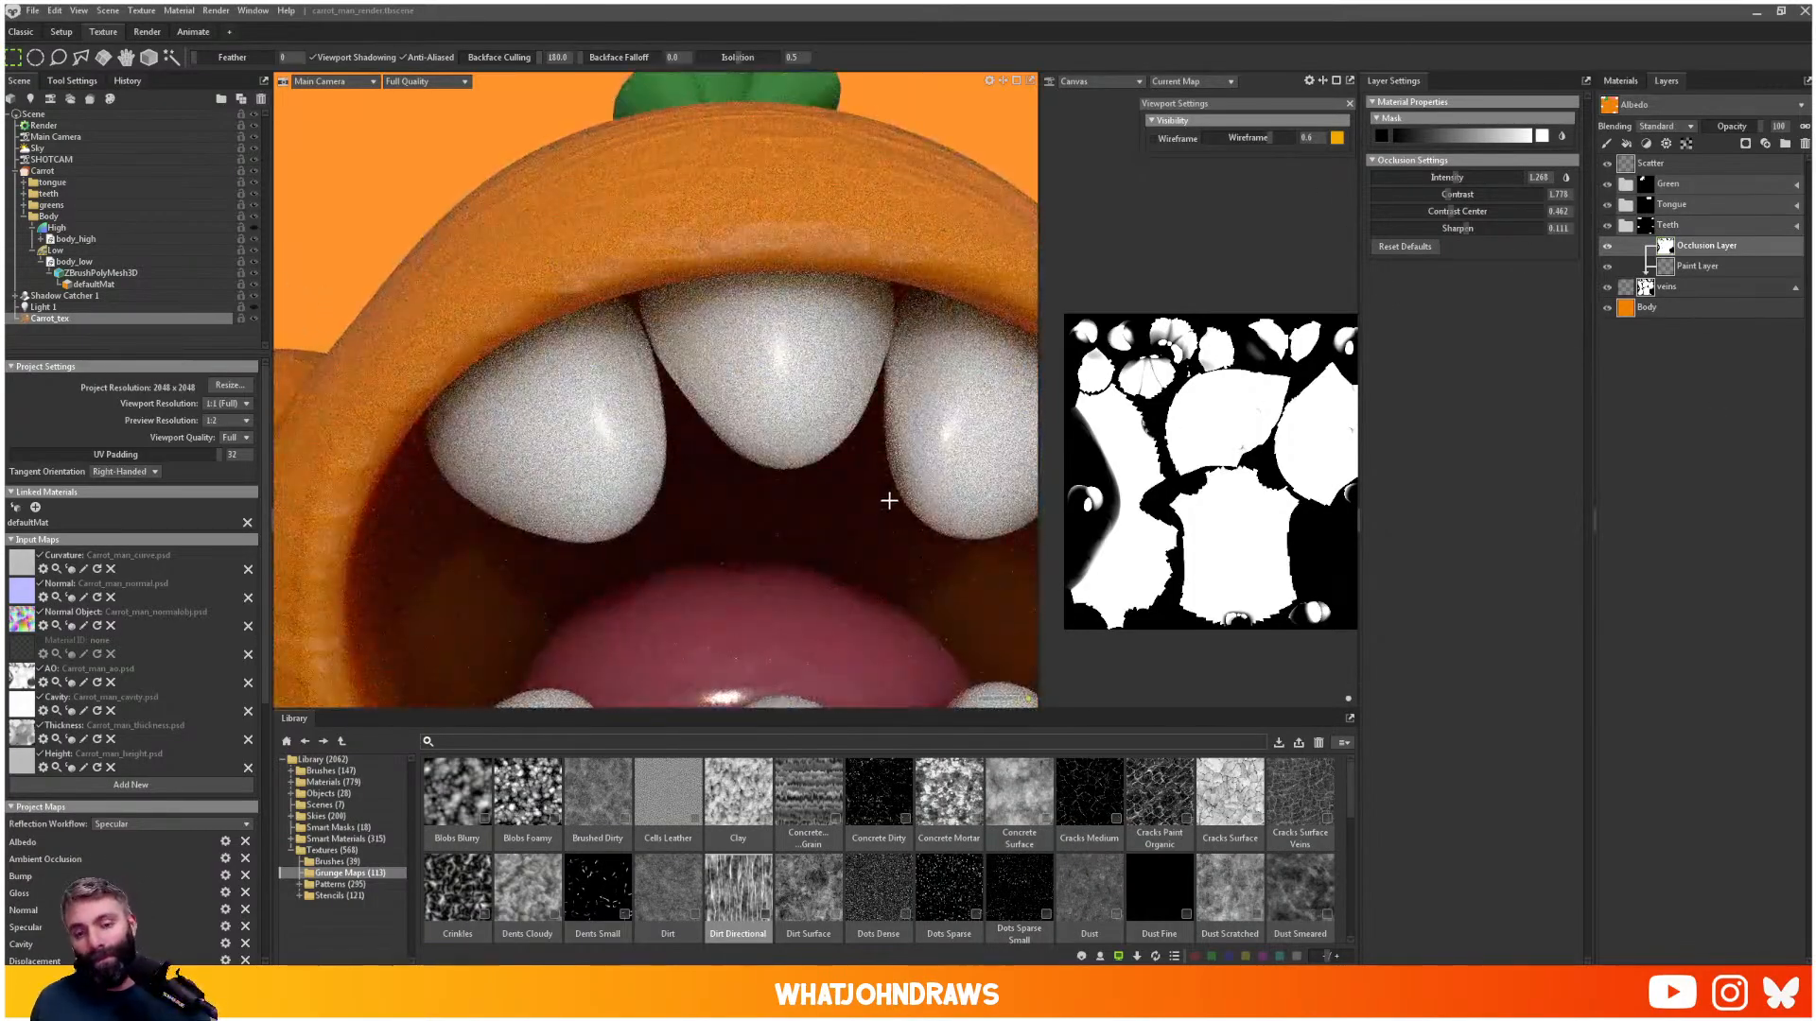
{"action": "scroll", "coordinate": [889, 500], "scroll_direction": "down", "scroll_amount": 3}
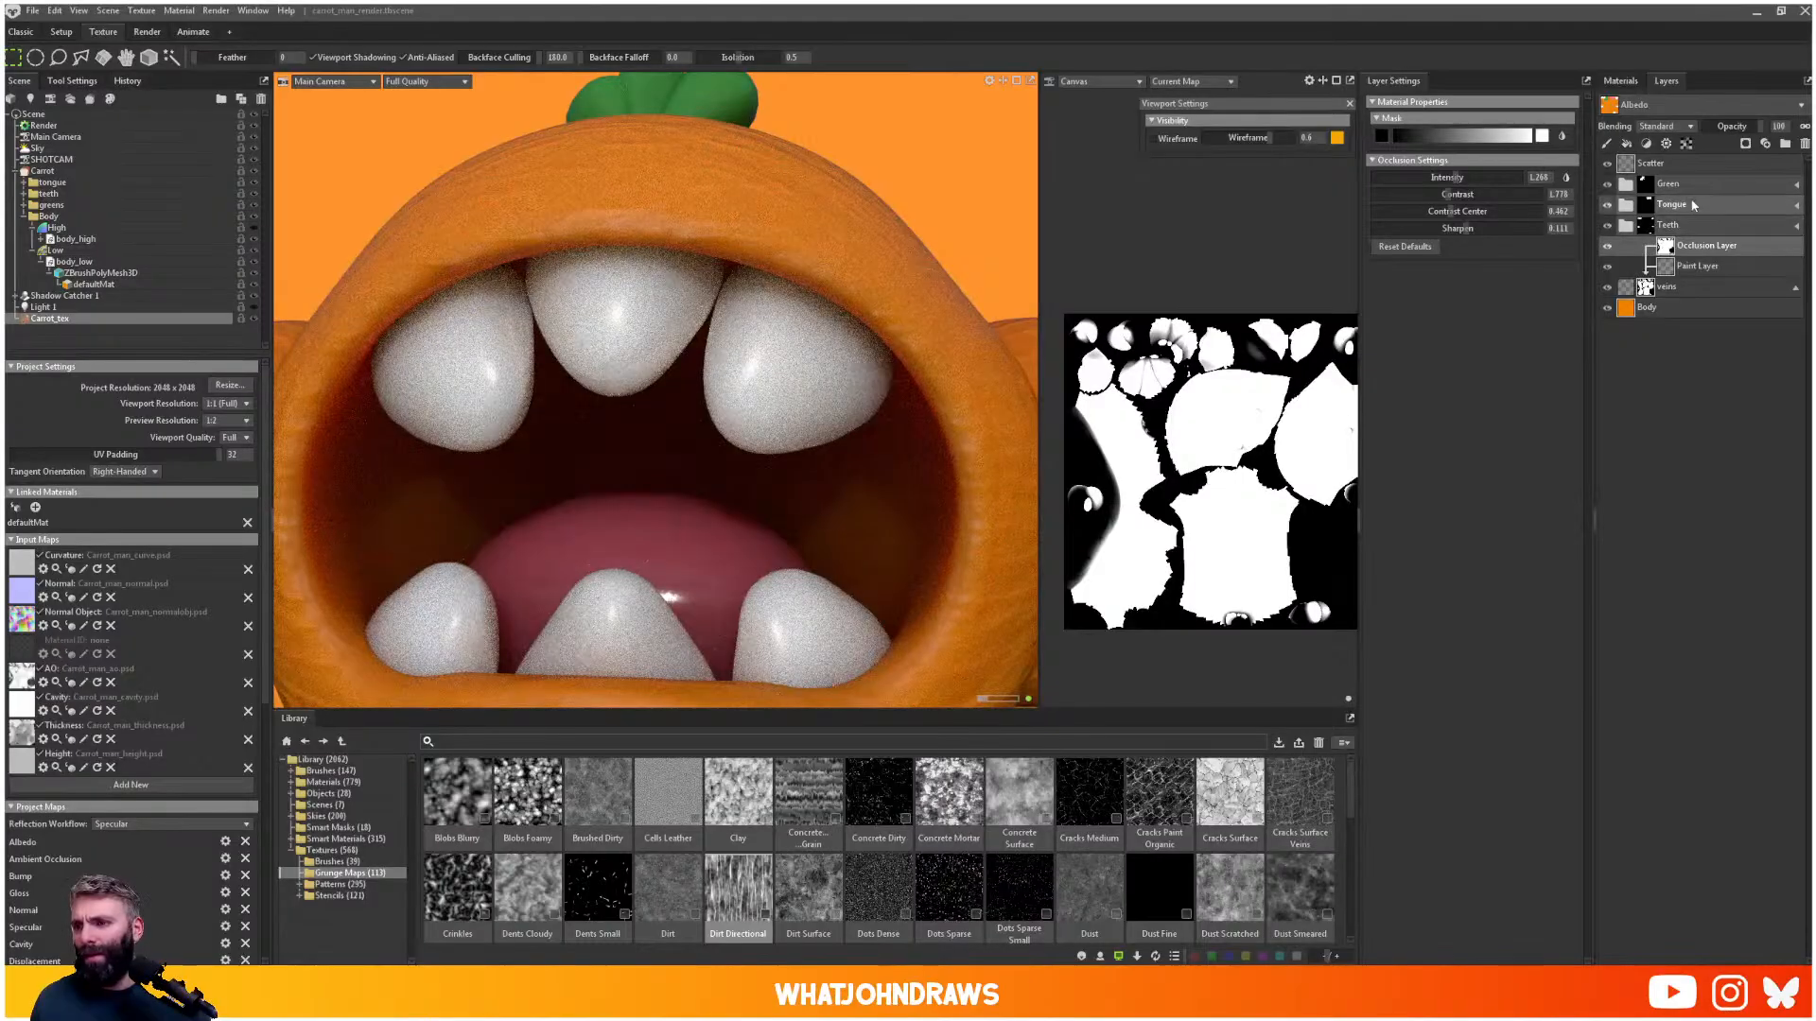
- Compare the render with the Scatter layer hidden and shown, and check the contents of the Teeth group
{"action": "left_click", "coordinate": [1625, 167]}
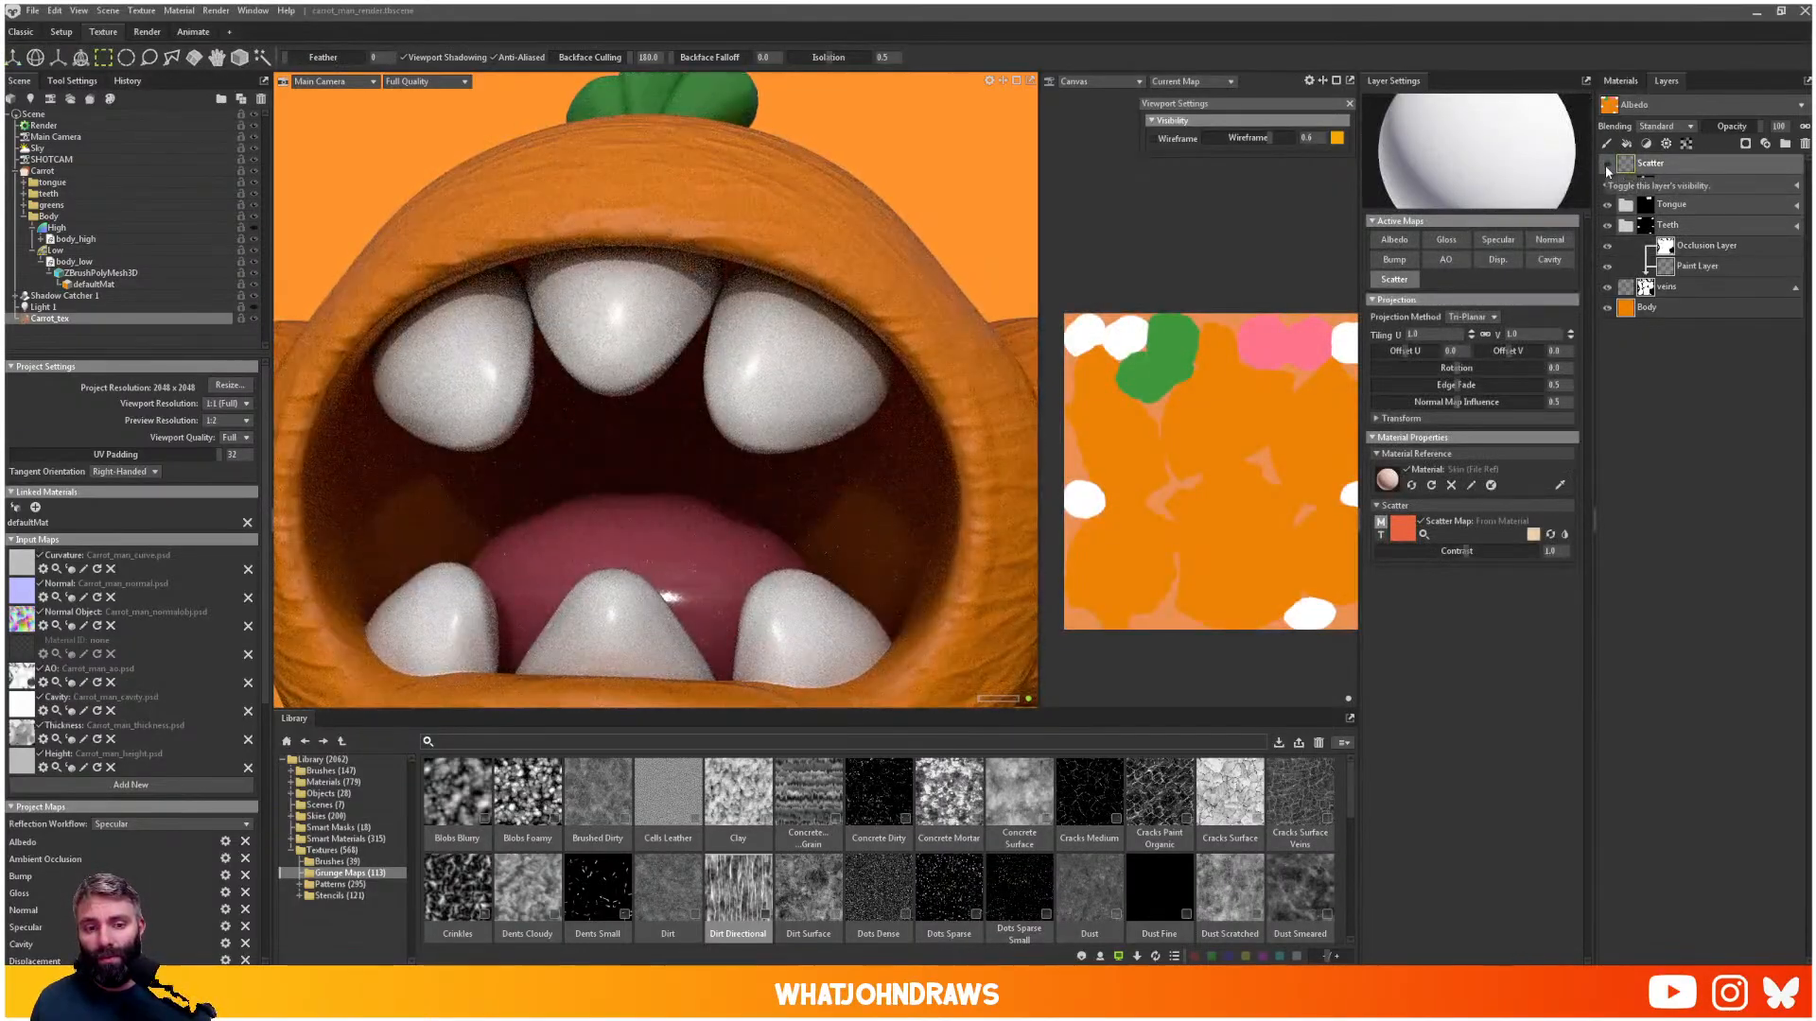
{"action": "left_click", "coordinate": [1605, 166]}
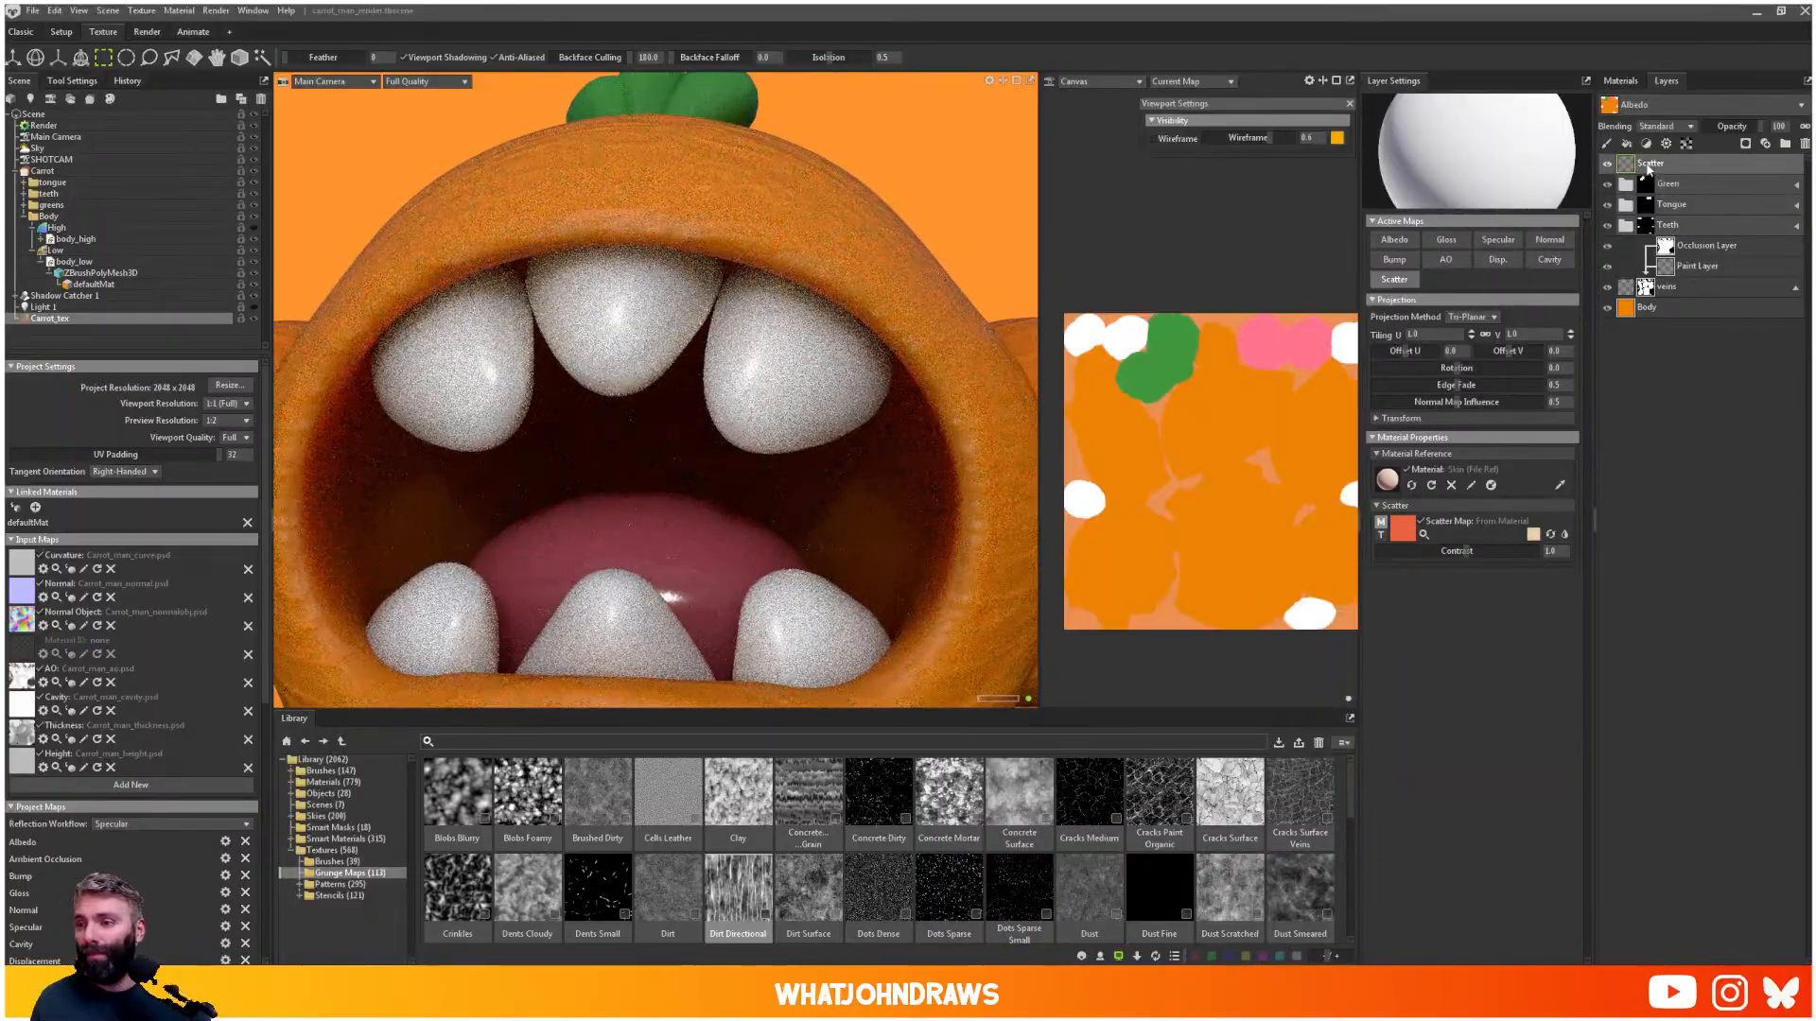
{"action": "left_click", "coordinate": [1627, 226]}
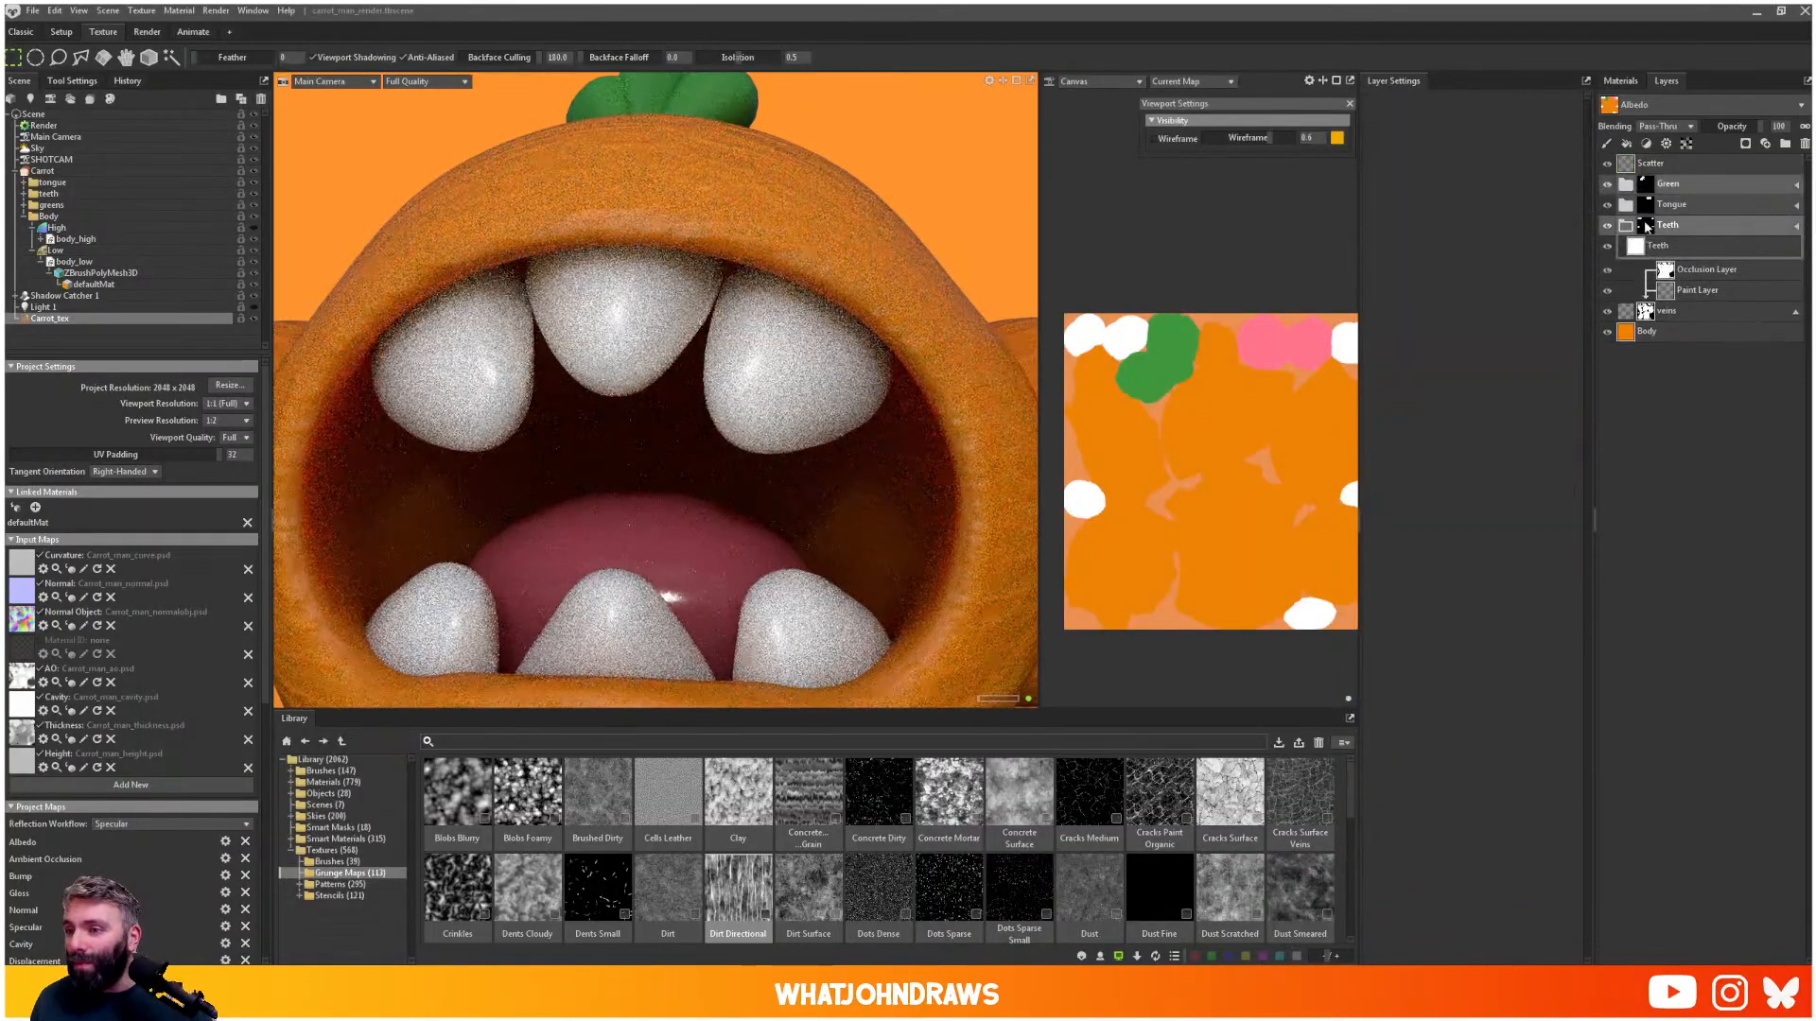
{"action": "left_click", "coordinate": [1628, 228]}
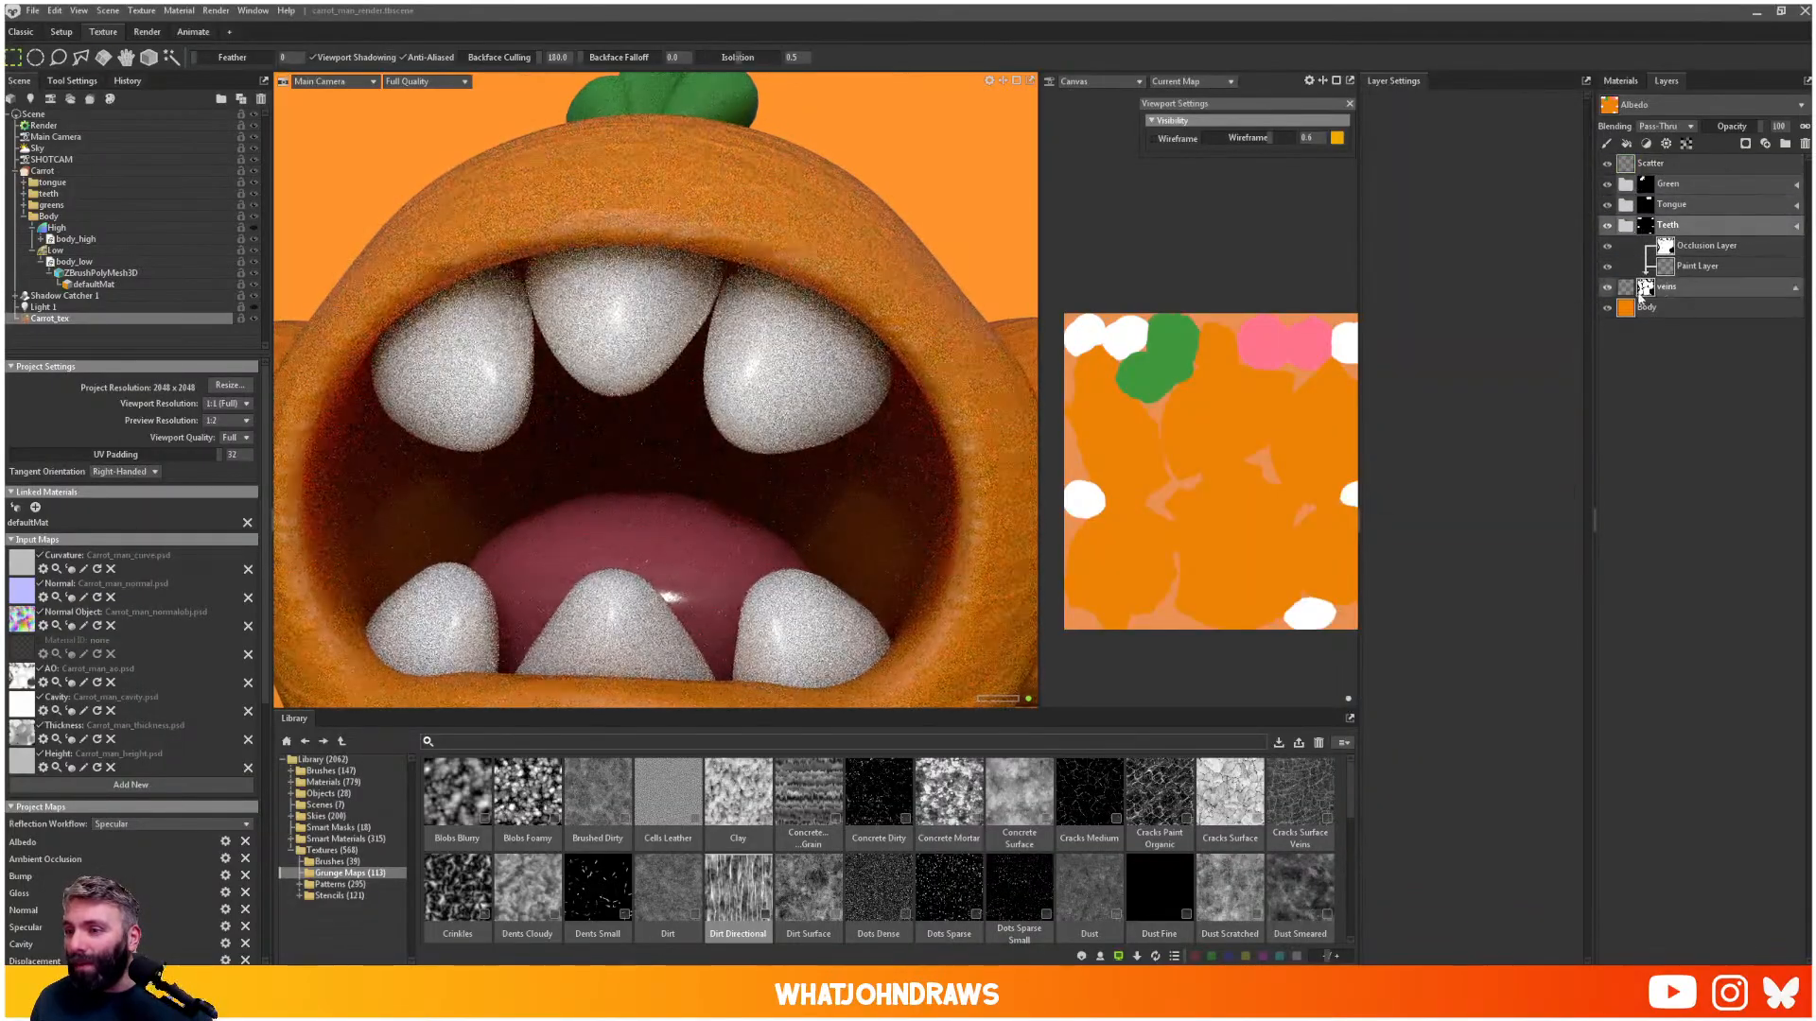
- Collapse the veins mask layers, group the veins and Body layers together and name the group Body
{"action": "left_click", "coordinate": [1796, 287]}
{"action": "left_click", "coordinate": [1667, 247]}
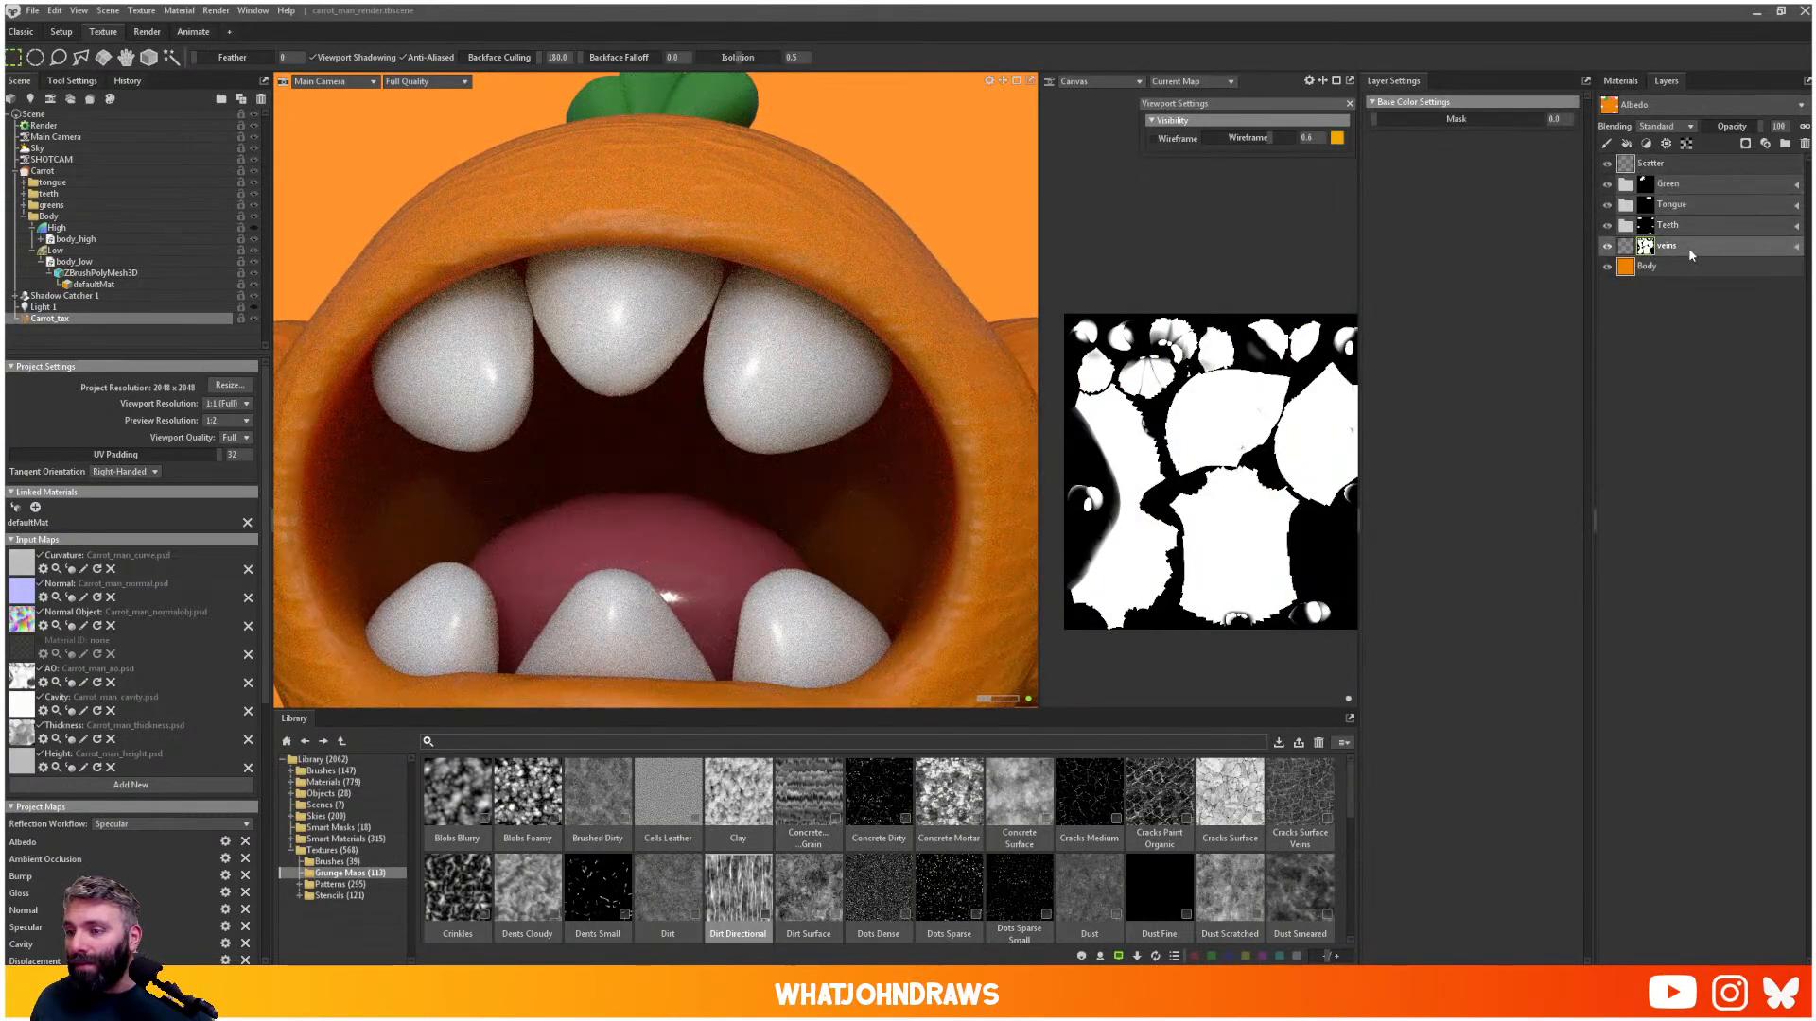
{"action": "key", "text": "ctrl+g"}
{"action": "double_click", "coordinate": [1650, 246]}
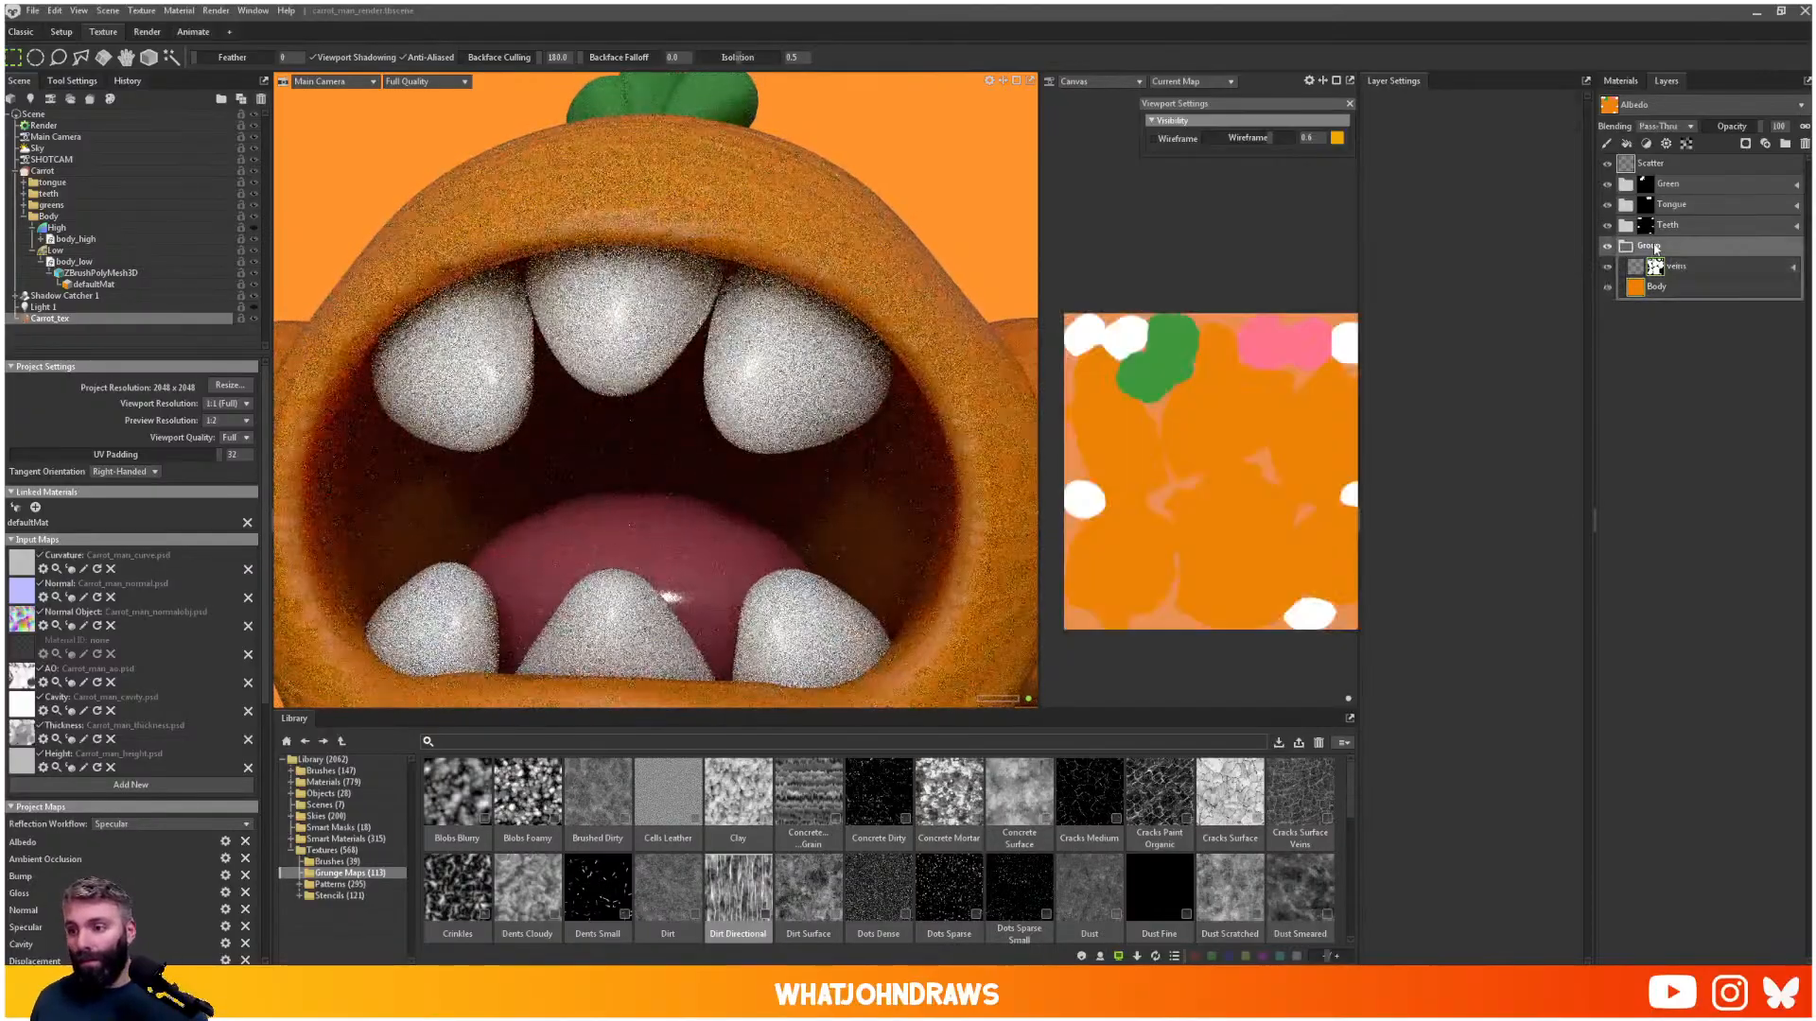
{"action": "type", "text": "Body"}
{"action": "key", "text": "Return"}
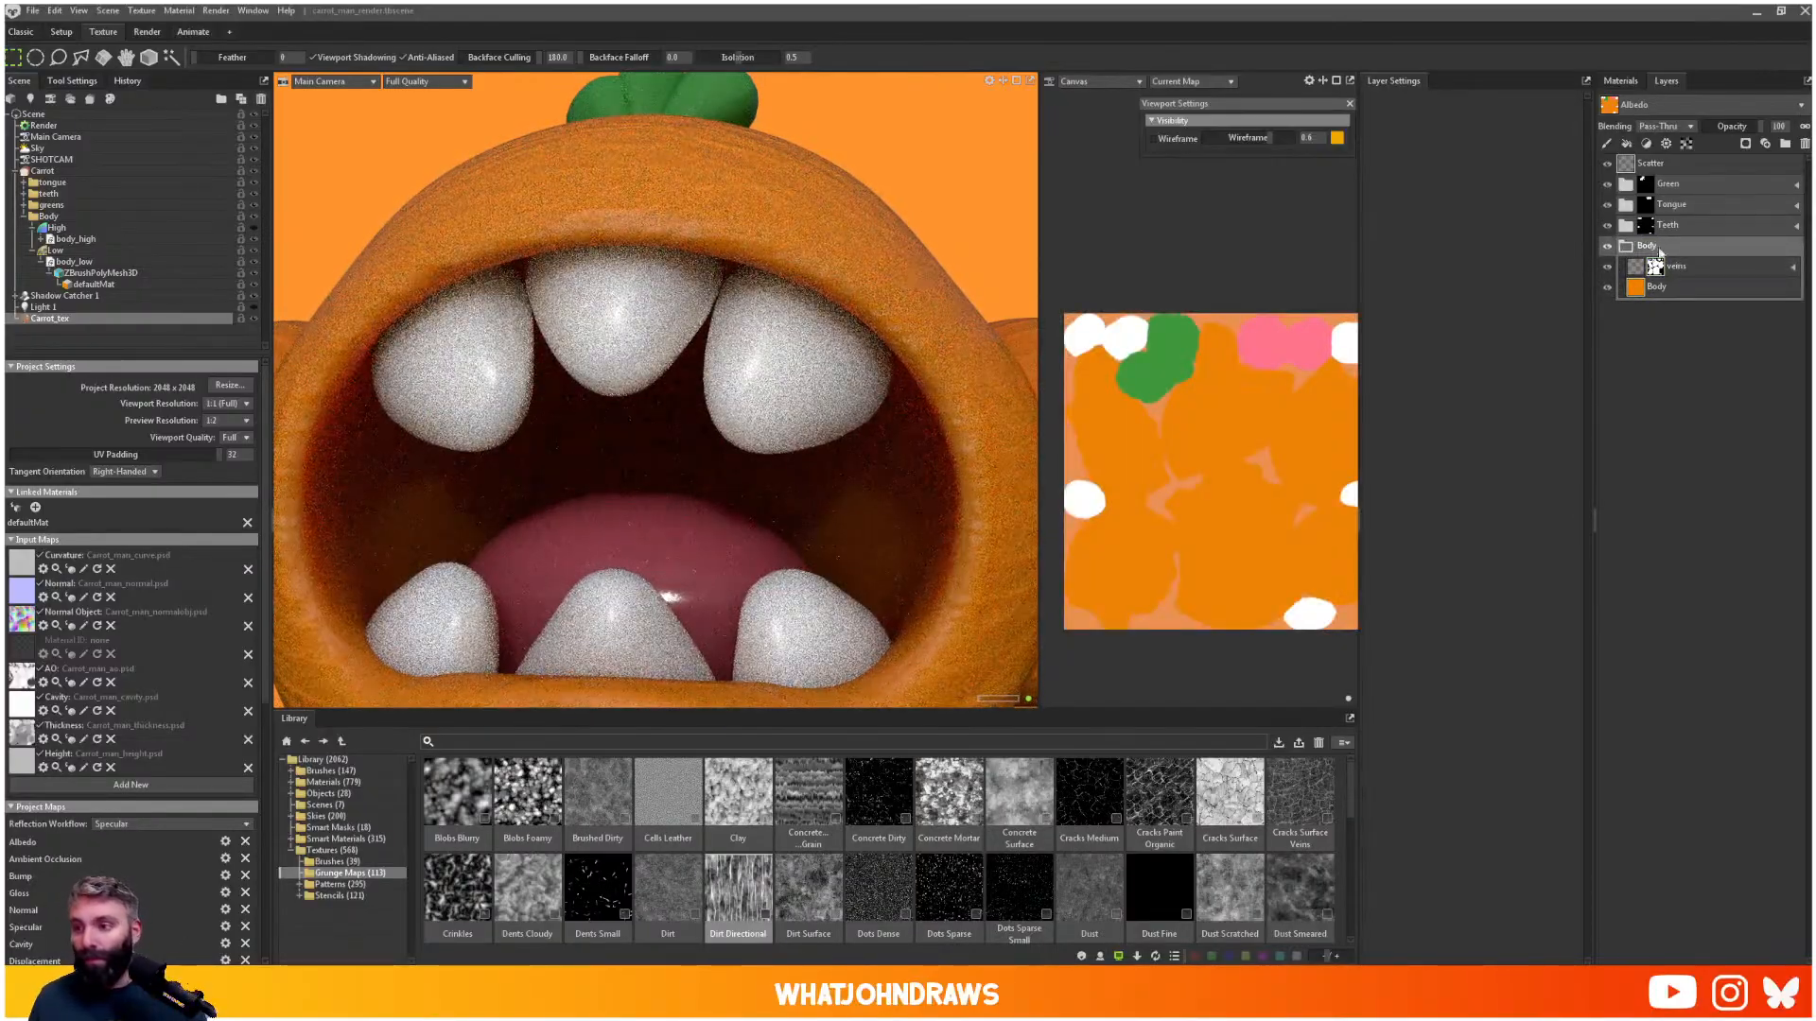
- Move the Scatter layer into the Body group, duplicate it and place the copy above the Teeth layer in the Teeth group
{"action": "left_click_drag", "start_coordinate": [1651, 163], "coordinate": [1655, 249]}
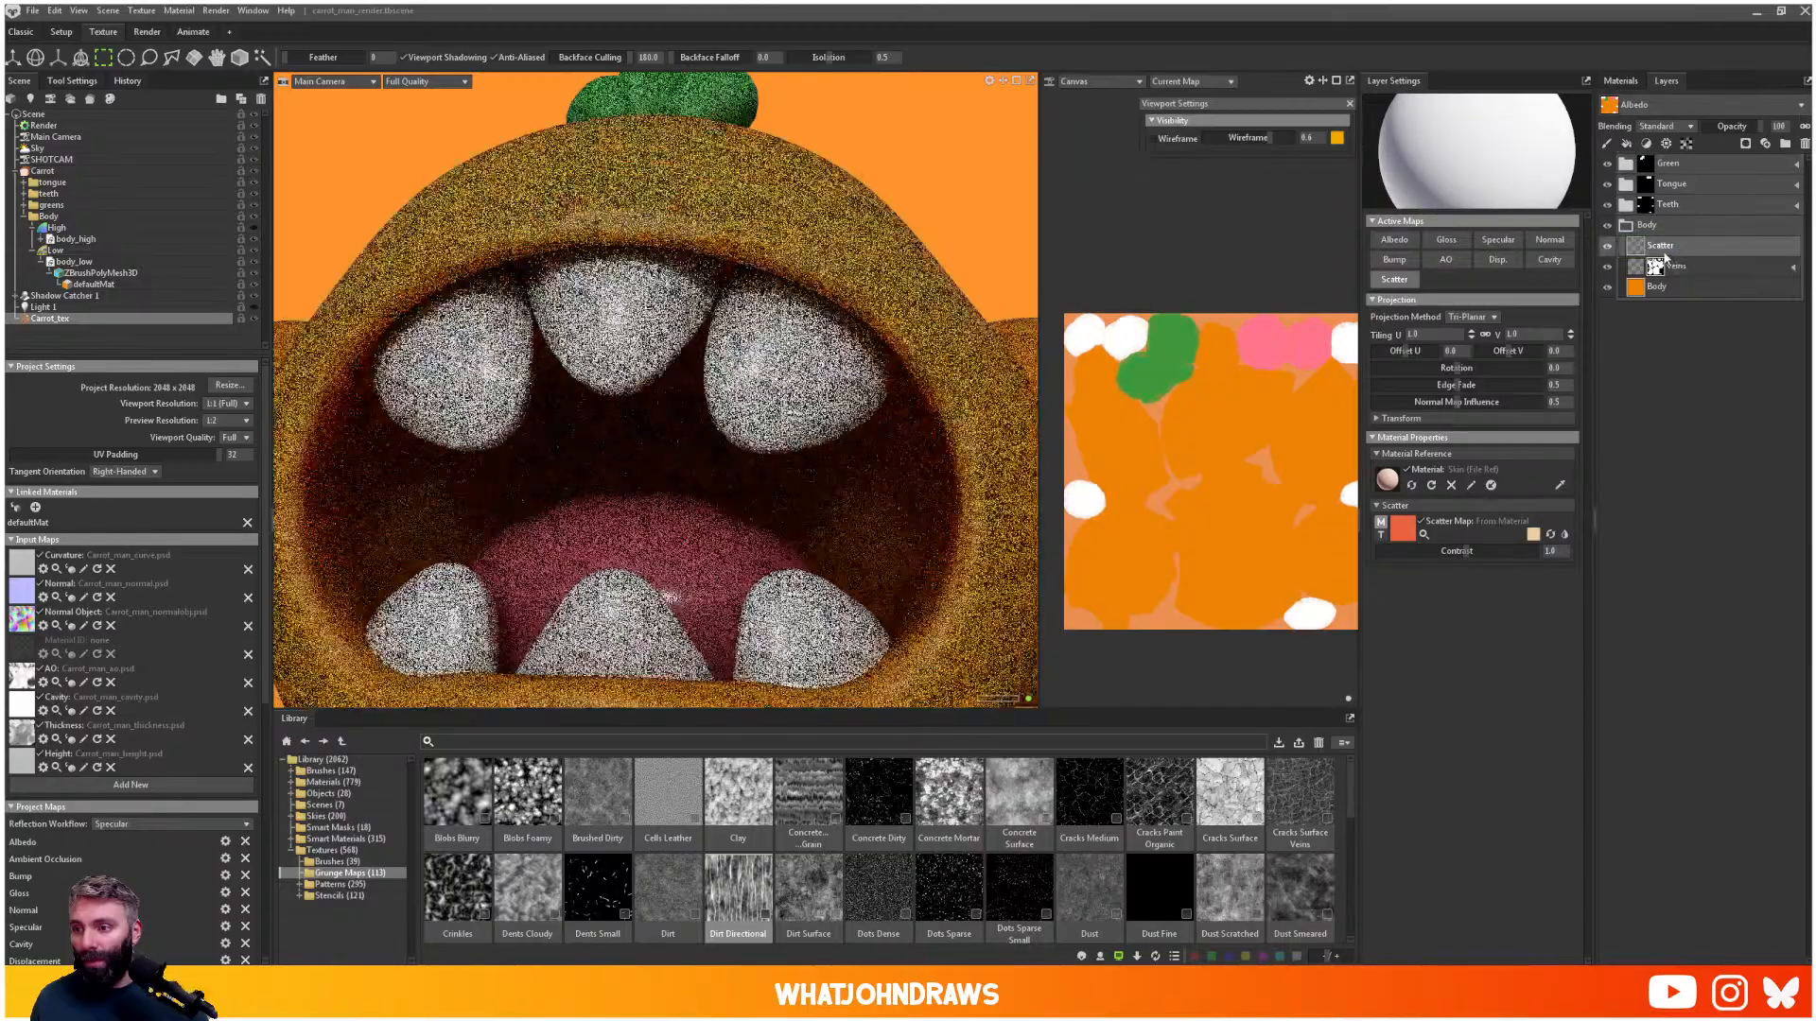
{"action": "key", "text": "ctrl+d"}
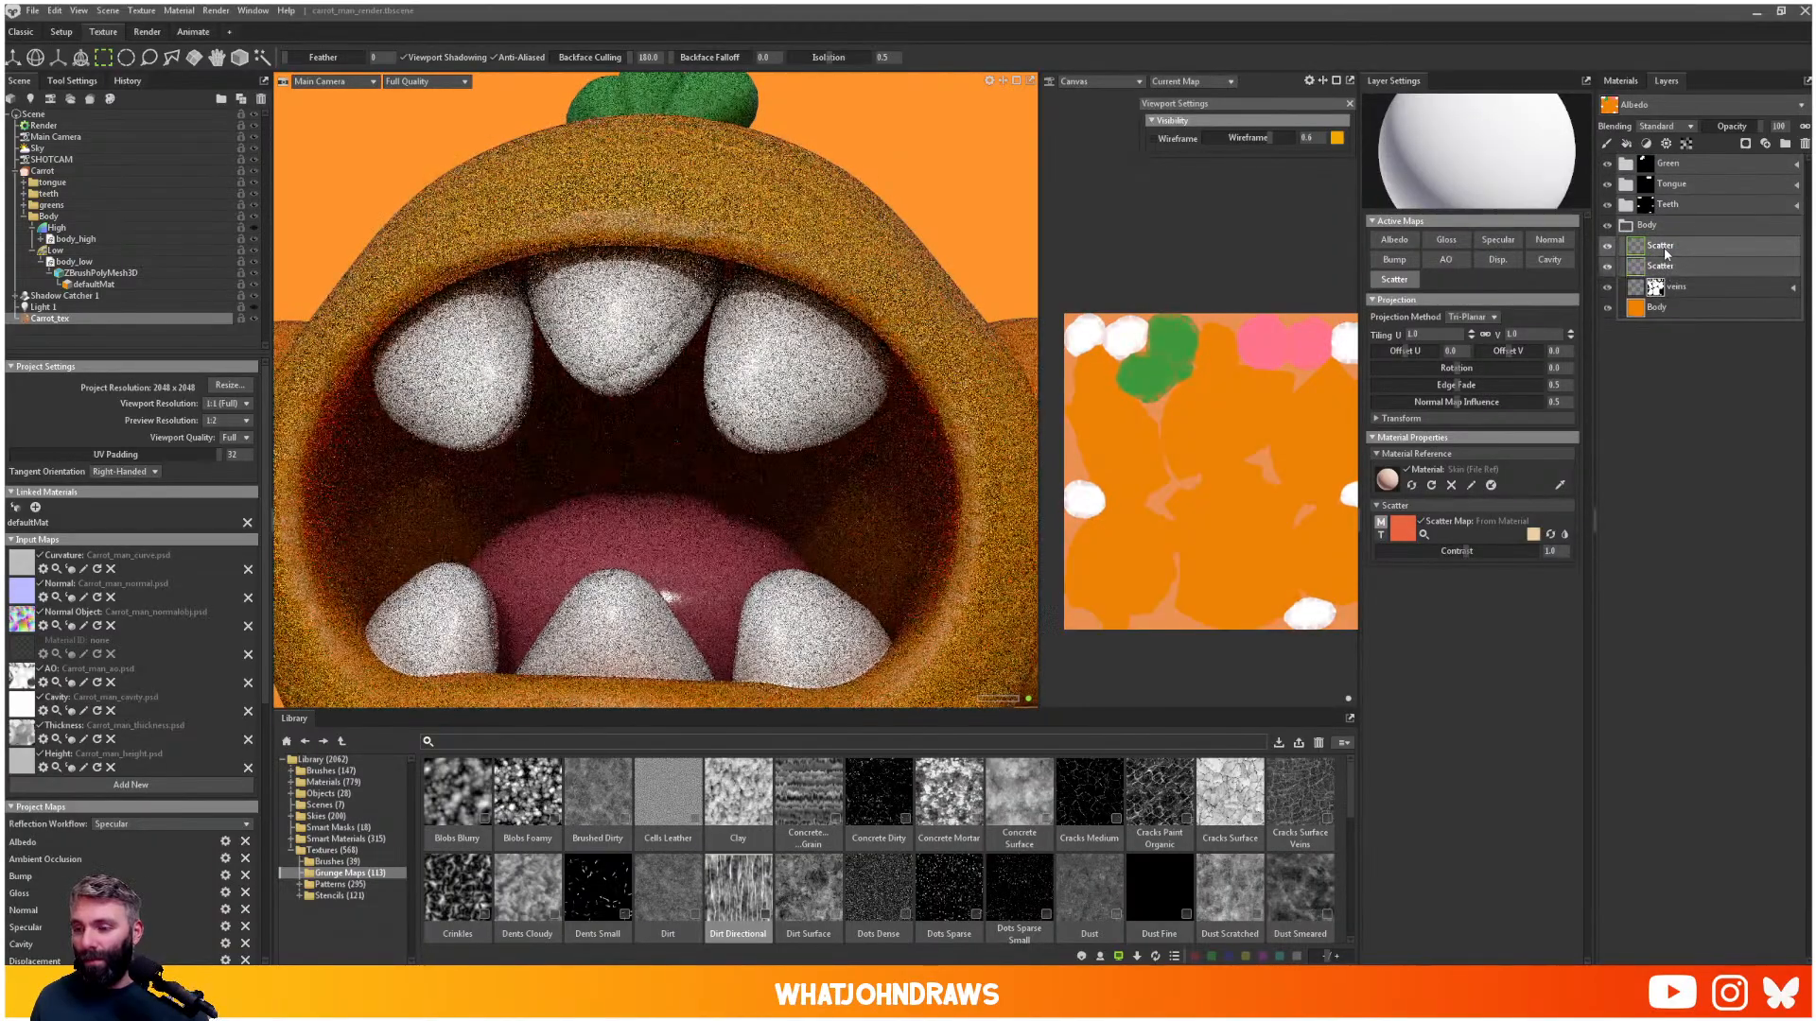
{"action": "left_click", "coordinate": [1629, 206]}
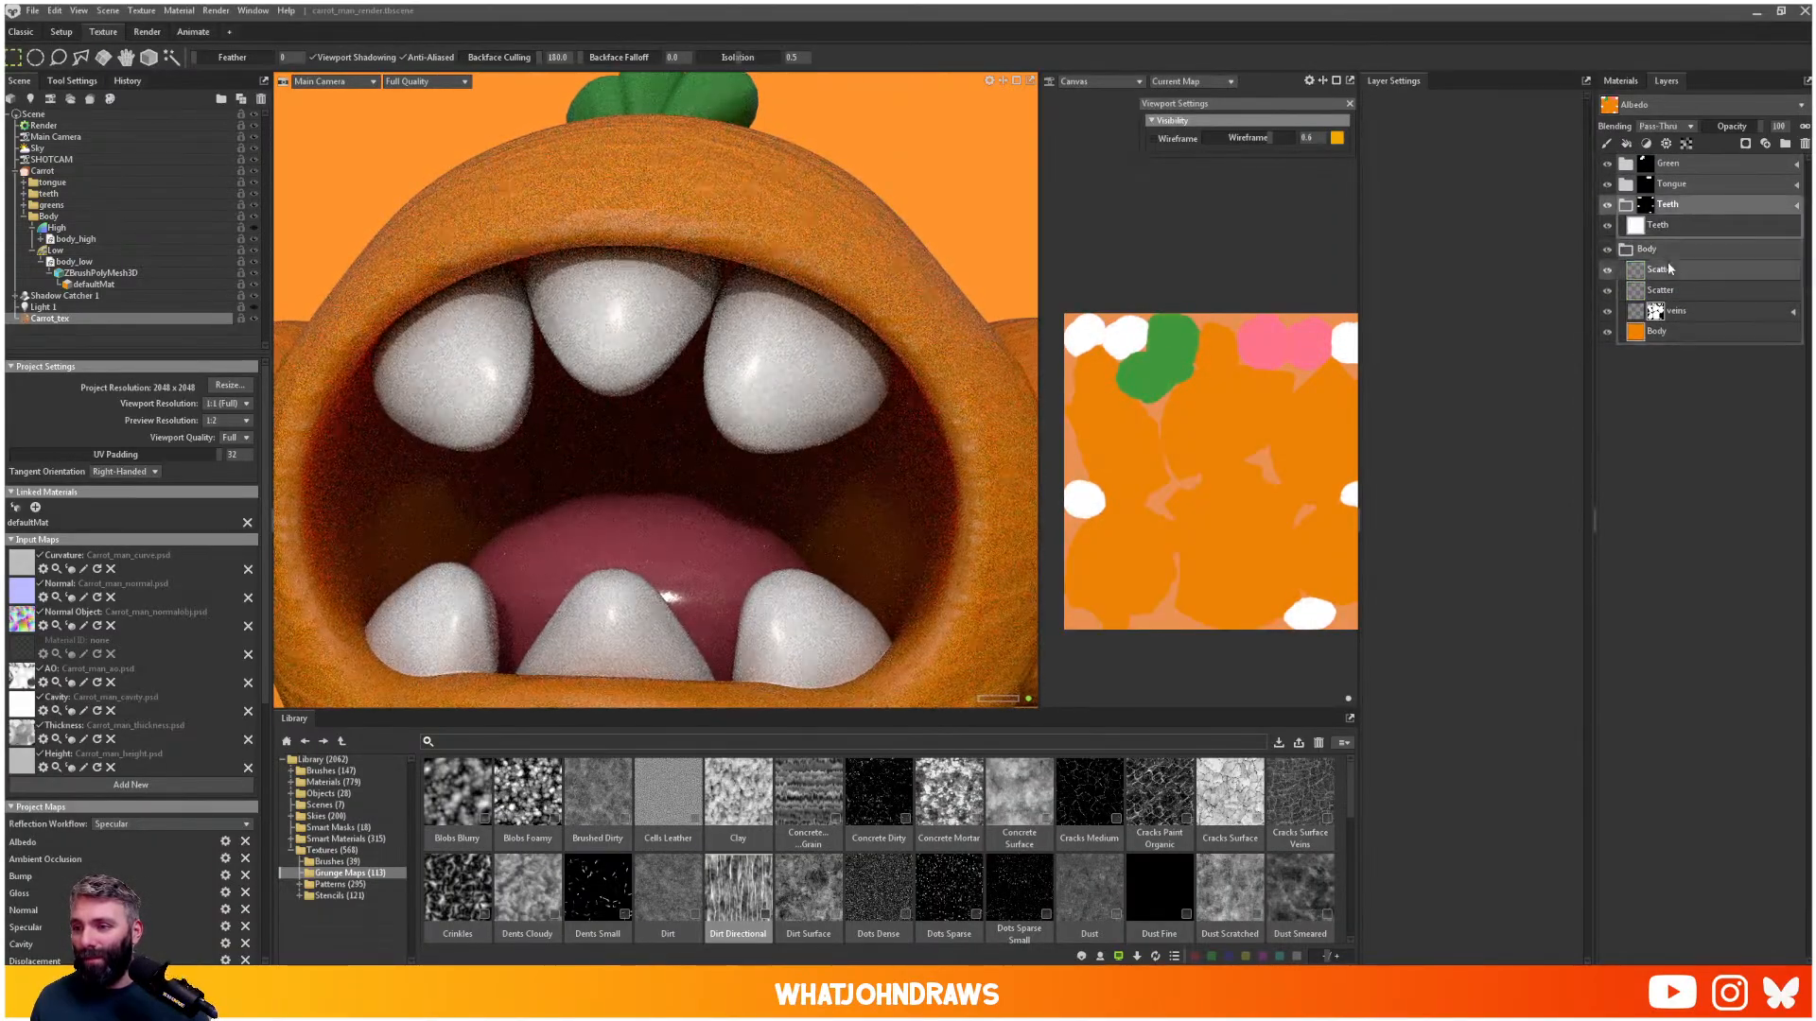
{"action": "left_click_drag", "start_coordinate": [1667, 266], "coordinate": [1662, 225]}
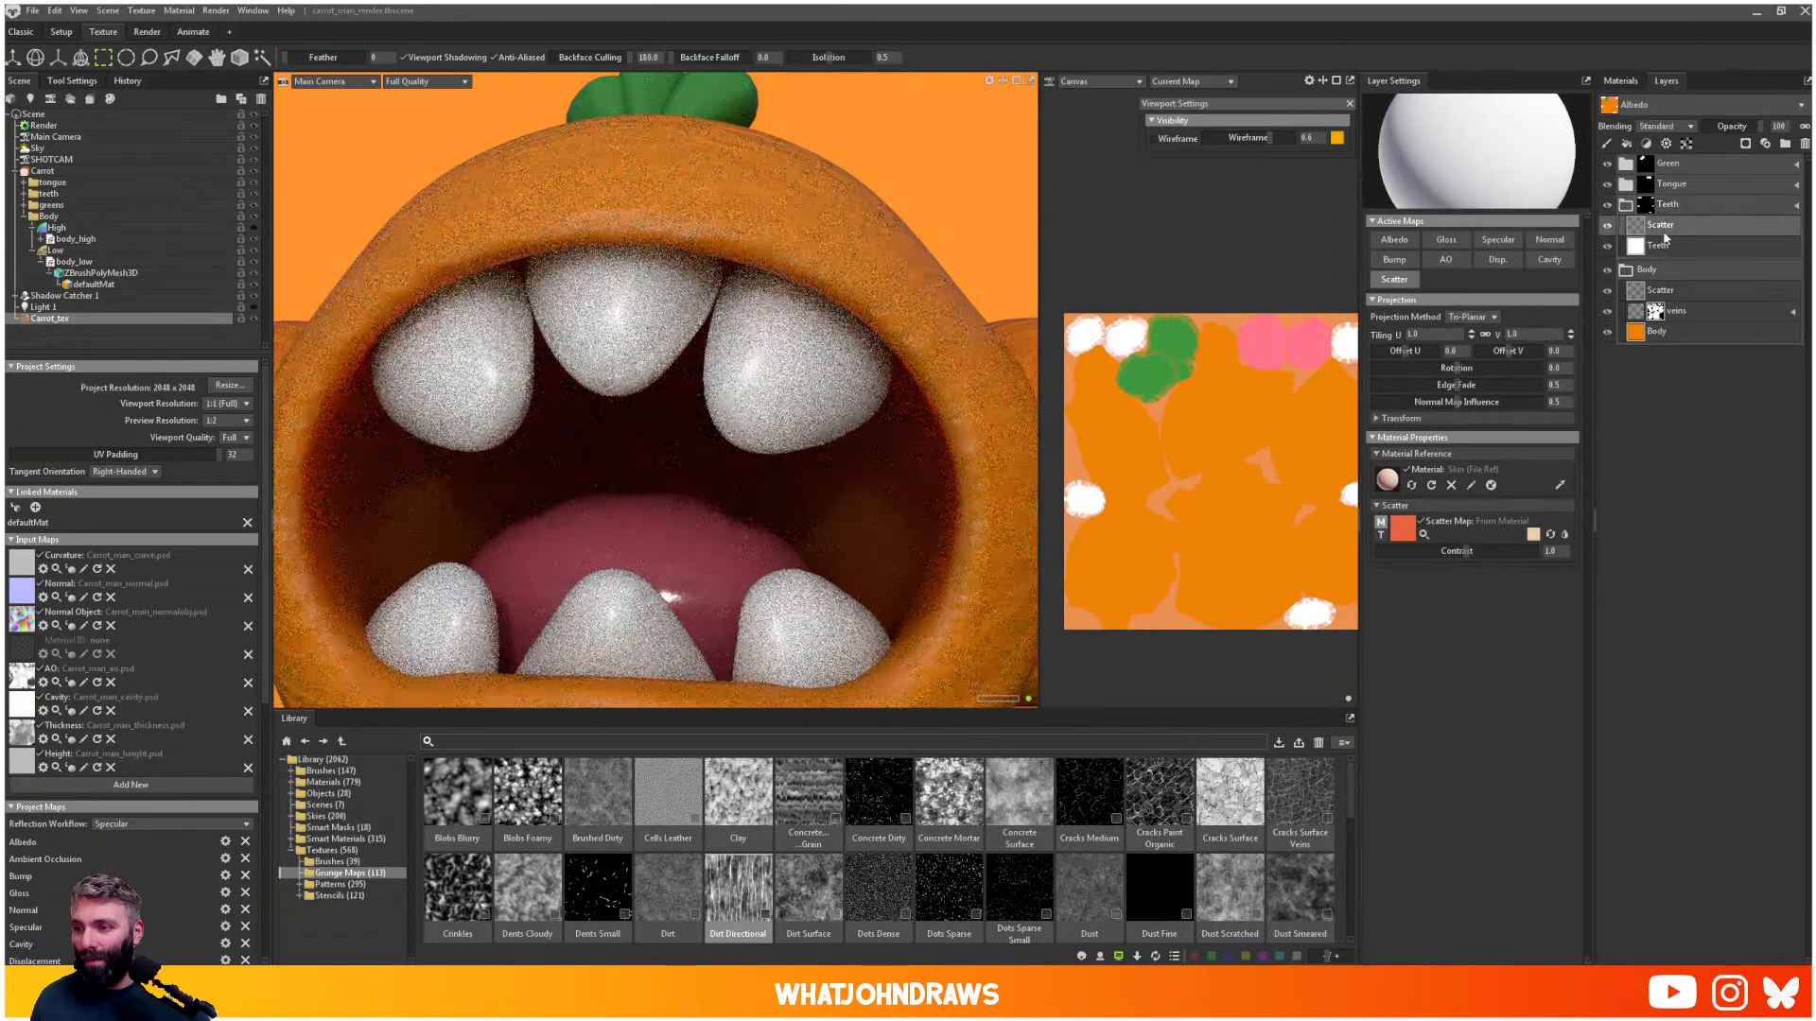
- Darken the scatter color of the Teeth group's Scatter layer to a grey-brown of about hex 625646
{"action": "left_click", "coordinate": [1534, 536]}
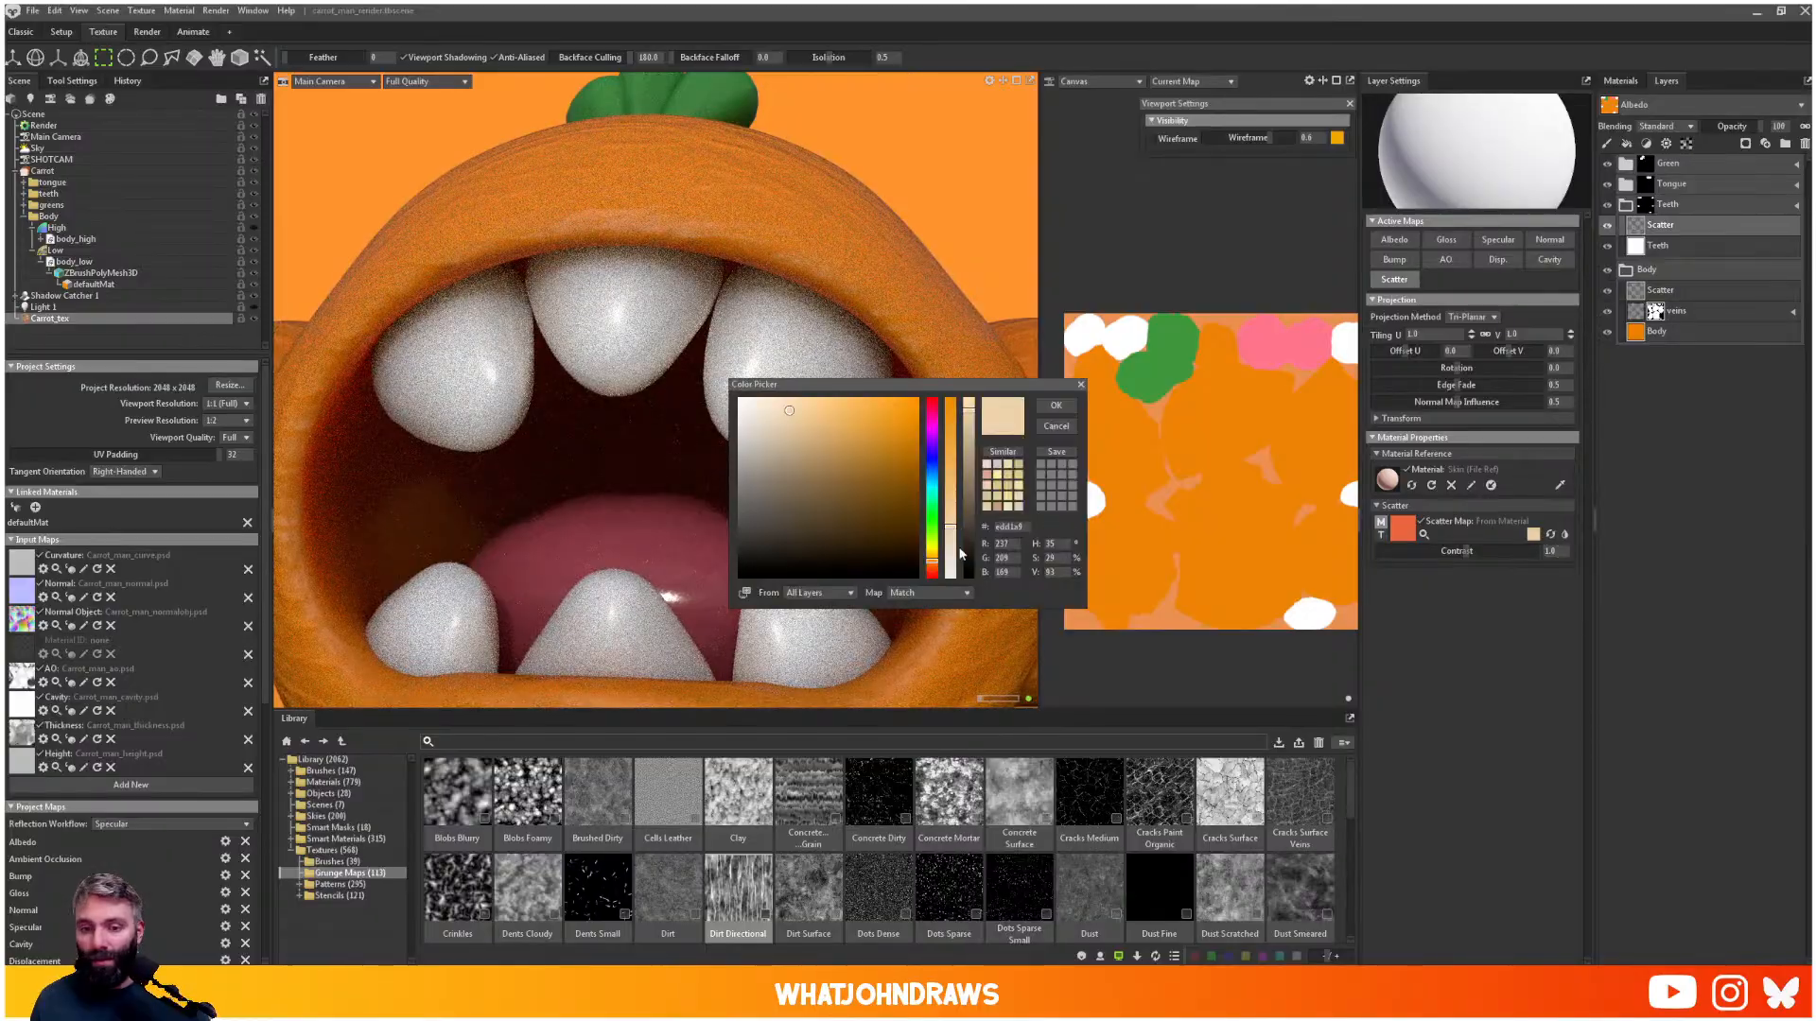
{"action": "left_click_drag", "start_coordinate": [969, 421], "coordinate": [969, 579]}
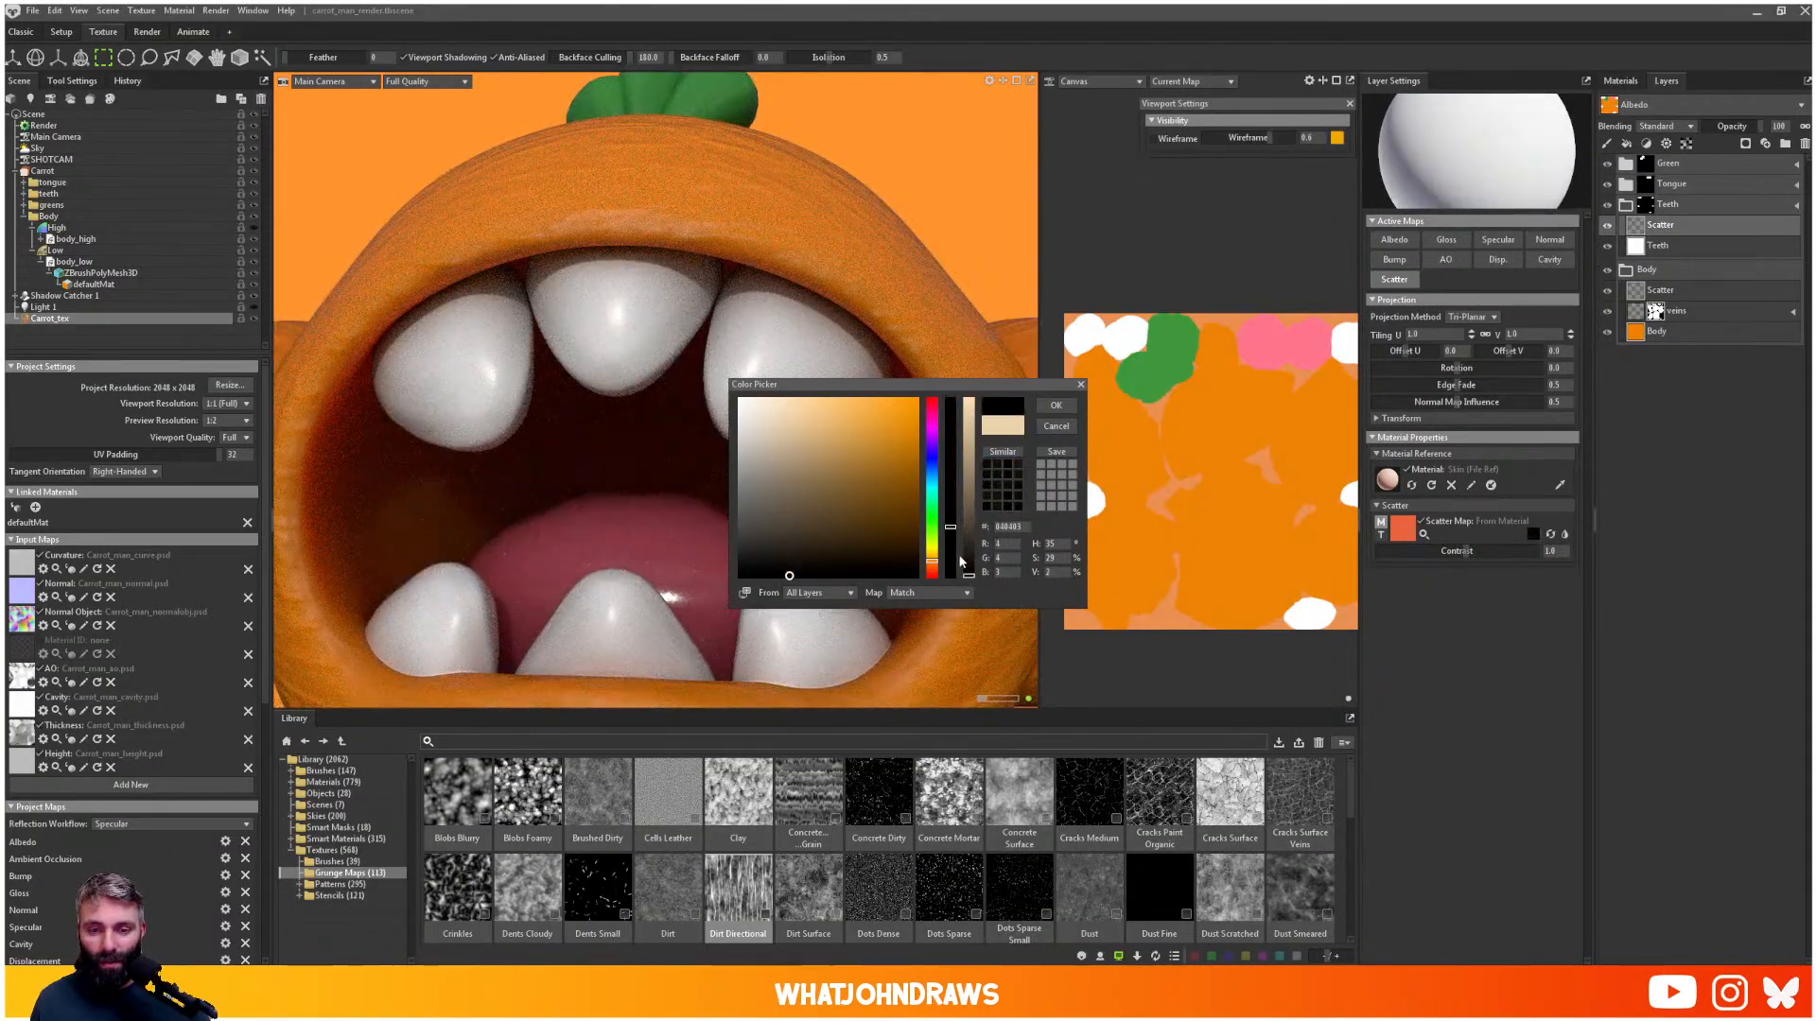
{"action": "left_click_drag", "start_coordinate": [962, 561], "coordinate": [966, 518]}
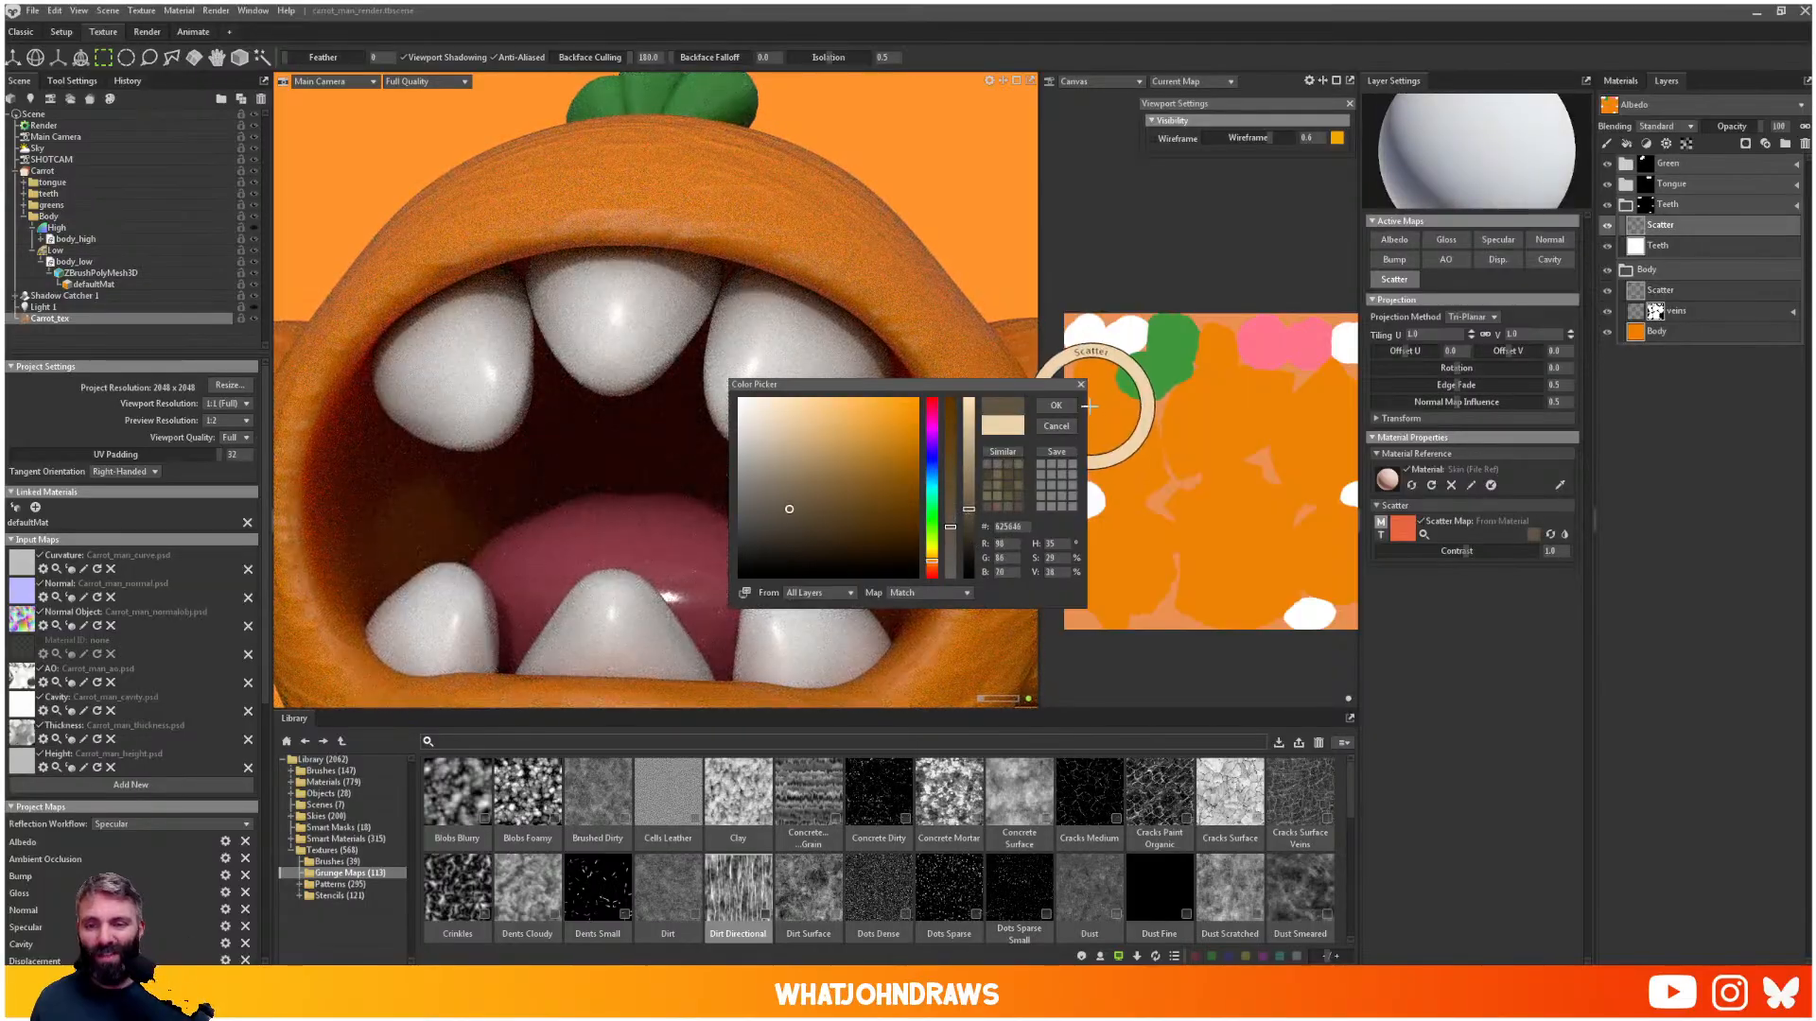
{"action": "left_click", "coordinate": [1069, 405]}
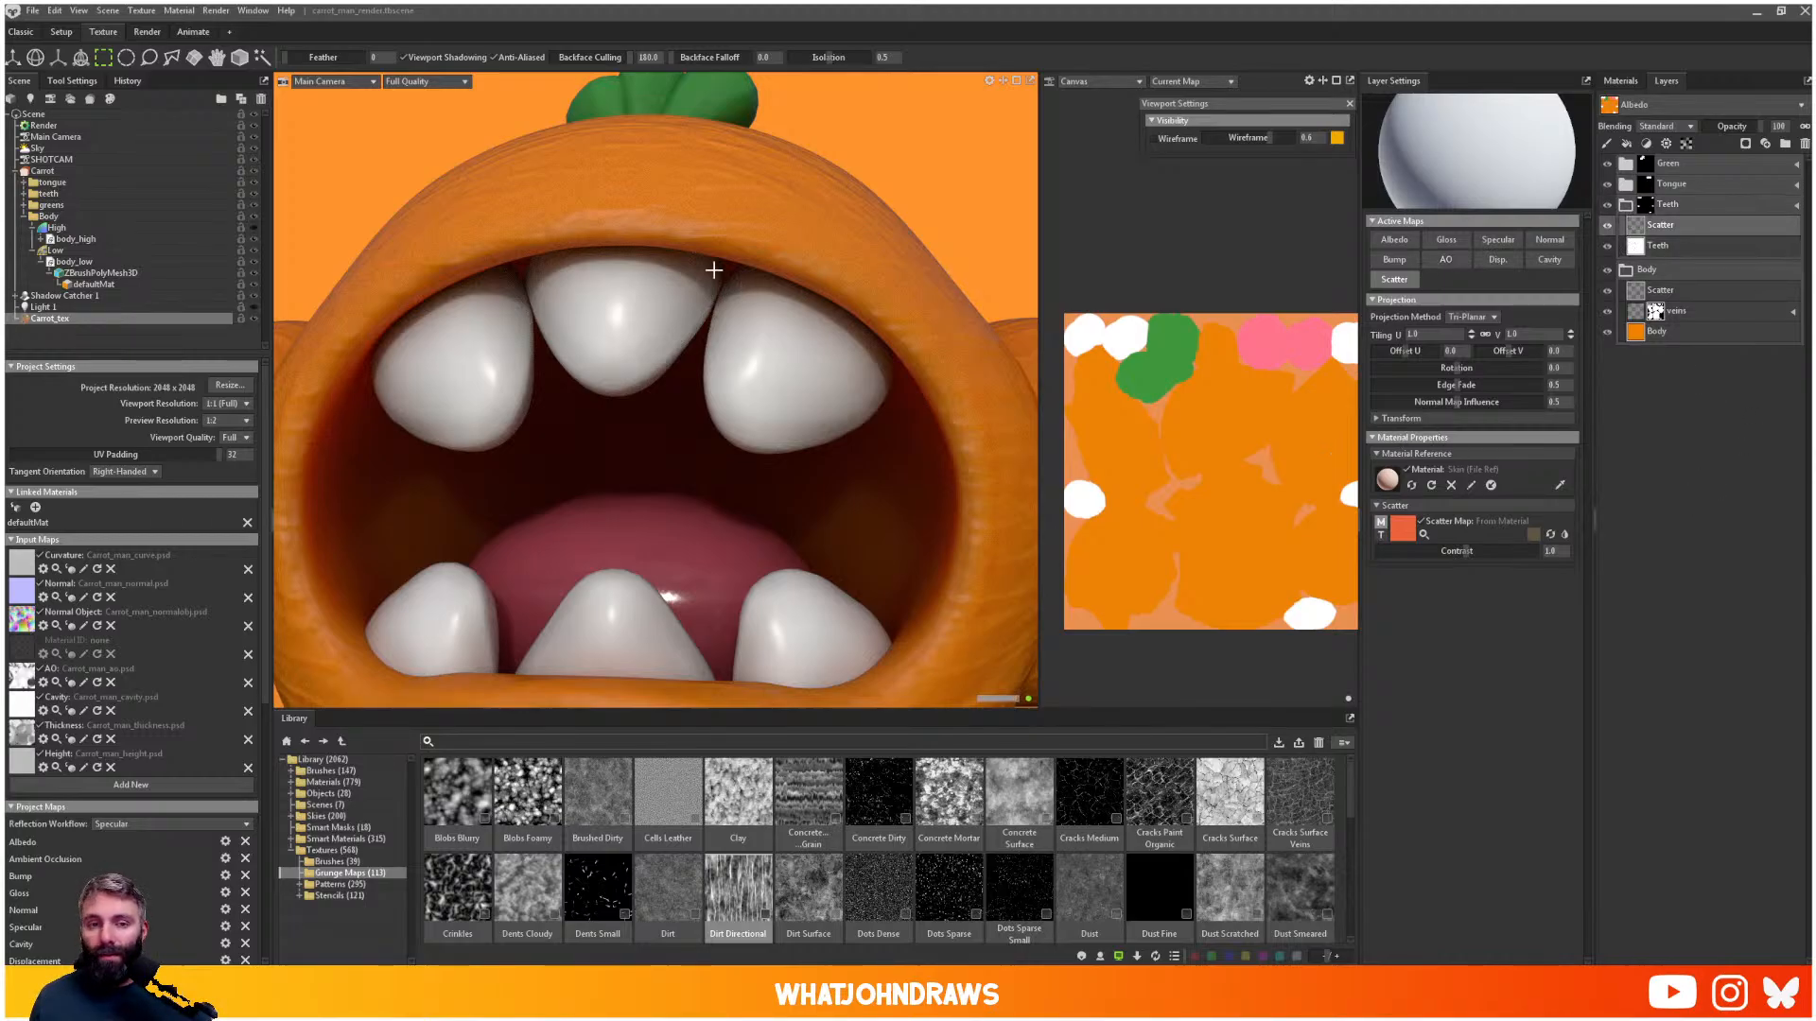
{"action": "left_click_drag", "start_coordinate": [709, 271], "coordinate": [681, 409]}
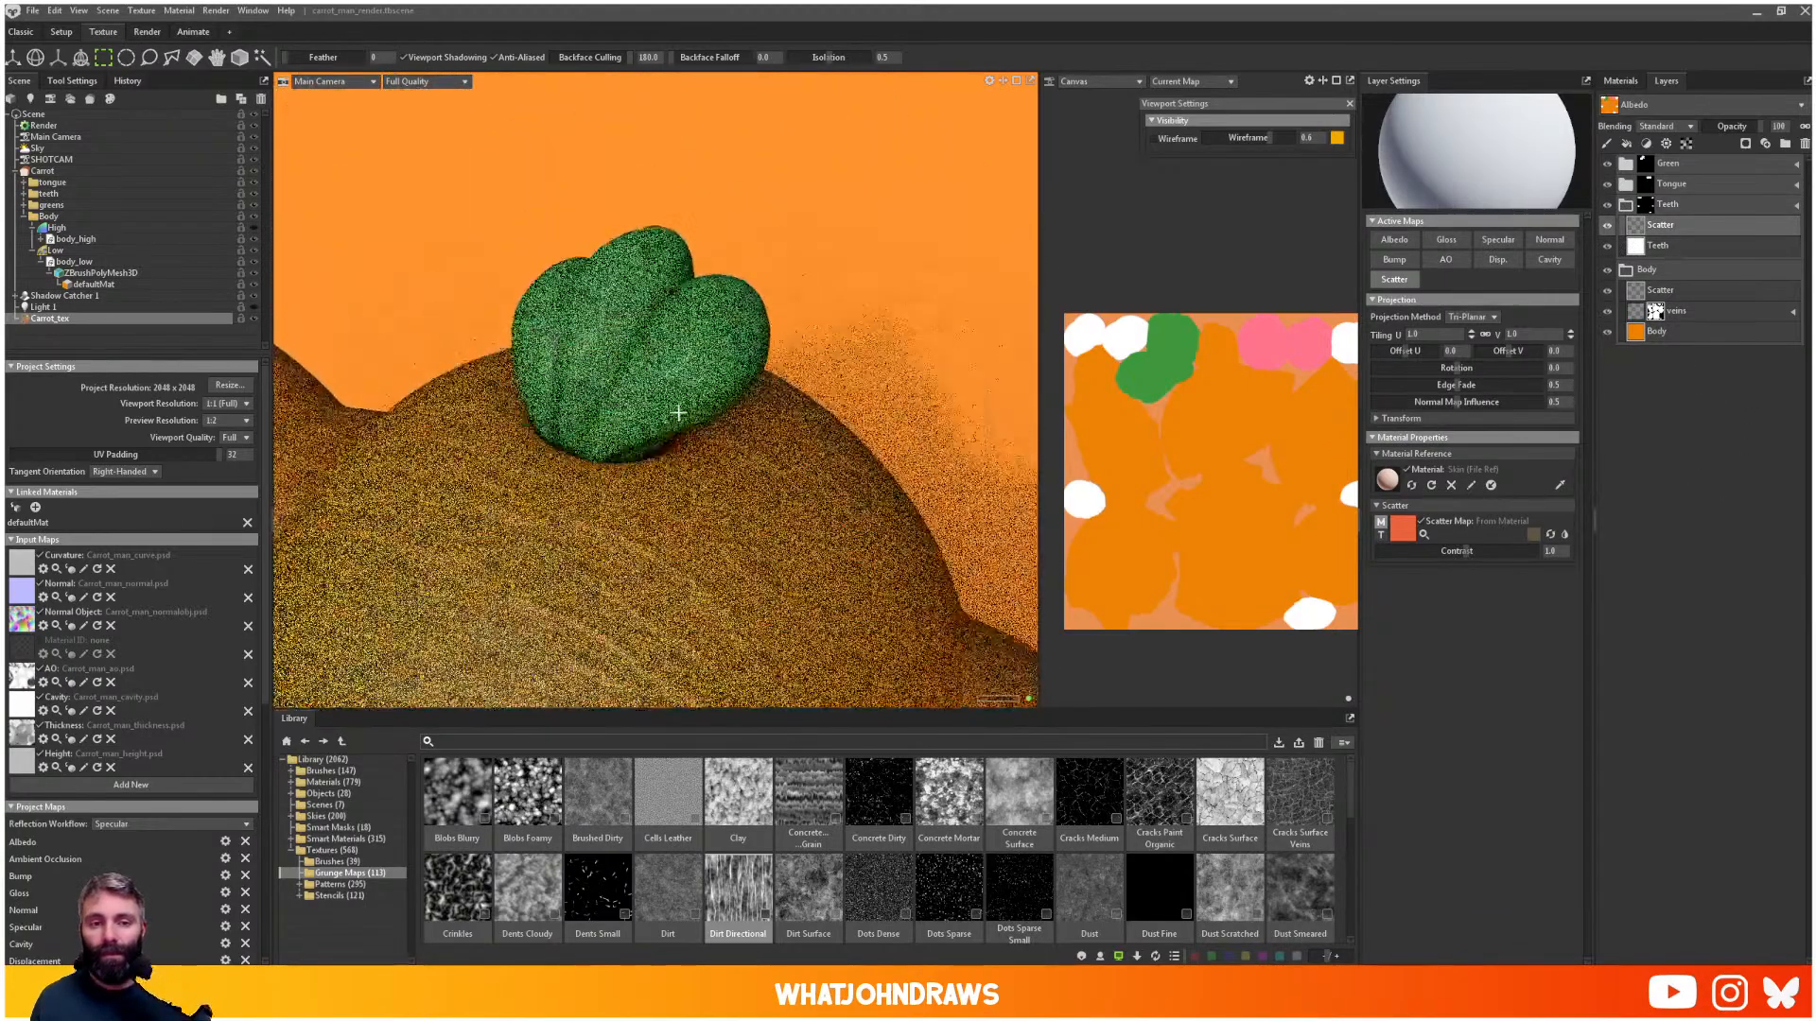
{"action": "right_click_drag", "start_coordinate": [684, 406], "coordinate": [793, 449], "text": "alt"}
{"action": "left_click_drag", "start_coordinate": [774, 444], "coordinate": [802, 475], "text": "alt"}
{"action": "scroll", "coordinate": [807, 468], "scroll_direction": "down", "scroll_amount": 10}
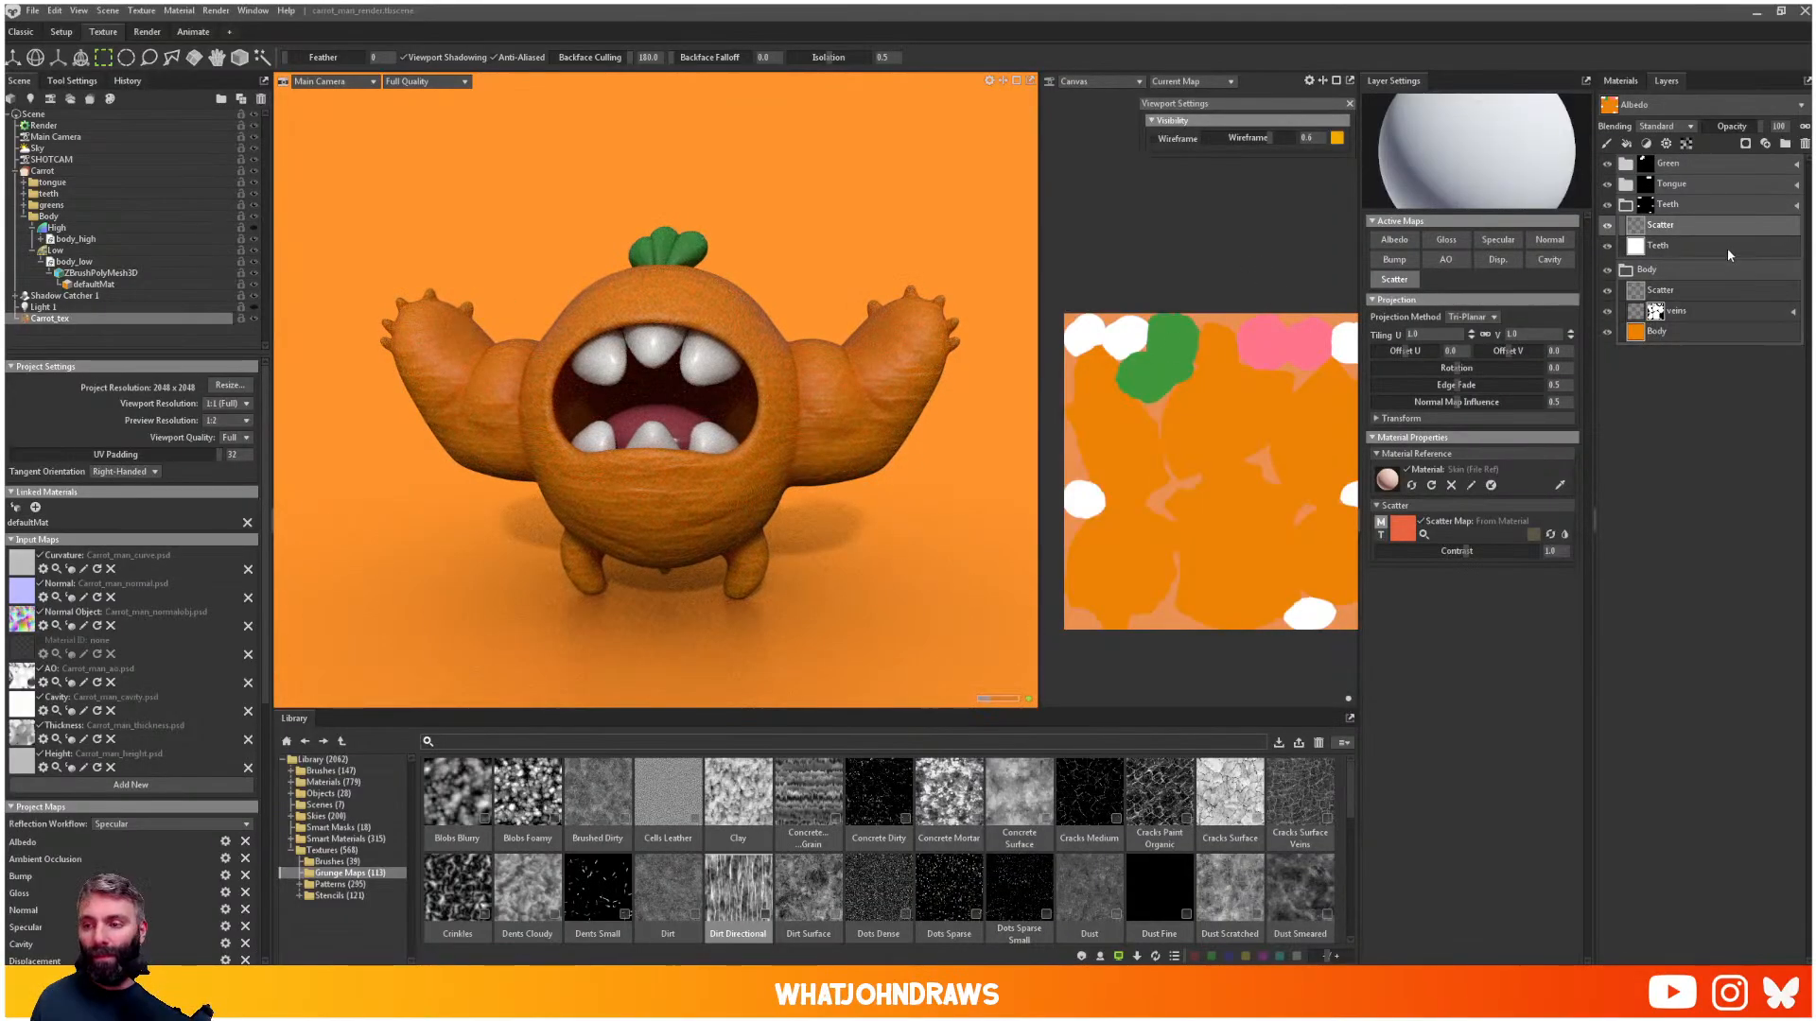
- Lower the veins layer's opacity to 72 and review the monster in the Render workspace
{"action": "left_click", "coordinate": [1688, 316]}
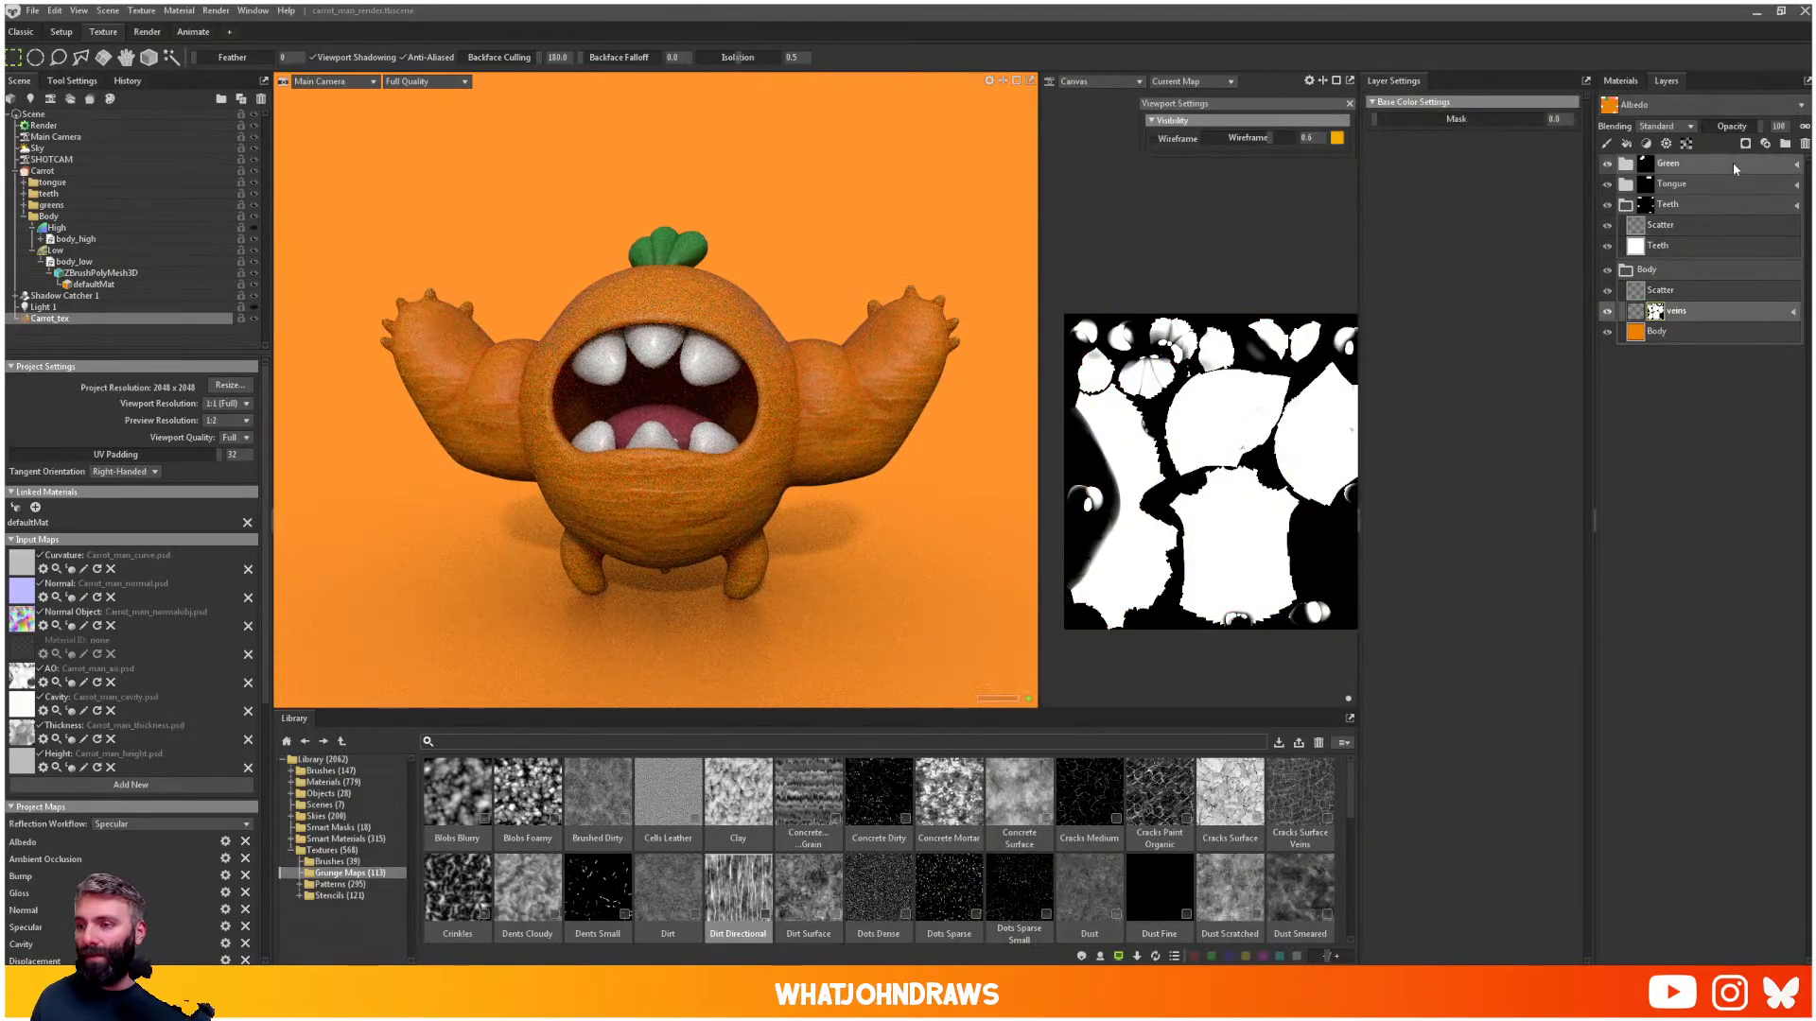
{"action": "mouse_move", "coordinate": [1738, 126]}
{"action": "left_mouse_down"}
{"action": "mouse_move", "coordinate": [1709, 126]}
{"action": "mouse_move", "coordinate": [1728, 126]}
{"action": "left_mouse_up"}
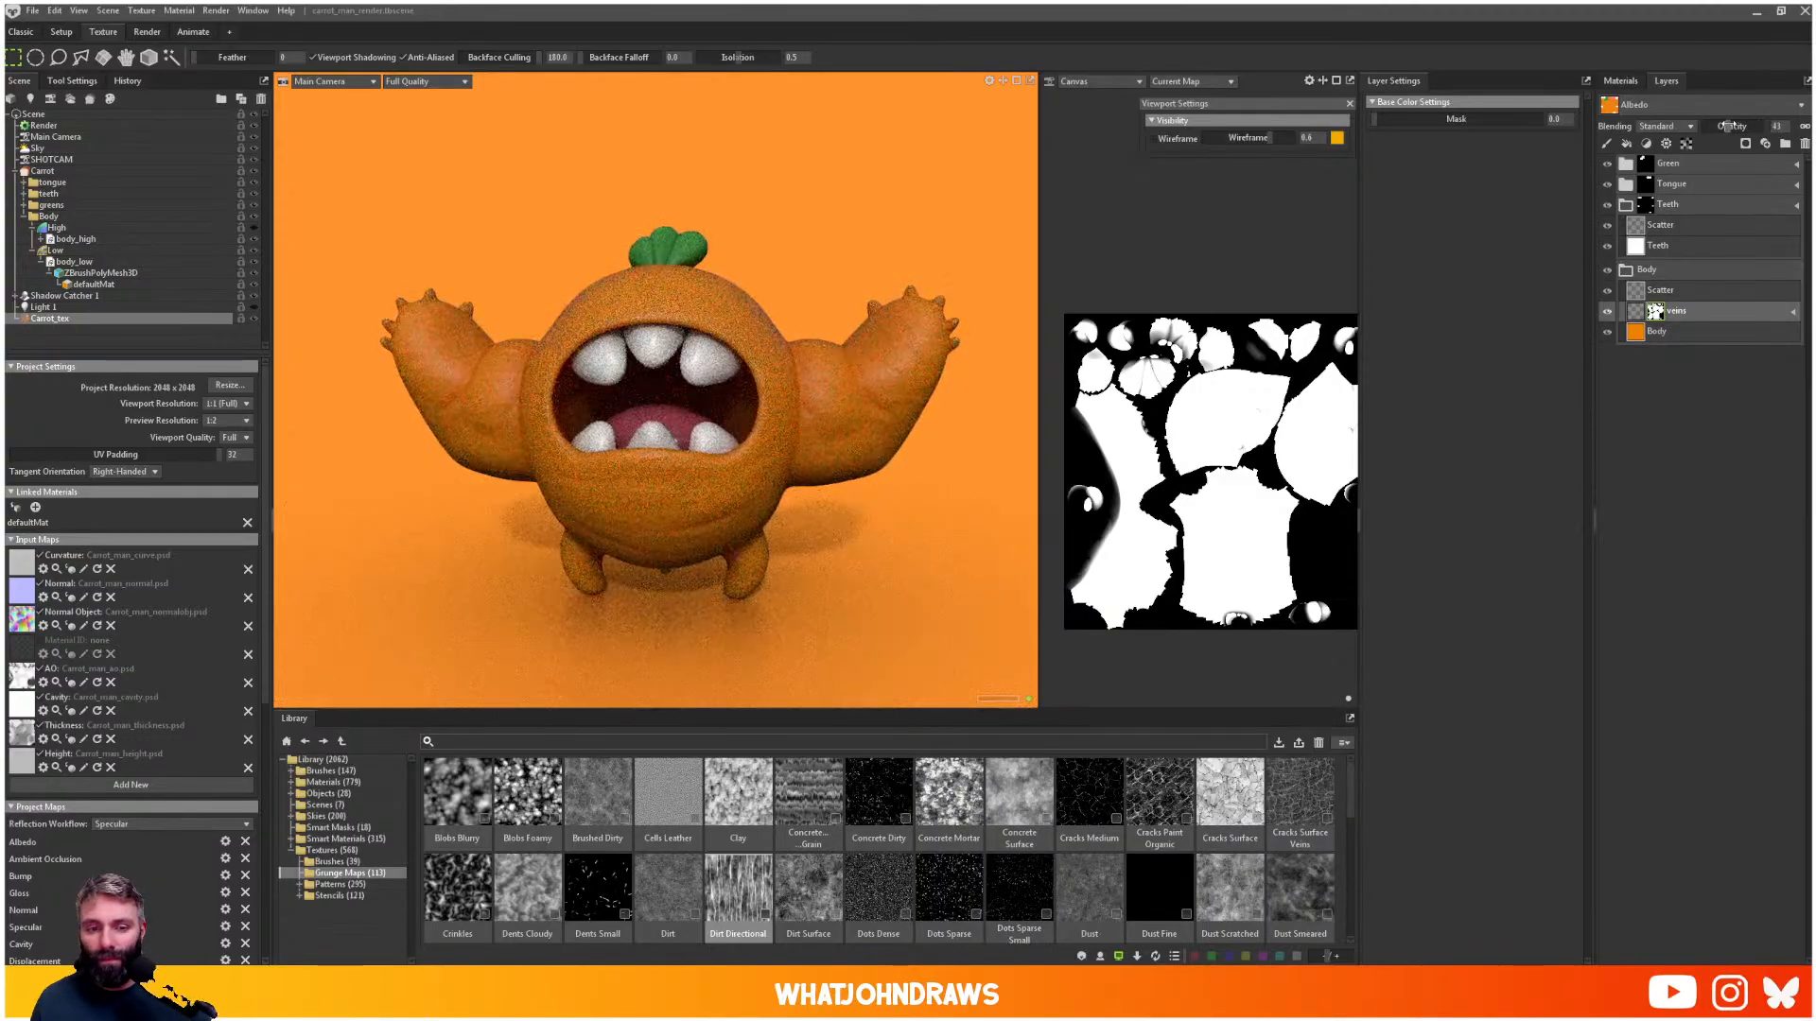
{"action": "right_click", "coordinate": [794, 401]}
{"action": "left_click", "coordinate": [443, 121]}
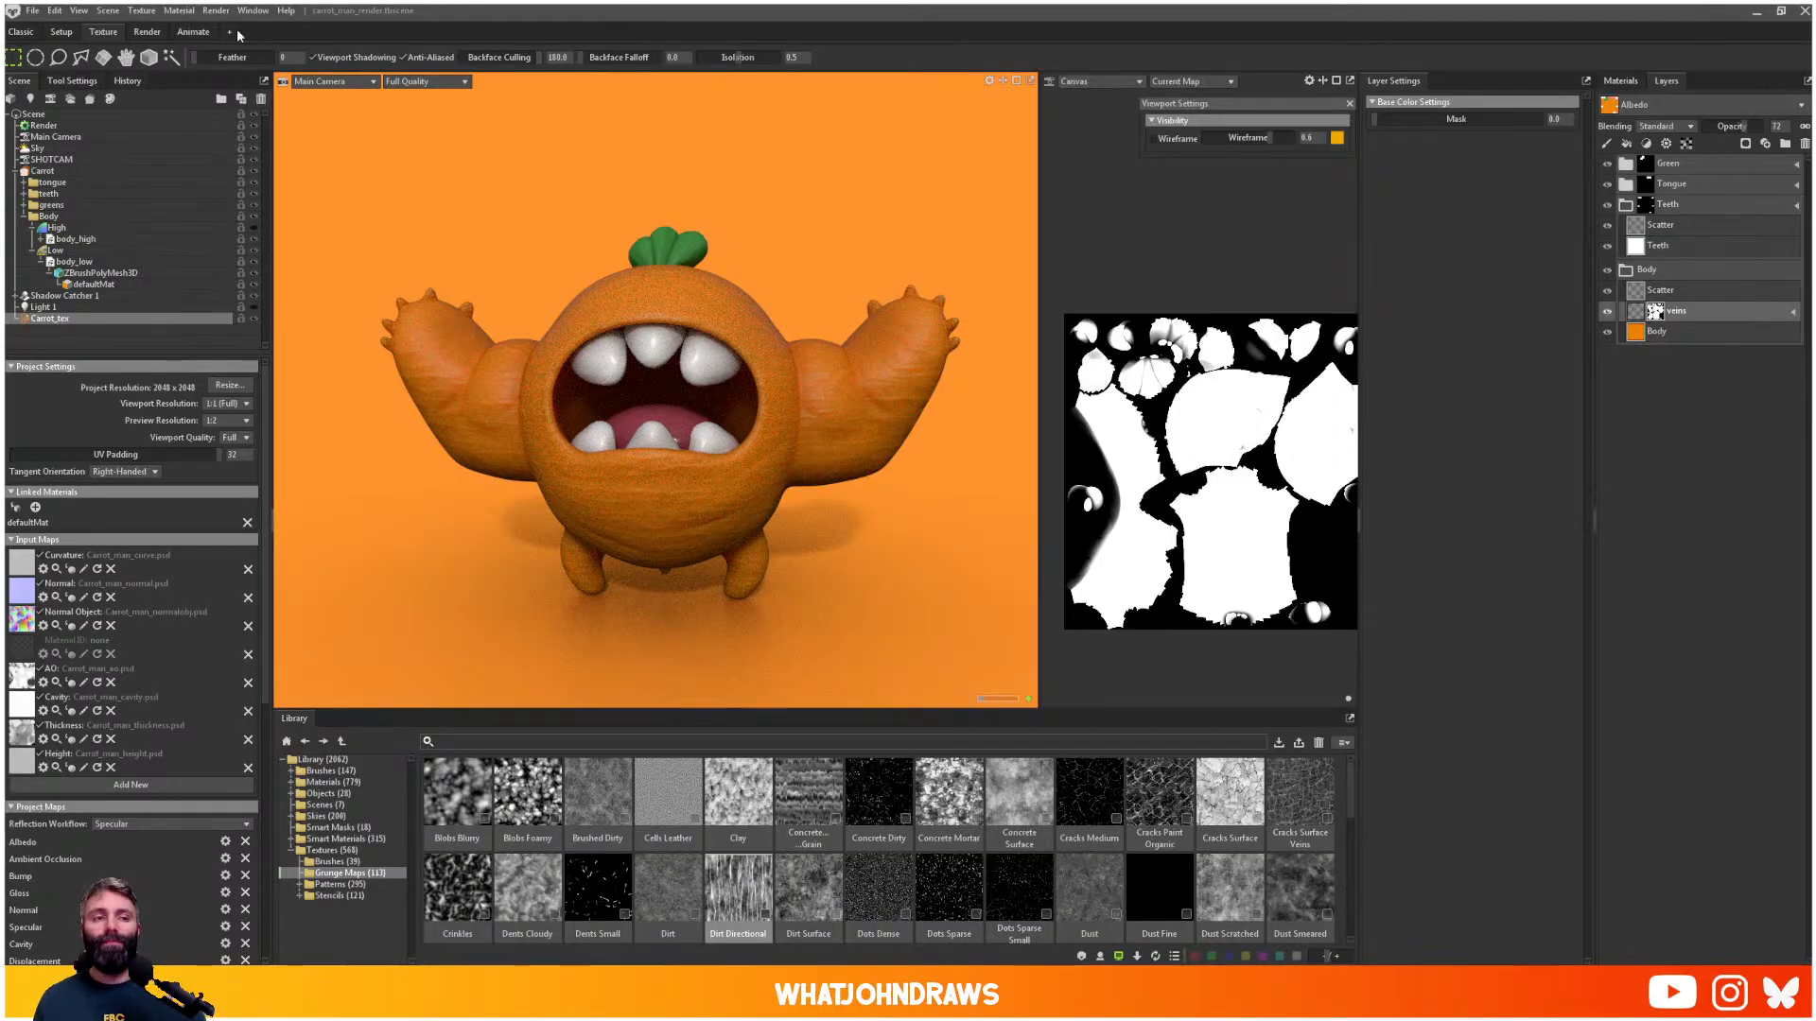
{"action": "left_click", "coordinate": [142, 33]}
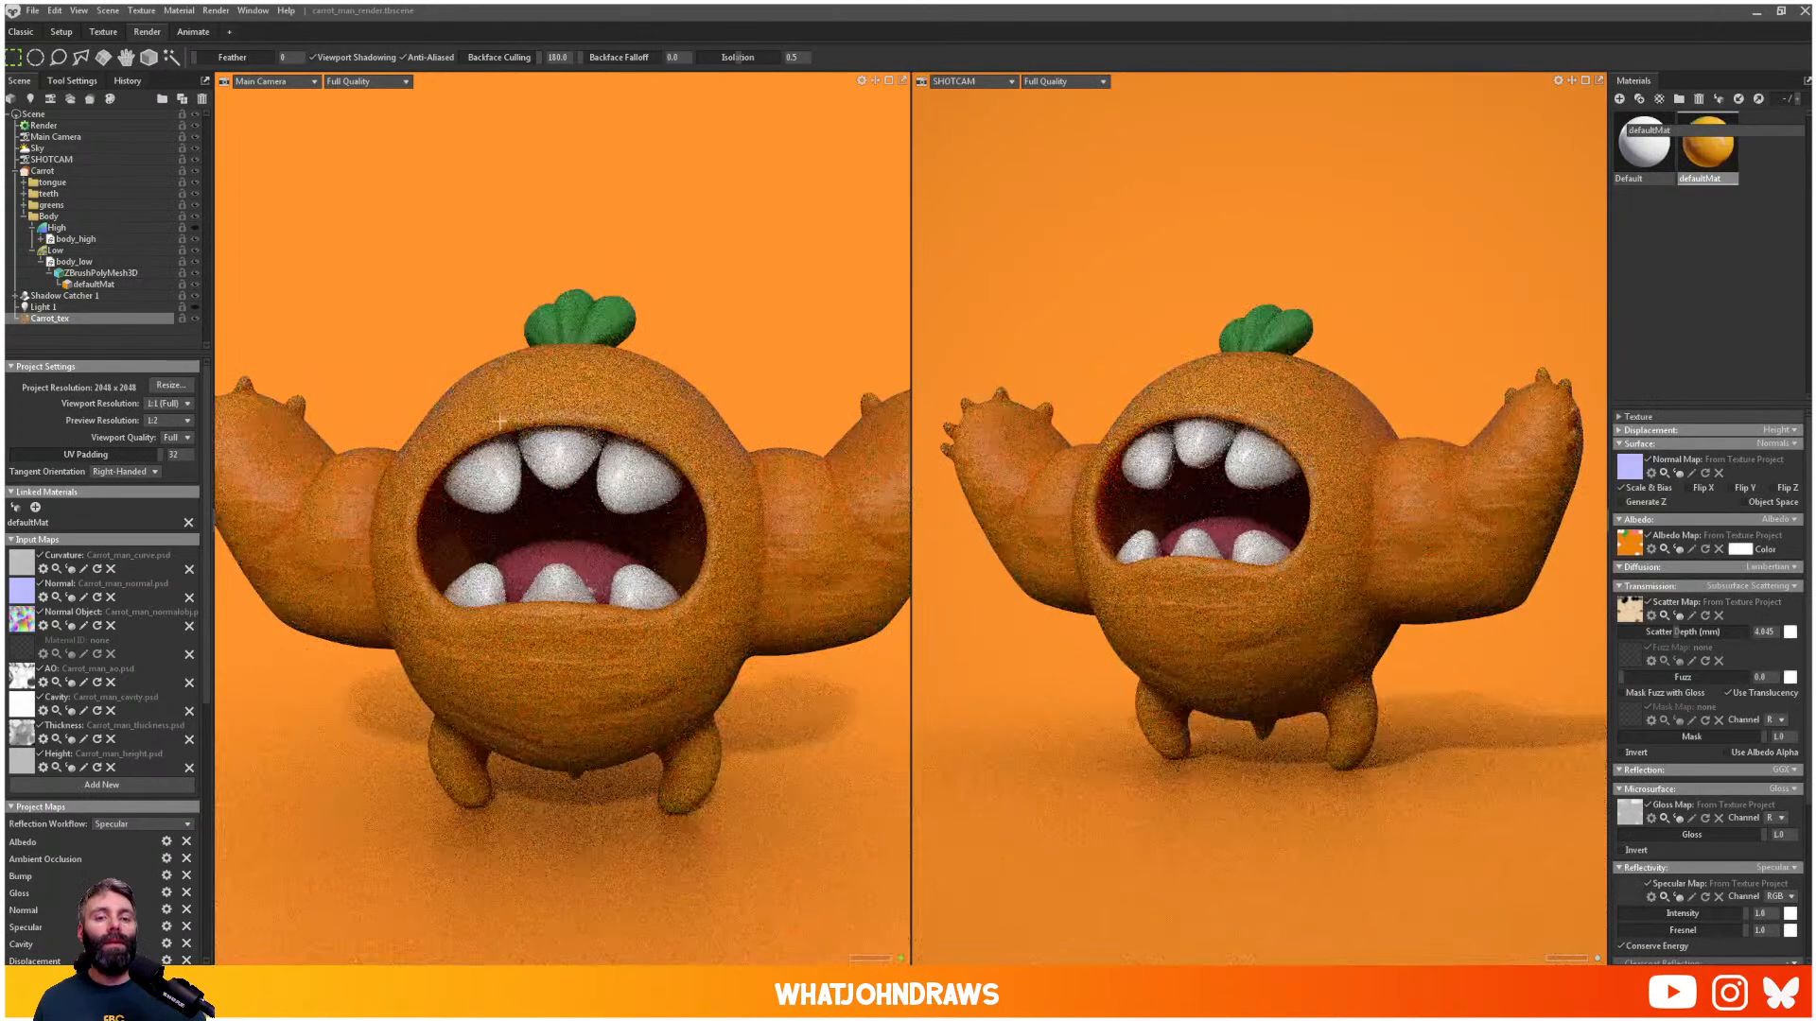
{"action": "left_click_drag", "start_coordinate": [1246, 565], "coordinate": [1321, 592], "text": "alt"}
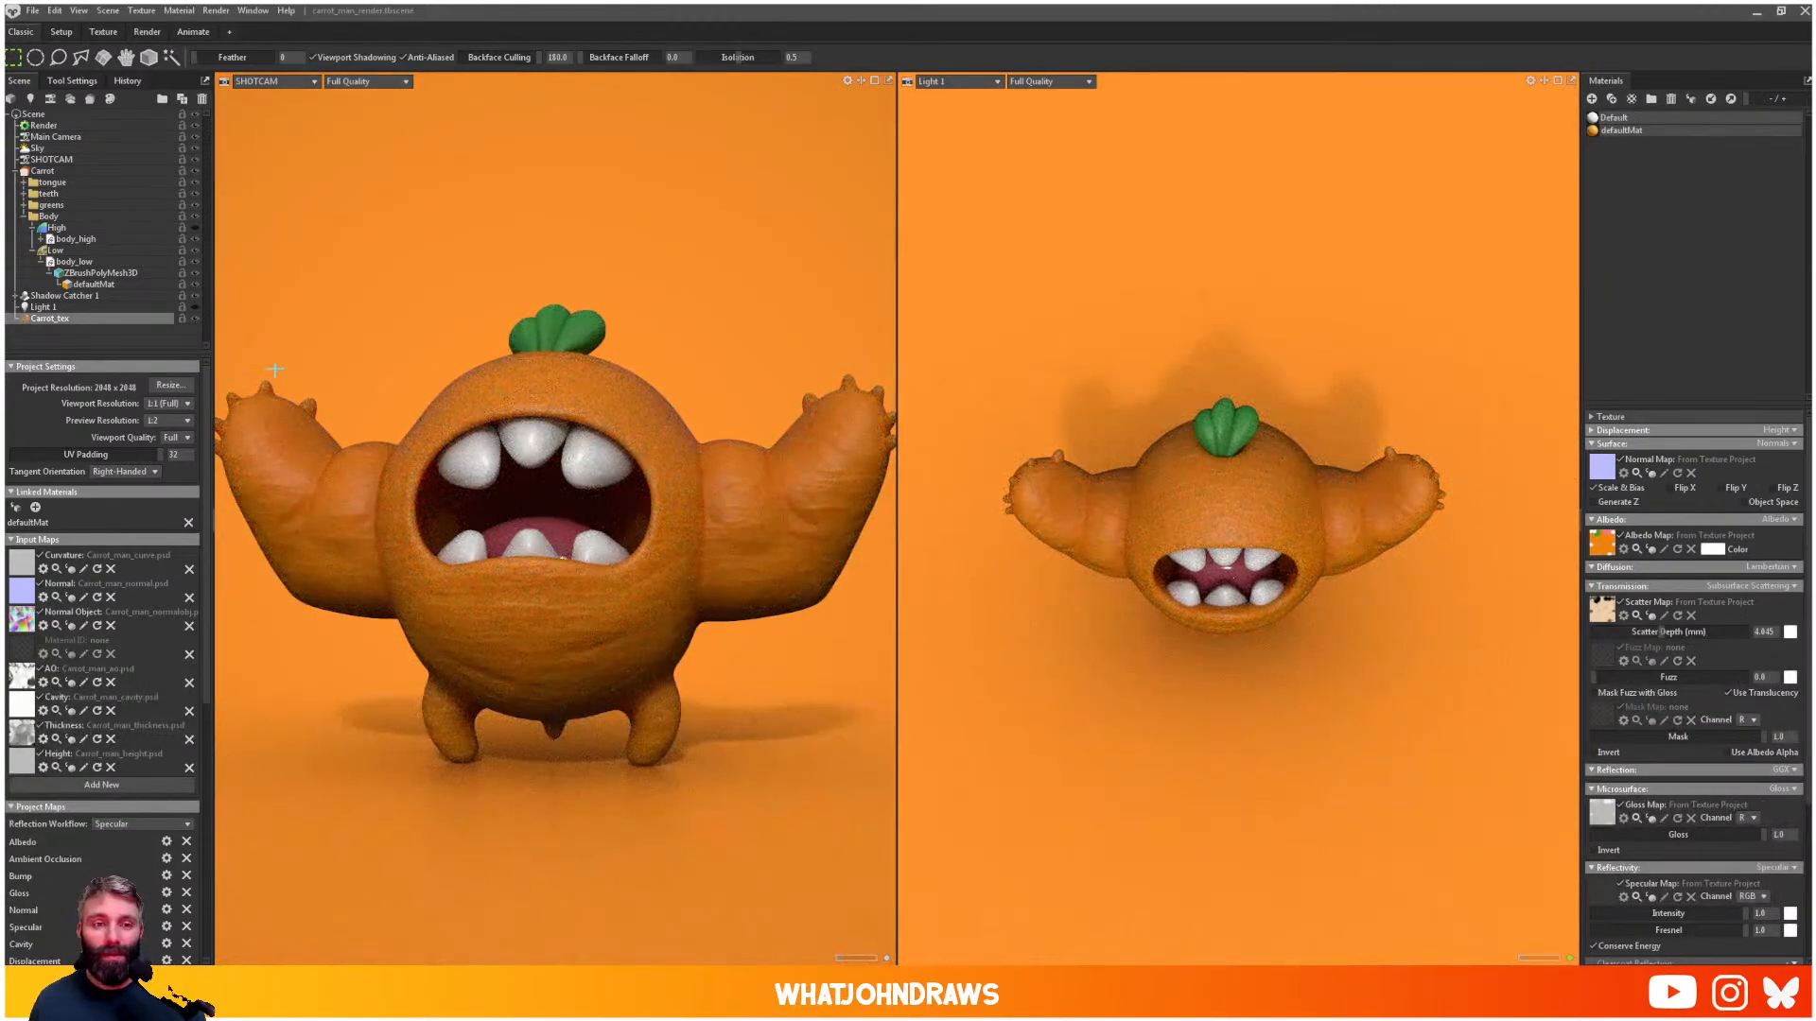
- Dim the sky light to a brightness of 0.647, and turn on Light 1 with a brightness of about 6.6
{"action": "left_click", "coordinate": [38, 148]}
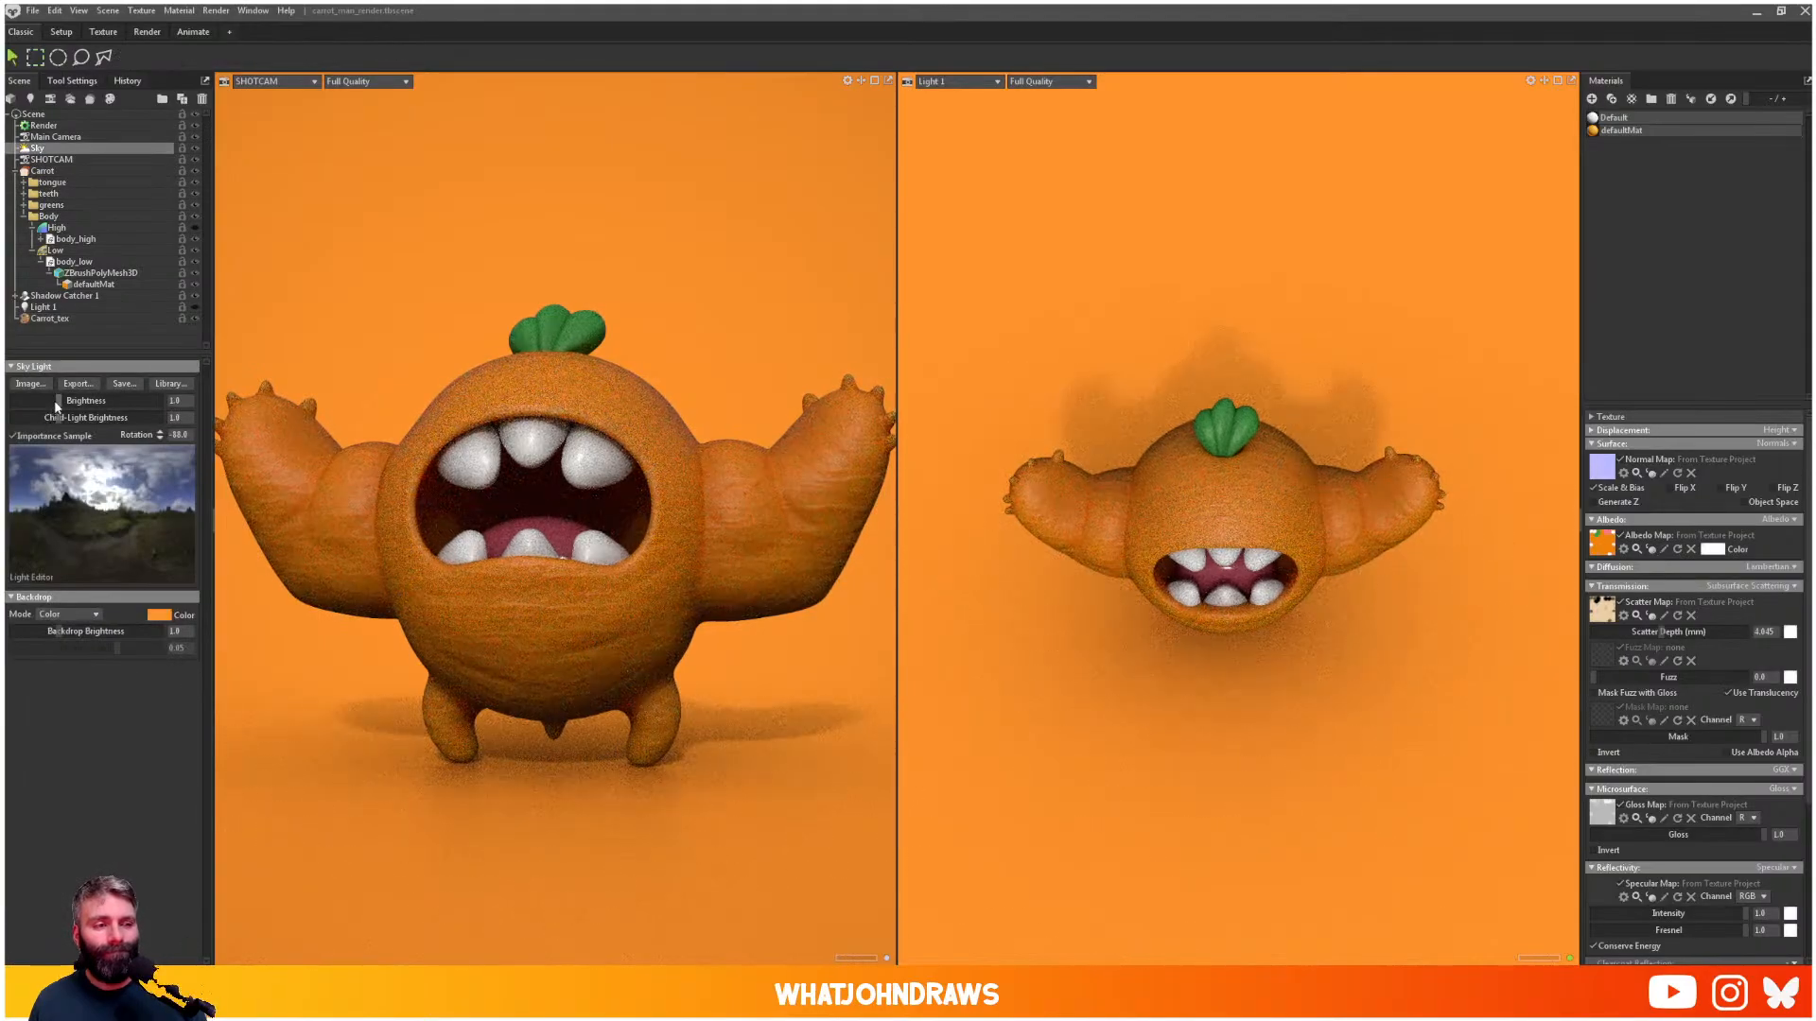
{"action": "mouse_move", "coordinate": [57, 407]}
{"action": "left_mouse_down"}
{"action": "mouse_move", "coordinate": [28, 400]}
{"action": "mouse_move", "coordinate": [71, 401]}
{"action": "mouse_move", "coordinate": [54, 402]}
{"action": "left_mouse_up"}
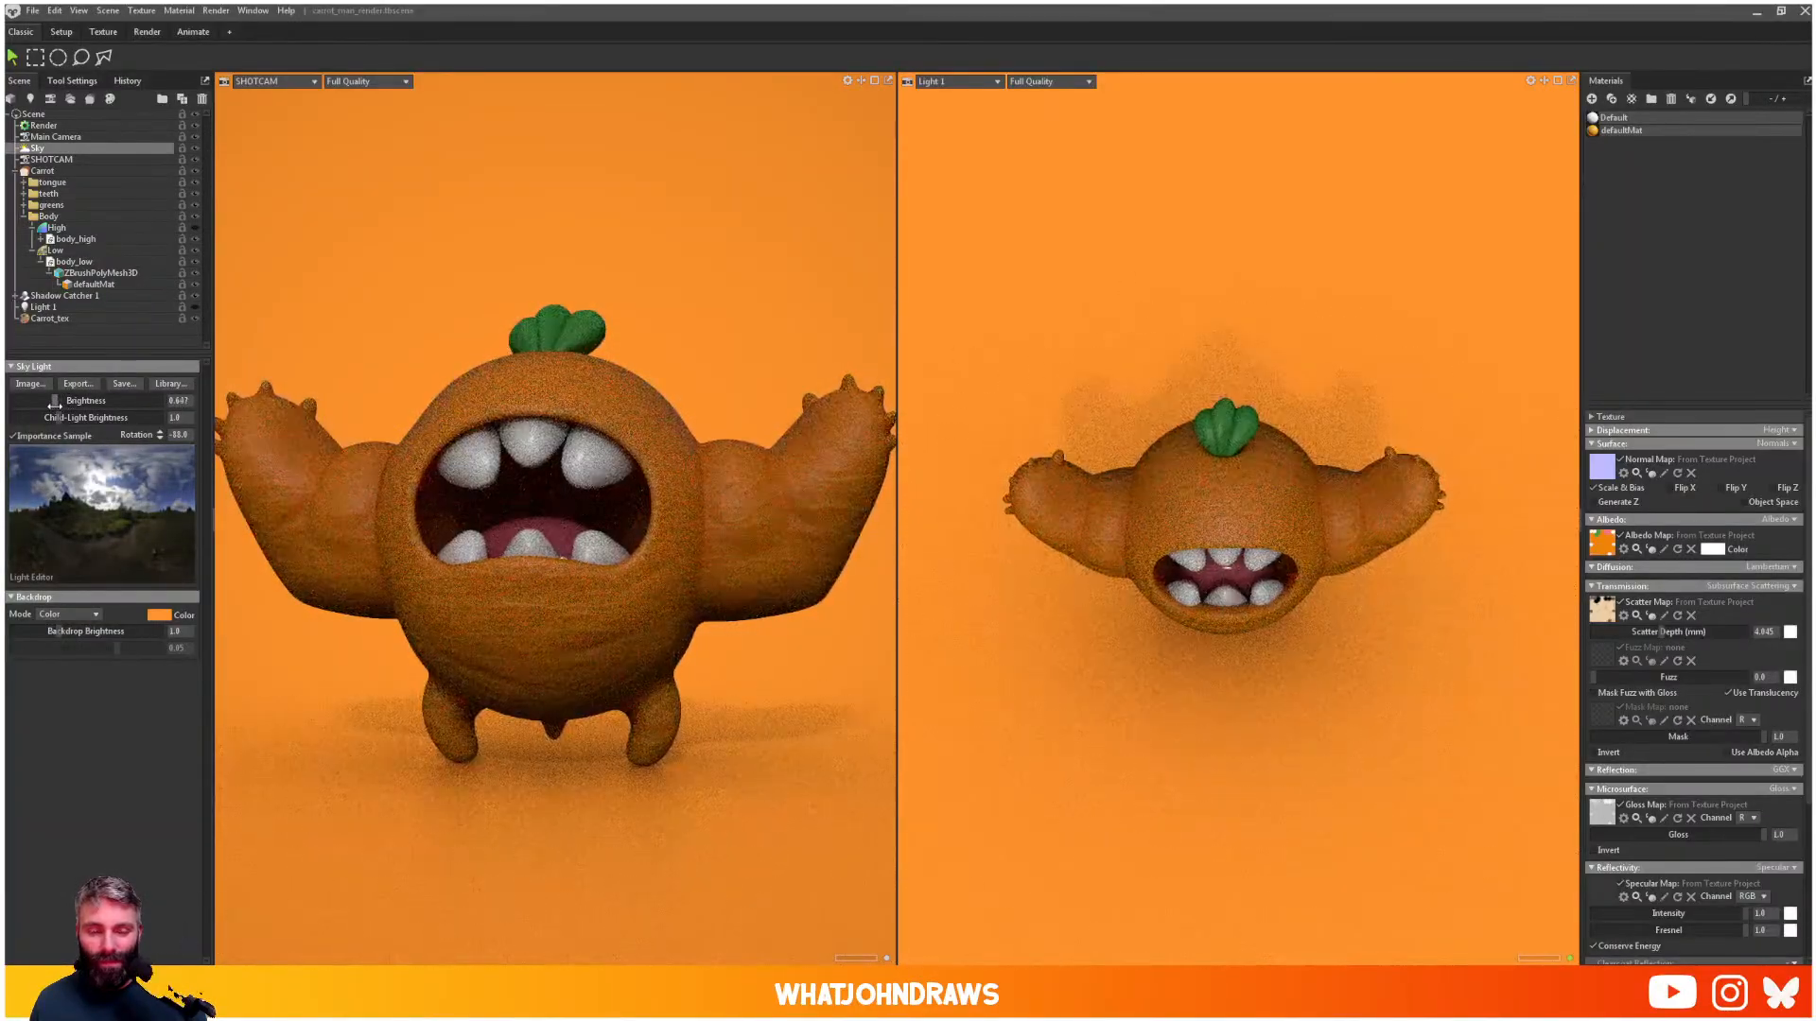
{"action": "left_click", "coordinate": [43, 307]}
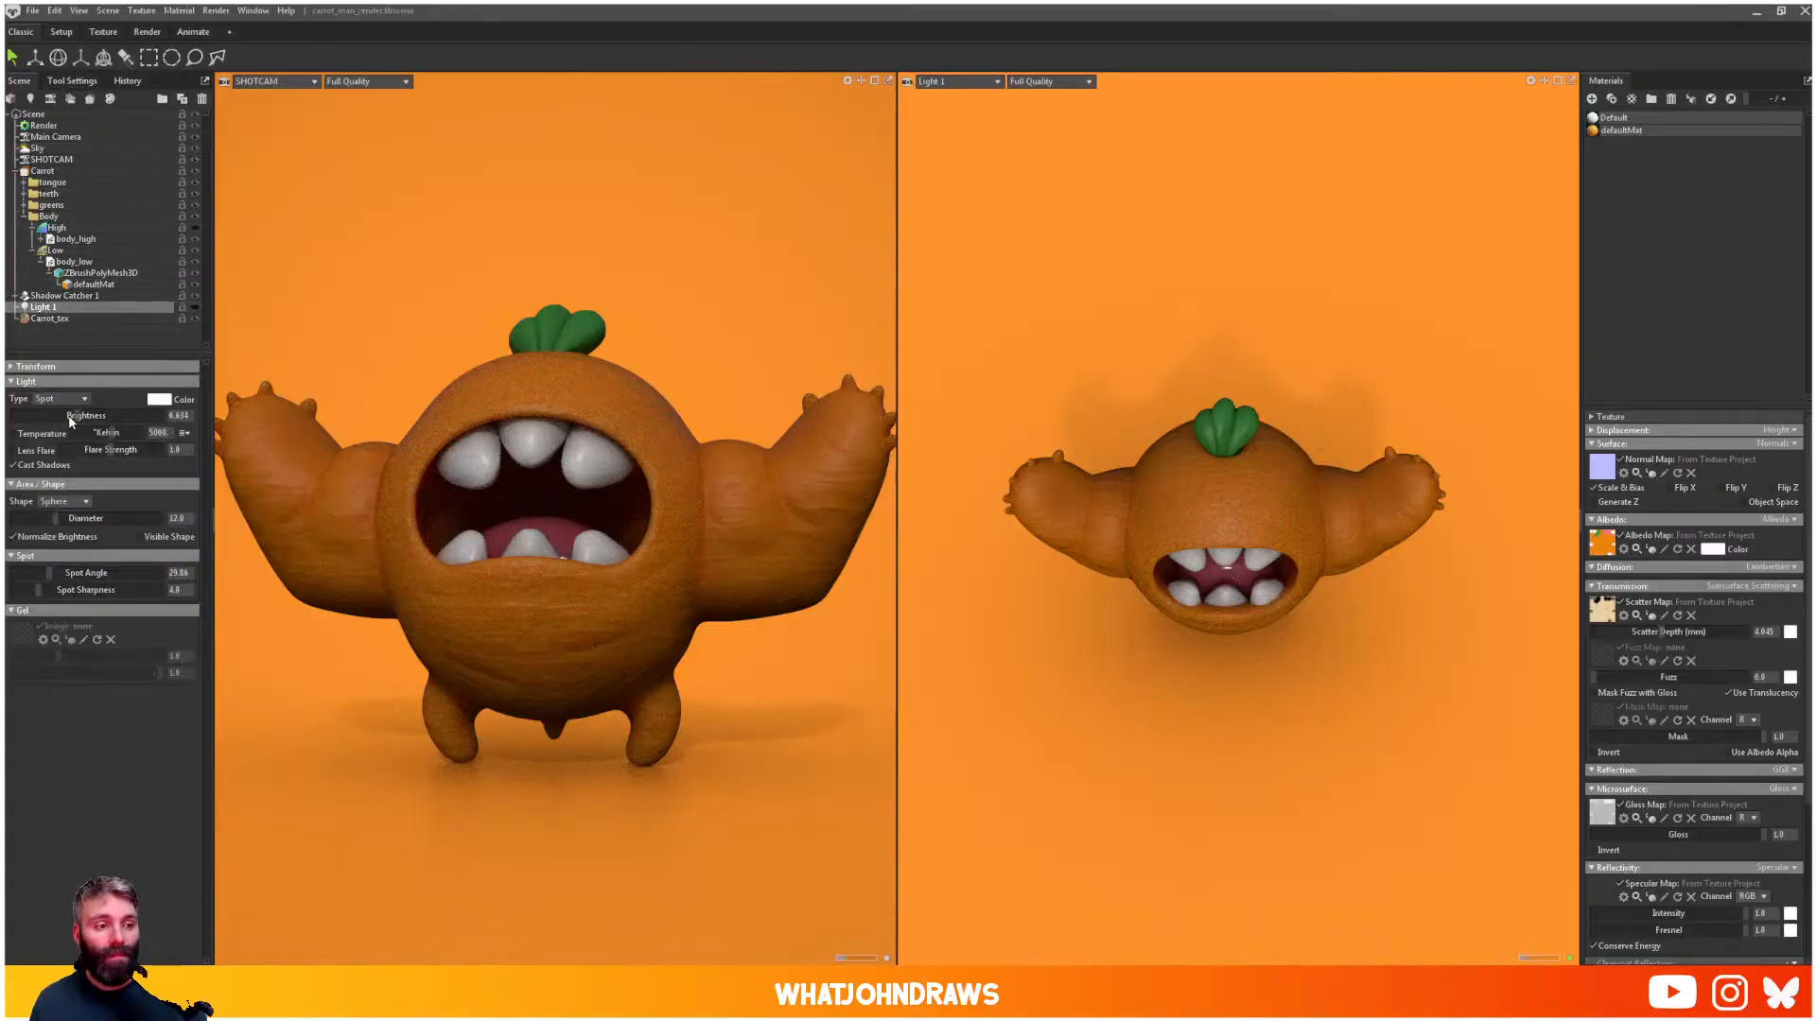
{"action": "left_click_drag", "start_coordinate": [81, 418], "coordinate": [85, 418]}
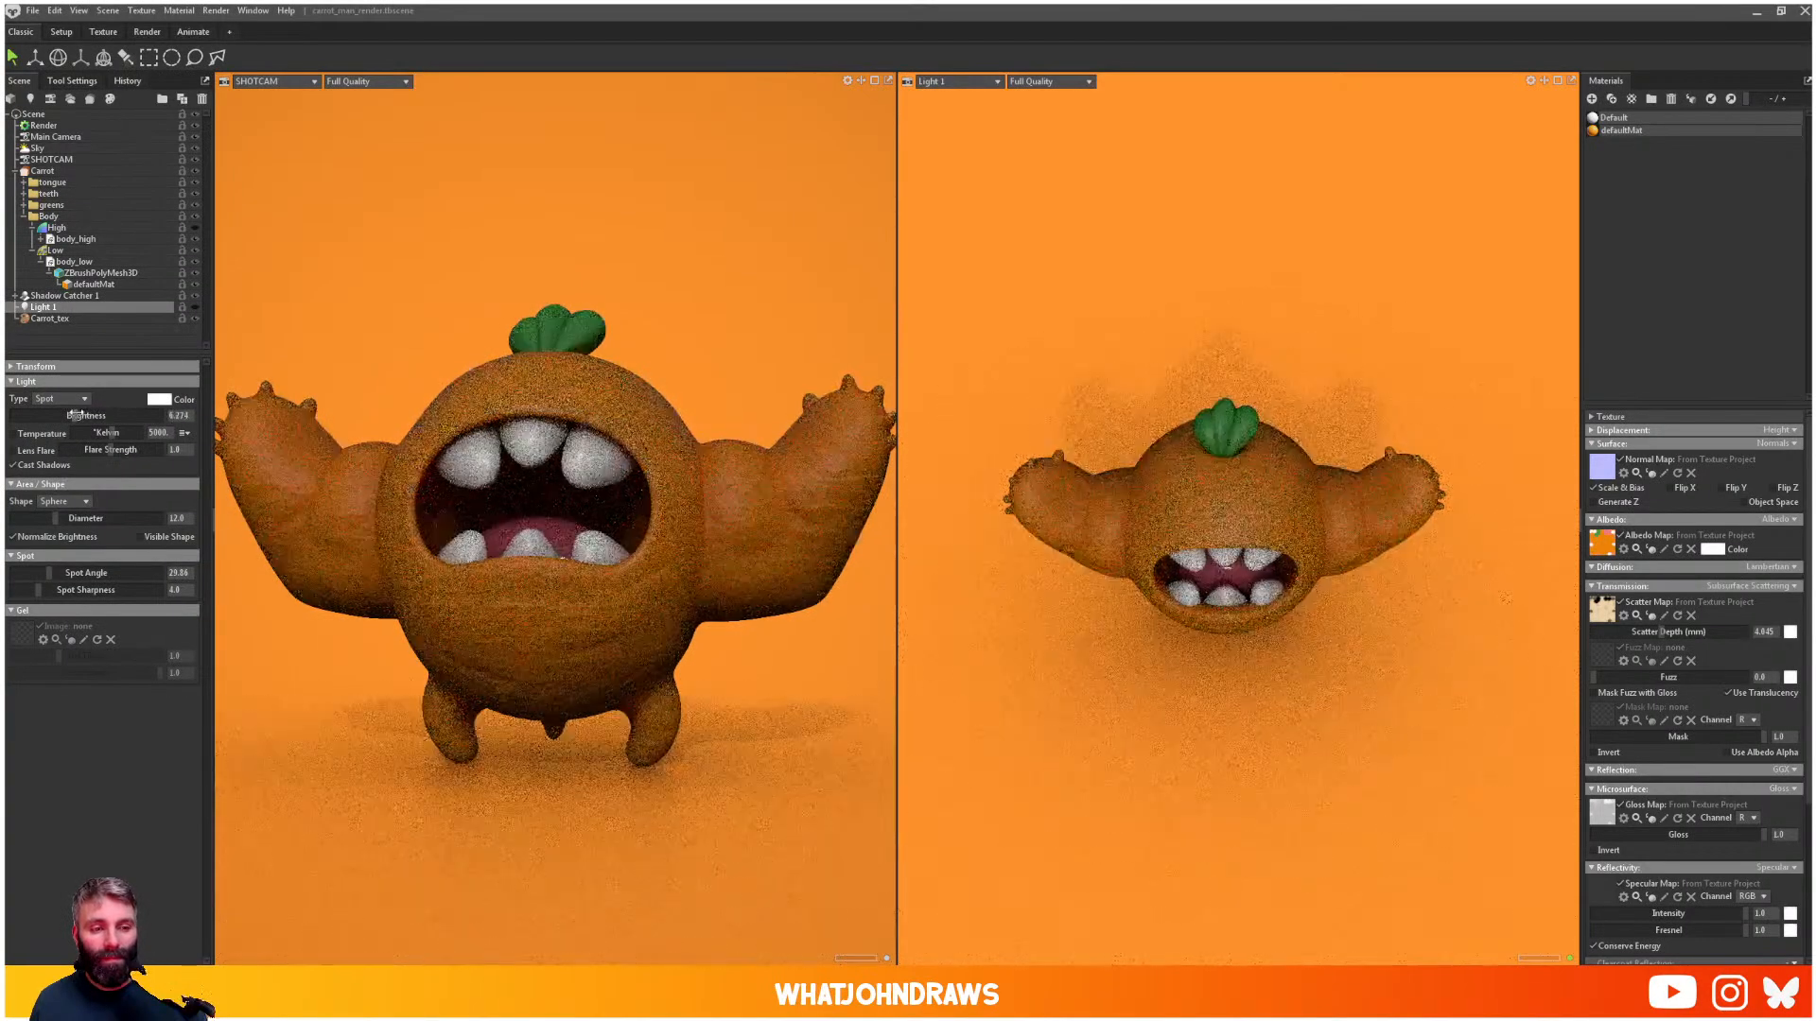
{"action": "left_click", "coordinate": [194, 307]}
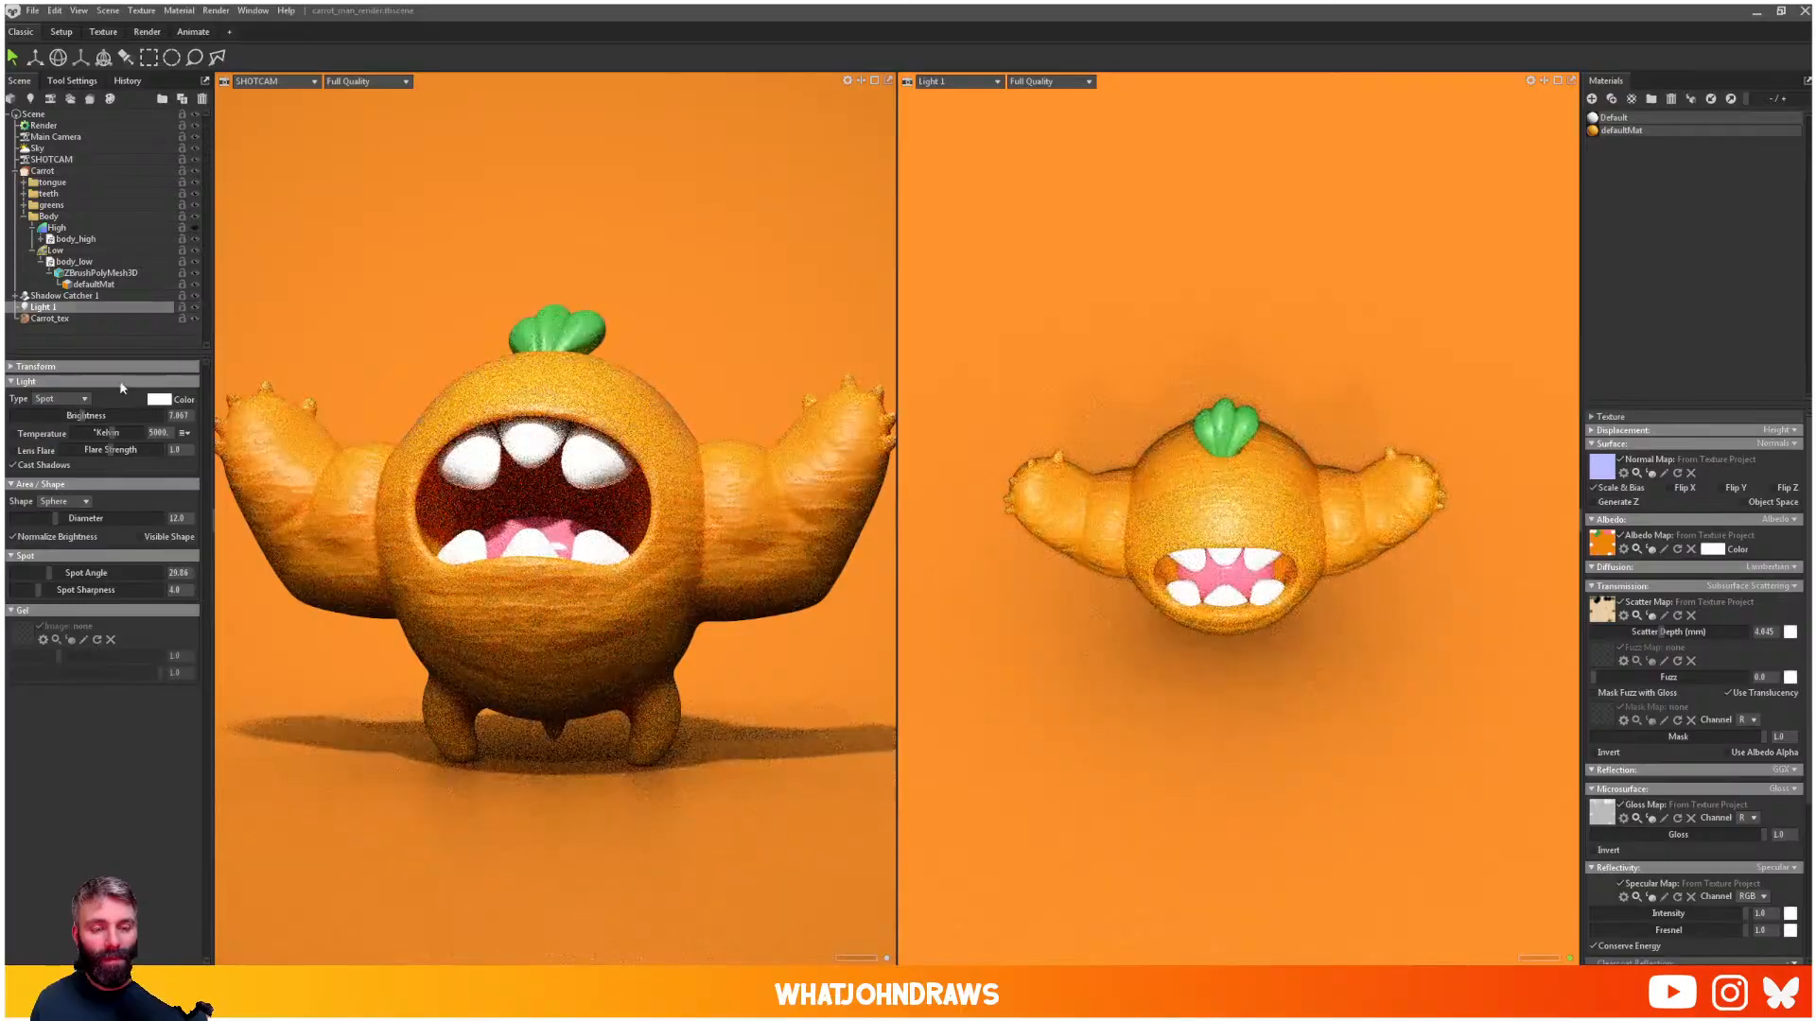
{"action": "left_click_drag", "start_coordinate": [80, 415], "coordinate": [78, 415]}
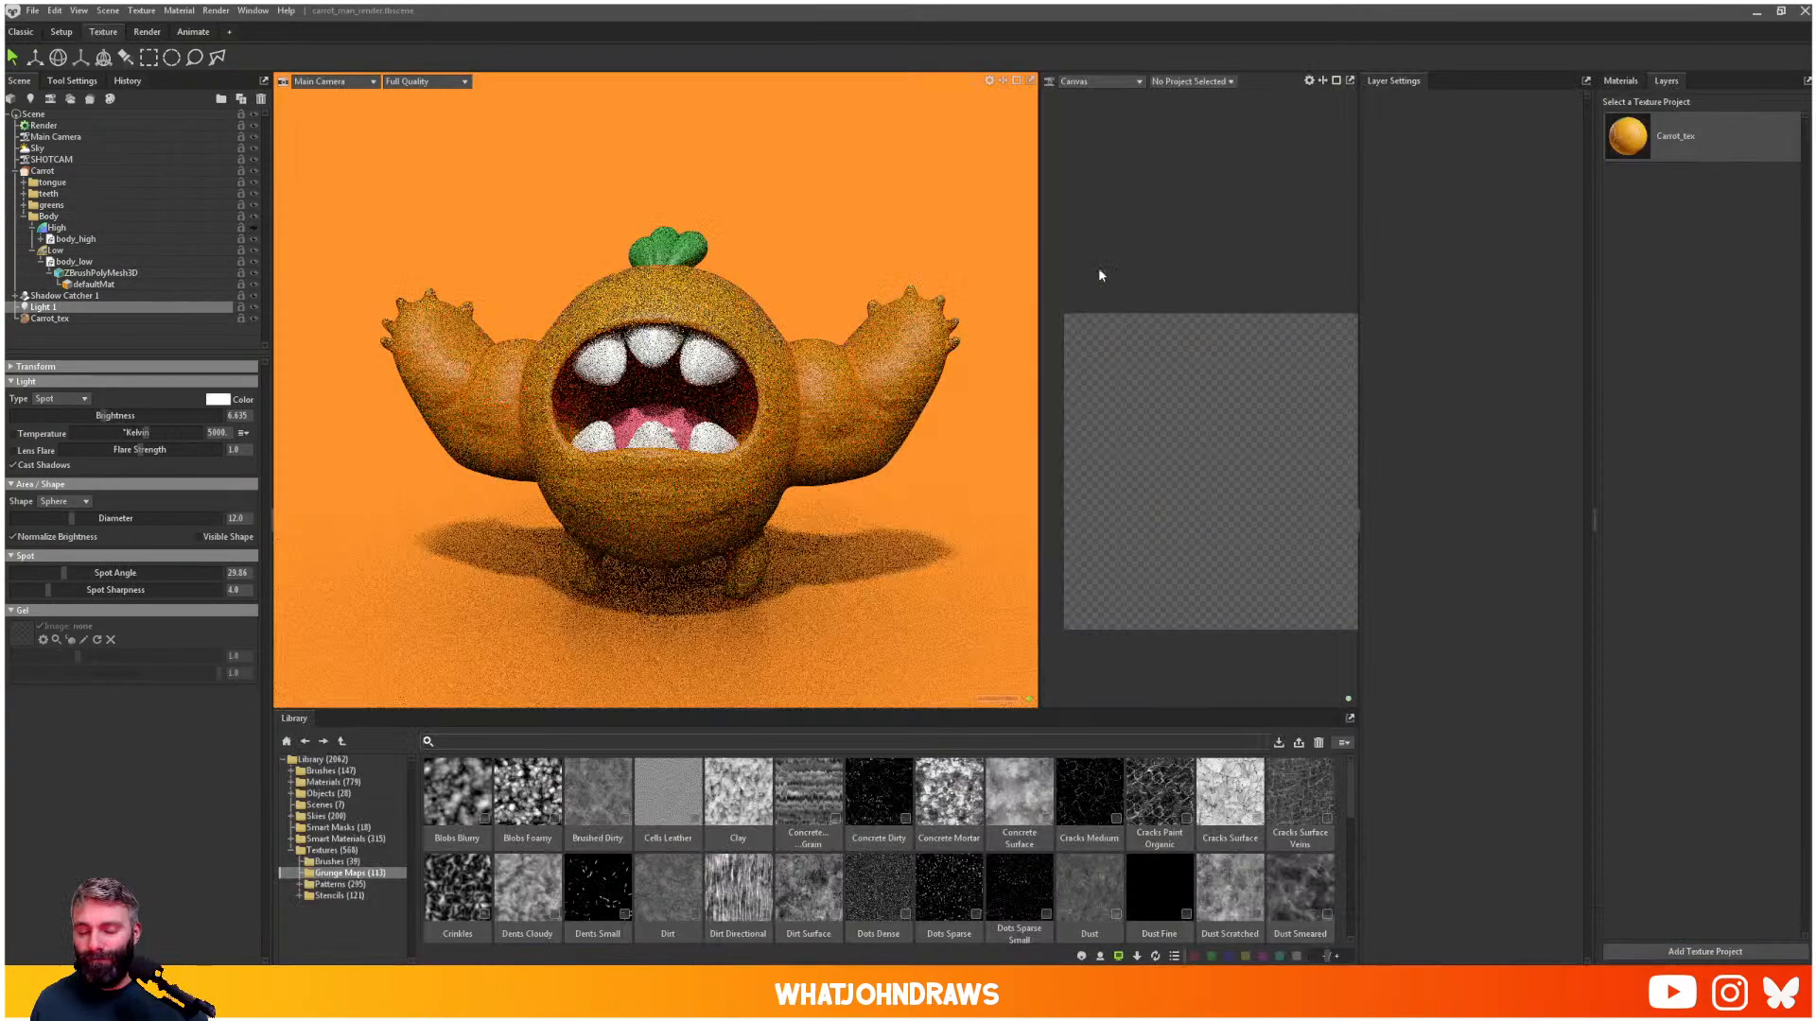
- Compare the render with the Carrot_tex veins layer hidden and shown, and reduce its opacity to about 39
{"action": "left_click", "coordinate": [1658, 137]}
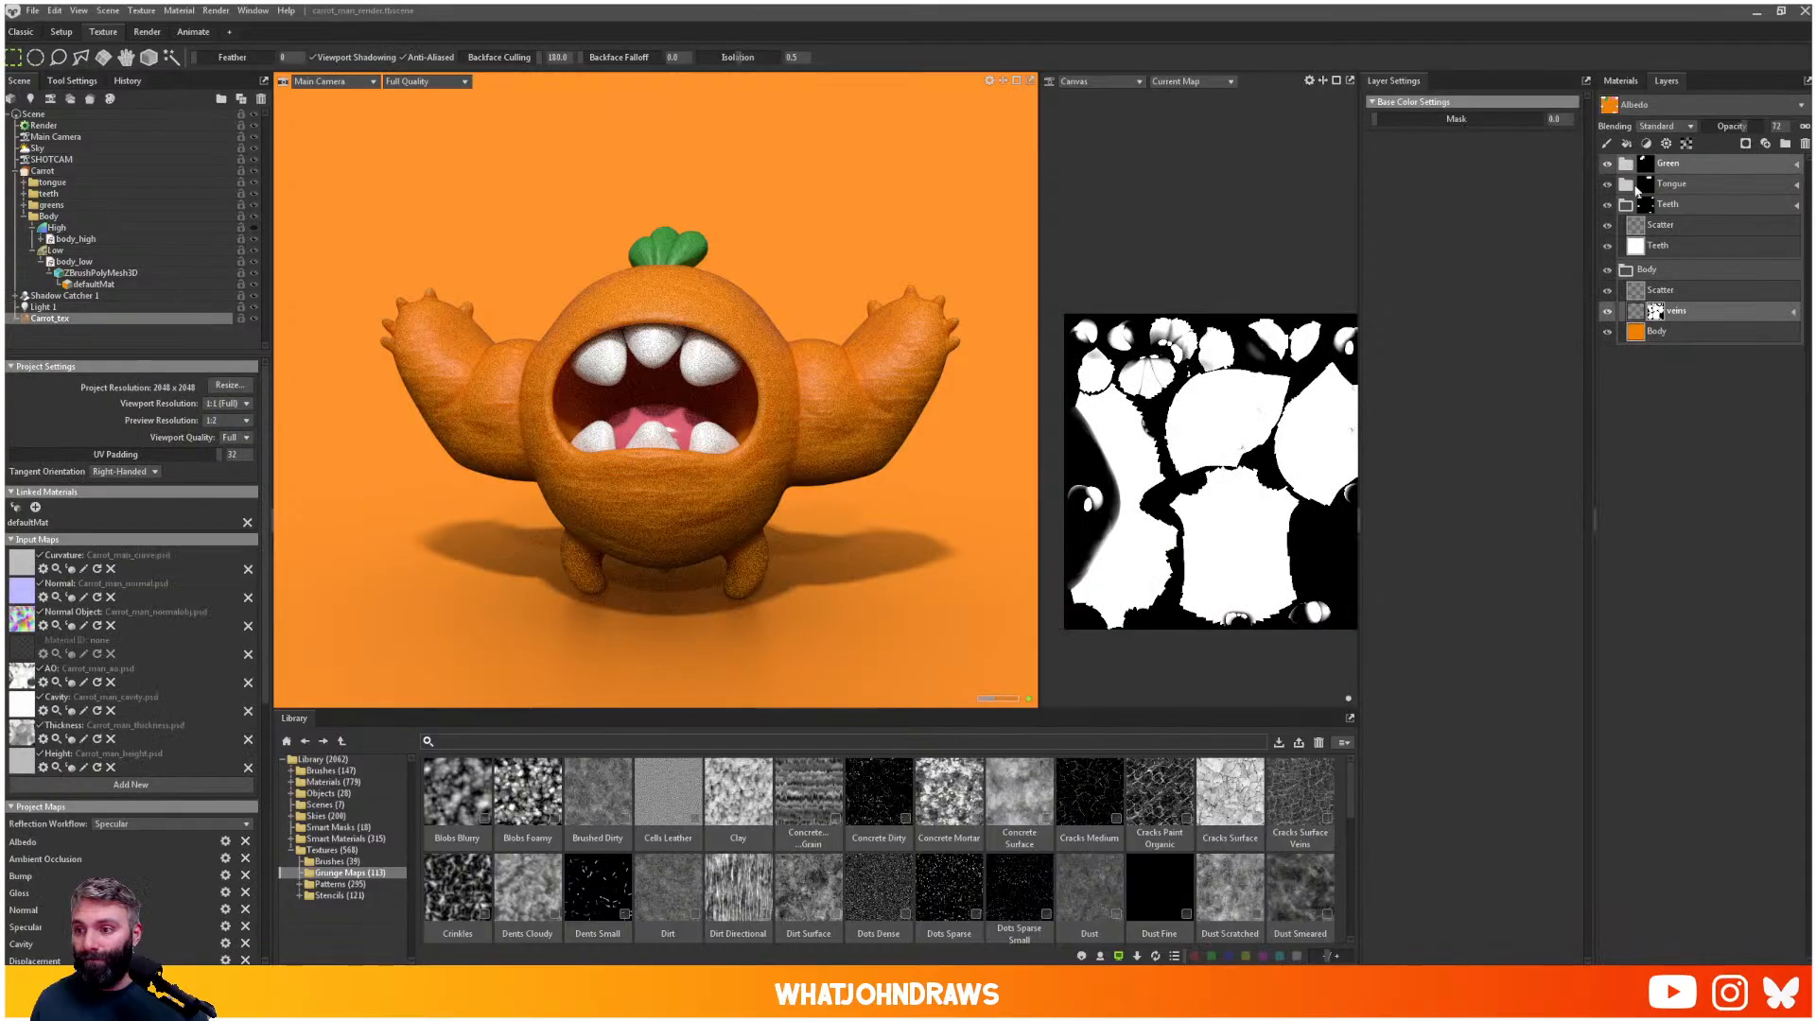
{"action": "left_click", "coordinate": [1607, 312]}
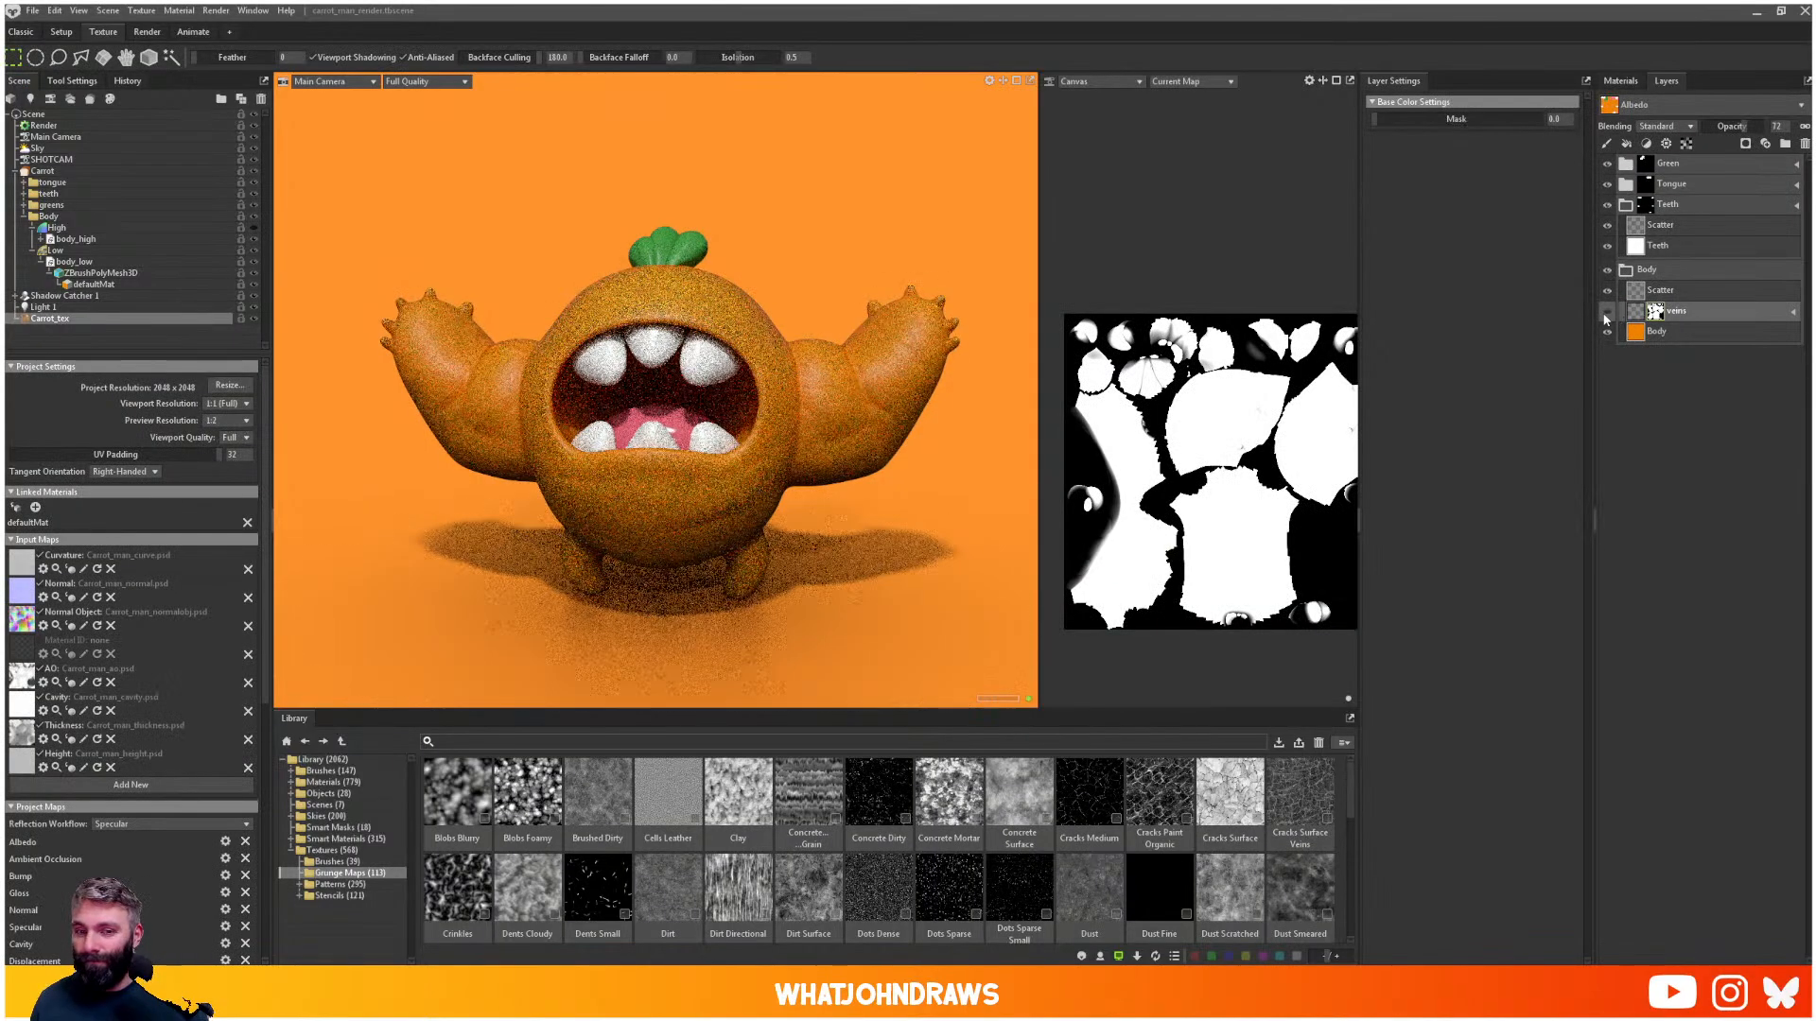
{"action": "left_click", "coordinate": [1607, 315]}
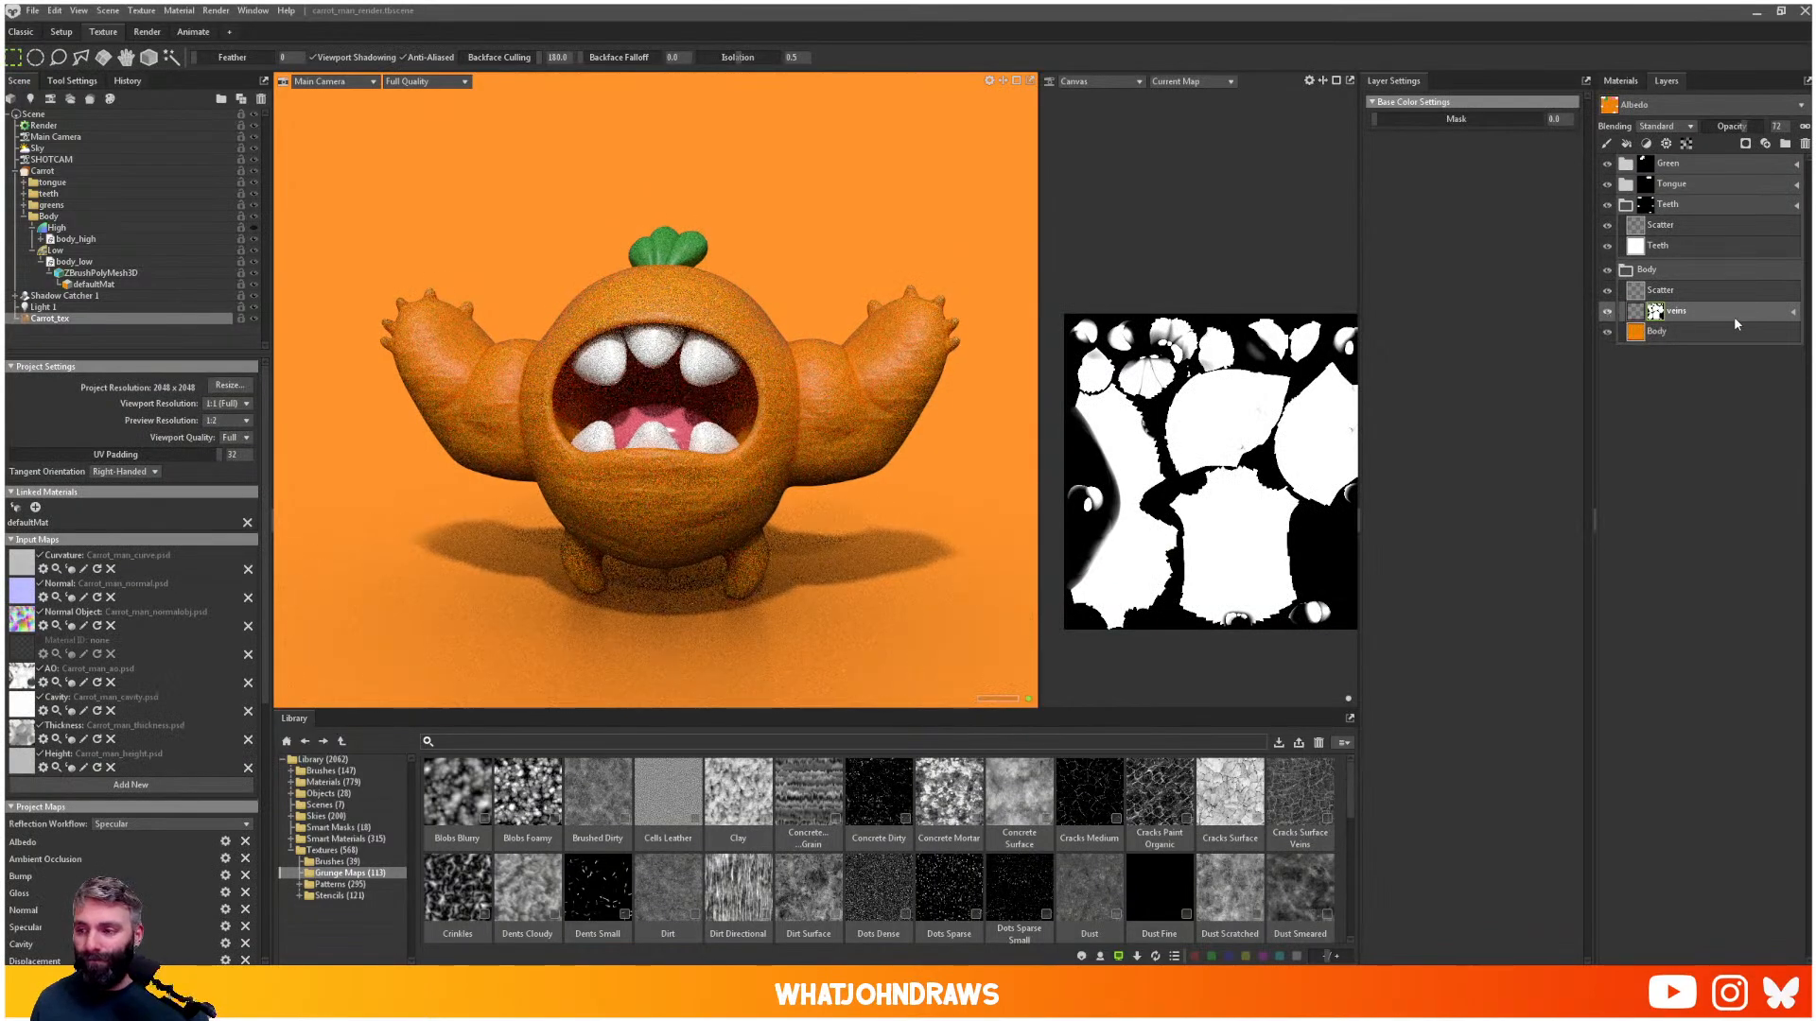
{"action": "left_click_drag", "start_coordinate": [1746, 125], "coordinate": [1727, 126]}
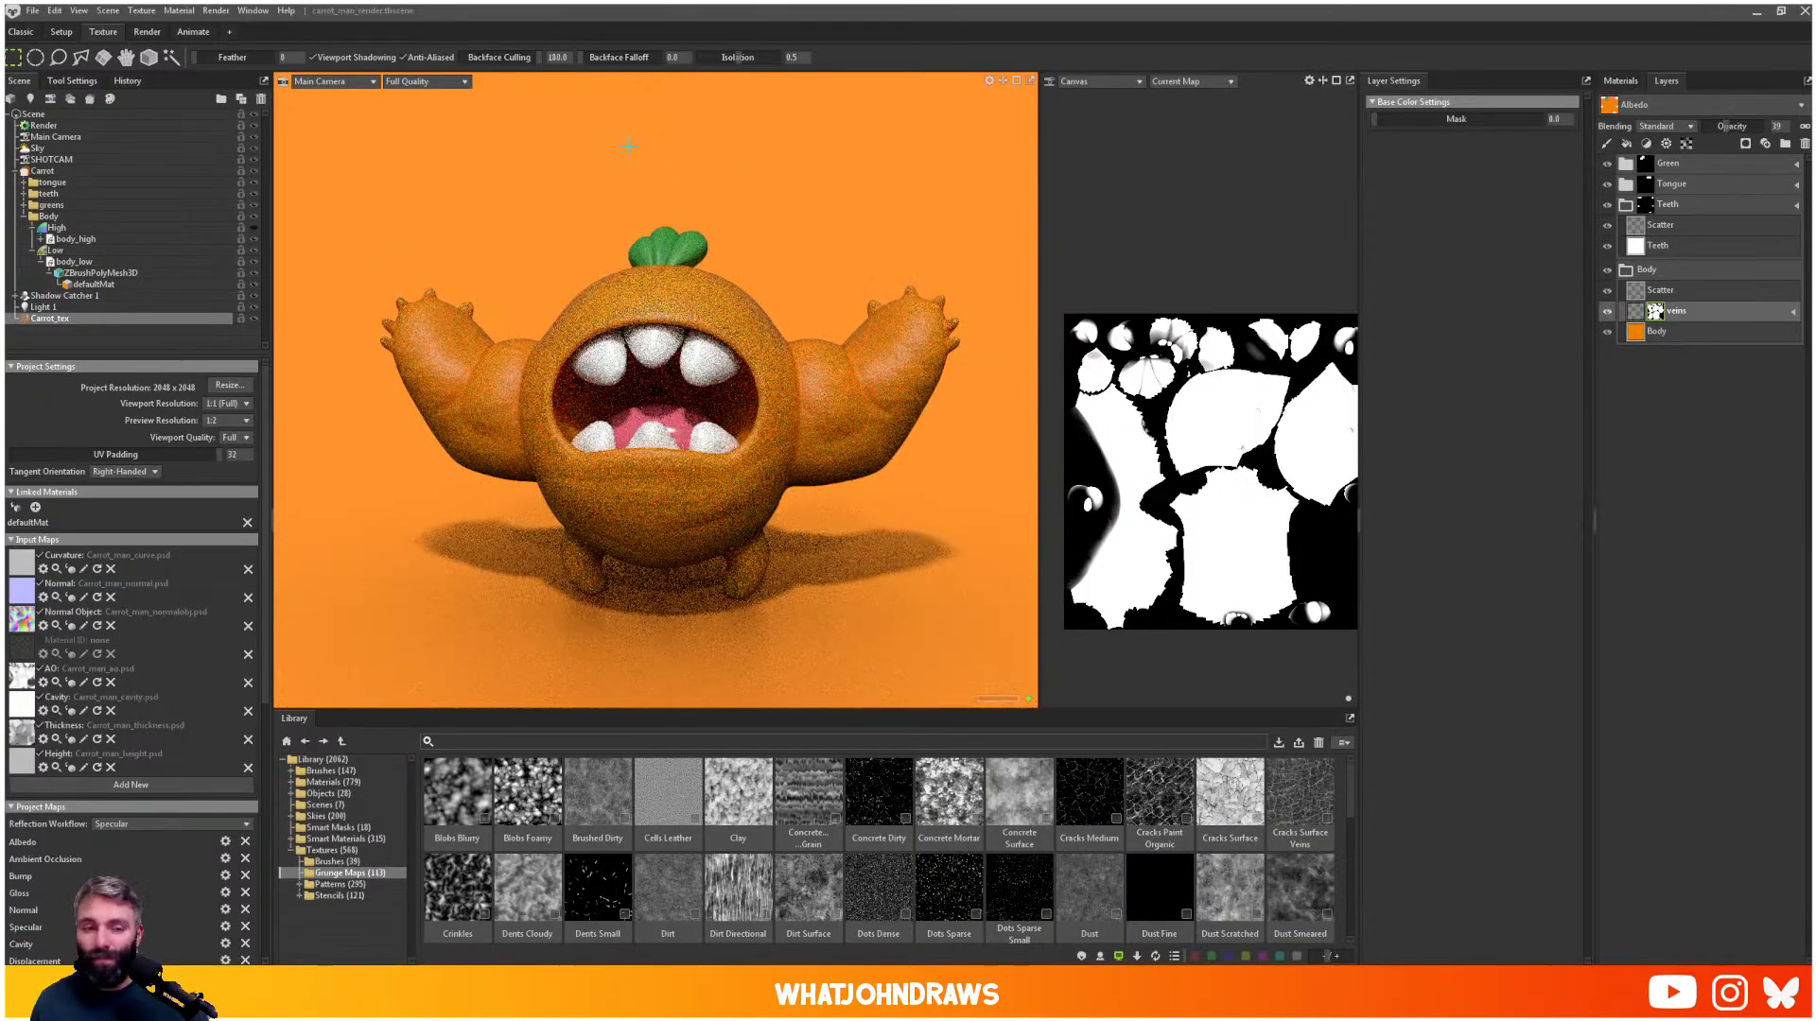
{"action": "left_click", "coordinate": [24, 32]}
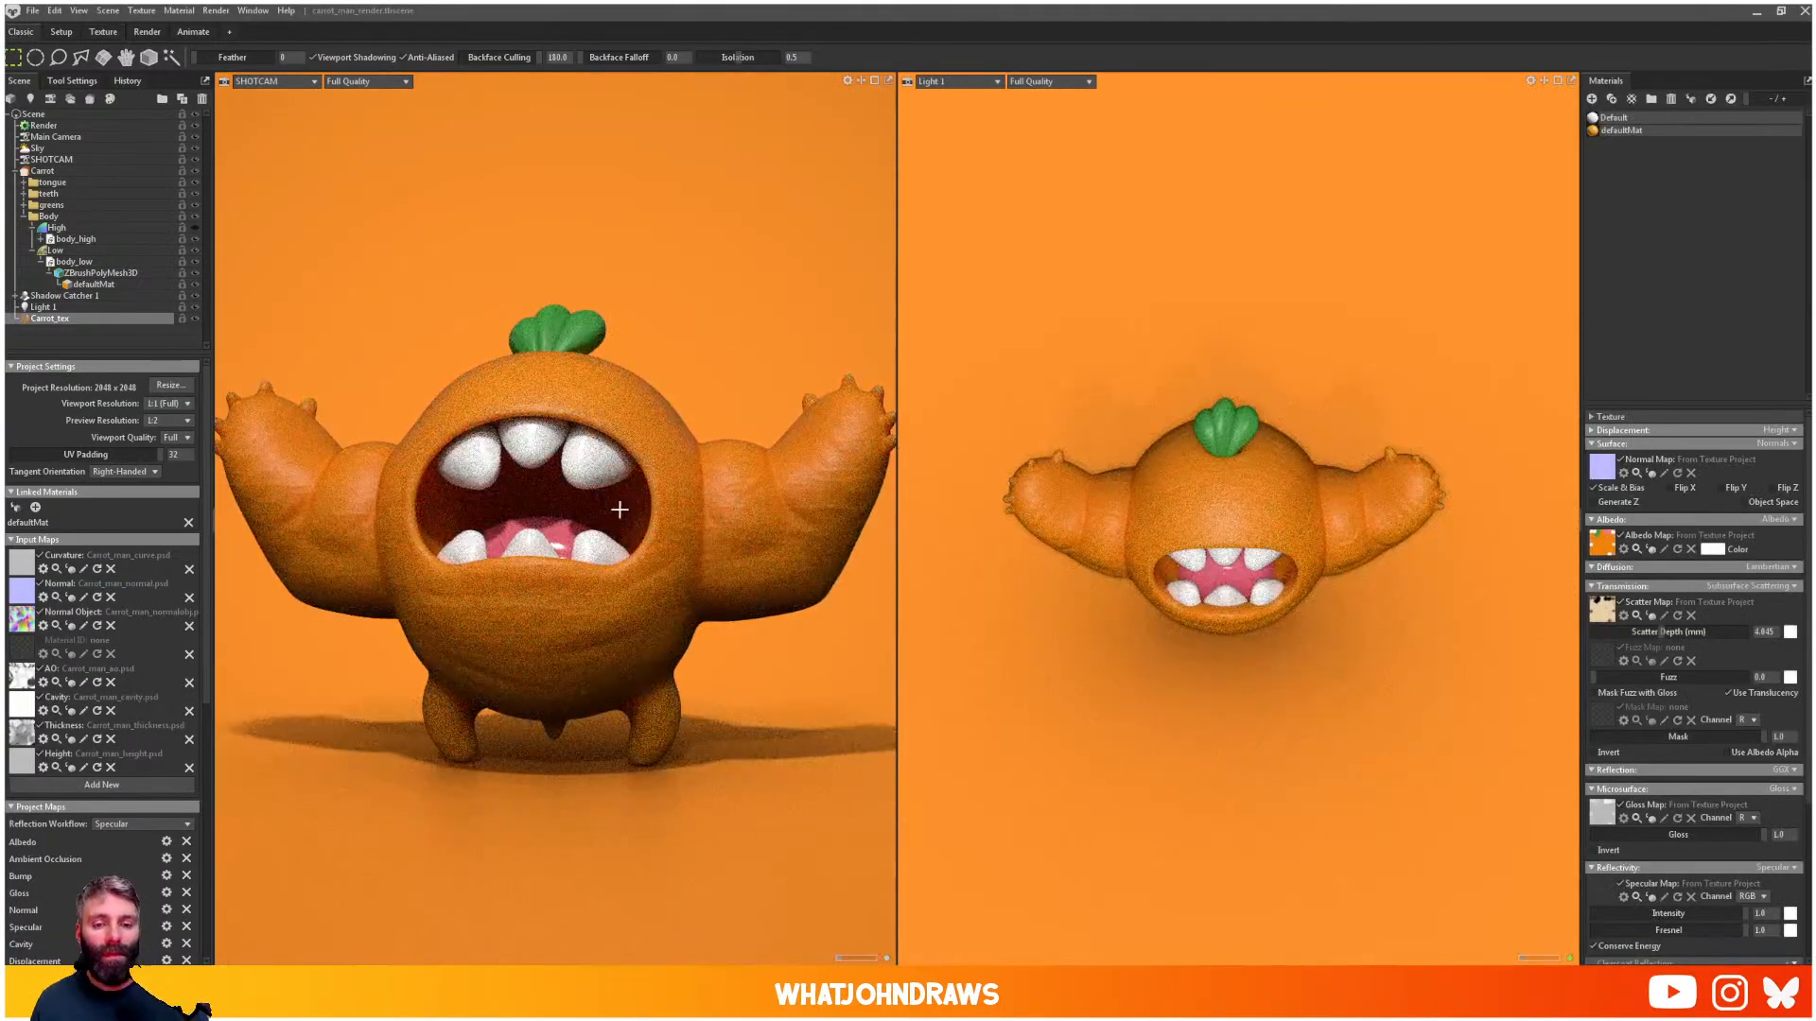
{"action": "left_click", "coordinate": [703, 559]}
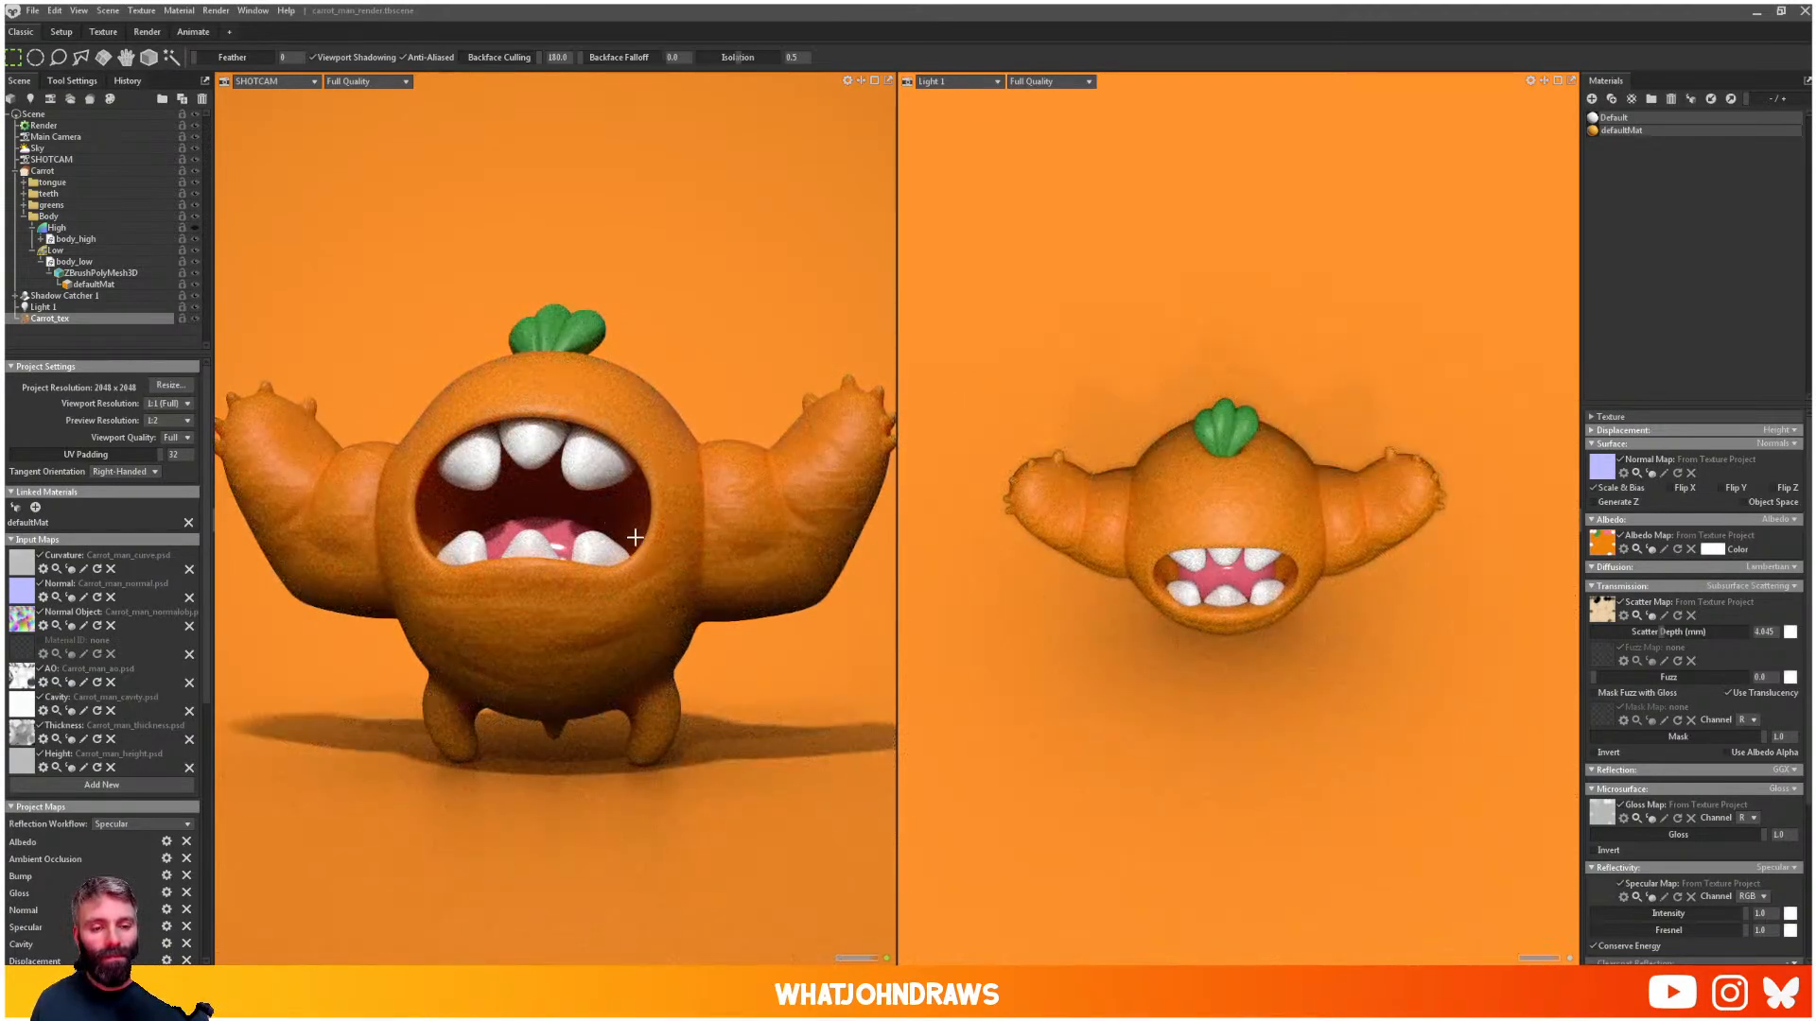
{"action": "left_click_drag", "start_coordinate": [579, 534], "coordinate": [584, 565]}
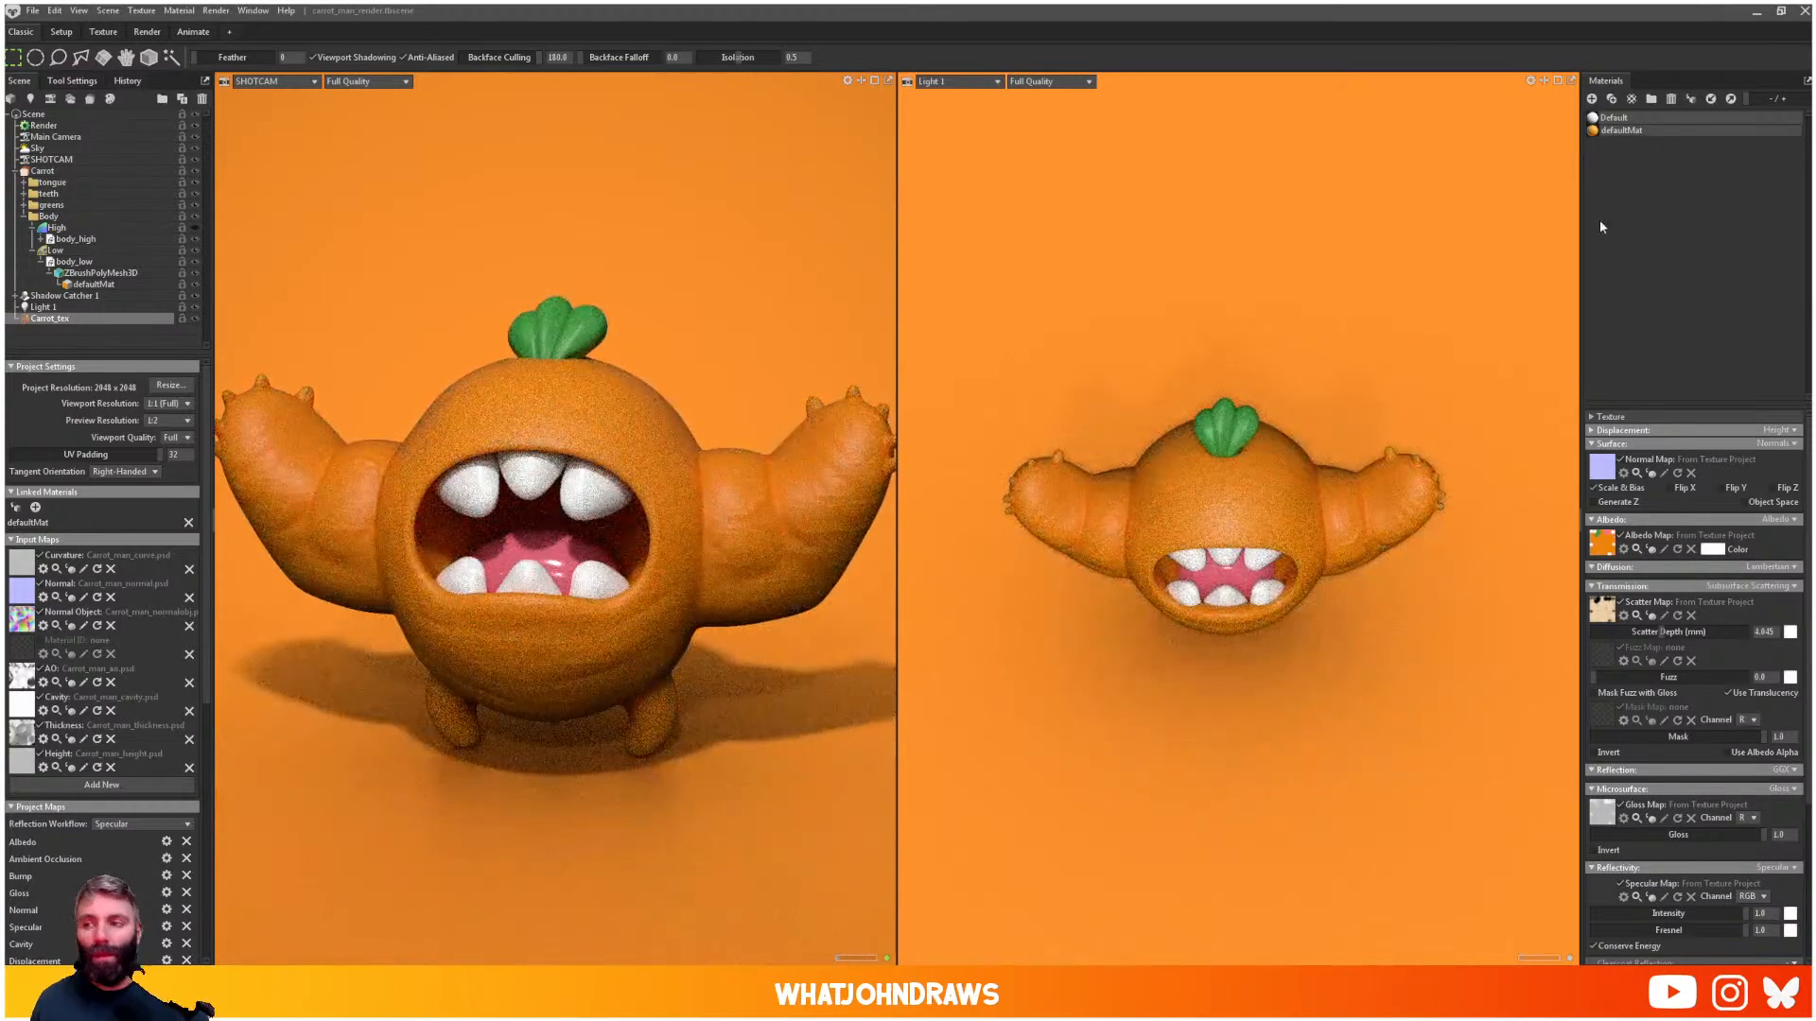
- Lower the gloss of the Base layer in the Tongue group to about 0.67 and check it through SHOTCAM
{"action": "left_click", "coordinate": [106, 34]}
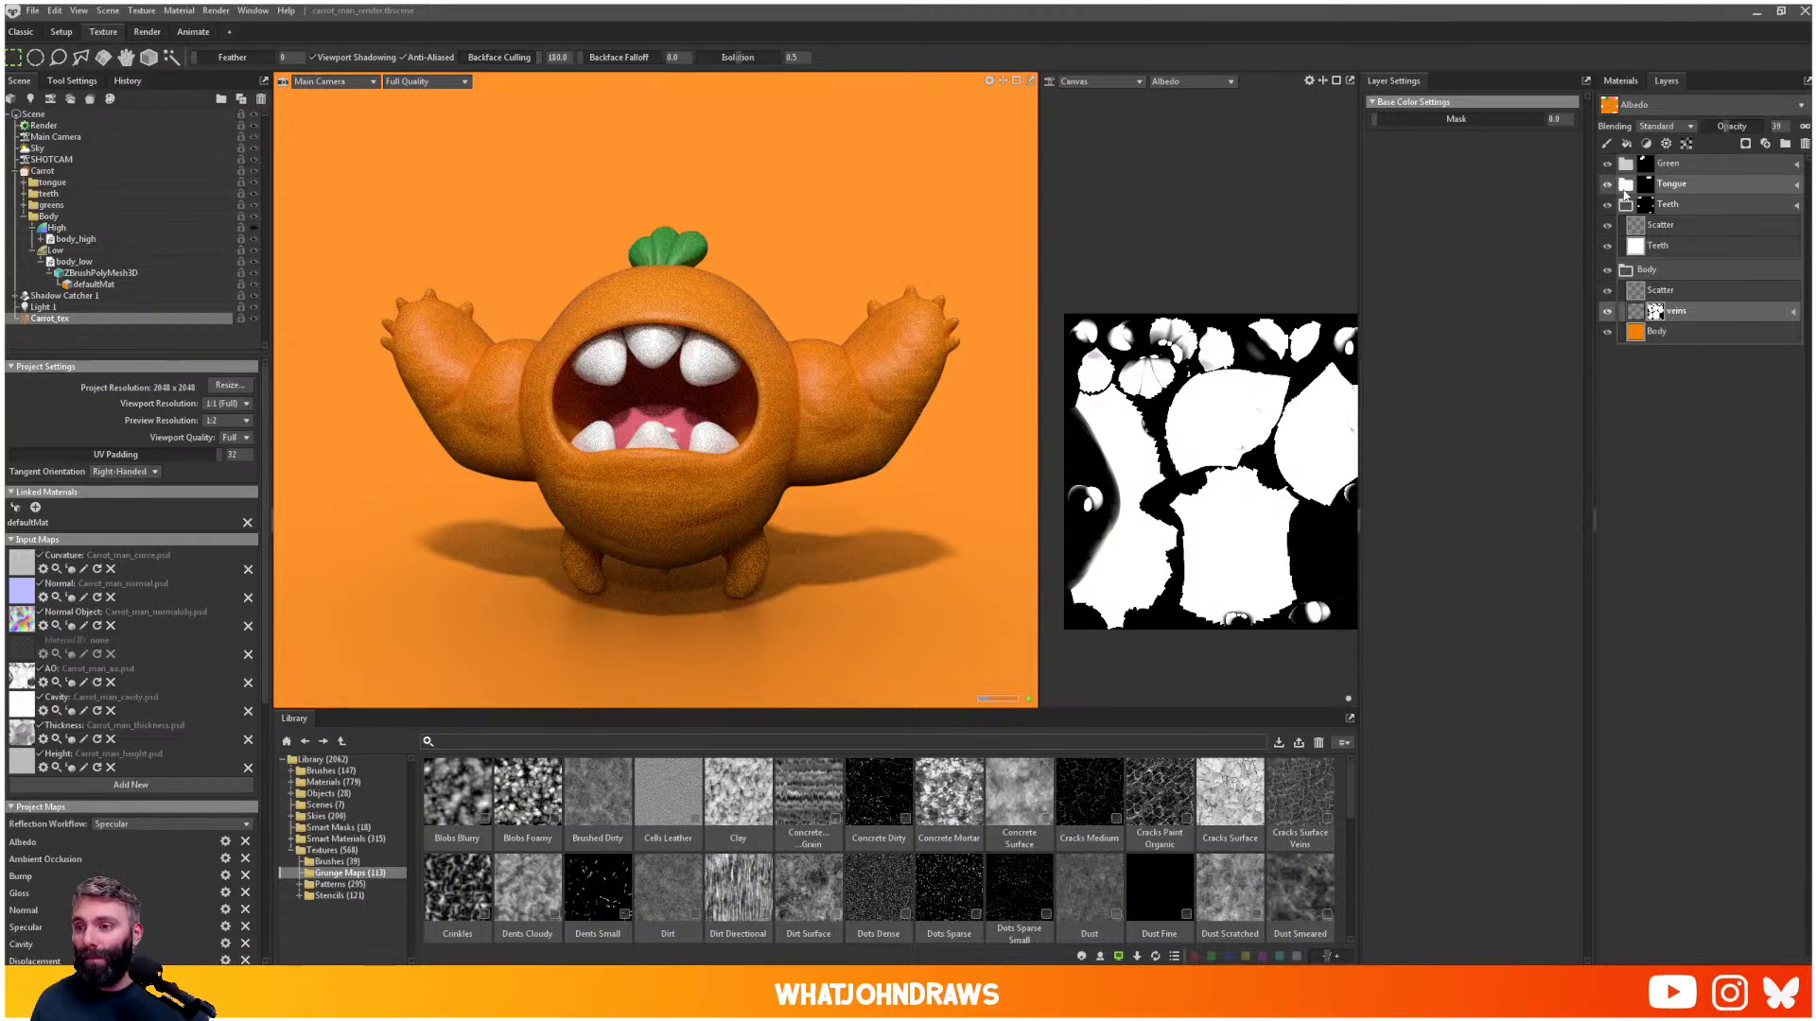
{"action": "left_click", "coordinate": [1624, 188]}
{"action": "left_click", "coordinate": [1670, 205]}
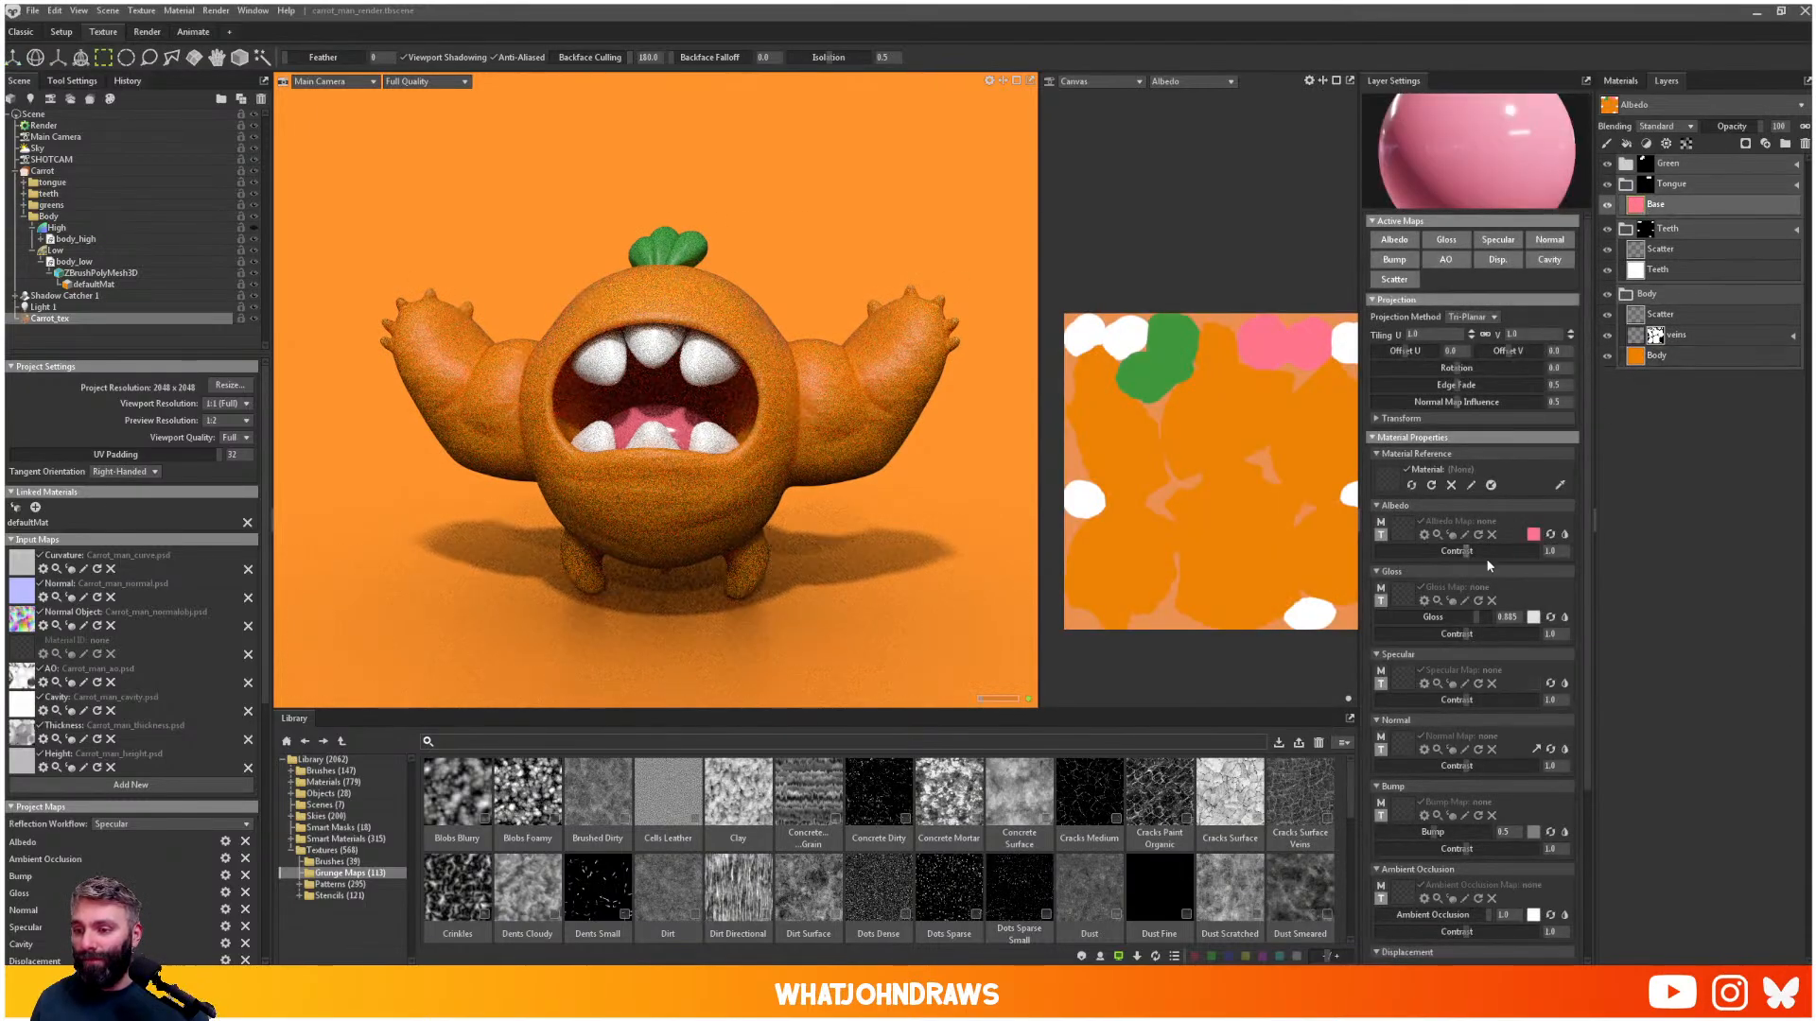
{"action": "left_click_drag", "start_coordinate": [1475, 617], "coordinate": [1451, 624]}
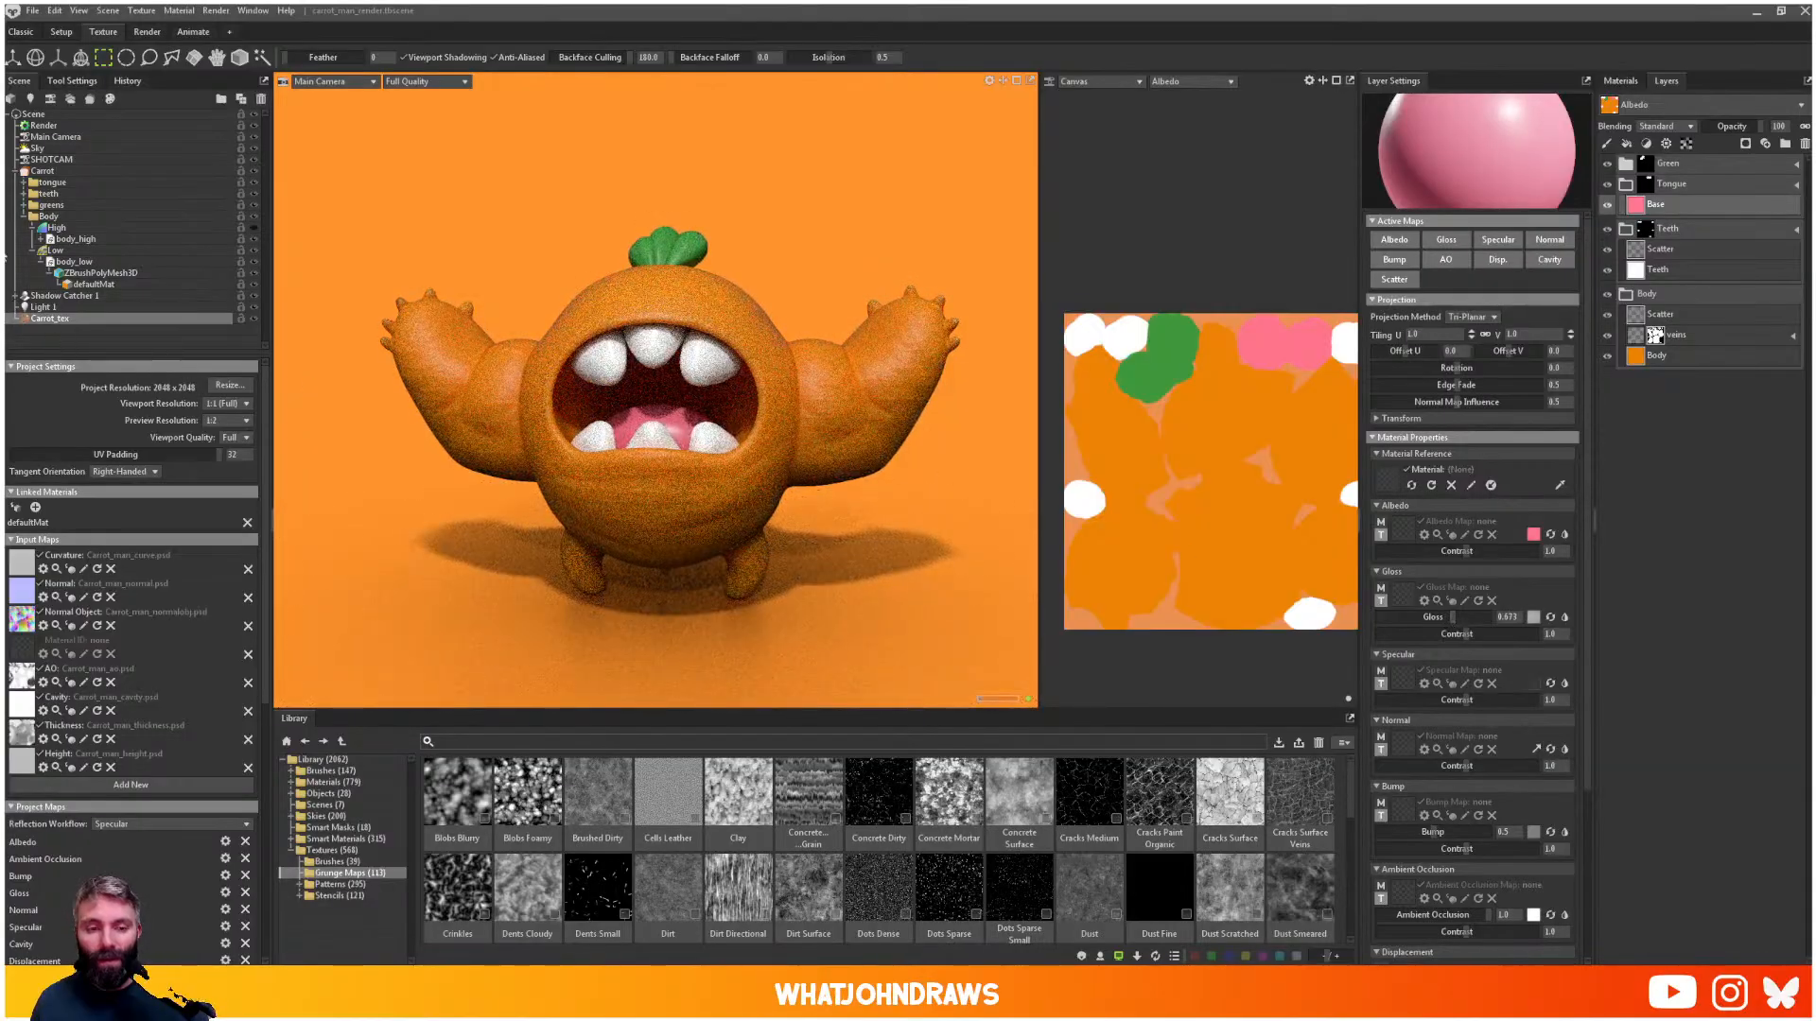
{"action": "left_click", "coordinate": [20, 34]}
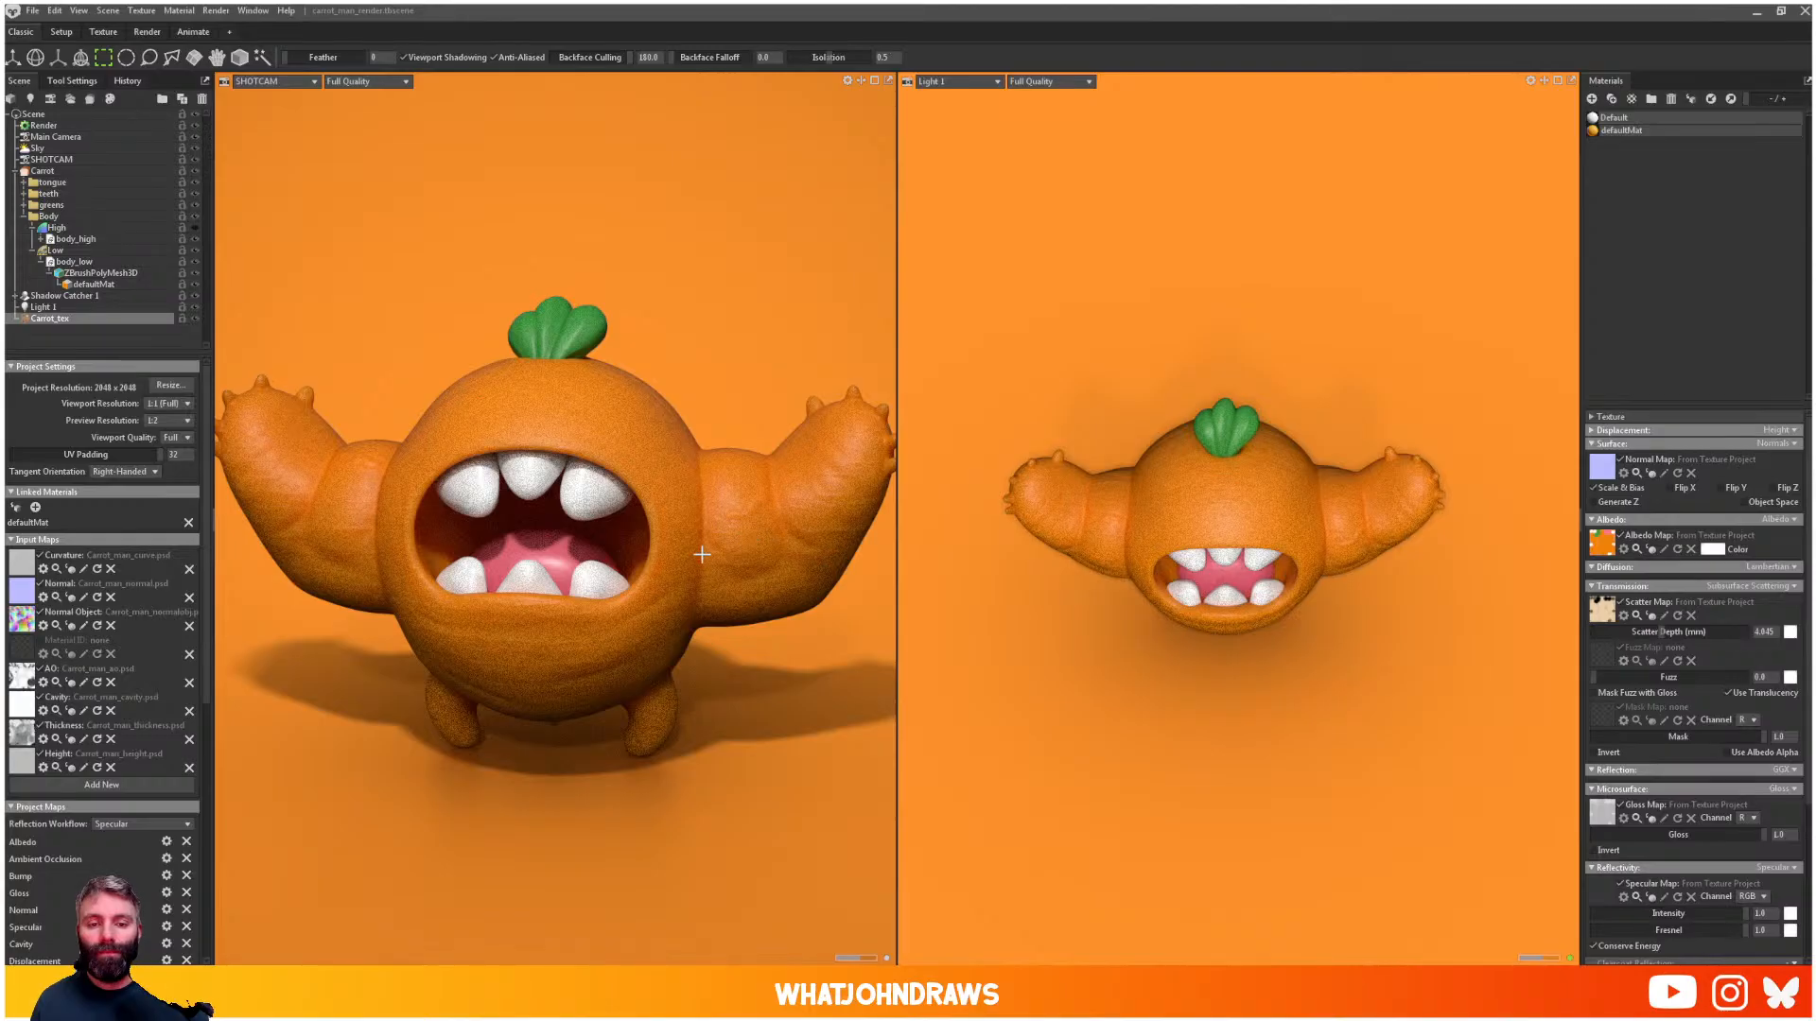
{"action": "left_click_drag", "start_coordinate": [709, 552], "coordinate": [729, 583], "text": "alt"}
{"action": "right_click_drag", "start_coordinate": [729, 584], "coordinate": [705, 596], "text": "alt"}
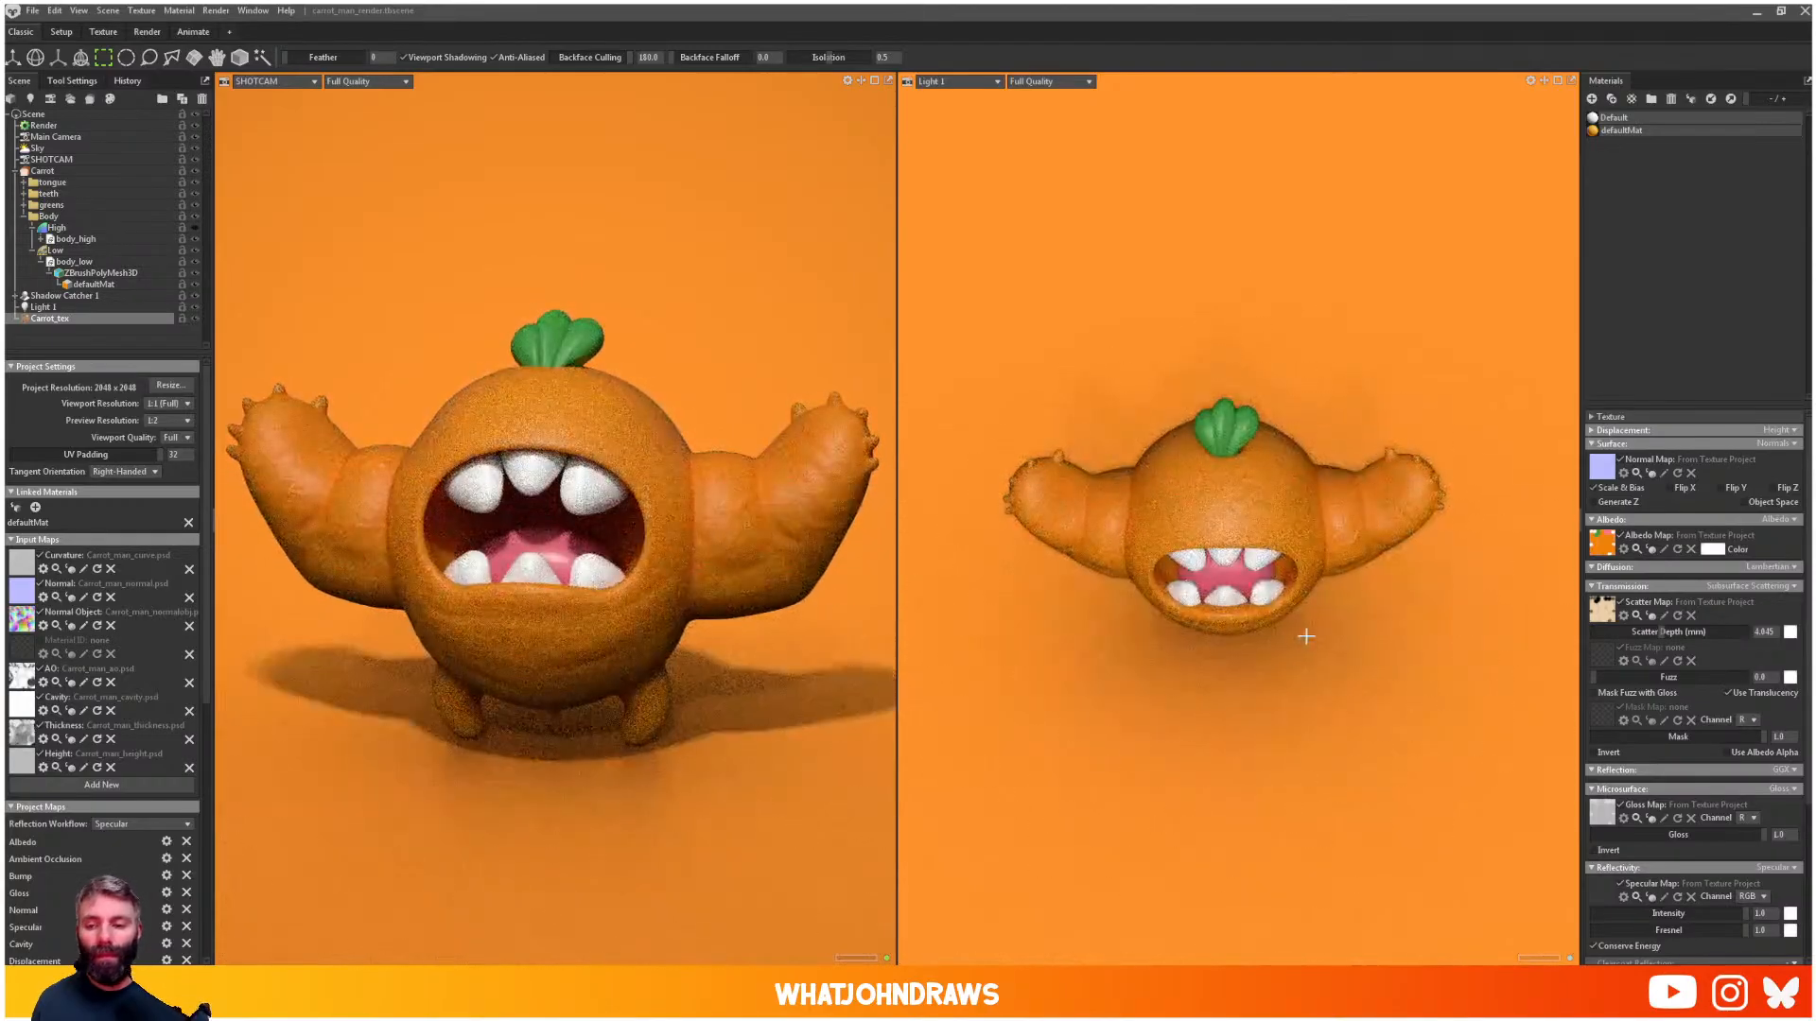
- Reposition Light 1 through its own view, lowering it in front of the monster and moving it farther away
{"action": "mouse_move", "coordinate": [1326, 502]}
{"action": "left_mouse_down", "text": "alt"}
{"action": "mouse_move", "coordinate": [1324, 588]}
{"action": "mouse_move", "coordinate": [1319, 440]}
{"action": "mouse_move", "coordinate": [1318, 493]}
{"action": "left_mouse_up", "text": "alt"}
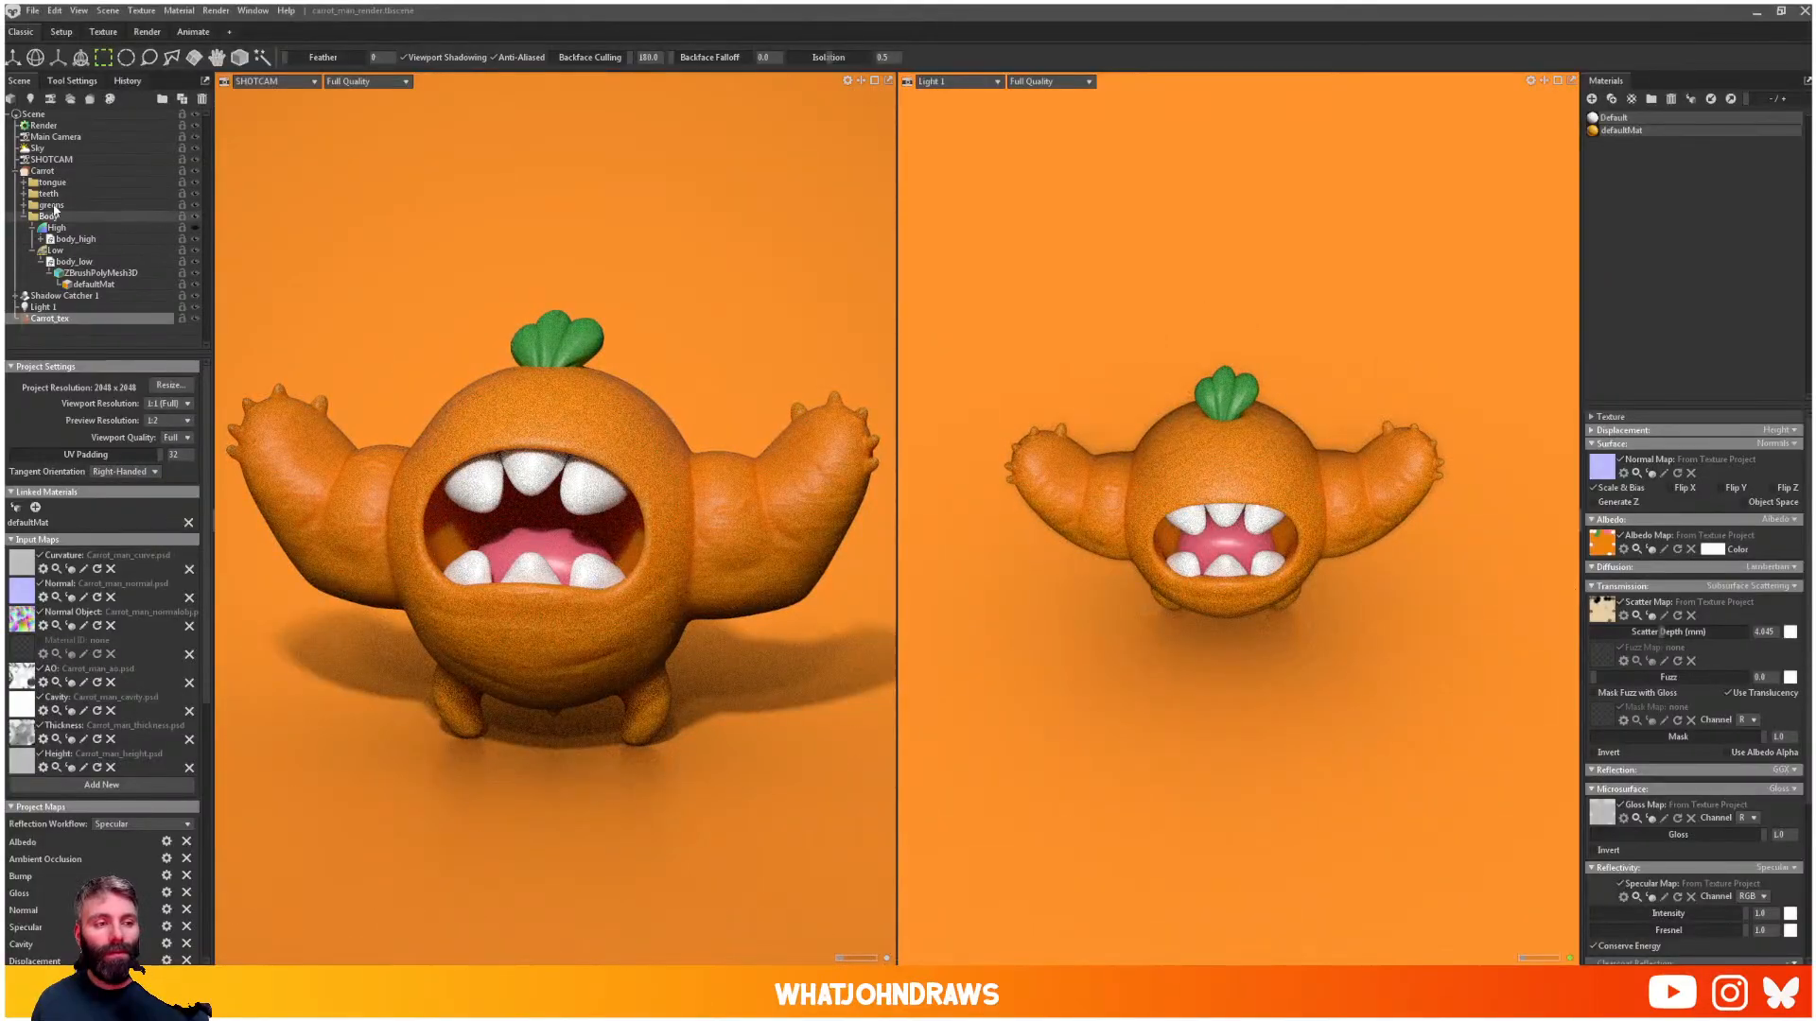
{"action": "left_click_drag", "start_coordinate": [1224, 487], "coordinate": [1215, 442], "text": "alt"}
{"action": "scroll", "coordinate": [1234, 429], "scroll_direction": "up", "scroll_amount": 3}
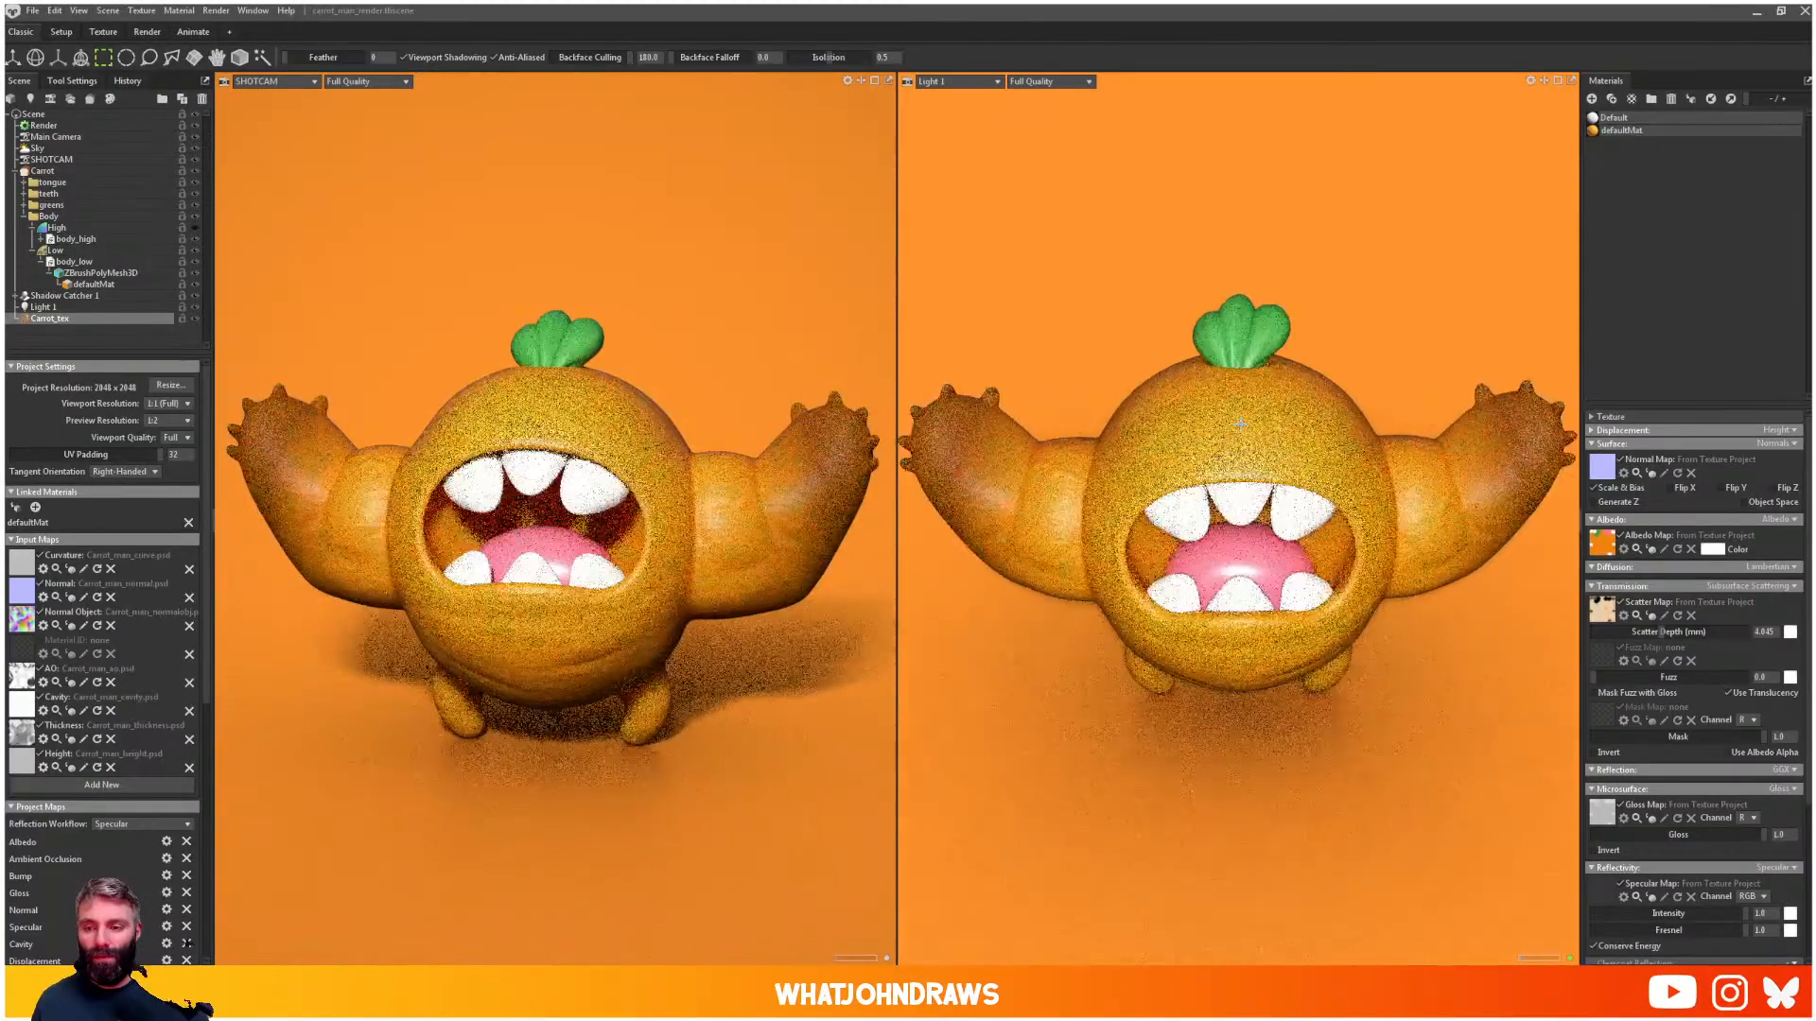
{"action": "left_click_drag", "start_coordinate": [1375, 625], "coordinate": [1325, 632], "text": "alt"}
{"action": "scroll", "coordinate": [1418, 615], "scroll_direction": "down", "scroll_amount": 4}
{"action": "left_click_drag", "start_coordinate": [1504, 602], "coordinate": [1393, 661], "text": "alt"}
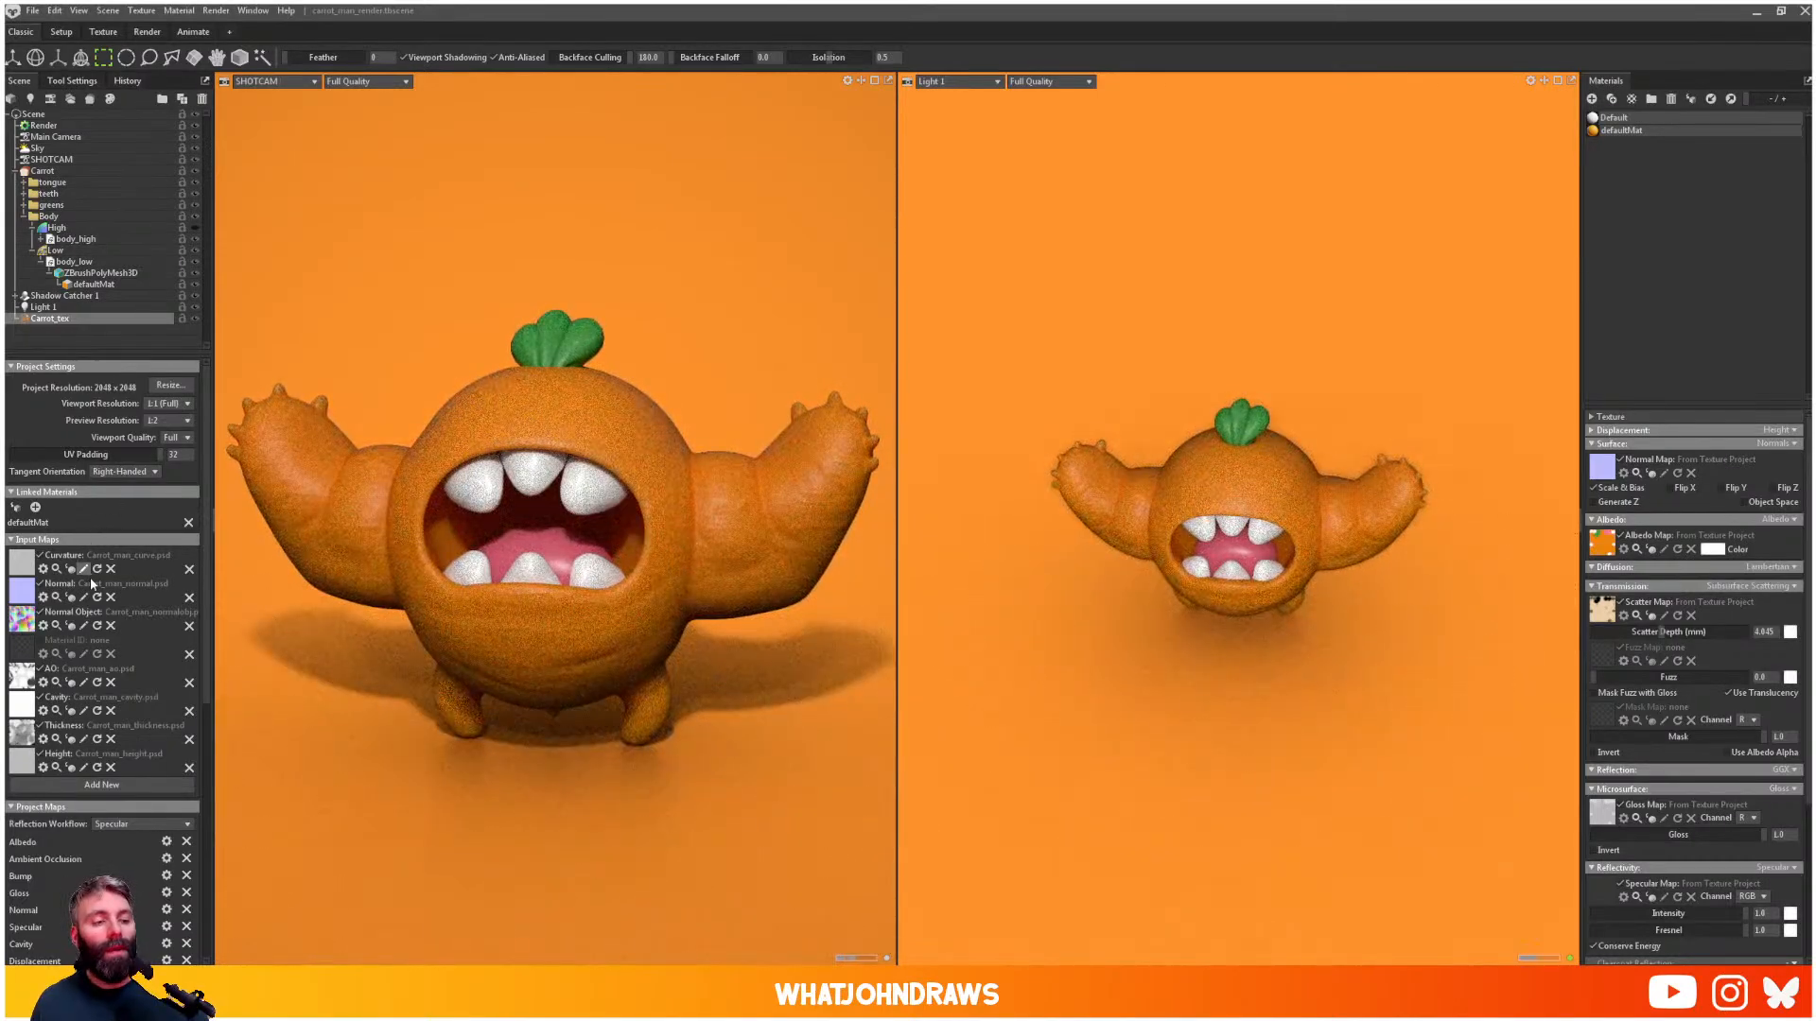
- Collapse the Body group in the scene, rename Light 1 to Key and duplicate it
{"action": "left_click", "coordinate": [23, 216]}
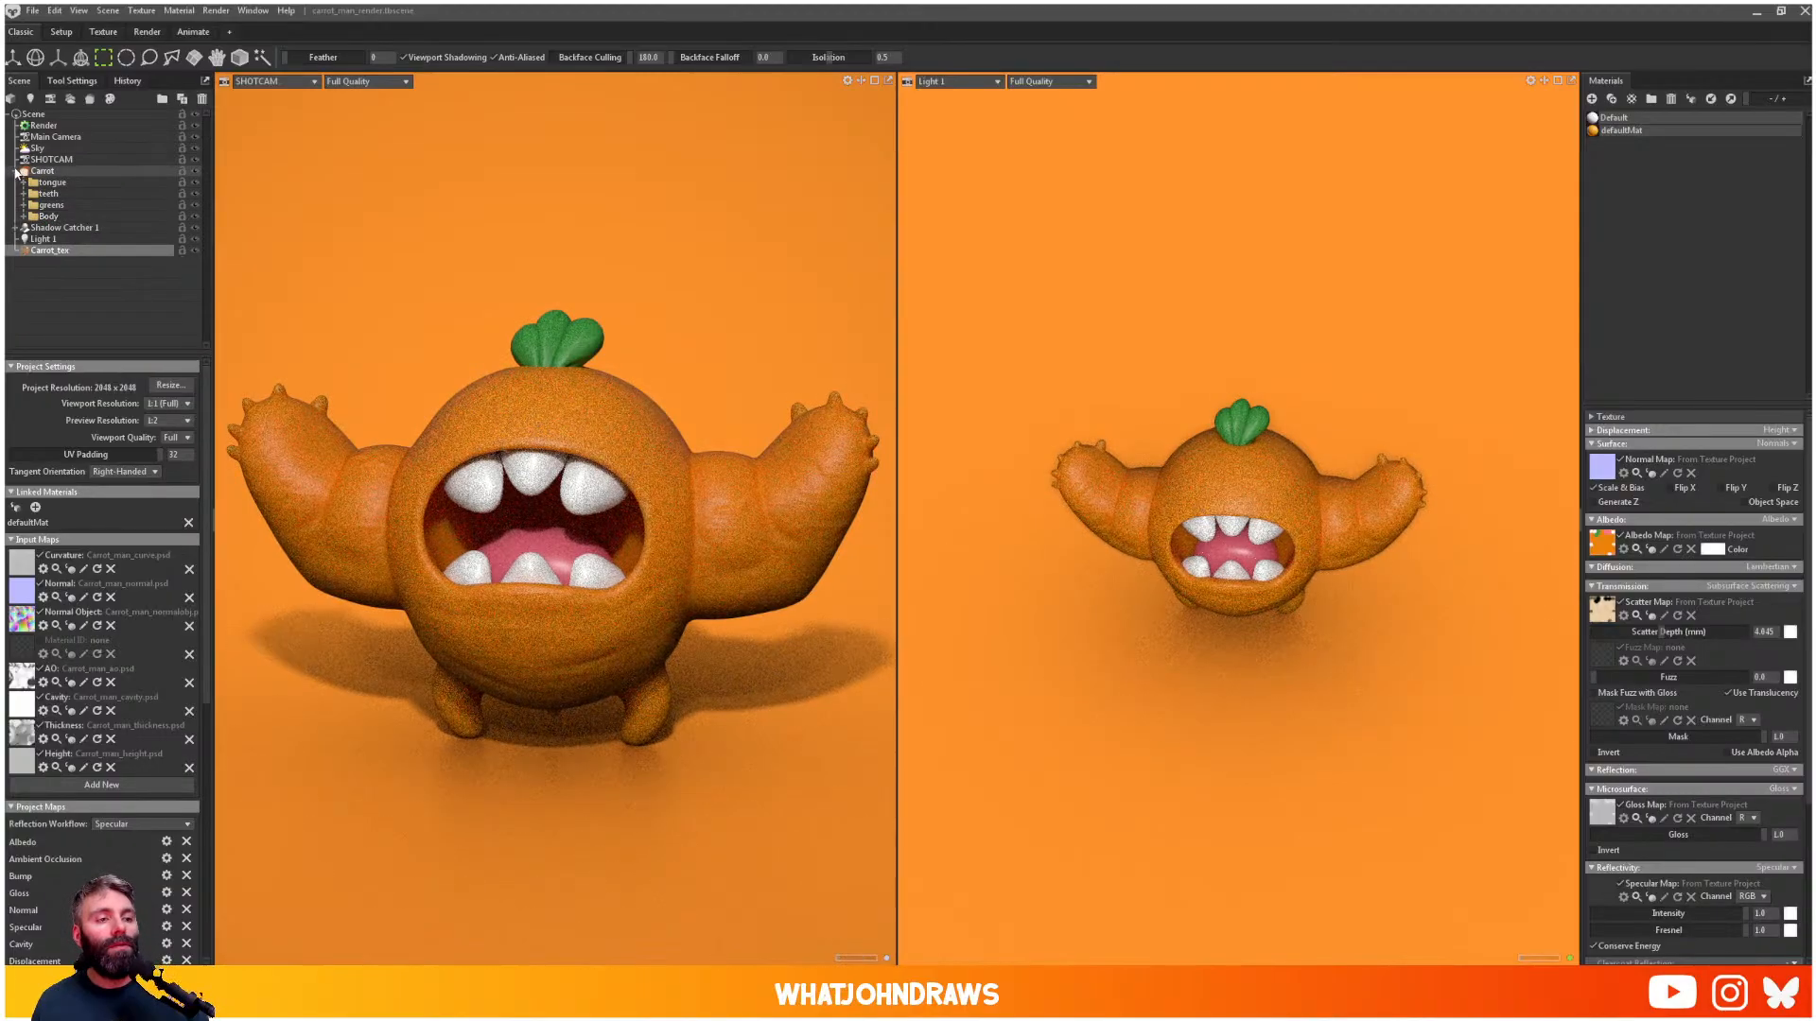
{"action": "left_click", "coordinate": [30, 241]}
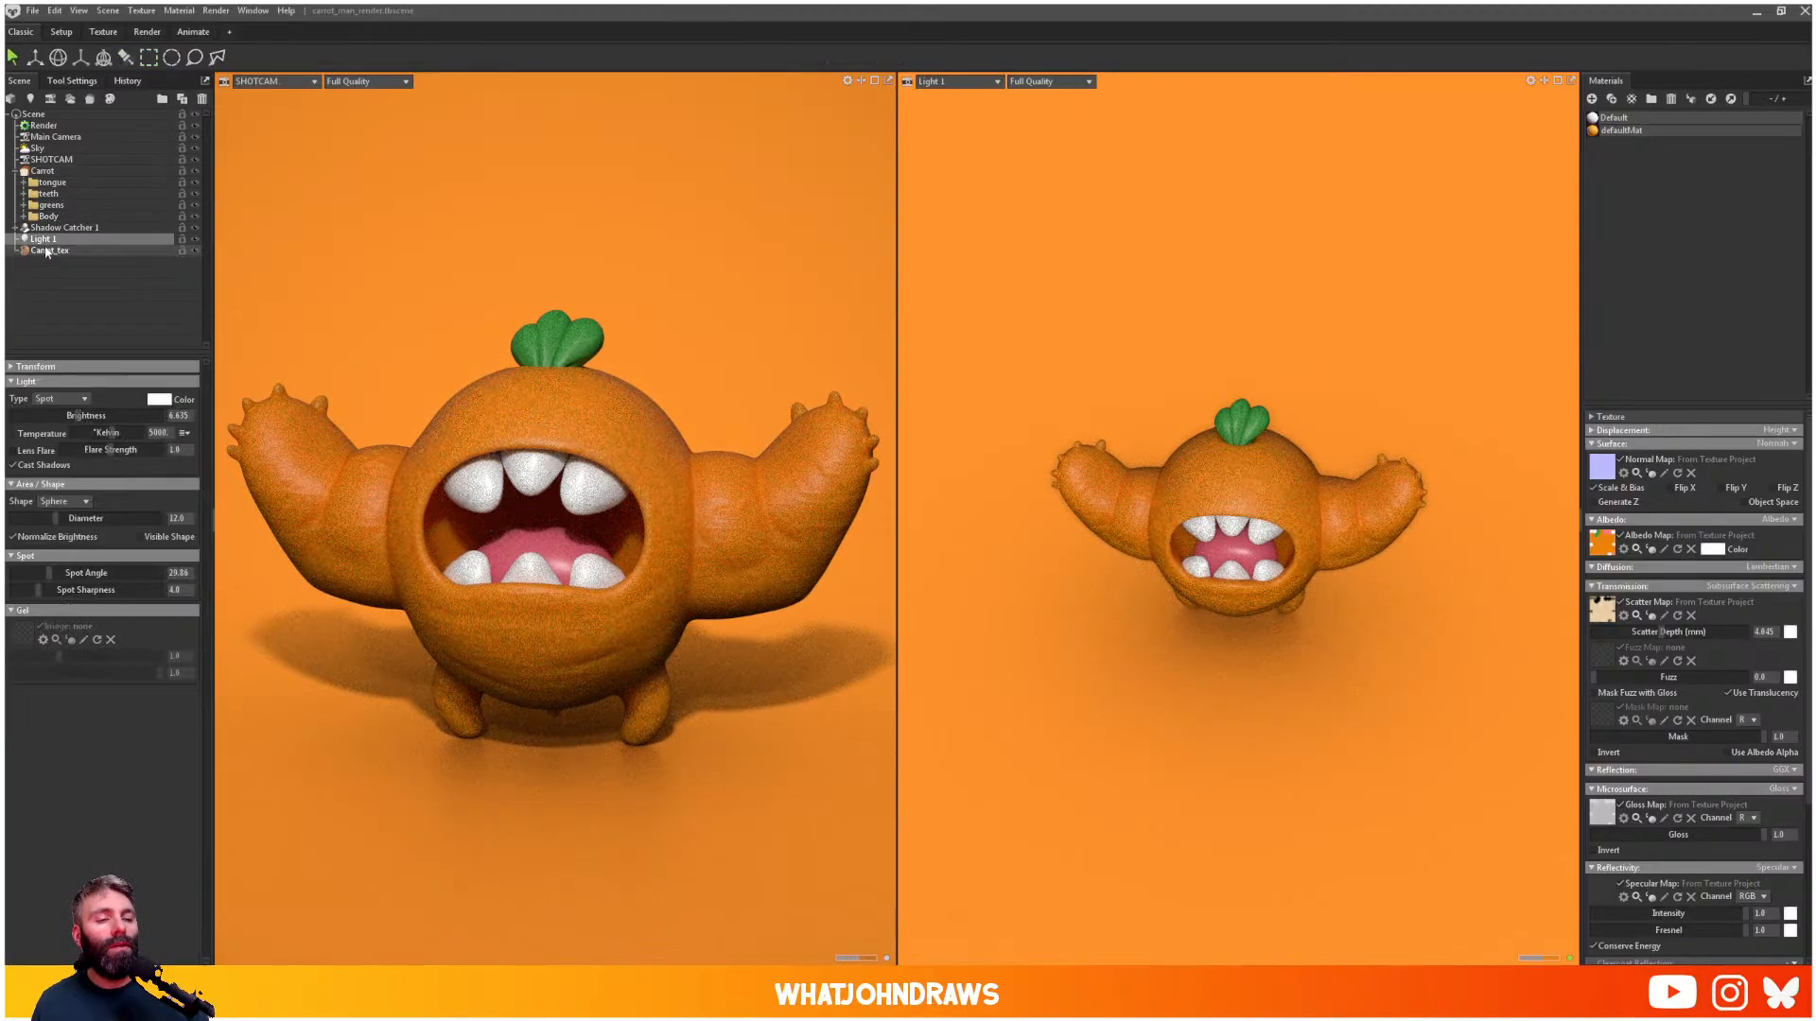
{"action": "left_click", "coordinate": [50, 230]}
{"action": "left_click", "coordinate": [51, 241]}
{"action": "left_click", "coordinate": [52, 252]}
{"action": "left_click", "coordinate": [52, 240]}
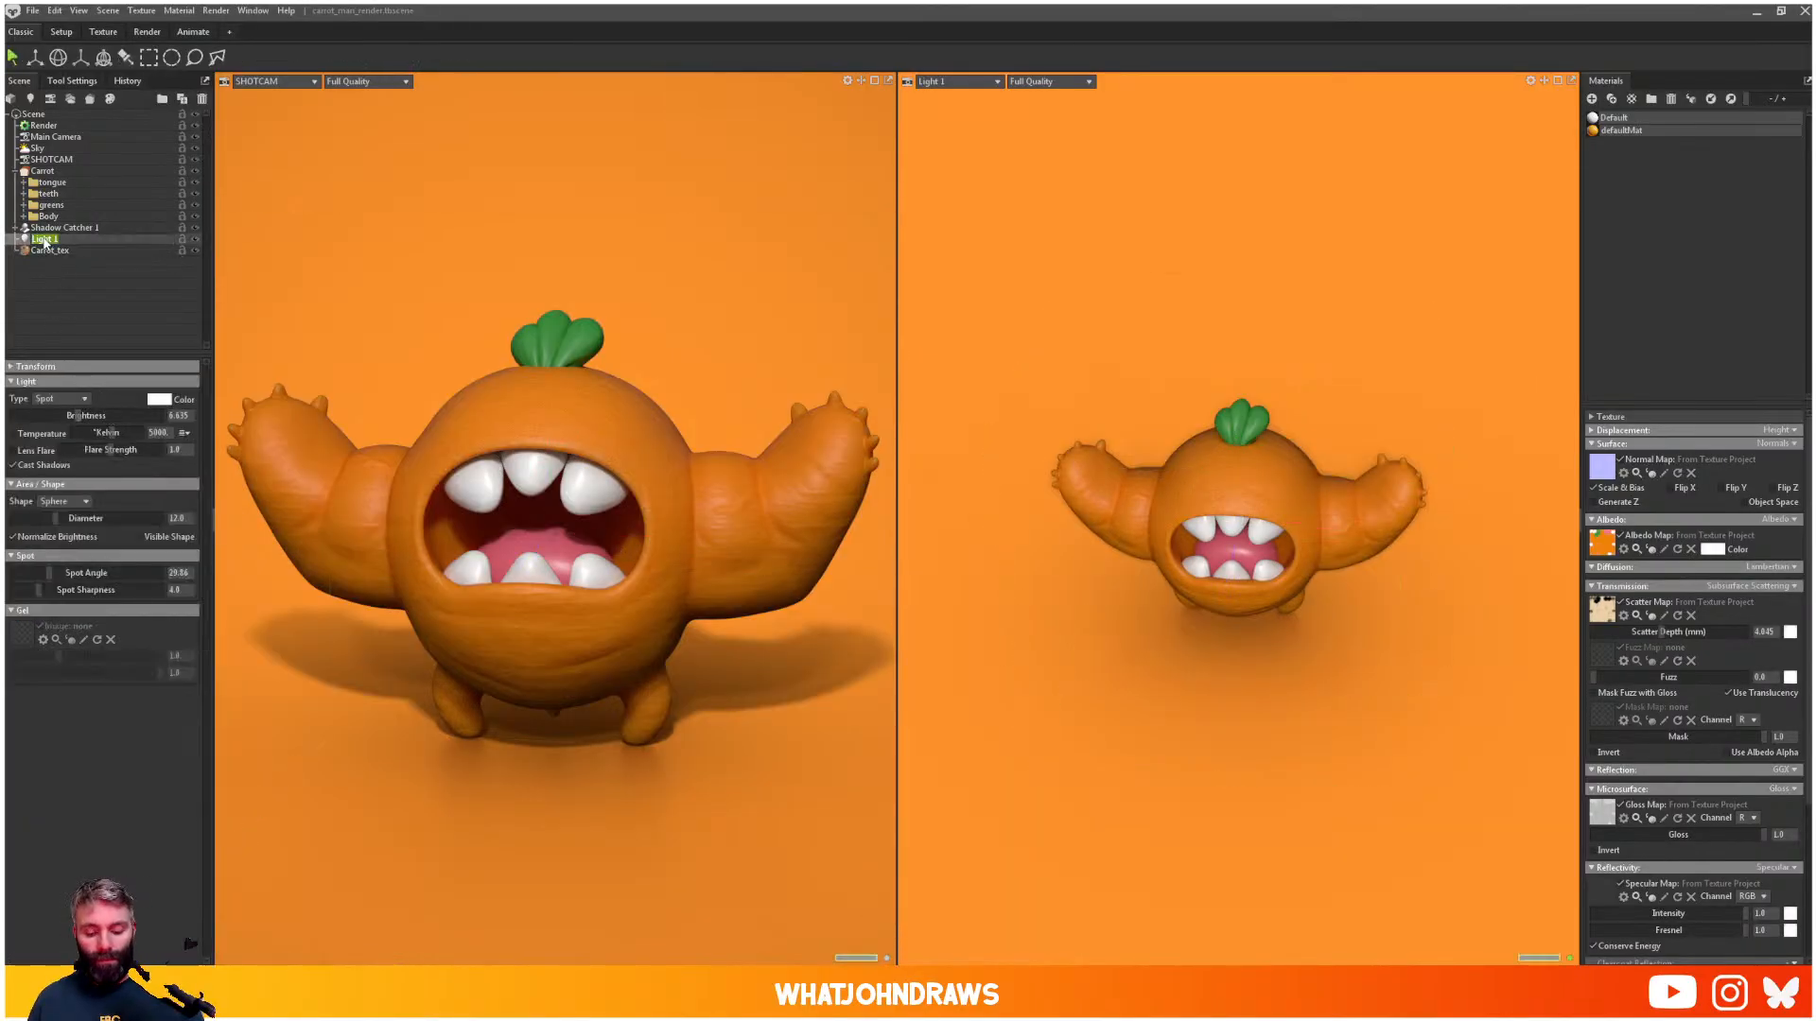
{"action": "key", "text": "ctrl+d"}
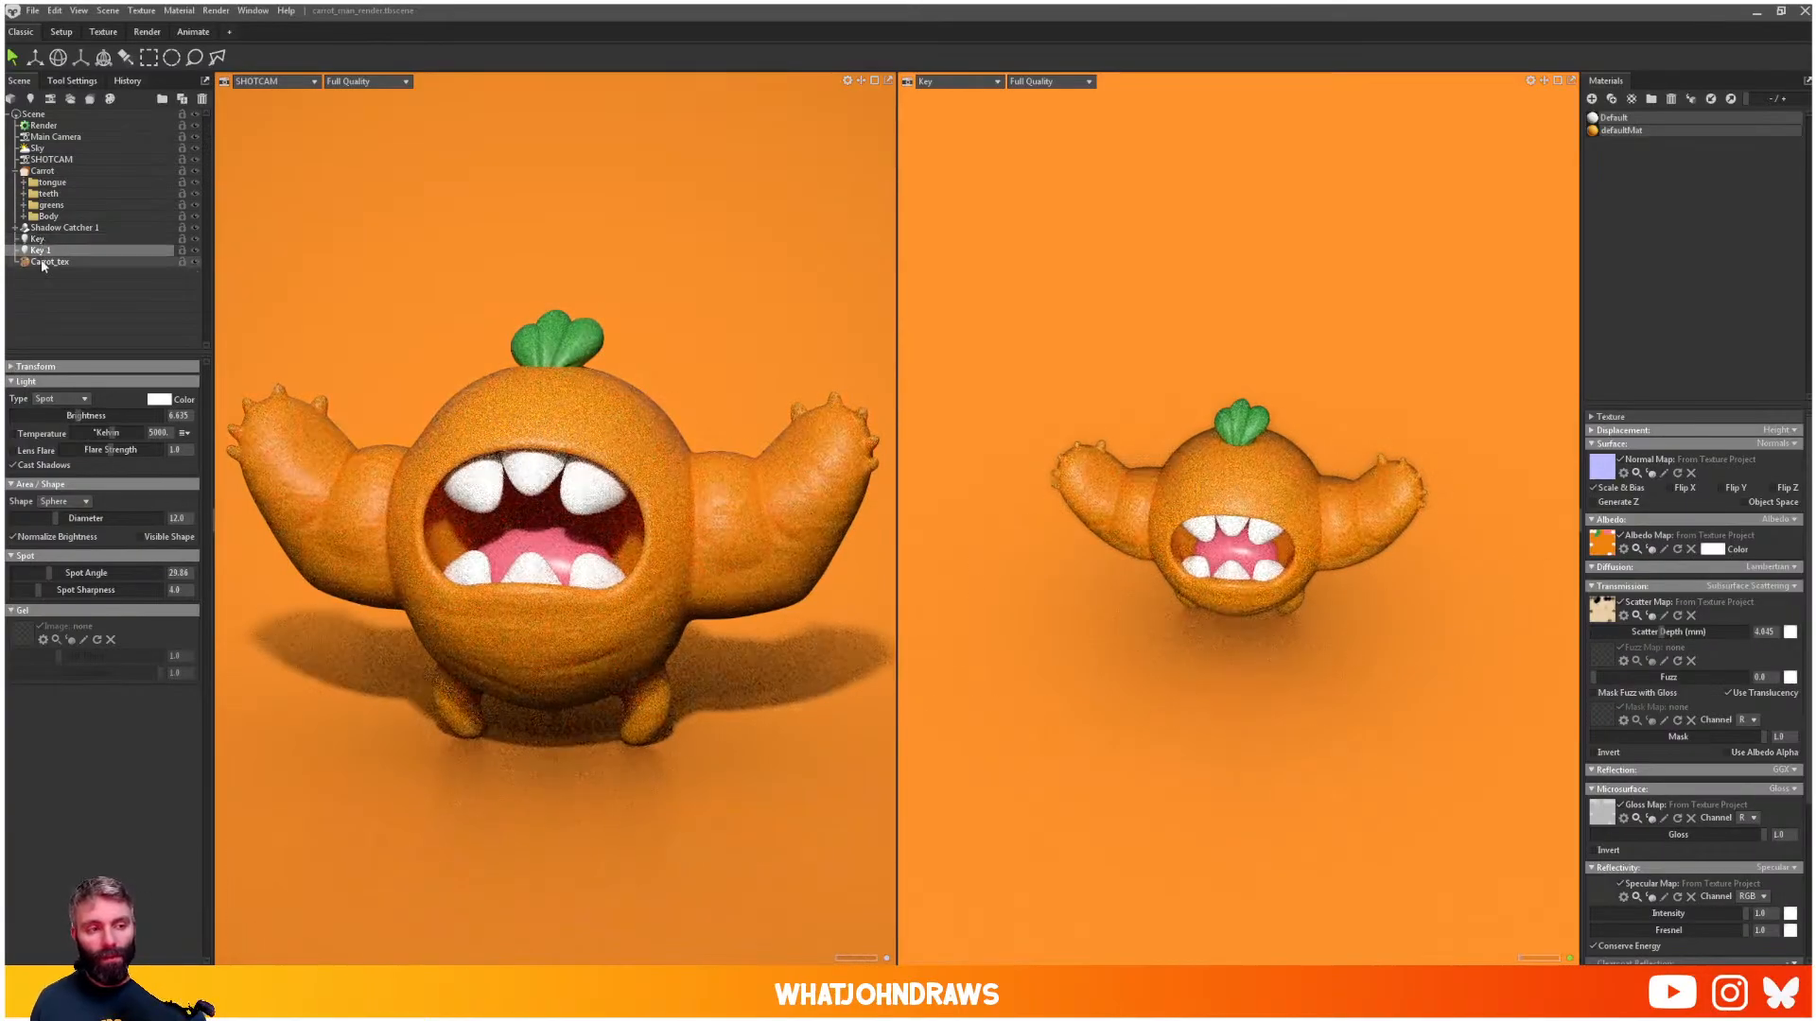
- Look through the Key 1 light, move it behind the monster as a back light, and check the result through SHOTCAM
{"action": "left_click", "coordinate": [978, 83]}
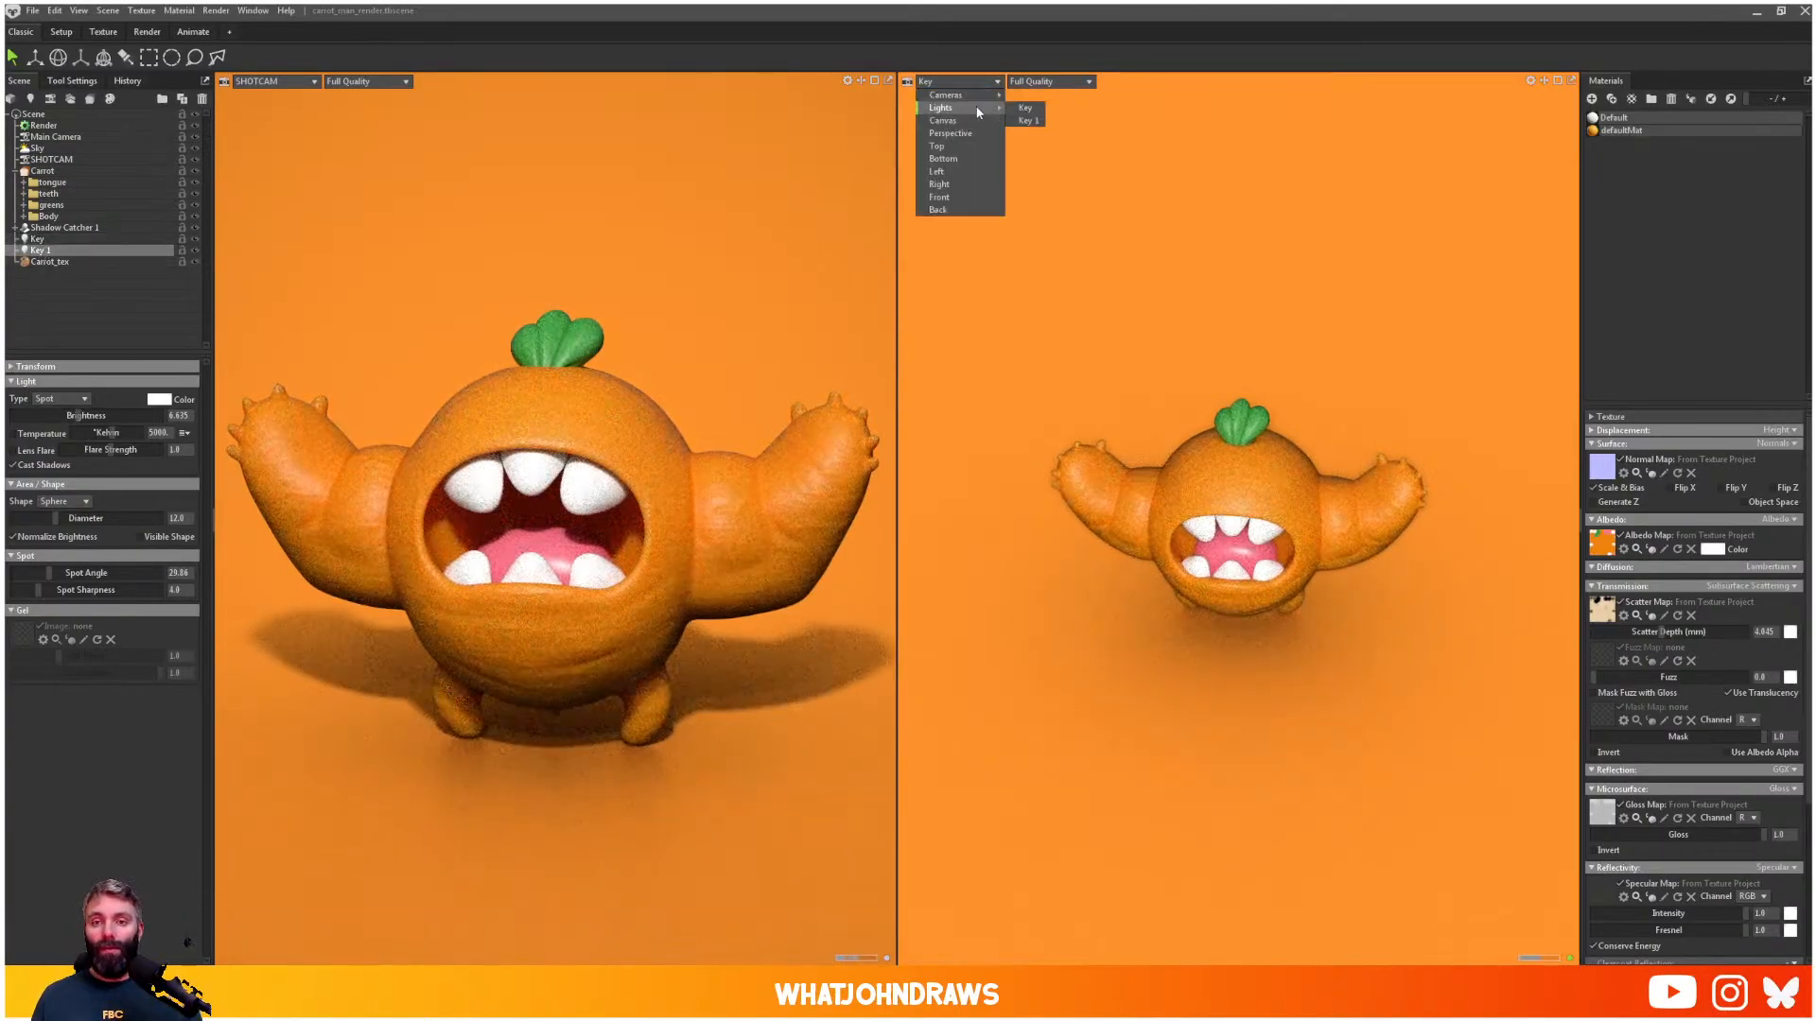
{"action": "left_click", "coordinate": [1027, 121]}
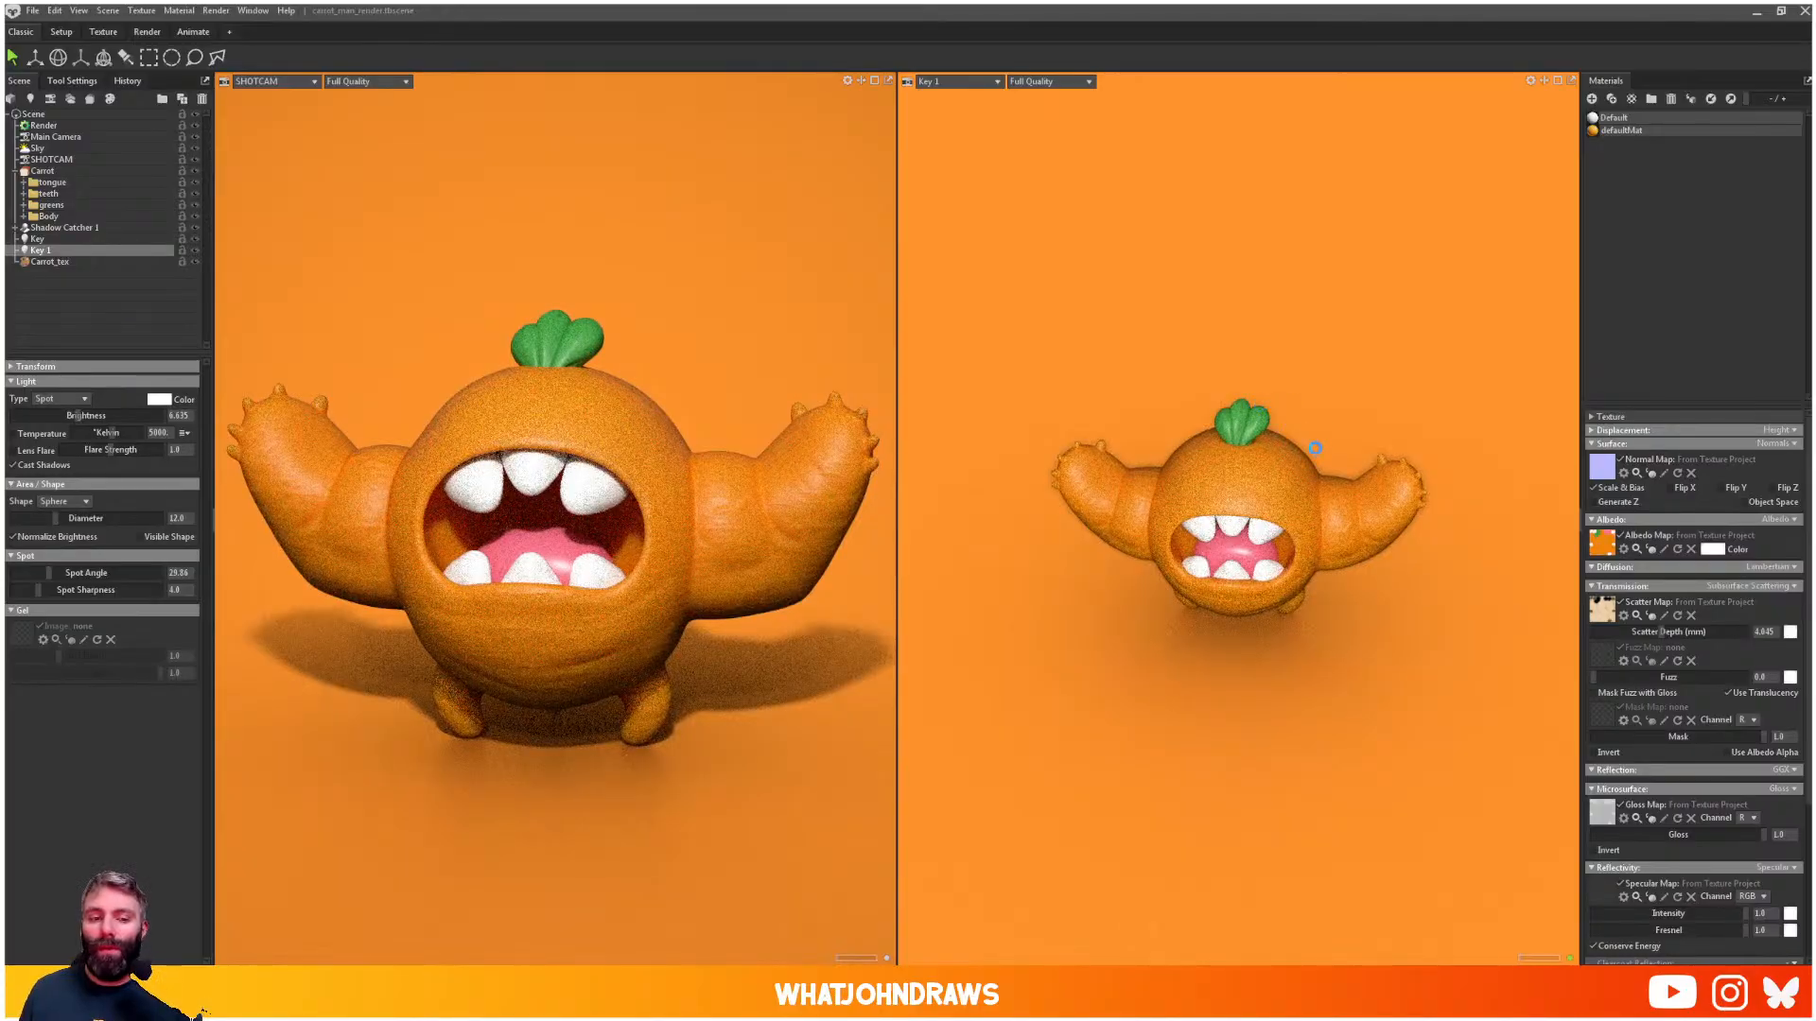
{"action": "left_click_drag", "start_coordinate": [1320, 552], "coordinate": [1369, 615]}
{"action": "mouse_move", "coordinate": [1254, 675]}
{"action": "left_mouse_down"}
{"action": "mouse_move", "coordinate": [1370, 690]}
{"action": "mouse_move", "coordinate": [1370, 722]}
{"action": "mouse_move", "coordinate": [1338, 724]}
{"action": "mouse_move", "coordinate": [1347, 768]}
{"action": "mouse_move", "coordinate": [1335, 679]}
{"action": "mouse_move", "coordinate": [1305, 646]}
{"action": "mouse_move", "coordinate": [1313, 787]}
{"action": "mouse_move", "coordinate": [1308, 644]}
{"action": "mouse_move", "coordinate": [1305, 694]}
{"action": "mouse_move", "coordinate": [1331, 621]}
{"action": "mouse_move", "coordinate": [1449, 615]}
{"action": "mouse_move", "coordinate": [1298, 642]}
{"action": "mouse_move", "coordinate": [1249, 620]}
{"action": "mouse_move", "coordinate": [1316, 611]}
{"action": "mouse_move", "coordinate": [1331, 589]}
{"action": "mouse_move", "coordinate": [1347, 602]}
{"action": "left_mouse_up"}
{"action": "left_click_drag", "start_coordinate": [1319, 598], "coordinate": [1314, 586], "text": "alt"}
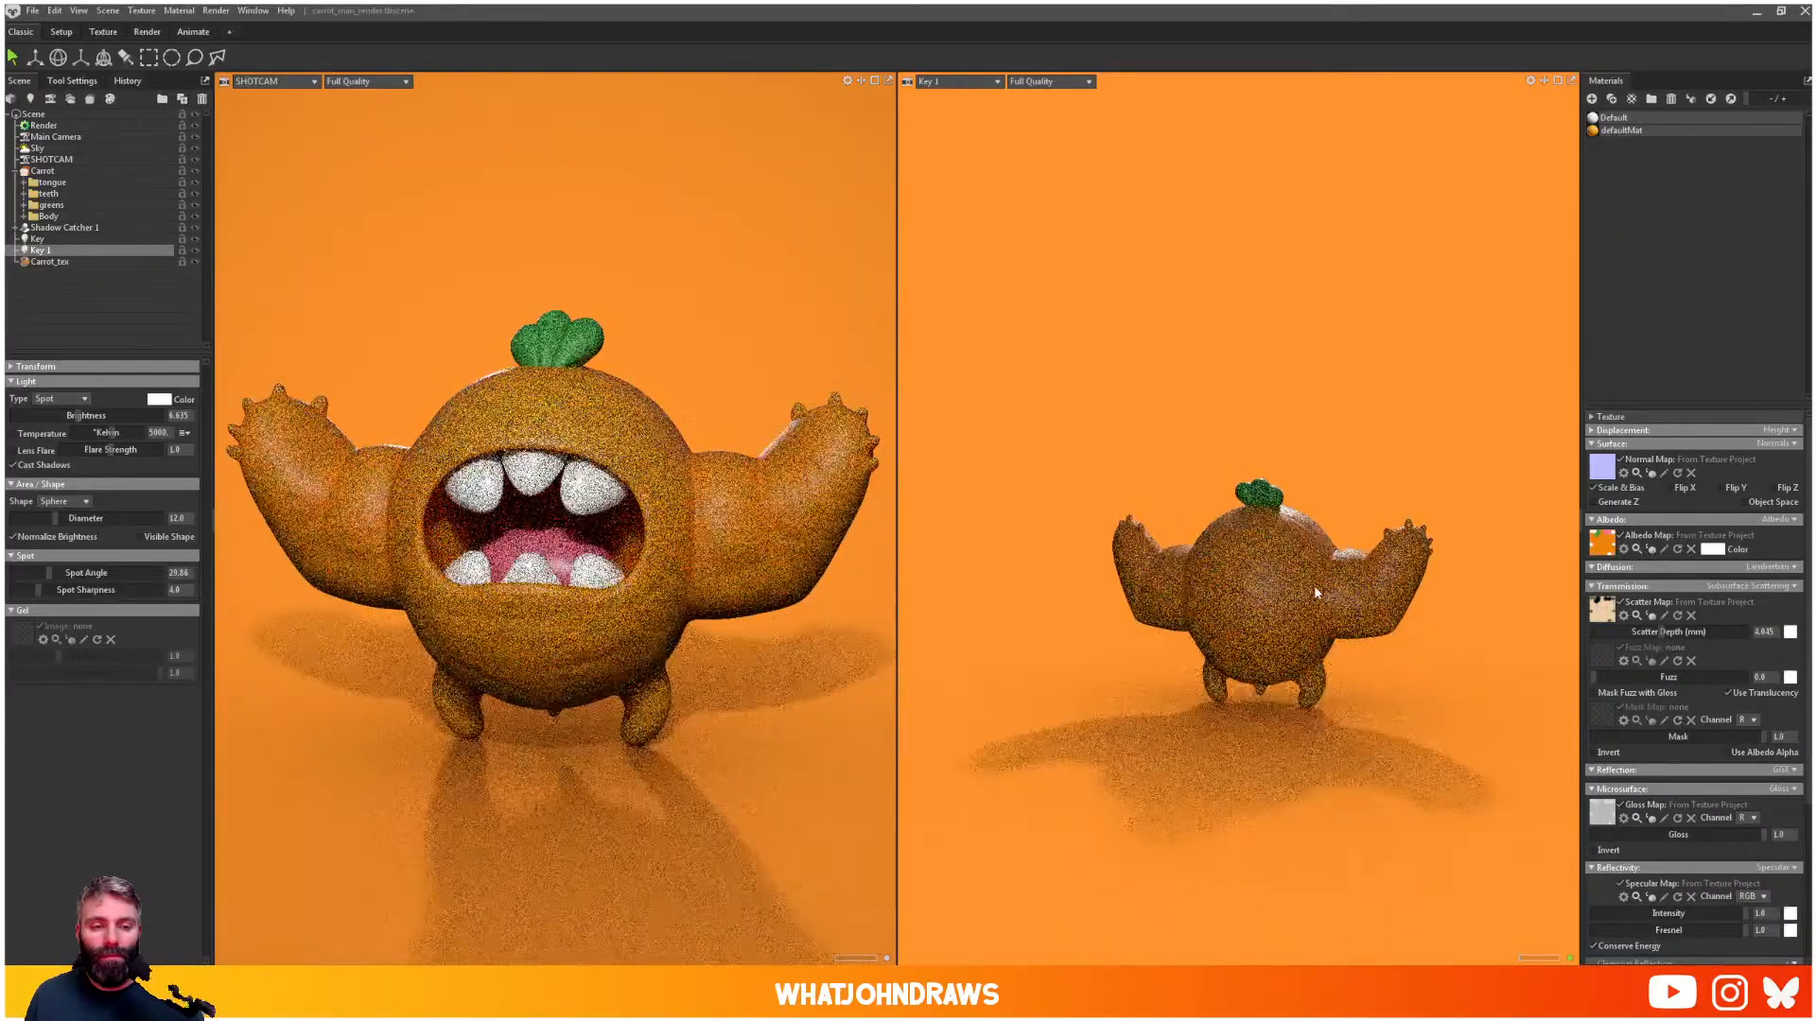
{"action": "left_click_drag", "start_coordinate": [594, 586], "coordinate": [716, 623], "text": "alt"}
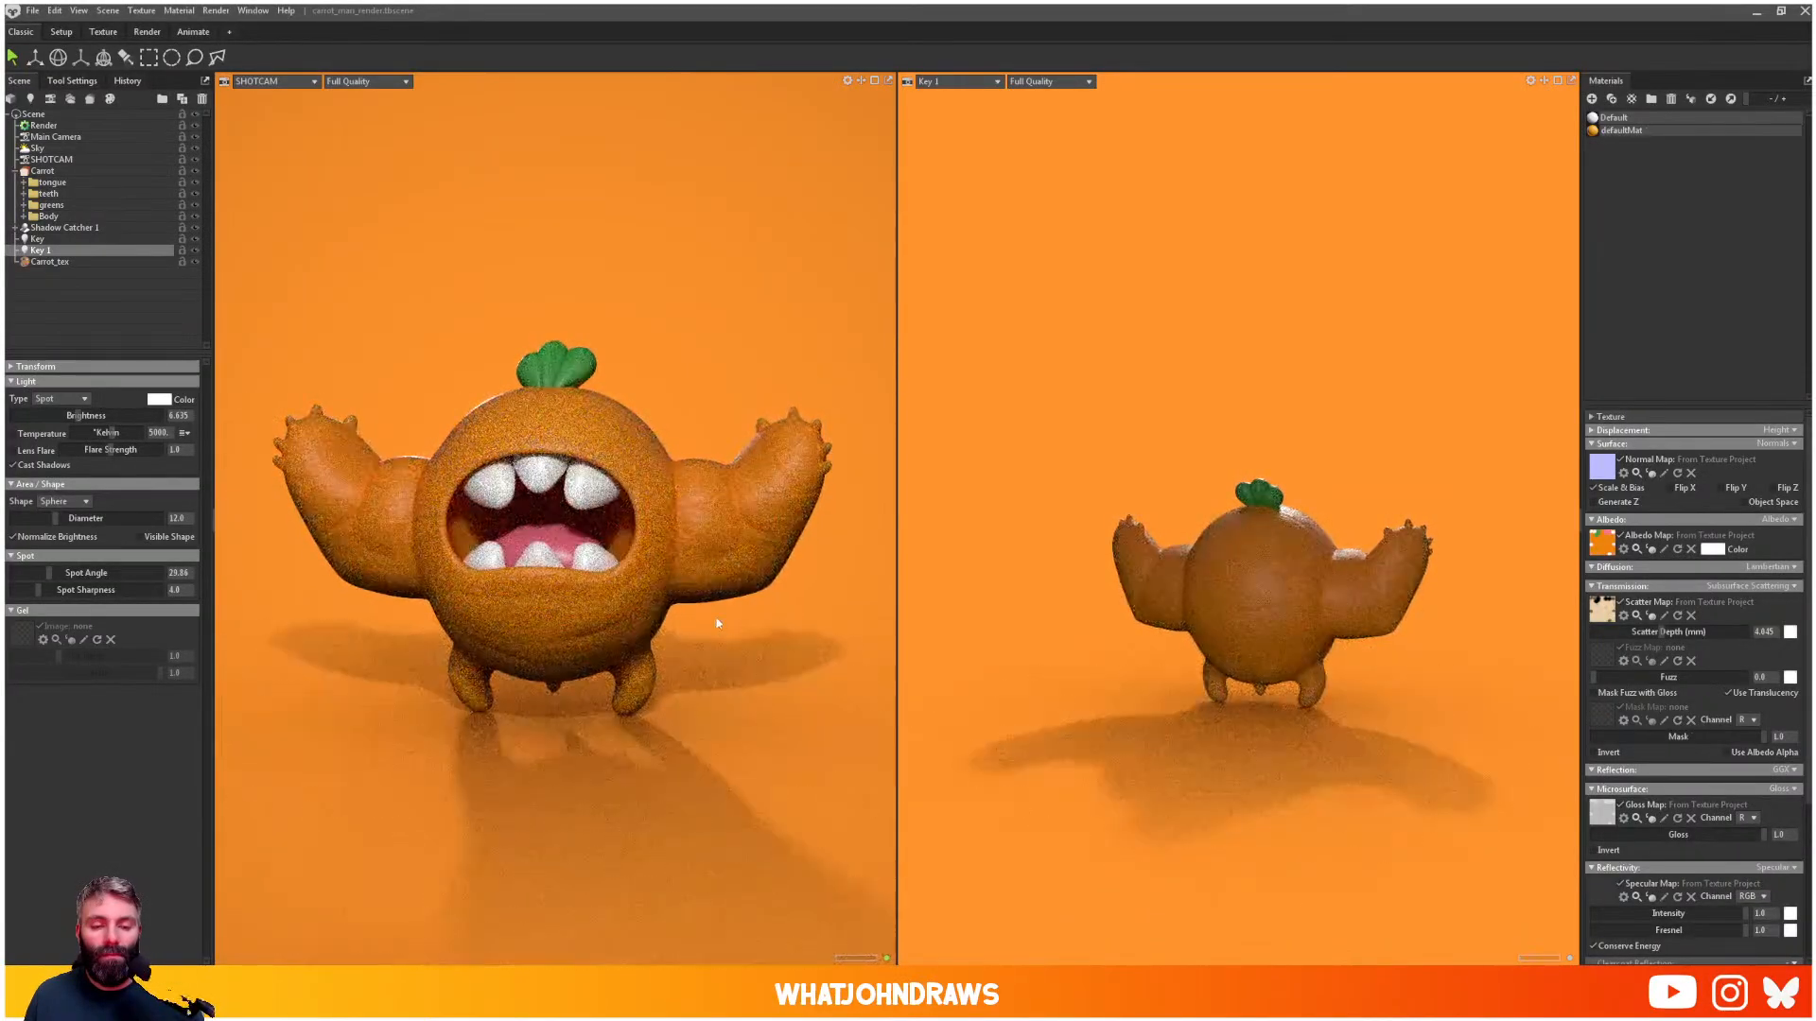
{"action": "left_click", "coordinate": [146, 31]}
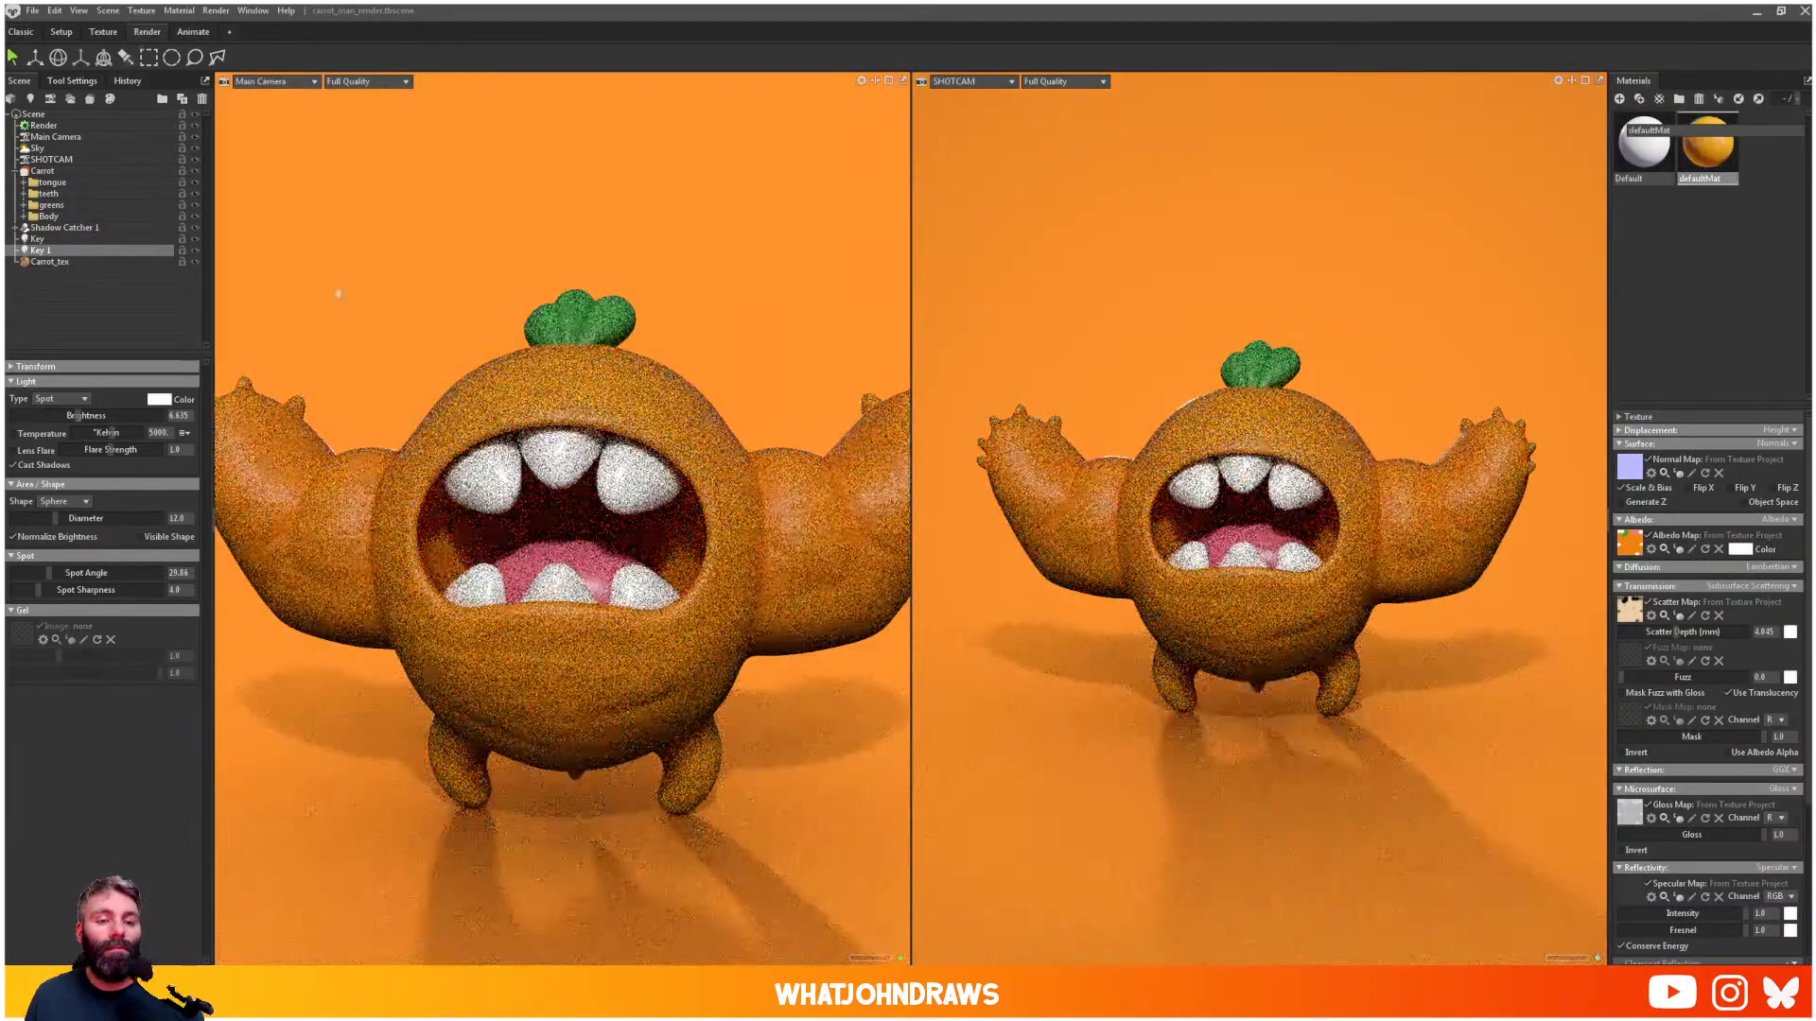
- Orbit SHOTCAM down to a low, slightly turned three-quarter angle on the monster and clear the selection
{"action": "left_click", "coordinate": [1375, 301]}
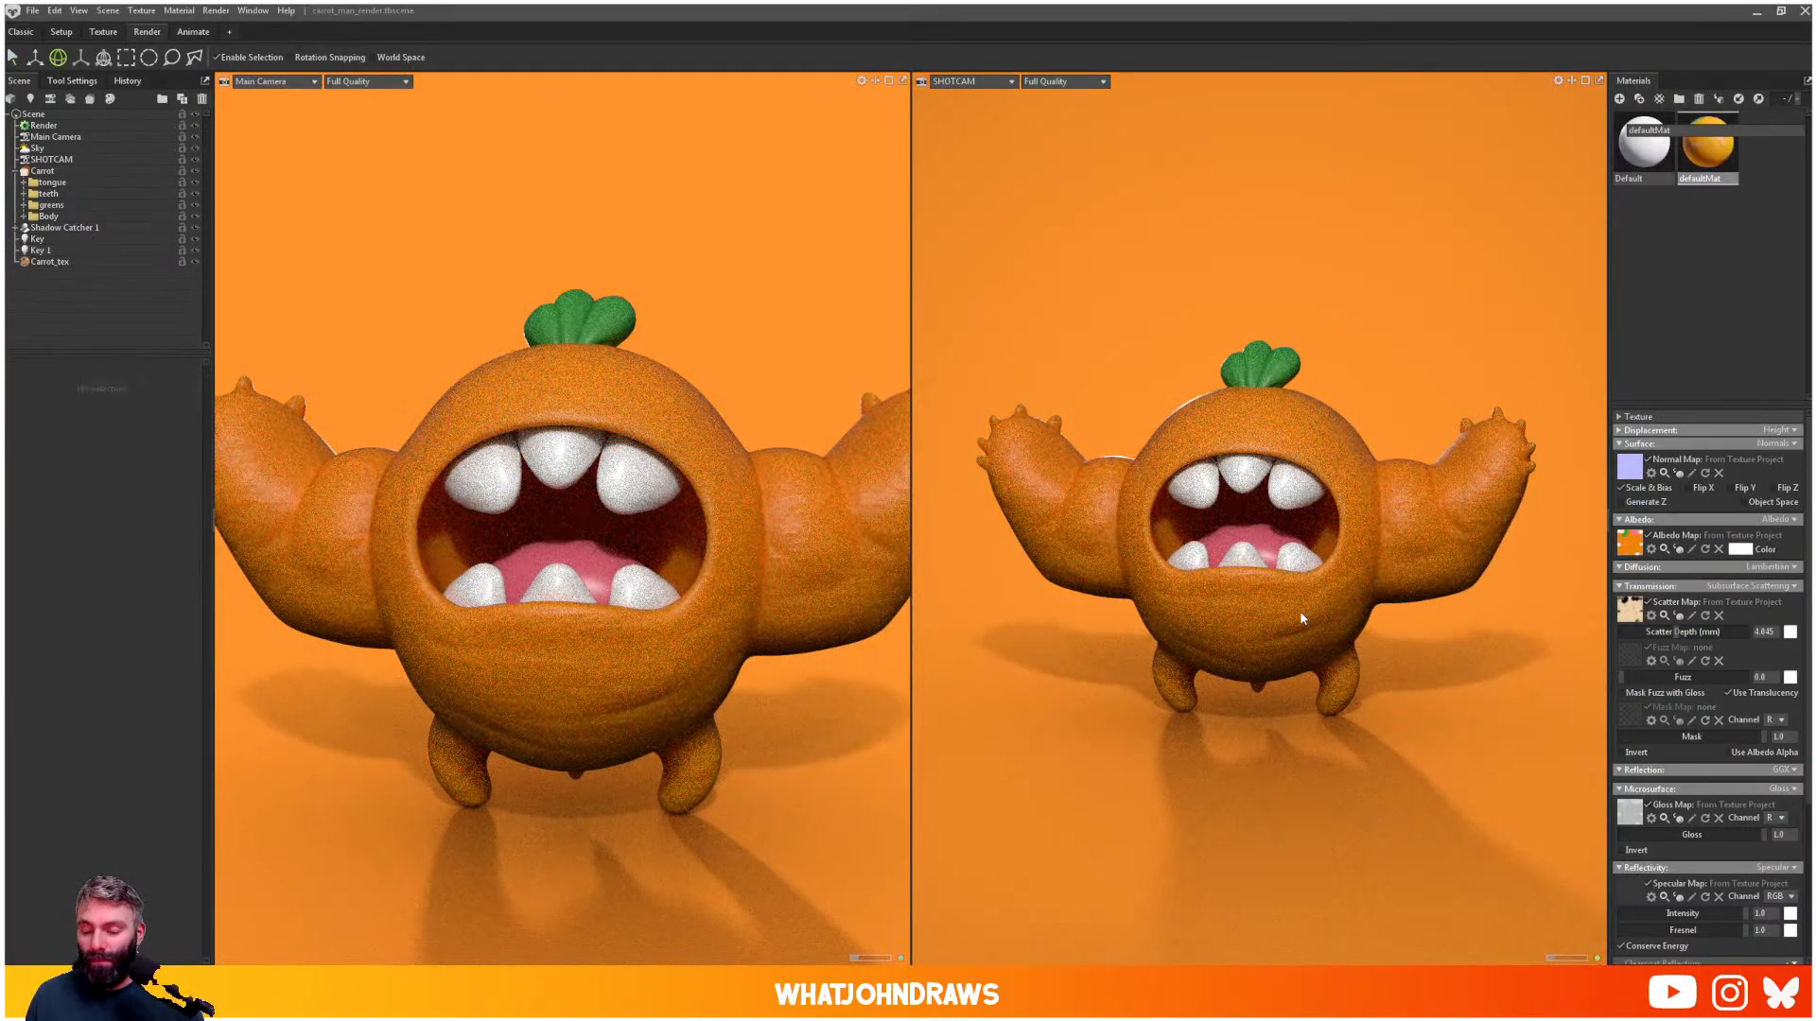
{"action": "left_click_drag", "start_coordinate": [1223, 568], "coordinate": [1341, 581], "text": "alt"}
{"action": "left_click", "coordinate": [1342, 578]}
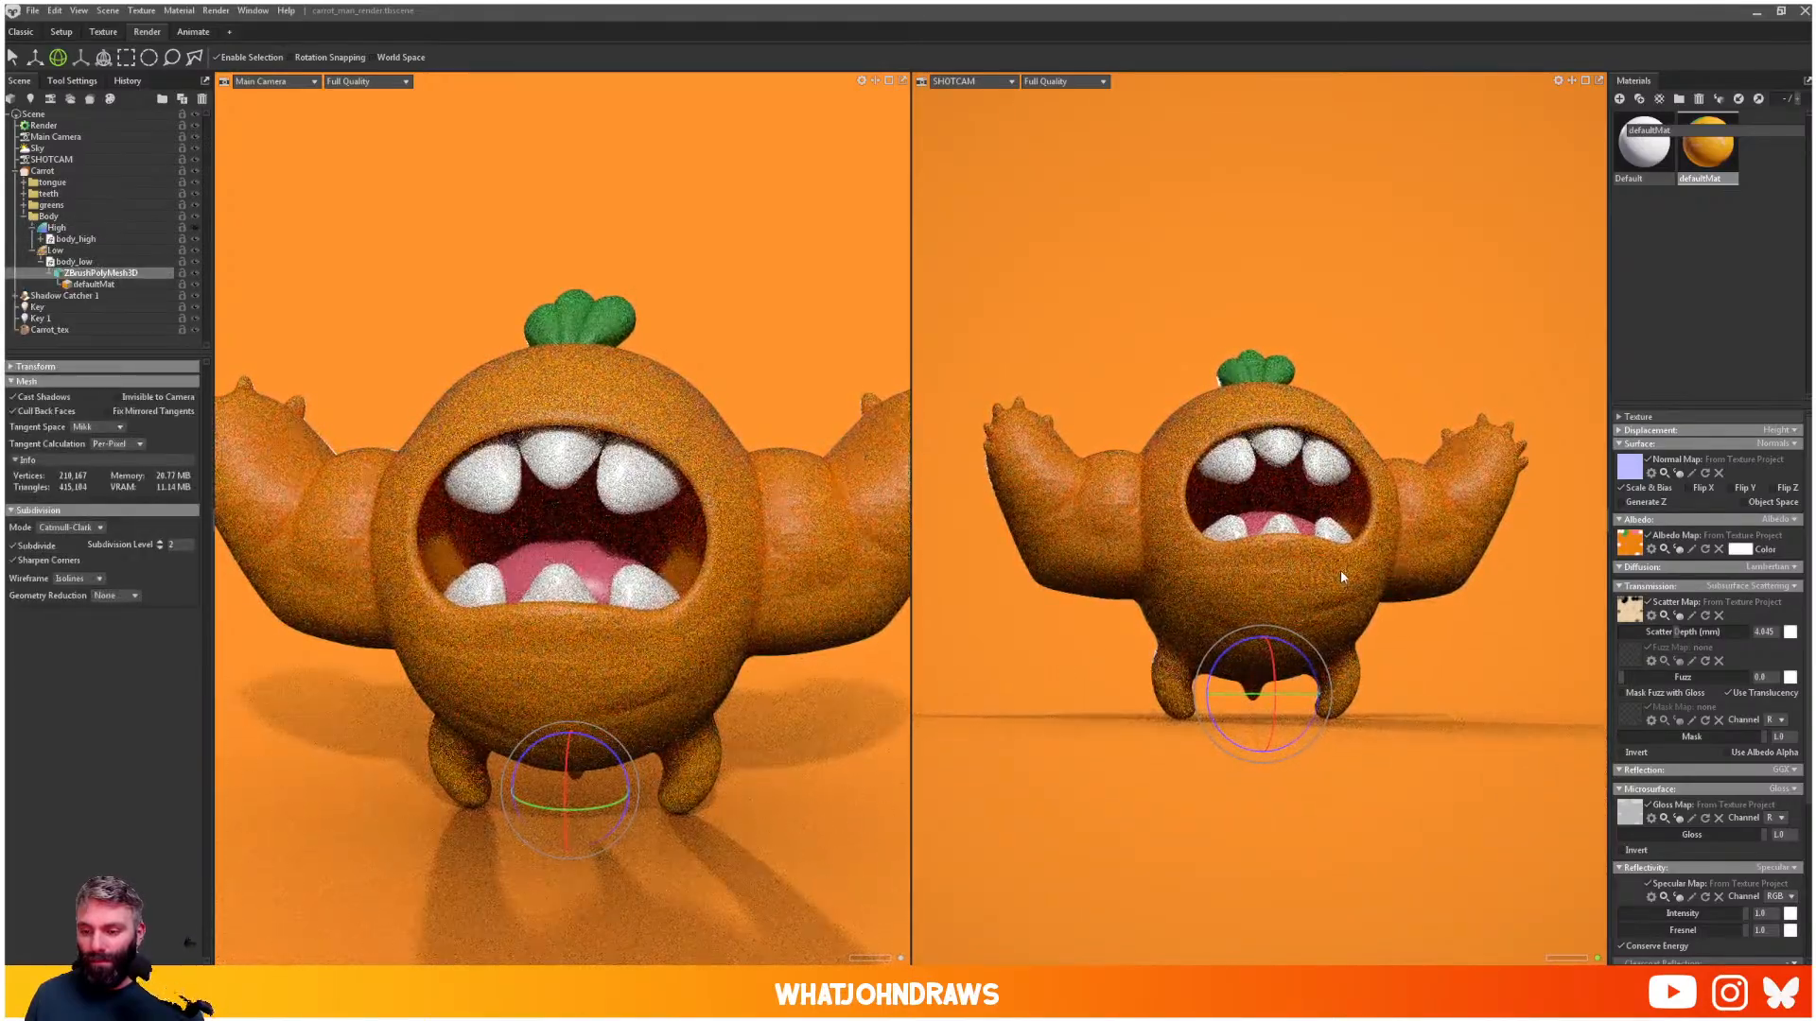
{"action": "left_click_drag", "start_coordinate": [1340, 577], "coordinate": [1269, 598], "text": "alt"}
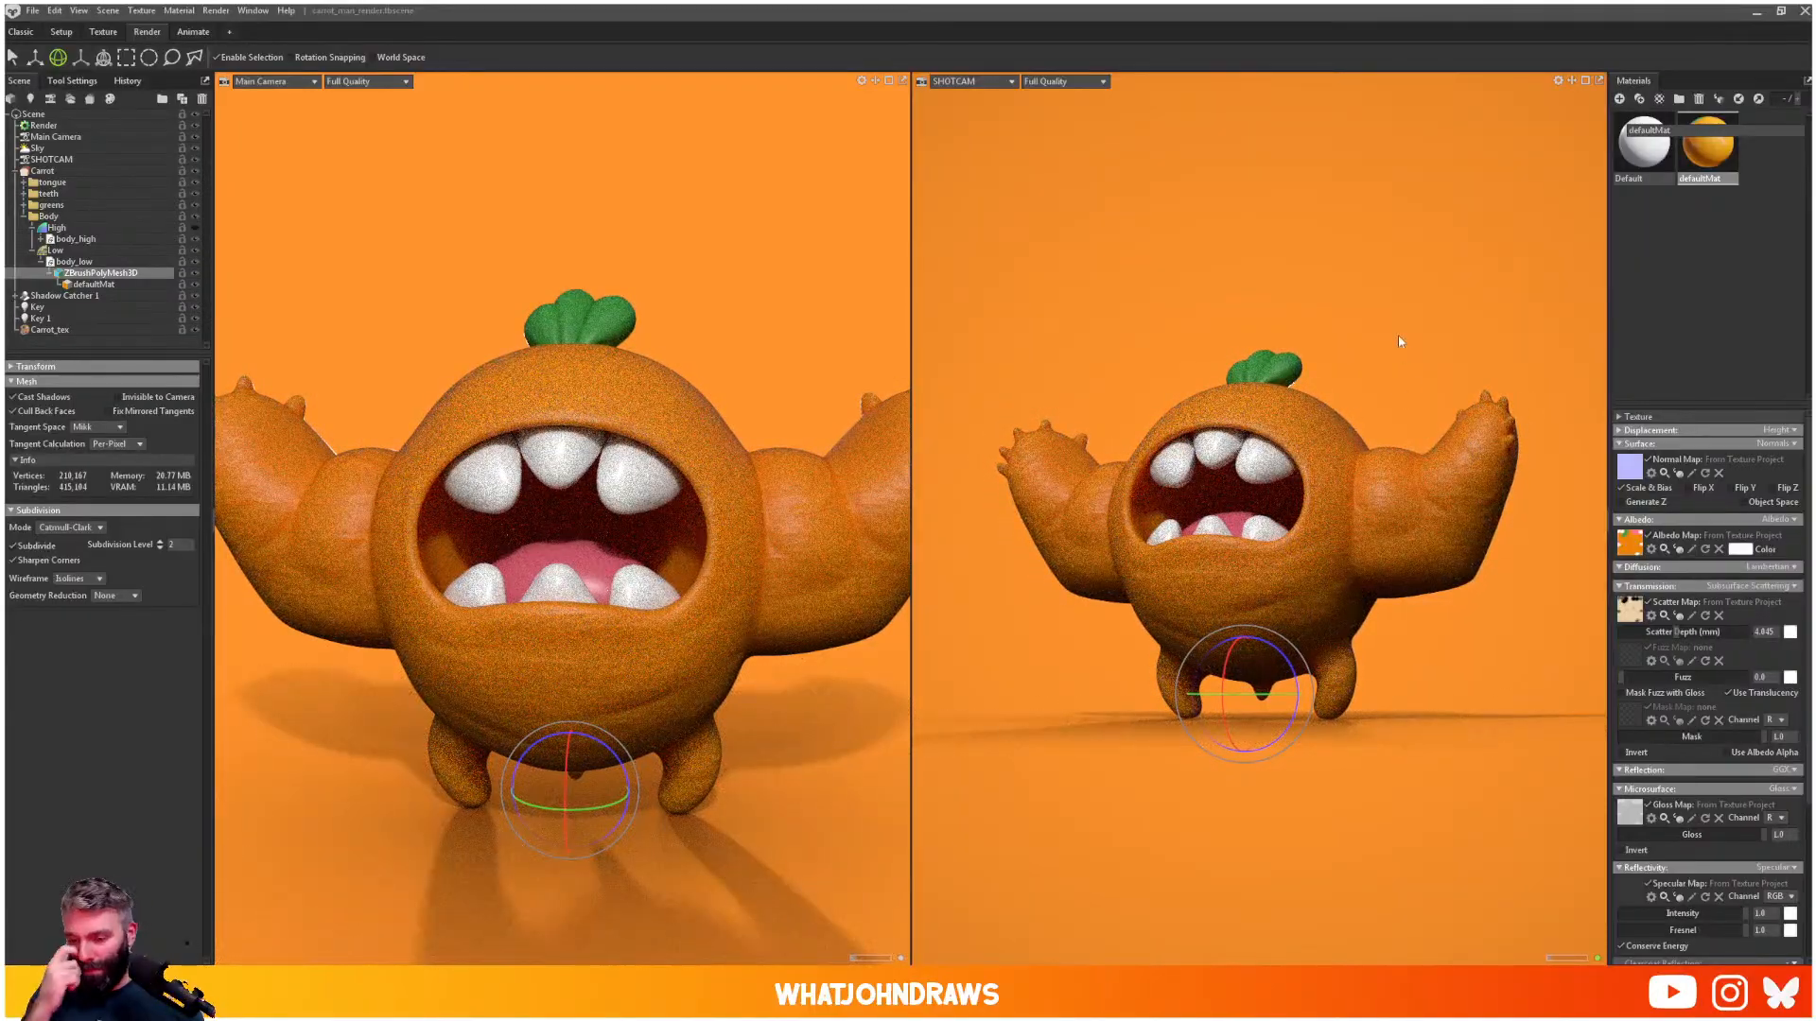
{"action": "left_click", "coordinate": [1410, 374]}
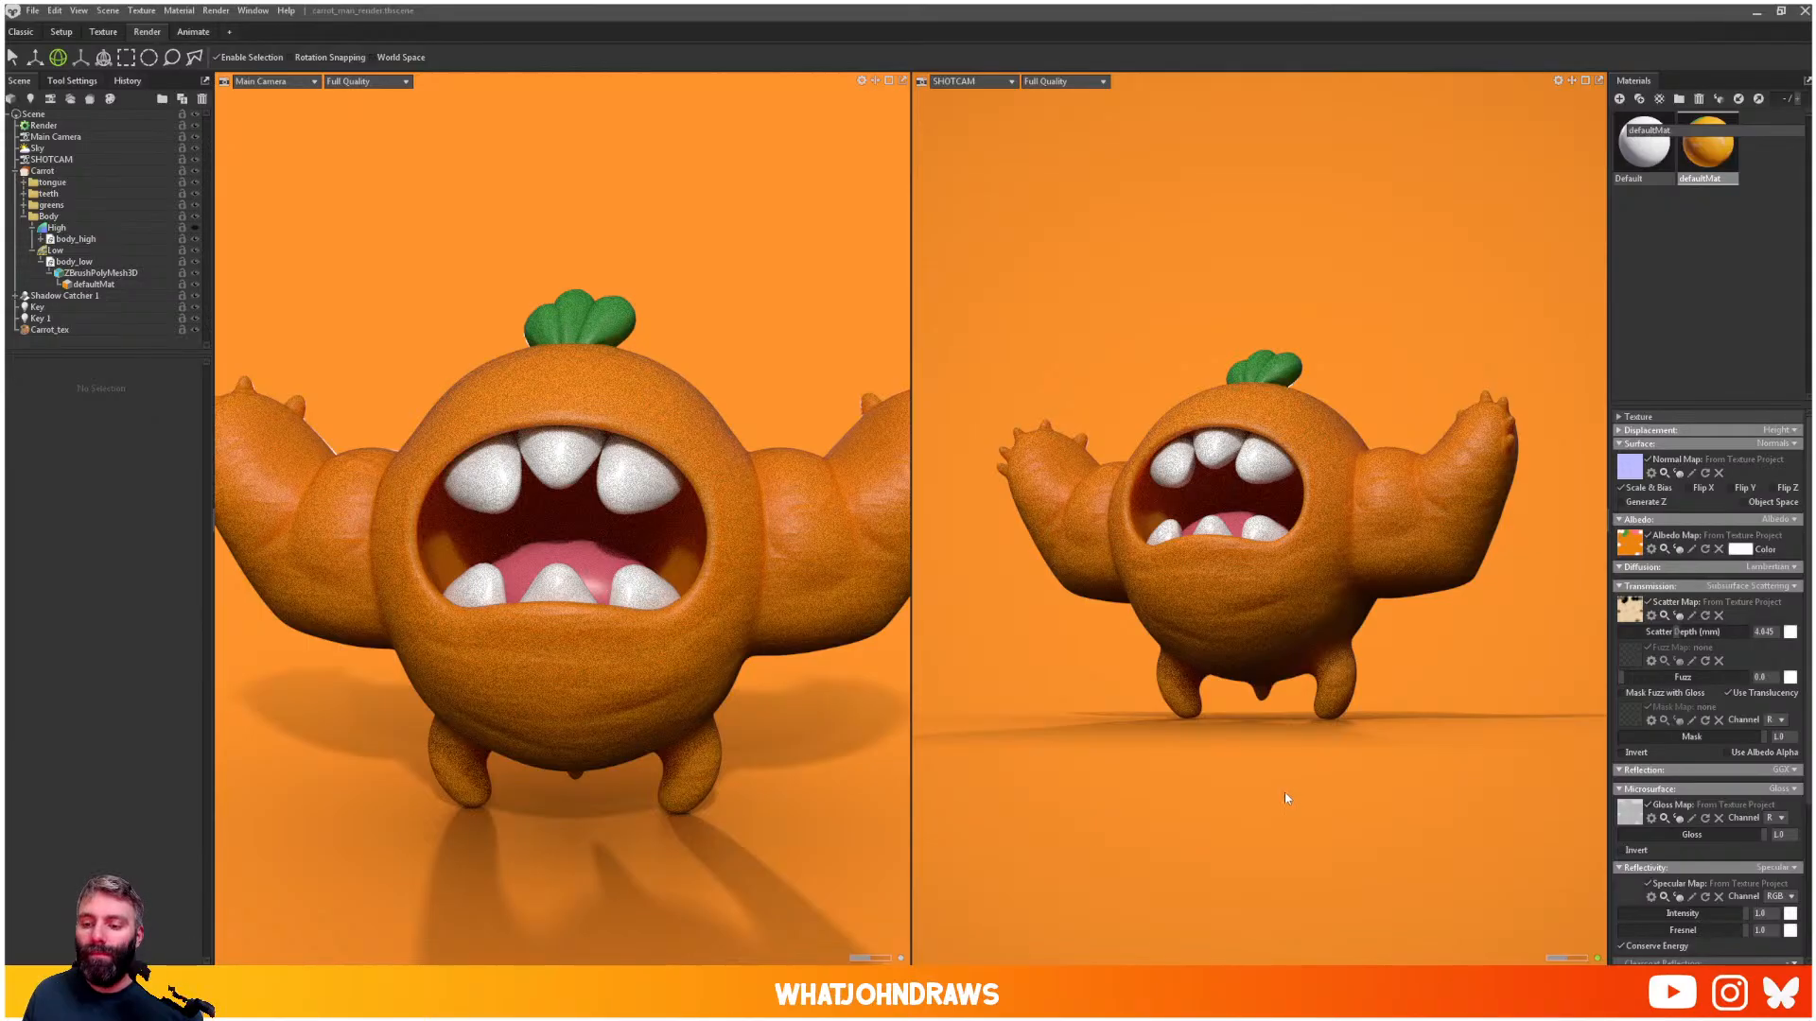
- Set Shadow Catcher 1's roughness to about 0.16, specular intensity to about 0.47 and fade radius to about 0.34
{"action": "left_click", "coordinate": [382, 917]}
{"action": "scroll", "coordinate": [367, 842], "scroll_direction": "down", "scroll_amount": 3}
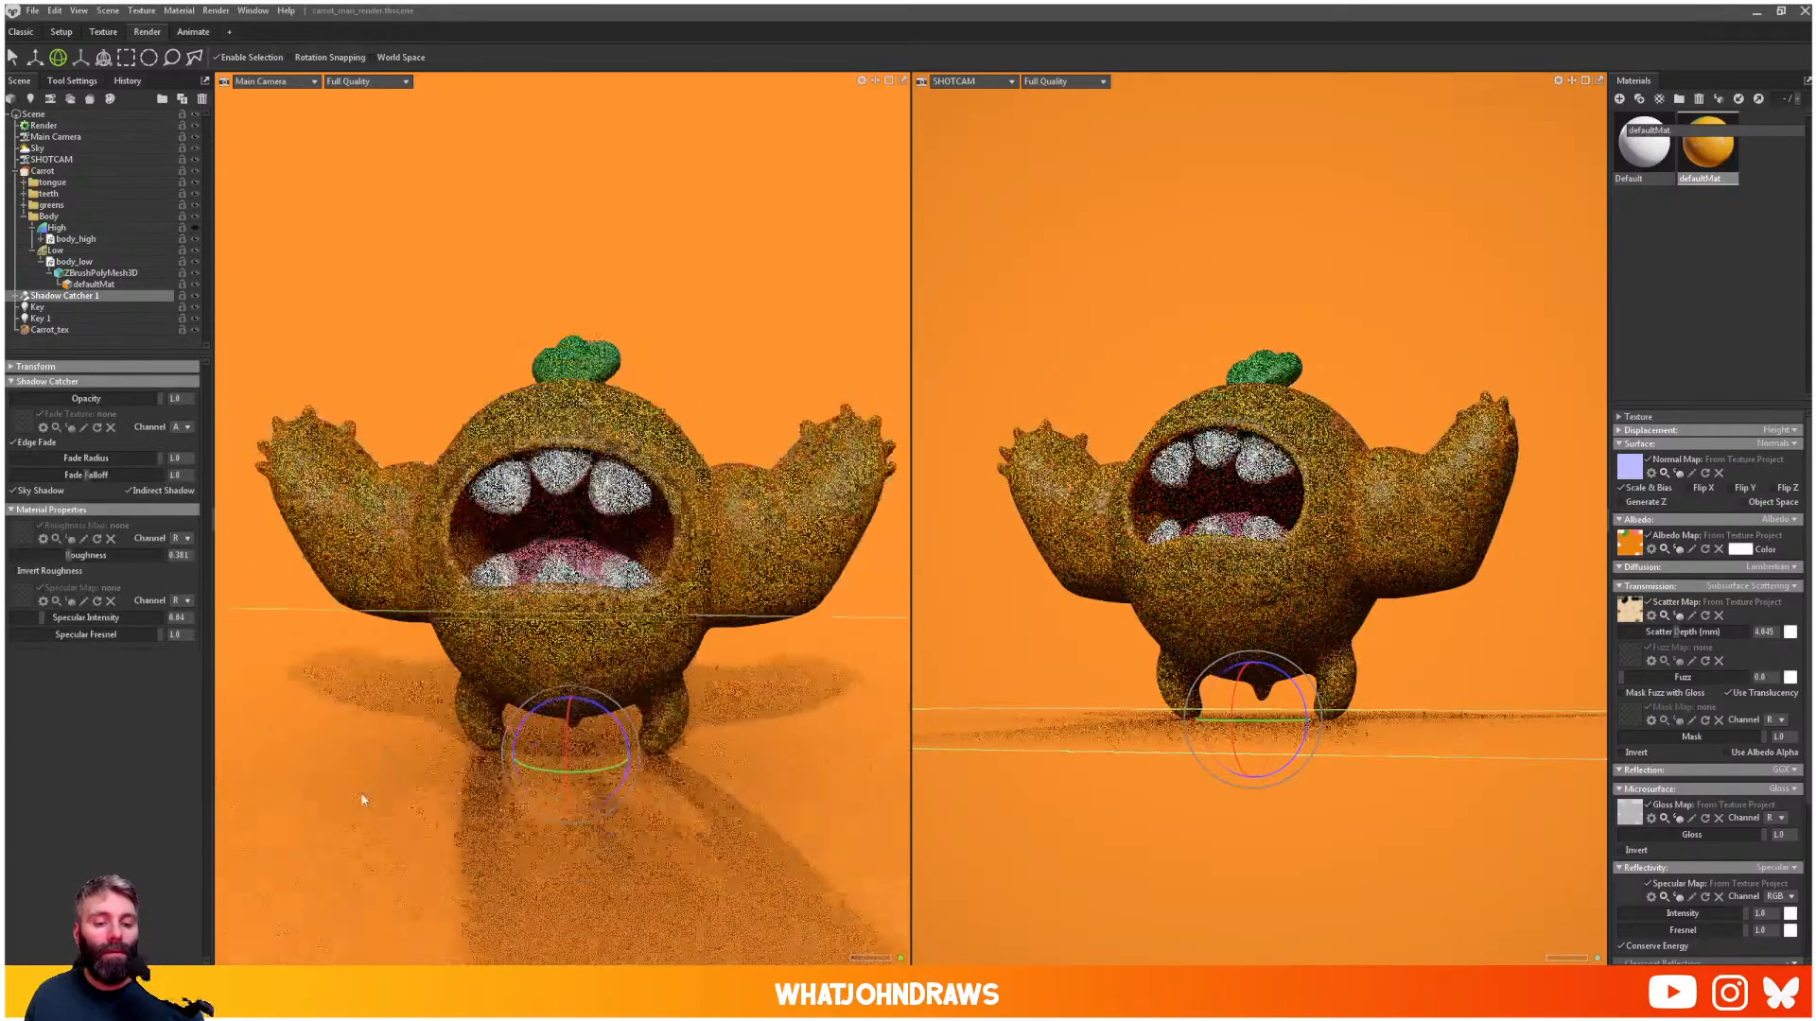
{"action": "mouse_move", "coordinate": [70, 558]}
{"action": "left_mouse_down"}
{"action": "mouse_move", "coordinate": [11, 552]}
{"action": "mouse_move", "coordinate": [74, 556]}
{"action": "left_mouse_up"}
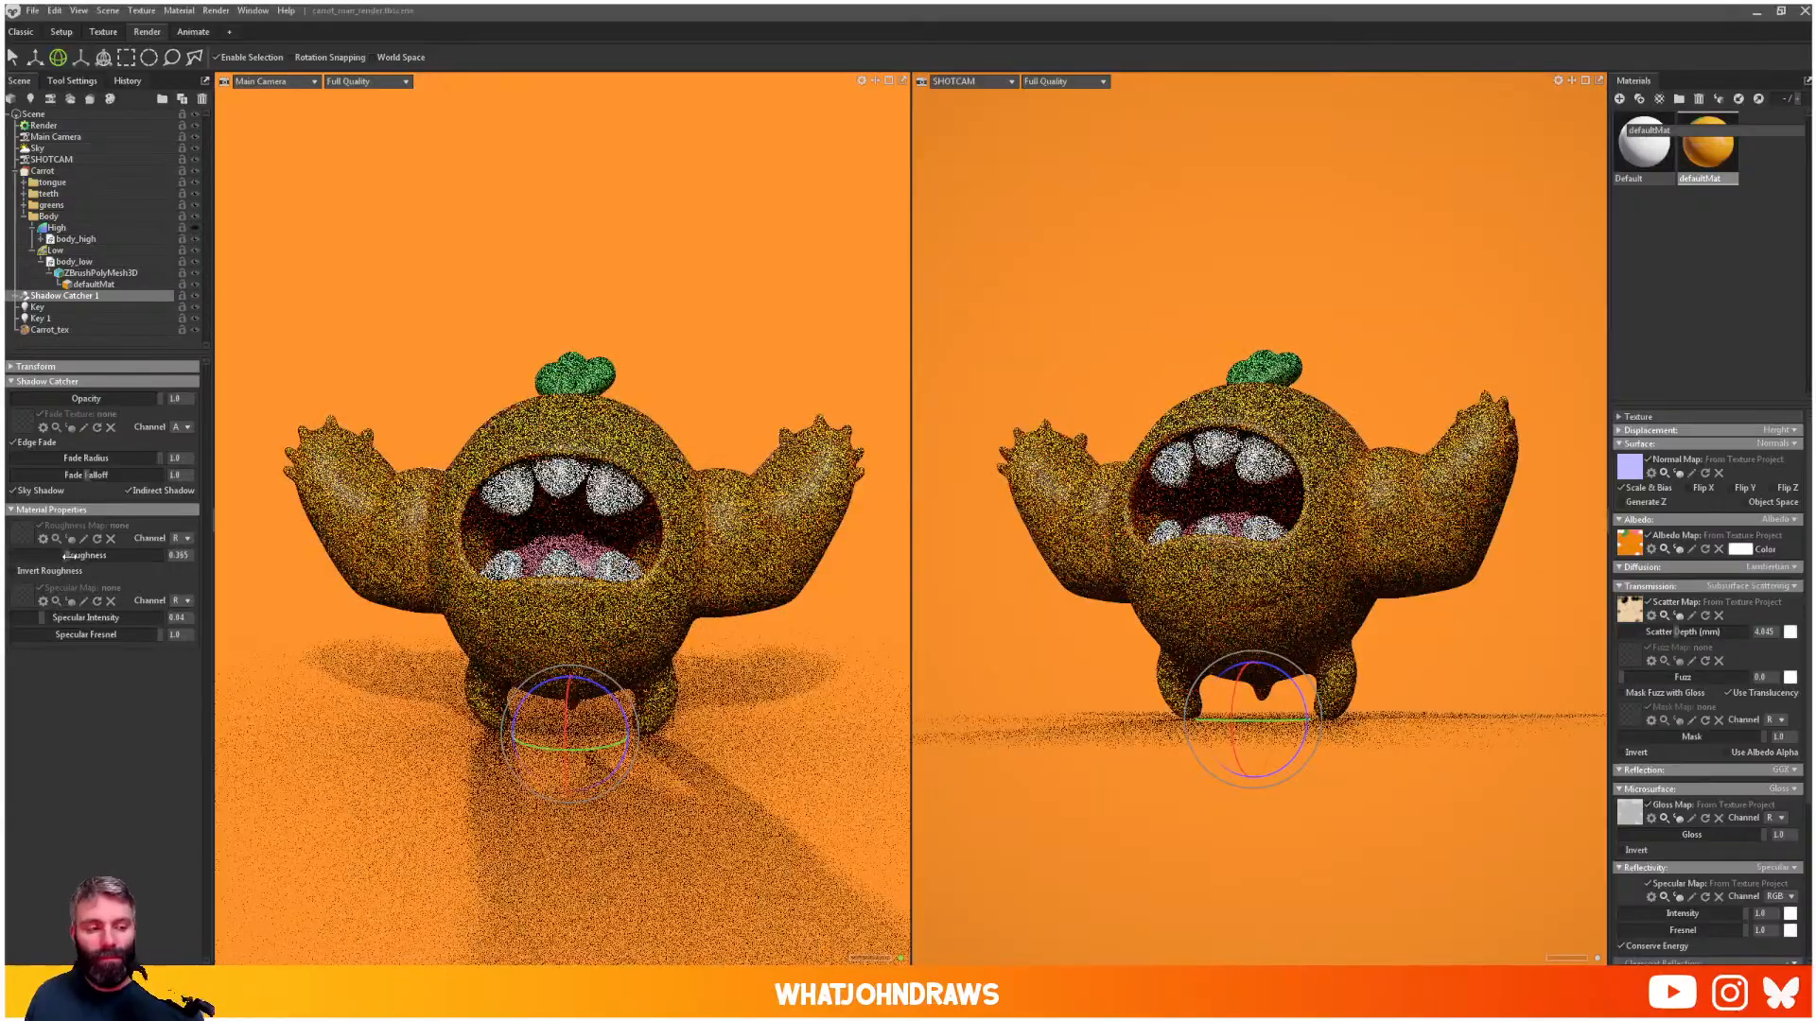
{"action": "mouse_move", "coordinate": [72, 620]}
{"action": "left_mouse_down"}
{"action": "mouse_move", "coordinate": [39, 616]}
{"action": "mouse_move", "coordinate": [174, 619]}
{"action": "mouse_move", "coordinate": [41, 620]}
{"action": "mouse_move", "coordinate": [167, 620]}
{"action": "mouse_move", "coordinate": [85, 618]}
{"action": "left_mouse_up"}
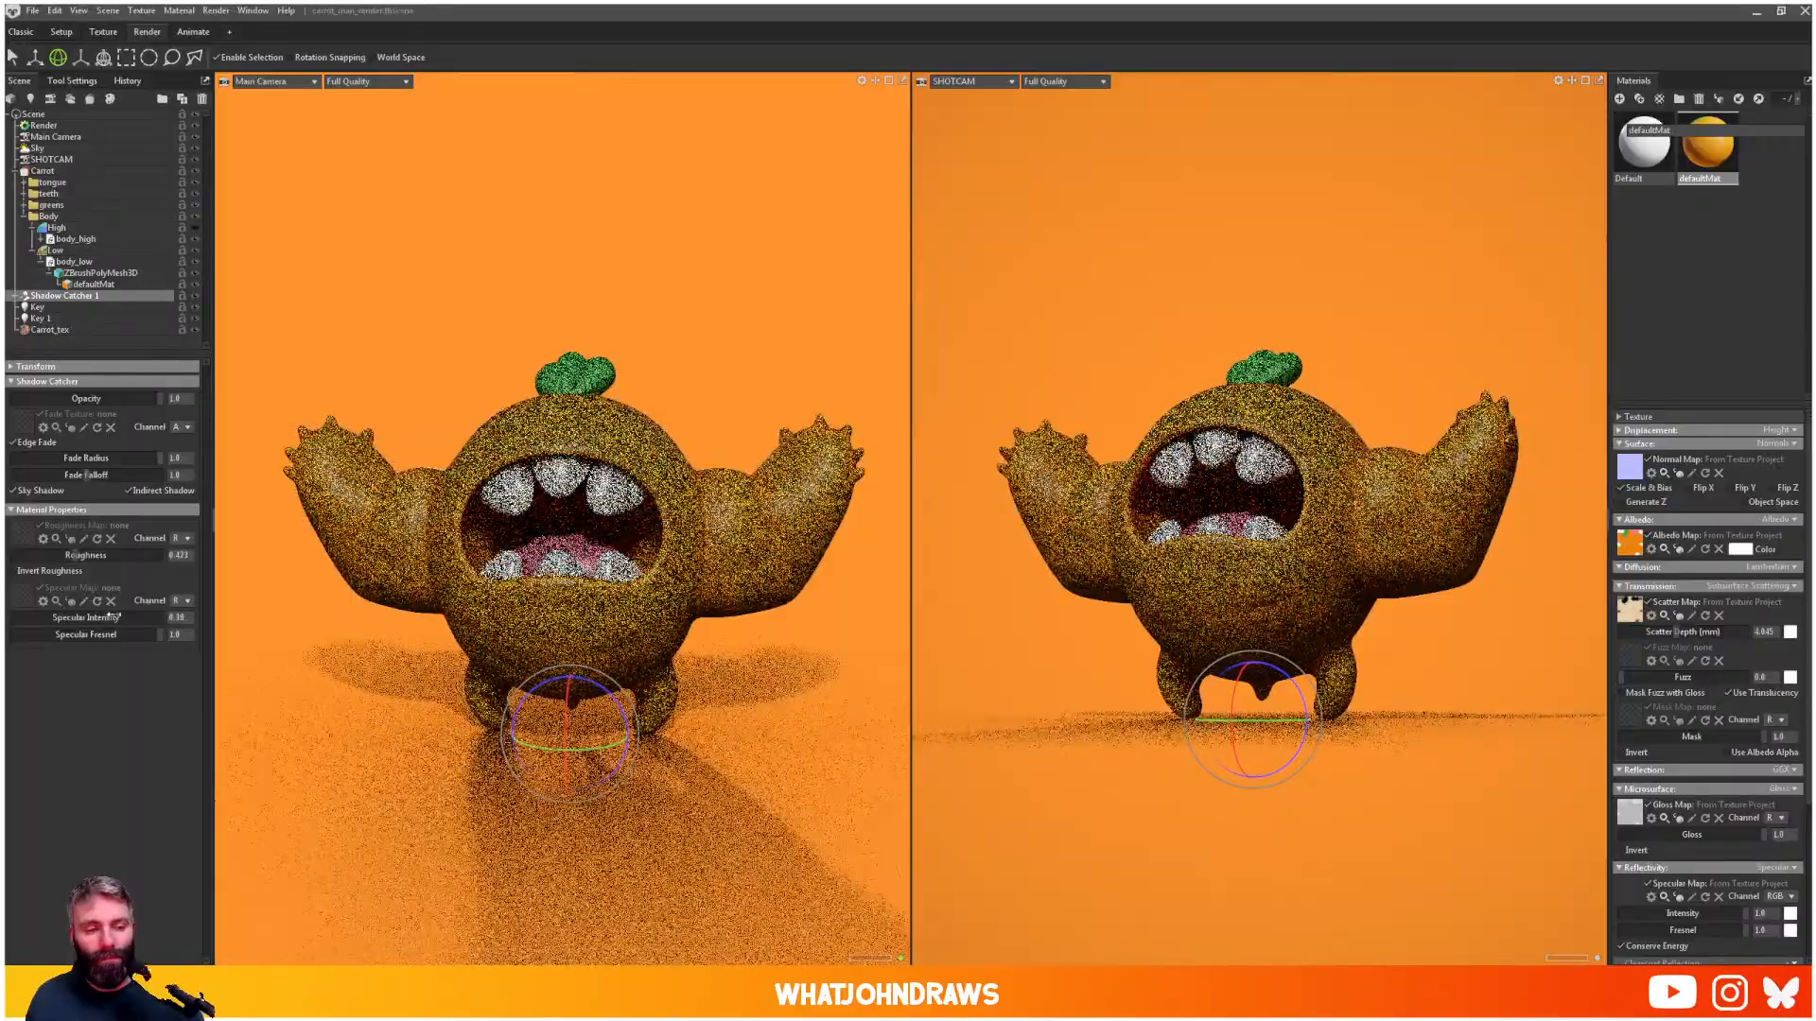
{"action": "left_click_drag", "start_coordinate": [86, 556], "coordinate": [36, 557]}
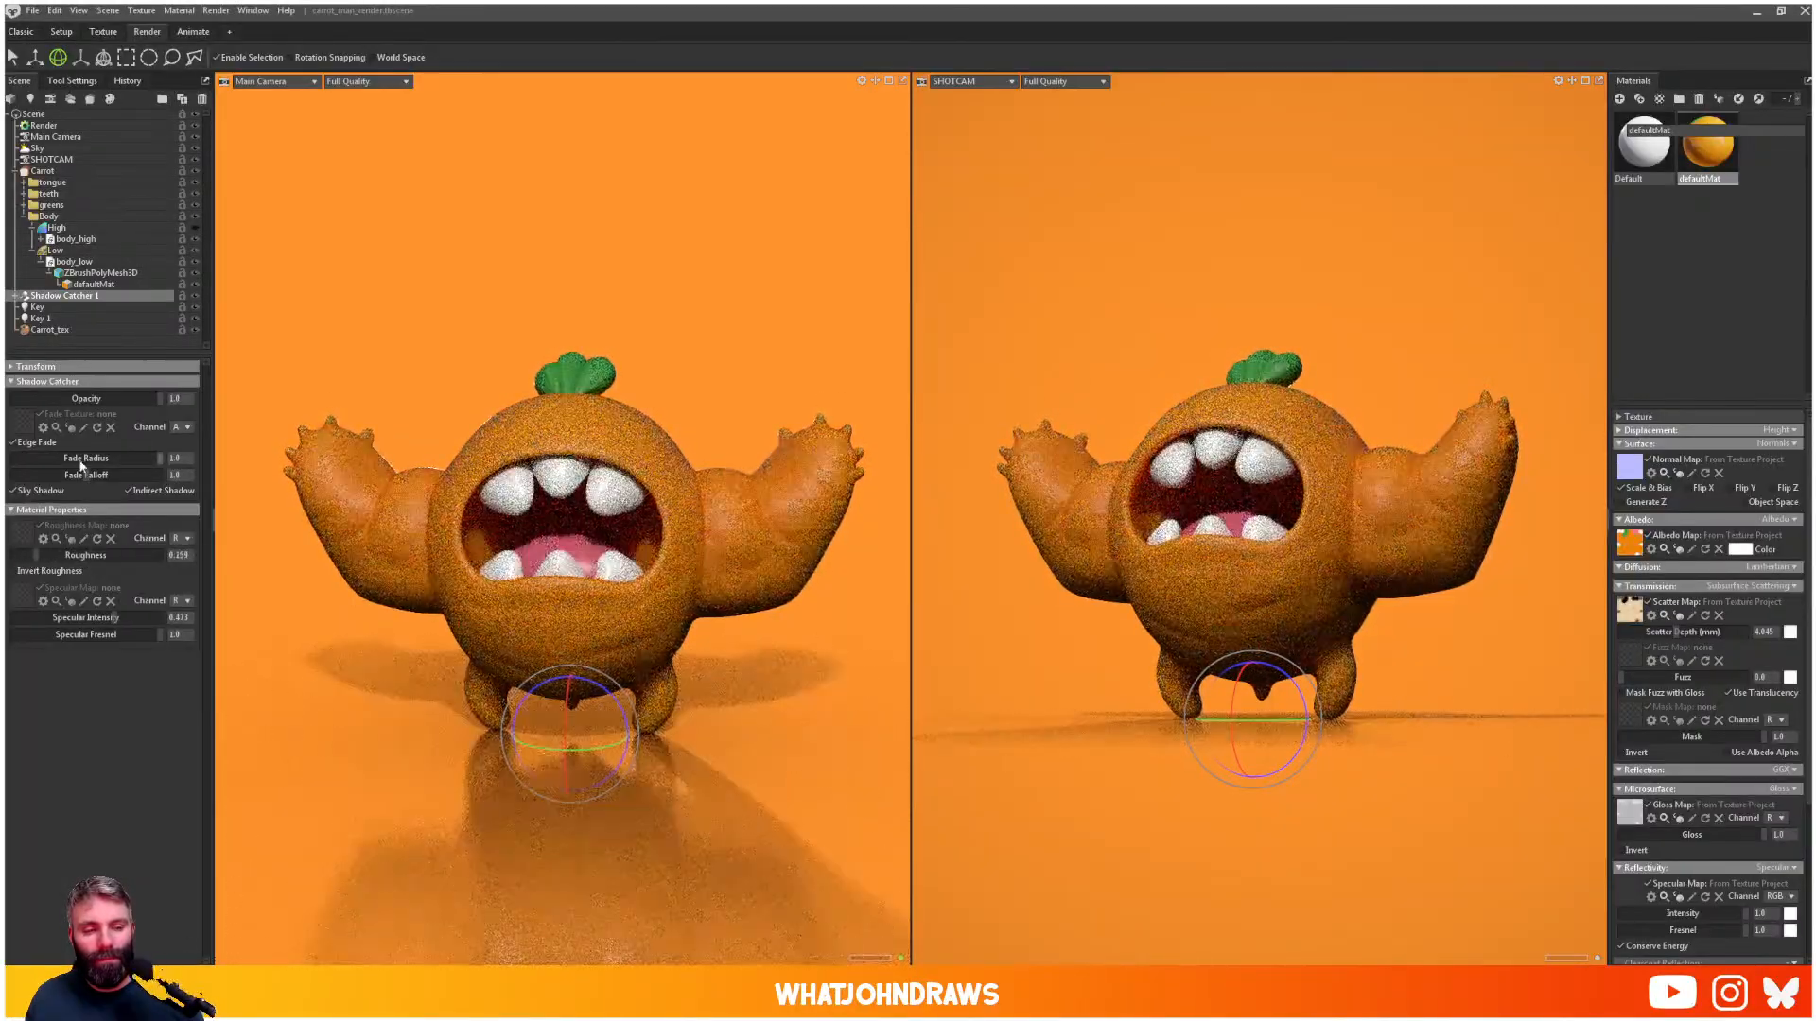
{"action": "left_click_drag", "start_coordinate": [139, 463], "coordinate": [62, 470]}
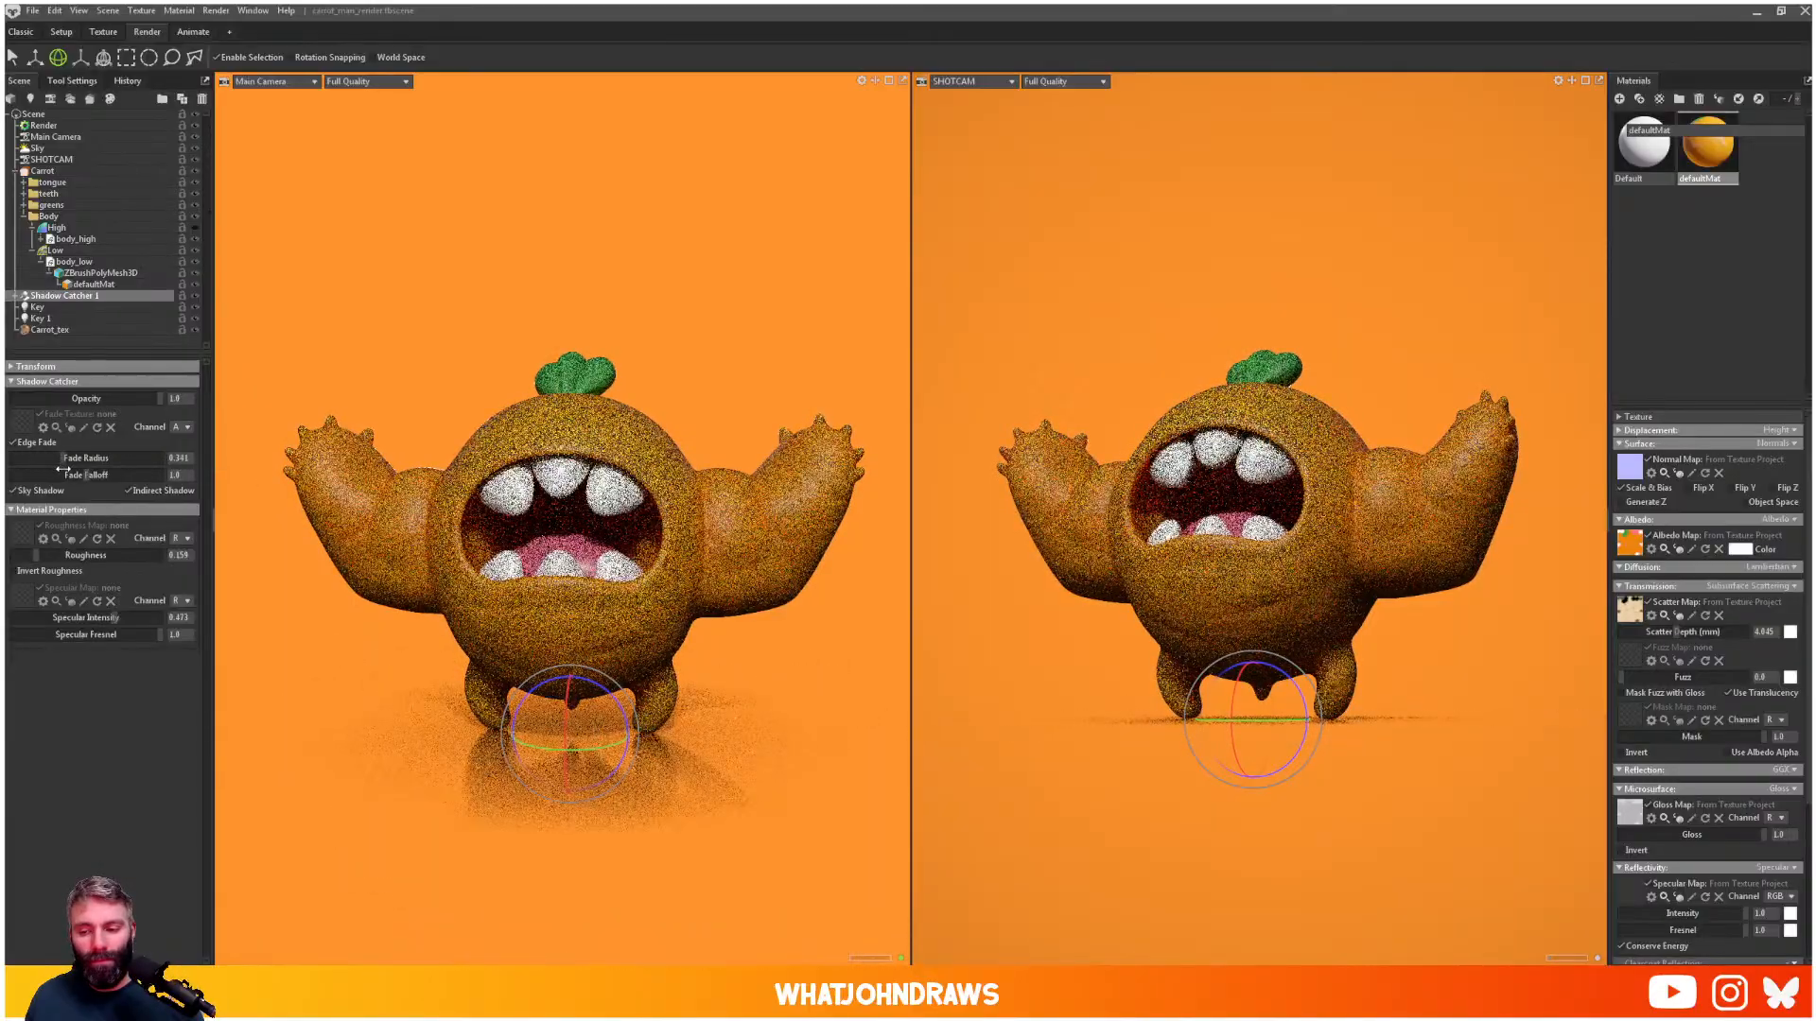
{"action": "left_click", "coordinate": [1399, 286]}
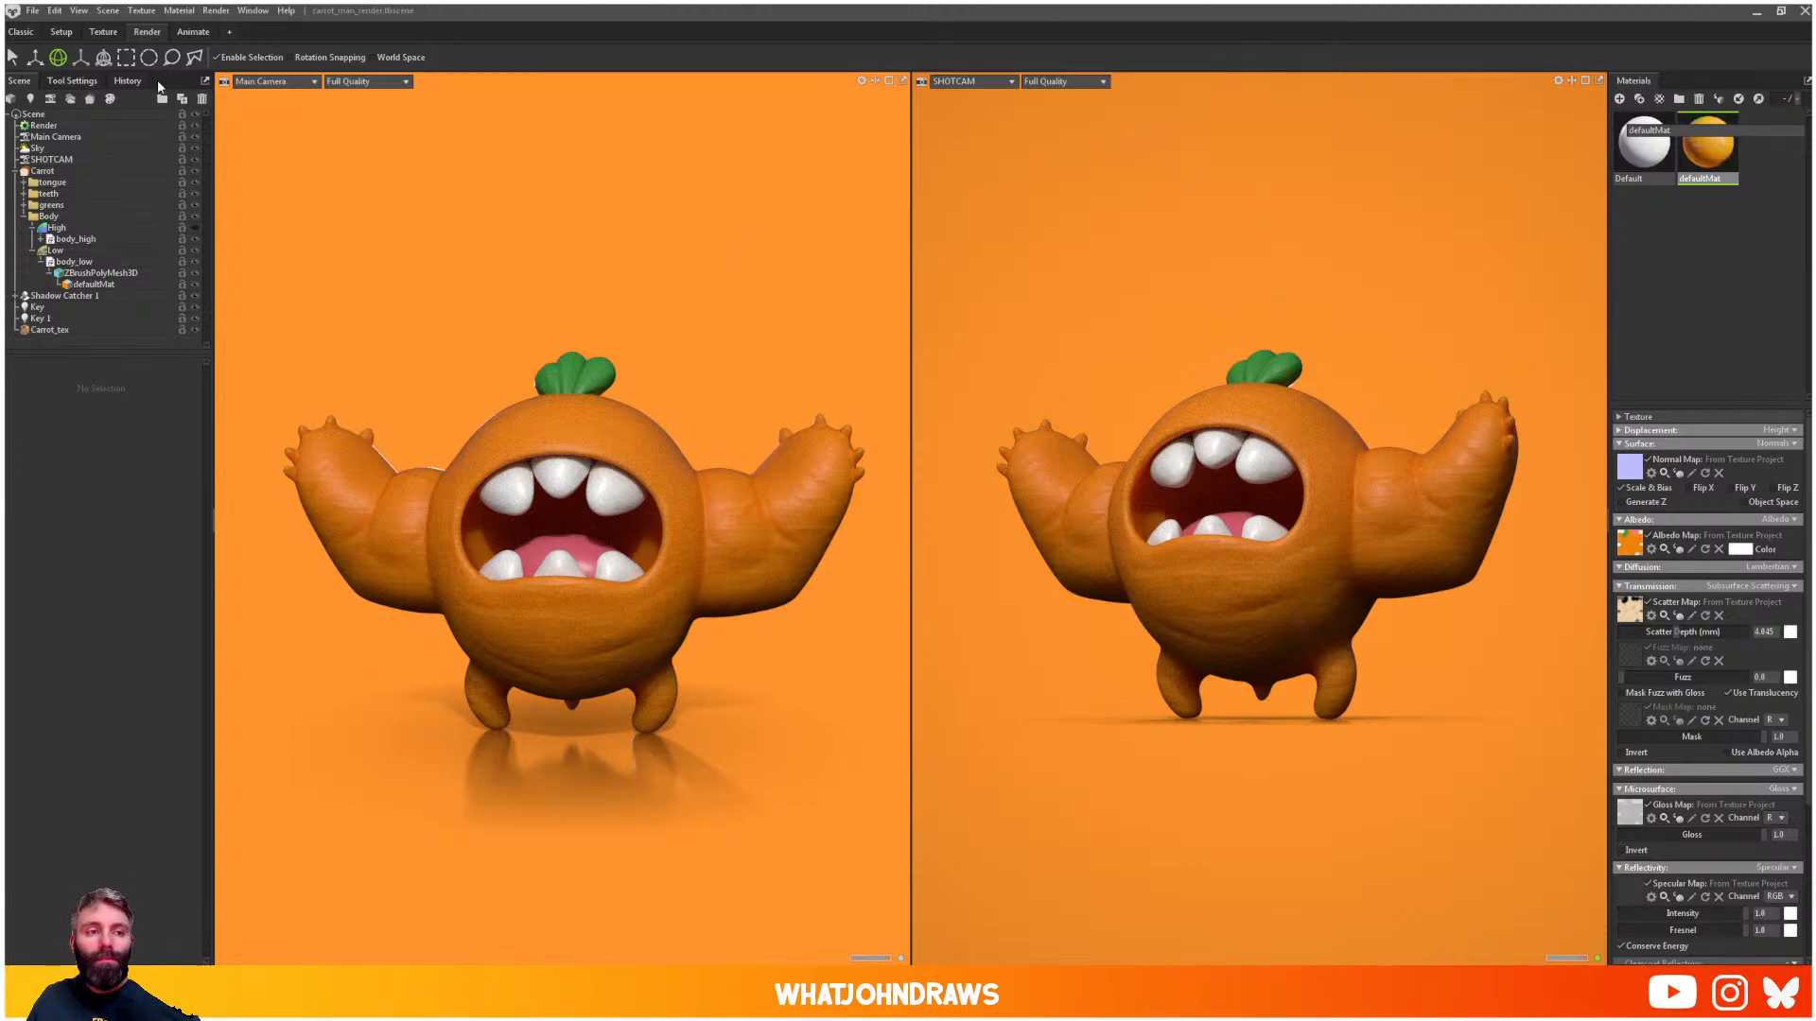
- Look through the Key 1 light and orbit it higher and to the side behind the monster
{"action": "left_click", "coordinate": [313, 82]}
{"action": "mouse_move", "coordinate": [283, 117]}
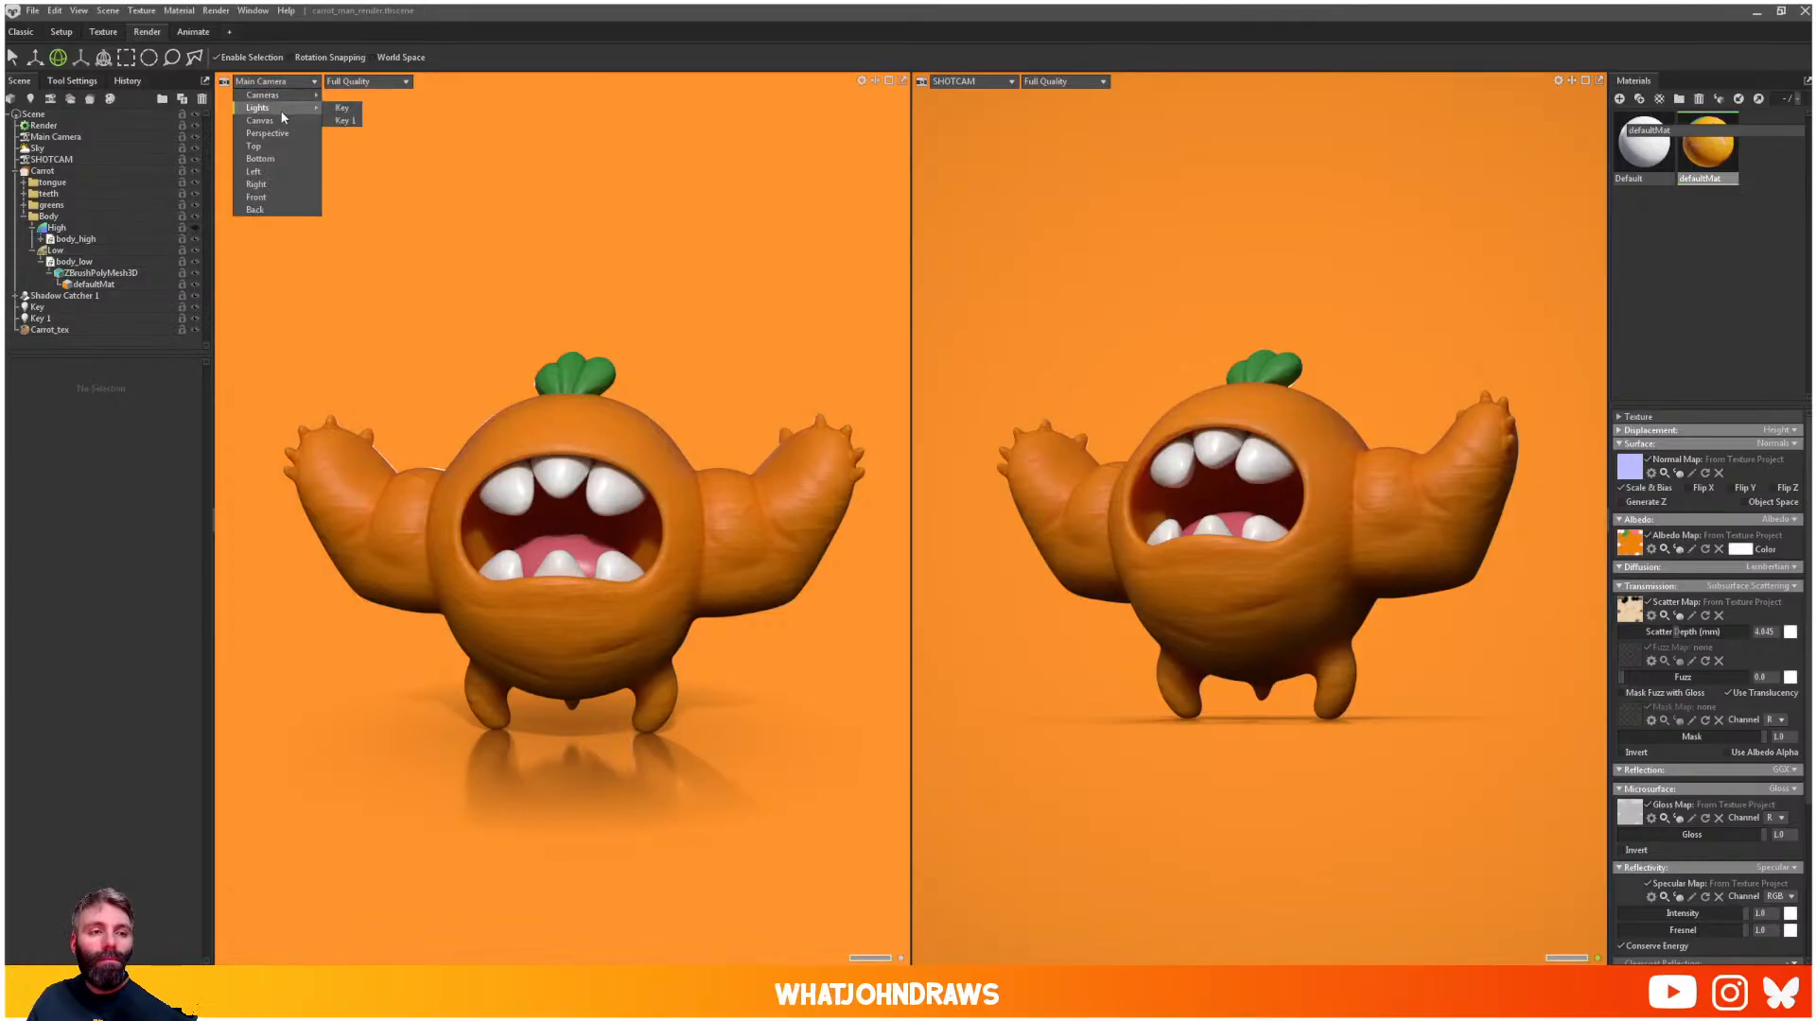
{"action": "left_click", "coordinate": [345, 120]}
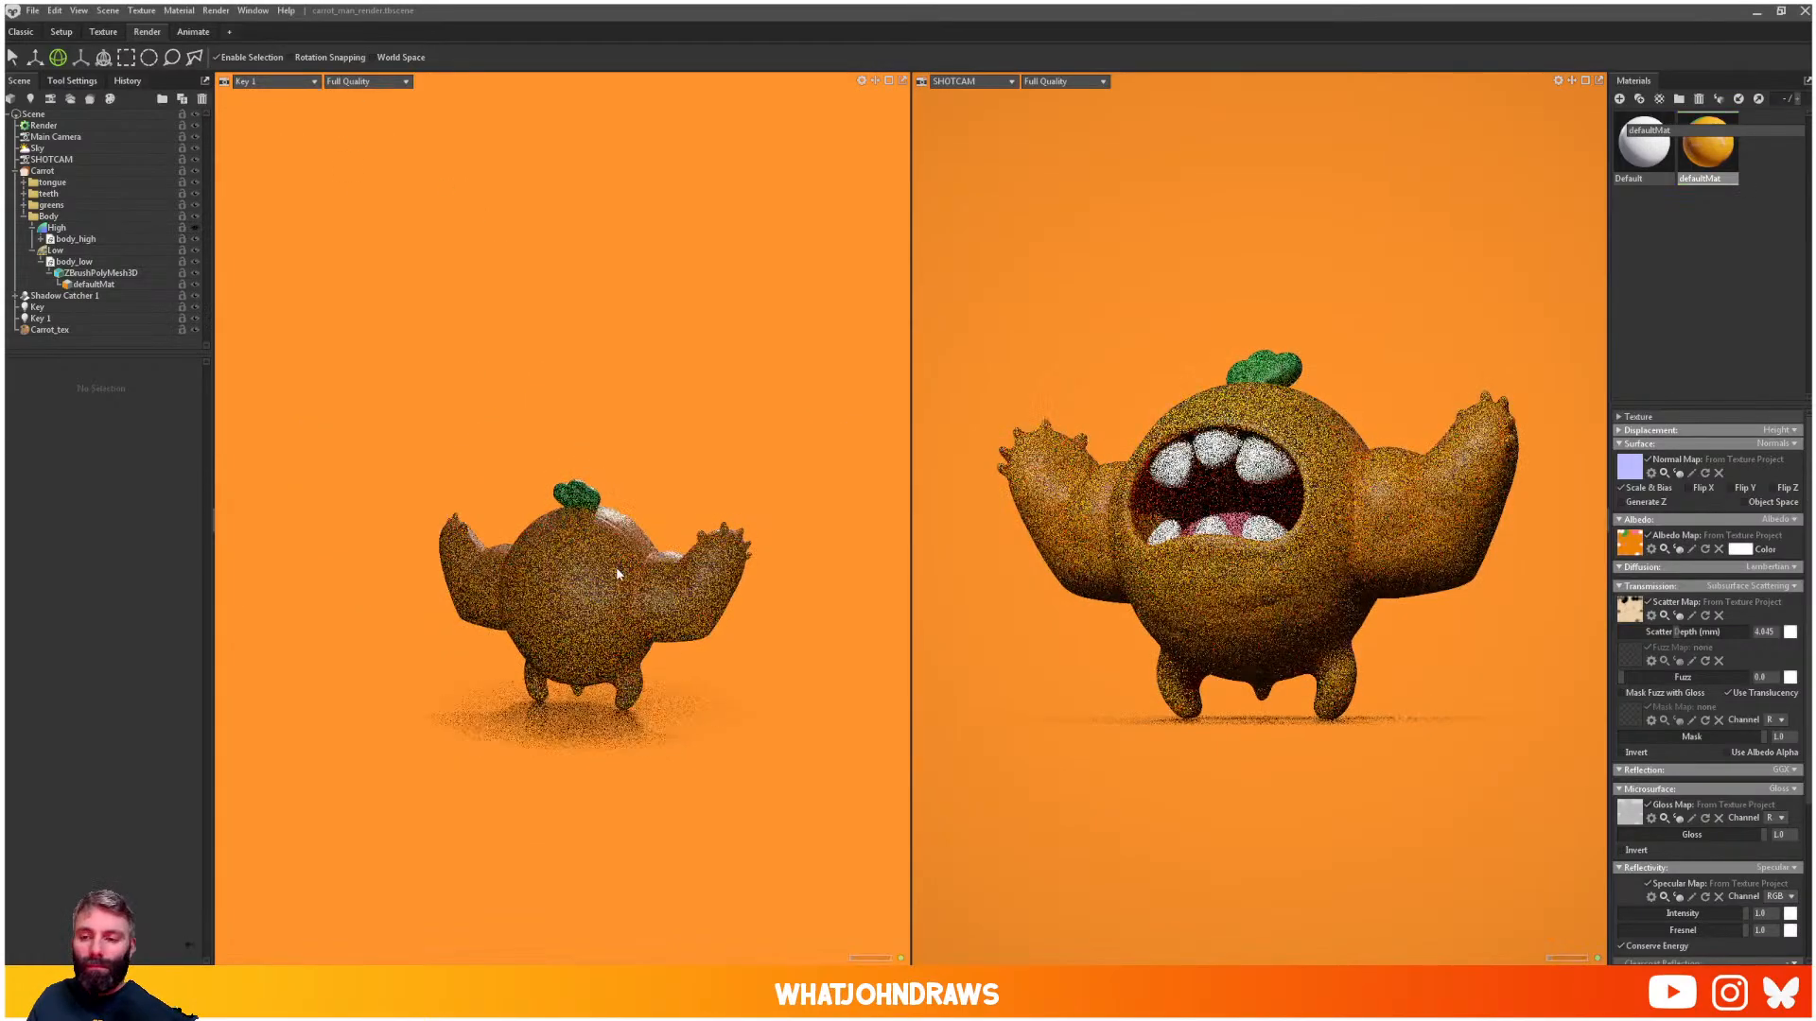
{"action": "left_click_drag", "start_coordinate": [604, 546], "coordinate": [642, 621], "text": "alt"}
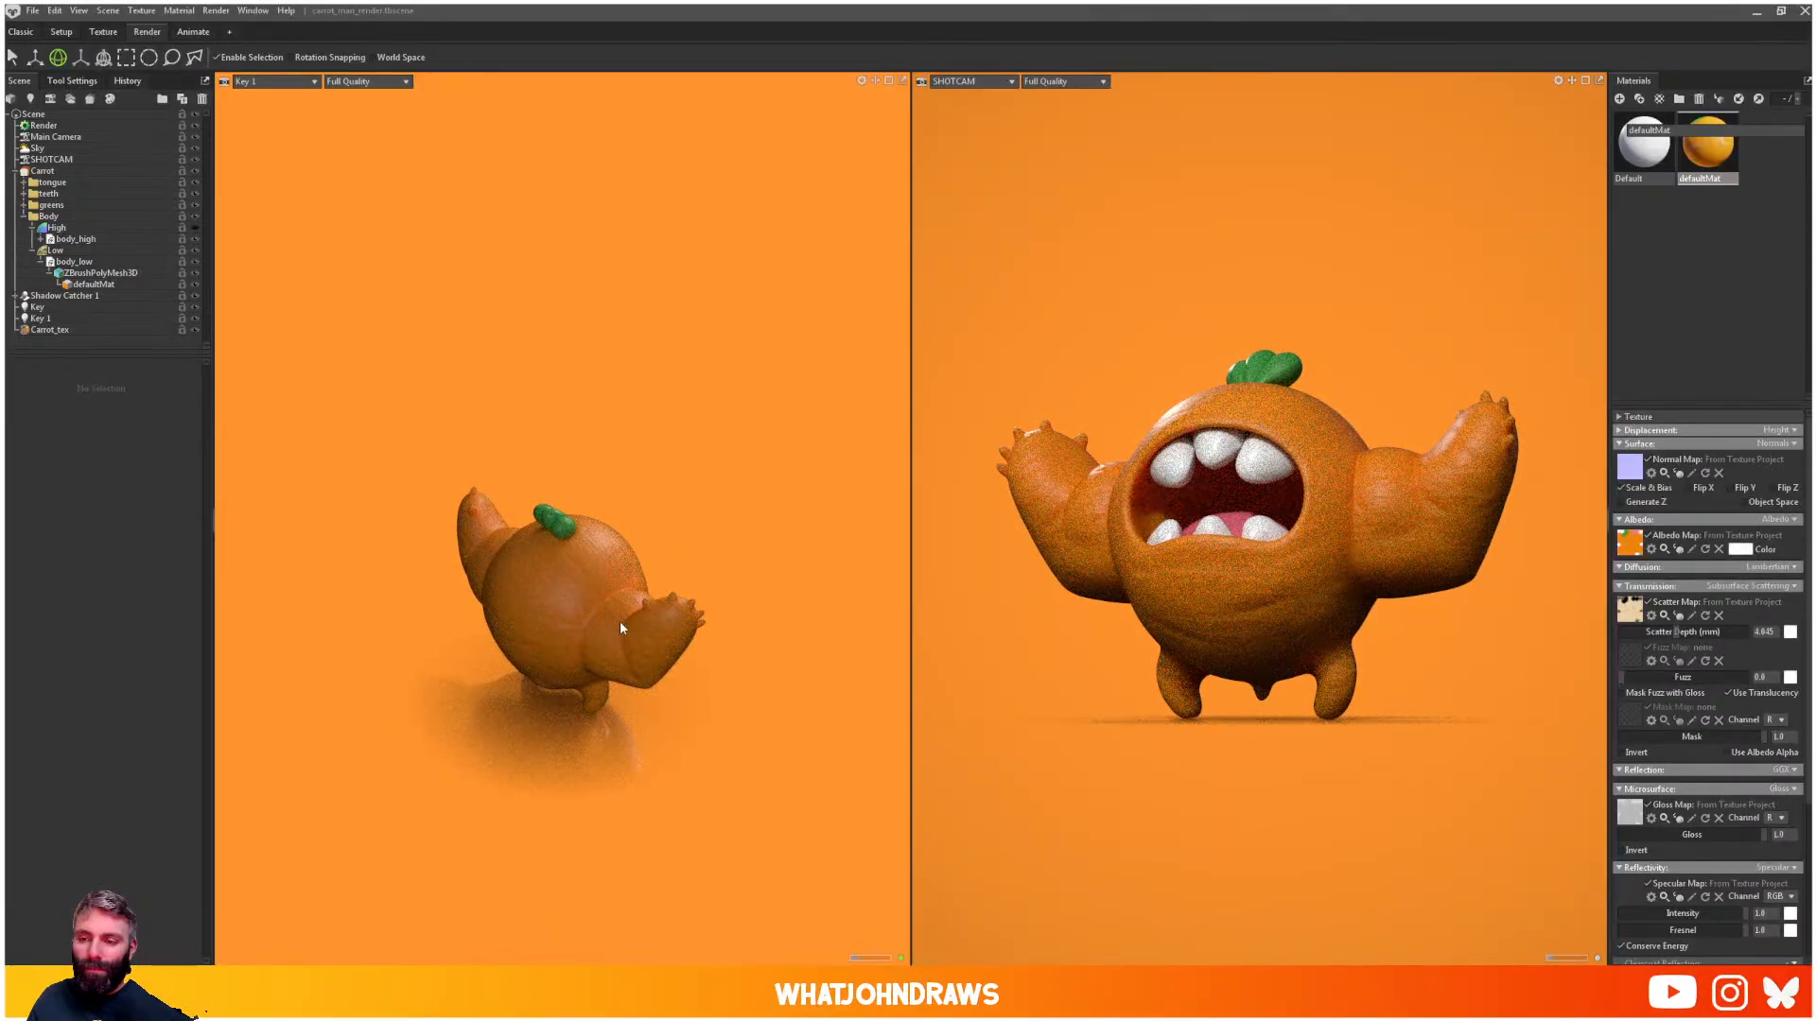
{"action": "left_click", "coordinate": [1416, 589]}
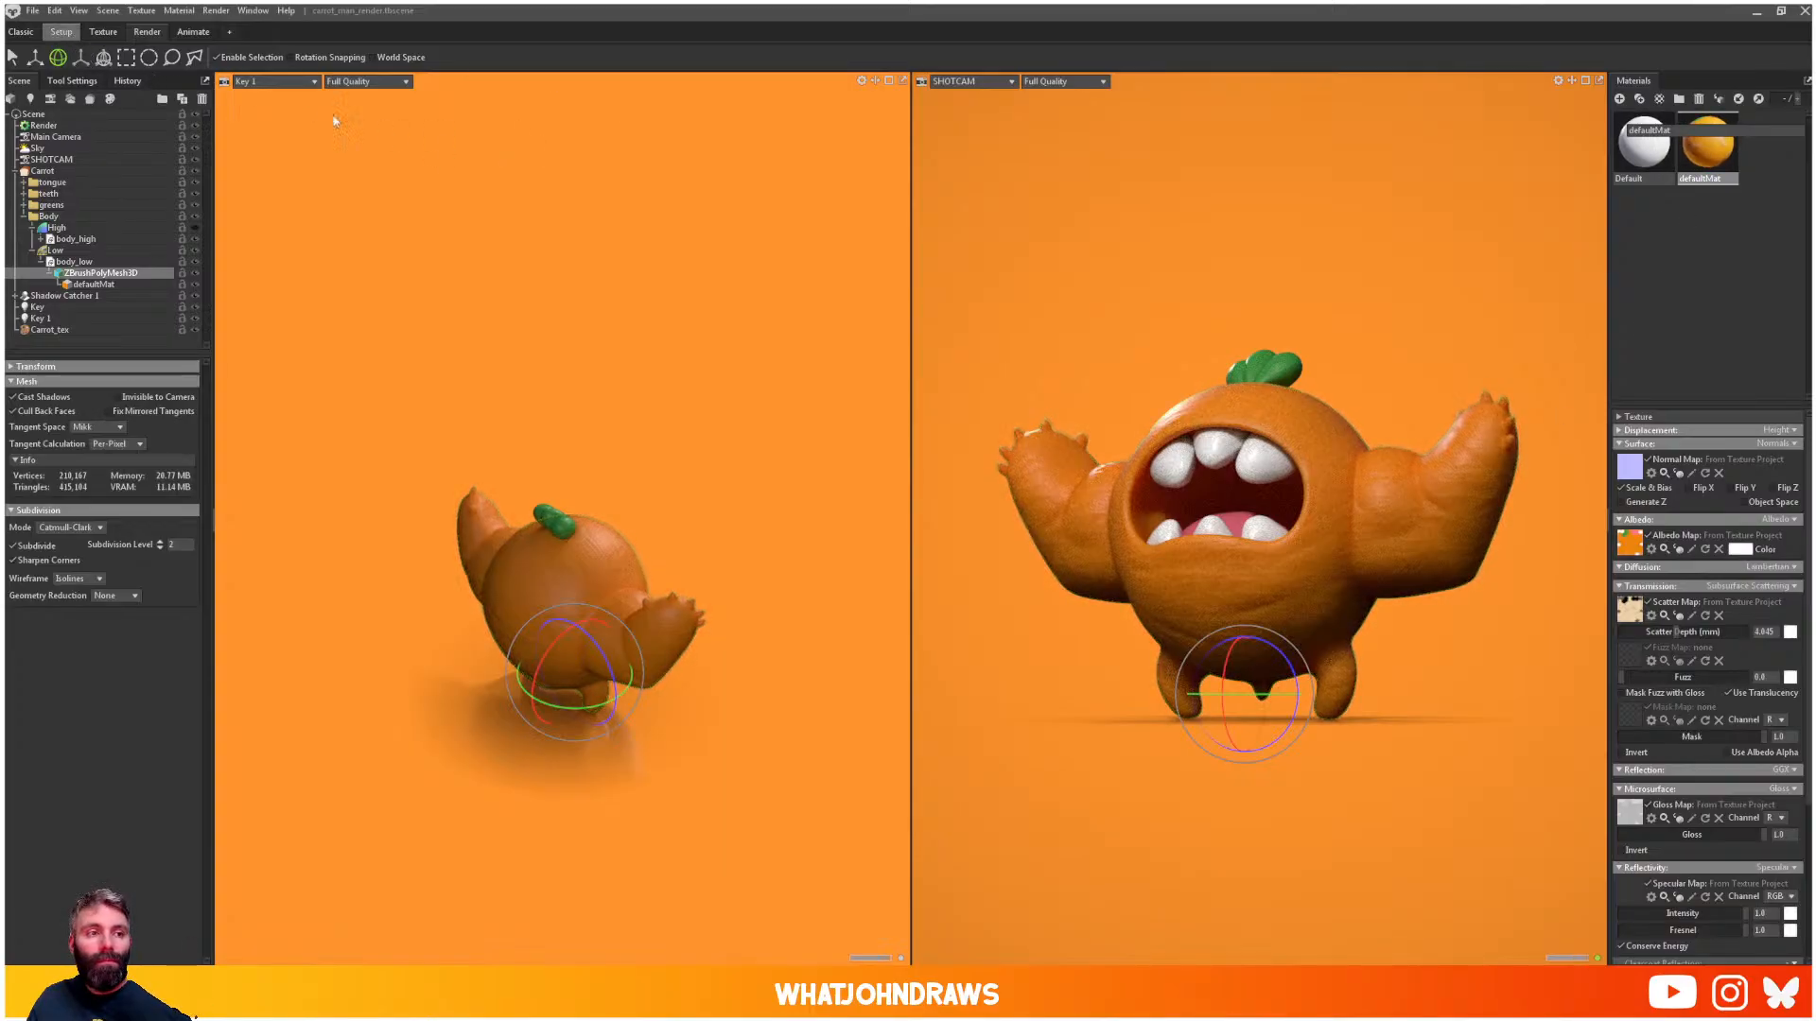
- Switch to the Texture workspace, open the Carrot_tex project and collapse the Tongue and Teeth layer groups, leaving Body expanded
{"action": "left_click", "coordinate": [59, 33]}
{"action": "left_click", "coordinate": [103, 31]}
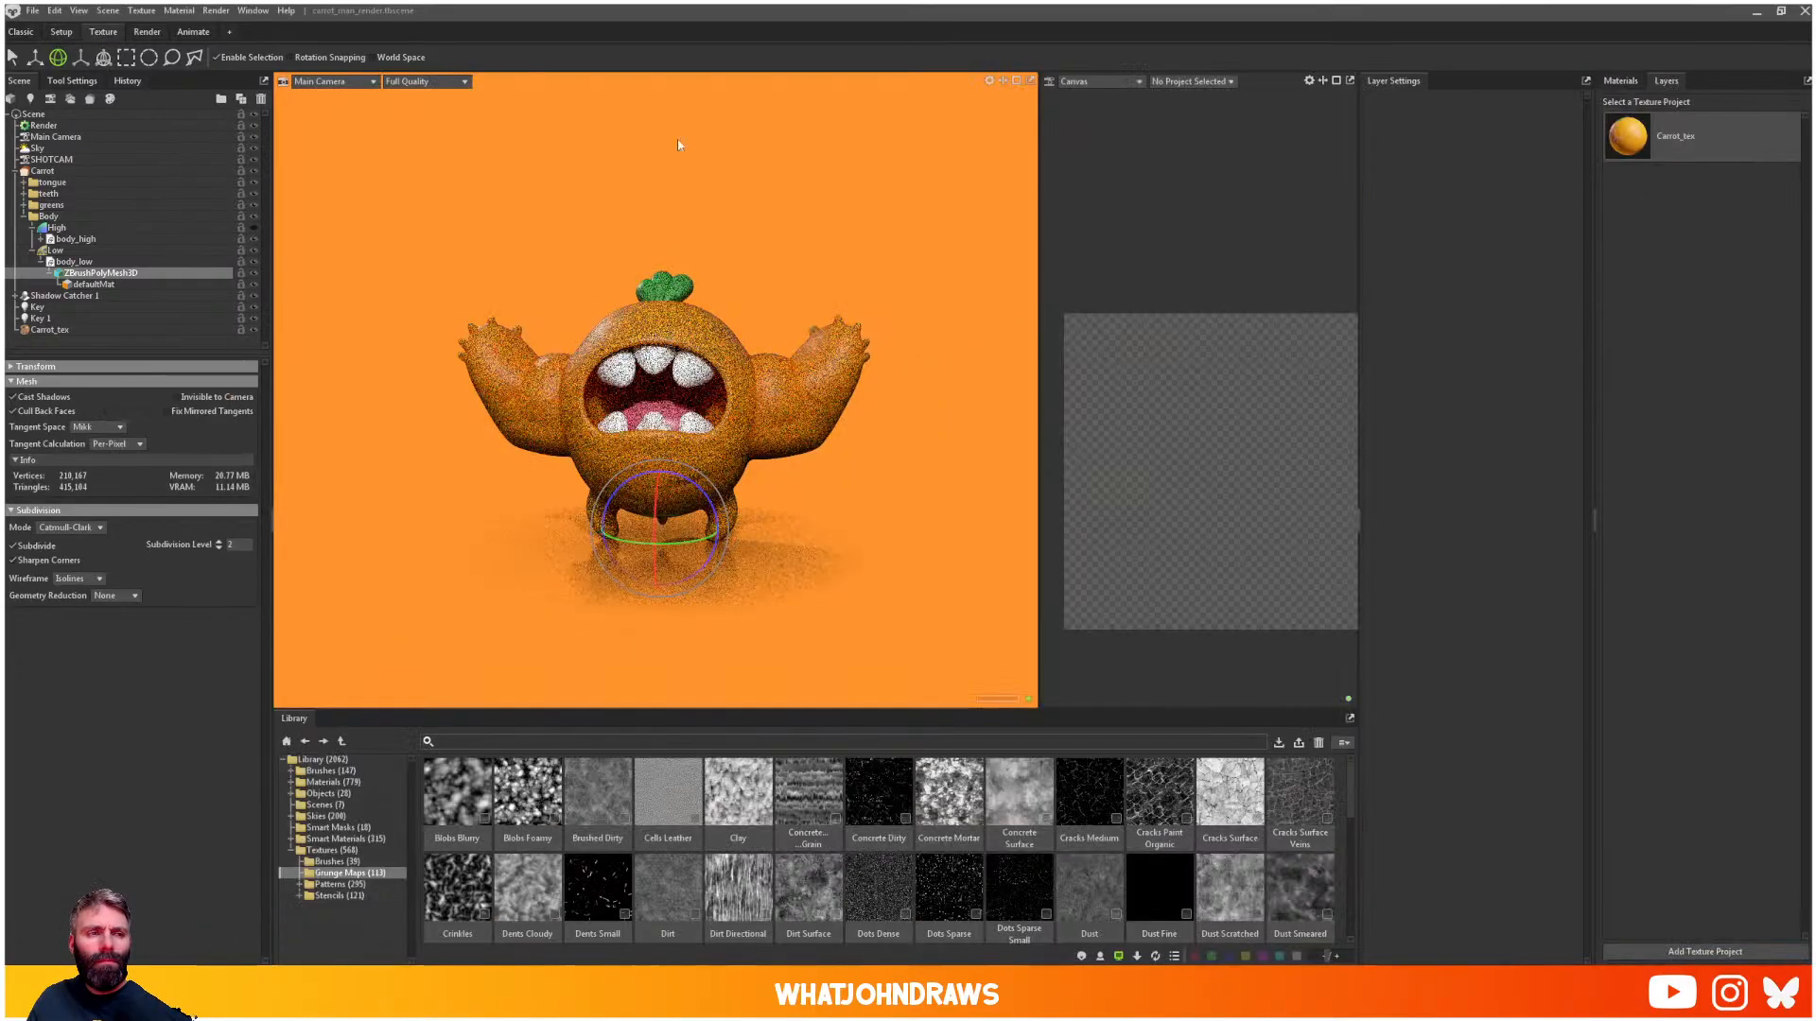
{"action": "left_click", "coordinate": [1629, 138]}
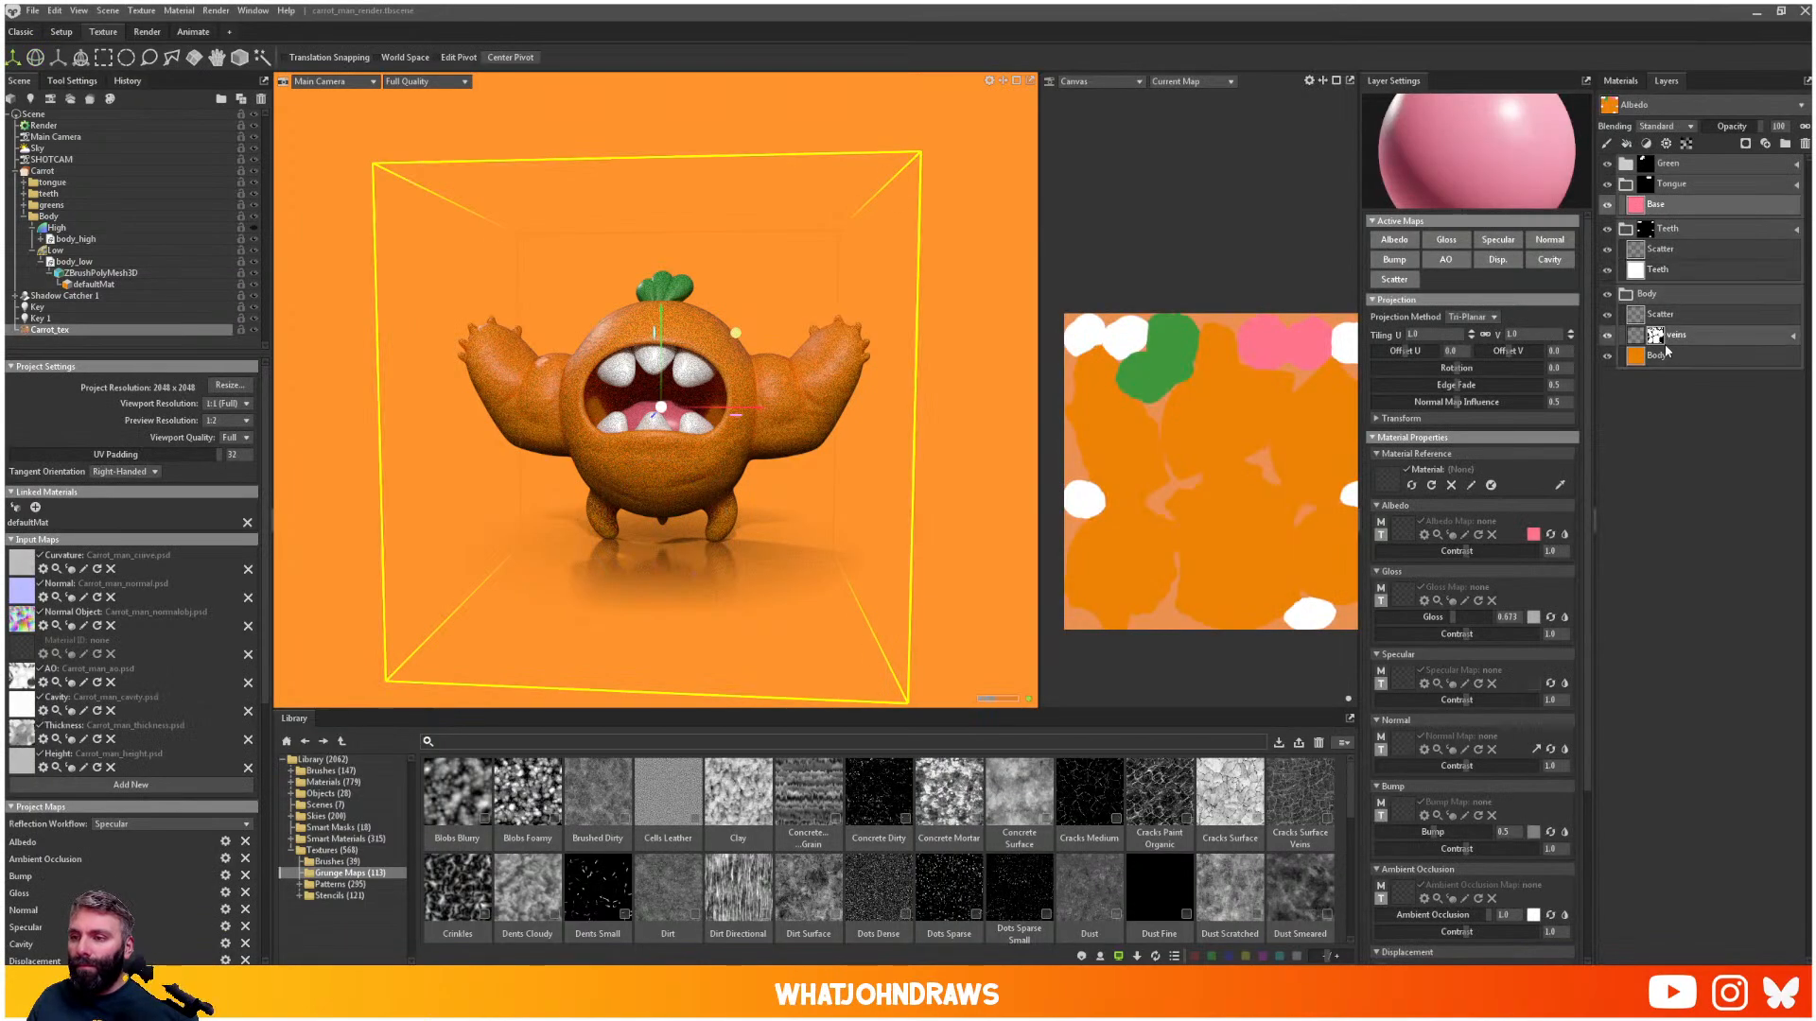
{"action": "left_click", "coordinate": [1626, 294]}
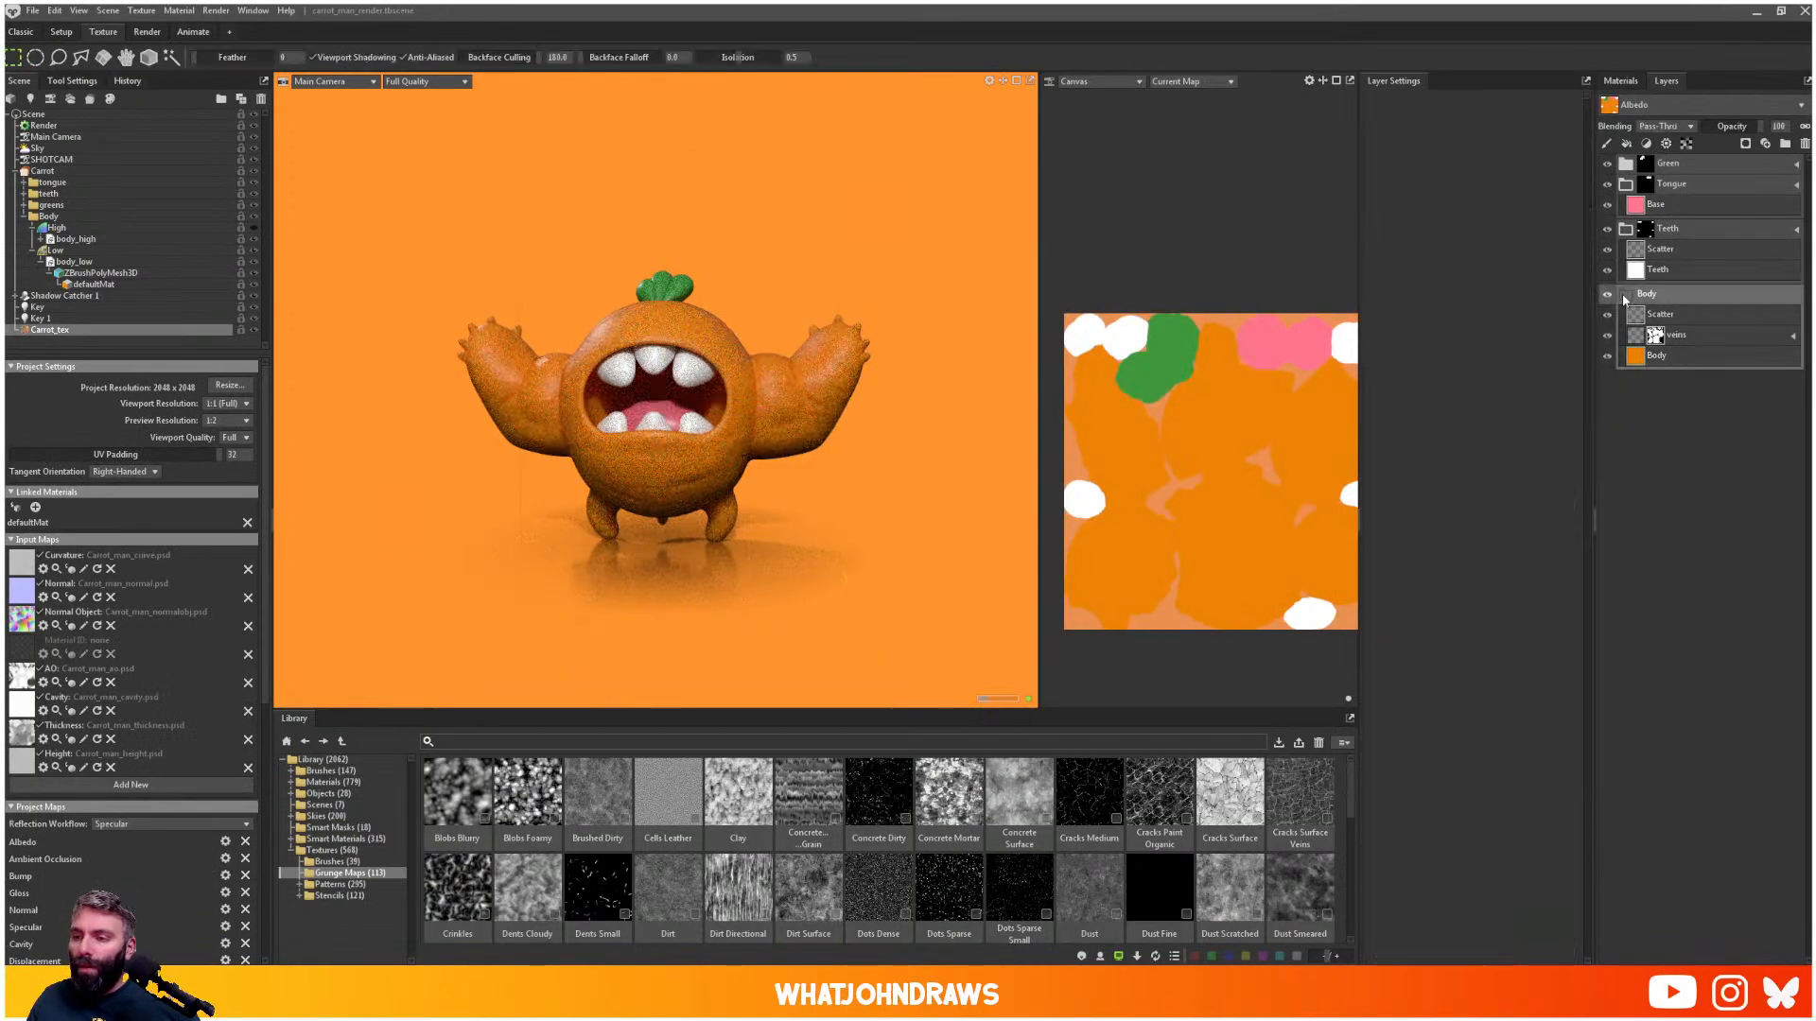
{"action": "left_click", "coordinate": [1626, 183]}
{"action": "left_click", "coordinate": [1626, 204]}
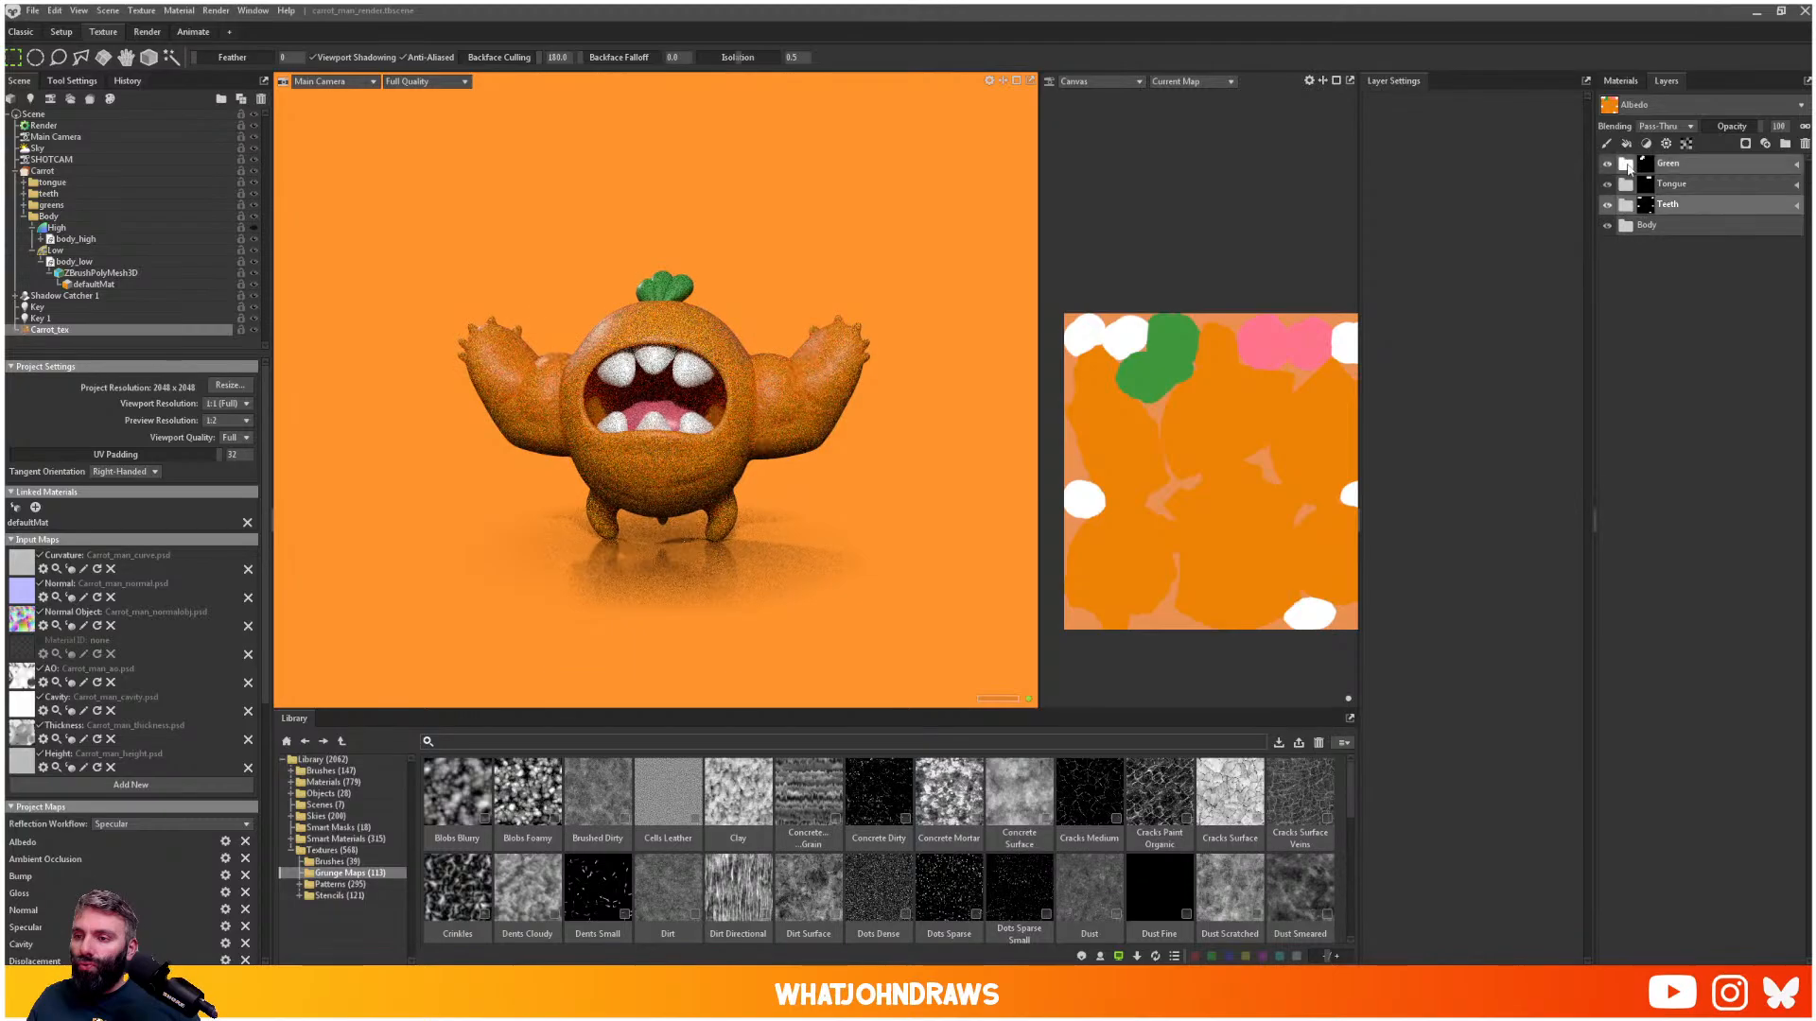
{"action": "left_click", "coordinate": [1626, 226]}
{"action": "left_click", "coordinate": [1655, 287]}
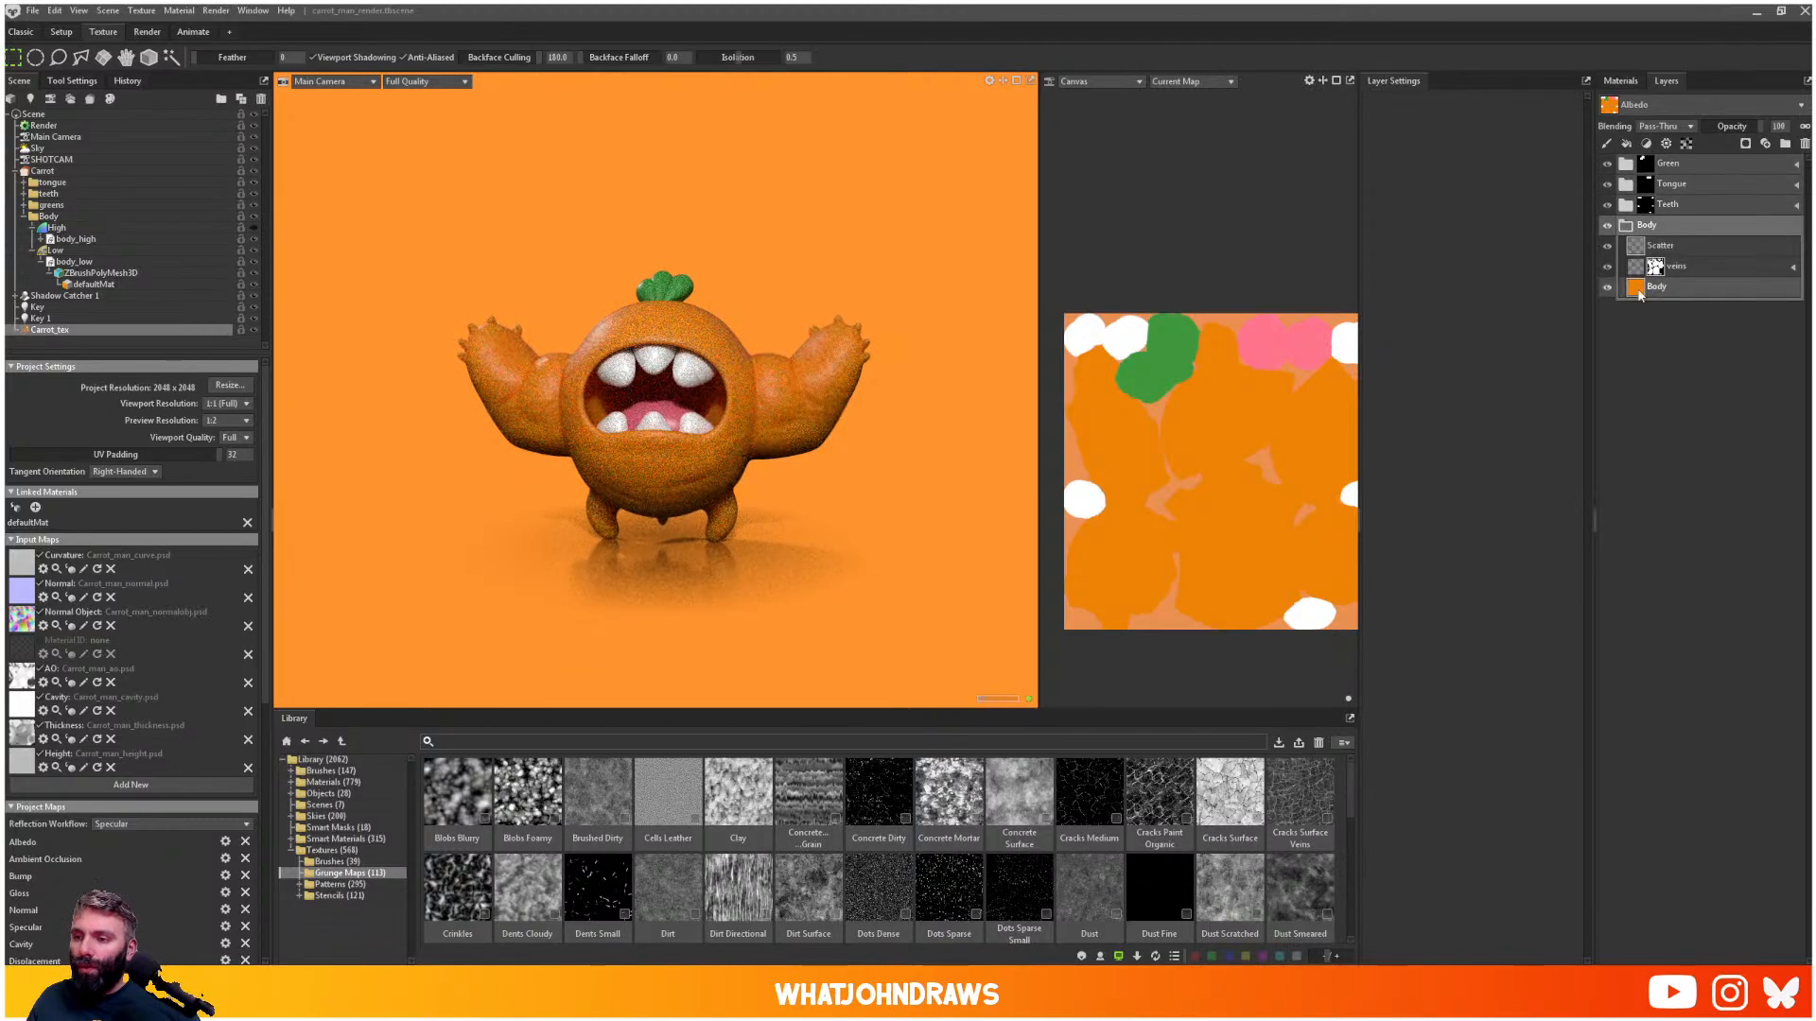
- Darken the scatter color of the Body group's Scatter layer to a grey-brown, RGB 141, 125, 101
{"action": "left_click", "coordinate": [1639, 247]}
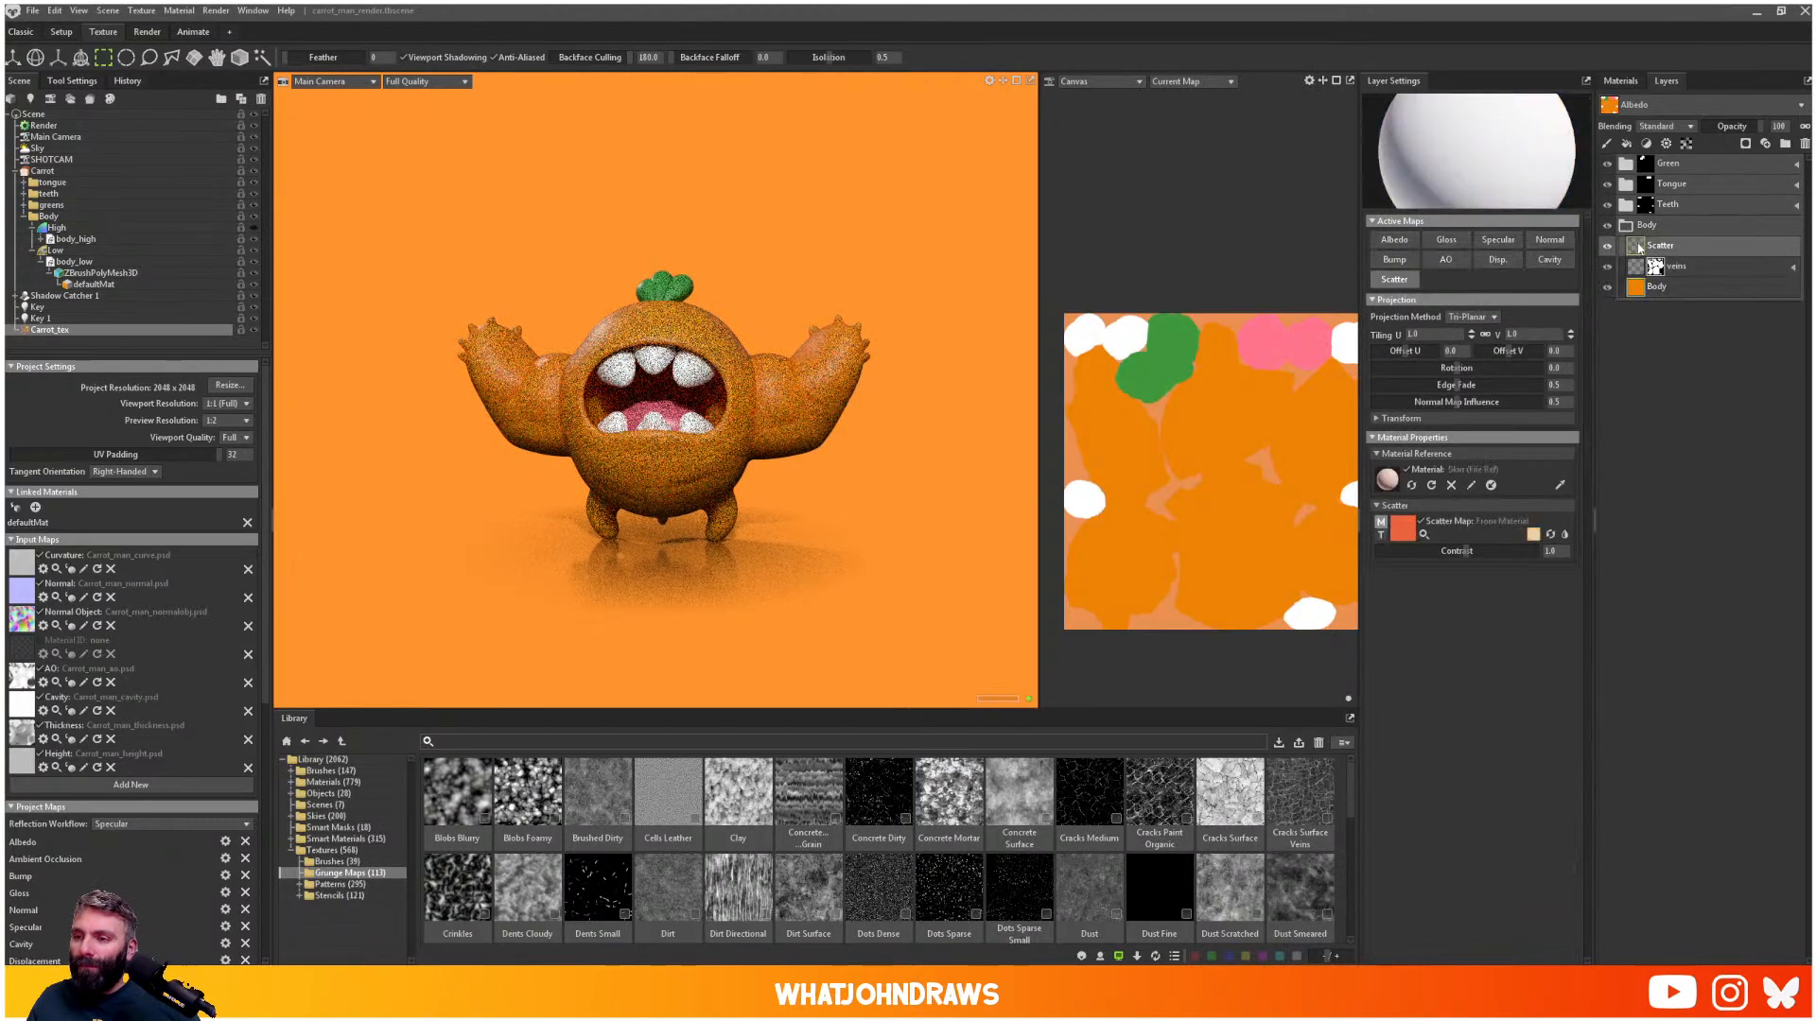
{"action": "left_click", "coordinate": [1533, 535]}
{"action": "left_click_drag", "start_coordinate": [970, 450], "coordinate": [969, 504]}
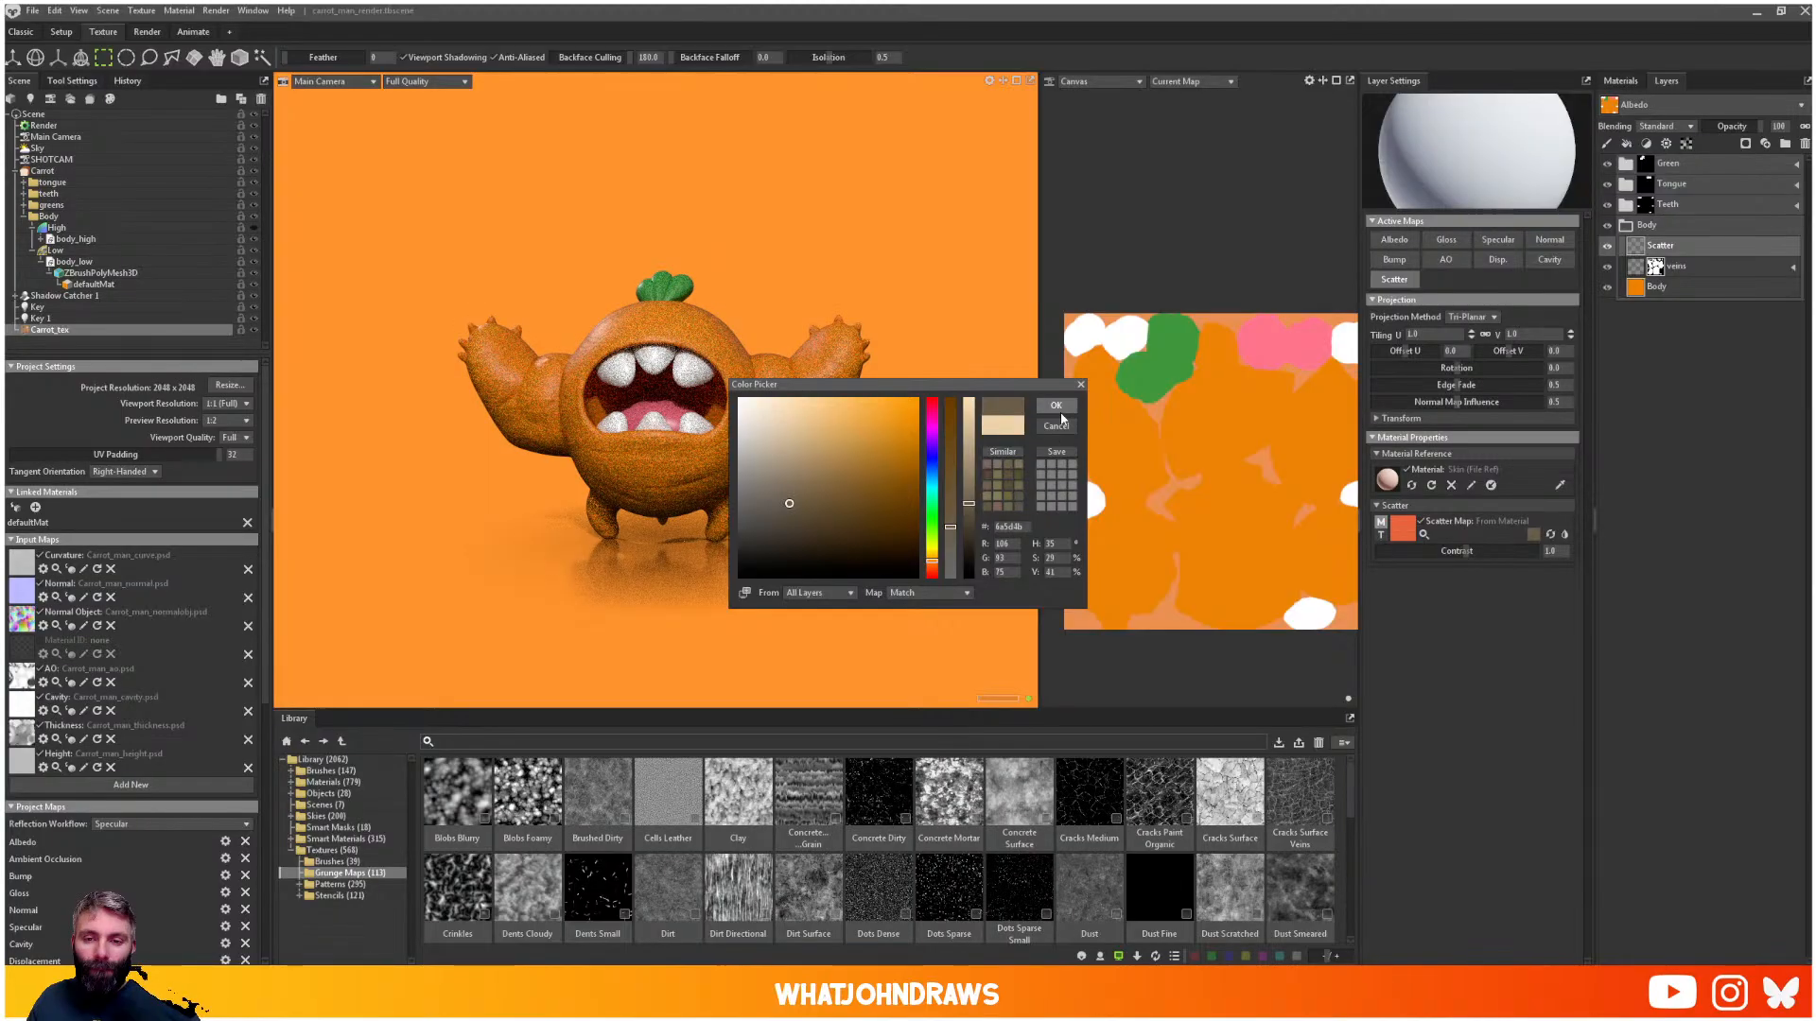
{"action": "left_click_drag", "start_coordinate": [969, 503], "coordinate": [970, 480]}
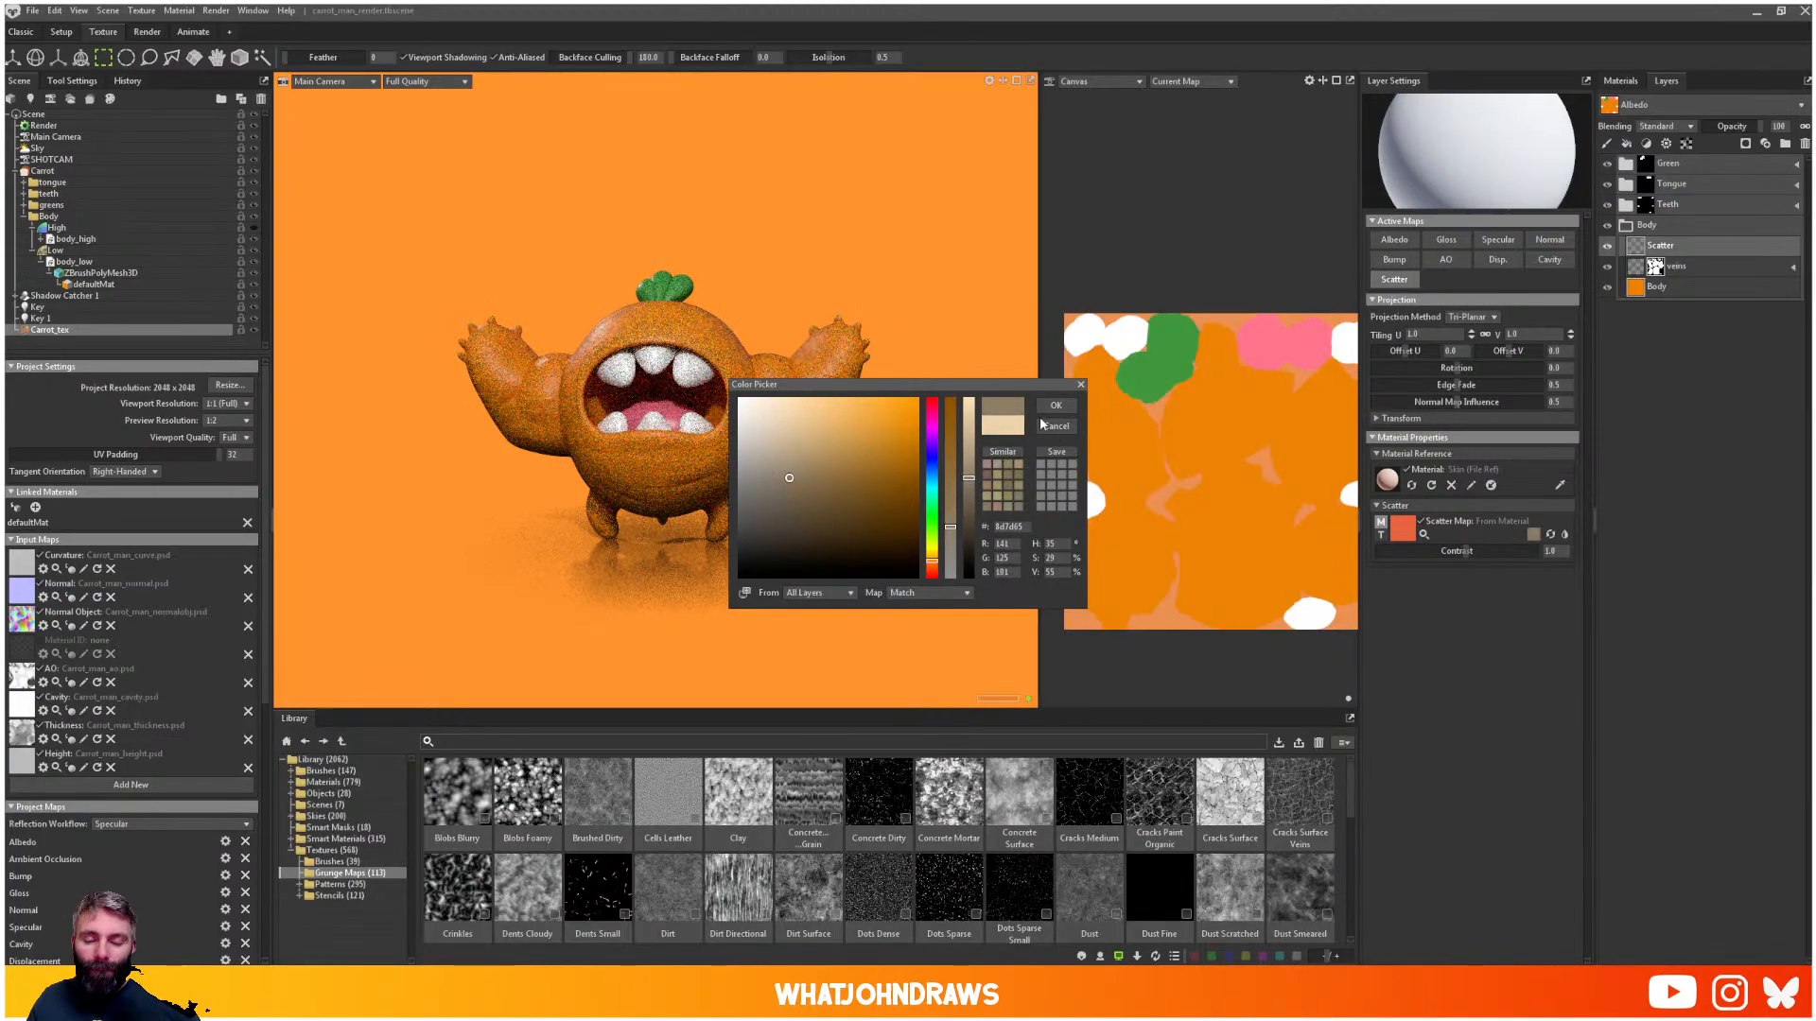
{"action": "left_click", "coordinate": [1055, 406]}
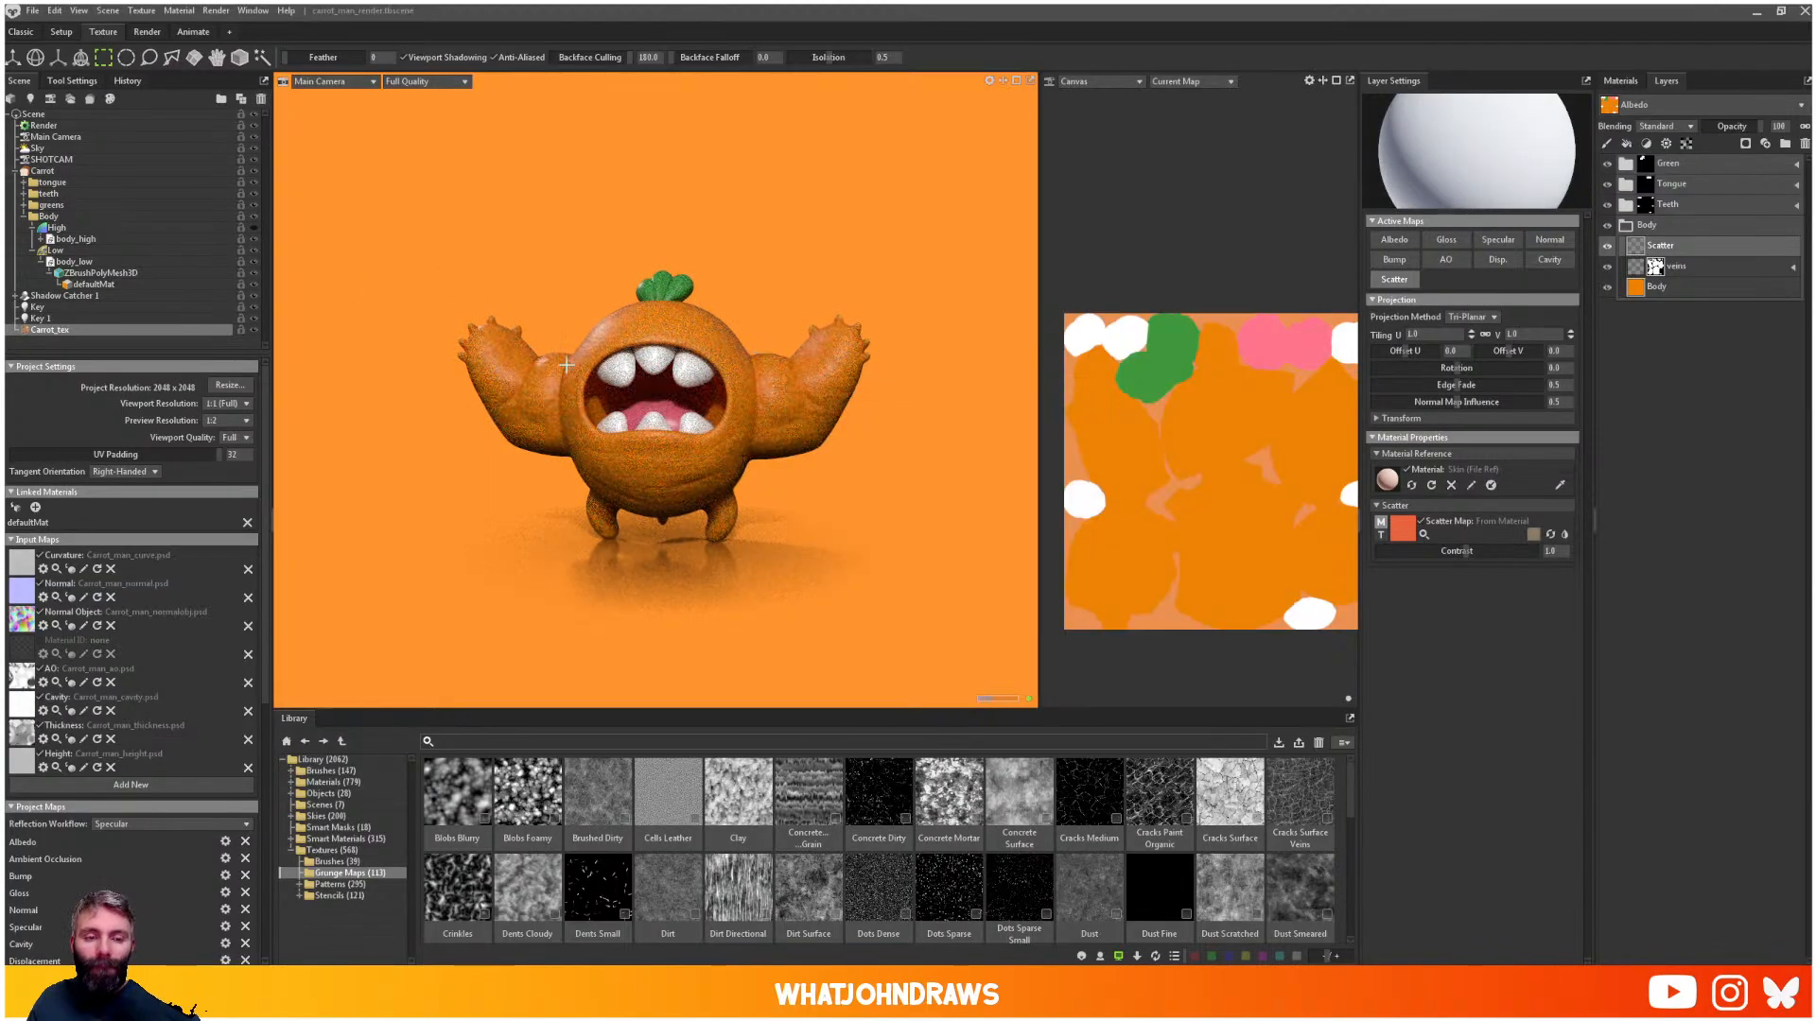
- Lower the opacity of the veins layer in the Body group to nearly zero
{"action": "left_click", "coordinate": [1659, 287]}
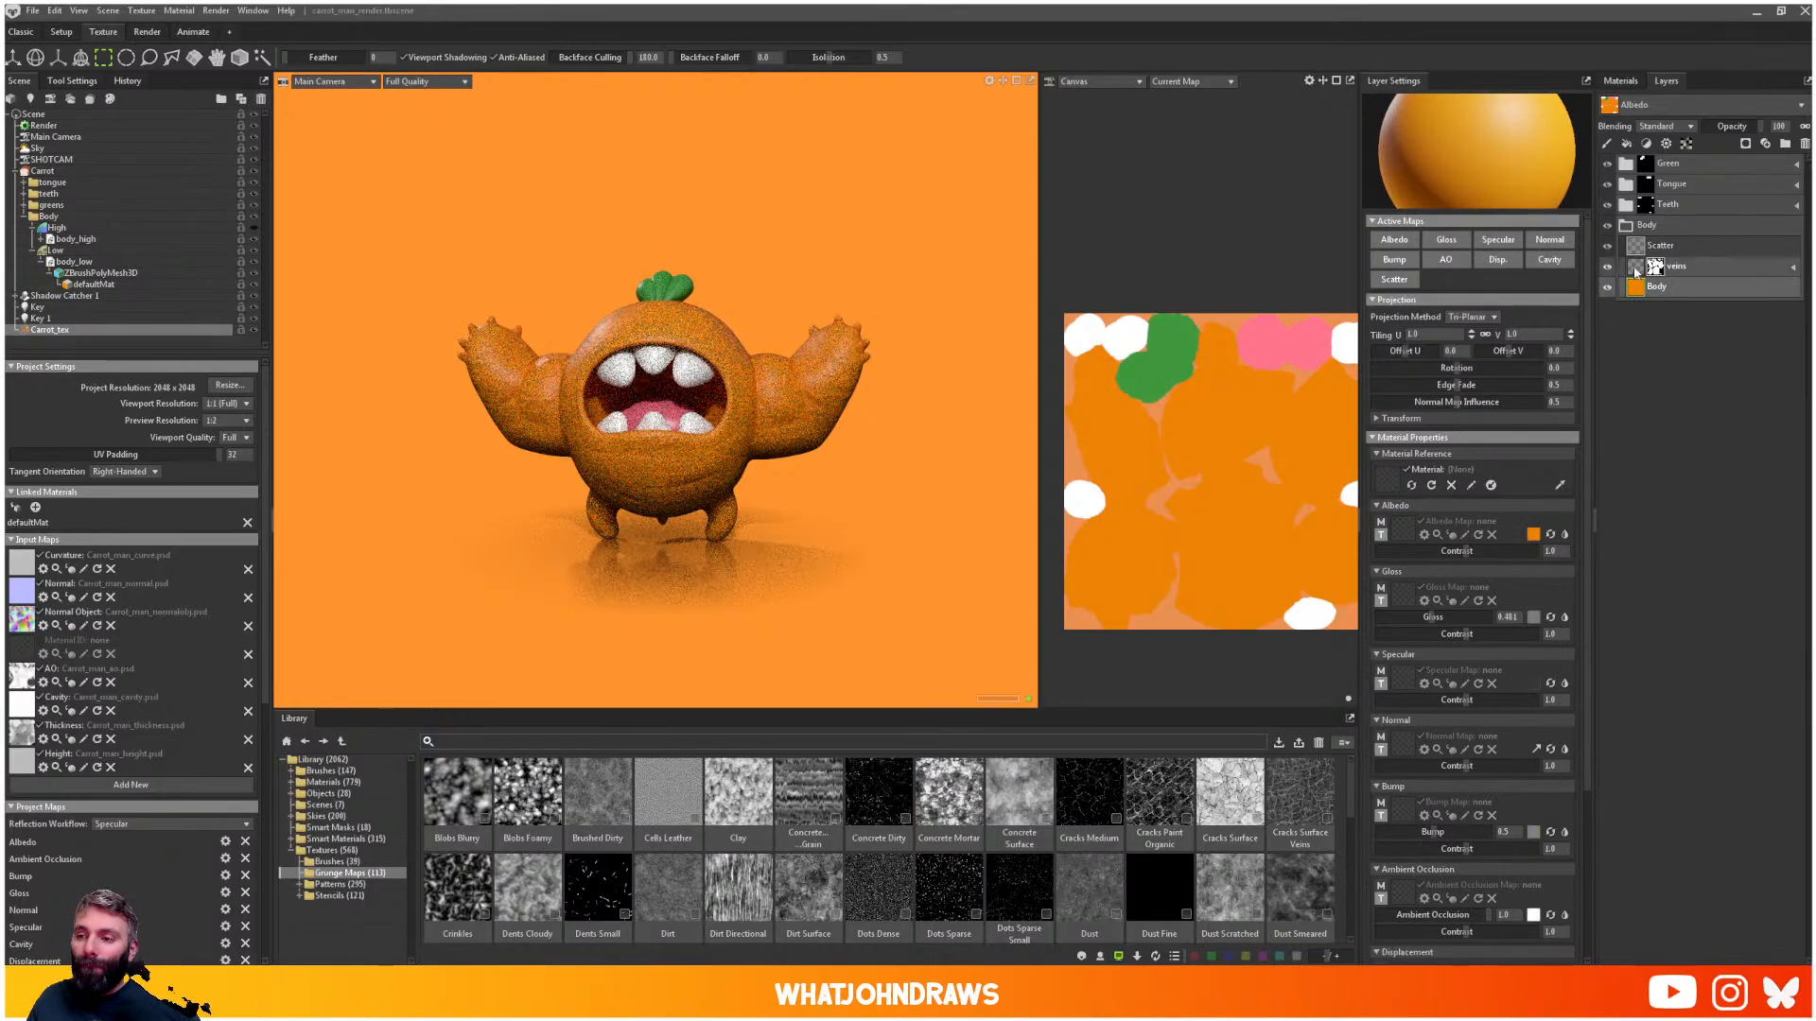
{"action": "left_click", "coordinate": [1676, 266]}
{"action": "left_click_drag", "start_coordinate": [1728, 126], "coordinate": [1717, 126]}
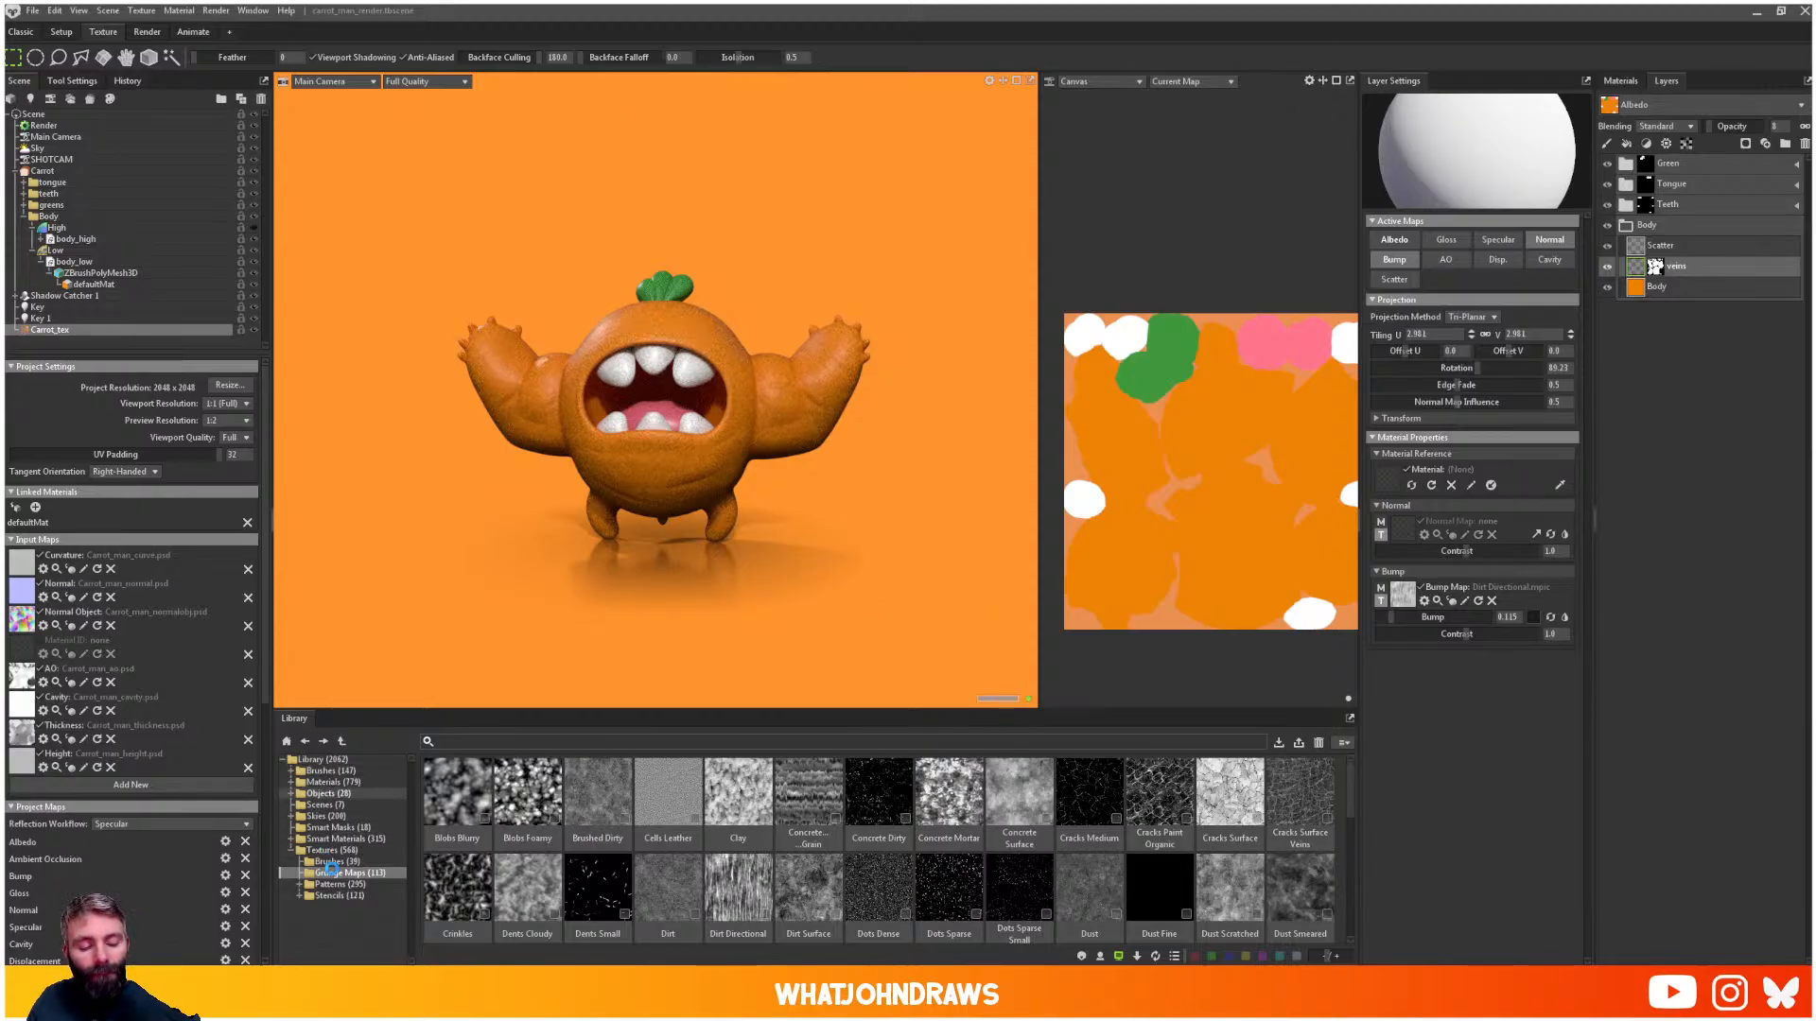
- Add the Mud Slush smart material from the Dirt category to the Body group, above the Scatter layer
{"action": "left_click", "coordinate": [292, 839]}
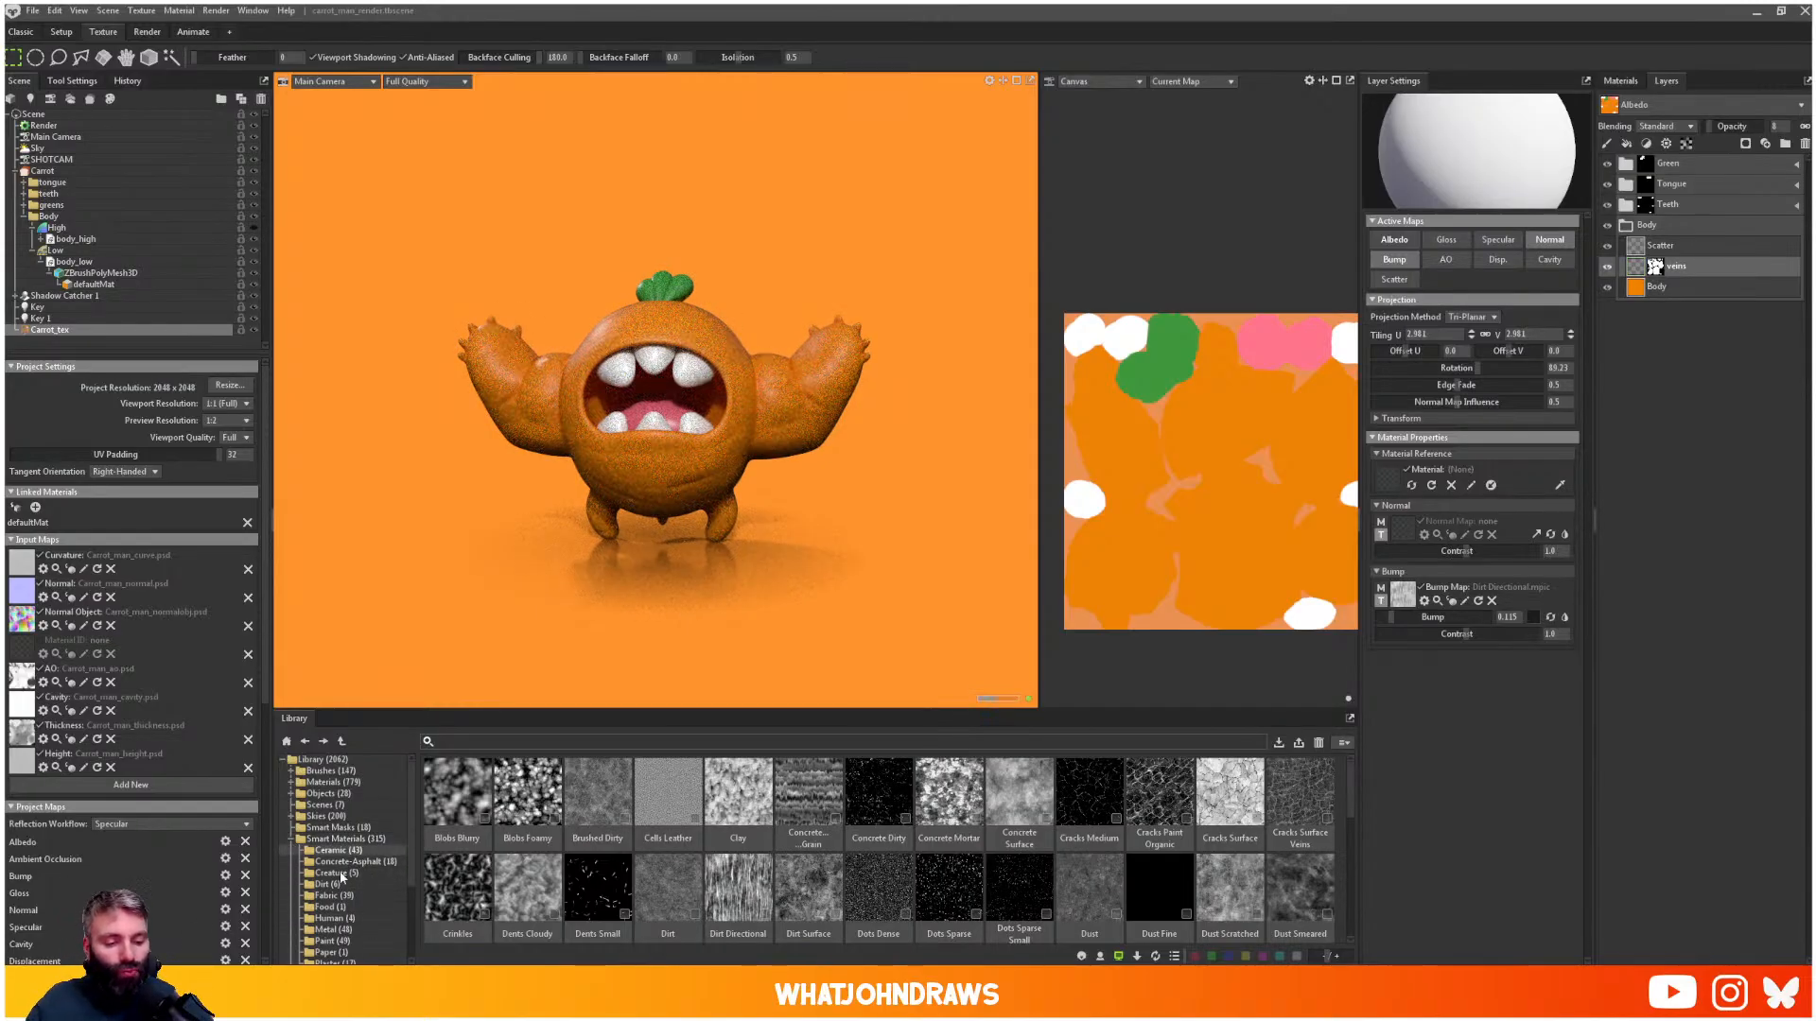
{"action": "scroll", "coordinate": [355, 866], "scroll_direction": "down", "scroll_amount": 1}
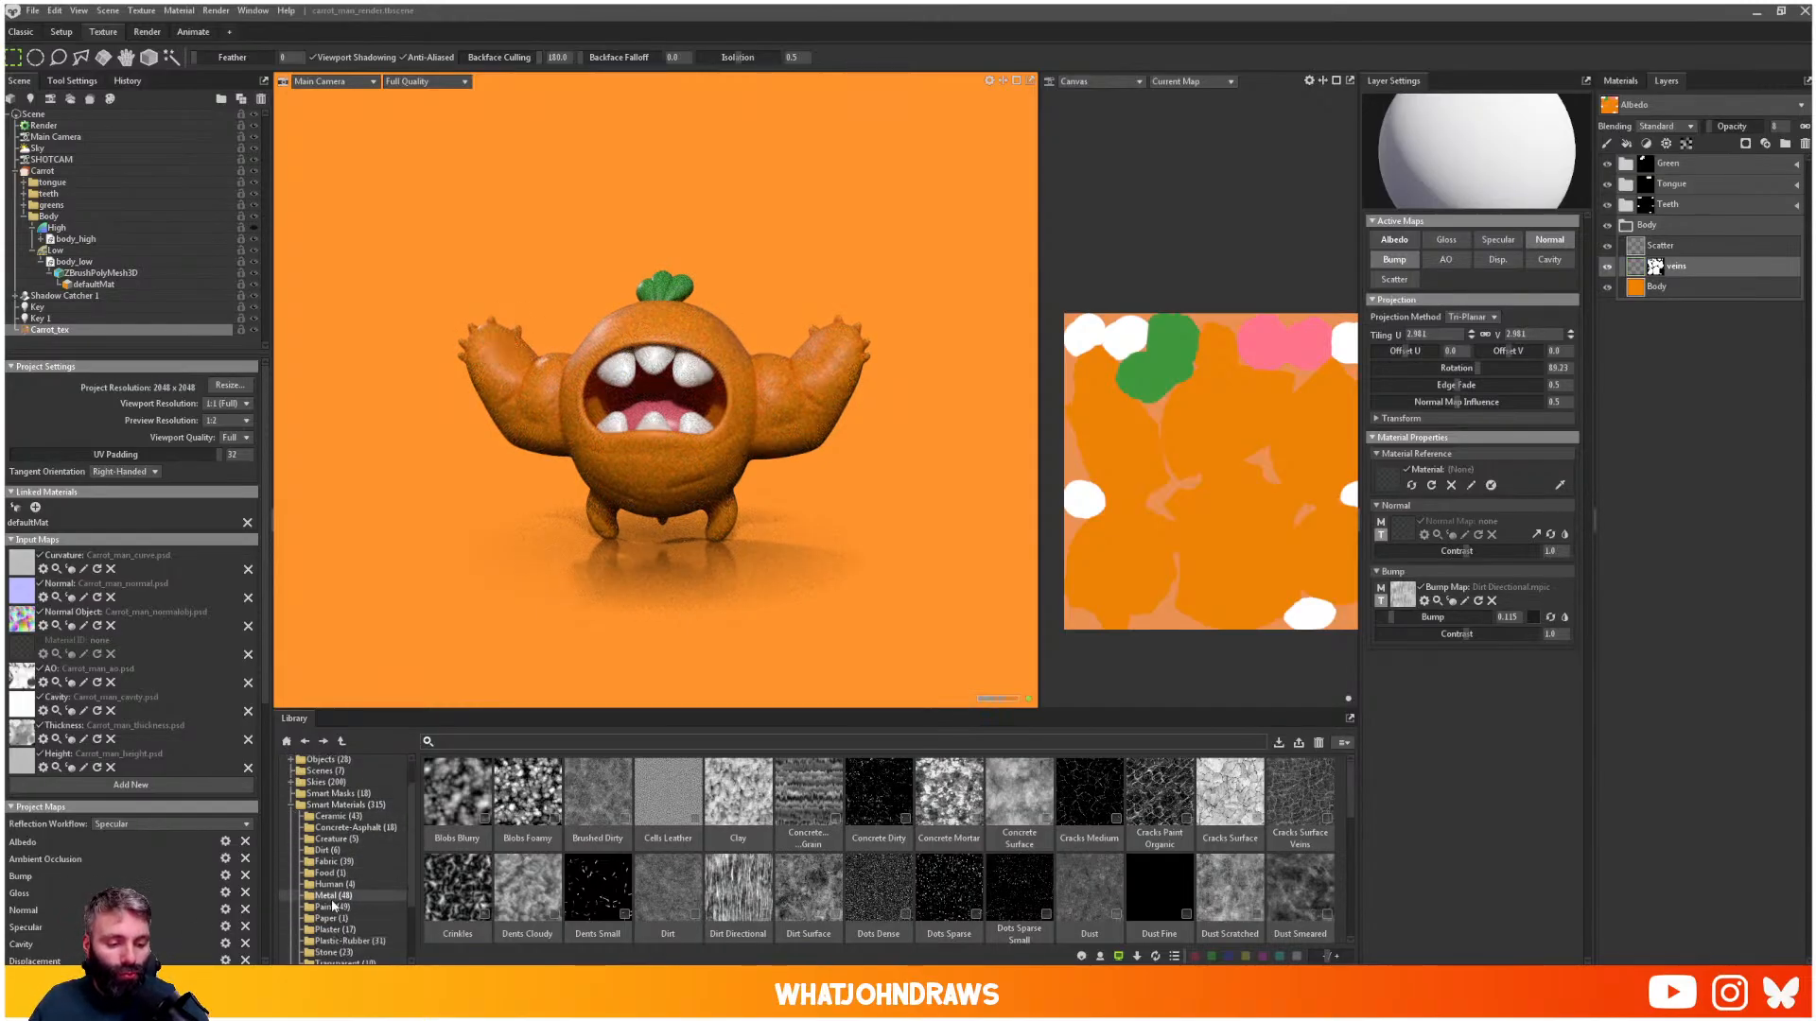
{"action": "left_click", "coordinate": [339, 851]}
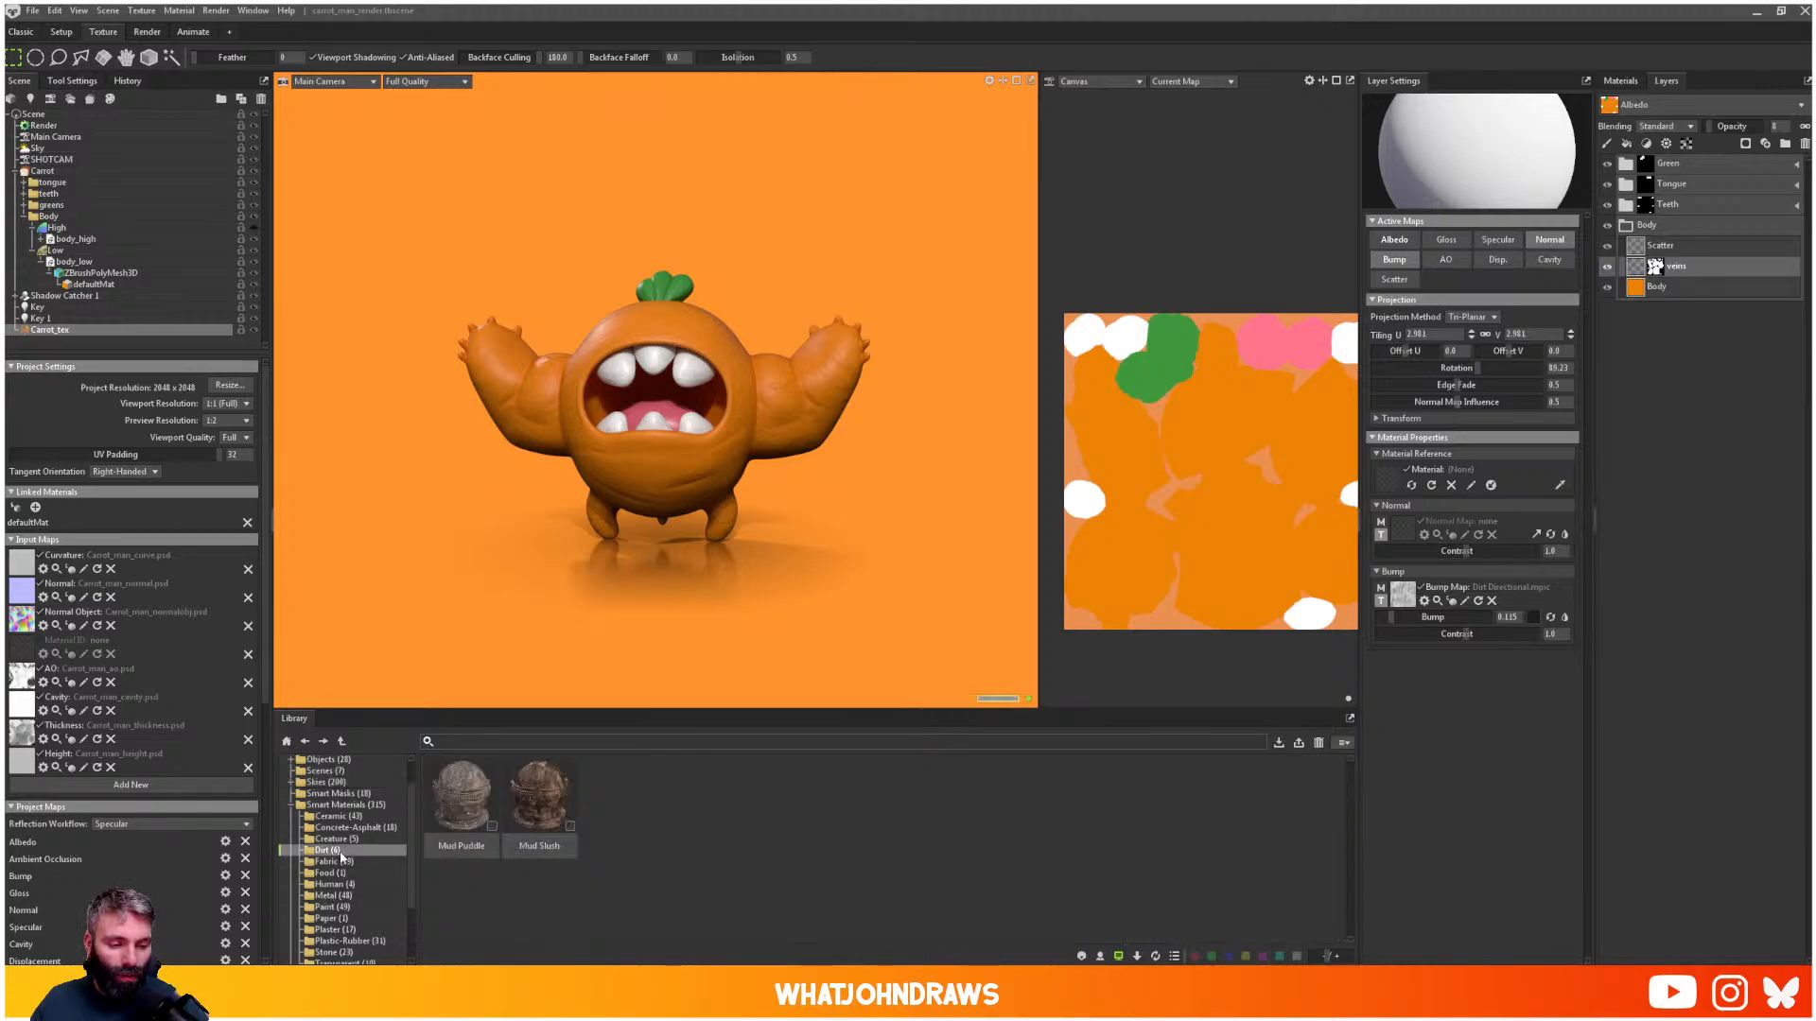
{"action": "left_click_drag", "start_coordinate": [539, 804], "coordinate": [927, 808]}
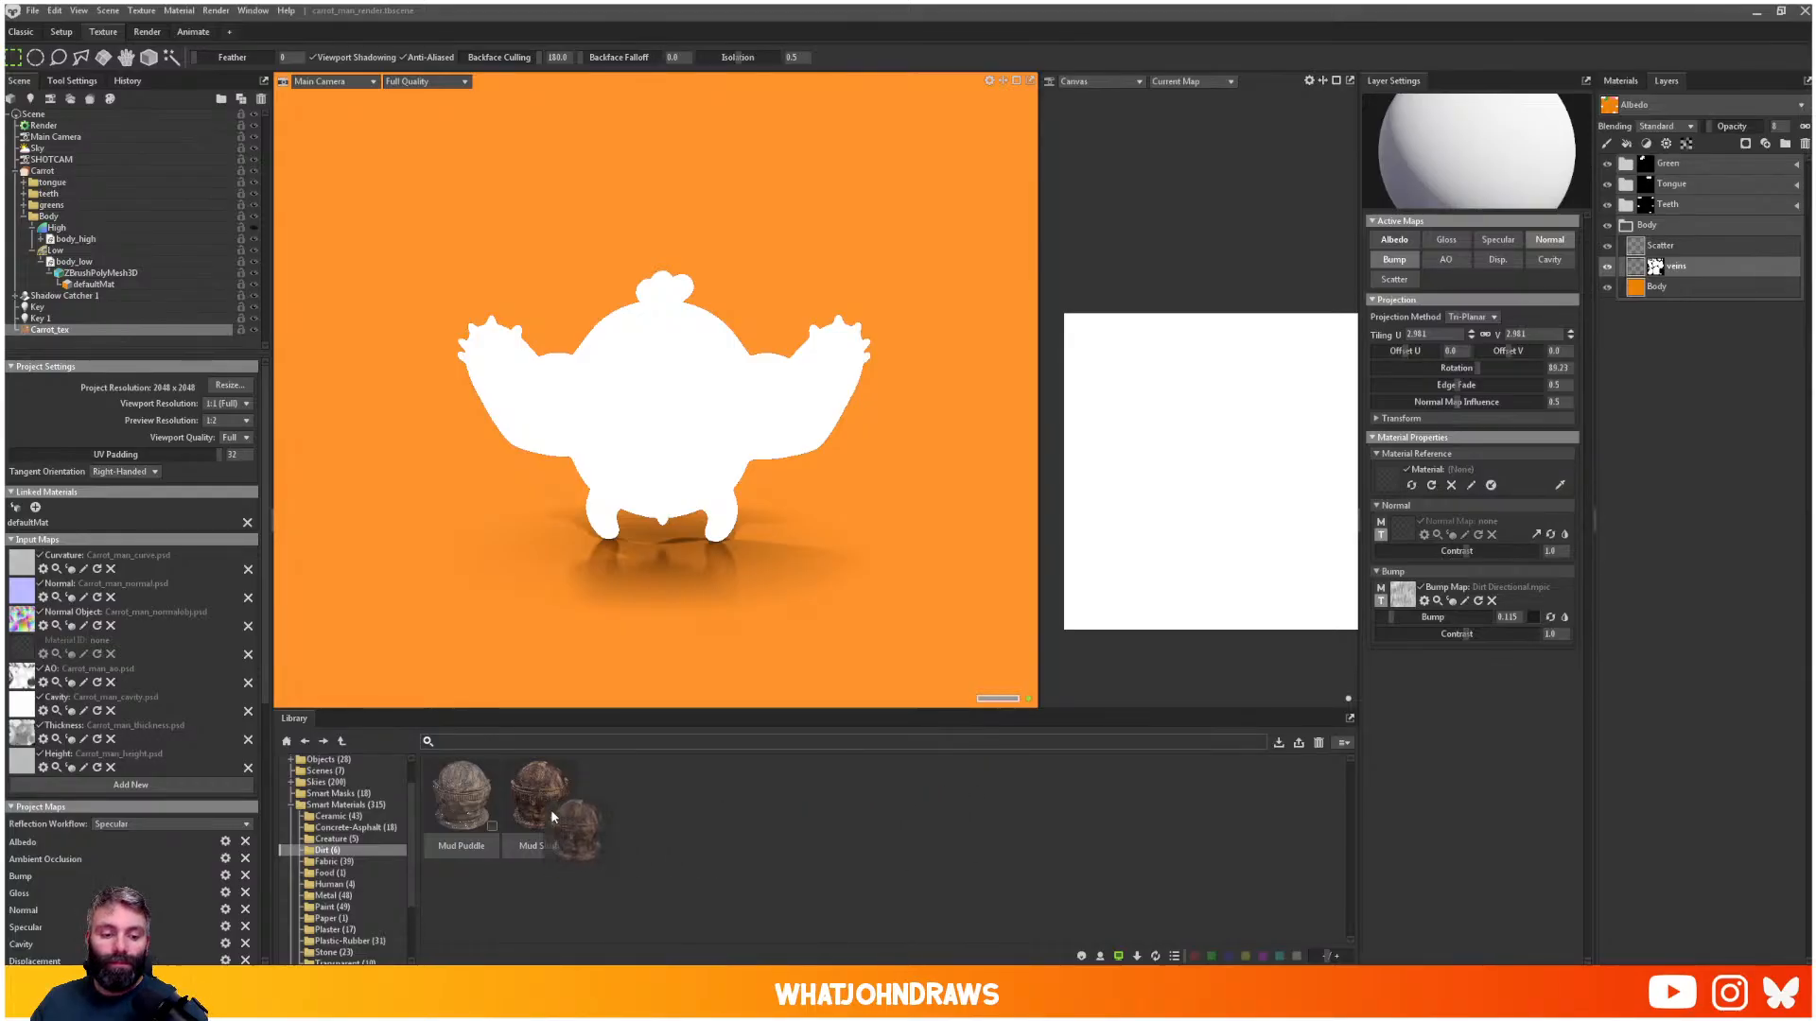
{"action": "left_click_drag", "start_coordinate": [547, 812], "coordinate": [1651, 307]}
{"action": "mouse_move", "coordinate": [1662, 242]}
{"action": "left_mouse_down"}
{"action": "mouse_move", "coordinate": [1677, 217]}
{"action": "mouse_move", "coordinate": [1680, 239]}
{"action": "left_mouse_up"}
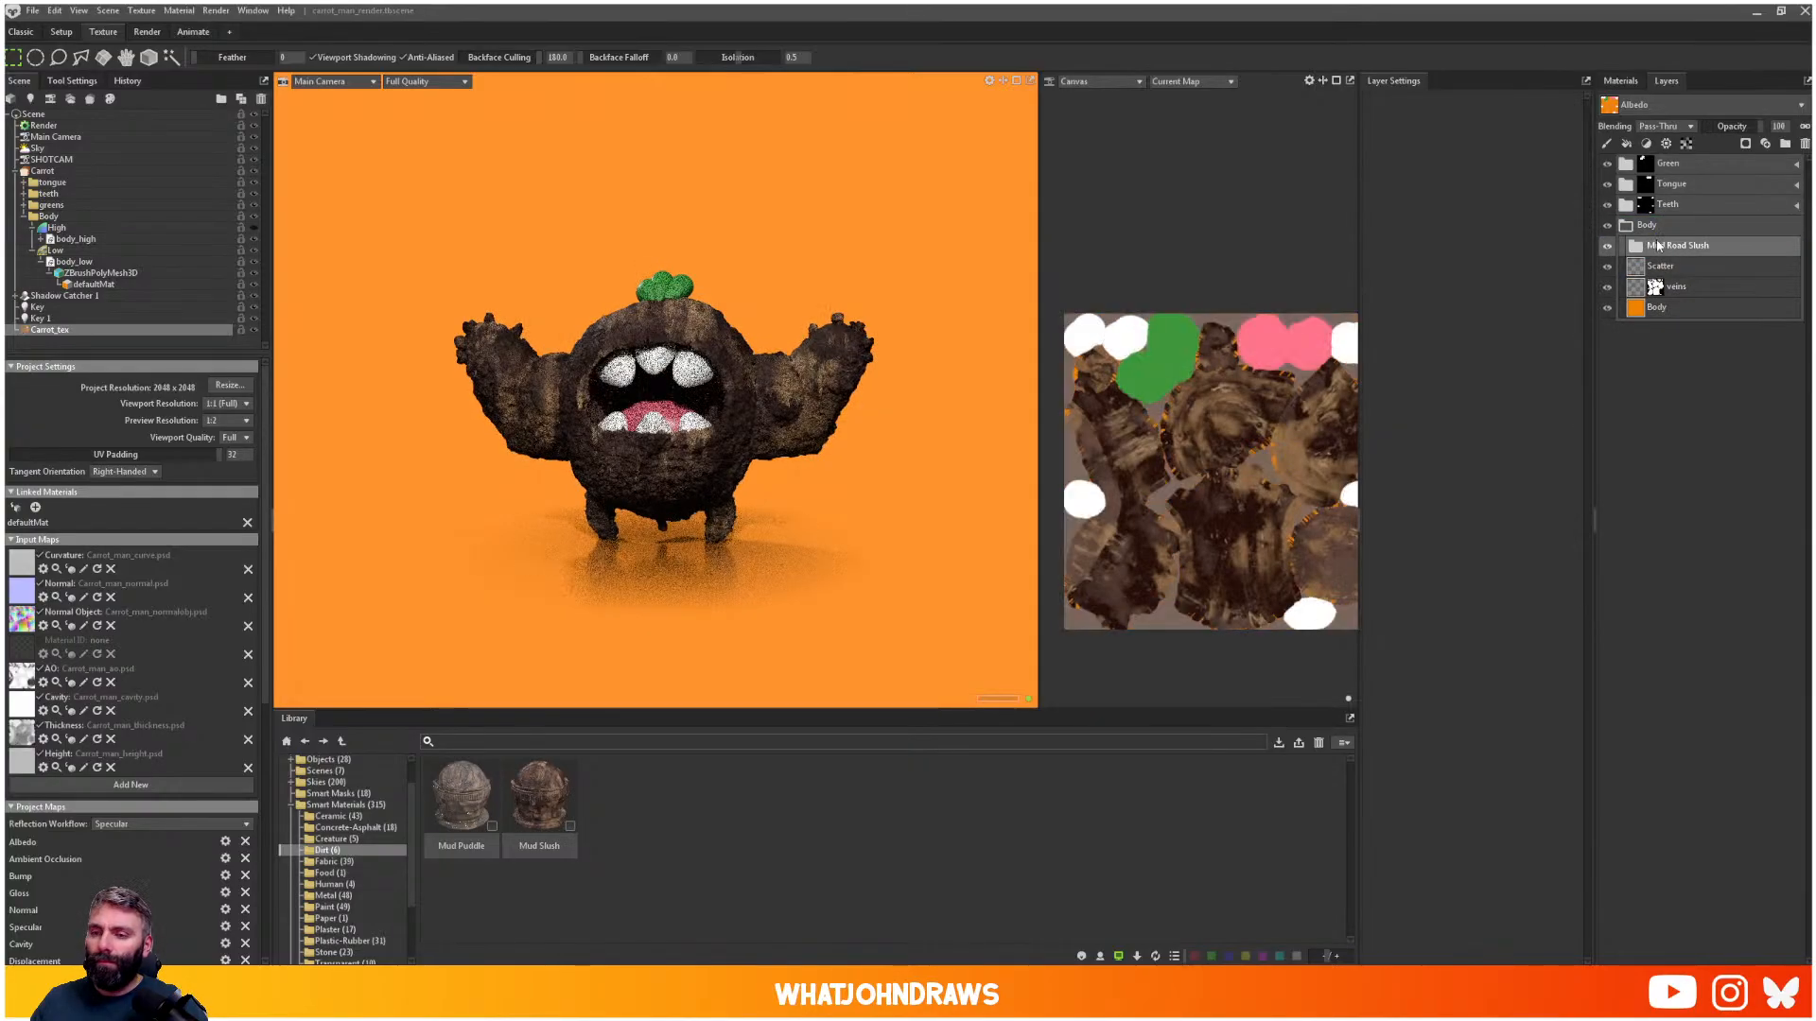
- Expand the Mud Road Slush group, collapse its layers' mask stacks and hide the Mud Variation and Mud layers
{"action": "left_click", "coordinate": [1632, 248]}
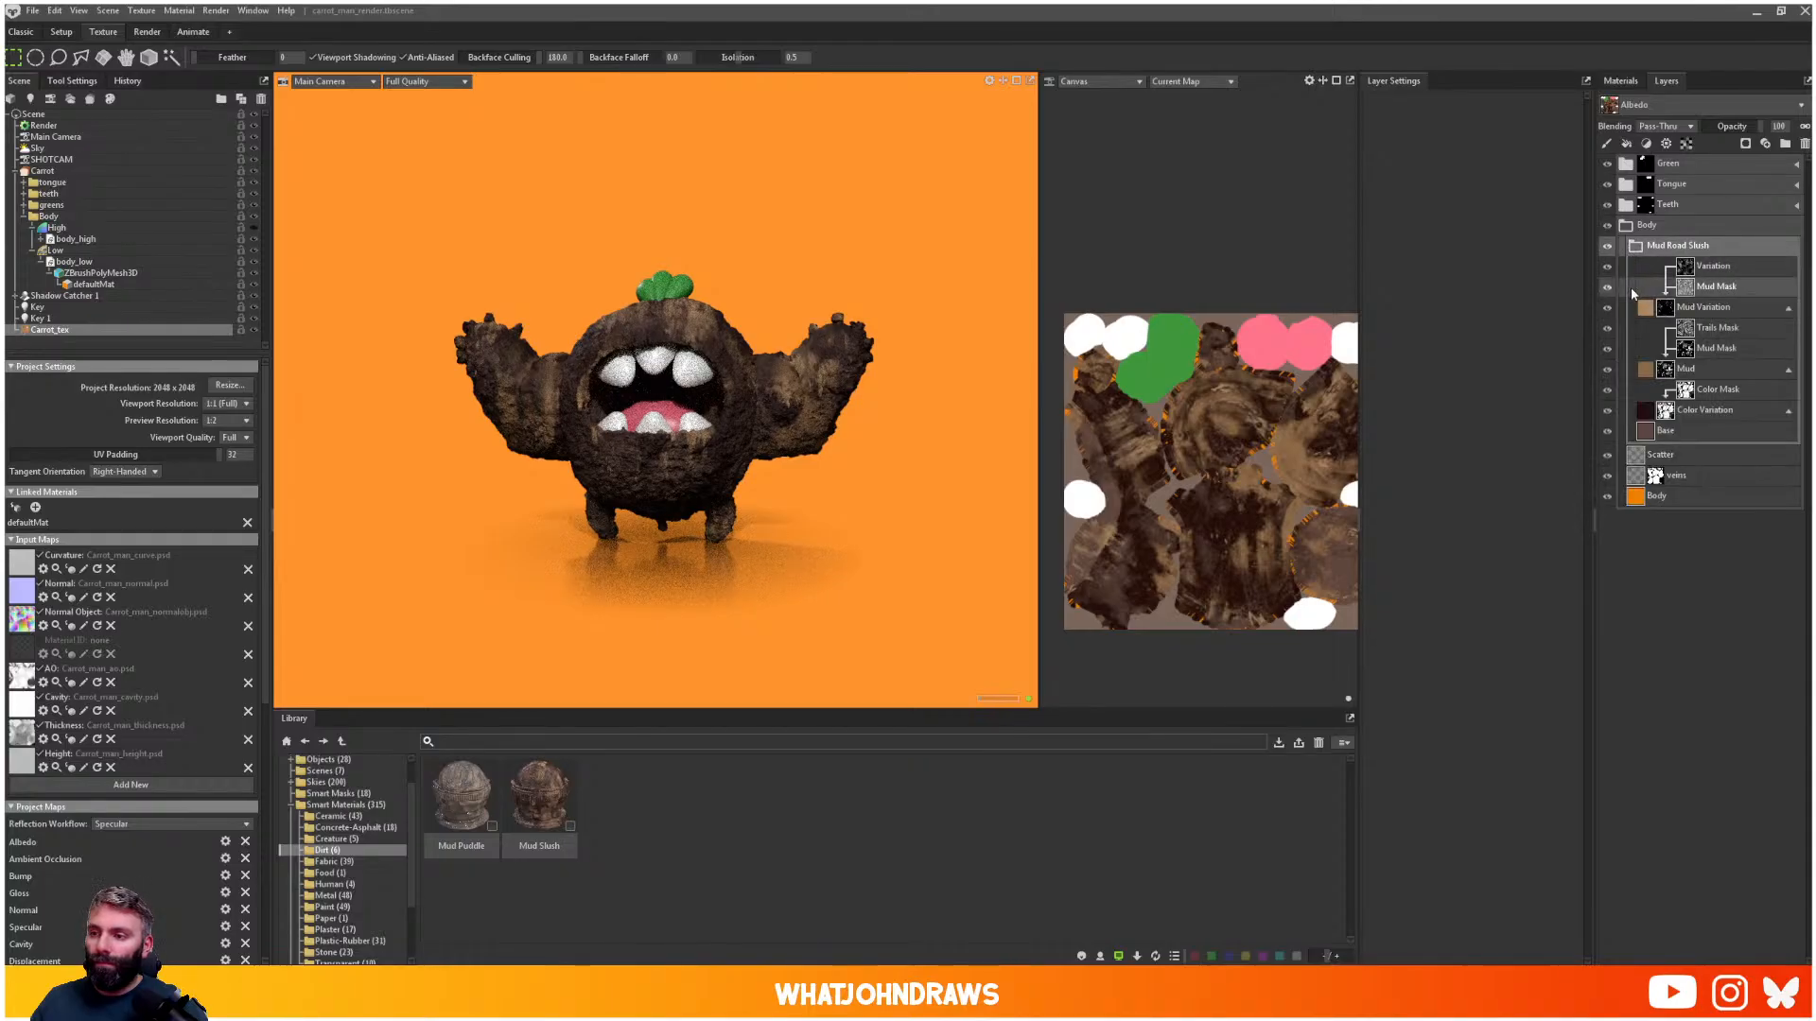
{"action": "left_click", "coordinate": [1789, 308]}
{"action": "left_click", "coordinate": [1788, 327]}
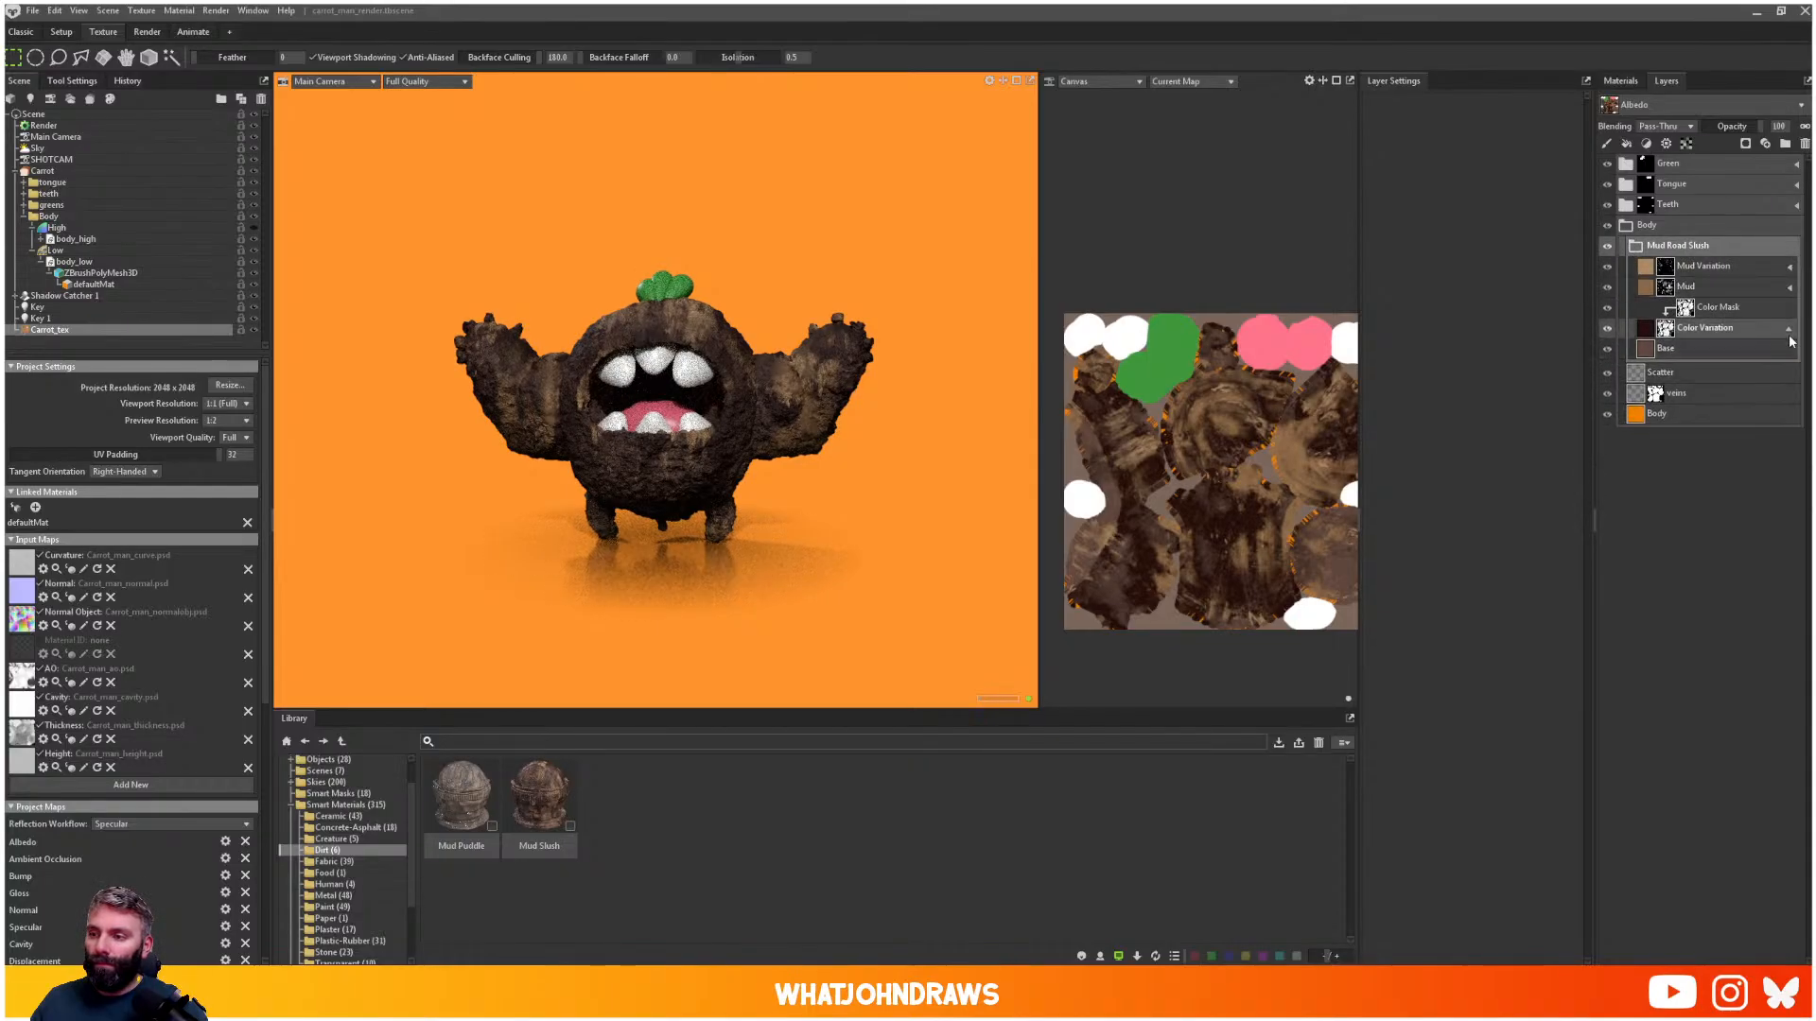
{"action": "left_click", "coordinate": [1789, 328]}
{"action": "left_click", "coordinate": [1607, 266]}
{"action": "left_click", "coordinate": [1607, 286]}
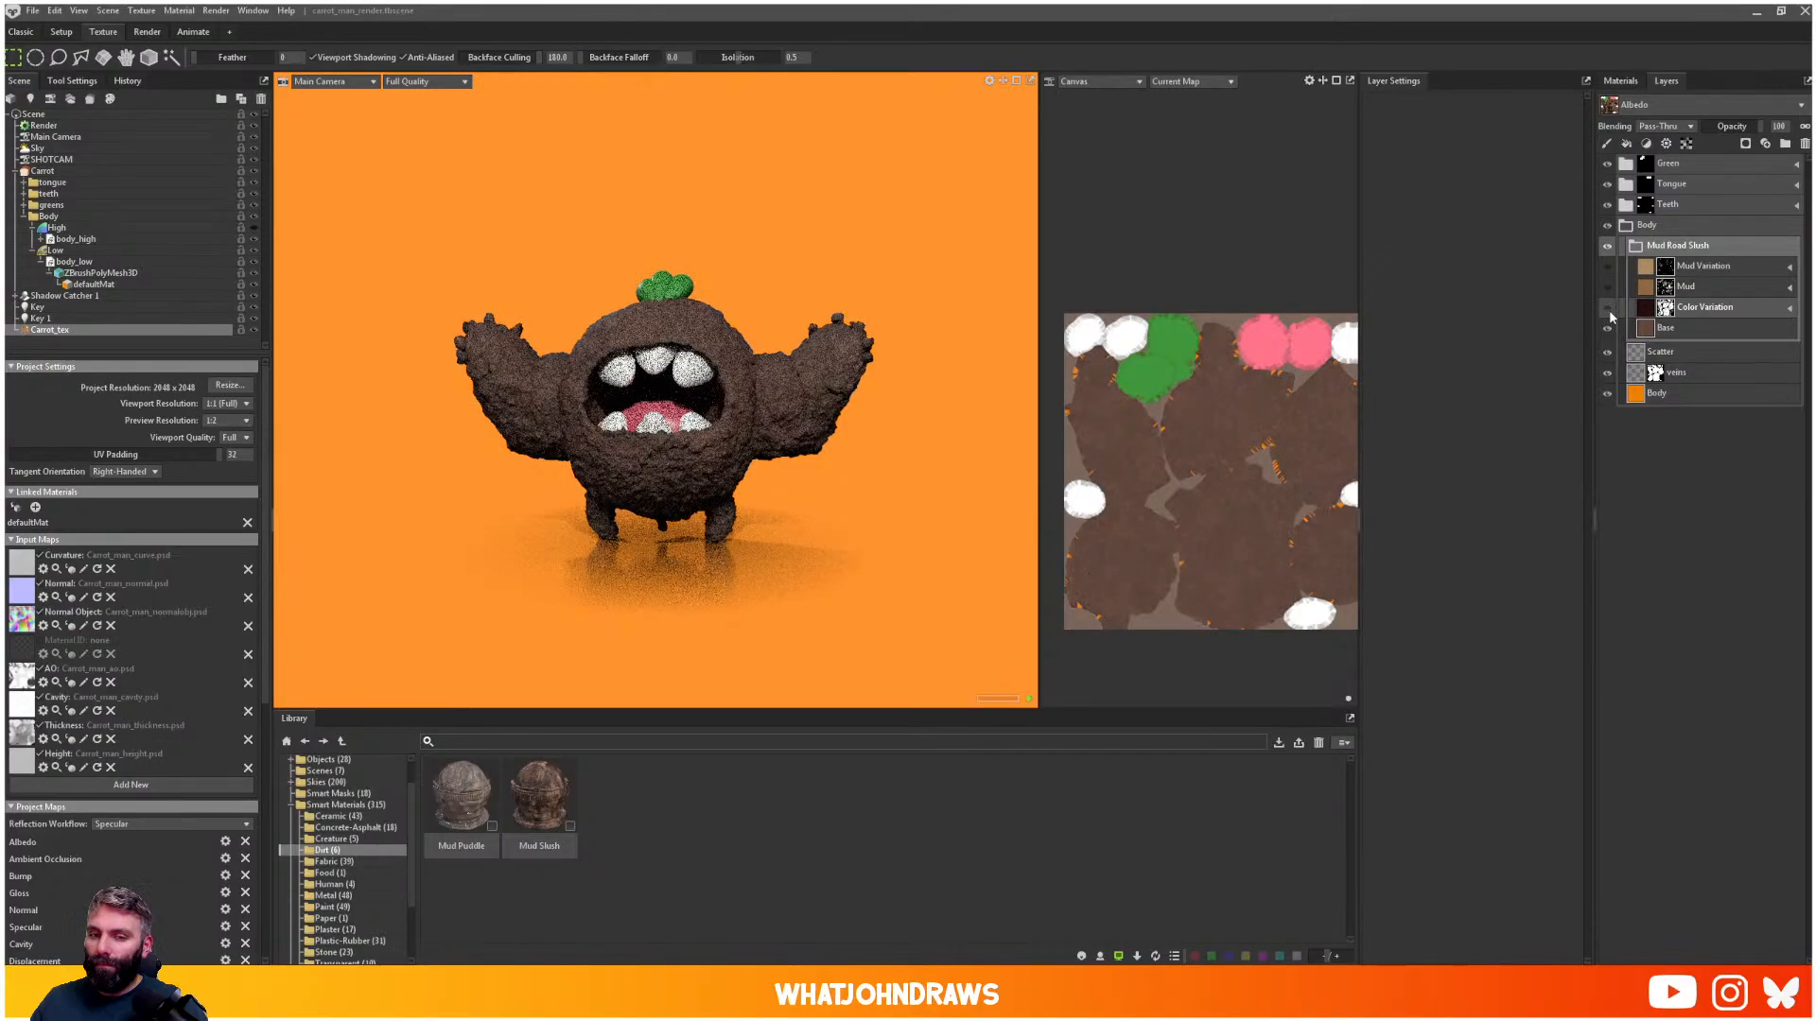
- Turn off the displacement map on the Color Variation layer in the Mud Road Slush group
{"action": "left_click", "coordinate": [1641, 310]}
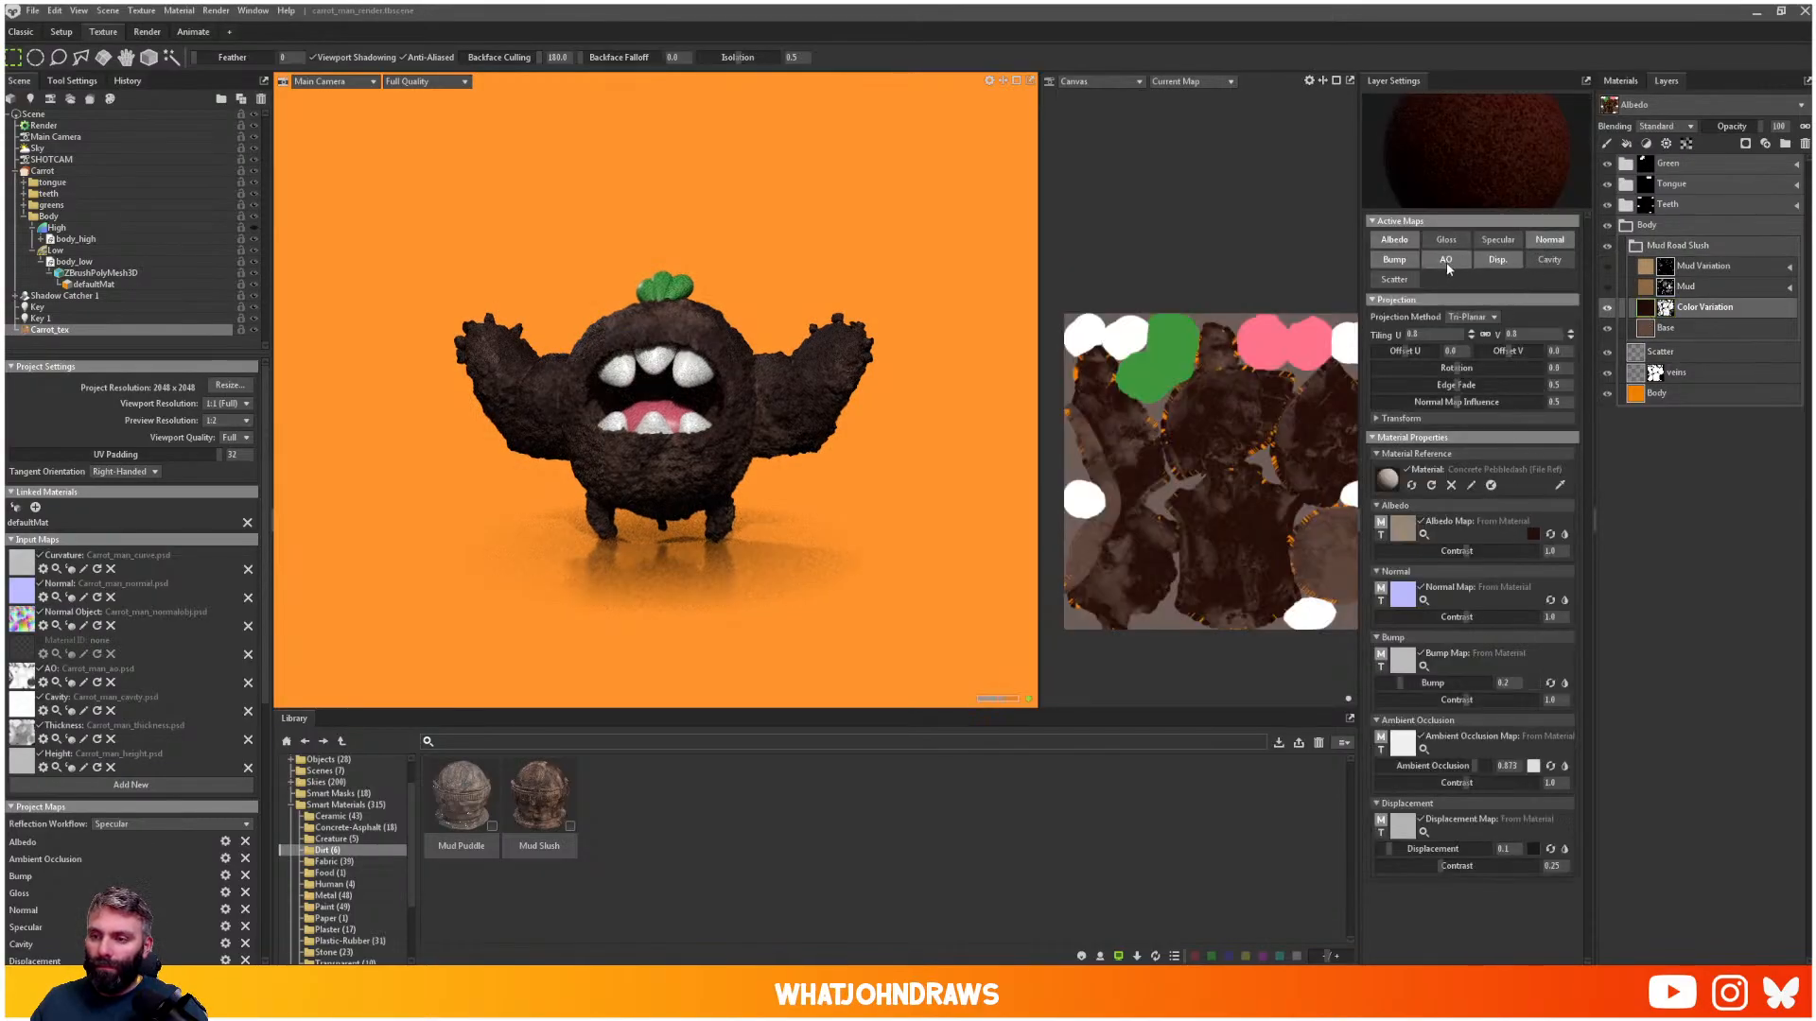
{"action": "left_click", "coordinate": [1484, 259]}
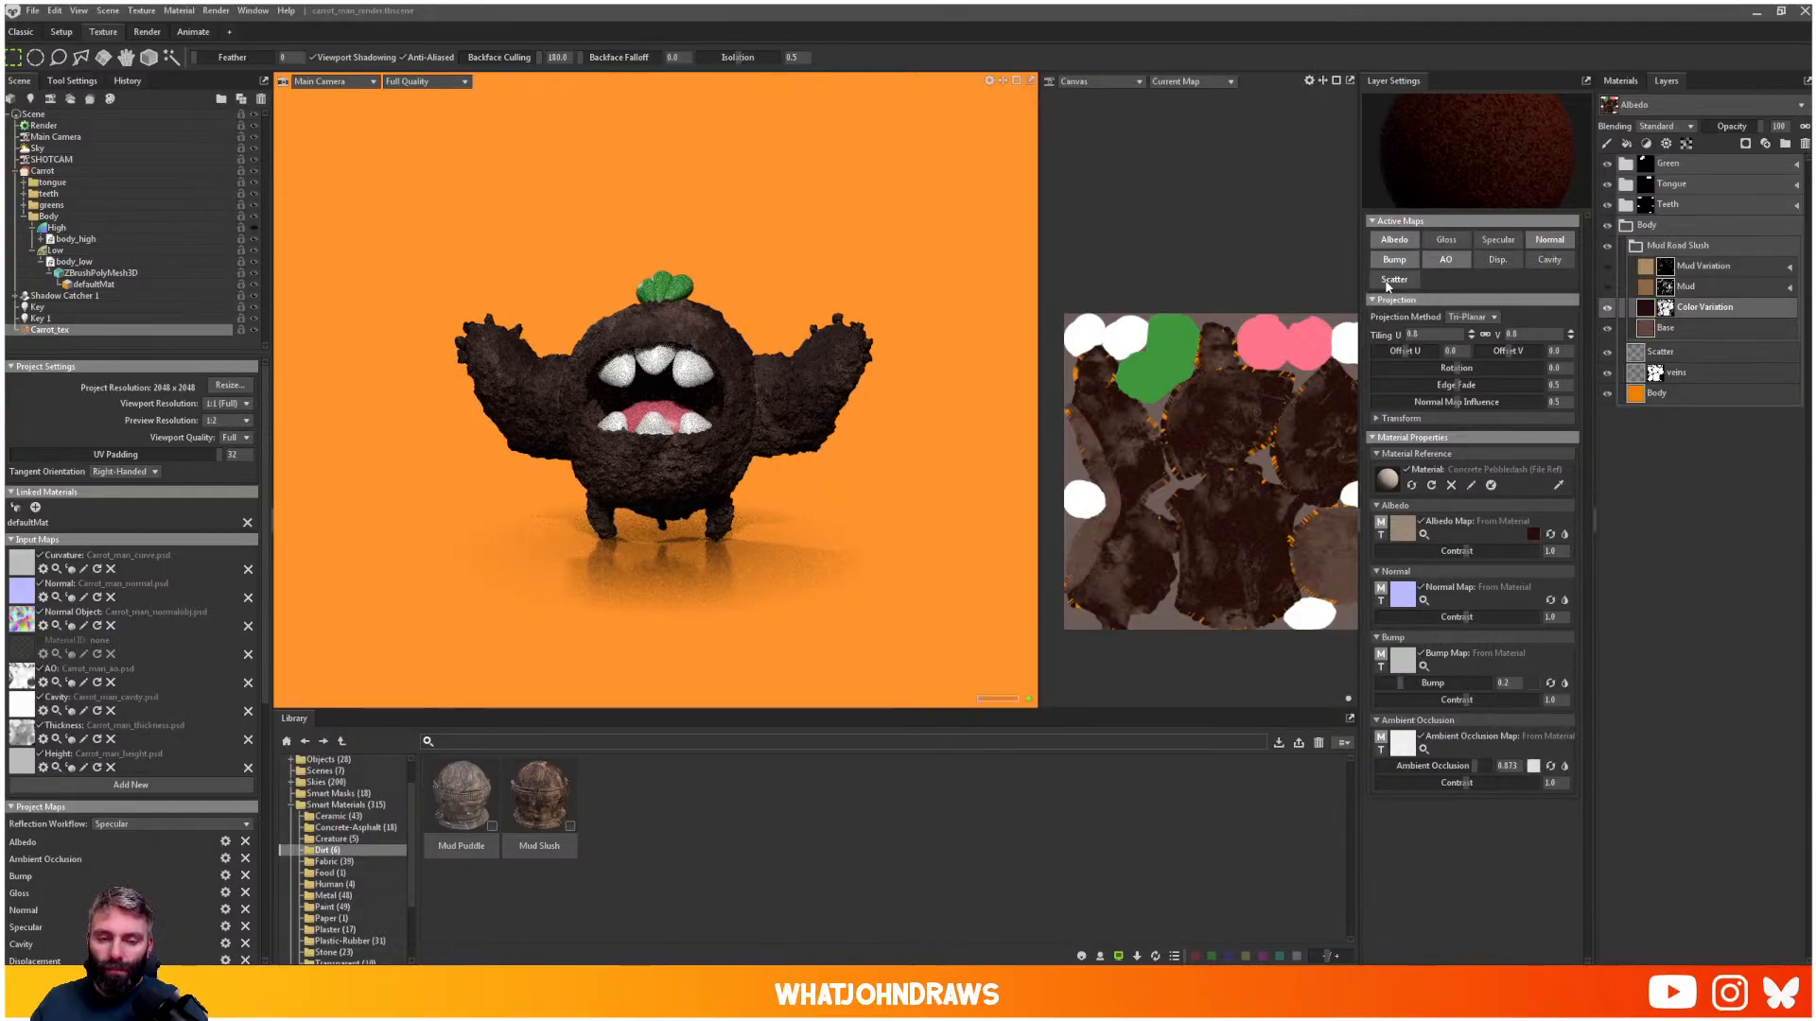
- Hide the Color Variation layer and turn off the displacement map on the Base layer of the Mud Road Slush group
{"action": "left_click", "coordinate": [1608, 328]}
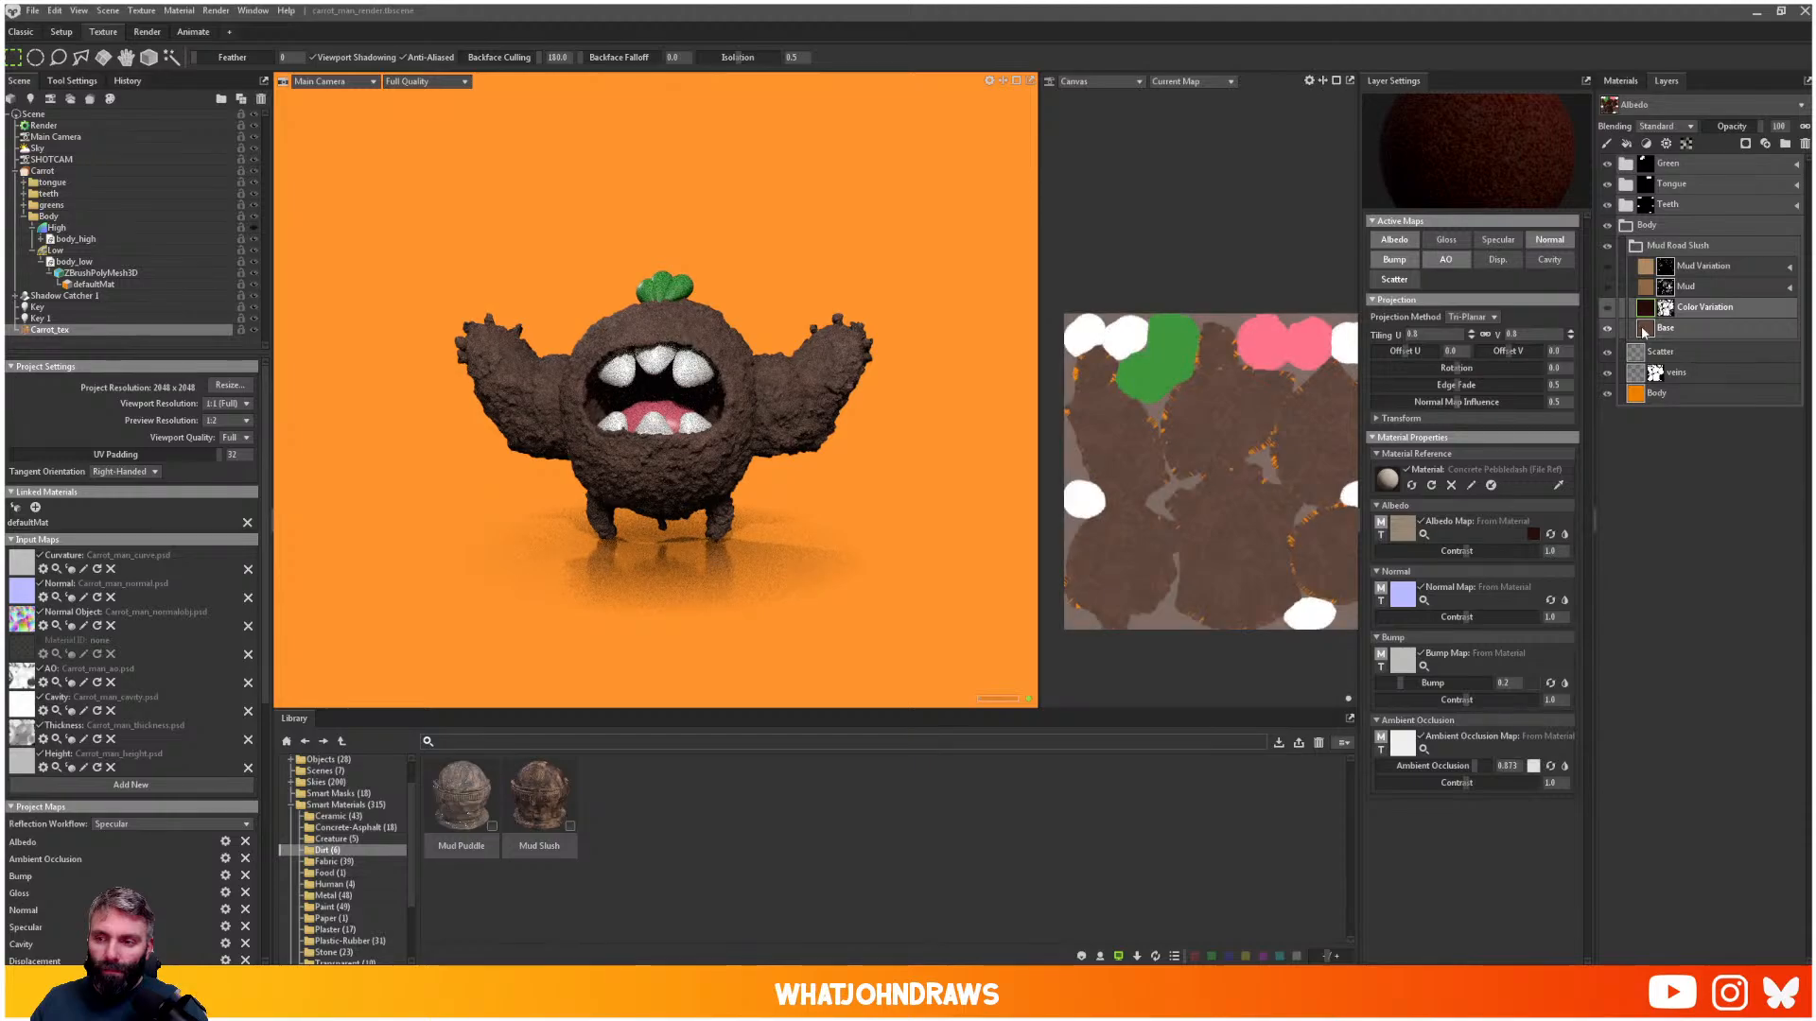
{"action": "left_click", "coordinate": [1644, 330]}
{"action": "left_click", "coordinate": [1509, 261]}
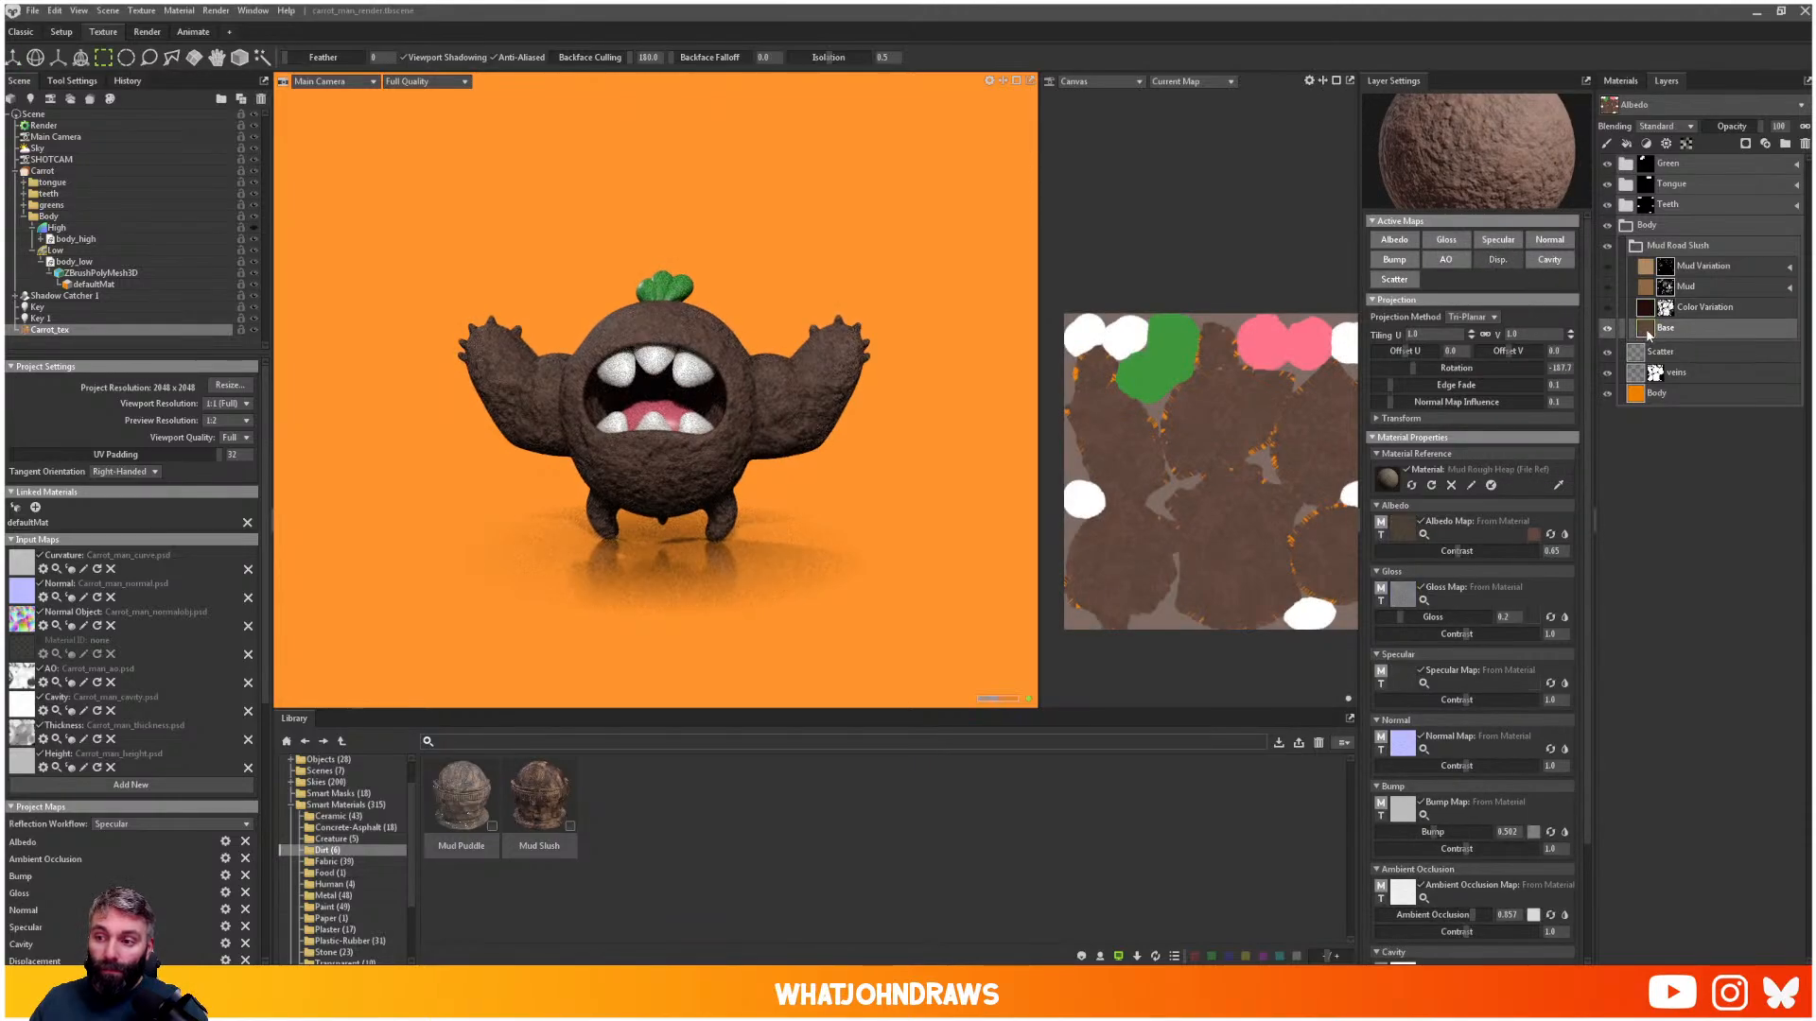
{"action": "left_click", "coordinate": [1608, 329]}
{"action": "left_click", "coordinate": [1608, 329]}
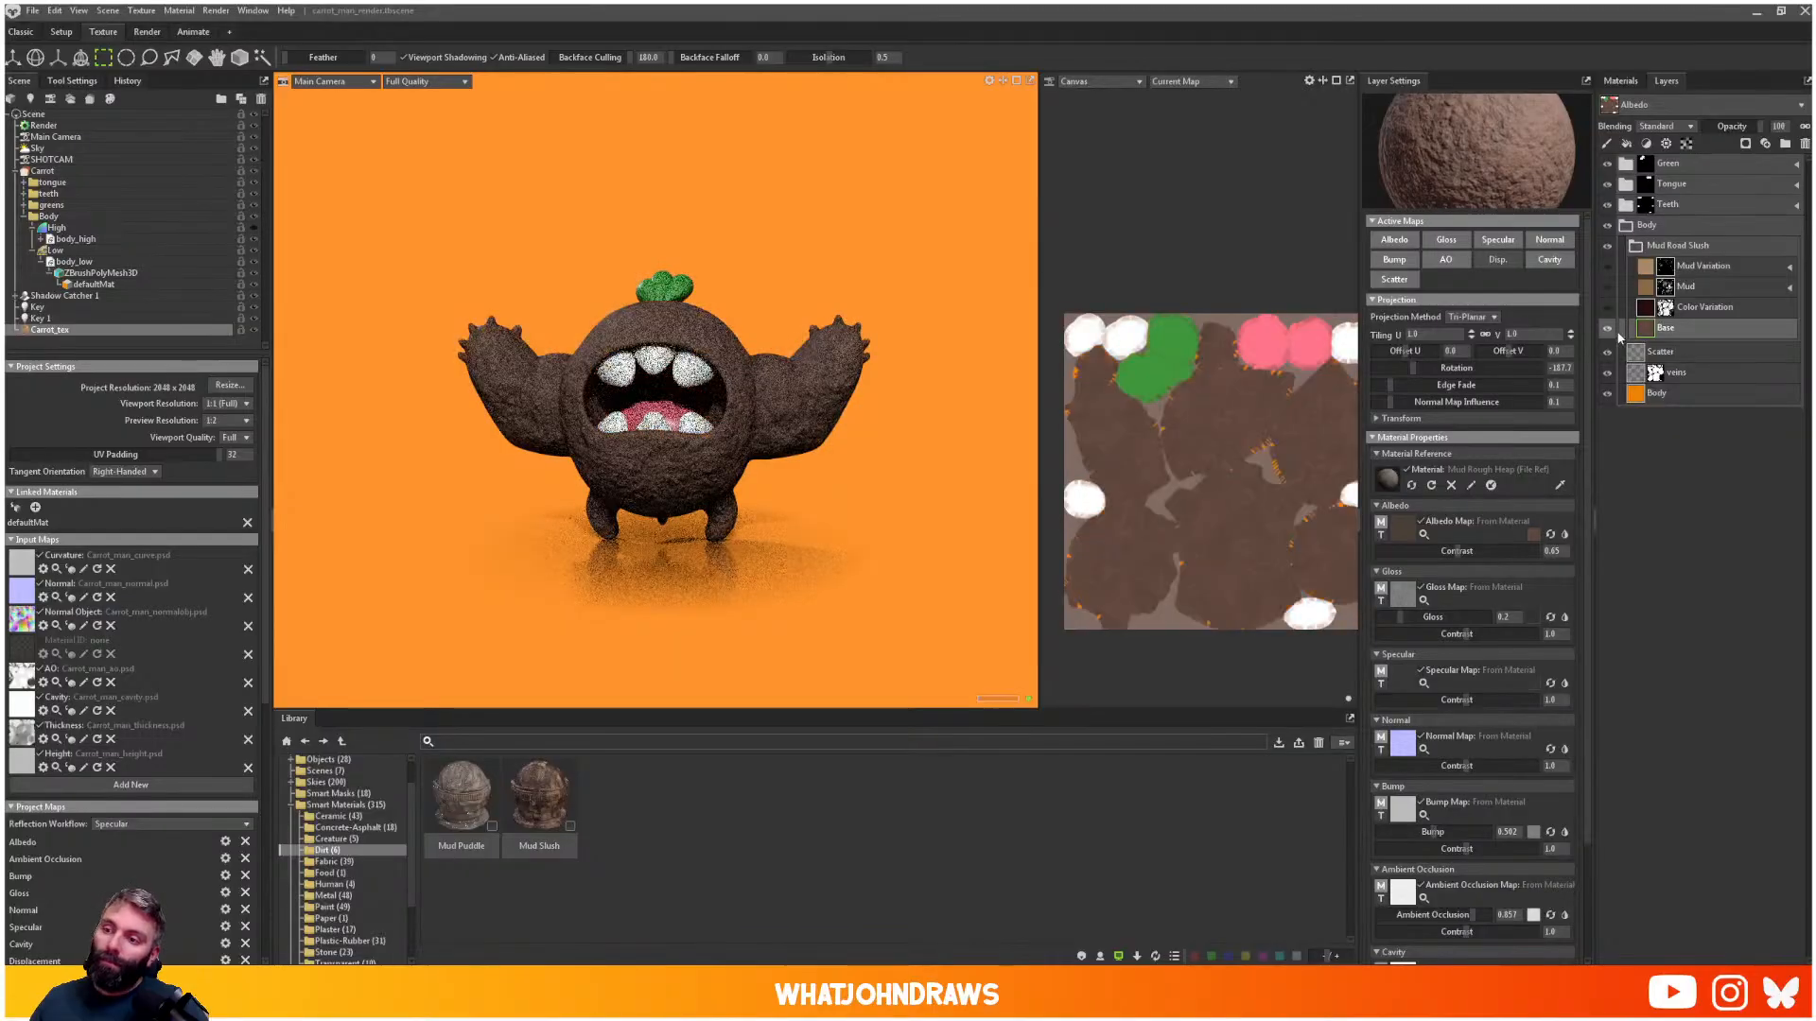
- Add a black paint mask to the Base layer and convert the mask's paint layer to a Curvature process
{"action": "left_click", "coordinate": [1745, 145]}
{"action": "left_click", "coordinate": [1729, 169]}
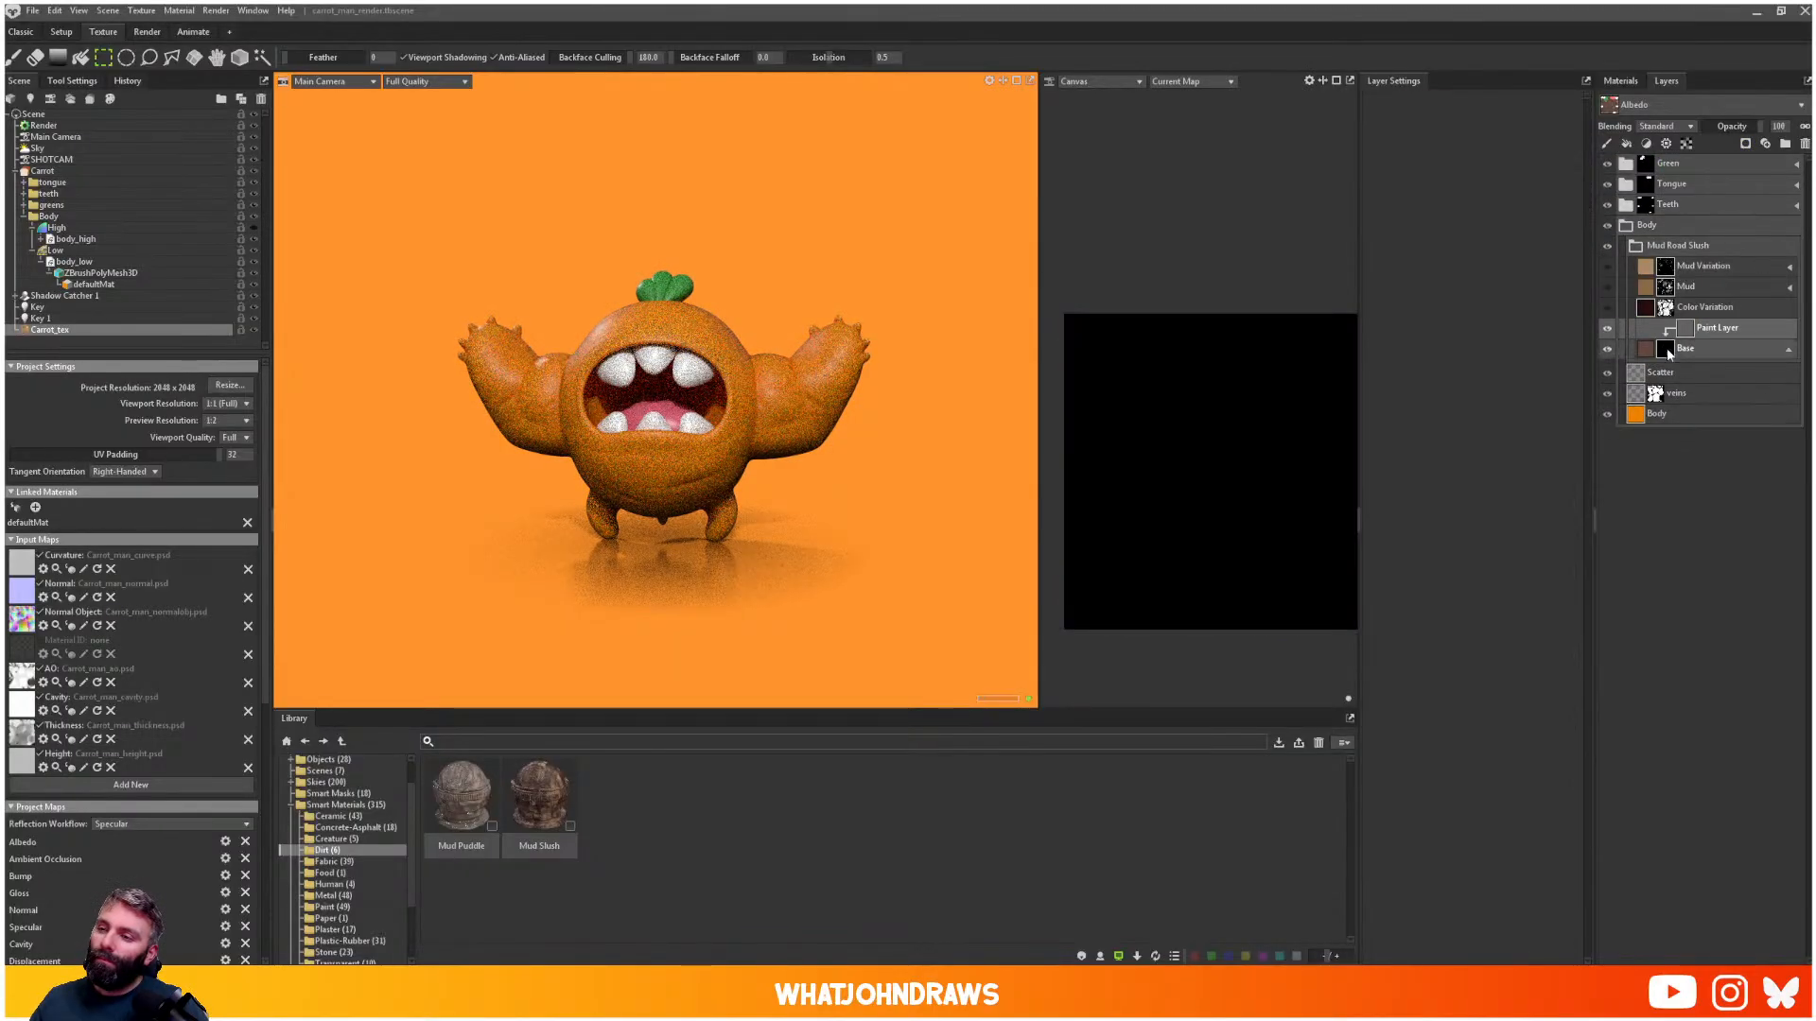
{"action": "right_click", "coordinate": [1692, 333]}
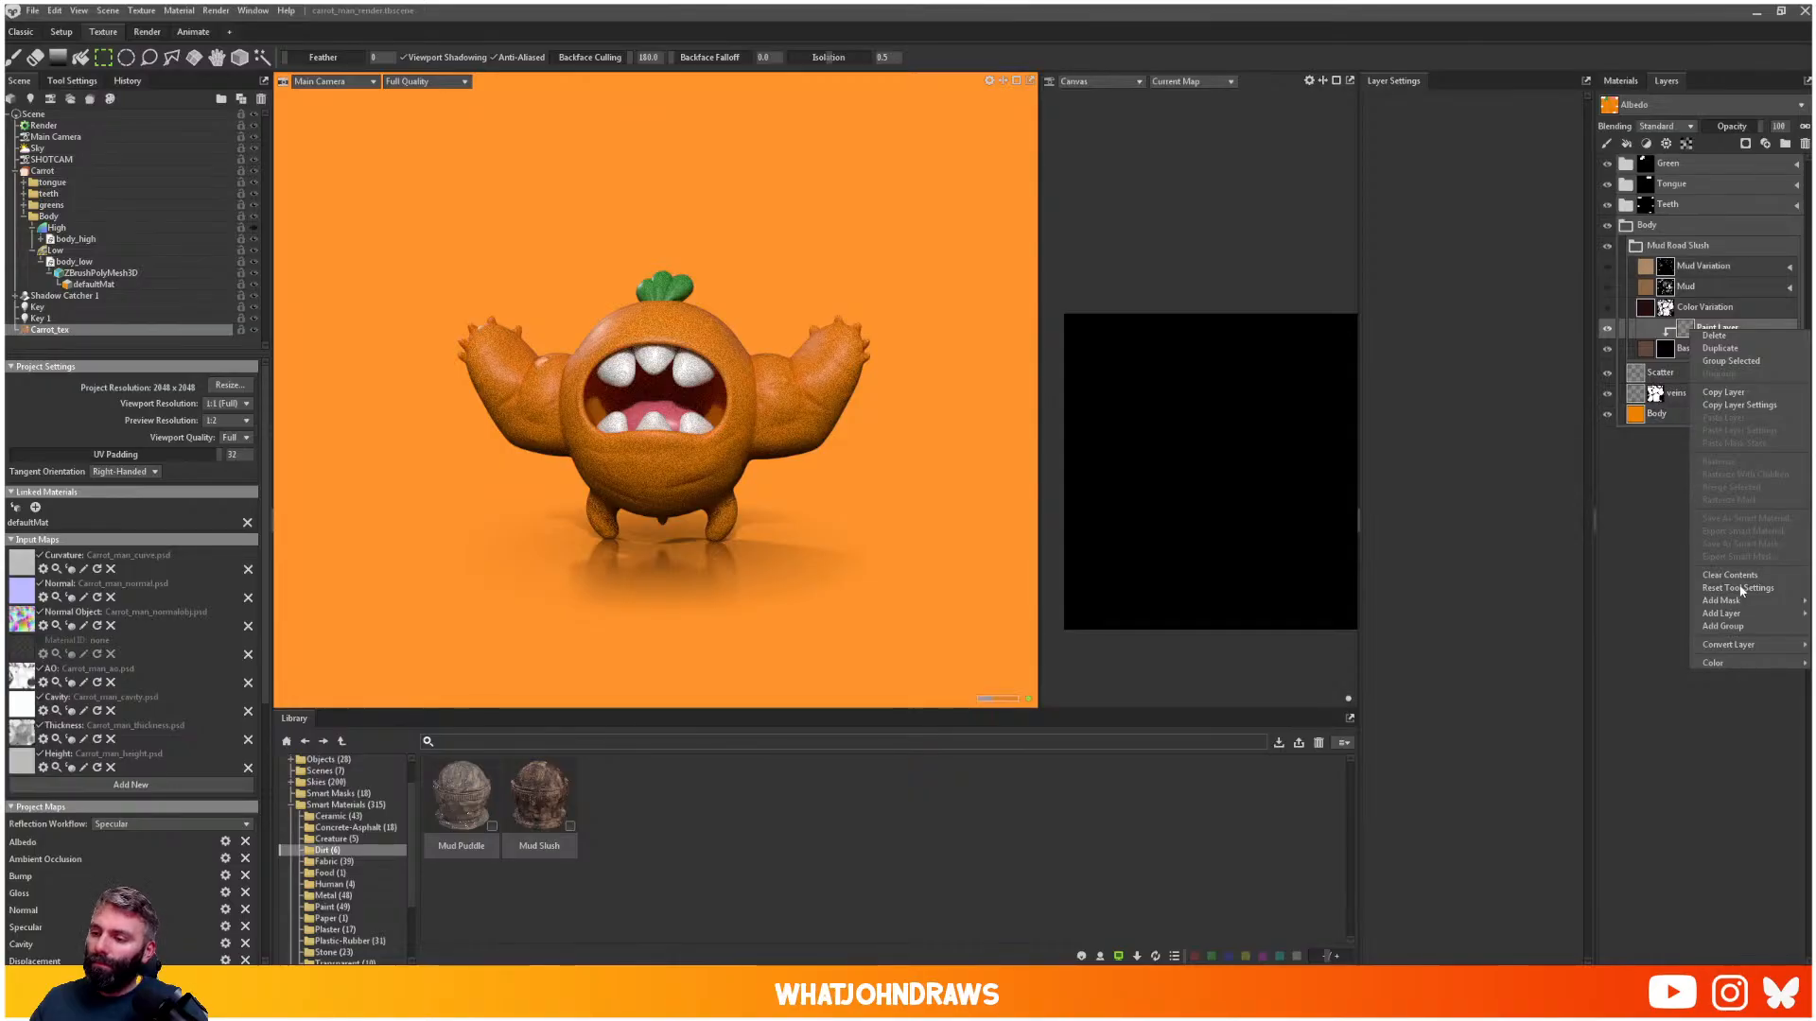
{"action": "mouse_move", "coordinate": [1745, 607]}
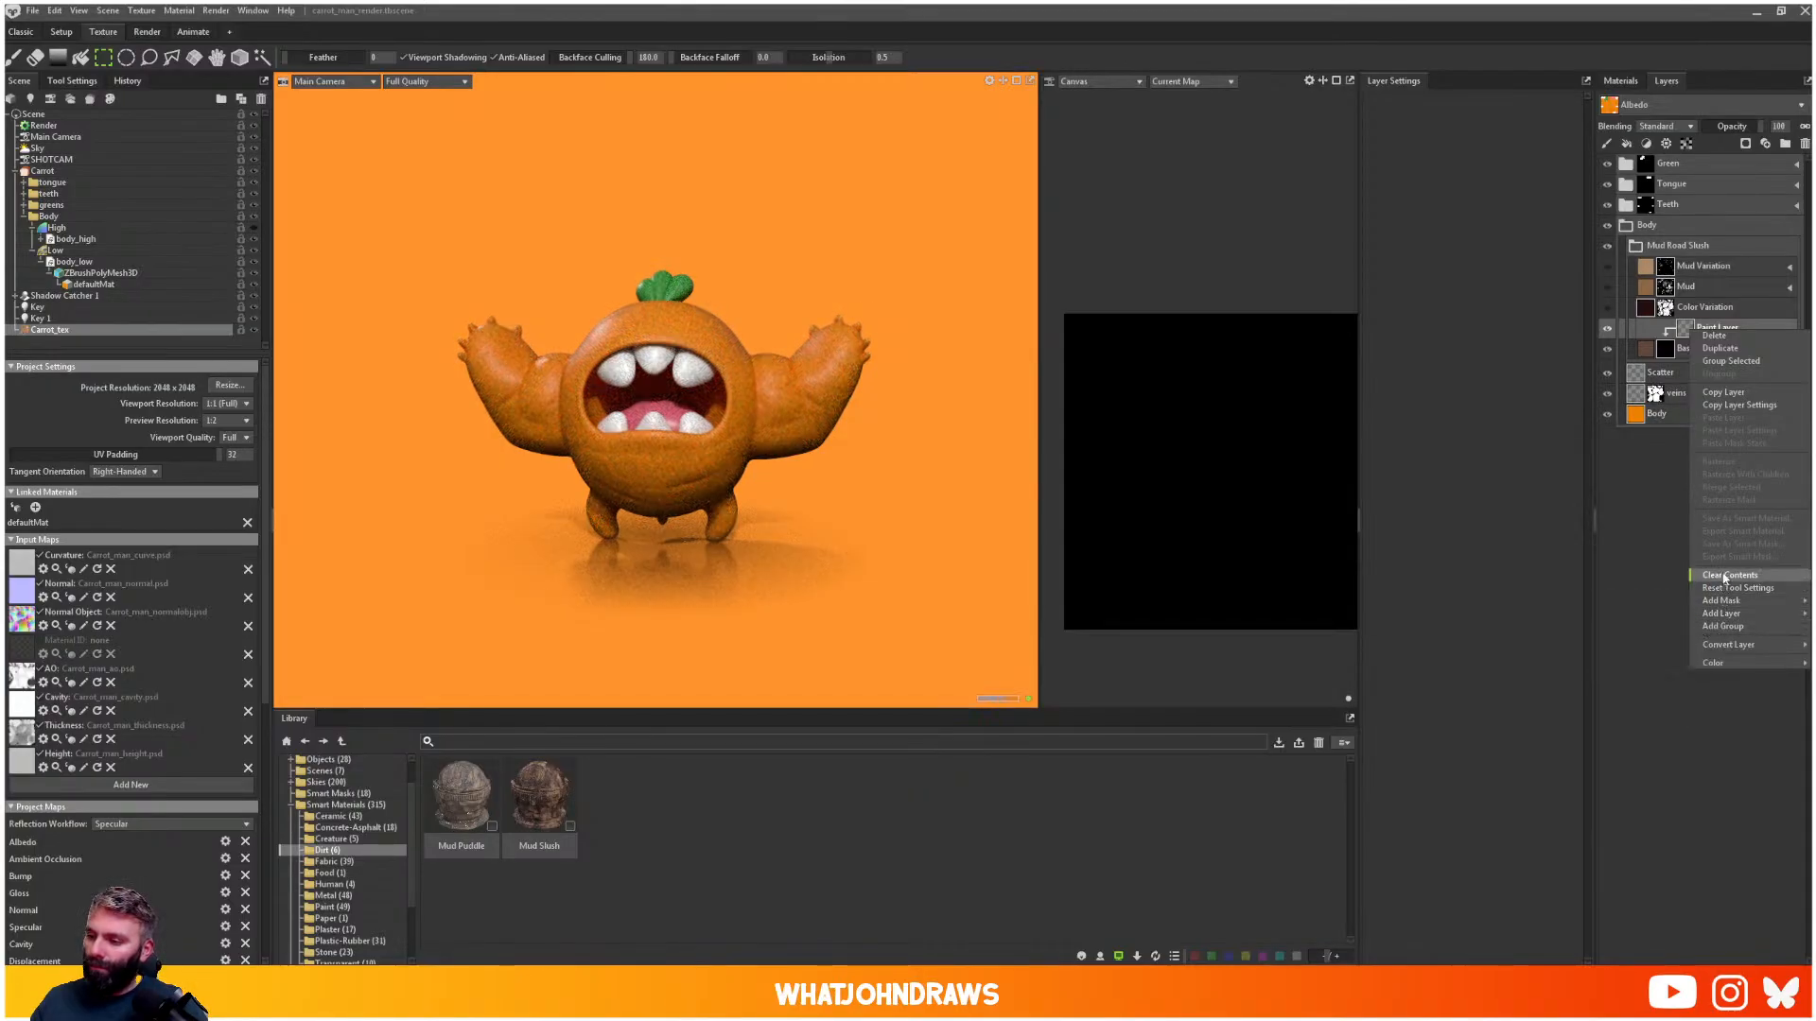
{"action": "mouse_move", "coordinate": [1731, 645]}
{"action": "mouse_move", "coordinate": [1669, 671]}
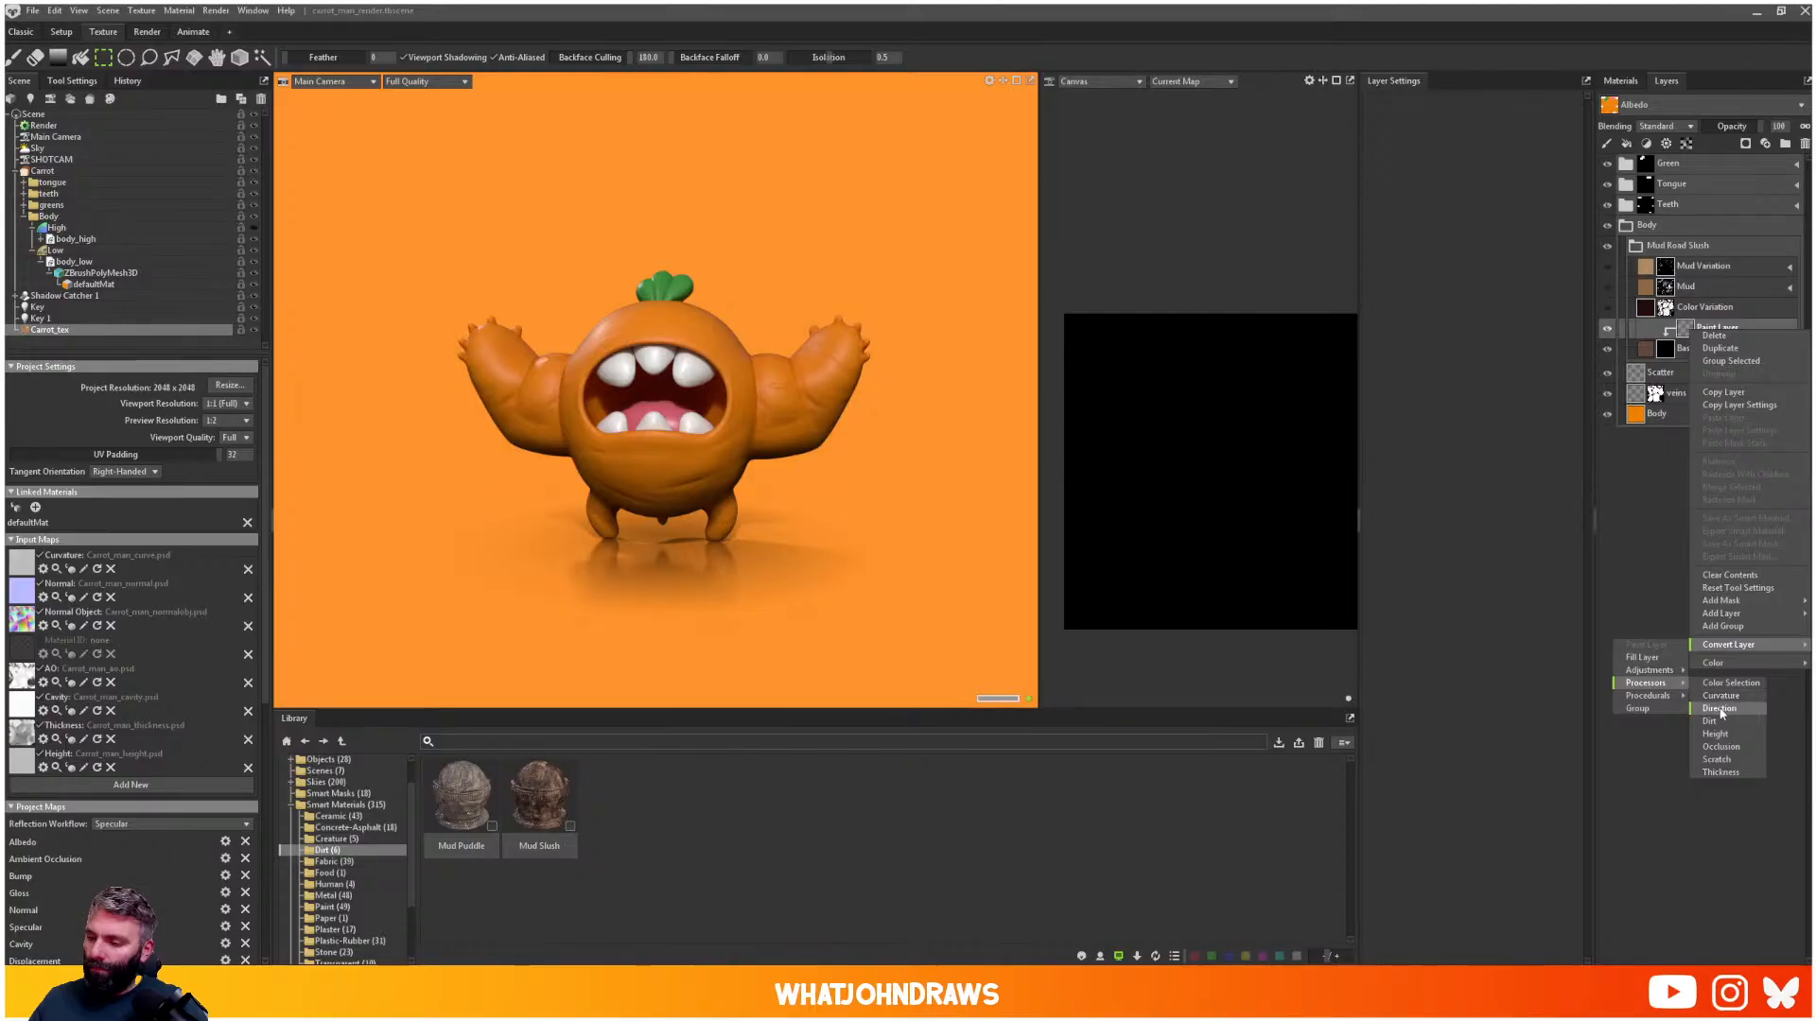
{"action": "left_click", "coordinate": [1723, 696]}
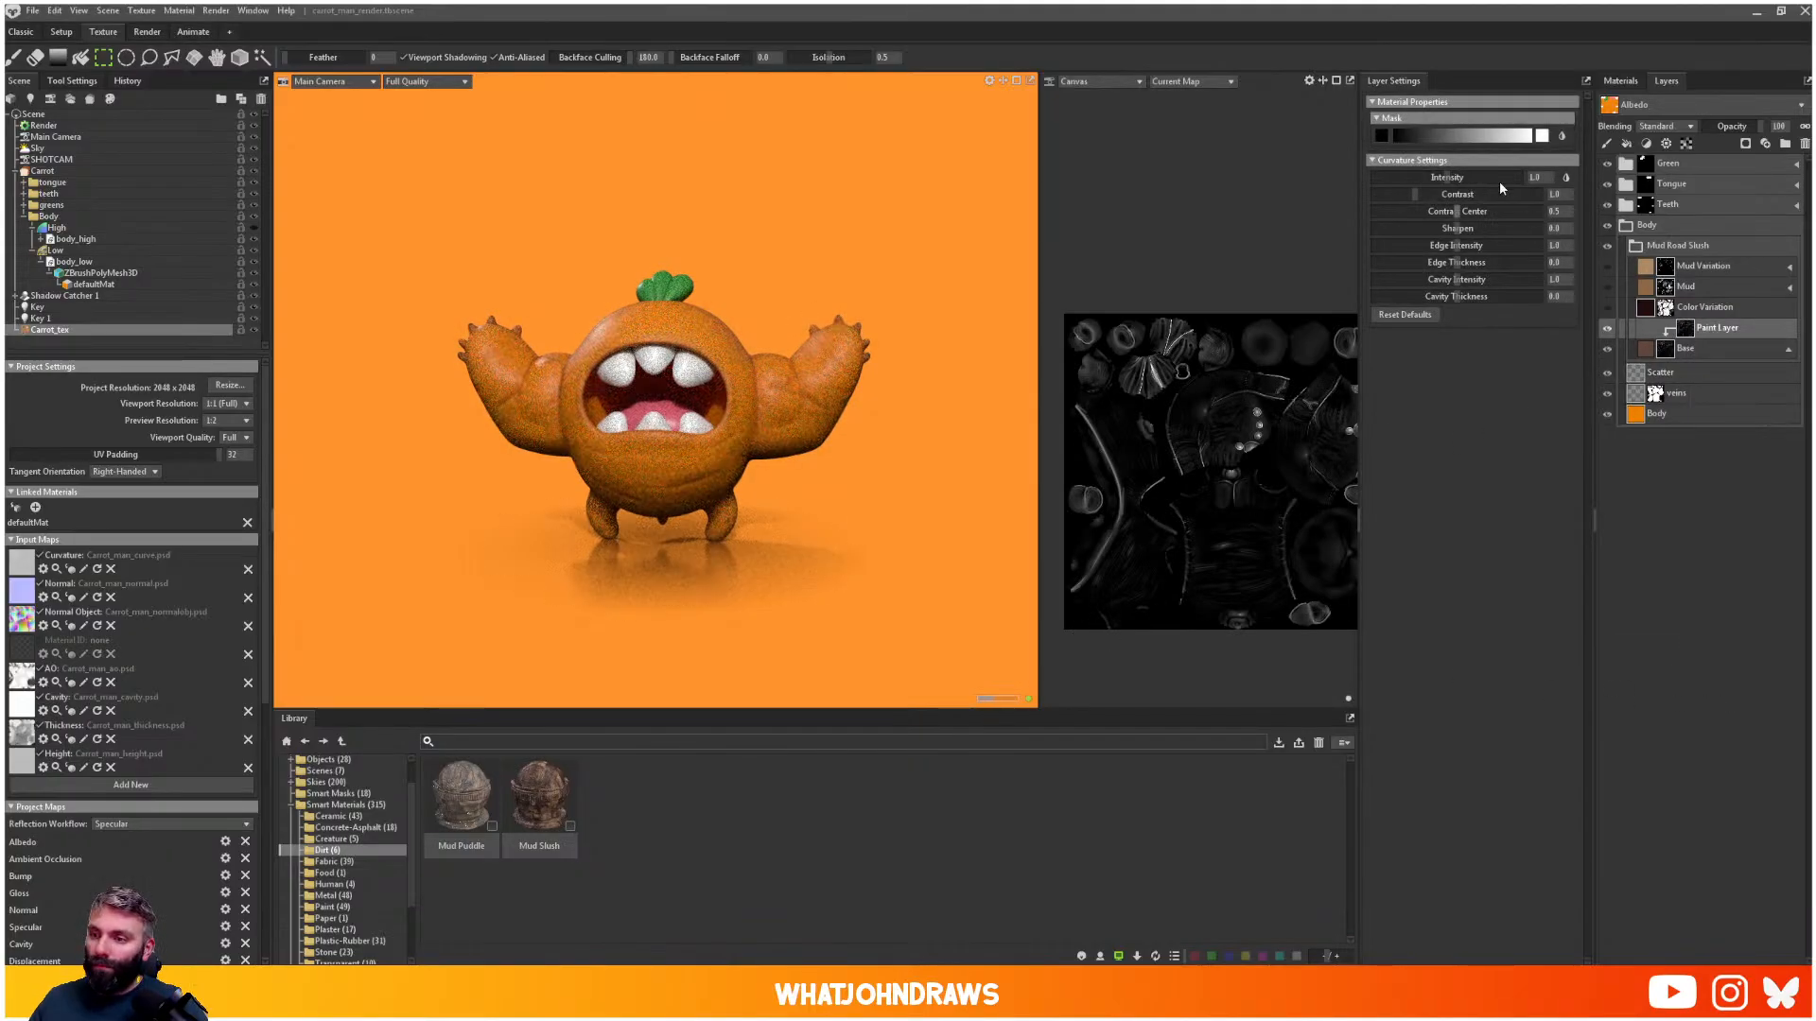
- Tune the Base mask's curvature to Intensity 1.743, Contrast 0.974, Contrast Center 0.538, Sharpen 0.197, Cavity Intensity 0.916 and Cavity Thickness -0.855
{"action": "mouse_move", "coordinate": [1443, 181]}
{"action": "left_mouse_down"}
{"action": "mouse_move", "coordinate": [1495, 182]}
{"action": "mouse_move", "coordinate": [1458, 196]}
{"action": "left_mouse_up"}
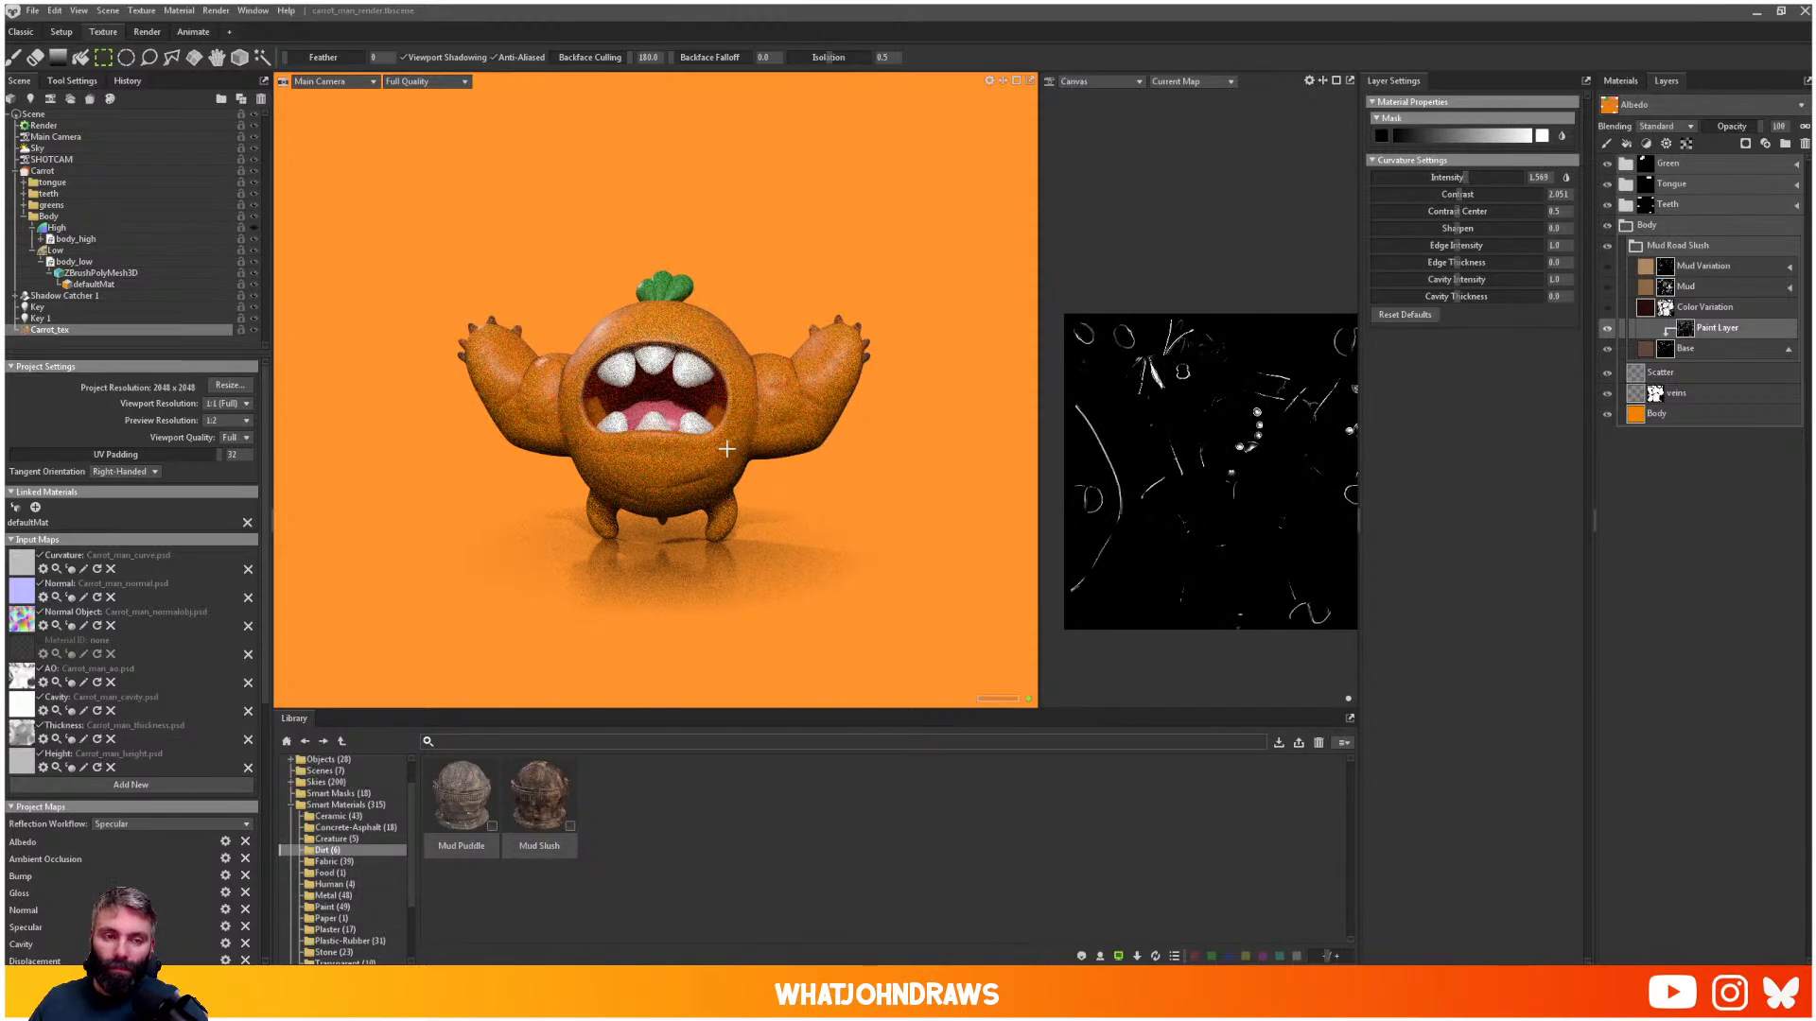
{"action": "scroll", "coordinate": [728, 470], "scroll_direction": "up", "scroll_amount": 6}
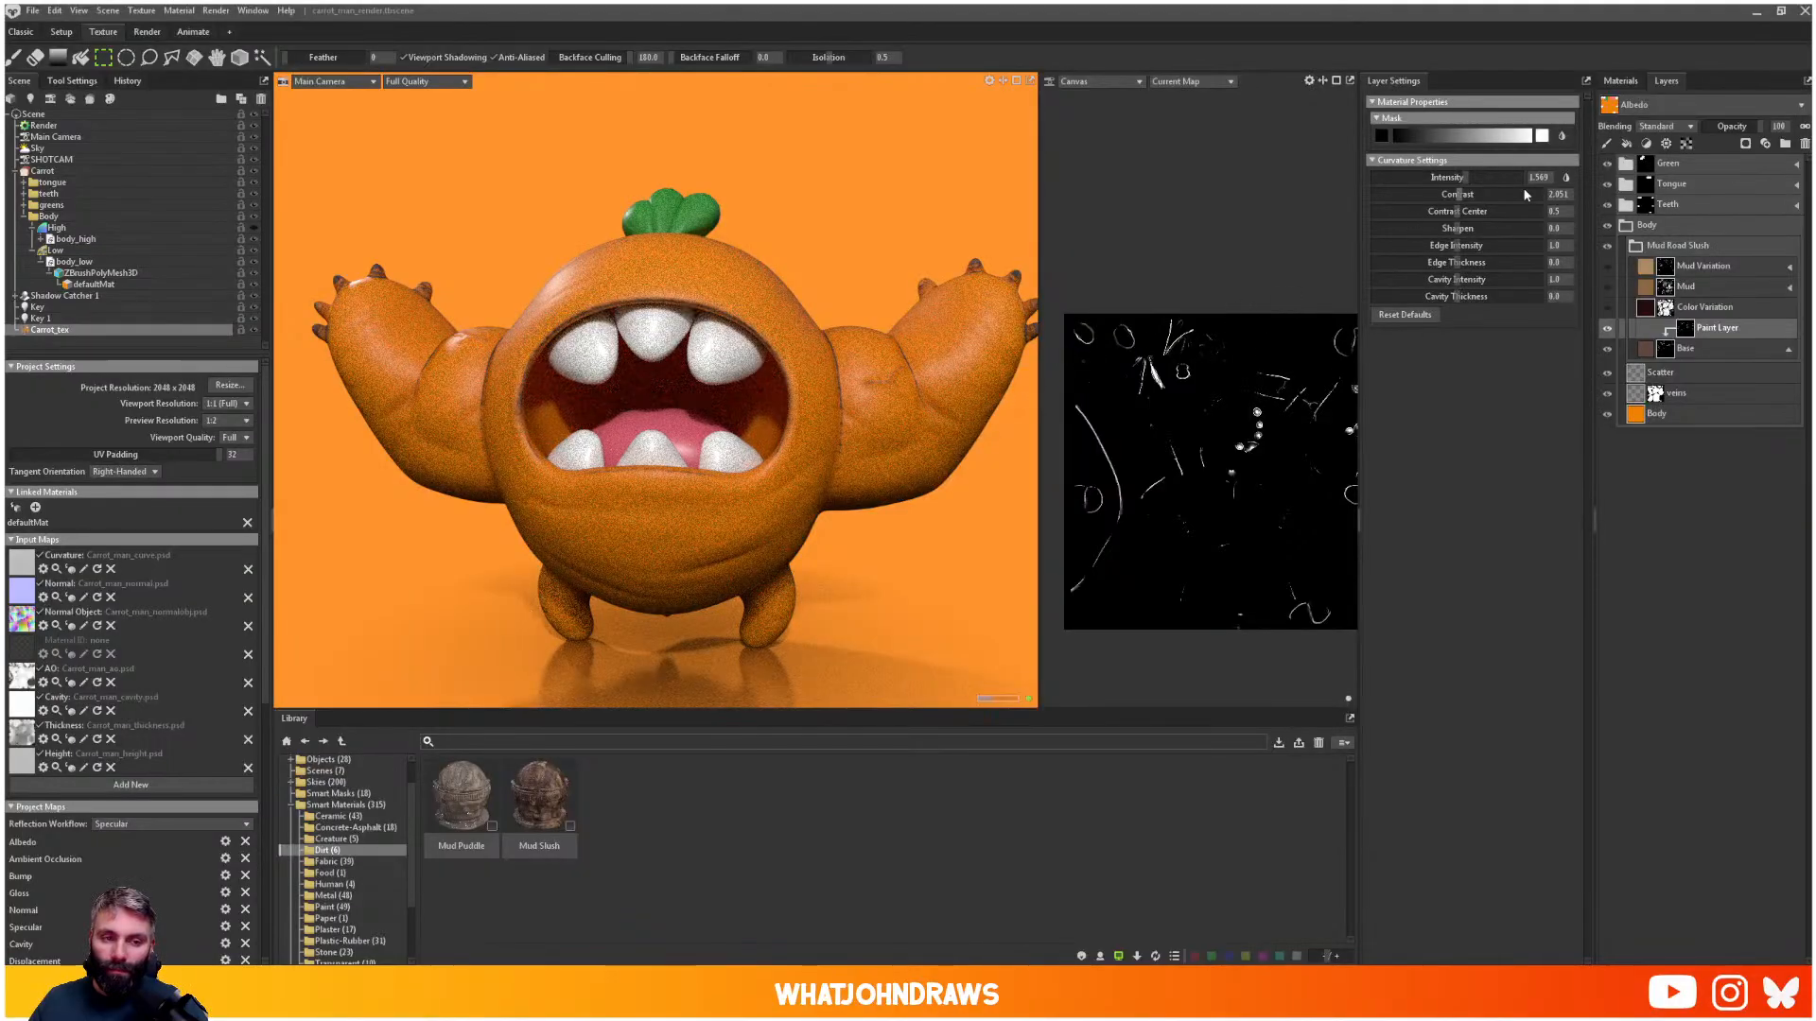
{"action": "left_click_drag", "start_coordinate": [1462, 177], "coordinate": [1484, 212]}
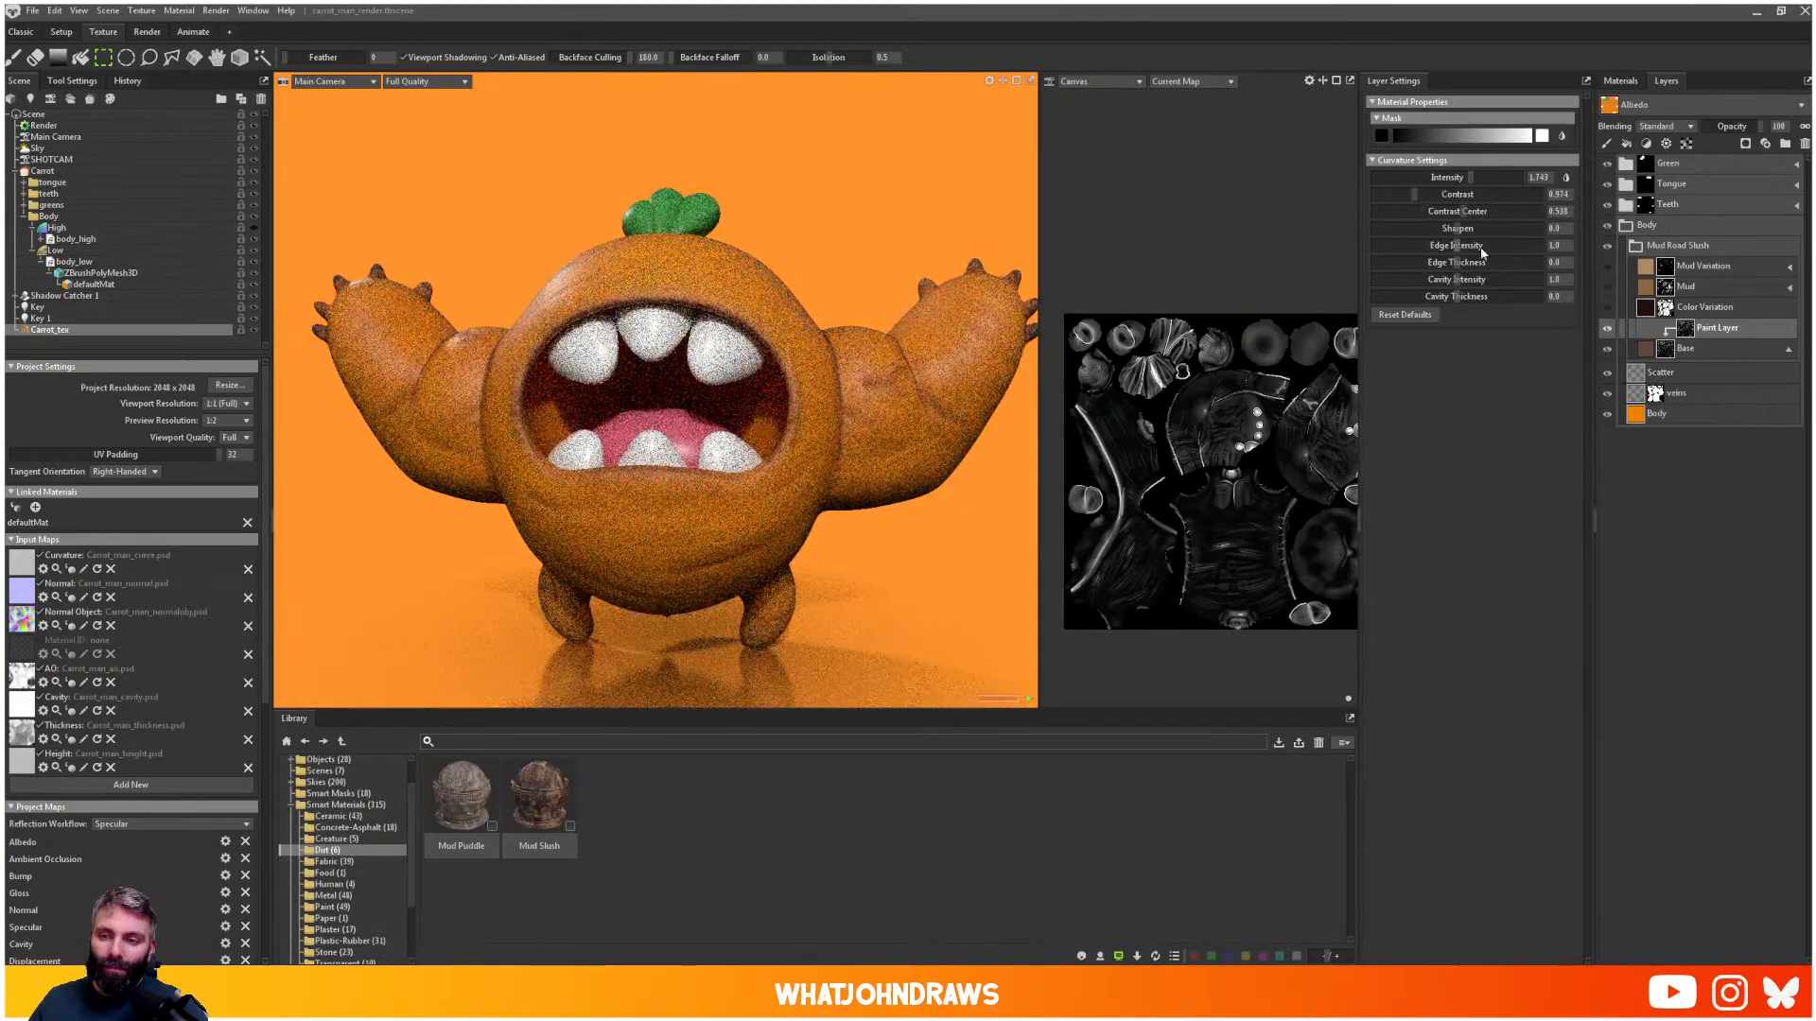
{"action": "mouse_move", "coordinate": [1465, 279]}
{"action": "left_mouse_down"}
{"action": "mouse_move", "coordinate": [1520, 279]}
{"action": "mouse_move", "coordinate": [1430, 288]}
{"action": "left_mouse_up"}
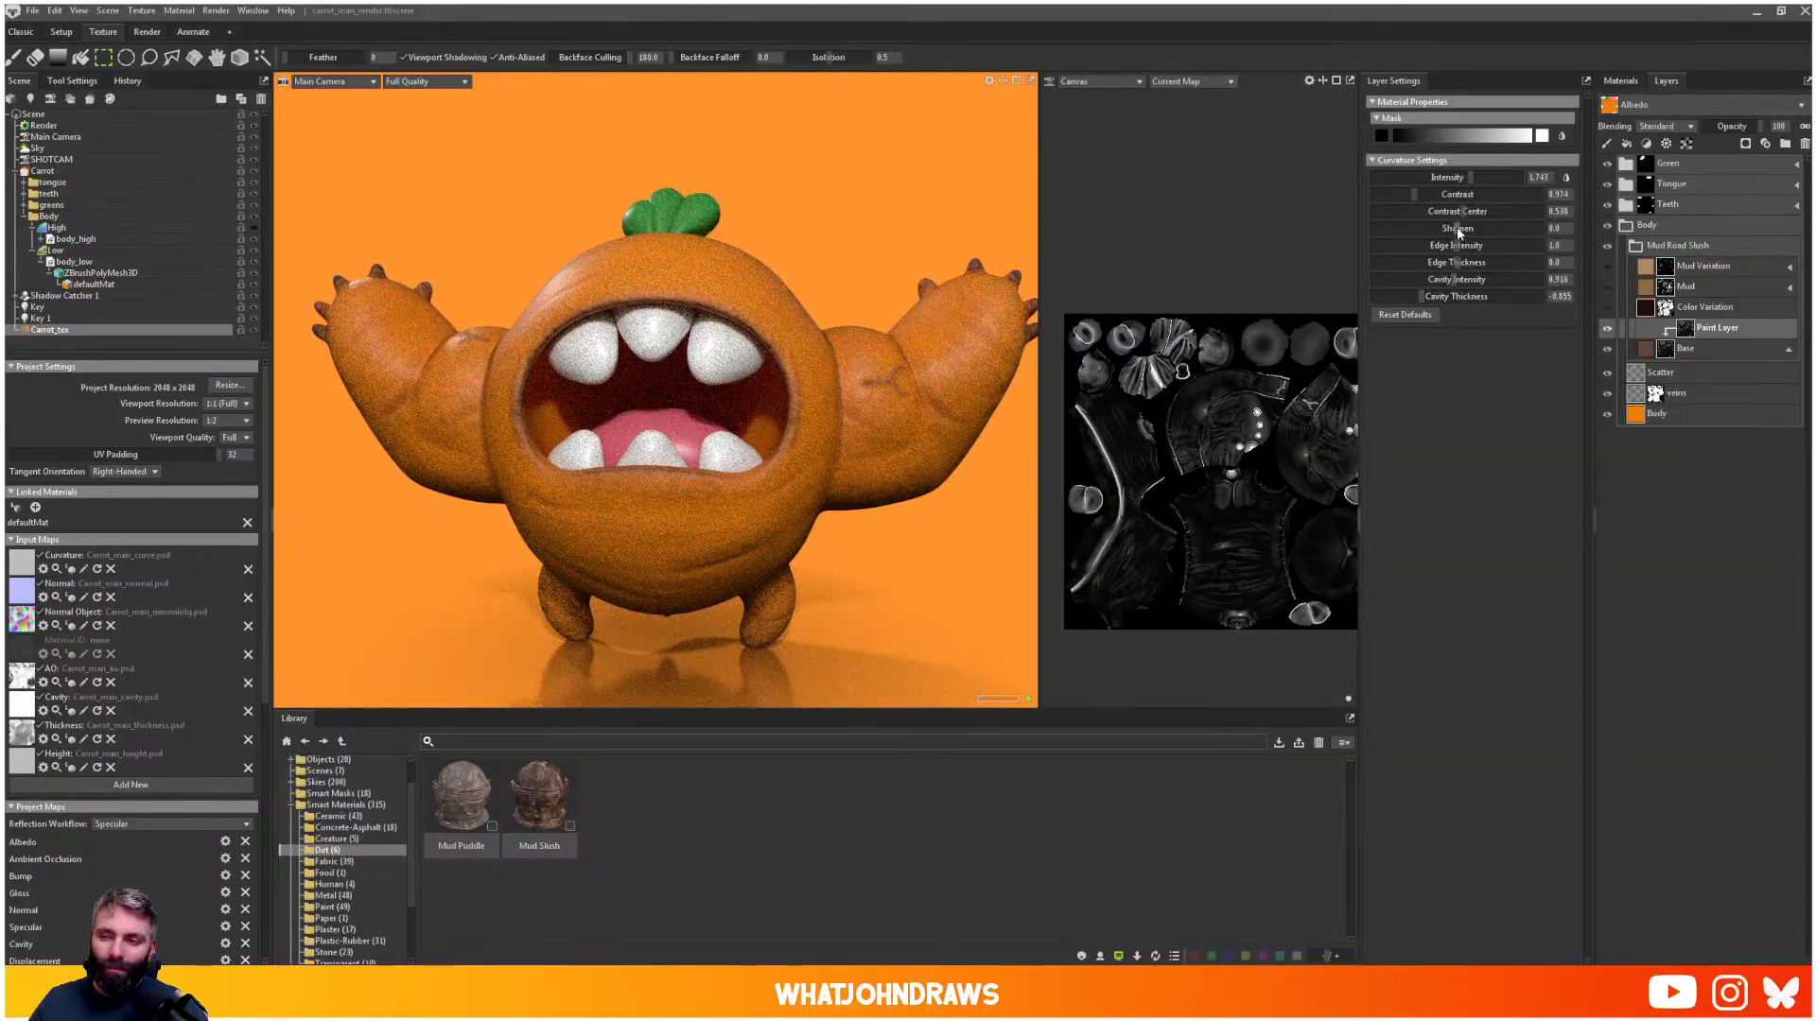
{"action": "mouse_move", "coordinate": [1462, 228]}
{"action": "left_mouse_down"}
{"action": "mouse_move", "coordinate": [1504, 228]}
{"action": "mouse_move", "coordinate": [1472, 230]}
{"action": "left_mouse_up"}
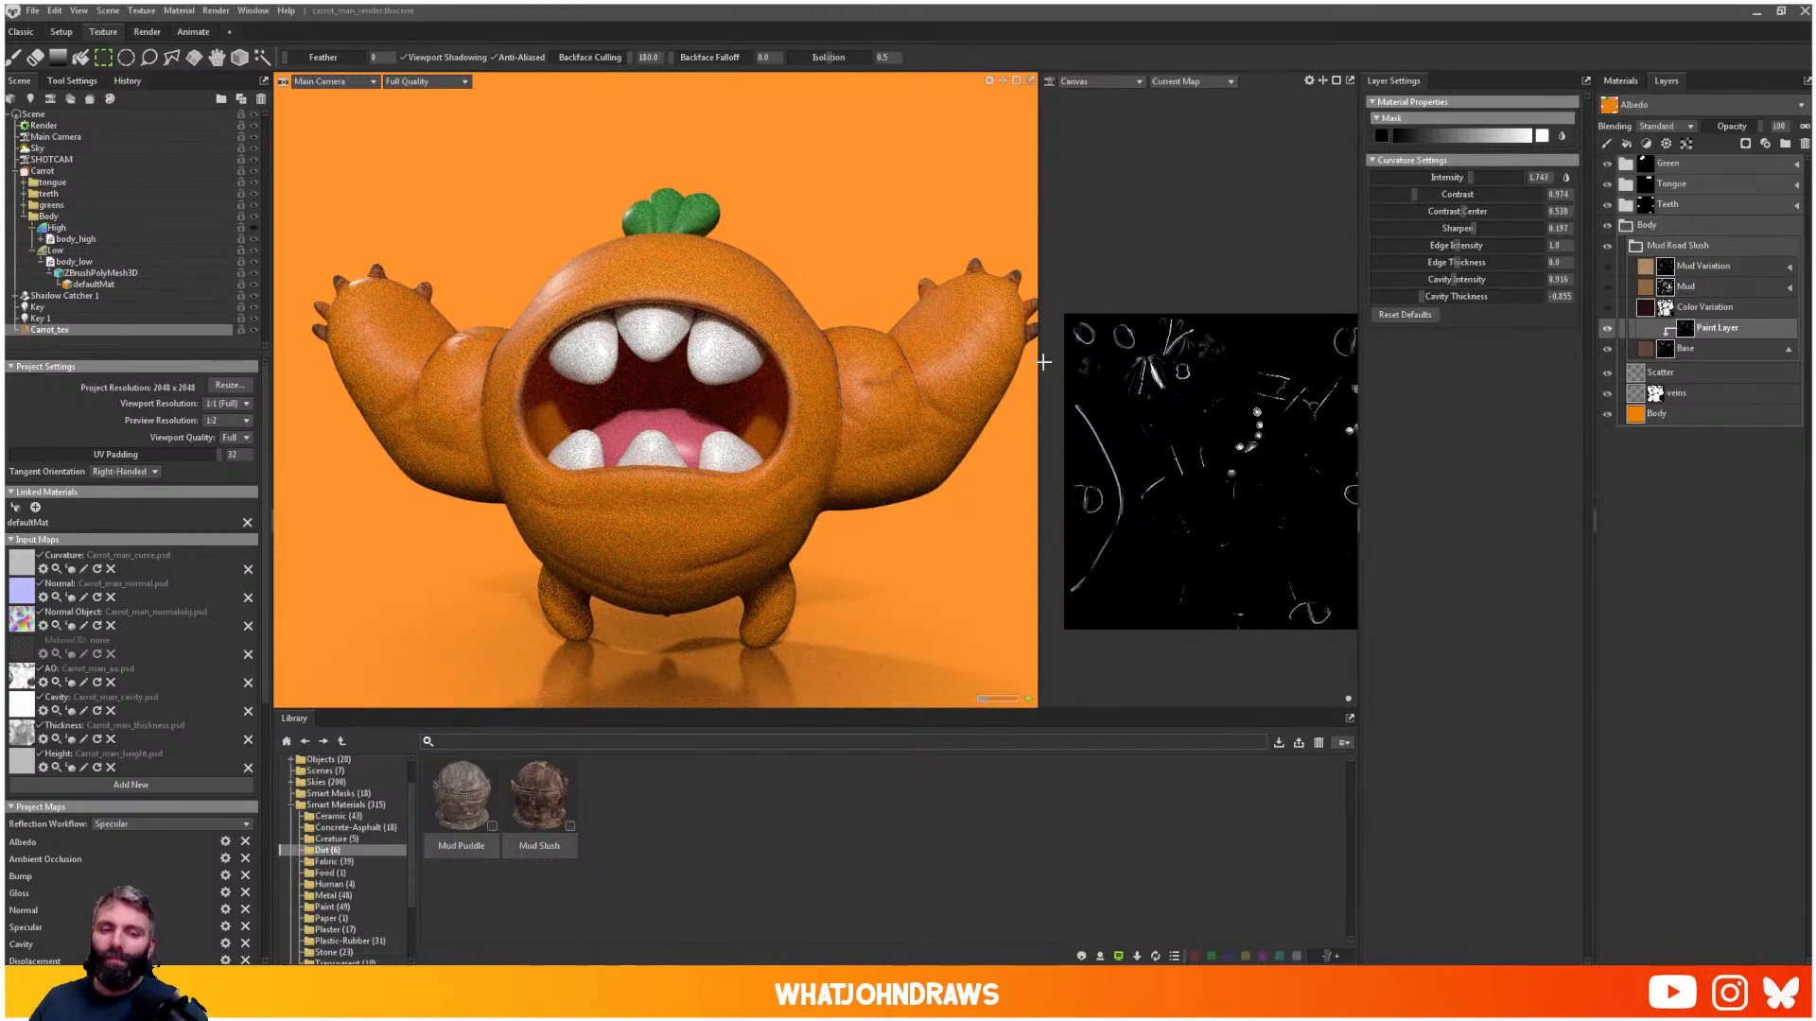
{"action": "scroll", "coordinate": [842, 415], "scroll_direction": "down", "scroll_amount": 3}
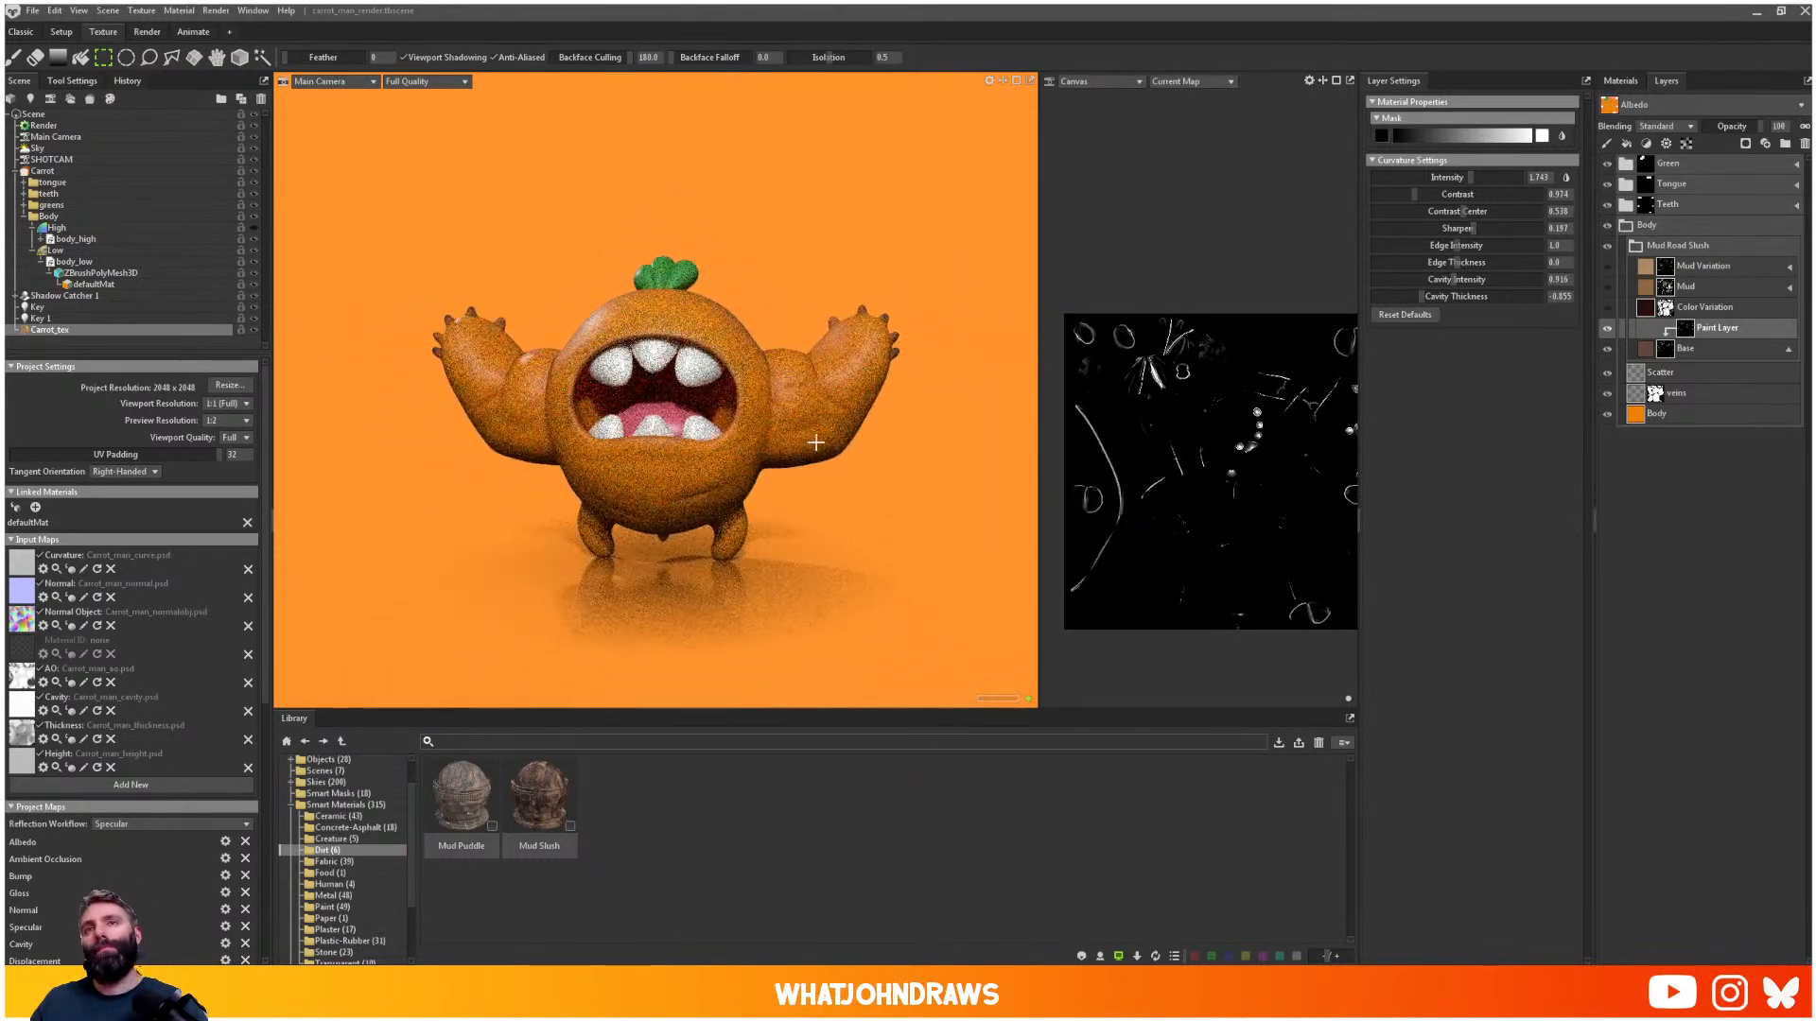
{"action": "scroll", "coordinate": [842, 415], "scroll_direction": "up", "scroll_amount": 2}
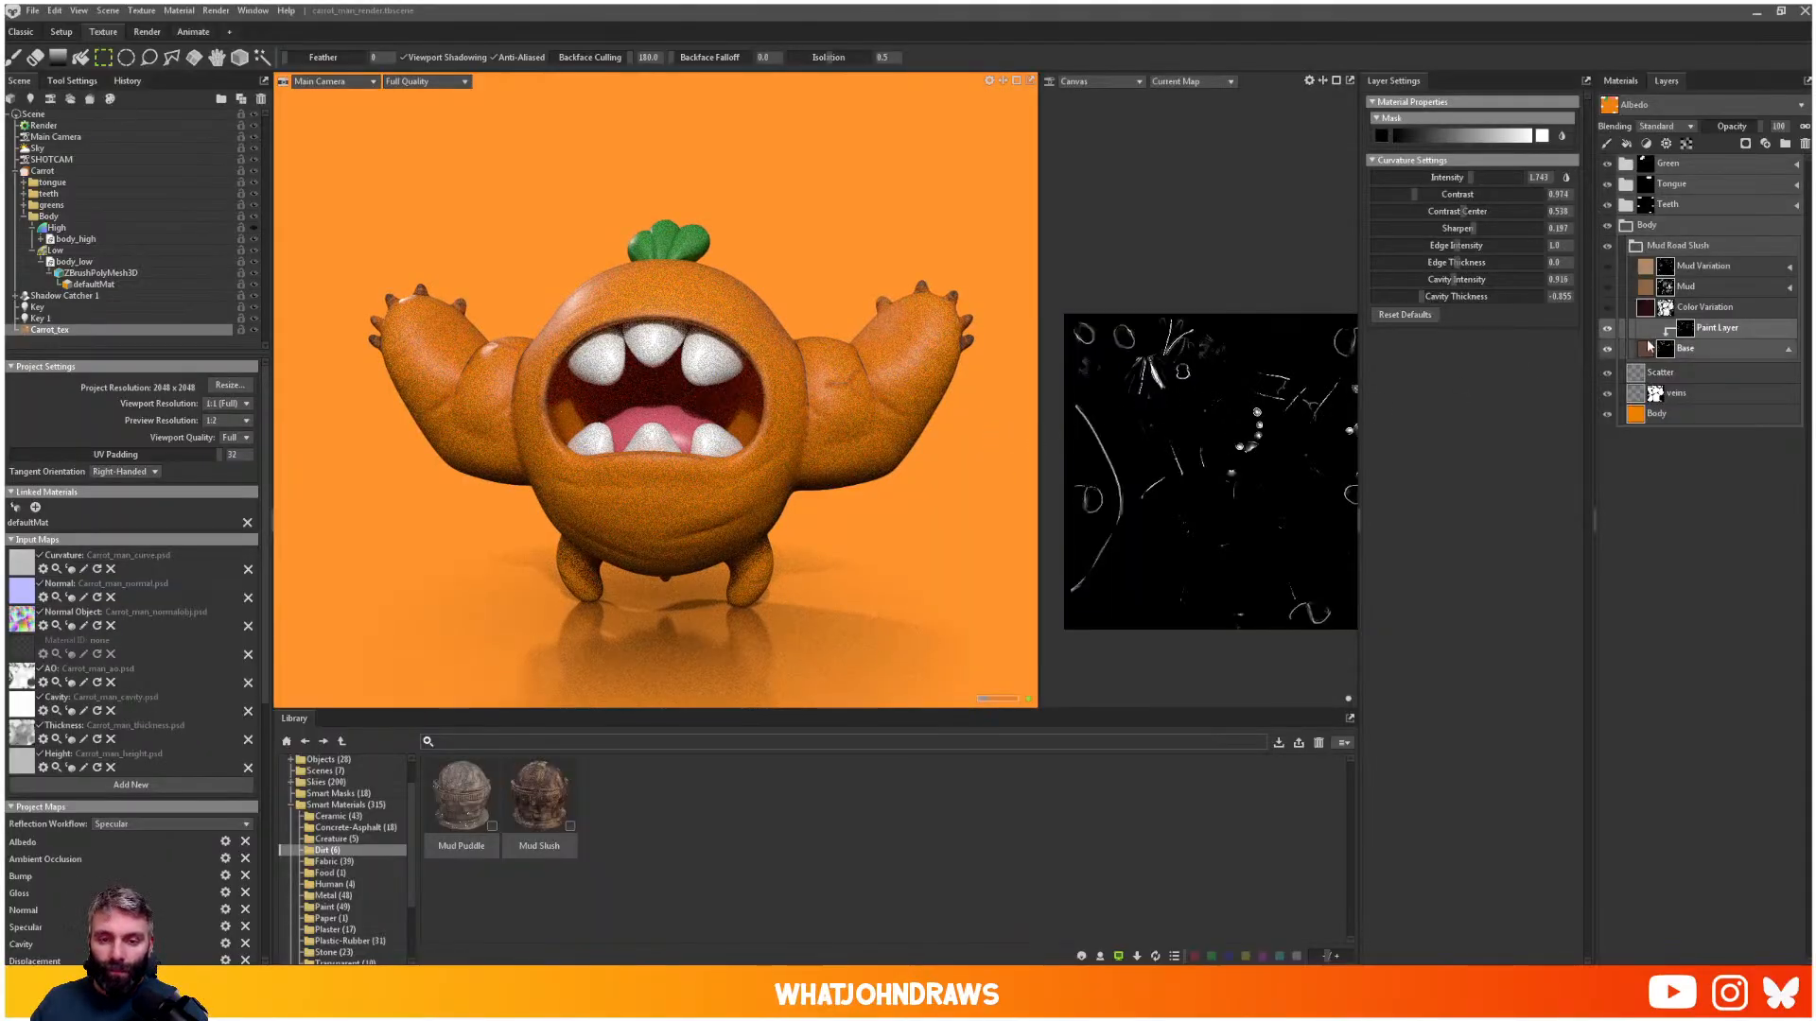
- Show the Color Variation layer and, in its Color Mask, raise the Grunge Intensity slightly and lower the Grunge Scale to about 0.36
{"action": "left_click", "coordinate": [1607, 308]}
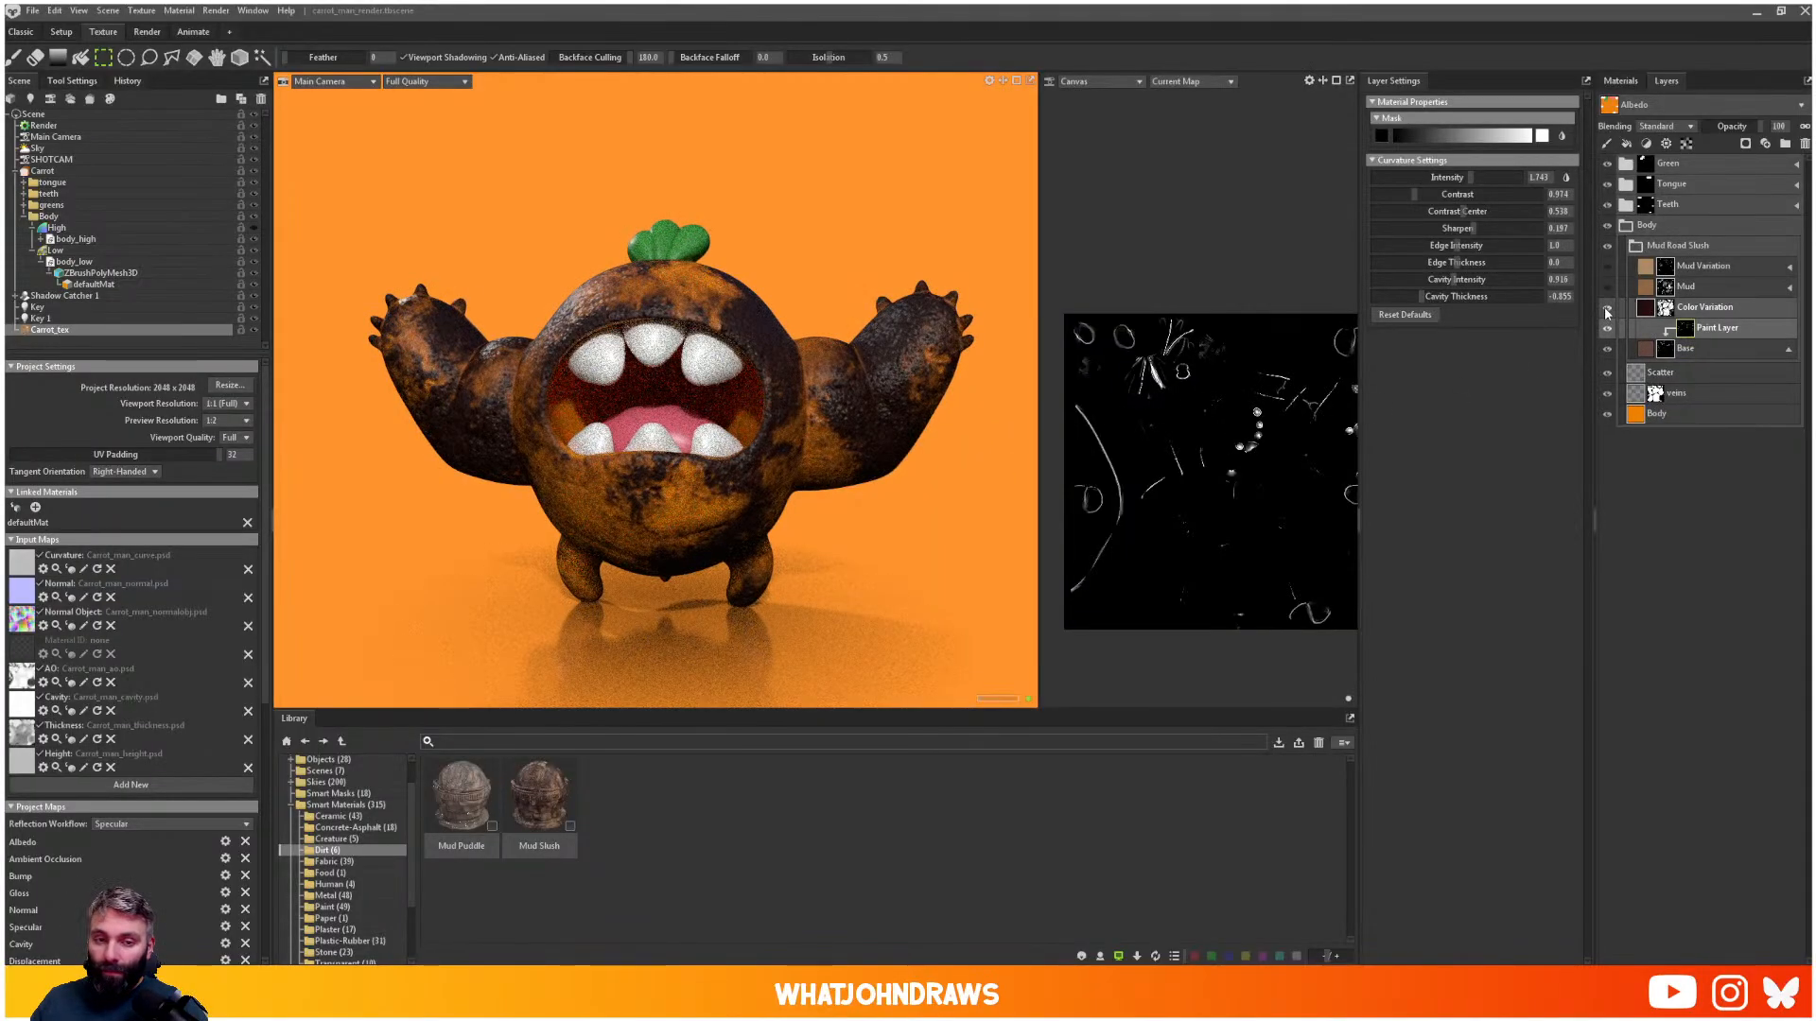
{"action": "left_click", "coordinate": [1665, 308]}
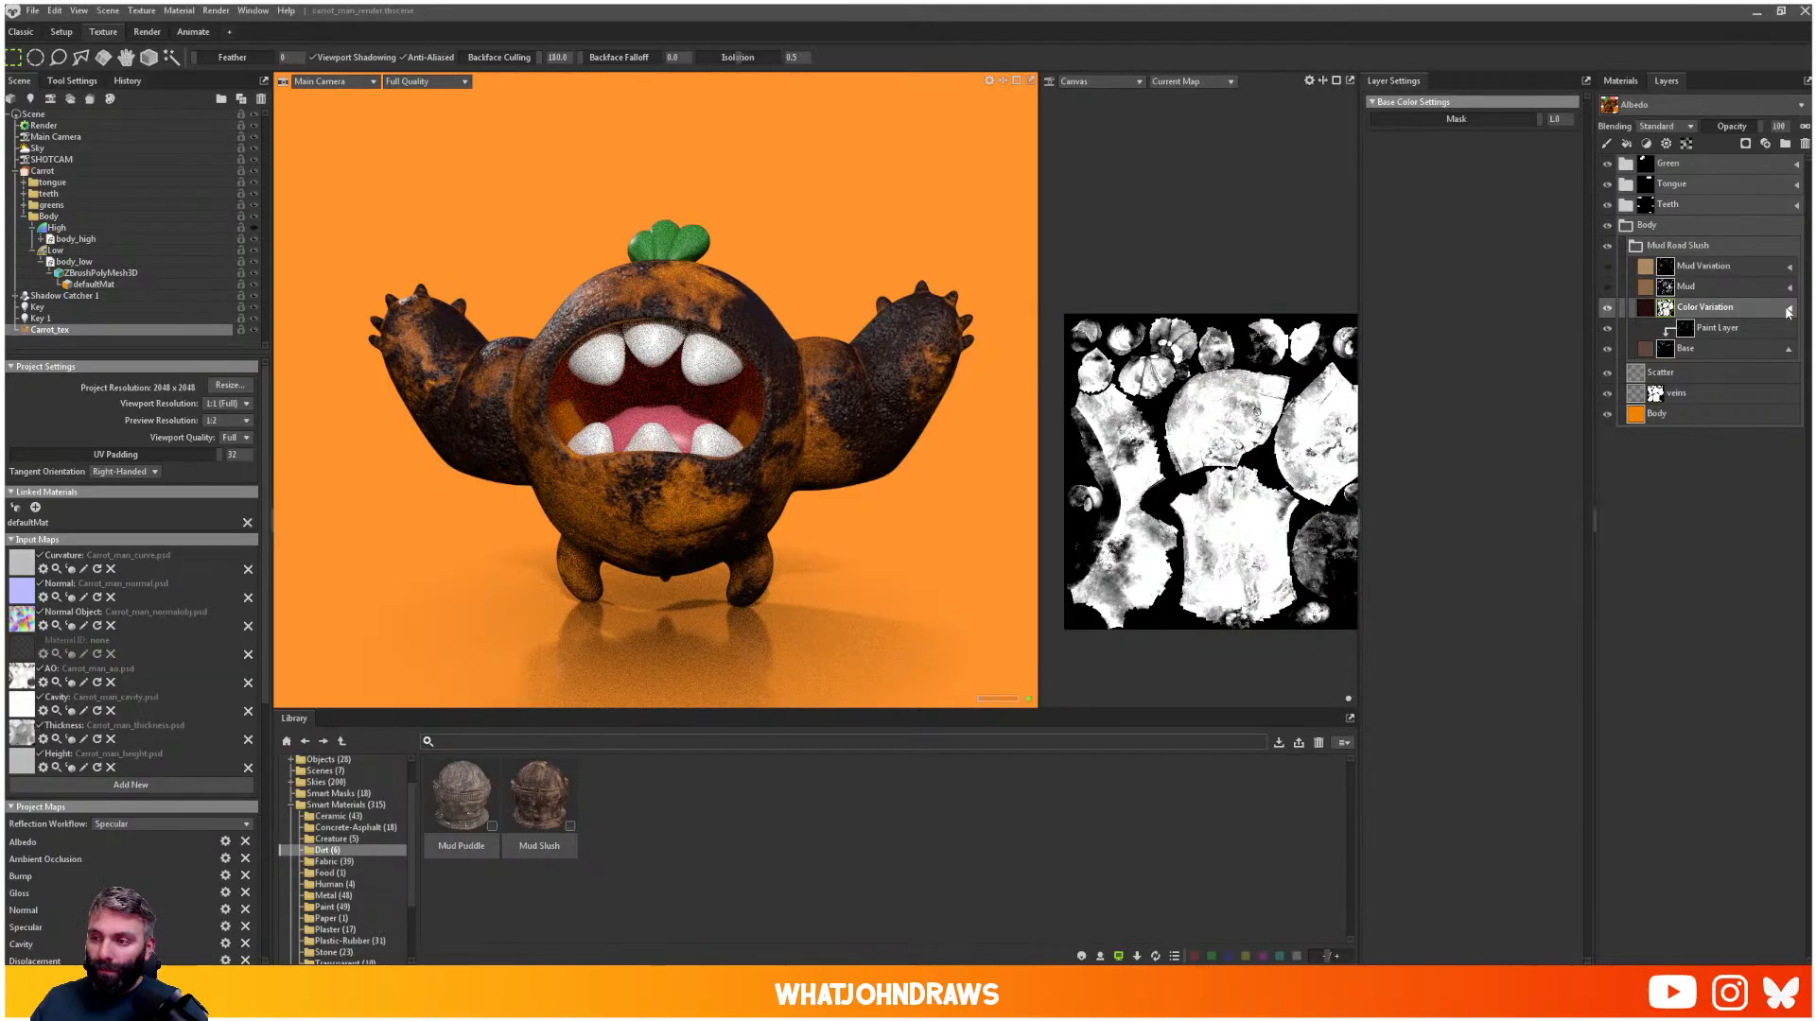
{"action": "left_click", "coordinate": [1787, 313]}
{"action": "left_click", "coordinate": [1686, 315]}
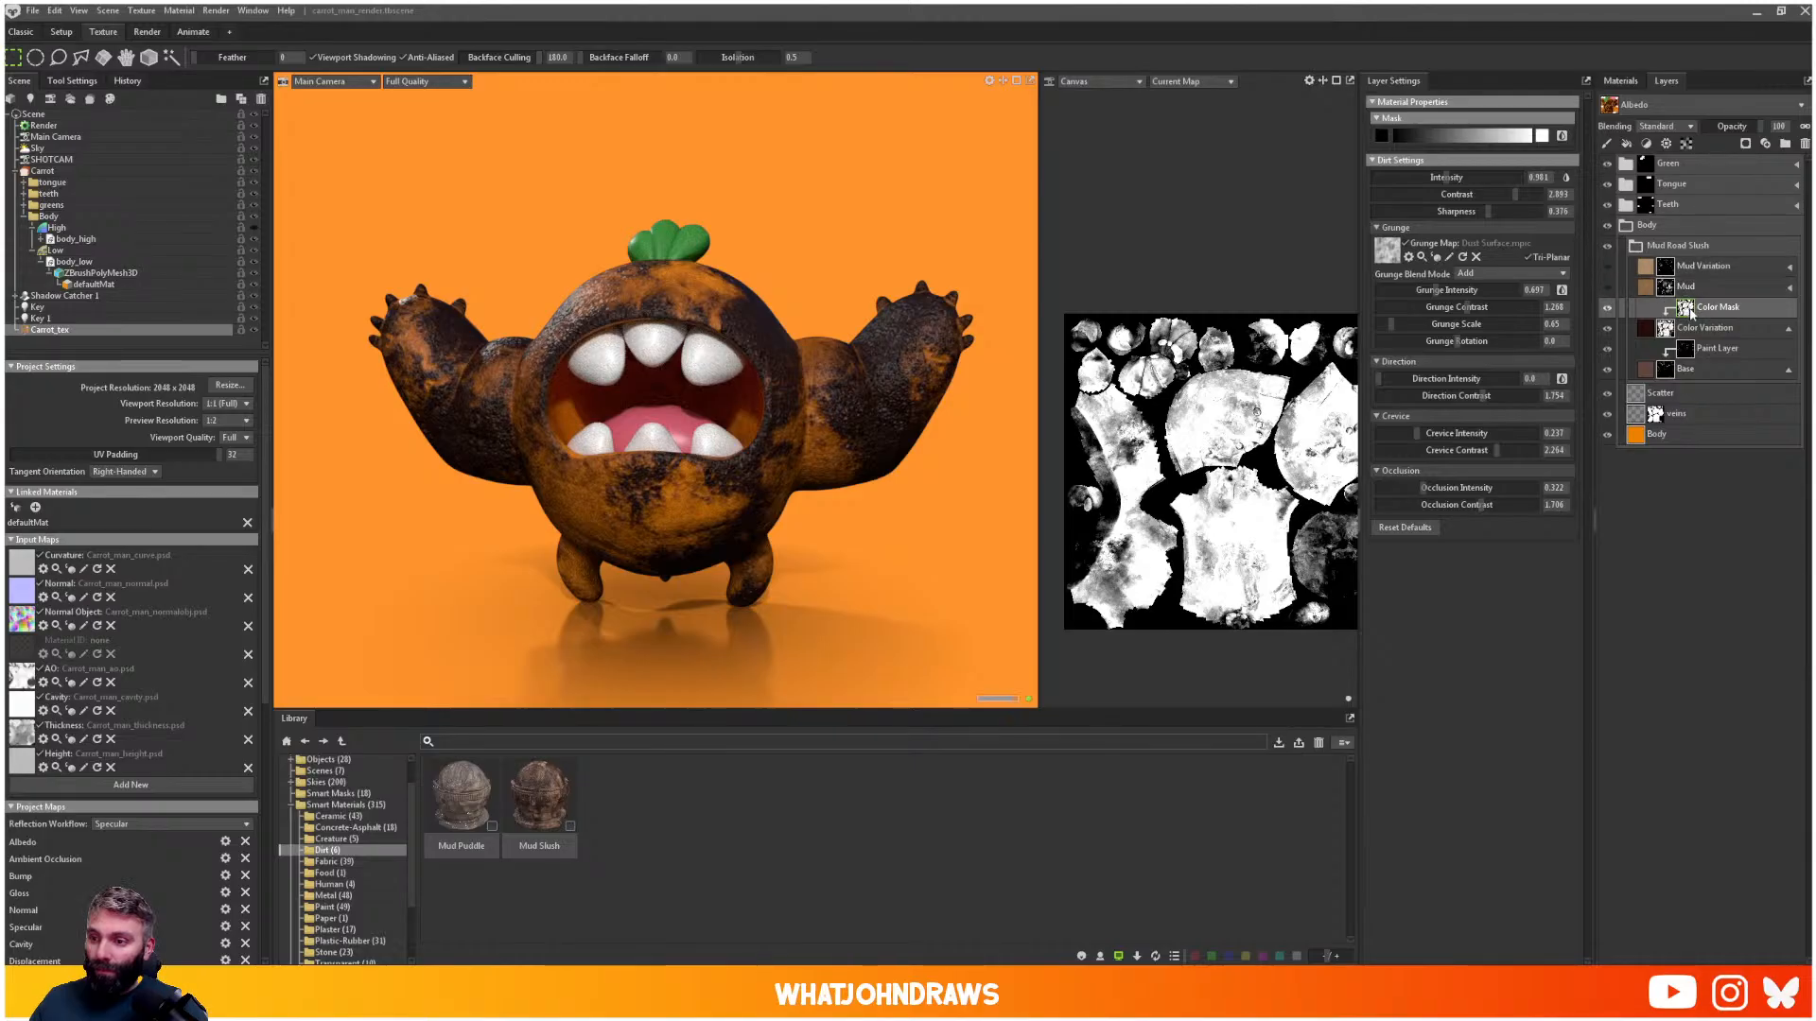
{"action": "left_click_drag", "start_coordinate": [1443, 291], "coordinate": [1384, 333]}
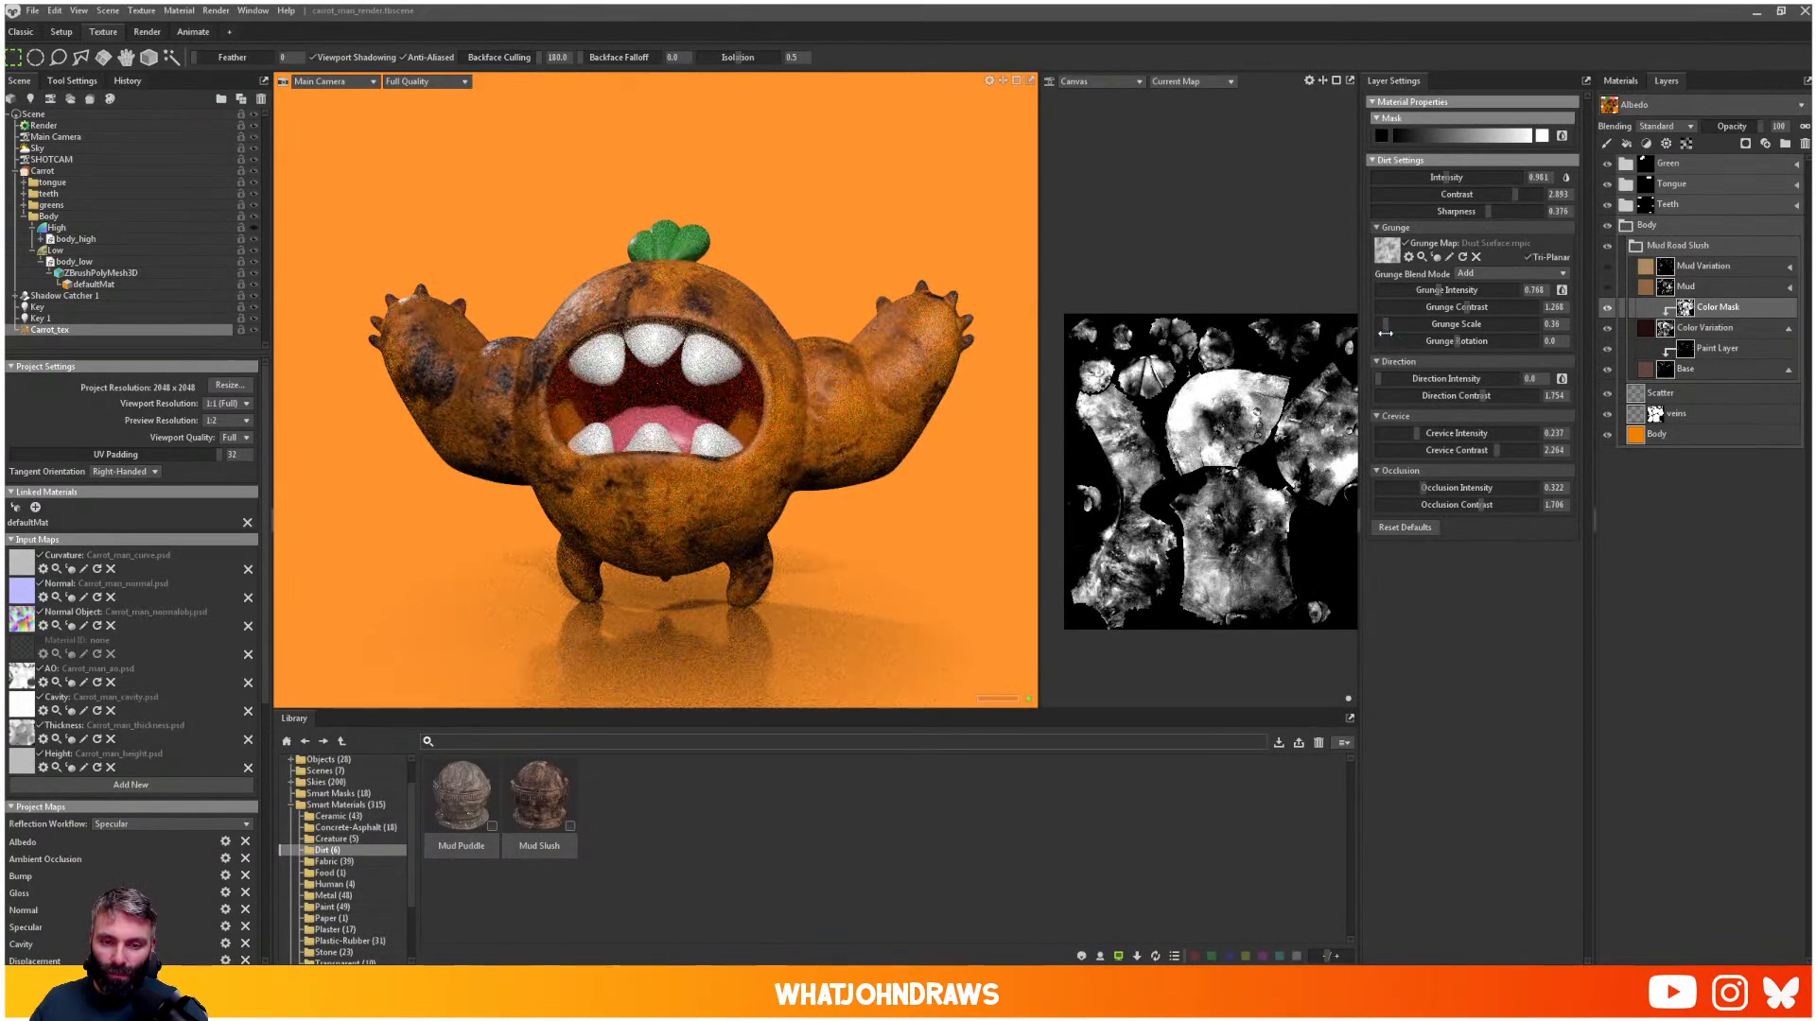
- Add a black paint mask to the Color Mask of the Color Variation layer
{"action": "right_click", "coordinate": [1688, 311]}
{"action": "mouse_move", "coordinate": [1745, 564]}
{"action": "mouse_move", "coordinate": [1655, 592]}
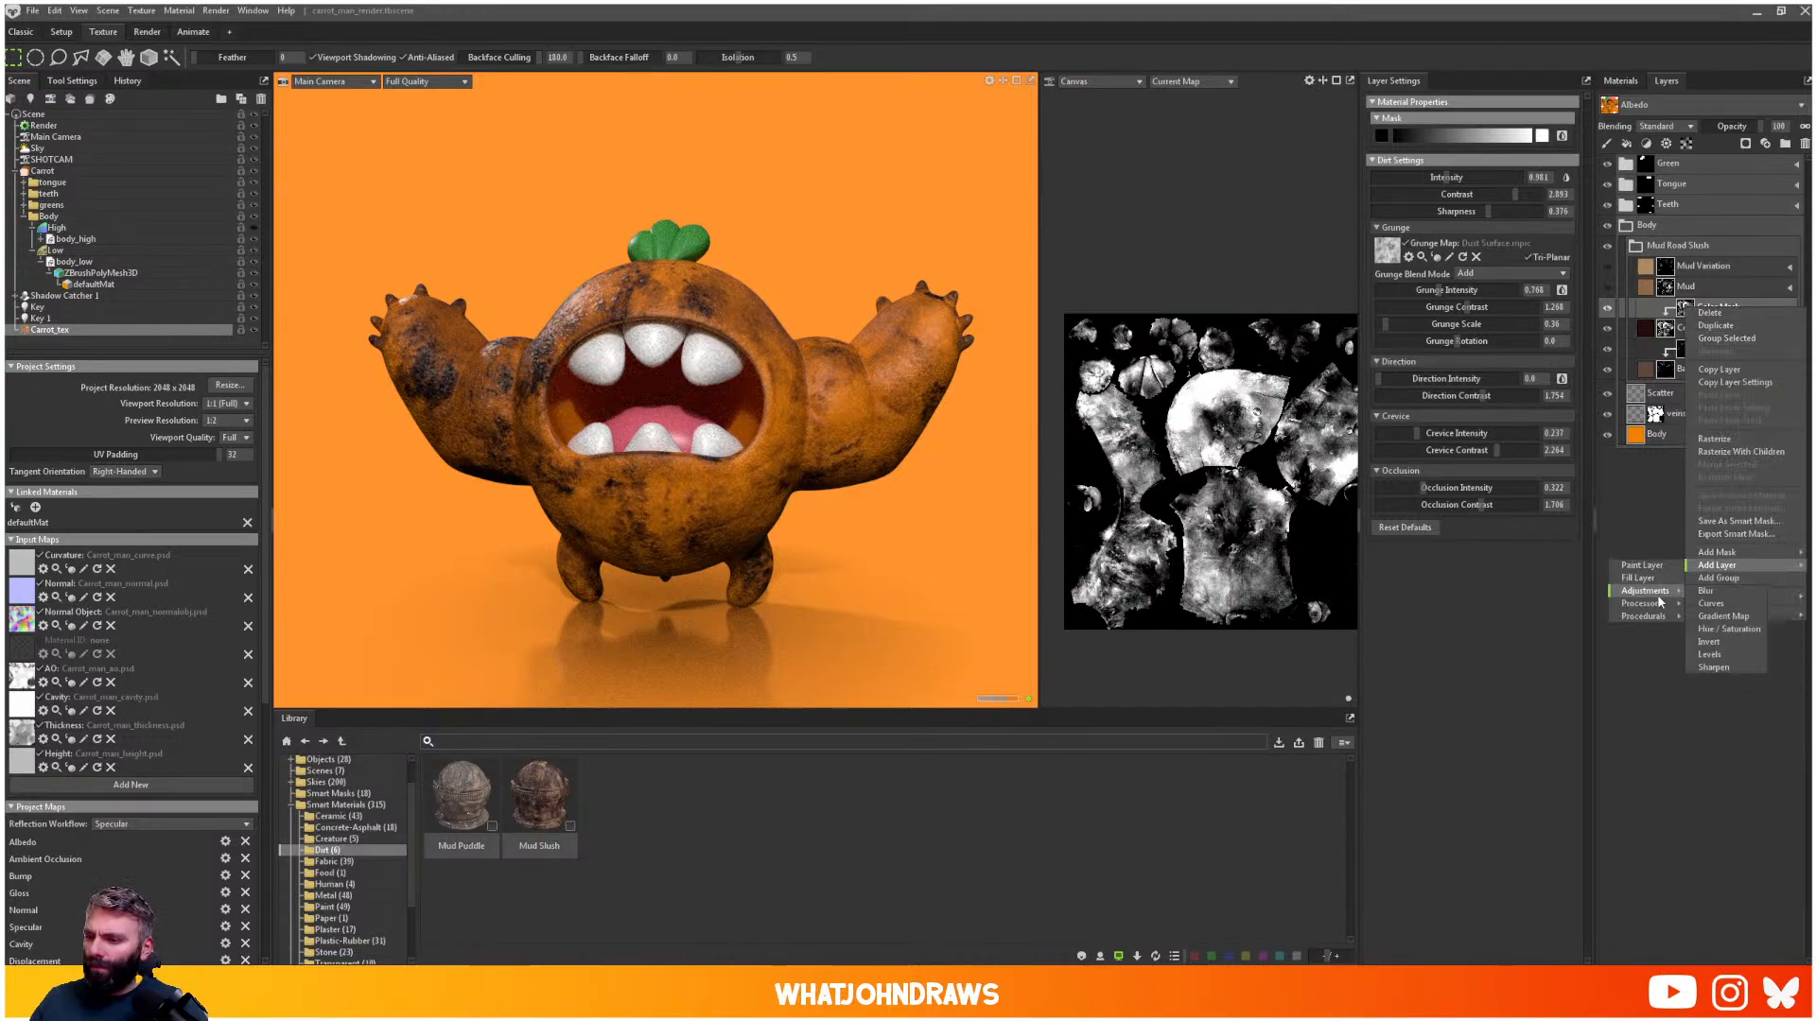
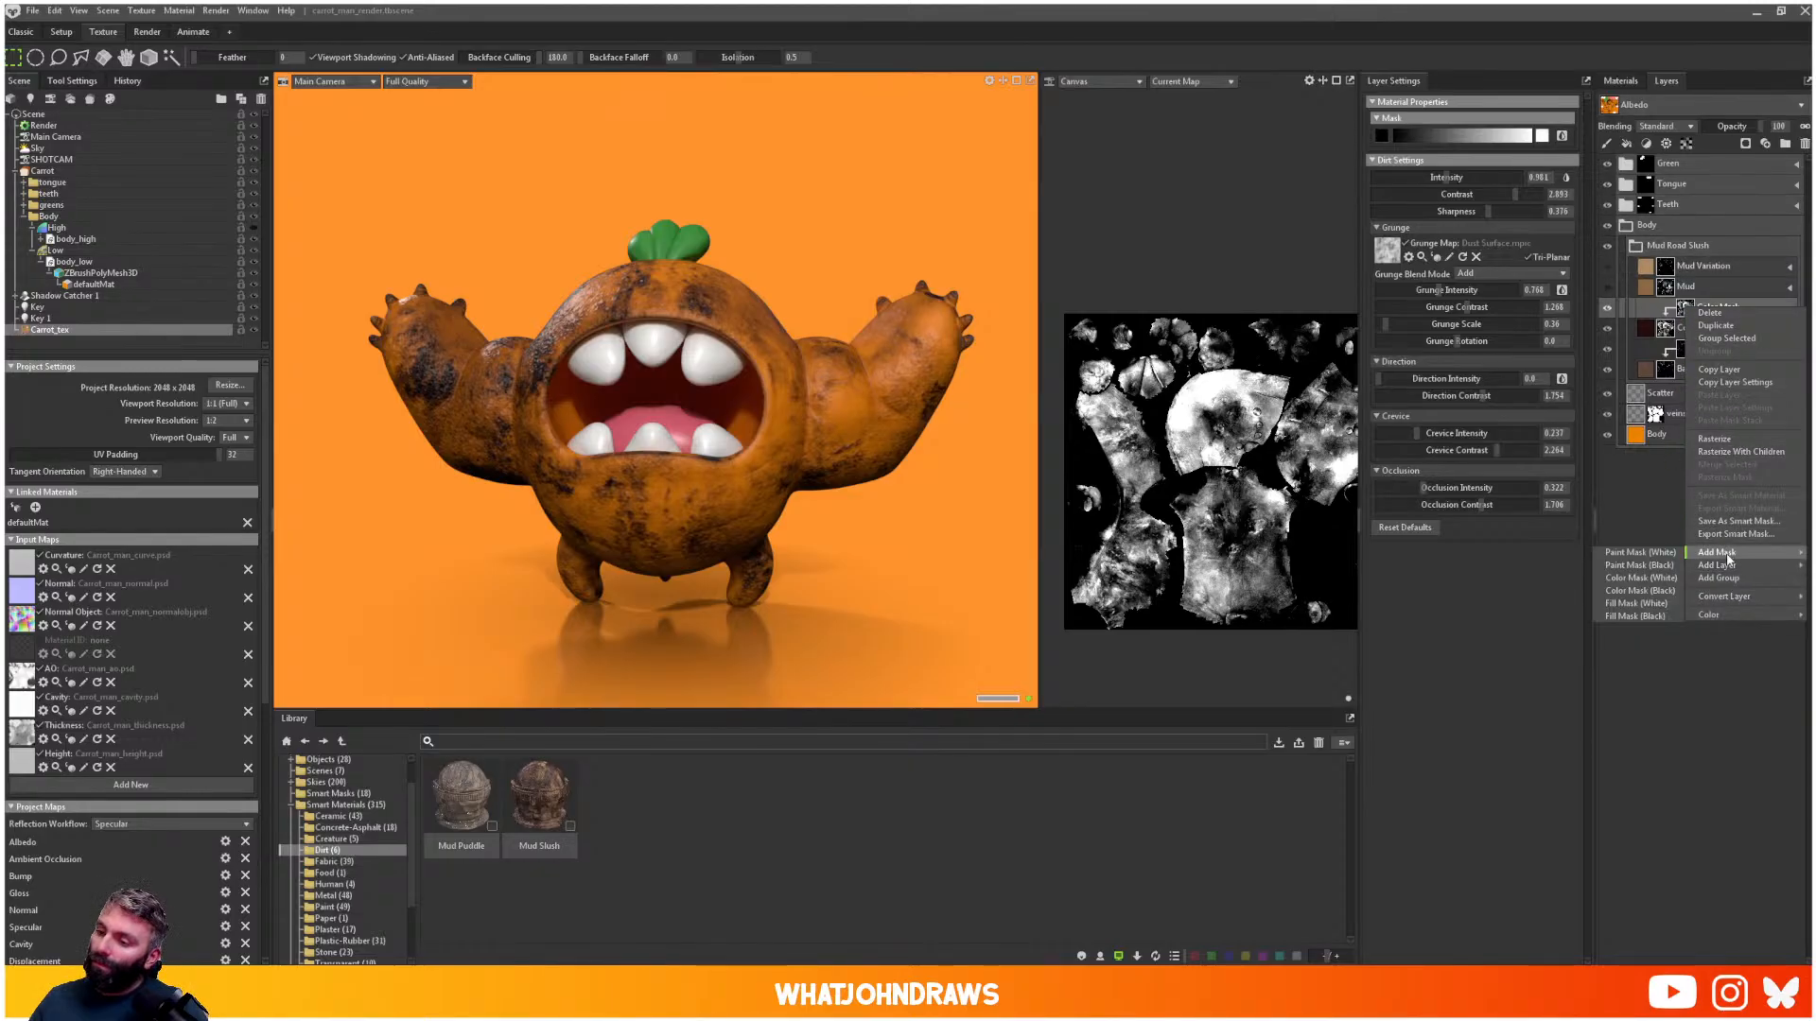
{"action": "left_click", "coordinate": [1646, 565]}
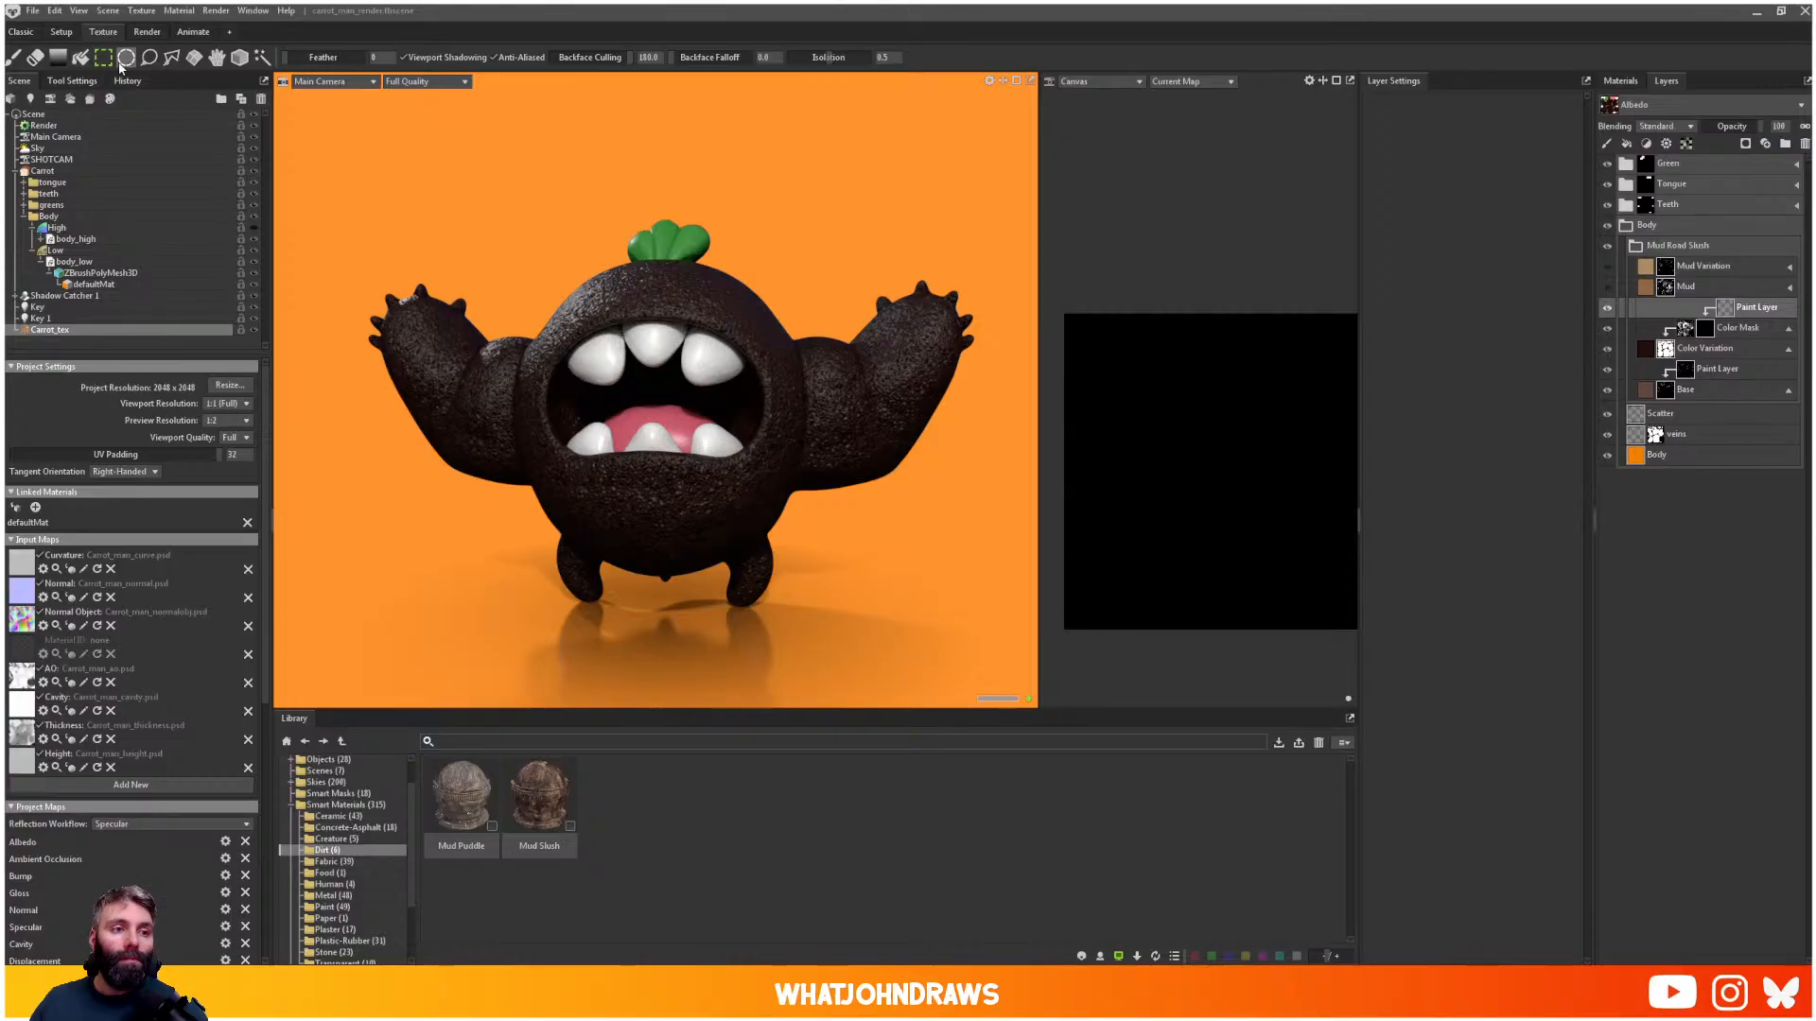
- Apply vertical gradients across the monster on the Color Mask's paint layer, ending with one from below the feet up to the mouth
{"action": "left_click", "coordinate": [59, 63]}
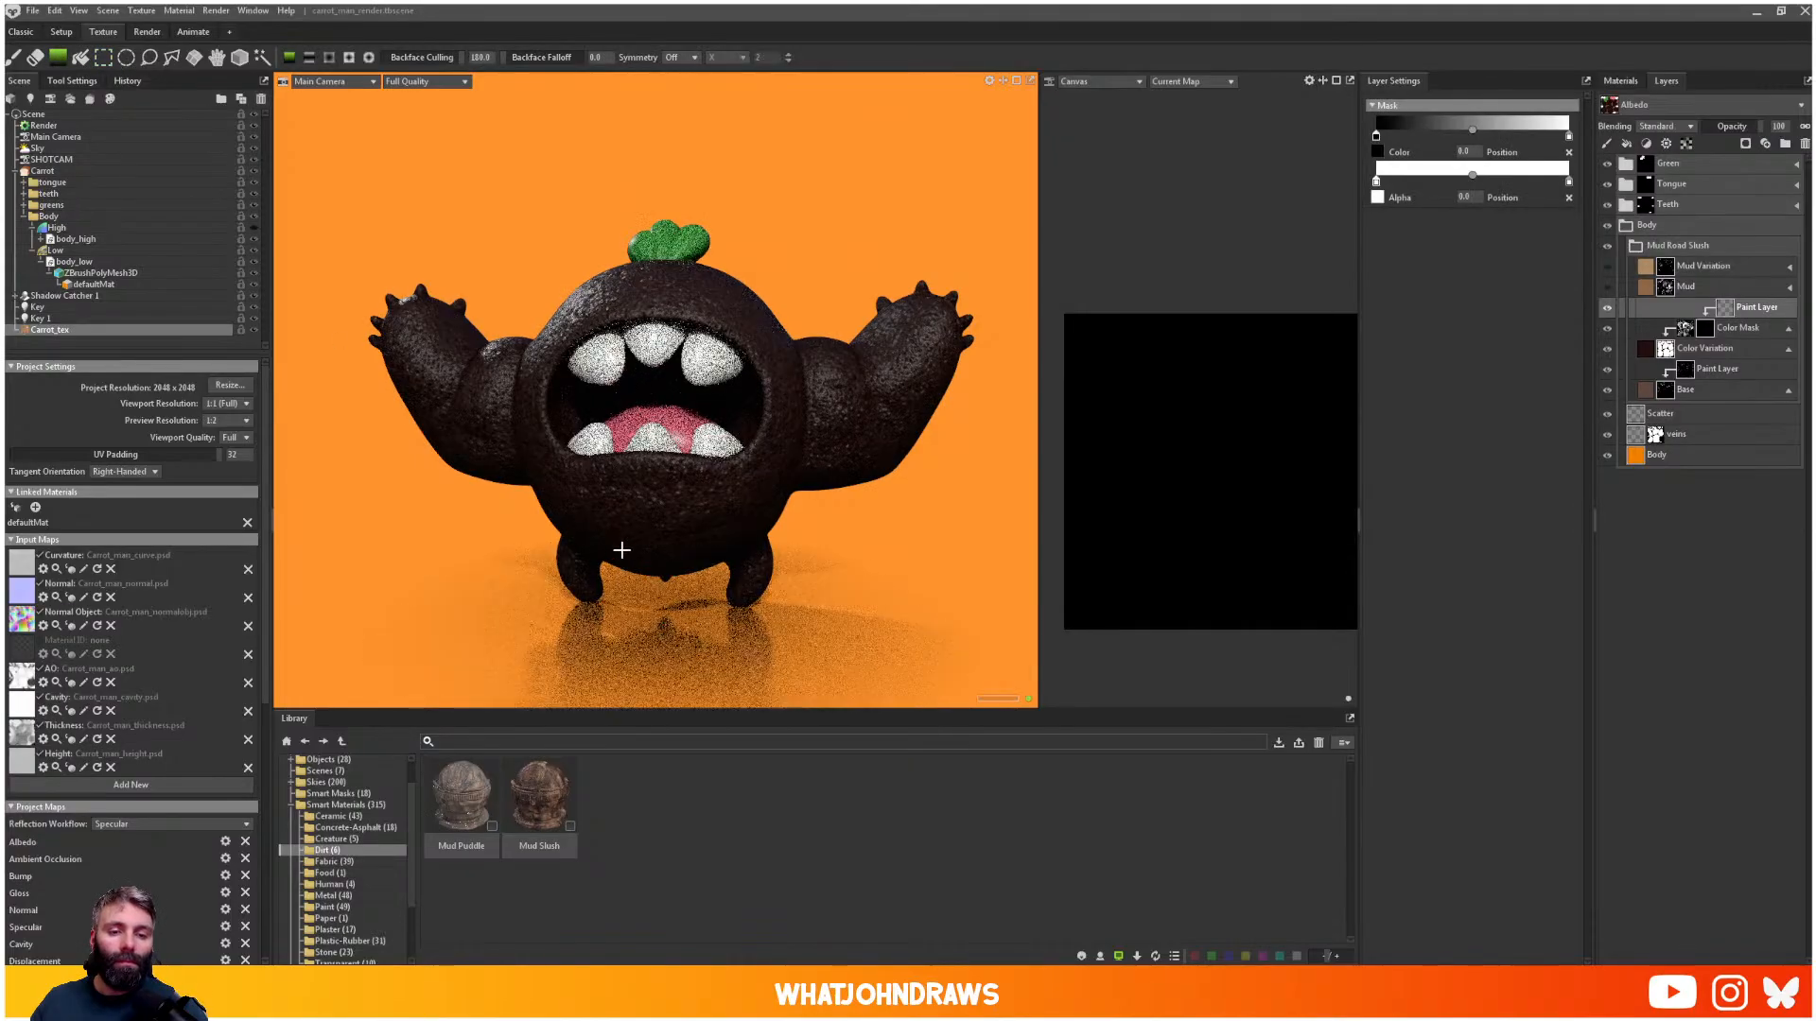
{"action": "left_click_drag", "start_coordinate": [656, 486], "coordinate": [672, 264]}
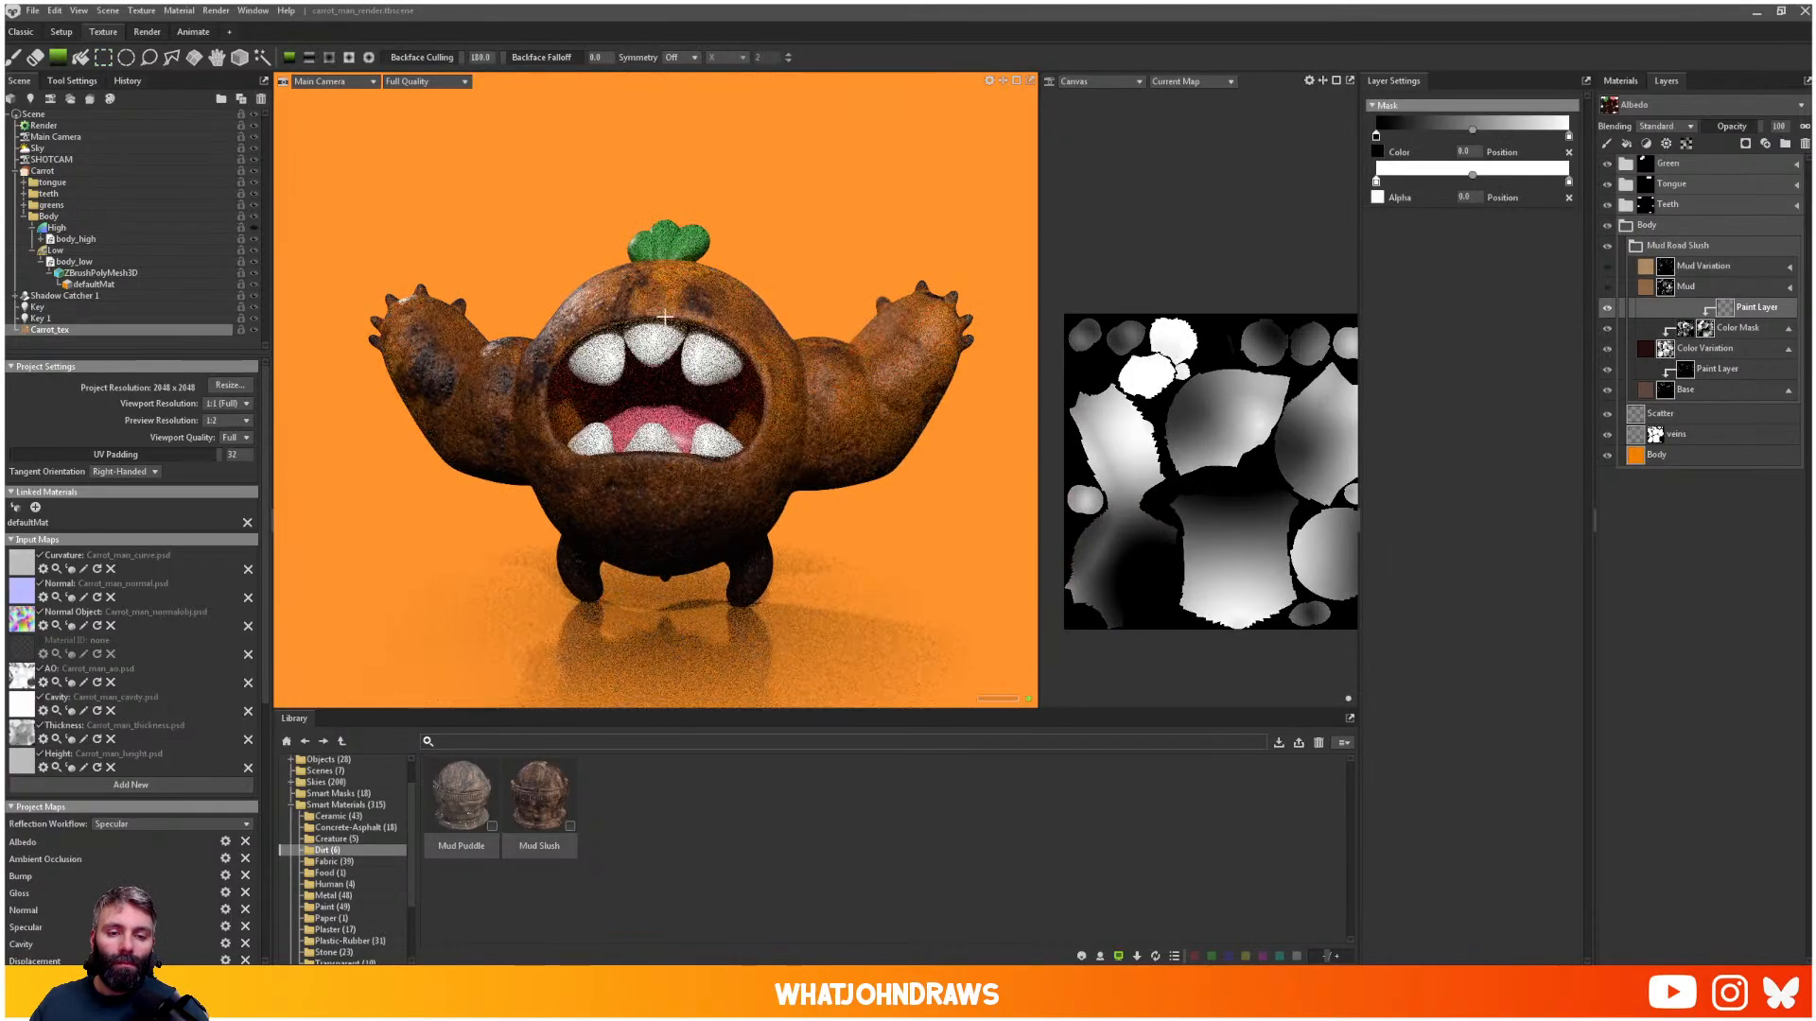
{"action": "left_click_drag", "start_coordinate": [683, 663], "coordinate": [678, 387]}
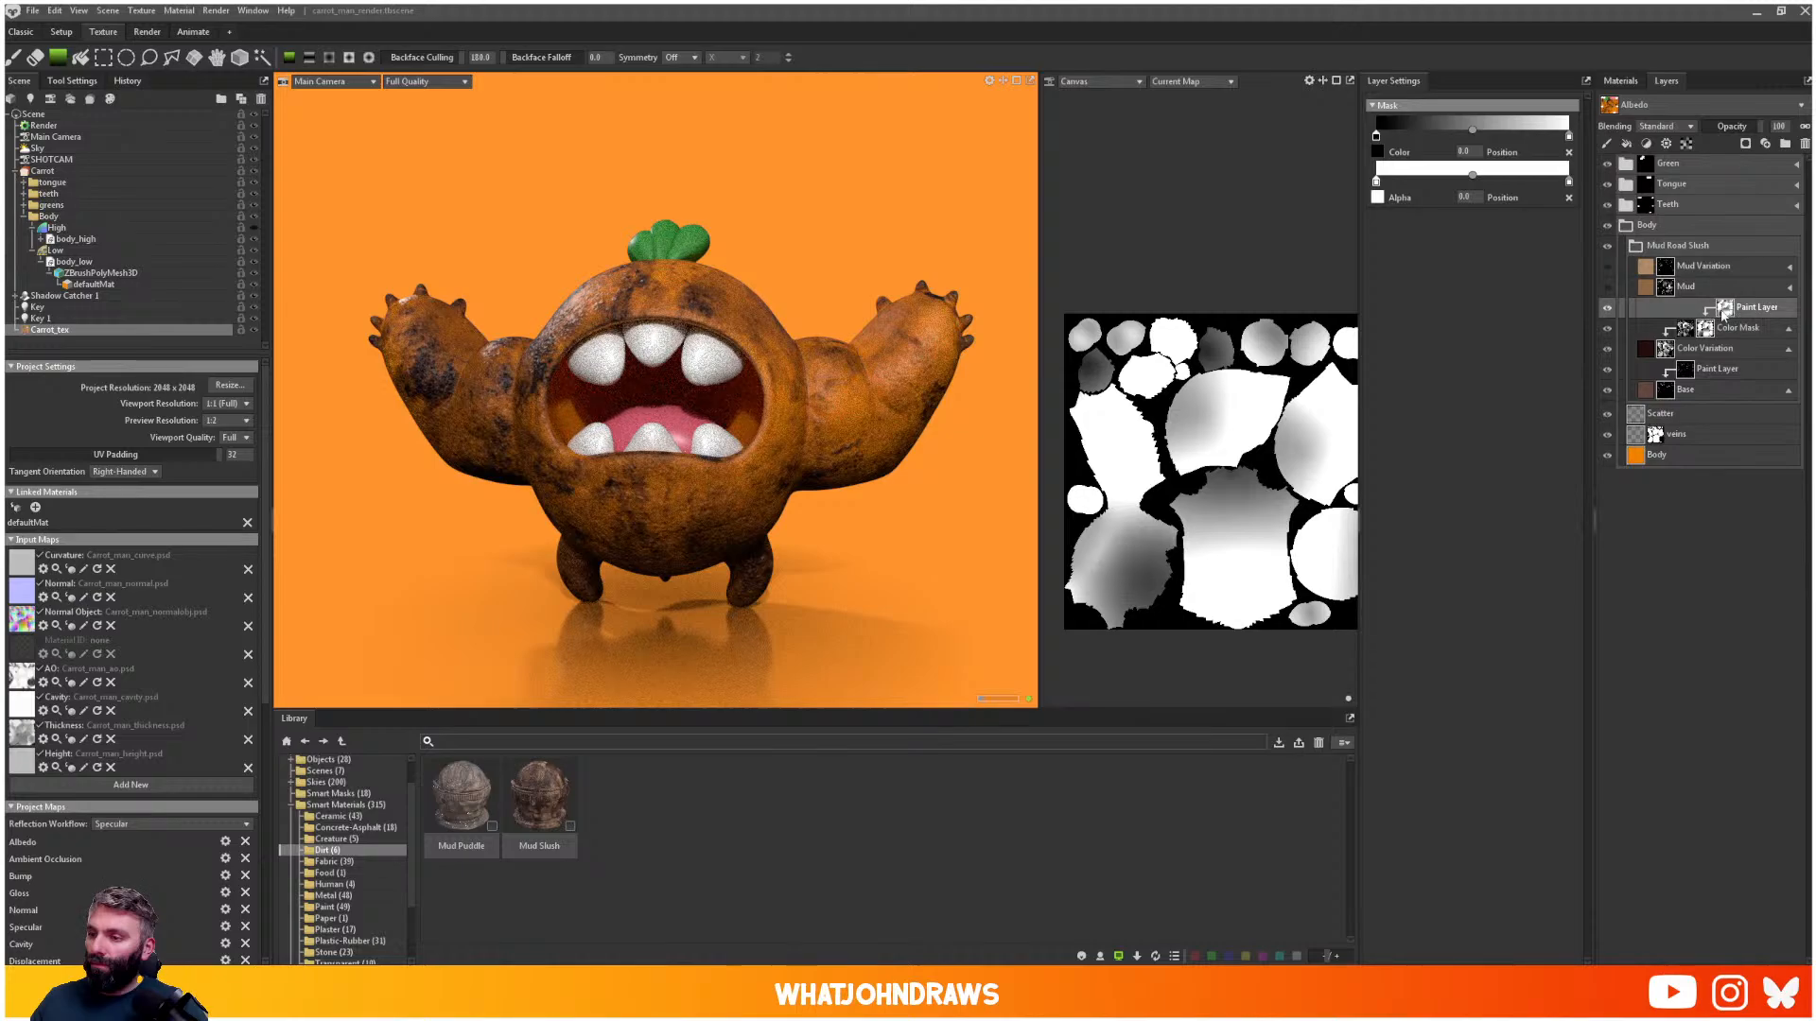
{"action": "left_click_drag", "start_coordinate": [1723, 310], "coordinate": [1687, 329]}
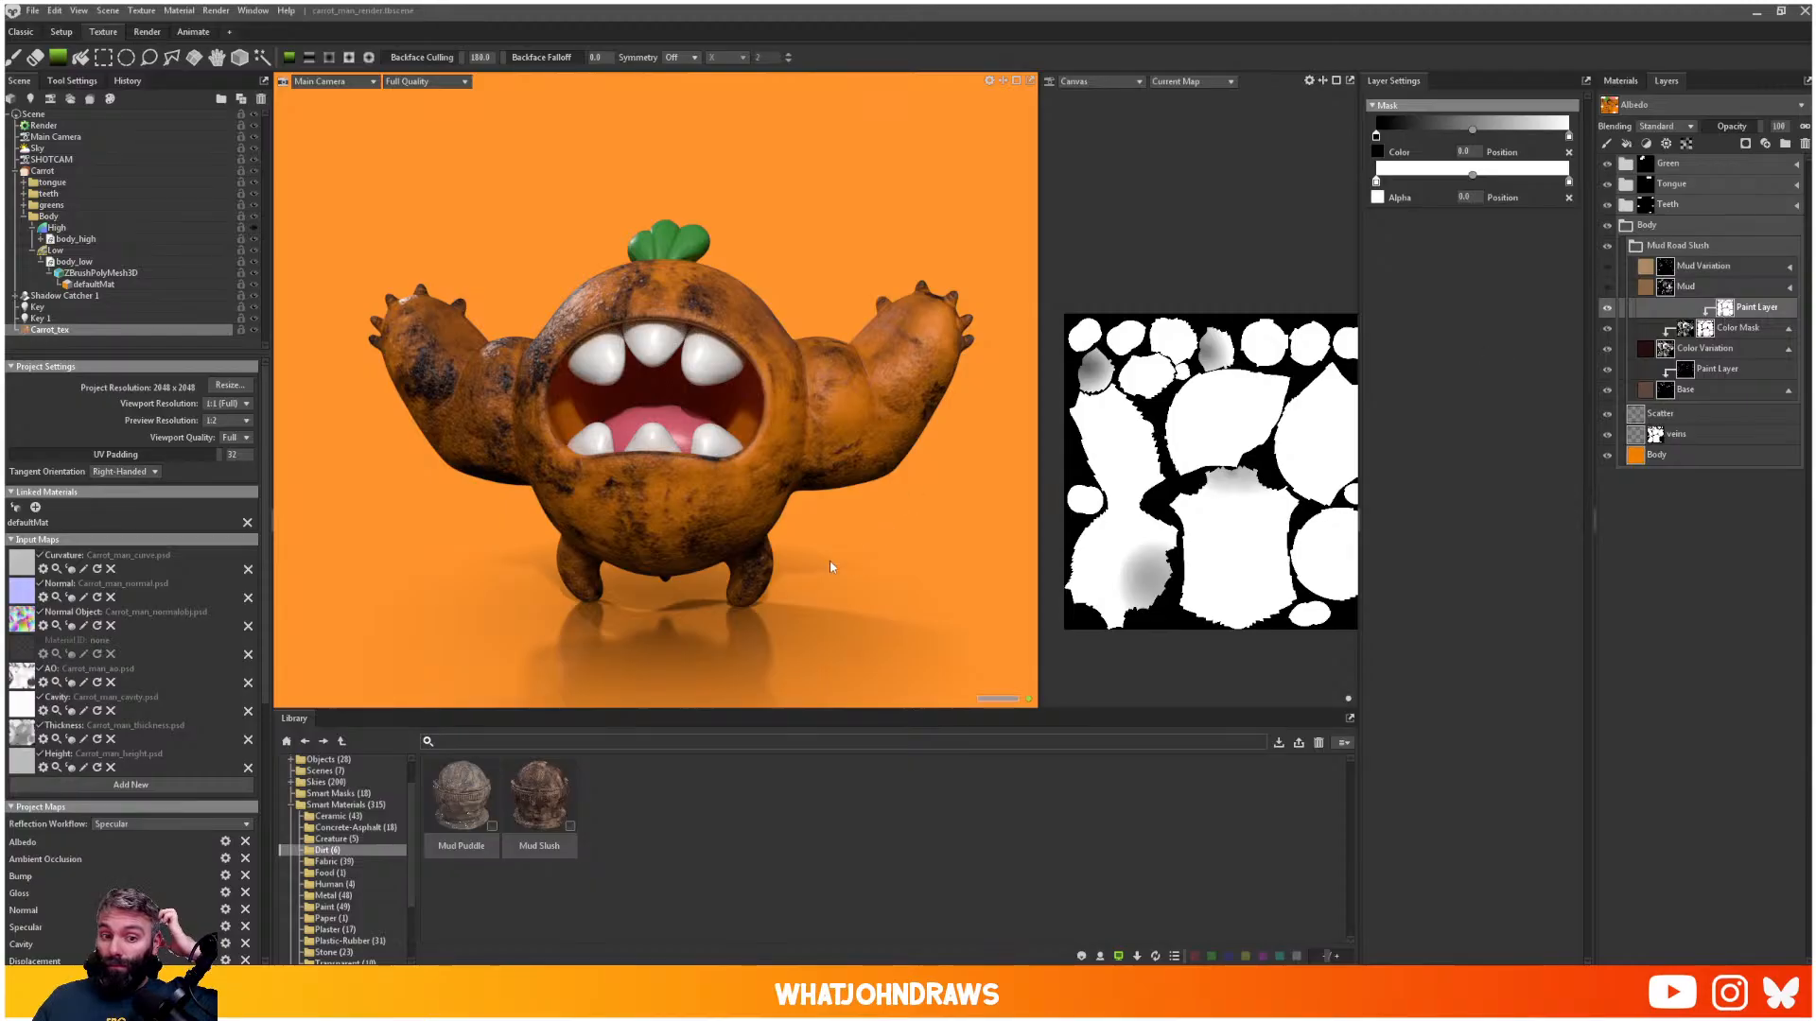
{"action": "left_click_drag", "start_coordinate": [705, 542], "coordinate": [702, 403]}
{"action": "left_click_drag", "start_coordinate": [665, 655], "coordinate": [655, 362]}
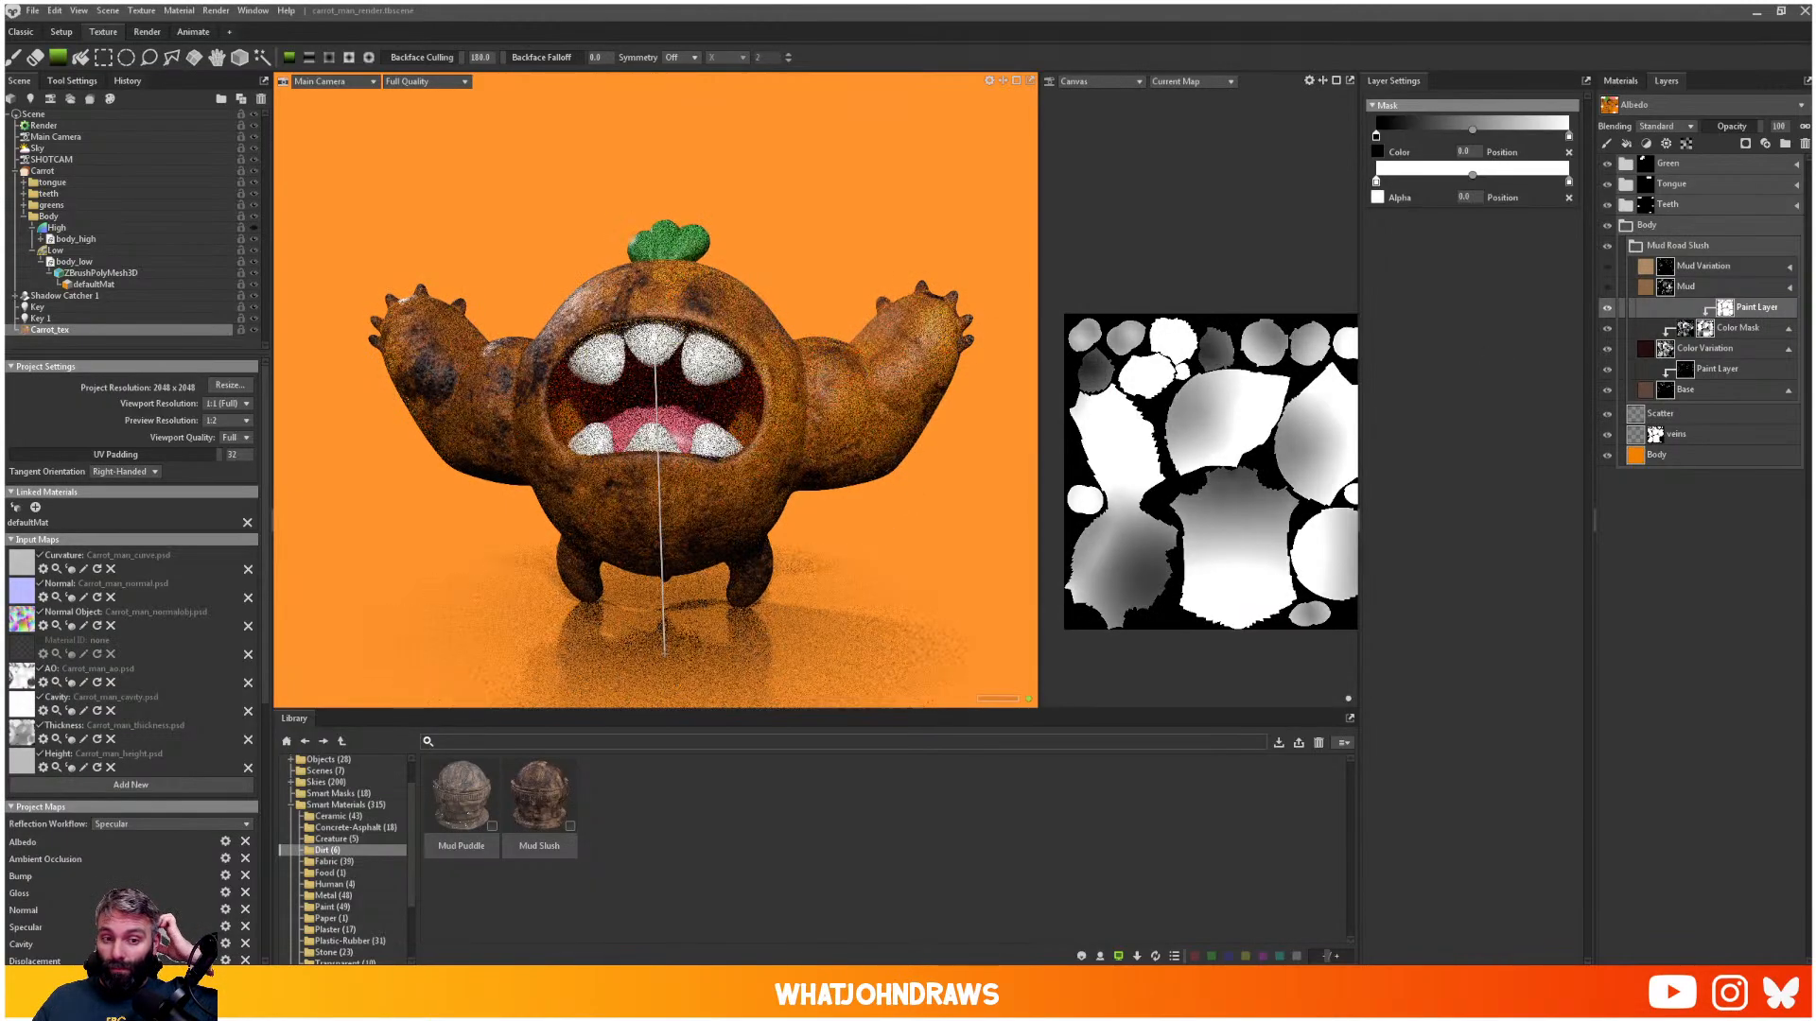
{"action": "left_click", "coordinate": [1684, 331]}
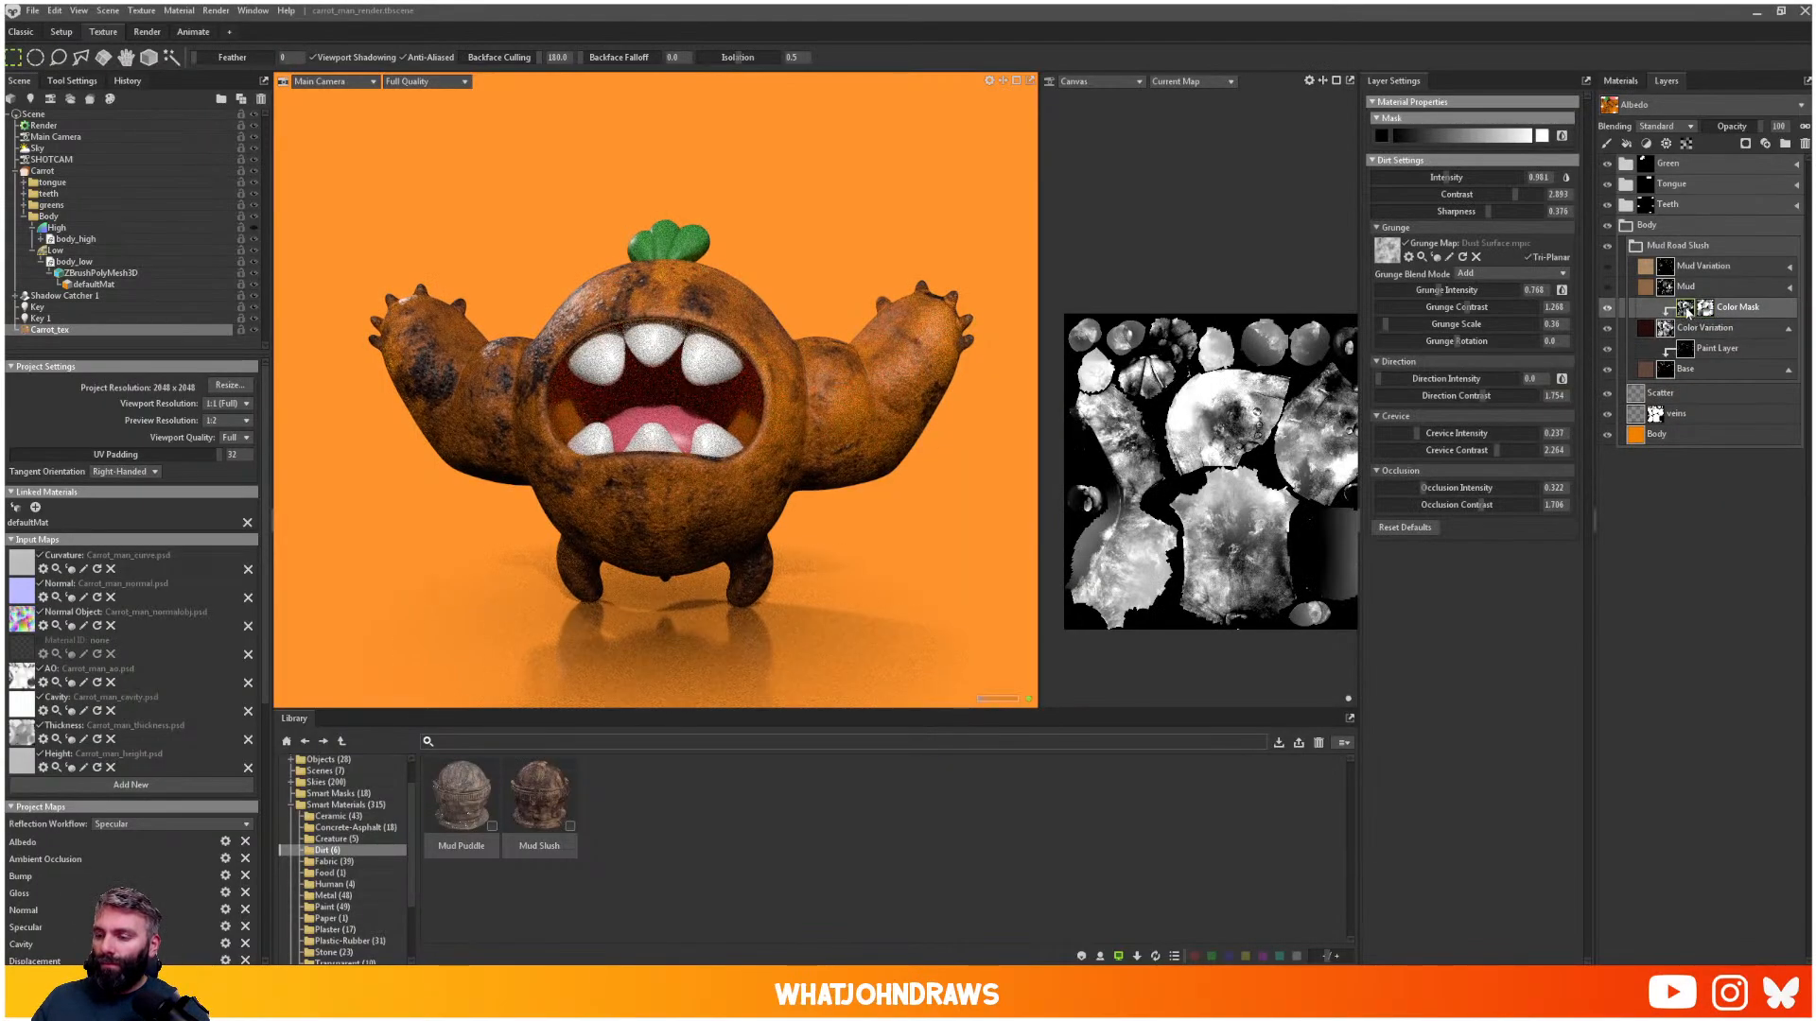
{"action": "right_click", "coordinate": [1687, 313]}
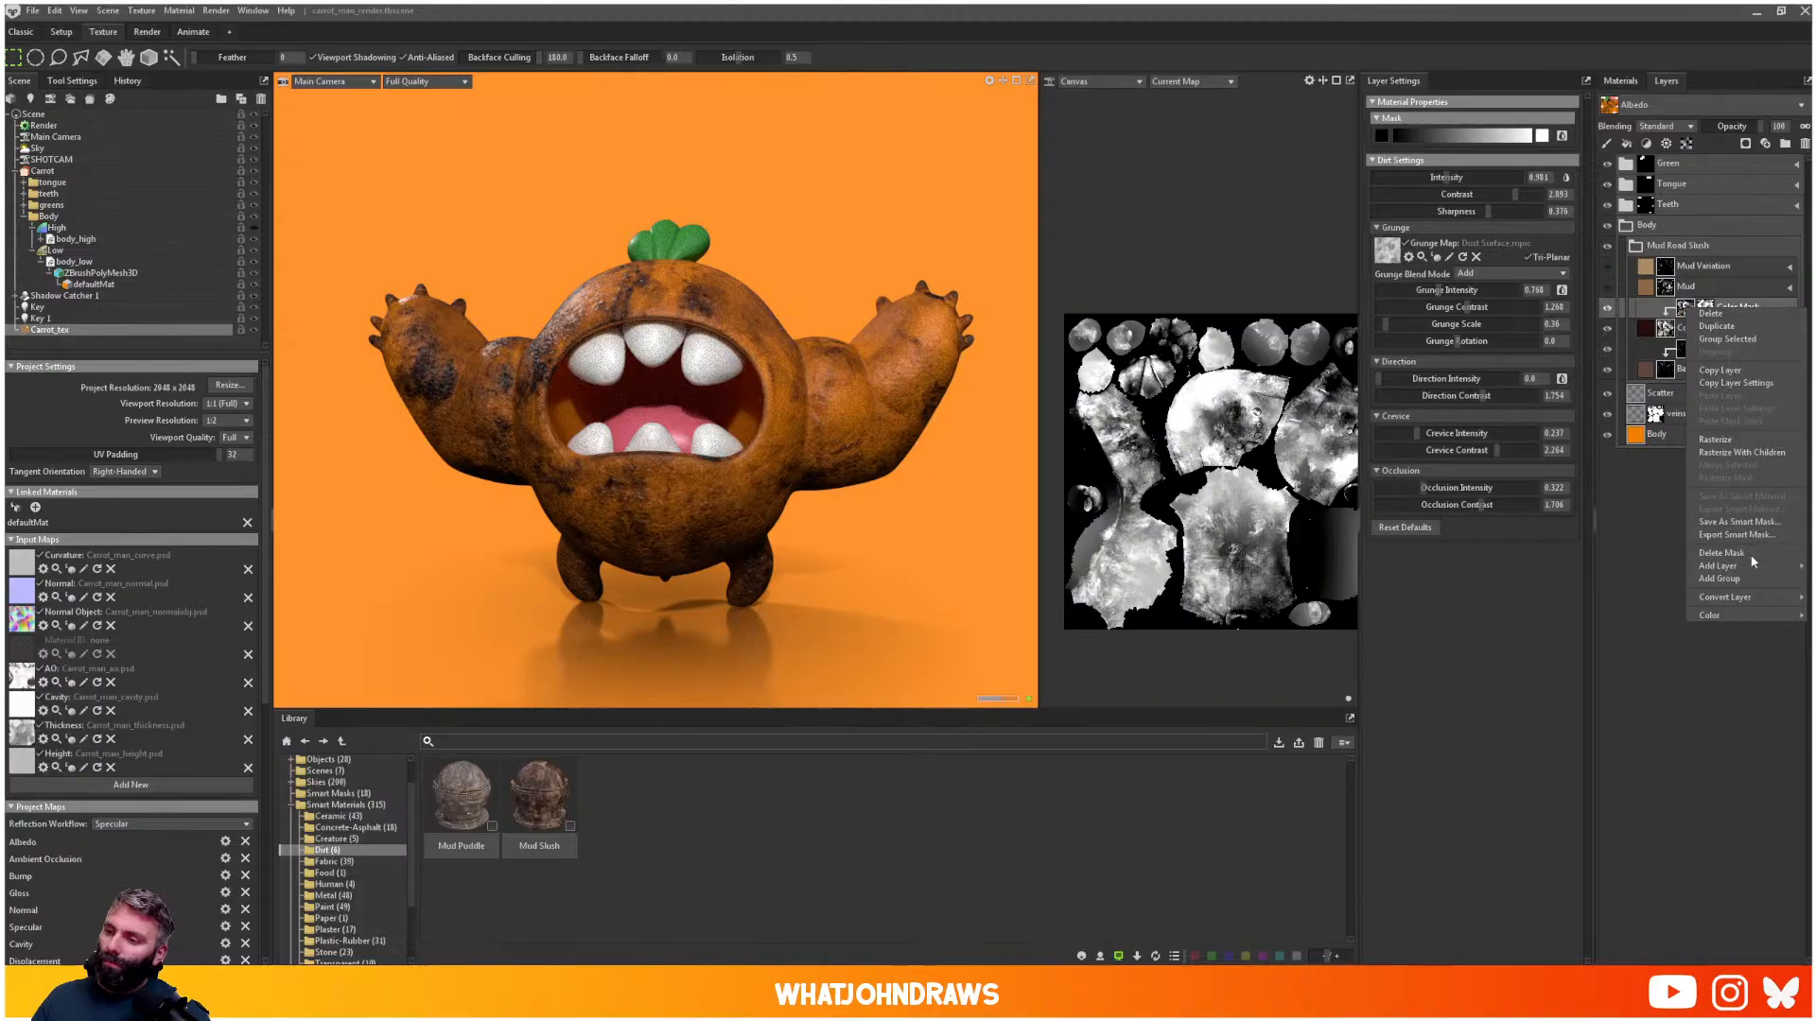
{"action": "mouse_move", "coordinate": [1753, 567]}
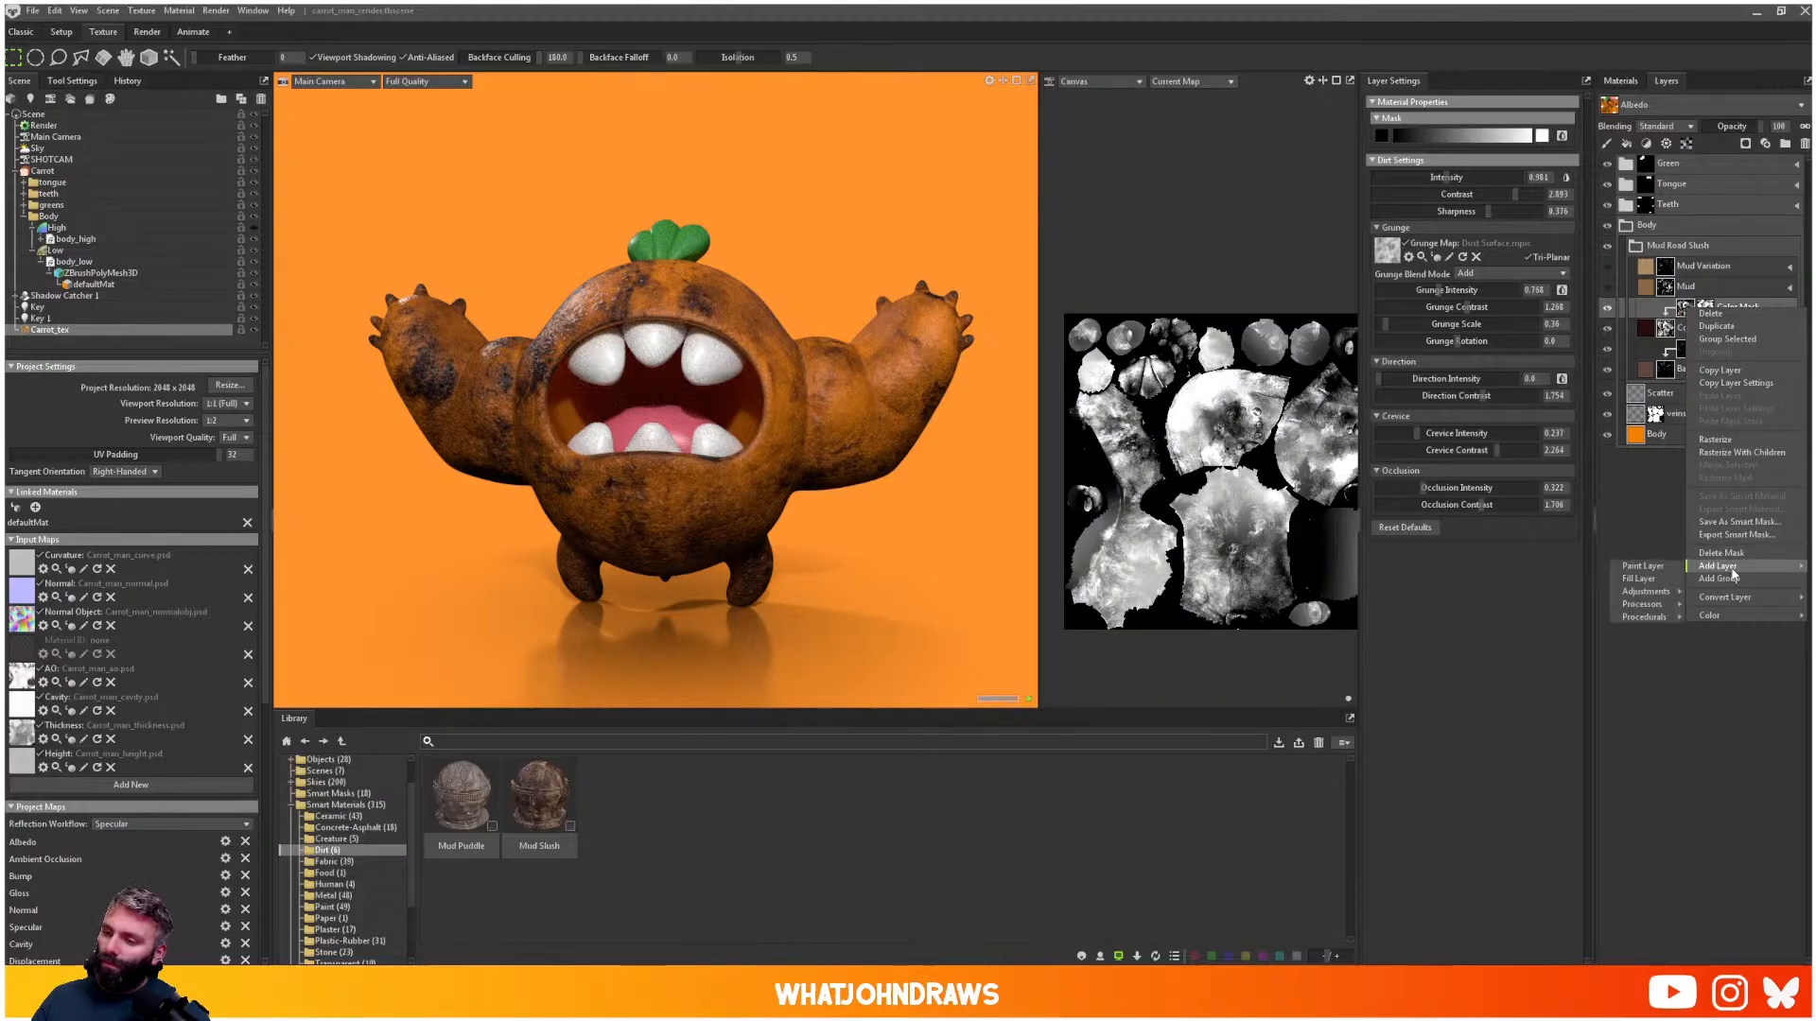
{"action": "left_click", "coordinate": [1643, 566]}
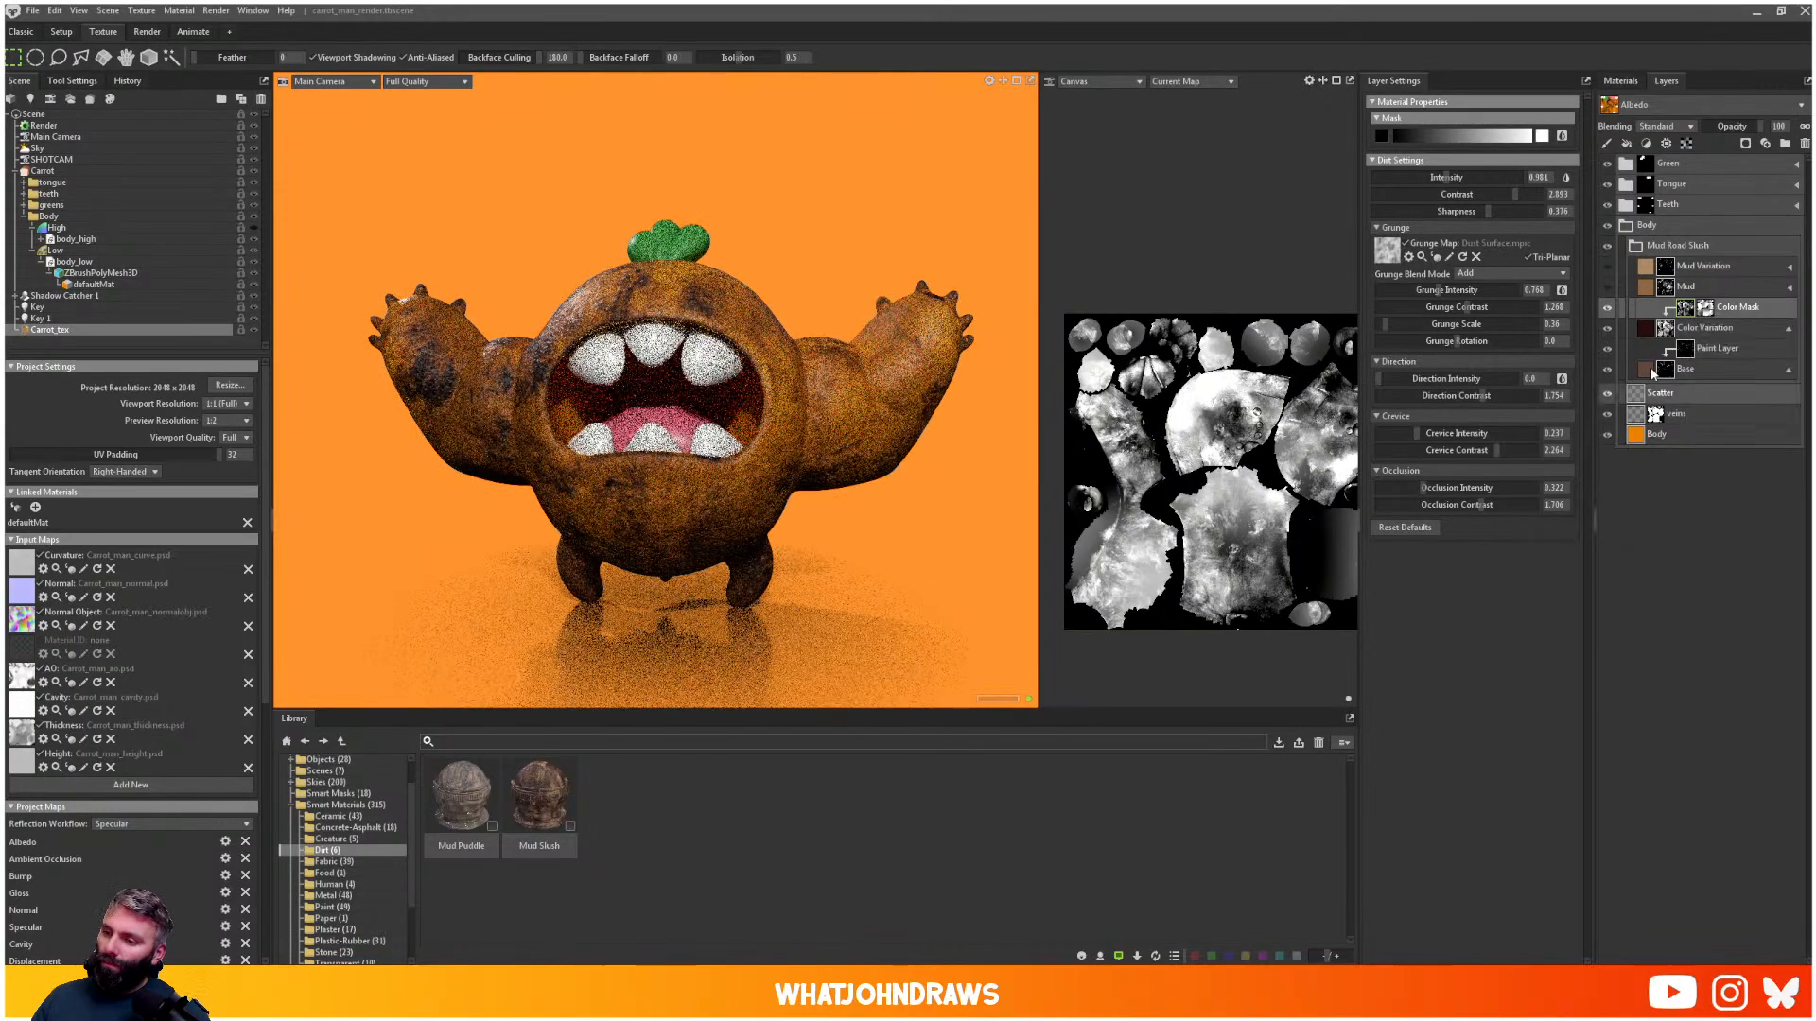
- Collapse the Color Variation layer's mask stack and place the layer in its own group
{"action": "left_click", "coordinate": [1707, 329]}
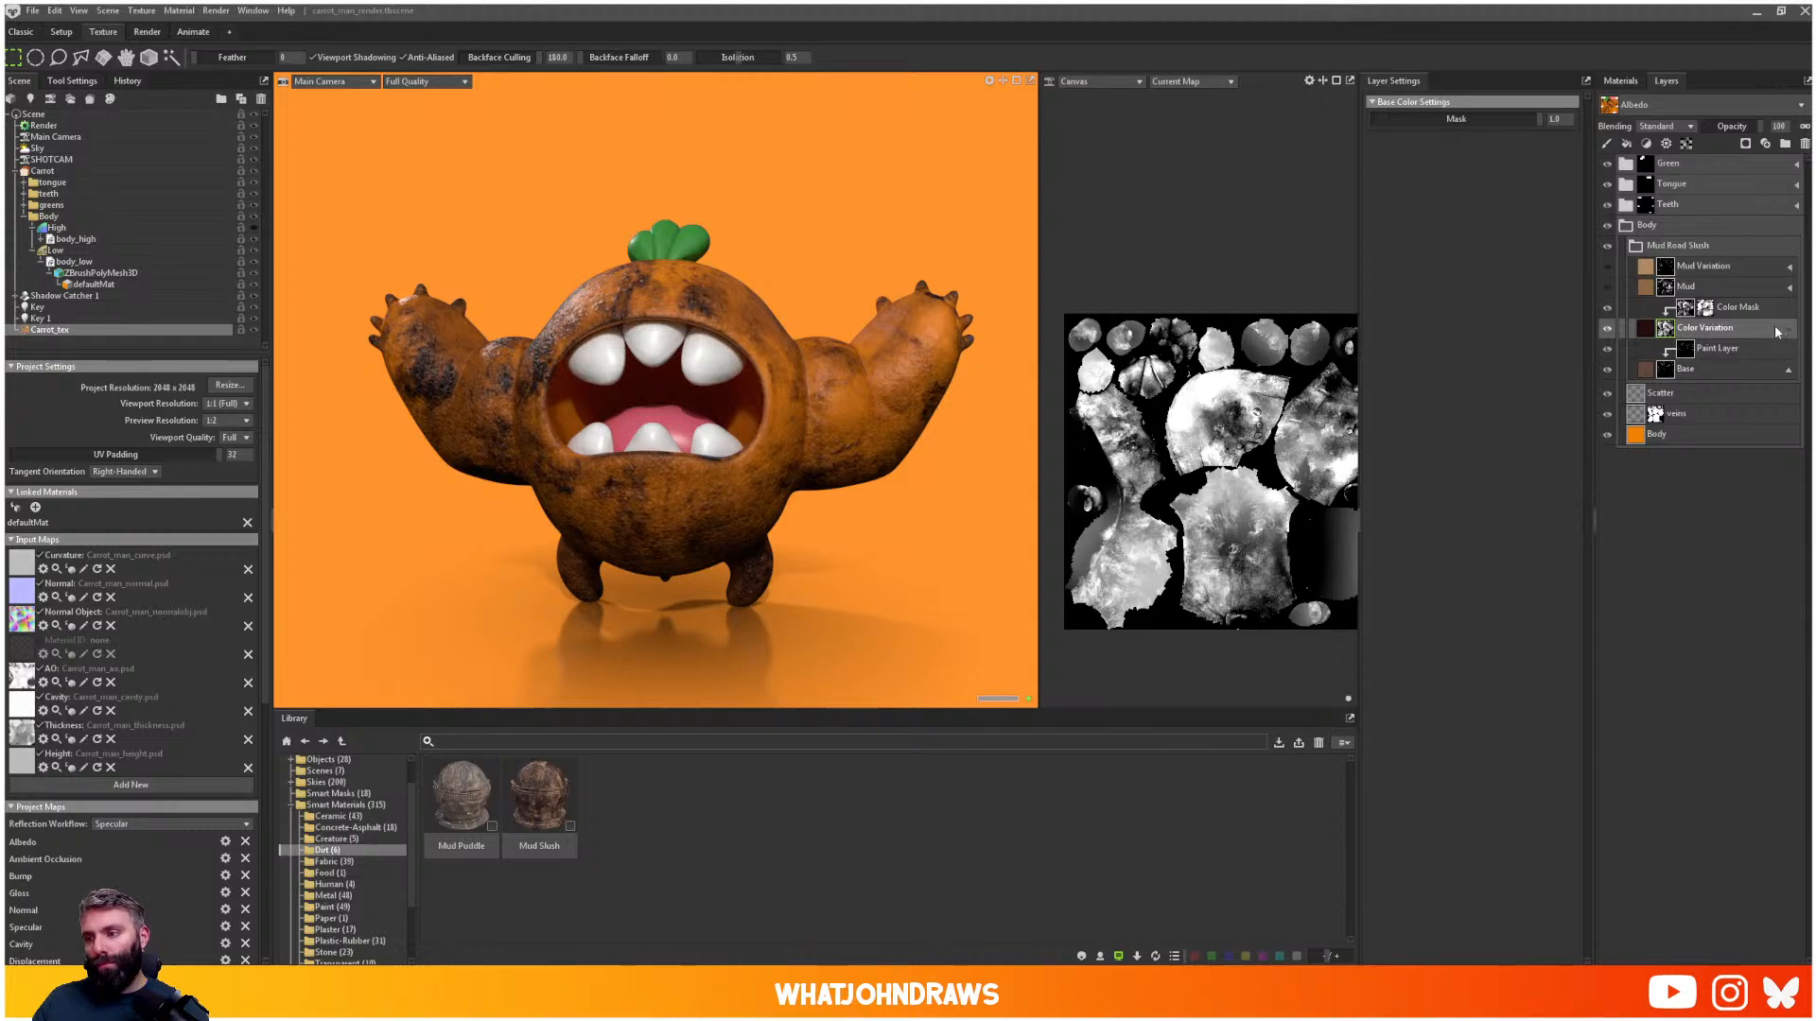
{"action": "left_click", "coordinate": [1787, 328]}
{"action": "key", "text": "ctrl+g"}
{"action": "left_click", "coordinate": [1678, 310]}
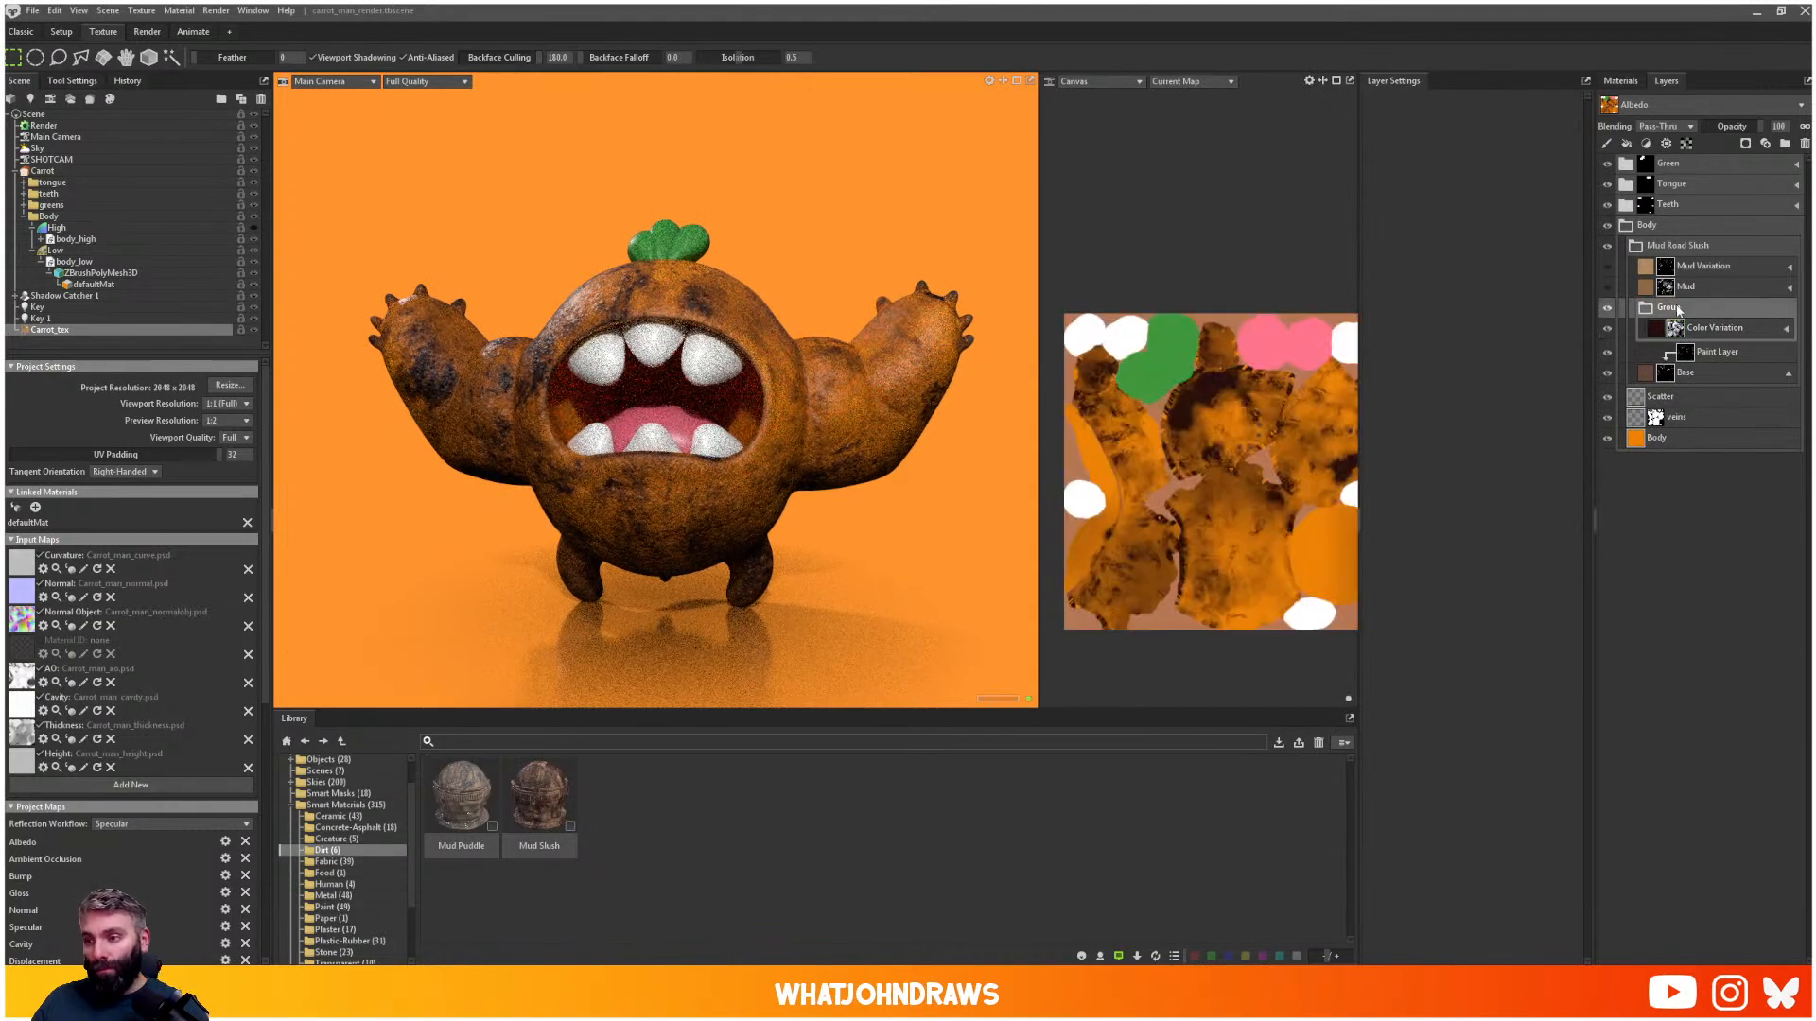
- Add a black paint mask to the Color Variation layer's new group and apply a vertical gradient over the monster's body
{"action": "left_click", "coordinate": [1745, 144]}
{"action": "left_click", "coordinate": [1723, 169]}
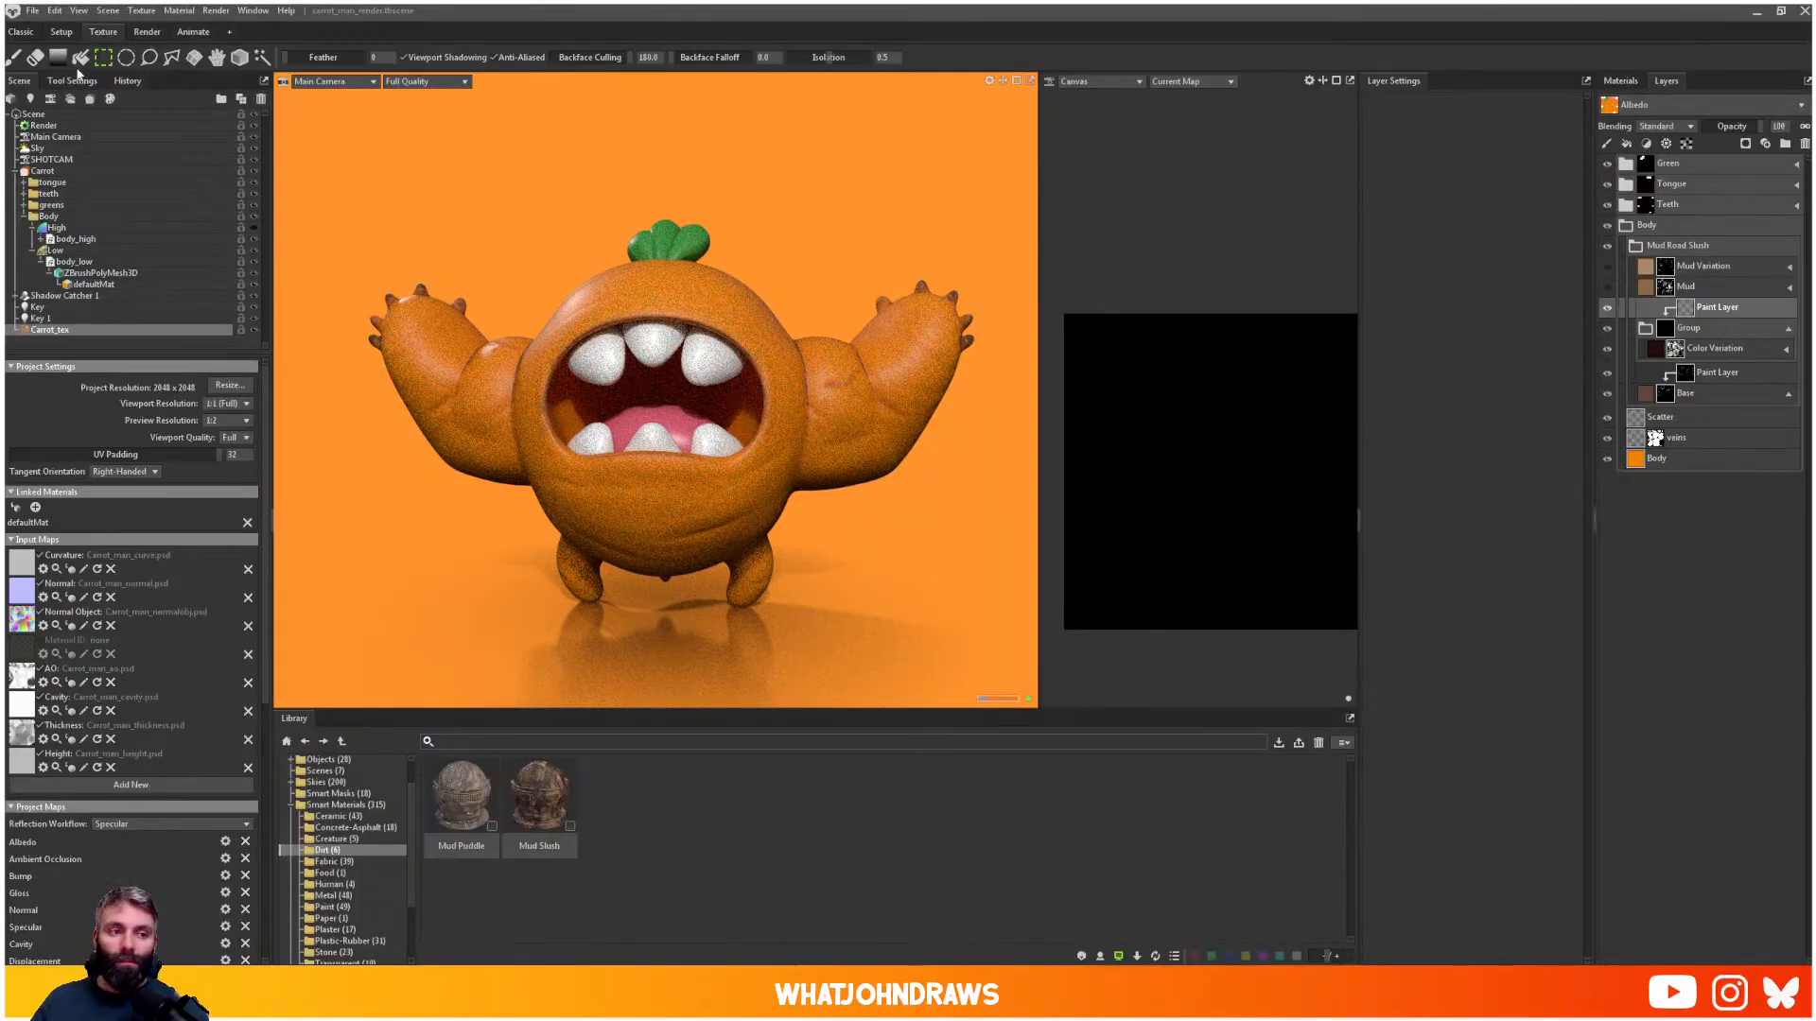
{"action": "left_click", "coordinate": [57, 57]}
{"action": "left_click", "coordinate": [665, 455]}
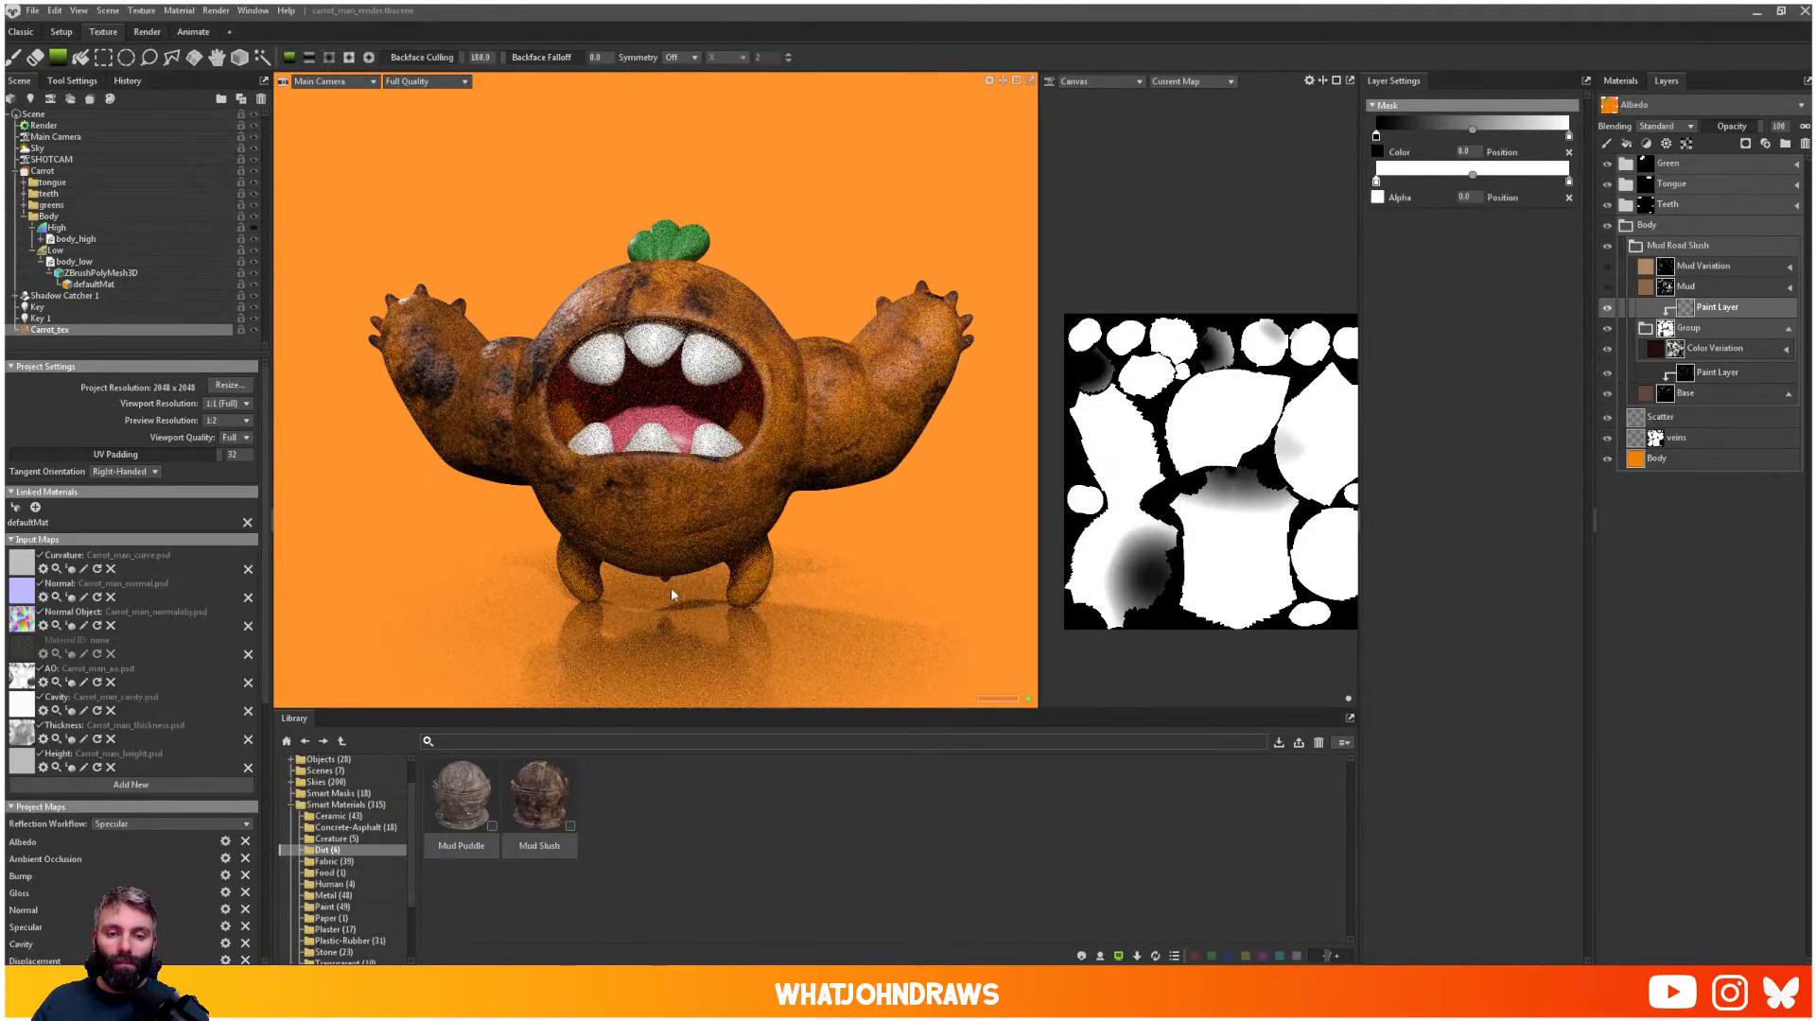
- Reapply a vertical gradient from the mouth down the body on the Color Variation group's mask, collapse its stack, and set group opacity to 44
{"action": "left_click_drag", "start_coordinate": [665, 455], "coordinate": [675, 560]}
{"action": "left_click_drag", "start_coordinate": [667, 263], "coordinate": [671, 528]}
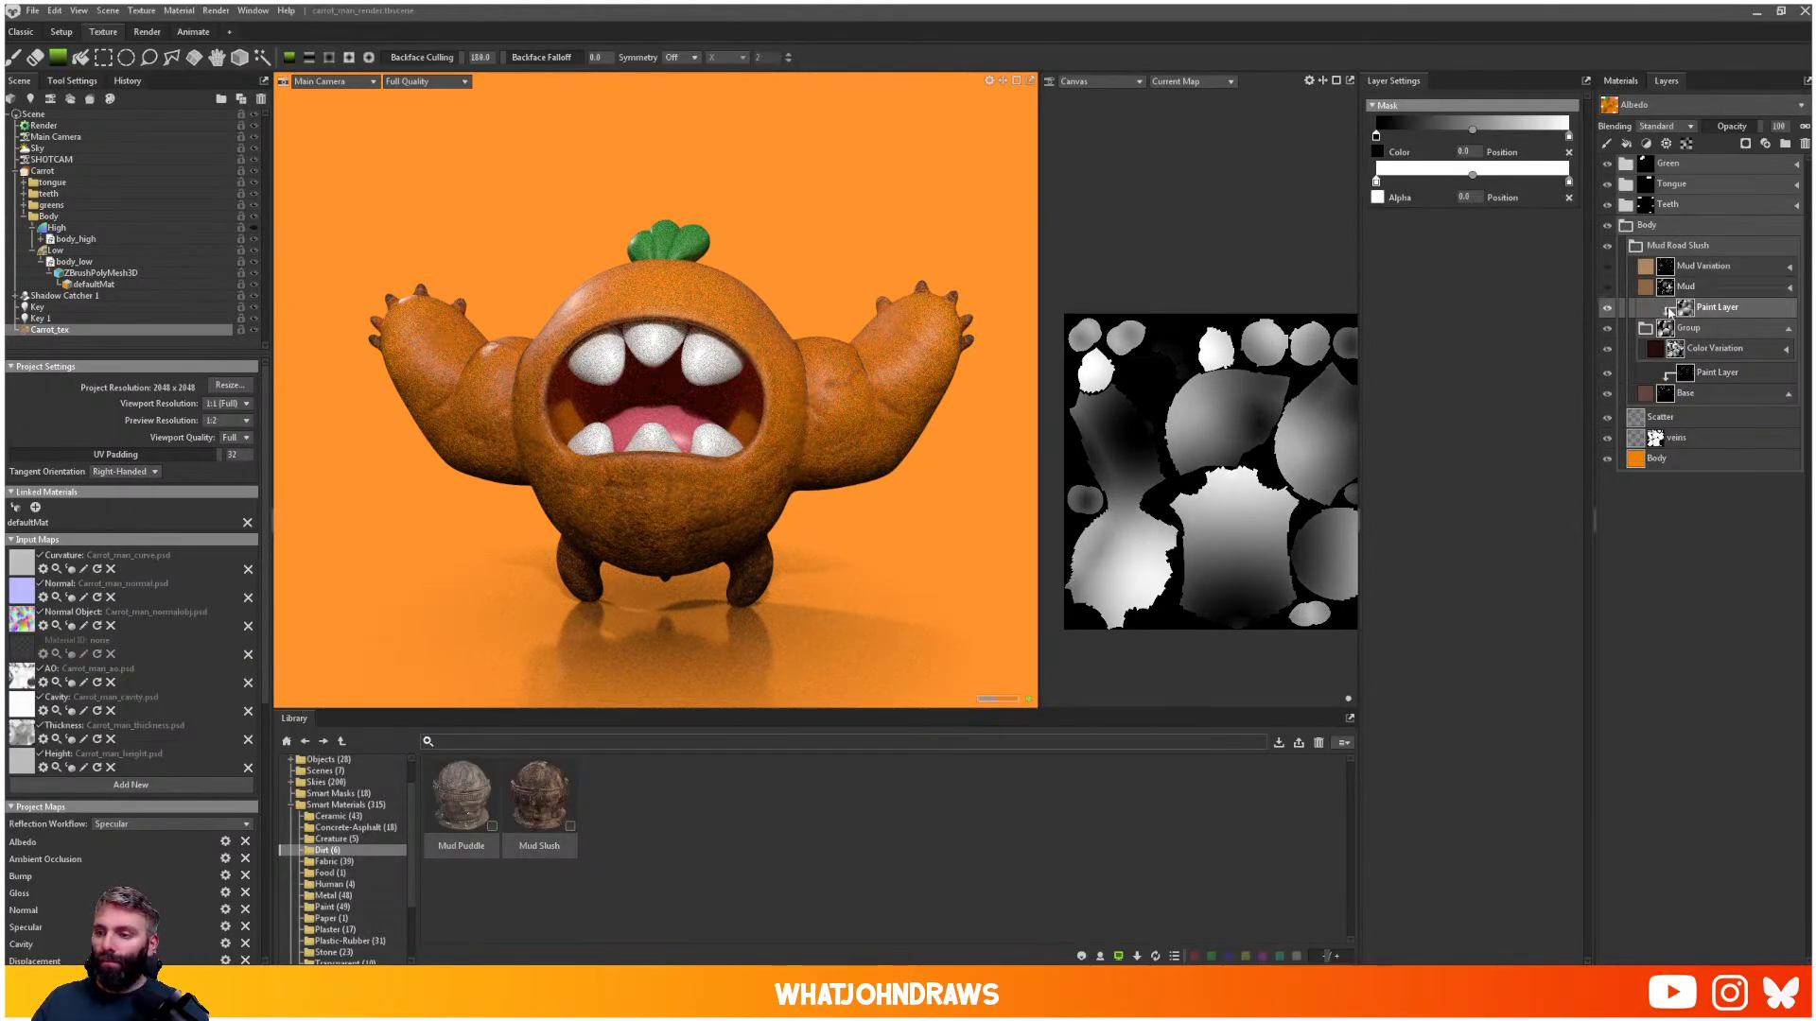
{"action": "left_click", "coordinate": [1647, 329]}
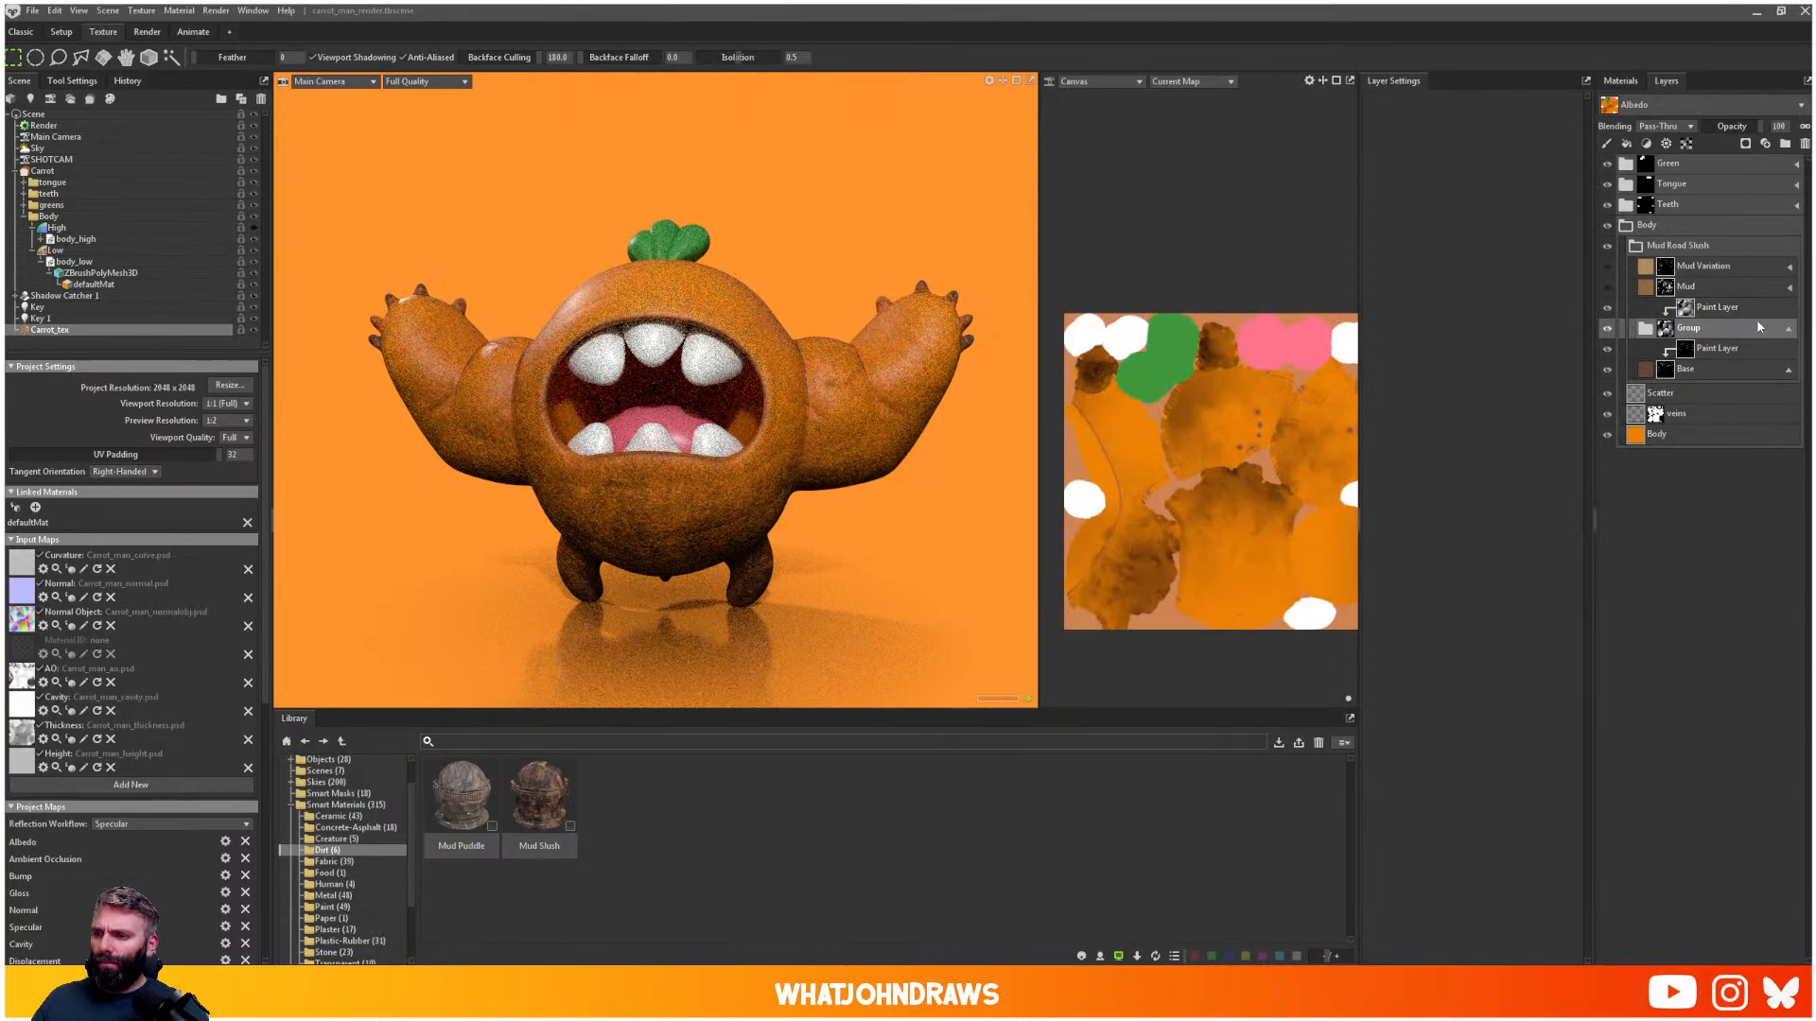
{"action": "left_click", "coordinate": [1788, 329]}
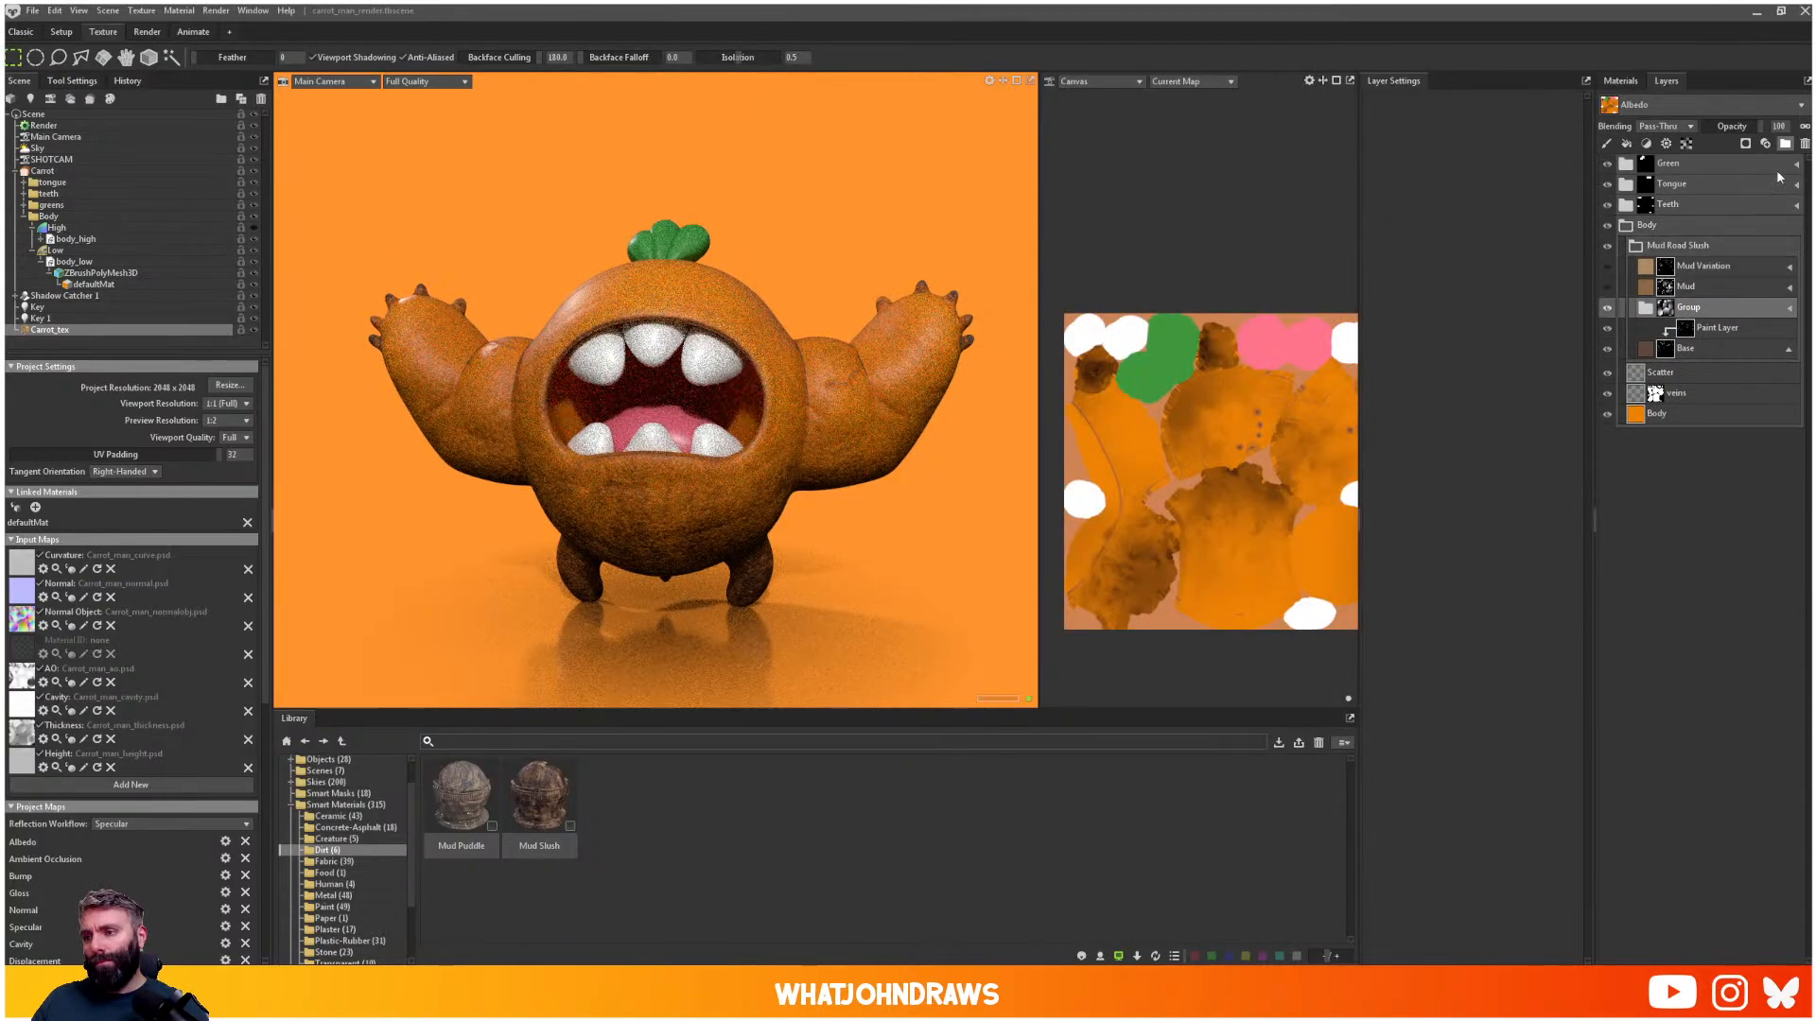
{"action": "mouse_move", "coordinate": [1754, 135]}
{"action": "left_mouse_down"}
{"action": "mouse_move", "coordinate": [1729, 144]}
{"action": "mouse_move", "coordinate": [1746, 142]}
{"action": "left_mouse_up"}
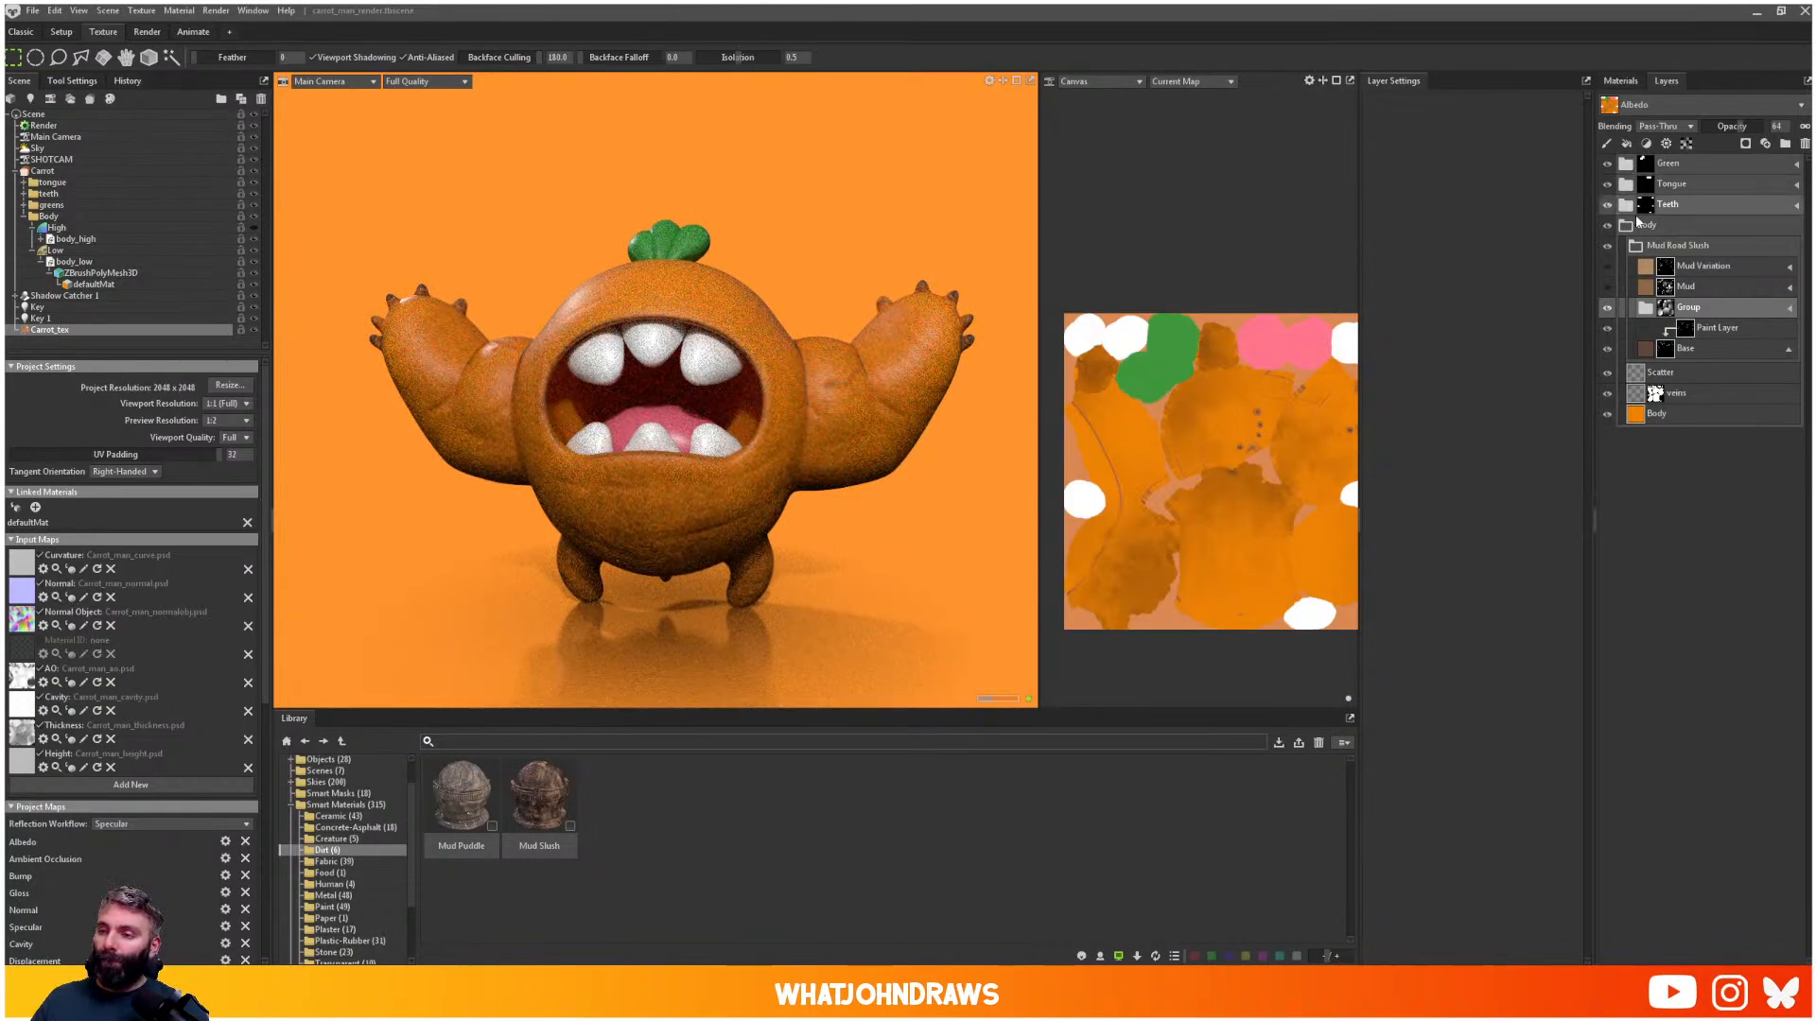
- Expand the Teeth group and place a copy of the Color Variation layer's group at the top inside it
{"action": "left_click", "coordinate": [1623, 186]}
{"action": "left_click", "coordinate": [1622, 187]}
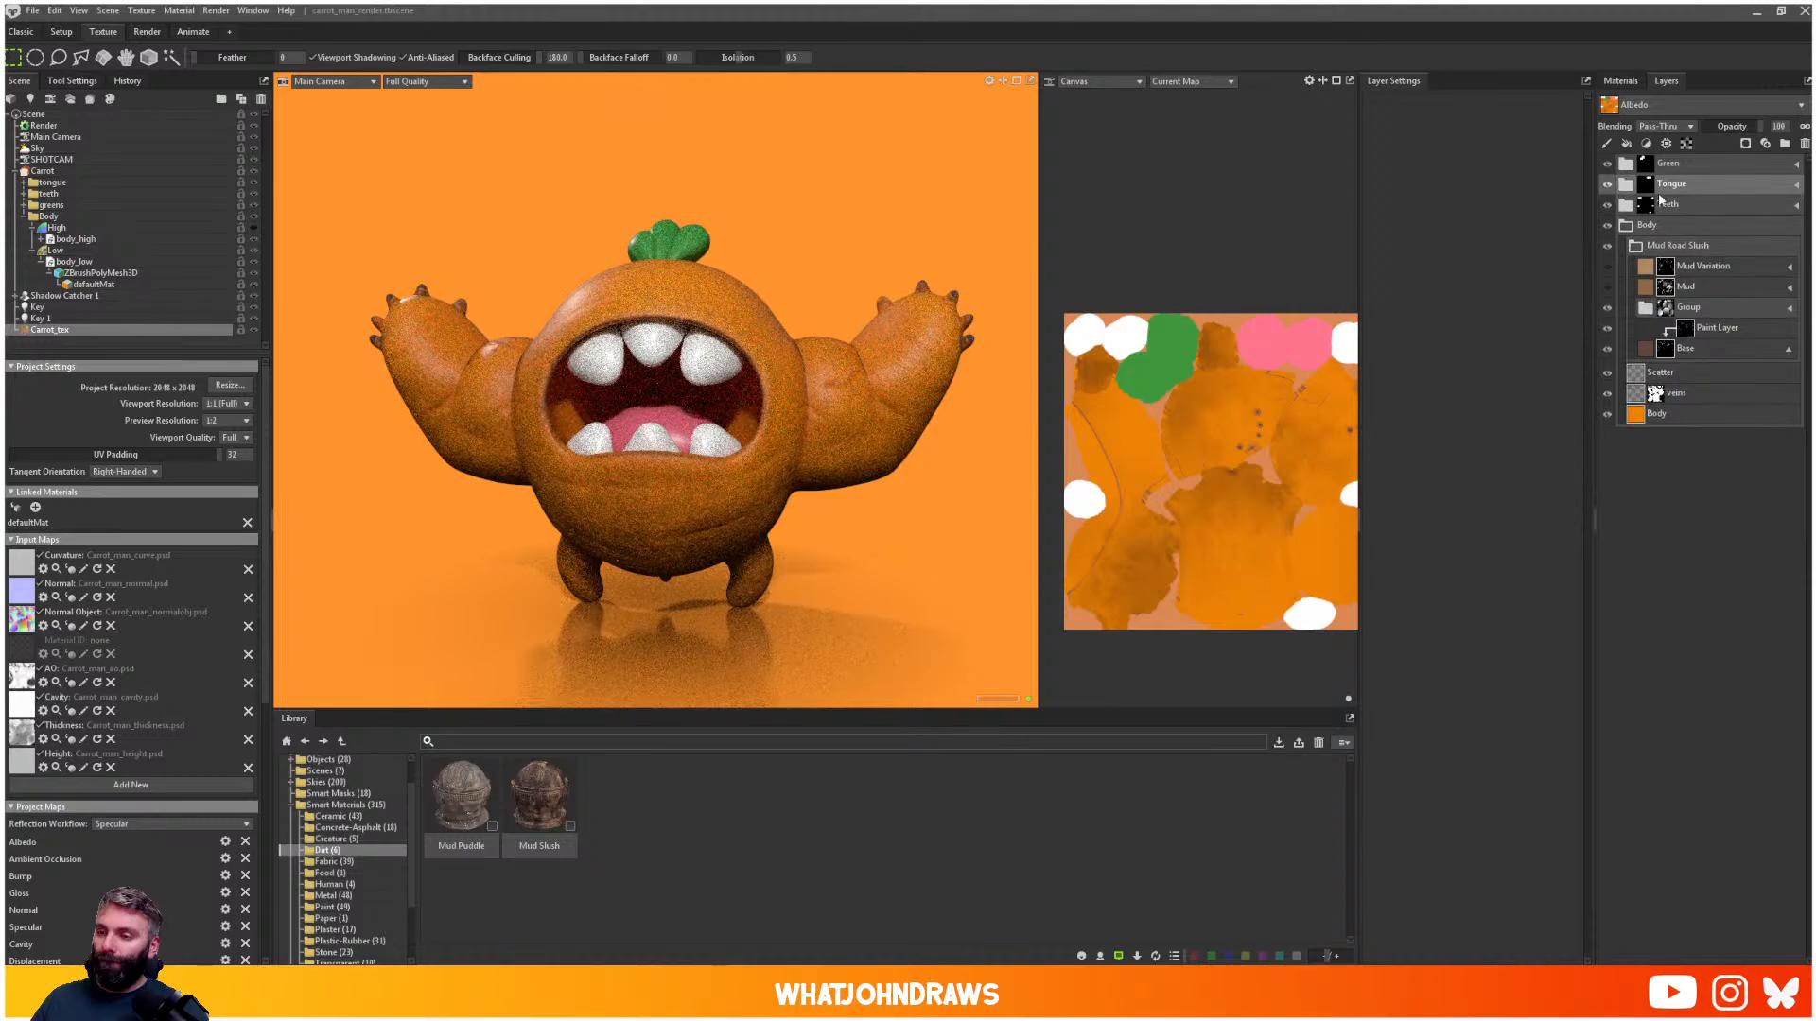
{"action": "left_click", "coordinate": [1648, 208], "text": "shift"}
{"action": "left_click", "coordinate": [1627, 206]}
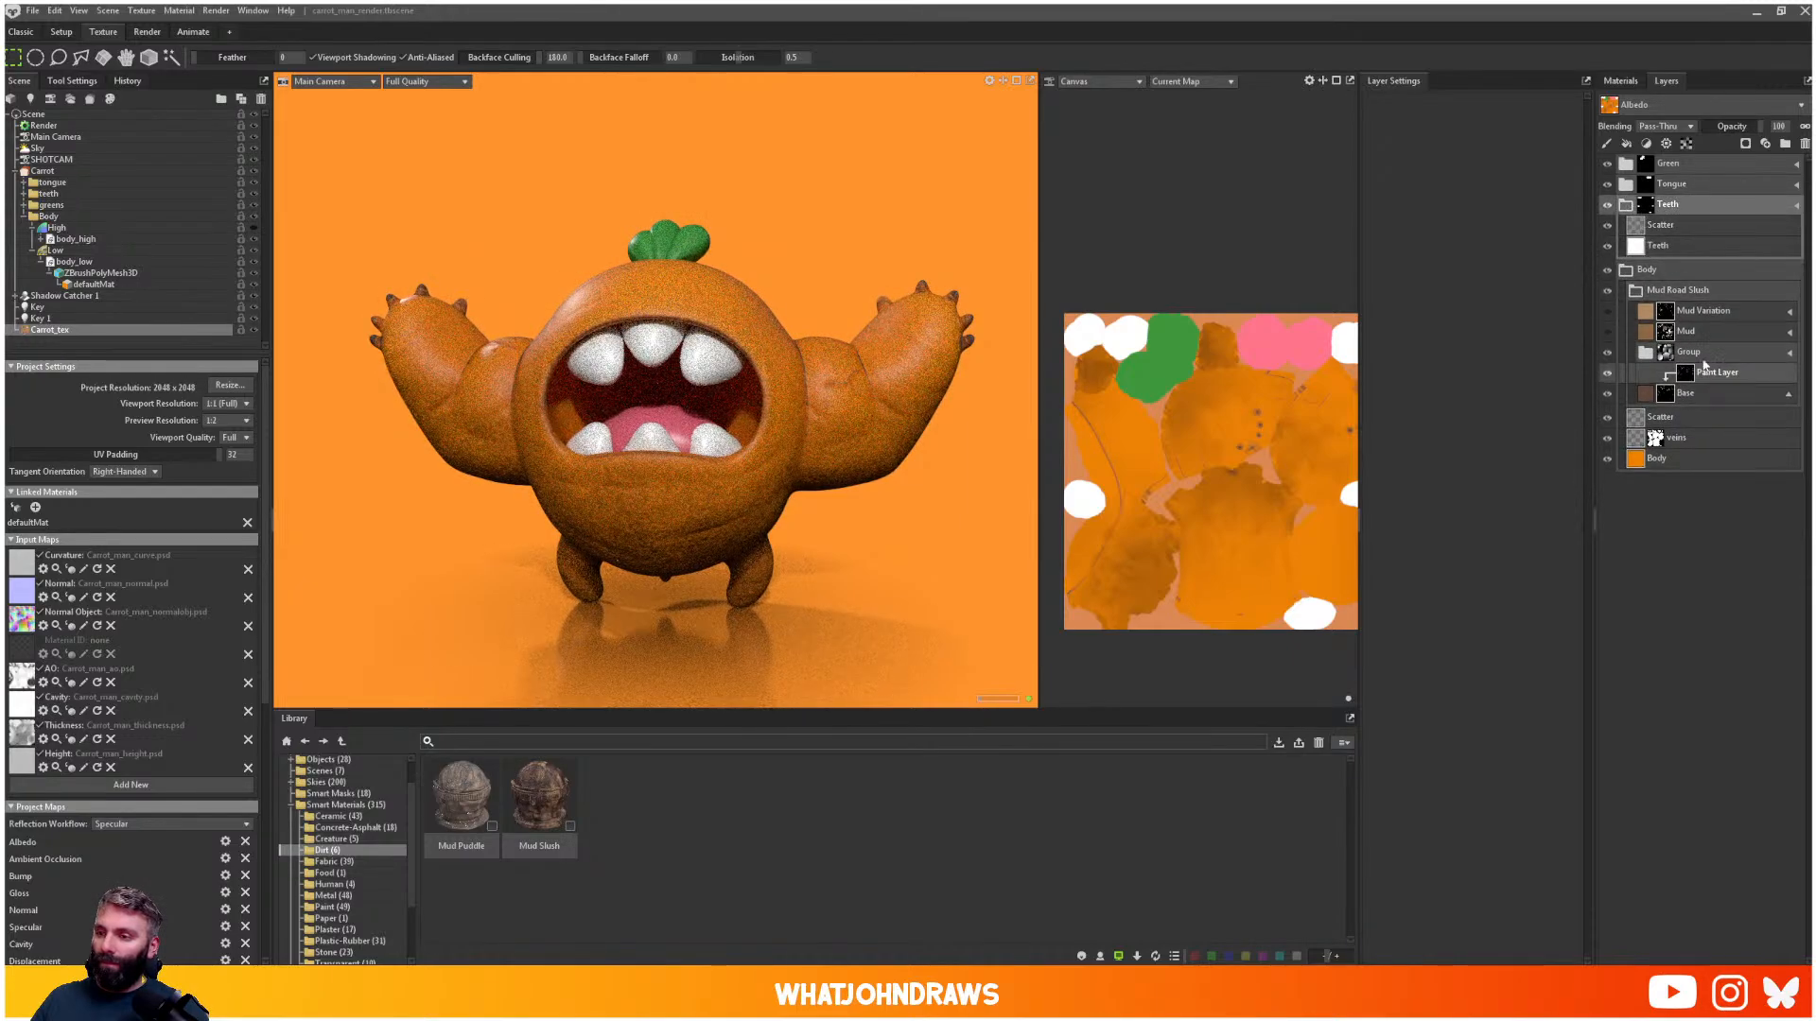
{"action": "left_click", "coordinate": [1666, 354]}
{"action": "left_click", "coordinate": [1647, 354]}
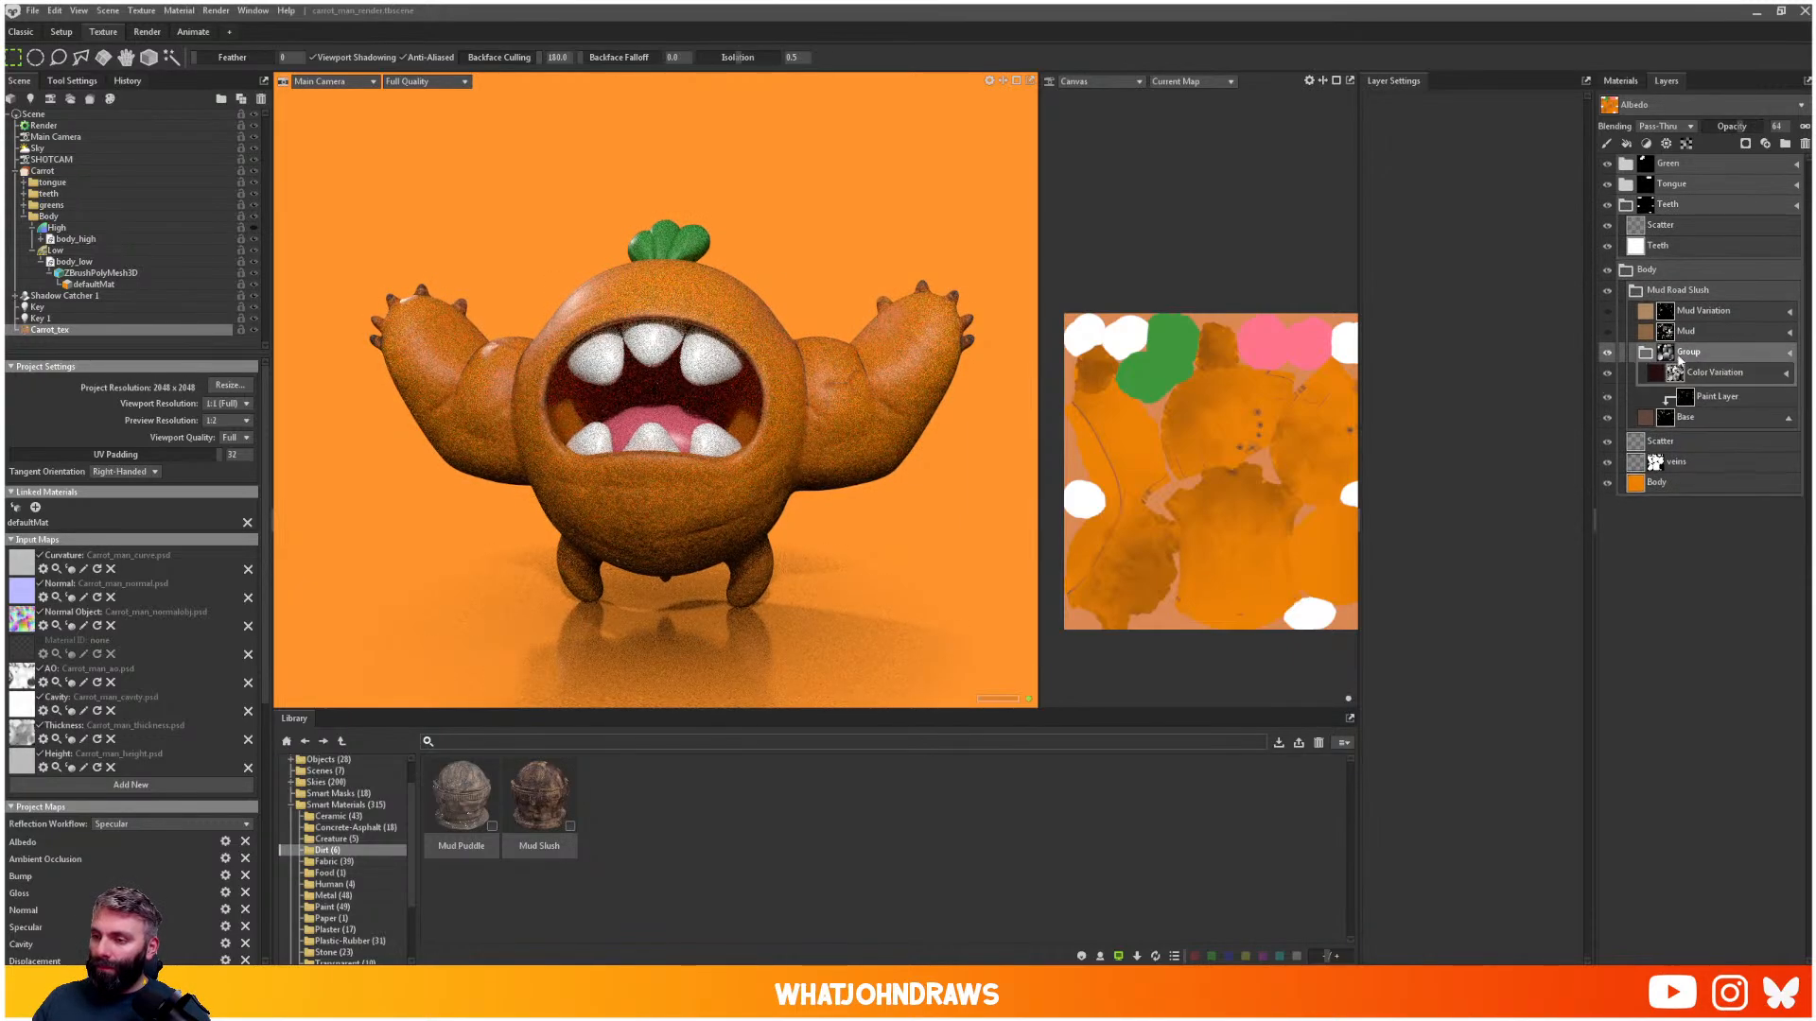
{"action": "left_click_drag", "start_coordinate": [1691, 357], "coordinate": [1669, 217]}
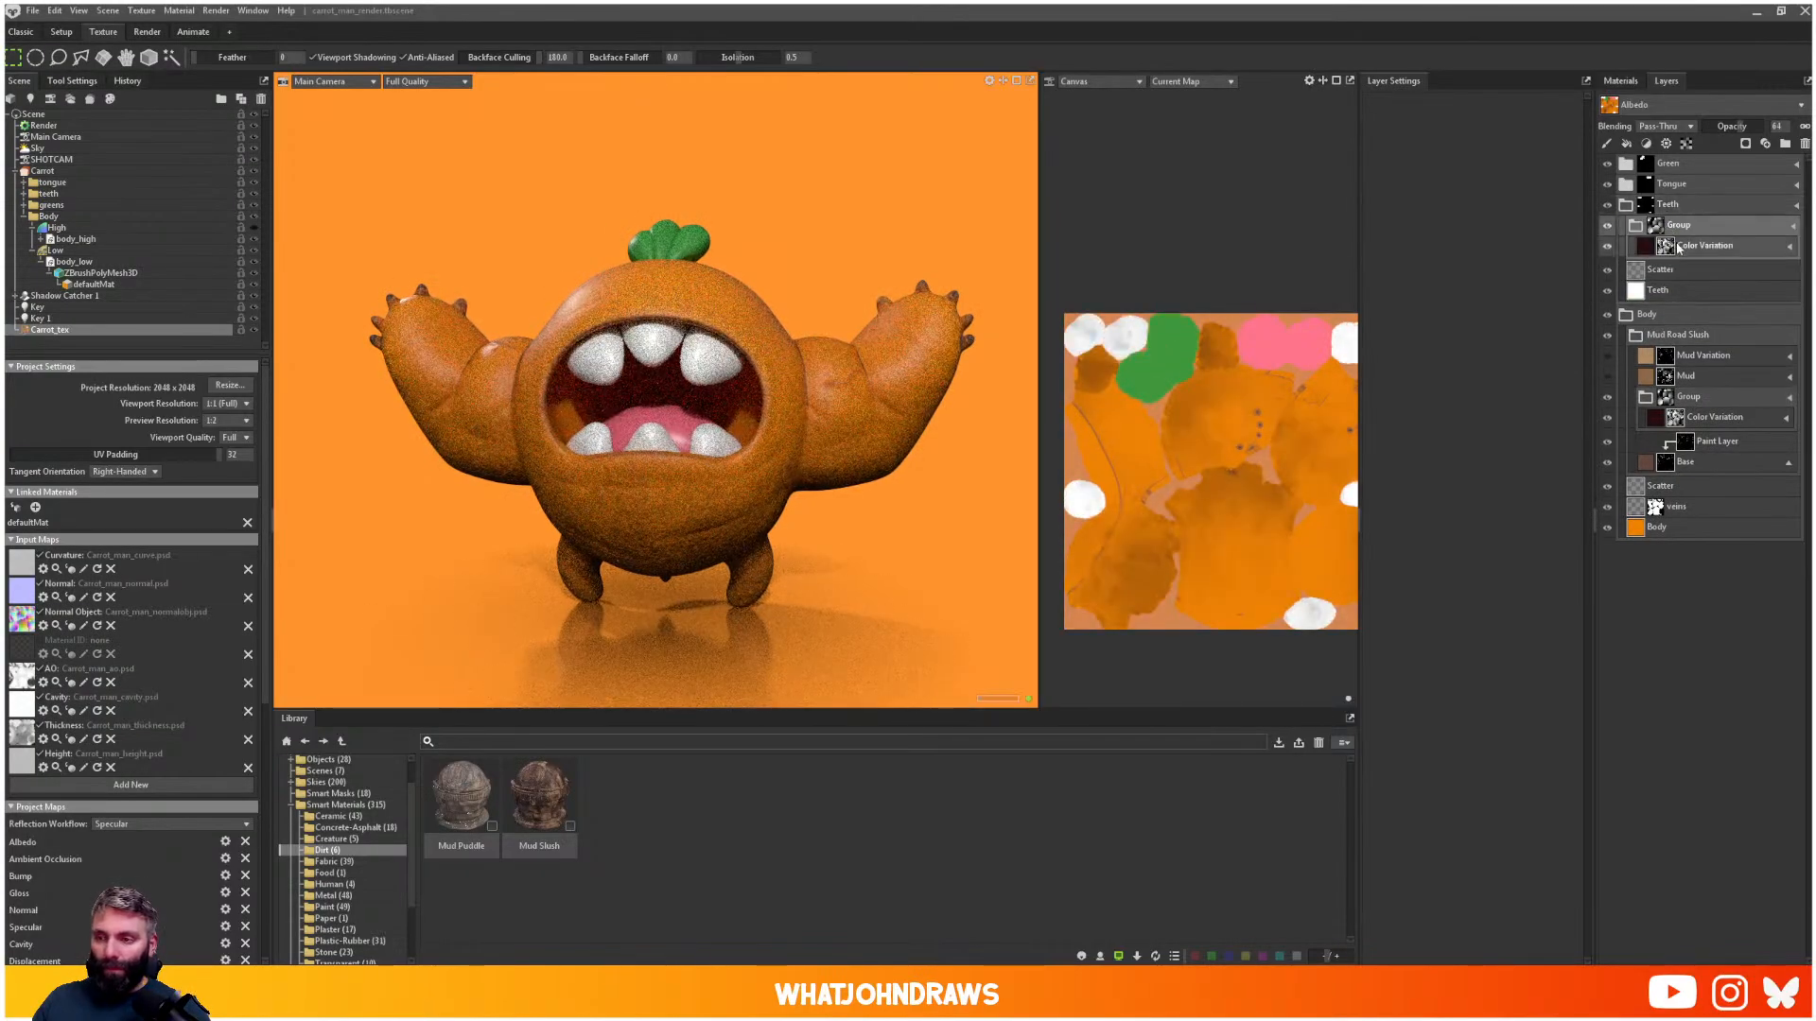
- Remove the gradient mask from the copied group inside Teeth and hide that group
{"action": "left_click", "coordinate": [1673, 247]}
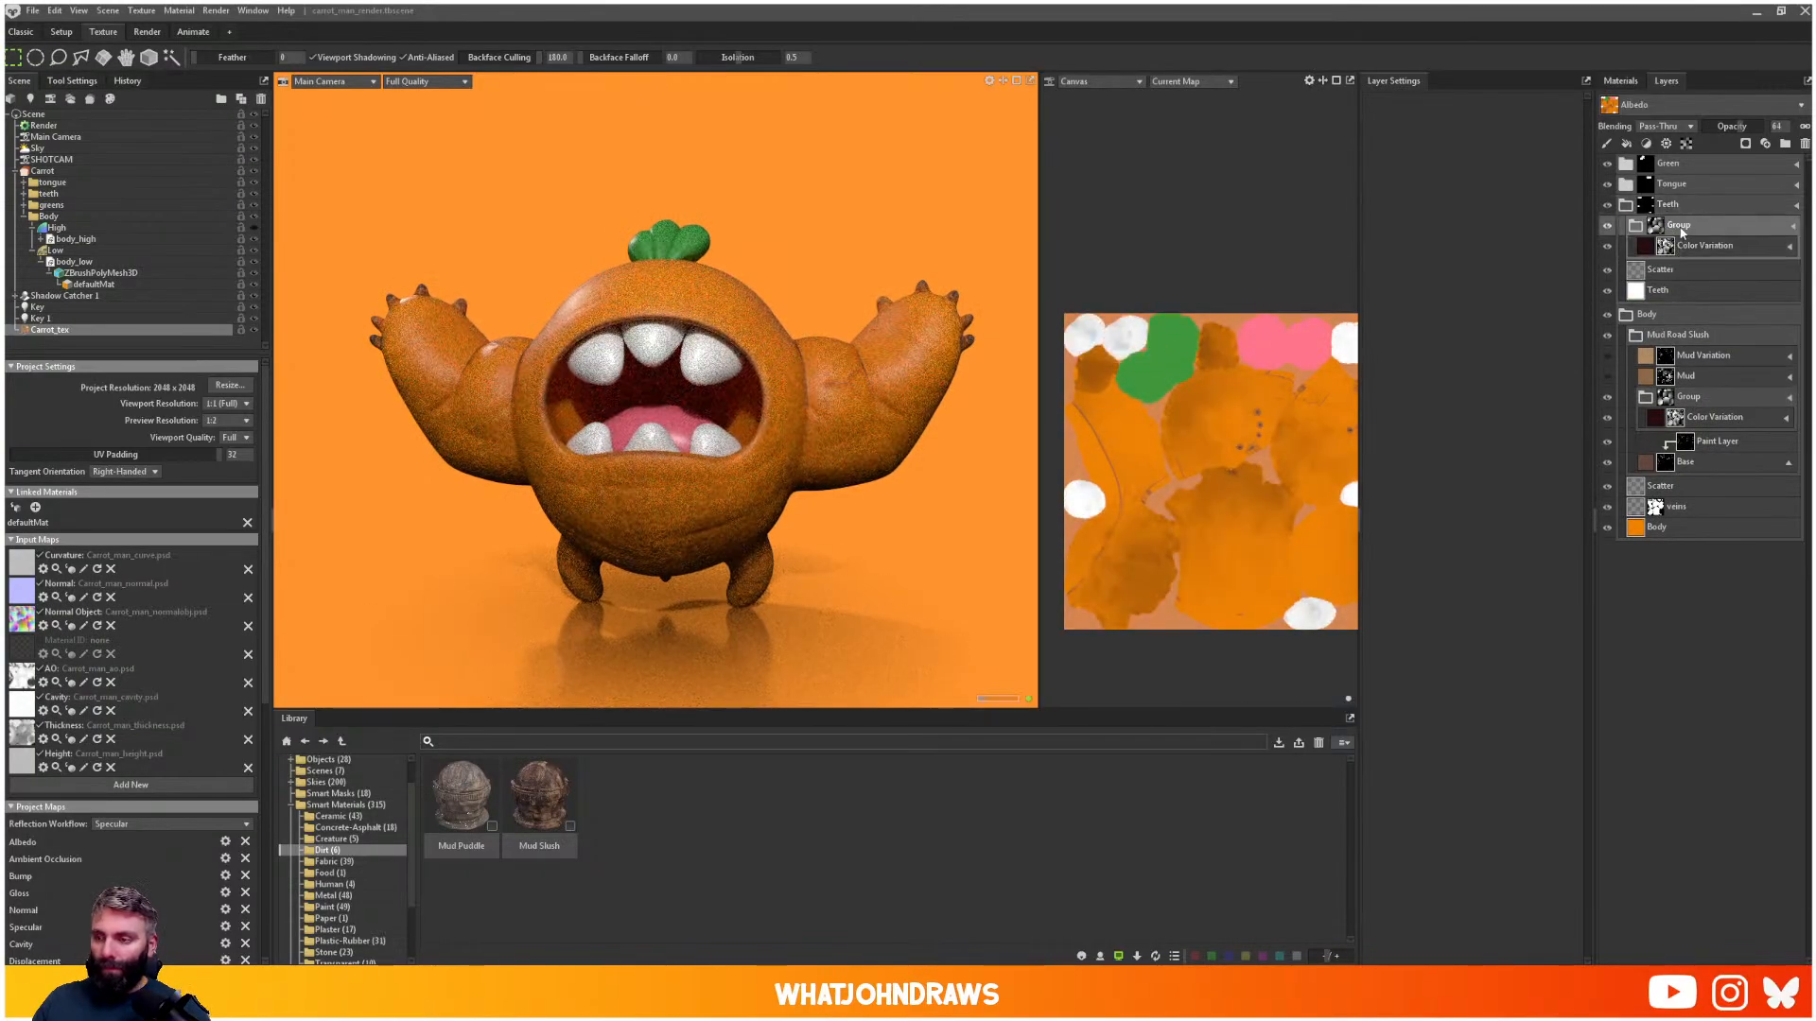
{"action": "left_click", "coordinate": [1776, 227]}
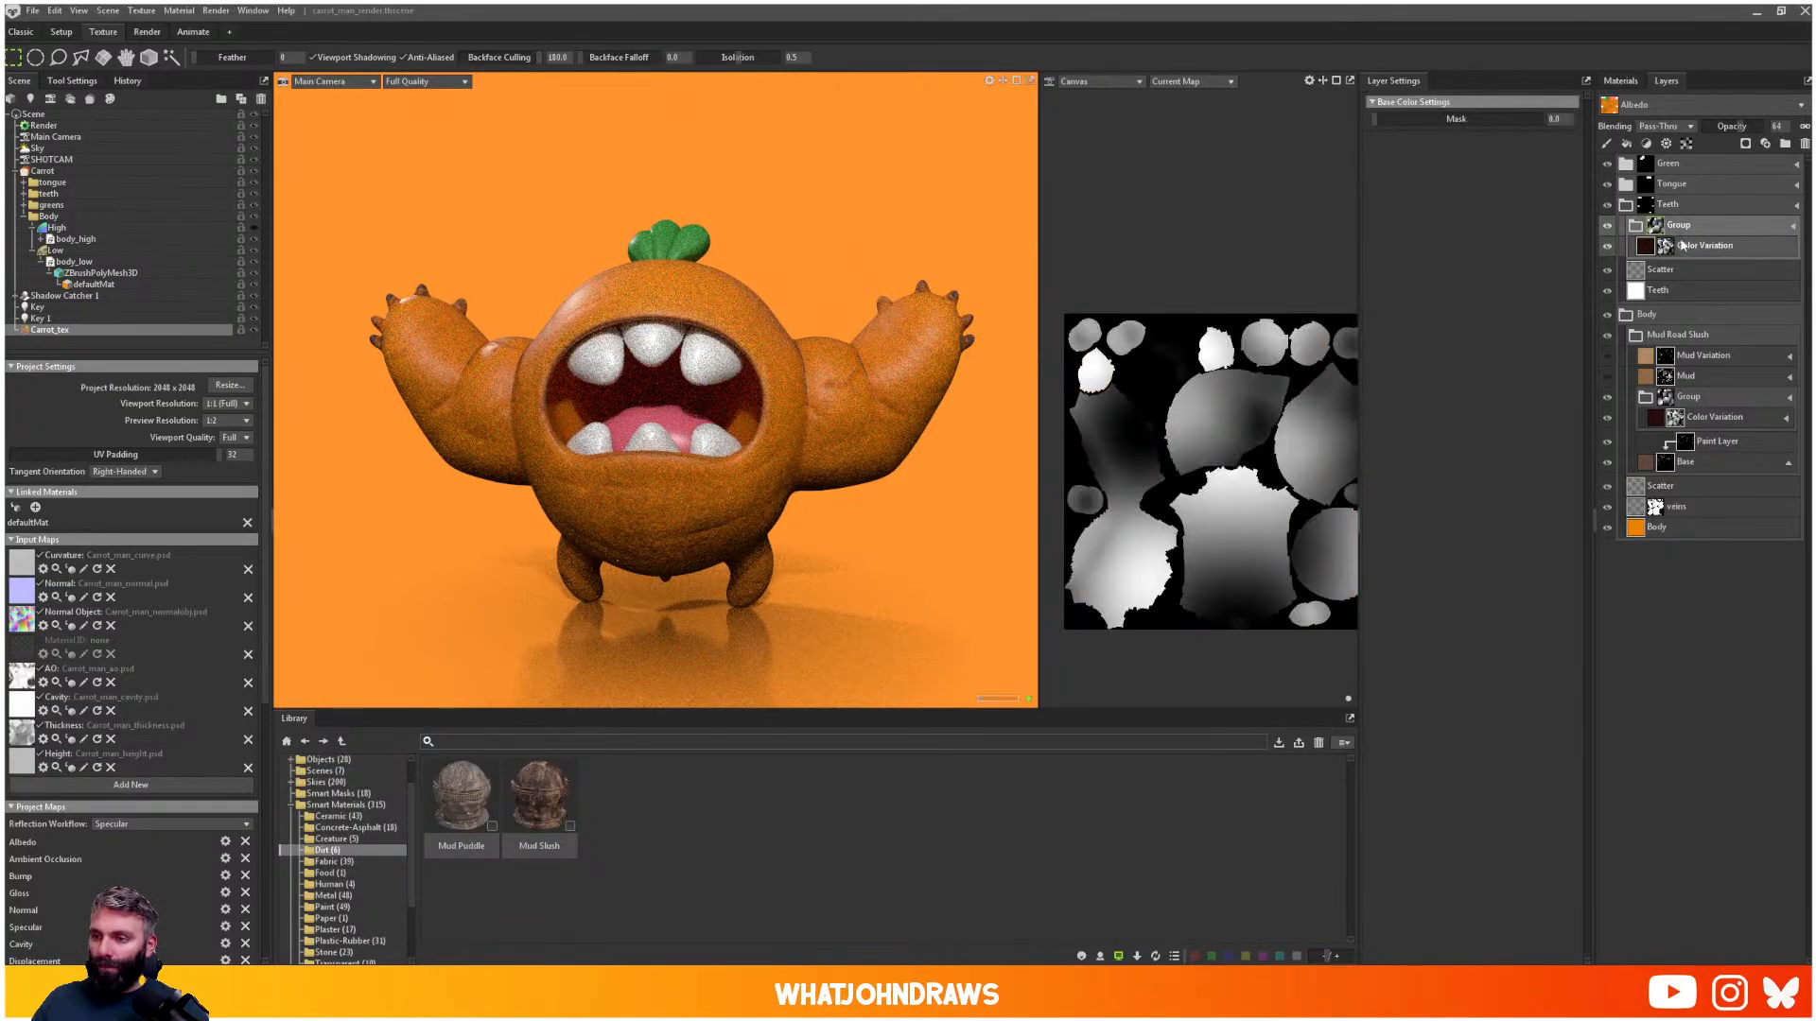
{"action": "left_click", "coordinate": [1689, 250]}
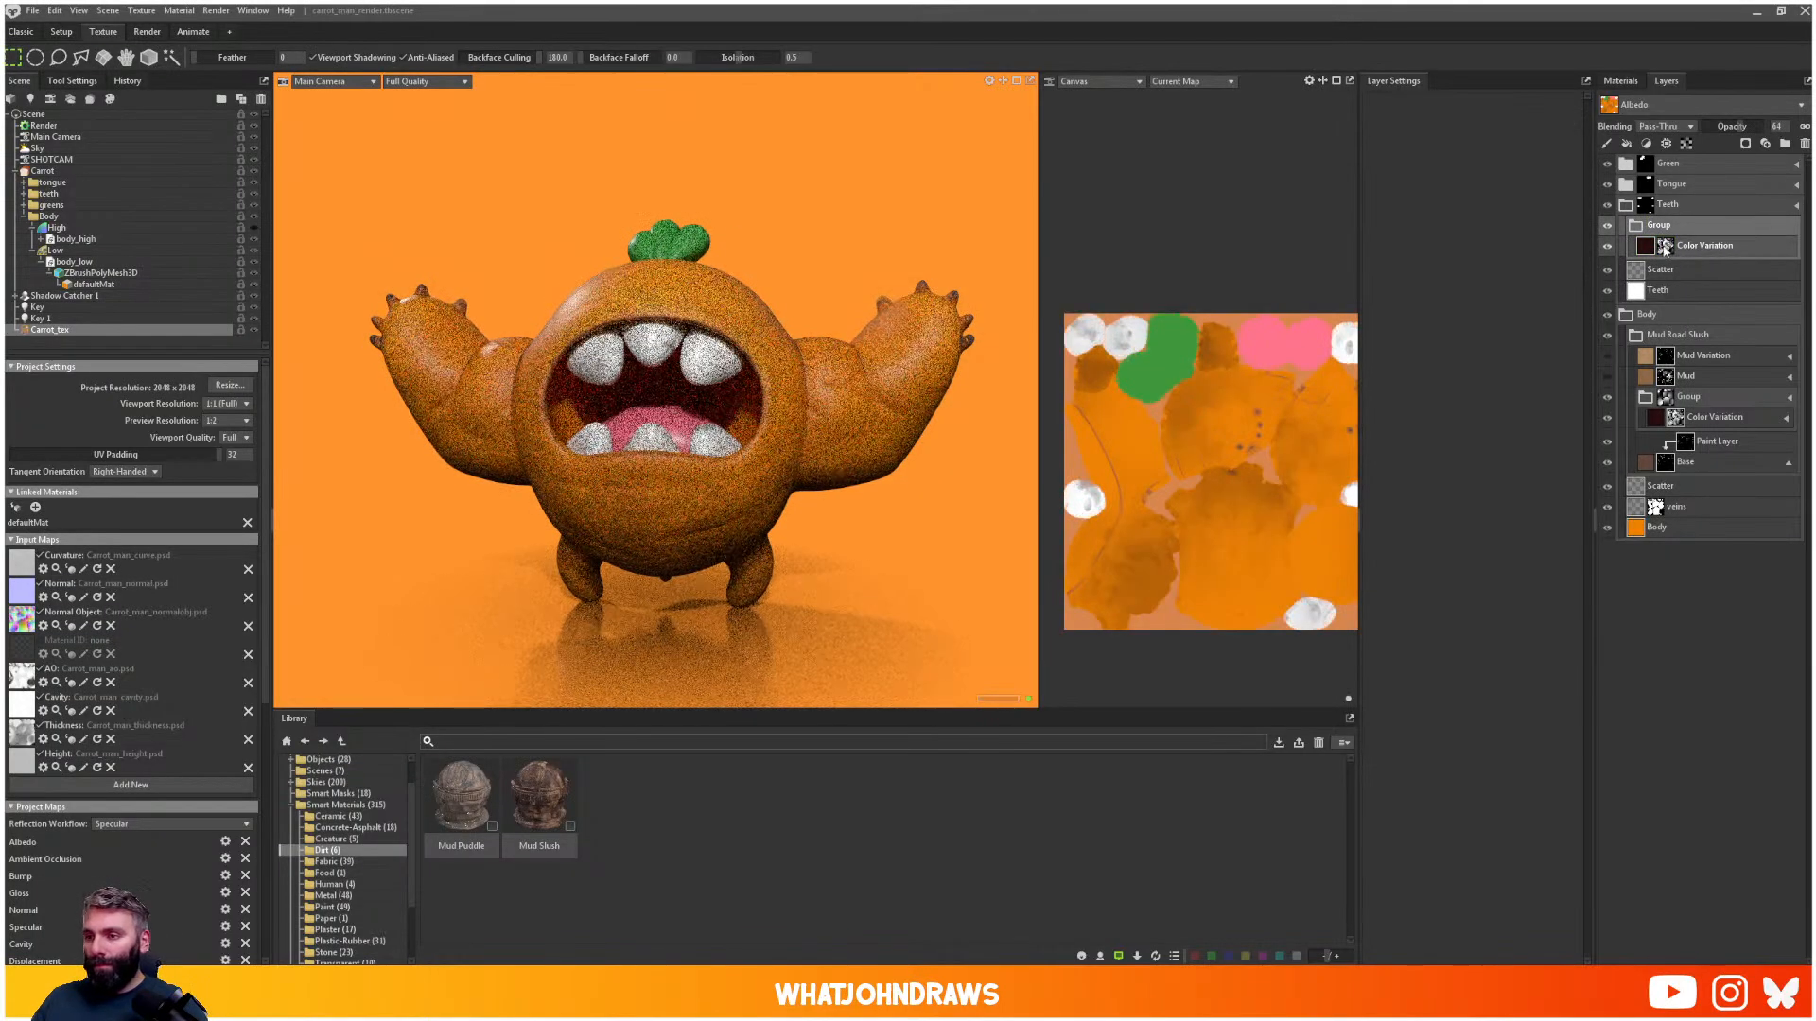
{"action": "left_click", "coordinate": [1665, 246]}
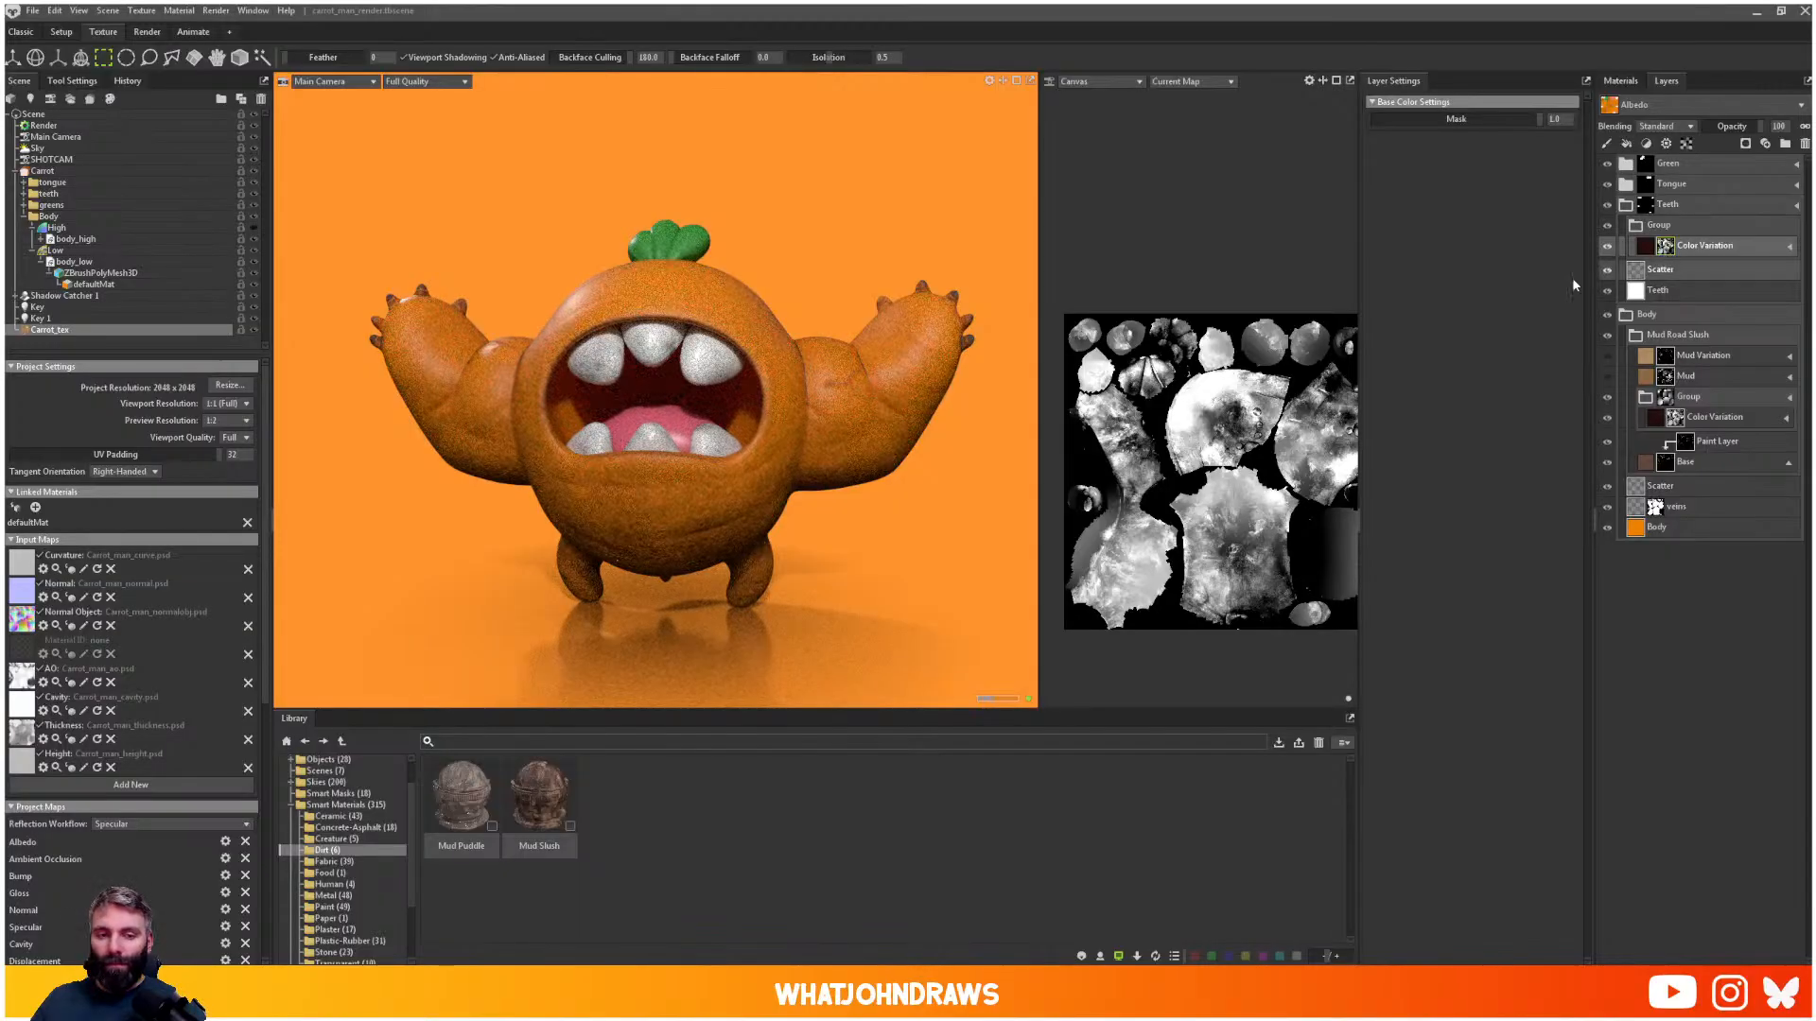
{"action": "left_click", "coordinate": [1624, 205]}
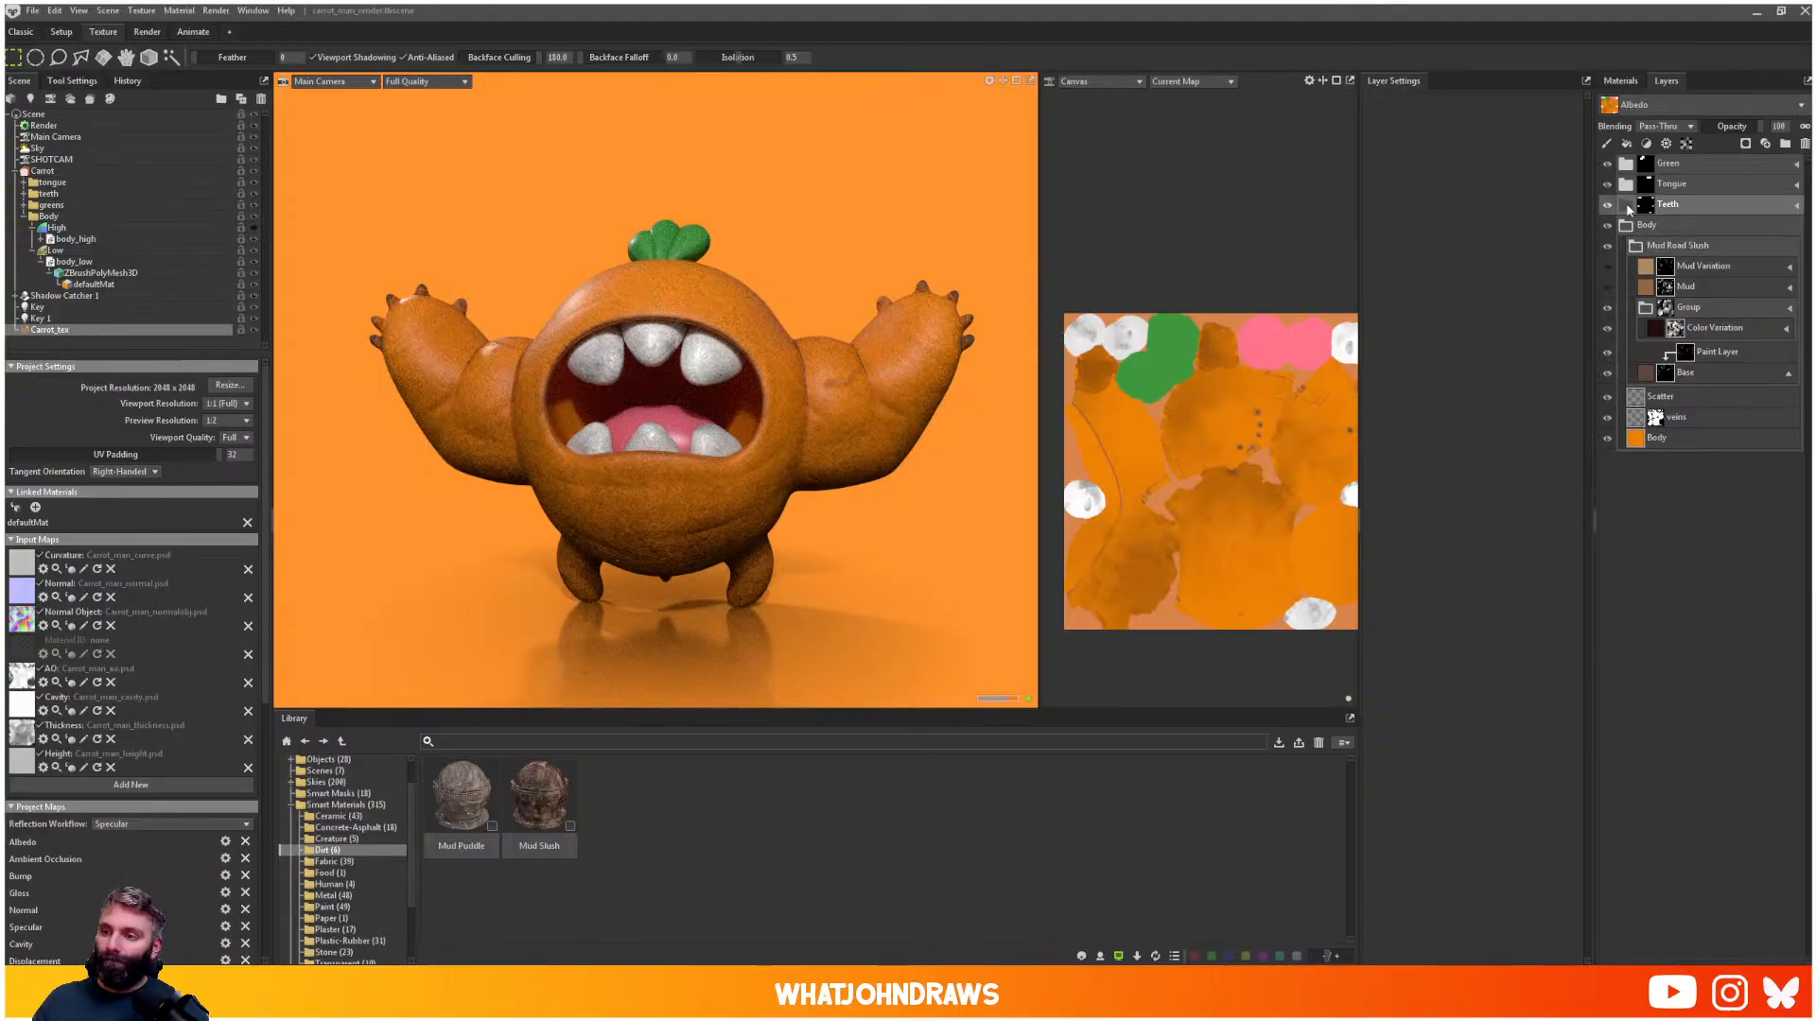
{"action": "left_click", "coordinate": [1626, 206]}
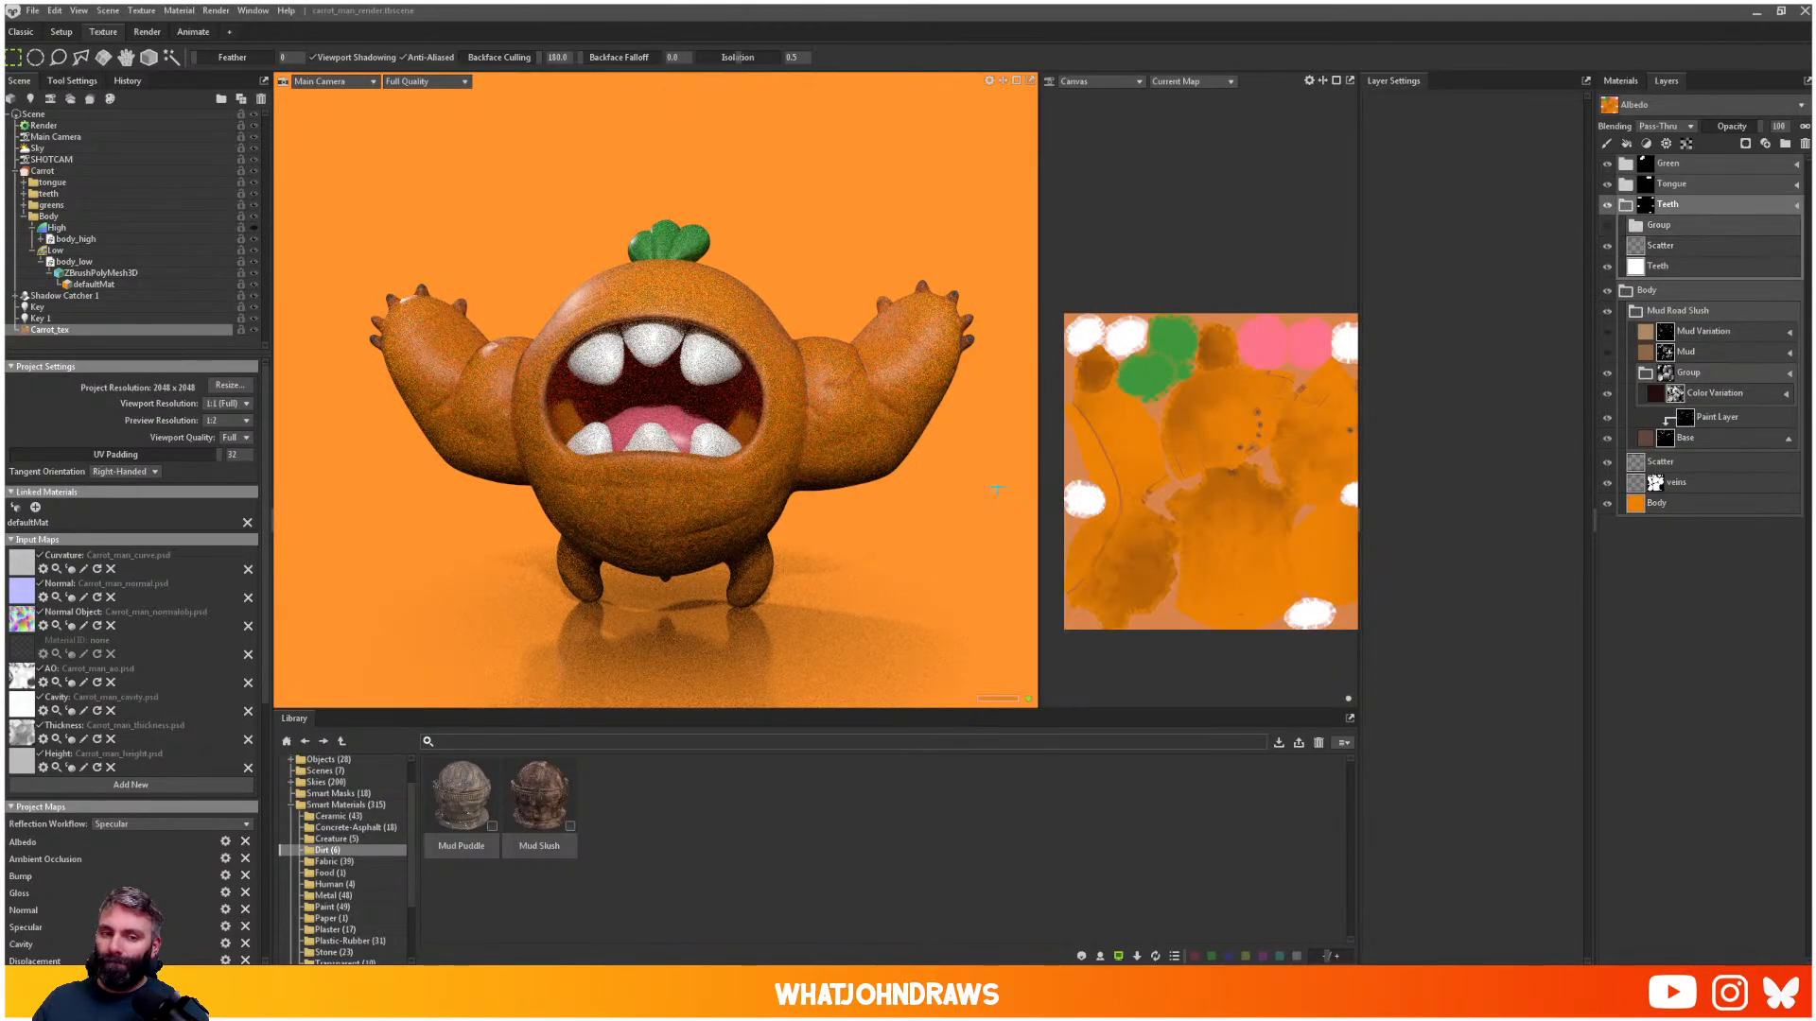
- Browse the Food category and the full smart material collection in the library
{"action": "left_click", "coordinate": [327, 873]}
{"action": "left_click", "coordinate": [501, 764]}
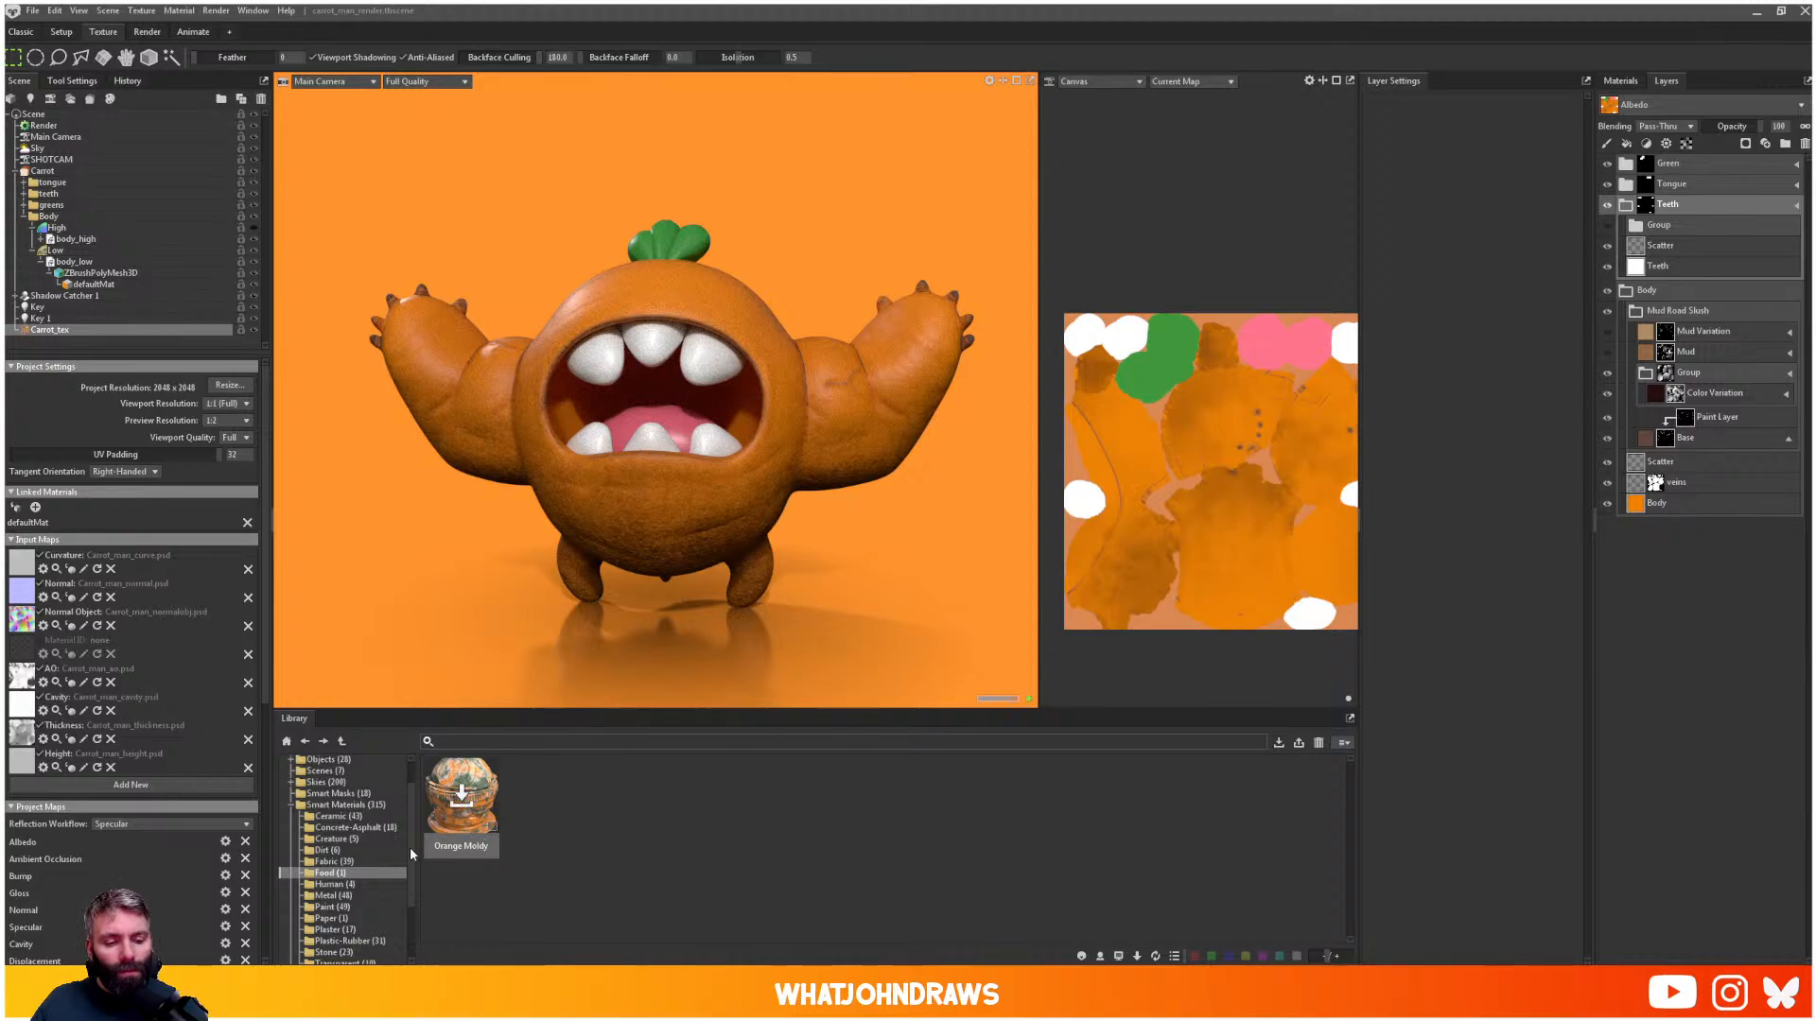
{"action": "left_click", "coordinate": [336, 806]}
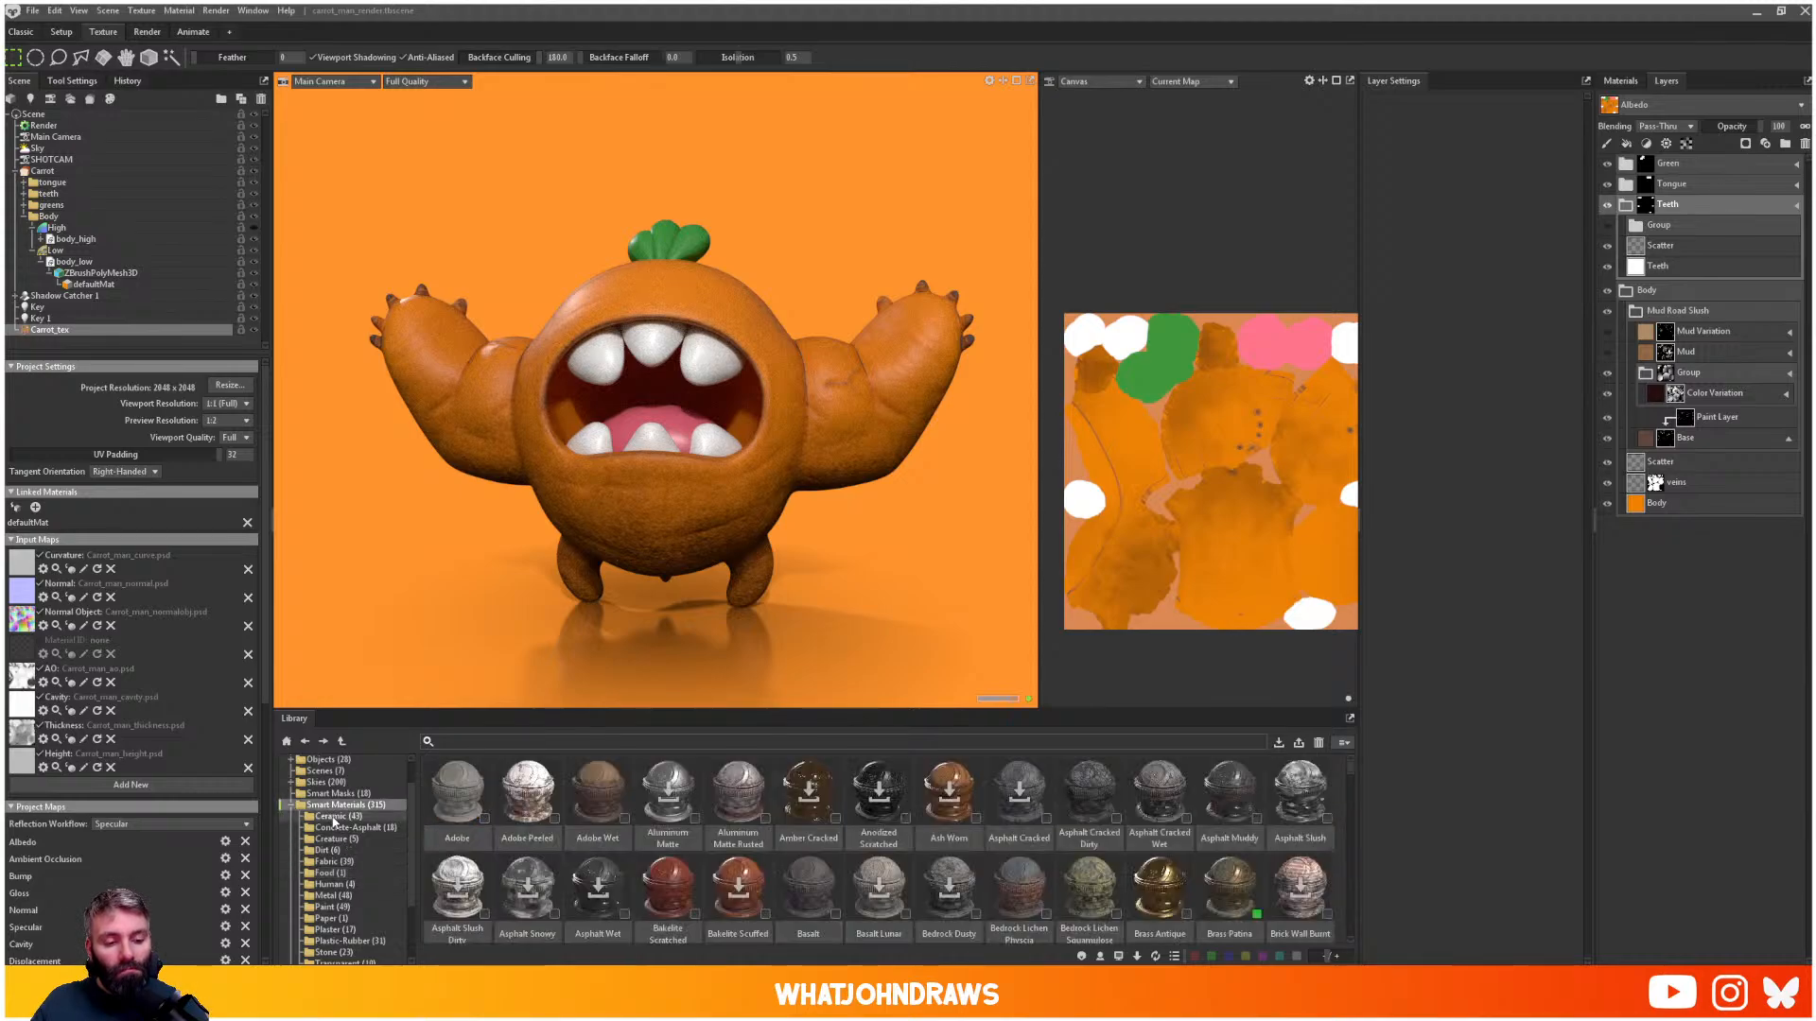
{"action": "scroll", "coordinate": [803, 848], "scroll_direction": "down", "scroll_amount": 5}
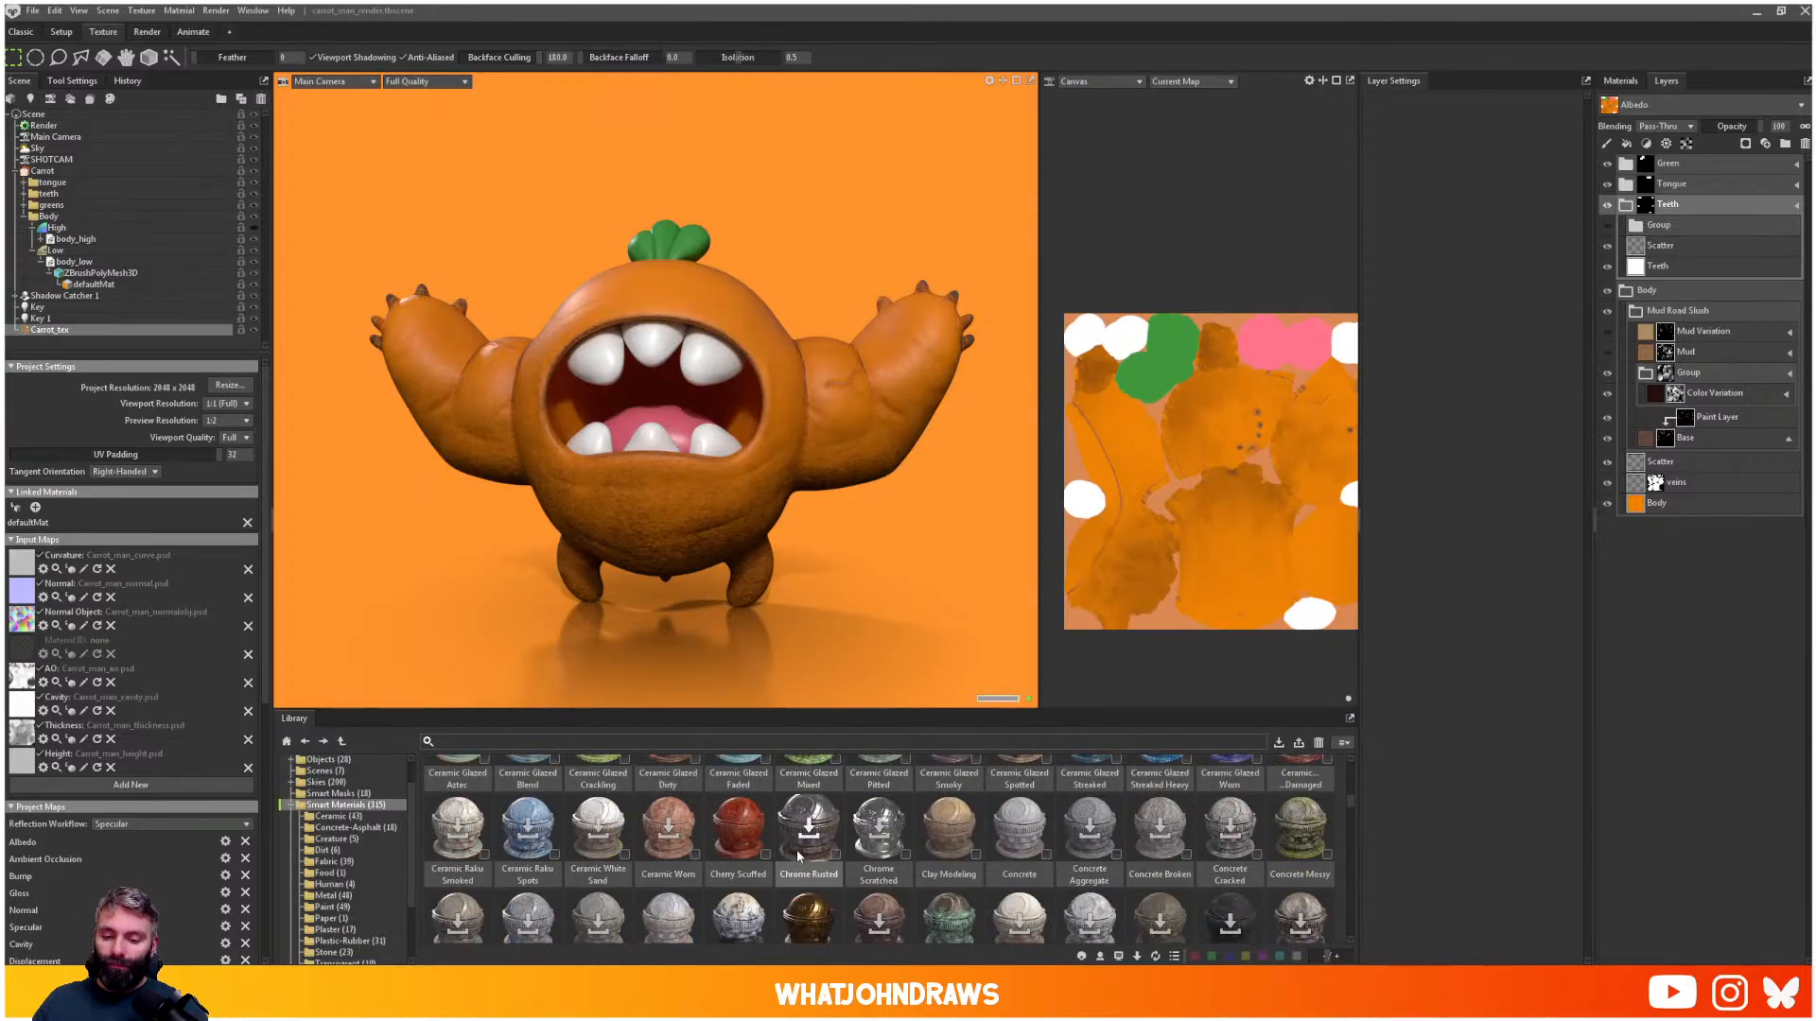
{"action": "scroll", "coordinate": [796, 849], "scroll_direction": "down", "scroll_amount": 2}
{"action": "scroll", "coordinate": [728, 845], "scroll_direction": "down", "scroll_amount": 2}
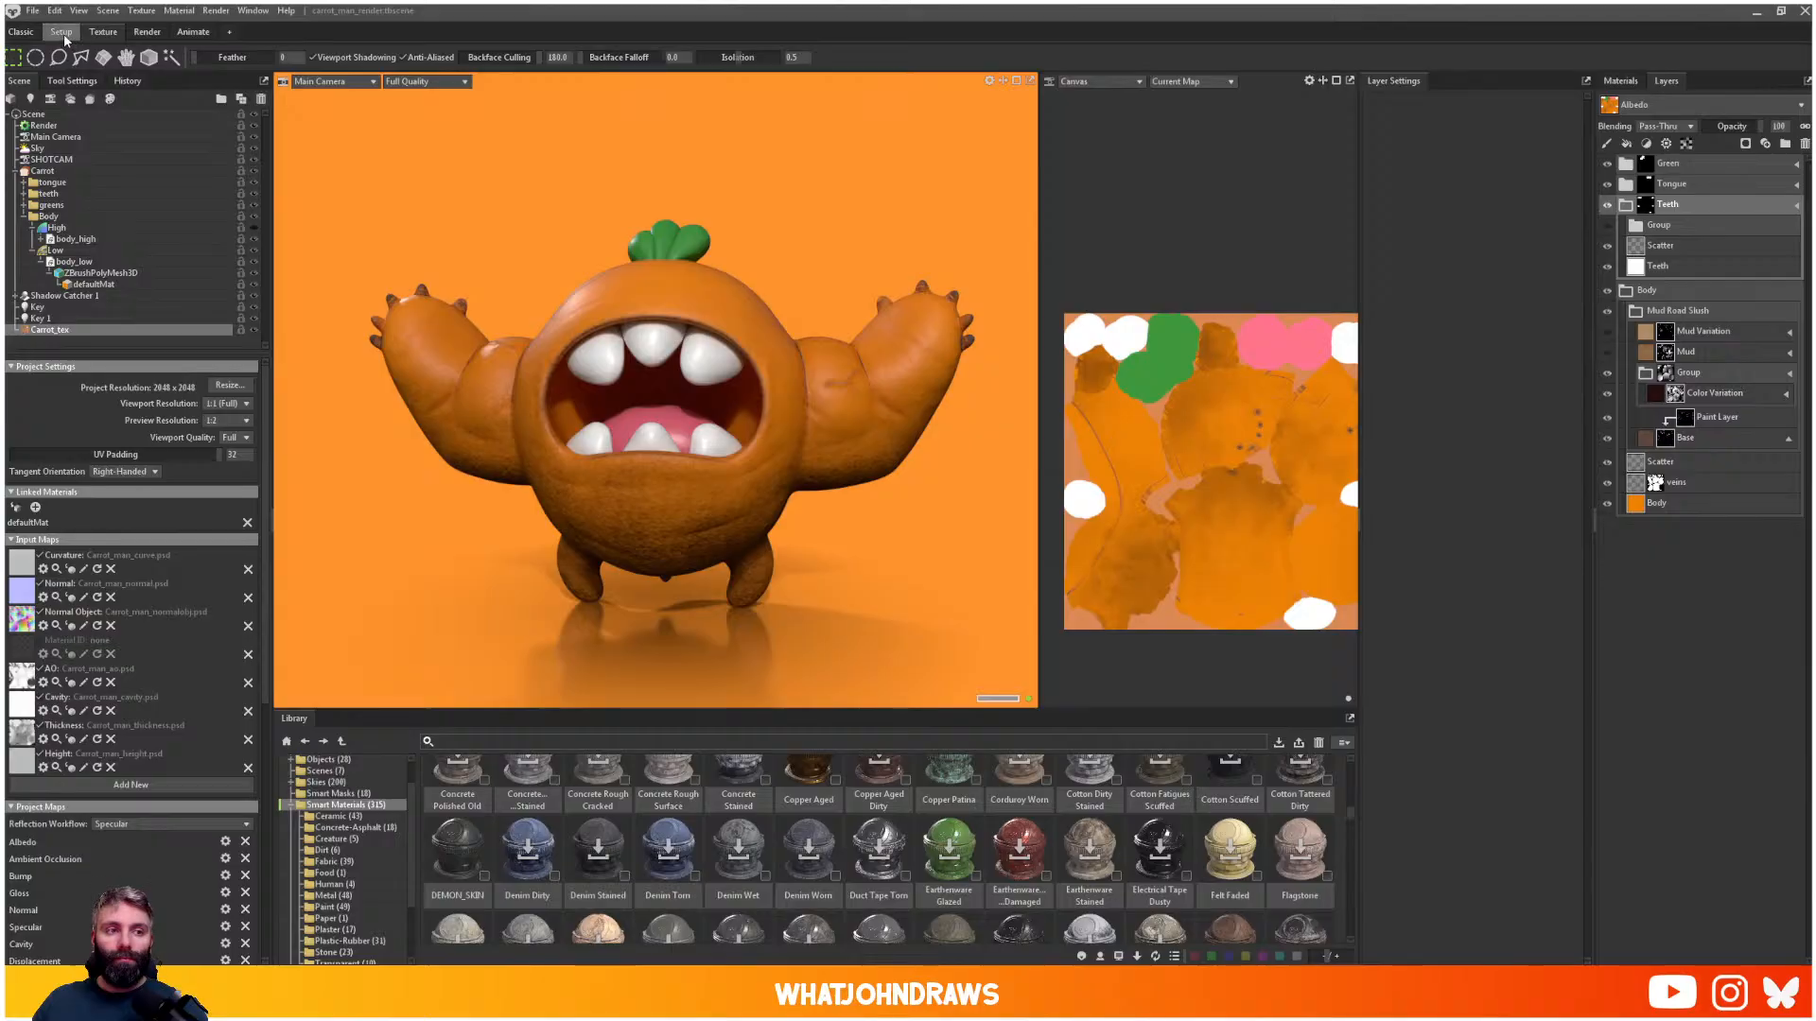
- Switch to the Classic workspace with SHOTCAM and Key 1 views side by side, and adjust the SHOTCAM angle on the monster
{"action": "left_click", "coordinate": [144, 33]}
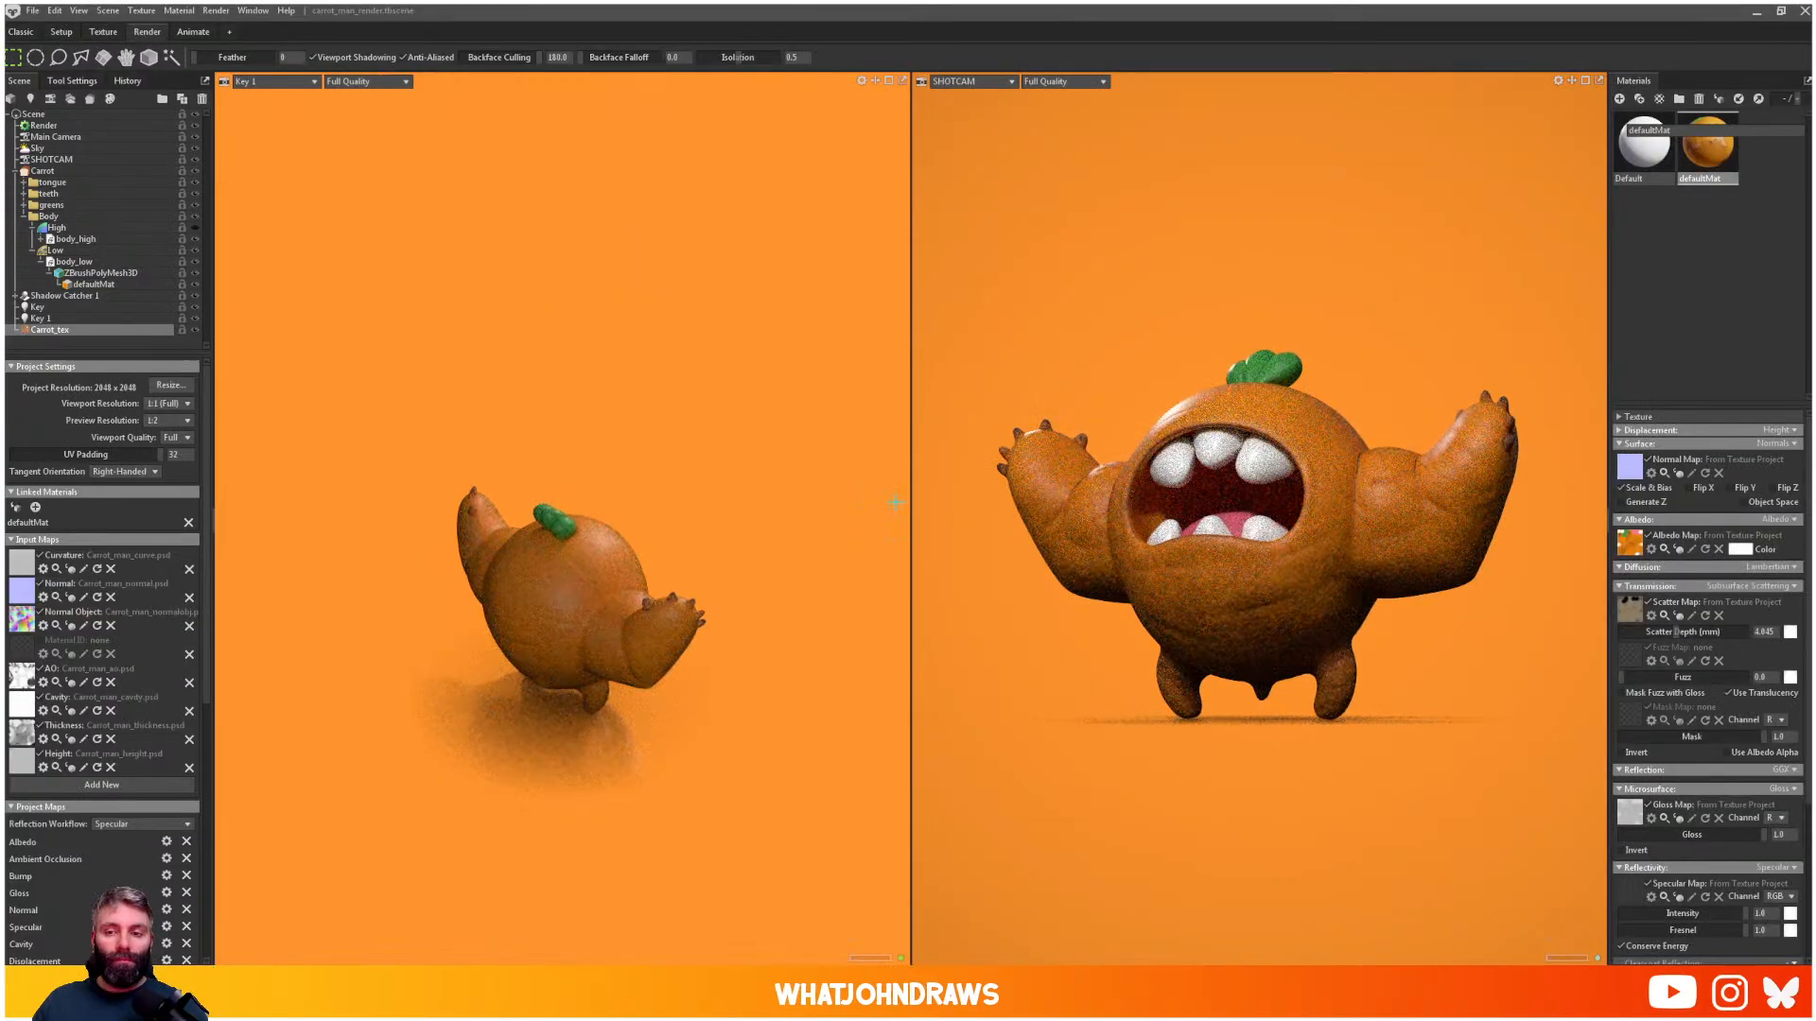
{"action": "left_click", "coordinate": [21, 33]}
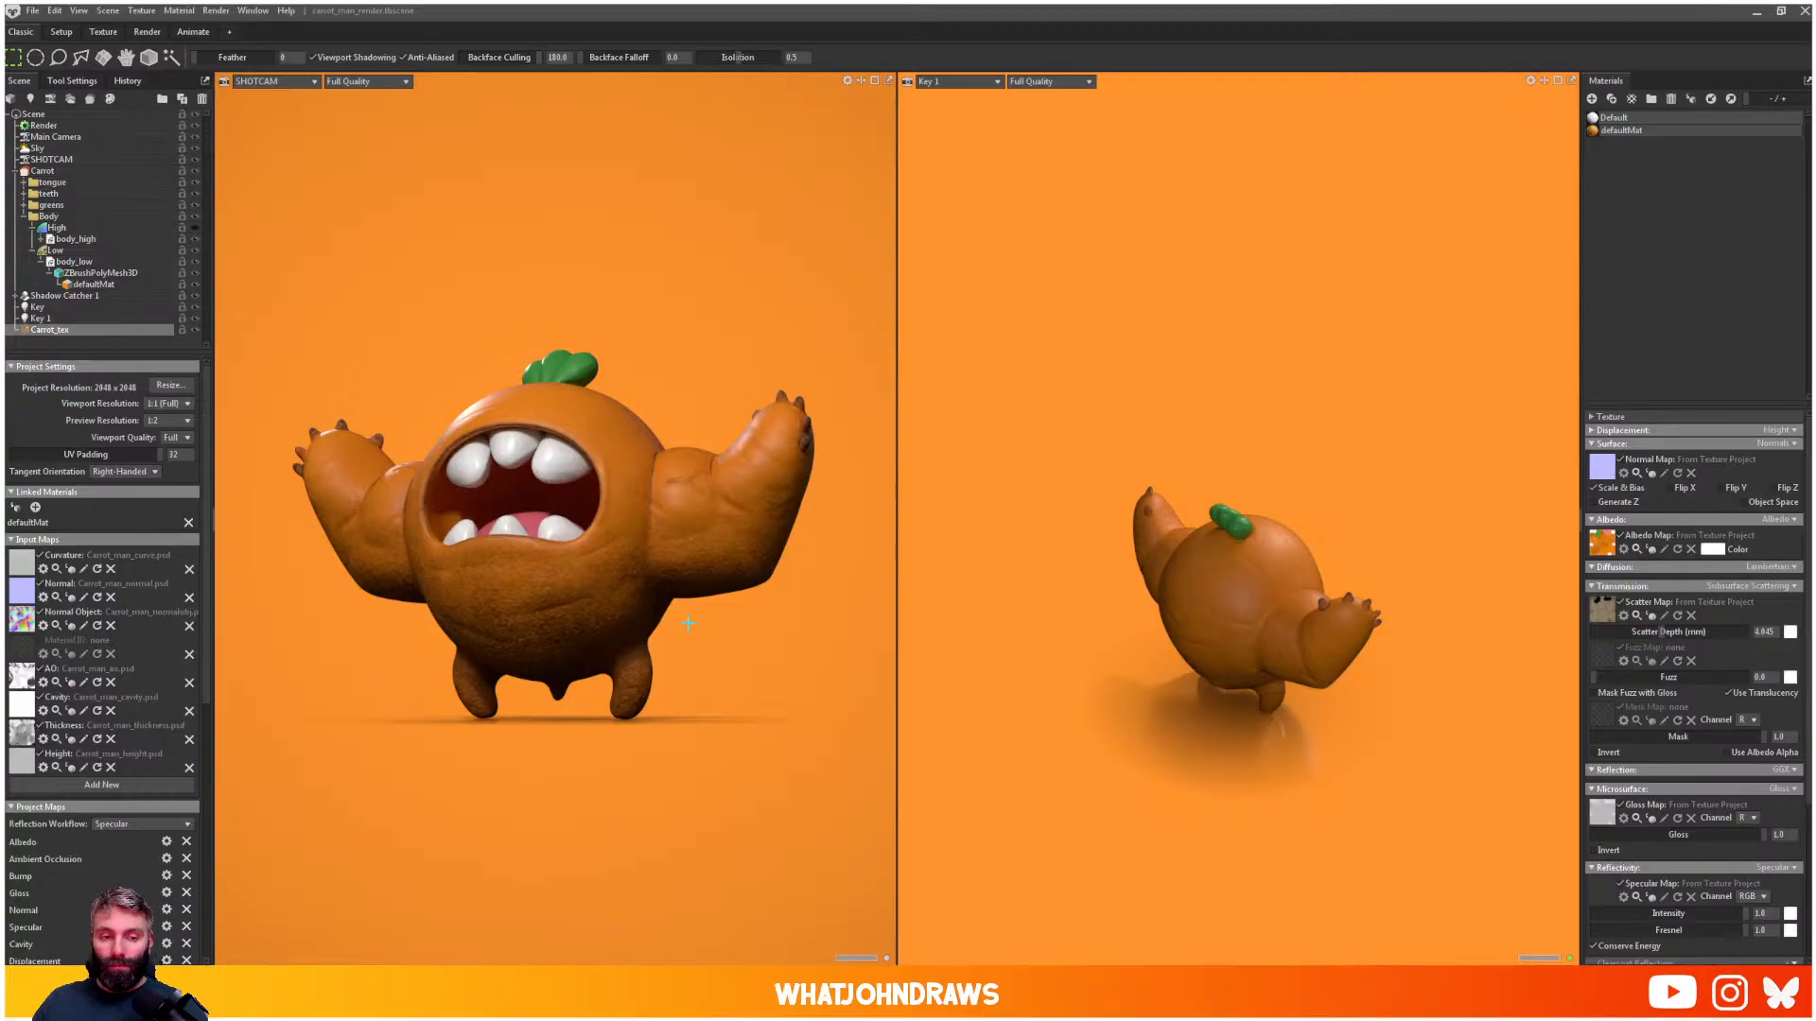
{"action": "mouse_move", "coordinate": [668, 624]}
{"action": "left_mouse_down", "text": "alt"}
{"action": "mouse_move", "coordinate": [753, 631]}
{"action": "mouse_move", "coordinate": [779, 669]}
{"action": "mouse_move", "coordinate": [818, 634]}
{"action": "mouse_move", "coordinate": [662, 622]}
{"action": "mouse_move", "coordinate": [699, 615]}
{"action": "left_mouse_up", "text": "alt"}
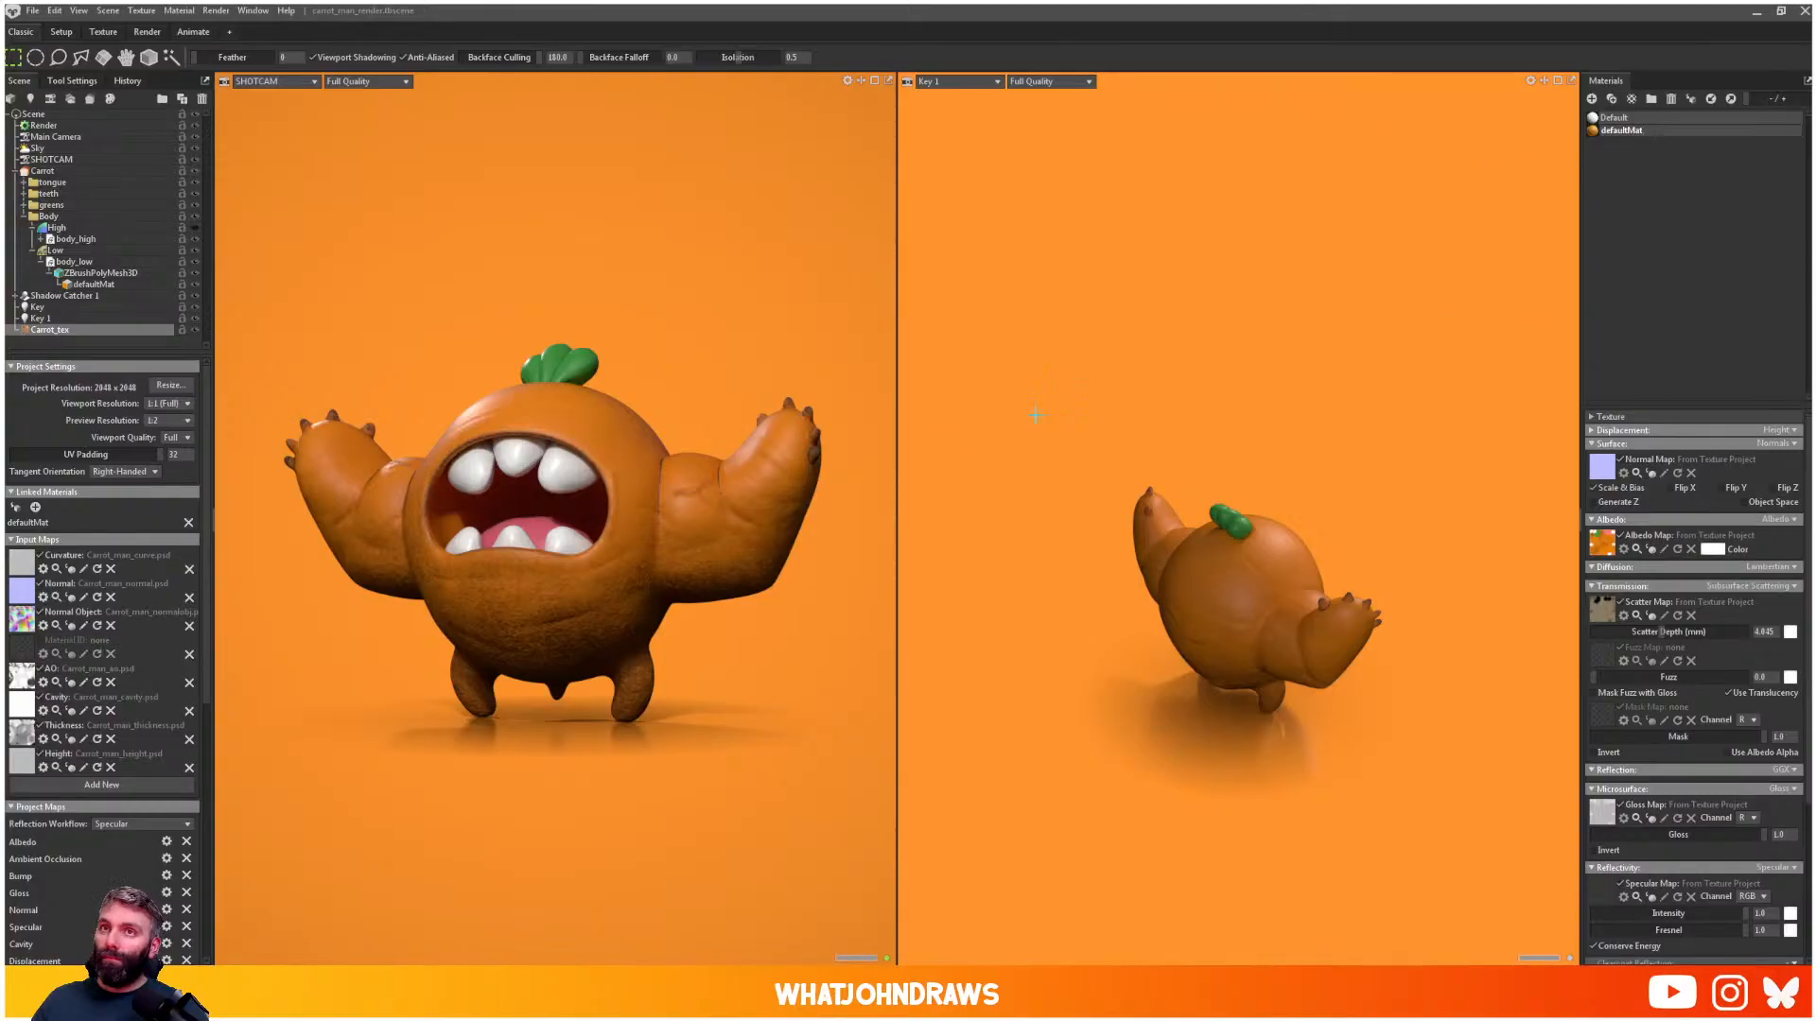
- Reposition the Key 1 light behind the monster through its own view and fine-tune the SHOTCAM angle
{"action": "left_click_drag", "start_coordinate": [1312, 635], "coordinate": [1307, 617]}
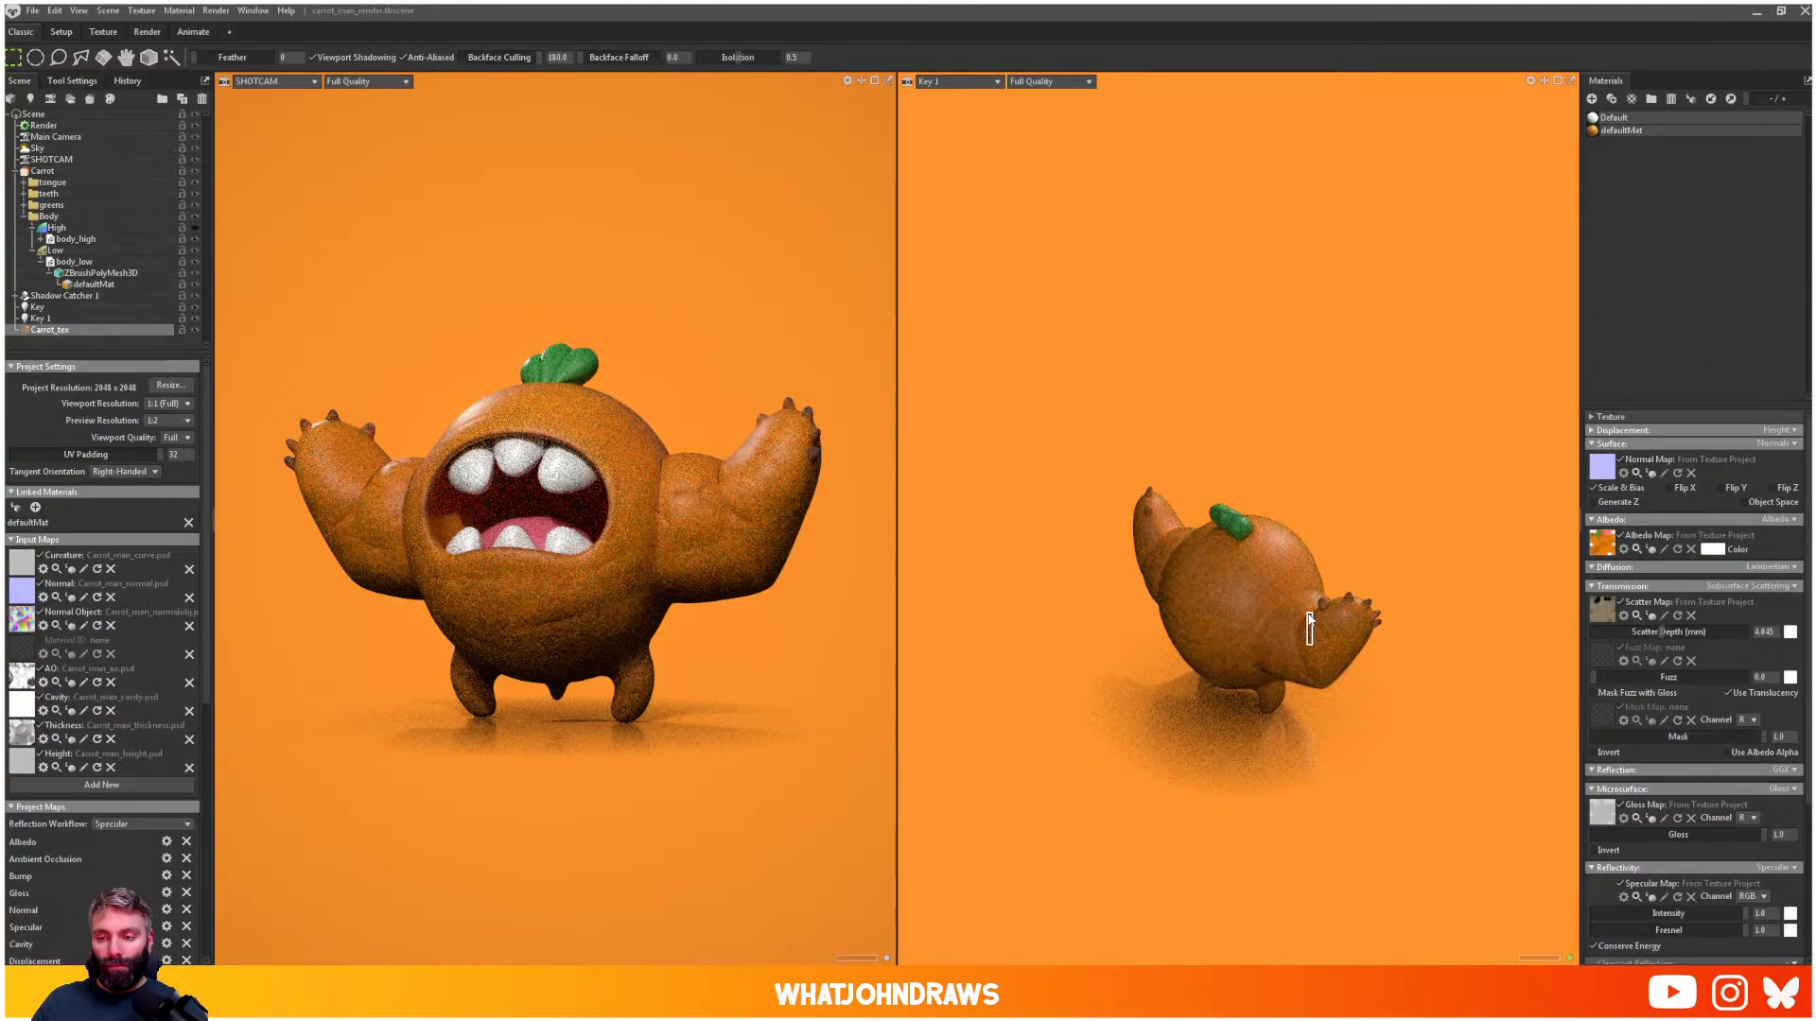
{"action": "key", "text": "ctrl+z"}
{"action": "left_click_drag", "start_coordinate": [1415, 543], "coordinate": [1318, 632], "text": "alt"}
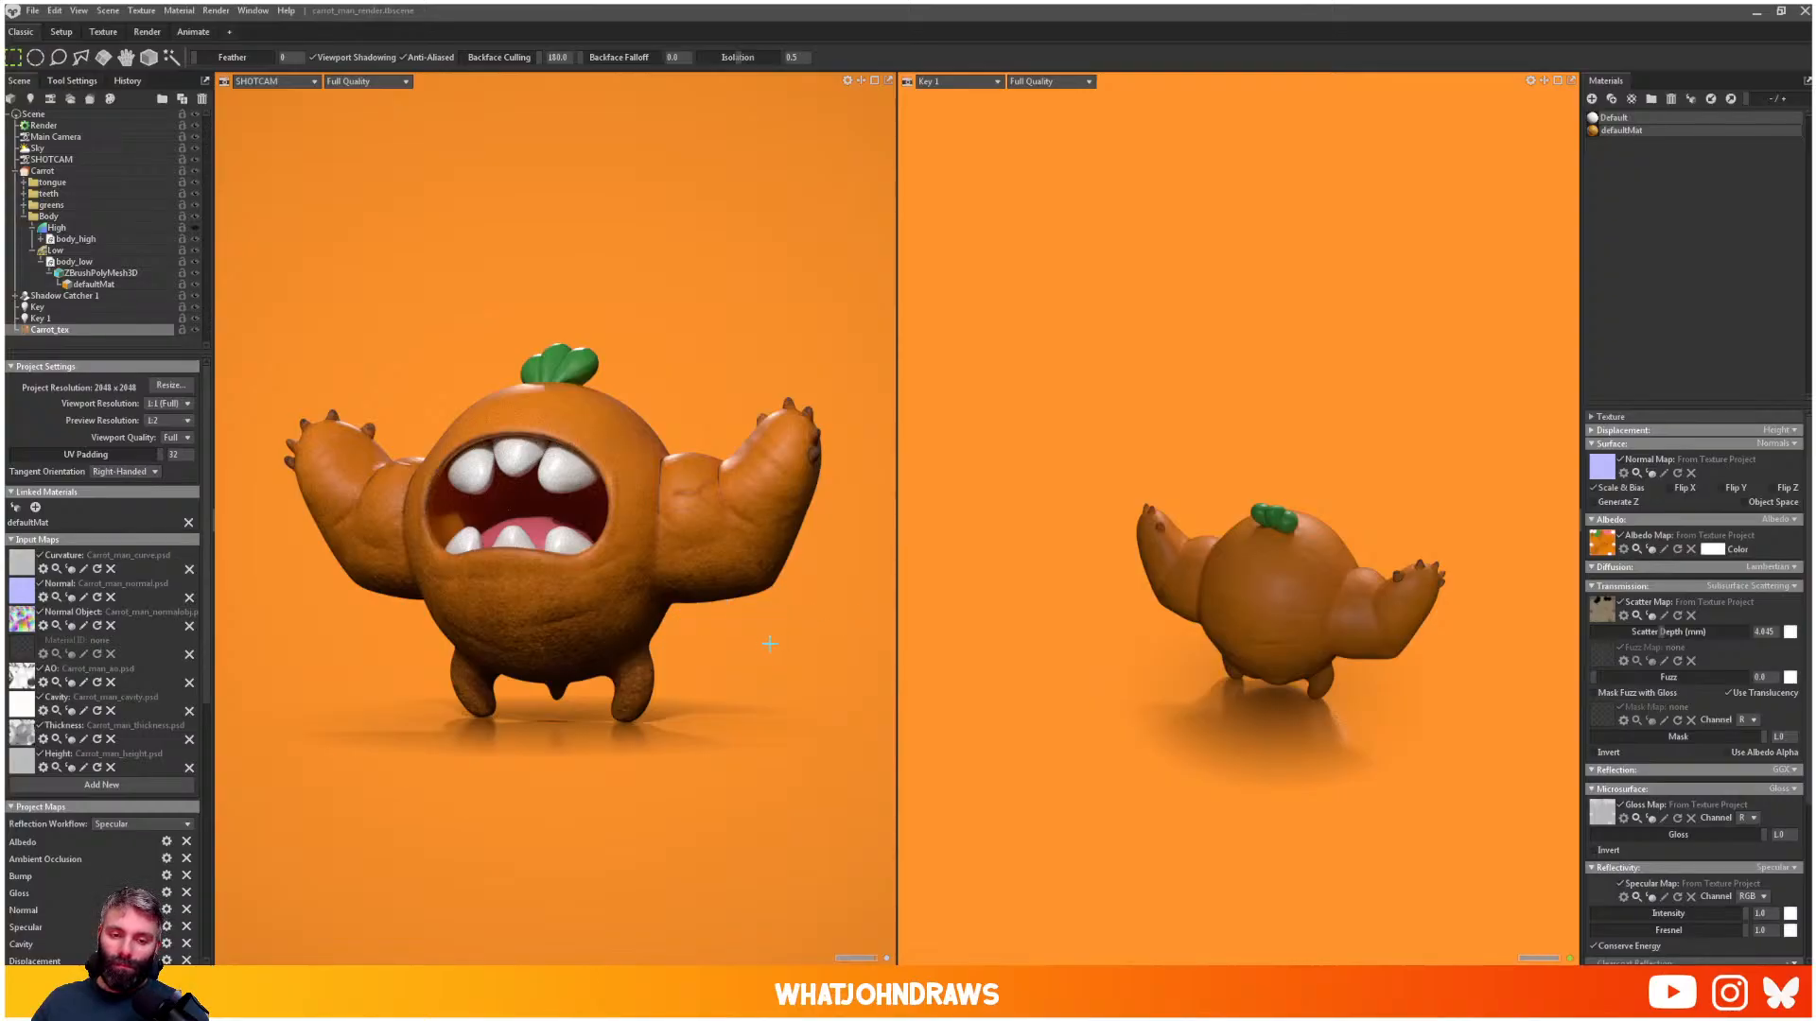
{"action": "left_click_drag", "start_coordinate": [683, 672], "coordinate": [689, 674], "text": "alt"}
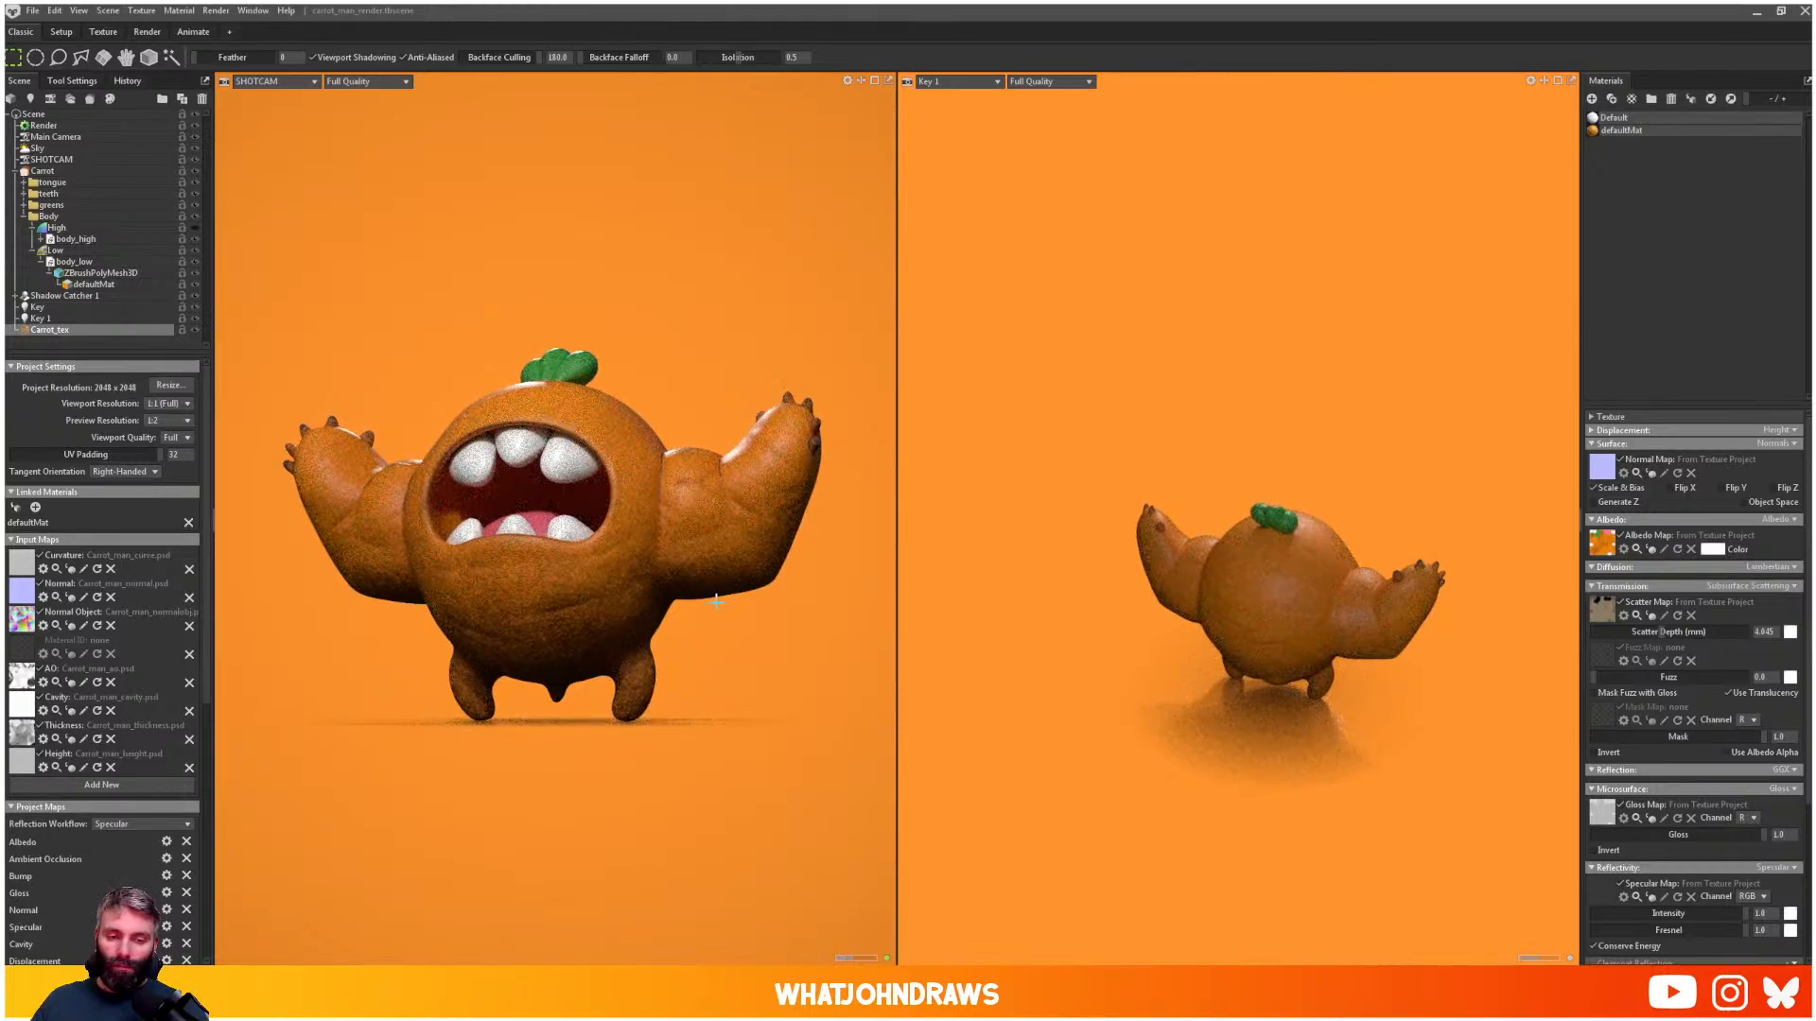
- Collapse the Carrot hierarchy in the scene and open the sky preset library for the Sky light
{"action": "left_click", "coordinate": [26, 171]}
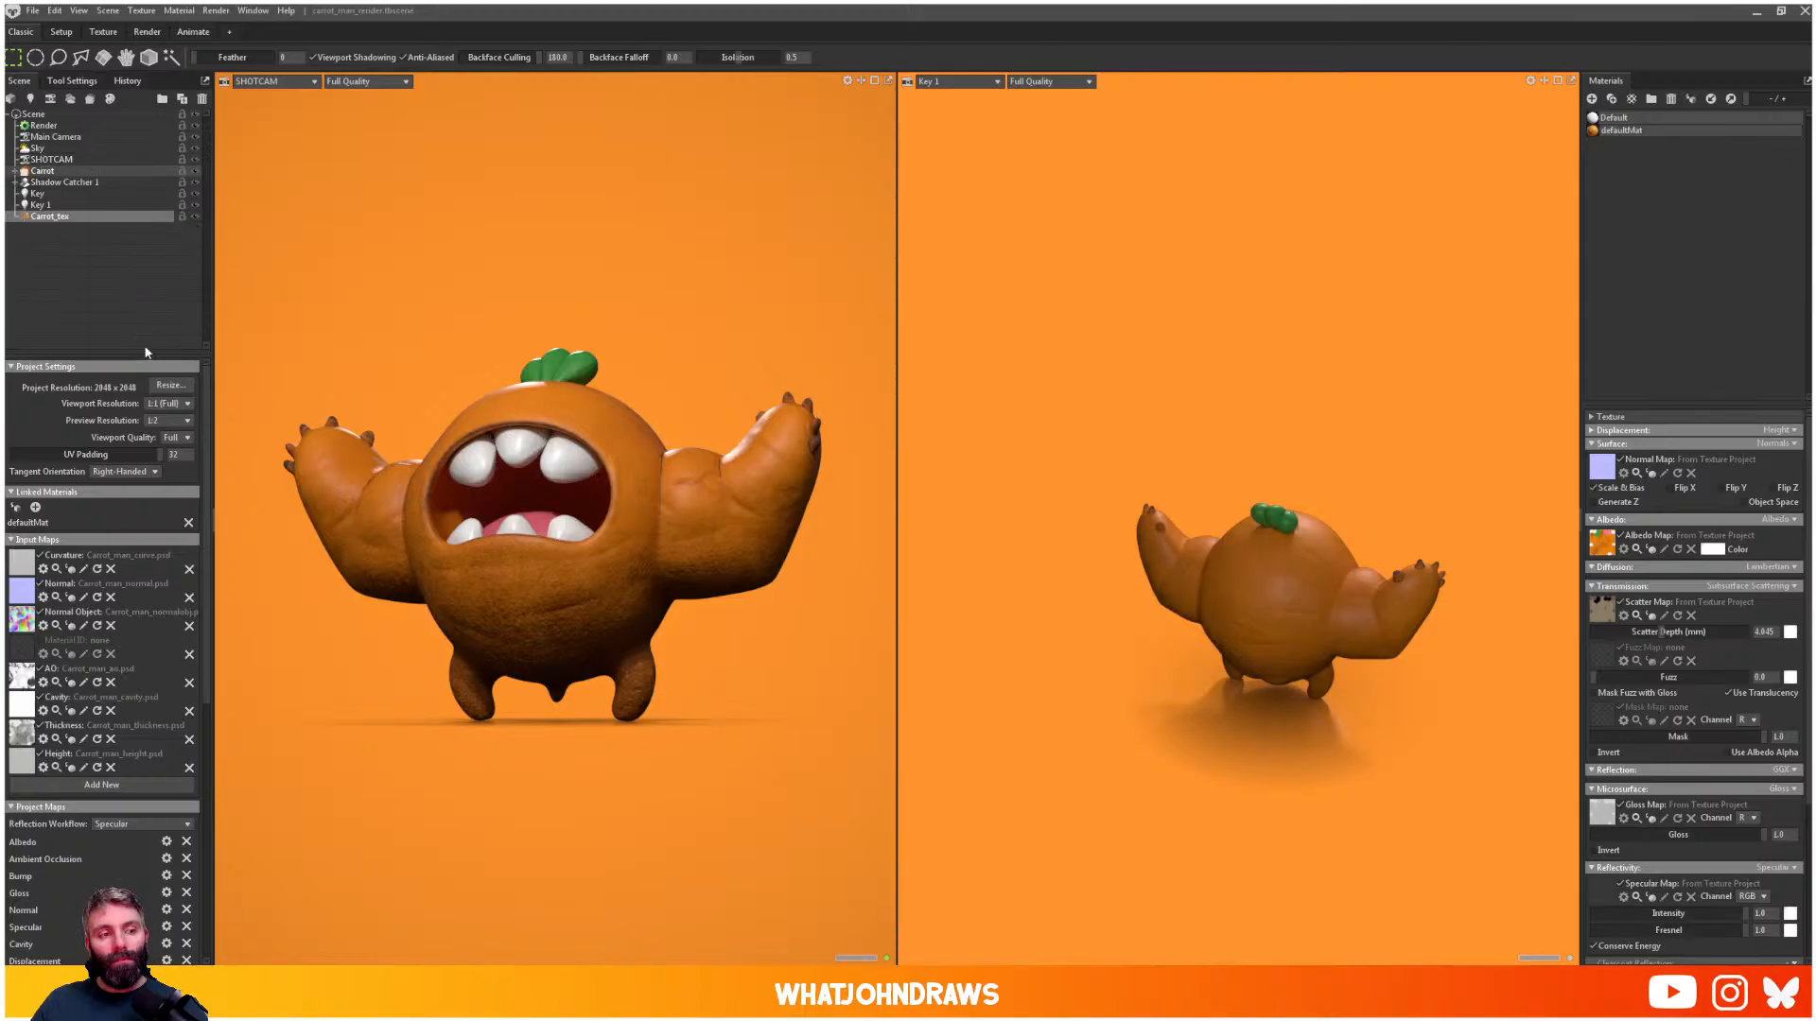
{"action": "left_click", "coordinate": [85, 227]}
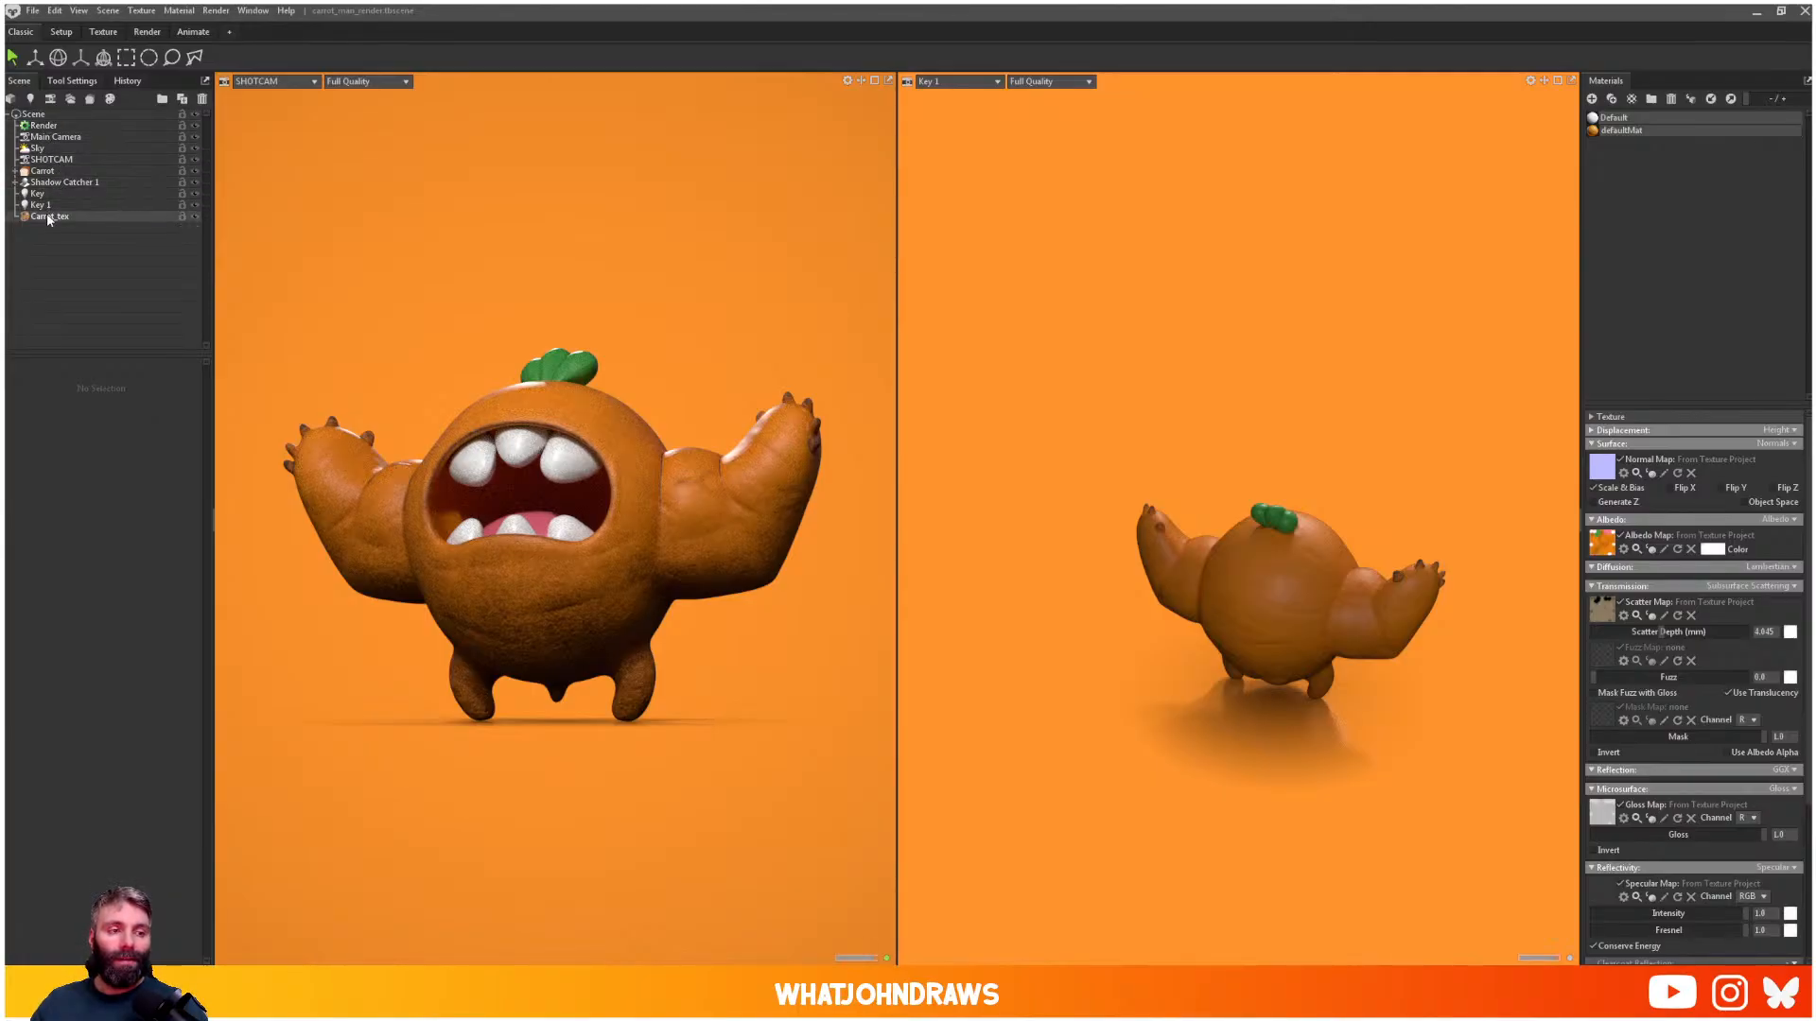
{"action": "left_click", "coordinate": [41, 149]}
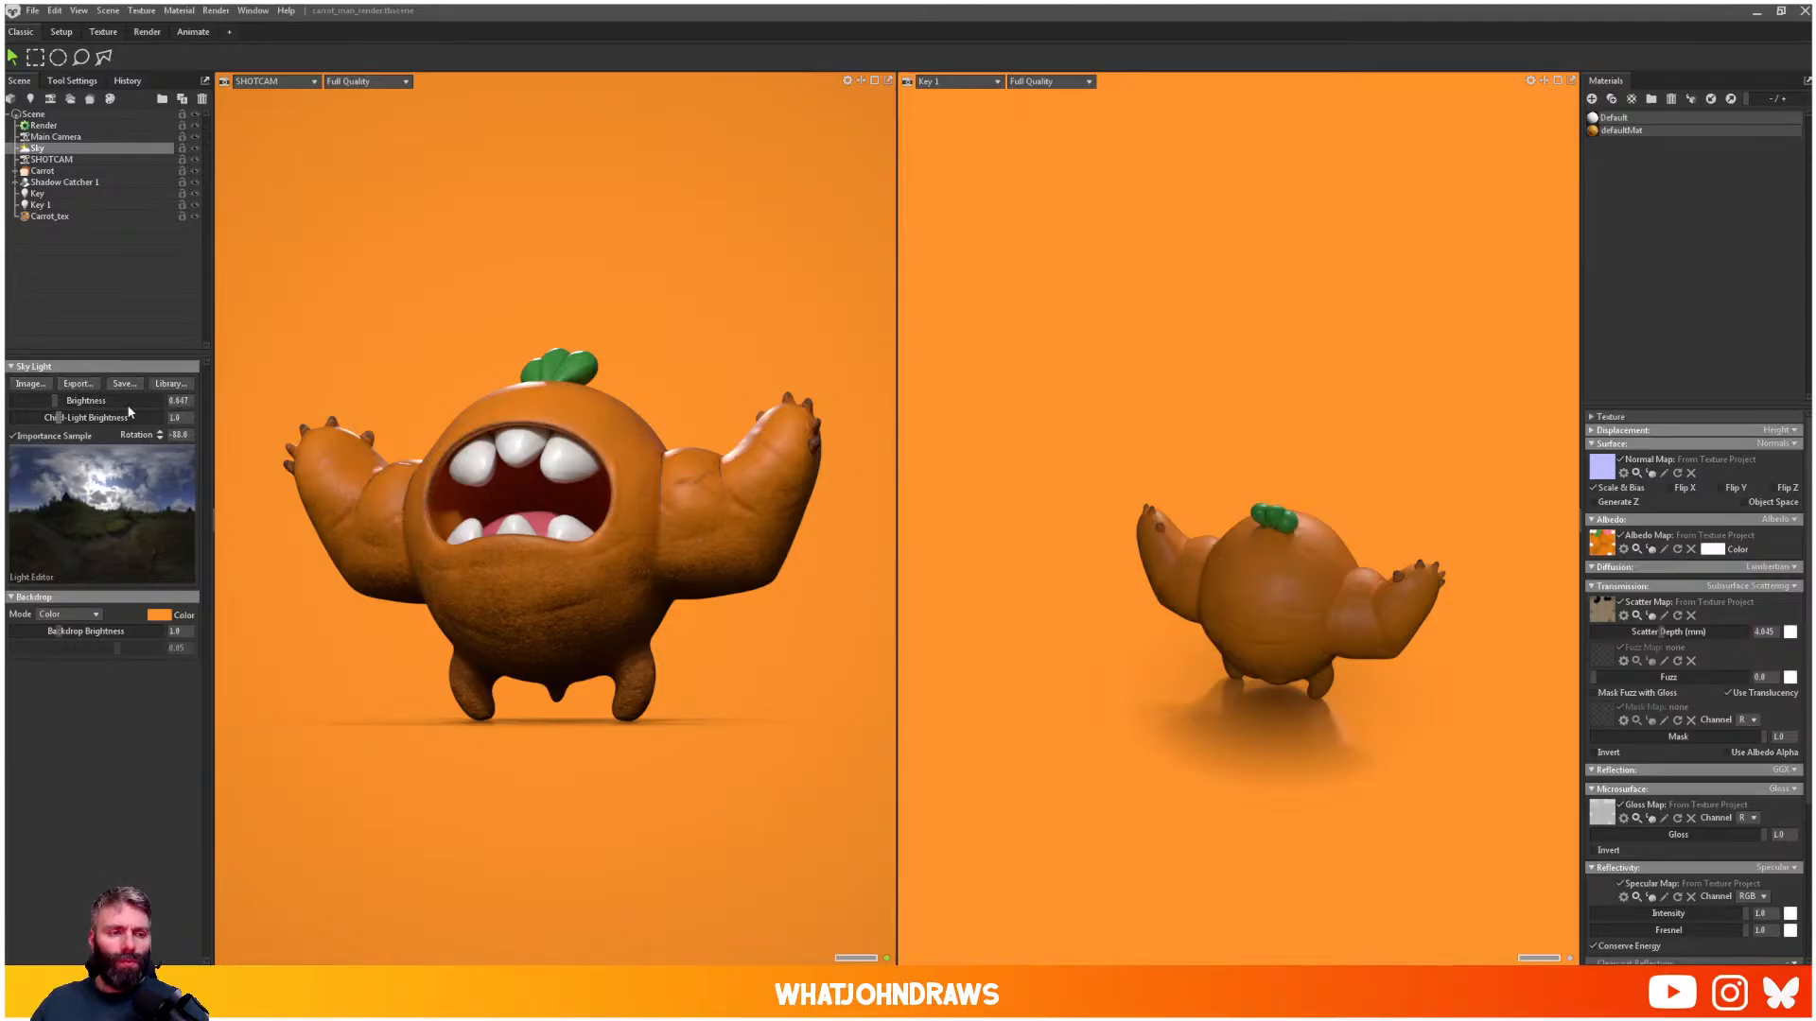
{"action": "left_click", "coordinate": [170, 383]}
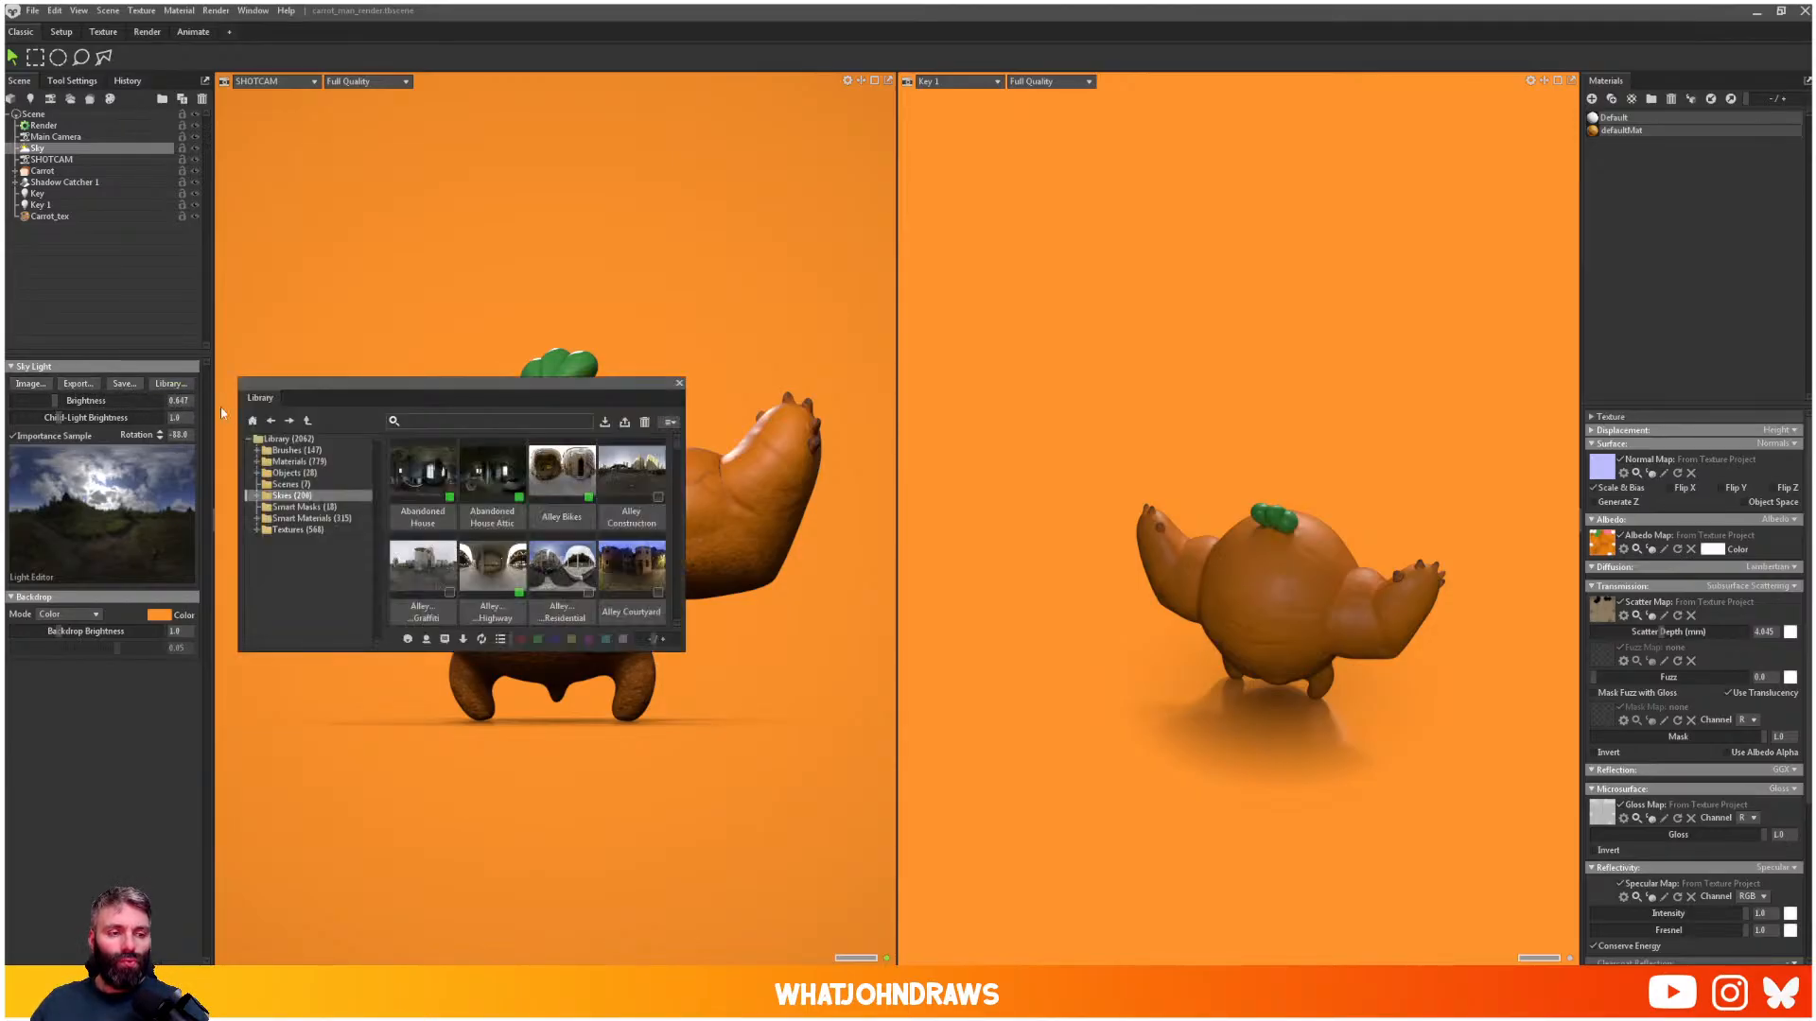
- Try the Abandoned House, Alley Bikes, Alley Residential and Alley Courtyard skies on the monster, finishing with the Alley Highway preset
{"action": "left_click", "coordinate": [455, 475]}
{"action": "left_click_drag", "start_coordinate": [496, 386], "coordinate": [1303, 221]}
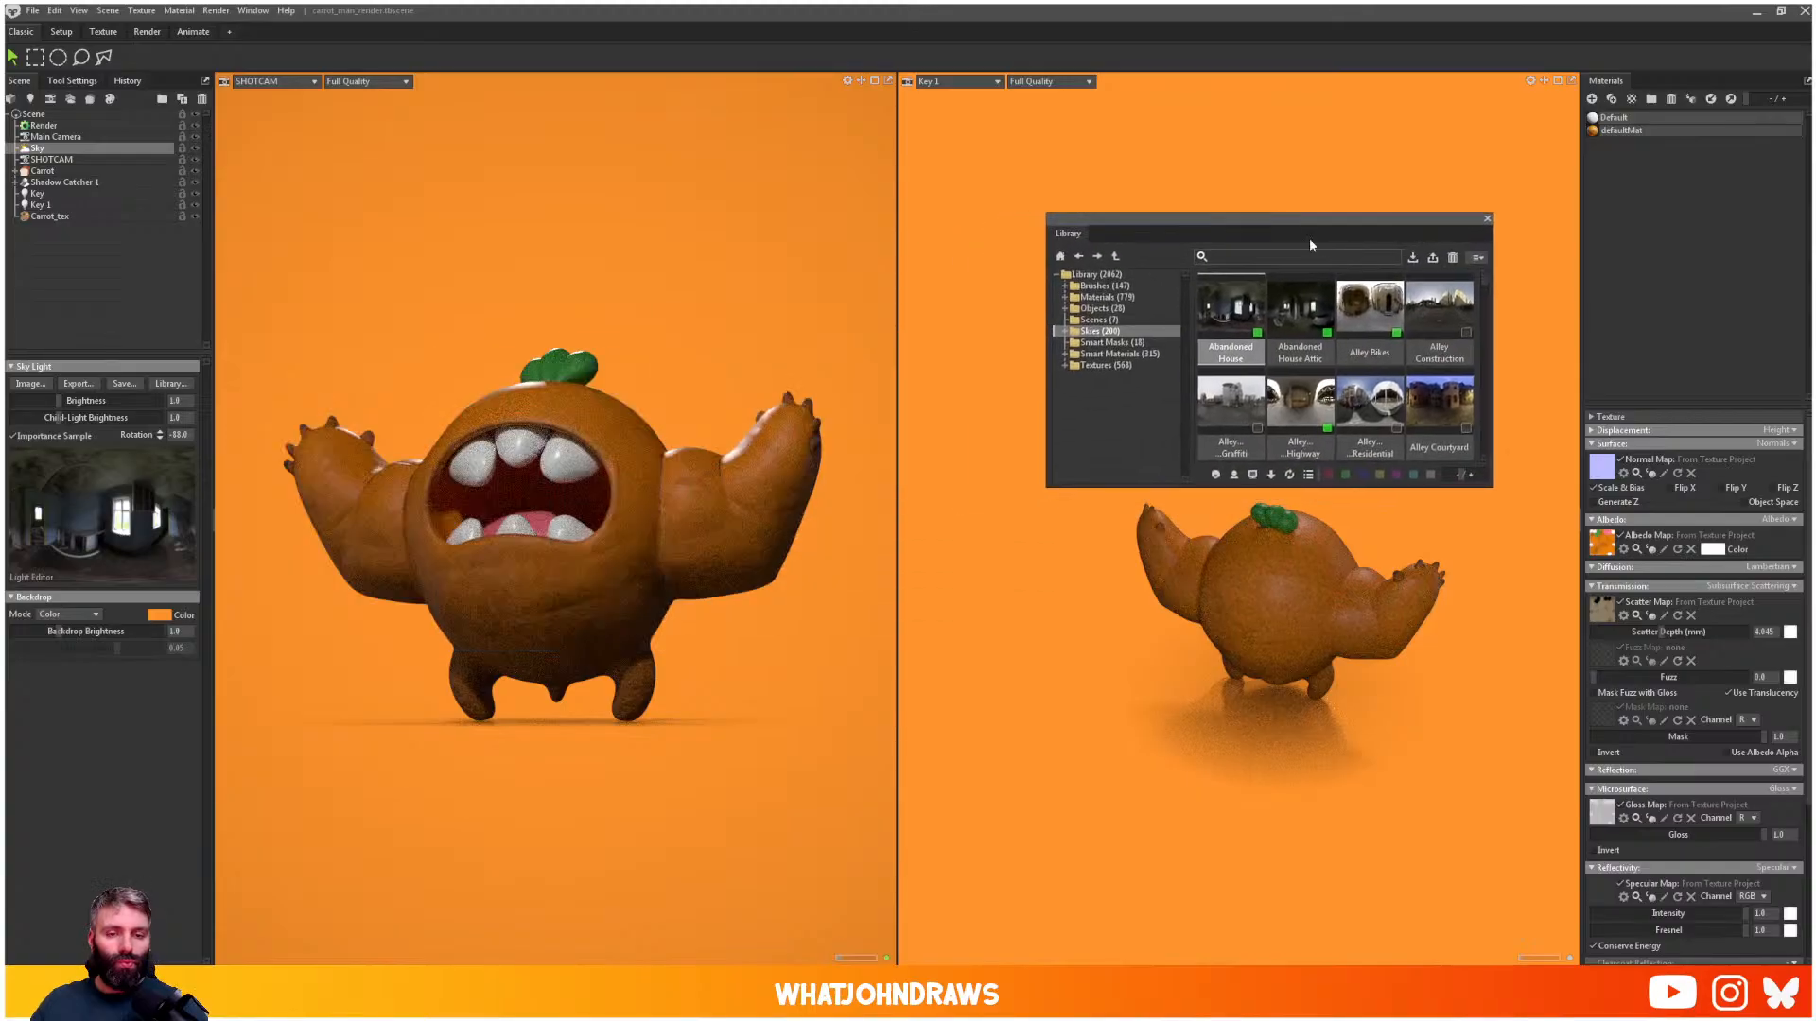
{"action": "left_click", "coordinate": [1358, 303]}
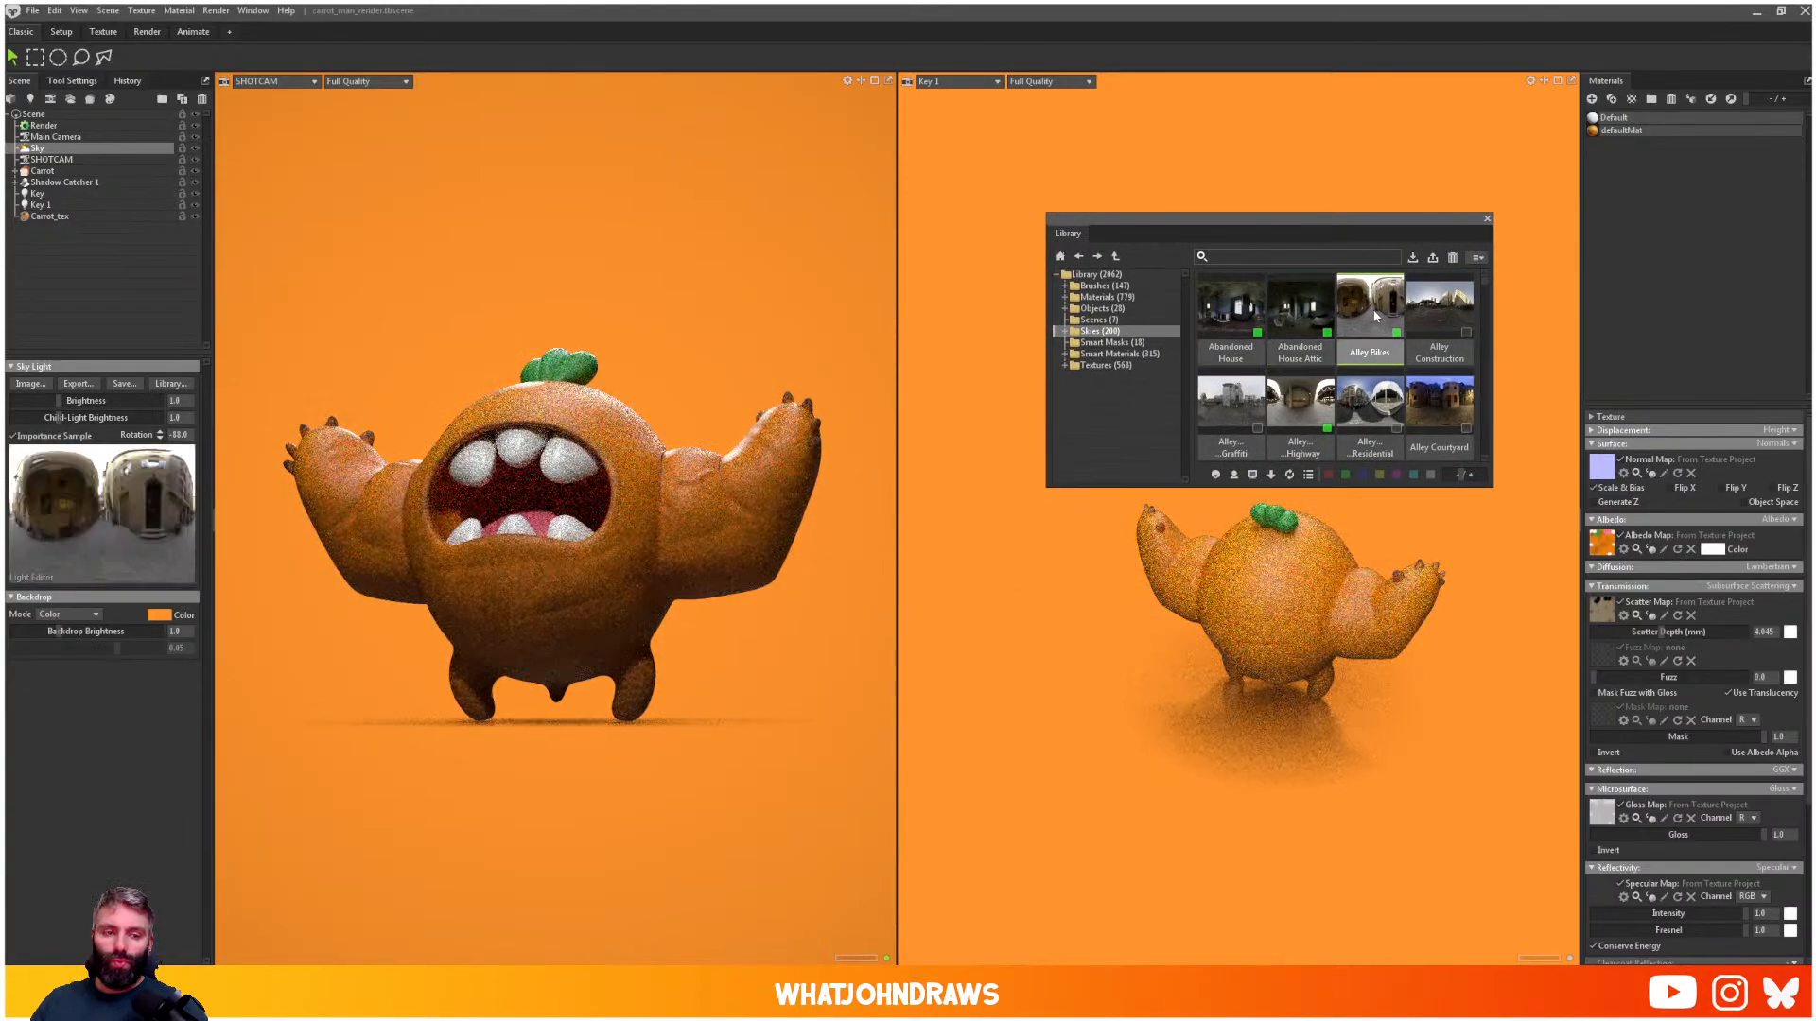
{"action": "left_click", "coordinate": [1434, 320]}
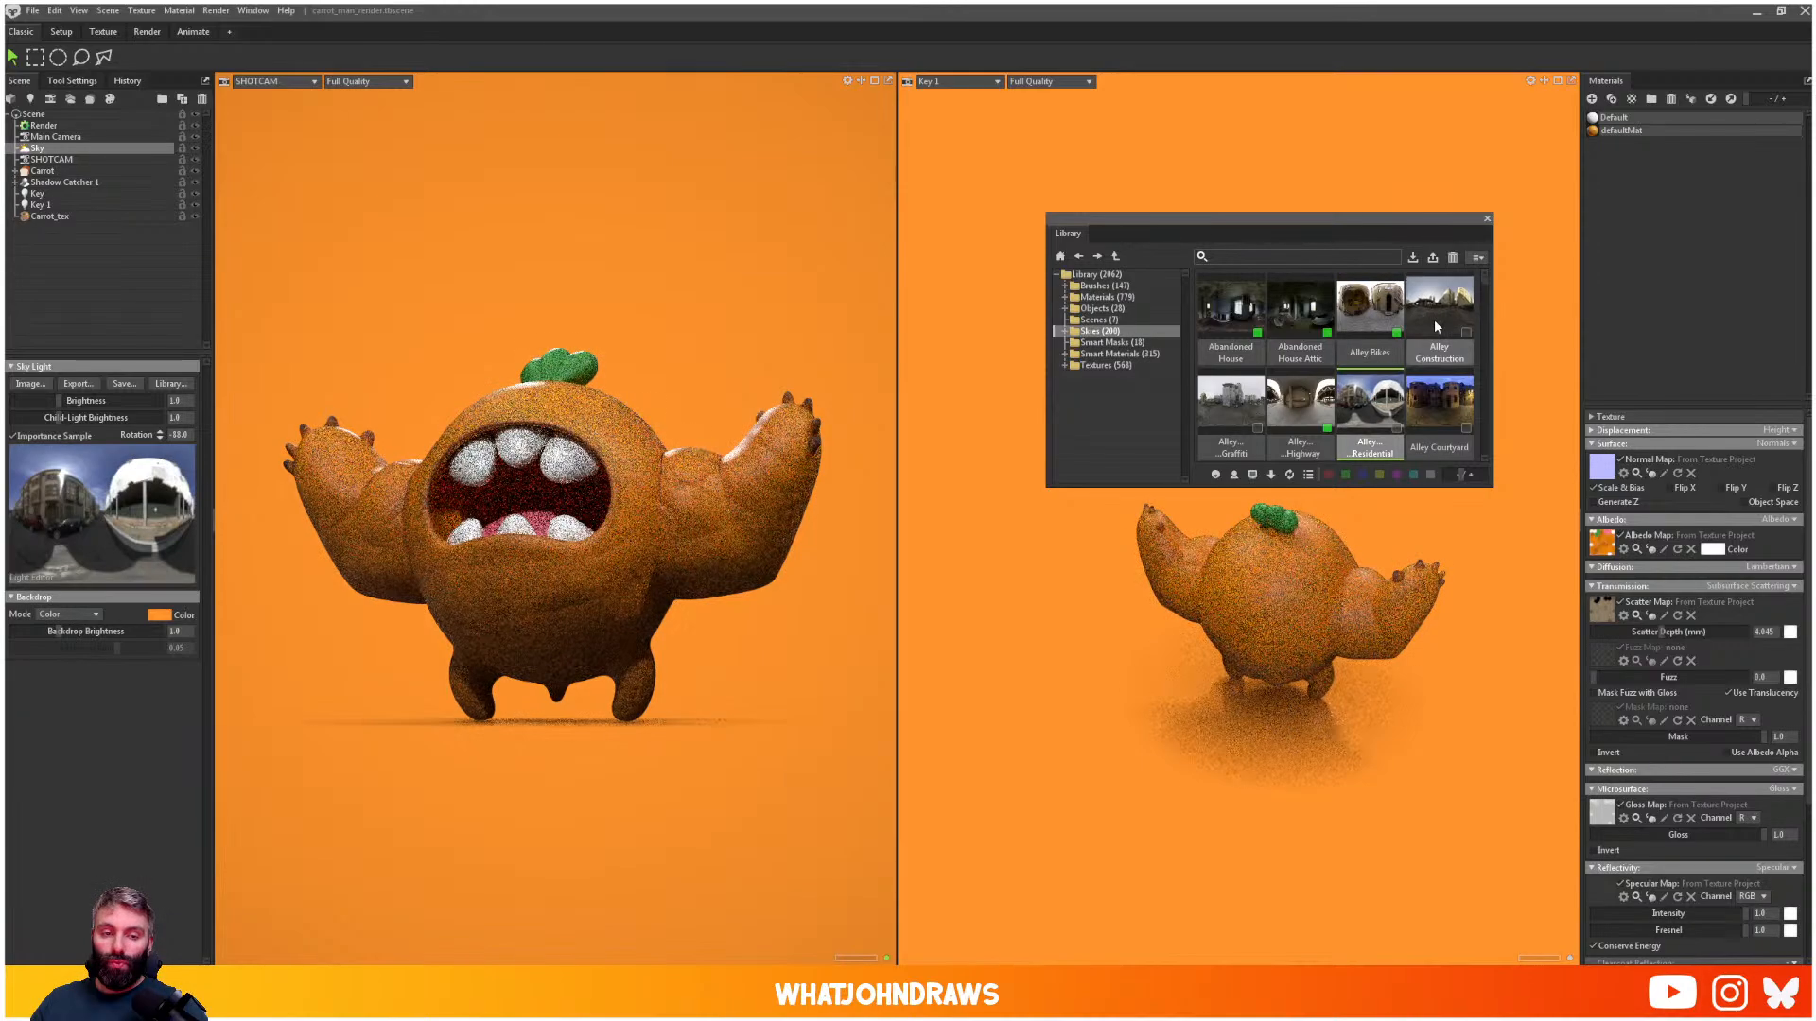
{"action": "left_click", "coordinate": [1437, 401]}
{"action": "left_click", "coordinate": [1366, 404]}
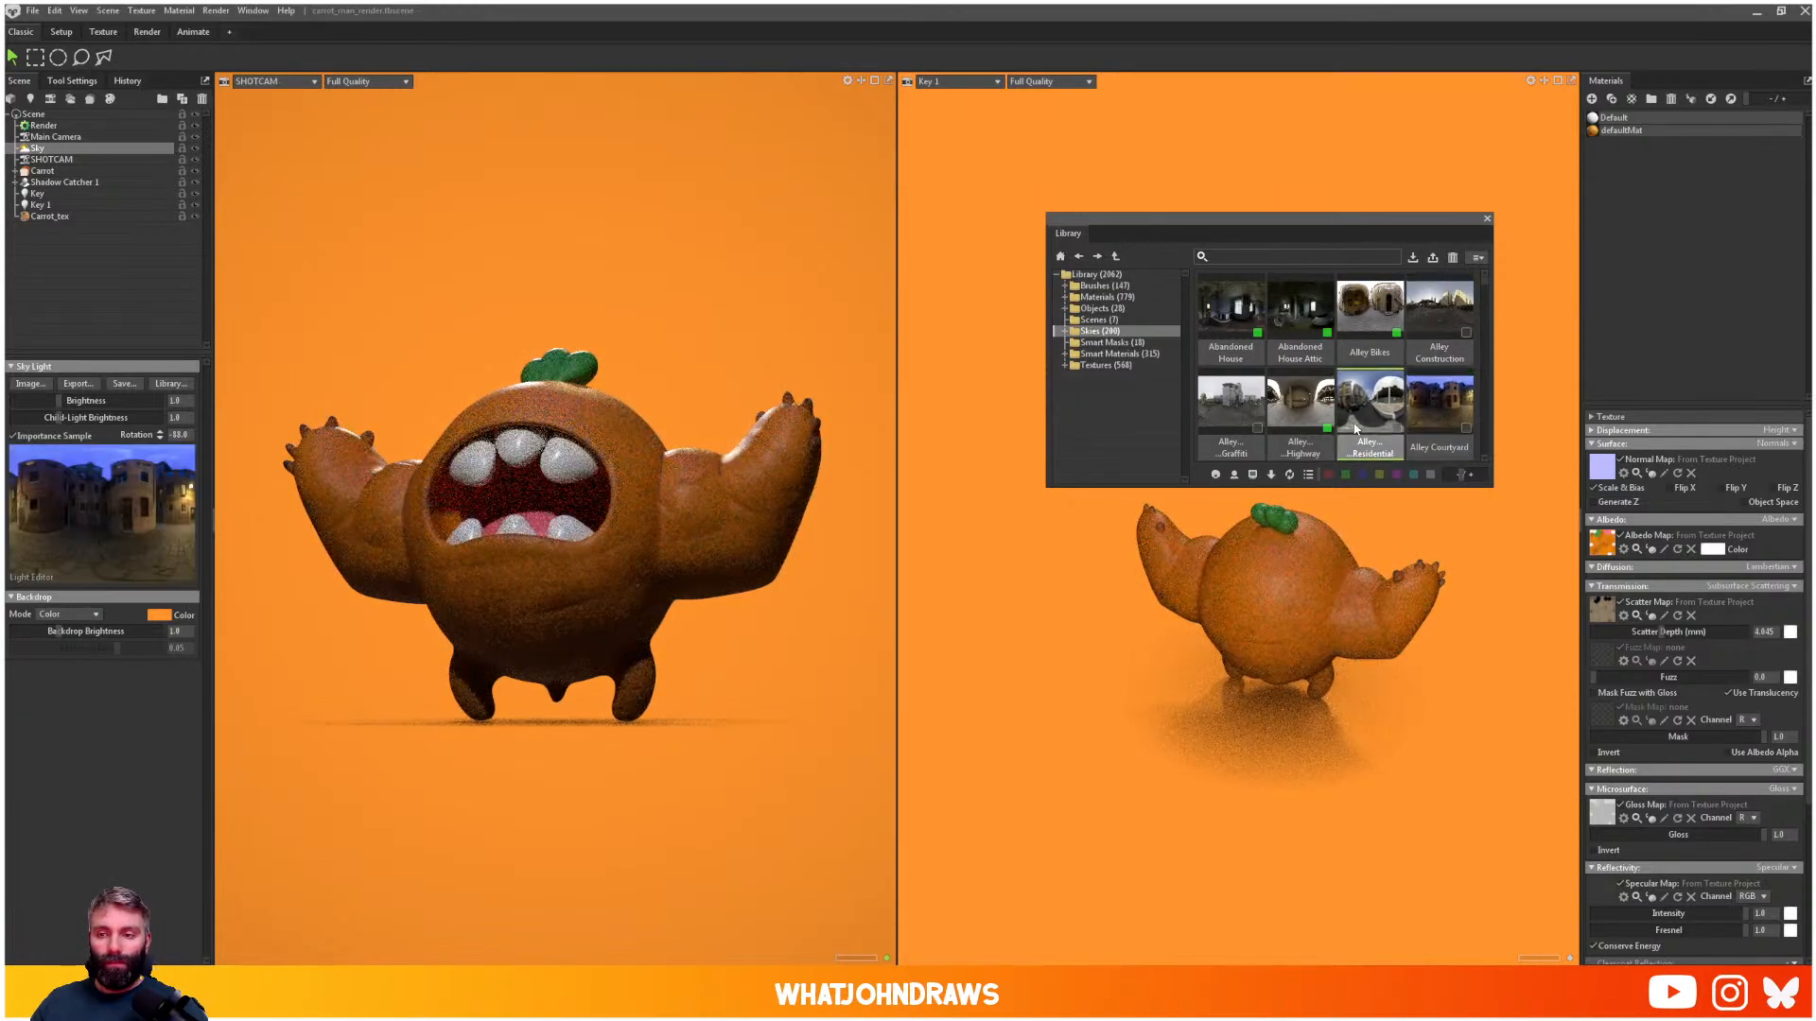
{"action": "left_click", "coordinate": [1207, 401]}
{"action": "left_click", "coordinate": [1284, 405]}
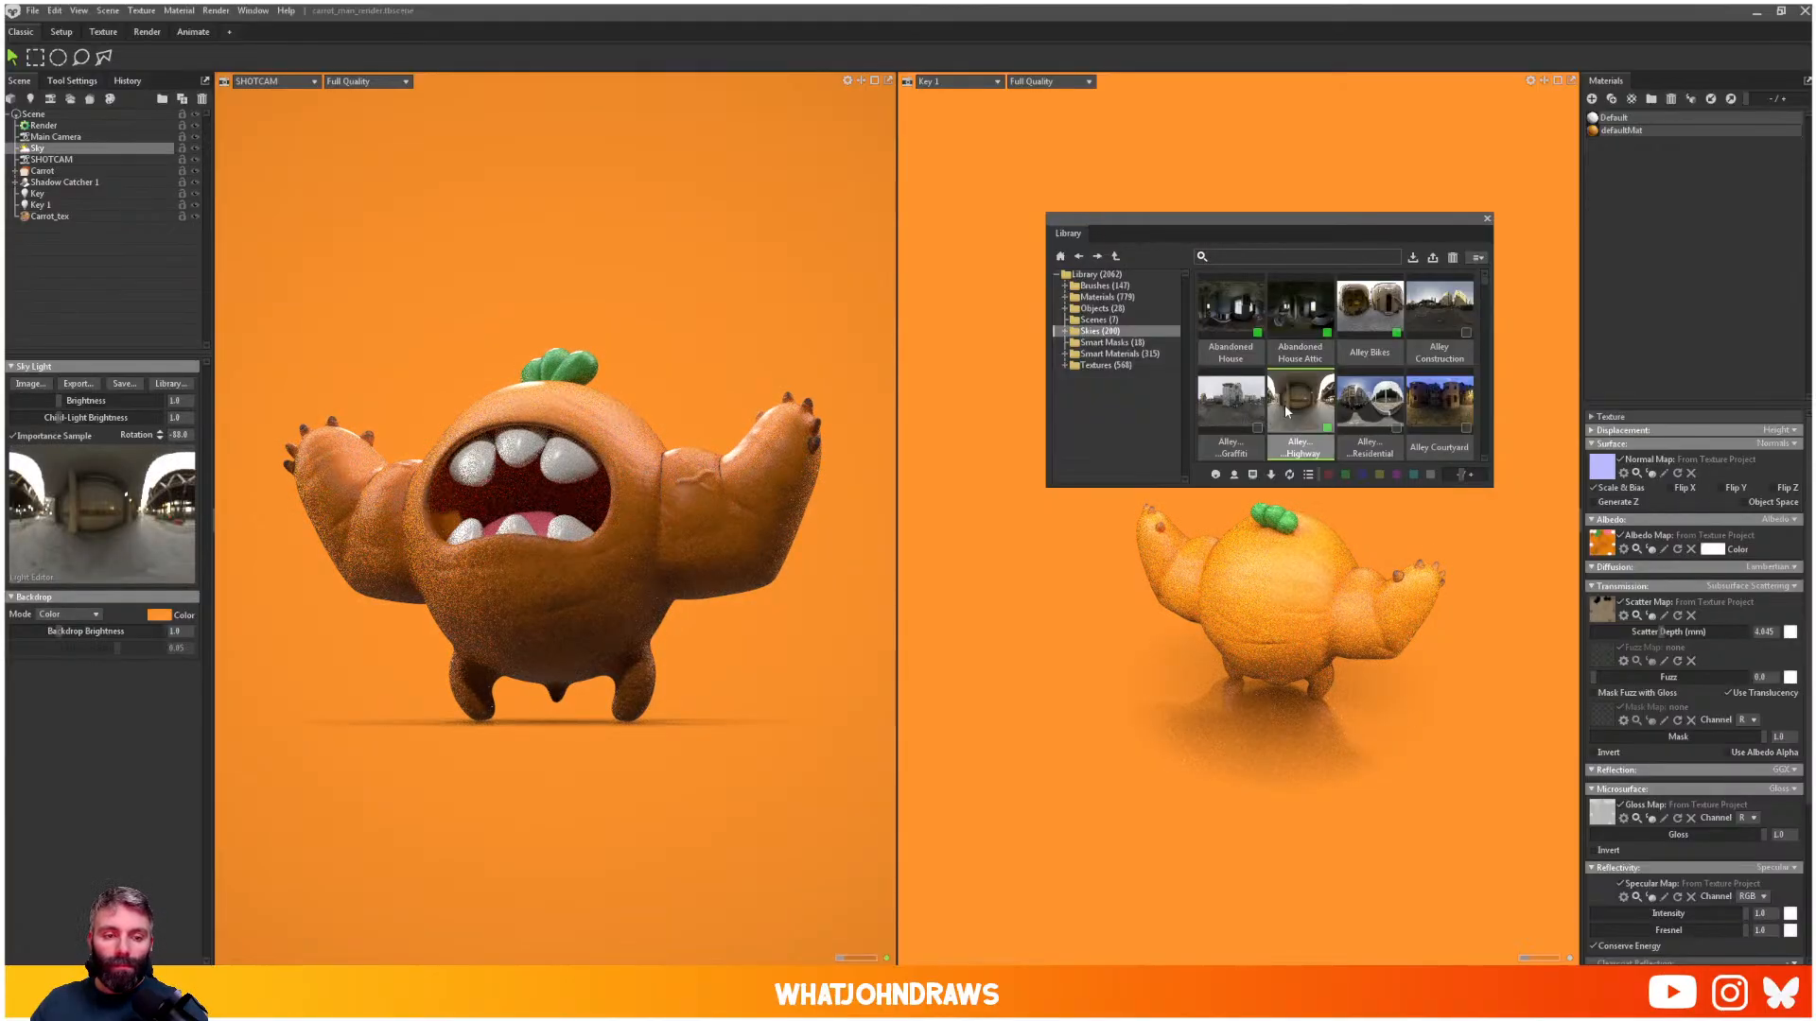
- Change the Sky's backdrop color from orange to a very dark, near-black warm gray
{"action": "left_click", "coordinate": [47, 160]}
{"action": "left_click", "coordinate": [42, 149]}
{"action": "left_click", "coordinate": [159, 615]}
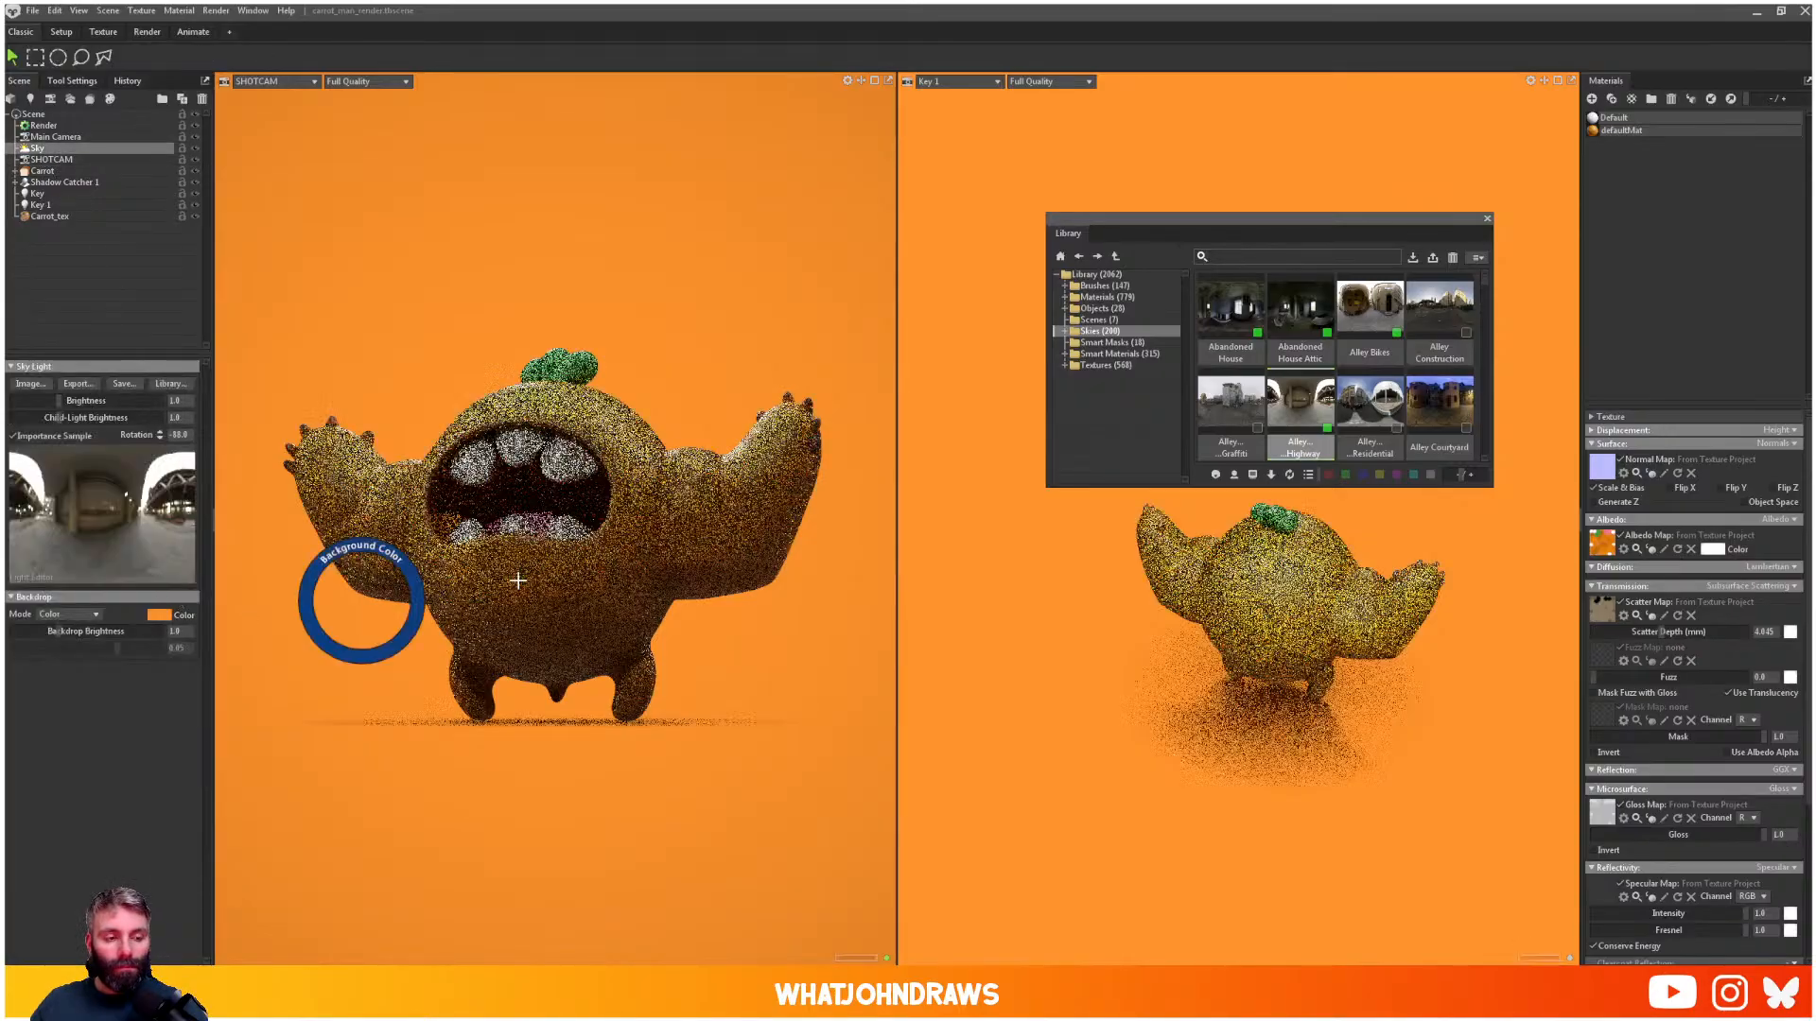
{"action": "left_click_drag", "start_coordinate": [815, 503], "coordinate": [737, 580]}
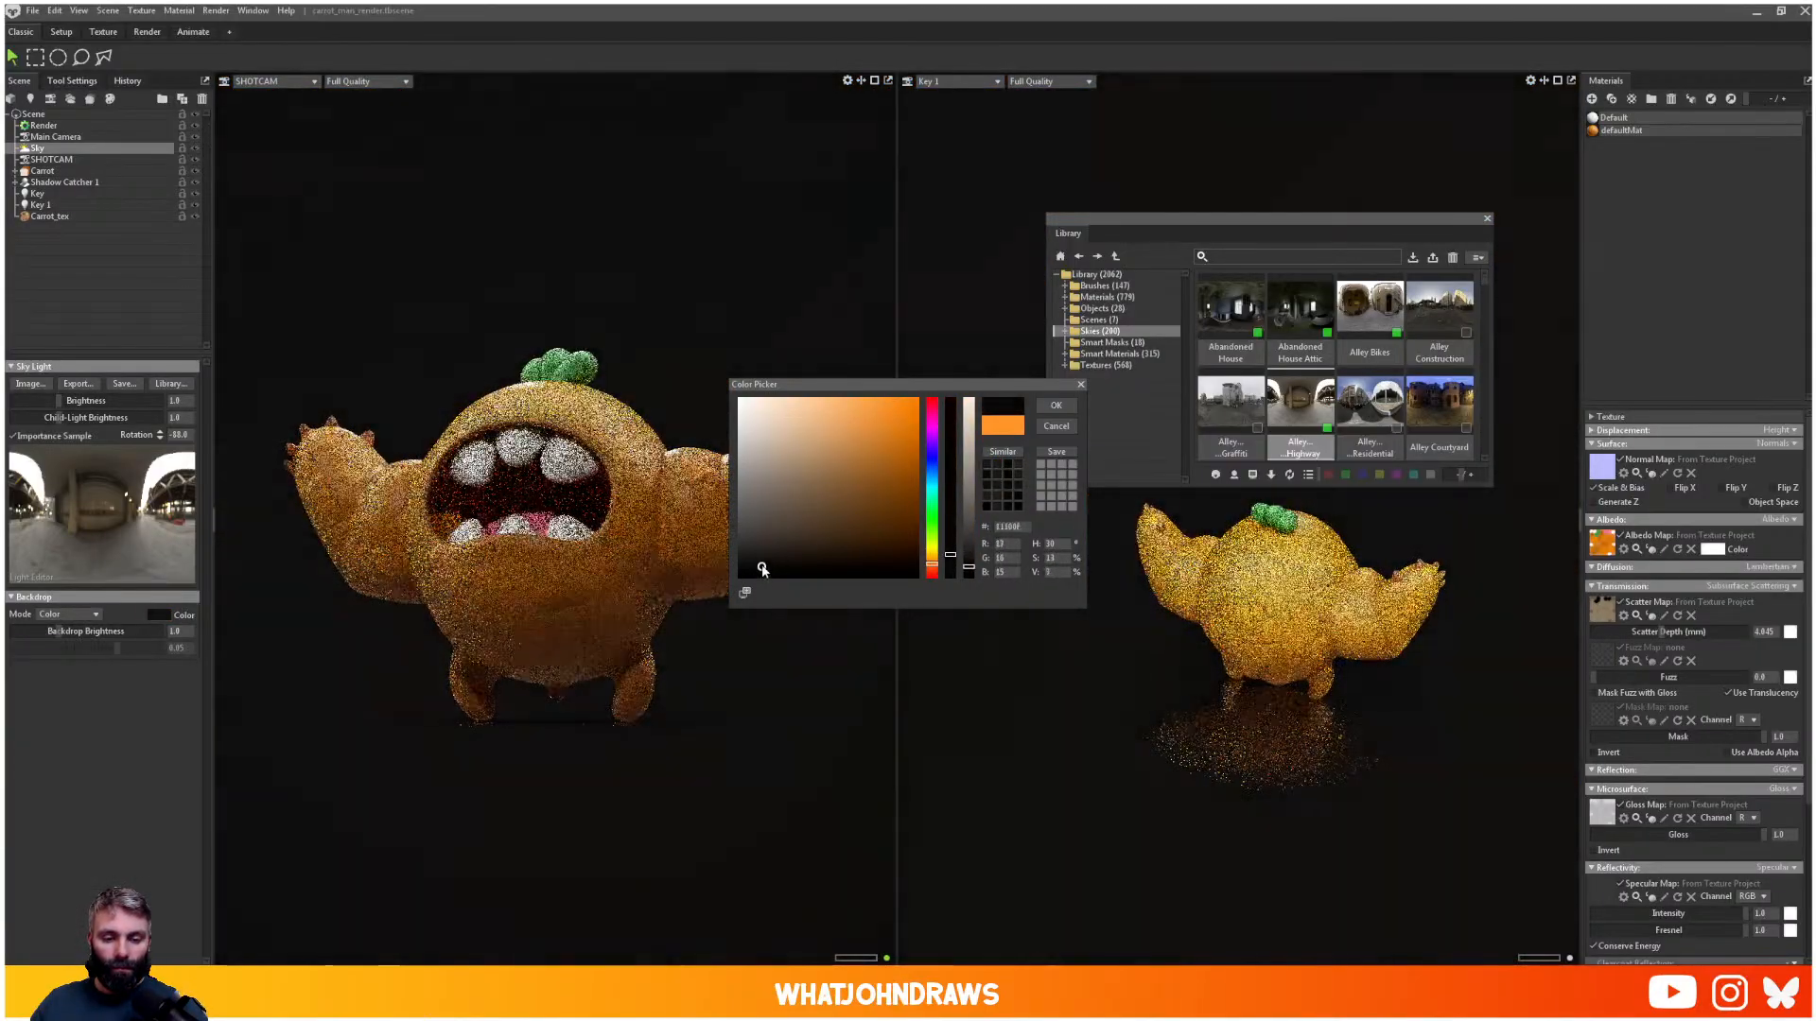
{"action": "left_click", "coordinate": [759, 561]}
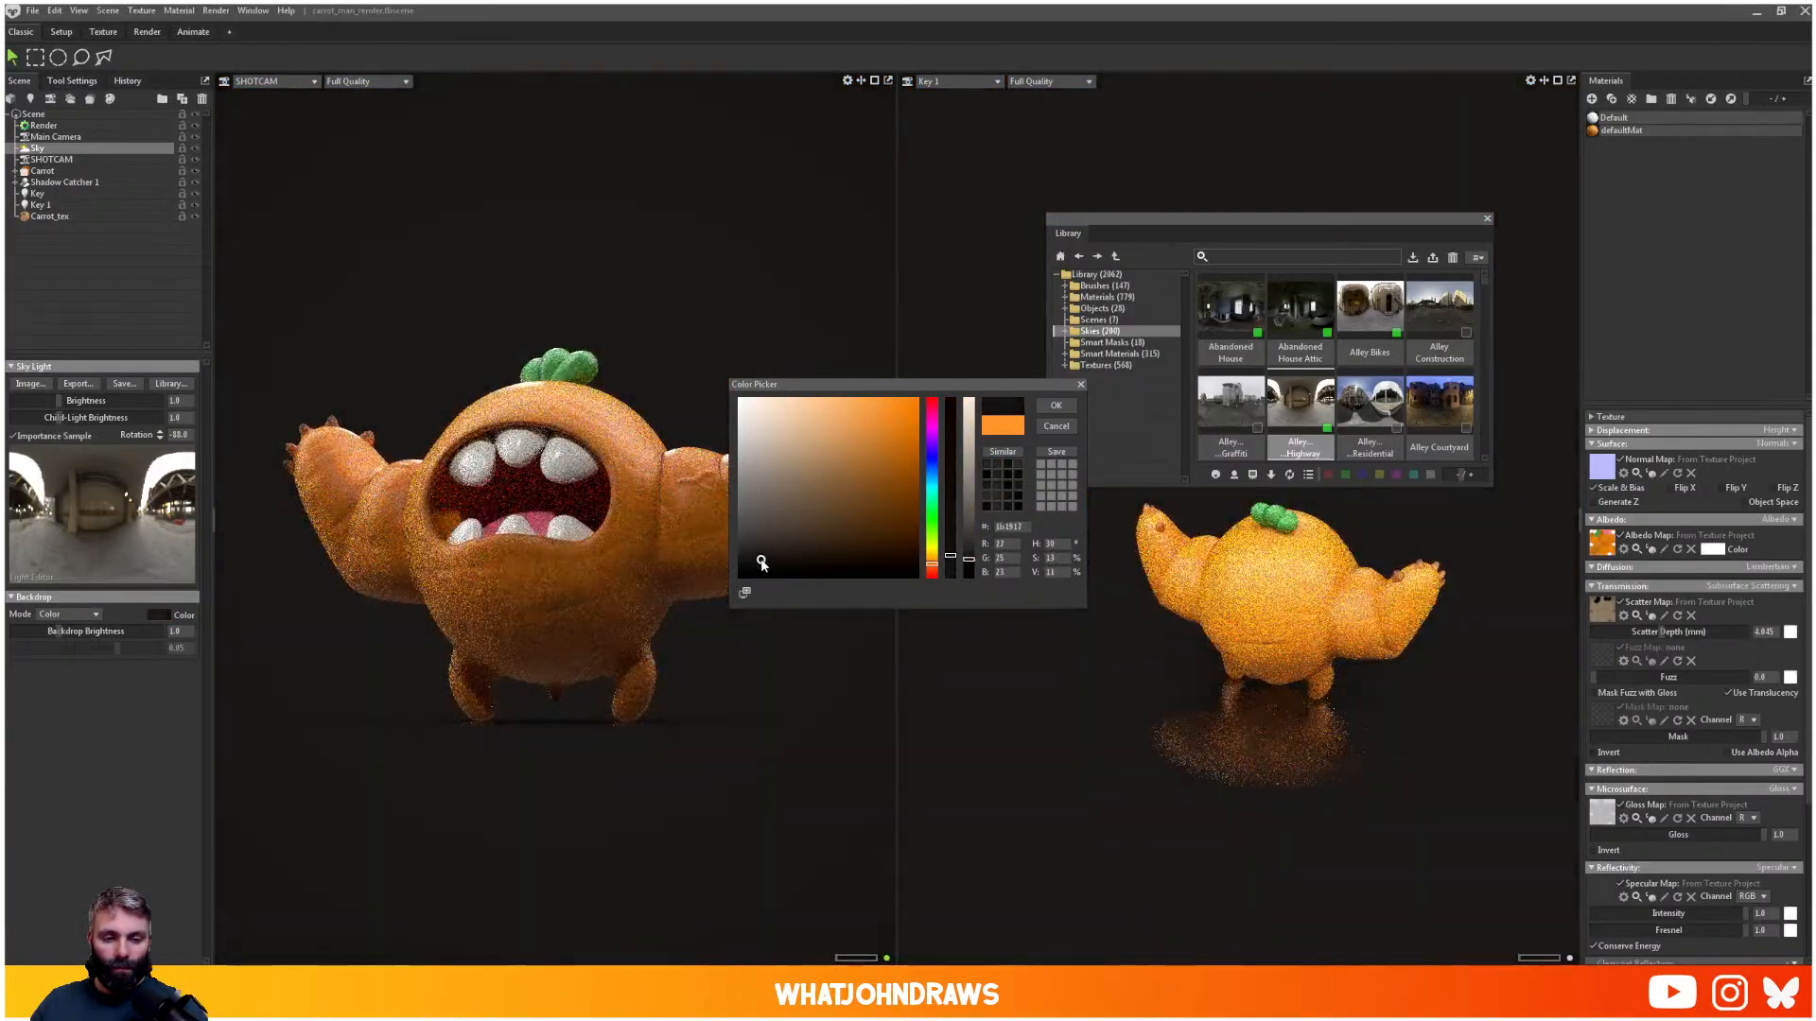
{"action": "left_click", "coordinate": [1056, 405]}
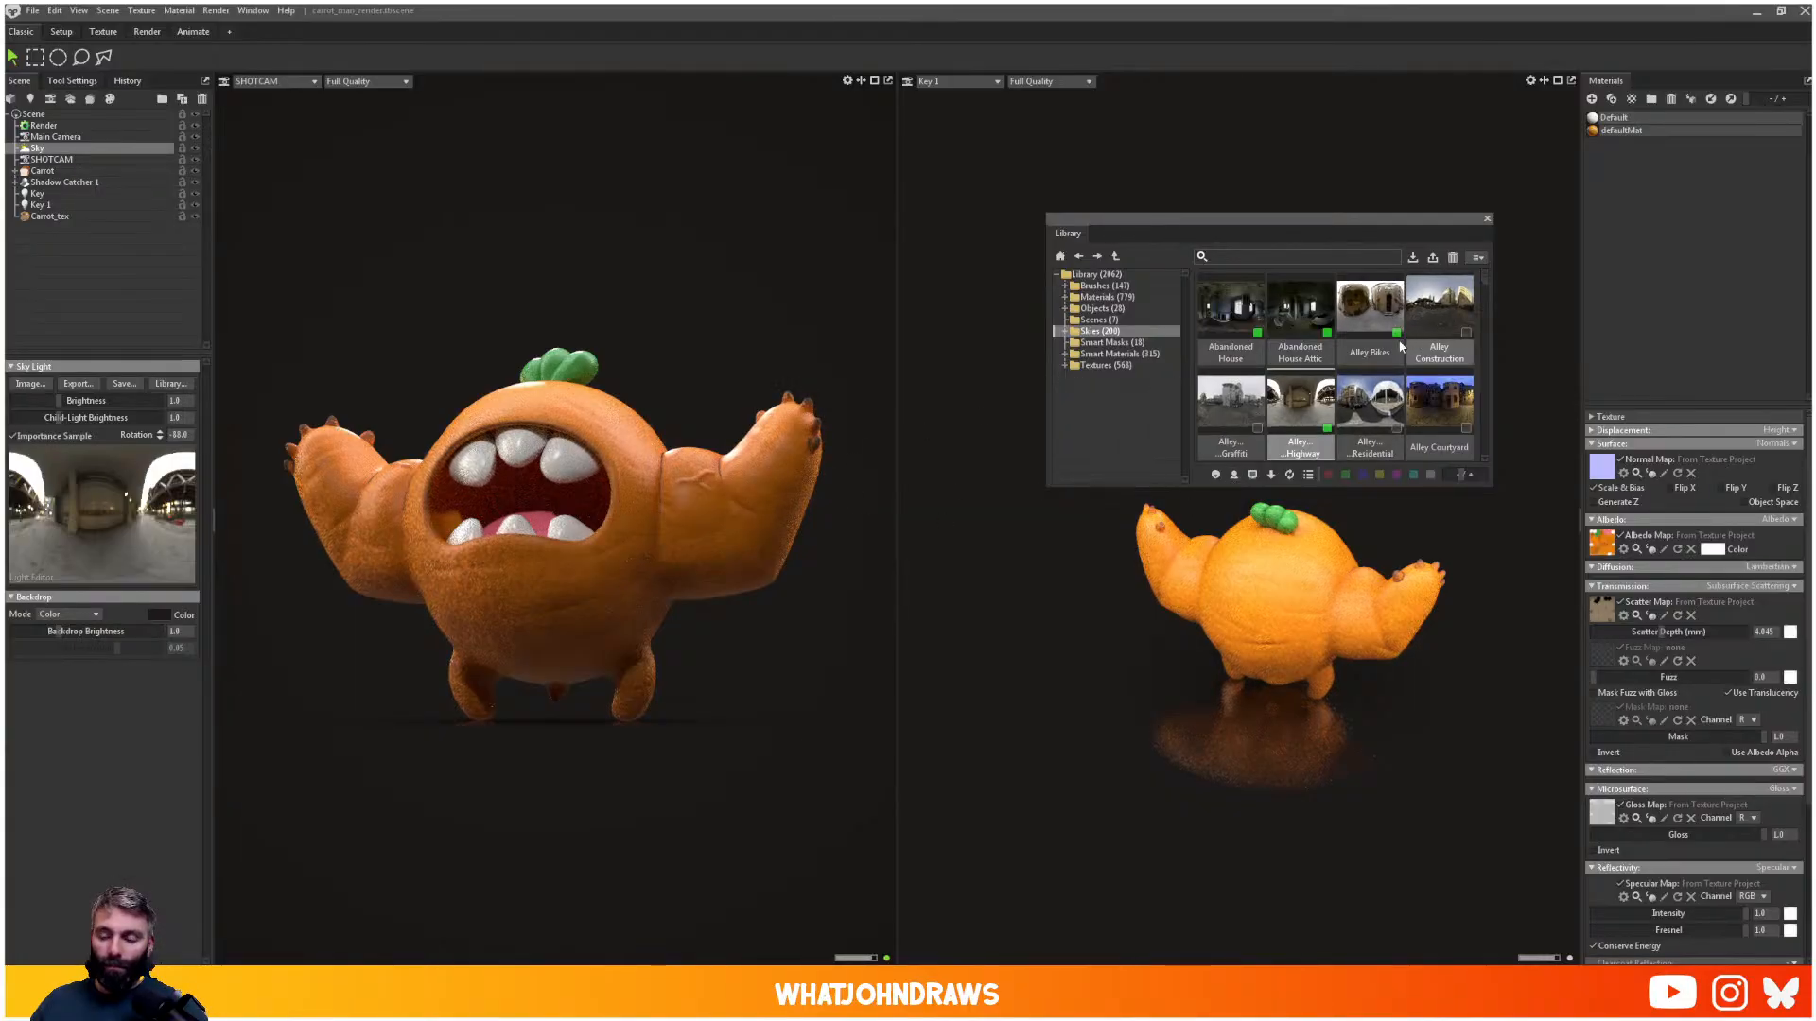
- Close the sky library, rotate the sky lighting around the monster, and swing the Key 1 light to a lower angle behind it
{"action": "left_click", "coordinate": [735, 662]}
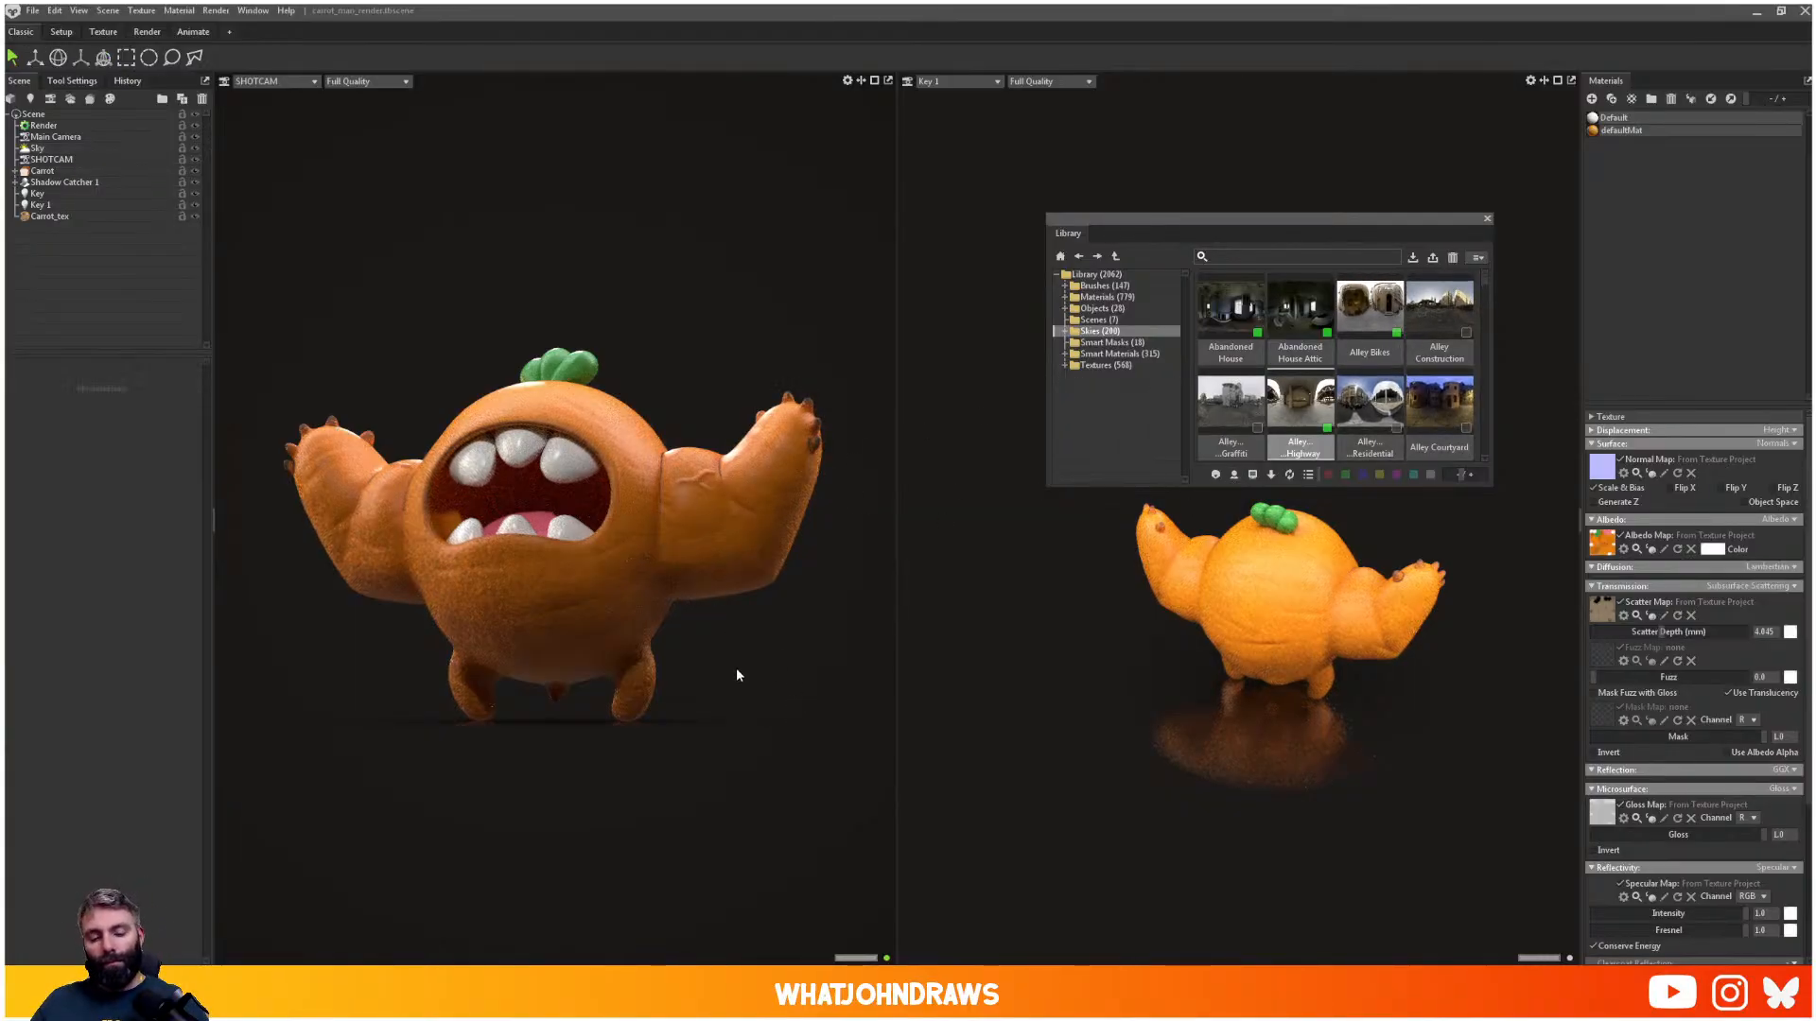
{"action": "mouse_move", "coordinate": [718, 658]}
{"action": "left_mouse_down", "text": "shift"}
{"action": "mouse_move", "coordinate": [741, 702]}
{"action": "mouse_move", "coordinate": [759, 664]}
{"action": "left_mouse_up", "text": "shift"}
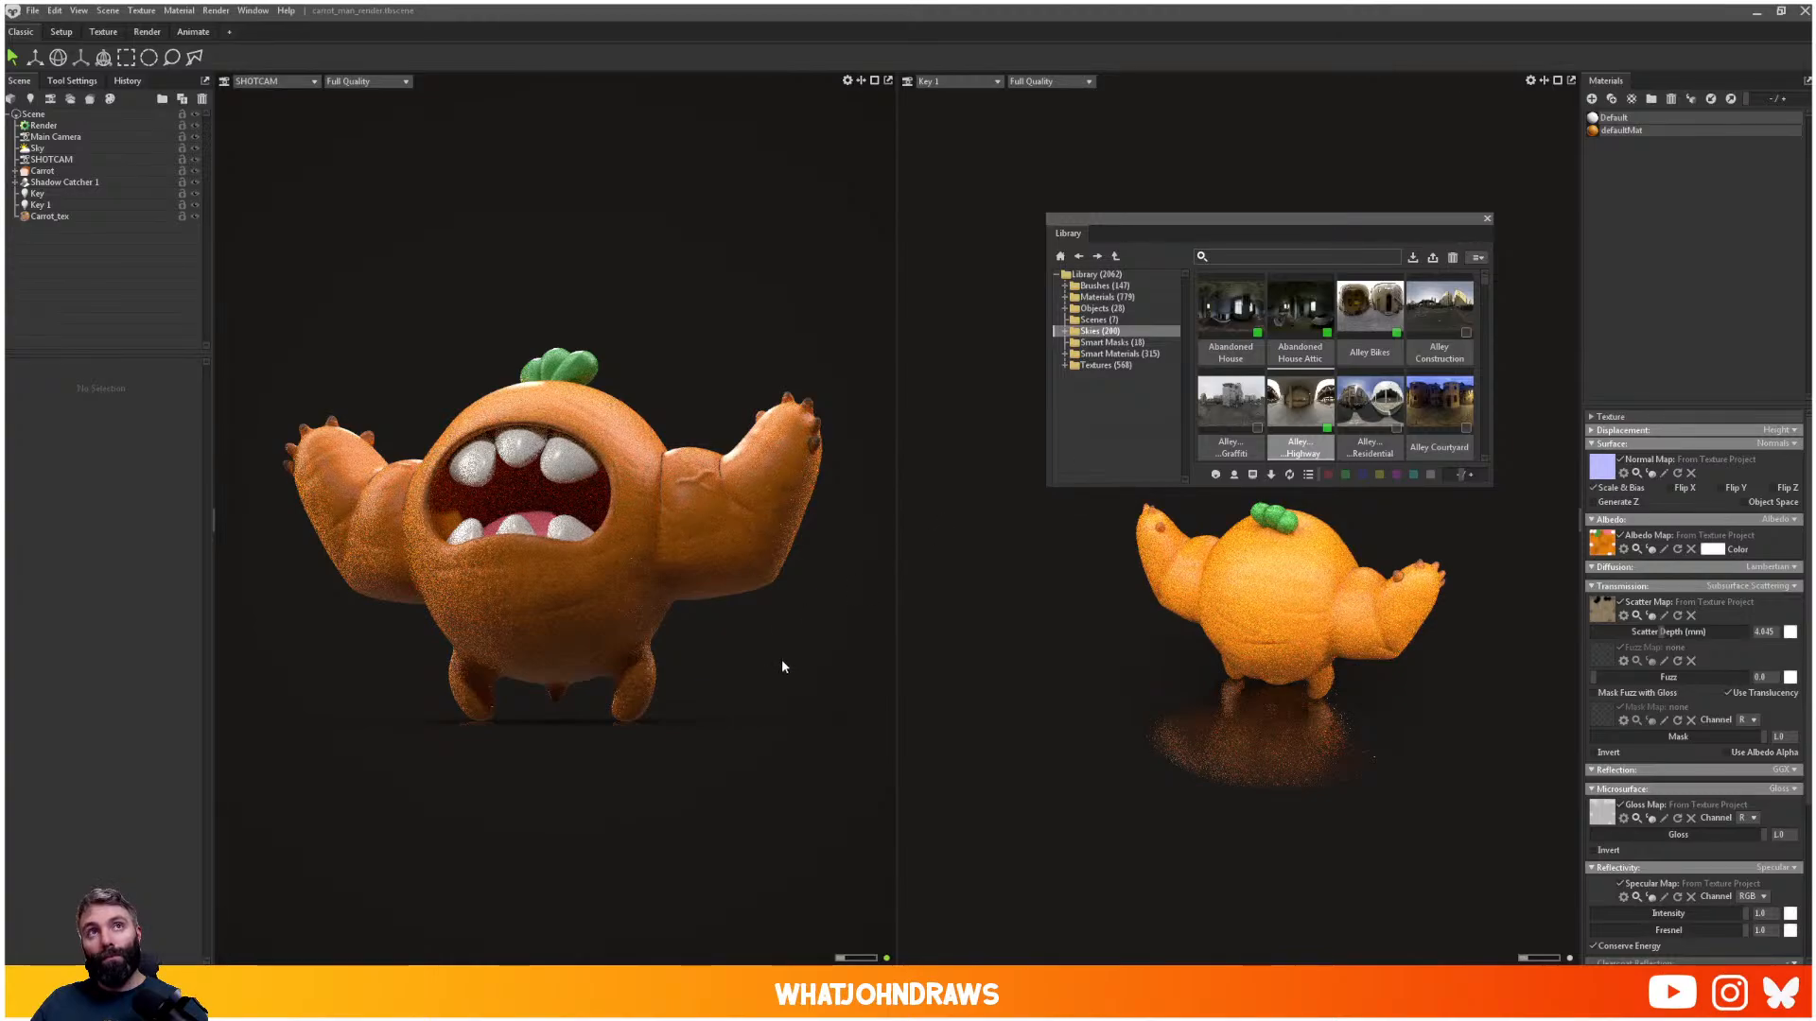
{"action": "left_click", "coordinate": [1487, 219]}
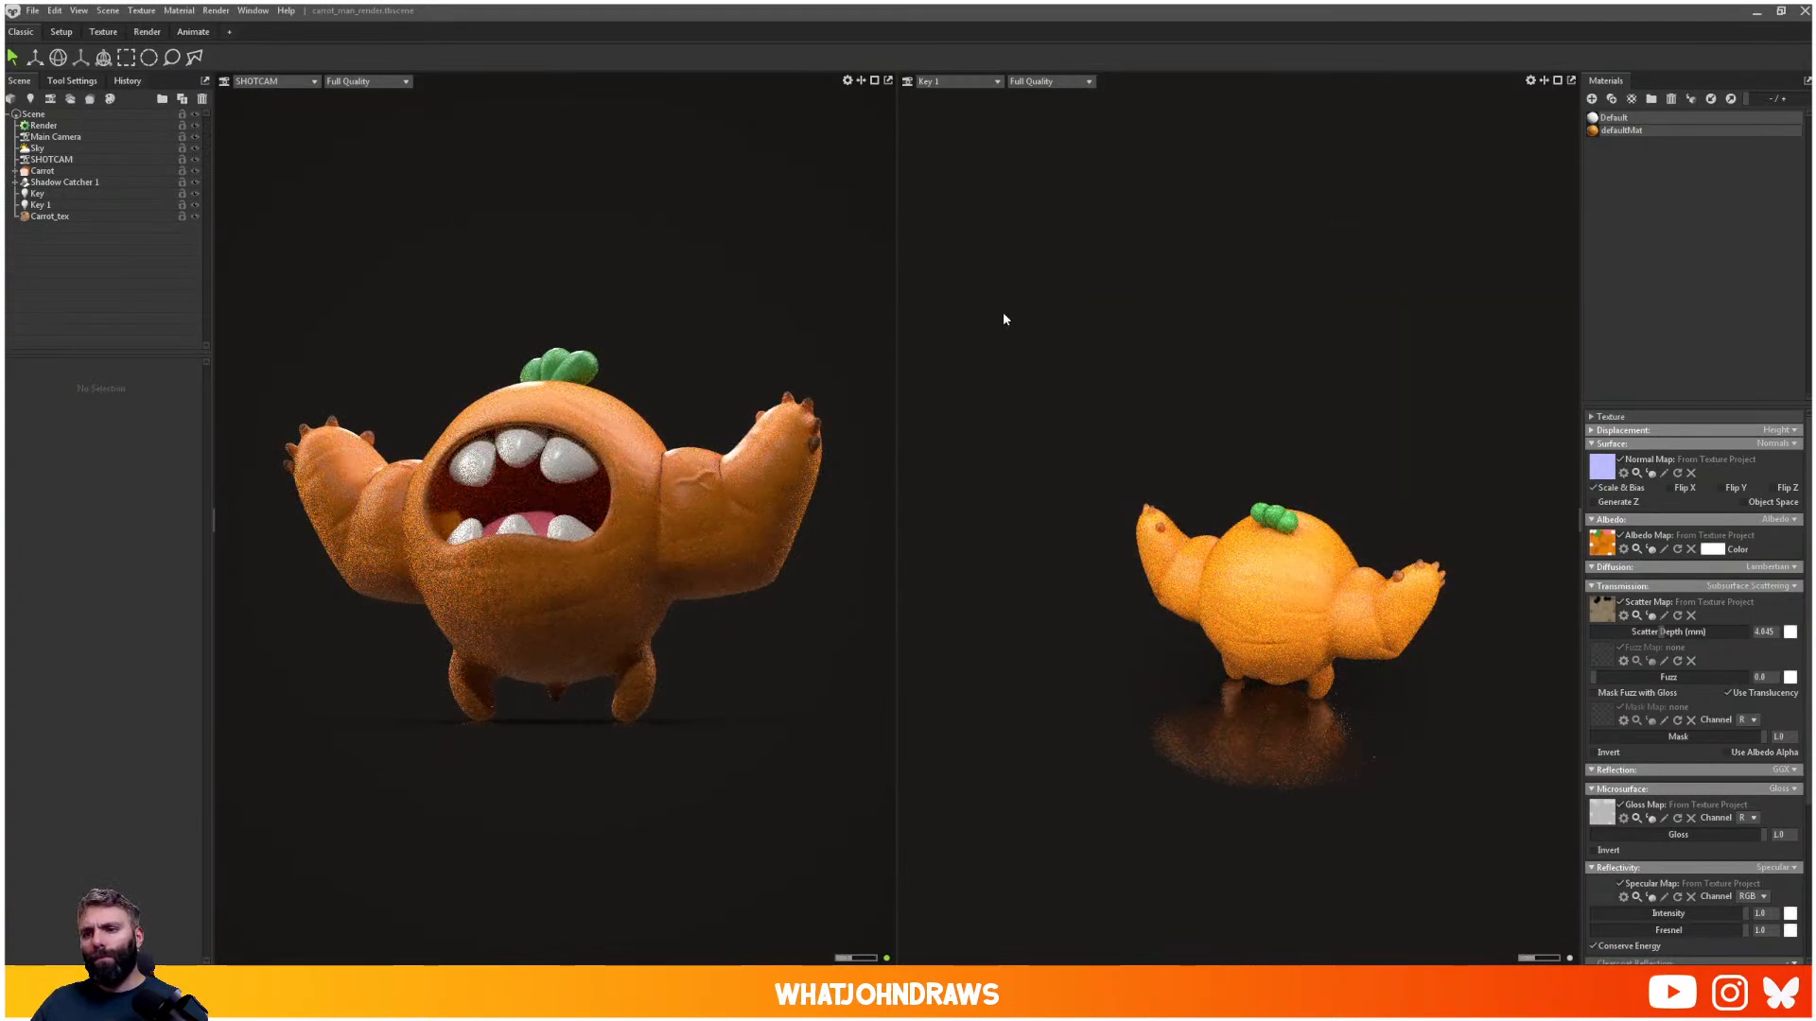
{"action": "left_click_drag", "start_coordinate": [685, 394], "coordinate": [768, 338], "text": "shift"}
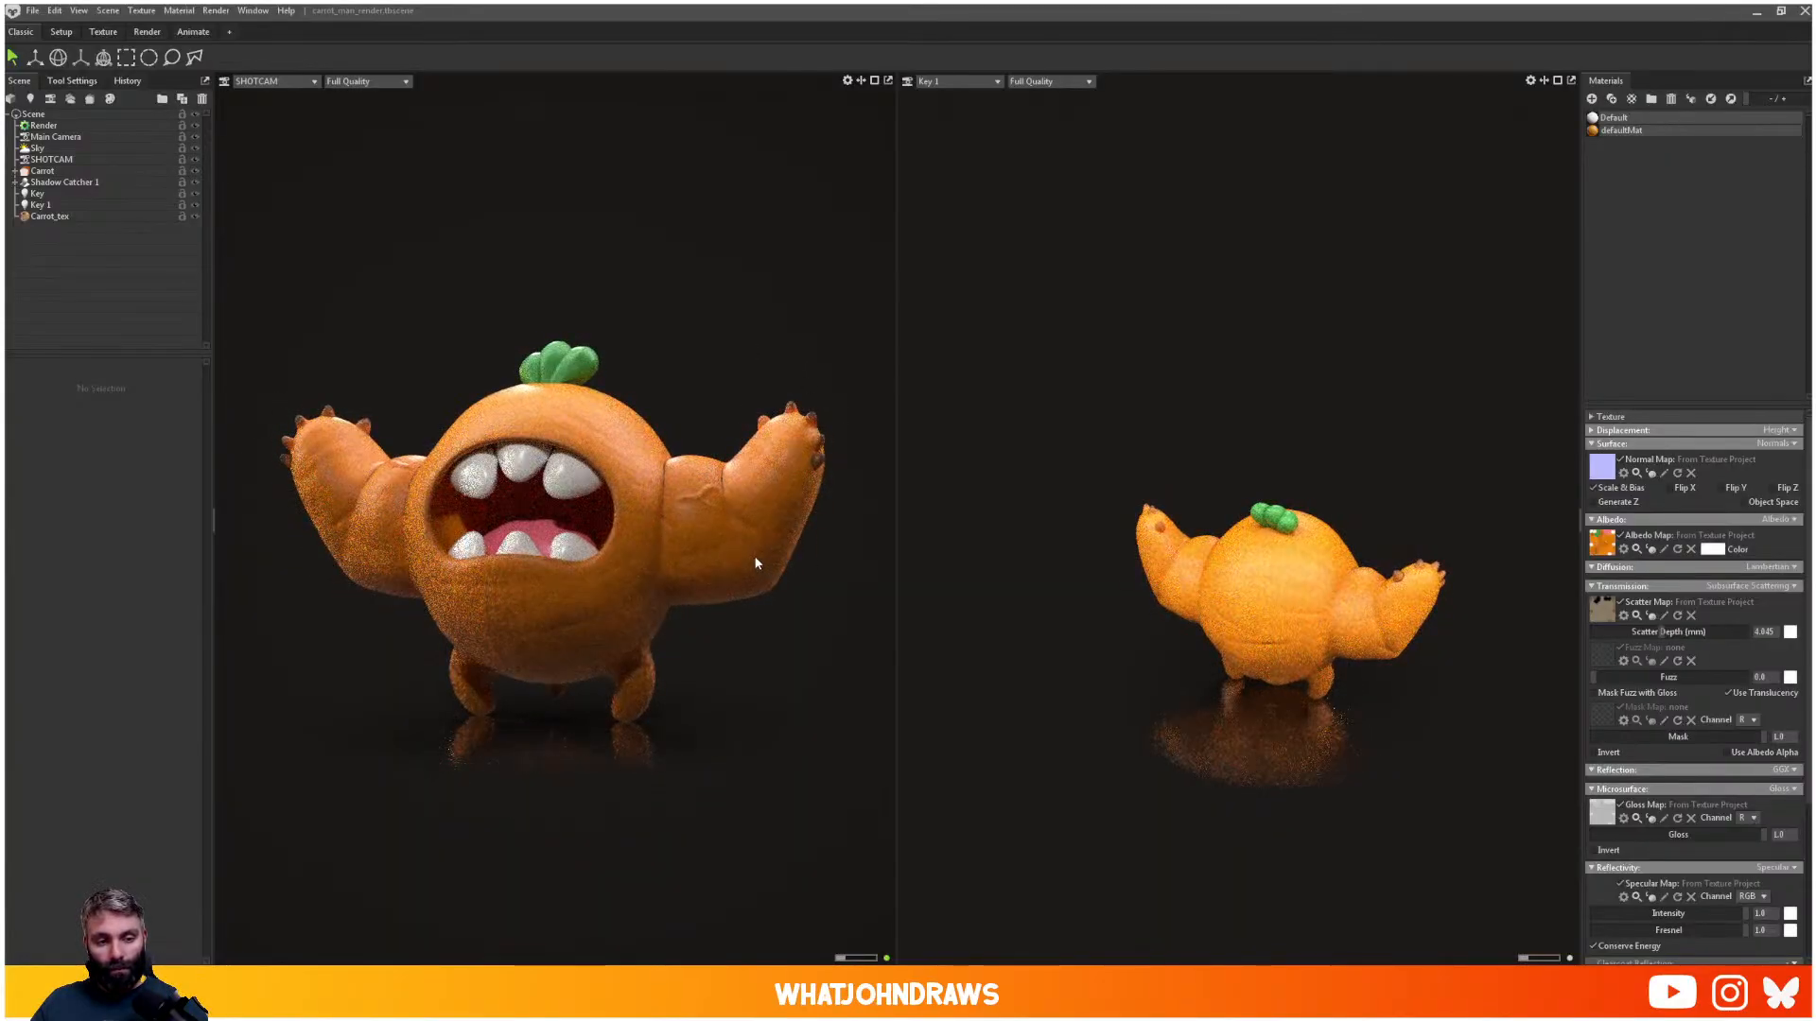
{"action": "mouse_move", "coordinate": [819, 641]}
{"action": "left_mouse_down", "text": "shift"}
{"action": "mouse_move", "coordinate": [702, 649]}
{"action": "mouse_move", "coordinate": [804, 658]}
{"action": "left_mouse_up", "text": "shift"}
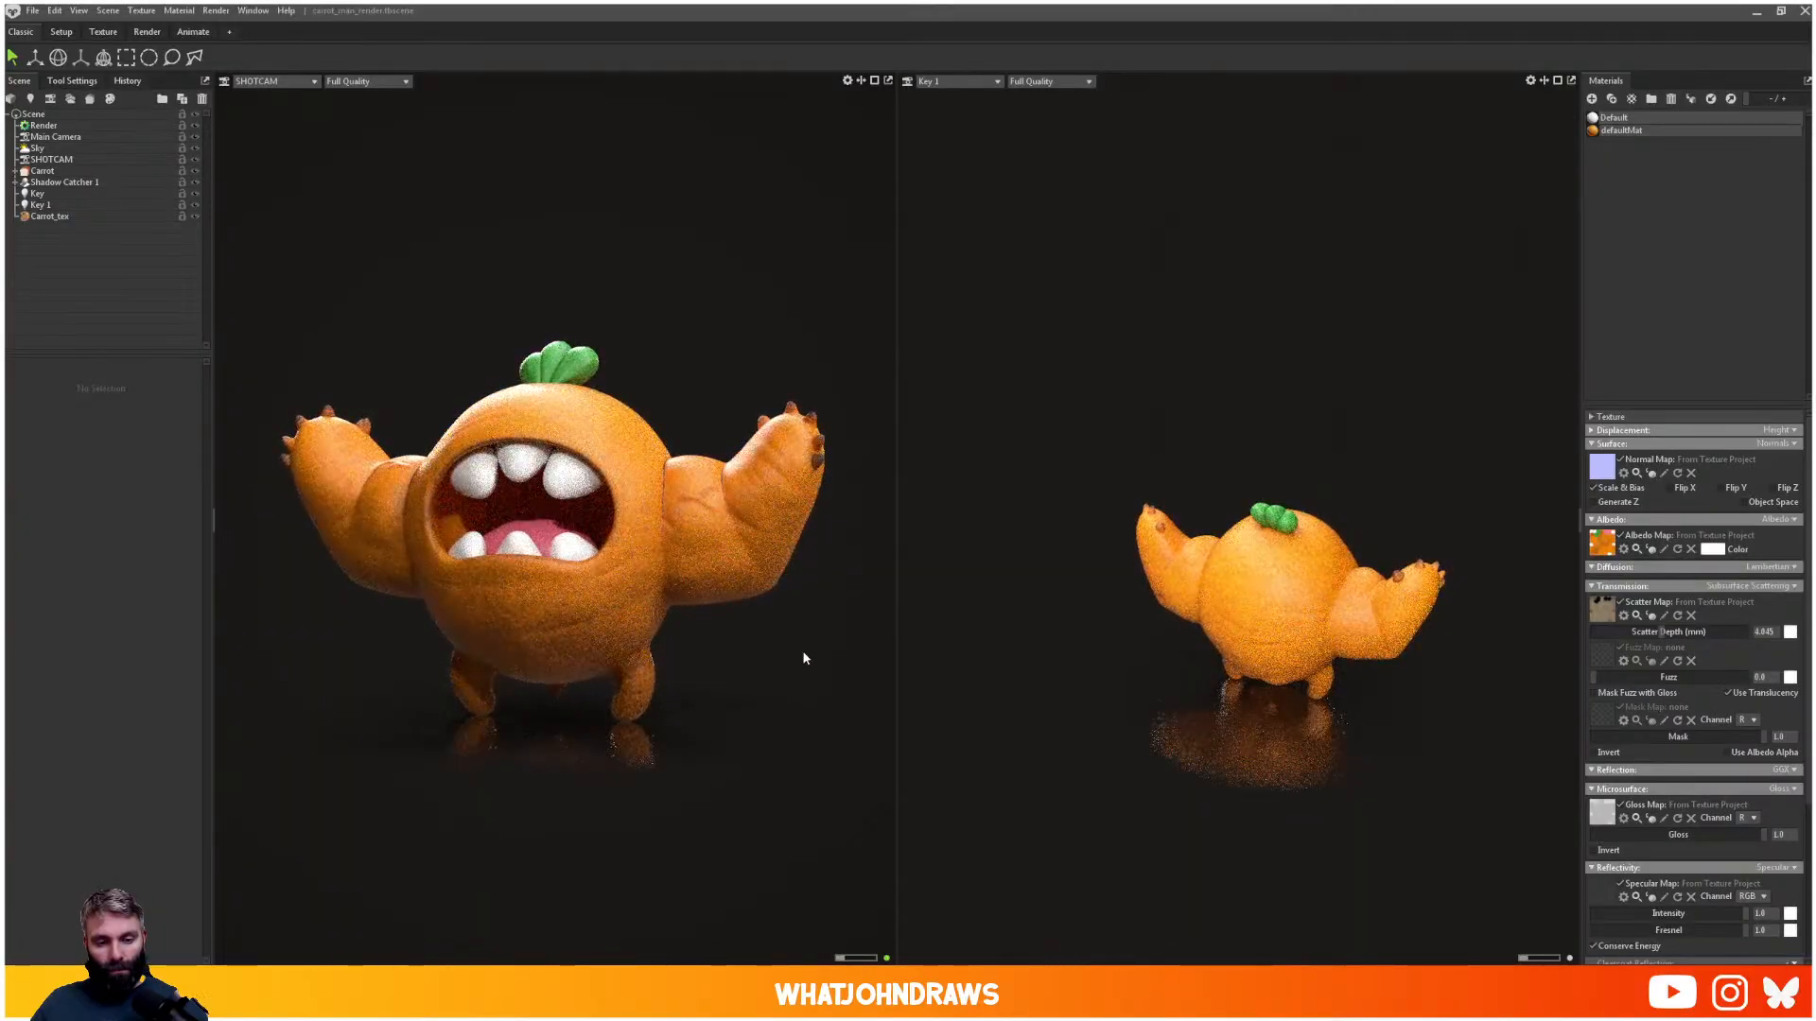
{"action": "left_click_drag", "start_coordinate": [1495, 736], "coordinate": [1394, 620]}
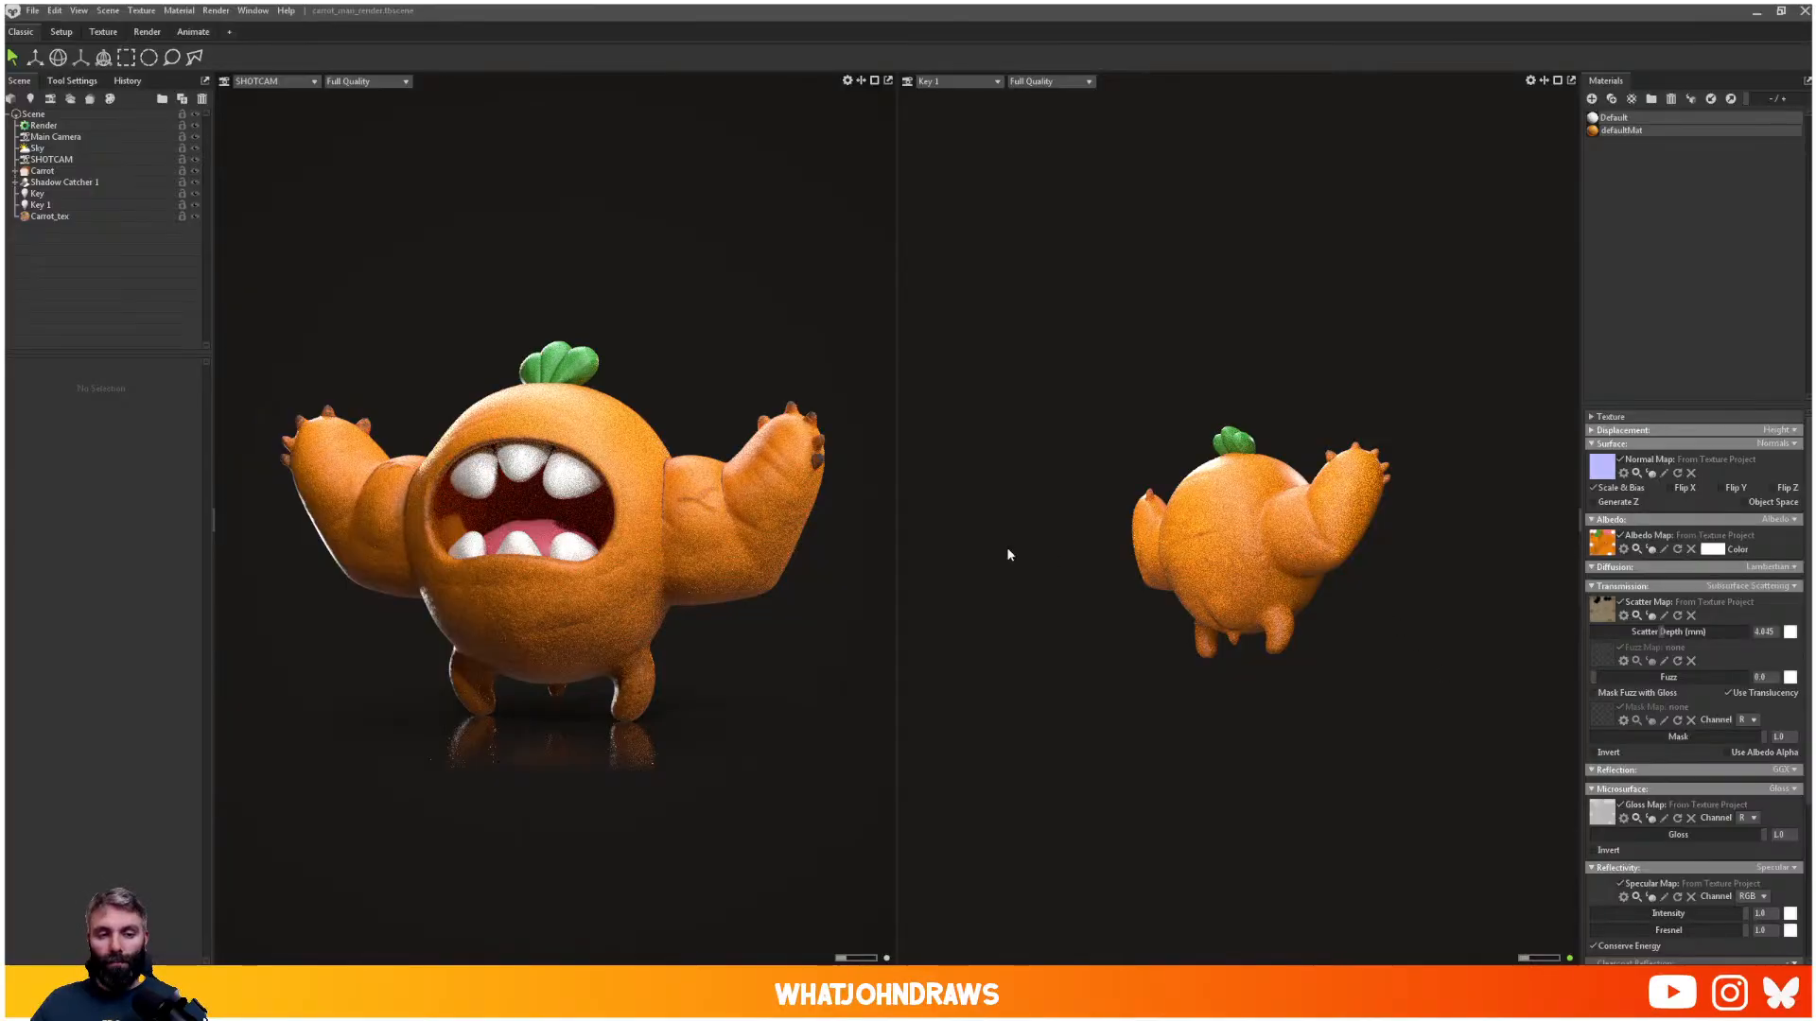
- Soften Shadow Catcher 1 with fade radius about 0.8, fade falloff about 1.03, roughness about 0.35, specular intensity about 0.16 and specular fresnel about 0.76
{"action": "left_click", "coordinate": [41, 205]}
{"action": "left_click", "coordinate": [47, 172]}
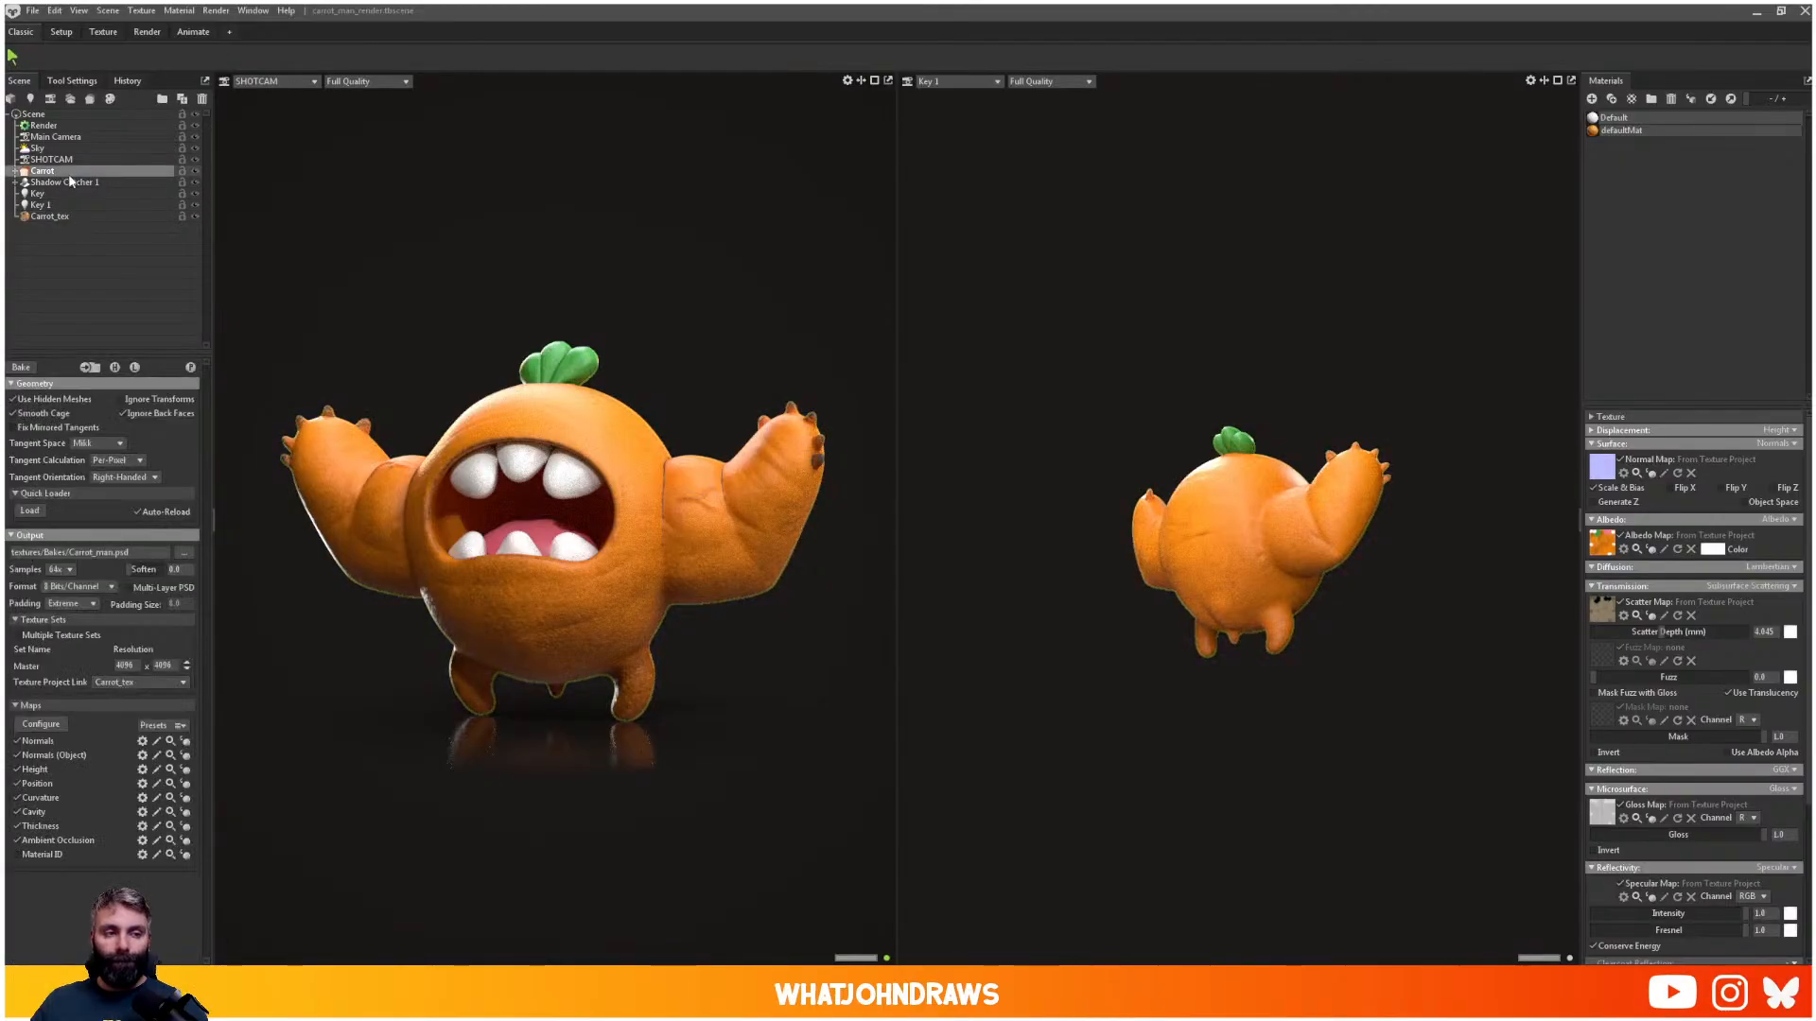
{"action": "left_click", "coordinate": [59, 183]}
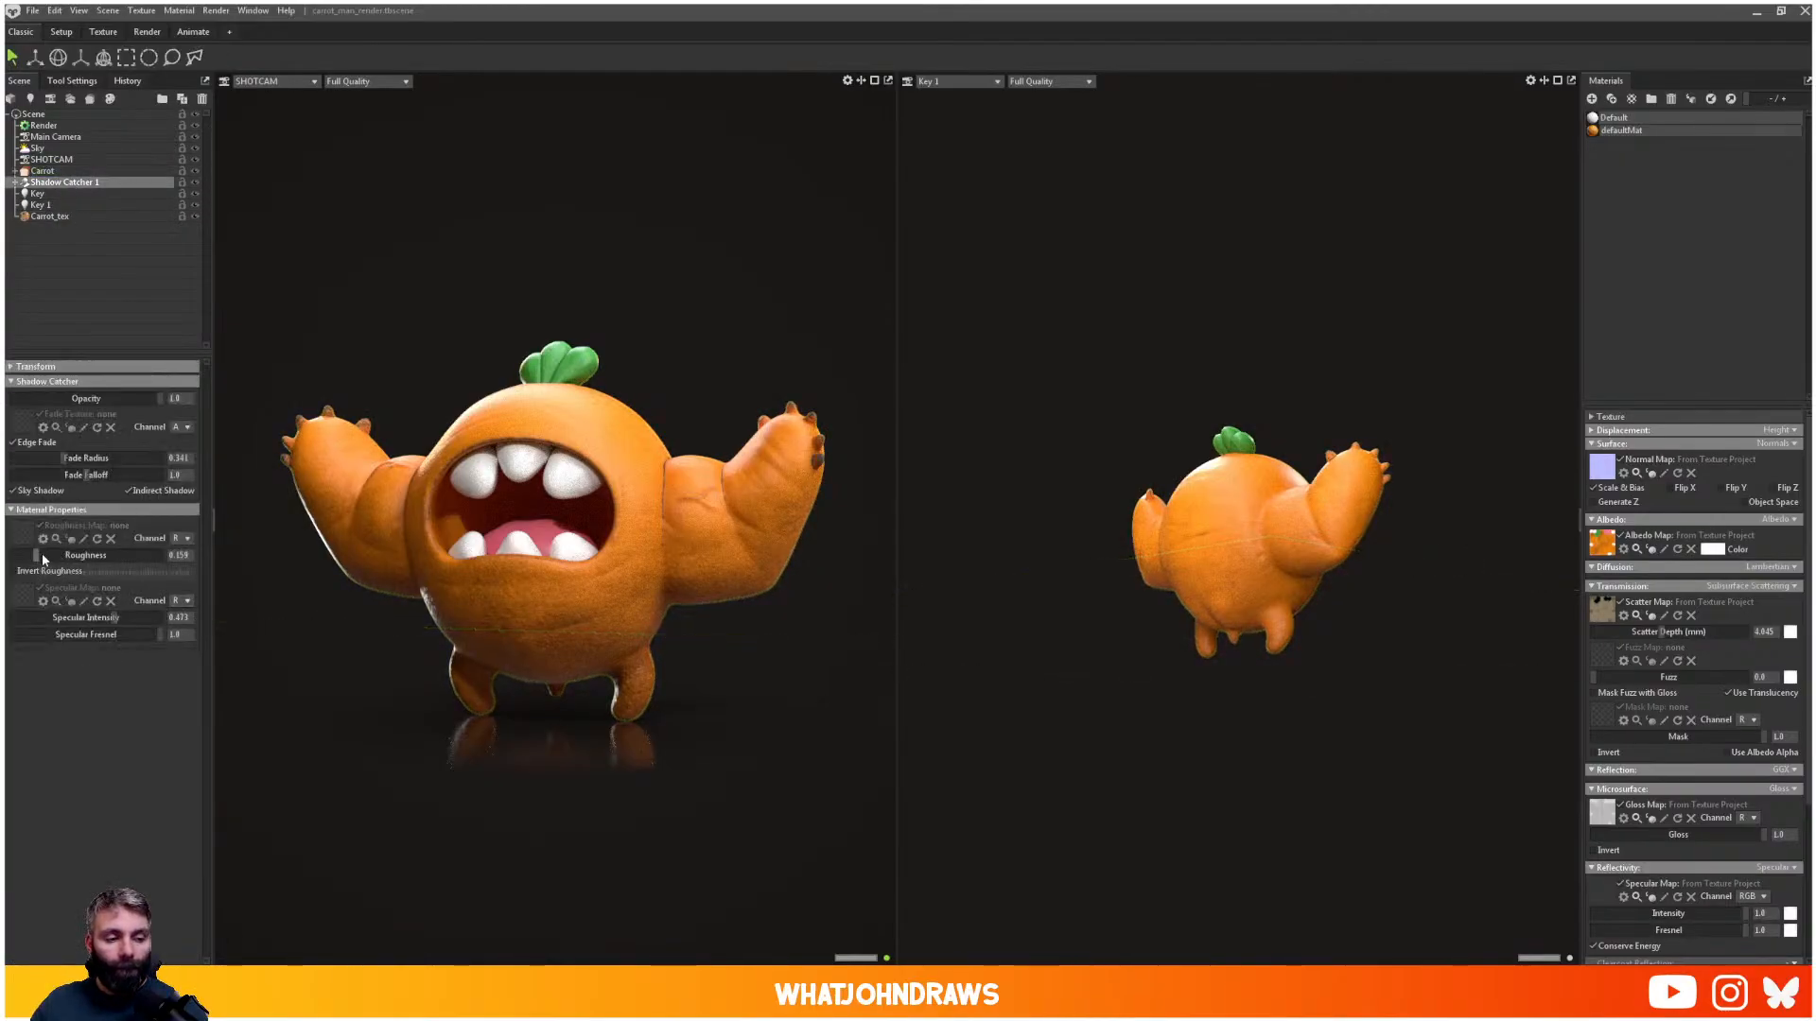
{"action": "mouse_move", "coordinate": [69, 556]}
{"action": "left_mouse_down"}
{"action": "mouse_move", "coordinate": [93, 556]}
{"action": "mouse_move", "coordinate": [52, 556]}
{"action": "mouse_move", "coordinate": [91, 558]}
{"action": "left_mouse_up"}
{"action": "mouse_move", "coordinate": [68, 458]}
{"action": "left_mouse_down"}
{"action": "mouse_move", "coordinate": [161, 457]}
{"action": "mouse_move", "coordinate": [88, 475]}
{"action": "left_mouse_up"}
{"action": "mouse_move", "coordinate": [113, 617]}
{"action": "left_mouse_down"}
{"action": "mouse_move", "coordinate": [42, 612]}
{"action": "mouse_move", "coordinate": [72, 617]}
{"action": "mouse_move", "coordinate": [57, 633]}
{"action": "mouse_move", "coordinate": [136, 632]}
{"action": "mouse_move", "coordinate": [5, 625]}
{"action": "mouse_move", "coordinate": [123, 626]}
{"action": "left_mouse_up"}
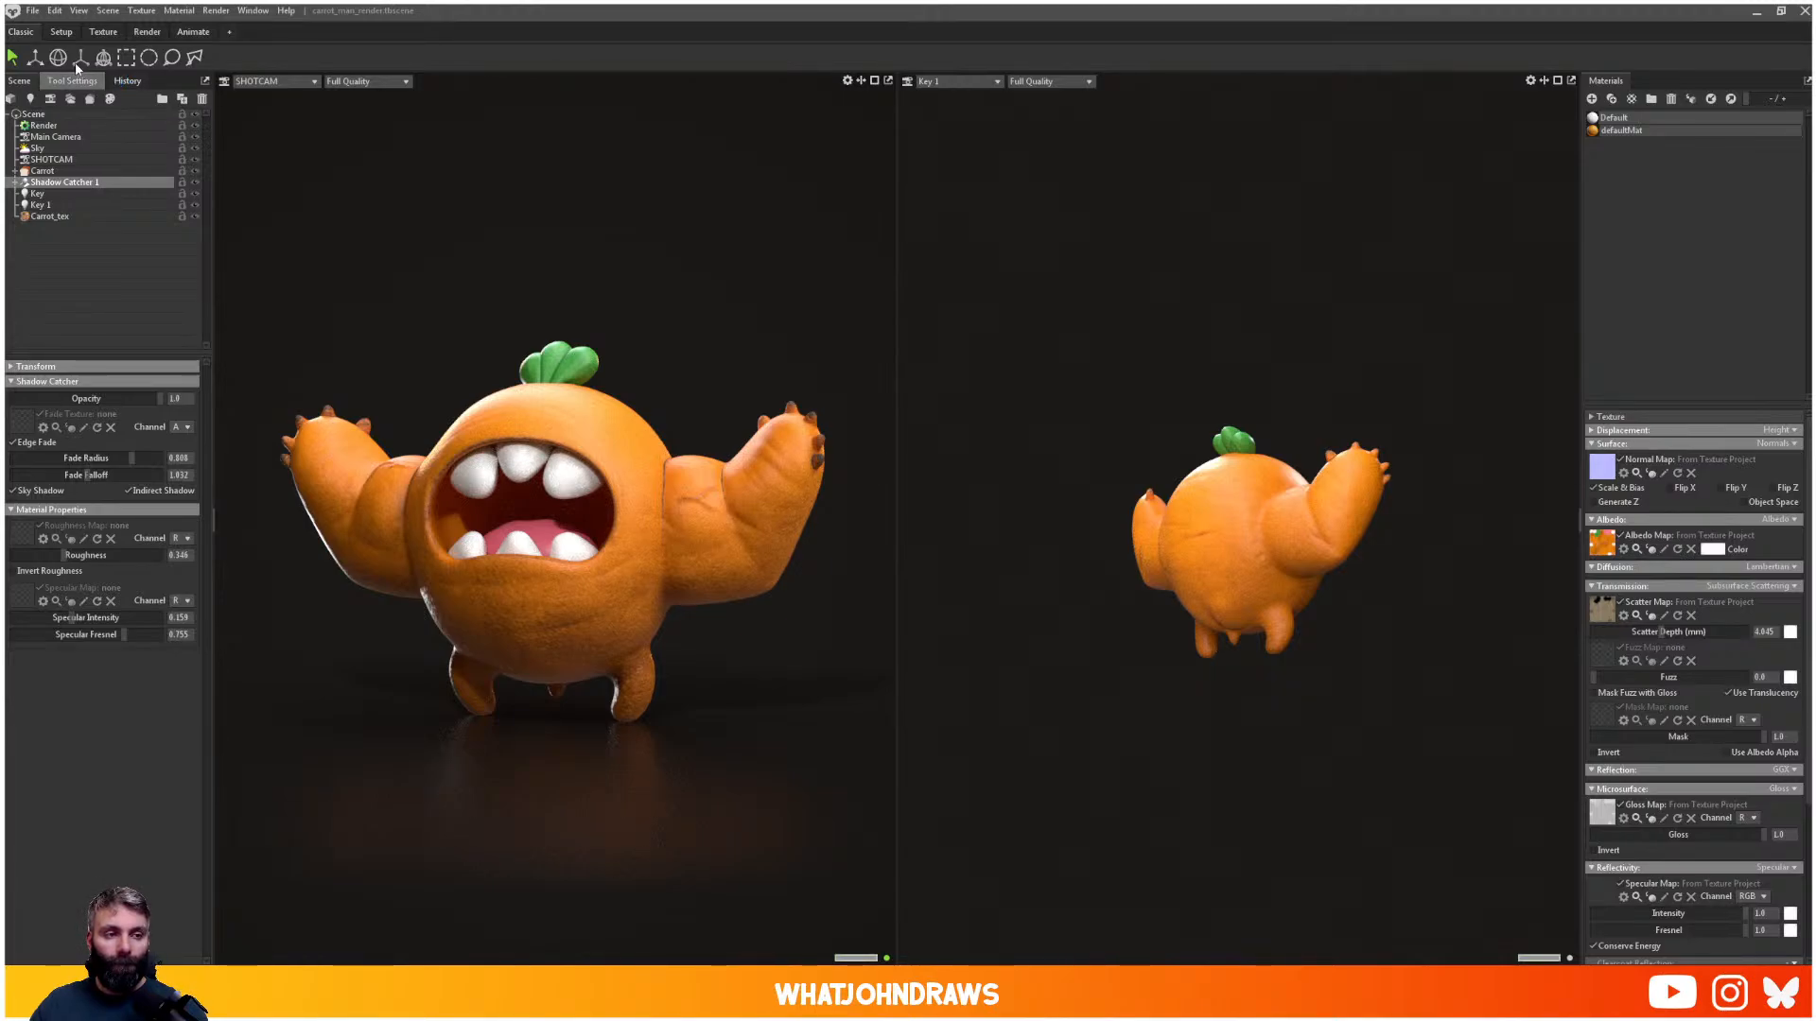
- Open the Carrot_tex project in the Texture workspace, collapse the Teeth and Mud Road Slush groups, and toggle the mud group's visibility to compare
{"action": "left_click", "coordinate": [104, 31]}
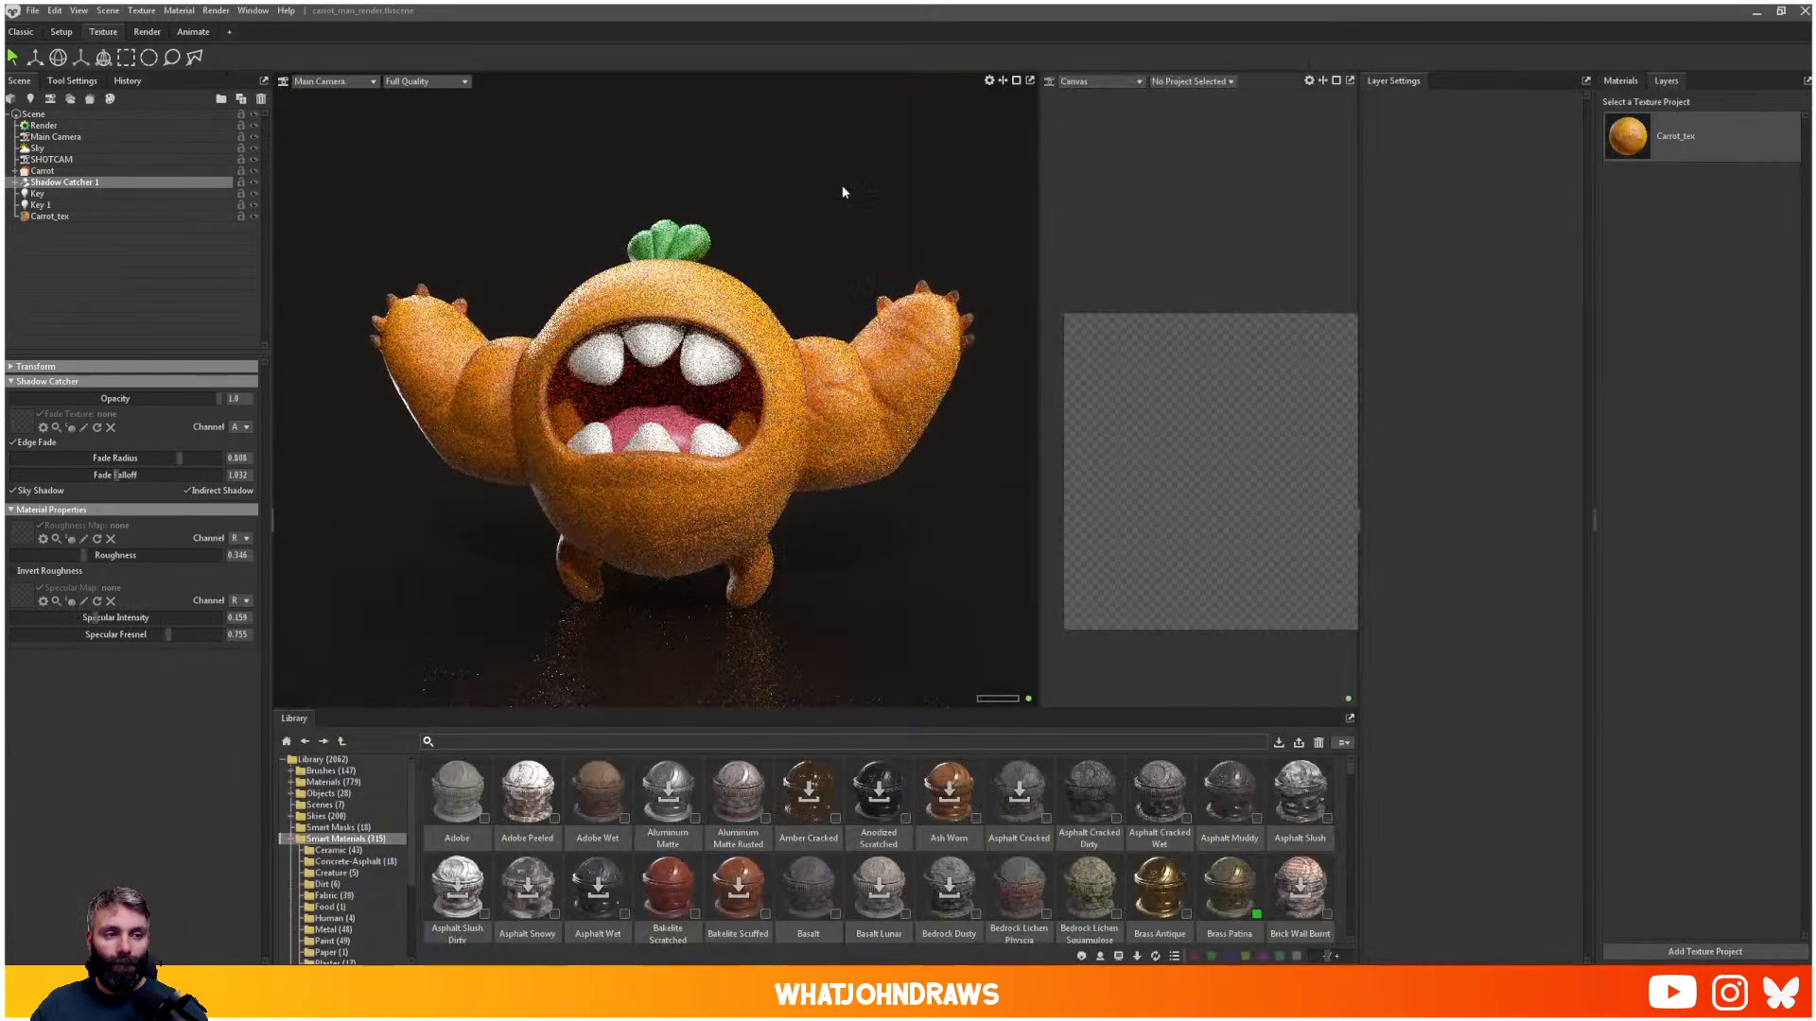
{"action": "left_click", "coordinate": [1626, 139]}
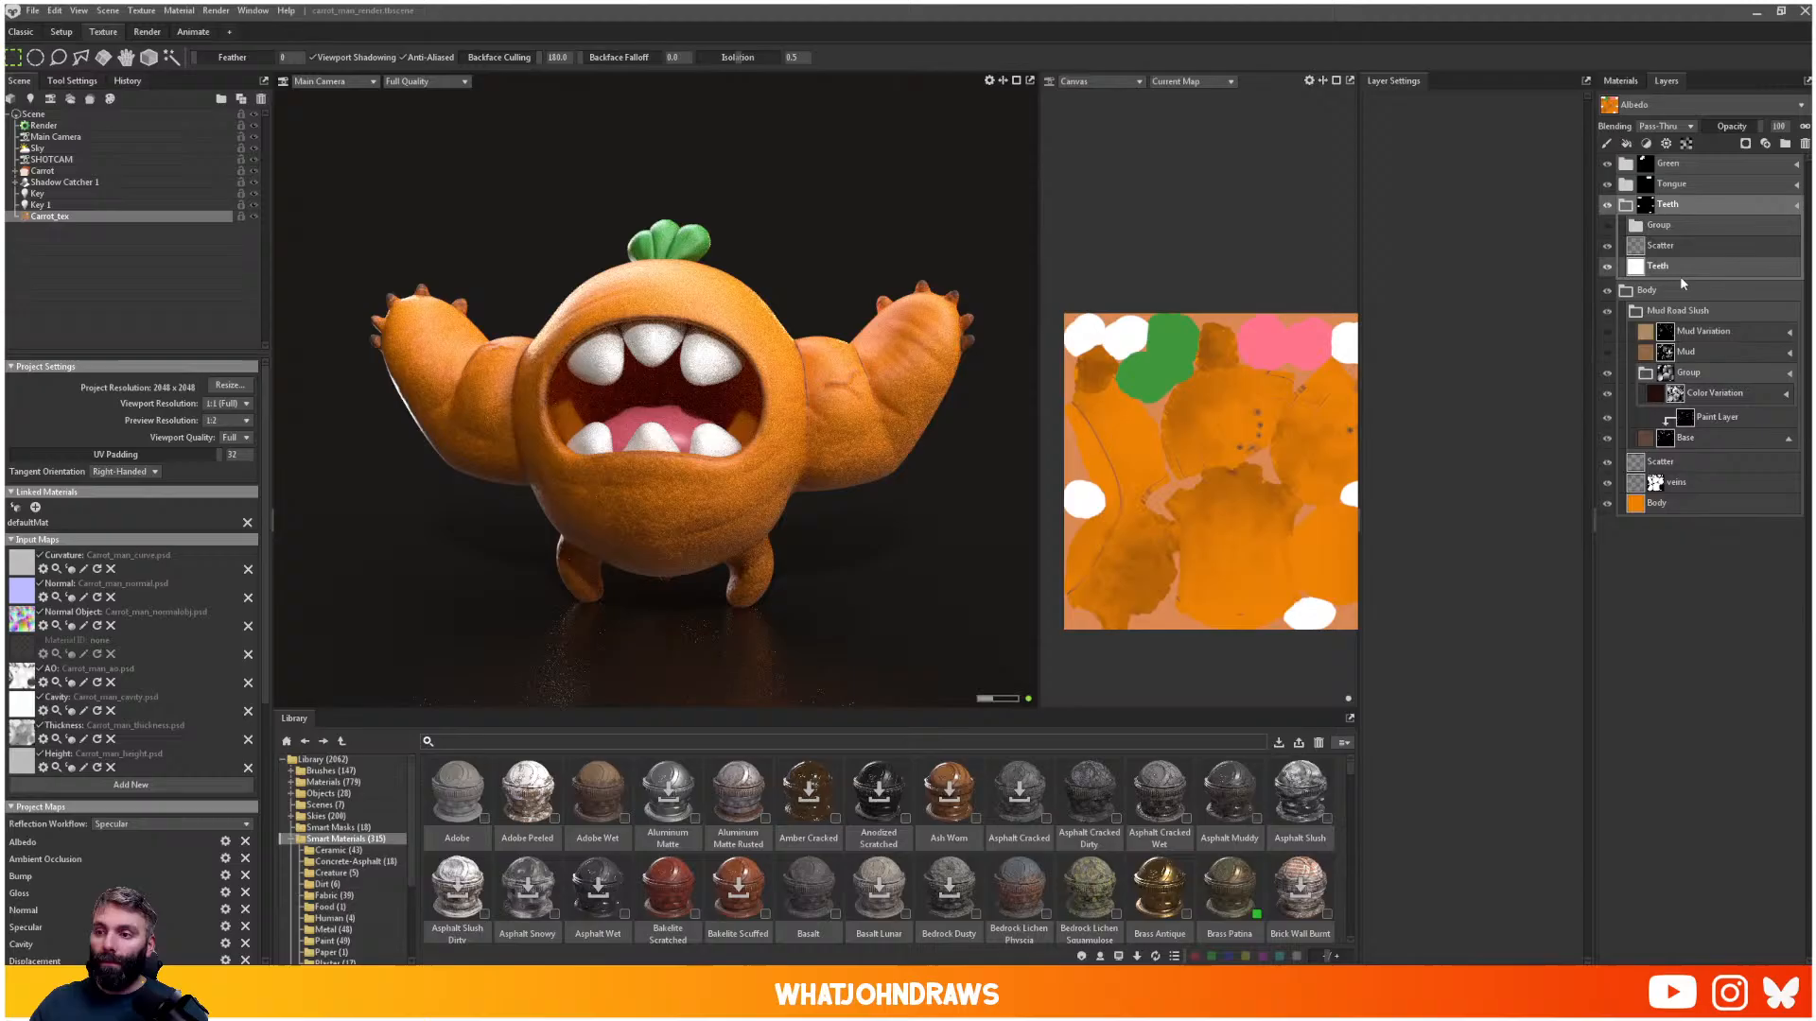
{"action": "left_click", "coordinate": [1625, 208]}
{"action": "left_click", "coordinate": [1623, 248]}
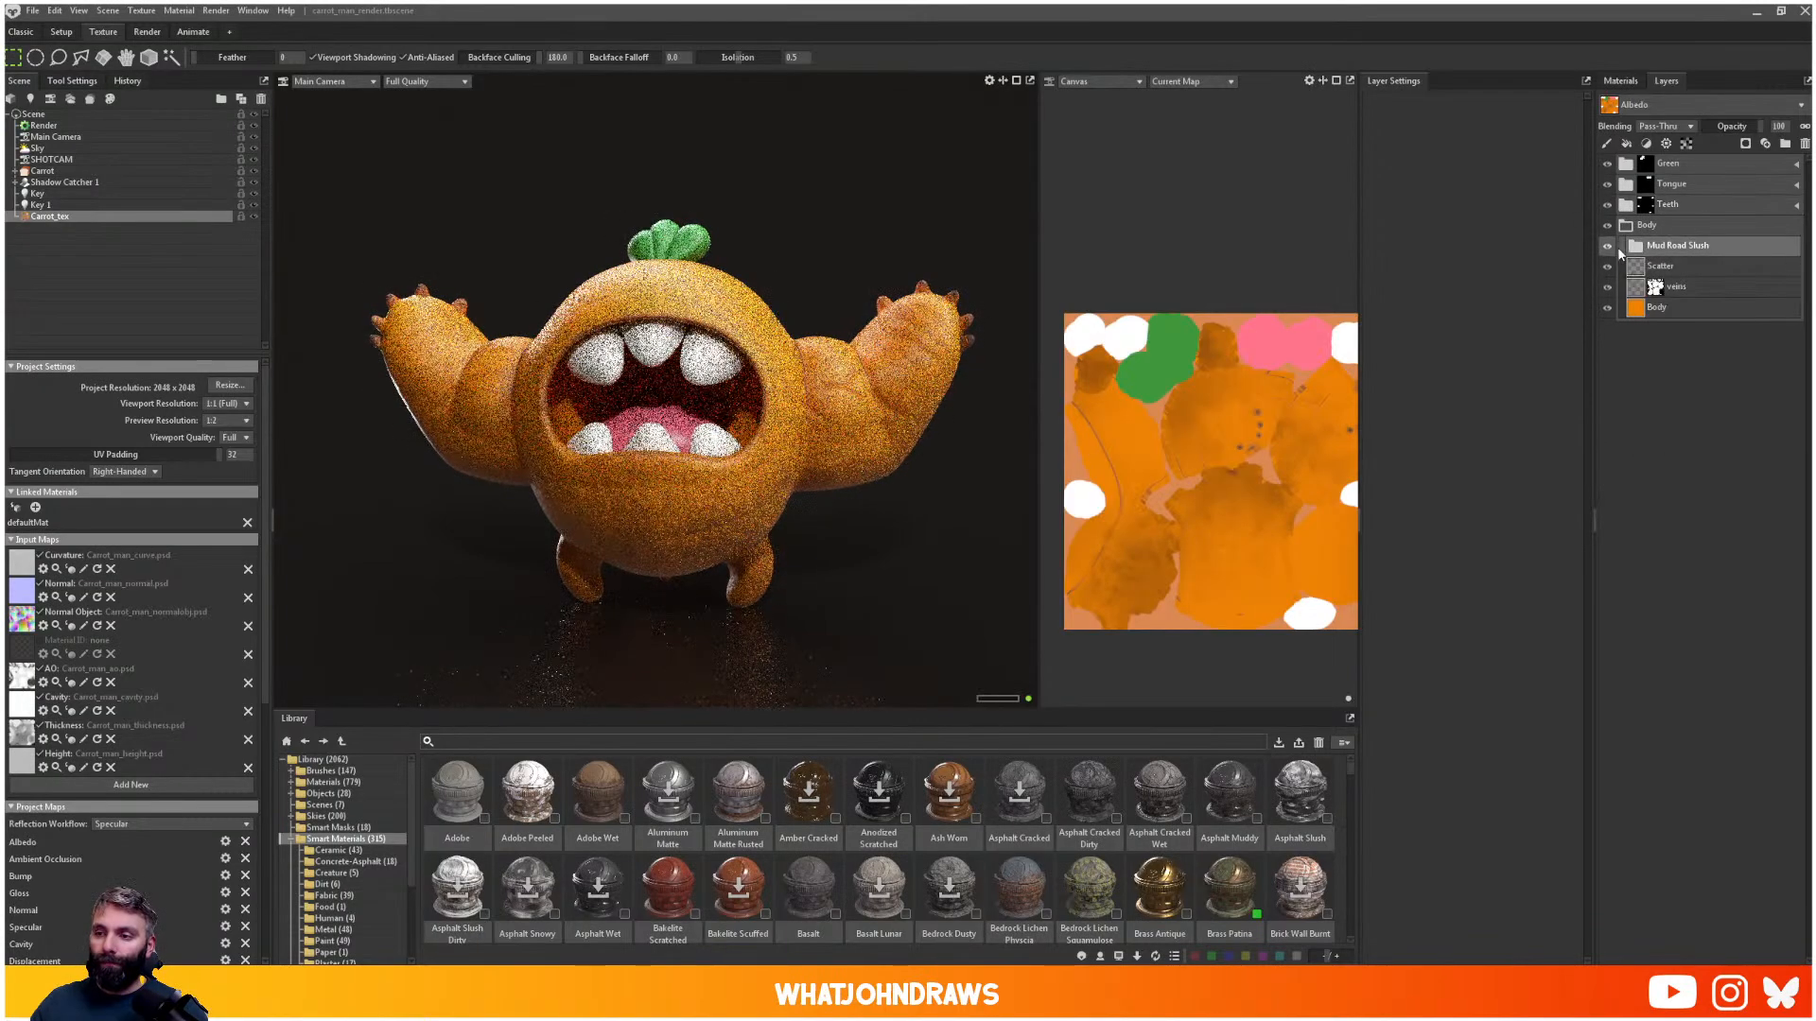
{"action": "left_click", "coordinate": [1609, 246]}
{"action": "left_click", "coordinate": [1610, 246]}
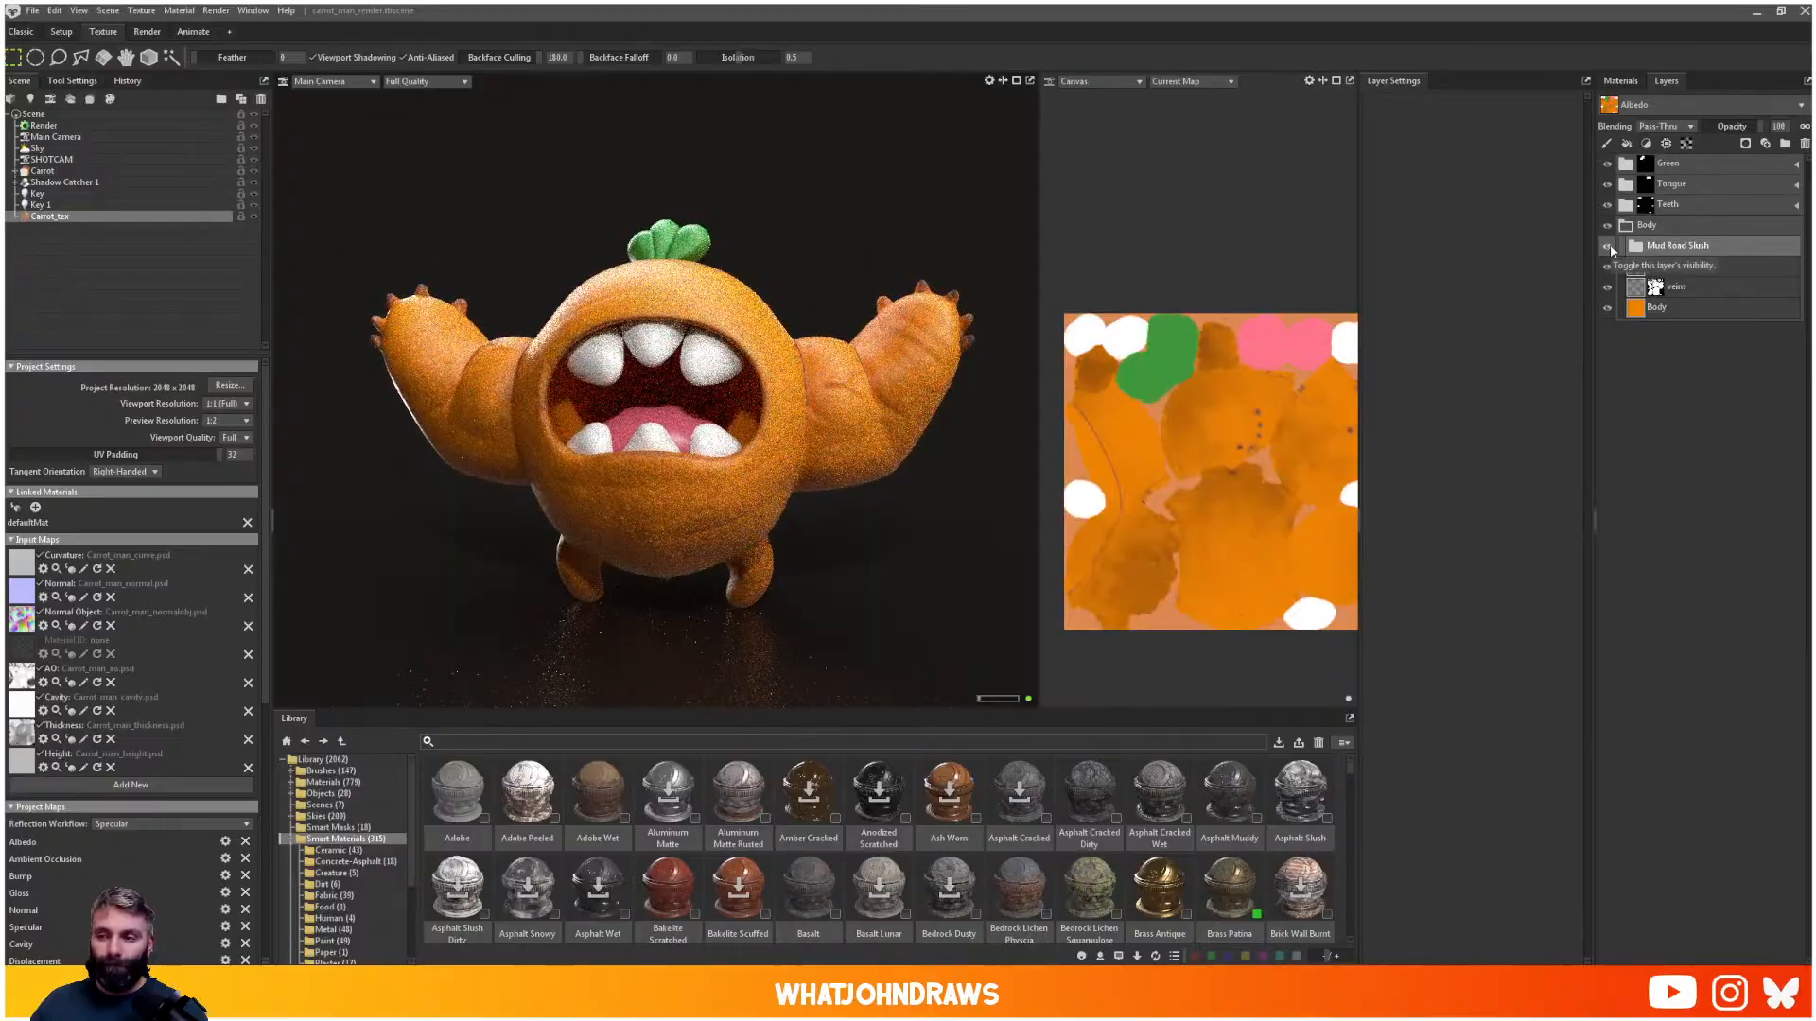
{"action": "mouse_move", "coordinate": [1761, 126]}
{"action": "left_mouse_down"}
{"action": "mouse_move", "coordinate": [1732, 125]}
{"action": "mouse_move", "coordinate": [1768, 128]}
{"action": "left_mouse_up"}
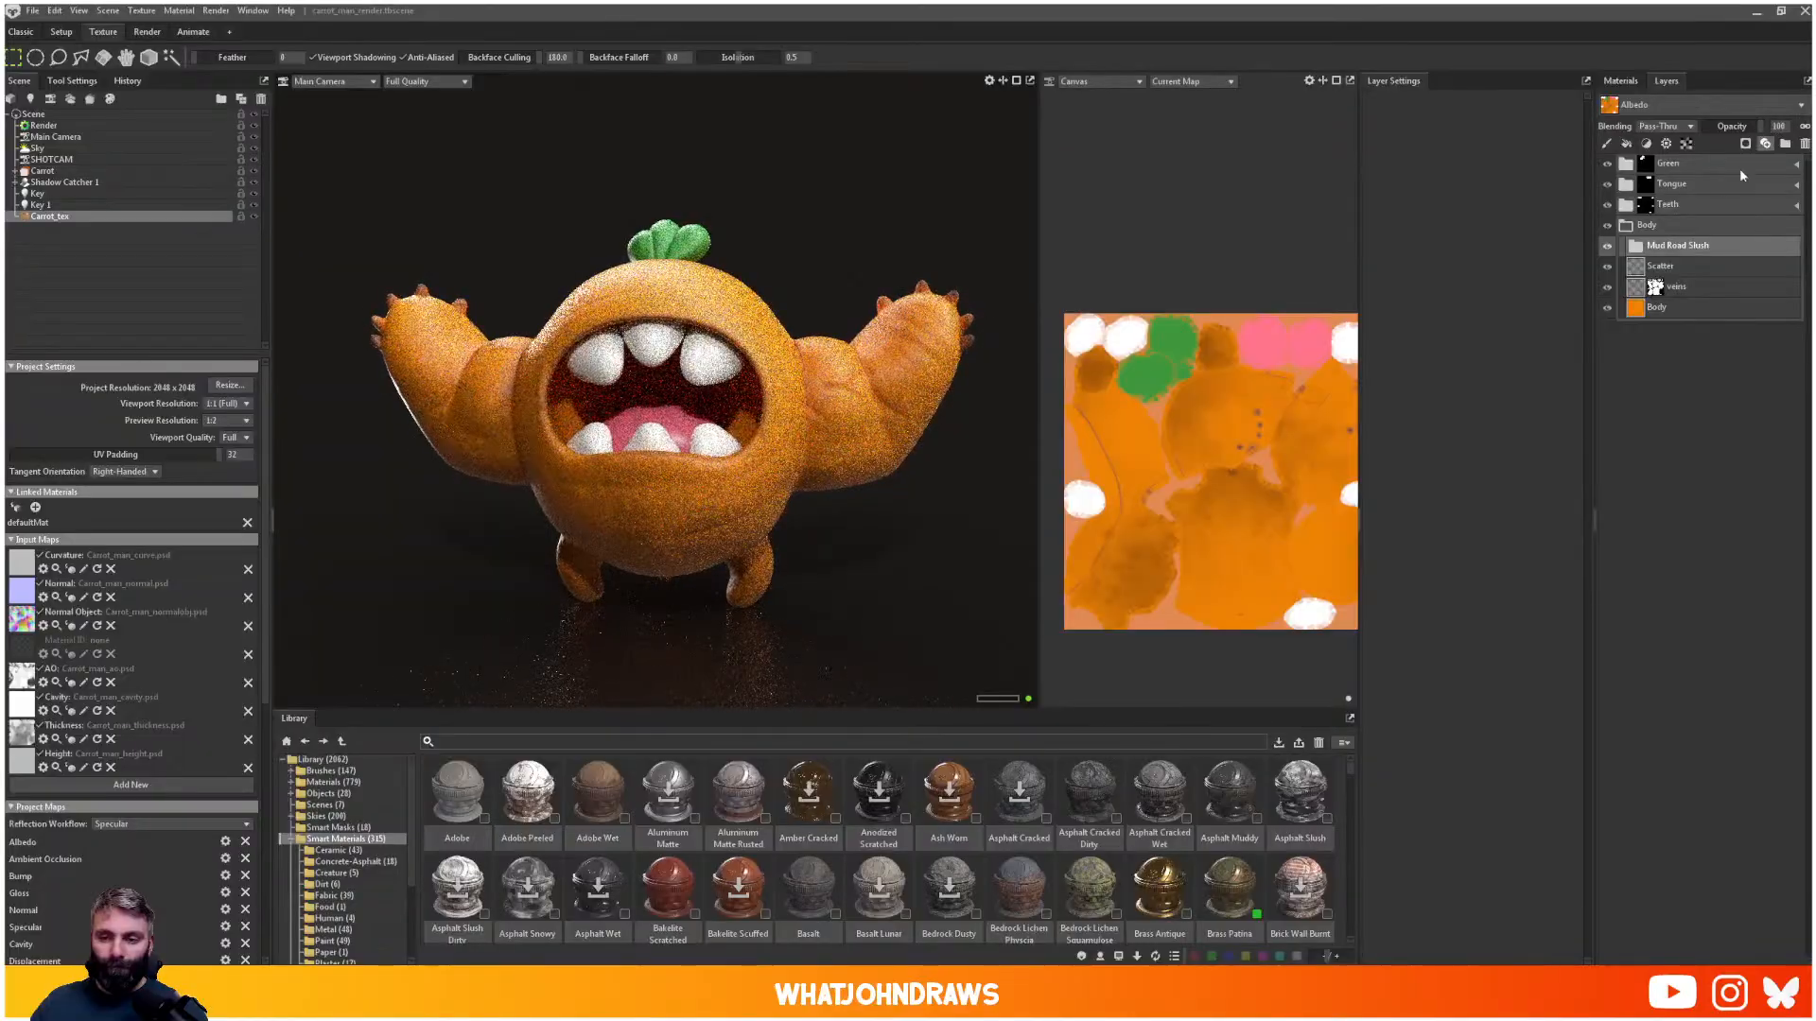
- In the Mud Road Slush group, set the curvature Paint Layer under Color Variation to sharpen about -0.19 and contrast about 1.48
{"action": "left_click", "coordinate": [1633, 247]}
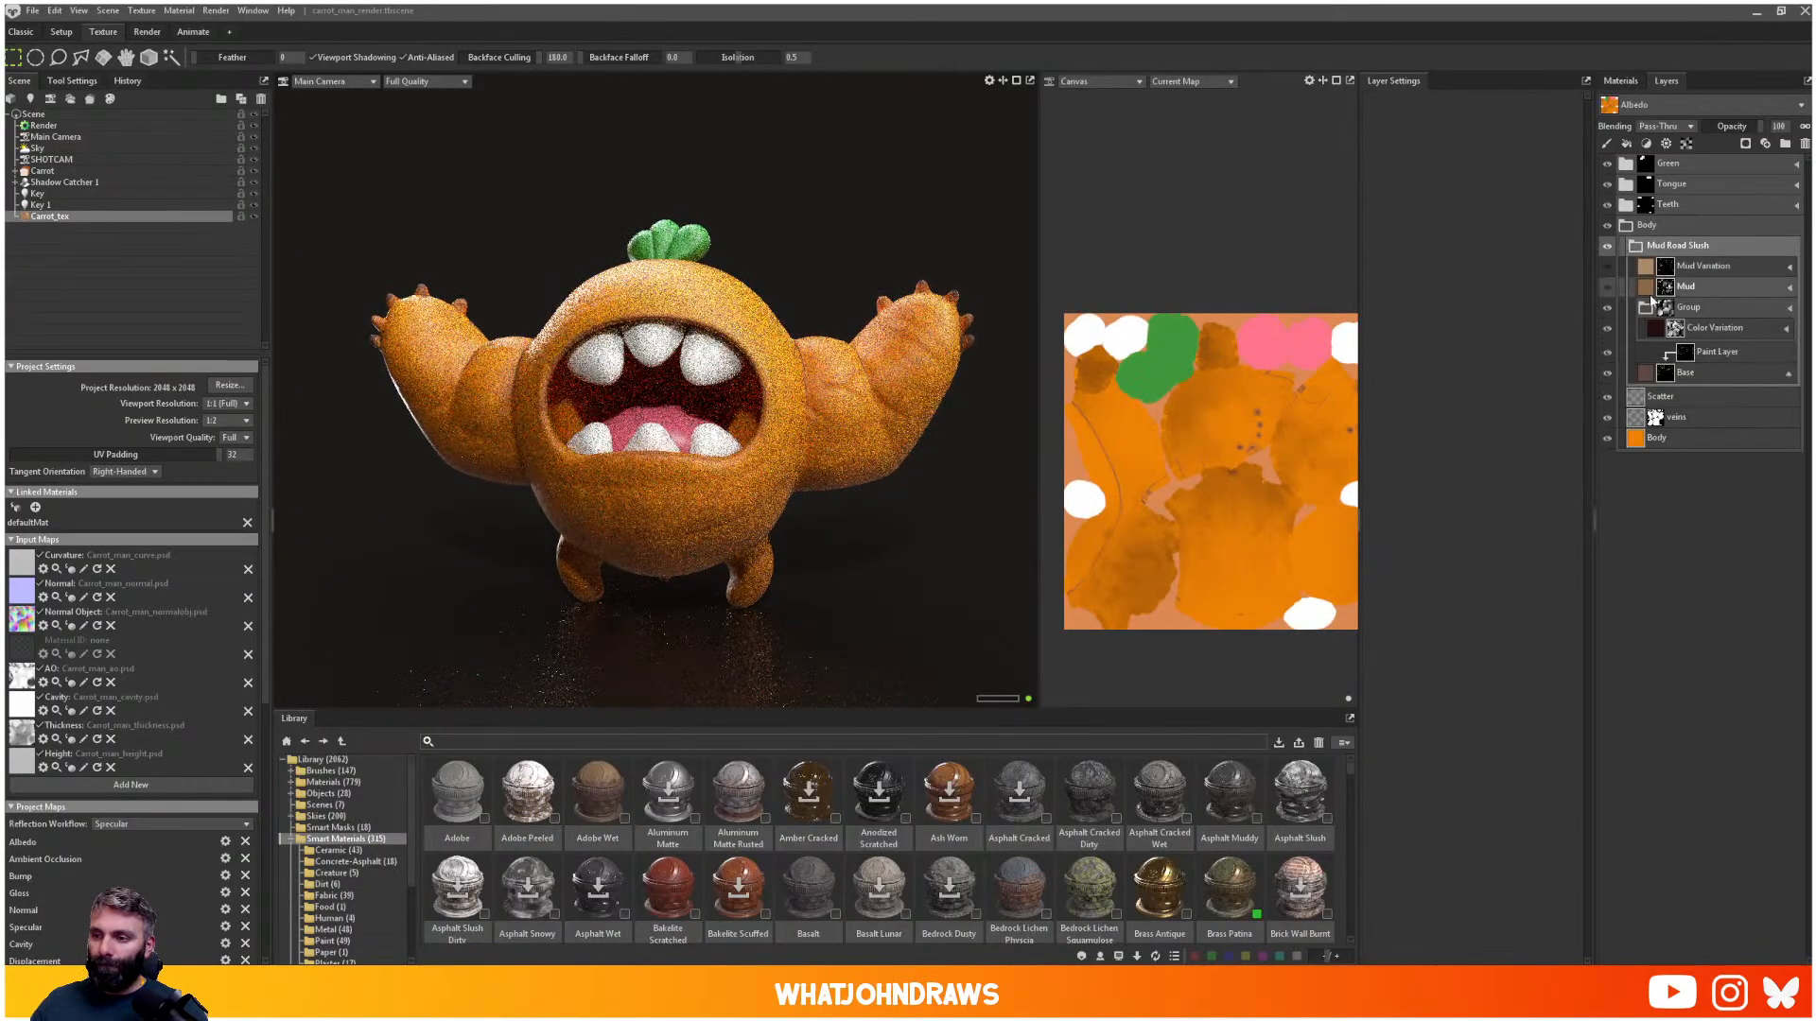
{"action": "left_click", "coordinate": [1685, 356]}
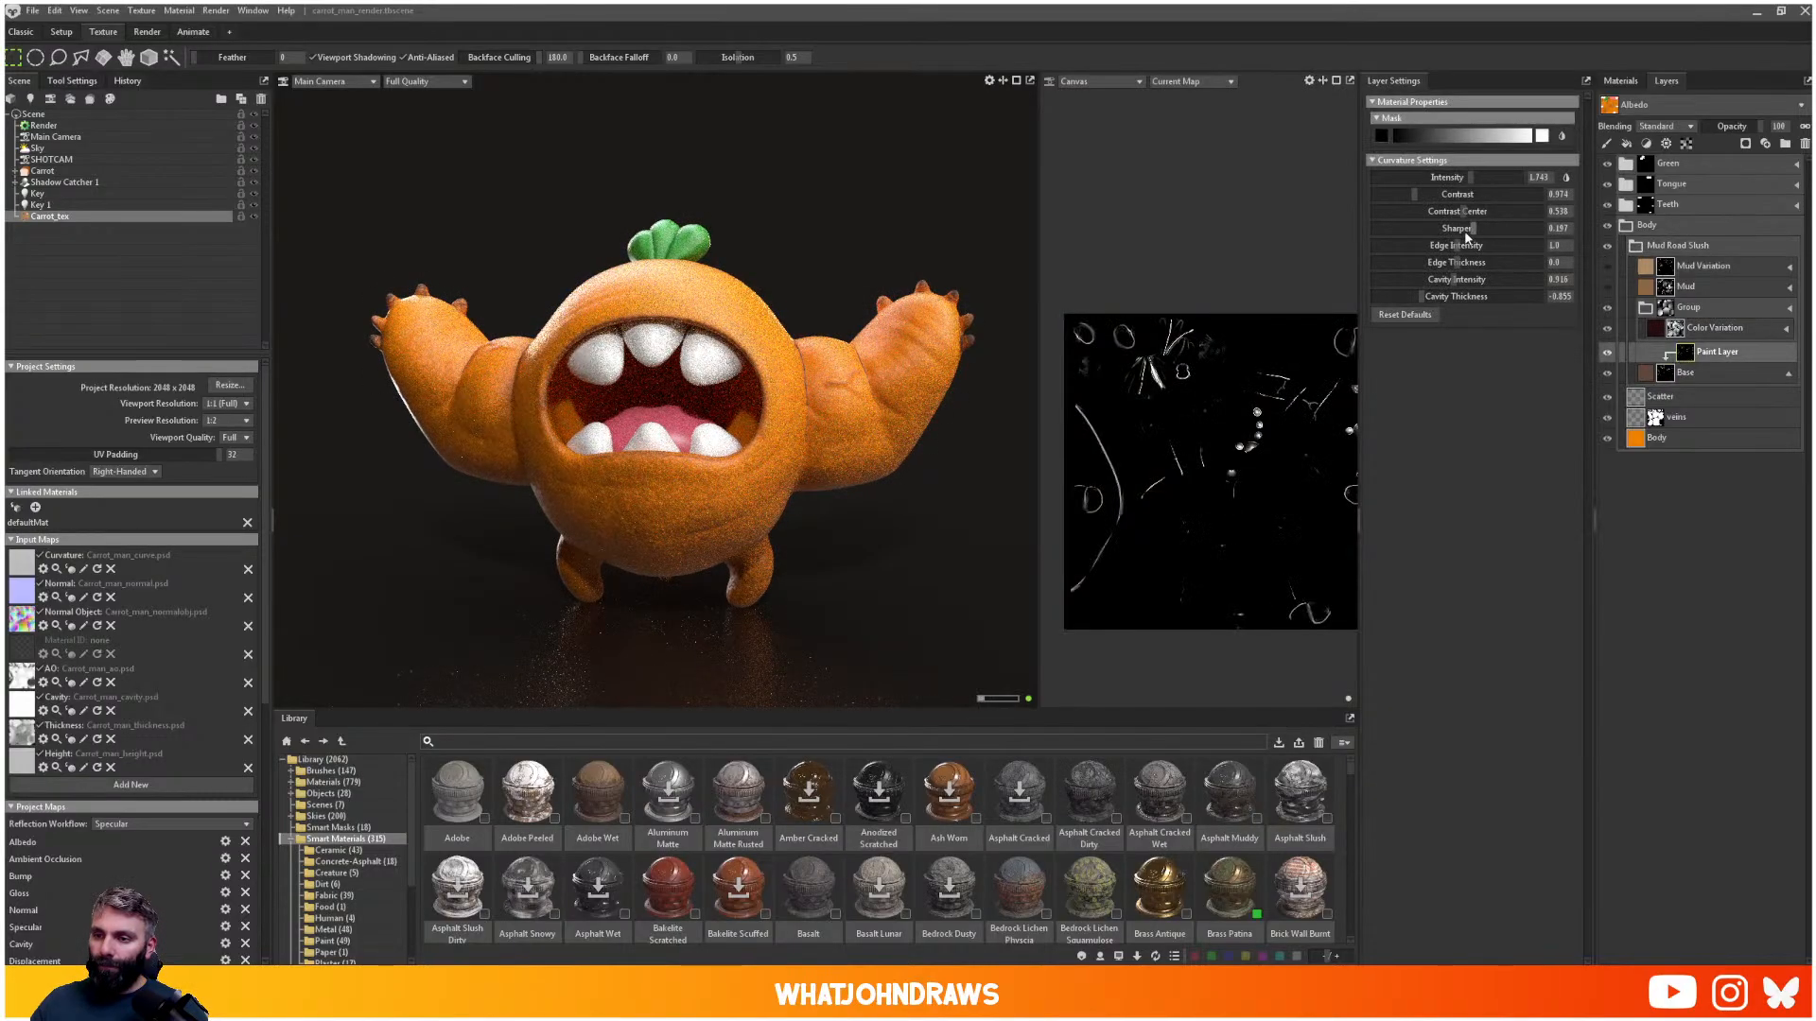
{"action": "left_click_drag", "start_coordinate": [1473, 228], "coordinate": [1449, 228]}
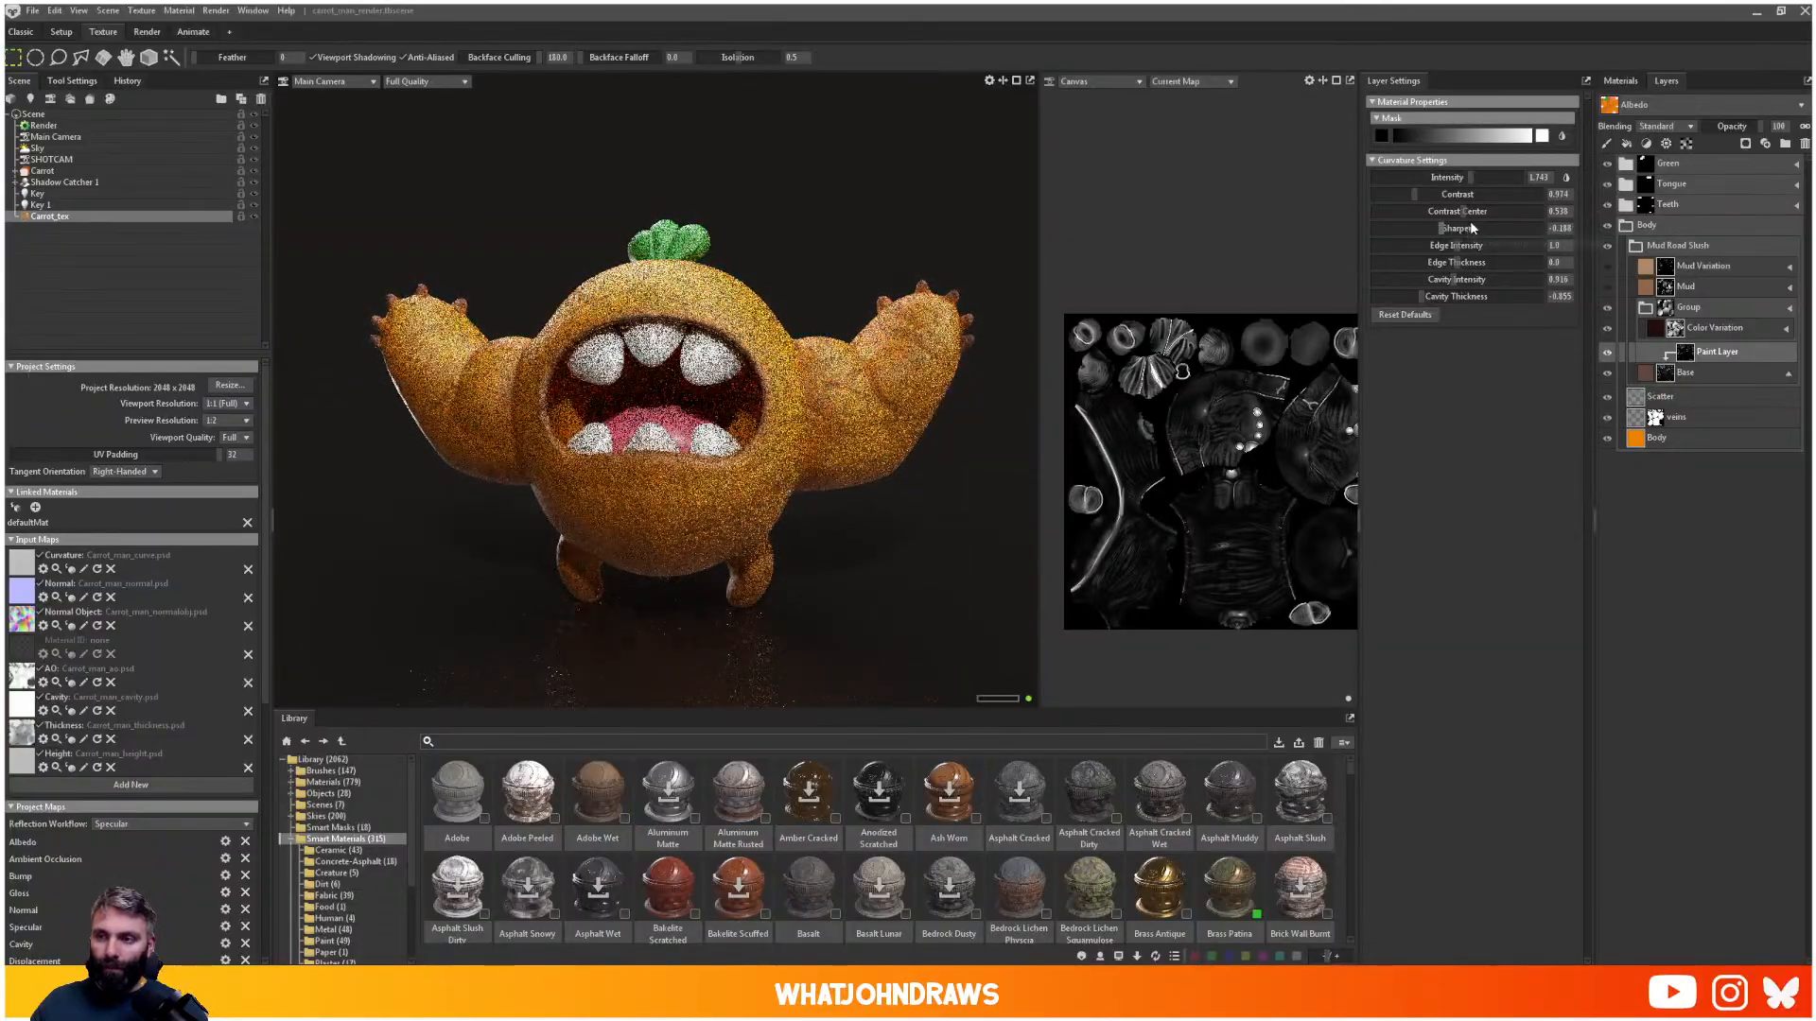
{"action": "left_click_drag", "start_coordinate": [1417, 195], "coordinate": [1433, 194]}
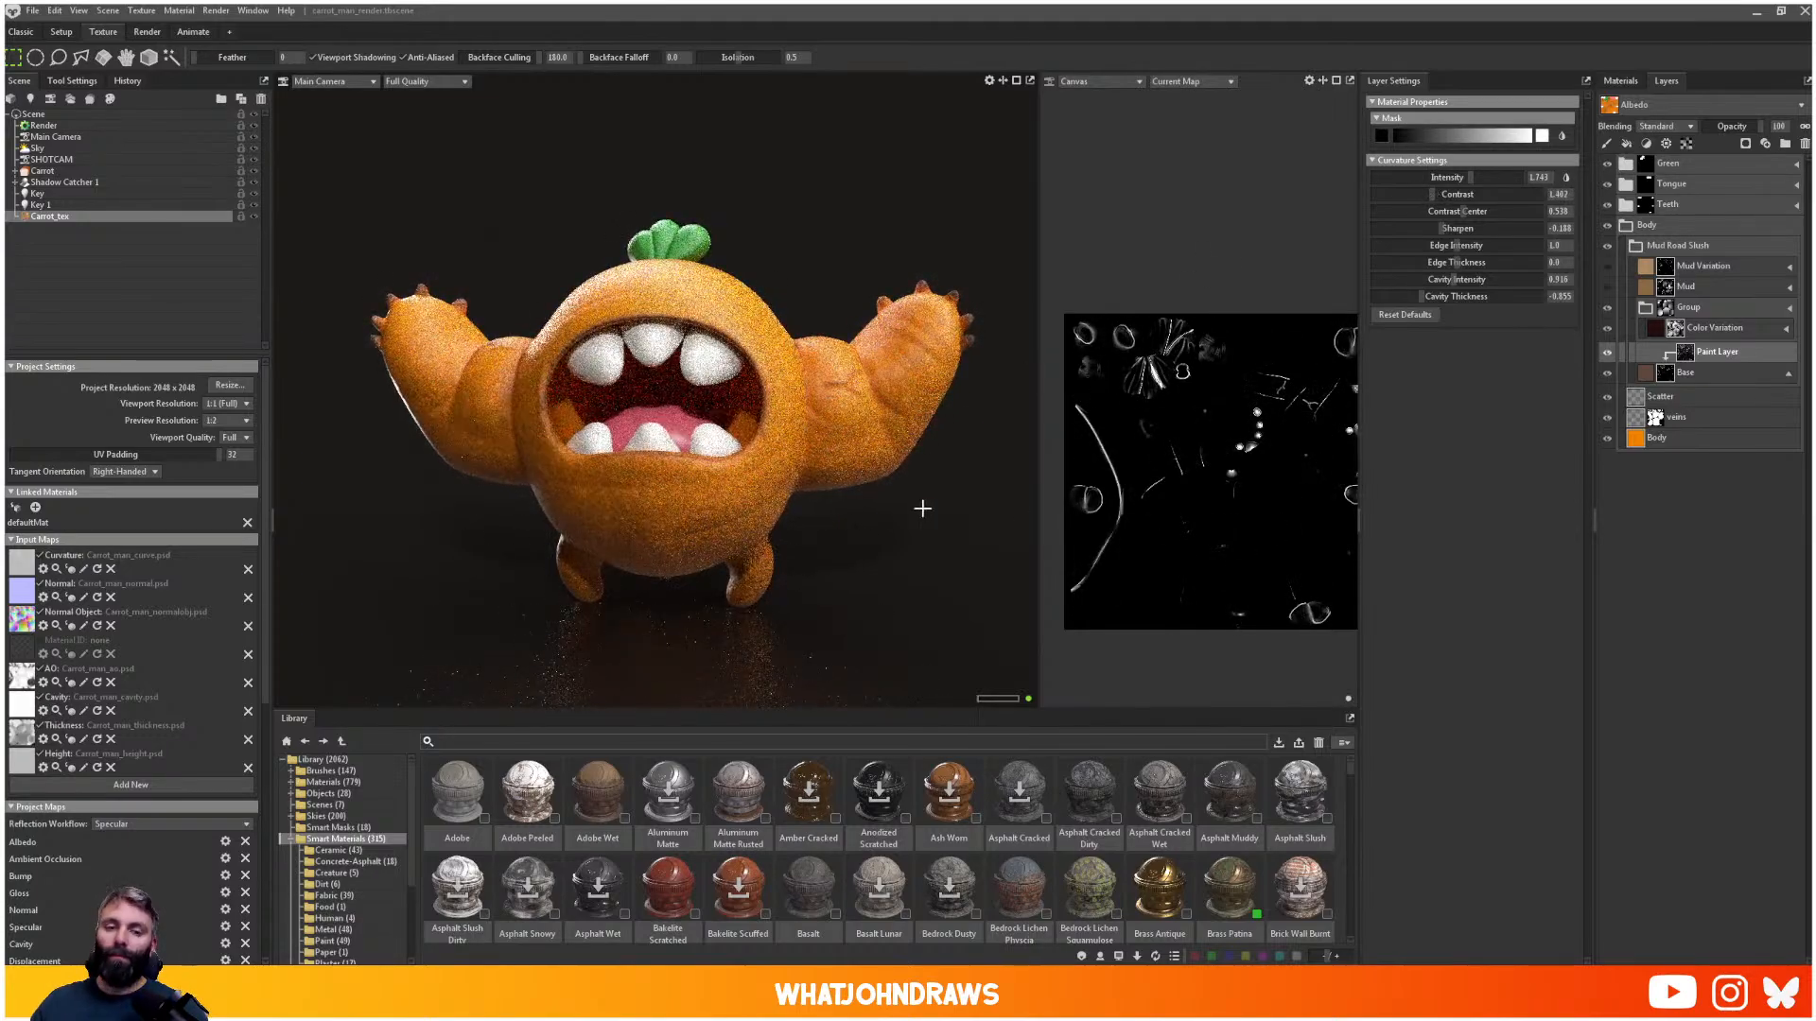
- Return to the Classic workspace and toggle the Key 1 light's visibility to check its effect on the monster
{"action": "left_click", "coordinate": [13, 34]}
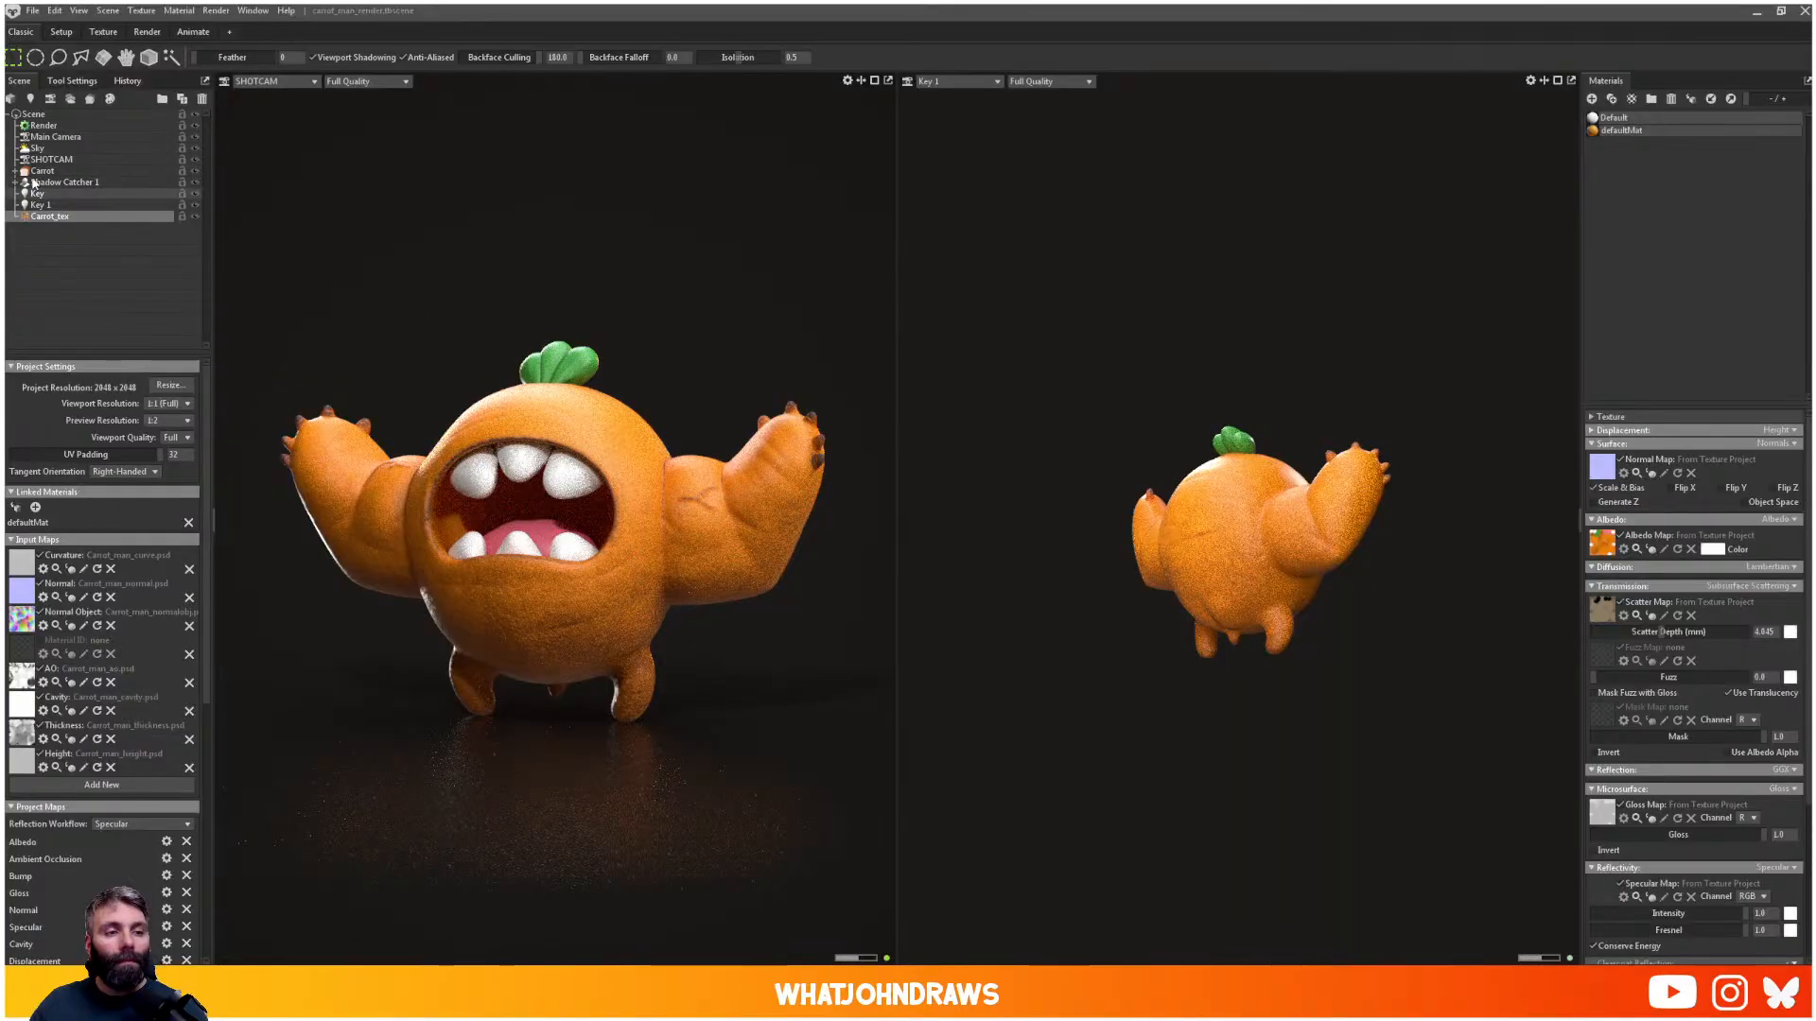
{"action": "left_click", "coordinate": [52, 159]}
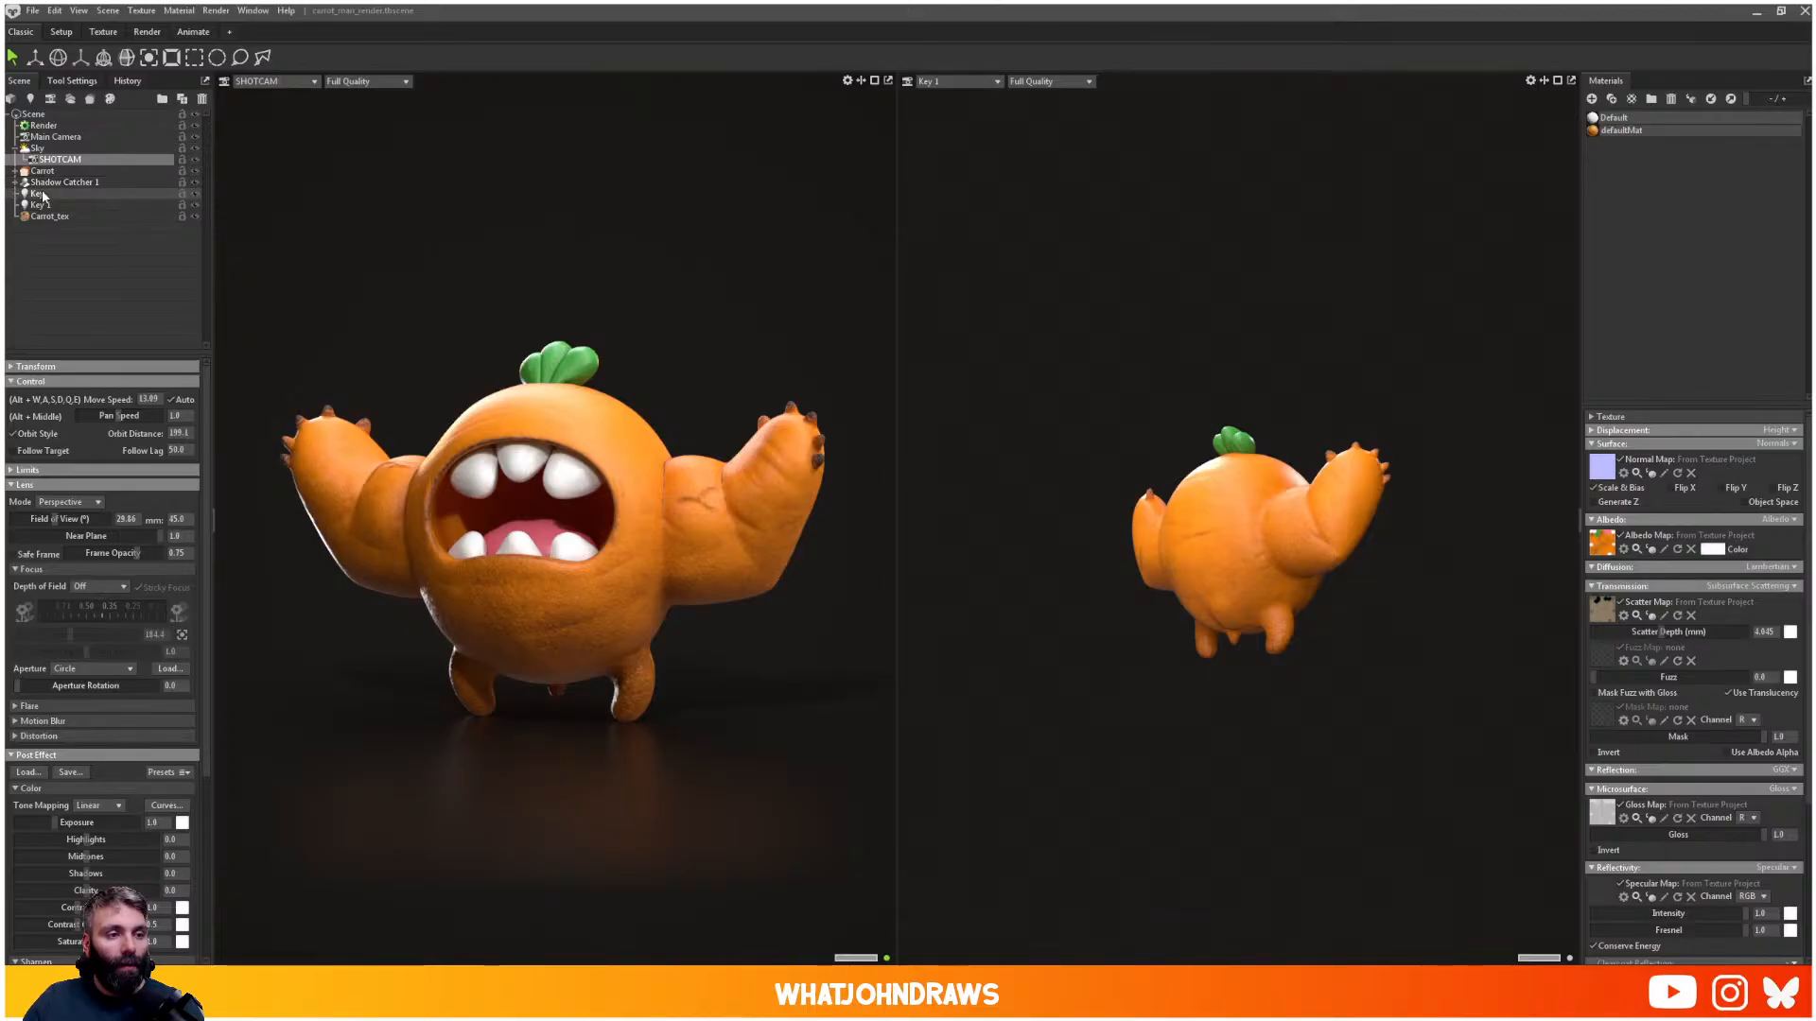
{"action": "left_click", "coordinate": [114, 194]}
{"action": "left_click", "coordinate": [196, 205]}
{"action": "left_click", "coordinate": [196, 205]}
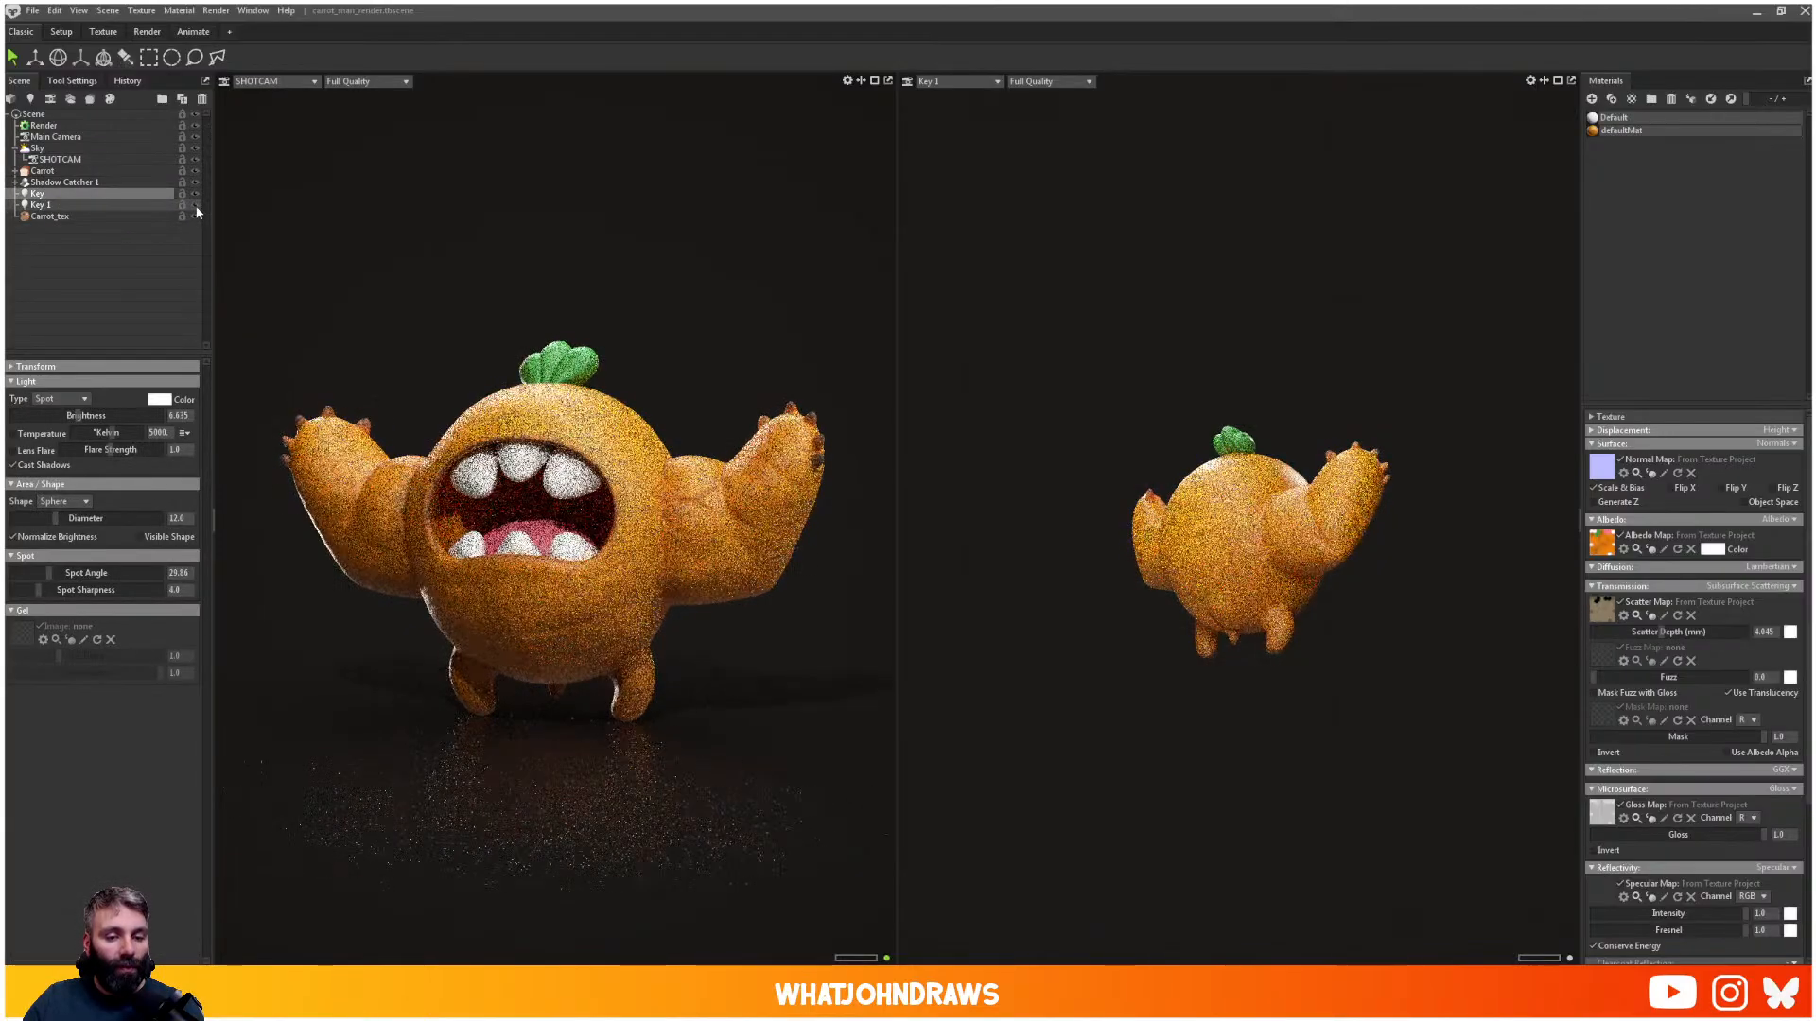
- Enlarge the light source diameters of Key 1 to about 60 and Key to about 38
{"action": "left_click", "coordinate": [52, 206]}
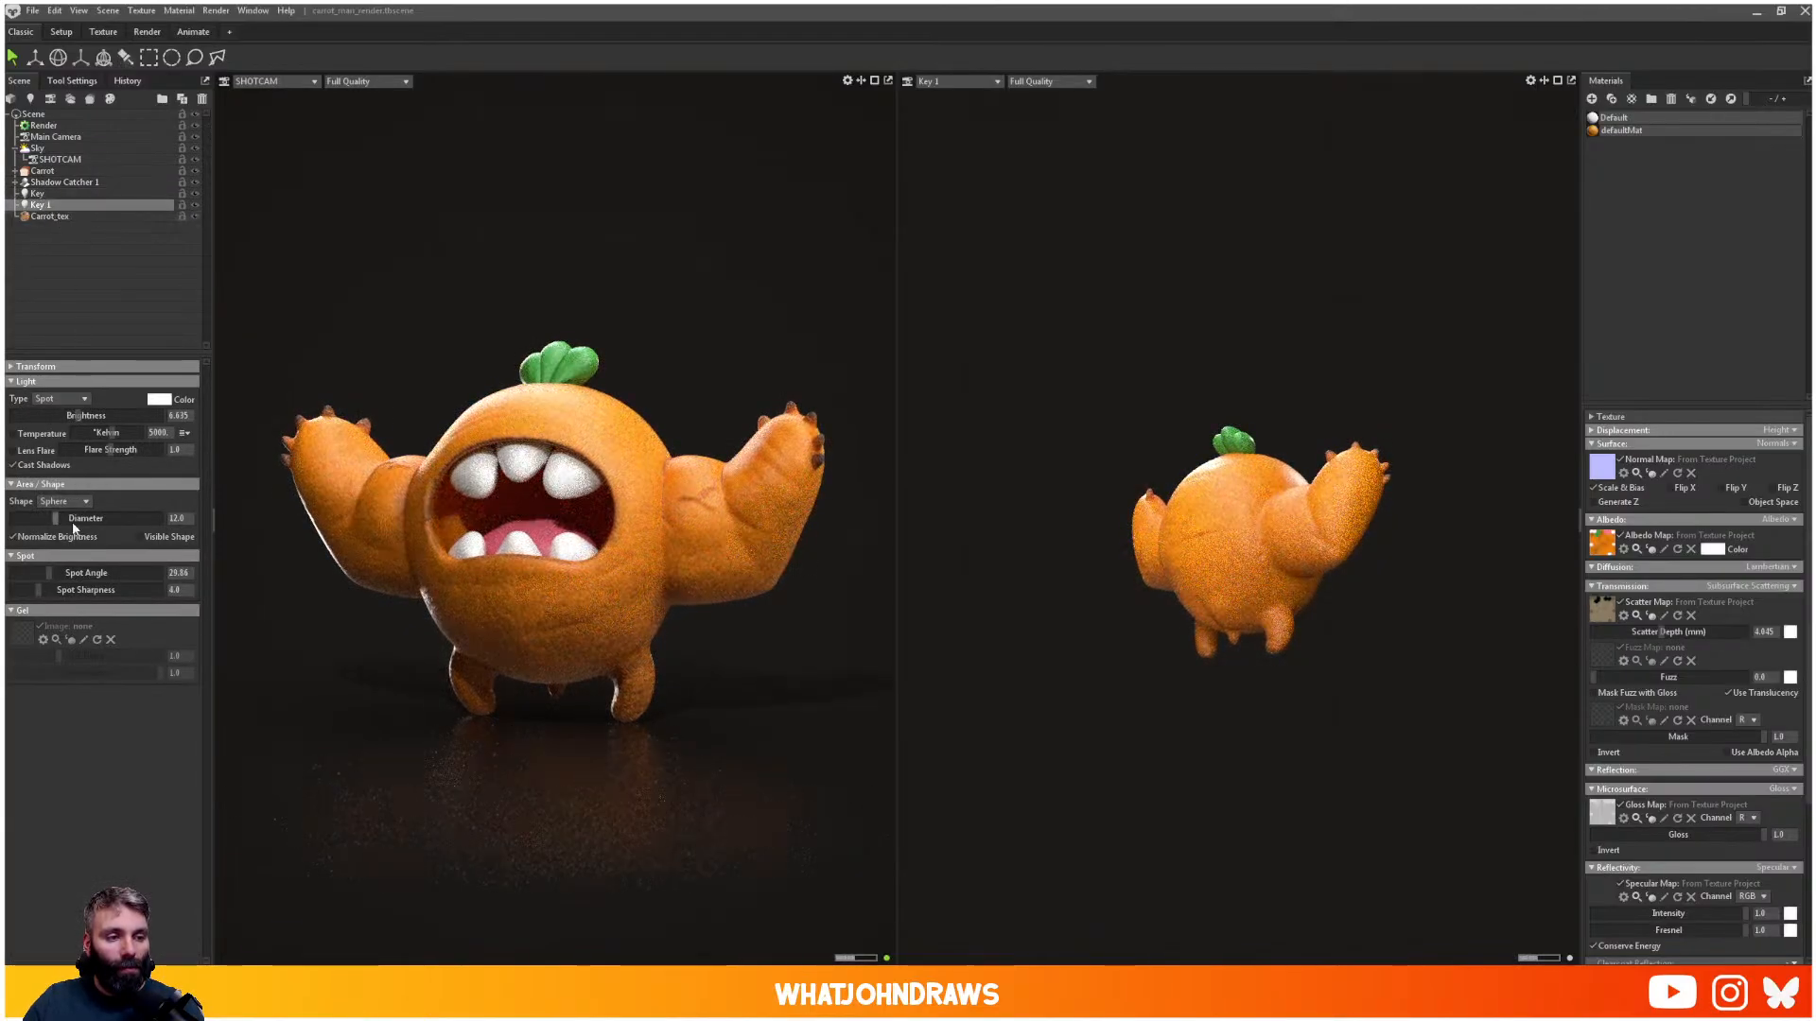
{"action": "left_click_drag", "start_coordinate": [59, 517], "coordinate": [85, 518]}
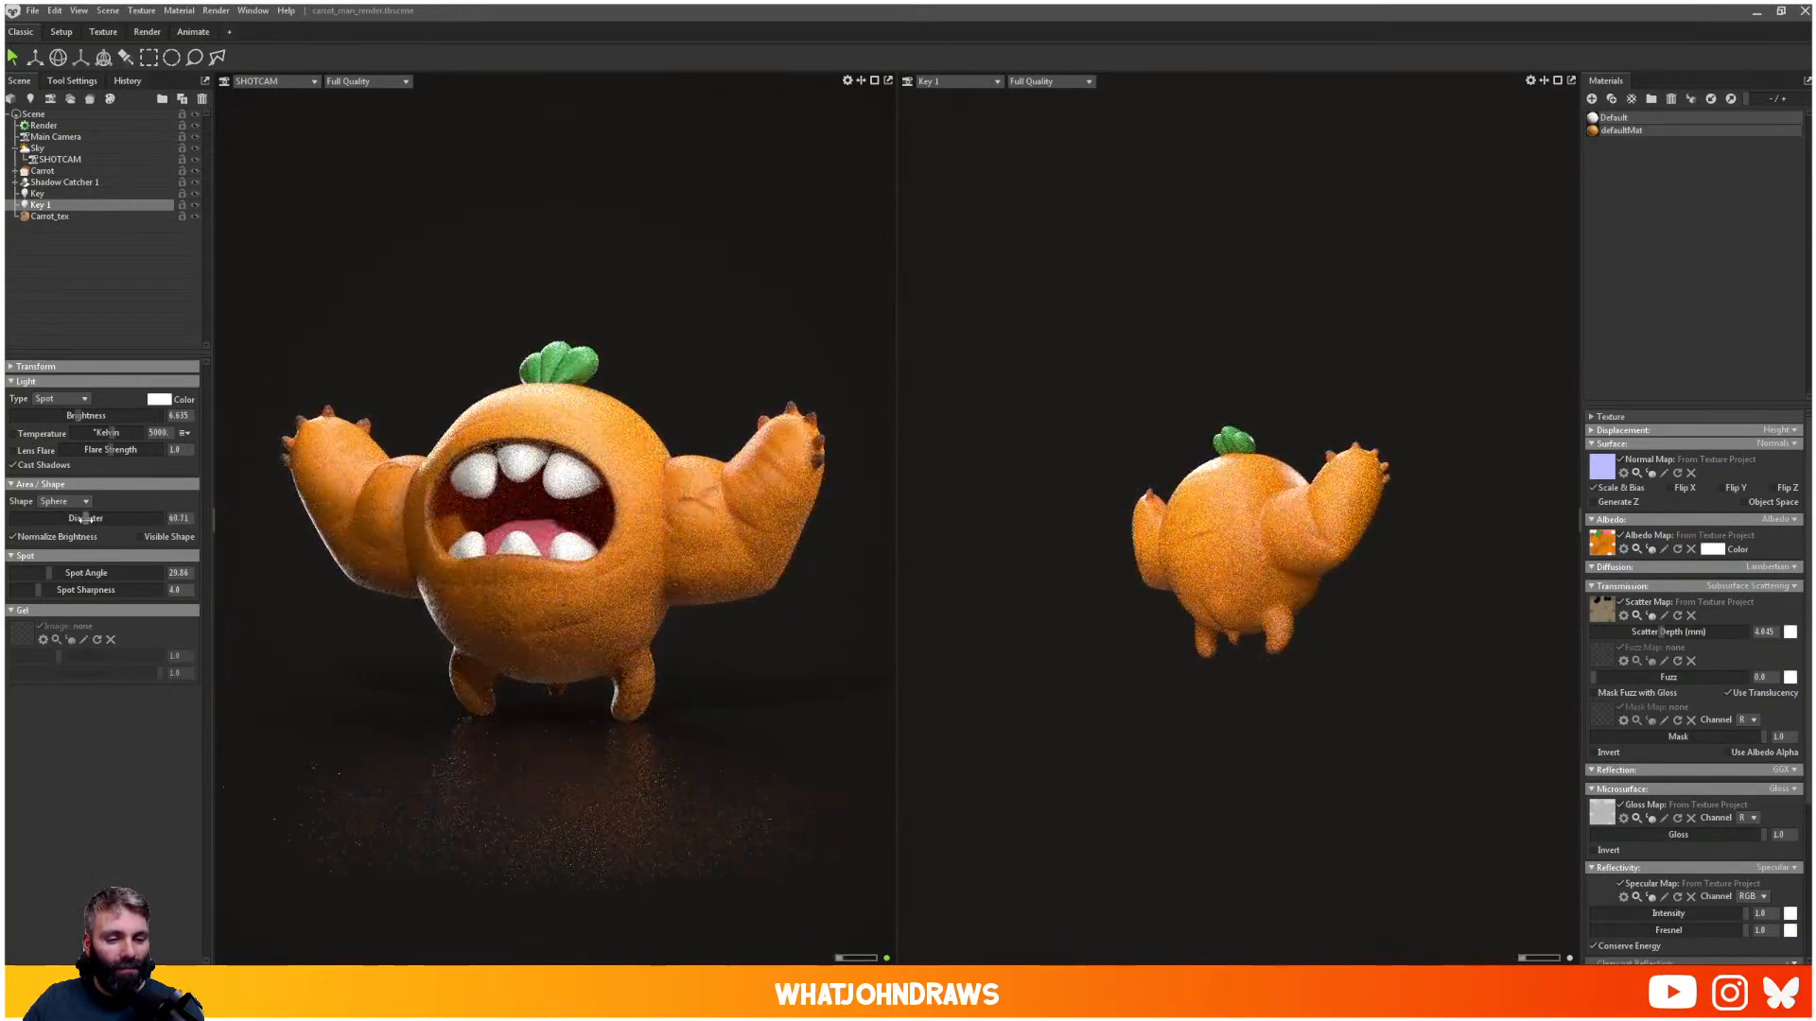
{"action": "left_click", "coordinate": [38, 193]}
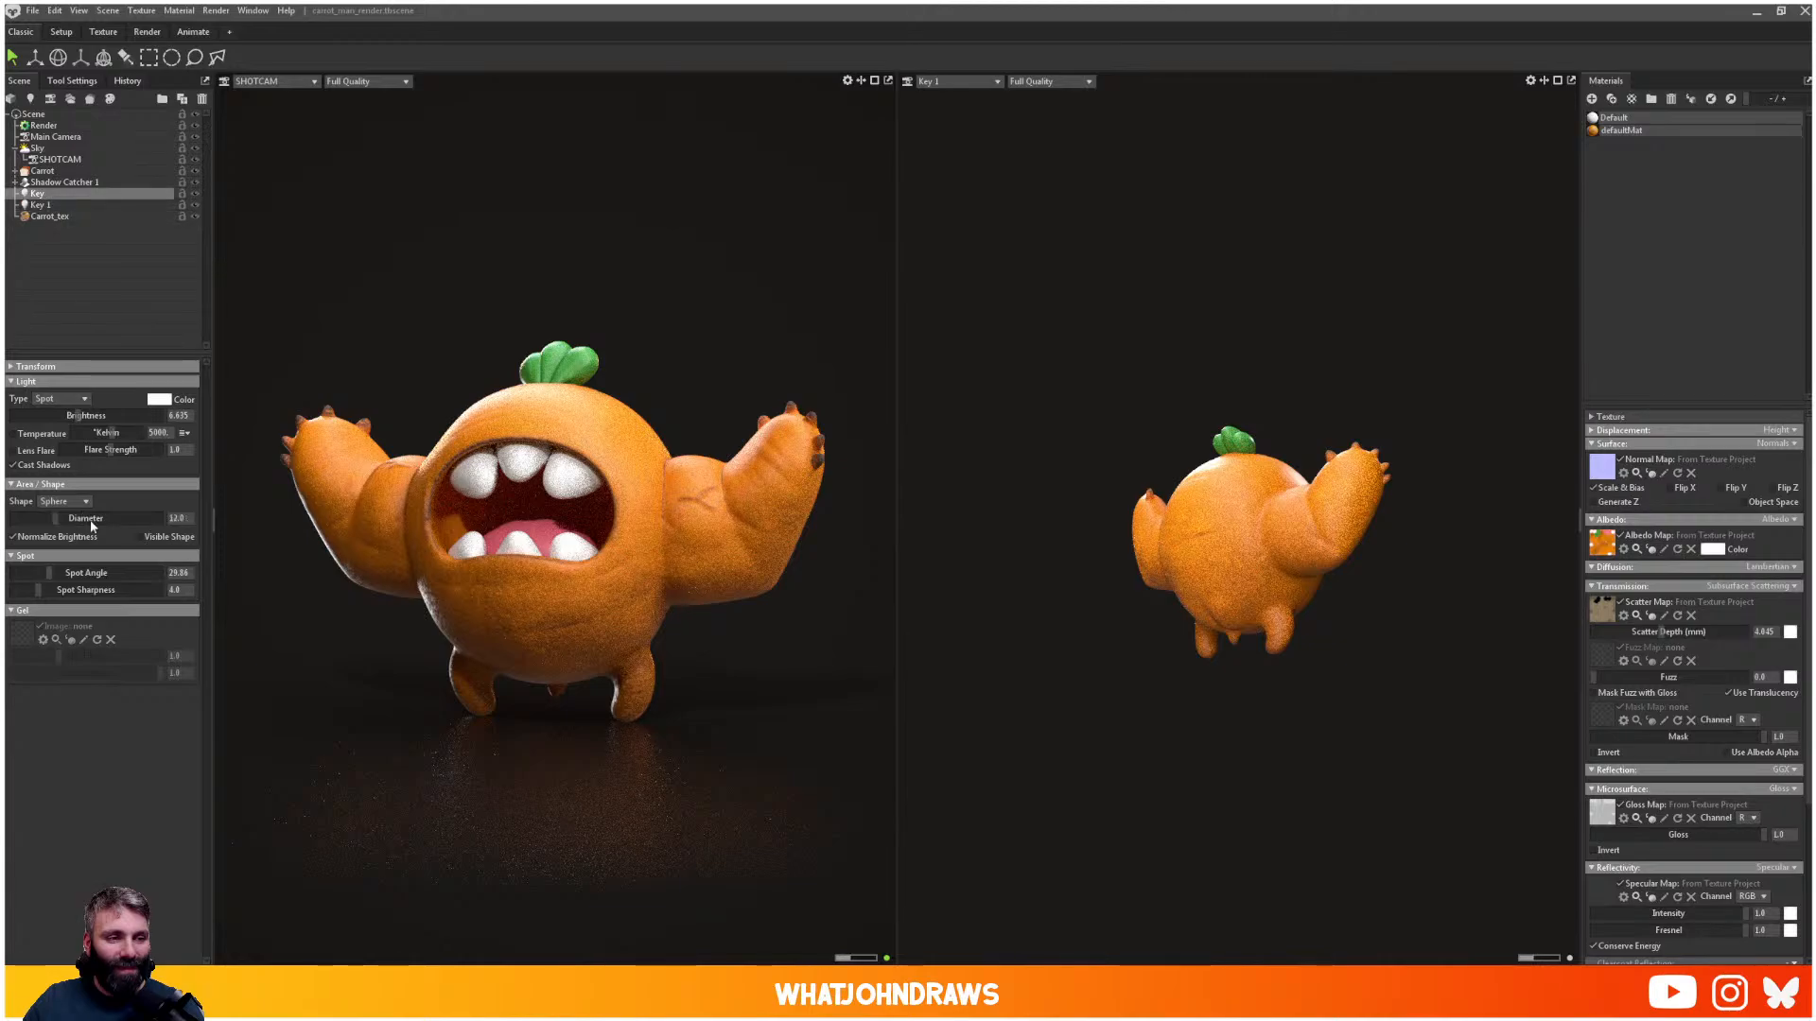
{"action": "left_click_drag", "start_coordinate": [55, 517], "coordinate": [80, 518]}
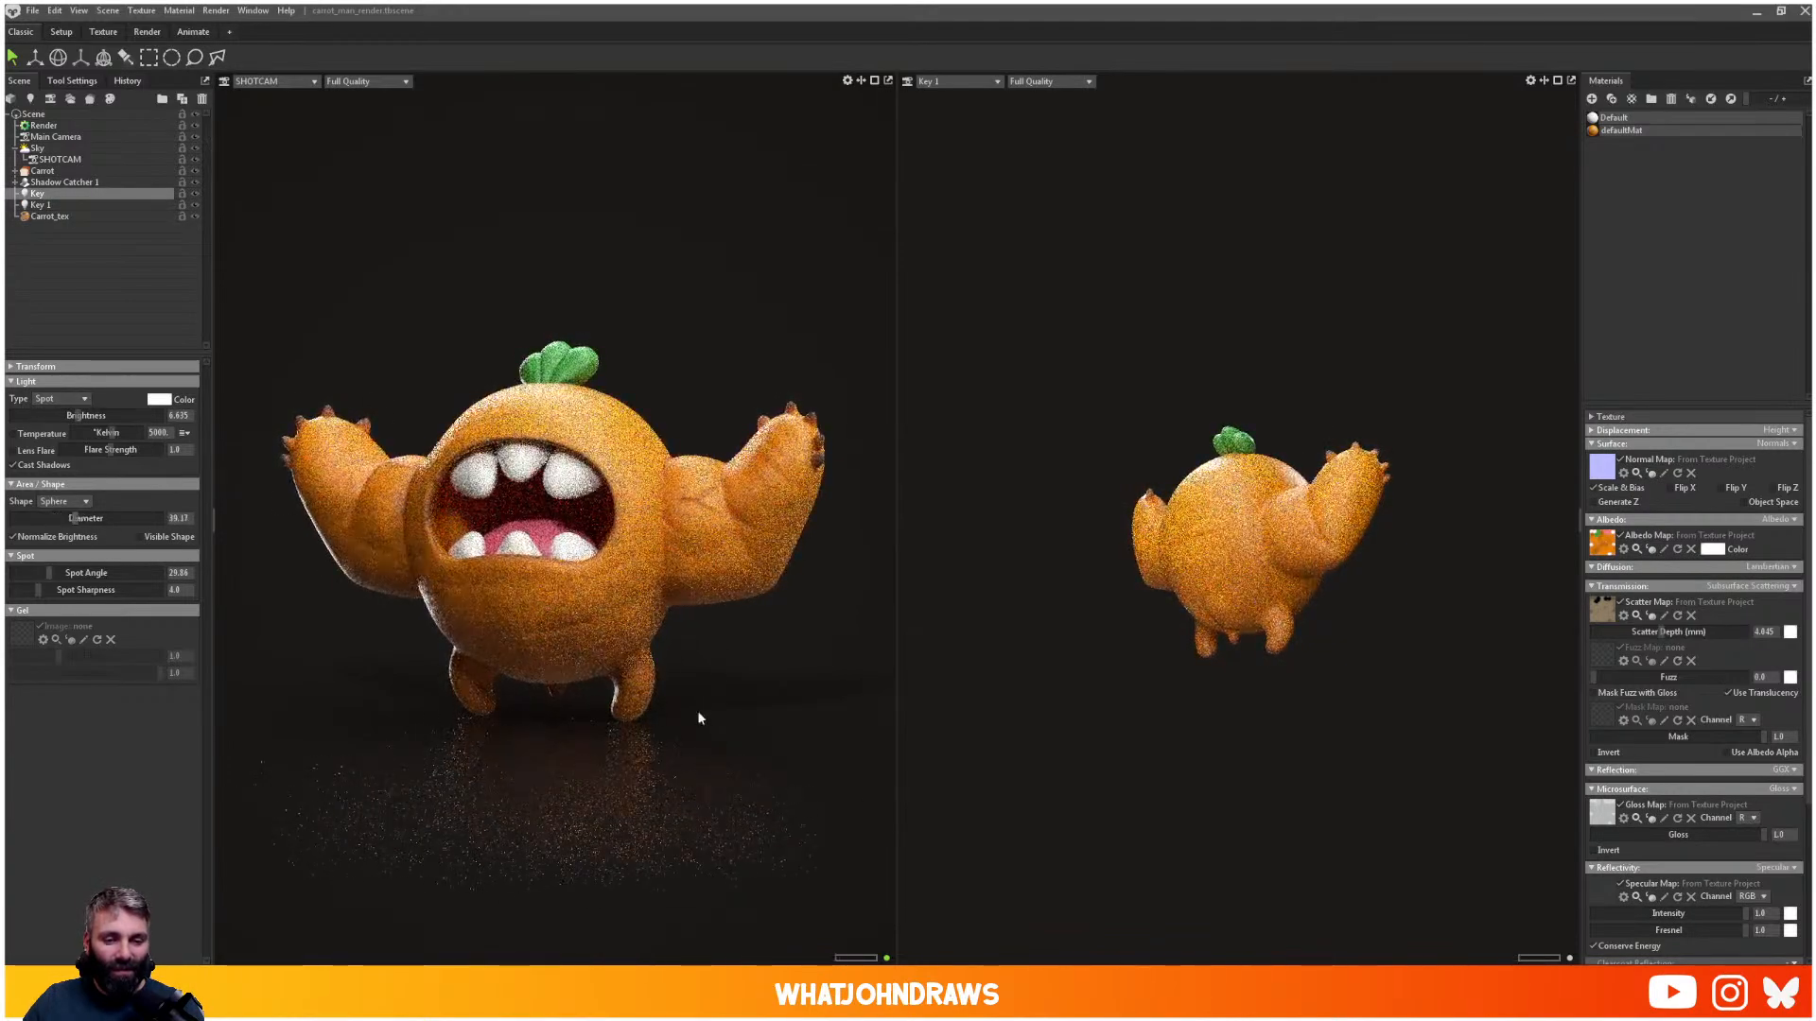
- Orbit the SHOTCAM view slightly lower around the monster and widen its viewport beside the Key 1 view
{"action": "left_click", "coordinate": [759, 666]}
{"action": "left_click", "coordinate": [790, 622]}
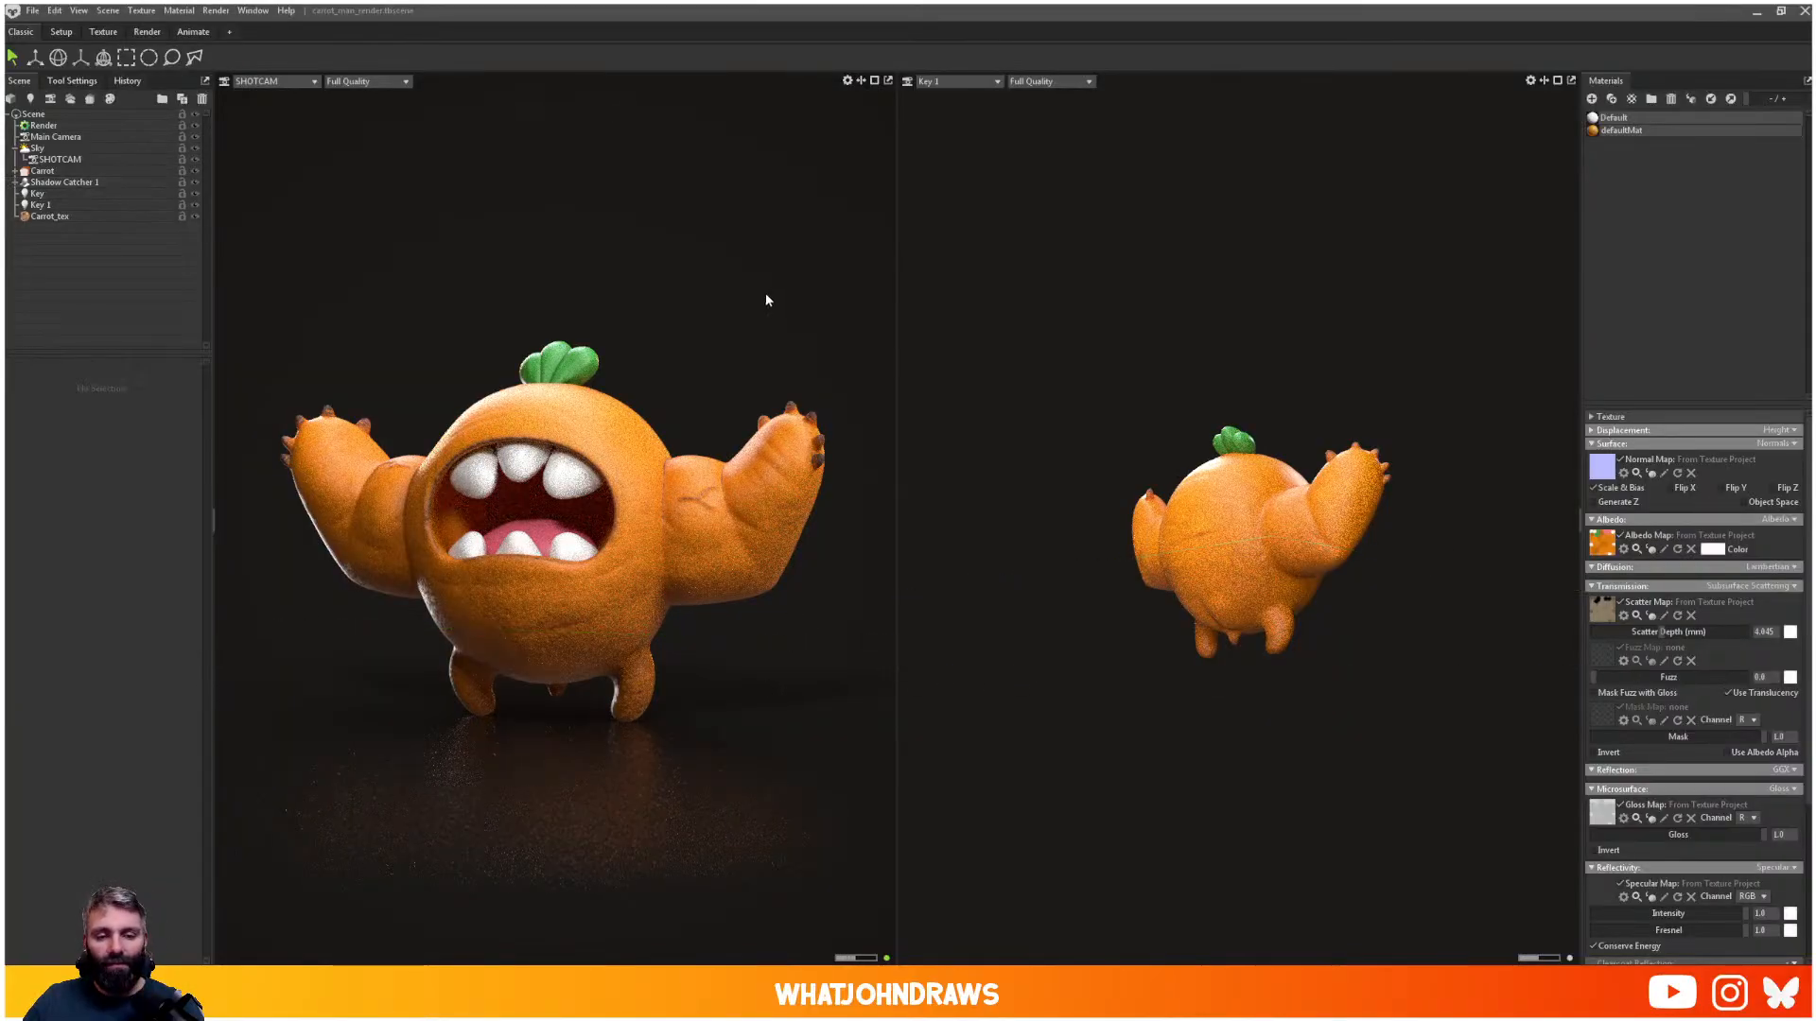
{"action": "mouse_move", "coordinate": [703, 621]}
{"action": "left_mouse_down", "text": "alt"}
{"action": "mouse_move", "coordinate": [773, 612]}
{"action": "mouse_move", "coordinate": [719, 606]}
{"action": "left_mouse_up", "text": "alt"}
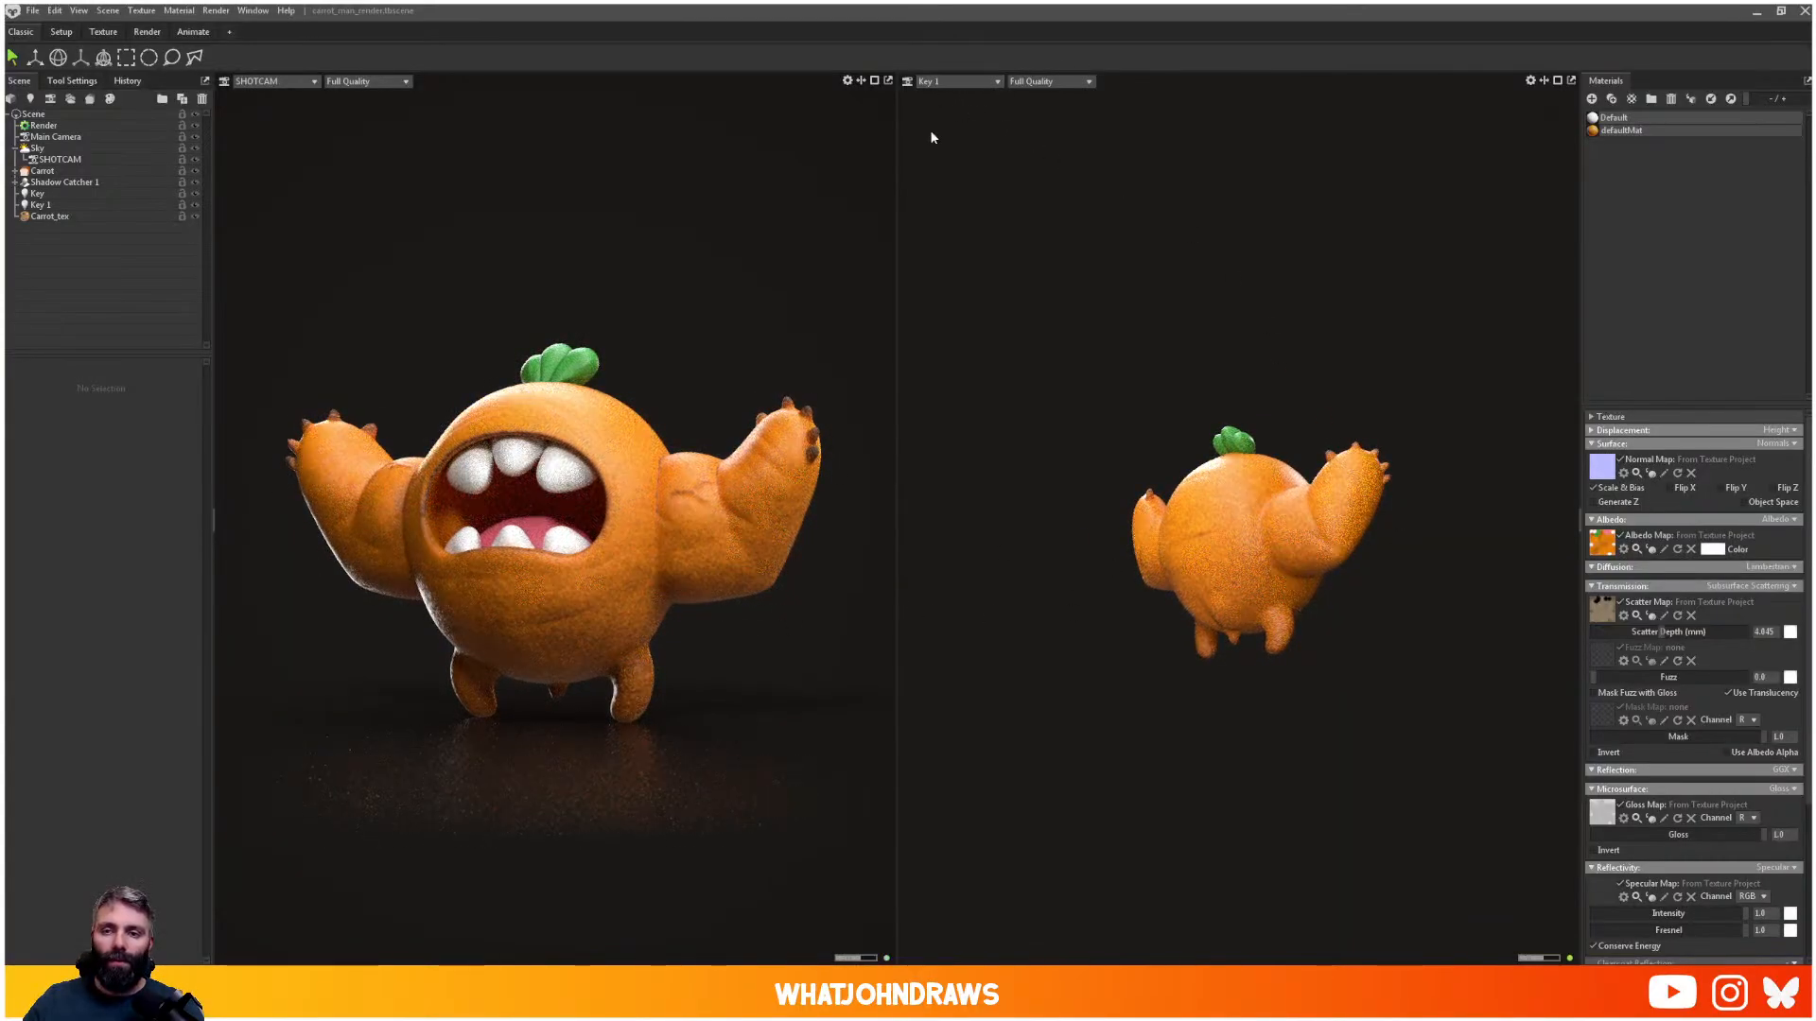
{"action": "left_click_drag", "start_coordinate": [893, 187], "coordinate": [1211, 185]}
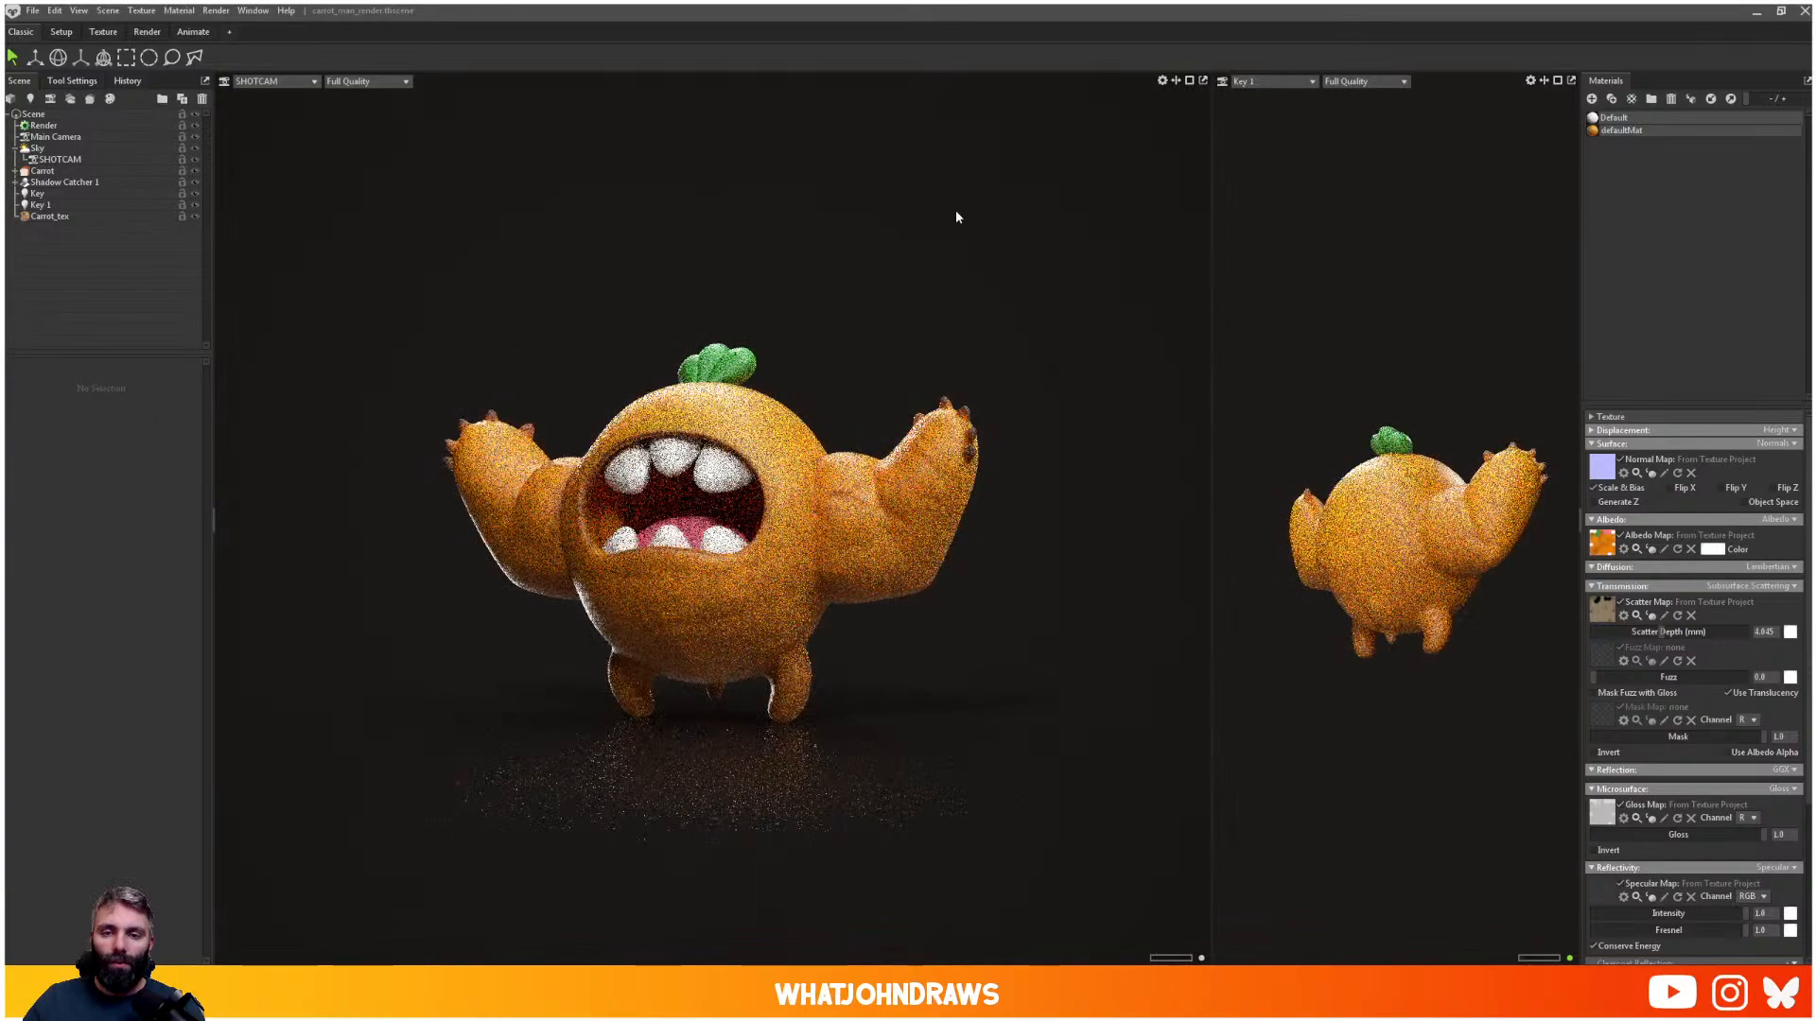
- Move SHOTCAM out from under Sky to the top of the scene list and set its depth of field to Ray Traced
{"action": "left_click", "coordinate": [55, 137]}
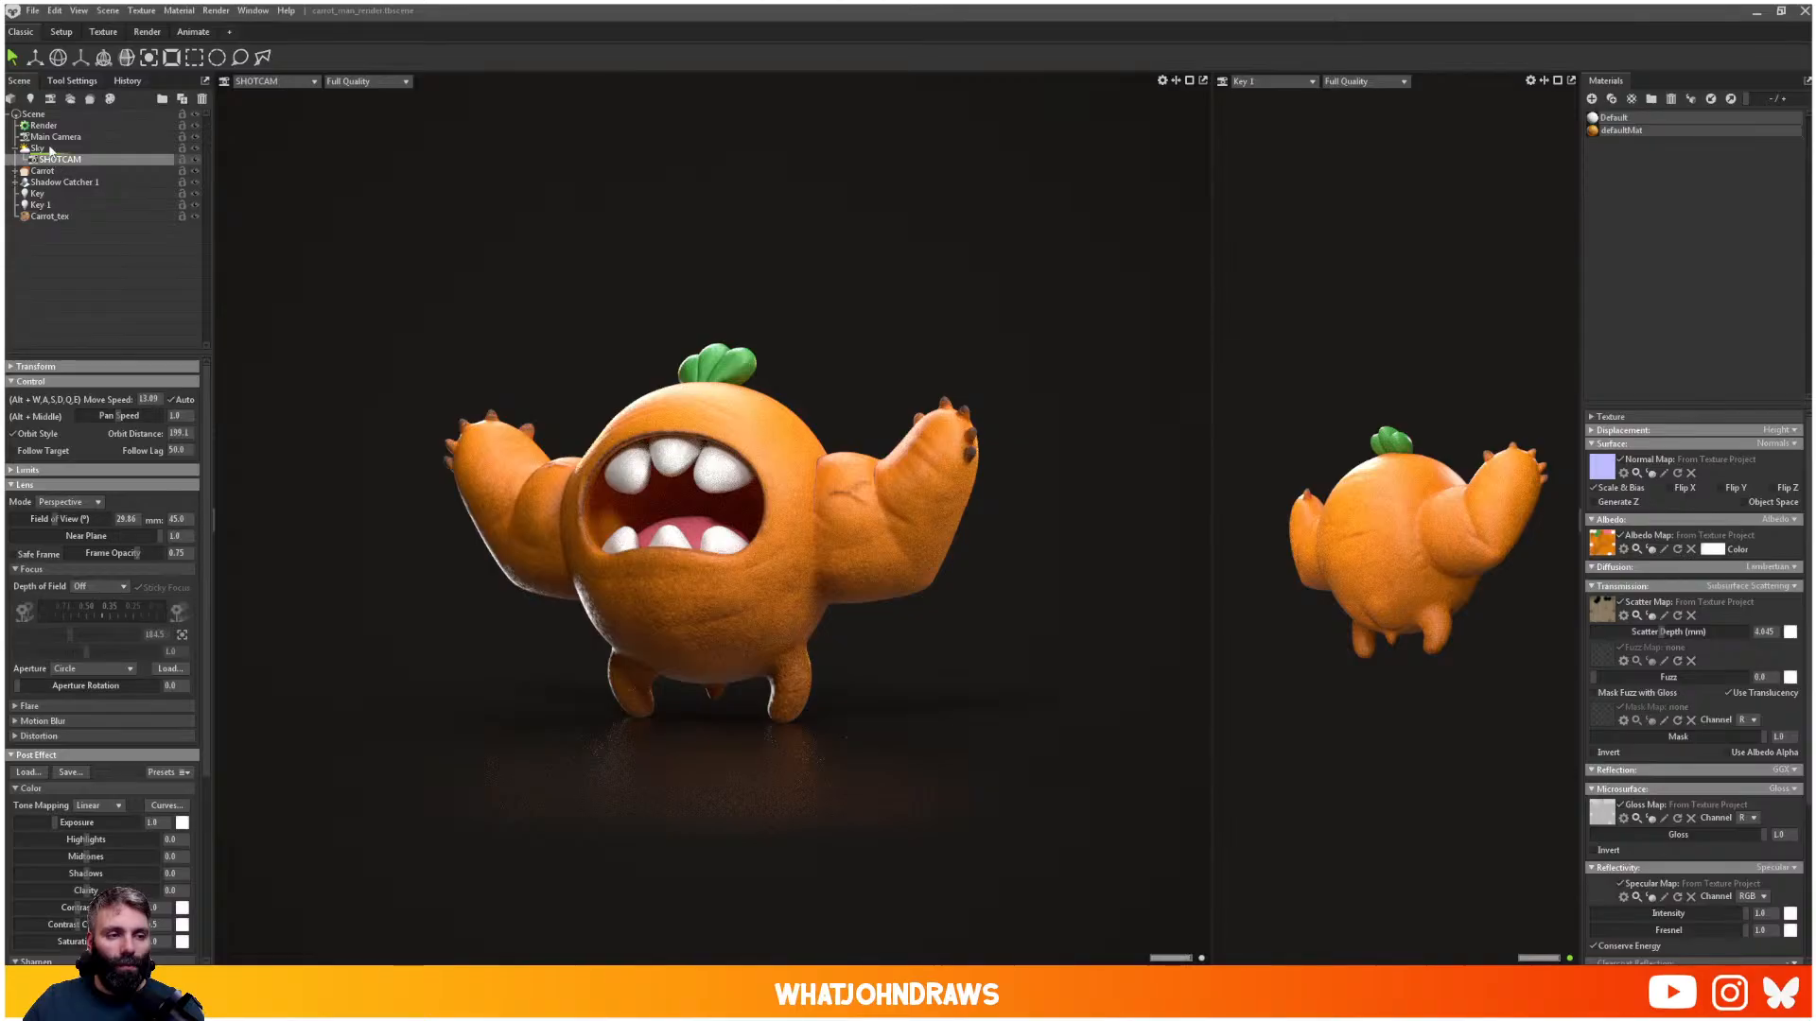
{"action": "left_click_drag", "start_coordinate": [52, 144], "coordinate": [49, 120]}
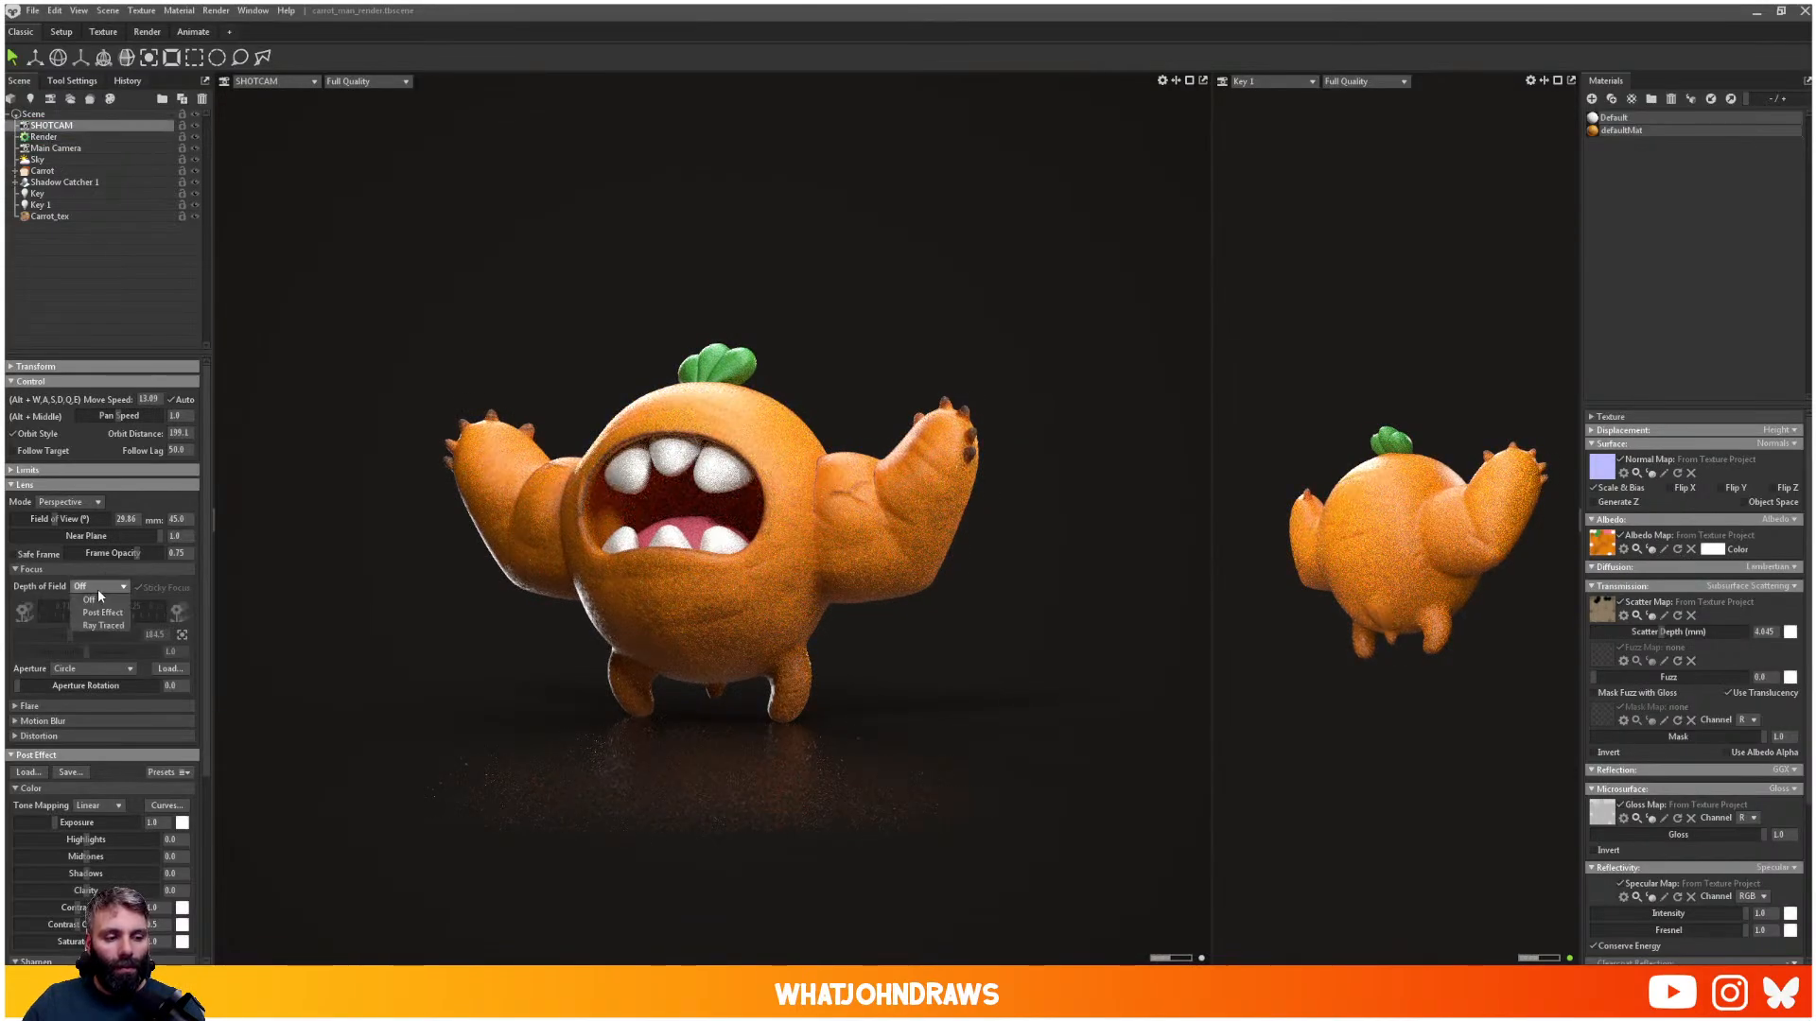
{"action": "left_click", "coordinate": [103, 625]}
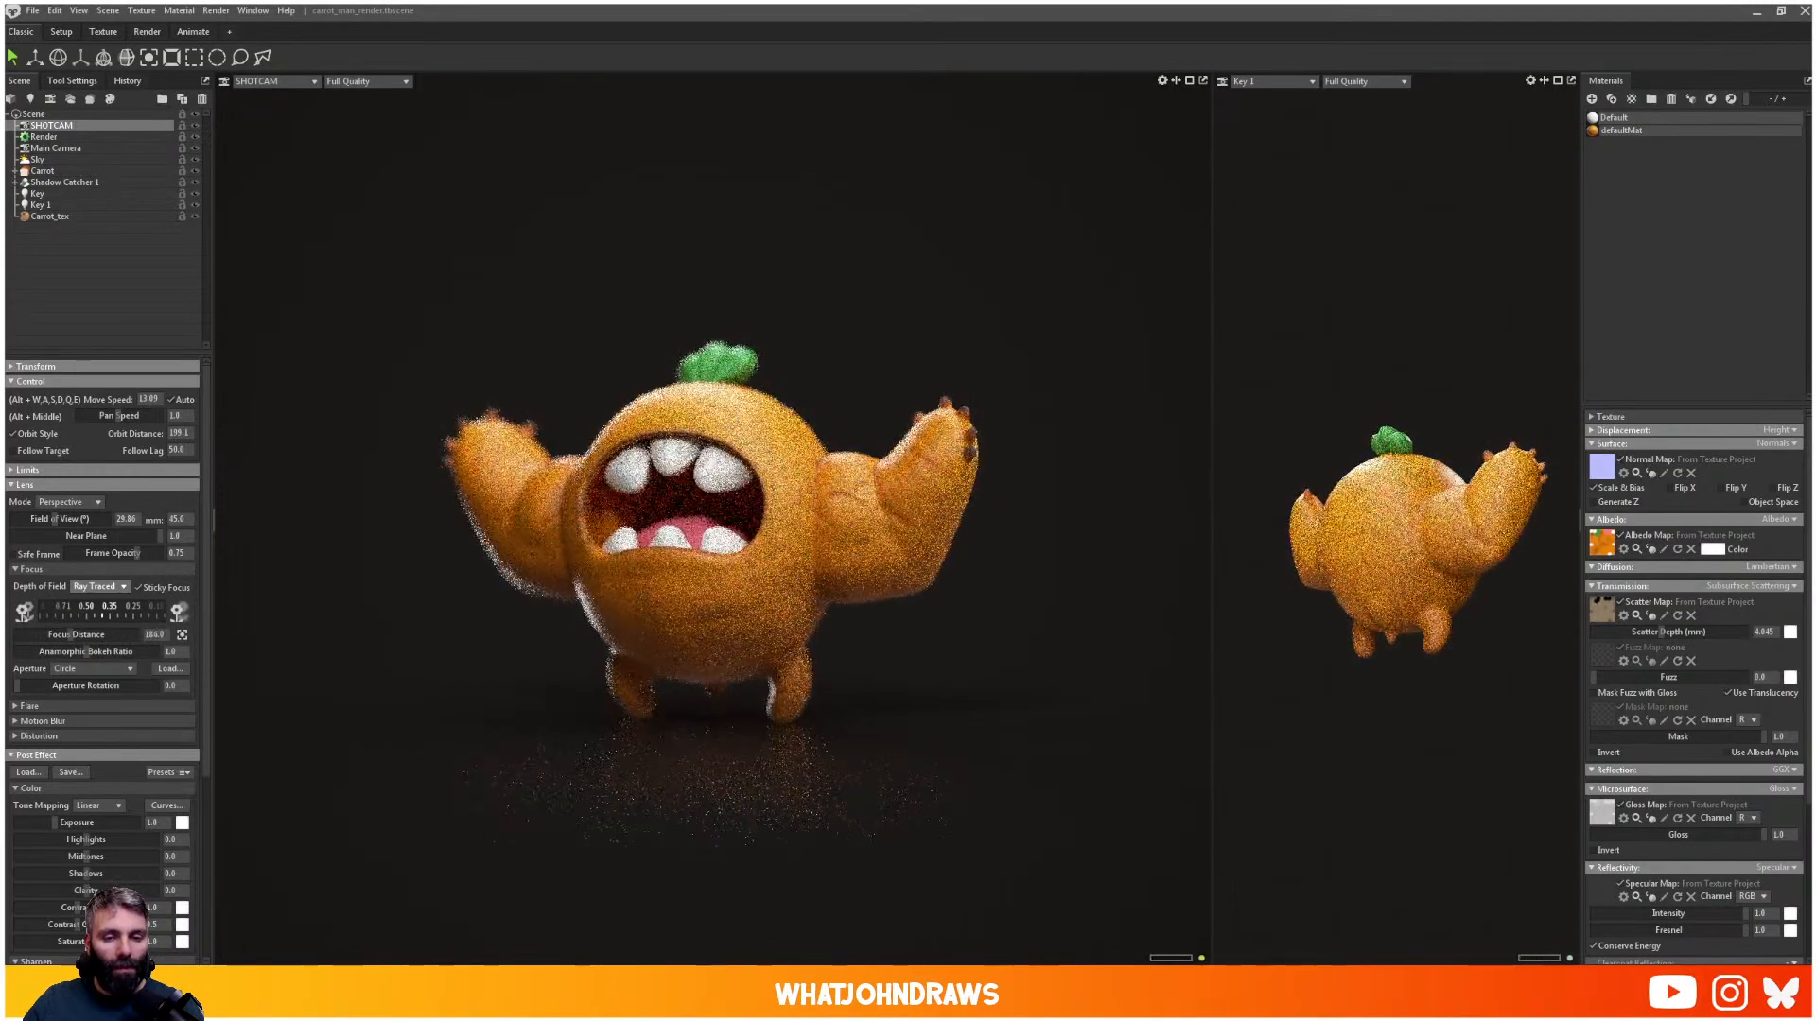
- Adjust SHOTCAM's depth of field aperture to about f/2.8
{"action": "left_click", "coordinate": [123, 620]}
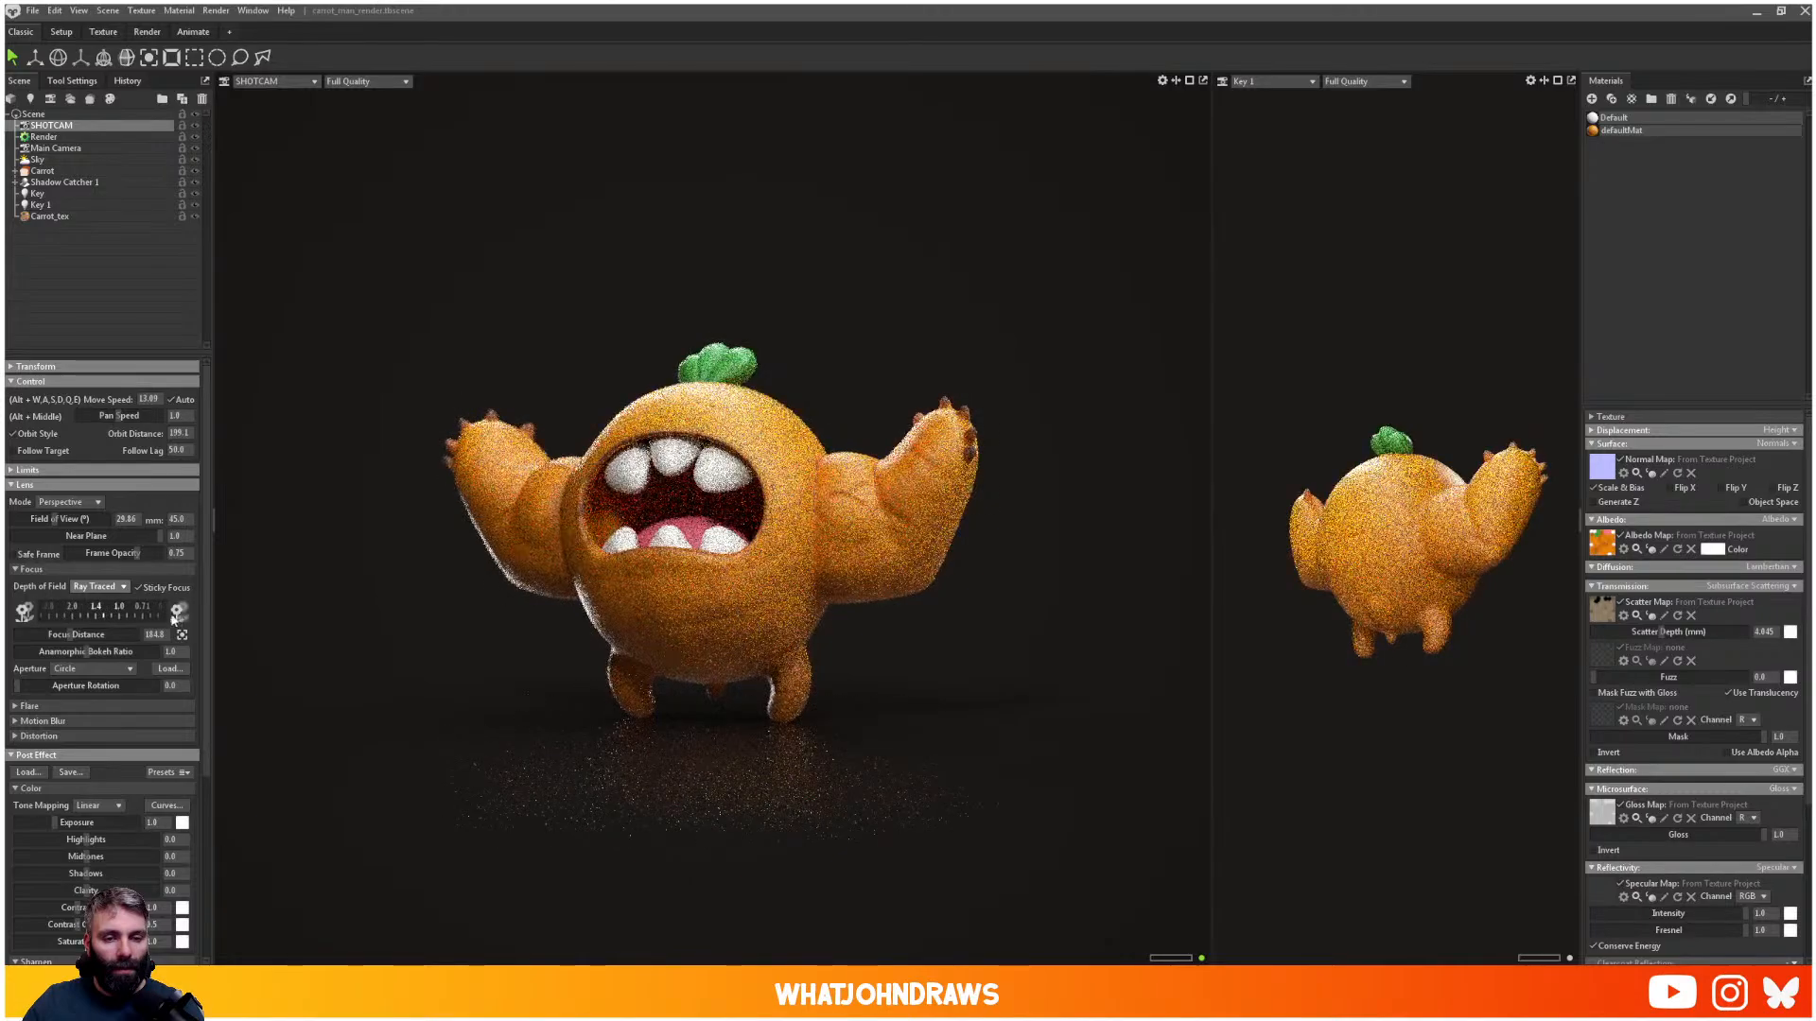
{"action": "left_click_drag", "start_coordinate": [123, 619], "coordinate": [159, 624]}
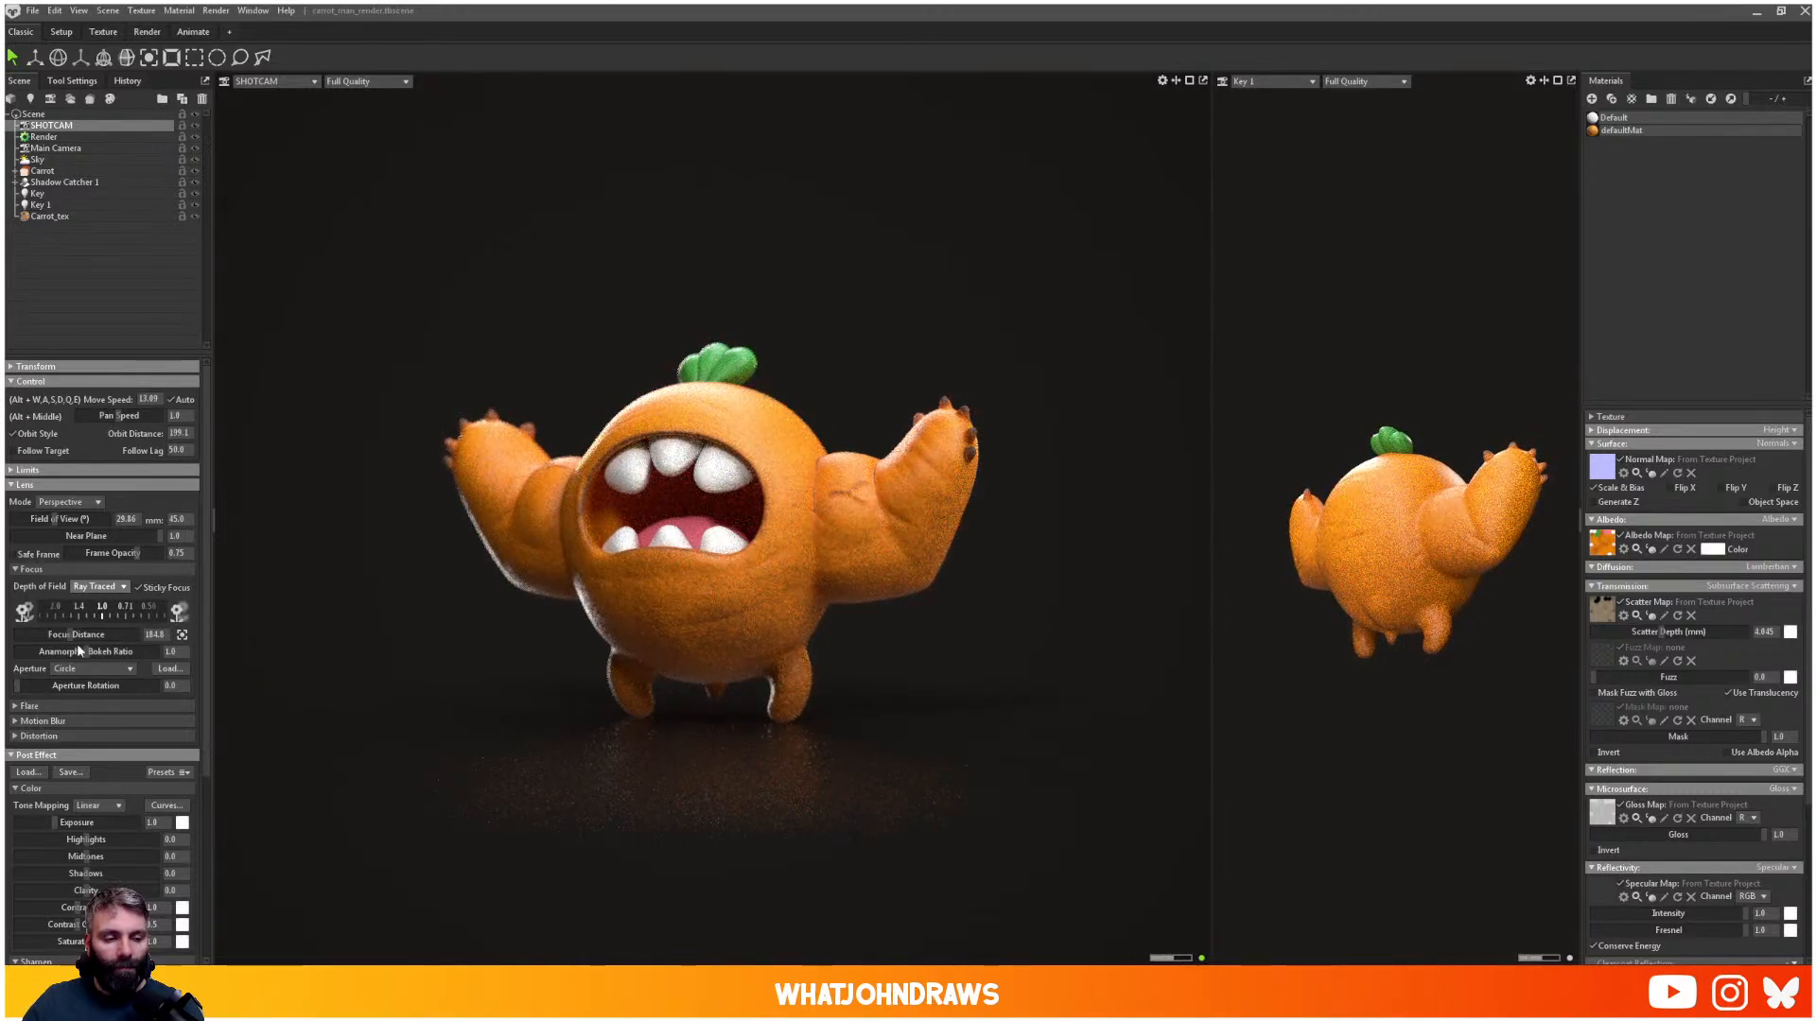
{"action": "left_click_drag", "start_coordinate": [82, 615], "coordinate": [144, 611]}
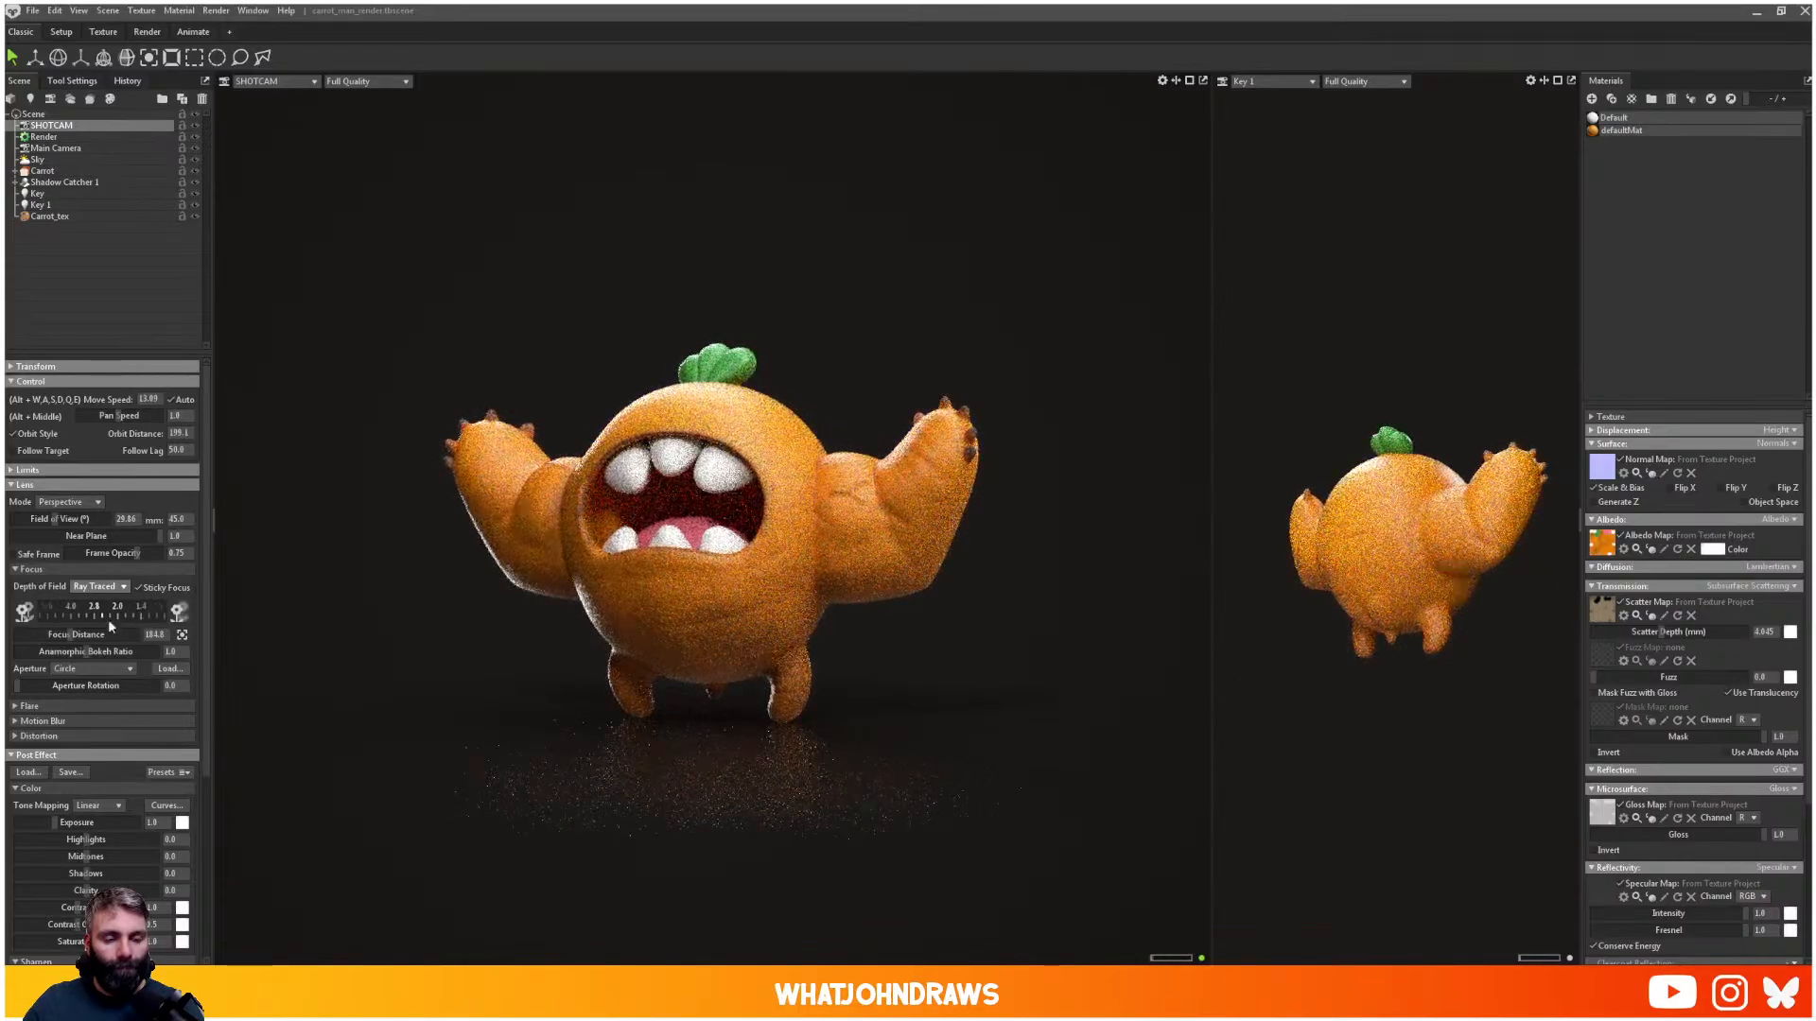
- Set SHOTCAM's chromatic aberration to about 0.091 and bring the camera closer to the monster
{"action": "left_click", "coordinate": [16, 736]}
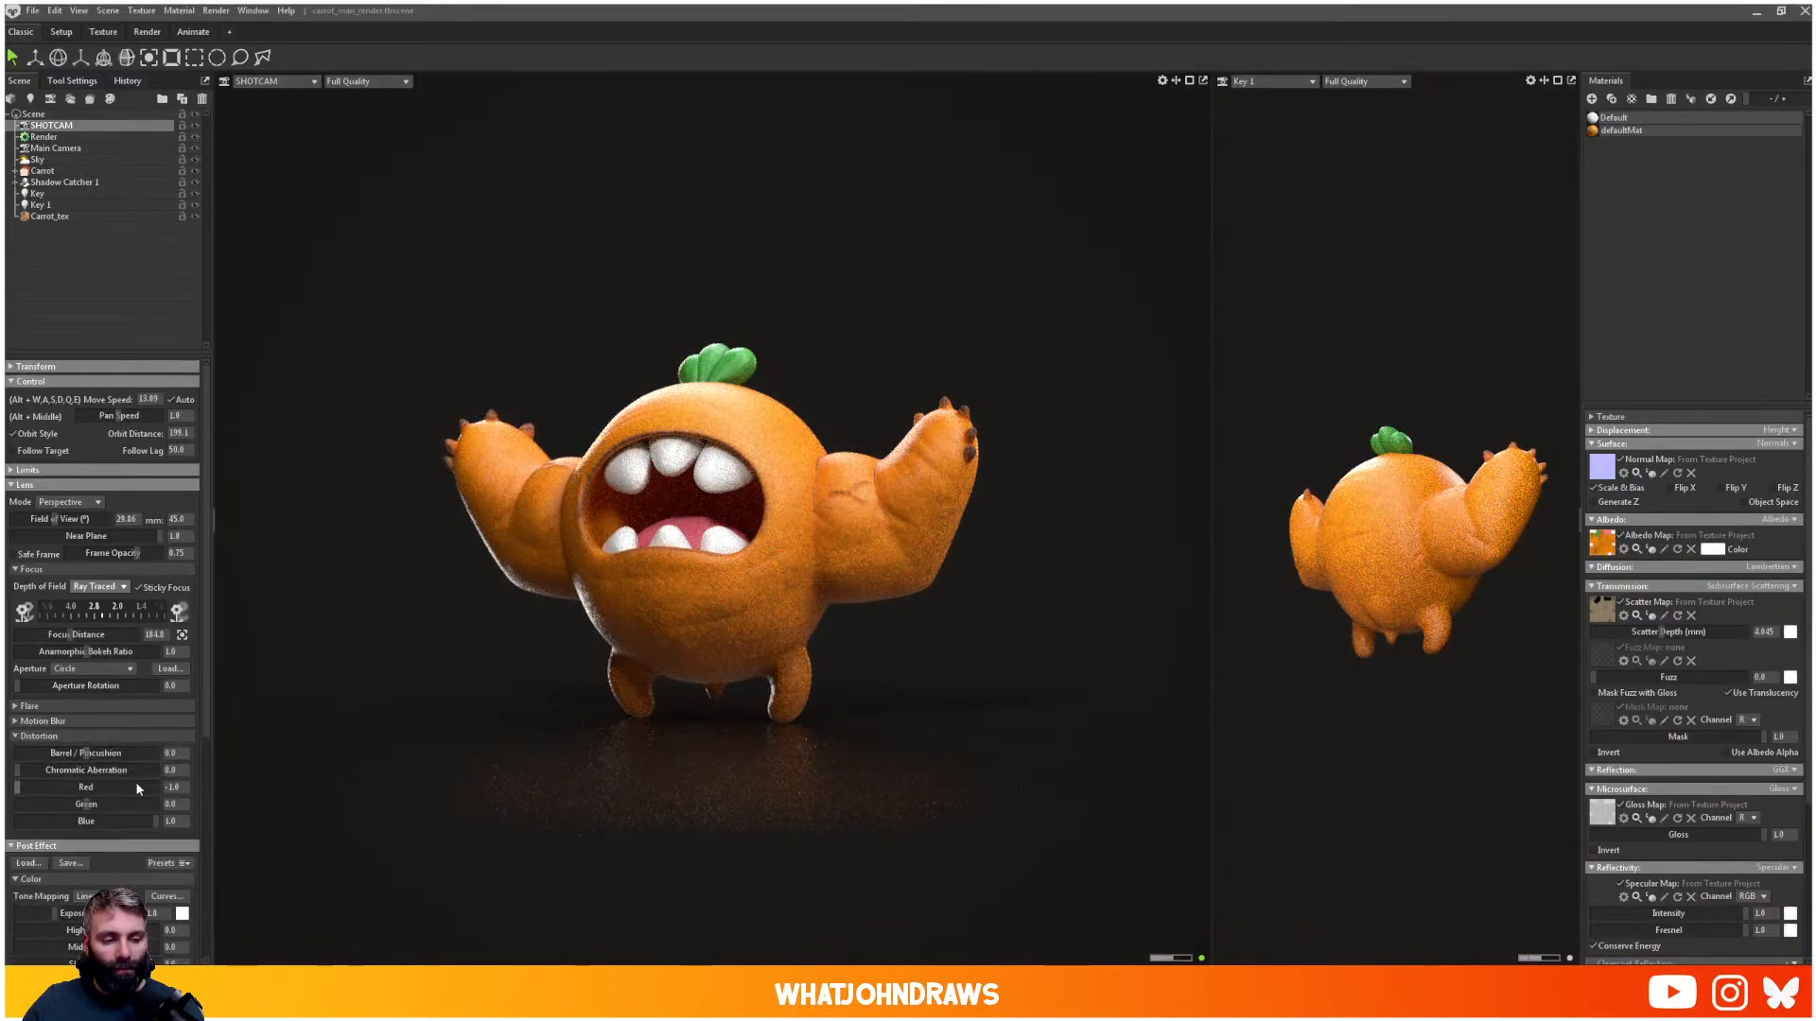
{"action": "left_click_drag", "start_coordinate": [104, 771], "coordinate": [71, 781]}
{"action": "scroll", "coordinate": [672, 599], "scroll_direction": "up", "scroll_amount": 1}
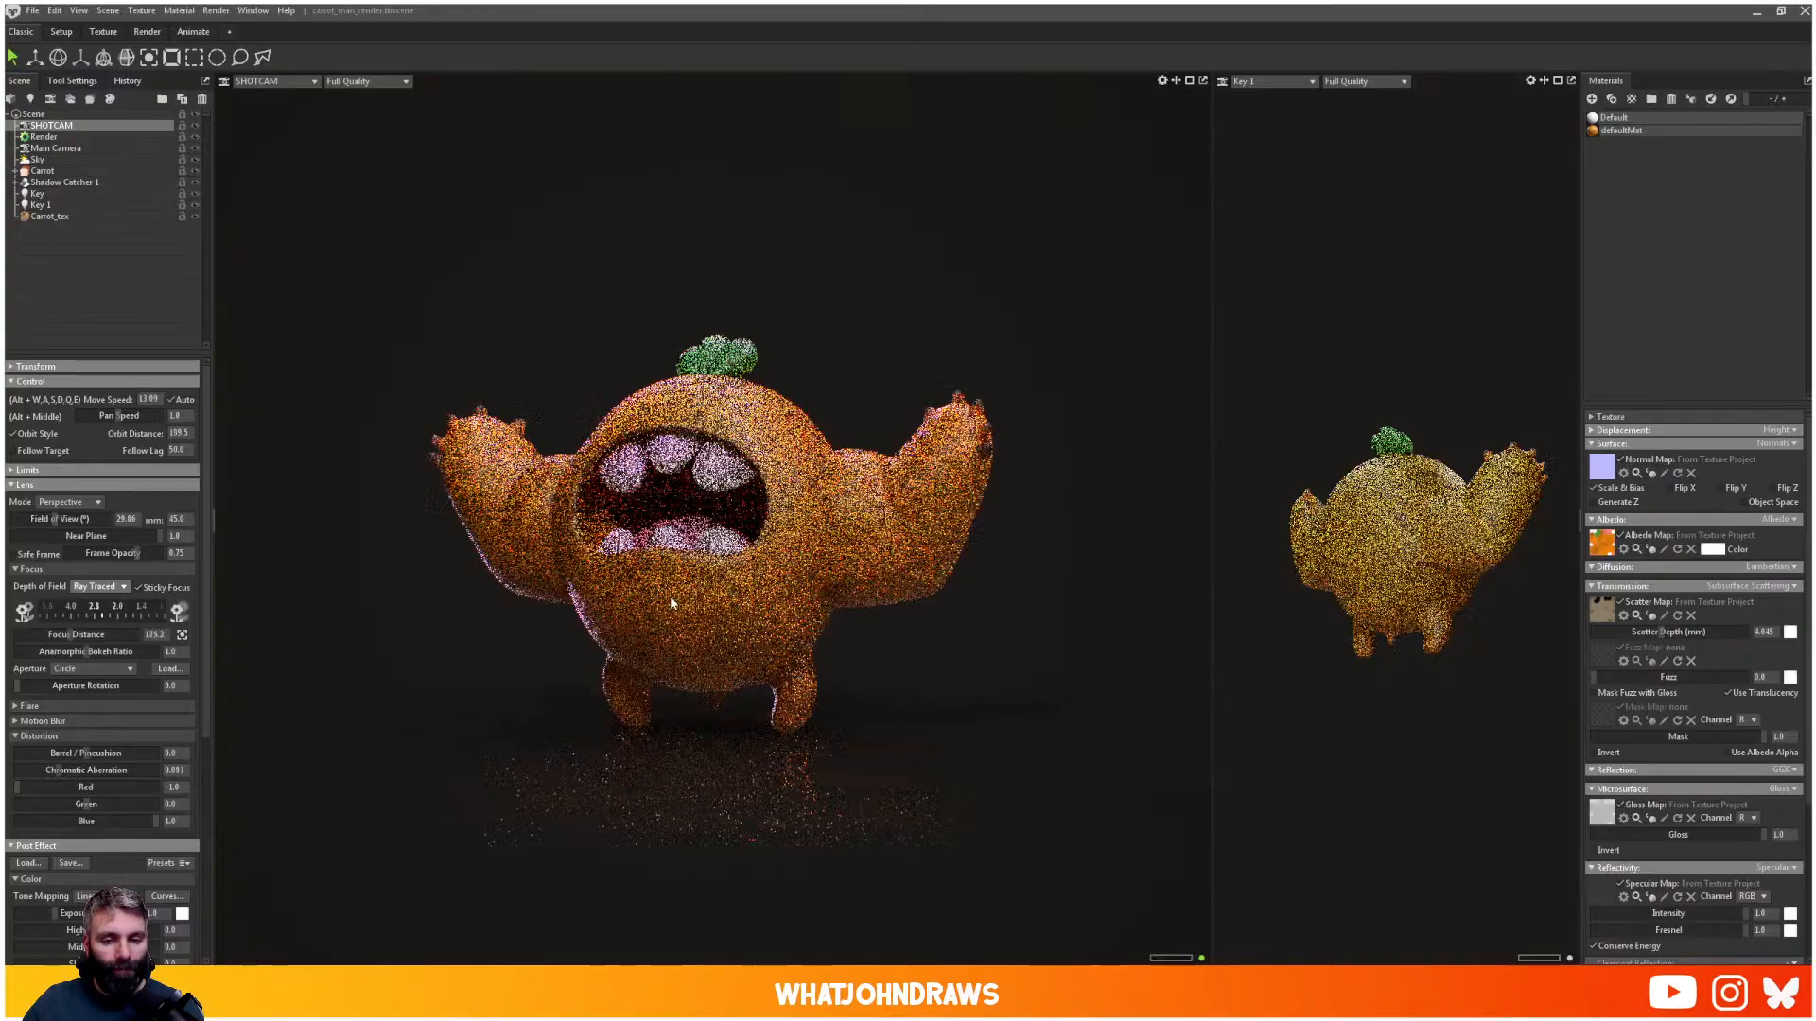
{"action": "left_click", "coordinate": [681, 600]}
{"action": "scroll", "coordinate": [691, 604], "scroll_direction": "up", "scroll_amount": 4}
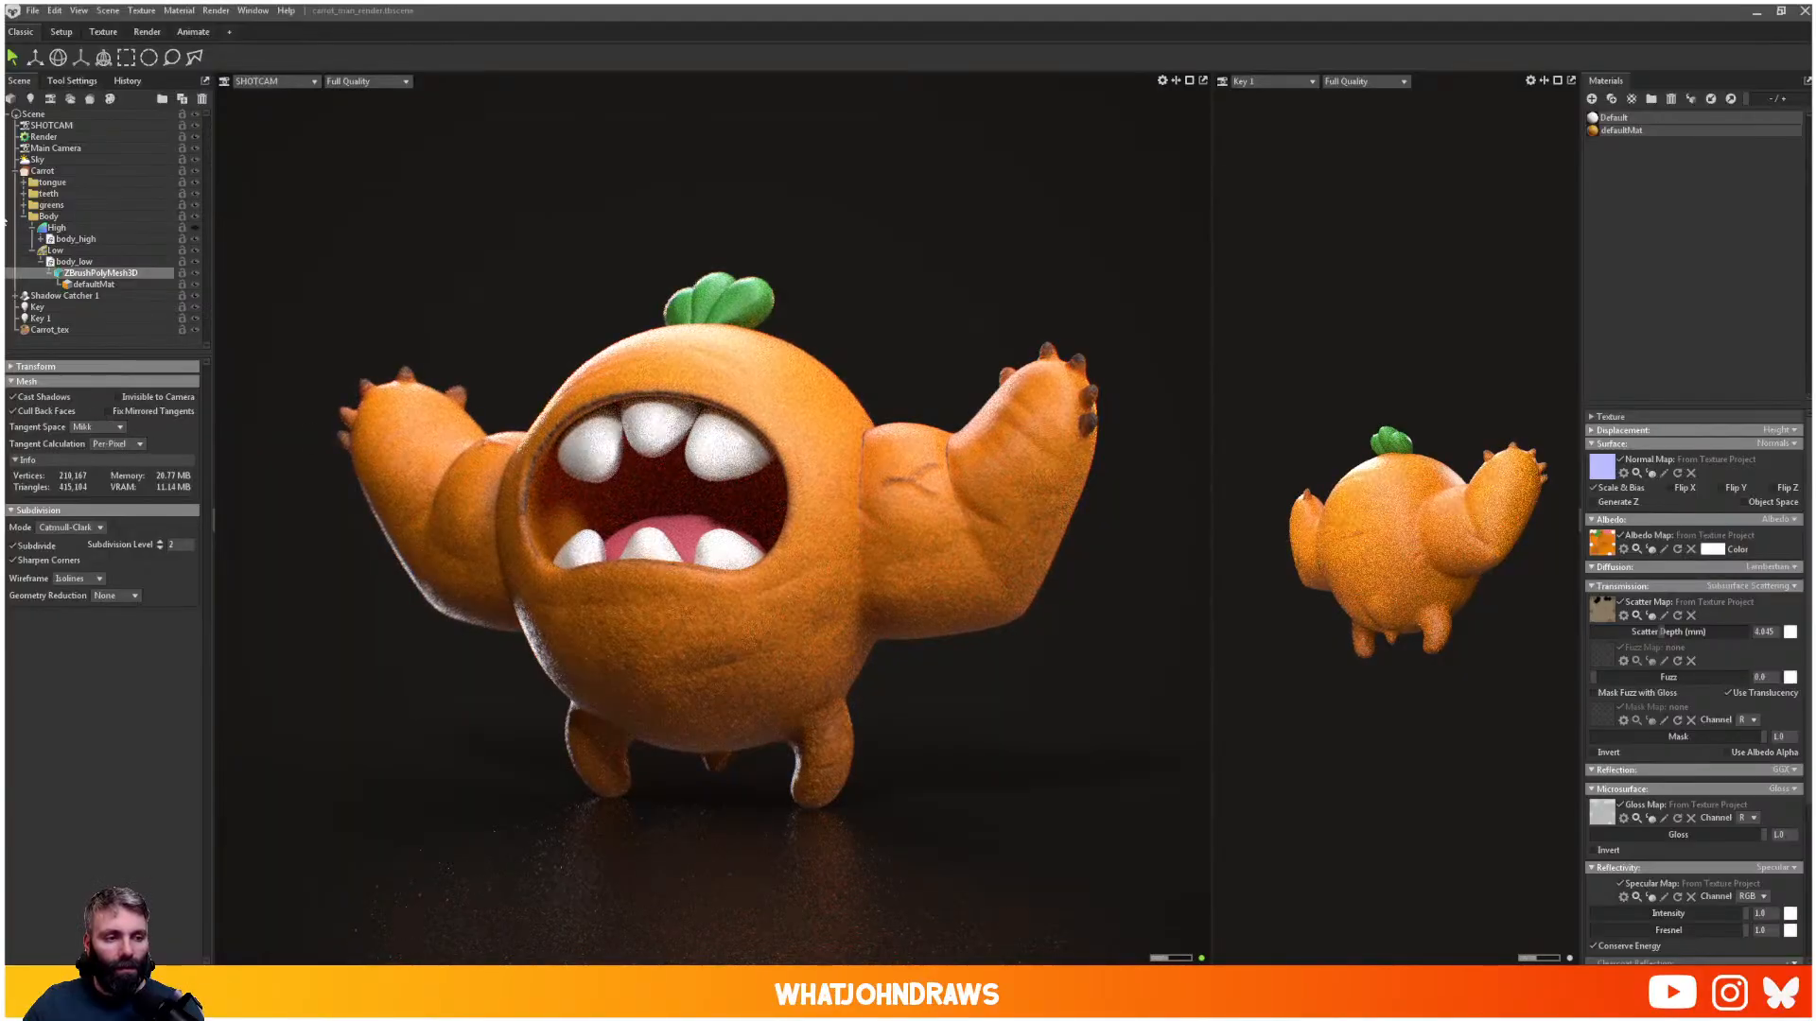
- Set SHOTCAM's post effect sharpen strength to about 0.048
{"action": "left_click", "coordinate": [54, 130]}
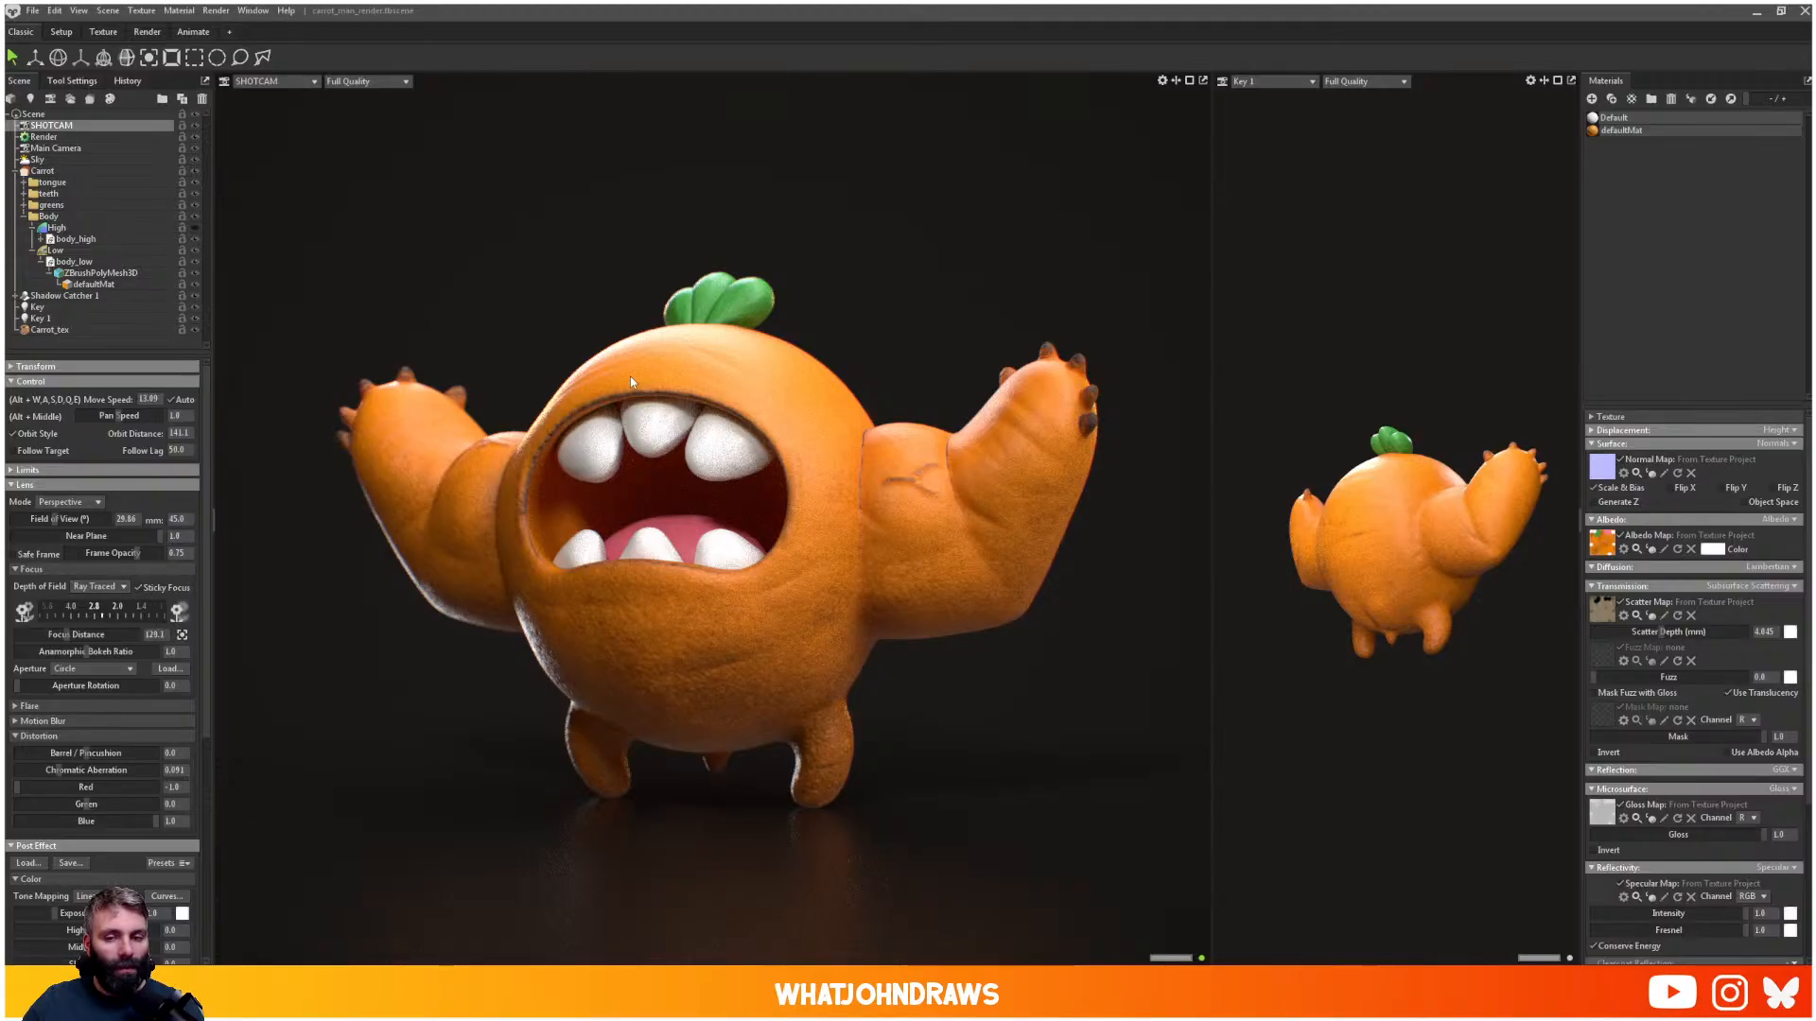
{"action": "middle_click", "coordinate": [430, 528]}
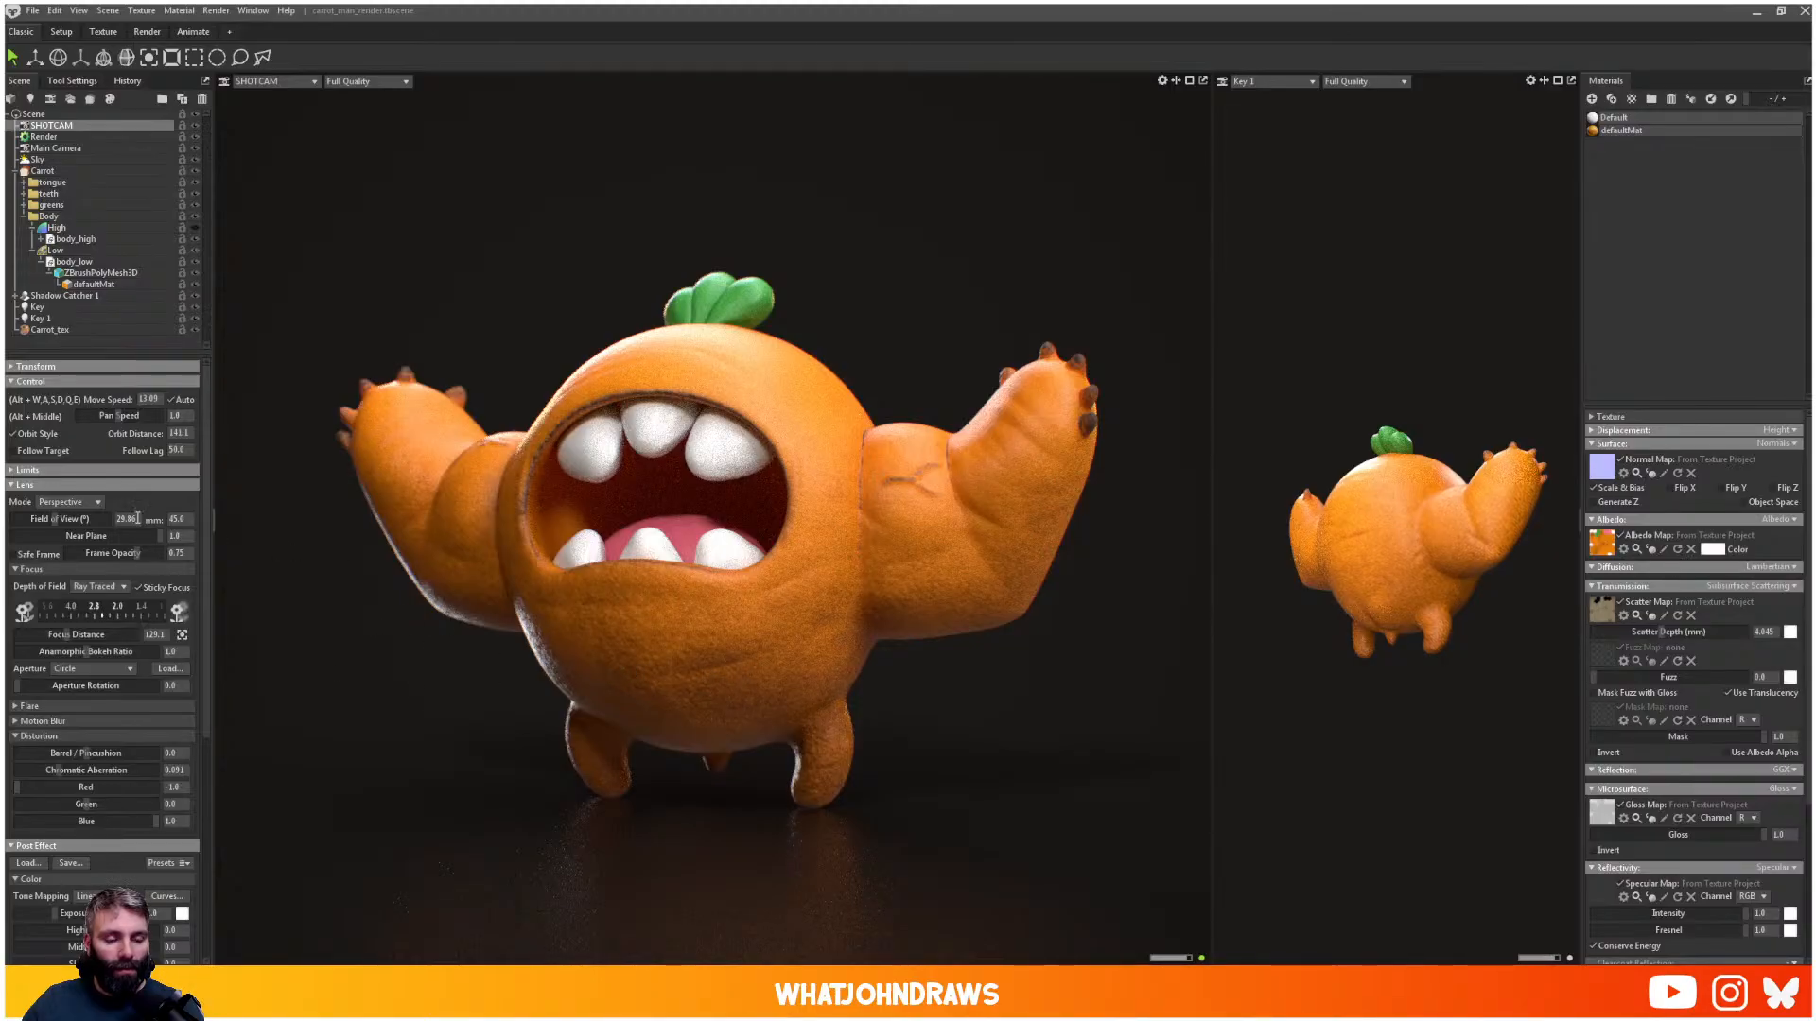
{"action": "scroll", "coordinate": [36, 787], "scroll_direction": "down", "scroll_amount": 4}
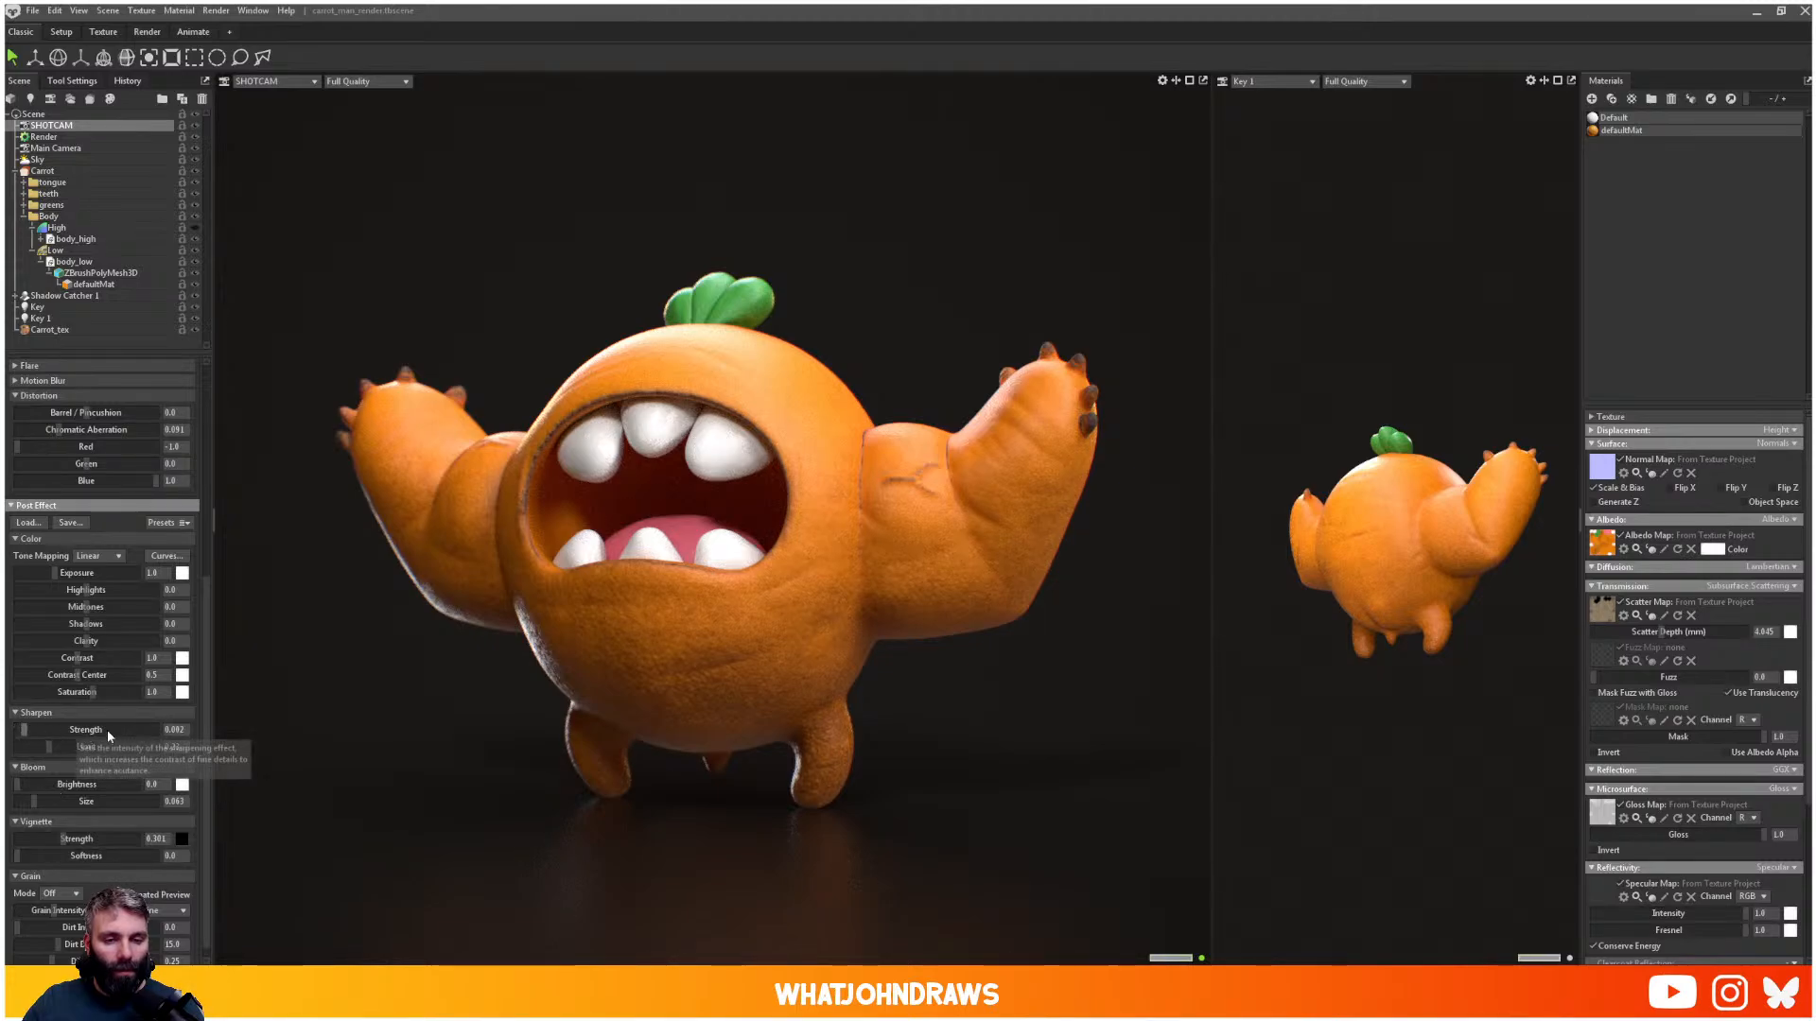
{"action": "mouse_move", "coordinate": [30, 731]}
{"action": "left_mouse_down"}
{"action": "mouse_move", "coordinate": [77, 733]}
{"action": "mouse_move", "coordinate": [44, 739]}
{"action": "left_mouse_up"}
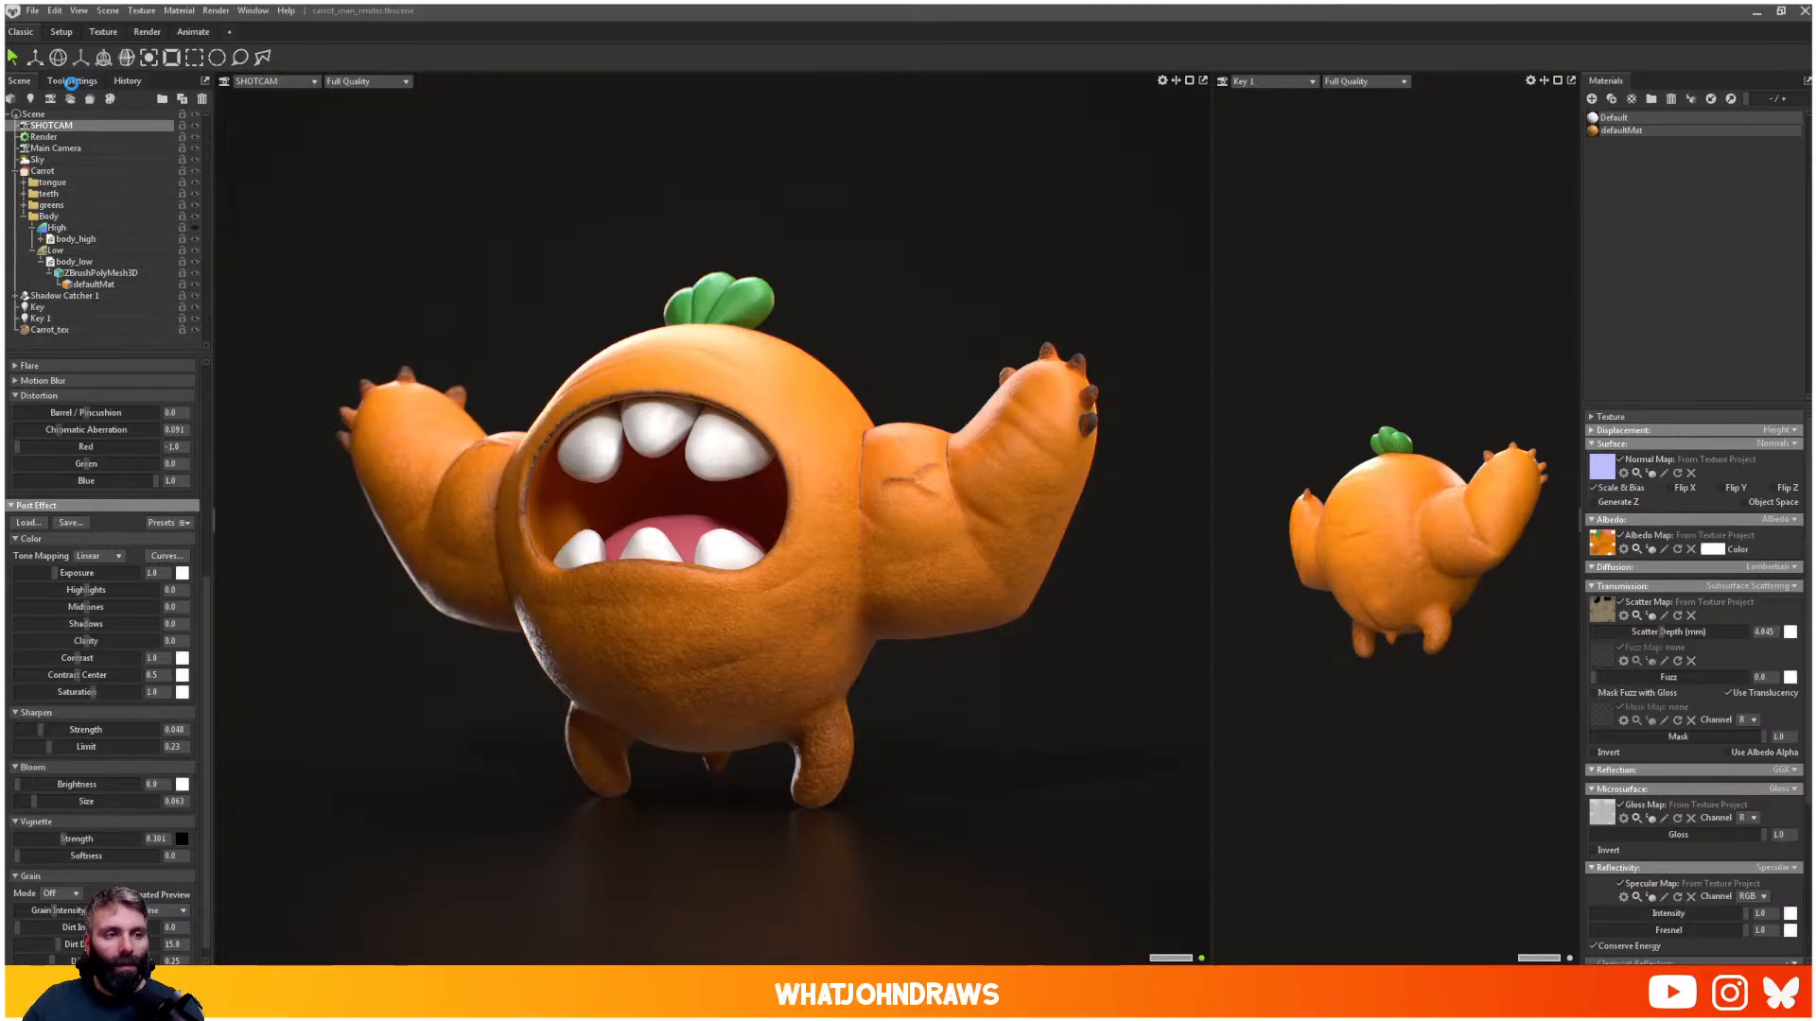
- Hide the Mud Road Slush layers in the Carrot_tex texture project and check the clean monster in the Classic workspace
{"action": "left_click", "coordinate": [103, 31]}
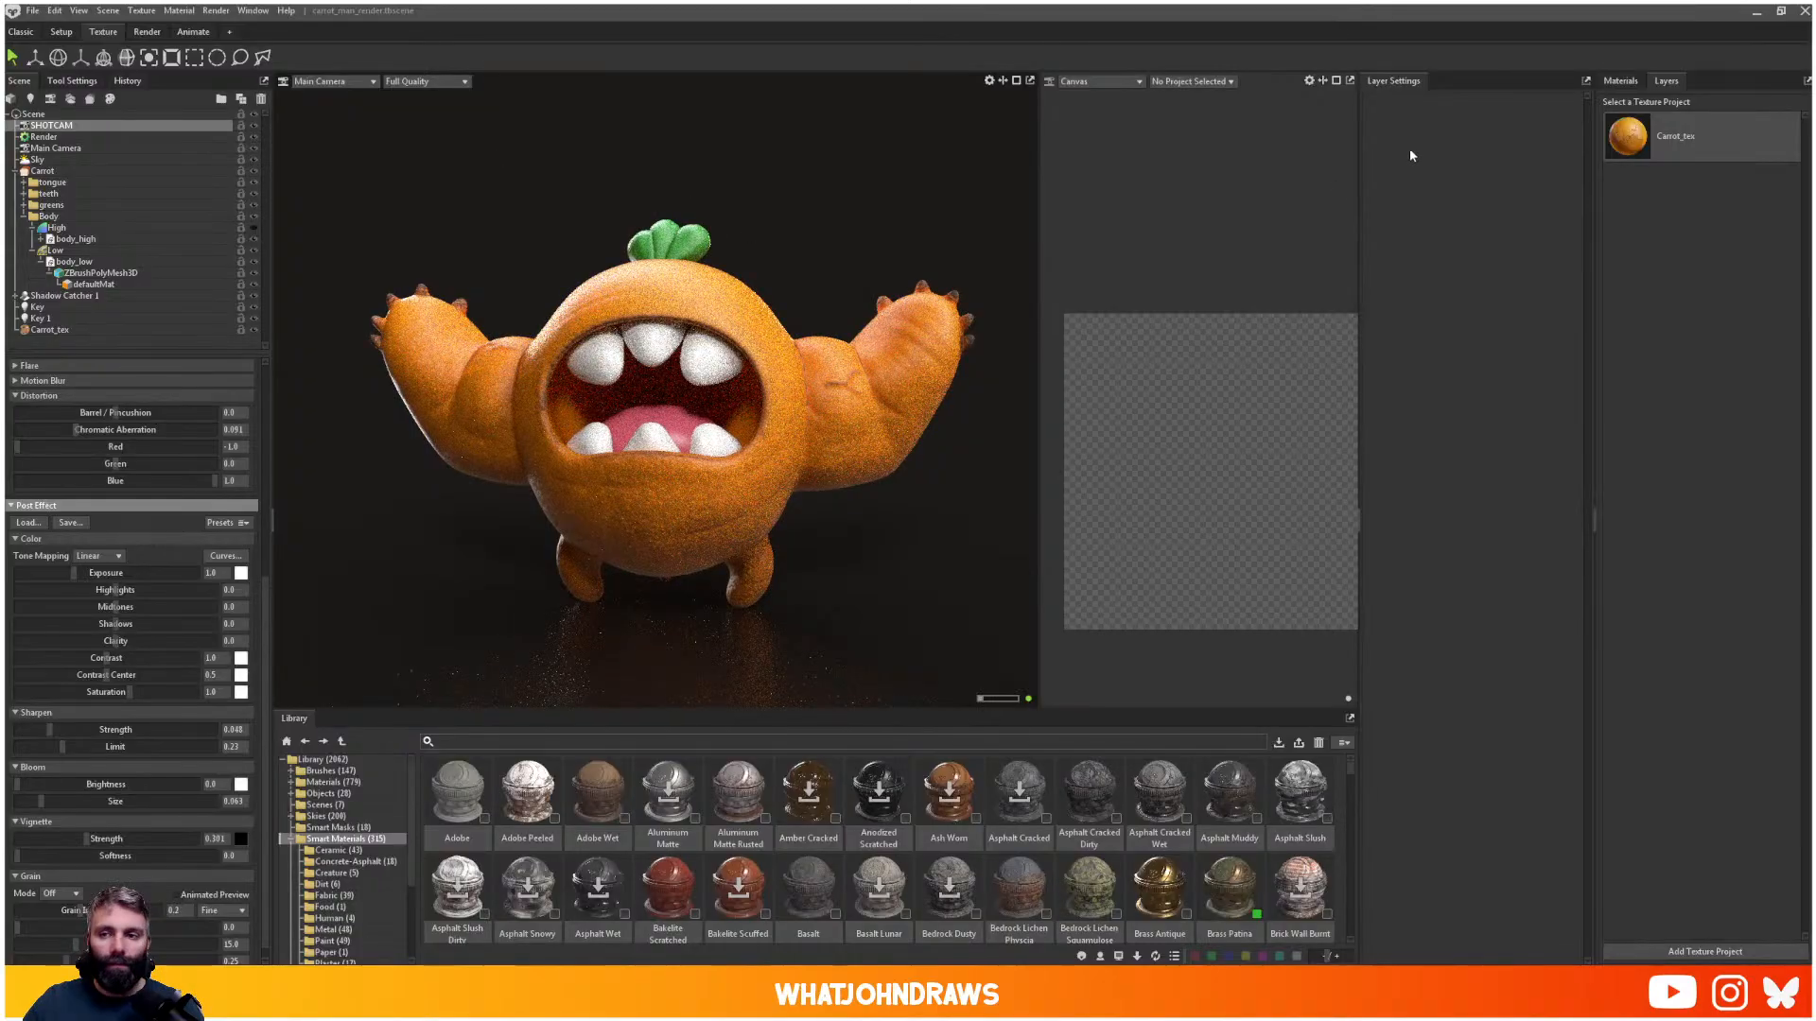
{"action": "left_click", "coordinate": [1627, 136]}
{"action": "left_click", "coordinate": [1650, 308]}
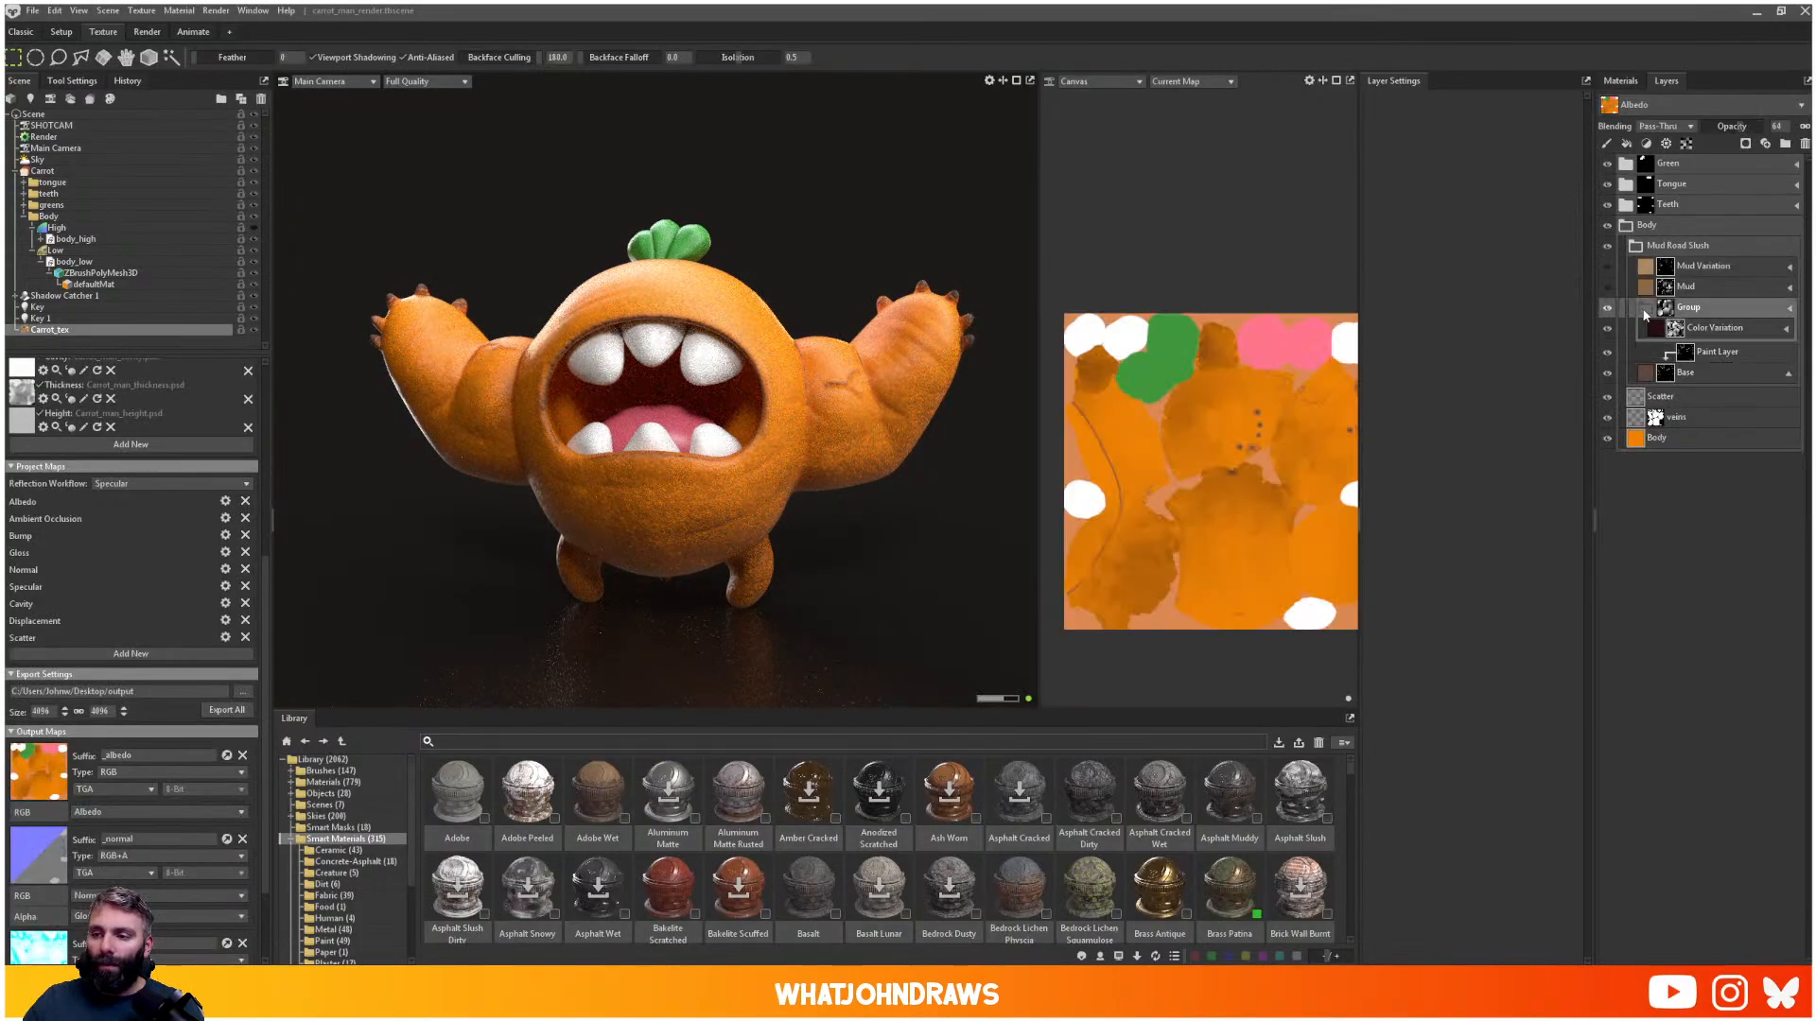
{"action": "left_click", "coordinate": [1607, 309]}
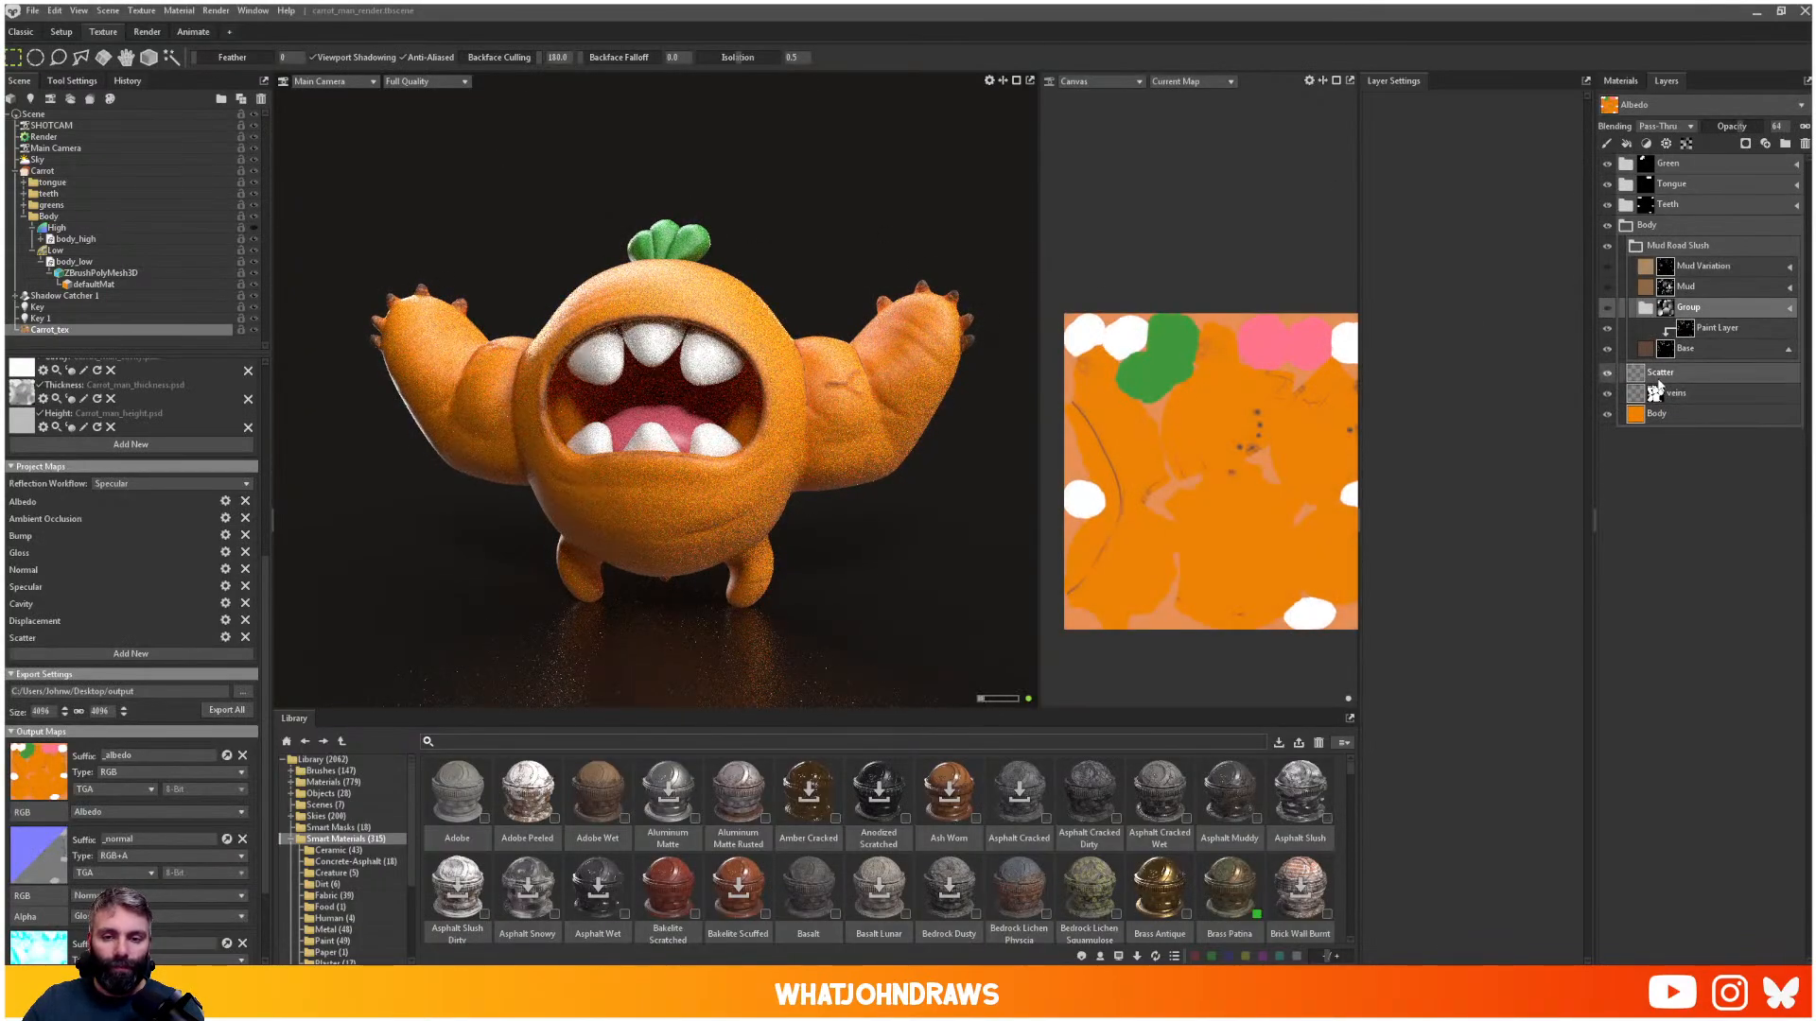
{"action": "left_click", "coordinate": [1608, 246]}
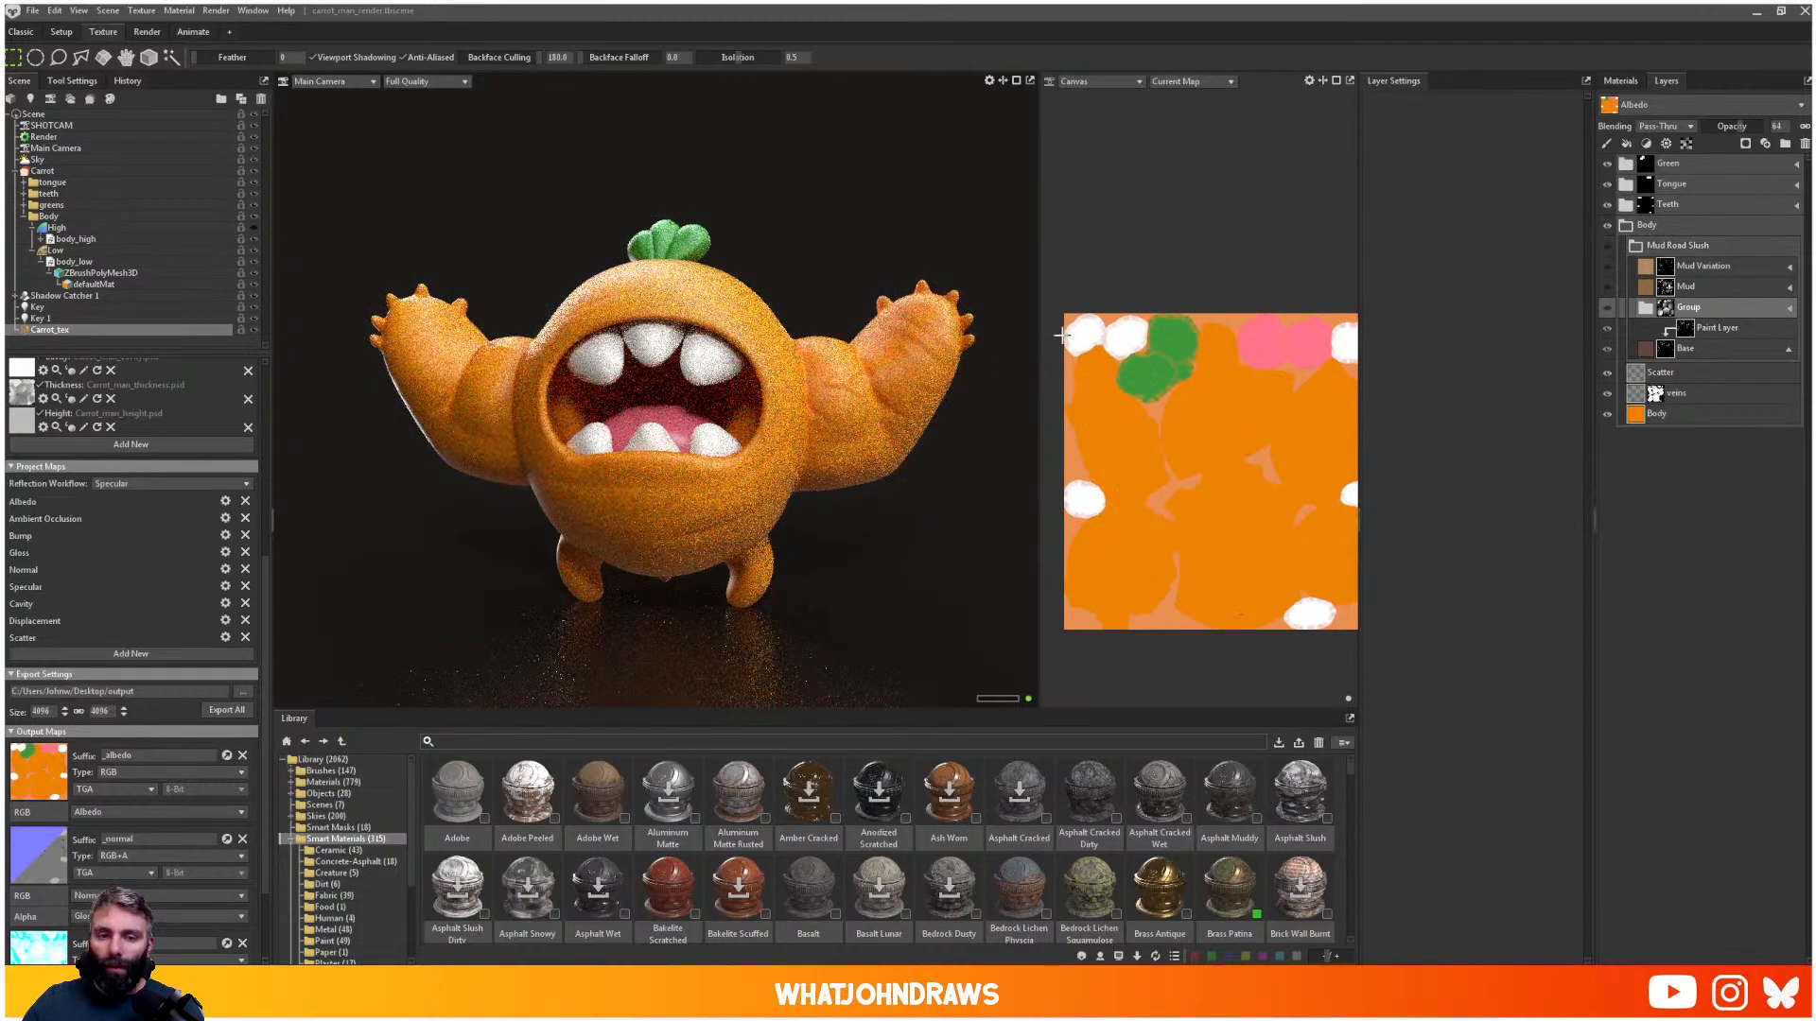
{"action": "left_click", "coordinate": [23, 32]}
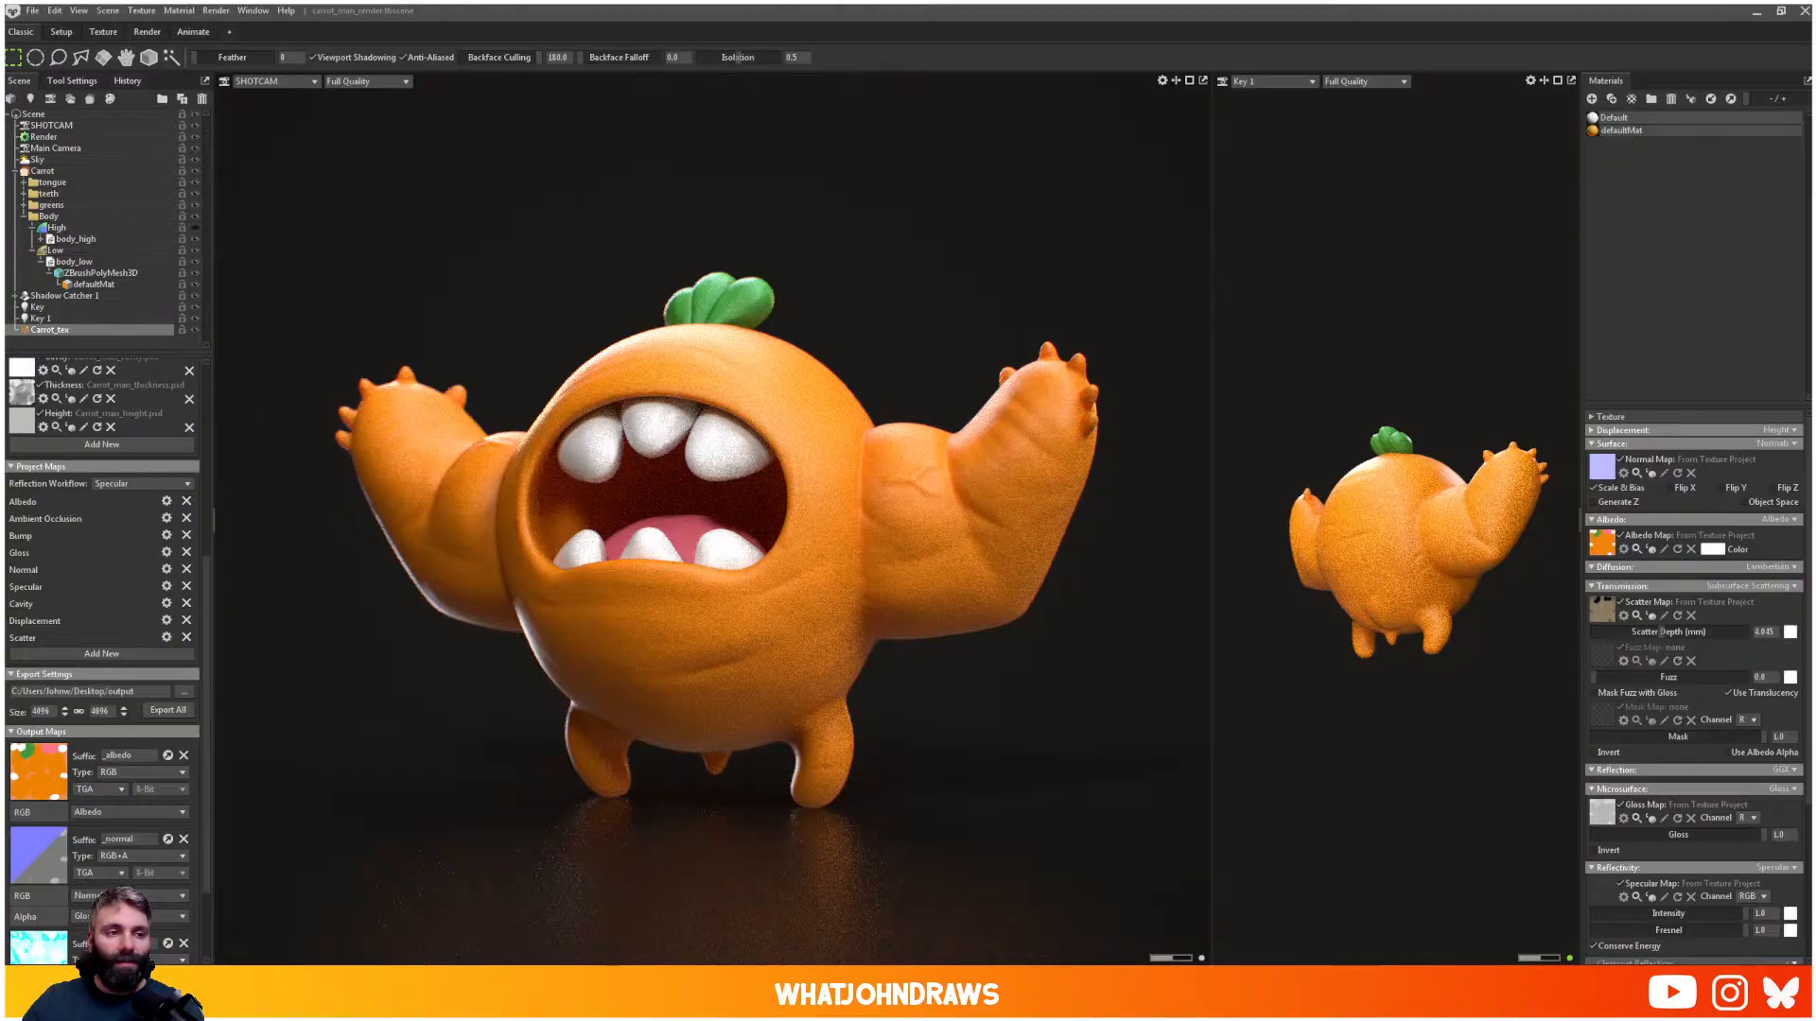
{"action": "left_click", "coordinate": [103, 33]}
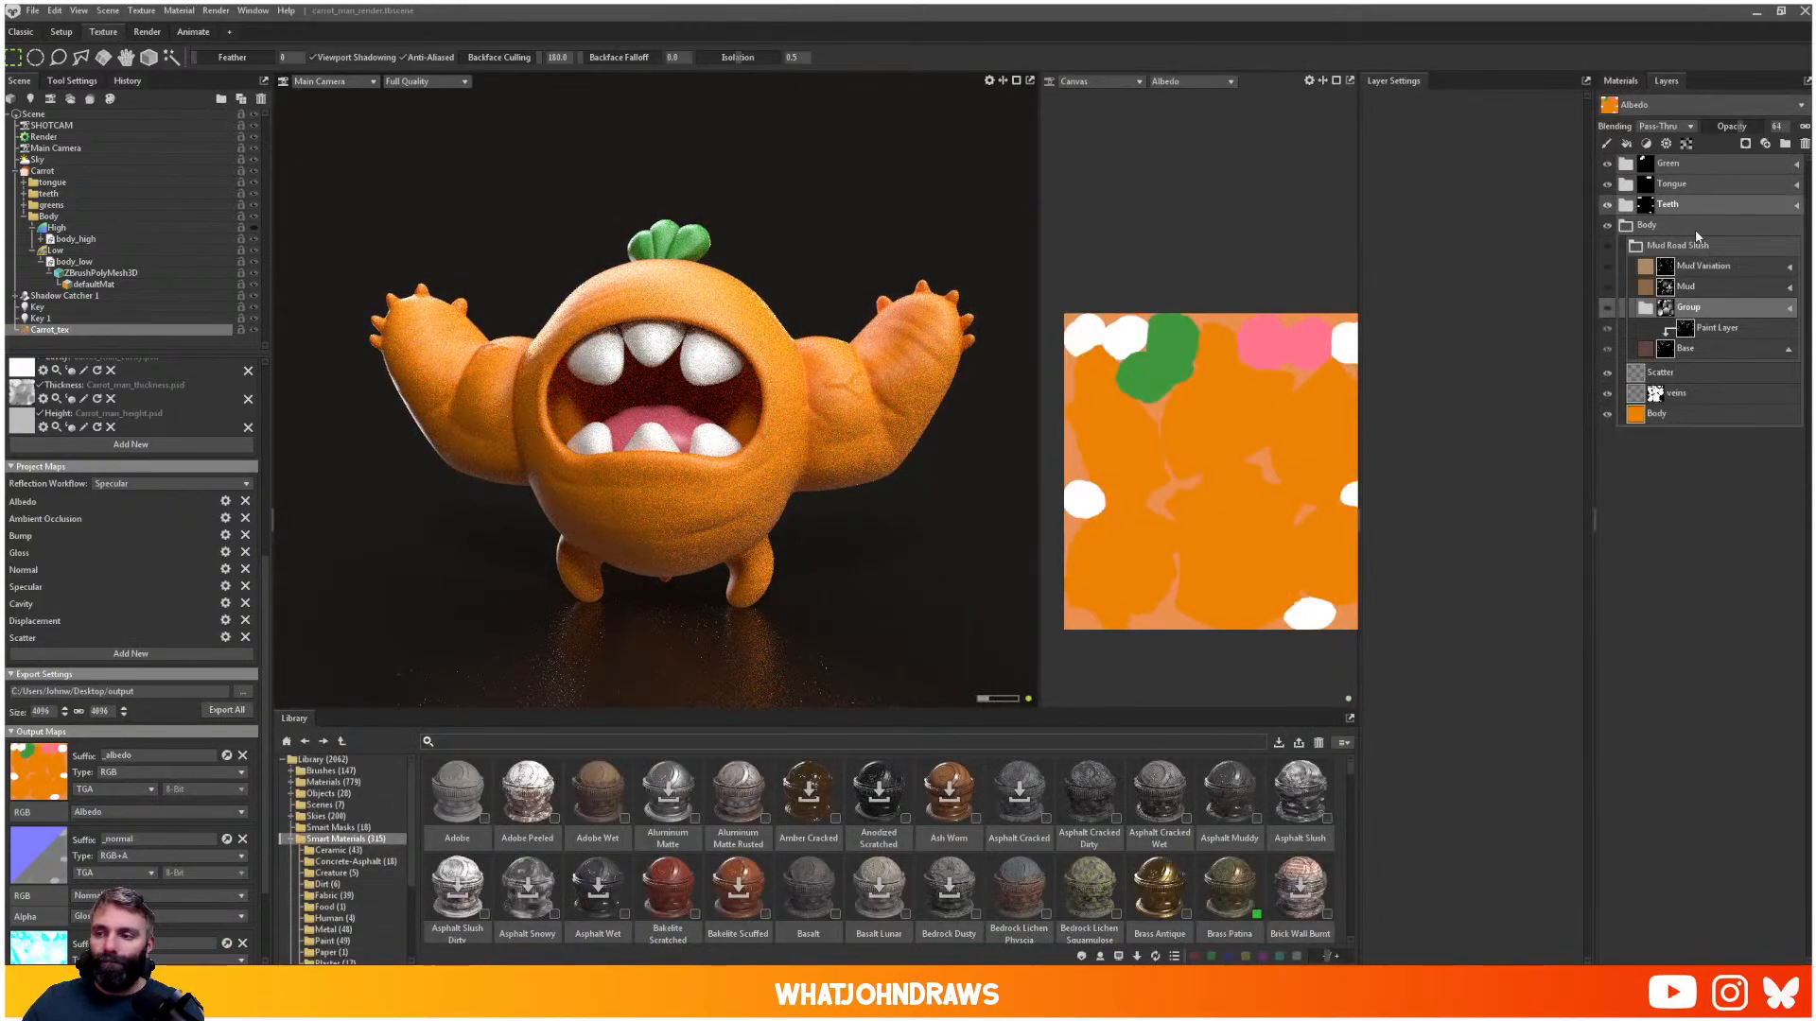
- Raise the gloss of the Body fill layer to about 0.635
{"action": "left_click", "coordinate": [1625, 227]}
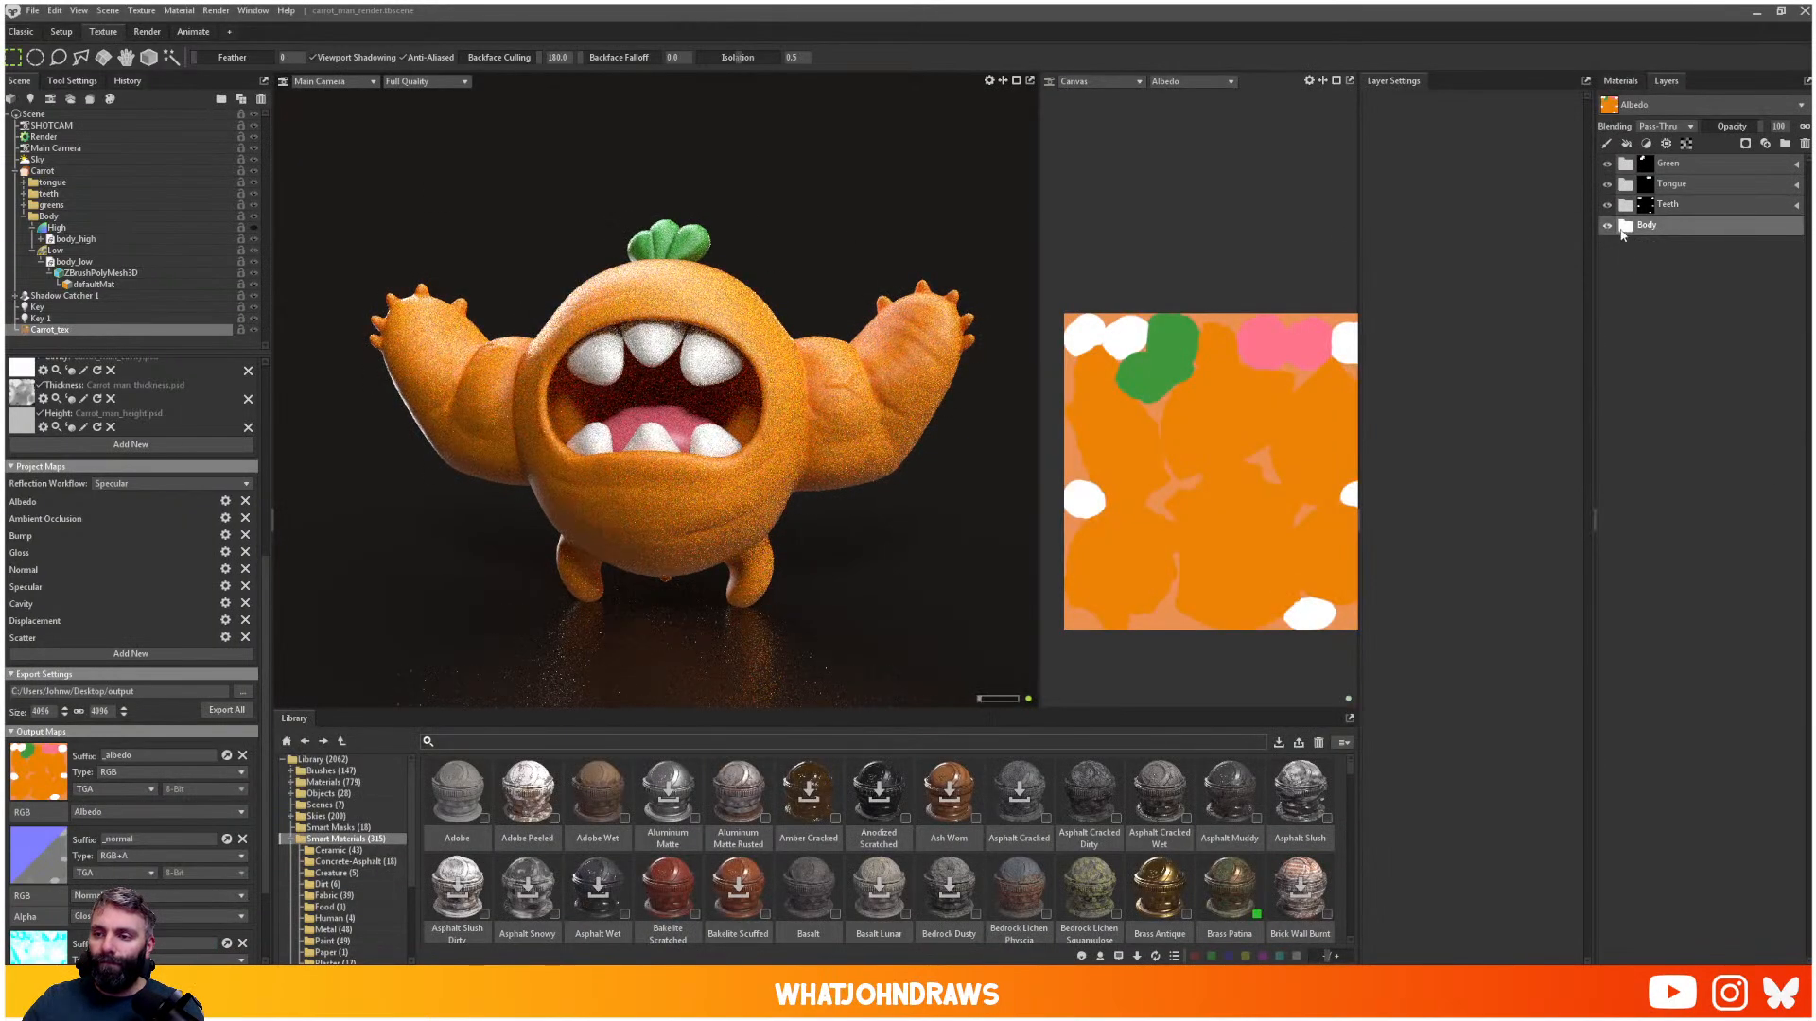
{"action": "left_click", "coordinate": [1625, 227]}
{"action": "left_click", "coordinate": [1654, 308]}
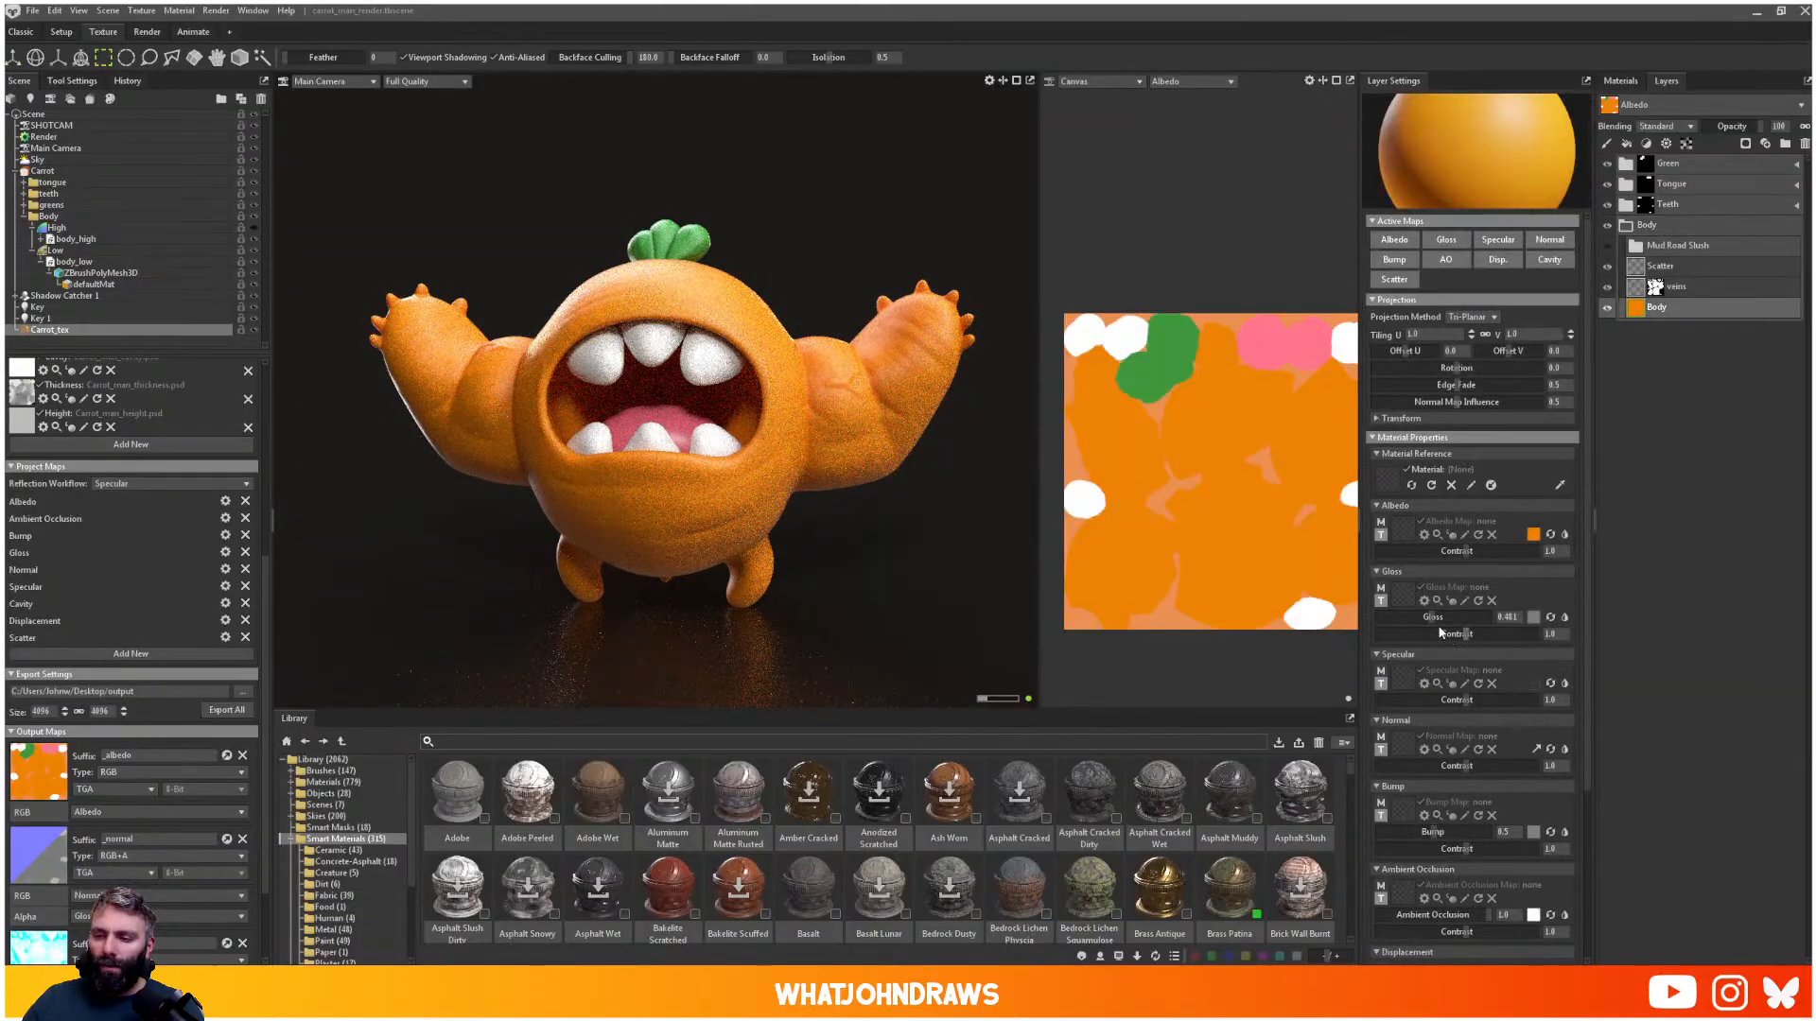
{"action": "left_click_drag", "start_coordinate": [1436, 617], "coordinate": [1450, 618]}
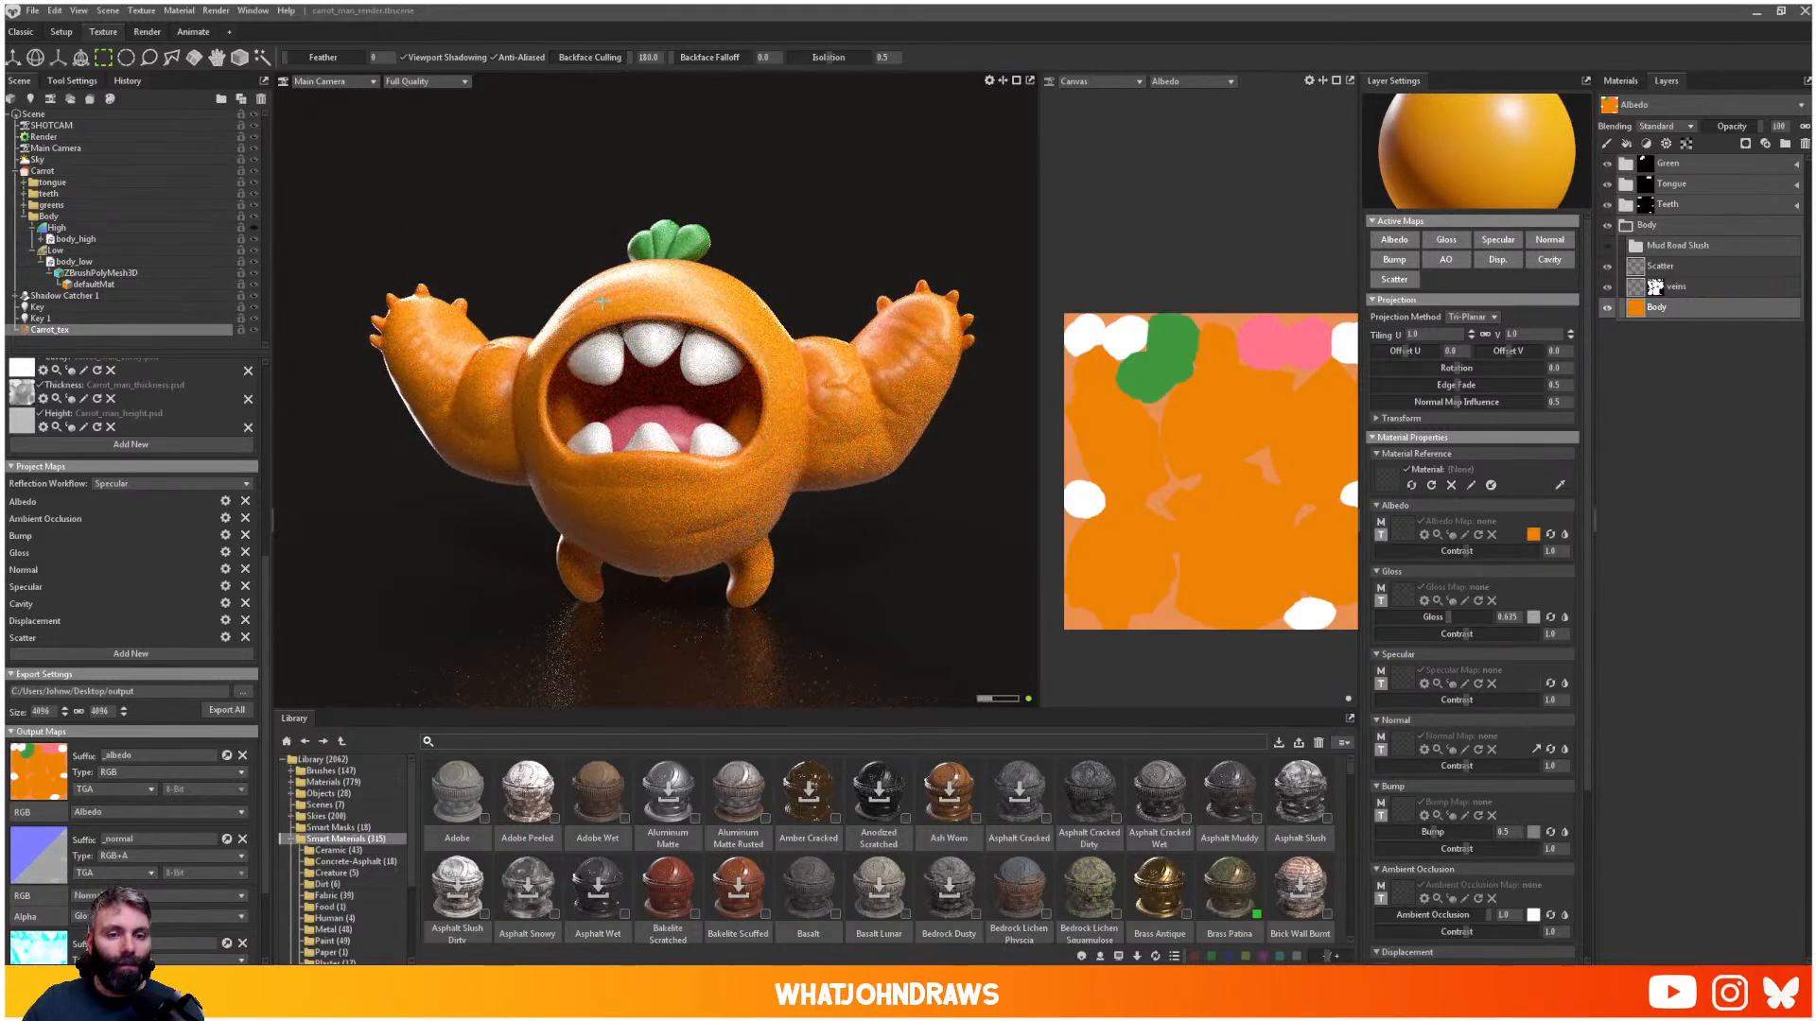
- Raise the gloss of the Teeth fill layer to about 0.84
{"action": "left_click", "coordinate": [1626, 204]}
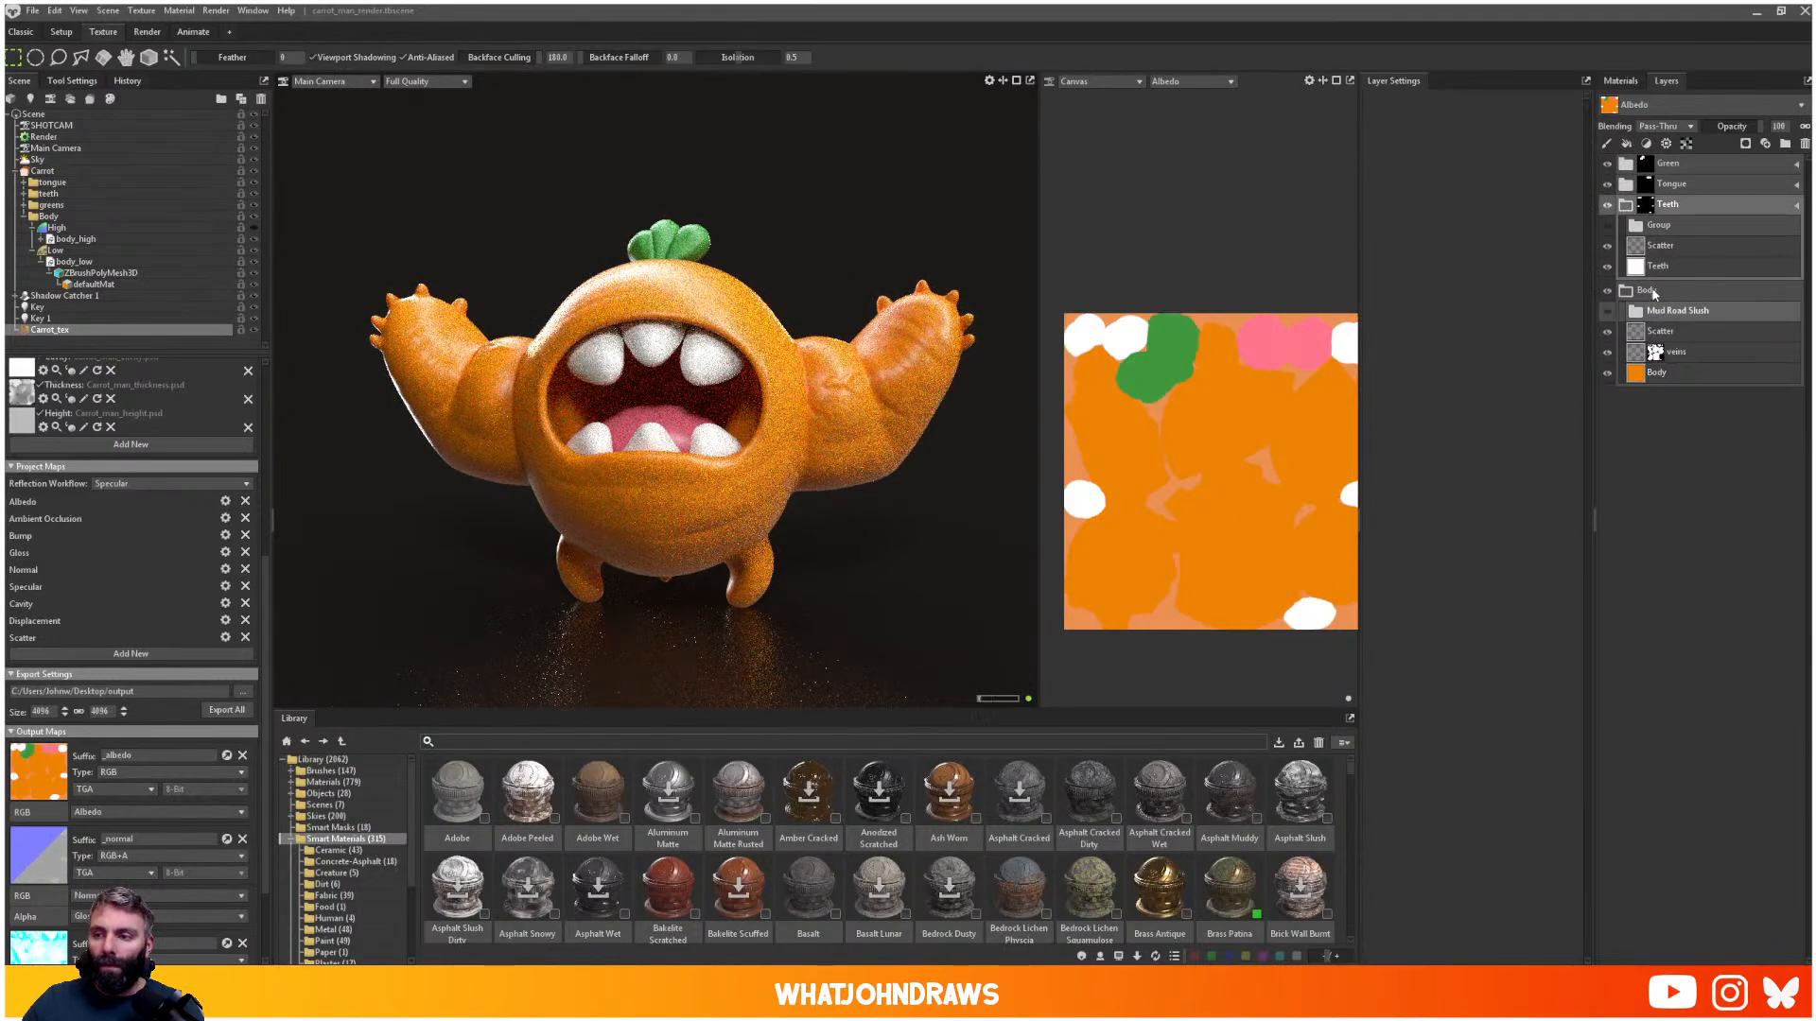
{"action": "left_click", "coordinate": [1641, 267]}
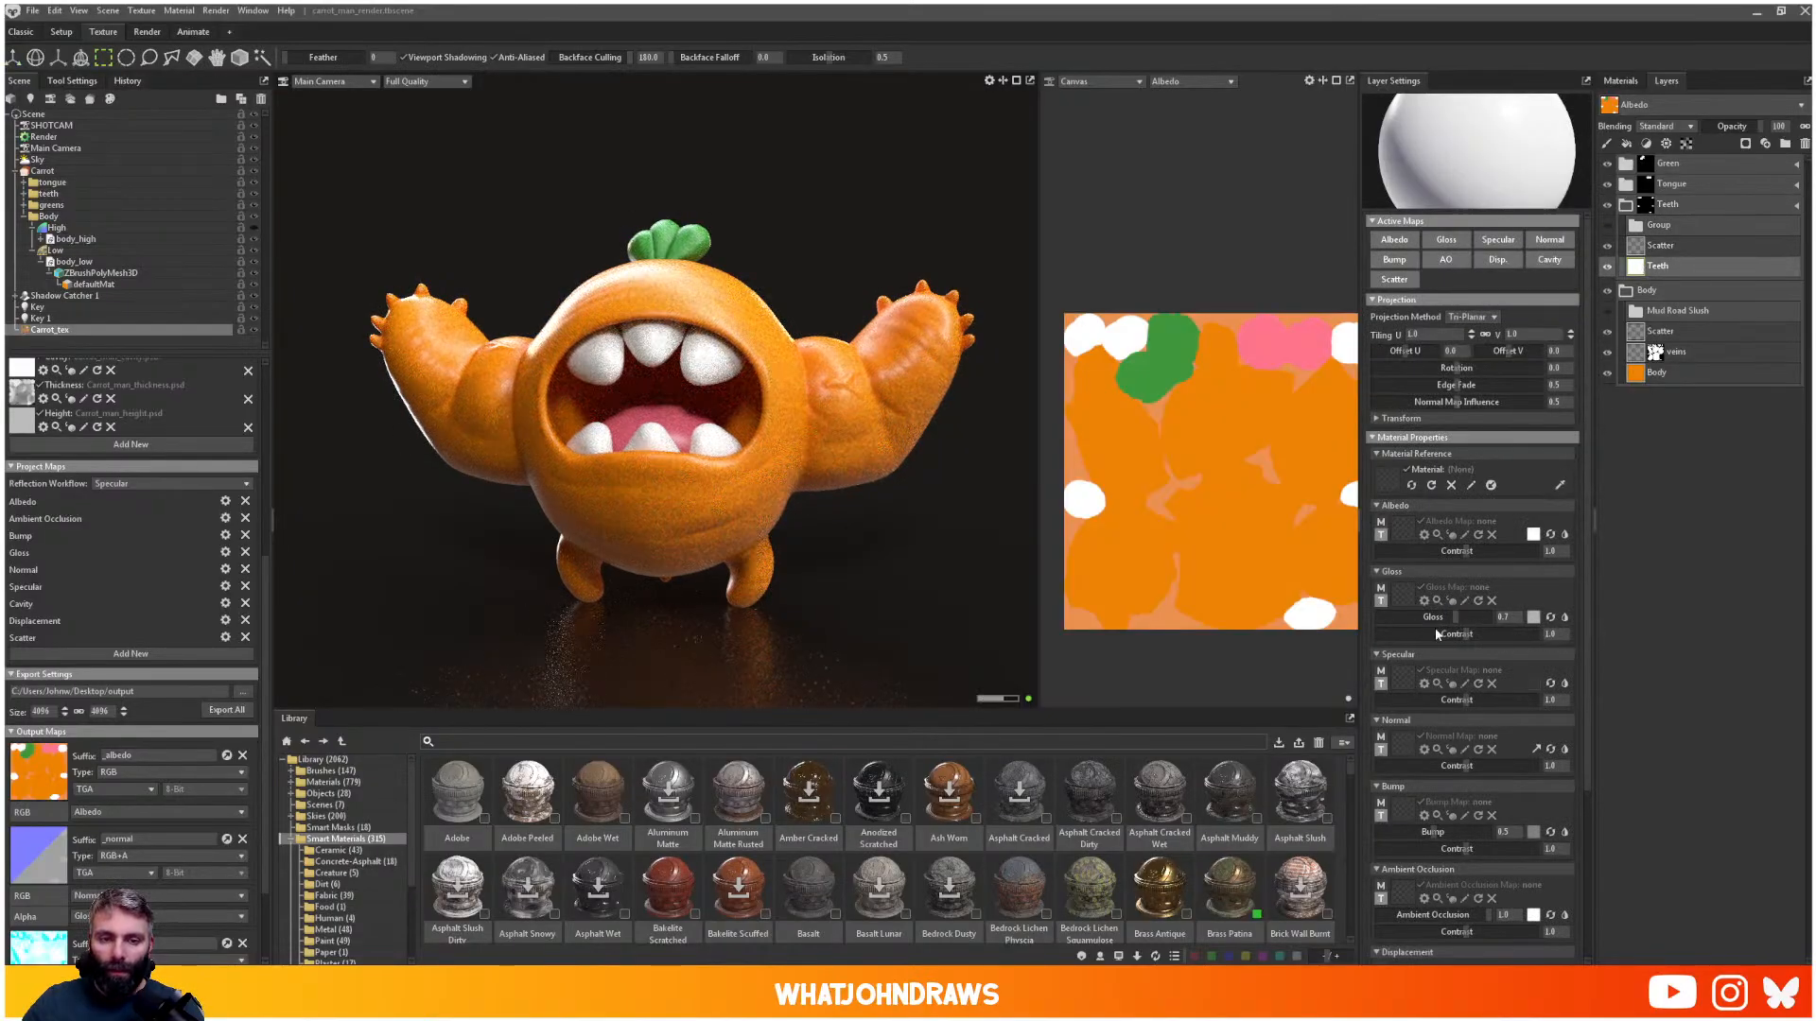
{"action": "mouse_move", "coordinate": [1455, 617]}
{"action": "left_mouse_down"}
{"action": "mouse_move", "coordinate": [1487, 629]}
{"action": "mouse_move", "coordinate": [1472, 629]}
{"action": "left_mouse_up"}
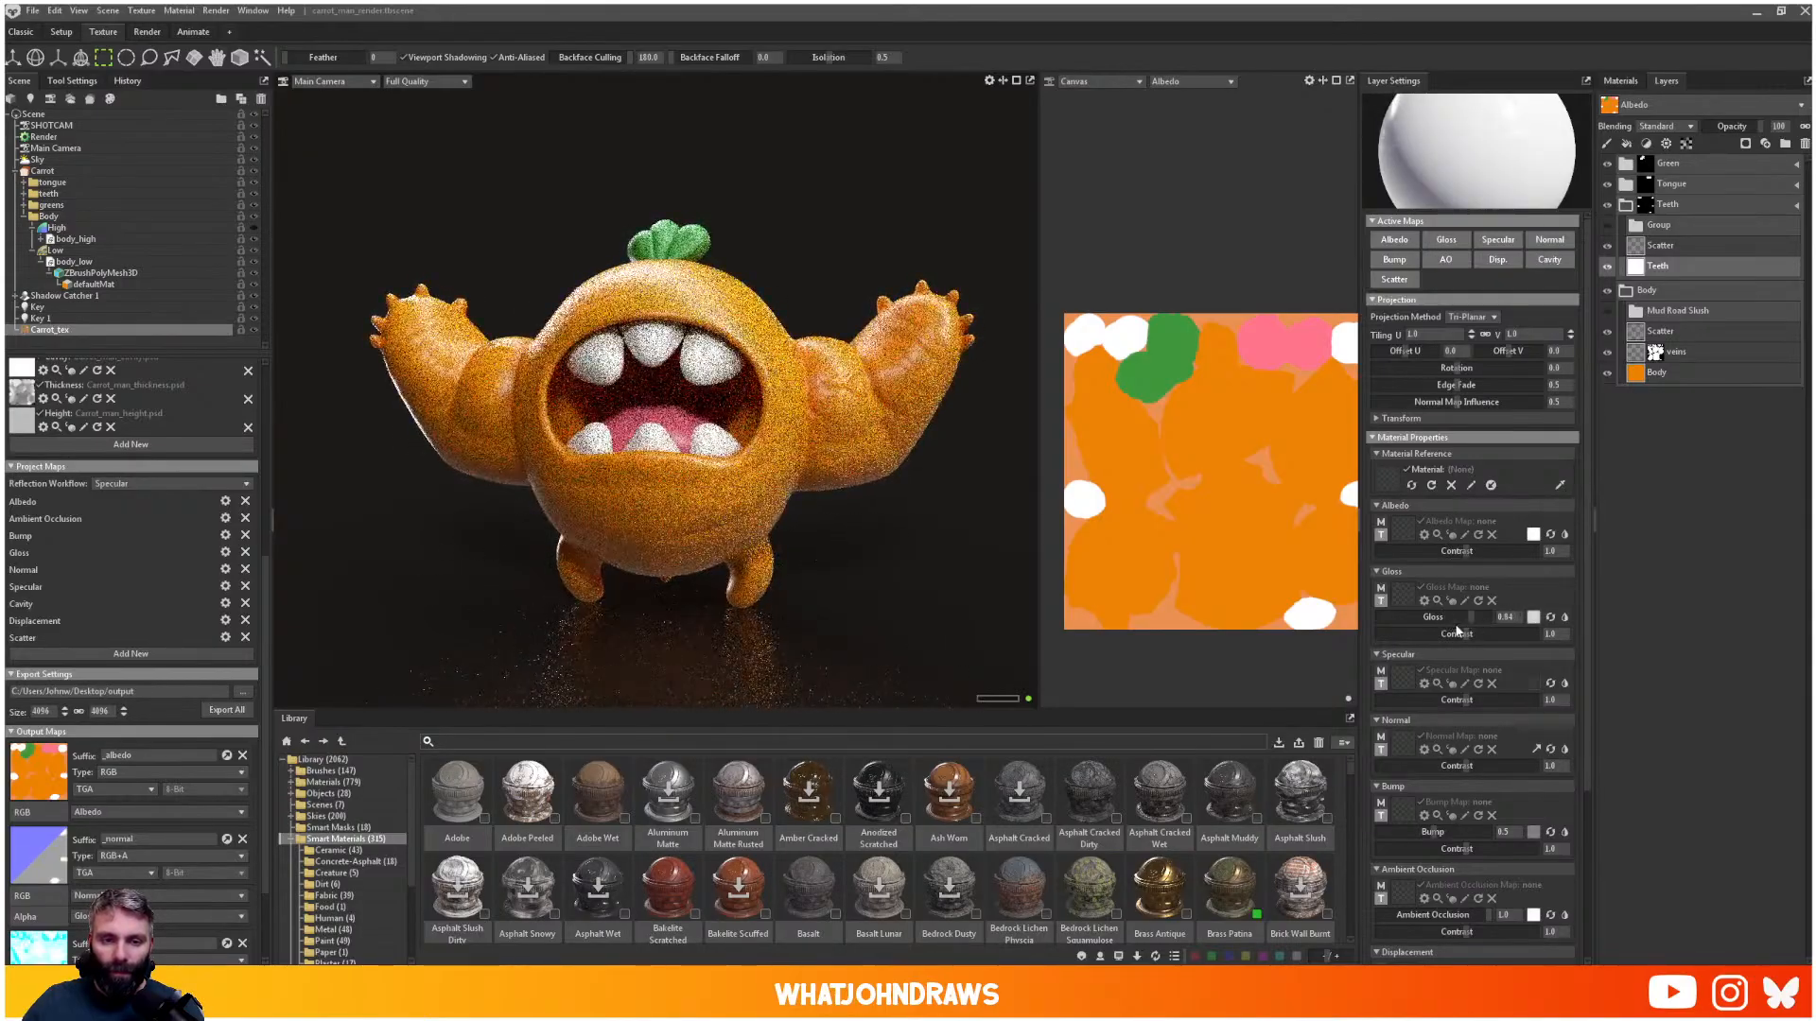
- In the Classic workspace, set the Sky brightness to about 1.28 and its backdrop color to light grey (217, 217, 217)
{"action": "left_click", "coordinate": [20, 32]}
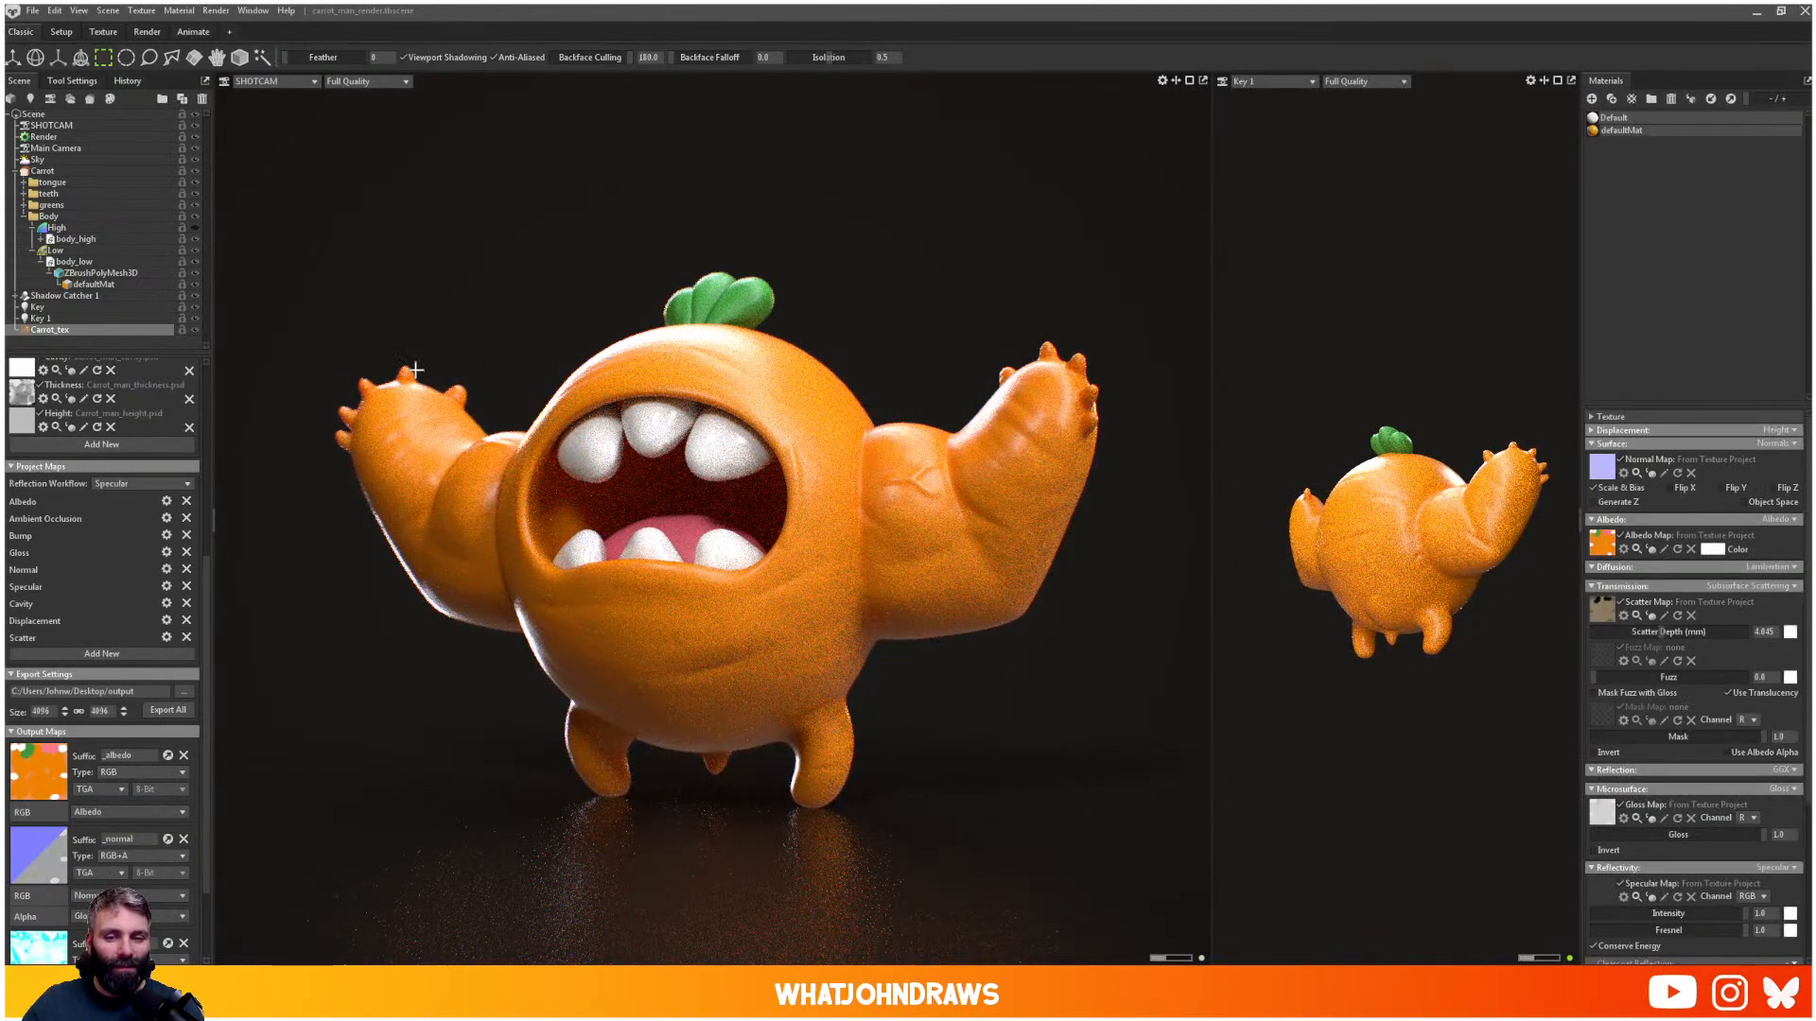
{"action": "left_click", "coordinate": [33, 159]}
{"action": "left_click_drag", "start_coordinate": [49, 401], "coordinate": [61, 401]}
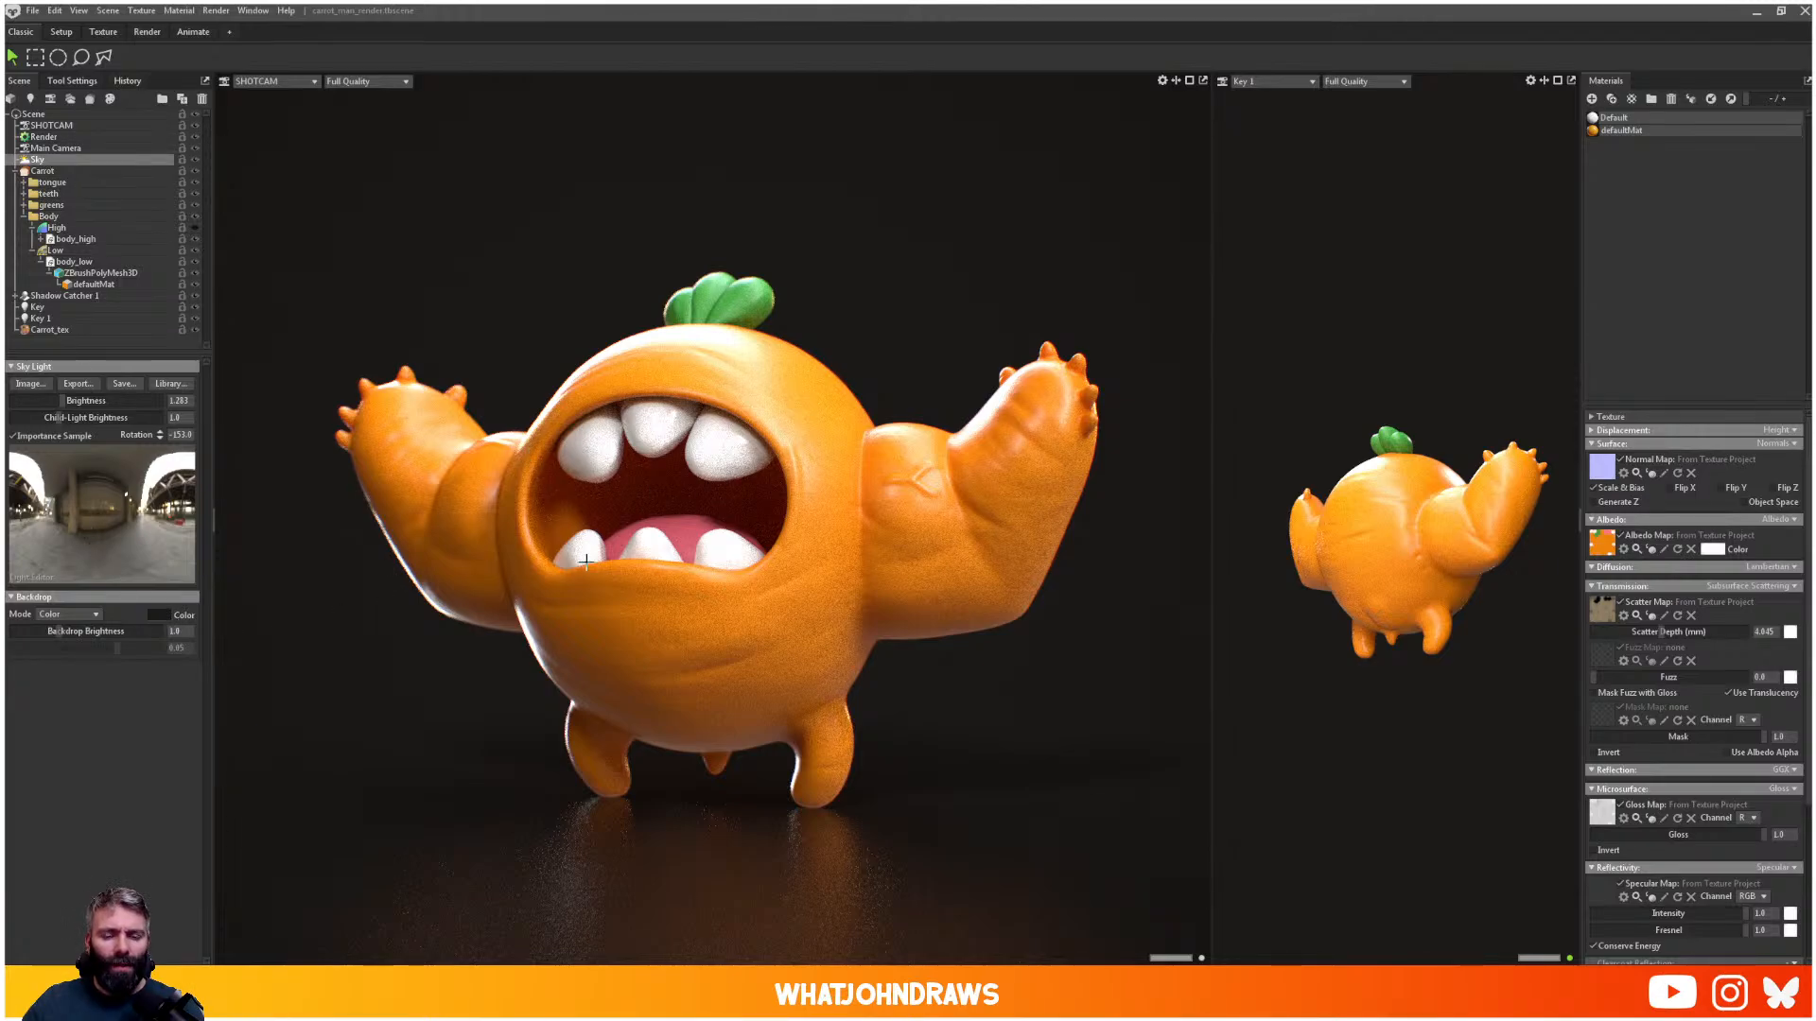
{"action": "left_click", "coordinate": [159, 615]}
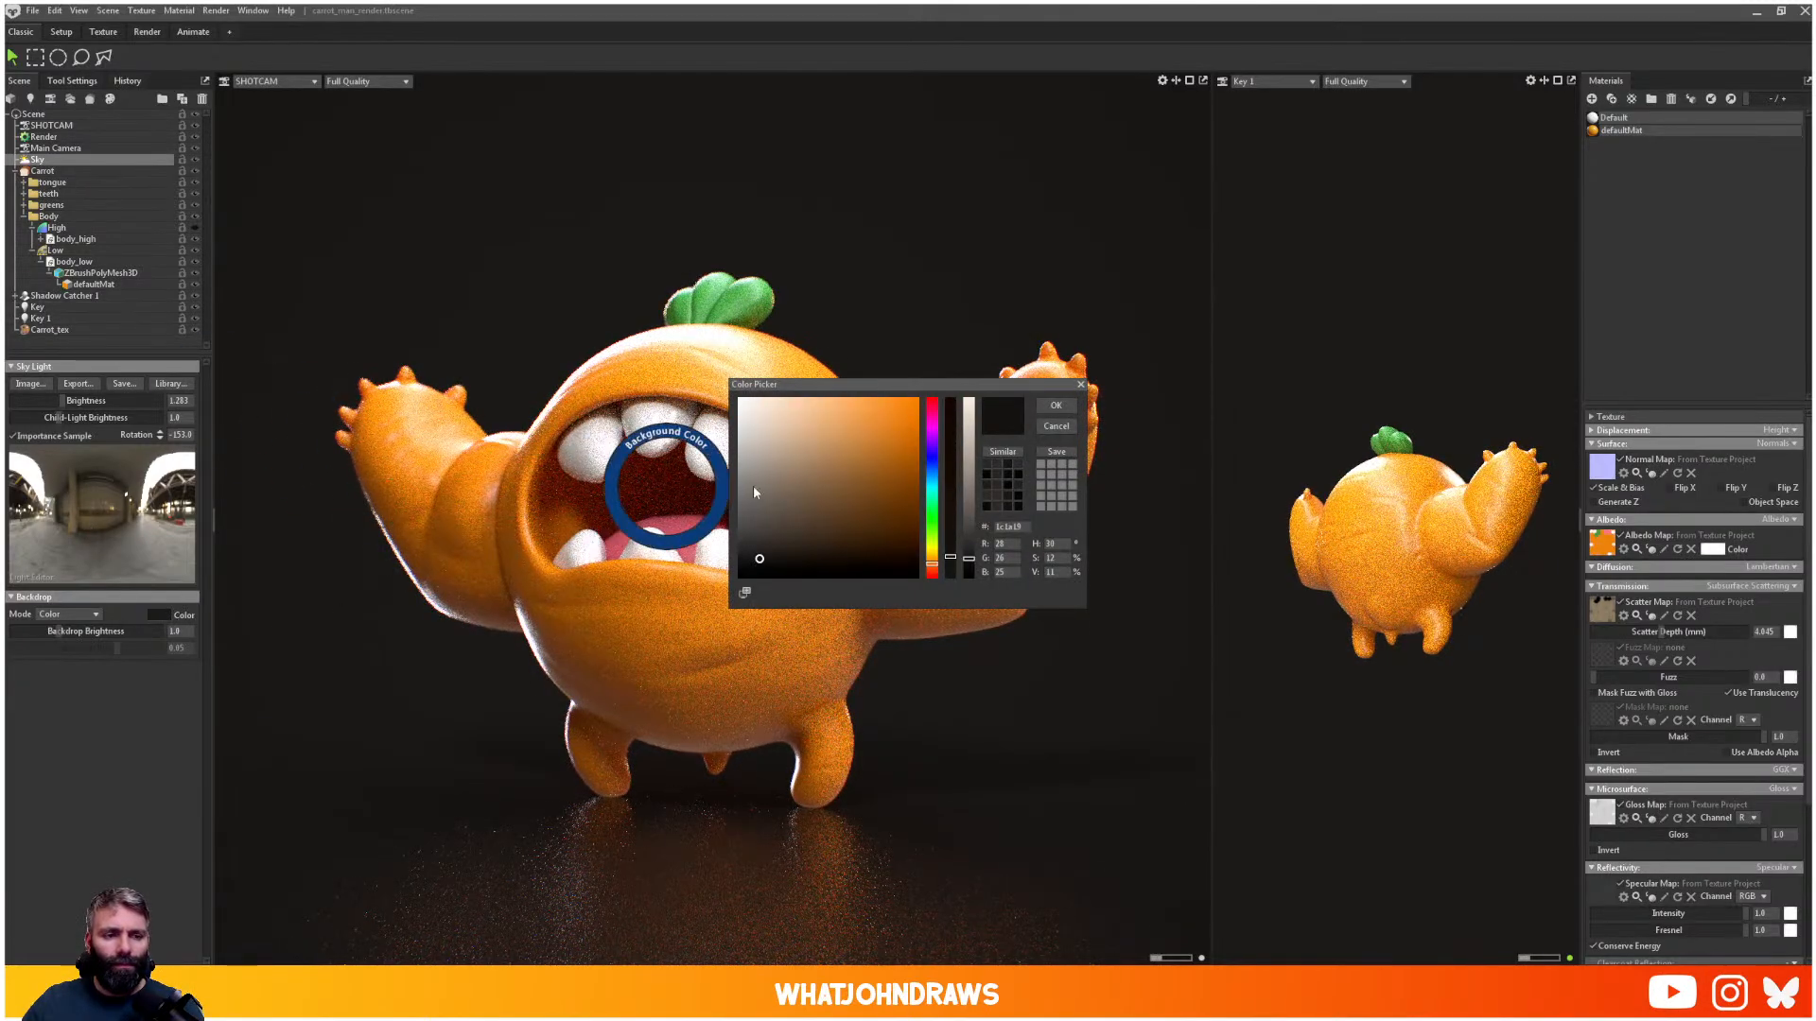
{"action": "mouse_move", "coordinate": [768, 504]}
{"action": "left_mouse_down"}
{"action": "mouse_move", "coordinate": [736, 395]}
{"action": "mouse_move", "coordinate": [734, 519]}
{"action": "mouse_move", "coordinate": [720, 424]}
{"action": "left_mouse_up"}
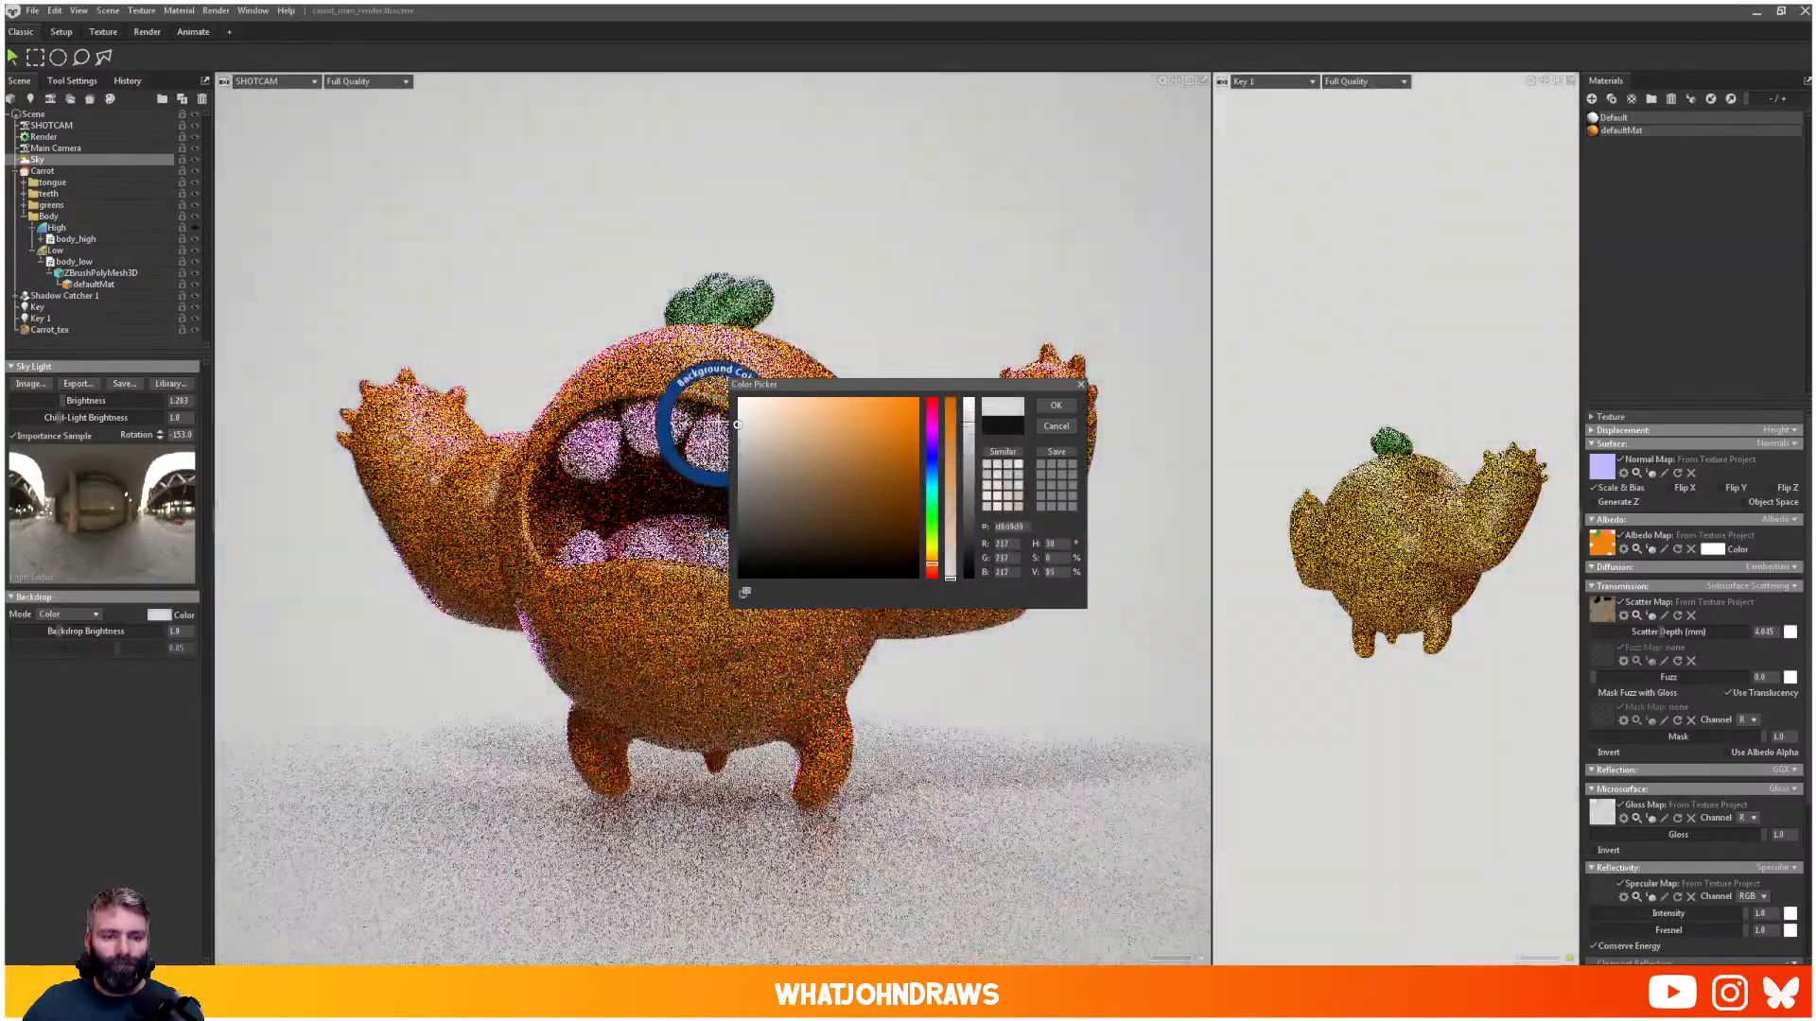
{"action": "left_click", "coordinate": [1055, 405]}
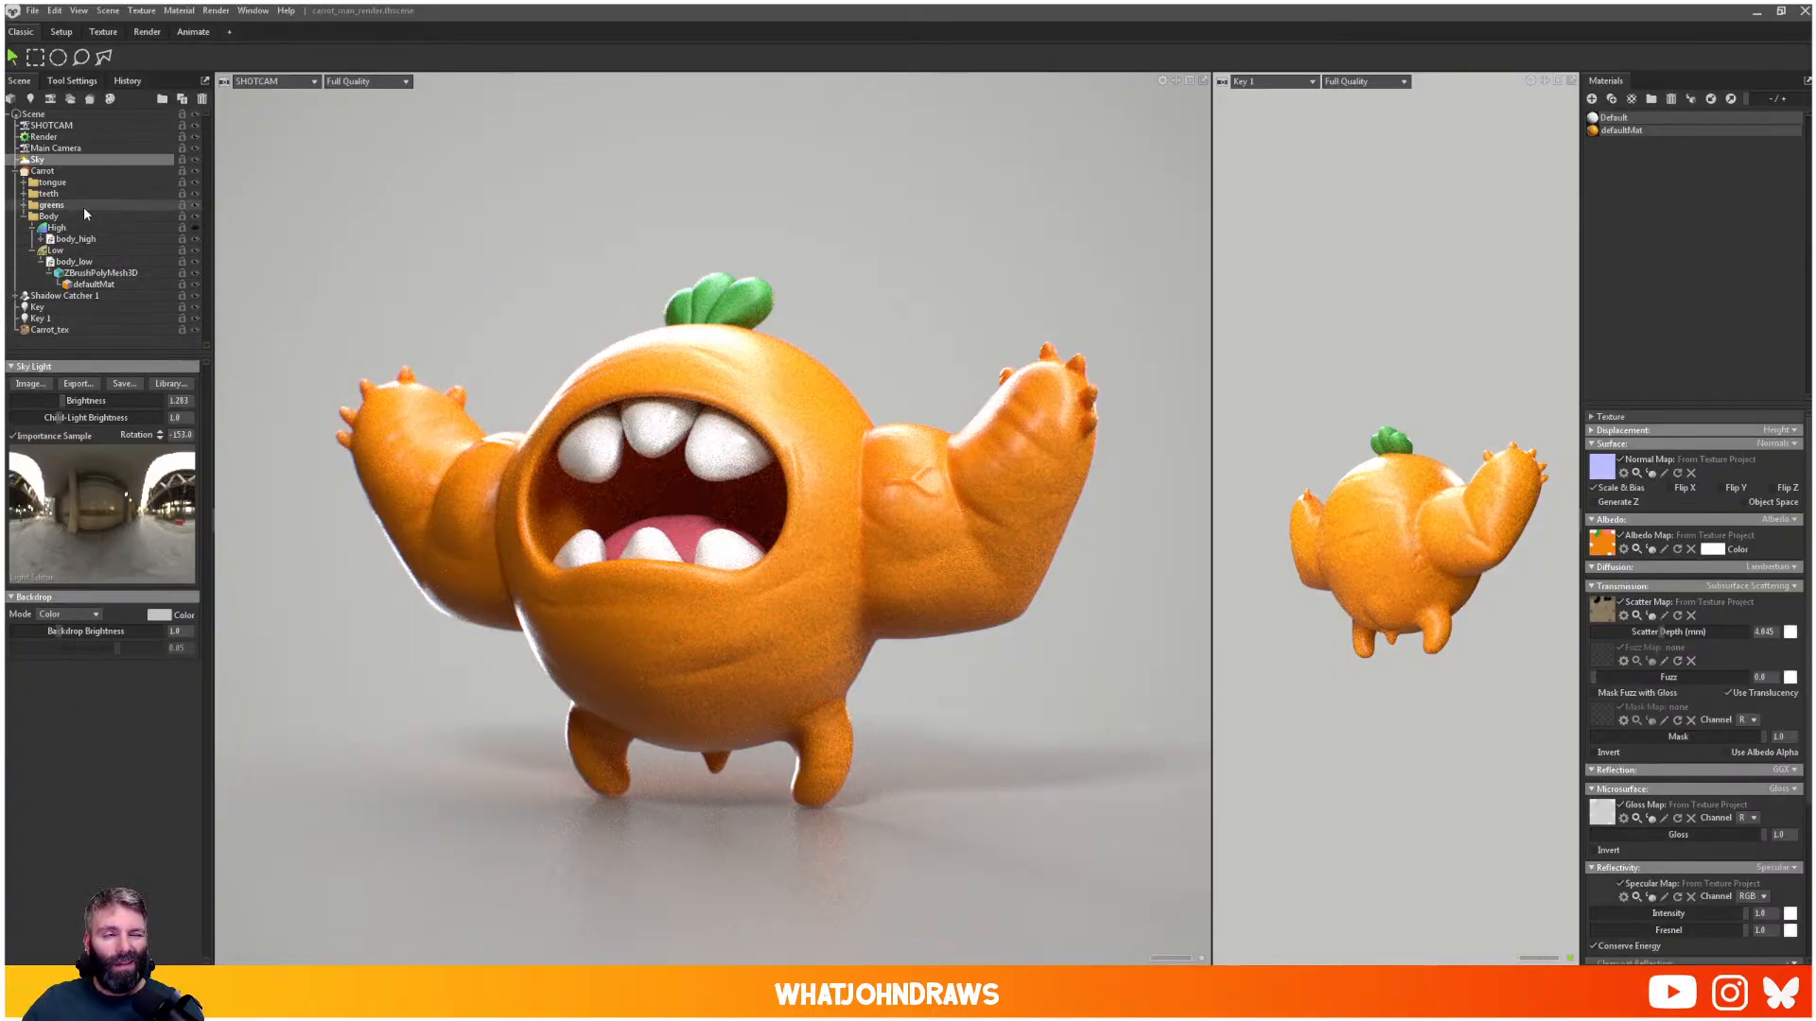
- Toggle the Key light's visibility several times to compare its effect on the monster against the light backdrop
{"action": "left_click", "coordinate": [57, 308]}
{"action": "left_click", "coordinate": [196, 307]}
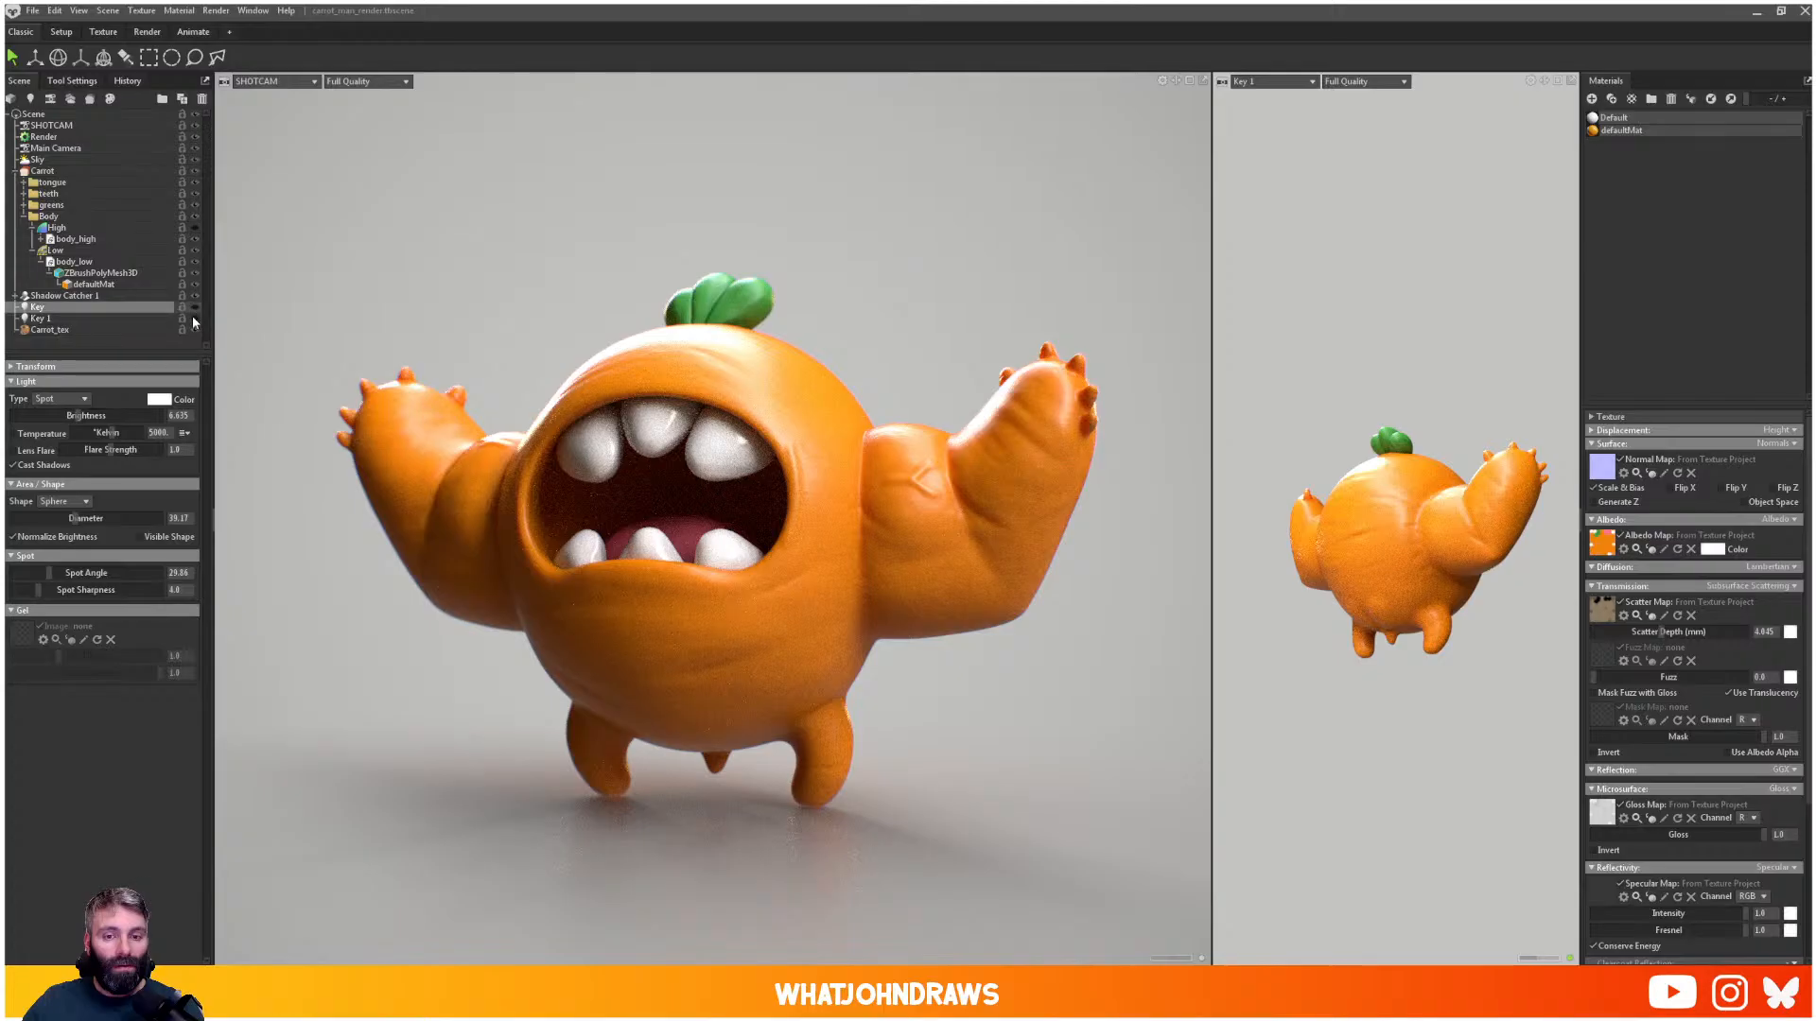
{"action": "left_click", "coordinate": [194, 309]}
{"action": "left_click", "coordinate": [195, 309]}
{"action": "left_click", "coordinate": [195, 309]}
{"action": "left_click", "coordinate": [195, 310]}
{"action": "left_click", "coordinate": [195, 309]}
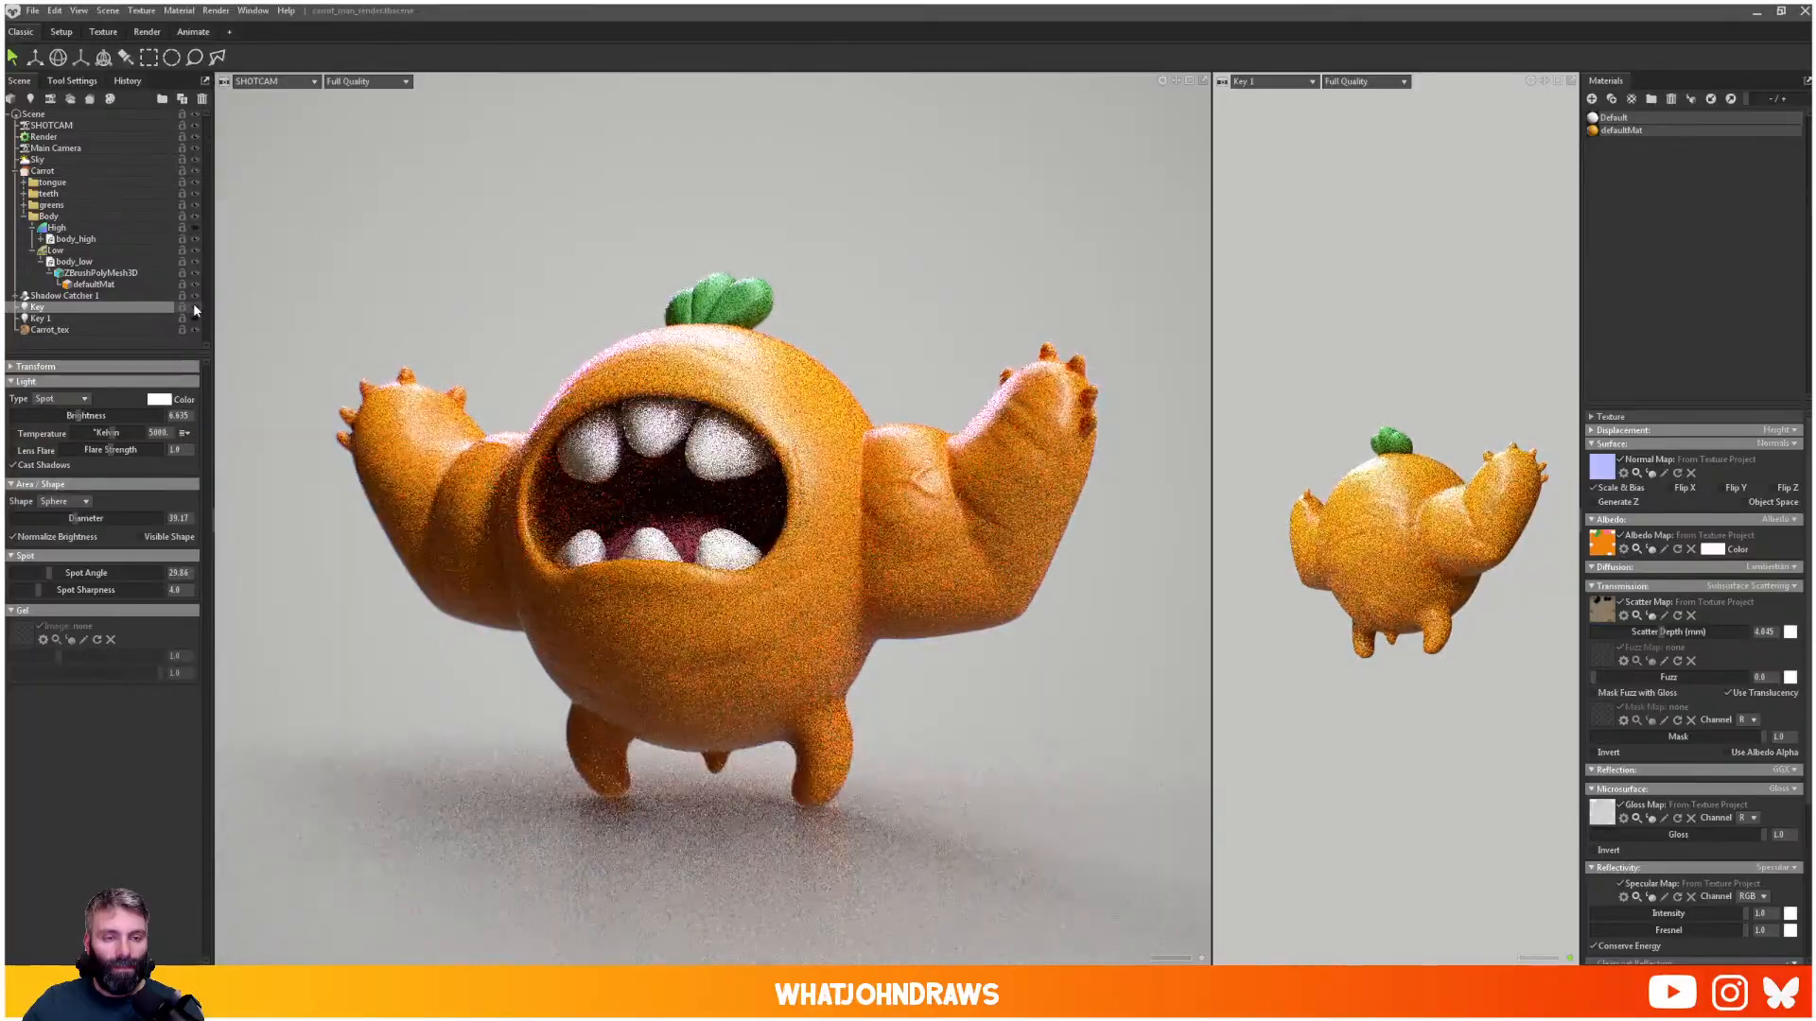
- Fine-tune the Sky light's brightness to about 1.21
{"action": "left_click", "coordinate": [38, 160]}
{"action": "left_click_drag", "start_coordinate": [66, 407], "coordinate": [58, 400]}
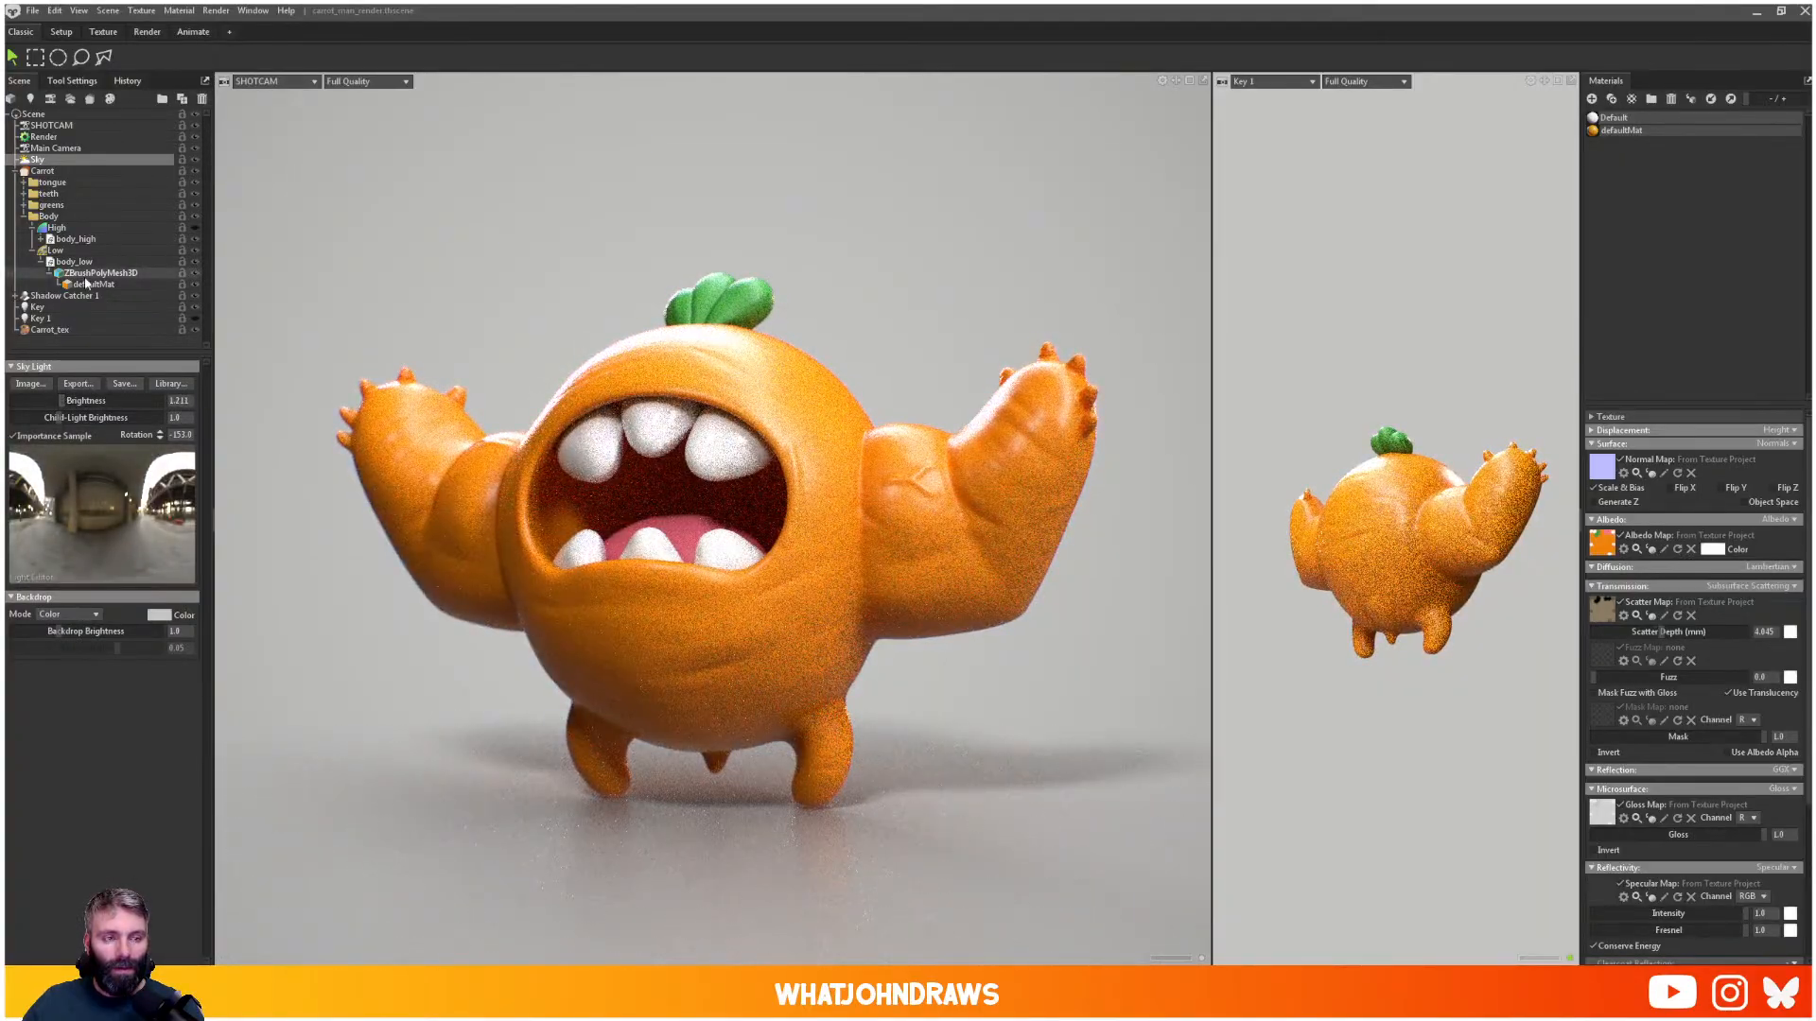
- Return to the Texture workspace and set the Body fill layer's gloss to 0.55
{"action": "left_click", "coordinate": [103, 32]}
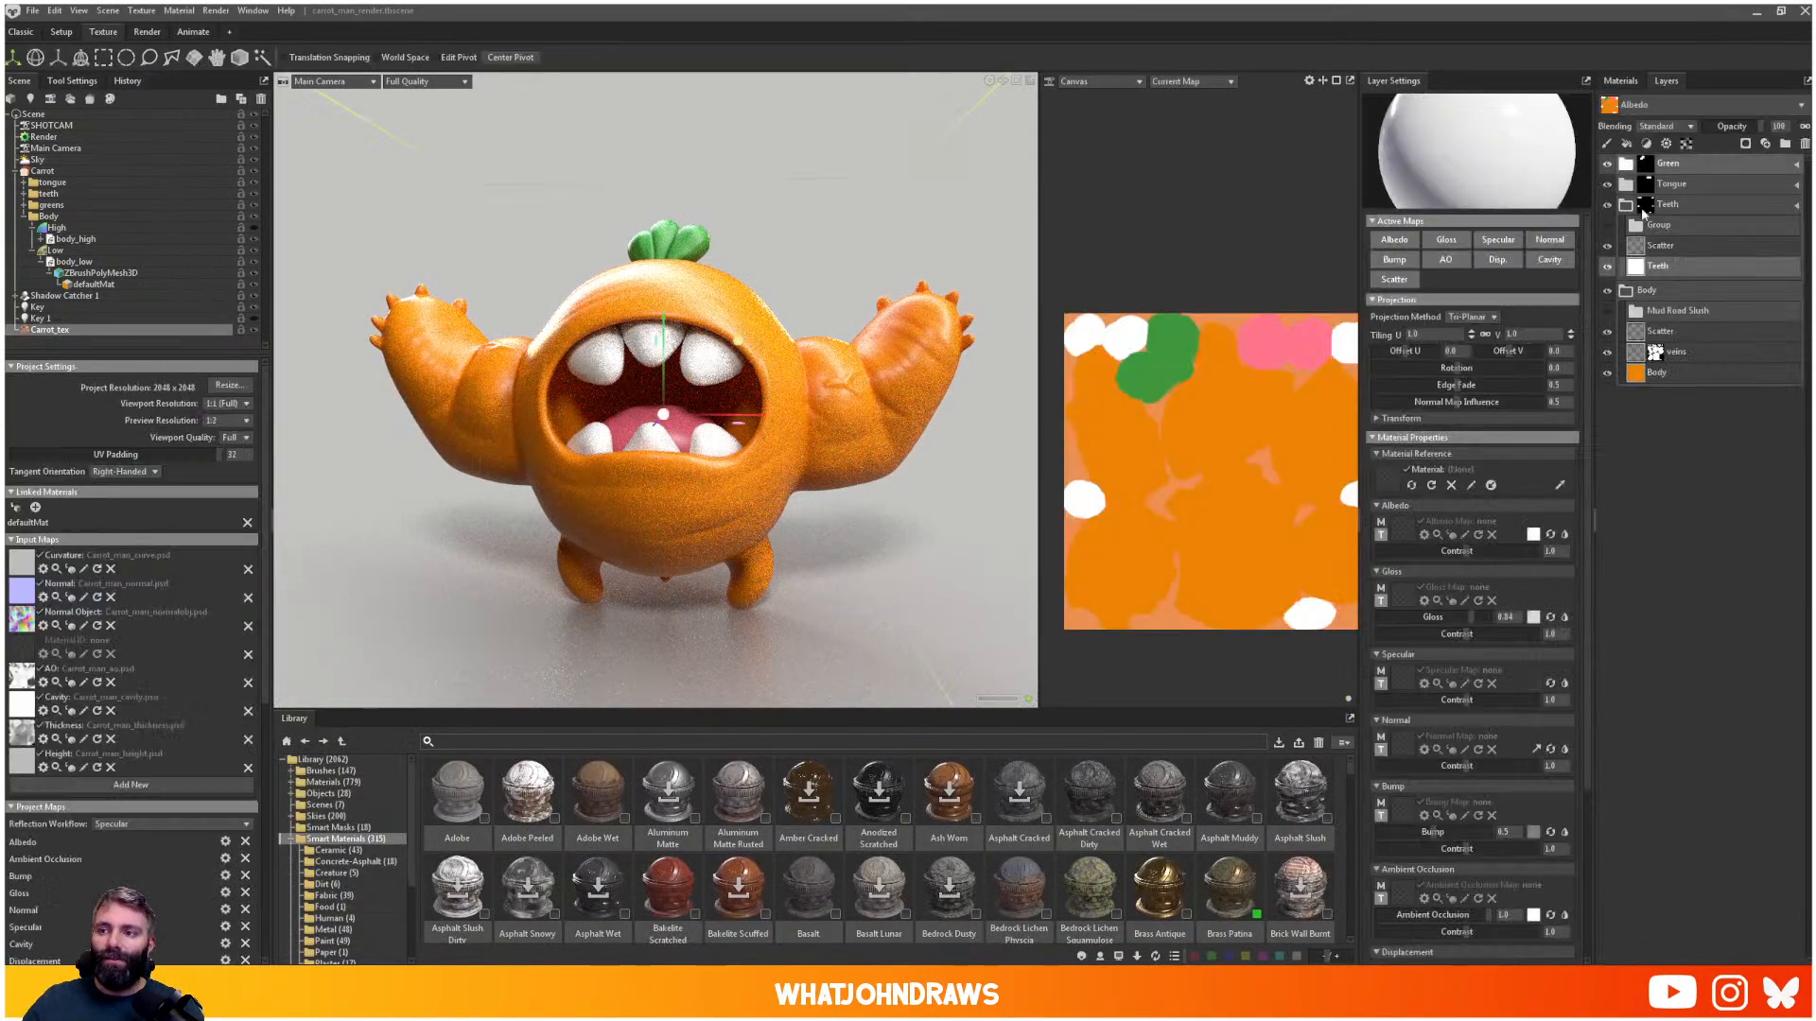
{"action": "left_click", "coordinate": [1634, 375]}
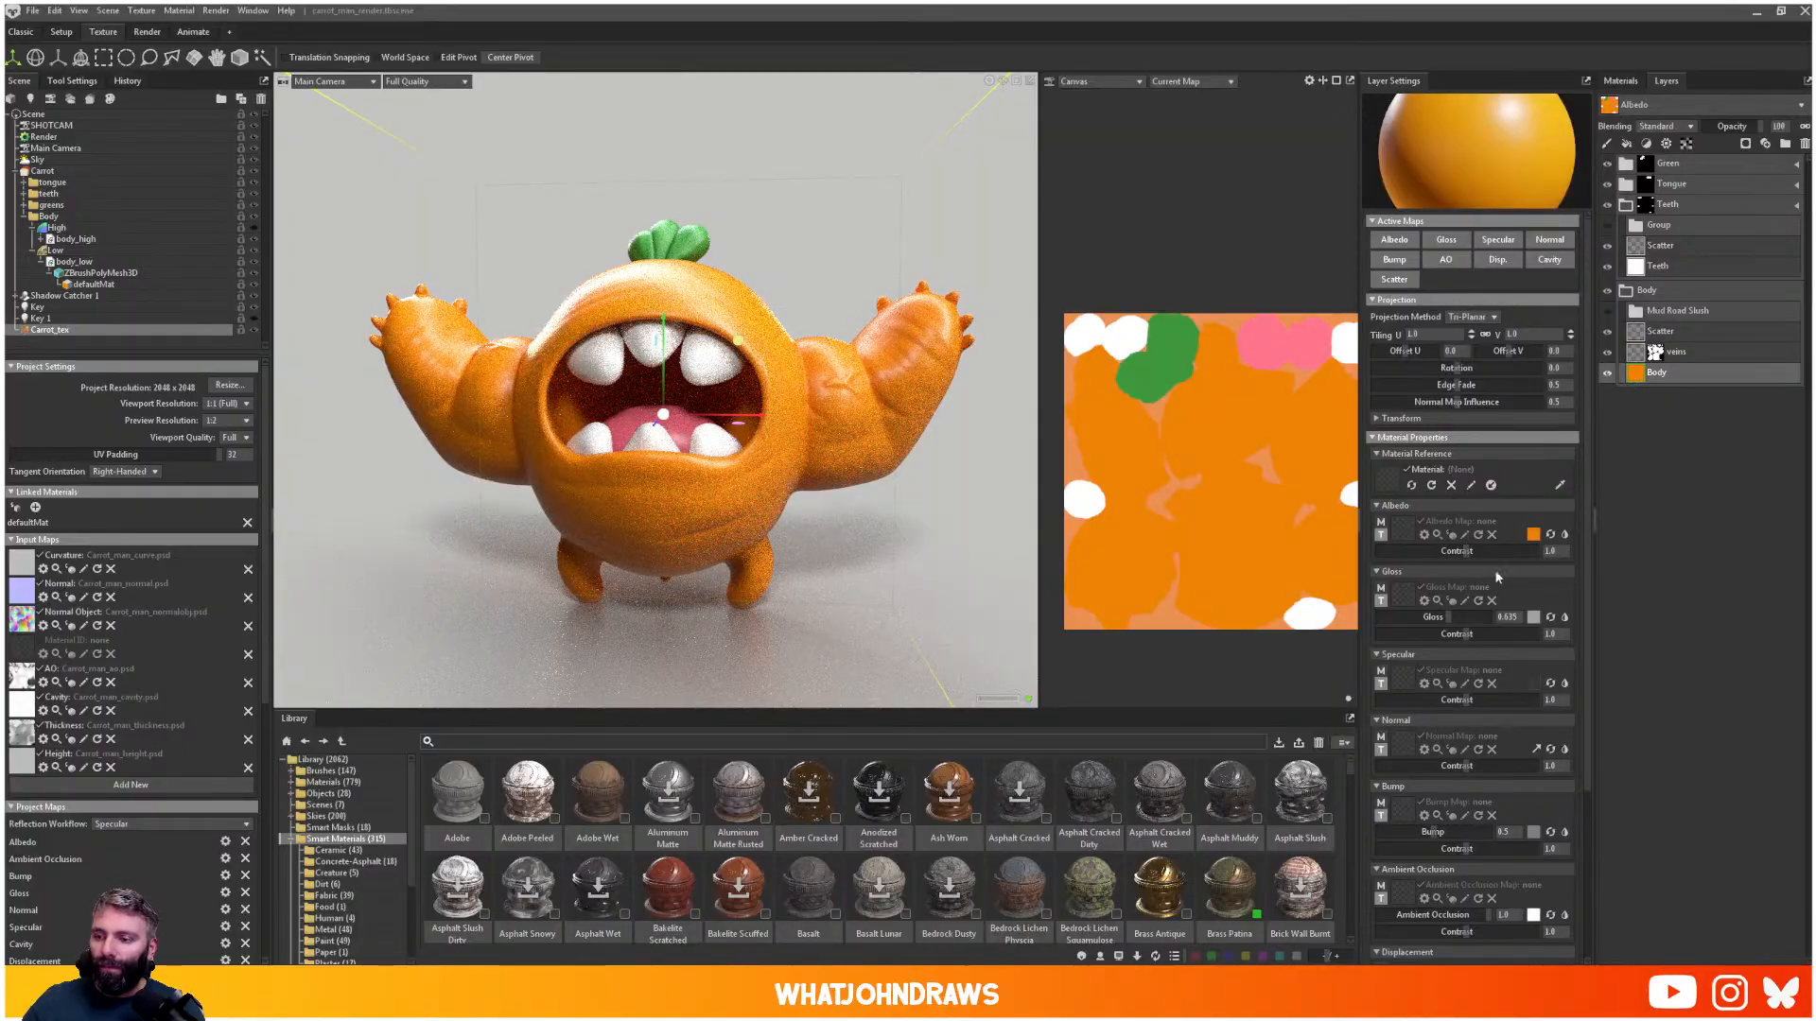
{"action": "left_click_drag", "start_coordinate": [1447, 622], "coordinate": [1450, 617]}
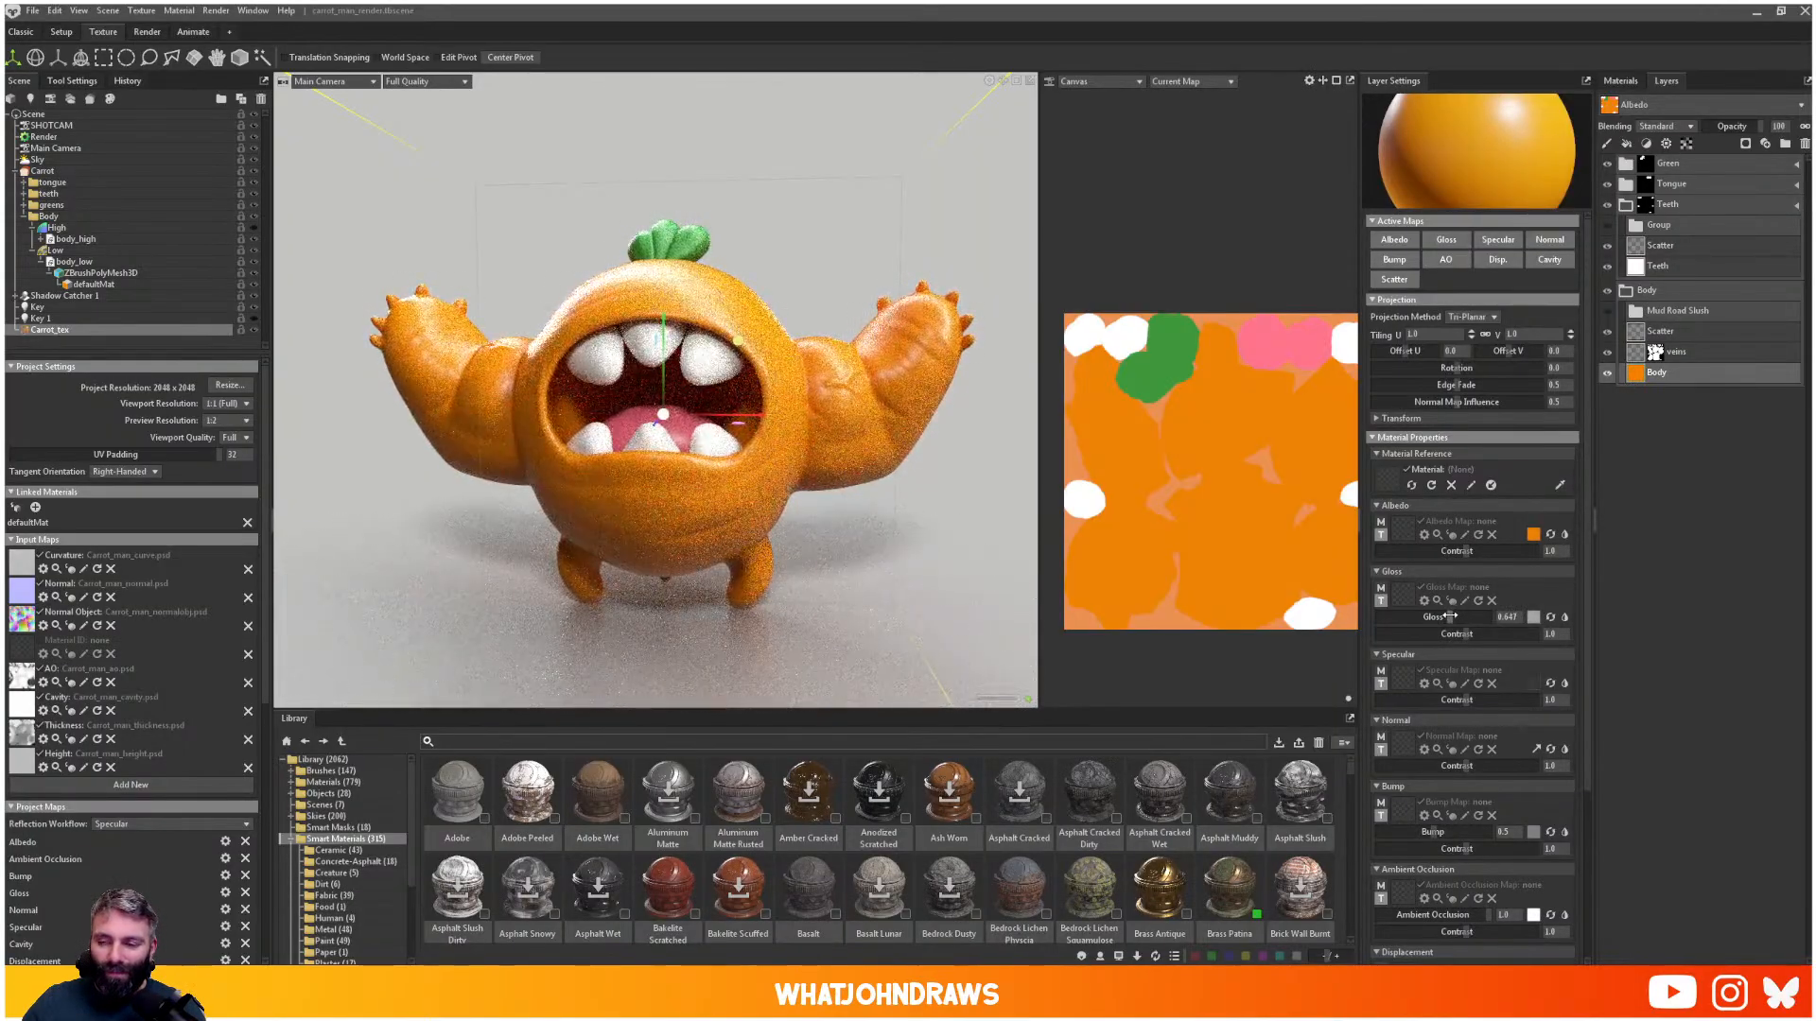
{"action": "left_click_drag", "start_coordinate": [1450, 617], "coordinate": [1442, 617]}
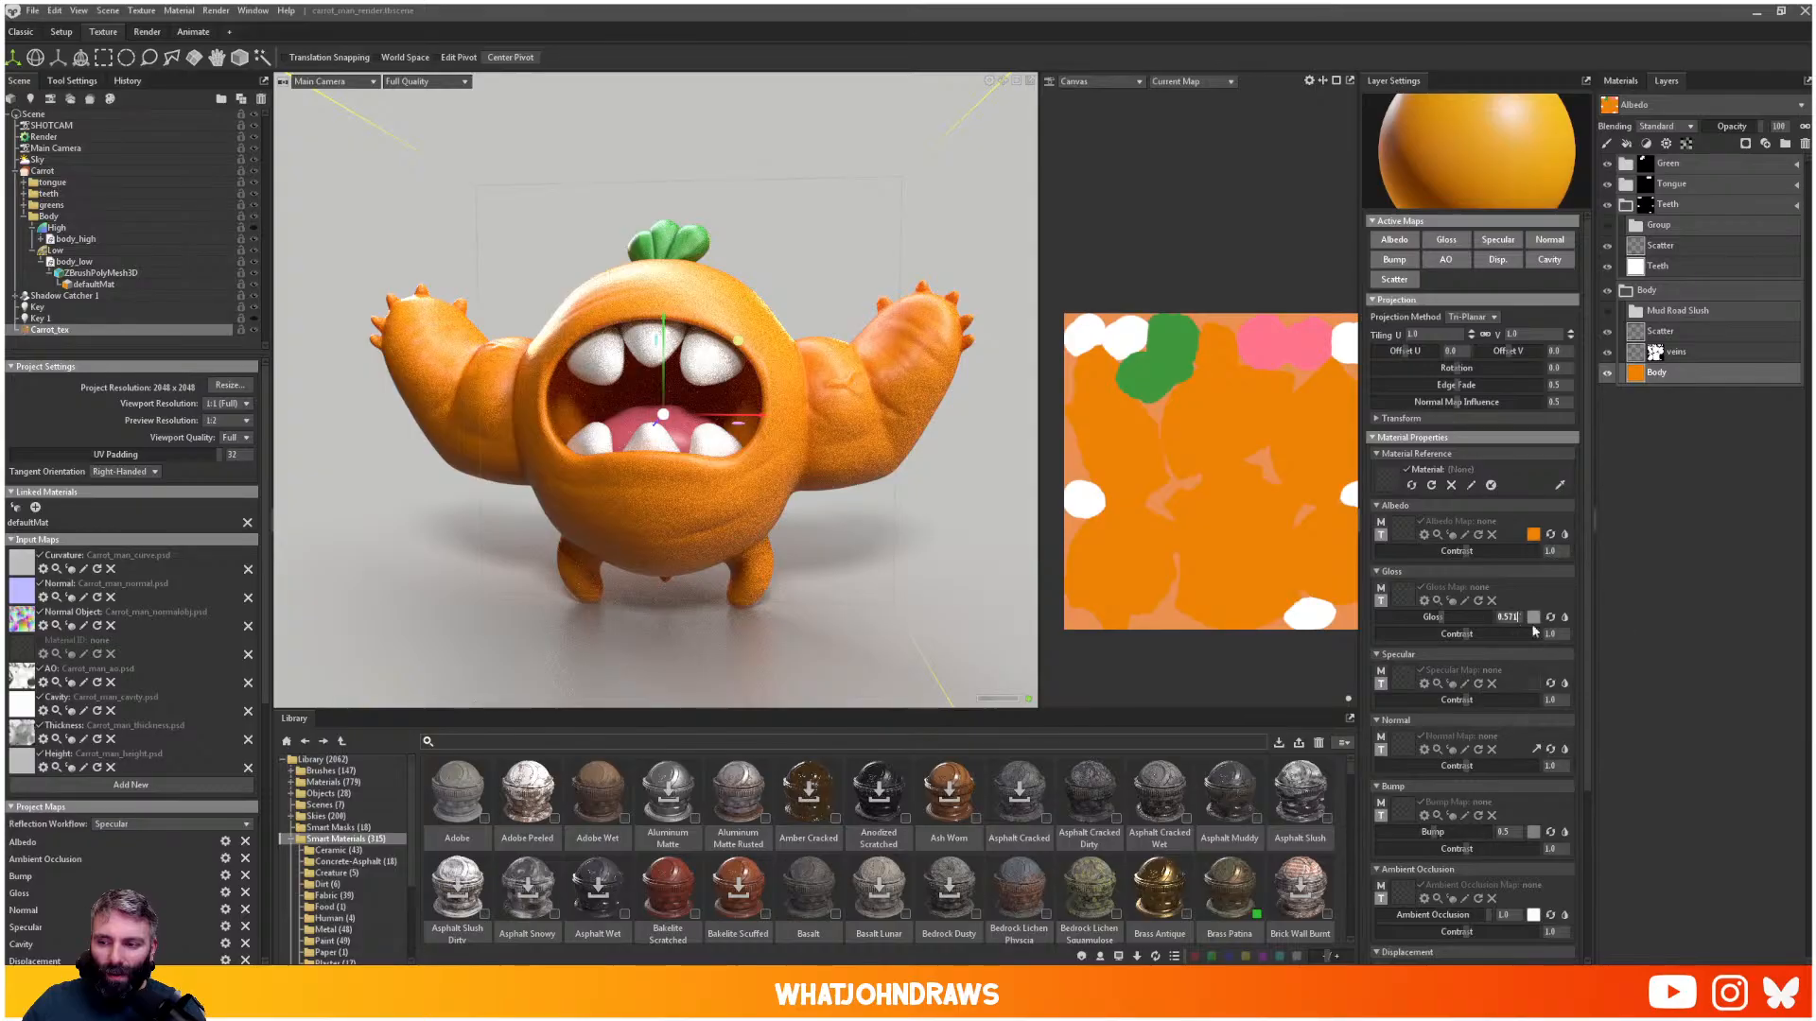
{"action": "key", "text": "BackSpace"}
{"action": "key", "text": "BackSpace"}
{"action": "type", "text": "5"}
{"action": "key", "text": "Return"}
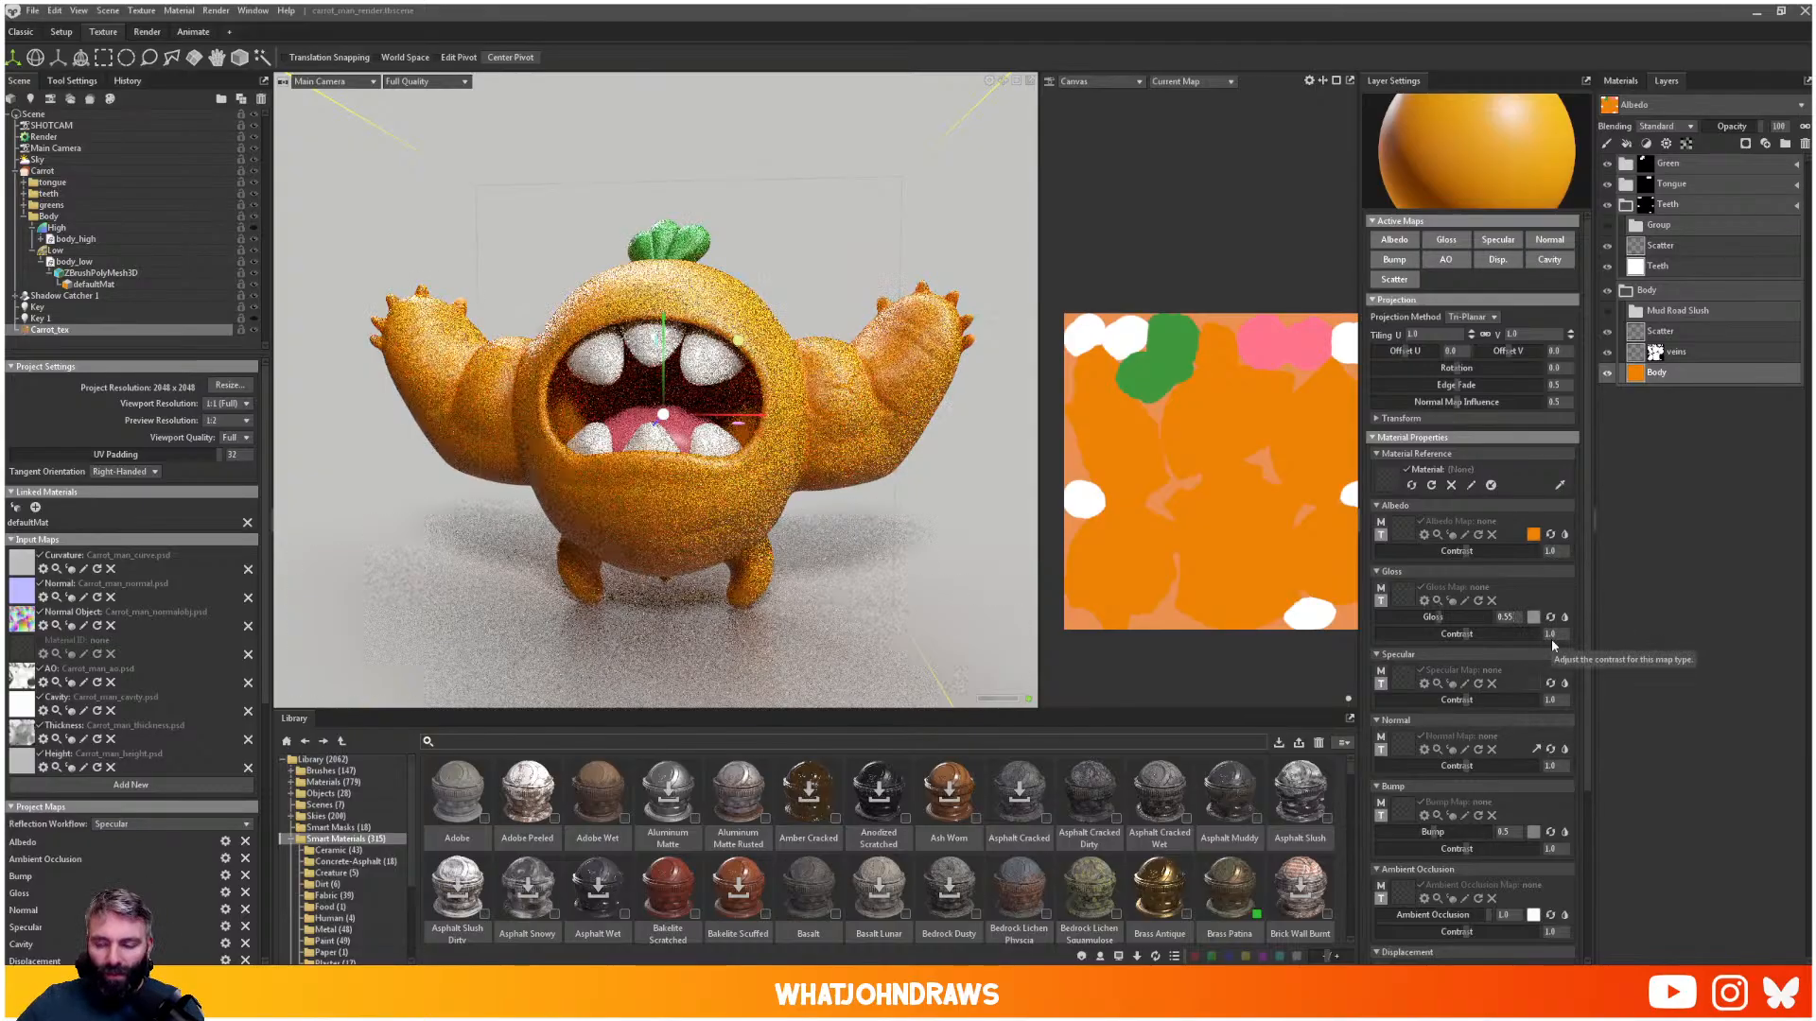
- Check the body's gloss through SHOTCAM in the Classic workspace and return to the Texture workspace
{"action": "left_click", "coordinate": [21, 32]}
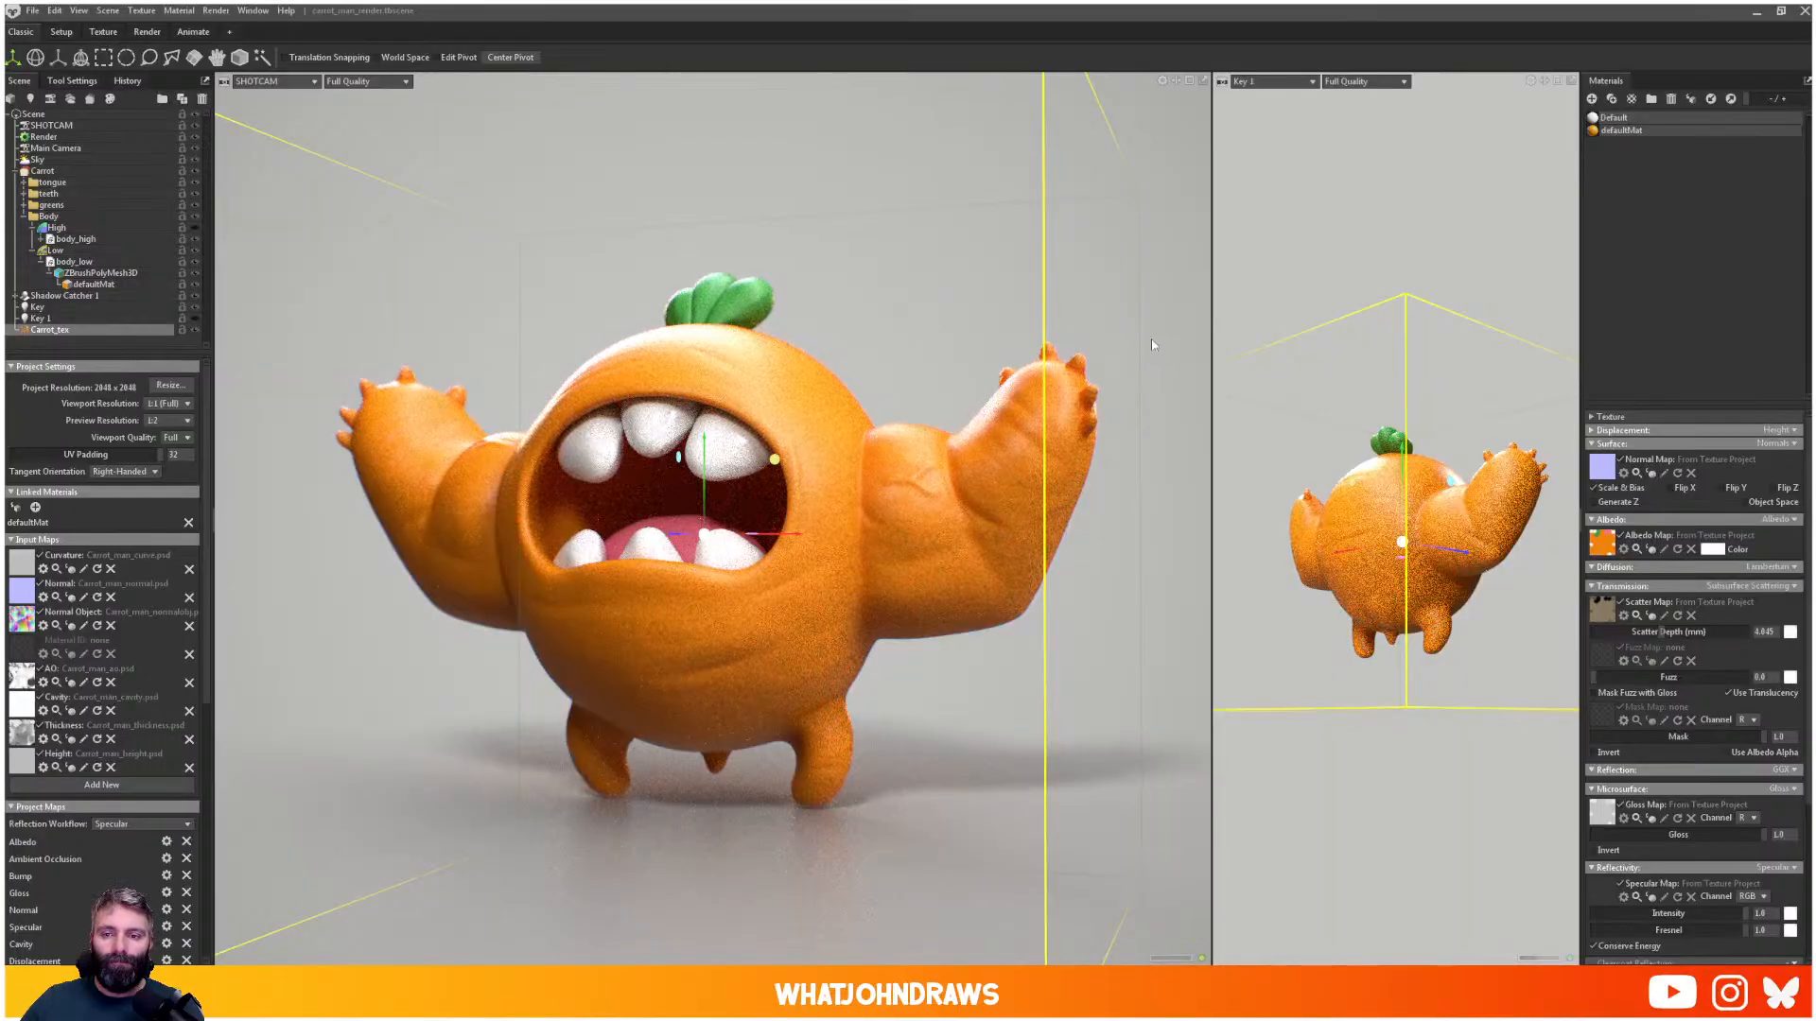
{"action": "left_click", "coordinate": [1655, 233]}
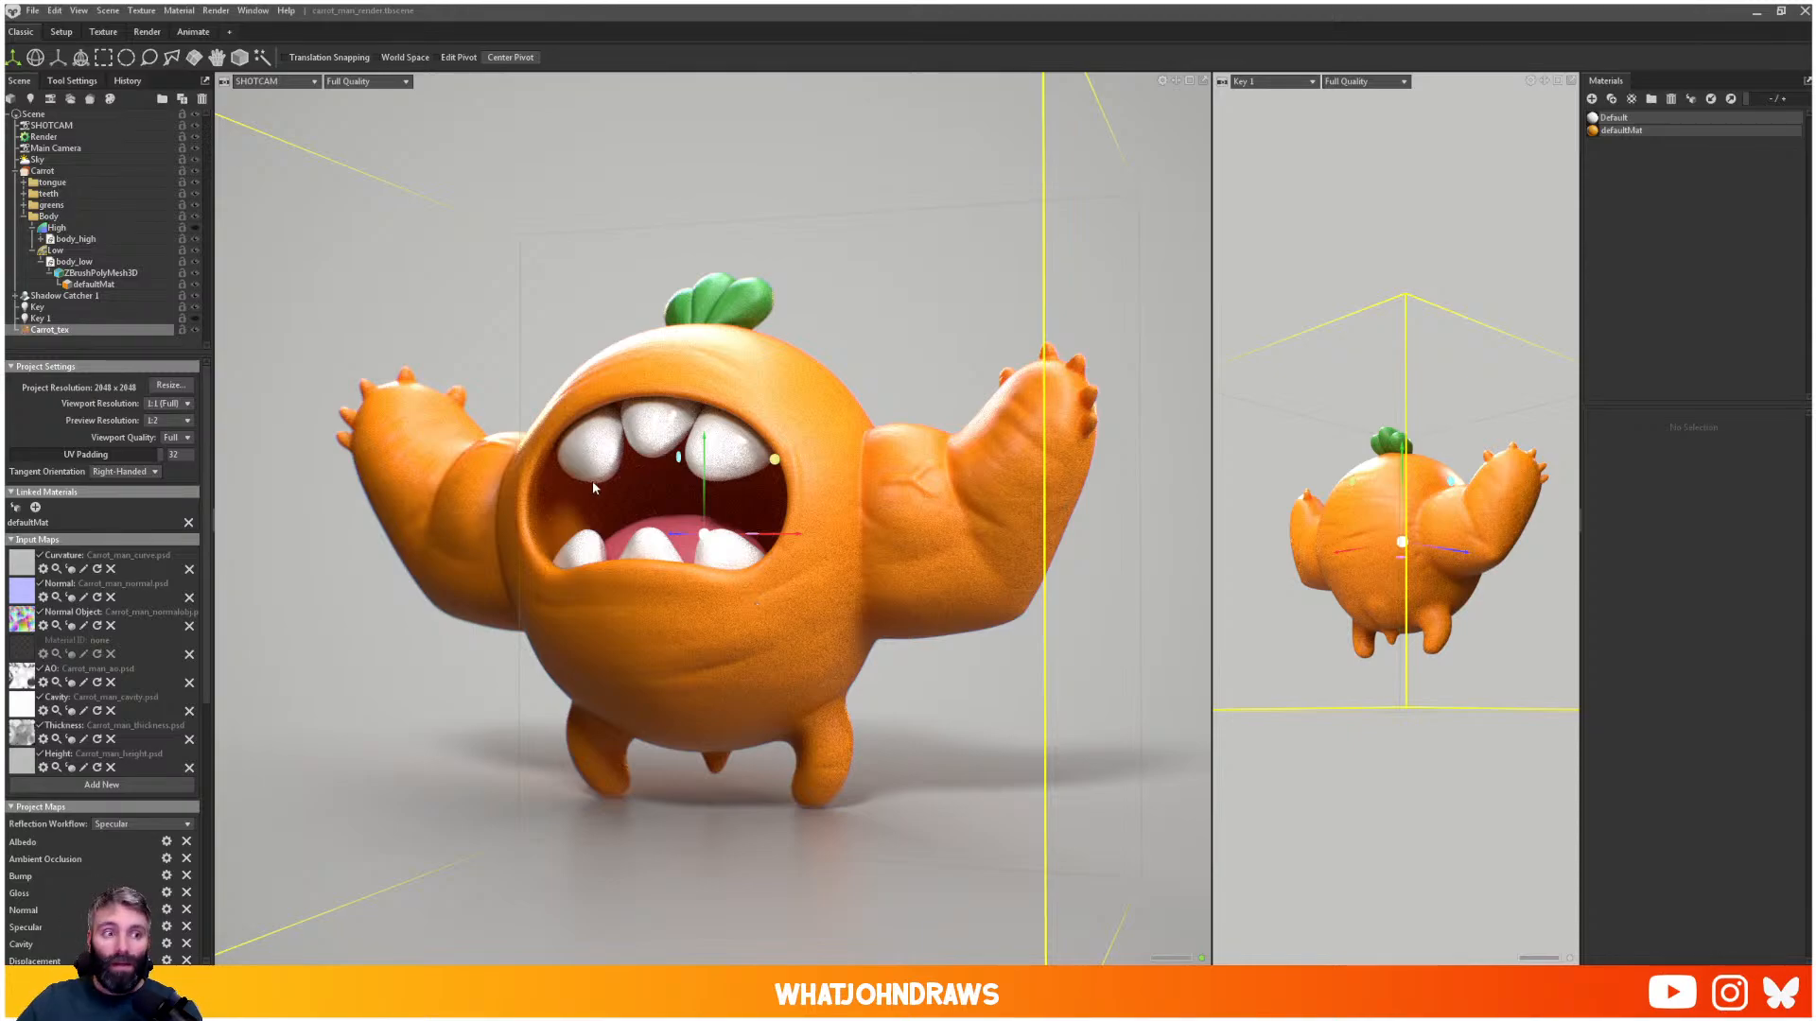
{"action": "left_click", "coordinate": [103, 31]}
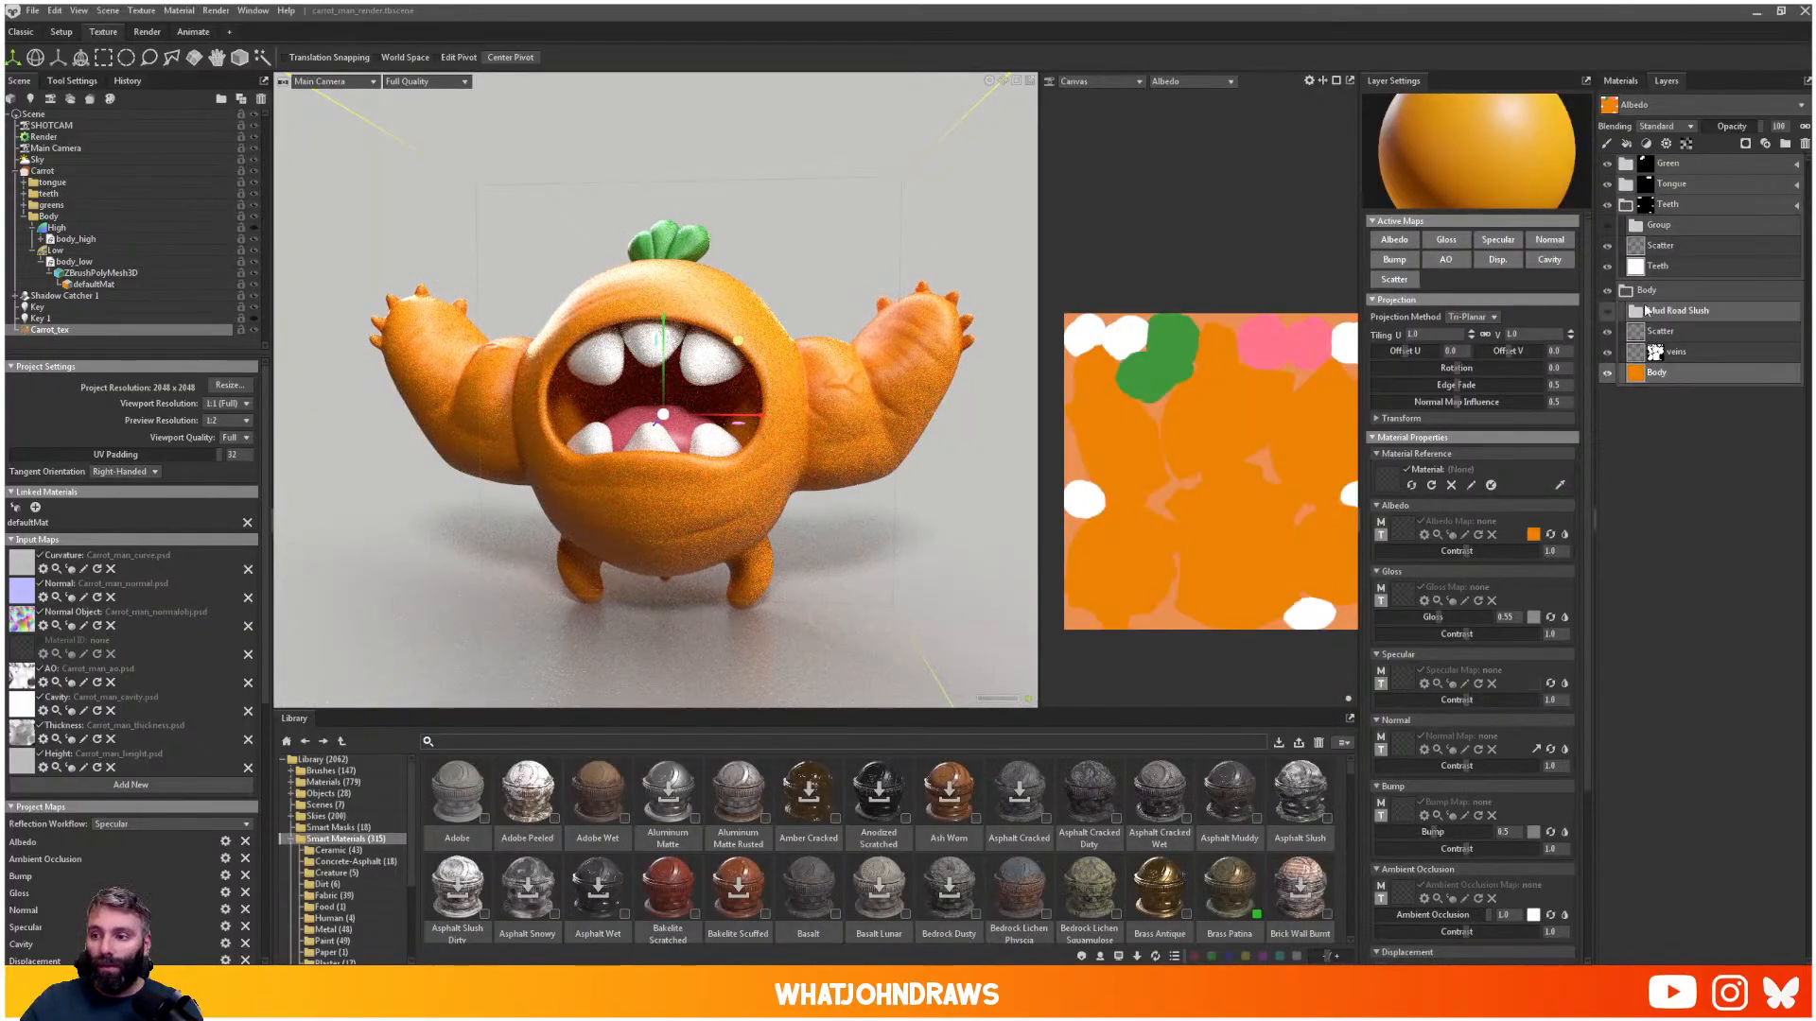
- Search the smart materials for "pump" and add Pumpkin skin inside the Body group, above Mud Road Slush
{"action": "left_click", "coordinate": [1627, 291]}
{"action": "left_click", "coordinate": [1626, 290]}
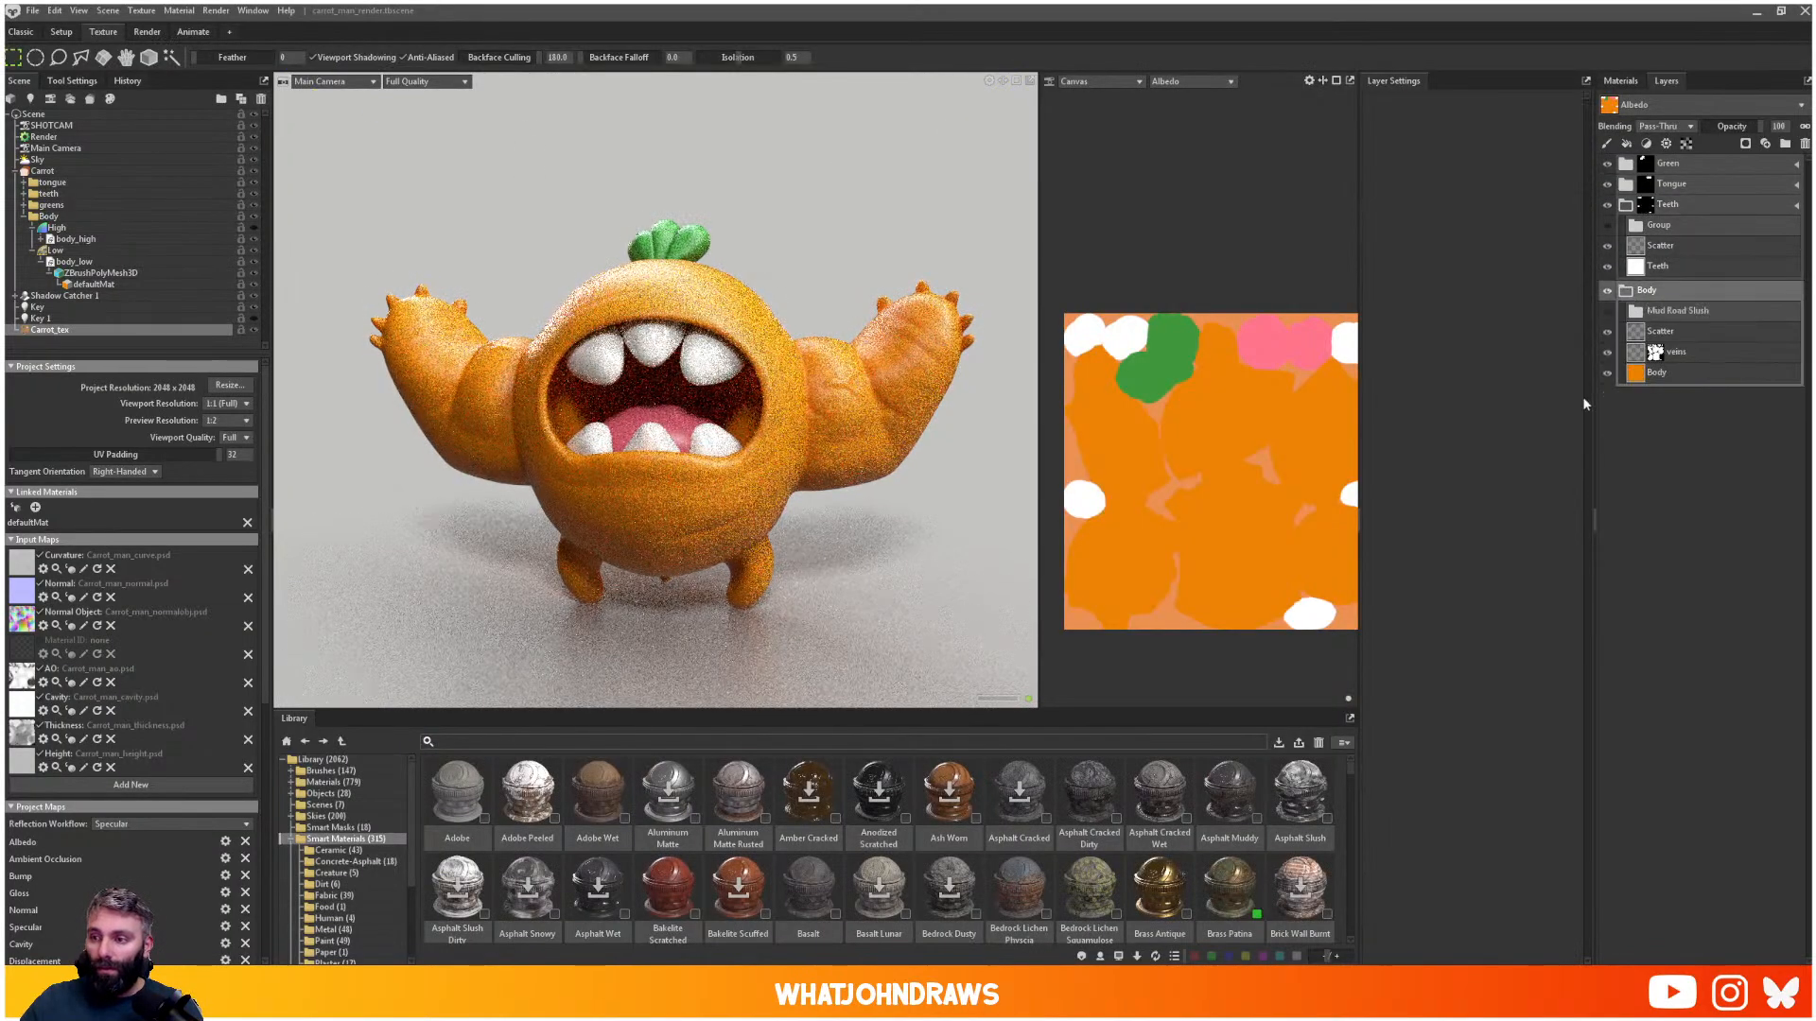
{"action": "left_click", "coordinate": [539, 739]}
{"action": "type", "text": "p"}
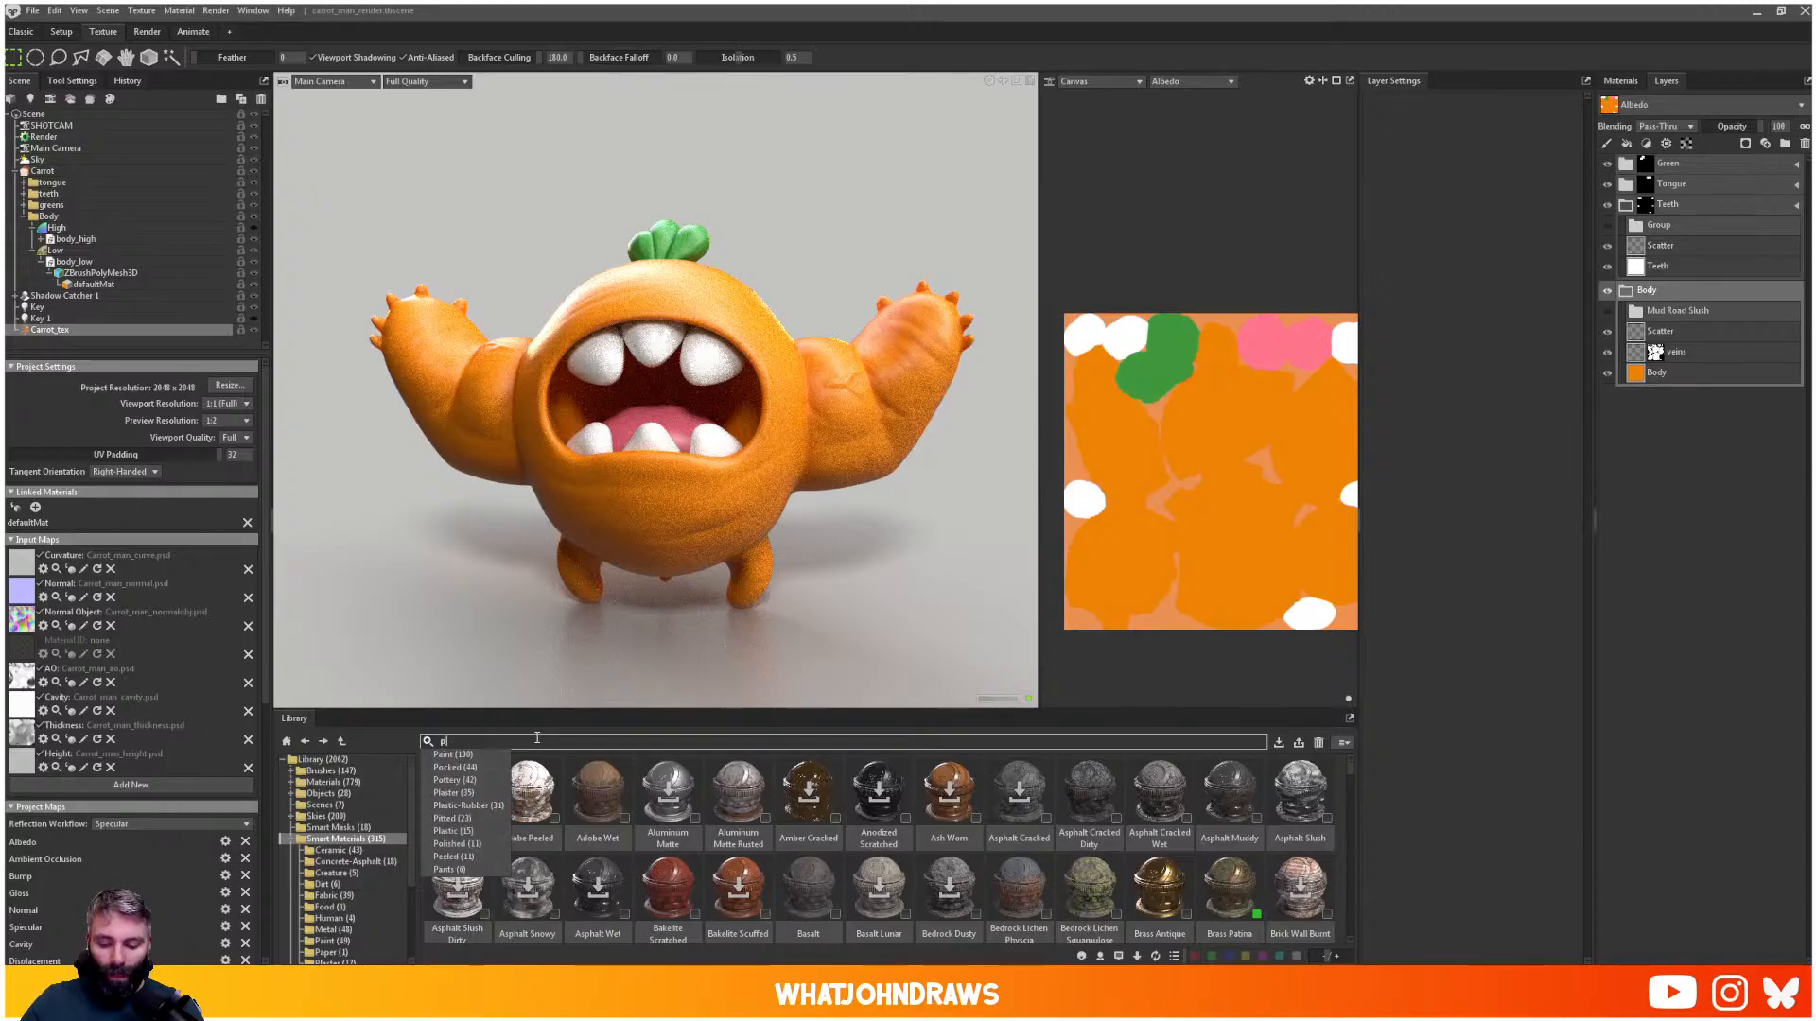
{"action": "type", "text": "ump"}
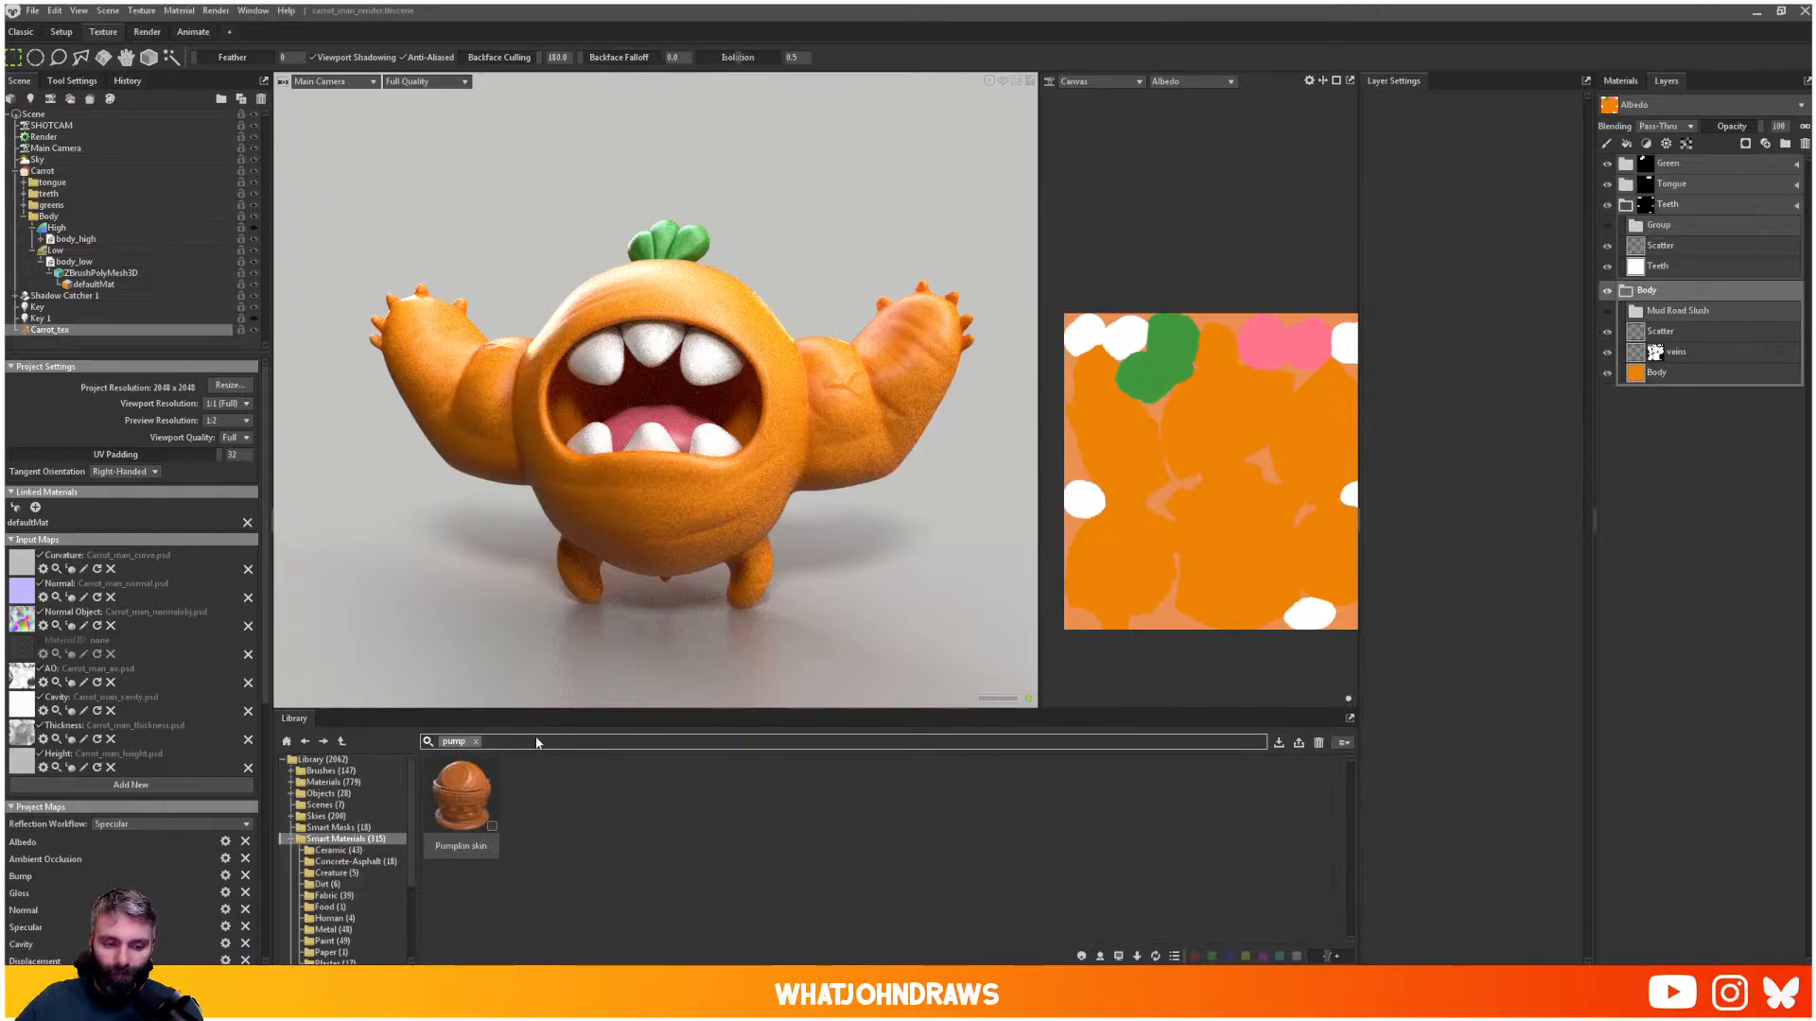
{"action": "key", "text": "Return"}
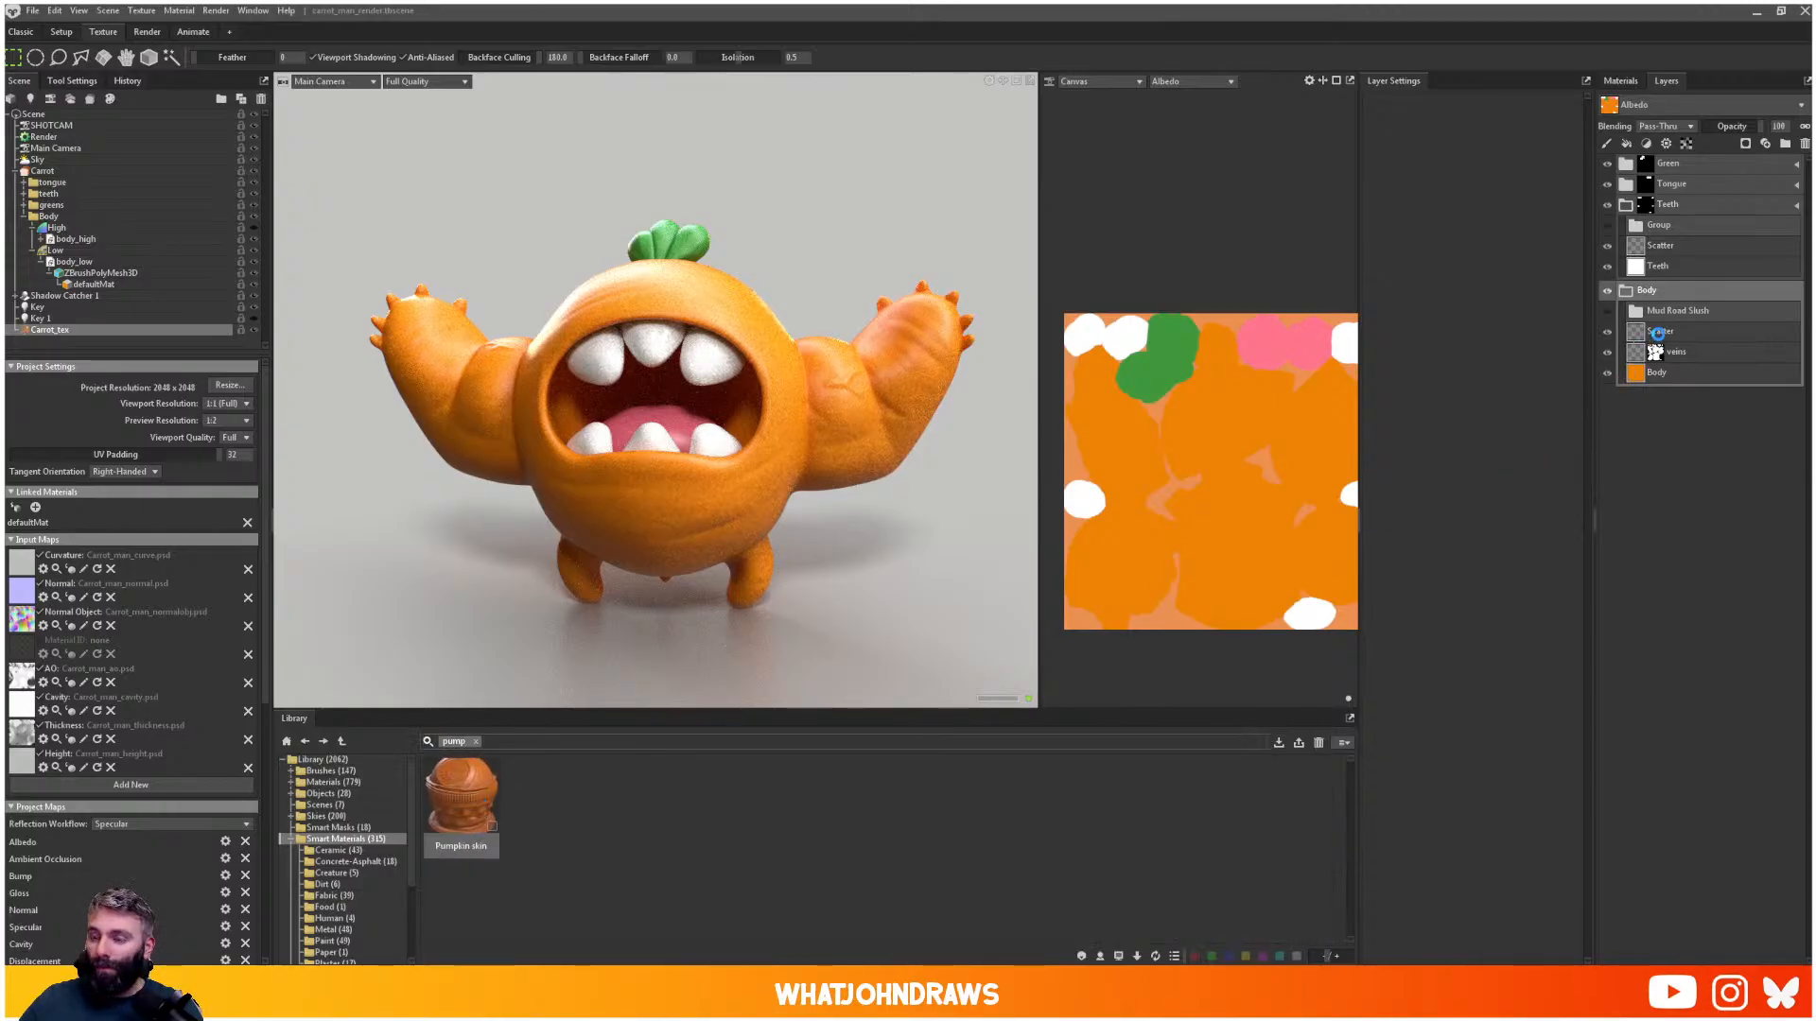
{"action": "left_click_drag", "start_coordinate": [1658, 333], "coordinate": [1684, 311]}
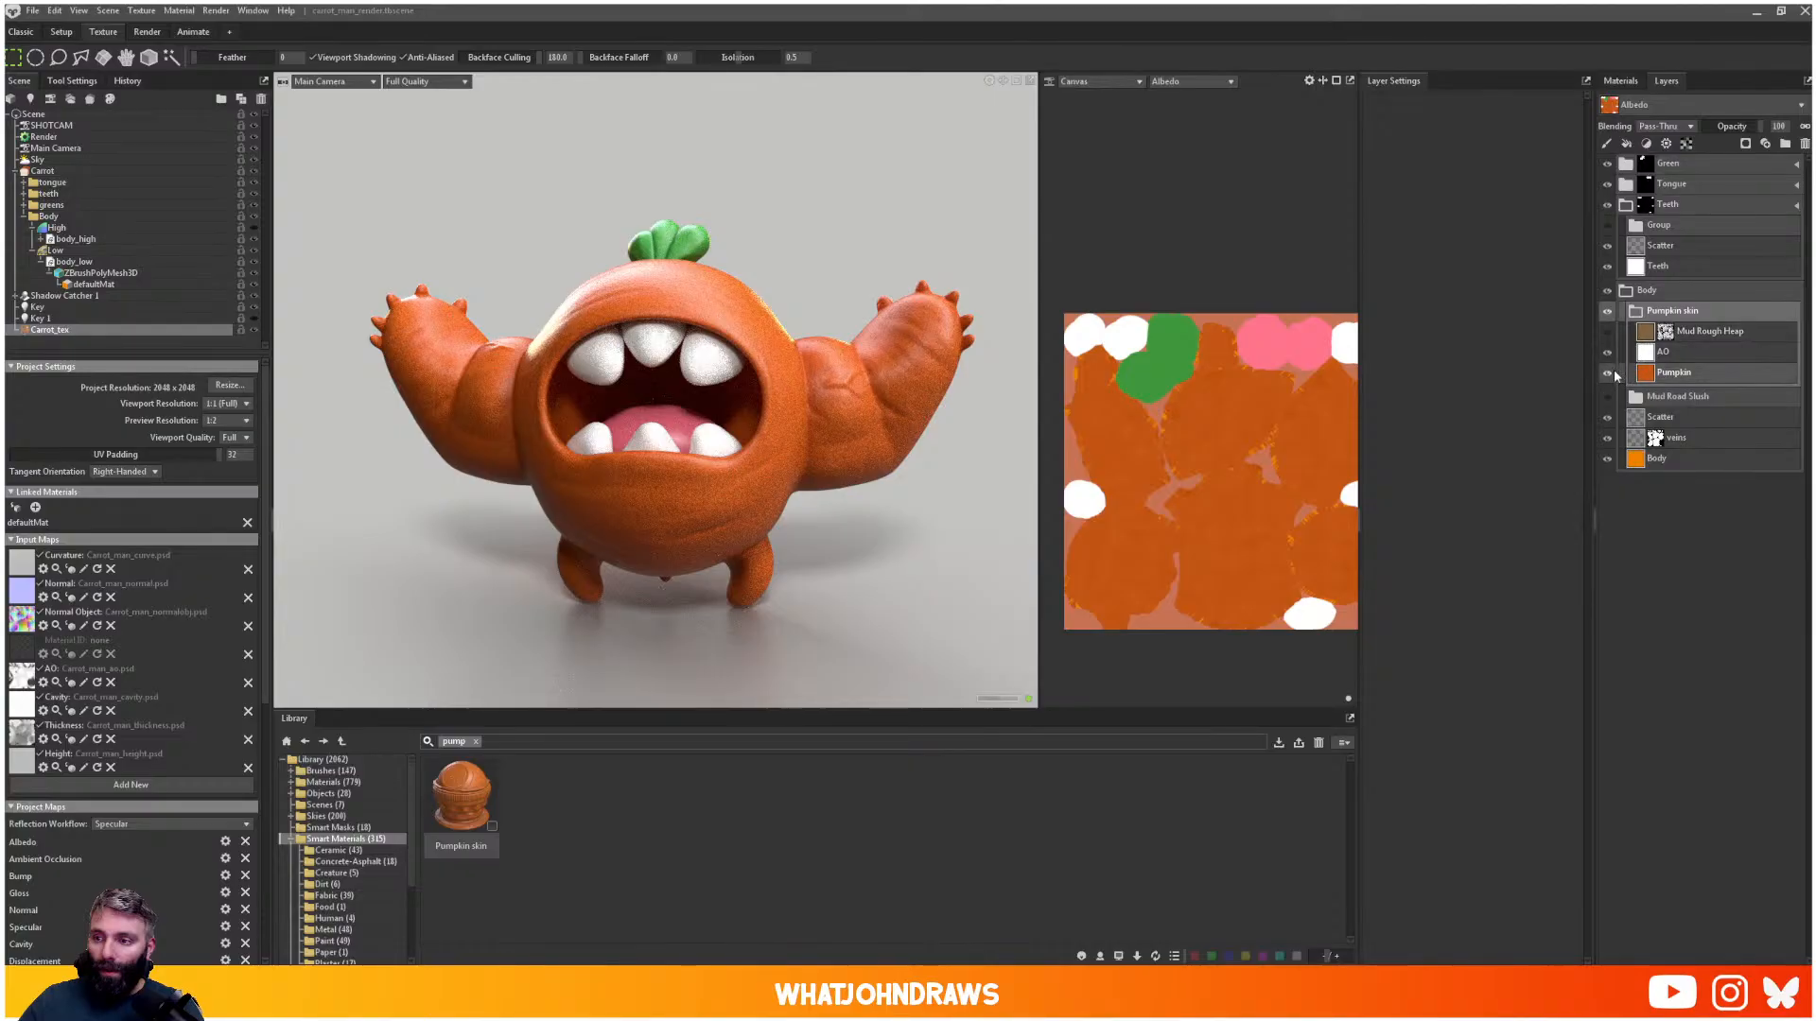
- Turn off the albedo map on the Pumpkin layer so the body keeps its own orange color
{"action": "left_click", "coordinate": [1647, 376]}
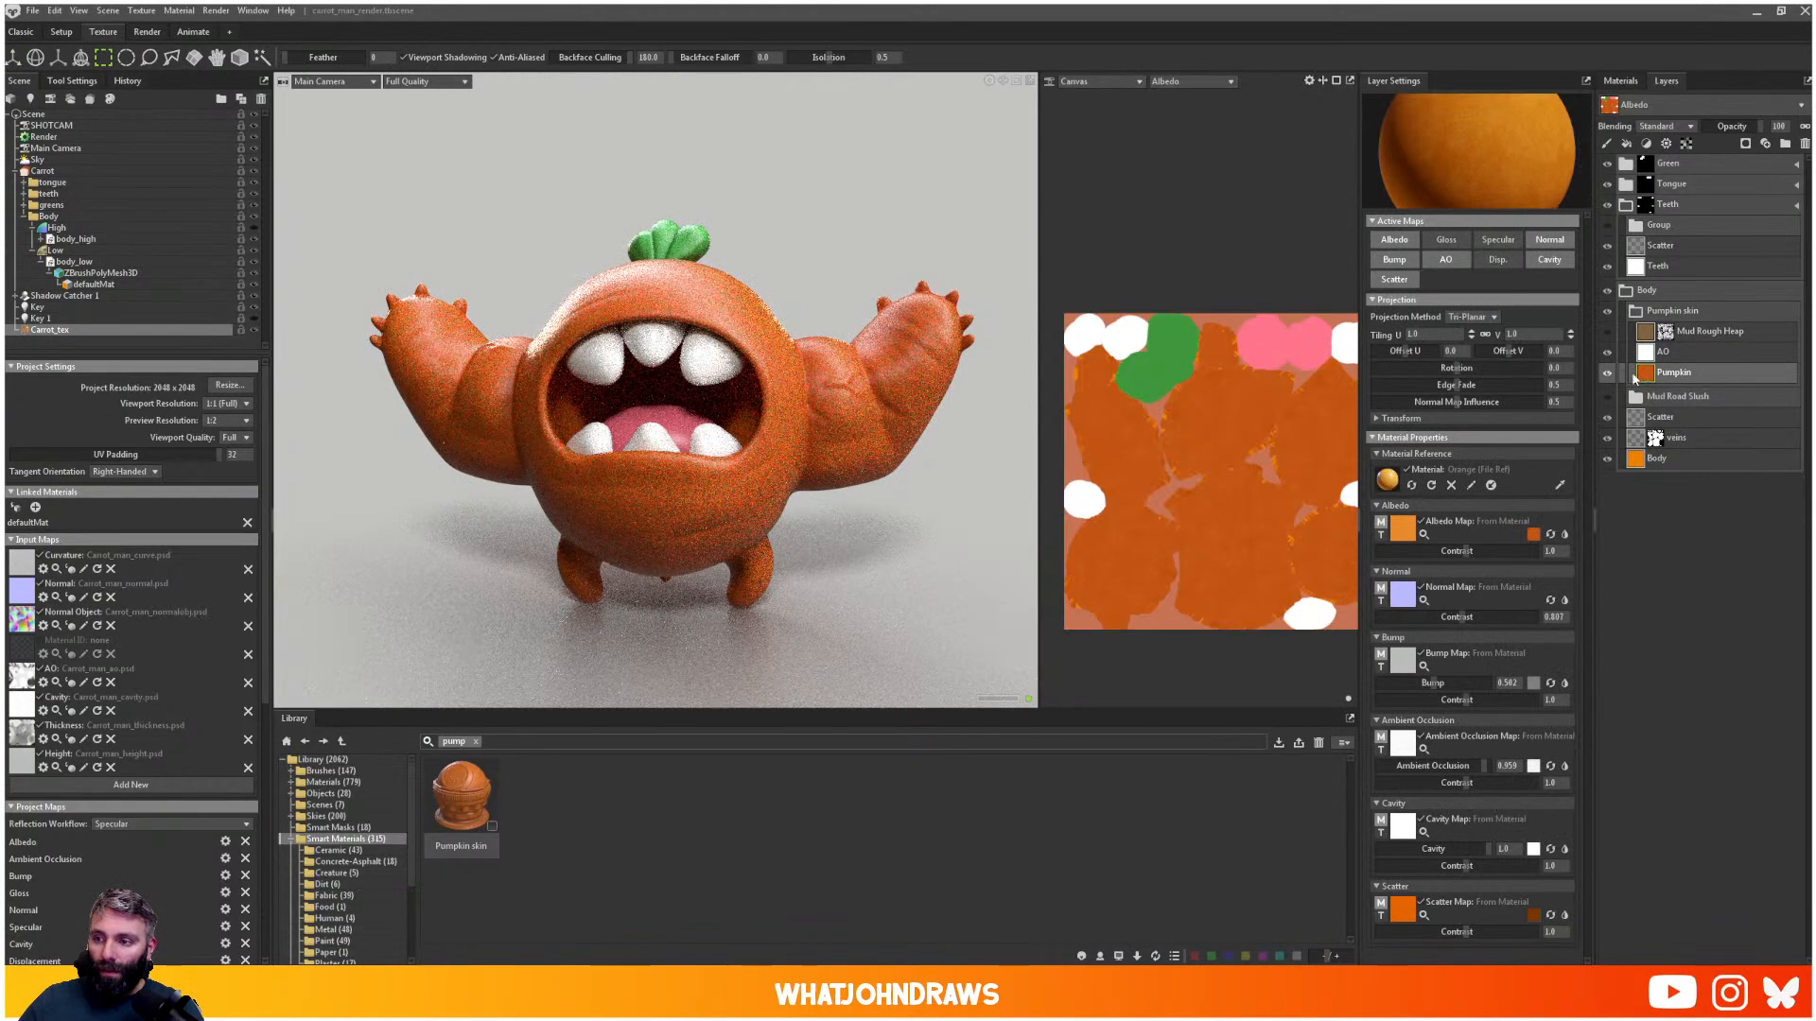
{"action": "left_click", "coordinate": [1396, 242]}
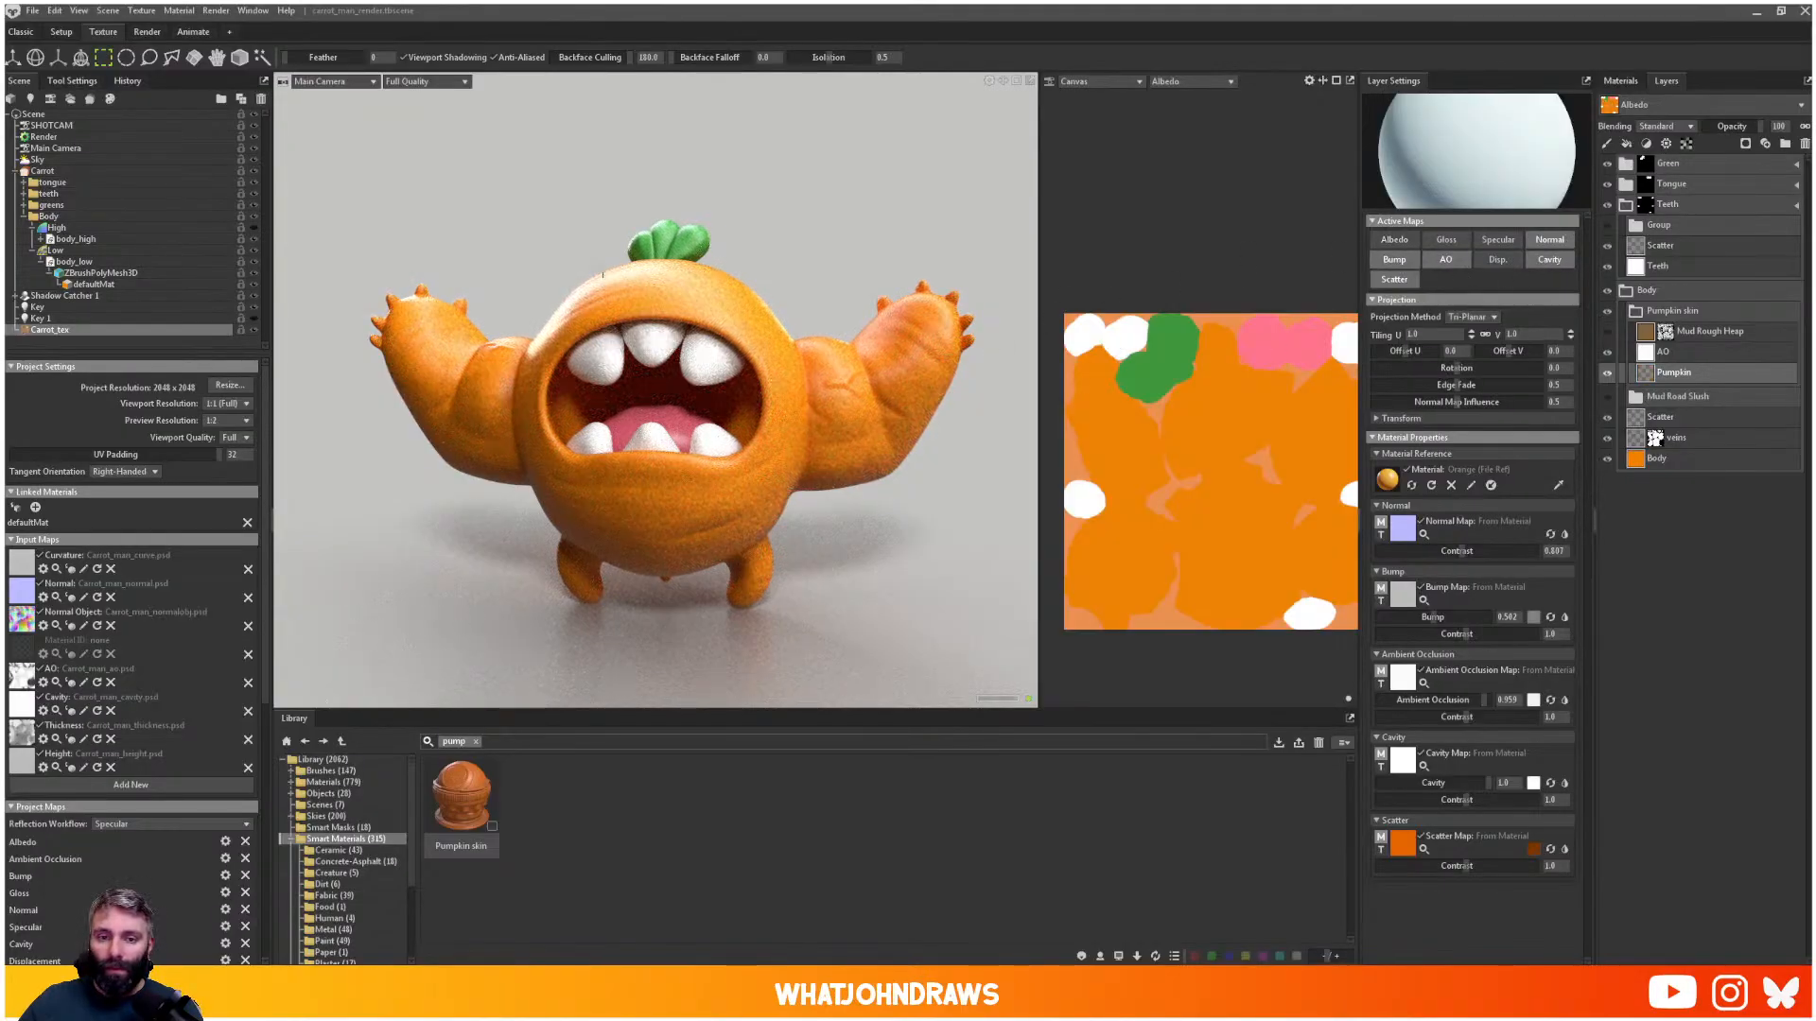
- Toggle the Mud Rough Heap layer's visibility several times to compare its effect on the skin, leaving it hidden
{"action": "scroll", "coordinate": [736, 377], "scroll_direction": "up", "scroll_amount": 10}
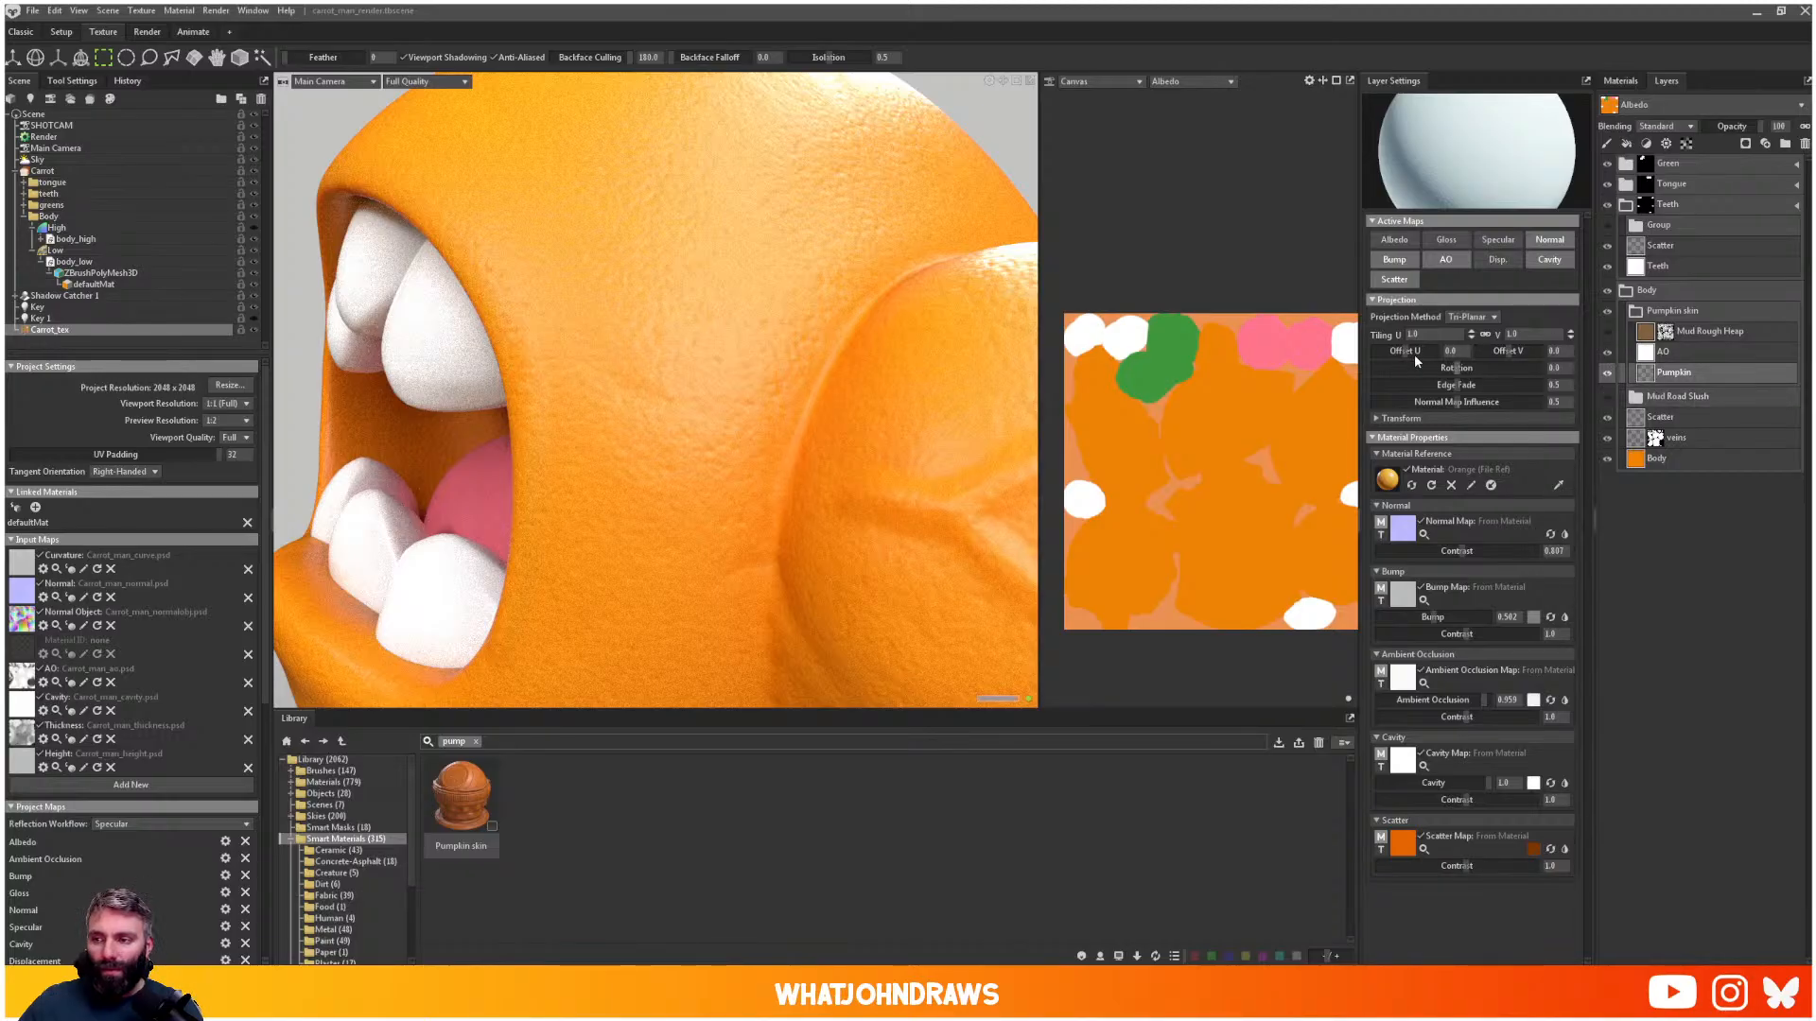
{"action": "left_click", "coordinate": [1609, 332]}
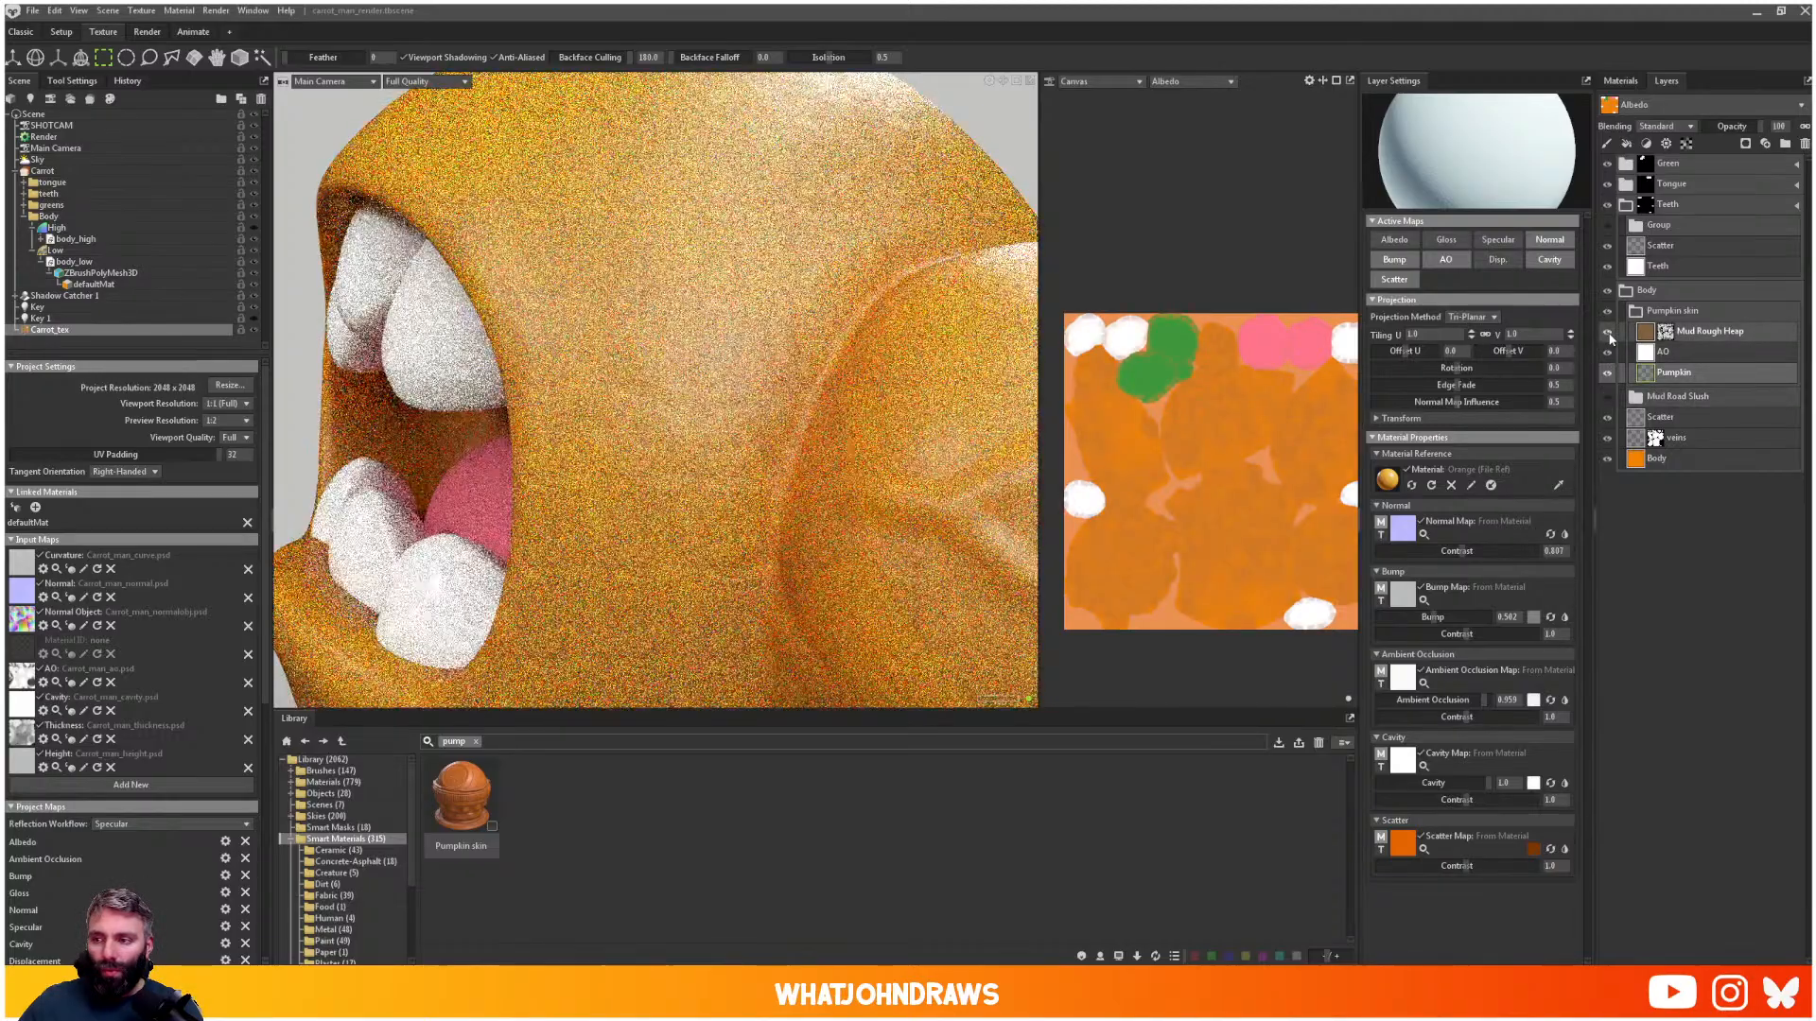
{"action": "left_click", "coordinate": [1608, 332]}
{"action": "left_click", "coordinate": [1609, 338]}
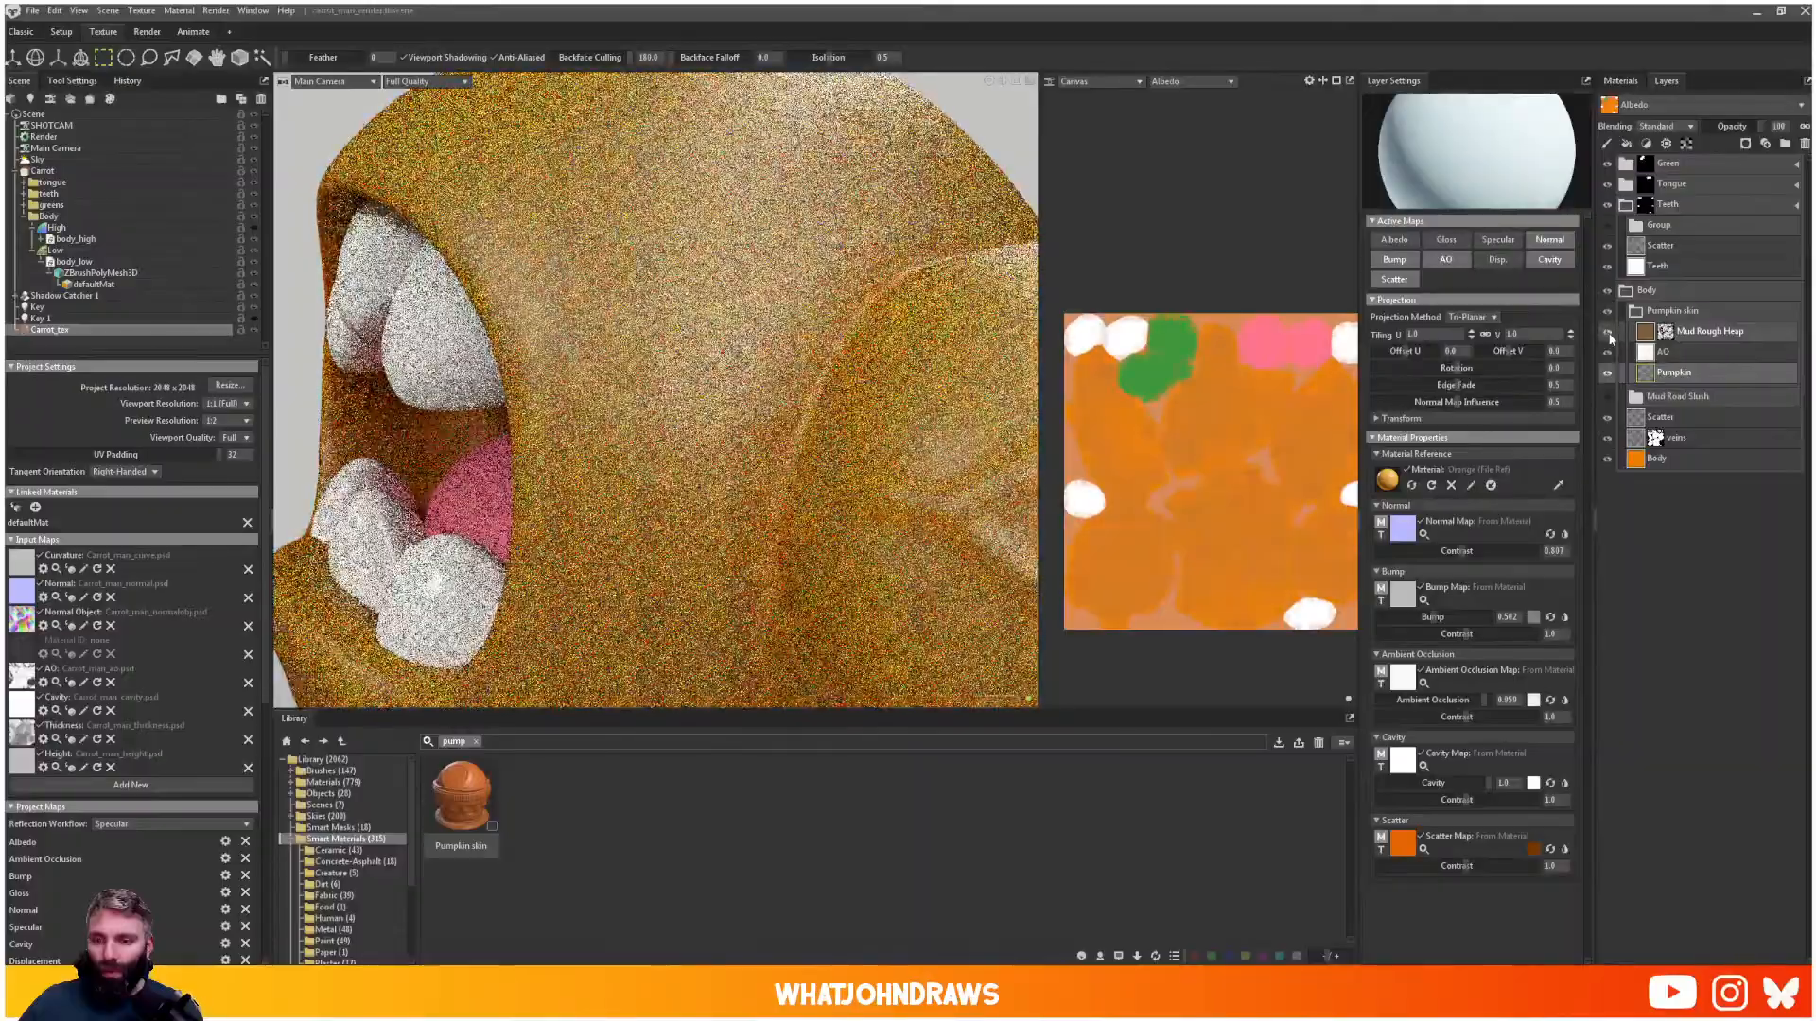
{"action": "left_click", "coordinate": [1610, 337]}
{"action": "left_click", "coordinate": [1608, 333]}
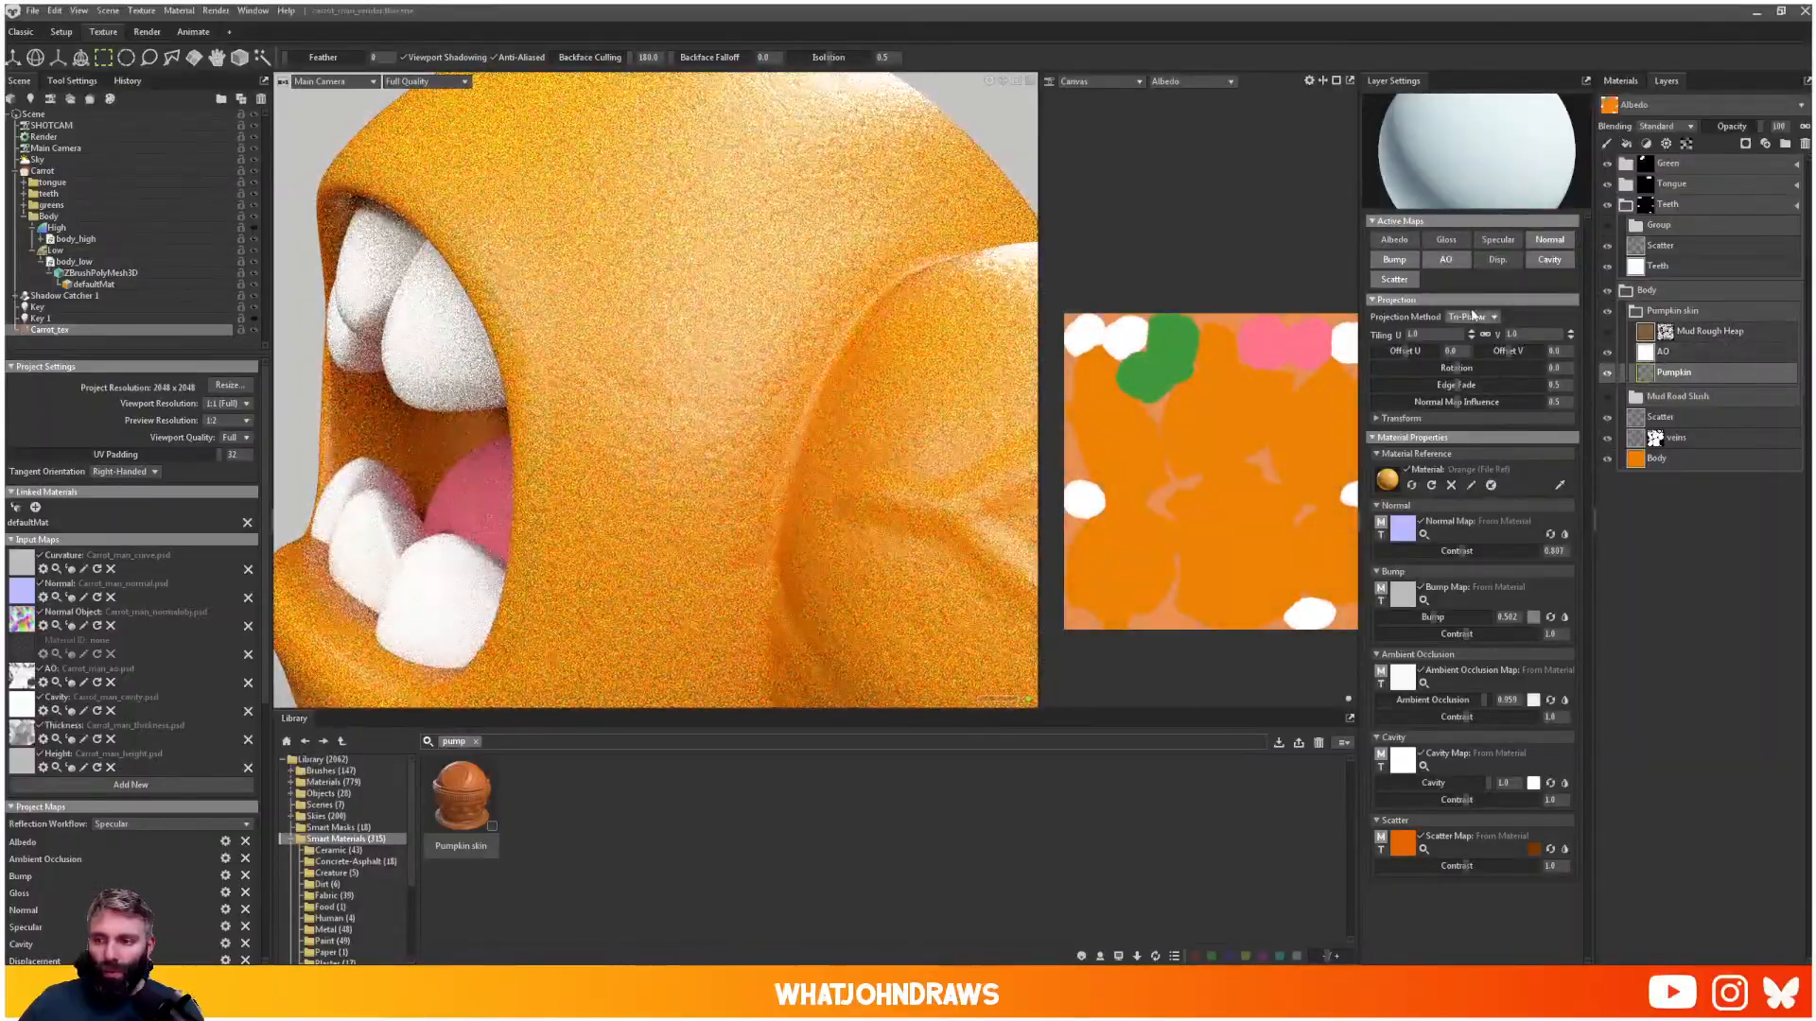
- Try a Pumpkin layer tiling of about 0.23 and check the enlarged skin texture on the monster
{"action": "mouse_move", "coordinate": [1473, 336]}
{"action": "left_mouse_down"}
{"action": "mouse_move", "coordinate": [1473, 317]}
{"action": "mouse_move", "coordinate": [1473, 346]}
{"action": "left_mouse_up"}
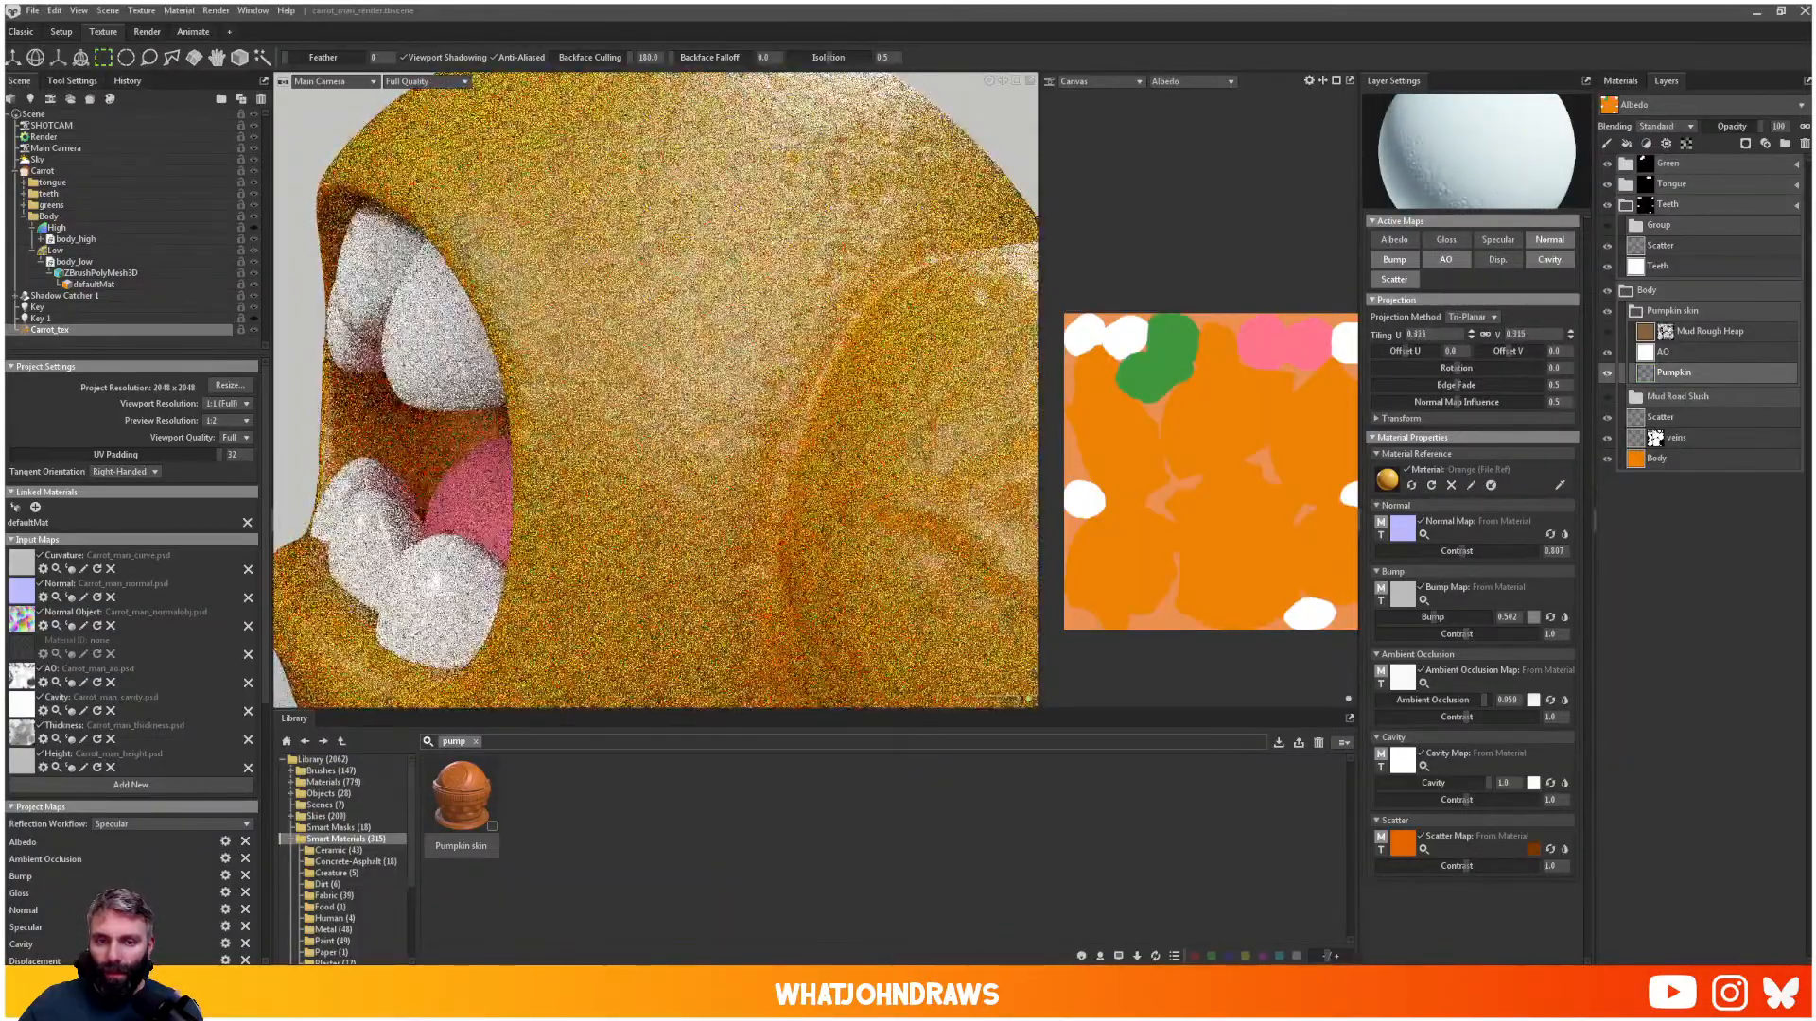
{"action": "scroll", "coordinate": [655, 390], "scroll_direction": "down", "scroll_amount": 5}
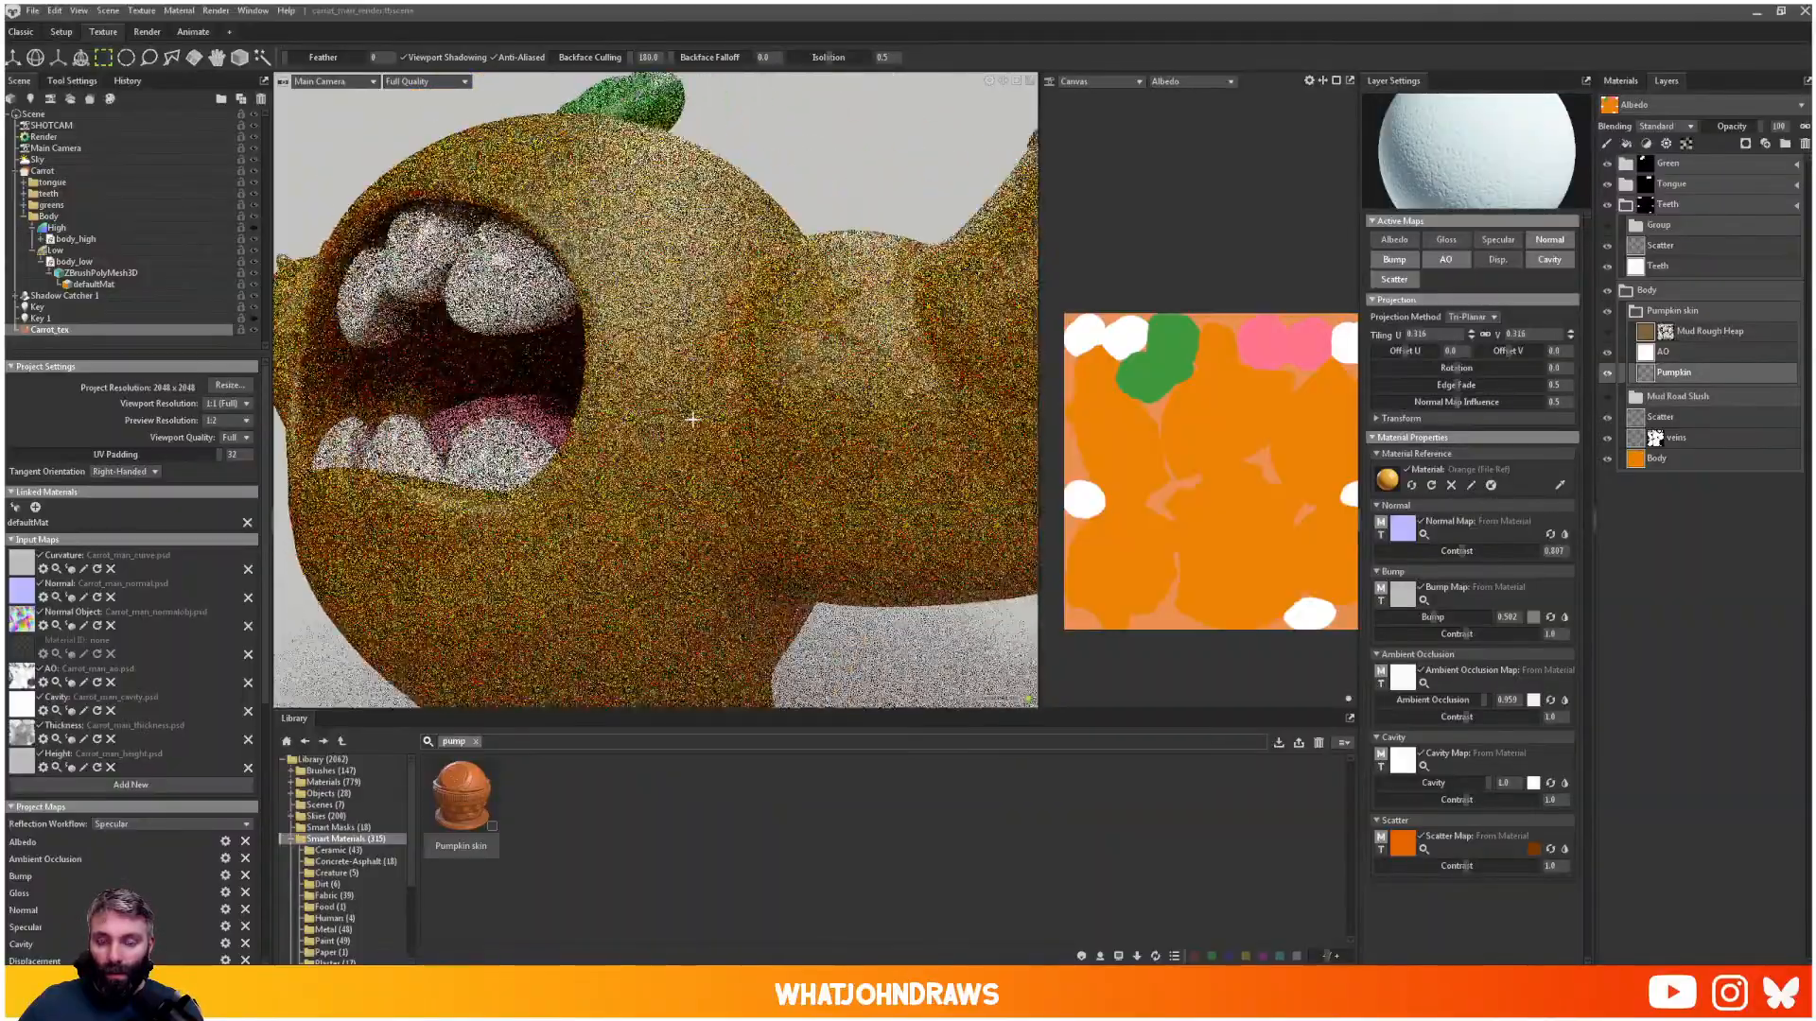
{"action": "scroll", "coordinate": [692, 419], "scroll_direction": "up", "scroll_amount": 6}
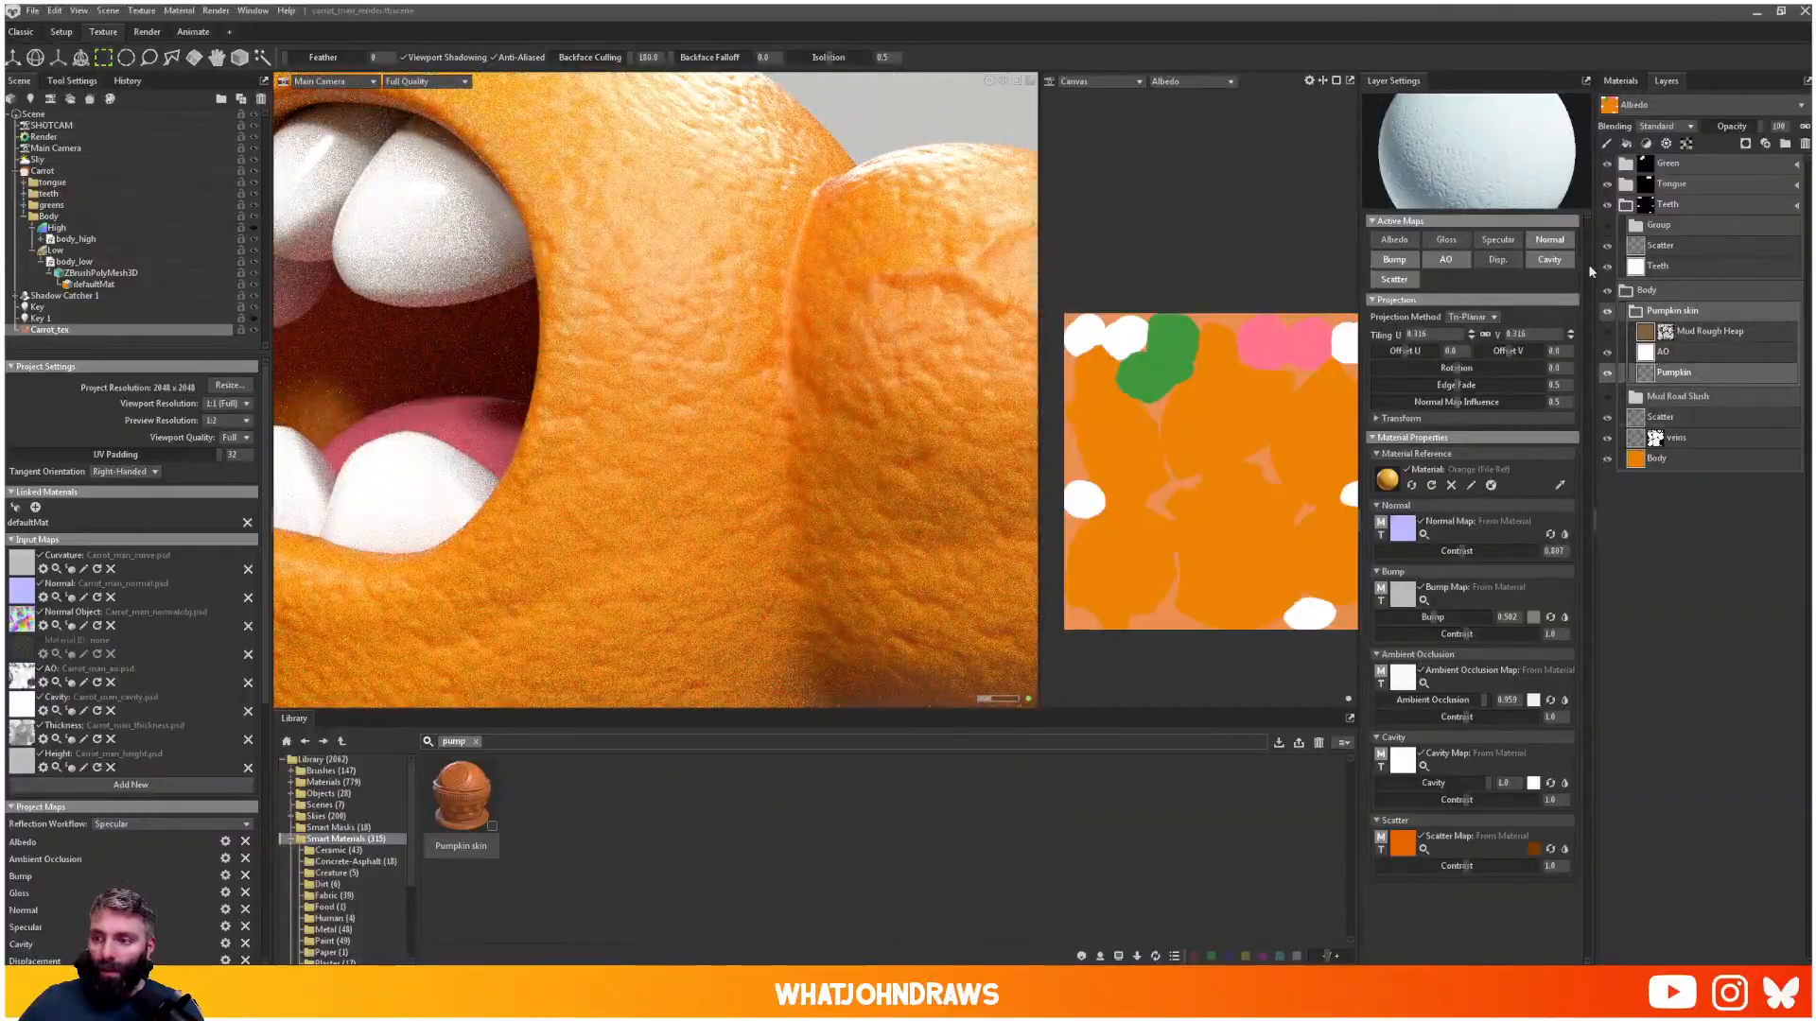
{"action": "left_click_drag", "start_coordinate": [1472, 334], "coordinate": [1473, 346]}
{"action": "scroll", "coordinate": [730, 431], "scroll_direction": "down", "scroll_amount": 5}
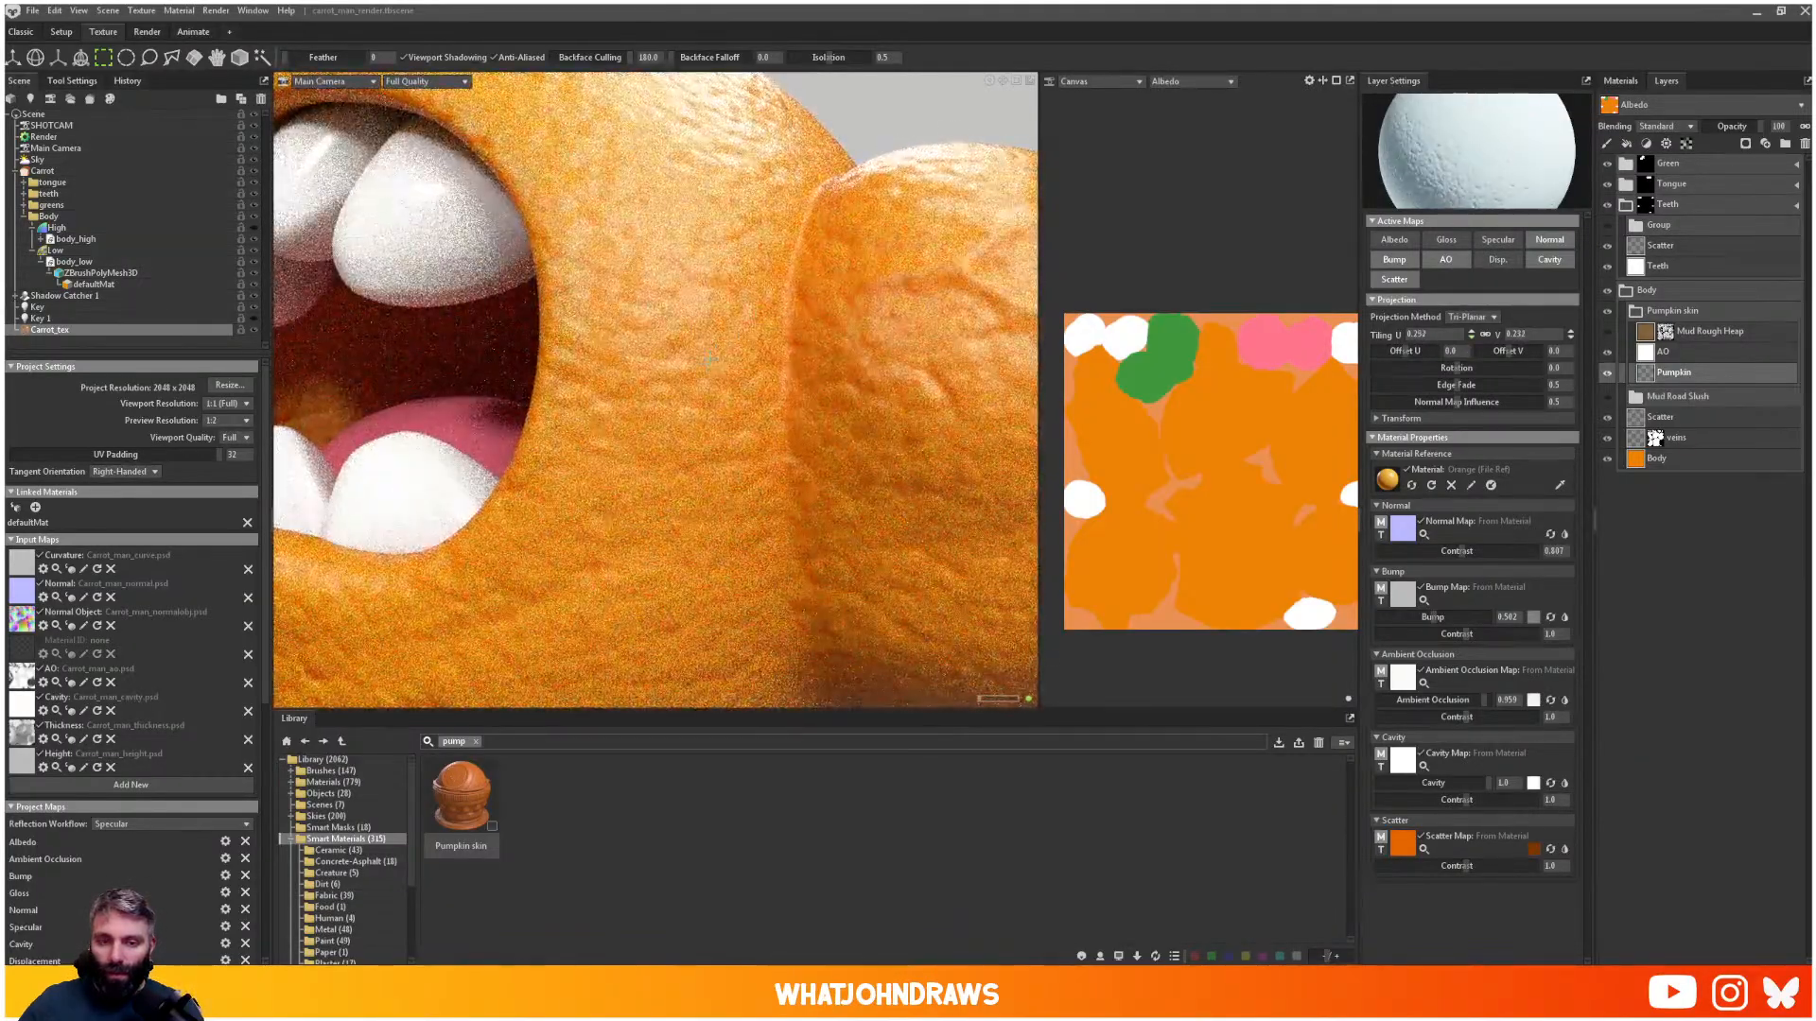
{"action": "left_click_drag", "start_coordinate": [640, 450], "coordinate": [710, 459]}
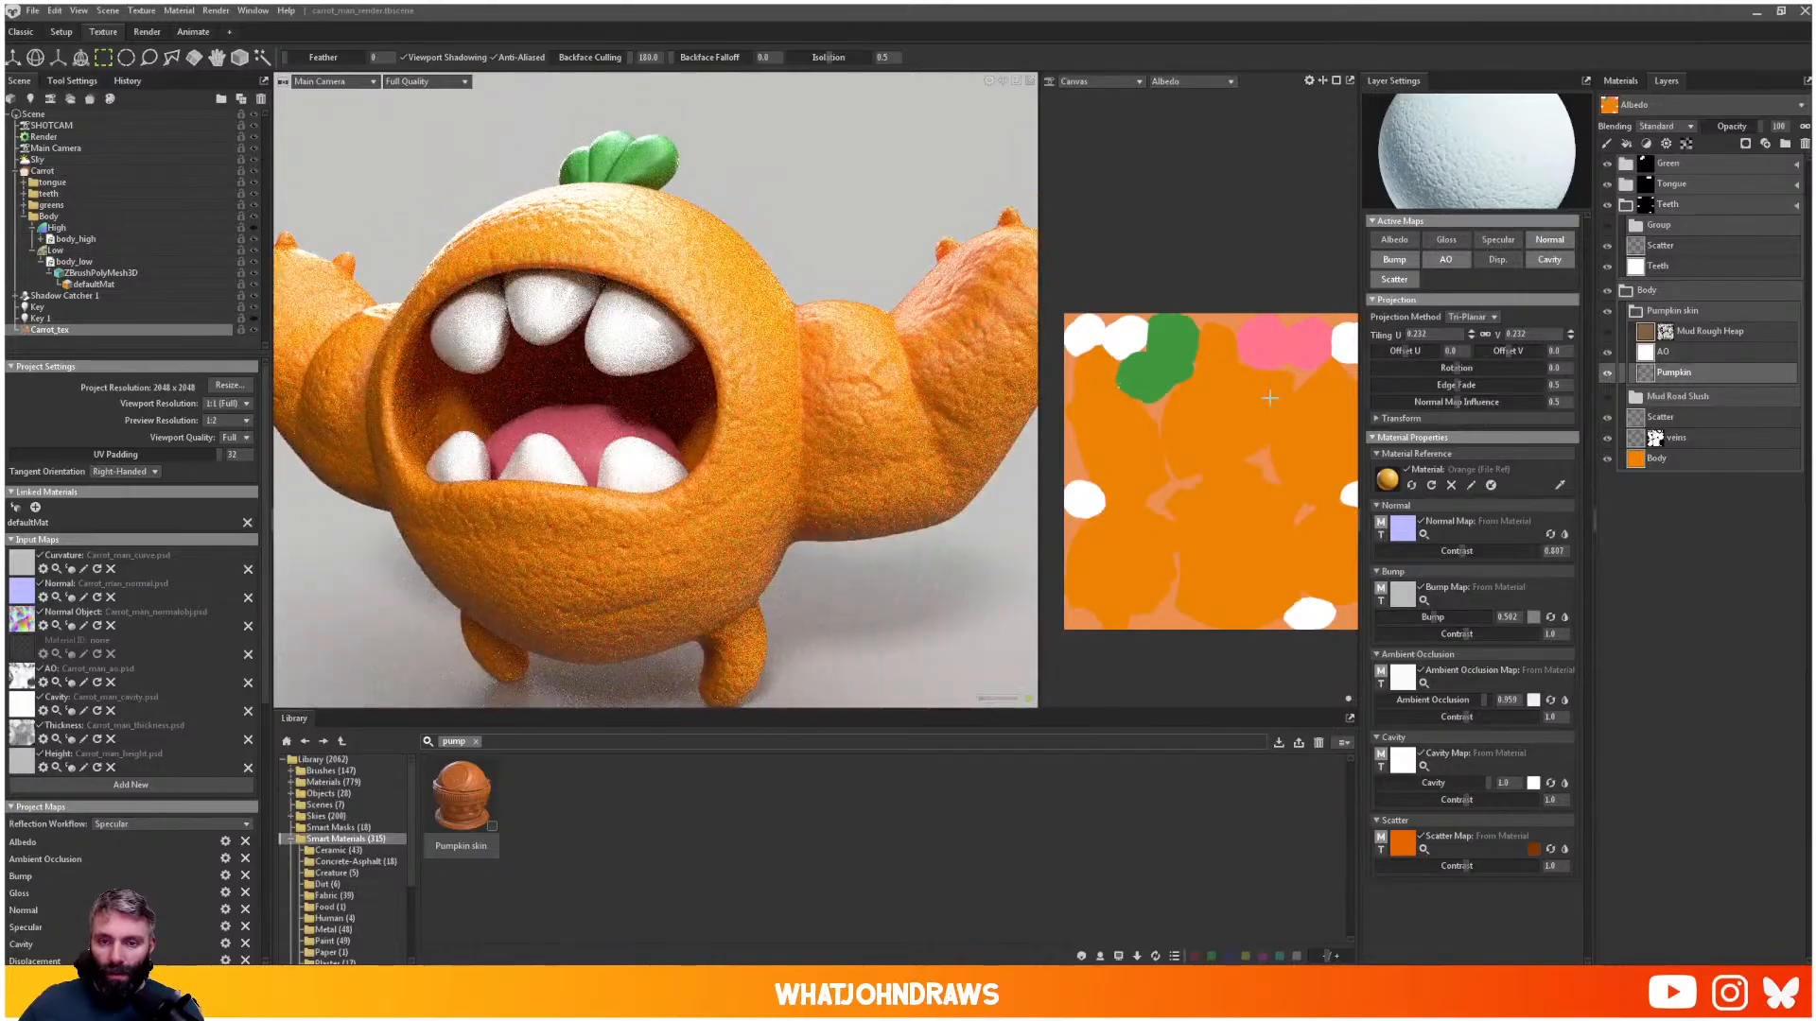
- Reduce the Pumpkin skin group's opacity to about 56 and check the softened skin texture up close
{"action": "left_click", "coordinate": [1636, 311]}
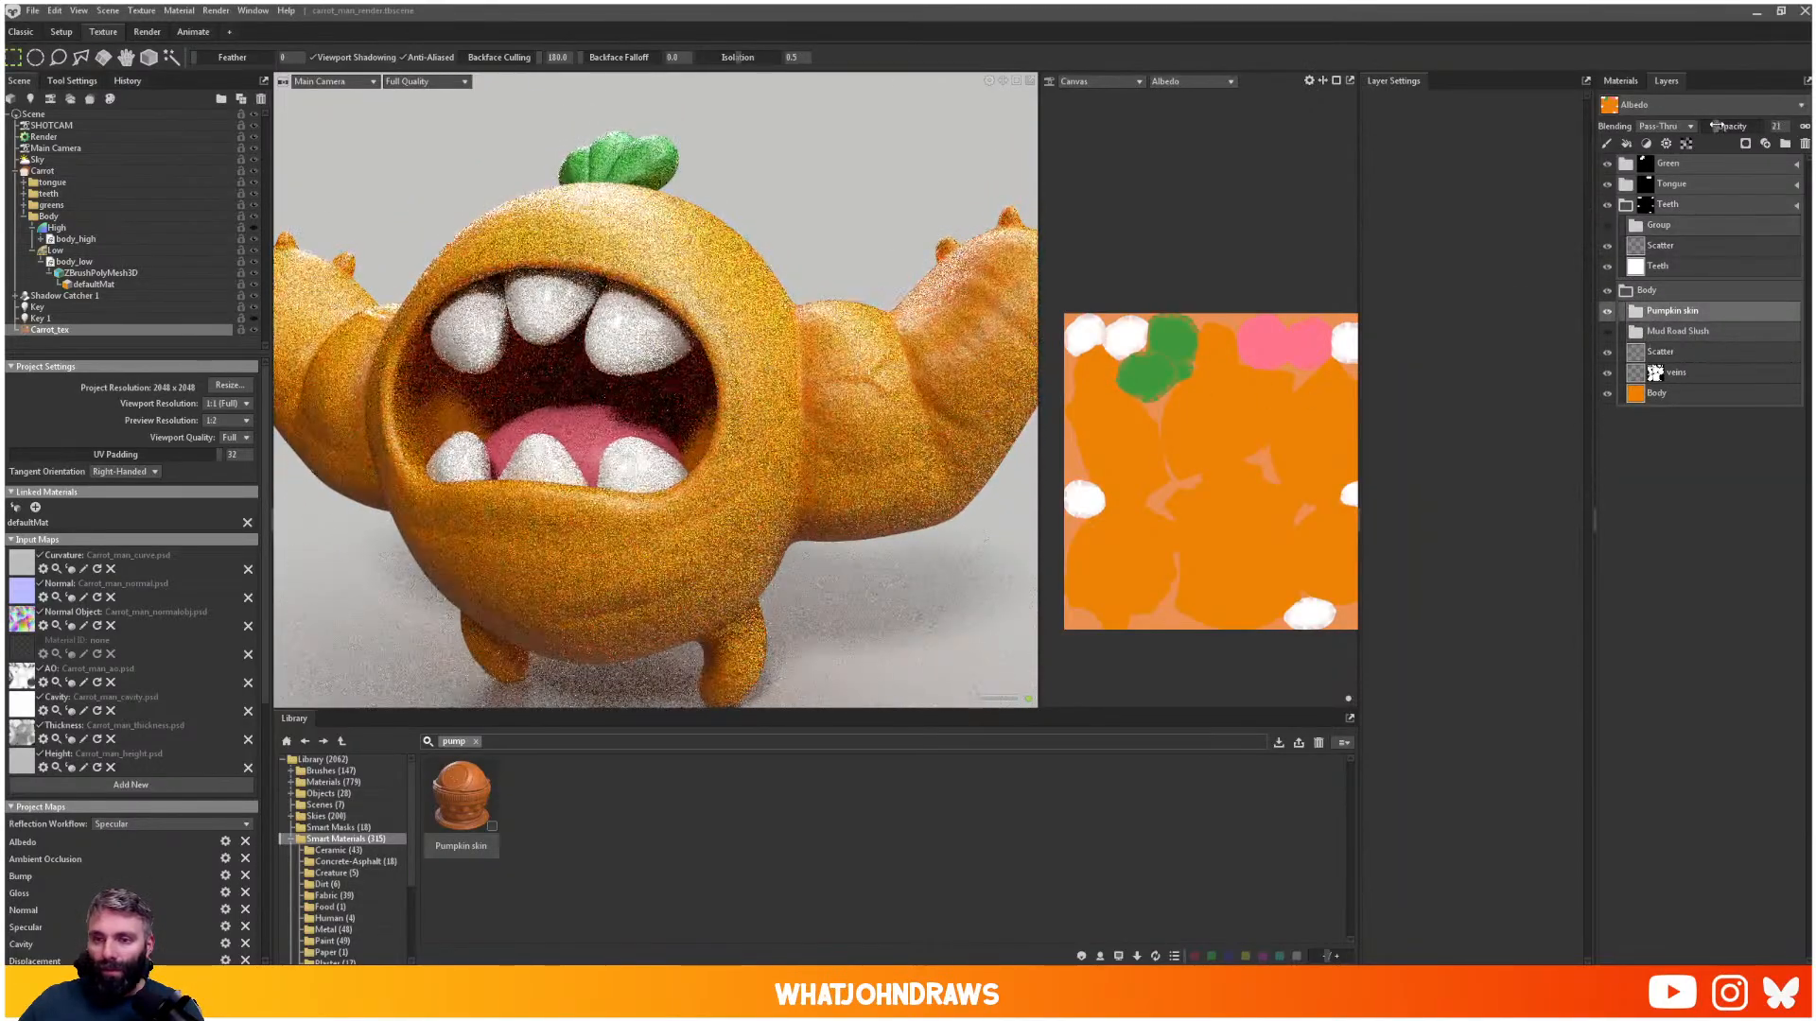
{"action": "left_click_drag", "start_coordinate": [1737, 127], "coordinate": [1736, 127]}
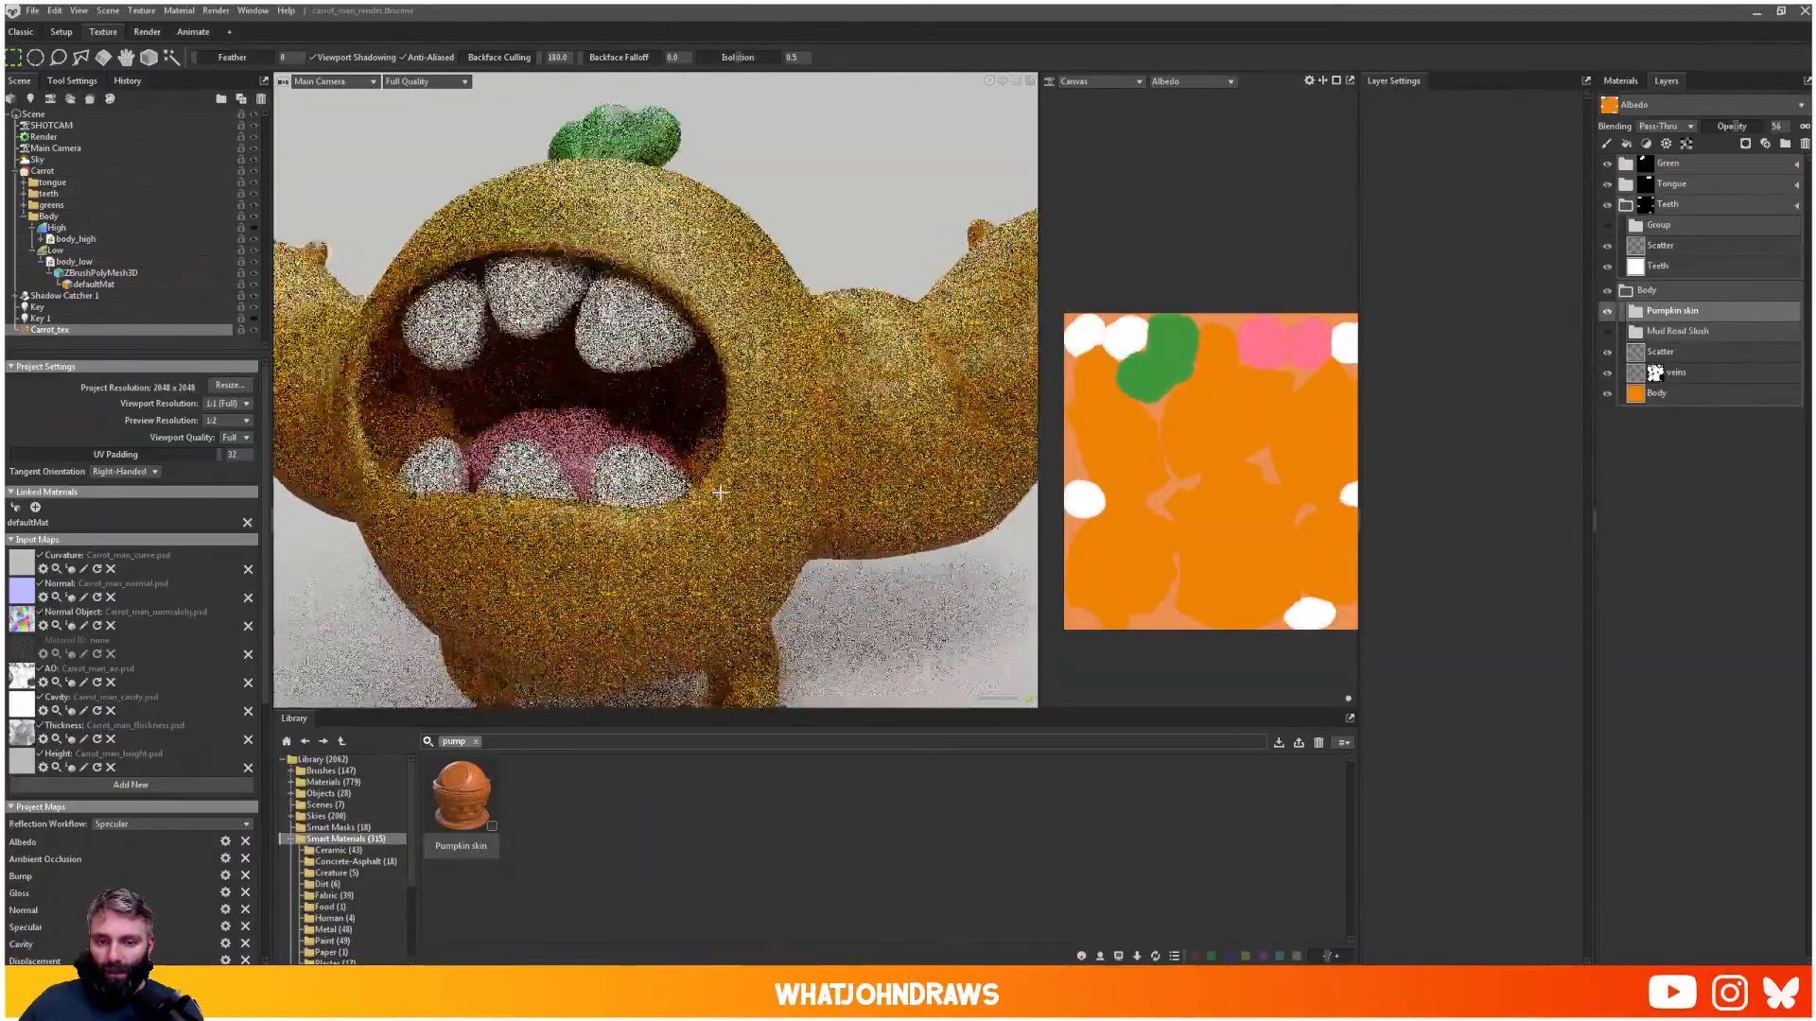
{"action": "scroll", "coordinate": [721, 498], "scroll_direction": "up", "scroll_amount": 3}
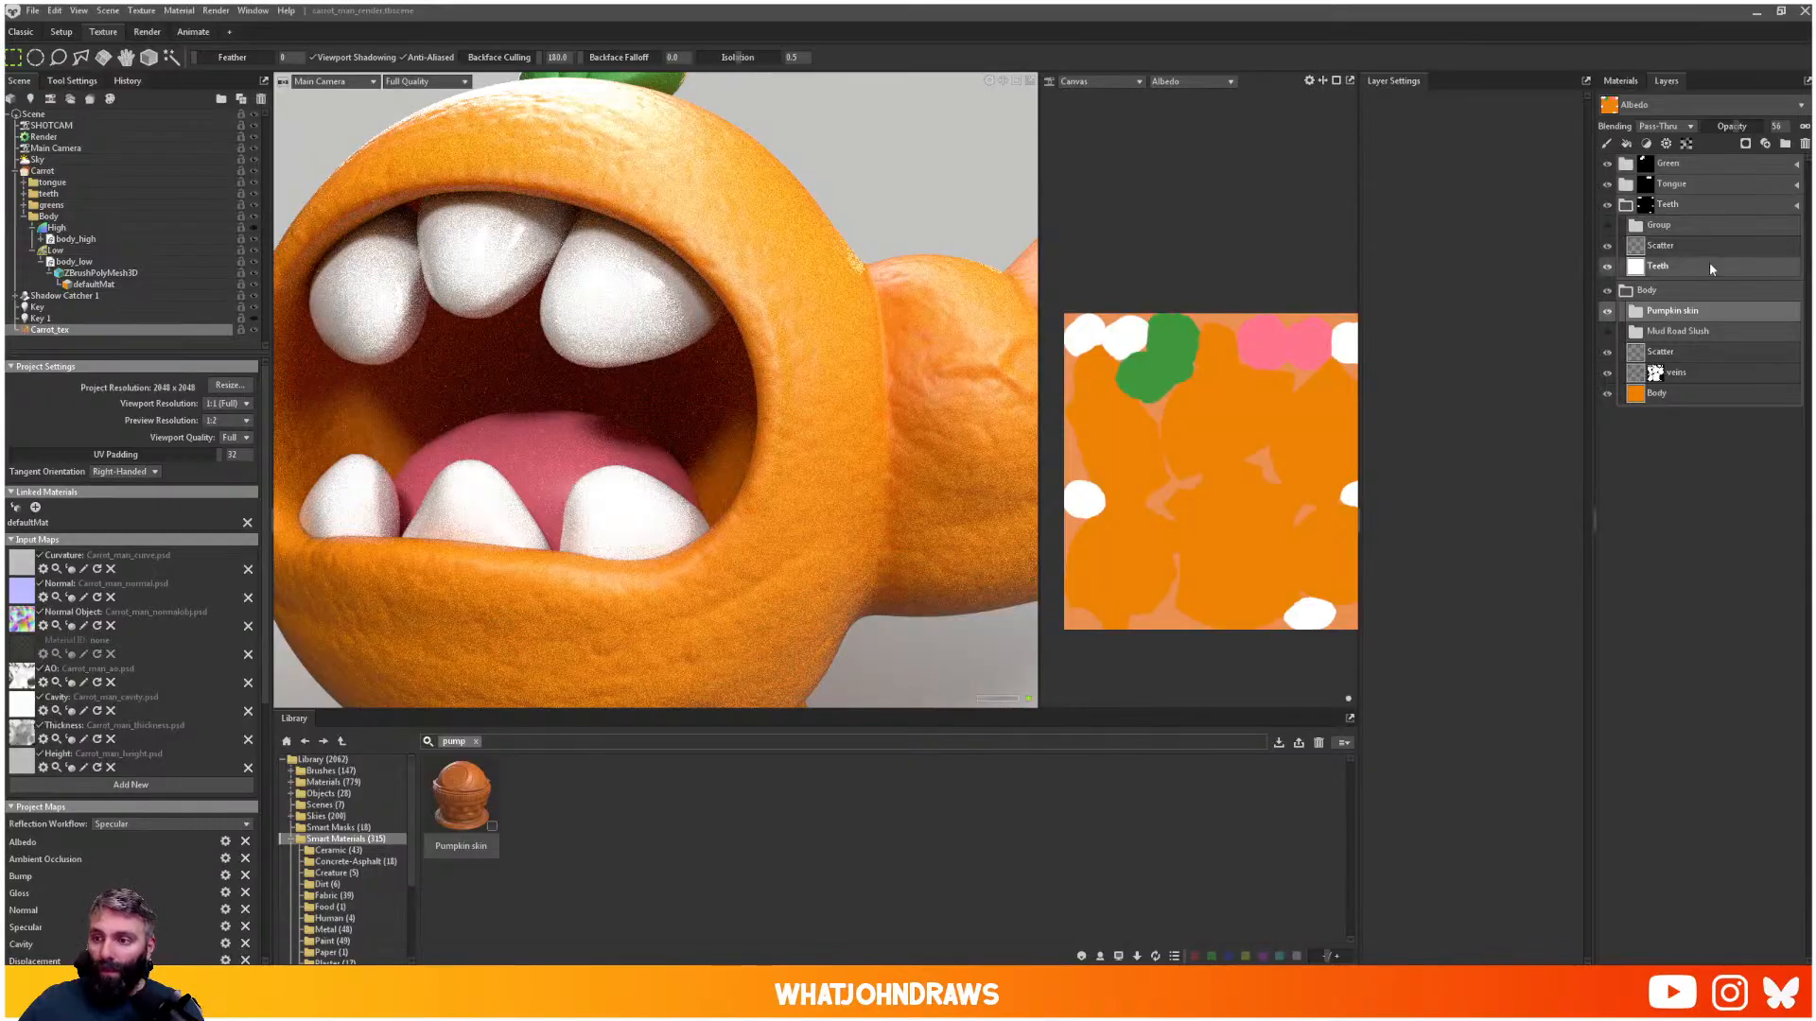
{"action": "scroll", "coordinate": [773, 369], "scroll_direction": "down", "scroll_amount": 2}
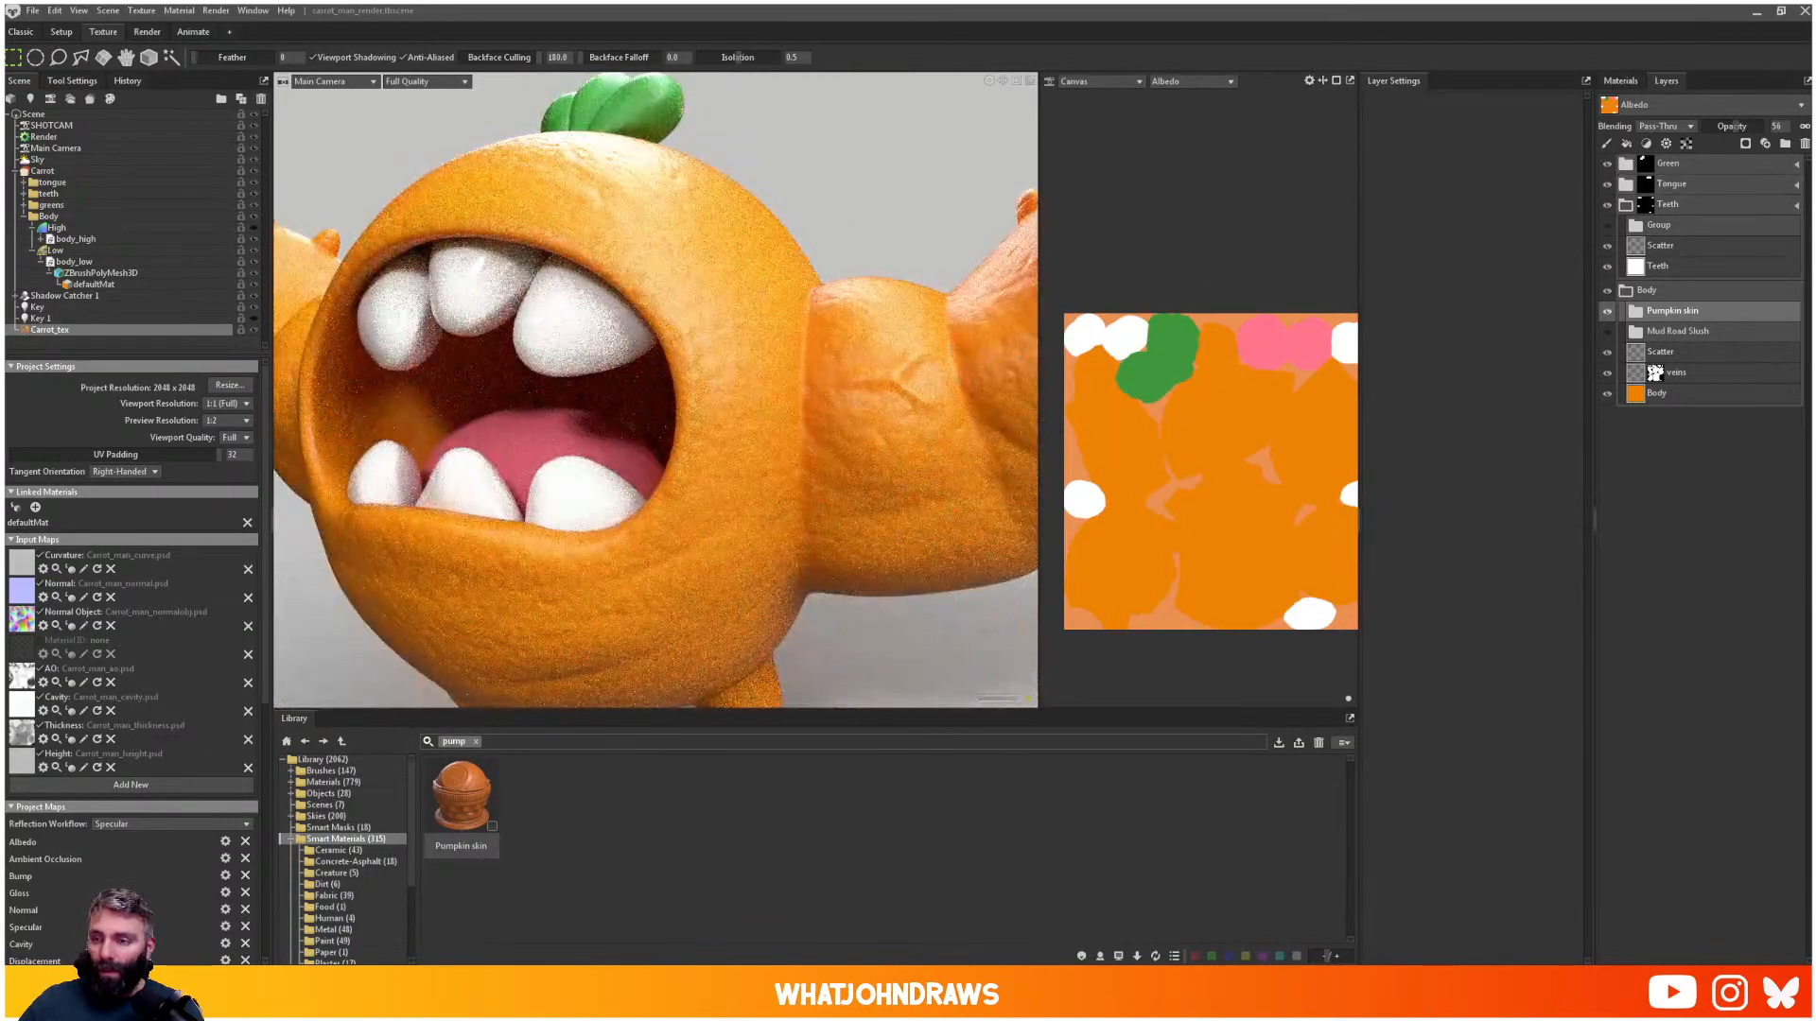
- Set the Pumpkin layer's U and V tiling to about 0.528
{"action": "left_click", "coordinate": [1636, 315]}
{"action": "left_click", "coordinate": [1674, 371]}
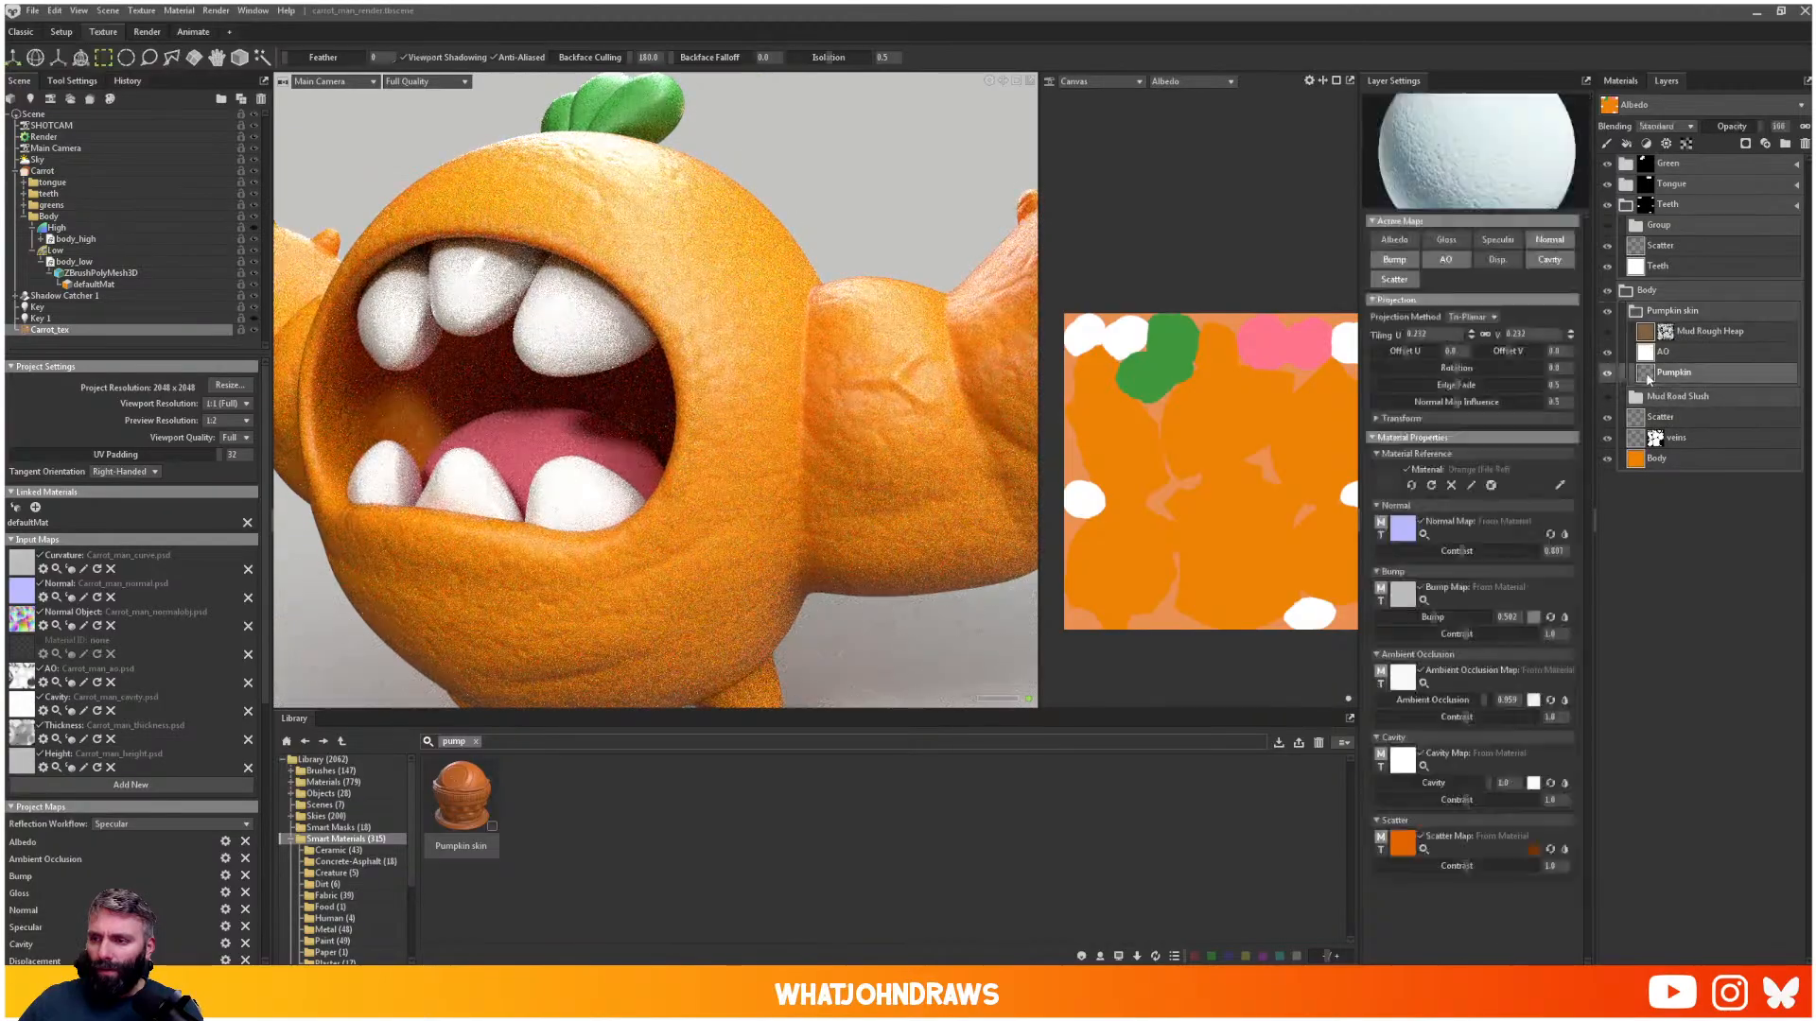
{"action": "left_click", "coordinate": [1469, 335]}
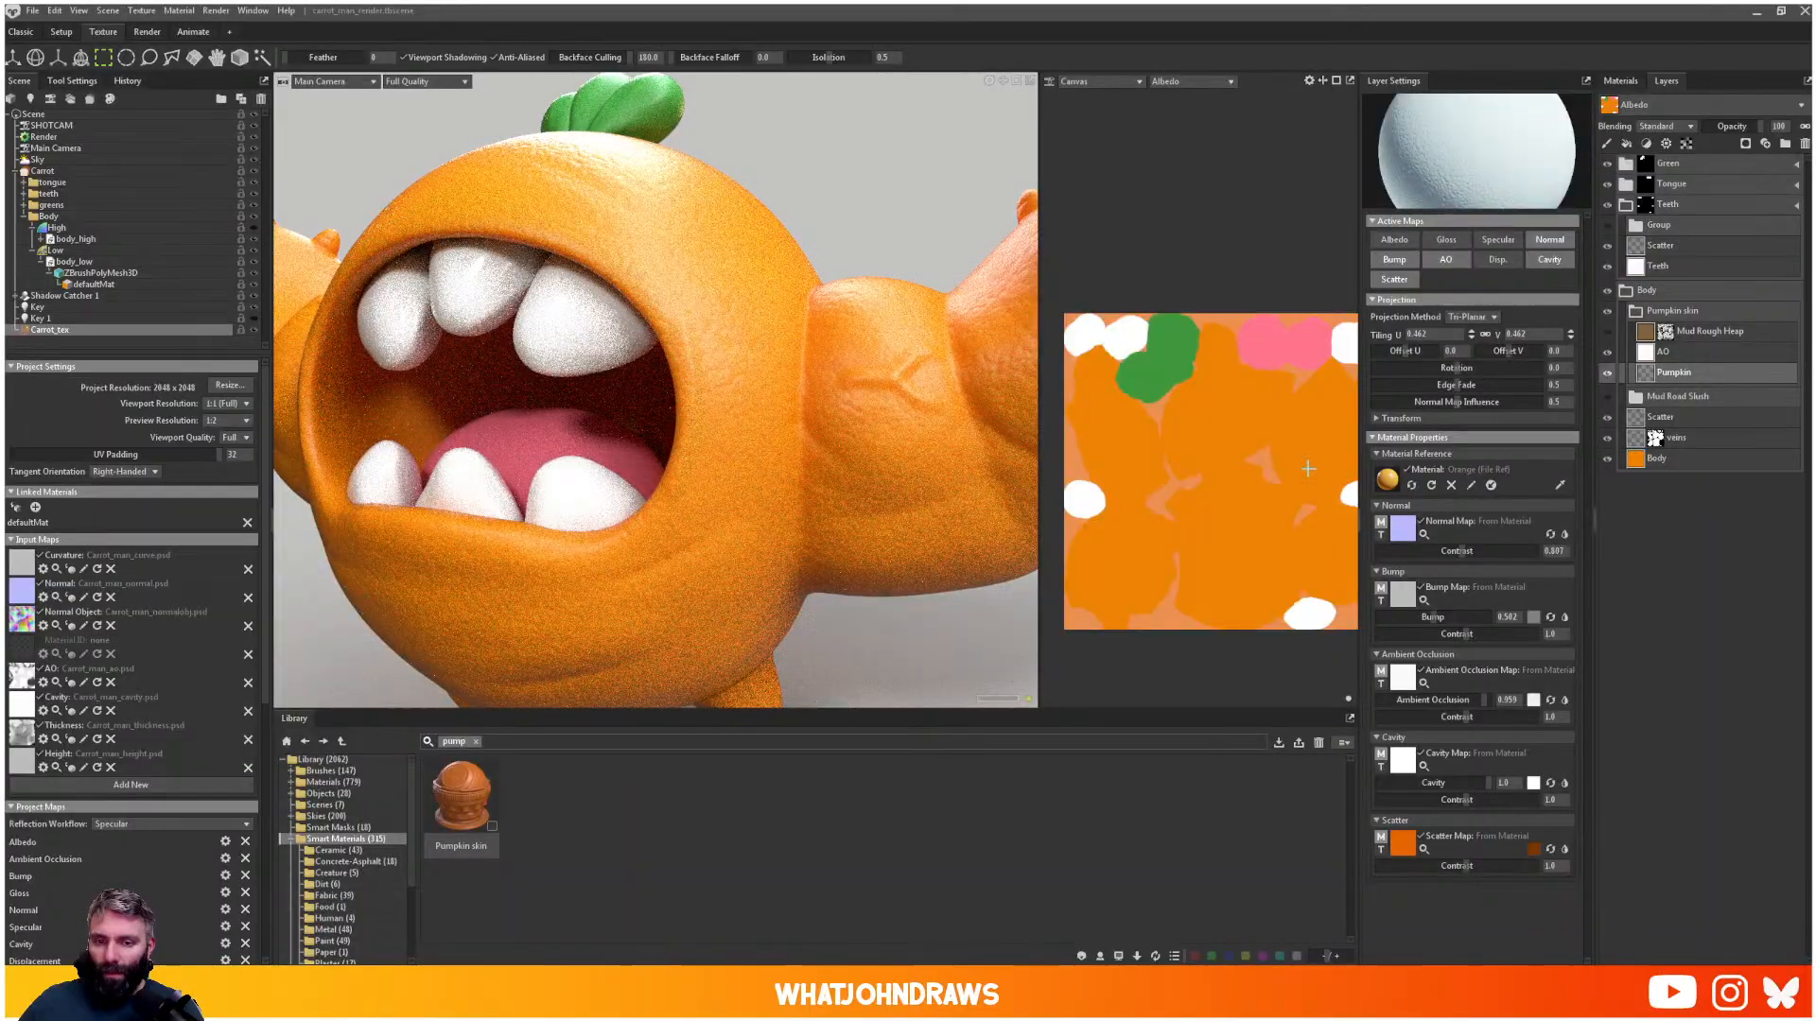
{"action": "left_click_drag", "start_coordinate": [1472, 335], "coordinate": [1585, 333]}
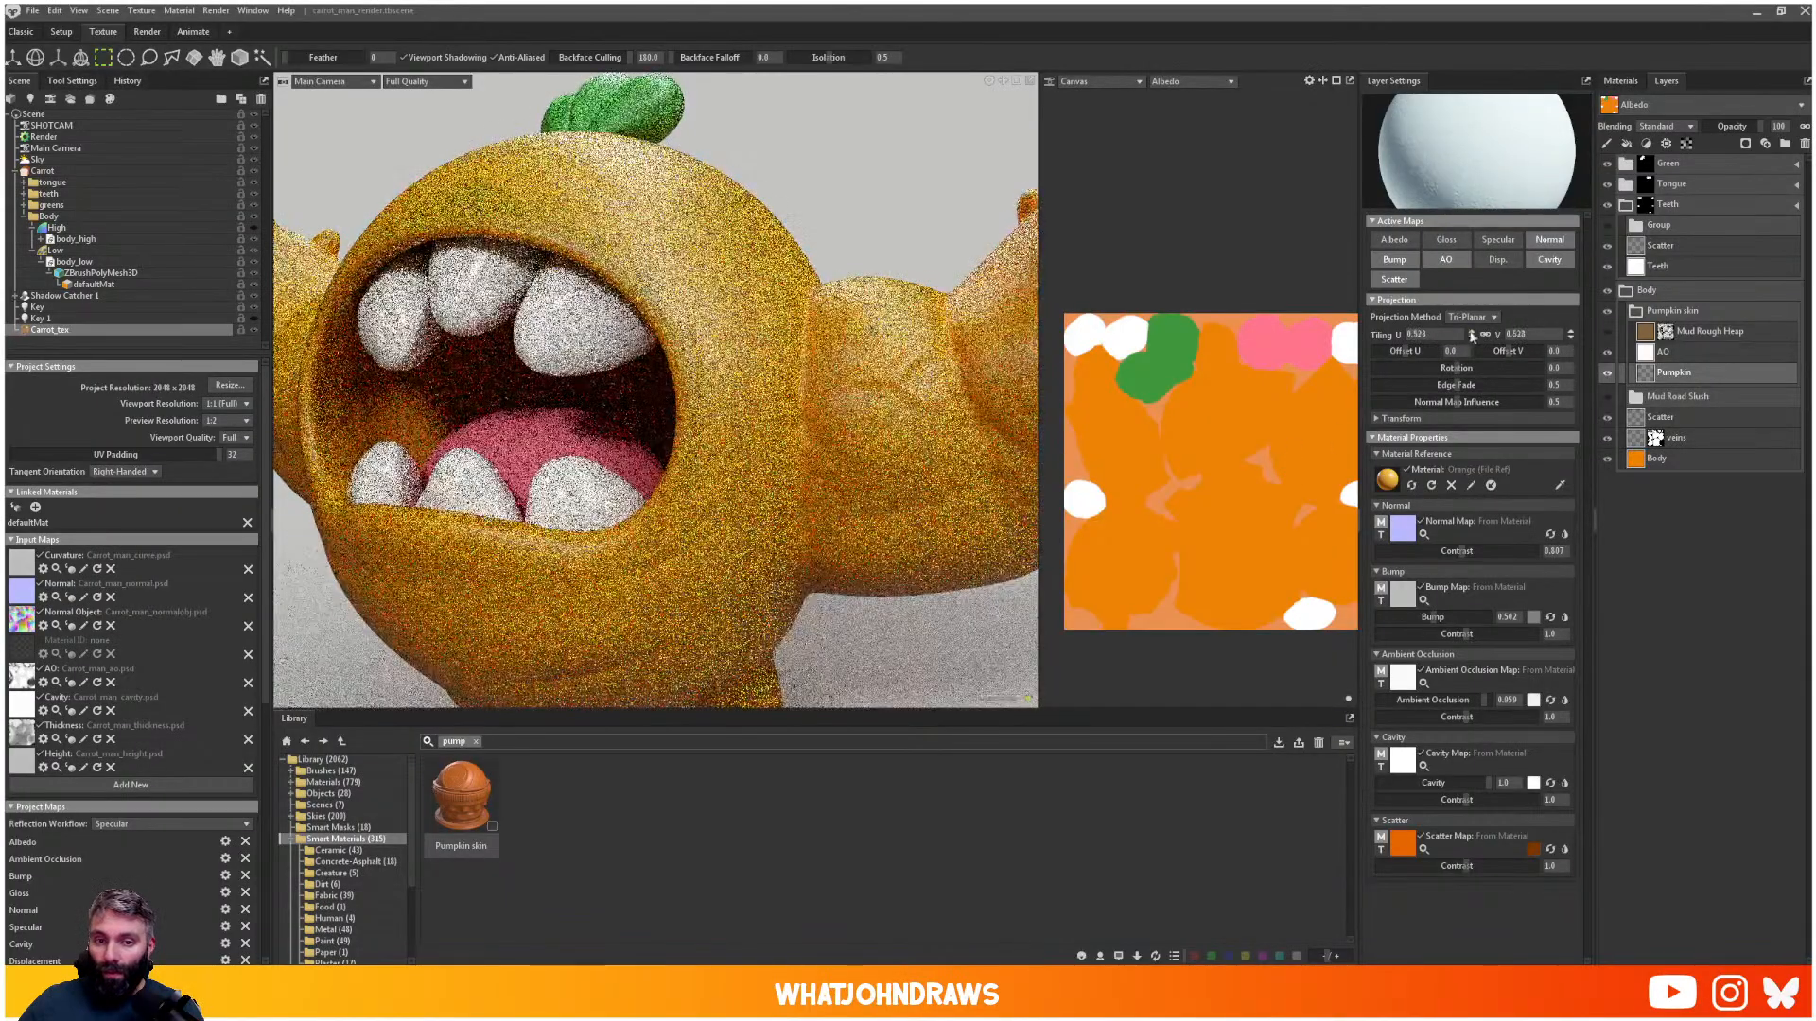
{"action": "right_click_drag", "start_coordinate": [662, 397], "coordinate": [567, 360], "text": "alt"}
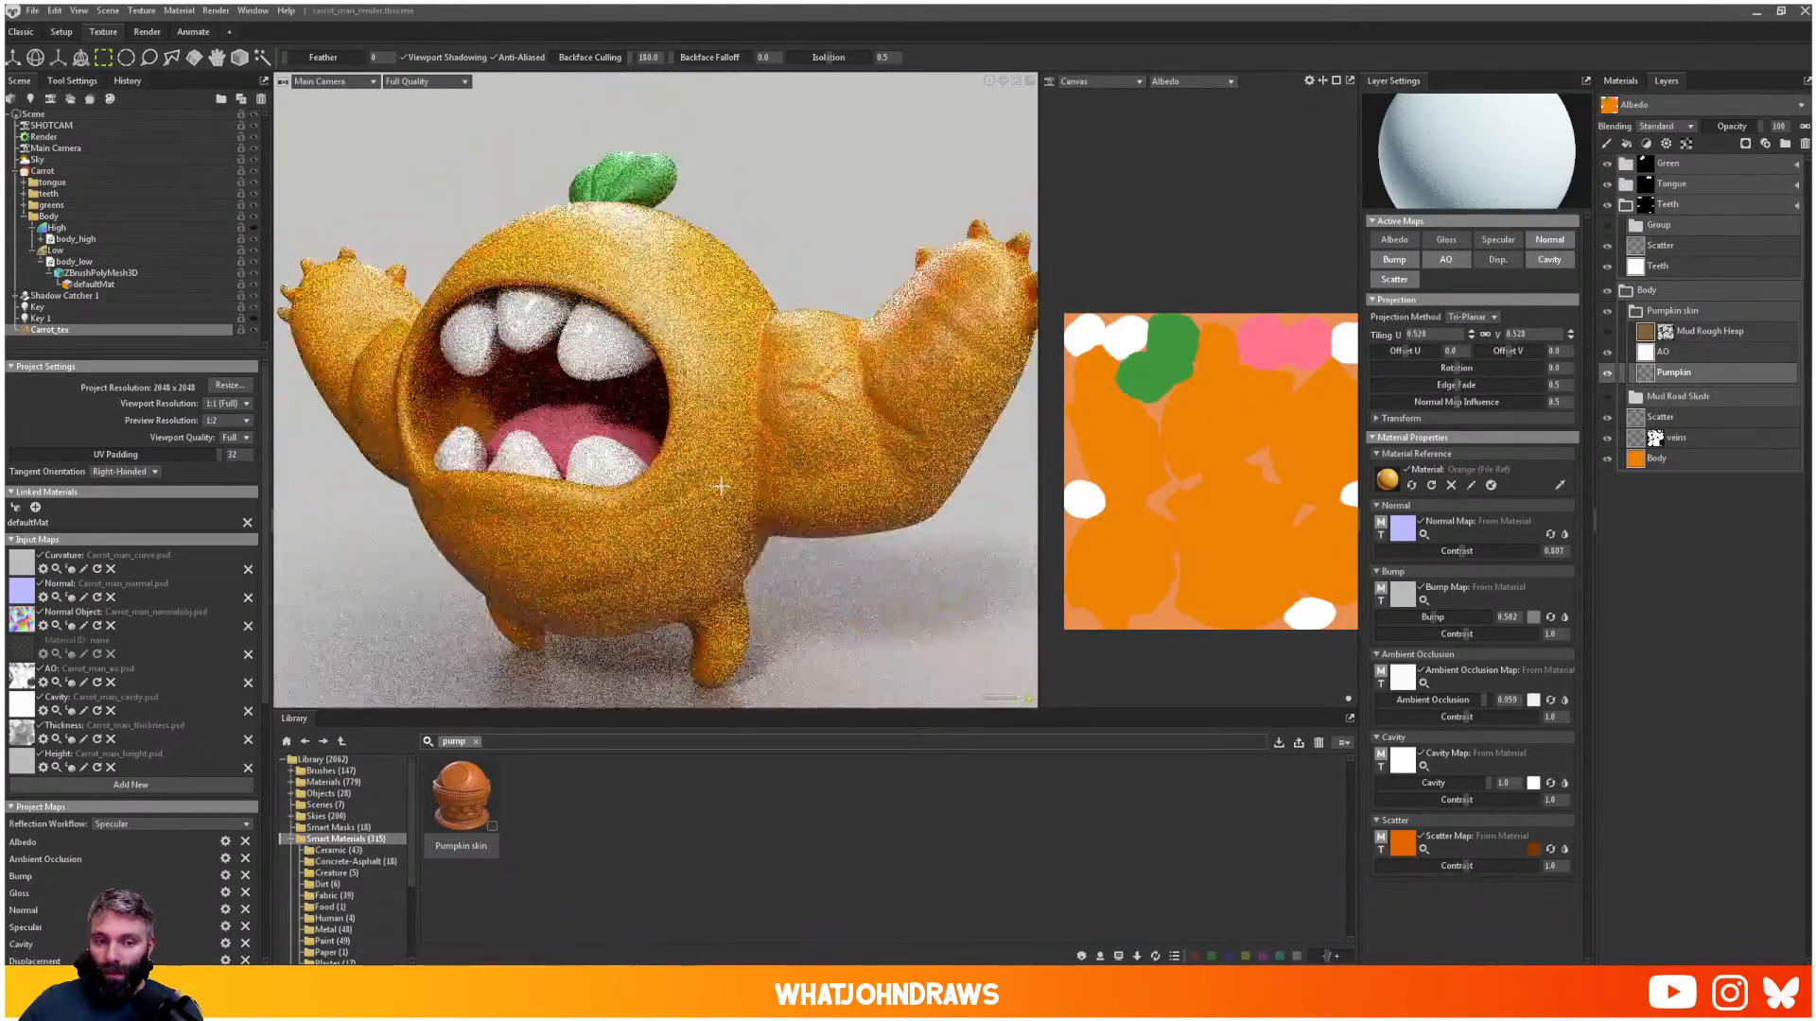
- In the Classic workspace, orbit SHOTCAM to a slightly lower angle on the monster and enable its safe frame
{"action": "left_click", "coordinate": [26, 33]}
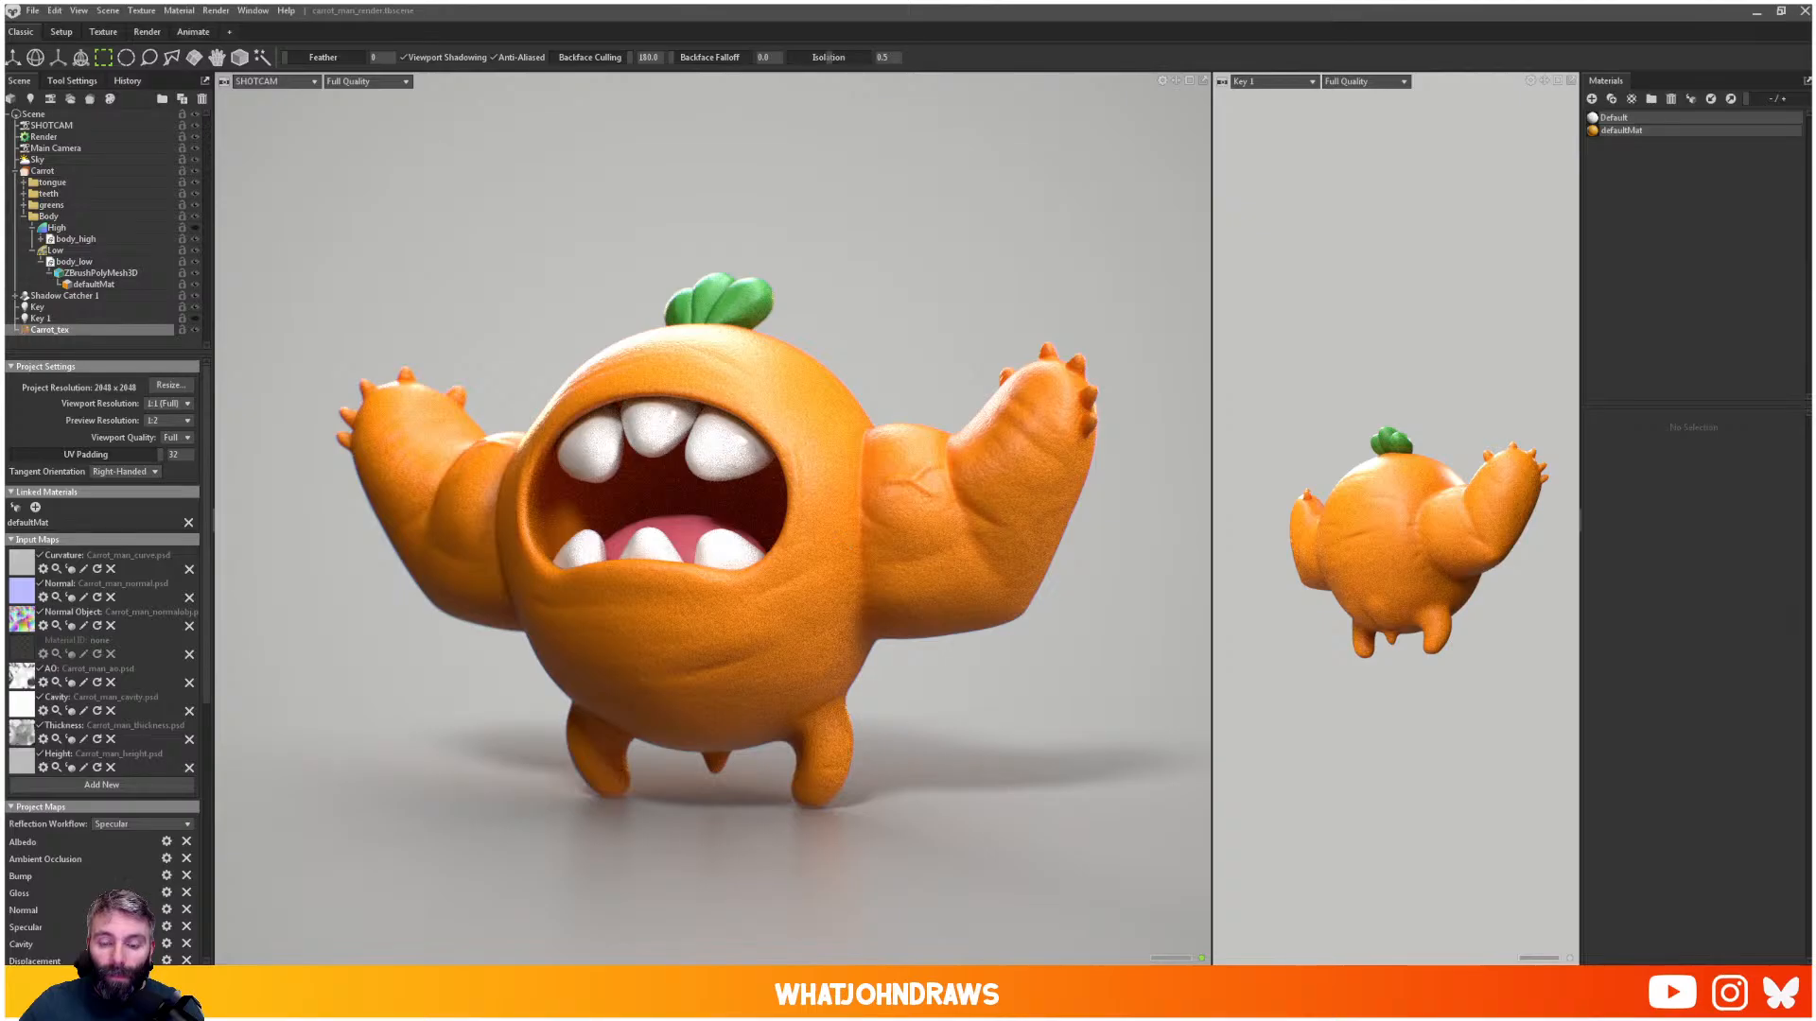
{"action": "left_click_drag", "start_coordinate": [930, 687], "coordinate": [928, 656], "text": "alt"}
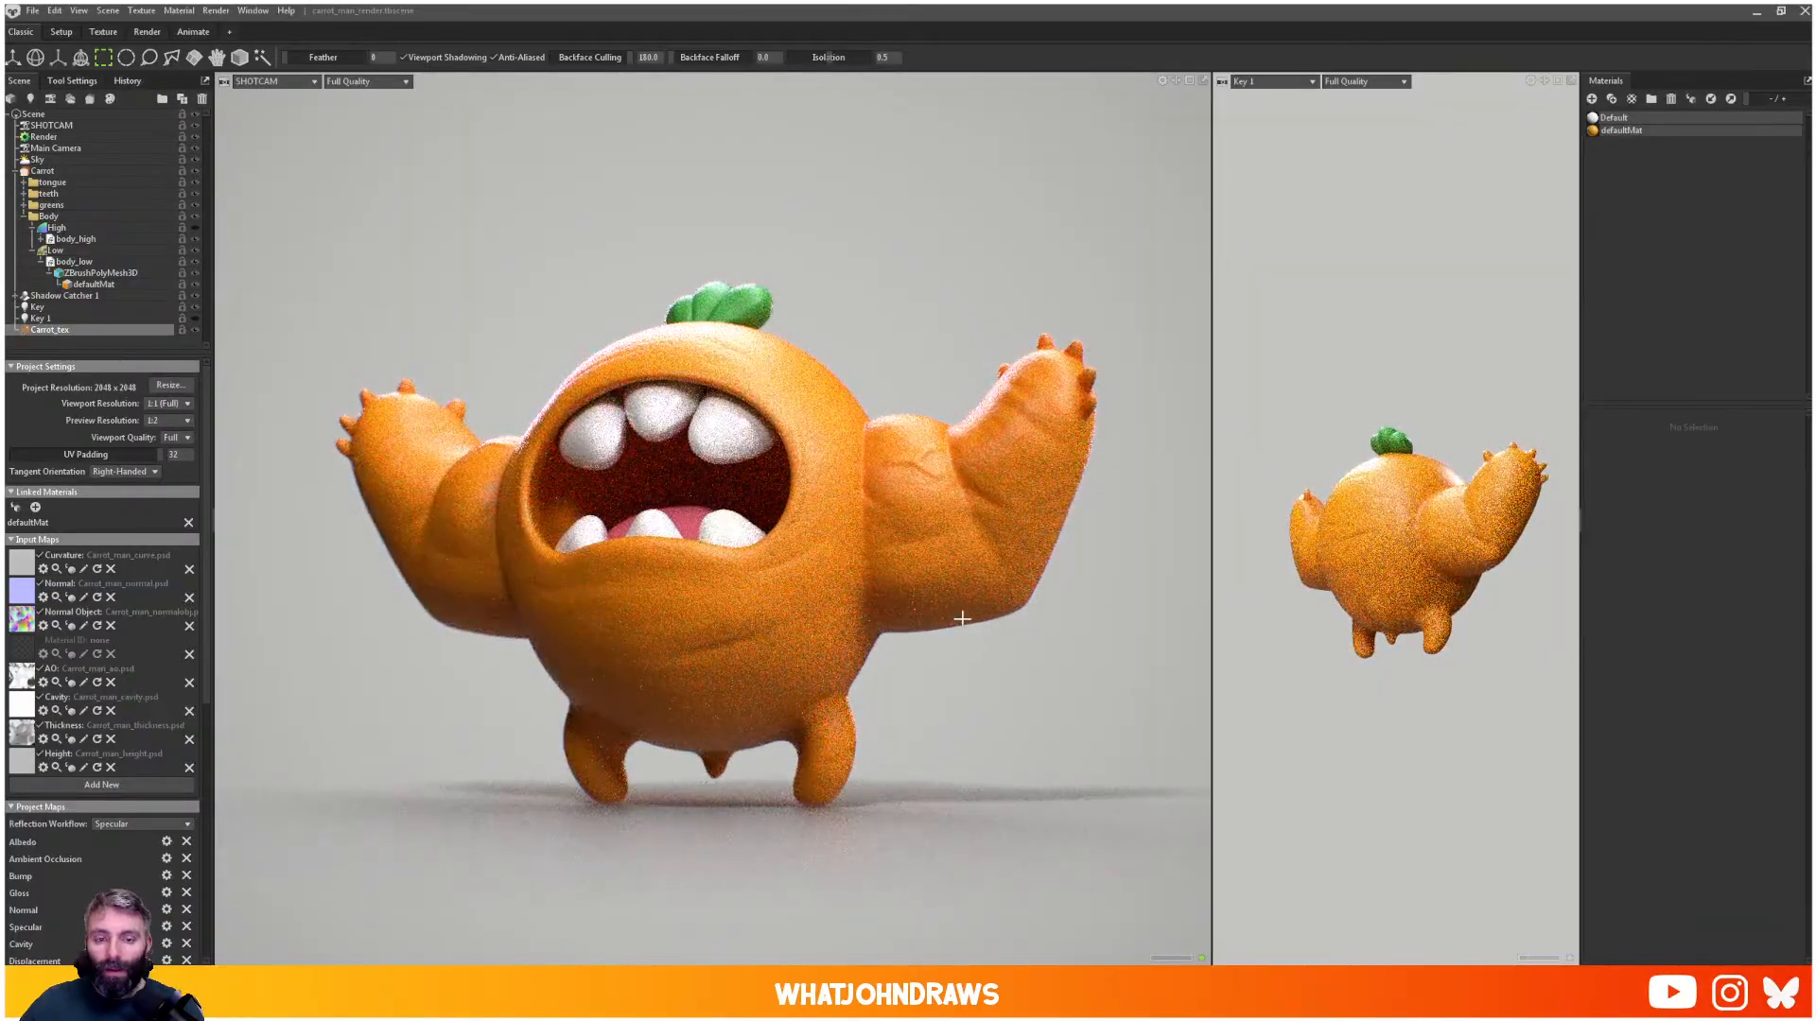
{"action": "left_click", "coordinate": [28, 129]}
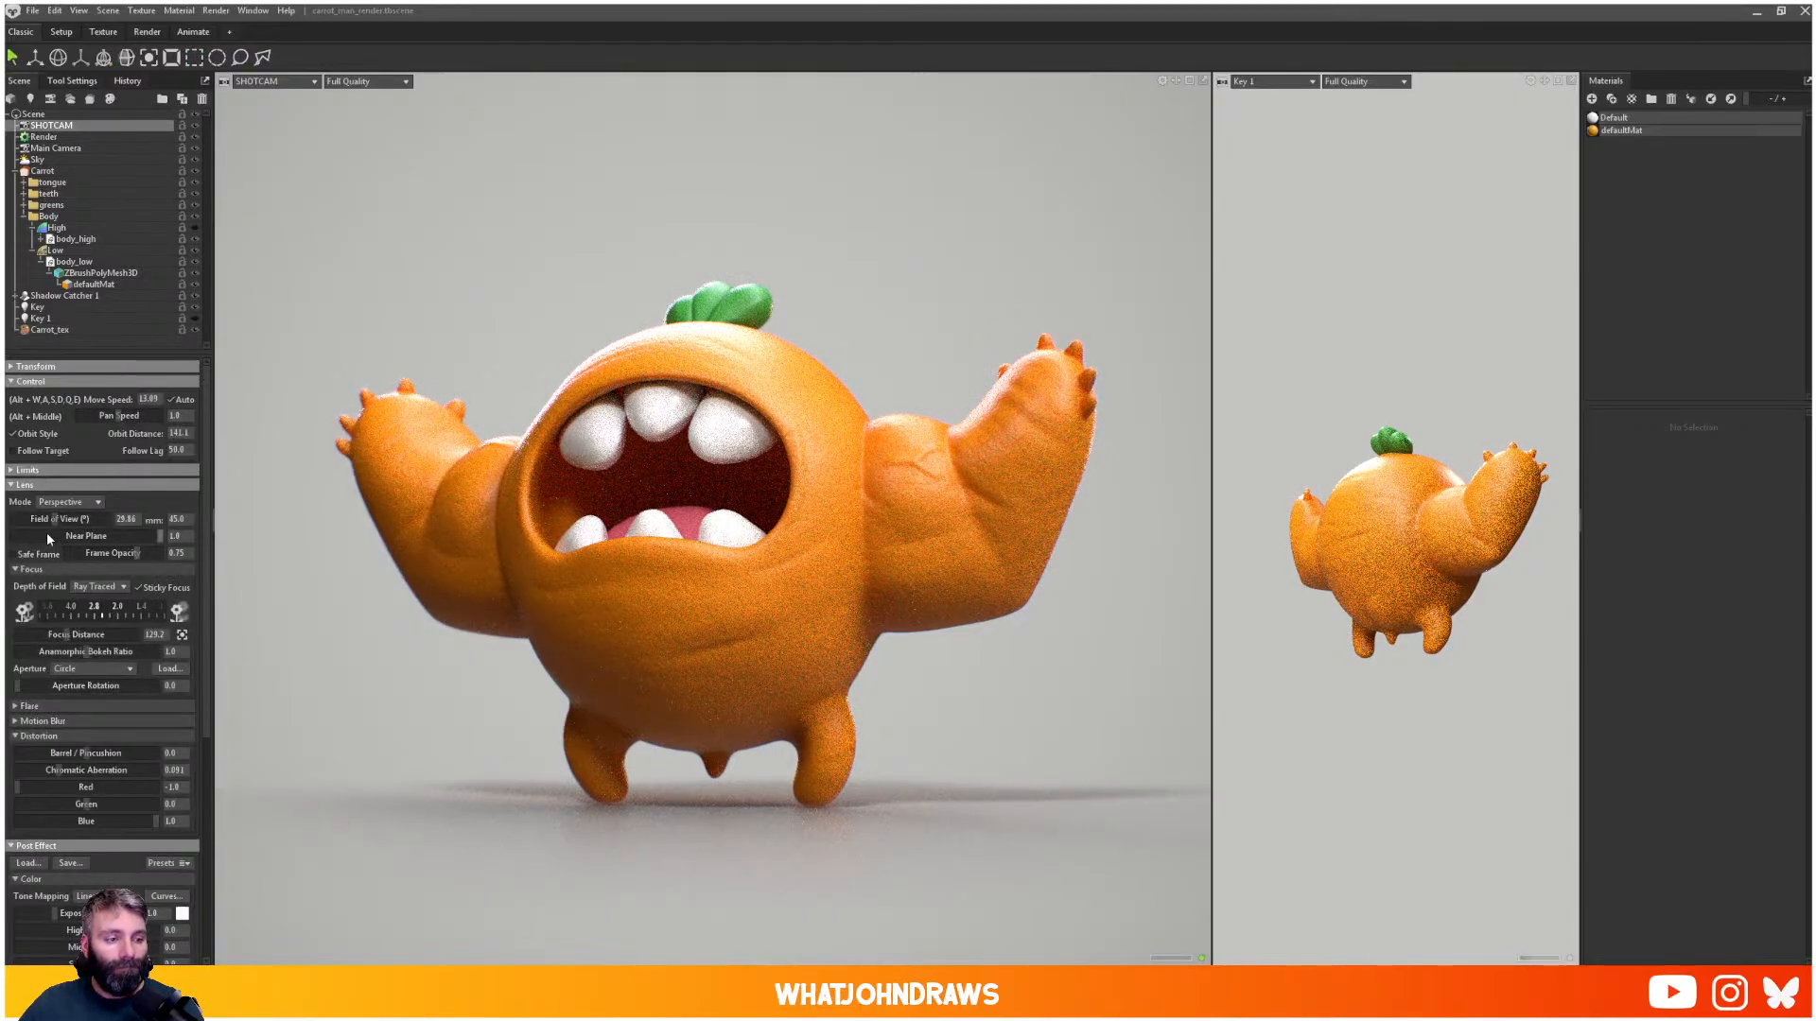
{"action": "left_click", "coordinate": [37, 558]}
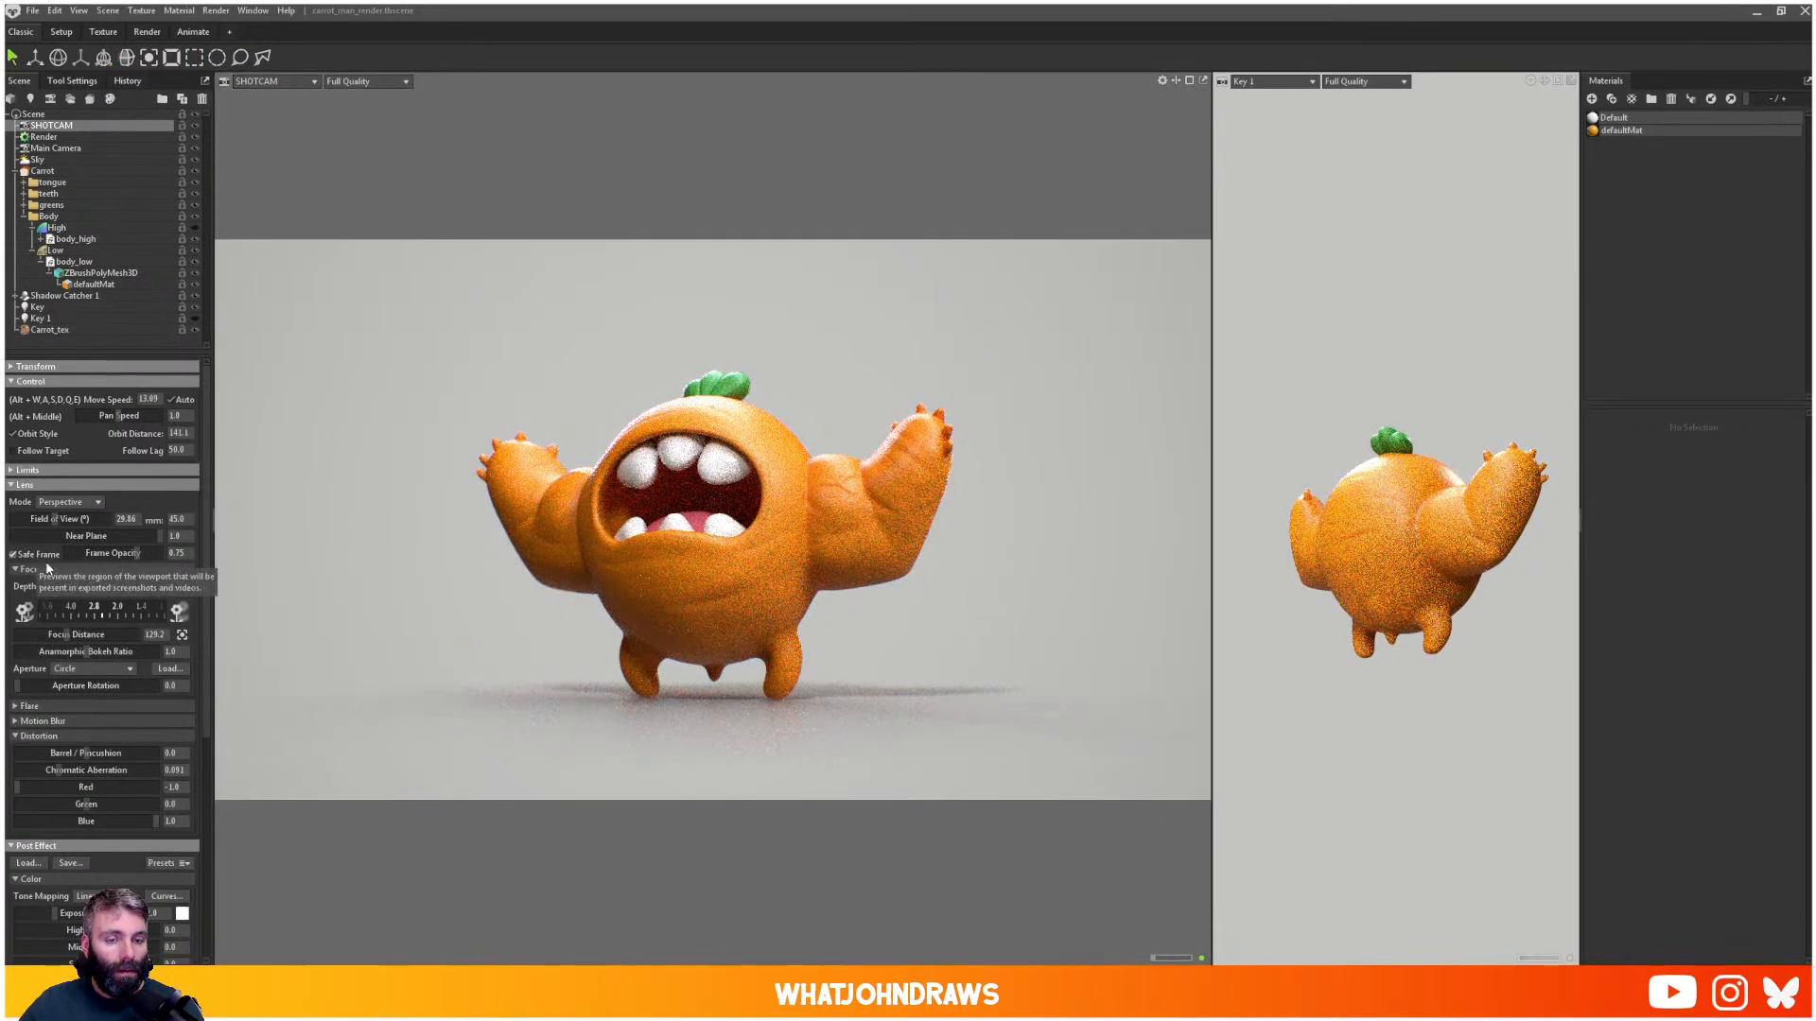
- Try the Digital grain mode in SHOTCAM's post effects and set the grain back to Off
{"action": "scroll", "coordinate": [106, 707], "scroll_direction": "down", "scroll_amount": 5}
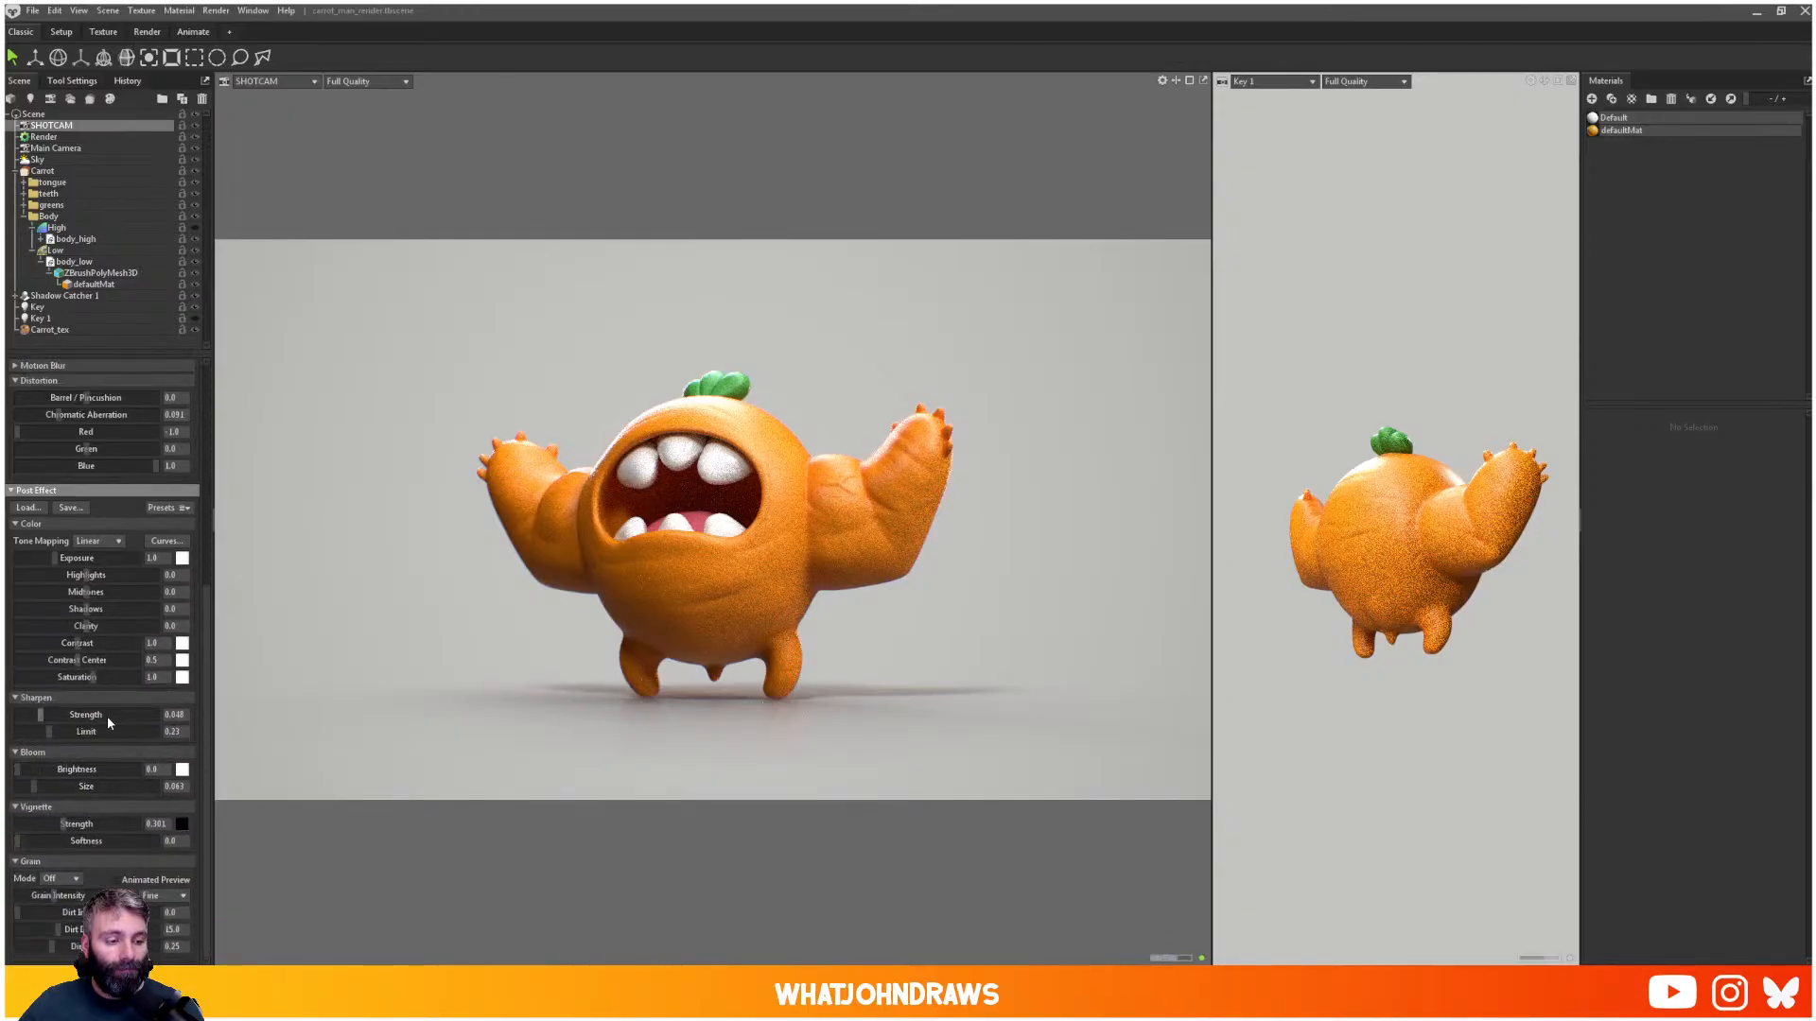
{"action": "left_click", "coordinate": [58, 878]}
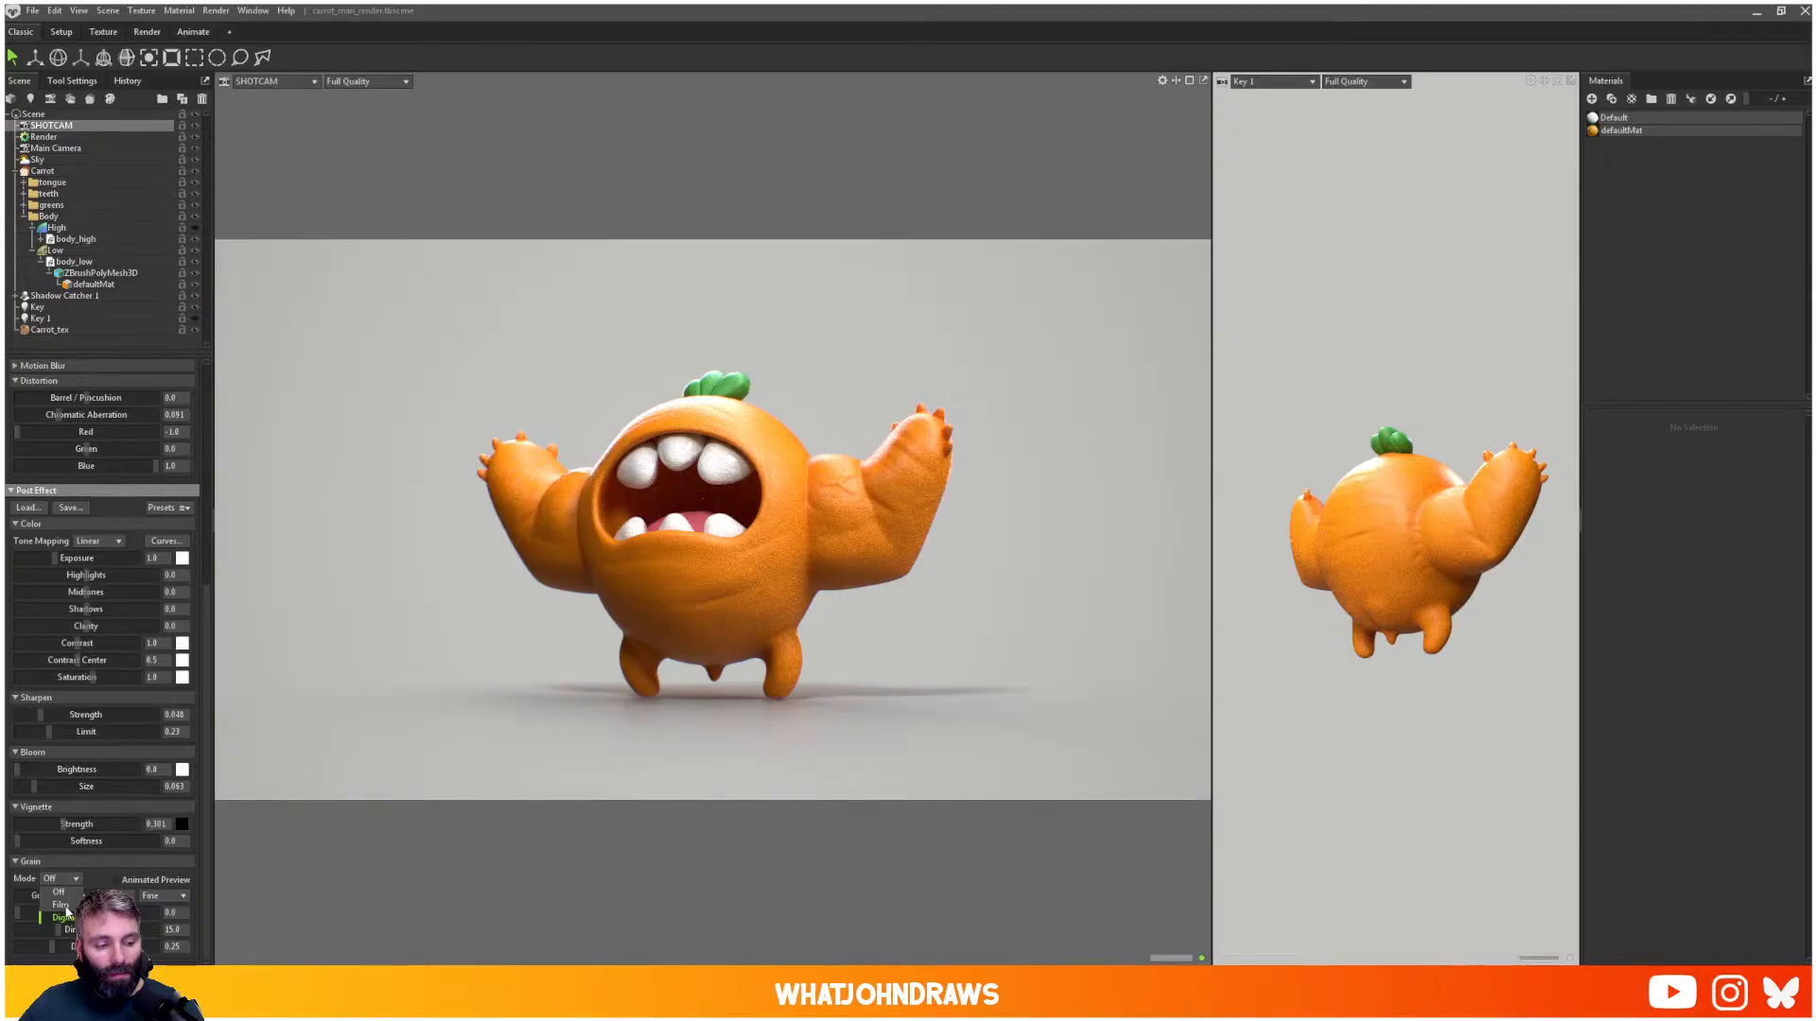
{"action": "left_click", "coordinate": [64, 919]}
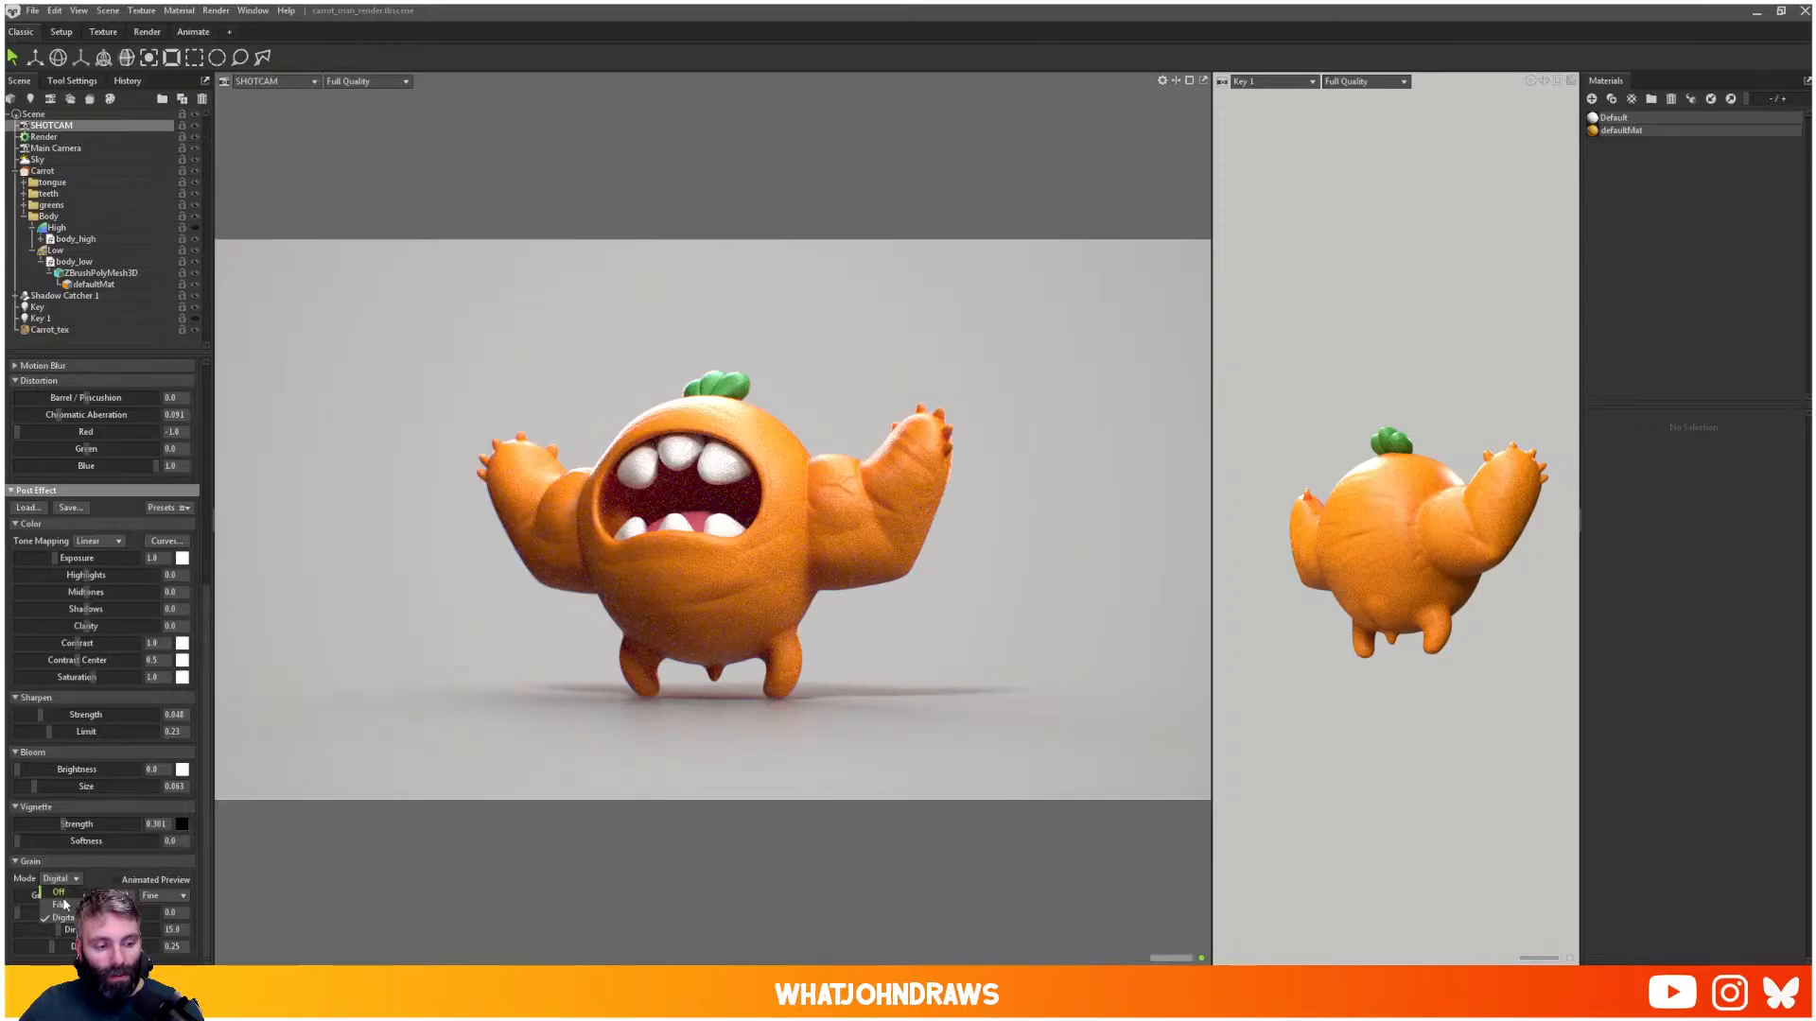
{"action": "left_click", "coordinate": [59, 892]}
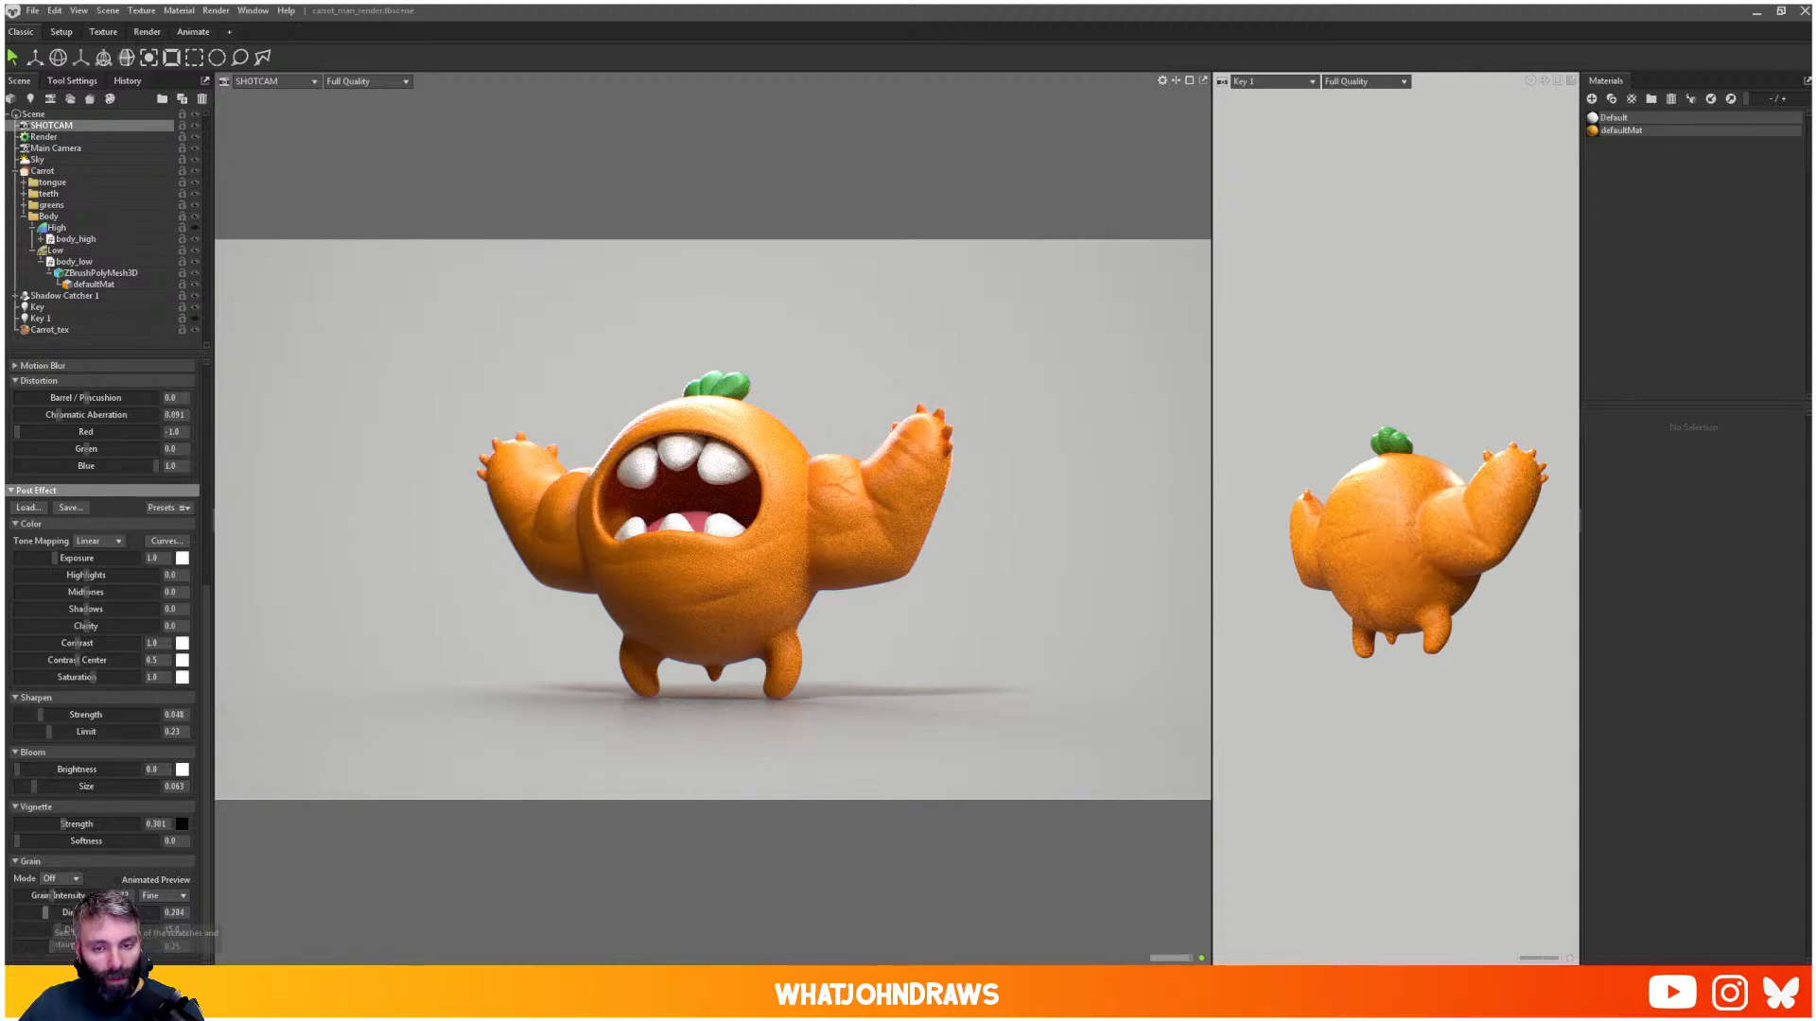
- Enable Local Reflections and Local Diffuse in the Render object's raster reflection settings
{"action": "left_click", "coordinate": [600, 741]}
{"action": "left_click", "coordinate": [322, 321]}
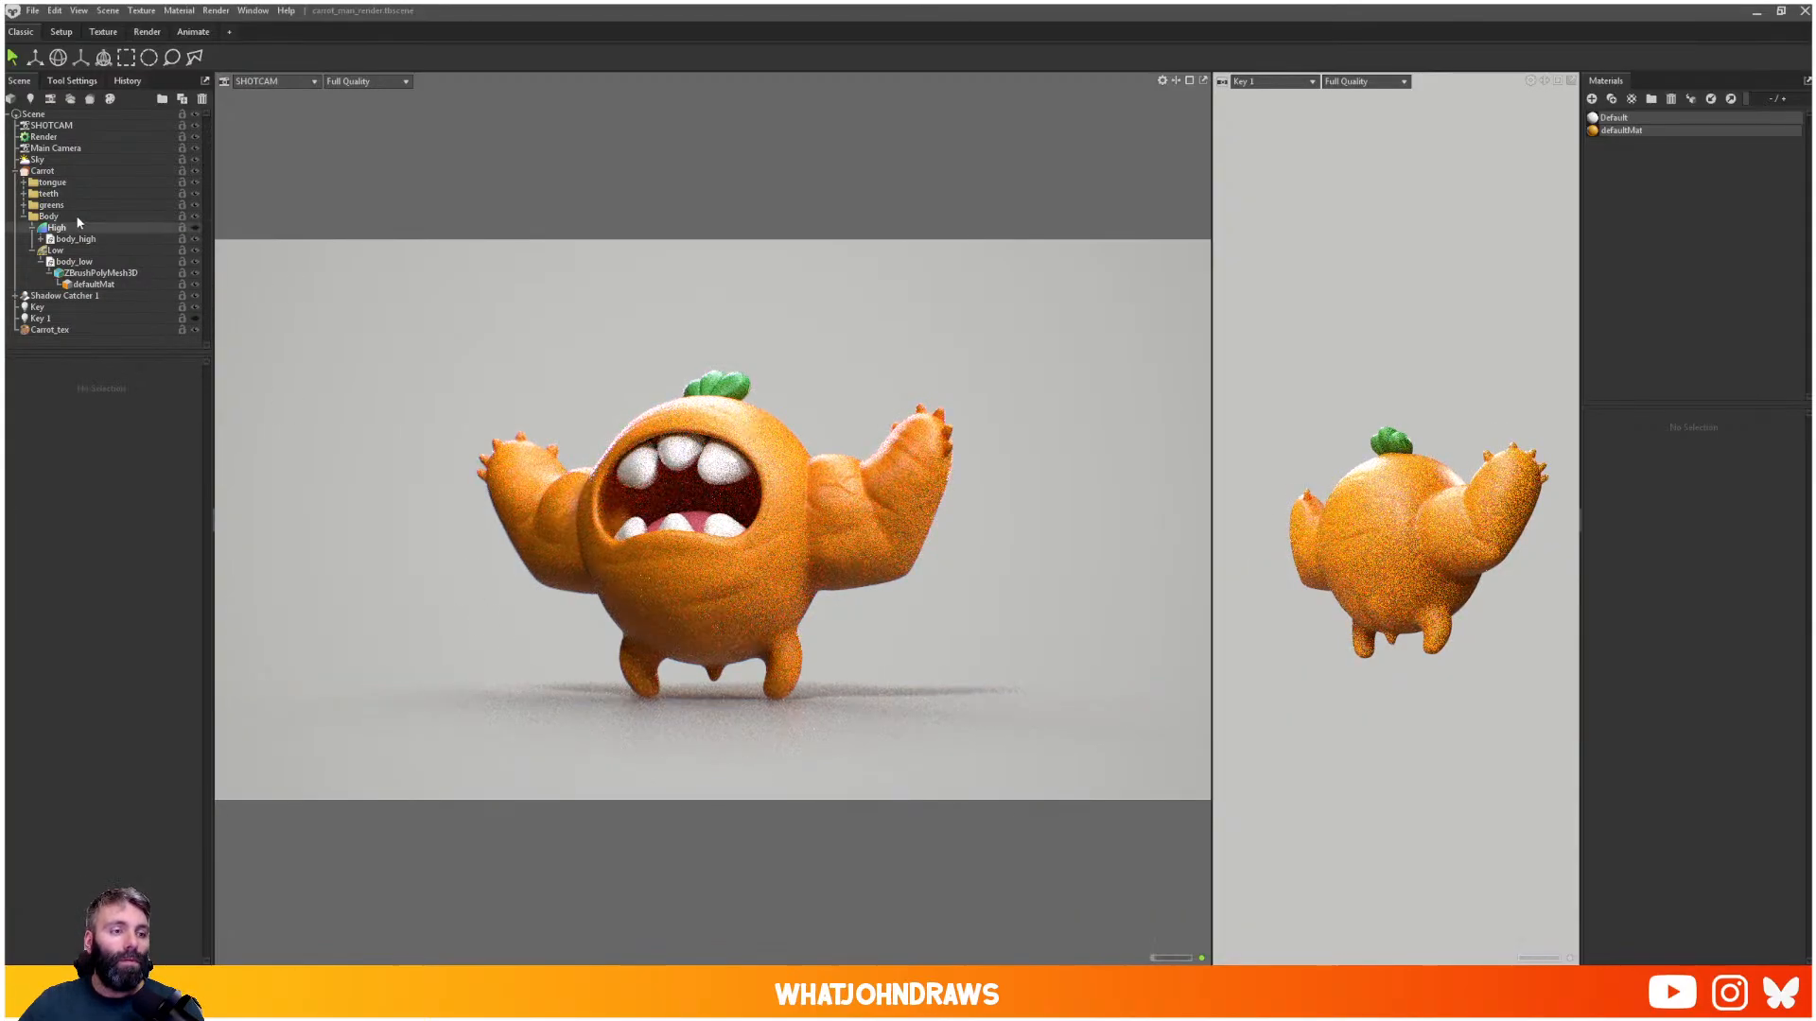
{"action": "left_click", "coordinate": [54, 126]}
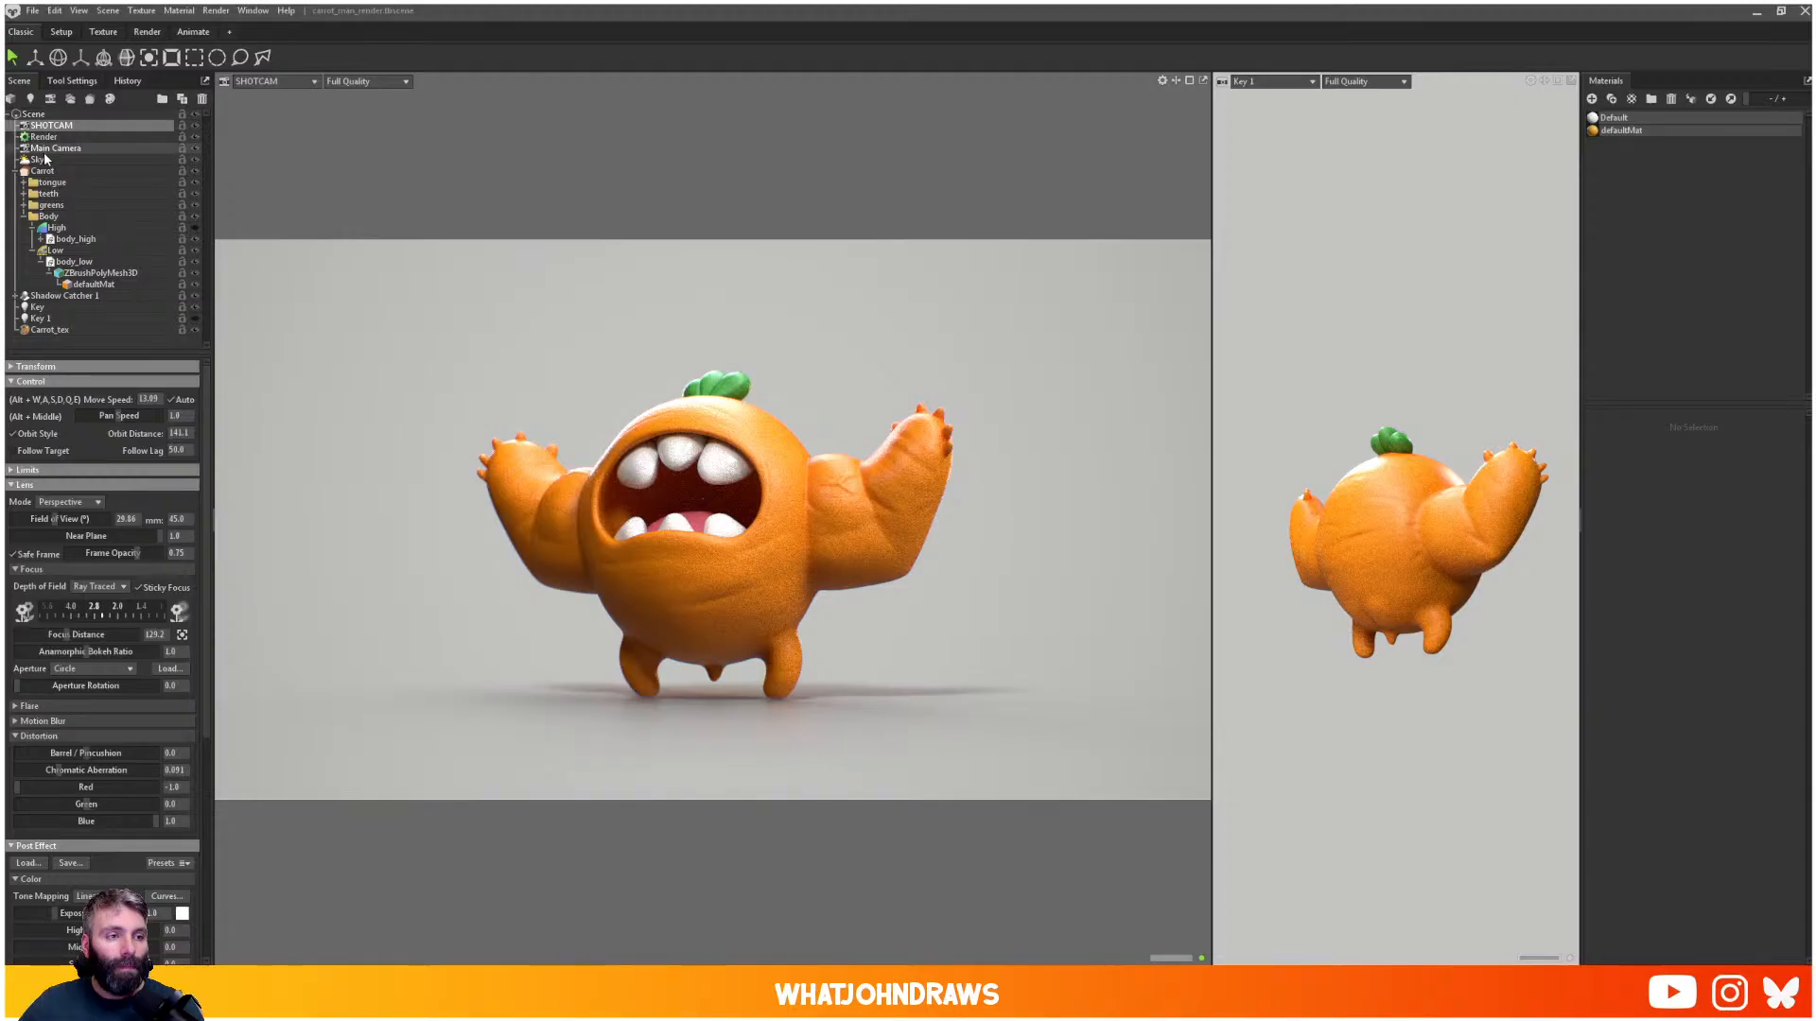
{"action": "left_click", "coordinate": [44, 137]}
{"action": "scroll", "coordinate": [83, 736], "scroll_direction": "down", "scroll_amount": 5}
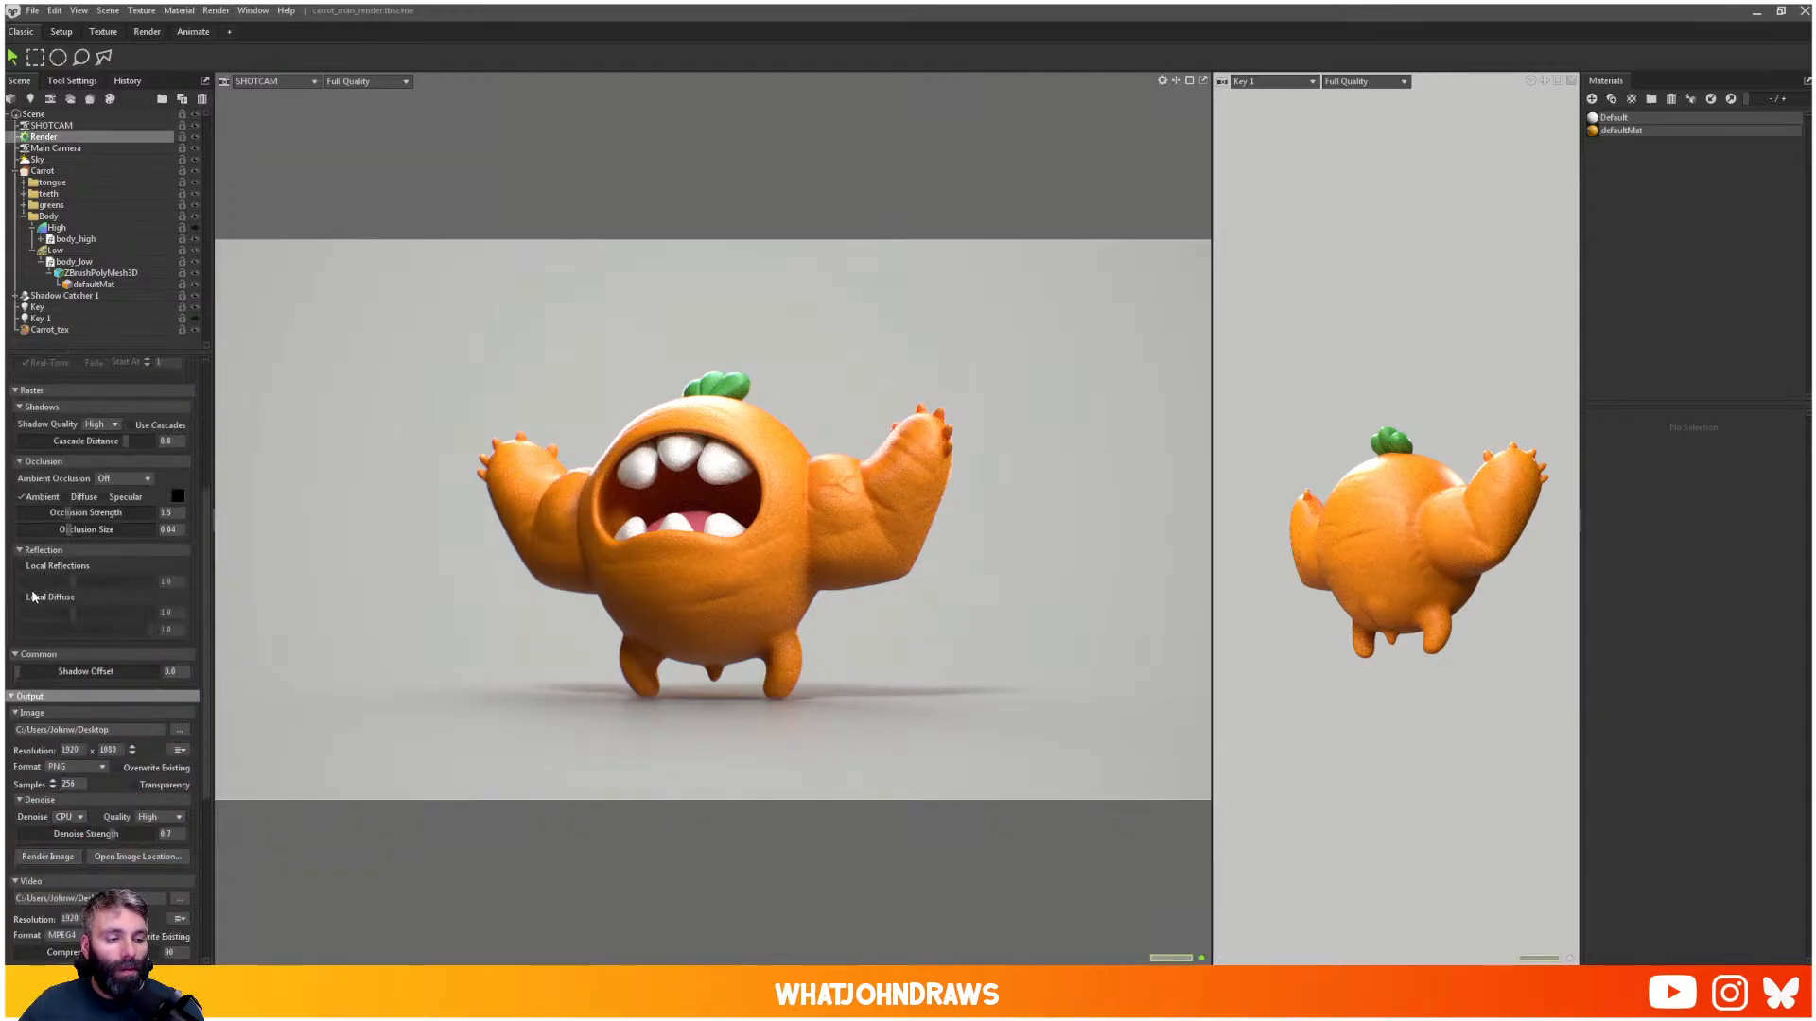
{"action": "left_click", "coordinate": [21, 566]}
{"action": "left_click", "coordinate": [22, 597]}
{"action": "scroll", "coordinate": [91, 609], "scroll_direction": "down", "scroll_amount": 1}
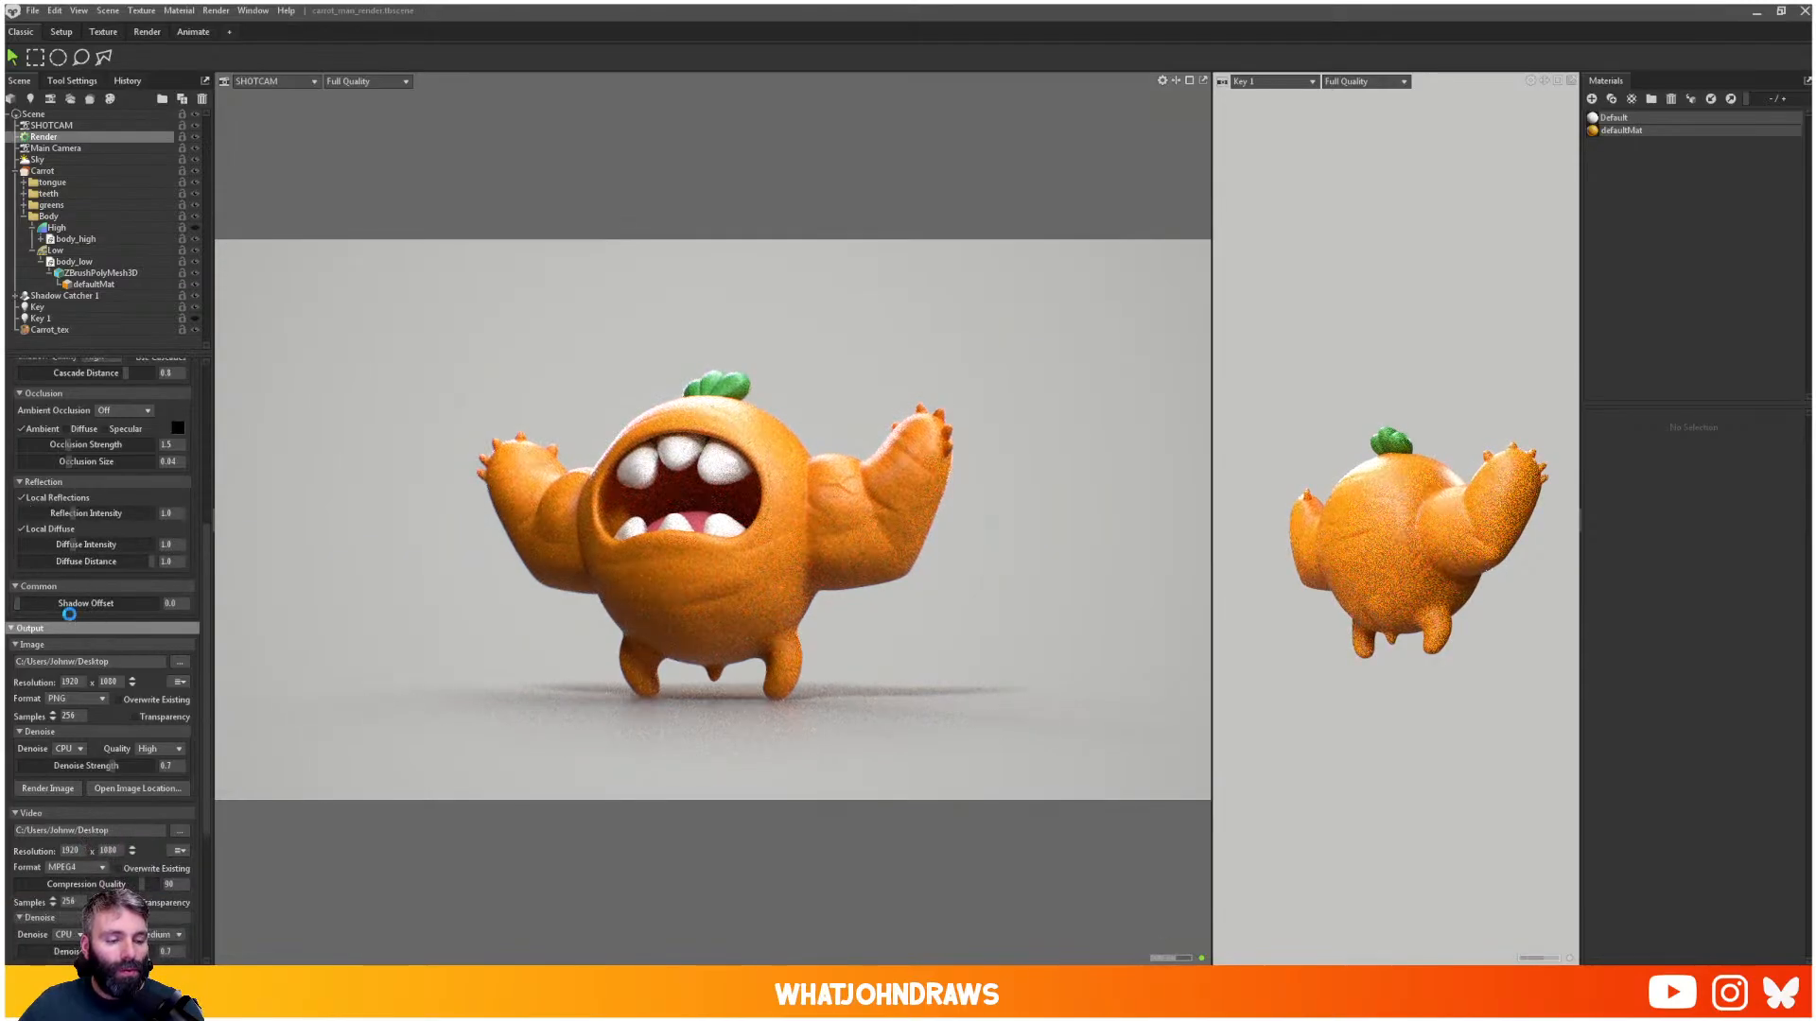
- Set the output image resolution to 3000 x 3000 pixels
{"action": "left_click", "coordinate": [78, 682]}
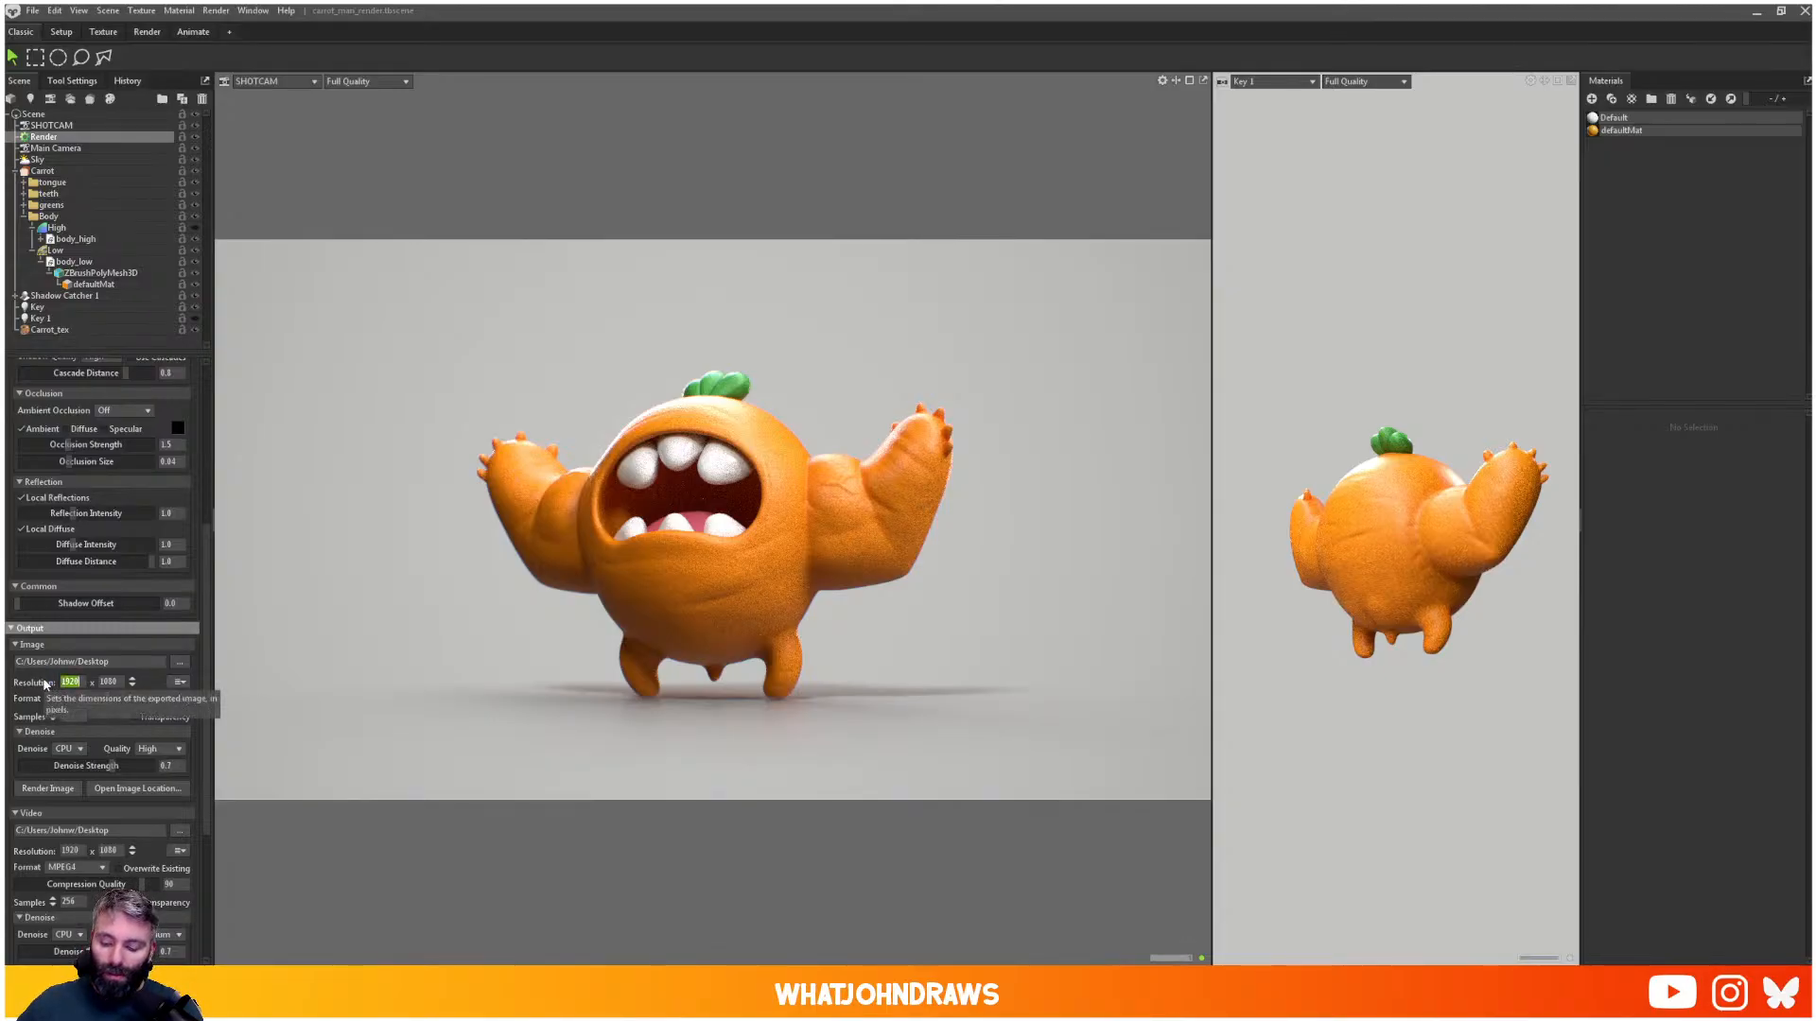
{"action": "type", "text": "300"}
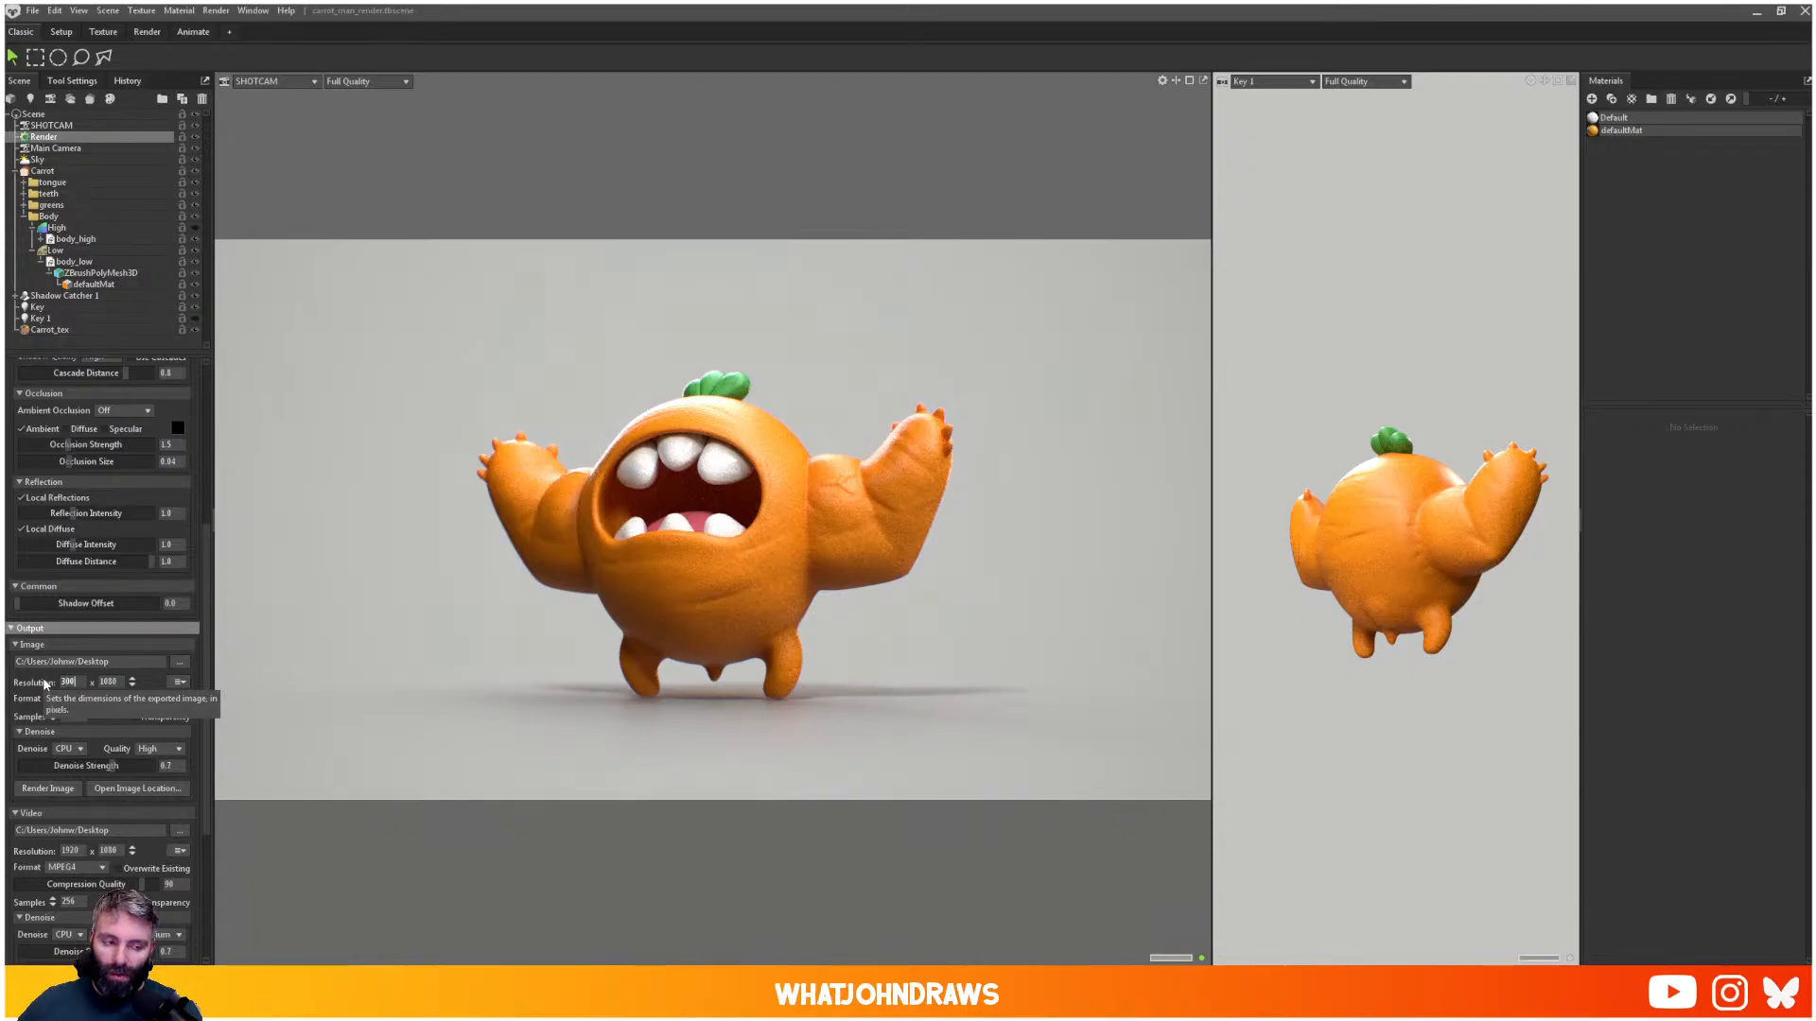
{"action": "type", "text": "0"}
{"action": "key", "text": "Return"}
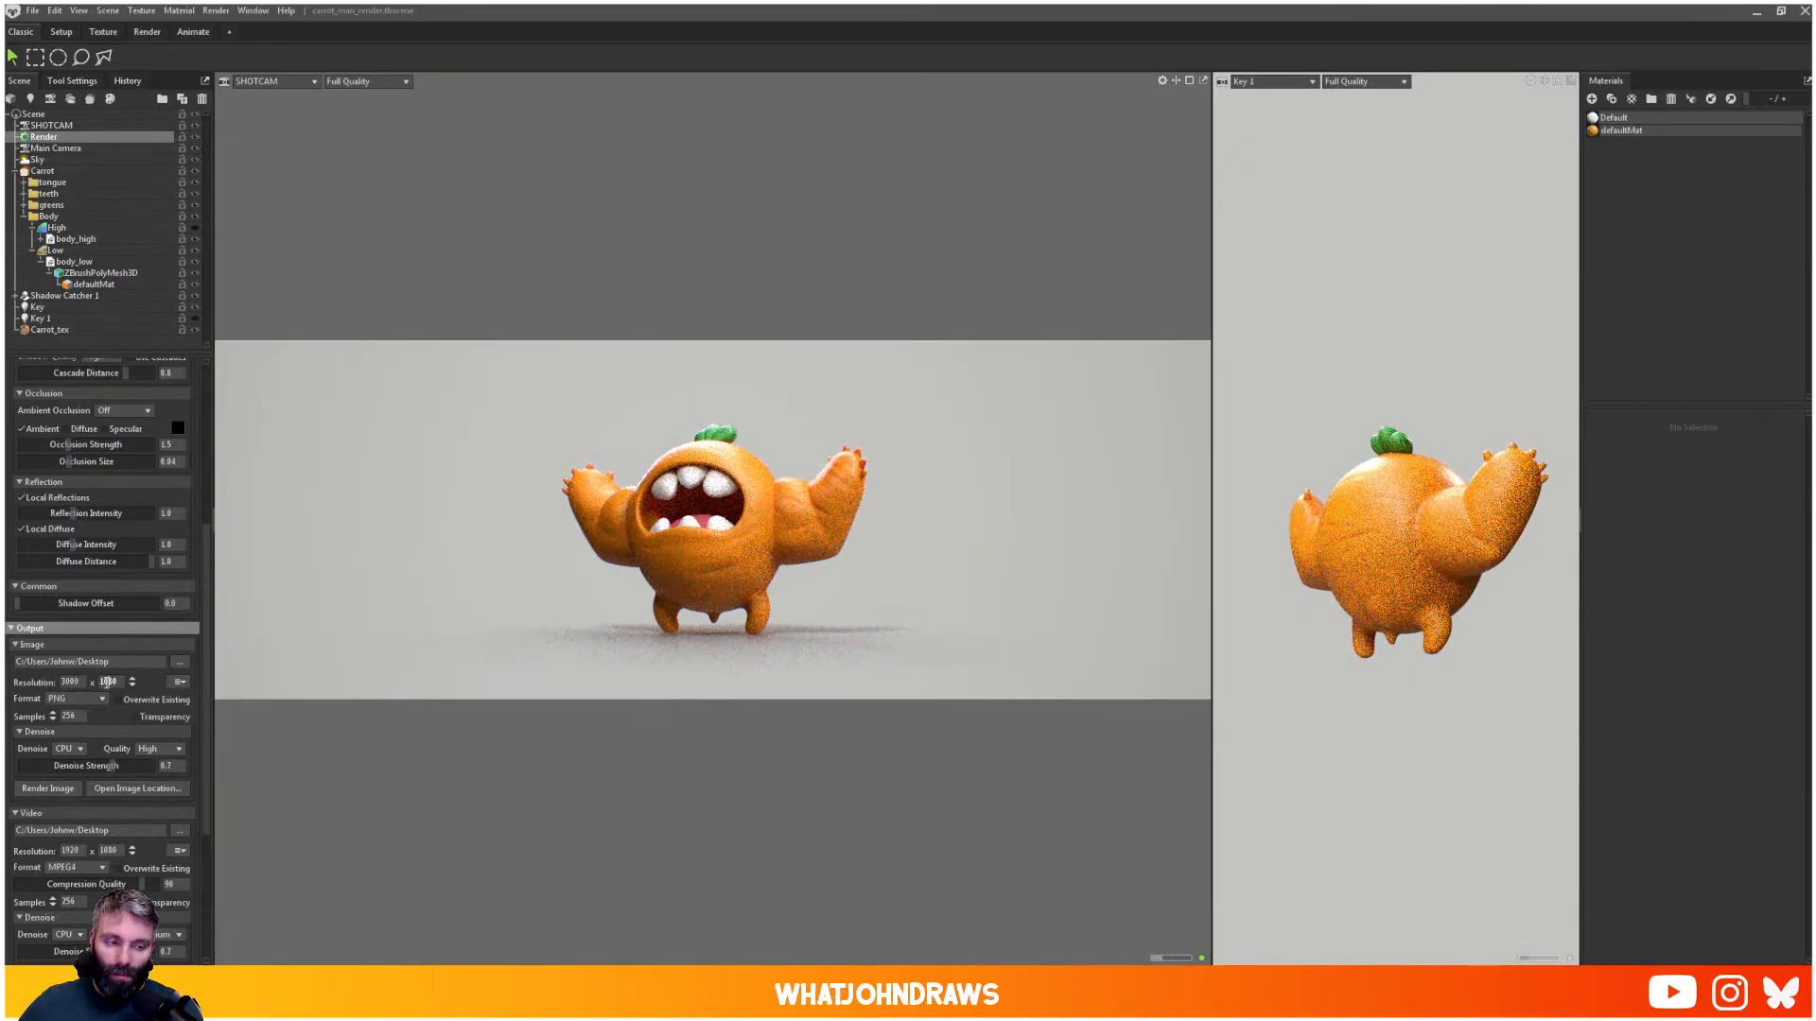
{"action": "type", "text": "3000"}
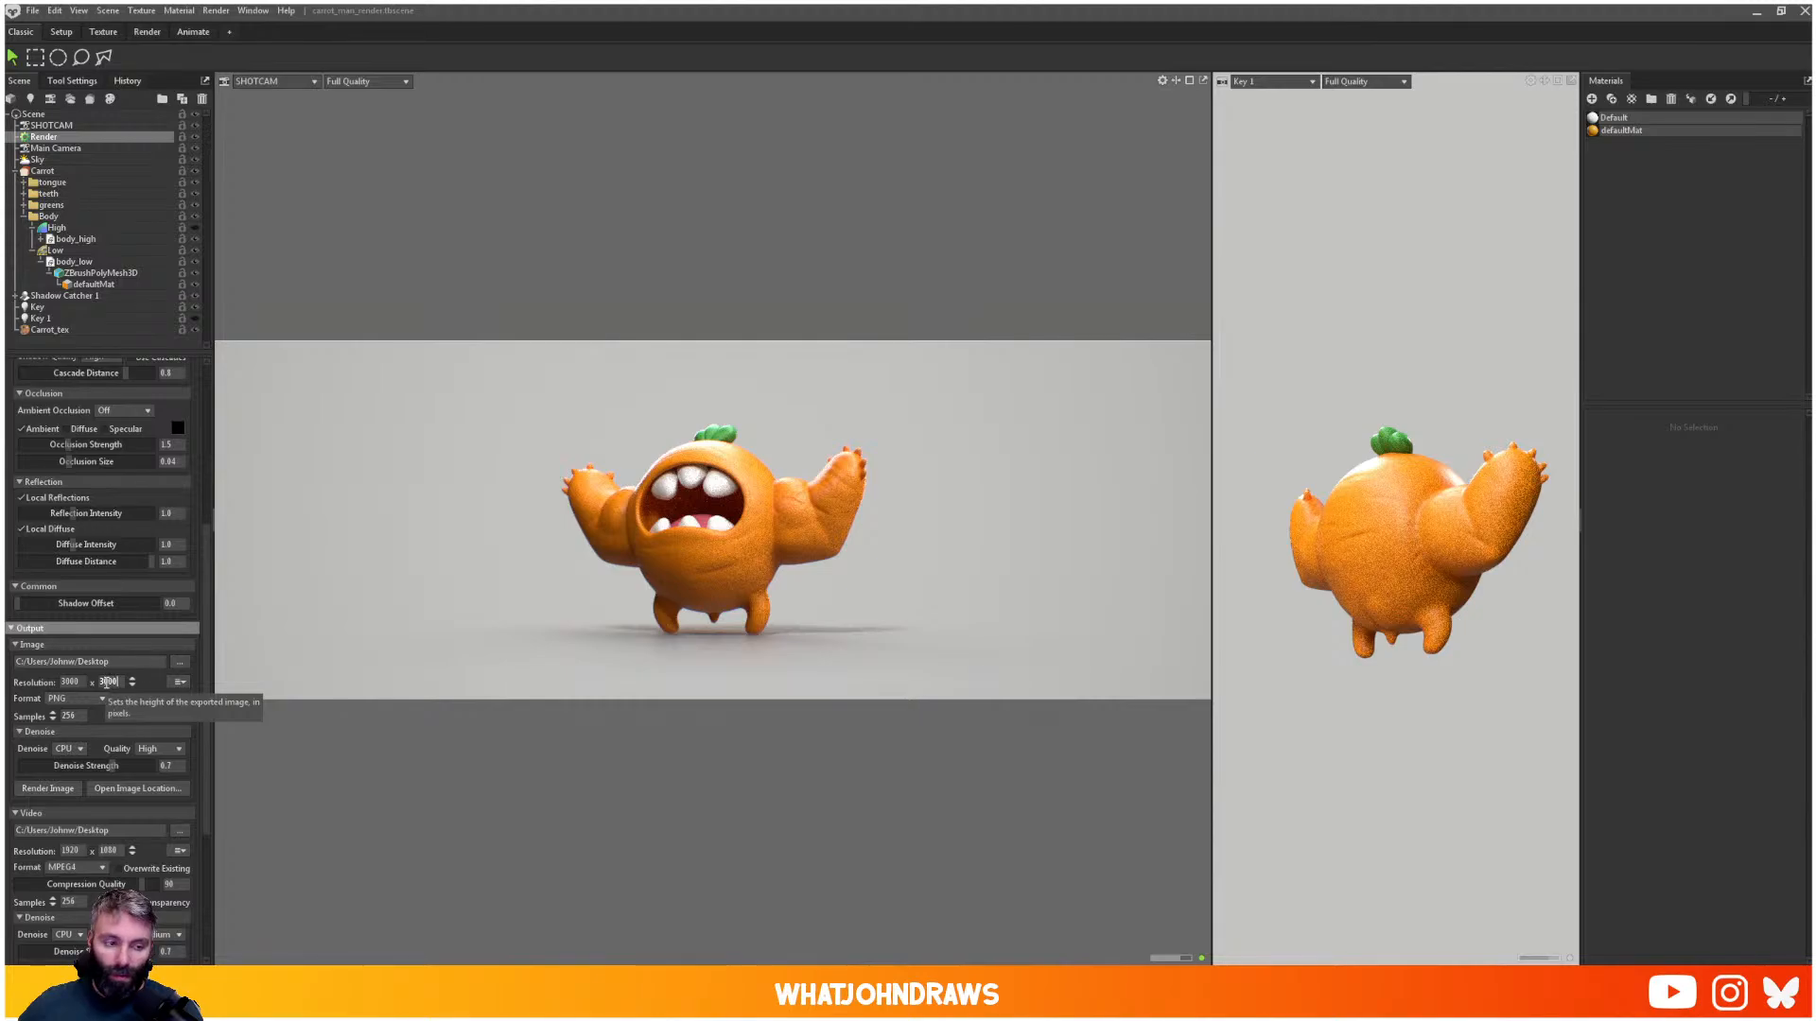
{"action": "key", "text": "Return"}
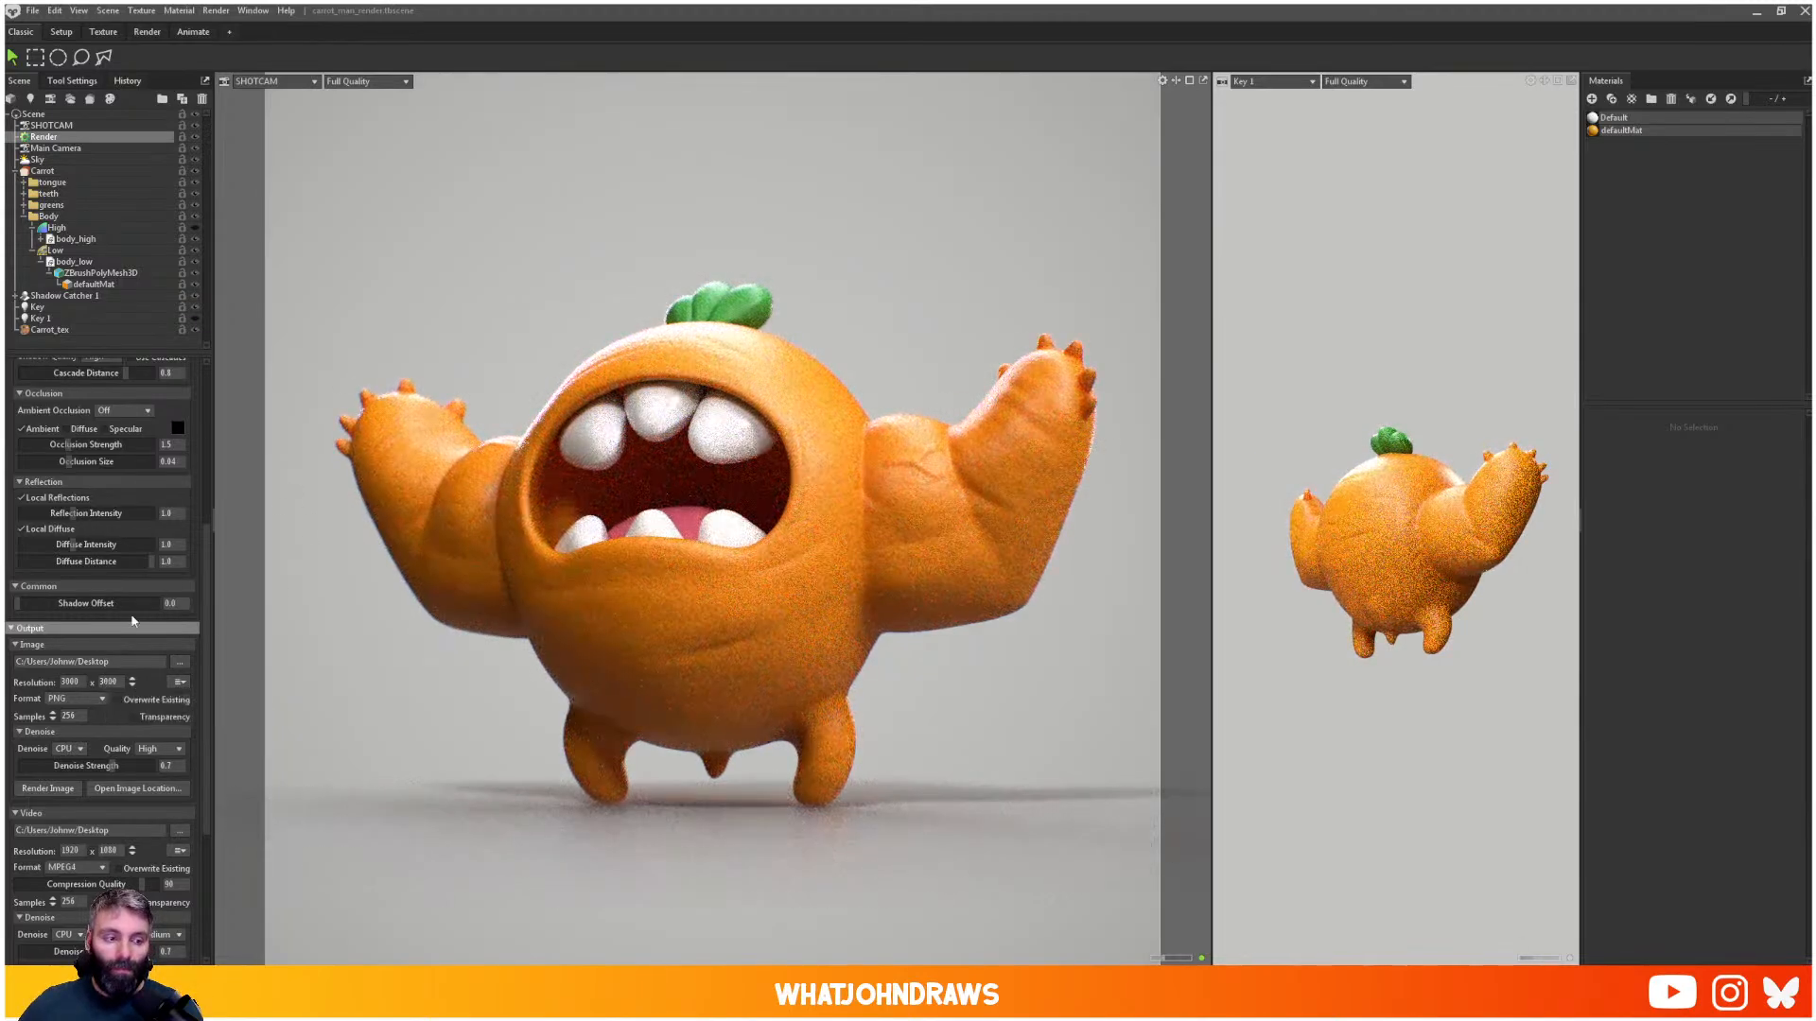
{"action": "scroll", "coordinate": [134, 605], "scroll_direction": "up", "scroll_amount": 9}
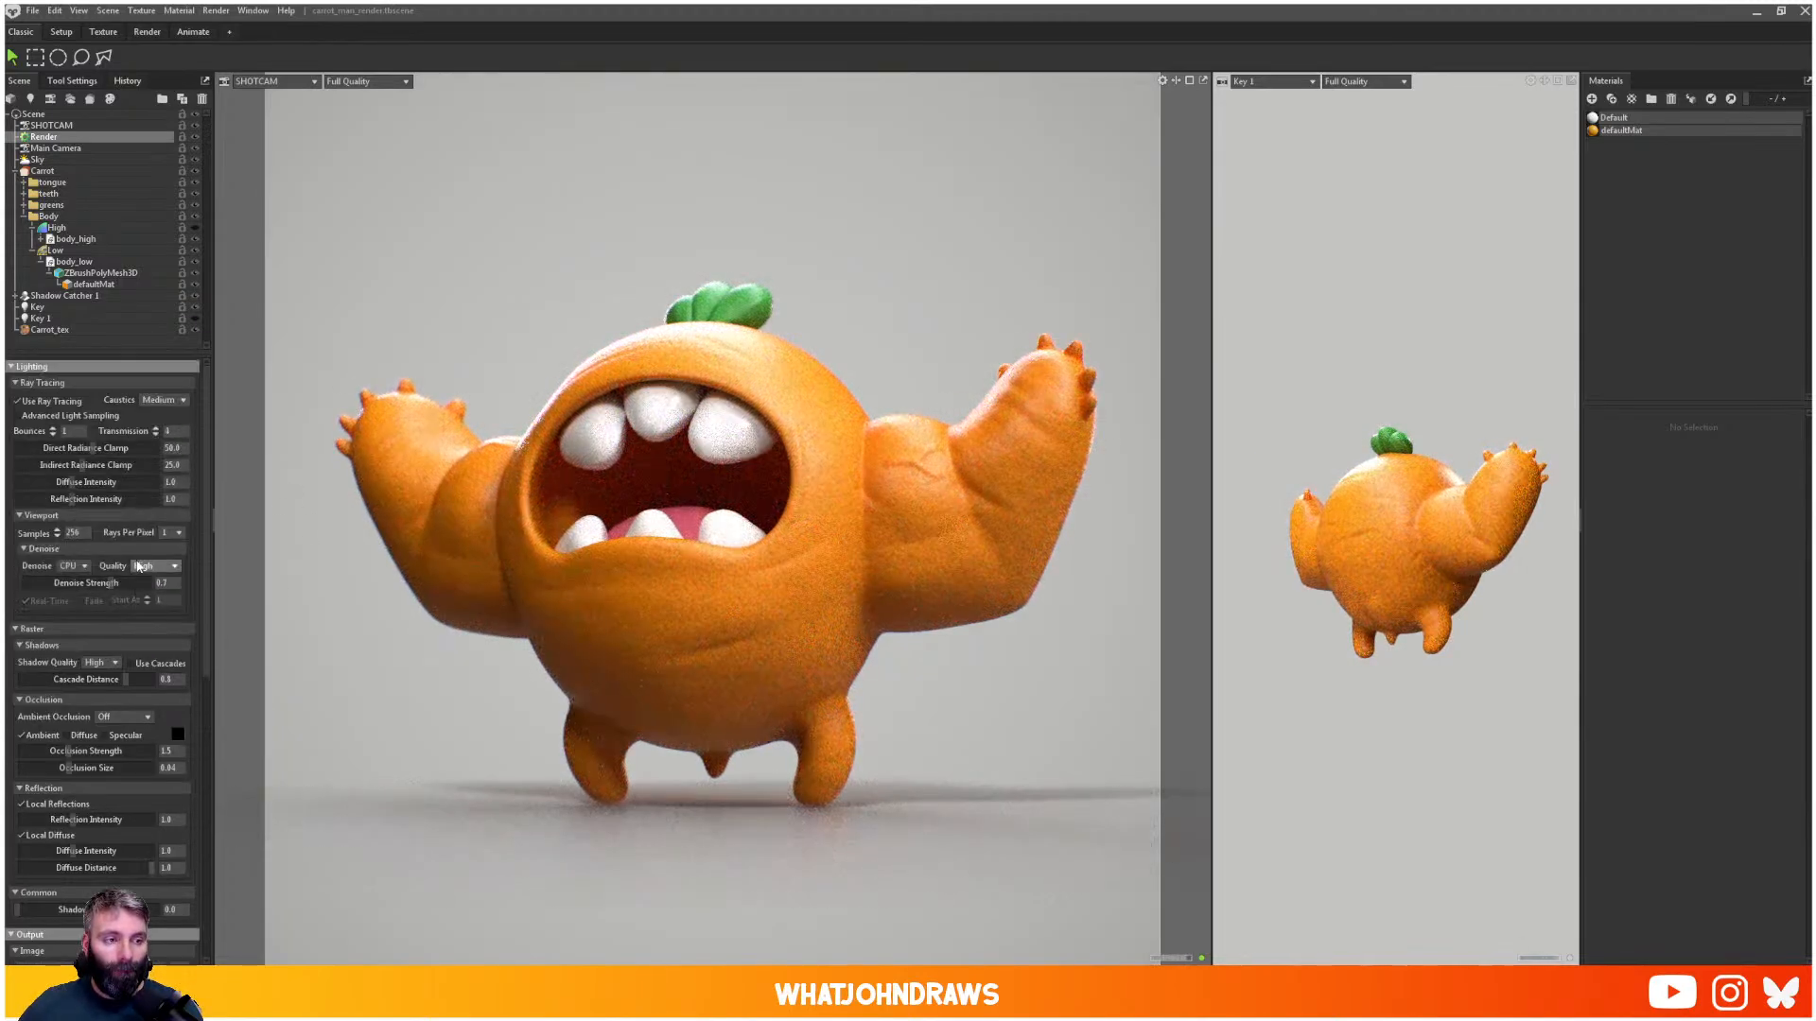
- Raise SHOTCAM's Barrel / Pincushion distortion to about 0.1
{"action": "left_click", "coordinate": [51, 125]}
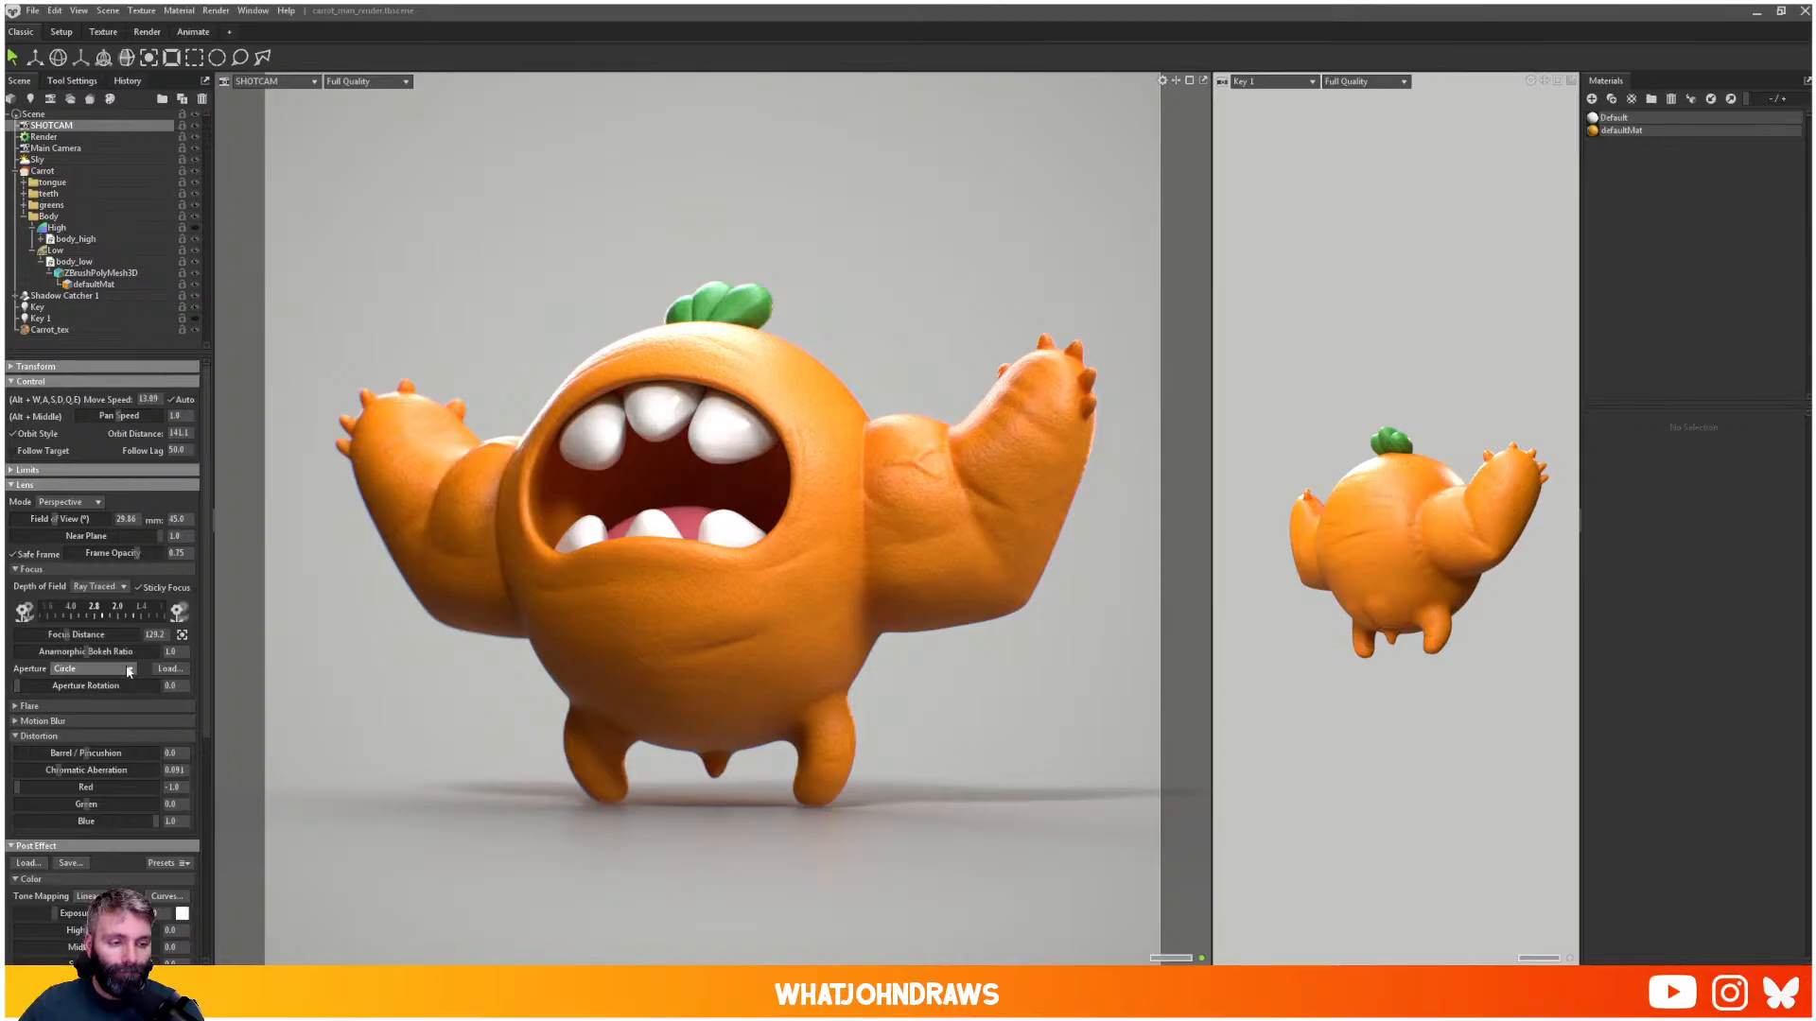
{"action": "mouse_move", "coordinate": [85, 753]}
{"action": "left_mouse_down"}
{"action": "mouse_move", "coordinate": [142, 753]}
{"action": "mouse_move", "coordinate": [78, 757]}
{"action": "mouse_move", "coordinate": [93, 759]}
{"action": "left_mouse_up"}
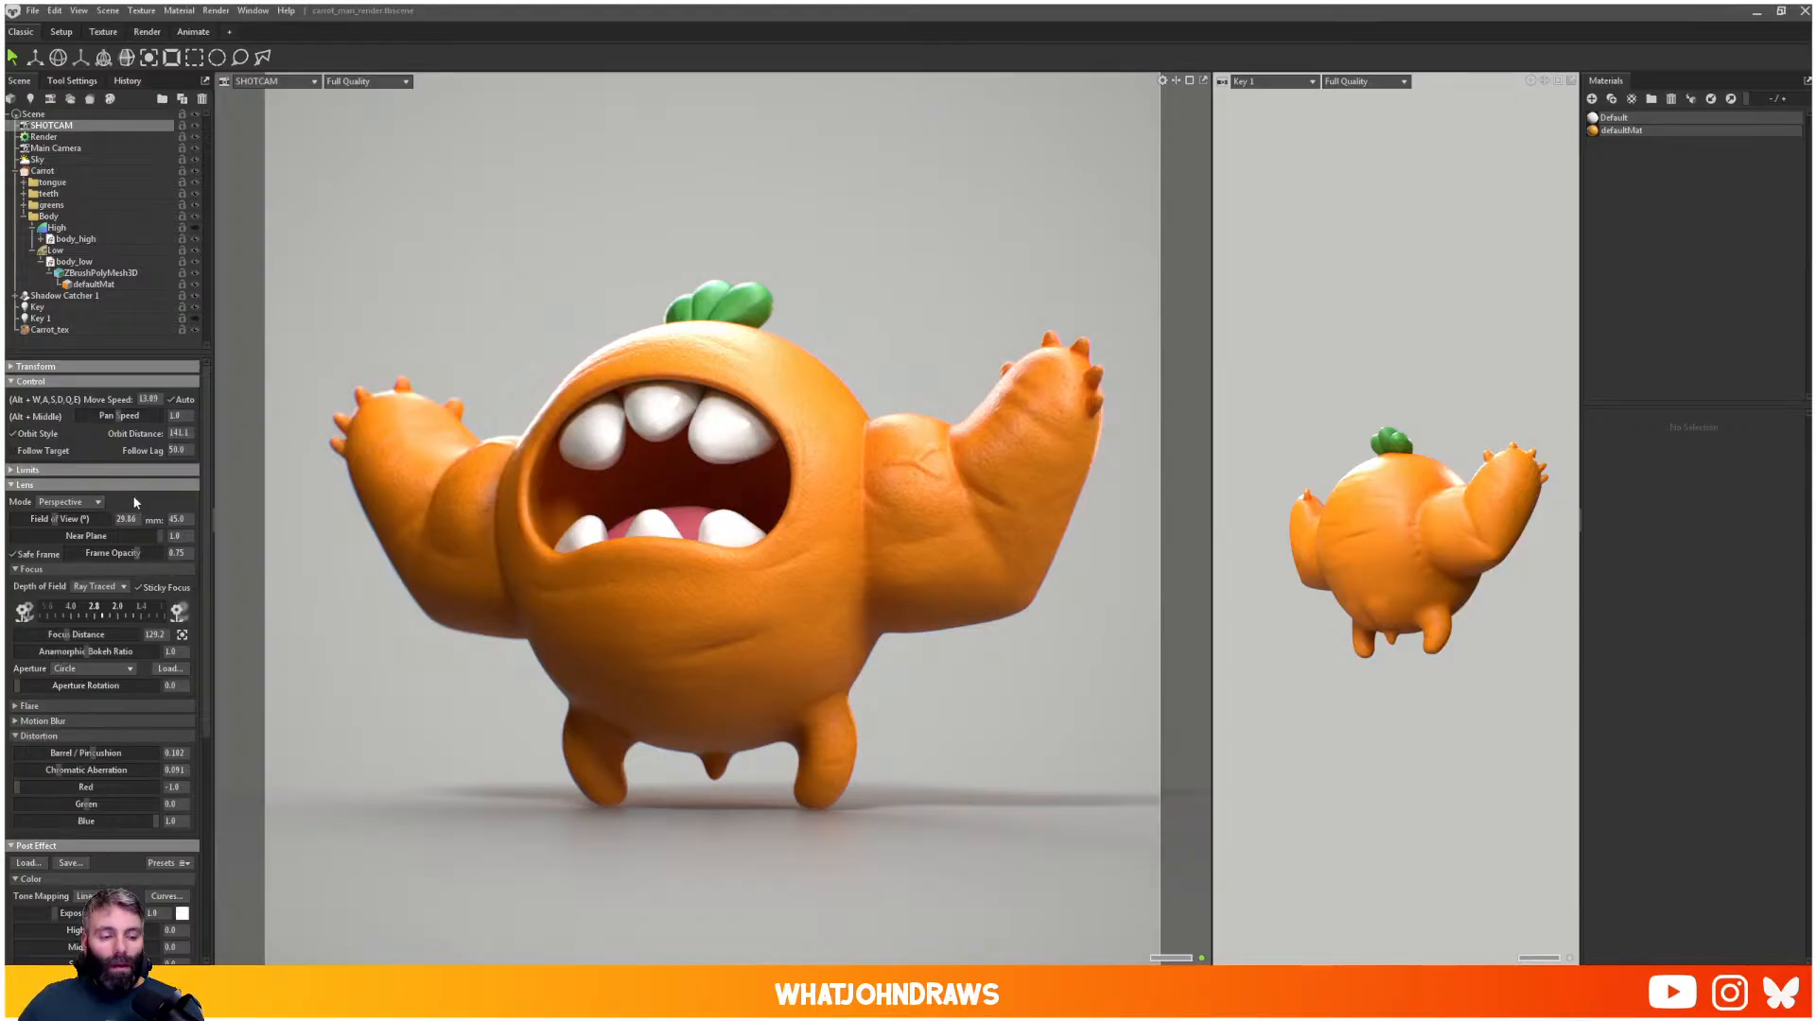
{"action": "scroll", "coordinate": [98, 861], "scroll_direction": "down", "scroll_amount": 3}
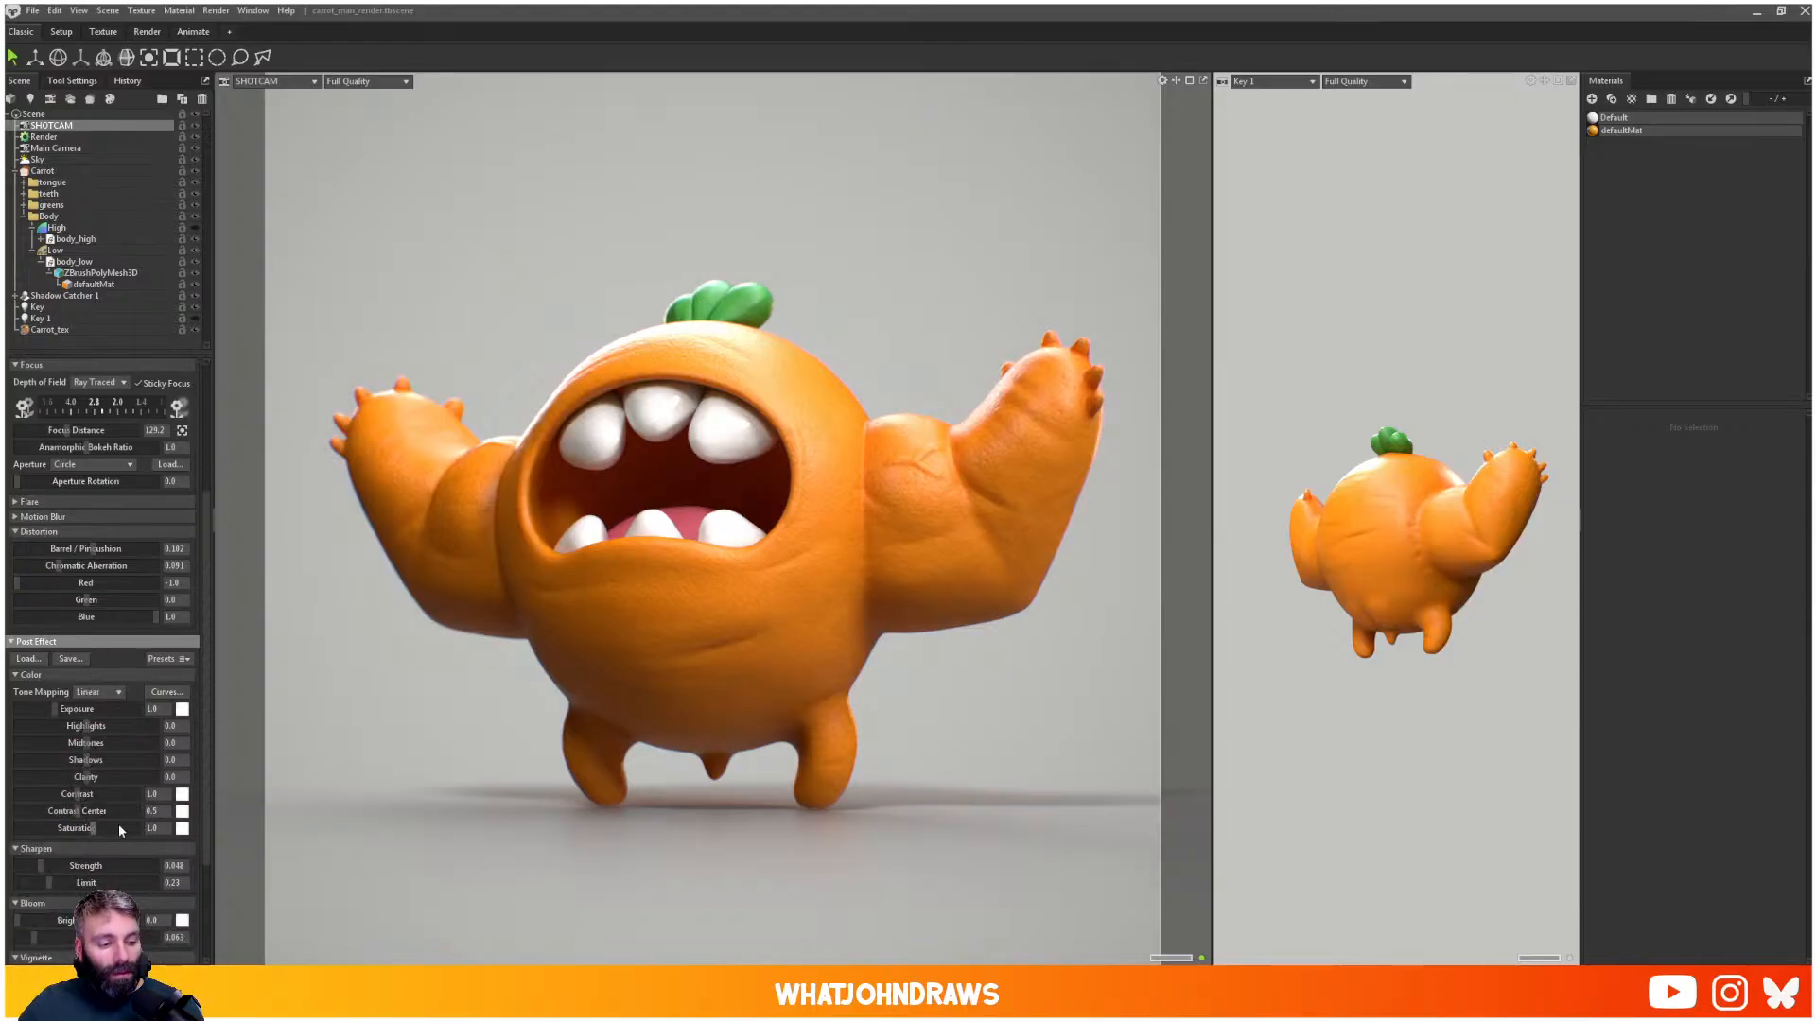
{"action": "key", "text": "e"}
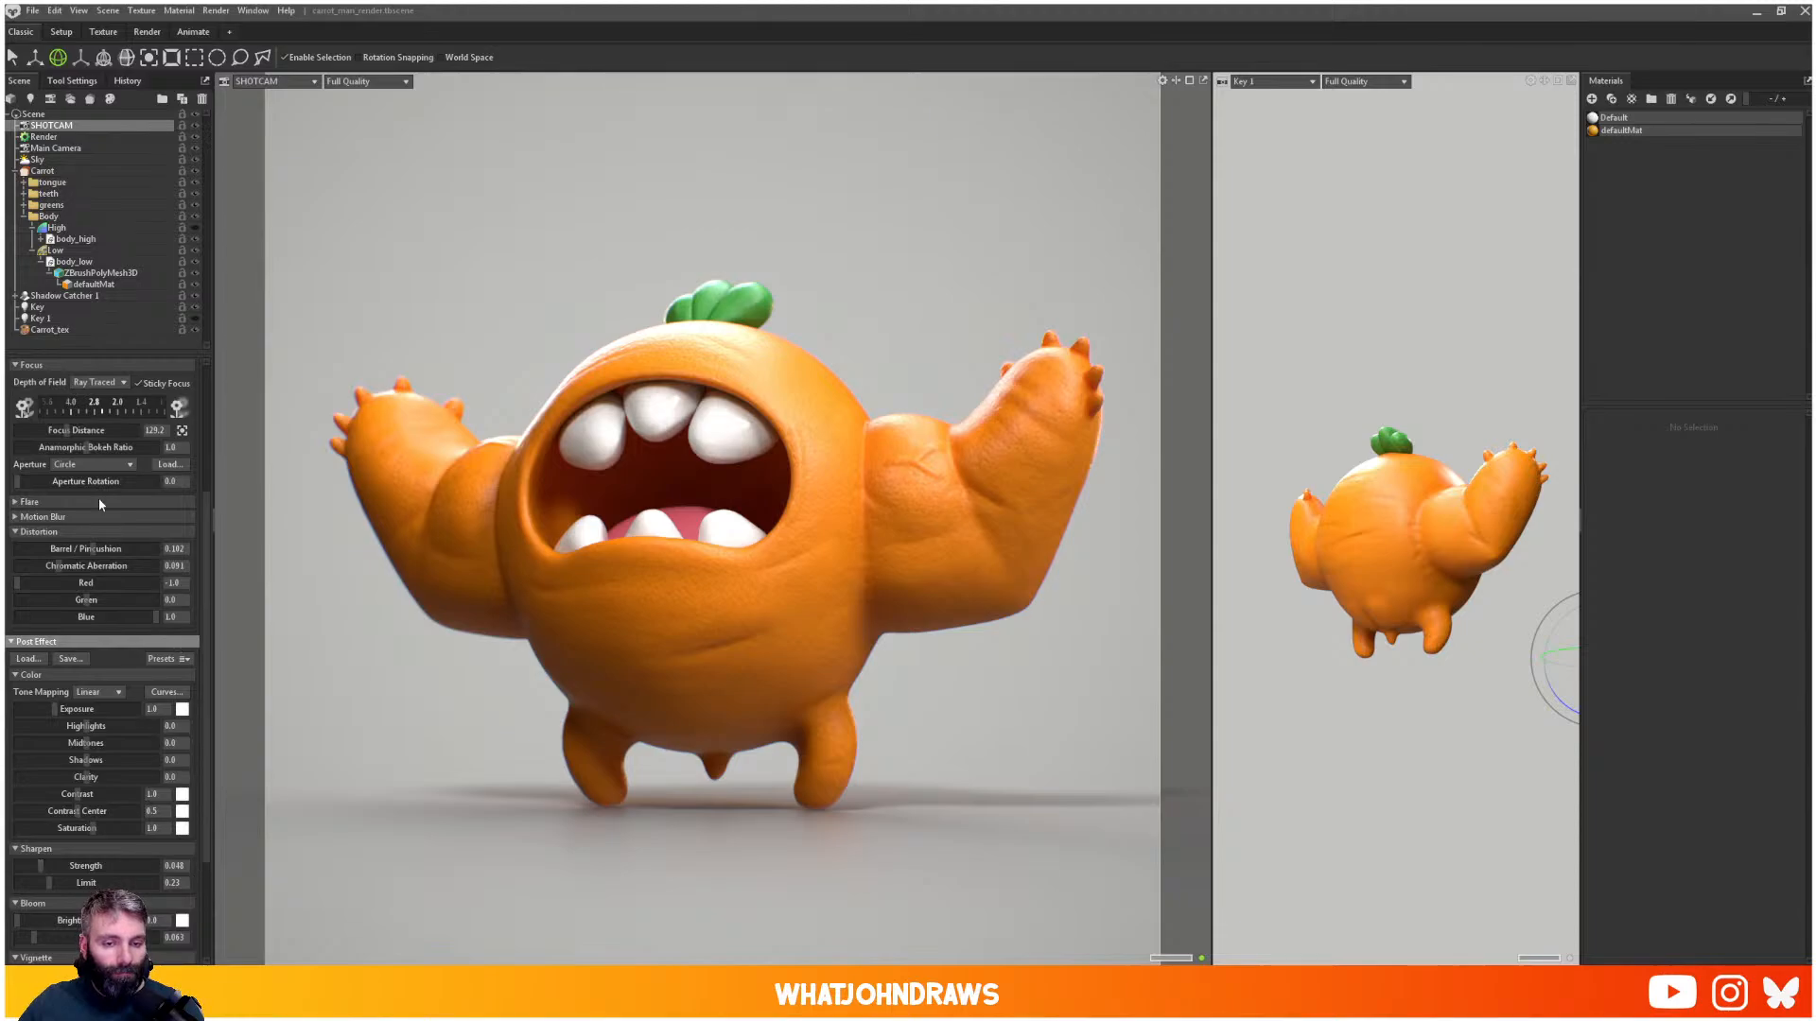
- Increase SHOTCAM's safe frame opacity to about 0.977
{"action": "scroll", "coordinate": [145, 644], "scroll_direction": "up", "scroll_amount": 3}
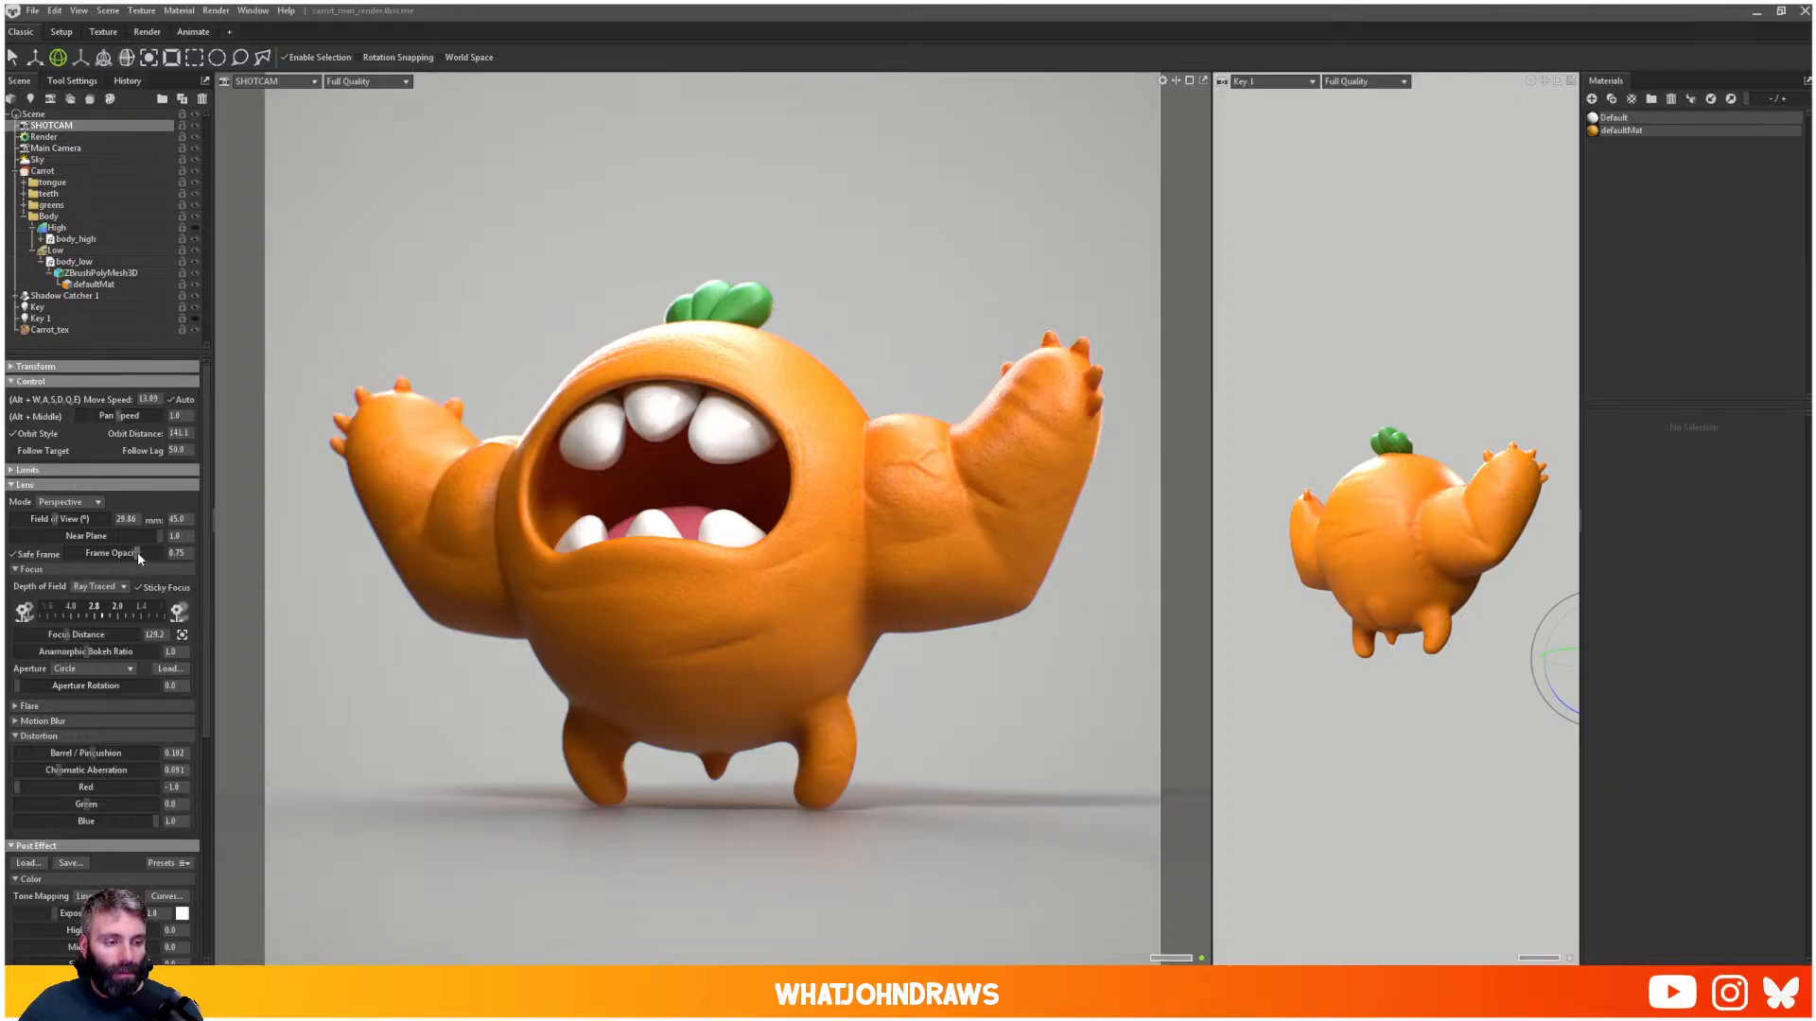
{"action": "left_click_drag", "start_coordinate": [140, 552], "coordinate": [157, 553]}
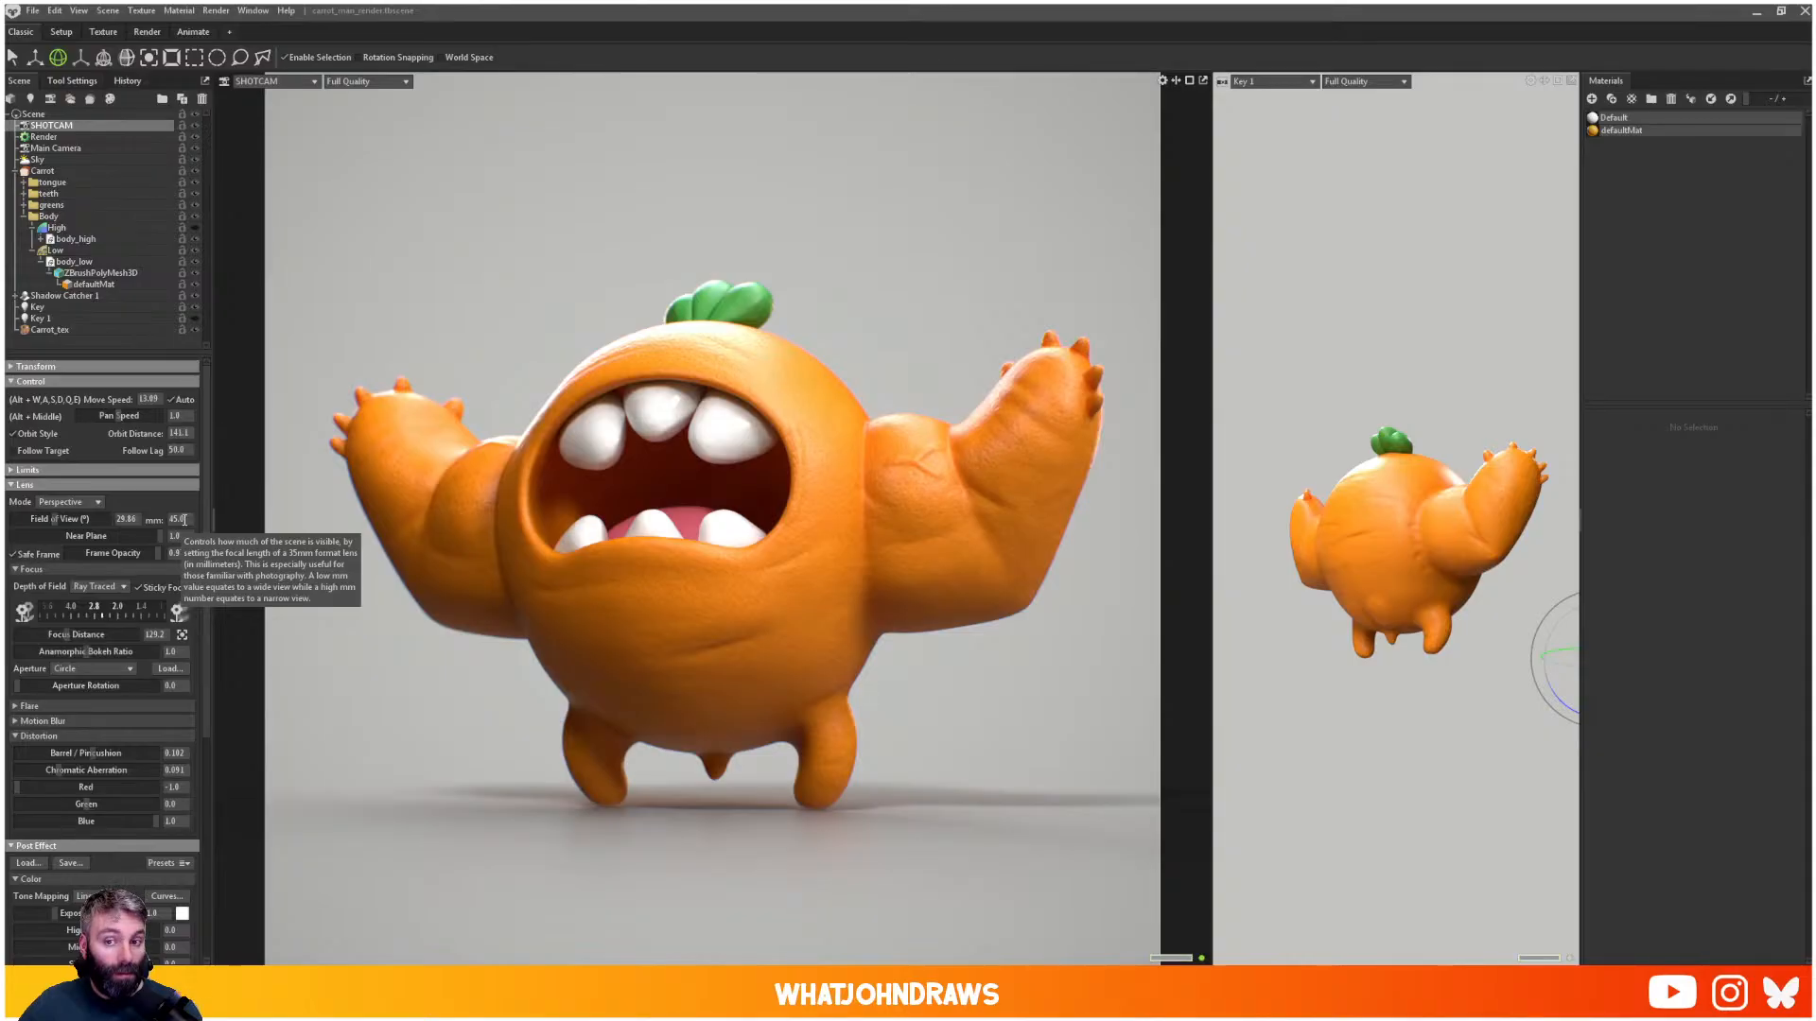
{"action": "scroll", "coordinate": [56, 660], "scroll_direction": "down", "scroll_amount": 3}
{"action": "scroll", "coordinate": [71, 634], "scroll_direction": "up", "scroll_amount": 3}
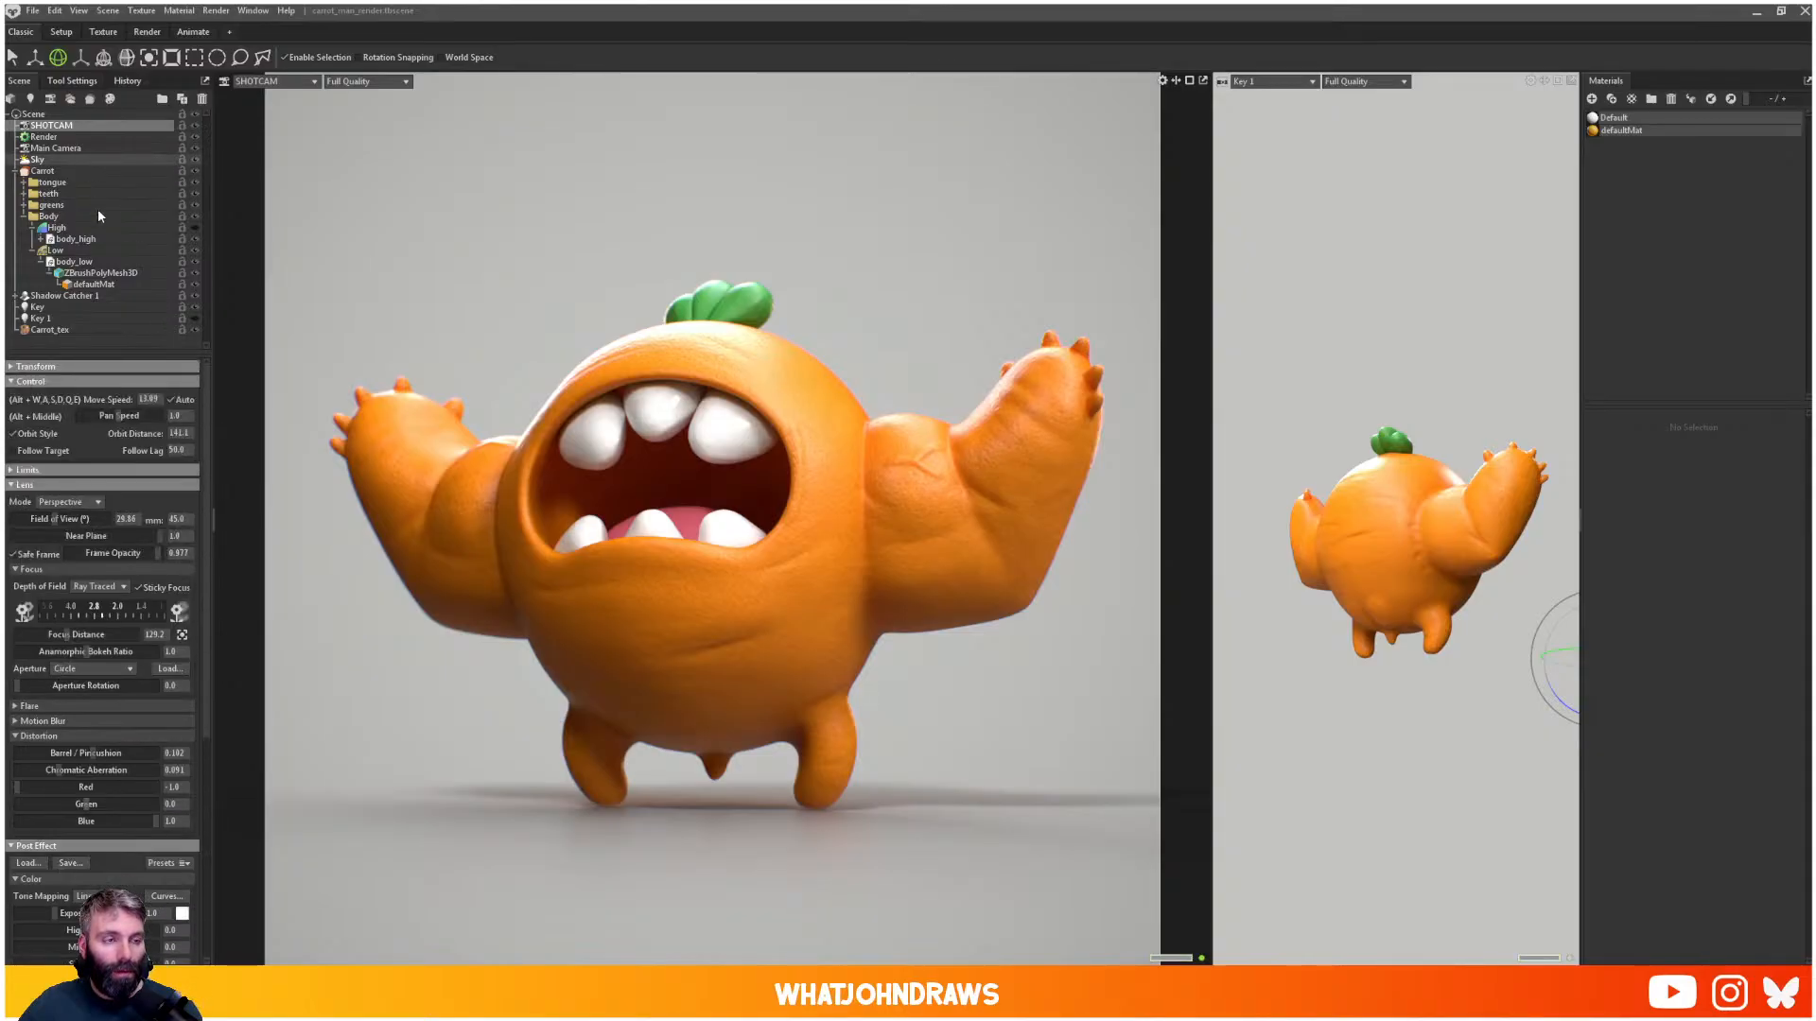
{"action": "left_click", "coordinate": [43, 137]}
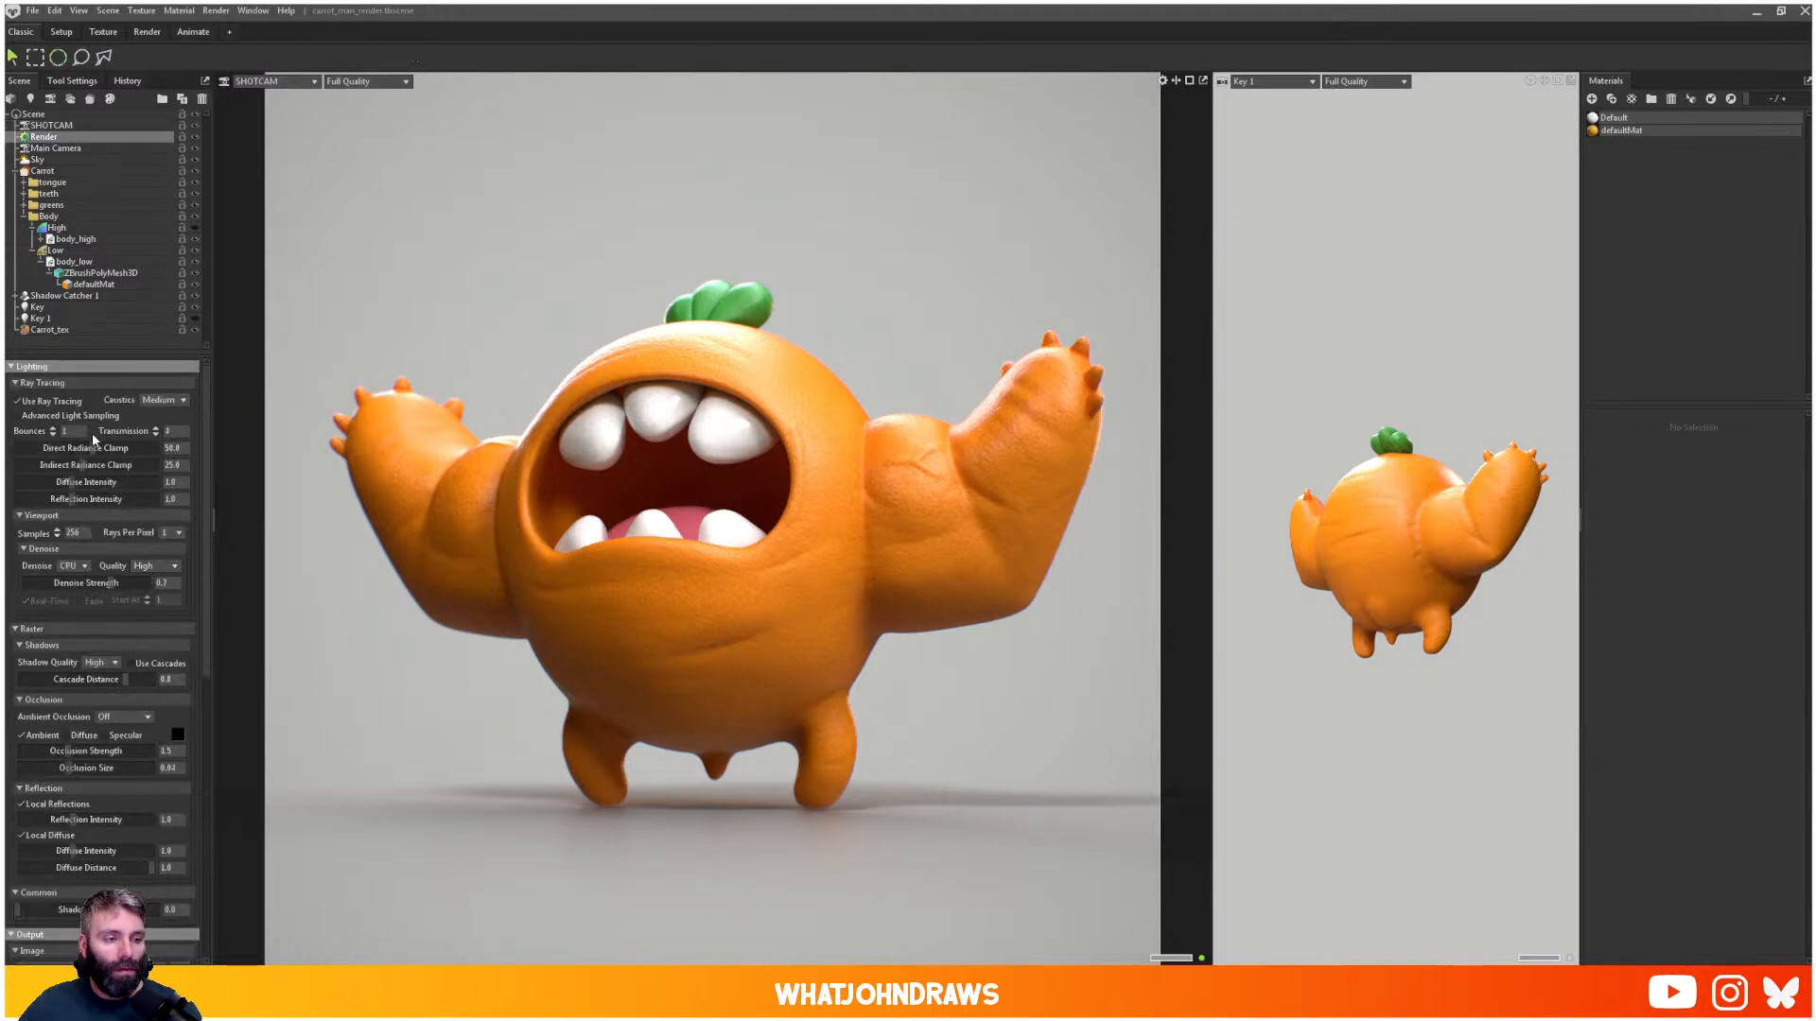
{"action": "scroll", "coordinate": [75, 491], "scroll_direction": "down", "scroll_amount": 4}
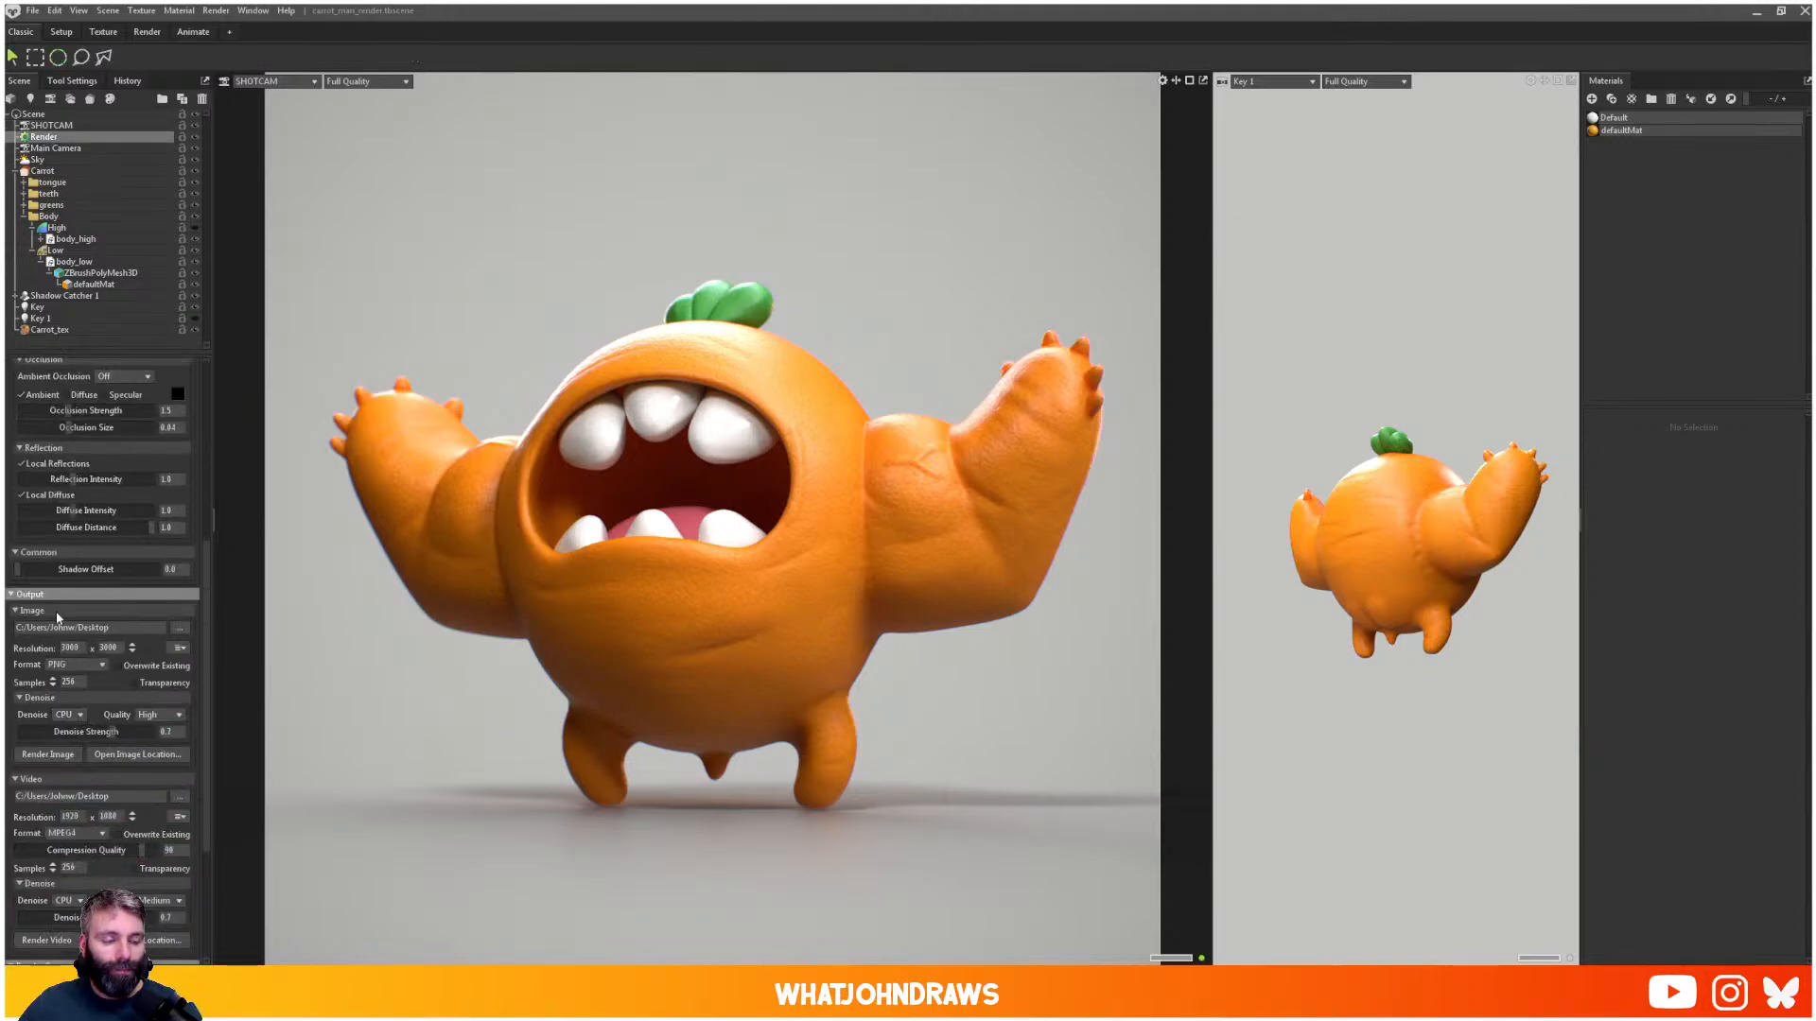
{"action": "scroll", "coordinate": [65, 591], "scroll_direction": "up", "scroll_amount": 3}
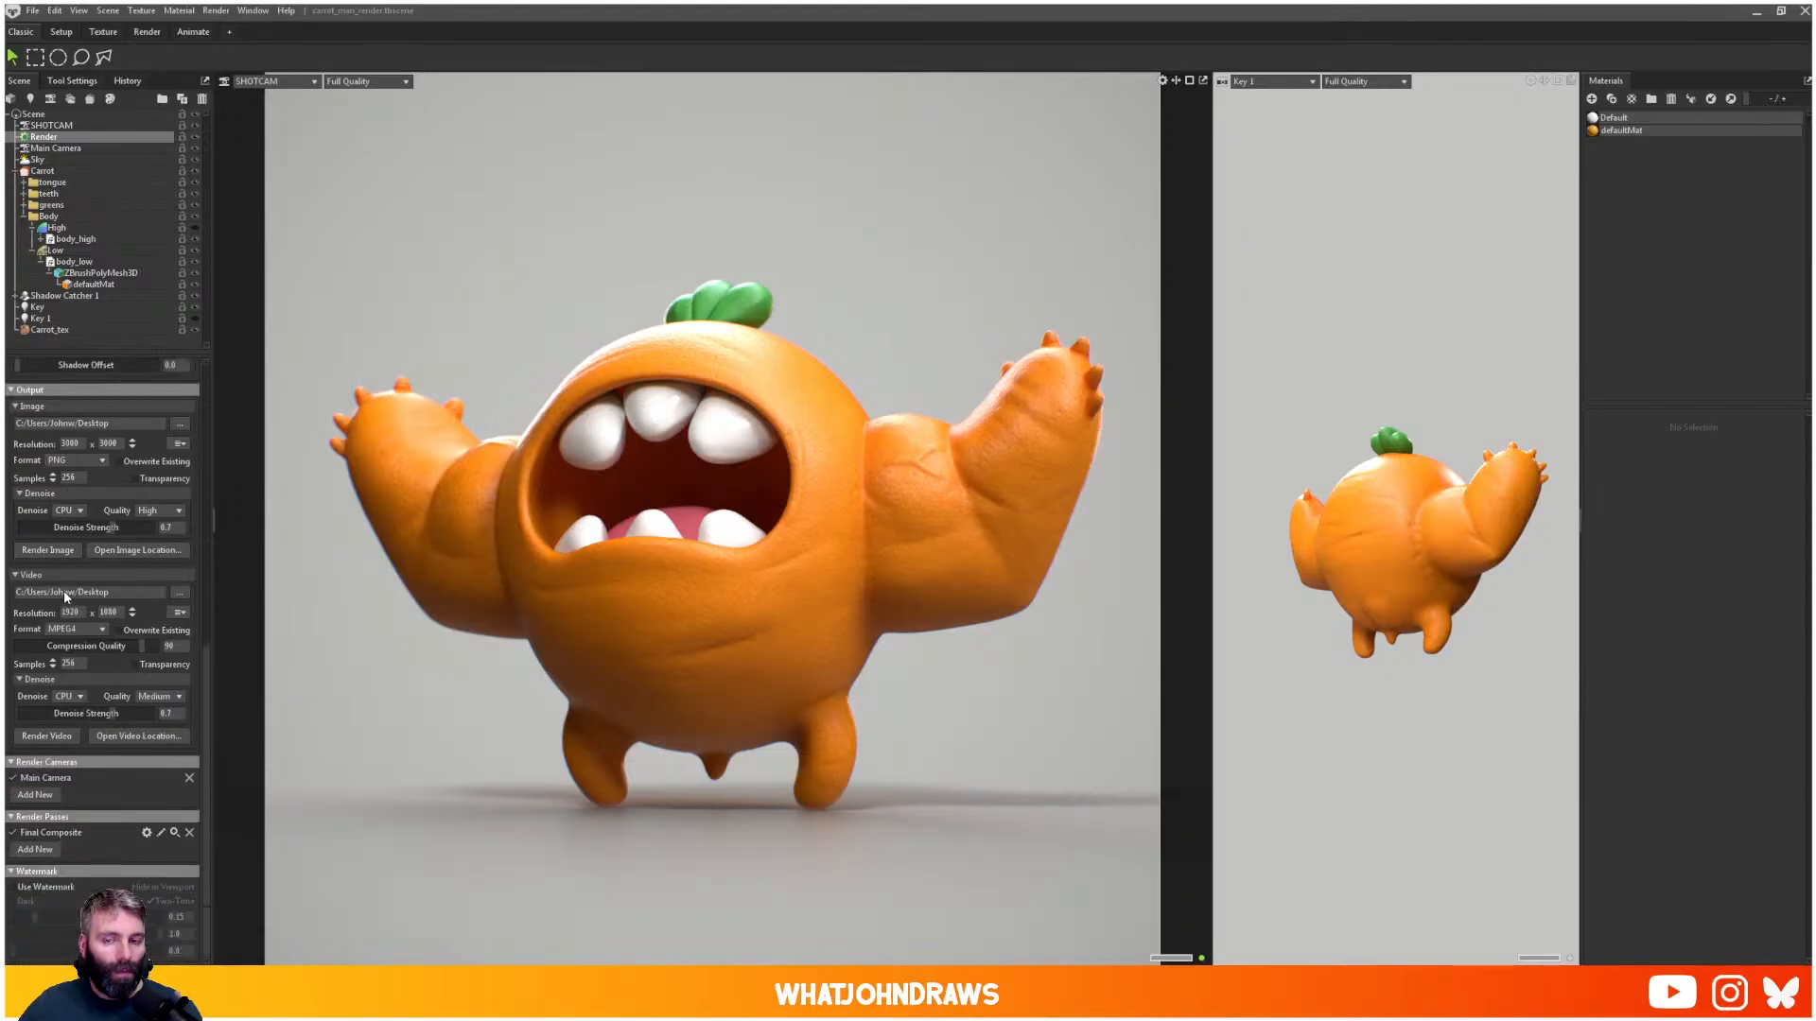
{"action": "scroll", "coordinate": [64, 590], "scroll_direction": "up", "scroll_amount": 3}
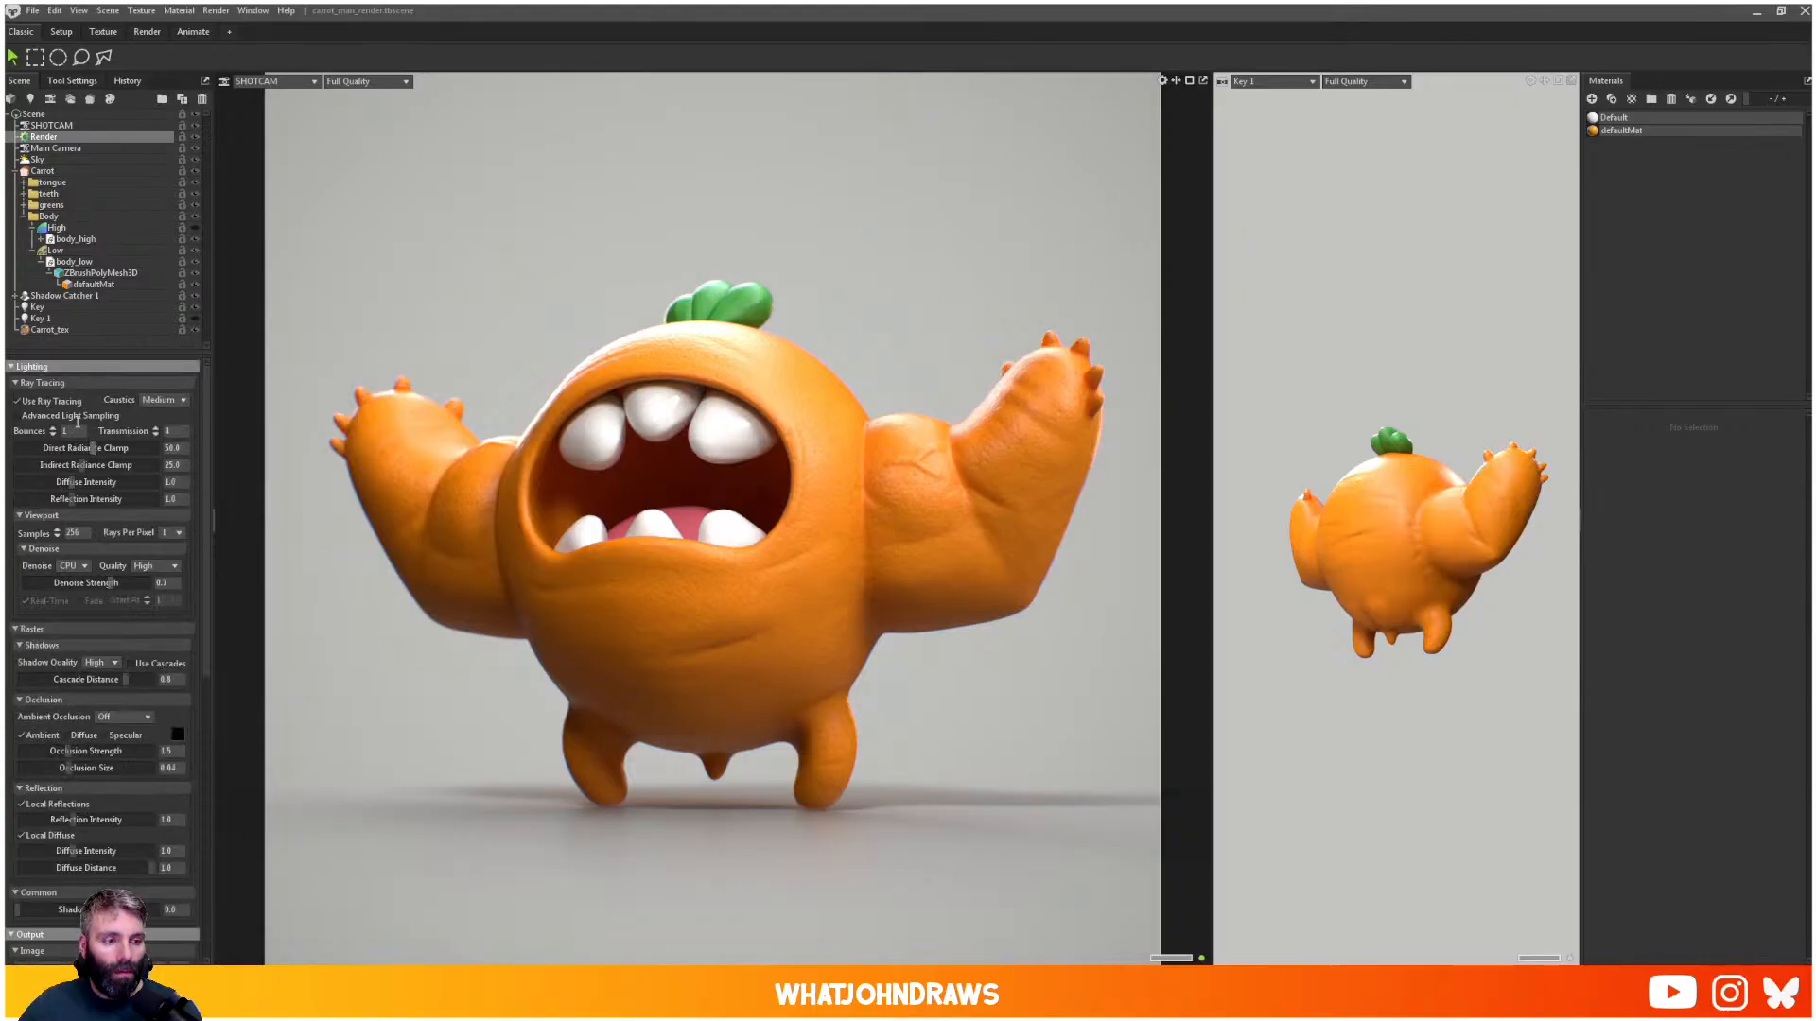
- Set SHOTCAM's focal length to 55 mm and pull the camera back so both arms fit inside the square frame
{"action": "left_click", "coordinate": [51, 127]}
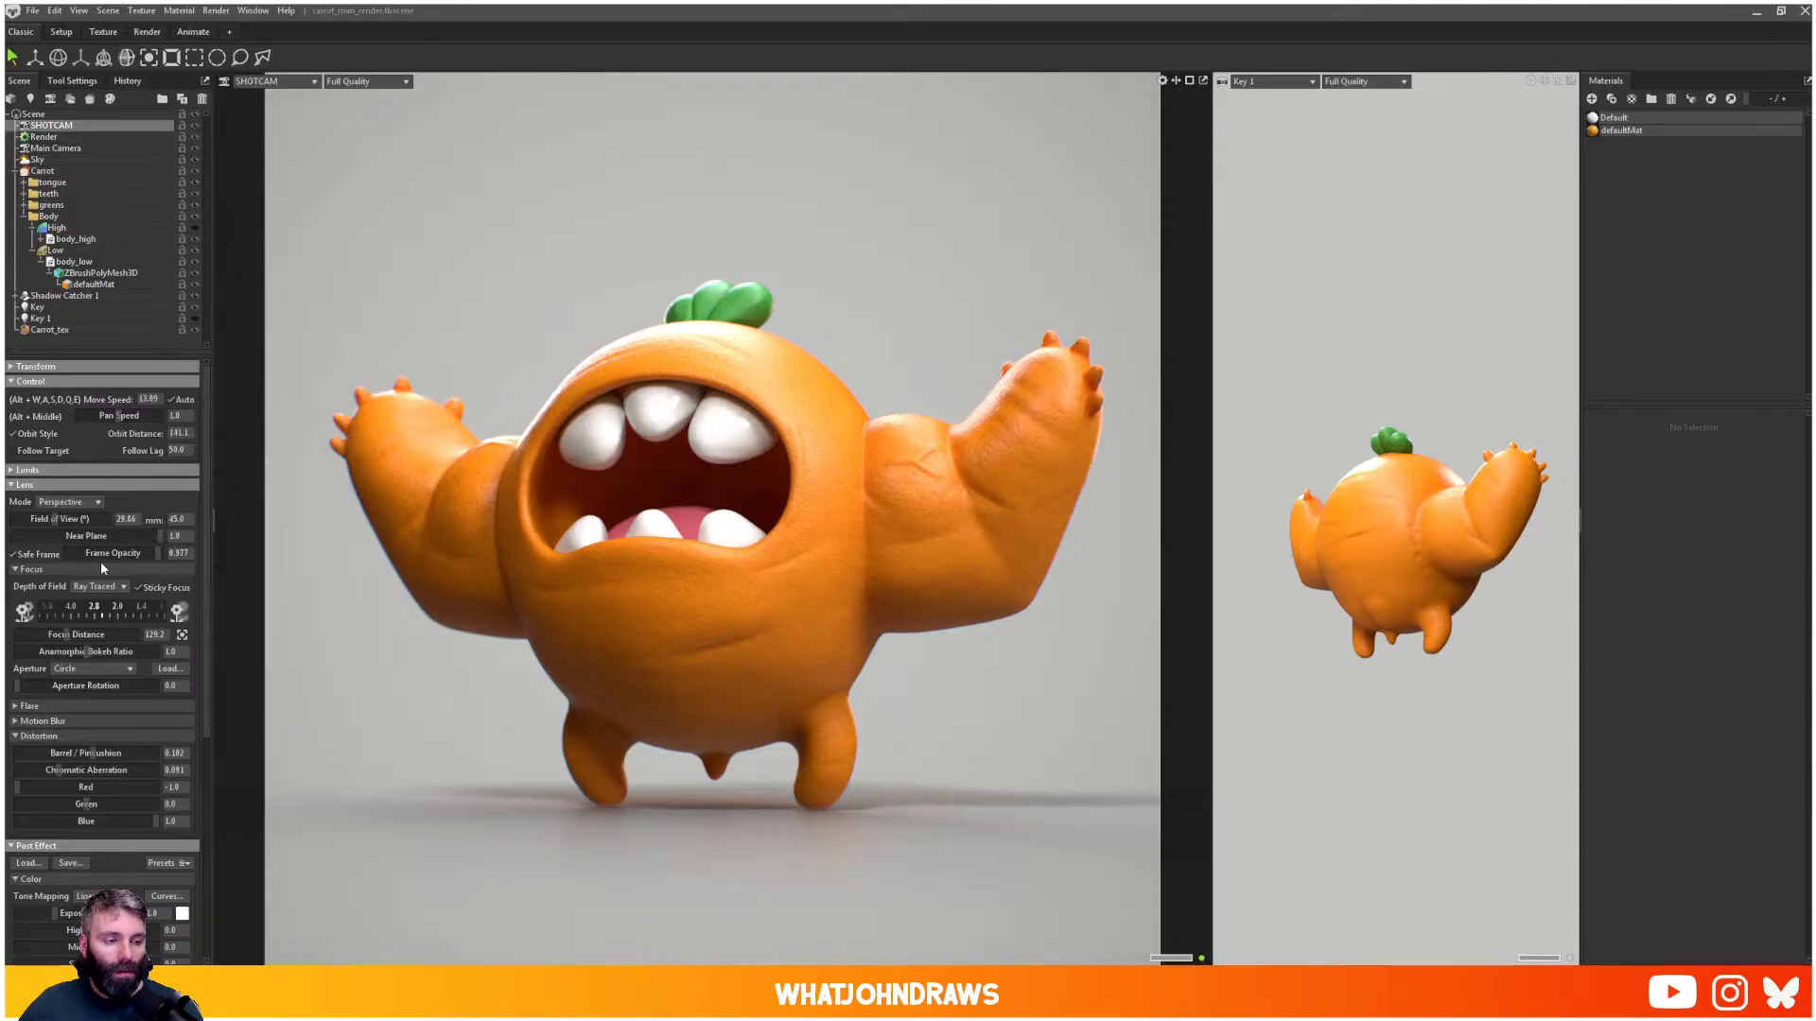
{"action": "scroll", "coordinate": [76, 528], "scroll_direction": "down", "scroll_amount": 1}
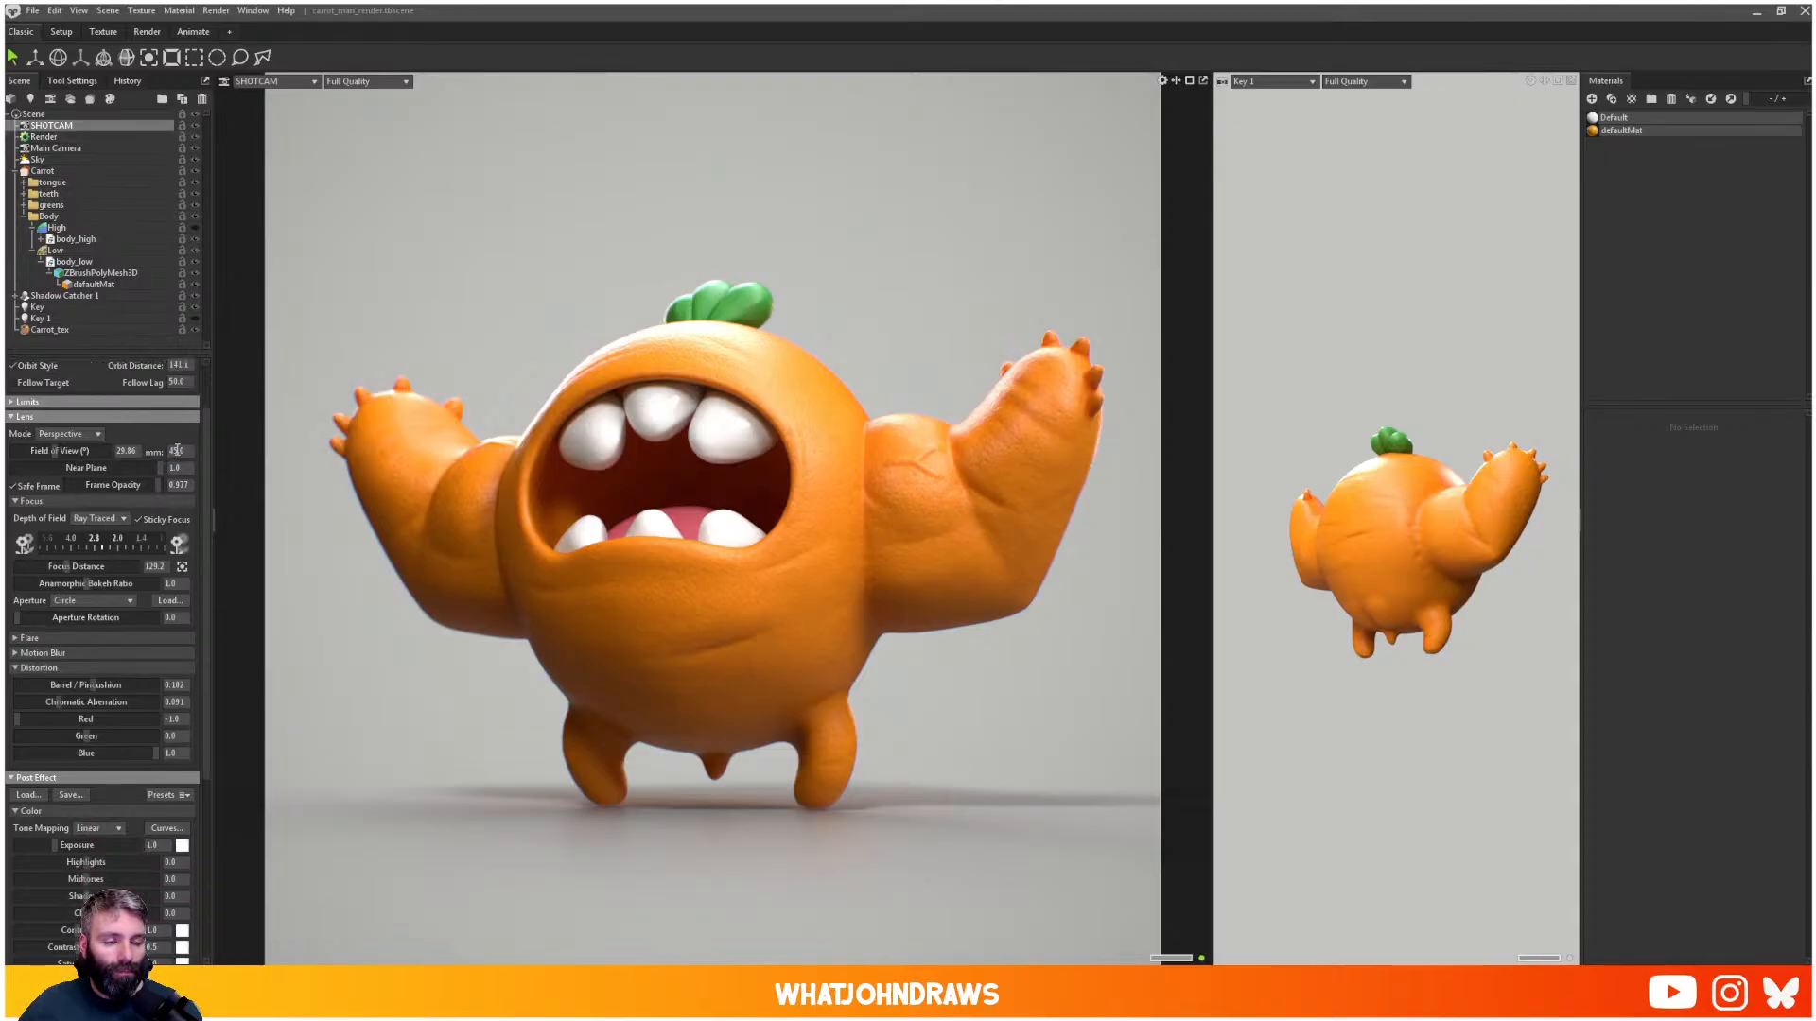
{"action": "type", "text": "55"}
{"action": "key", "text": "Return"}
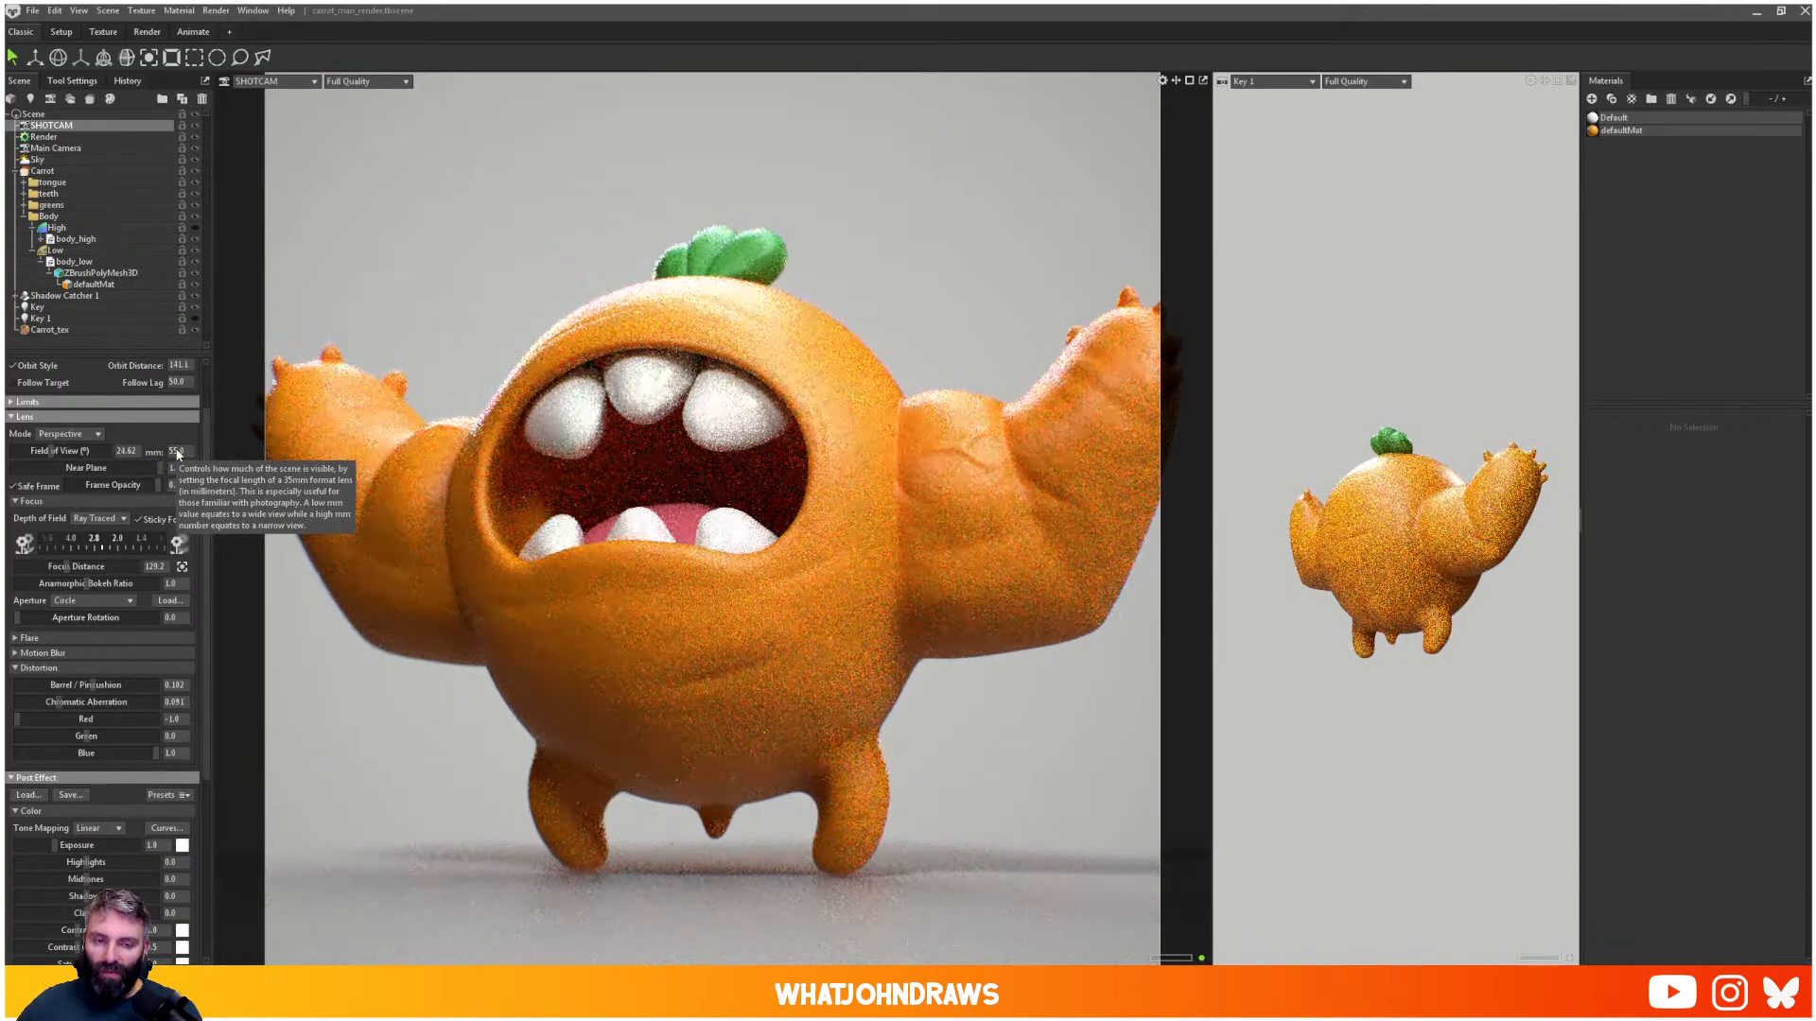
{"action": "scroll", "coordinate": [757, 596], "scroll_direction": "down", "scroll_amount": 2}
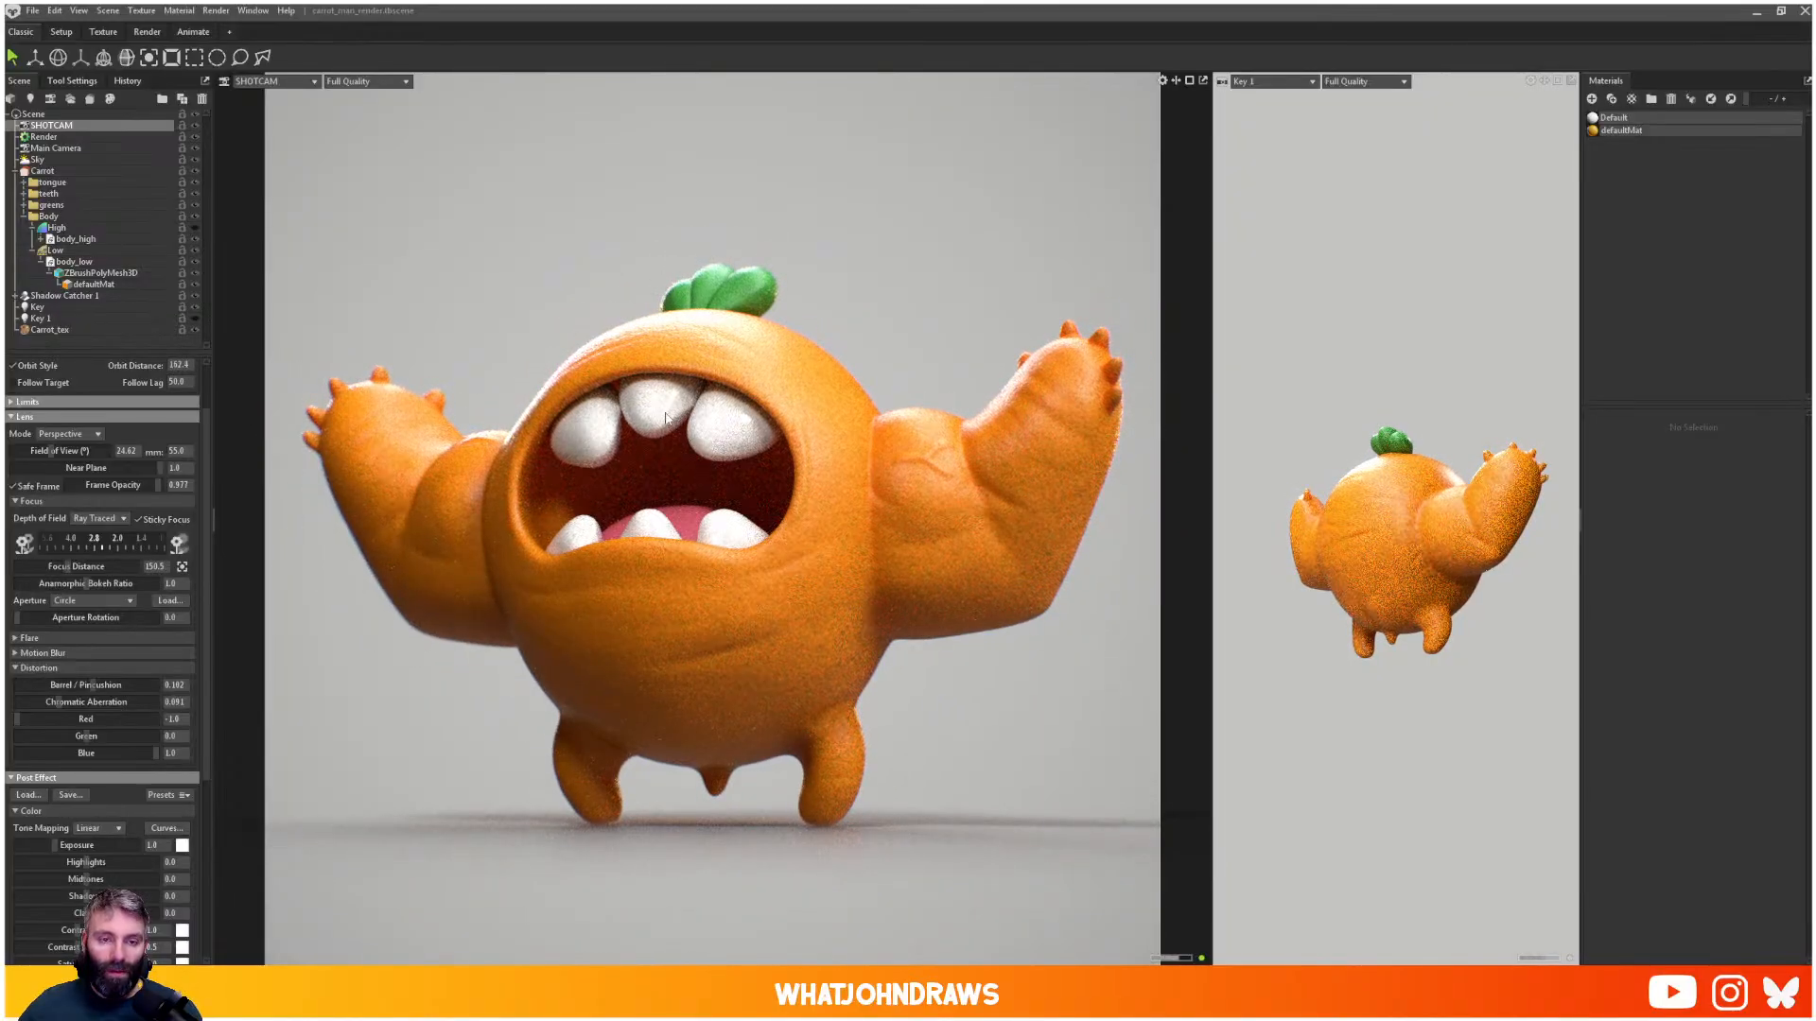
- Try SHOTCAM's depth of field at f-stops 1.4 and 1.0, focus on the edge of the mouth, and return the f-stop to 2.8
{"action": "left_click_drag", "start_coordinate": [107, 544], "coordinate": [68, 544]}
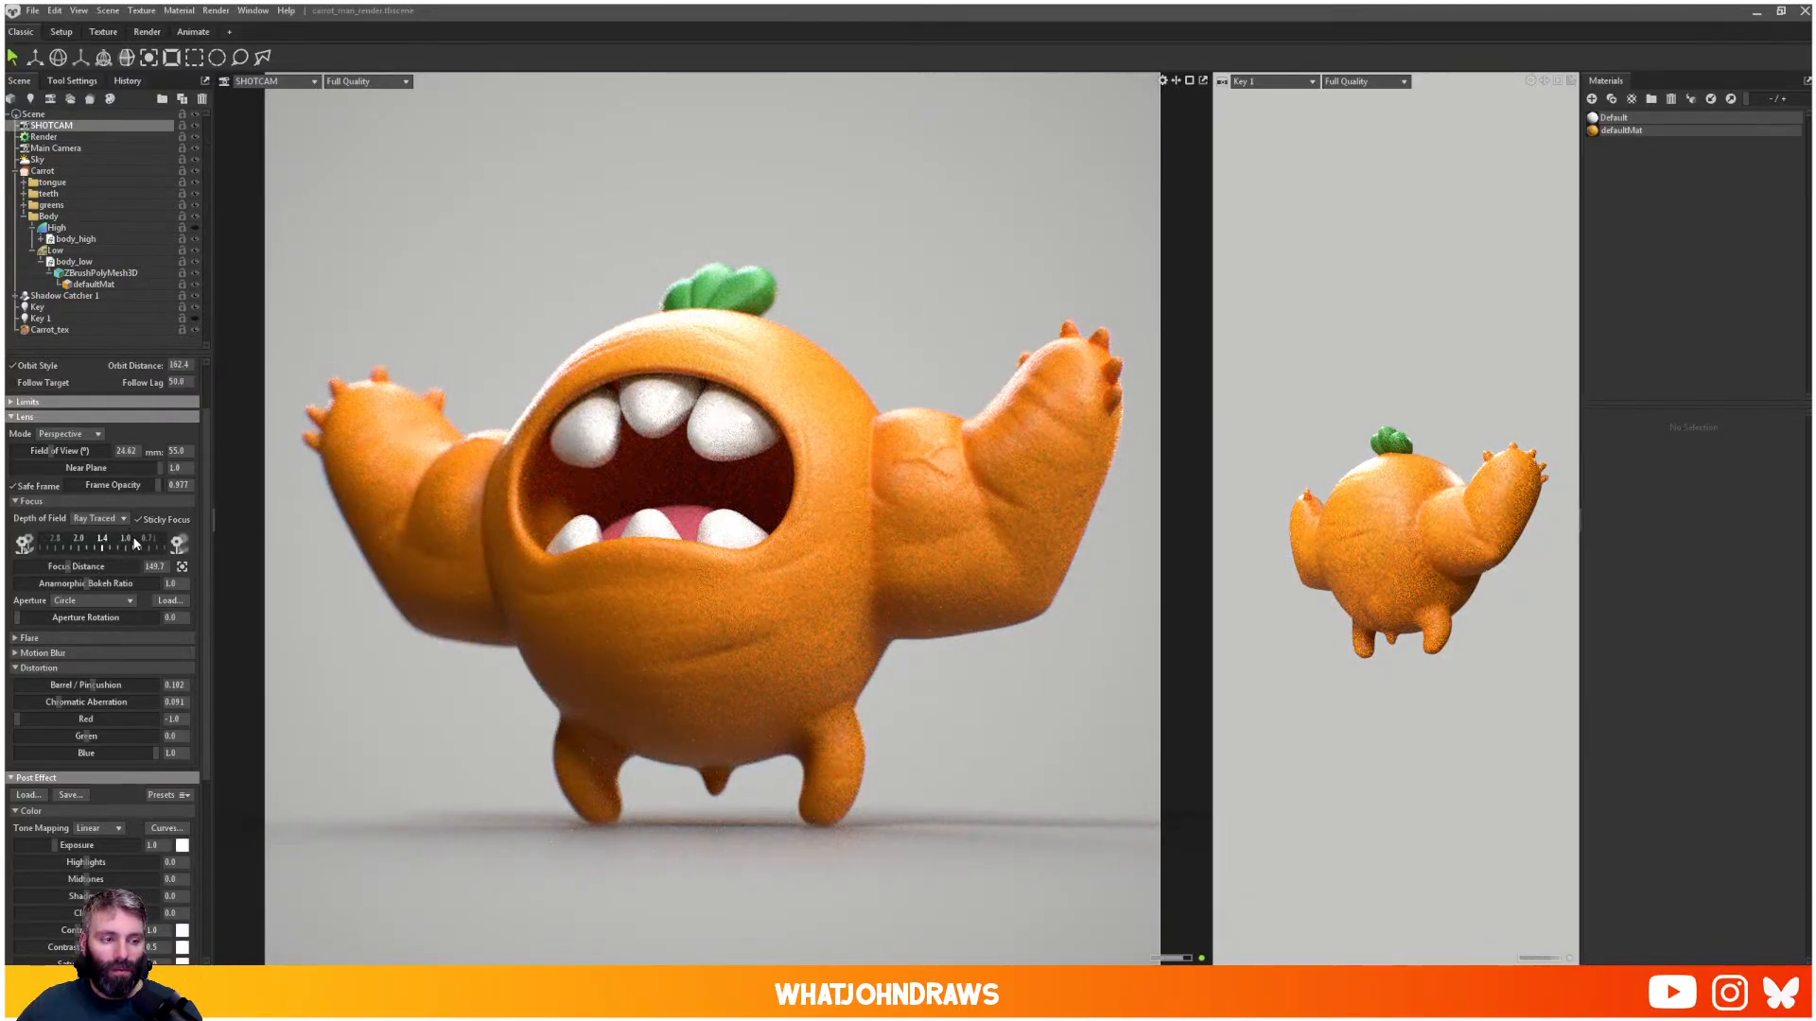
{"action": "left_click_drag", "start_coordinate": [136, 542], "coordinate": [111, 537]}
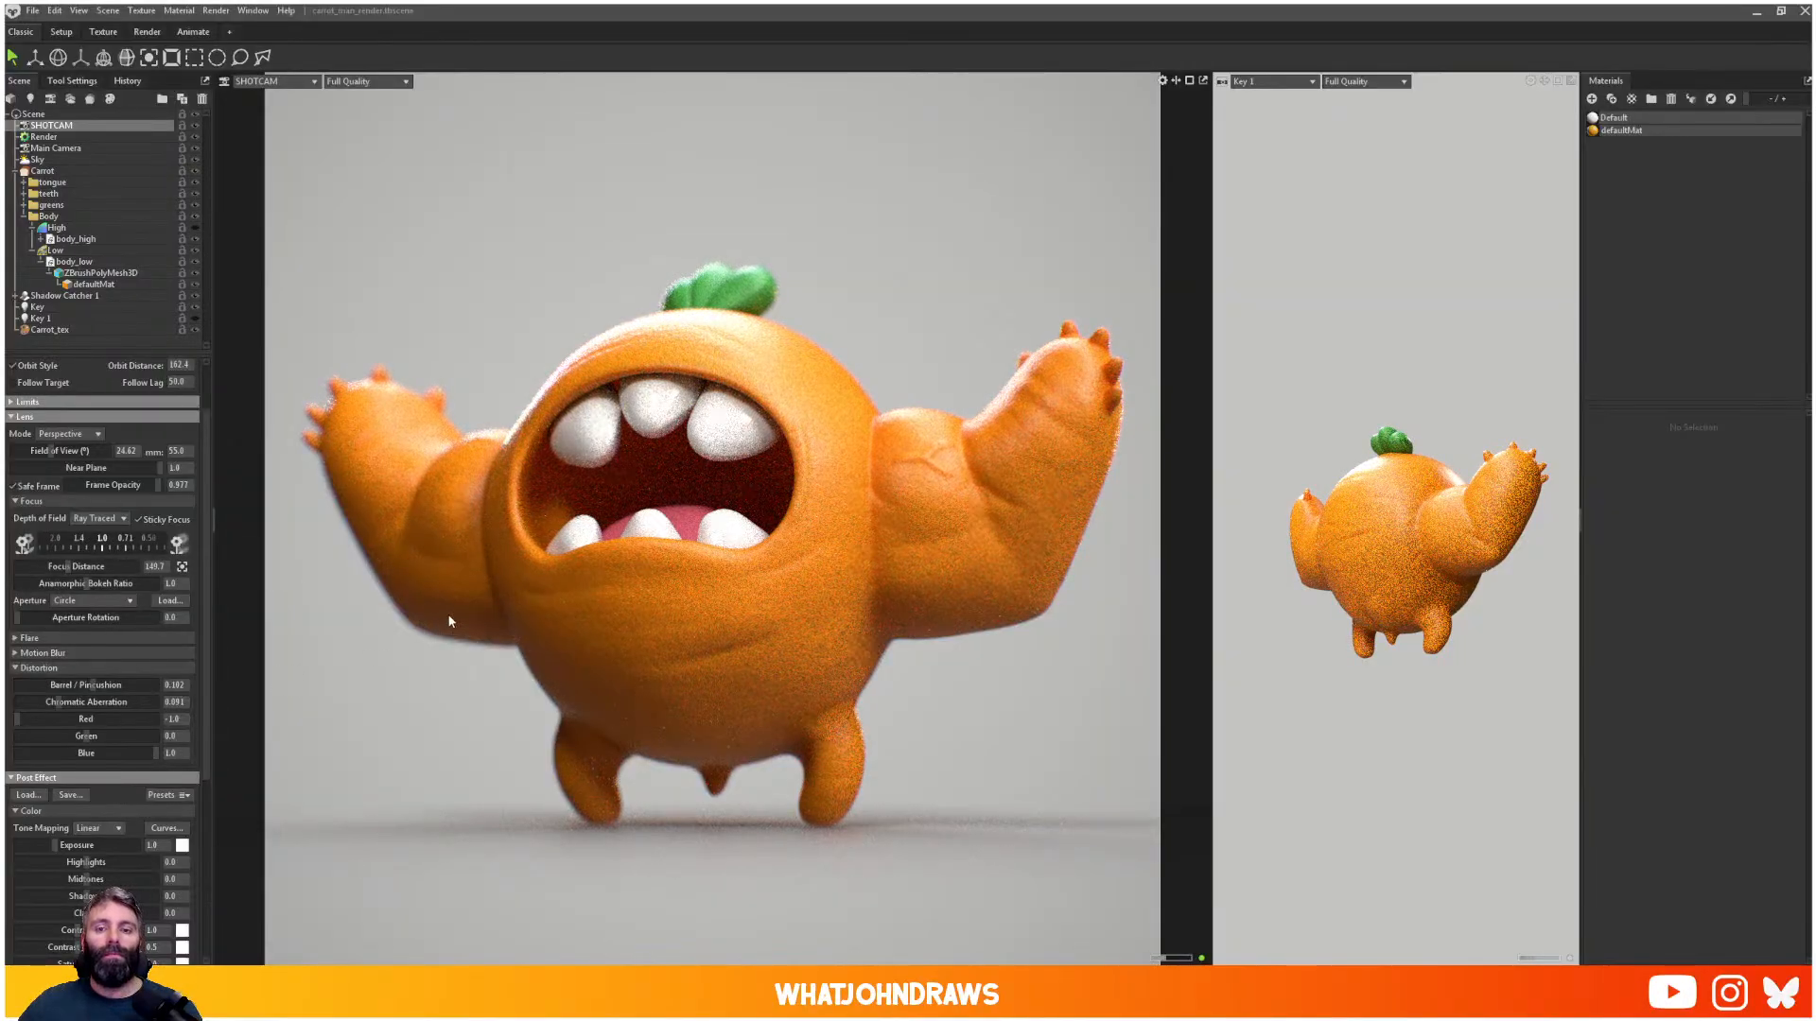
{"action": "middle_click", "coordinate": [553, 506]}
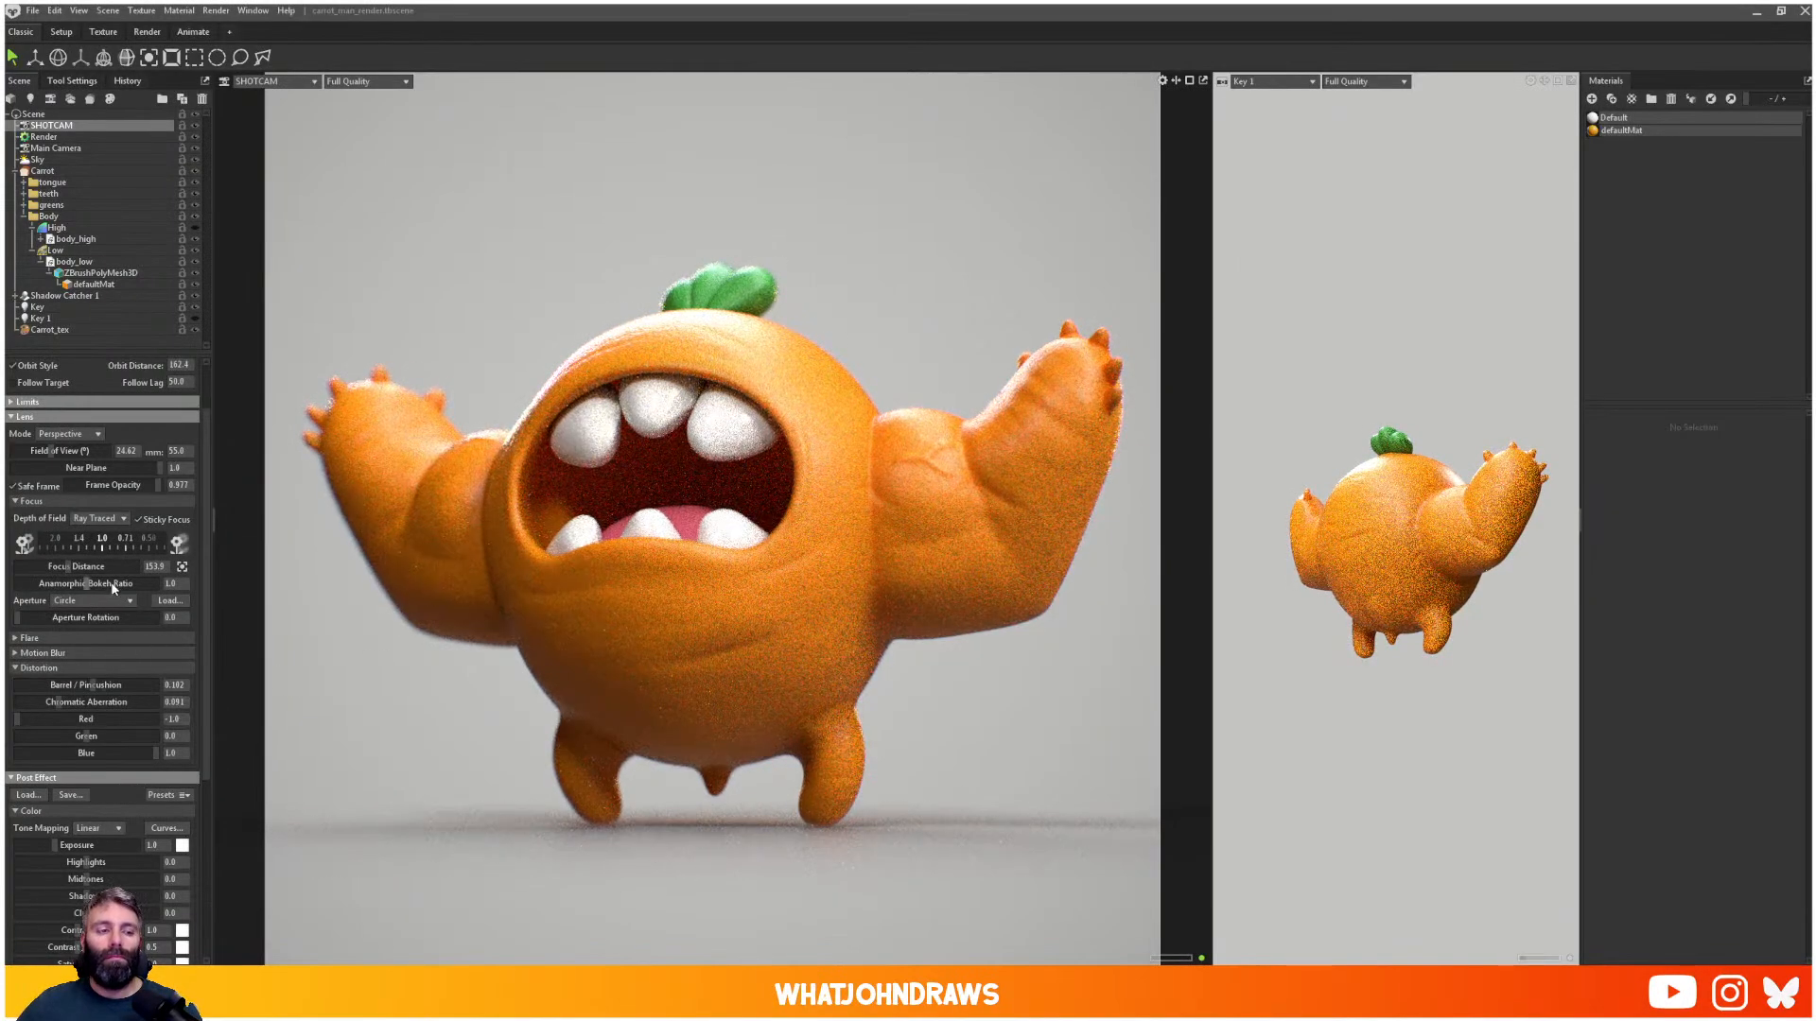
{"action": "left_click_drag", "start_coordinate": [101, 545], "coordinate": [108, 546]}
{"action": "left_click_drag", "start_coordinate": [119, 545], "coordinate": [128, 548]}
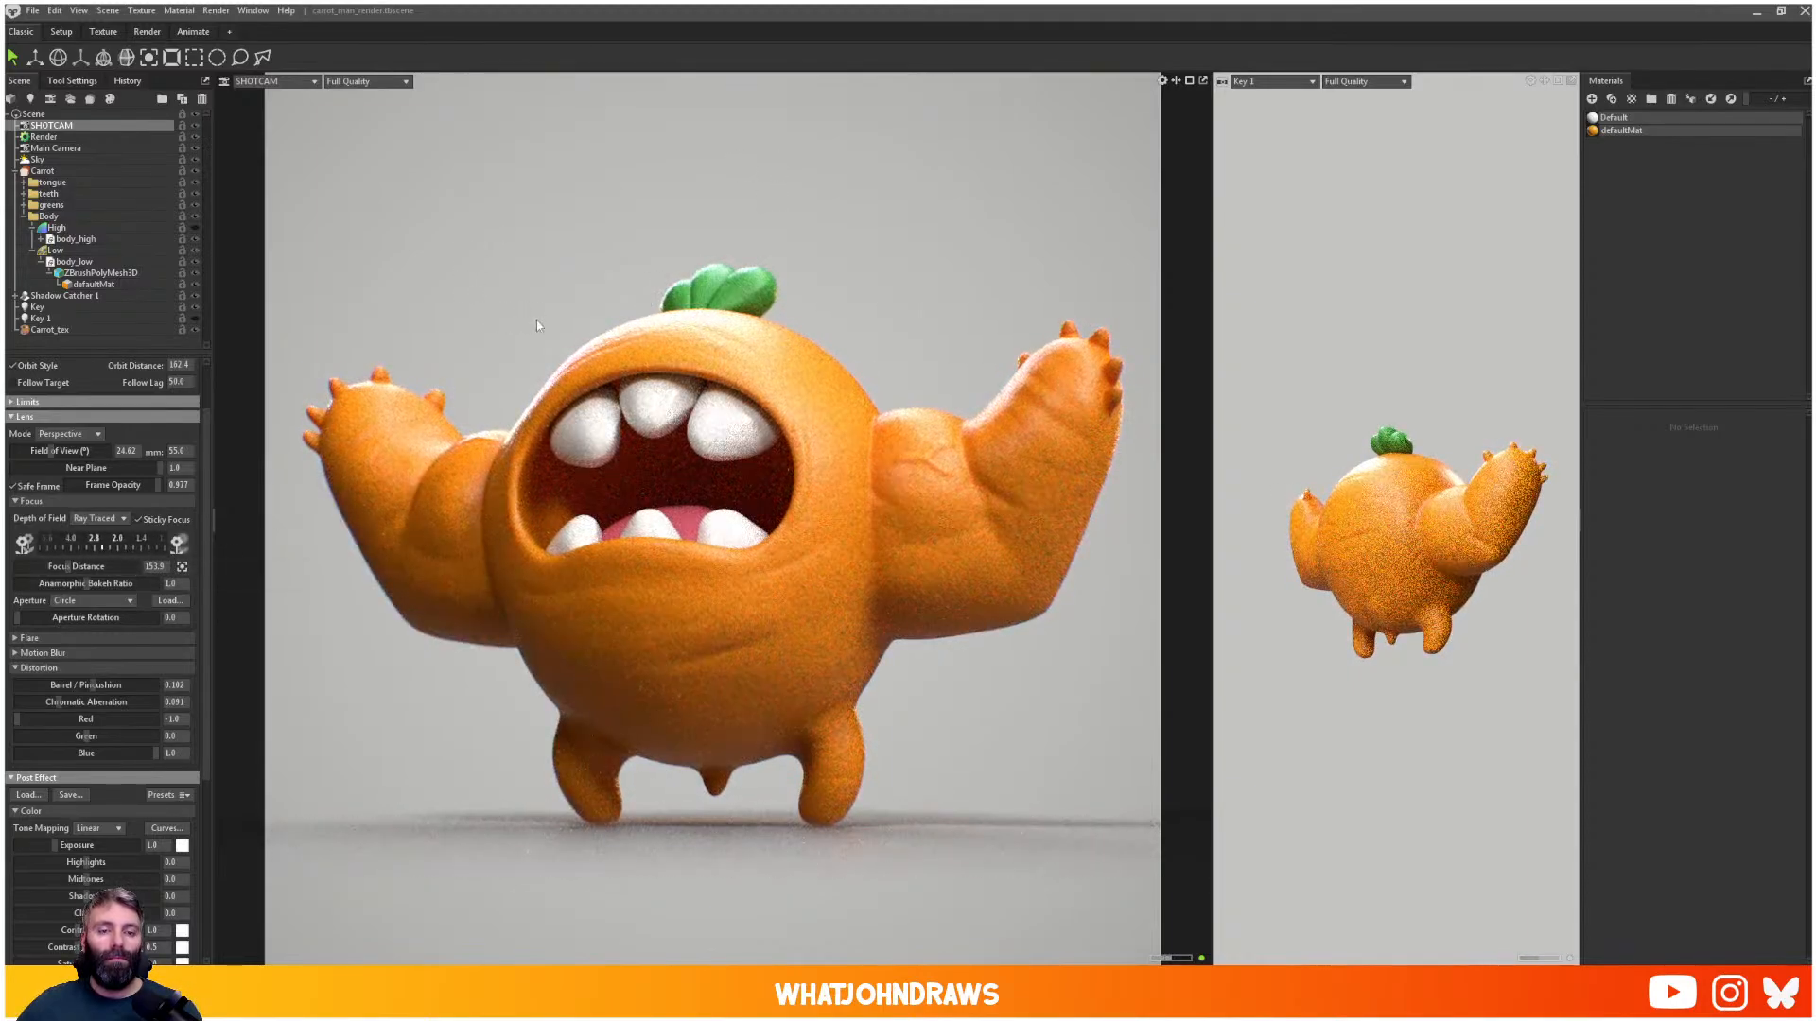
- Make the Key 1 light visible and orbit it behind the monster to light the rim of the body and arm
{"action": "left_click", "coordinate": [19, 319]}
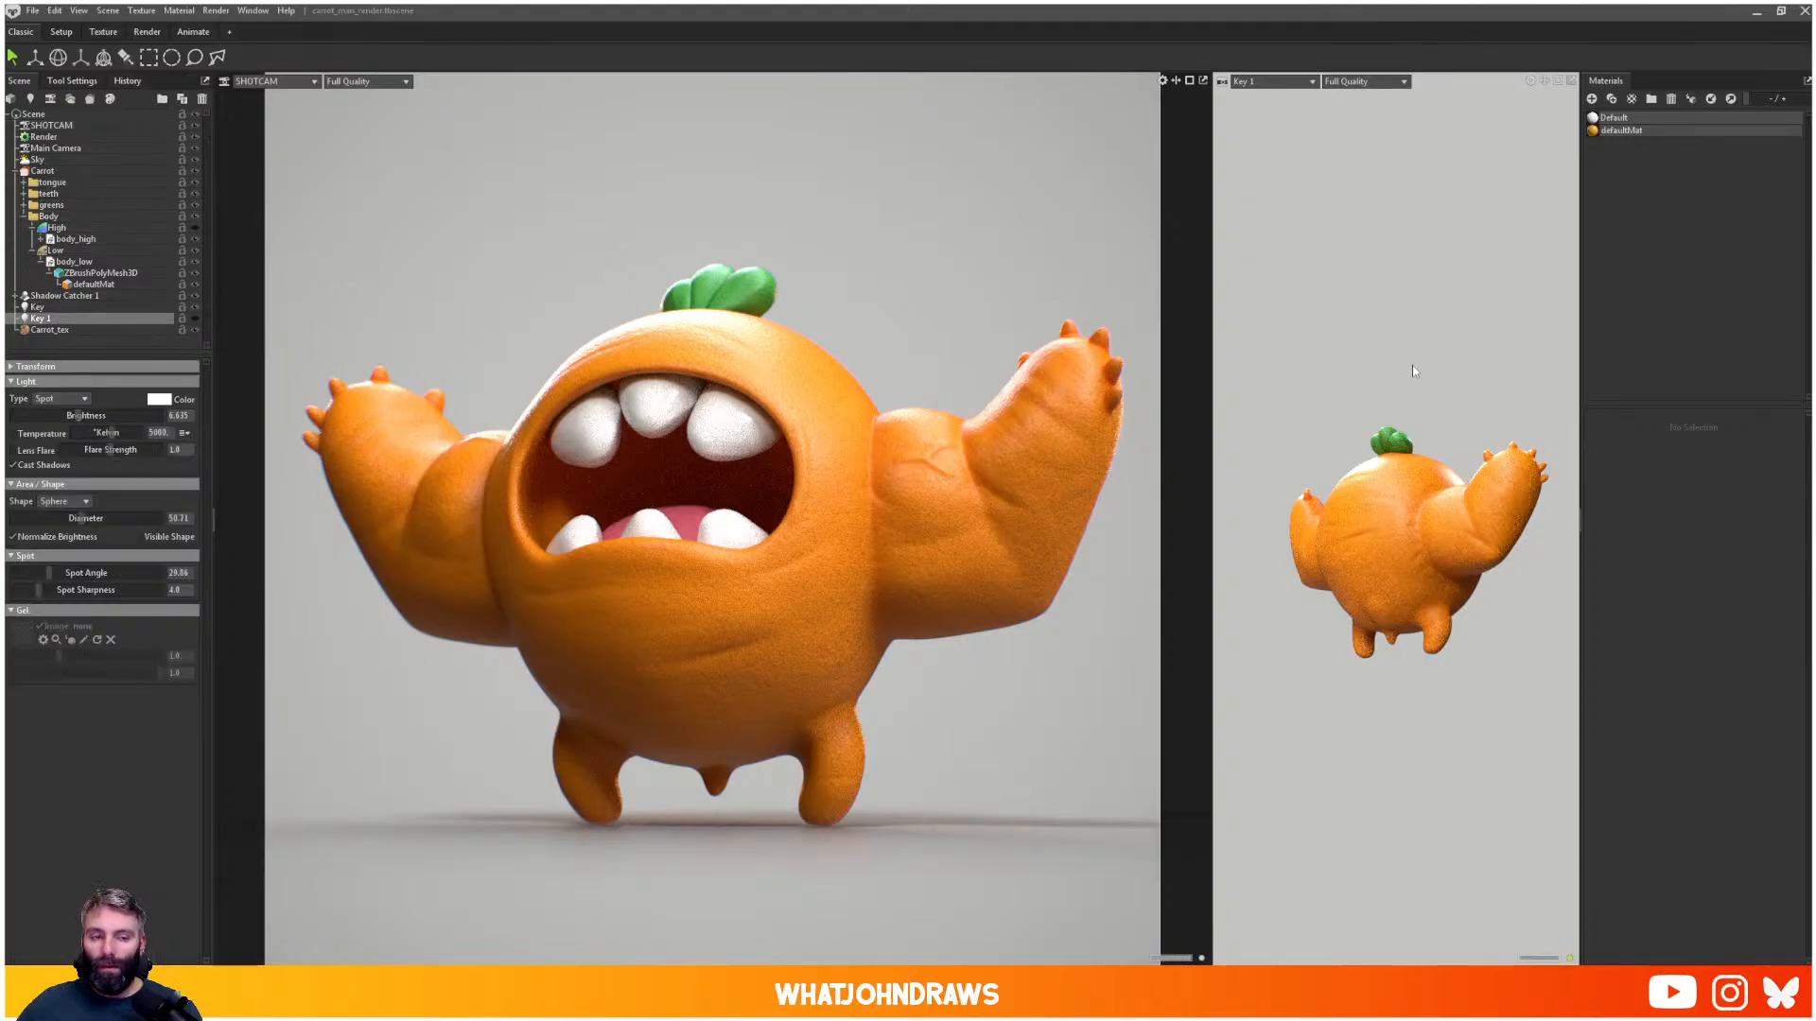
{"action": "left_click", "coordinate": [195, 318]}
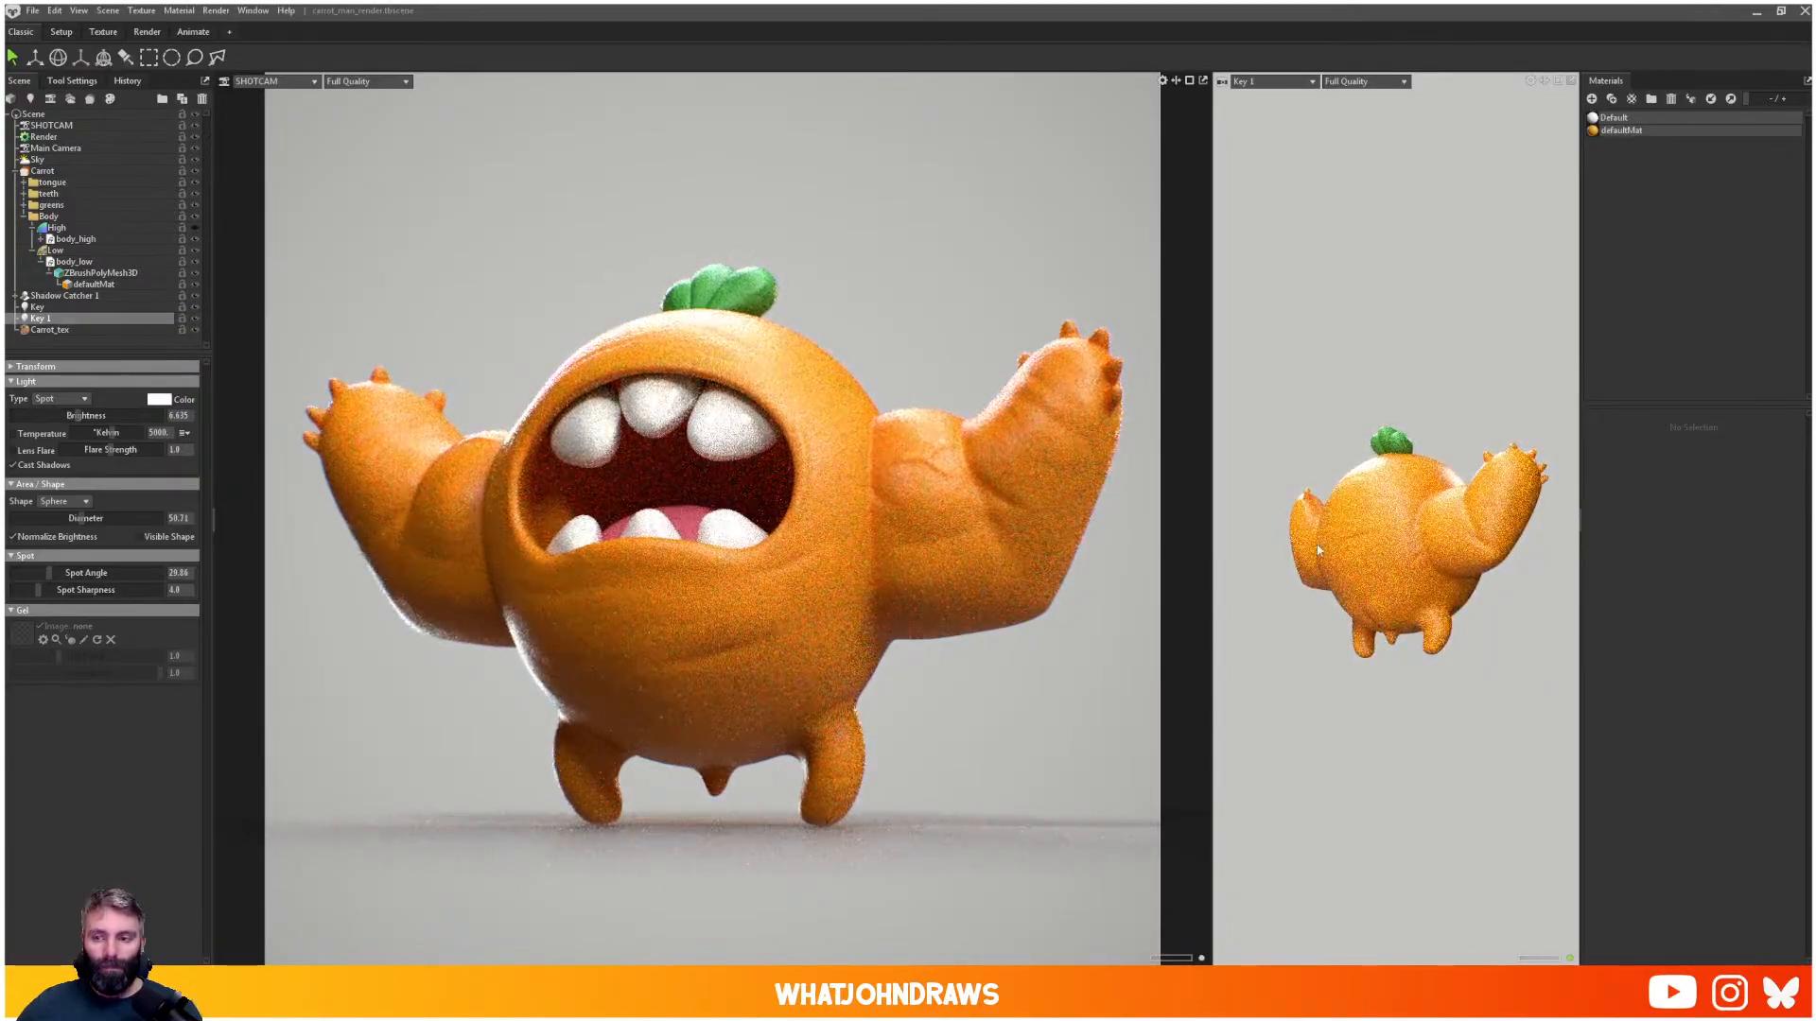
{"action": "left_click_drag", "start_coordinate": [1379, 571], "coordinate": [1342, 612]}
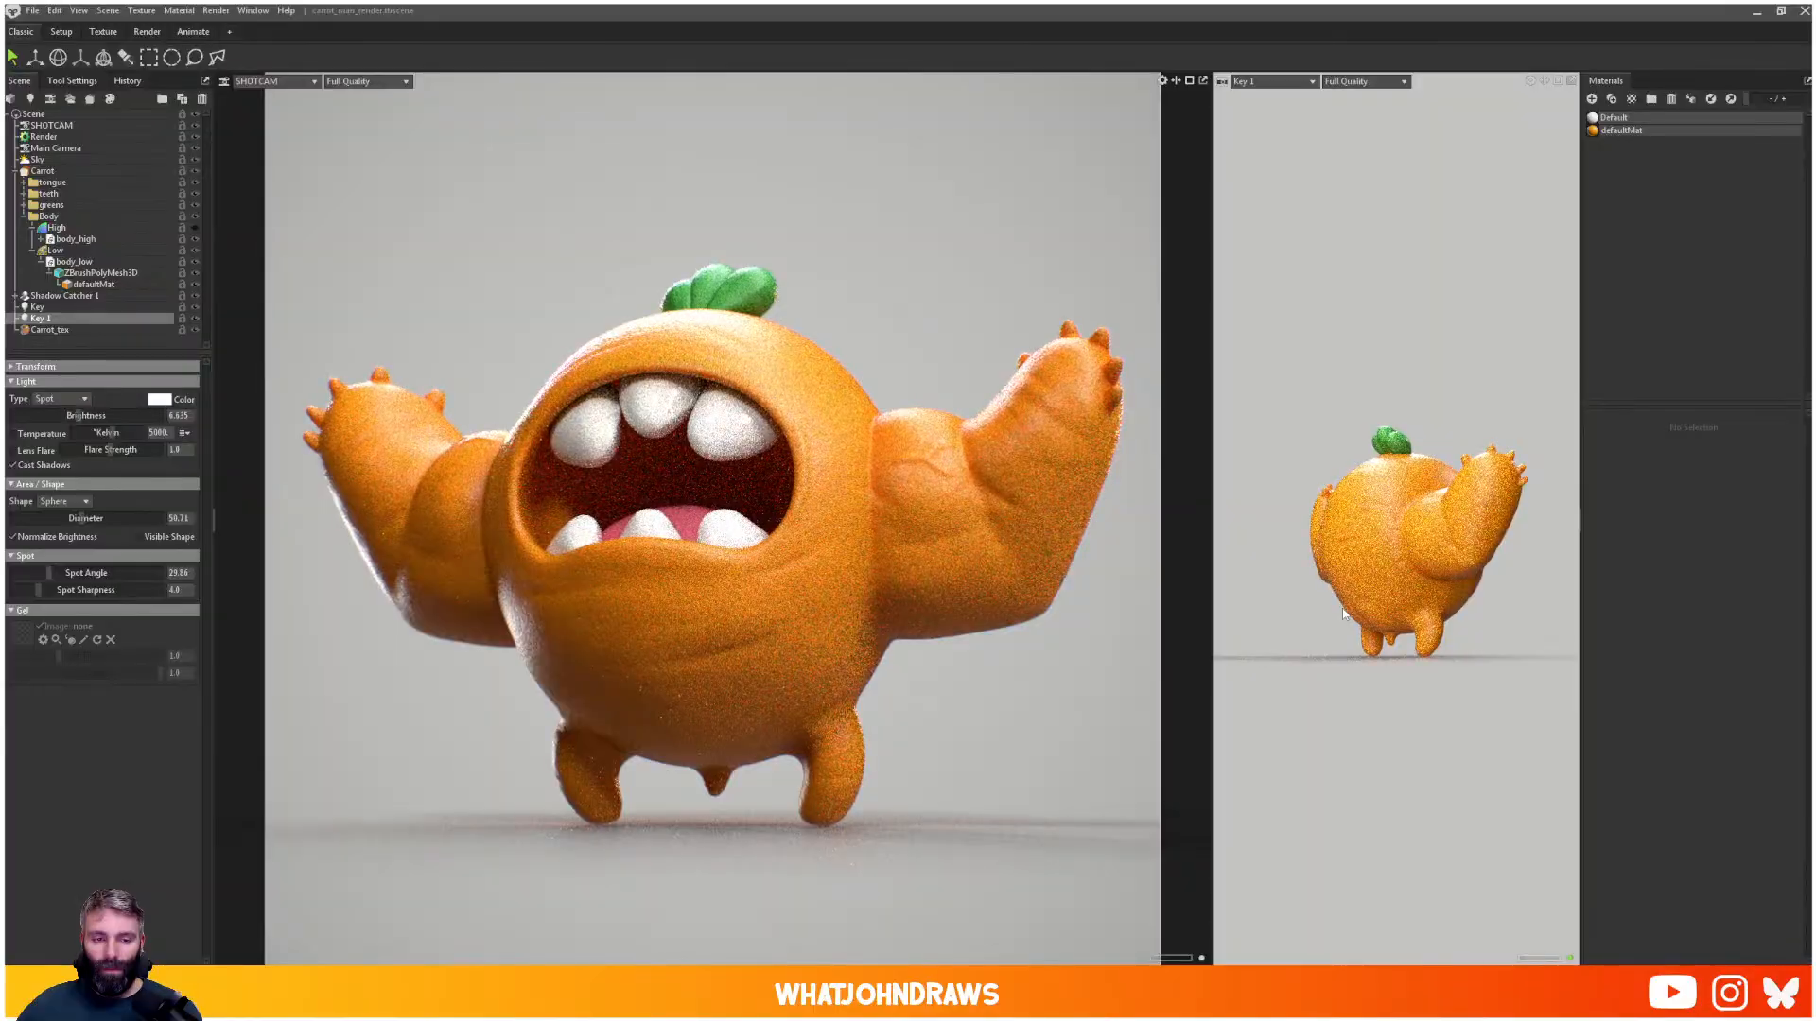
{"action": "left_click_drag", "start_coordinate": [1343, 613], "coordinate": [1405, 599]}
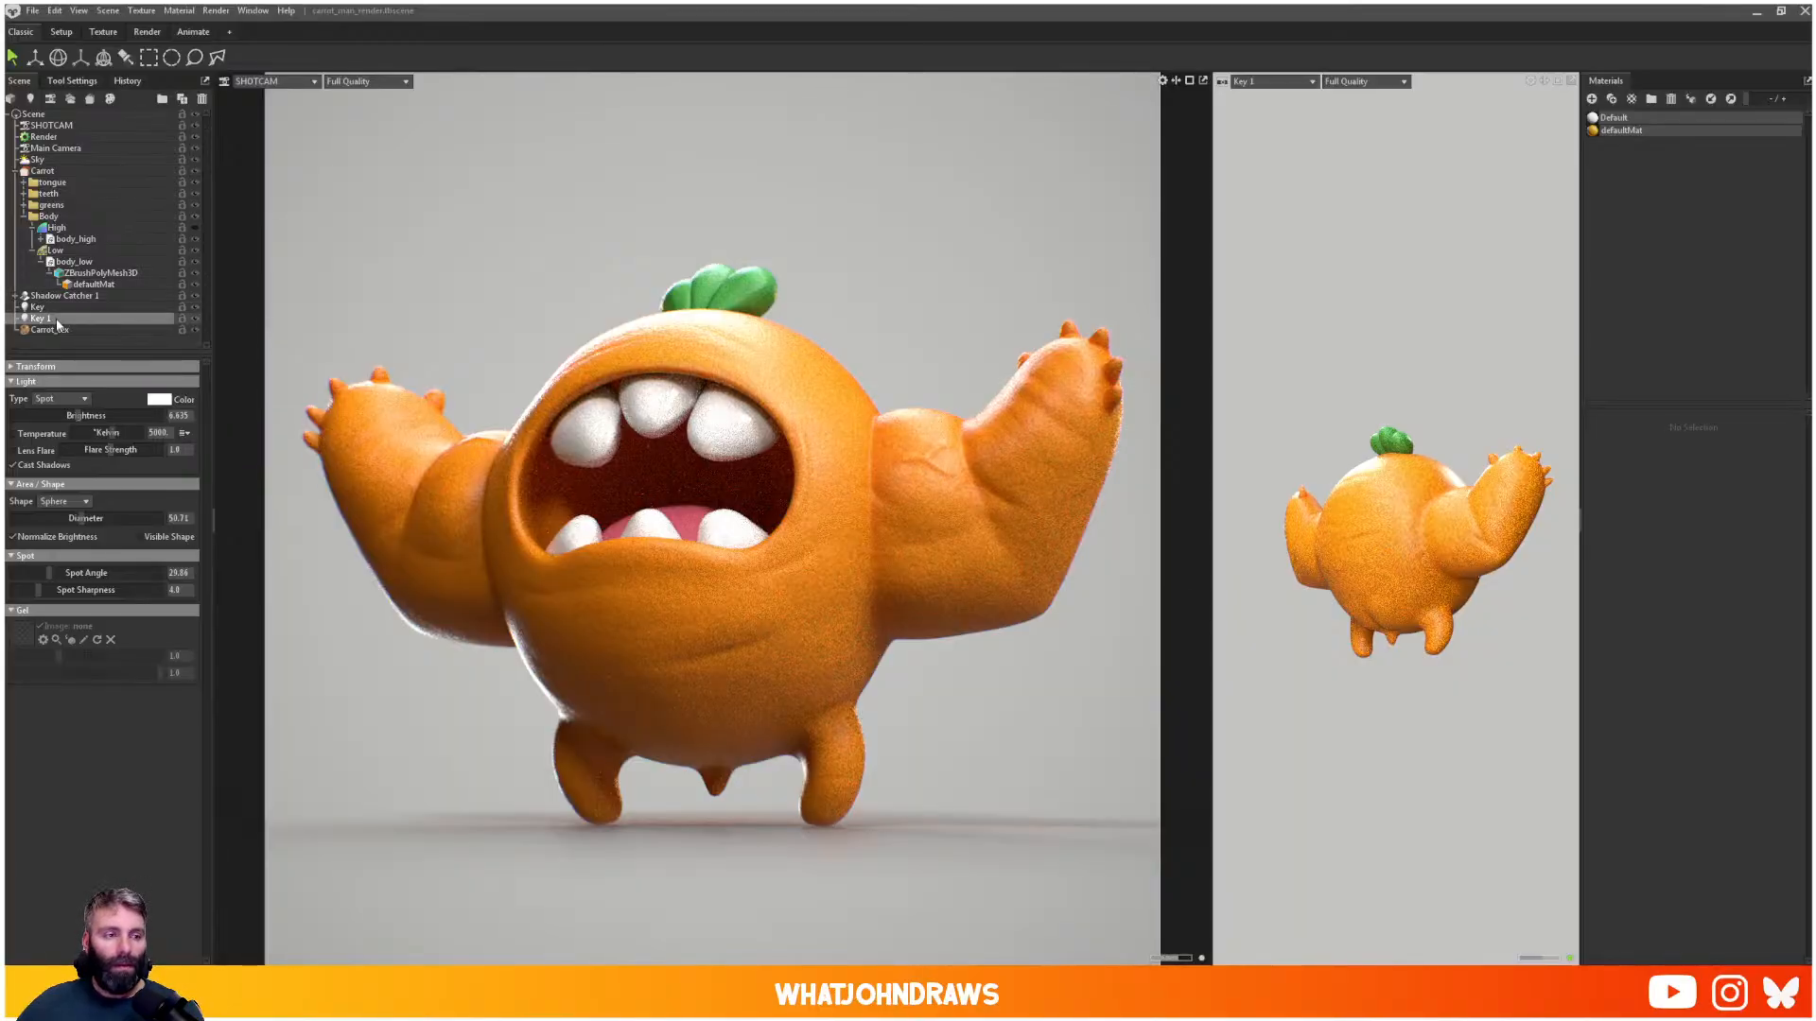
- Duplicate the Key 1 light, look through Key 2 in the second viewport, and orbit it to the monster's opposite rear side
{"action": "key", "text": "ctrl+d"}
{"action": "left_click", "coordinate": [1301, 83]}
{"action": "mouse_move", "coordinate": [1295, 96]}
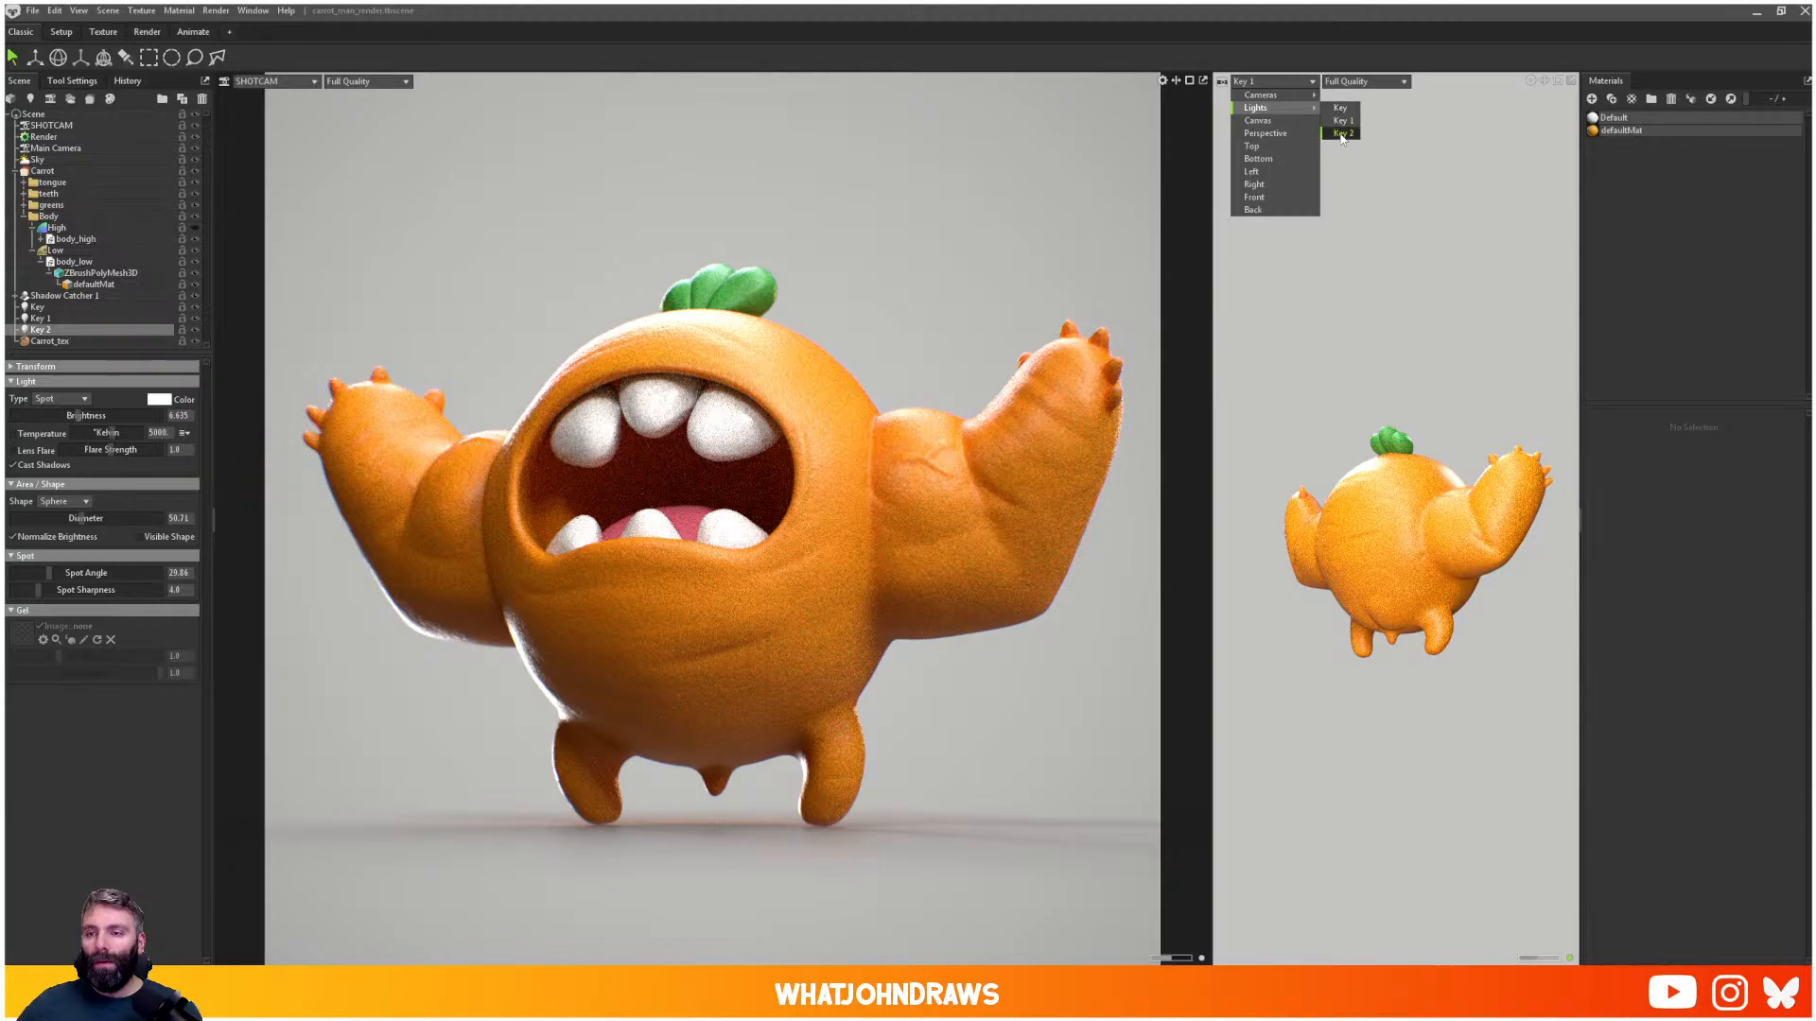
{"action": "left_click", "coordinate": [1348, 133]}
{"action": "left_click_drag", "start_coordinate": [1465, 564], "coordinate": [1326, 553]}
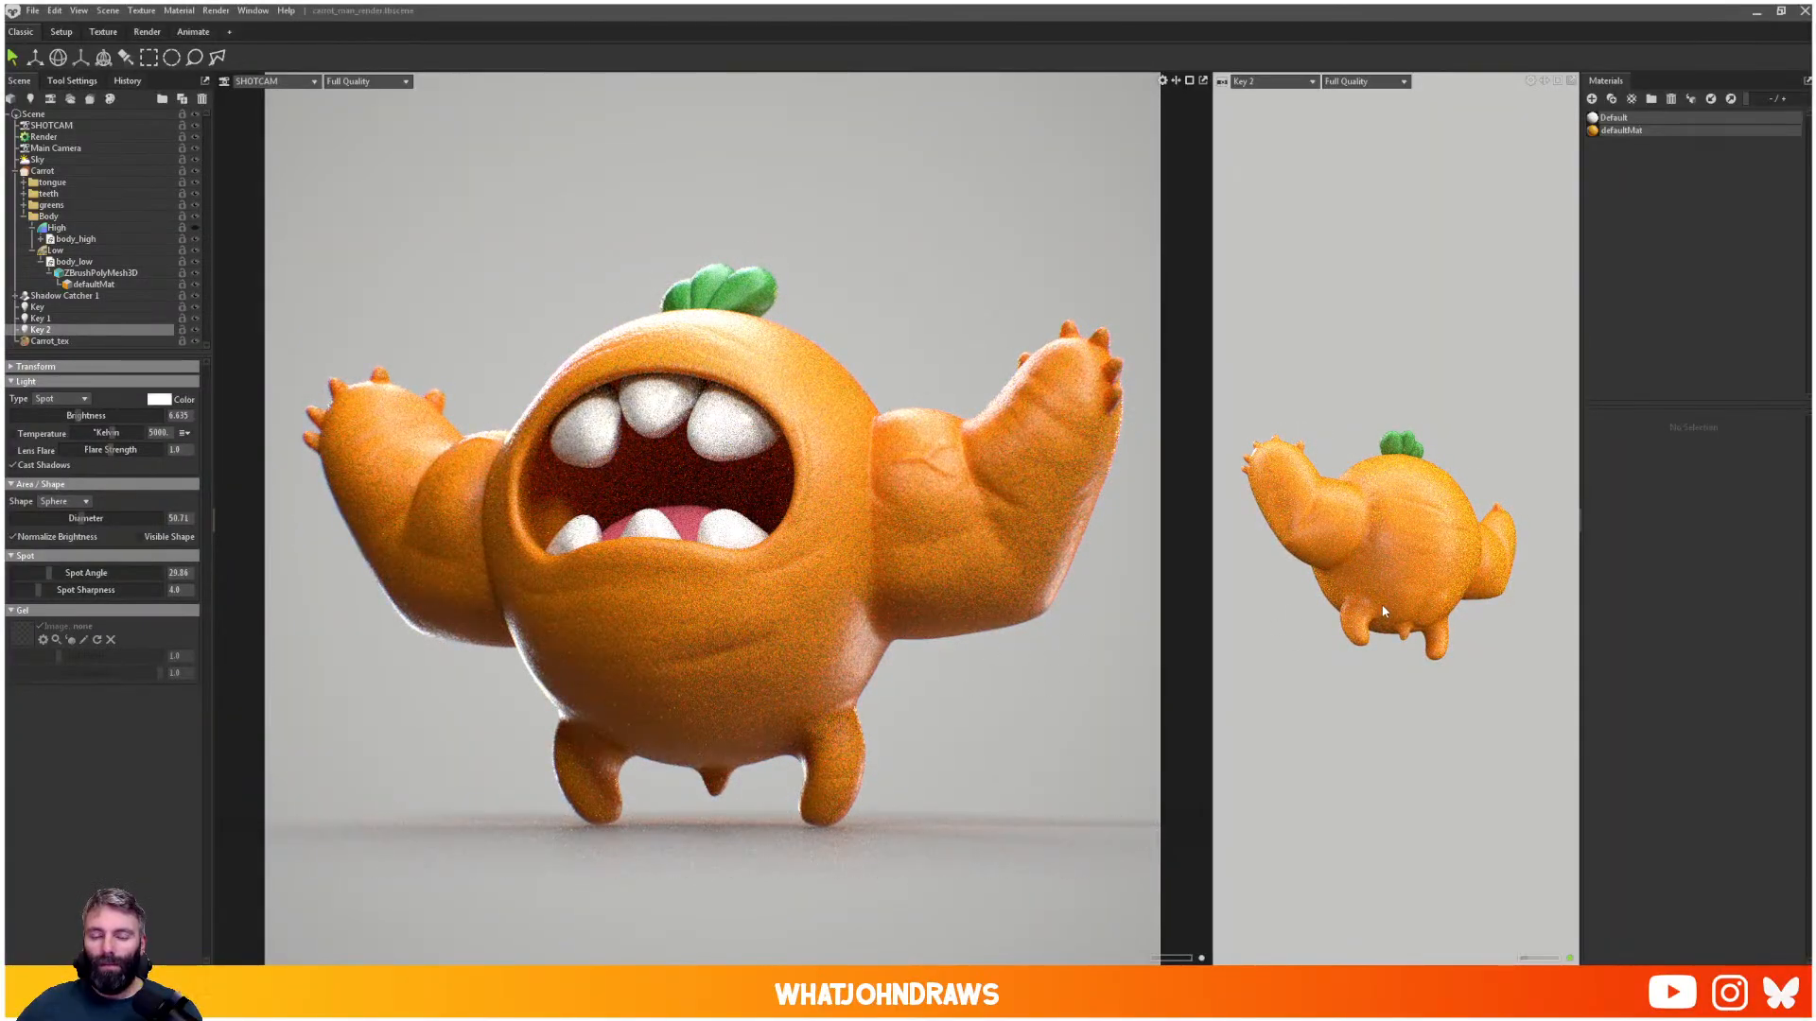
- Orbit the Key 2 light slightly further around the monster's rear to balance the rim lighting, and clear the selection
{"action": "left_click_drag", "start_coordinate": [1383, 612], "coordinate": [1376, 586]}
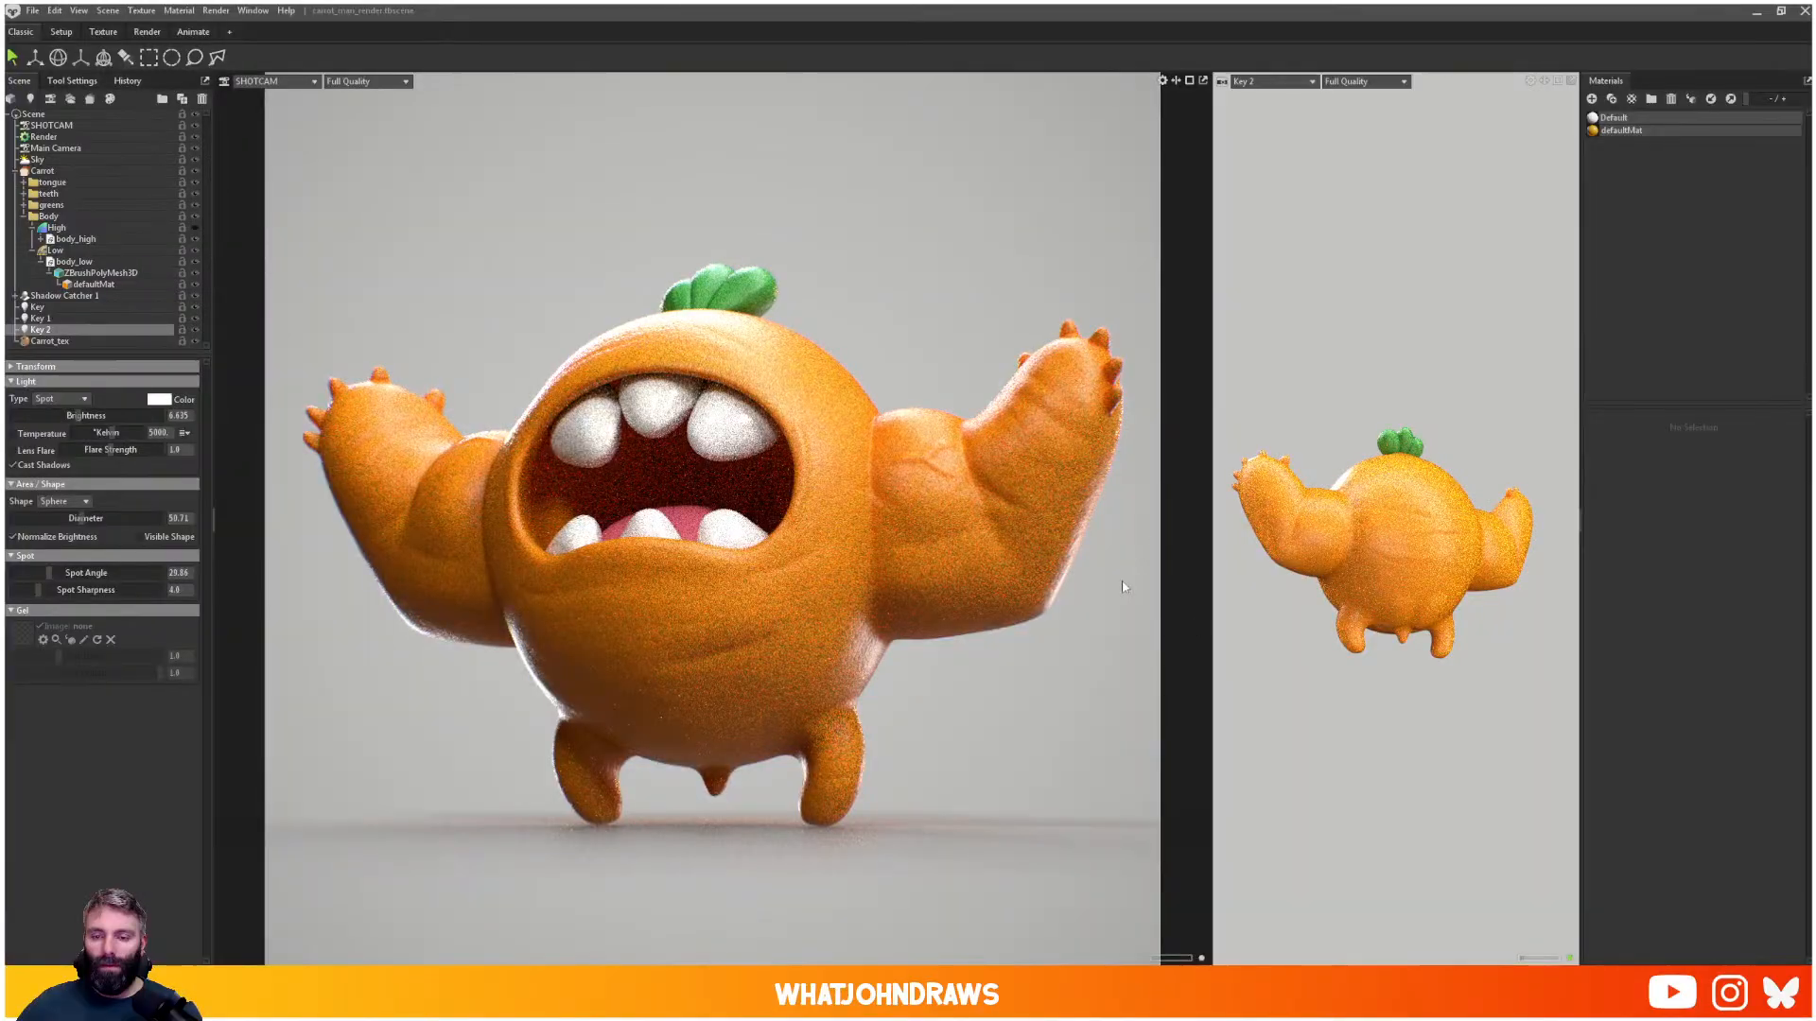
{"action": "left_click", "coordinate": [958, 303]}
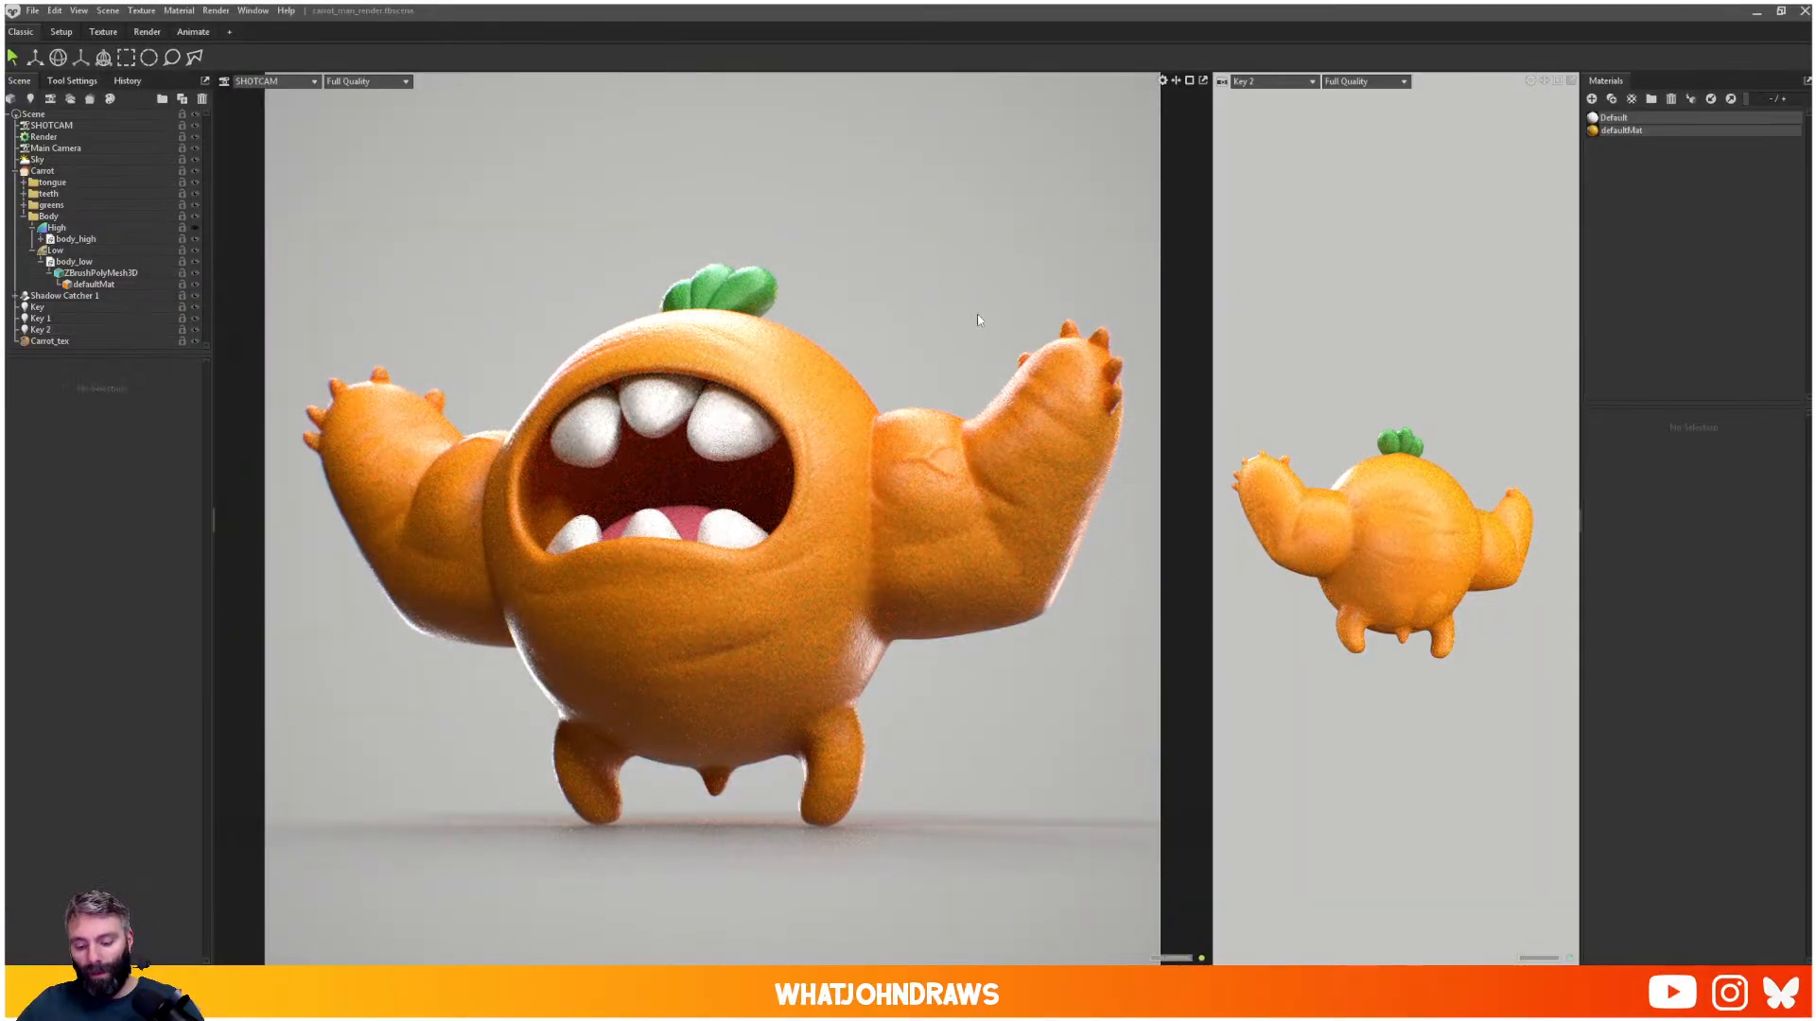
{"action": "left_click", "coordinate": [43, 137]}
{"action": "left_click", "coordinate": [577, 246]}
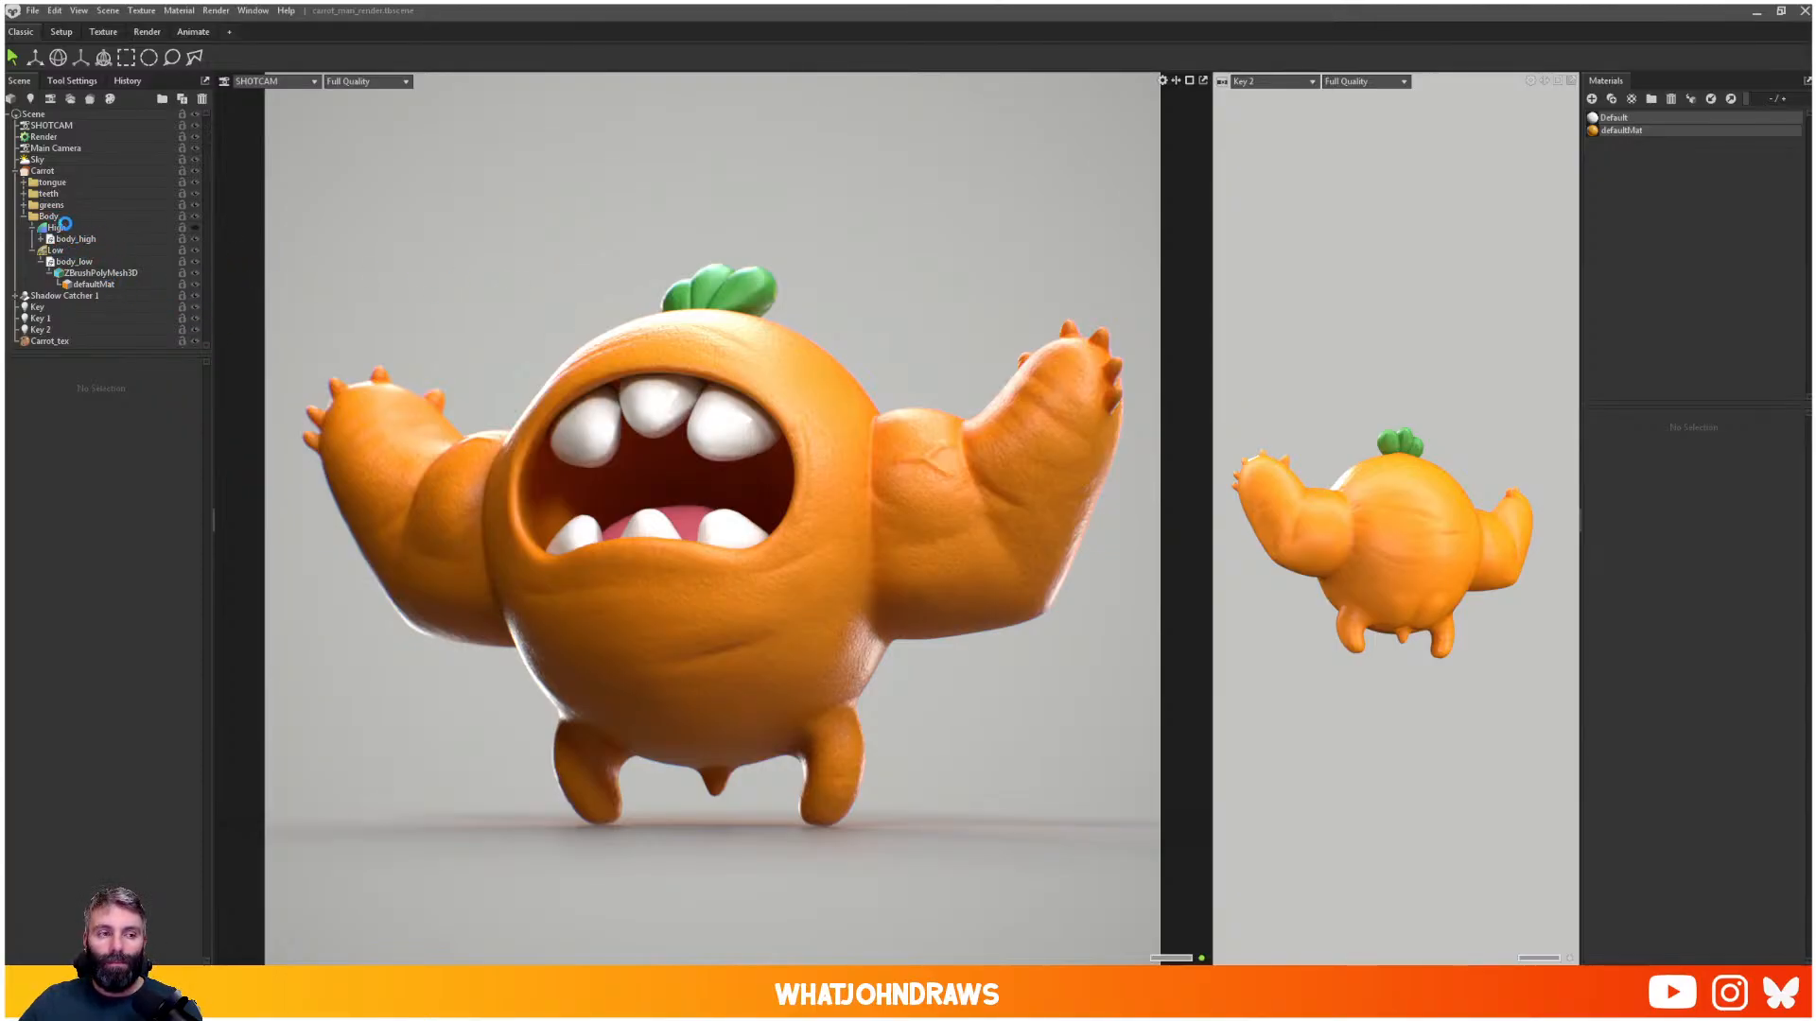
- Try a contrast-boosting S-curve on SHOTCAM's RGB tone curve, clear it and close the curve editor
{"action": "left_click", "coordinate": [52, 127]}
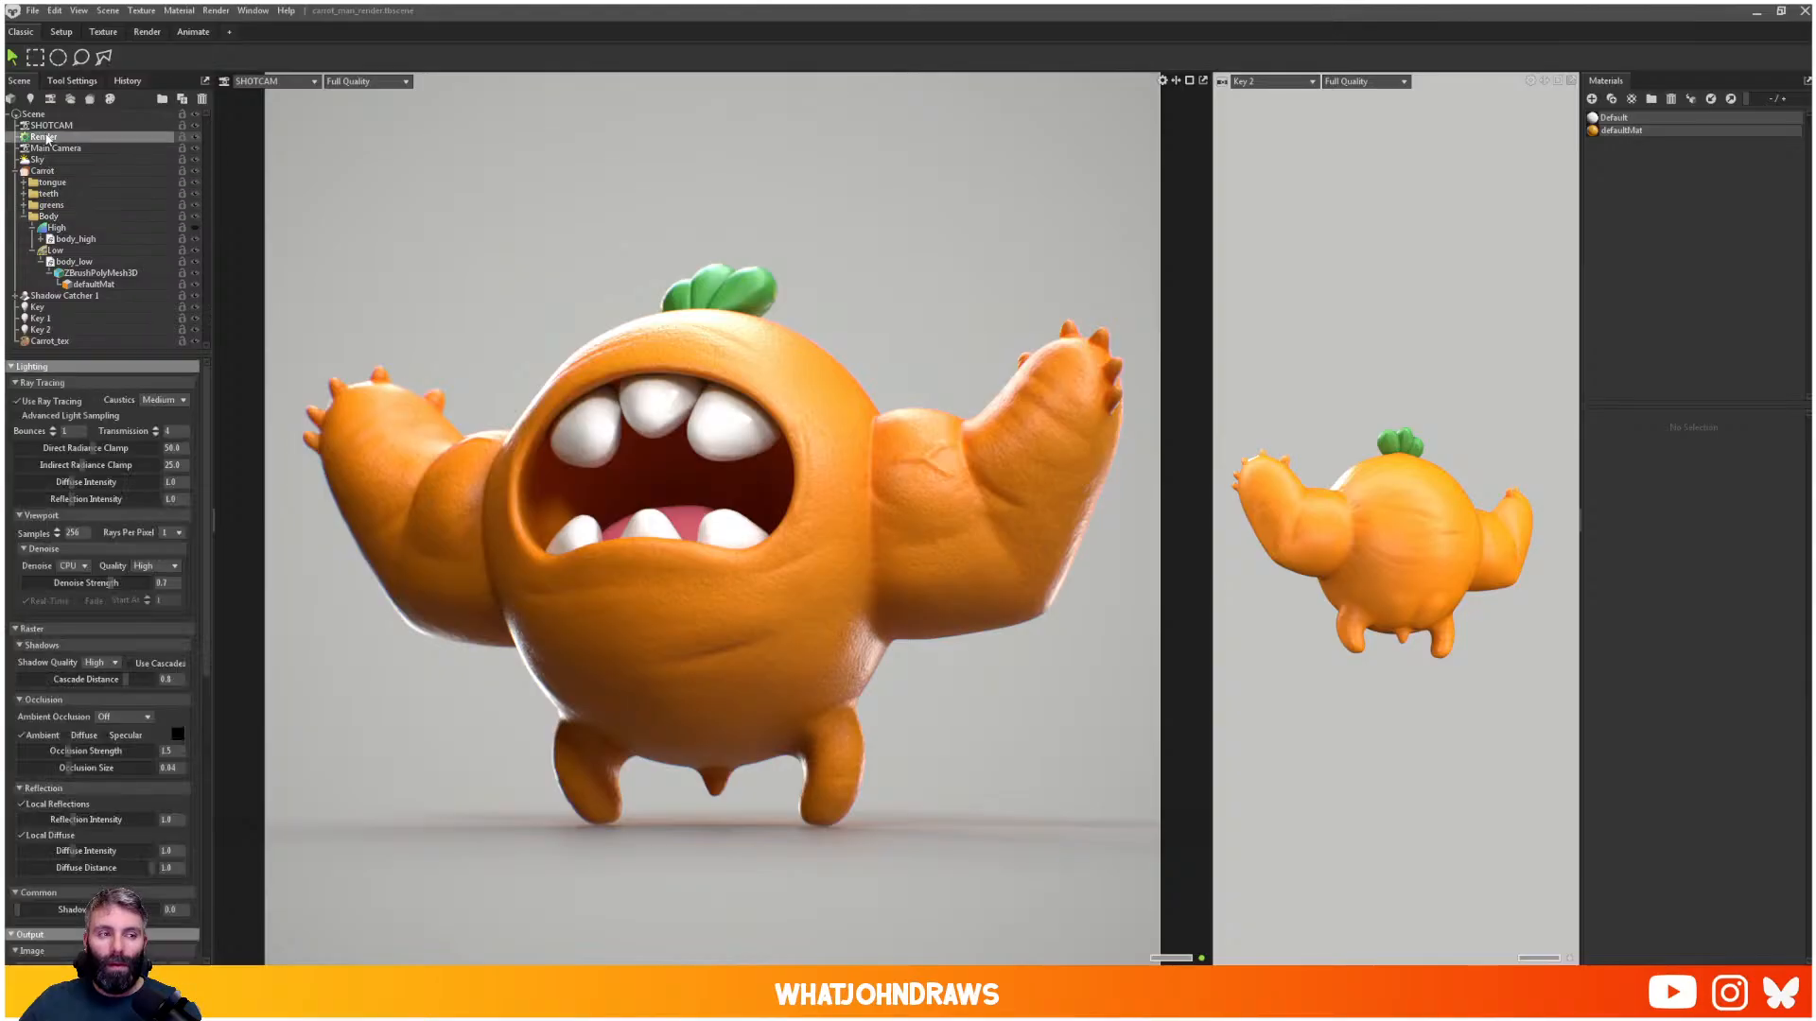
{"action": "scroll", "coordinate": [95, 652], "scroll_direction": "down", "scroll_amount": 6}
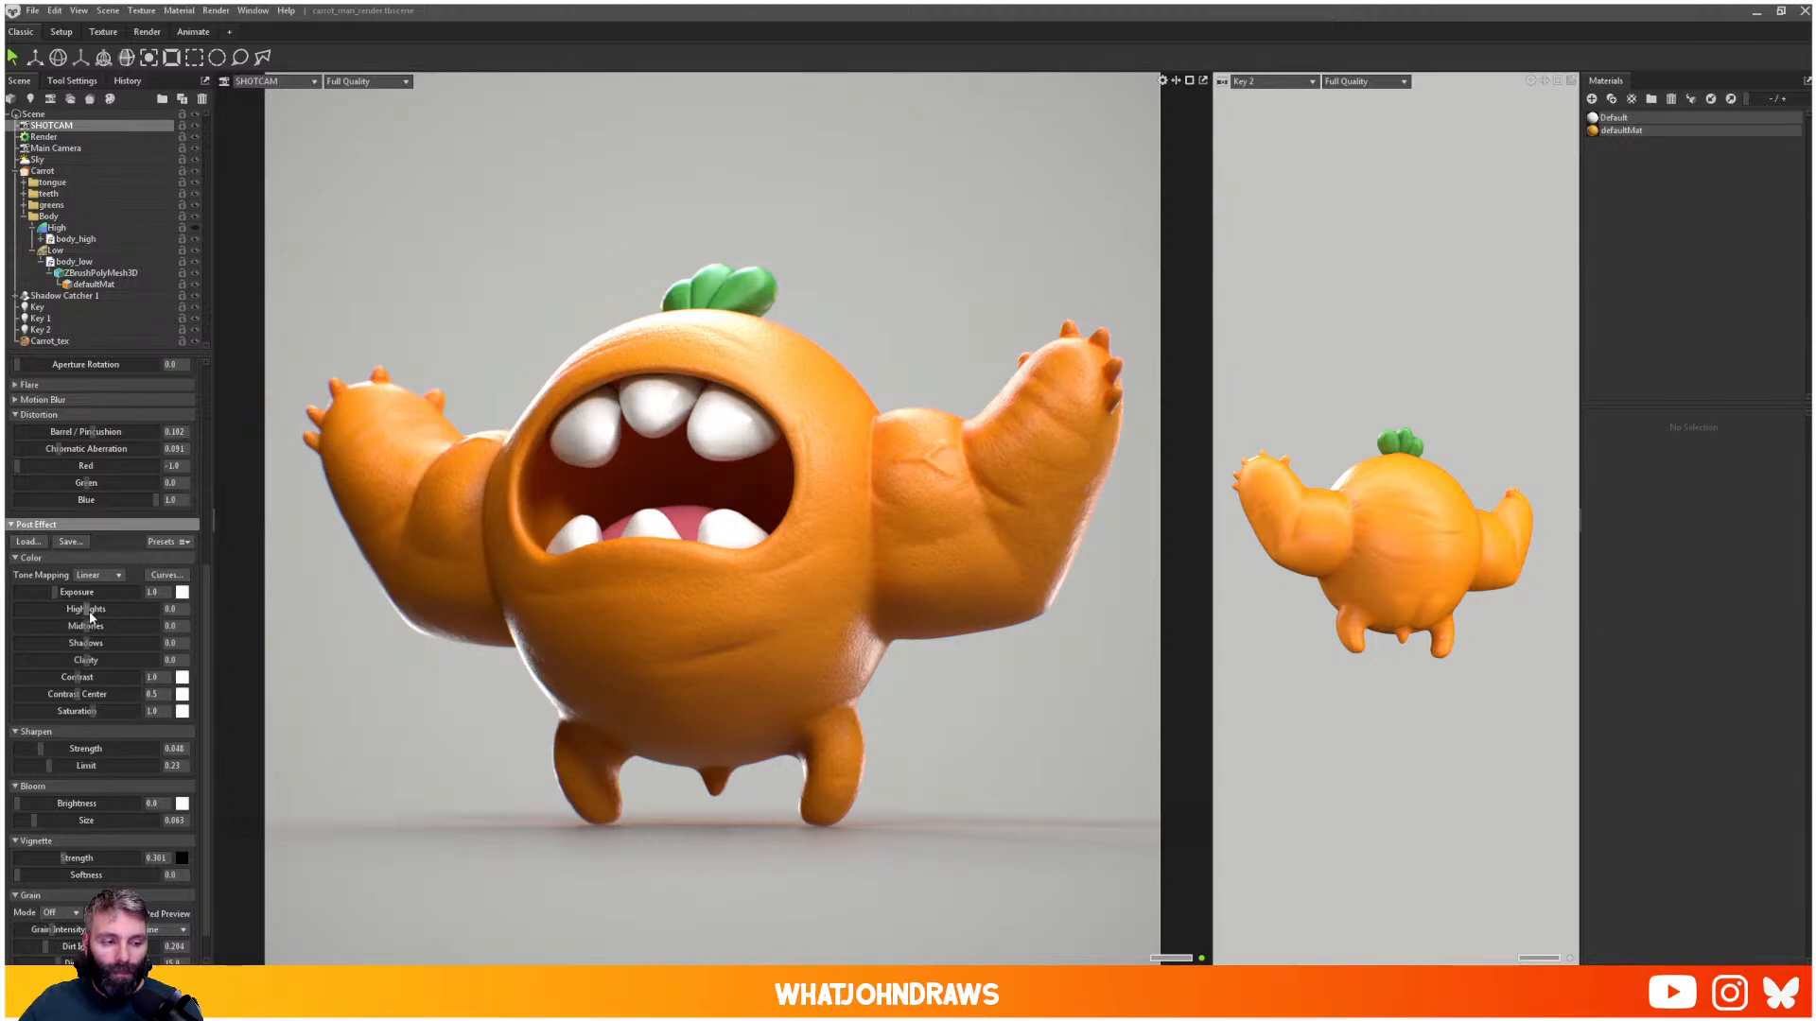
{"action": "left_click", "coordinate": [165, 576]}
{"action": "mouse_move", "coordinate": [886, 523]}
{"action": "left_mouse_down"}
{"action": "mouse_move", "coordinate": [902, 517]}
{"action": "mouse_move", "coordinate": [878, 537]}
{"action": "mouse_move", "coordinate": [887, 524]}
{"action": "left_mouse_up"}
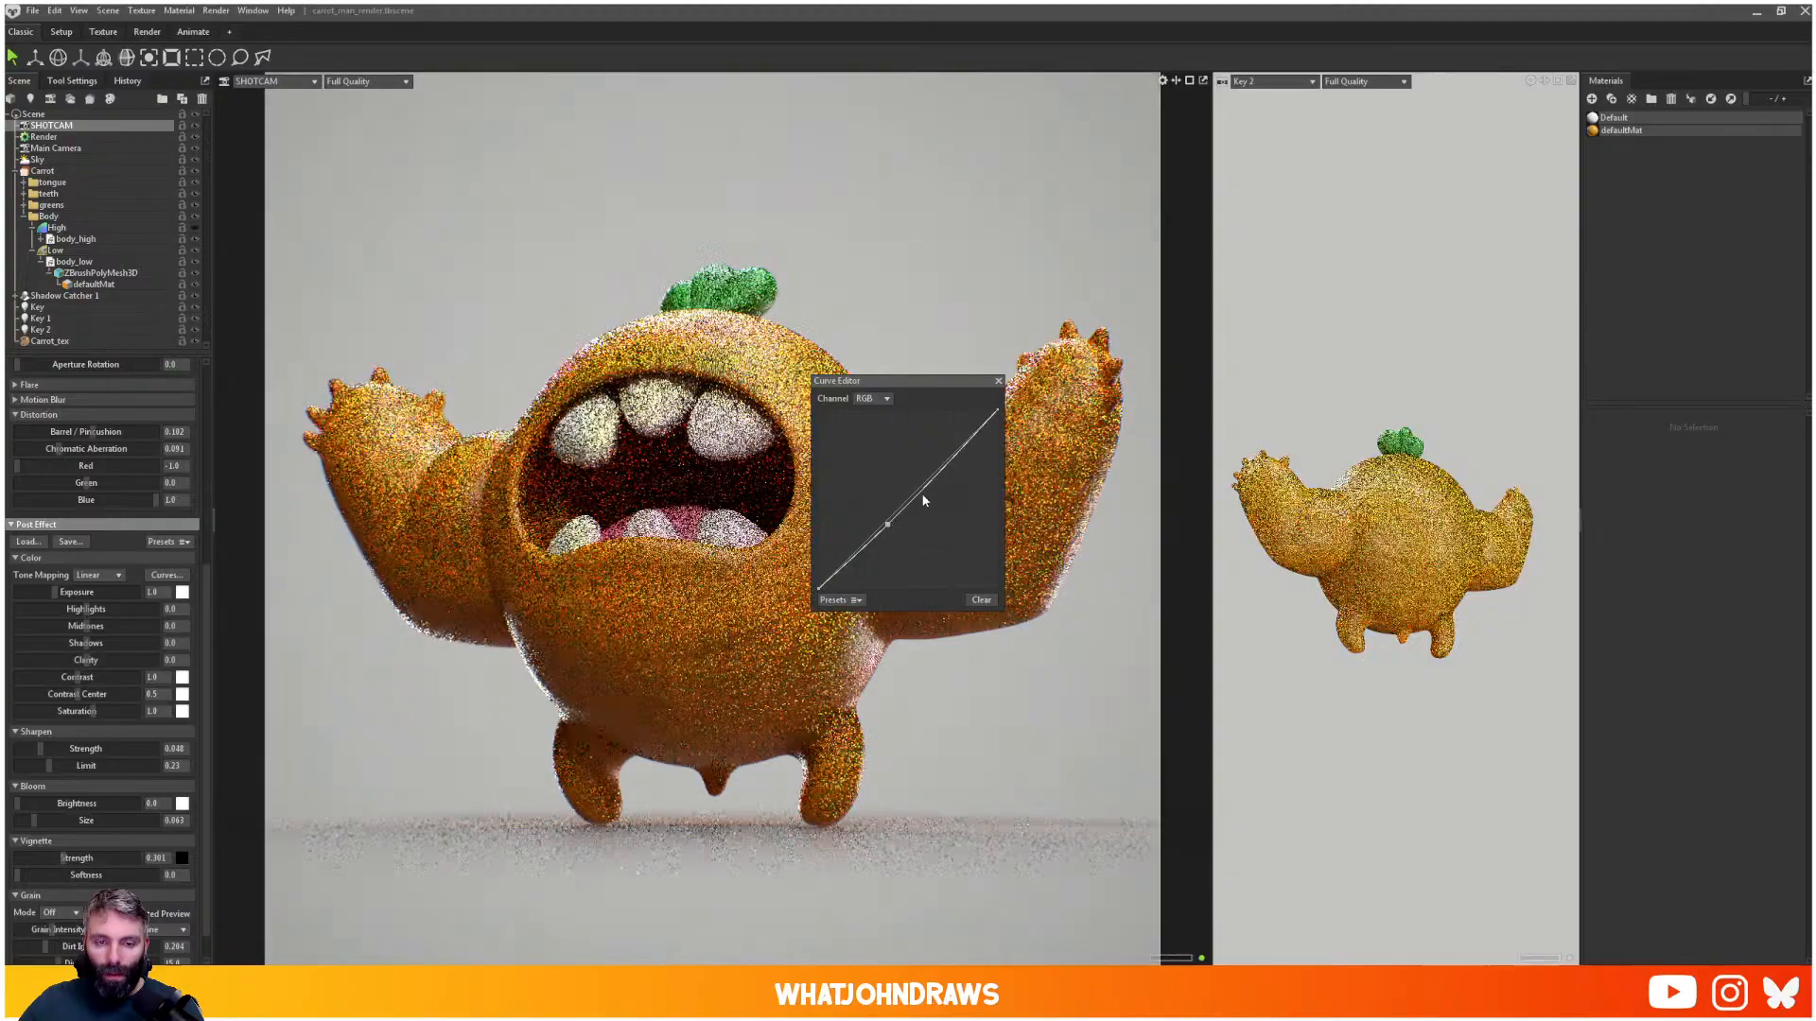
{"action": "left_click_drag", "start_coordinate": [947, 458], "coordinate": [964, 441]}
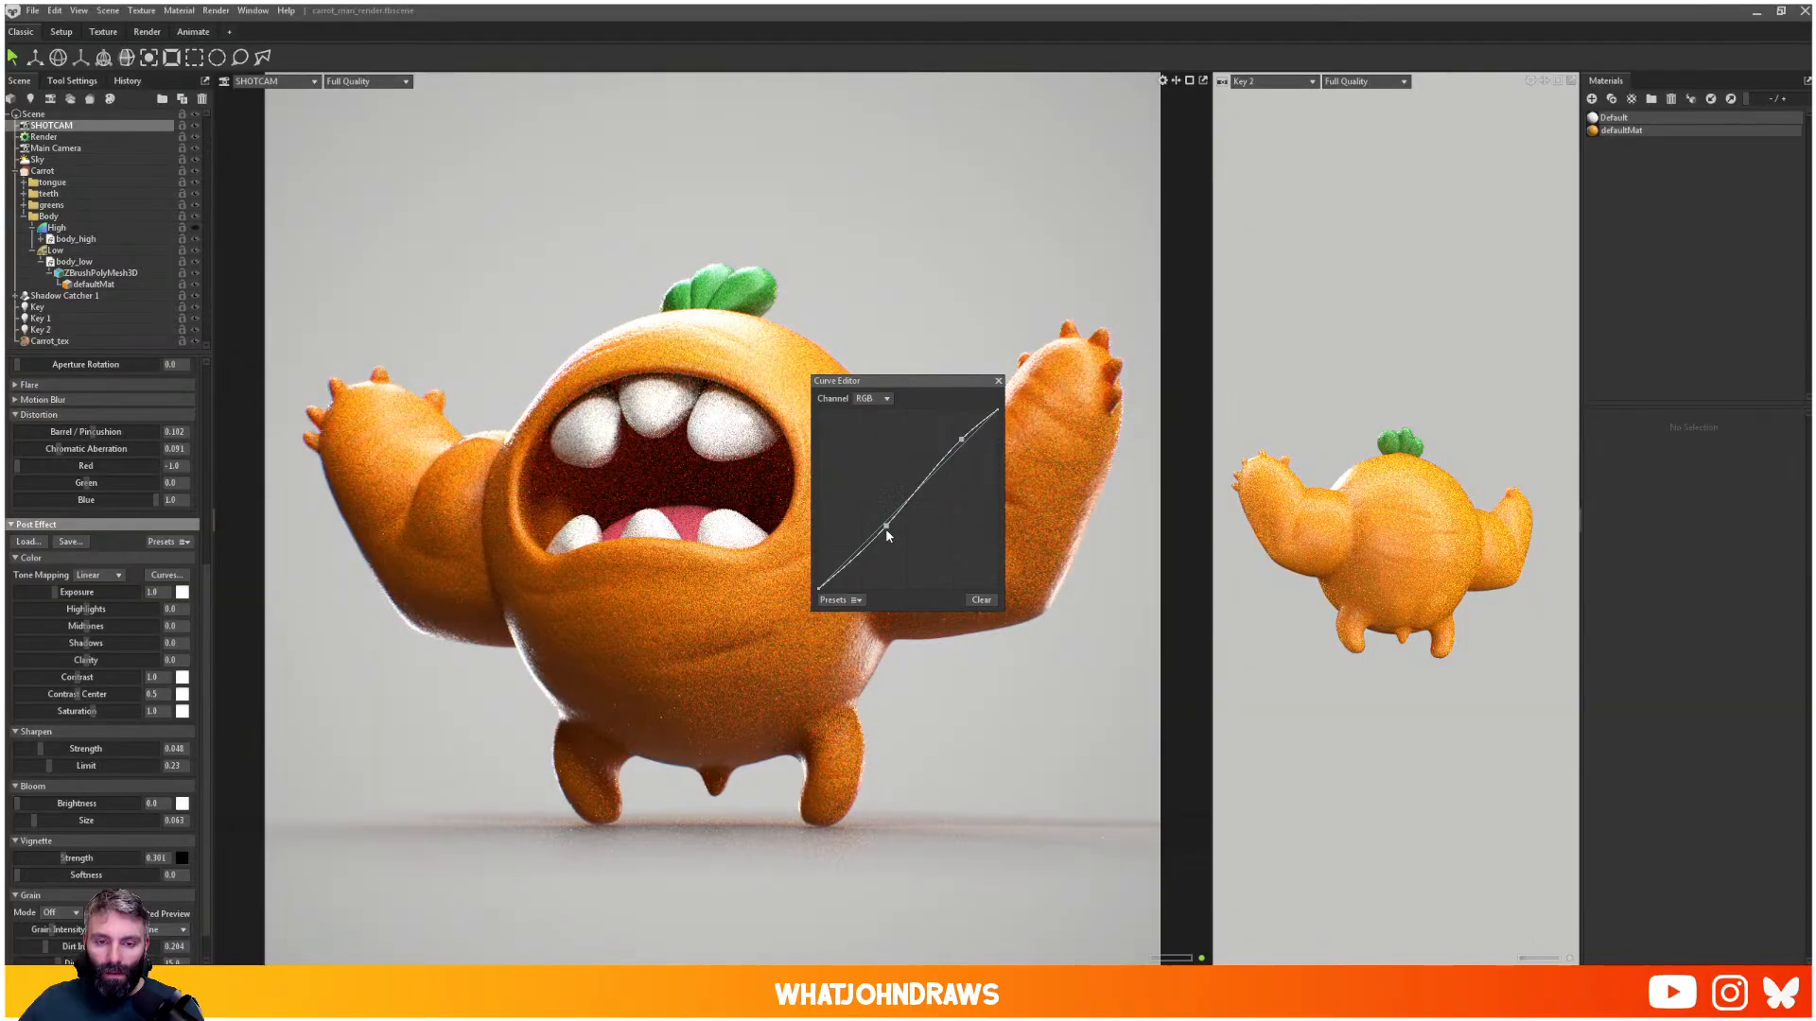
{"action": "left_click_drag", "start_coordinate": [886, 527], "coordinate": [872, 539]}
{"action": "left_click", "coordinate": [980, 599]}
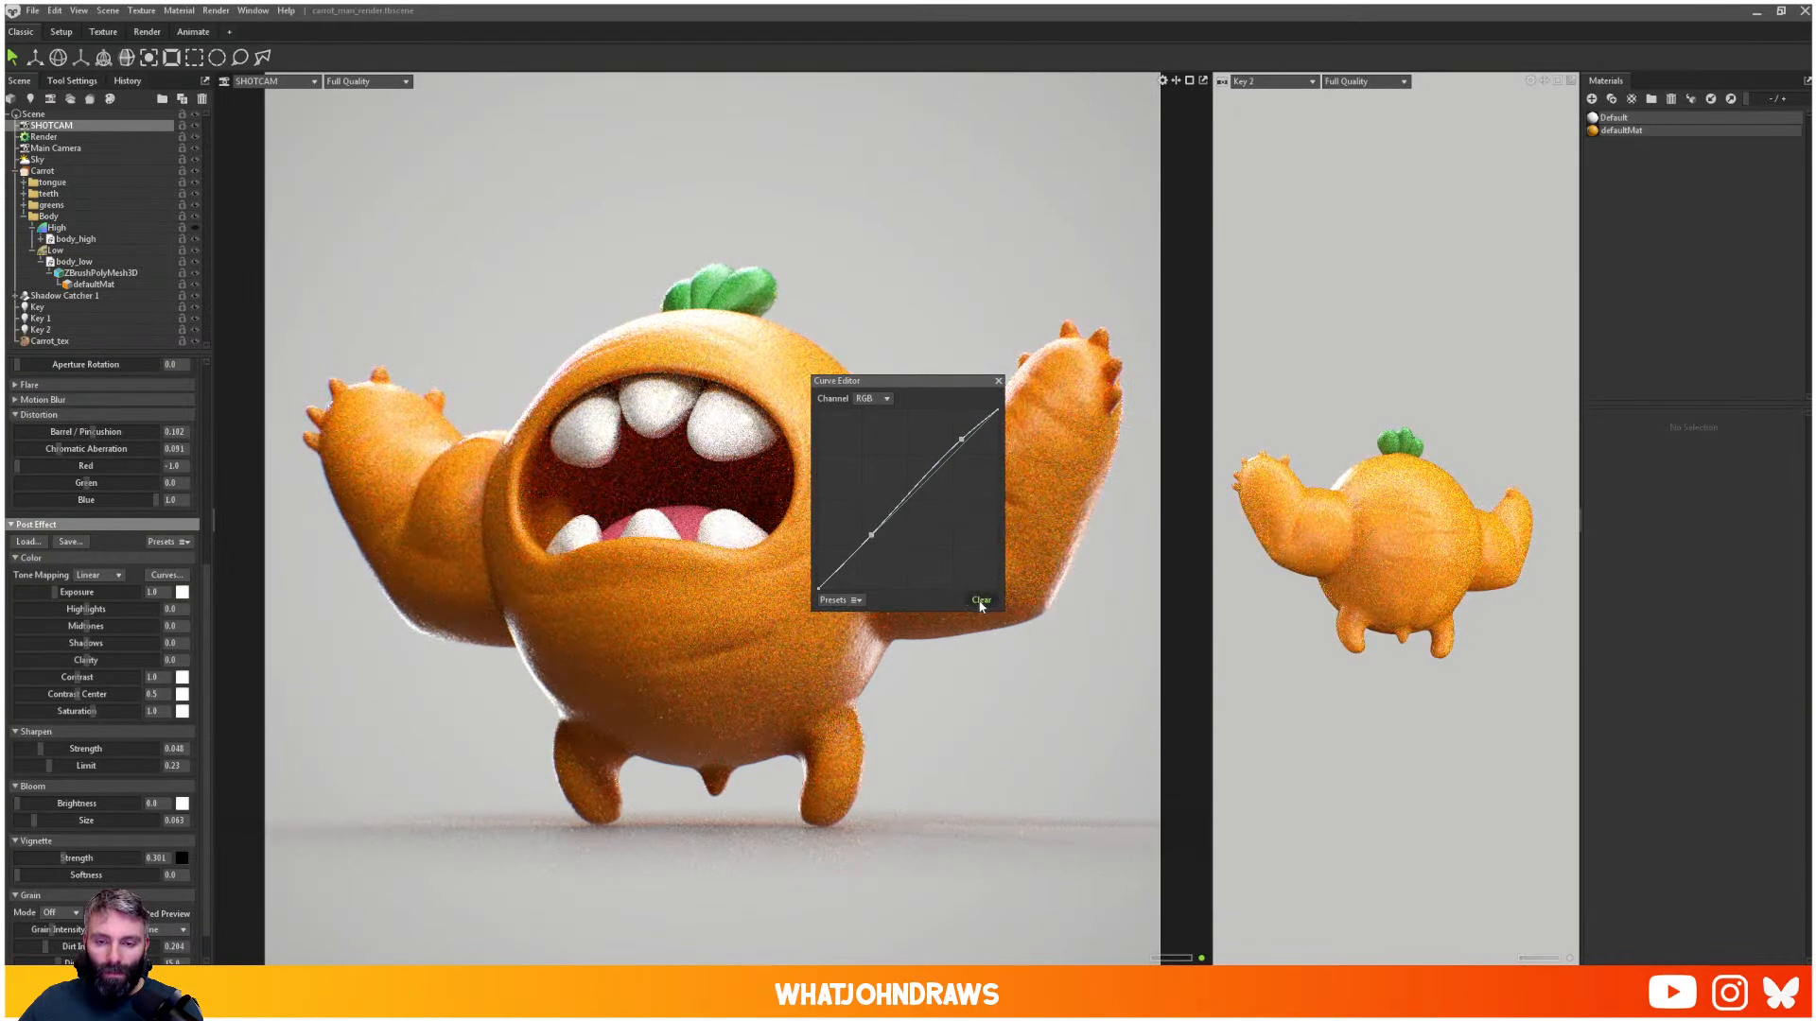
{"action": "left_click", "coordinate": [997, 383]}
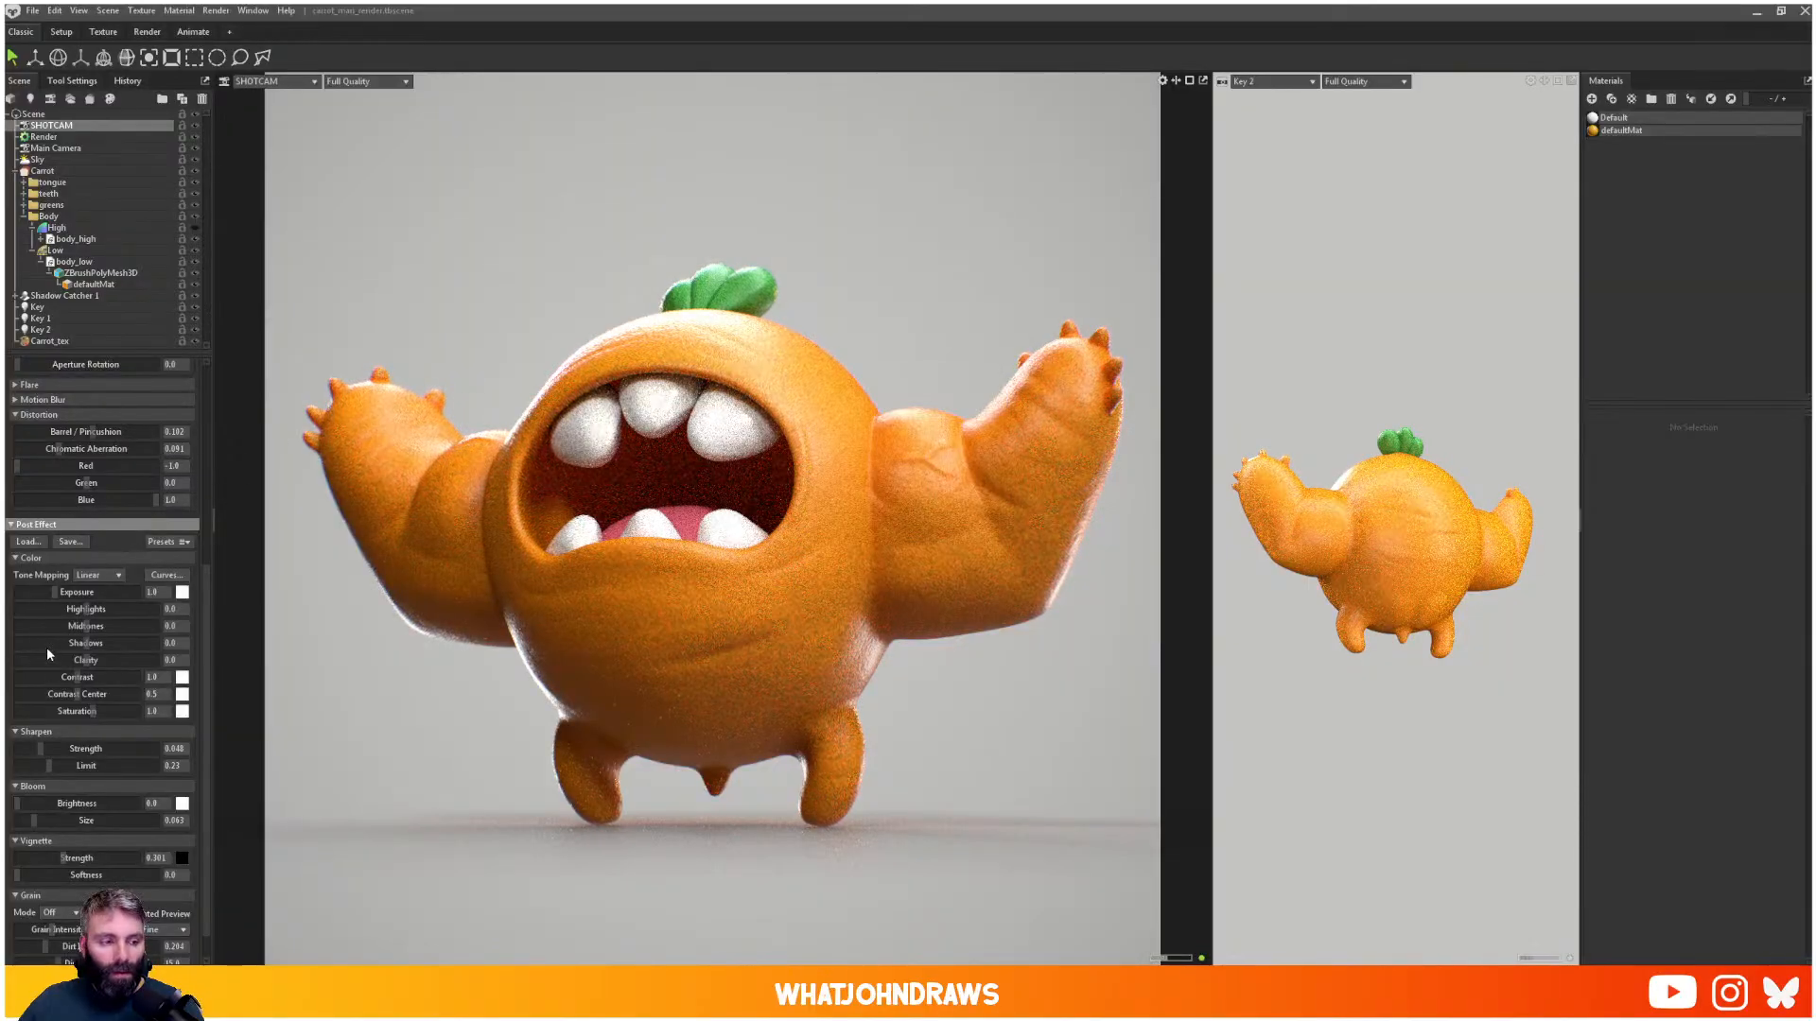
- Raise SHOTCAM's clarity to about 0.16 and its vignette strength to about 0.68
{"action": "left_click_drag", "start_coordinate": [92, 661], "coordinate": [120, 670]}
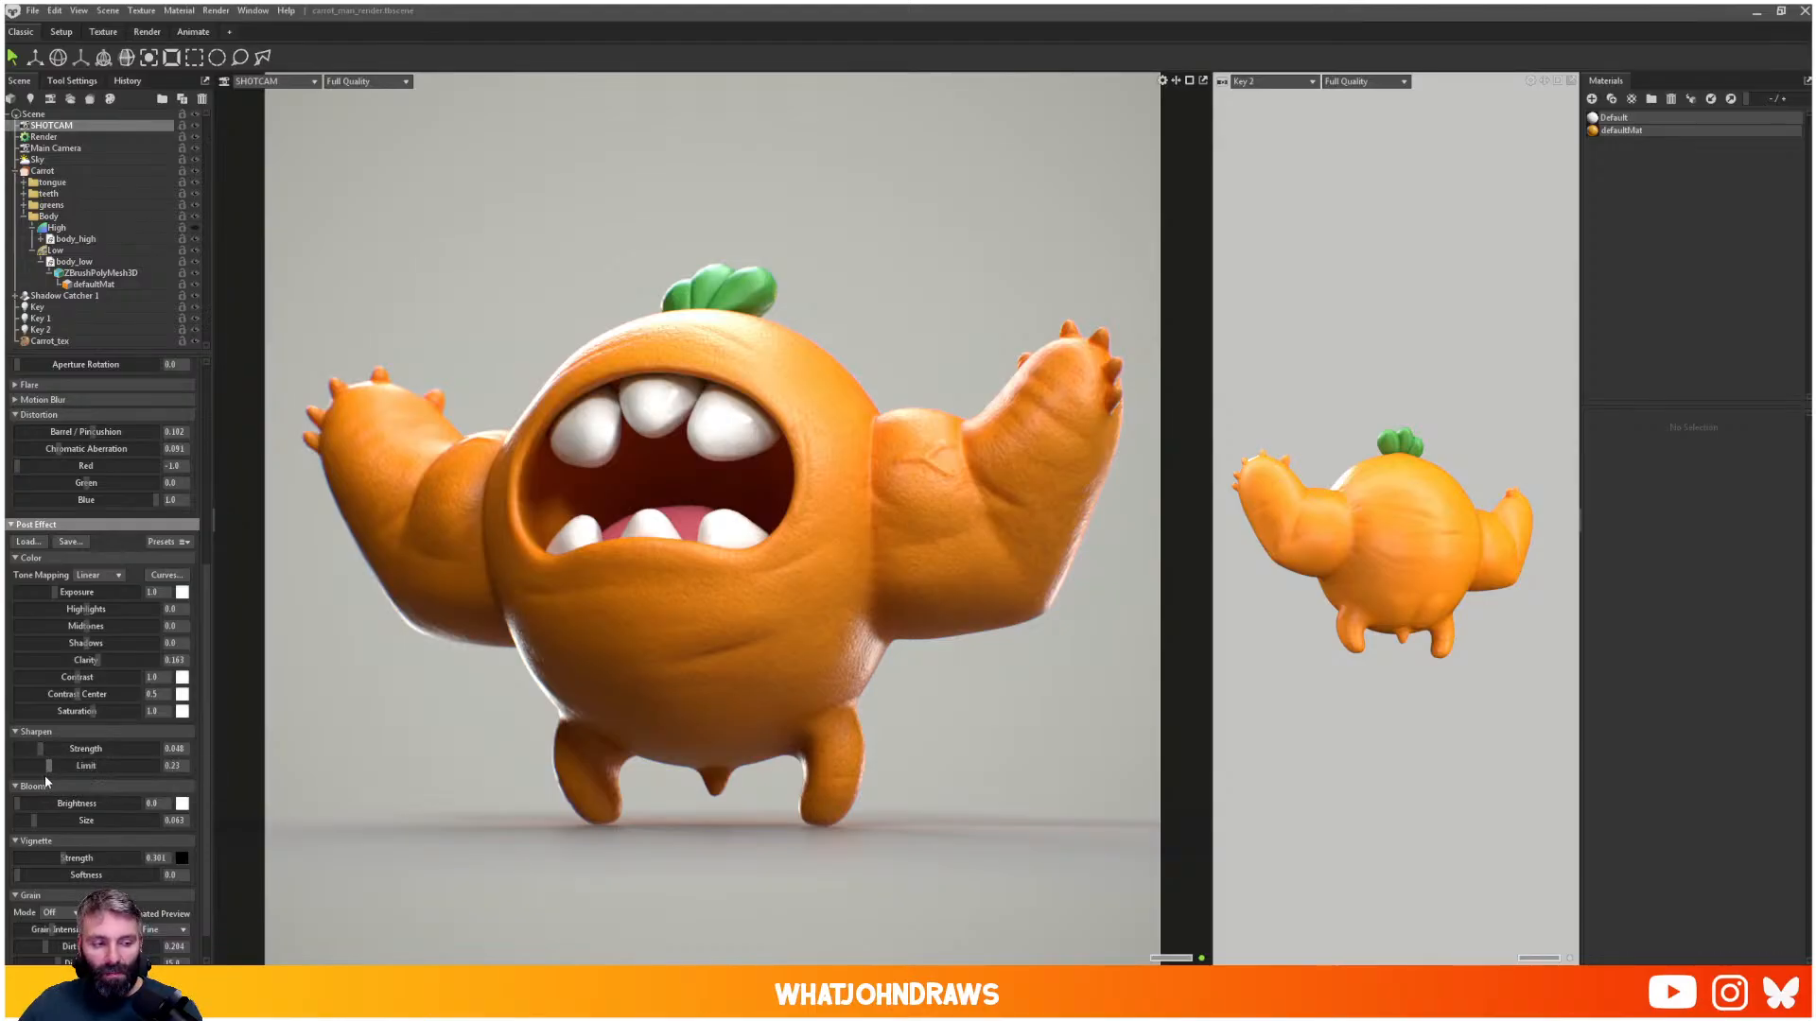
{"action": "scroll", "coordinate": [56, 846], "scroll_direction": "down", "scroll_amount": 1}
{"action": "left_click_drag", "start_coordinate": [69, 831], "coordinate": [89, 824]}
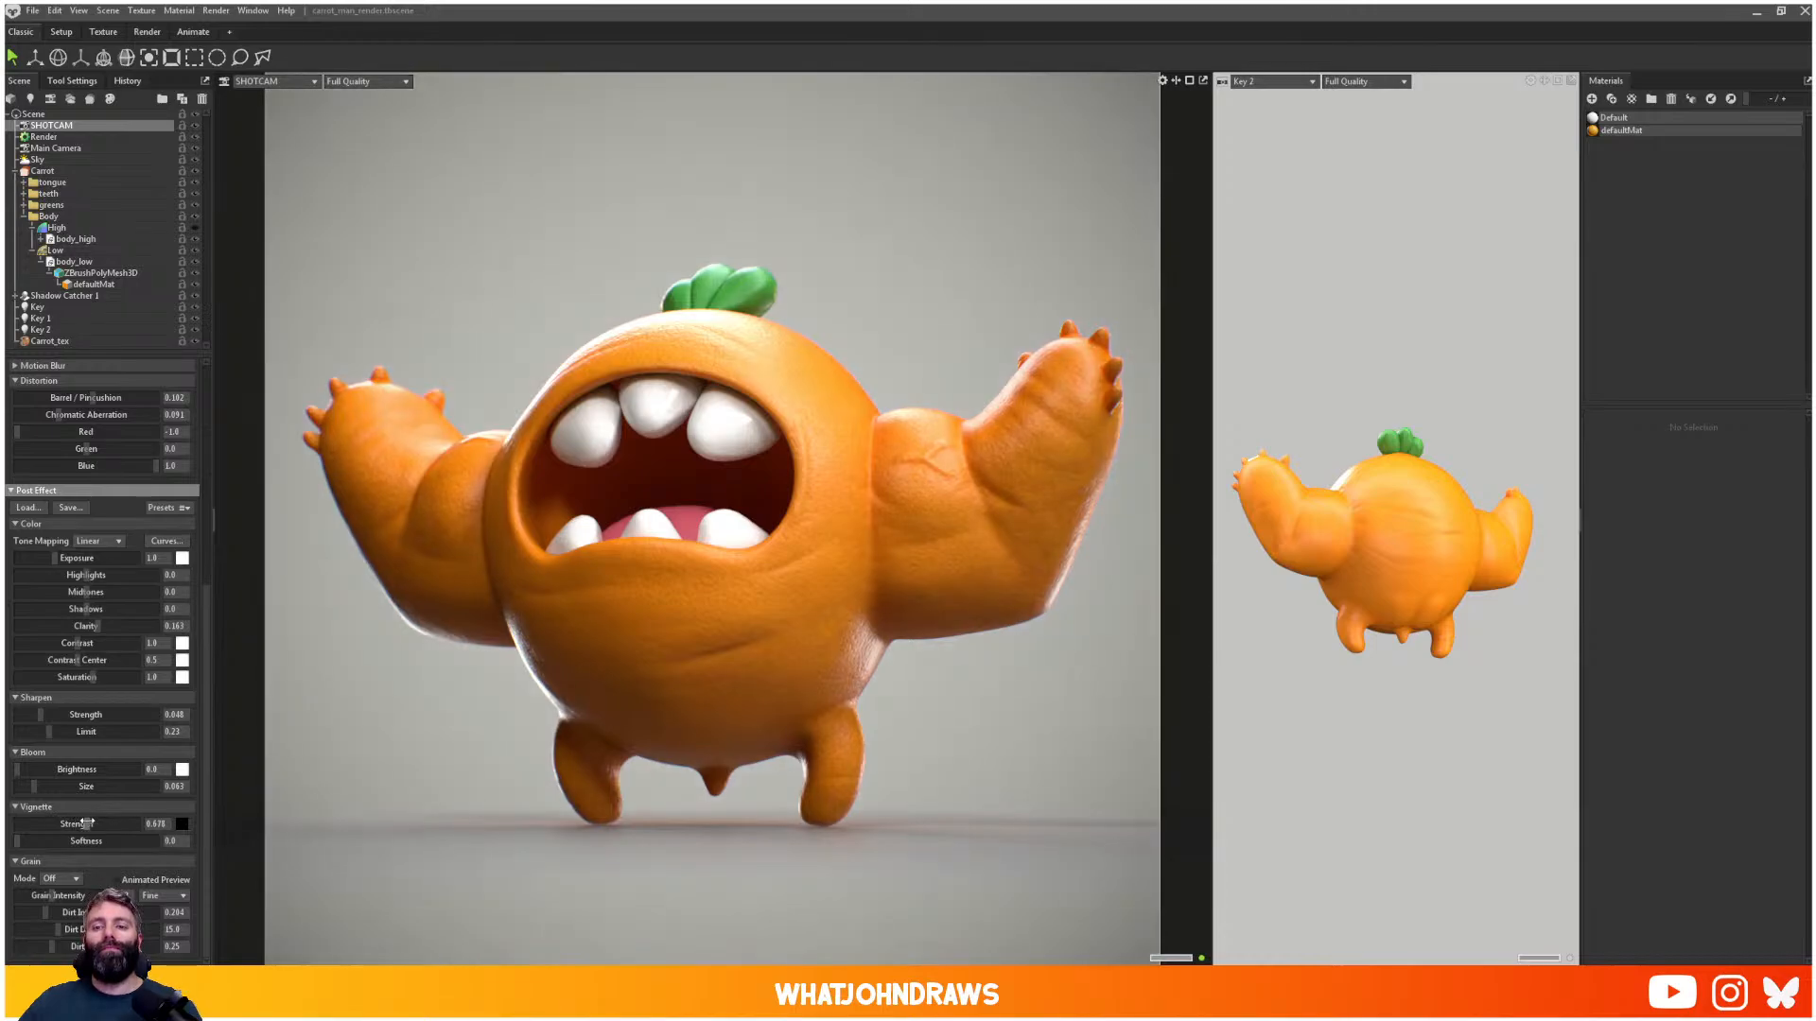
{"action": "scroll", "coordinate": [172, 407], "scroll_direction": "up", "scroll_amount": 4}
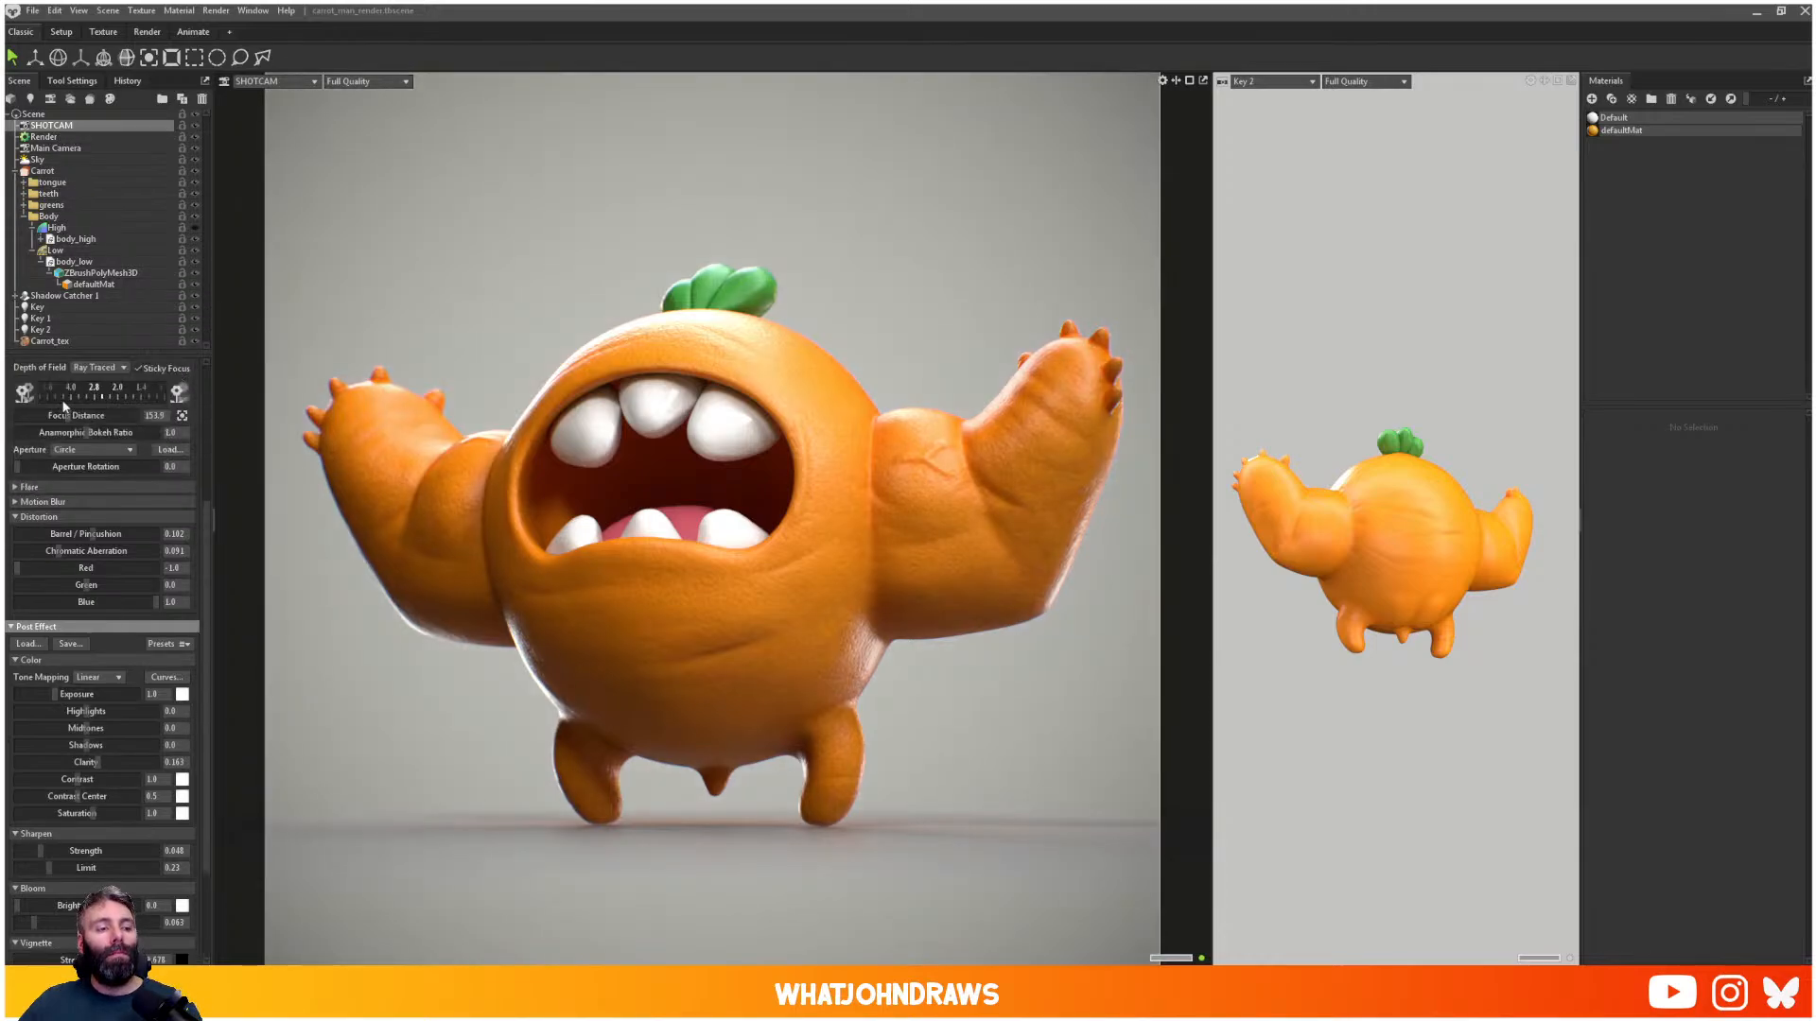
- Lighten the Sky's backdrop color to light grey, RGB 225, 225, 225
{"action": "left_click", "coordinate": [38, 160]}
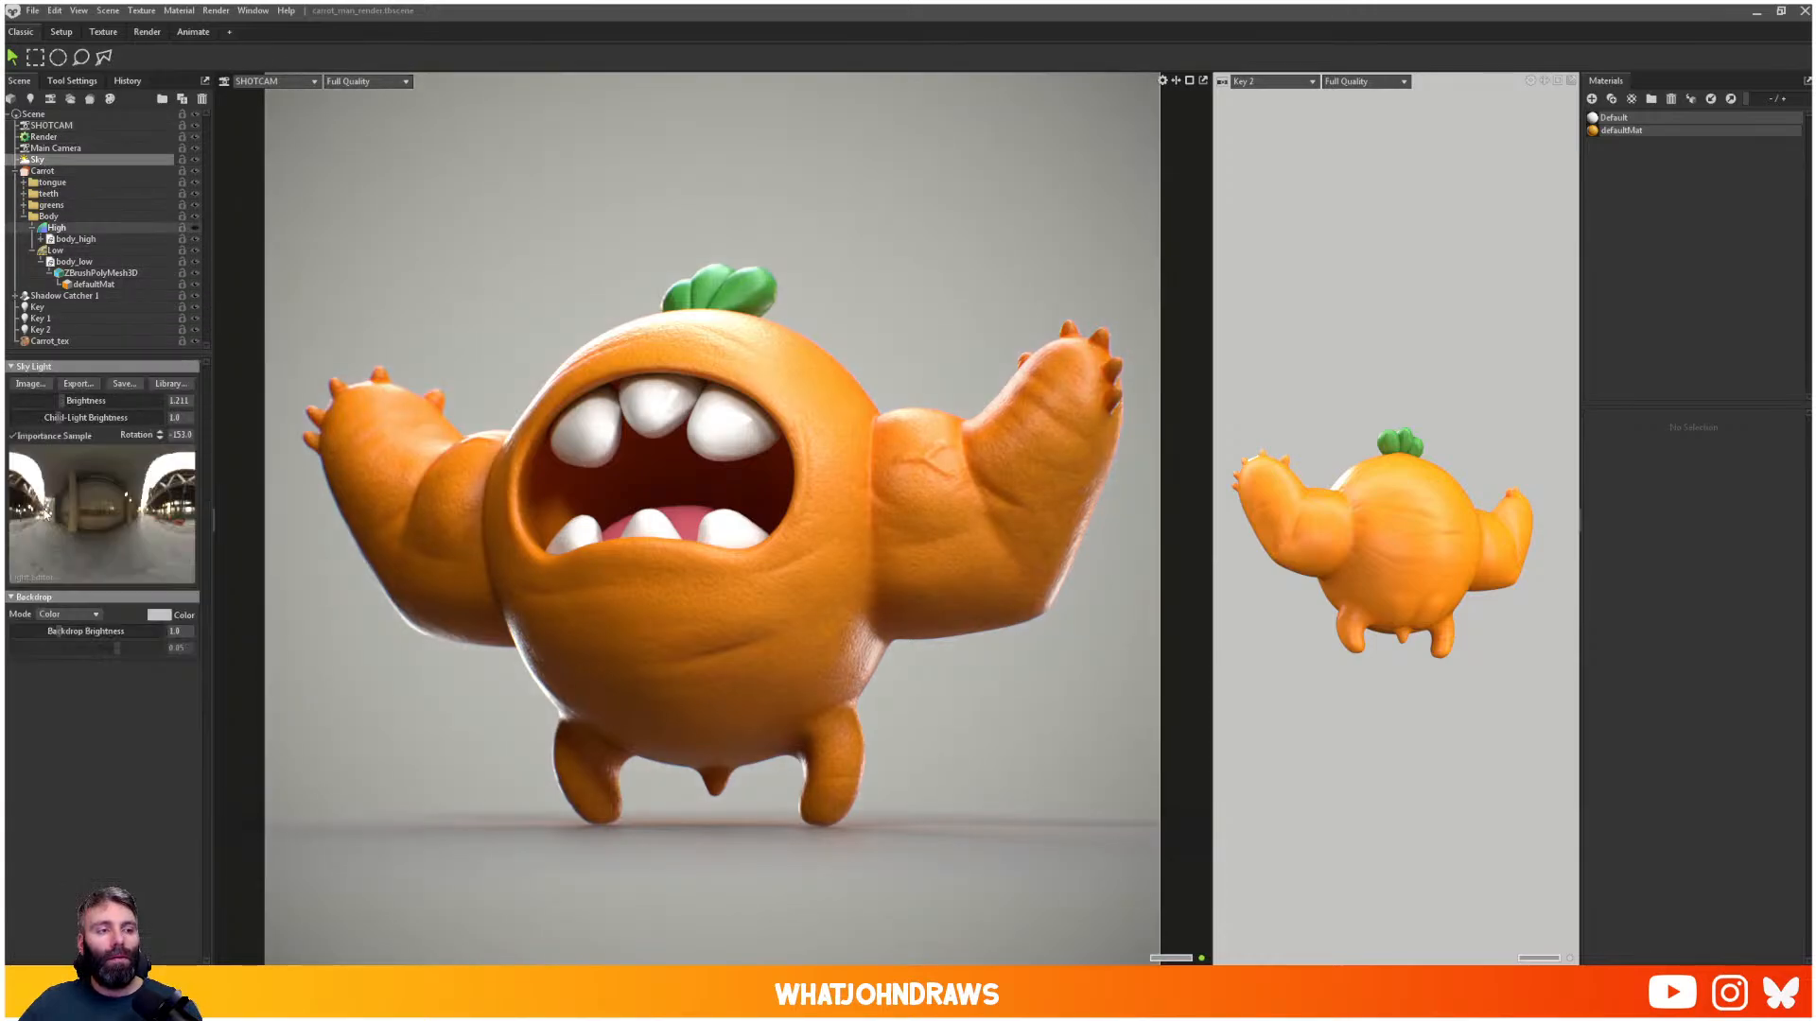
{"action": "left_click", "coordinate": [158, 616]}
{"action": "left_click", "coordinate": [739, 423]}
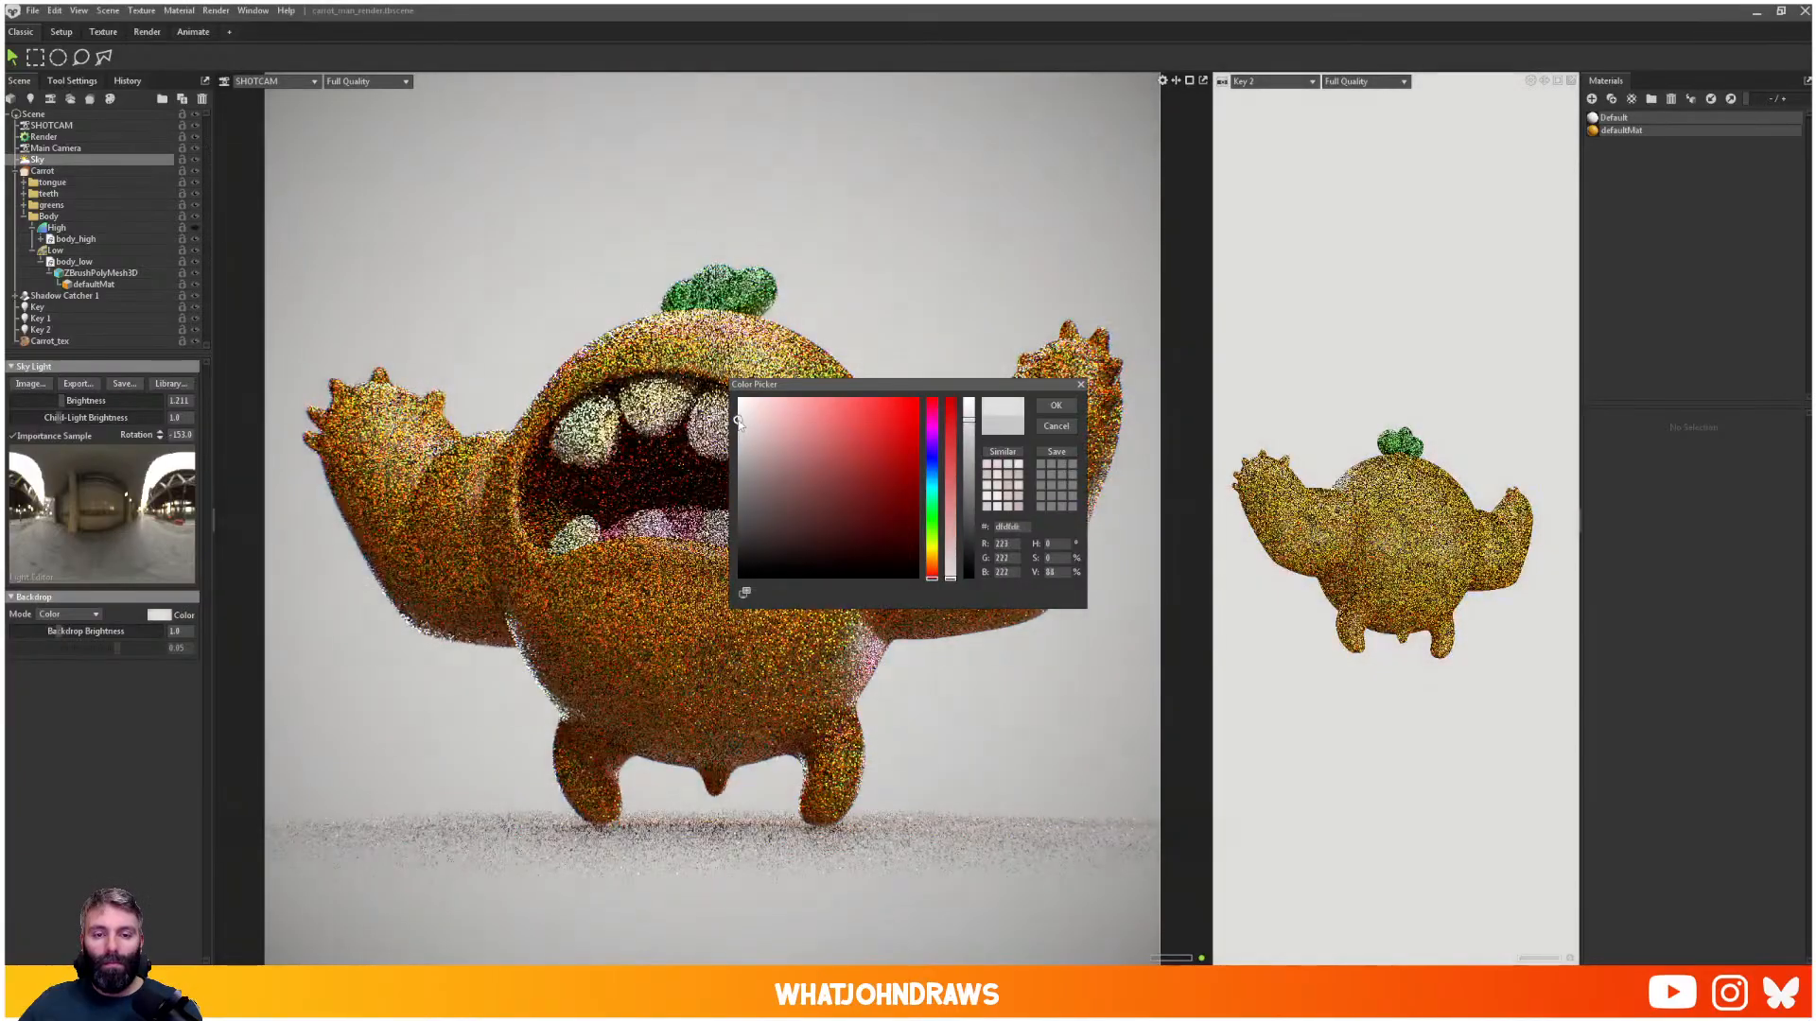
{"action": "left_click_drag", "start_coordinate": [912, 392], "coordinate": [1358, 339]}
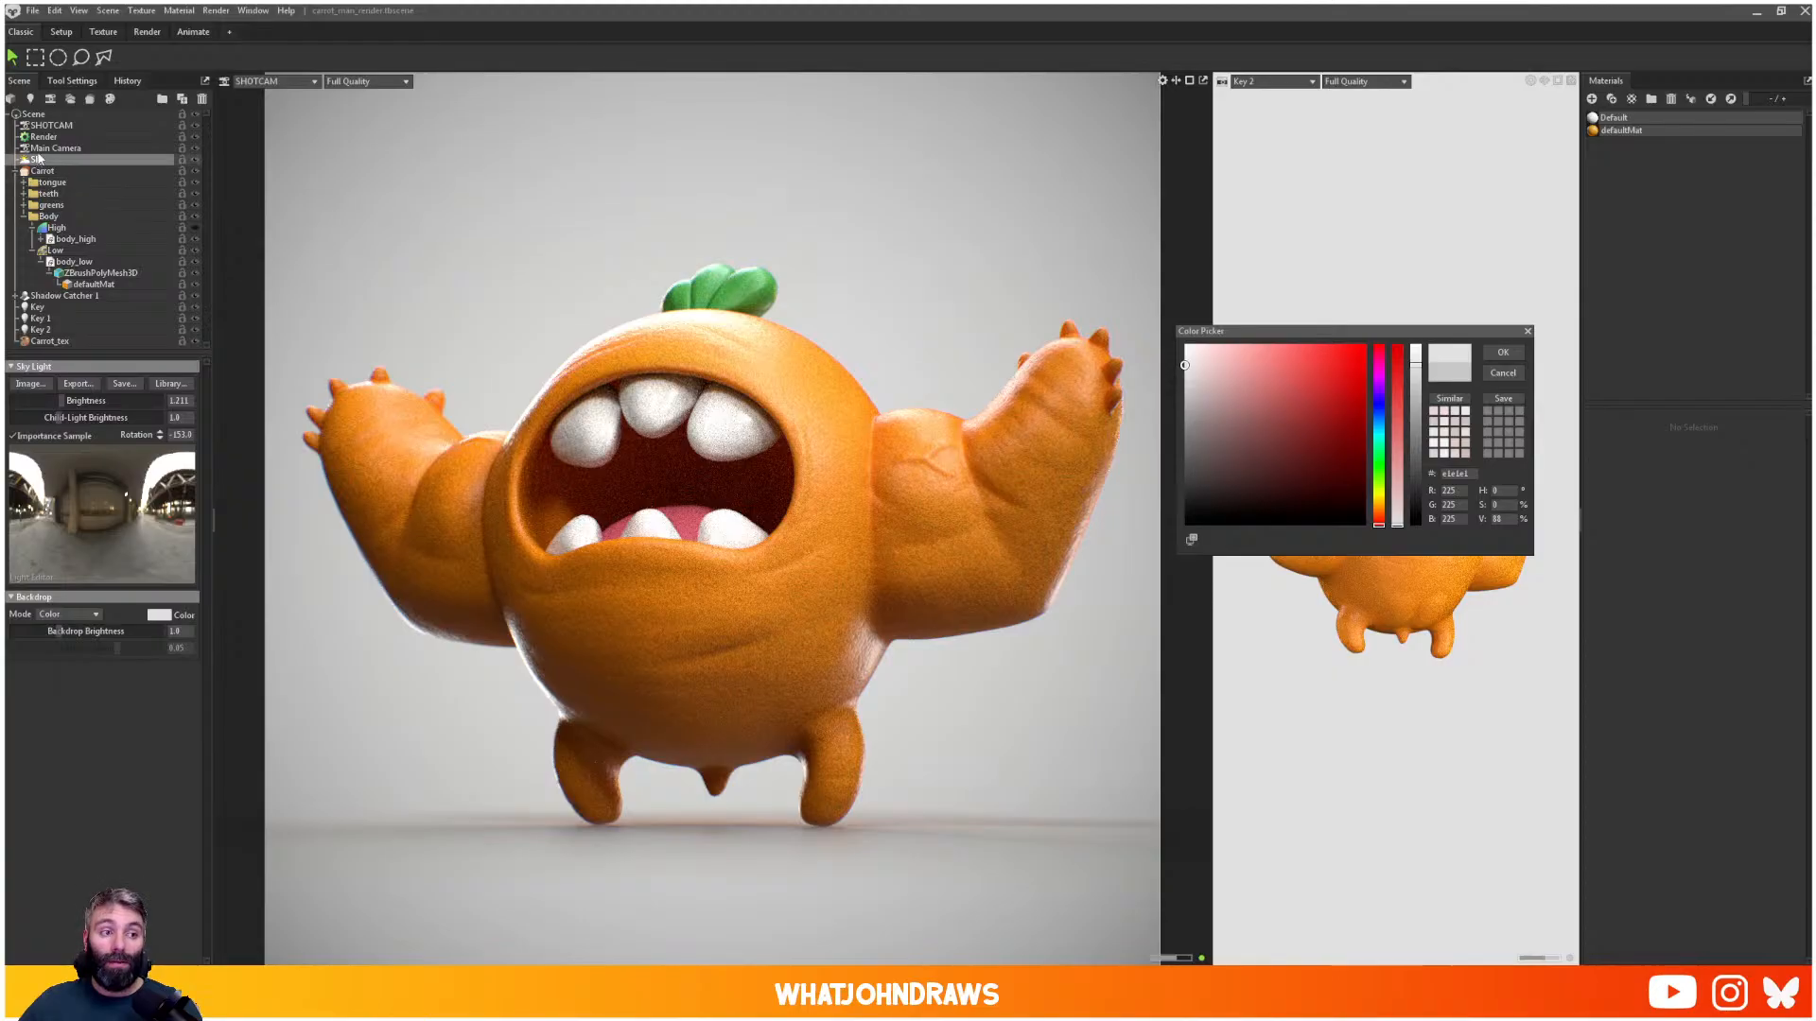
- Reduce Shadow Catcher 1's fade radius to about 0.42 and fine-tune its roughness slightly
{"action": "left_click", "coordinate": [63, 296]}
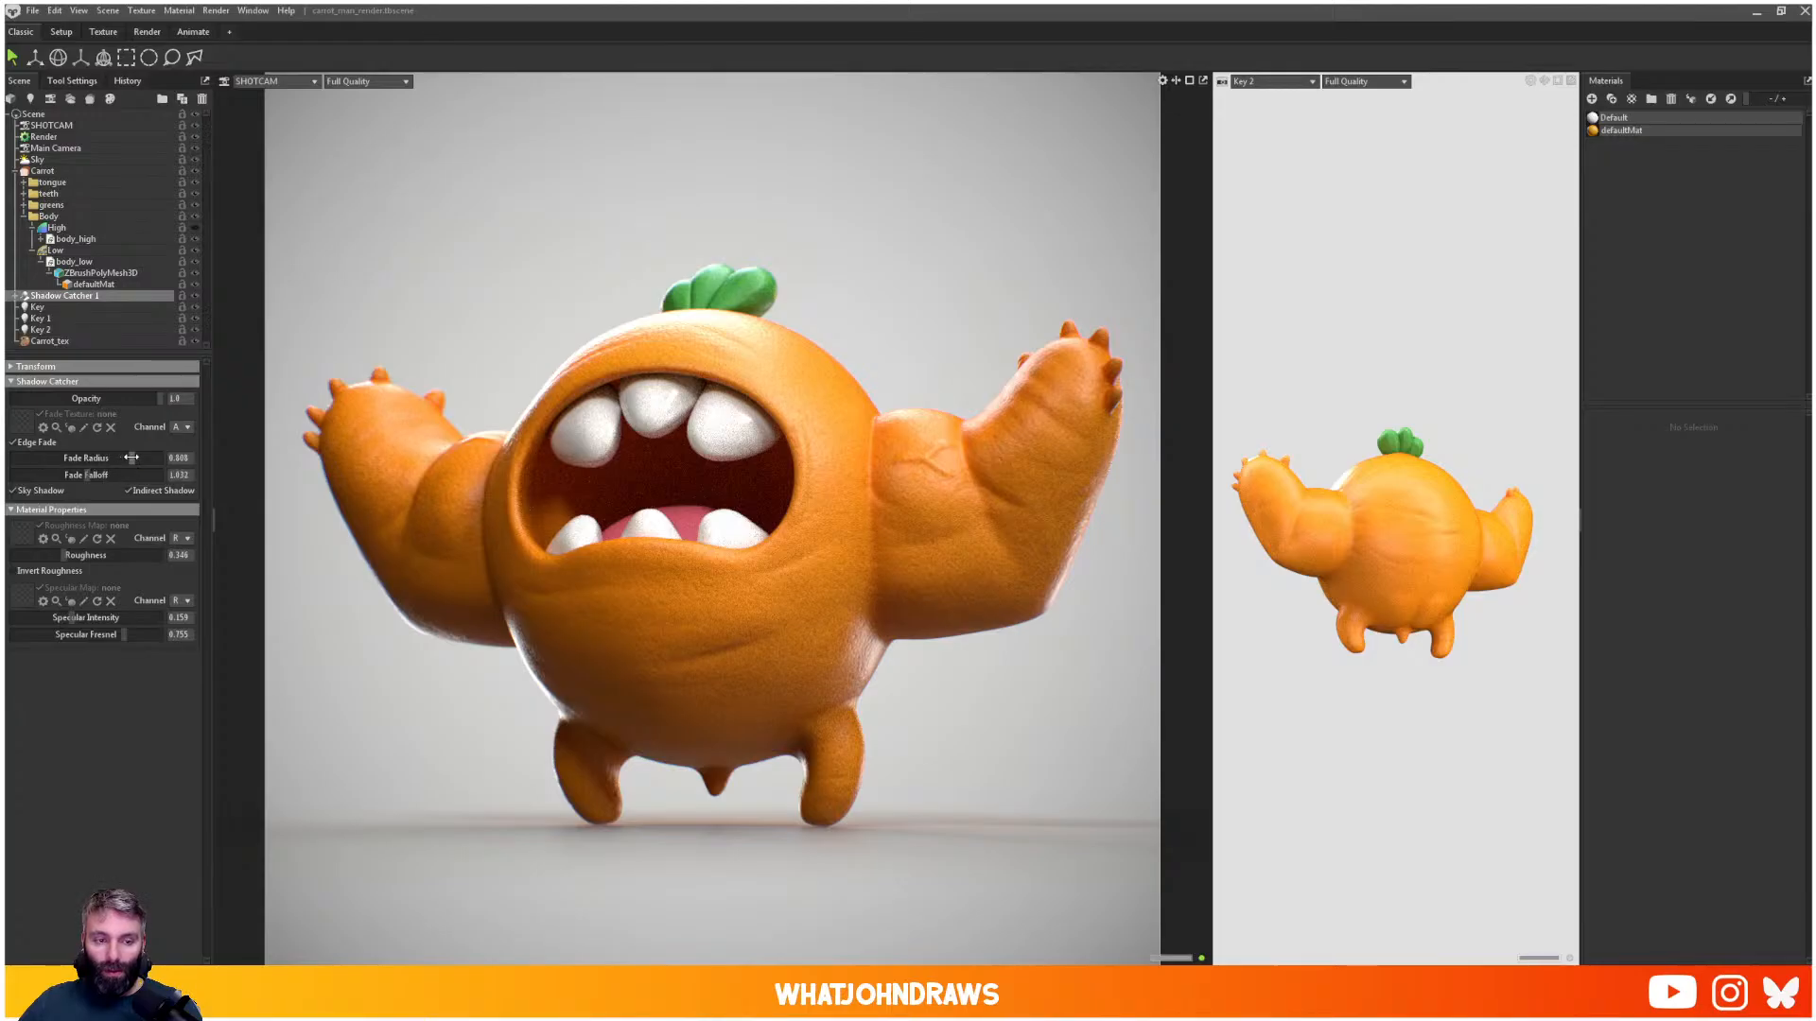
{"action": "left_click_drag", "start_coordinate": [131, 458], "coordinate": [75, 466]}
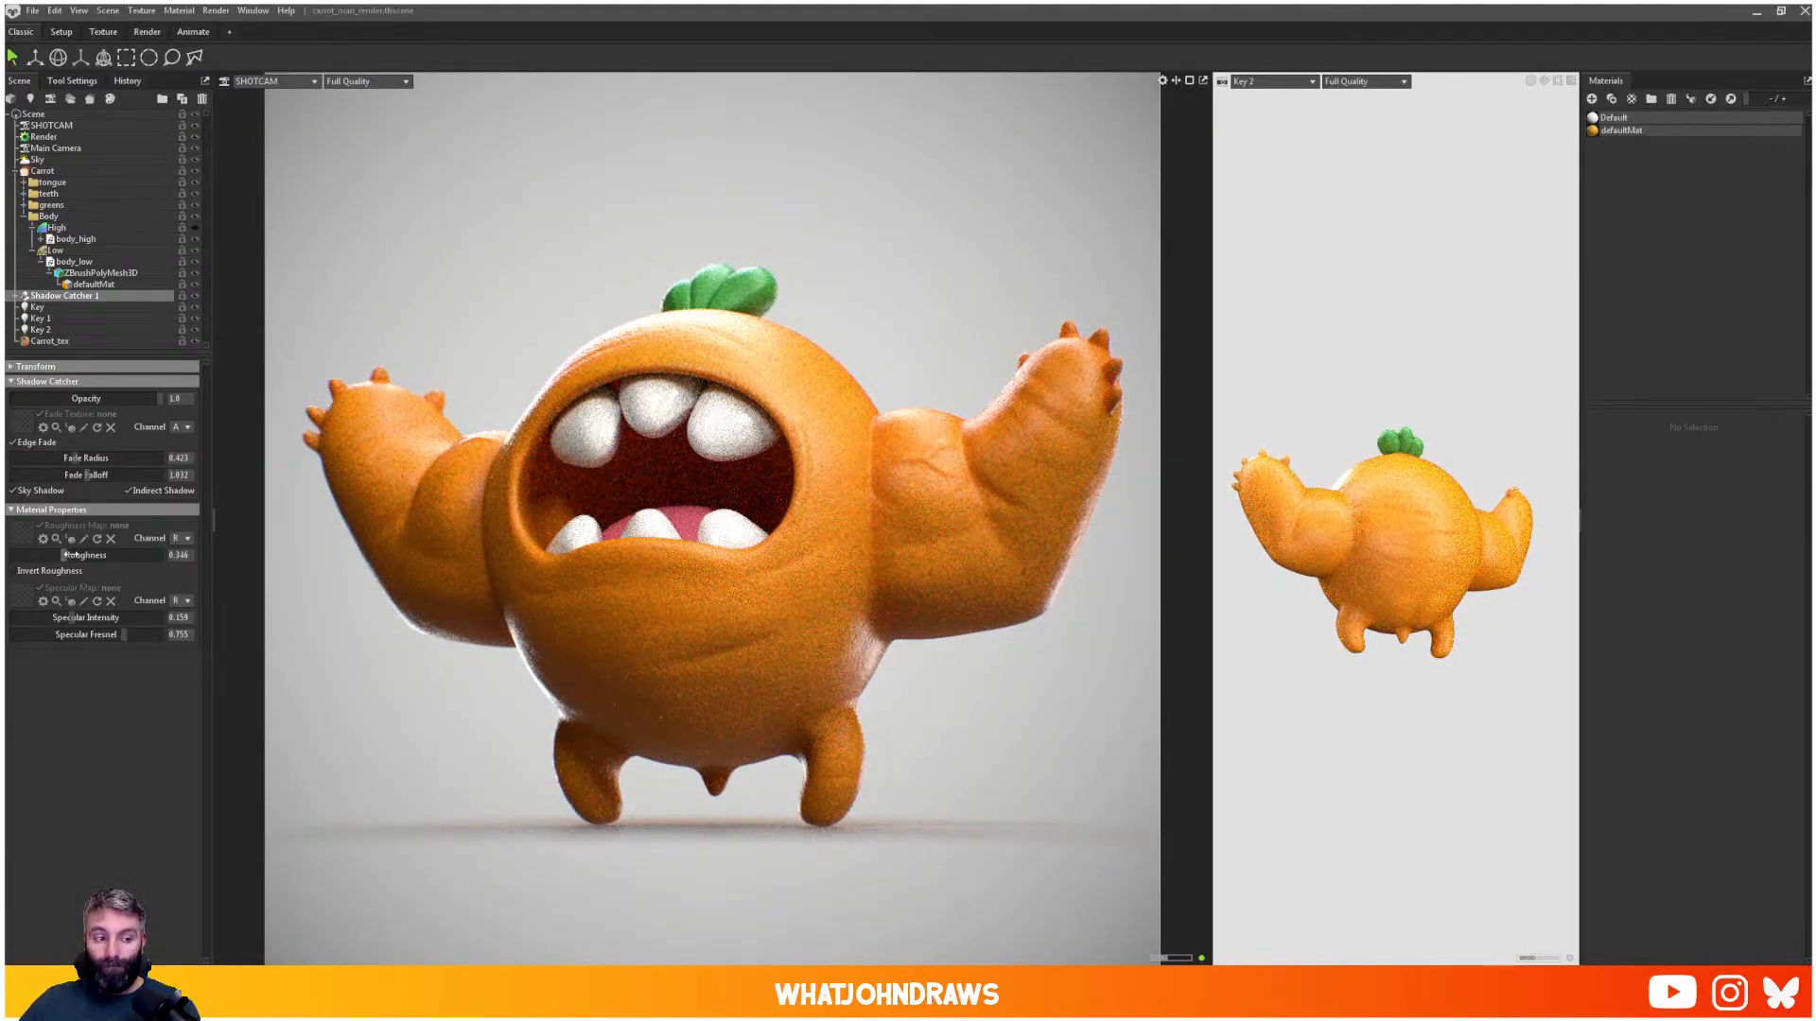
{"action": "mouse_move", "coordinate": [67, 555]}
{"action": "left_mouse_down"}
{"action": "mouse_move", "coordinate": [22, 550]}
{"action": "mouse_move", "coordinate": [62, 555]}
{"action": "left_mouse_up"}
{"action": "left_click", "coordinate": [849, 239]}
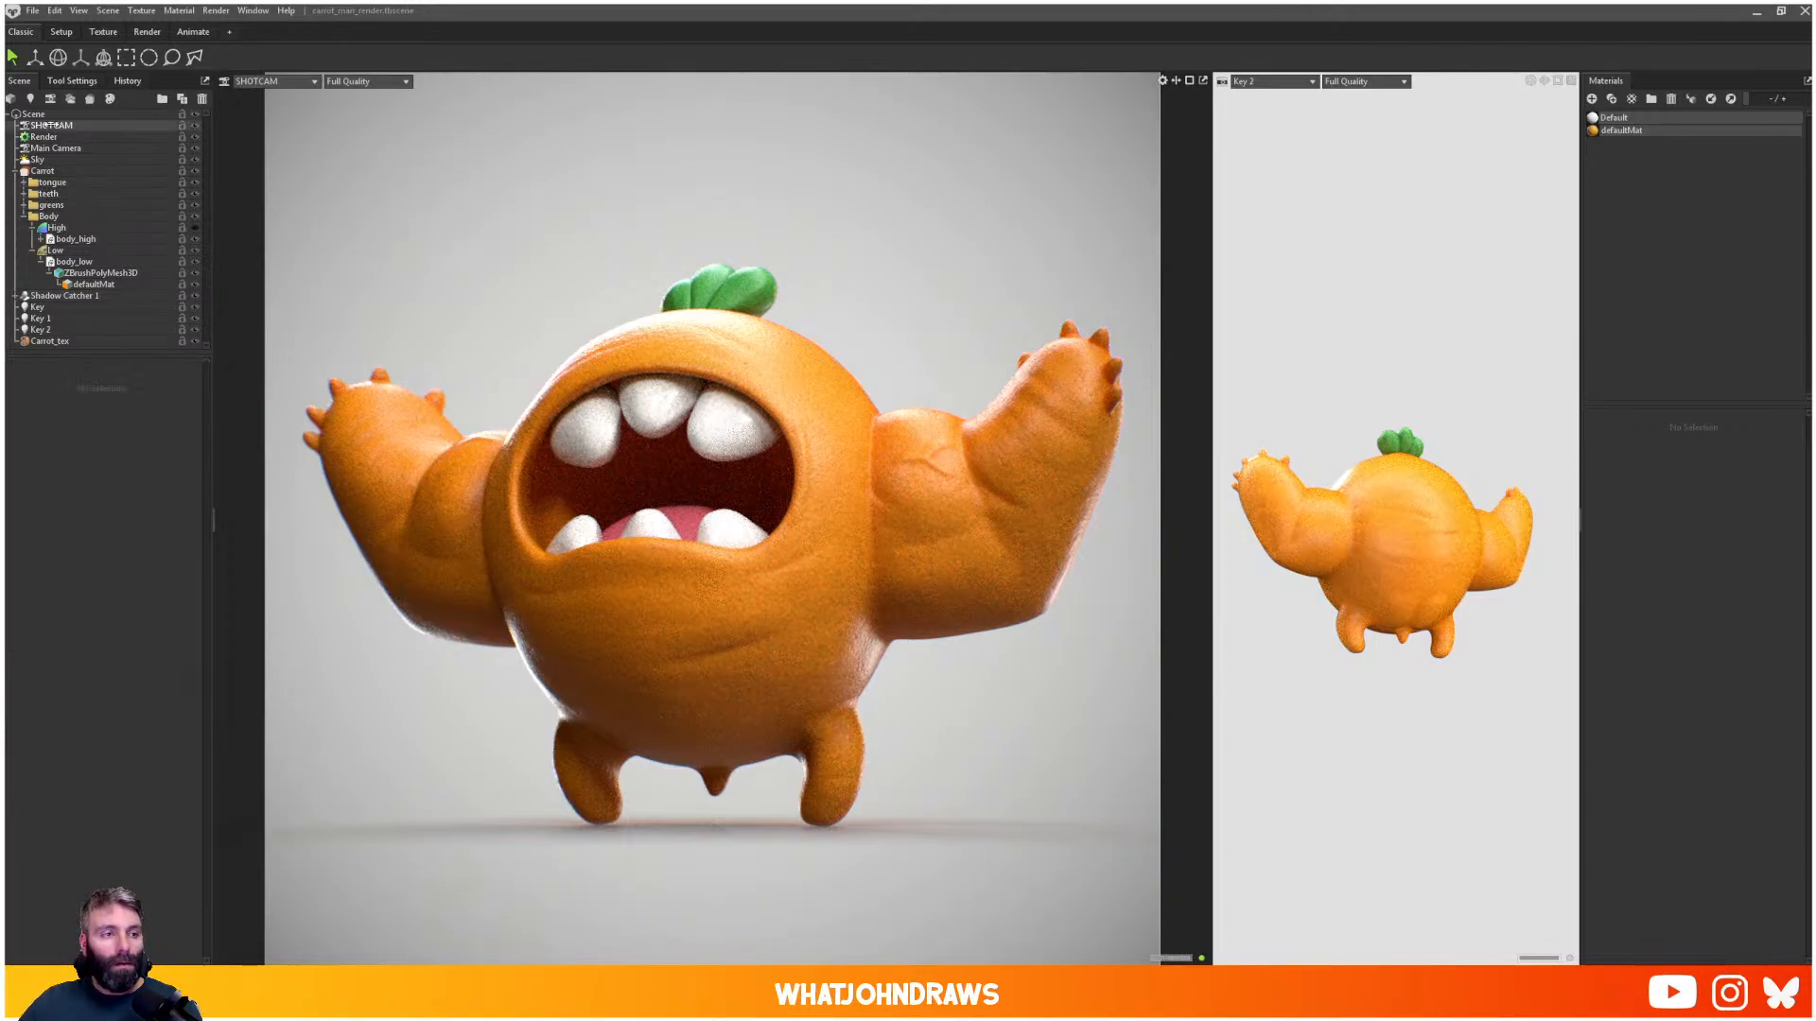
- Lower SHOTCAM's grain intensity to near zero and set the grain mode to Film
{"action": "left_click", "coordinate": [52, 124]}
{"action": "scroll", "coordinate": [90, 656], "scroll_direction": "down", "scroll_amount": 4}
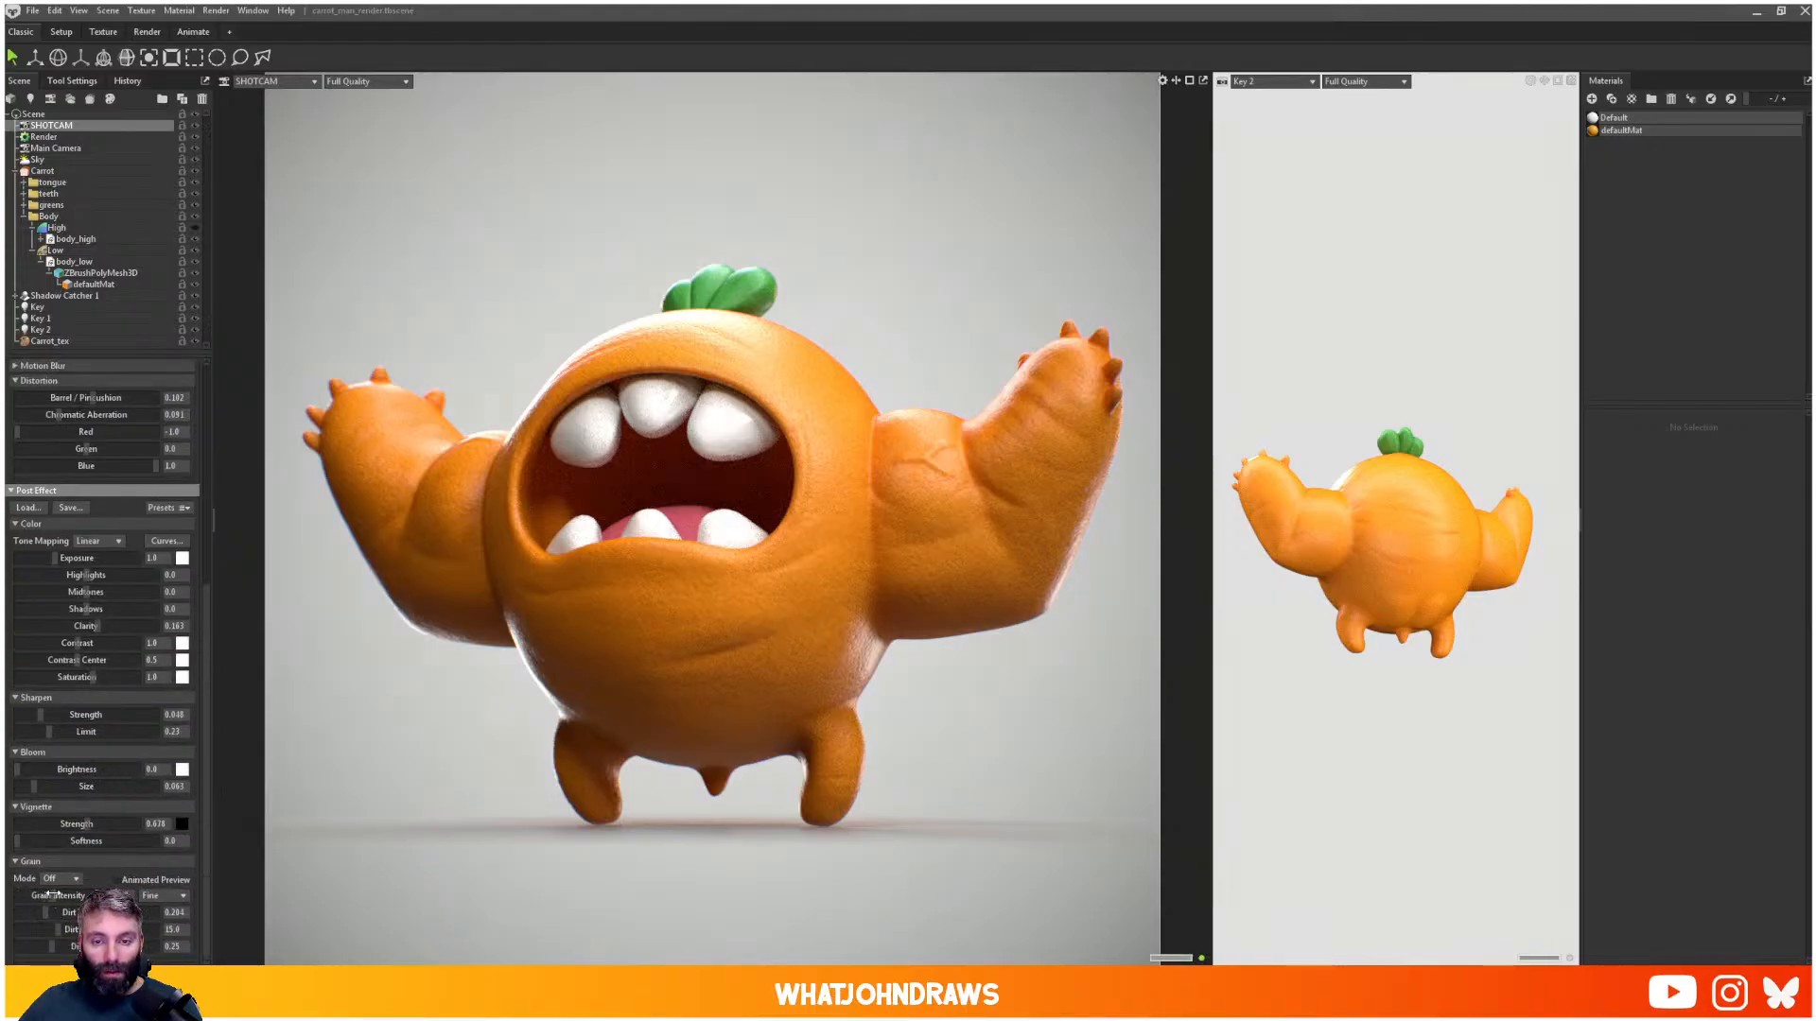
{"action": "left_click_drag", "start_coordinate": [77, 895], "coordinate": [4, 905]}
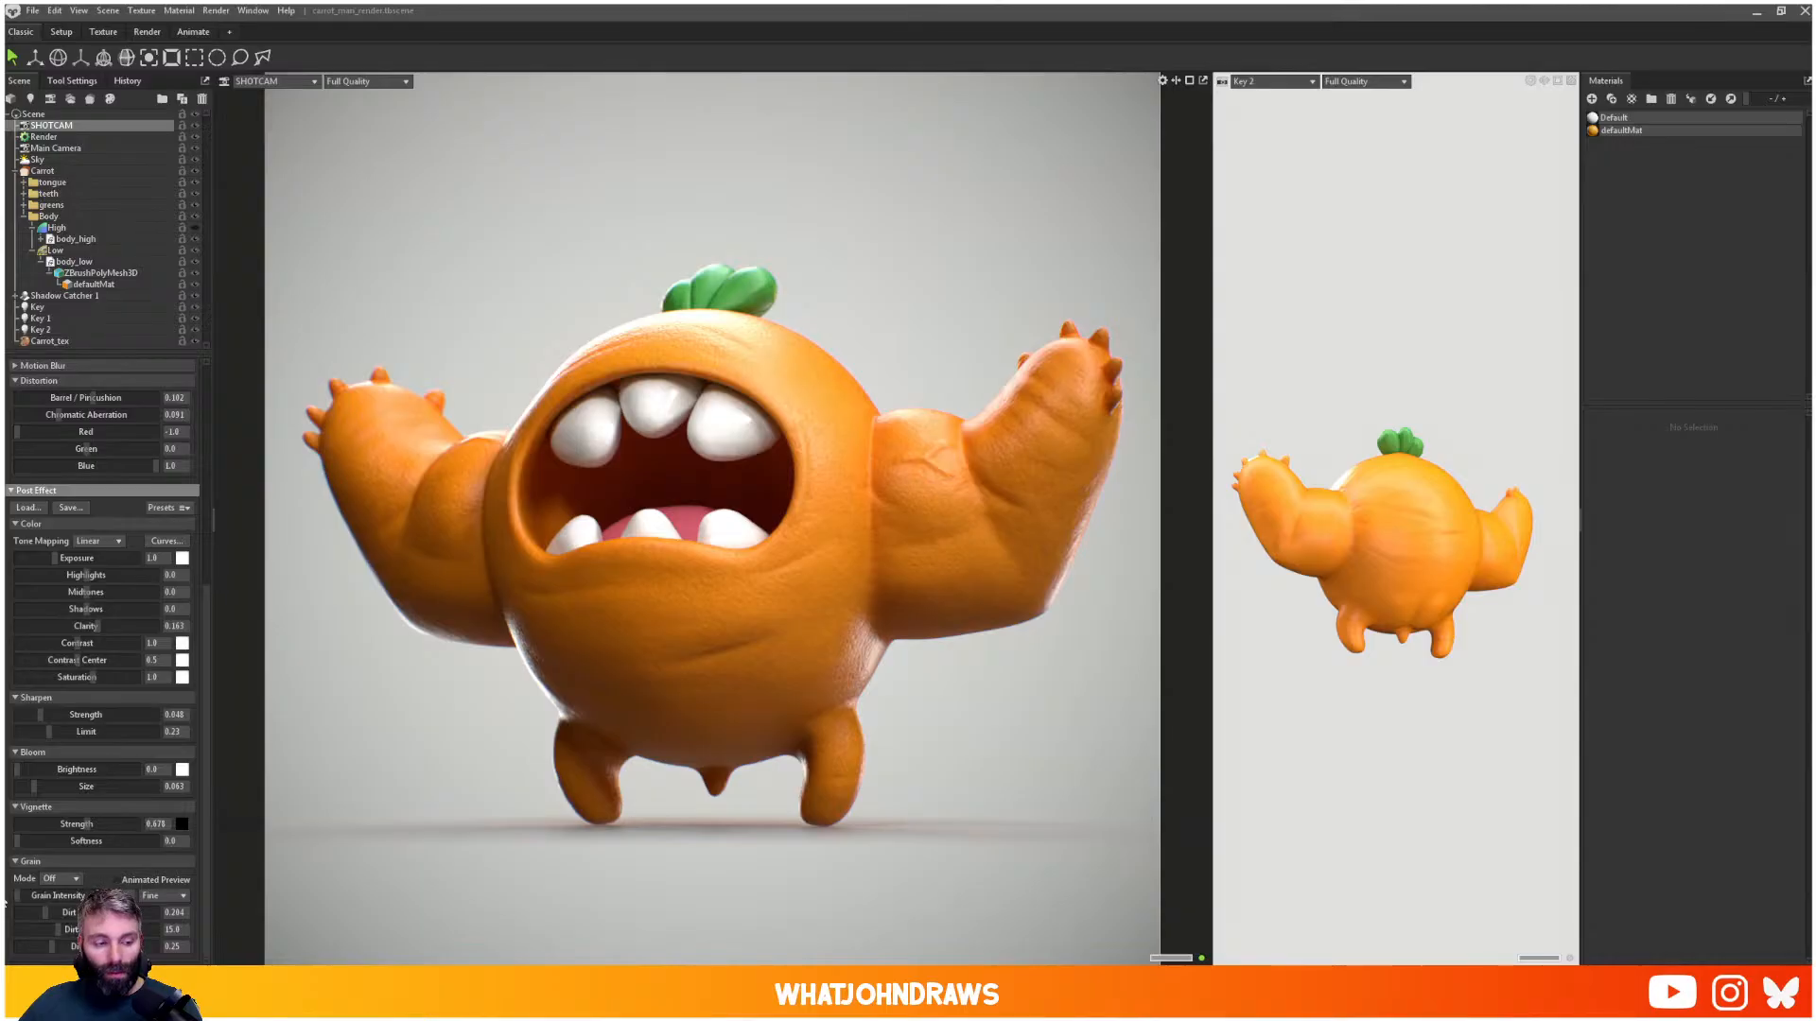
{"action": "left_click", "coordinate": [58, 881]}
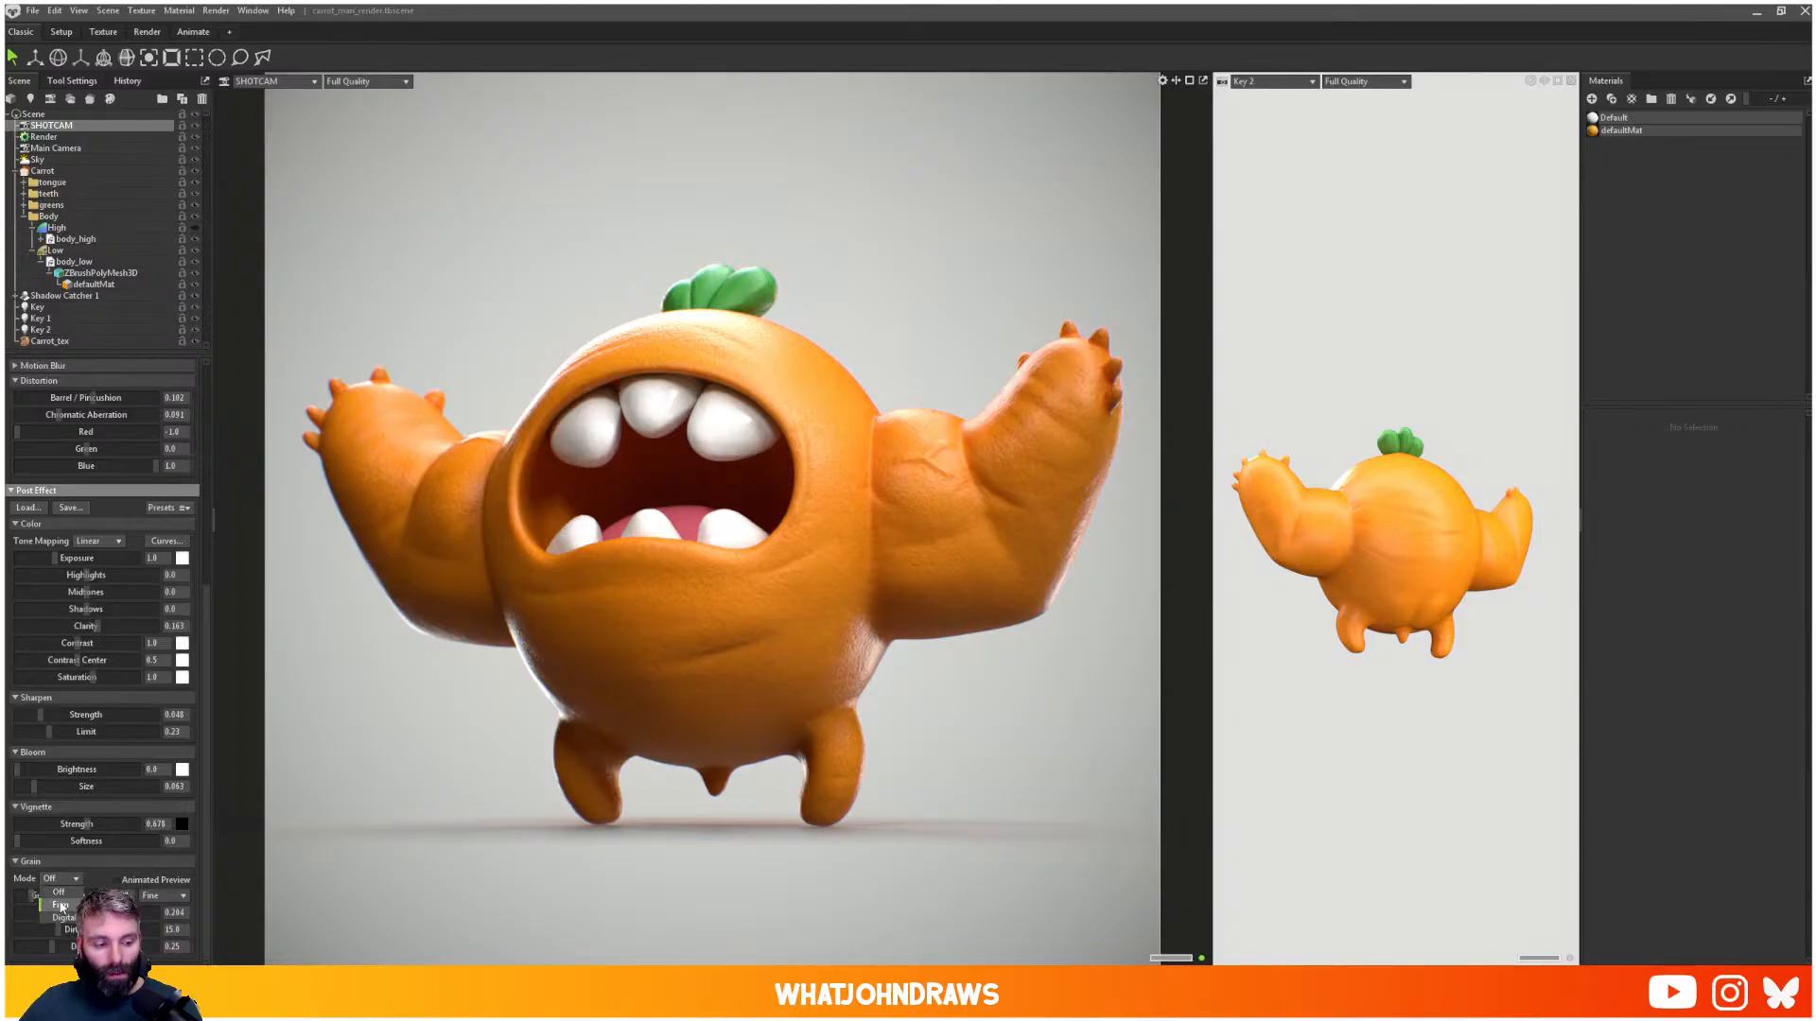
{"action": "left_click", "coordinate": [58, 902]}
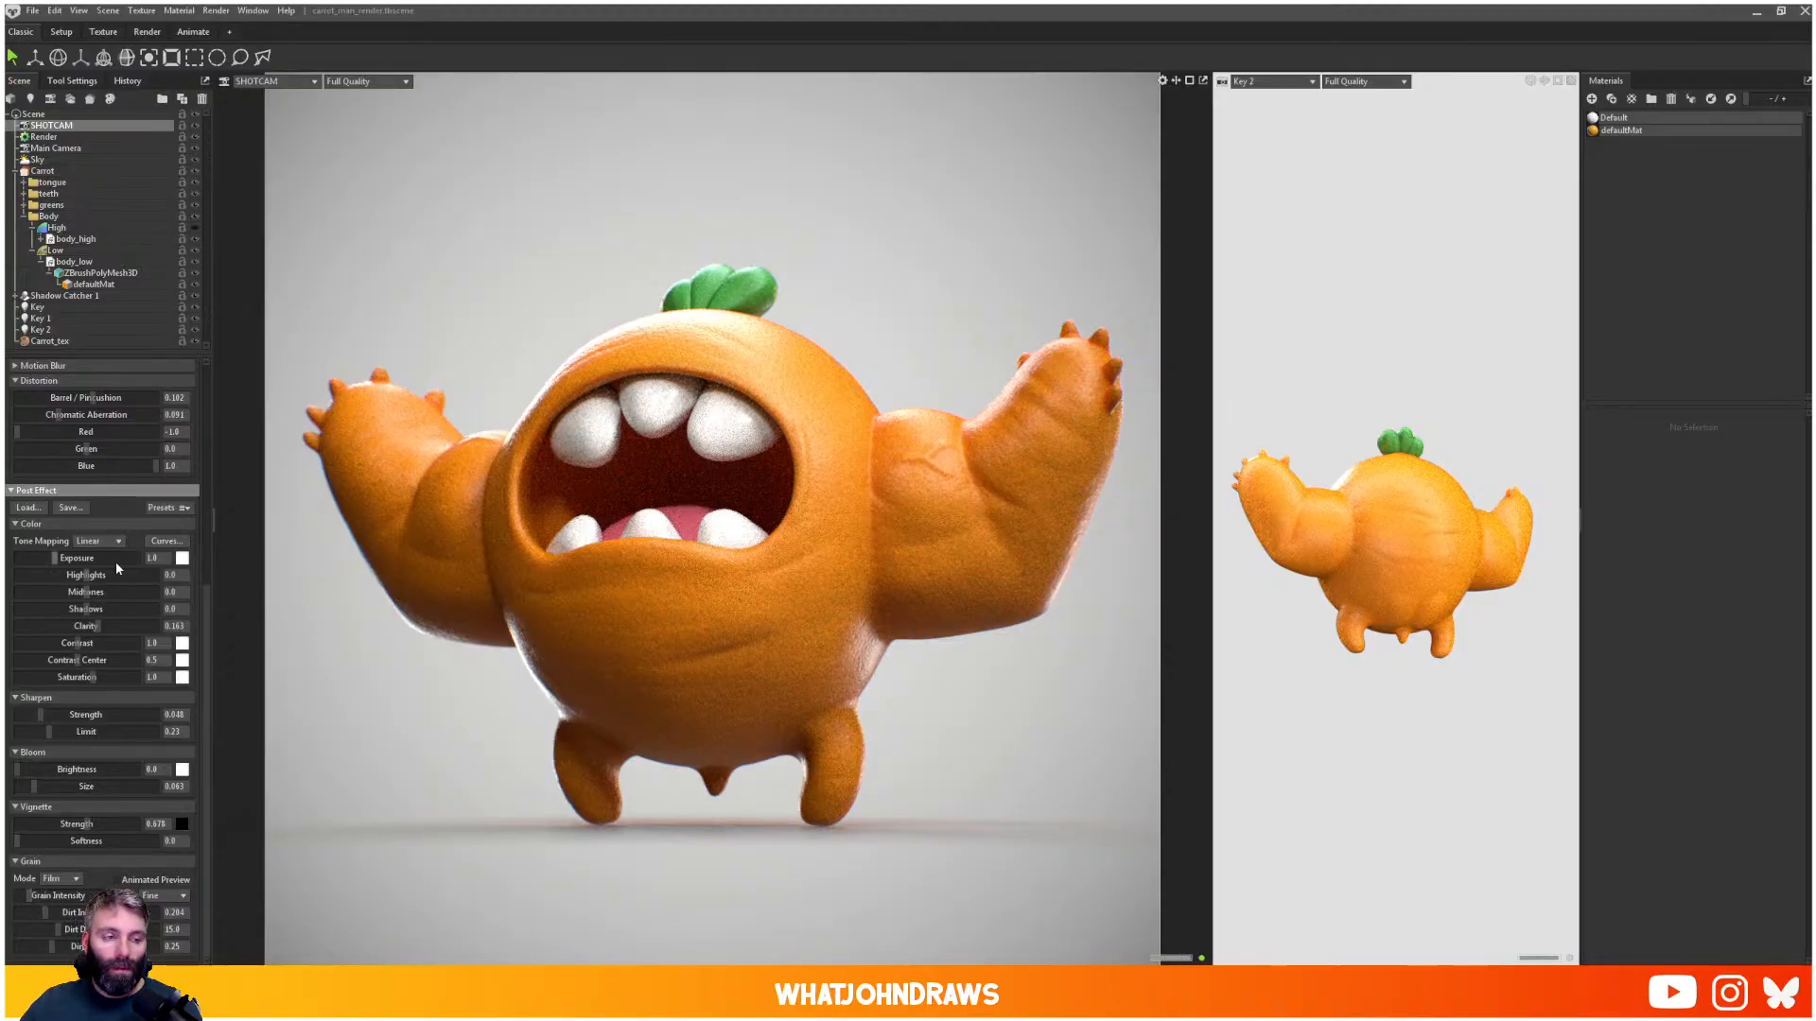
- Review the ray tracing and output settings of Render, and collapse the Body folder and Carrot group in the scene hierarchy
{"action": "left_click", "coordinate": [52, 138]}
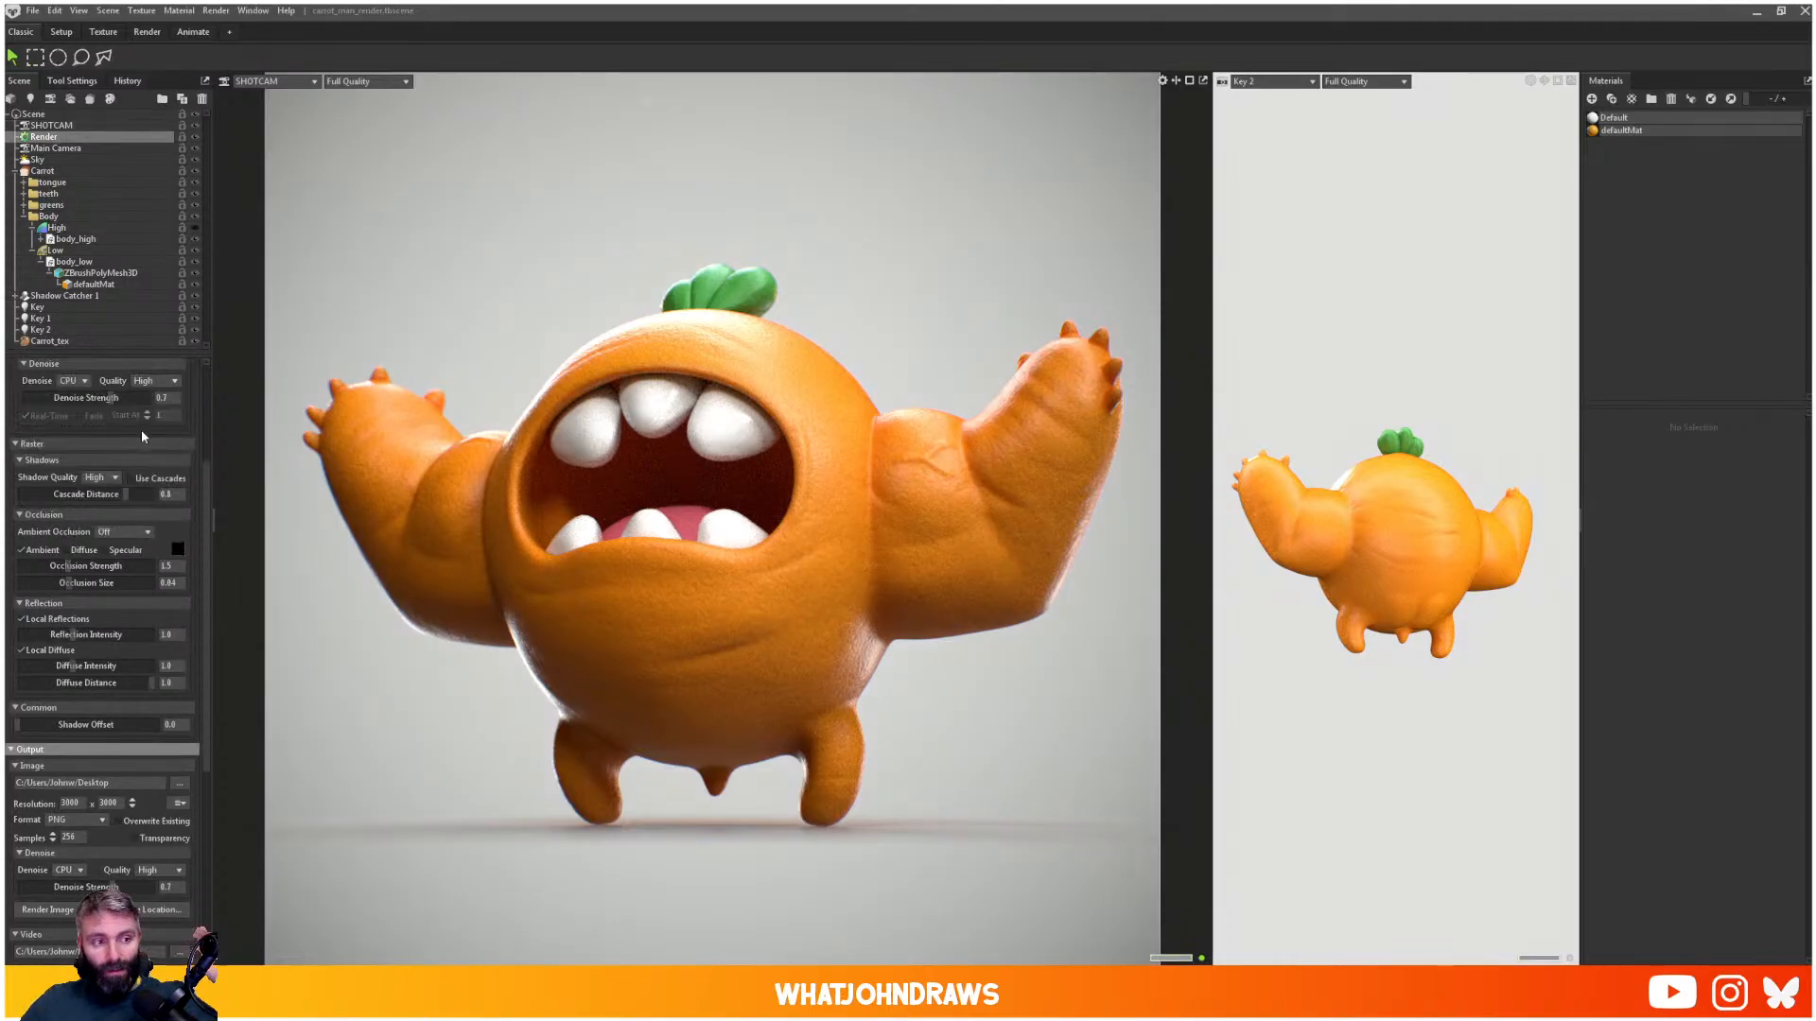
{"action": "scroll", "coordinate": [140, 496], "scroll_direction": "up", "scroll_amount": 3}
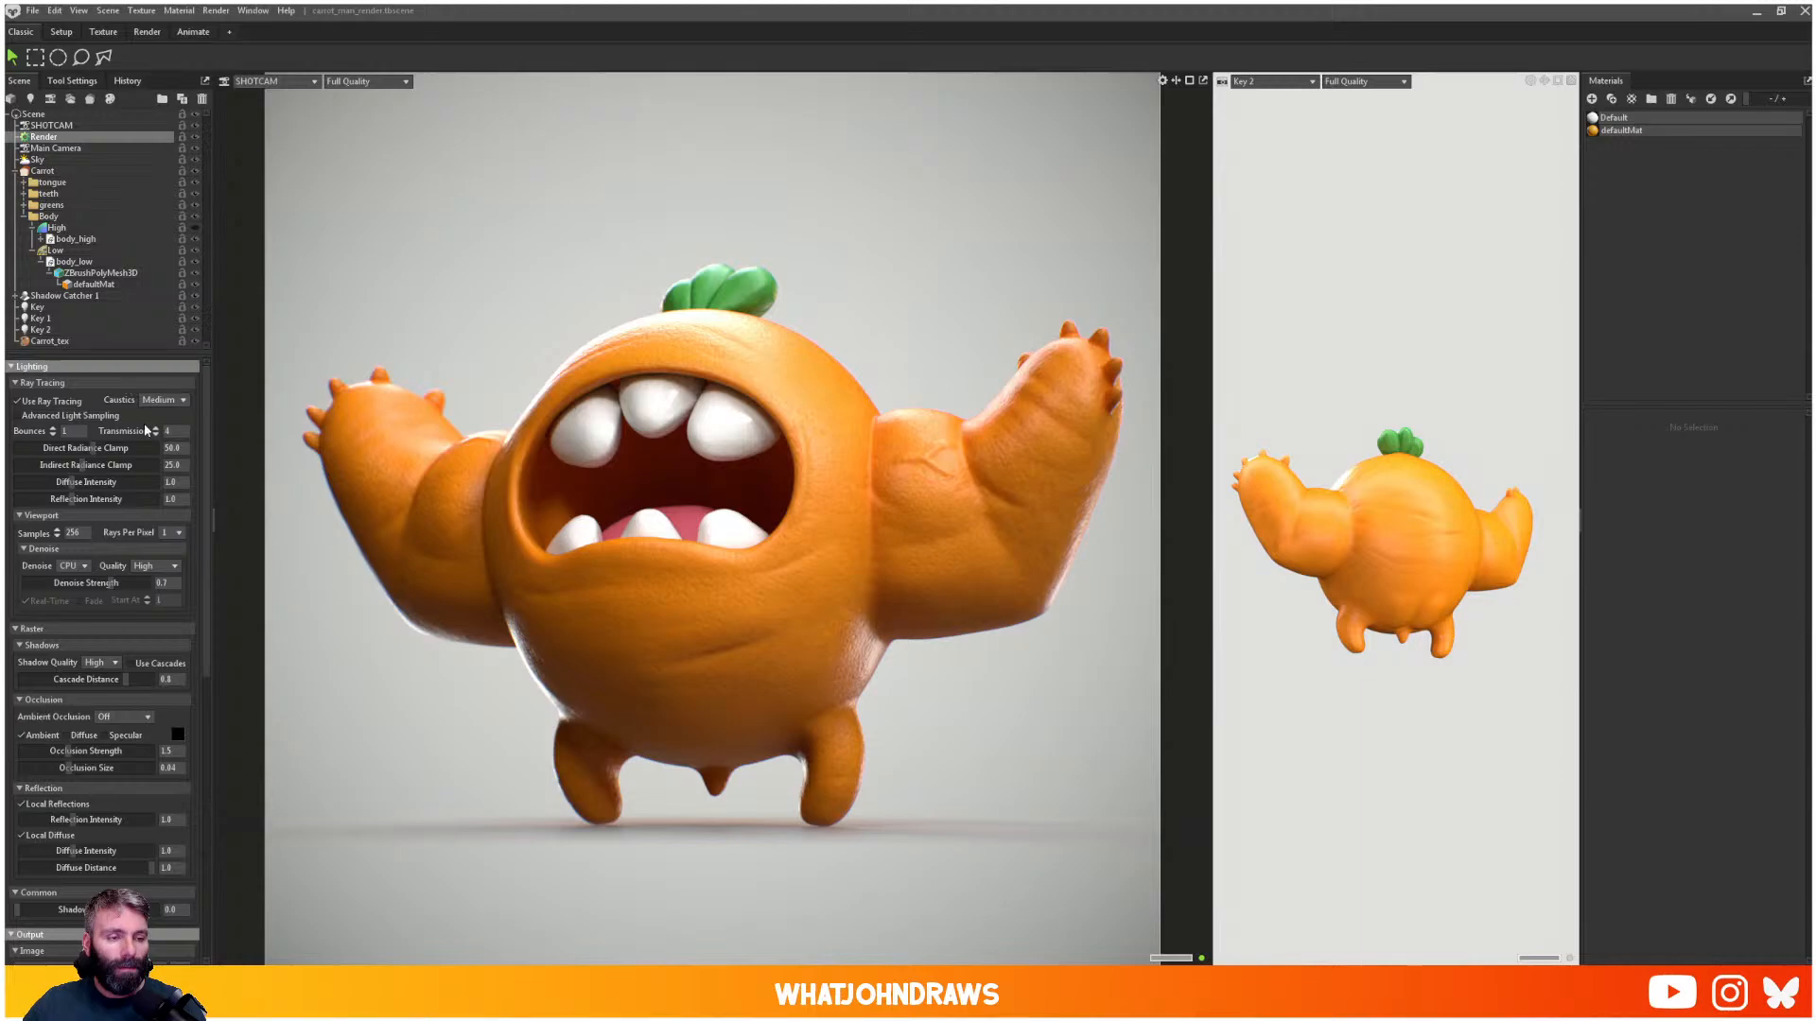
{"action": "left_click", "coordinate": [514, 281]}
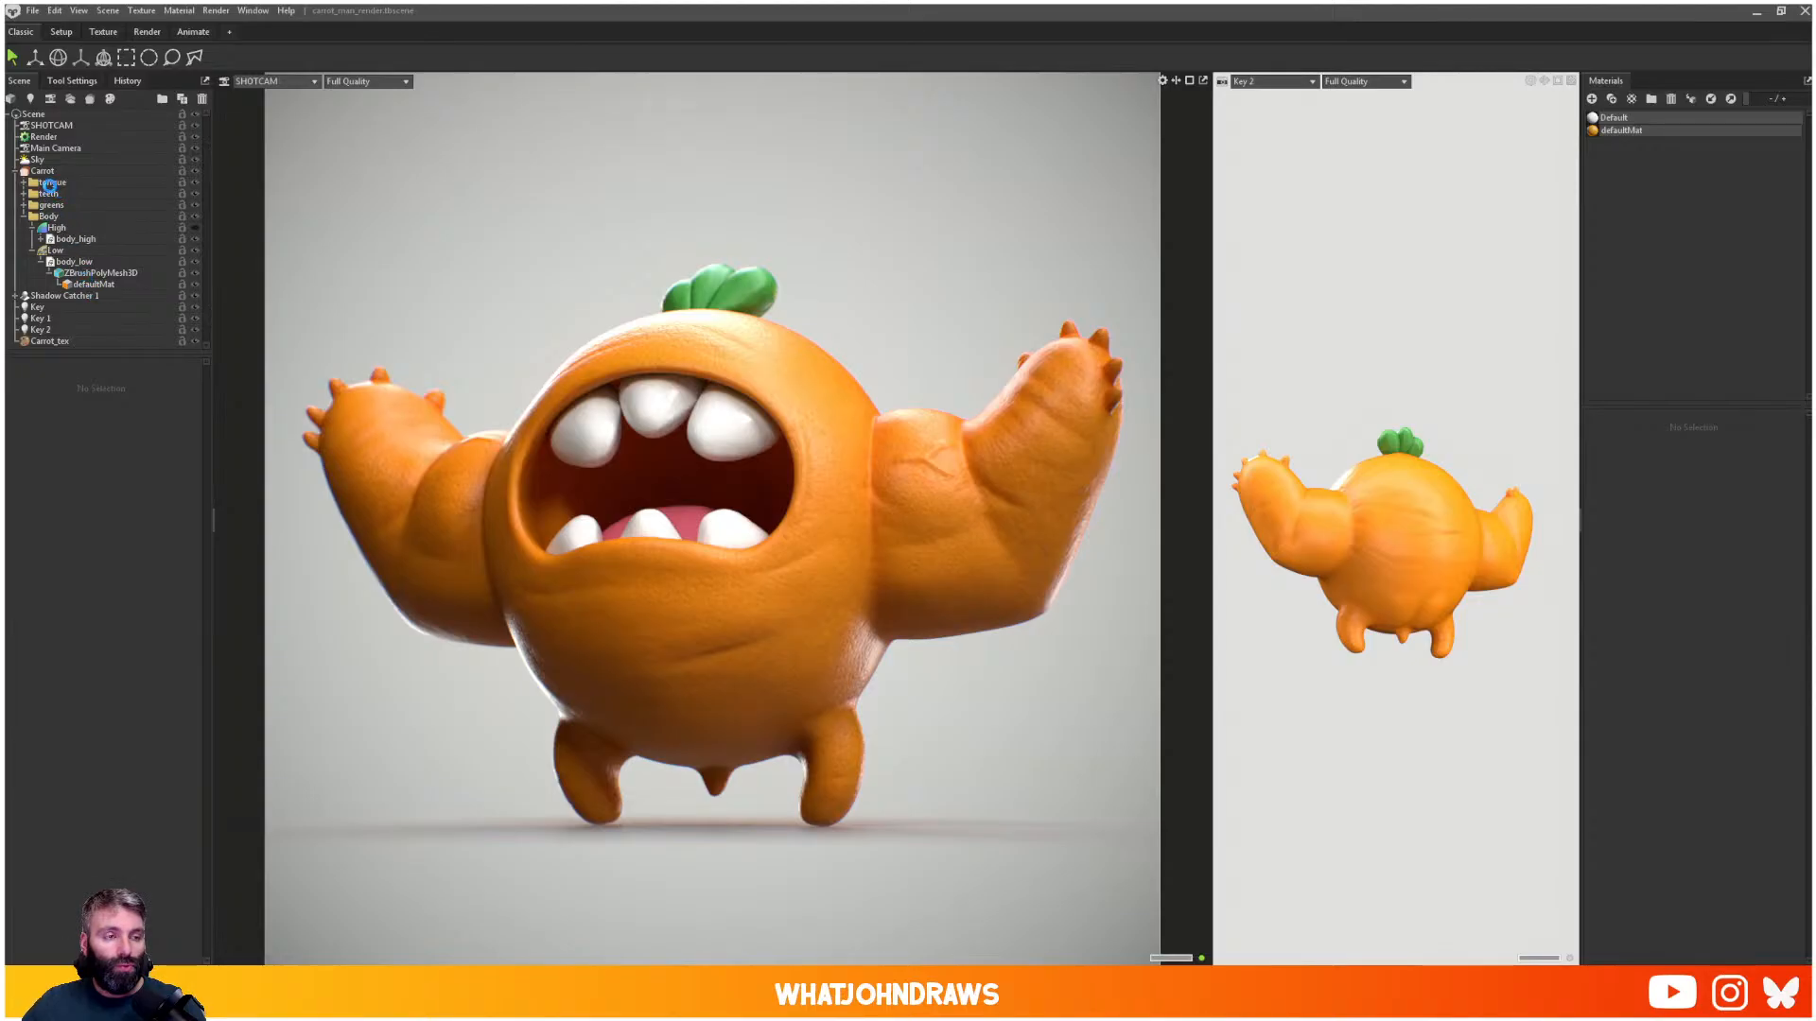
{"action": "left_click", "coordinate": [24, 215]}
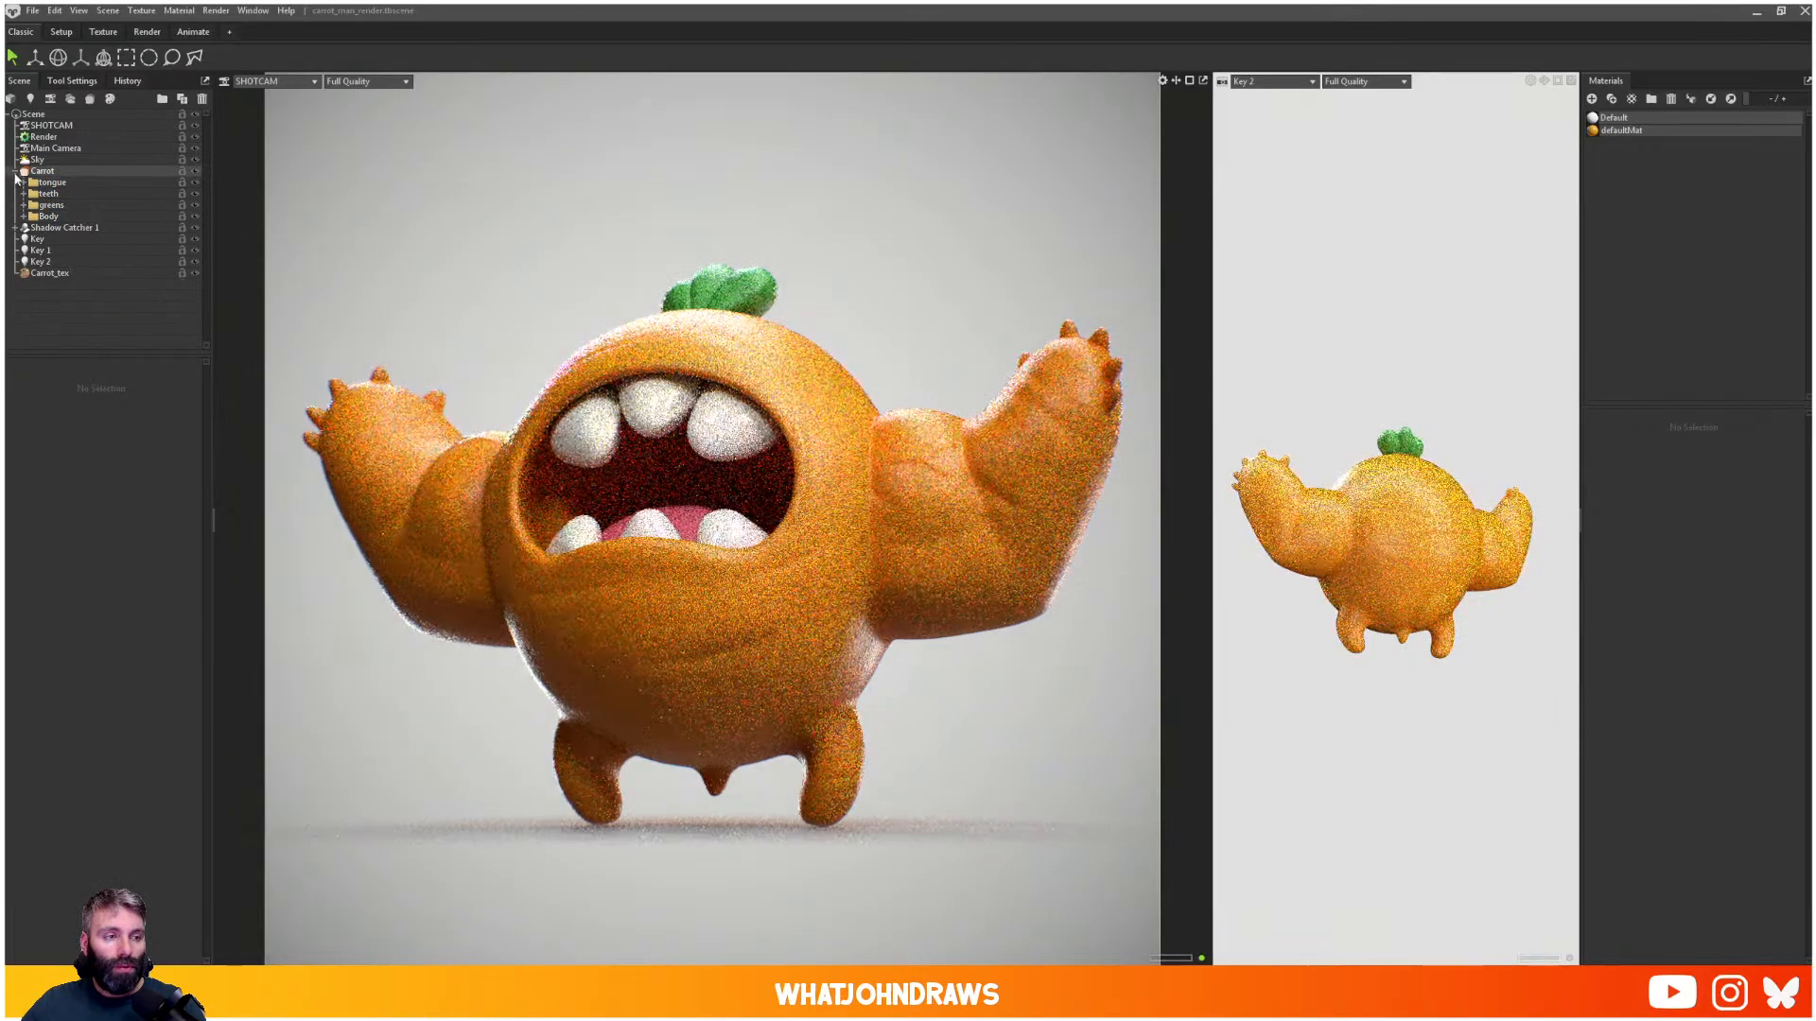
{"action": "left_click", "coordinate": [14, 171]}
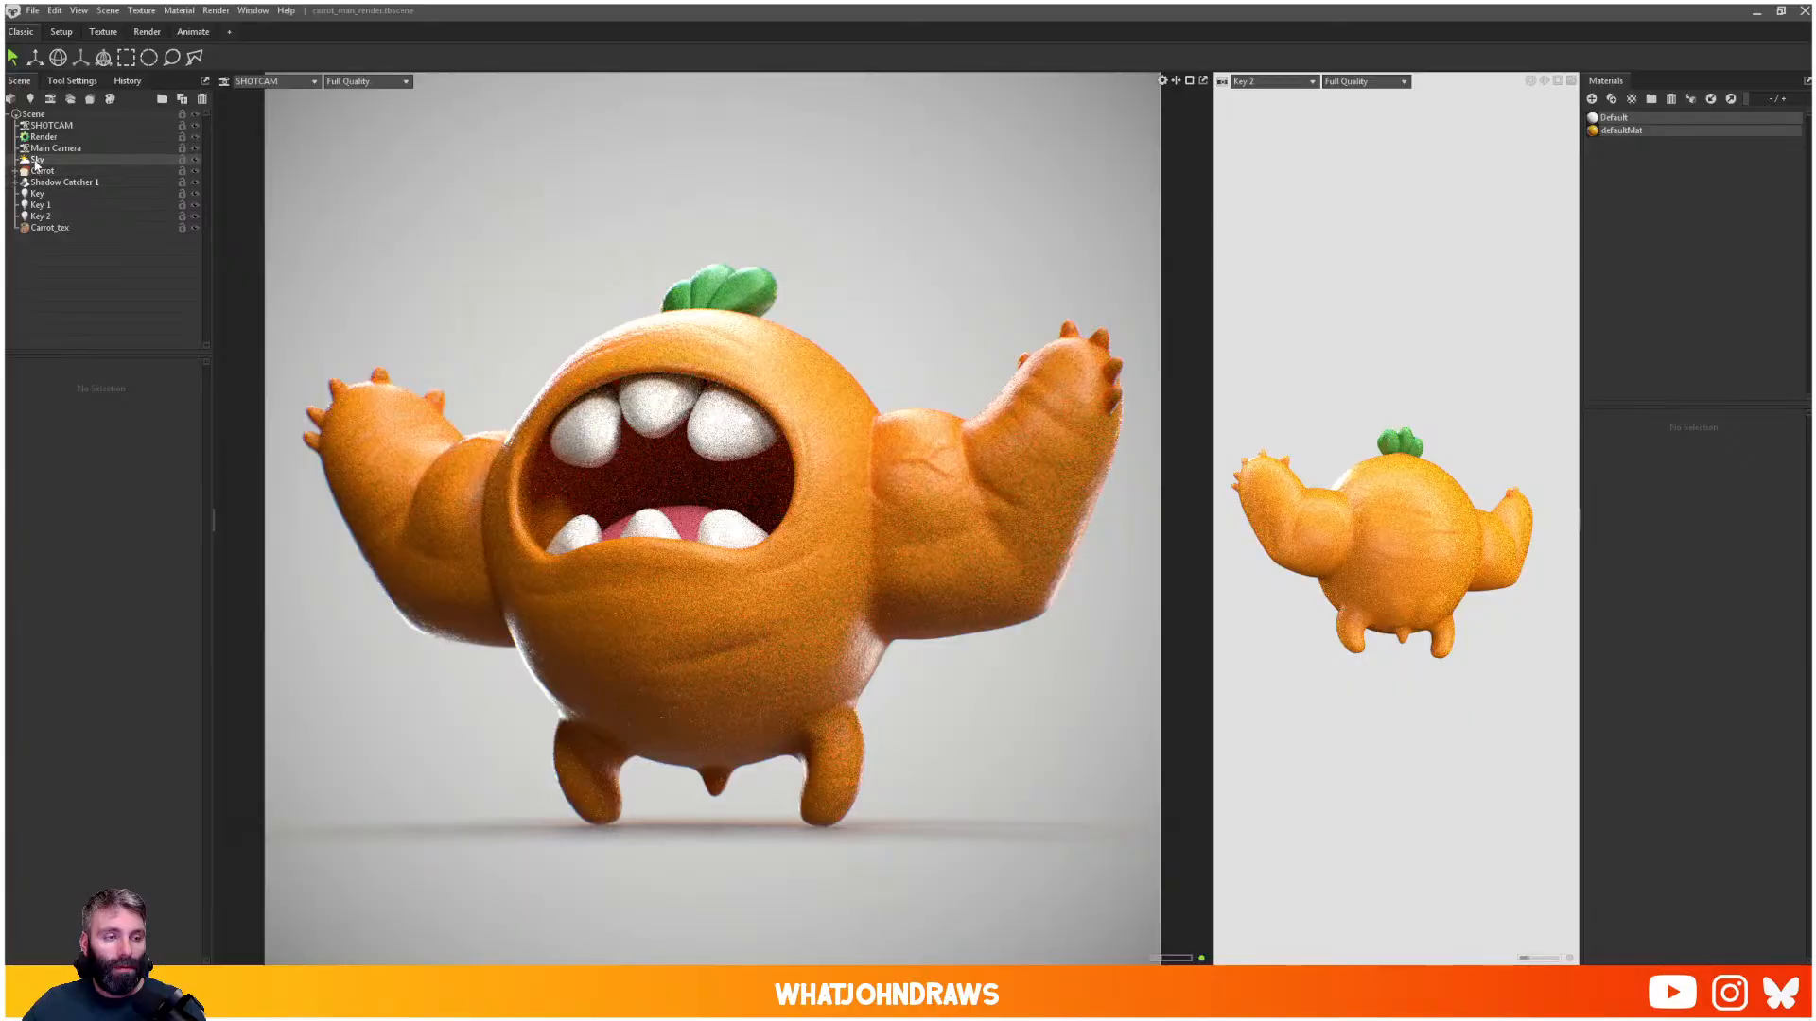
- Add SHOTCAM to the render cameras and disable Main Camera so that only SHOTCAM is rendered
{"action": "left_click", "coordinate": [42, 138]}
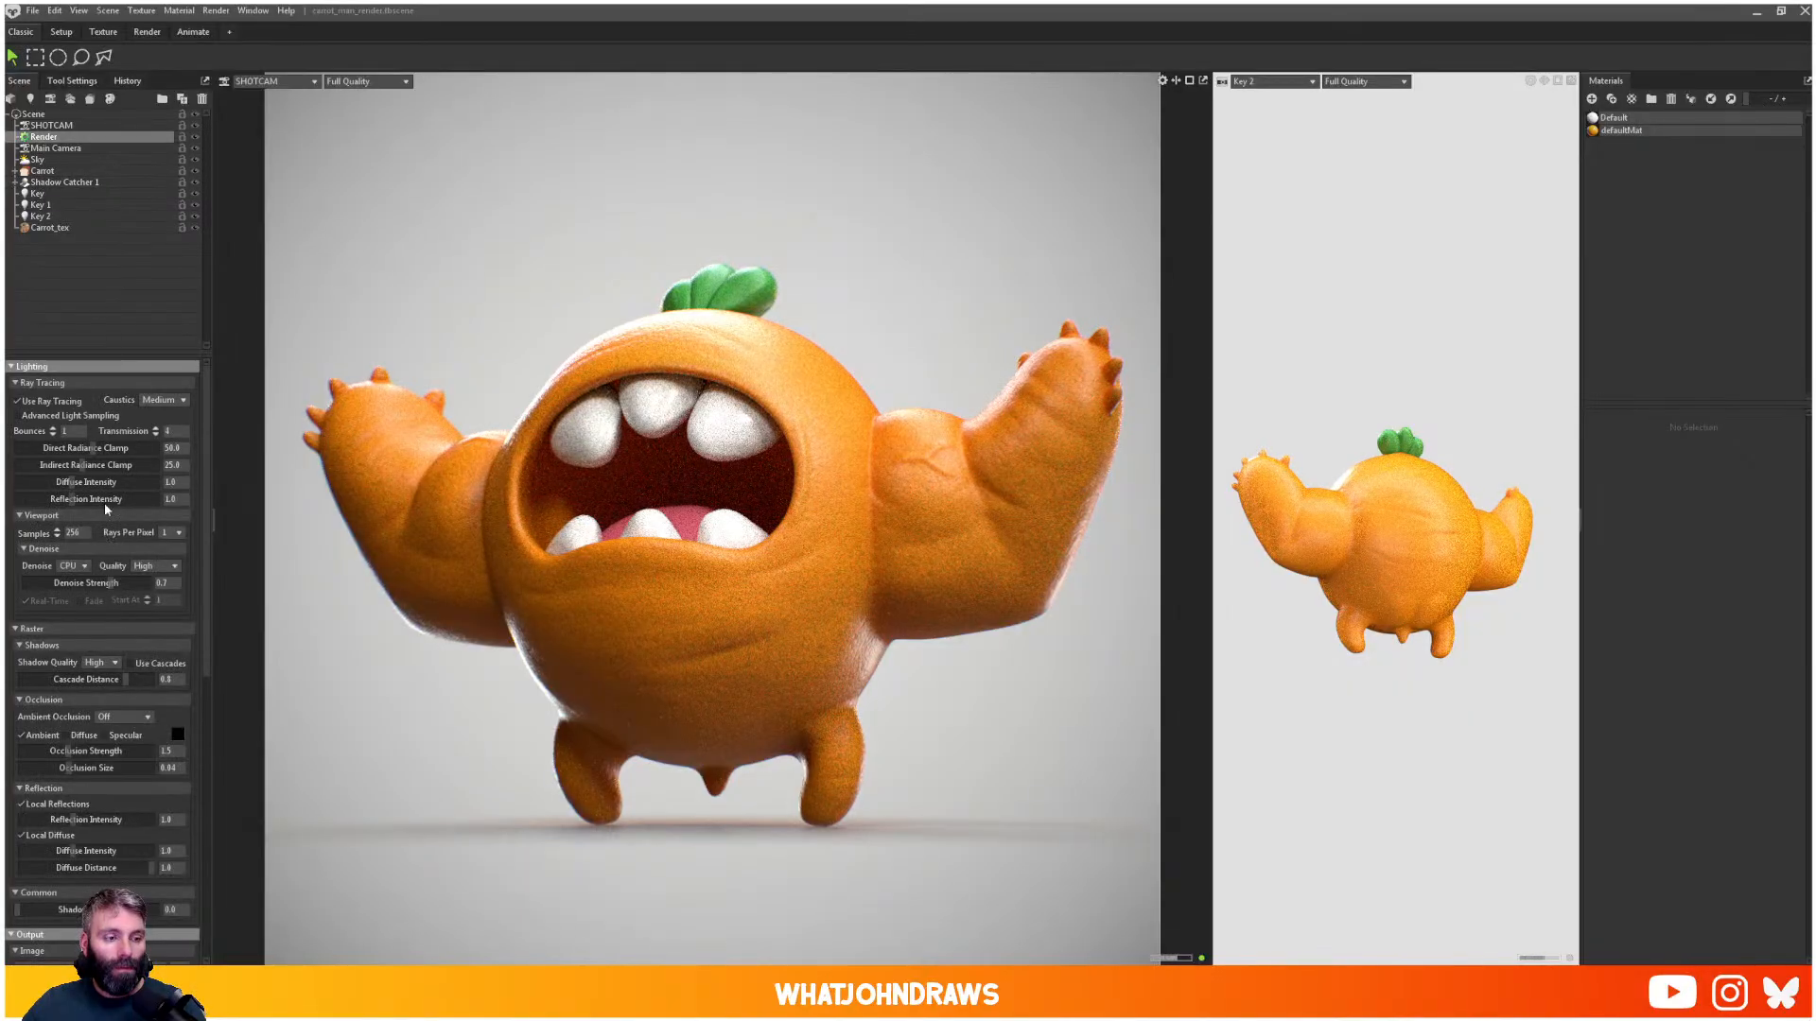
{"action": "scroll", "coordinate": [163, 700], "scroll_direction": "down", "scroll_amount": 10}
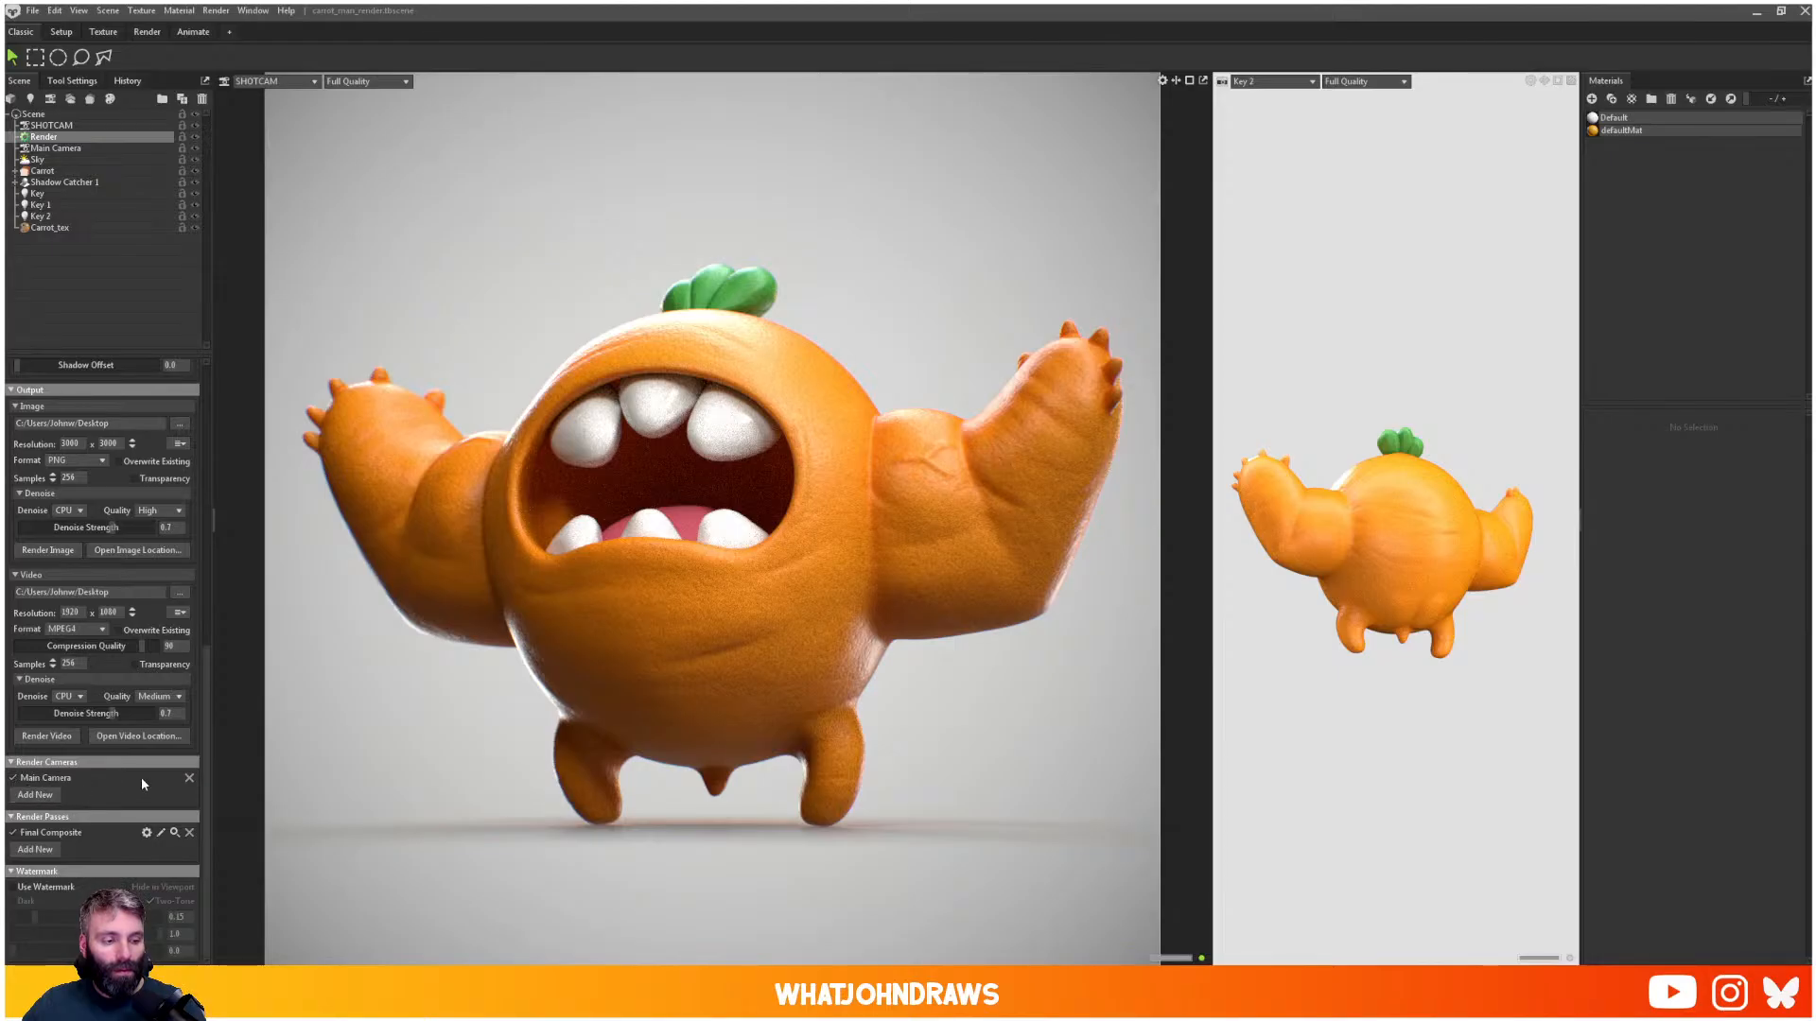
{"action": "left_click", "coordinate": [38, 795]}
{"action": "left_click", "coordinate": [34, 810]}
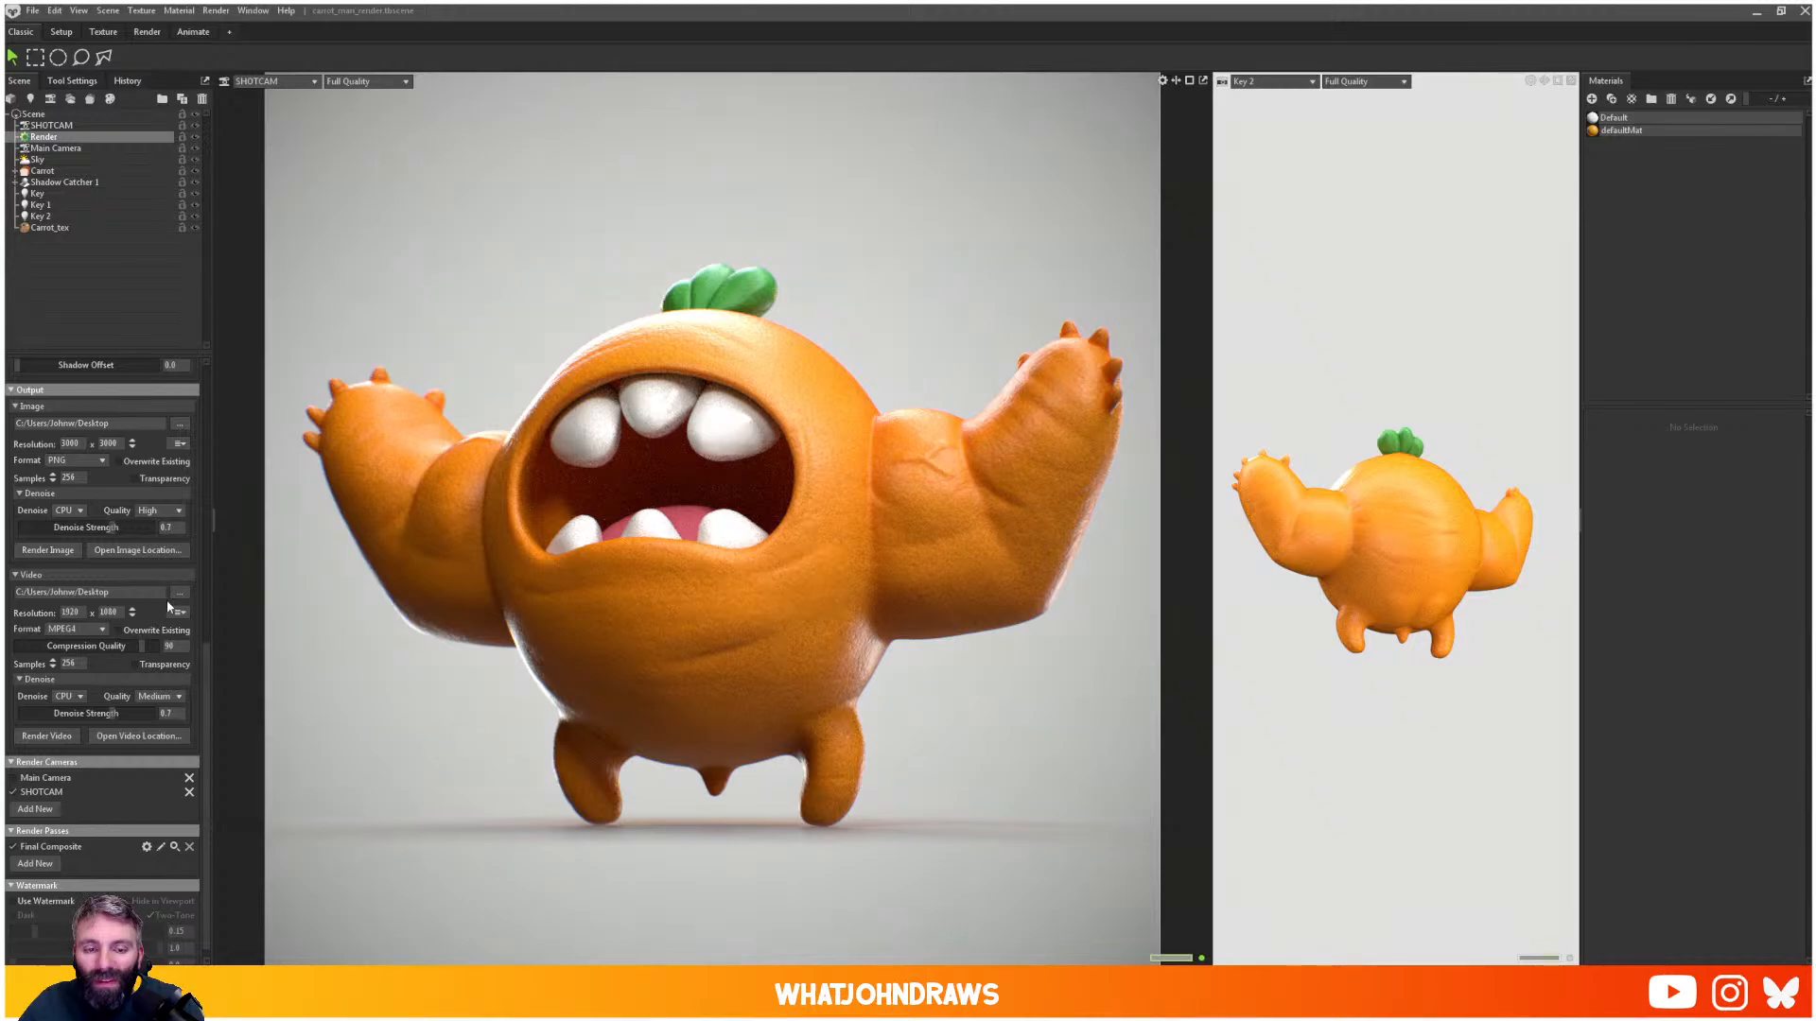
- Start choosing the image output location in Render's settings and browse to the Carrot_man folder under Work 2025 > Sketches
{"action": "left_click", "coordinate": [52, 125]}
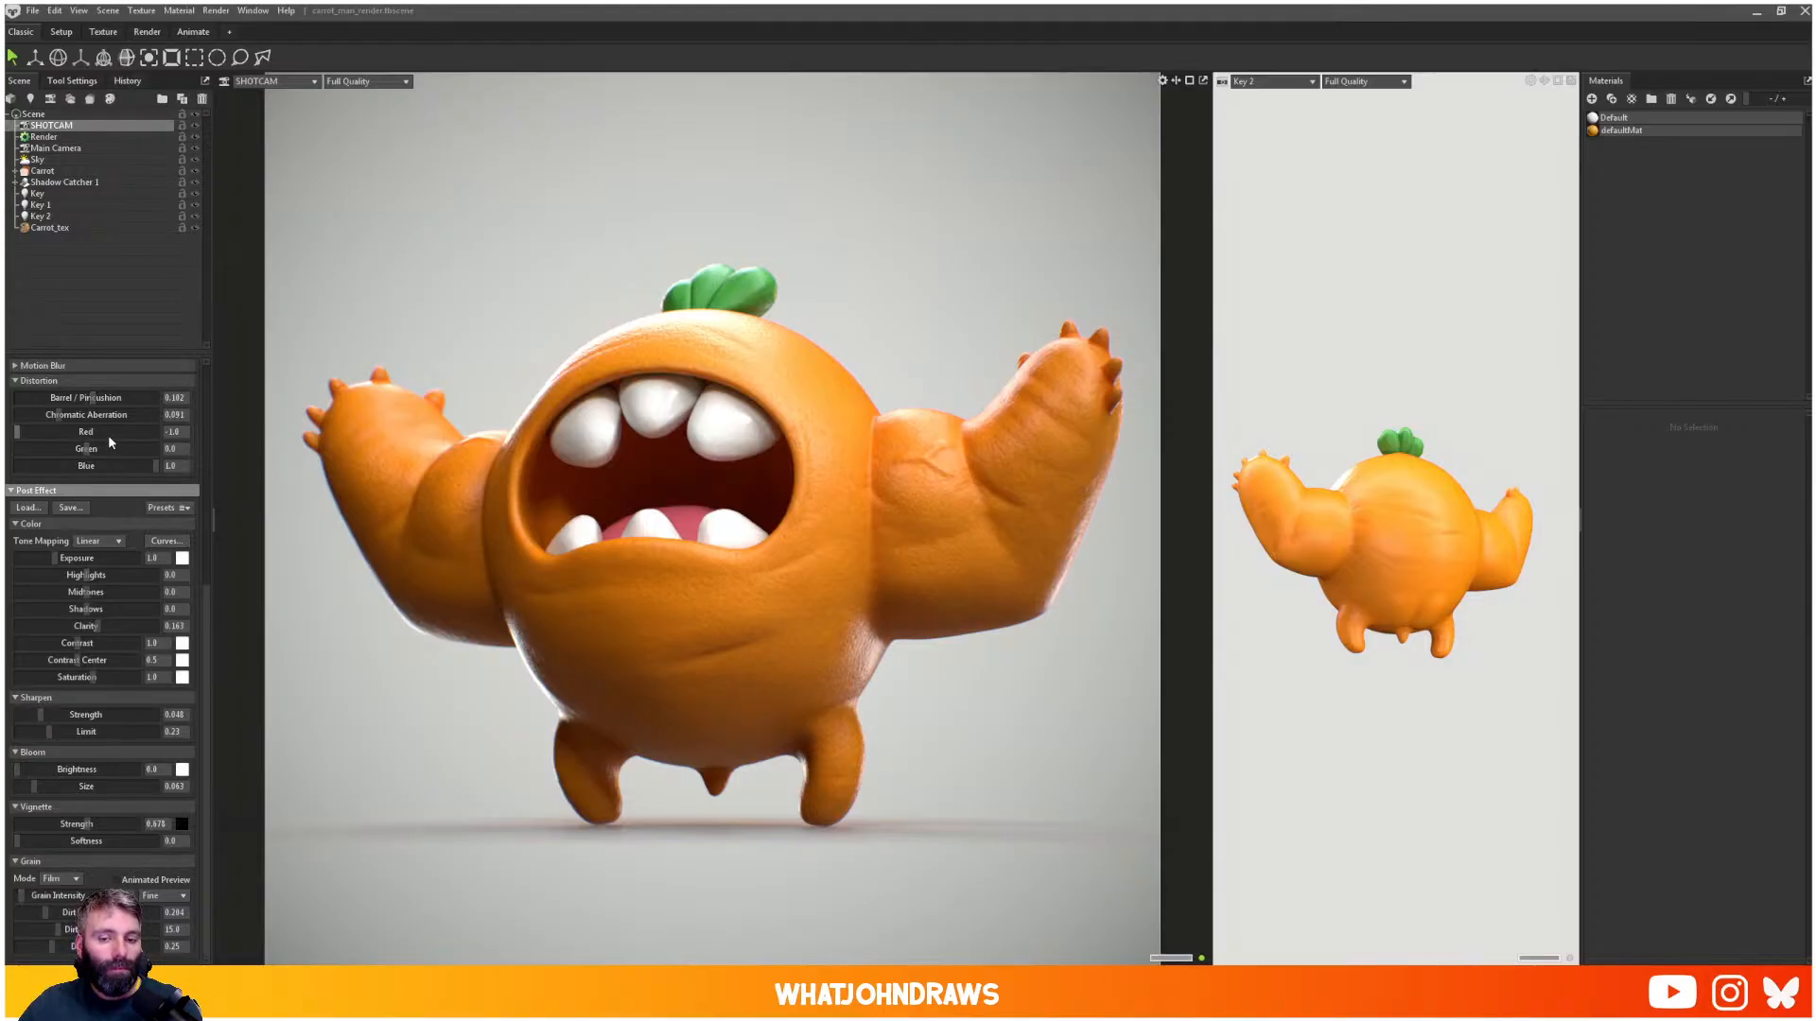
{"action": "left_click", "coordinate": [44, 136]}
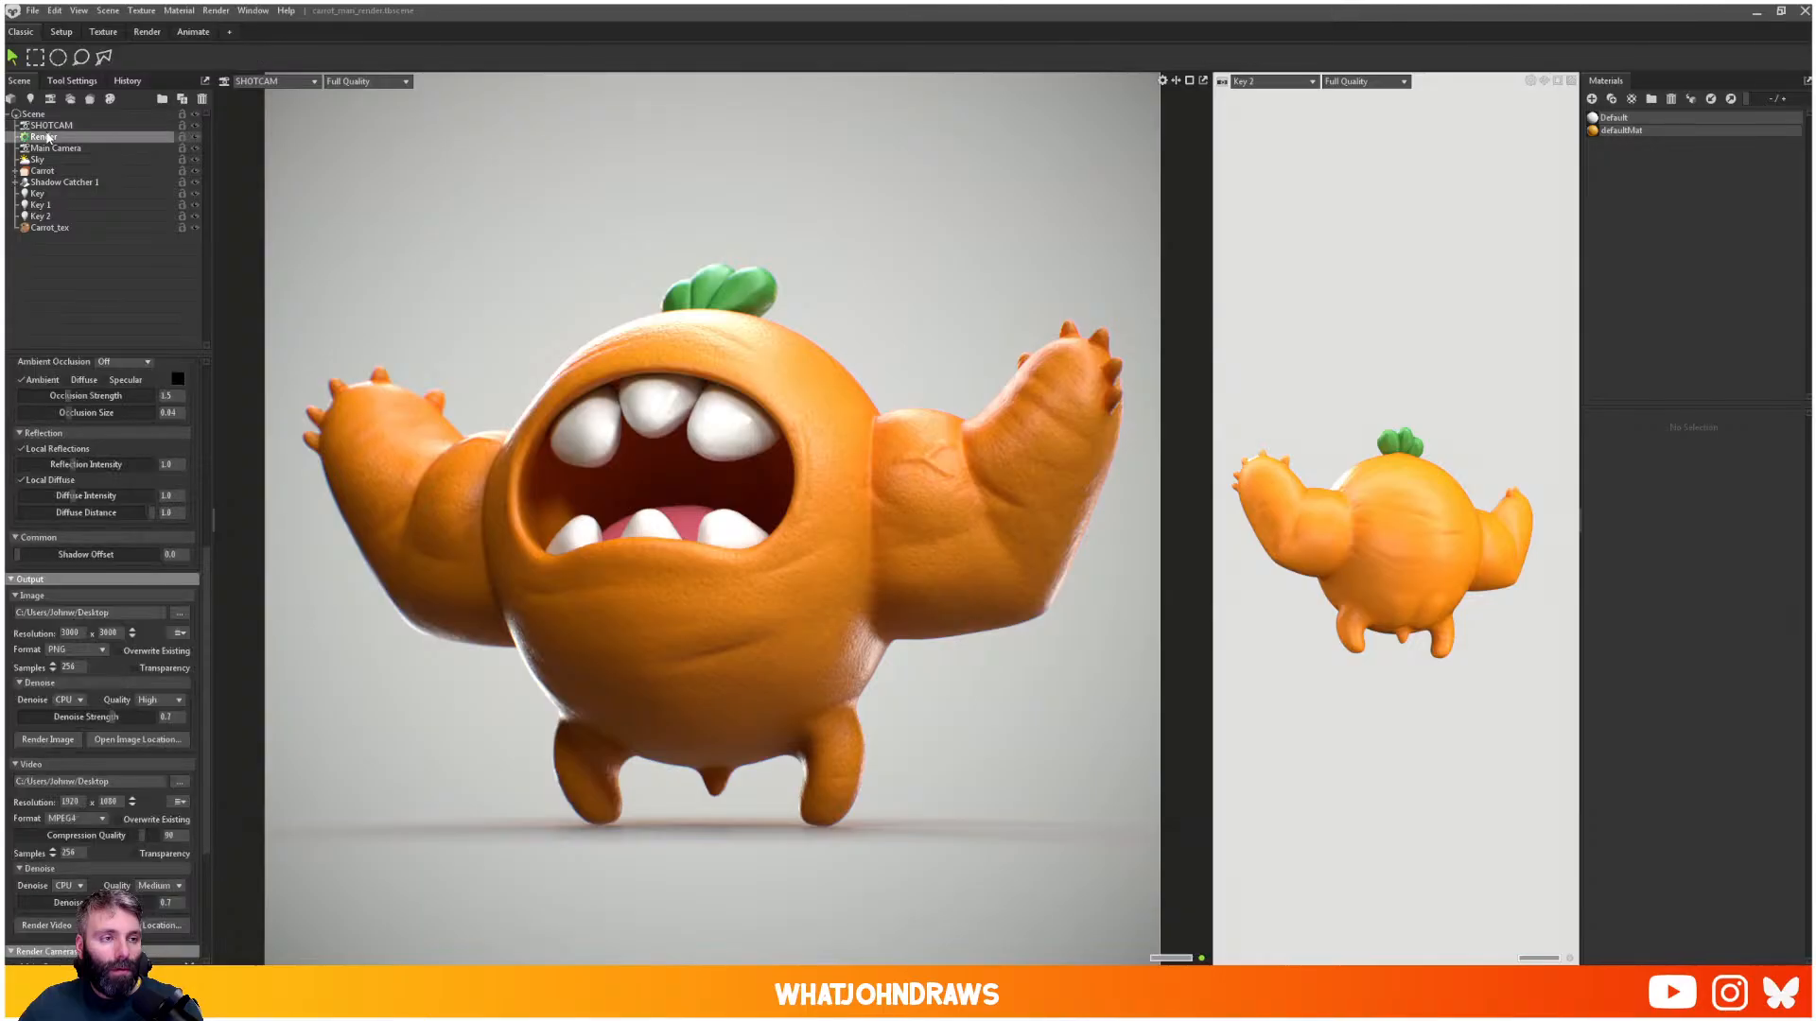
{"action": "scroll", "coordinate": [106, 807], "scroll_direction": "down", "scroll_amount": 1}
{"action": "scroll", "coordinate": [106, 808], "scroll_direction": "down", "scroll_amount": 2}
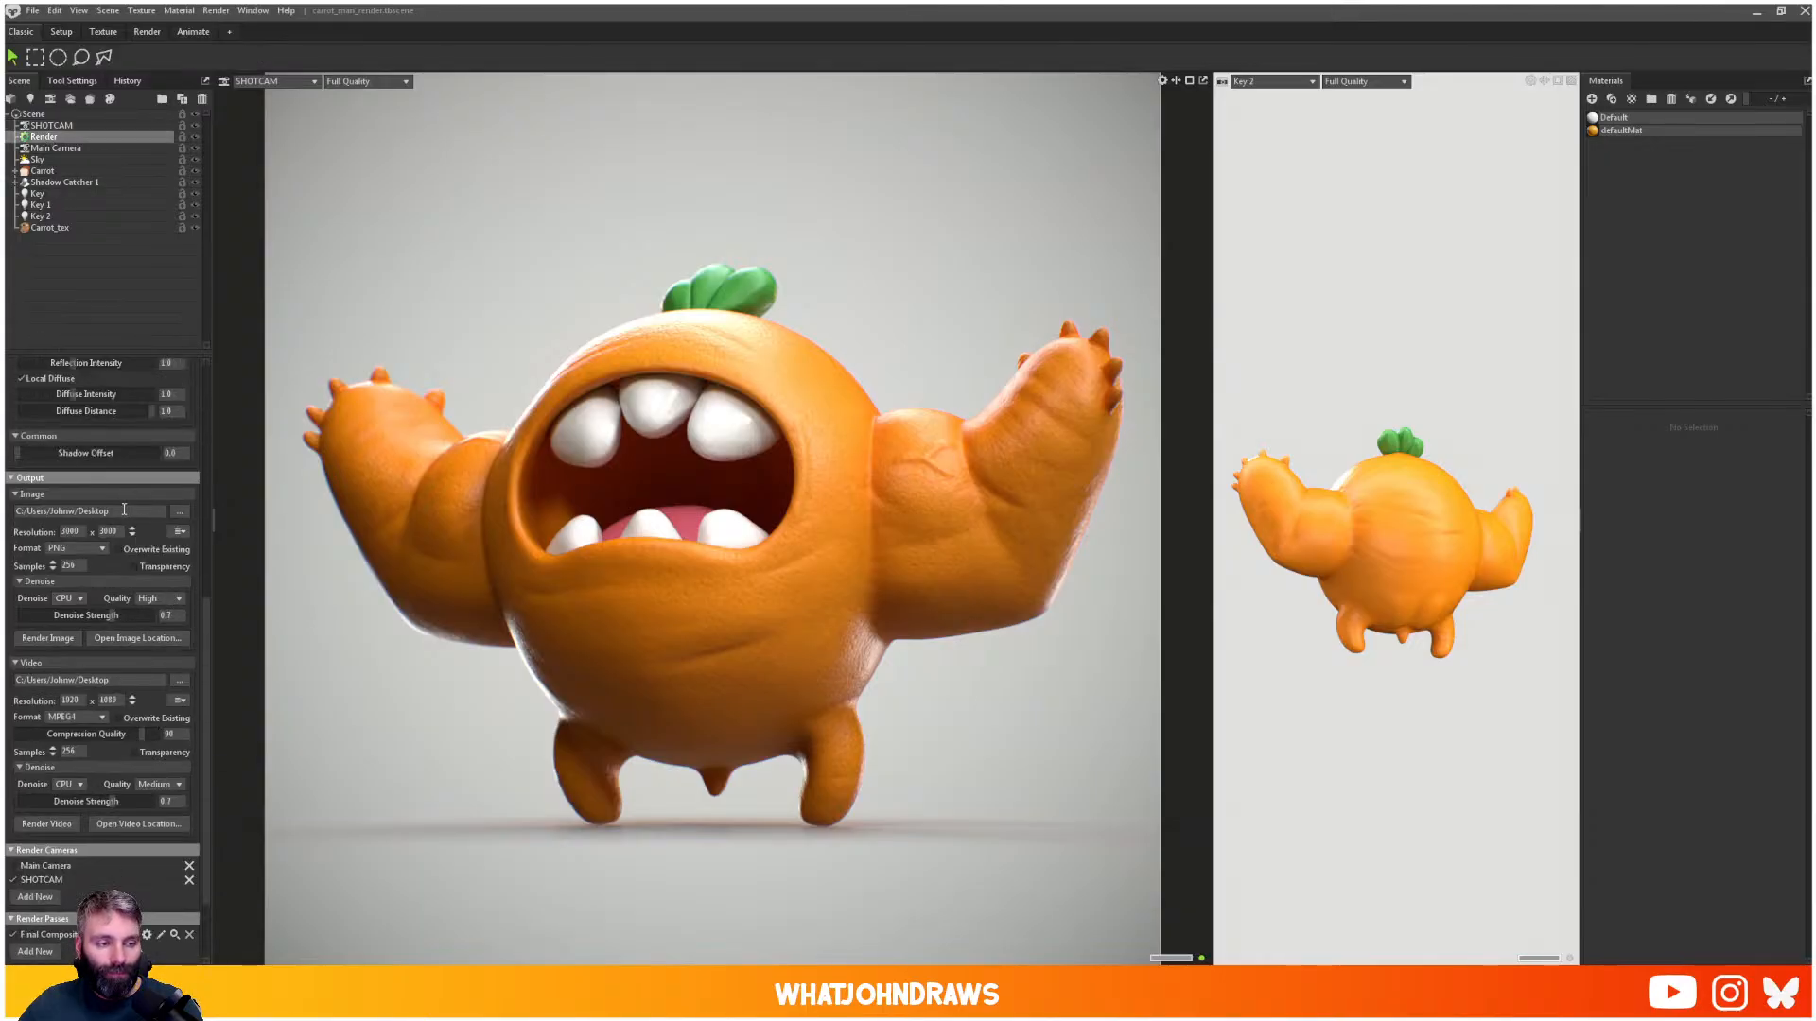
{"action": "left_click", "coordinate": [179, 514]}
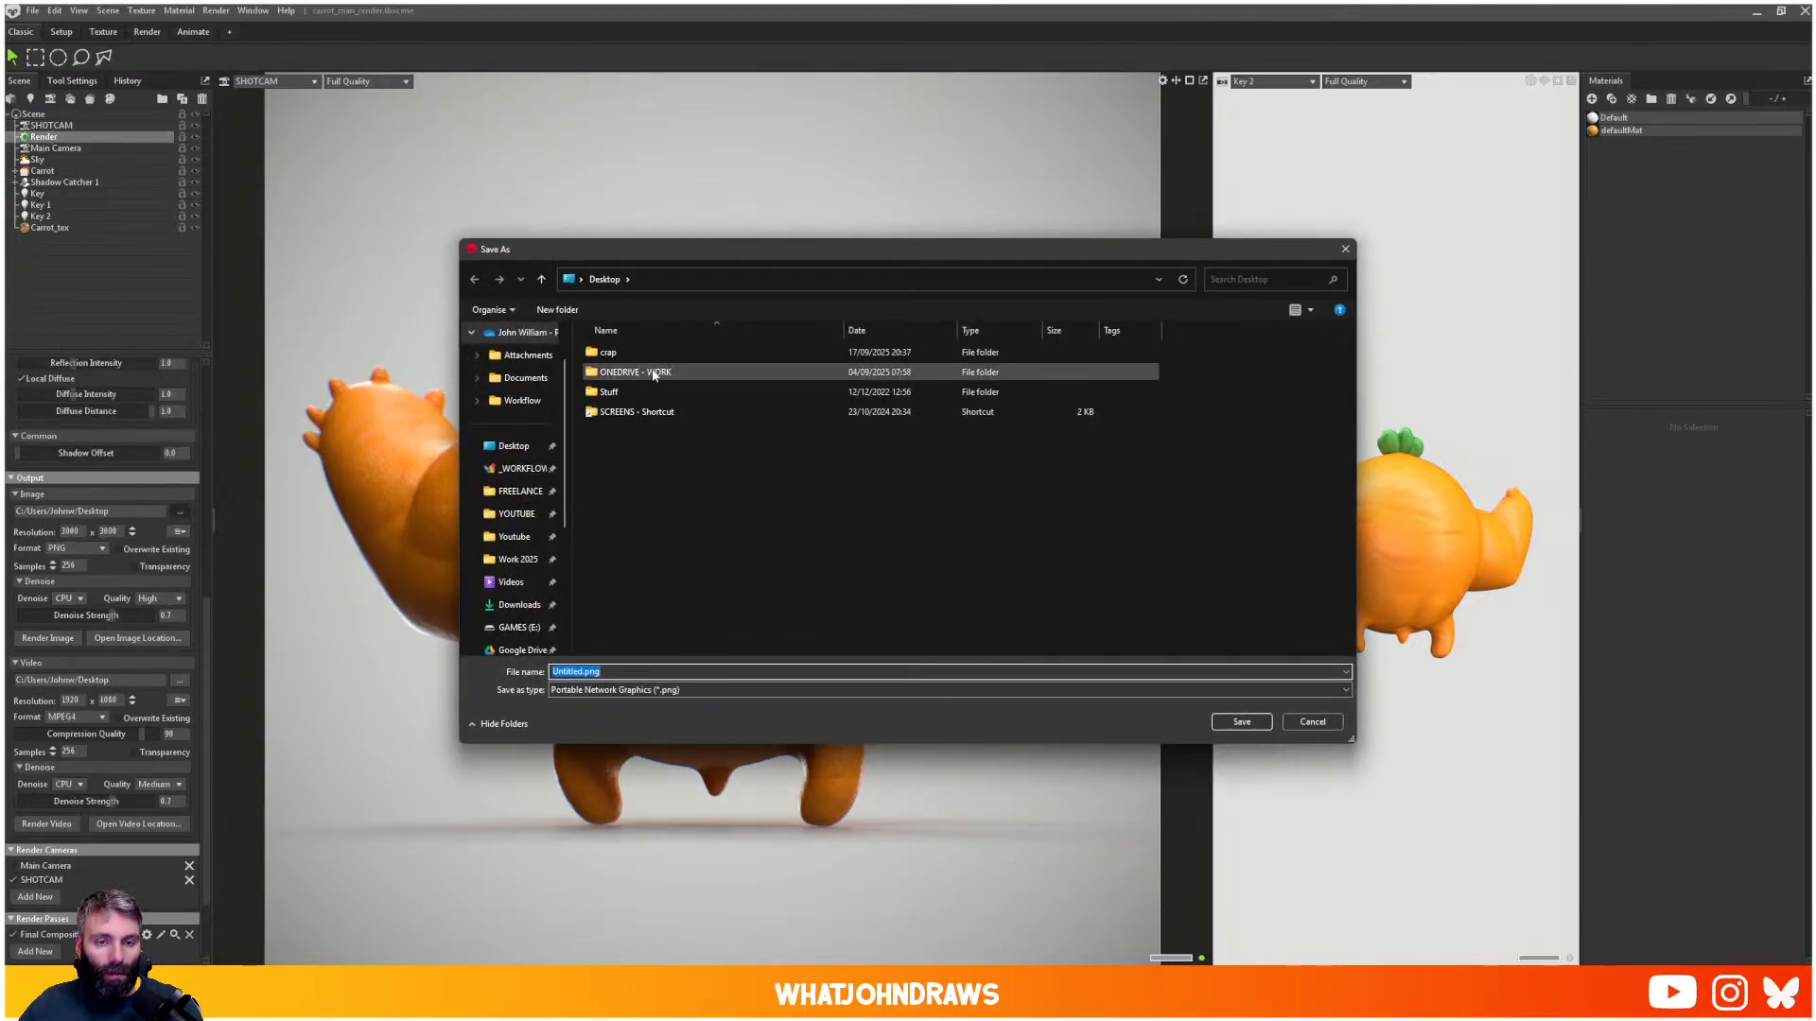
{"action": "left_click", "coordinate": [518, 559]}
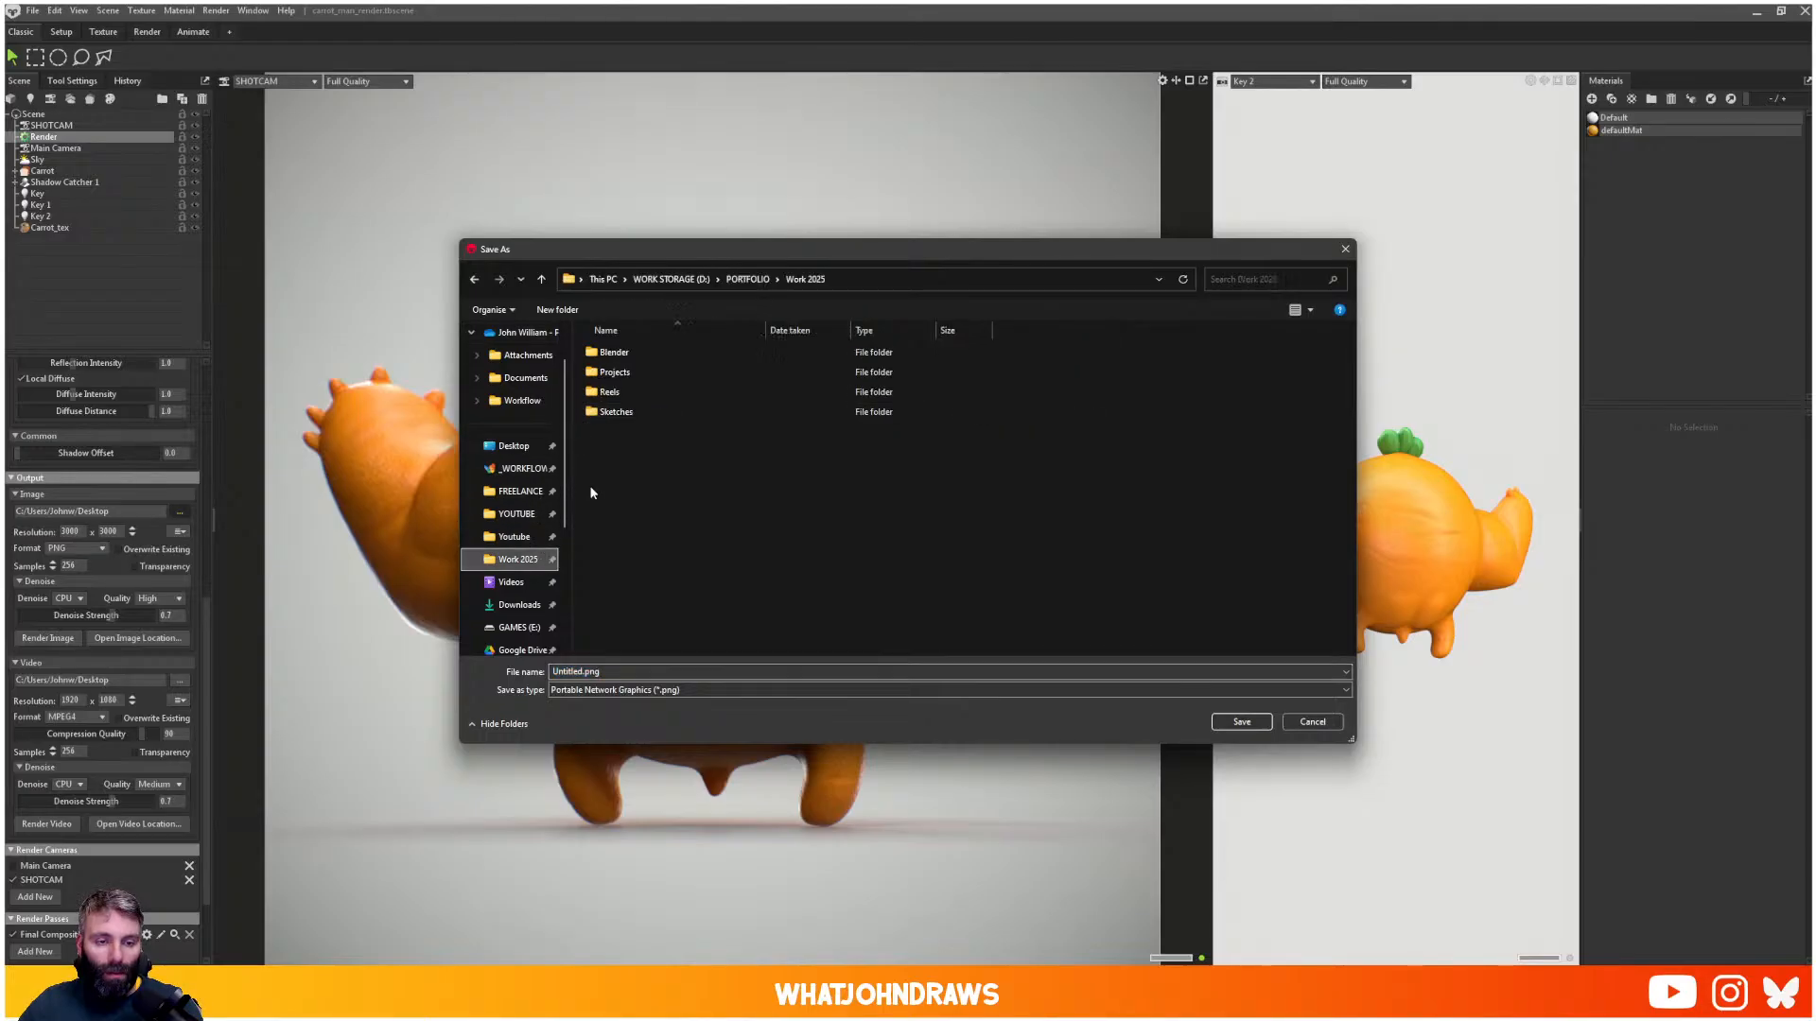
{"action": "left_click", "coordinate": [625, 392]}
{"action": "double_click", "coordinate": [625, 412]}
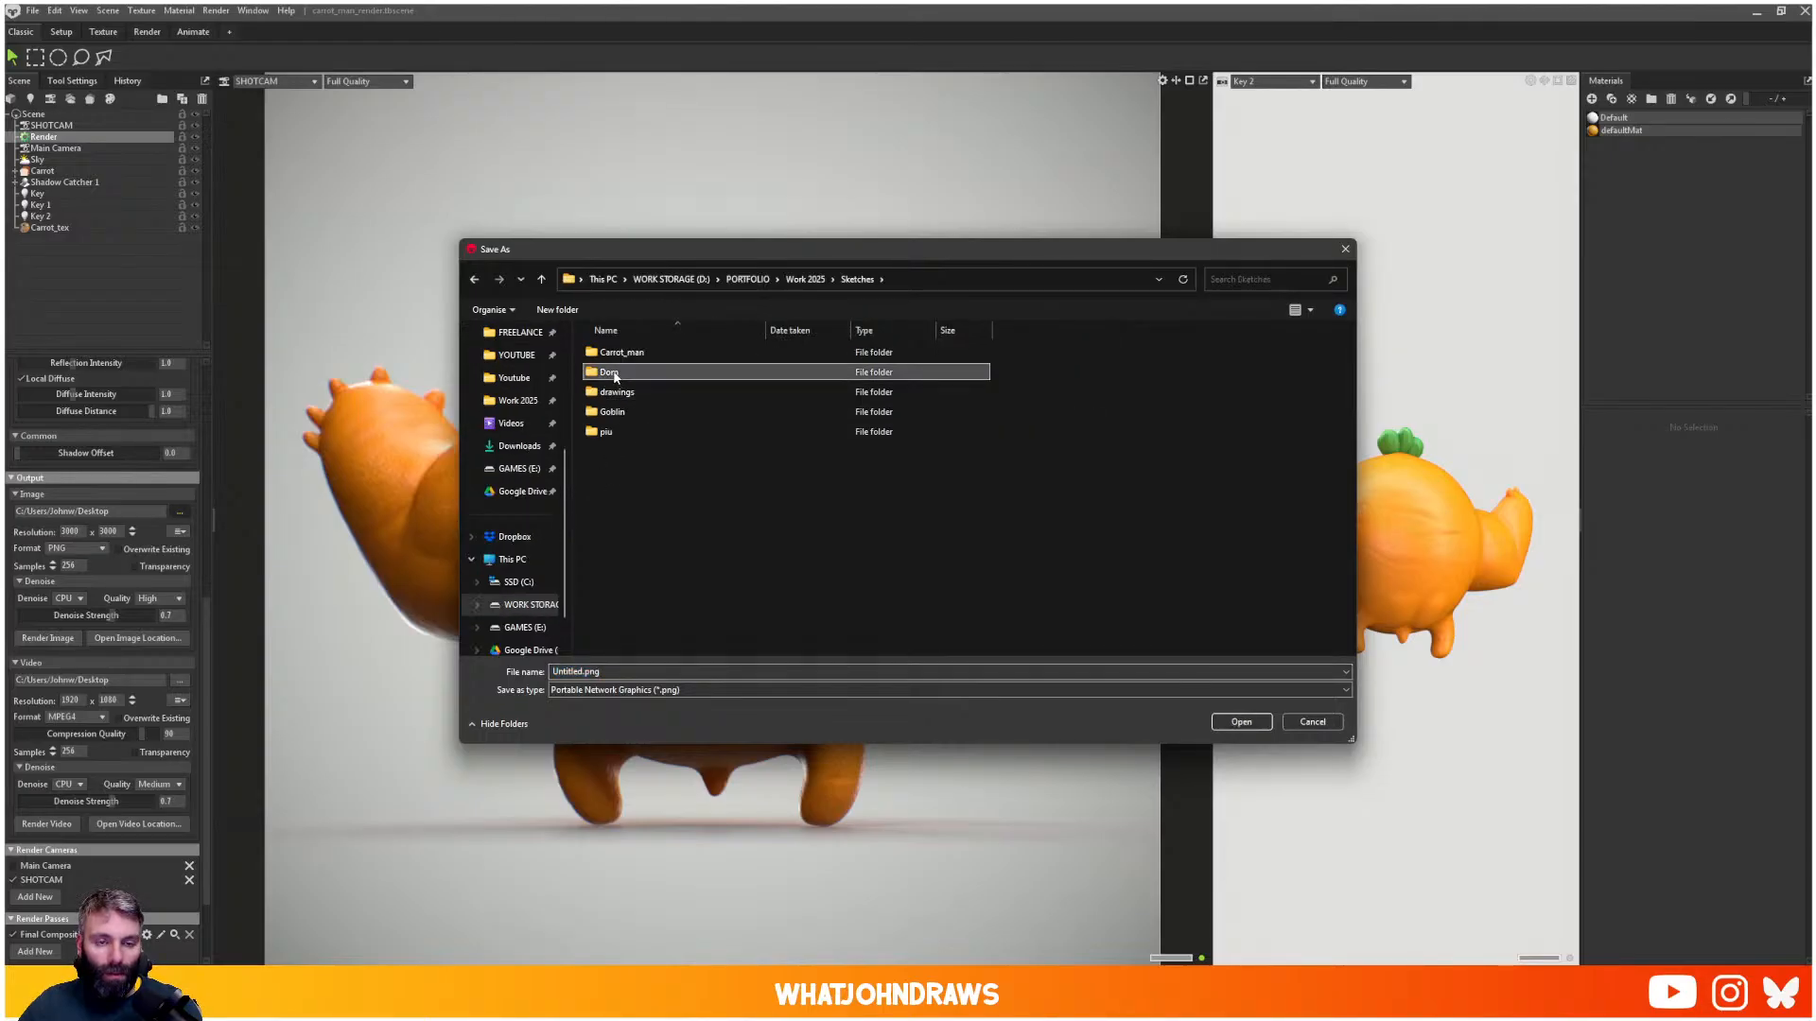
{"action": "double_click", "coordinate": [620, 373]}
{"action": "left_click", "coordinate": [620, 375]}
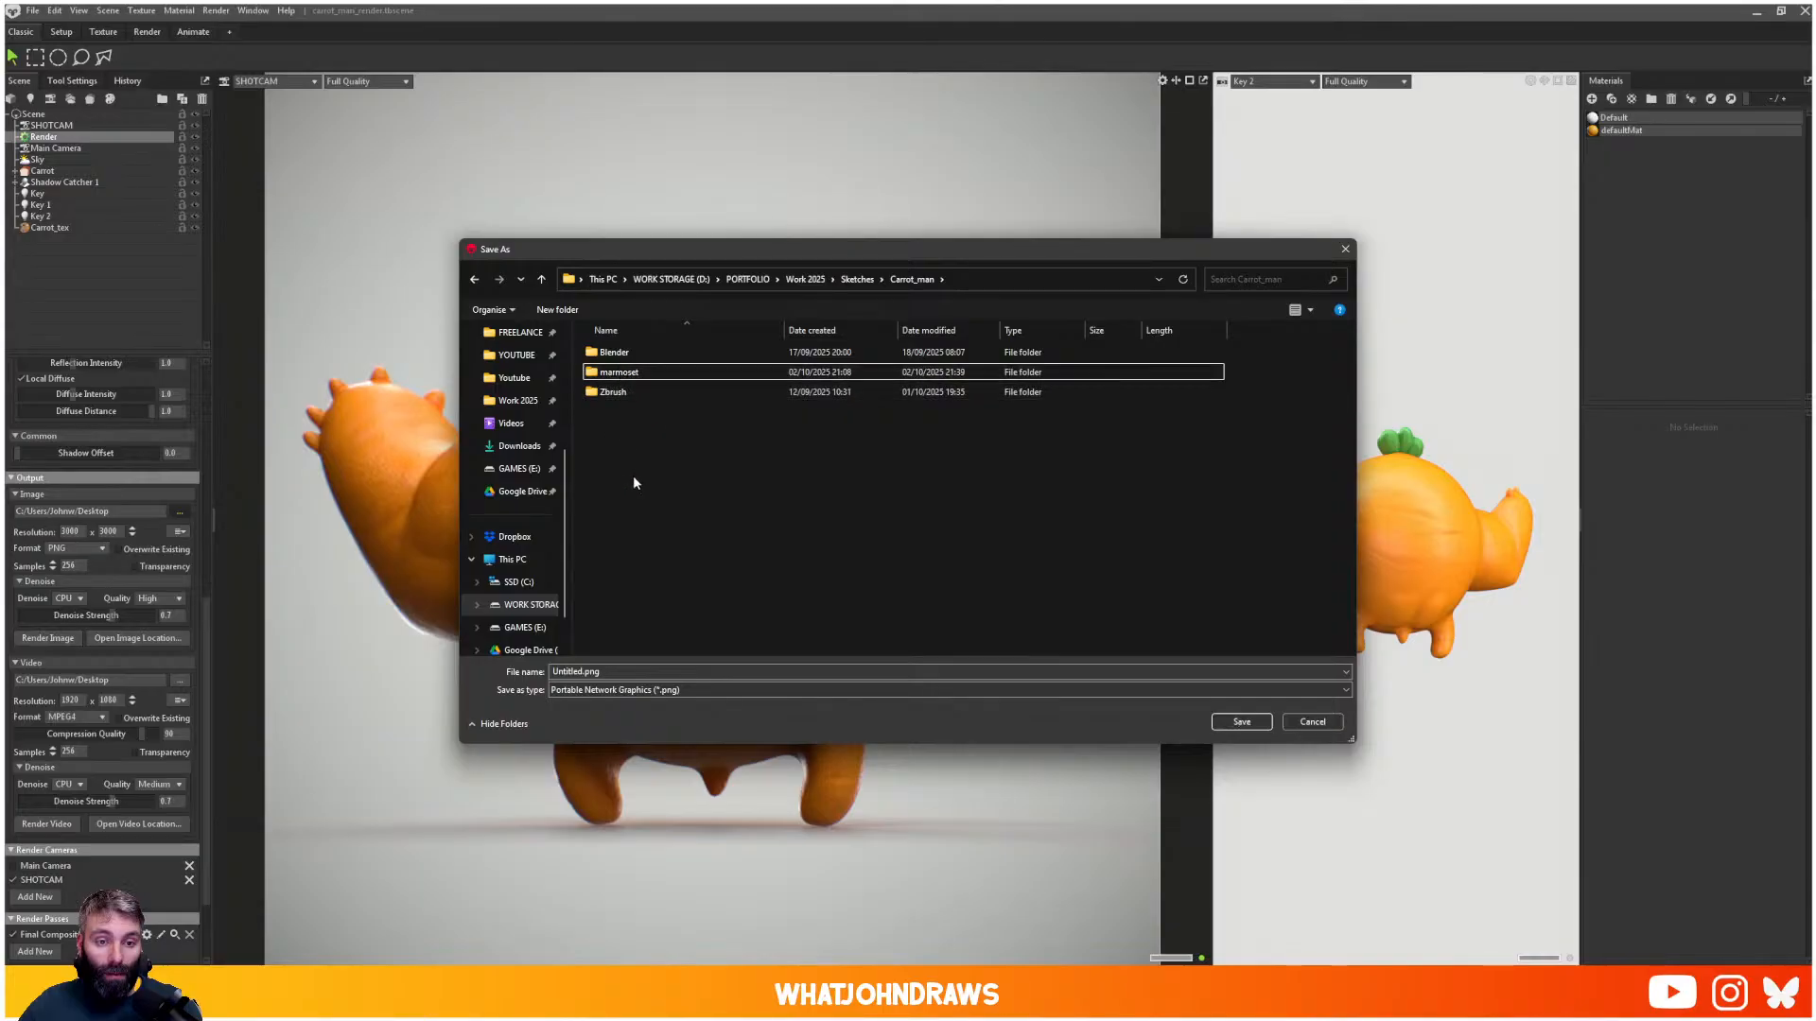
- Create a folder named "screens" inside Carrot_man and open it
{"action": "key", "text": "ctrl+shift+n"}
{"action": "type", "text": "m"}
{"action": "key", "text": "BackSpace"}
{"action": "type", "text": "scre"}
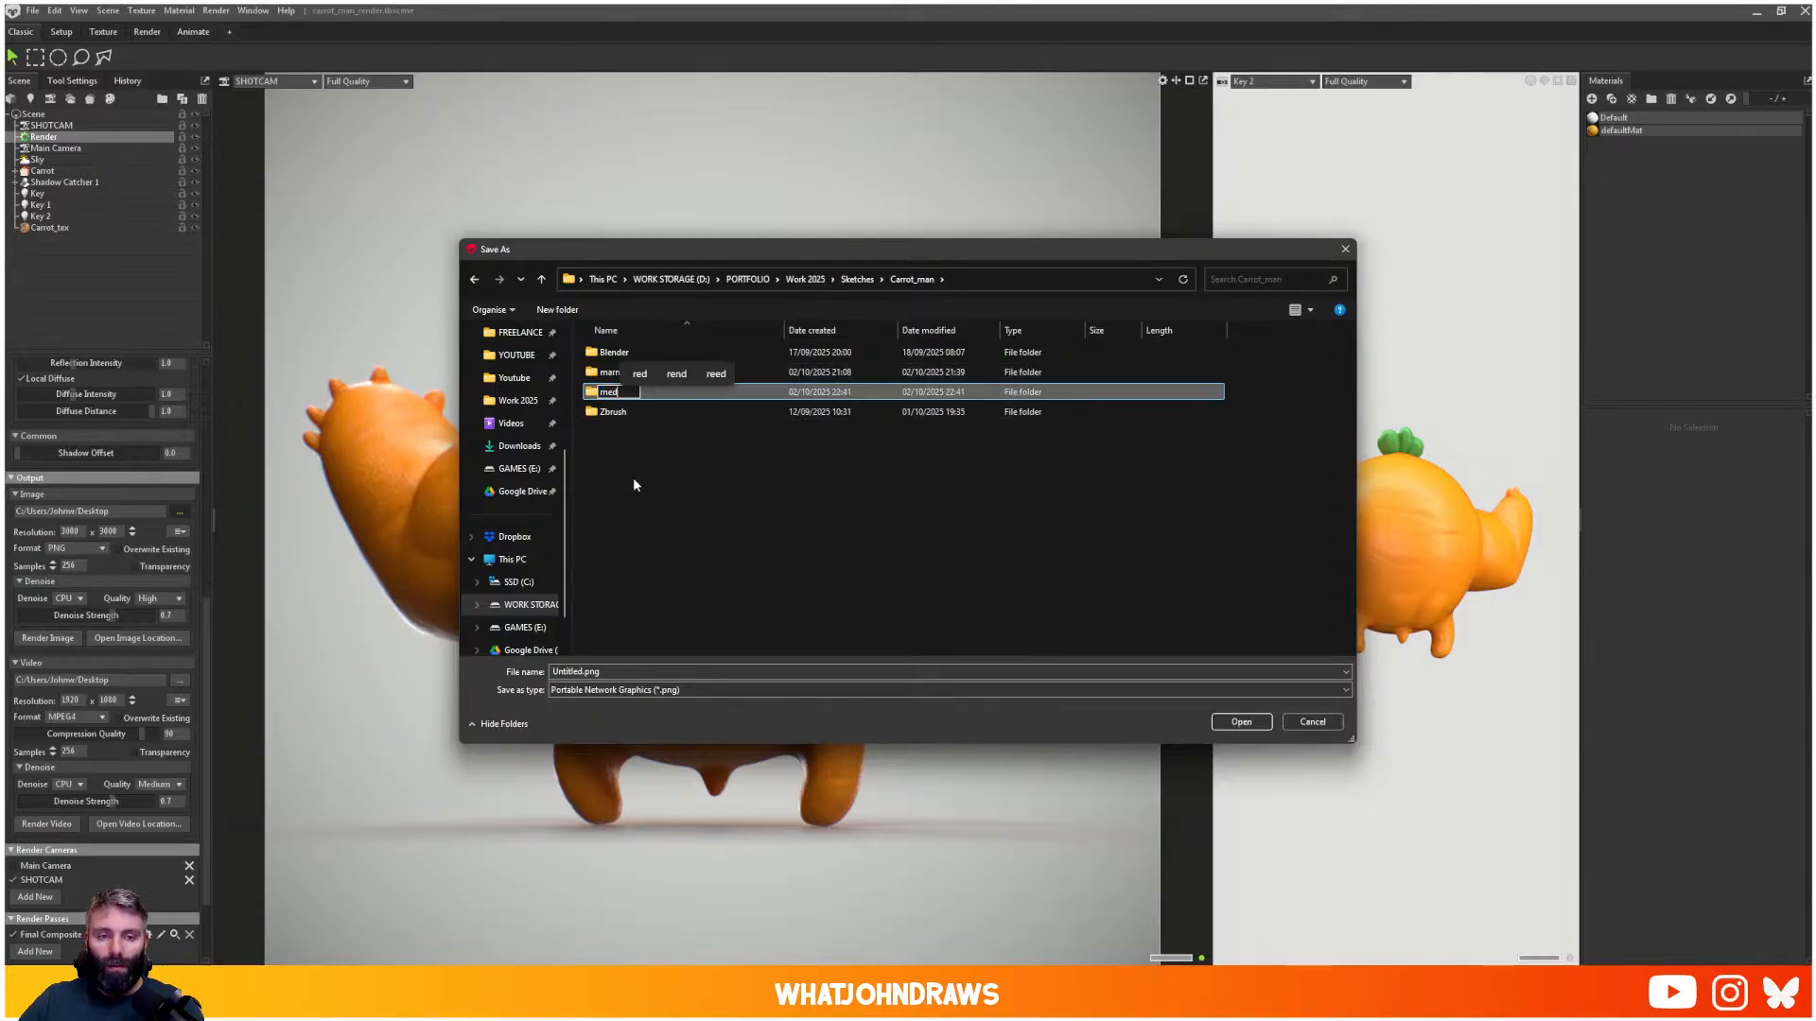
{"action": "type", "text": "ens"}
{"action": "key", "text": "Return"}
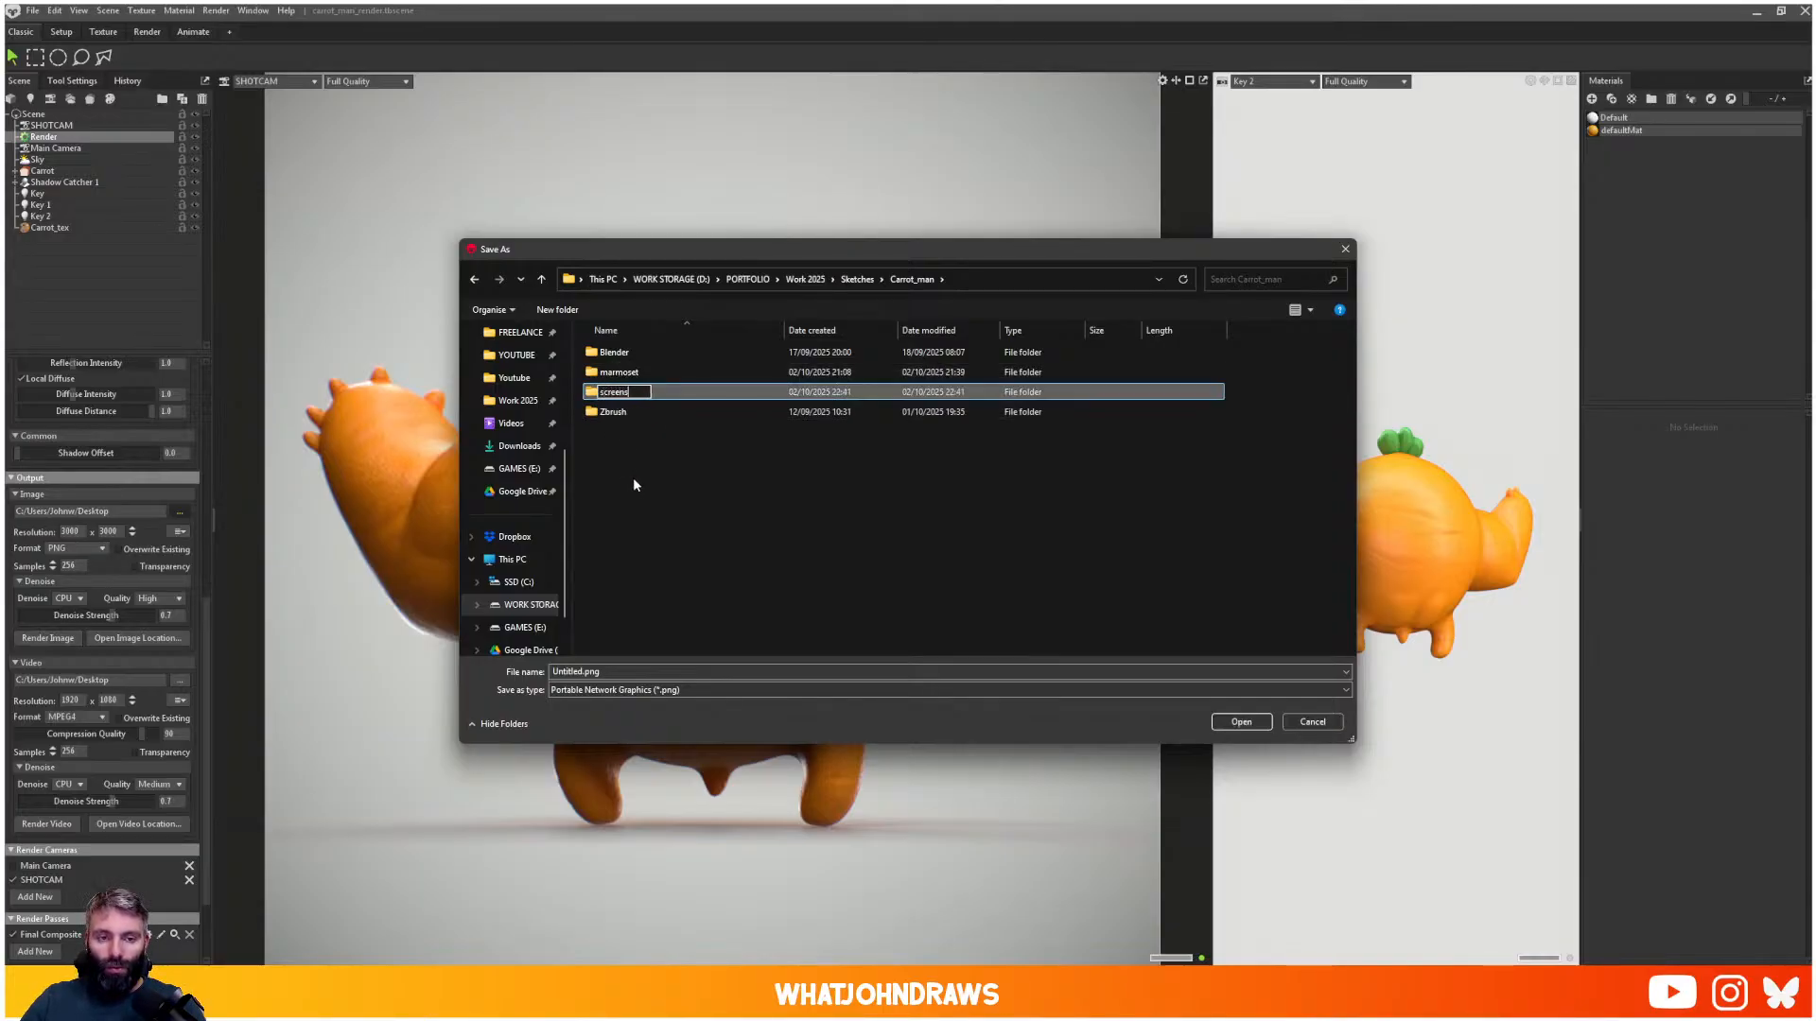
{"action": "key", "text": "Return"}
- Name the output image "carrot-man" and save it as the PNG output path in the screens folder
{"action": "double_click", "coordinate": [645, 673]}
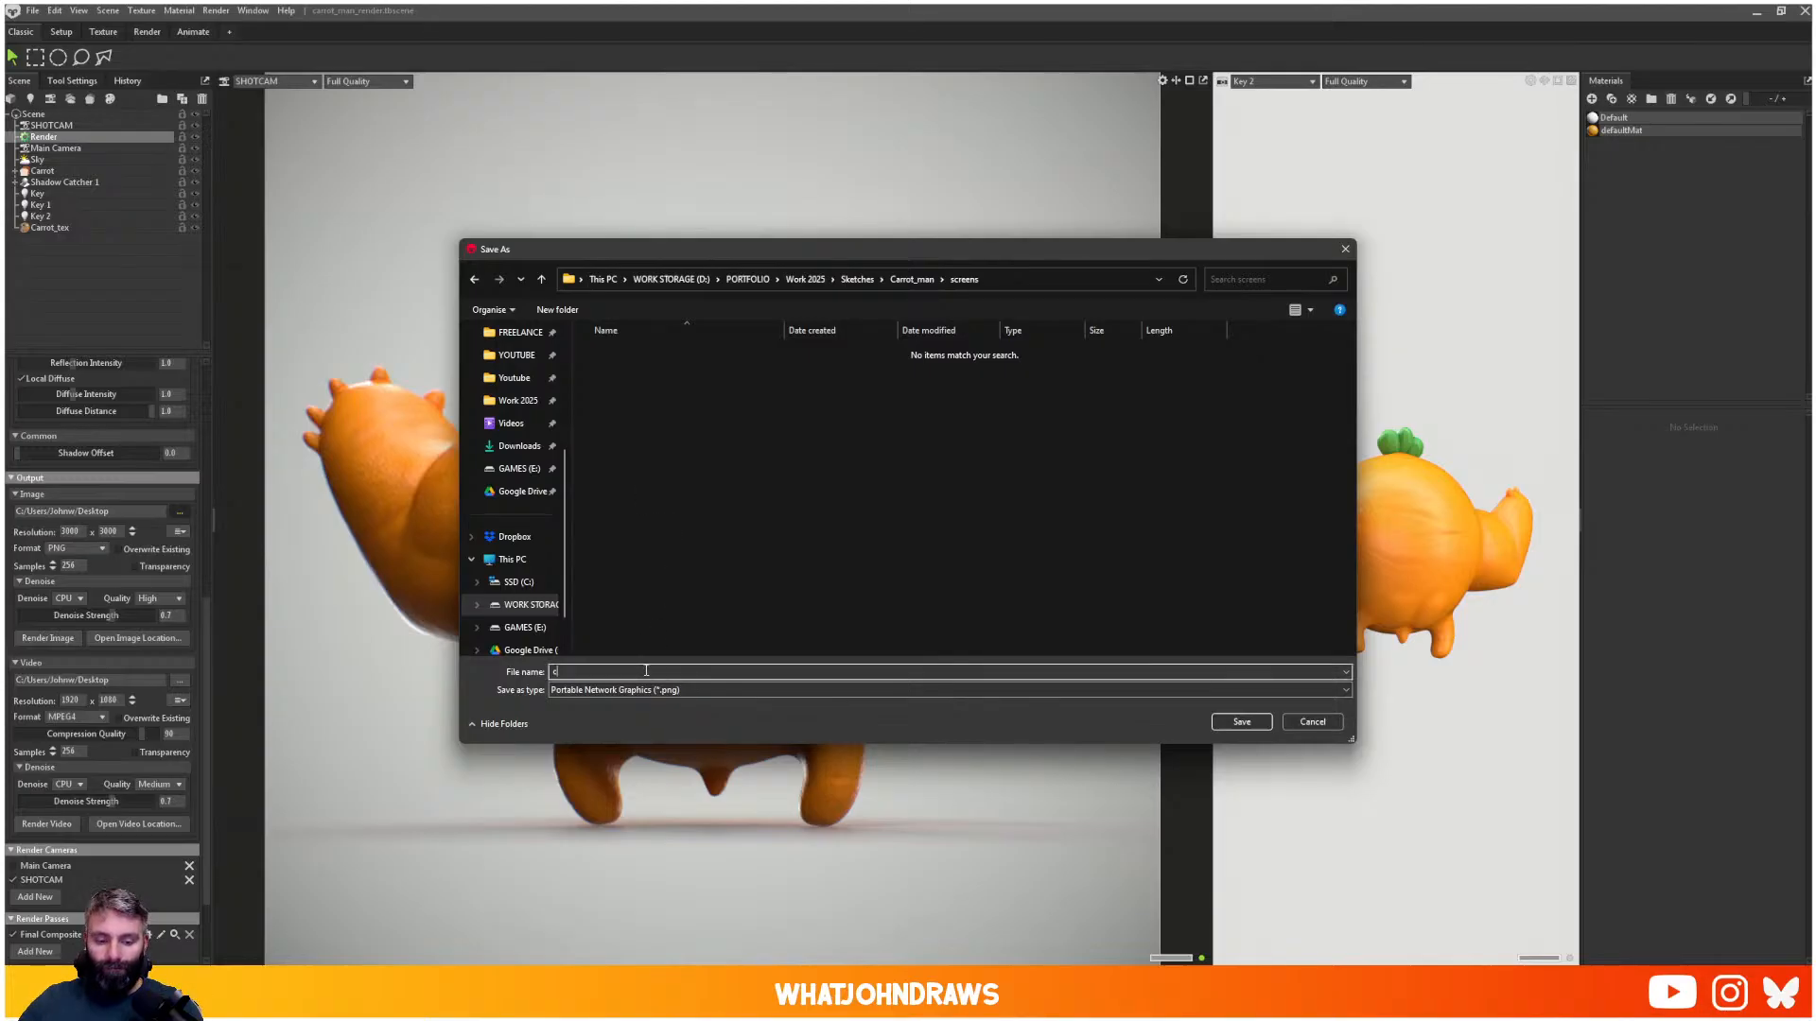
{"action": "type", "text": "carrot-"}
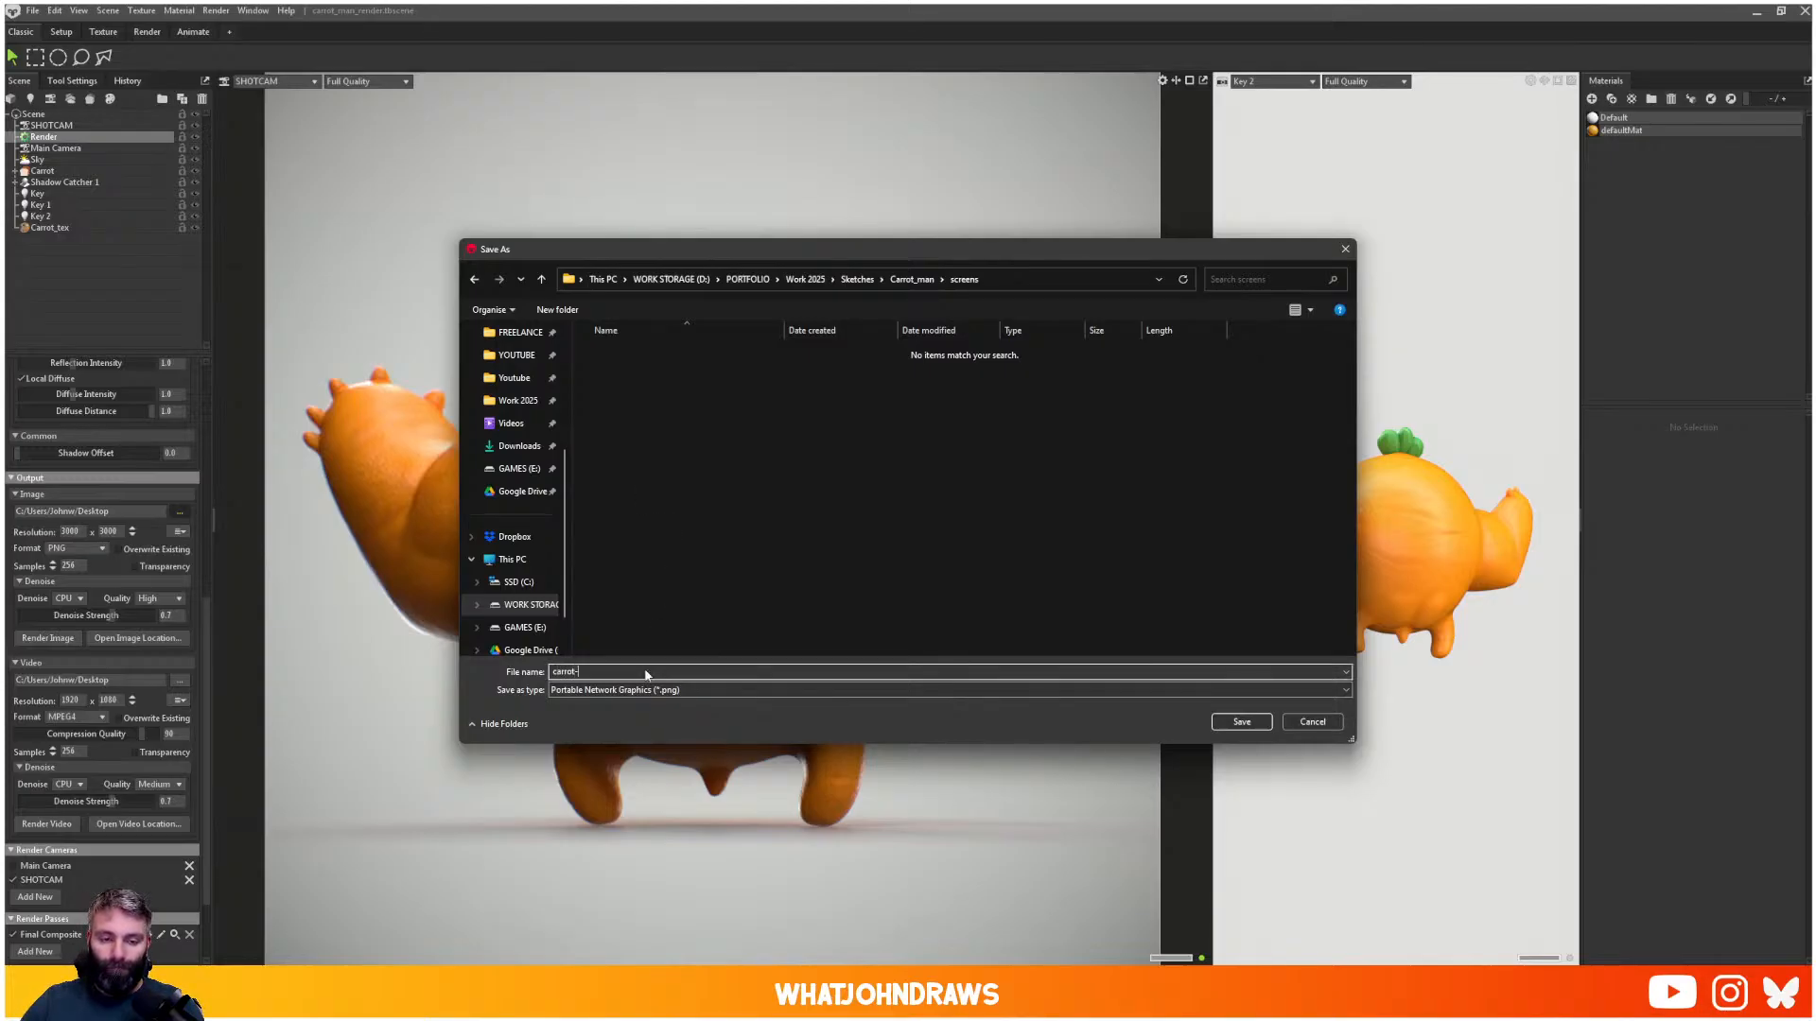
{"action": "type", "text": "m"}
{"action": "key", "text": "Return"}
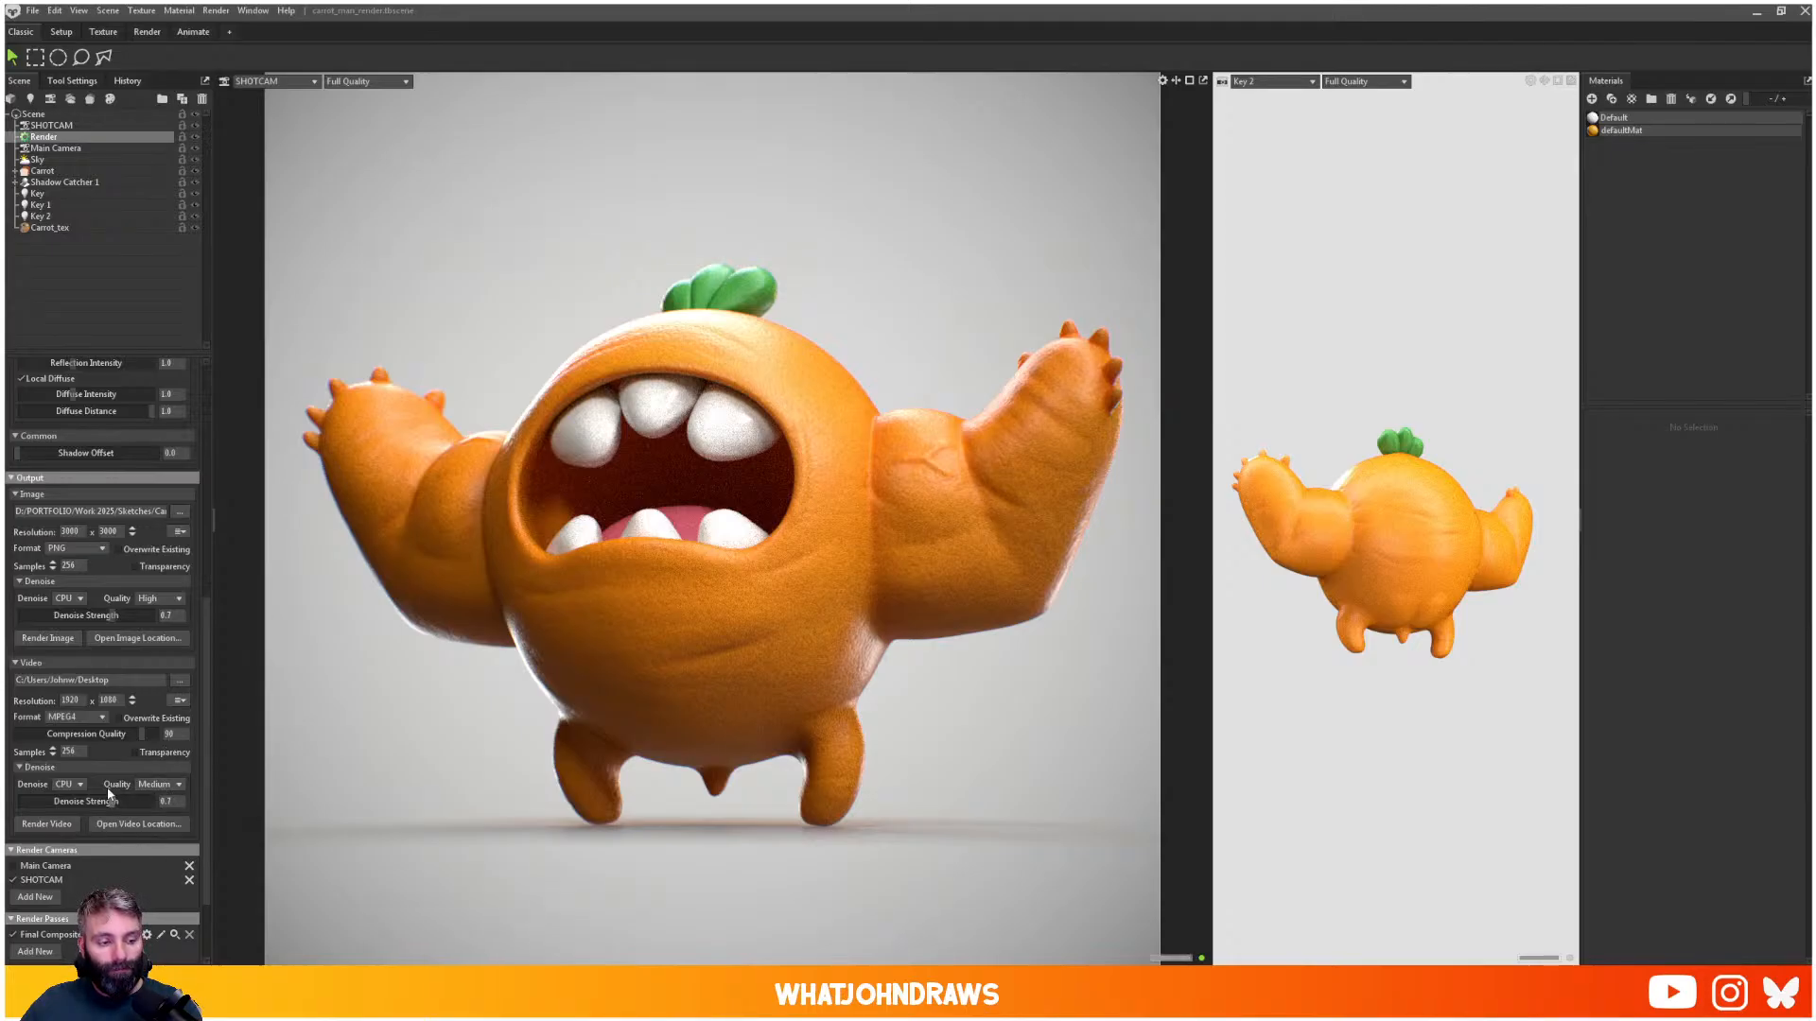
- Check the 3000 x 3000 image resolution and render the final image from SHOTCAM
{"action": "scroll", "coordinate": [108, 790], "scroll_direction": "up", "scroll_amount": 1}
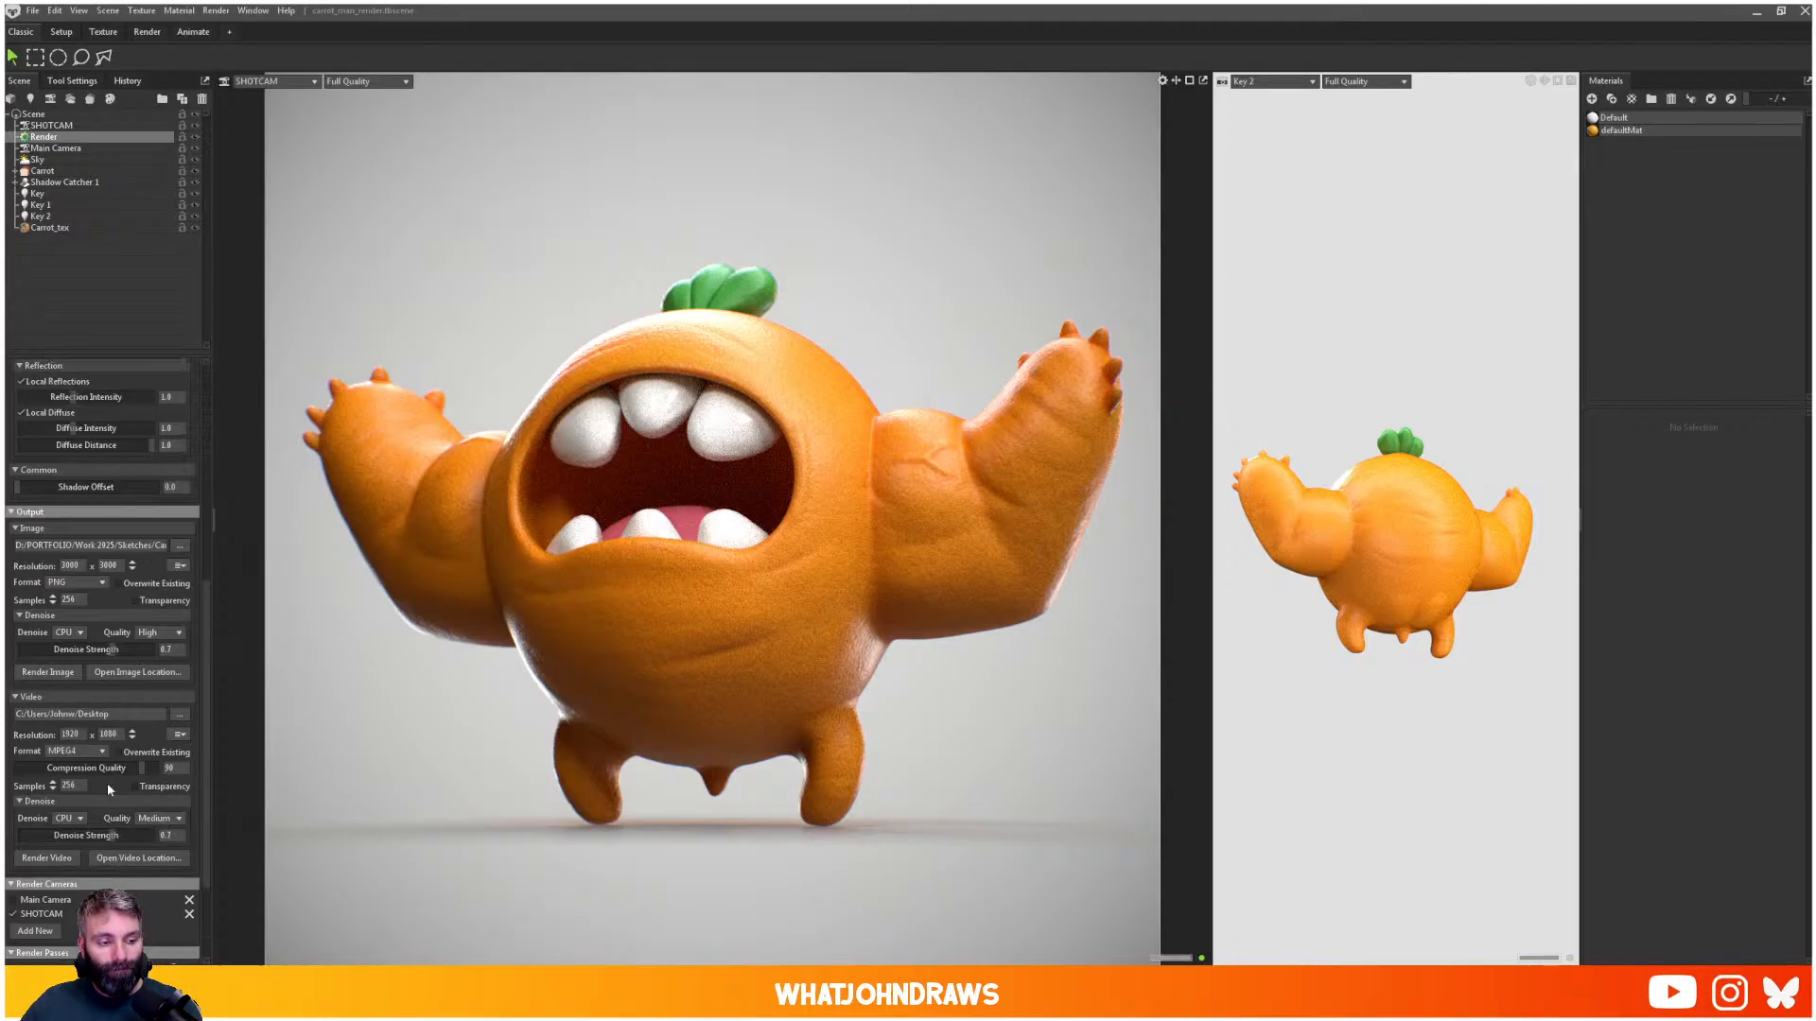
{"action": "double_click", "coordinate": [83, 565]}
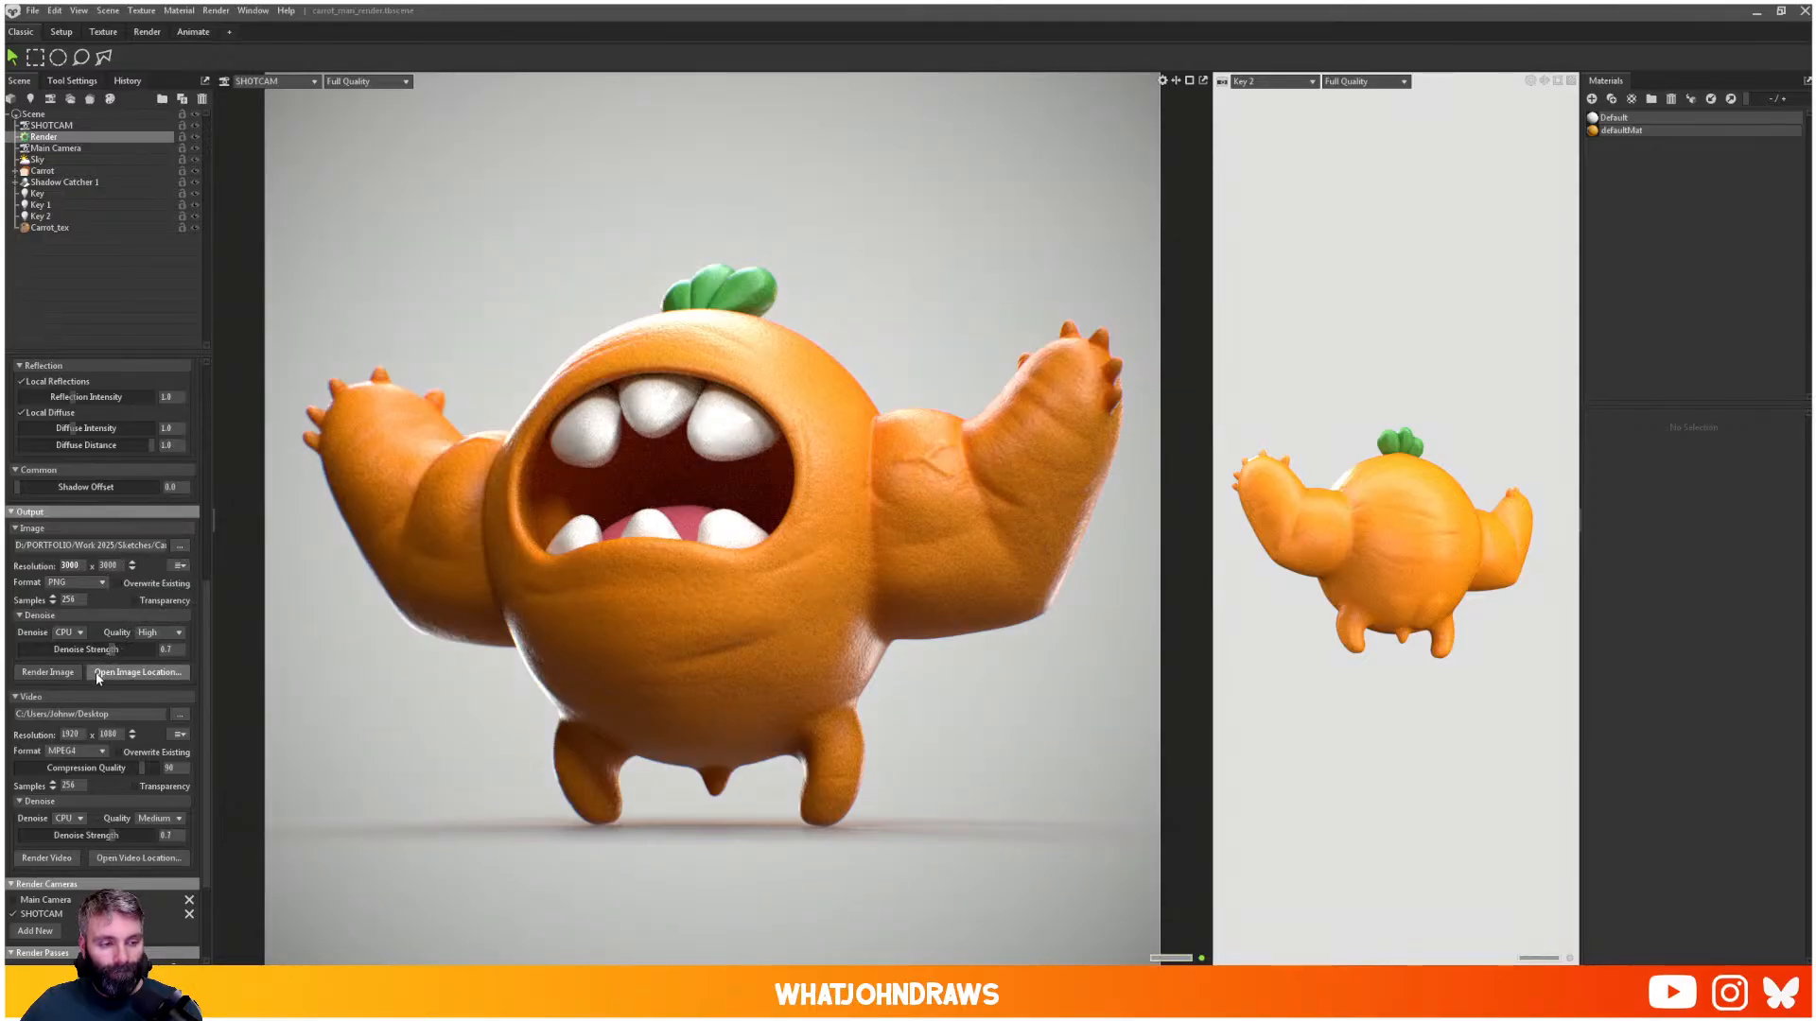
{"action": "left_click", "coordinate": [64, 674]}
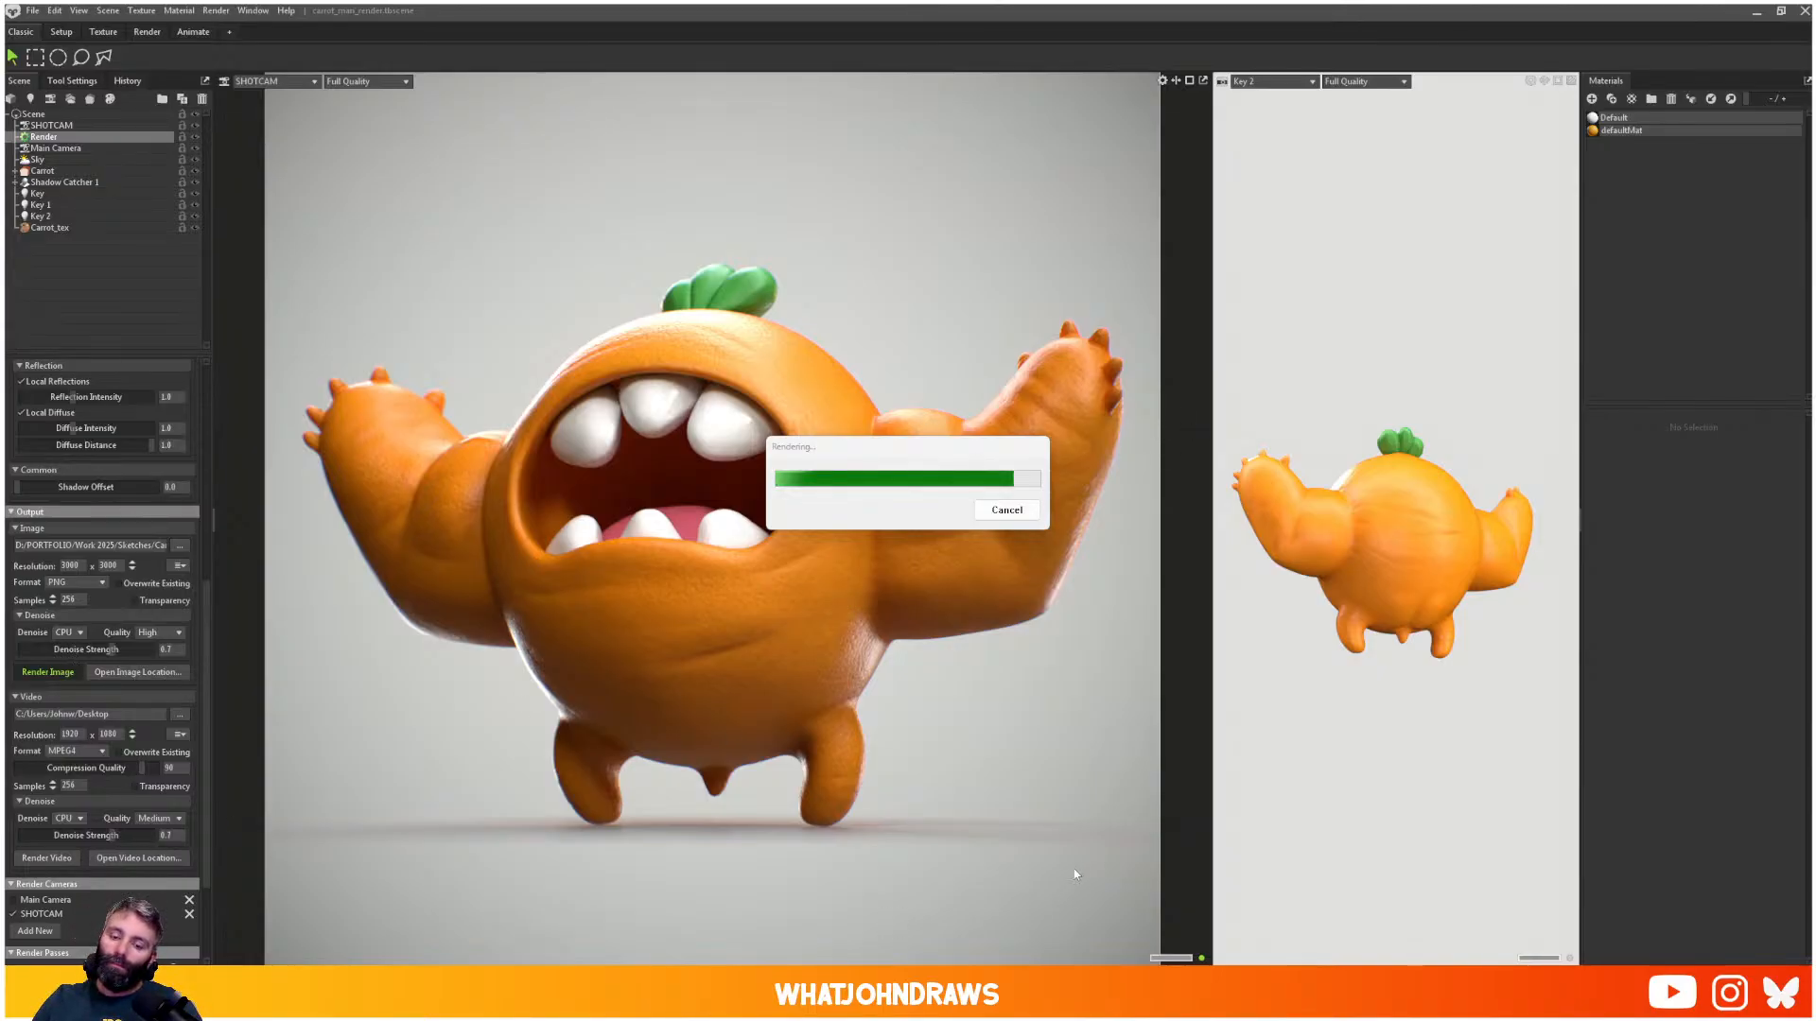
- Open the rendered carrot-man_SHOTCAM.png in the Photos viewer and inspect the carrot monster up close
{"action": "mouse_move", "coordinate": [971, 1001]}
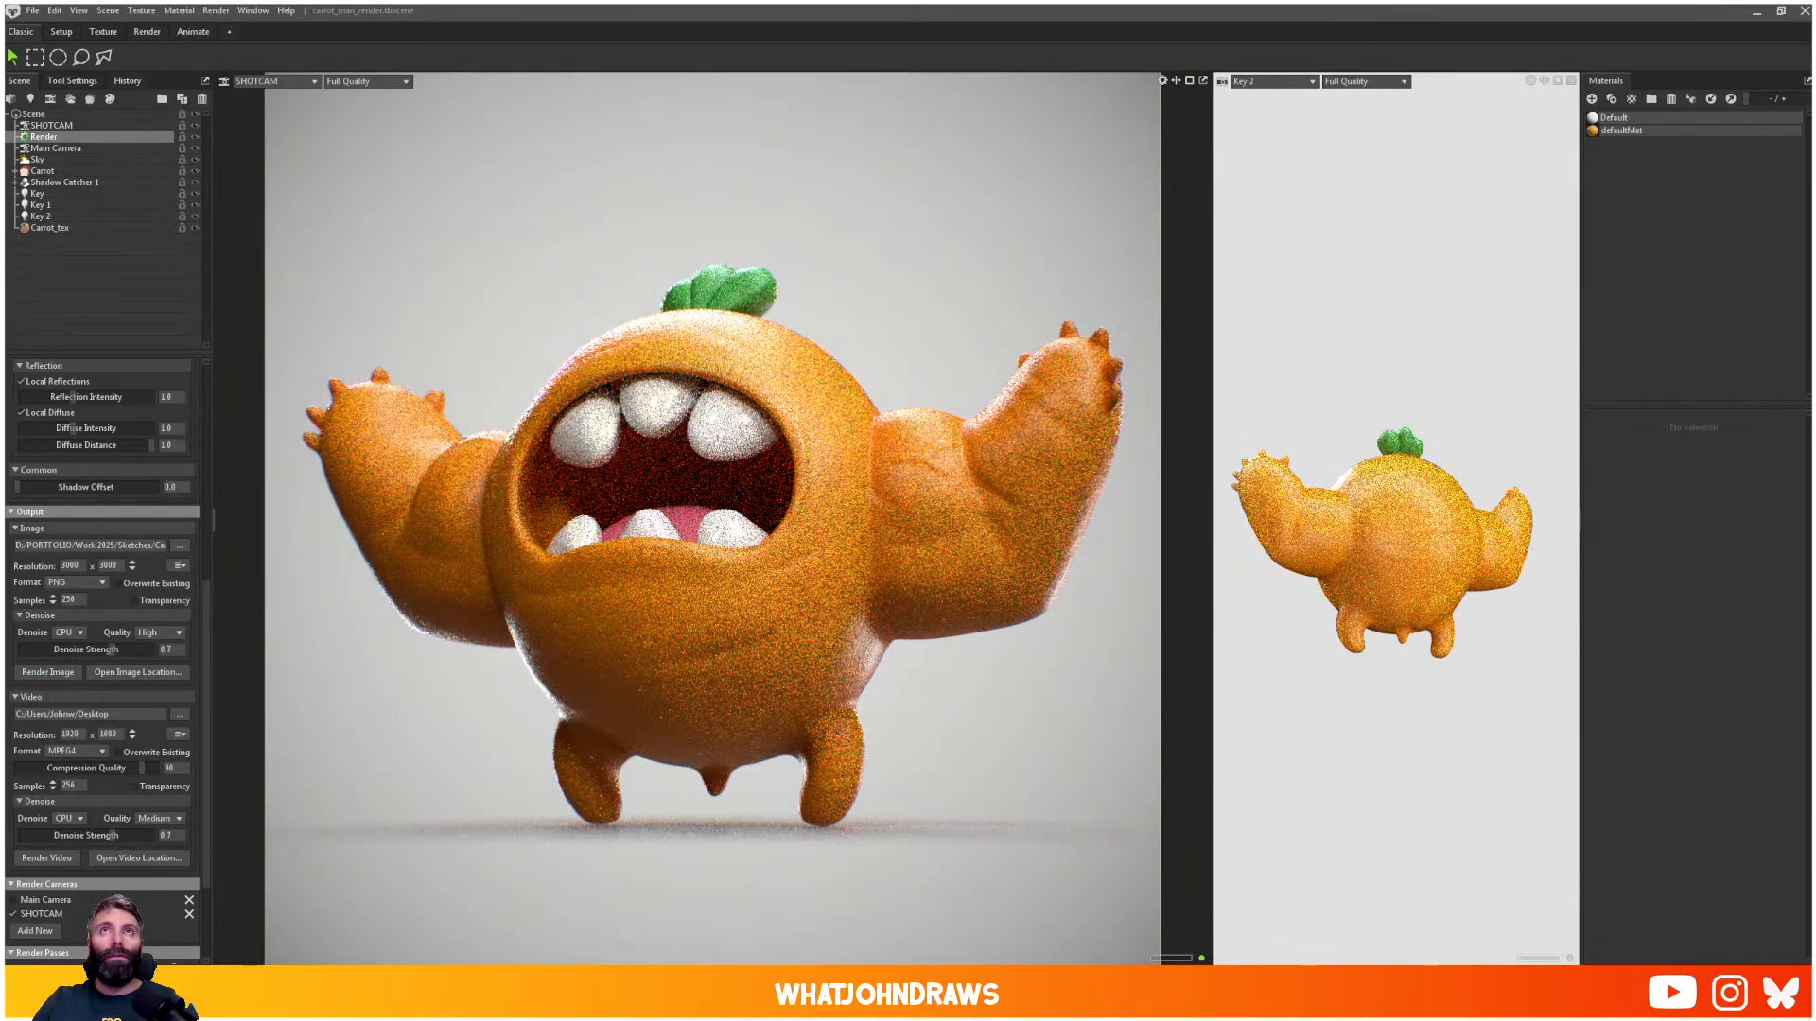
{"action": "left_click_drag", "start_coordinate": [1137, 962], "coordinate": [1137, 182]}
{"action": "double_click", "coordinate": [1137, 182]}
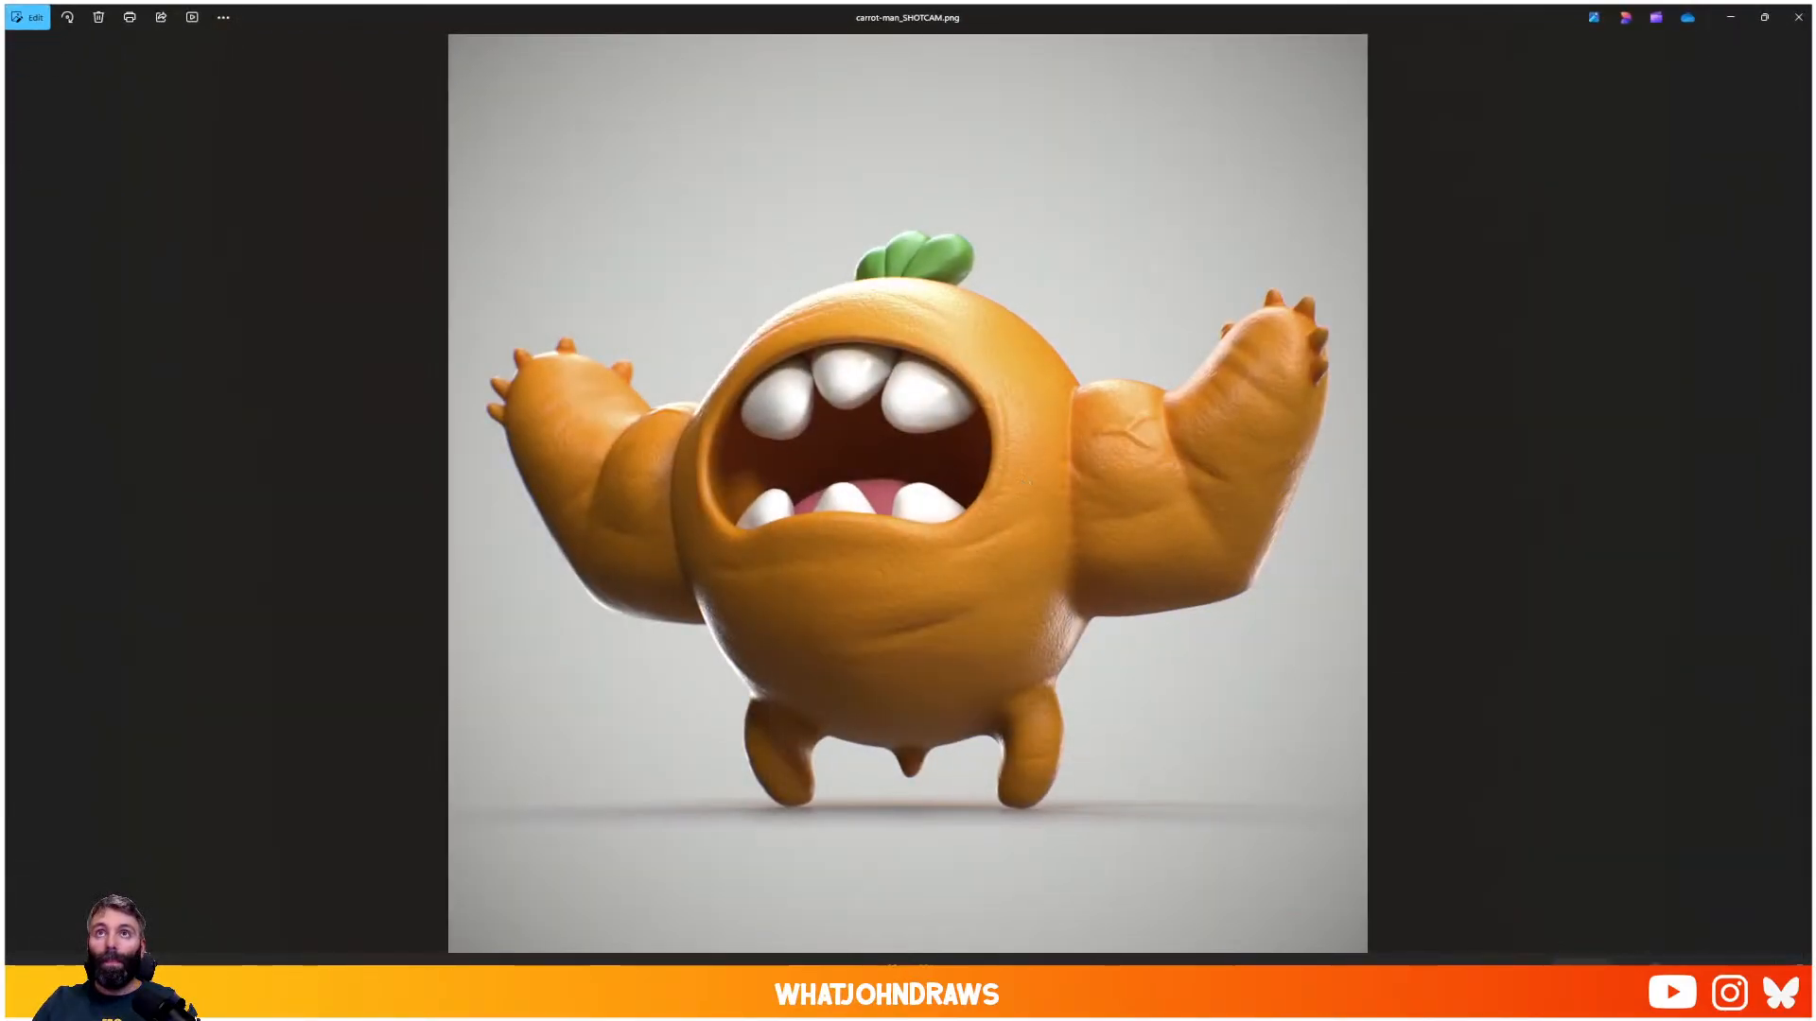
{"action": "scroll", "coordinate": [1268, 489], "scroll_direction": "up", "scroll_amount": 4}
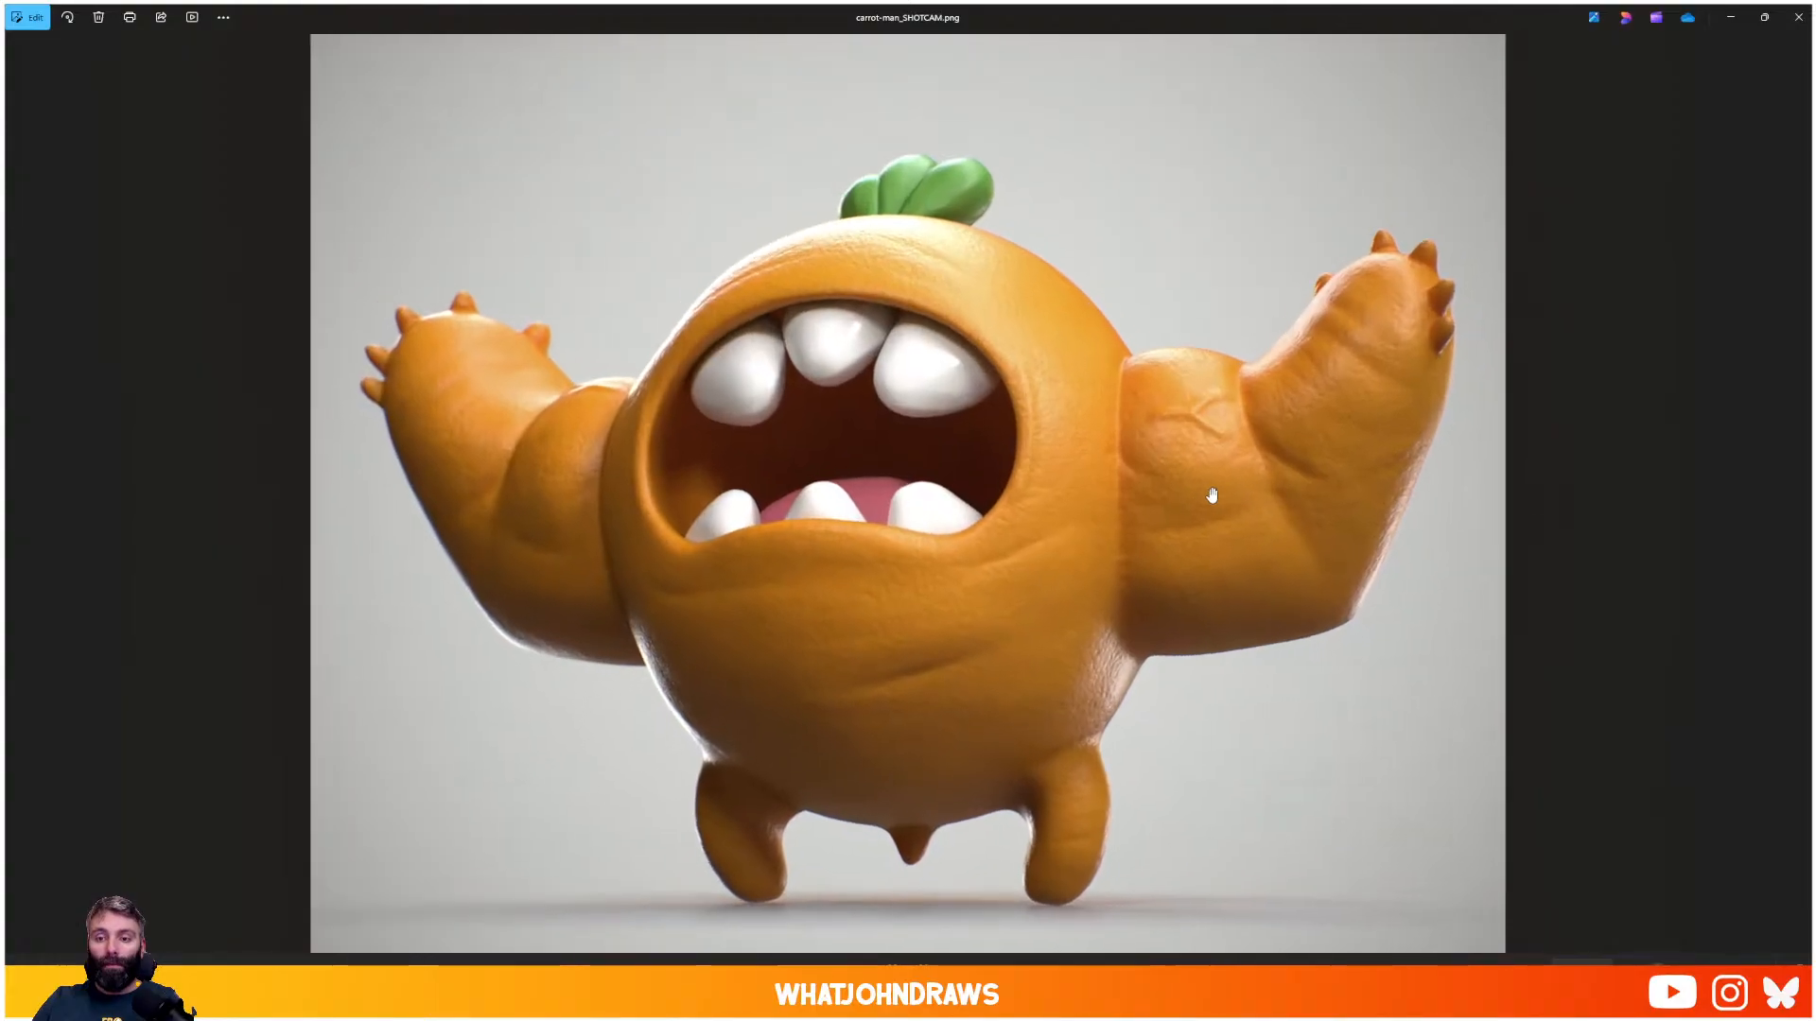
{"action": "scroll", "coordinate": [832, 532], "scroll_direction": "down", "scroll_amount": 4}
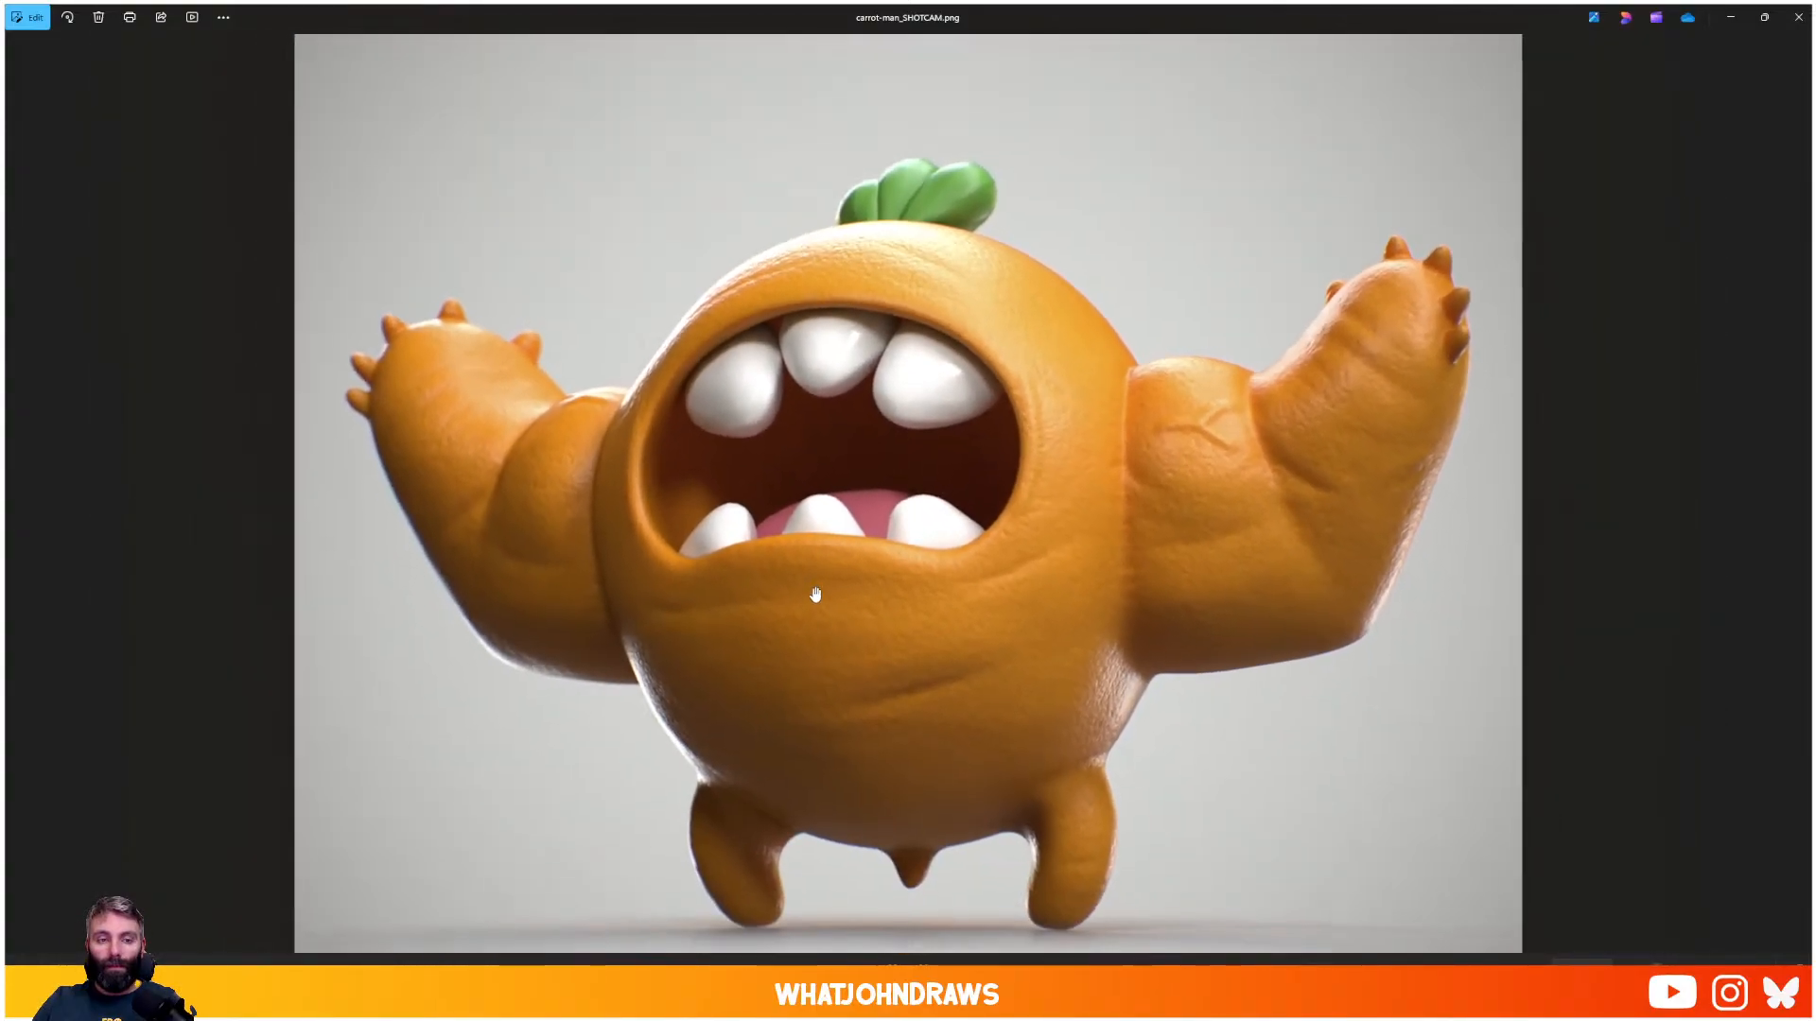
{"action": "left_click_drag", "start_coordinate": [990, 569], "coordinate": [978, 593]}
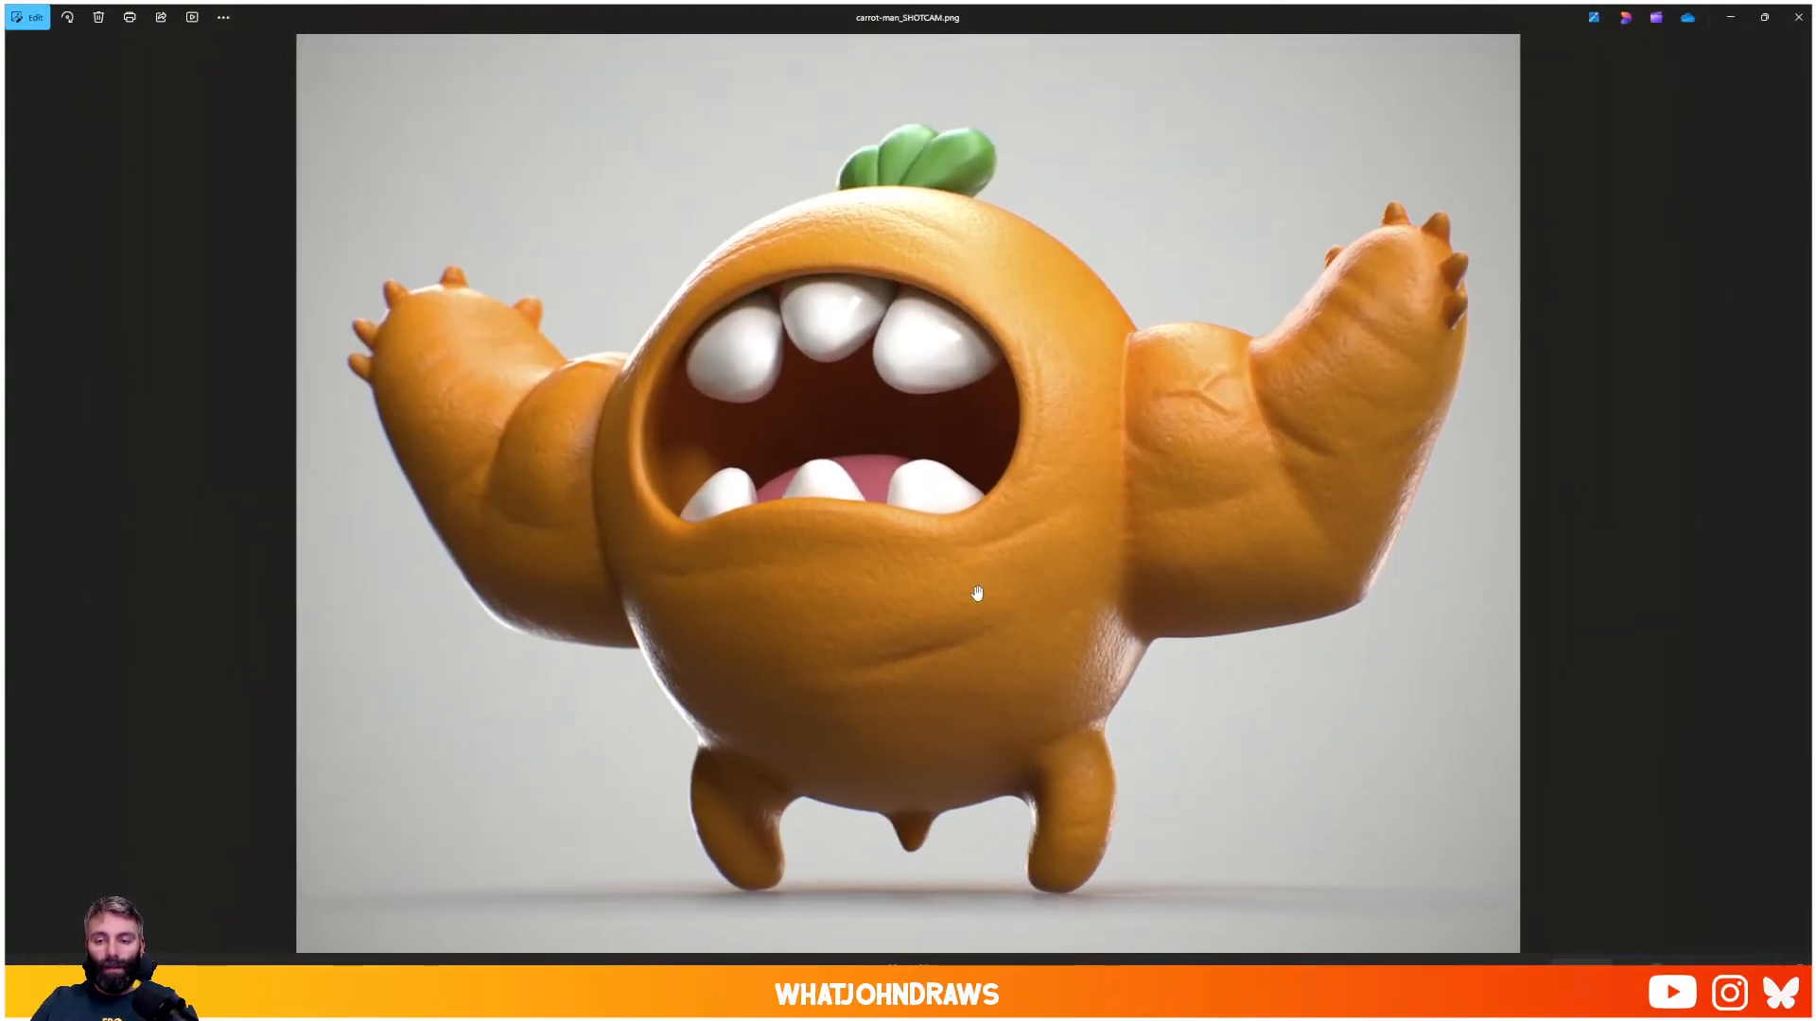